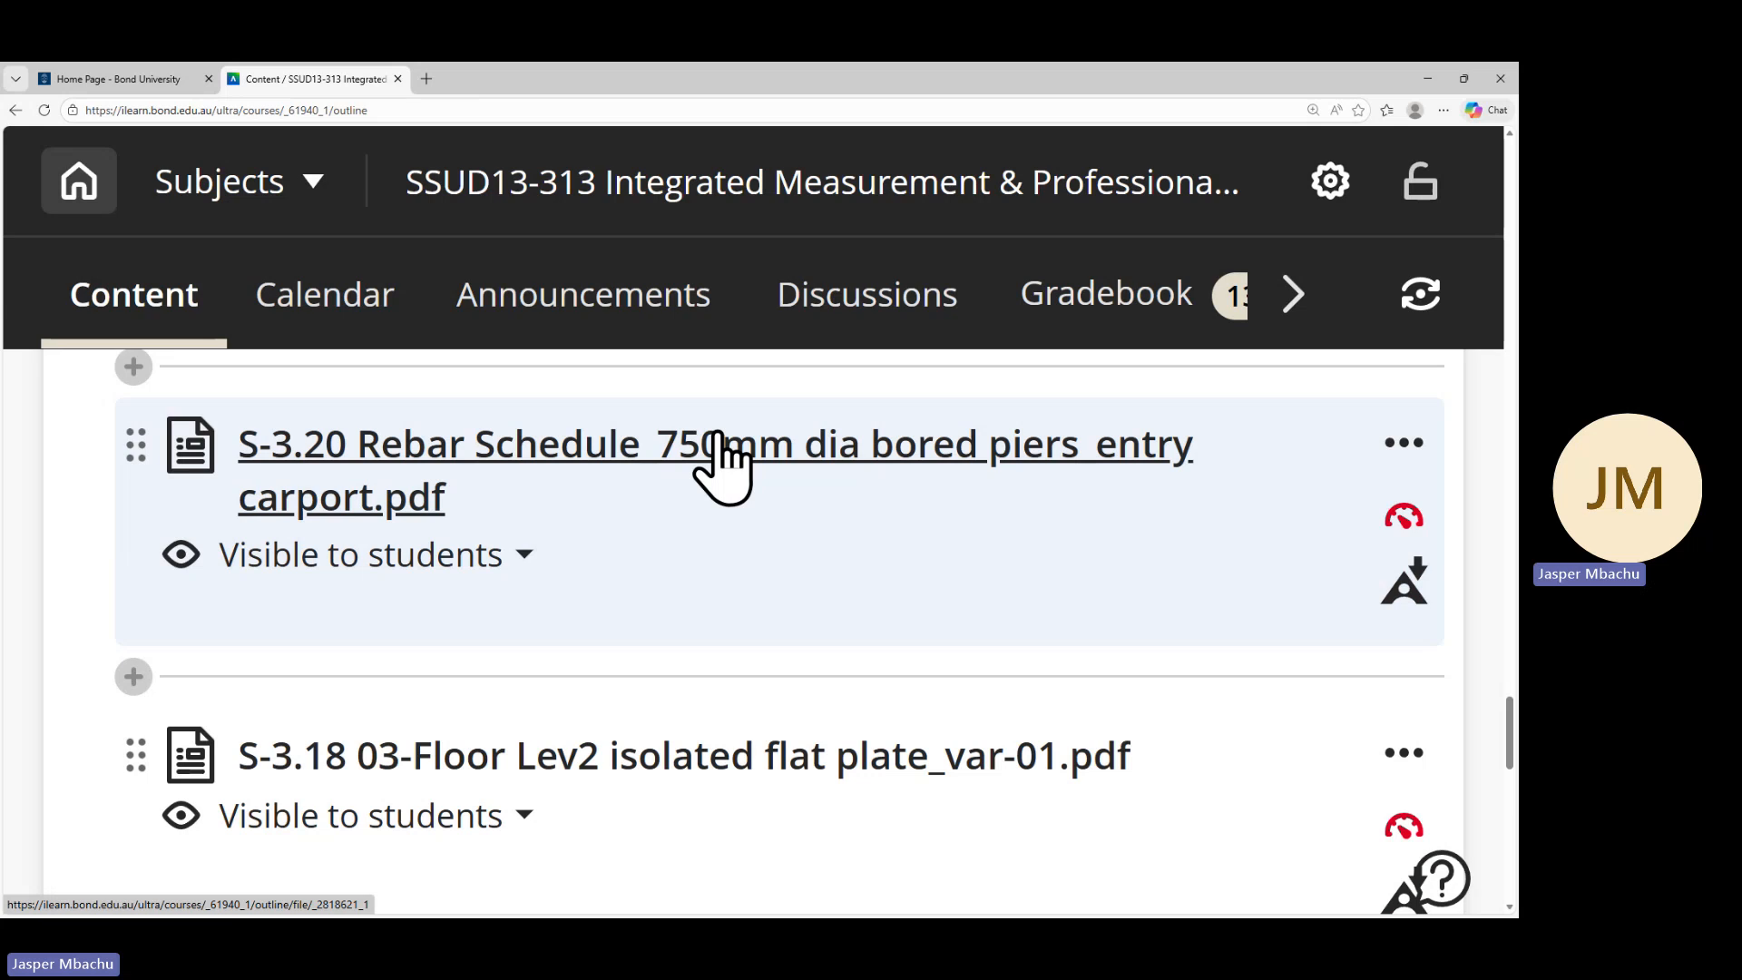
# Open the S-3.20 Rebar Schedule_750mm dia bored piers_entry carport.pdf and review its rebar schedule table, then close it
pyautogui.click(719, 439)
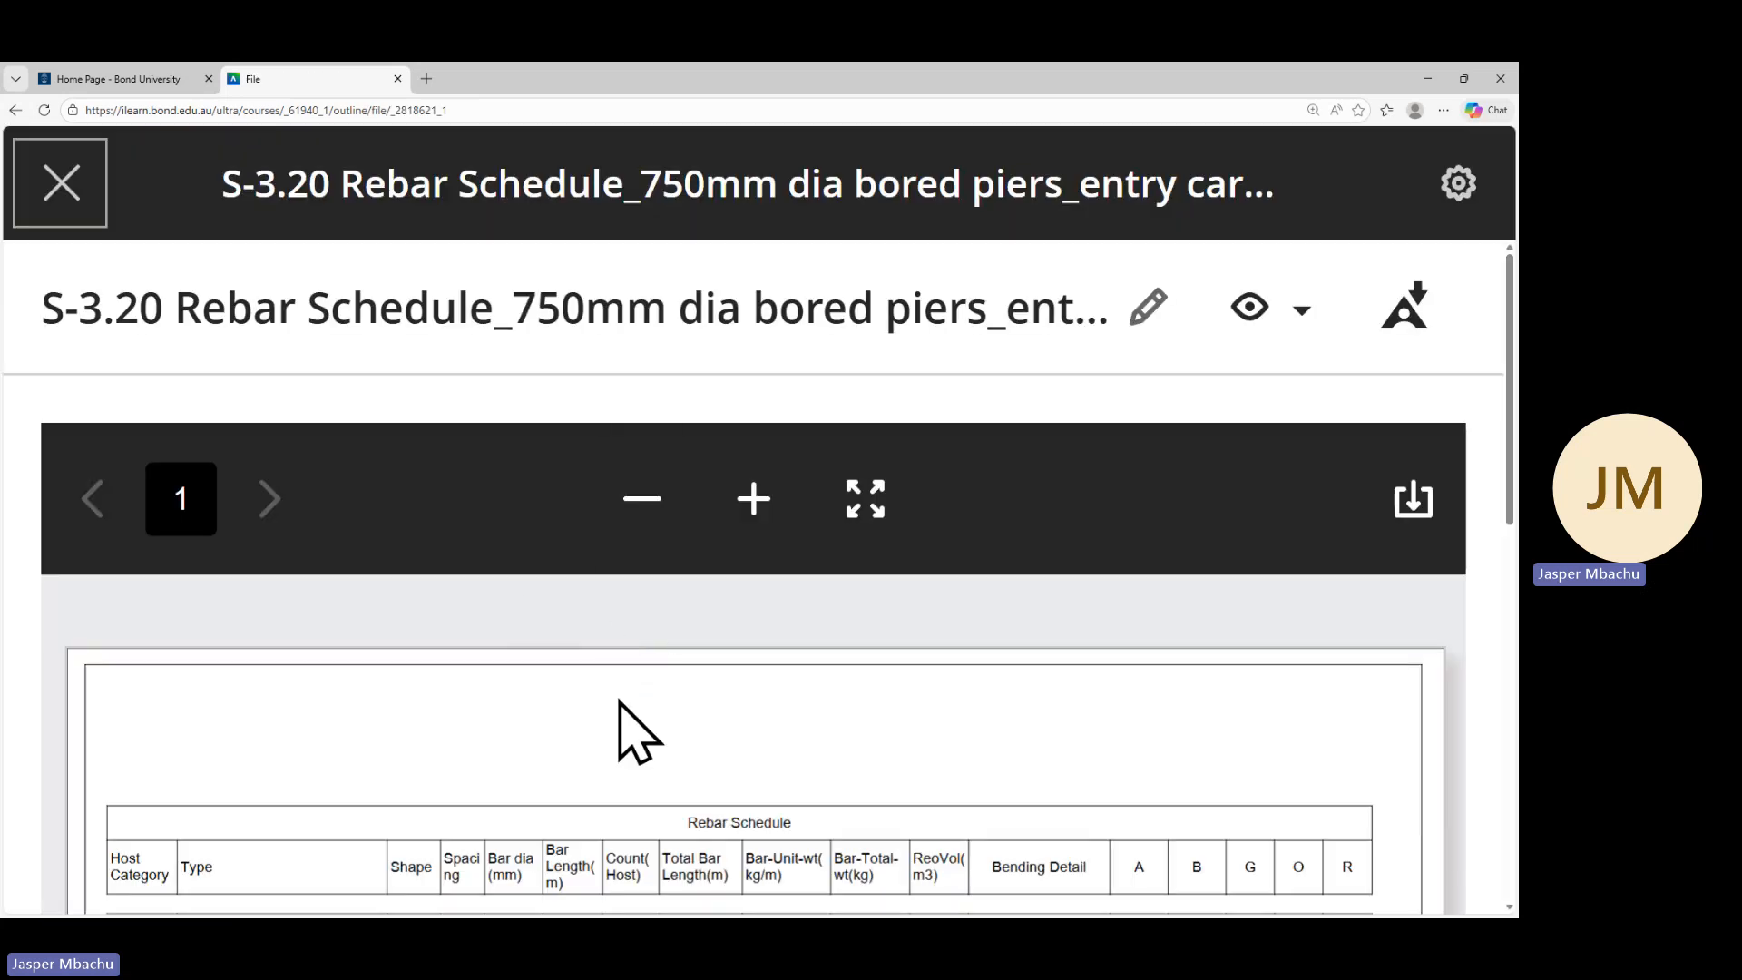
pyautogui.scroll(-4, 619, 701)
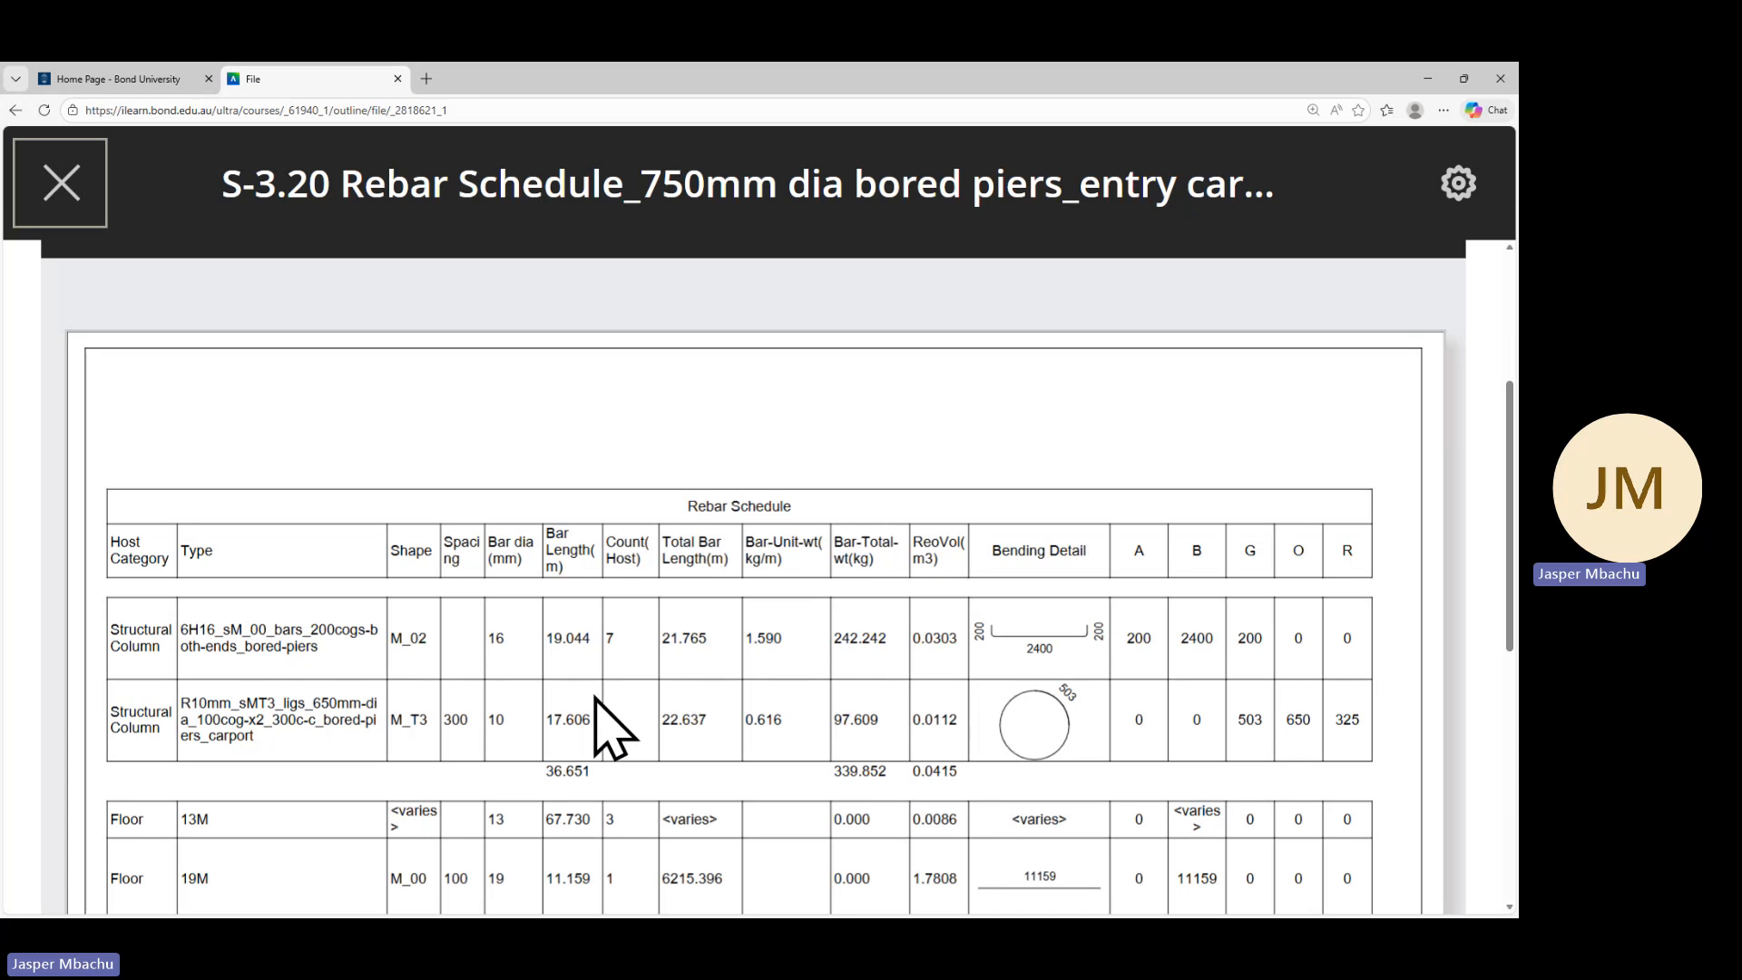
pyautogui.click(61, 181)
# Browse through the course content list of structural drawing PDFs
pyautogui.scroll(-1, 471, 596)
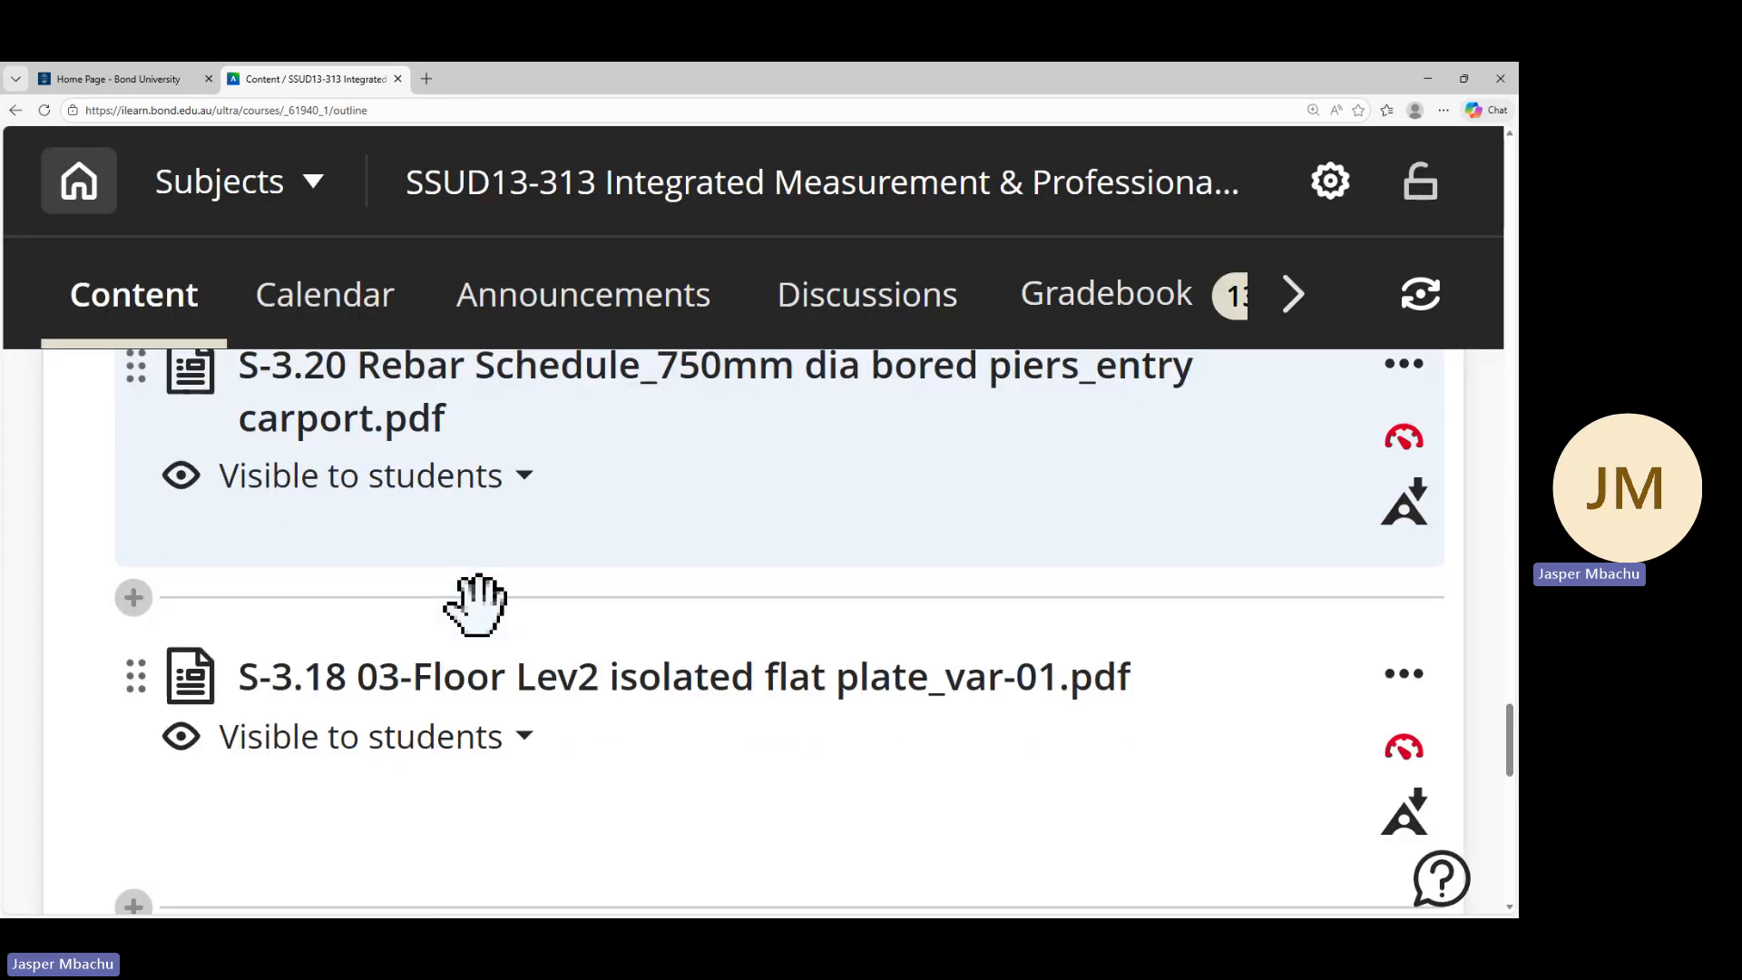
pyautogui.scroll(1, 461, 626)
pyautogui.scroll(-2, 490, 635)
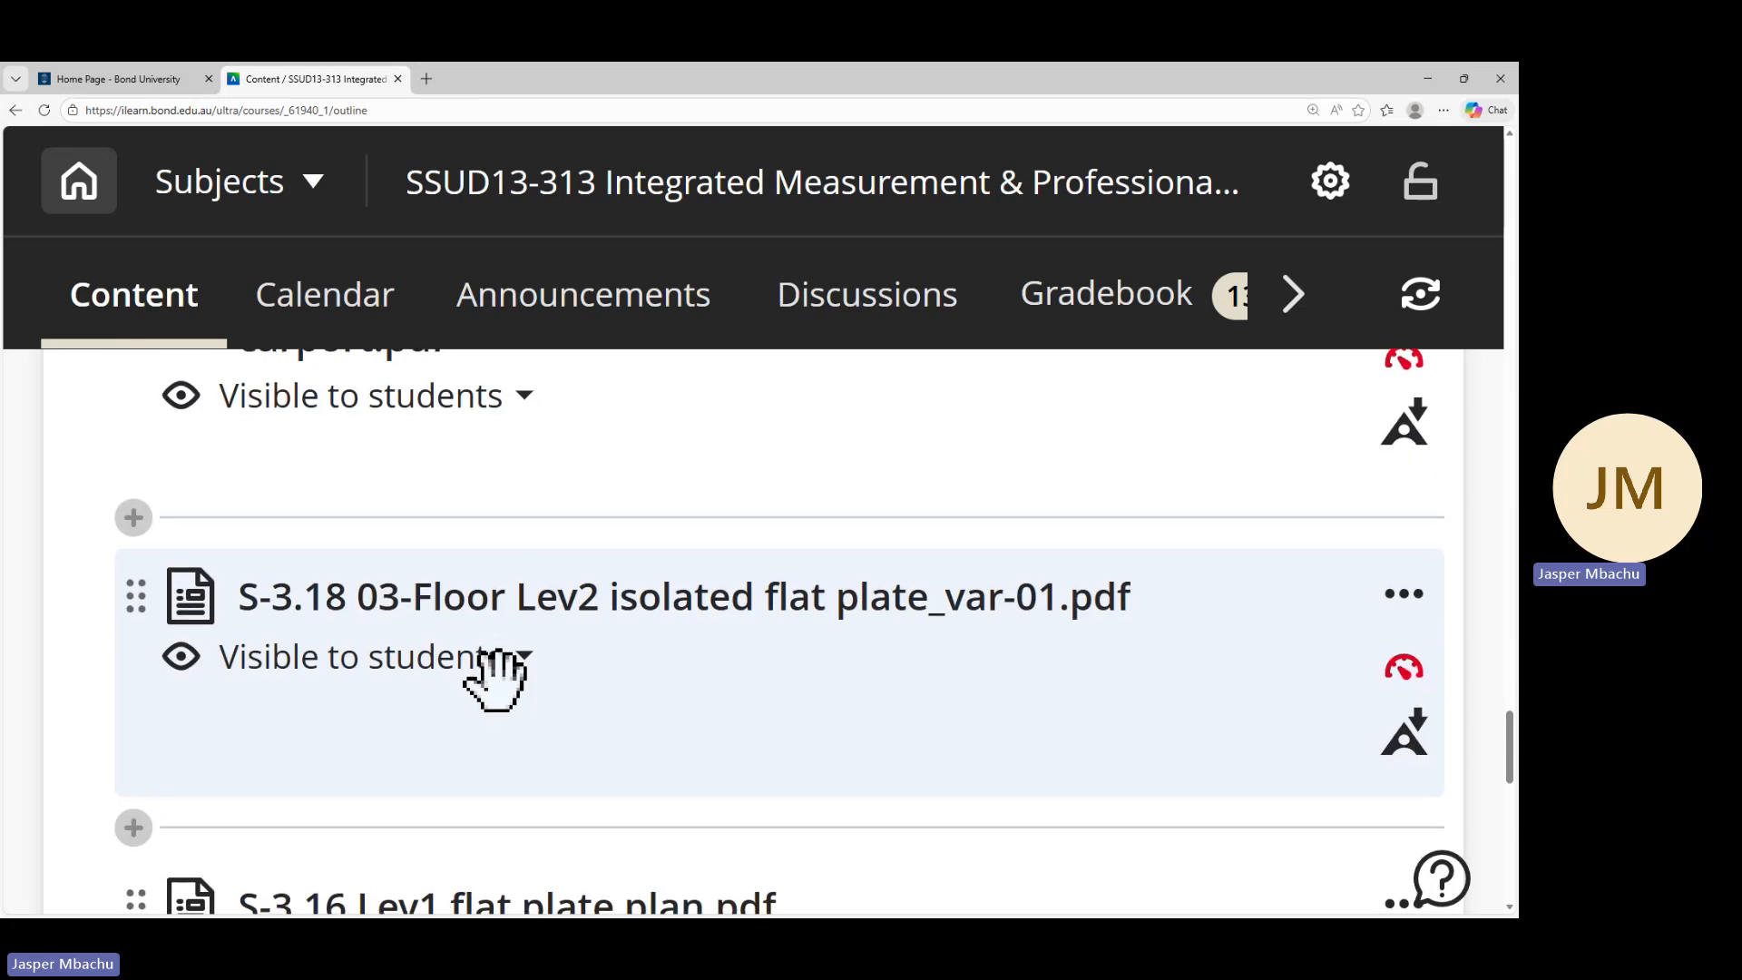
pyautogui.scroll(-5, 505, 778)
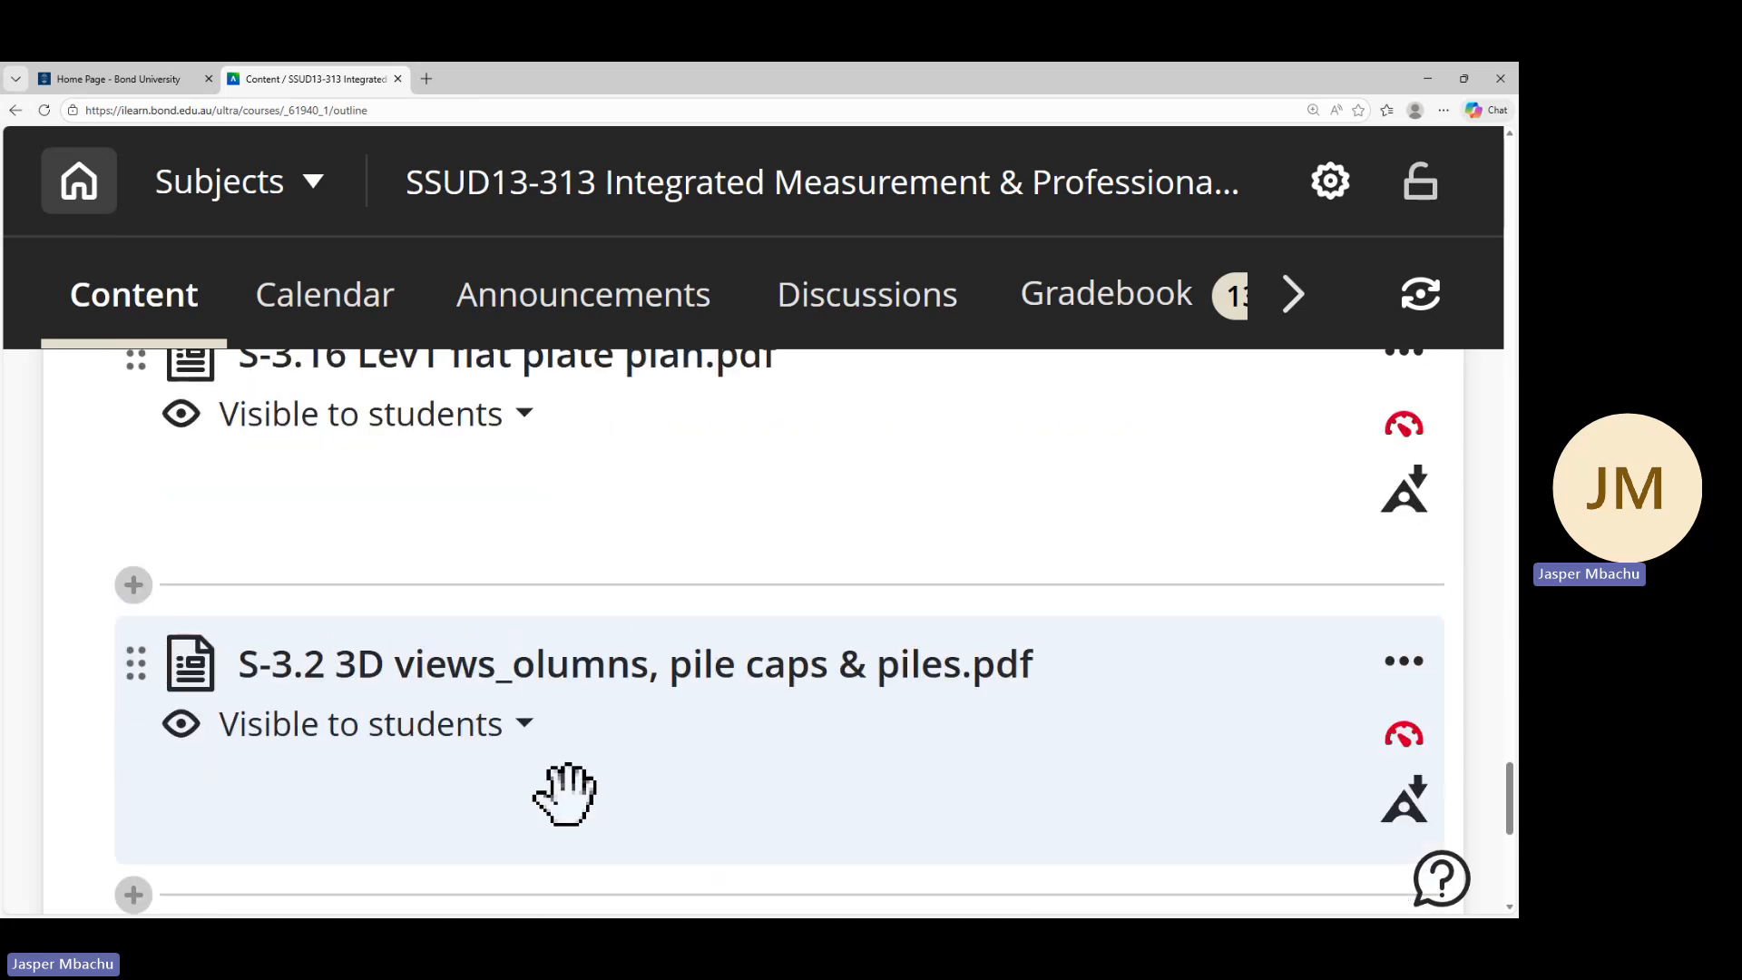
pyautogui.scroll(-3, 565, 794)
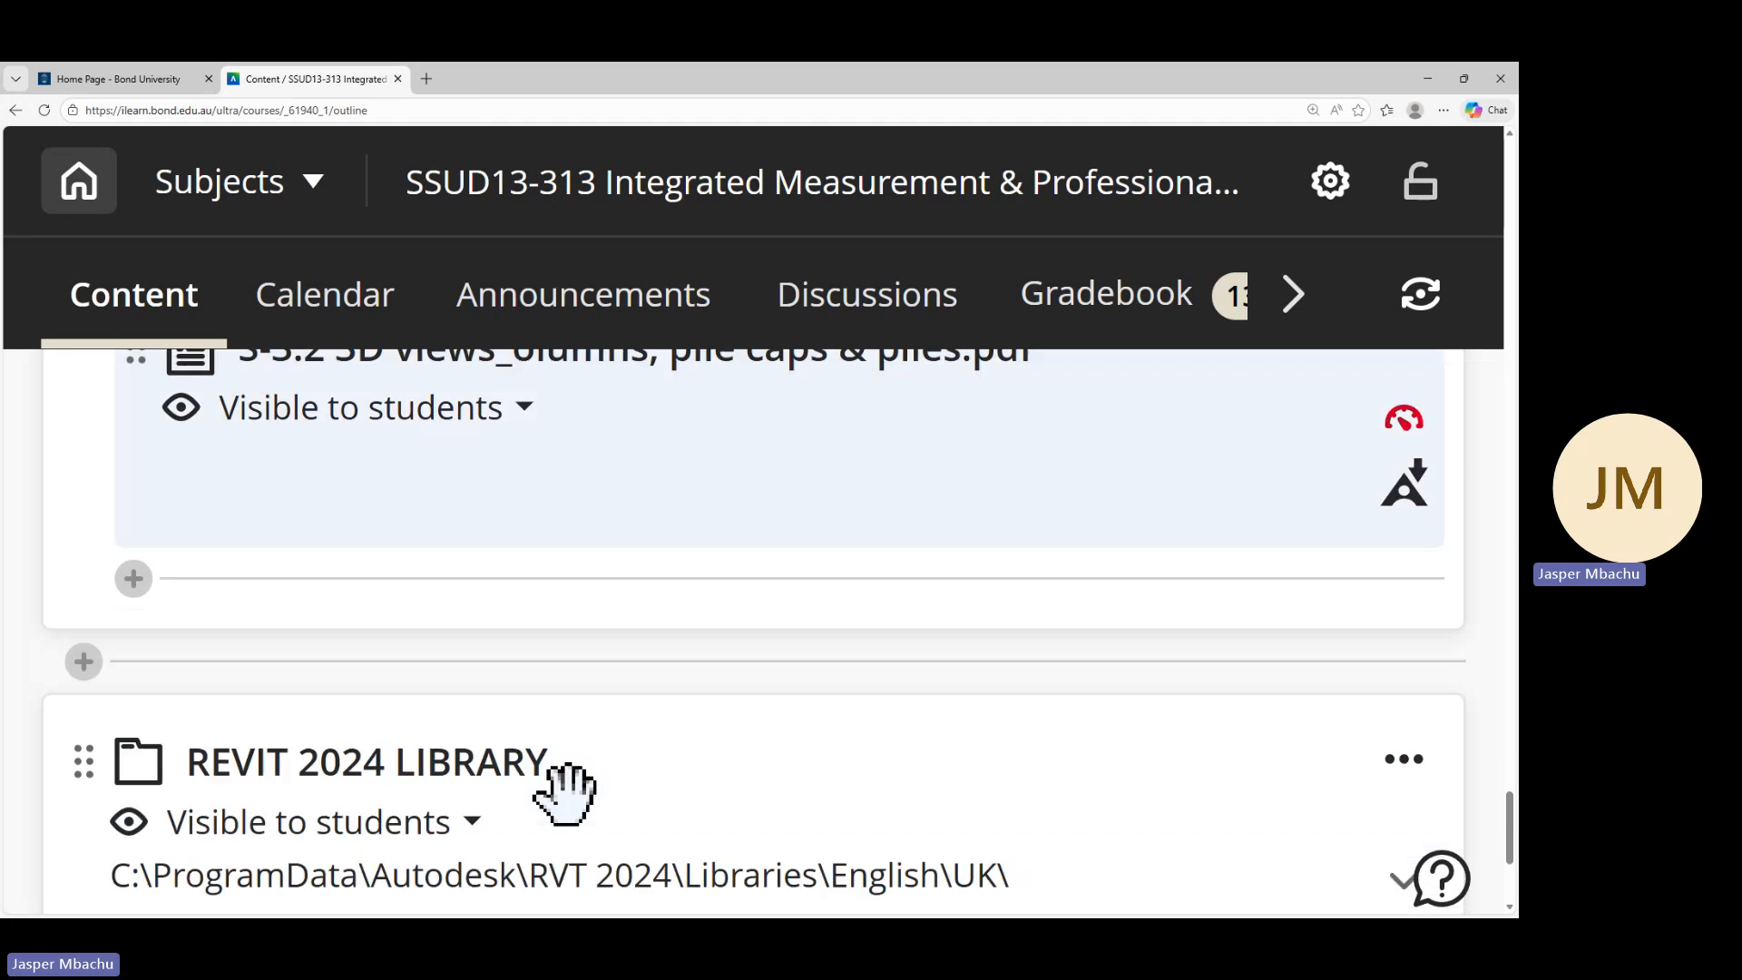
pyautogui.scroll(2, 568, 789)
pyautogui.scroll(10, 564, 762)
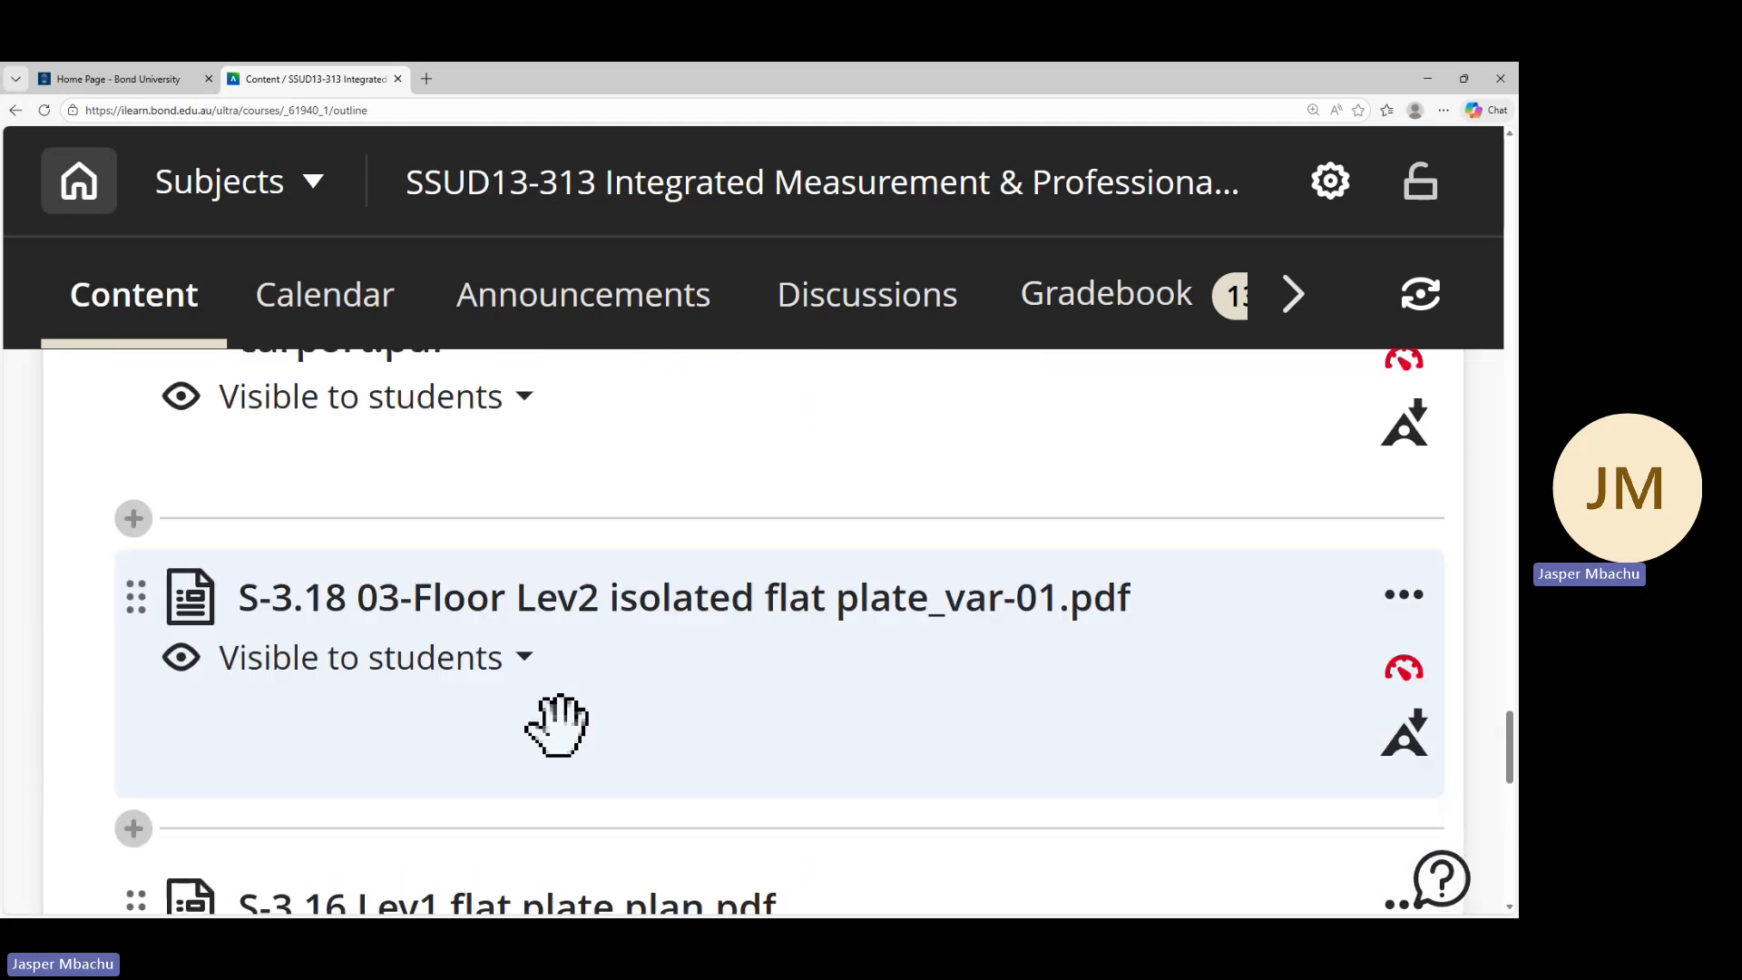
pyautogui.scroll(9, 579, 721)
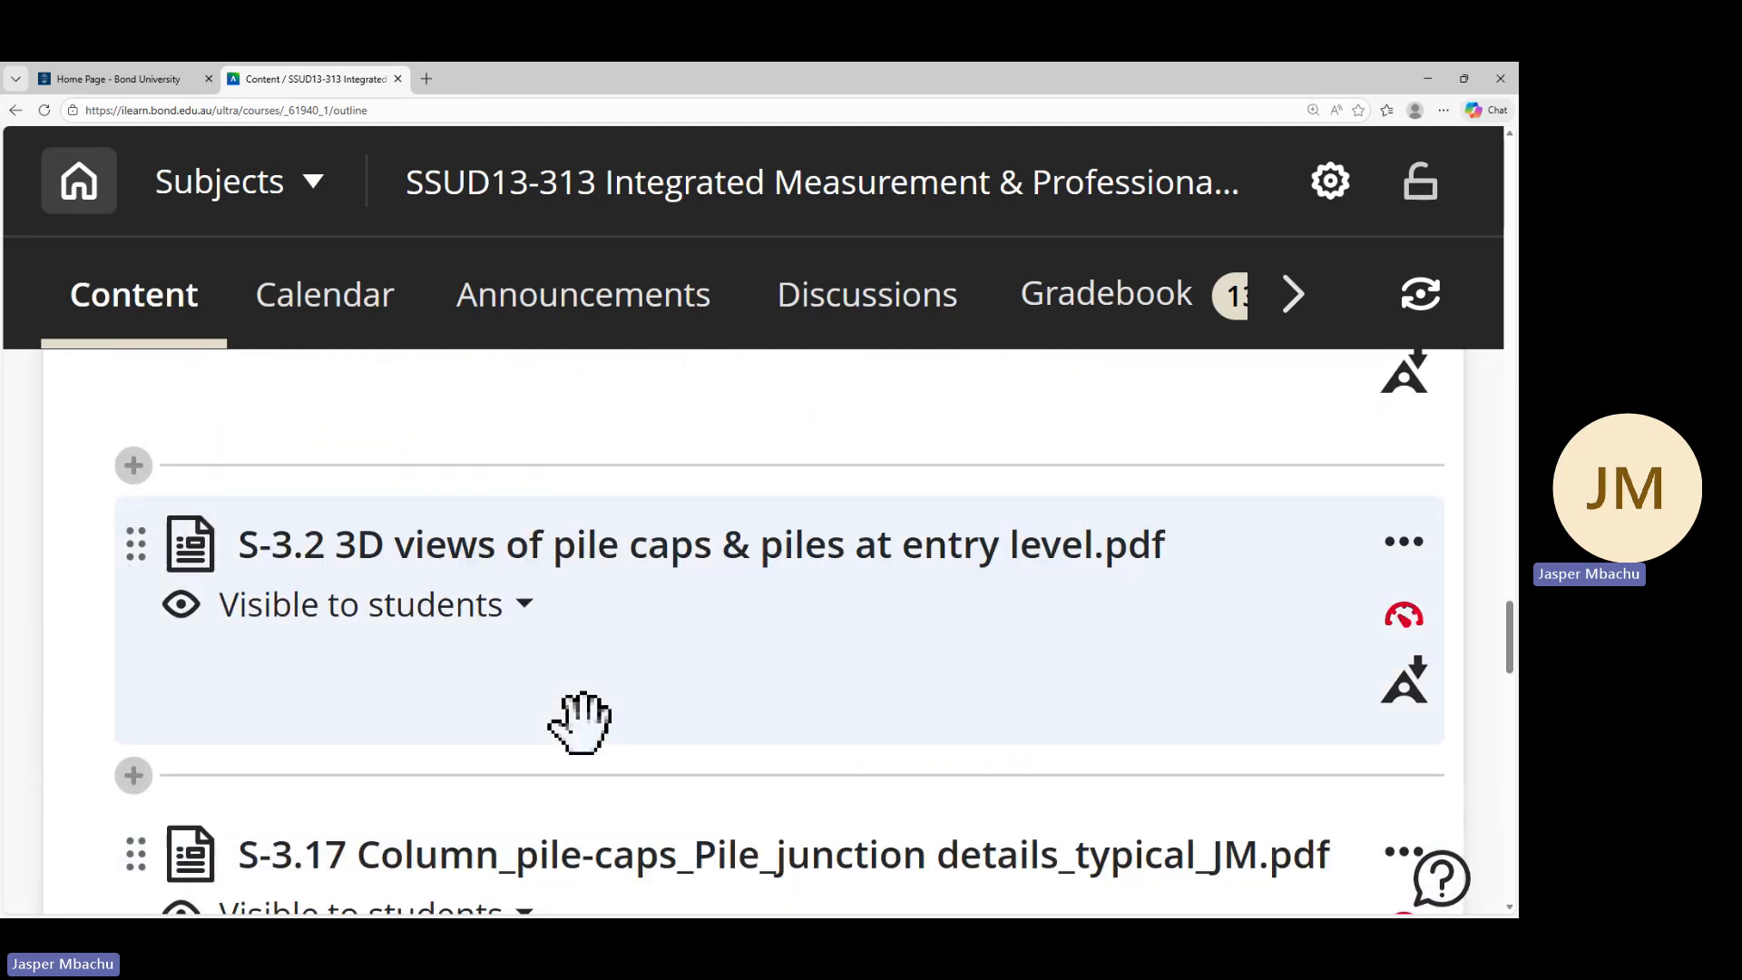
pyautogui.scroll(-3, 508, 717)
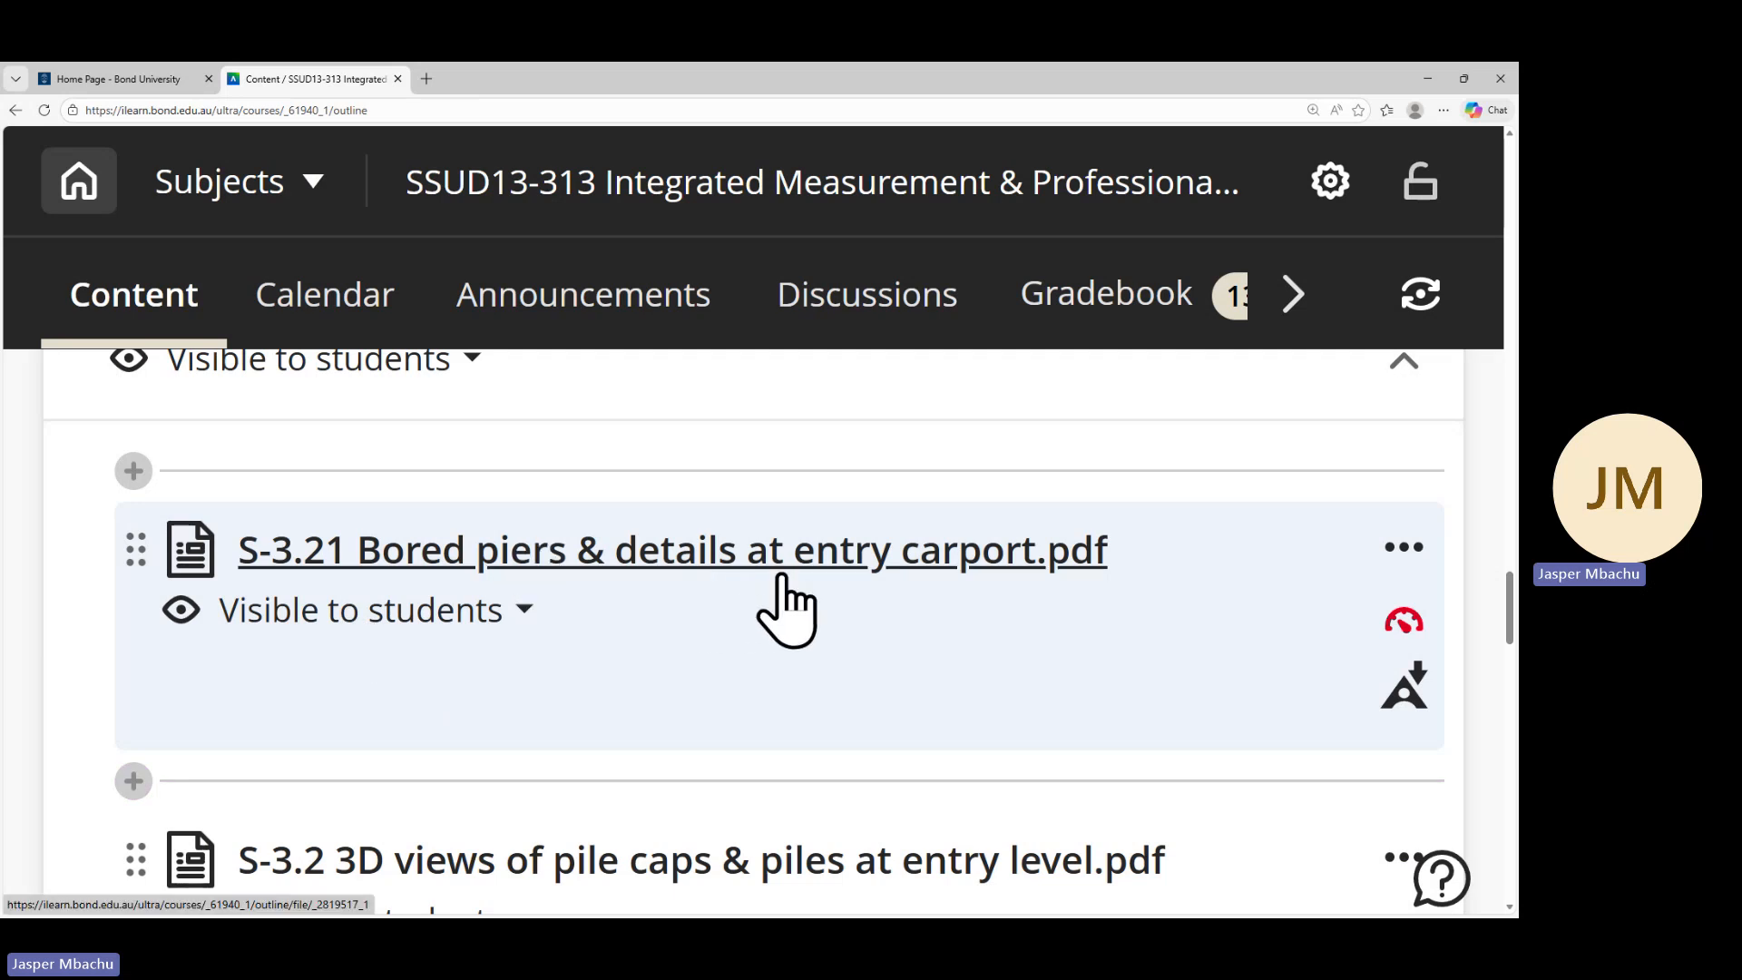
pyautogui.scroll(-3, 771, 617)
pyautogui.scroll(-3, 603, 652)
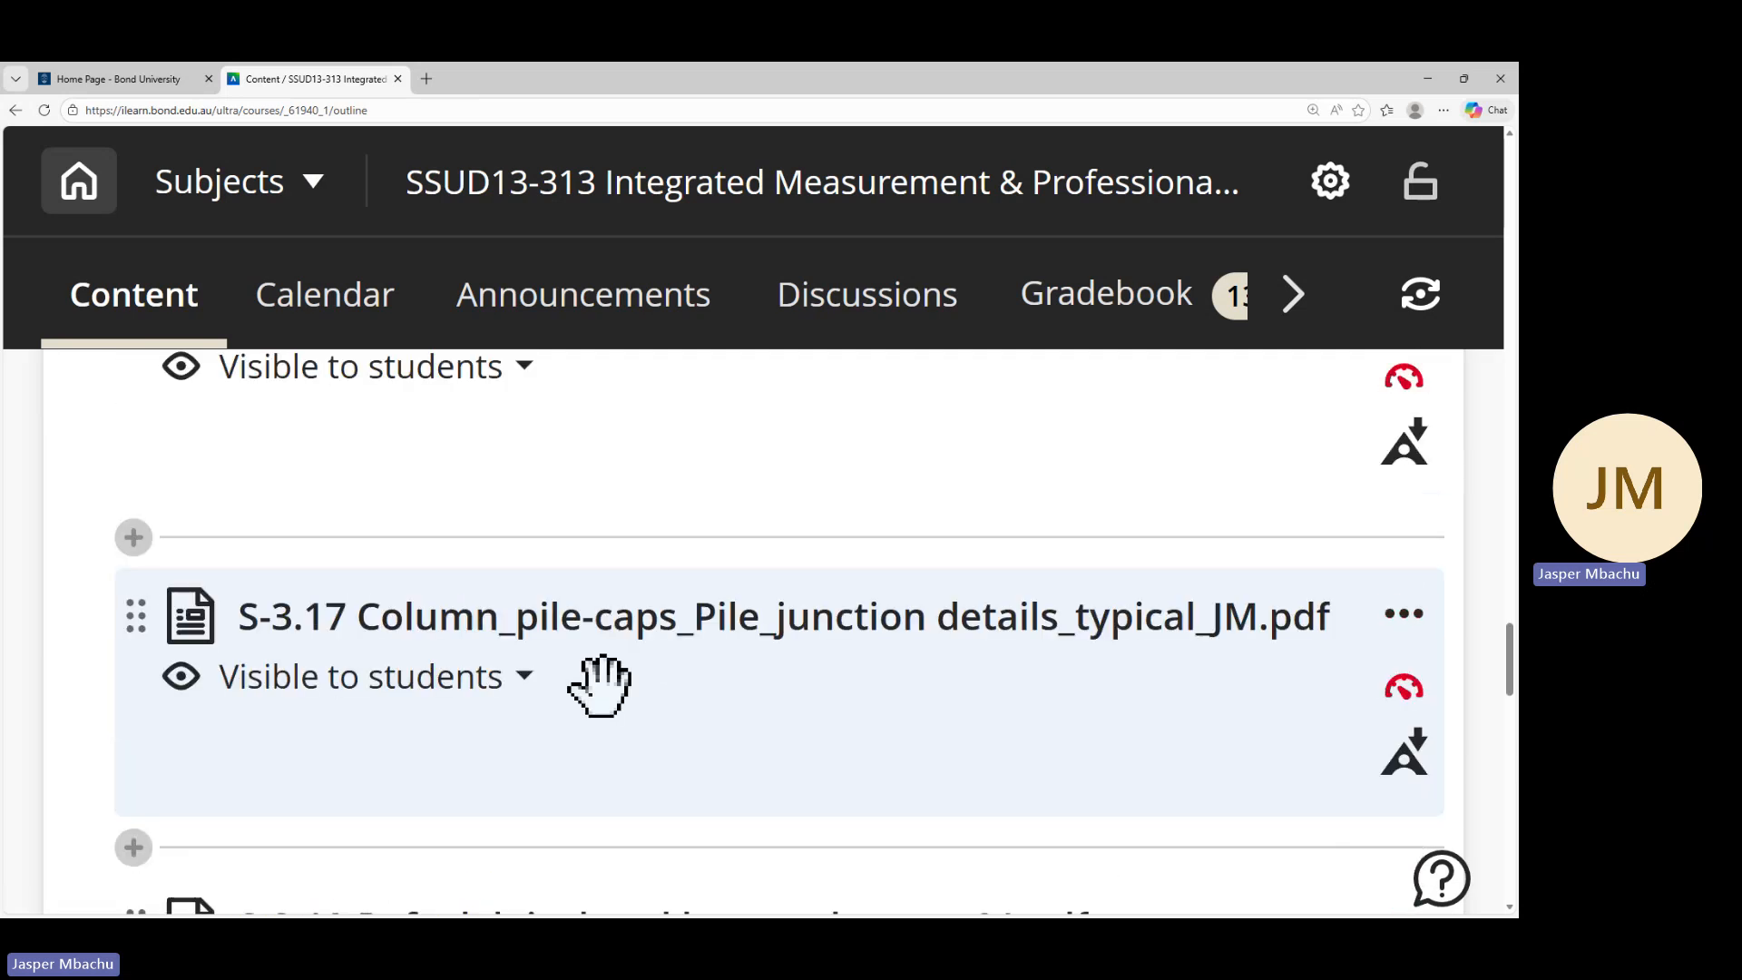
pyautogui.scroll(-3, 572, 699)
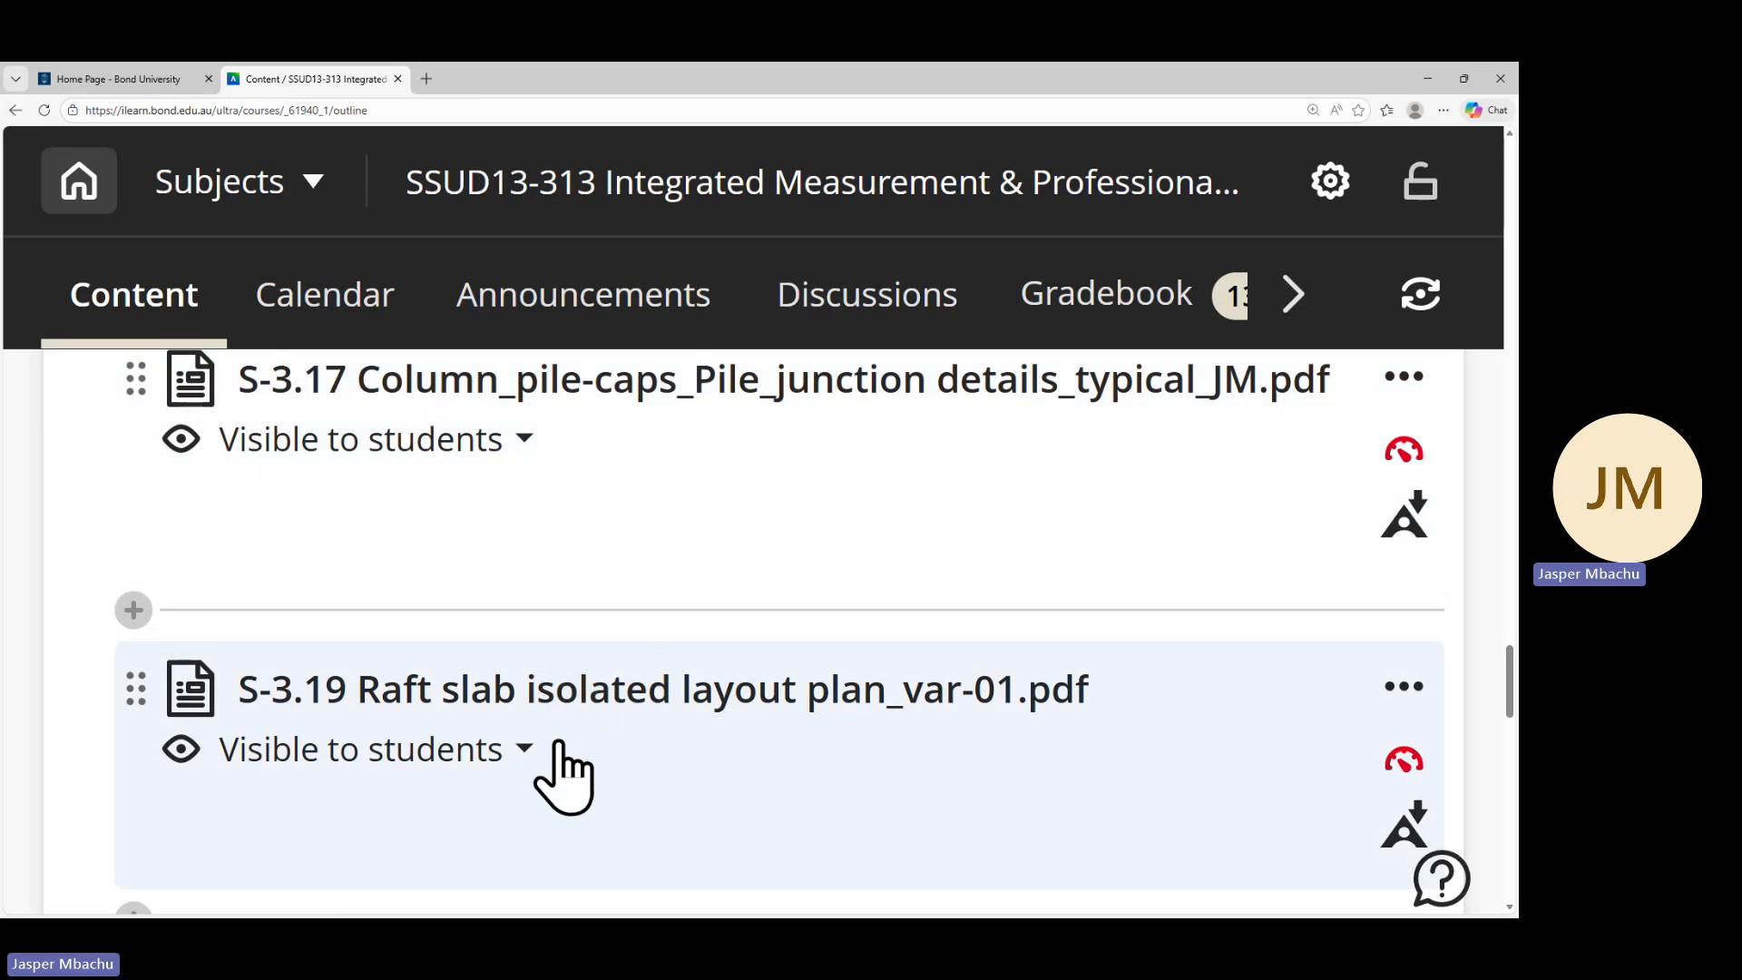
pyautogui.scroll(-3, 595, 738)
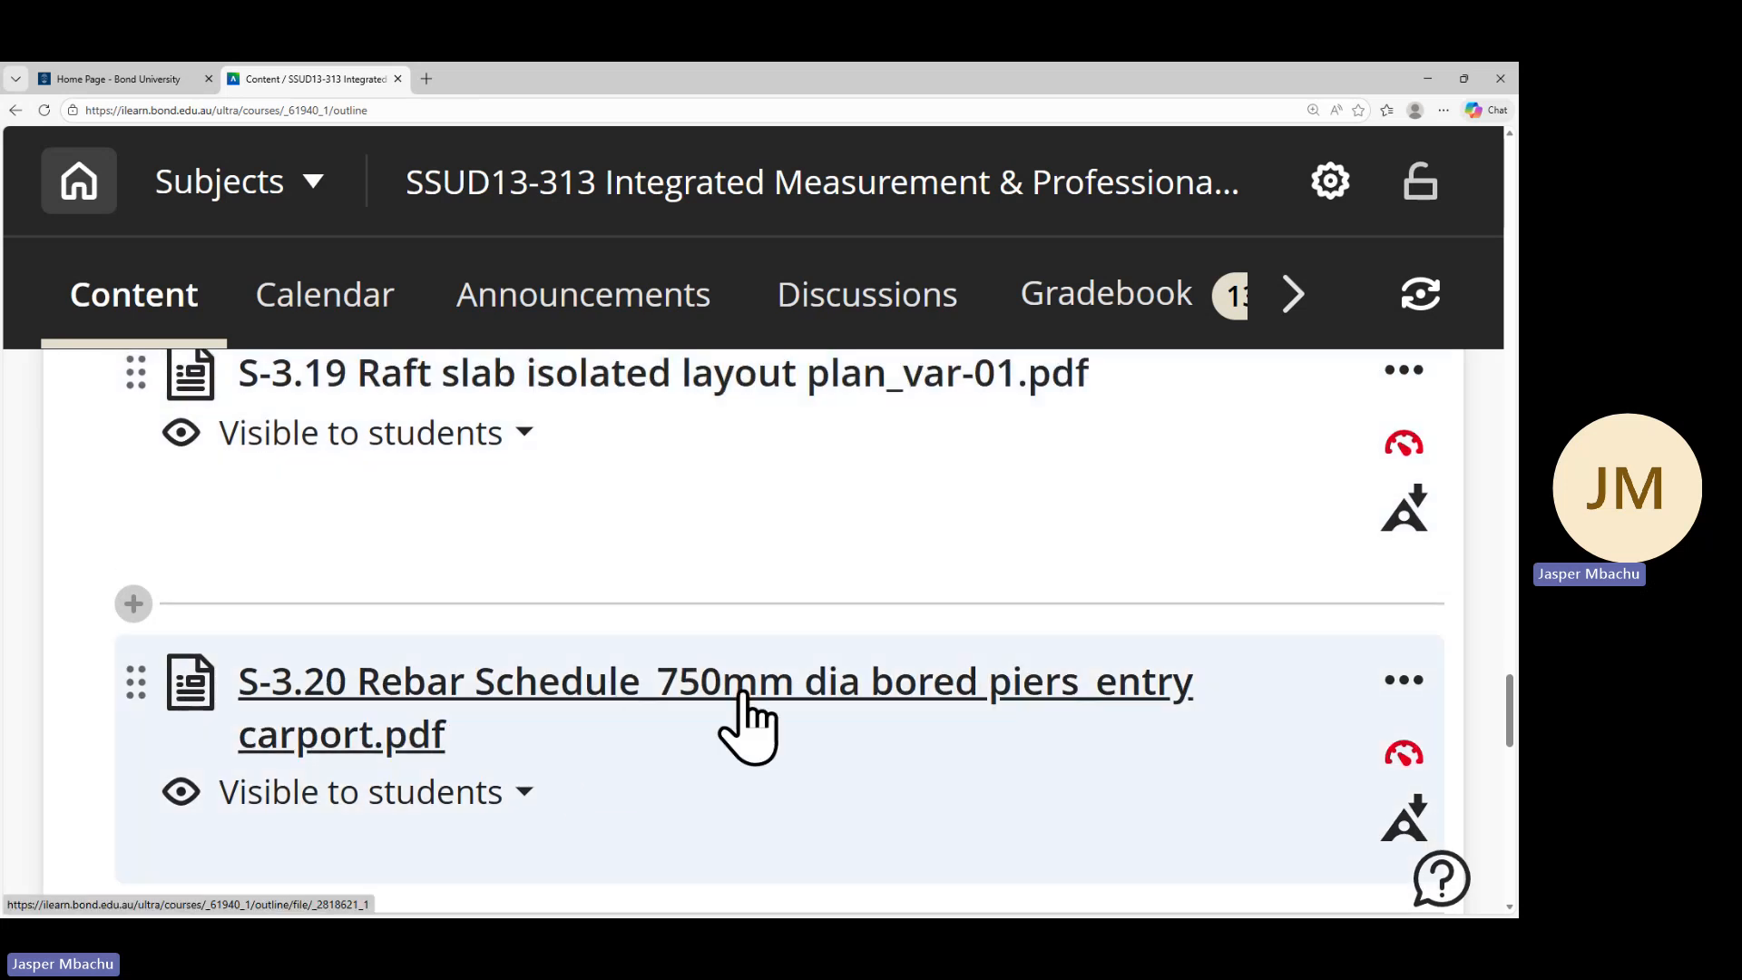
pyautogui.scroll(-3, 853, 704)
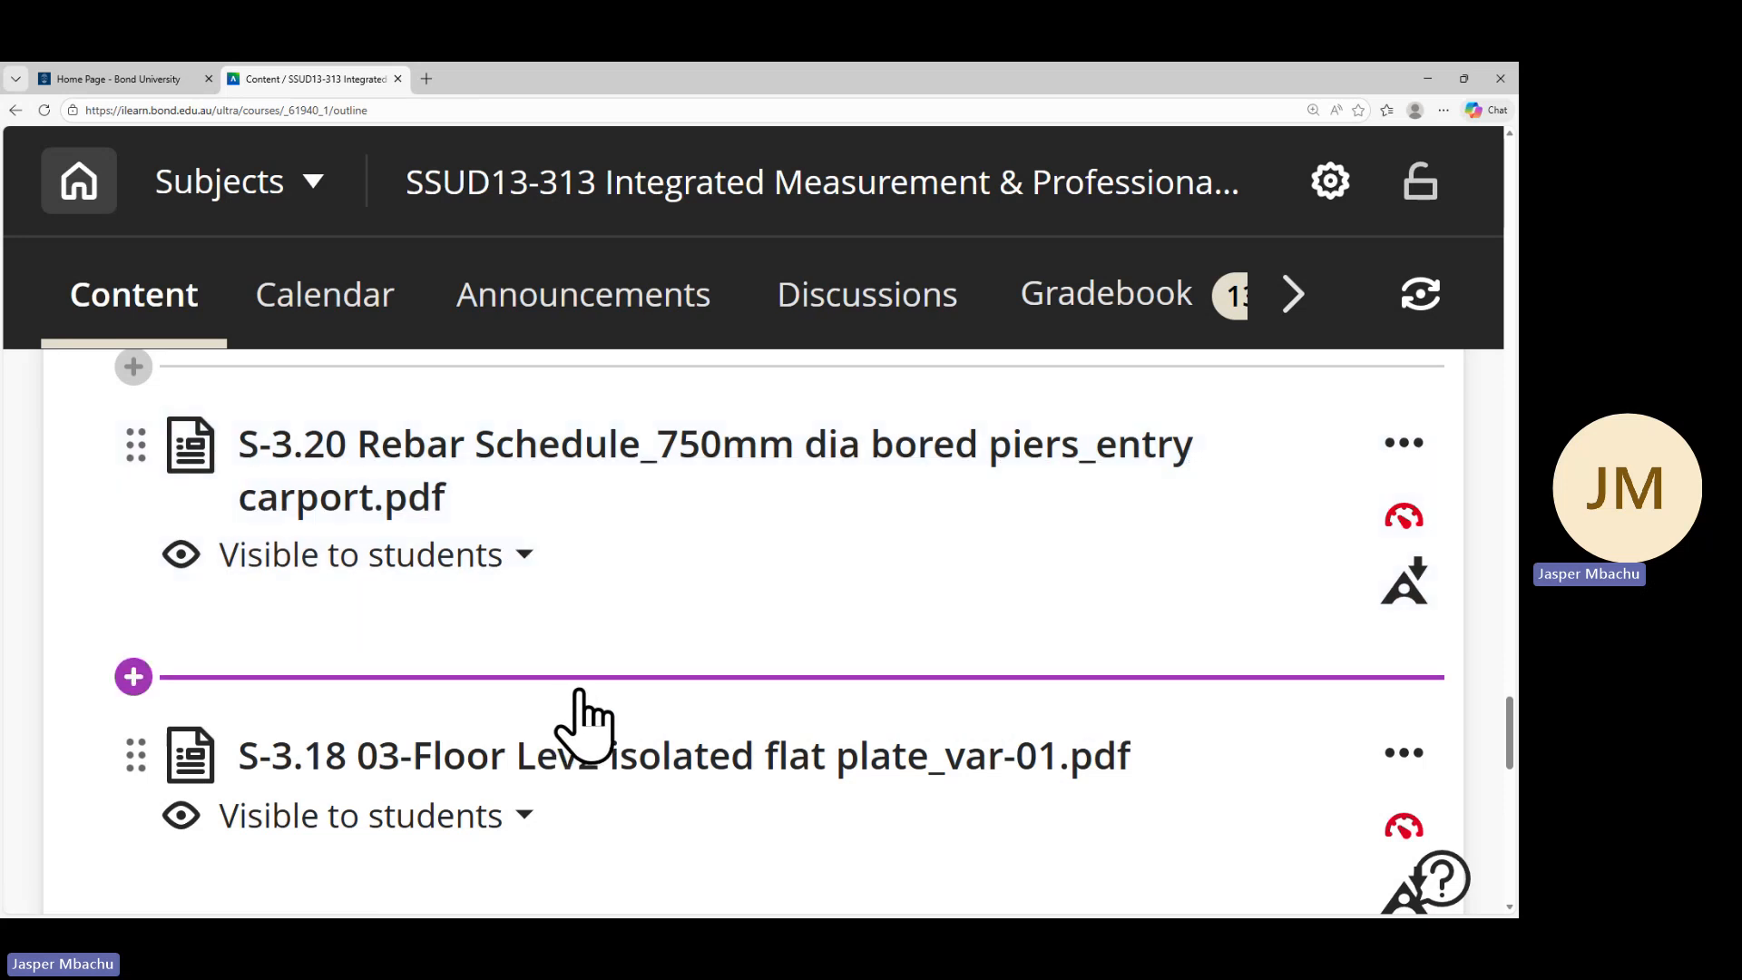
pyautogui.scroll(-5, 581, 716)
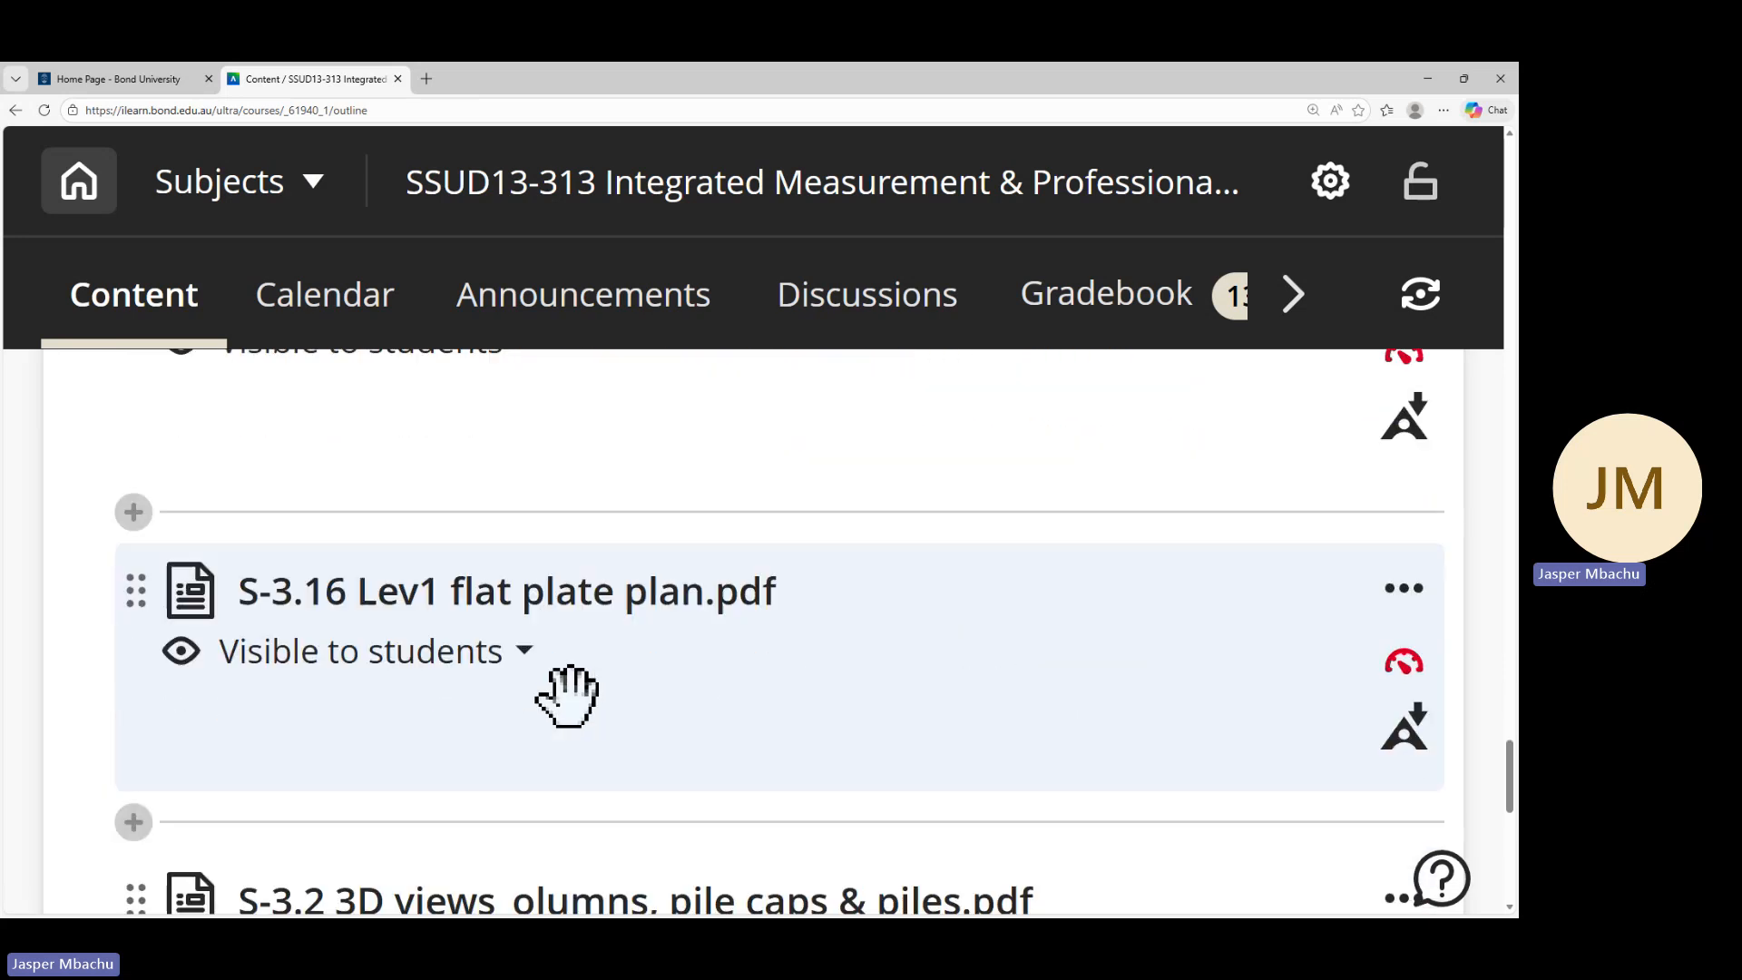
pyautogui.scroll(-6, 567, 694)
pyautogui.scroll(3, 570, 699)
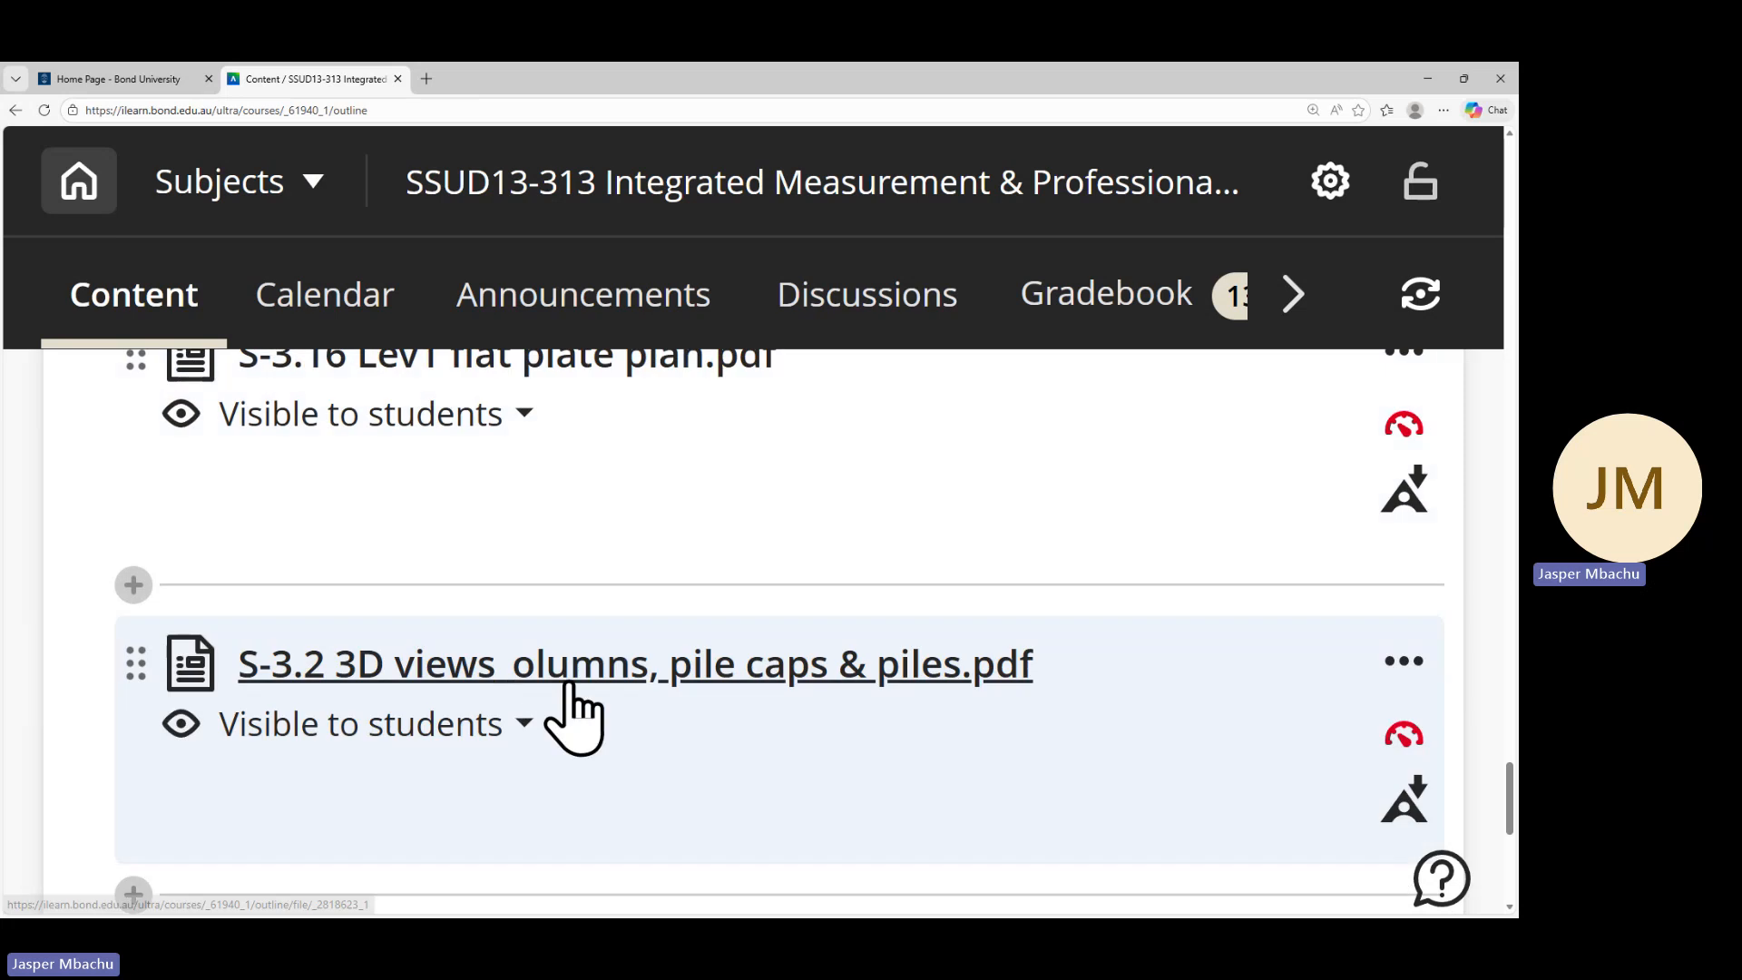
pyautogui.scroll(3, 570, 690)
pyautogui.scroll(2, 564, 679)
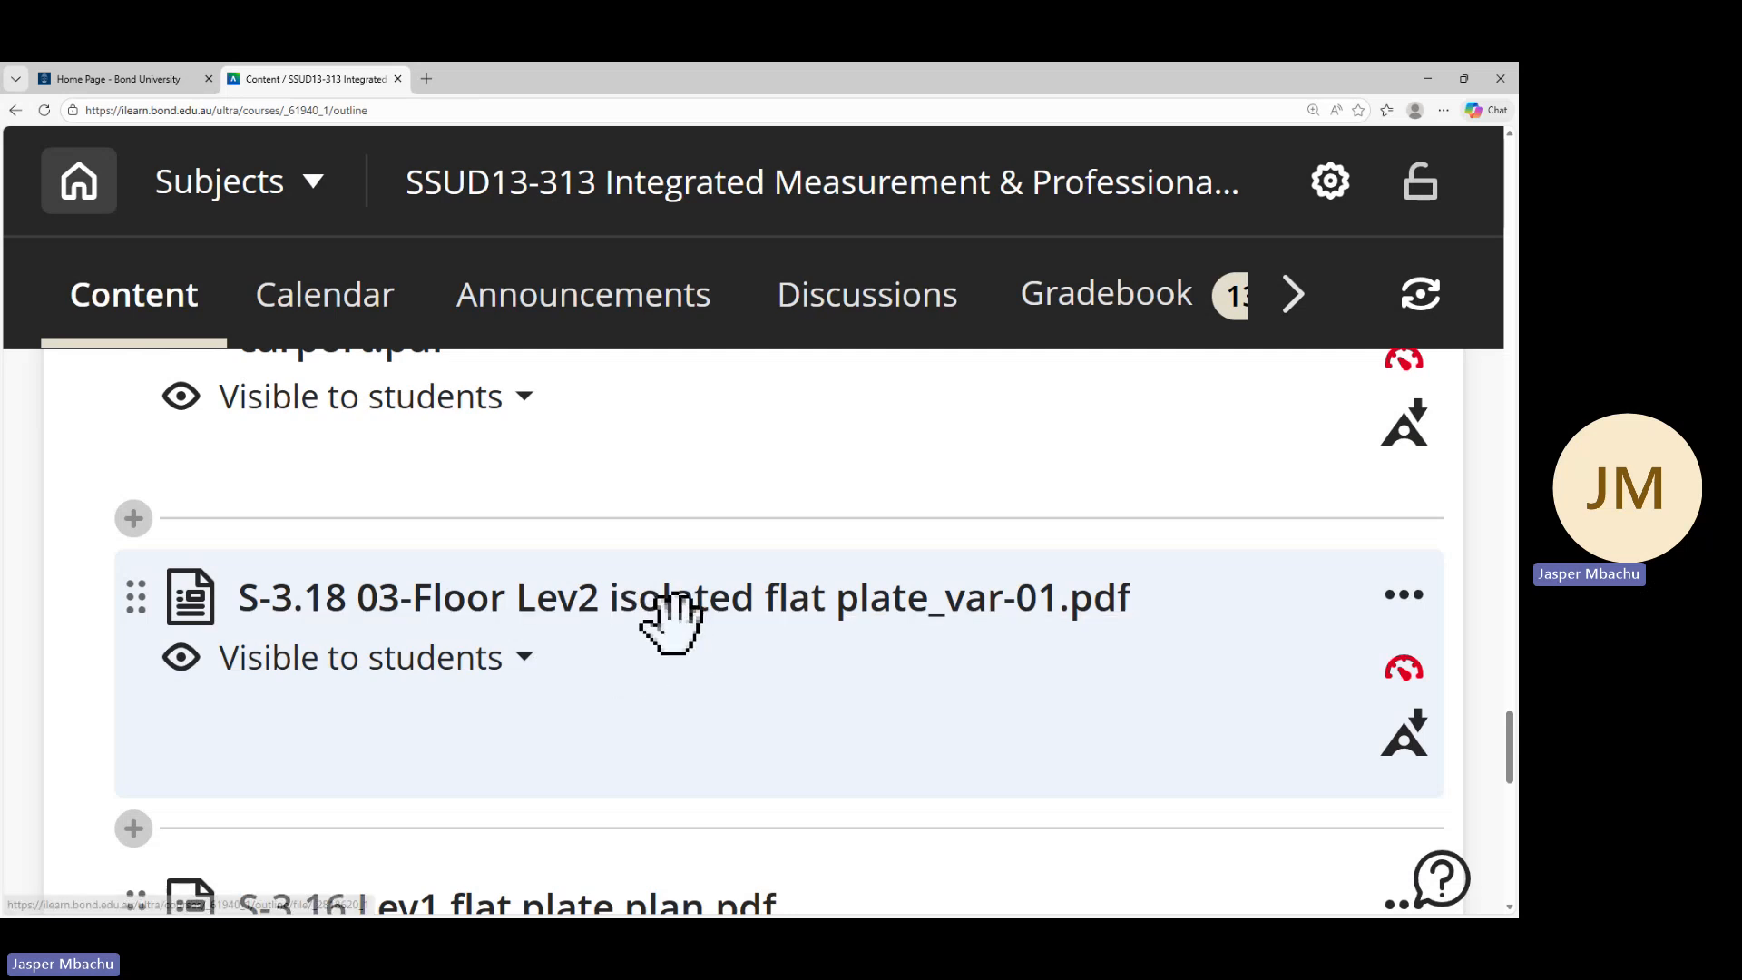
pyautogui.scroll(-5, 679, 648)
pyautogui.scroll(-2, 667, 631)
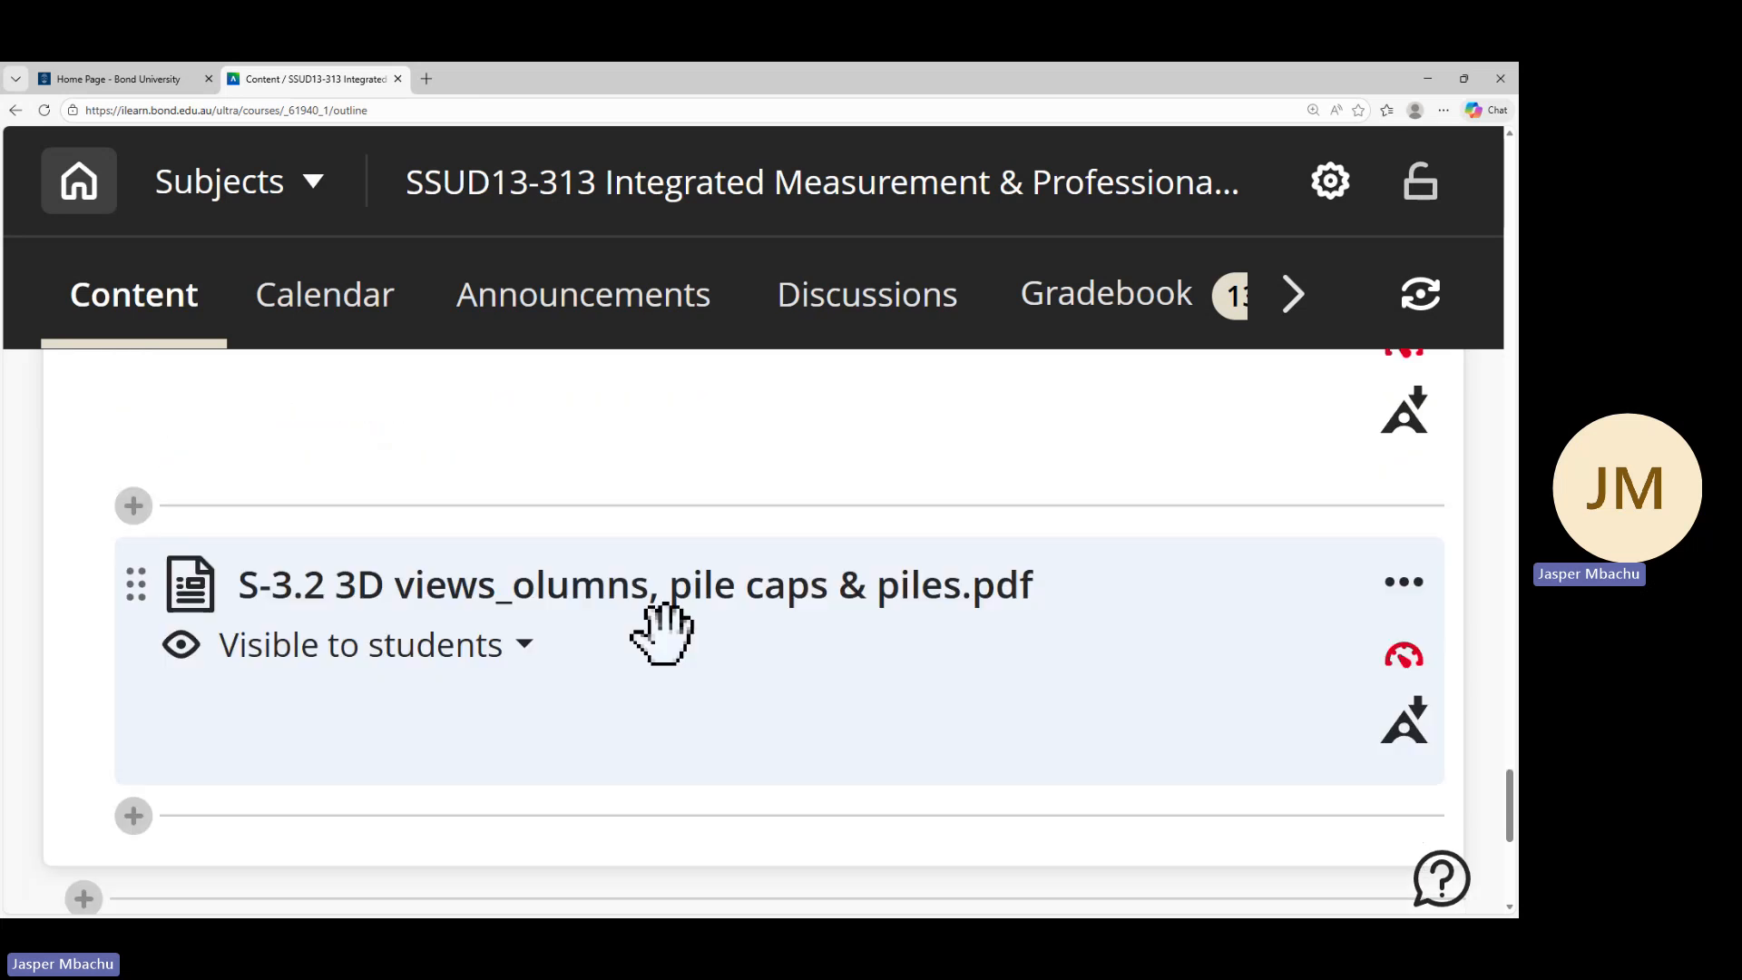
pyautogui.scroll(-2, 650, 662)
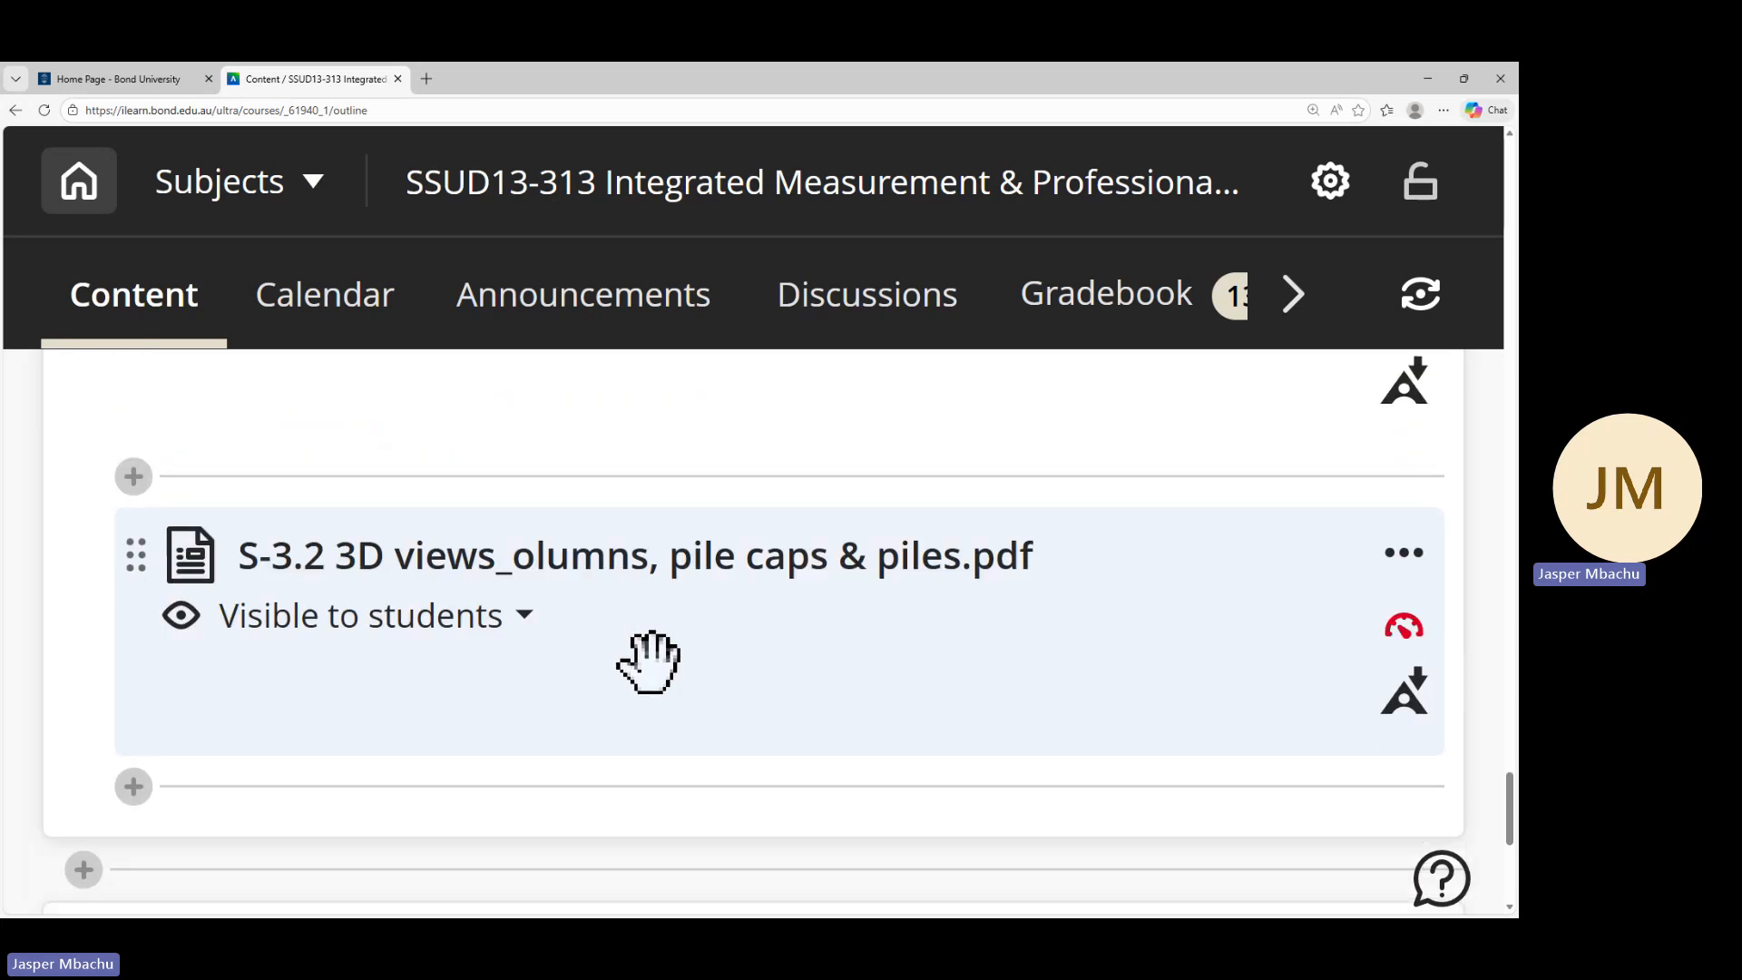
pyautogui.scroll(3, 656, 676)
pyautogui.scroll(4, 660, 706)
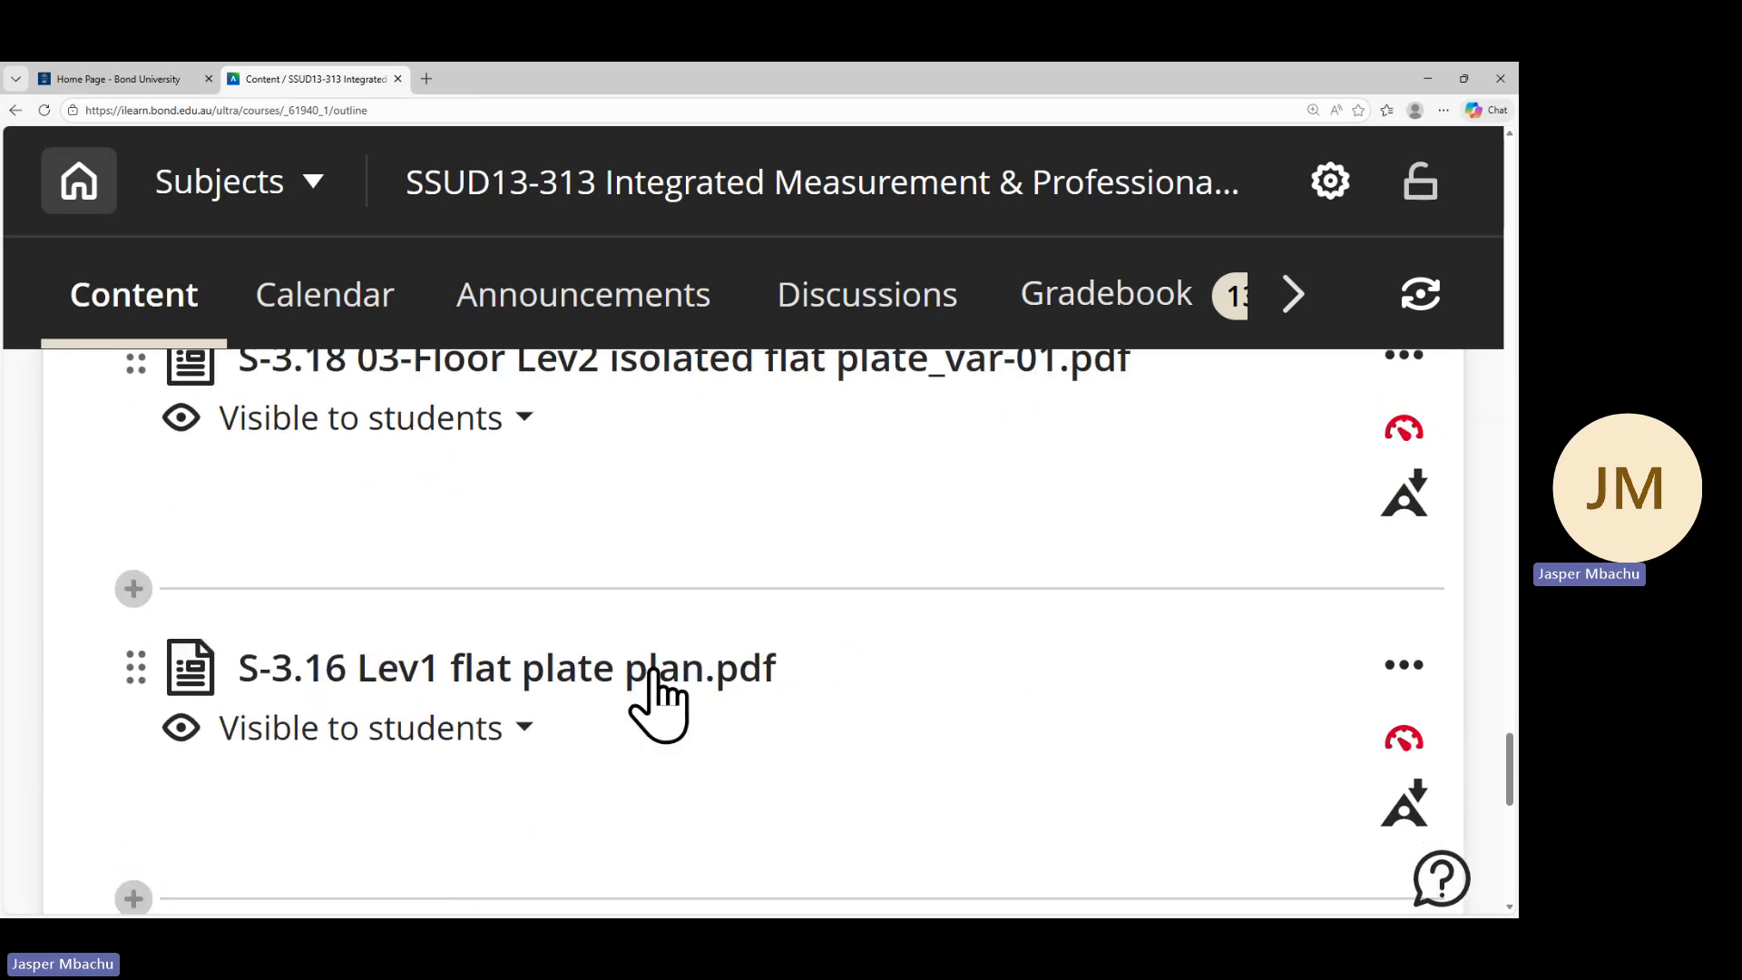
pyautogui.scroll(4, 660, 703)
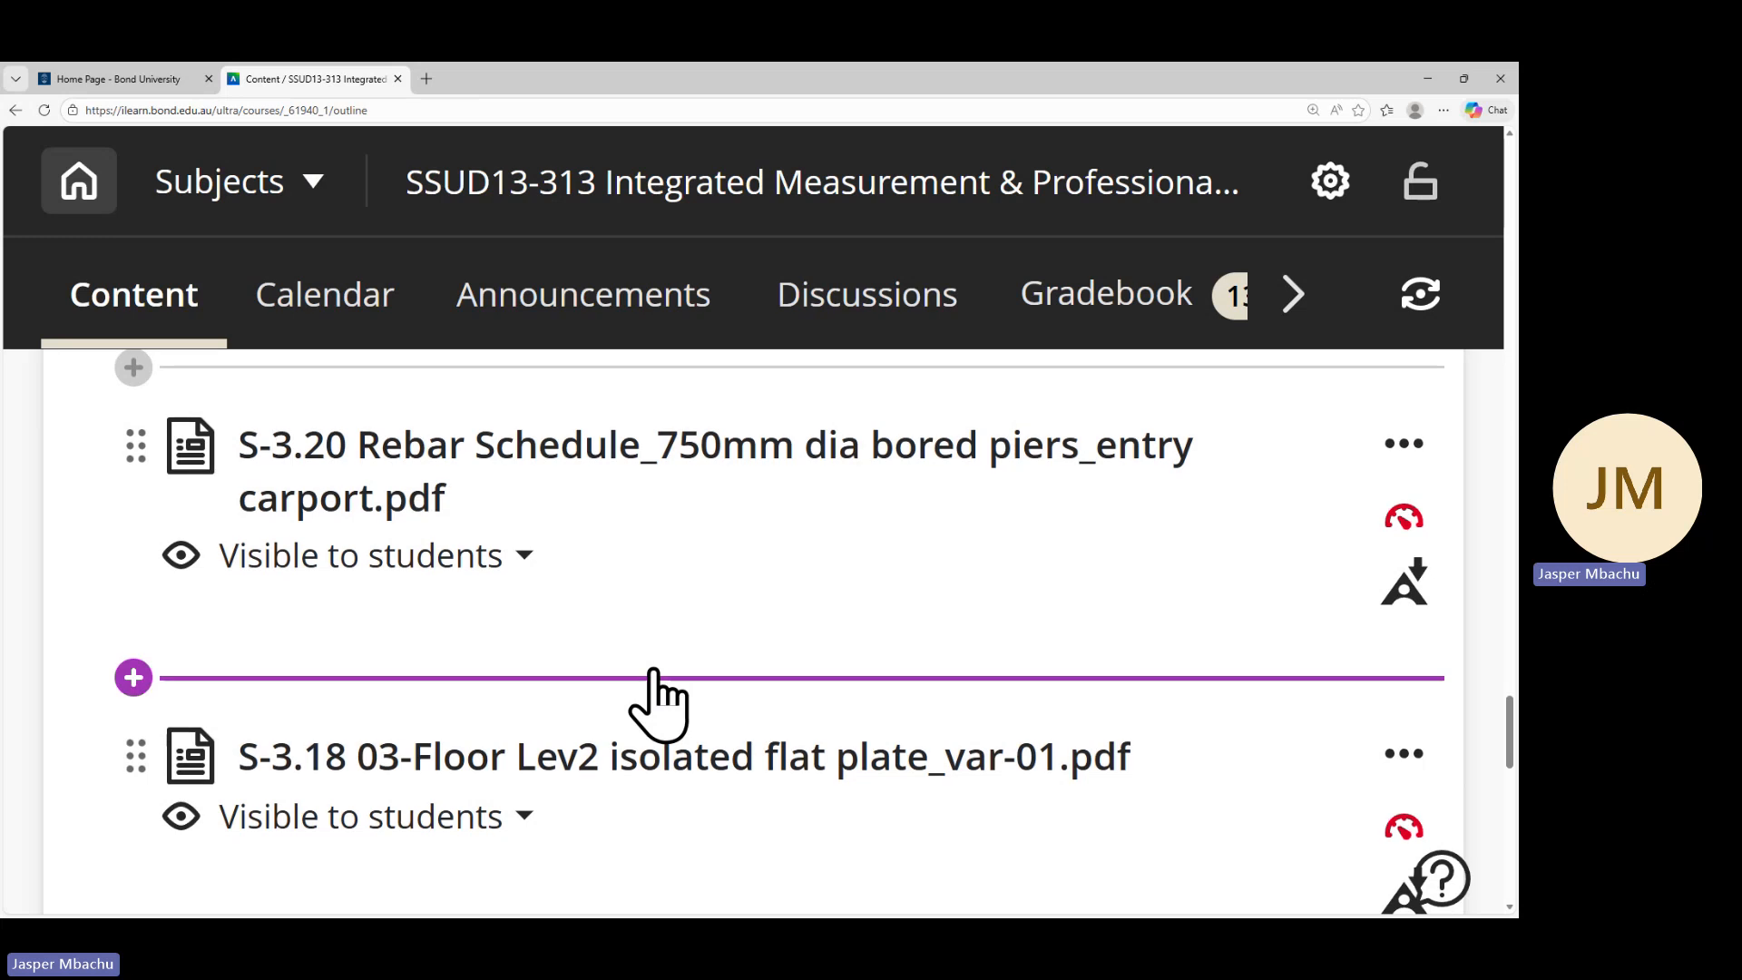
pyautogui.scroll(1, 659, 706)
pyautogui.scroll(2, 659, 706)
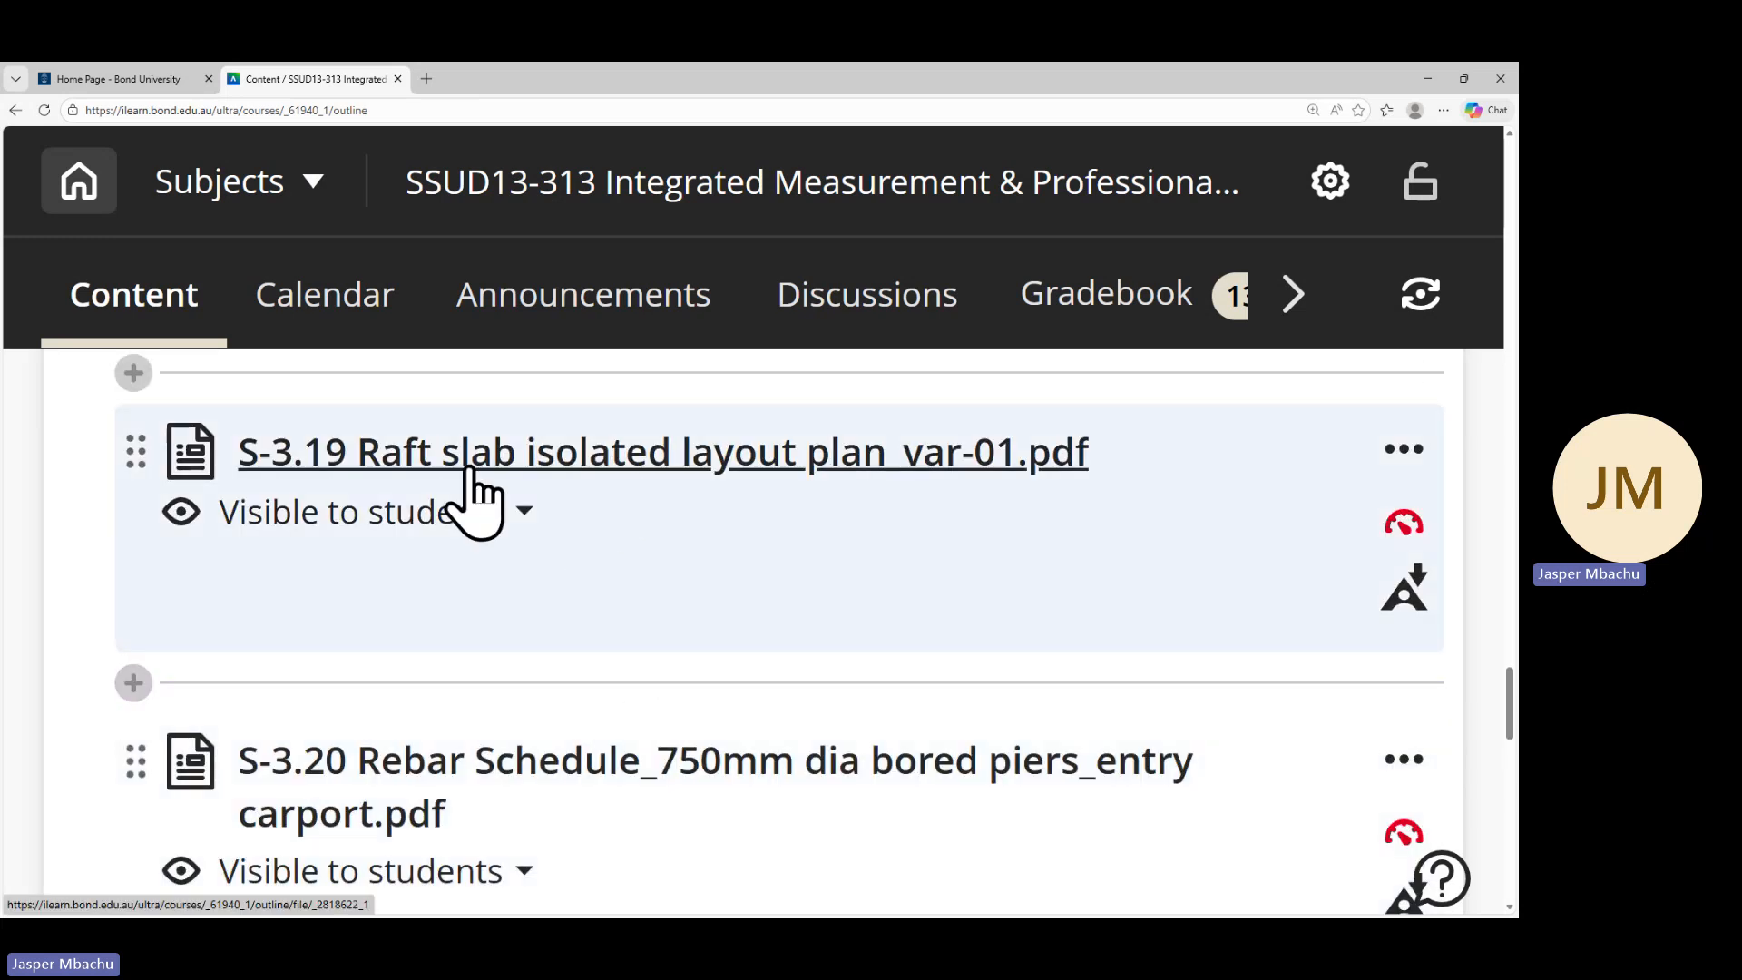
# Download S-3.19 Raft slab isolated layout plan_var-01.pdf and open the downloaded file
pyautogui.click(708, 459)
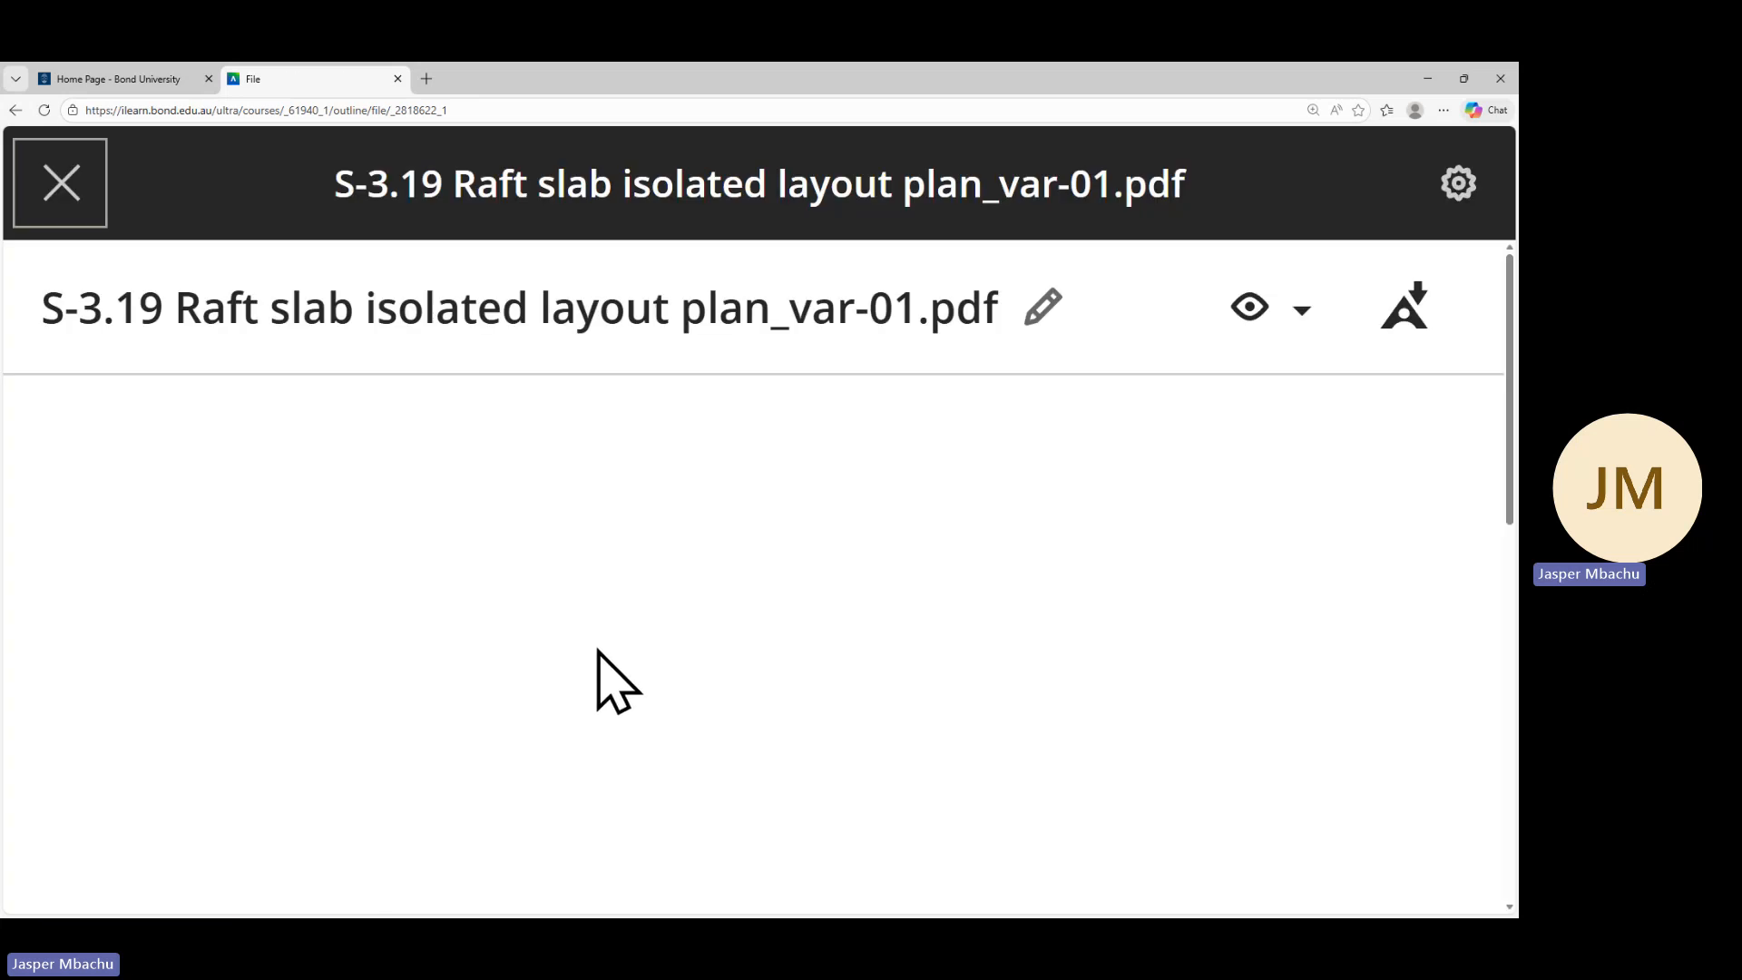
pyautogui.scroll(-4, 703, 753)
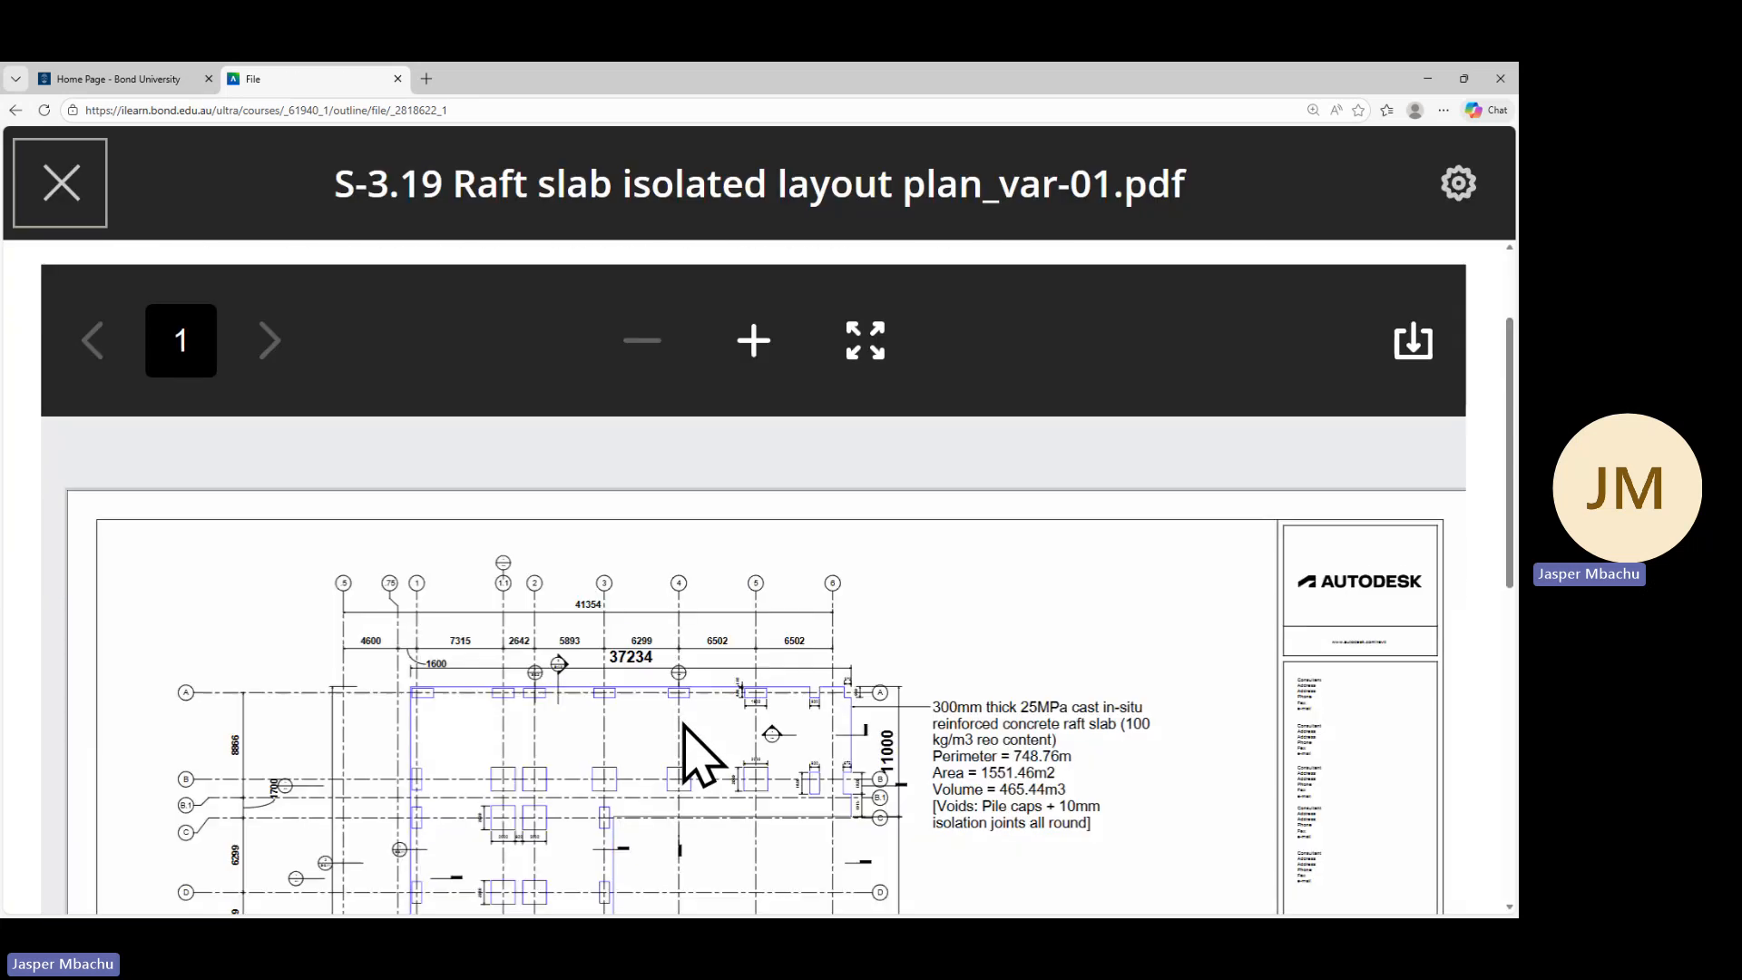
pyautogui.scroll(4, 1379, 390)
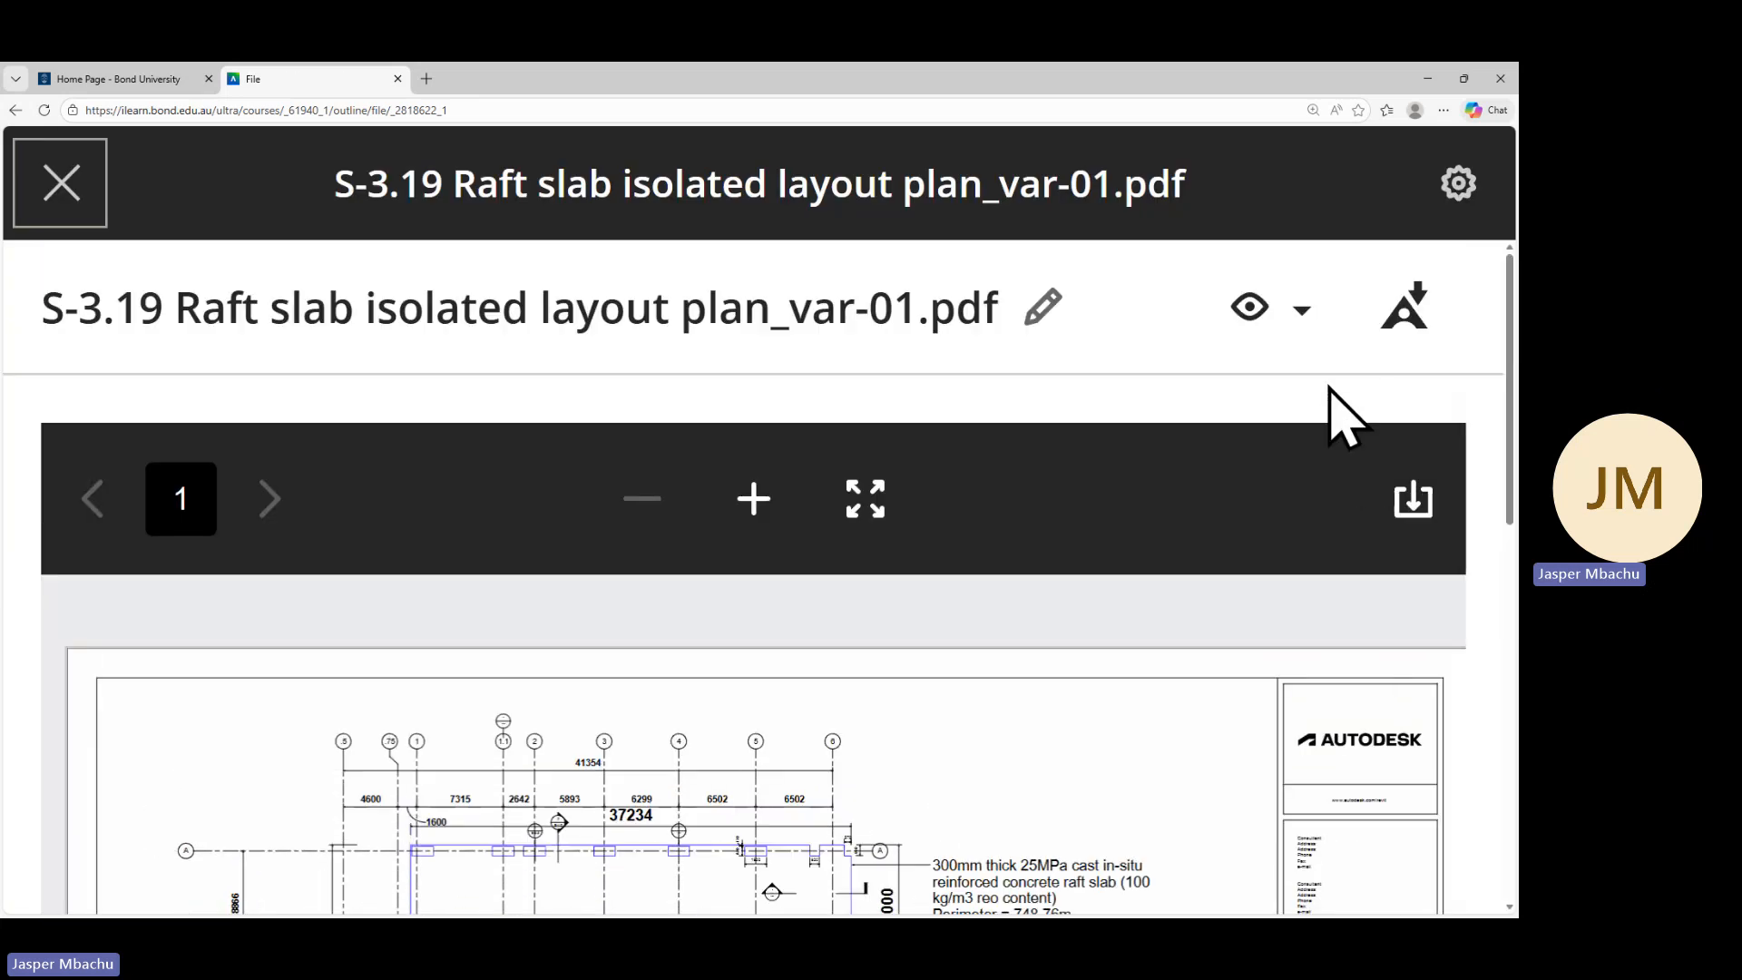
pyautogui.click(1413, 499)
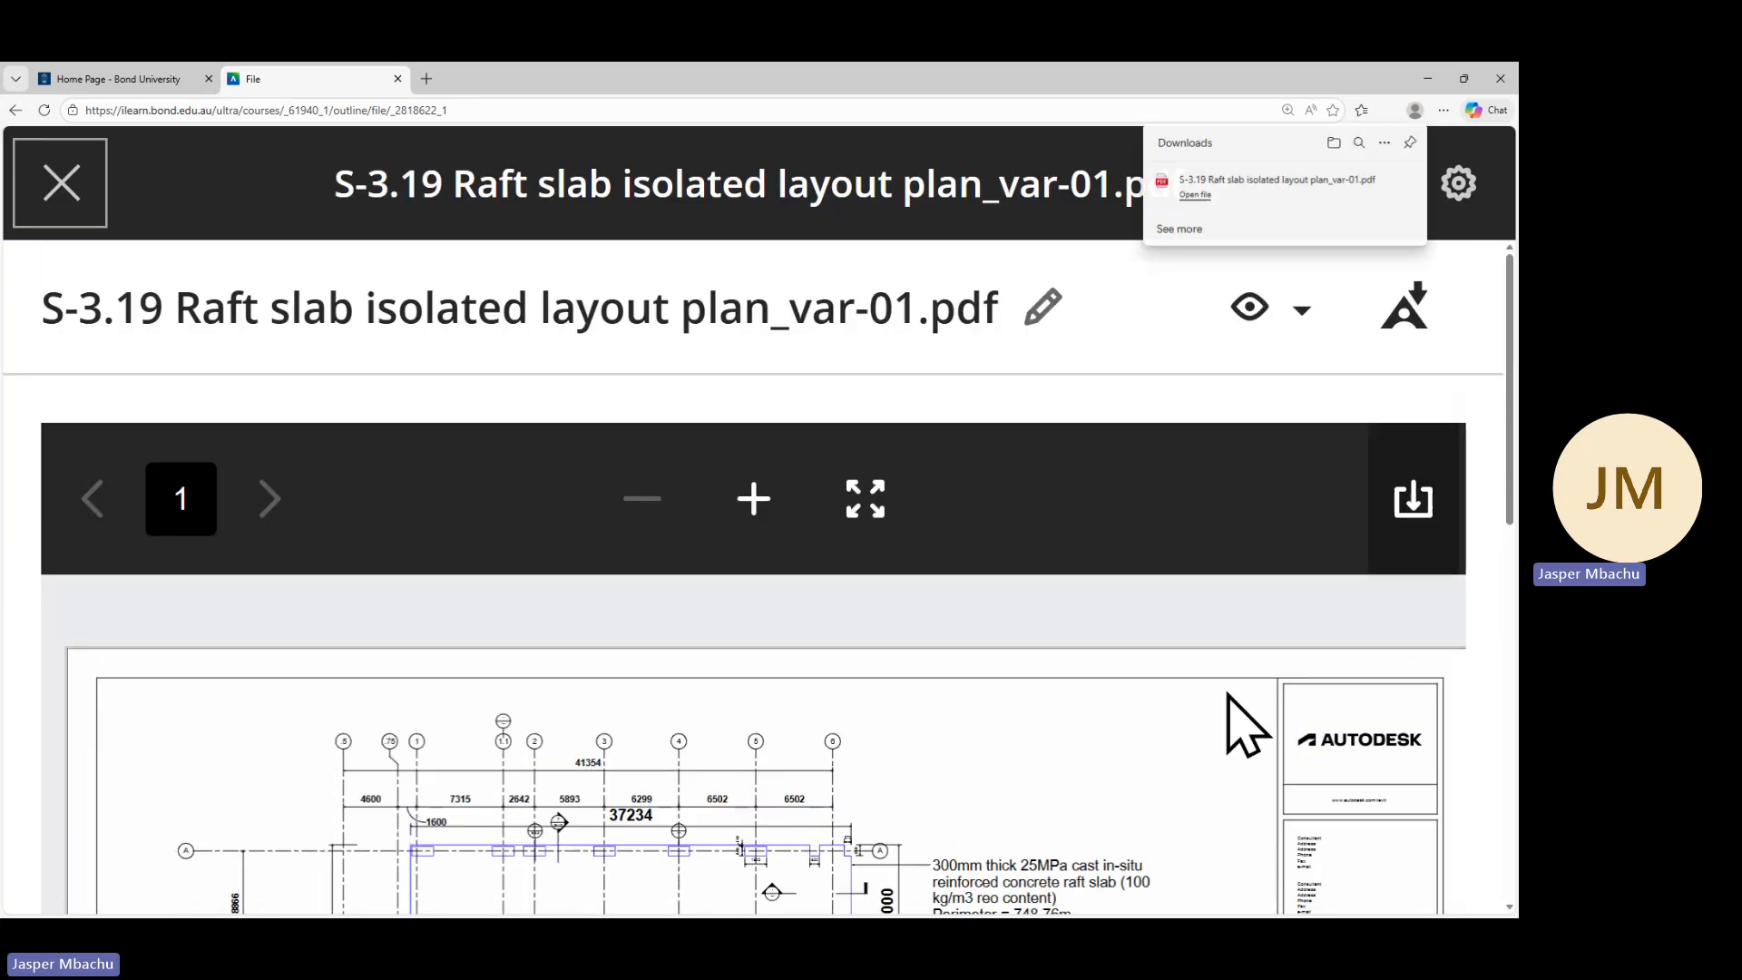
pyautogui.click(1248, 192)
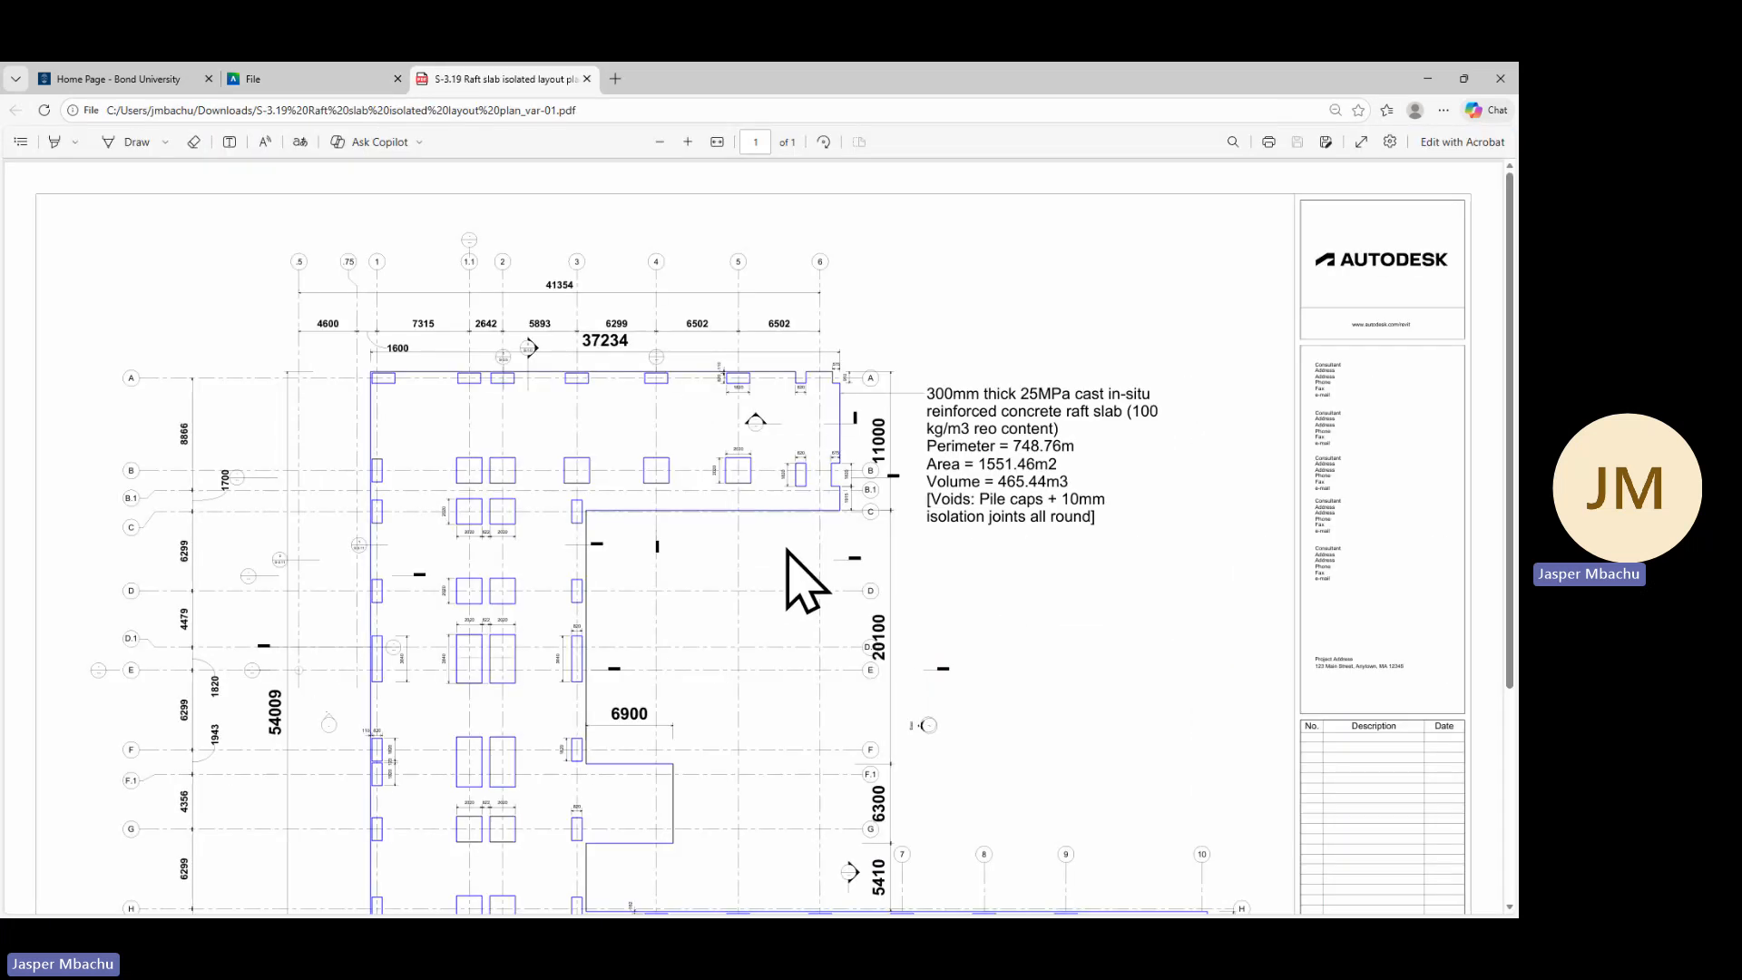
# Examine the raft slab layout plan, its pile cap dimensions and the slab specification note
pyautogui.keyDown('ctrl'); pyautogui.scroll(2, 801, 522); pyautogui.keyUp('ctrl')
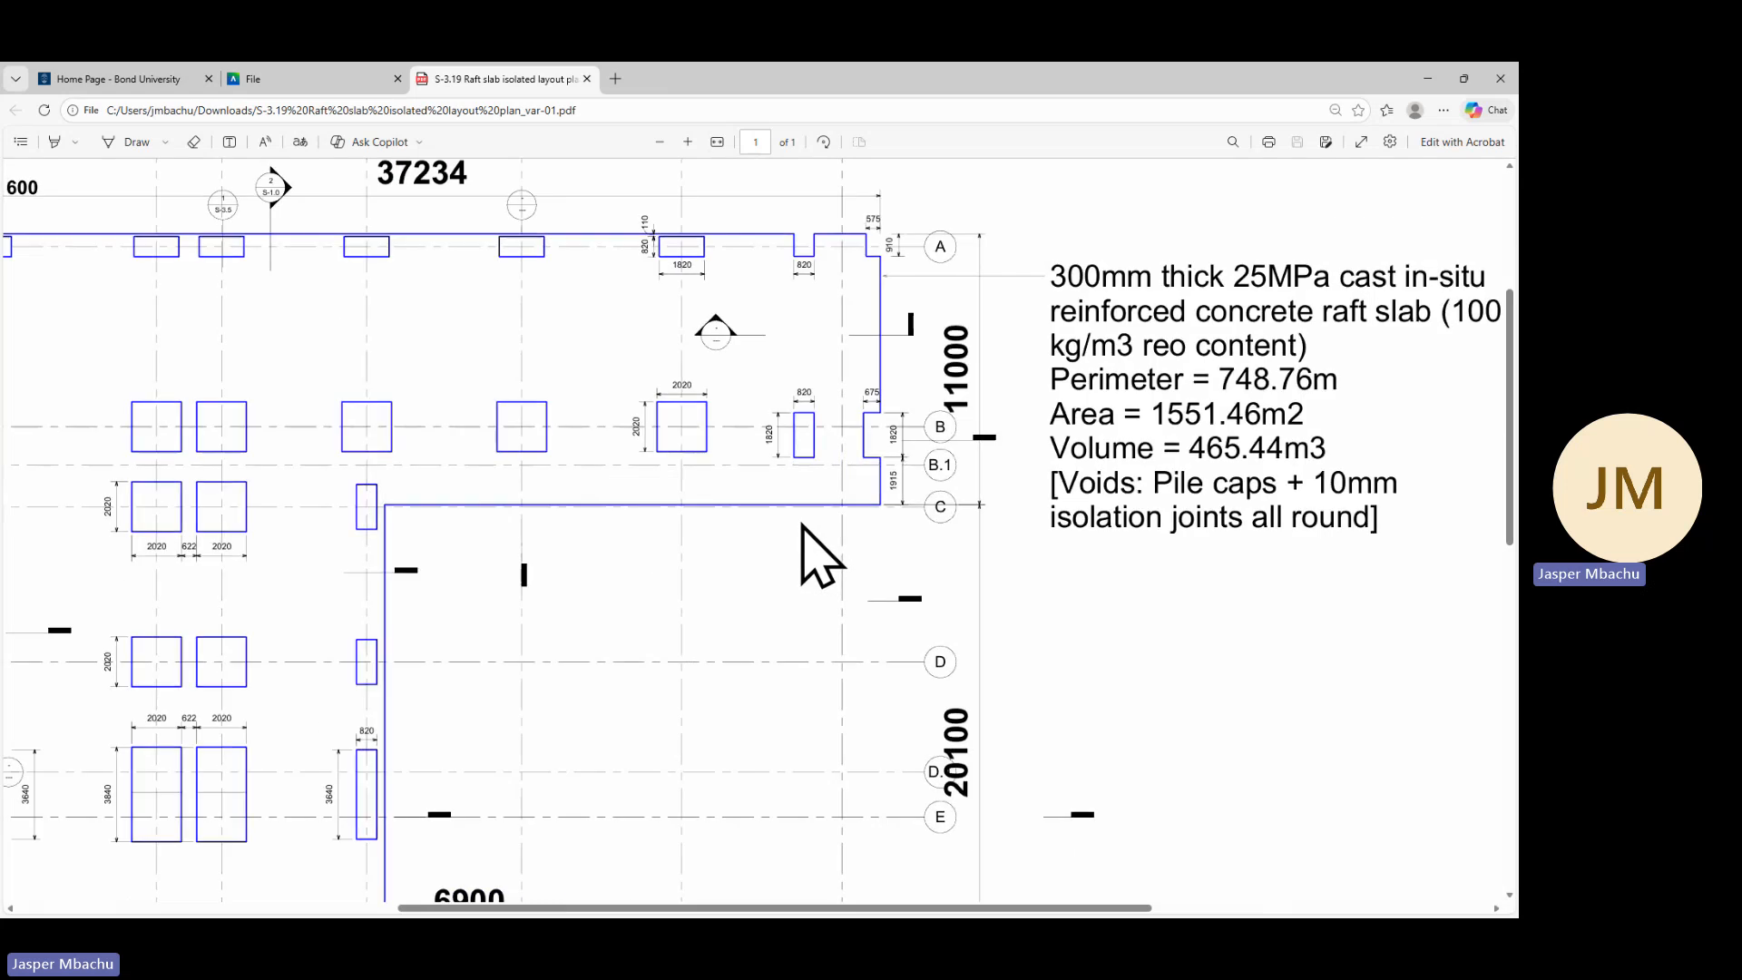
pyautogui.keyDown('ctrl'); pyautogui.scroll(2, 802, 526); pyautogui.keyUp('ctrl')
pyautogui.scroll(-1, 853, 531)
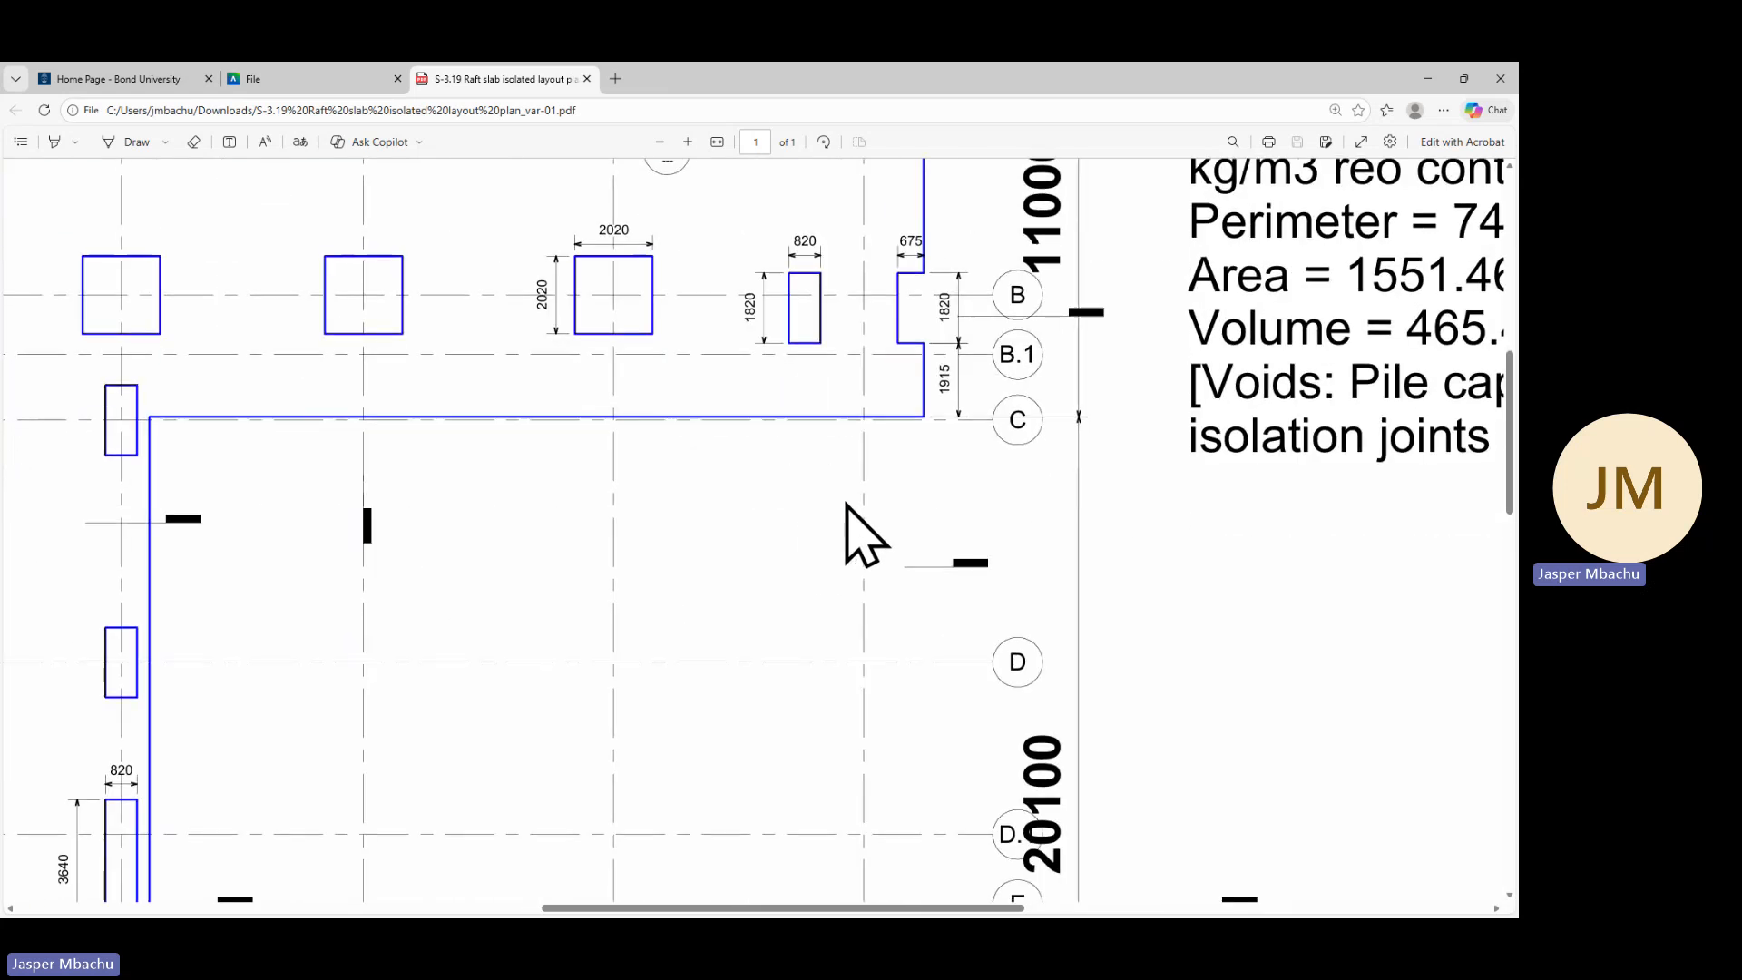
pyautogui.scroll(4, 848, 517)
pyautogui.scroll(2, 862, 535)
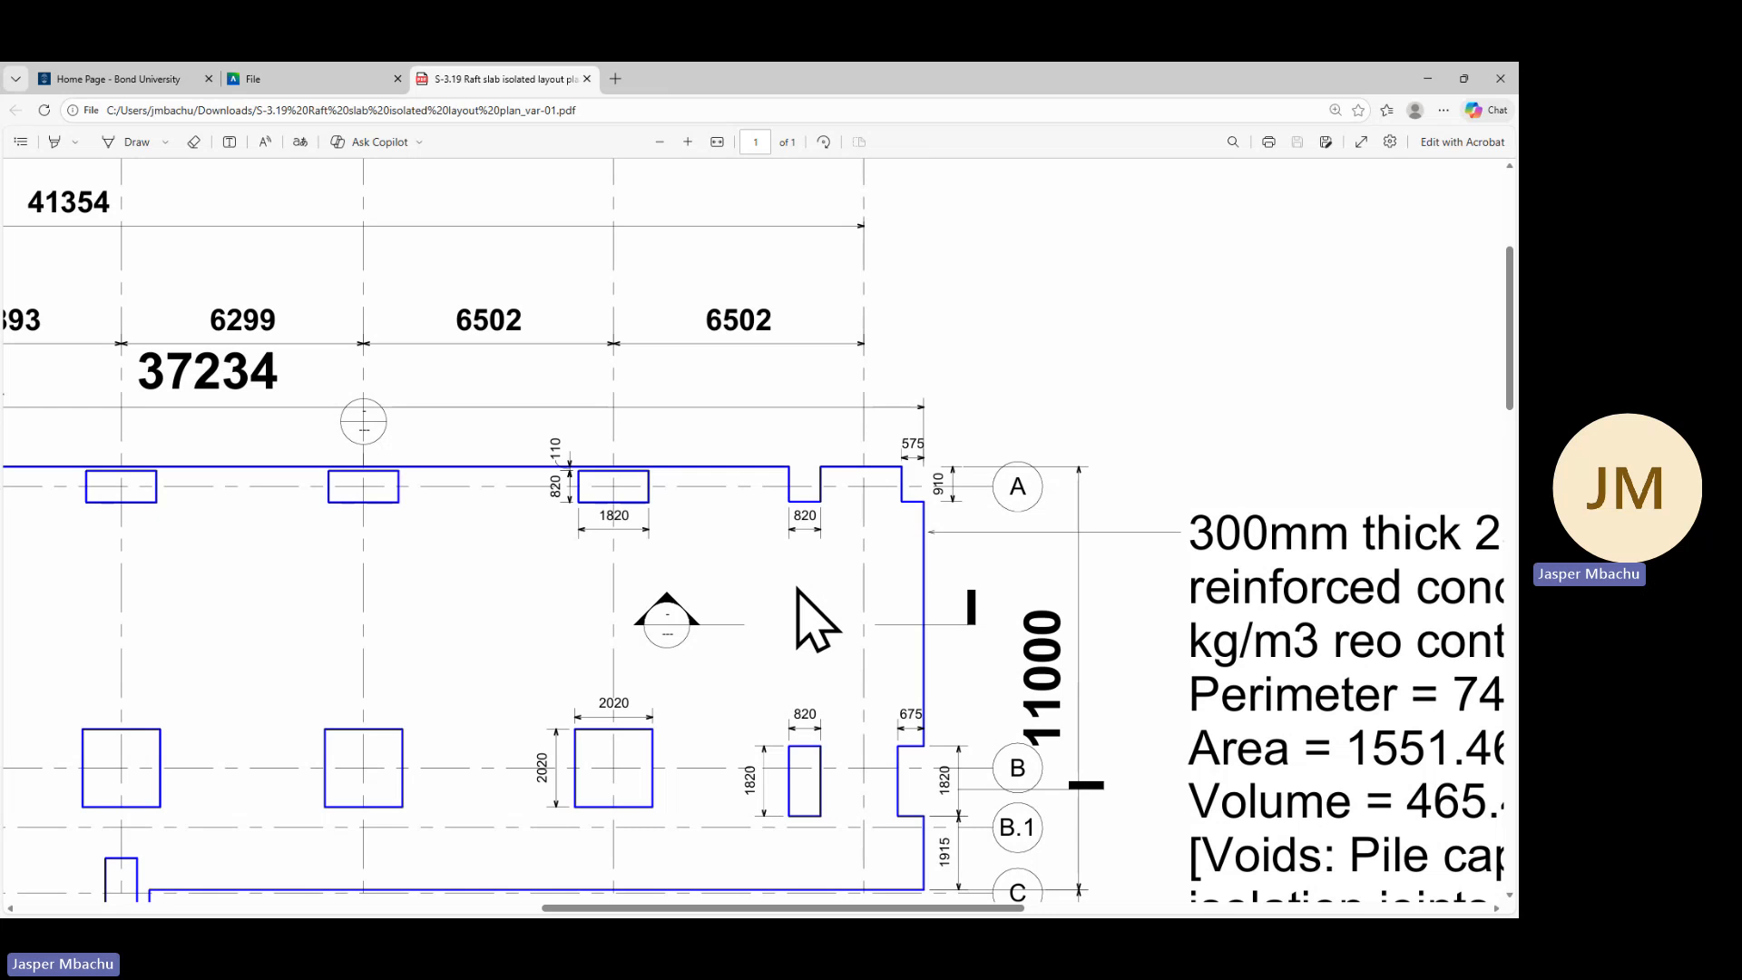
pyautogui.scroll(-1, 809, 626)
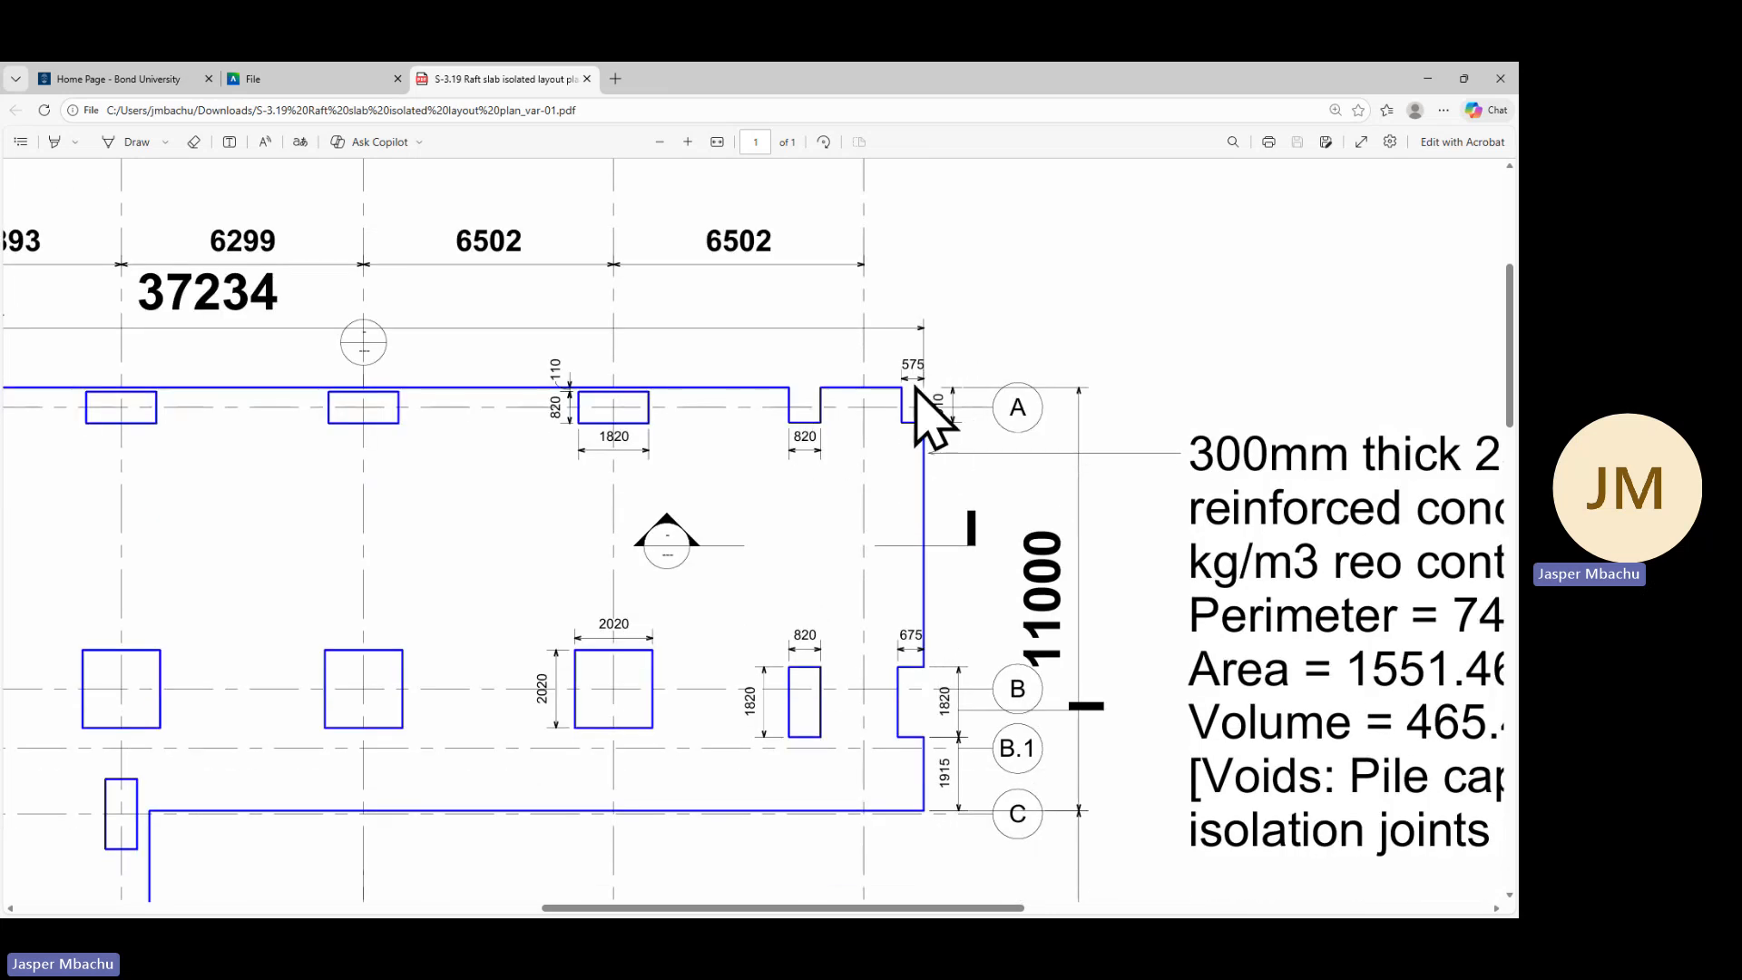
pyautogui.scroll(-1, 653, 676)
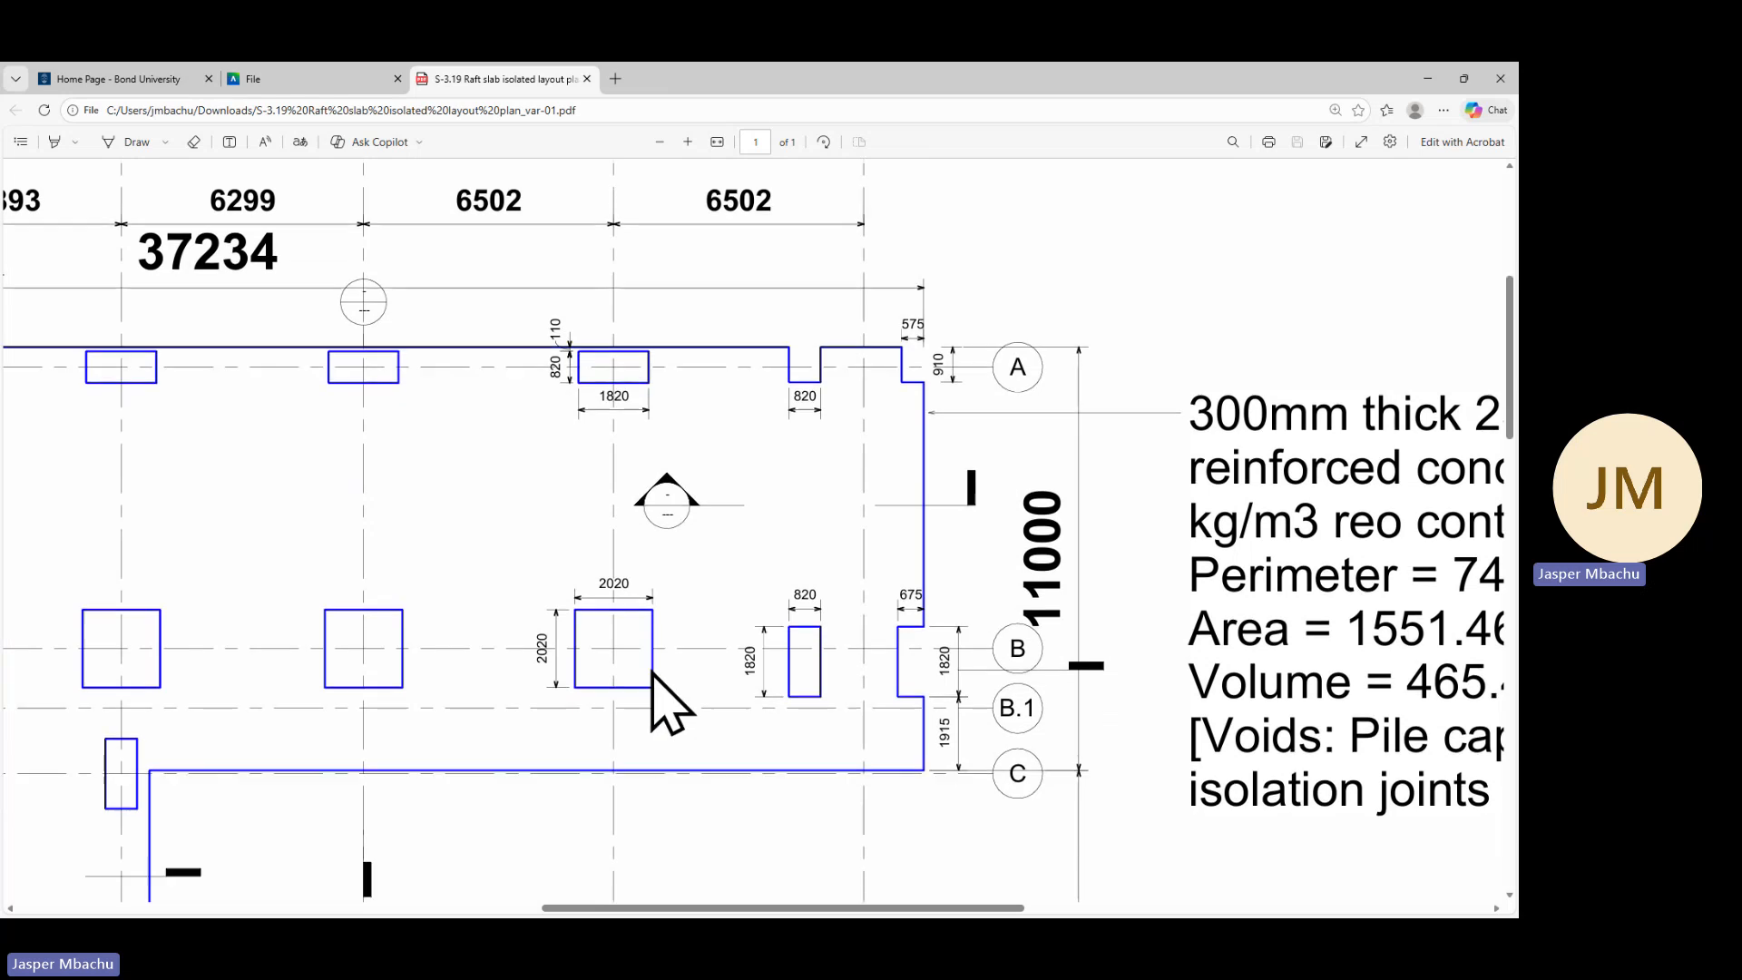
pyautogui.scroll(-2, 652, 674)
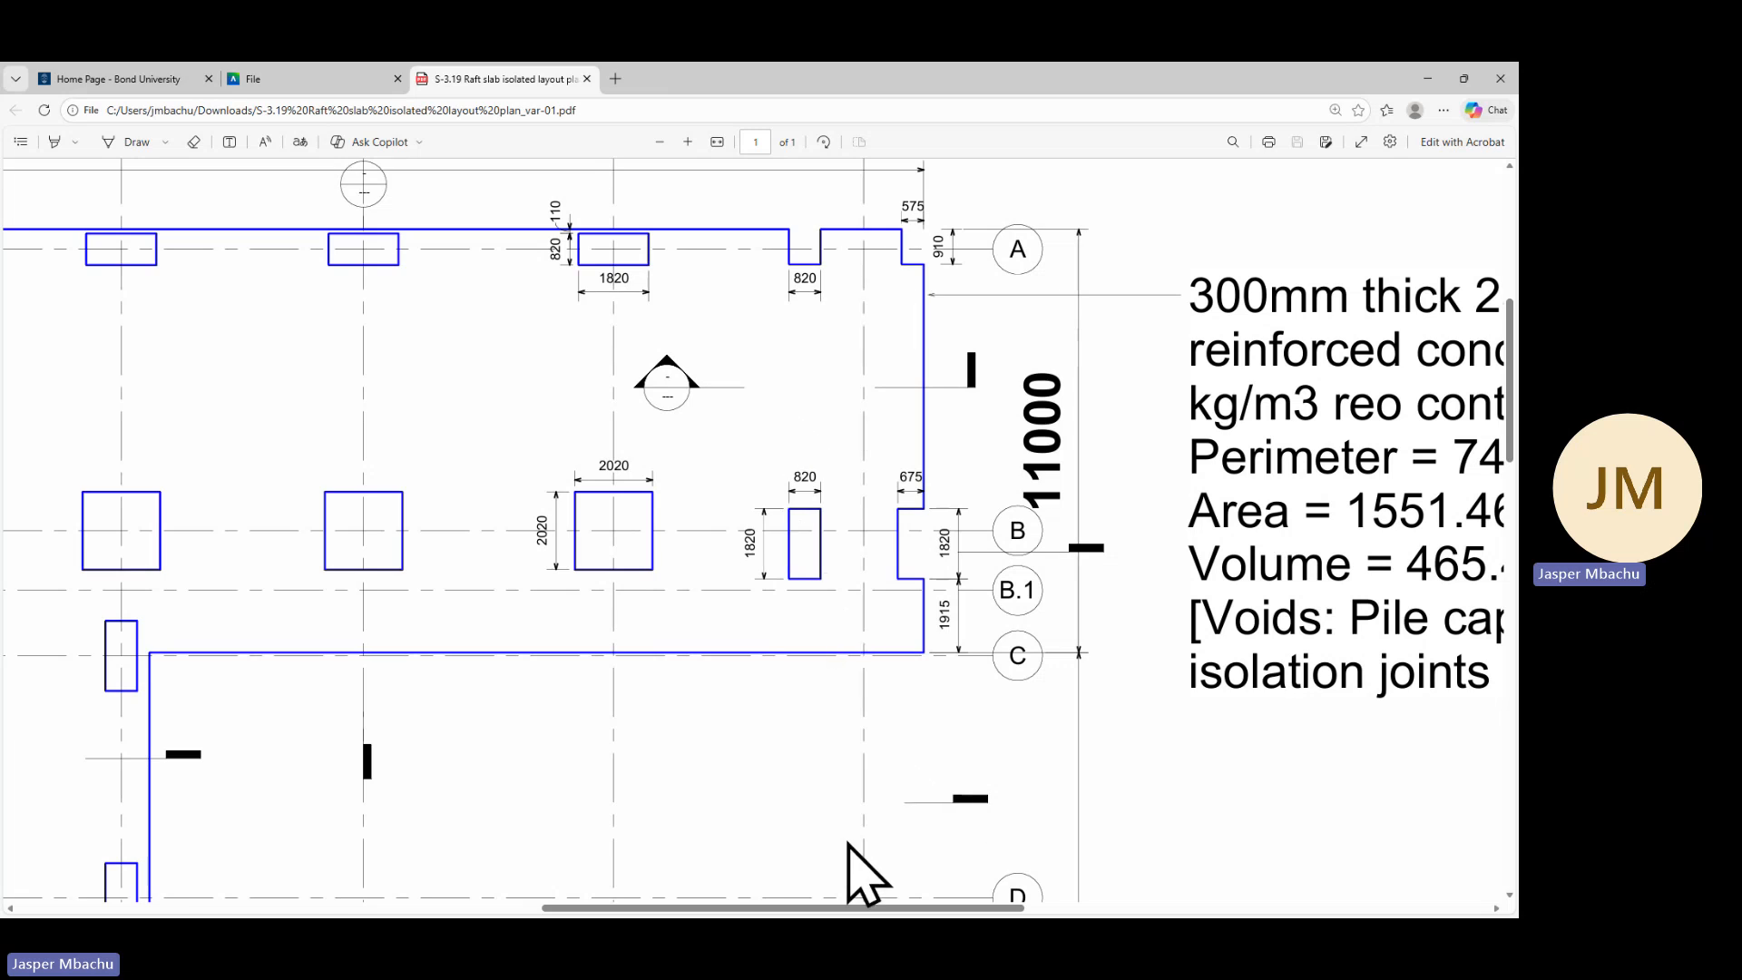
pyautogui.moveTo(880, 911); pyautogui.dragTo(1042, 902)
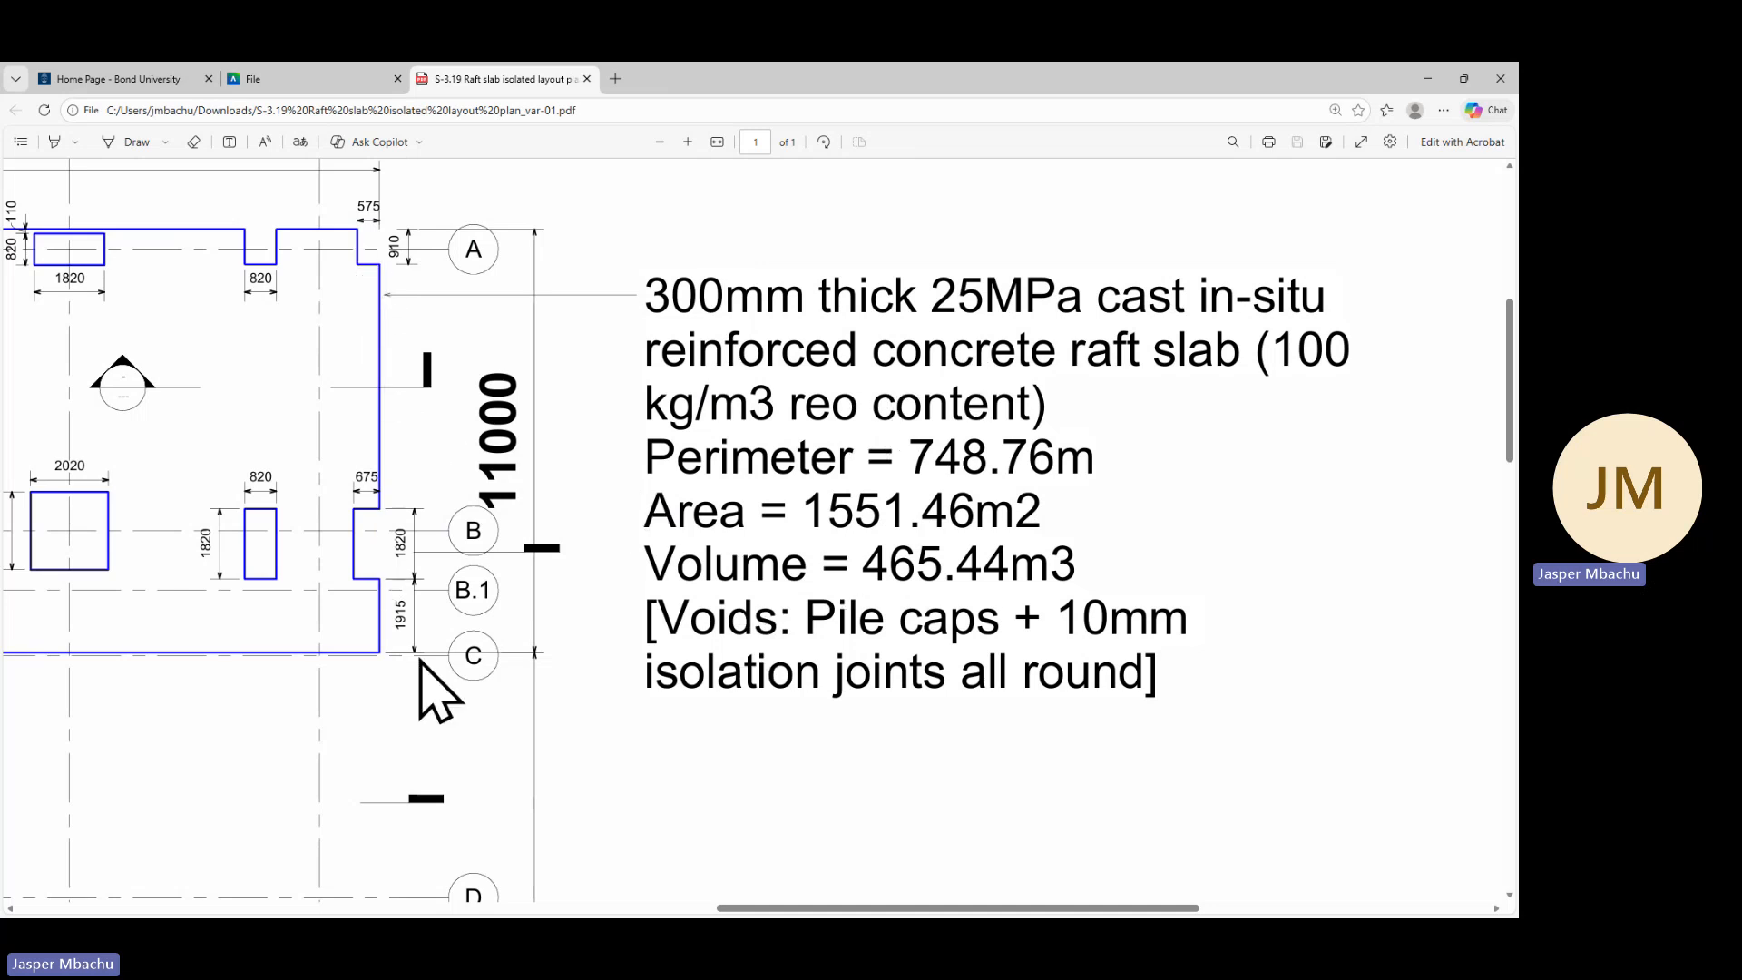
# Switch to Revit and browse to the OneDrive - Bond University folder in the Open dialog
pyautogui.click(1428, 80)
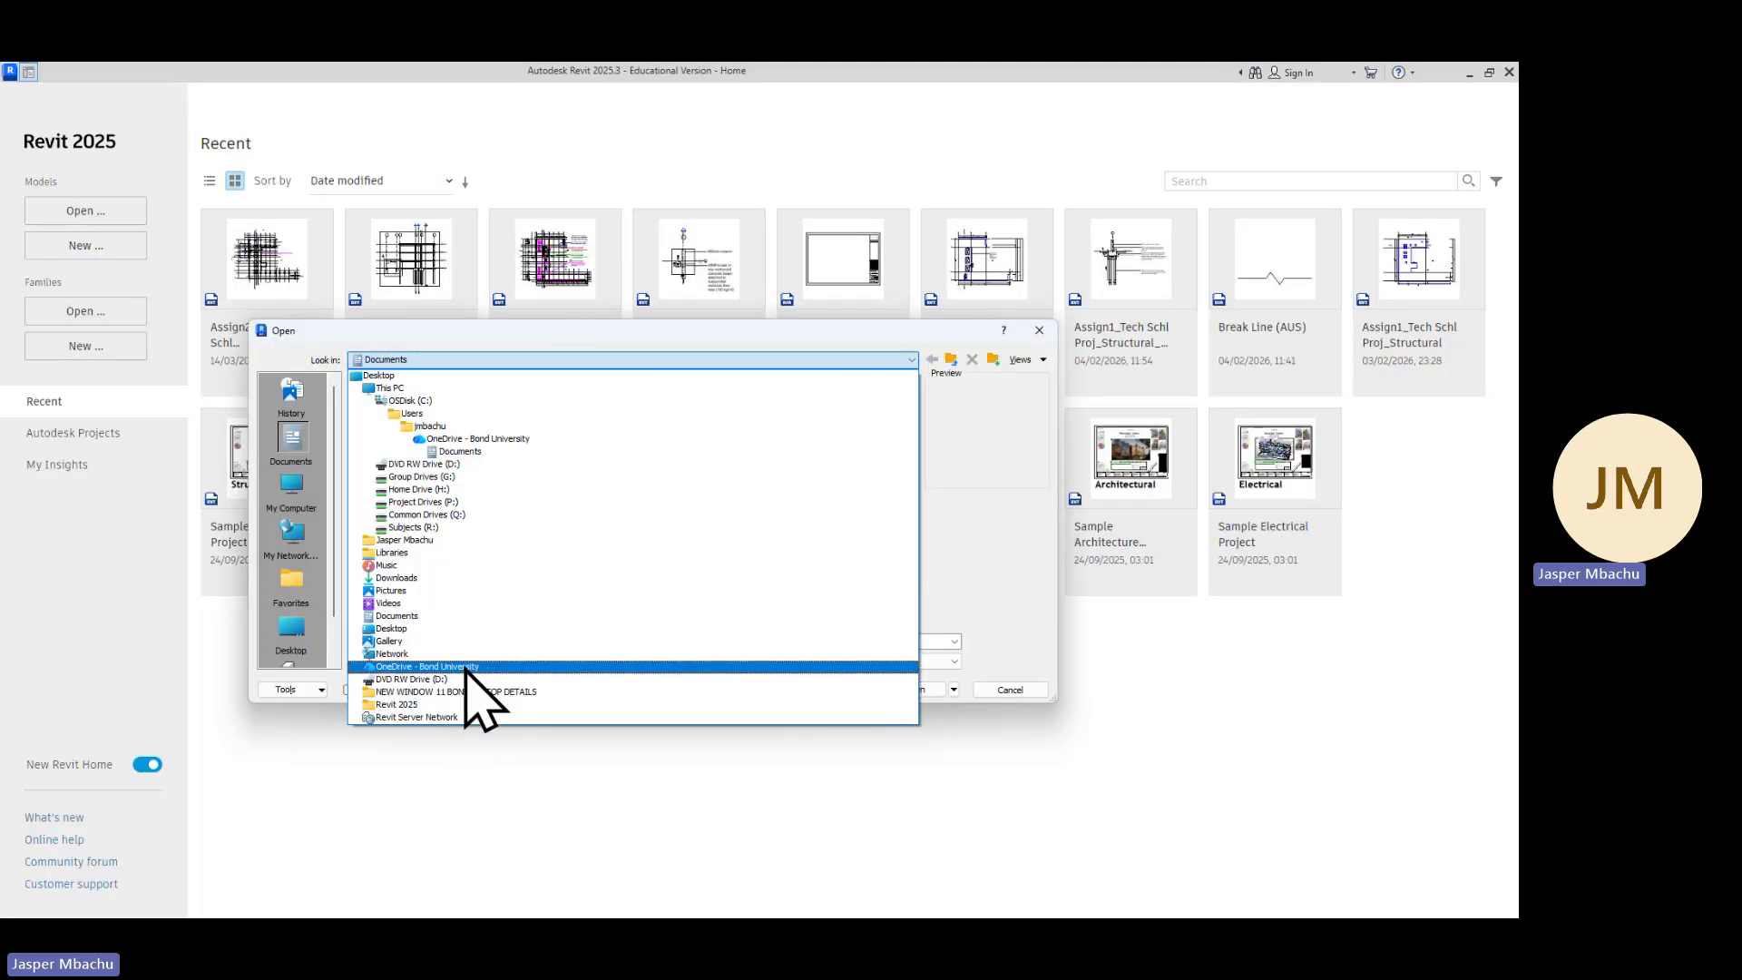
pyautogui.click(464, 667)
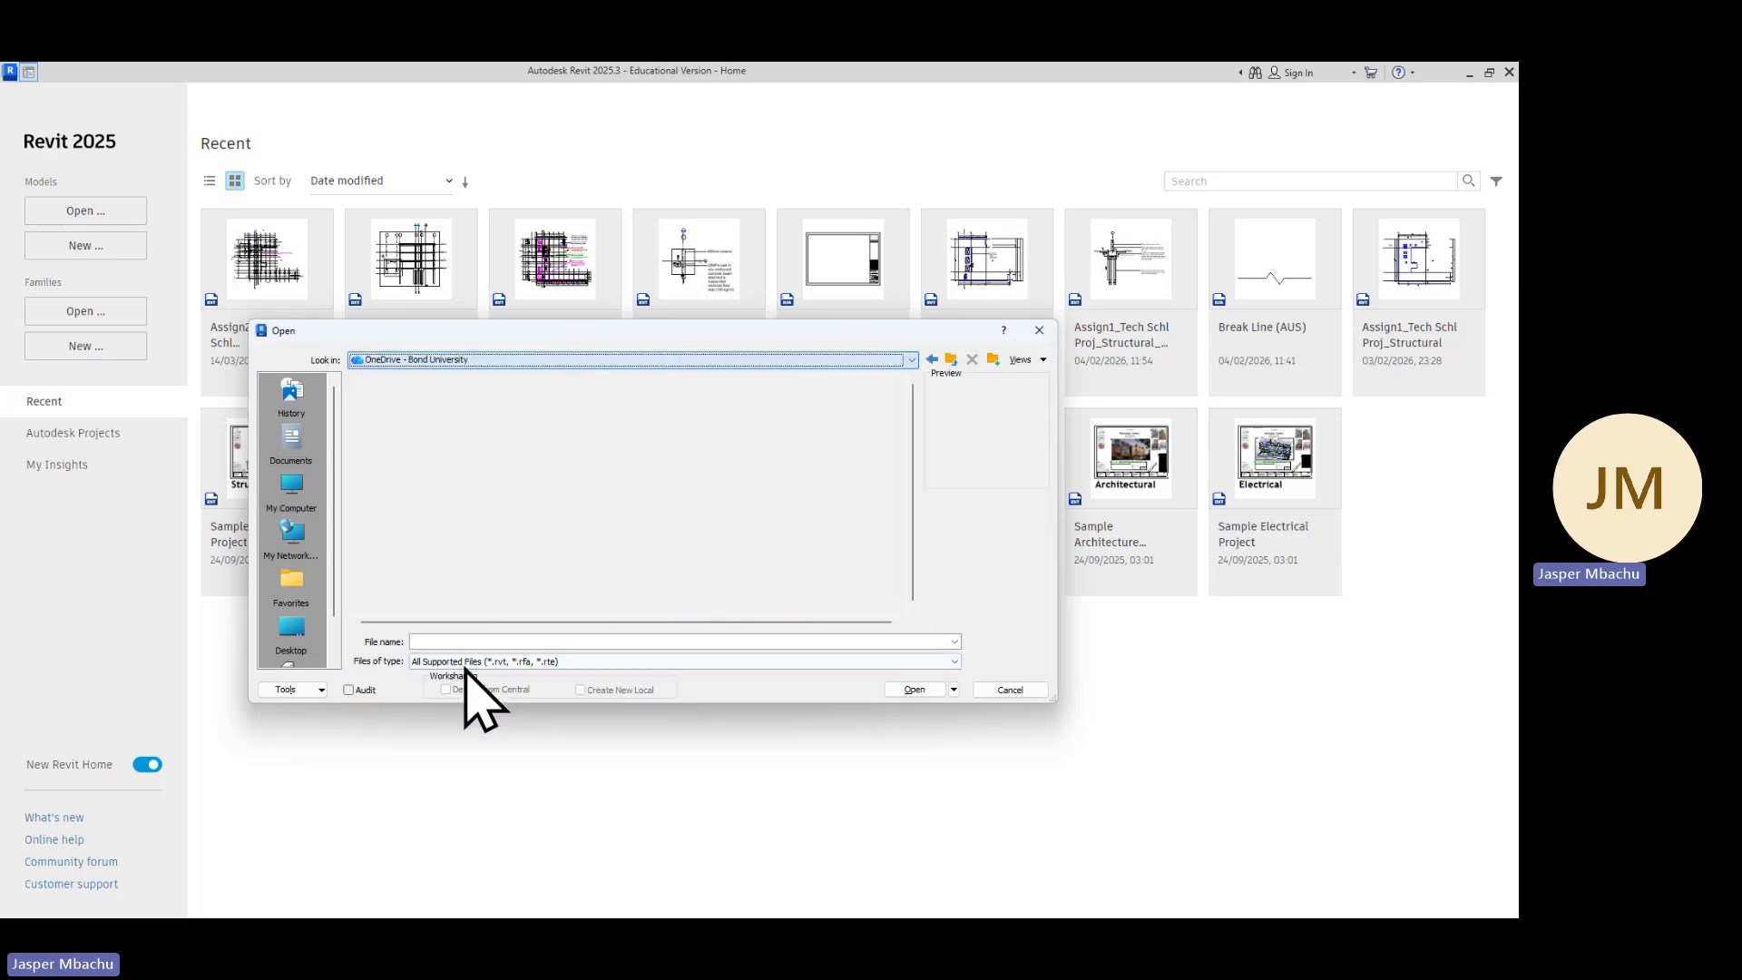
# Browse from the OneDrive - Bond University folder into LECTURES and then into SSUD13-313 IMPP
pyautogui.scroll(-3, 459, 585)
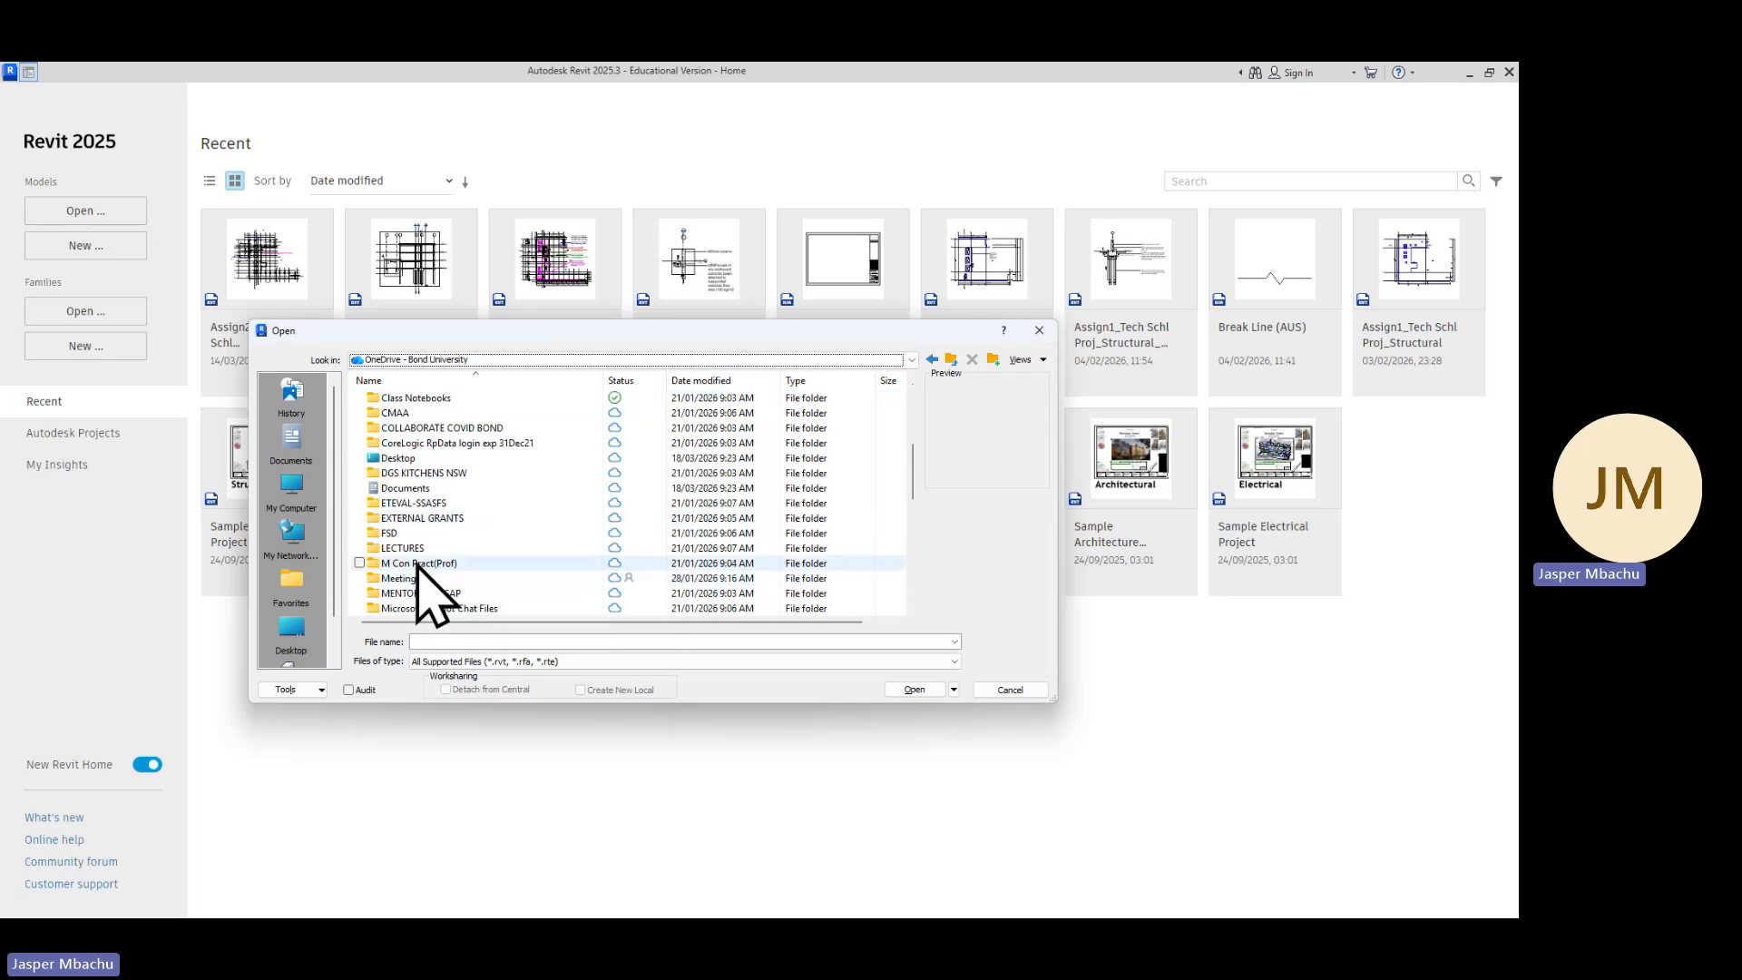
pyautogui.doubleClick(423, 549)
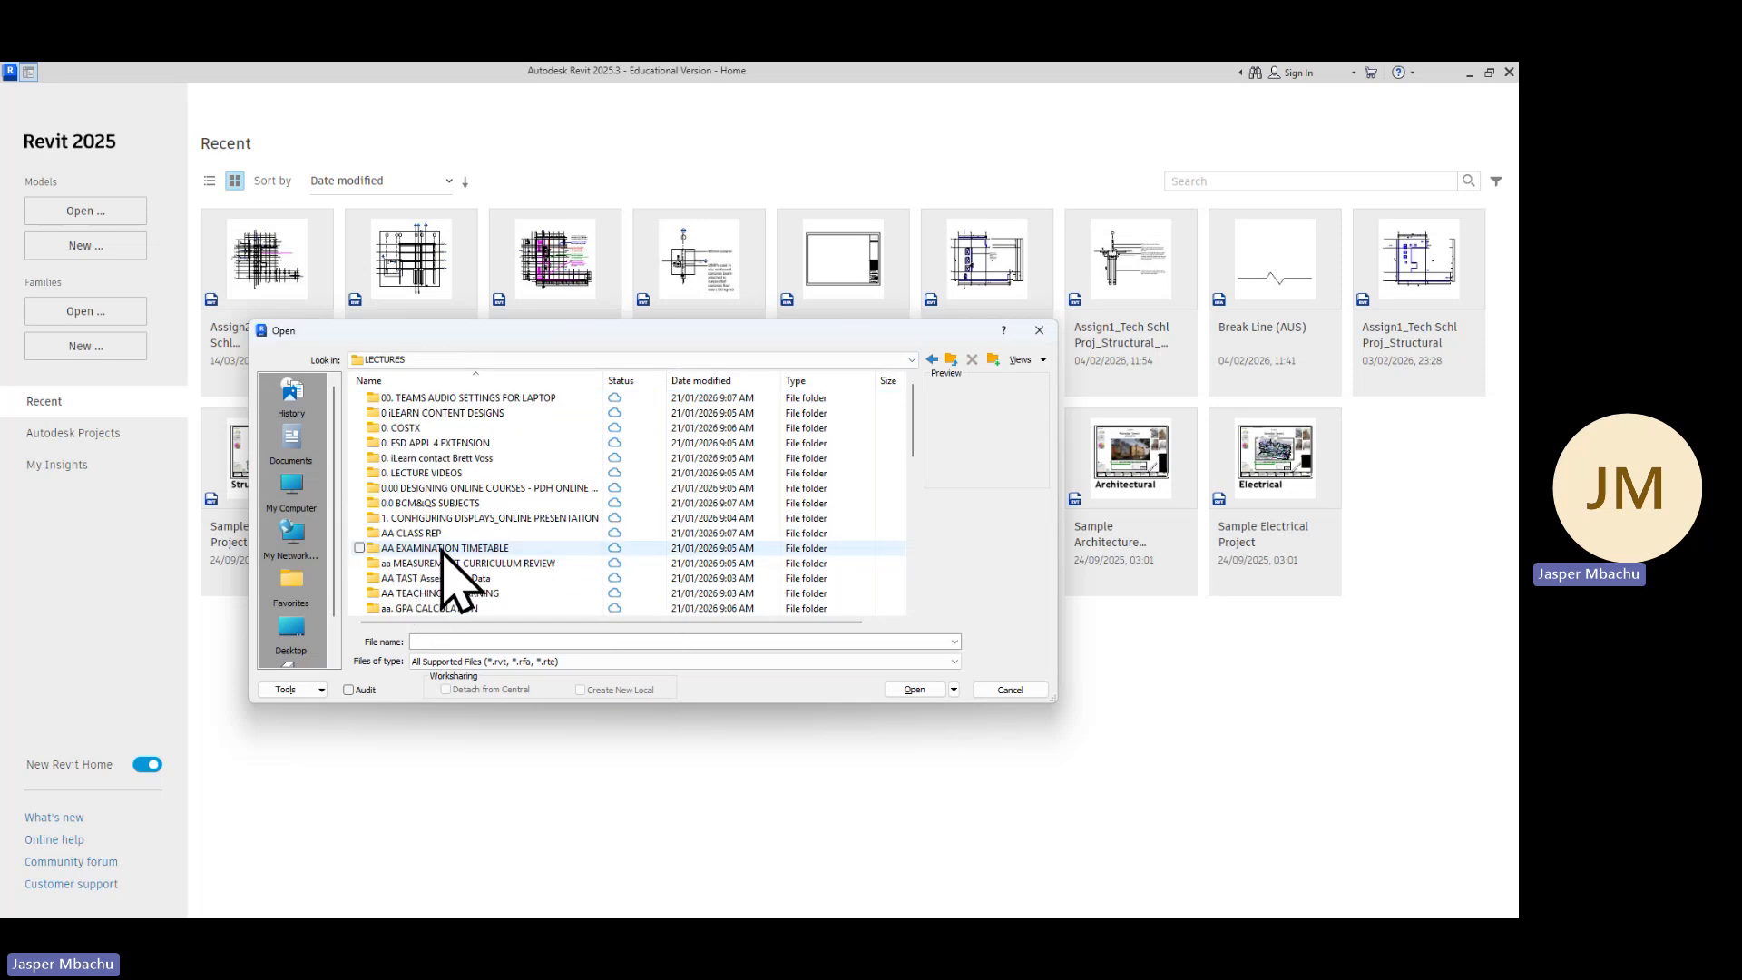
pyautogui.scroll(-1, 440, 555)
pyautogui.scroll(-6, 451, 585)
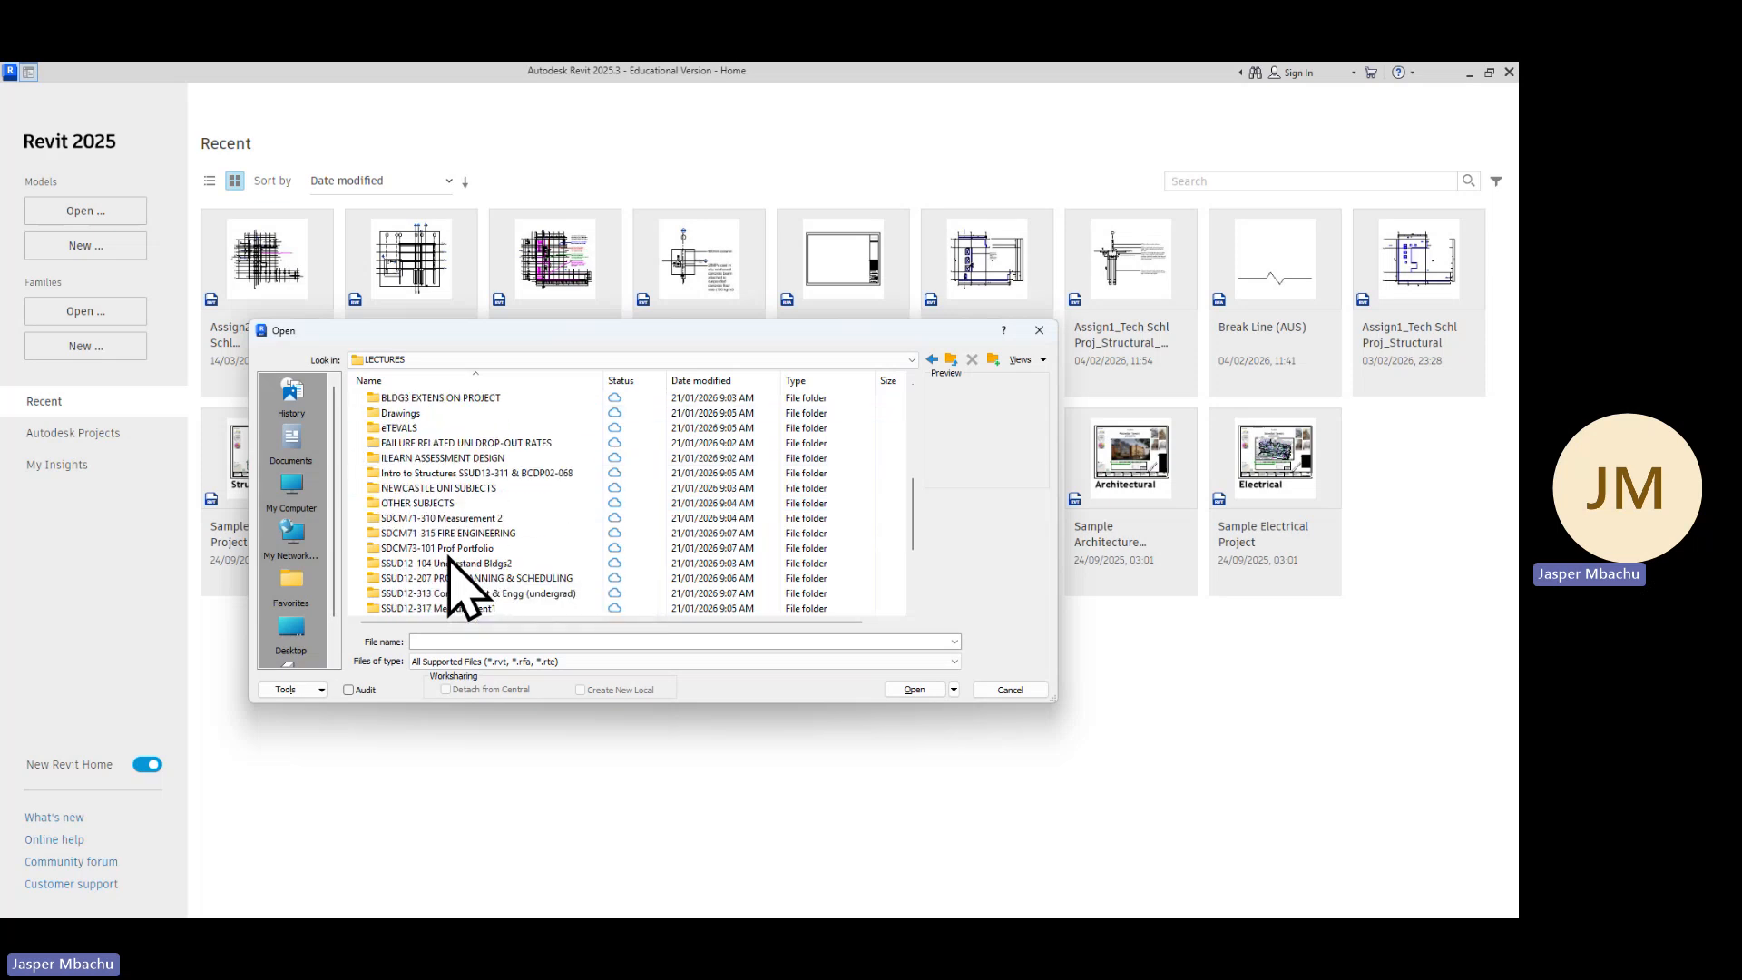
pyautogui.scroll(-2, 448, 556)
pyautogui.doubleClick(447, 551)
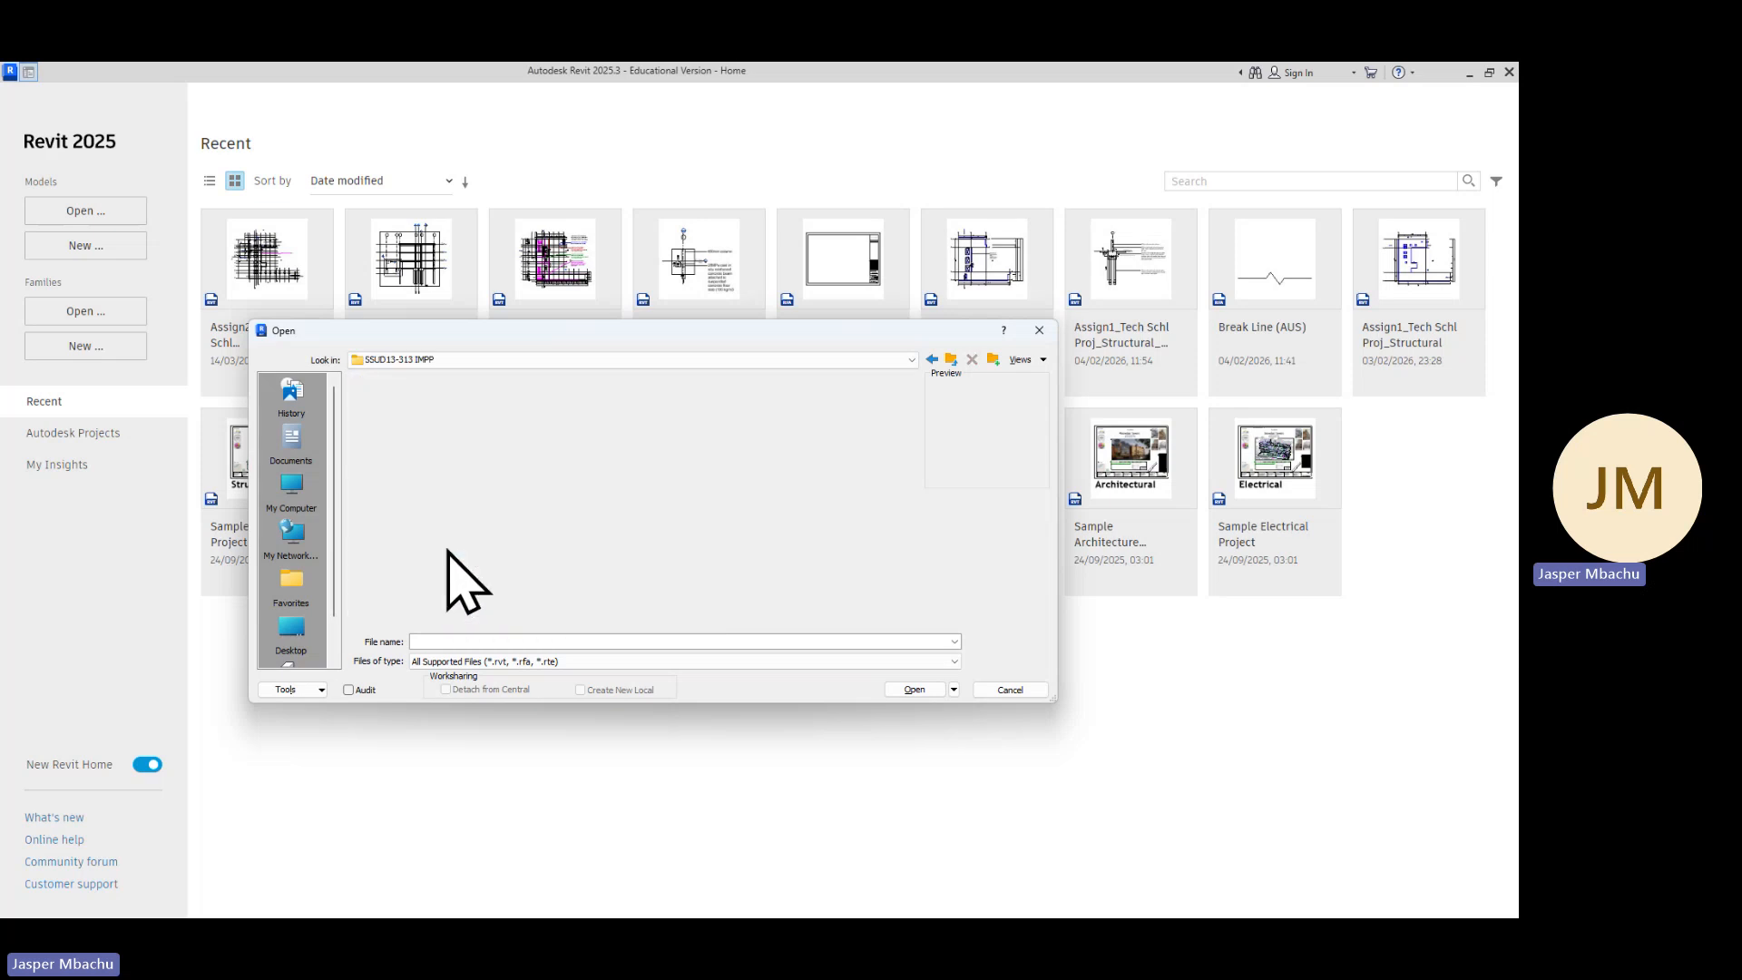
# Open the 261 and ASSIGN2 folders and select the M_Pile Cap-2 Pile_JM family file
pyautogui.scroll(-3, 444, 540)
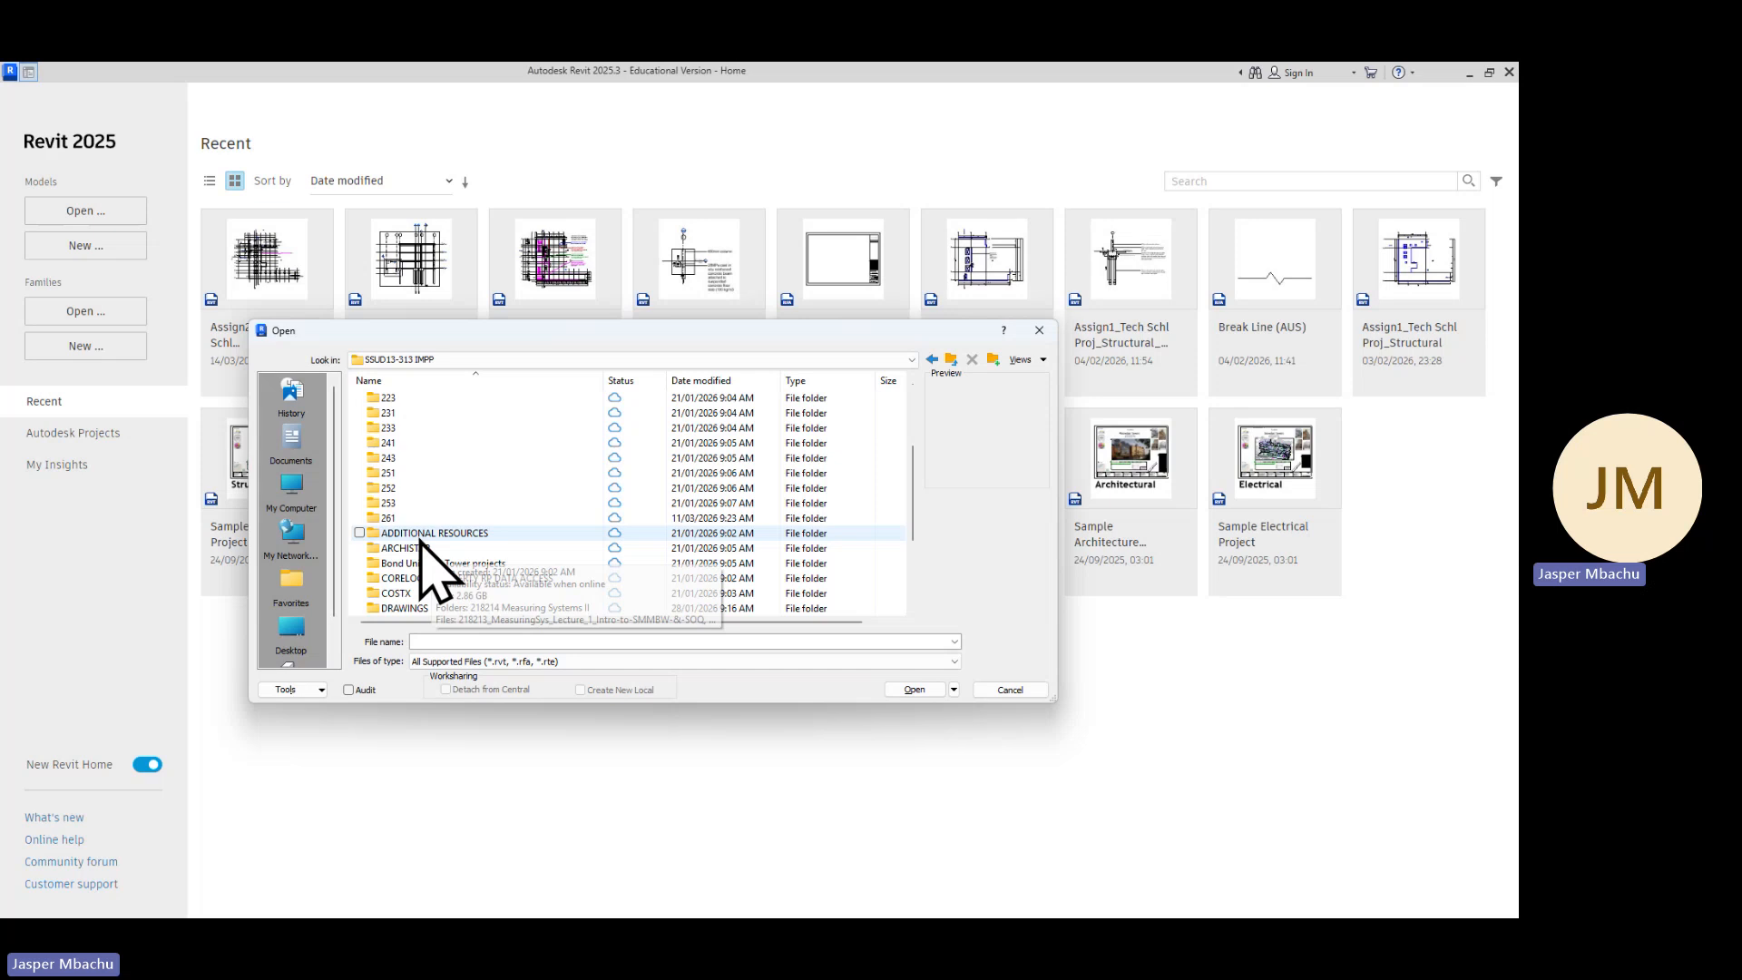
pyautogui.doubleClick(405, 517)
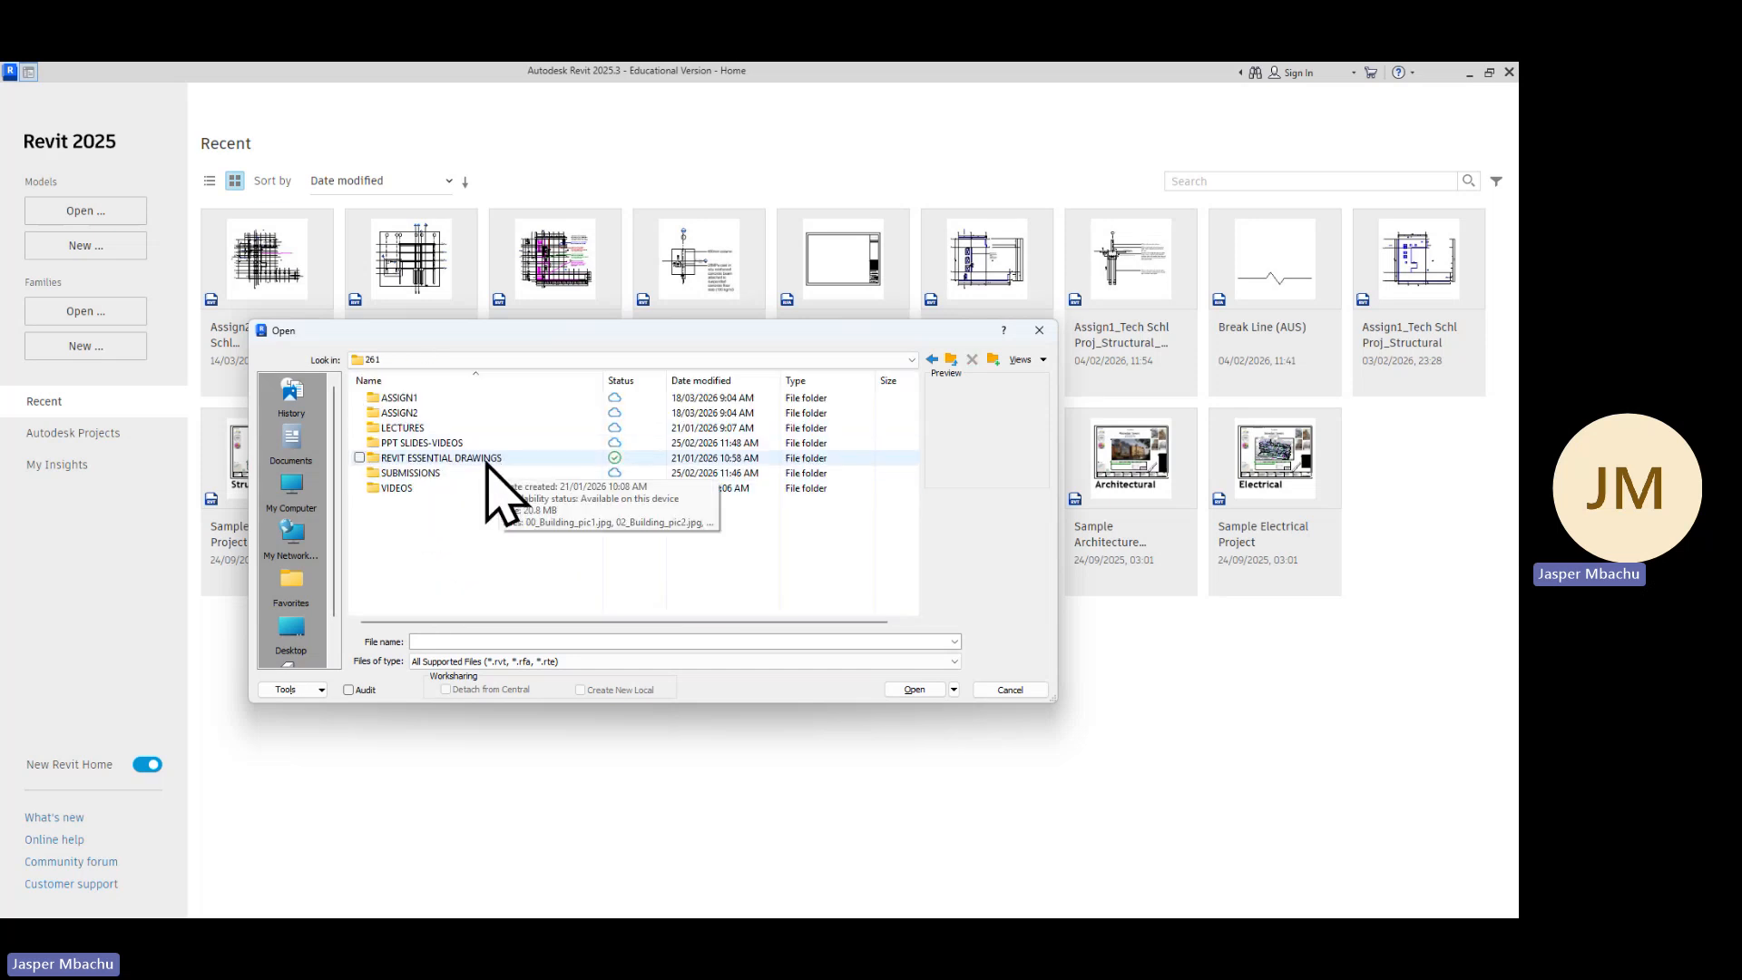
pyautogui.doubleClick(406, 414)
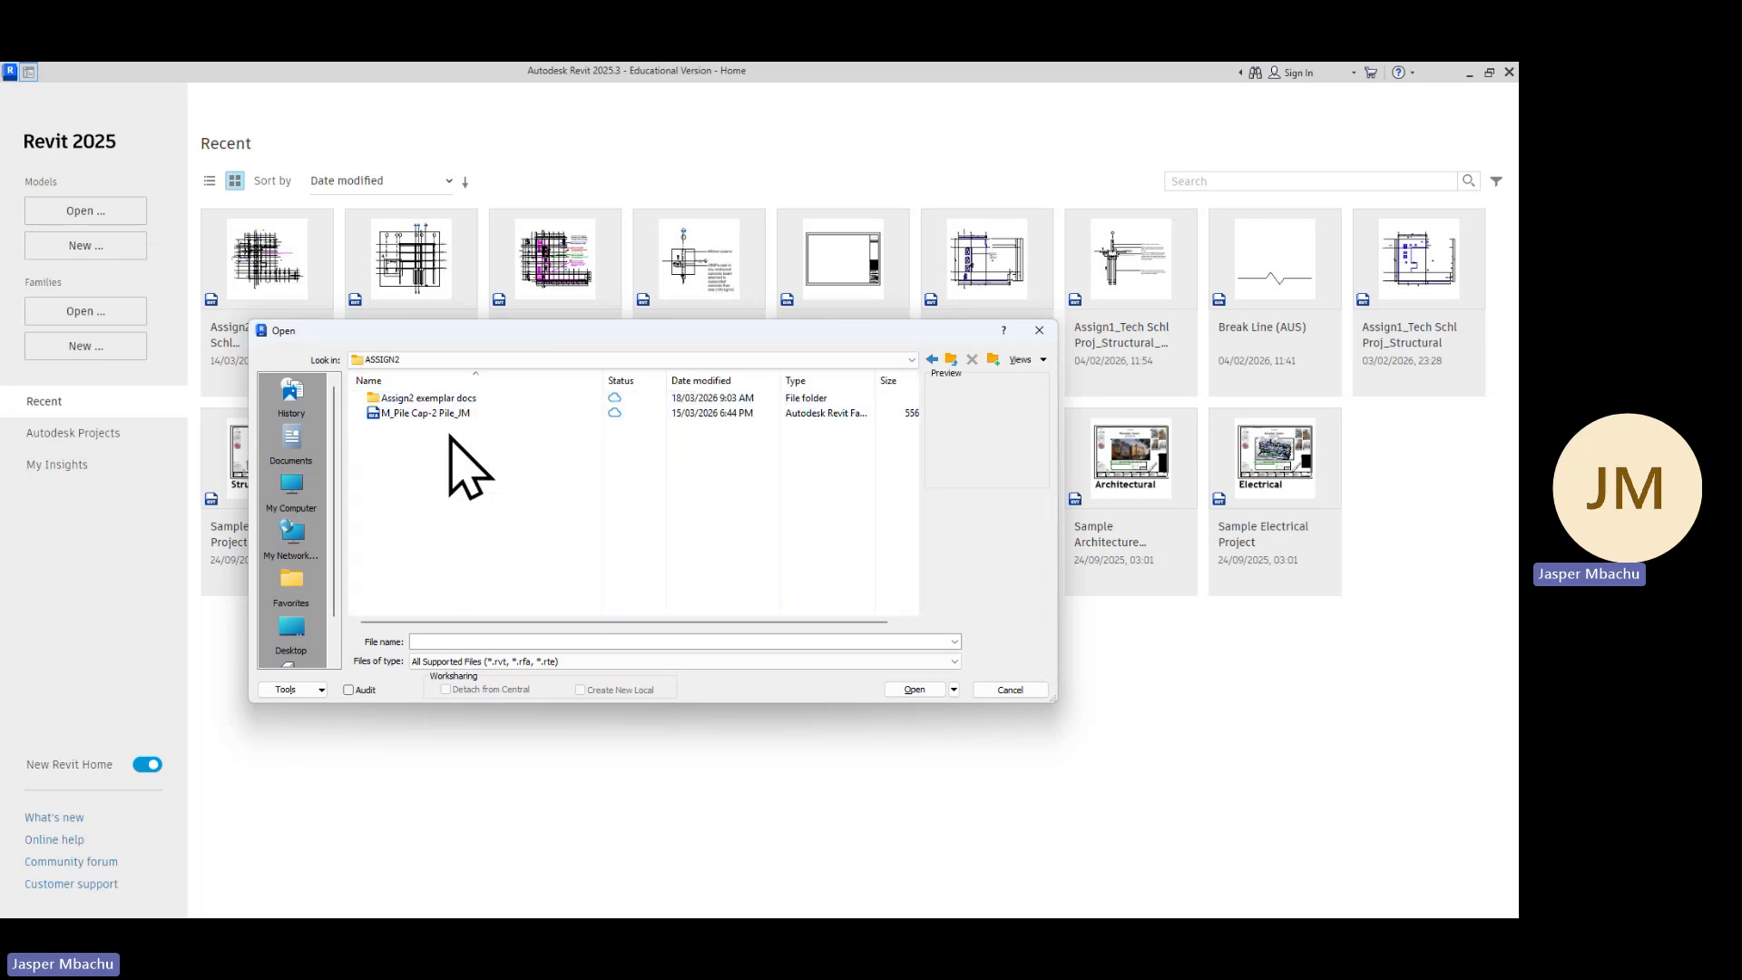
pyautogui.click(453, 415)
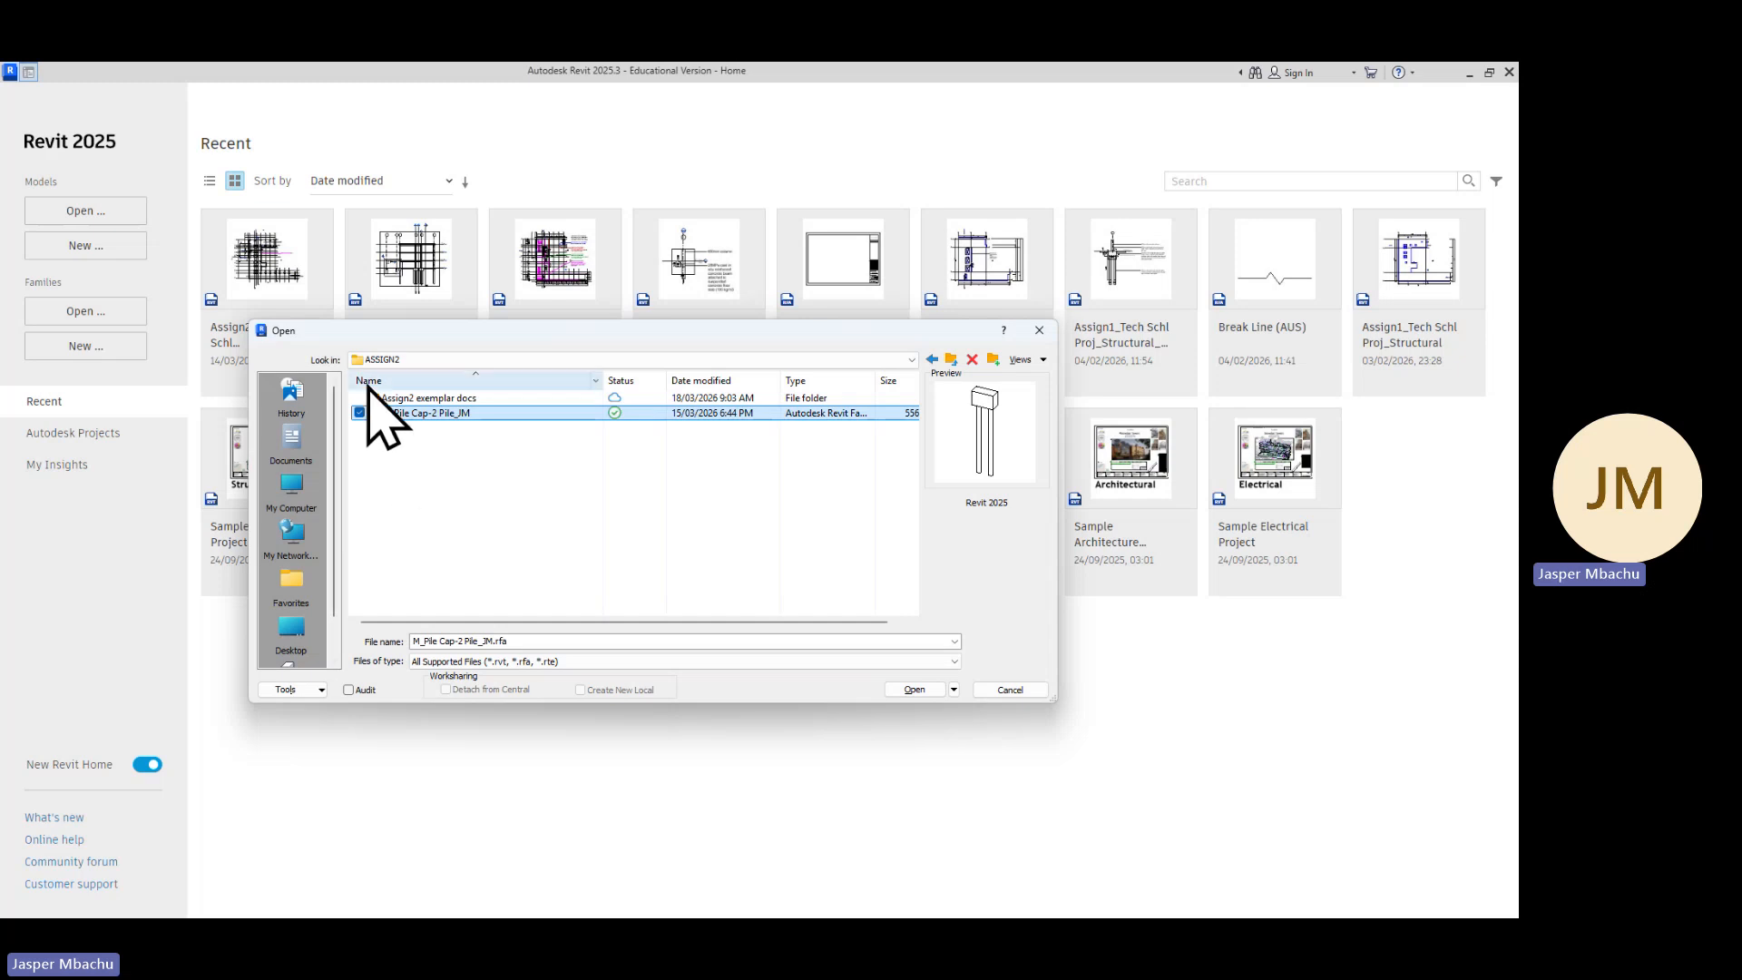
# Go back up and browse into 261, then ASSIGN1, then its wk9 folder
pyautogui.click(951, 360)
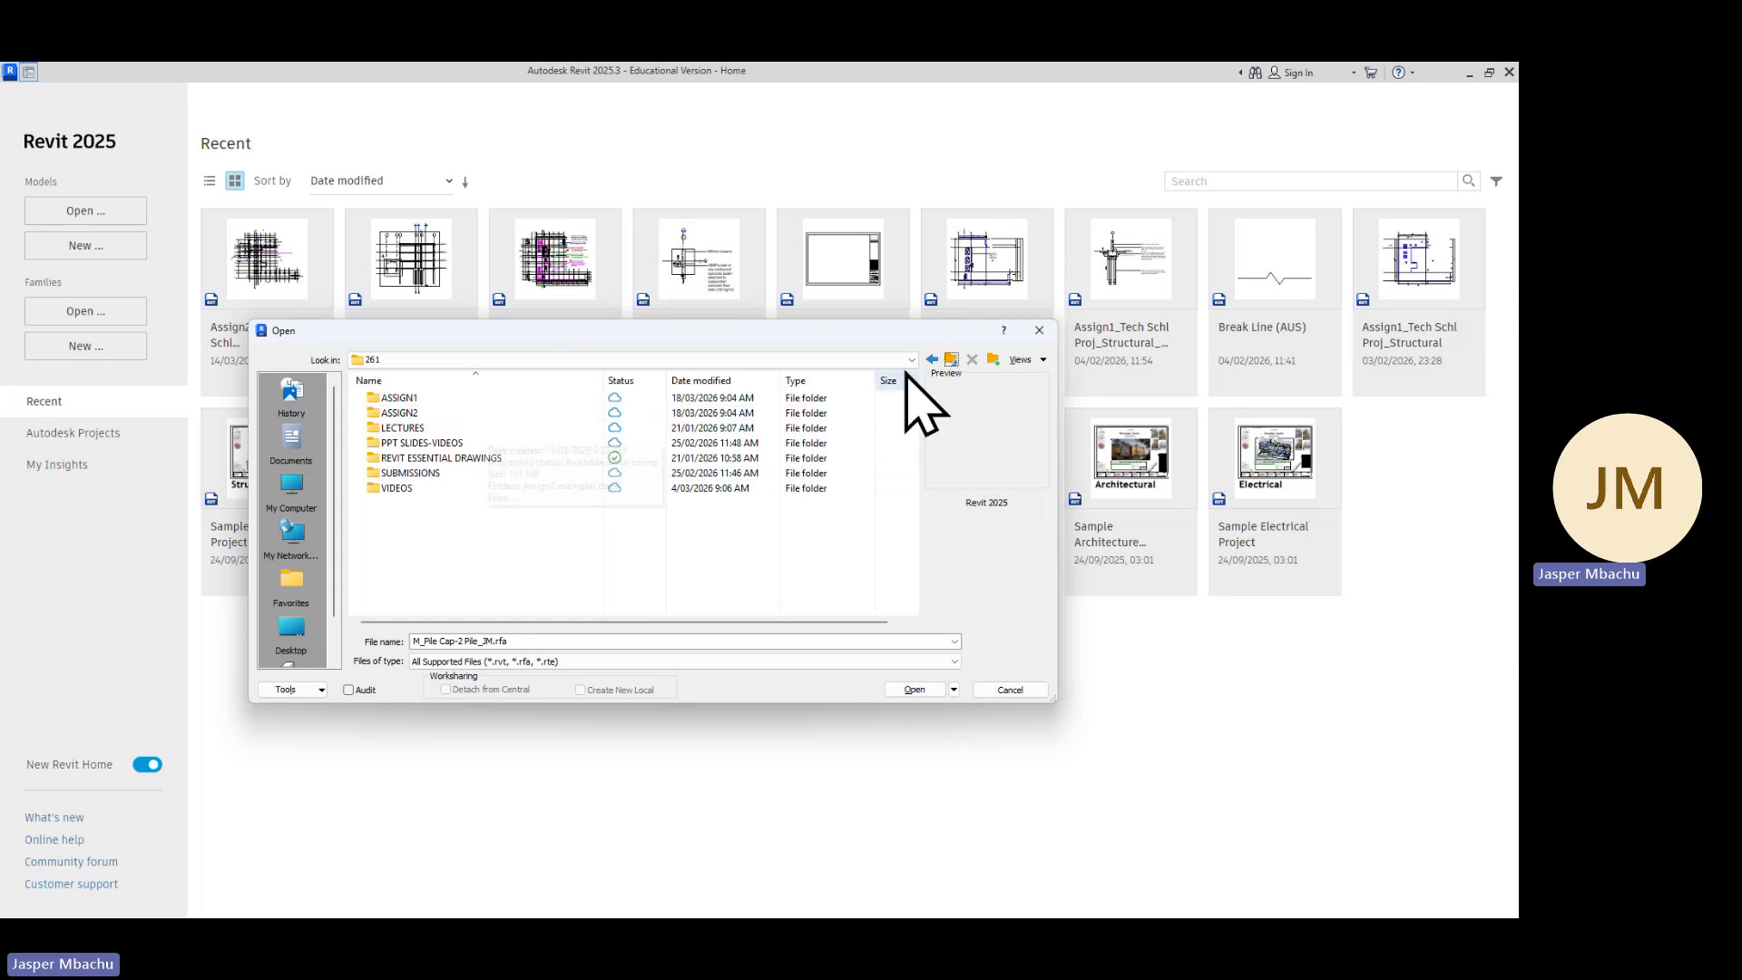
pyautogui.click(950, 360)
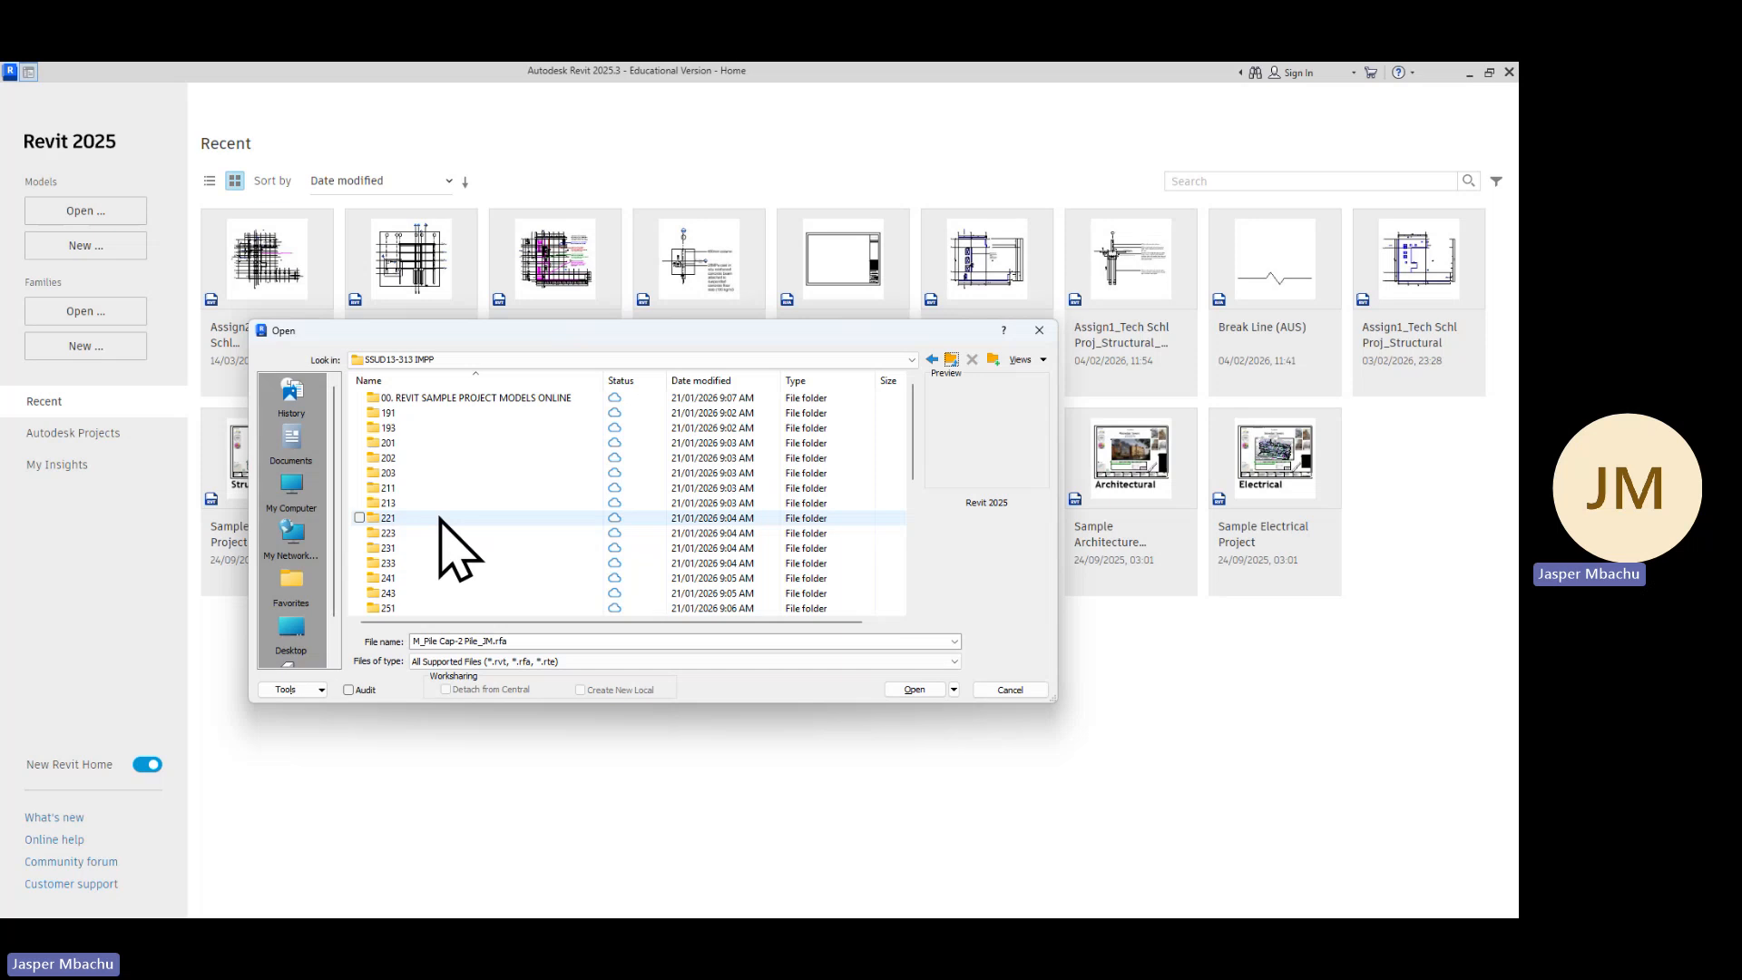
pyautogui.scroll(-4, 441, 519)
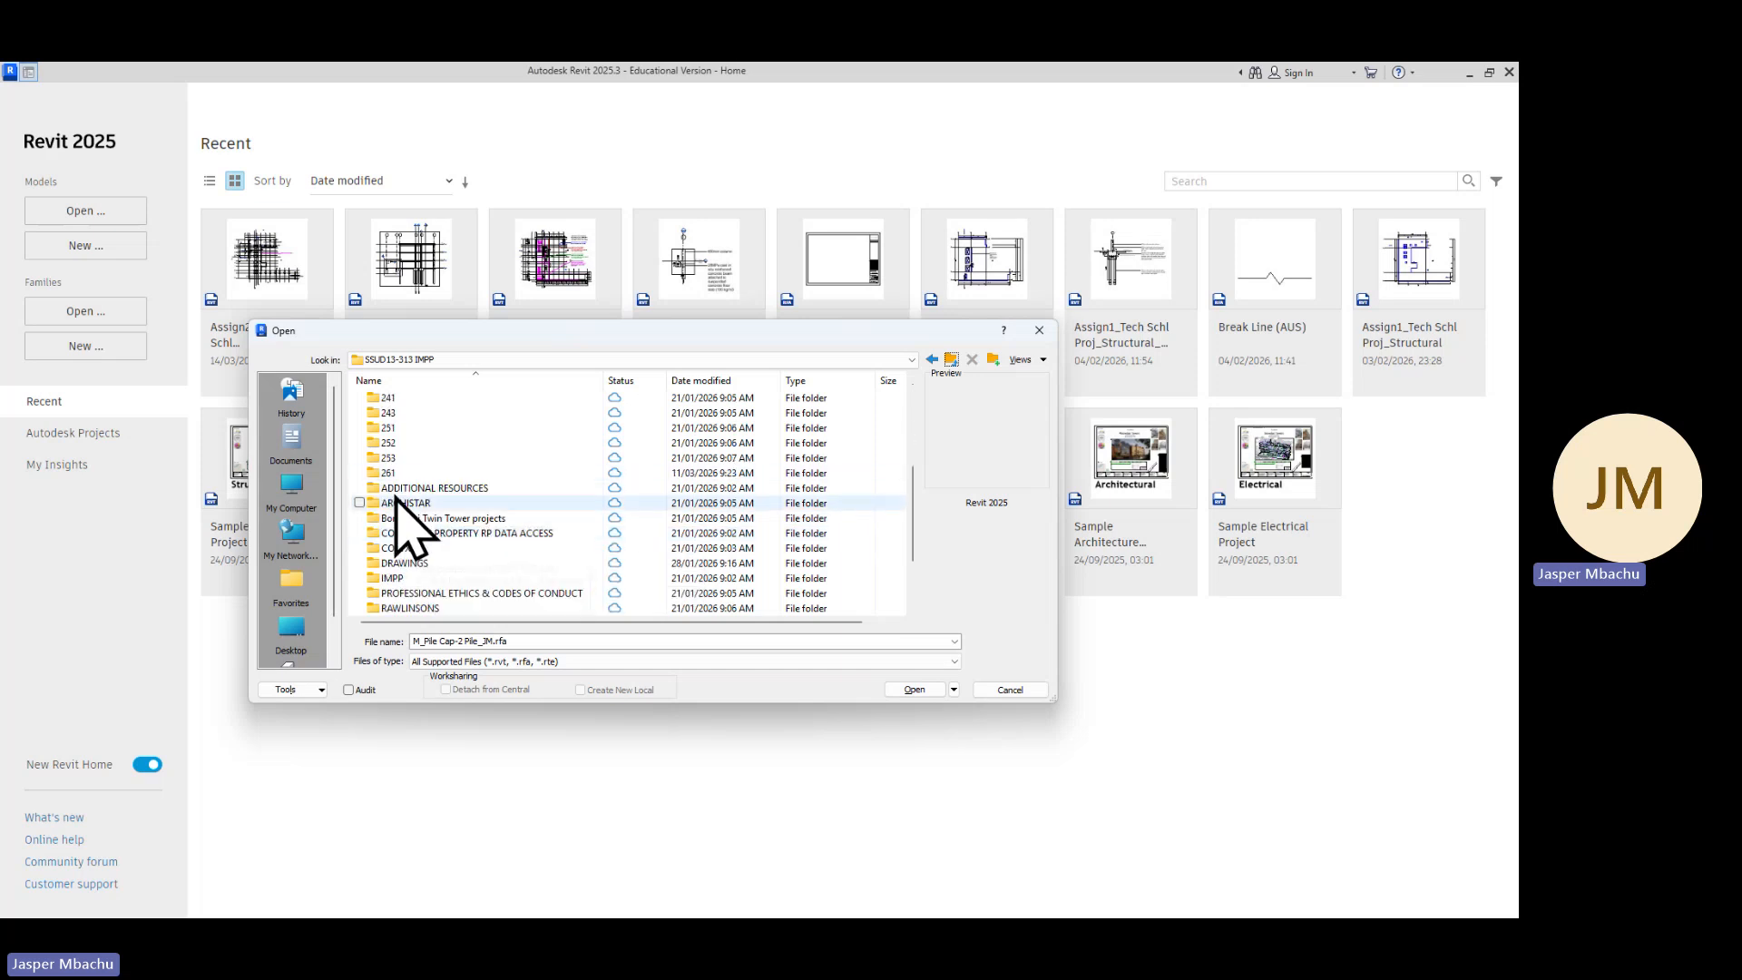
pyautogui.doubleClick(390, 472)
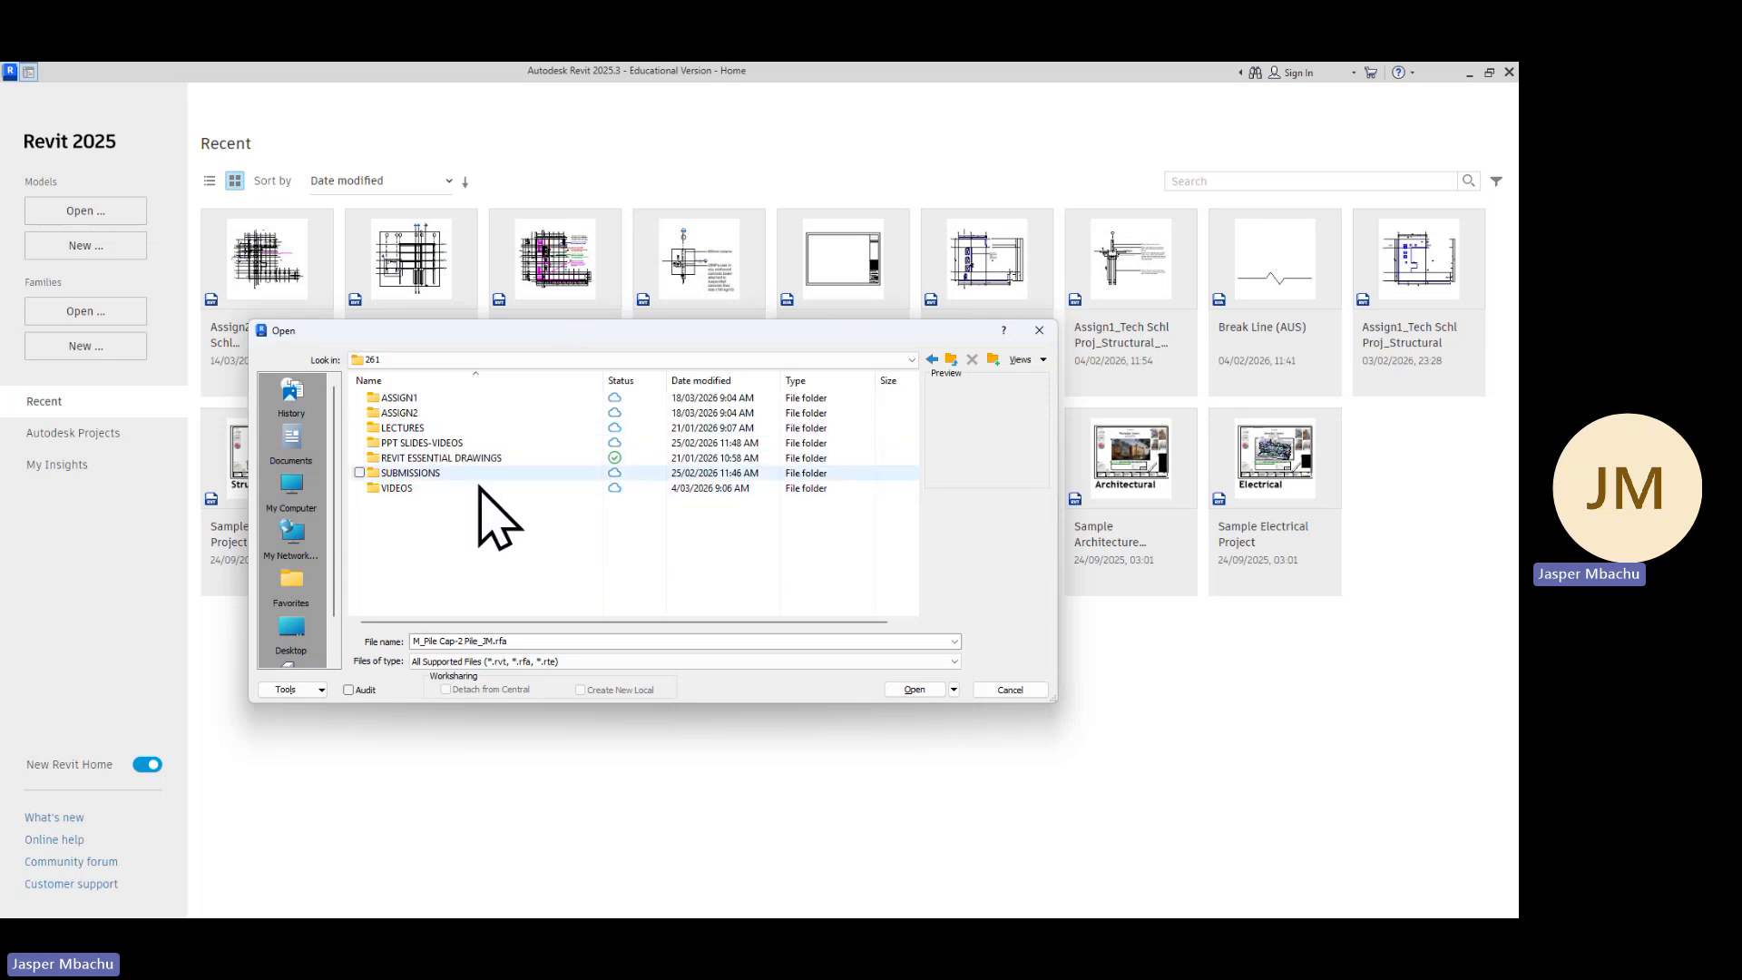
pyautogui.doubleClick(413, 399)
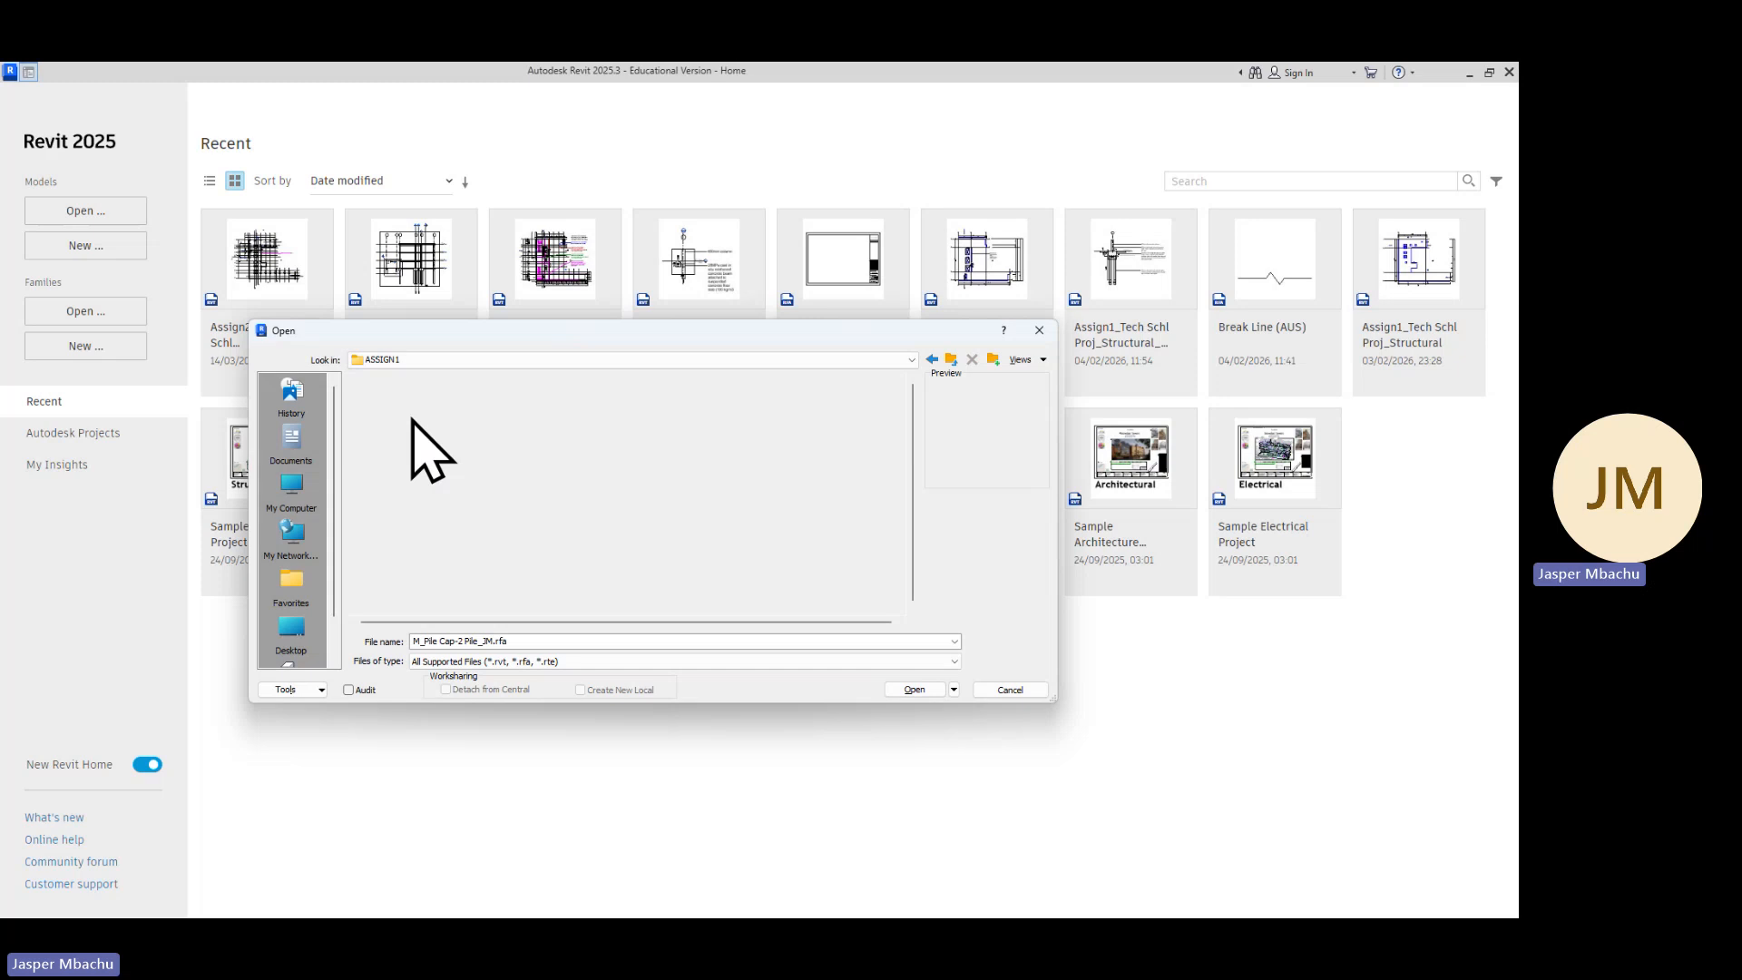
pyautogui.doubleClick(399, 547)
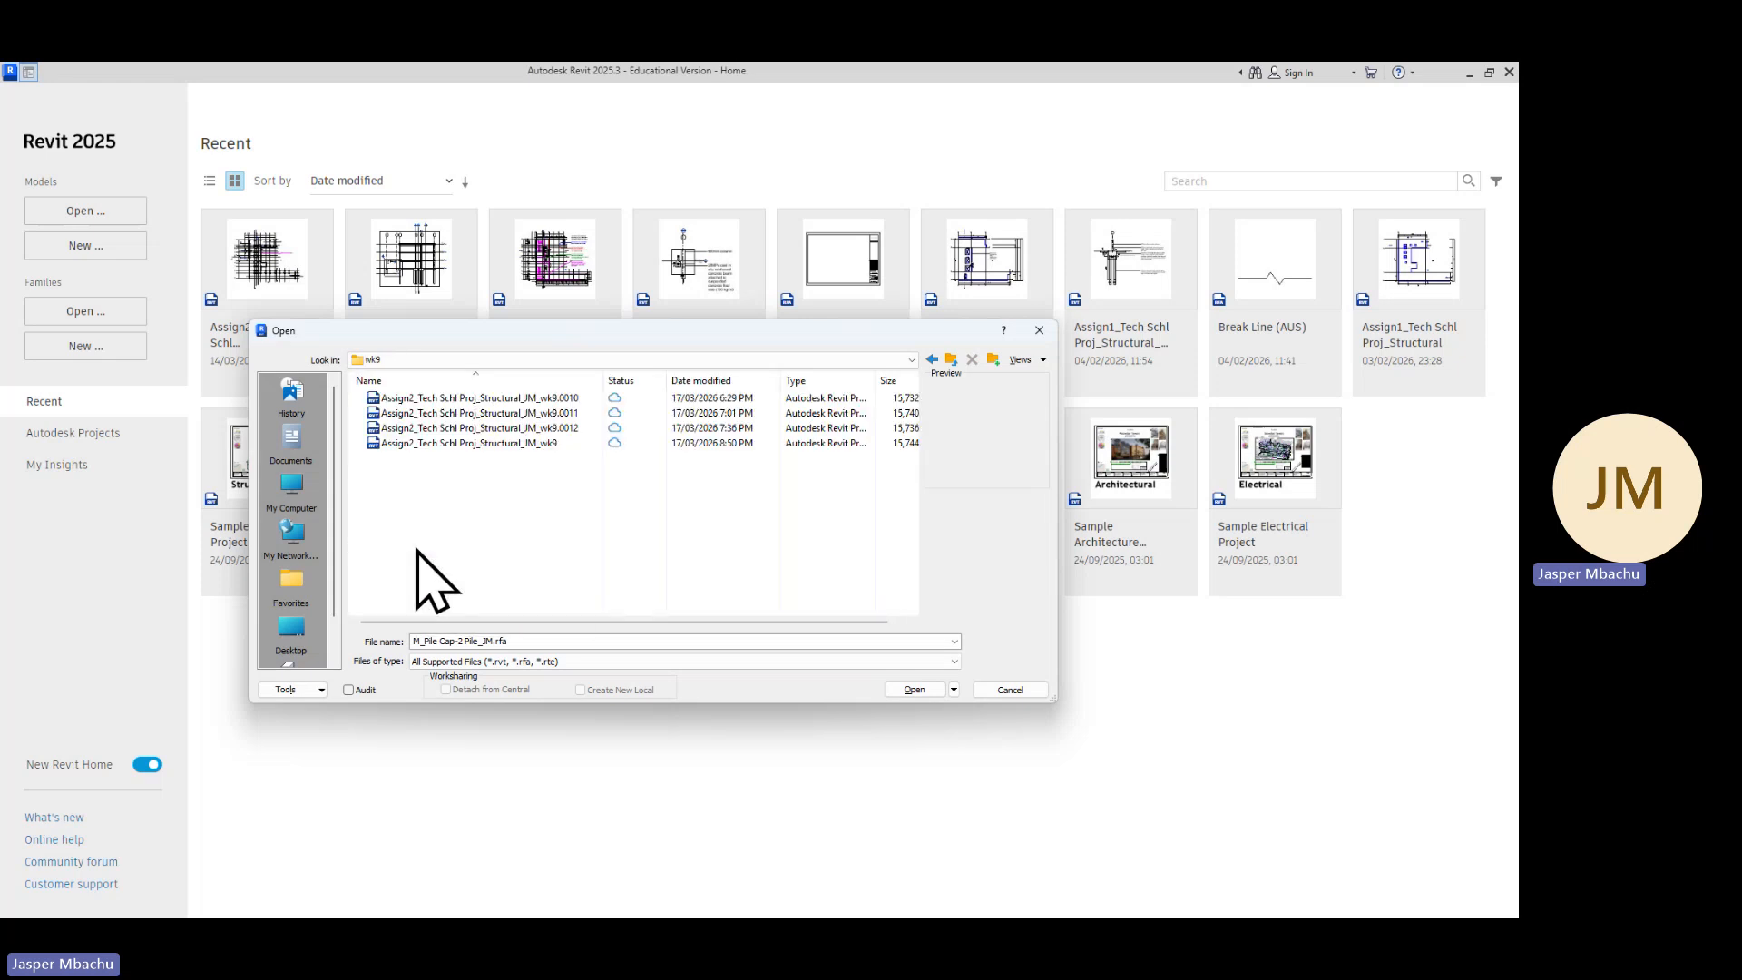
# Enlarge the Open dialog and open the Assign2_Tech Schl Proj_Structural_JM_wk9 project
pyautogui.click(533, 443)
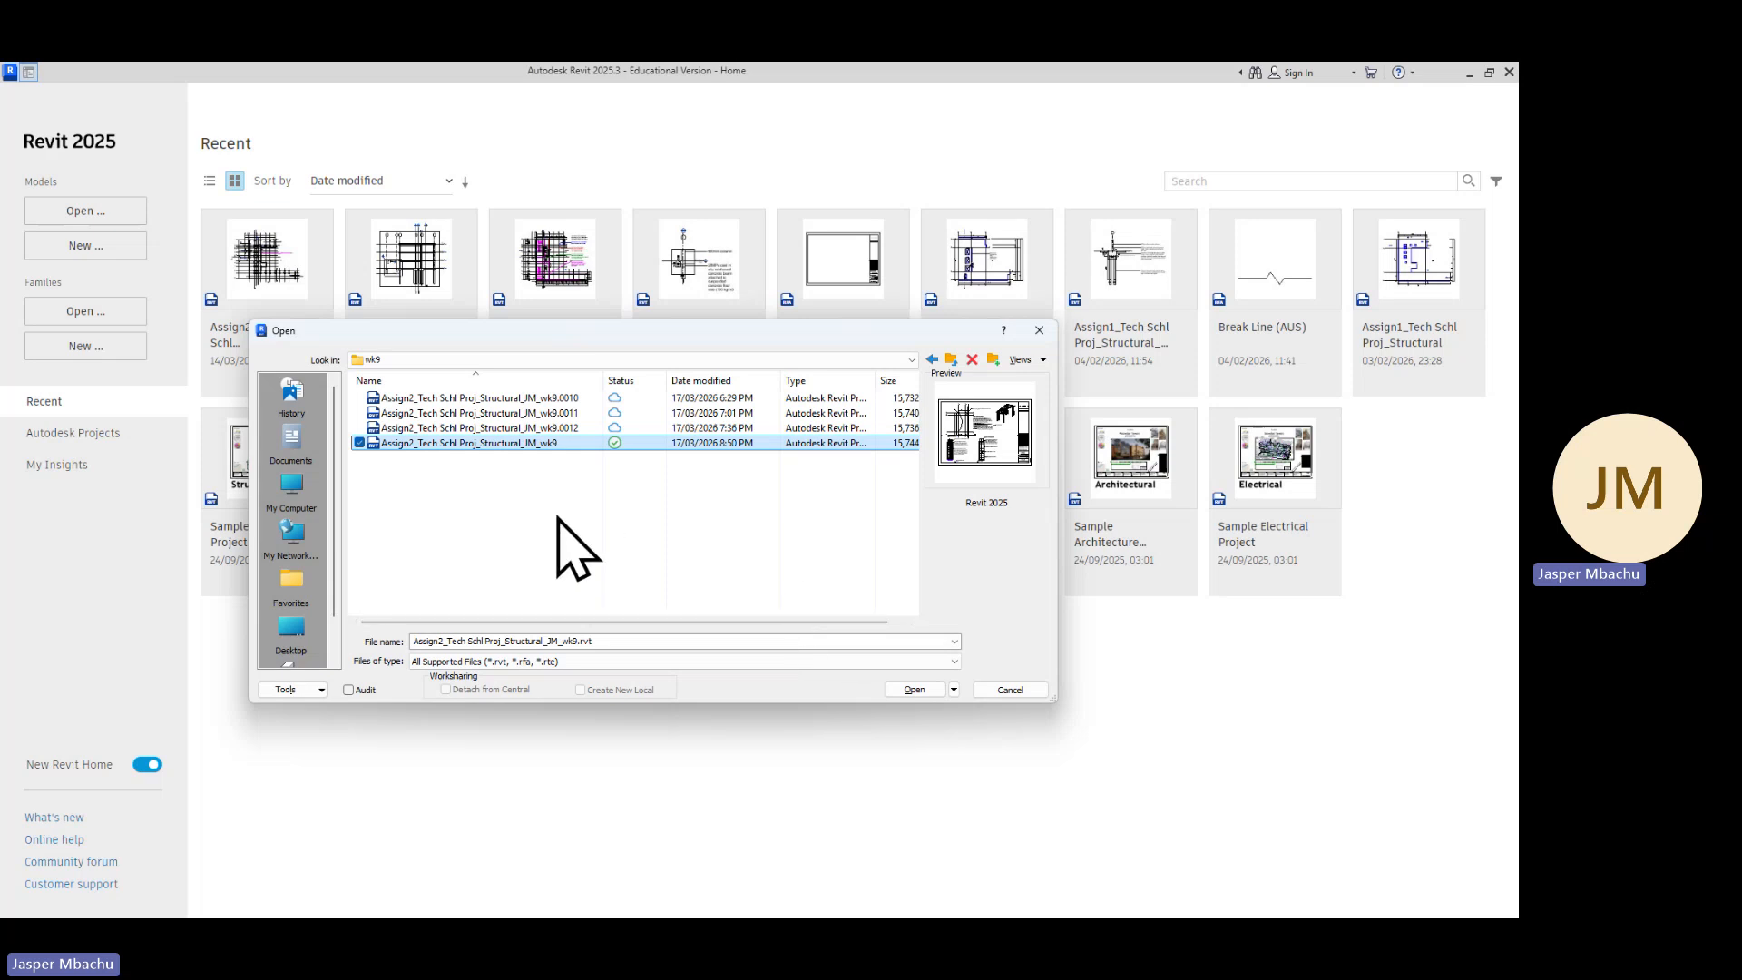
pyautogui.moveTo(1058, 334); pyautogui.dragTo(1238, 335)
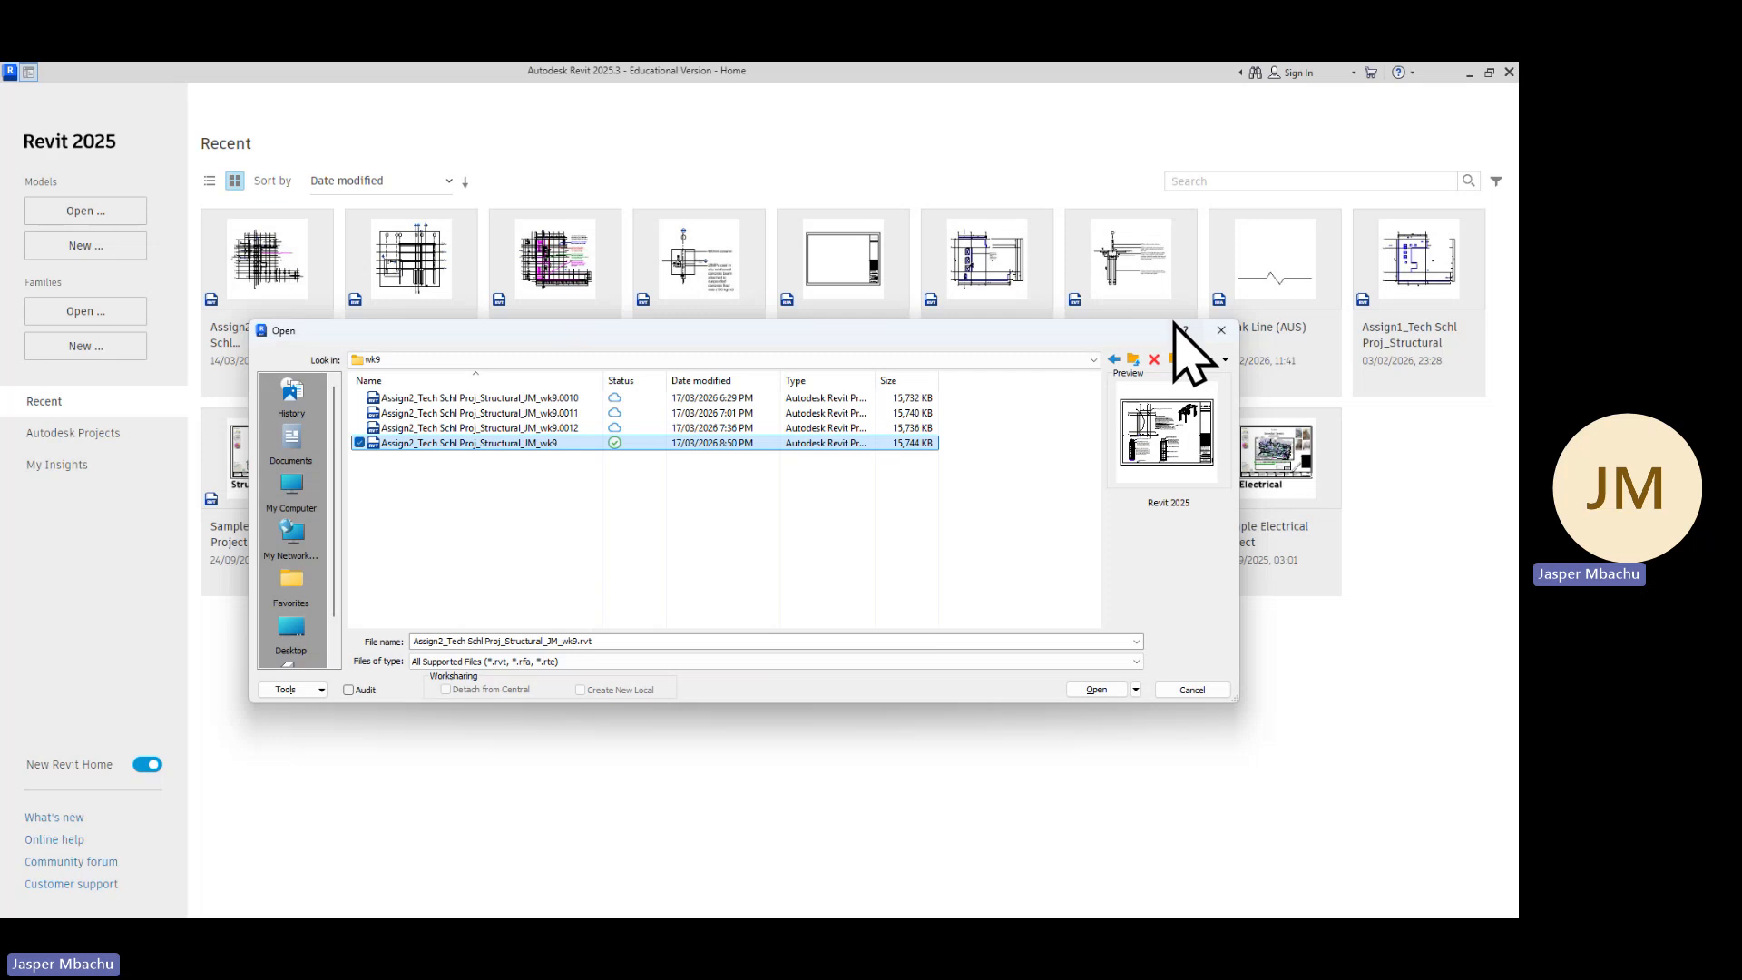
pyautogui.moveTo(1168, 323); pyautogui.dragTo(1128, 166)
pyautogui.click(601, 370)
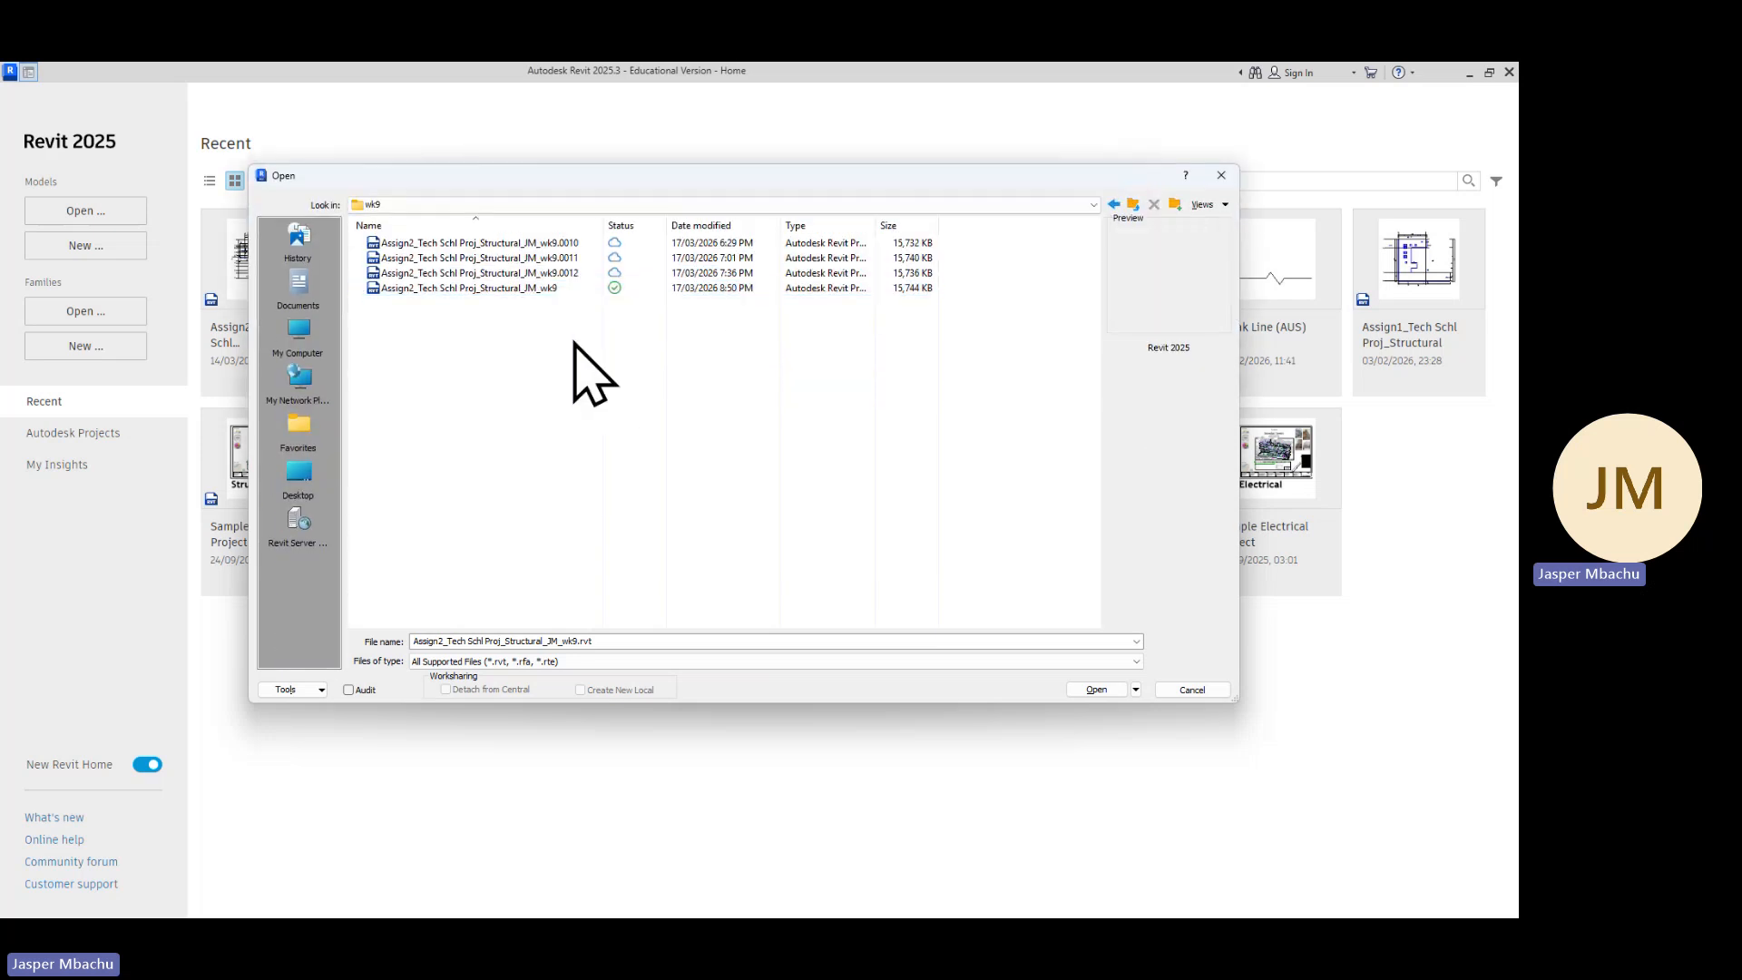
pyautogui.doubleClick(537, 288)
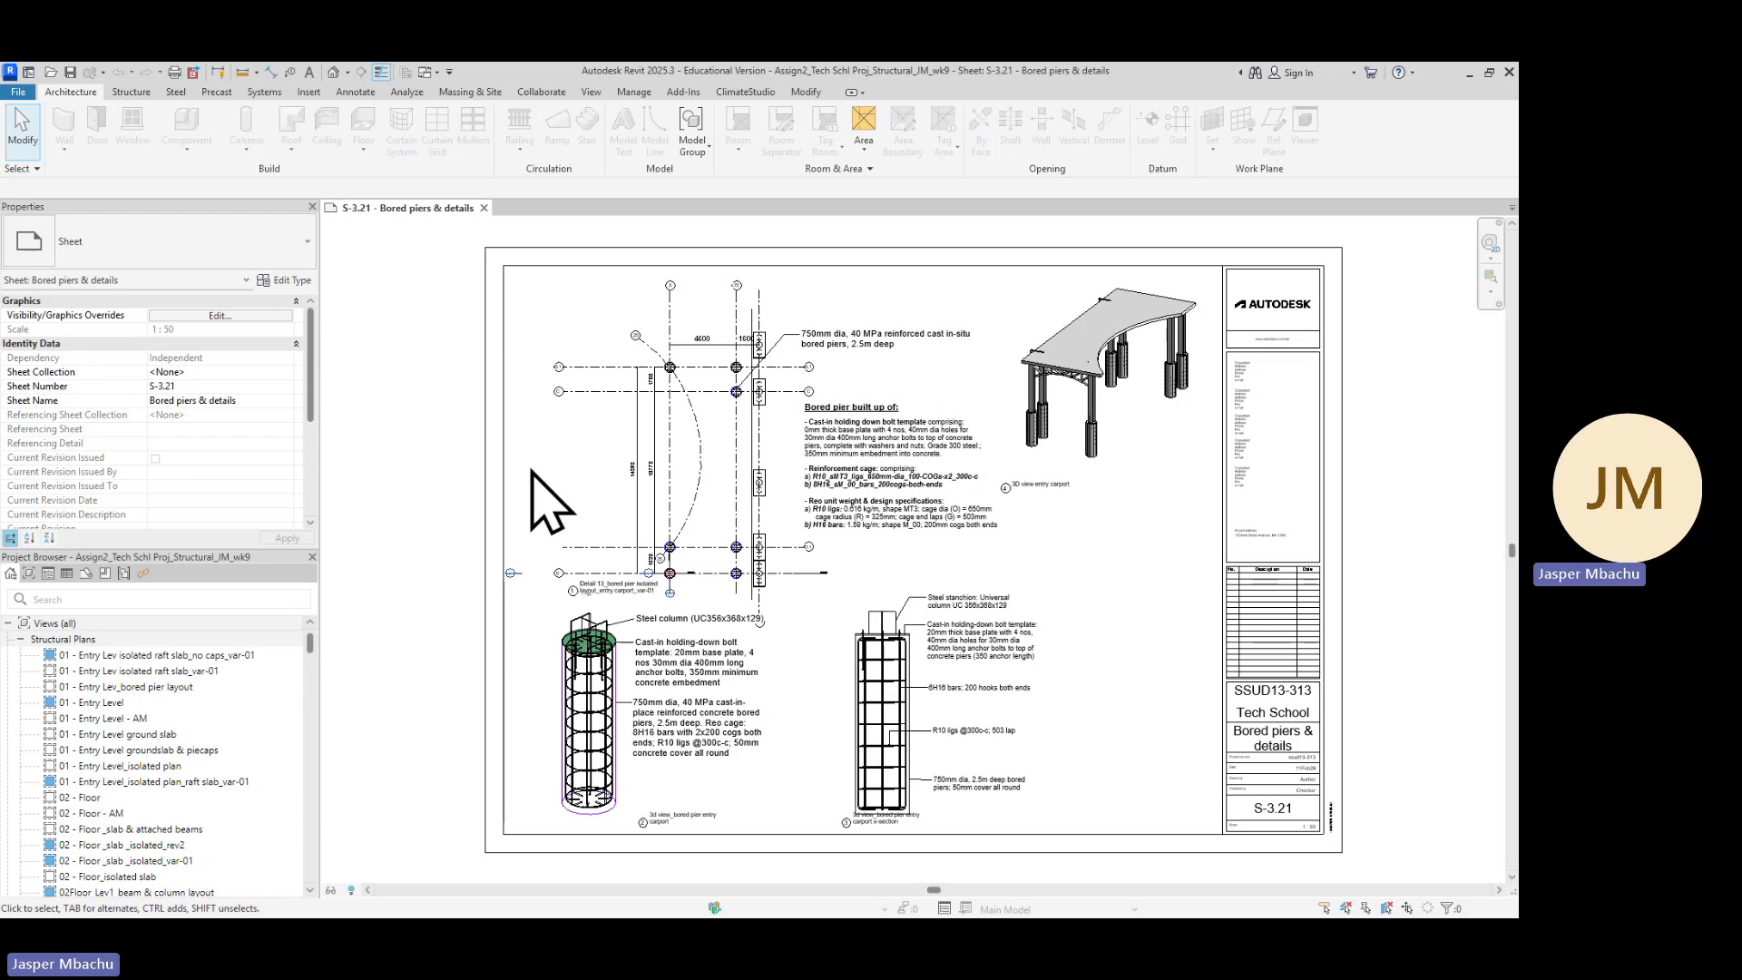
# Open the 01 - Entry Level structural plan and duplicate the view with detailing
pyautogui.click(107, 704)
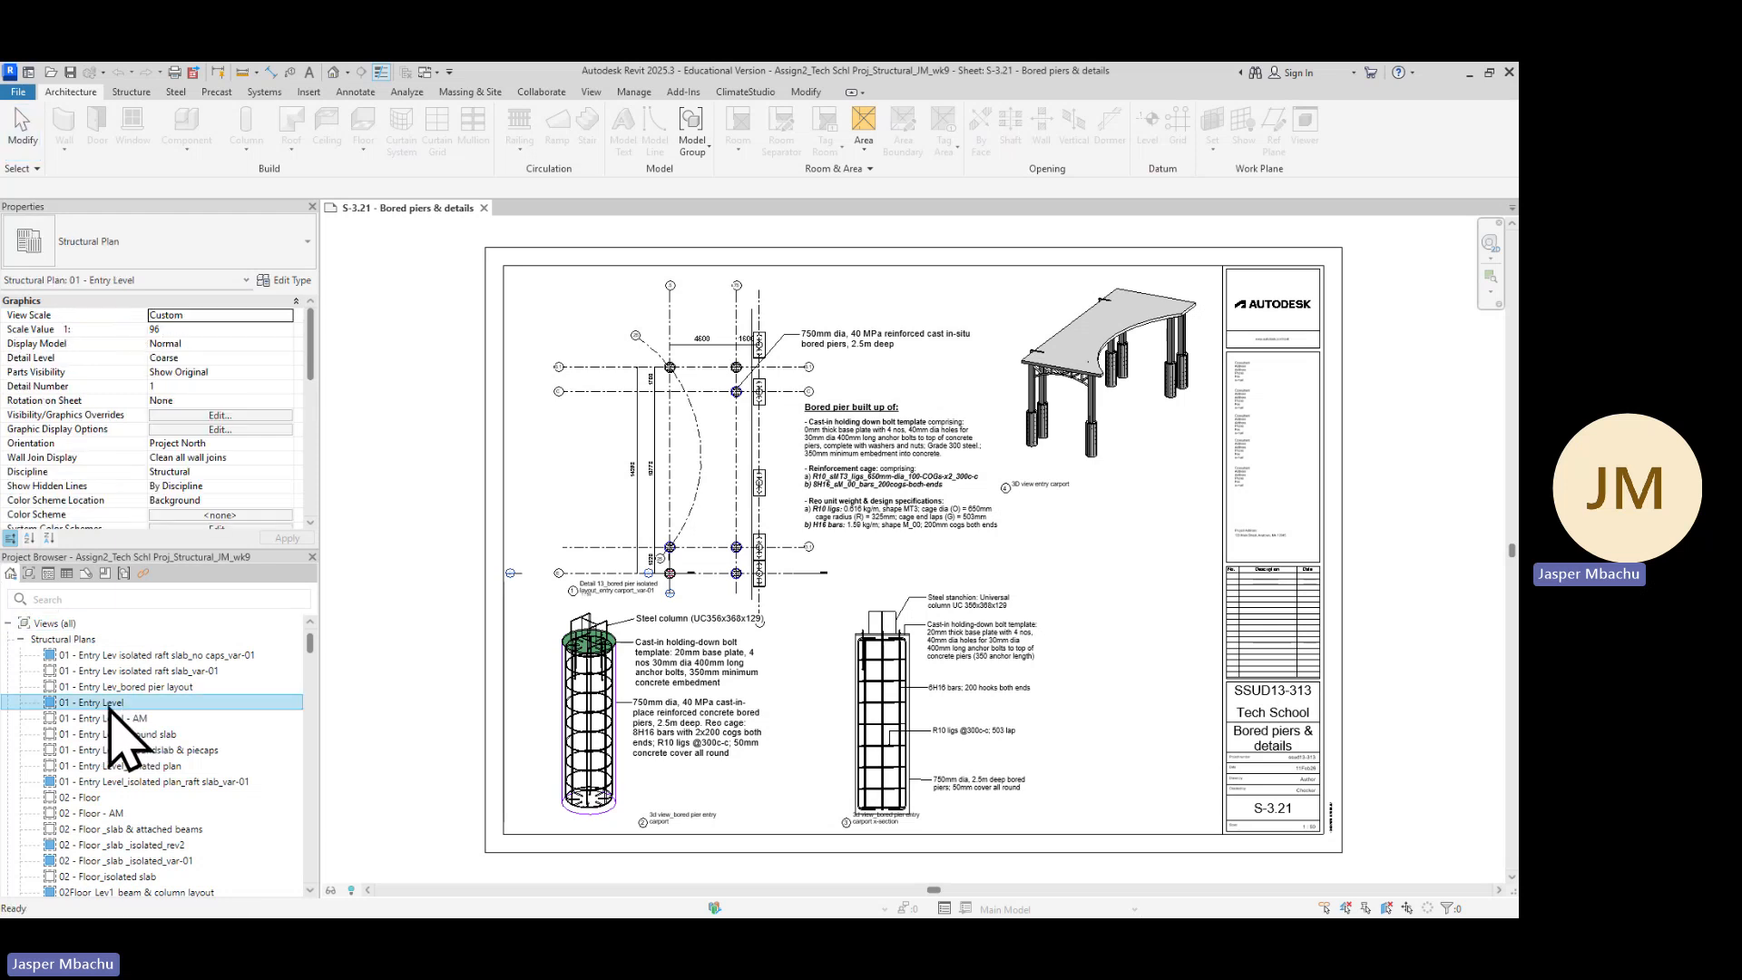
pyautogui.doubleClick(117, 705)
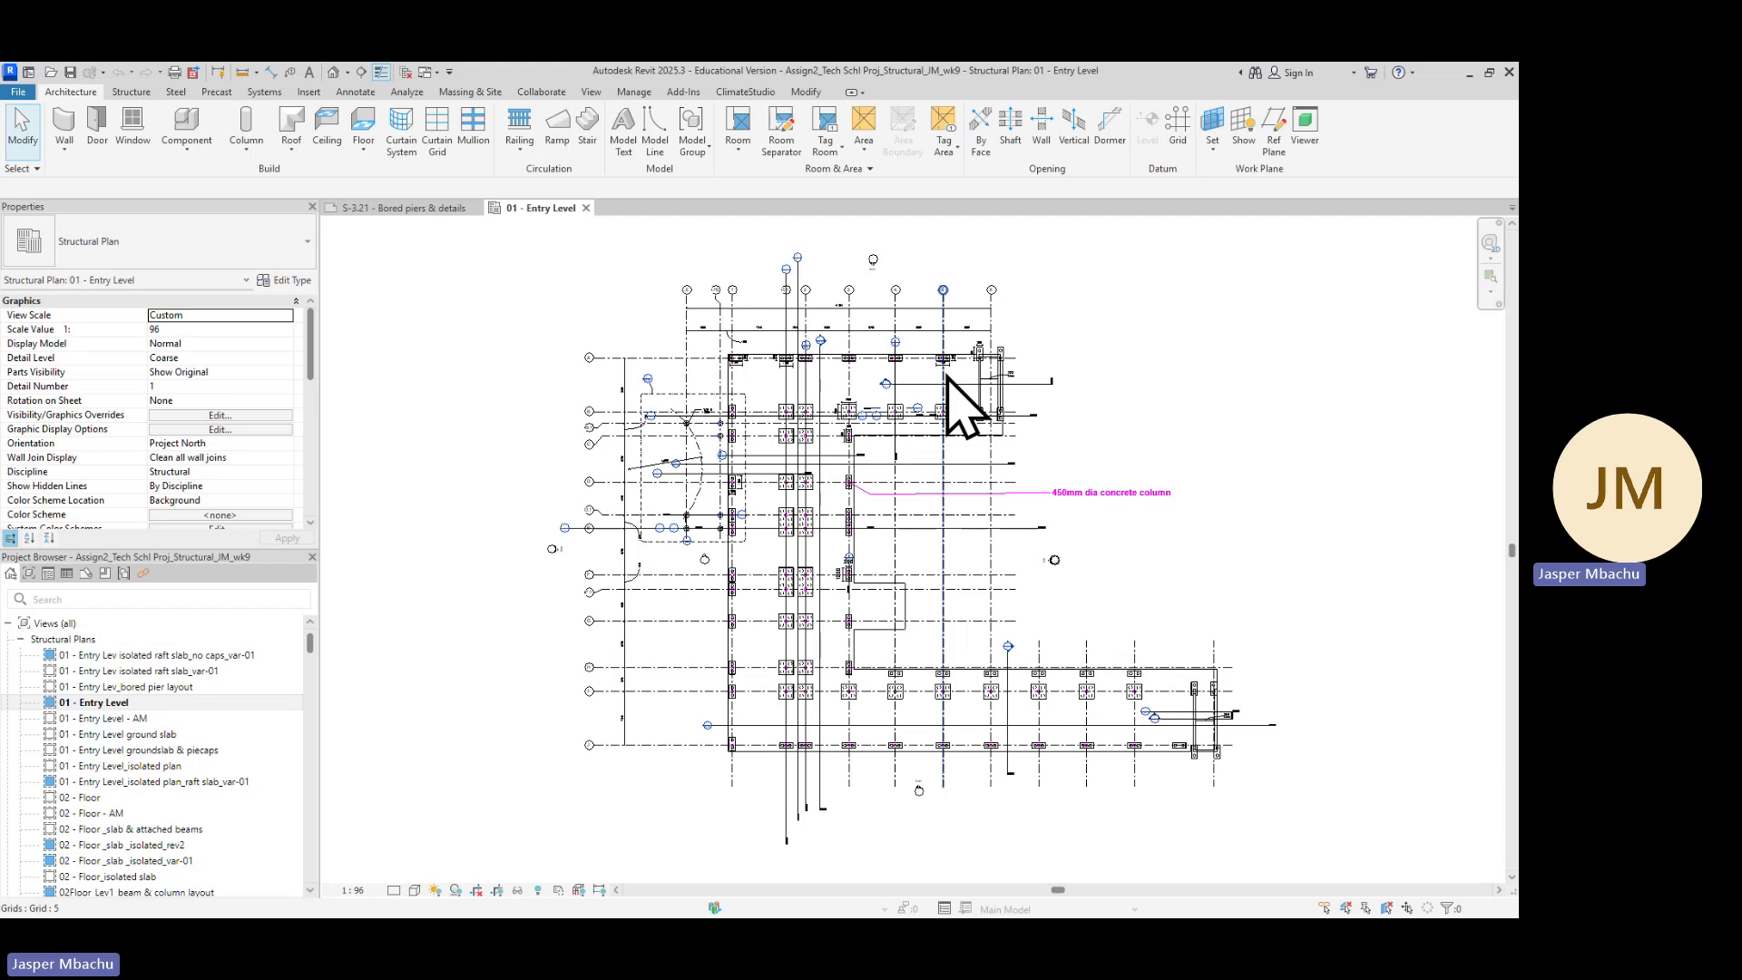
pyautogui.rightClick(117, 704)
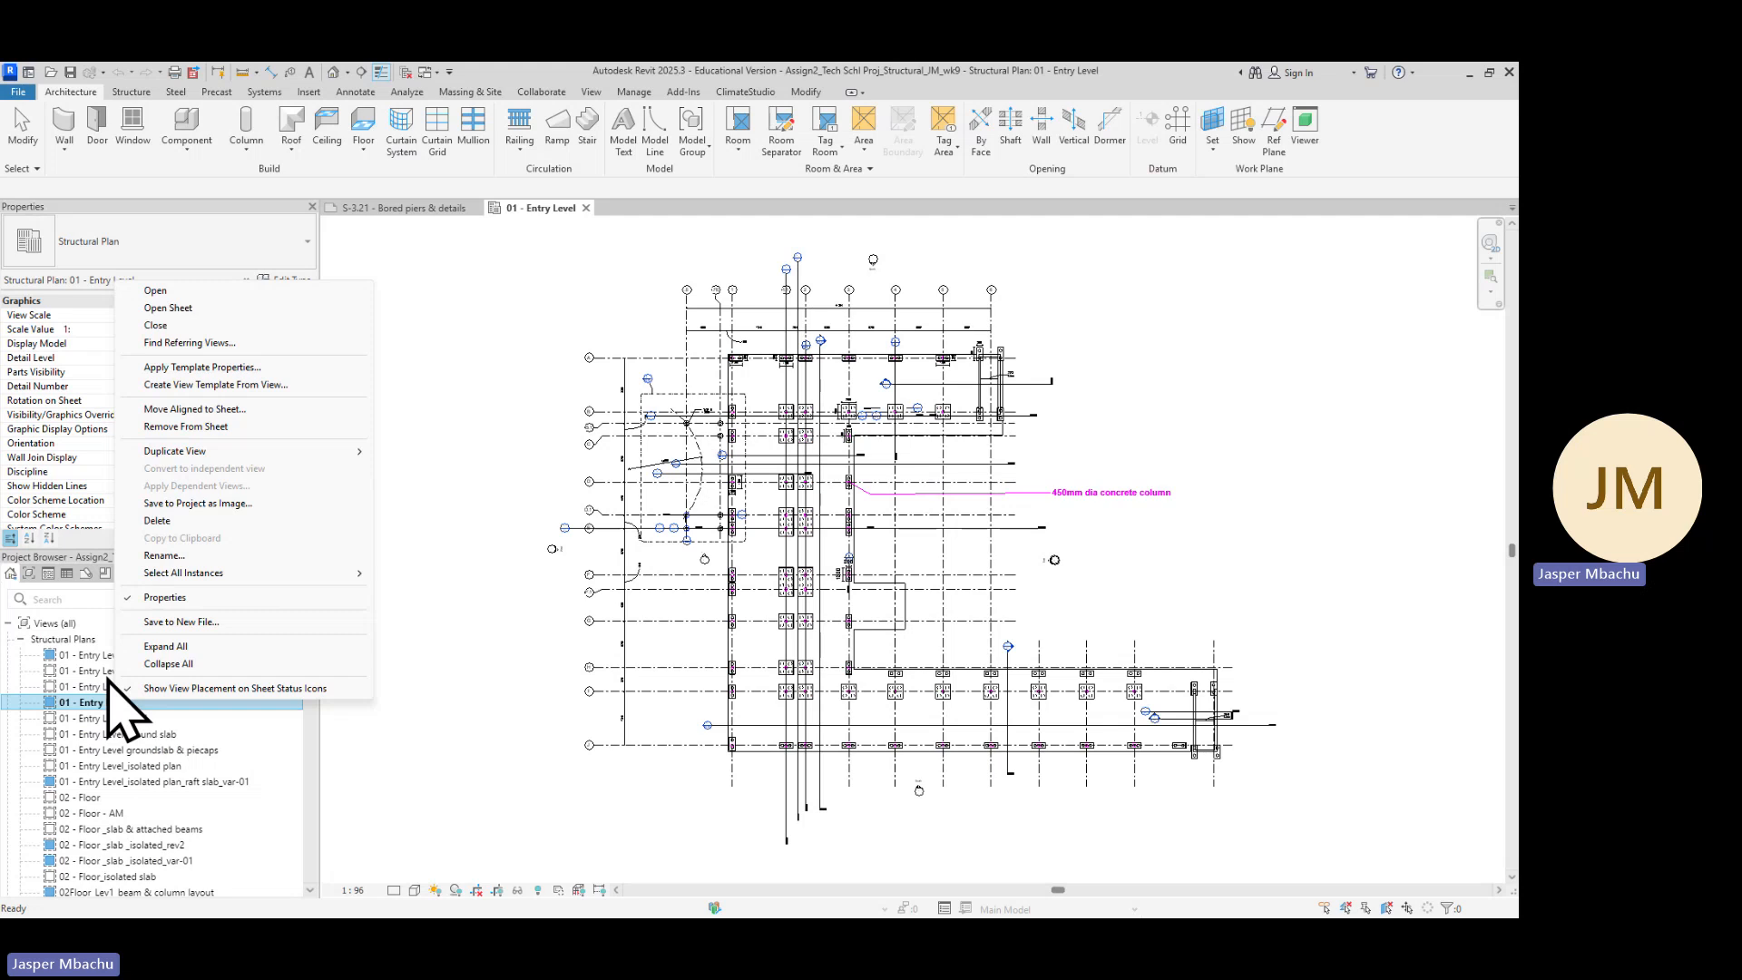
pyautogui.moveTo(200, 454)
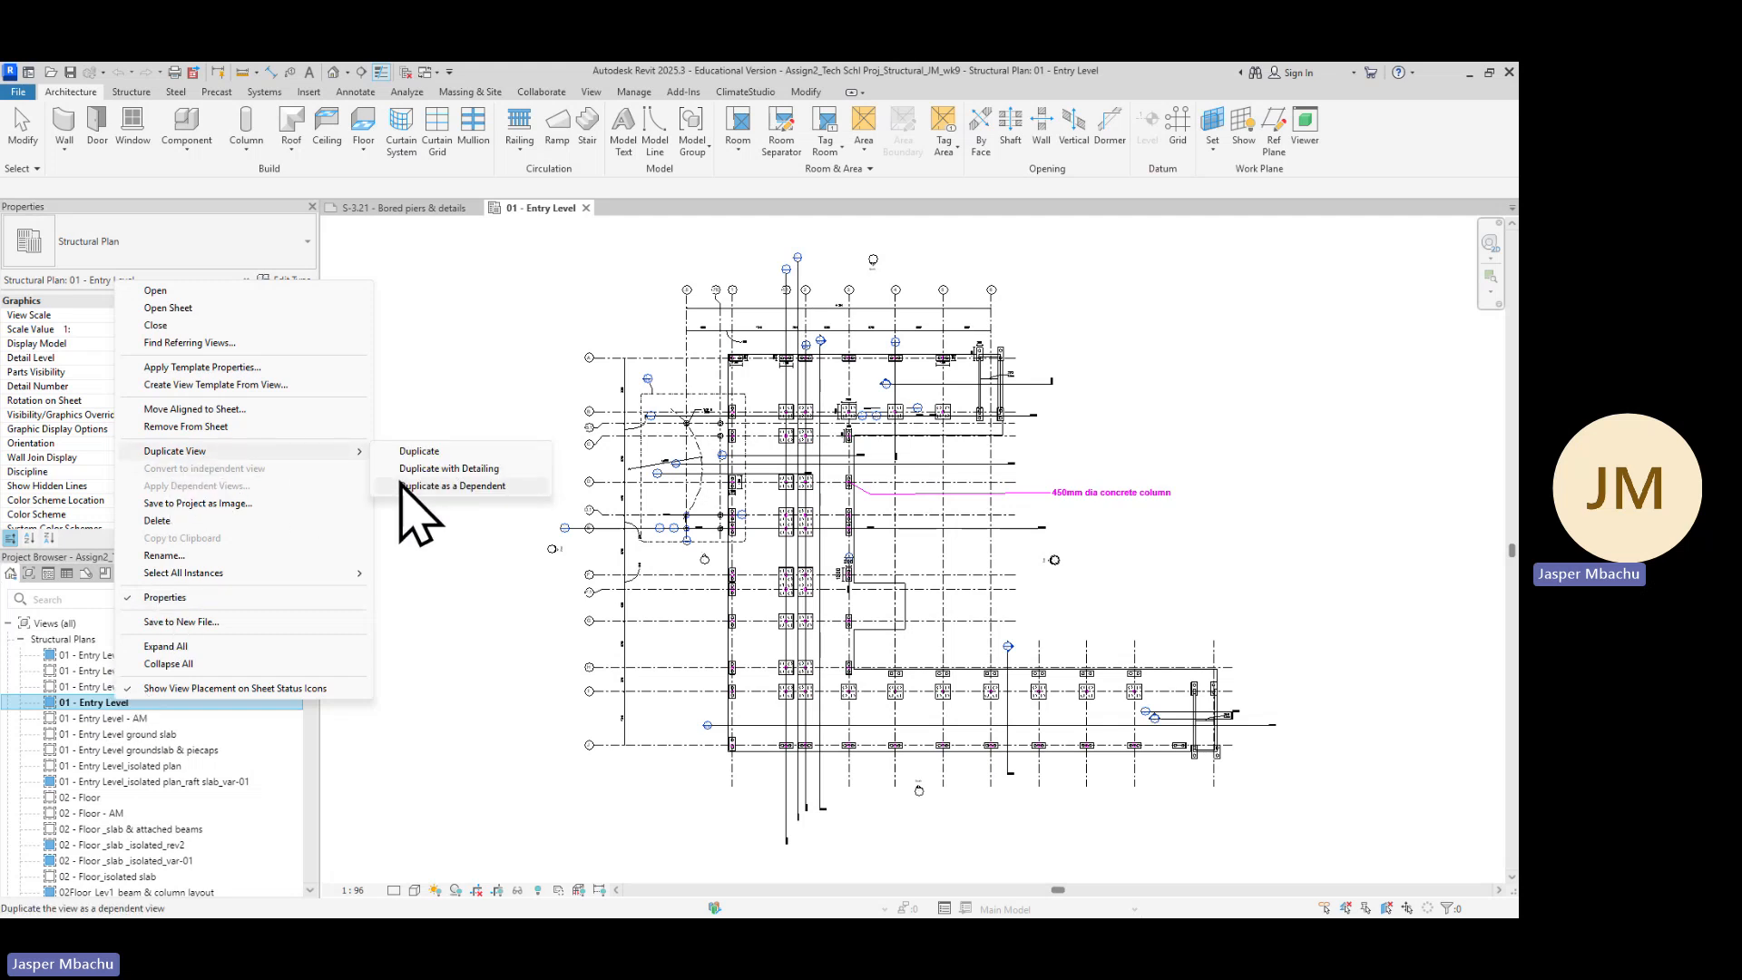
pyautogui.click(448, 472)
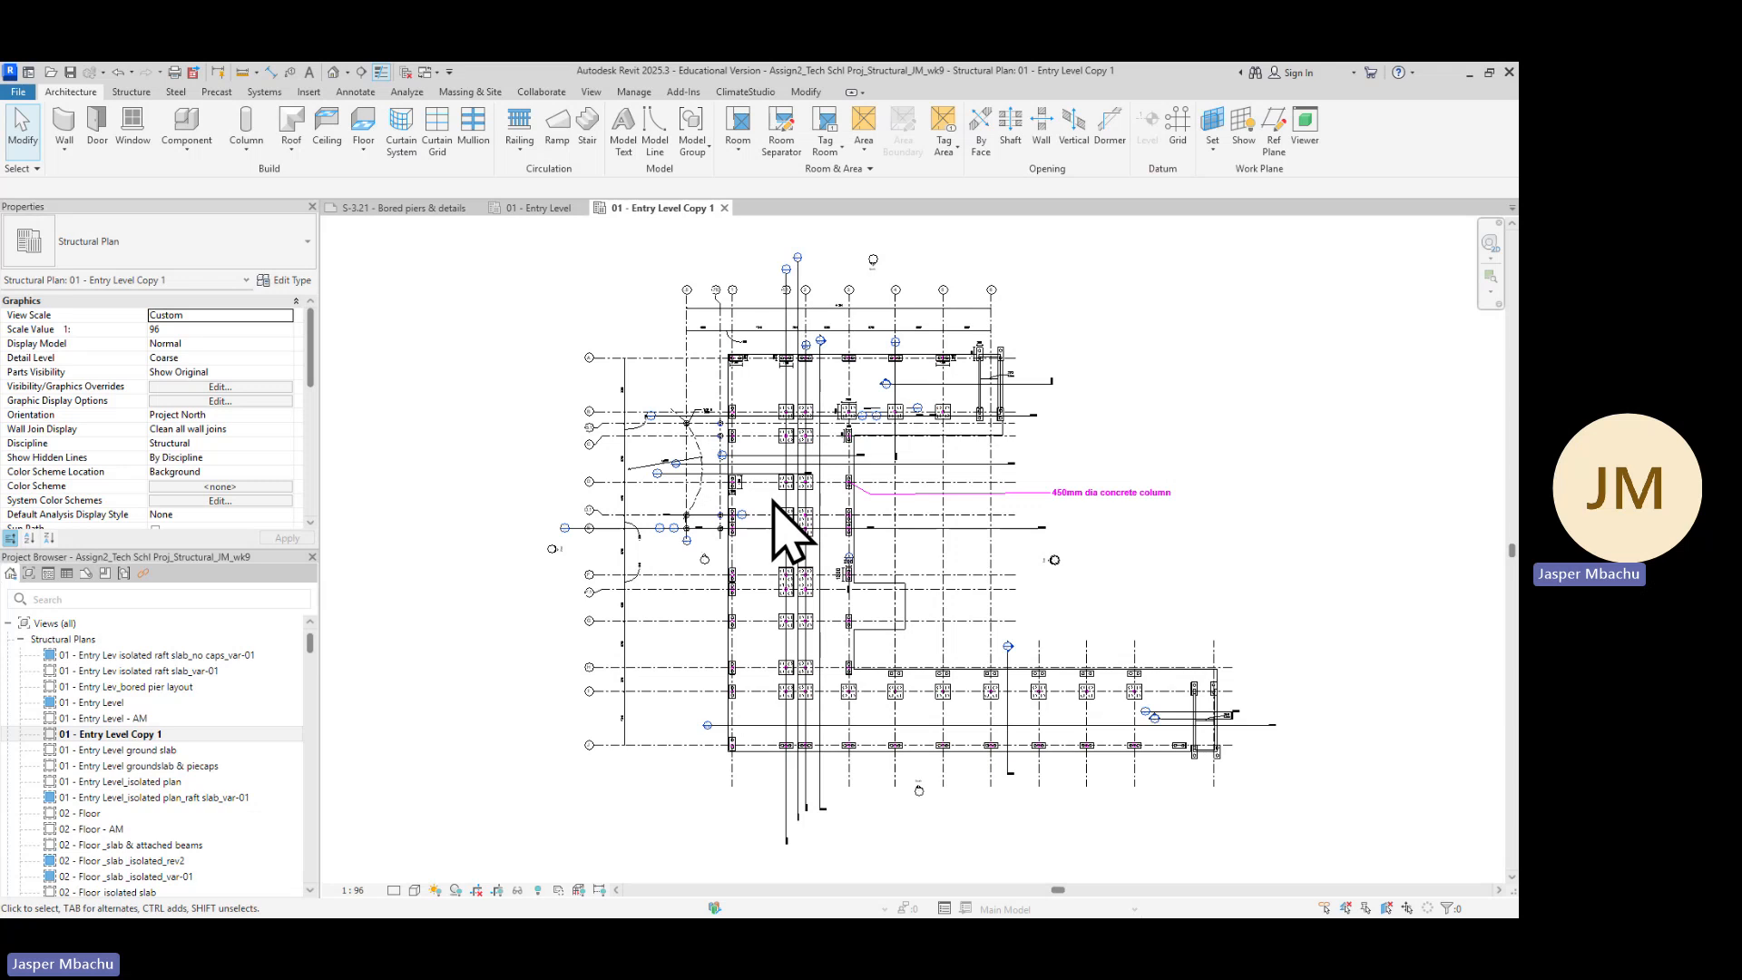
# Select the raft slab floor in the copied plan and duplicate its type as SB_Lev0_300mm-thk_25MPa_raft-slab_var-01 2
pyautogui.scroll(1, 1029, 407)
pyautogui.scroll(2, 863, 475)
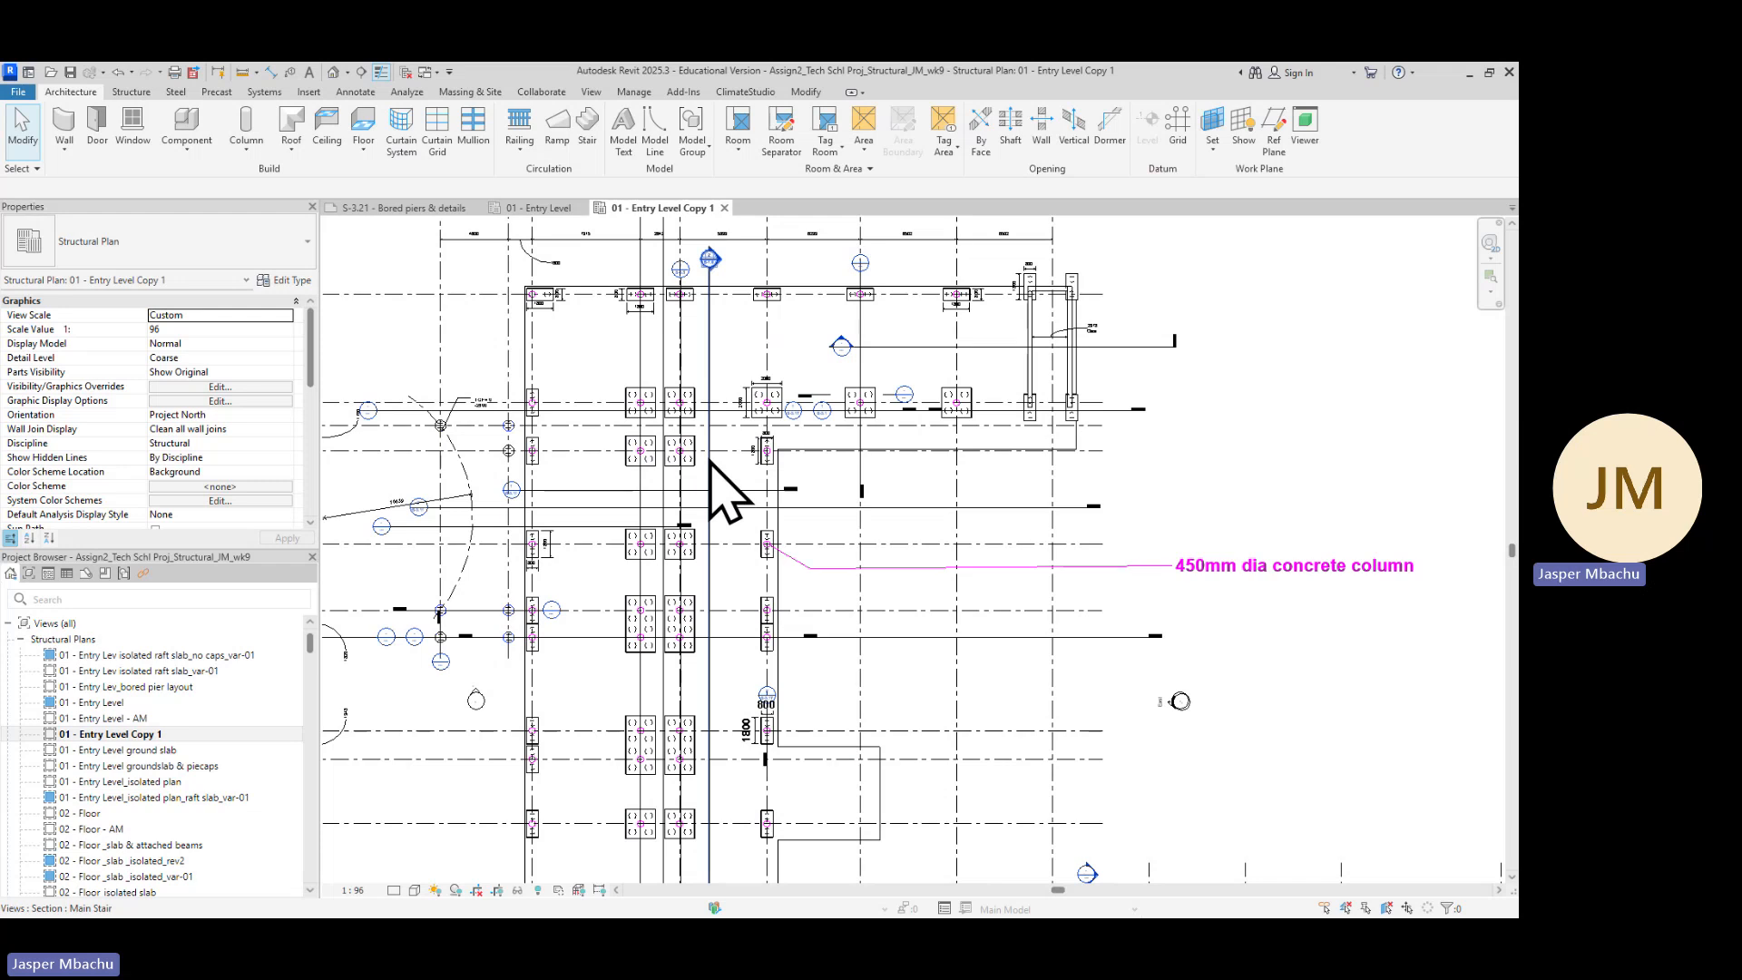
pyautogui.click(527, 335)
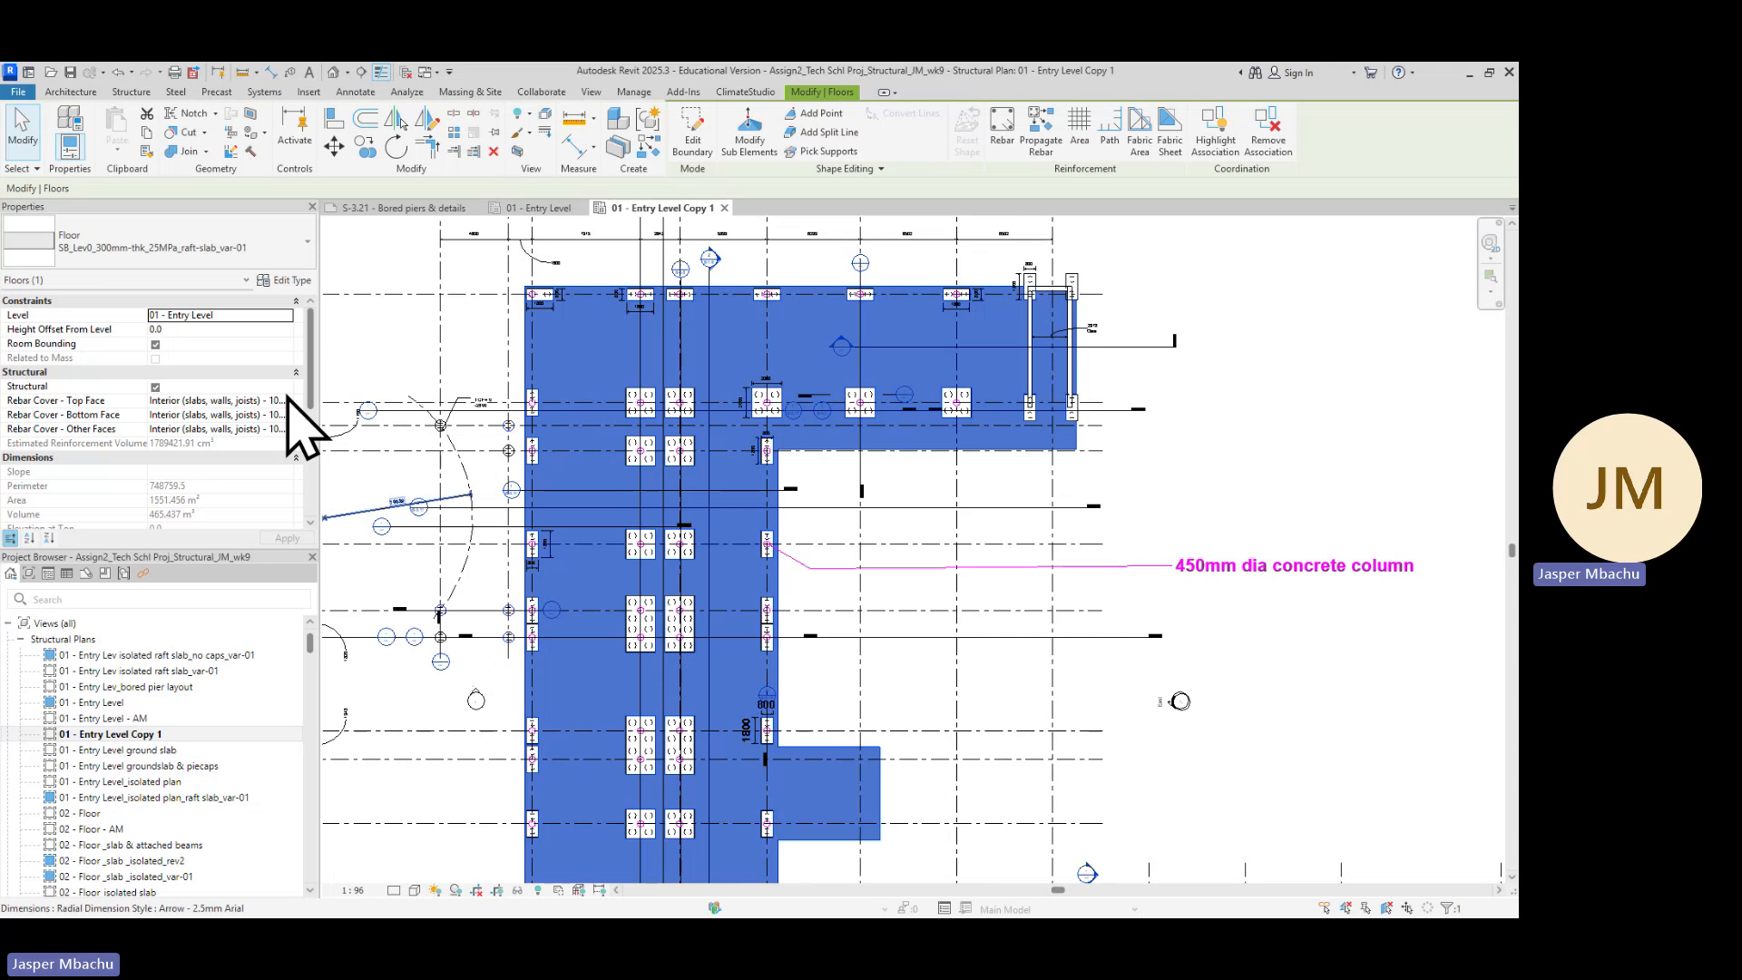
pyautogui.click(285, 280)
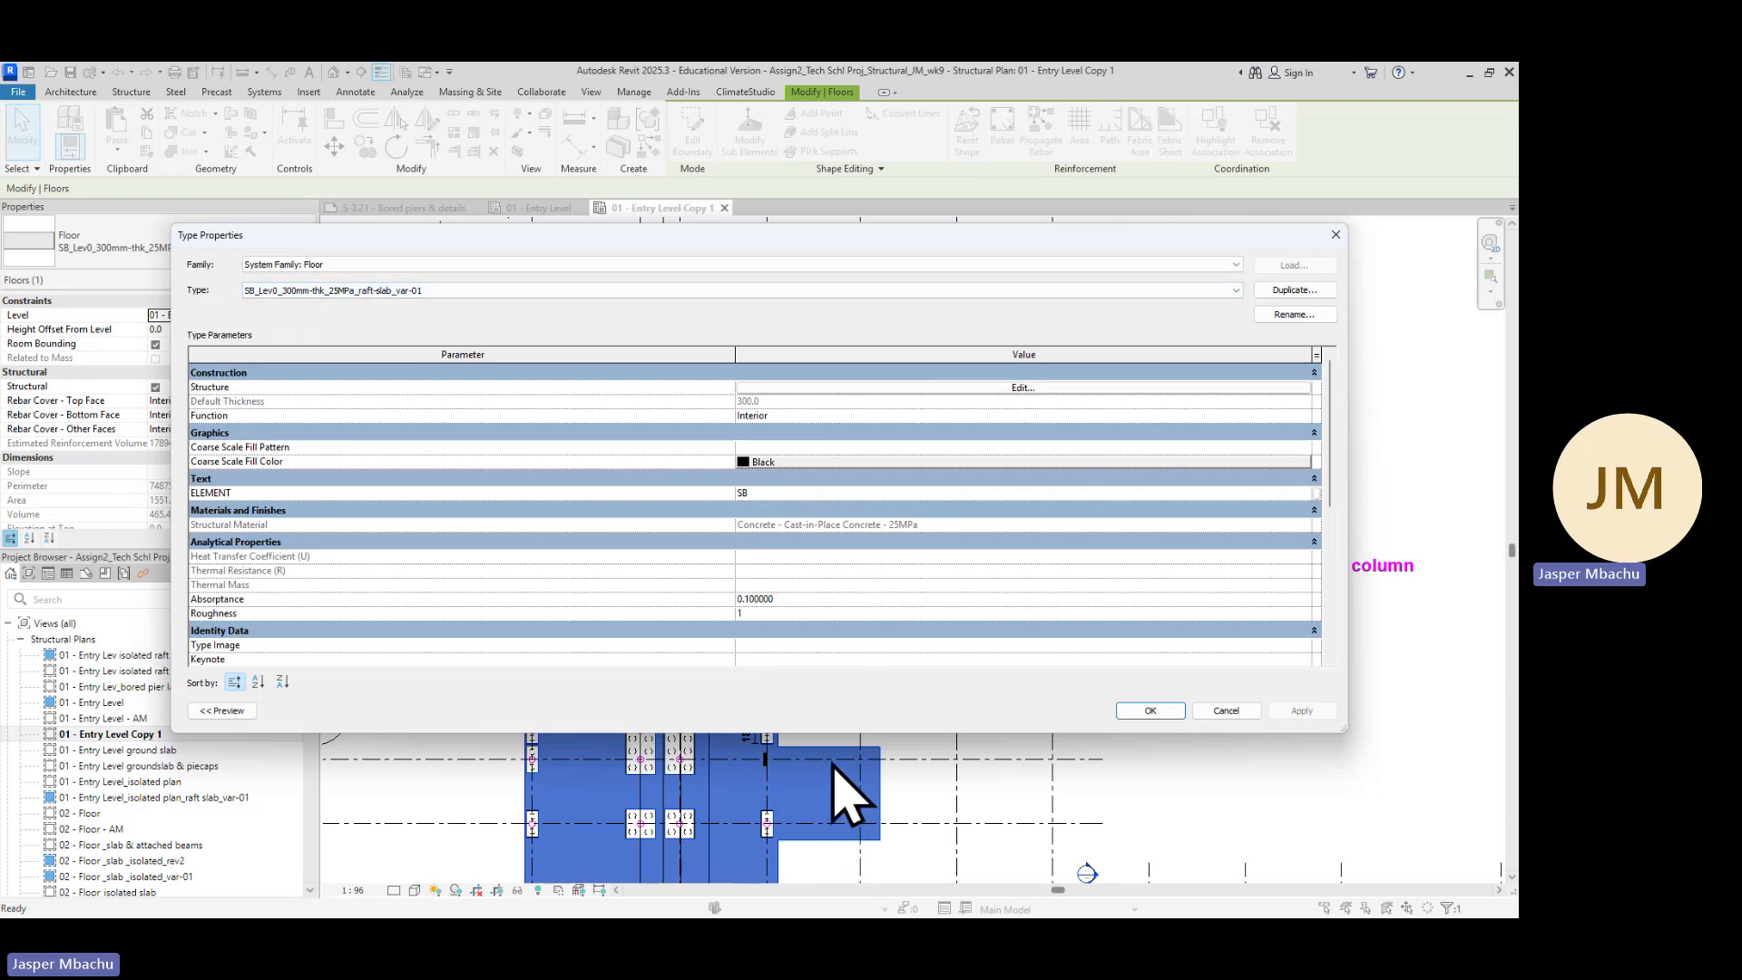
pyautogui.click(1294, 290)
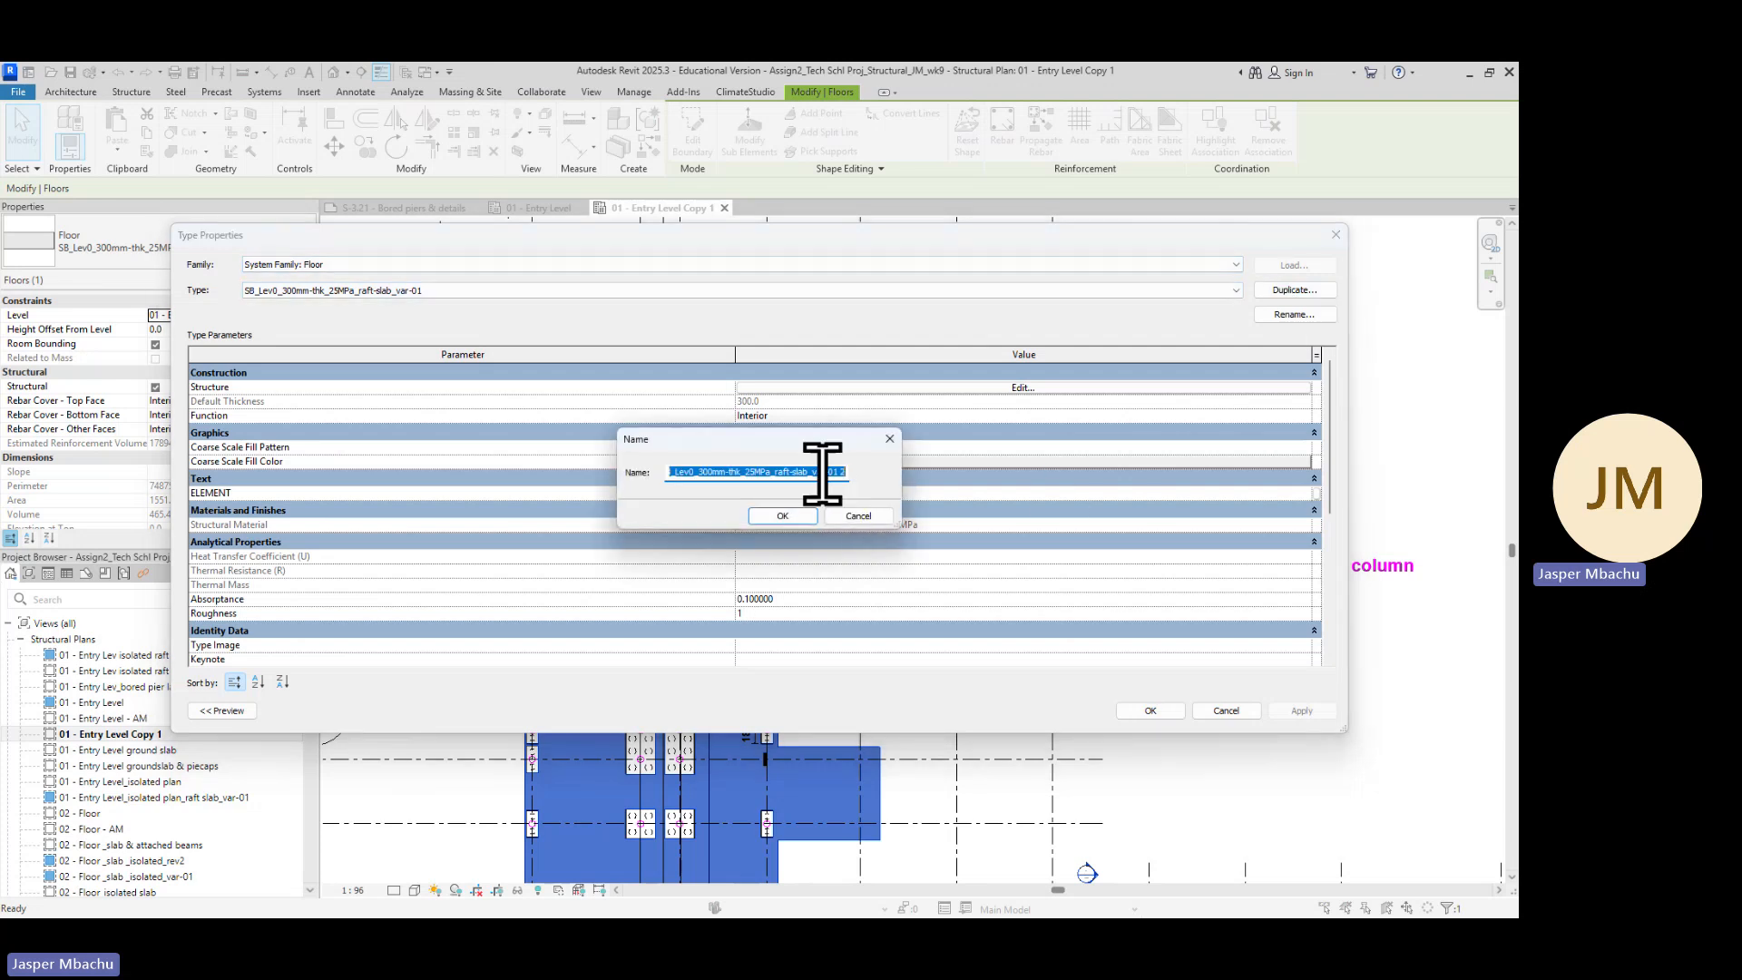
pyautogui.click(786, 475)
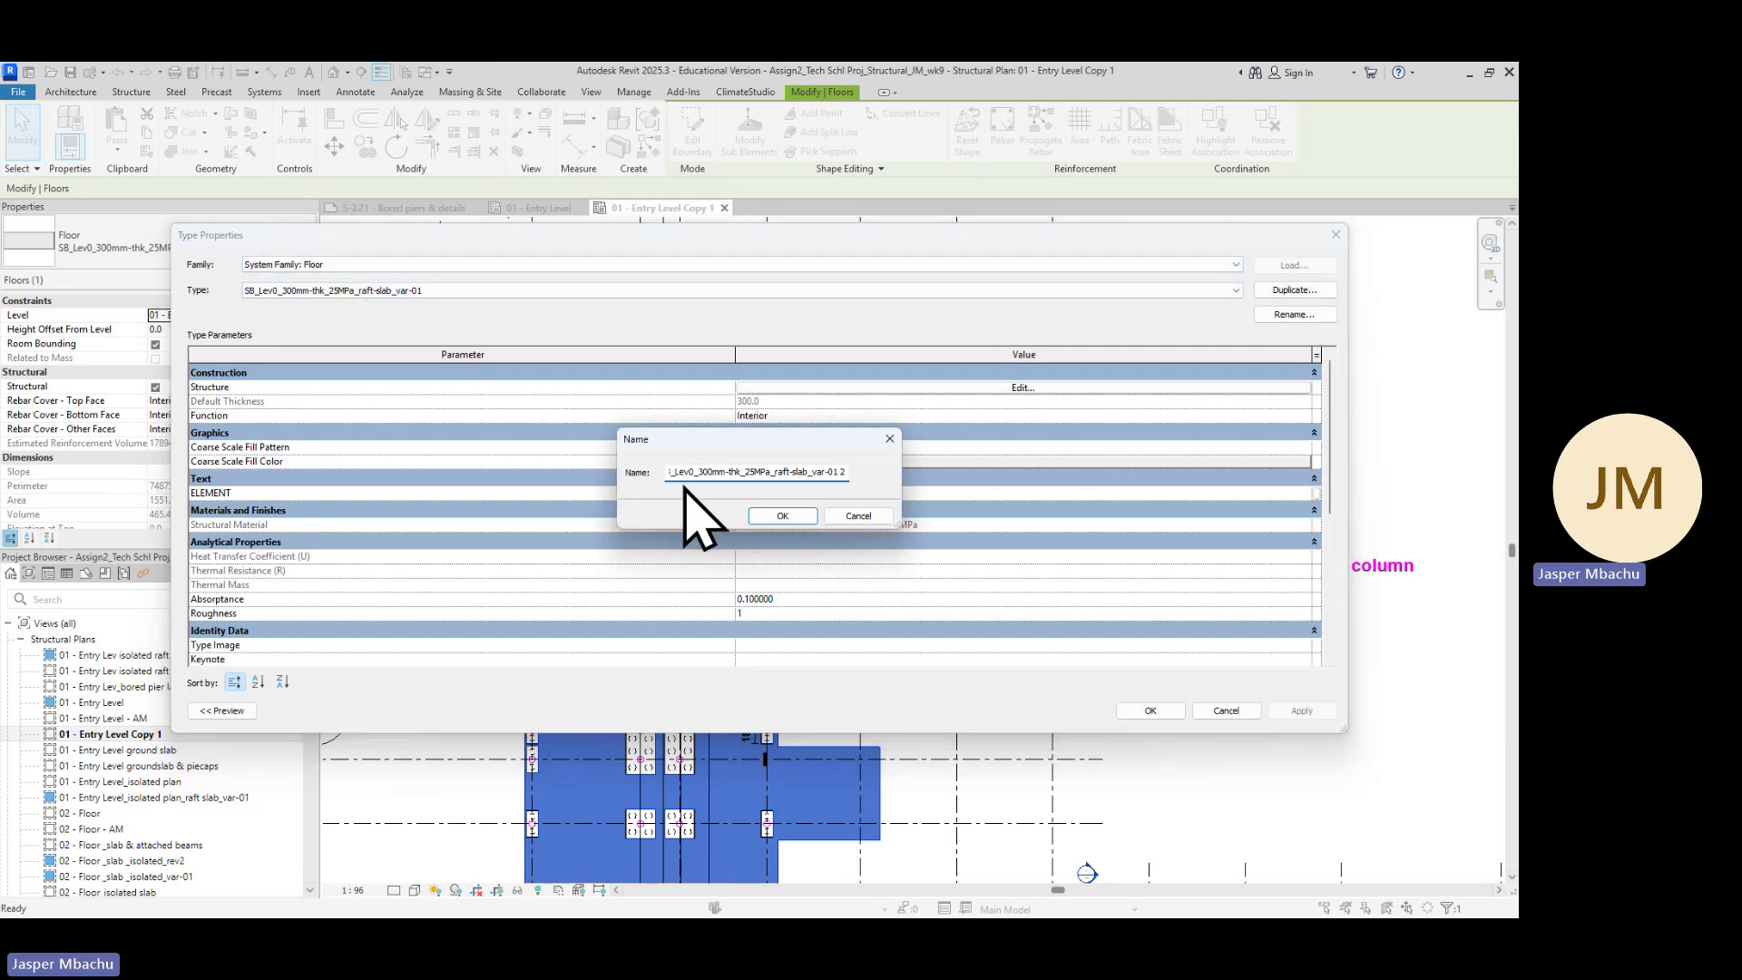
pyautogui.click(709, 473)
pyautogui.press('Left')
pyautogui.press('Left')
pyautogui.press('Left')
pyautogui.press('Left')
pyautogui.press('Left')
pyautogui.press('Left')
pyautogui.press('Left')
pyautogui.press('Left')
pyautogui.press('Left')
pyautogui.press('Left')
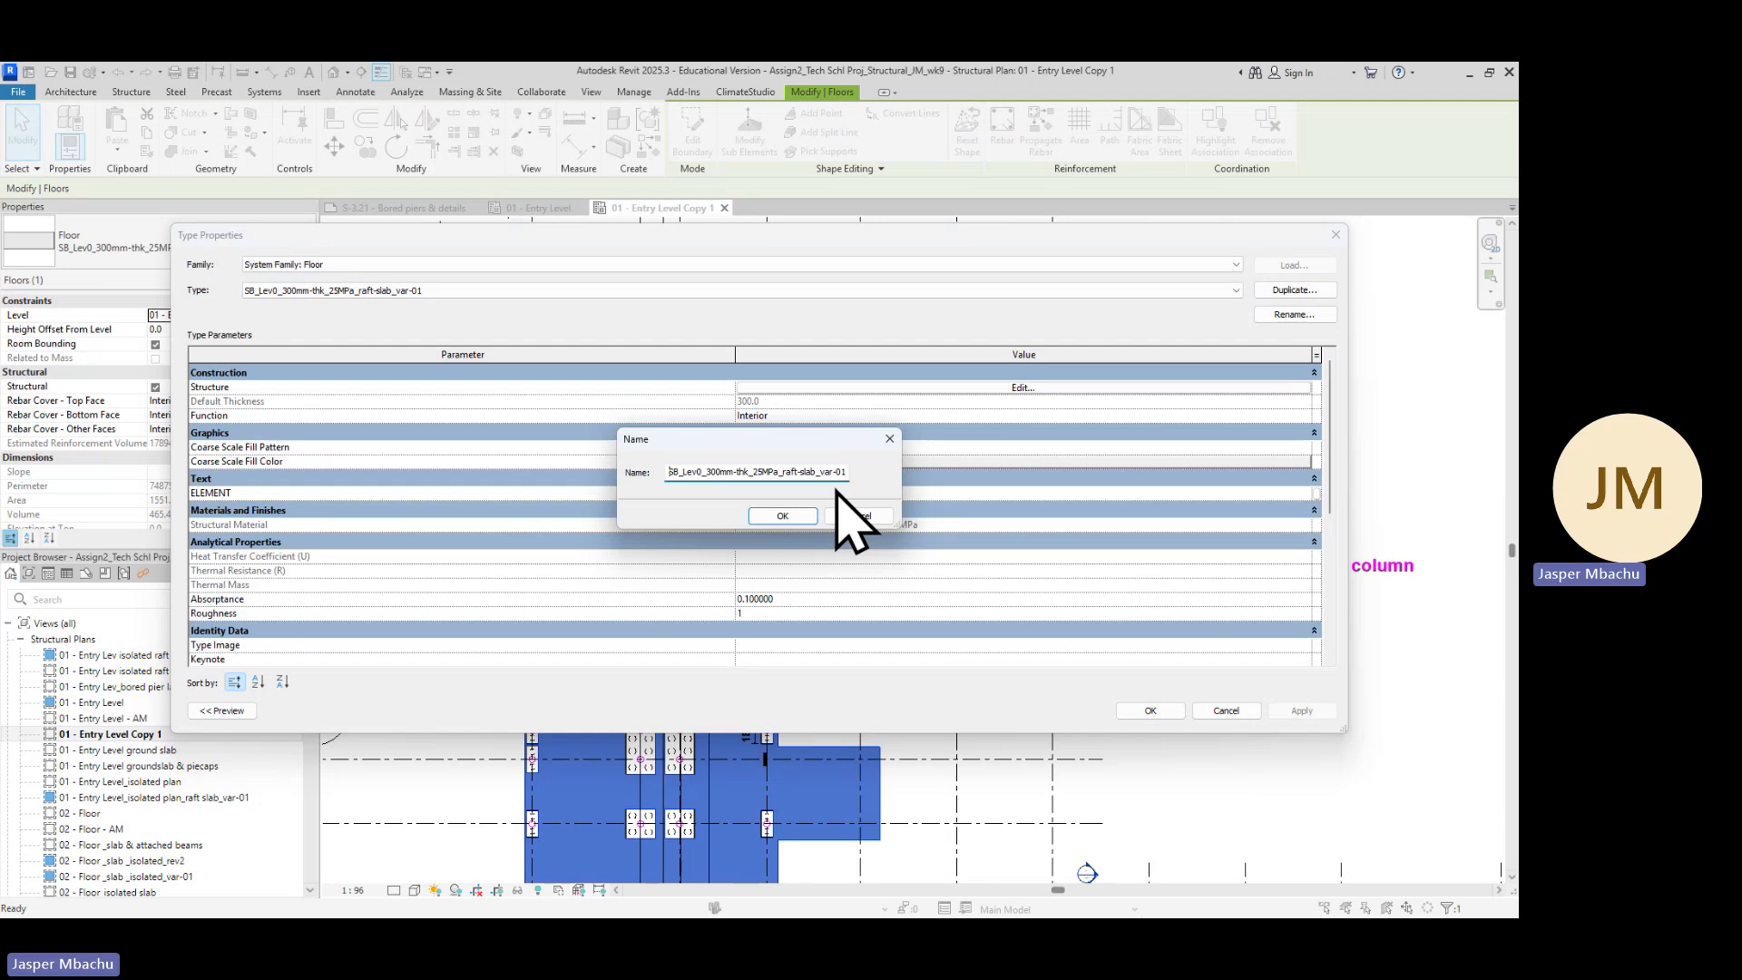
pyautogui.click(784, 517)
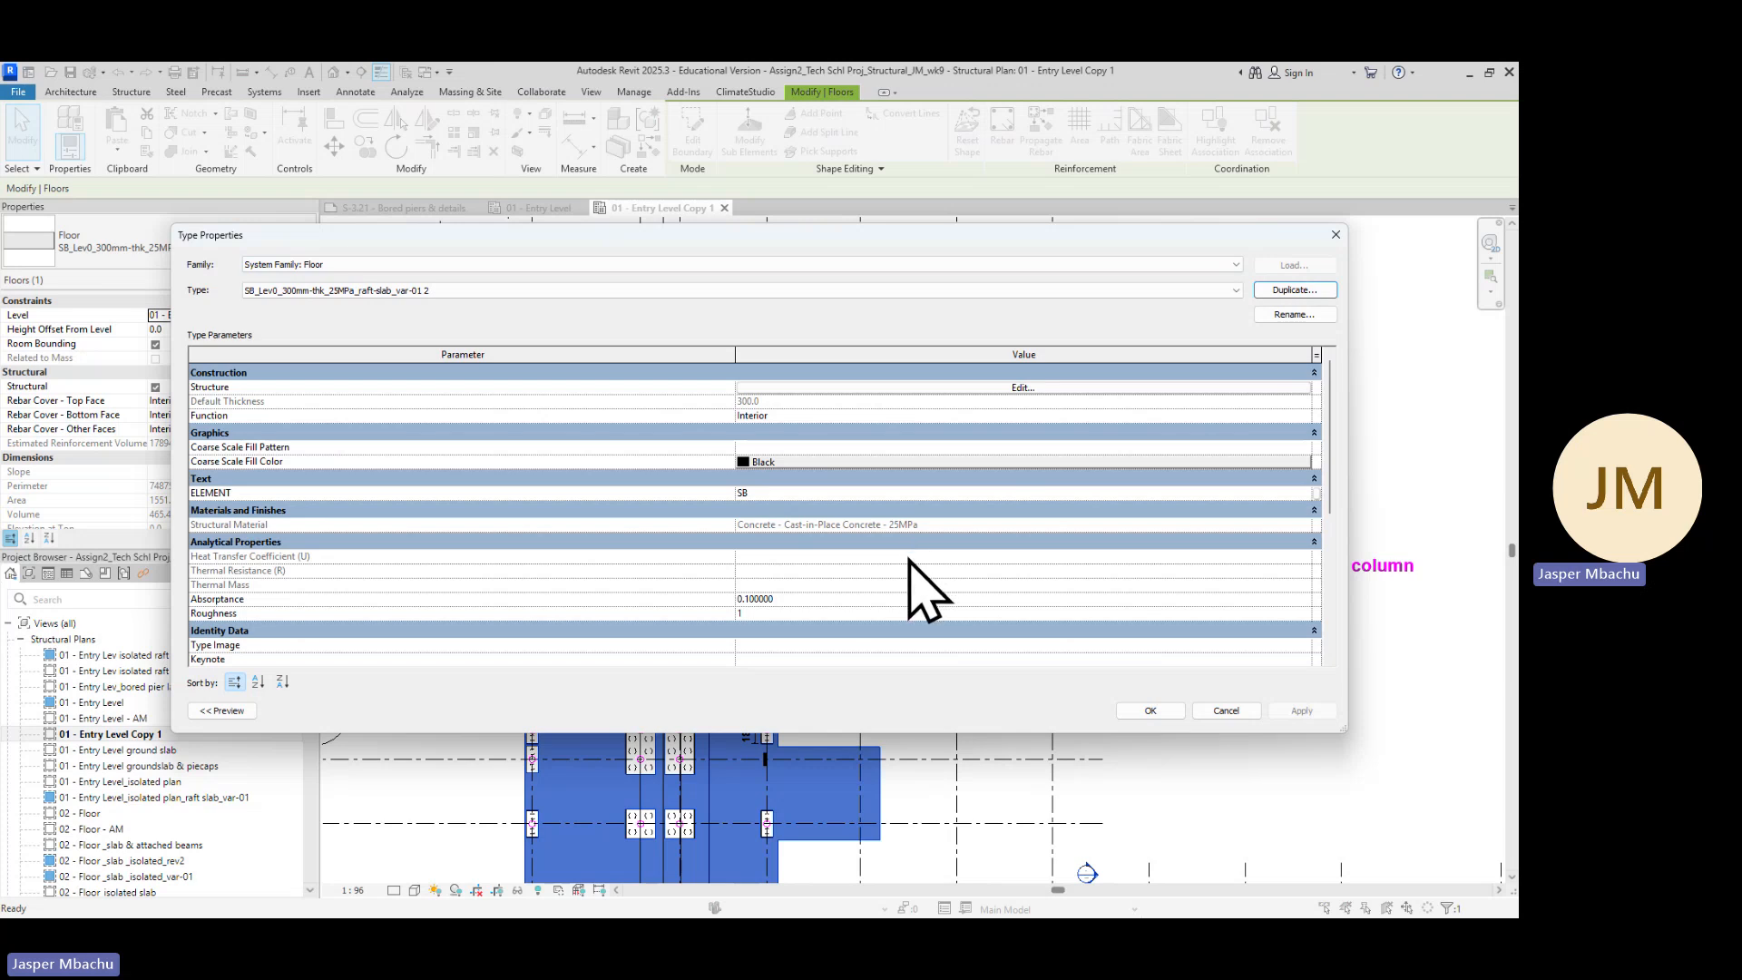
# Review the new floor type's parameters, accept it for the raft slab, and clear the selection
pyautogui.scroll(-1, 991, 456)
pyautogui.scroll(-3, 1003, 486)
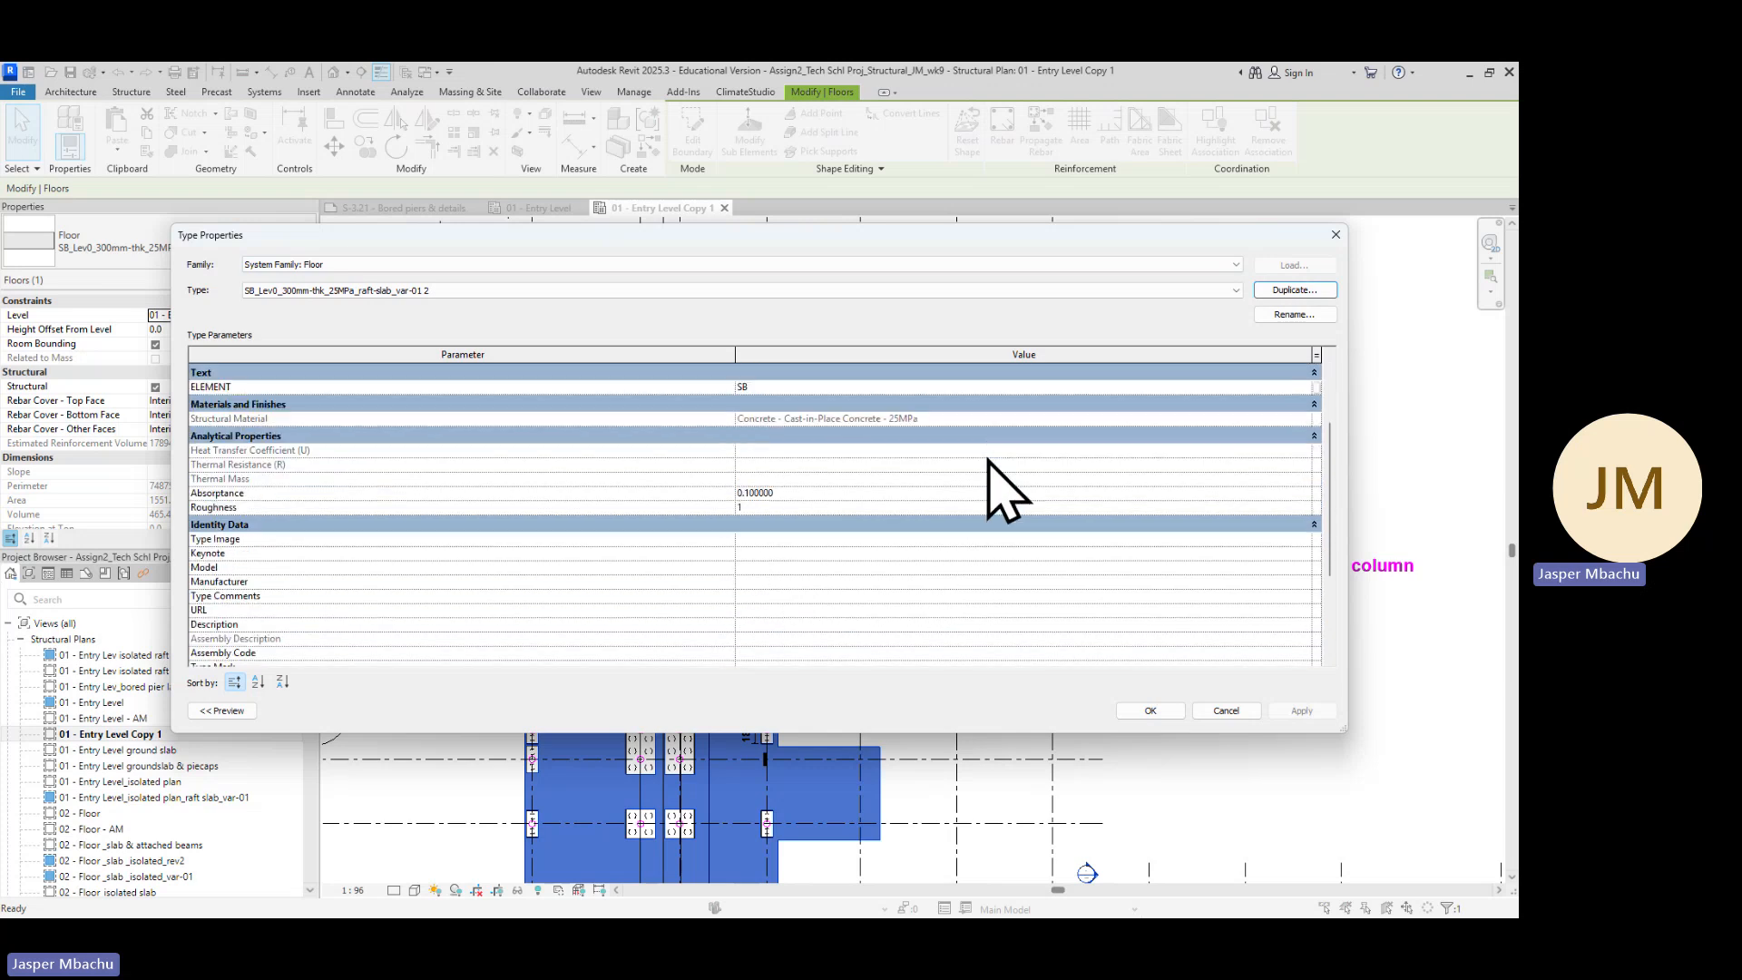
pyautogui.scroll(-3, 1005, 590)
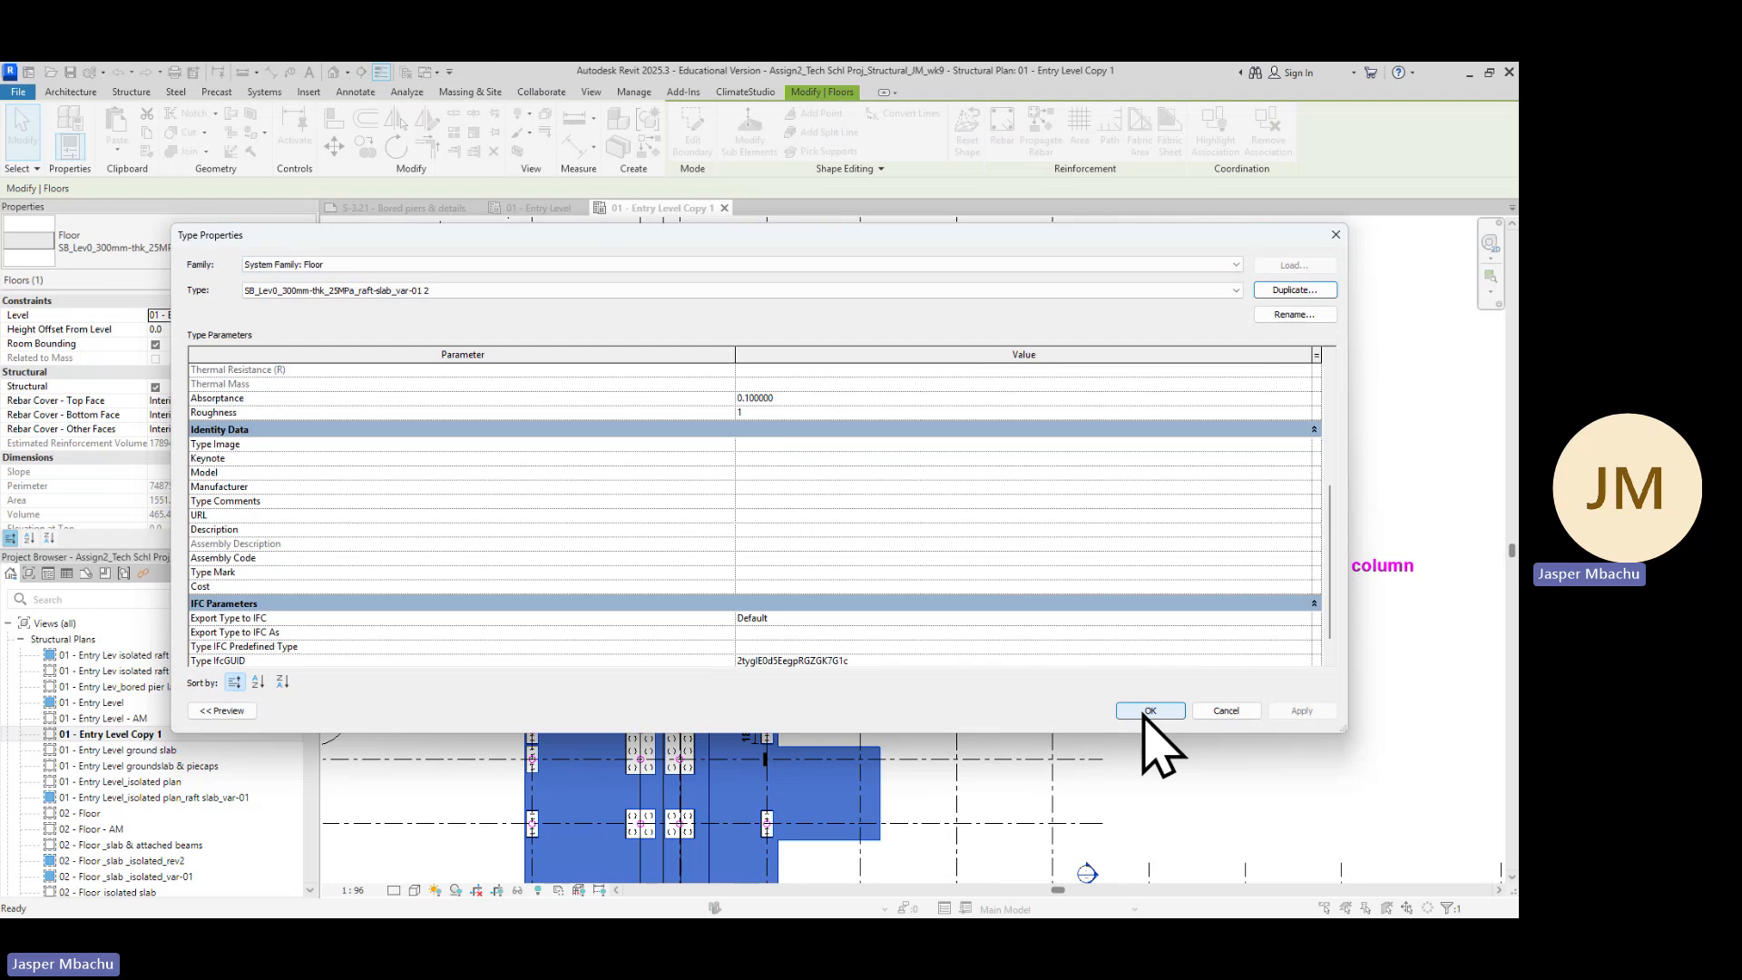
pyautogui.click(1150, 710)
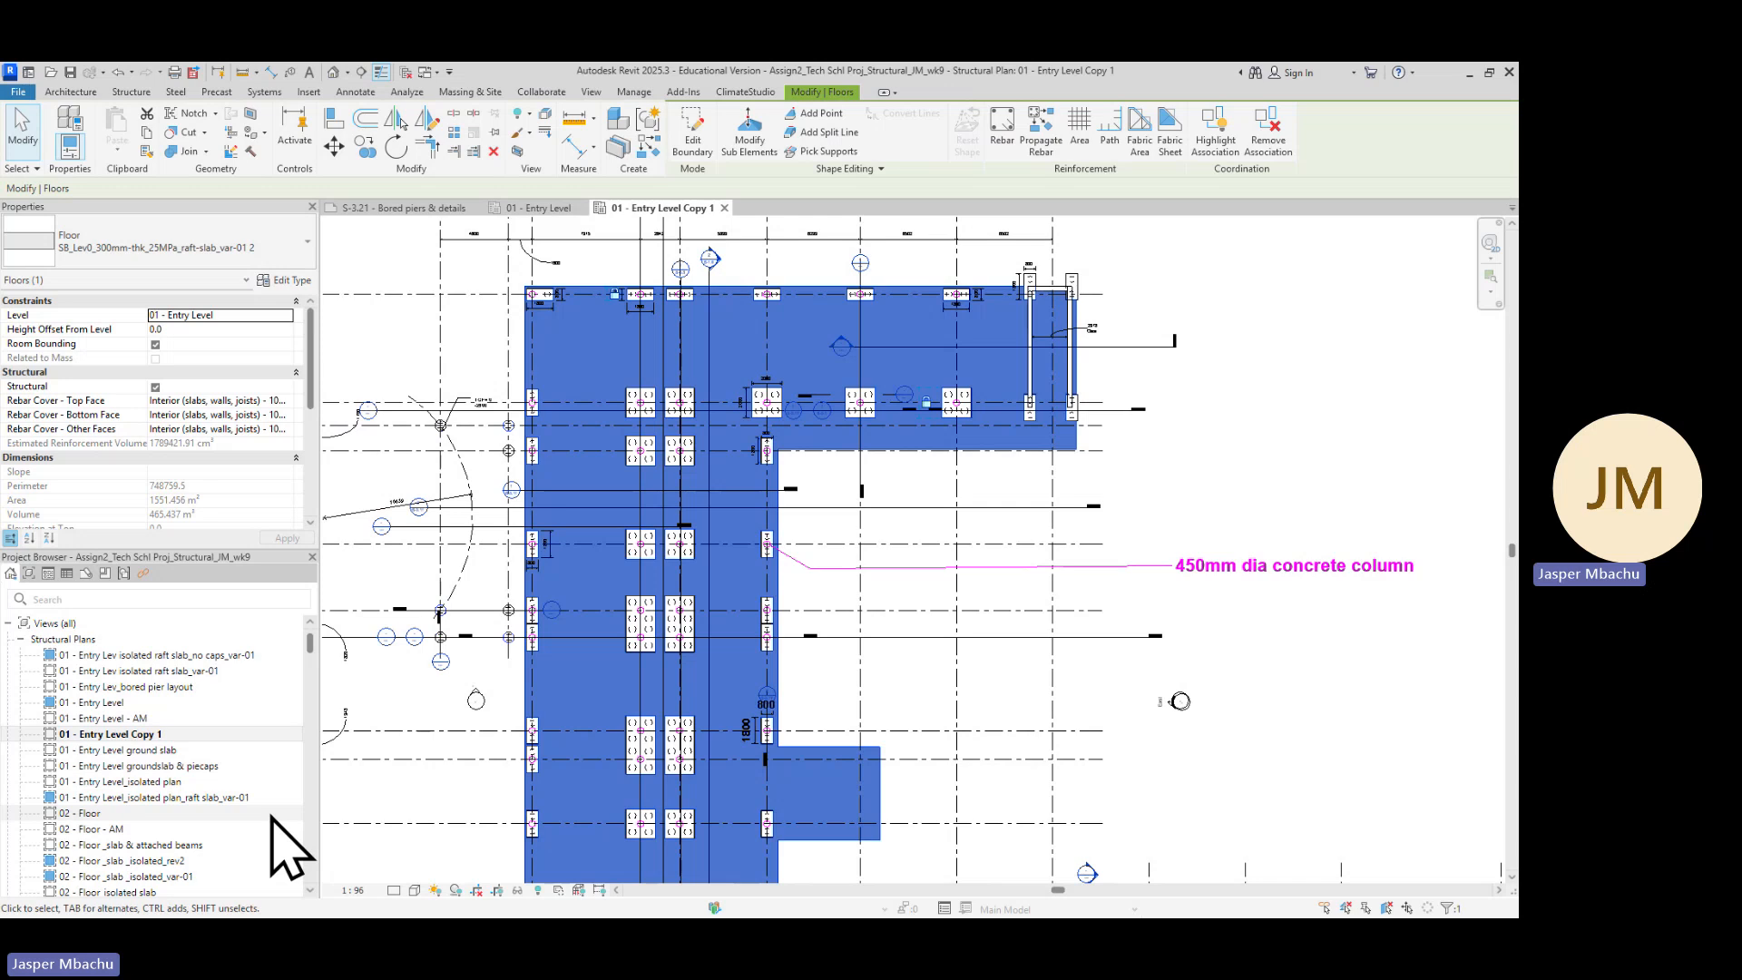
pyautogui.doubleClick(149, 736)
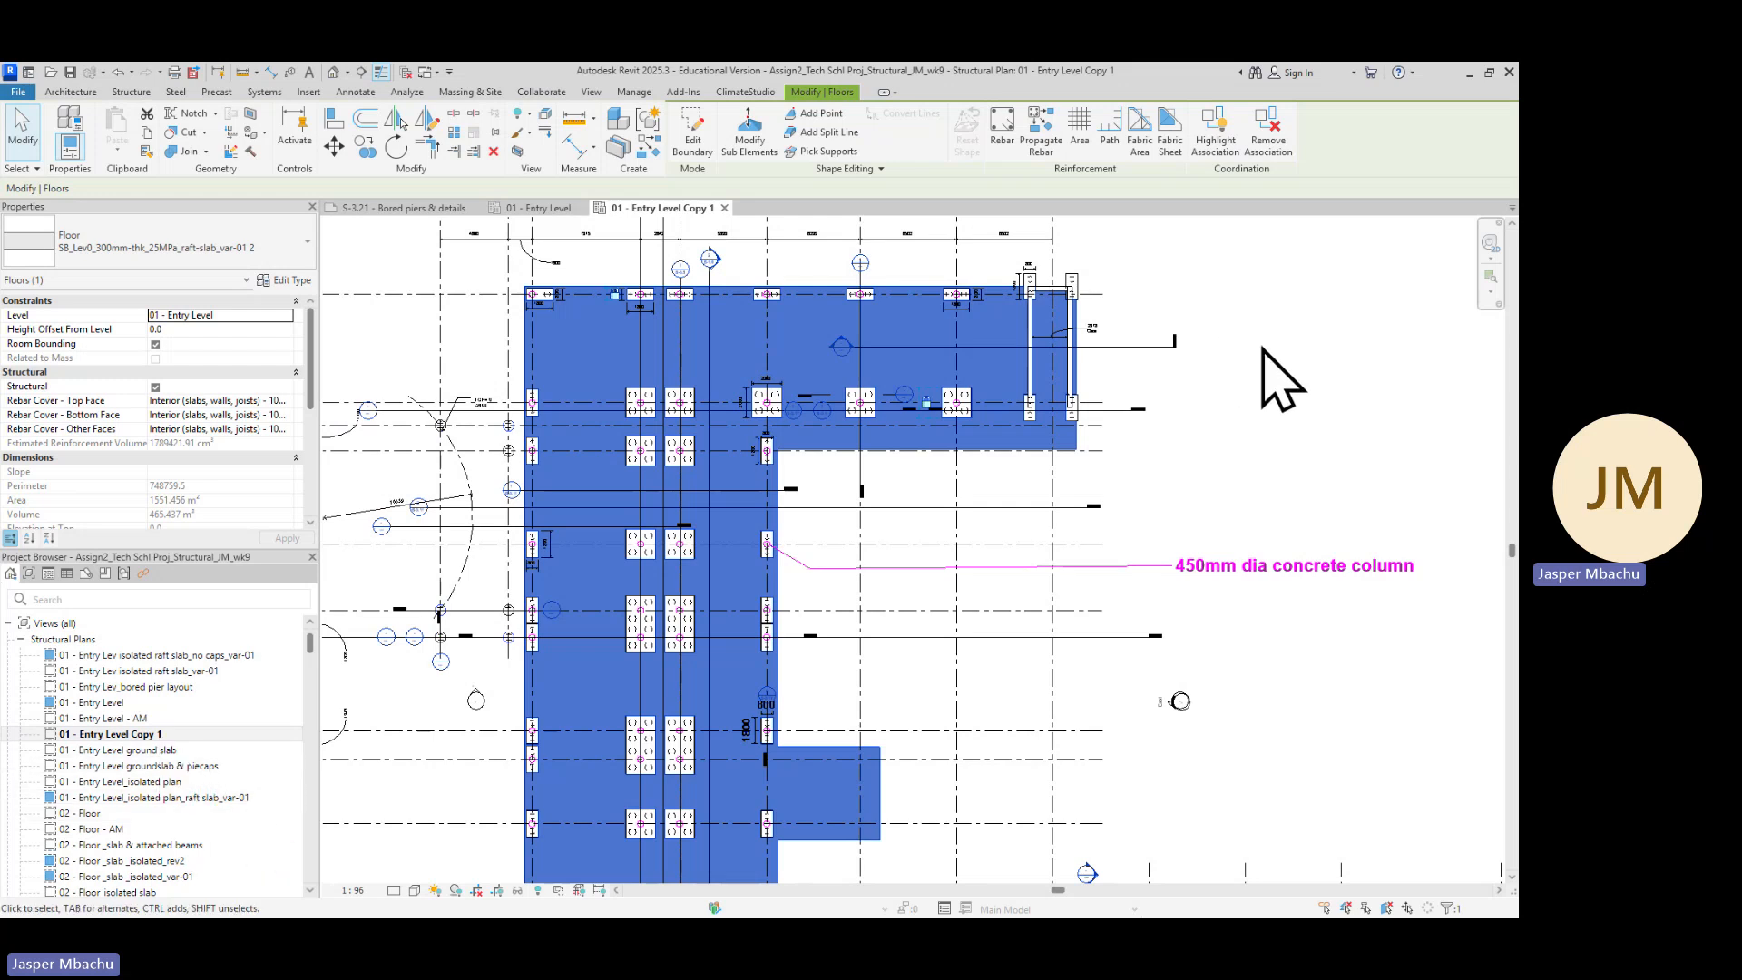
pyautogui.click(1166, 406)
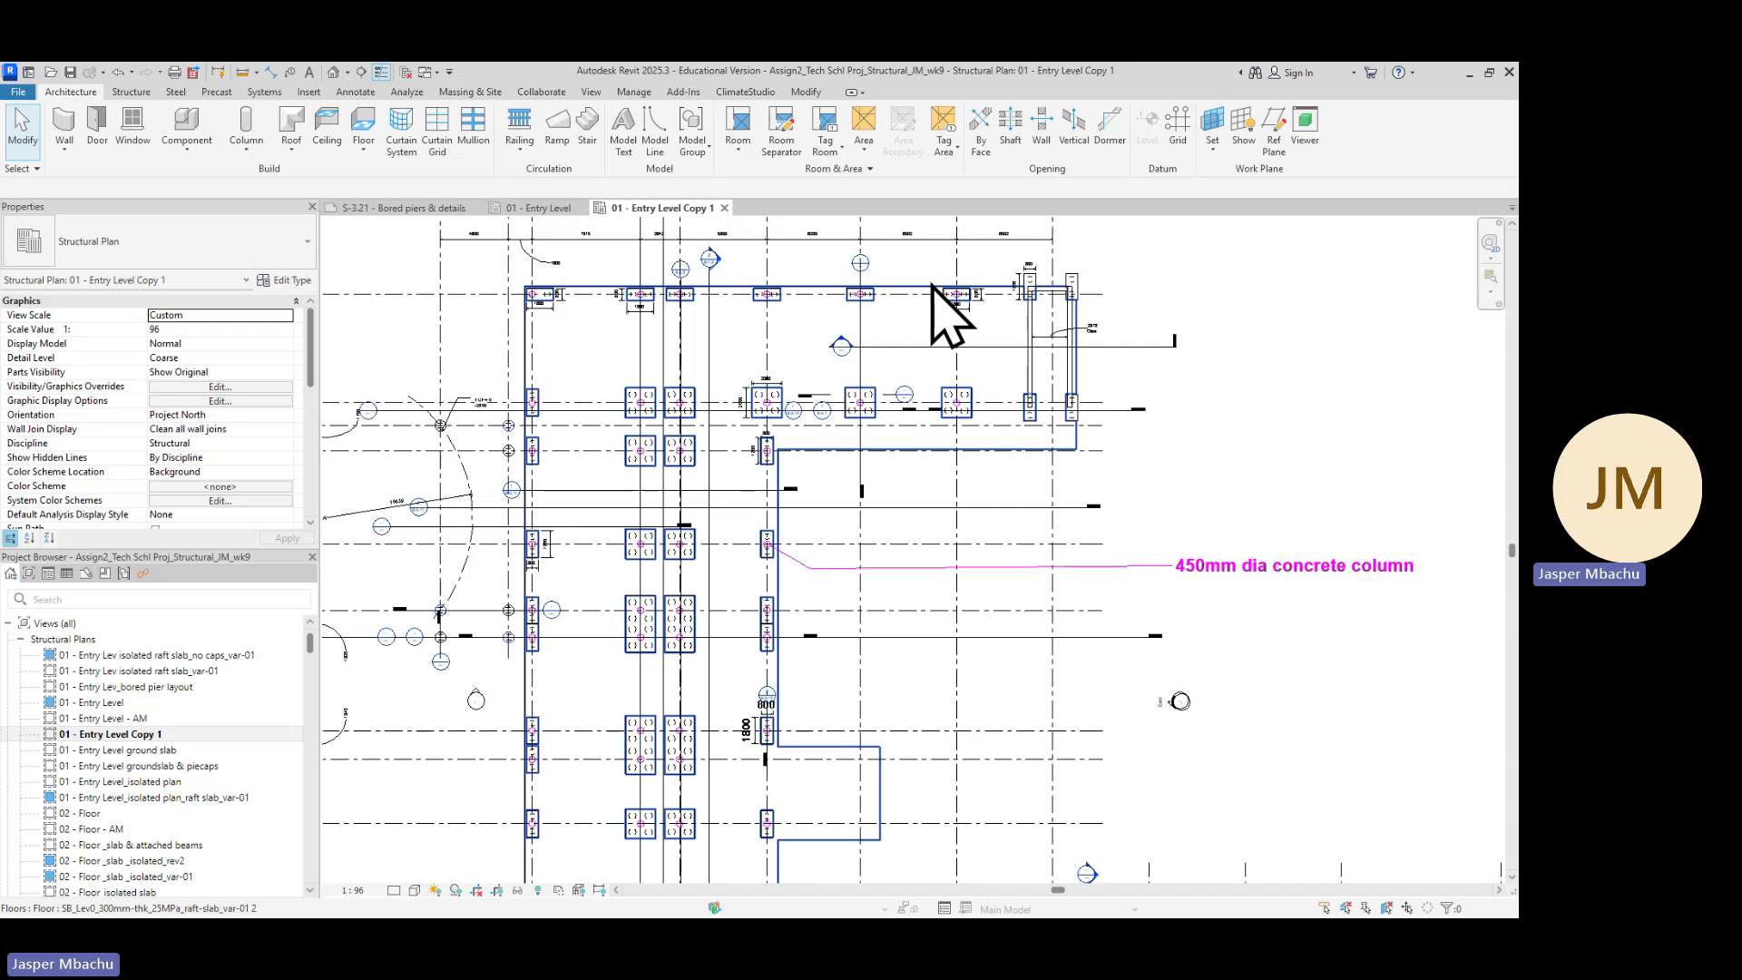
# Select the raft slab floor and open its boundary sketch for editing
pyautogui.click(933, 289)
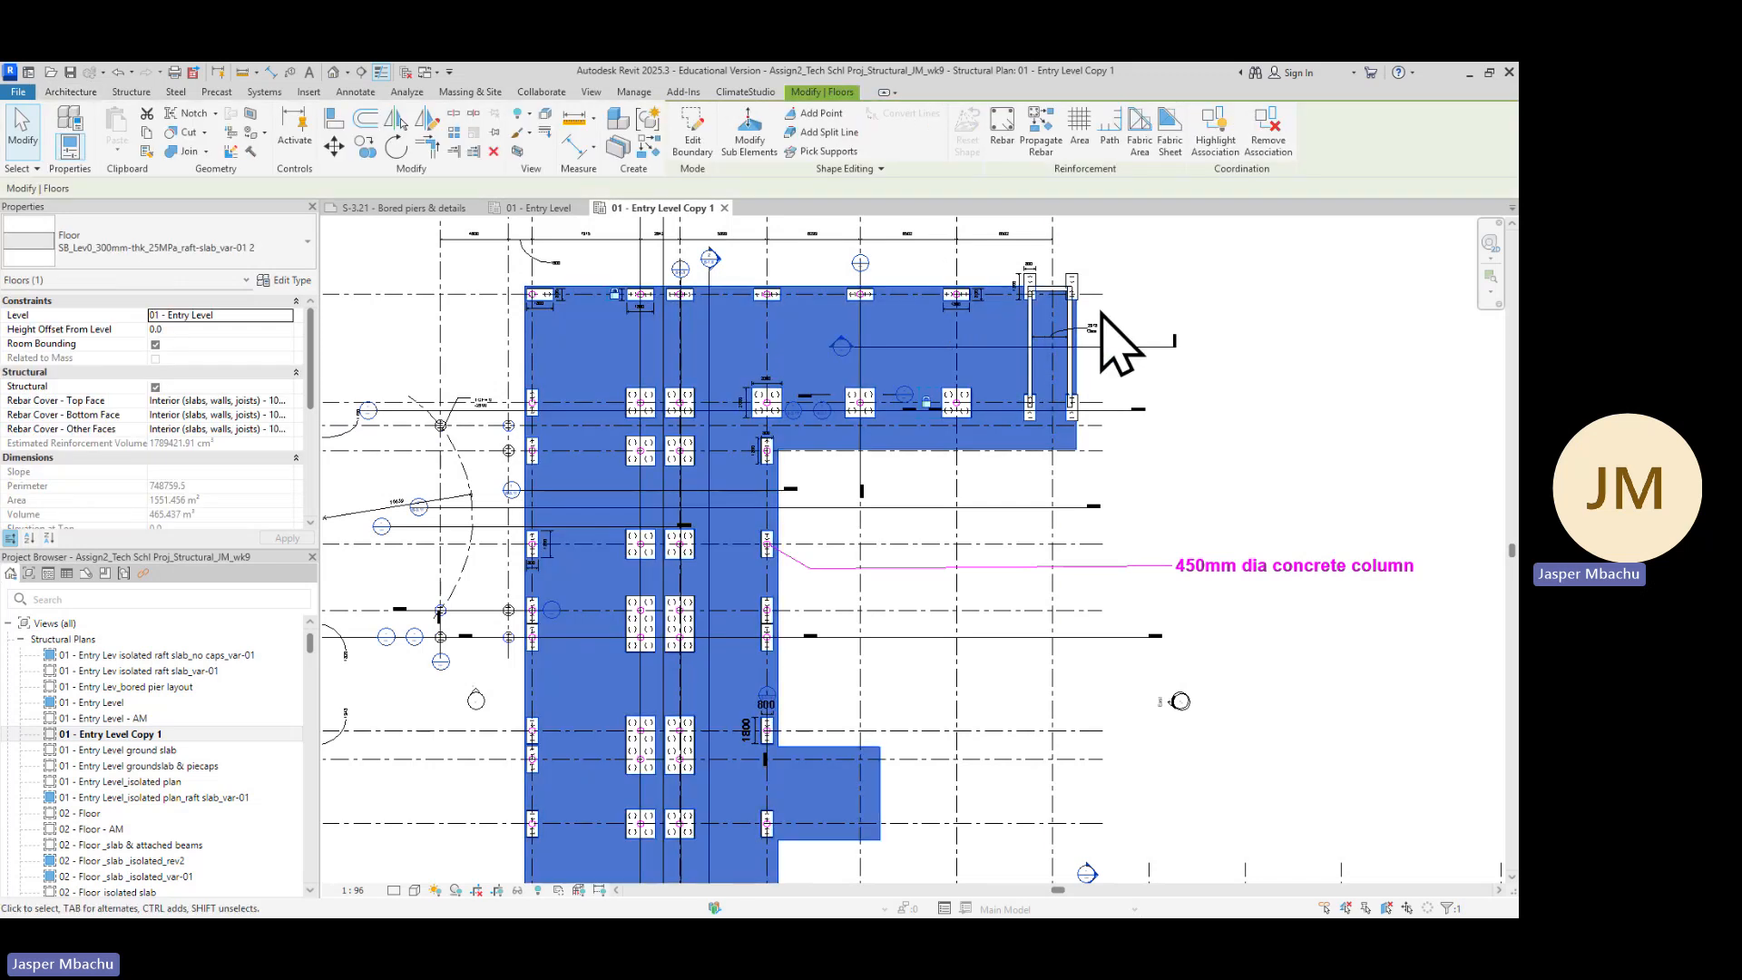
pyautogui.scroll(1, 1123, 342)
pyautogui.scroll(6, 1116, 345)
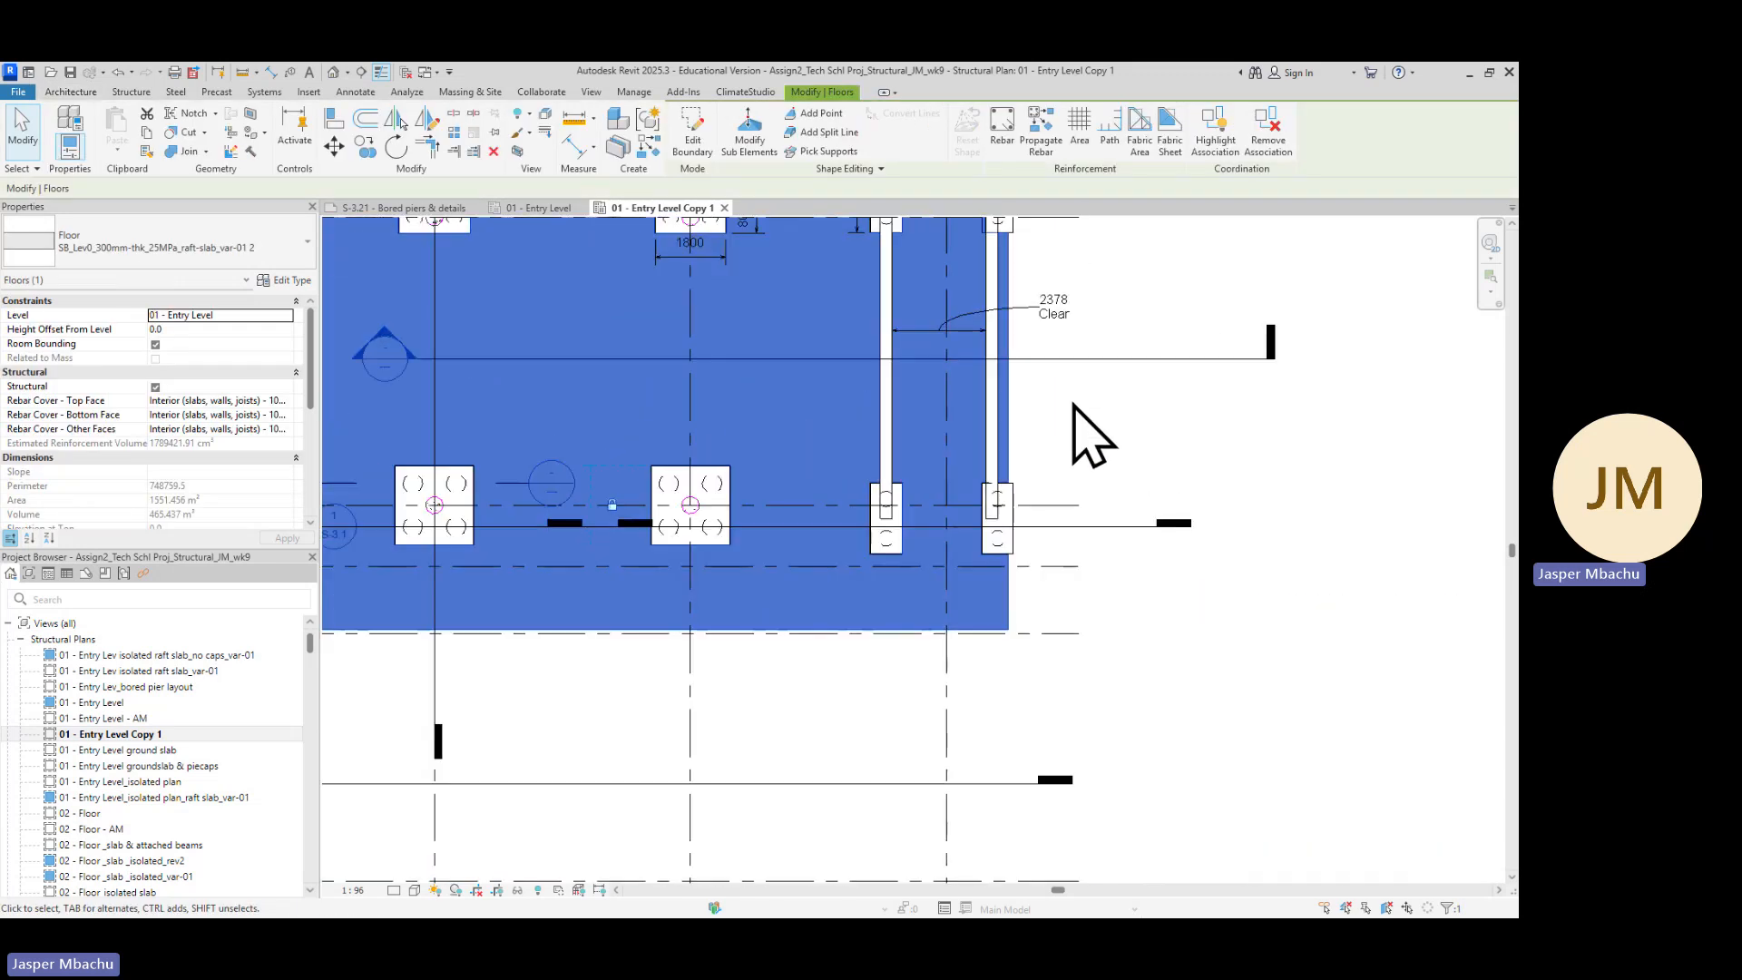
pyautogui.scroll(-1, 1079, 409)
pyautogui.moveTo(1137, 470); pyautogui.dragTo(1140, 657, button='middle')
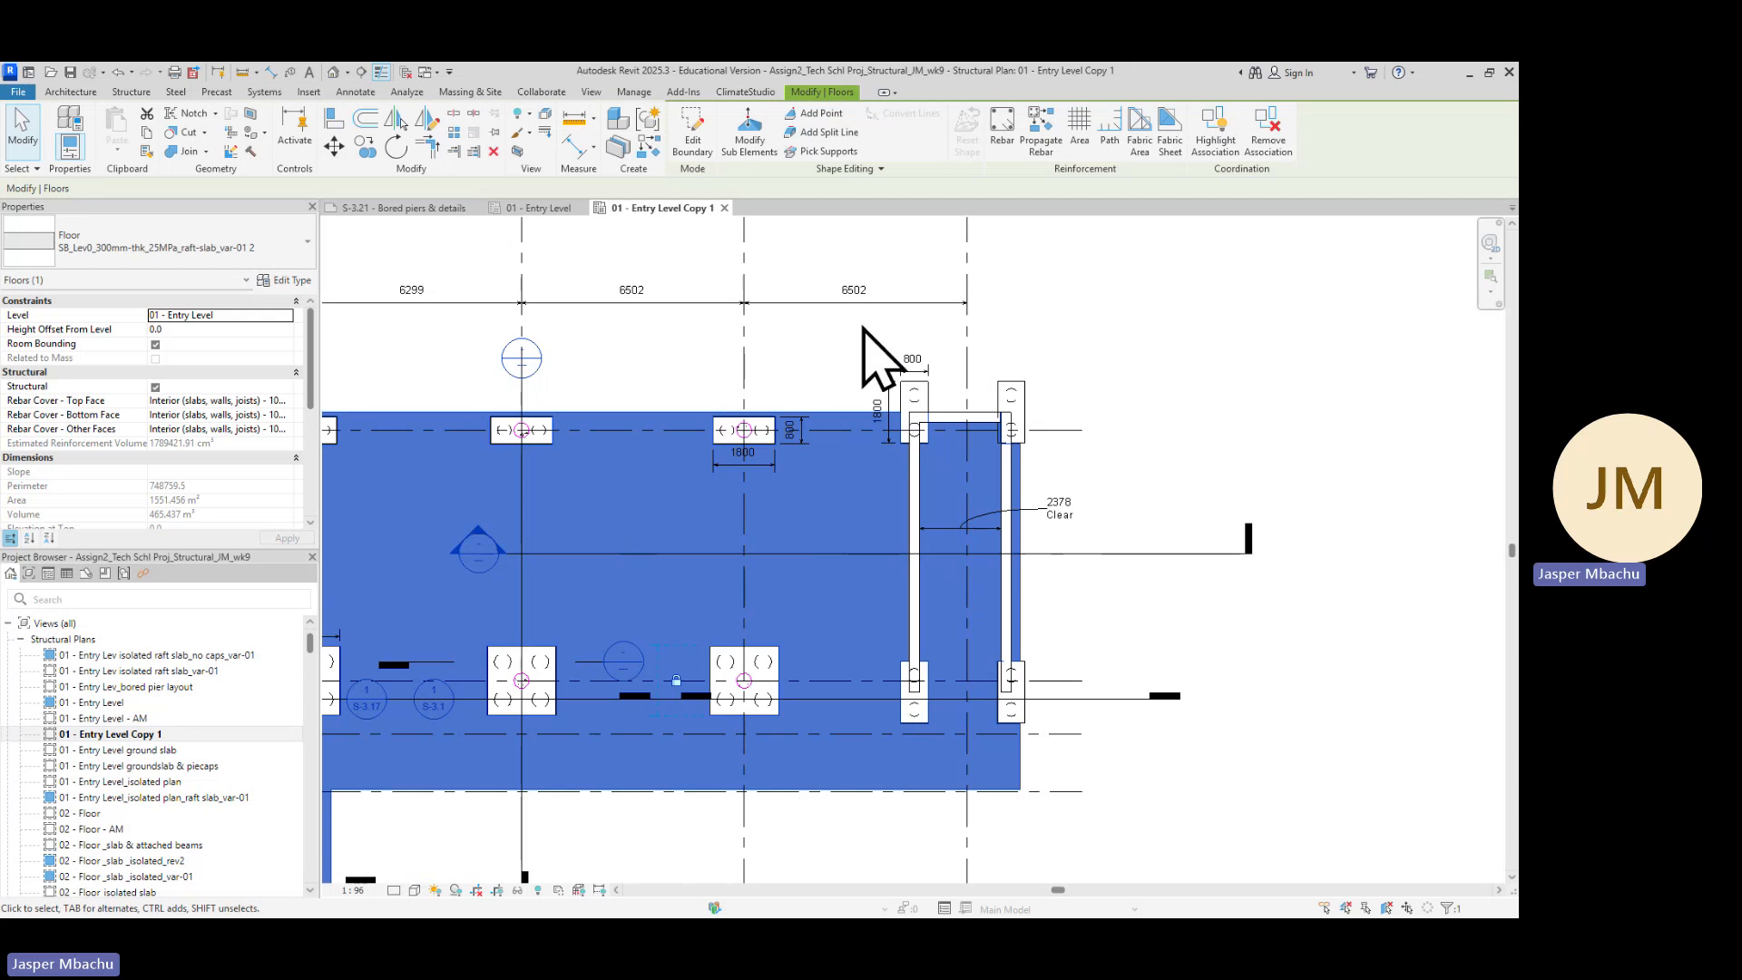
pyautogui.click(691, 142)
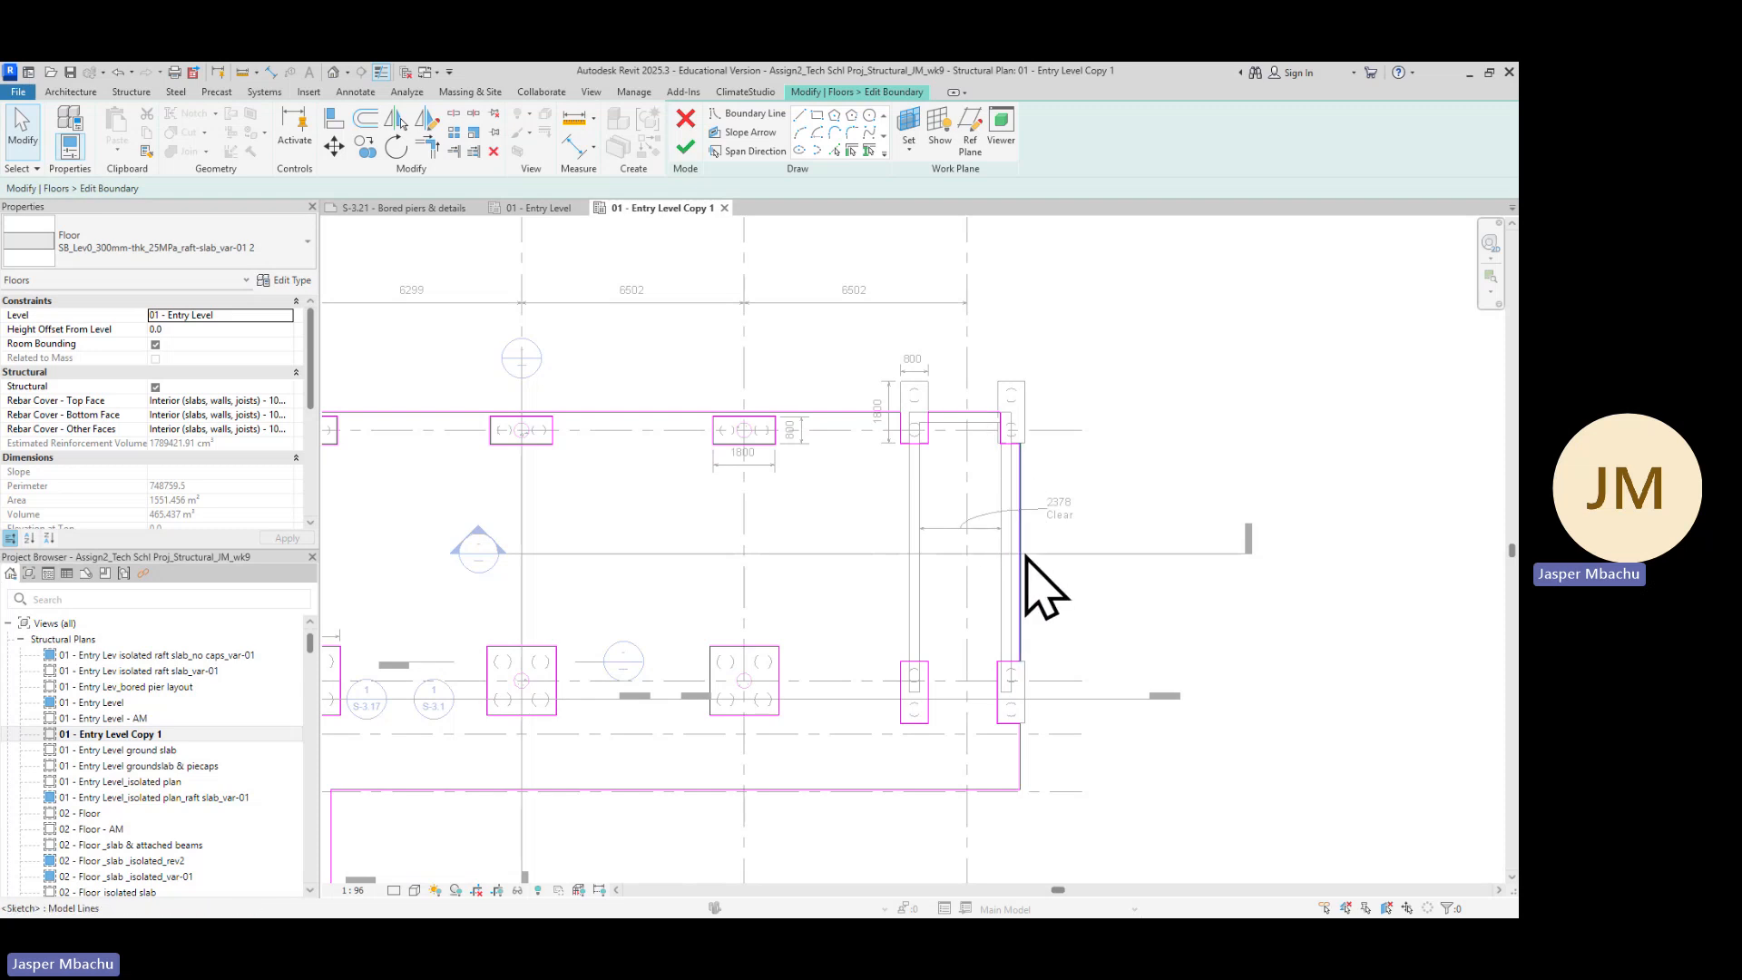
# Try to trim the top and right raft boundary lines to a corner near the upper-right pile caps
pyautogui.click(1009, 447)
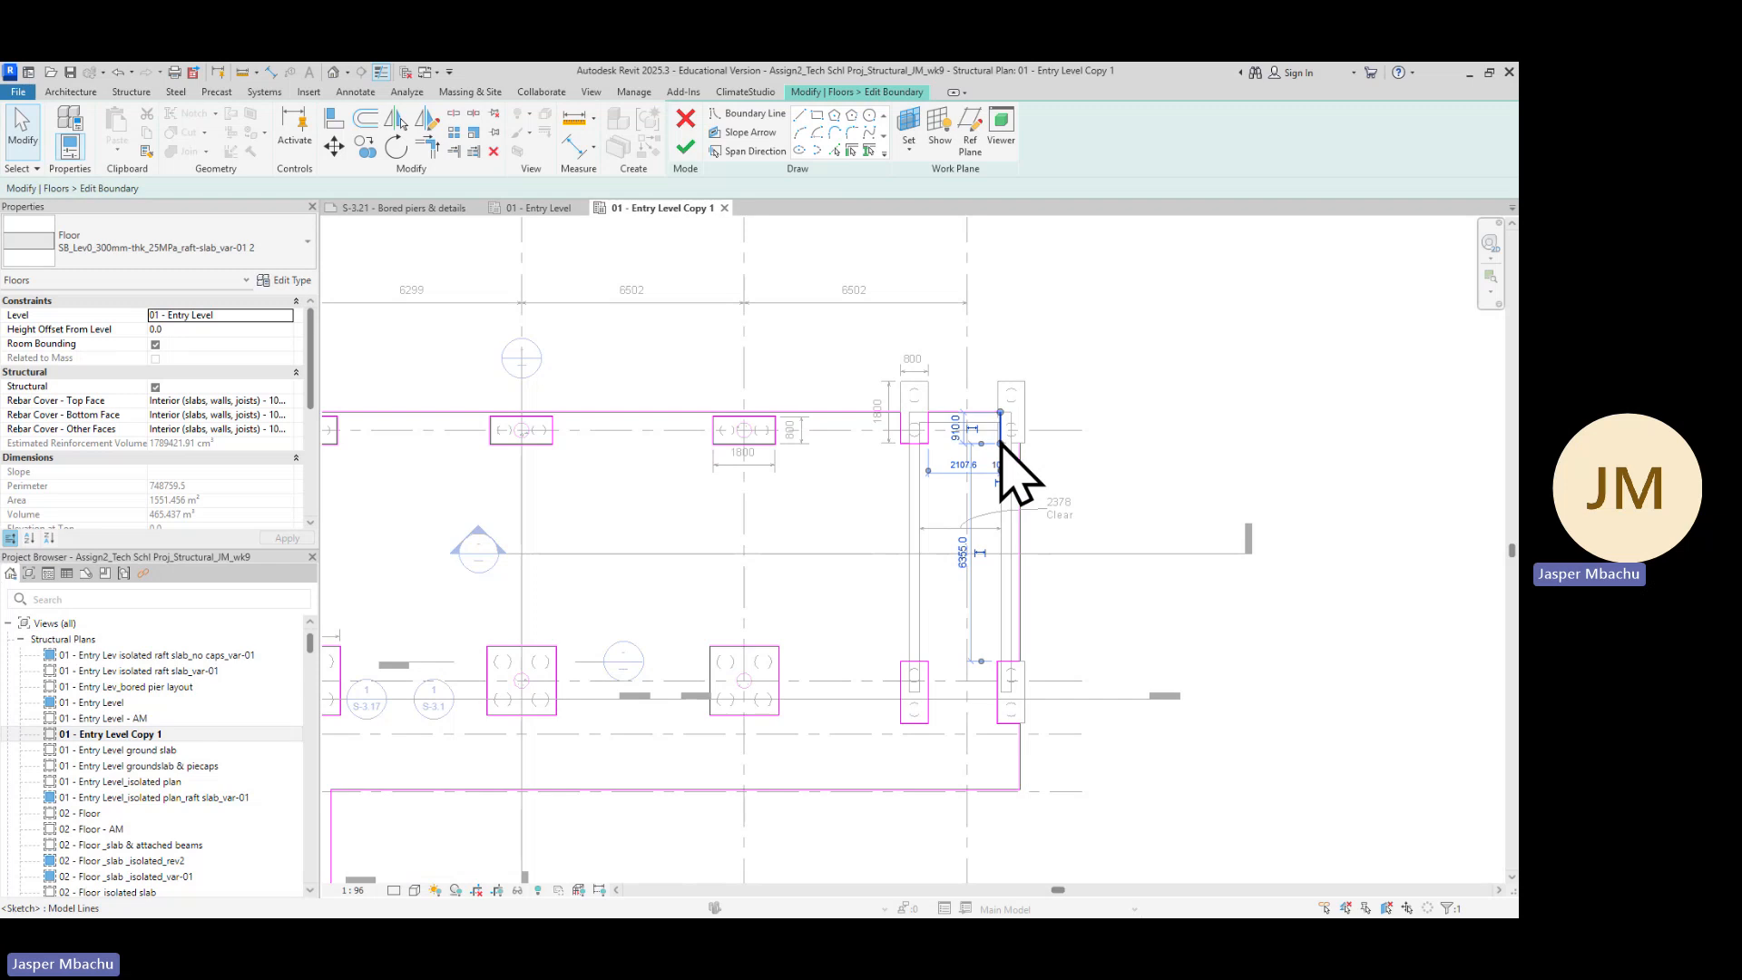
pyautogui.click(1015, 468)
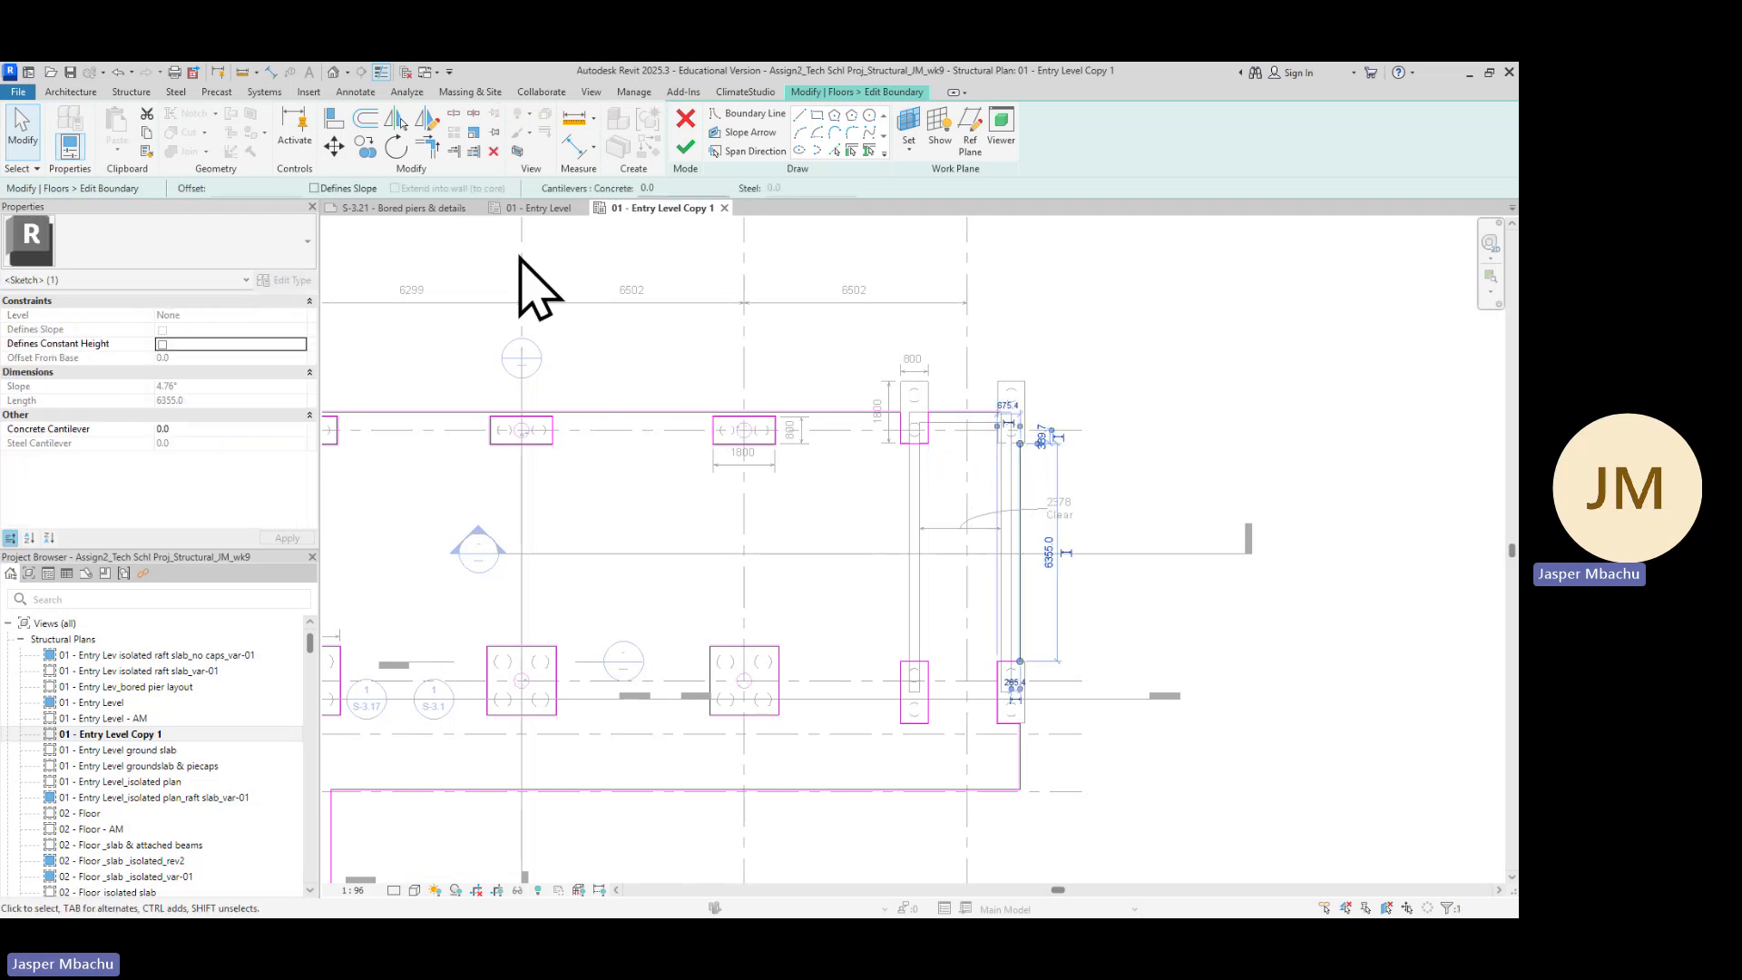
pyautogui.click(427, 147)
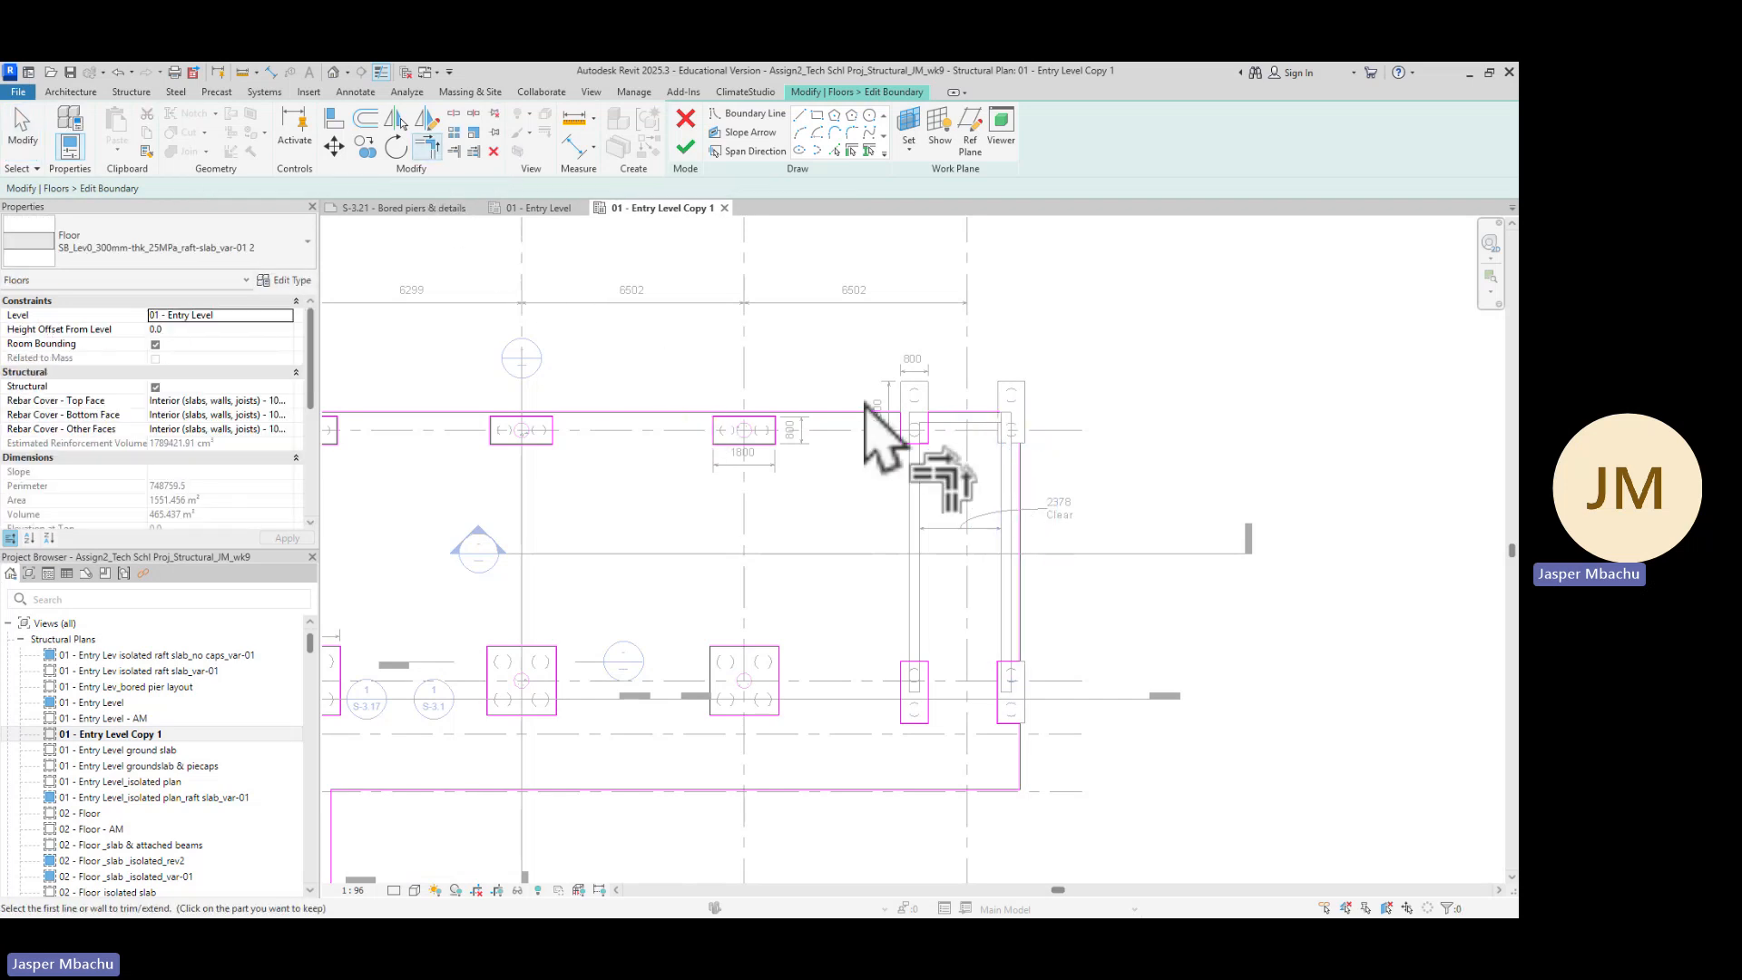
pyautogui.click(1000, 474)
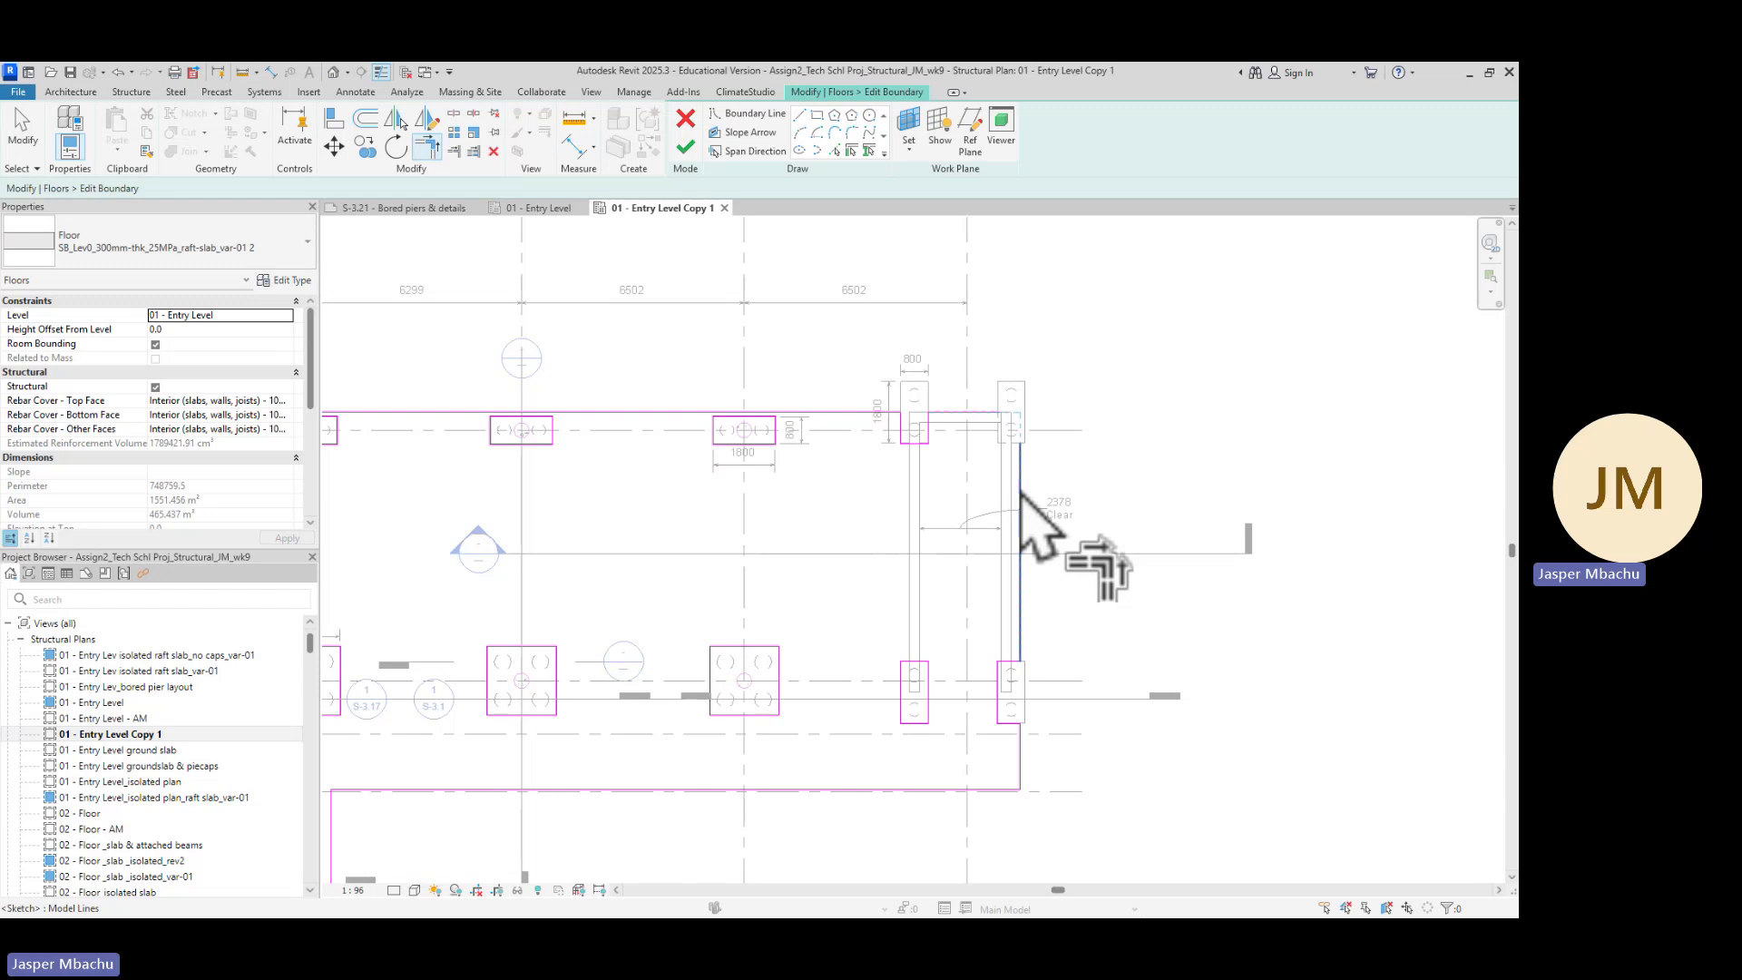
pyautogui.click(931, 419)
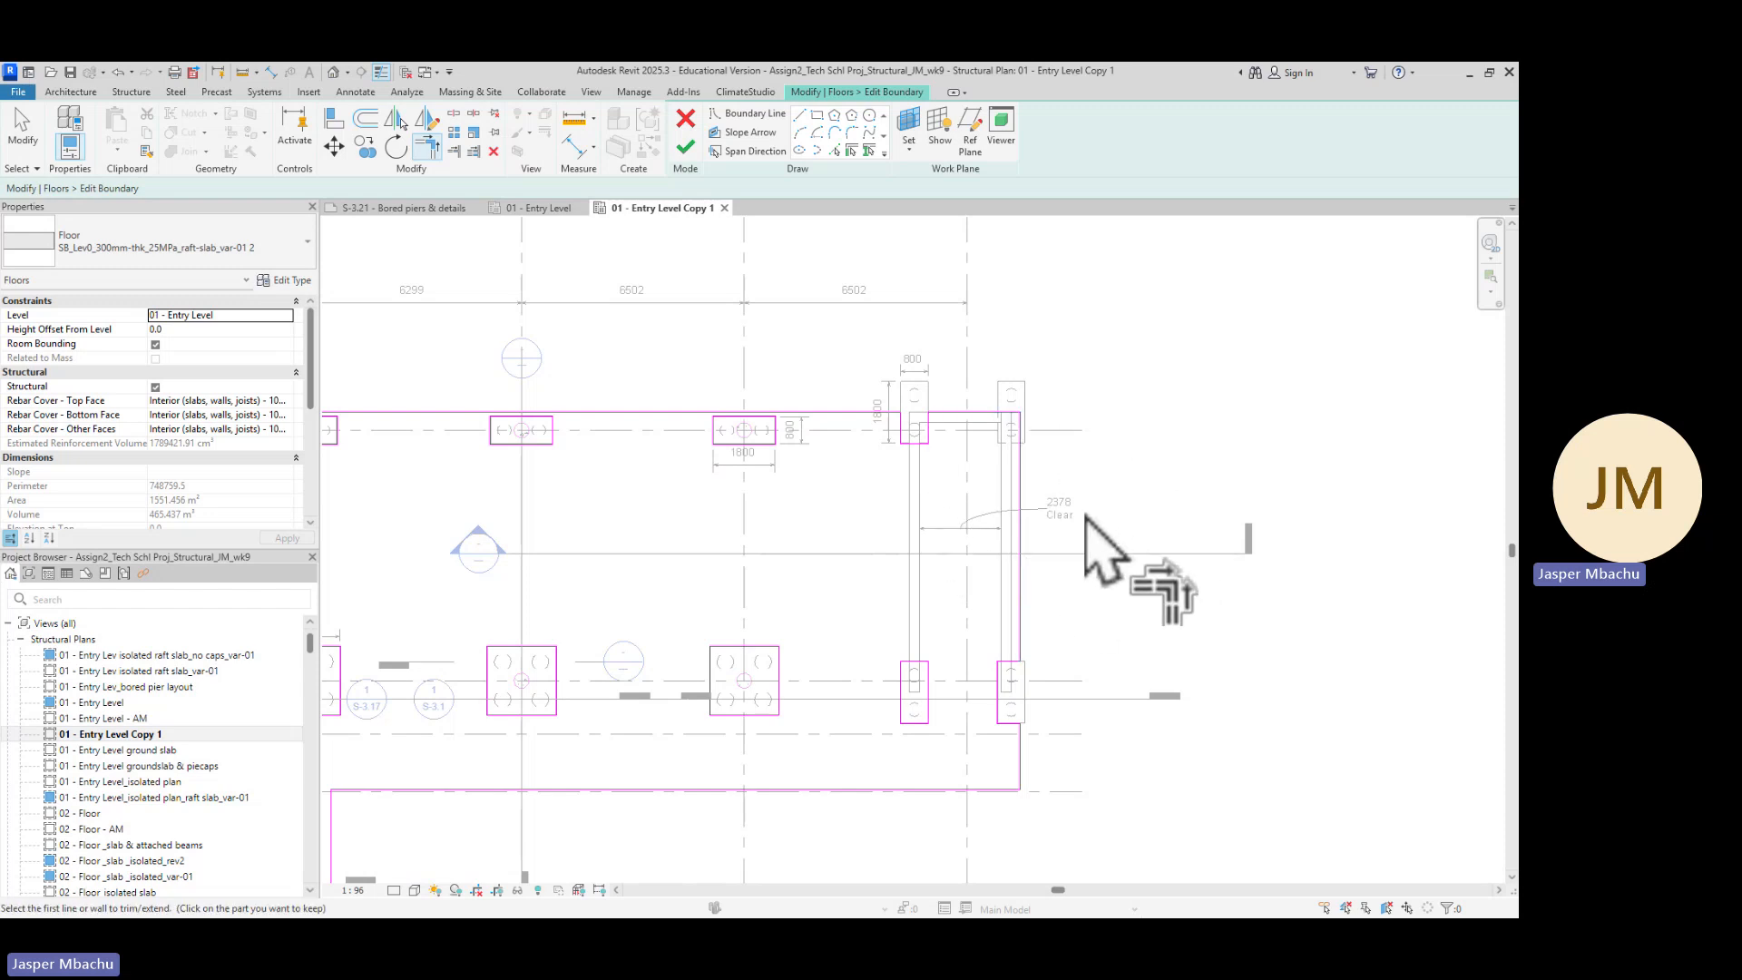
pyautogui.press('Escape')
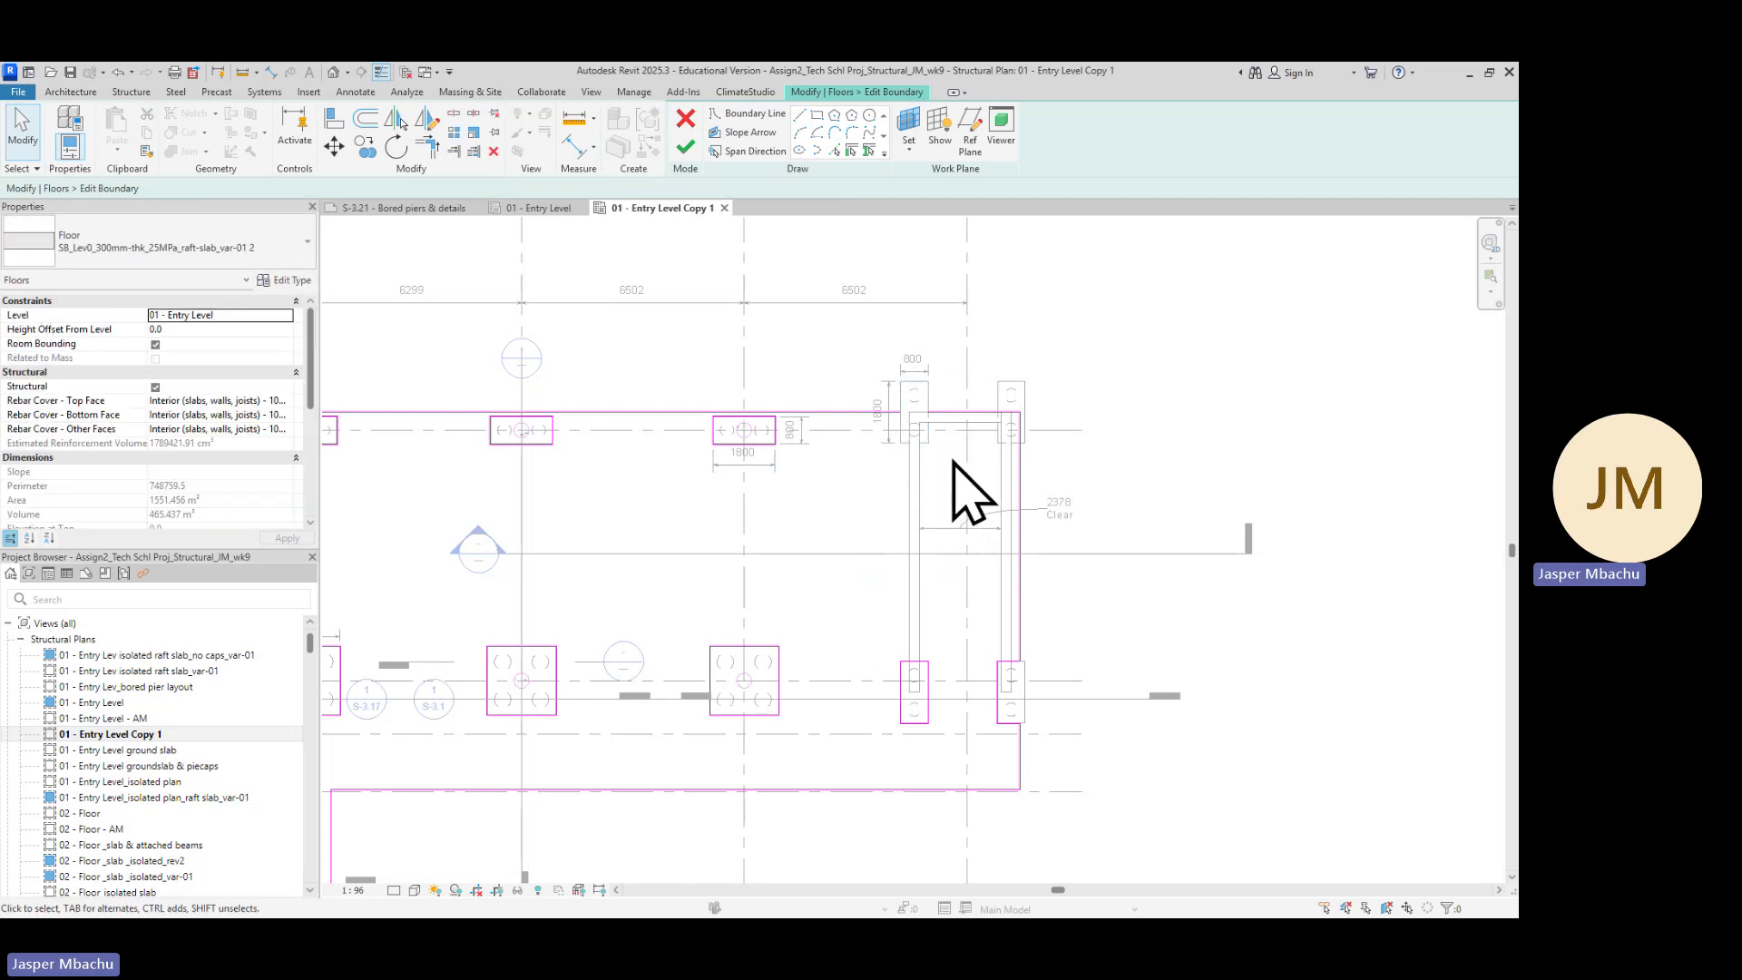
pyautogui.click(969, 419)
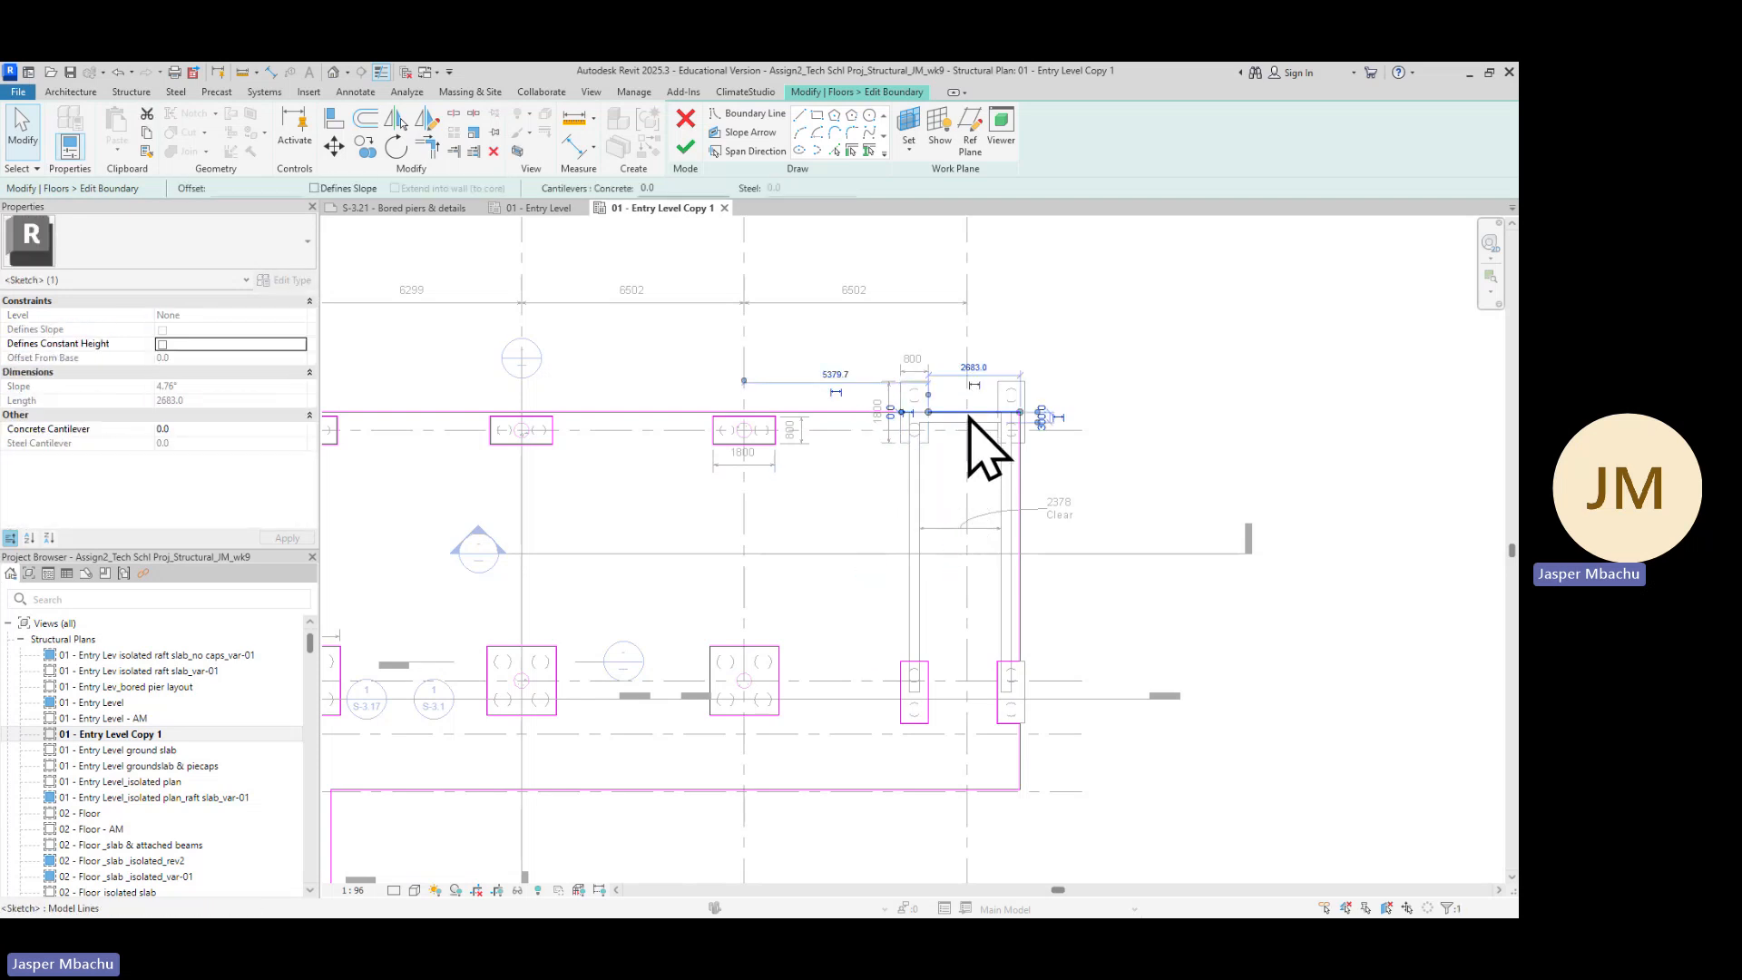
pyautogui.click(1164, 629)
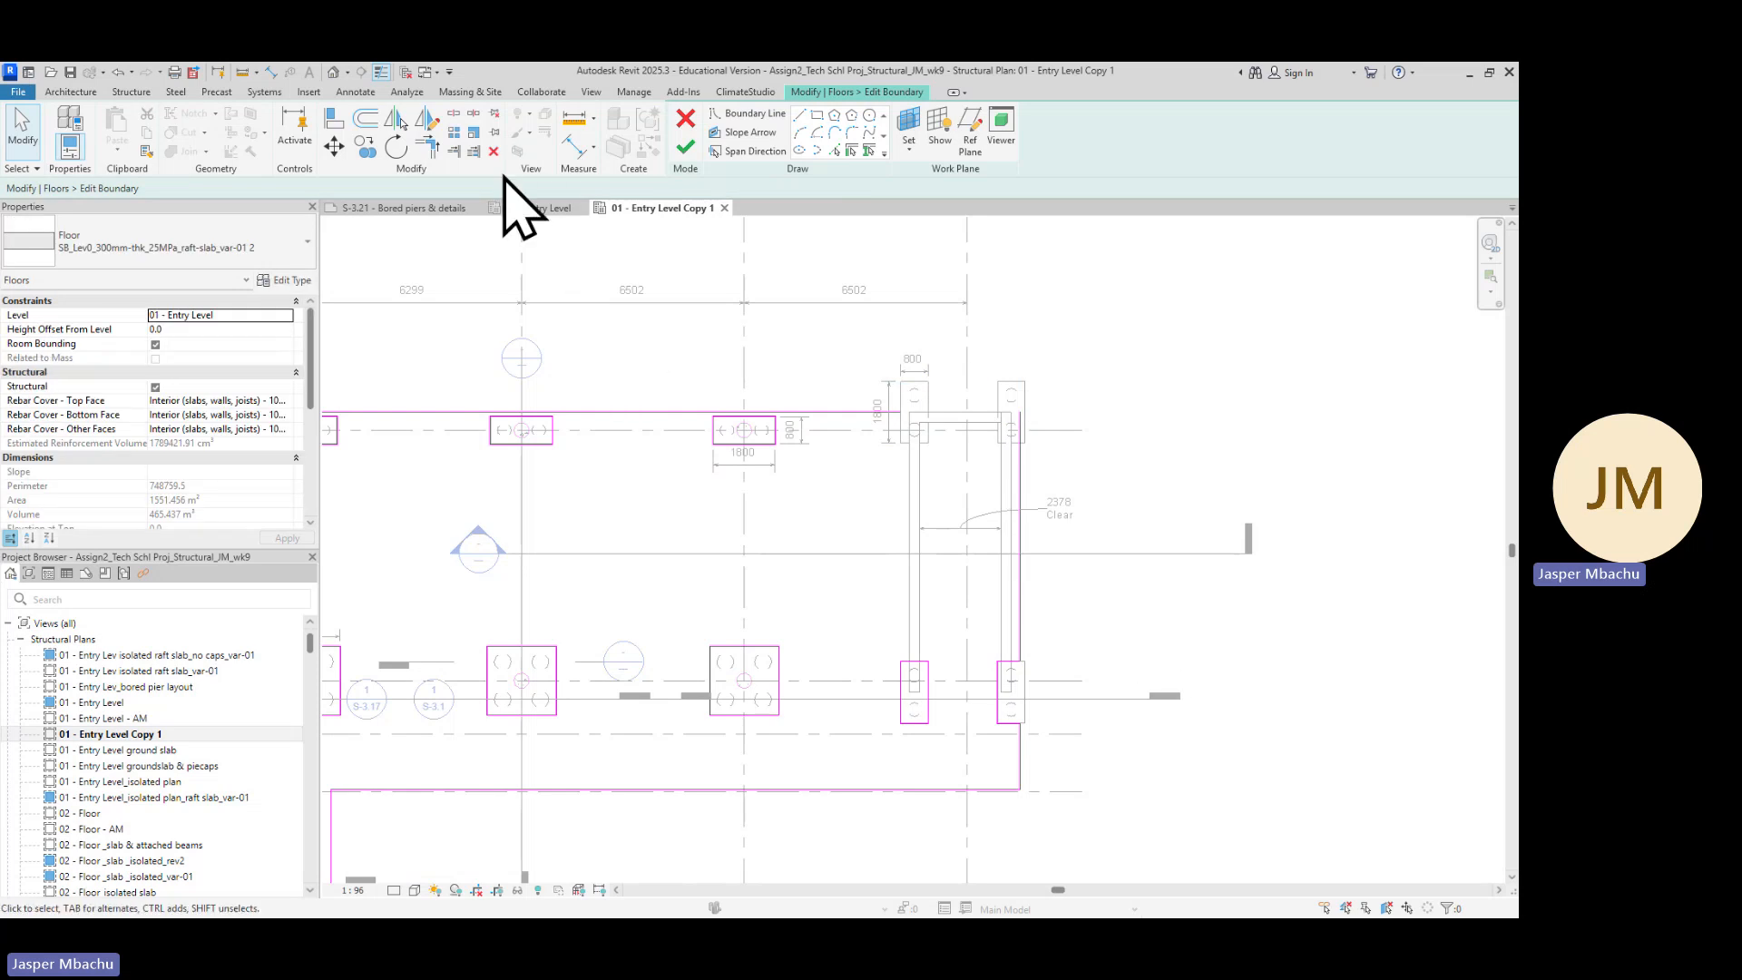
pyautogui.click(426, 147)
pyautogui.click(821, 413)
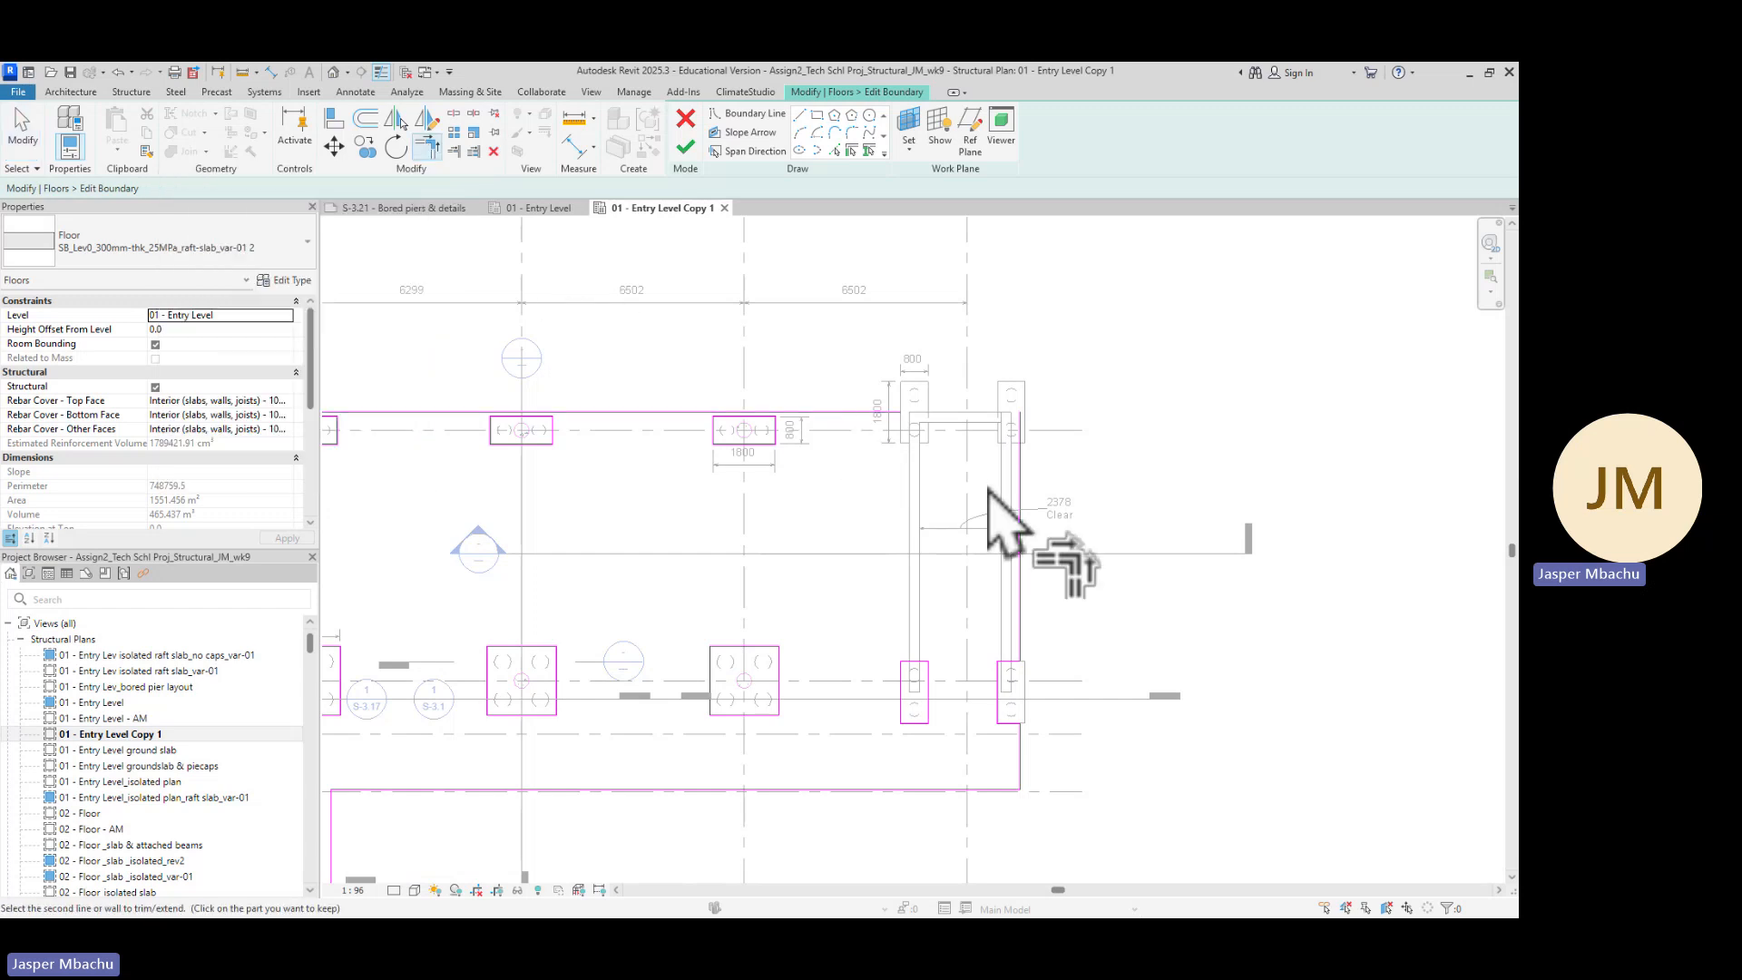
pyautogui.click(1020, 504)
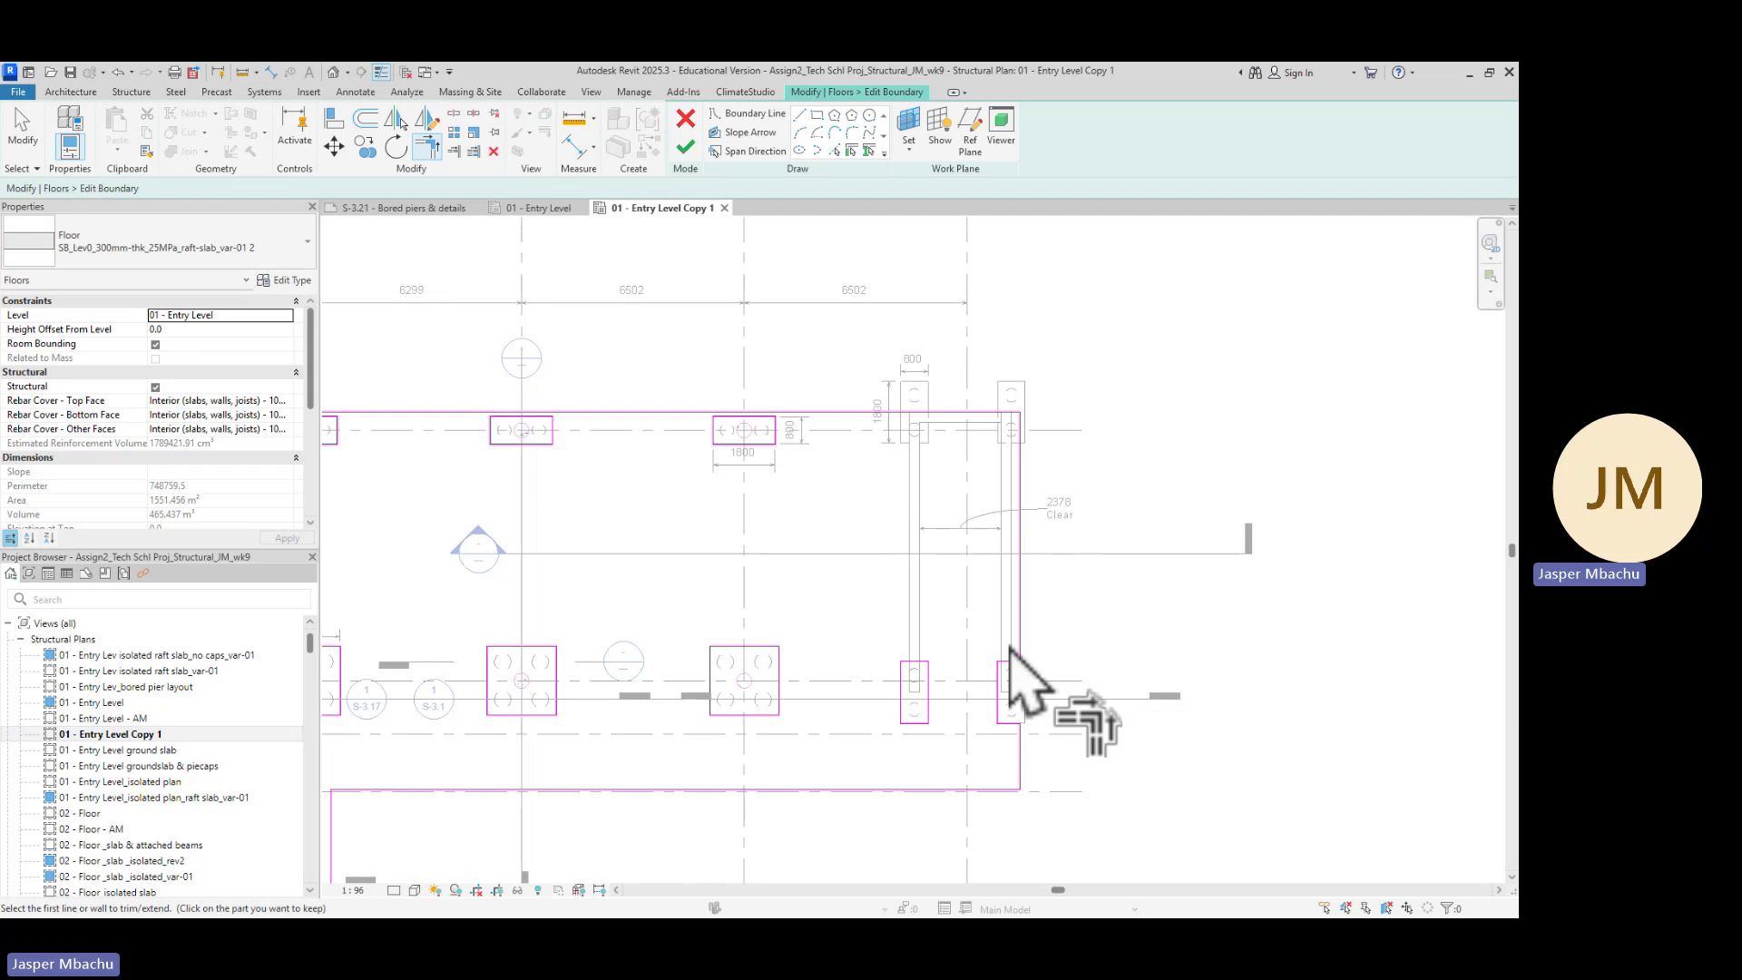
# Draw two boundary lines notching around the upper-right pile cap: a horizontal one about 665 mm and a vertical one about 900 mm
pyautogui.scroll(1, 989, 444)
pyautogui.scroll(1, 1021, 442)
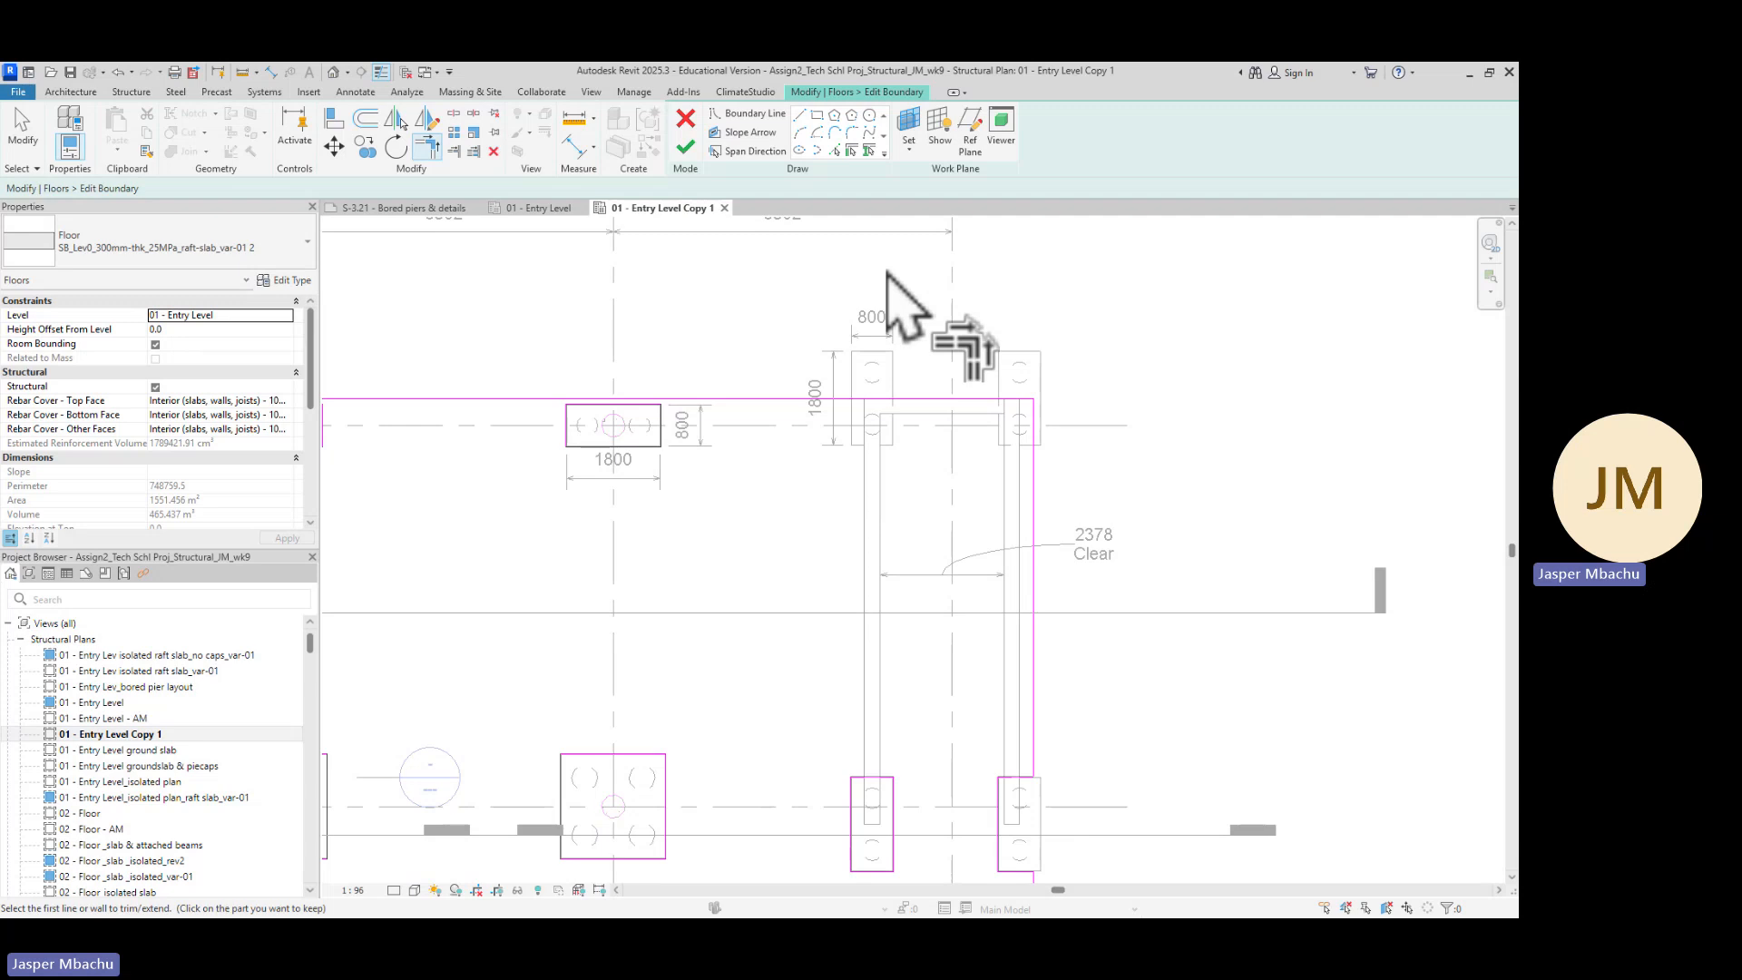
pyautogui.scroll(2, 1049, 435)
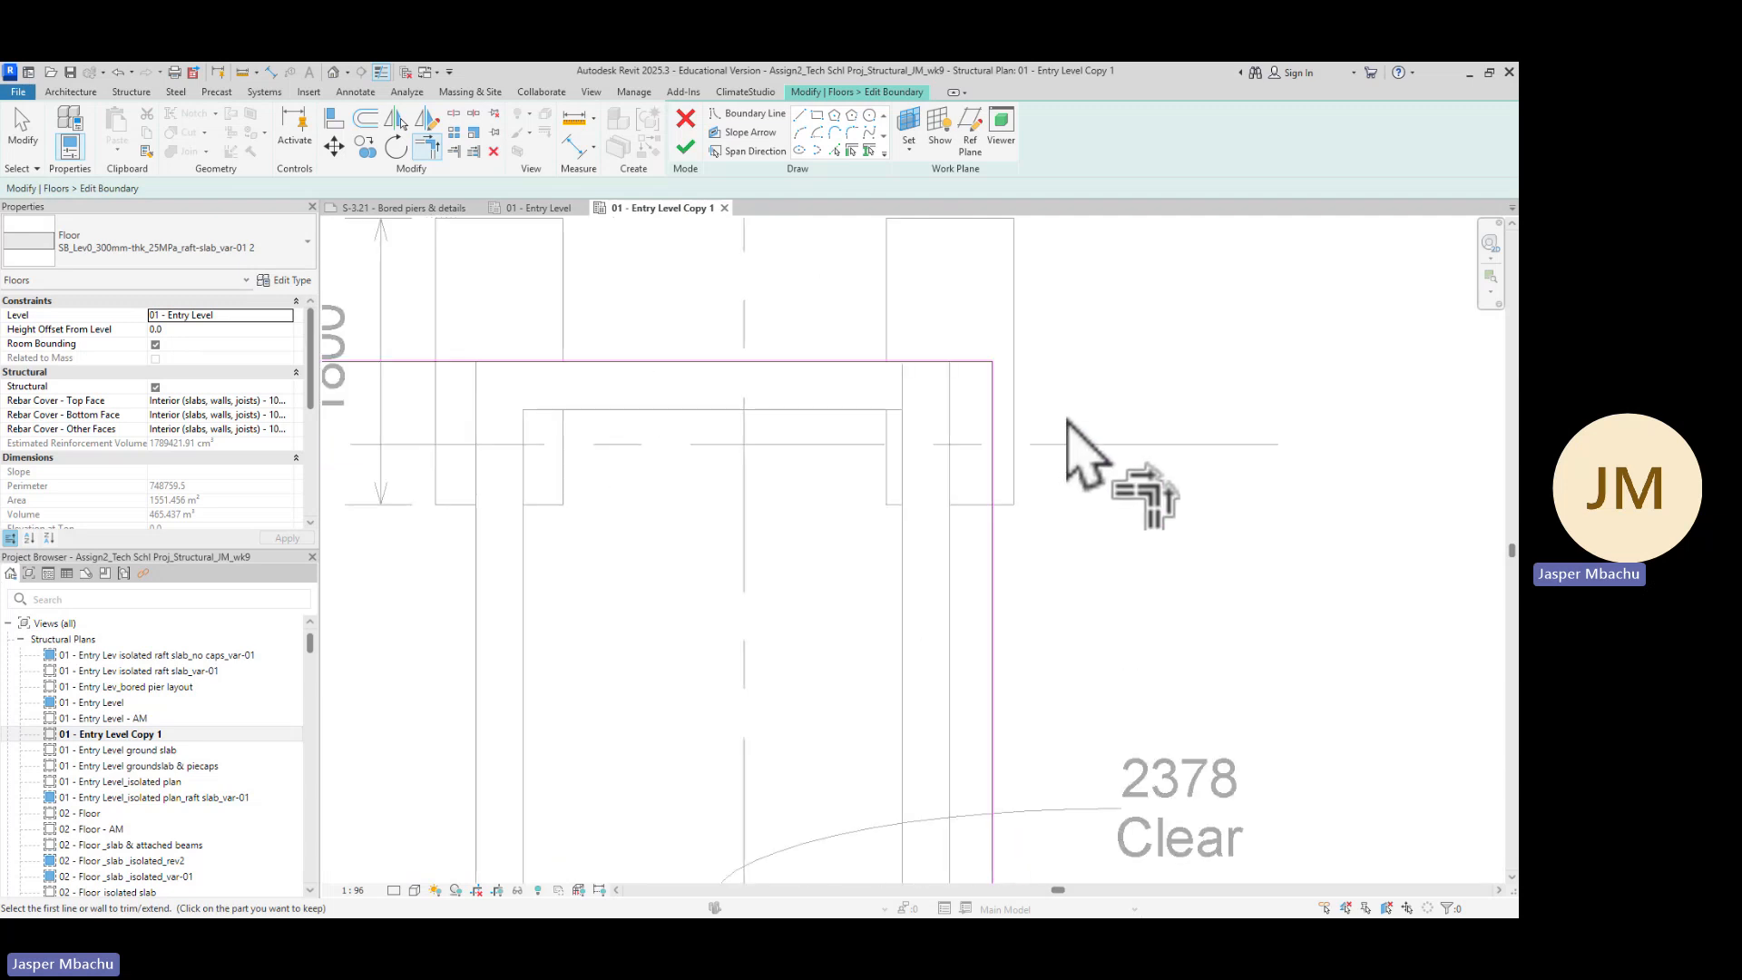
pyautogui.click(801, 116)
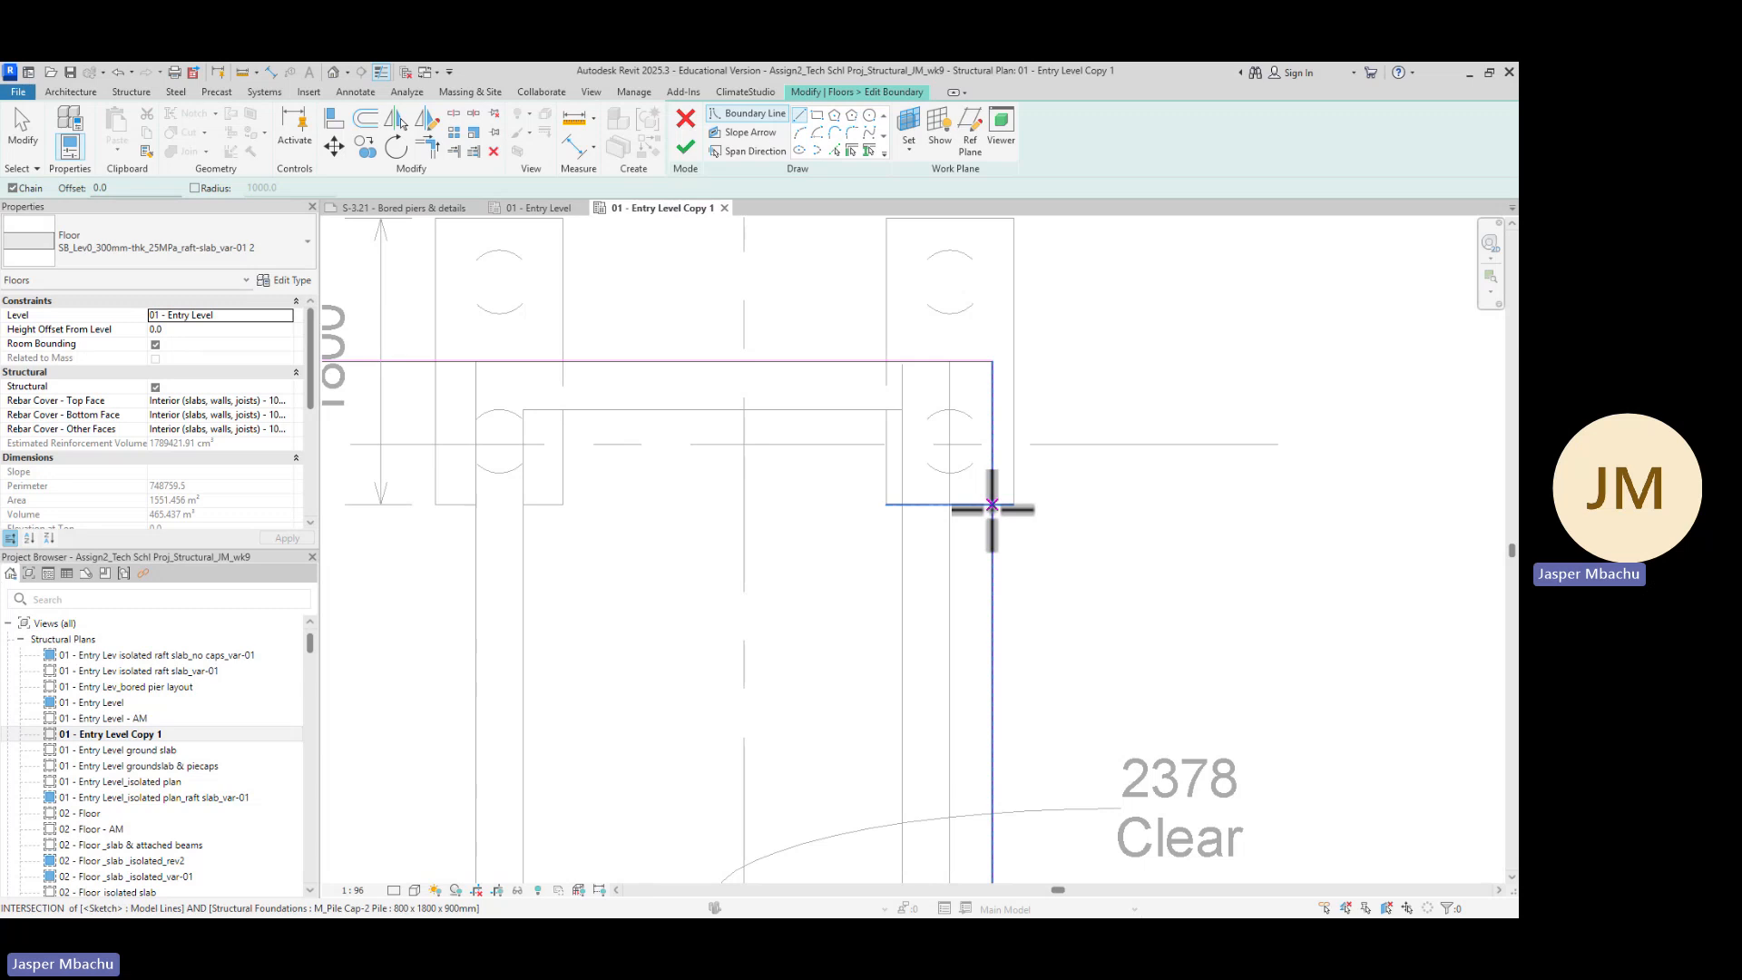
pyautogui.click(991, 504)
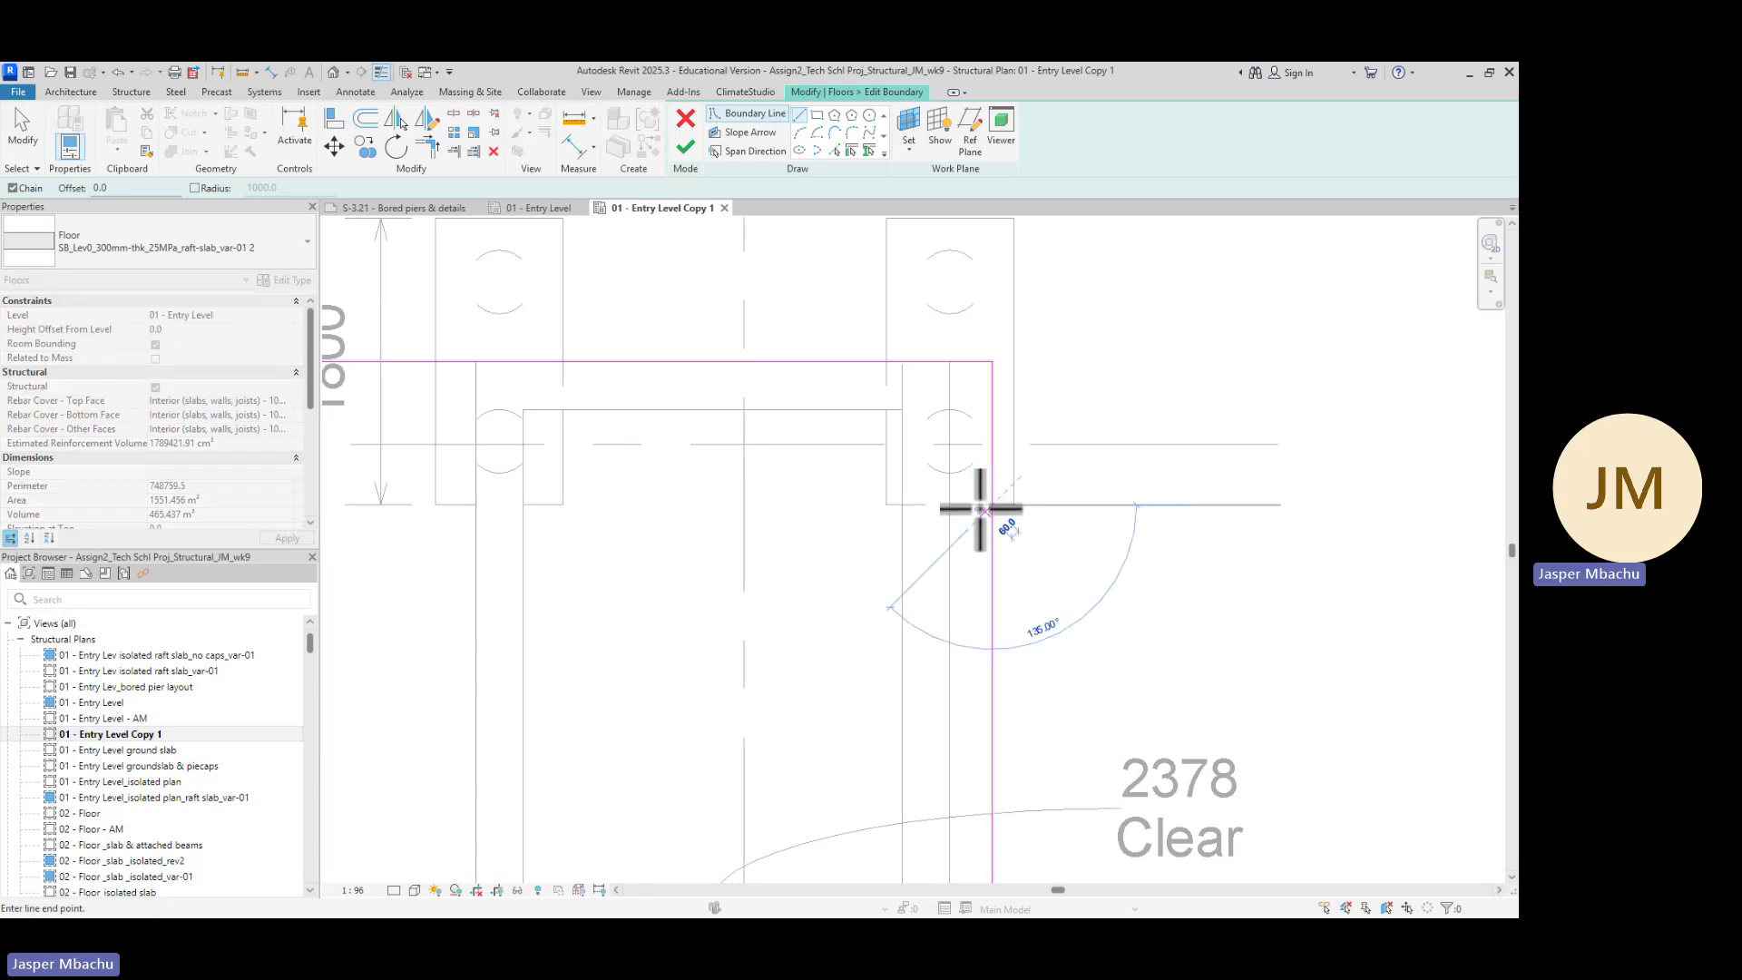
pyautogui.click(887, 505)
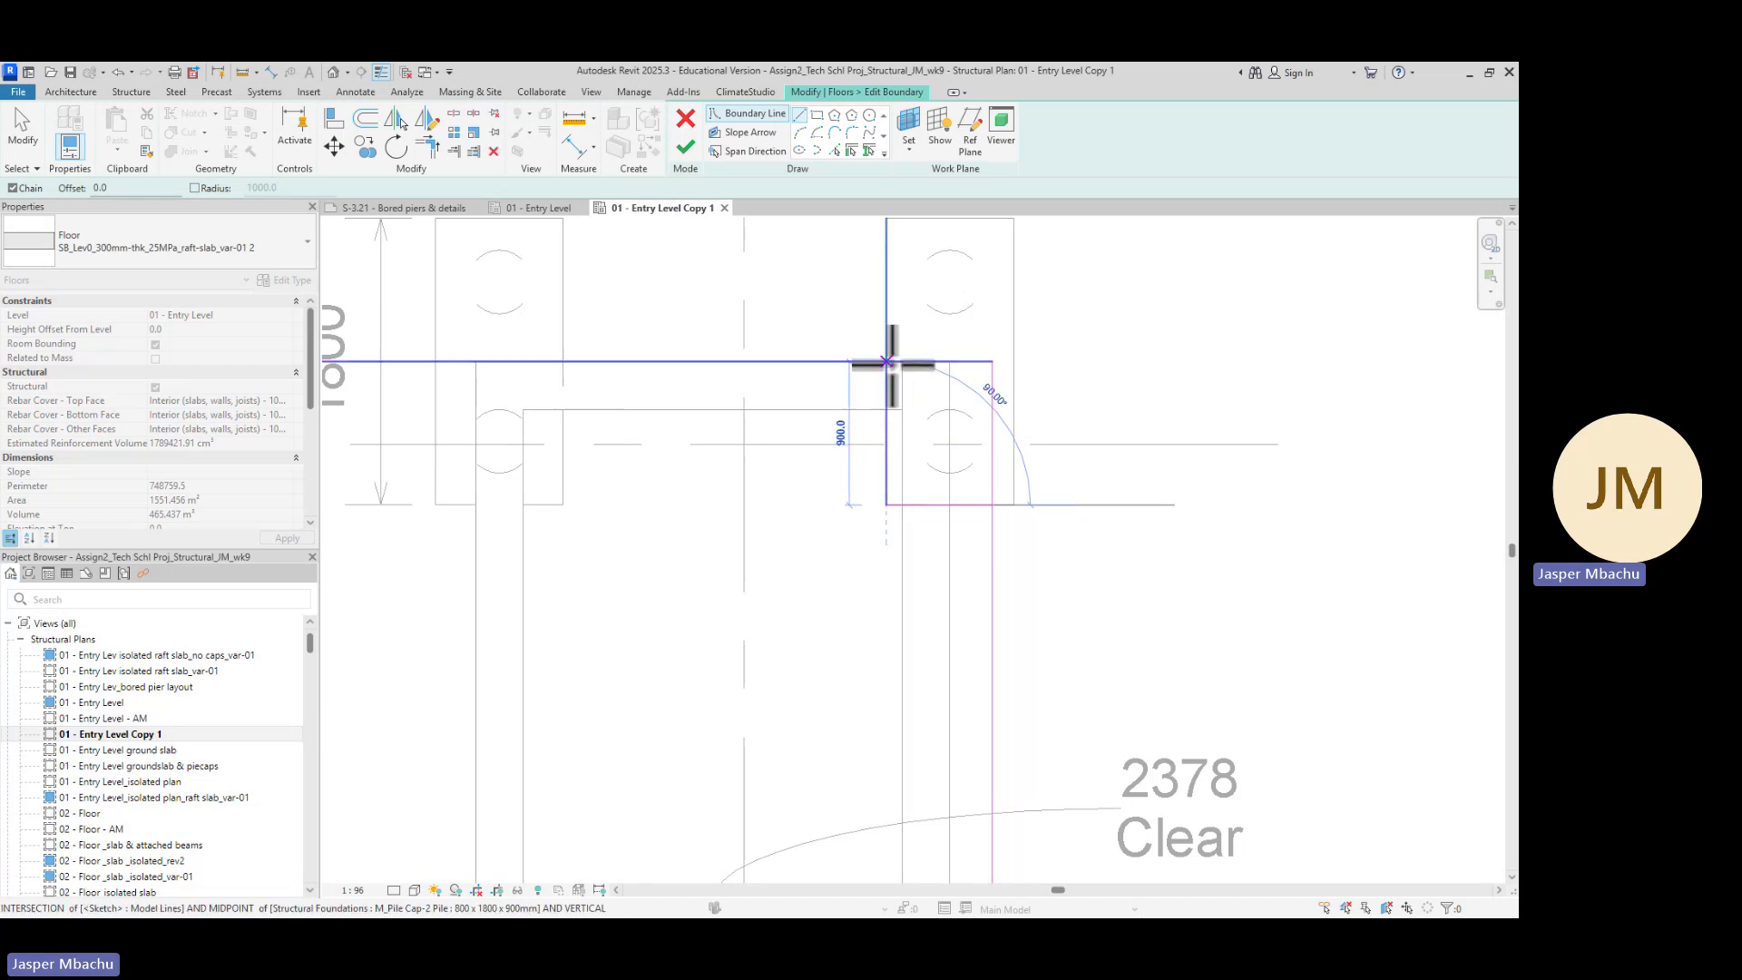
pyautogui.click(887, 362)
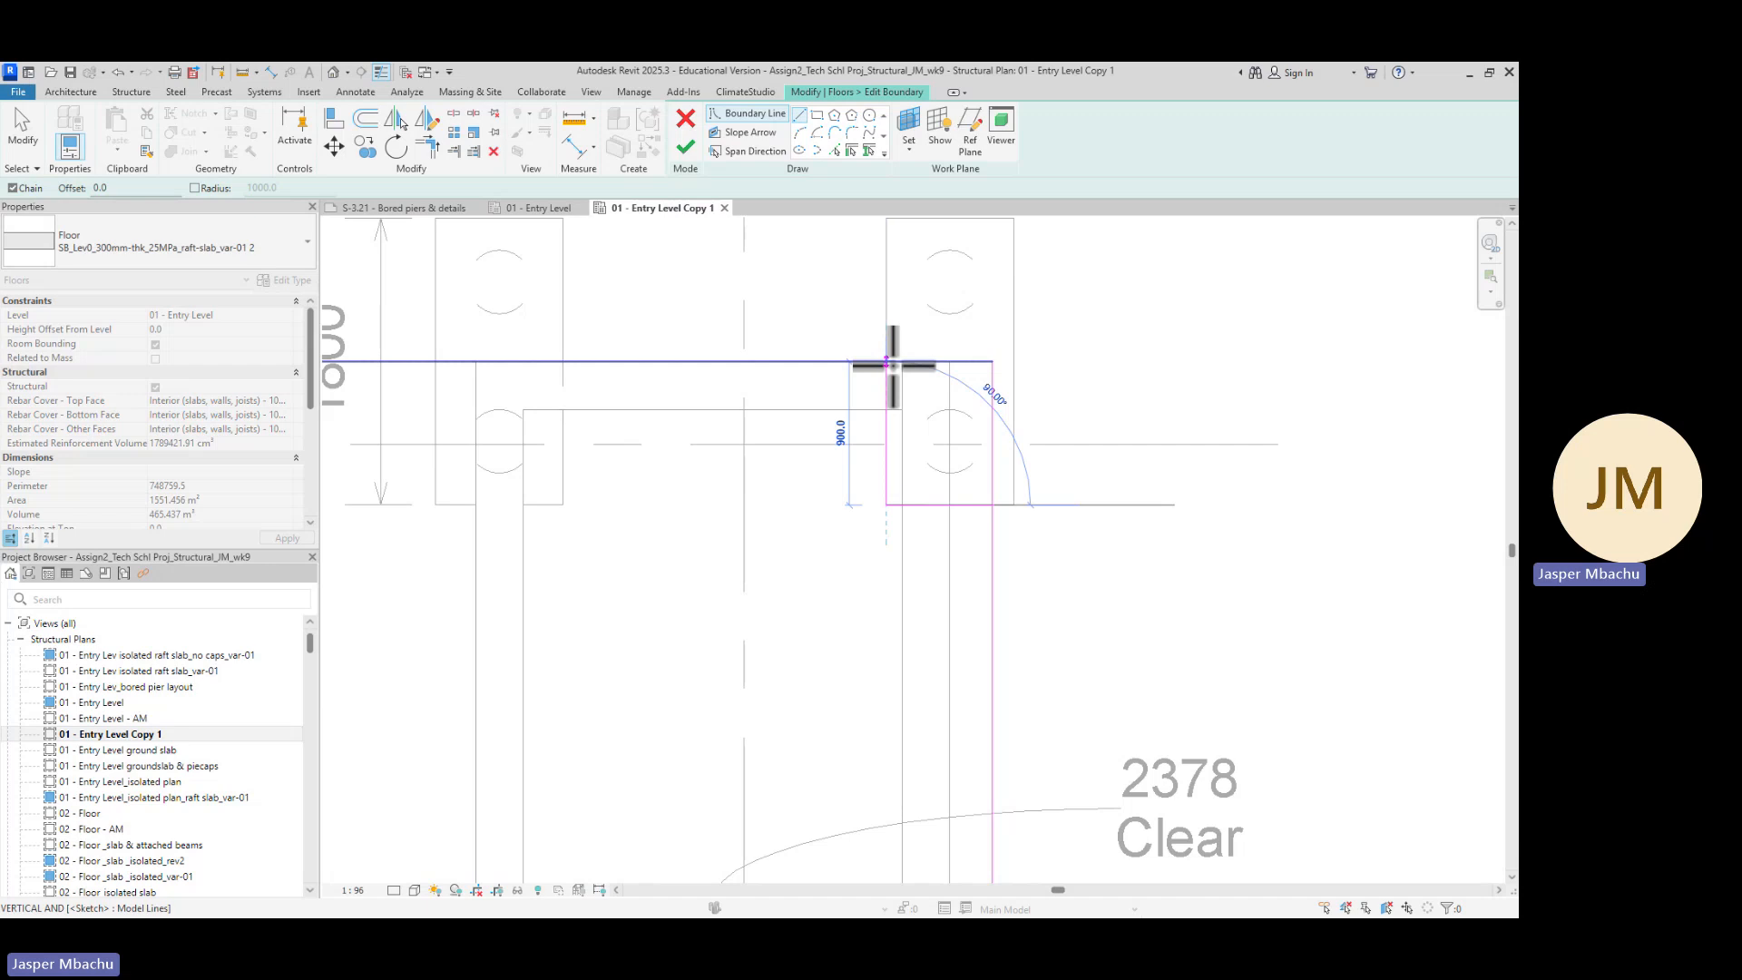
pyautogui.press('Escape')
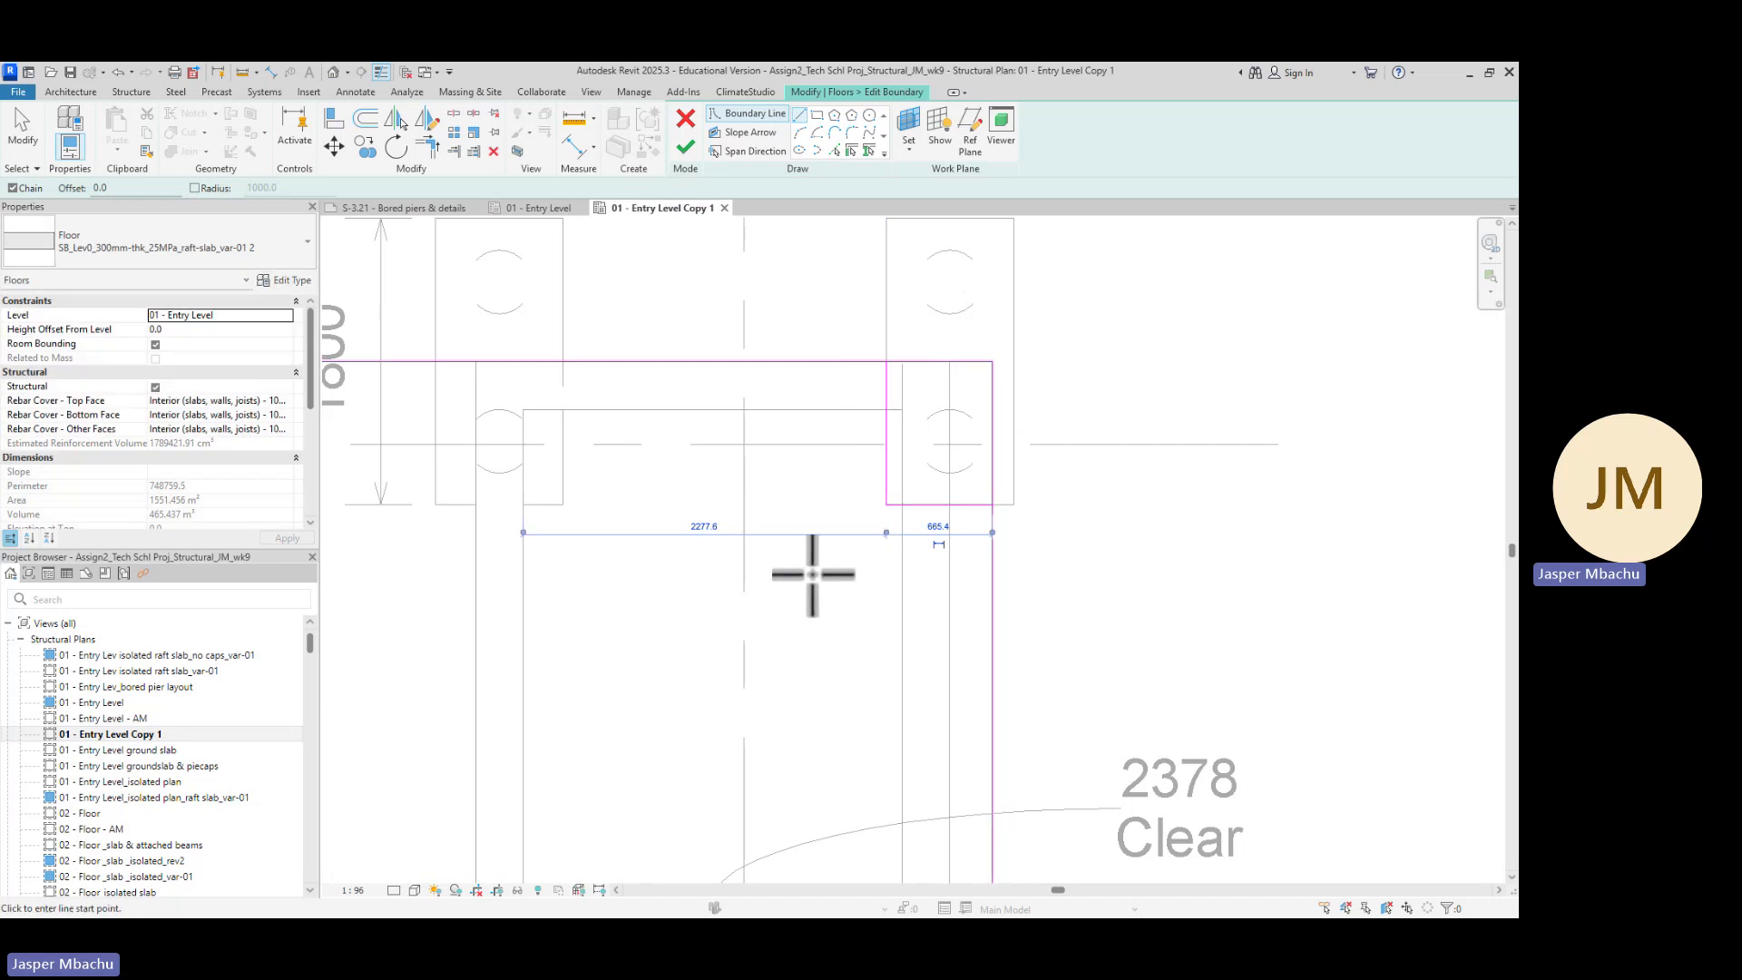
pyautogui.press('Escape')
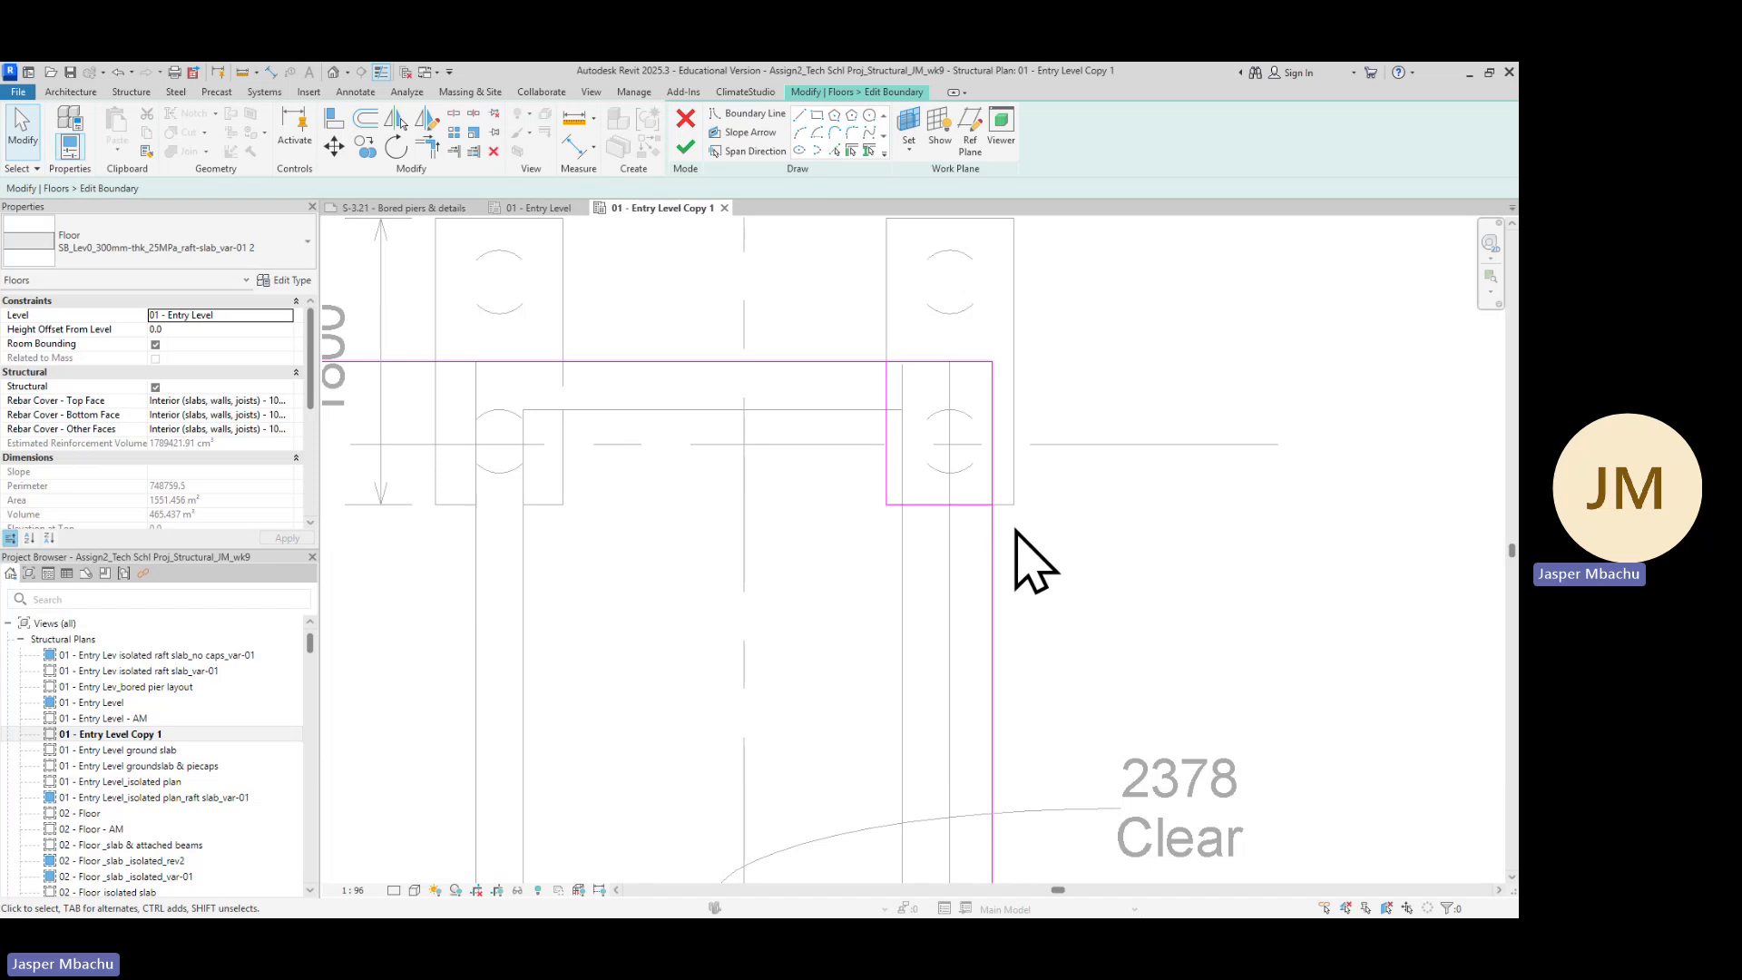
# Trim the raft's top edge and the new notch lines into closed corners around the pile cap
pyautogui.scroll(1, 1061, 544)
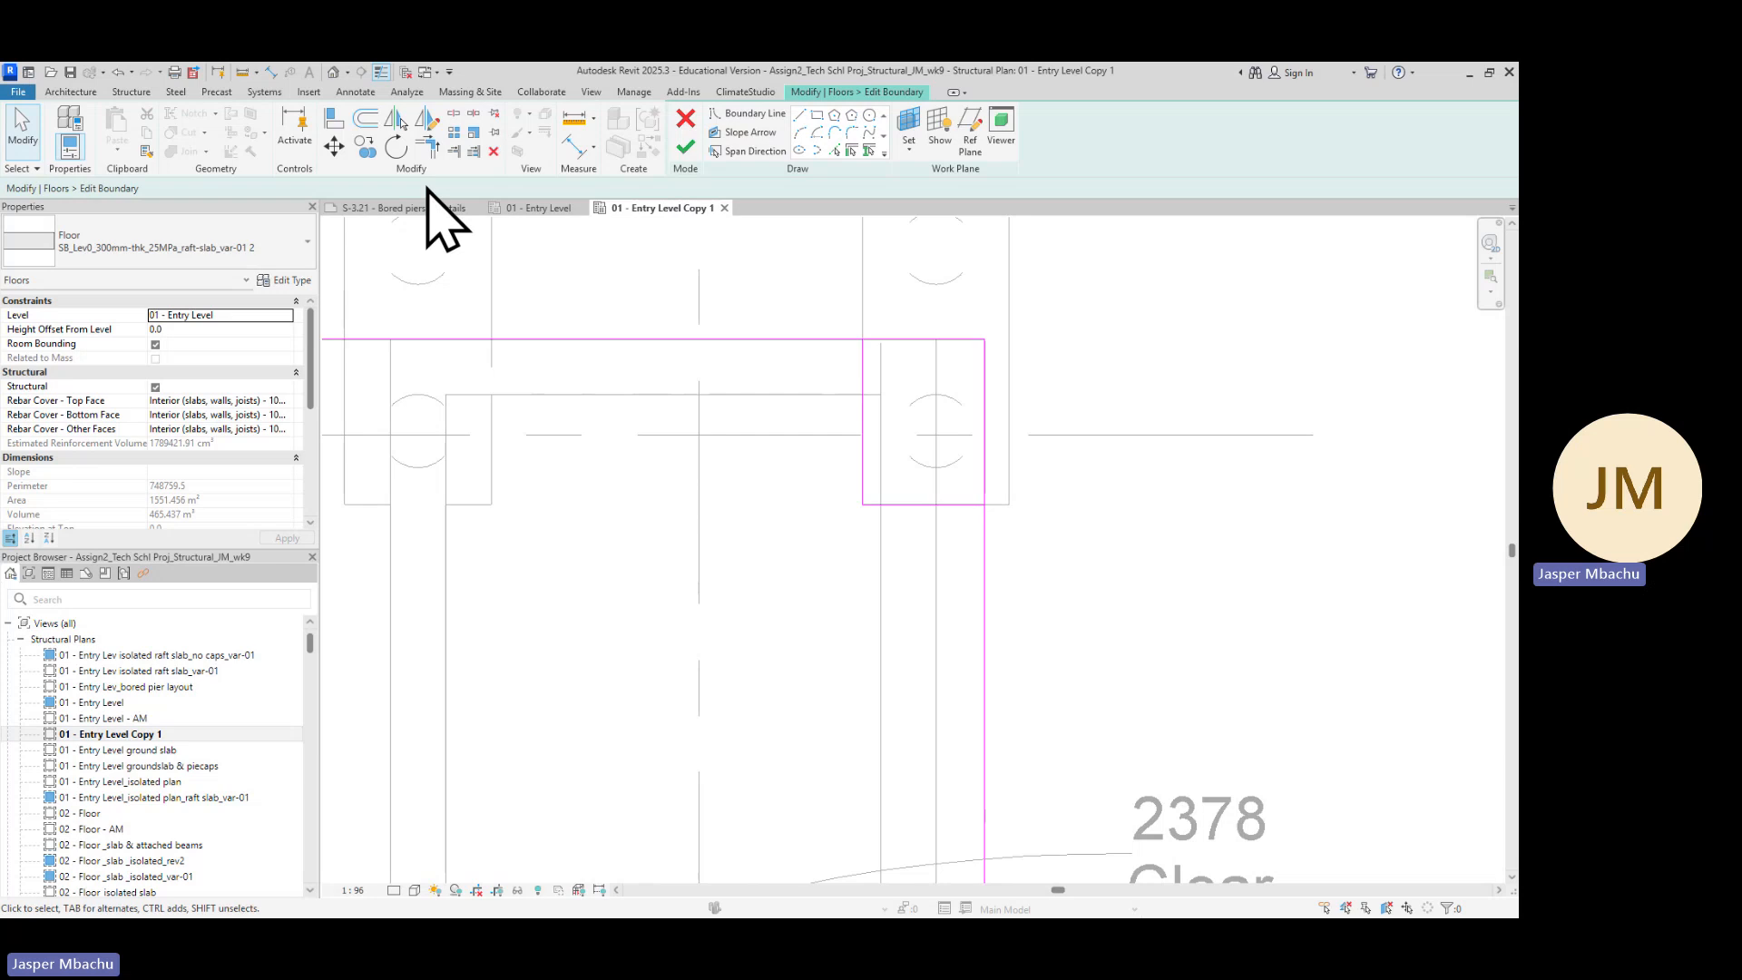
pyautogui.click(429, 145)
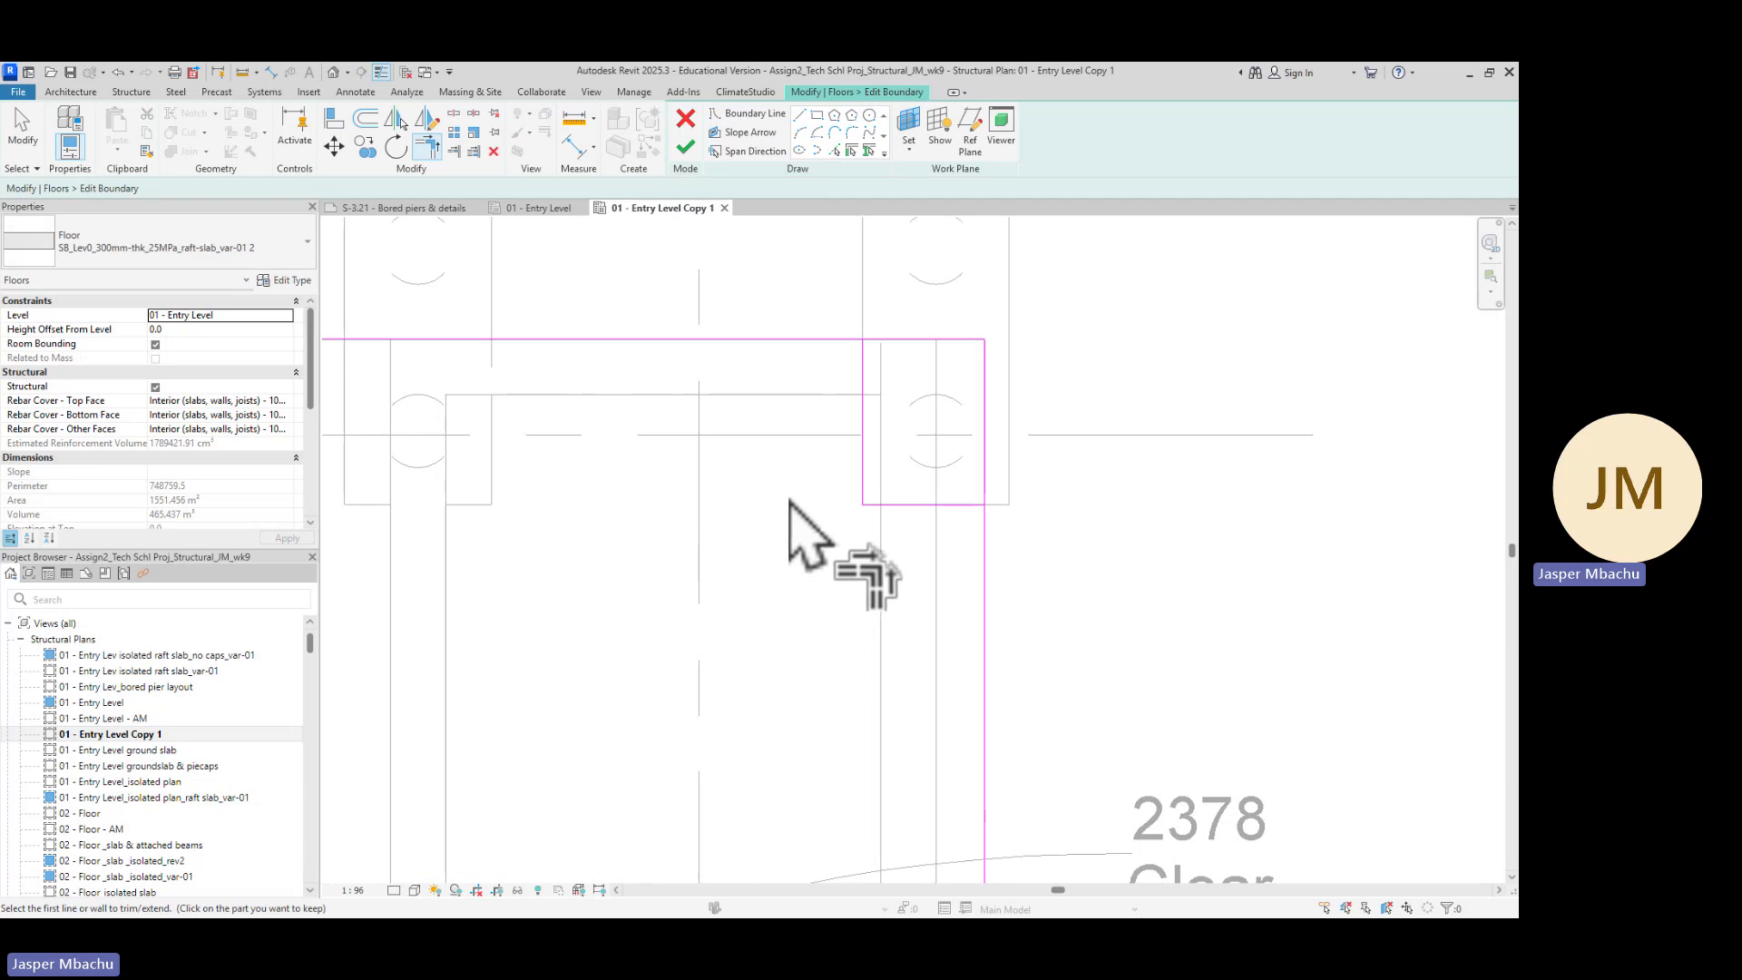
pyautogui.click(793, 341)
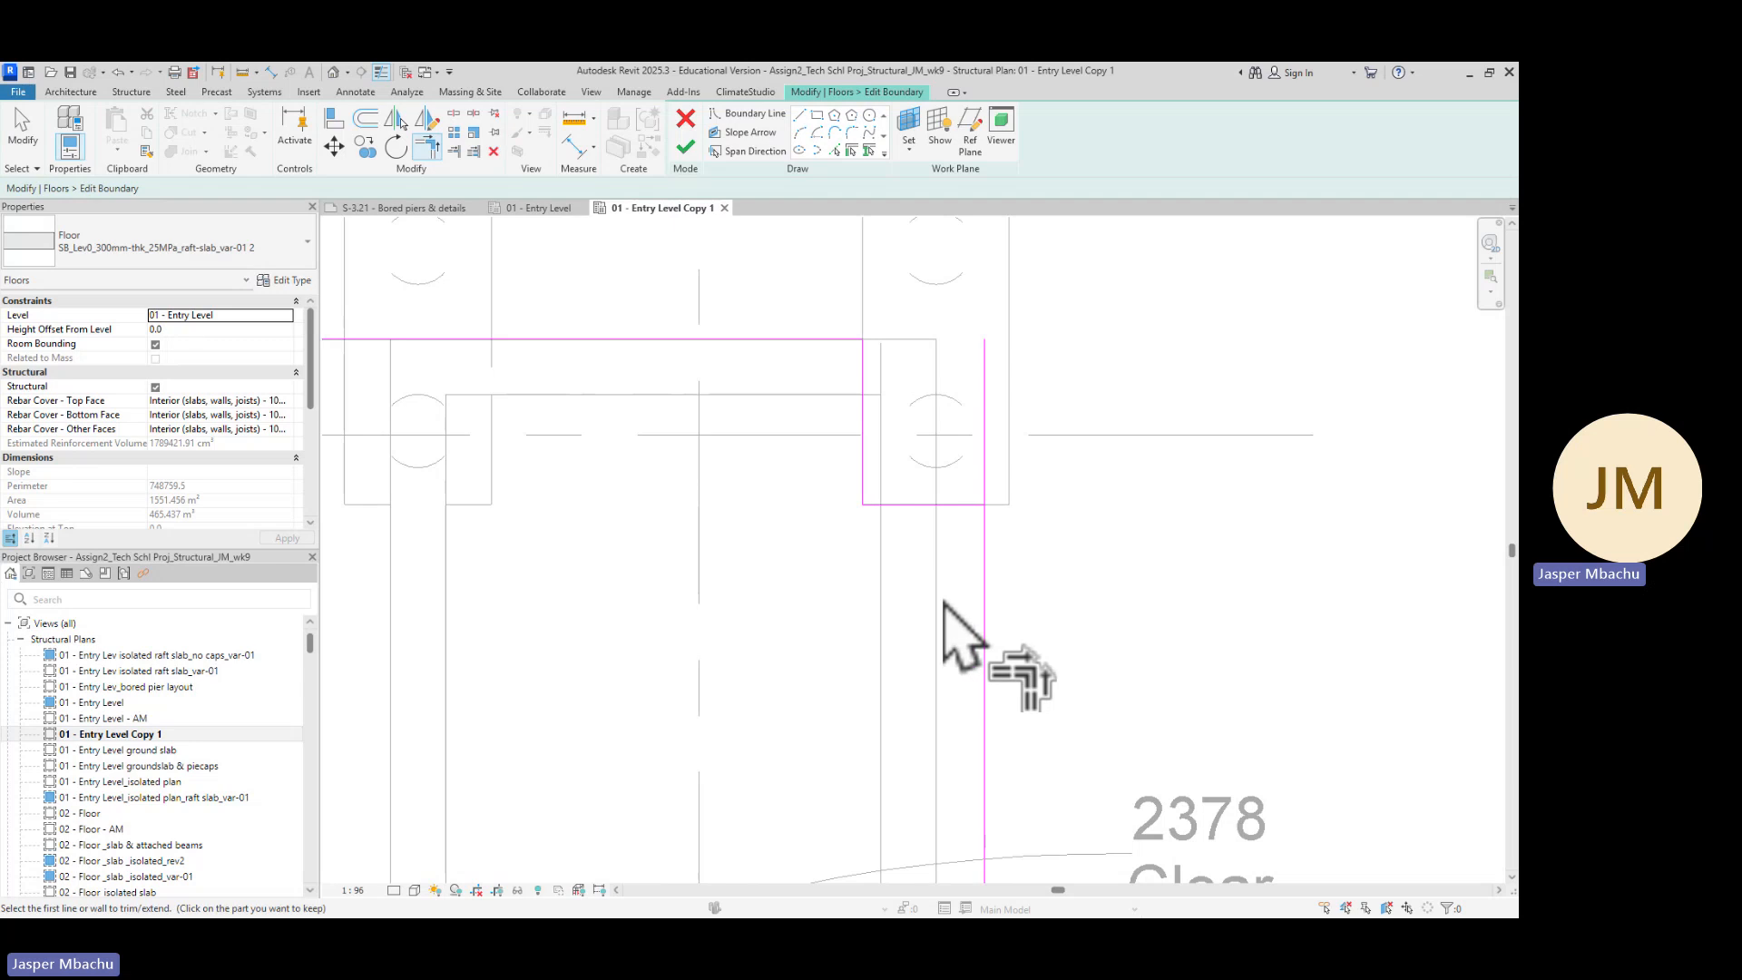
pyautogui.click(933, 505)
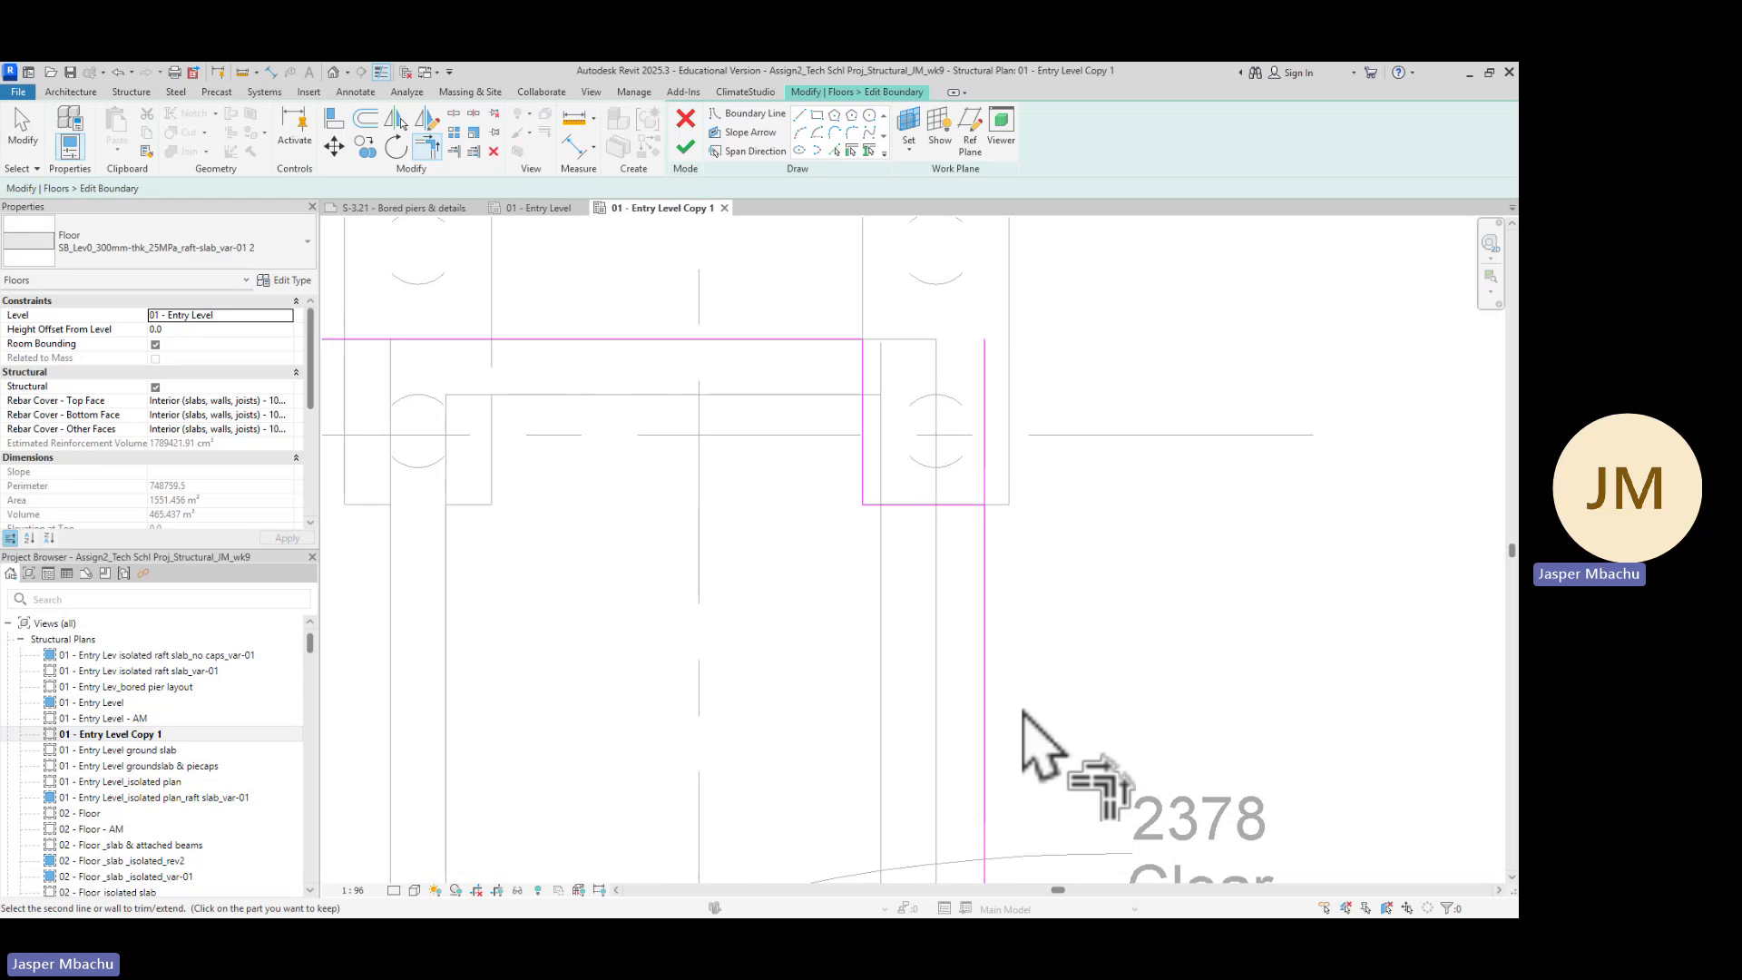
pyautogui.click(983, 615)
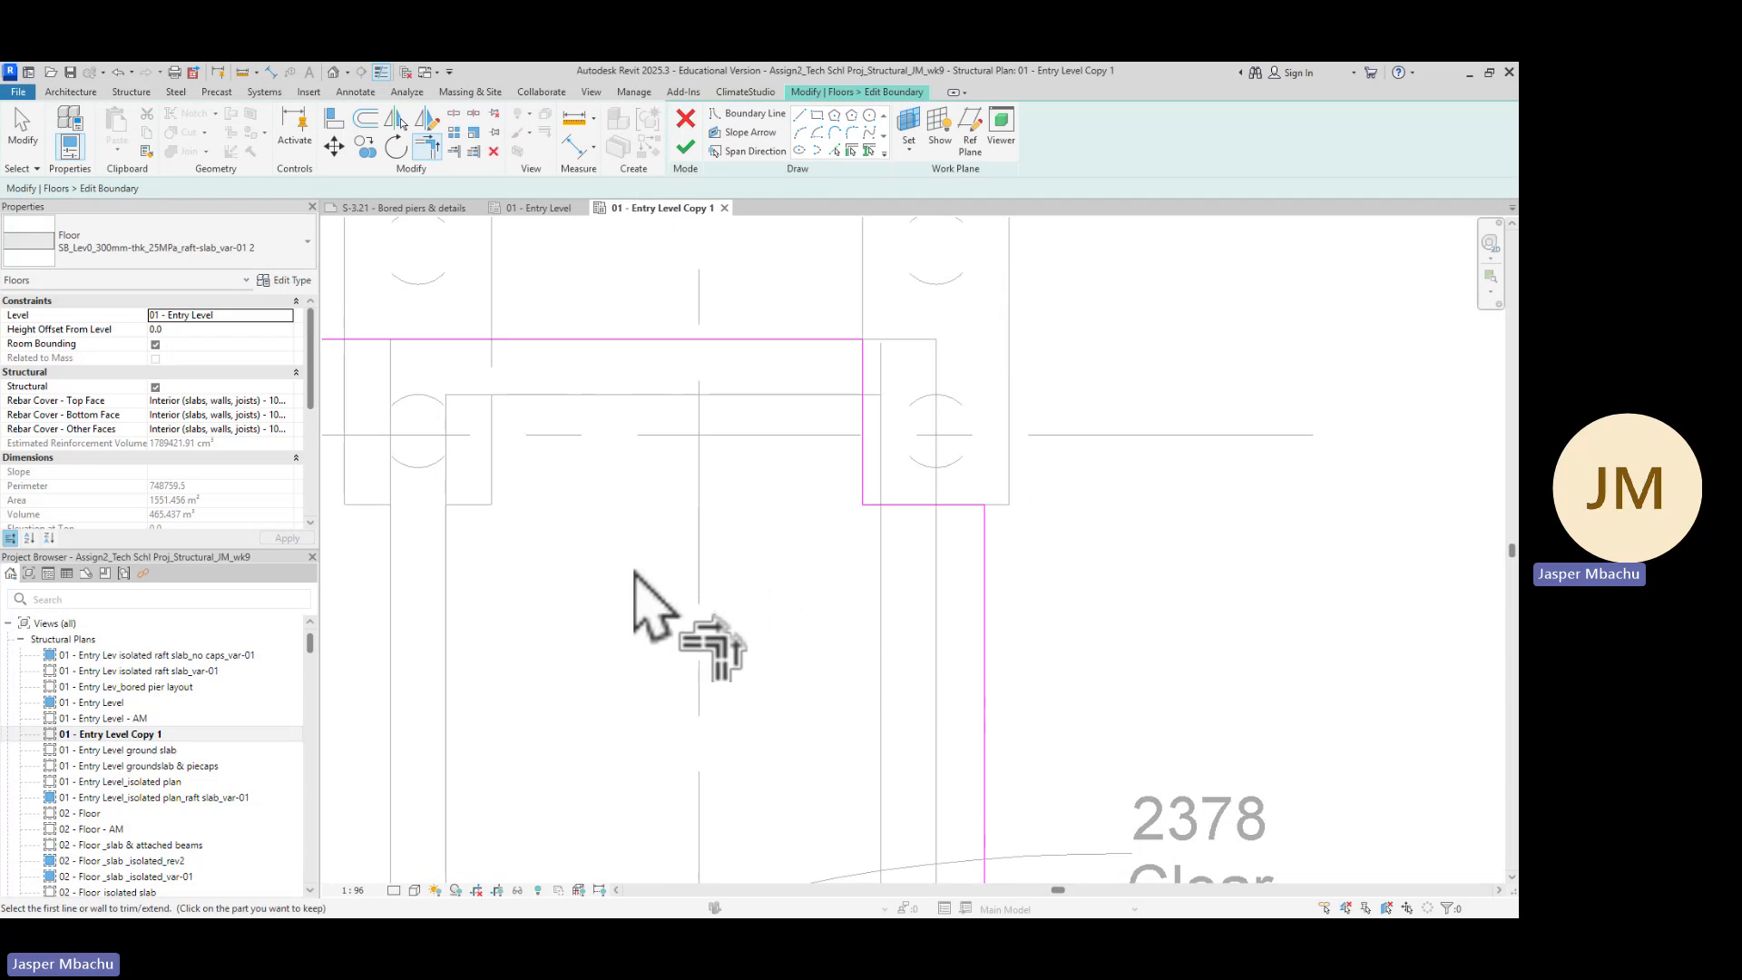
pyautogui.scroll(-3, 583, 562)
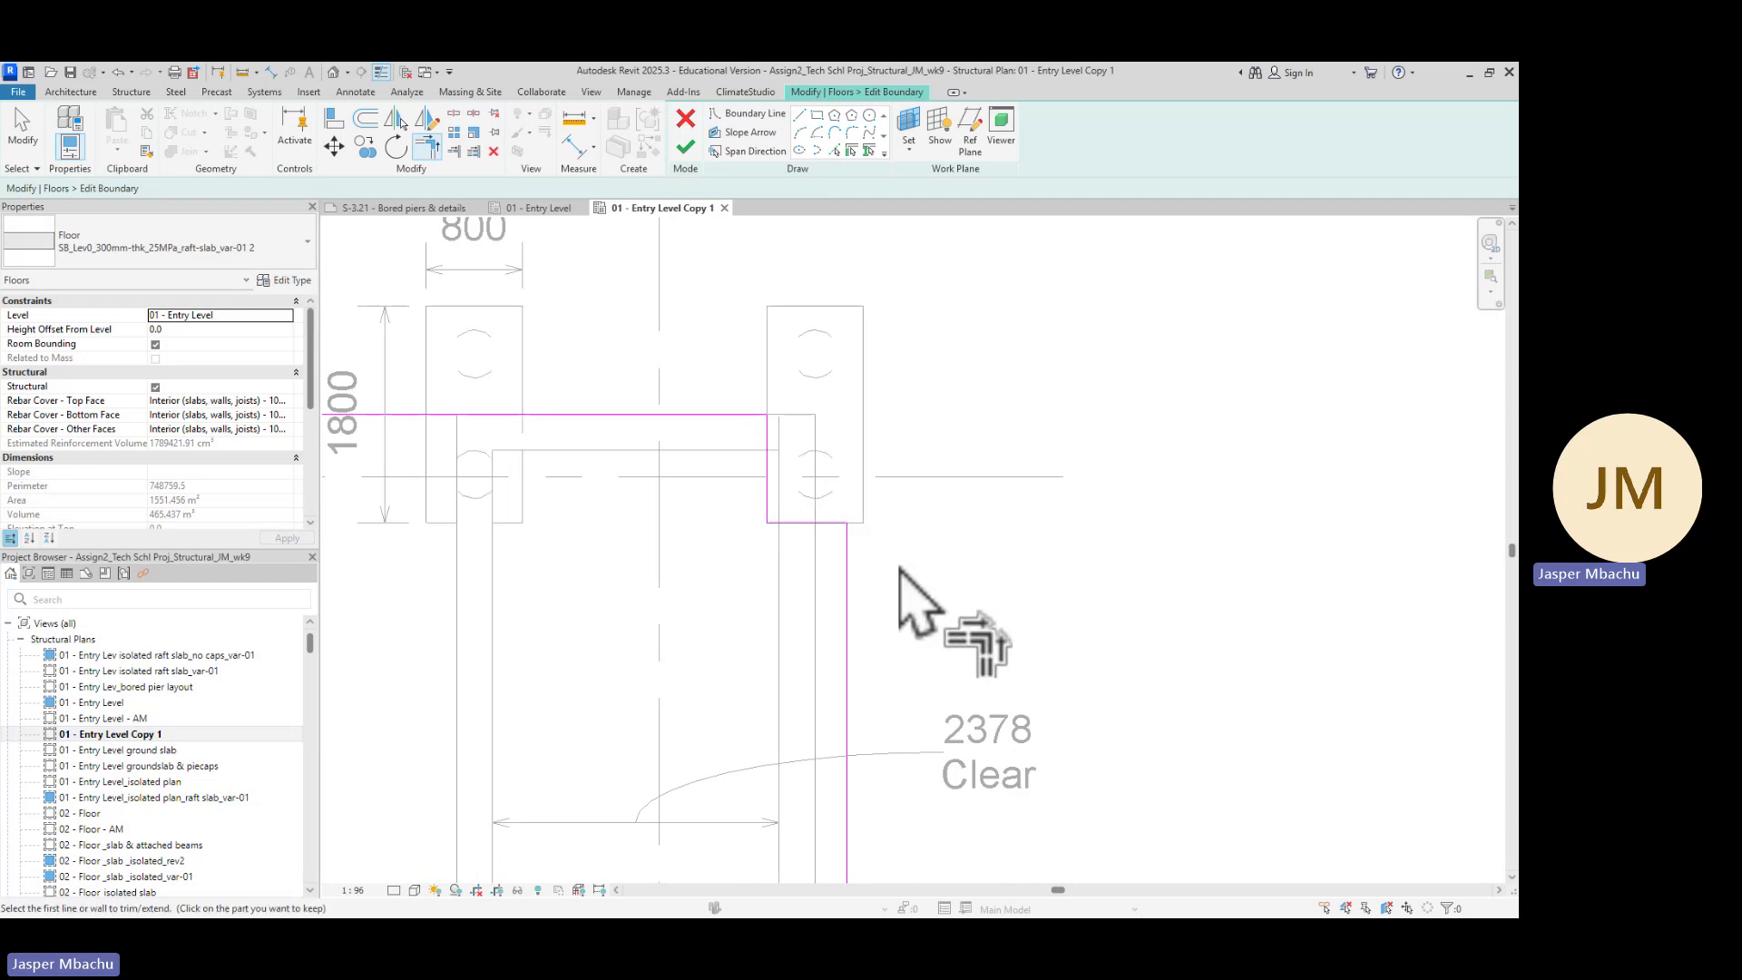
pyautogui.scroll(1, 914, 574)
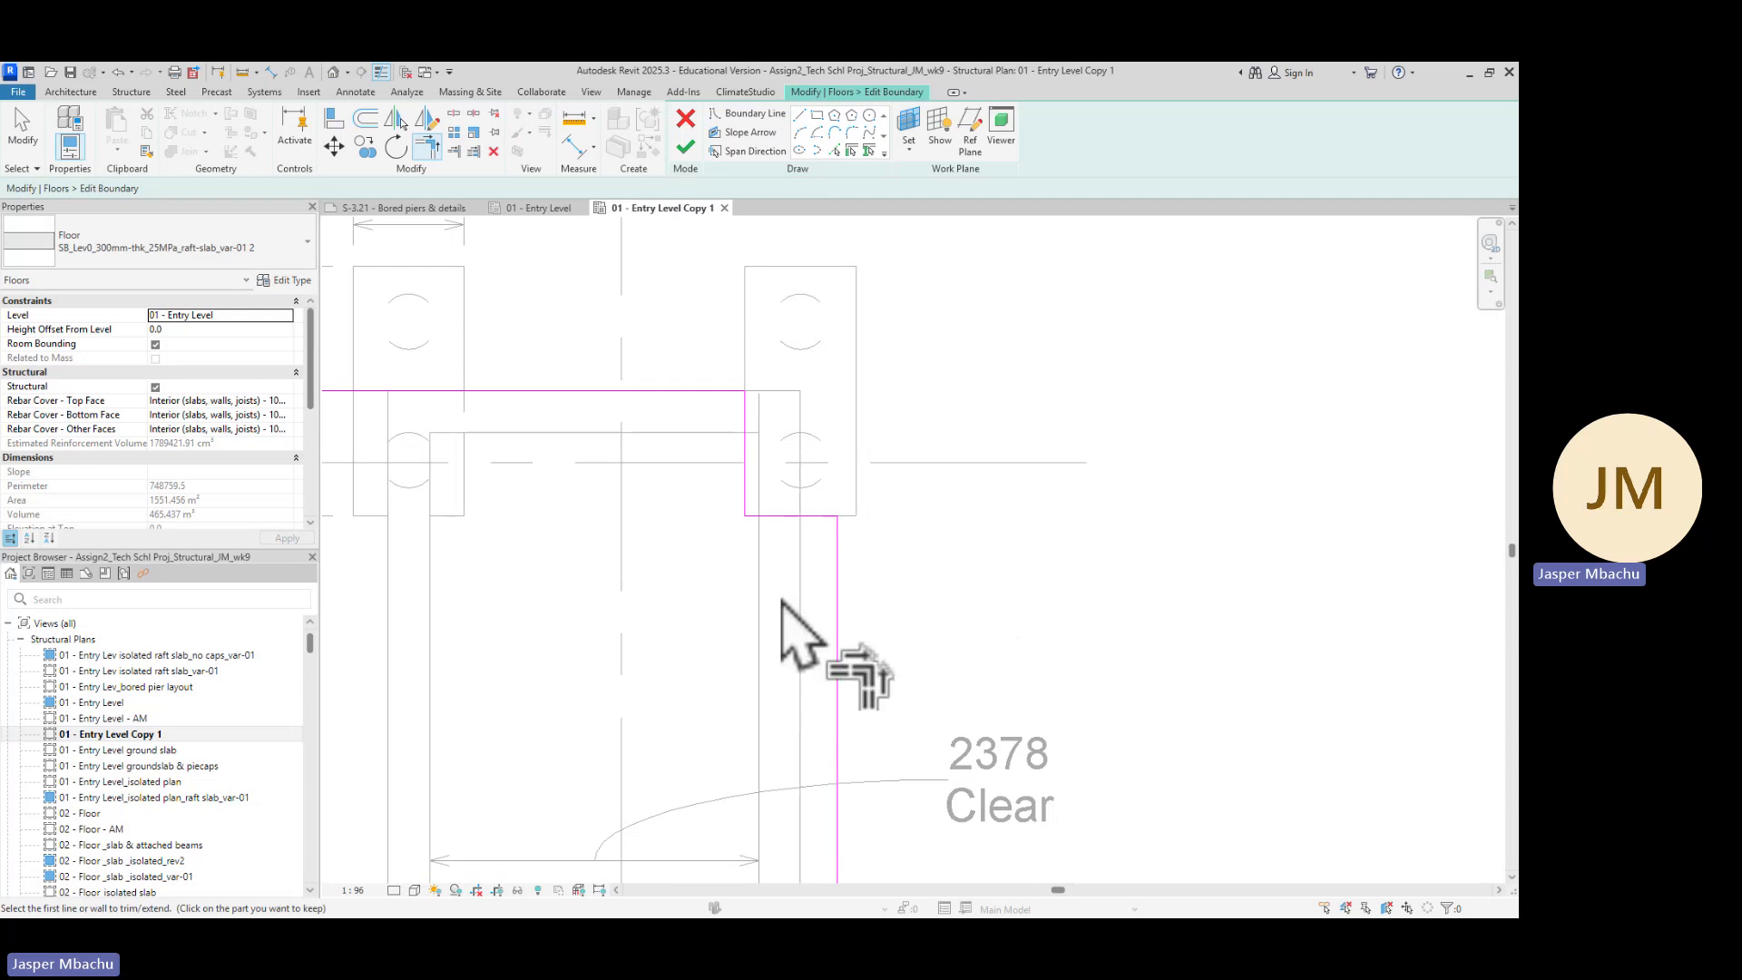
pyautogui.scroll(-1, 611, 584)
pyautogui.moveTo(584, 590); pyautogui.dragTo(668, 626, button='middle')
pyautogui.scroll(3, 777, 498)
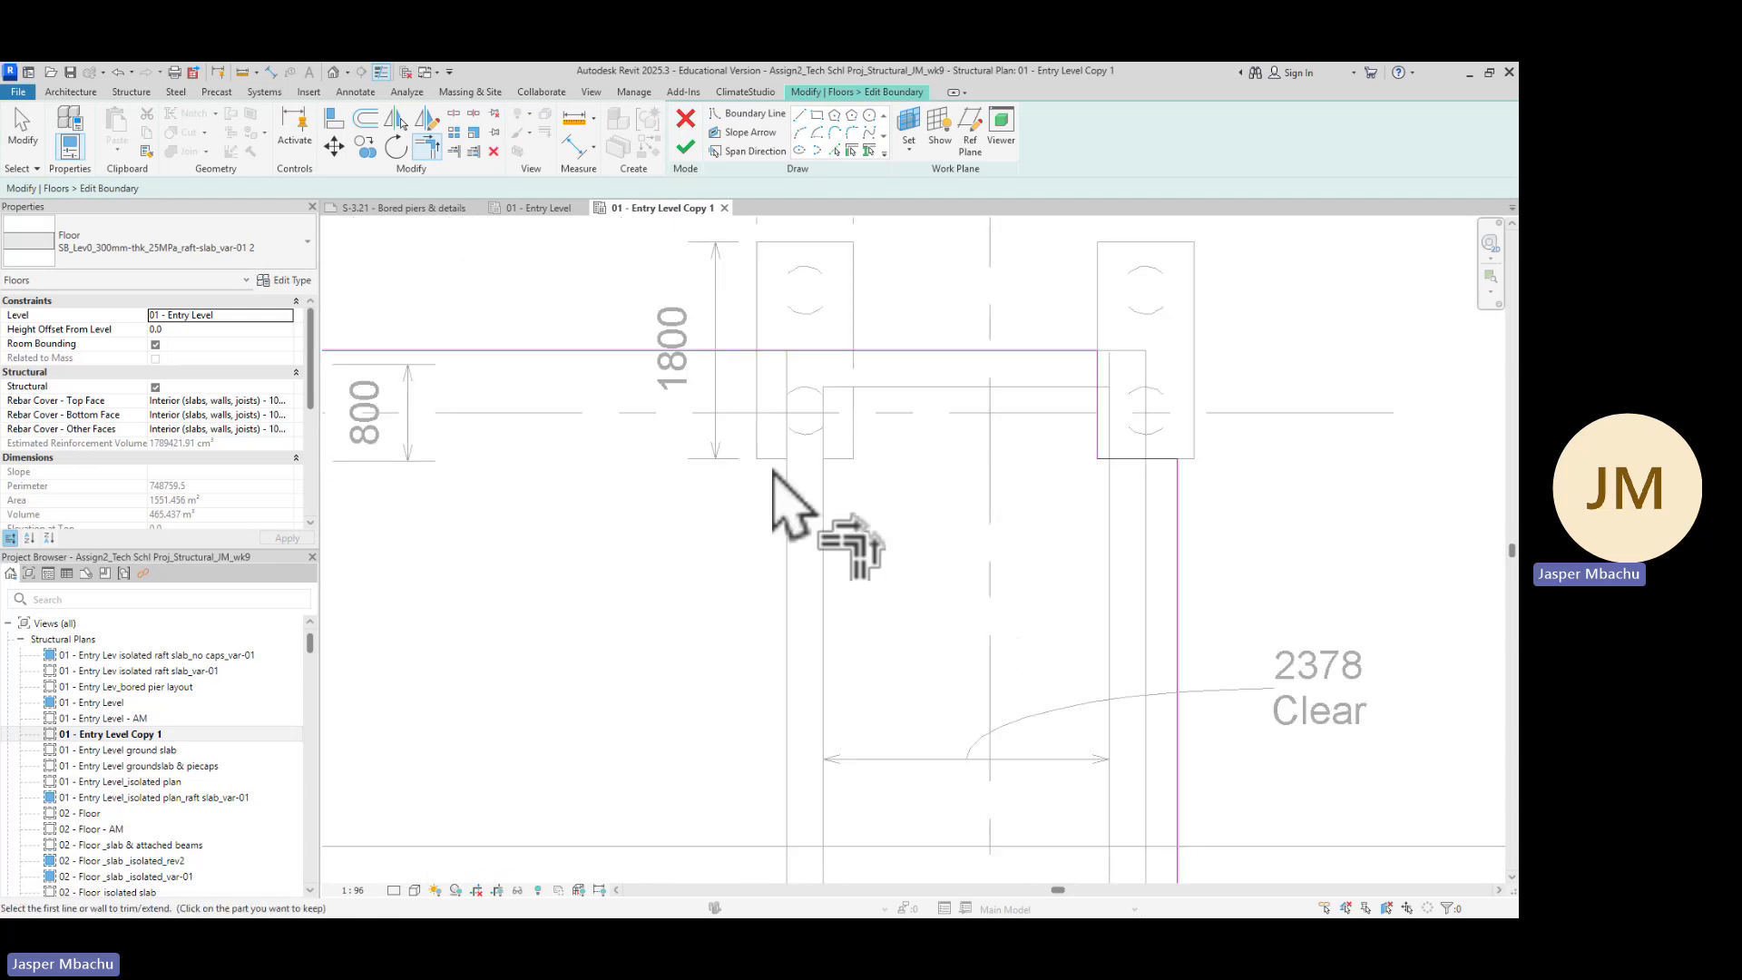
pyautogui.moveTo(808, 482); pyautogui.dragTo(917, 595, button='middle')
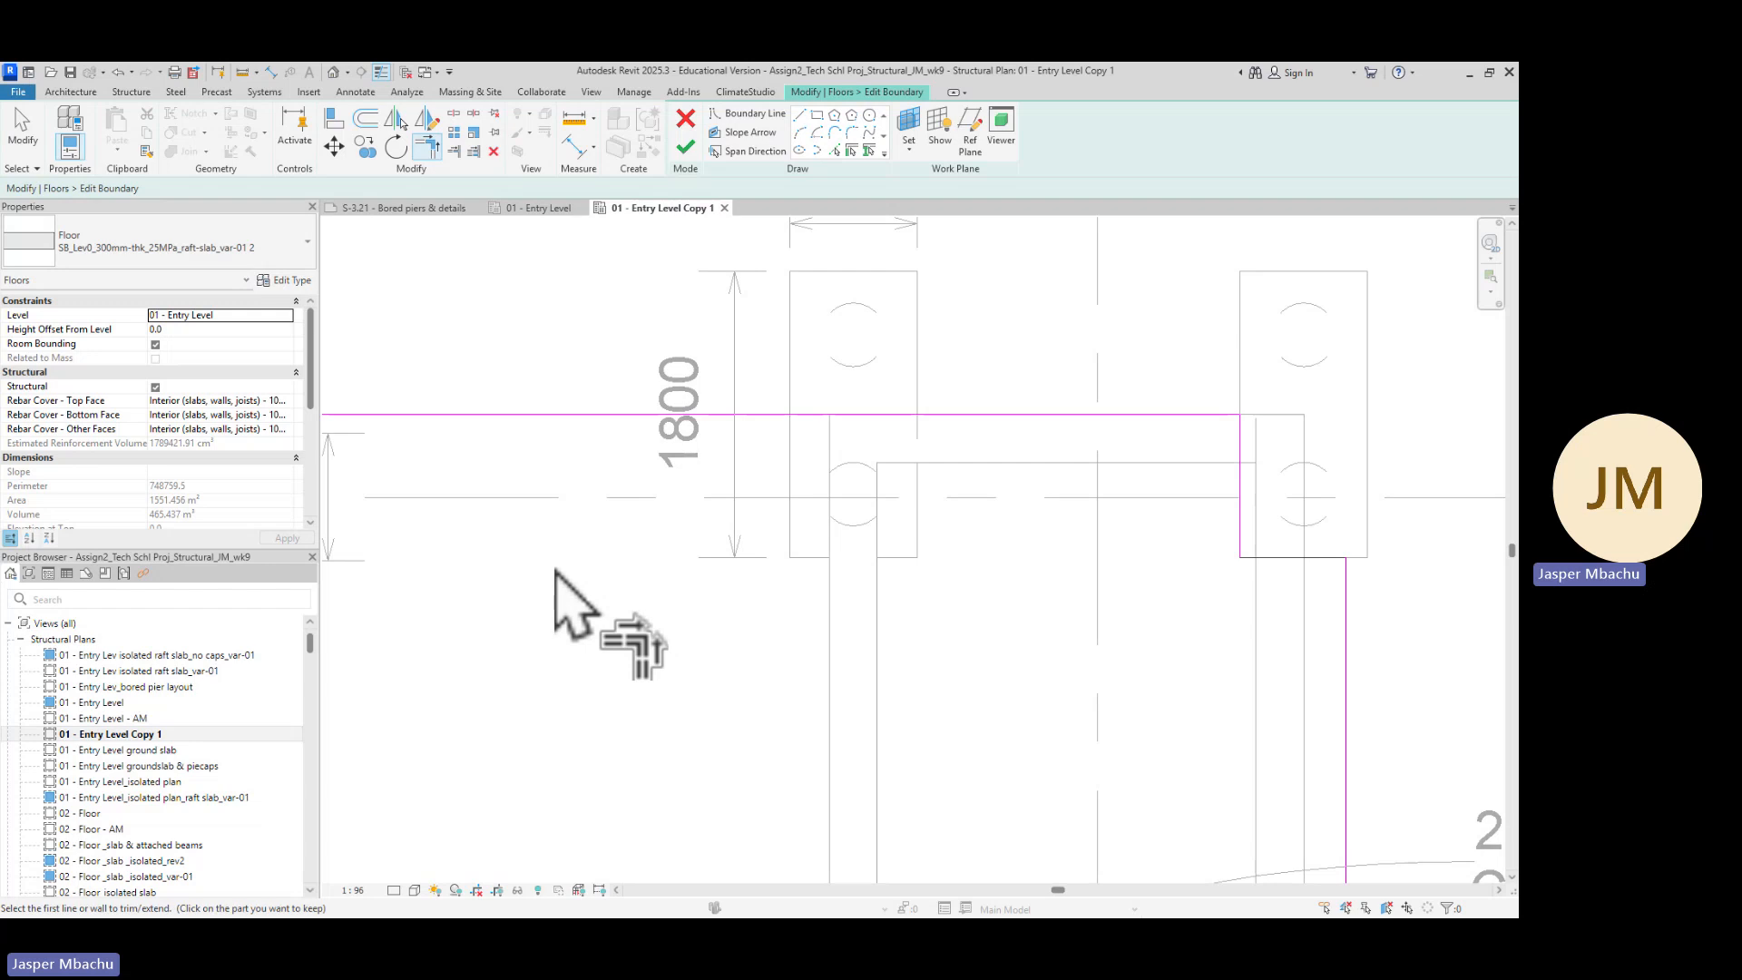
pyautogui.press('Escape')
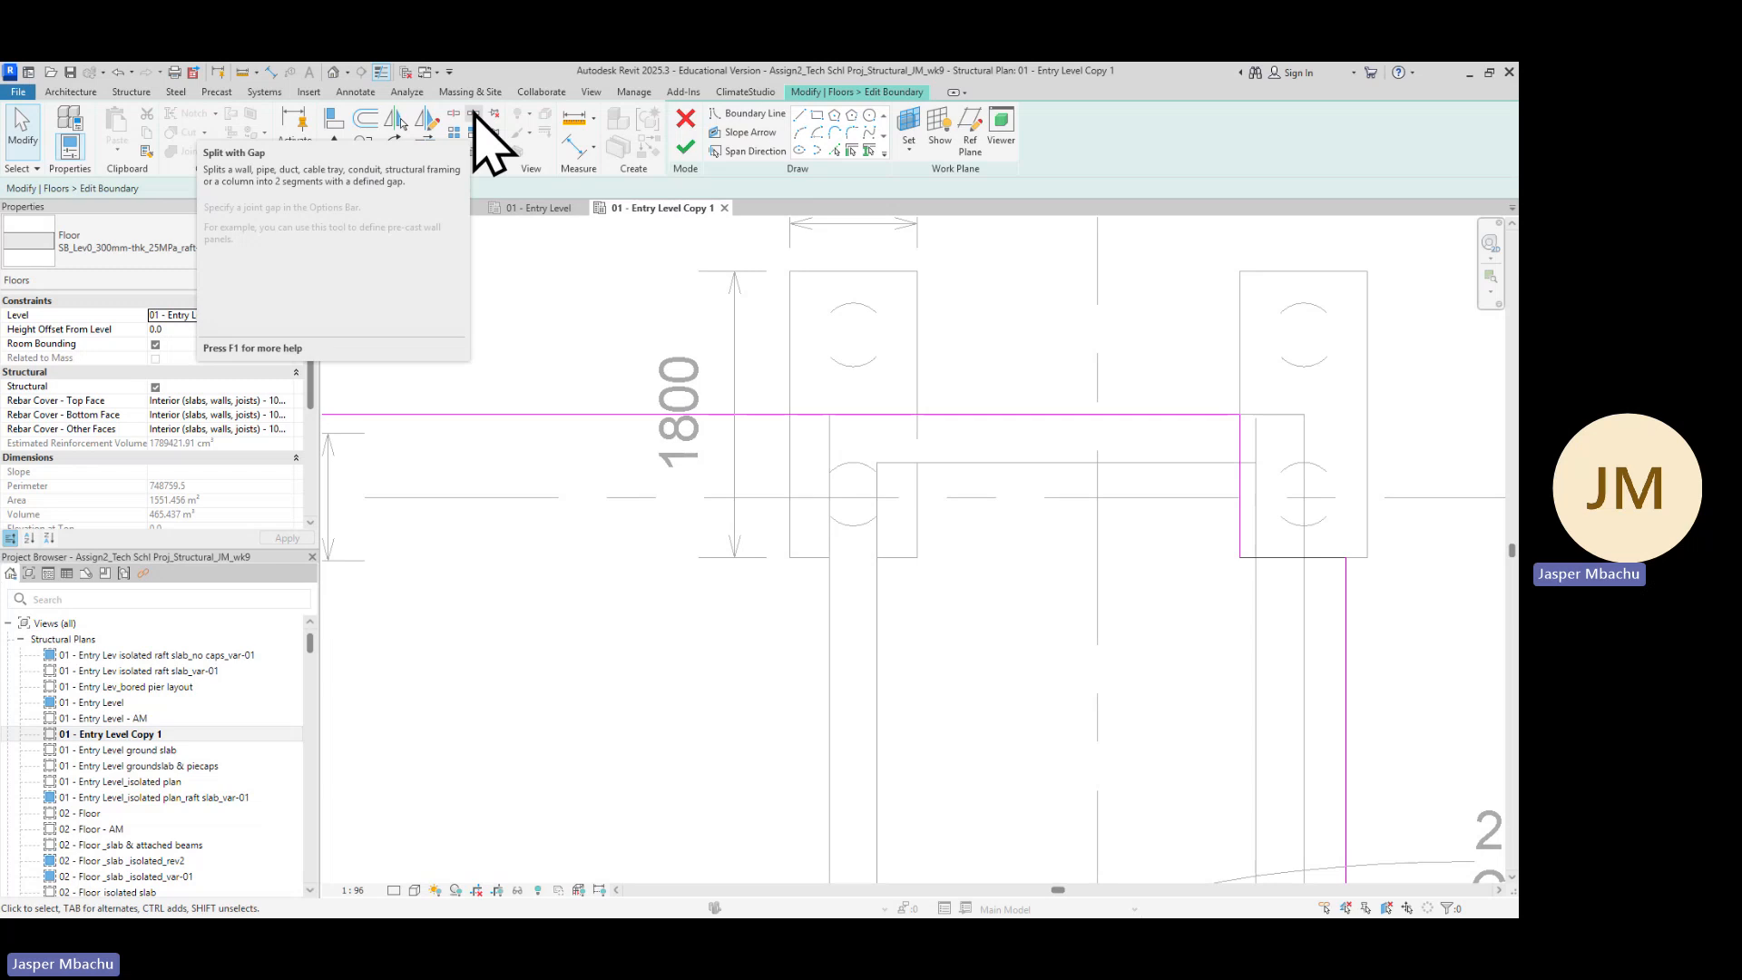
pyautogui.click(474, 114)
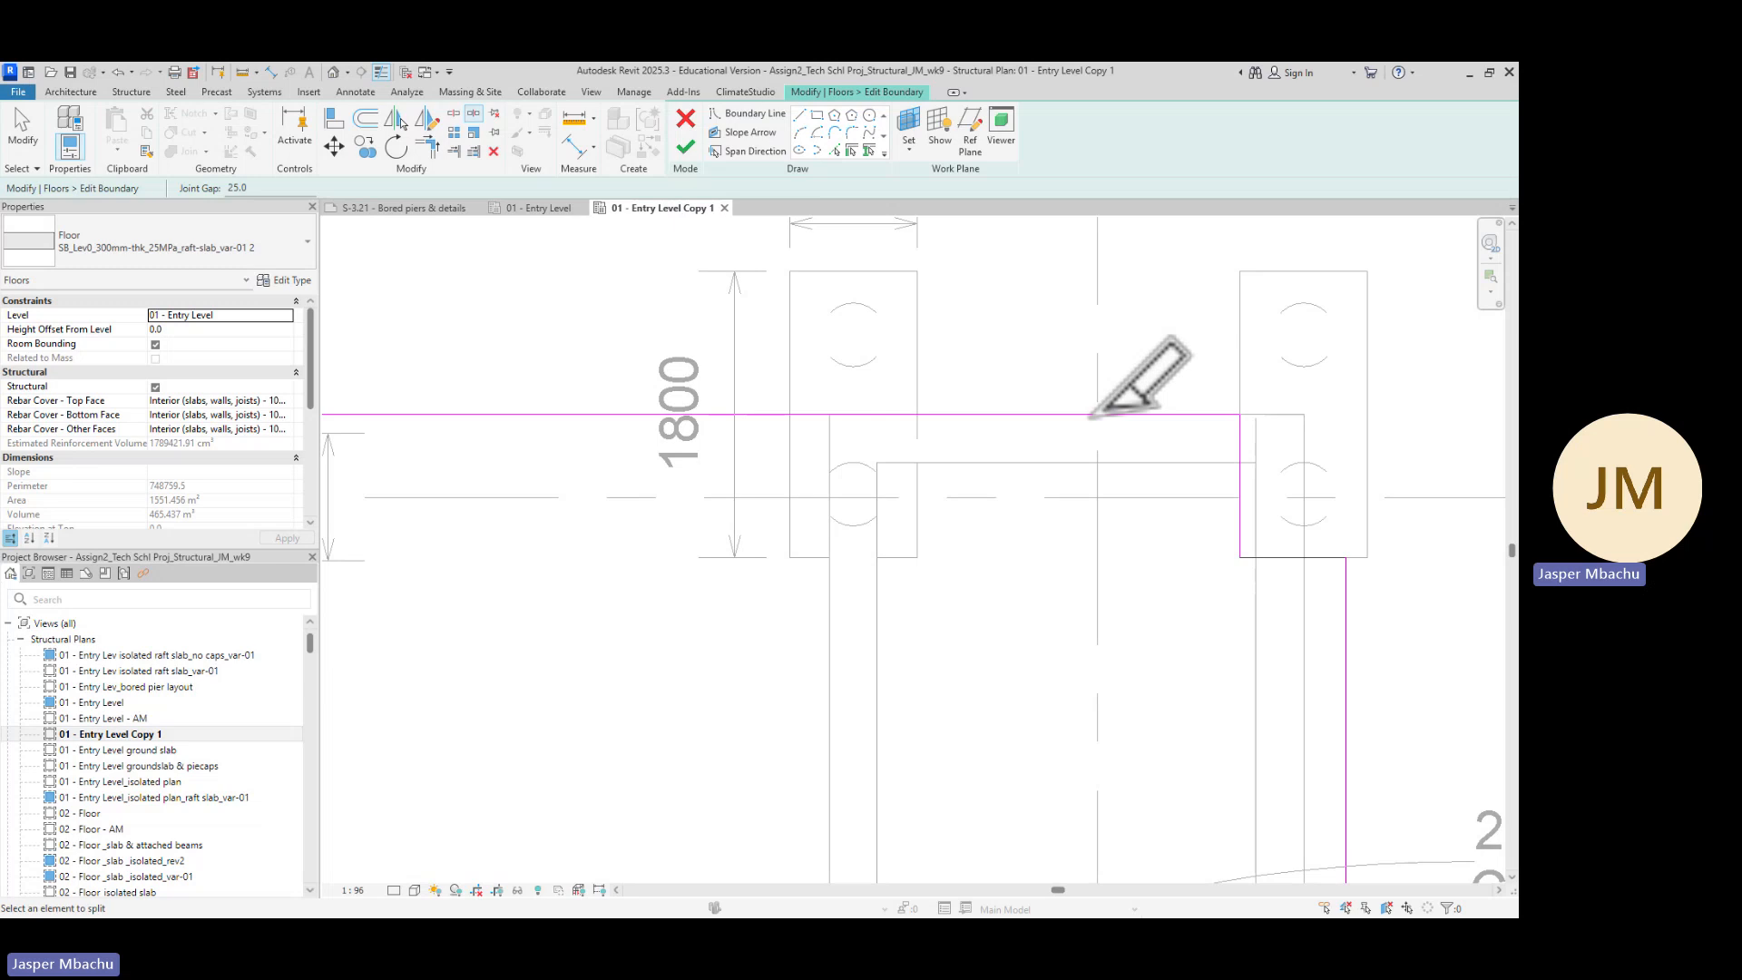
pyautogui.scroll(3, 842, 422)
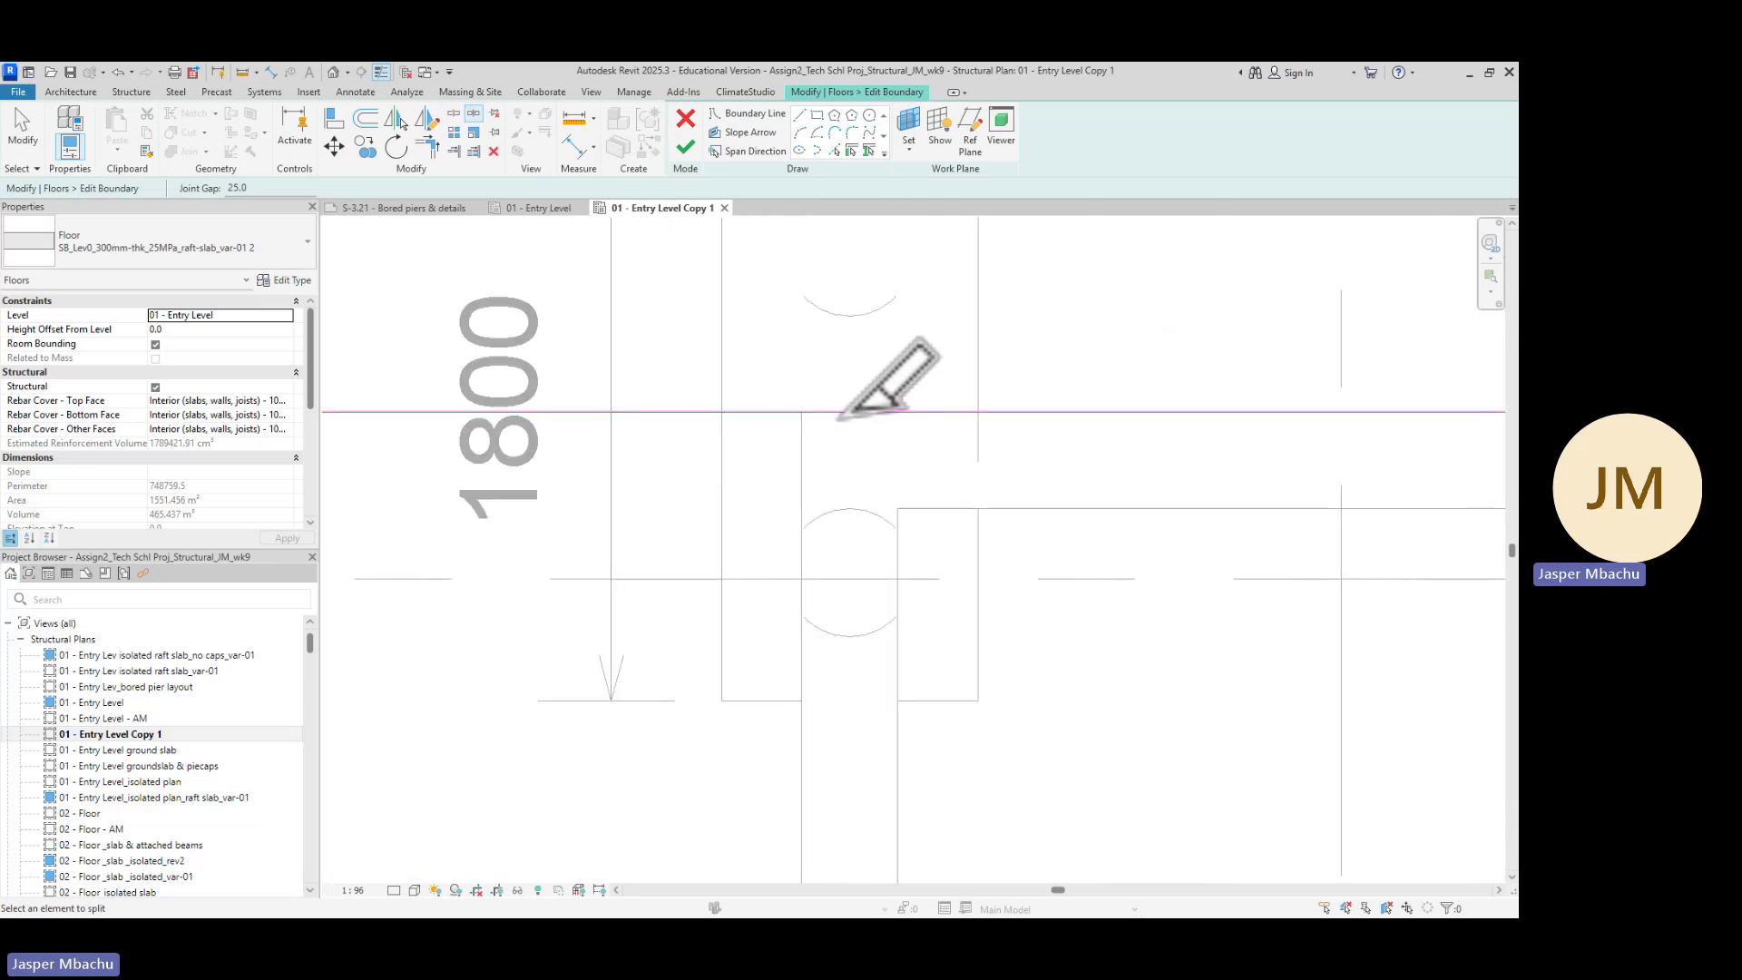
pyautogui.press('Escape')
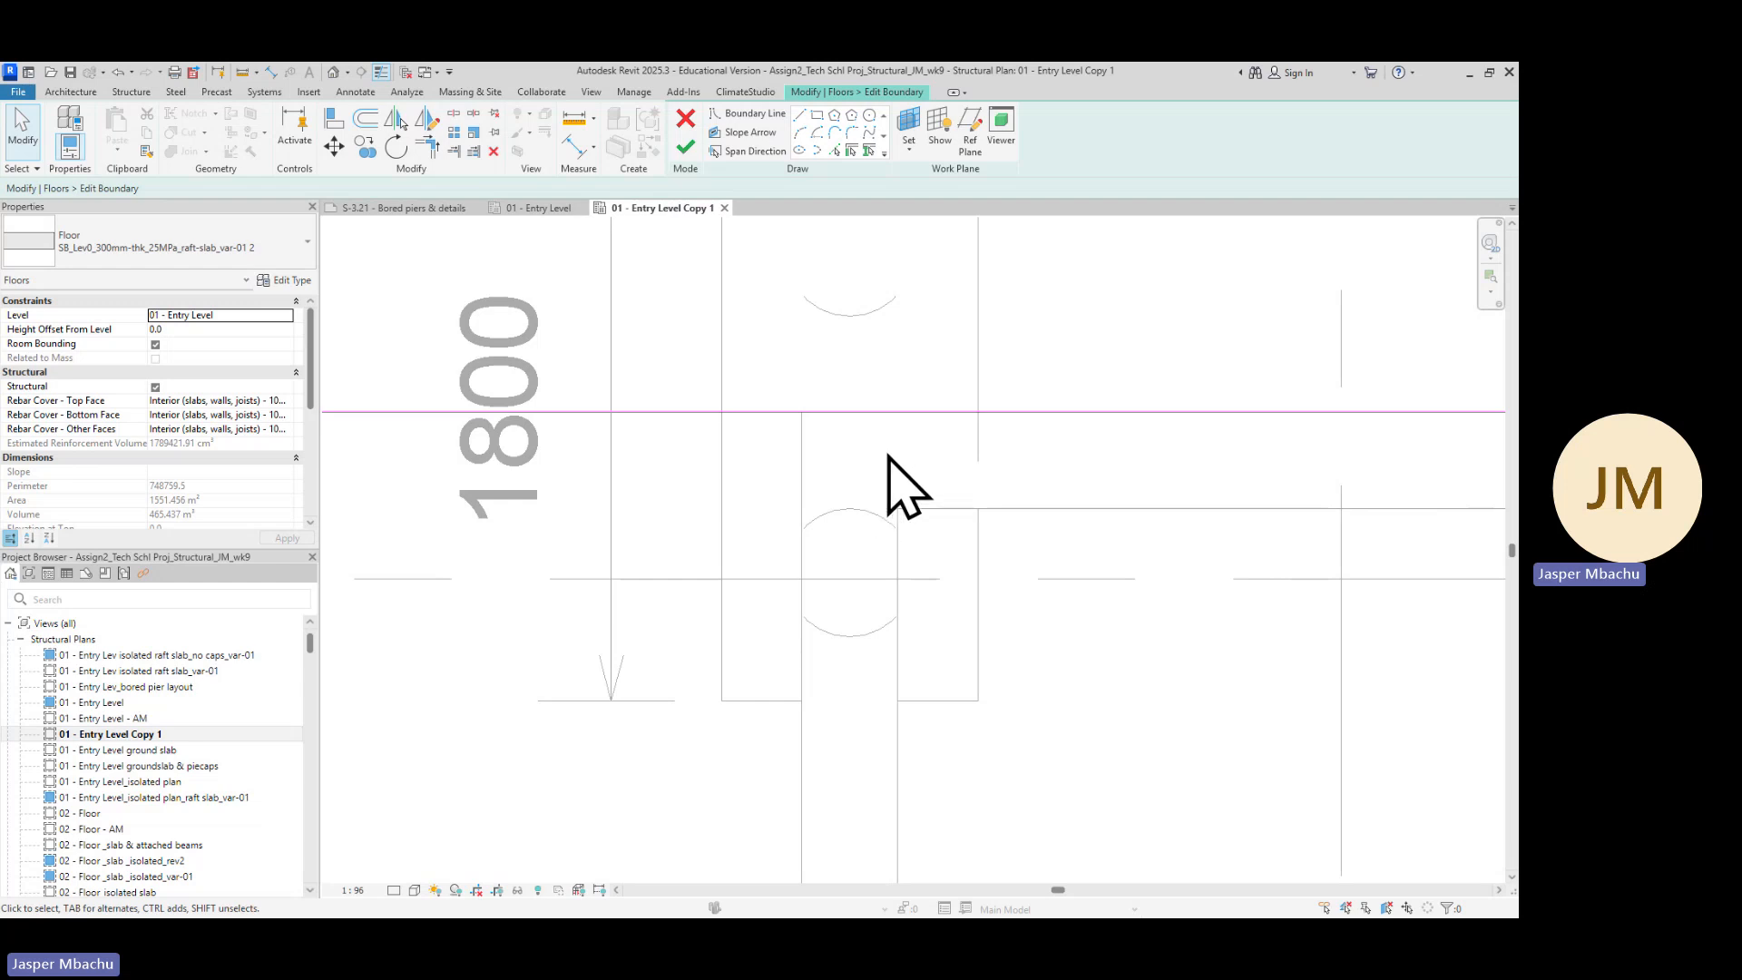
pyautogui.click(923, 415)
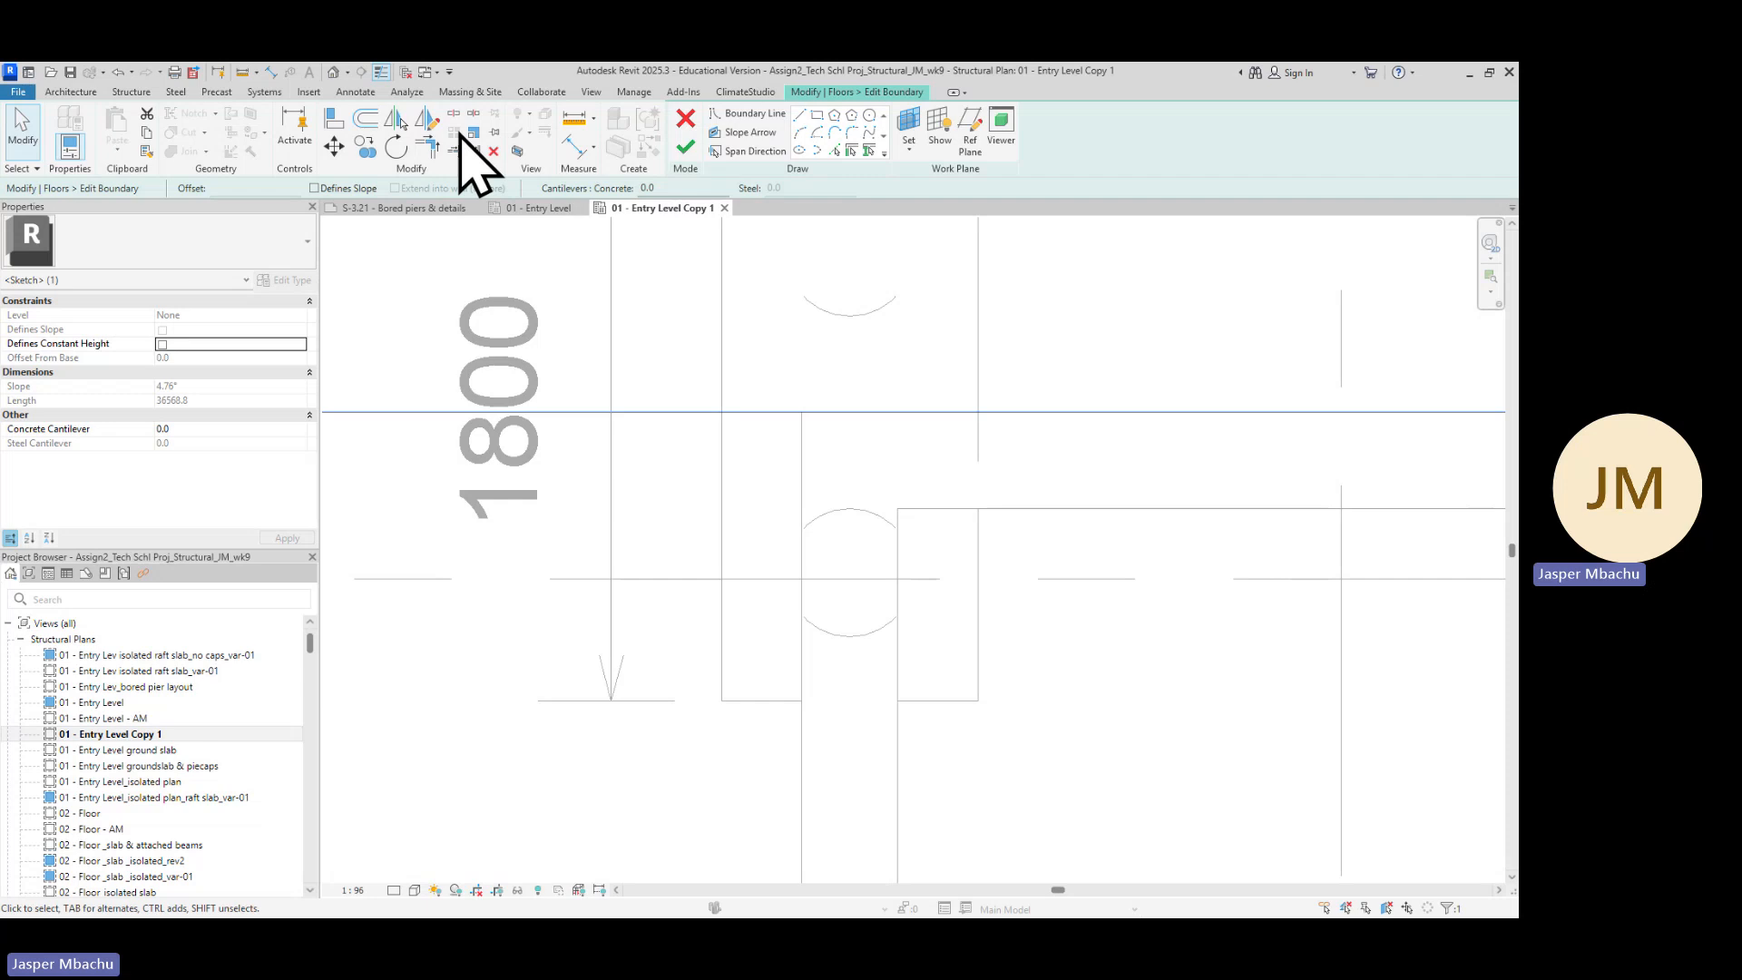
pyautogui.click(473, 114)
pyautogui.scroll(3, 890, 410)
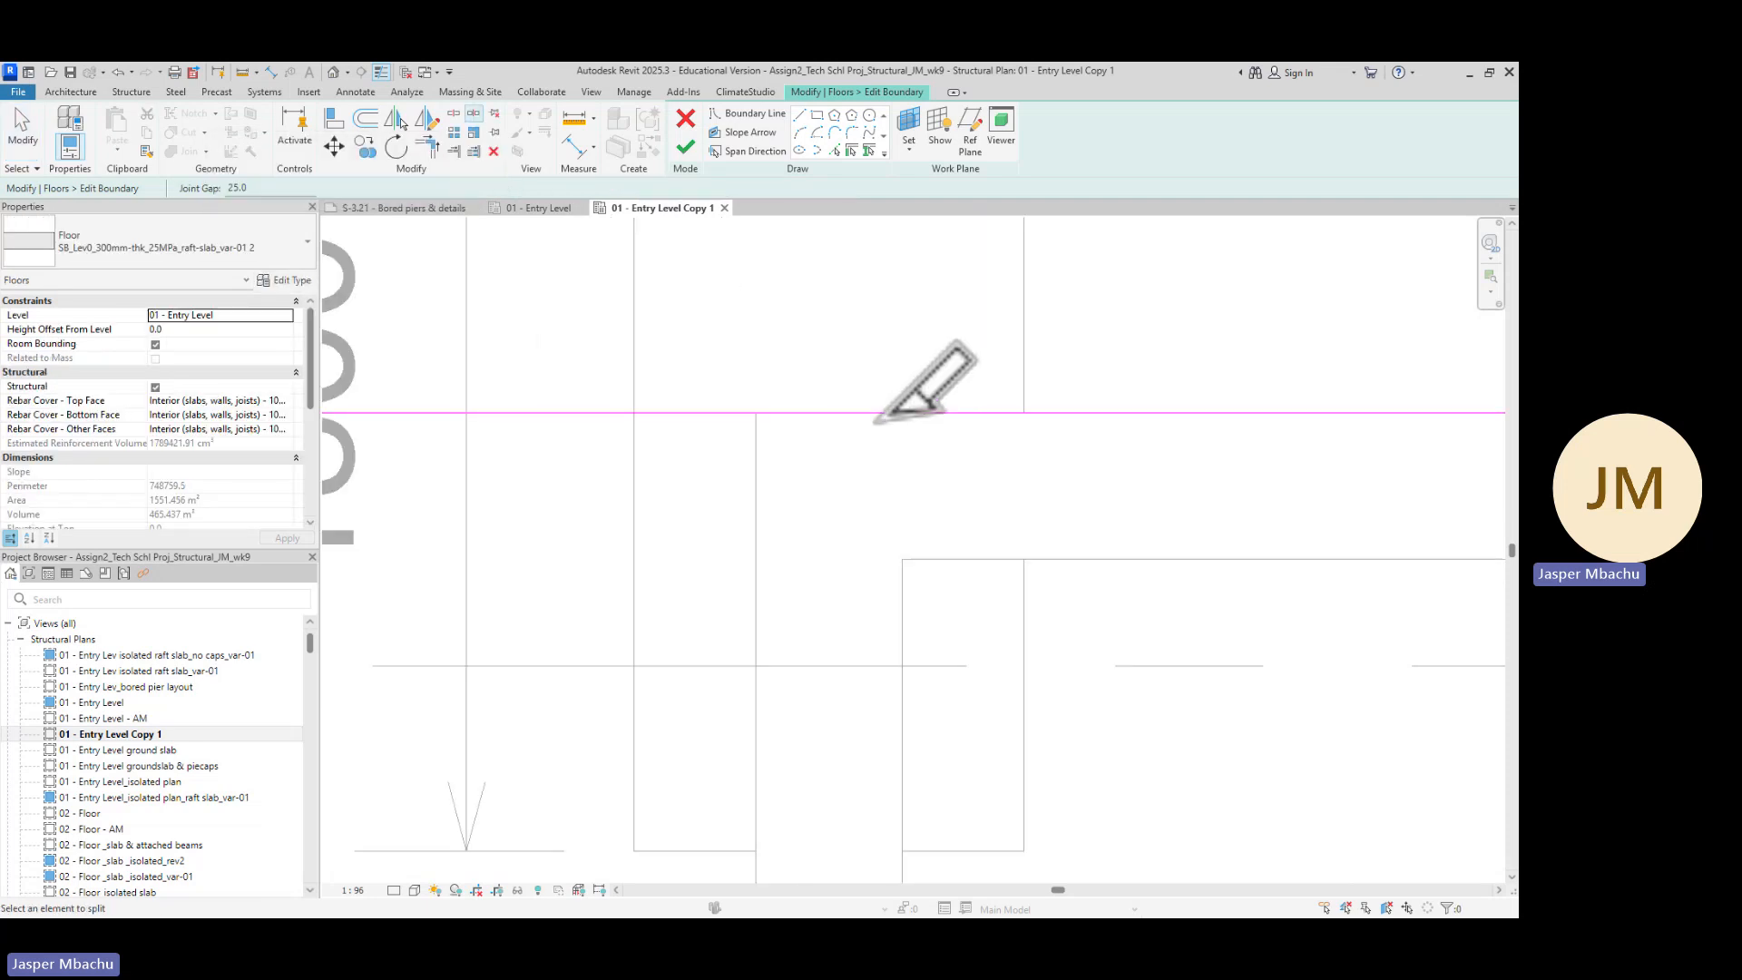
pyautogui.scroll(2, 876, 426)
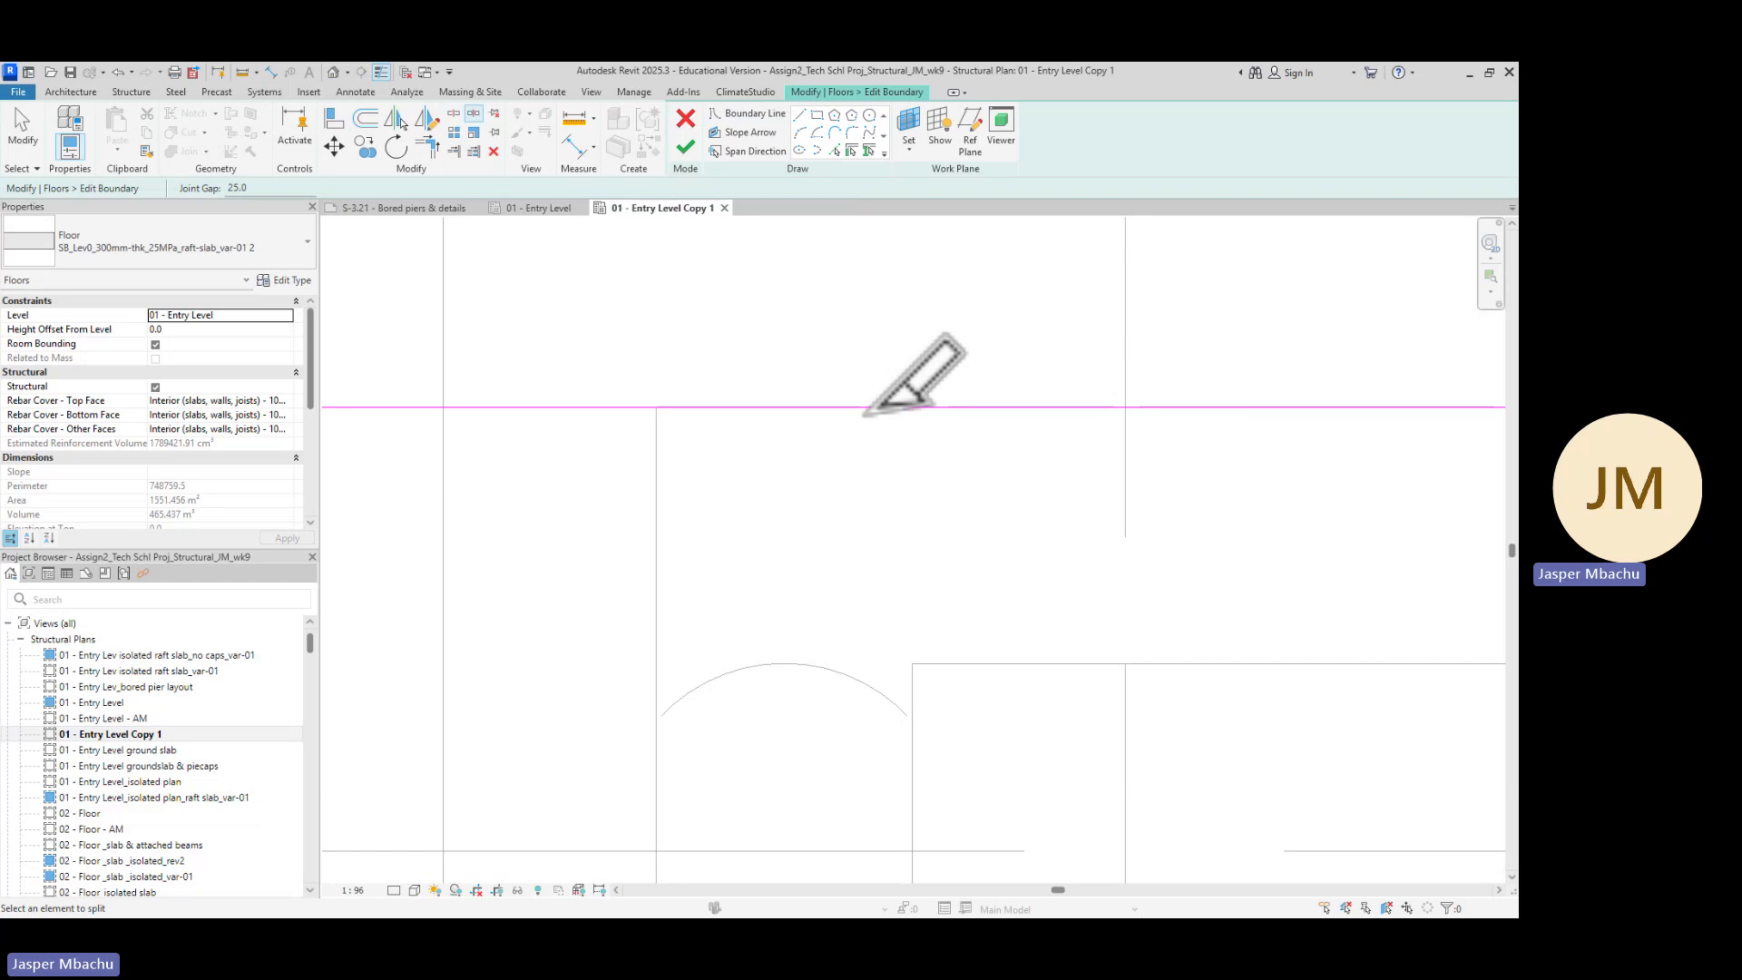
pyautogui.press('Escape')
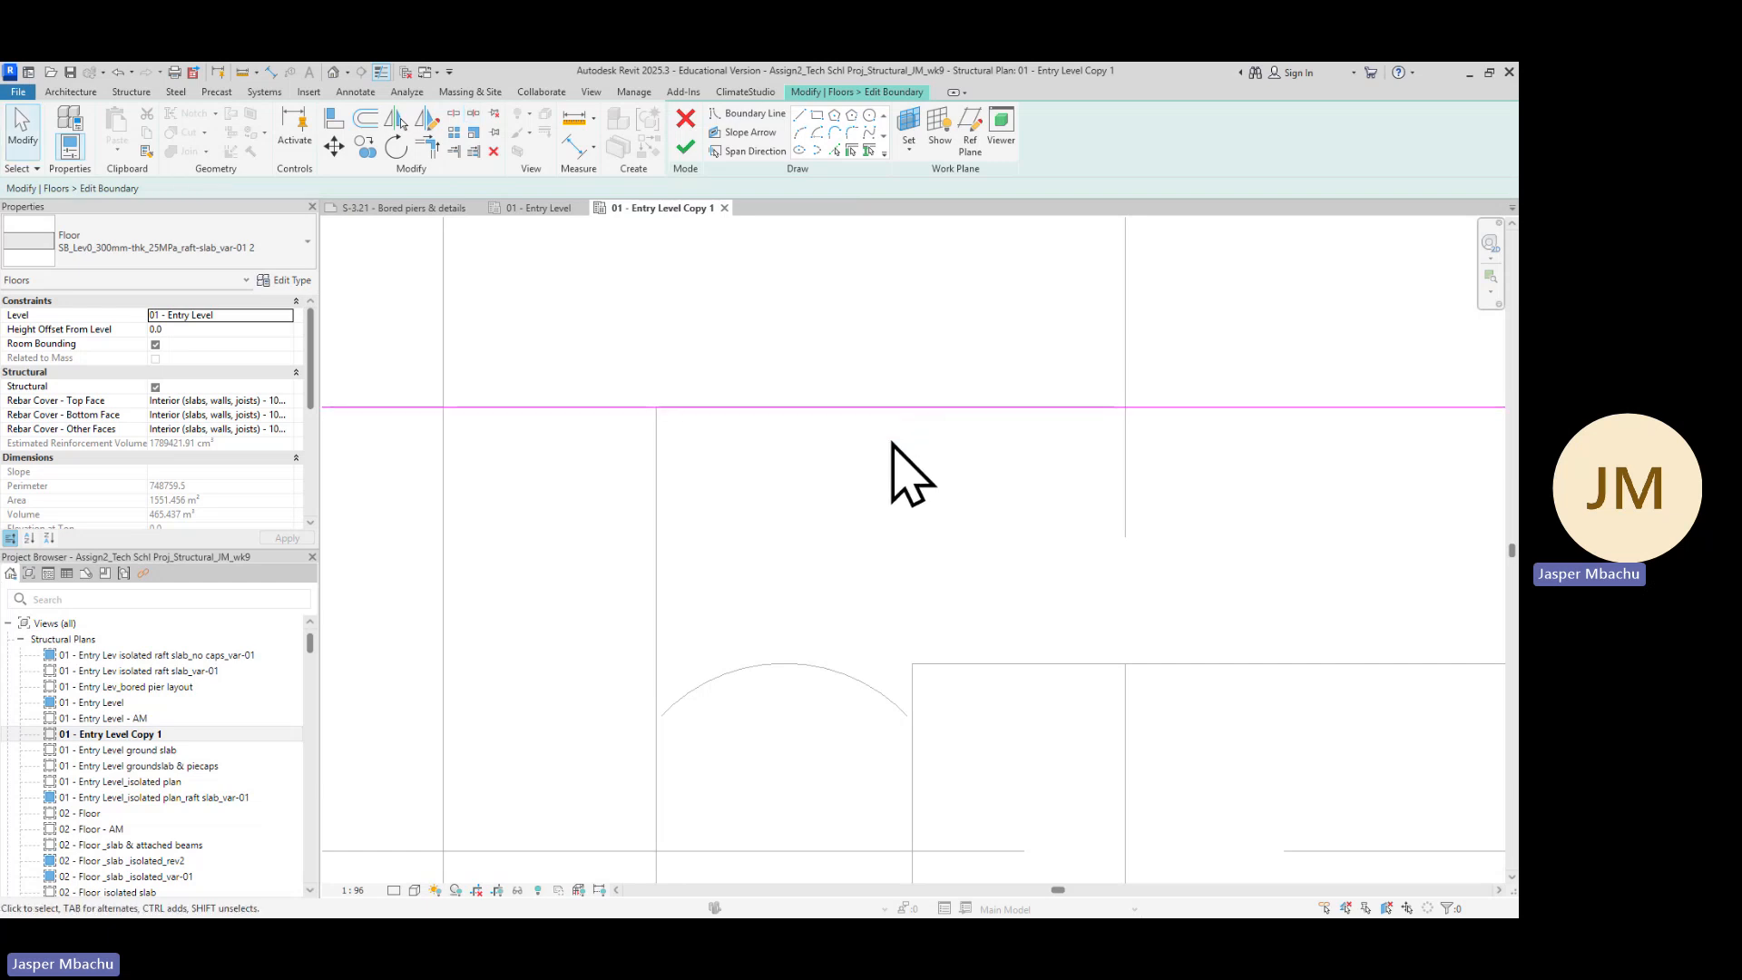
pyautogui.click(933, 407)
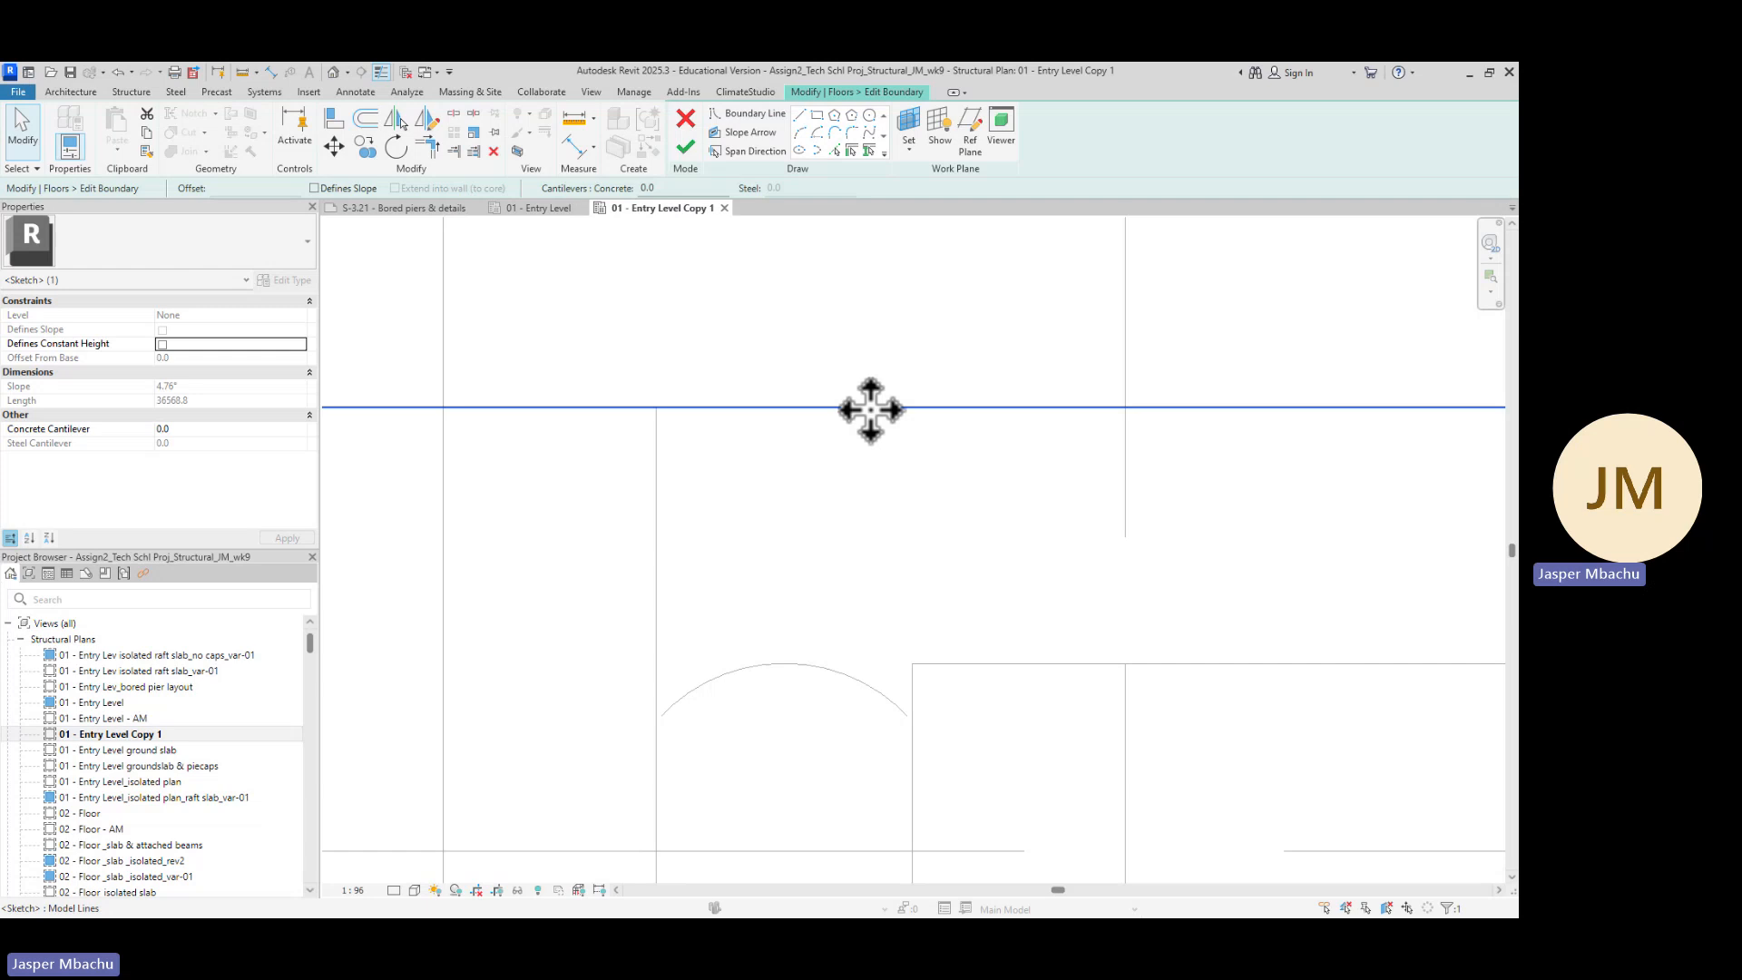
pyautogui.click(473, 113)
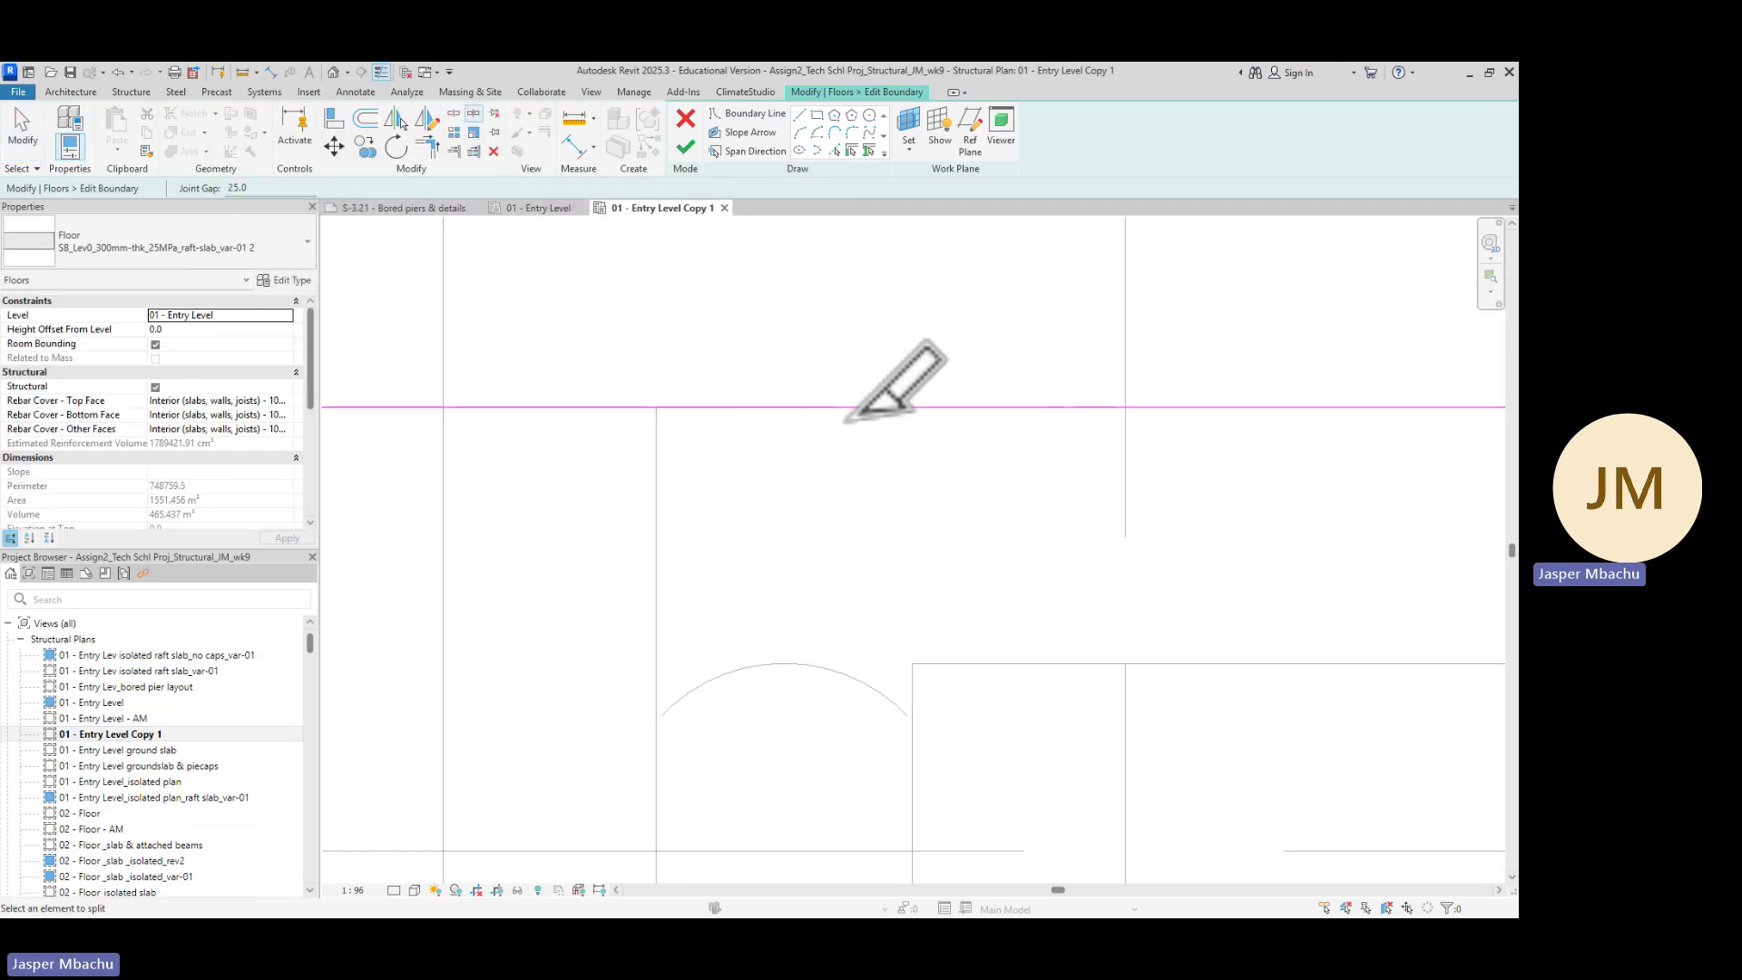
pyautogui.scroll(2, 849, 423)
pyautogui.scroll(1, 848, 422)
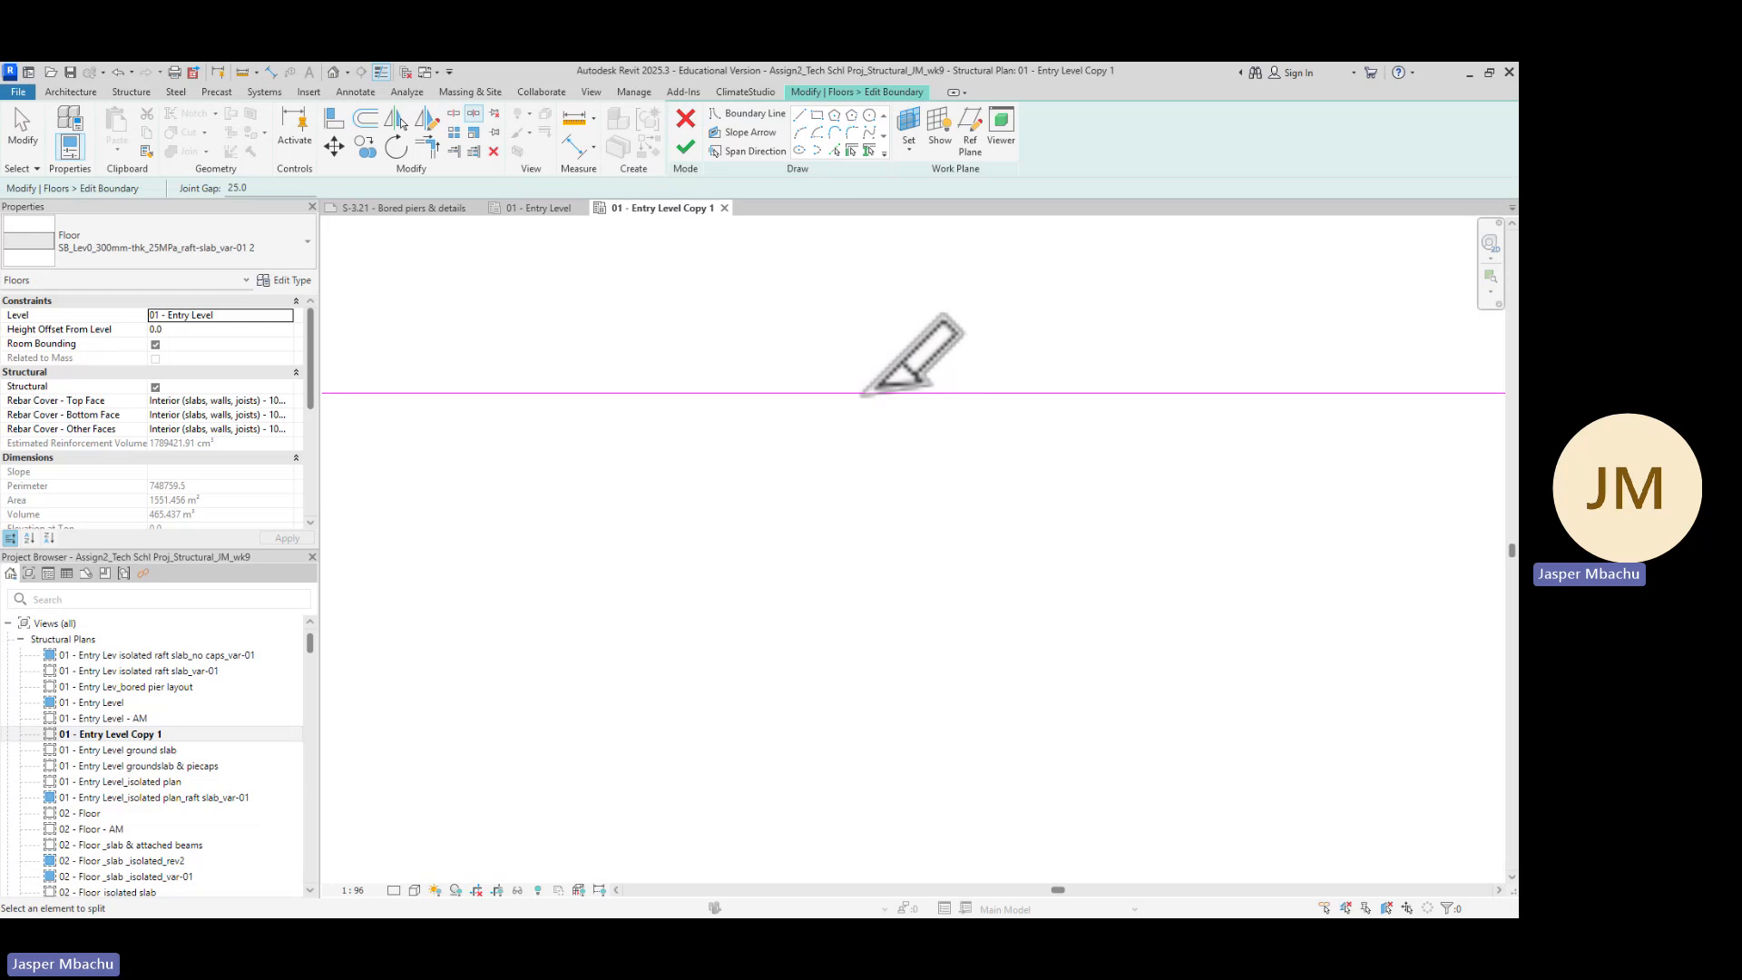
pyautogui.press('Escape')
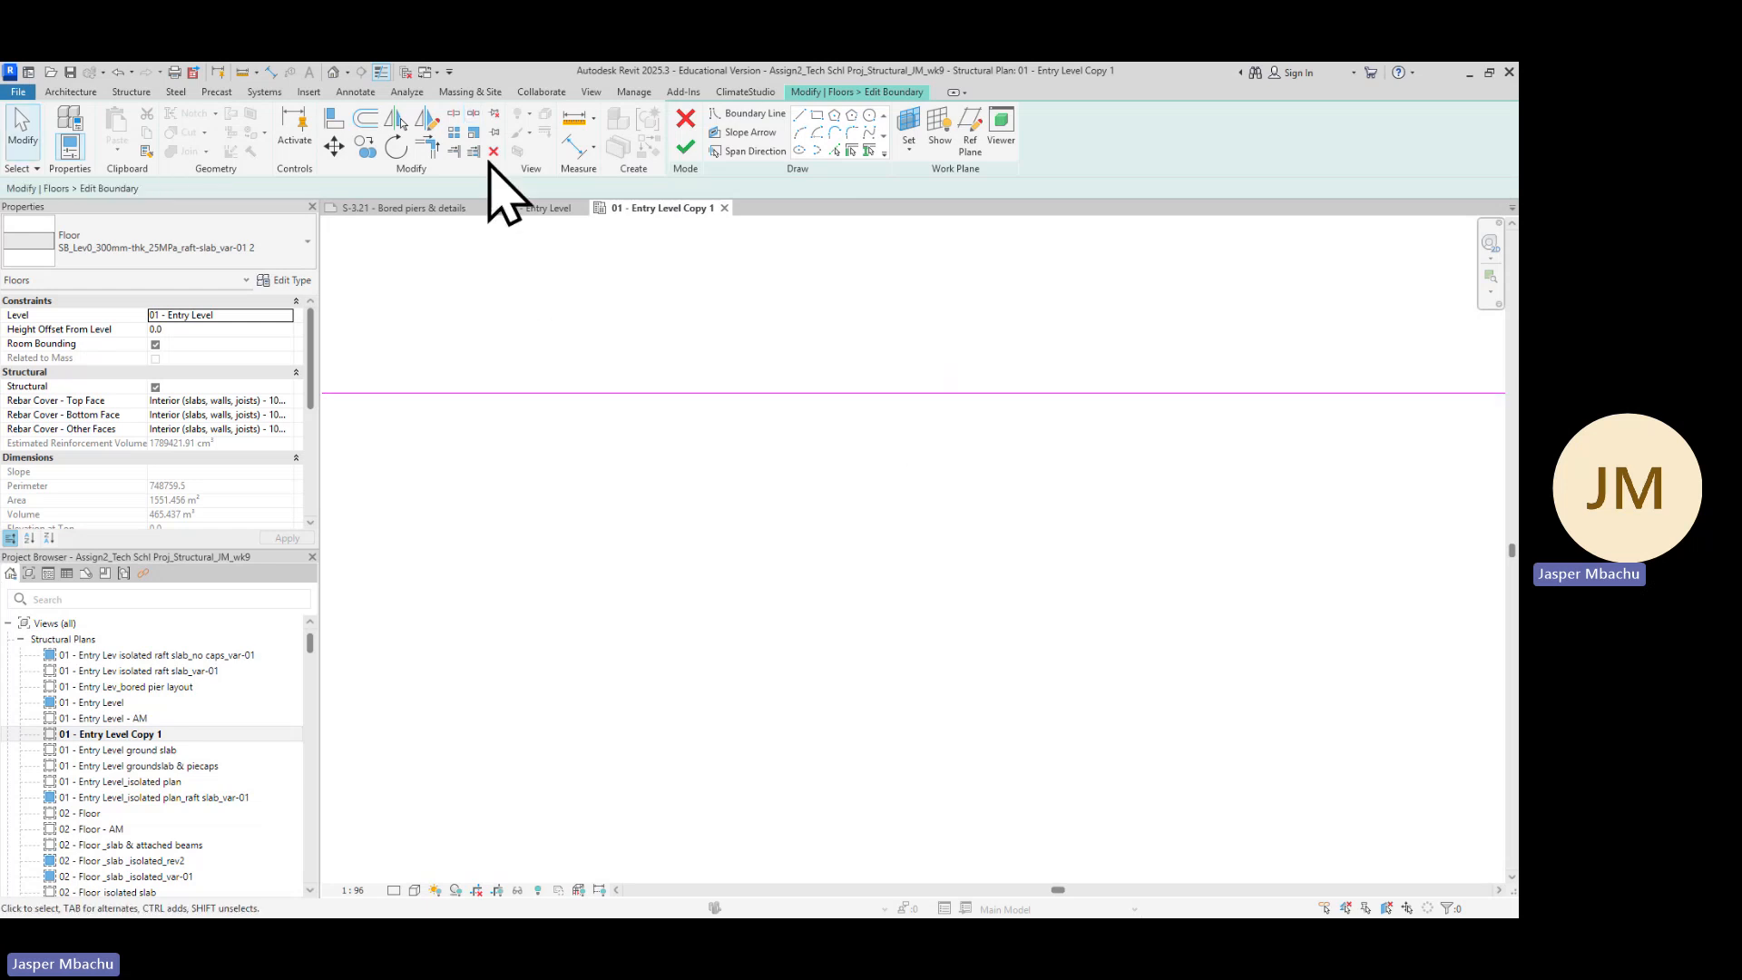
# Split the raft slab's top boundary line at a point above the upper-right pile cap
pyautogui.click(454, 116)
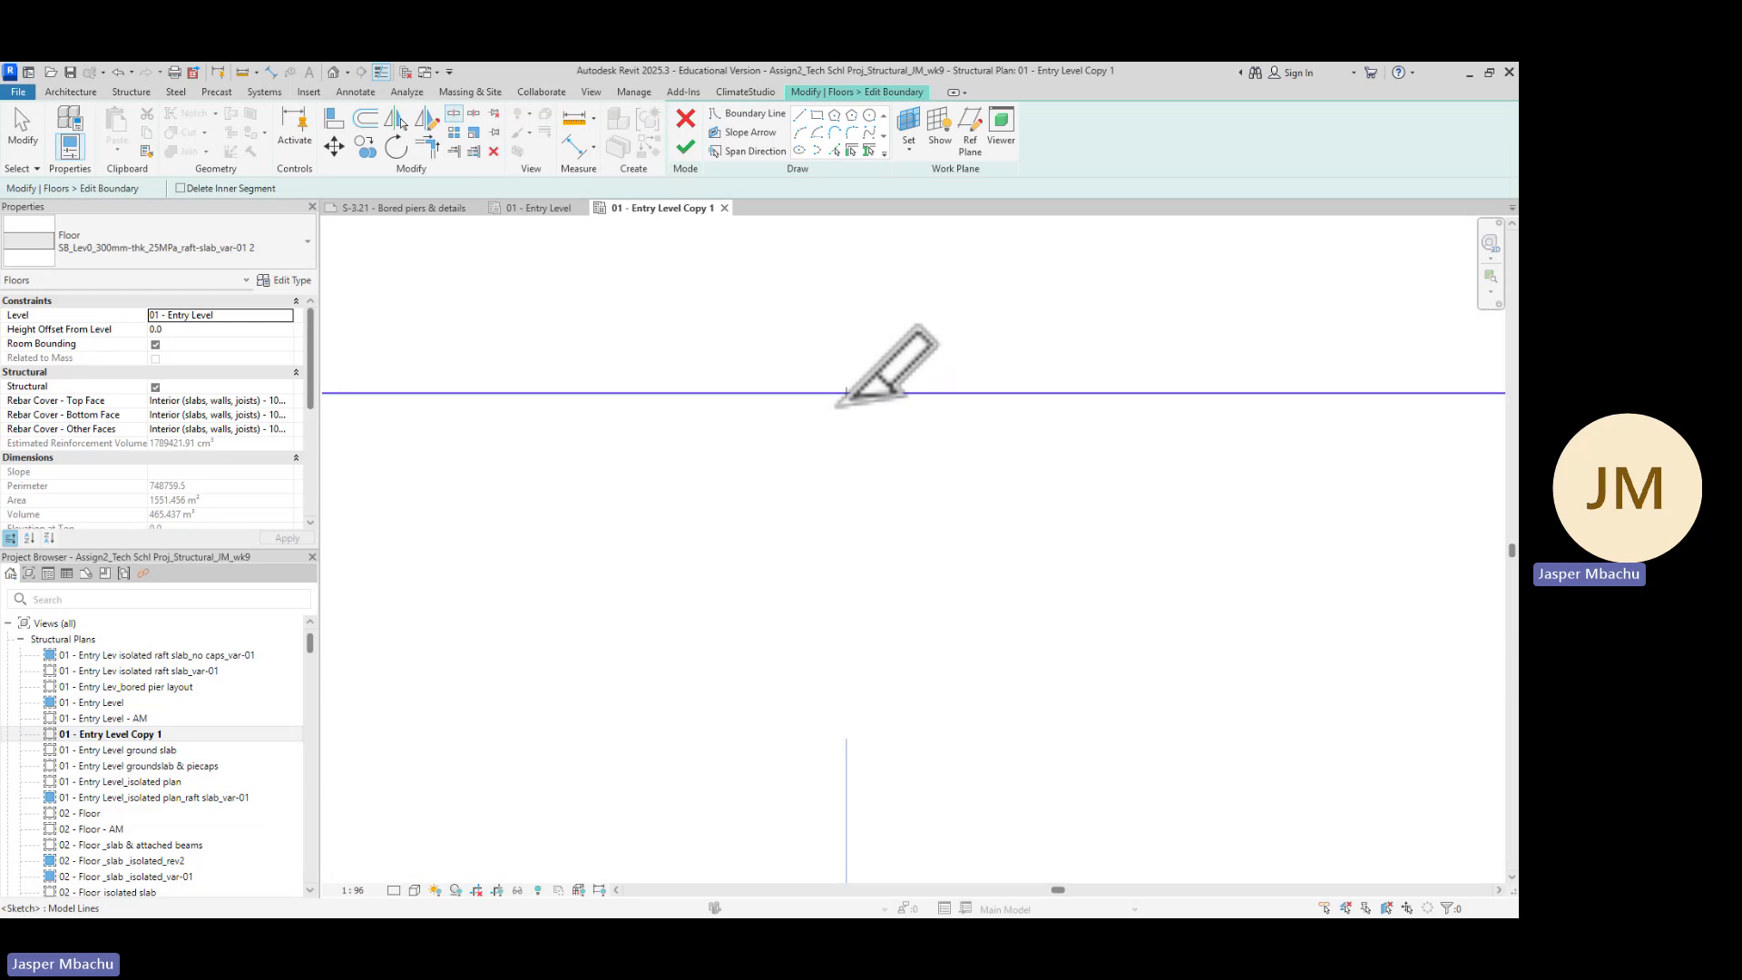
pyautogui.click(846, 393)
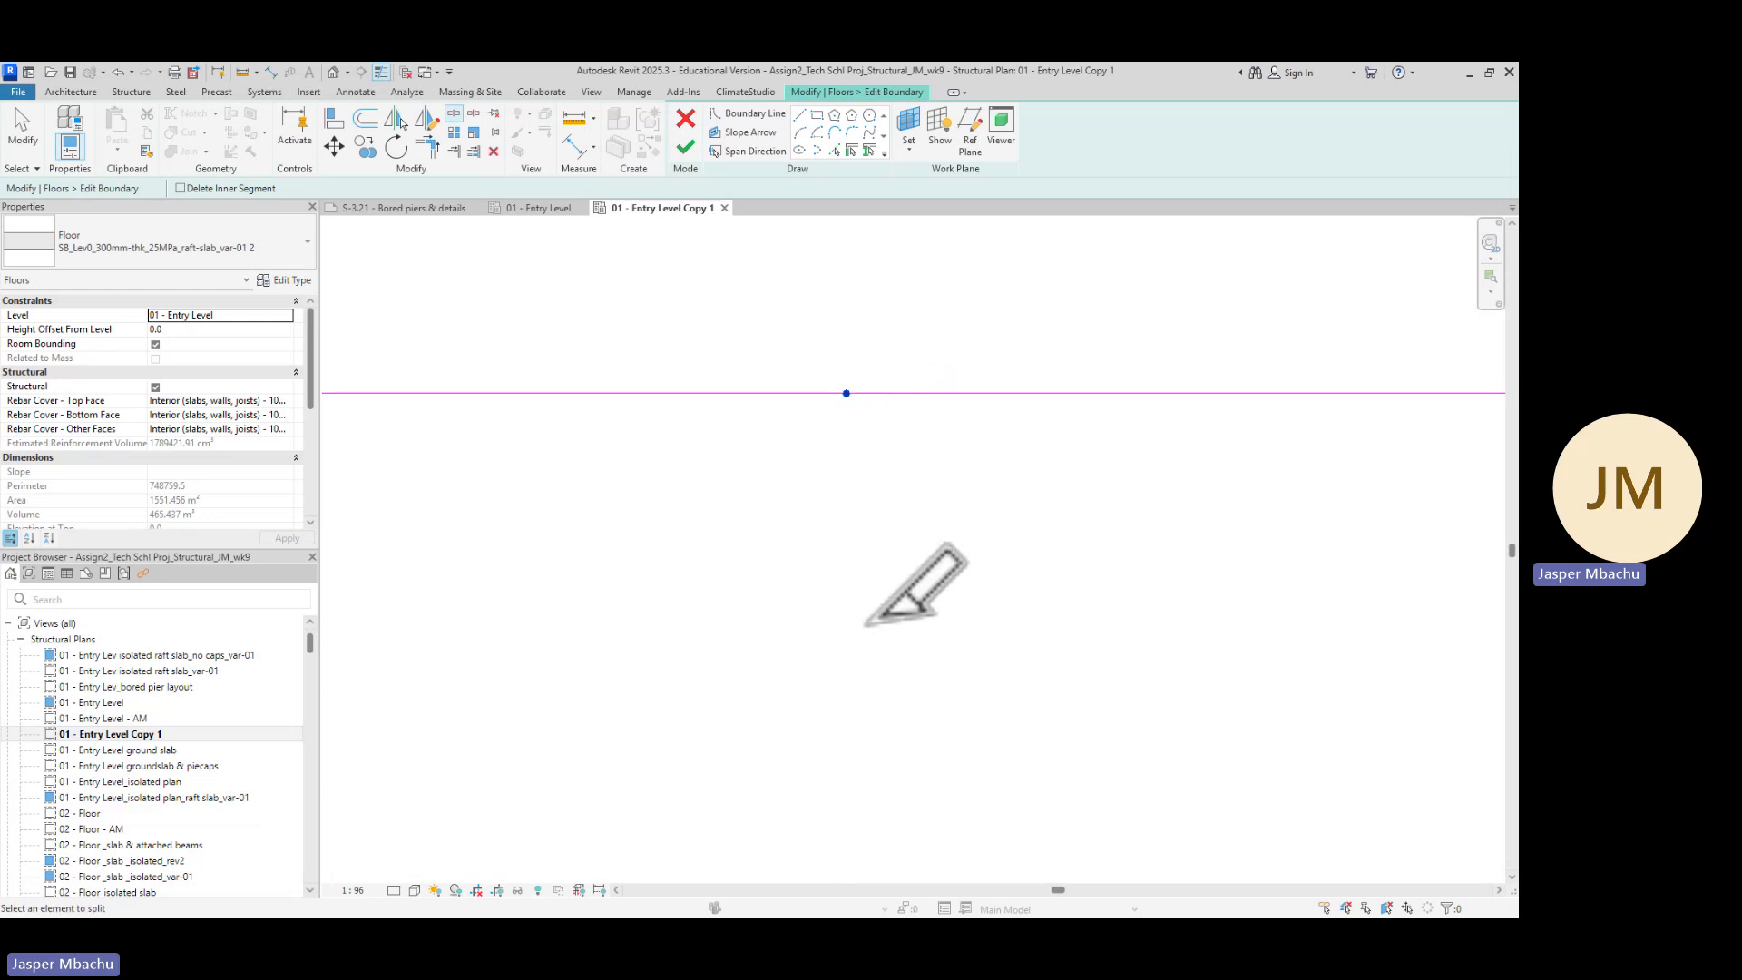
pyautogui.press('Escape')
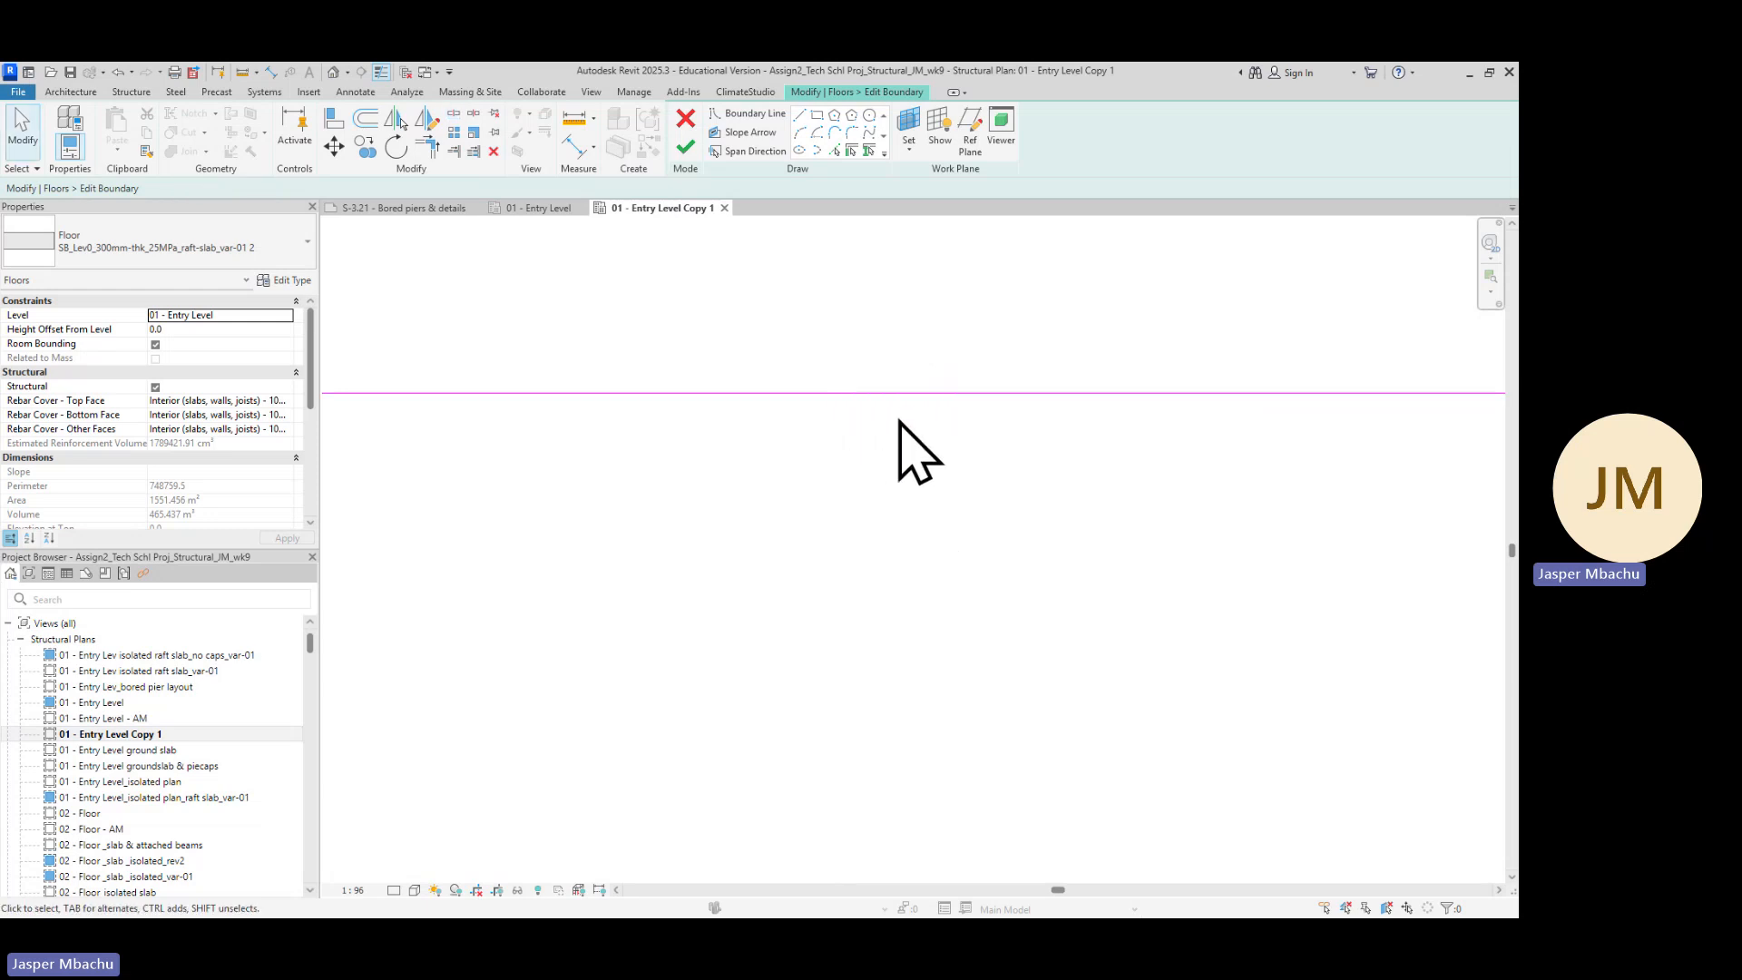
# Pull the shared ends of the two split top-edge segments apart to open a gap in the boundary
pyautogui.click(763, 402)
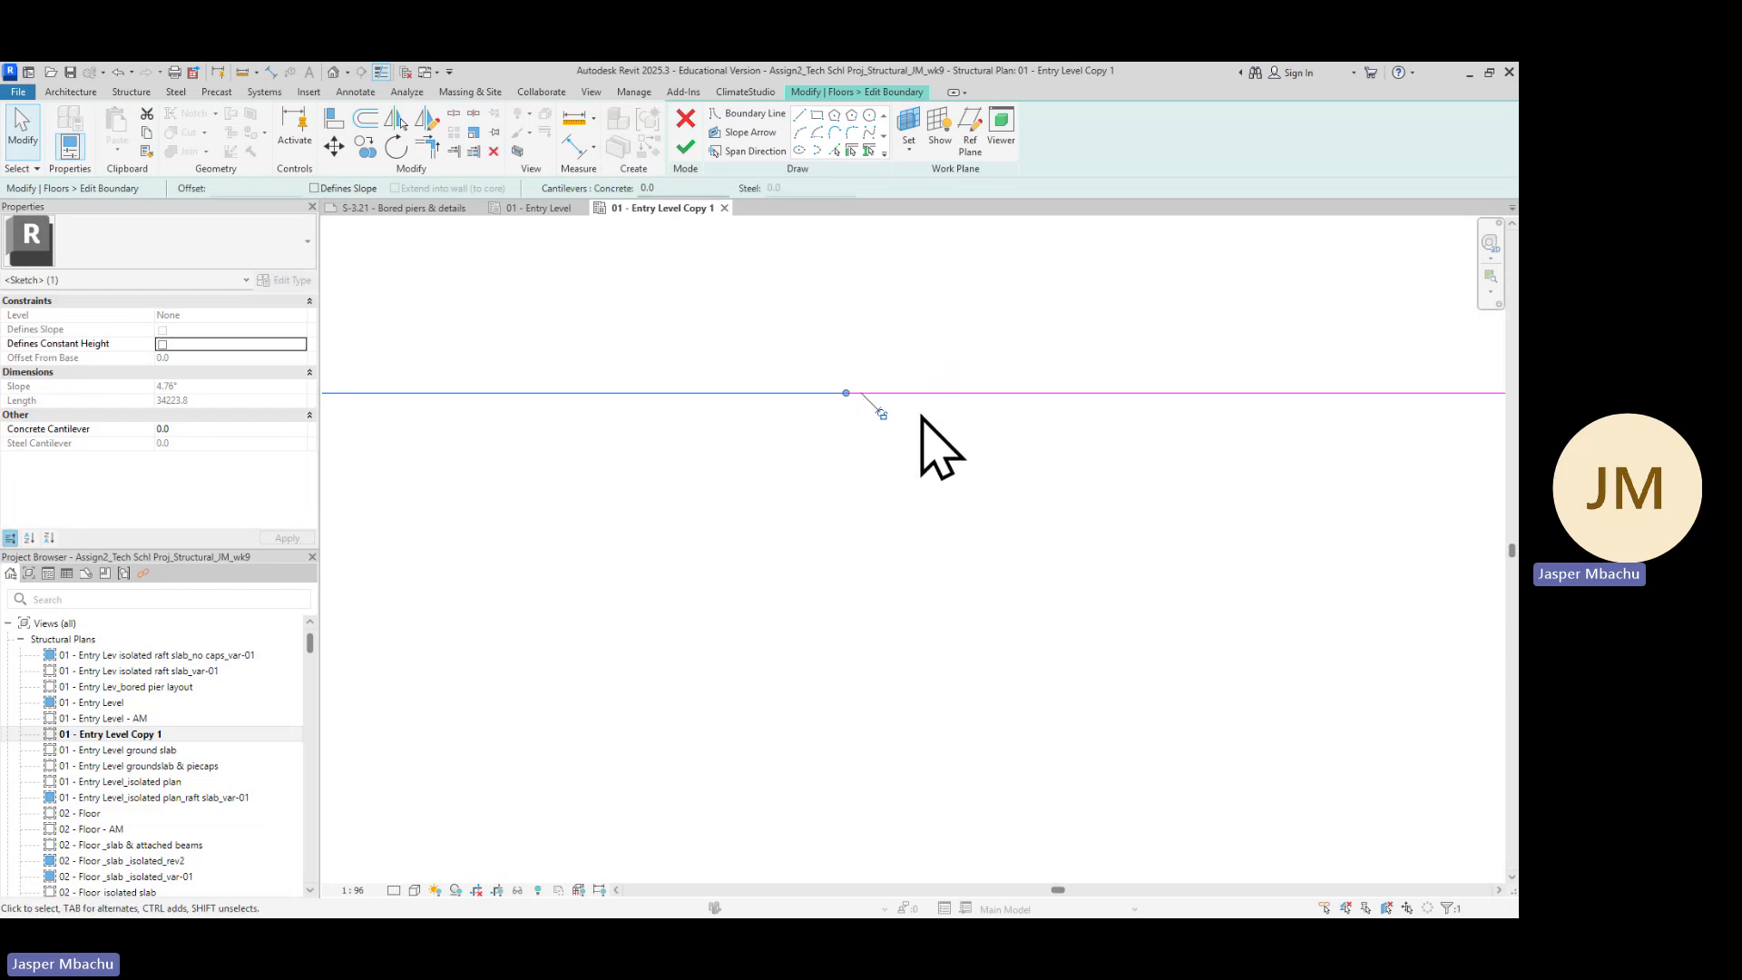
pyautogui.click(1026, 395)
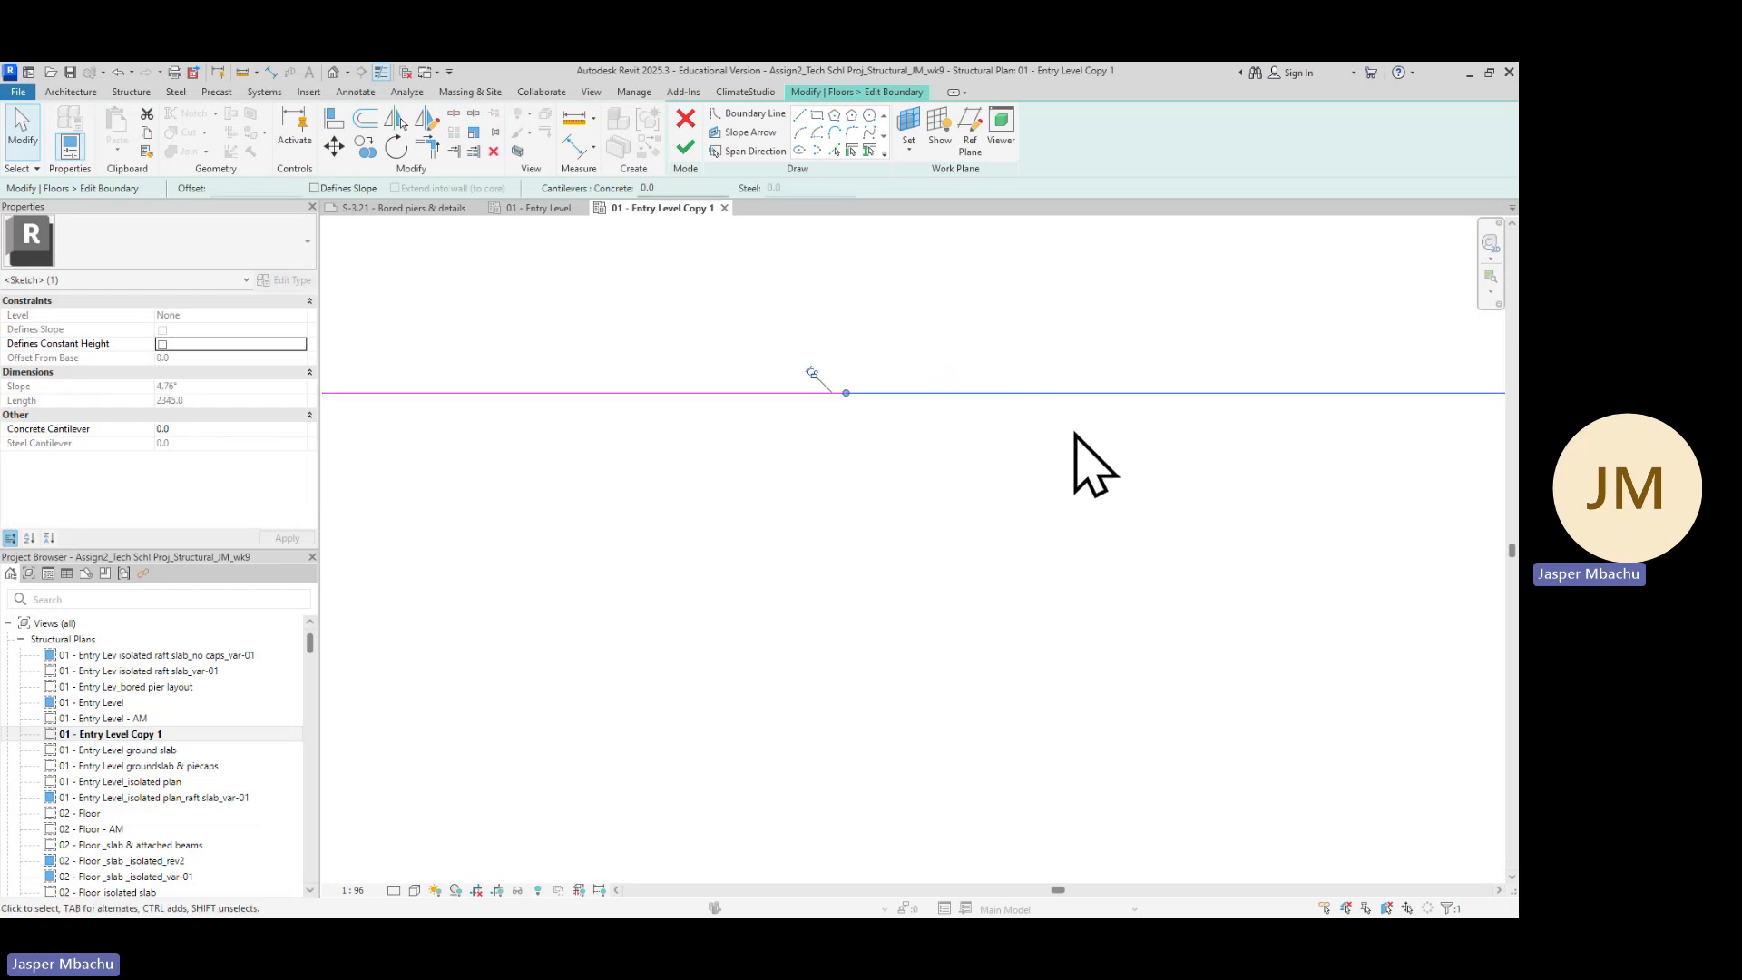
pyautogui.click(1043, 536)
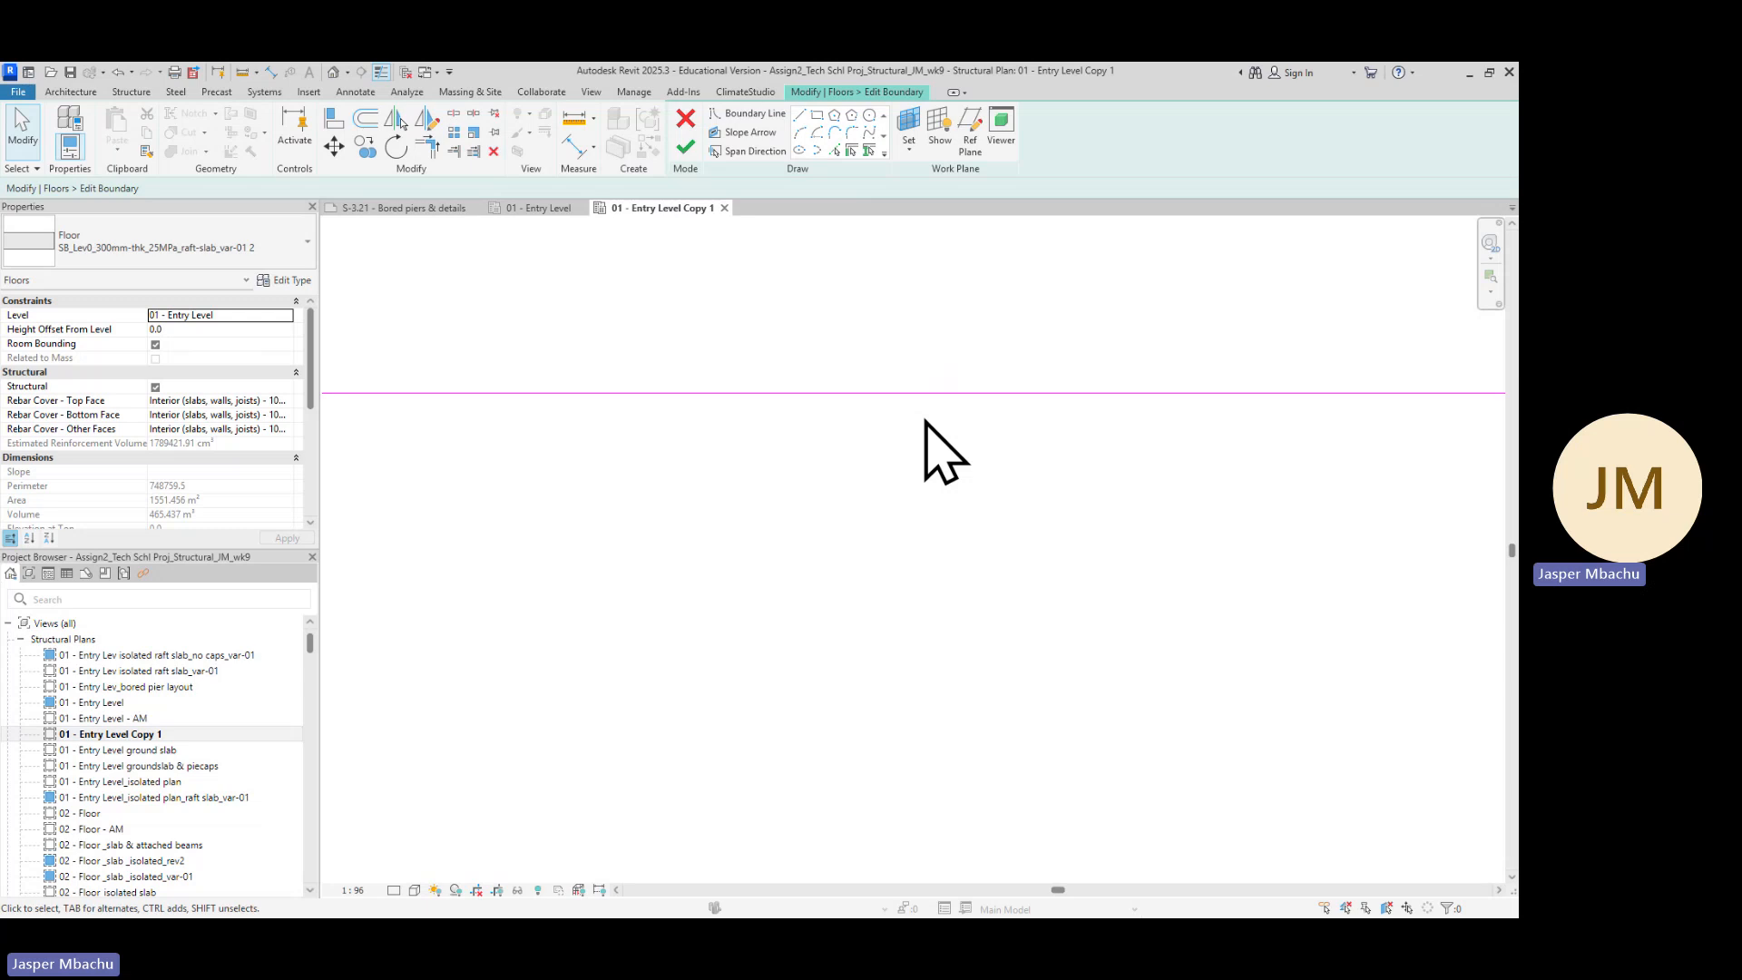
pyautogui.click(708, 400)
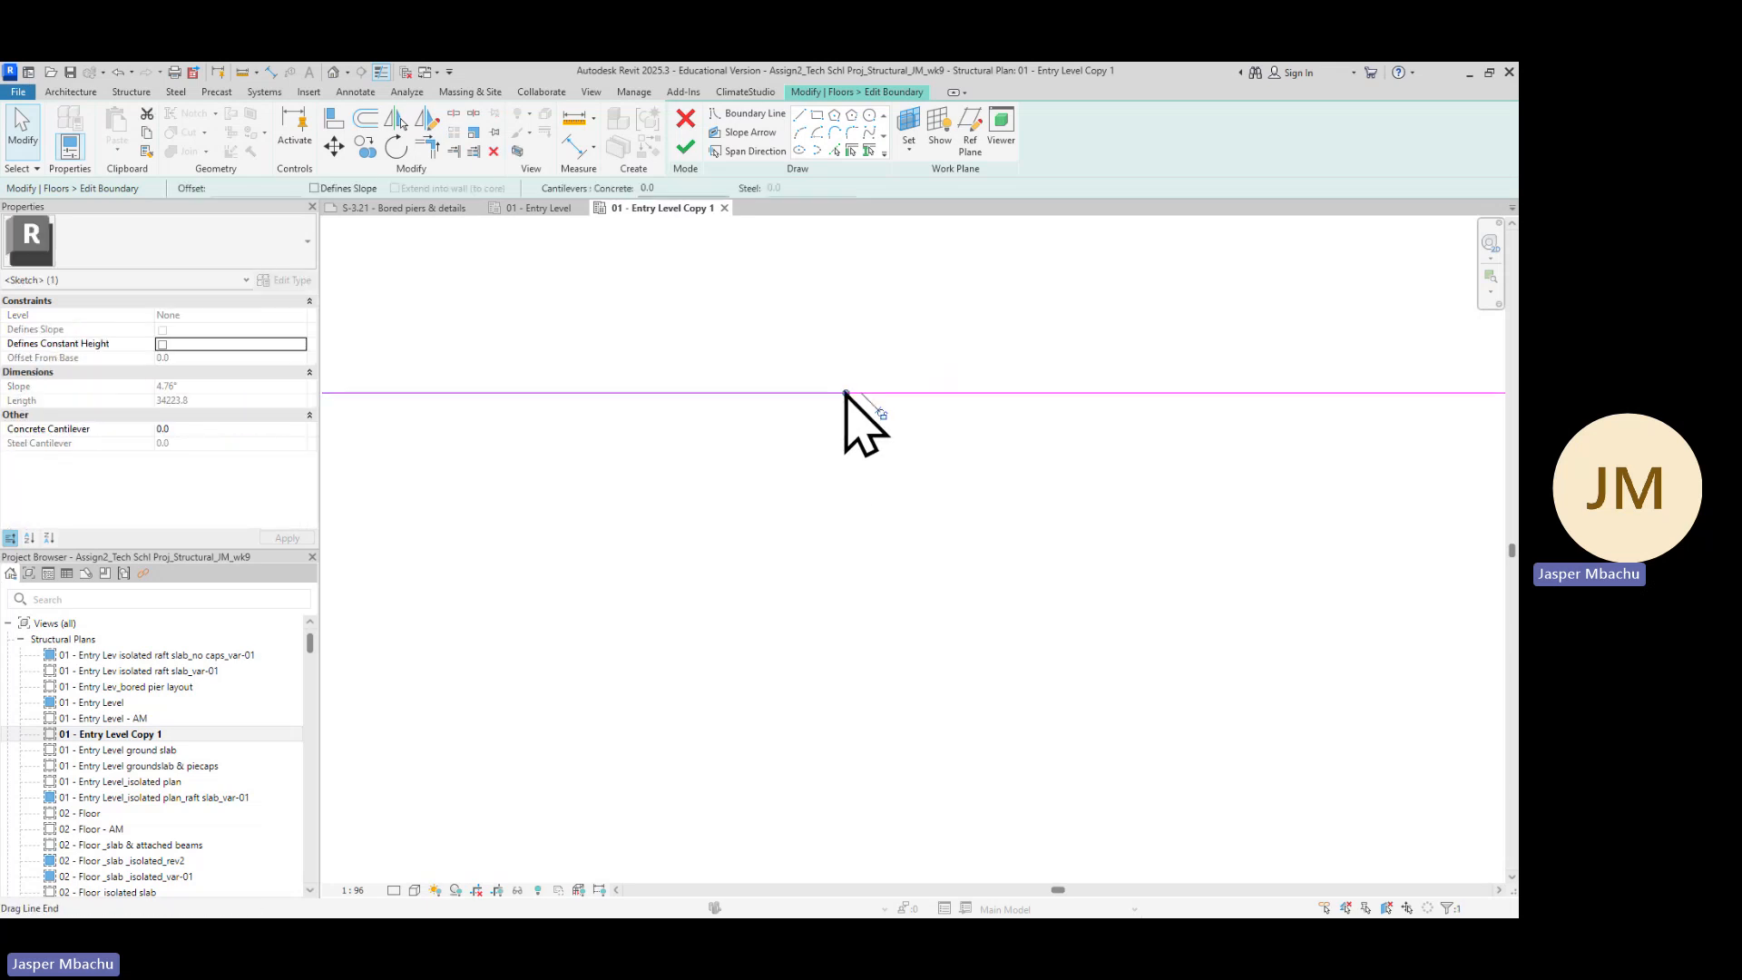
pyautogui.moveTo(846, 394); pyautogui.dragTo(759, 392)
pyautogui.click(886, 485)
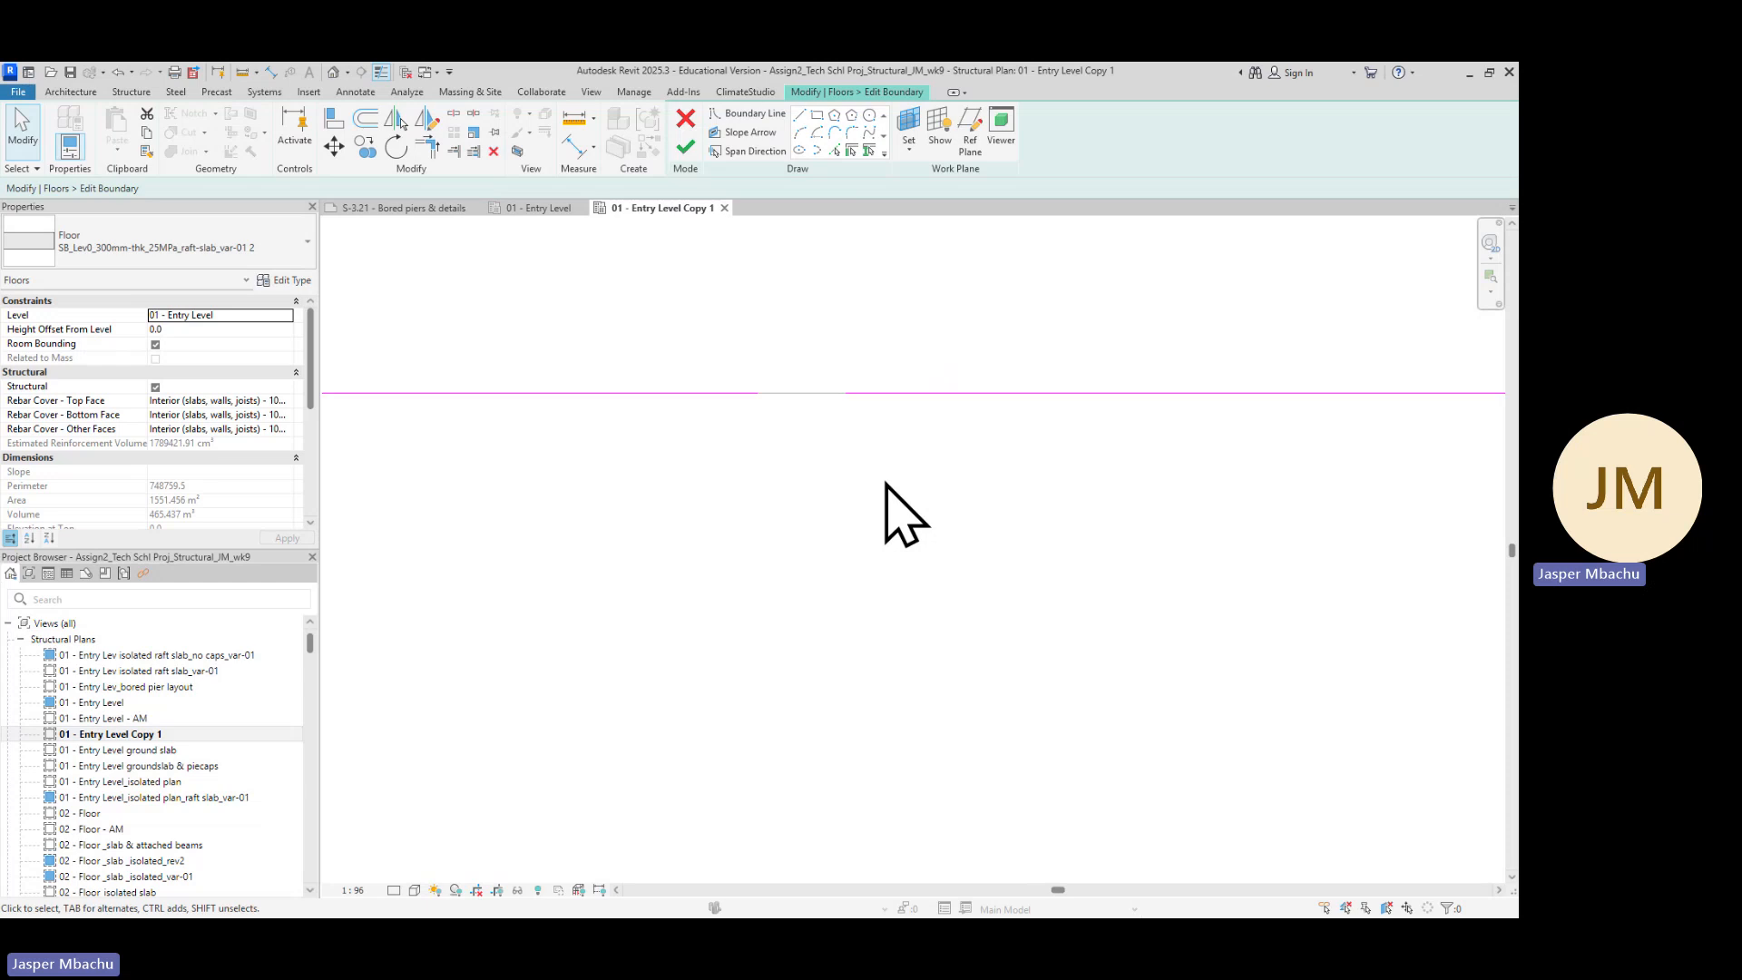
pyautogui.click(882, 394)
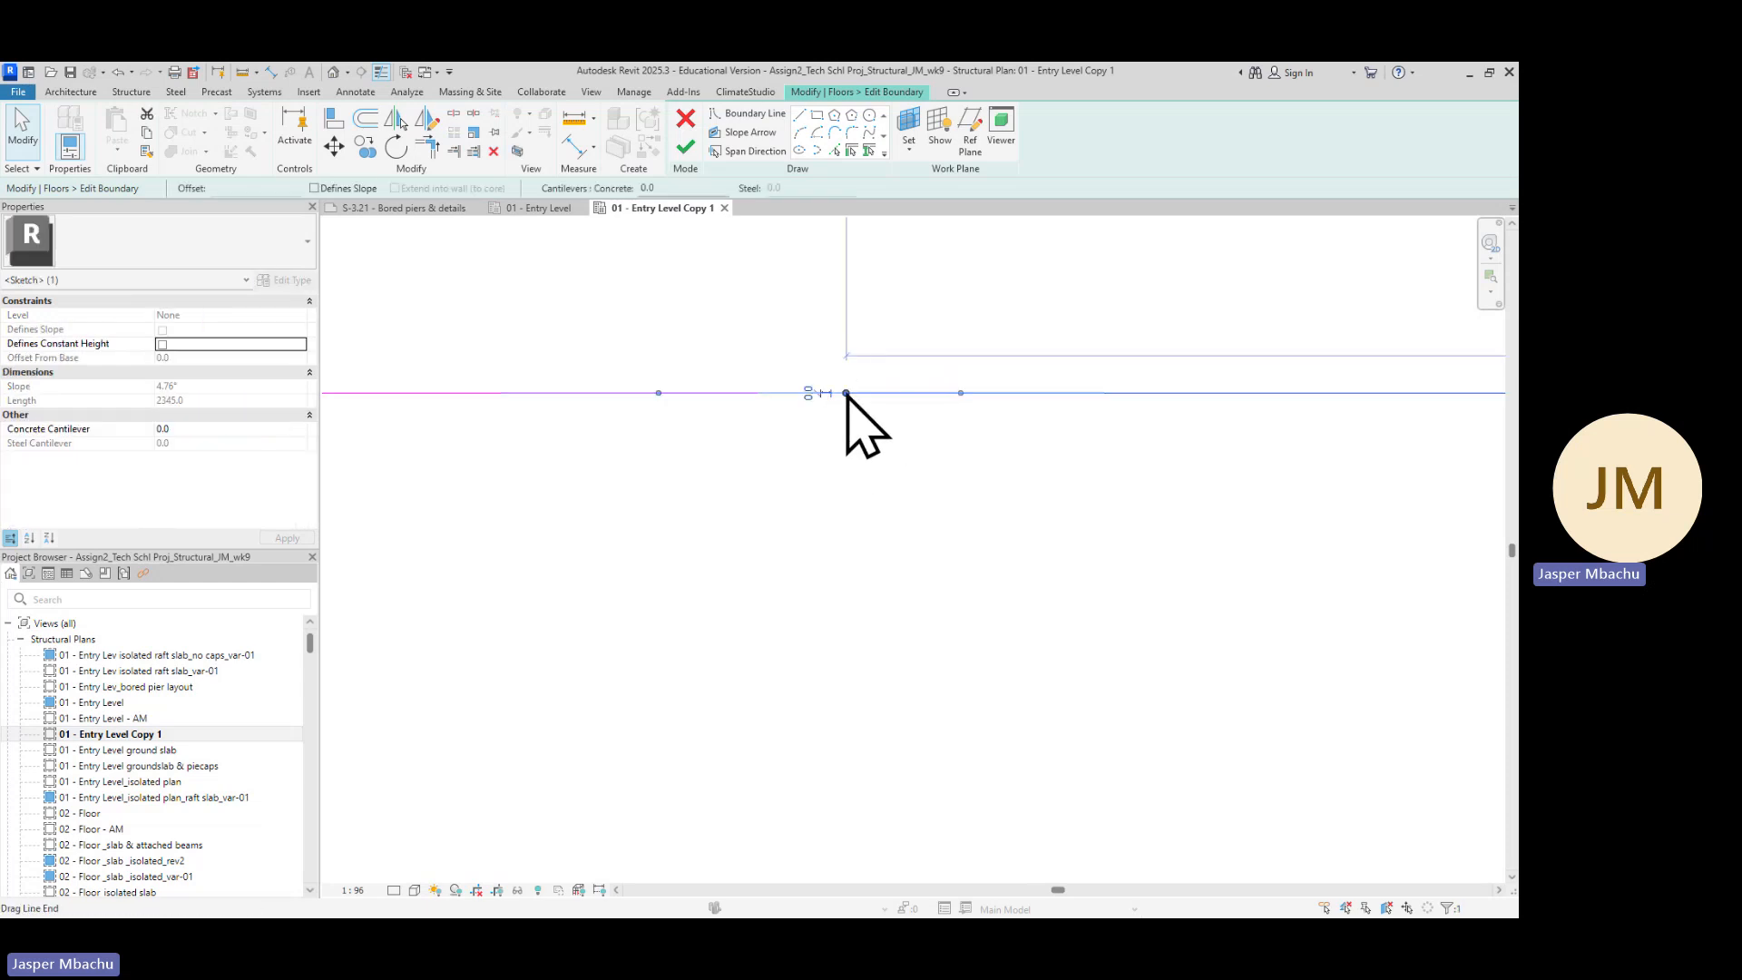
pyautogui.moveTo(846, 394); pyautogui.dragTo(936, 393)
pyautogui.scroll(-1, 908, 490)
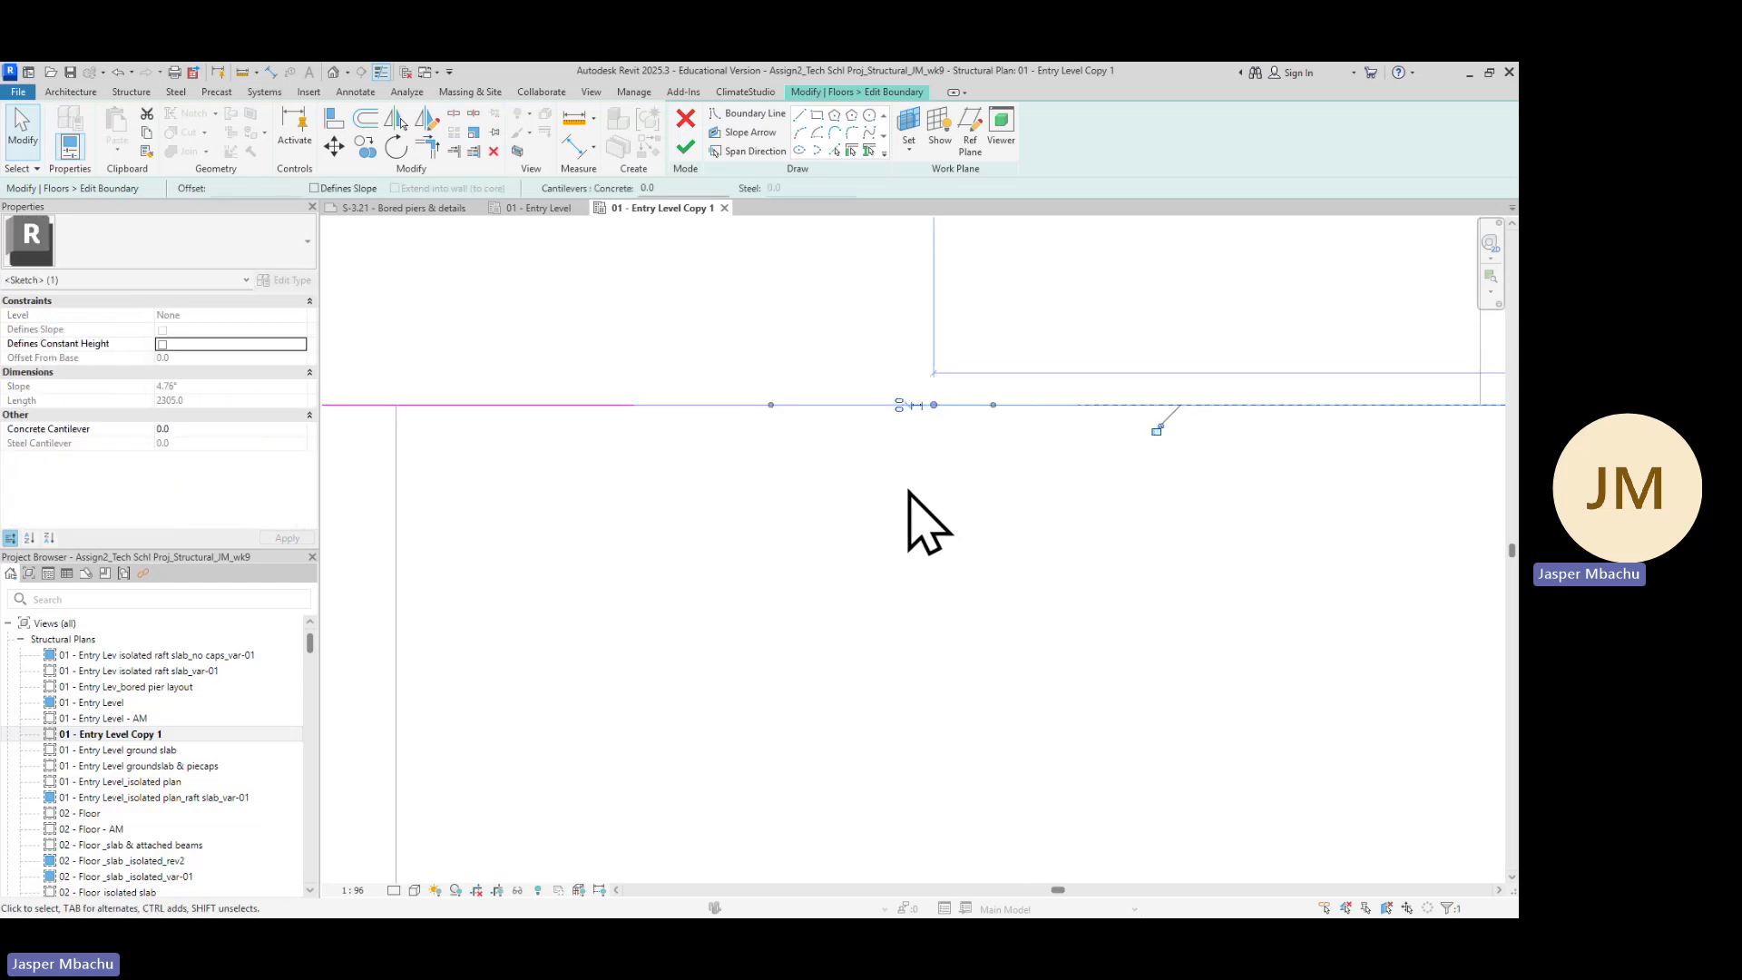
pyautogui.click(860, 508)
pyautogui.scroll(3, 816, 454)
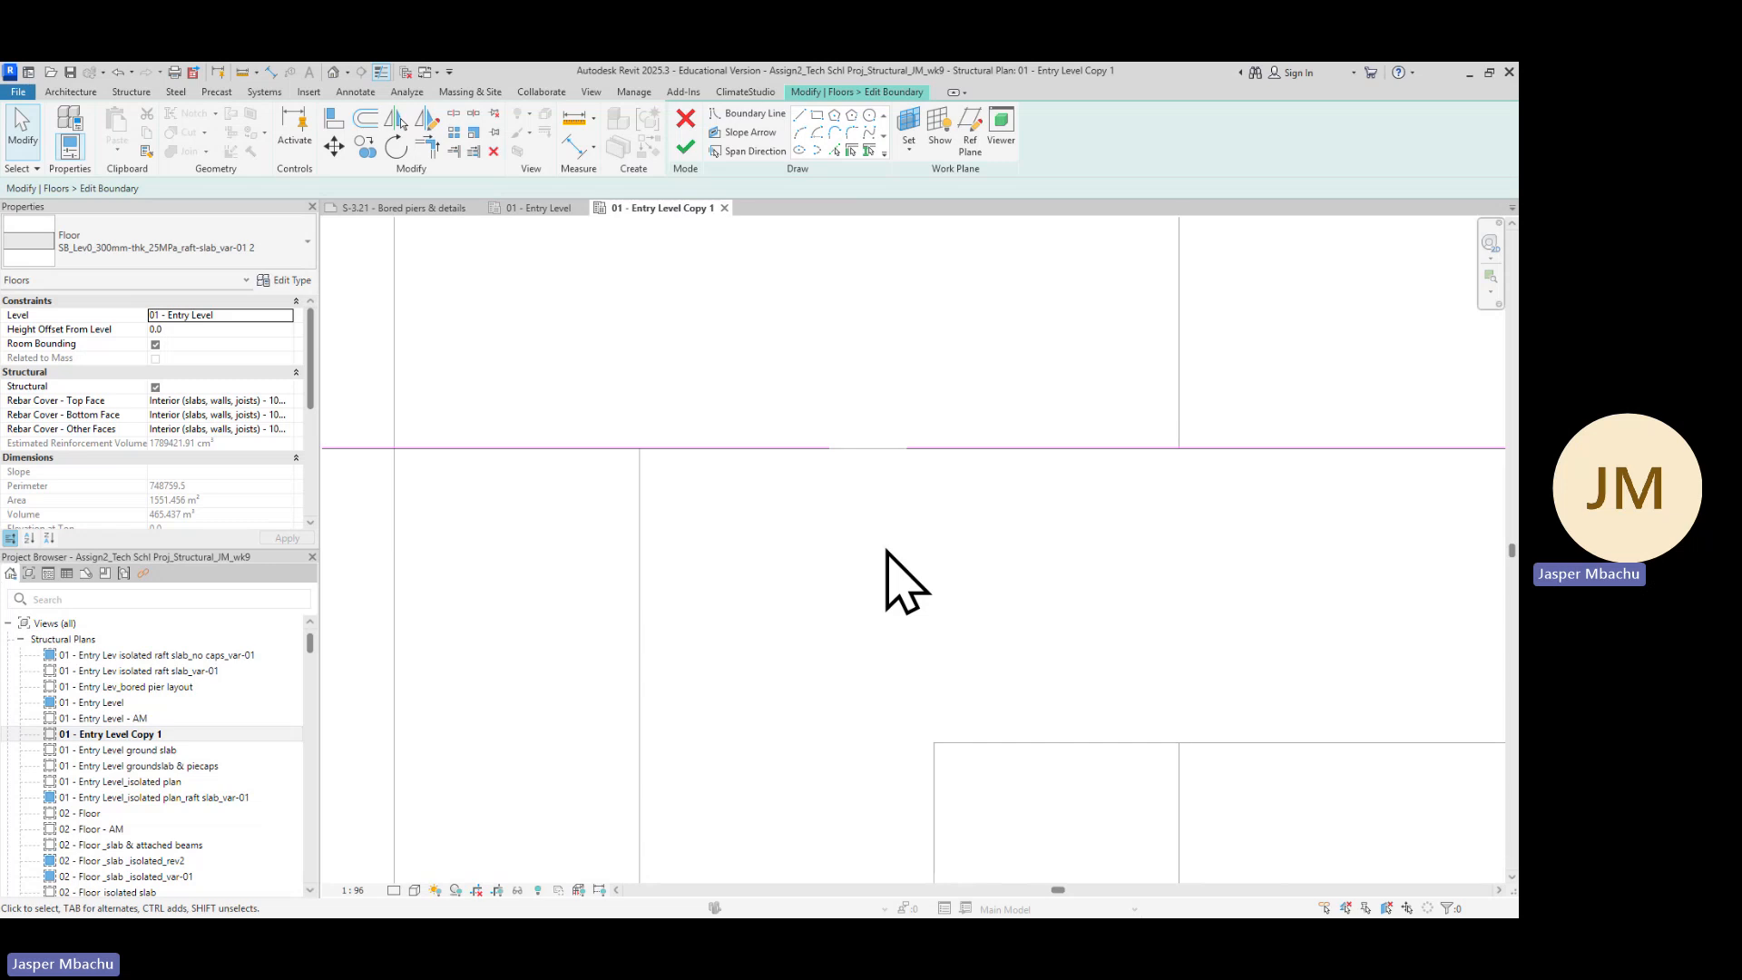
# Examine the opened top boundary around the upper-right pile caps
pyautogui.moveTo(887, 550); pyautogui.dragTo(920, 432, button='middle')
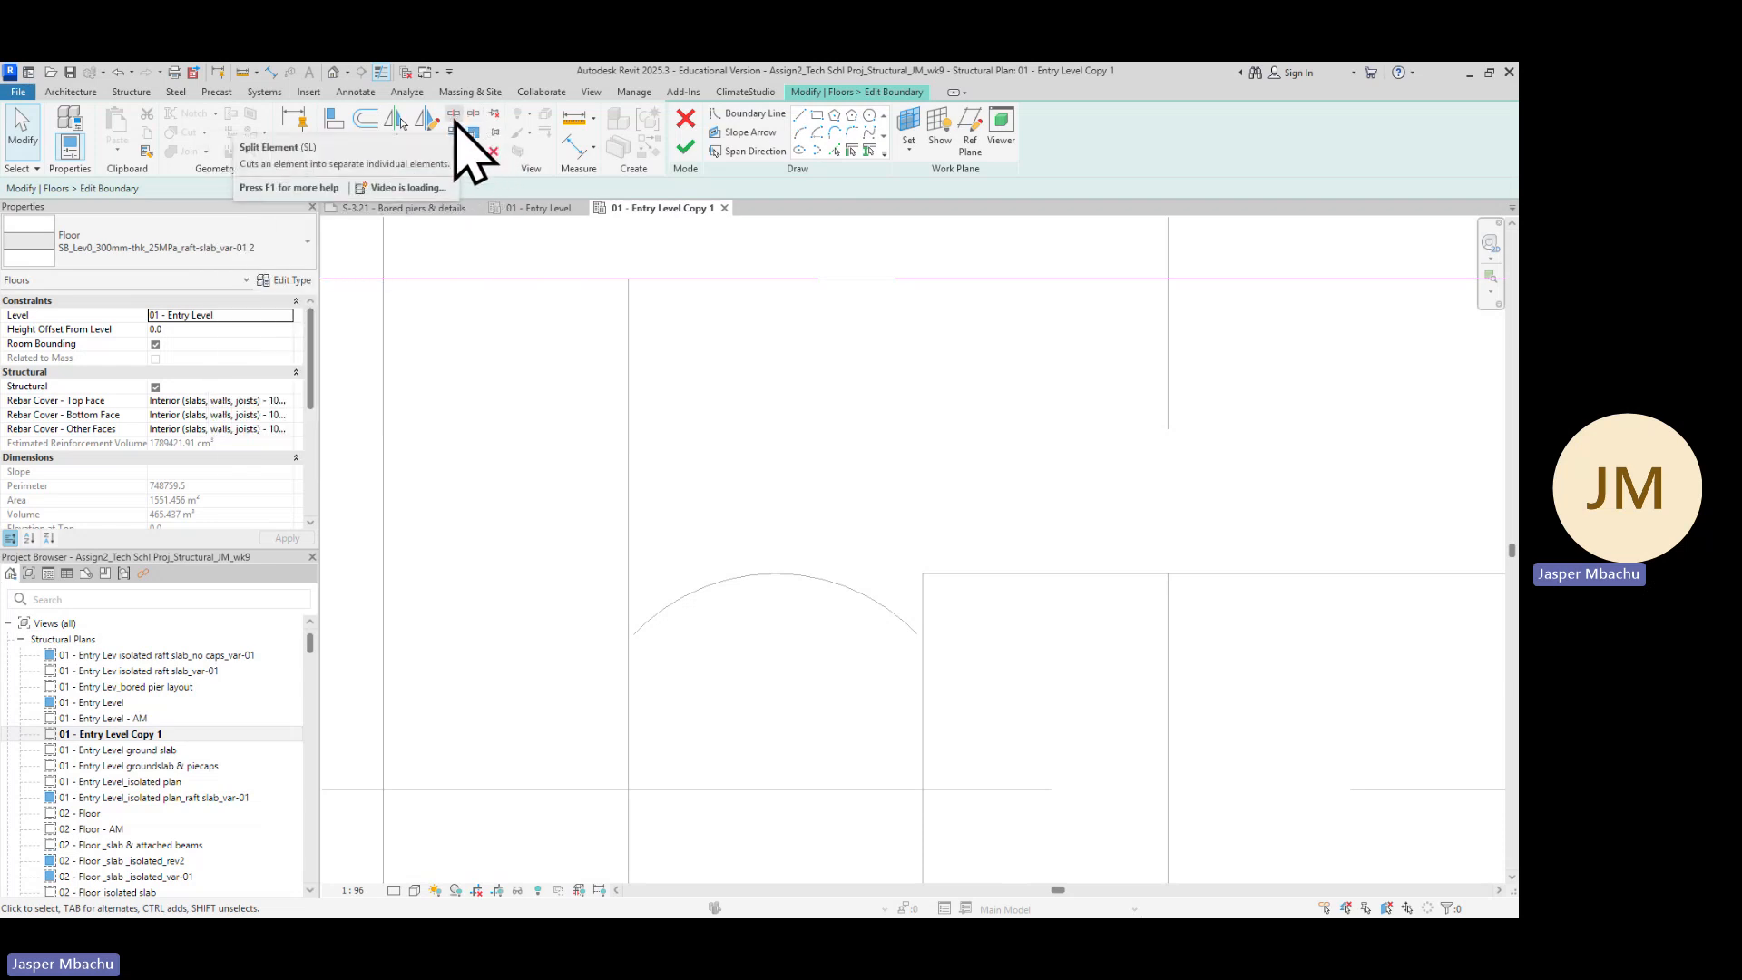
pyautogui.scroll(-4, 862, 435)
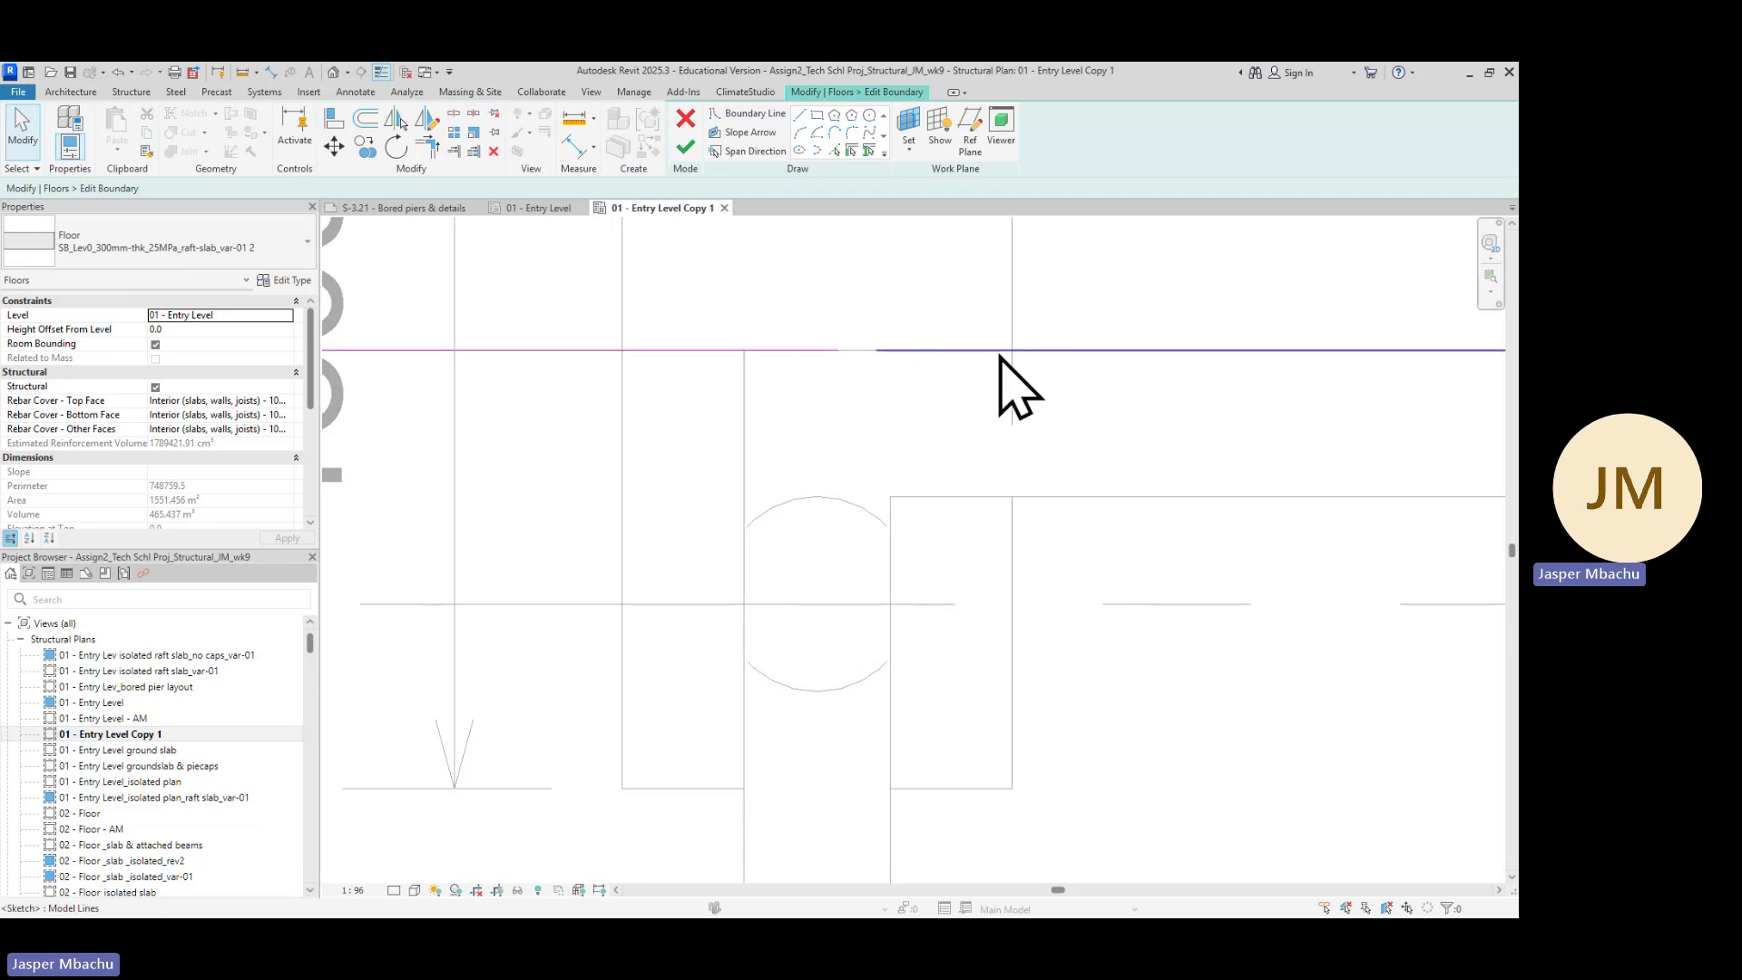
pyautogui.scroll(4, 1034, 400)
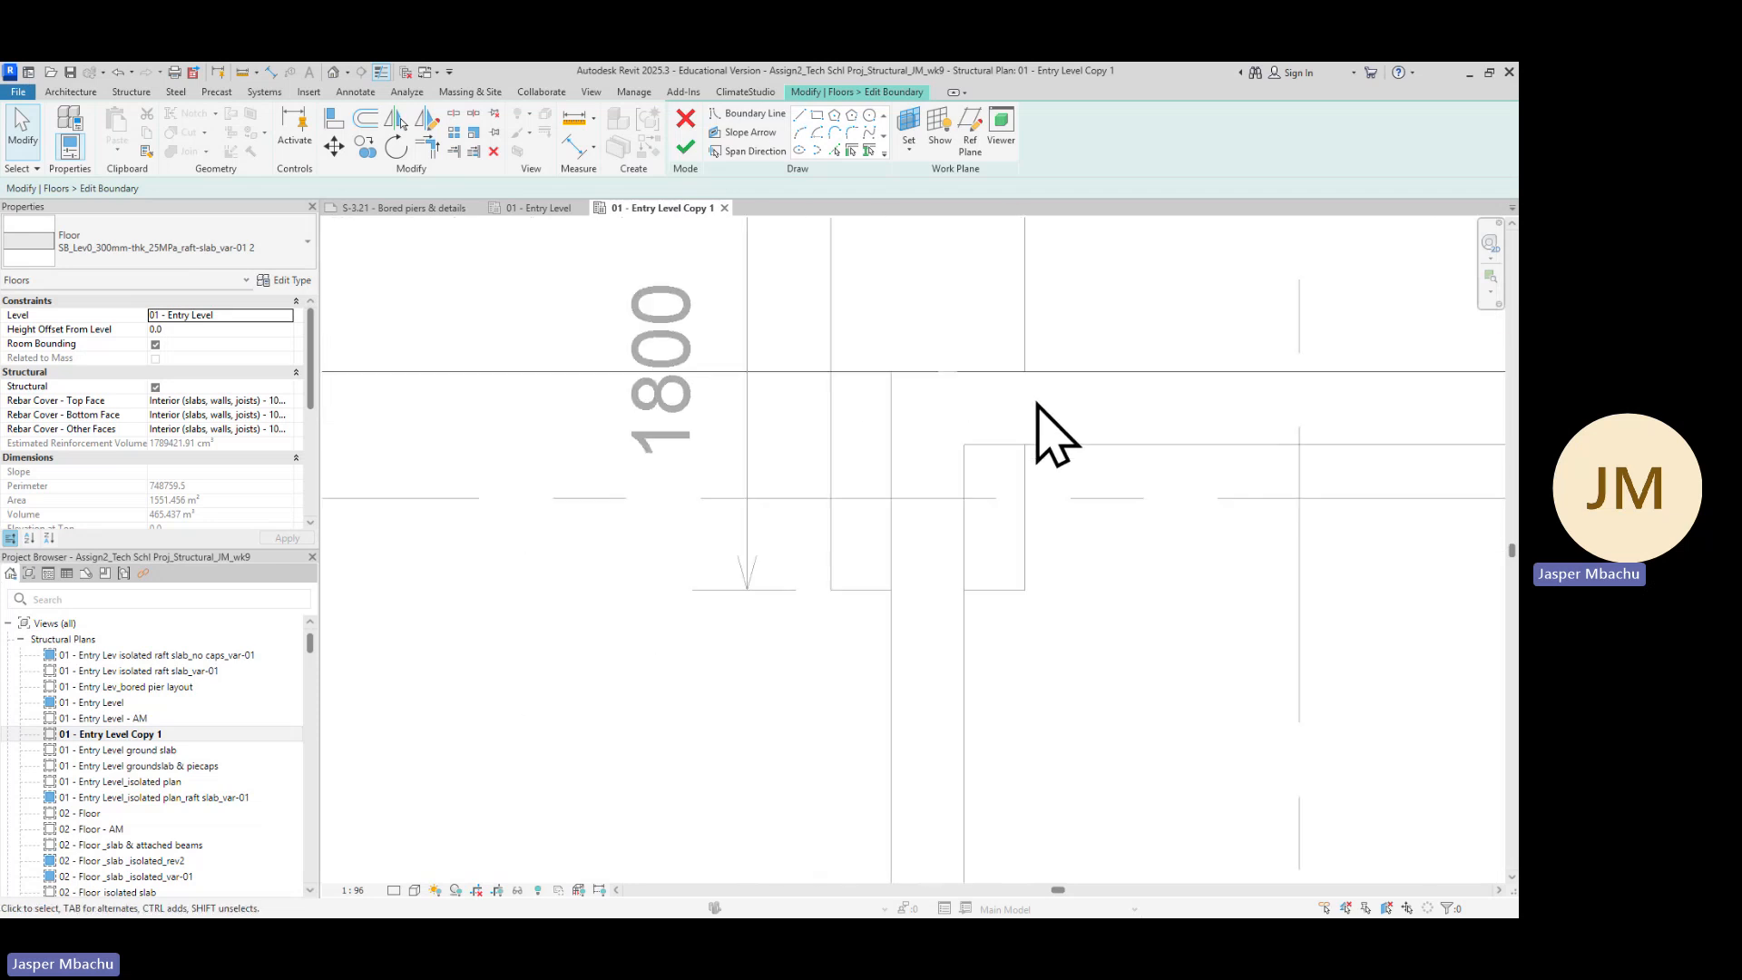
pyautogui.scroll(-2, 1036, 404)
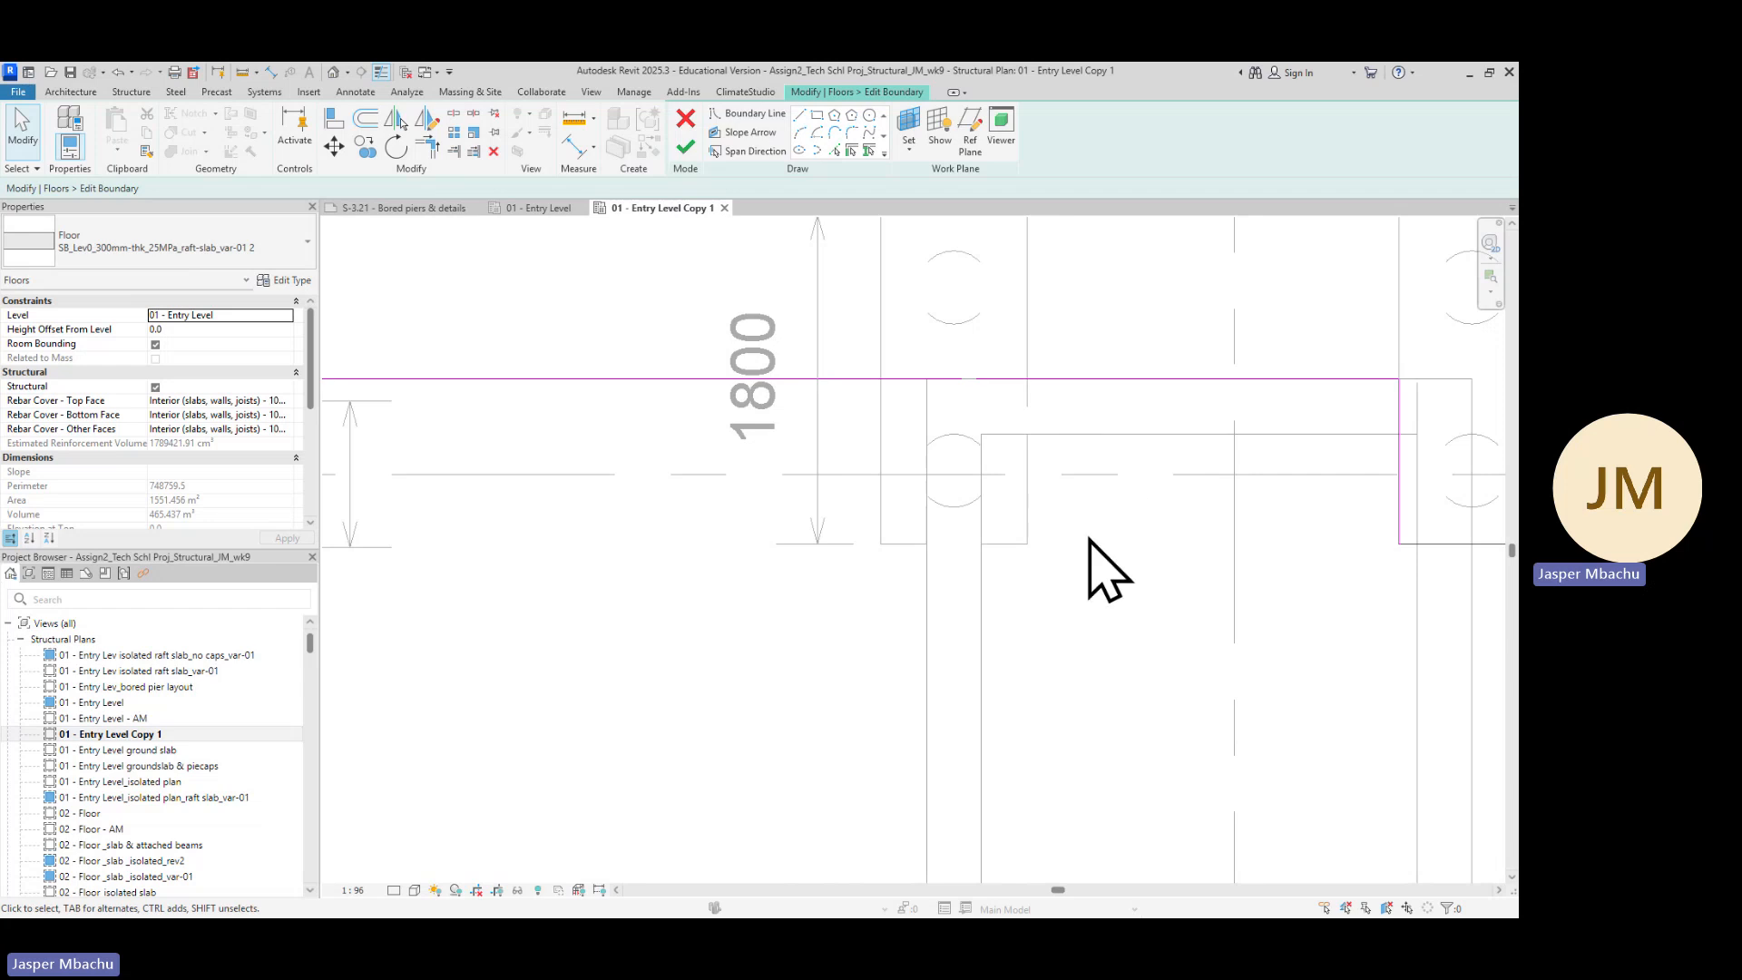
pyautogui.scroll(-2, 1089, 537)
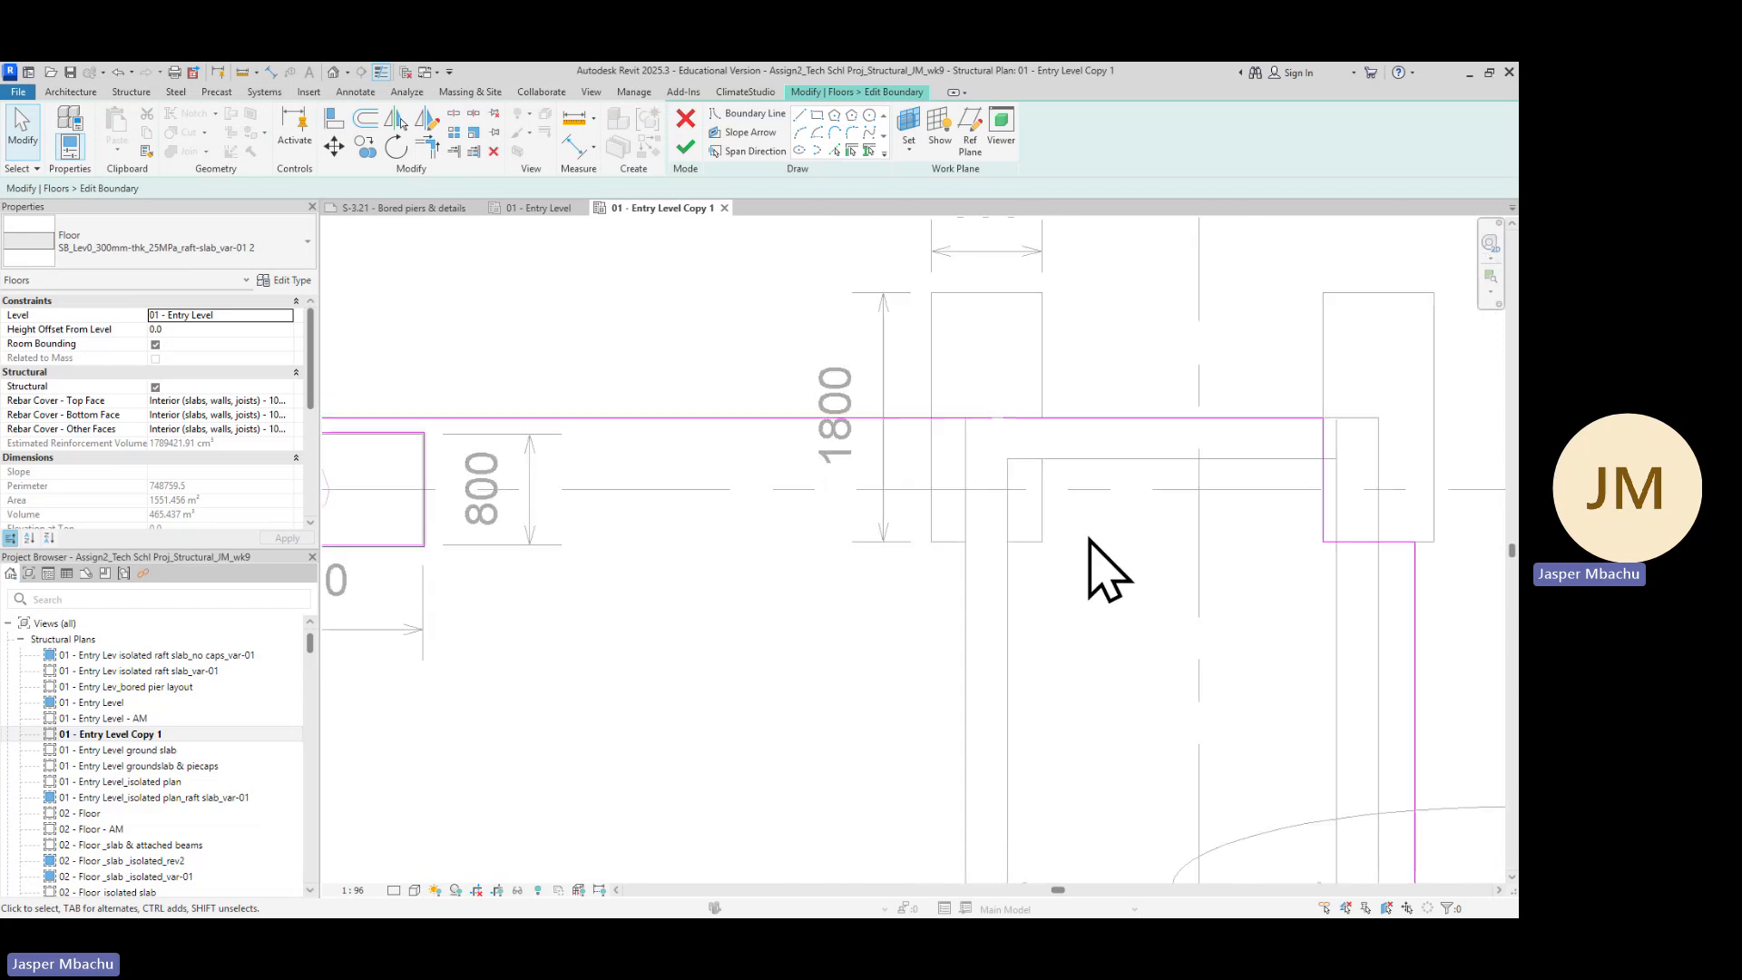
pyautogui.moveTo(1089, 537); pyautogui.dragTo(1119, 466, button='middle')
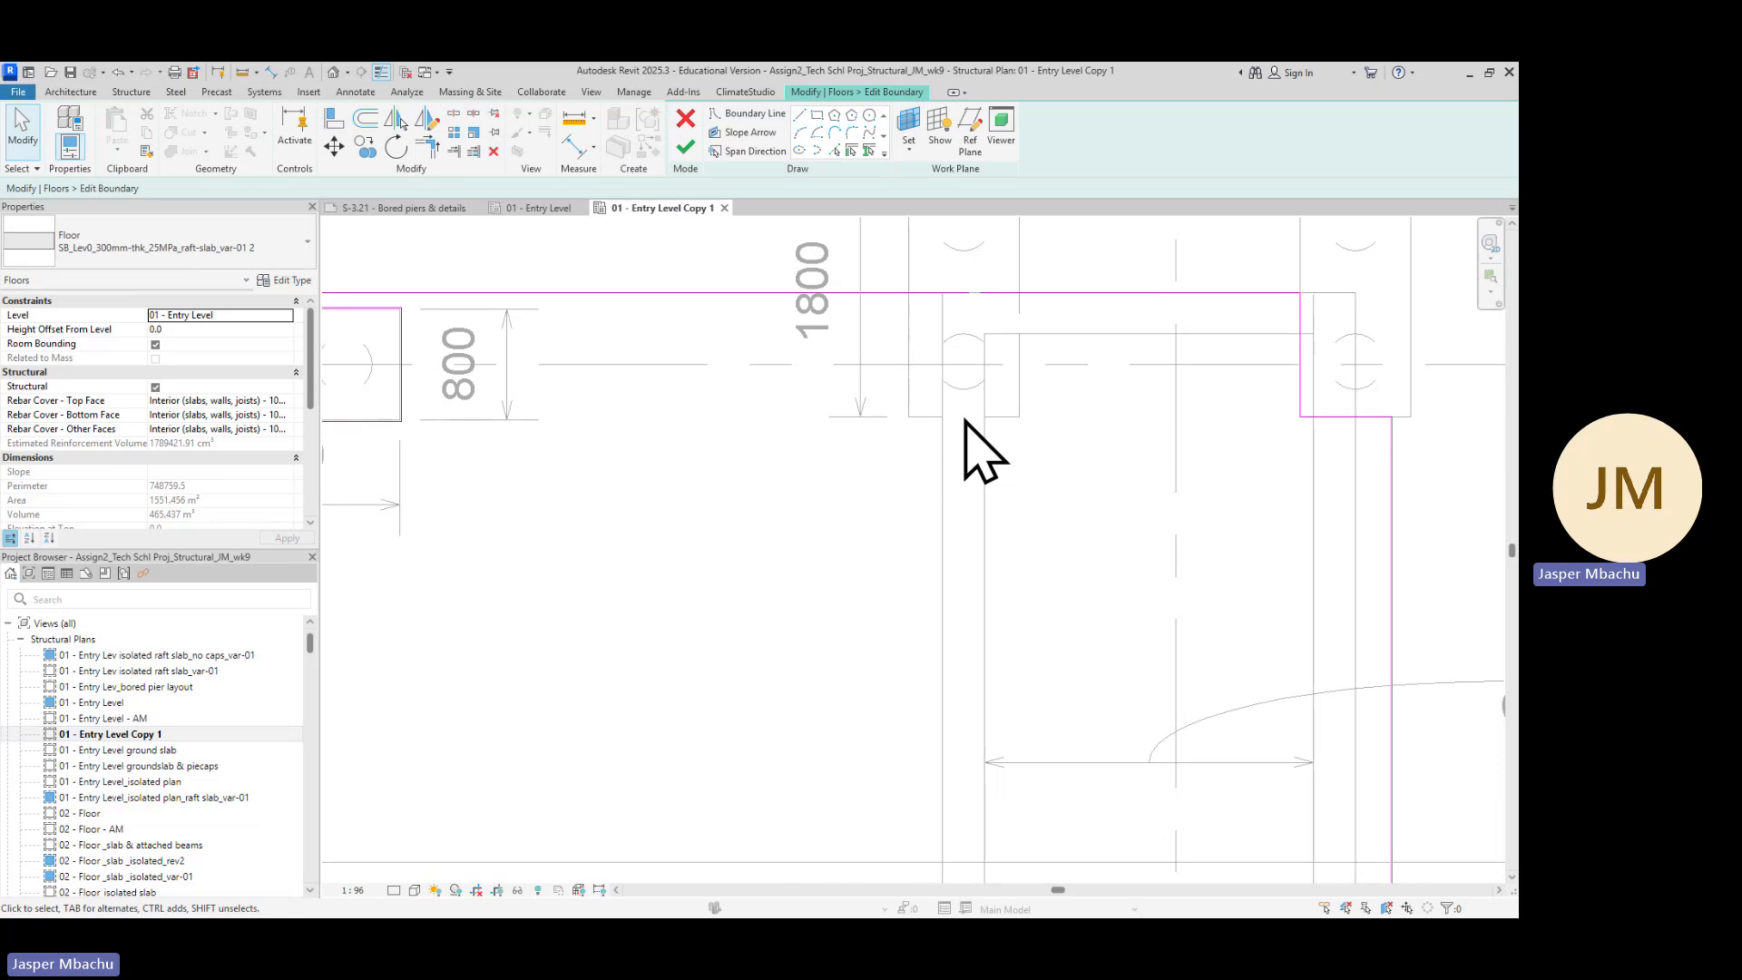
pyautogui.scroll(2, 999, 350)
pyautogui.scroll(-3, 1023, 439)
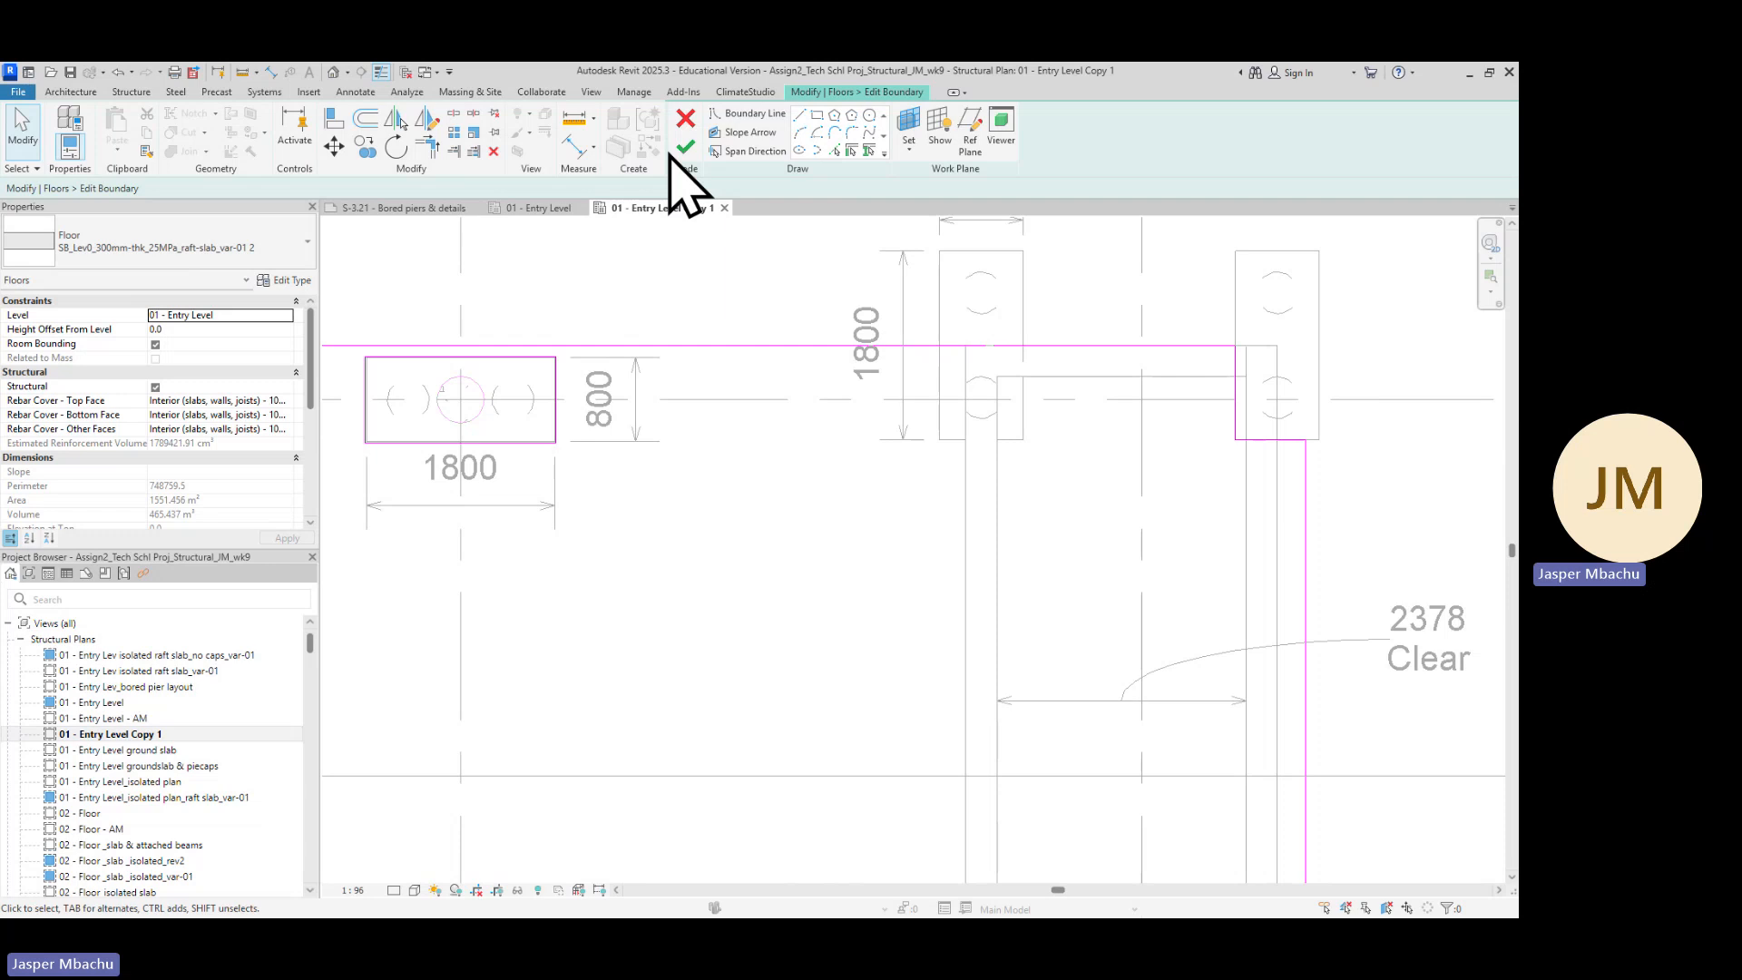
pyautogui.click(799, 116)
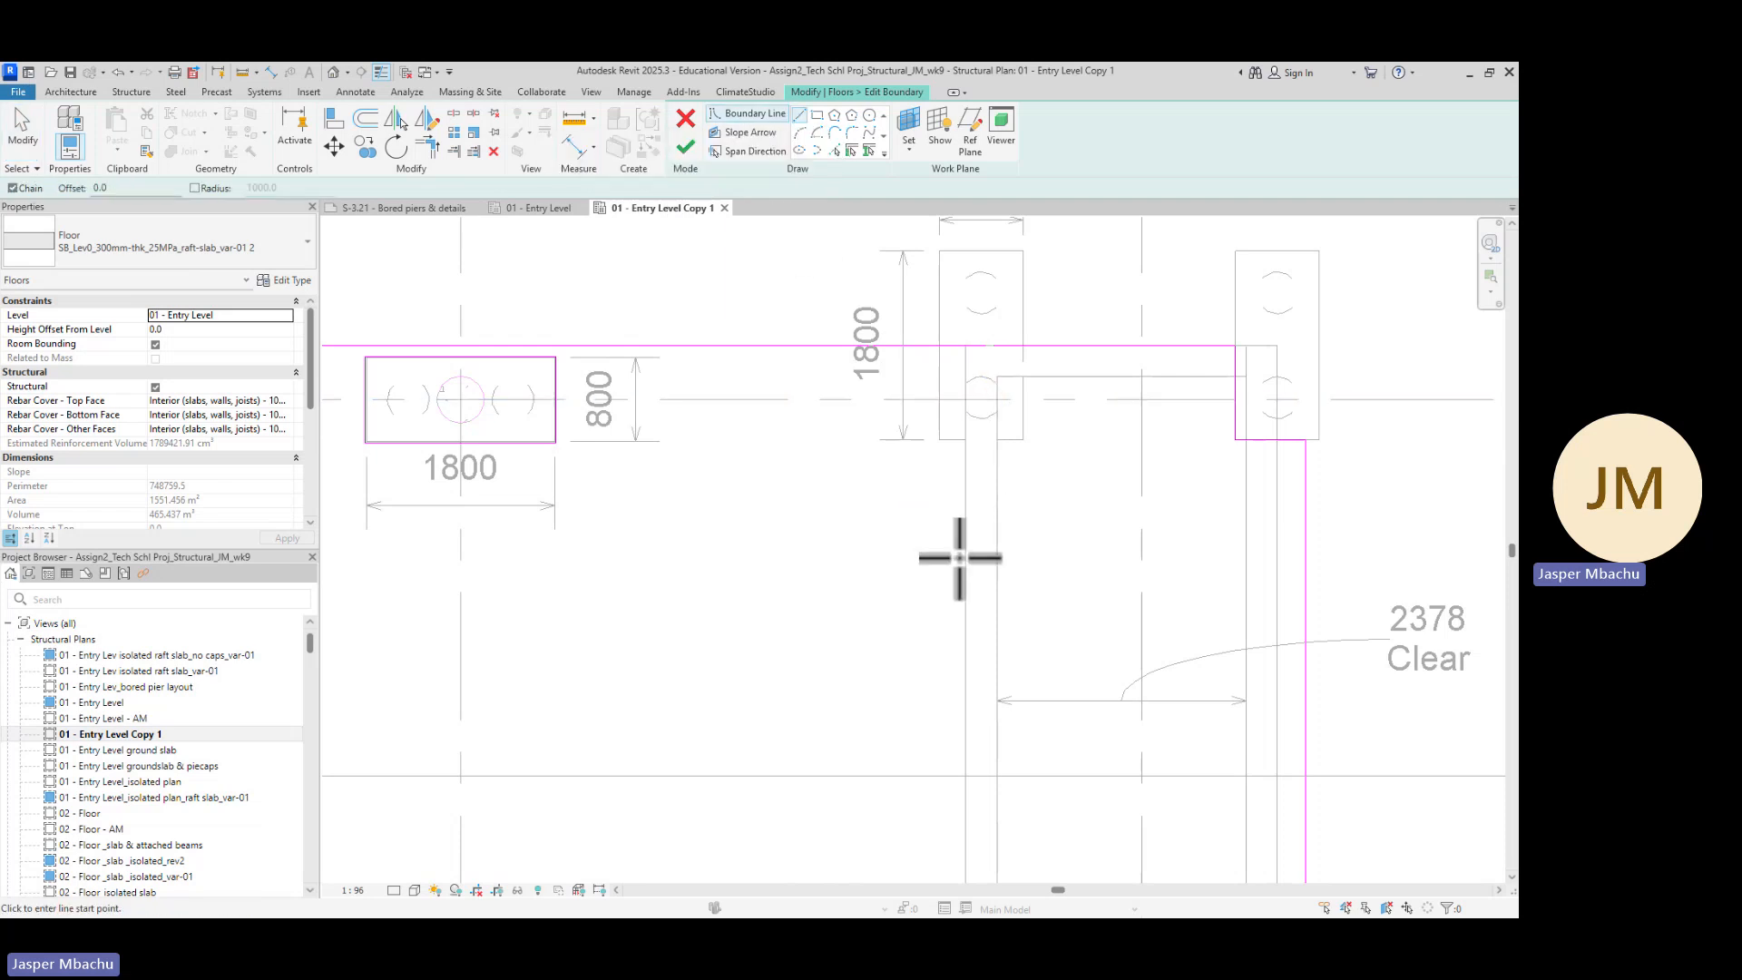
pyautogui.scroll(5, 947, 374)
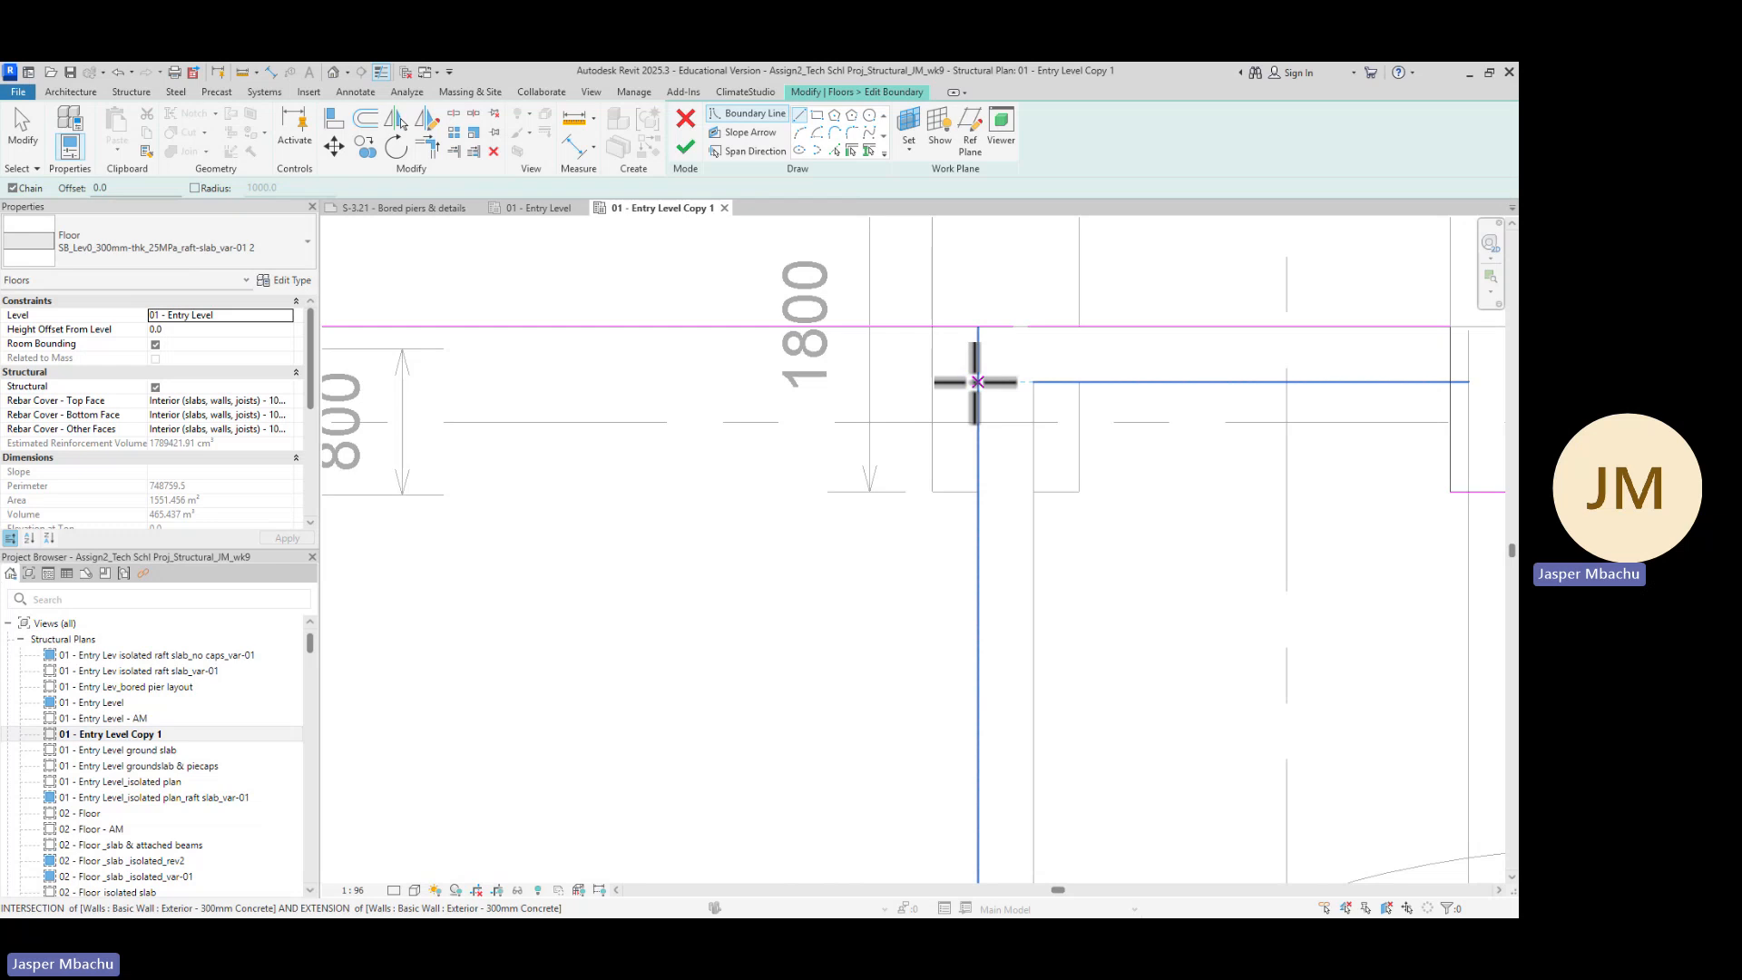
pyautogui.scroll(2, 903, 370)
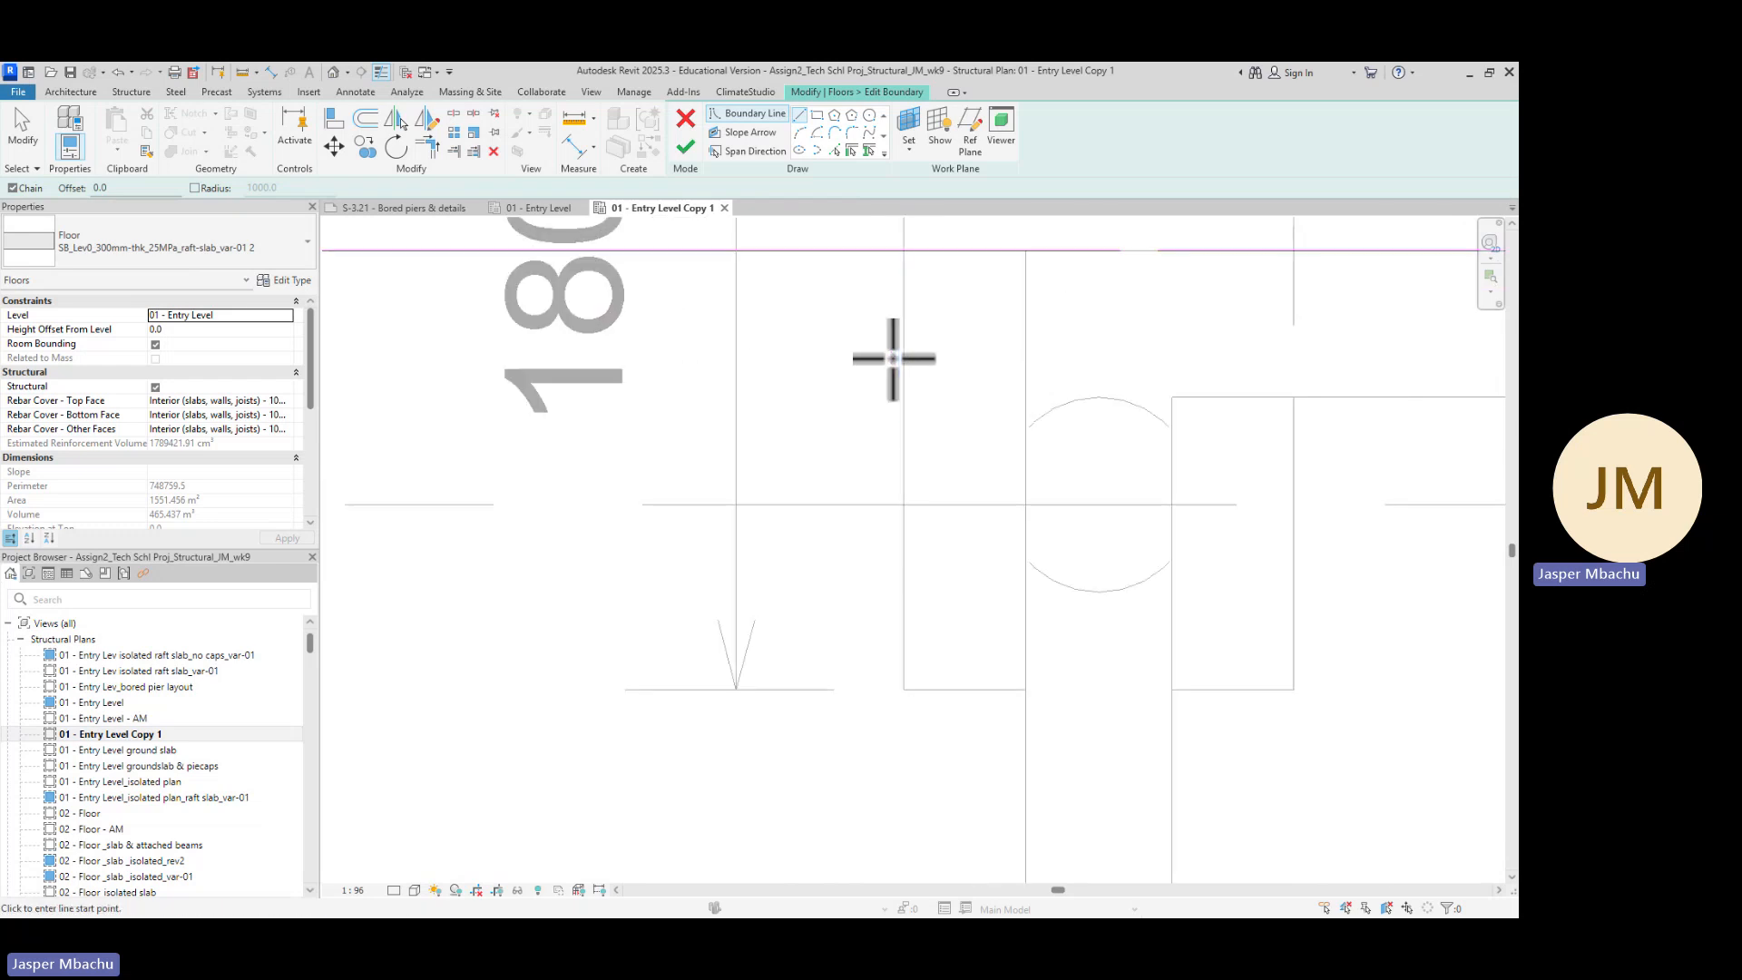
pyautogui.scroll(-1, 884, 385)
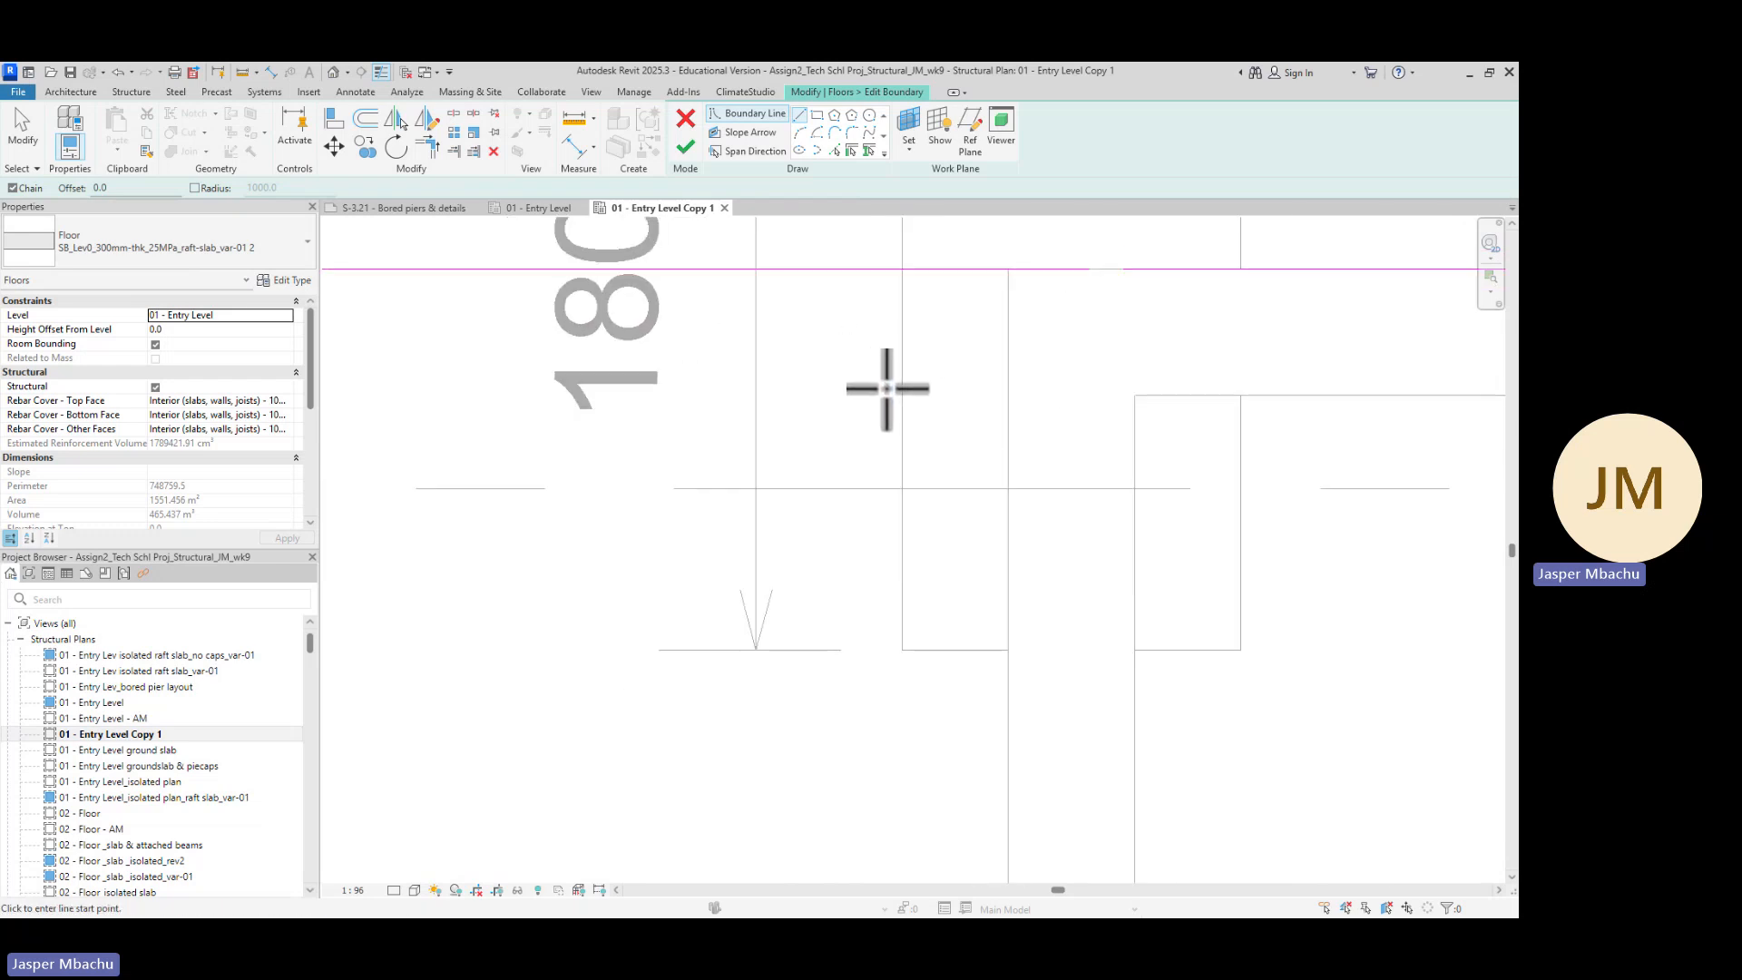
pyautogui.scroll(-1, 934, 437)
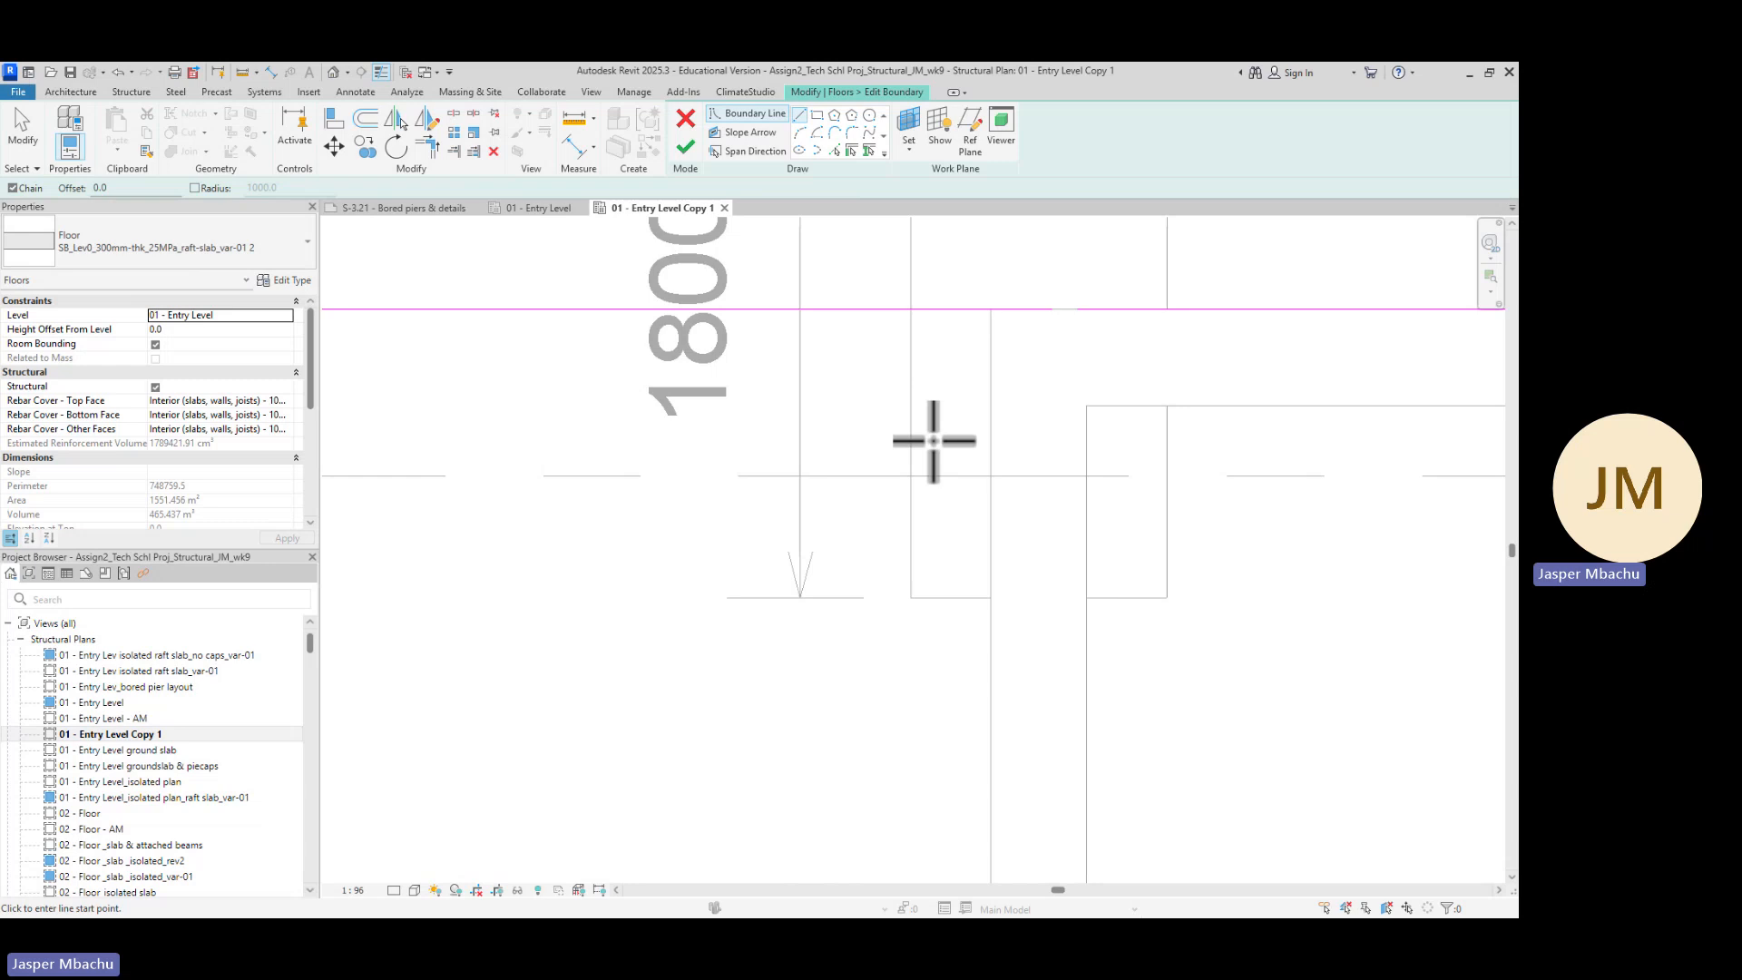
pyautogui.scroll(-1, 932, 554)
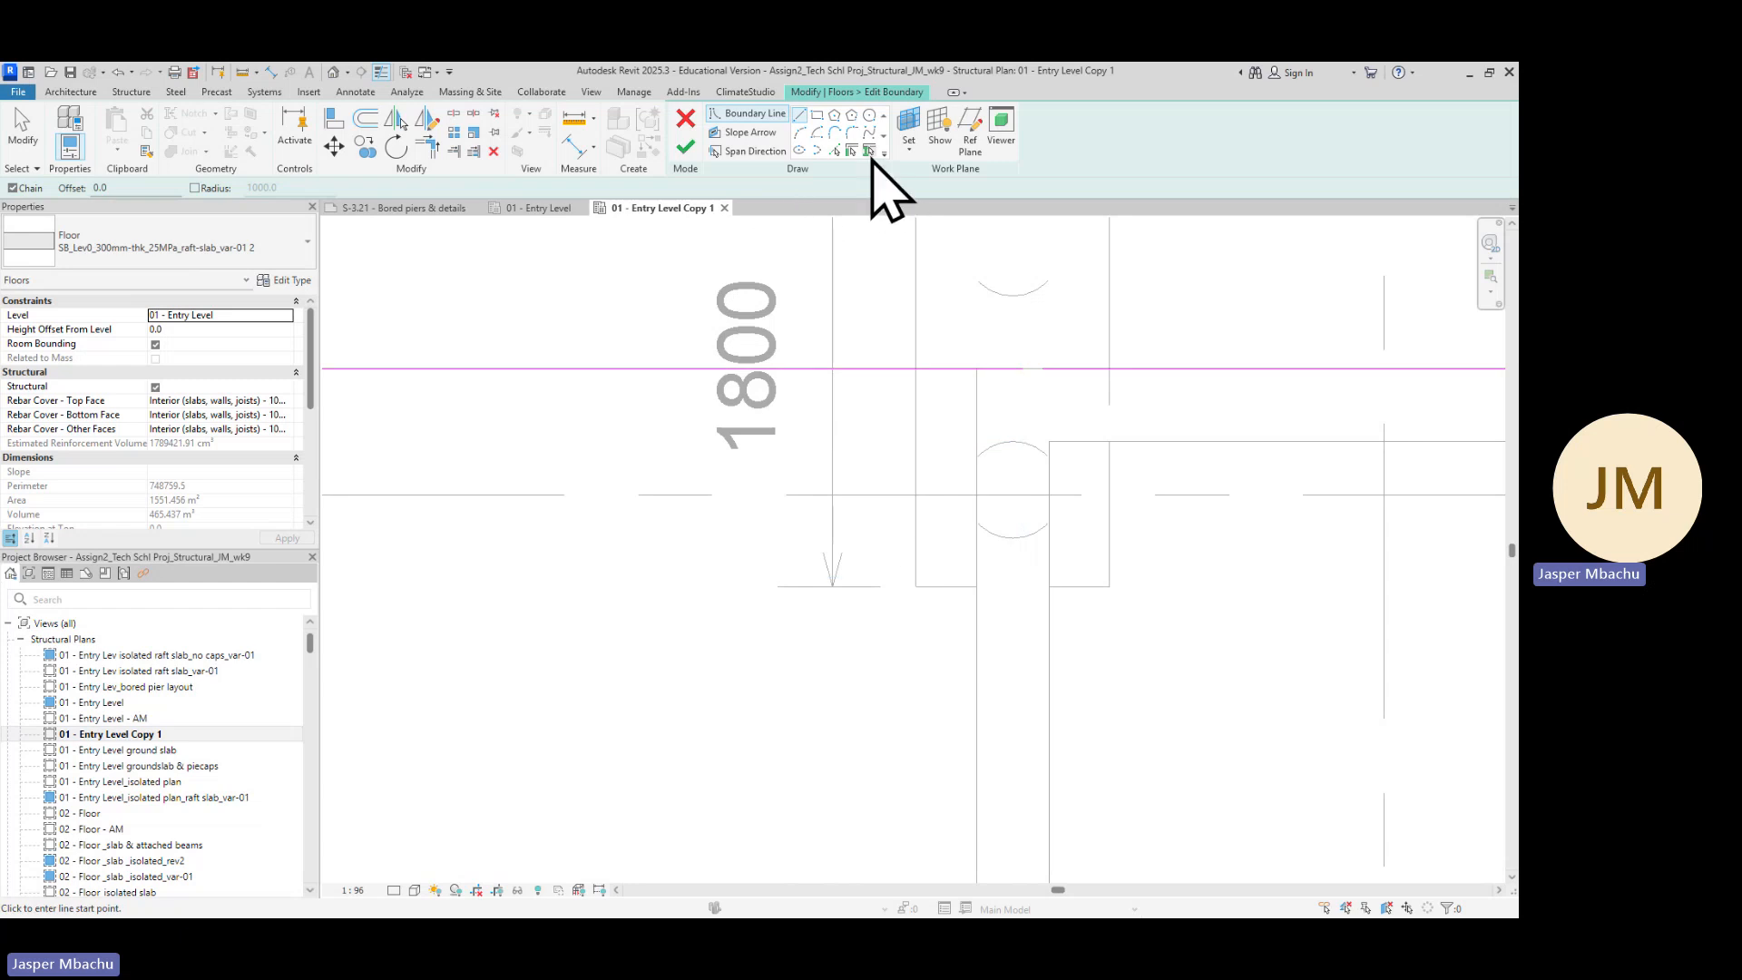
pyautogui.press('Escape')
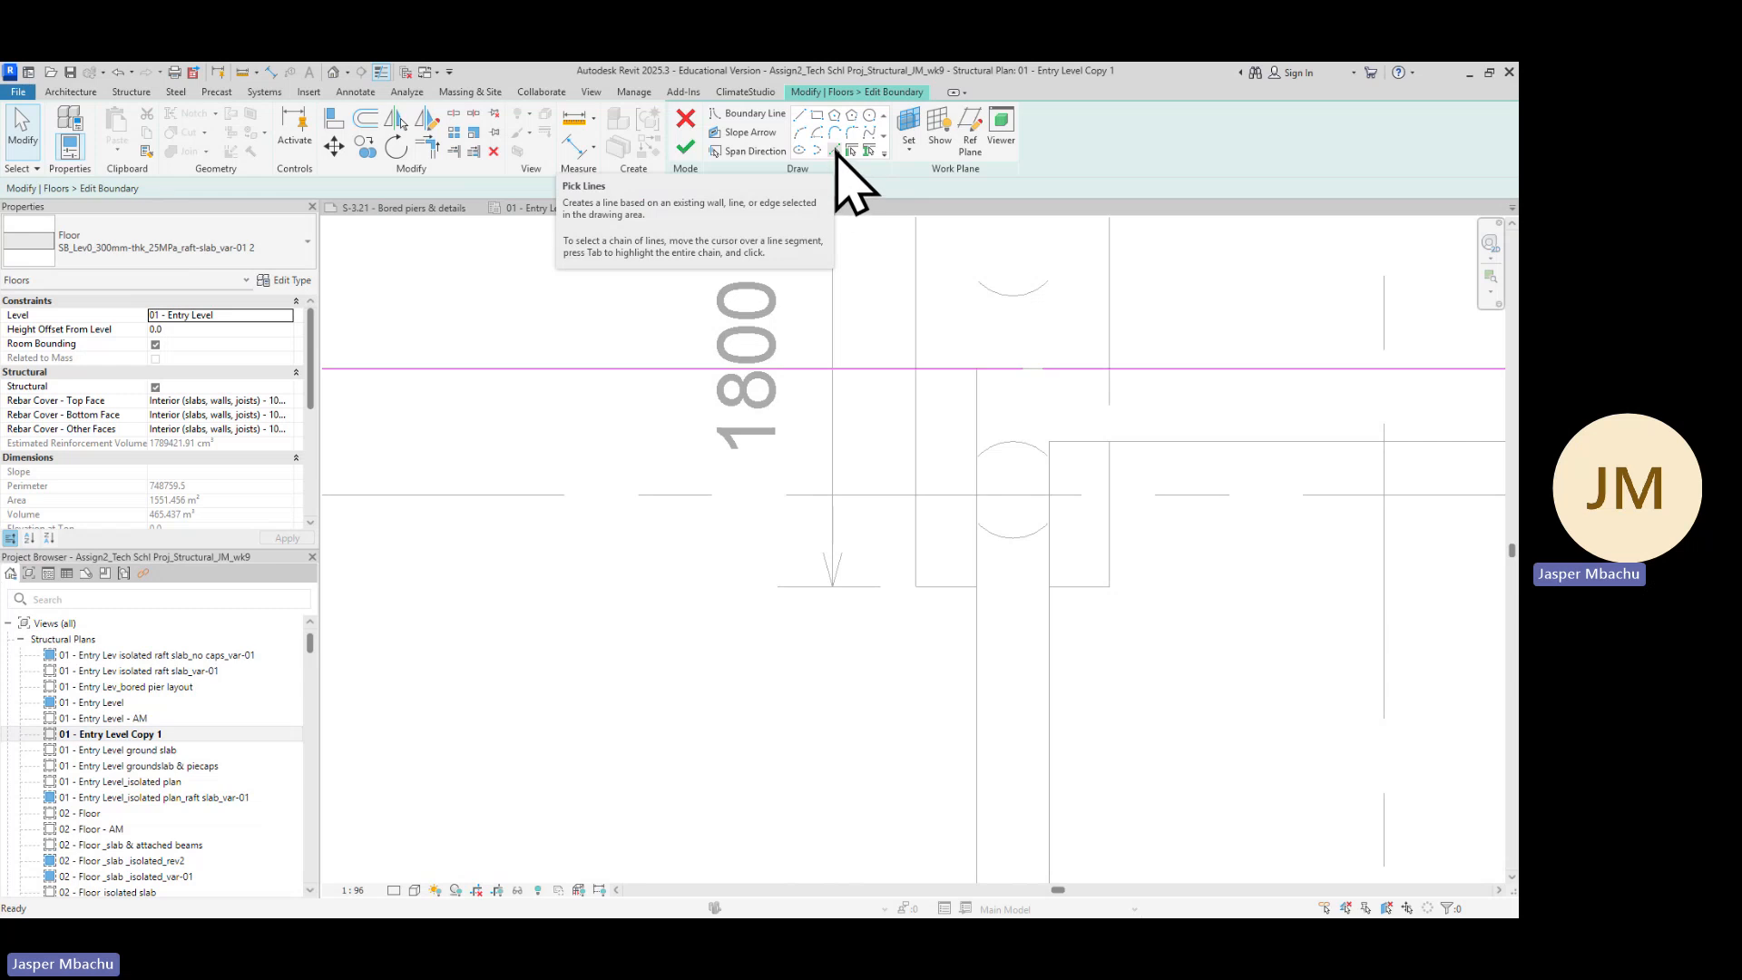
# Pick the left edge of the upper-right pile cap as a new raft boundary line with a 10 offset
pyautogui.click(835, 150)
pyautogui.scroll(-3, 700, 608)
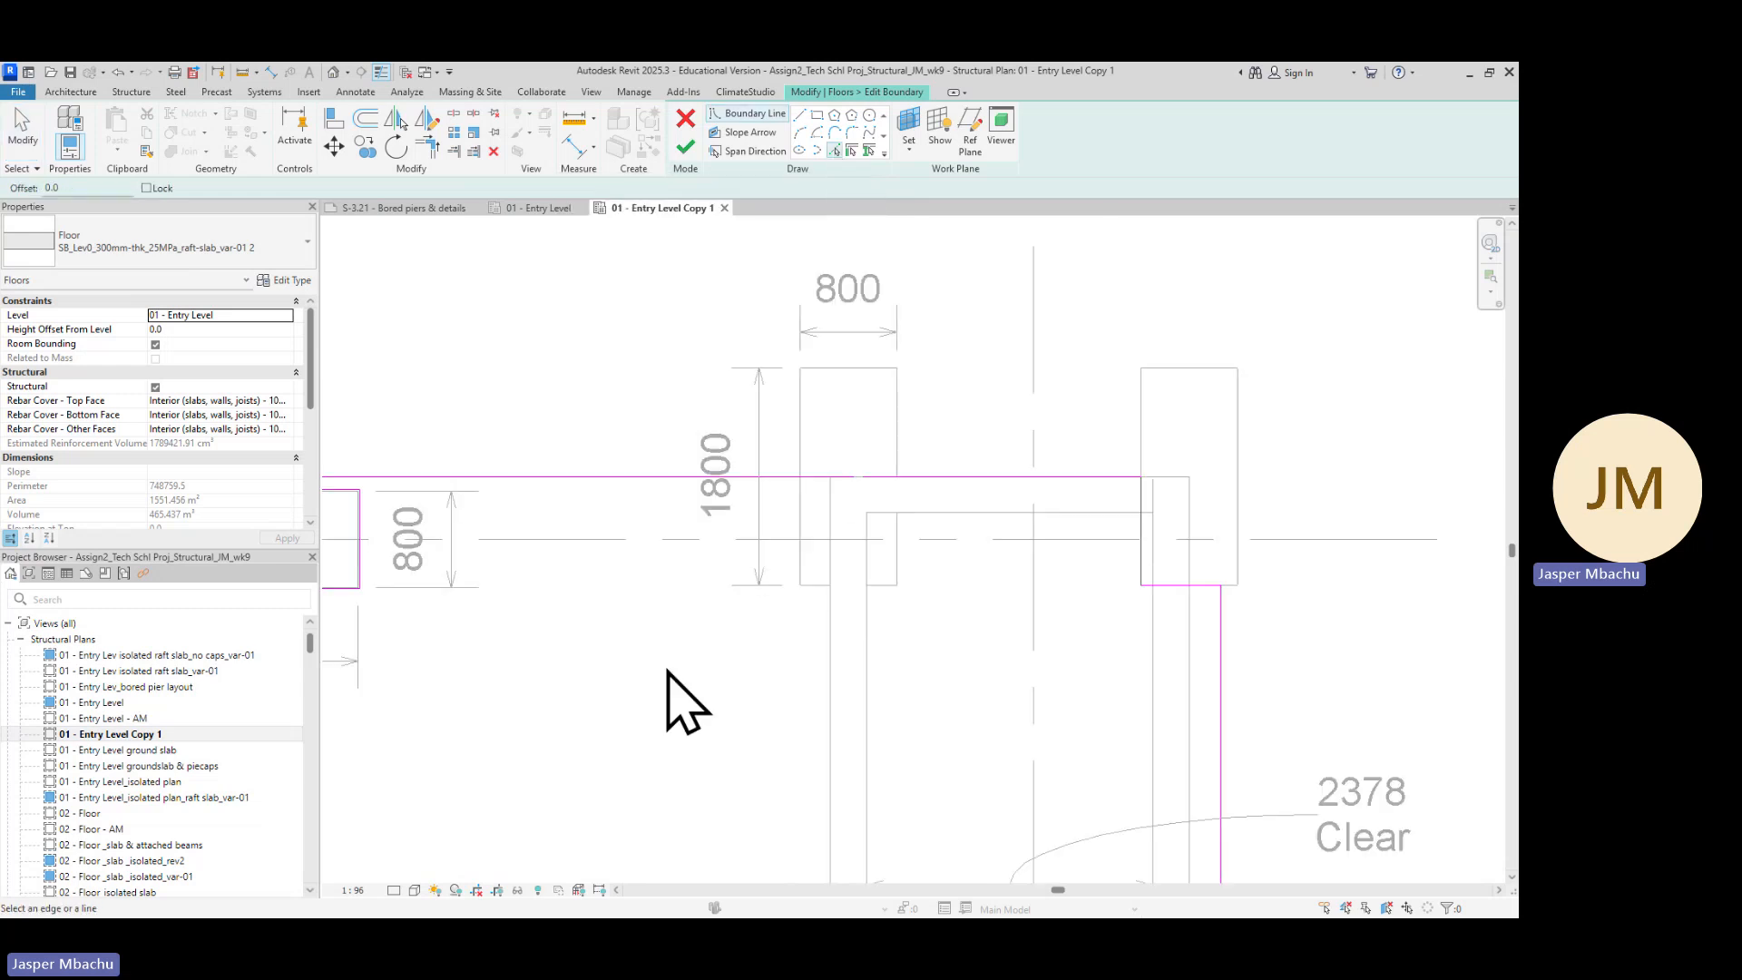
pyautogui.scroll(-5, 667, 671)
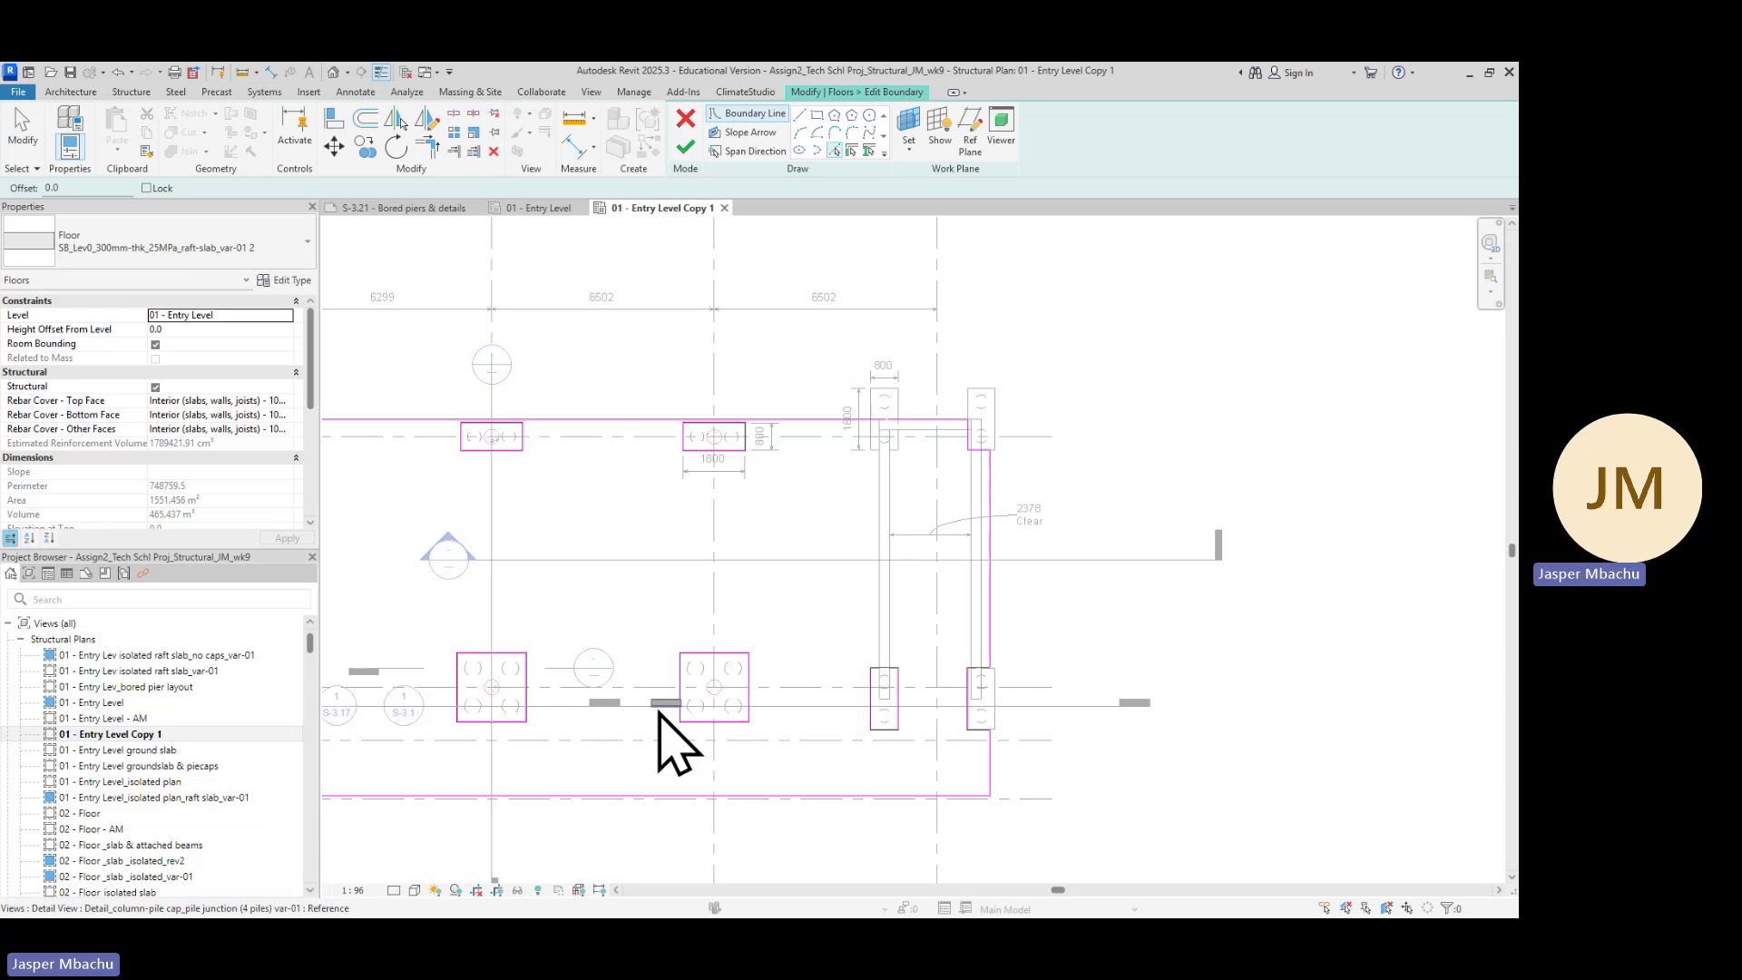
pyautogui.scroll(8, 921, 480)
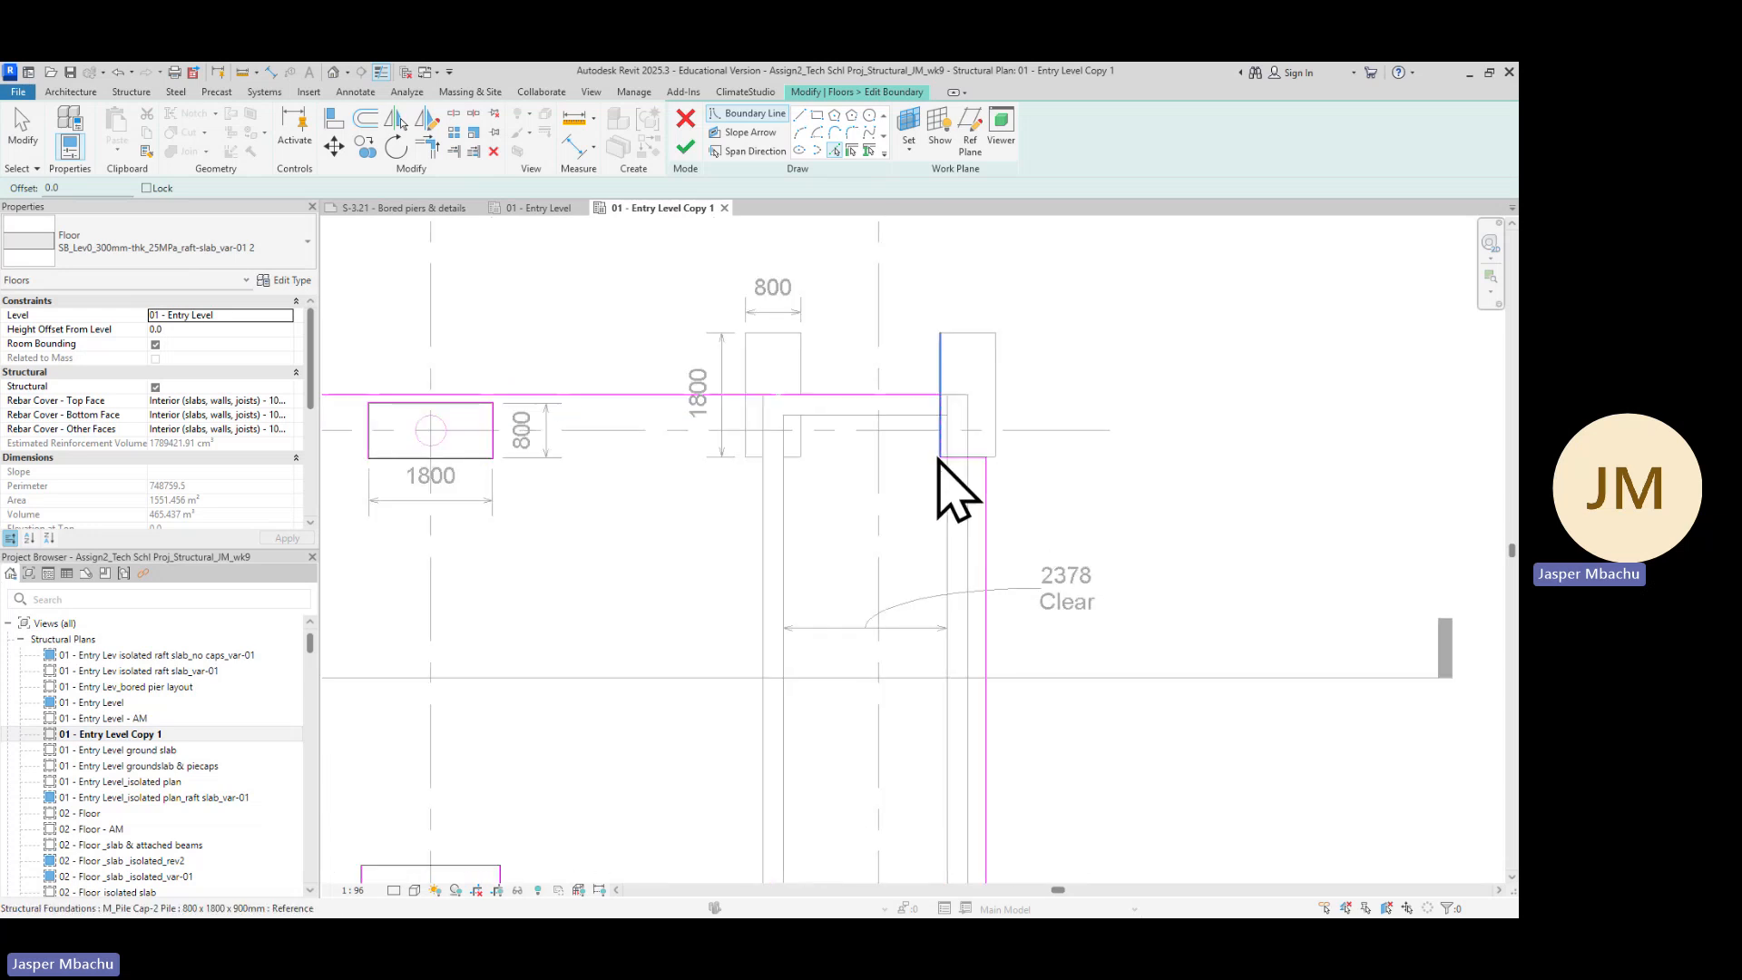
pyautogui.moveTo(661, 459); pyautogui.dragTo(723, 574, button='middle')
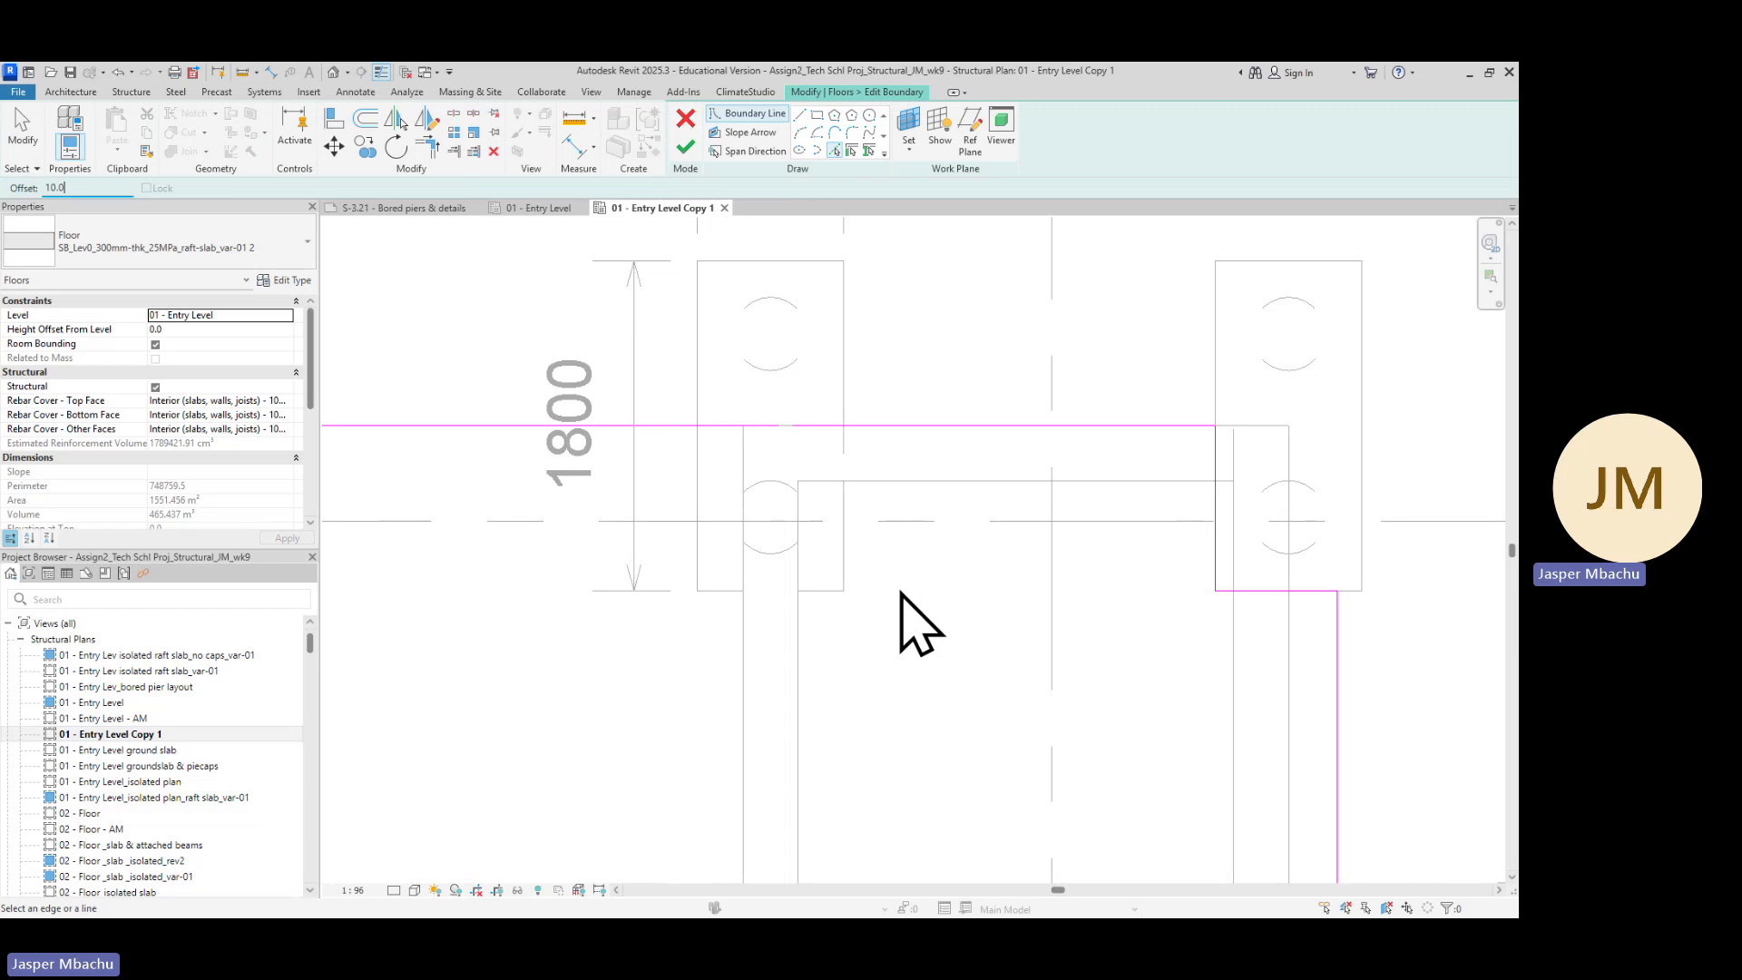
pyautogui.scroll(2, 694, 508)
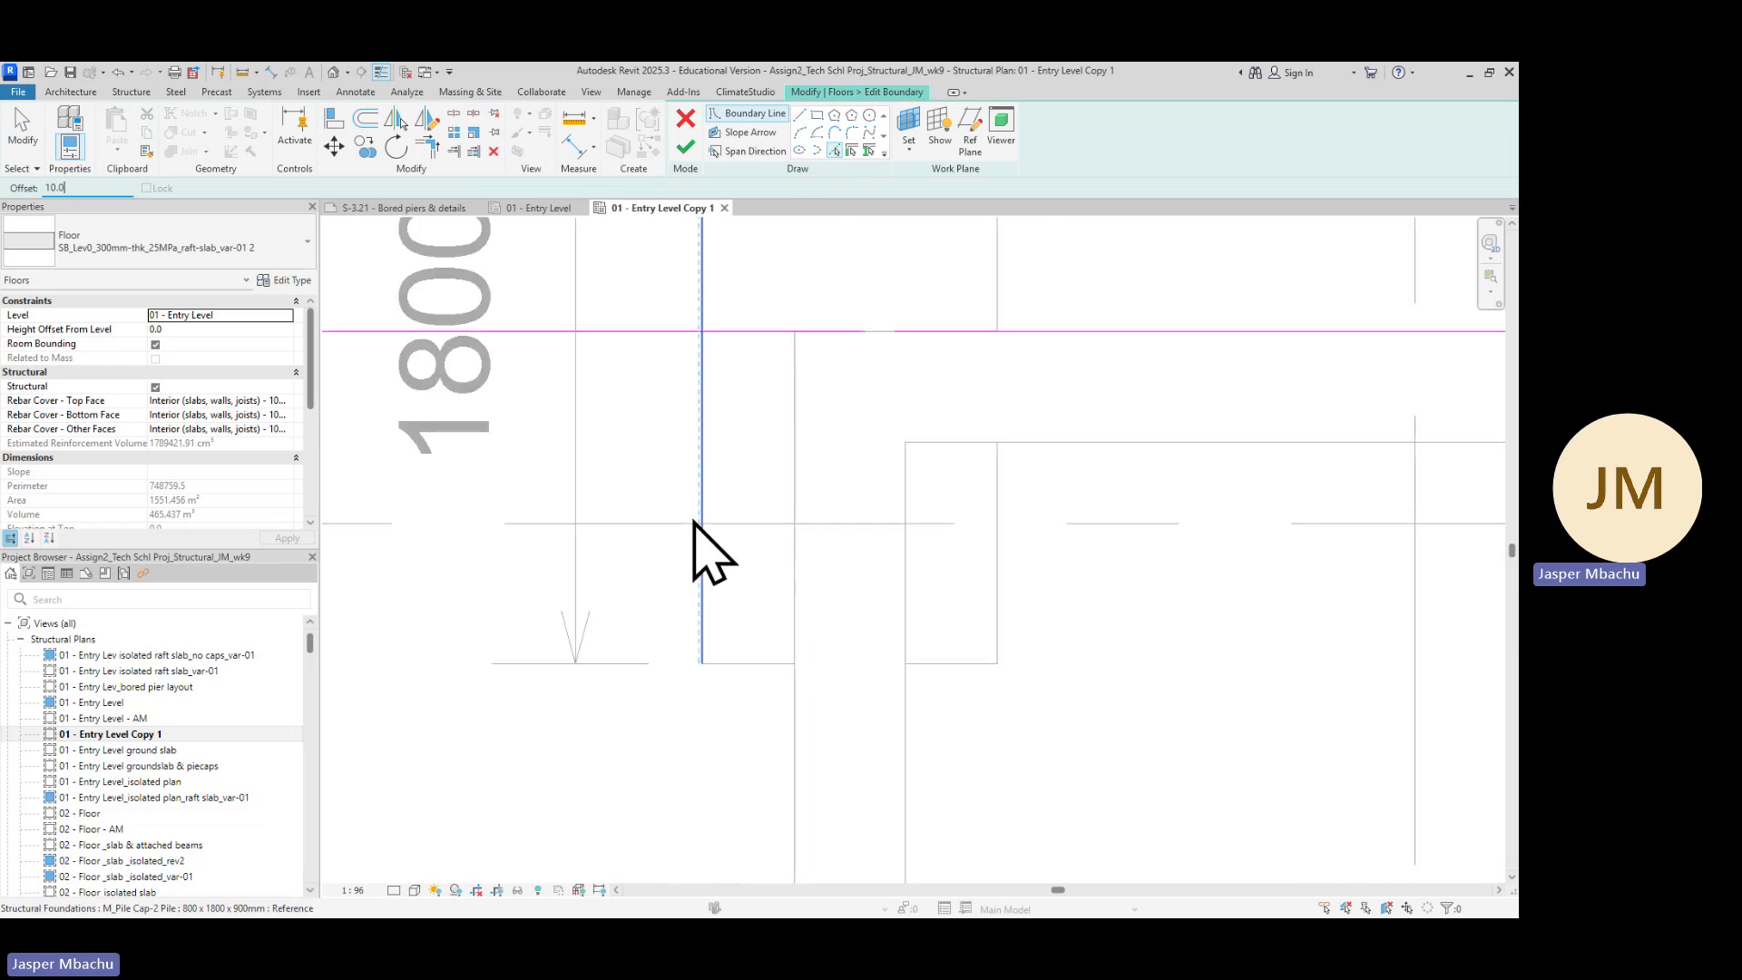
pyautogui.scroll(2, 694, 481)
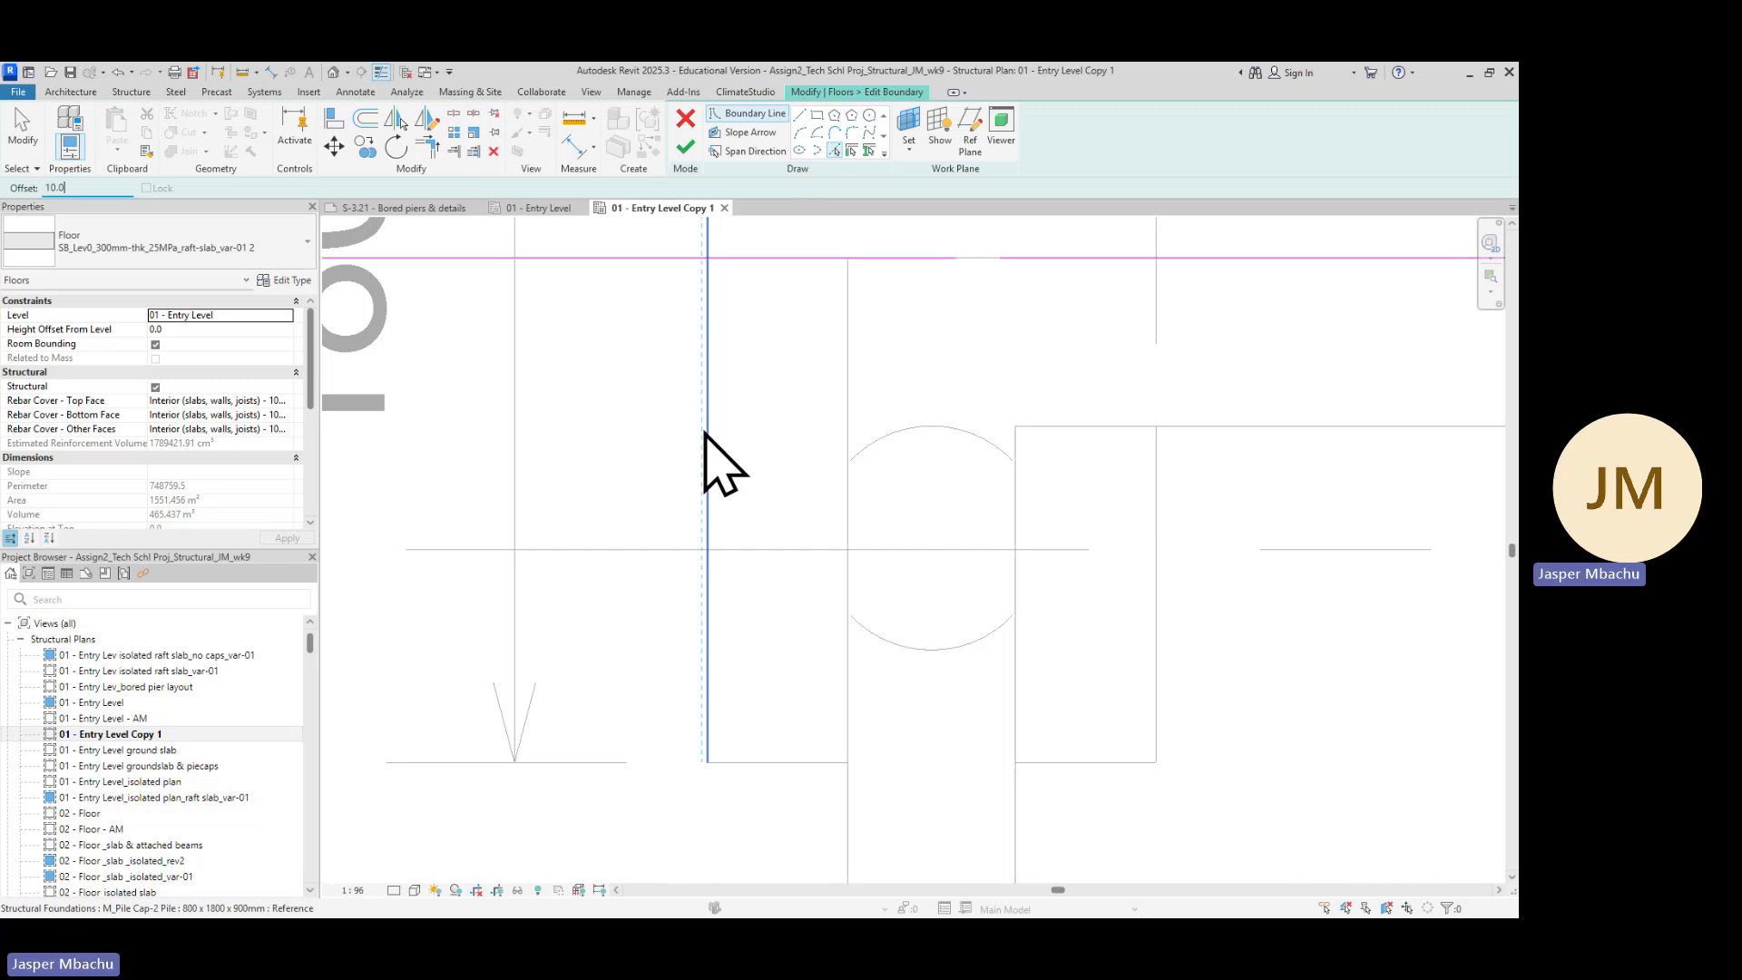
pyautogui.scroll(2, 710, 430)
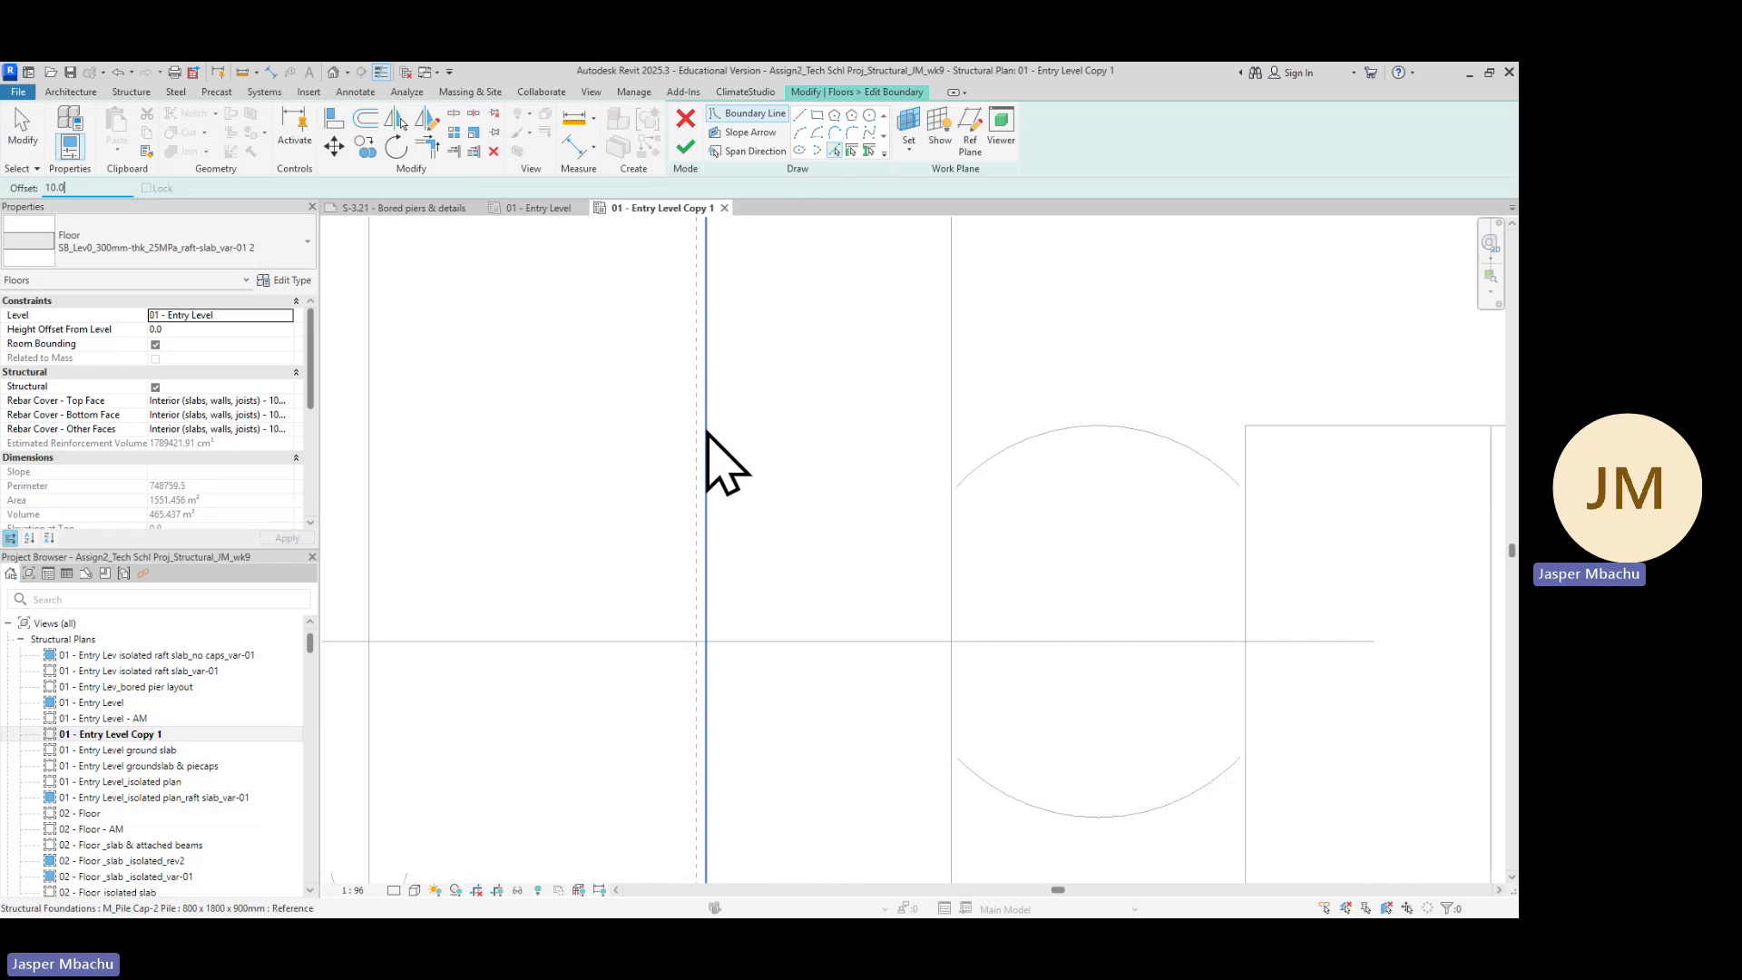
pyautogui.click(707, 444)
pyautogui.scroll(5, 685, 545)
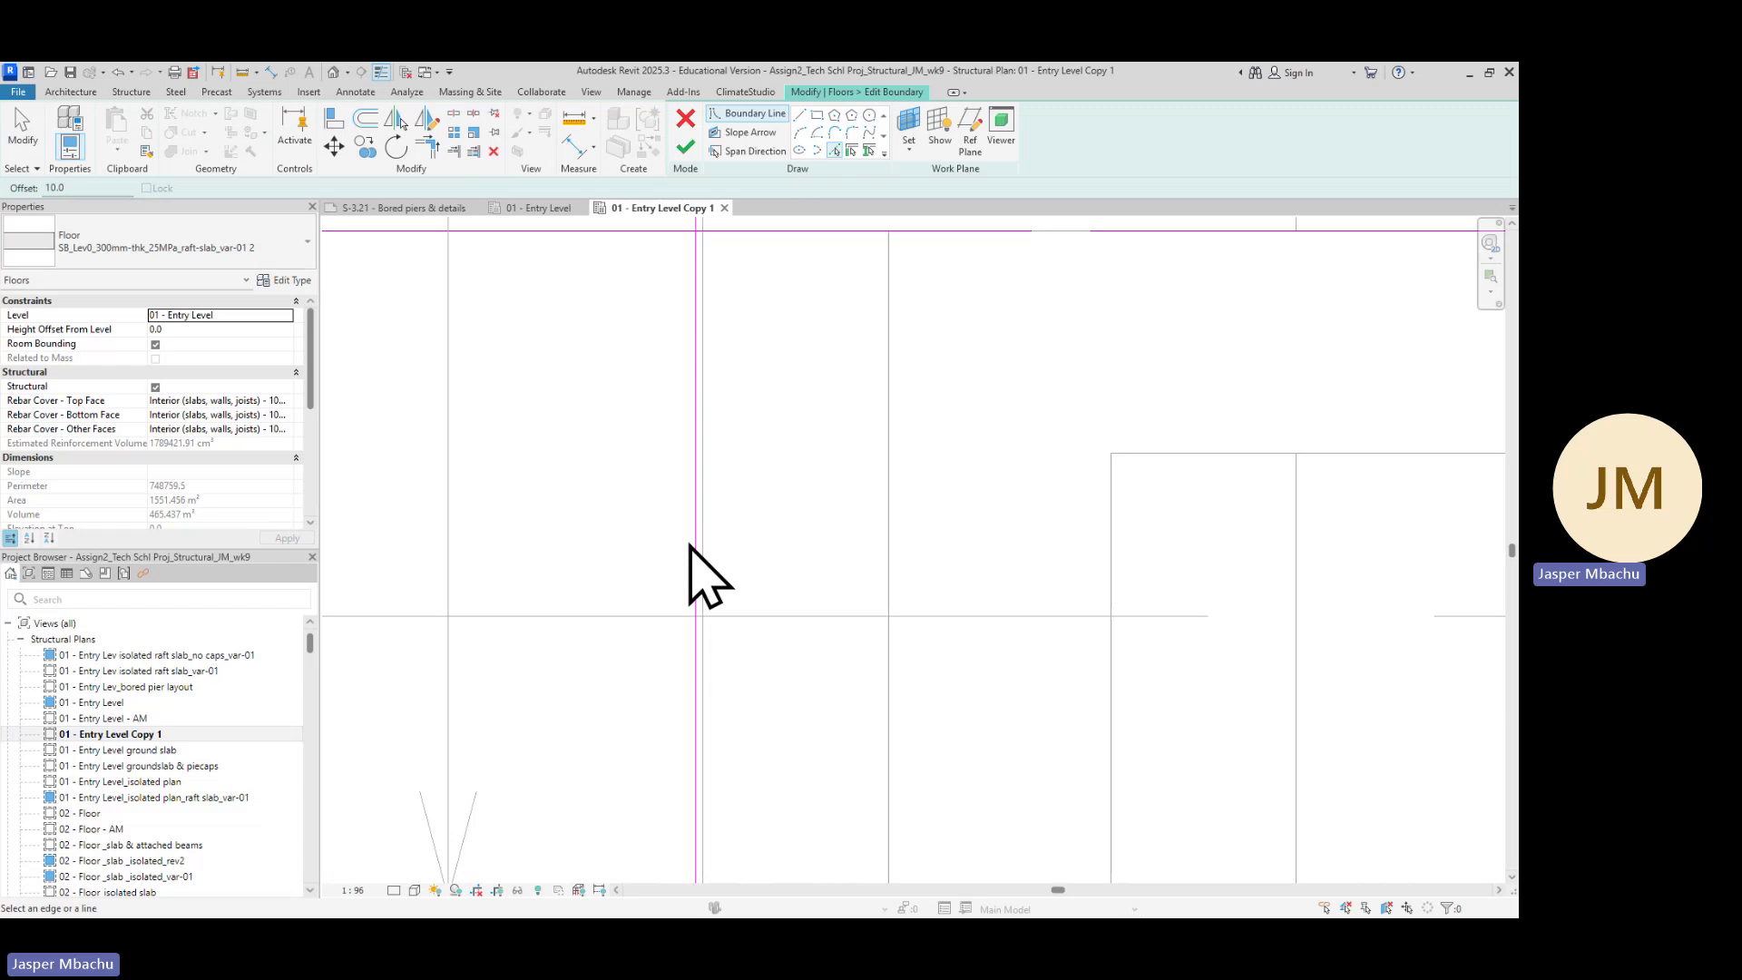
pyautogui.scroll(-1, 717, 635)
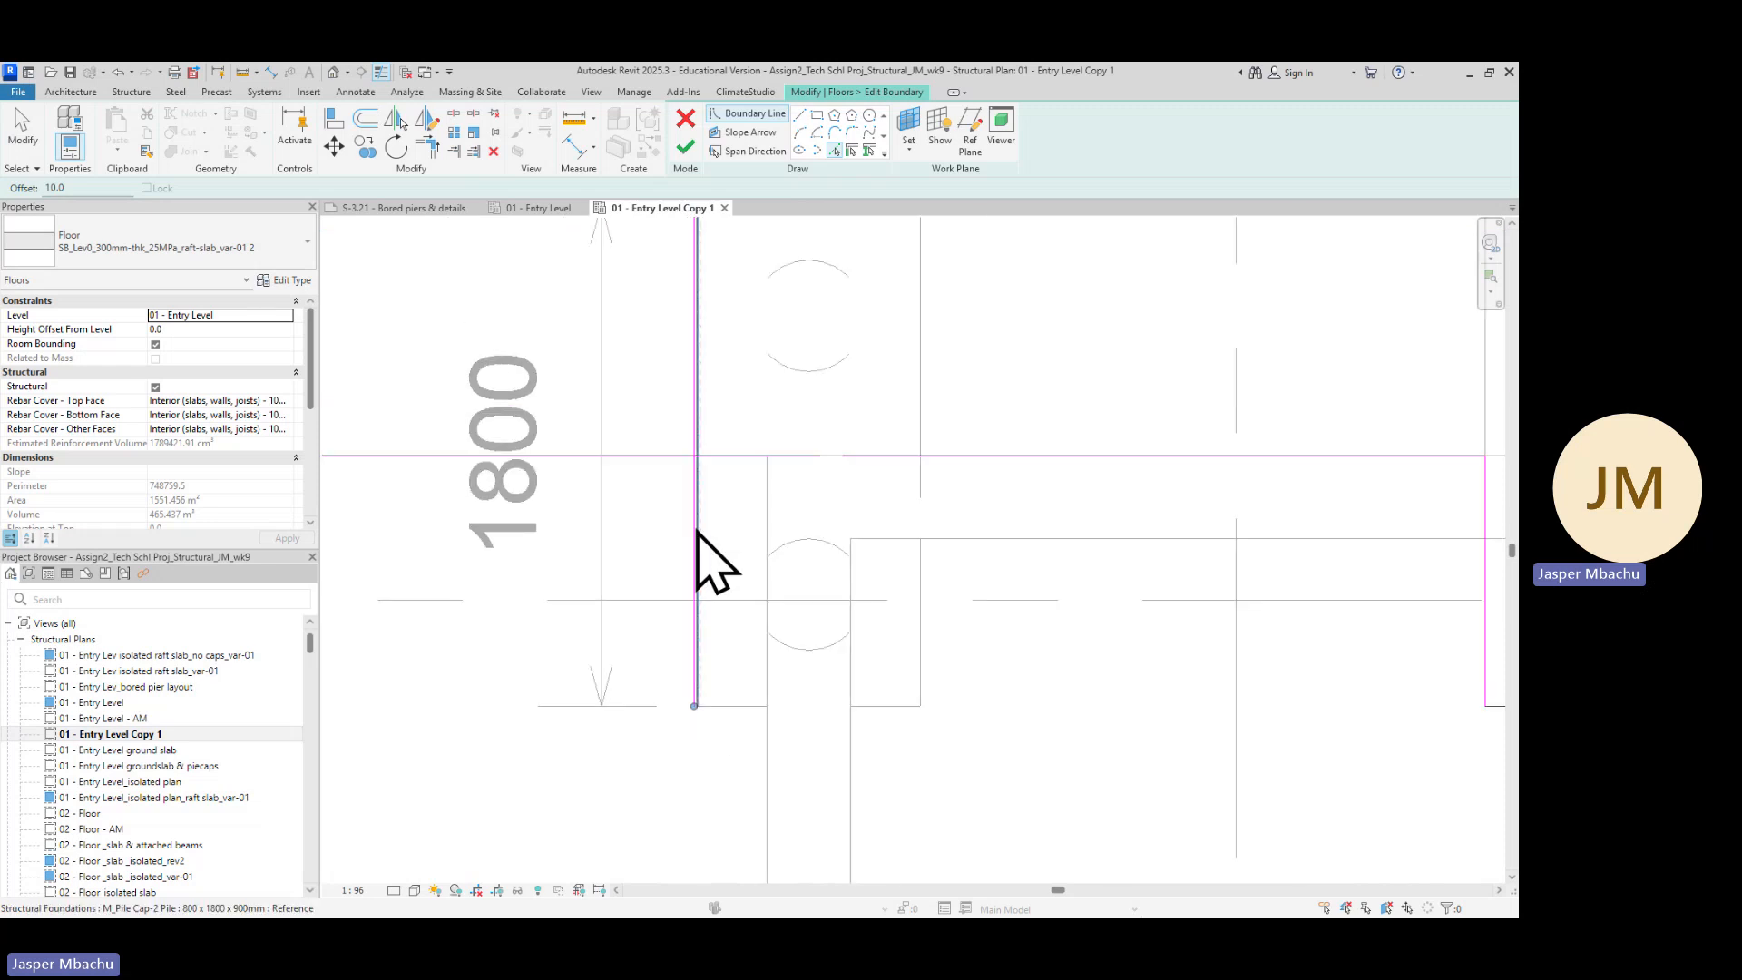
pyautogui.scroll(4, 703, 535)
pyautogui.scroll(2, 703, 522)
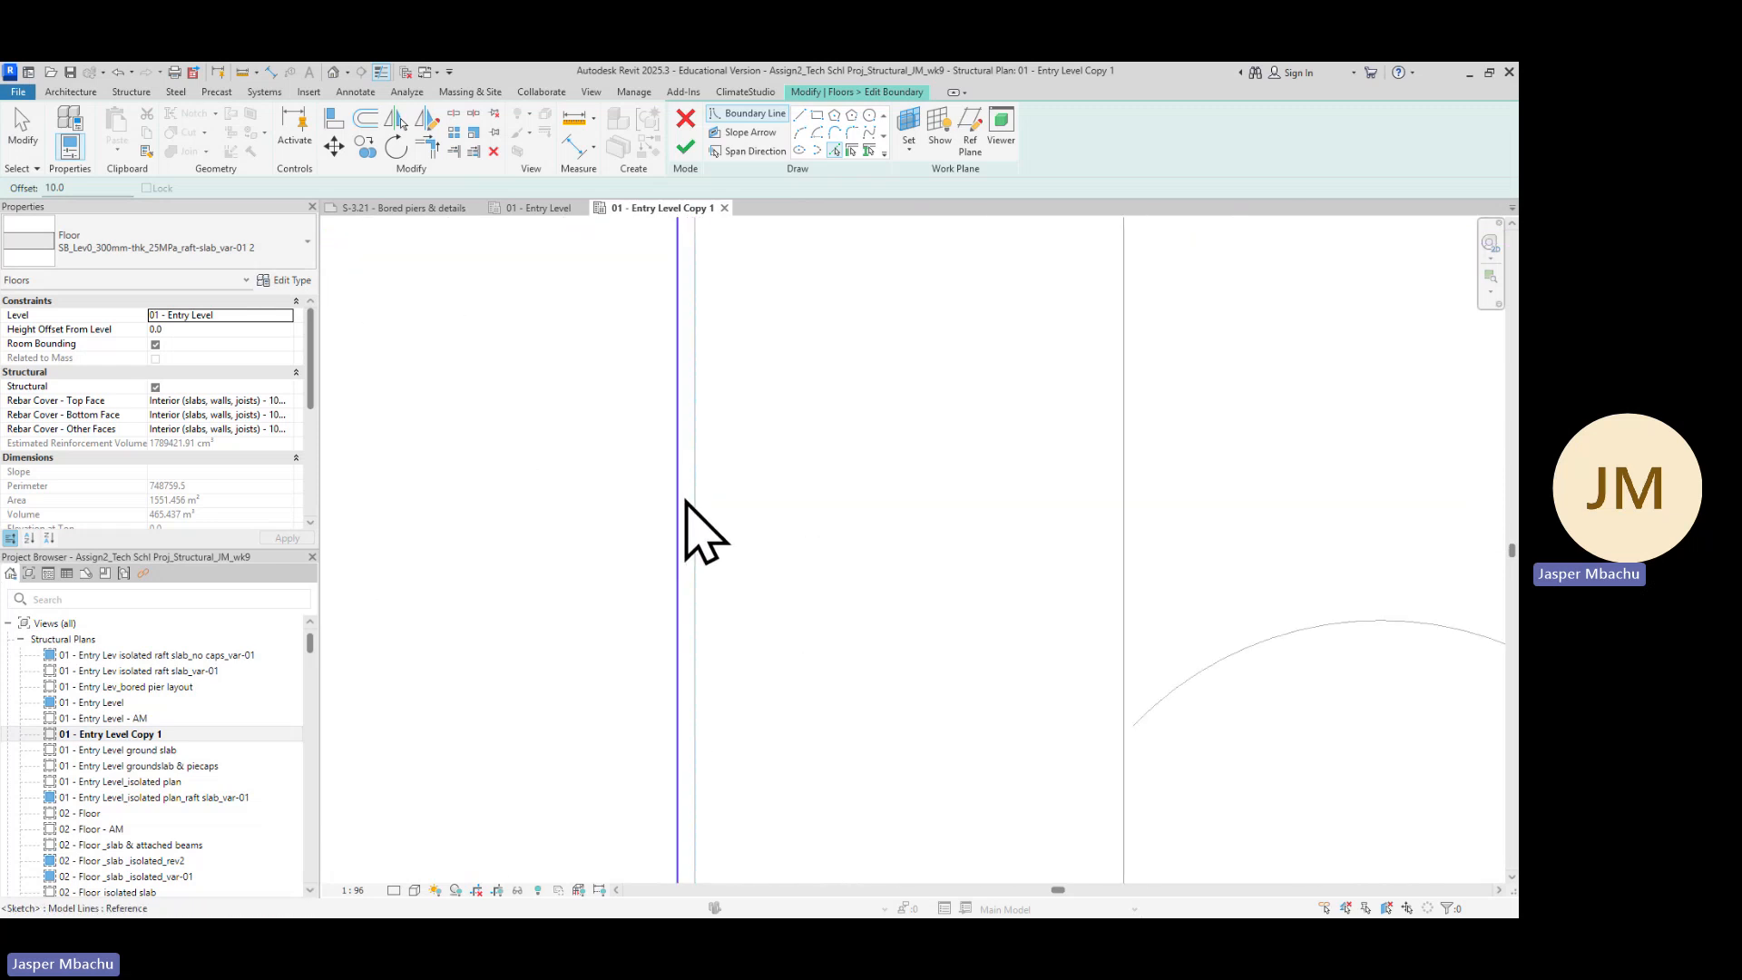
# Place an aligned dimension at the new boundary line near the pile cap edge, then delete that dimension
pyautogui.click(355, 92)
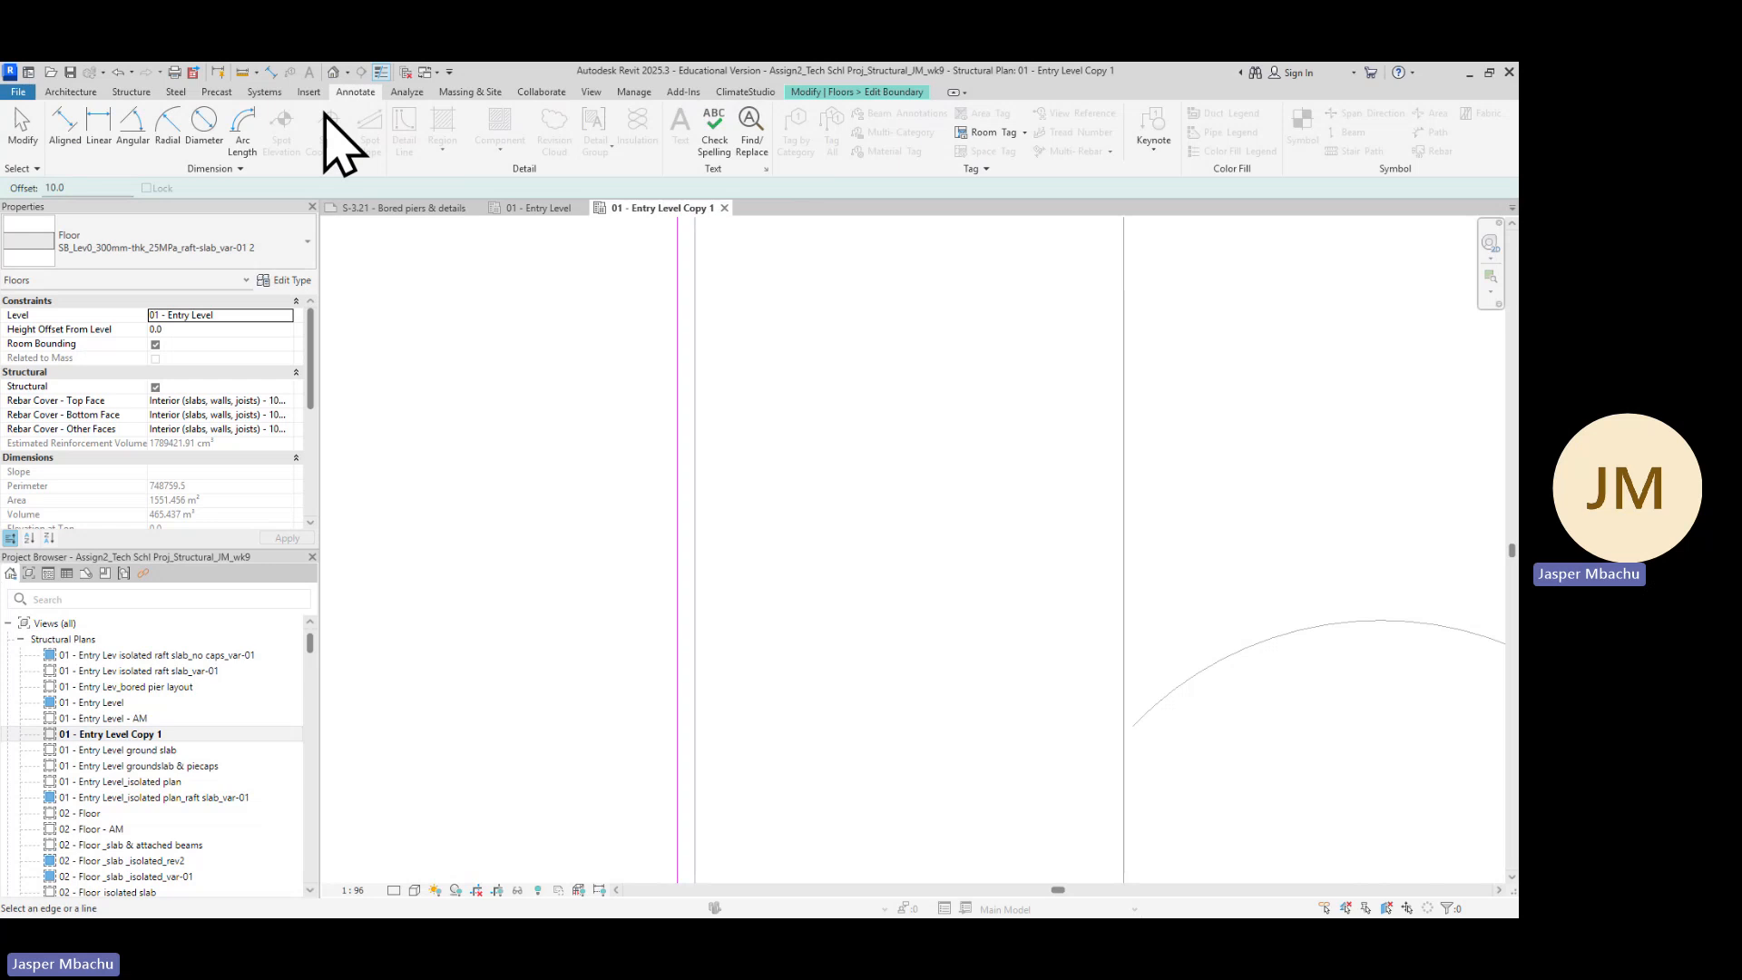
pyautogui.click(80, 136)
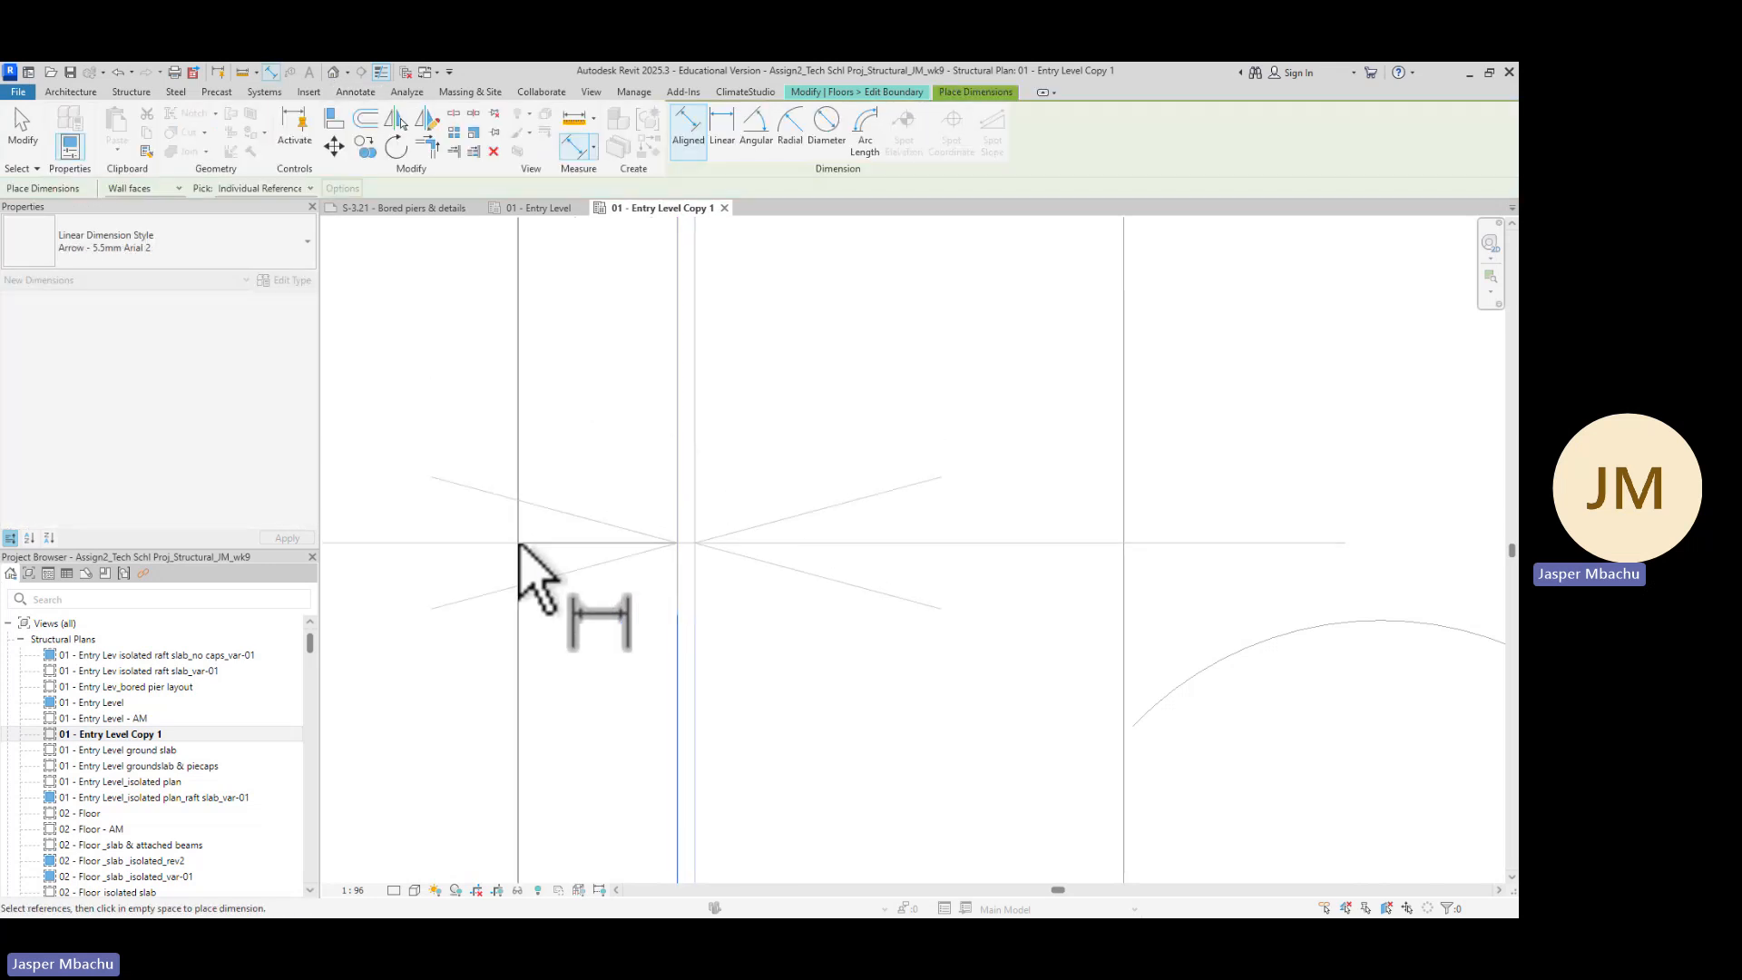
pyautogui.scroll(-3, 599, 540)
pyautogui.scroll(5, 611, 535)
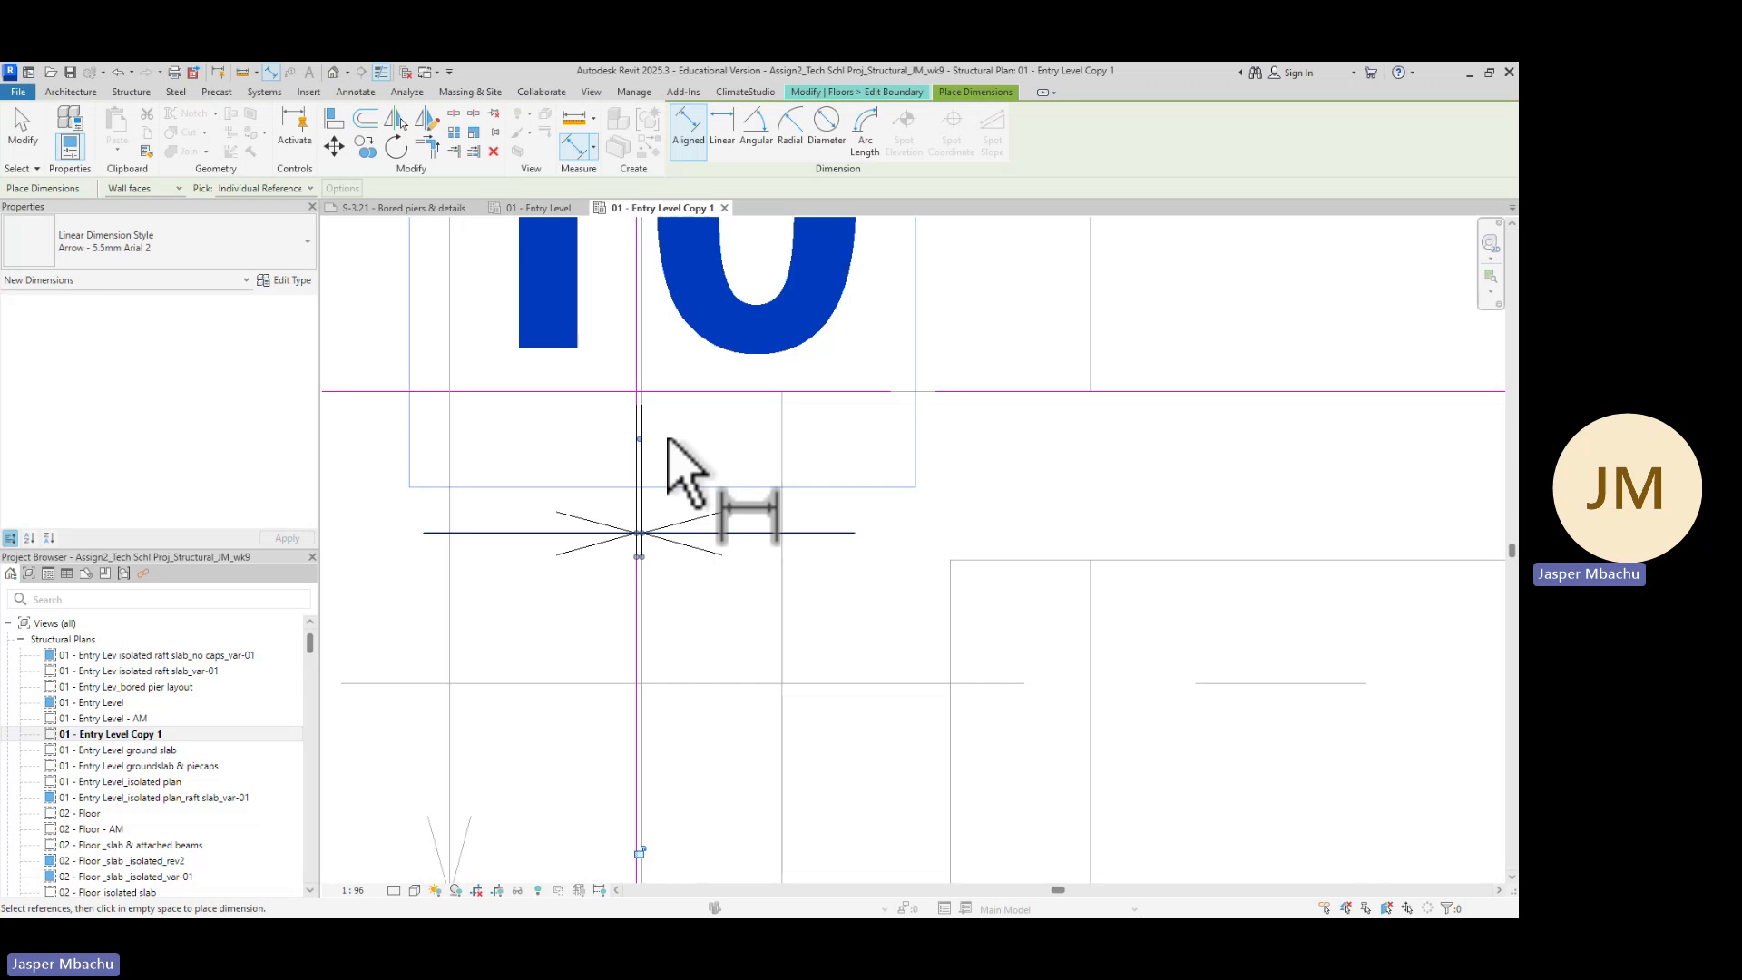
pyautogui.press('Escape')
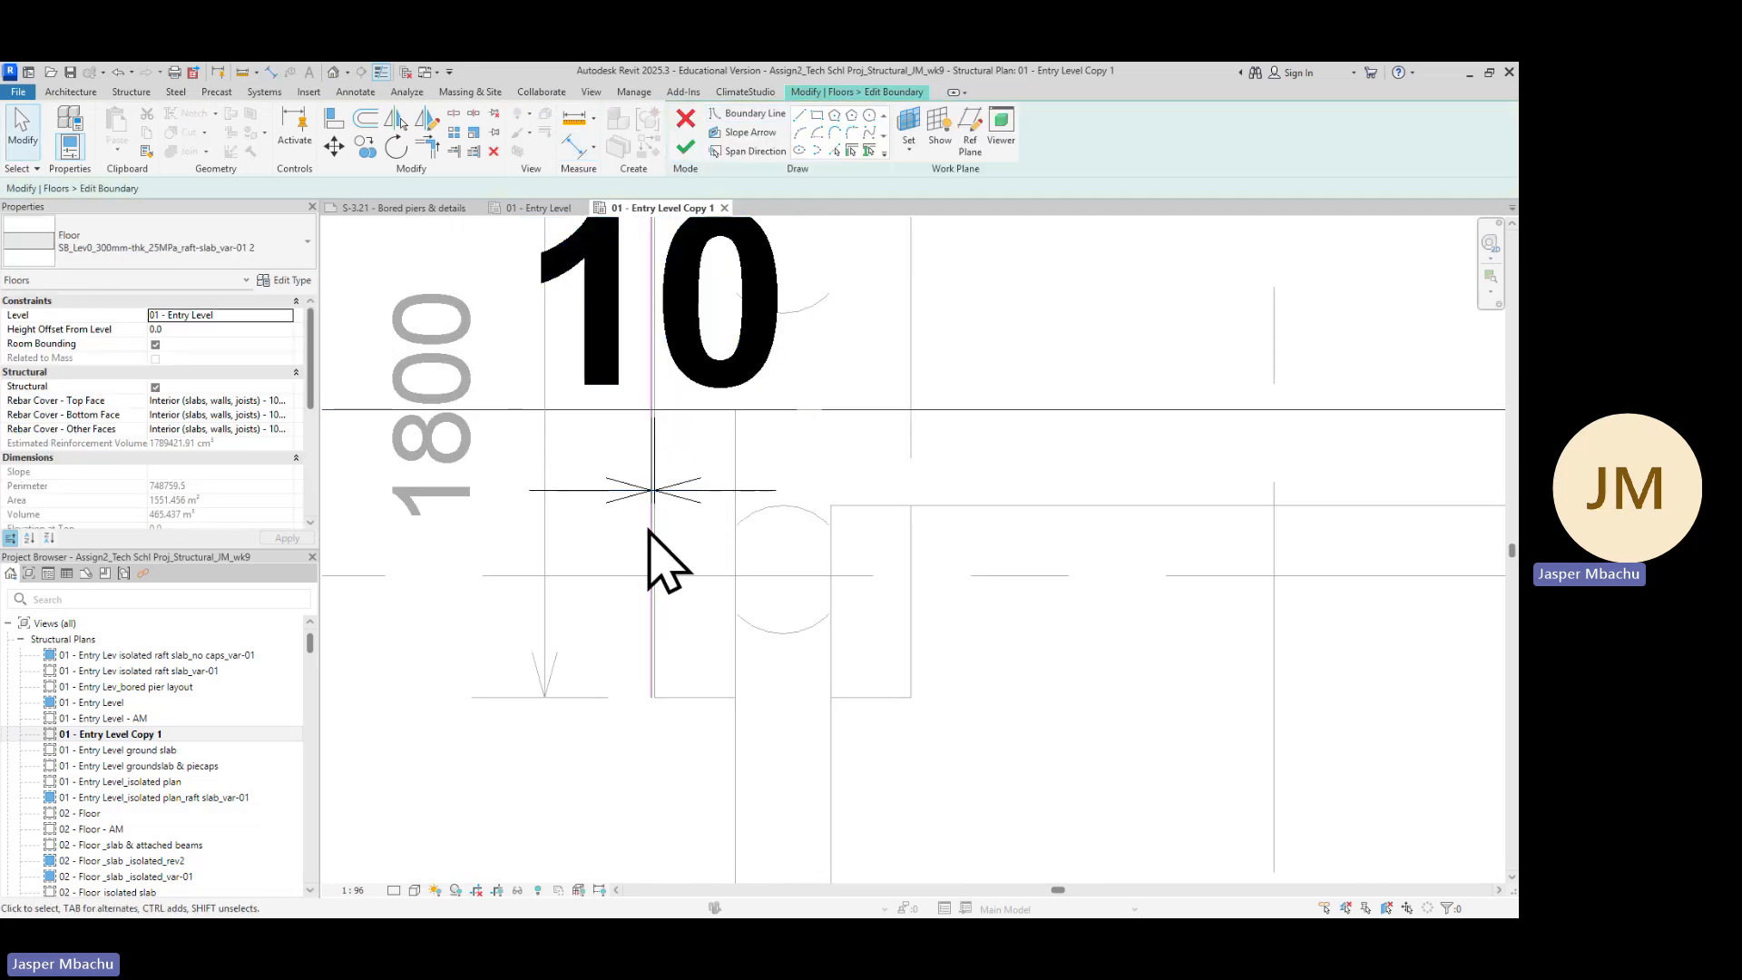
pyautogui.scroll(2, 642, 513)
pyautogui.click(660, 480)
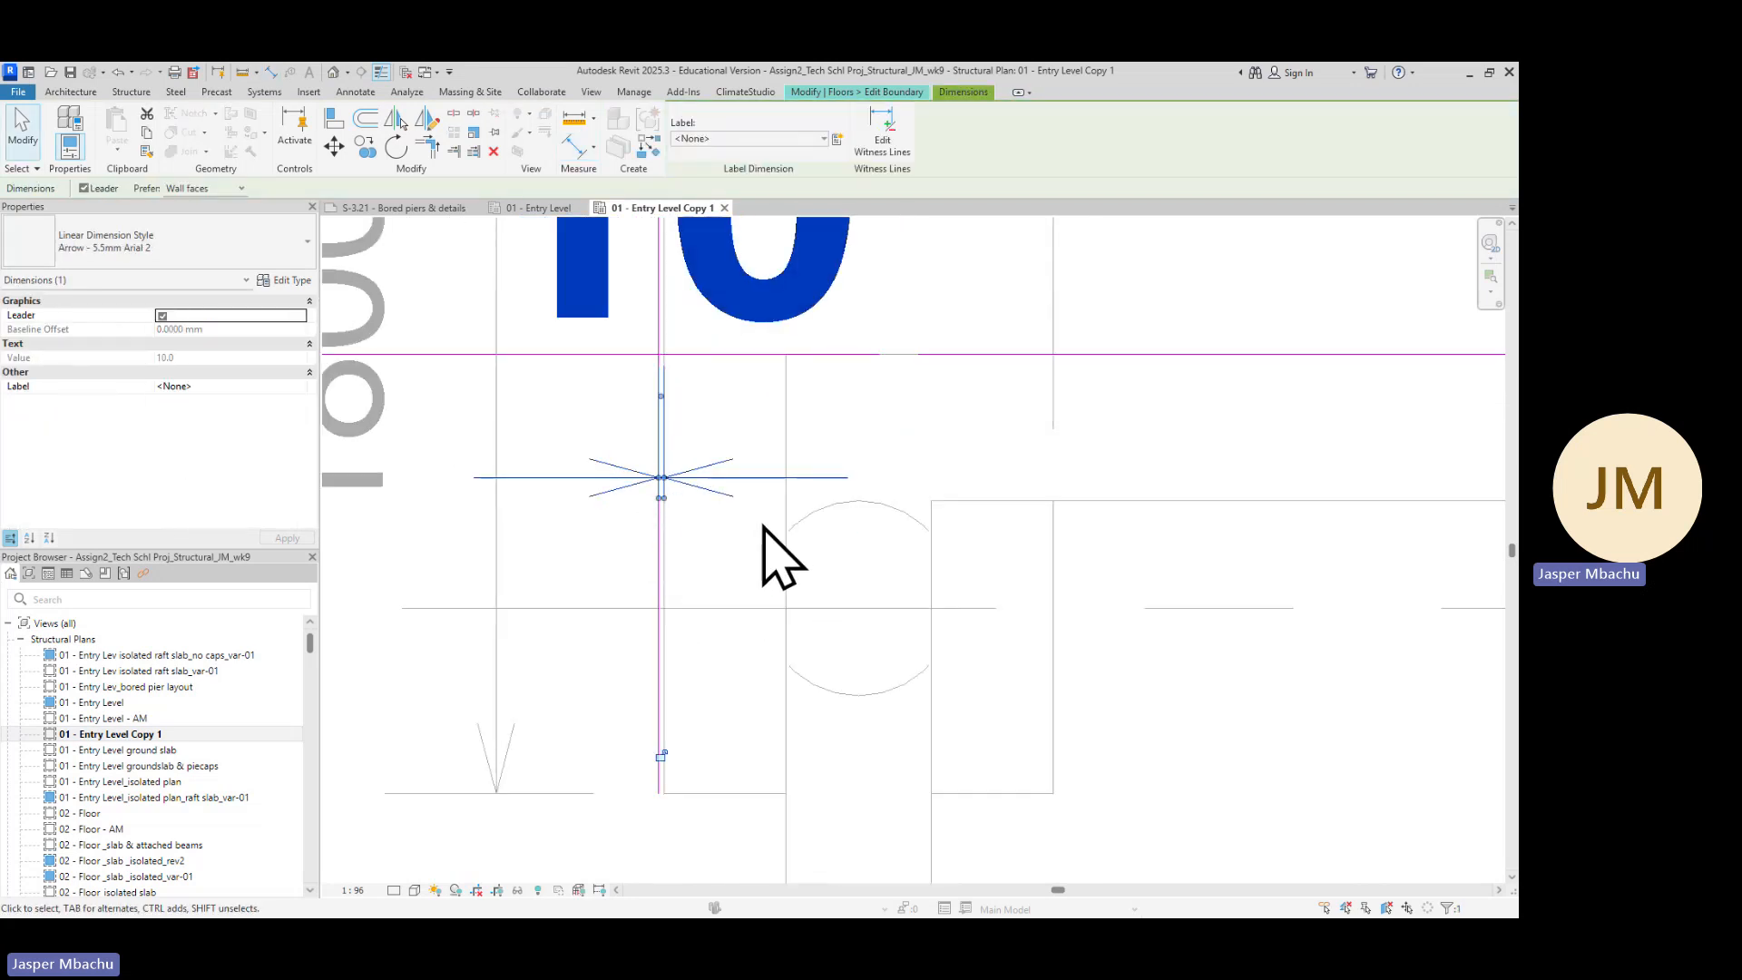
pyautogui.press('Delete')
# Pick the bottom edge of the same pile cap as another boundary line with a 10 offset
pyautogui.scroll(-2, 661, 477)
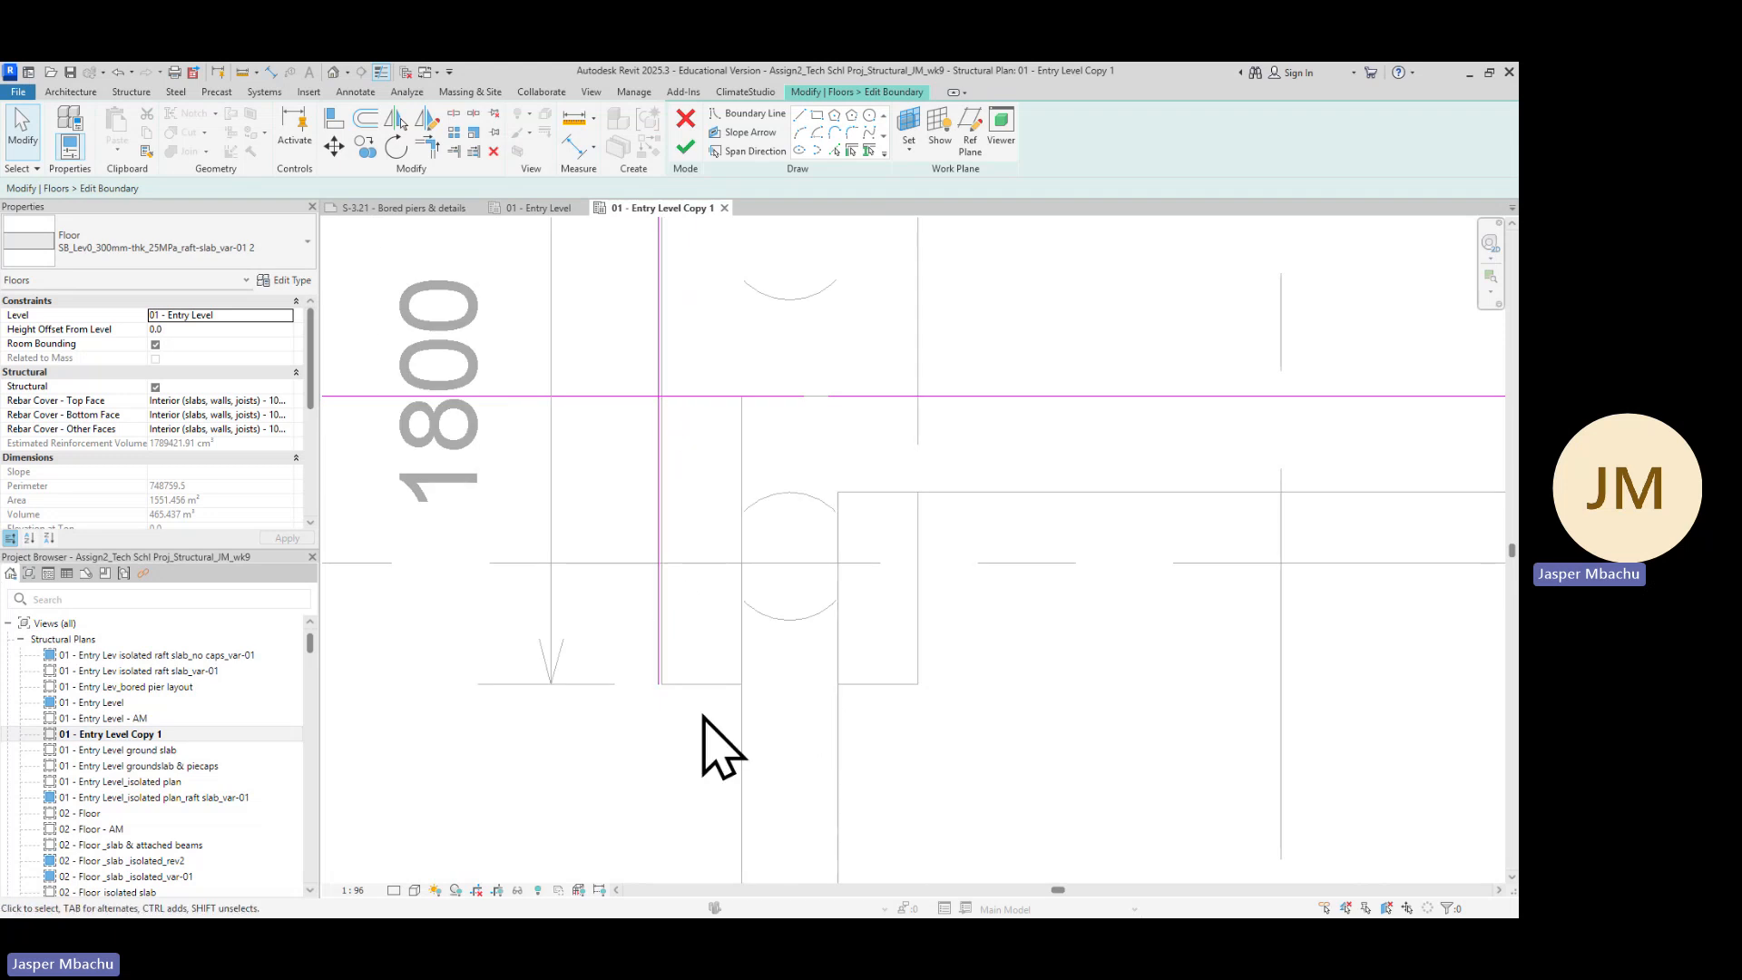
pyautogui.scroll(-2, 709, 717)
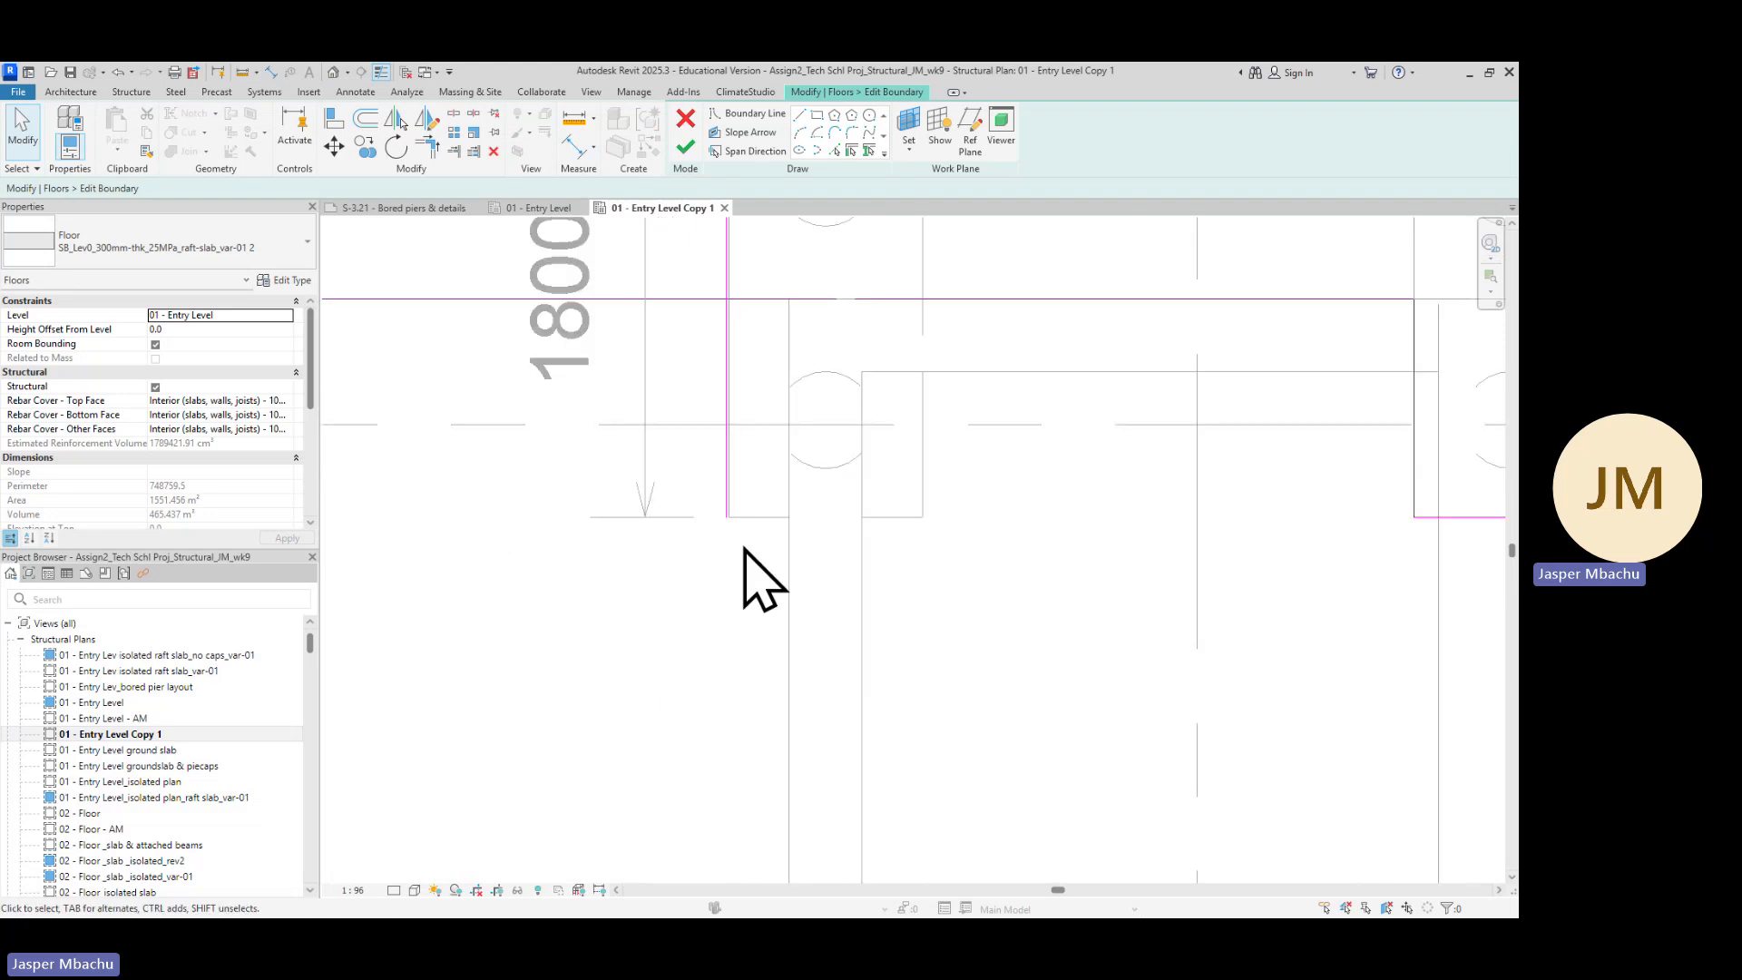
pyautogui.click(834, 151)
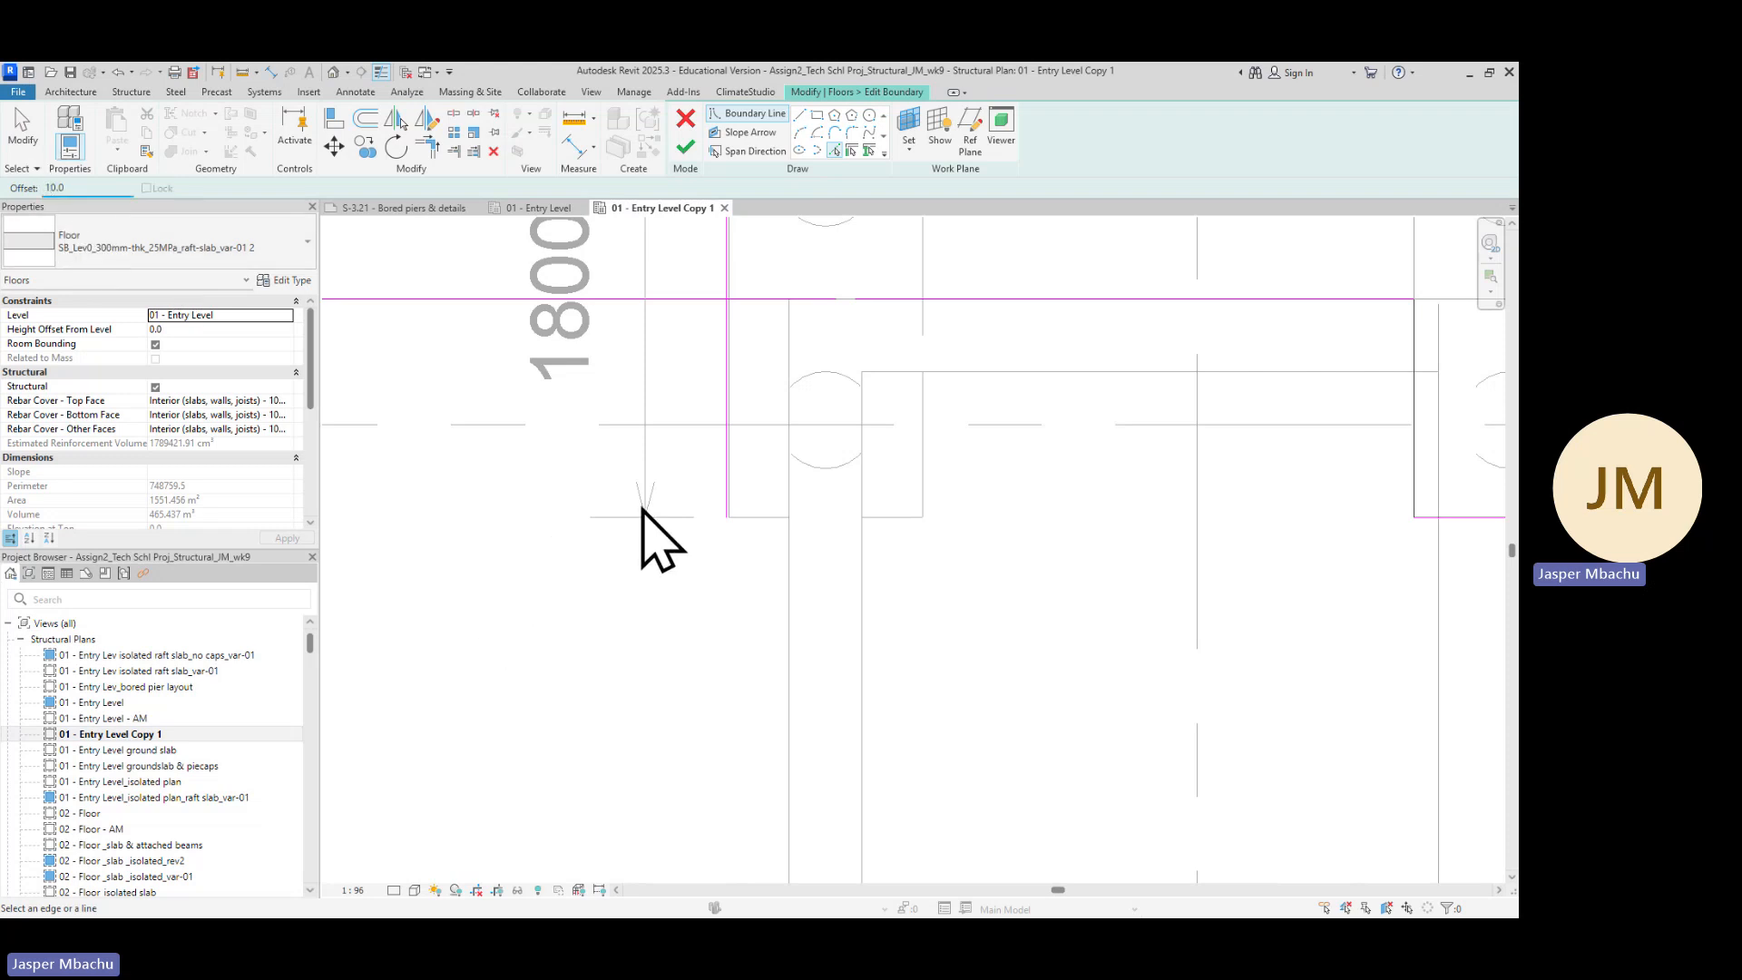
pyautogui.scroll(2, 765, 556)
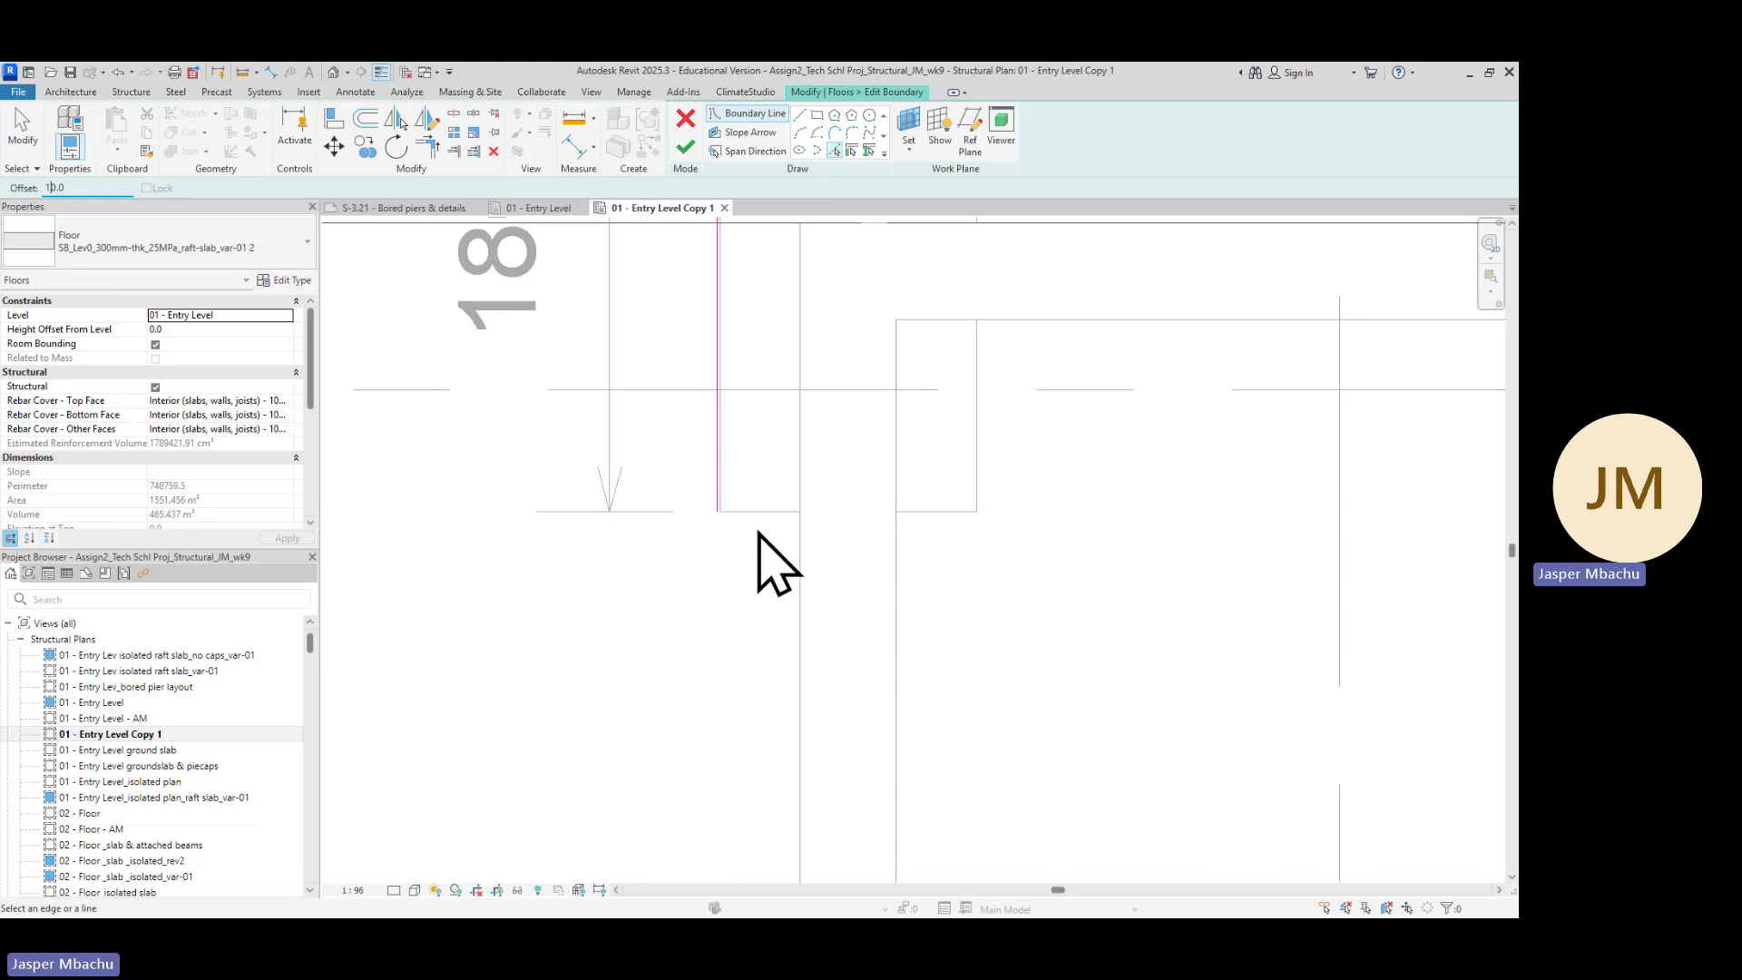
pyautogui.scroll(2, 774, 541)
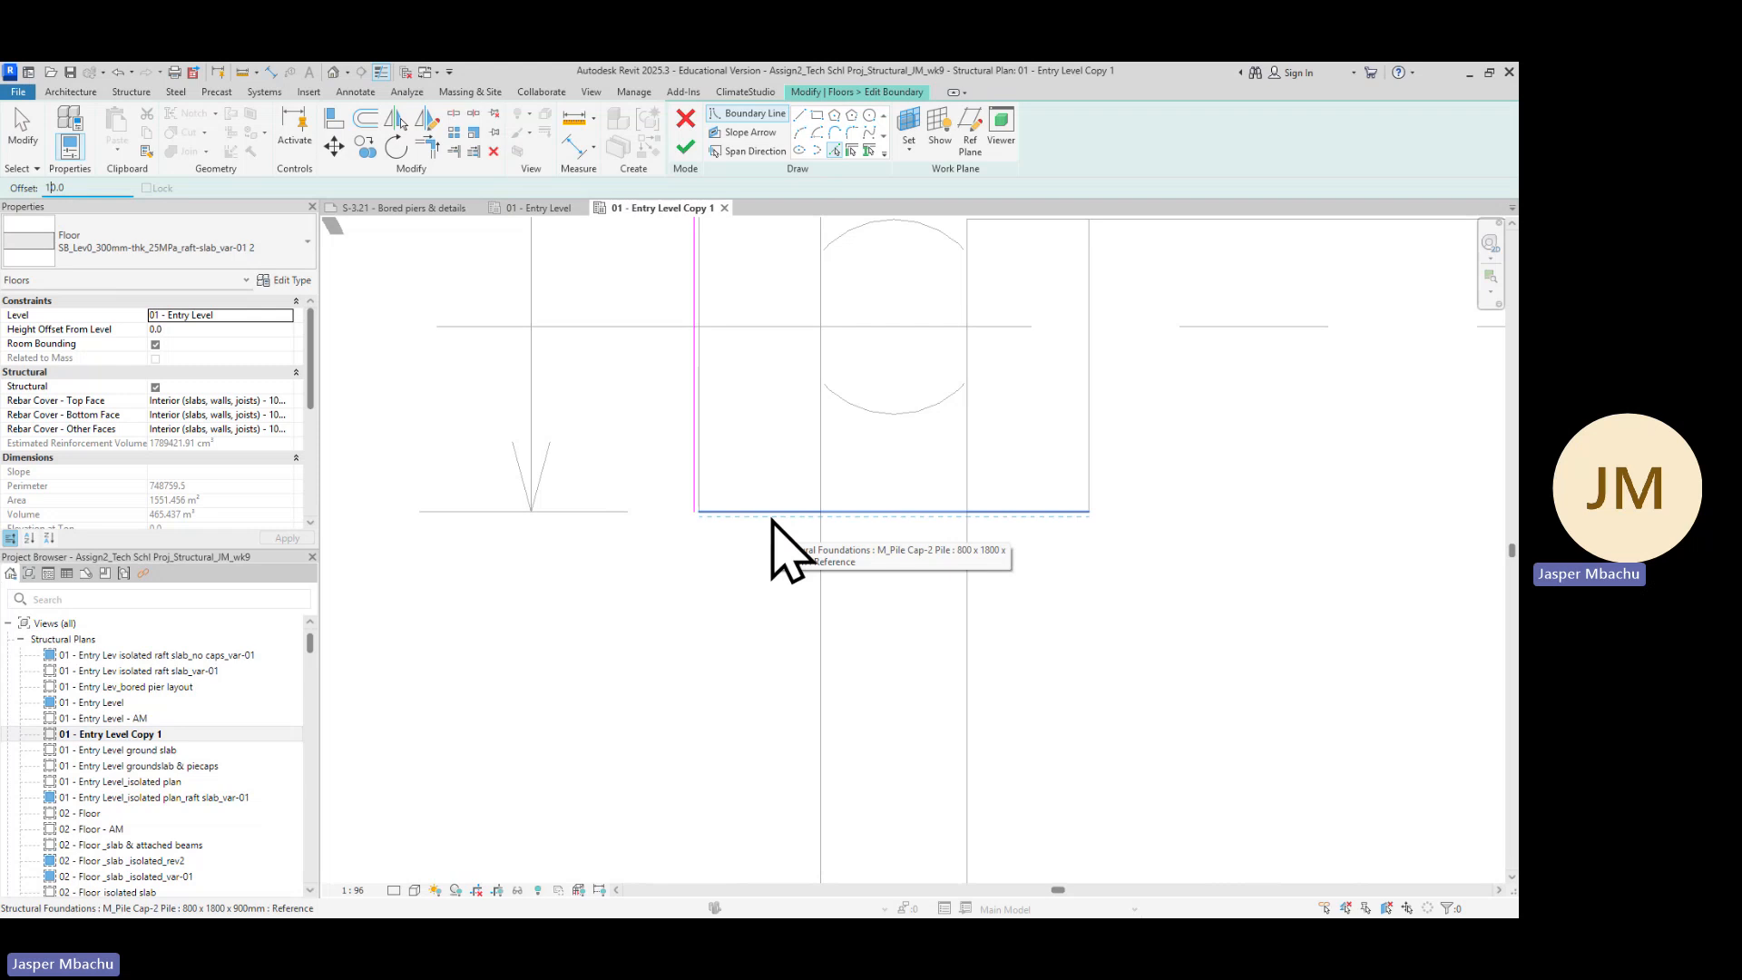
pyautogui.click(771, 519)
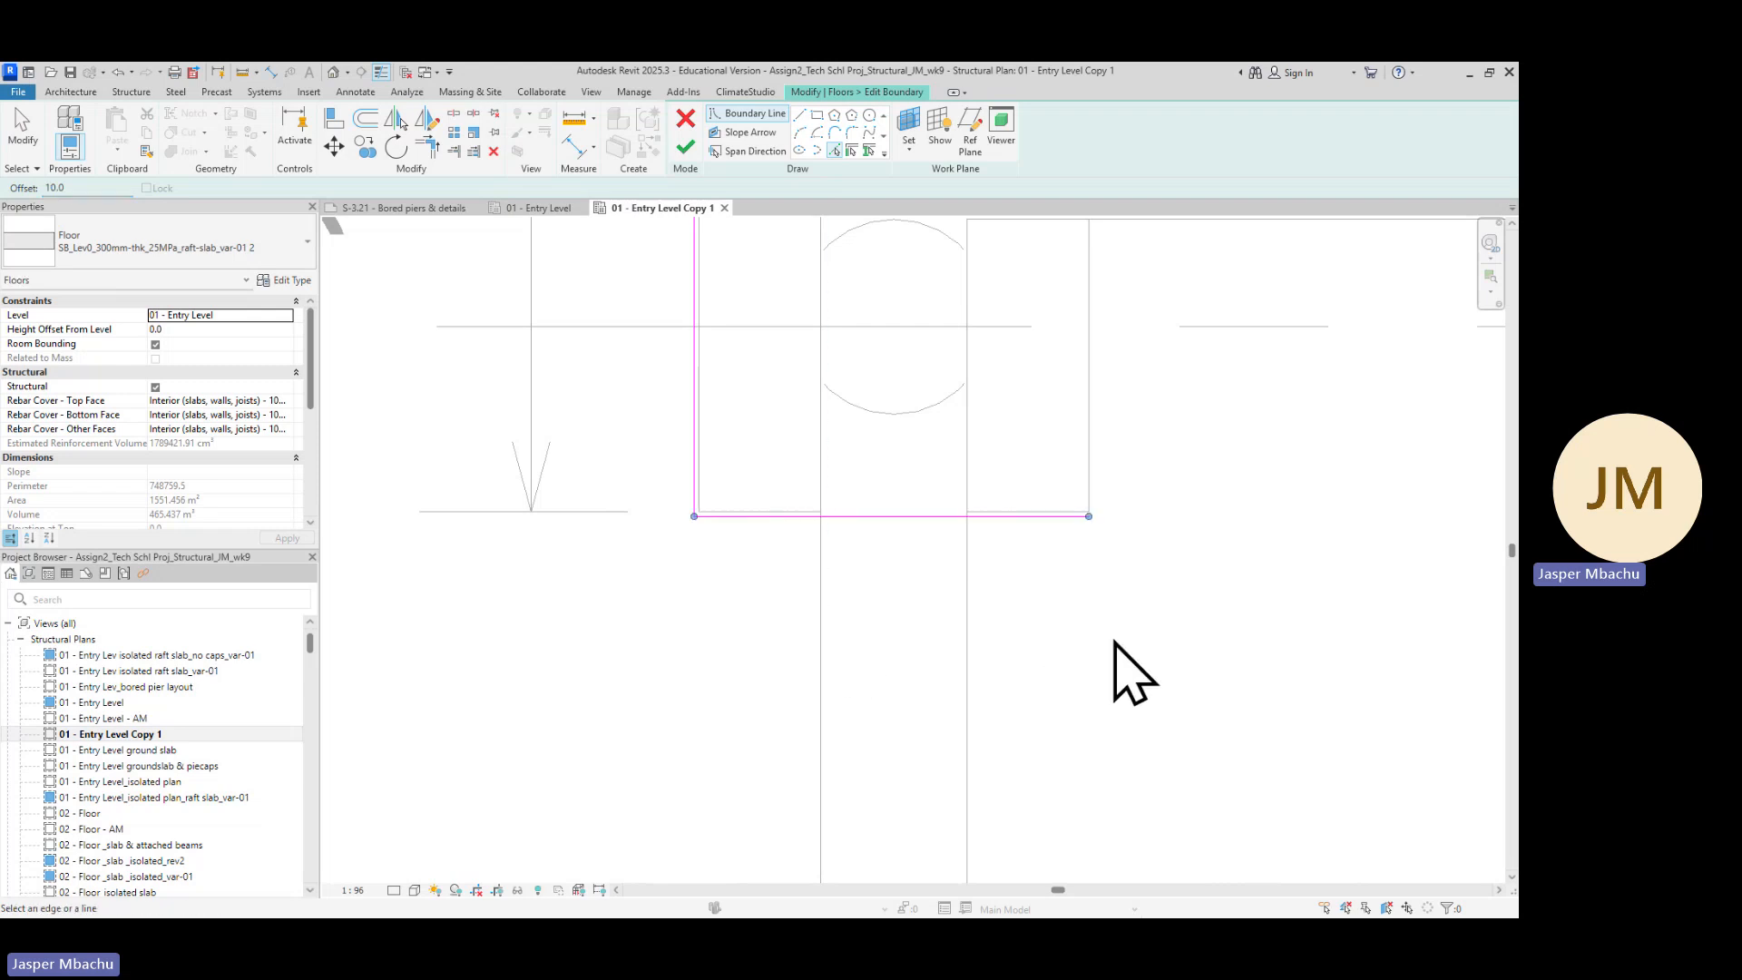
# Examine the new boundary lines traced around the upper-right pile cap
pyautogui.scroll(-2, 1098, 640)
pyautogui.scroll(5, 1148, 601)
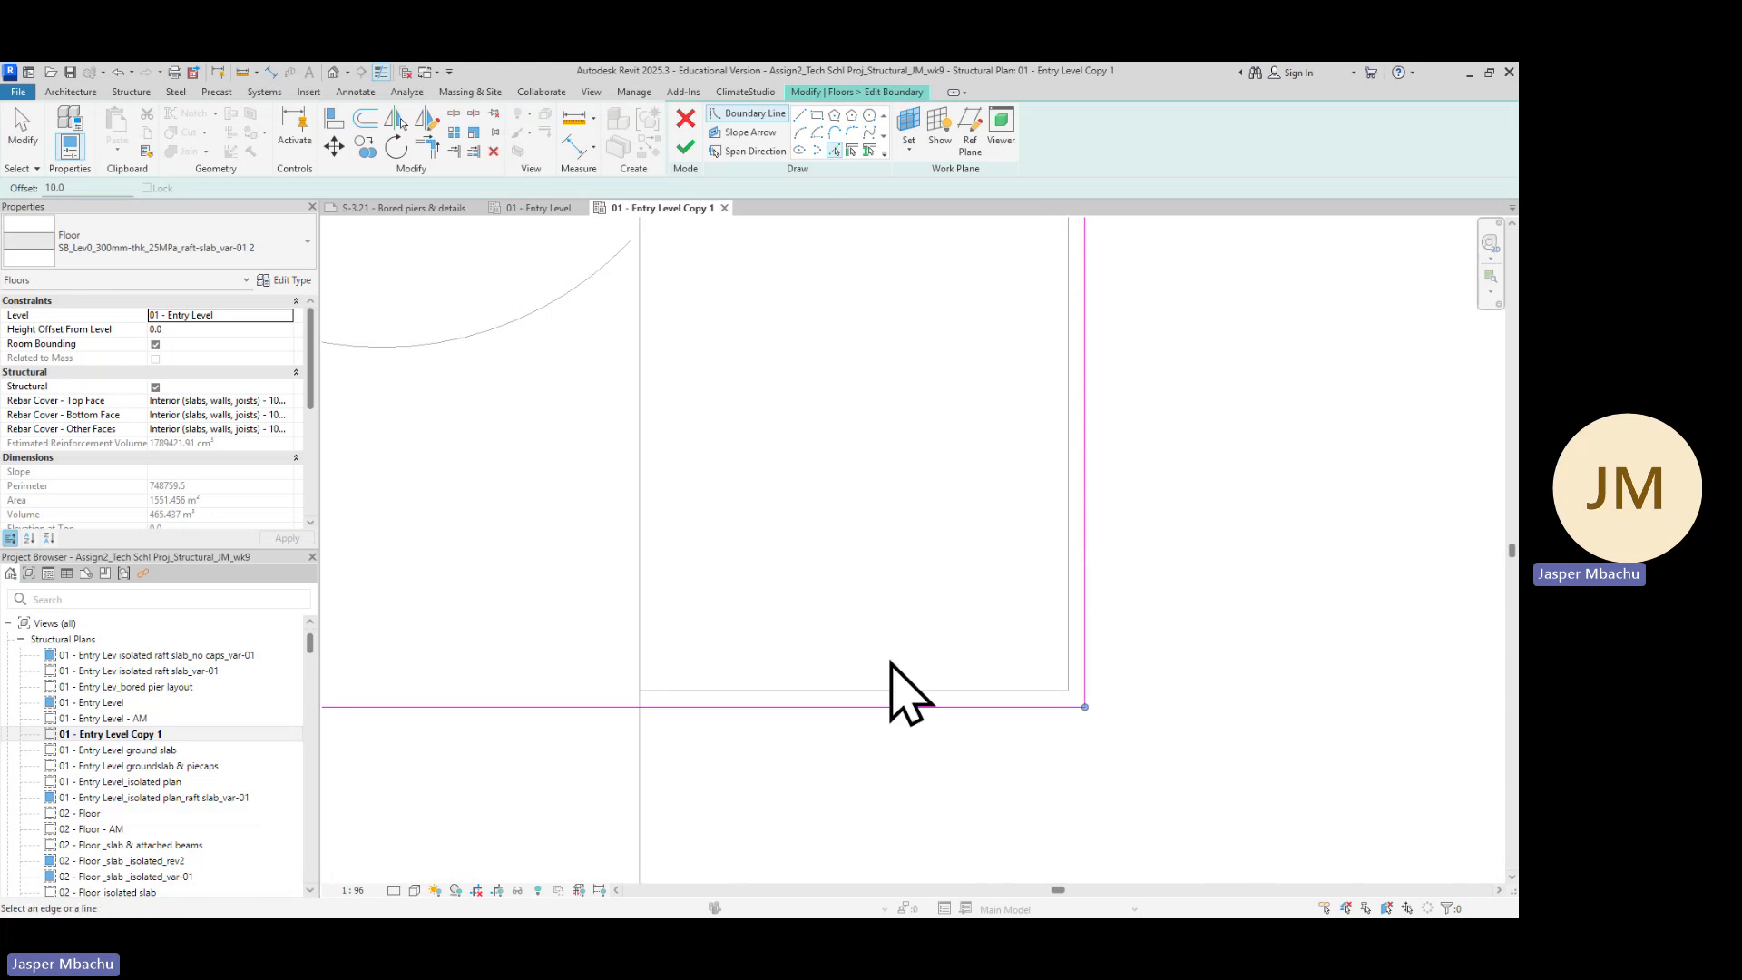
pyautogui.scroll(-3, 1018, 698)
pyautogui.scroll(-2, 1119, 603)
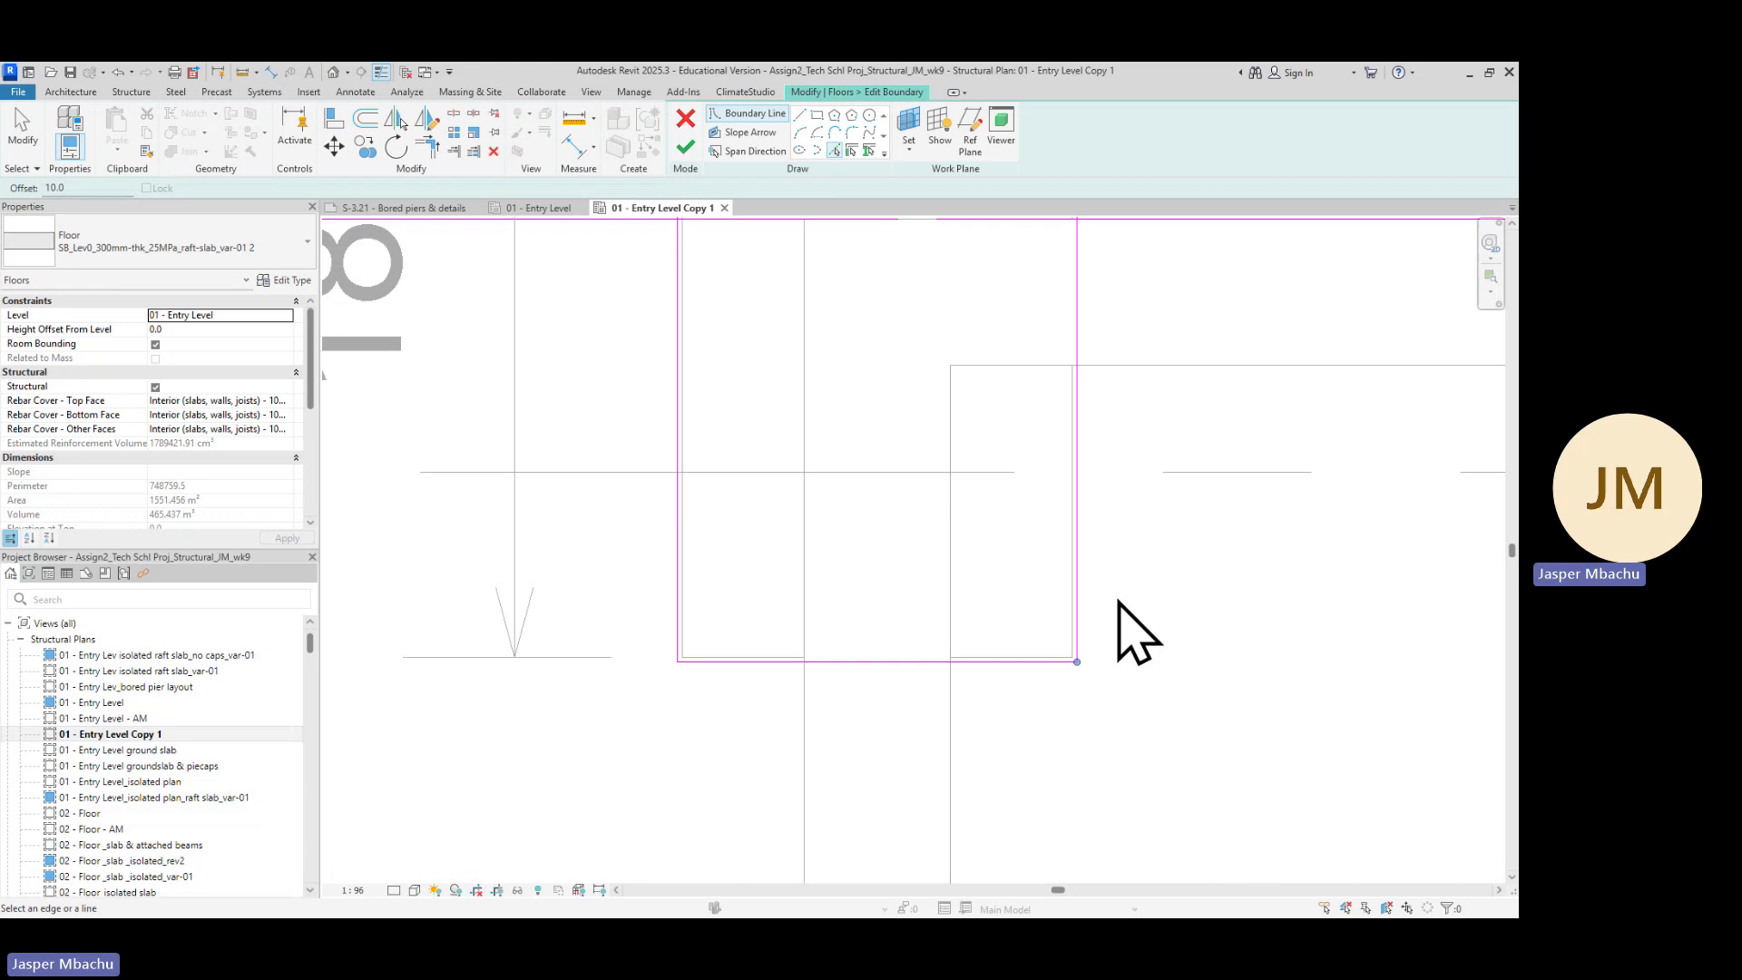
pyautogui.scroll(-2, 1198, 393)
pyautogui.moveTo(1256, 426); pyautogui.dragTo(1184, 640, button='middle')
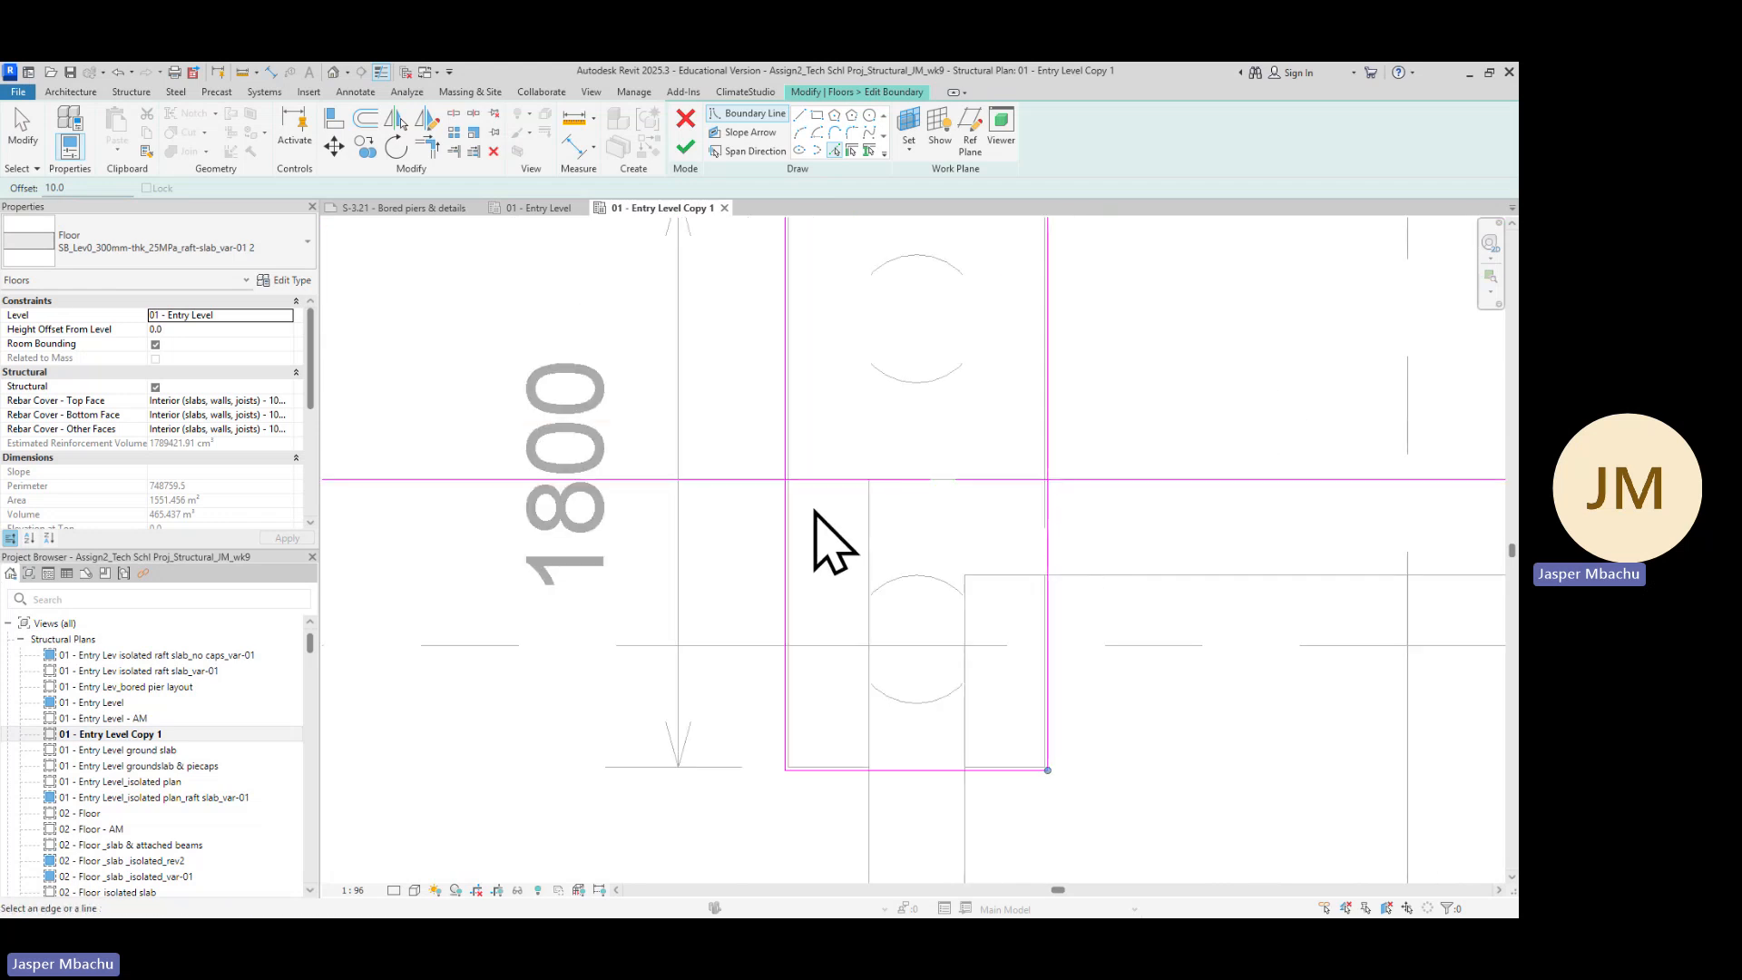
pyautogui.scroll(1, 905, 502)
pyautogui.scroll(-2, 776, 585)
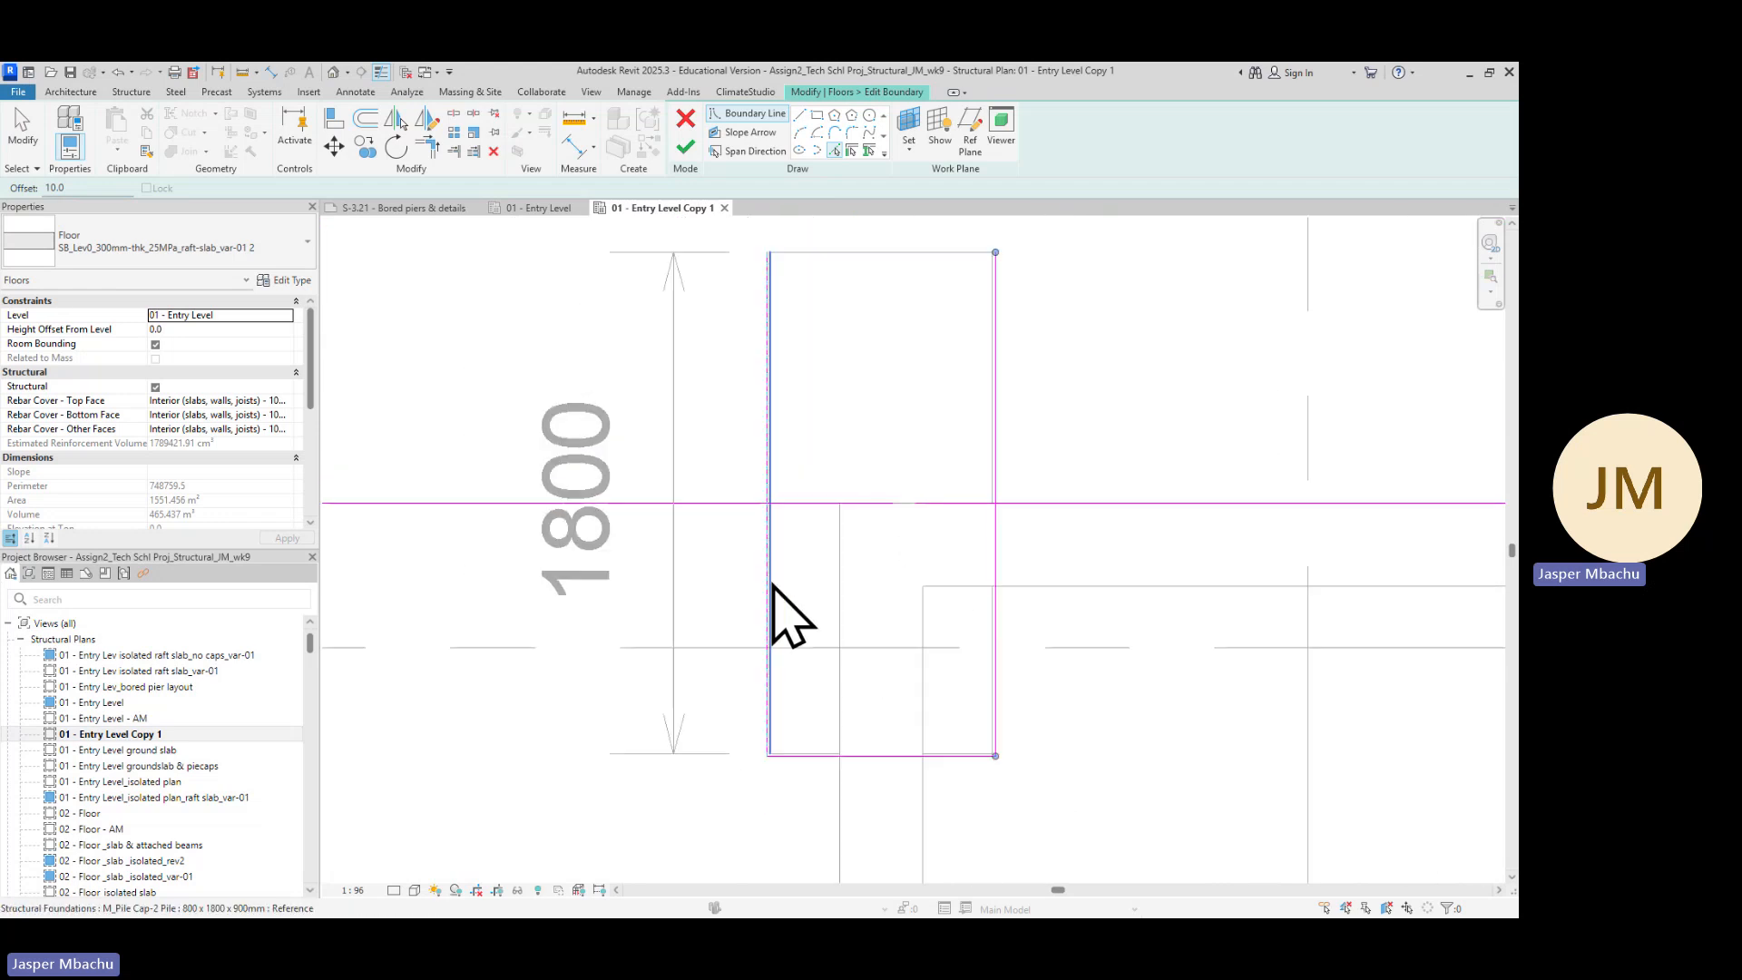
pyautogui.scroll(-2, 1134, 603)
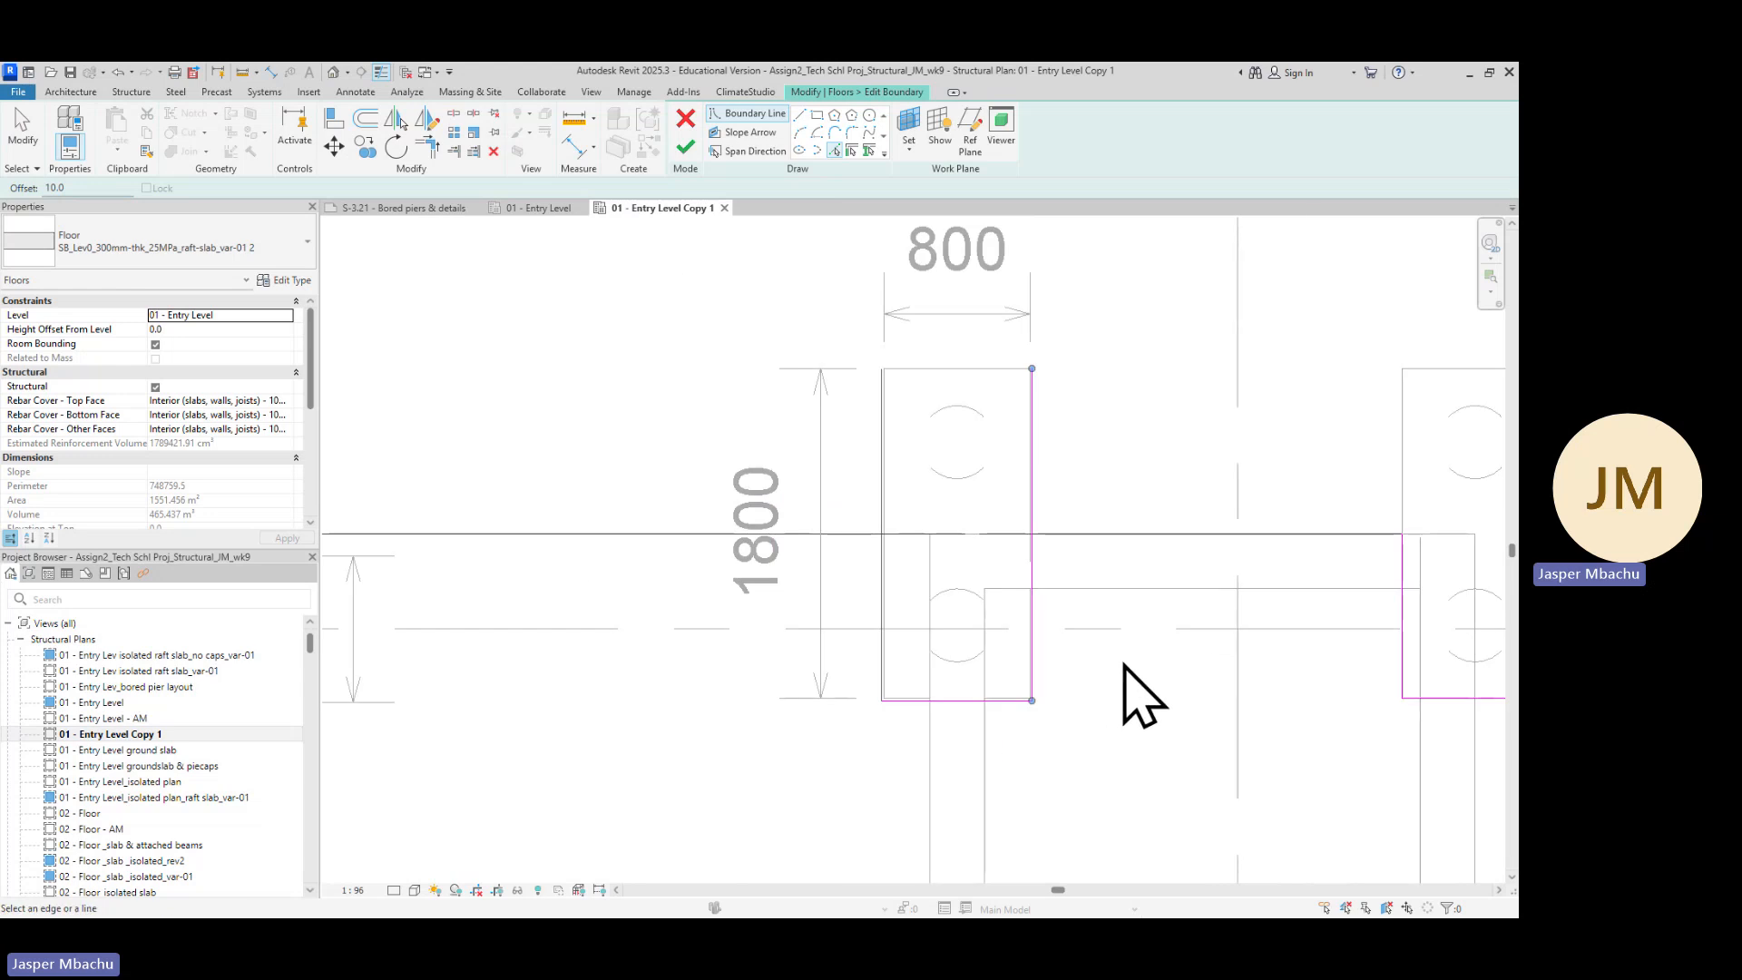
pyautogui.scroll(-1, 1139, 680)
pyautogui.moveTo(1180, 689)
pyautogui.mouseDown(button='middle')
pyautogui.moveTo(1206, 719)
pyautogui.moveTo(778, 596)
pyautogui.mouseUp(button='middle')
pyautogui.scroll(3, 871, 562)
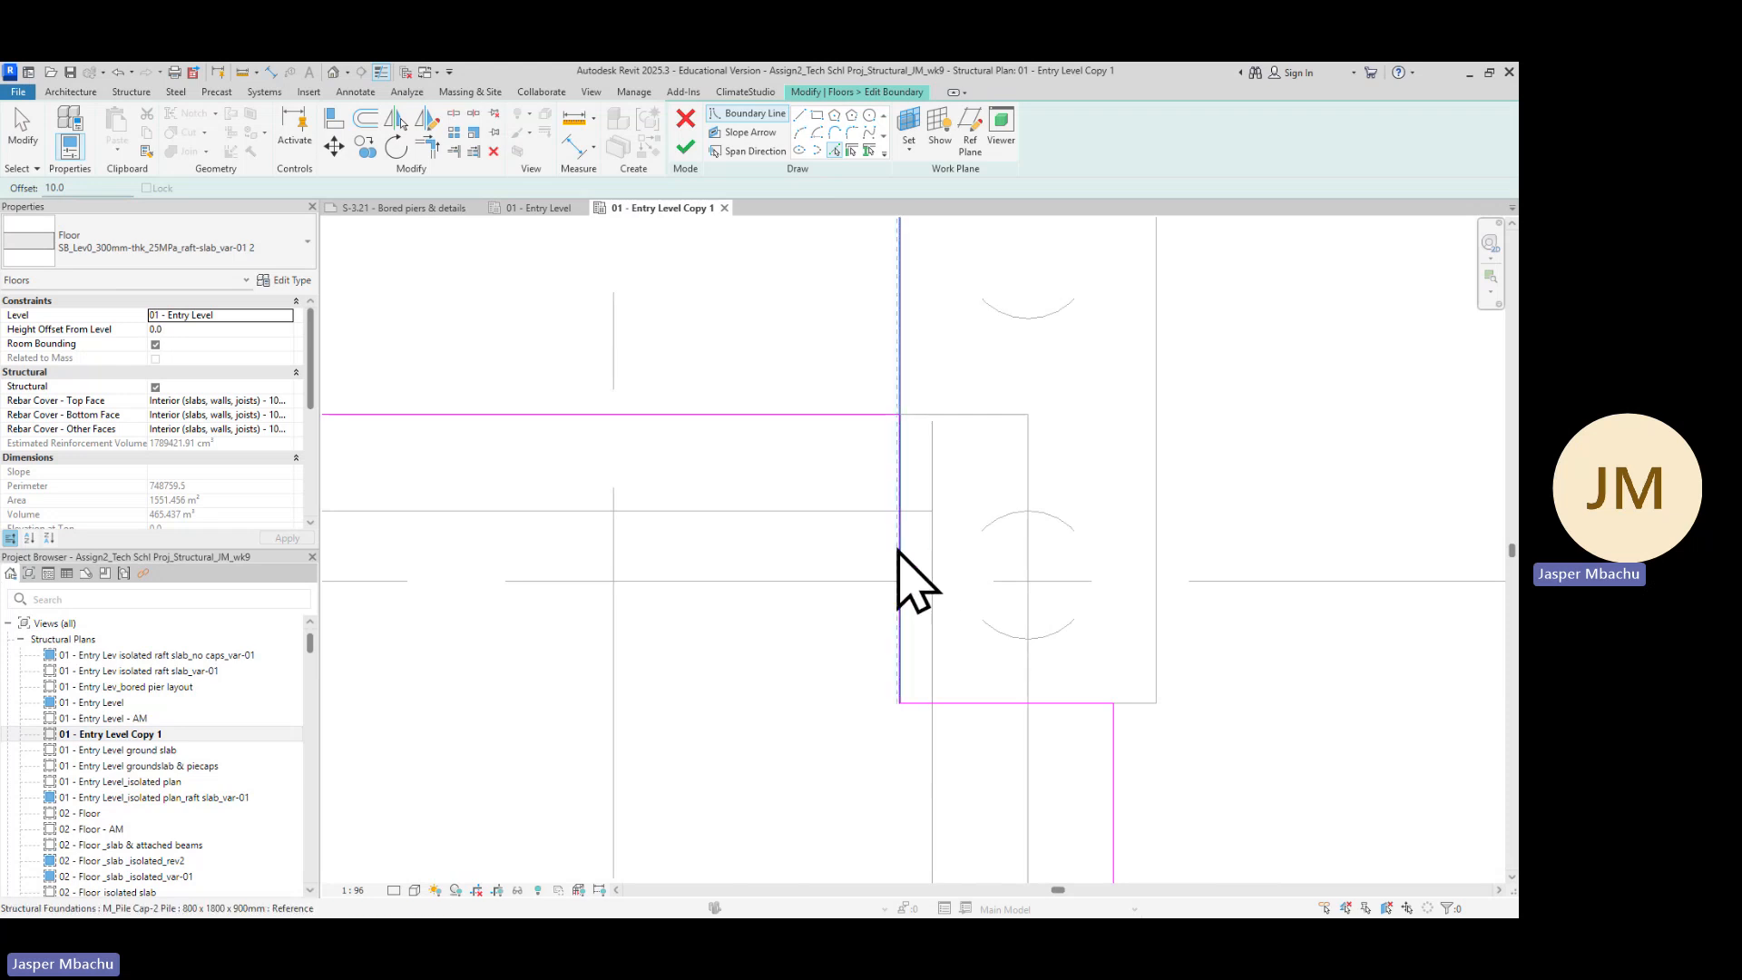
pyautogui.scroll(2, 898, 547)
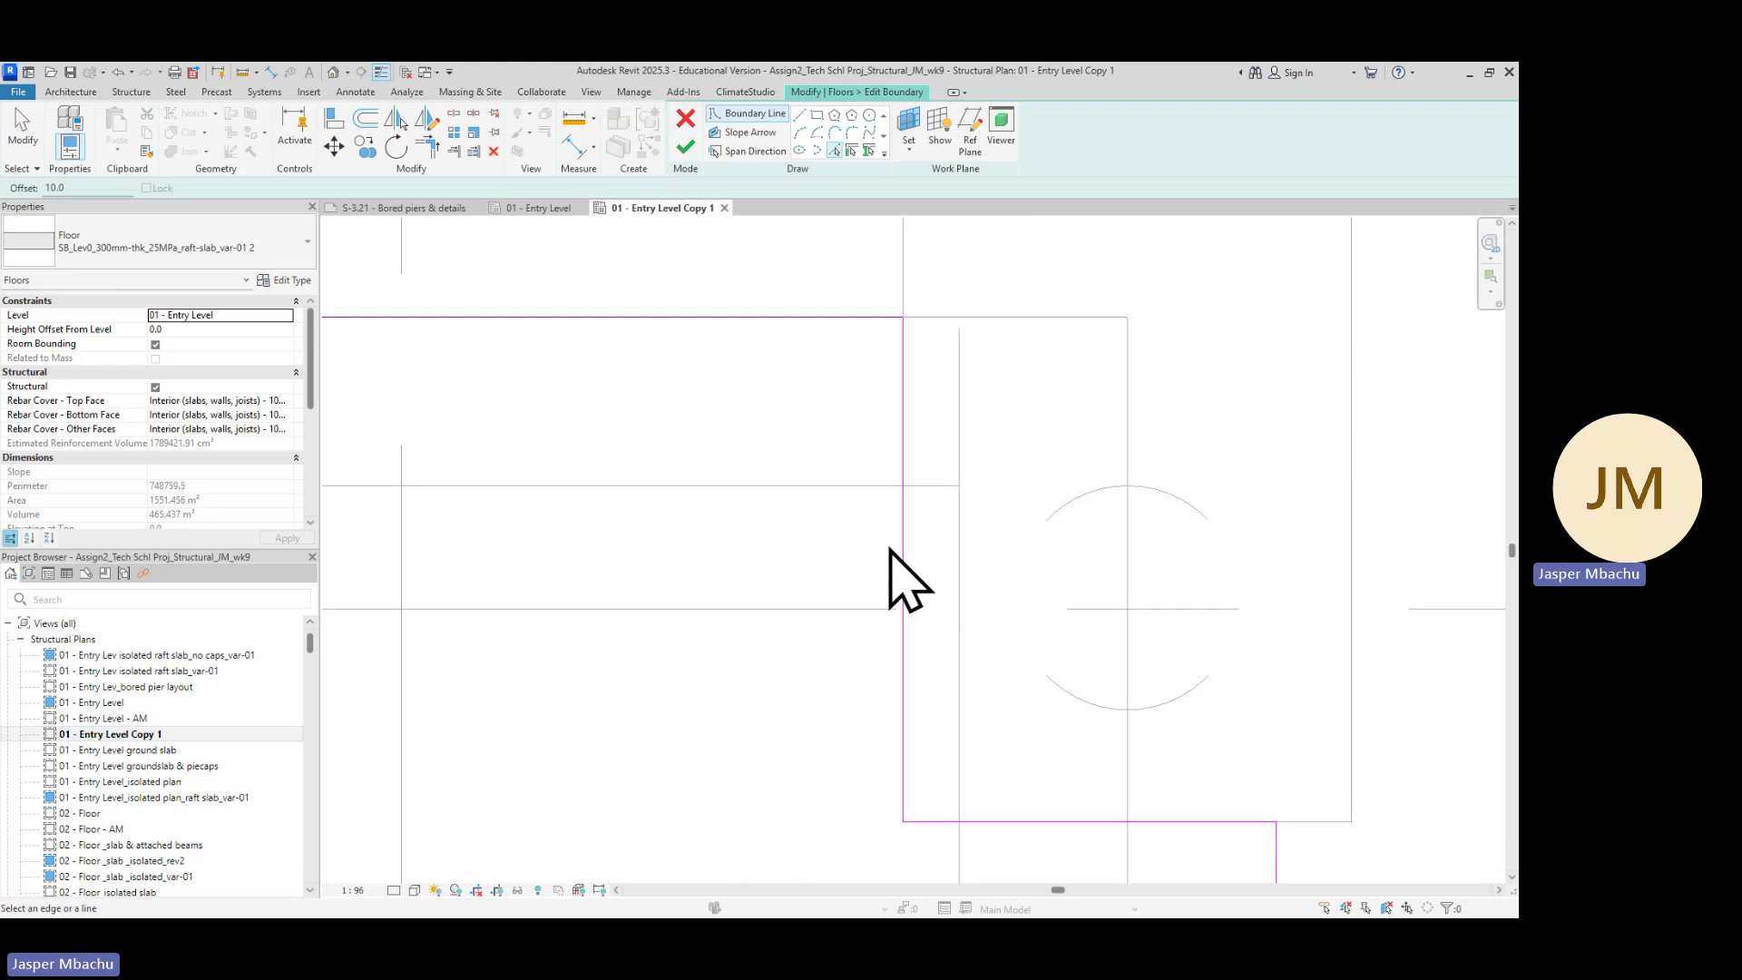
# Pick the left and bottom edges of the next pile cap as new raft boundary lines with the 10 offset
pyautogui.click(901, 551)
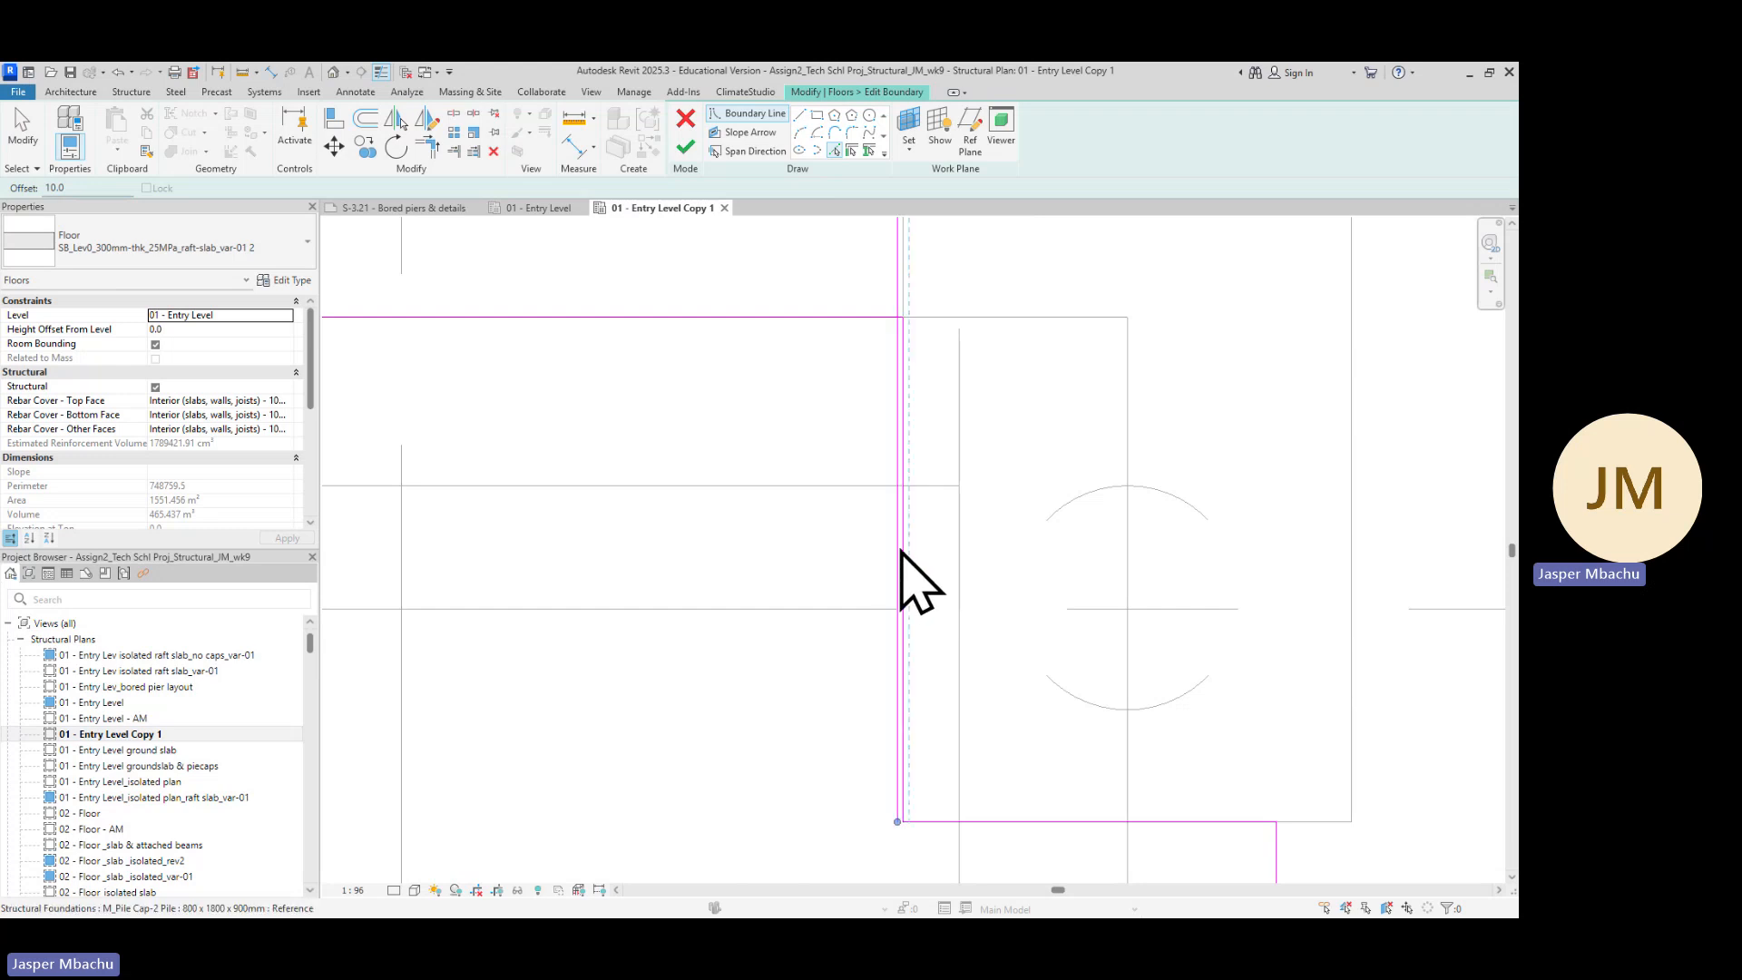
pyautogui.scroll(-2, 901, 688)
pyautogui.moveTo(902, 688); pyautogui.dragTo(949, 511, button='middle')
pyautogui.scroll(2, 969, 531)
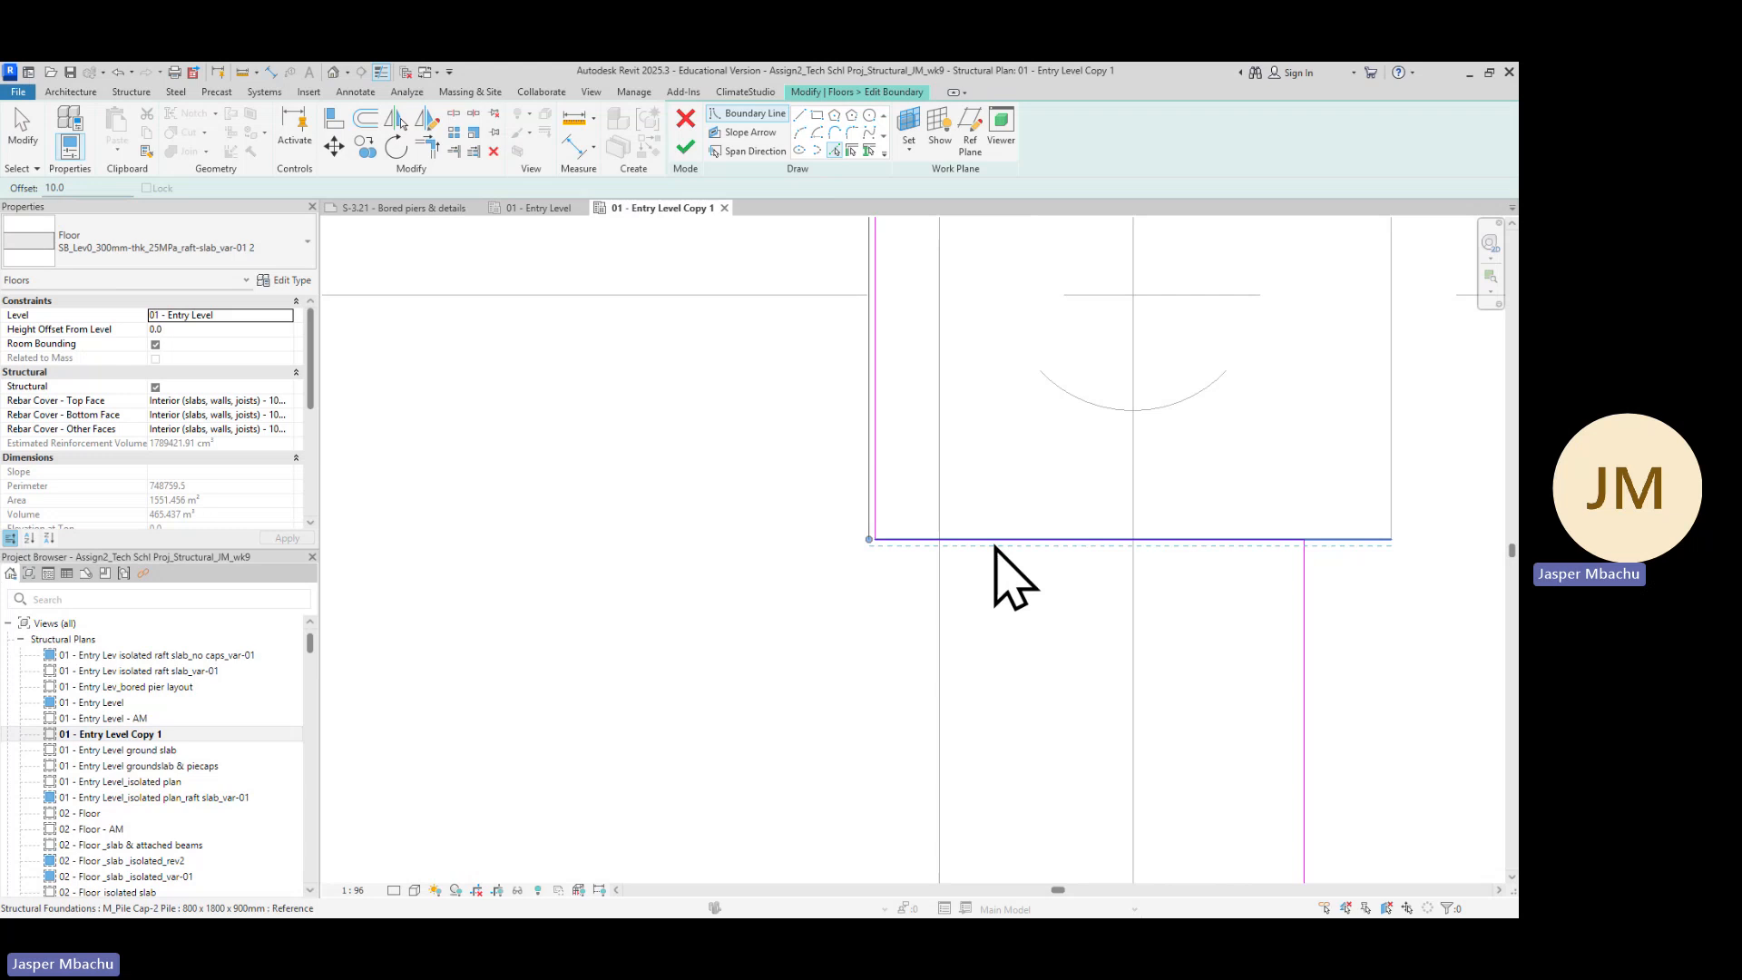
pyautogui.click(994, 547)
pyautogui.press('Escape')
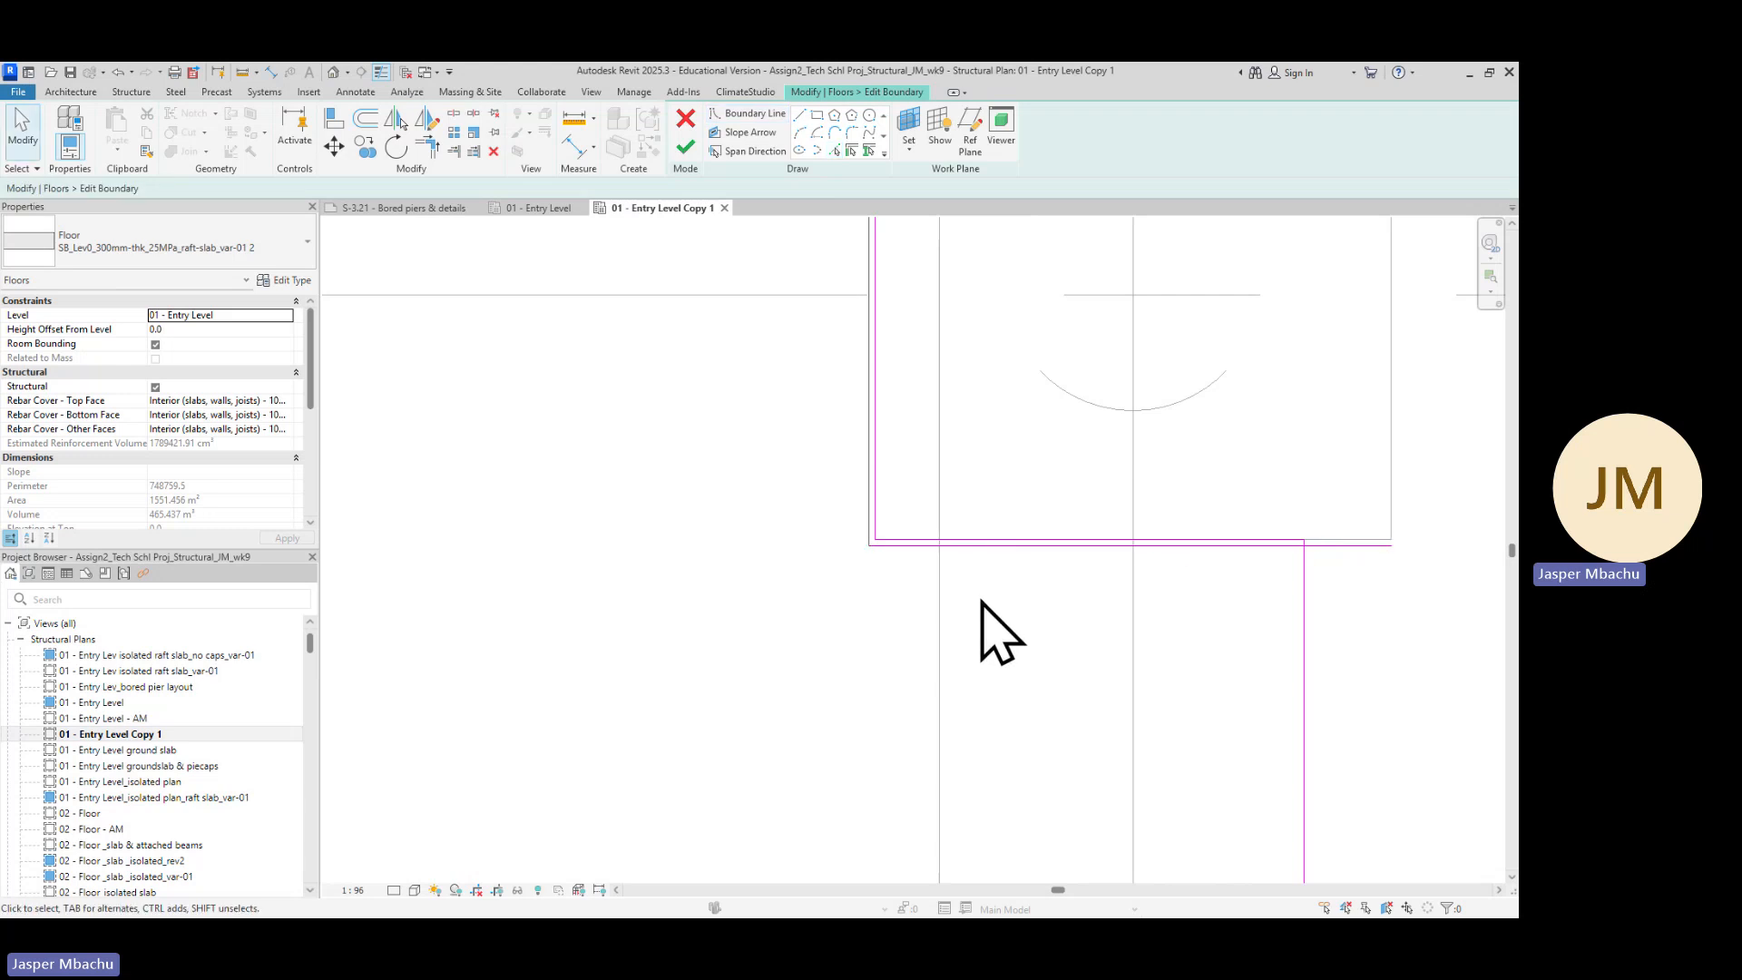
# Delete the redundant horizontal boundary line running below the pile cap
pyautogui.scroll(-1, 802, 472)
pyautogui.scroll(-1, 893, 414)
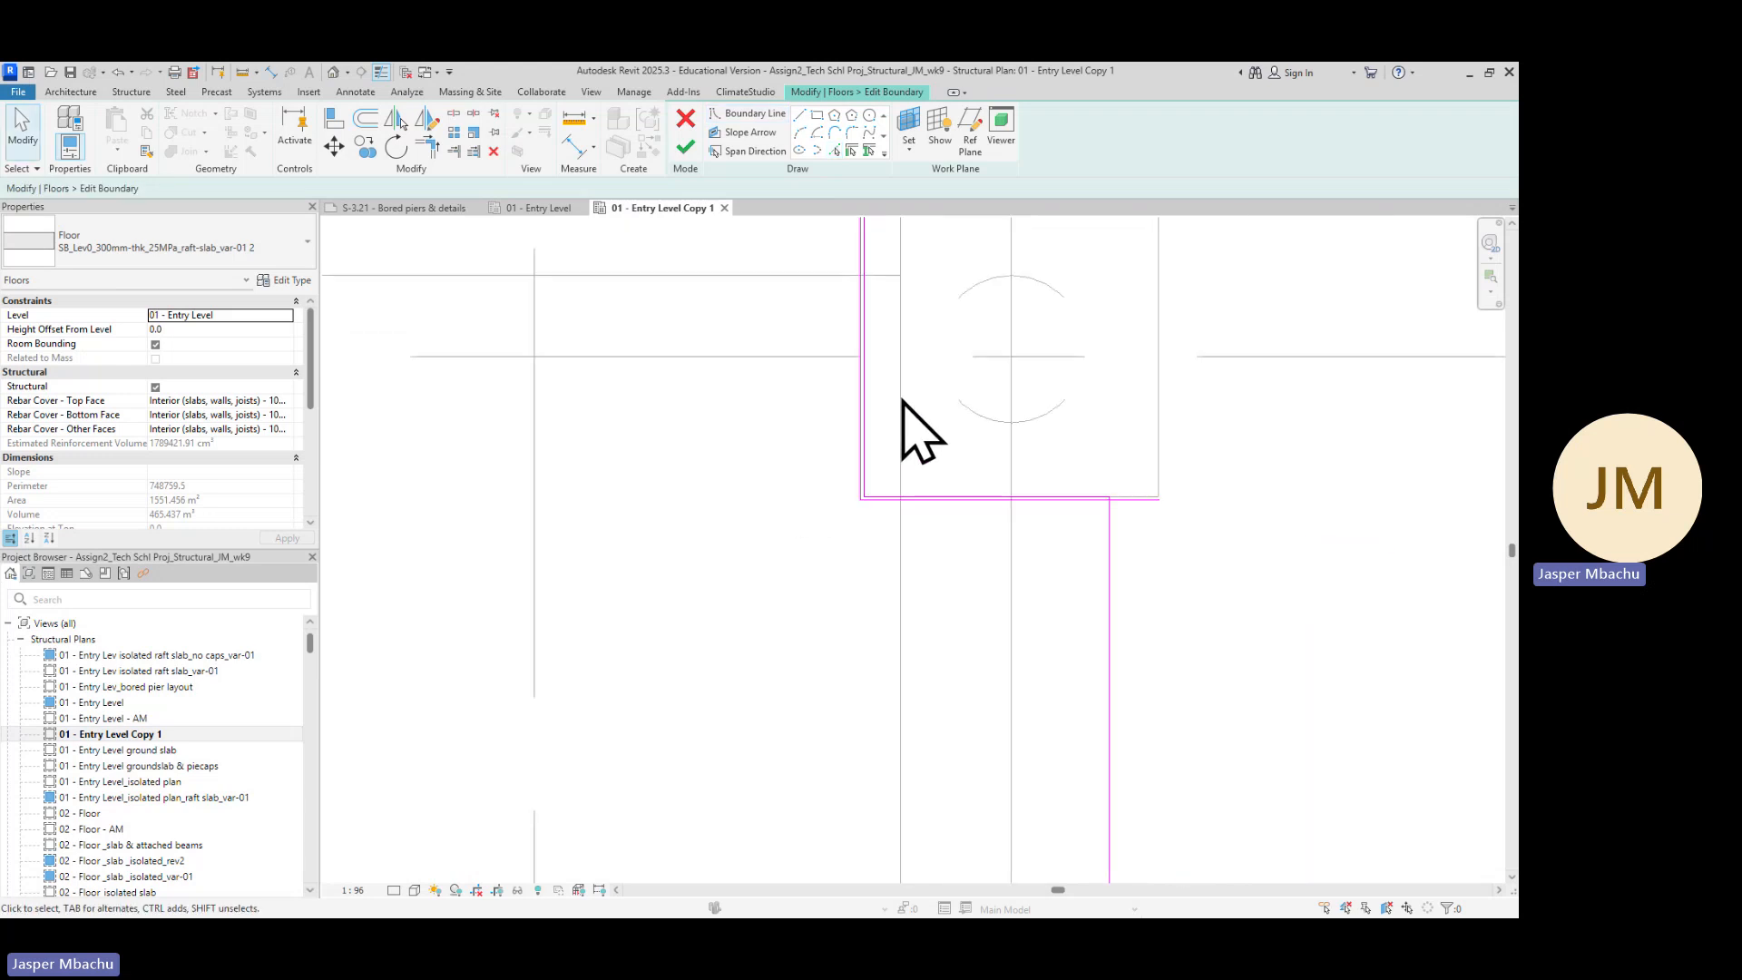
pyautogui.moveTo(893, 360); pyautogui.dragTo(887, 553, button='middle')
pyautogui.scroll(4, 862, 477)
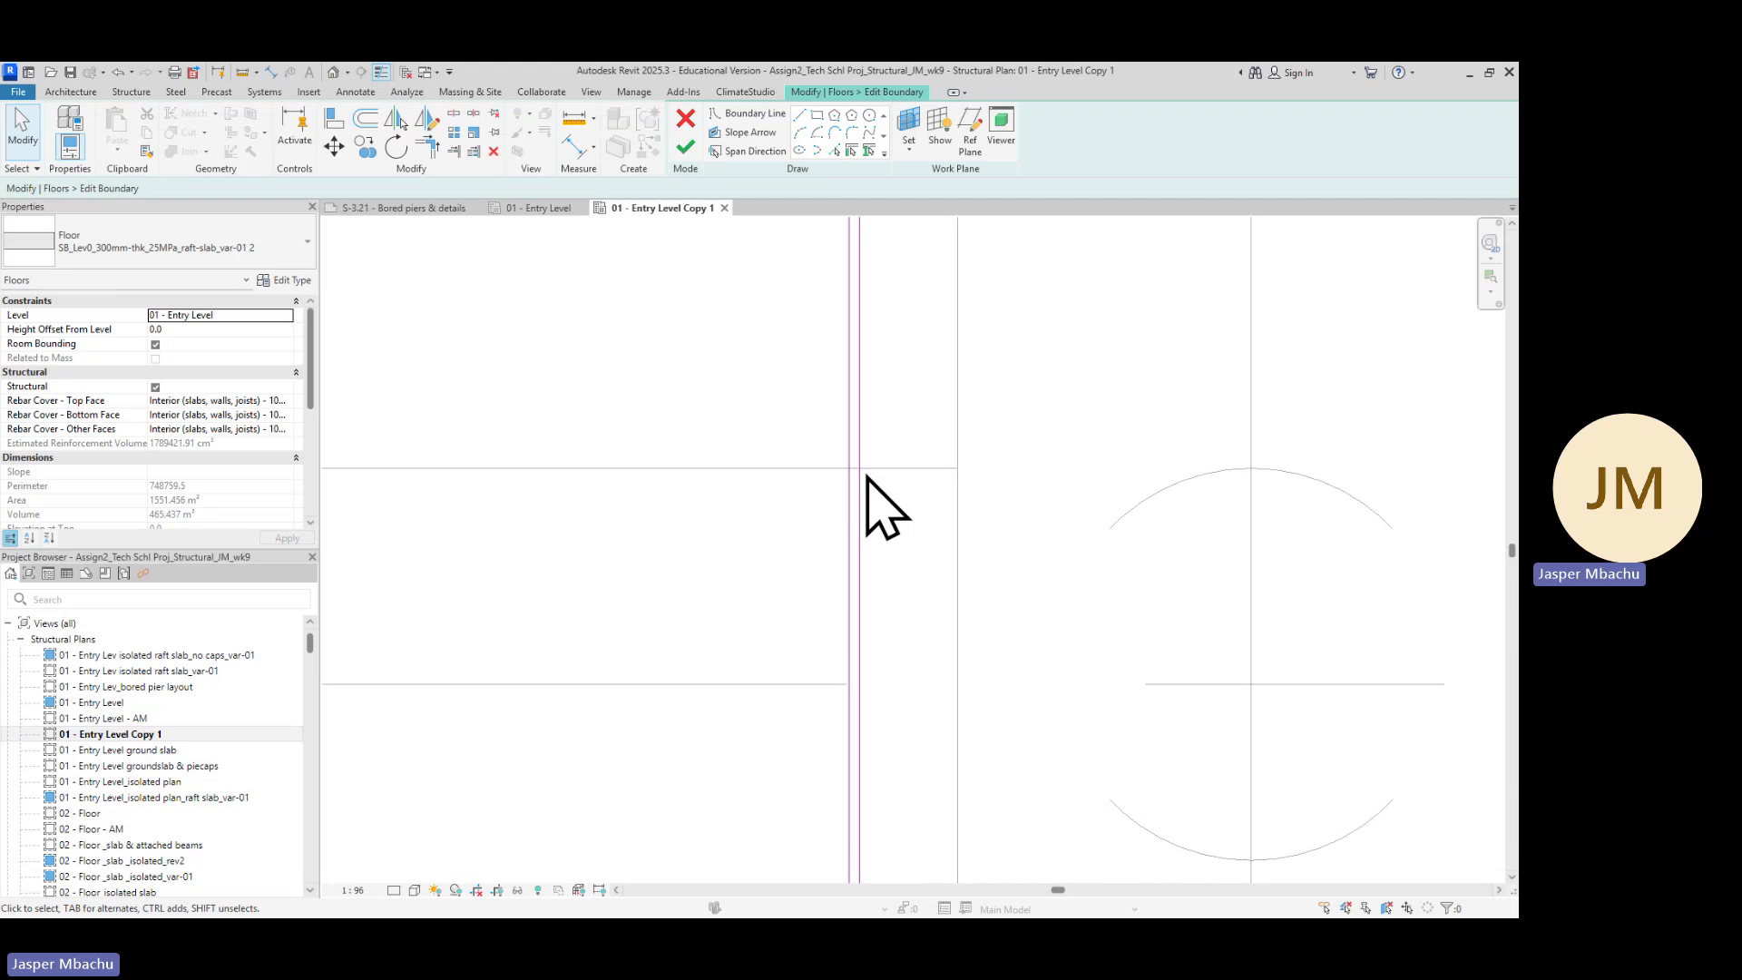
pyautogui.click(860, 478)
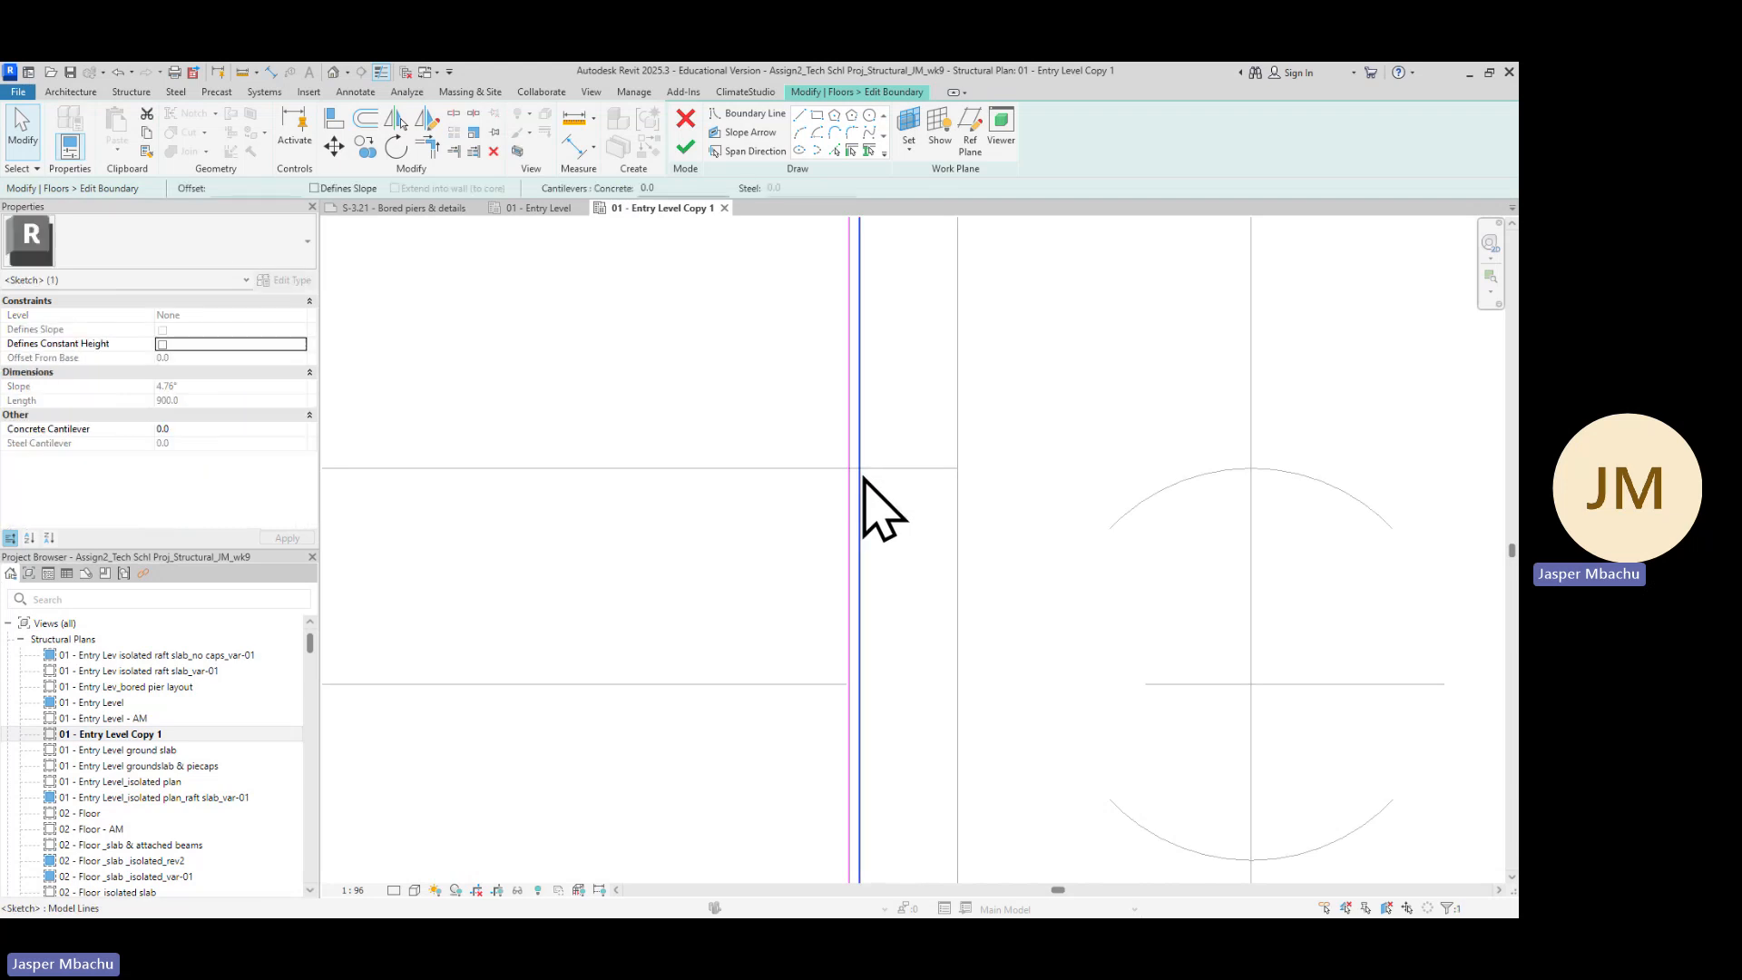
pyautogui.press('Escape')
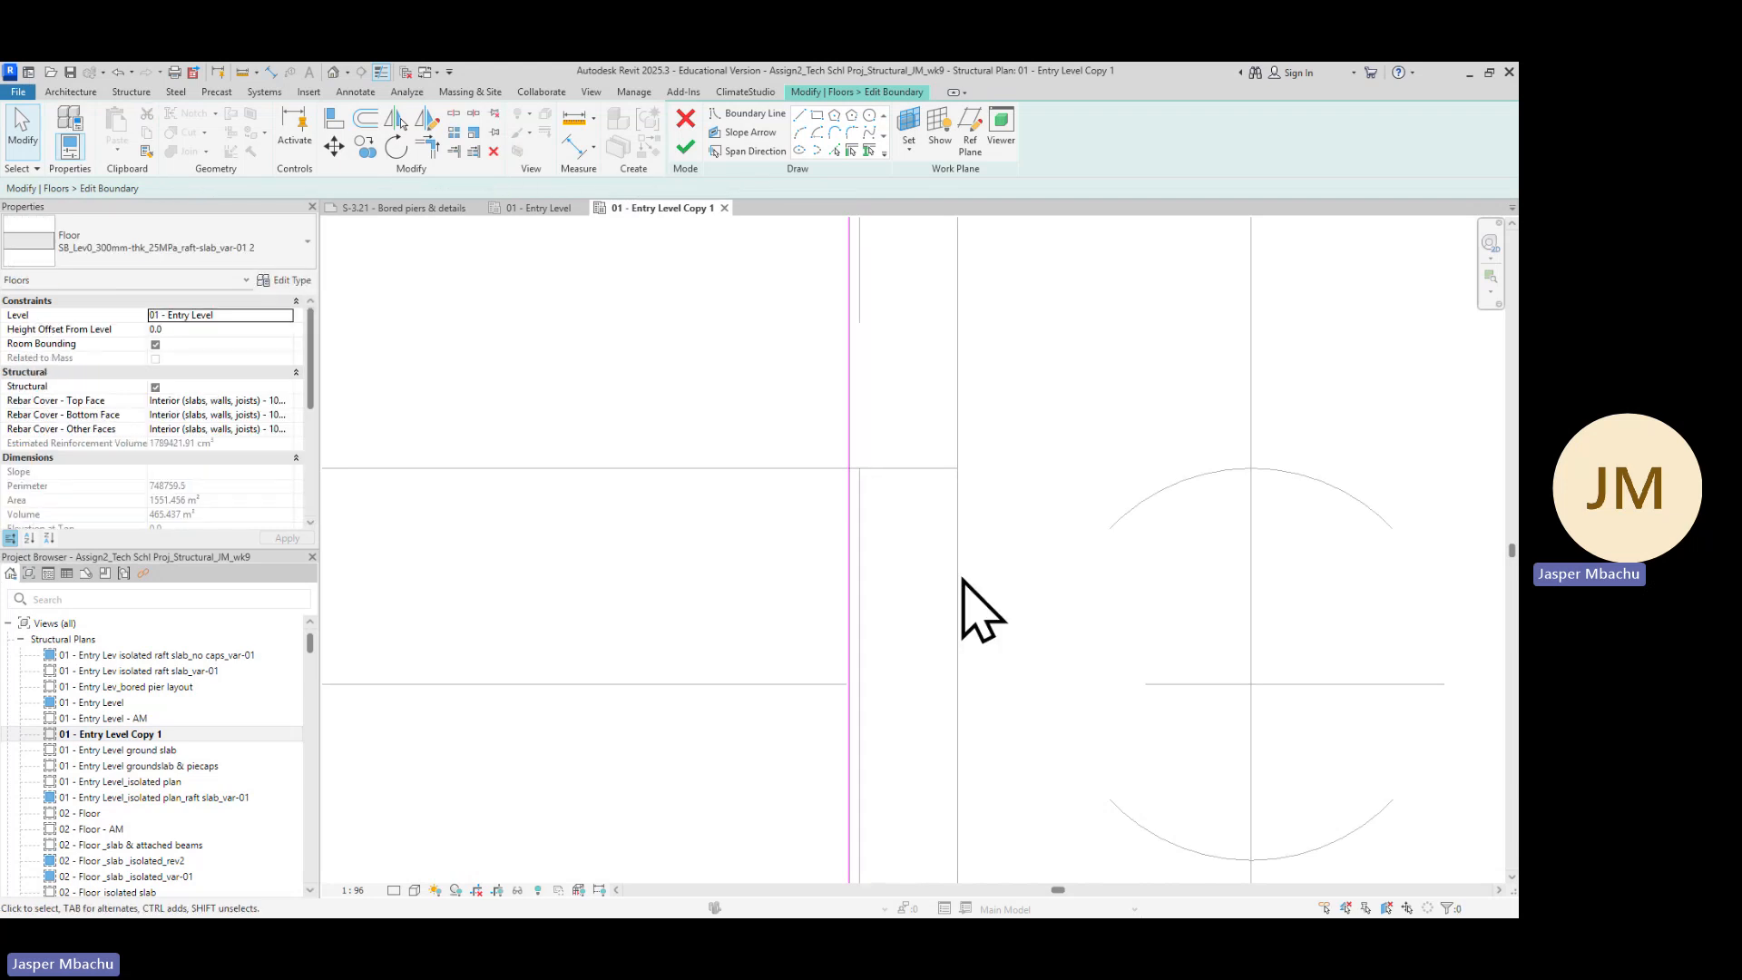
pyautogui.scroll(-3, 961, 611)
pyautogui.moveTo(1080, 803)
pyautogui.mouseDown(button='middle')
pyautogui.moveTo(1139, 828)
pyautogui.moveTo(1065, 602)
pyautogui.moveTo(1071, 523)
pyautogui.mouseUp(button='middle')
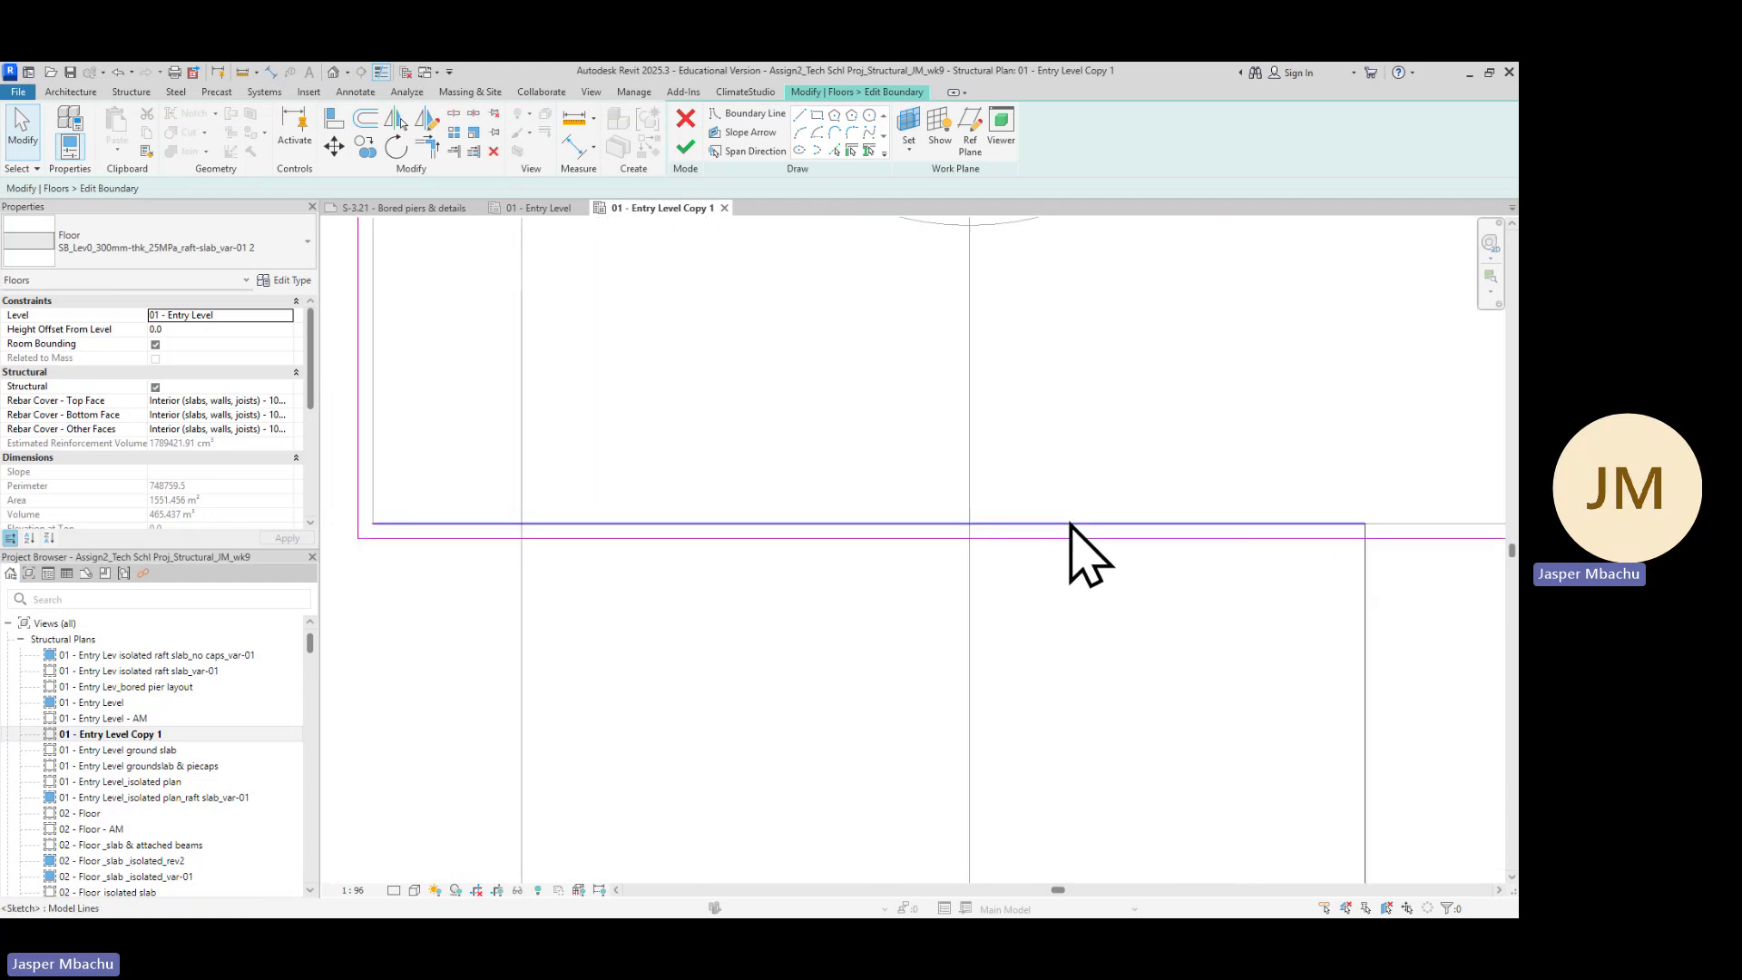
pyautogui.click(1070, 523)
pyautogui.press('Delete')
# Use Trim/Extend to Corner to join the horizontal and vertical boundary lines at the pile cap corner
pyautogui.scroll(-3, 1110, 666)
pyautogui.scroll(-2, 1103, 656)
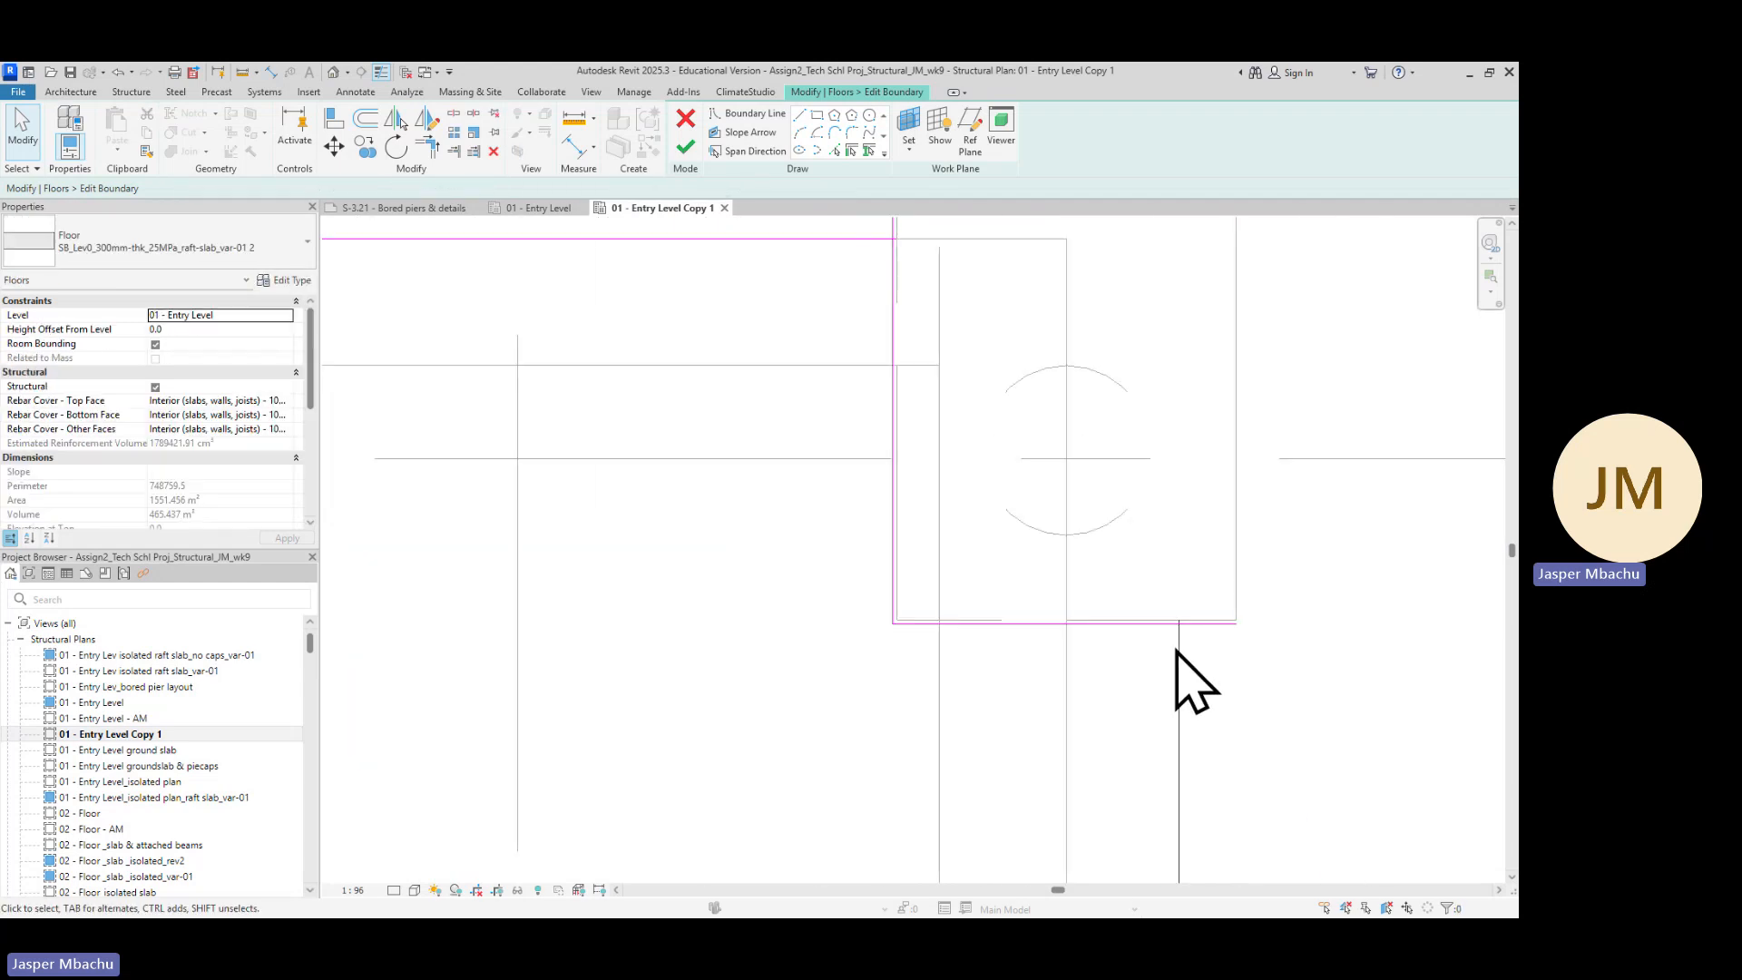
pyautogui.scroll(-1, 813, 338)
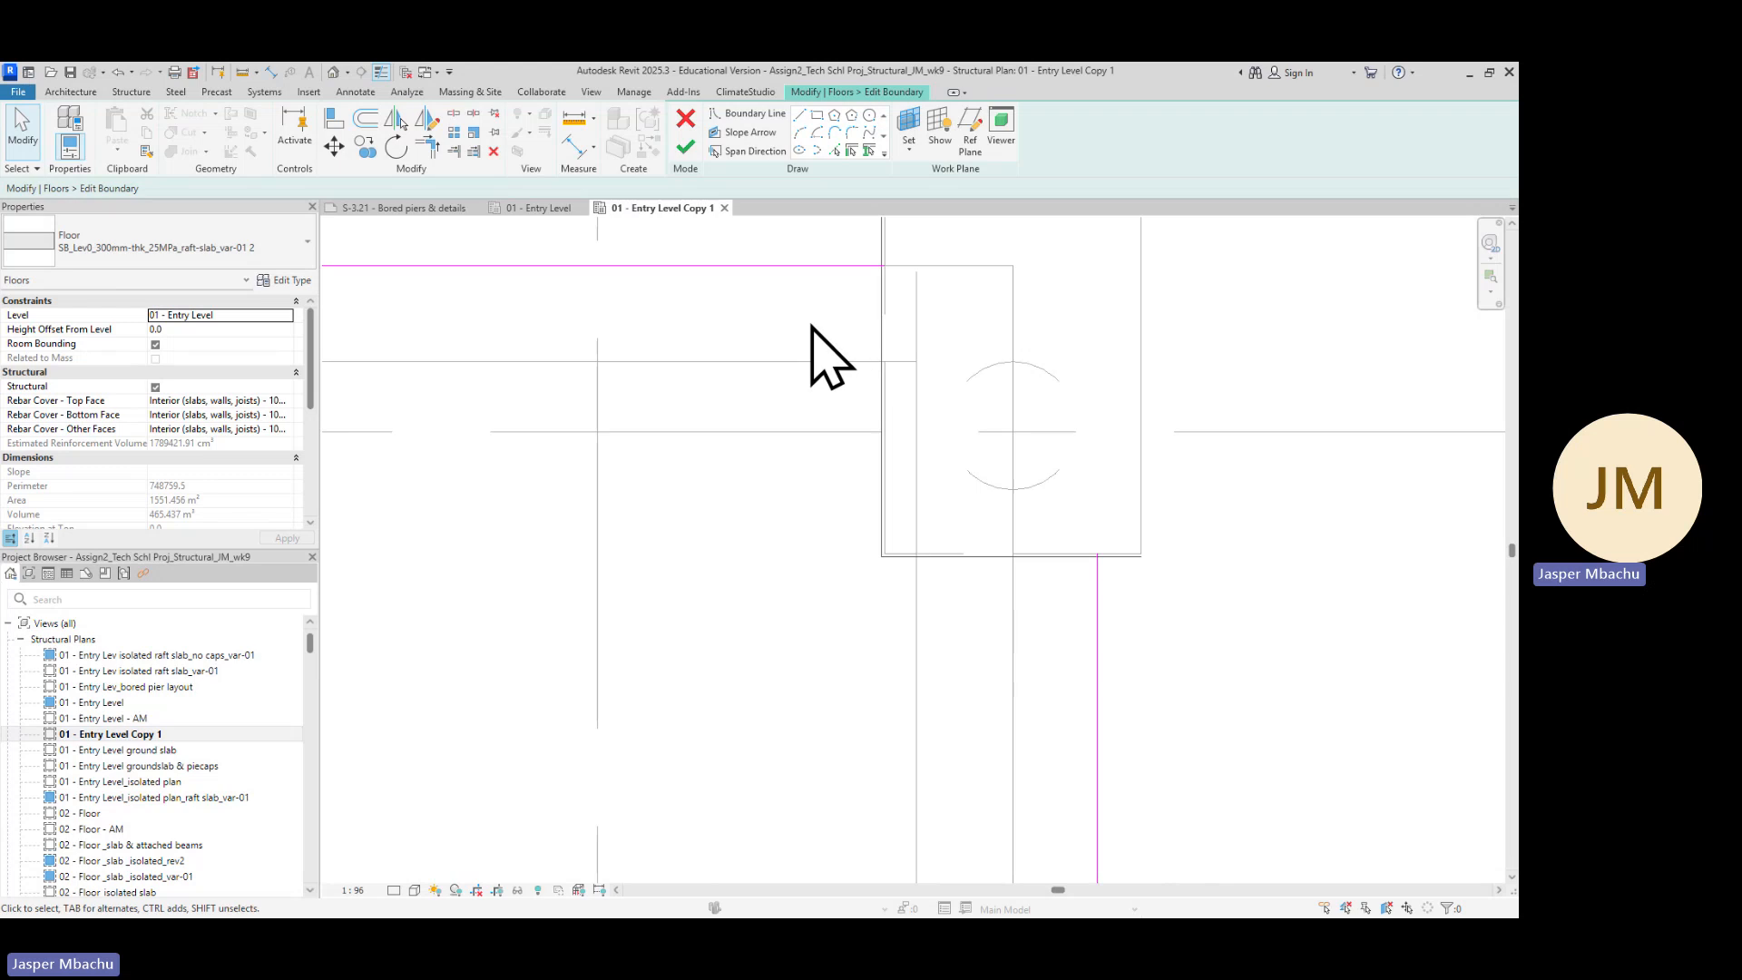
pyautogui.moveTo(809, 377); pyautogui.dragTo(797, 632, button='middle')
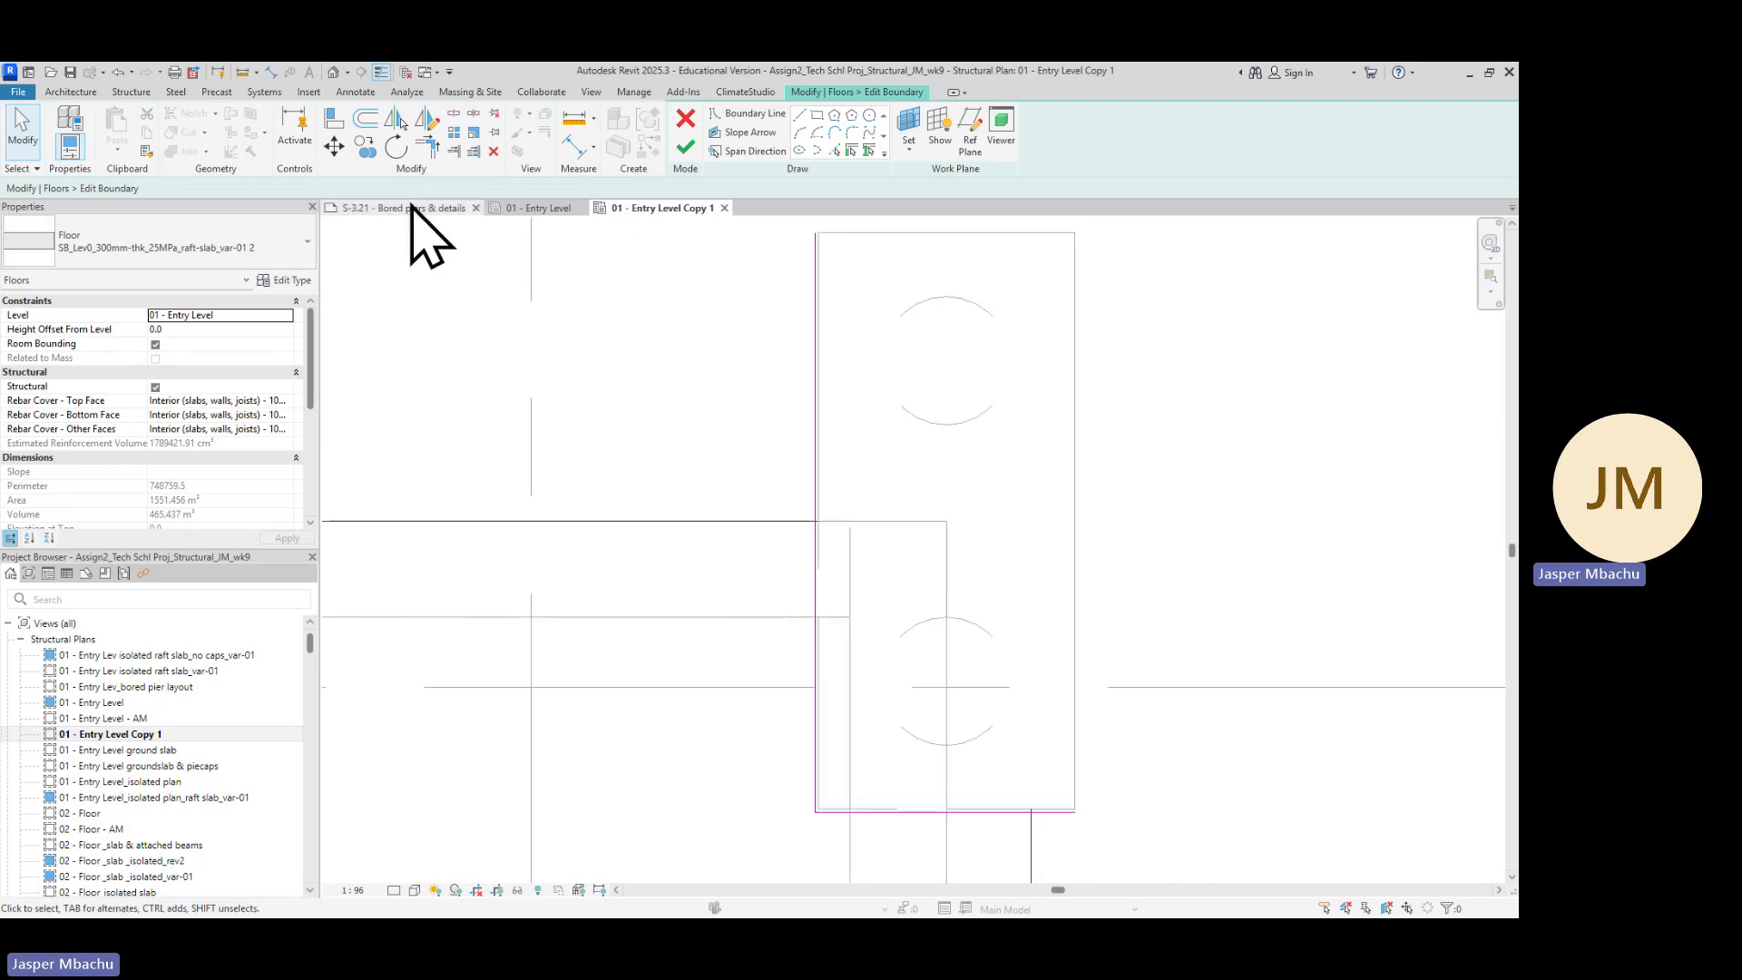
pyautogui.scroll(3, 799, 542)
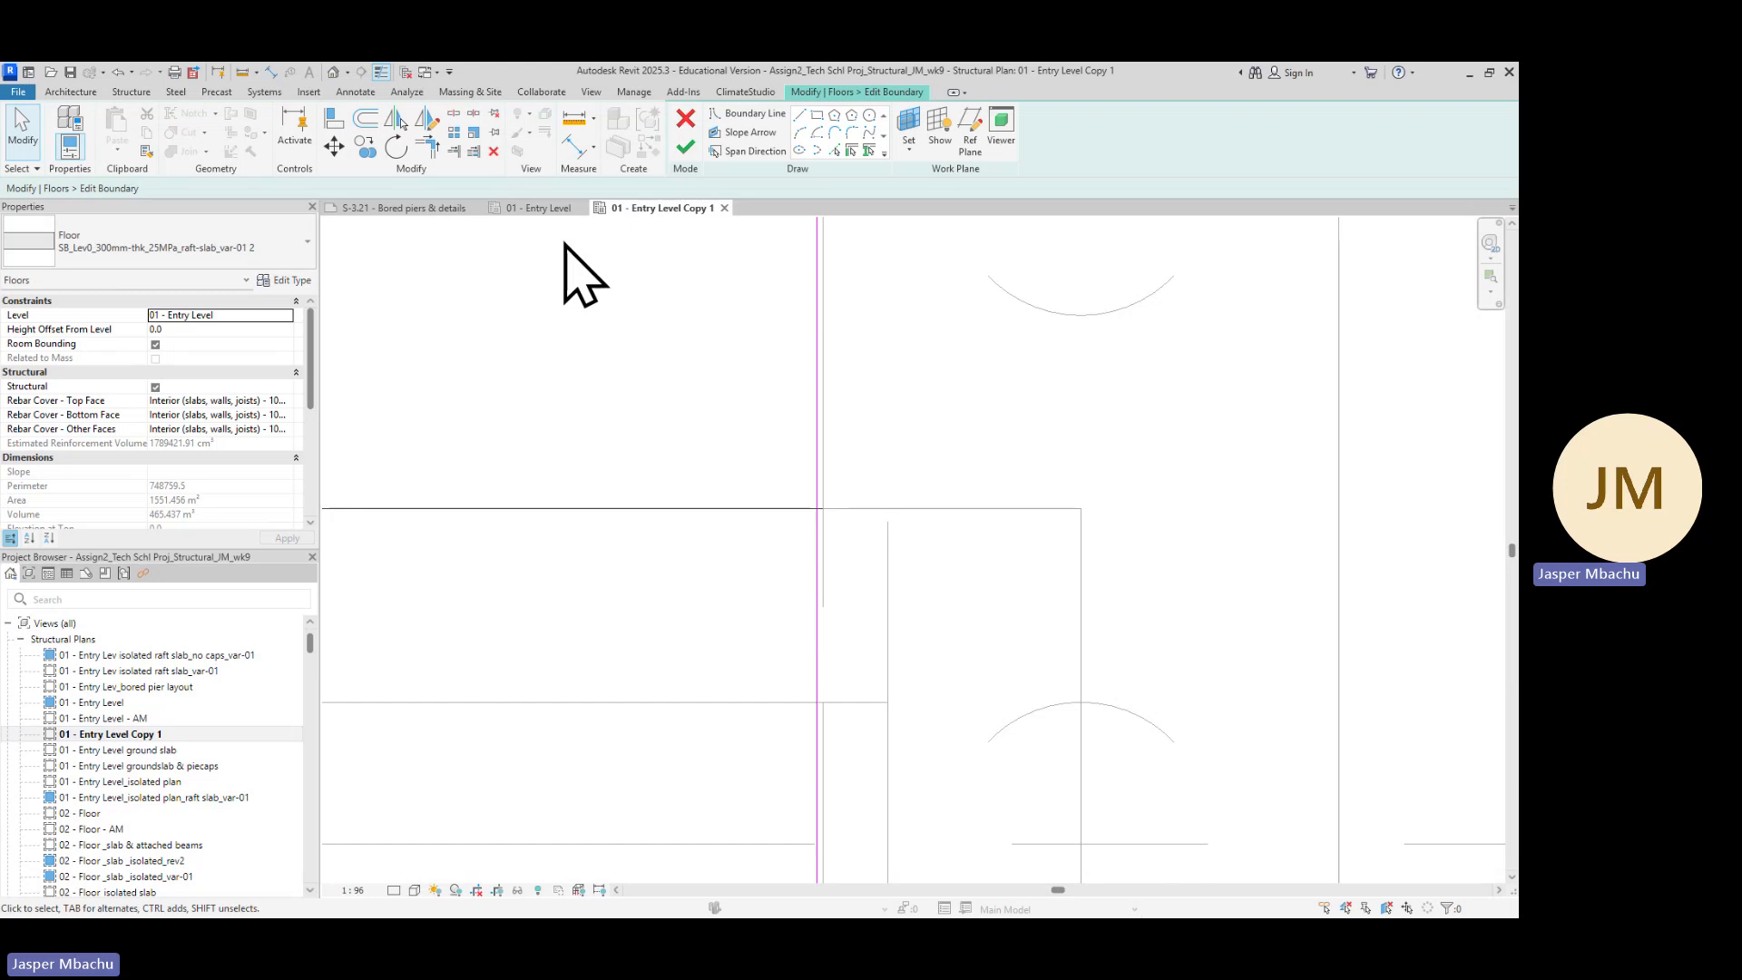
pyautogui.click(429, 147)
pyautogui.scroll(2, 704, 544)
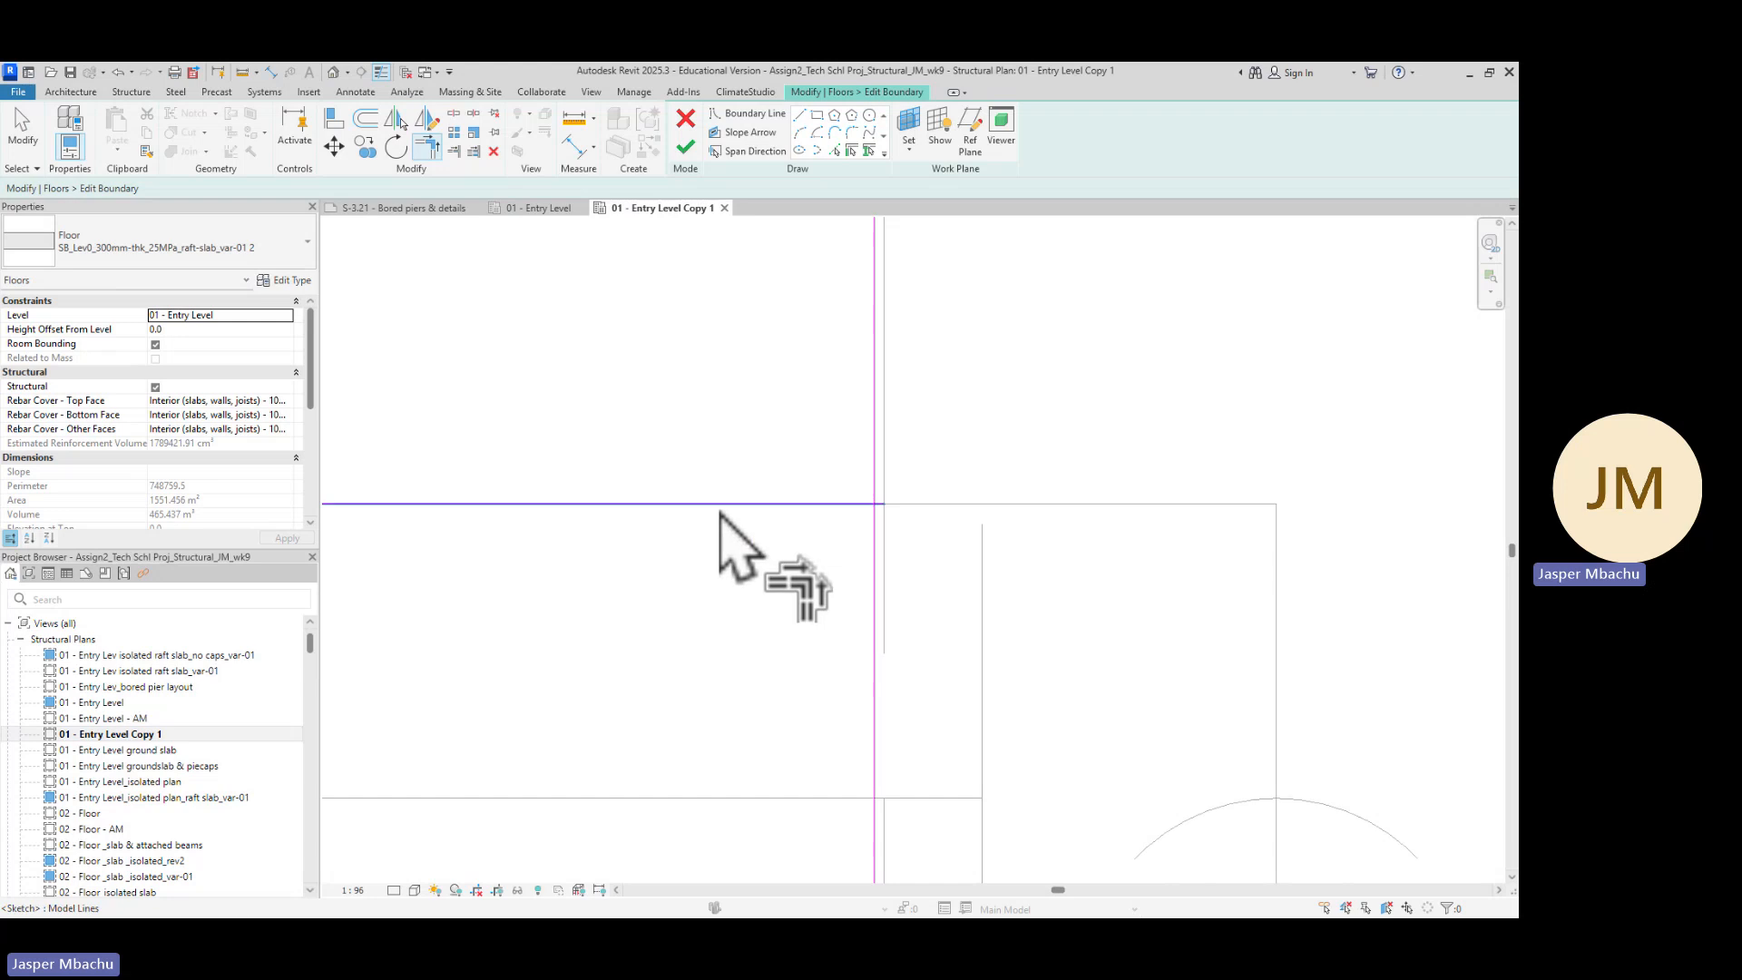
pyautogui.click(723, 506)
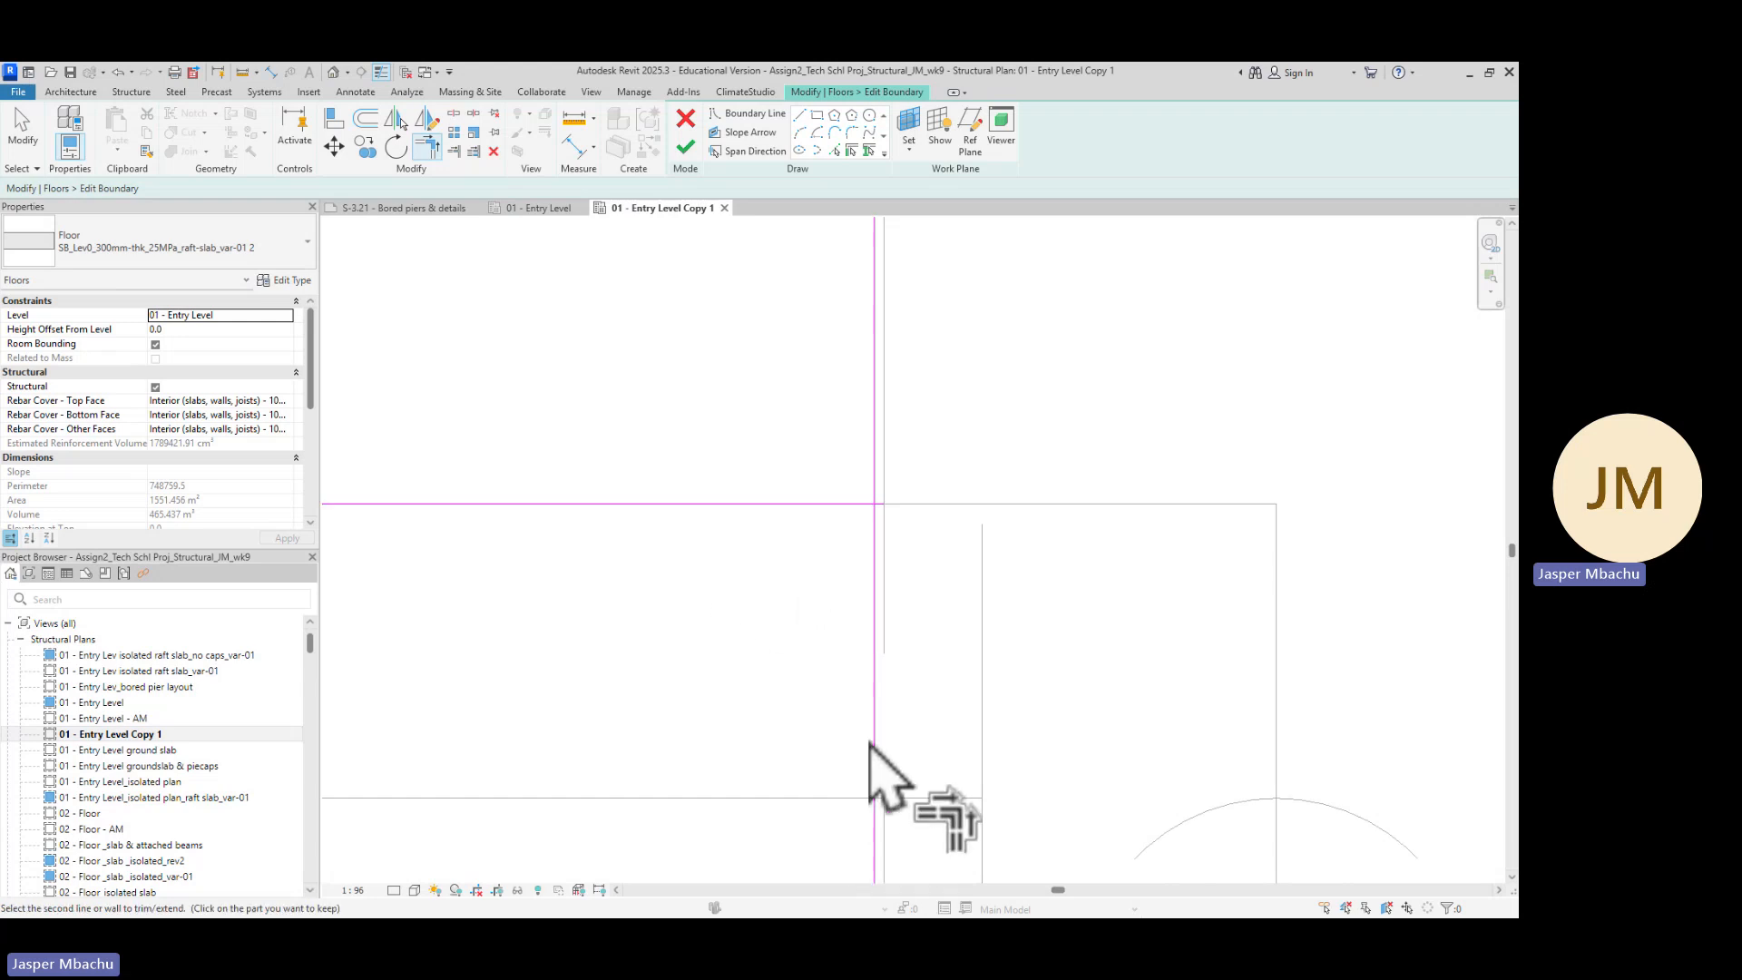
pyautogui.click(874, 721)
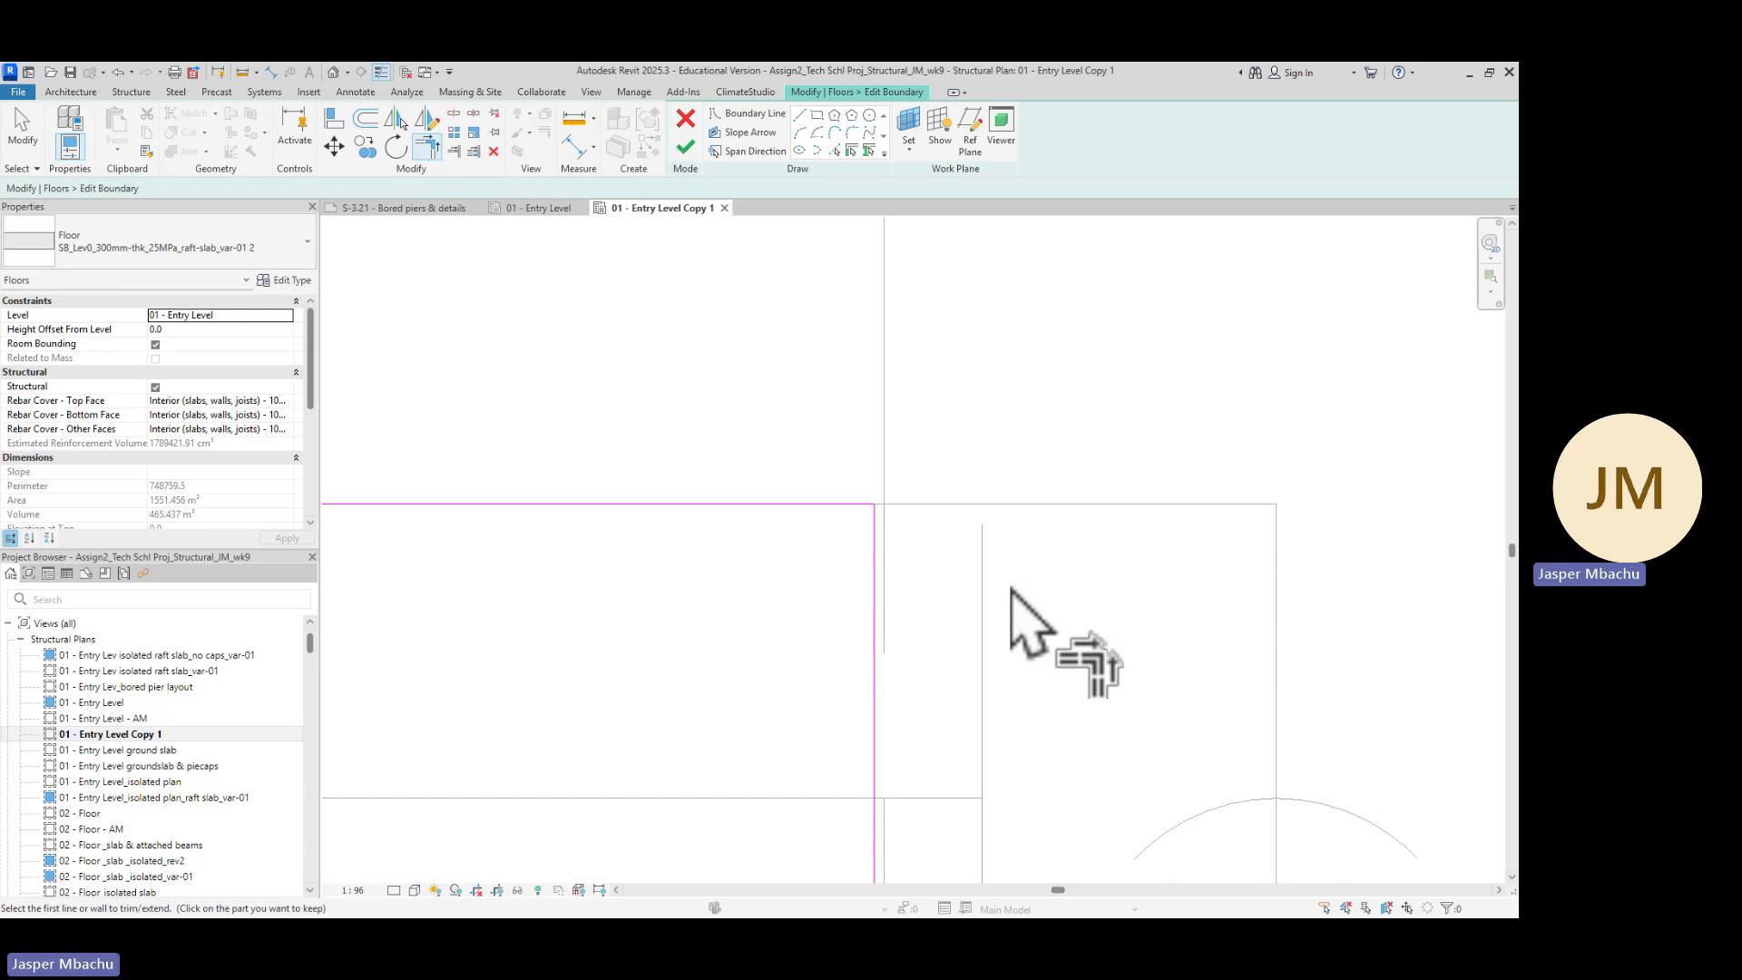
# Trim another crossing pair of horizontal and vertical boundary lines to a corner at the next pile cap
pyautogui.scroll(-2, 1089, 635)
pyautogui.moveTo(1277, 629); pyautogui.dragTo(1049, 602, button='middle')
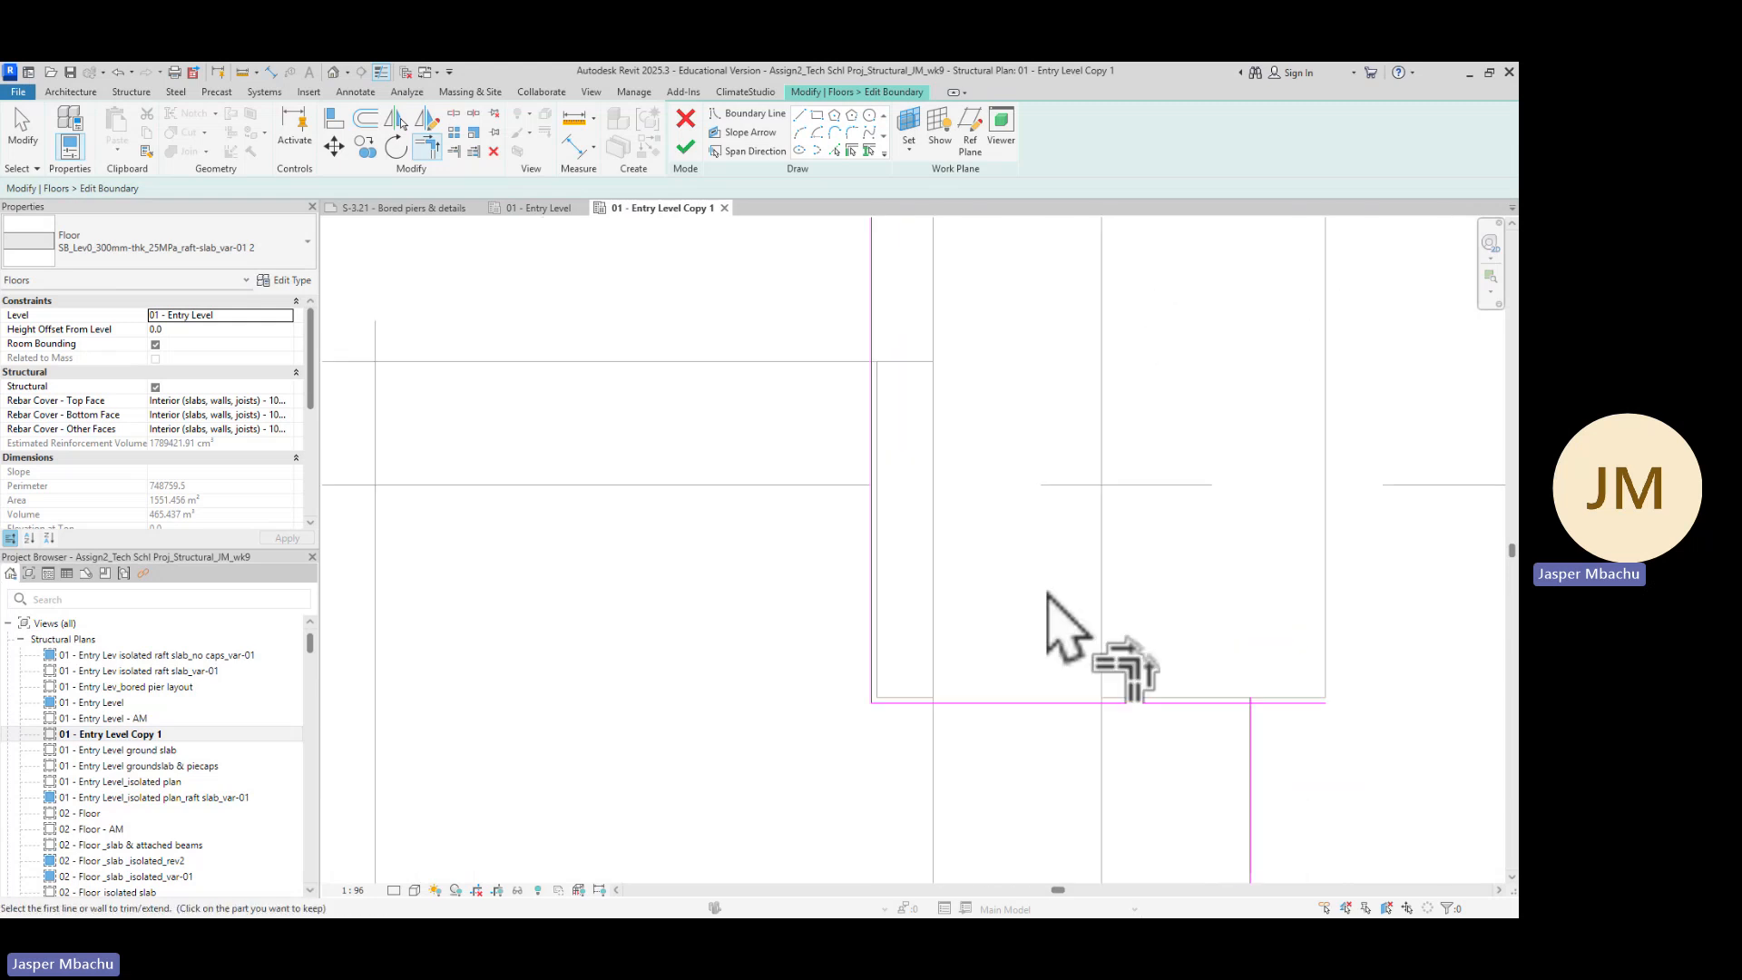
pyautogui.moveTo(944, 825); pyautogui.dragTo(998, 629, button='middle')
pyautogui.scroll(4, 921, 547)
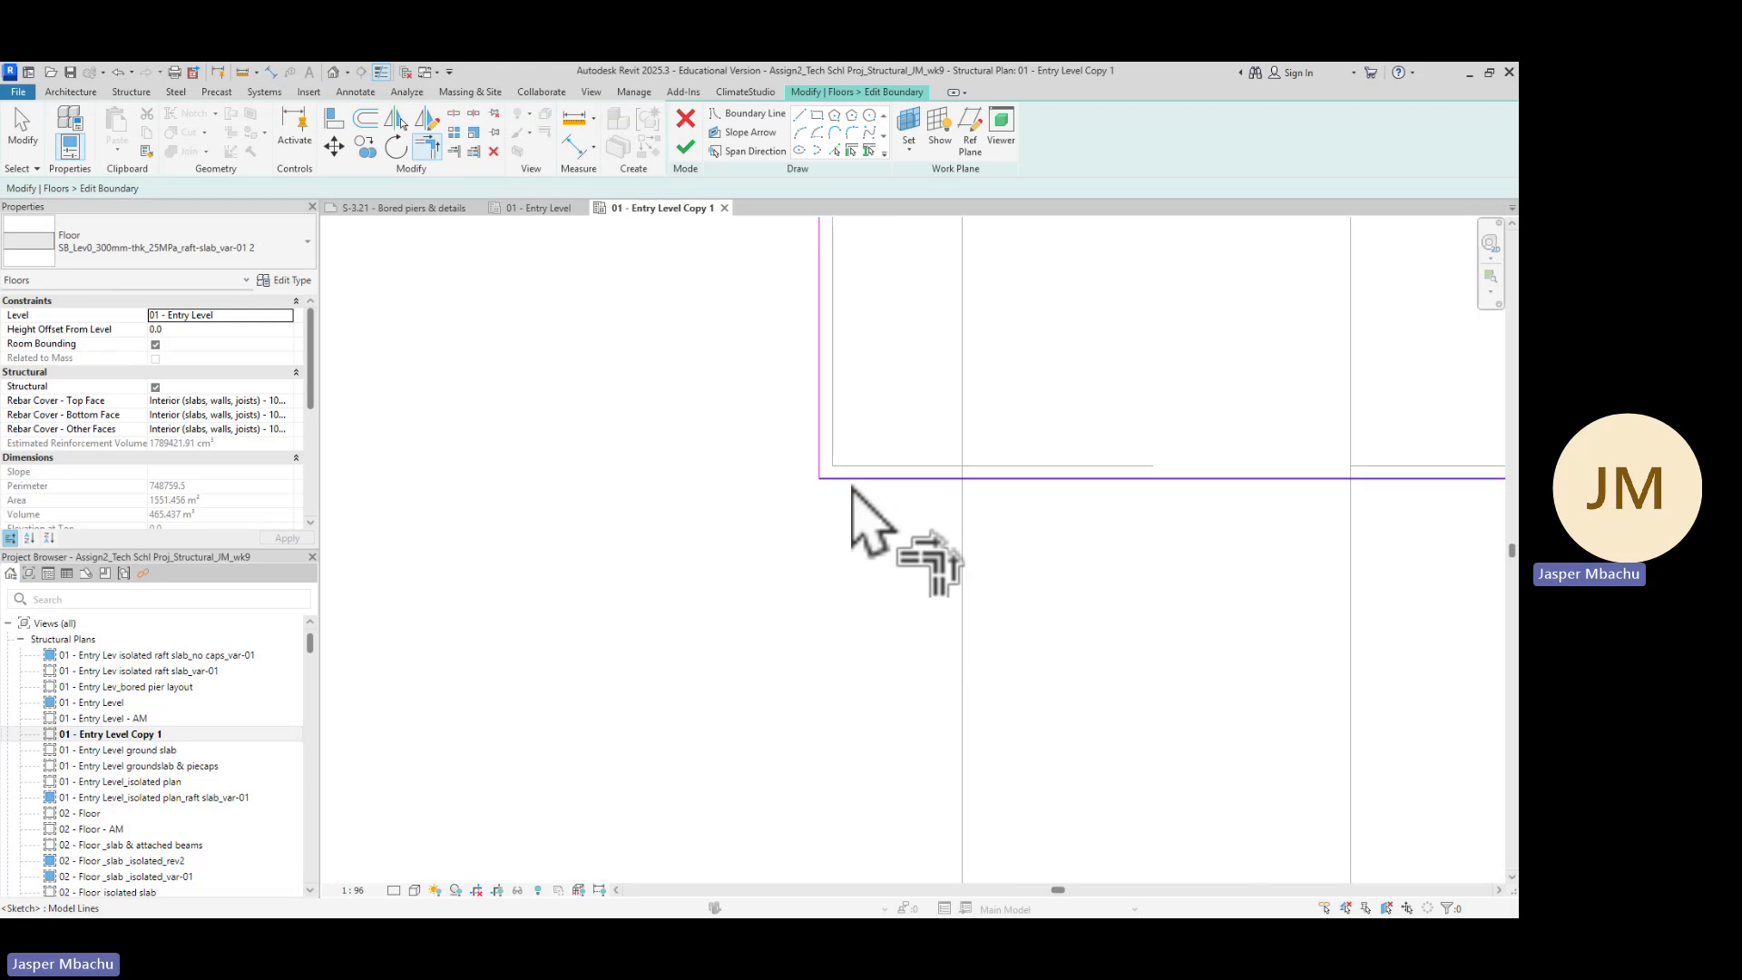
pyautogui.scroll(2, 854, 470)
pyautogui.scroll(-3, 1040, 546)
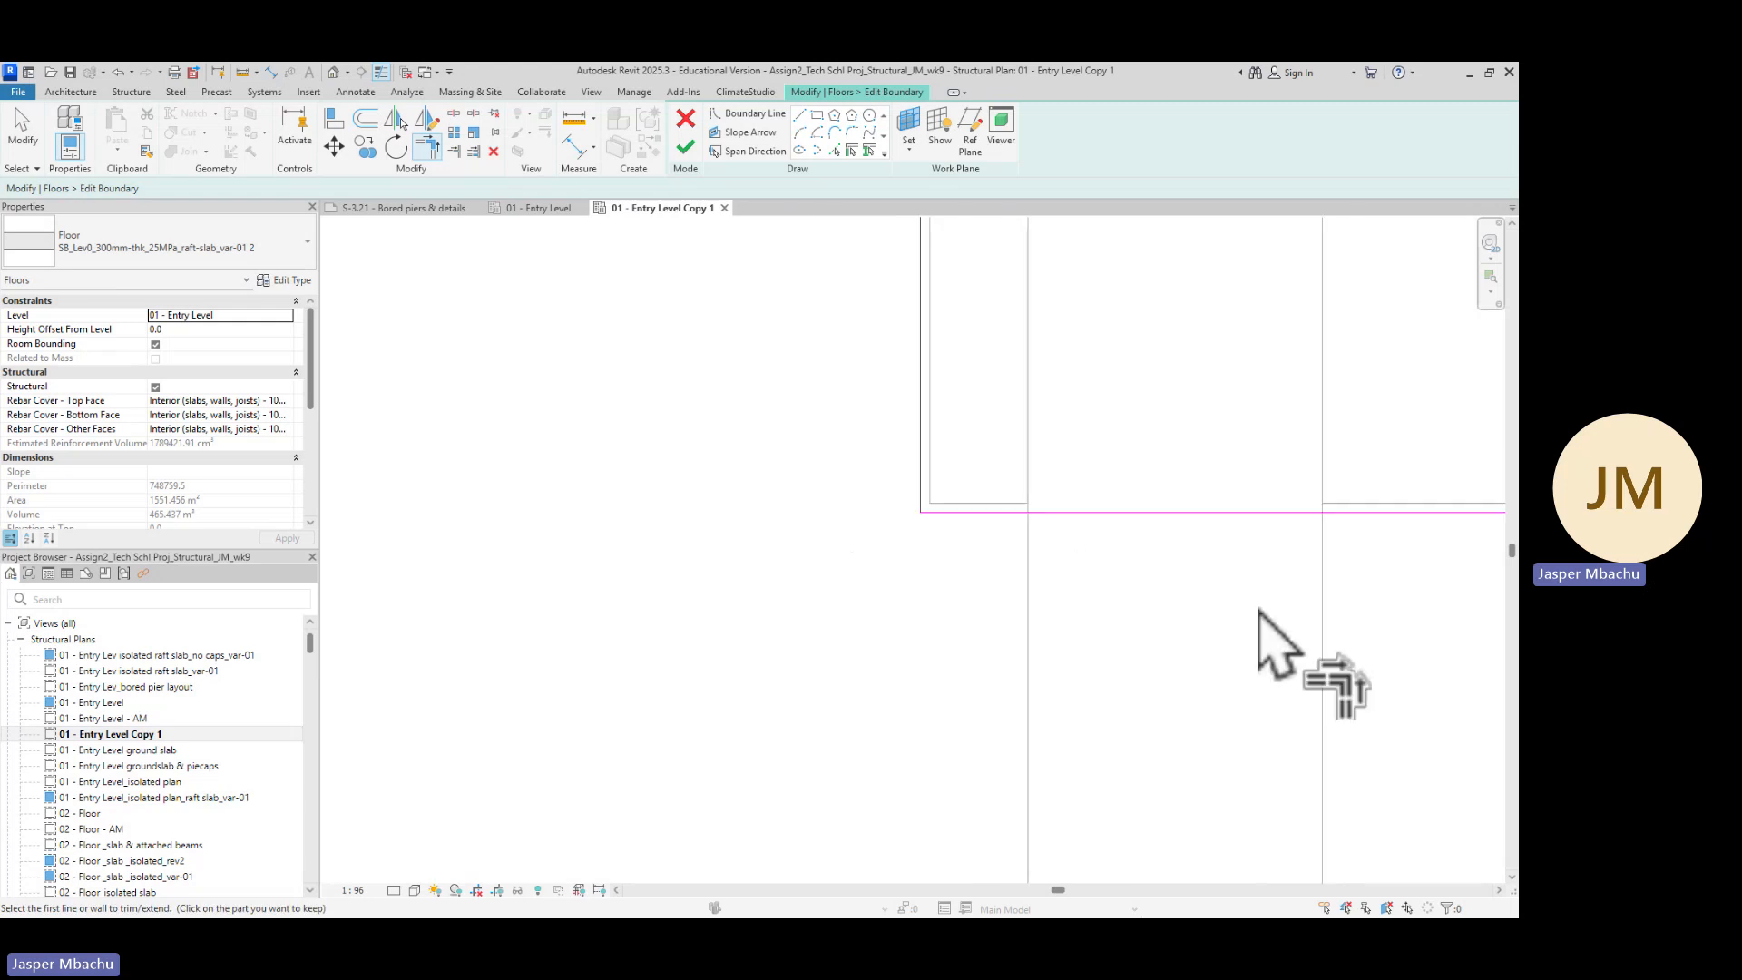
pyautogui.scroll(-4, 1282, 611)
pyautogui.moveTo(1373, 671); pyautogui.dragTo(694, 575, button='middle')
pyautogui.scroll(4, 688, 520)
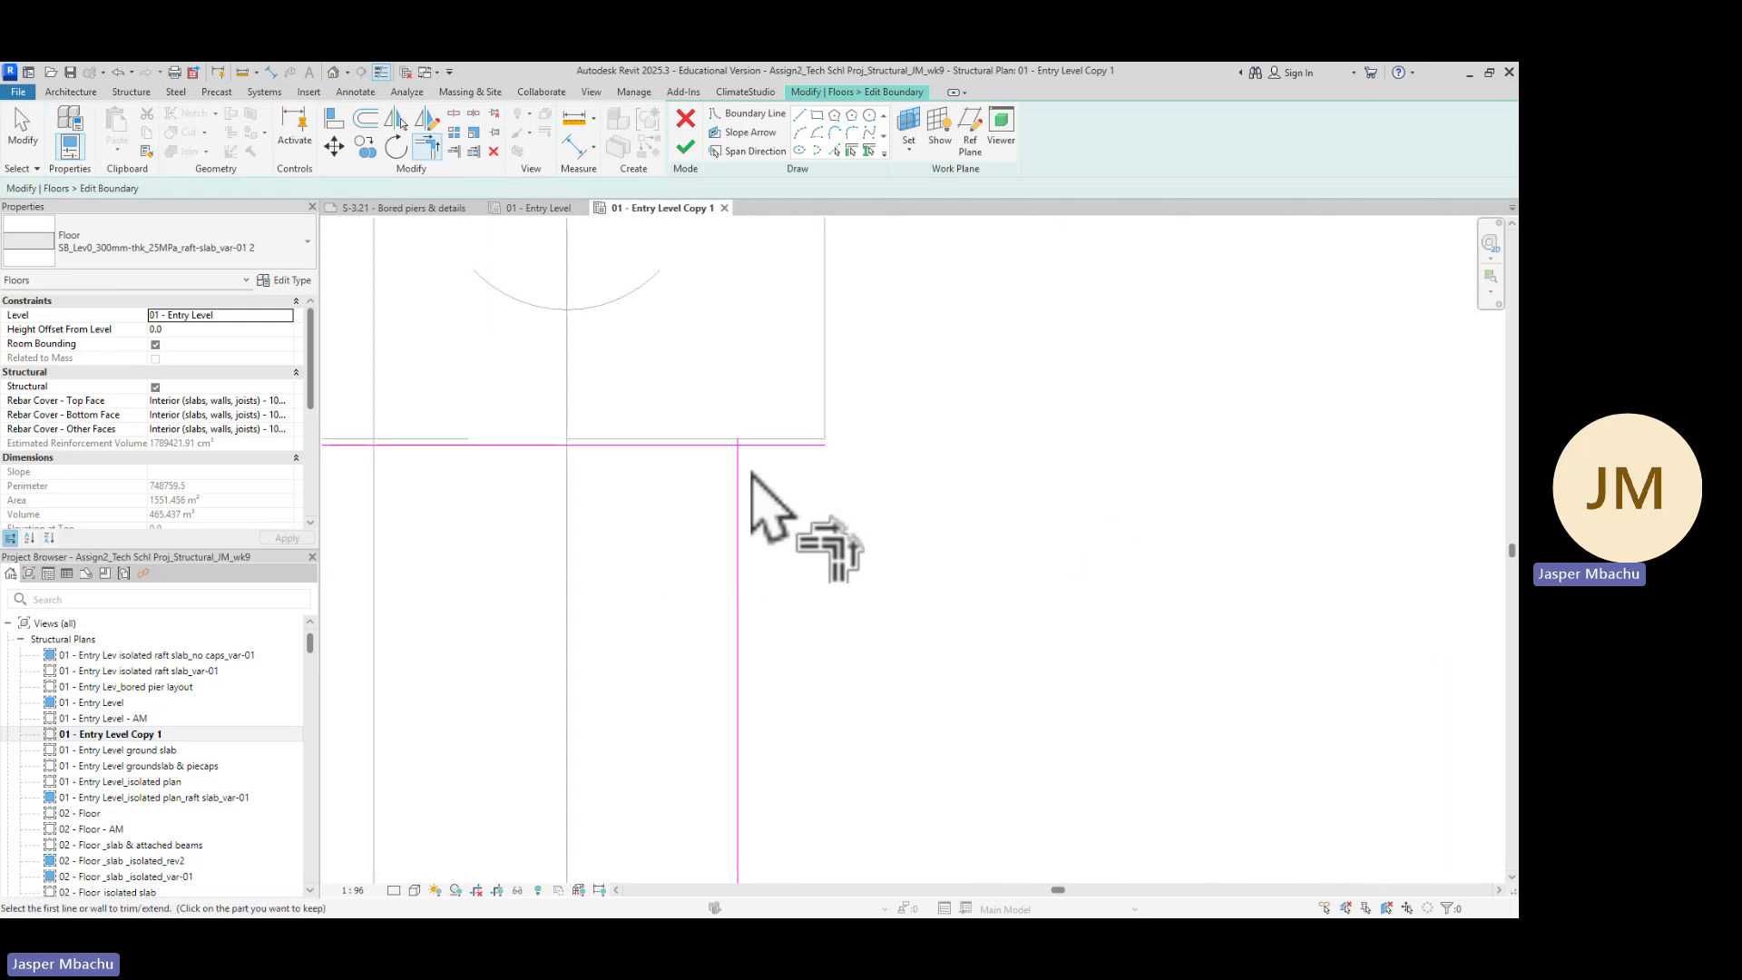
pyautogui.scroll(3, 771, 477)
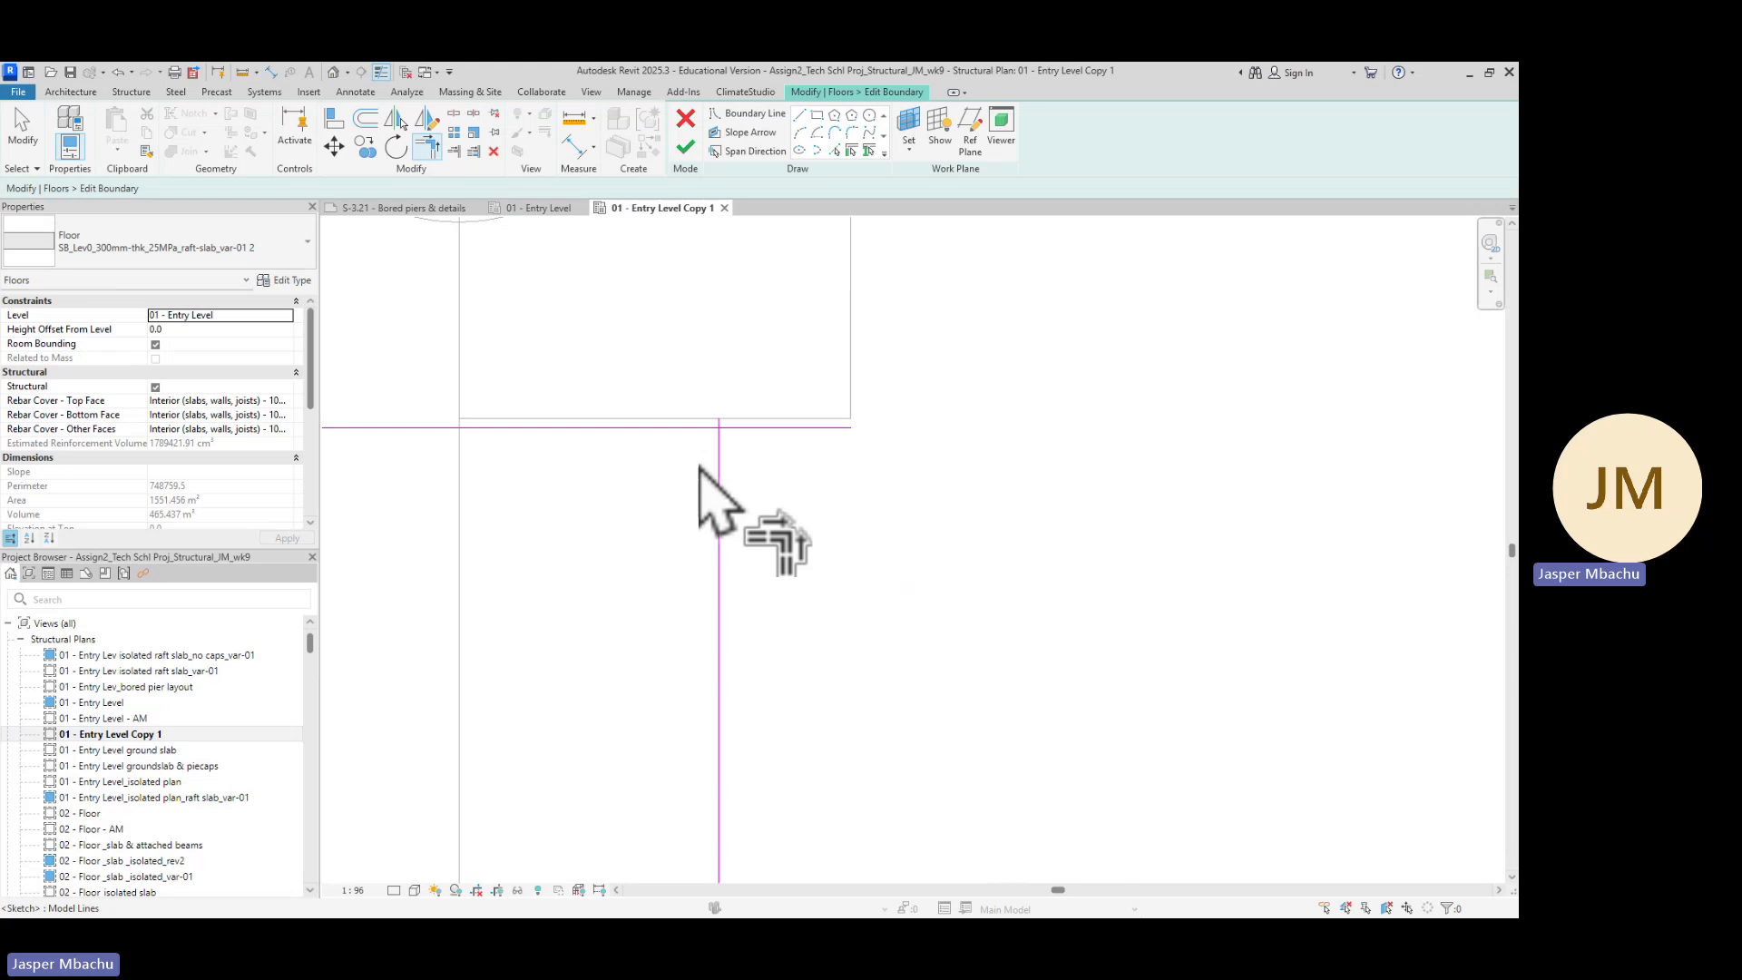
pyautogui.click(647, 429)
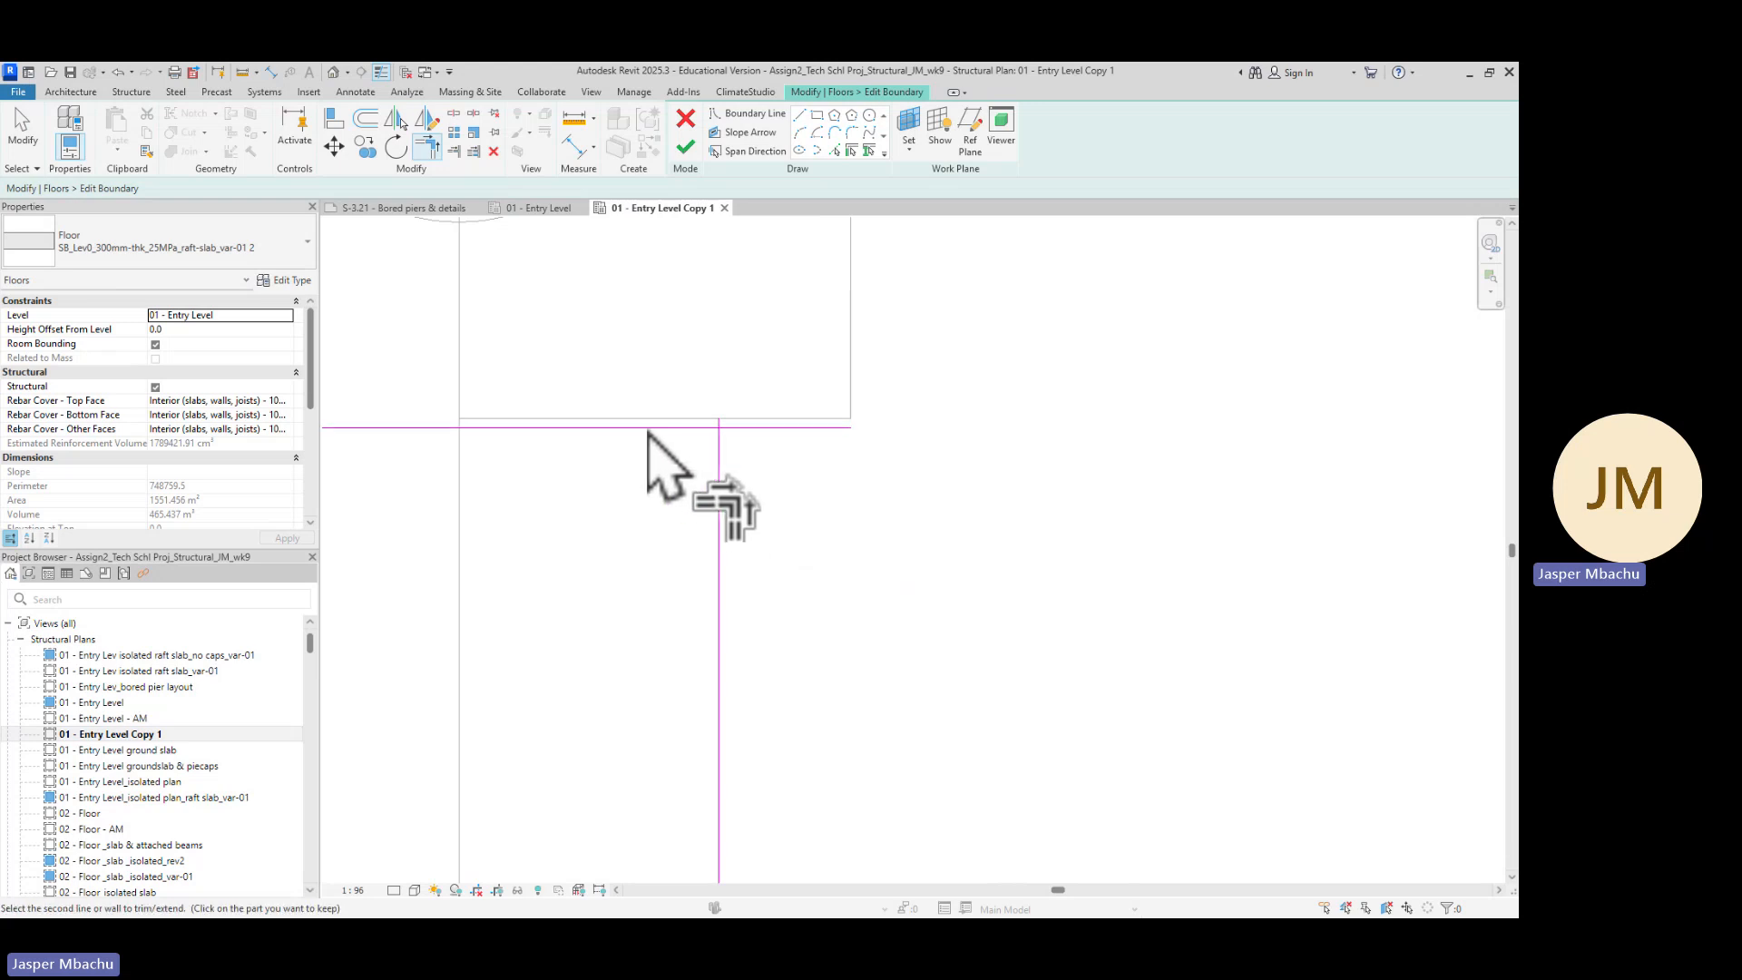
pyautogui.click(719, 440)
# Examine the trimmed raft boundary lines around the pile caps across the plan
pyautogui.scroll(-2, 710, 504)
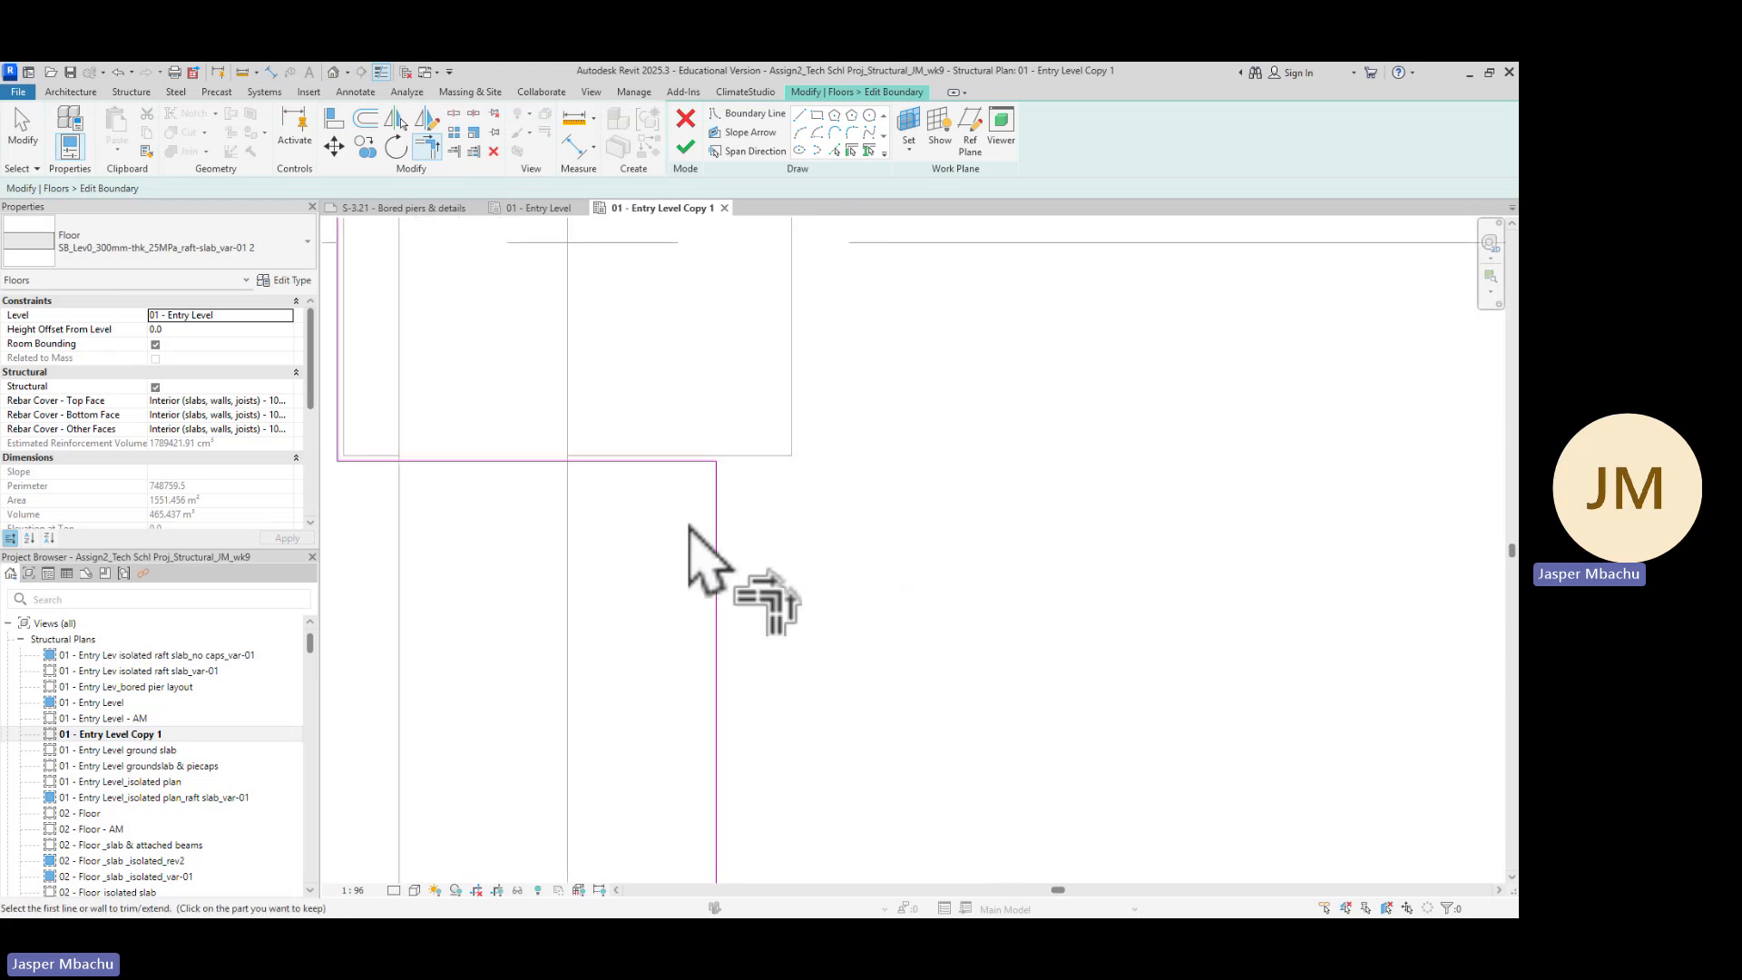
pyautogui.scroll(-2, 454, 495)
pyautogui.scroll(3, 463, 563)
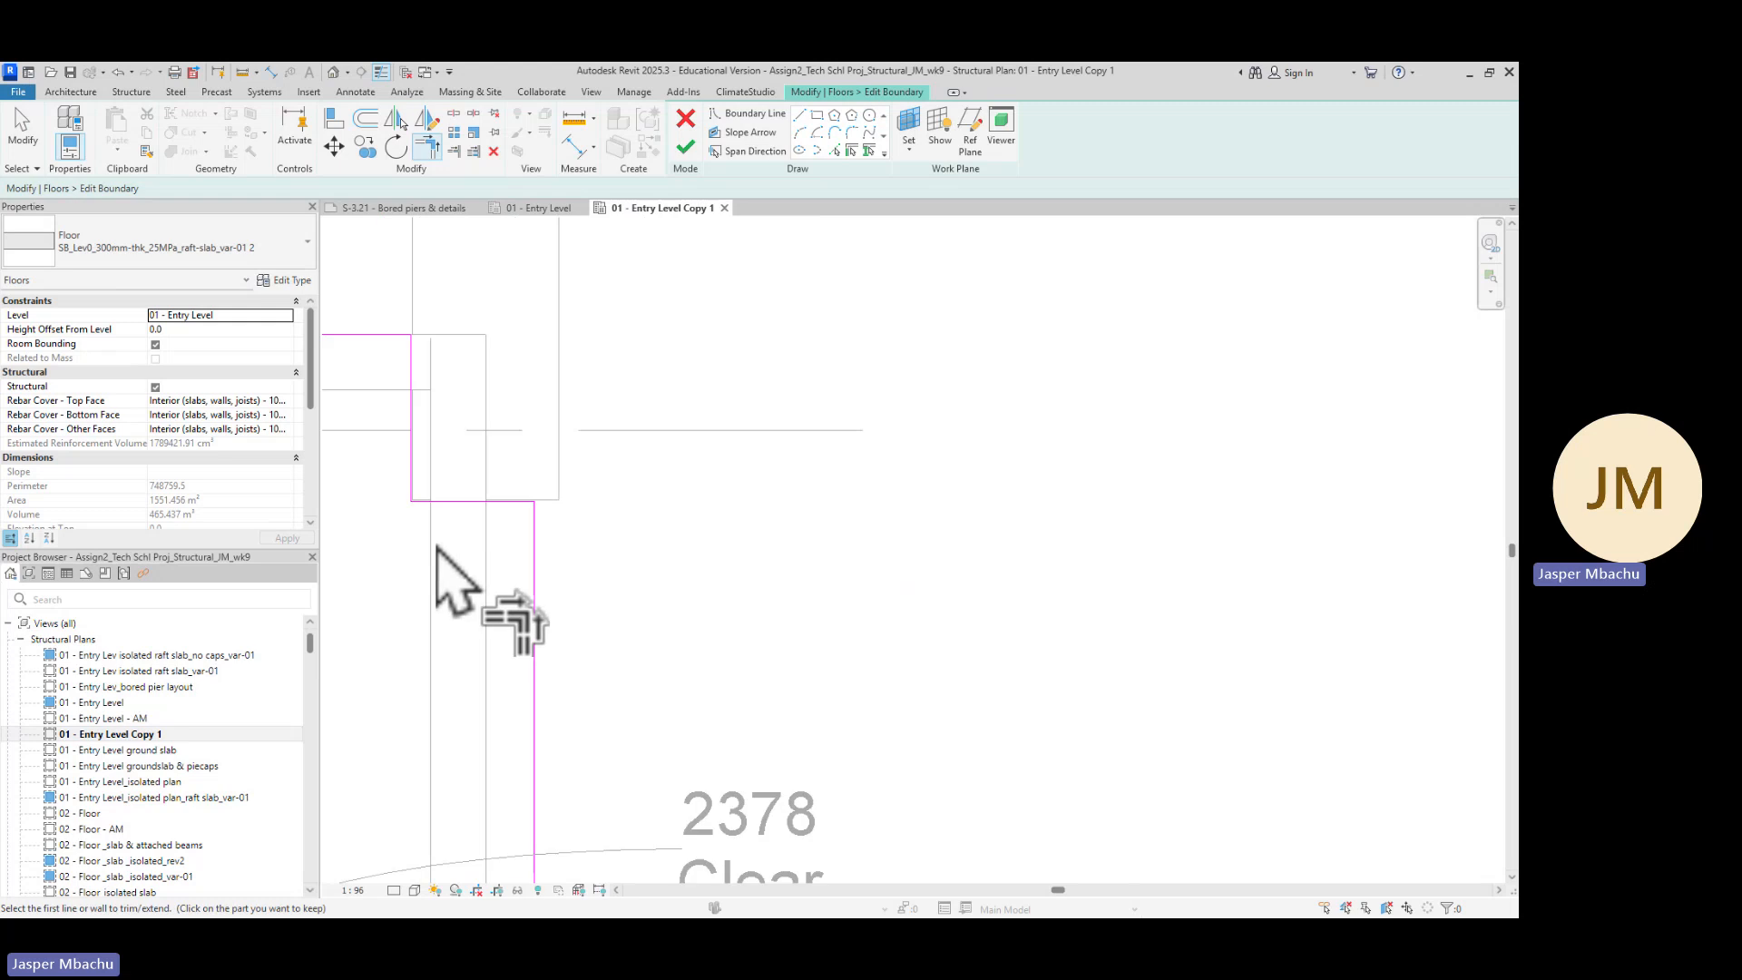
pyautogui.moveTo(460, 576)
pyautogui.mouseDown(button='middle')
pyautogui.moveTo(482, 591)
pyautogui.moveTo(934, 592)
pyautogui.mouseUp(button='middle')
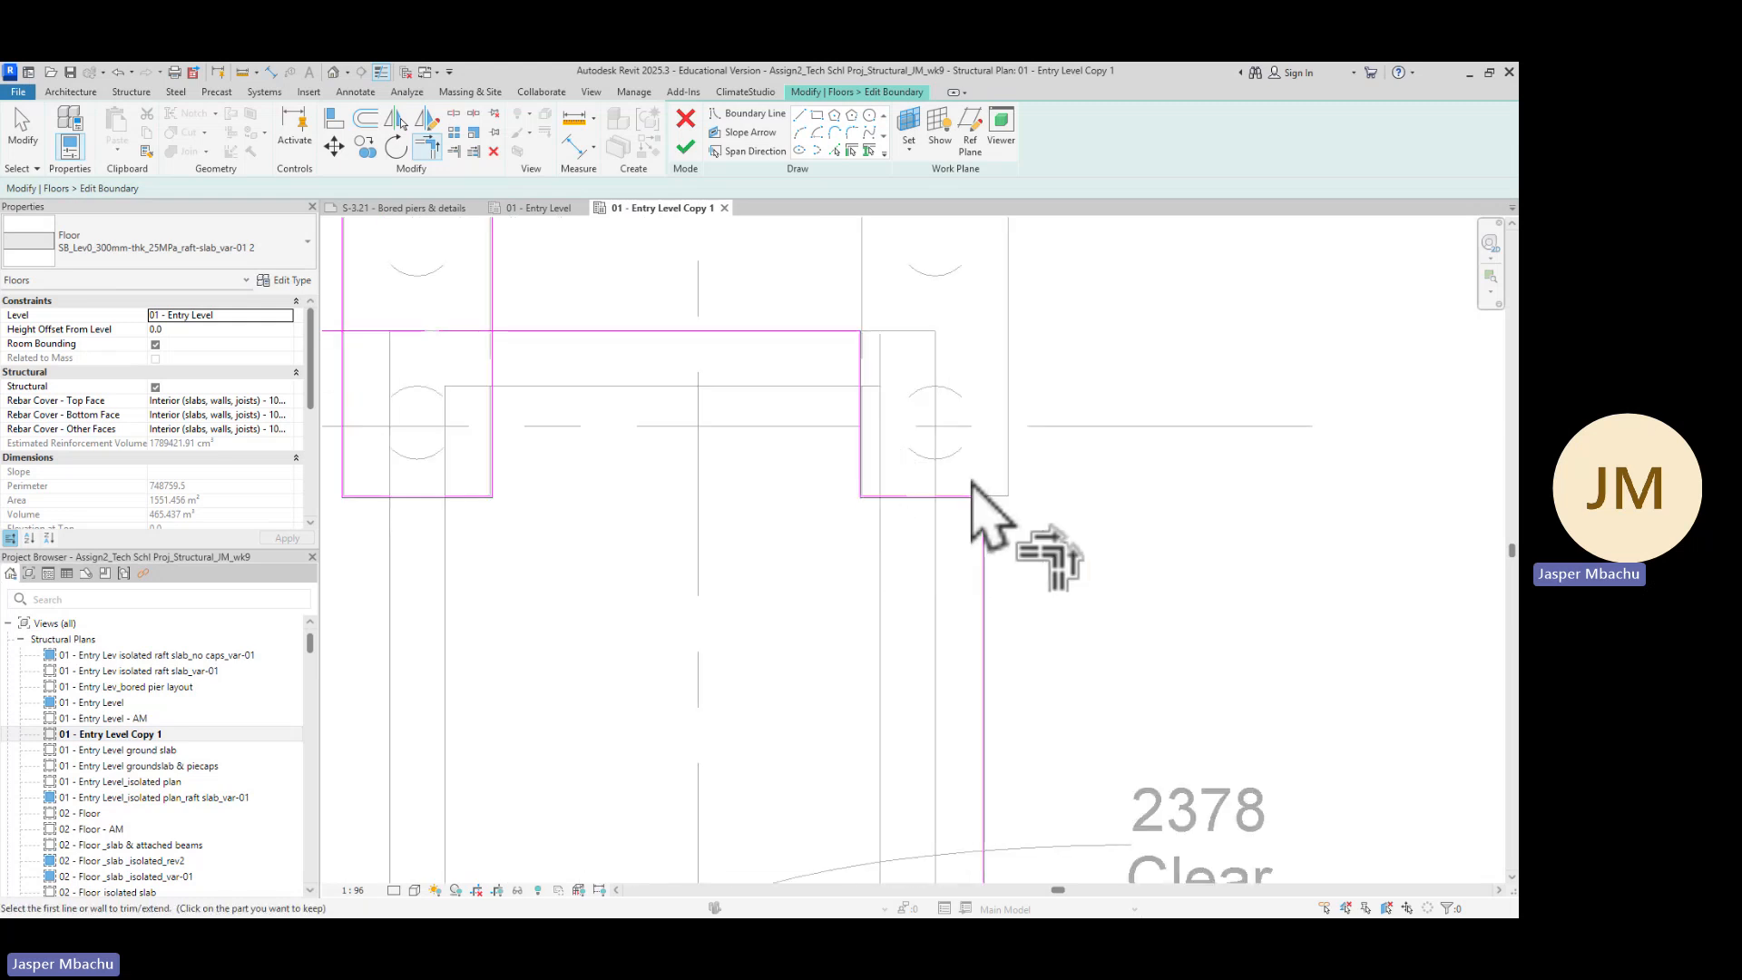
pyautogui.scroll(-1, 631, 495)
pyautogui.moveTo(615, 490); pyautogui.dragTo(1097, 603, button='middle')
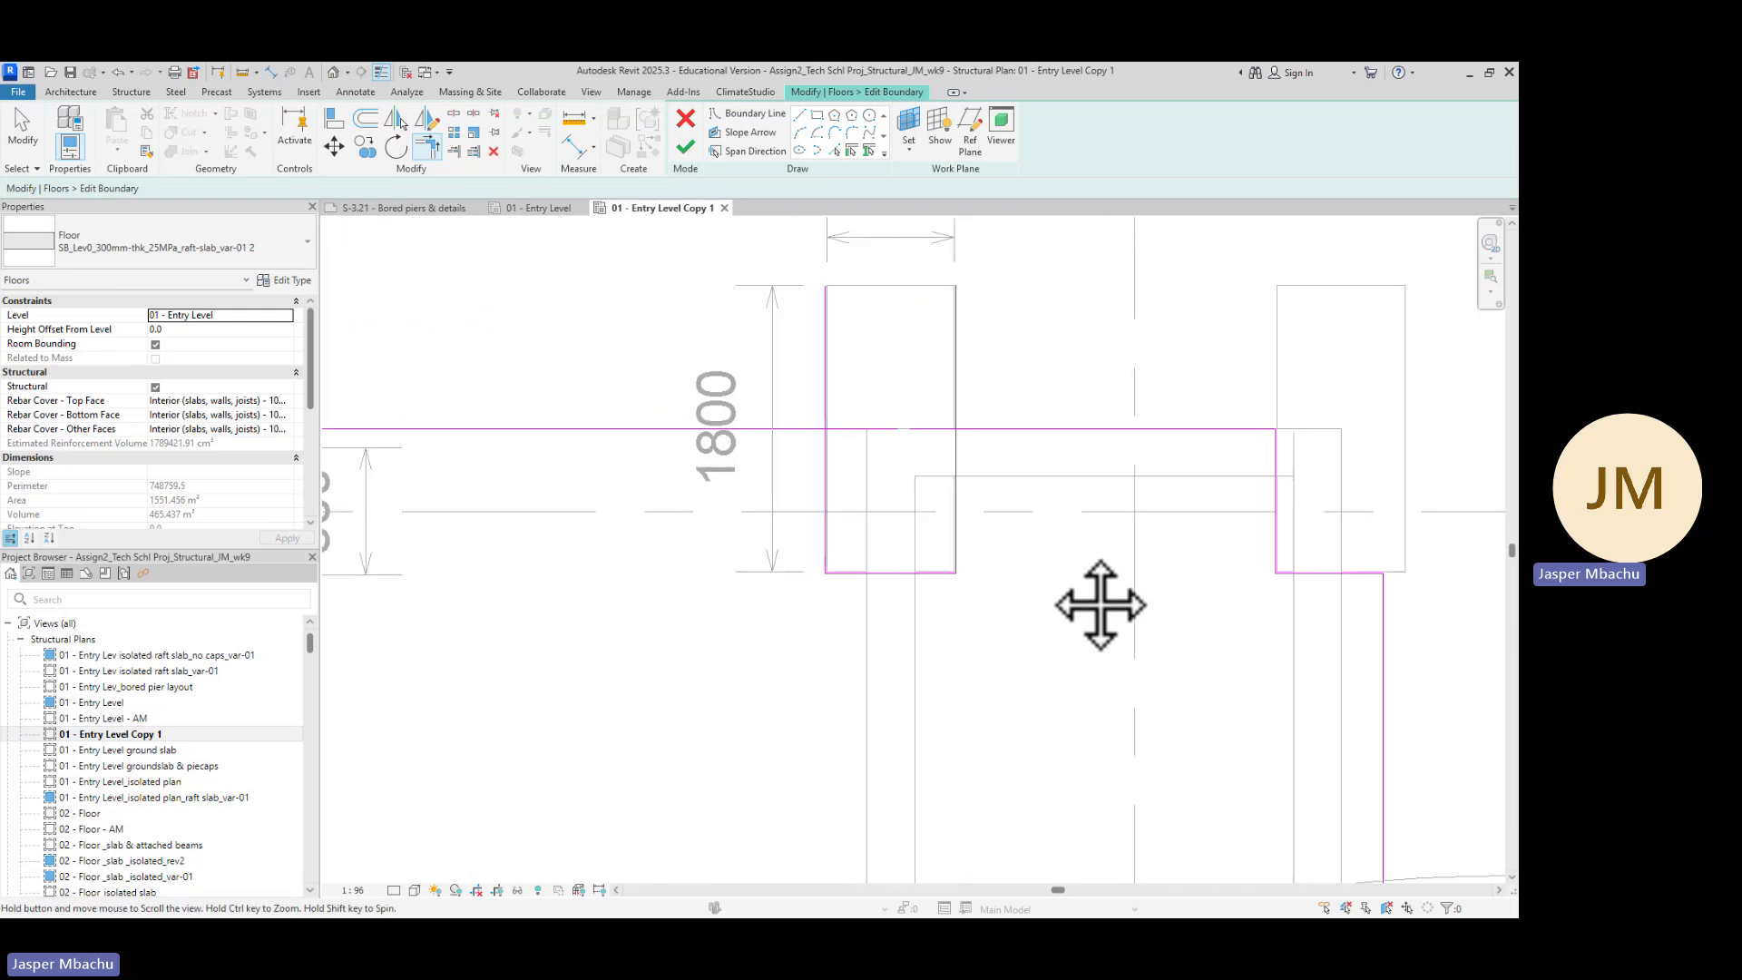
pyautogui.scroll(1, 975, 490)
pyautogui.scroll(1, 974, 477)
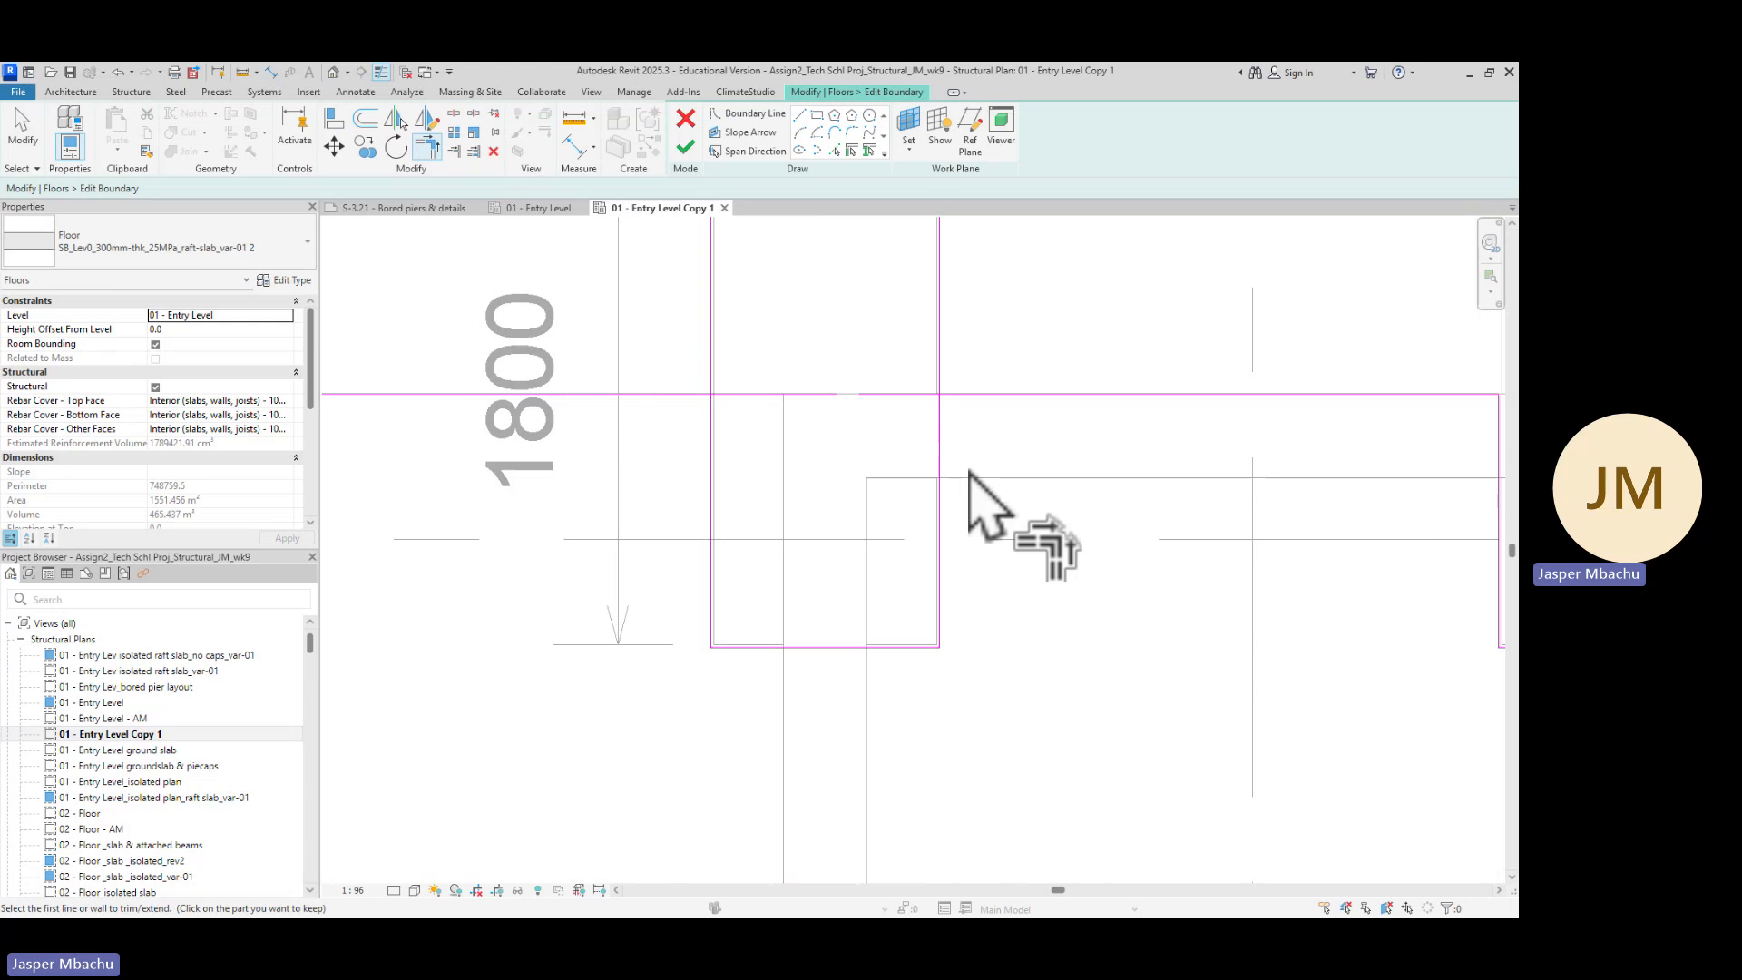
pyautogui.scroll(2, 944, 481)
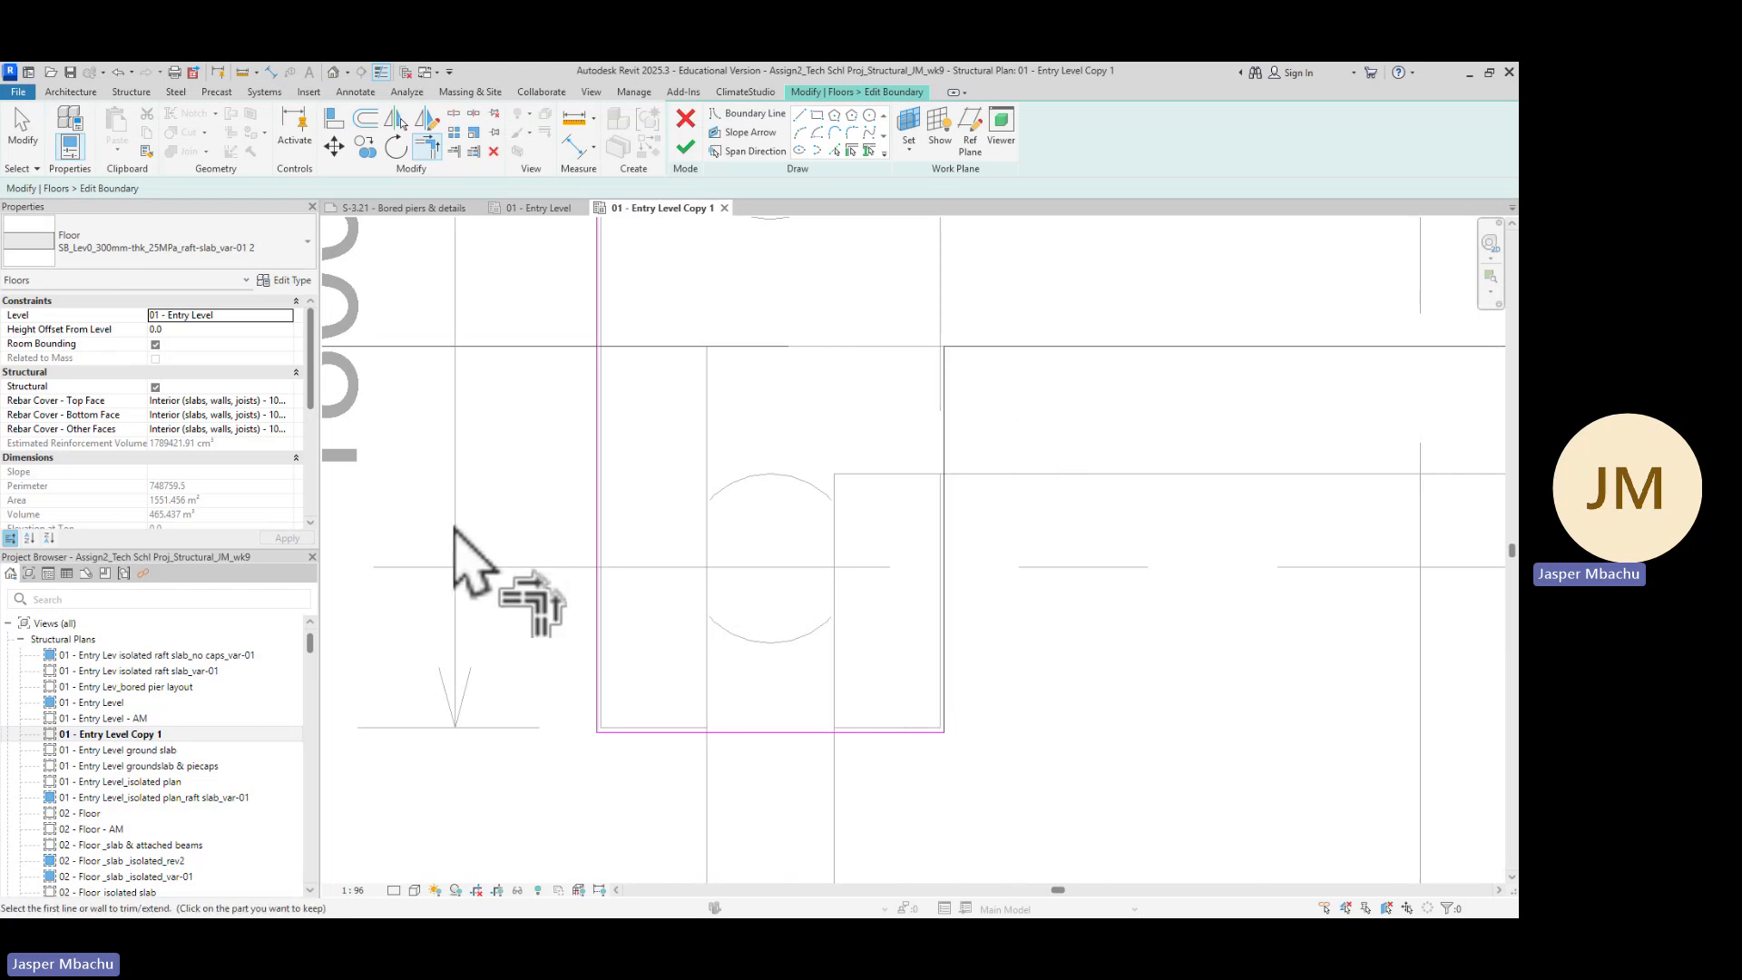
pyautogui.scroll(-2, 487, 494)
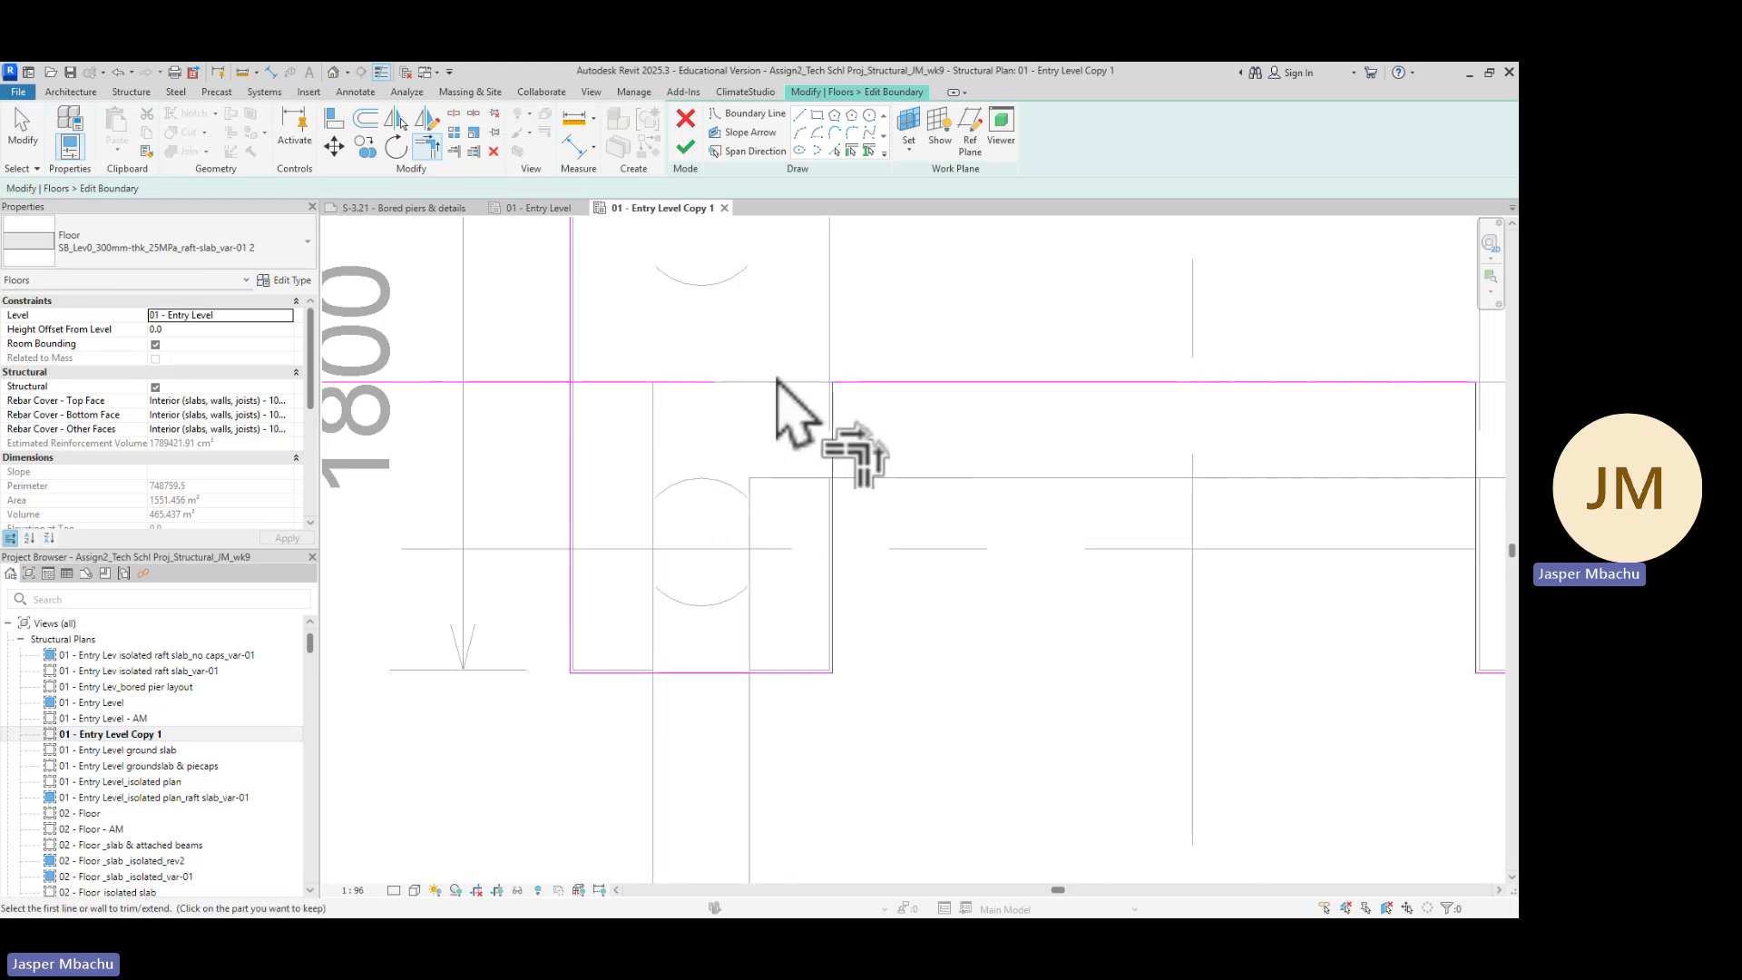
pyautogui.scroll(-2, 523, 482)
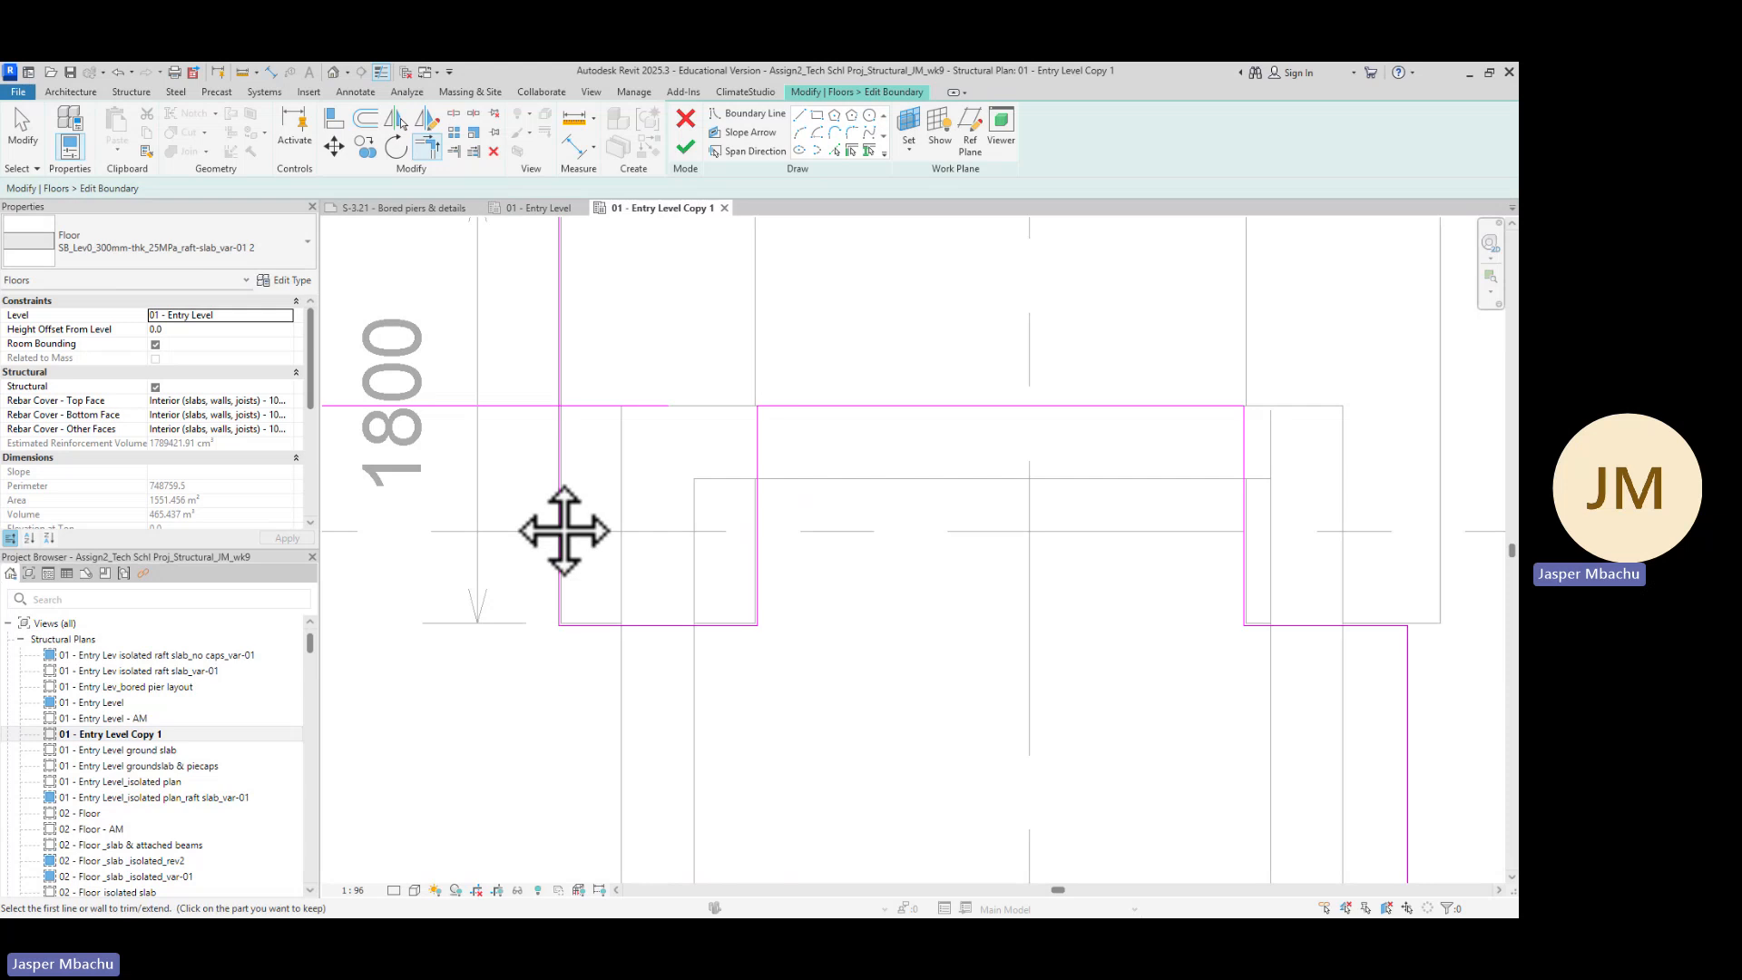
pyautogui.moveTo(565, 531); pyautogui.dragTo(814, 497, button='middle')
pyautogui.scroll(1, 751, 433)
pyautogui.scroll(1, 770, 342)
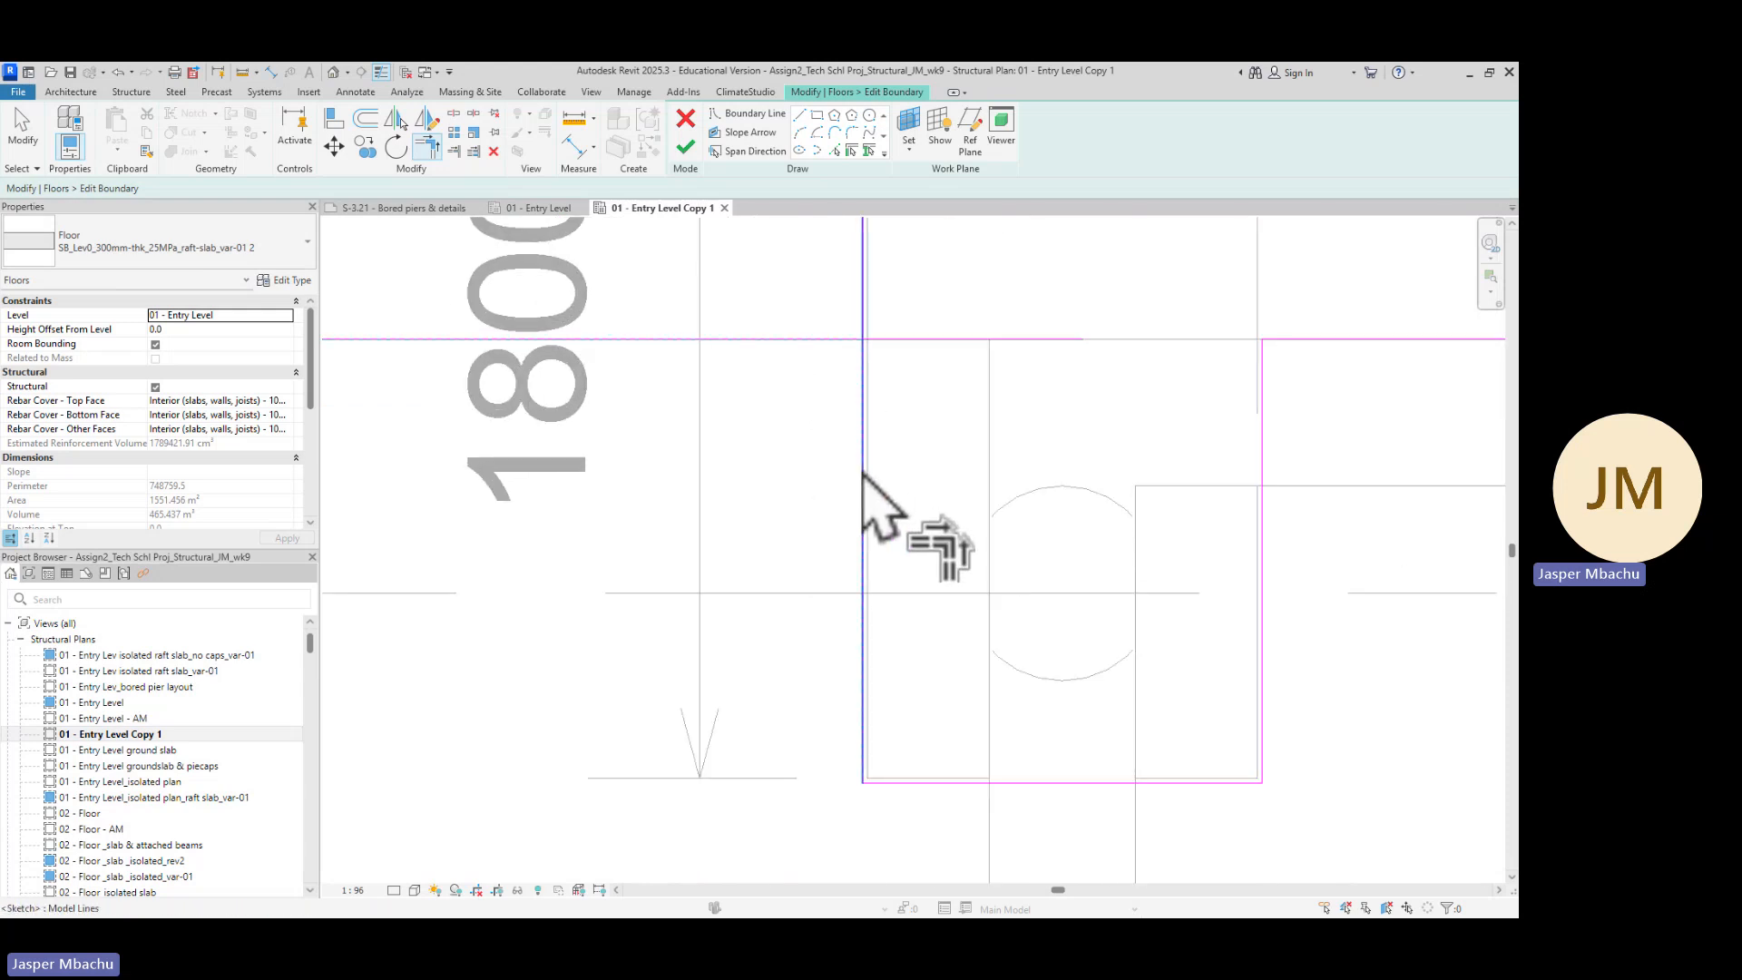
pyautogui.scroll(-2, 971, 536)
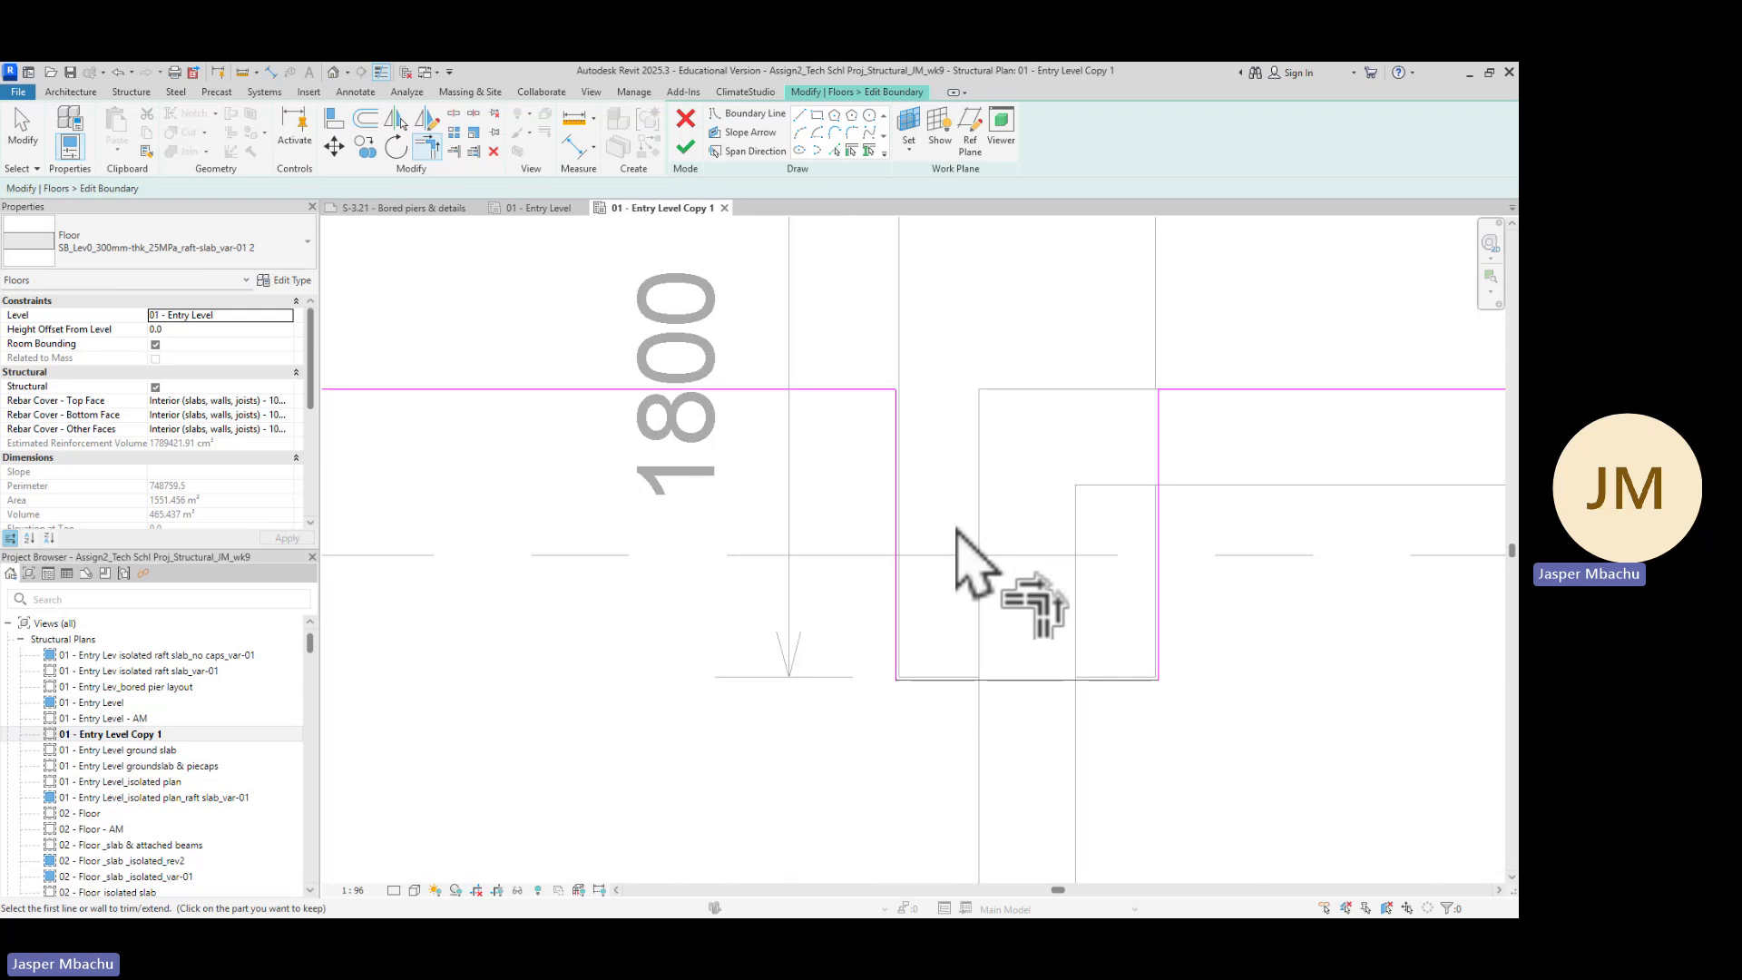
pyautogui.moveTo(972, 556); pyautogui.dragTo(998, 415, button='middle')
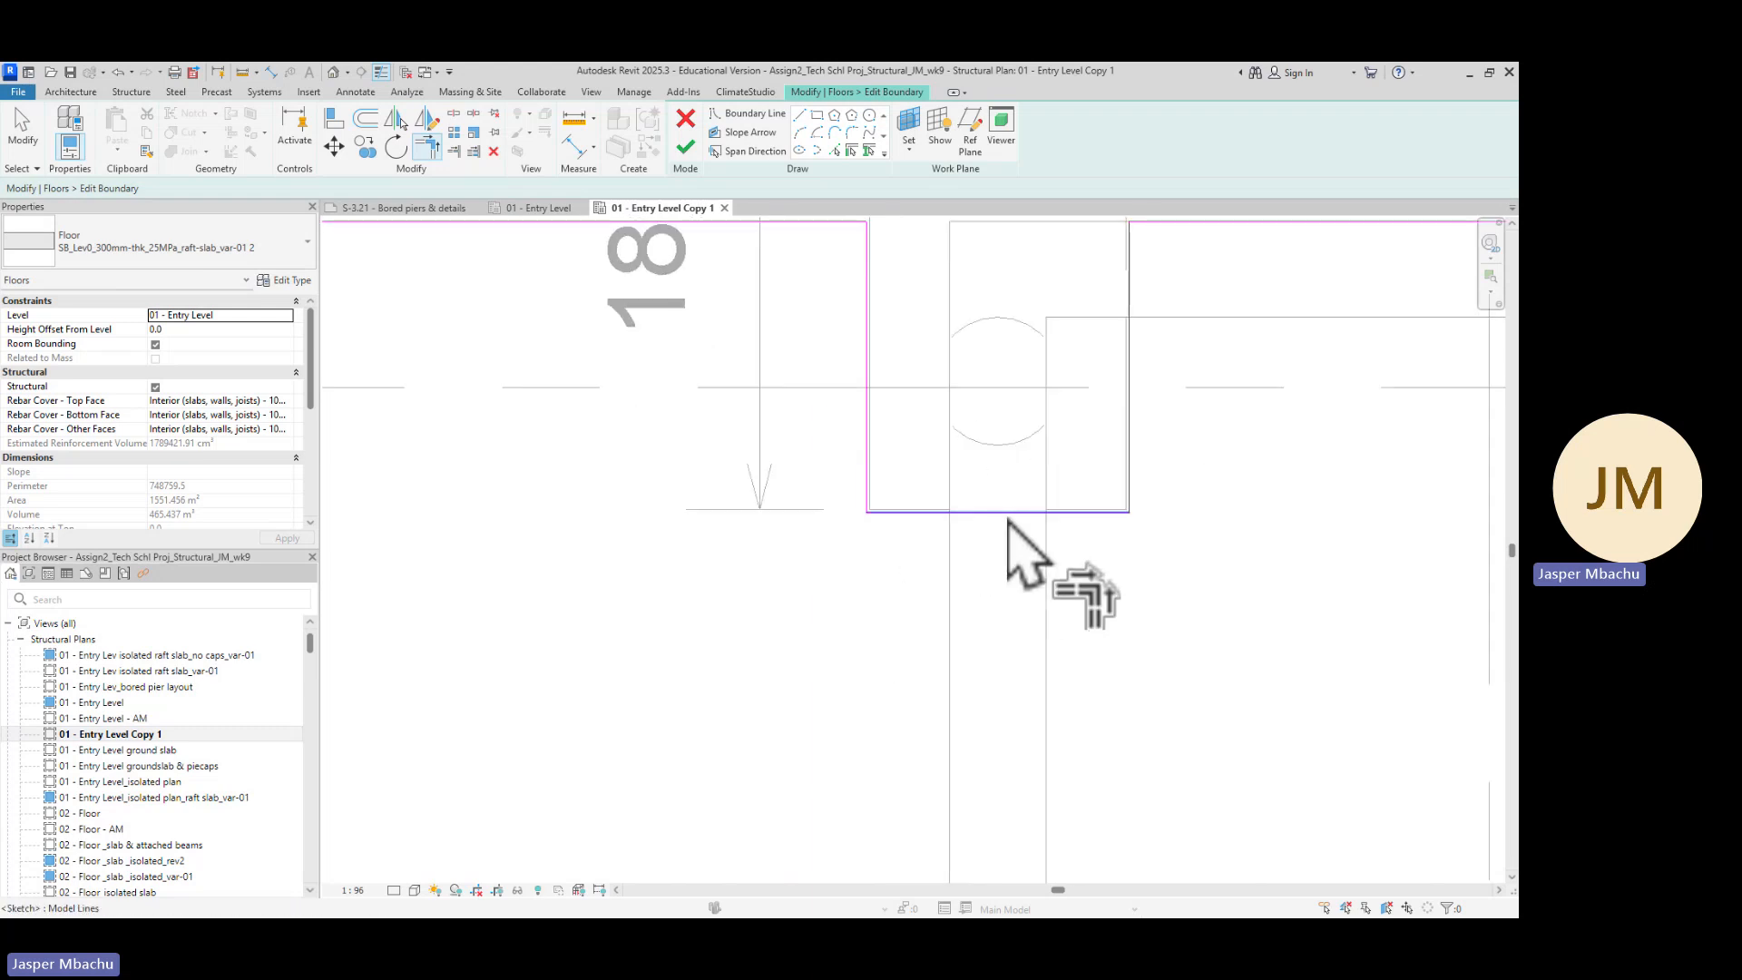
pyautogui.scroll(1, 1137, 520)
pyautogui.scroll(2, 1147, 523)
pyautogui.scroll(-5, 1074, 543)
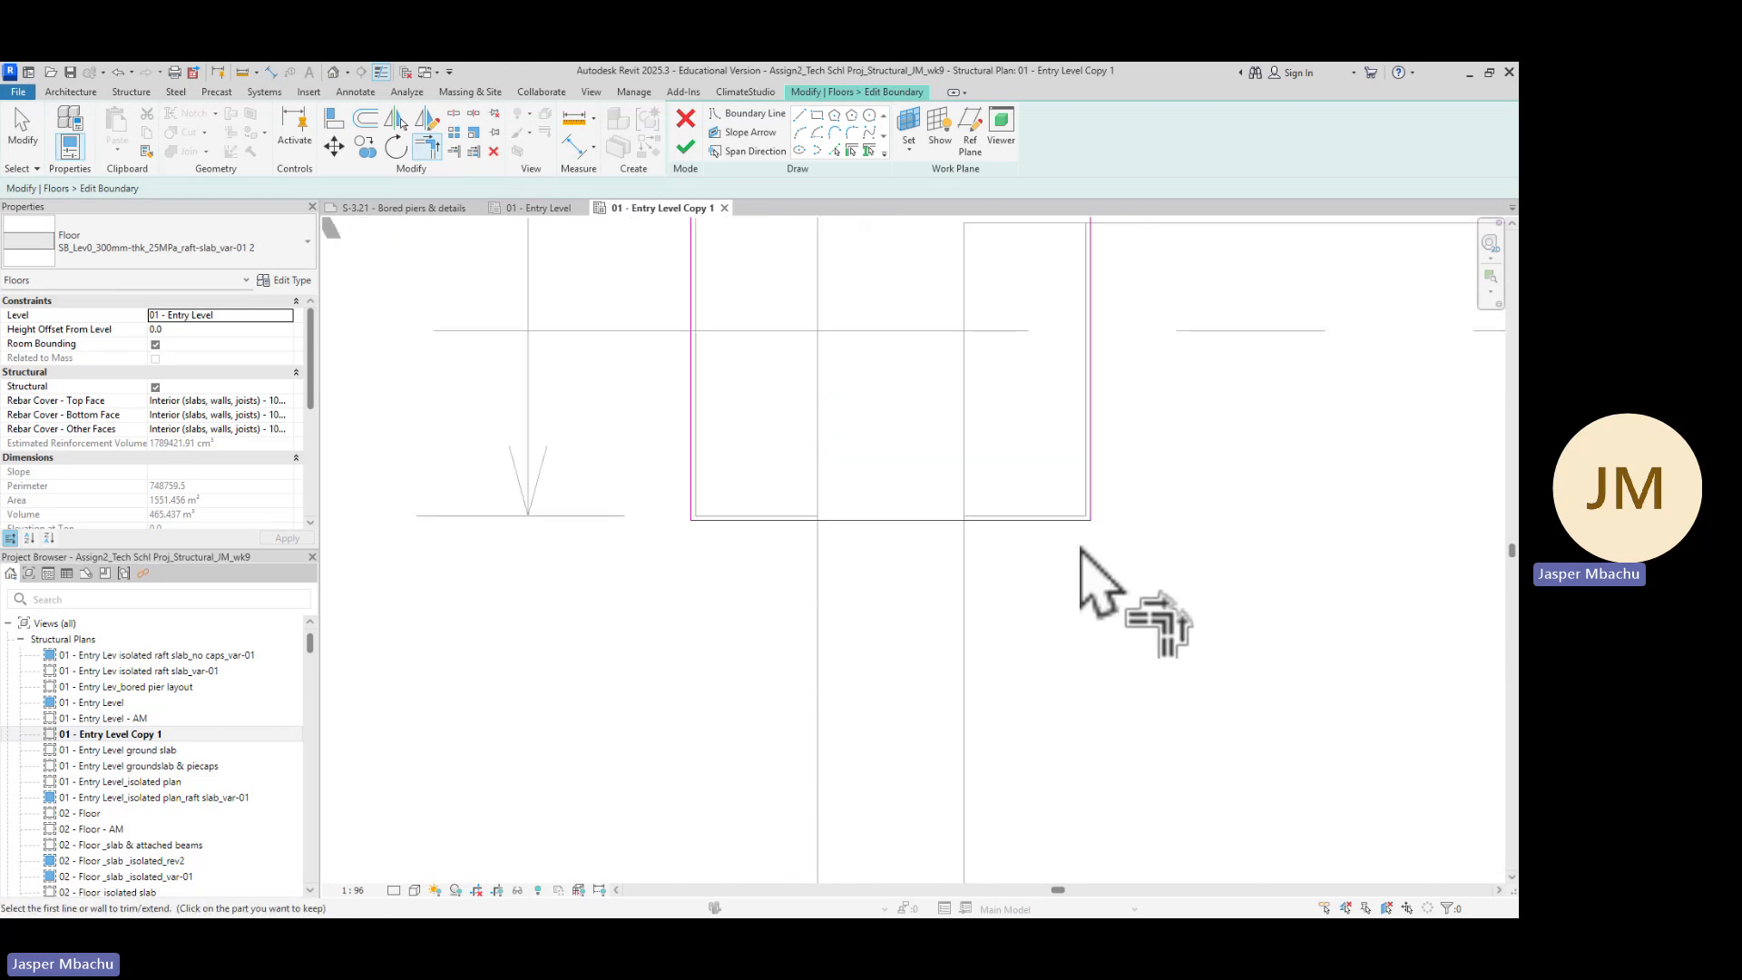
pyautogui.scroll(-4, 905, 605)
pyautogui.moveTo(866, 677); pyautogui.dragTo(937, 541, button='middle')
pyautogui.moveTo(747, 533); pyautogui.dragTo(990, 605, button='middle')
pyautogui.scroll(5, 860, 434)
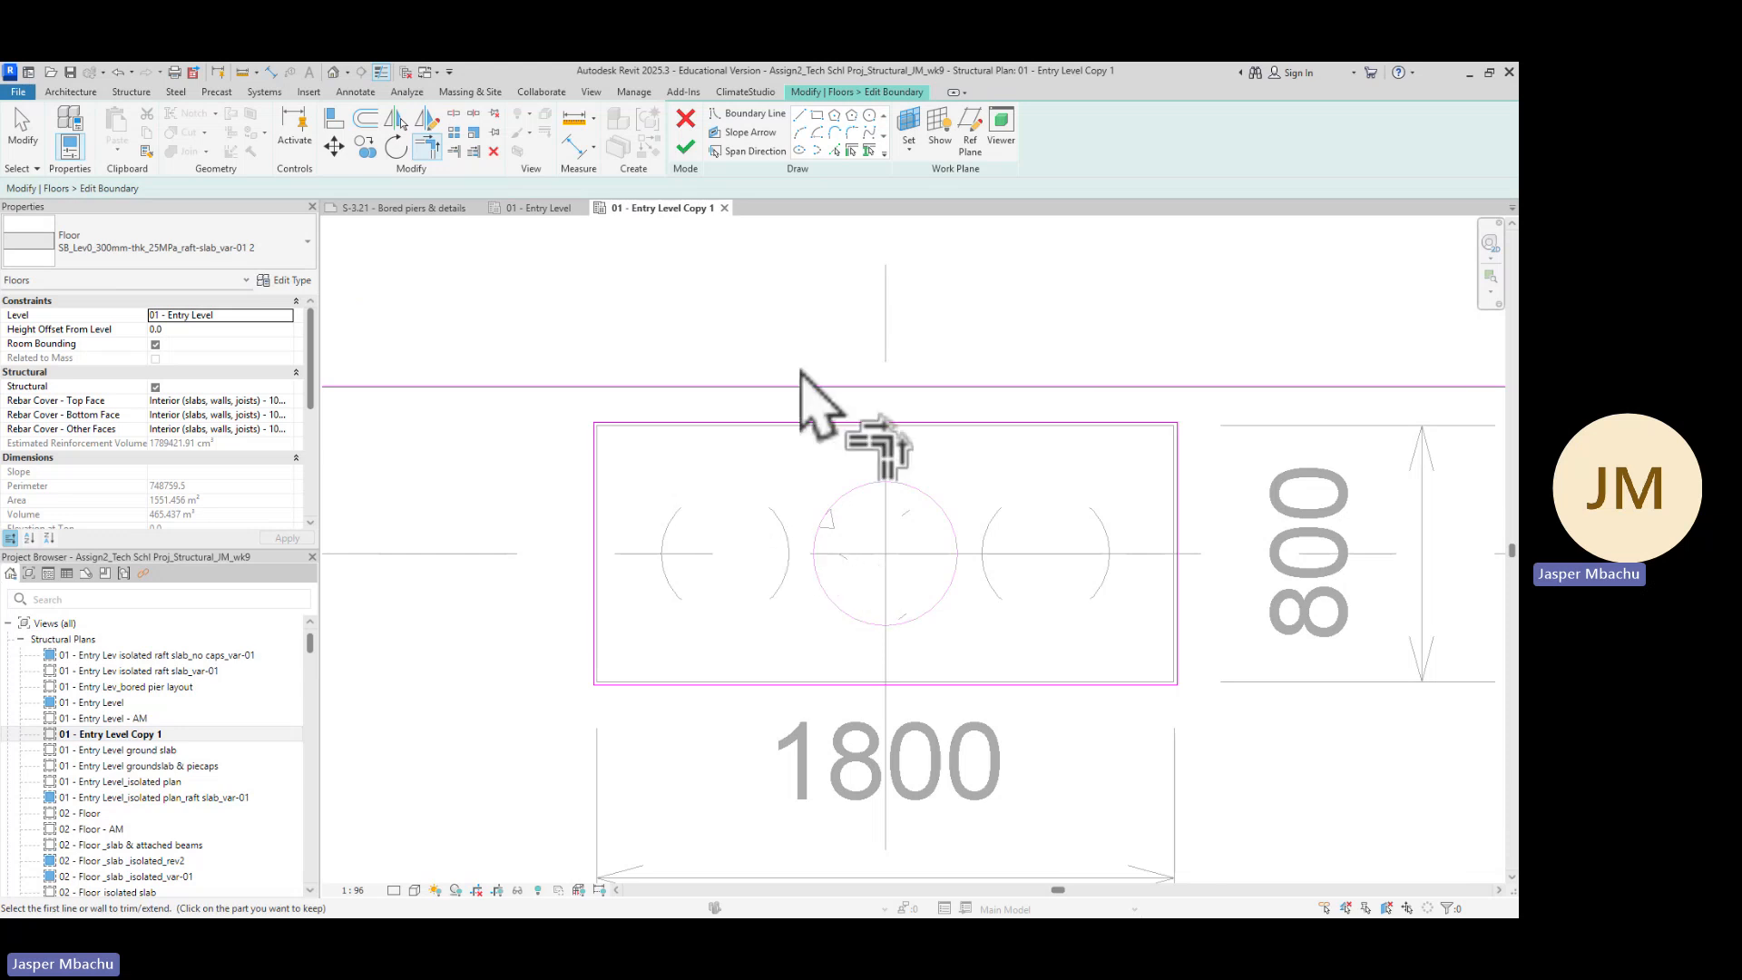
pyautogui.scroll(-4, 806, 454)
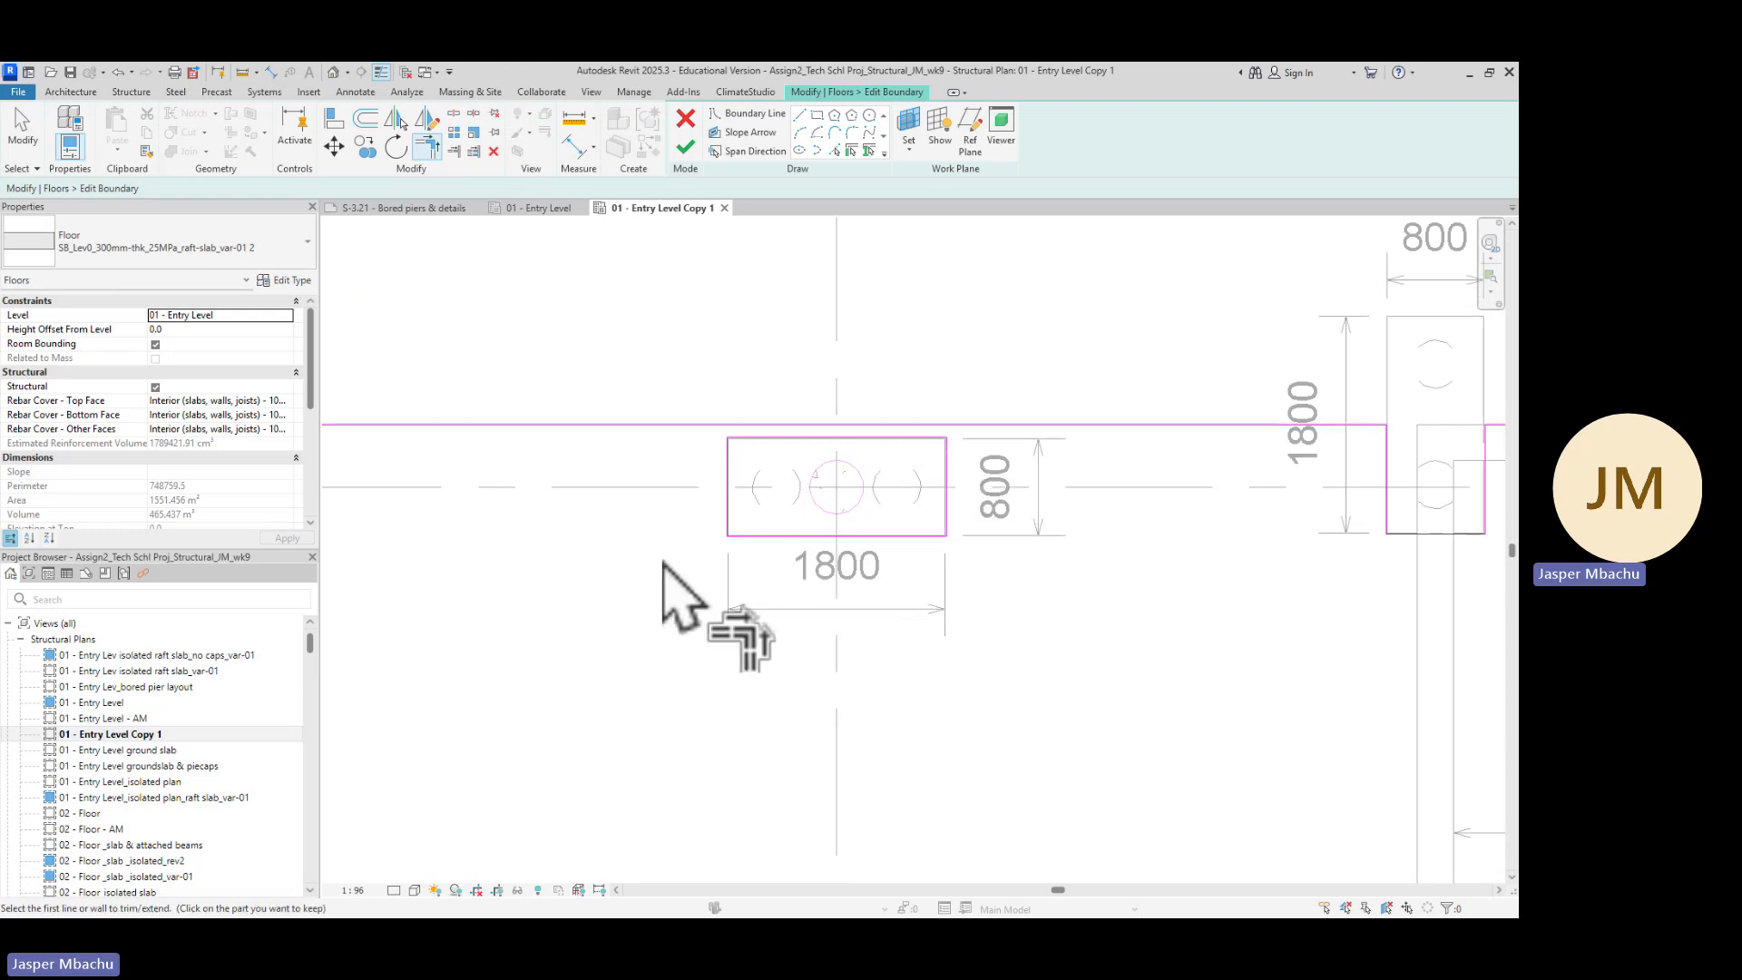
# Examine the raft boundary around the pair of large rectangular pile caps after leaving Trim/Extend to Corner
pyautogui.scroll(-4, 664, 563)
pyautogui.moveTo(525, 563); pyautogui.dragTo(656, 464, button='middle')
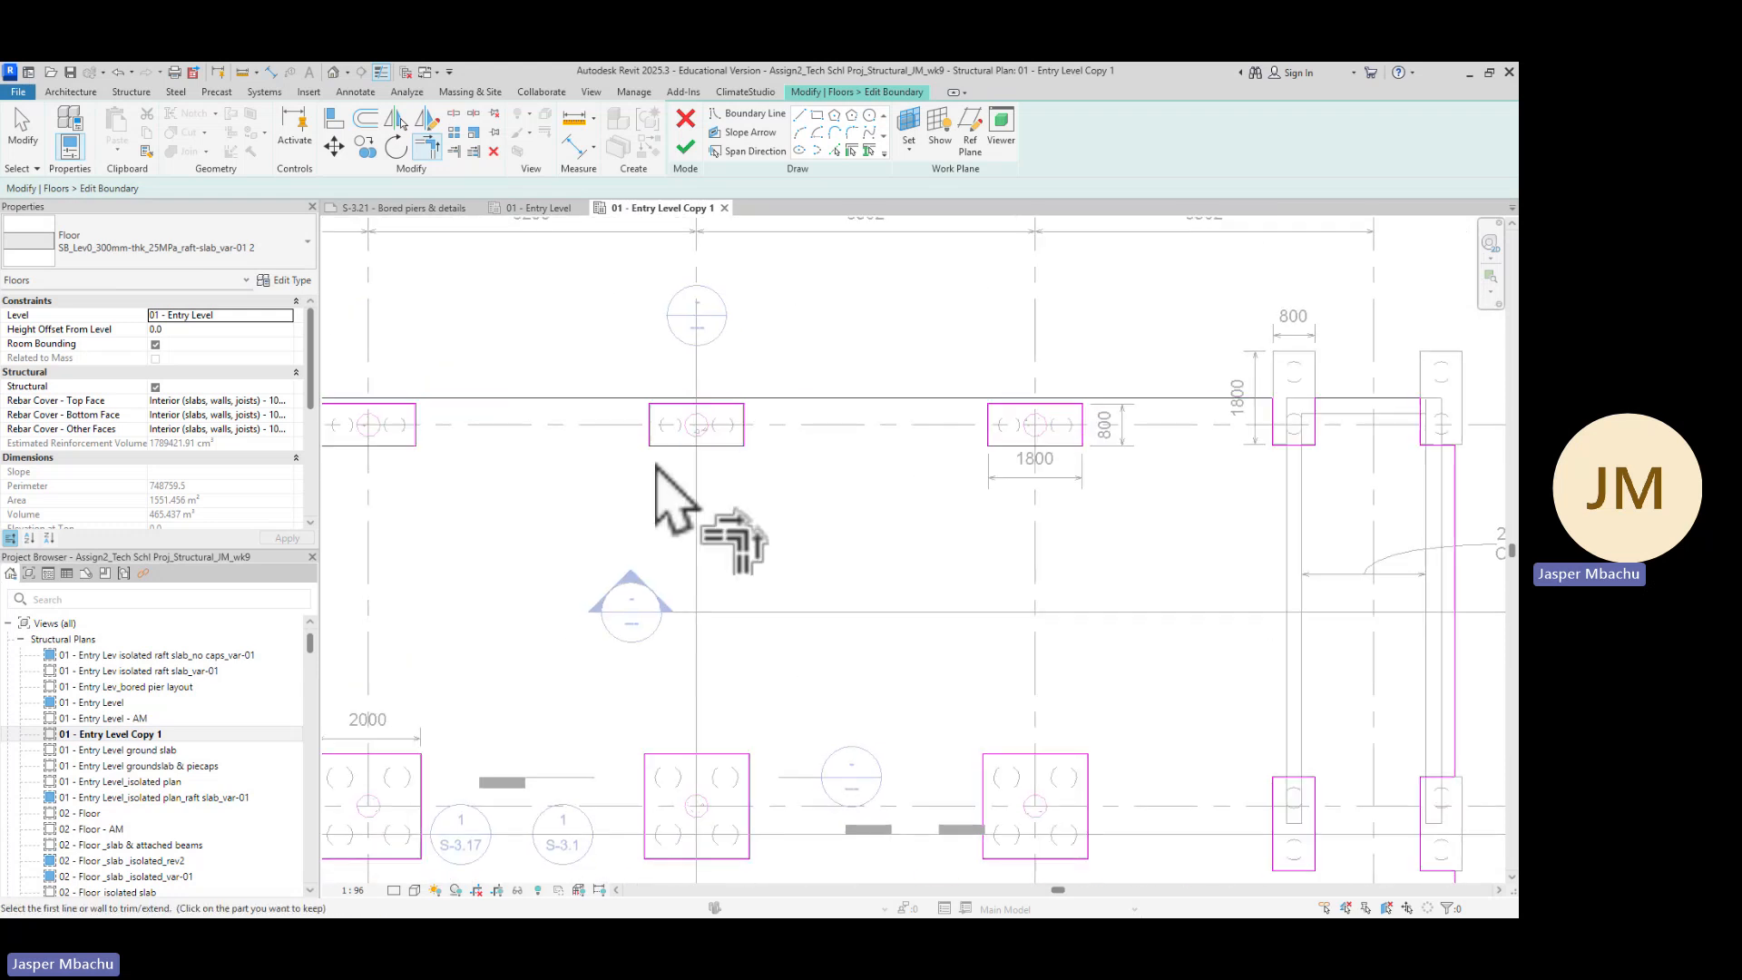
pyautogui.scroll(8, 671, 449)
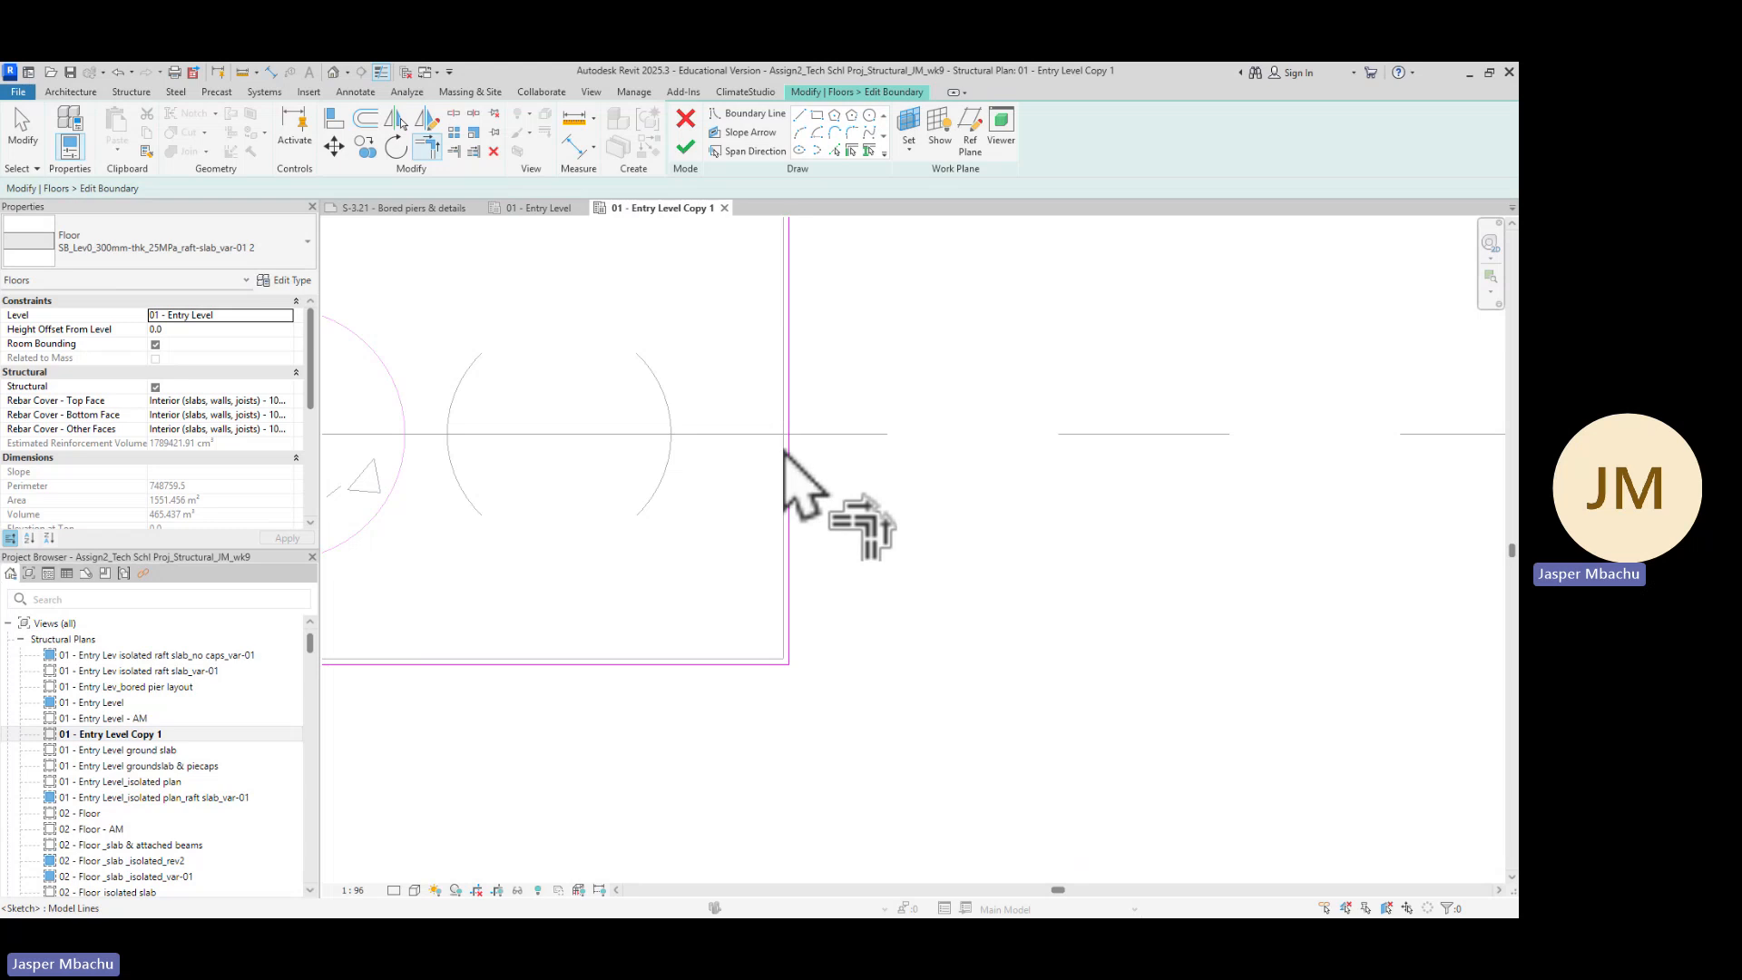
pyautogui.scroll(-5, 766, 509)
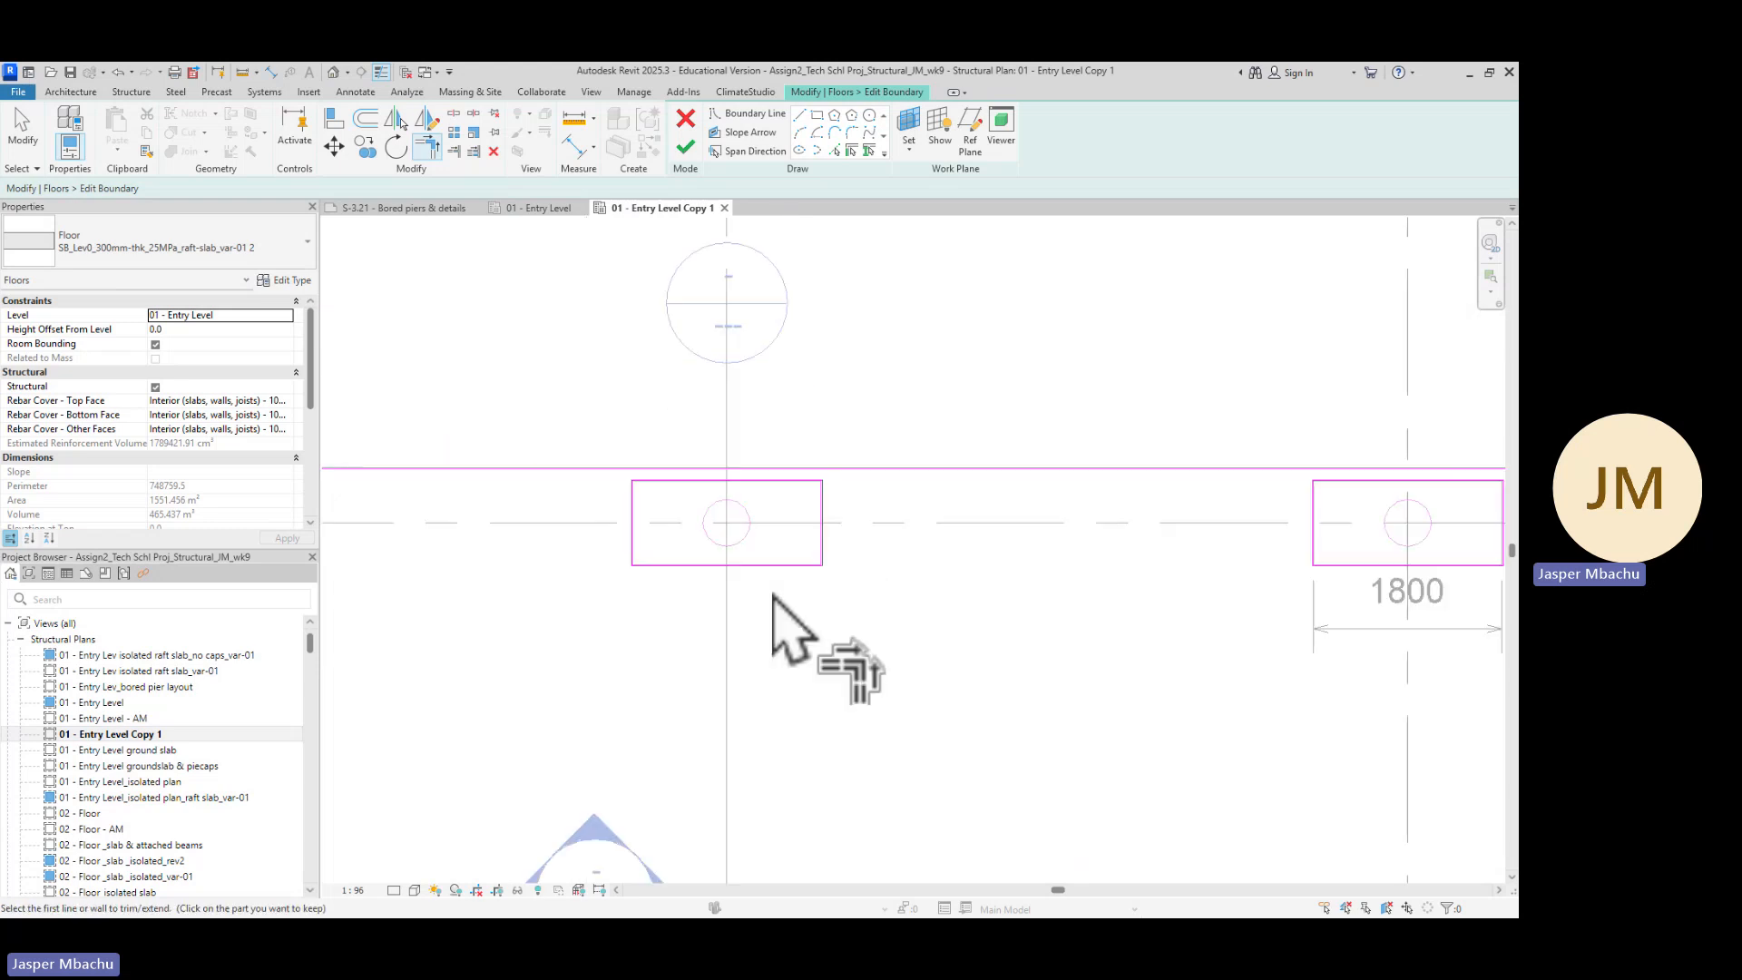
pyautogui.scroll(-2, 585, 633)
pyautogui.moveTo(599, 670); pyautogui.dragTo(1026, 566, button='middle')
pyautogui.scroll(-3, 732, 528)
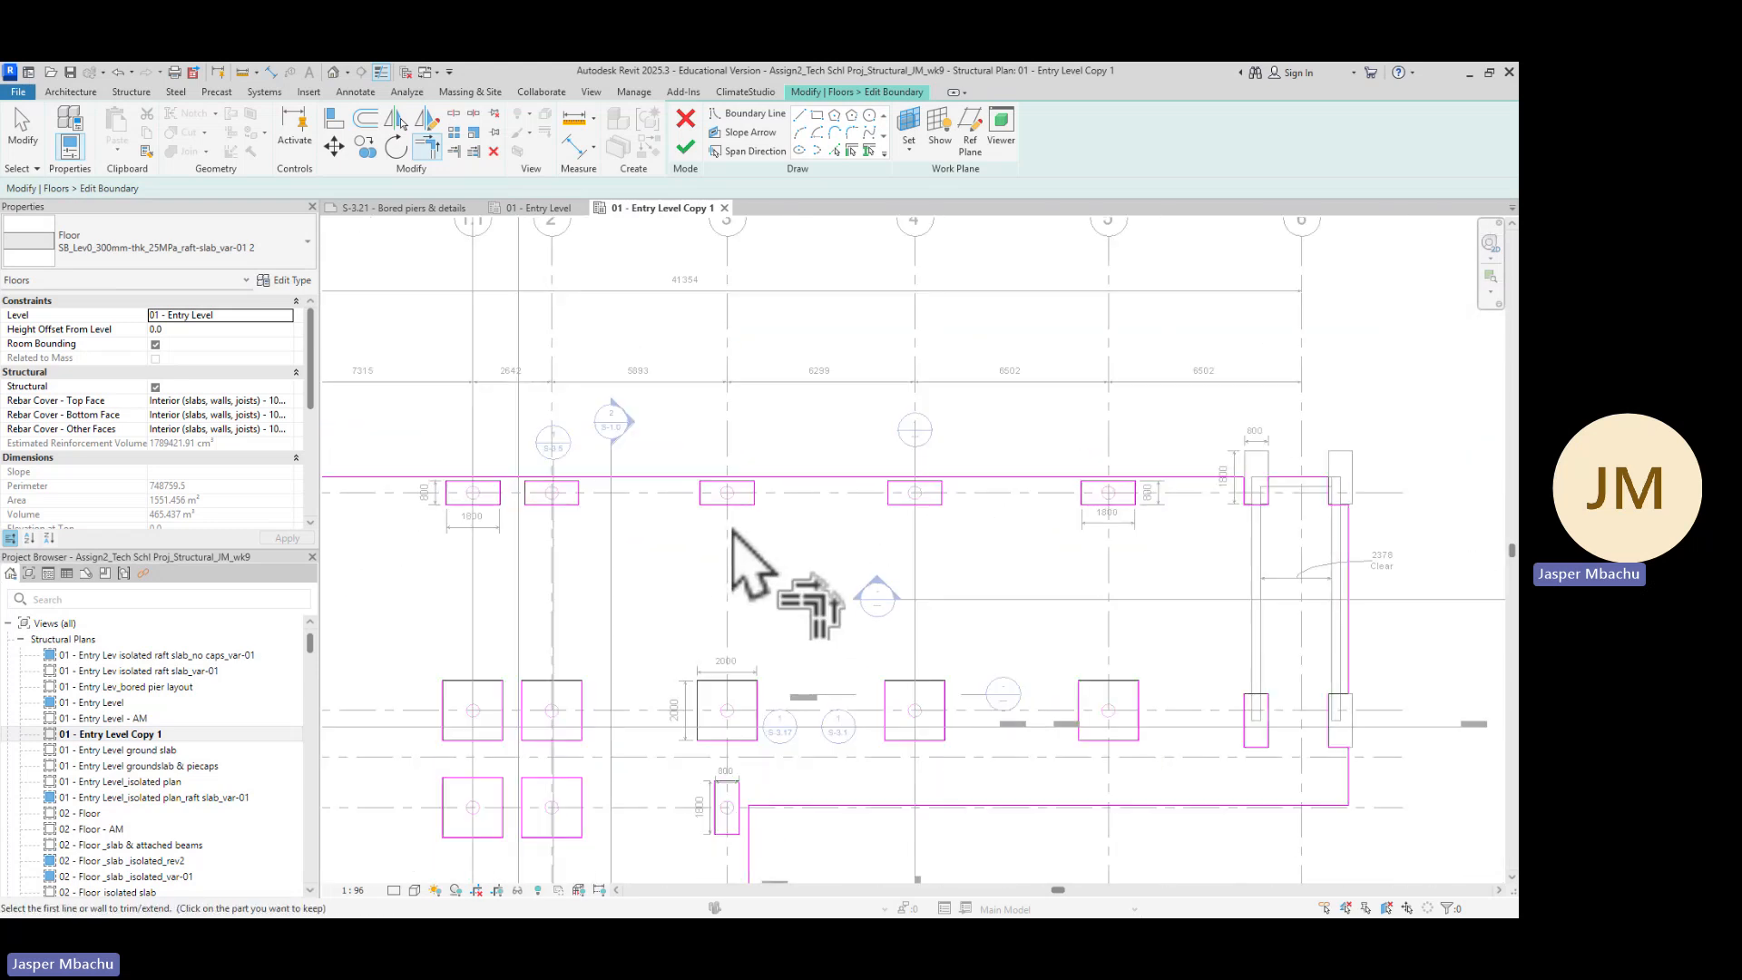
pyautogui.scroll(-1, 732, 528)
pyautogui.scroll(1, 716, 552)
pyautogui.moveTo(767, 604); pyautogui.dragTo(945, 342, button='middle')
pyautogui.moveTo(618, 610); pyautogui.dragTo(743, 335, button='middle')
pyautogui.moveTo(740, 737); pyautogui.dragTo(677, 544, button='middle')
pyautogui.scroll(2, 671, 424)
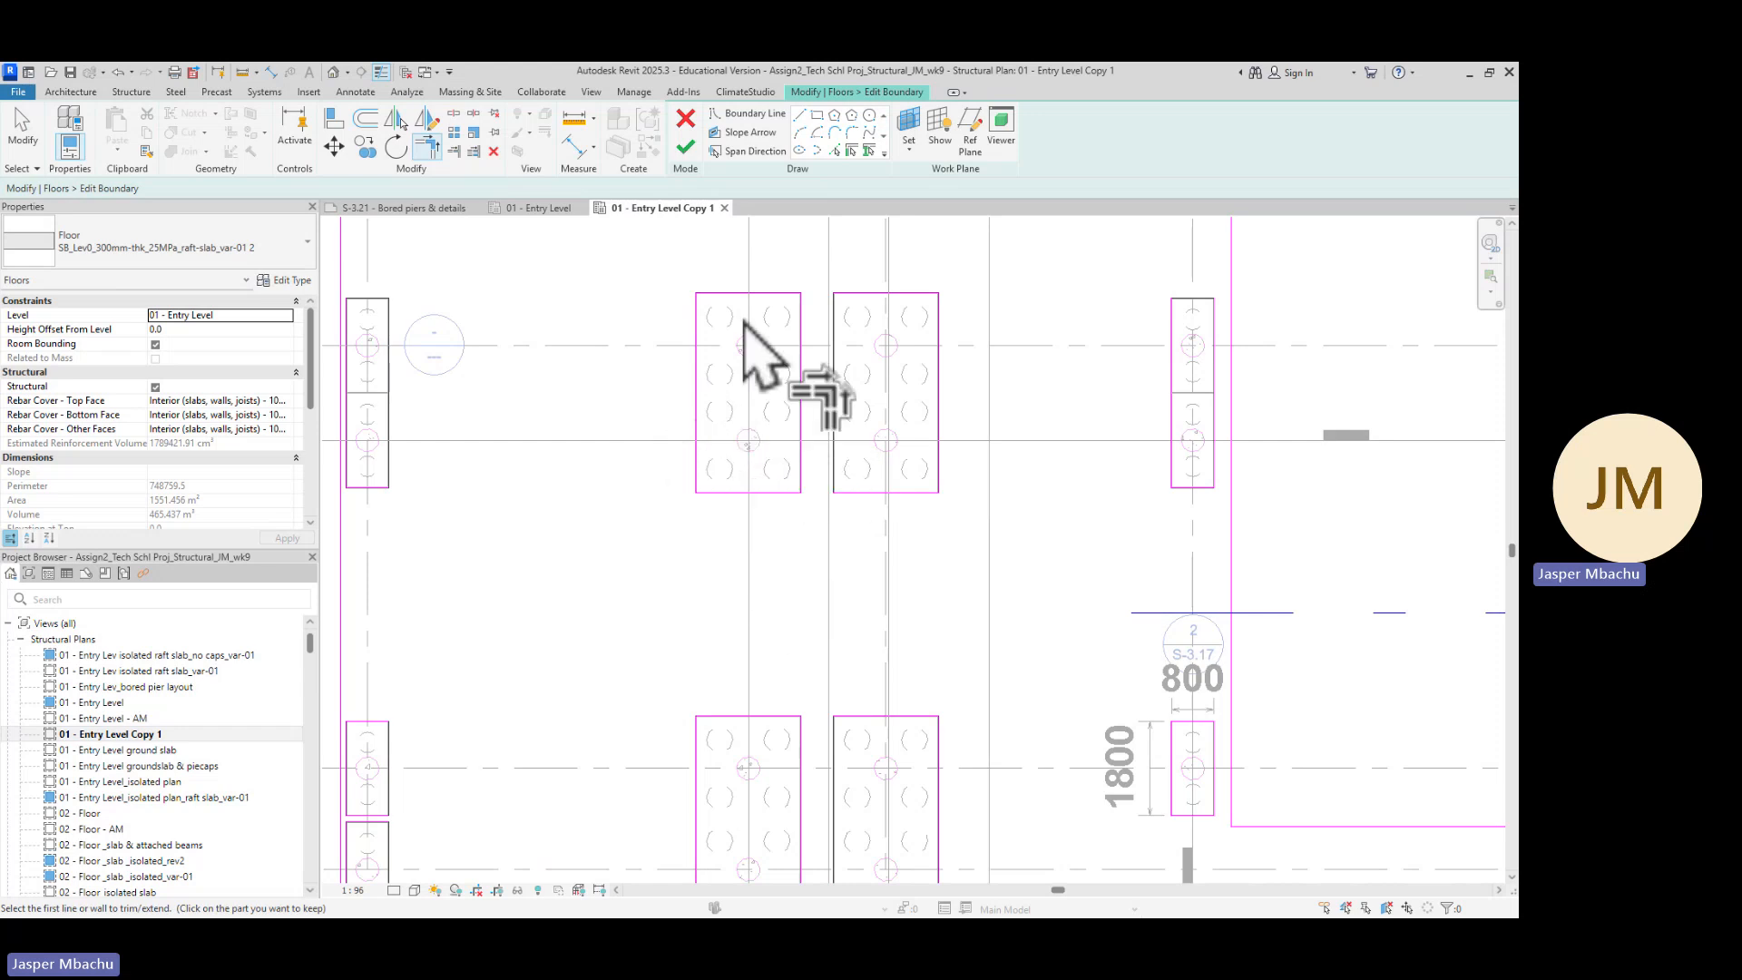
pyautogui.scroll(2, 744, 322)
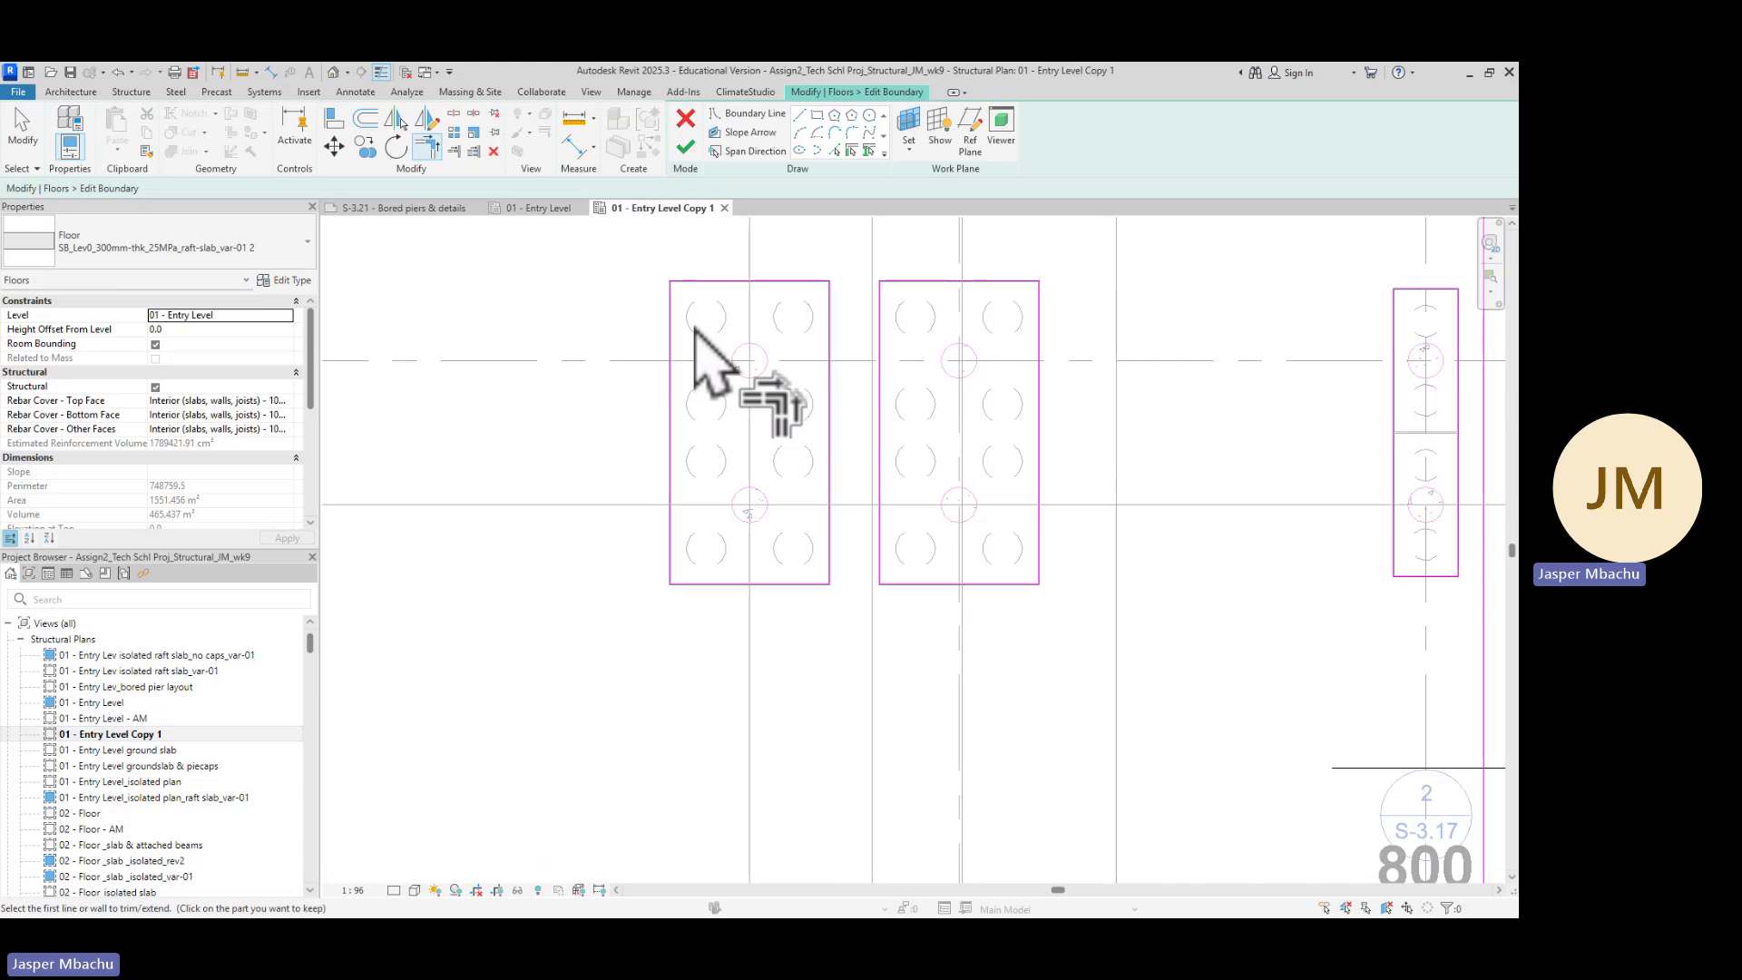
pyautogui.press('Escape')
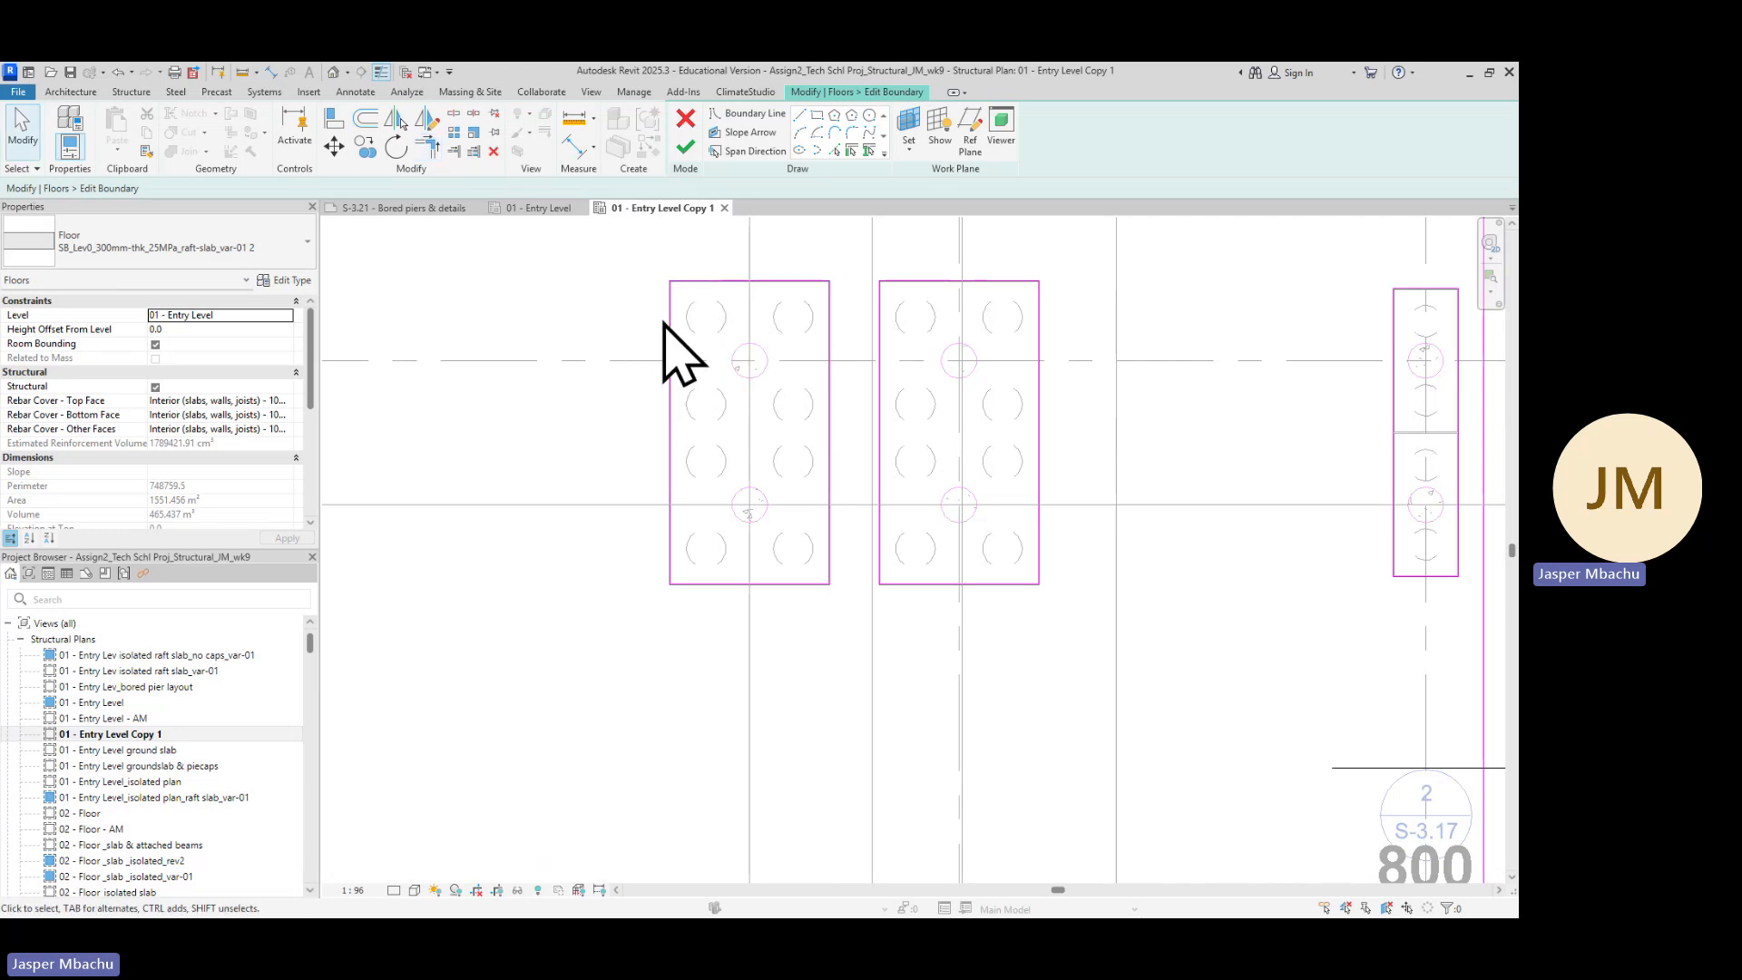
pyautogui.scroll(3, 767, 327)
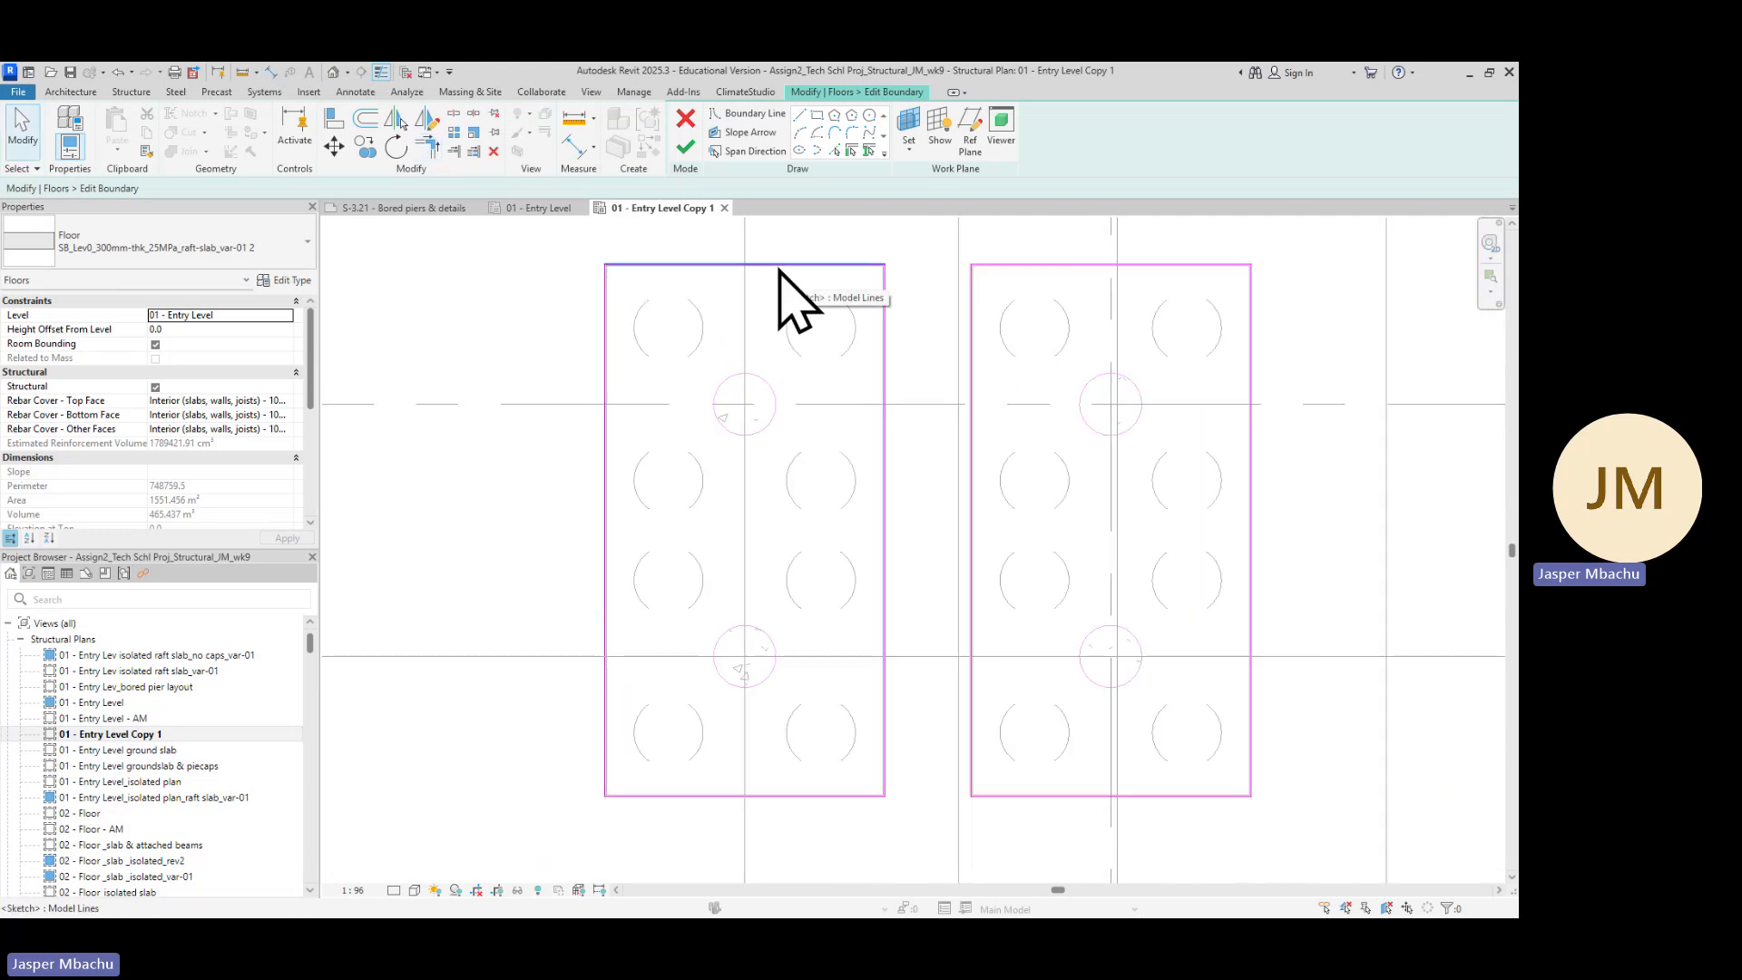
# Shorten both vertical sides of the left large pile cap's boundary up to about its mid-height
pyautogui.click(606, 391)
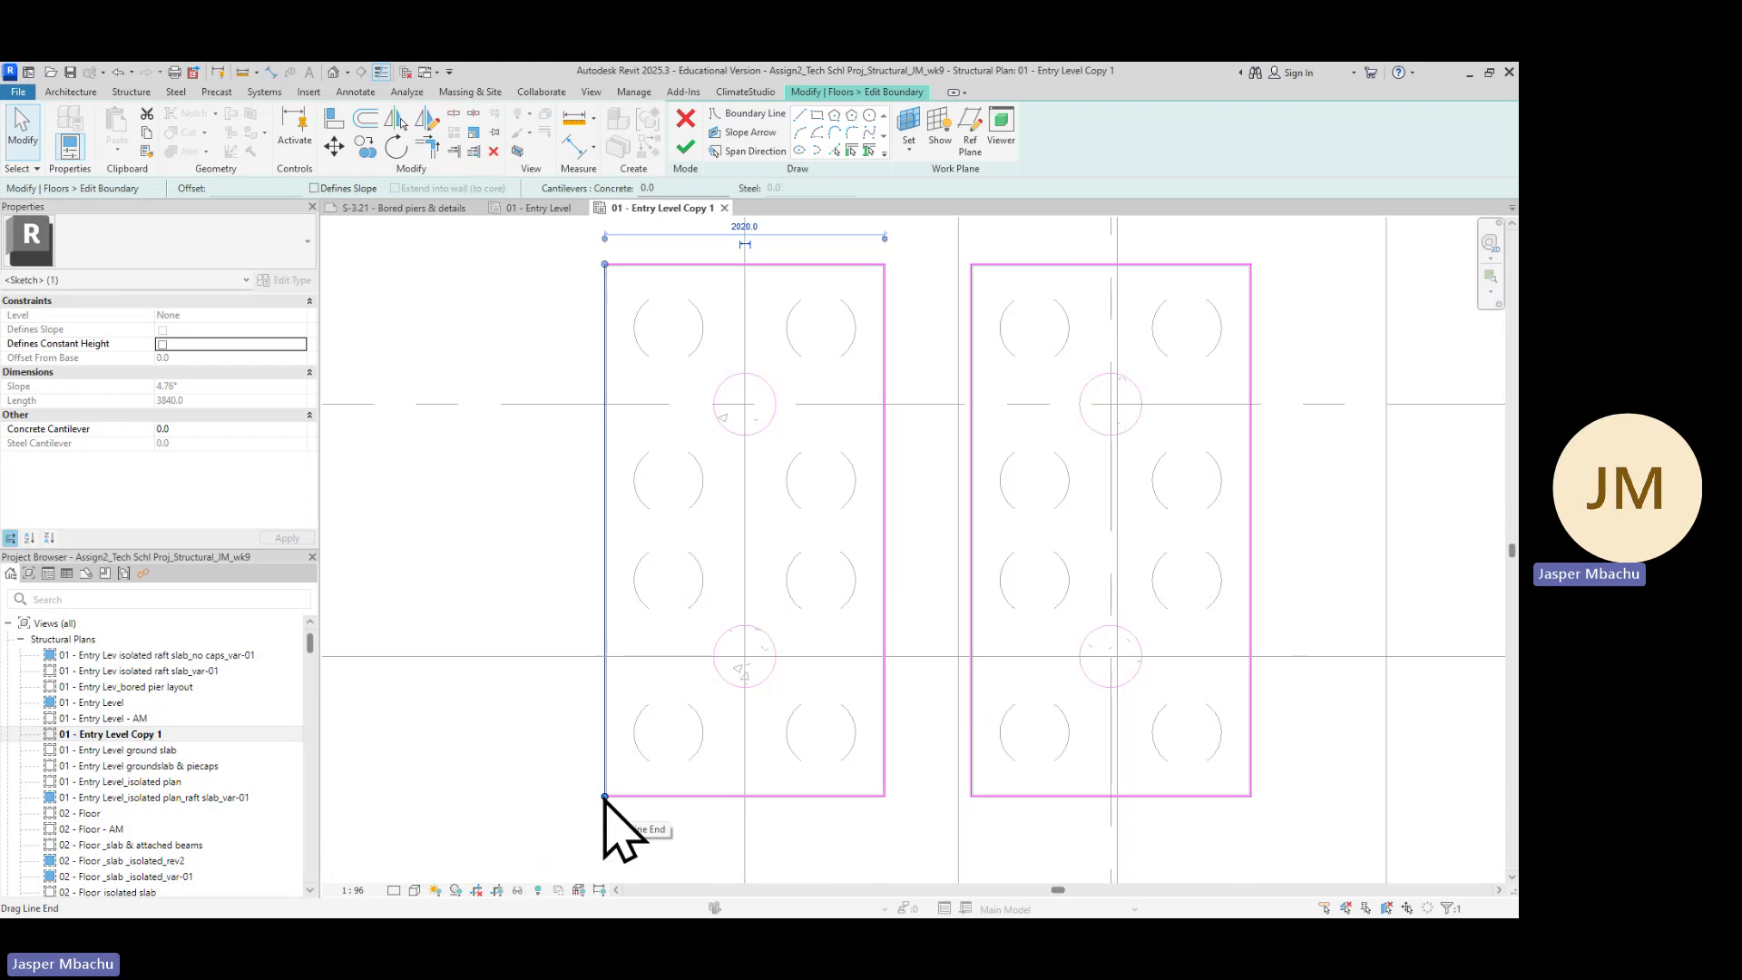
pyautogui.moveTo(605, 798); pyautogui.dragTo(613, 547)
pyautogui.click(885, 758)
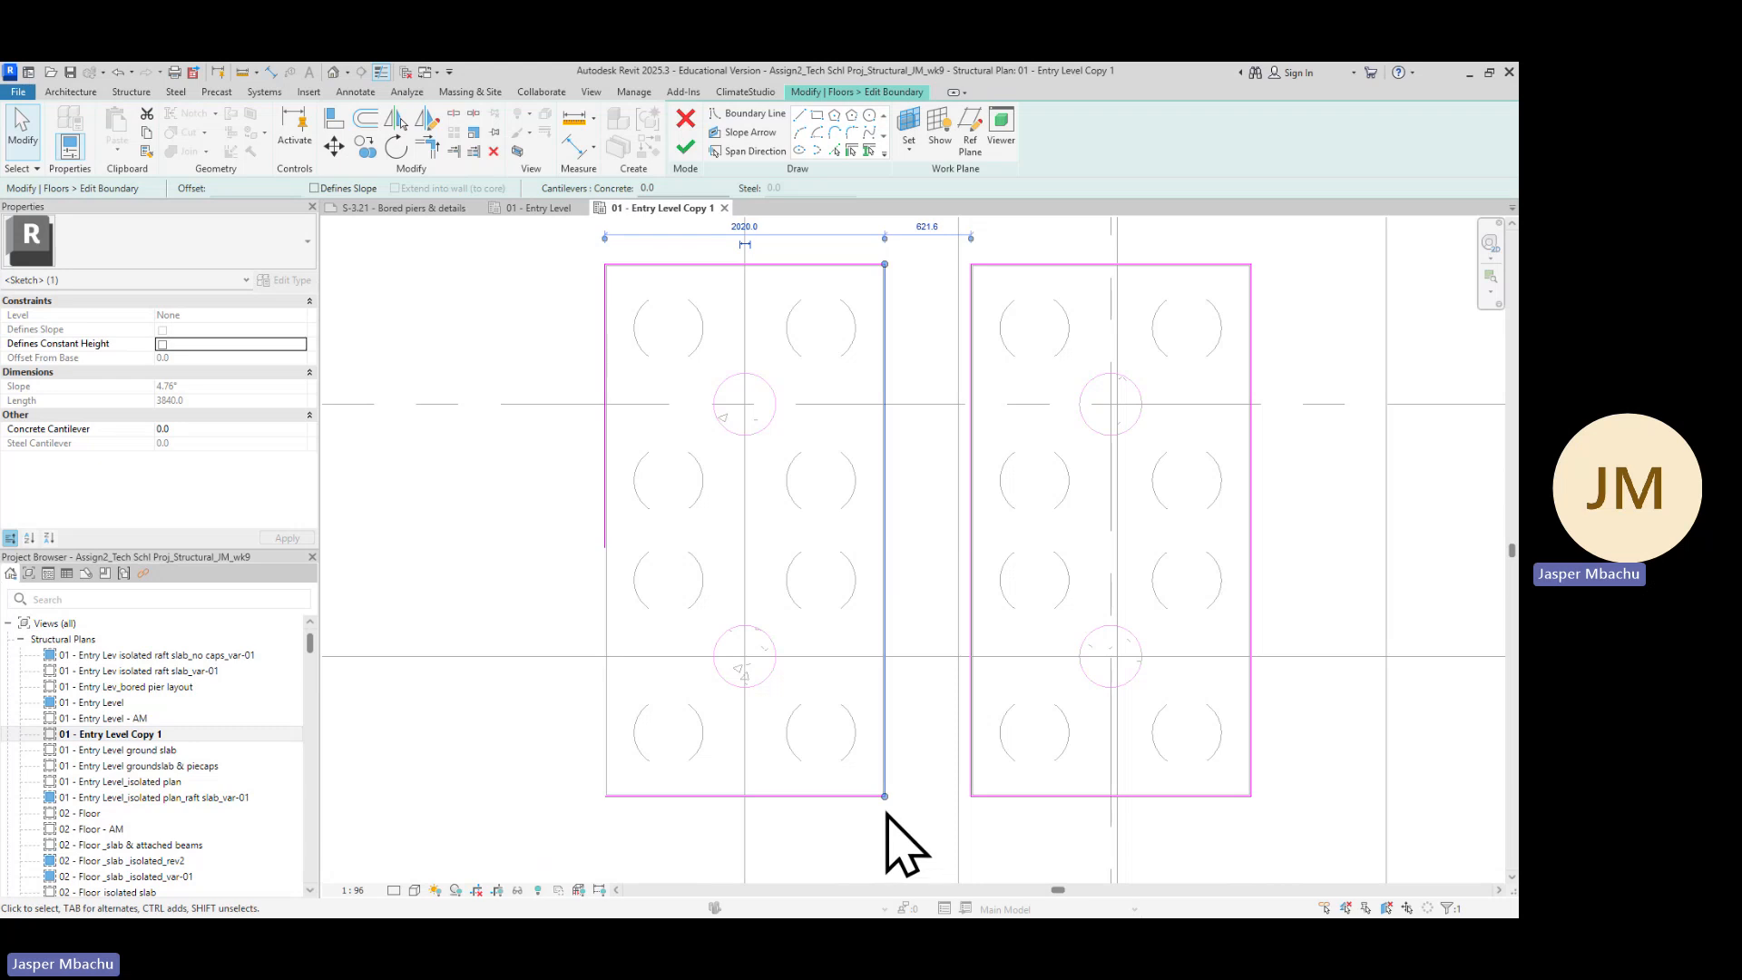
pyautogui.moveTo(884, 796); pyautogui.dragTo(884, 538)
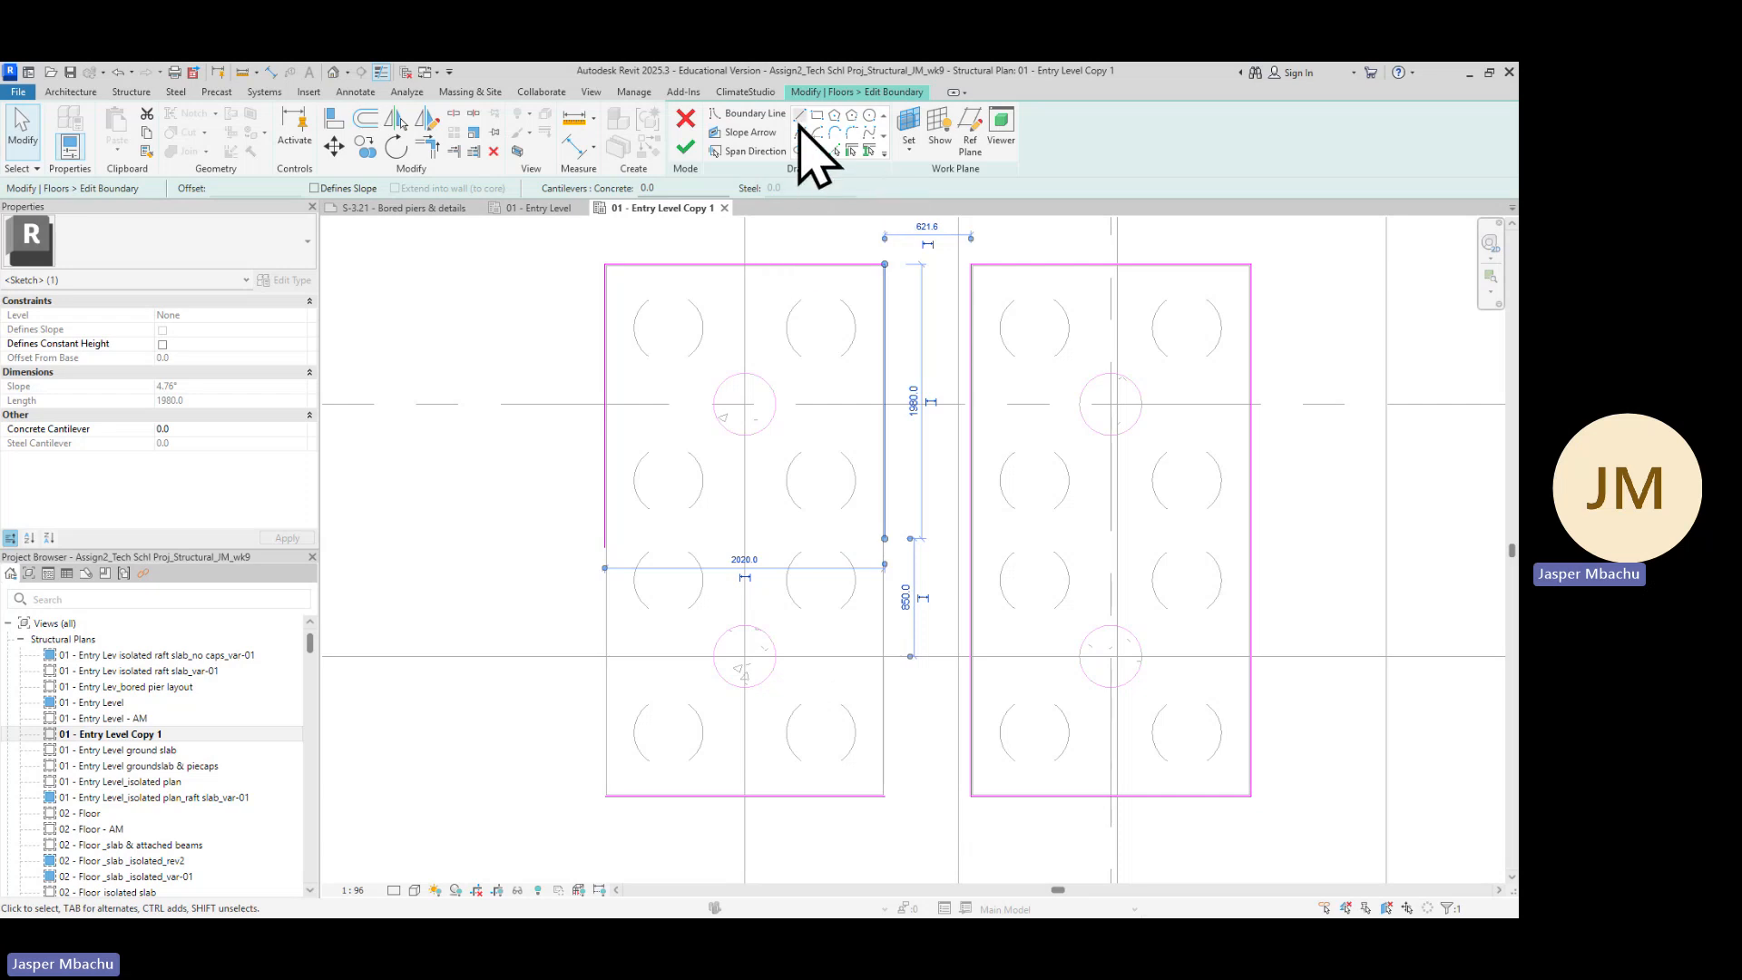
# Draw Boundary Lines dividing the left pile cap outline into an upper and a lower rectangle
pyautogui.click(799, 116)
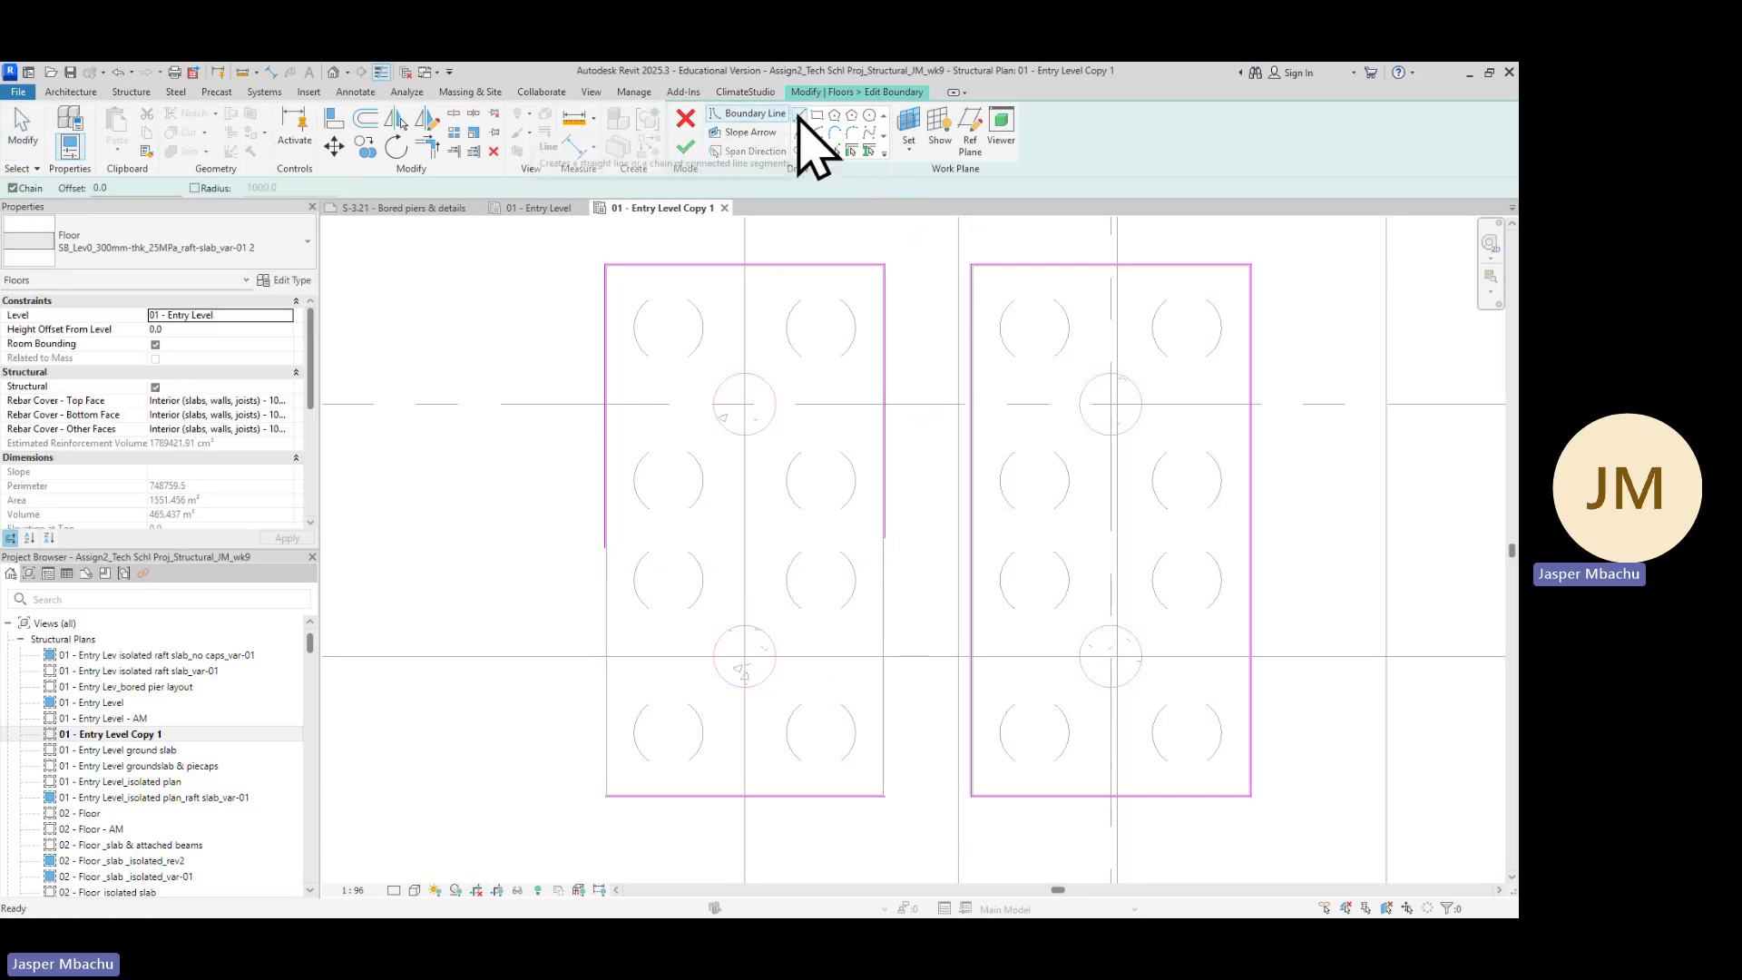
pyautogui.click(606, 547)
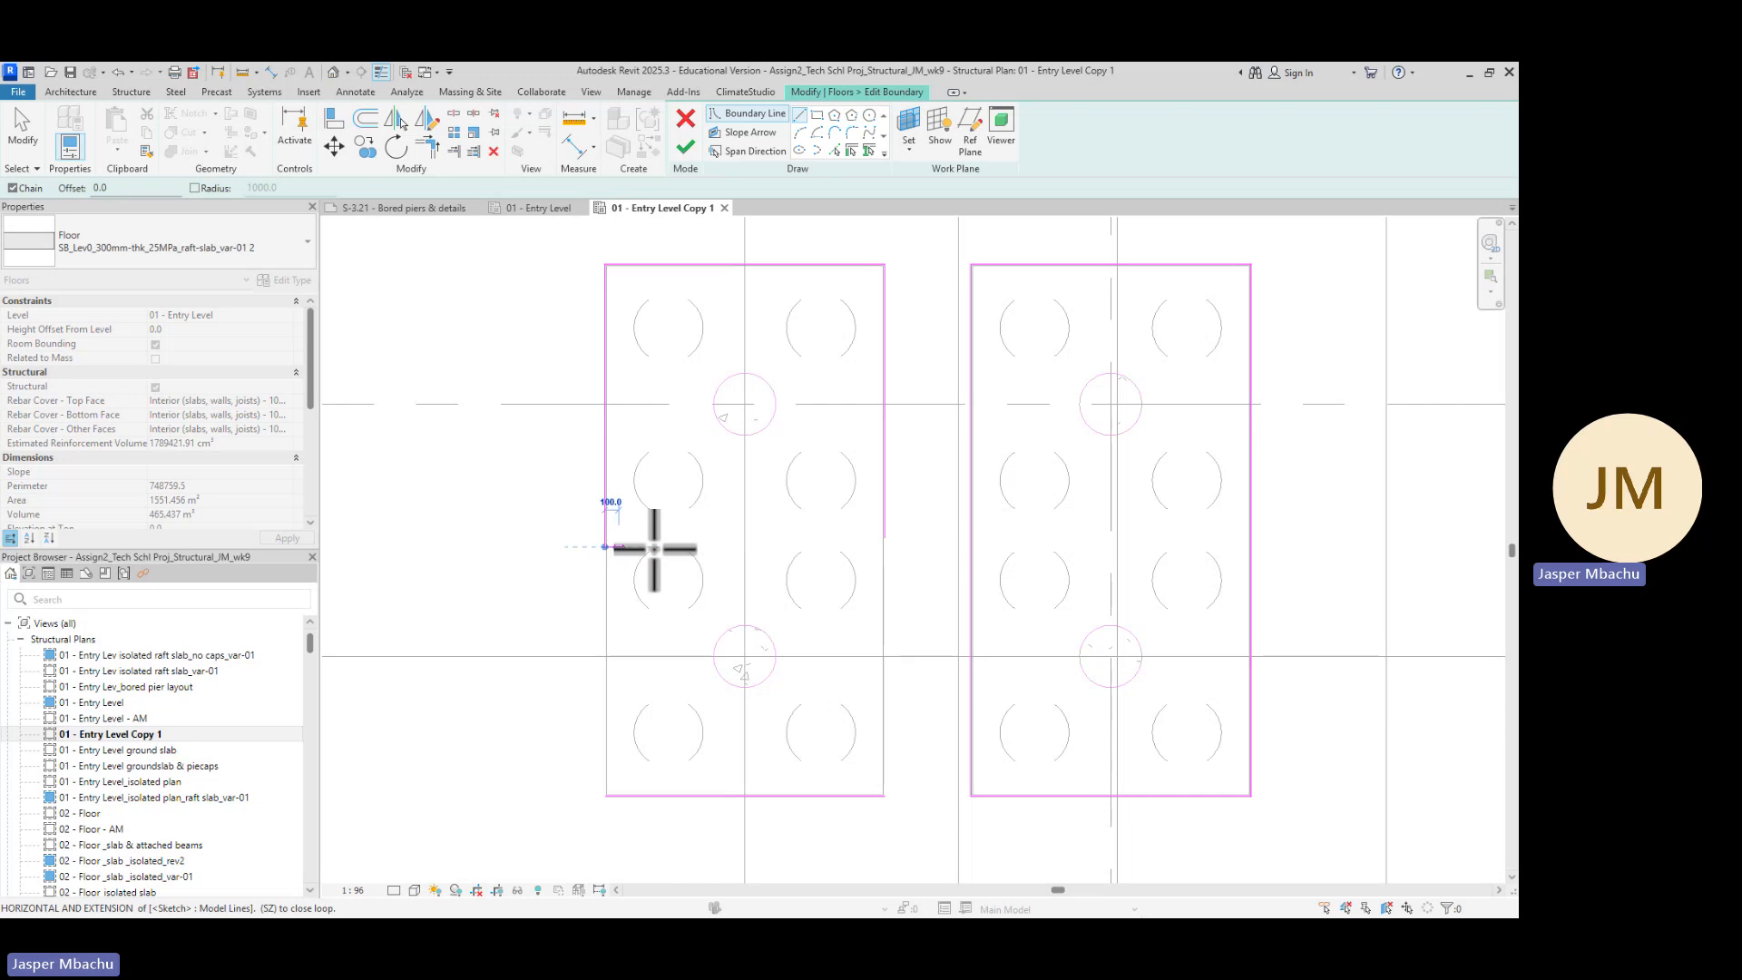
pyautogui.click(885, 547)
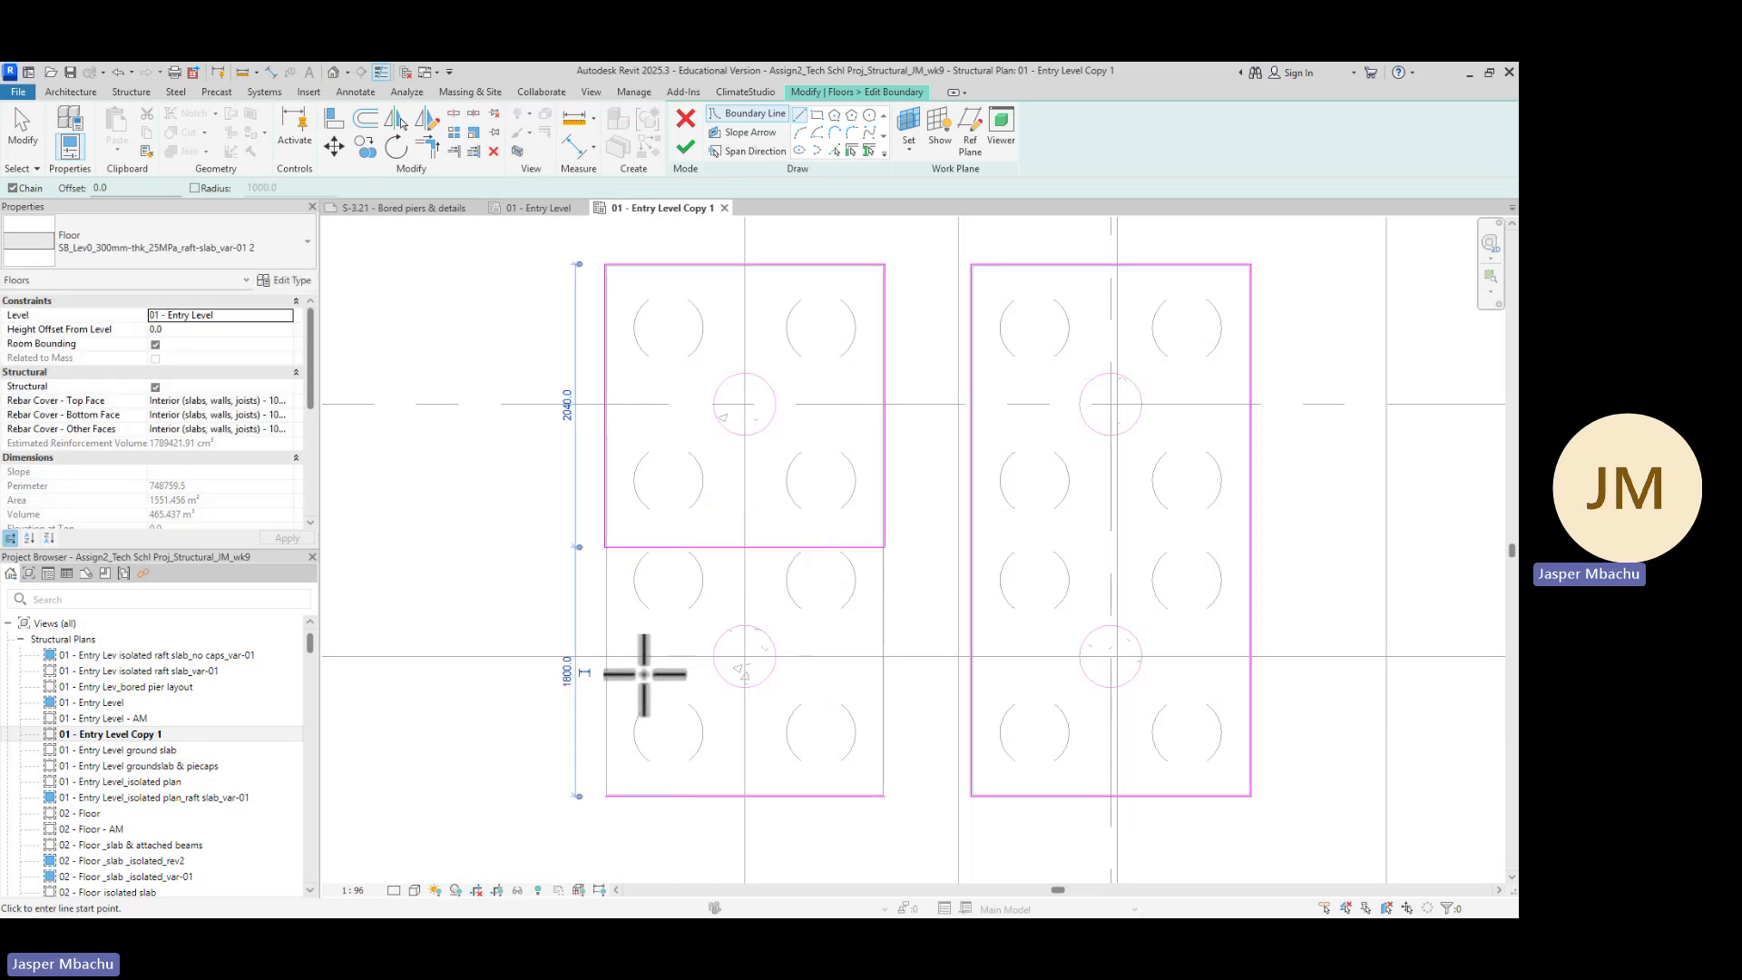
pyautogui.click(605, 564)
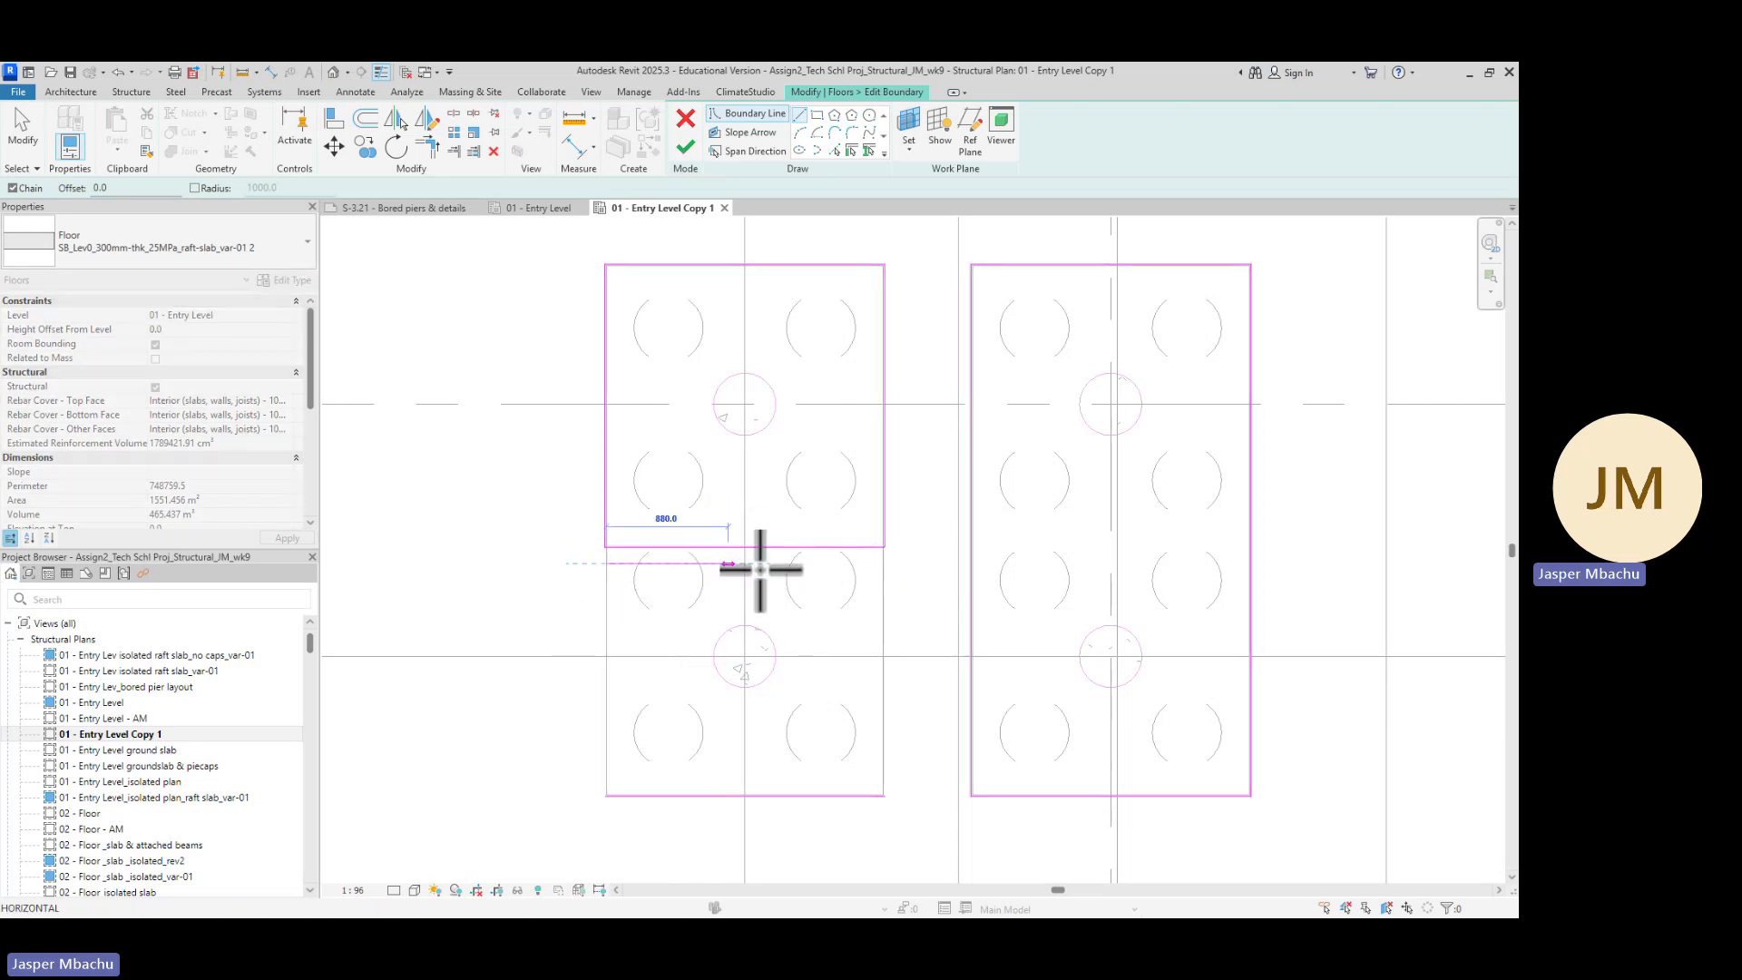
pyautogui.click(883, 564)
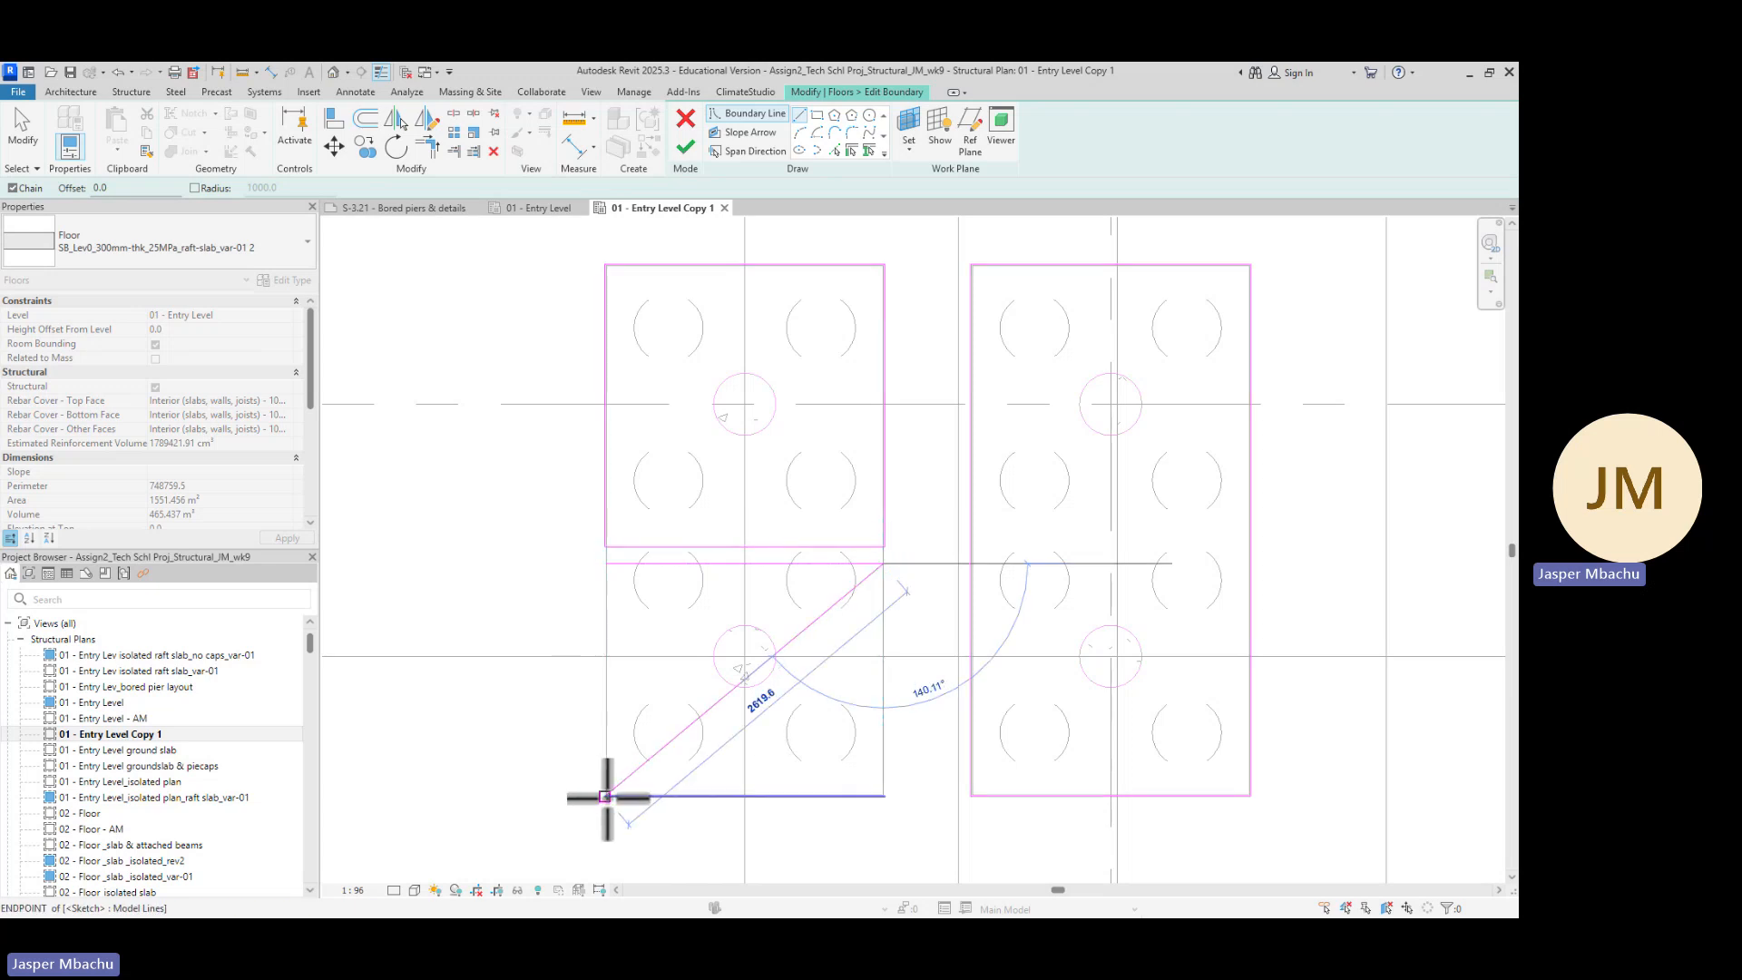
pyautogui.click(607, 796)
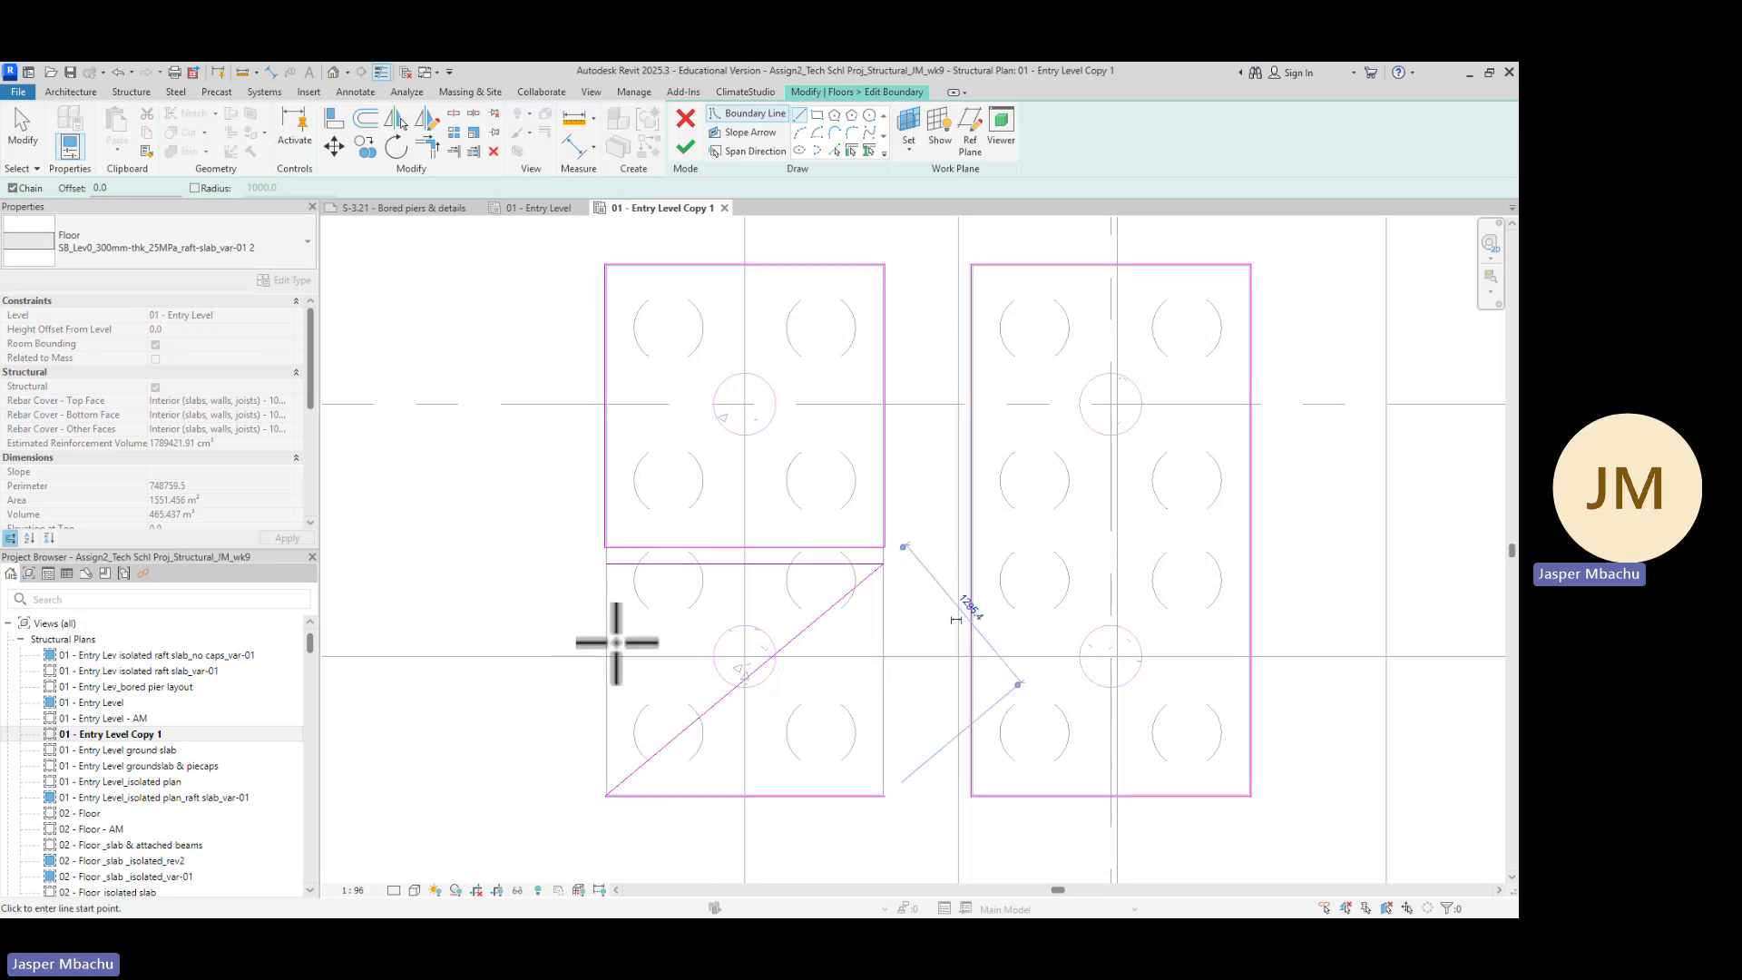
pyautogui.click(606, 564)
pyautogui.press('Escape')
pyautogui.press('Escape')
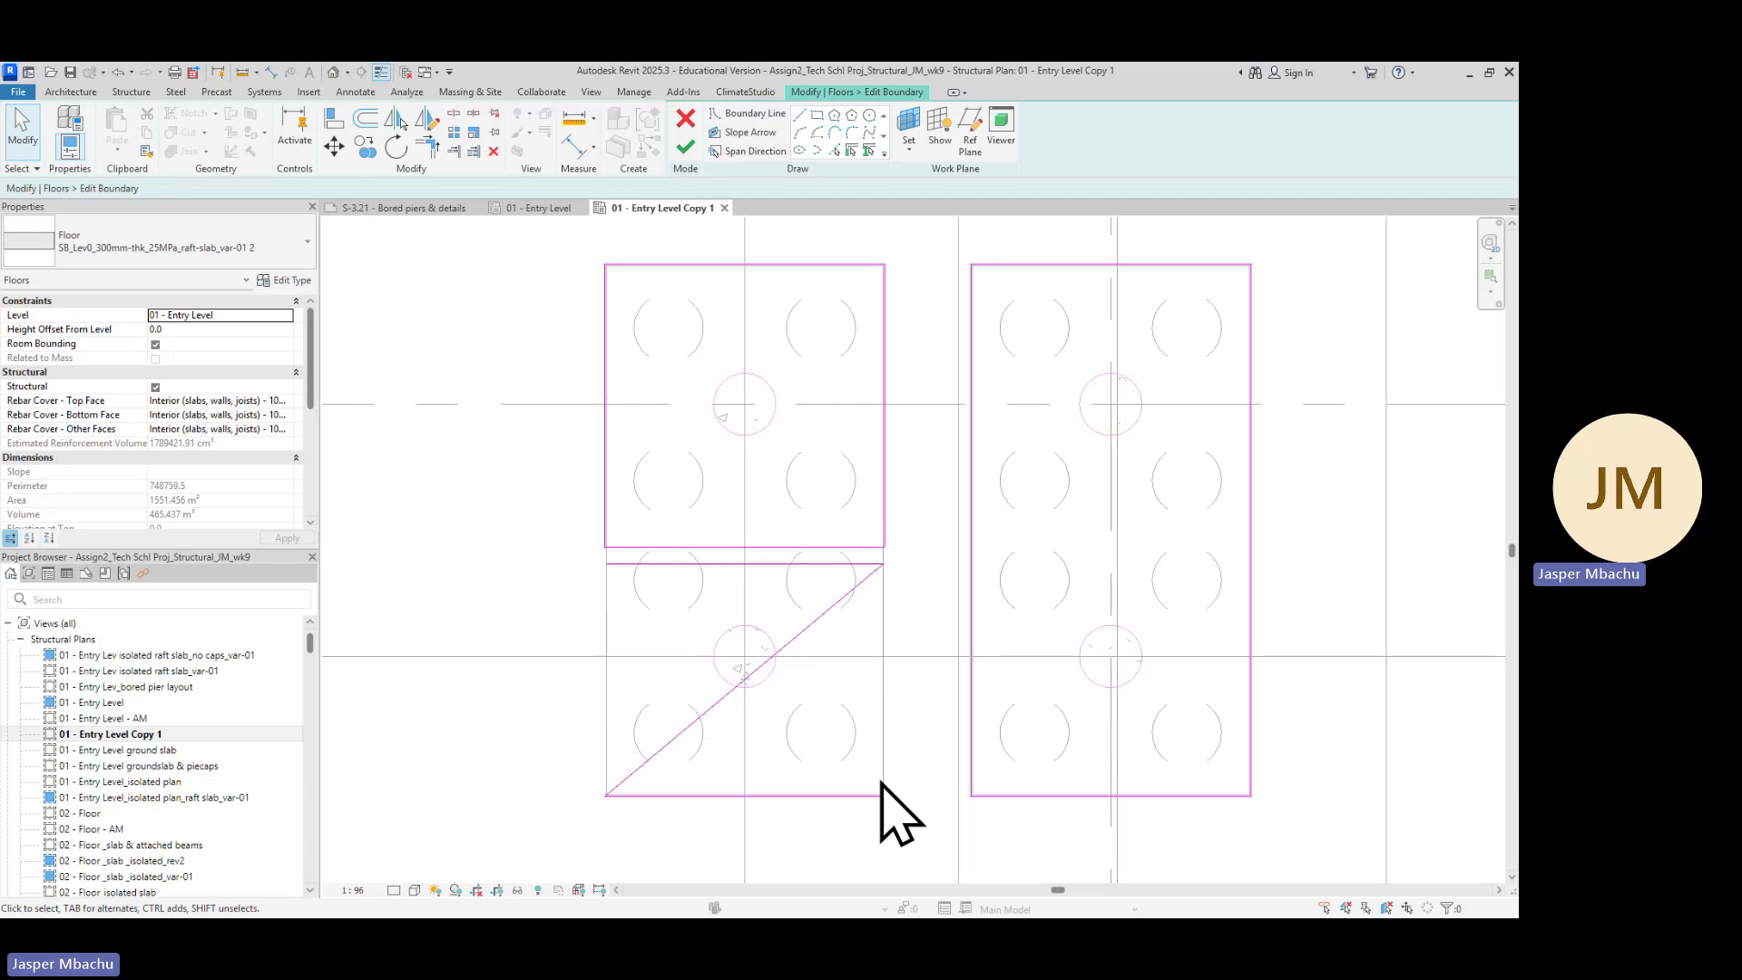
# Delete the stray diagonal boundary line and redraw the lower rectangle's bottom and left edges
pyautogui.click(823, 626)
pyautogui.press('Delete')
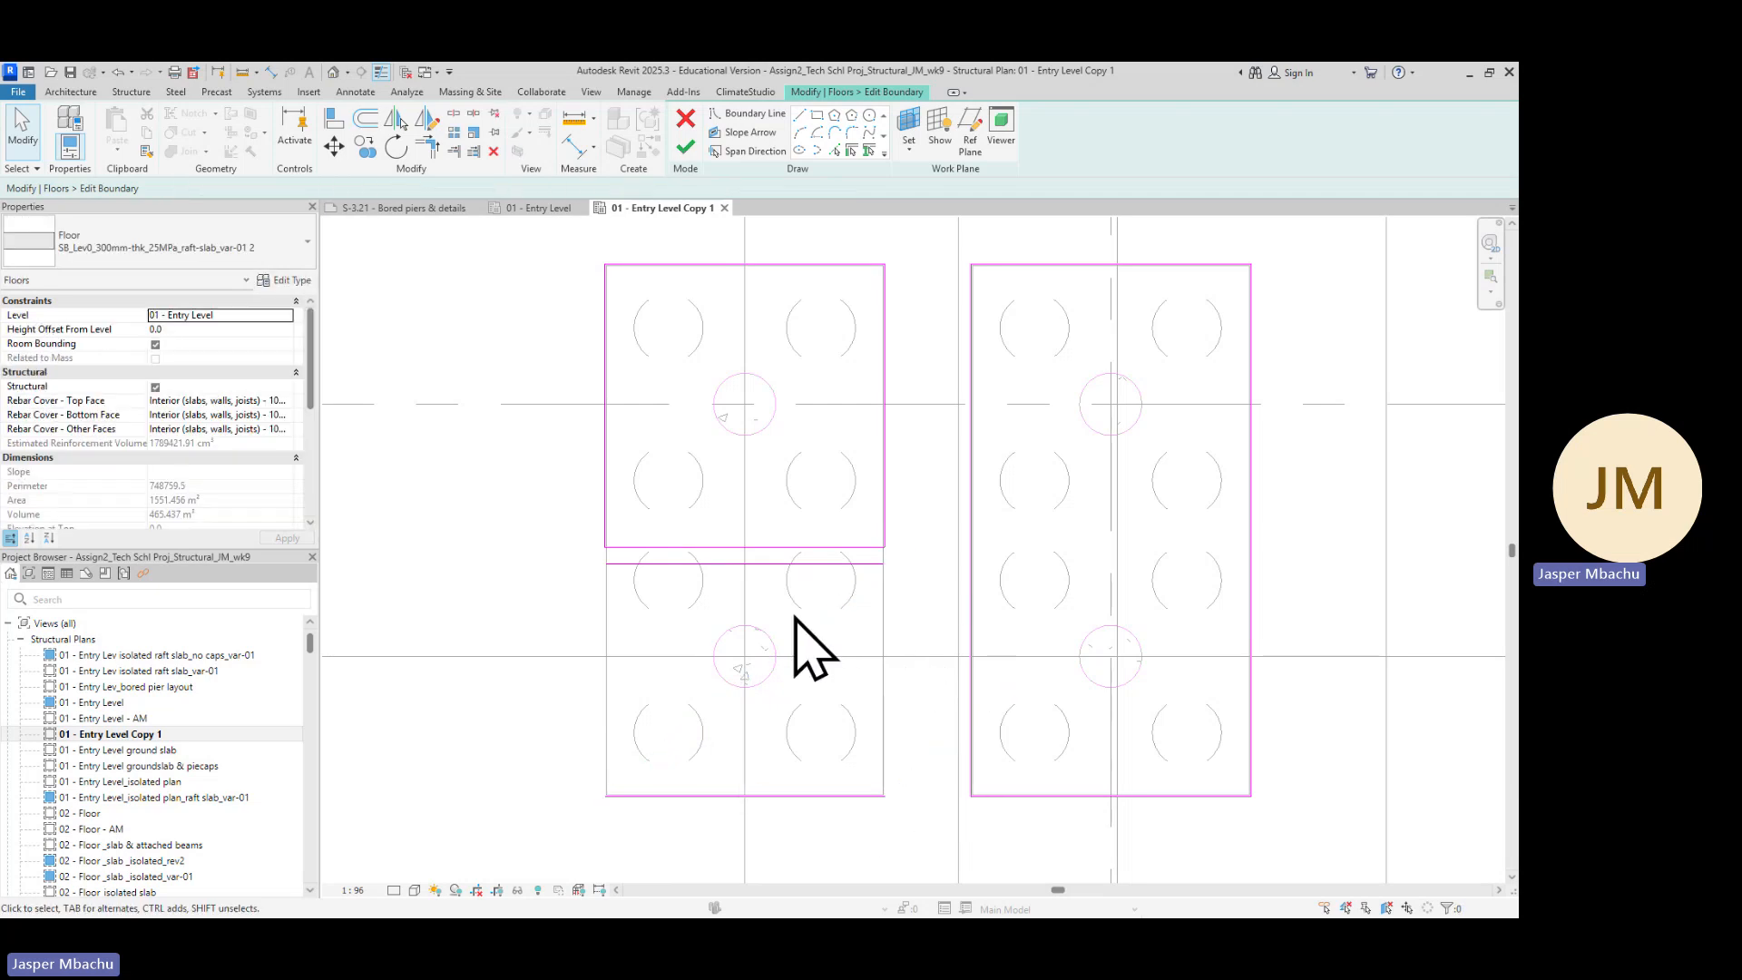
pyautogui.click(799, 116)
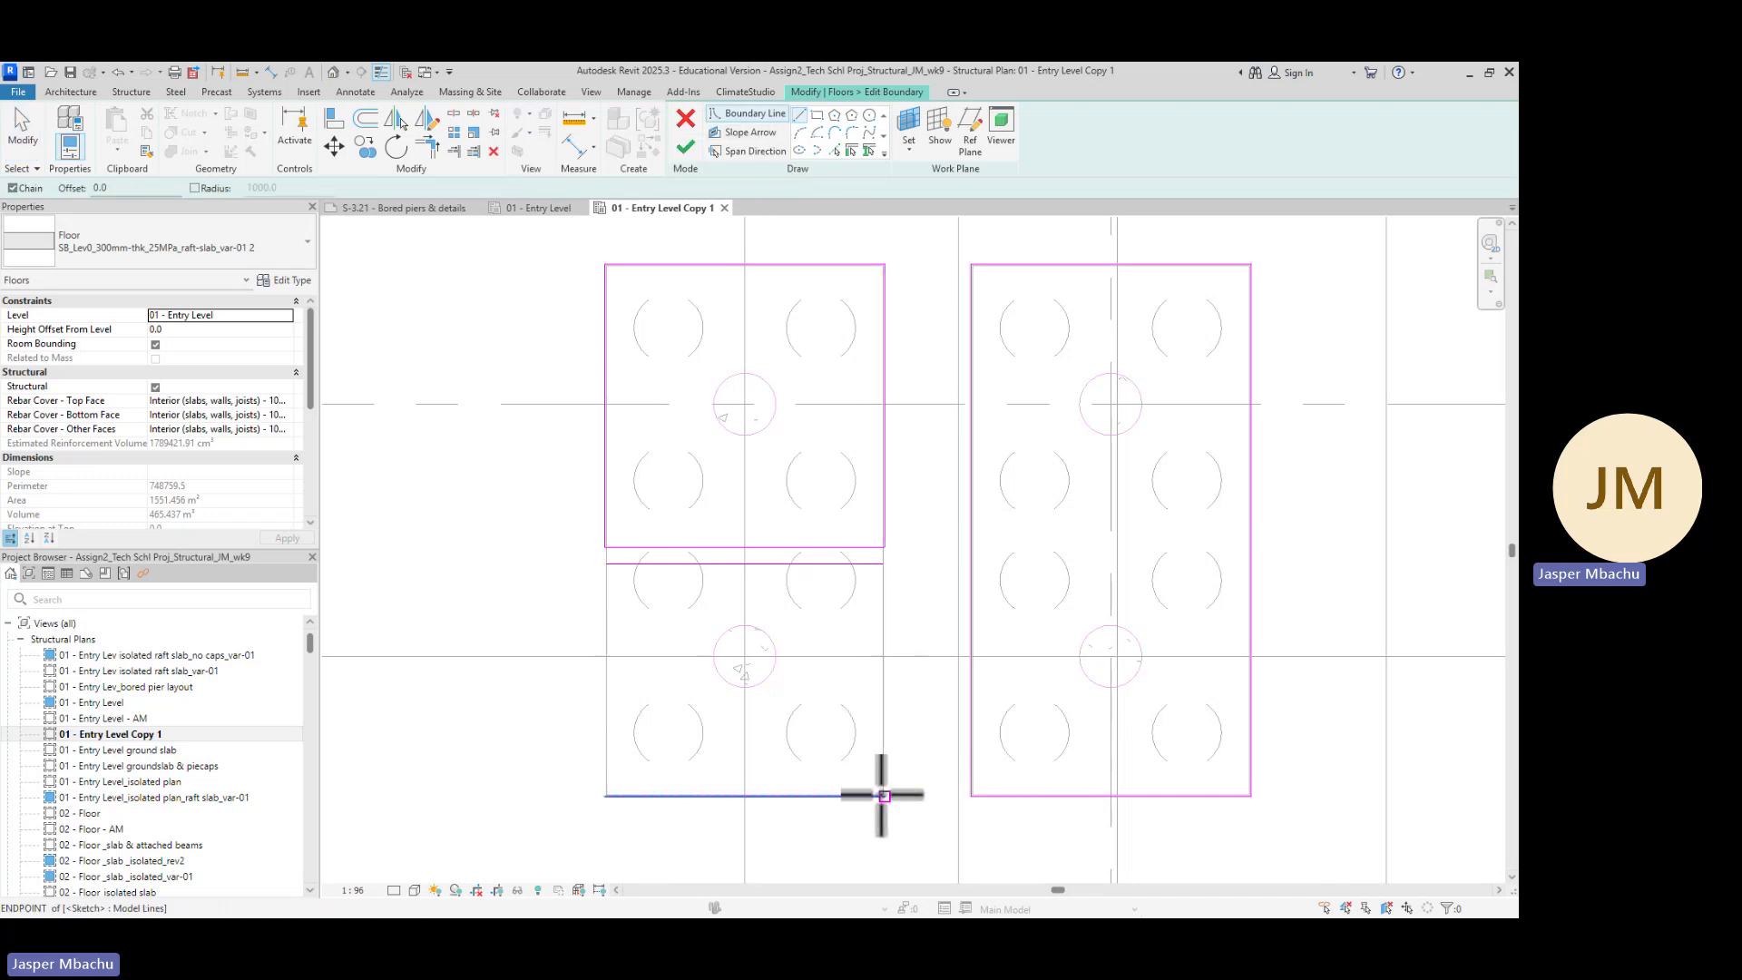
pyautogui.click(885, 796)
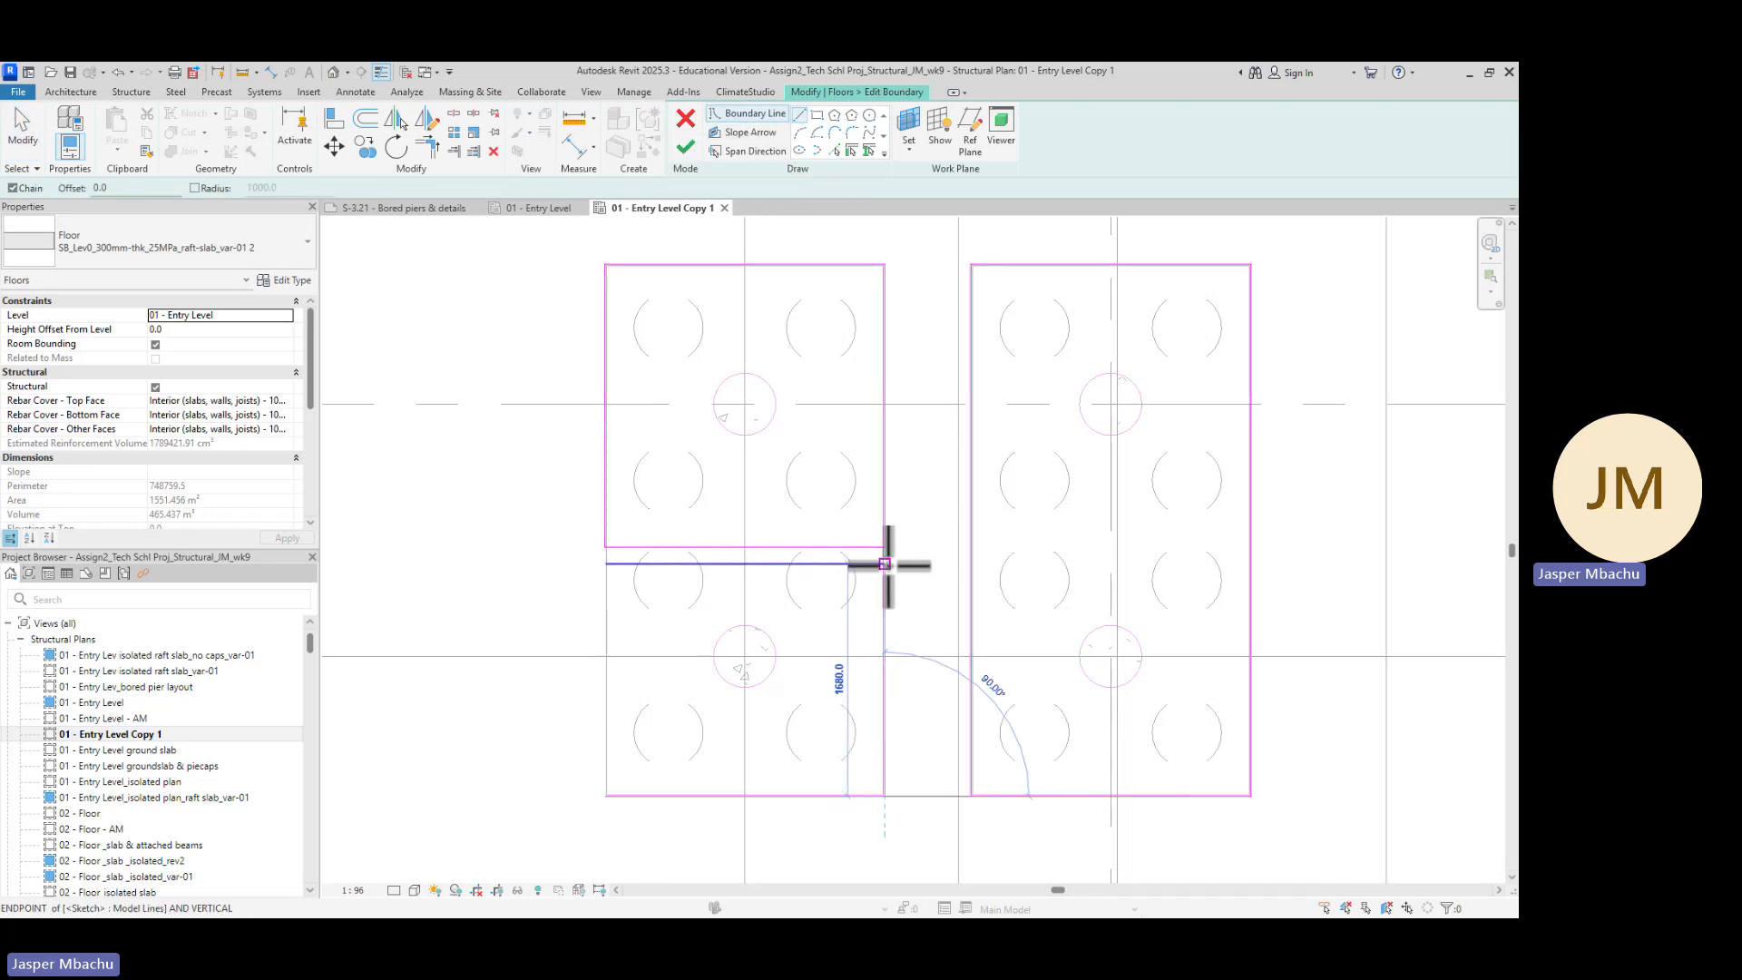
pyautogui.click(606, 796)
pyautogui.click(606, 563)
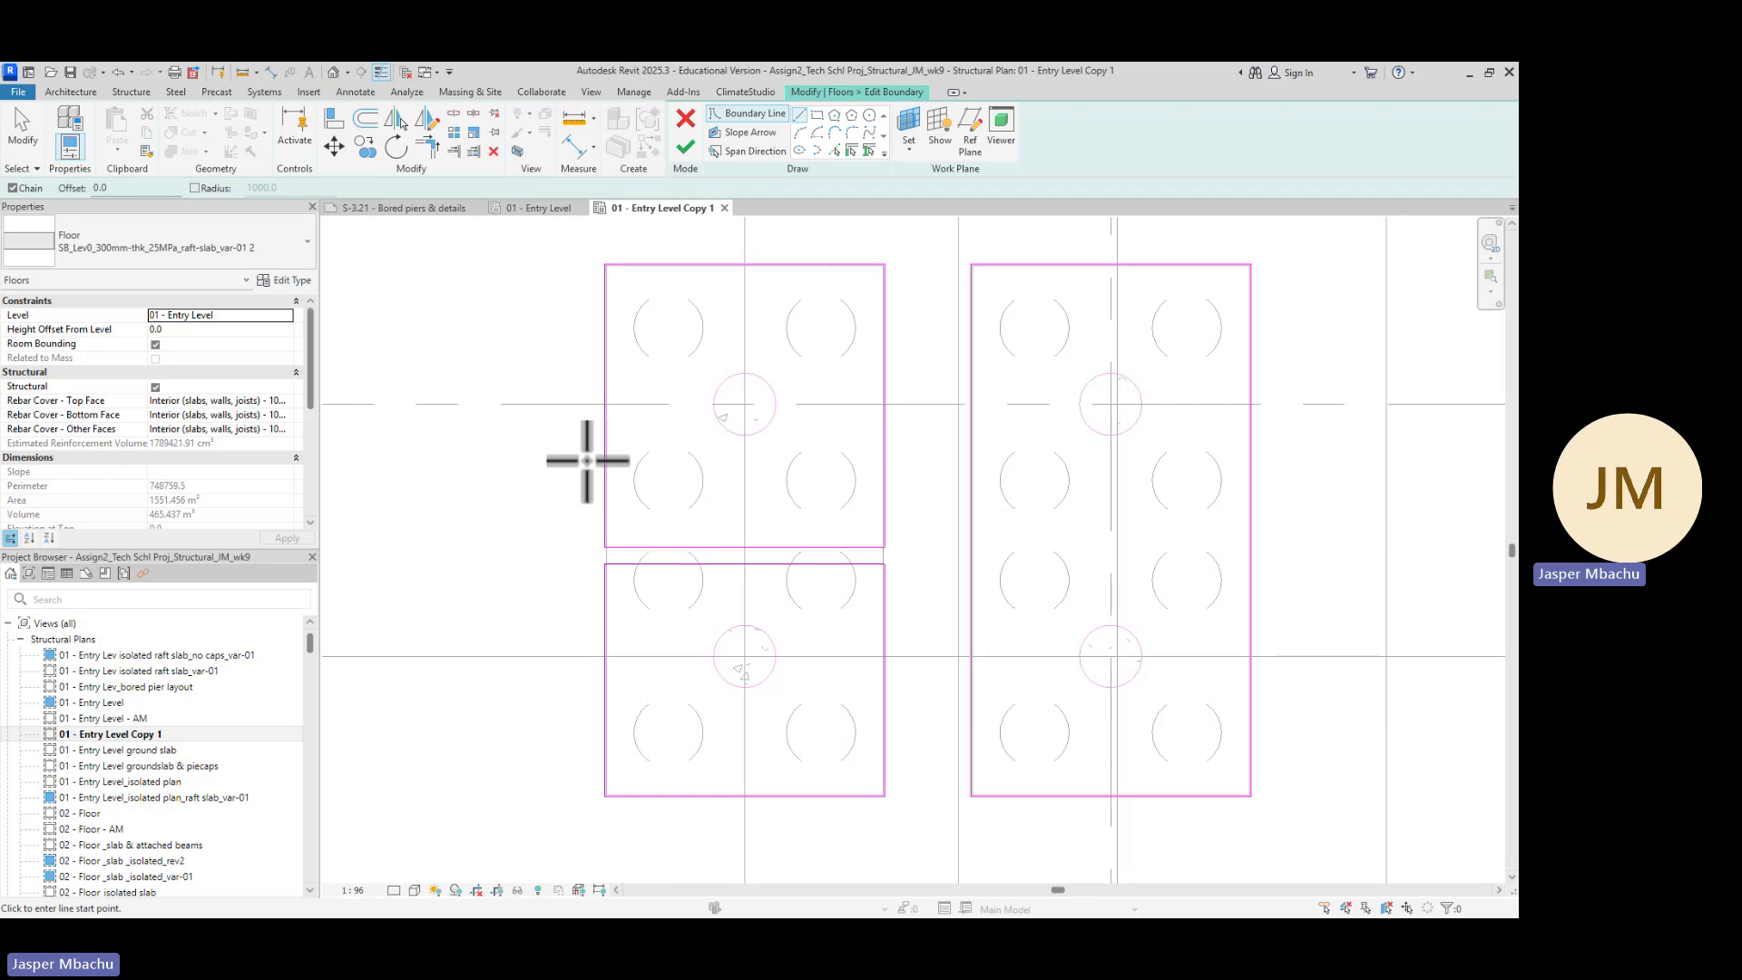
pyautogui.press('Escape')
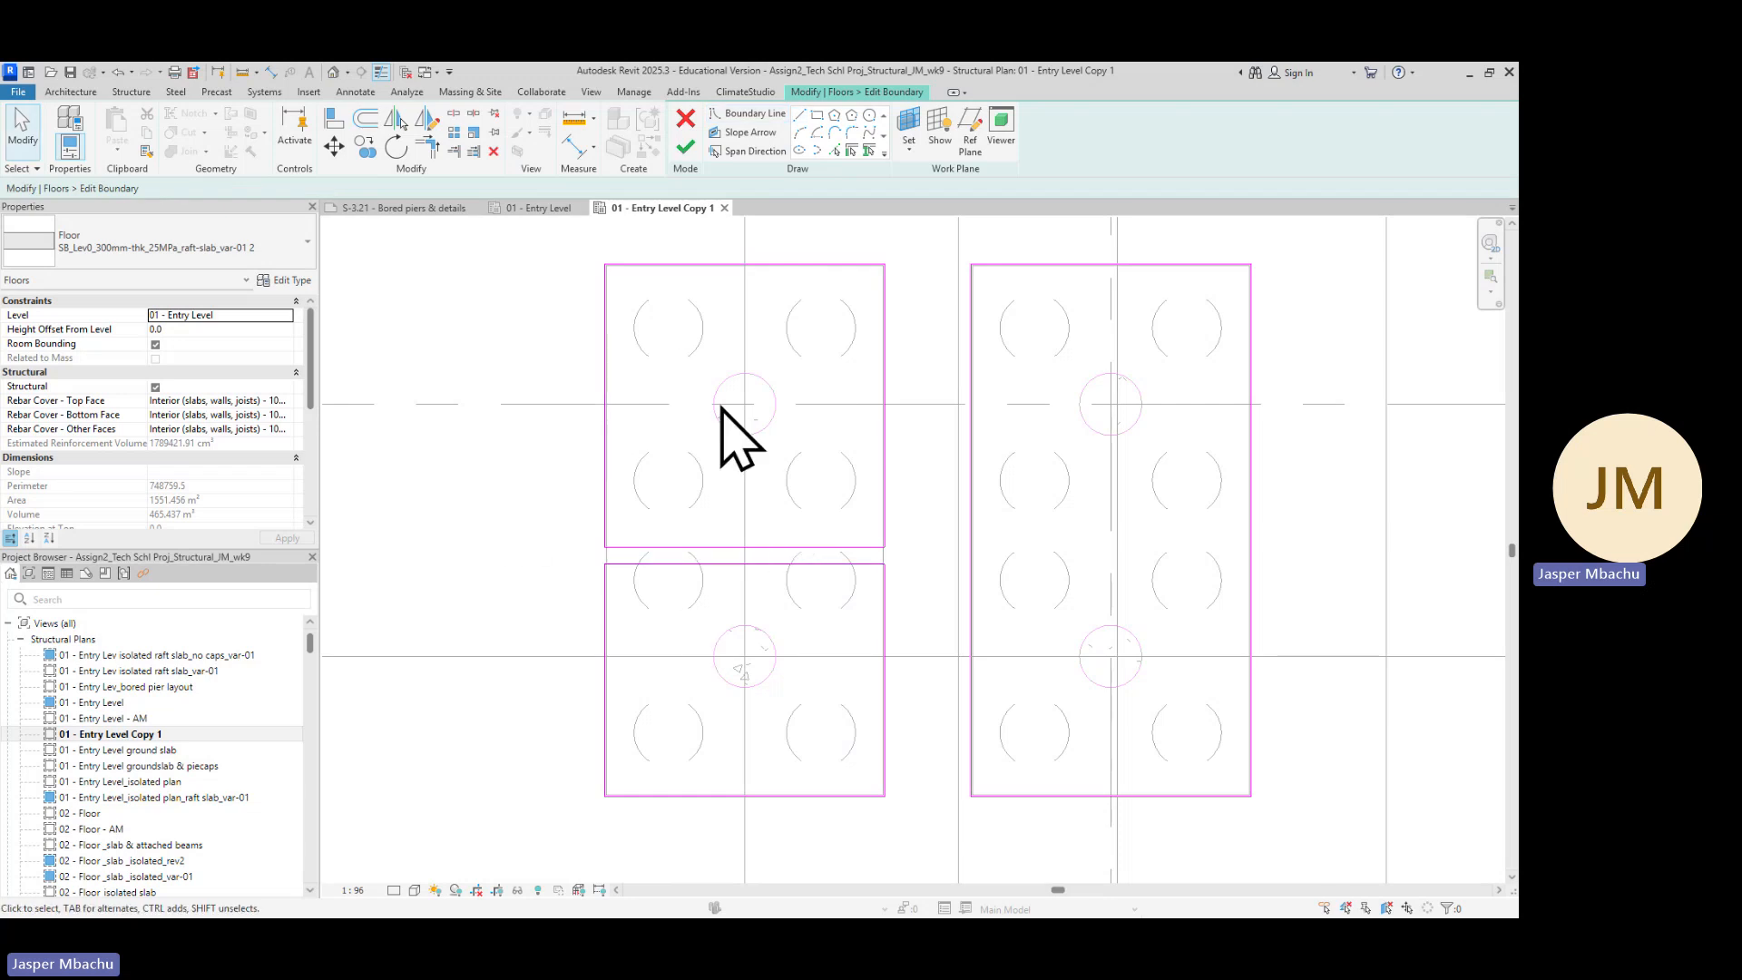
# Delete the two dividing lines and both lower side segments of the split pile cap outline
pyautogui.scroll(-5, 726, 499)
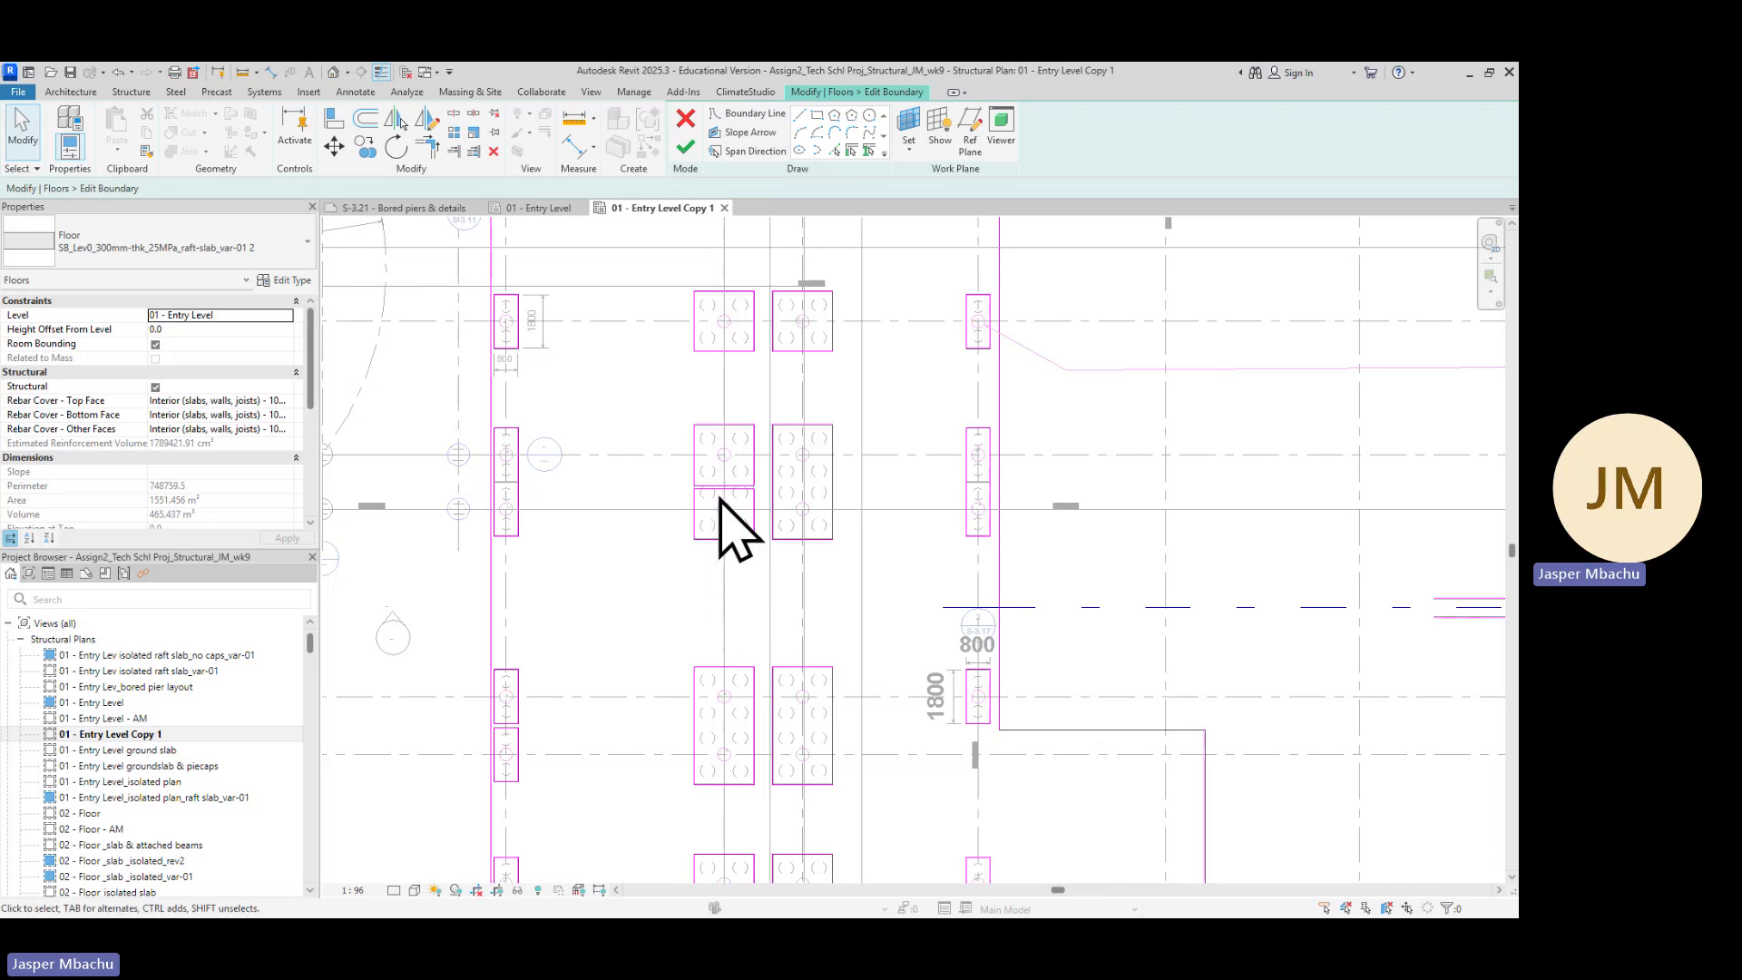
pyautogui.scroll(5, 726, 482)
pyautogui.scroll(2, 743, 481)
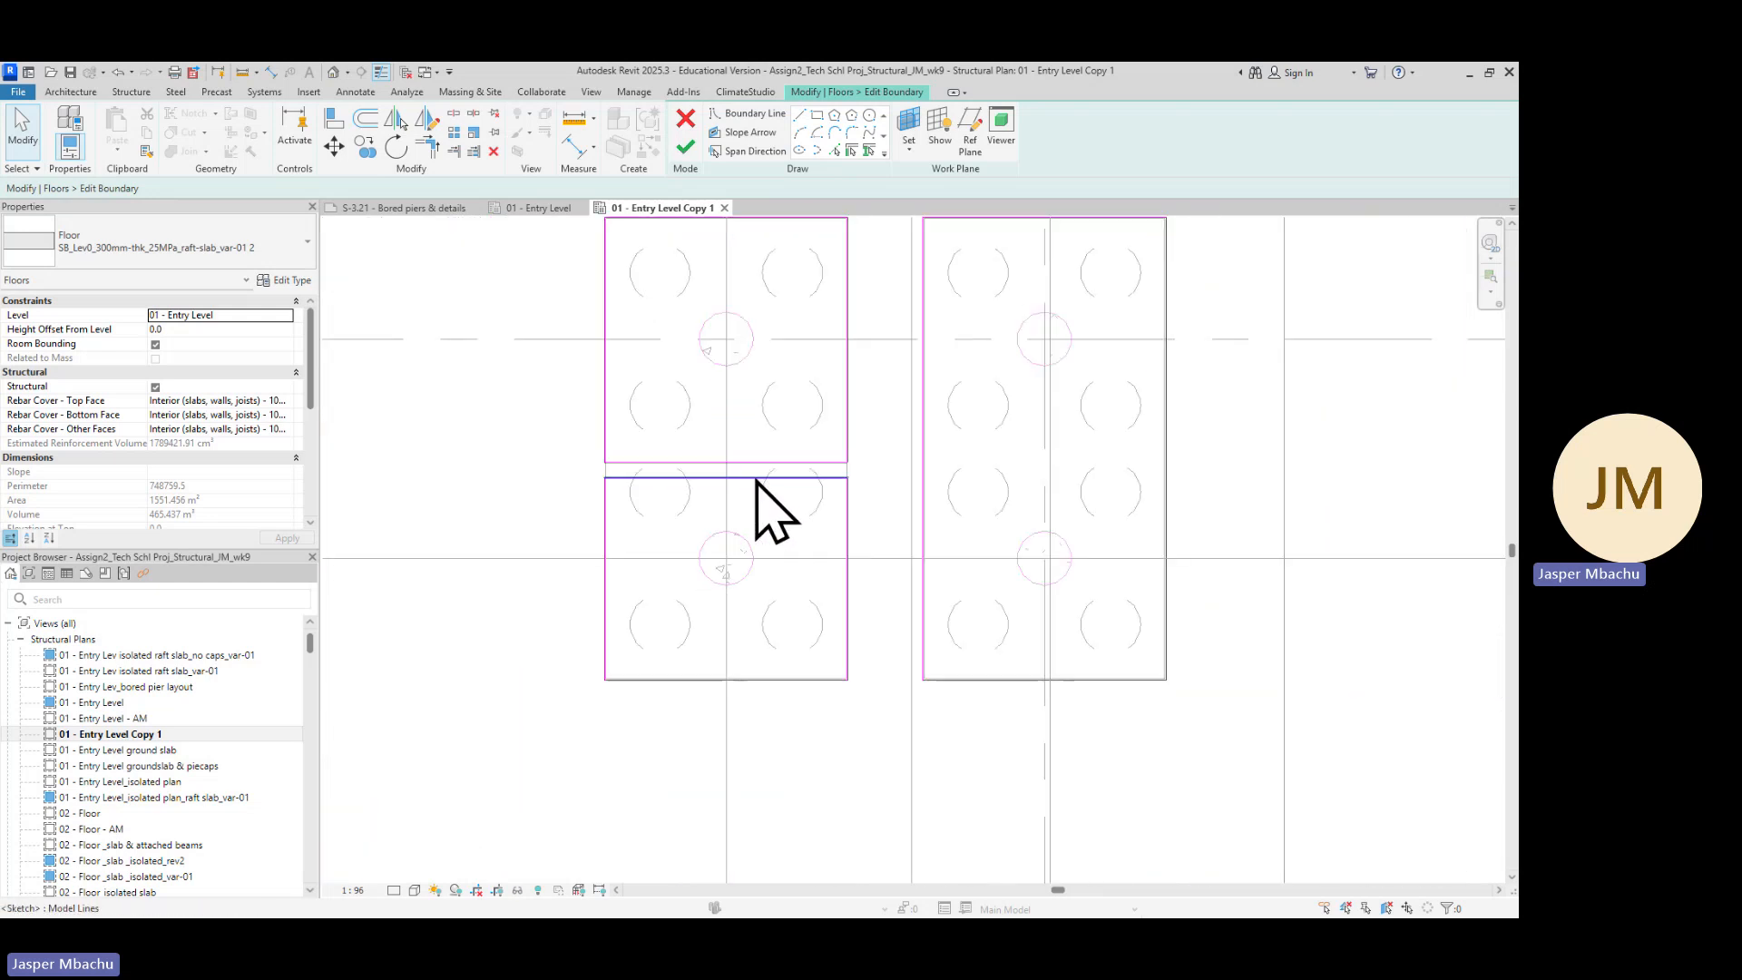
pyautogui.scroll(2, 757, 486)
pyautogui.scroll(-2, 757, 485)
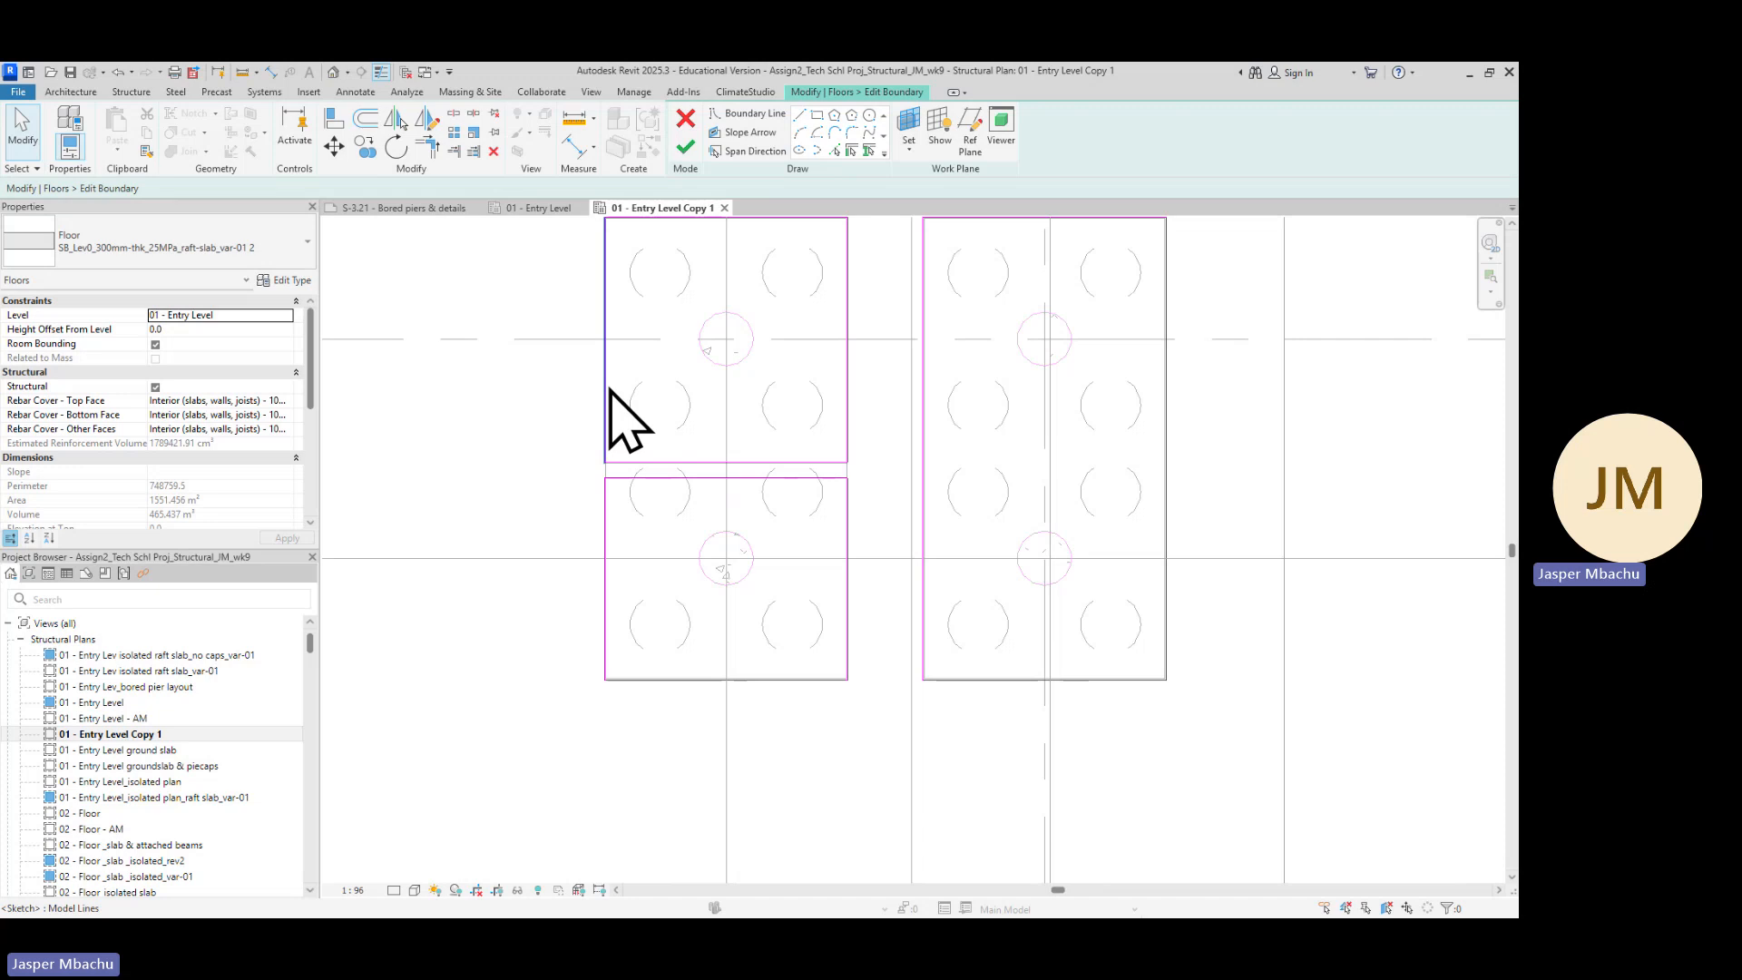
pyautogui.click(758, 462)
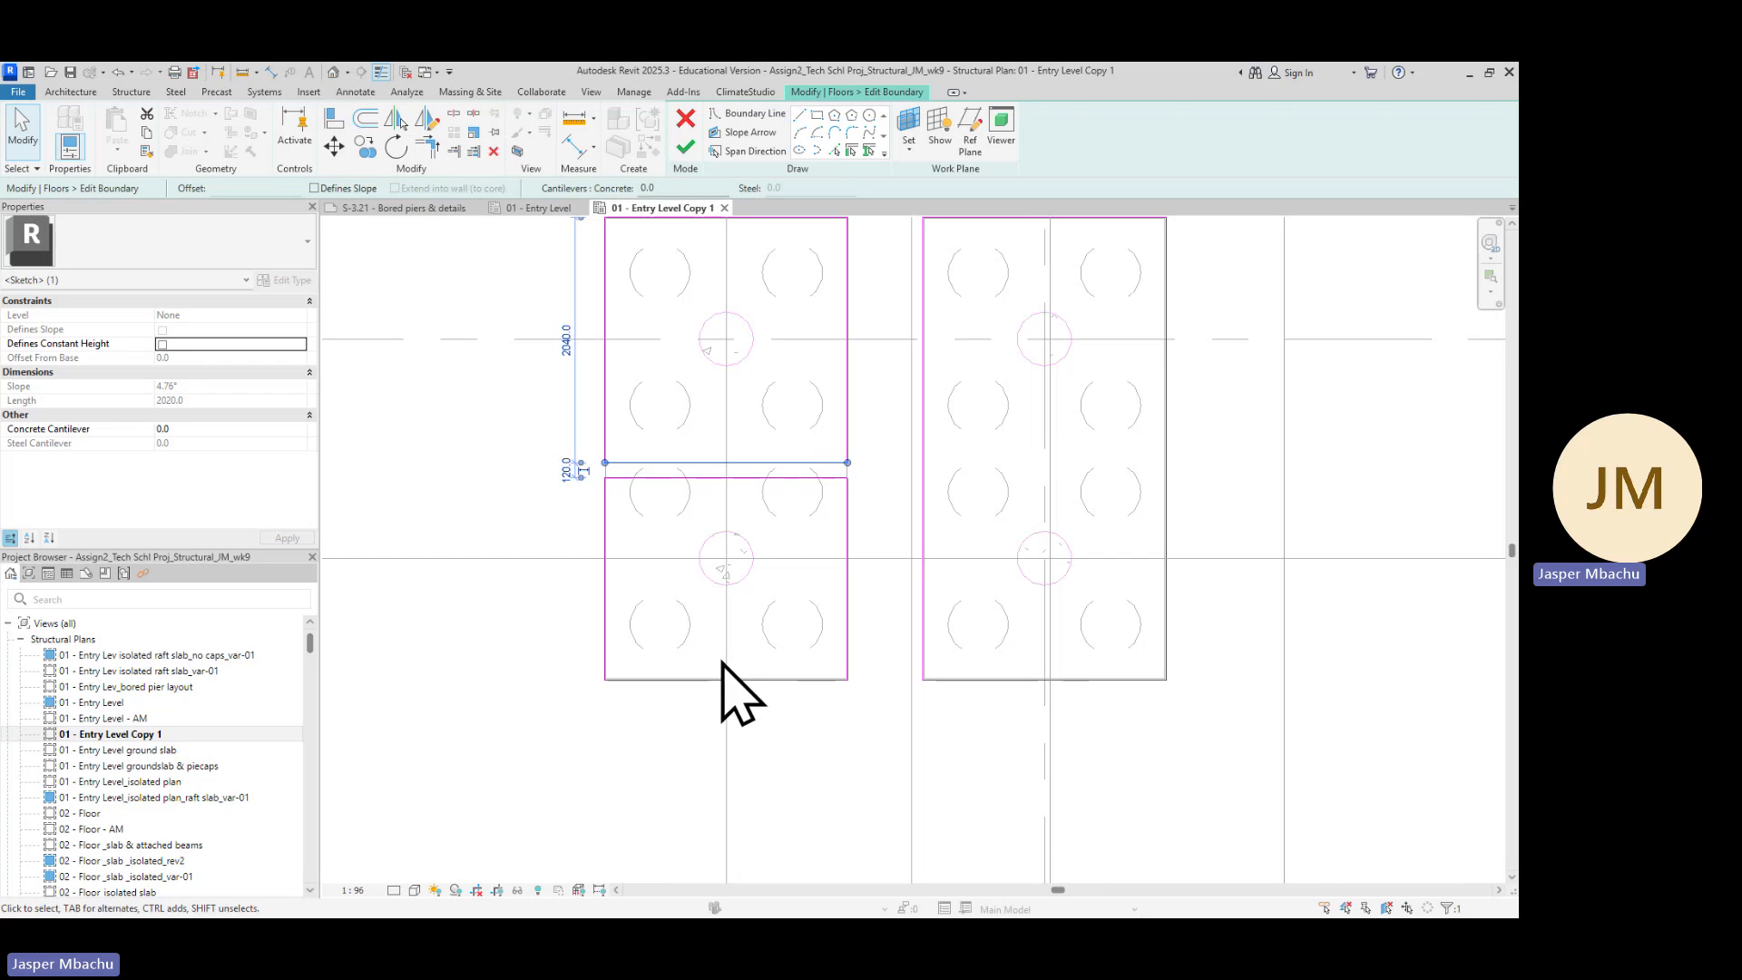
pyautogui.press('Delete')
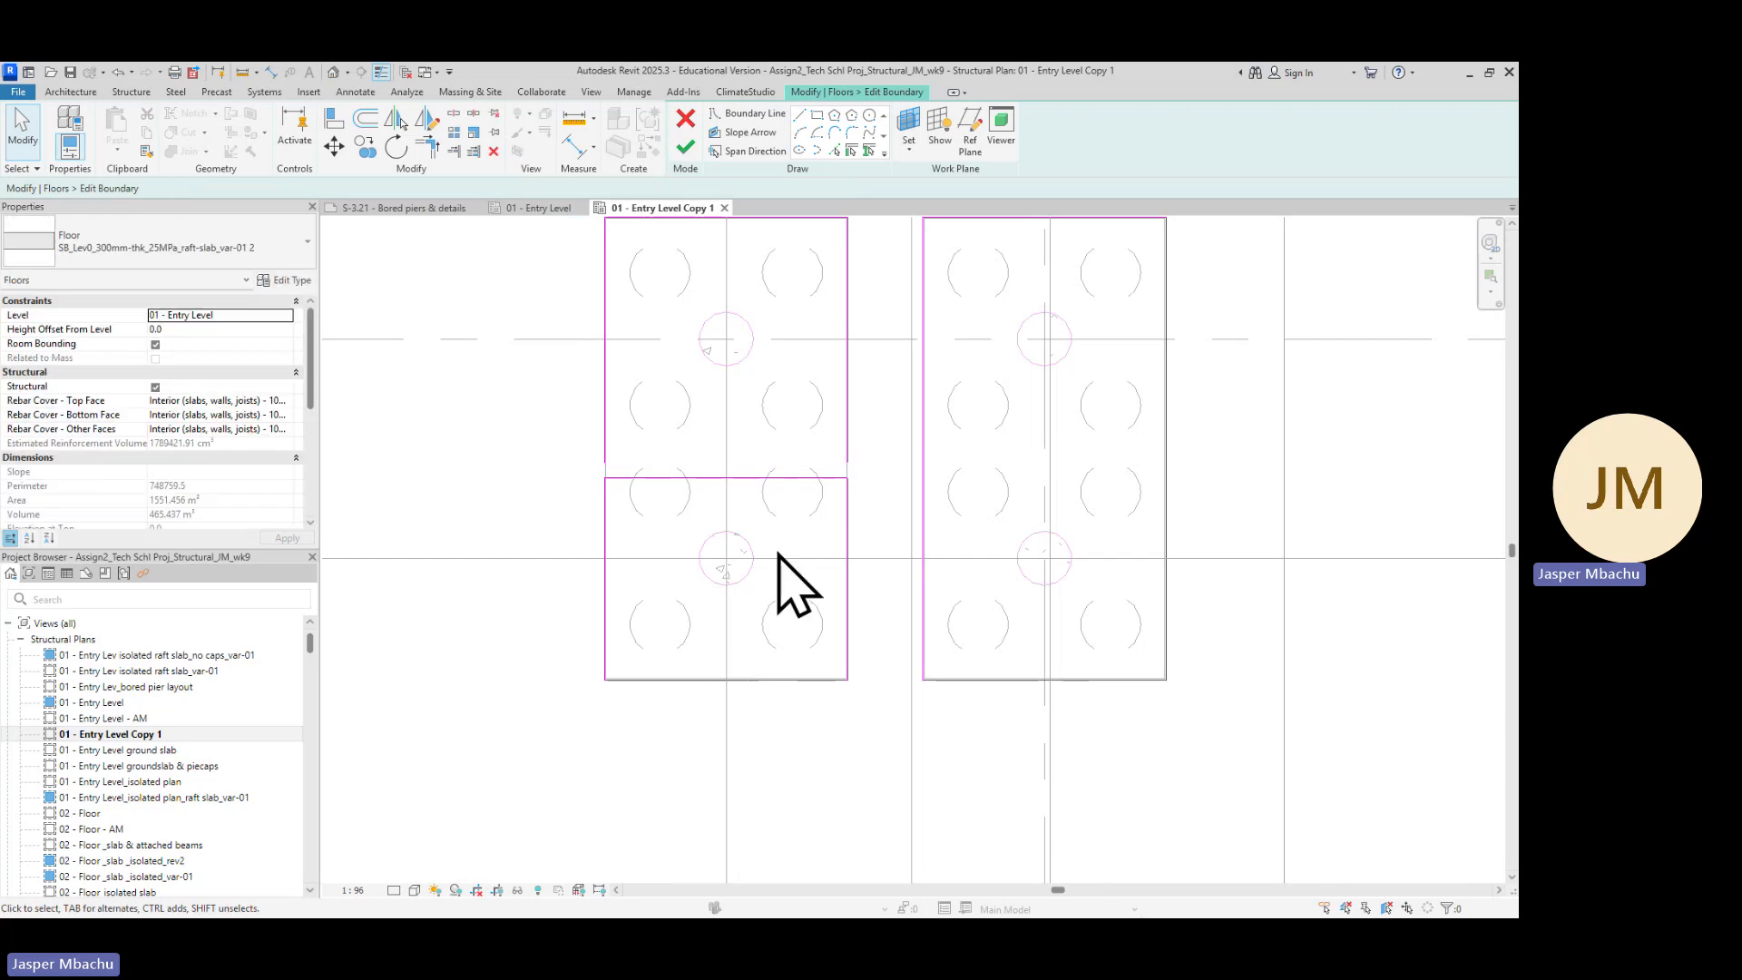
pyautogui.click(776, 479)
pyautogui.press('Delete')
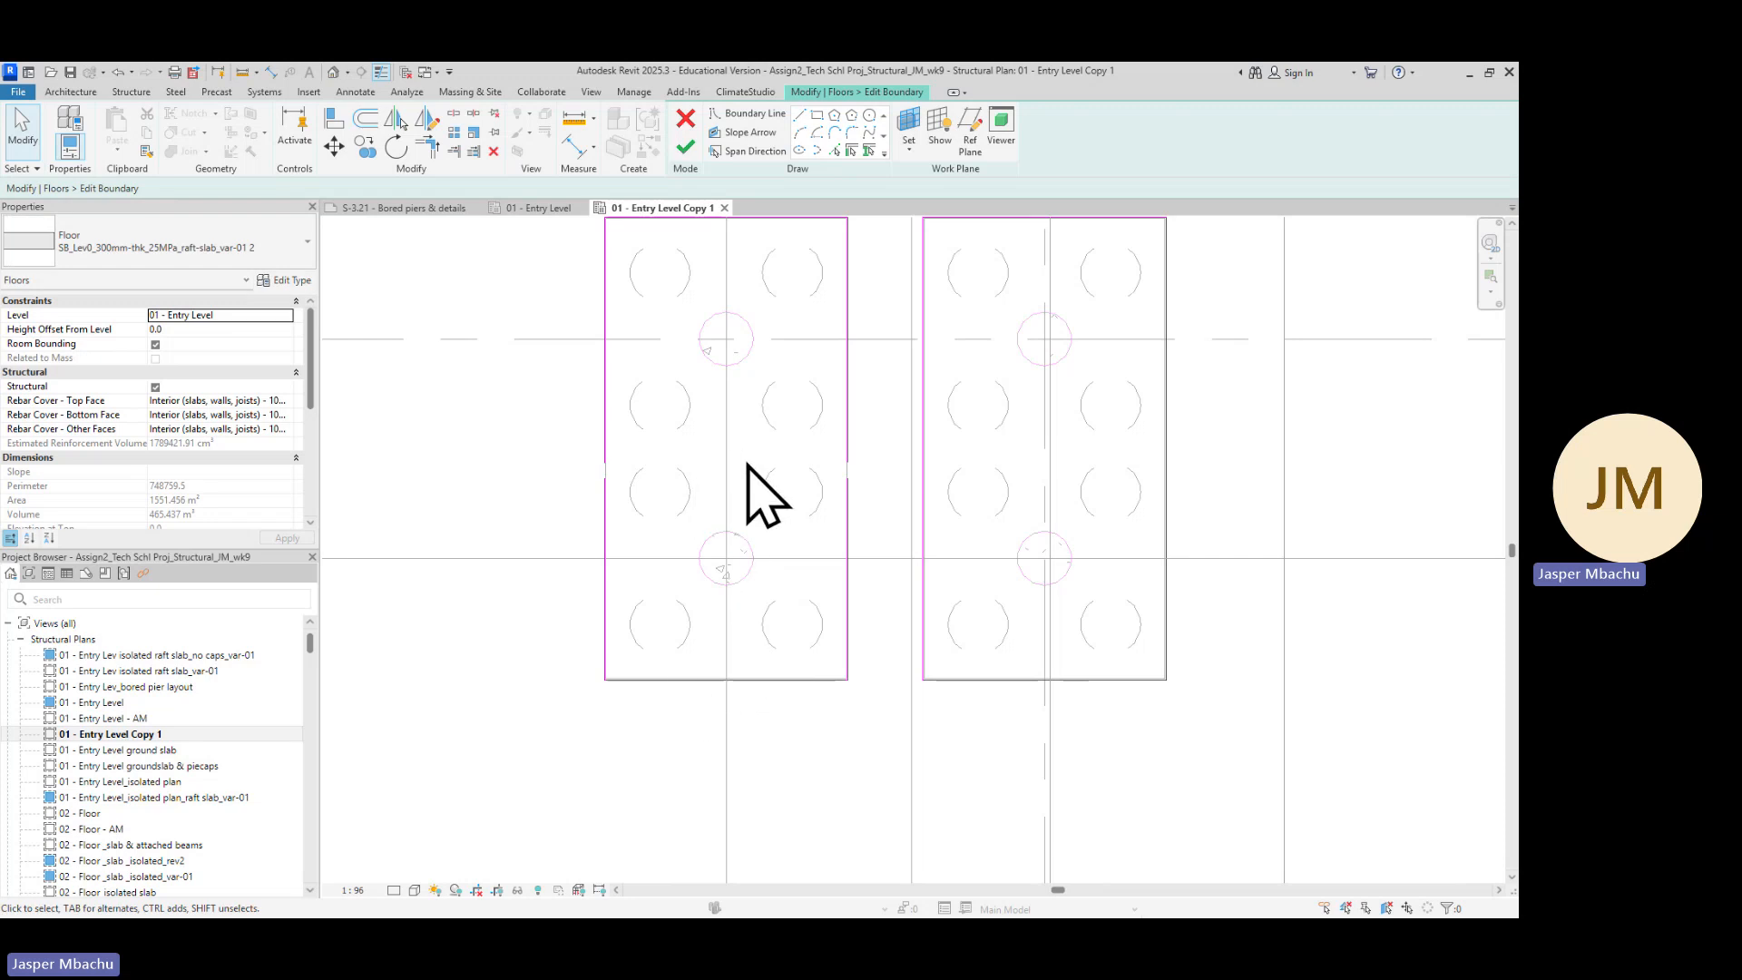
pyautogui.click(605, 594)
pyautogui.press('Delete')
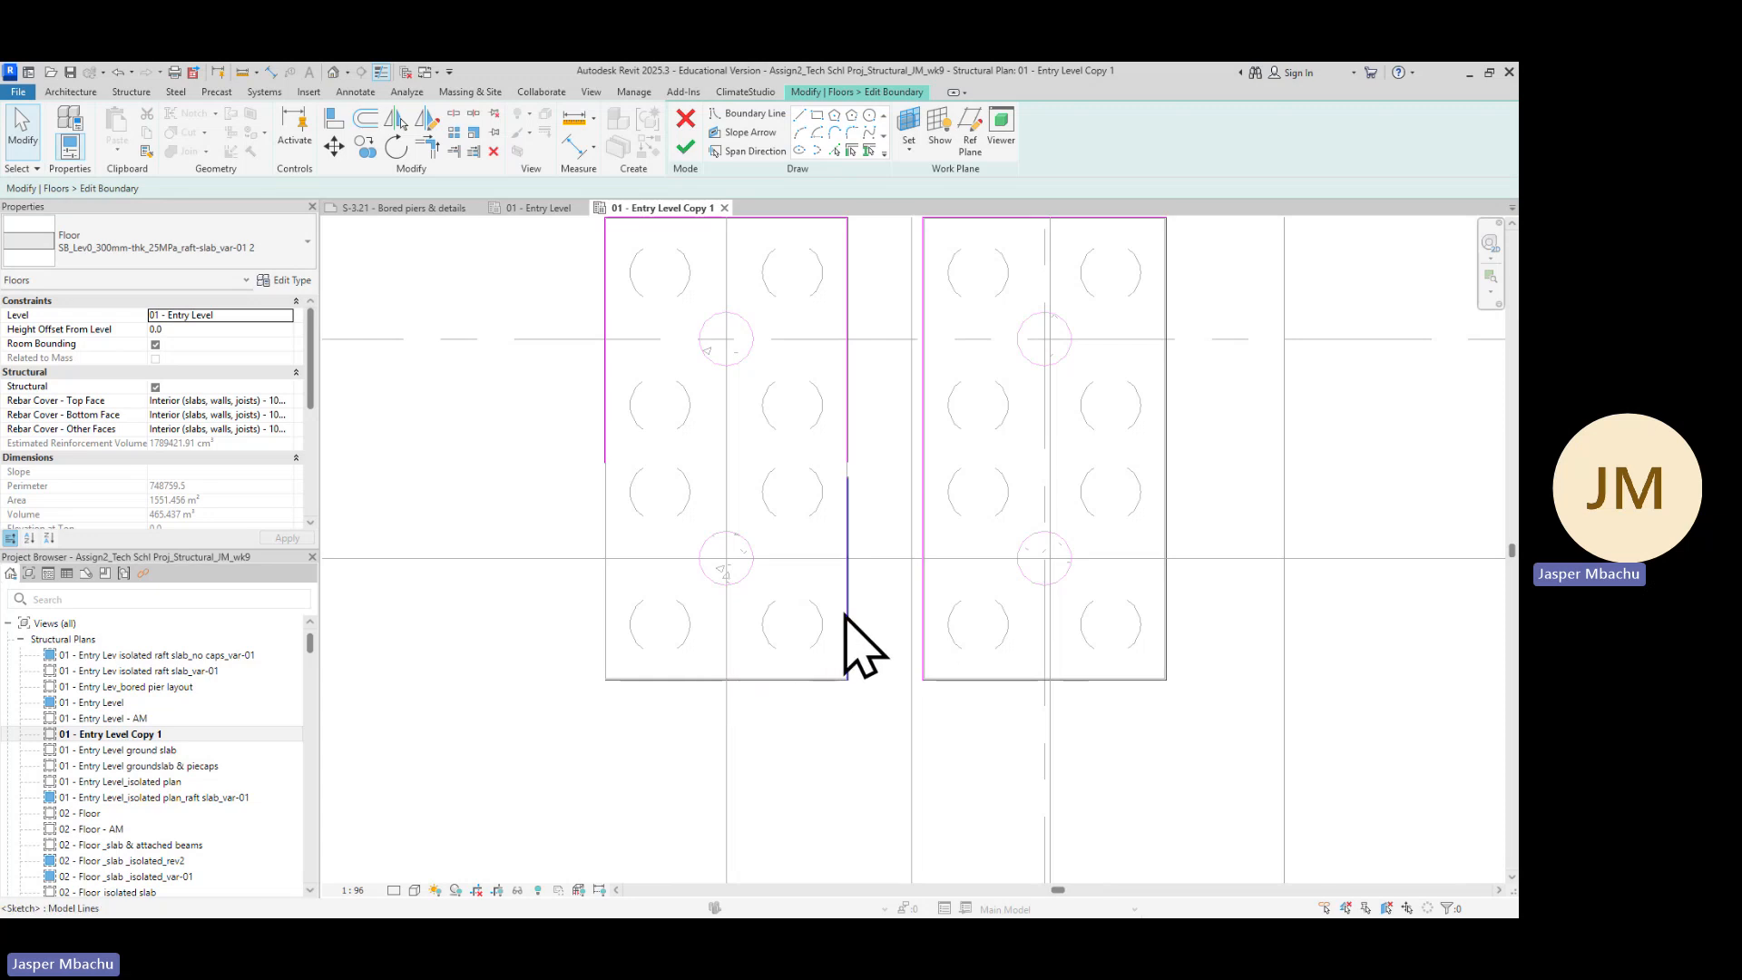
pyautogui.click(846, 626)
pyautogui.press('Delete')
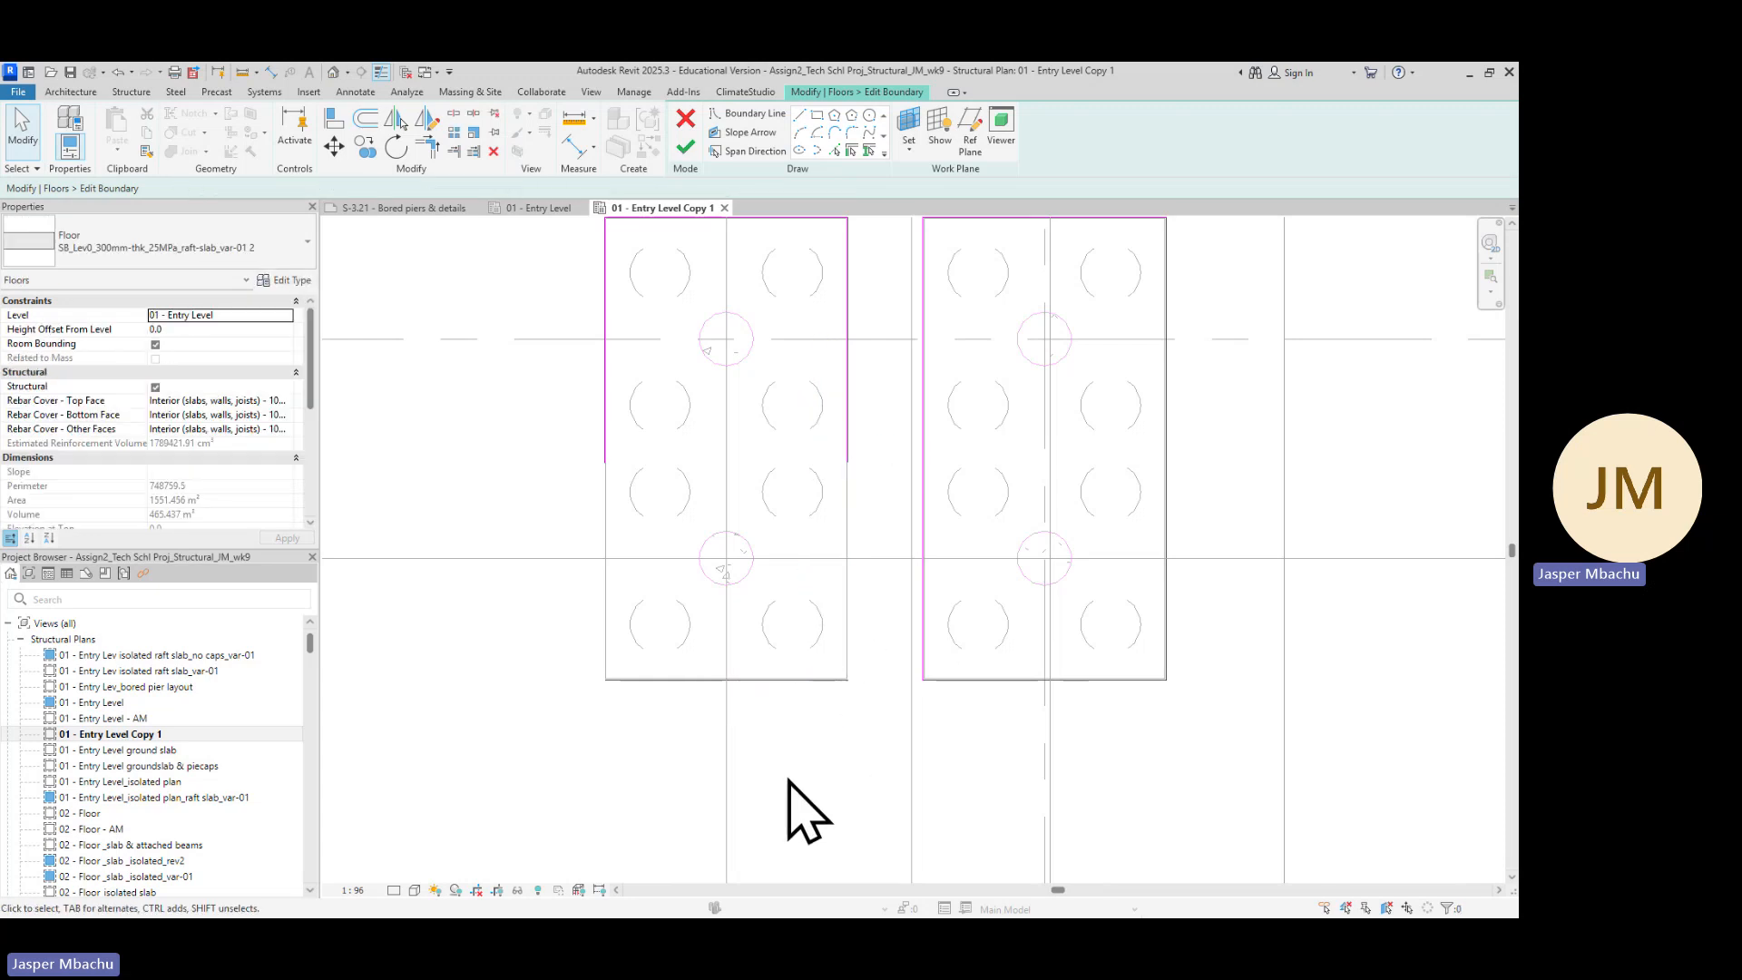
# Use Trim/Extend to Corner to join the pile cap outline's left side with its bottom edge
pyautogui.click(427, 147)
pyautogui.click(606, 444)
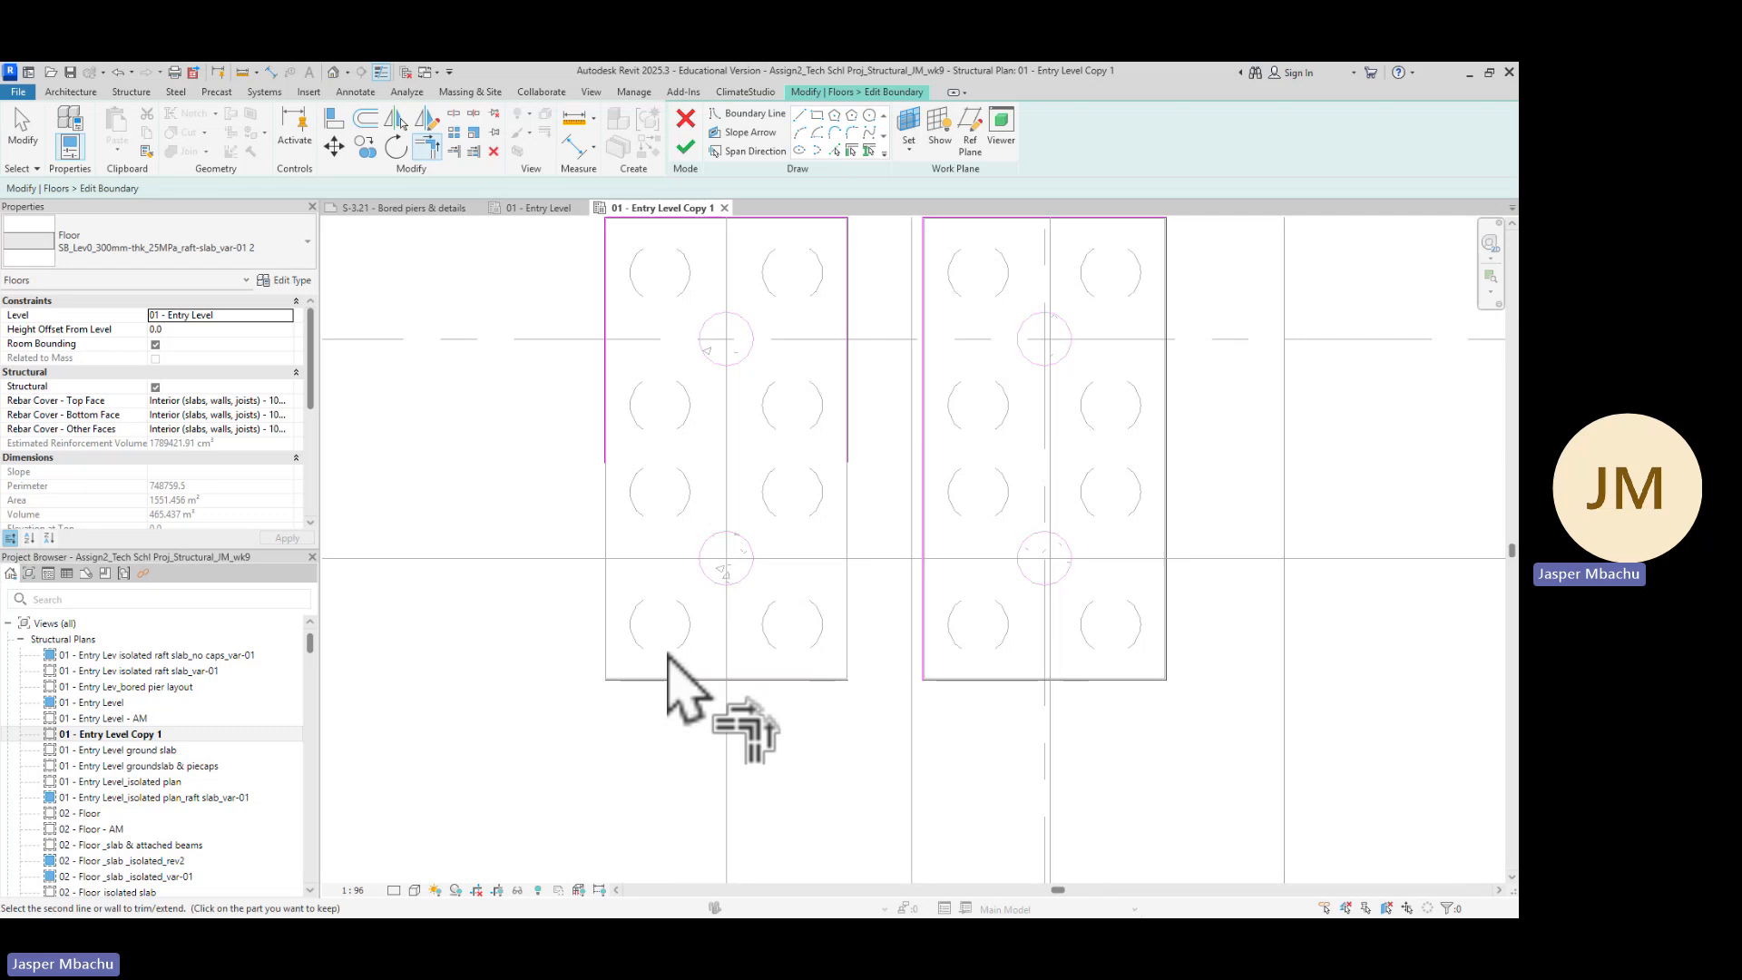
pyautogui.click(665, 677)
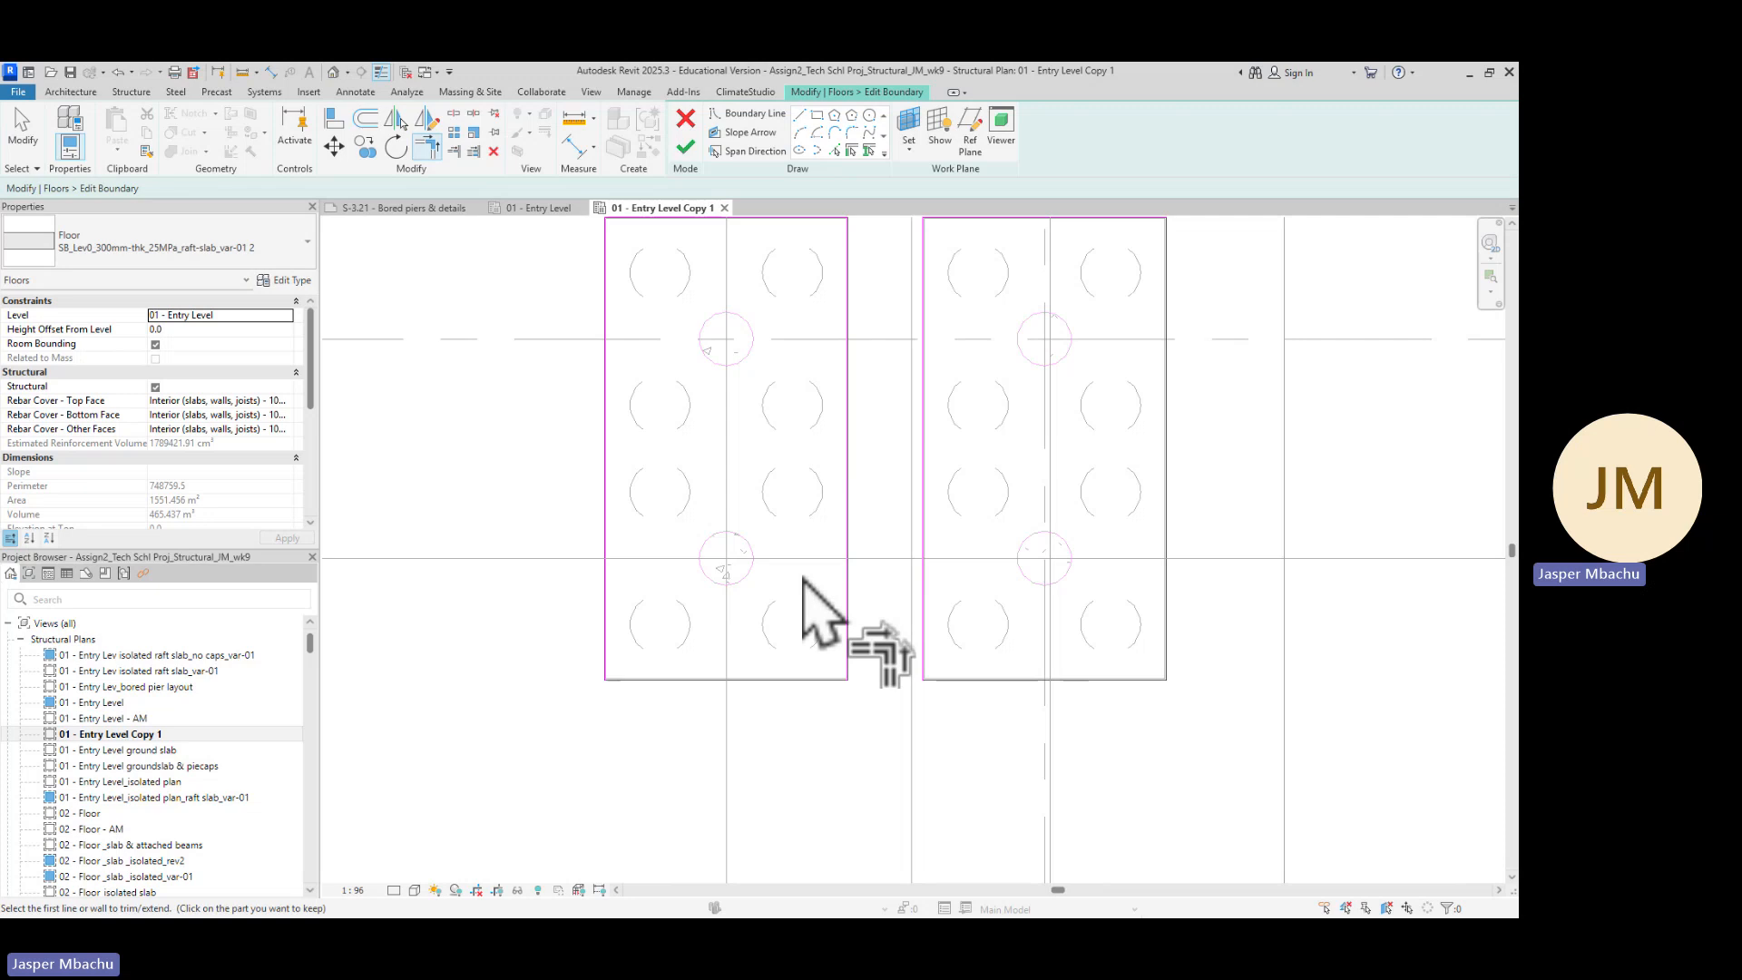
pyautogui.press('d')
pyautogui.press('e')
pyautogui.press('Escape')
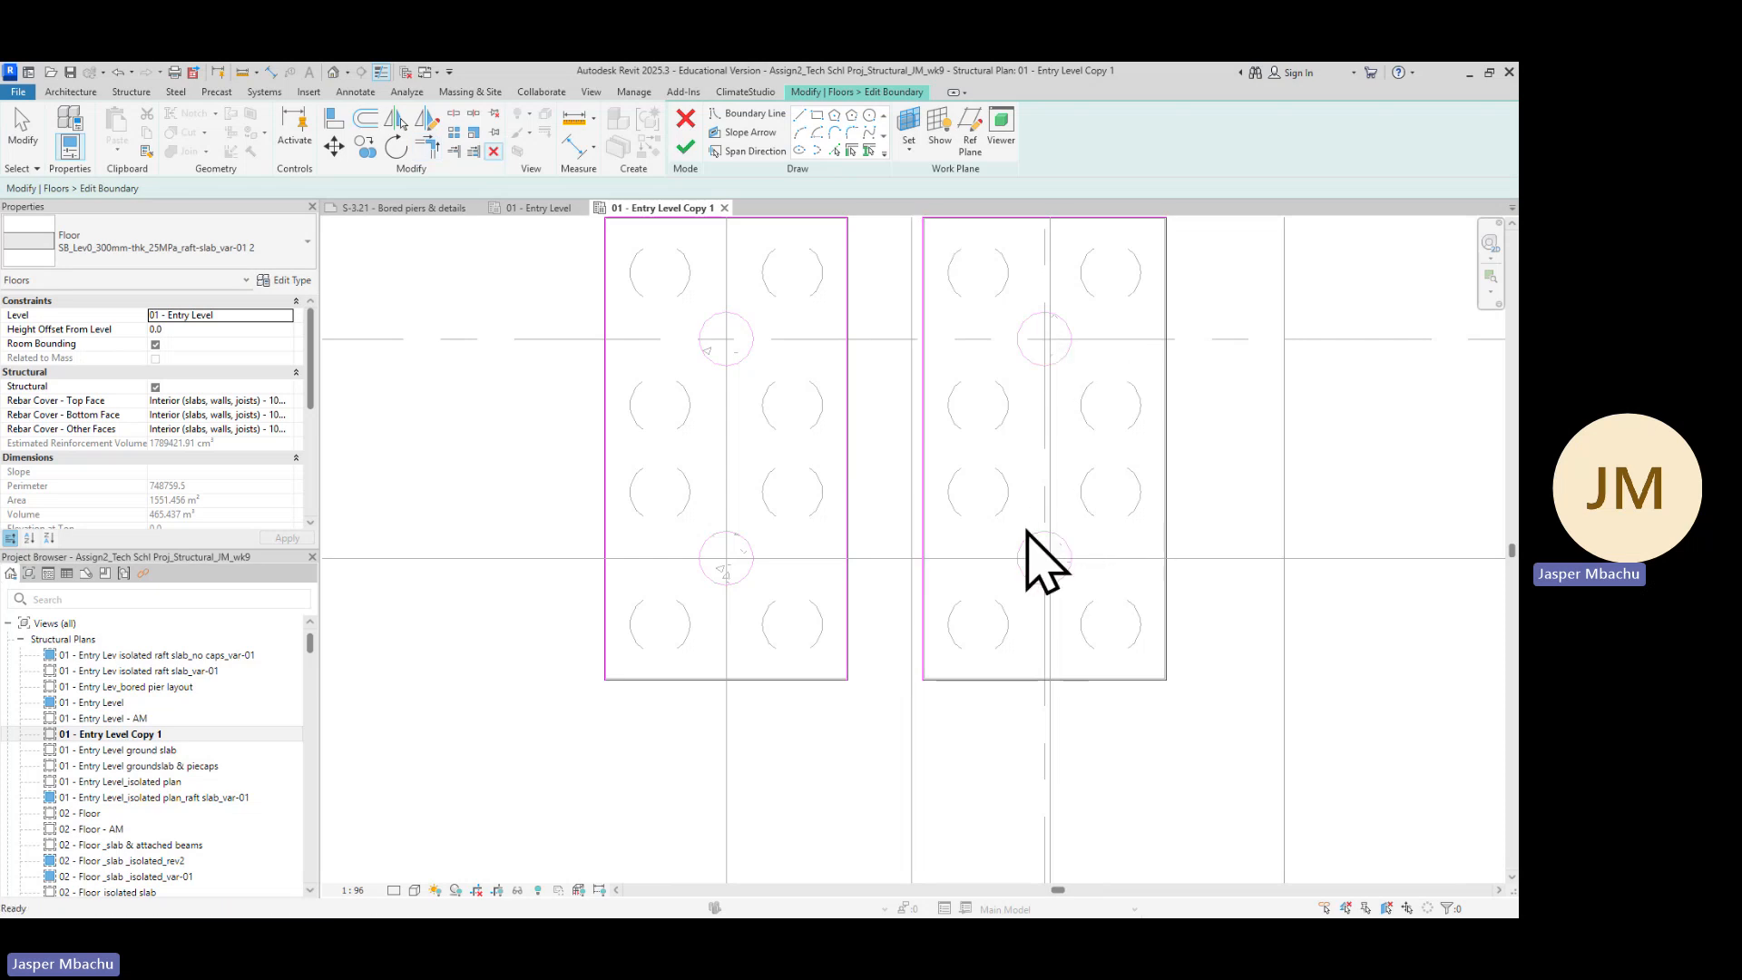
pyautogui.scroll(-6, 721, 624)
pyautogui.scroll(-2, 773, 683)
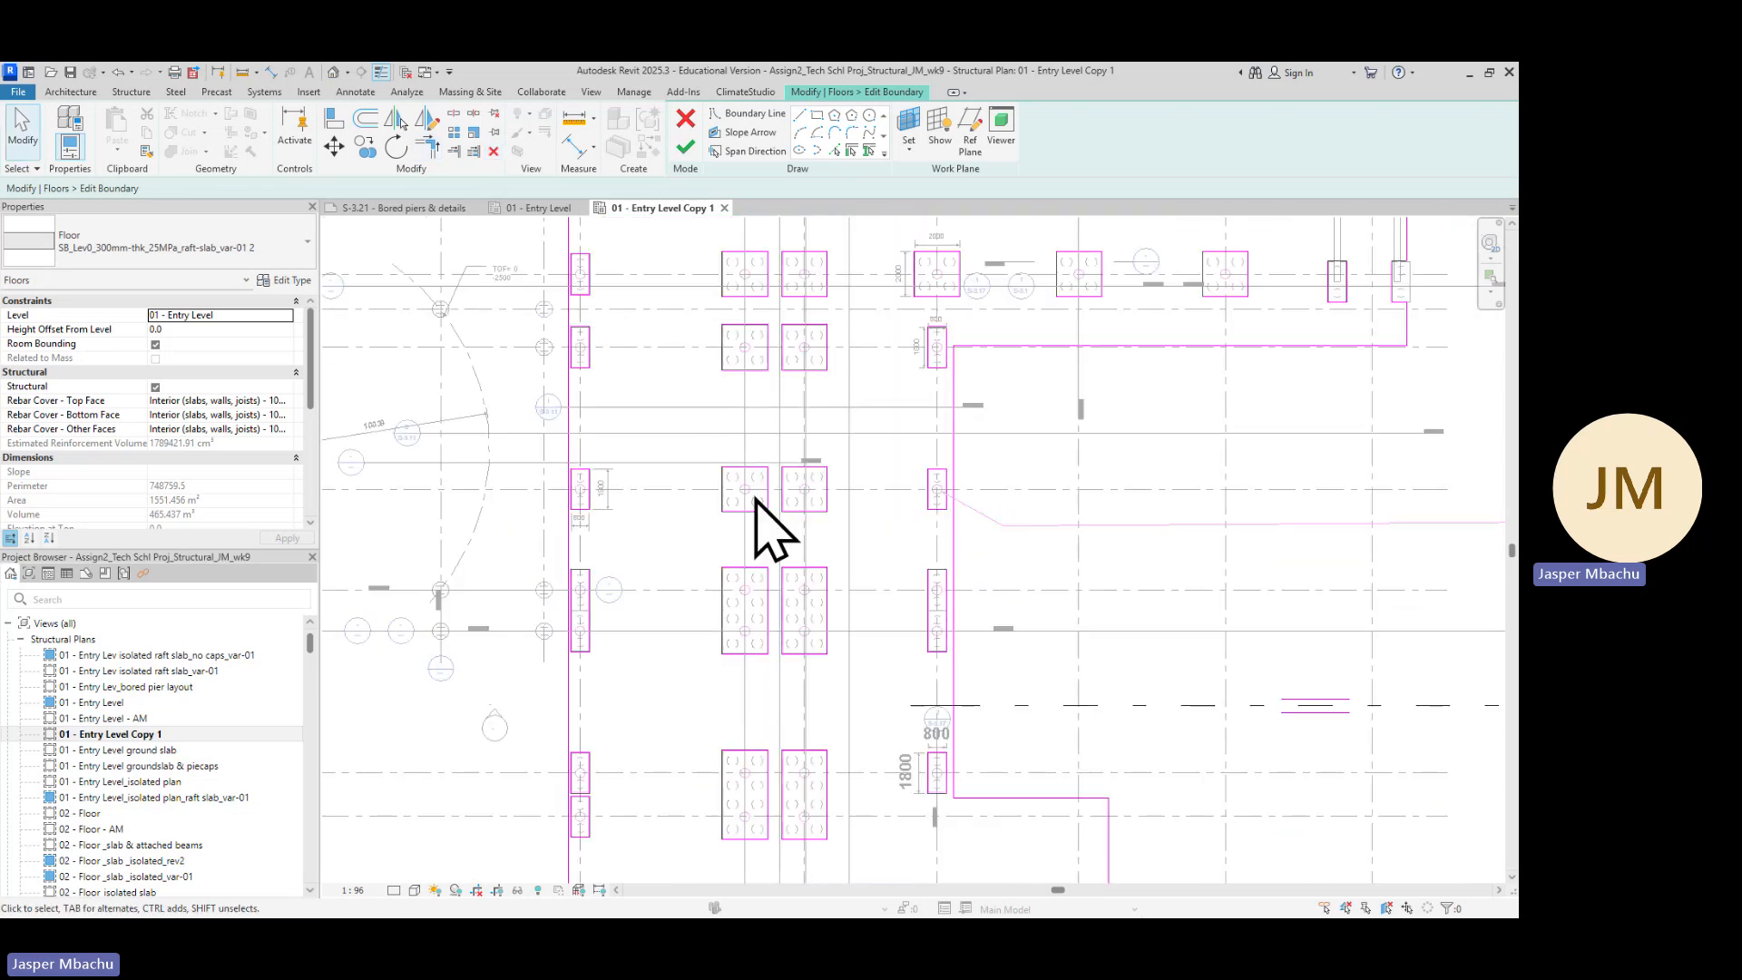
pyautogui.moveTo(898, 653); pyautogui.dragTo(911, 423, button='middle')
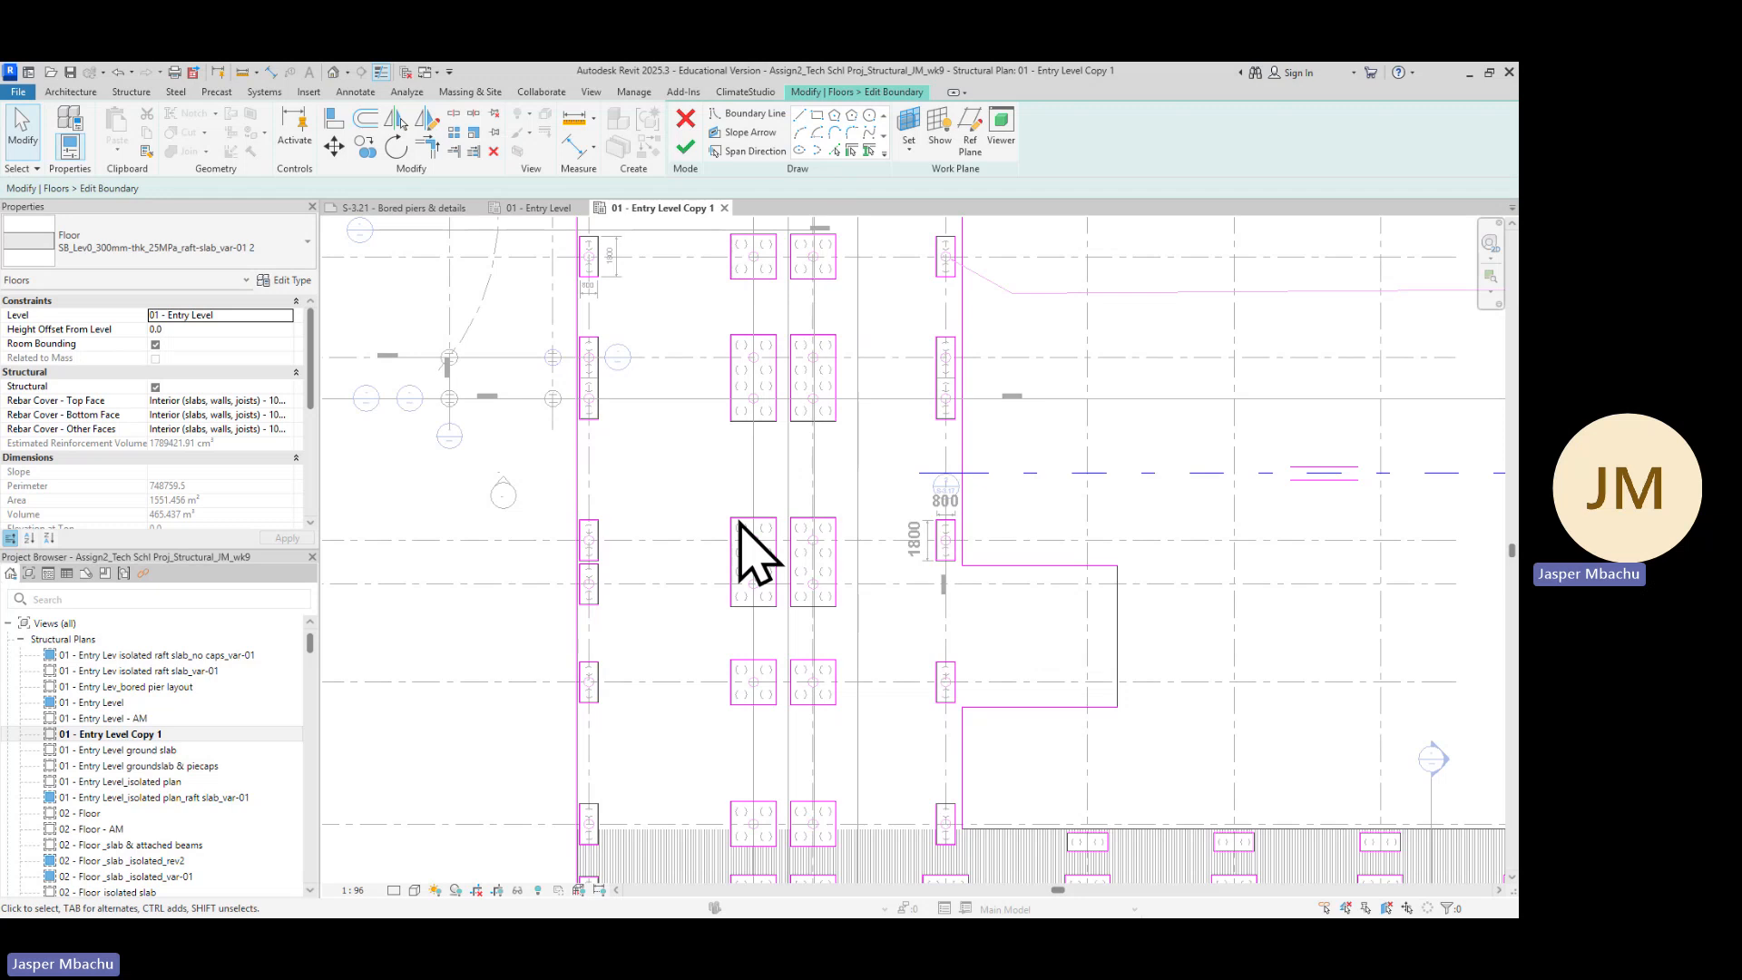
# Inspect the edited raft slab boundary sketch around the pile caps across the whole plan
pyautogui.scroll(-2, 883, 685)
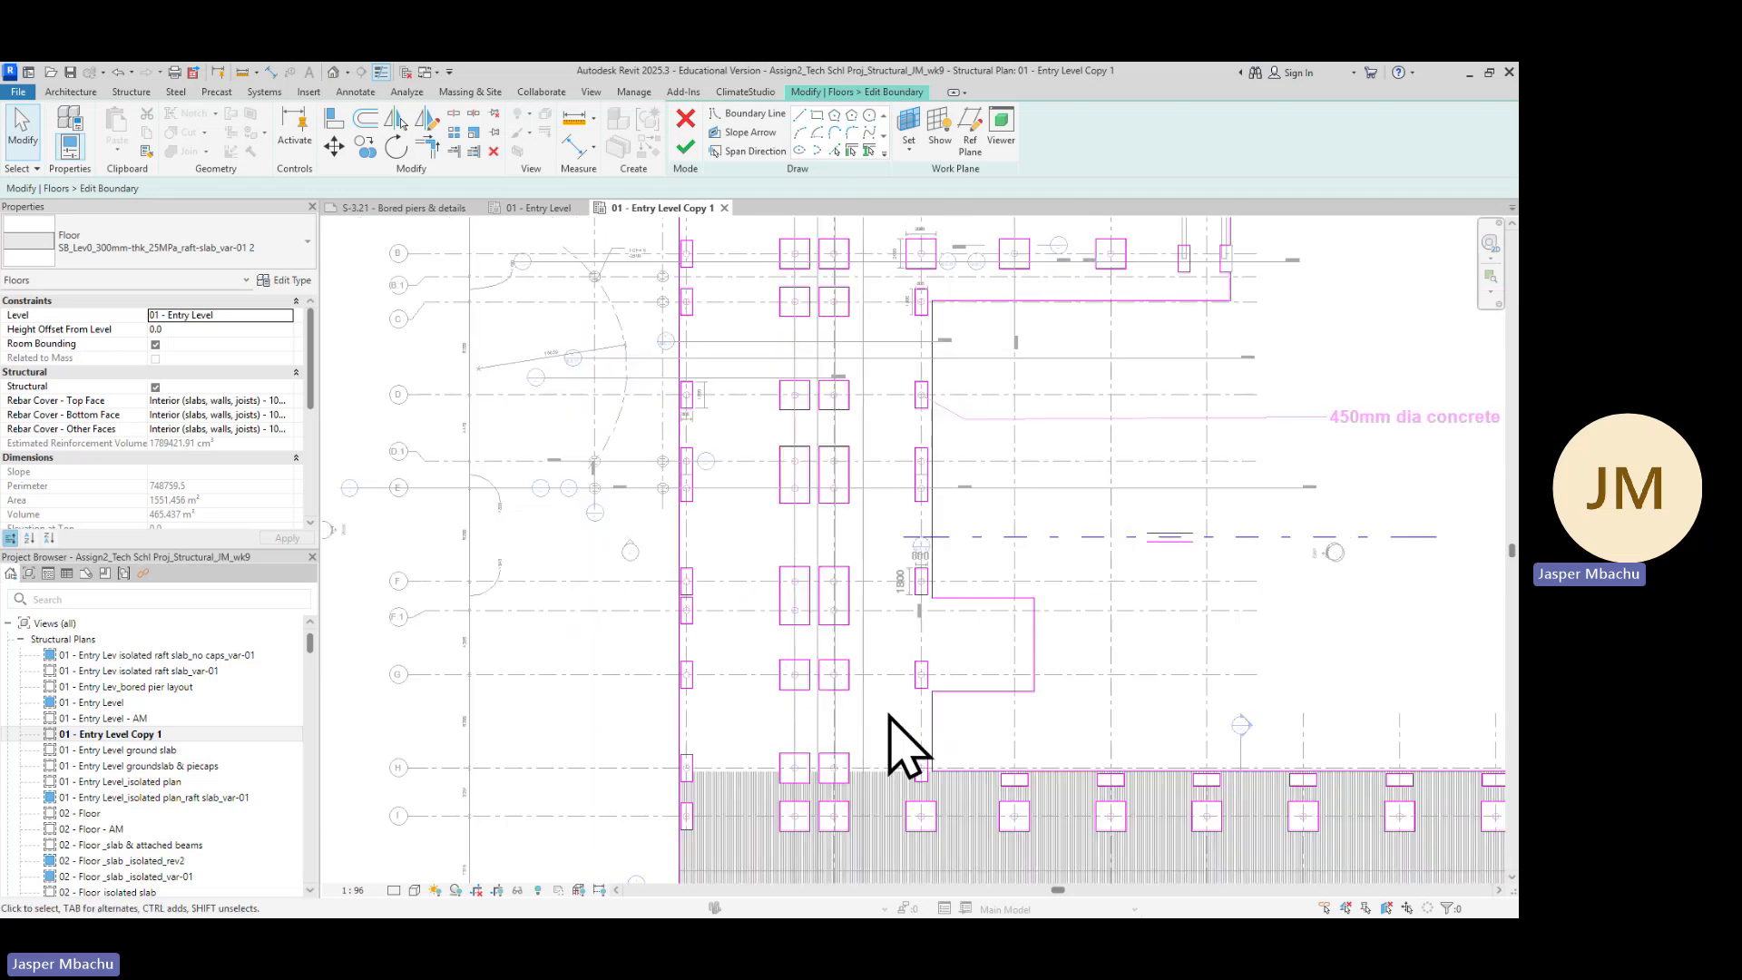
pyautogui.scroll(2, 893, 596)
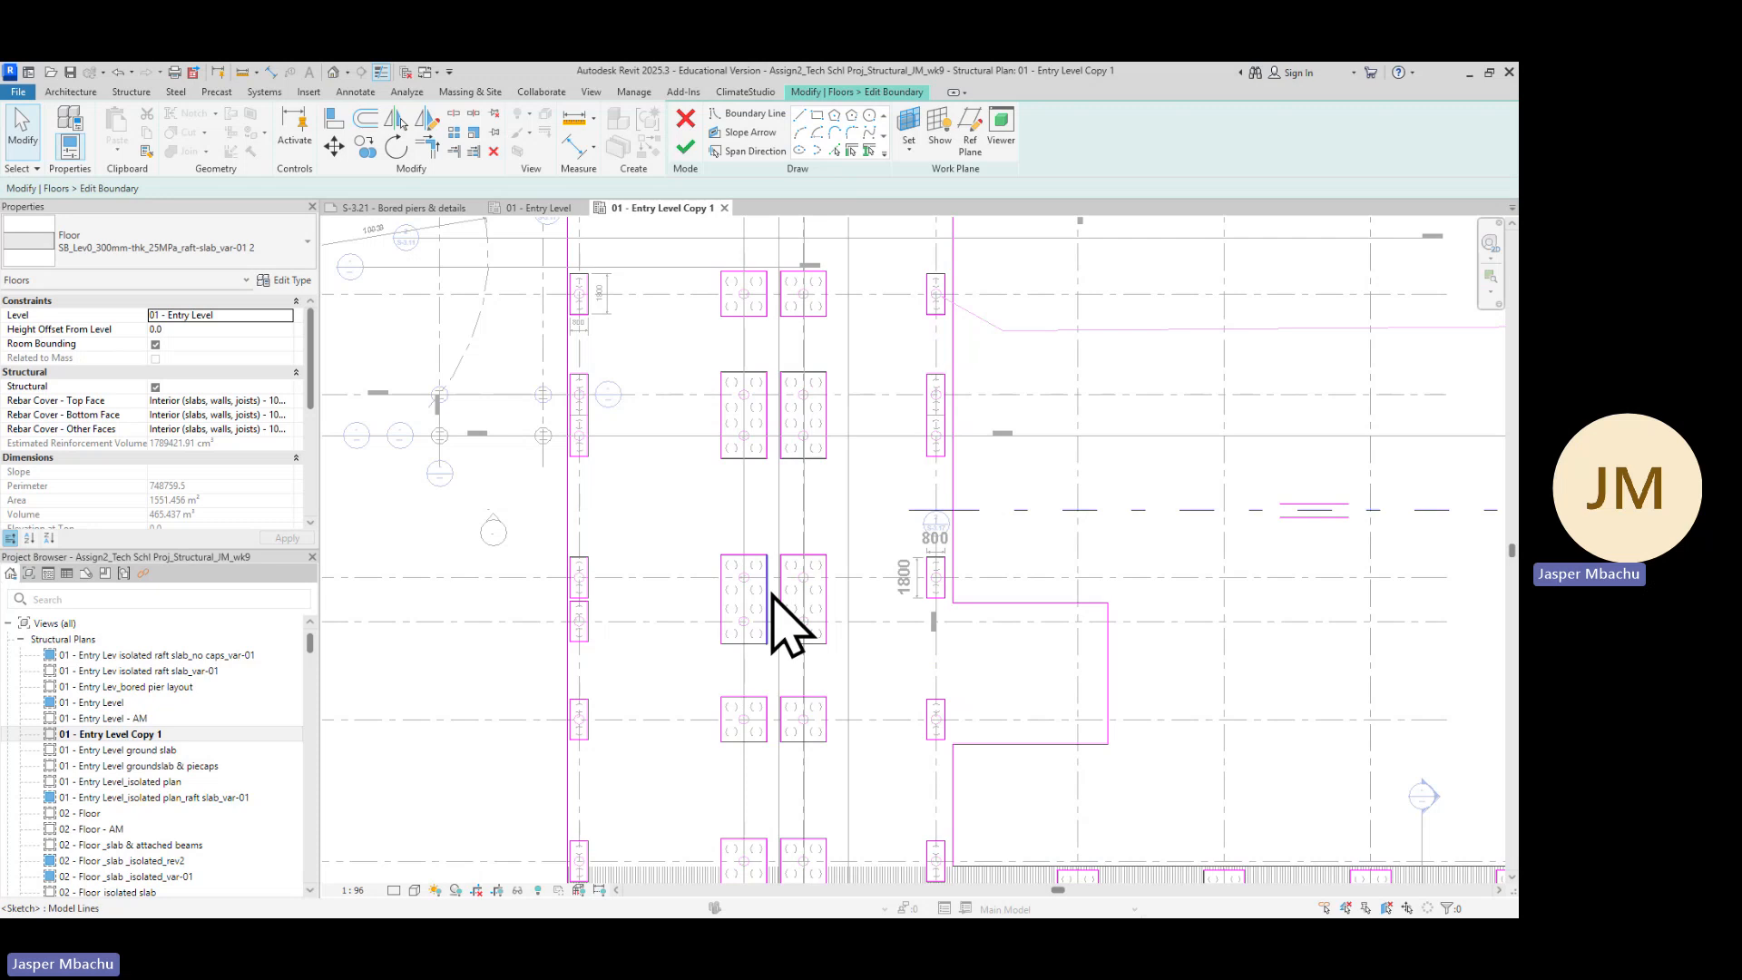
pyautogui.scroll(2, 801, 464)
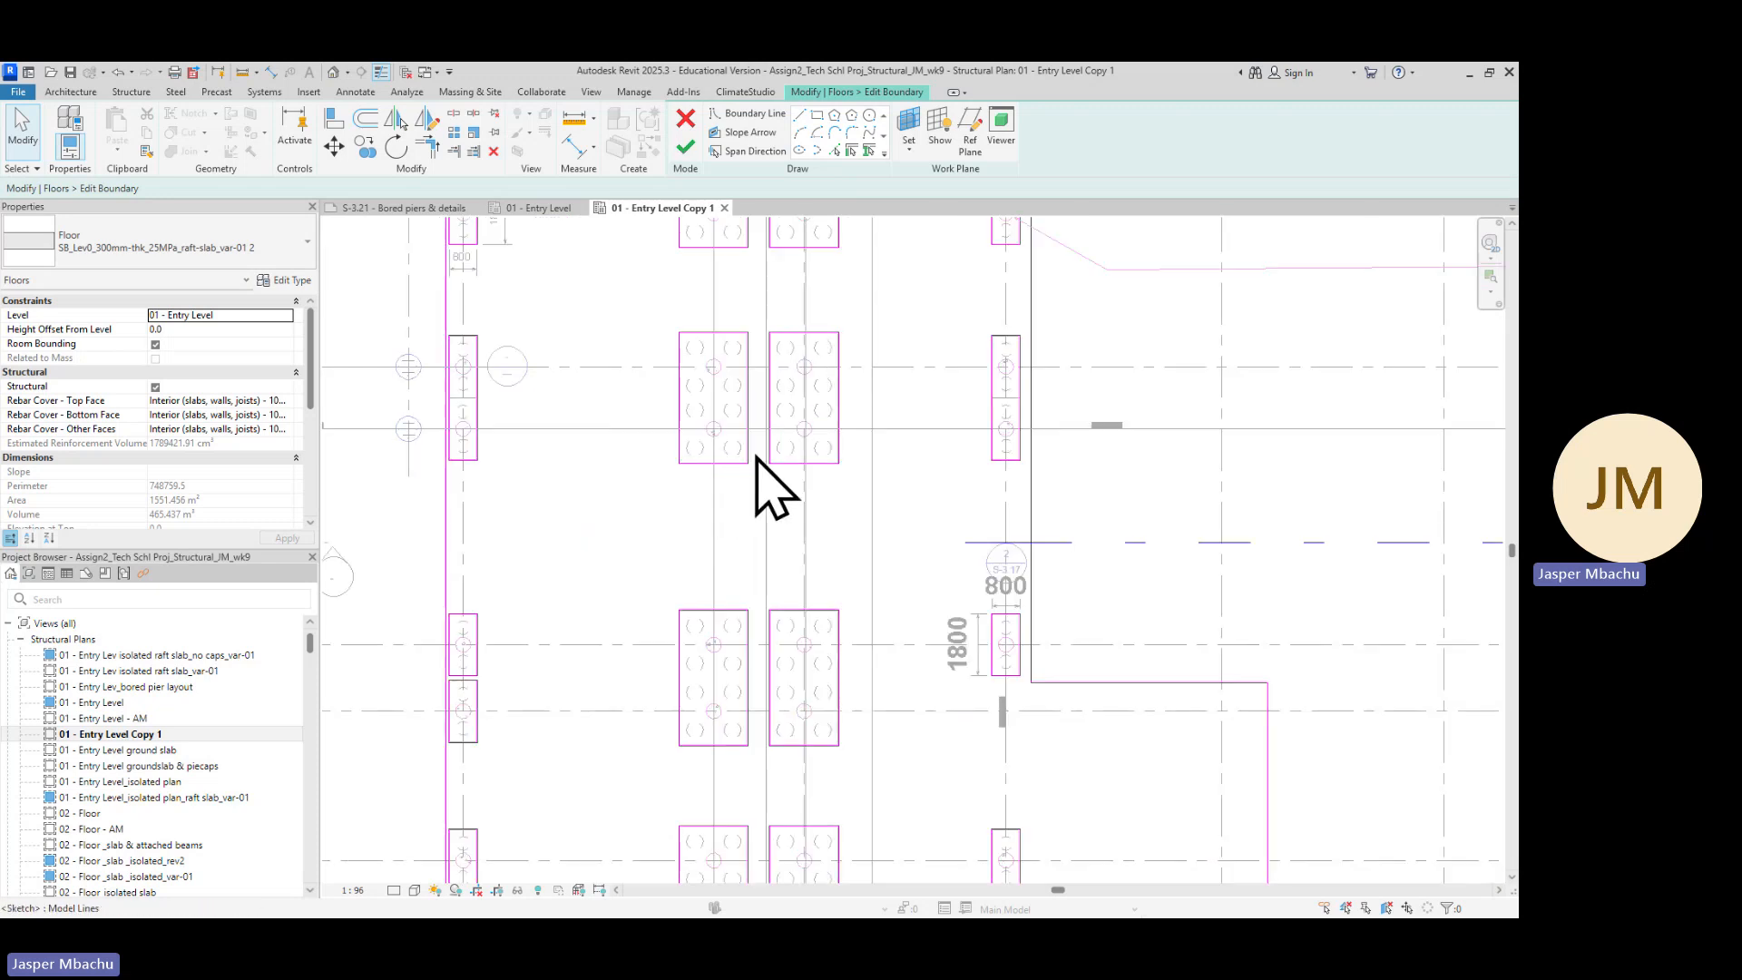
pyautogui.scroll(2, 784, 451)
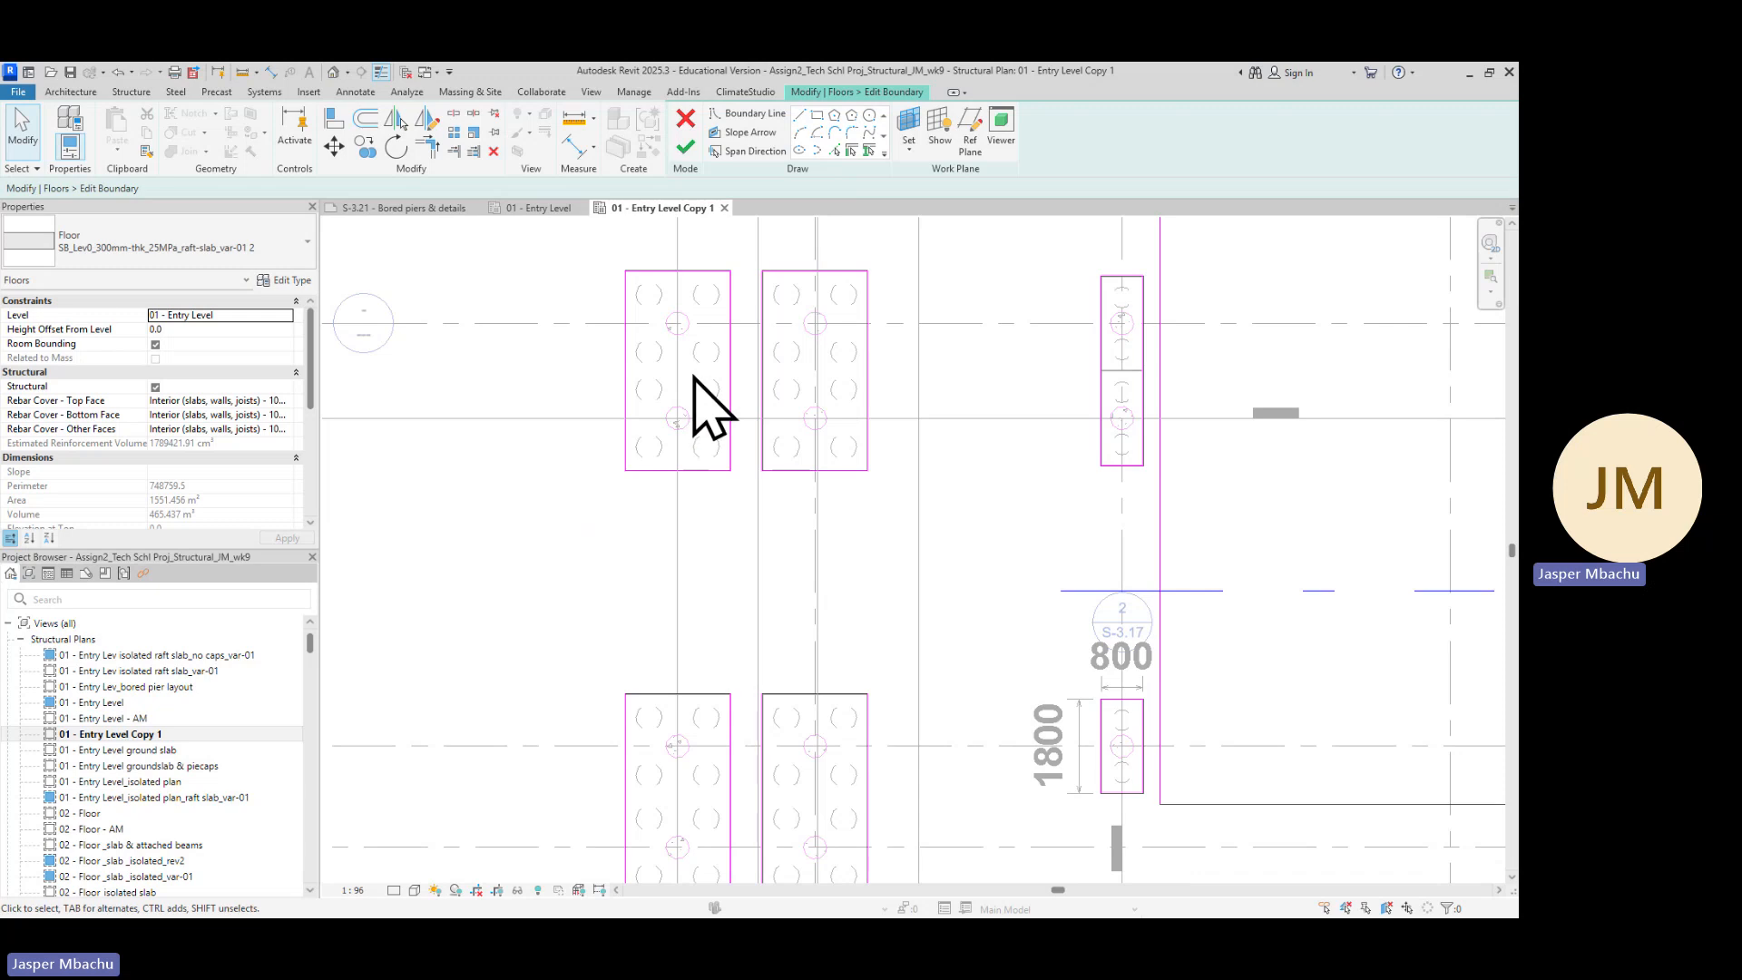
pyautogui.scroll(3, 1152, 404)
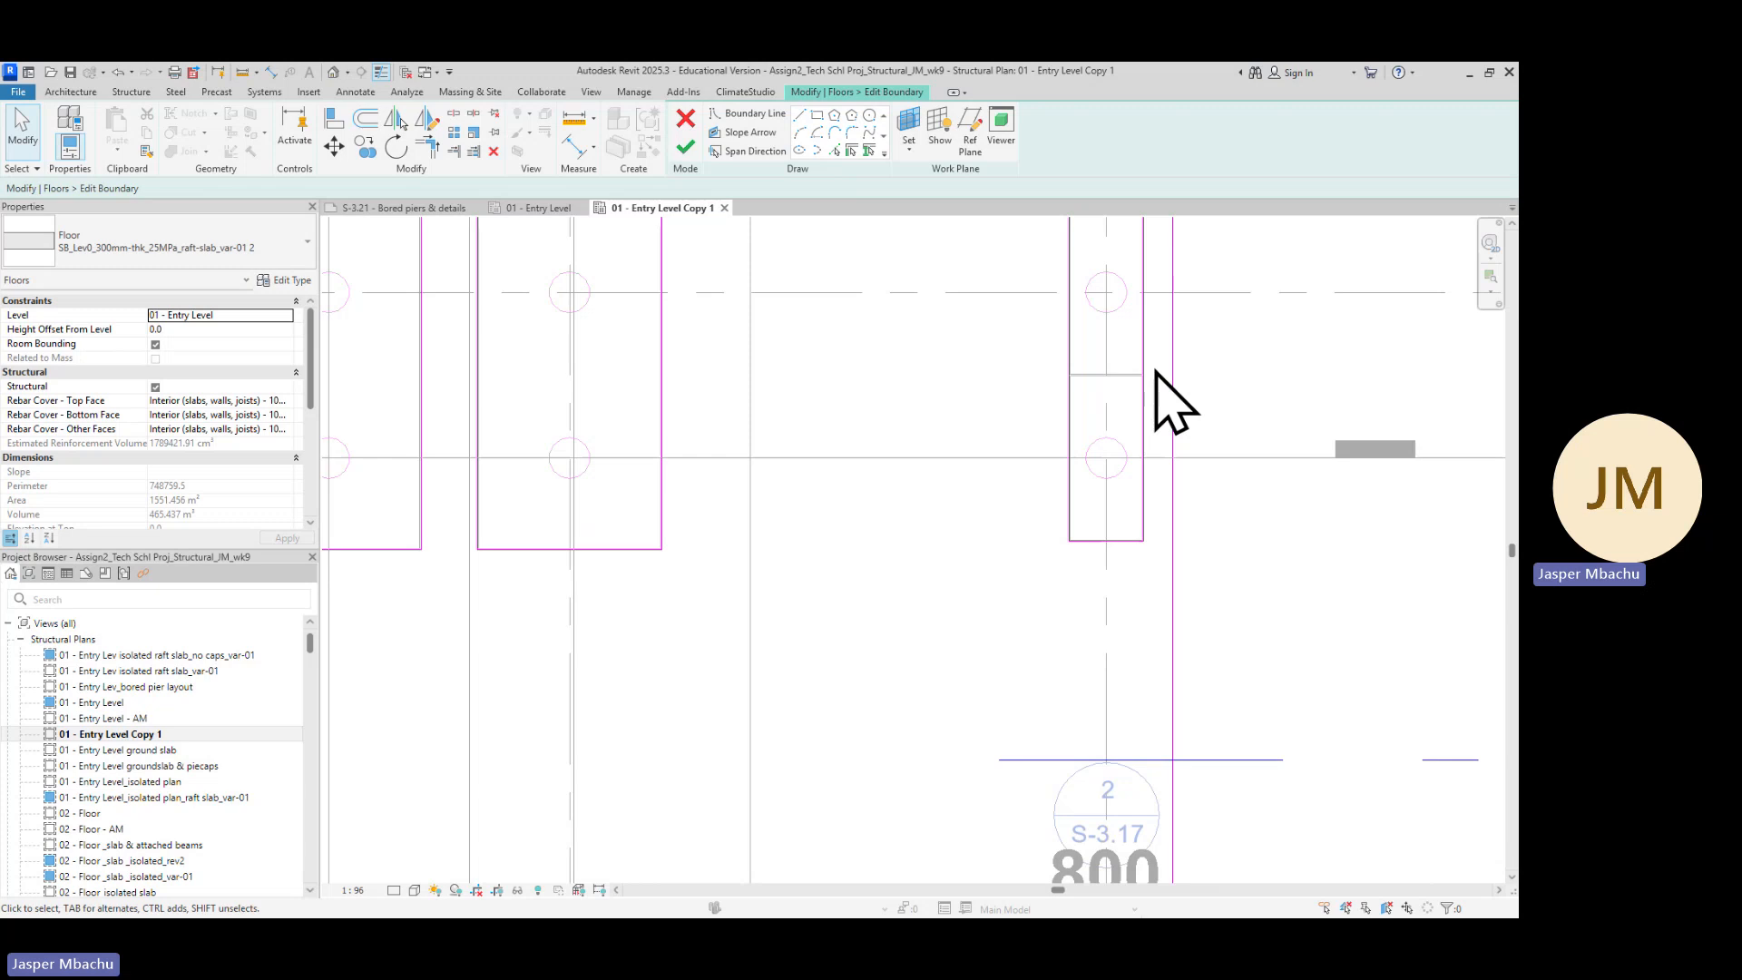
pyautogui.scroll(2, 1116, 372)
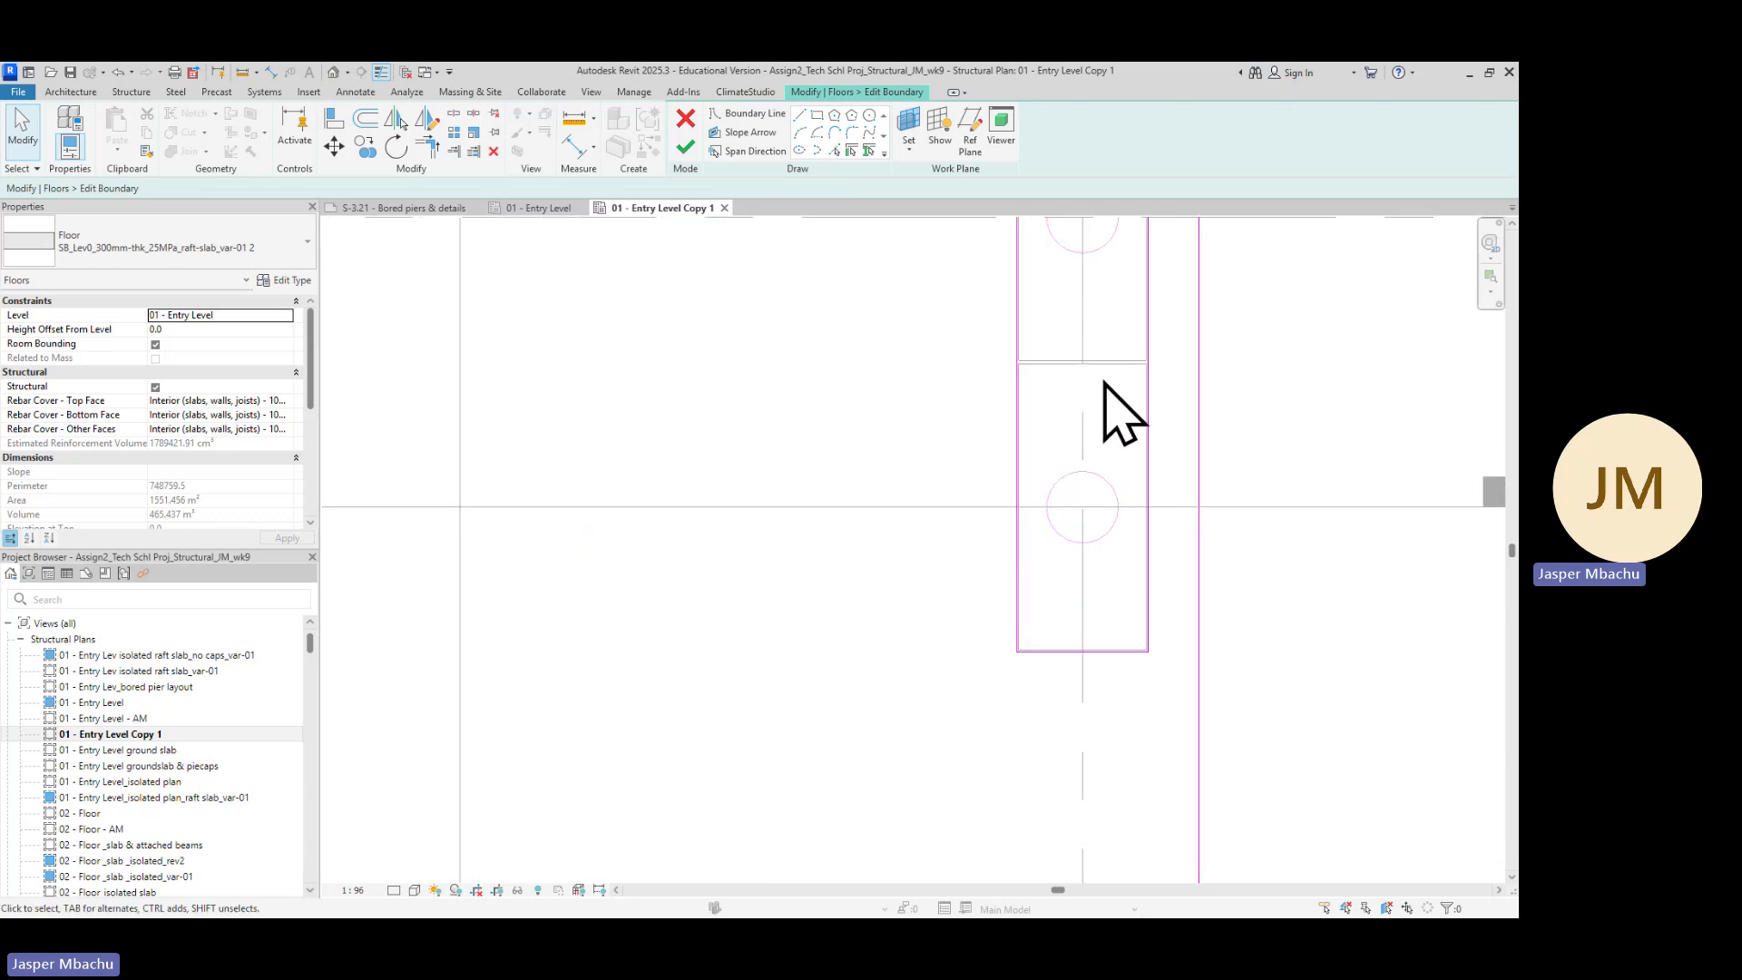
pyautogui.scroll(1, 1112, 399)
pyautogui.scroll(-5, 1102, 395)
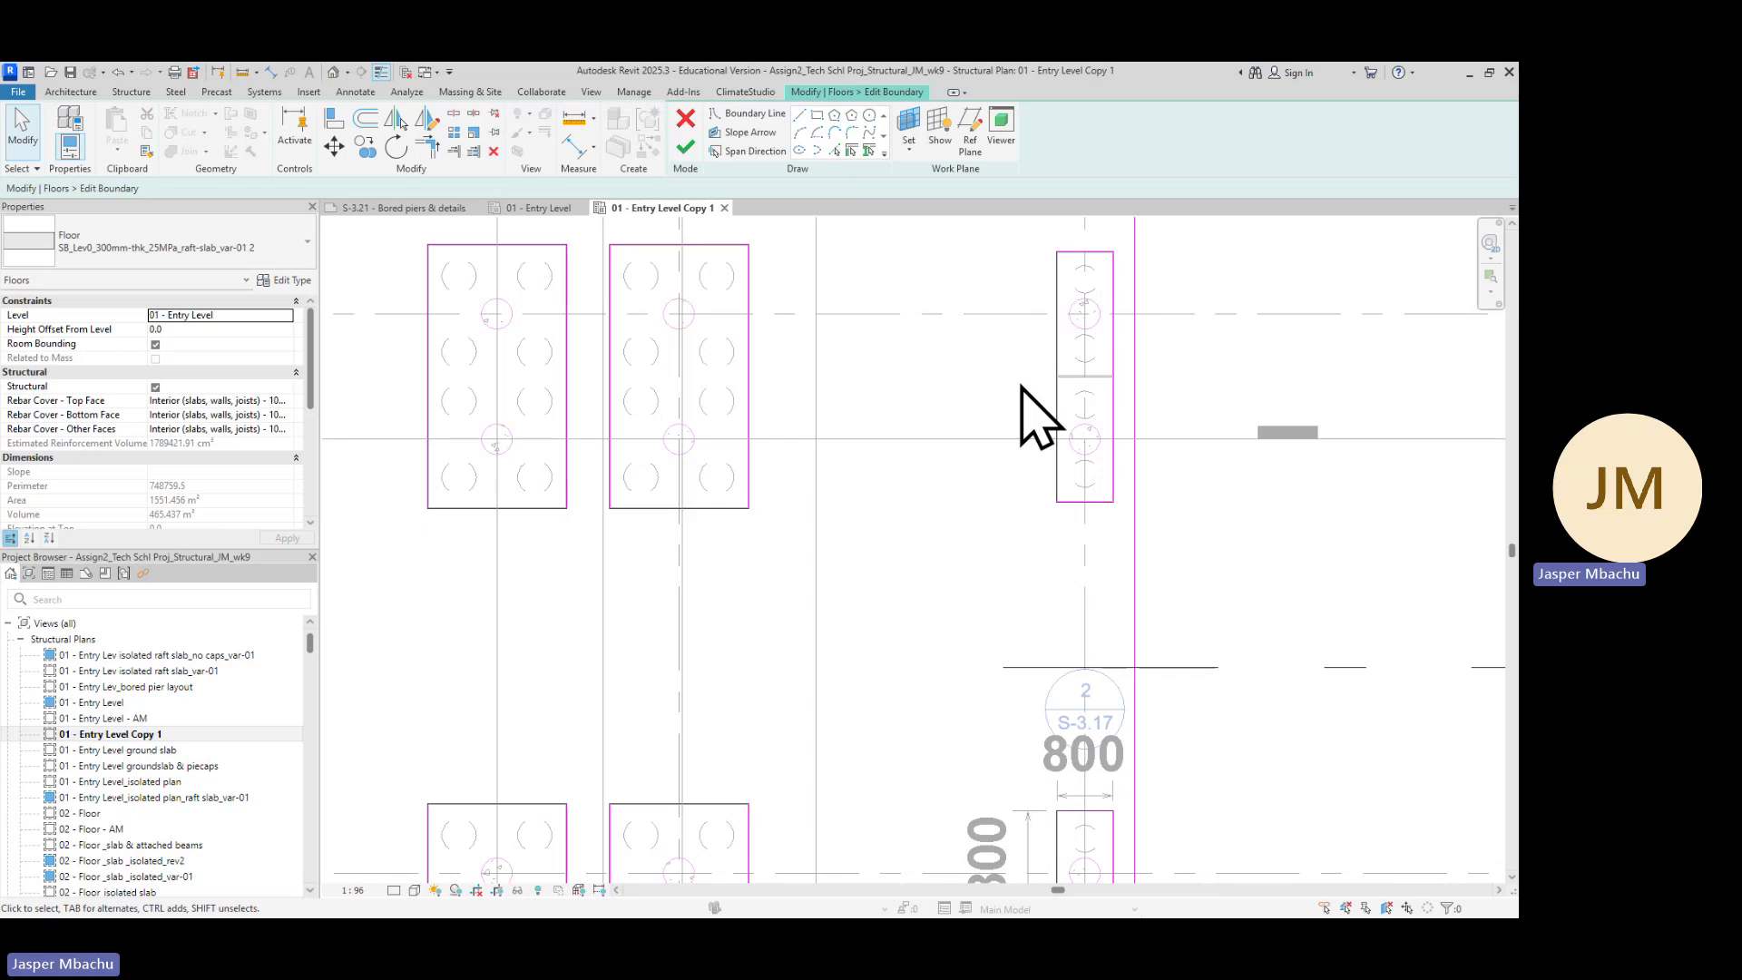
pyautogui.scroll(-6, 1023, 602)
pyautogui.moveTo(979, 661); pyautogui.dragTo(885, 426, button='middle')
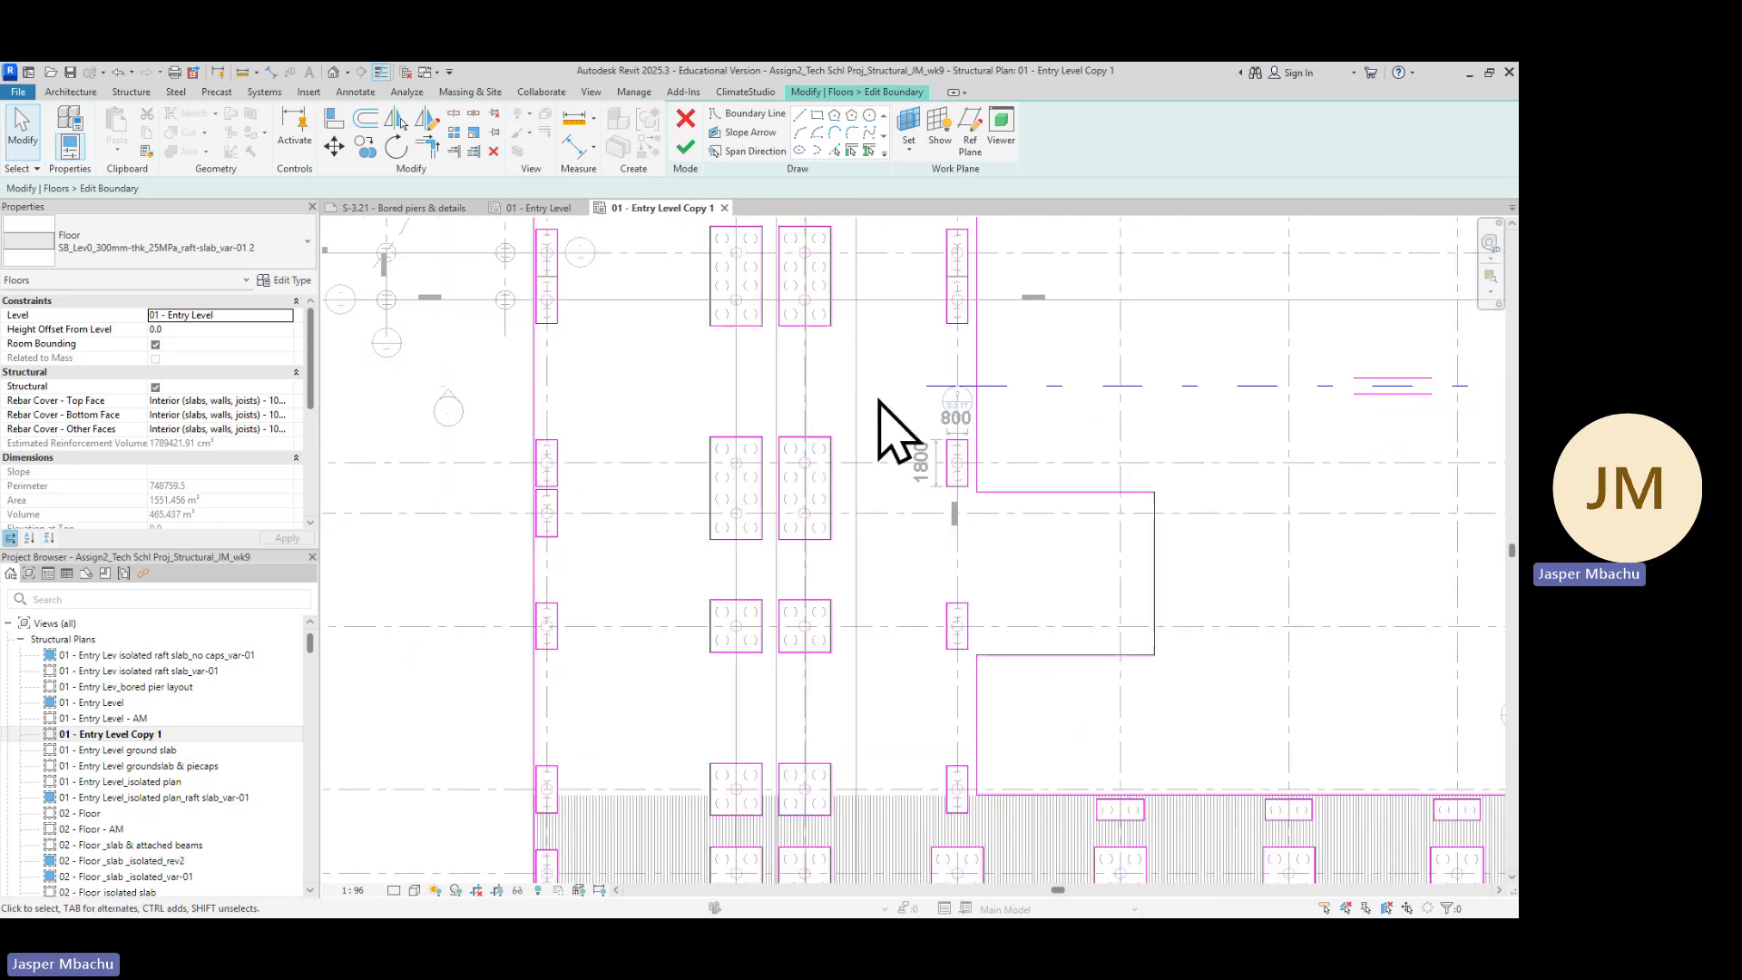
pyautogui.scroll(7, 949, 476)
pyautogui.scroll(-4, 853, 595)
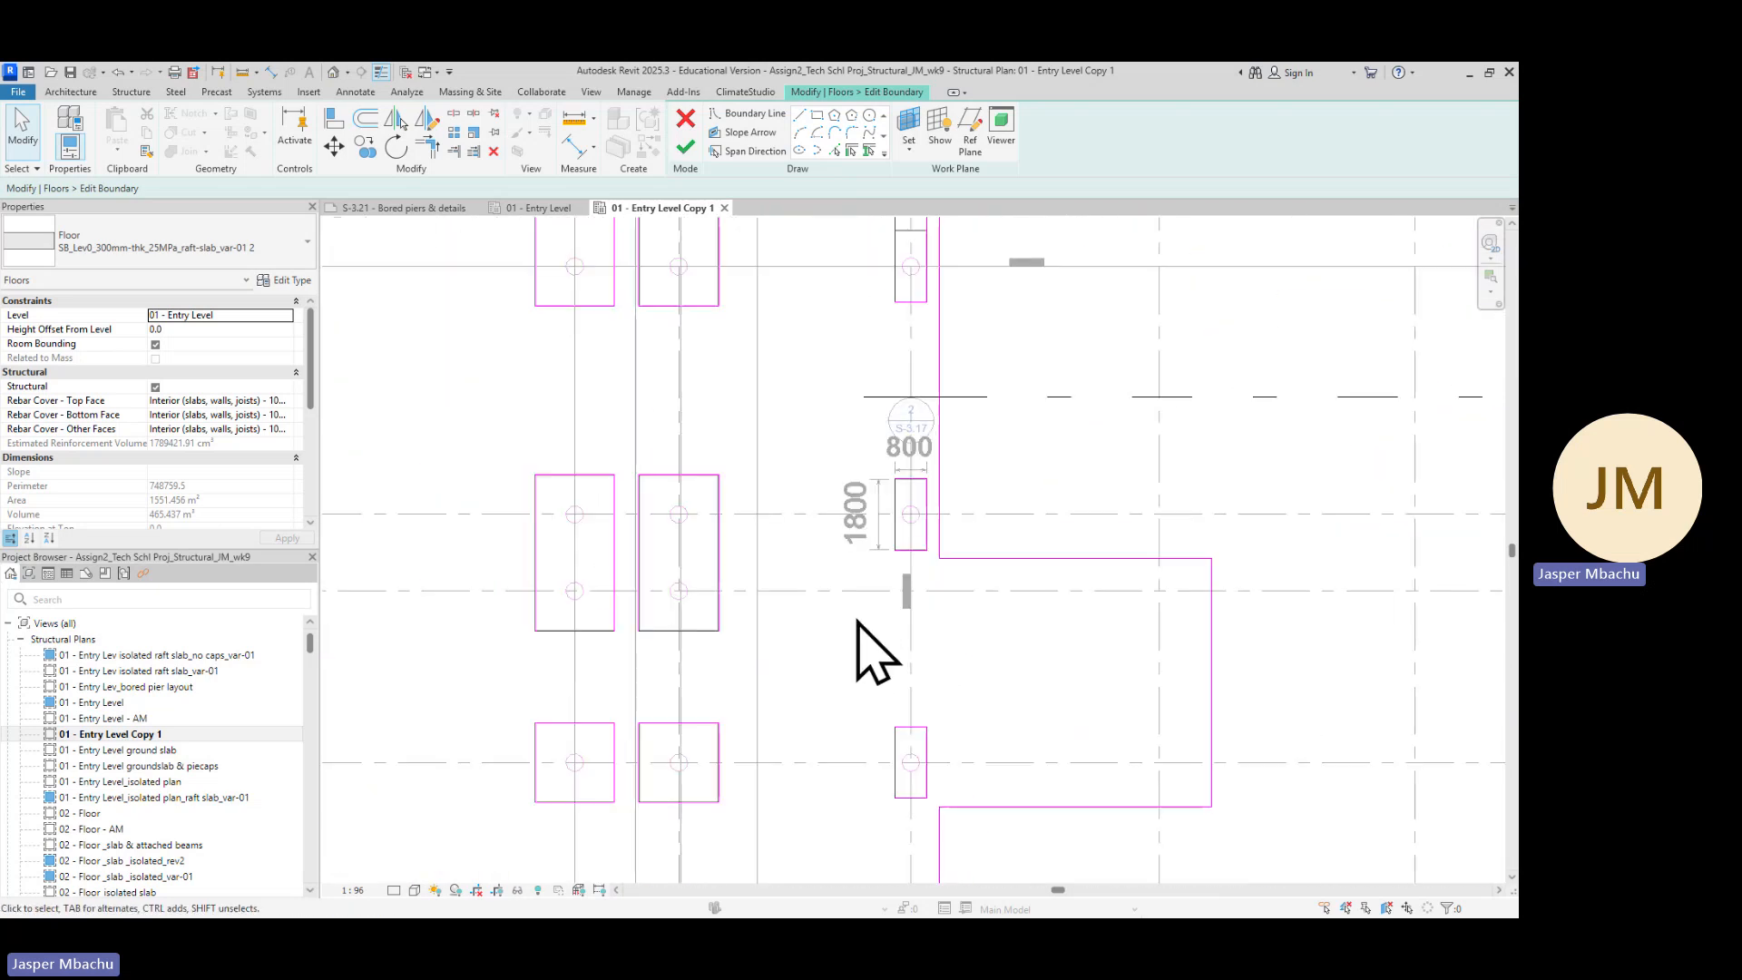
pyautogui.scroll(-3, 856, 621)
pyautogui.moveTo(827, 645); pyautogui.dragTo(959, 486, button='middle')
pyautogui.scroll(4, 612, 428)
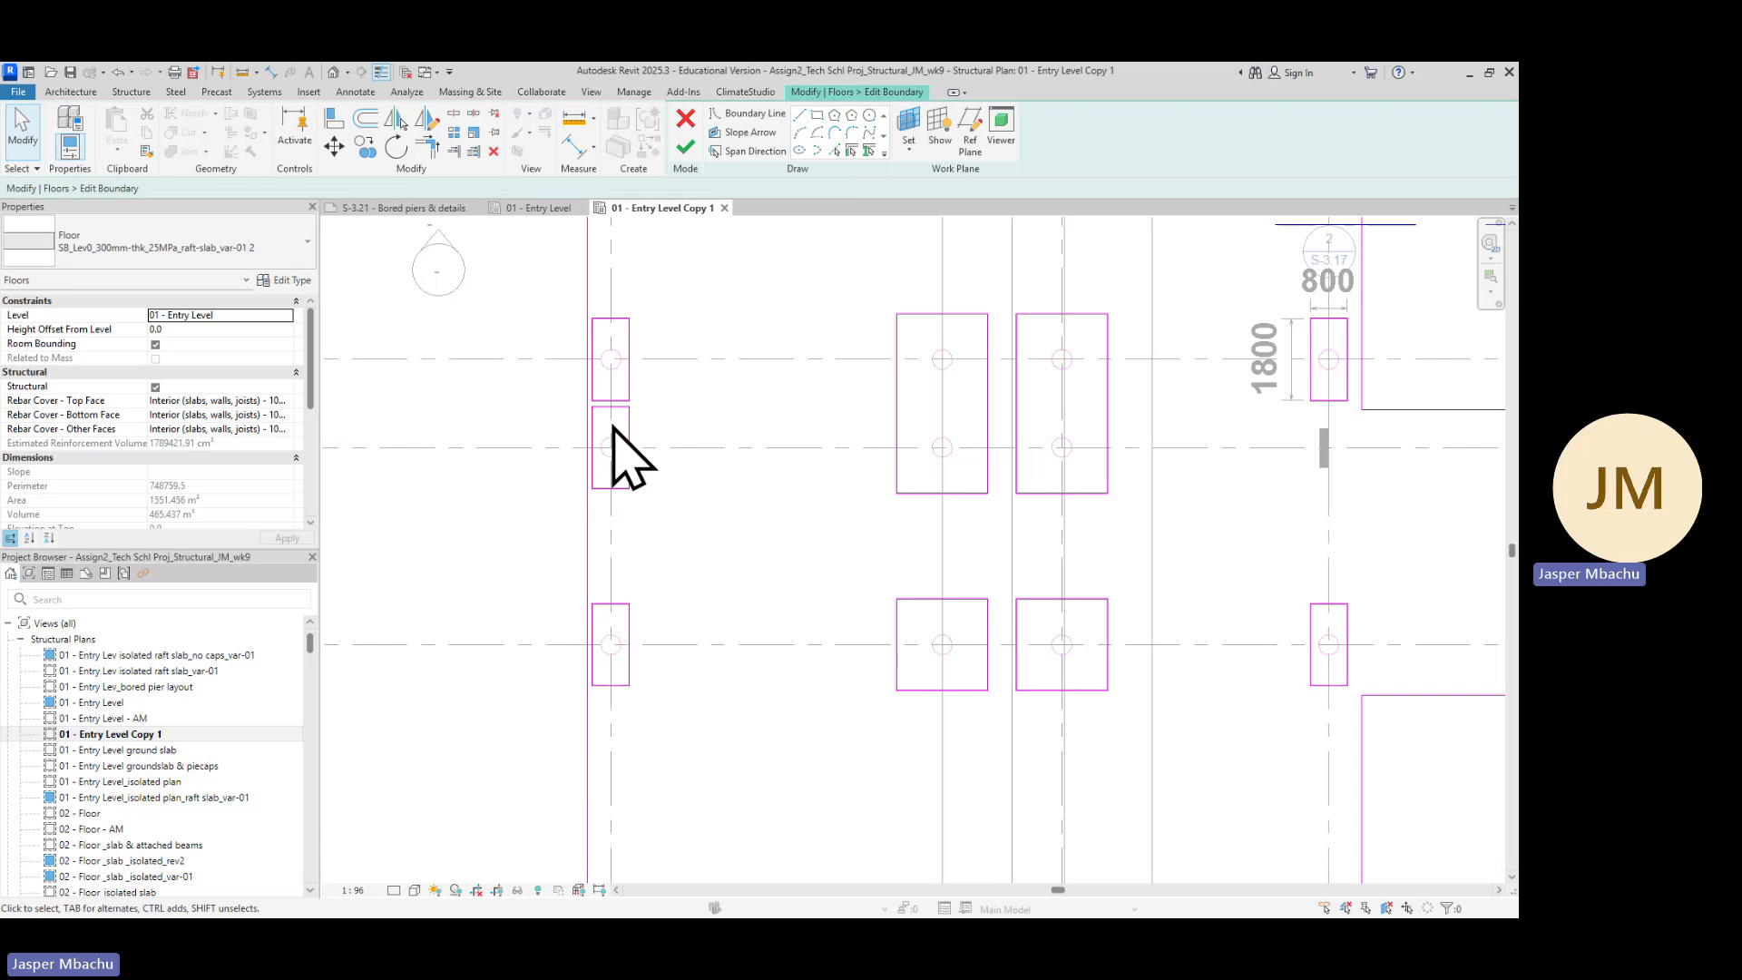
pyautogui.scroll(4, 635, 445)
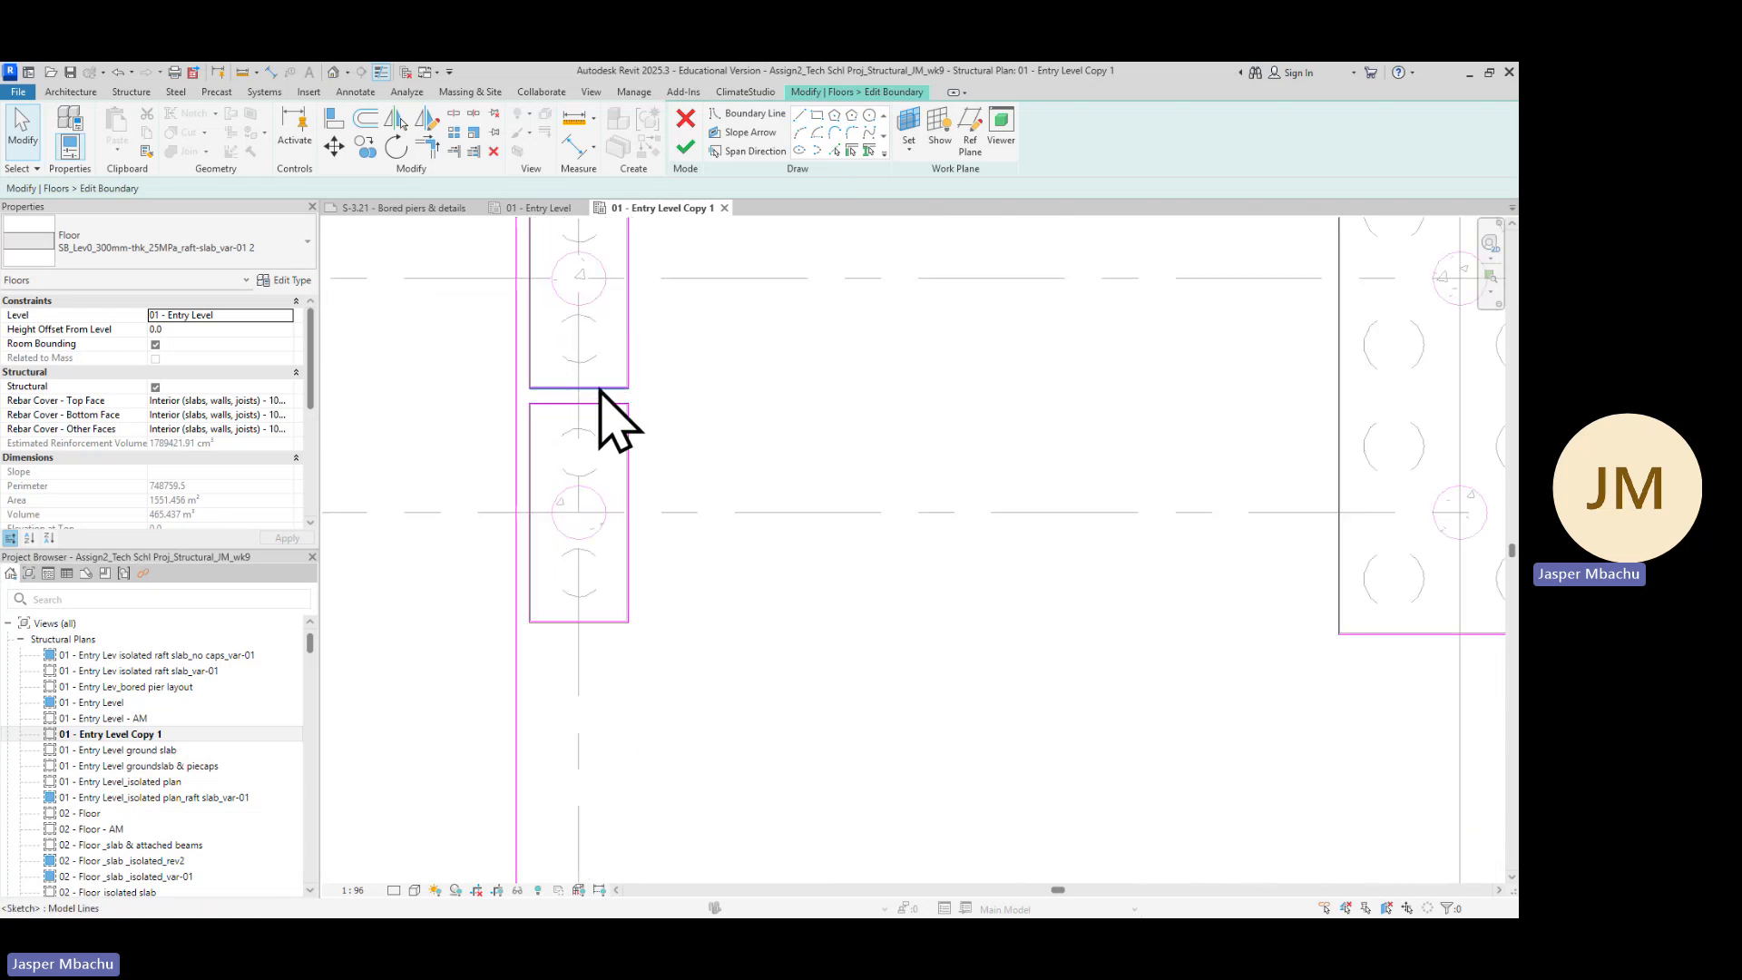
pyautogui.scroll(-6, 737, 428)
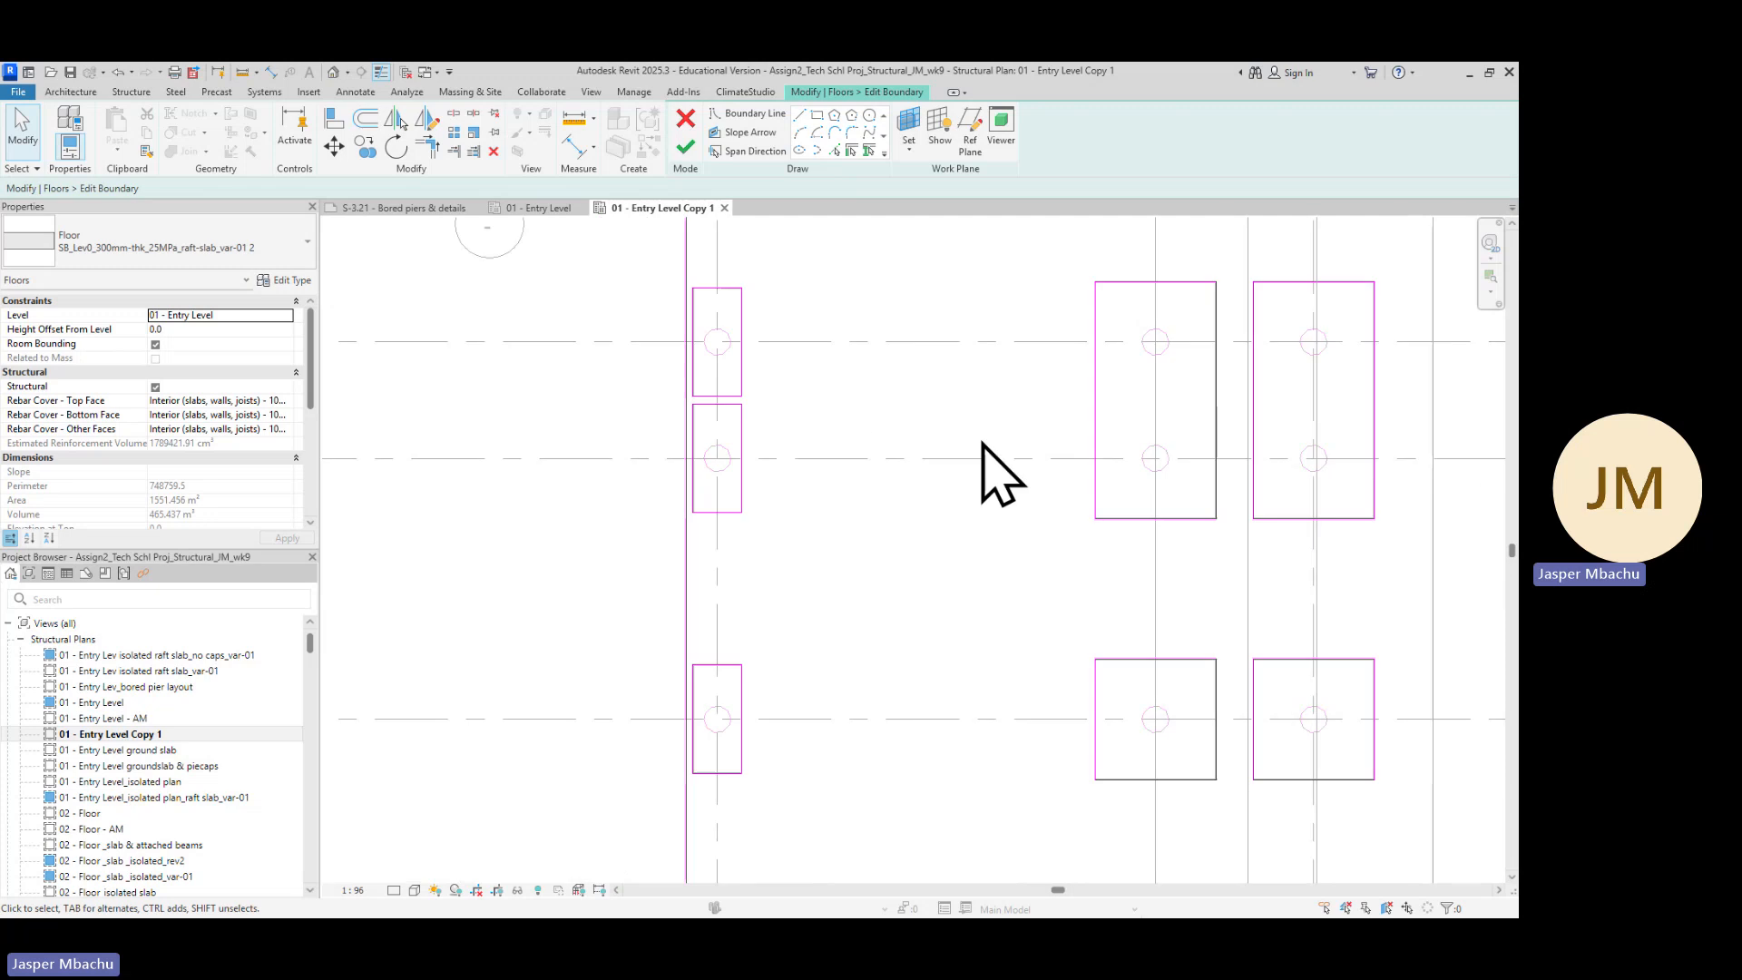
pyautogui.moveTo(814, 515); pyautogui.dragTo(808, 515, button='middle')
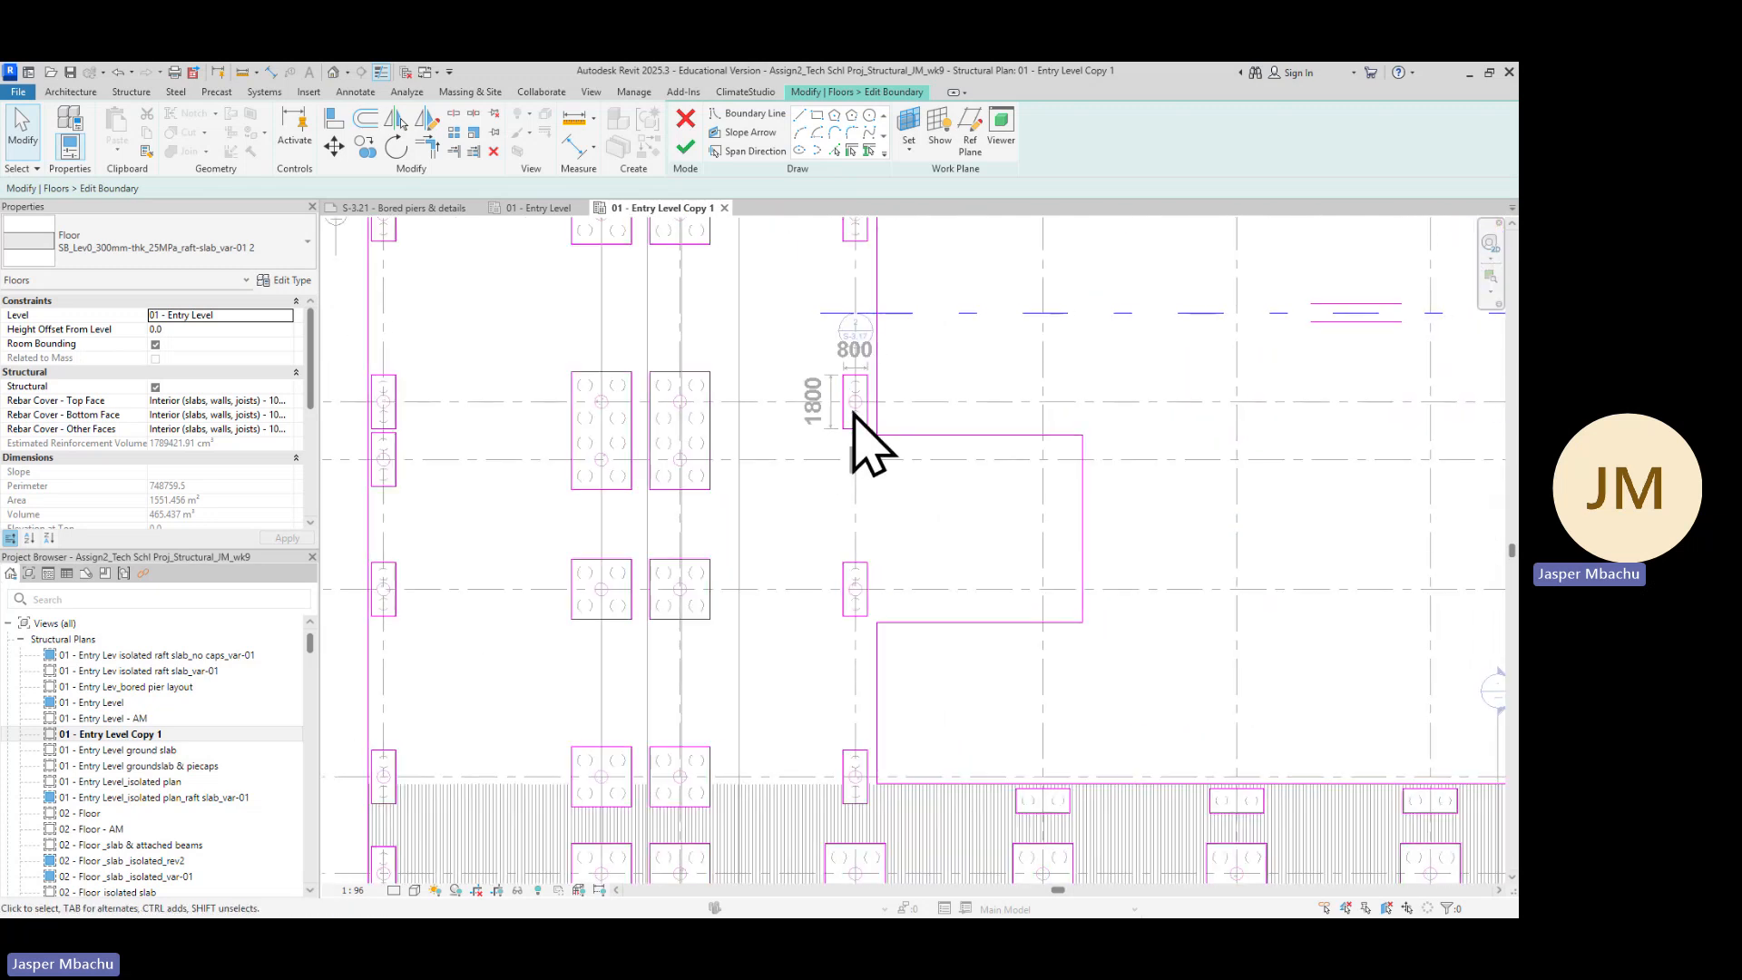
pyautogui.scroll(-2, 490, 446)
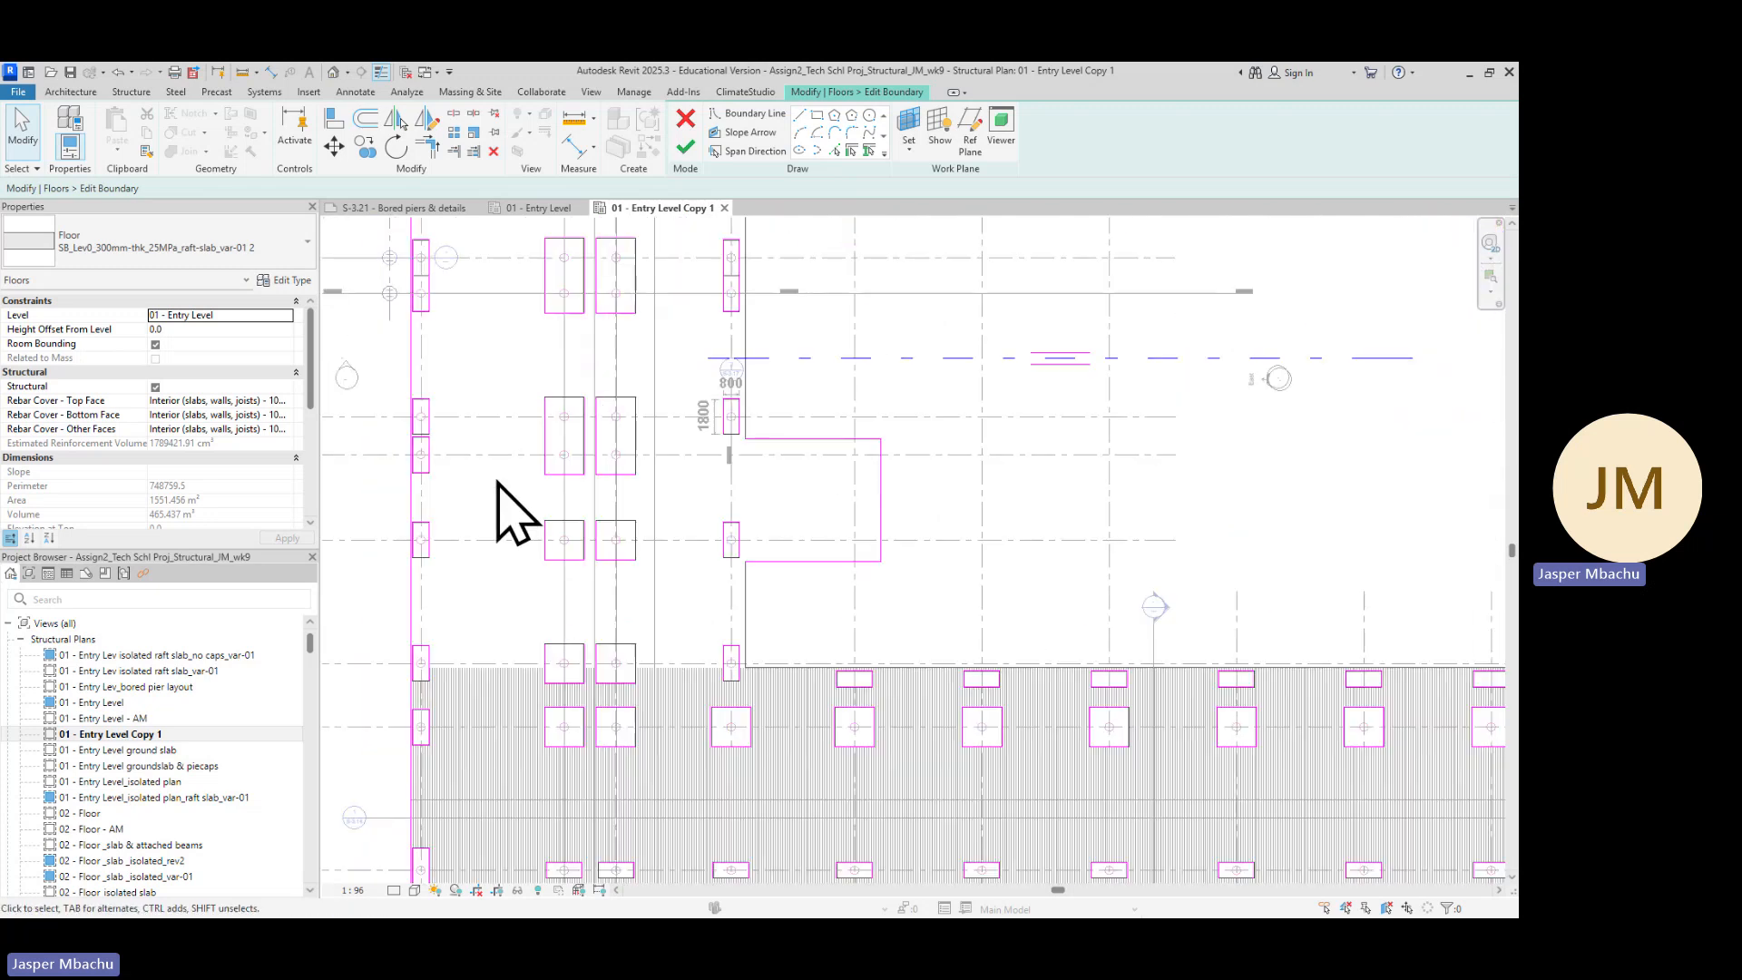
pyautogui.moveTo(494, 454); pyautogui.dragTo(682, 459, button='middle')
pyautogui.moveTo(753, 354); pyautogui.dragTo(765, 459, button='middle')
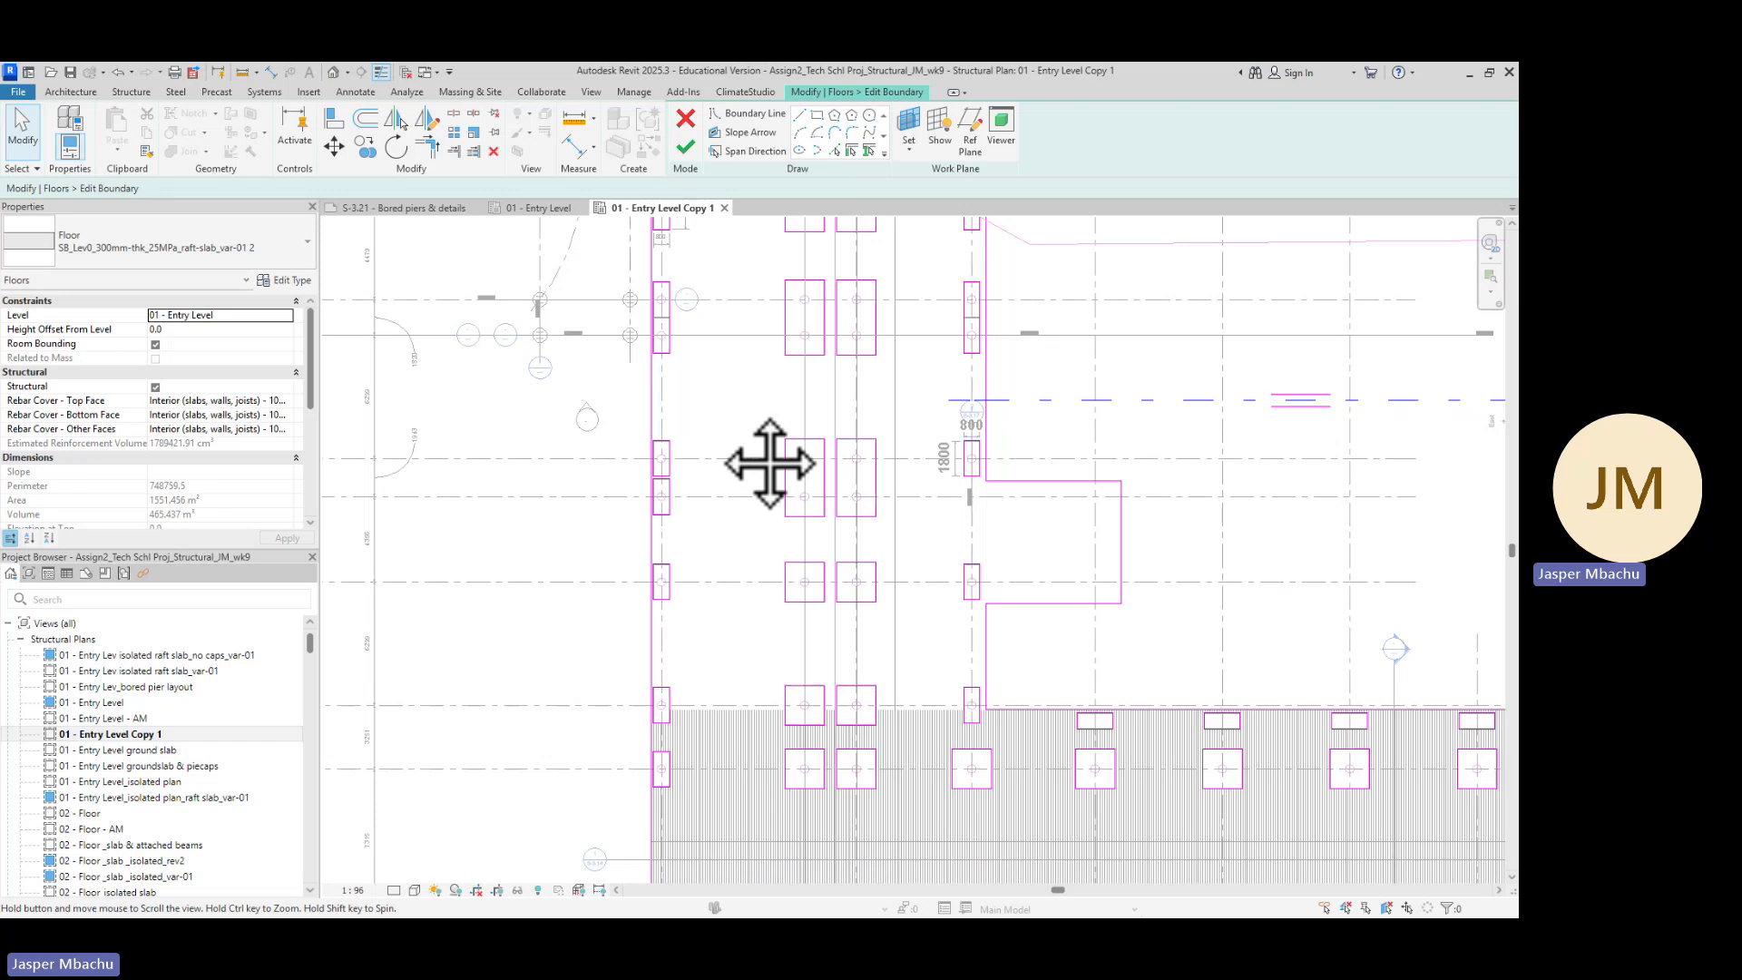
pyautogui.scroll(6, 662, 467)
pyautogui.scroll(2, 675, 470)
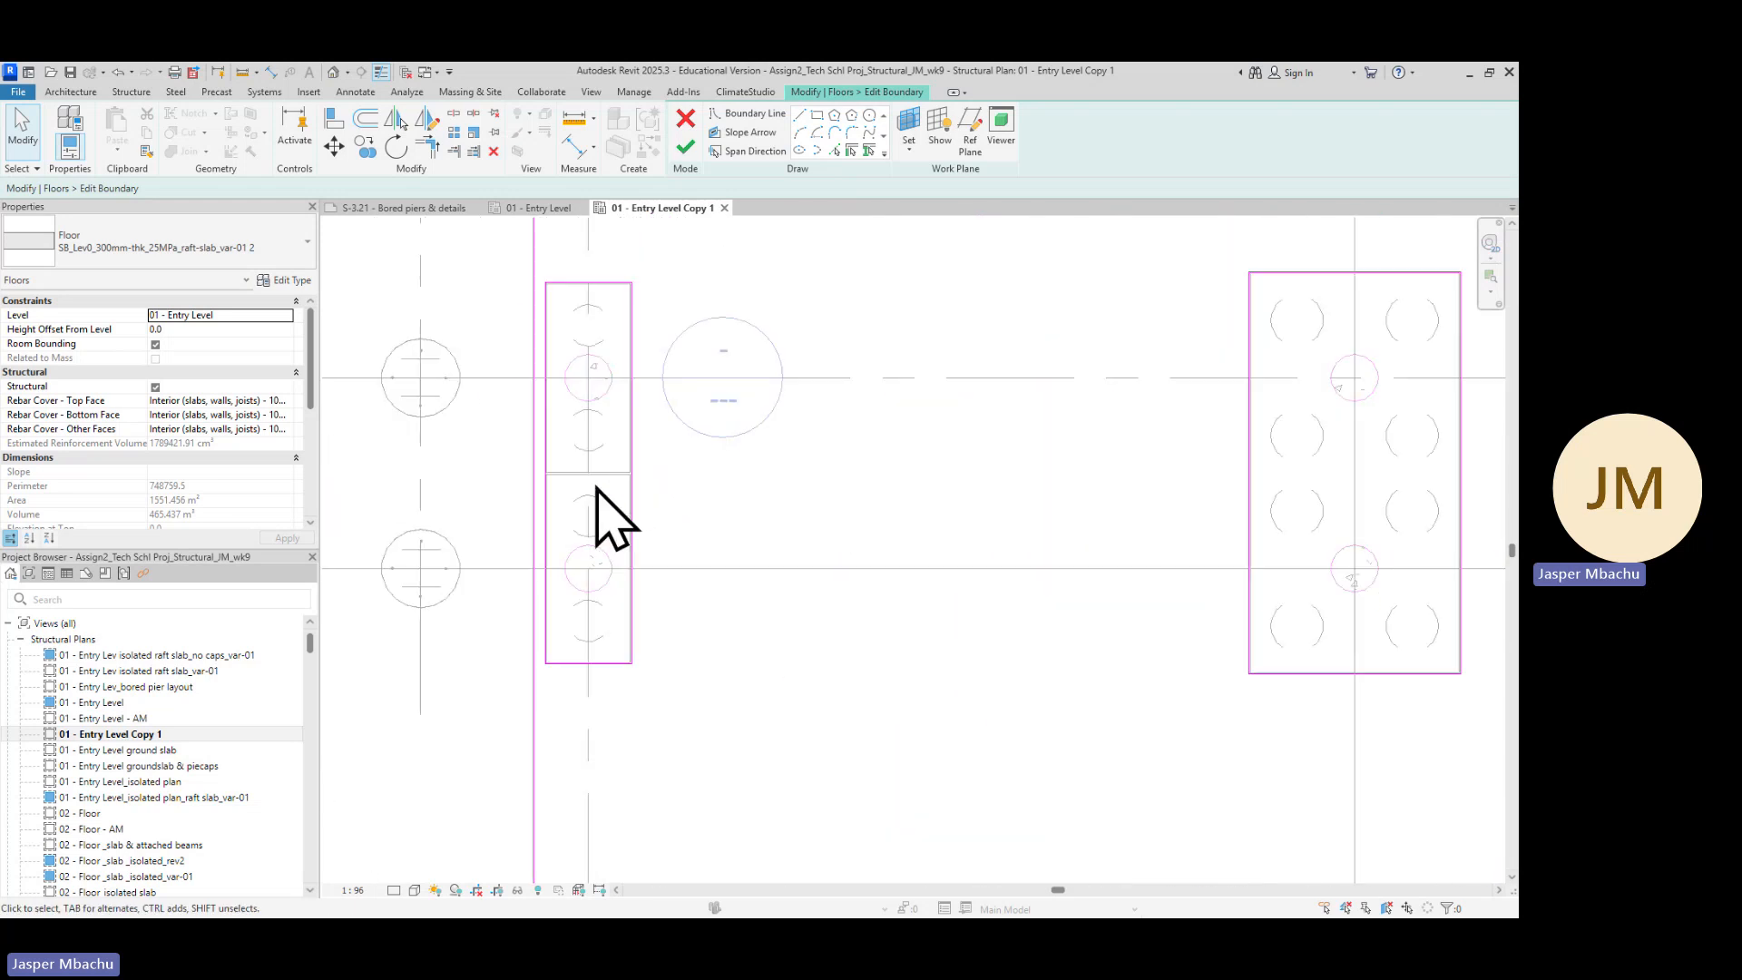
pyautogui.scroll(-3, 758, 479)
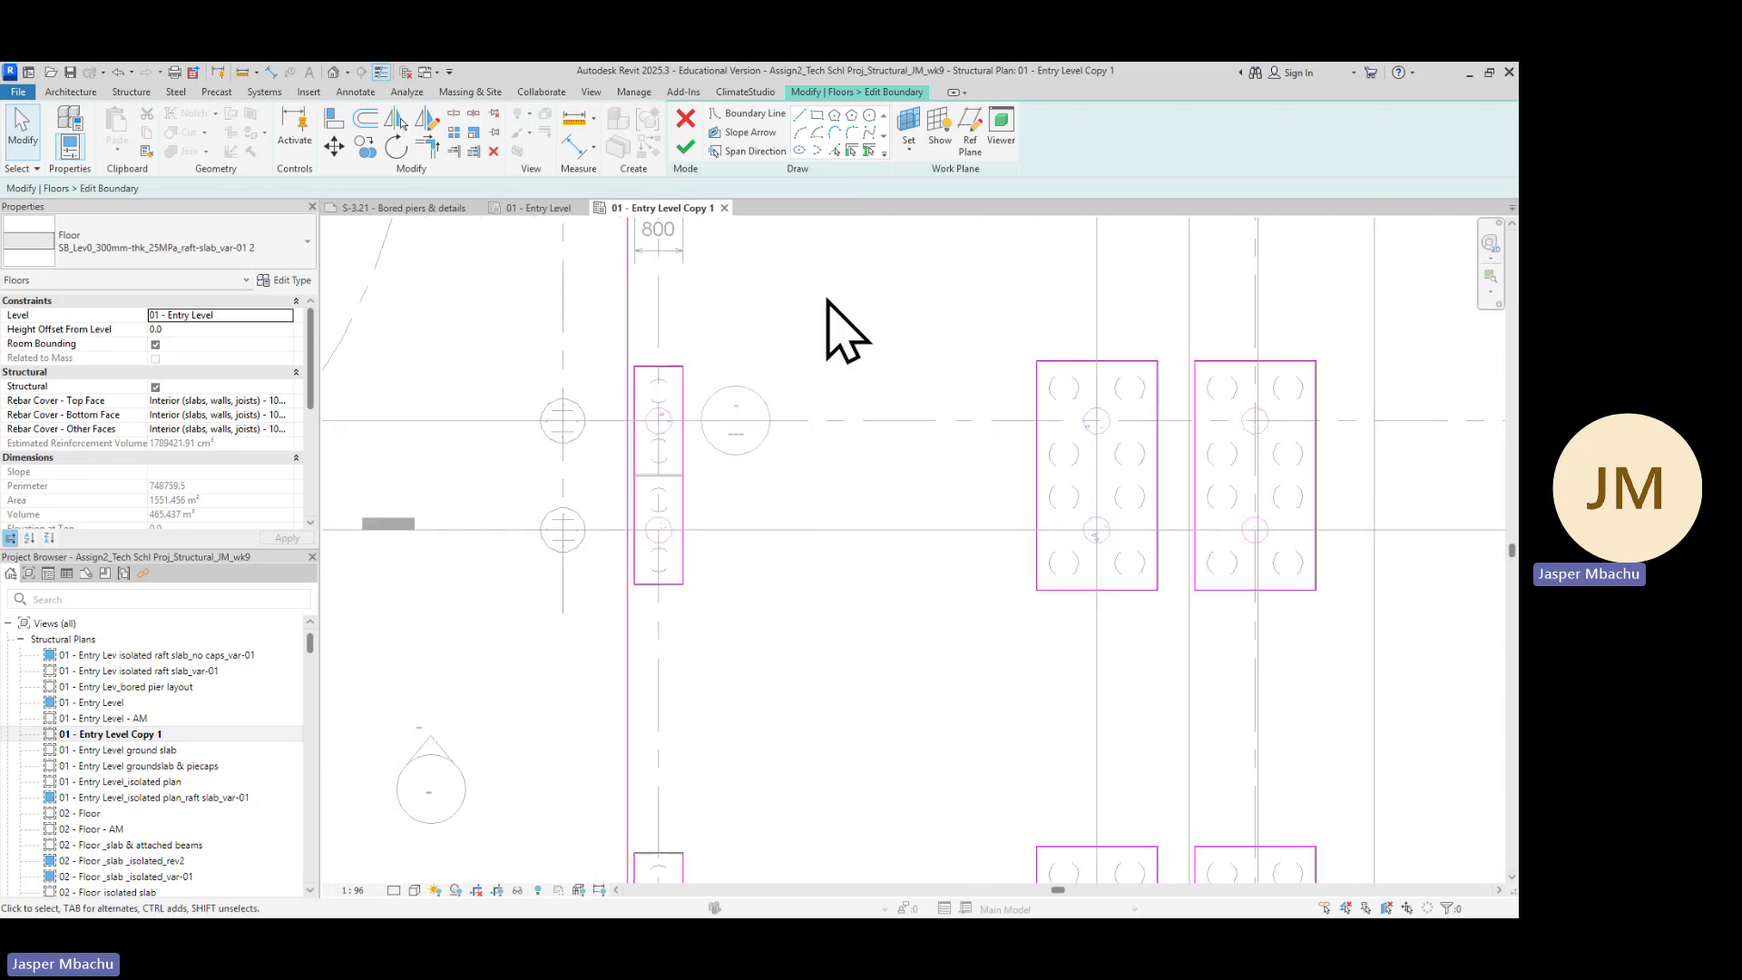
pyautogui.moveTo(825, 303); pyautogui.dragTo(669, 634, button='middle')
pyautogui.scroll(2, 680, 458)
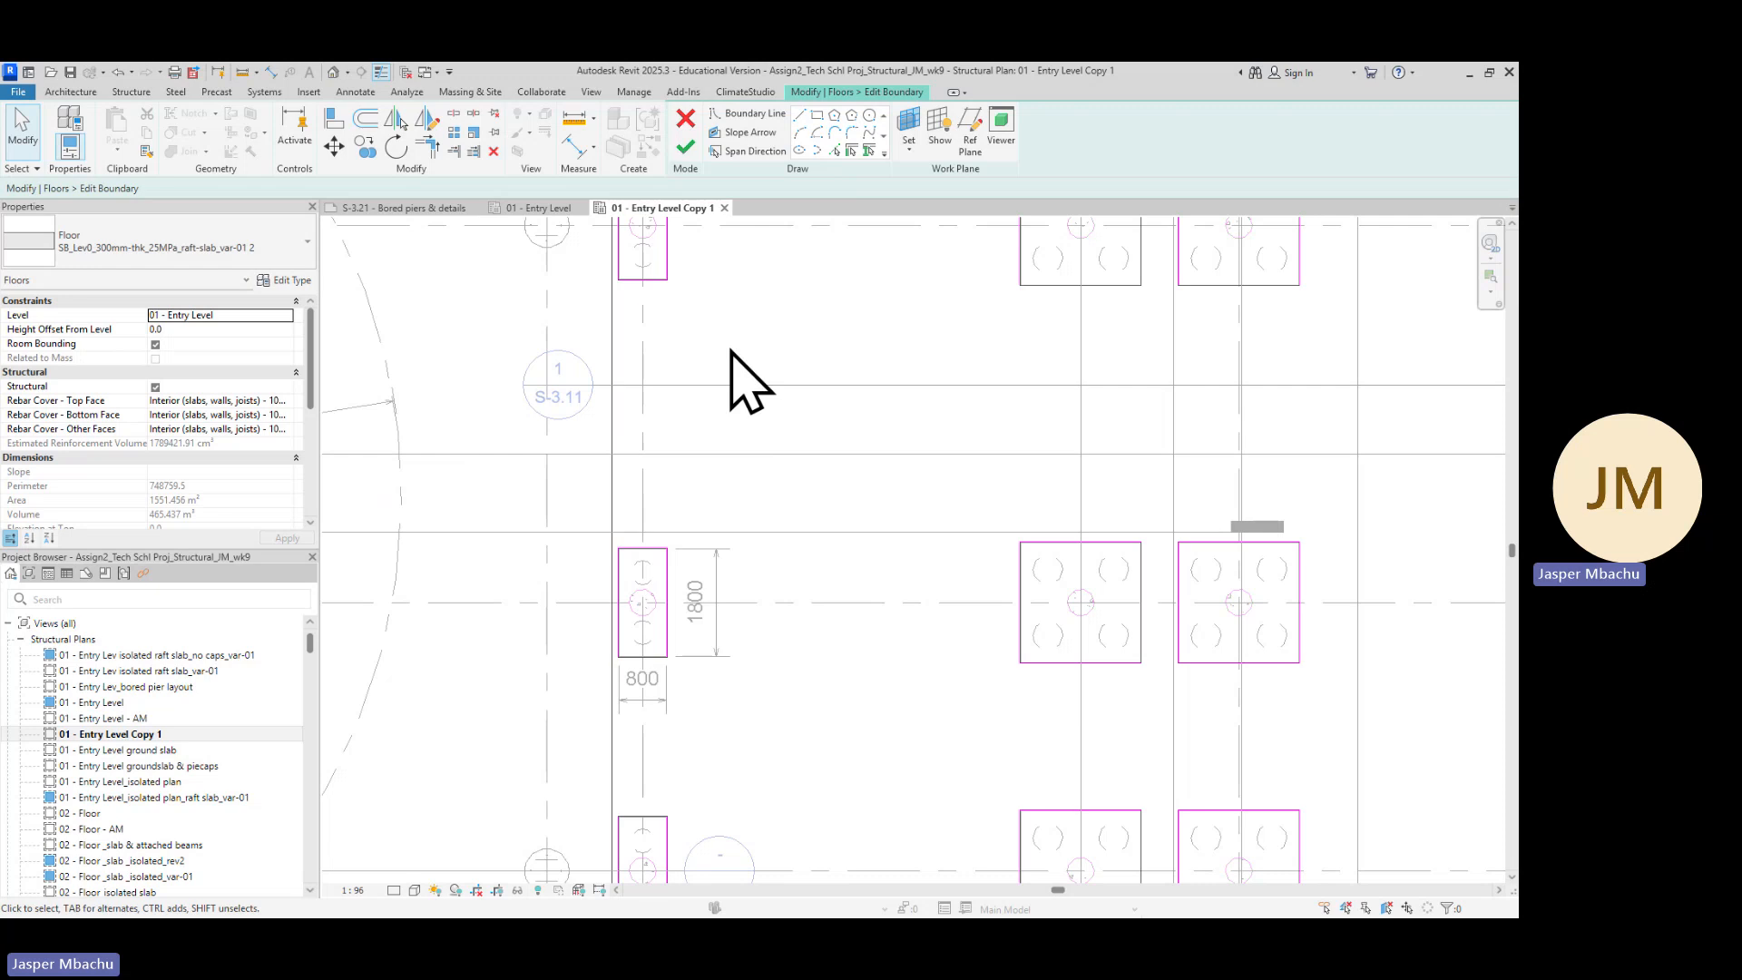
pyautogui.scroll(-2, 731, 368)
pyautogui.scroll(-2, 750, 345)
pyautogui.scroll(-2, 764, 323)
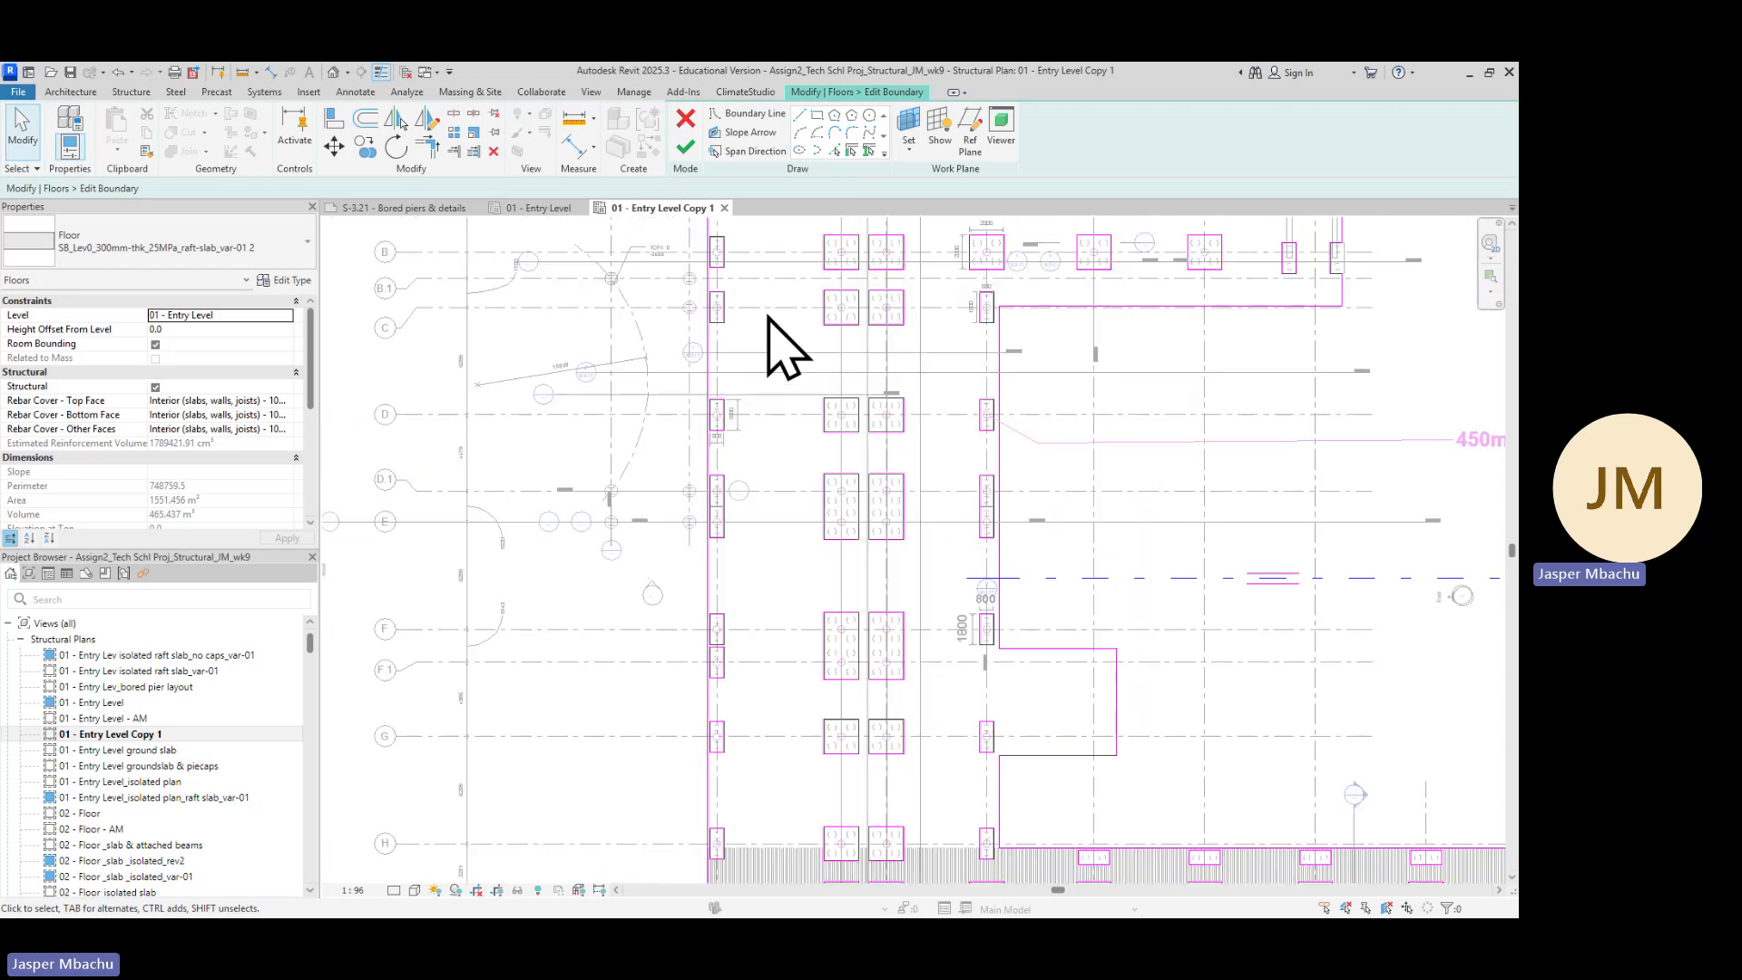
pyautogui.moveTo(767, 319); pyautogui.dragTo(798, 568, button='middle')
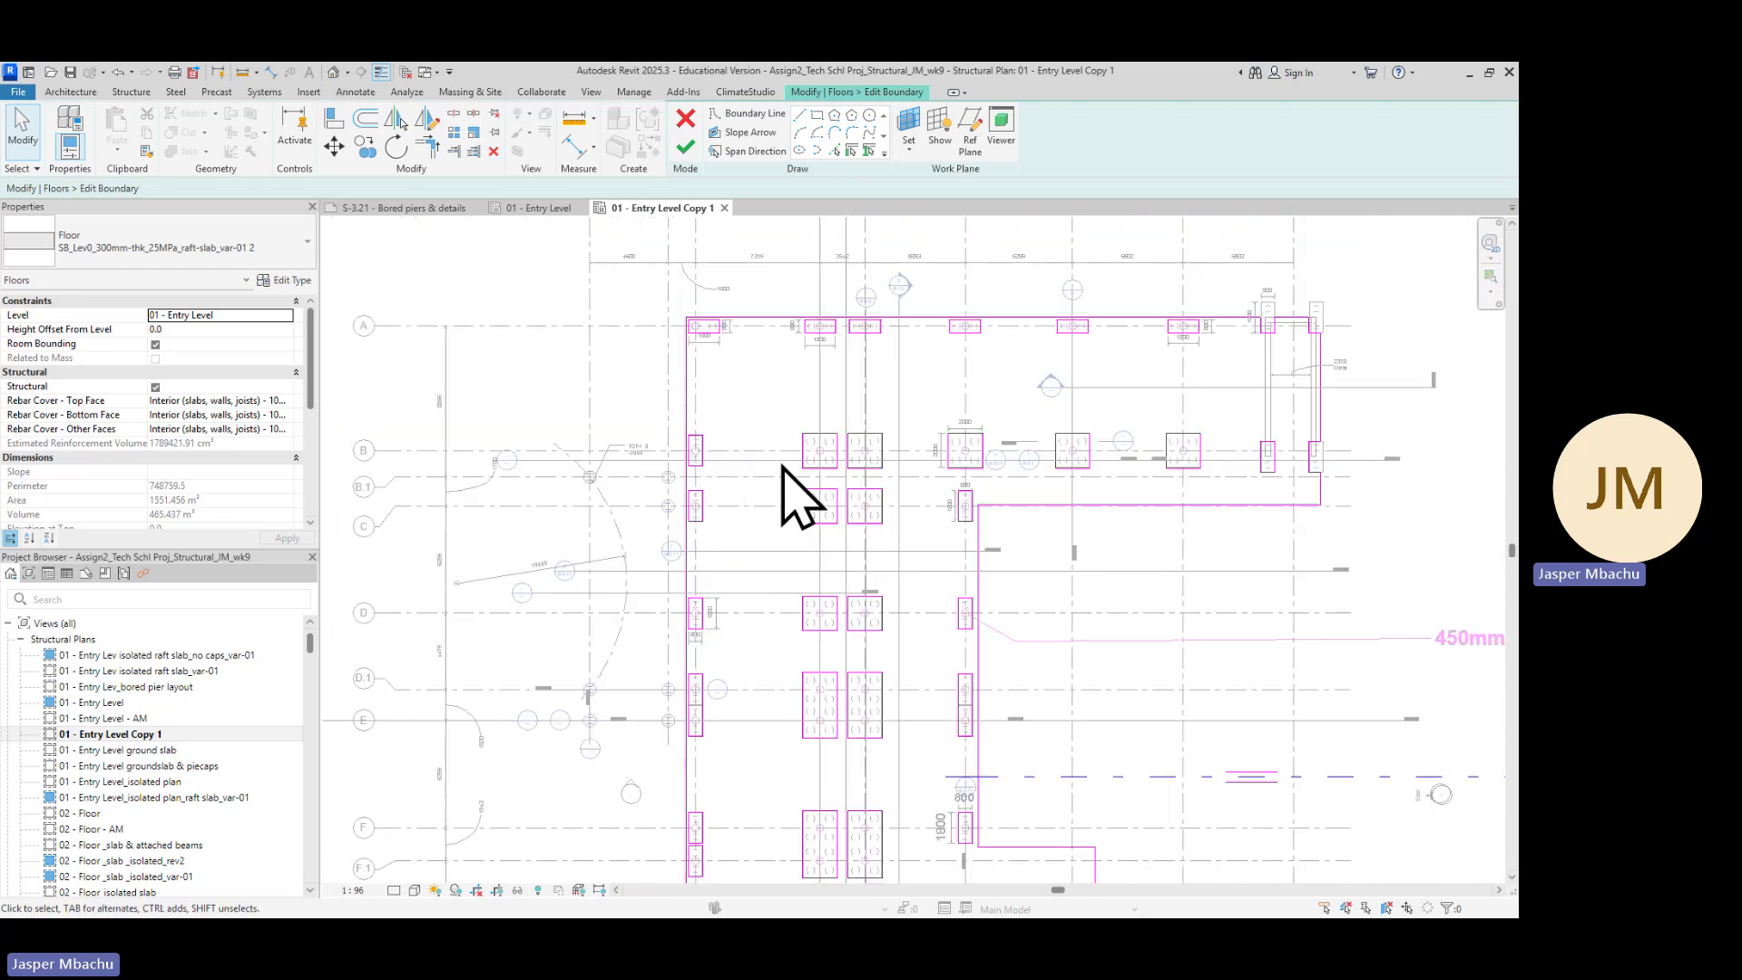
pyautogui.scroll(3, 750, 478)
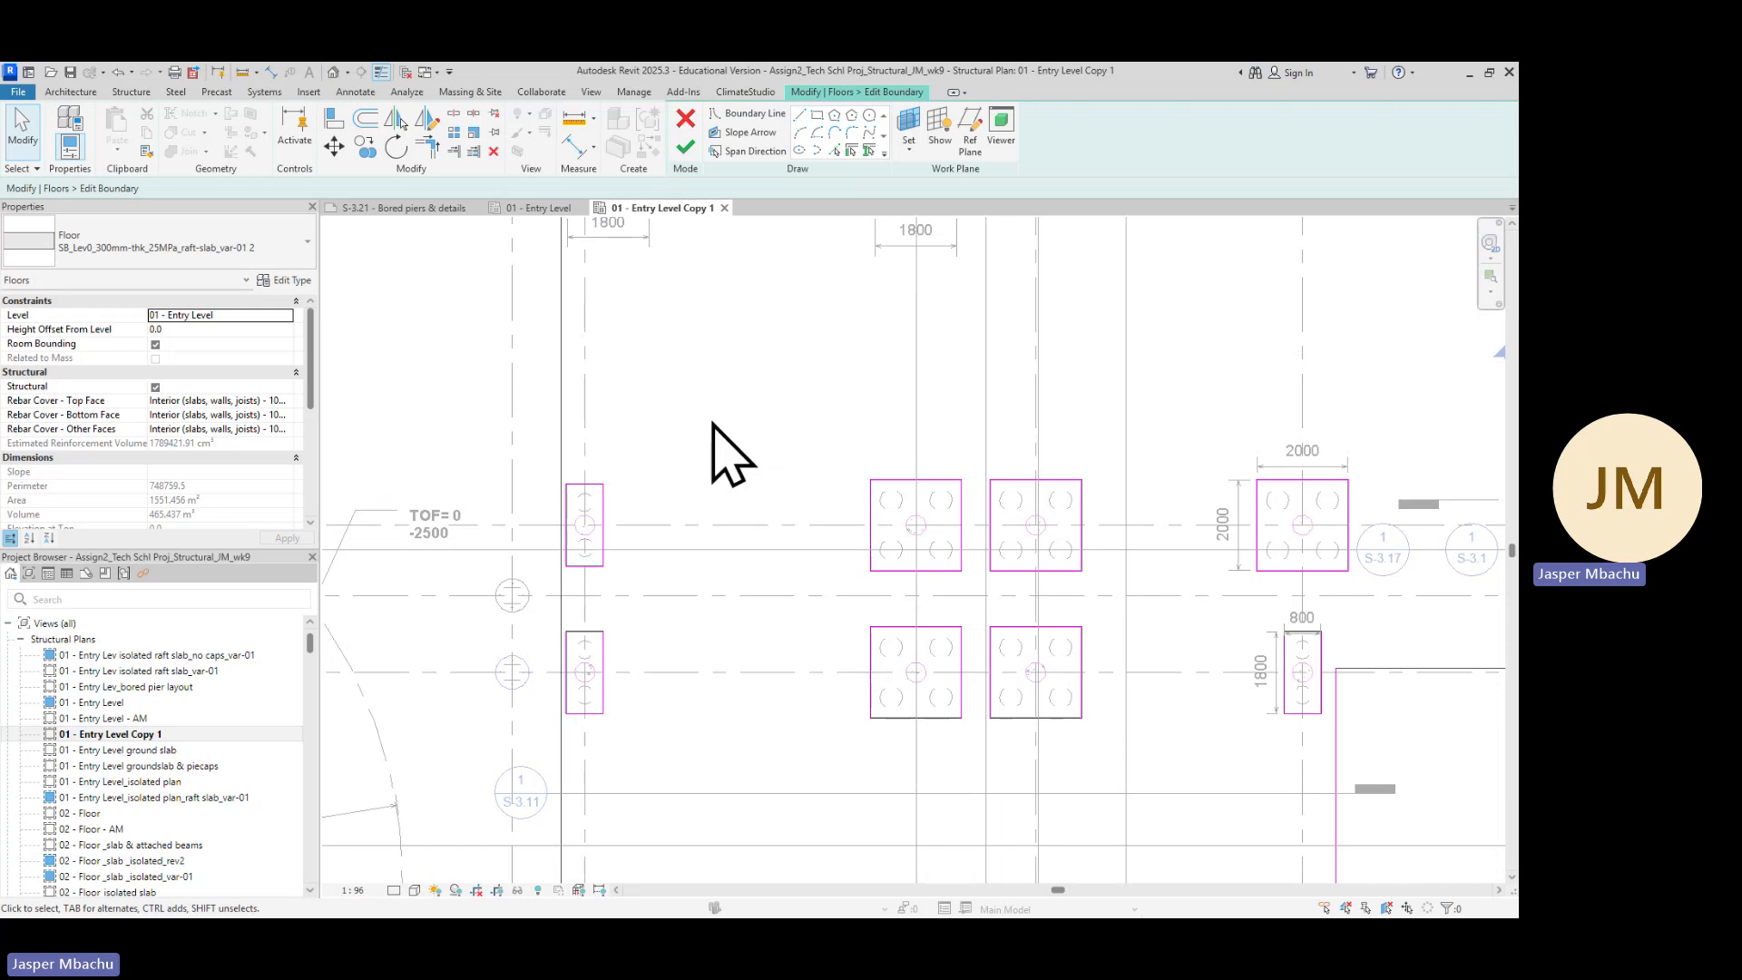
pyautogui.scroll(-4, 726, 453)
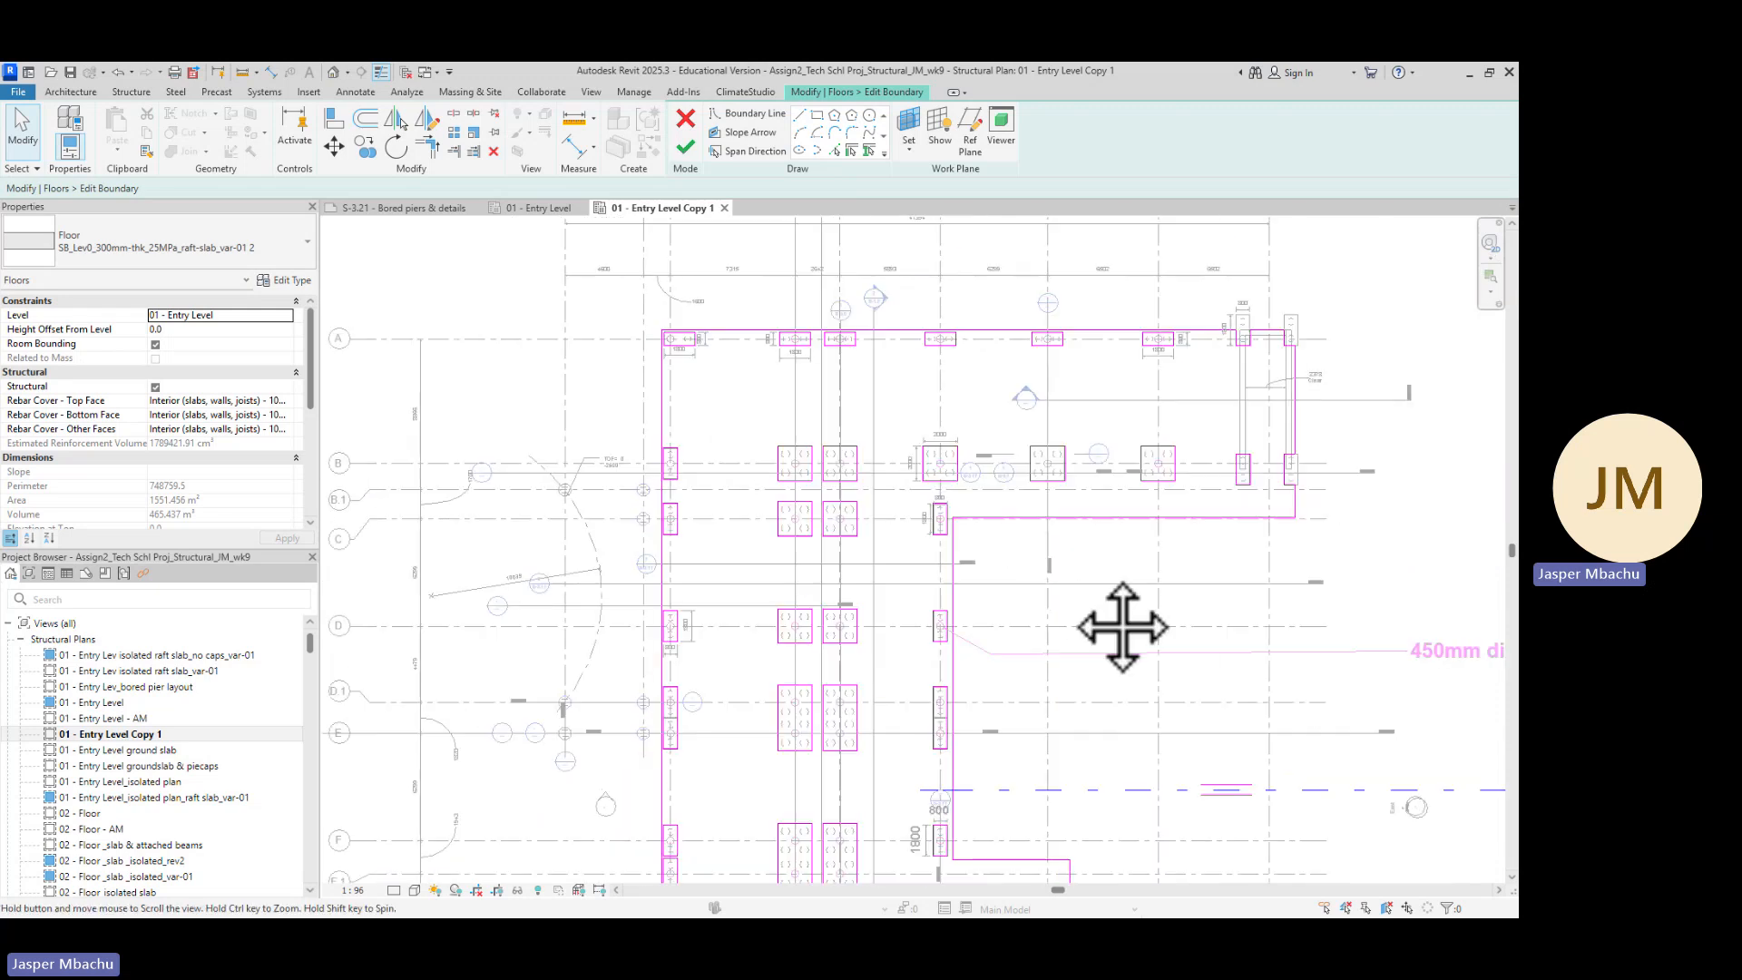
pyautogui.moveTo(1122, 626); pyautogui.dragTo(726, 540, button='middle')
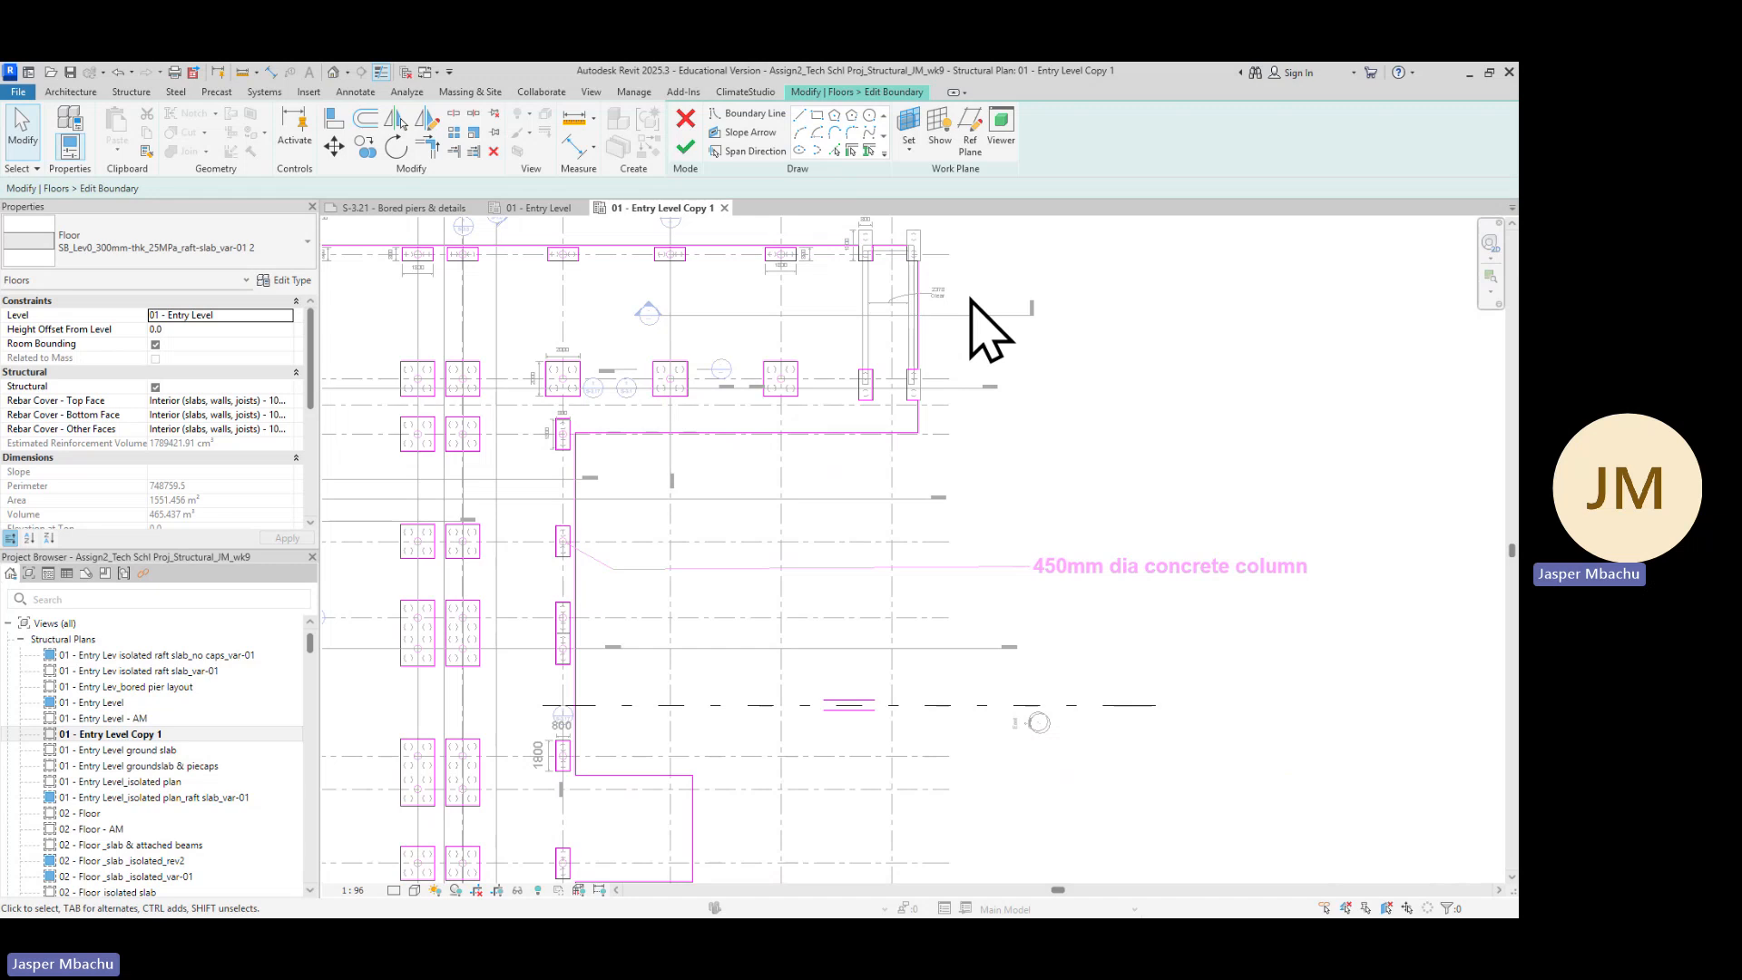
pyautogui.scroll(4, 889, 477)
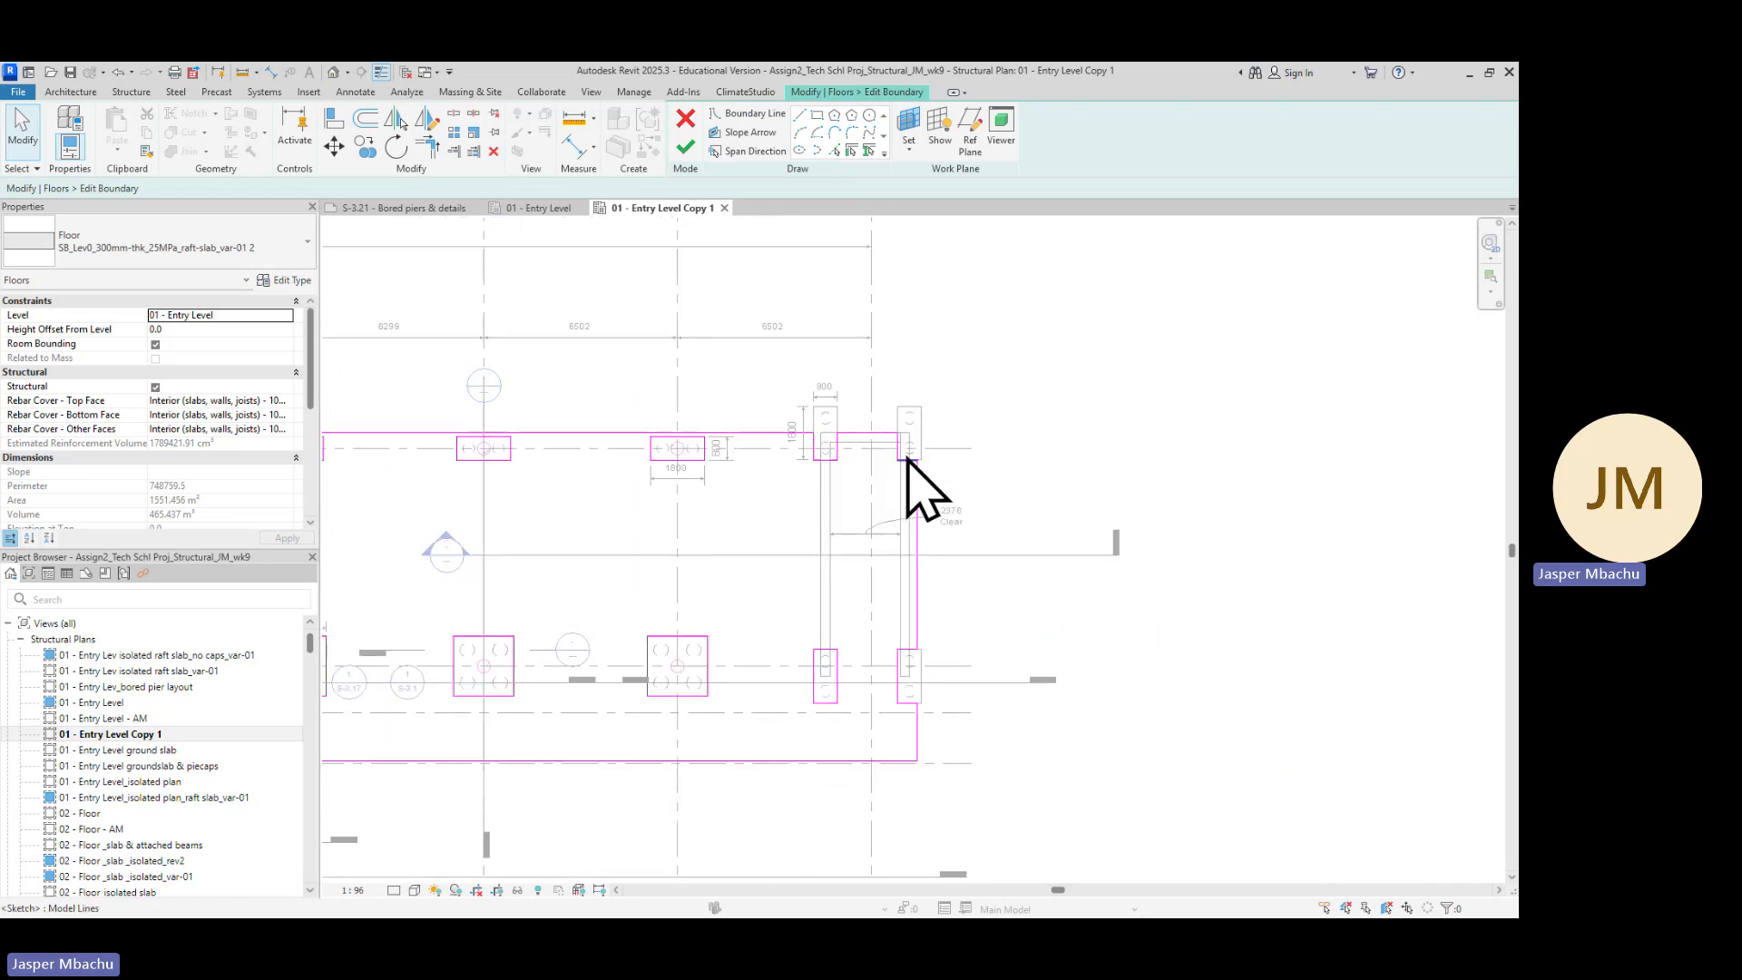
pyautogui.scroll(2, 917, 481)
pyautogui.scroll(-4, 878, 502)
pyautogui.scroll(3, 878, 704)
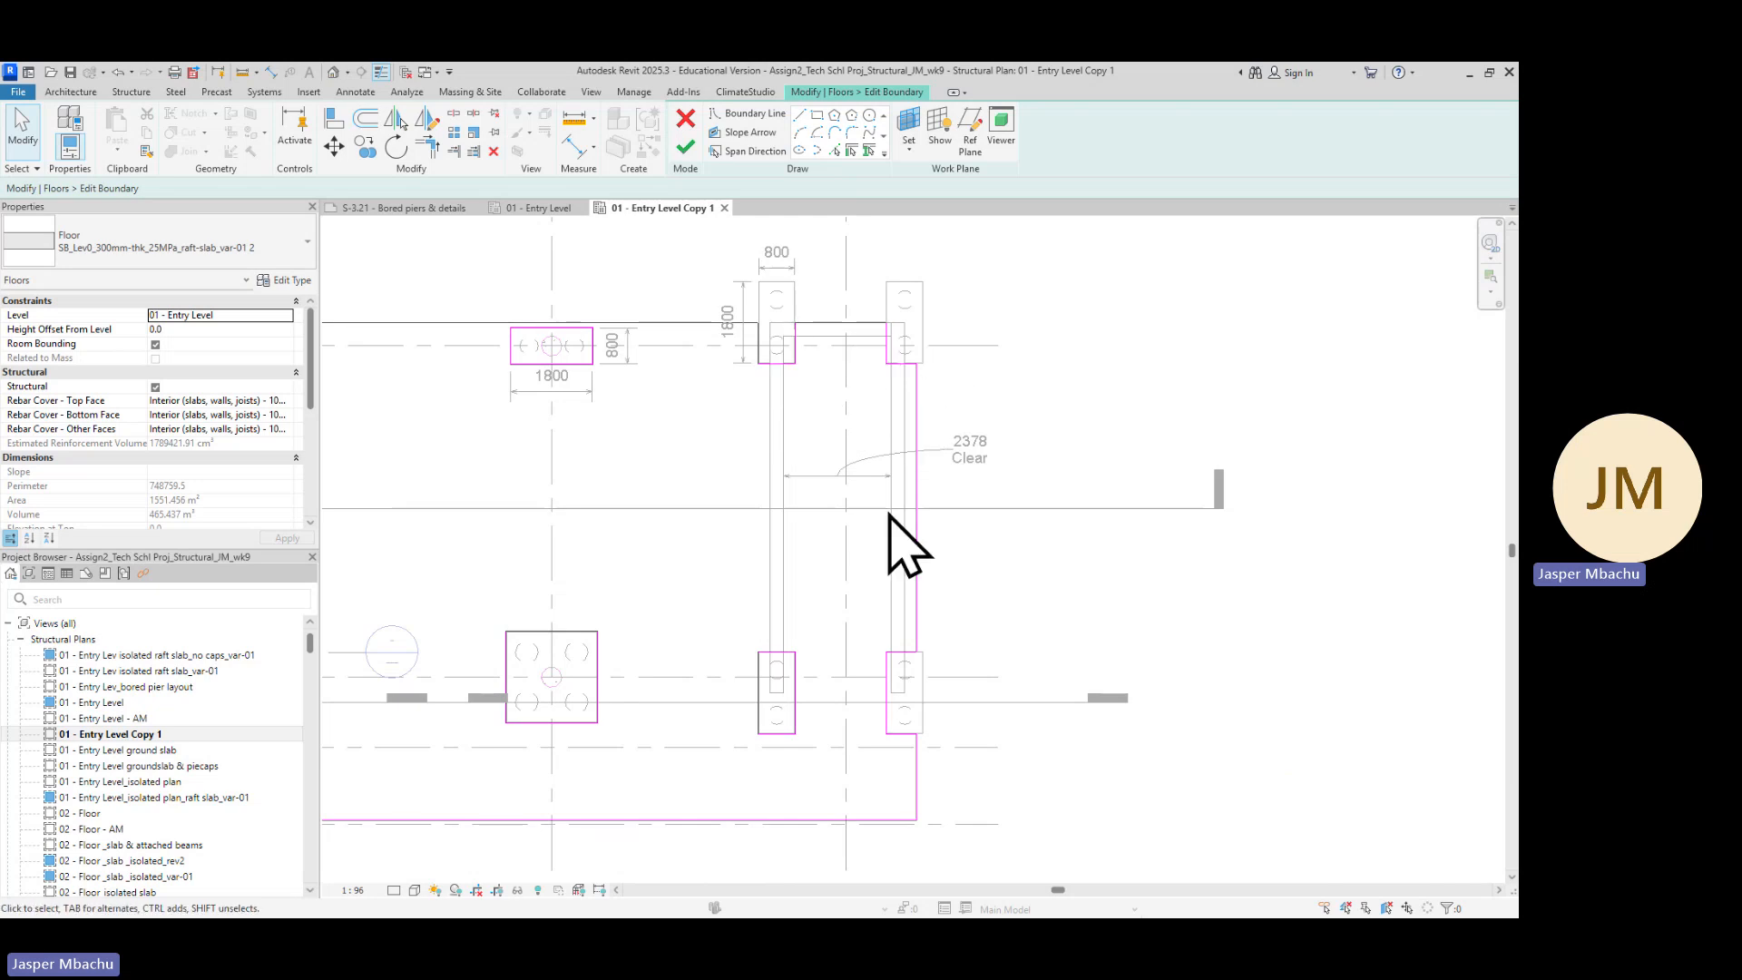
pyautogui.scroll(-4, 907, 544)
pyautogui.moveTo(972, 699); pyautogui.dragTo(1057, 448, button='middle')
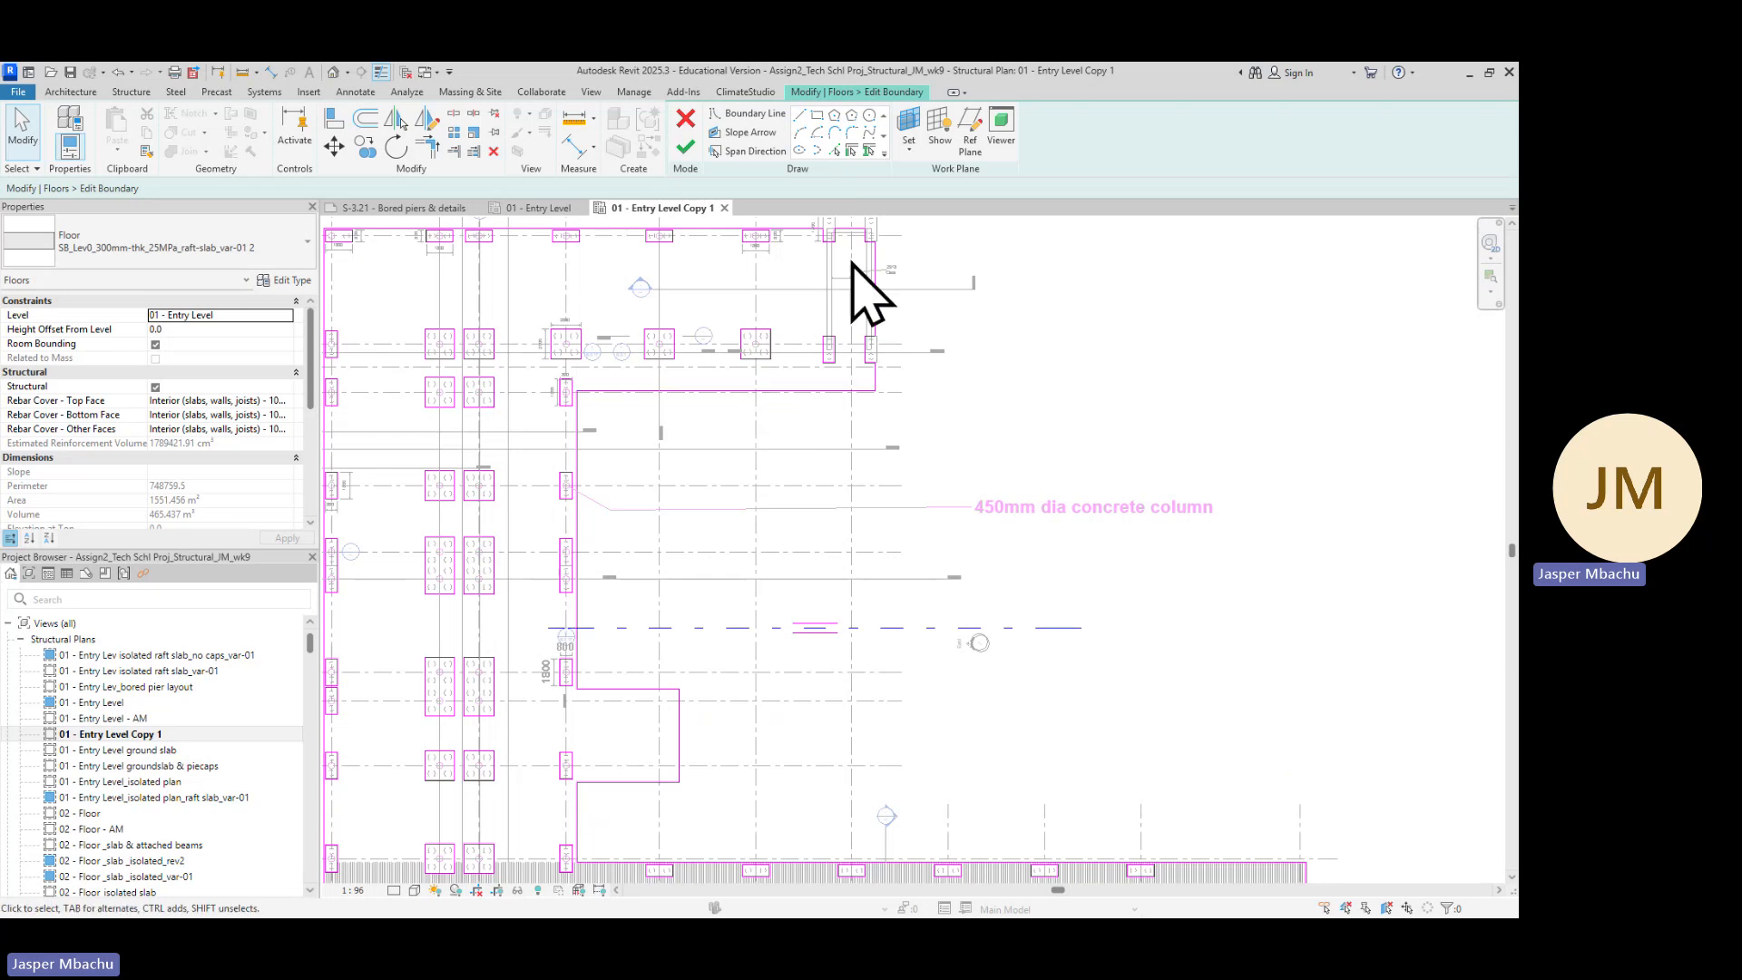
pyautogui.scroll(-2, 945, 700)
pyautogui.moveTo(945, 700); pyautogui.dragTo(878, 406, button='middle')
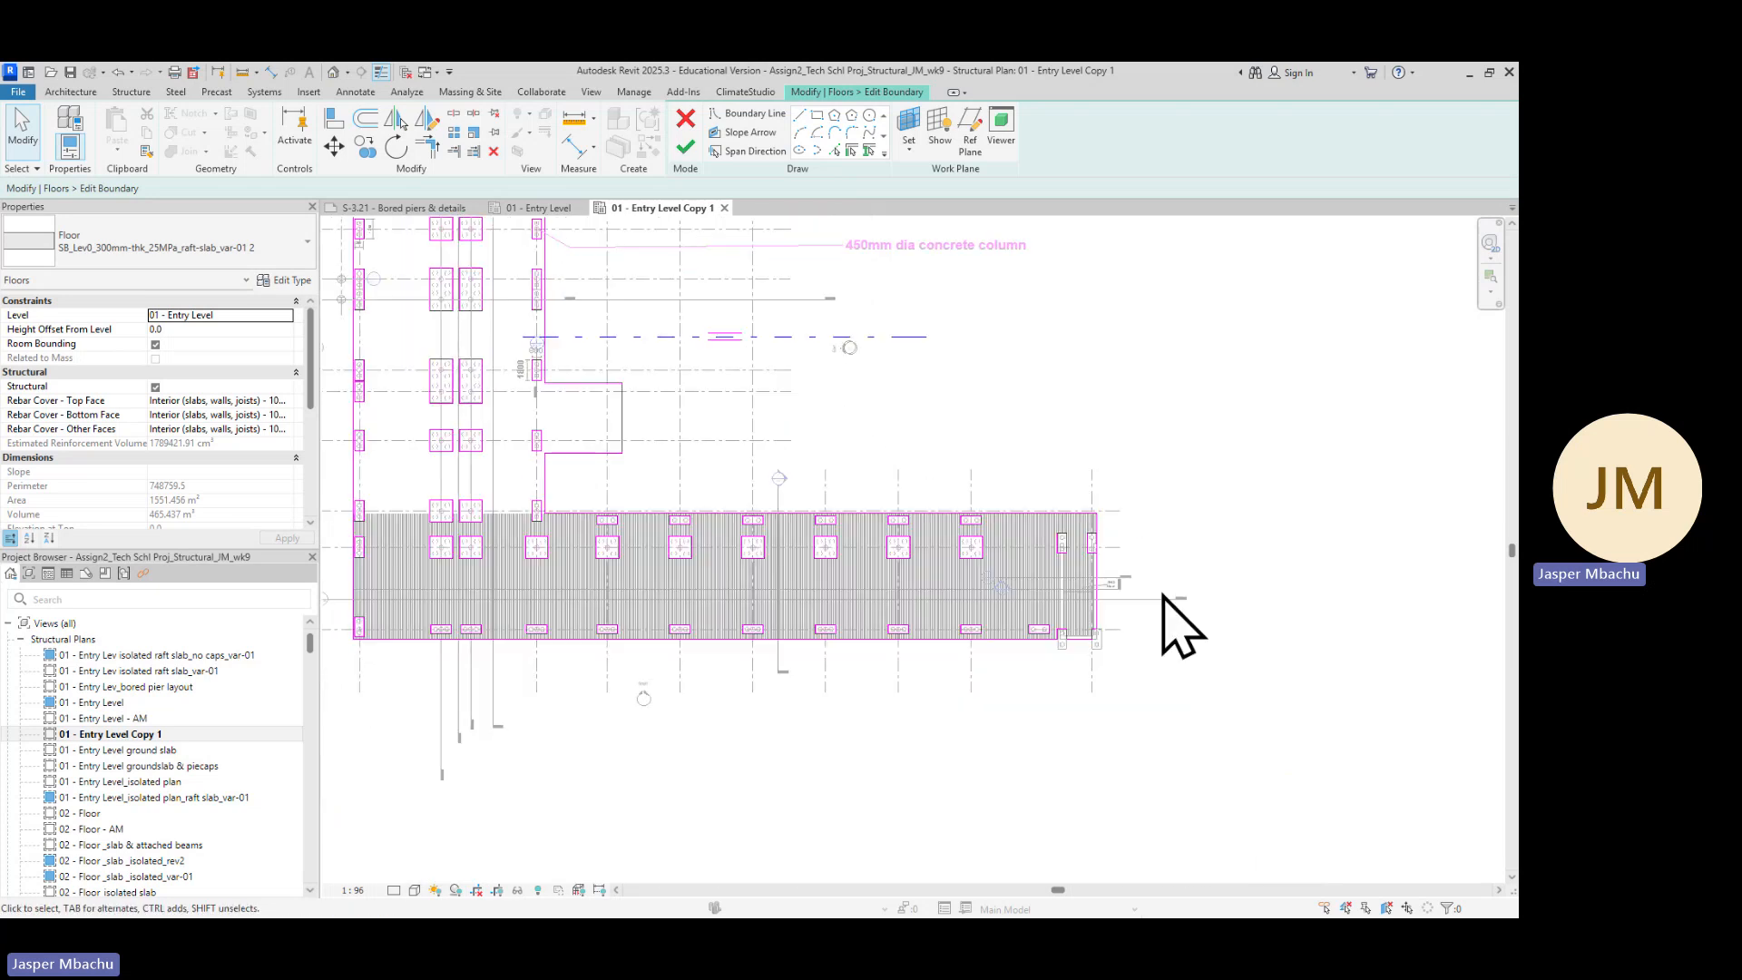
pyautogui.moveTo(1253, 636); pyautogui.dragTo(1012, 507, button='middle')
pyautogui.scroll(5, 852, 513)
pyautogui.scroll(2, 876, 528)
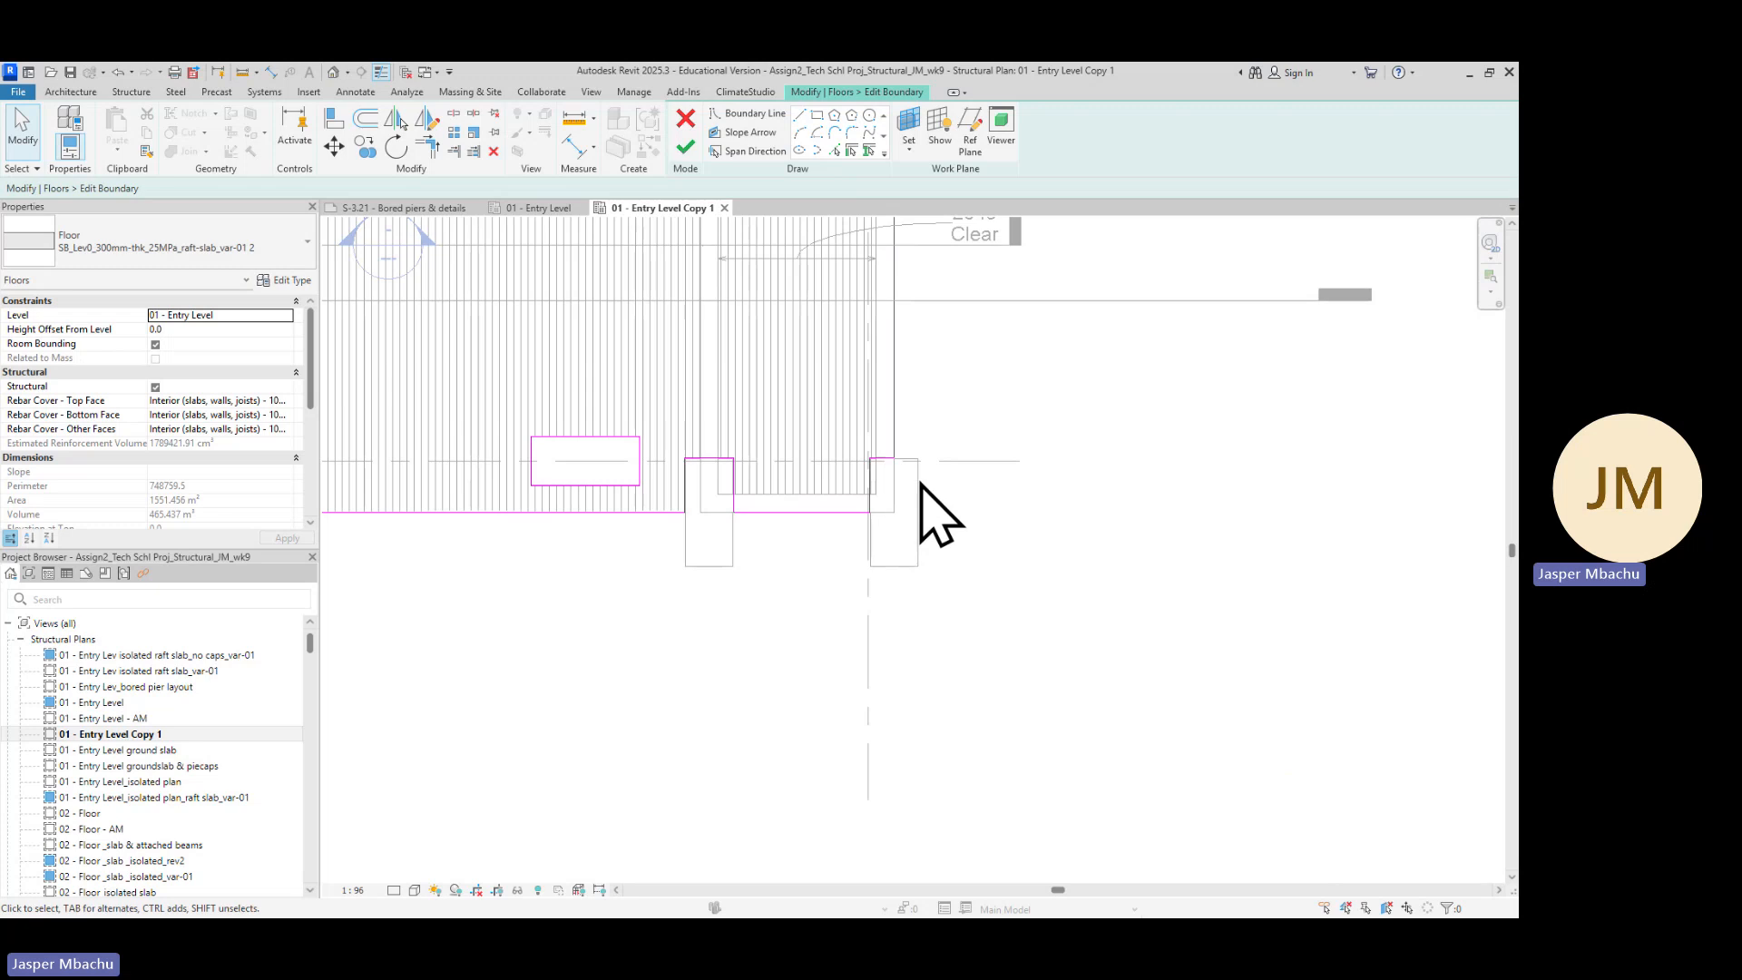
pyautogui.scroll(-2, 817, 423)
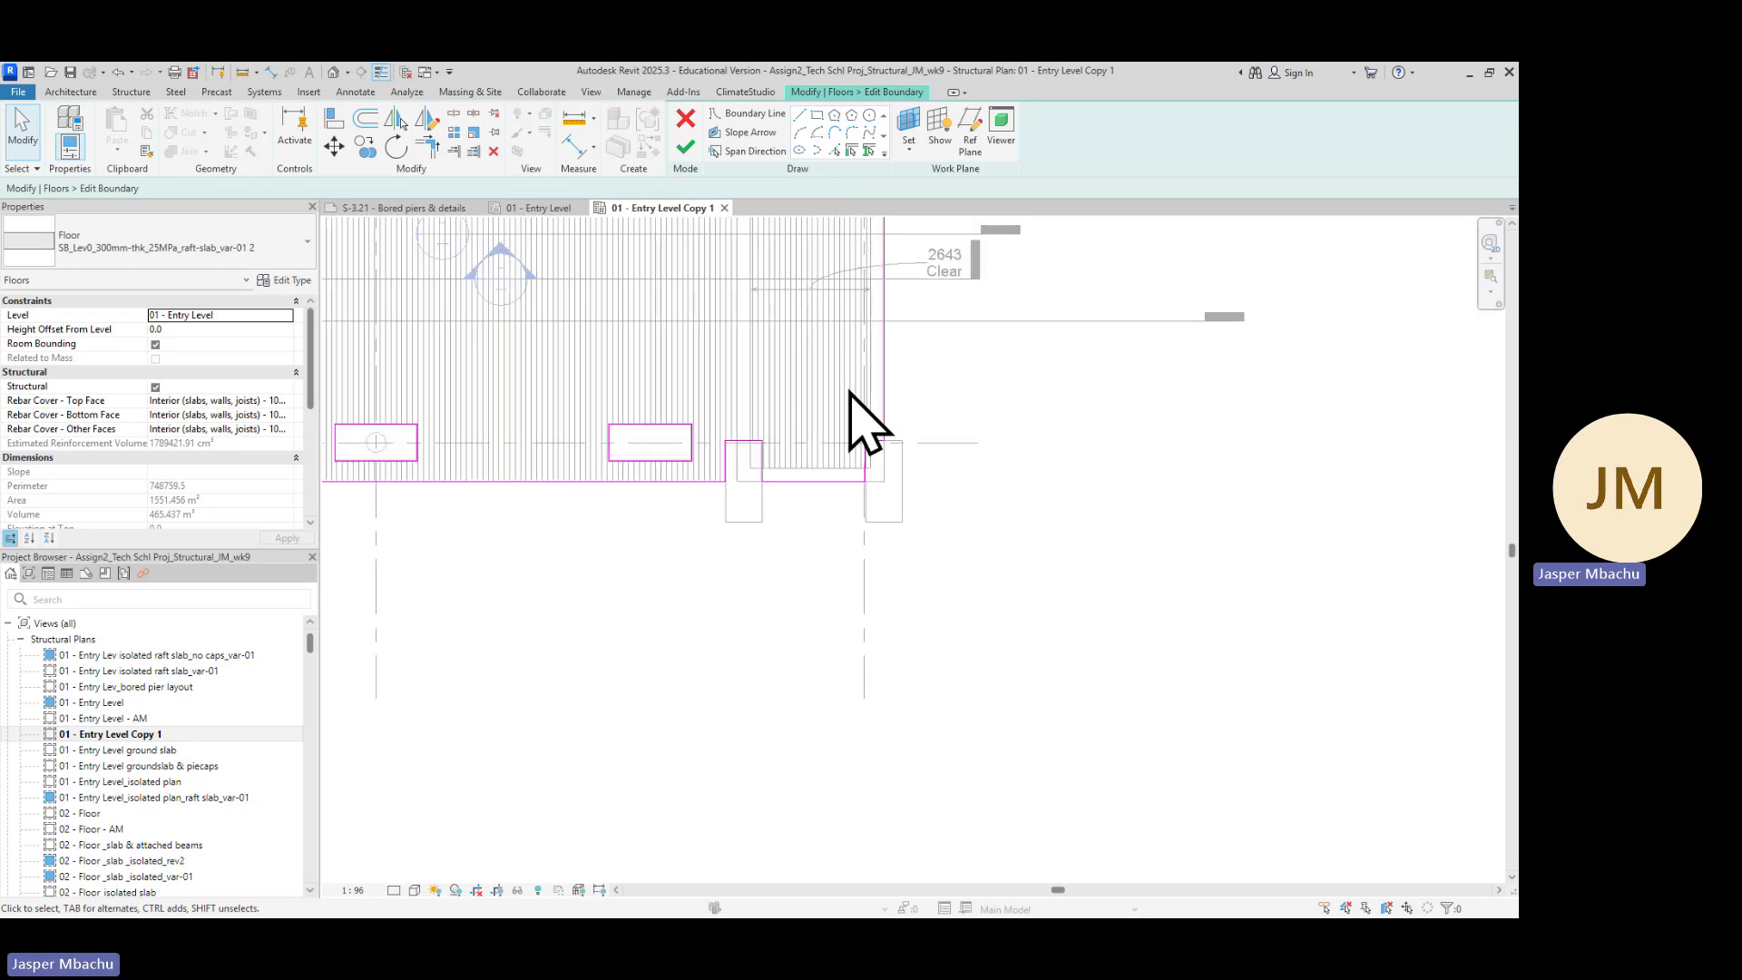
pyautogui.moveTo(953, 398); pyautogui.dragTo(1030, 672, button='middle')
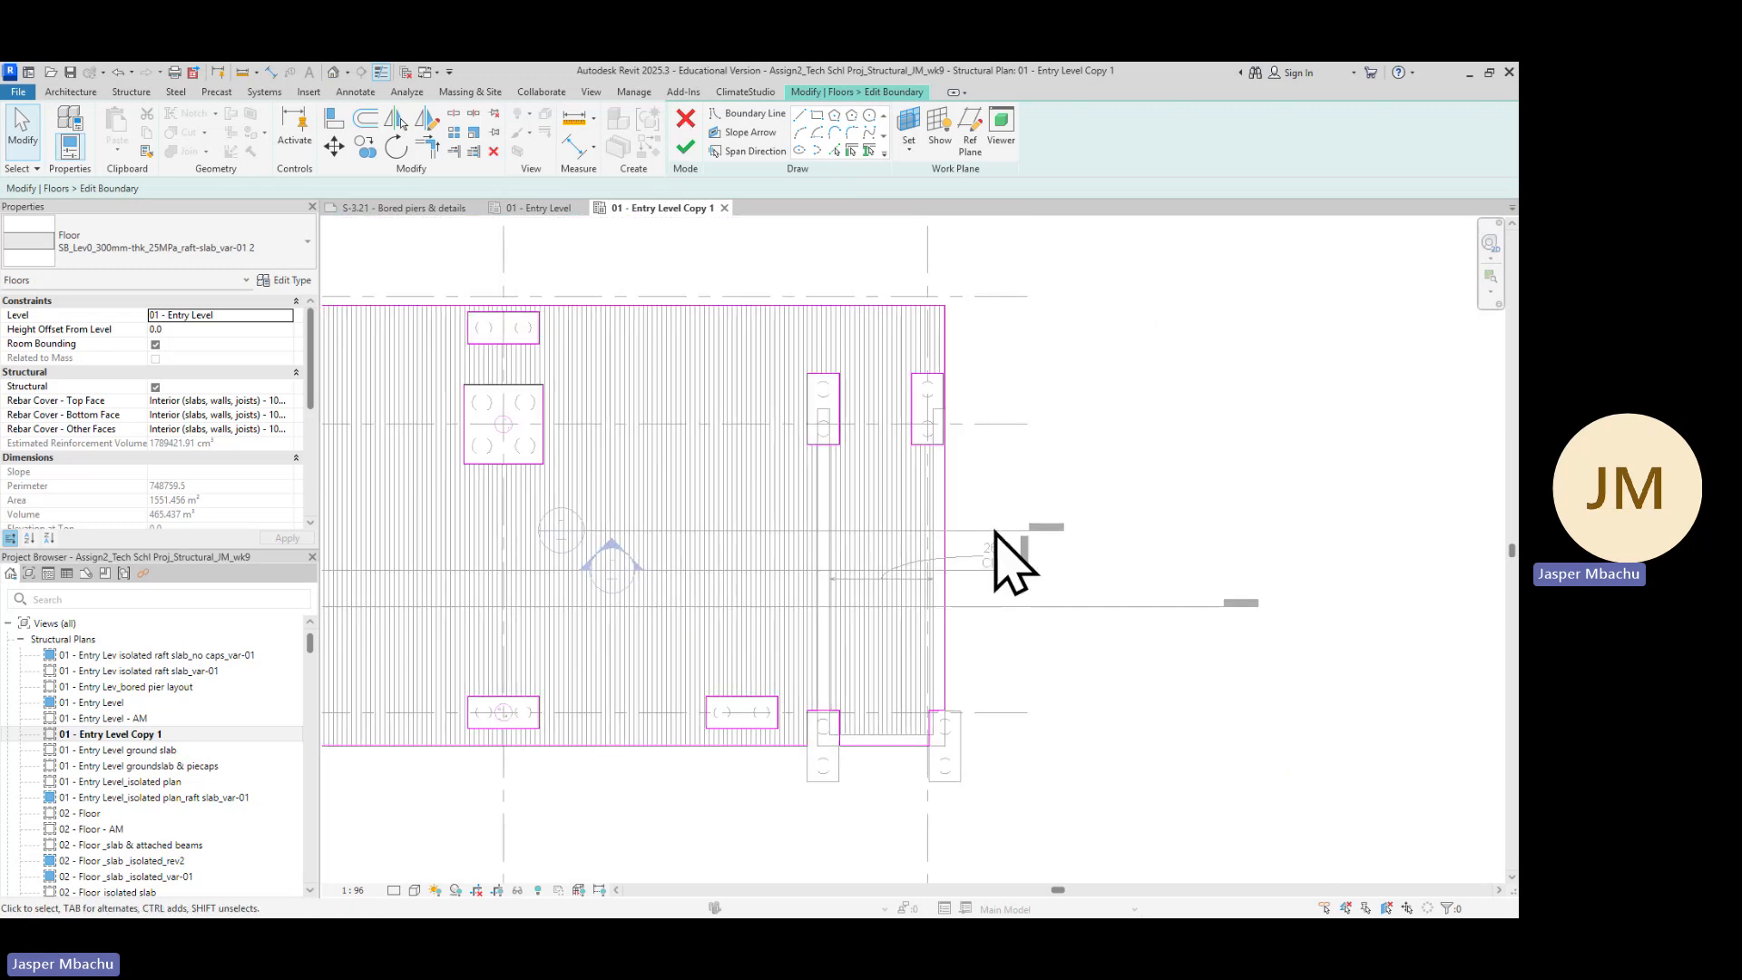
pyautogui.moveTo(1010, 556); pyautogui.dragTo(1204, 508, button='middle')
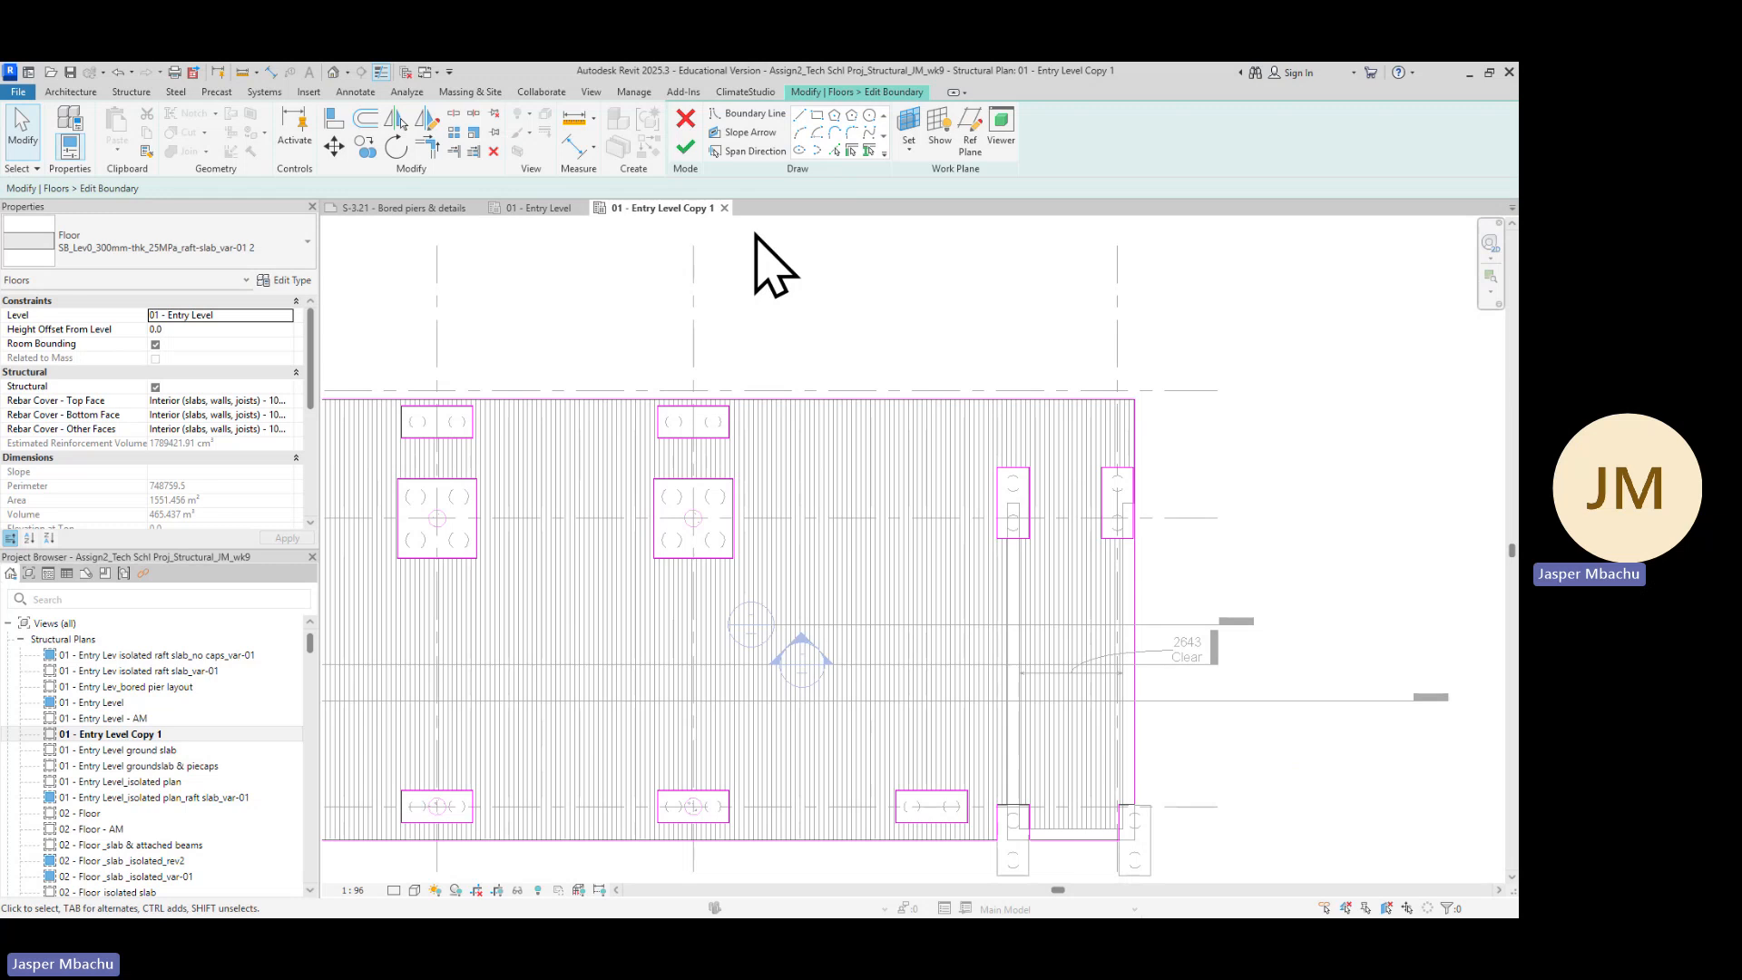
# Finish the floor boundary edit mode, deleting the invalid dimensions so the raft slab is kept
pyautogui.click(686, 148)
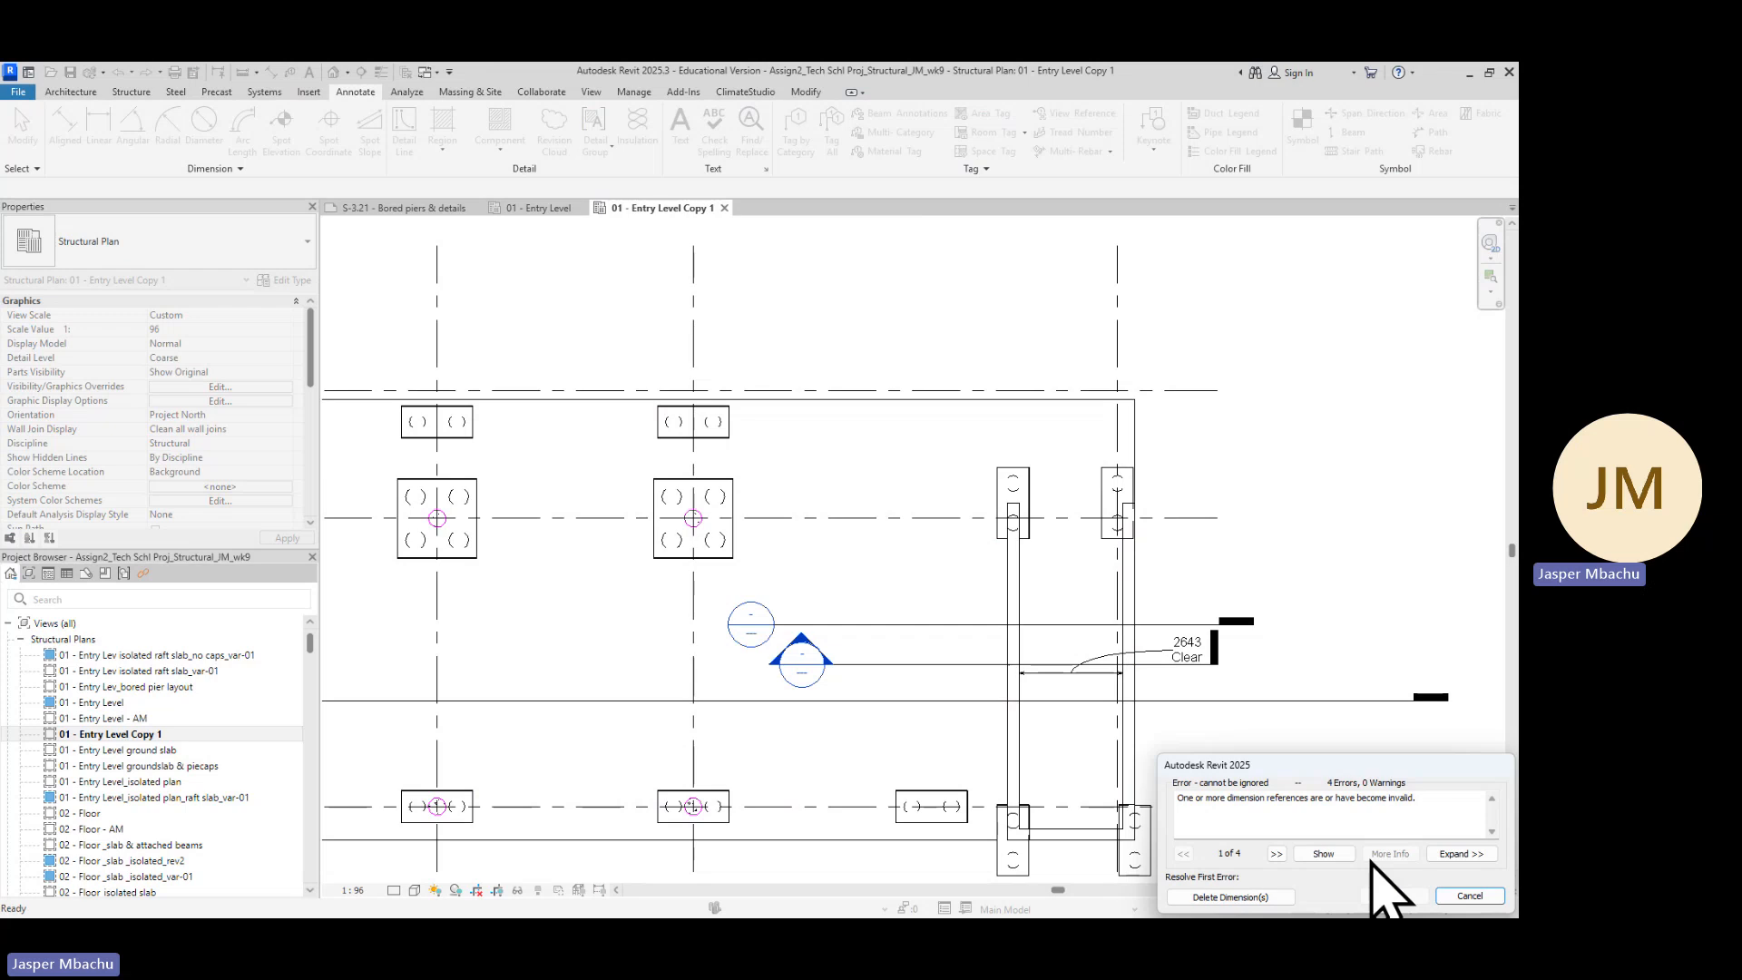
pyautogui.click(1232, 897)
pyautogui.scroll(-3, 839, 649)
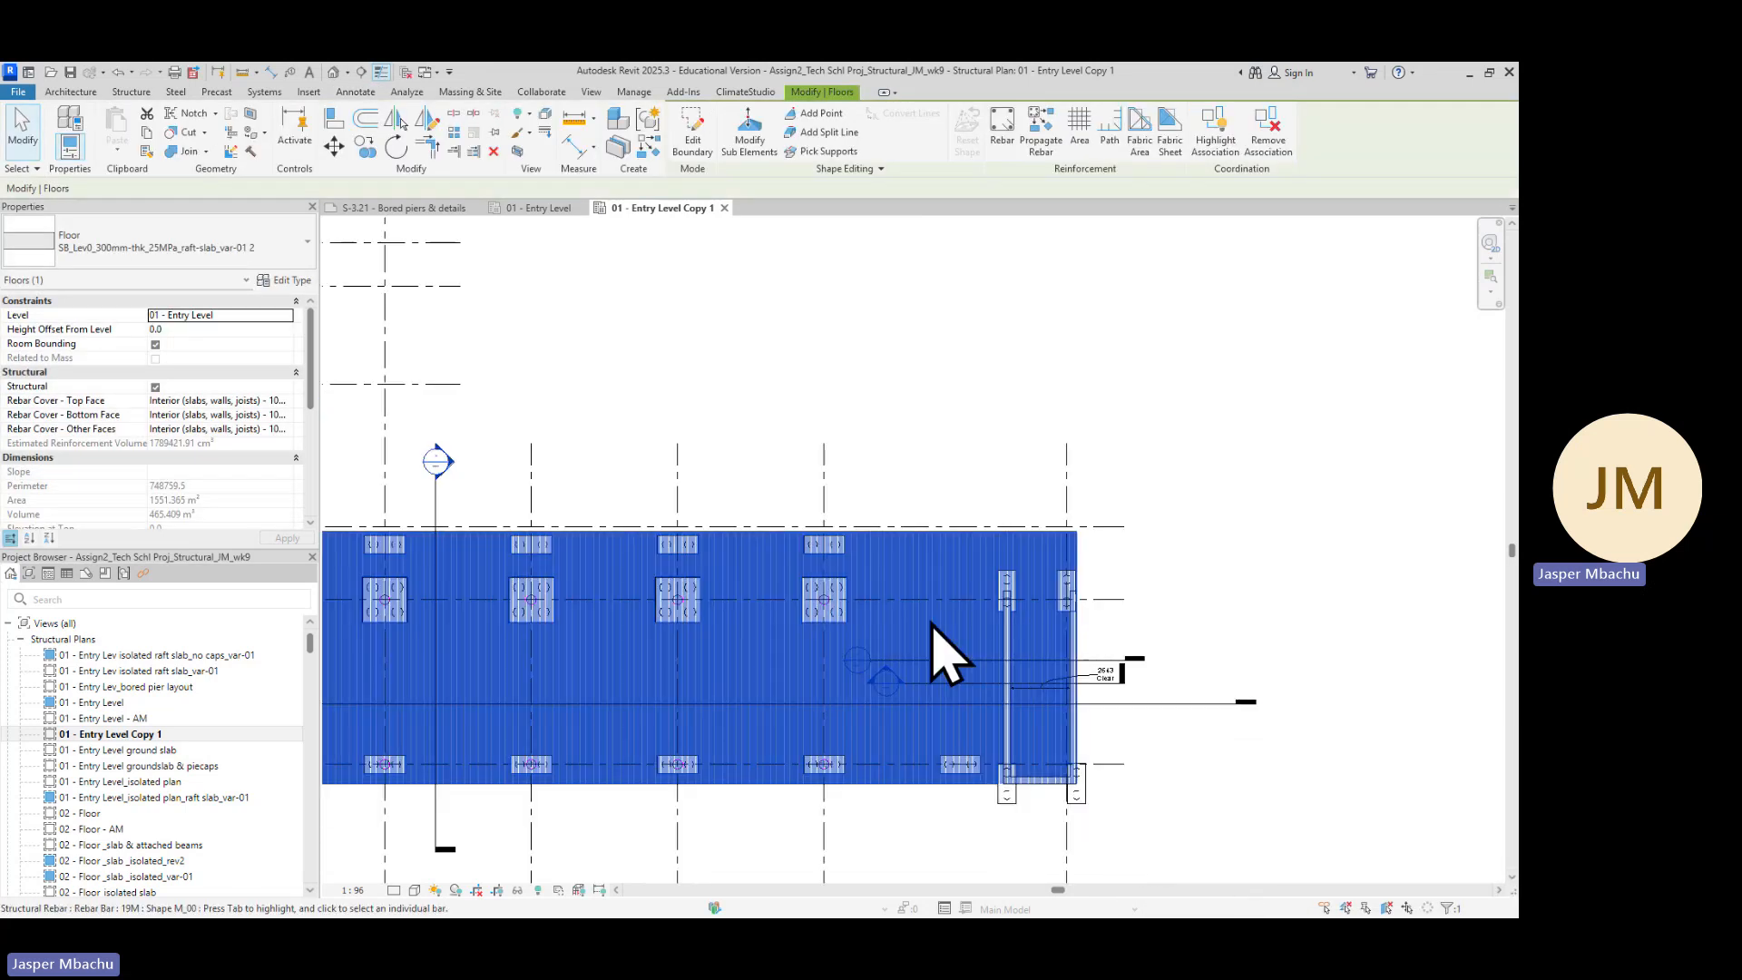
pyautogui.scroll(-1, 841, 513)
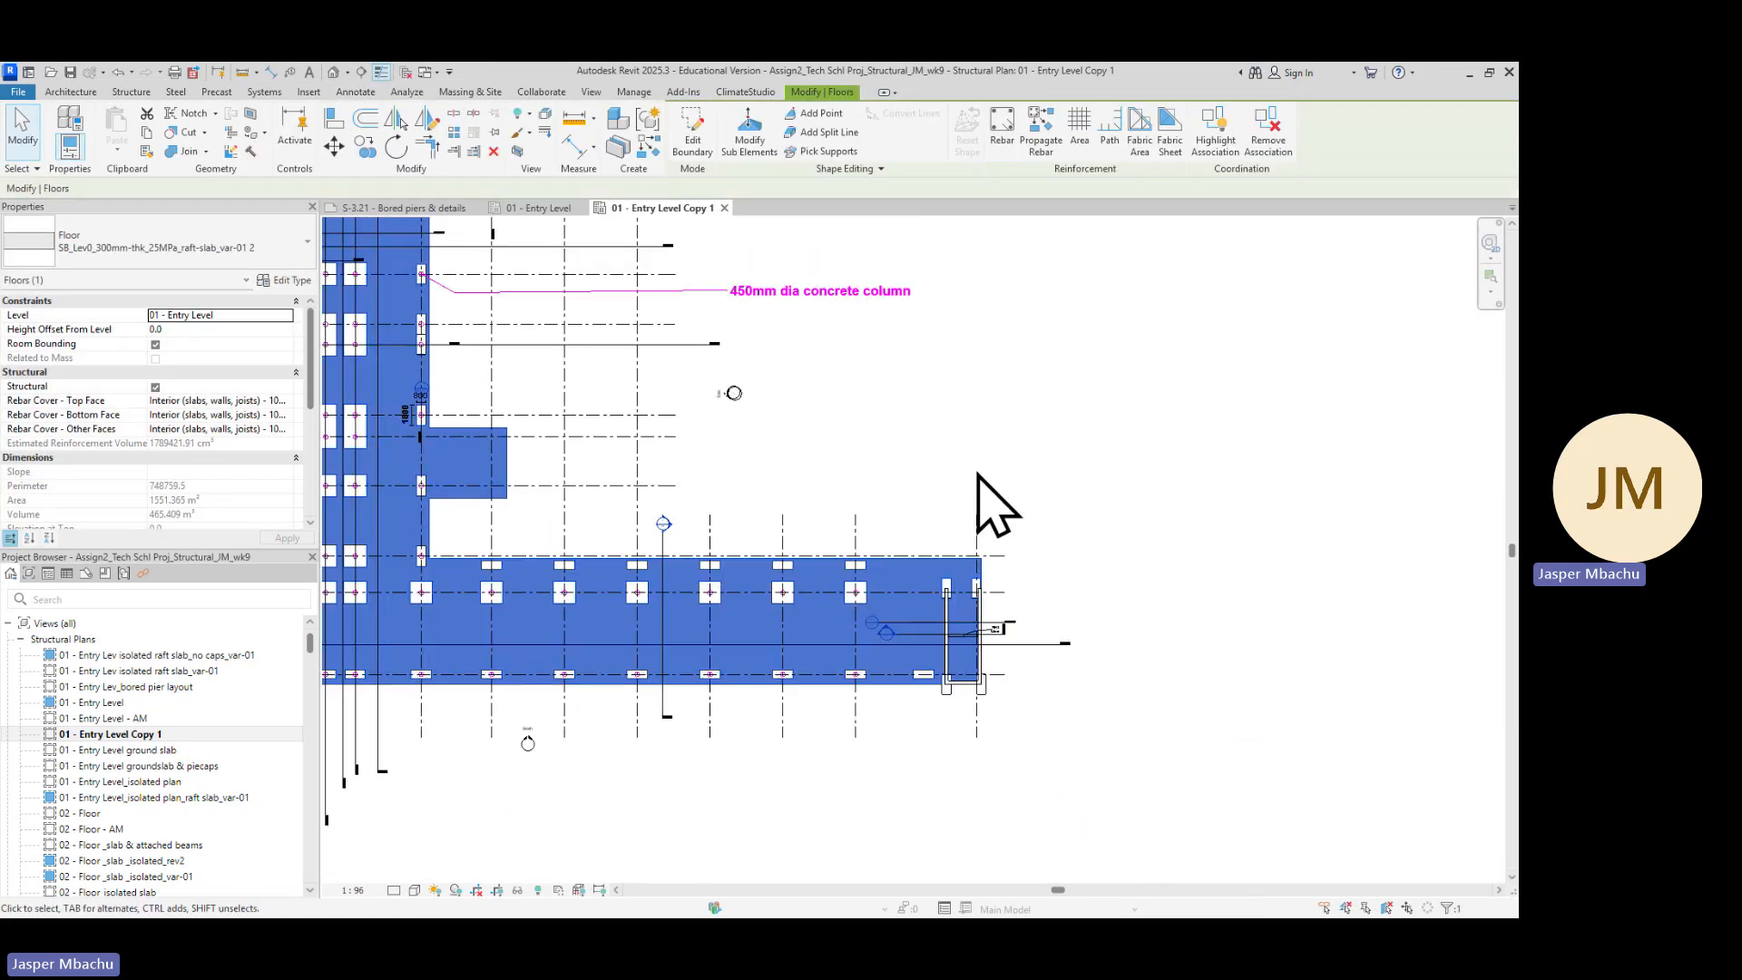
pyautogui.click(1052, 475)
pyautogui.scroll(-1, 998, 472)
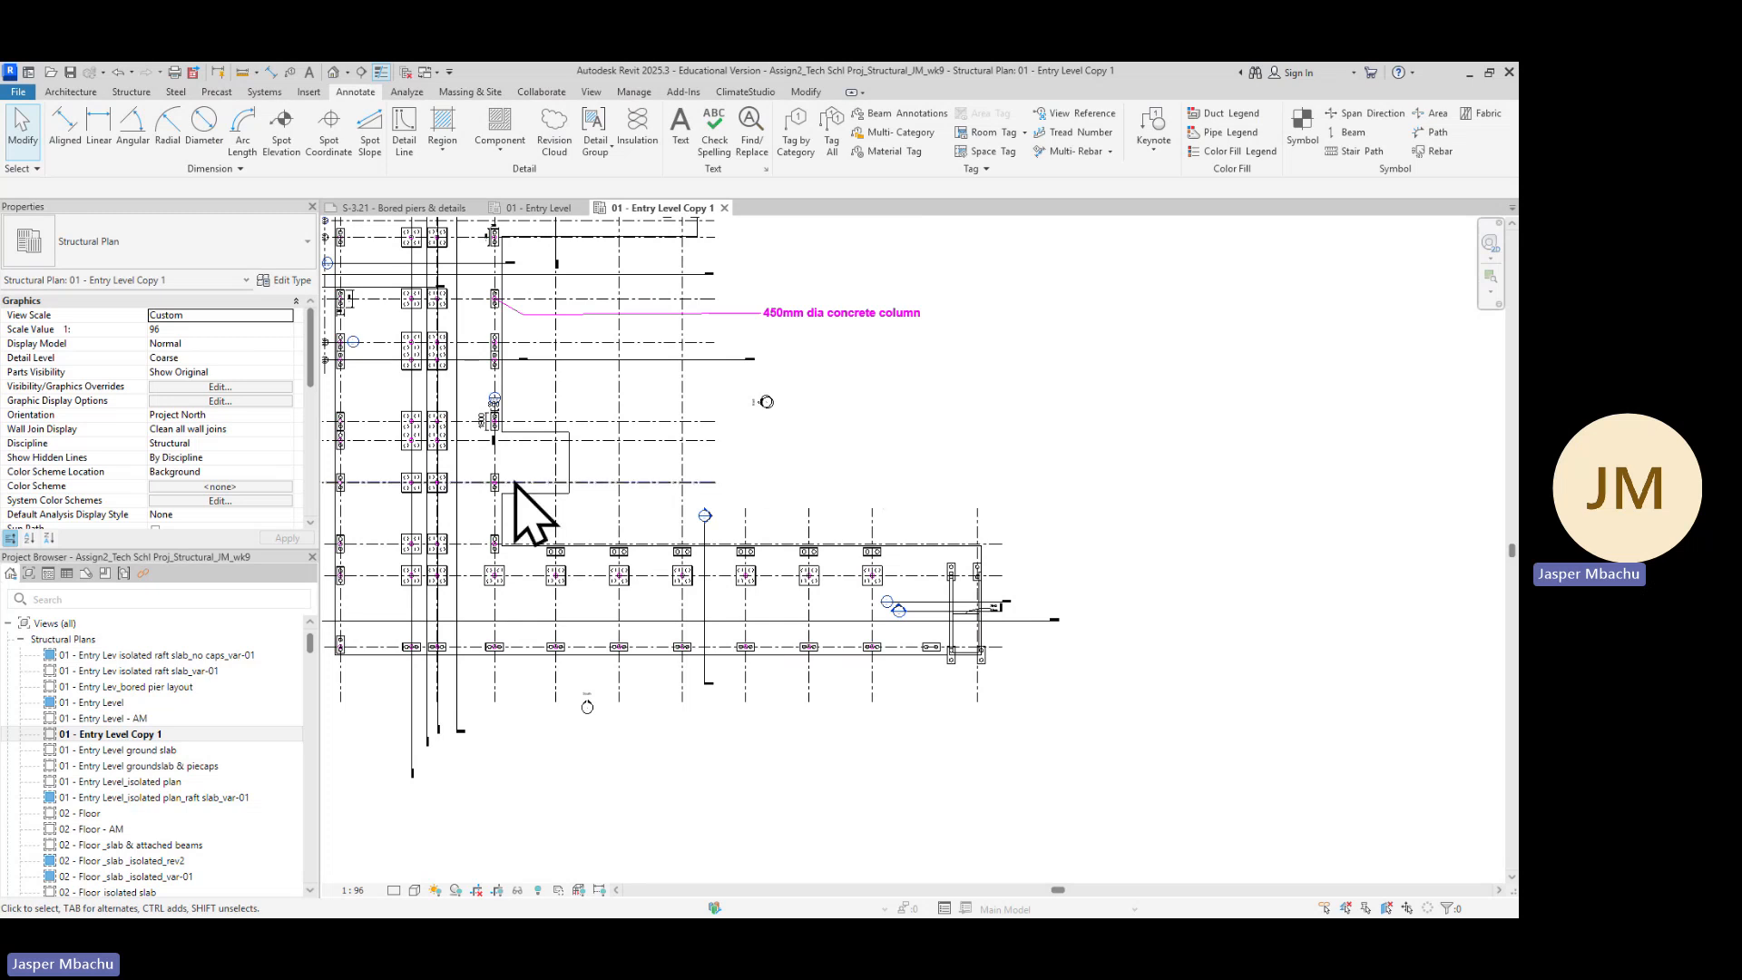
# Review the finished raft slab outline around the pile caps across the Entry Level Copy 1 plan
pyautogui.scroll(2, 370, 453)
pyautogui.scroll(2, 376, 458)
pyautogui.moveTo(378, 463); pyautogui.dragTo(820, 471, button='middle')
pyautogui.scroll(-3, 839, 472)
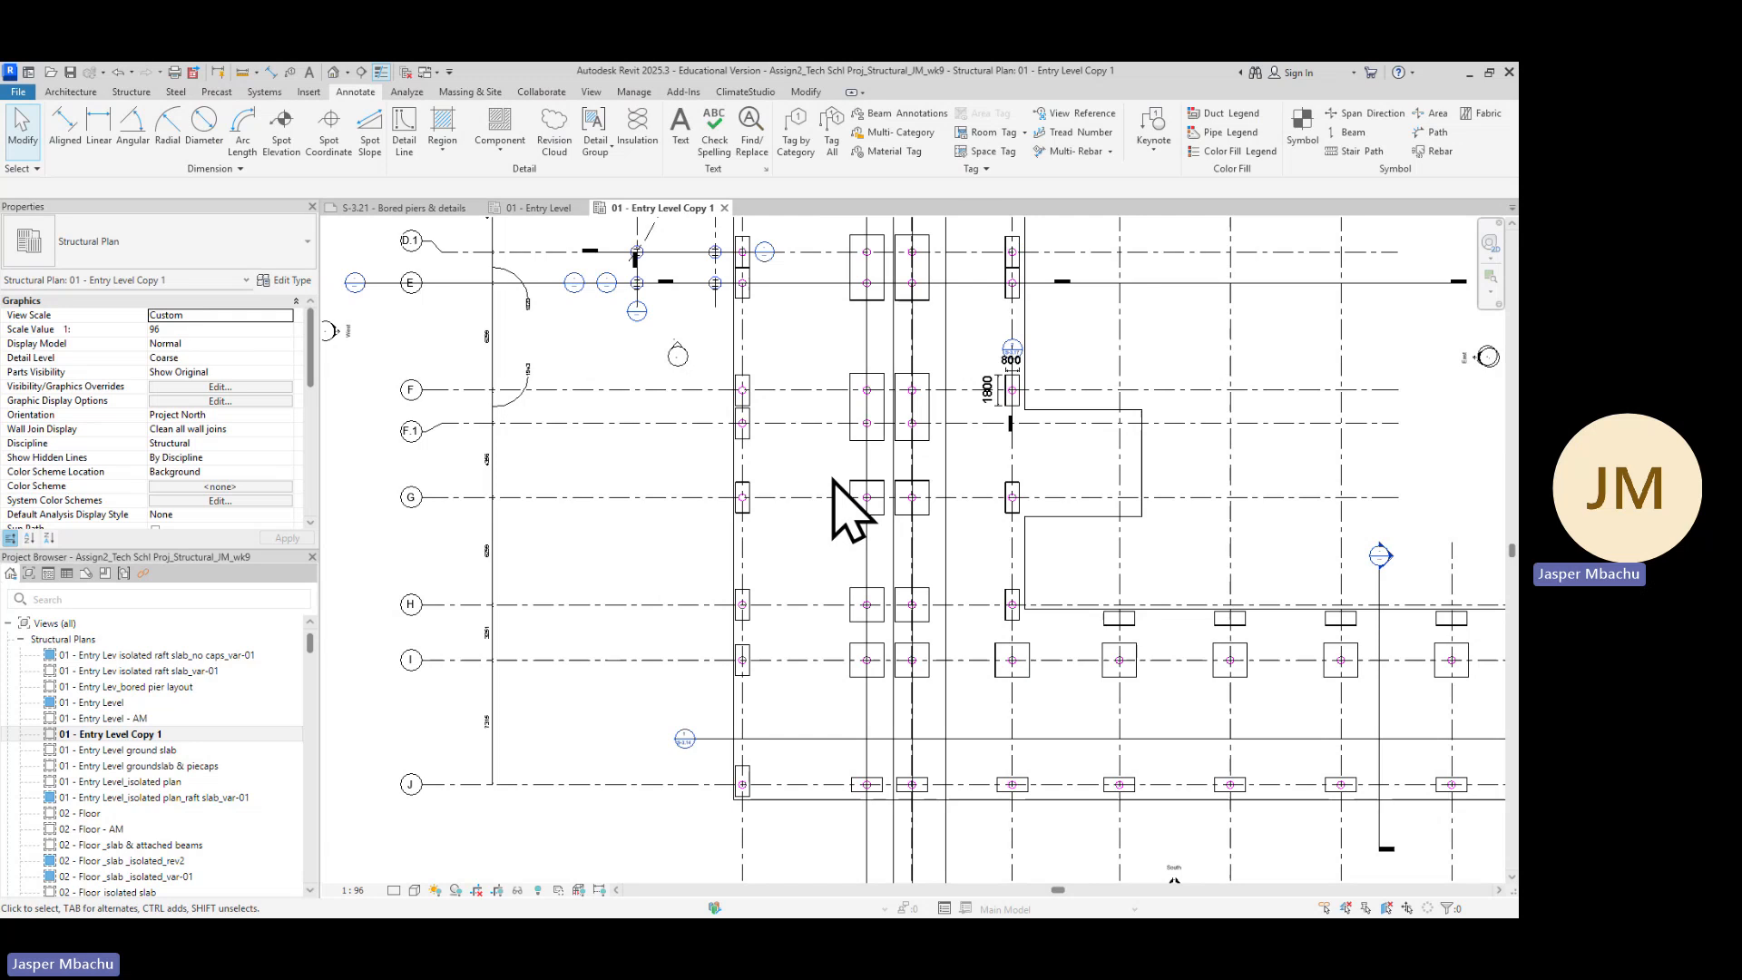
pyautogui.scroll(-1, 840, 536)
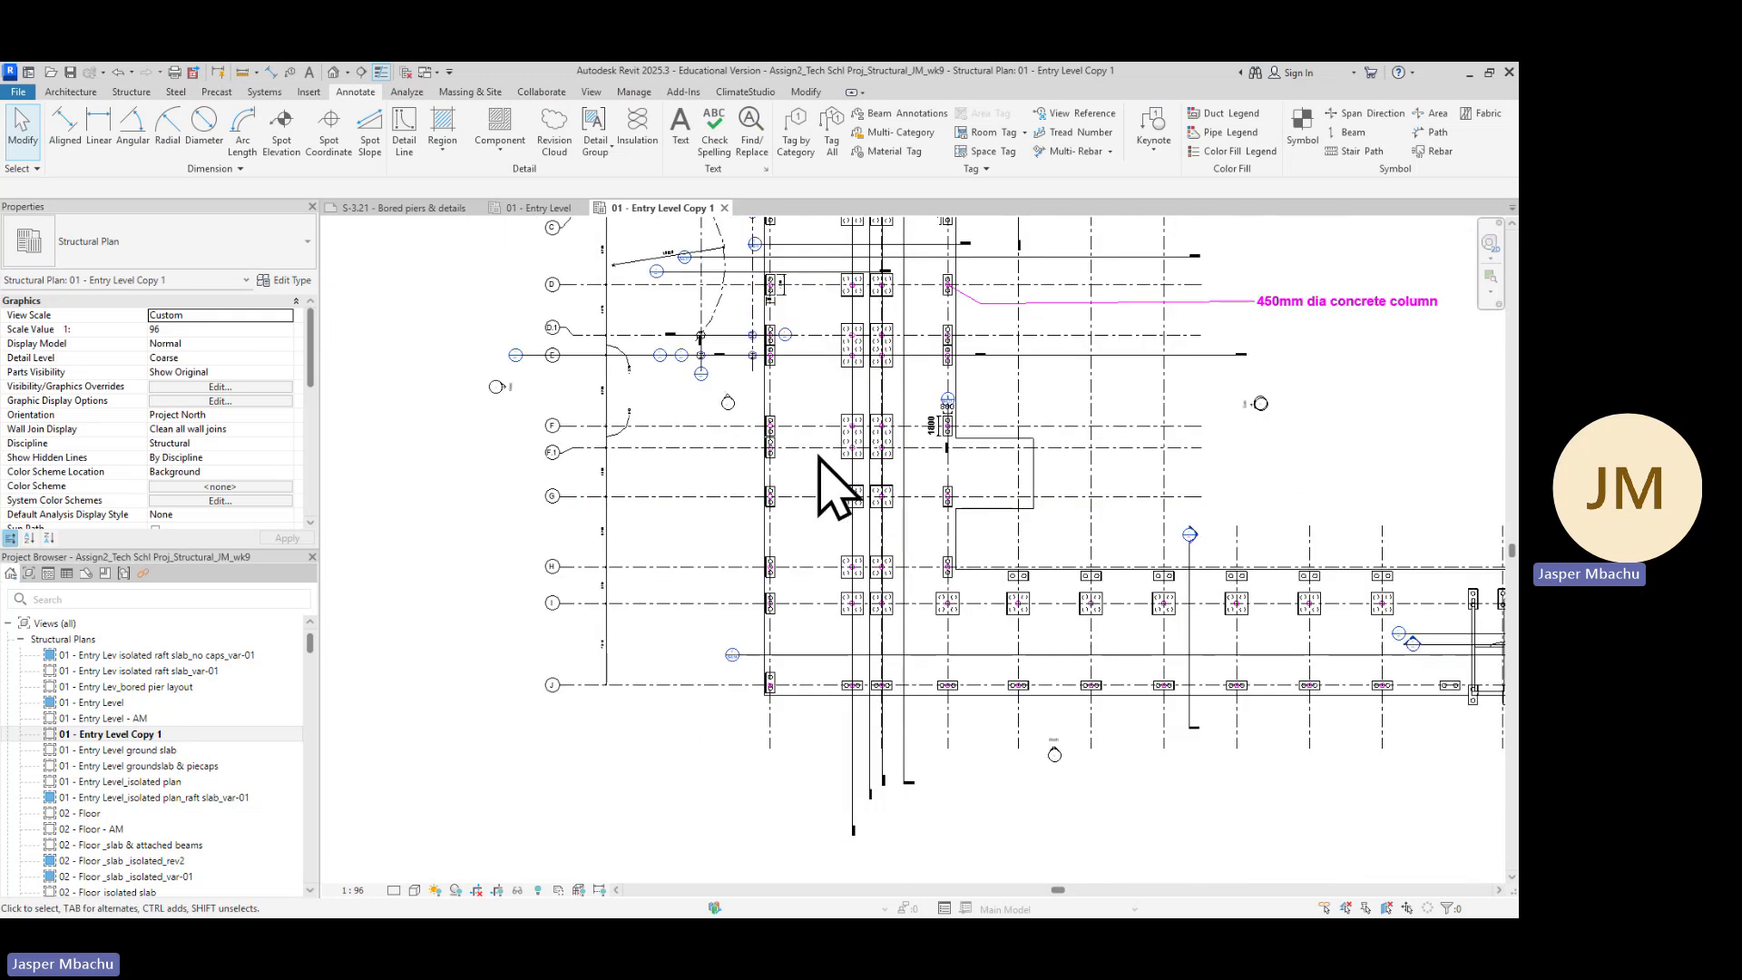
pyautogui.scroll(3, 820, 458)
pyautogui.scroll(-4, 835, 490)
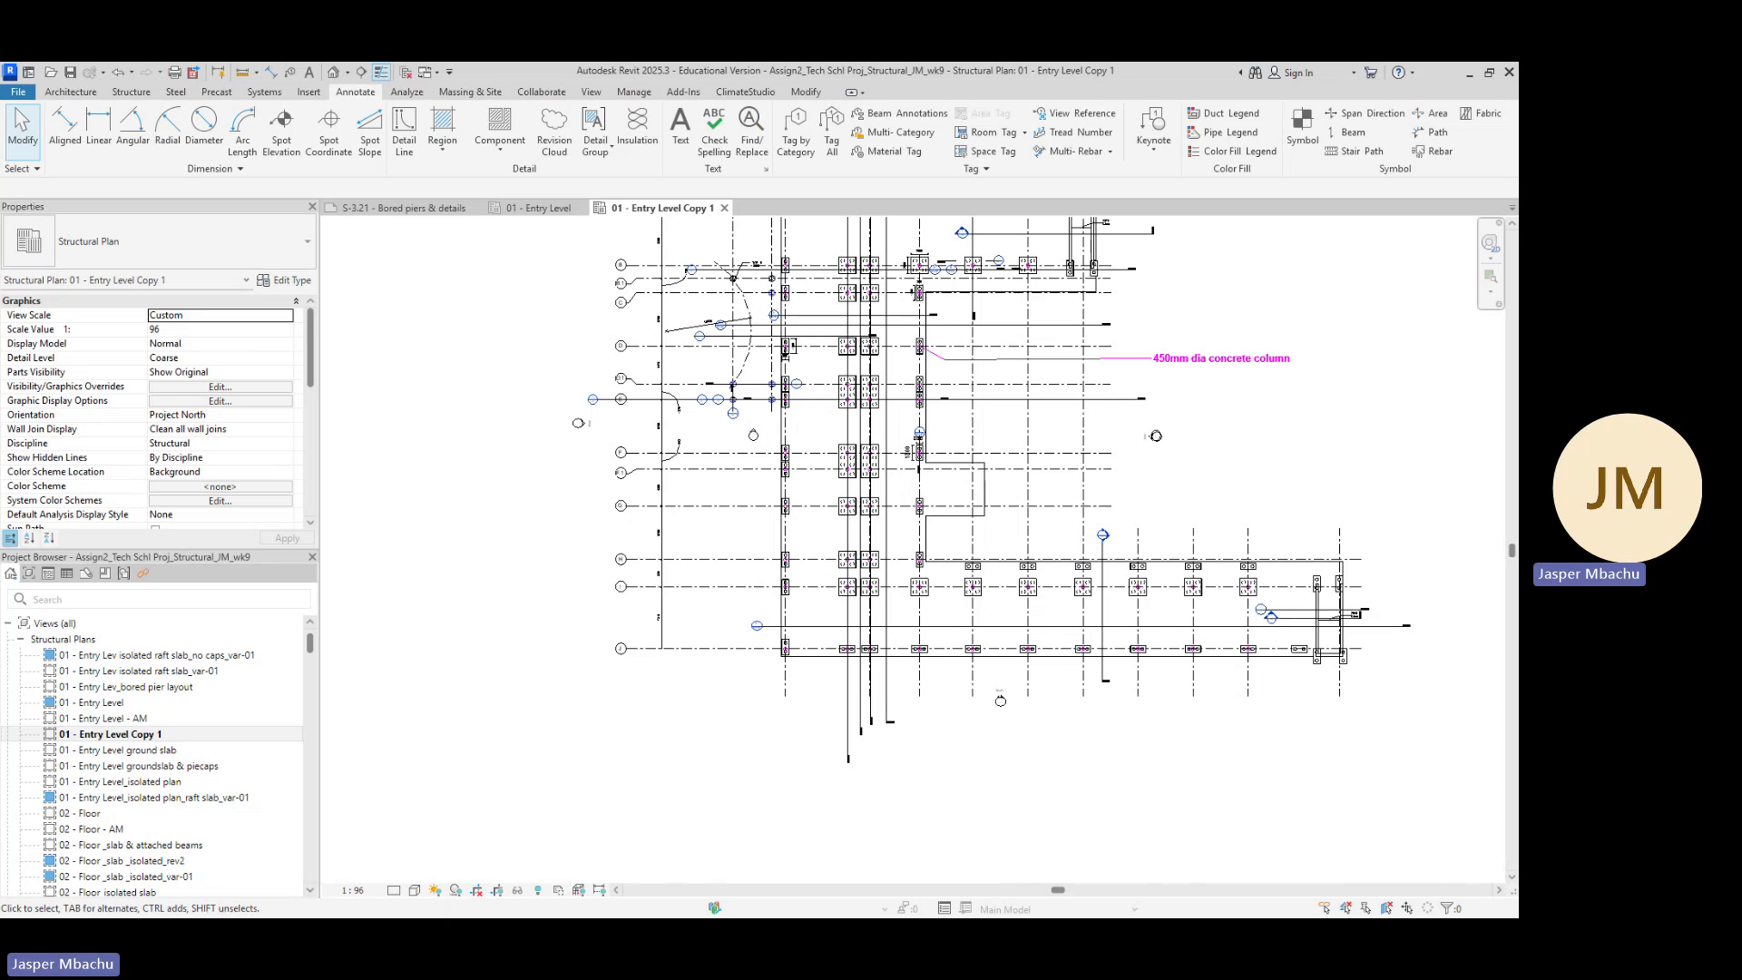
# Switch to the browser and study the S-3.19 Raft slab isolated layout plan PDF as the reference for the slab outline
pyautogui.hotkey('alt', 'Tab')
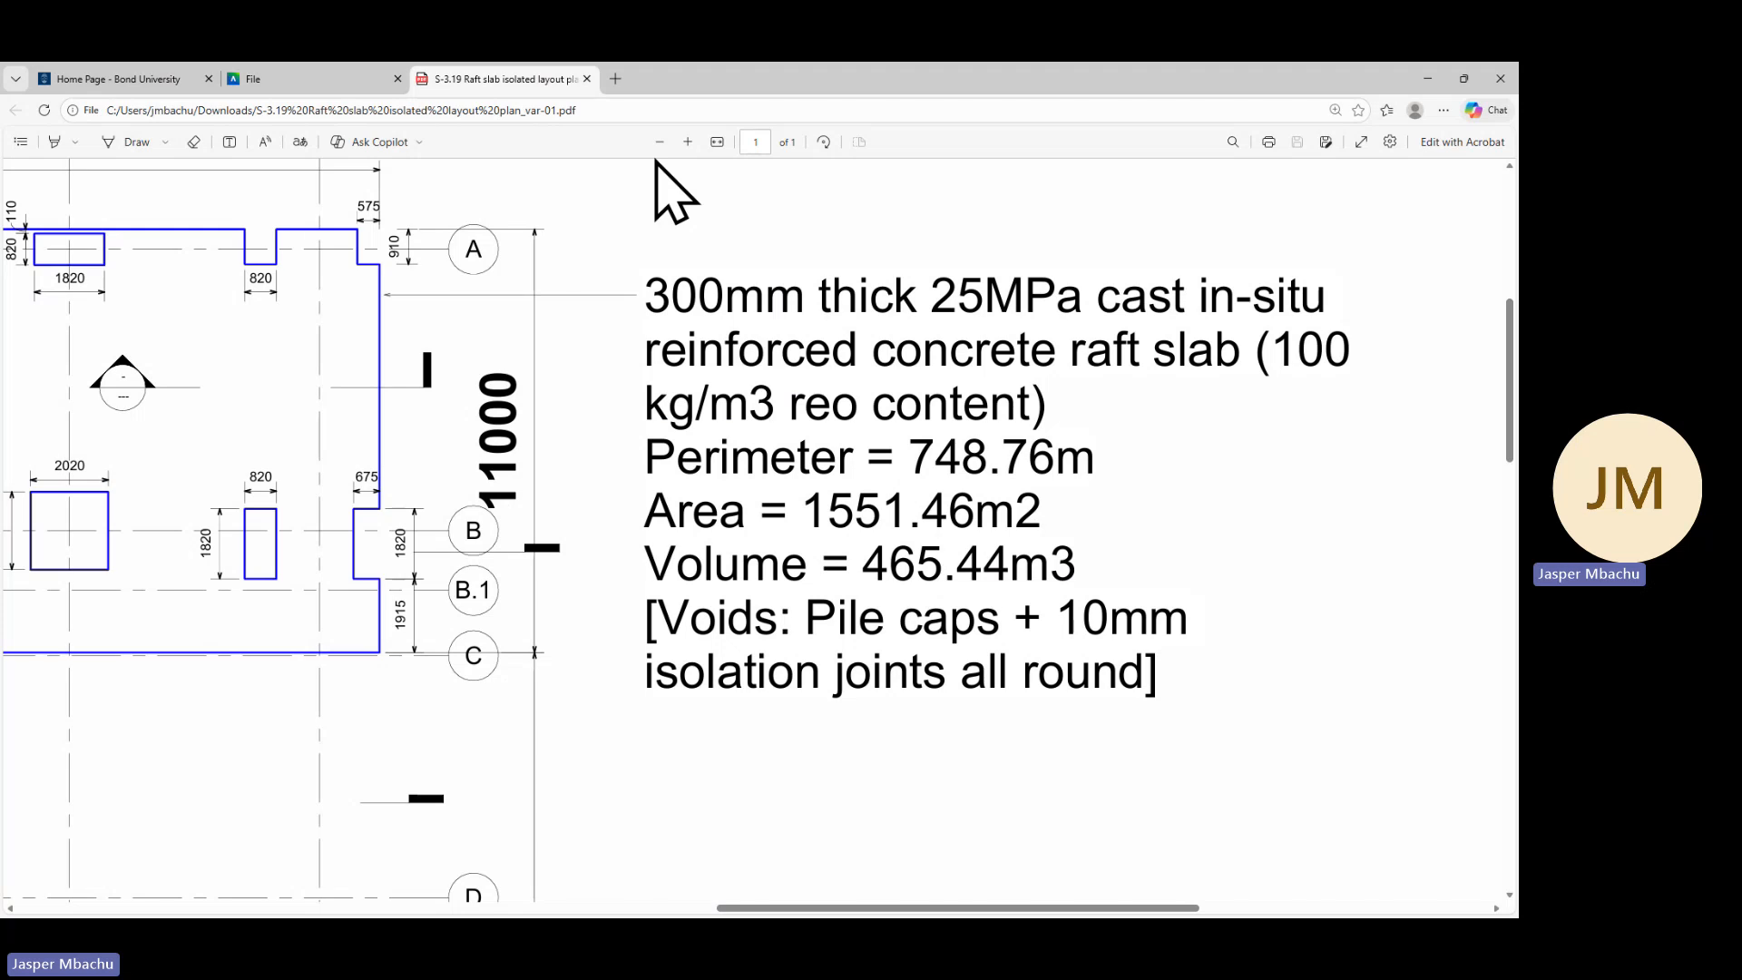
pyautogui.click(275, 84)
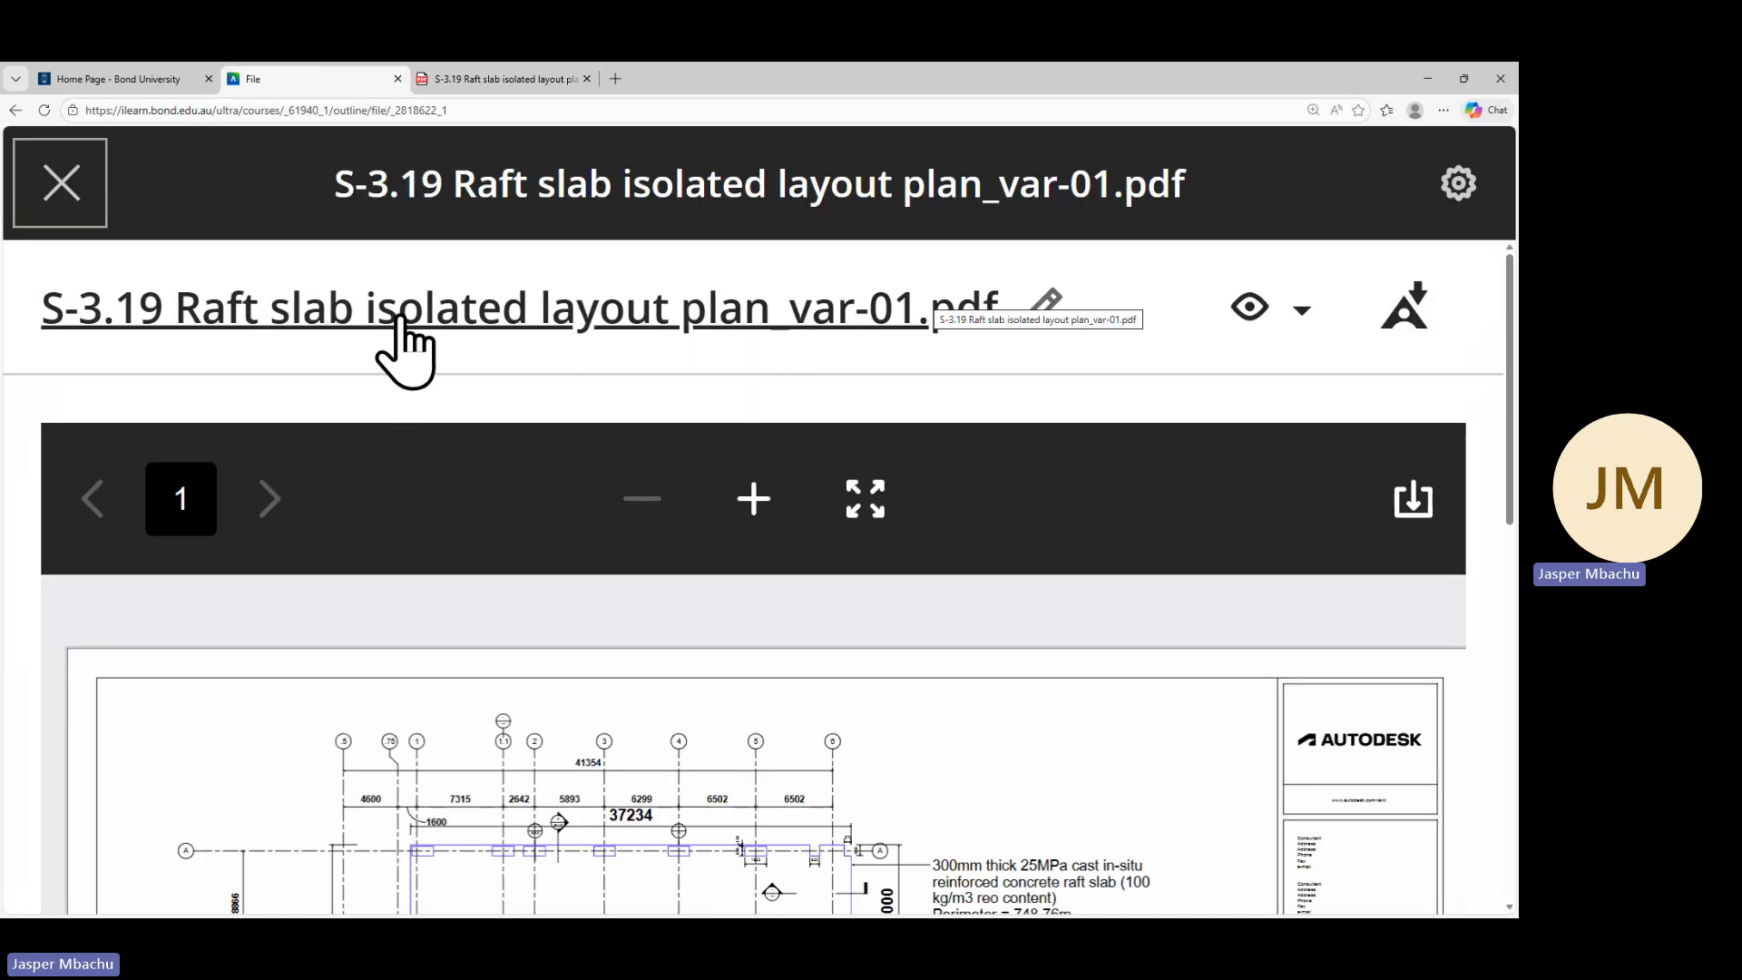
pyautogui.scroll(-1, 837, 554)
pyautogui.scroll(-3, 836, 553)
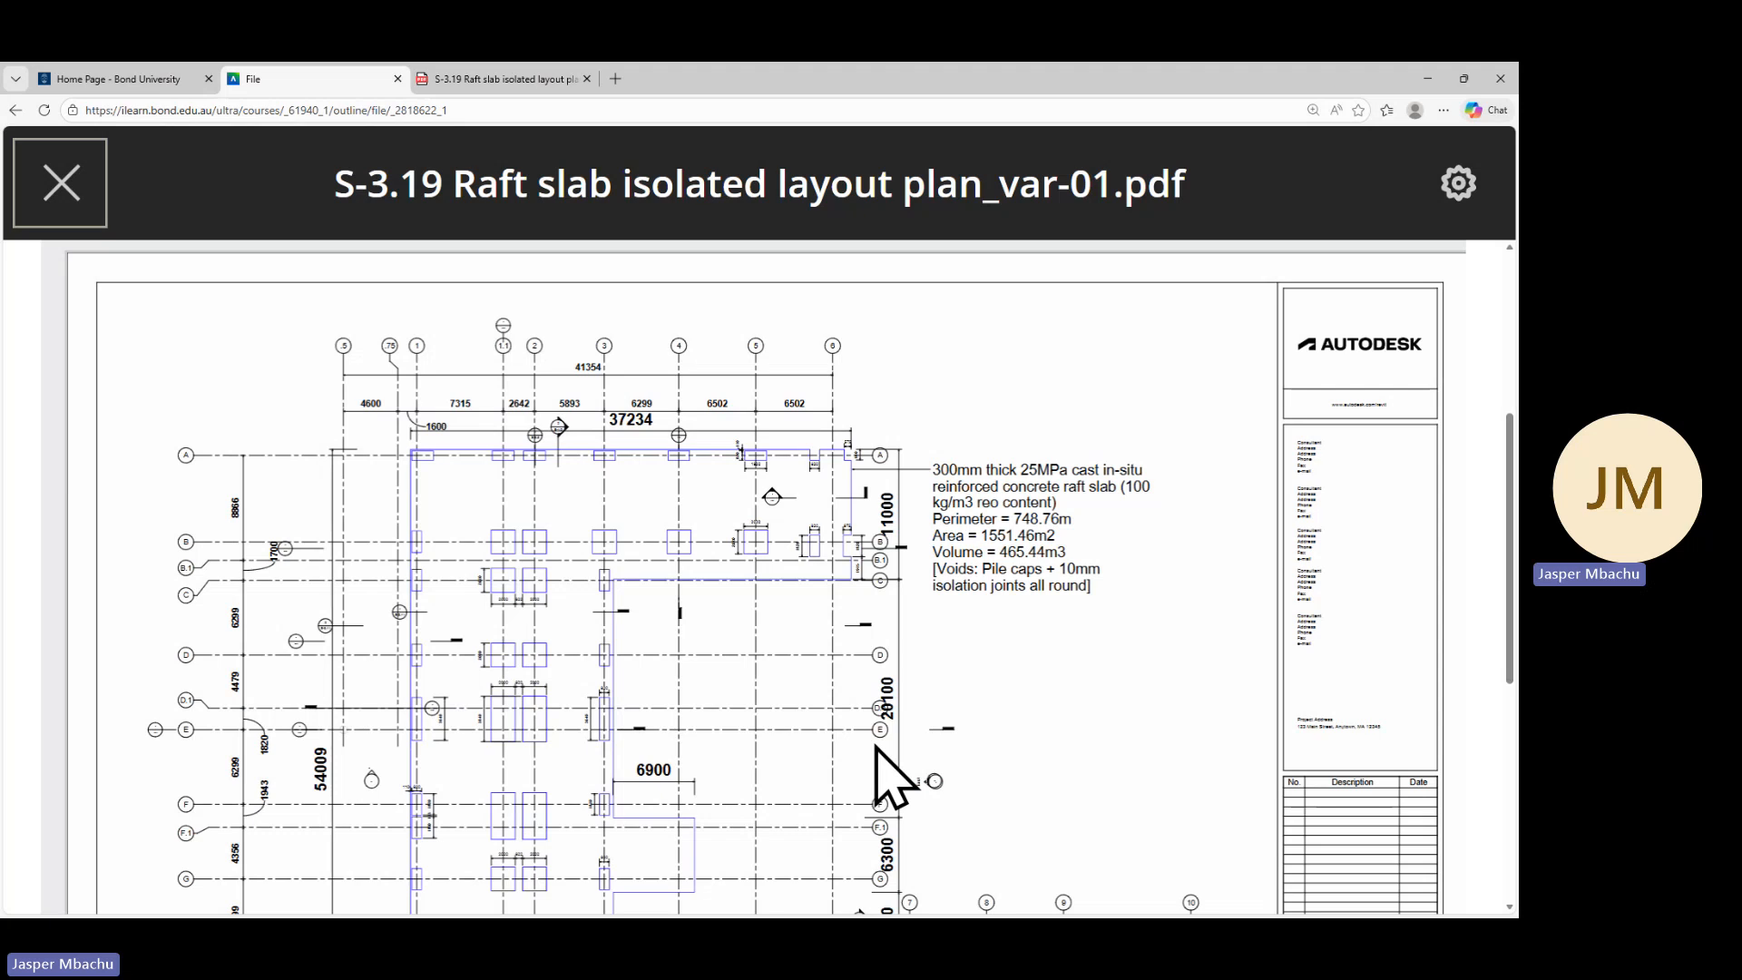
pyautogui.scroll(-2, 880, 735)
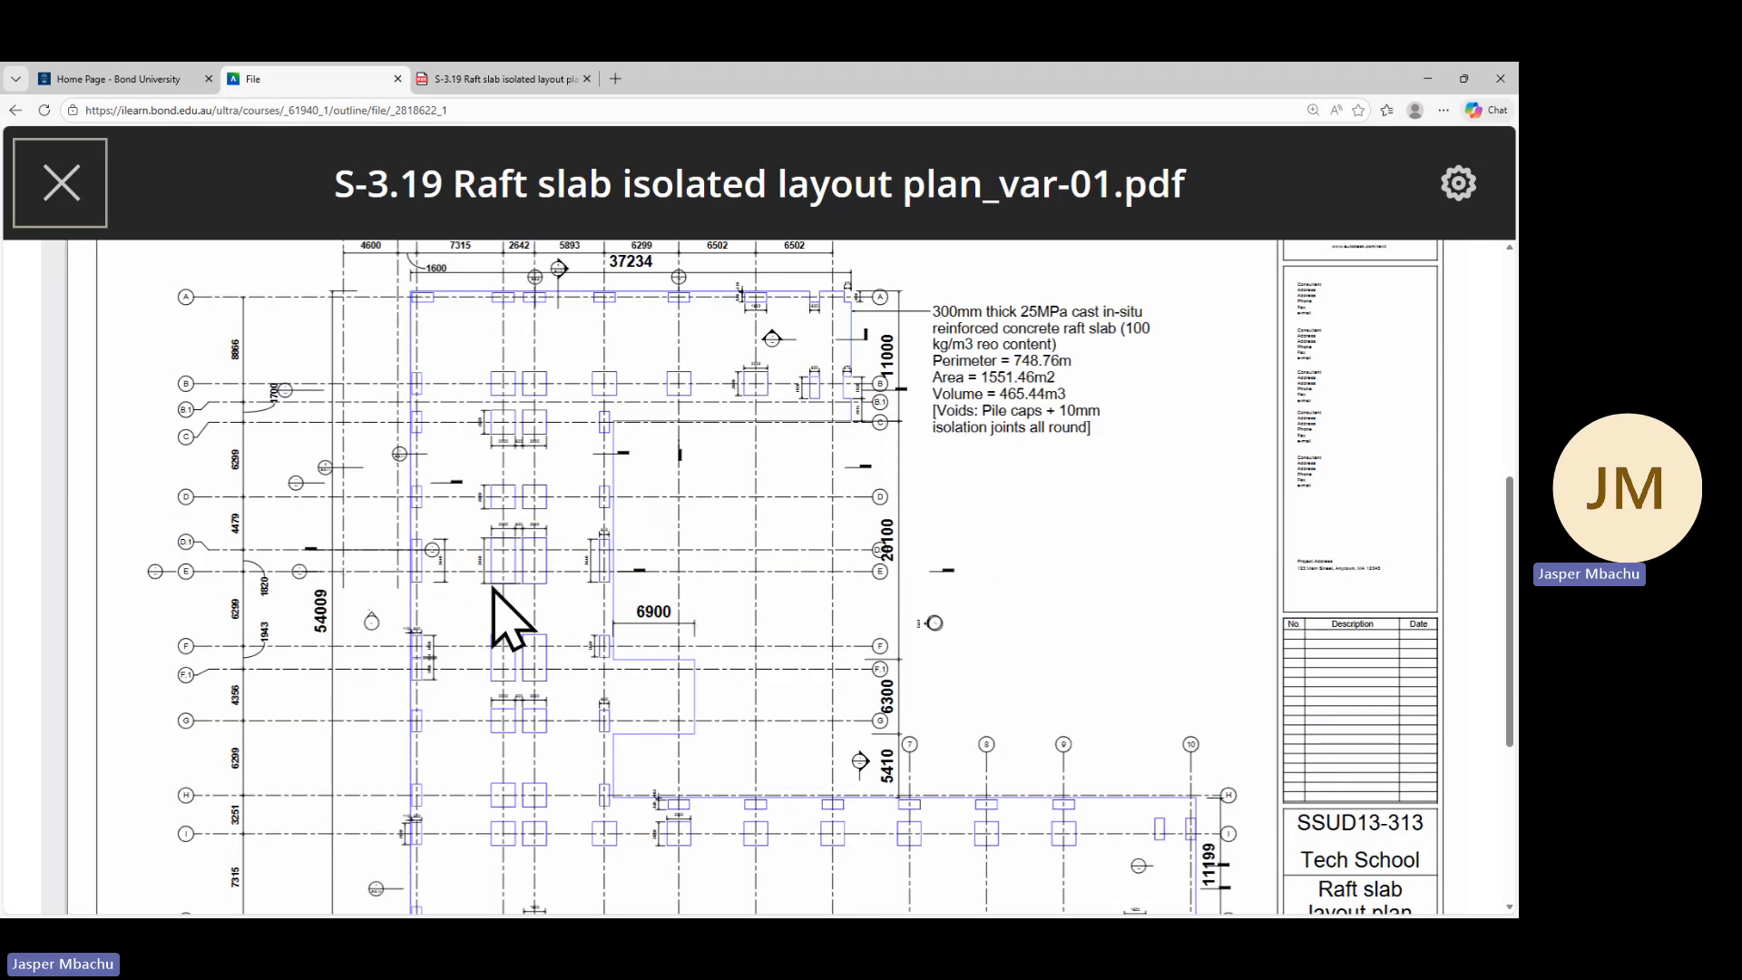
pyautogui.scroll(-2, 506, 581)
pyautogui.keyDown('ctrl'); pyautogui.scroll(9, 502, 544); pyautogui.keyUp('ctrl')
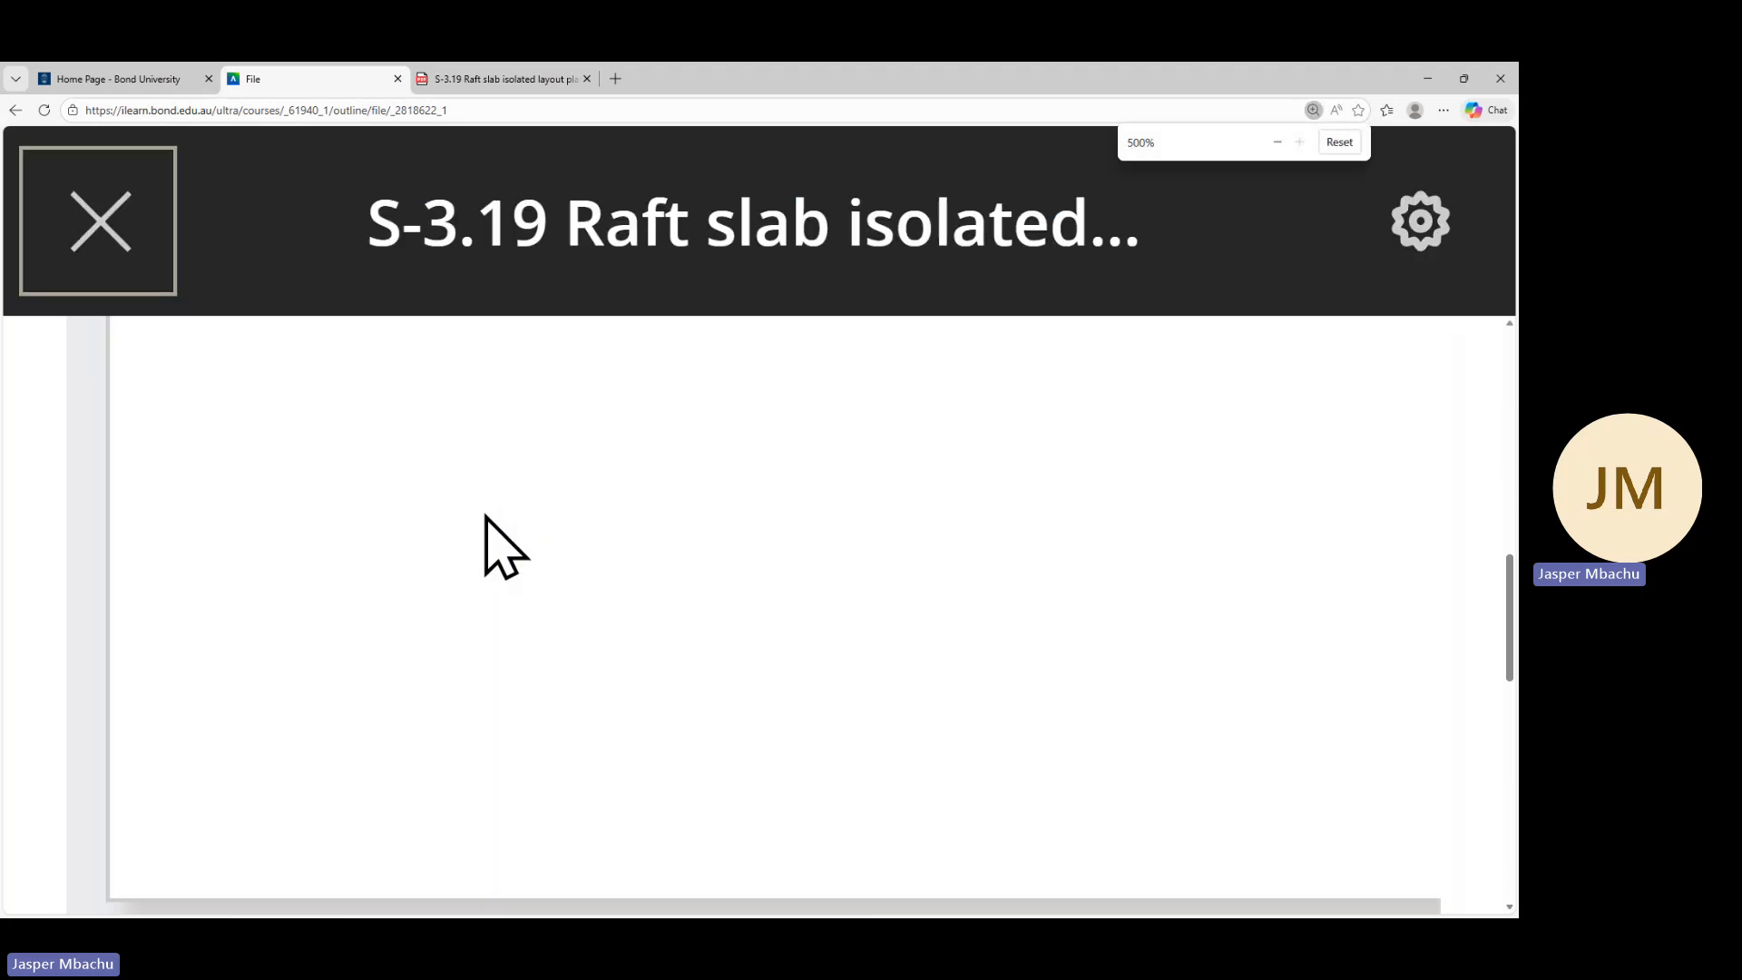
pyautogui.scroll(-4, 535, 571)
pyautogui.scroll(4, 536, 587)
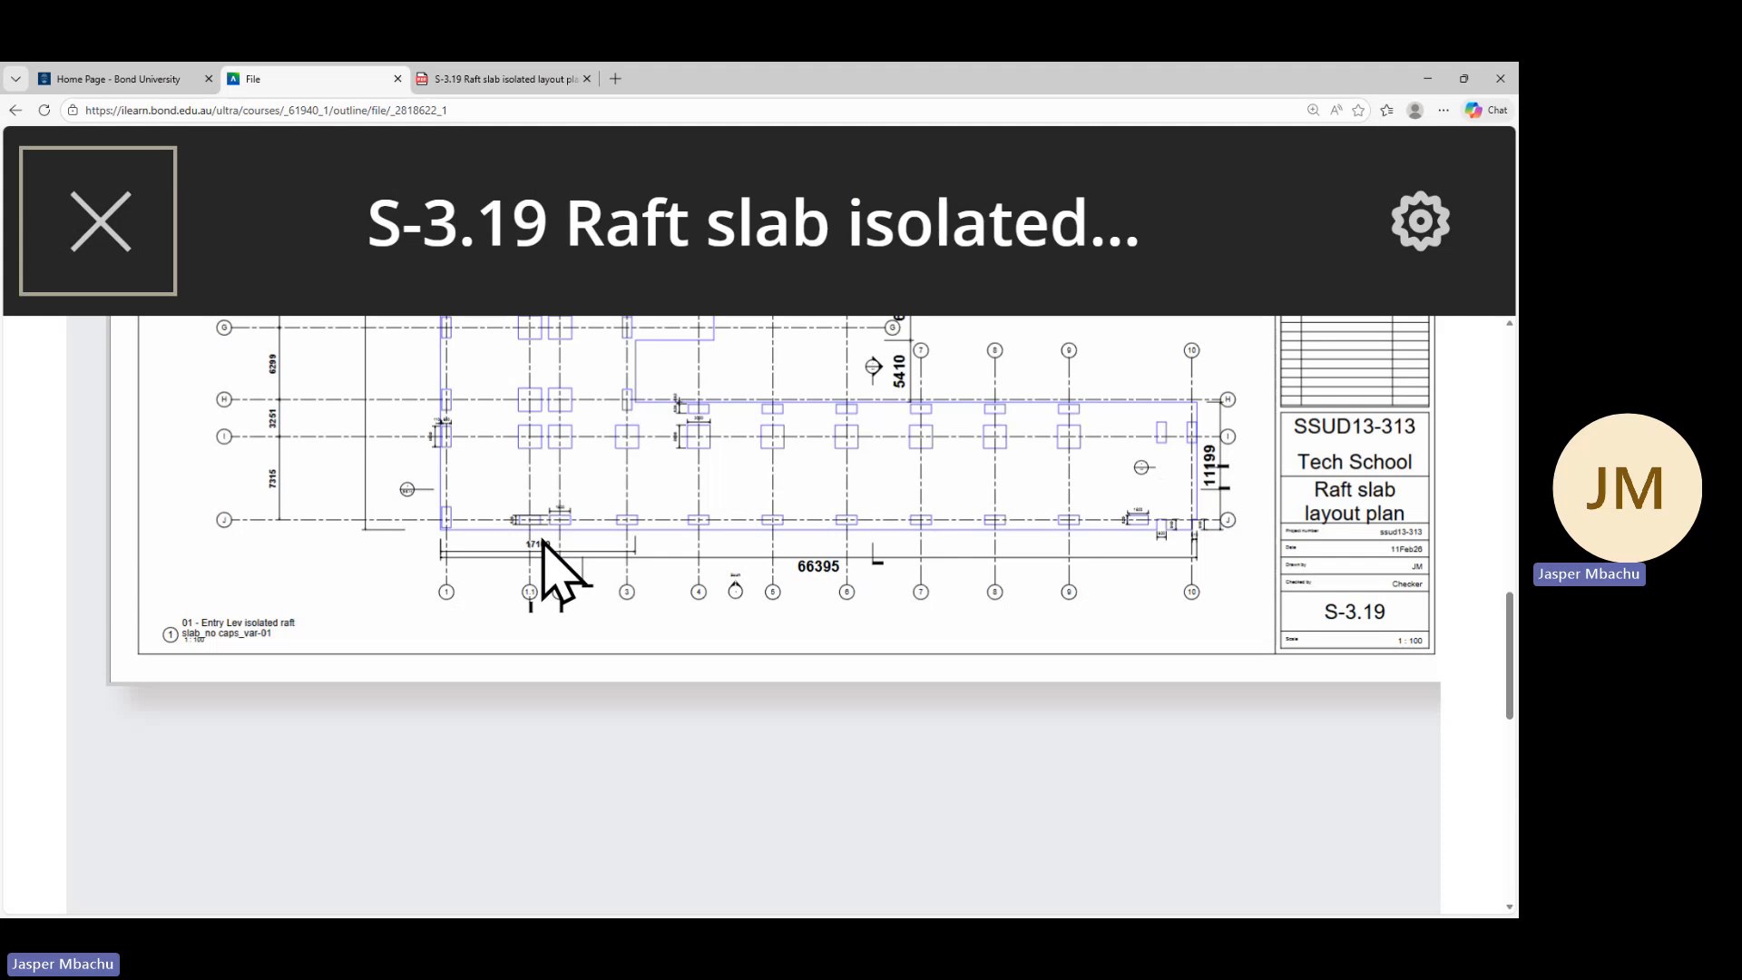
pyautogui.scroll(5, 543, 544)
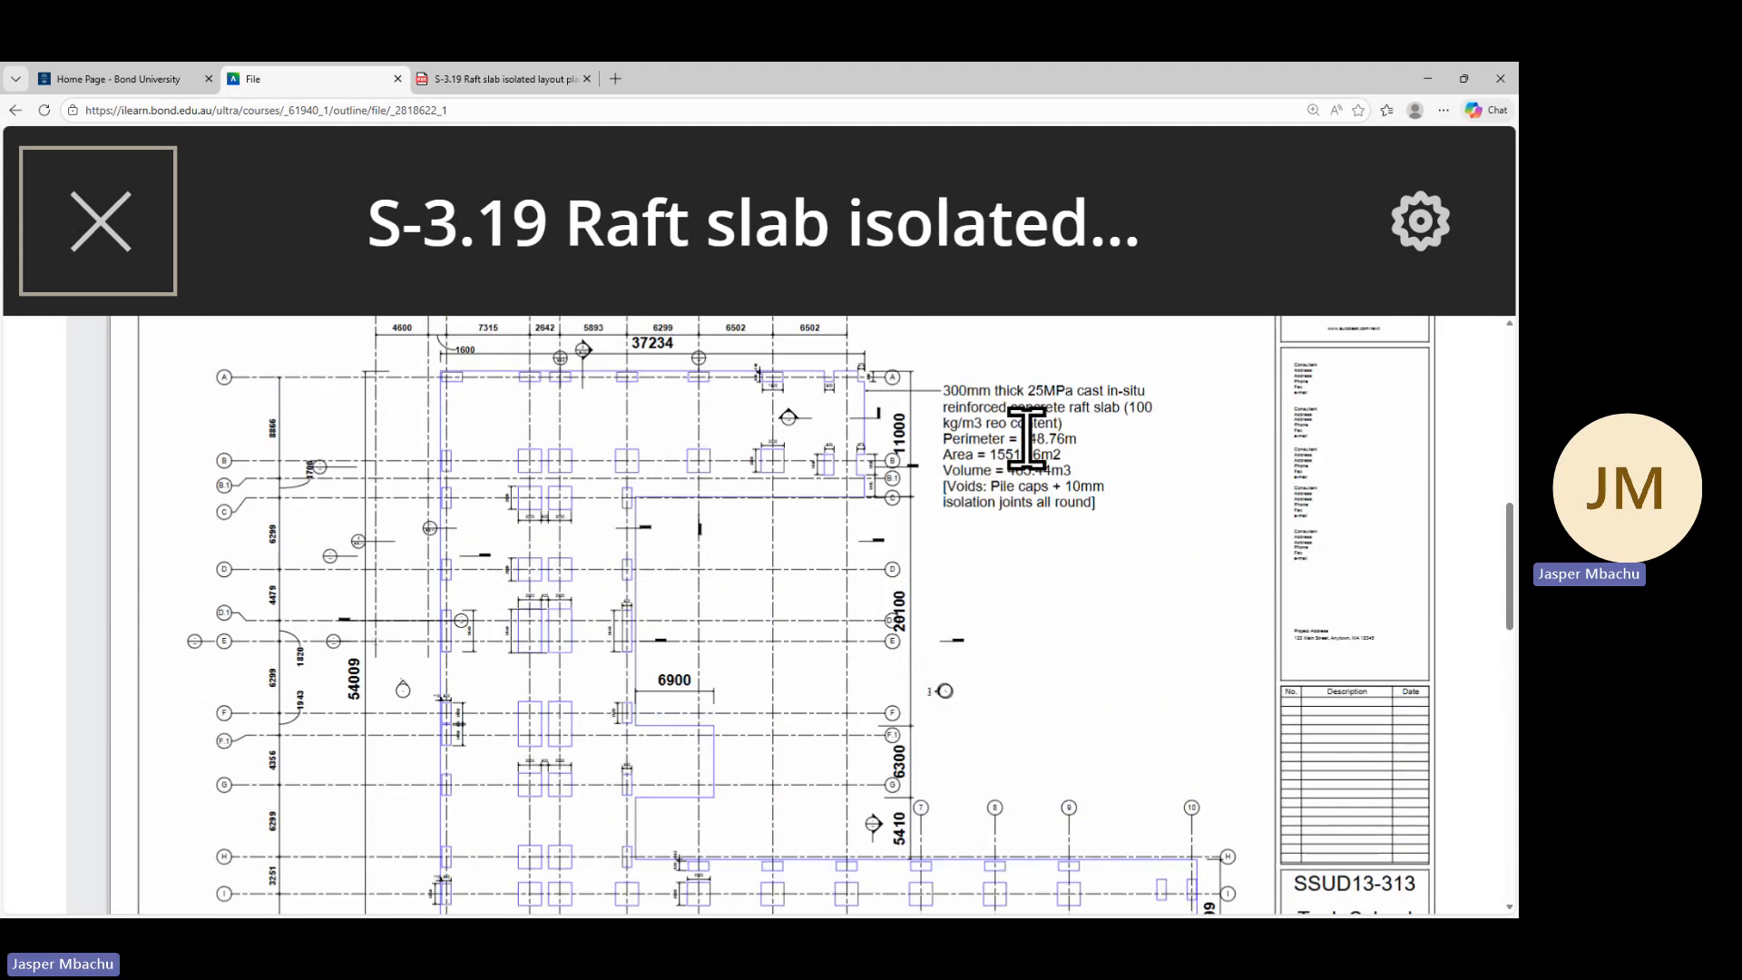
pyautogui.scroll(3, 1222, 447)
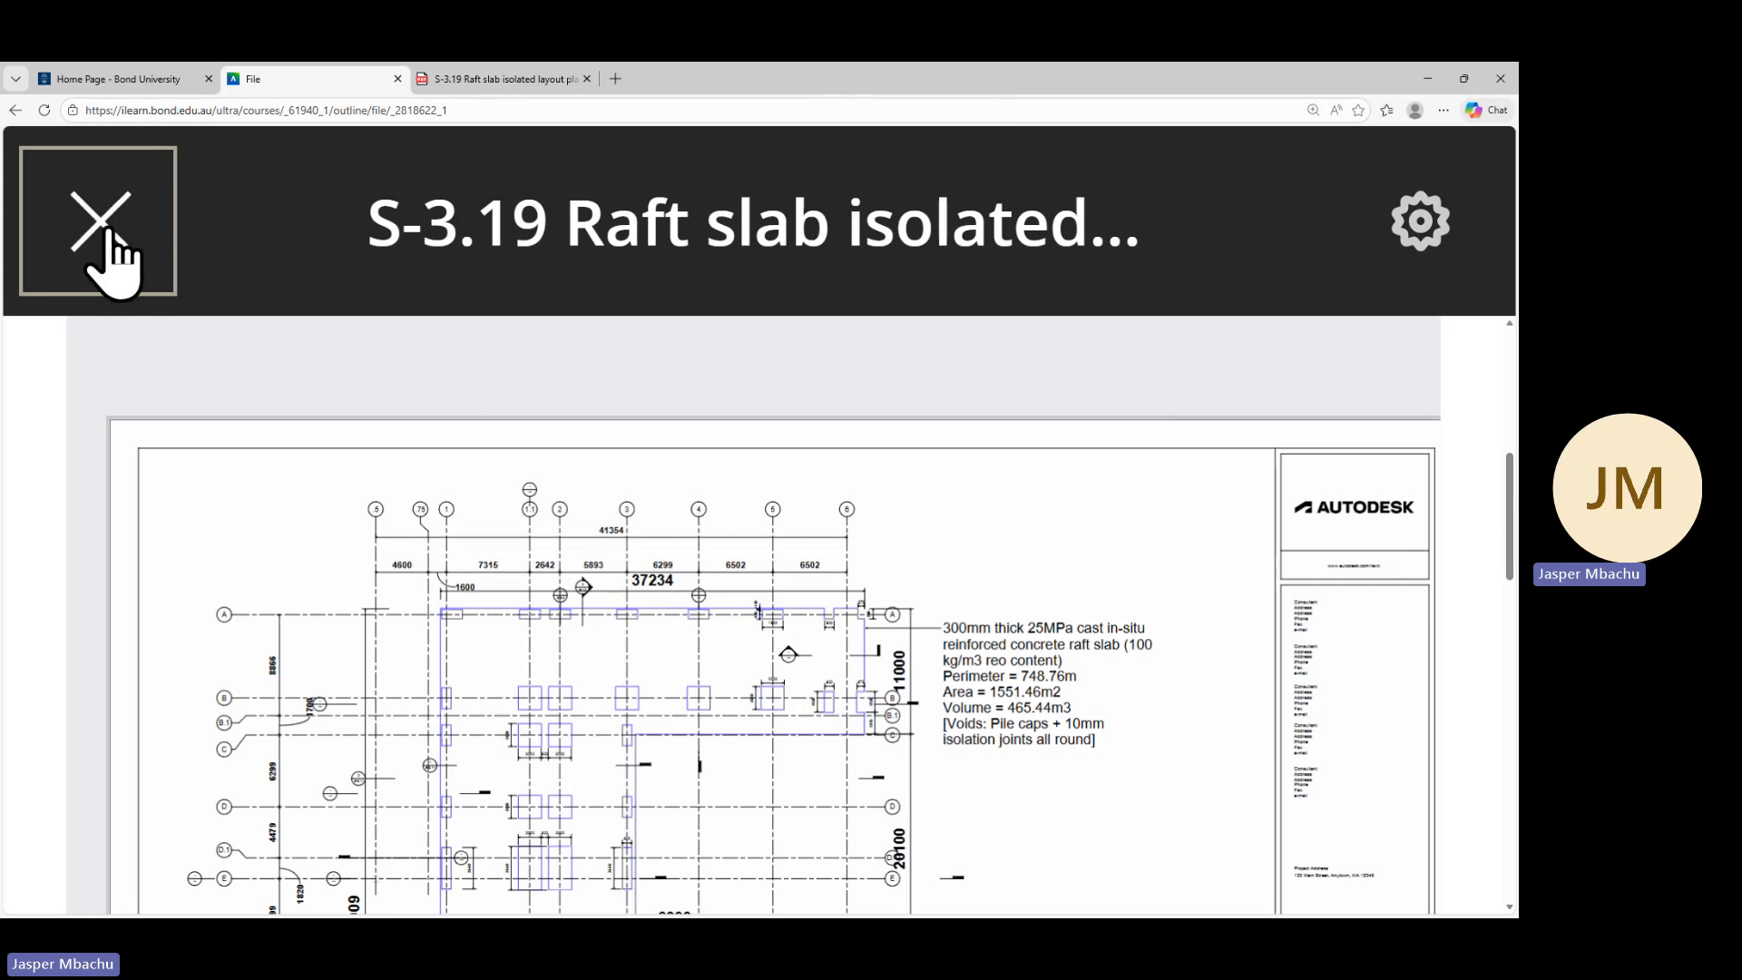
pyautogui.click(172, 252)
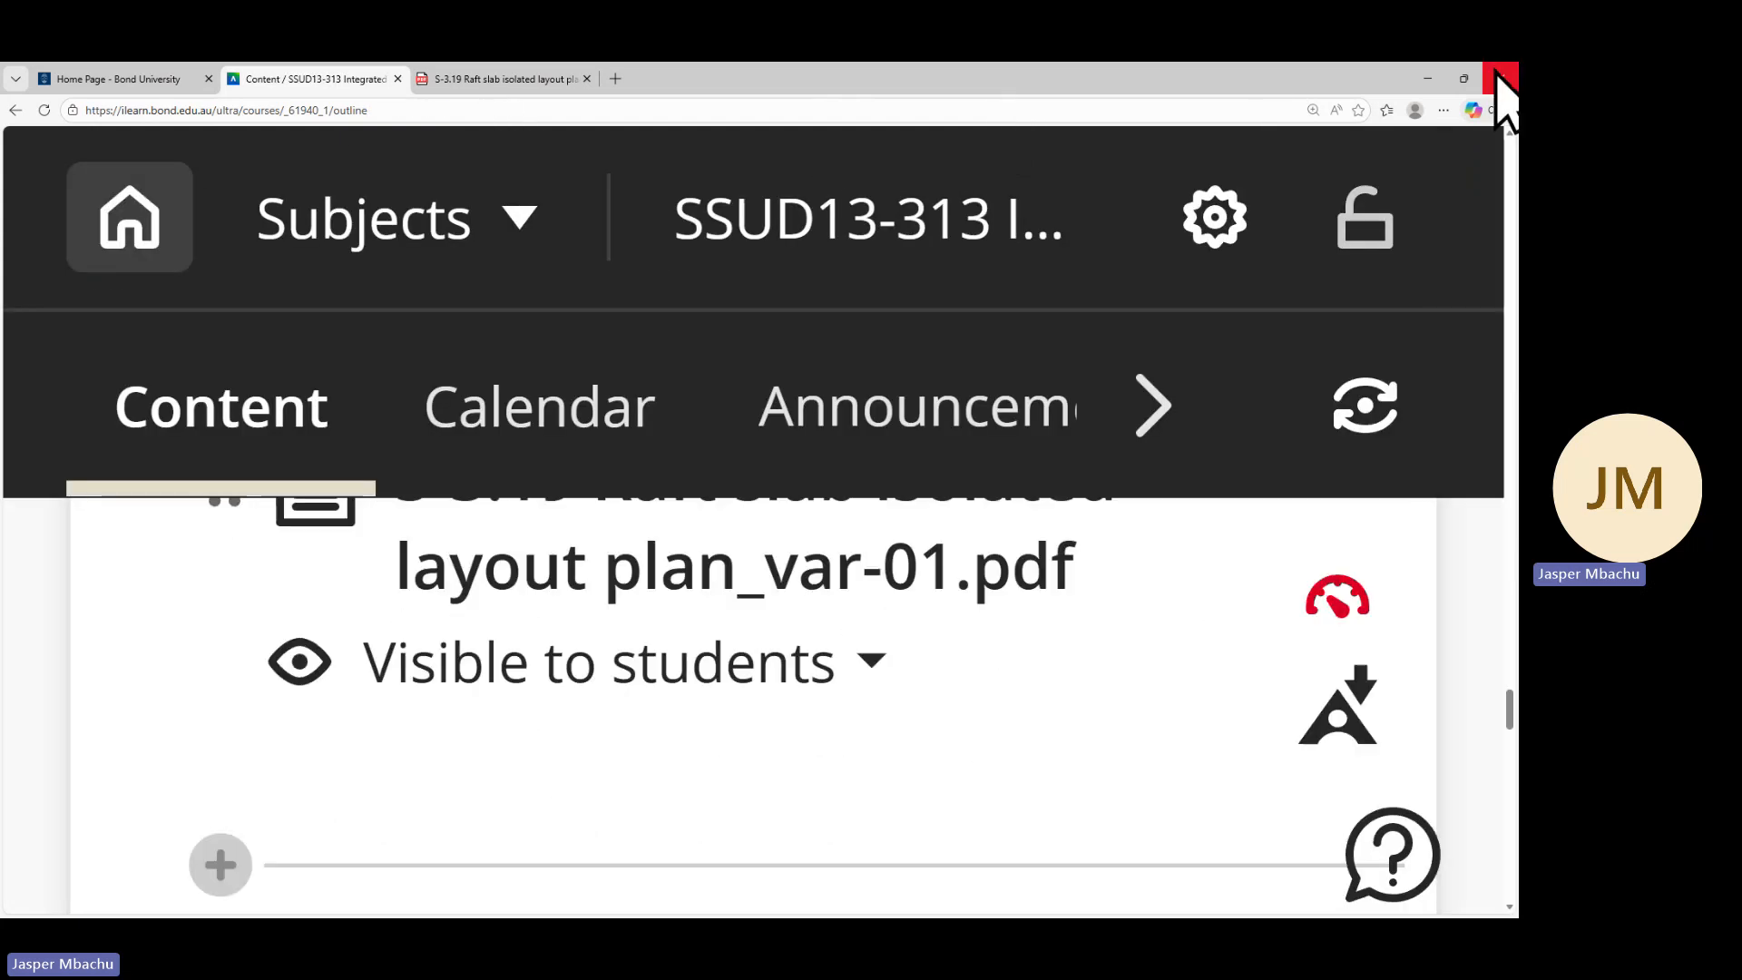
pyautogui.click(1431, 79)
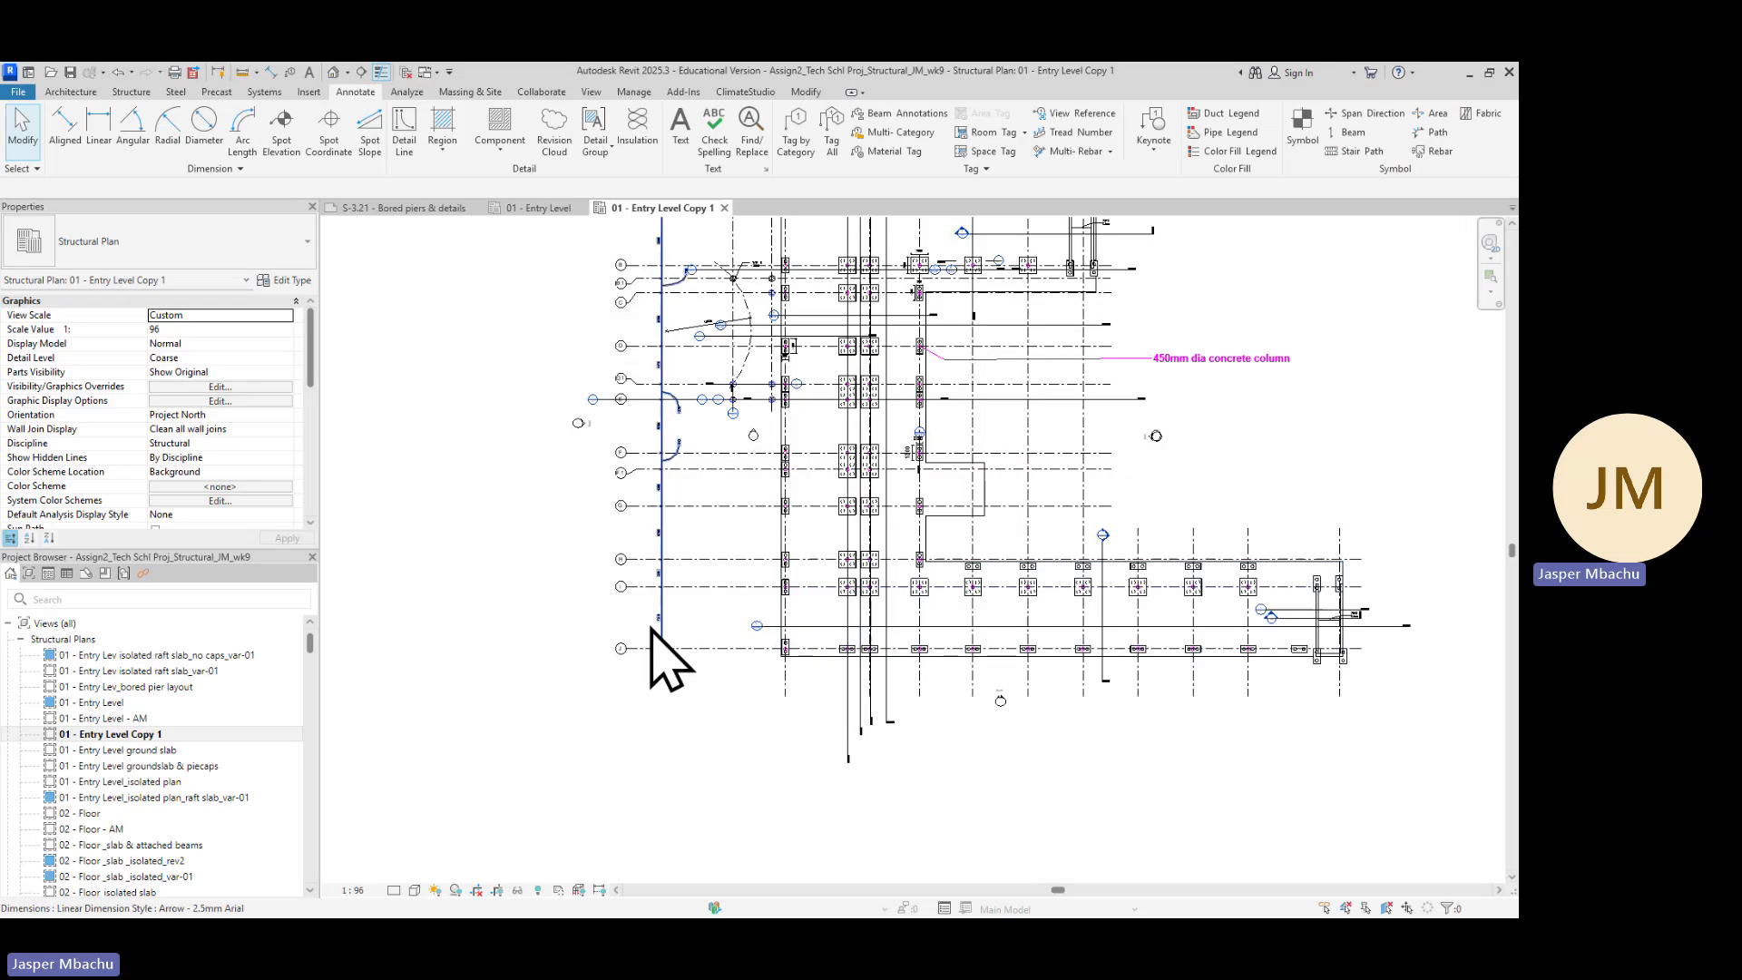
# Return to the 01 - Entry Level Copy 1 view and compare its raft slab outline with the reference layout plan
pyautogui.click(141, 739)
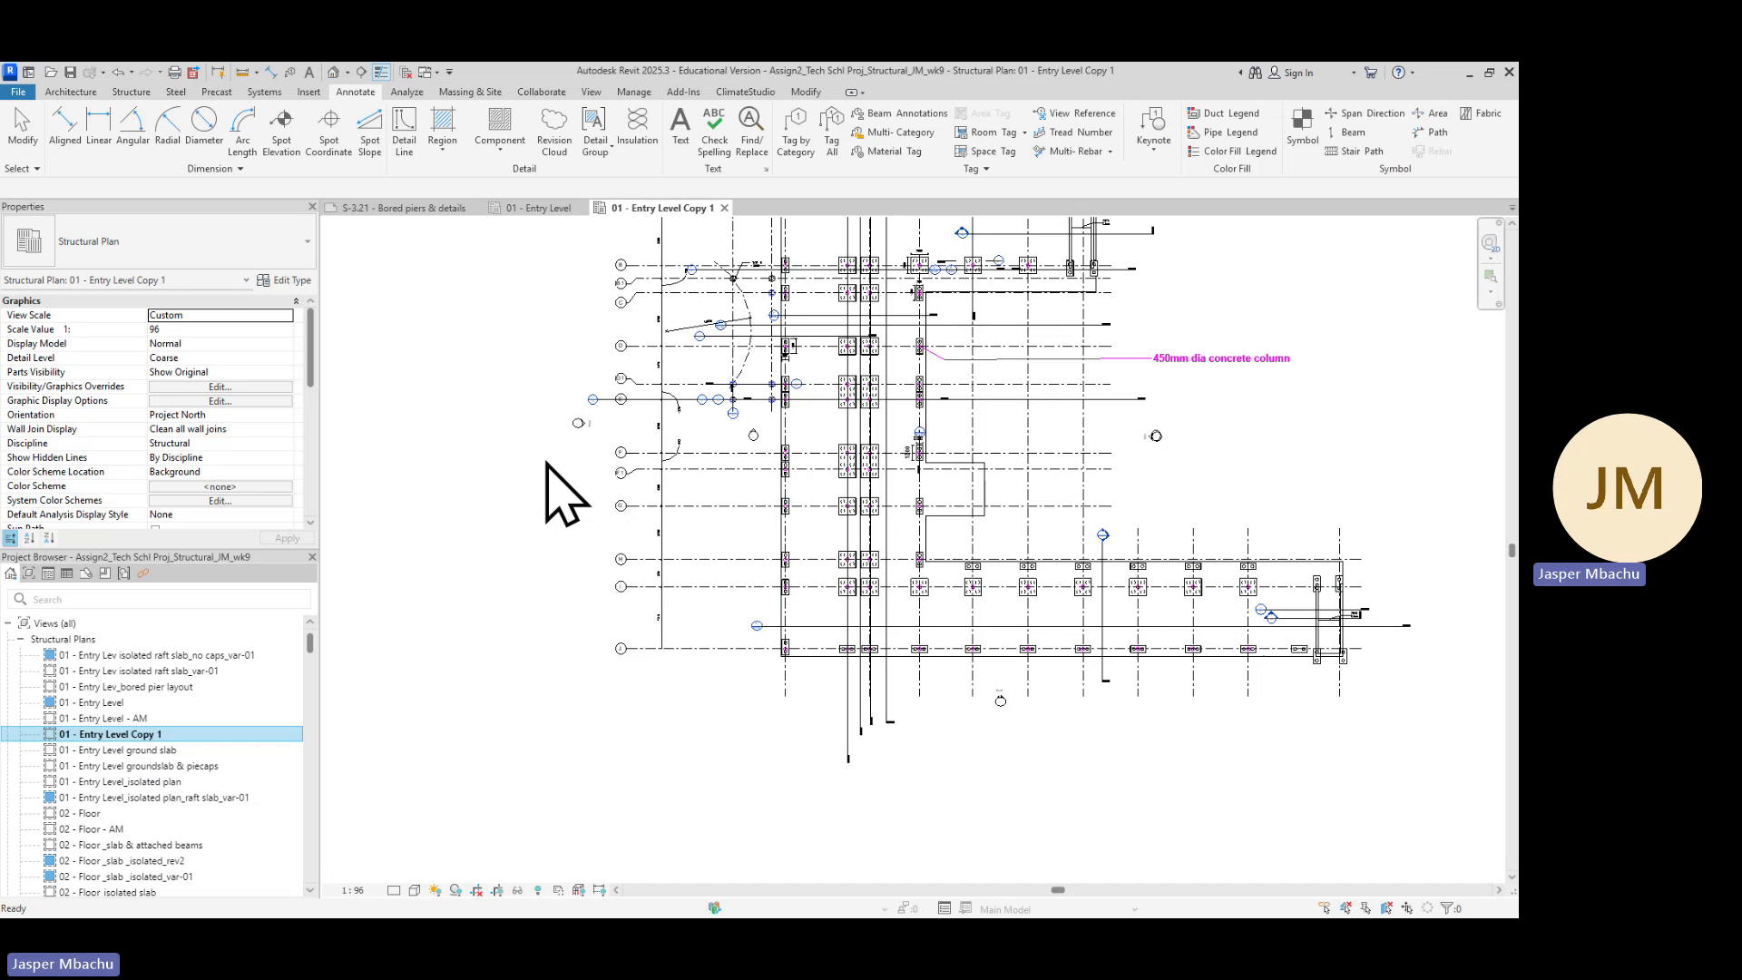
pyautogui.scroll(1, 901, 461)
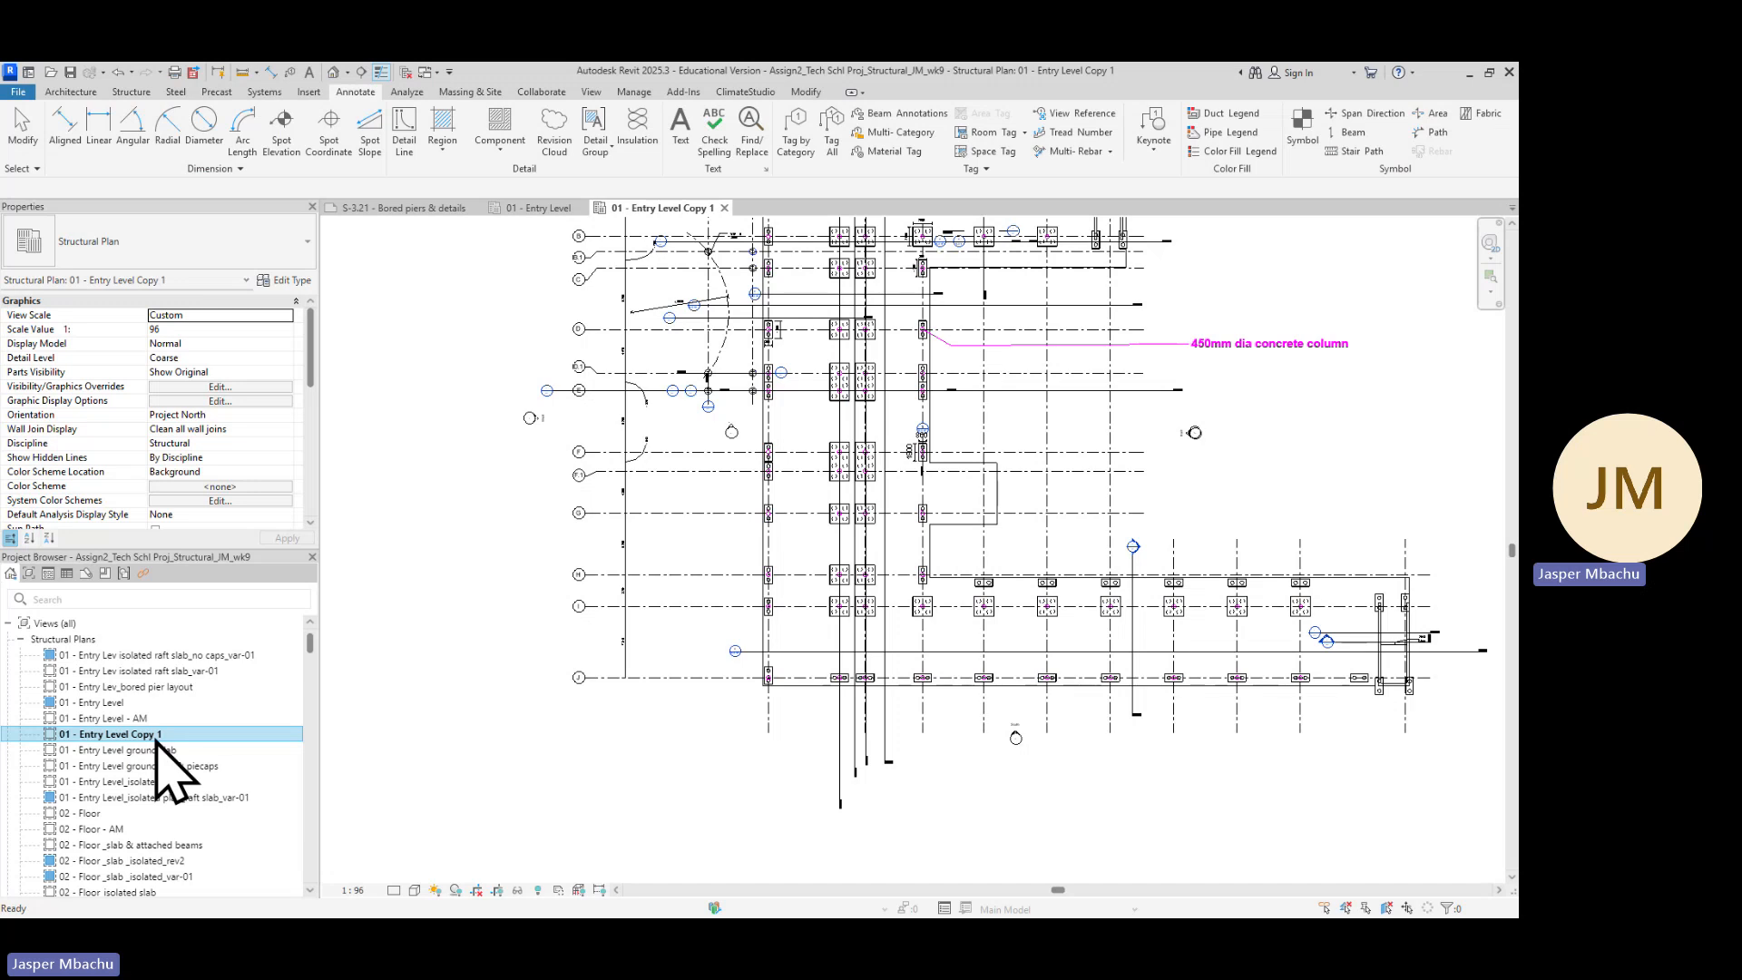
pyautogui.scroll(2, 887, 602)
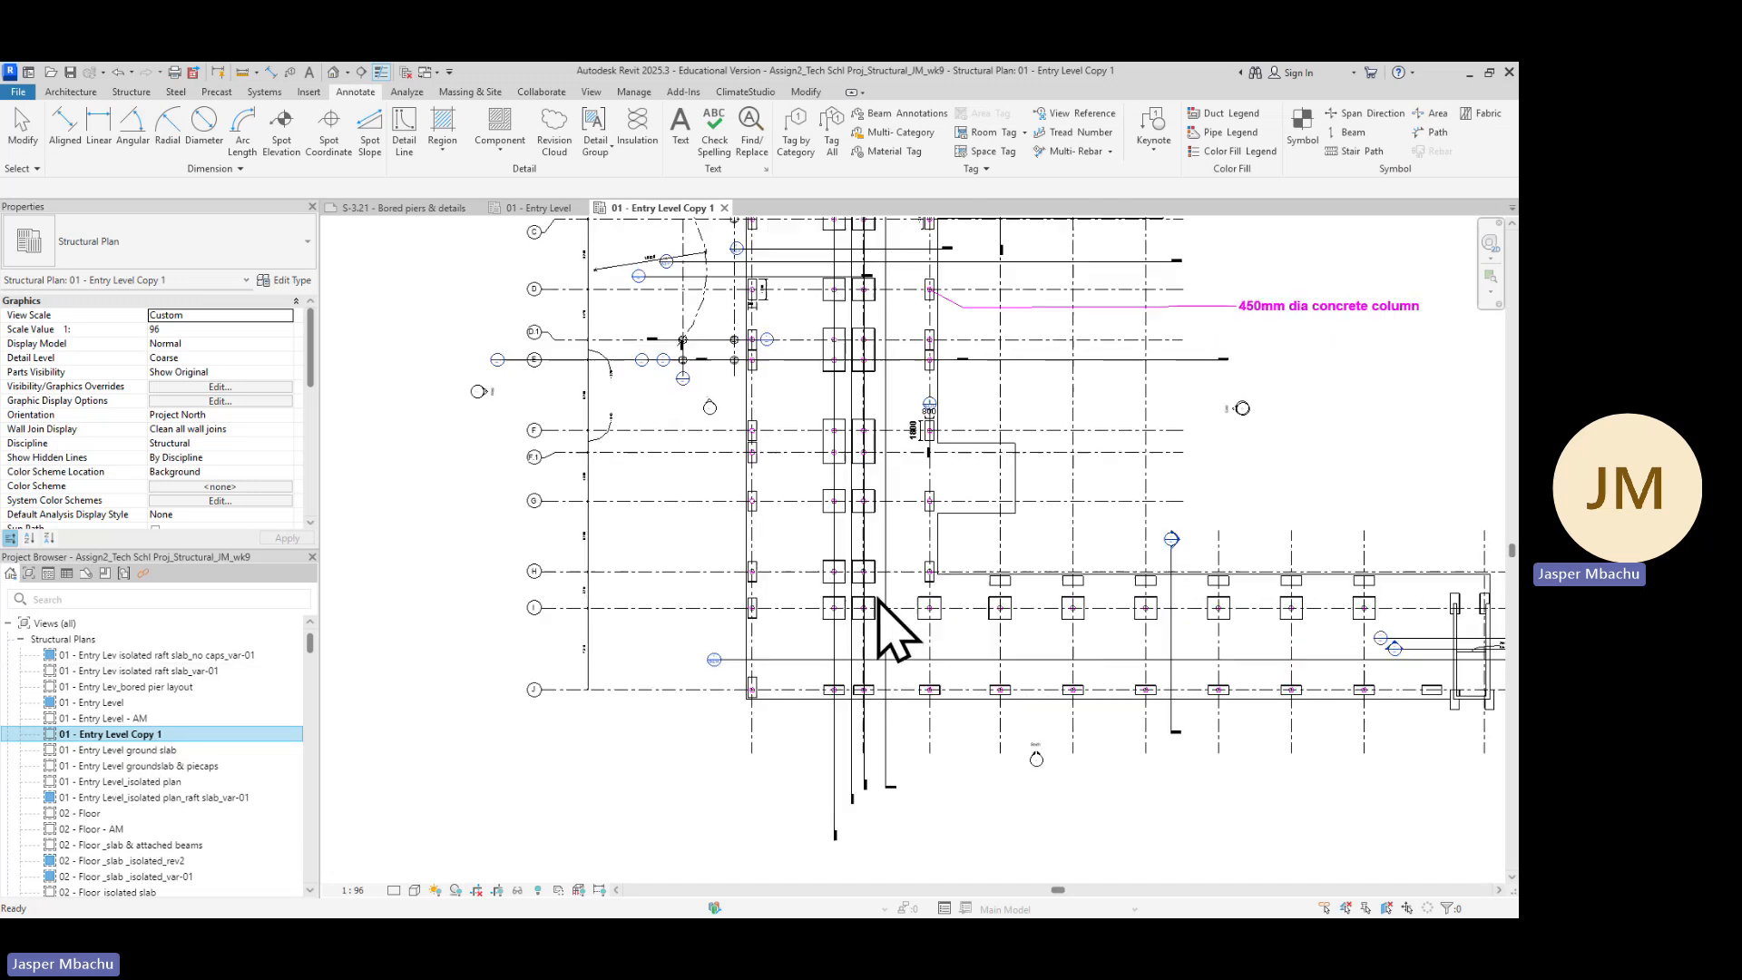
pyautogui.scroll(-3, 929, 540)
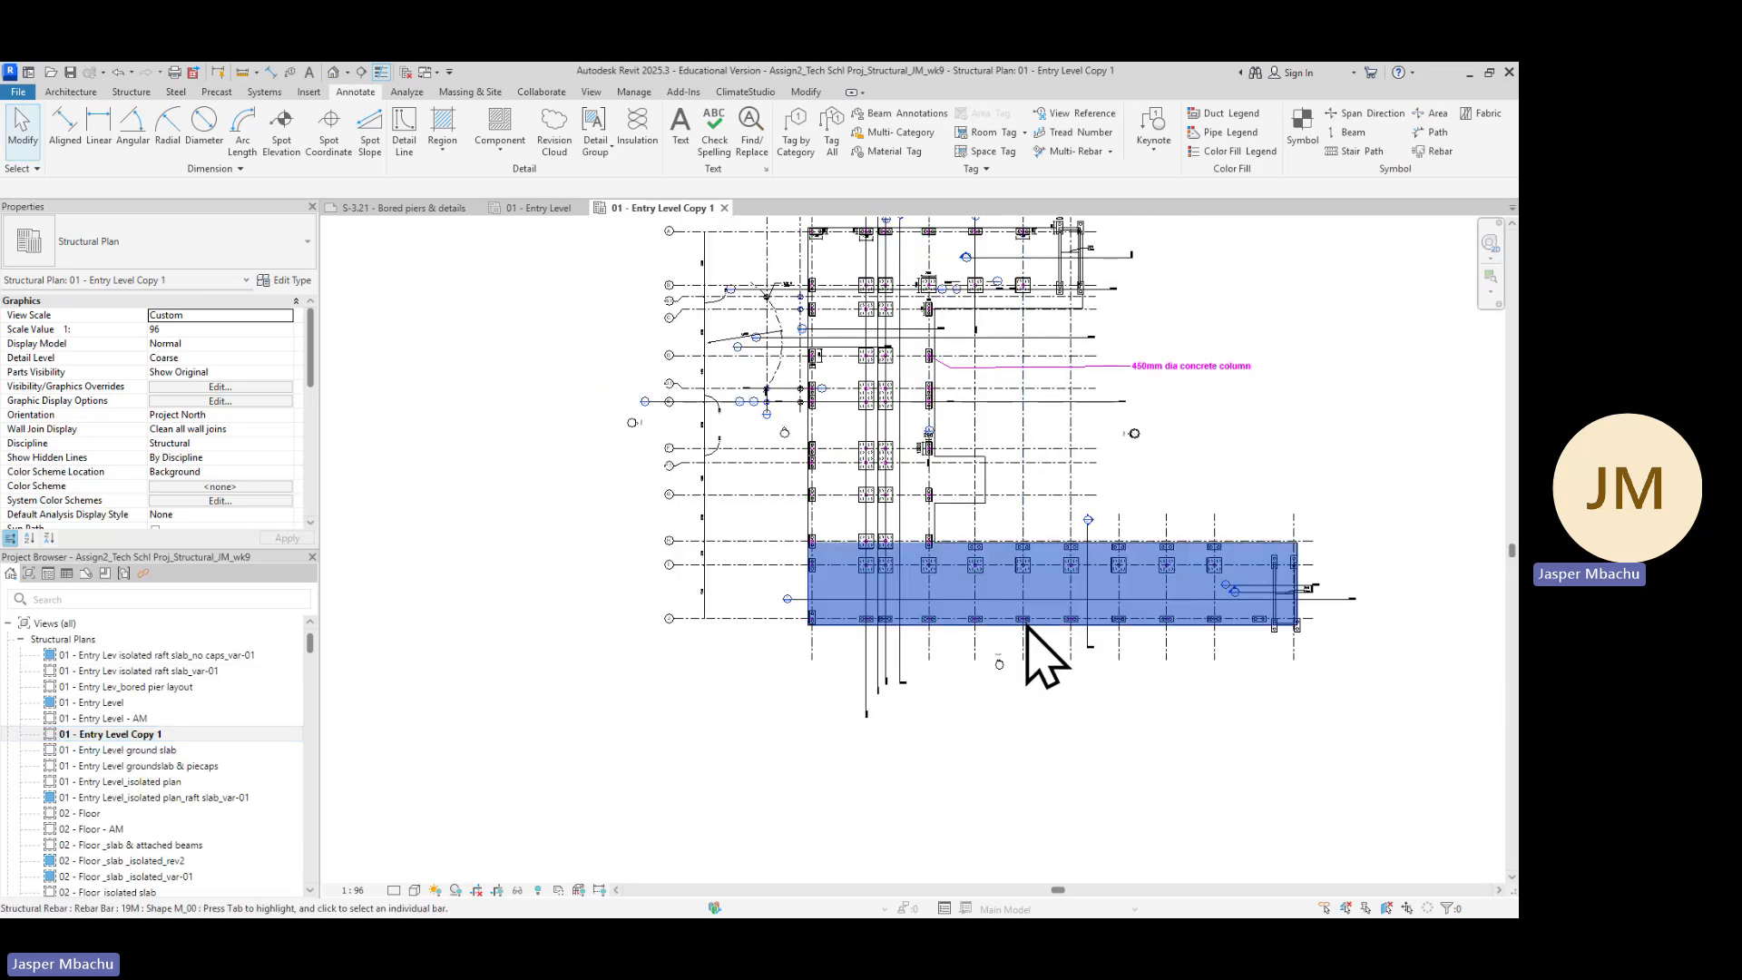
pyautogui.scroll(3, 1058, 739)
pyautogui.moveTo(1058, 739); pyautogui.dragTo(1145, 871, button='middle')
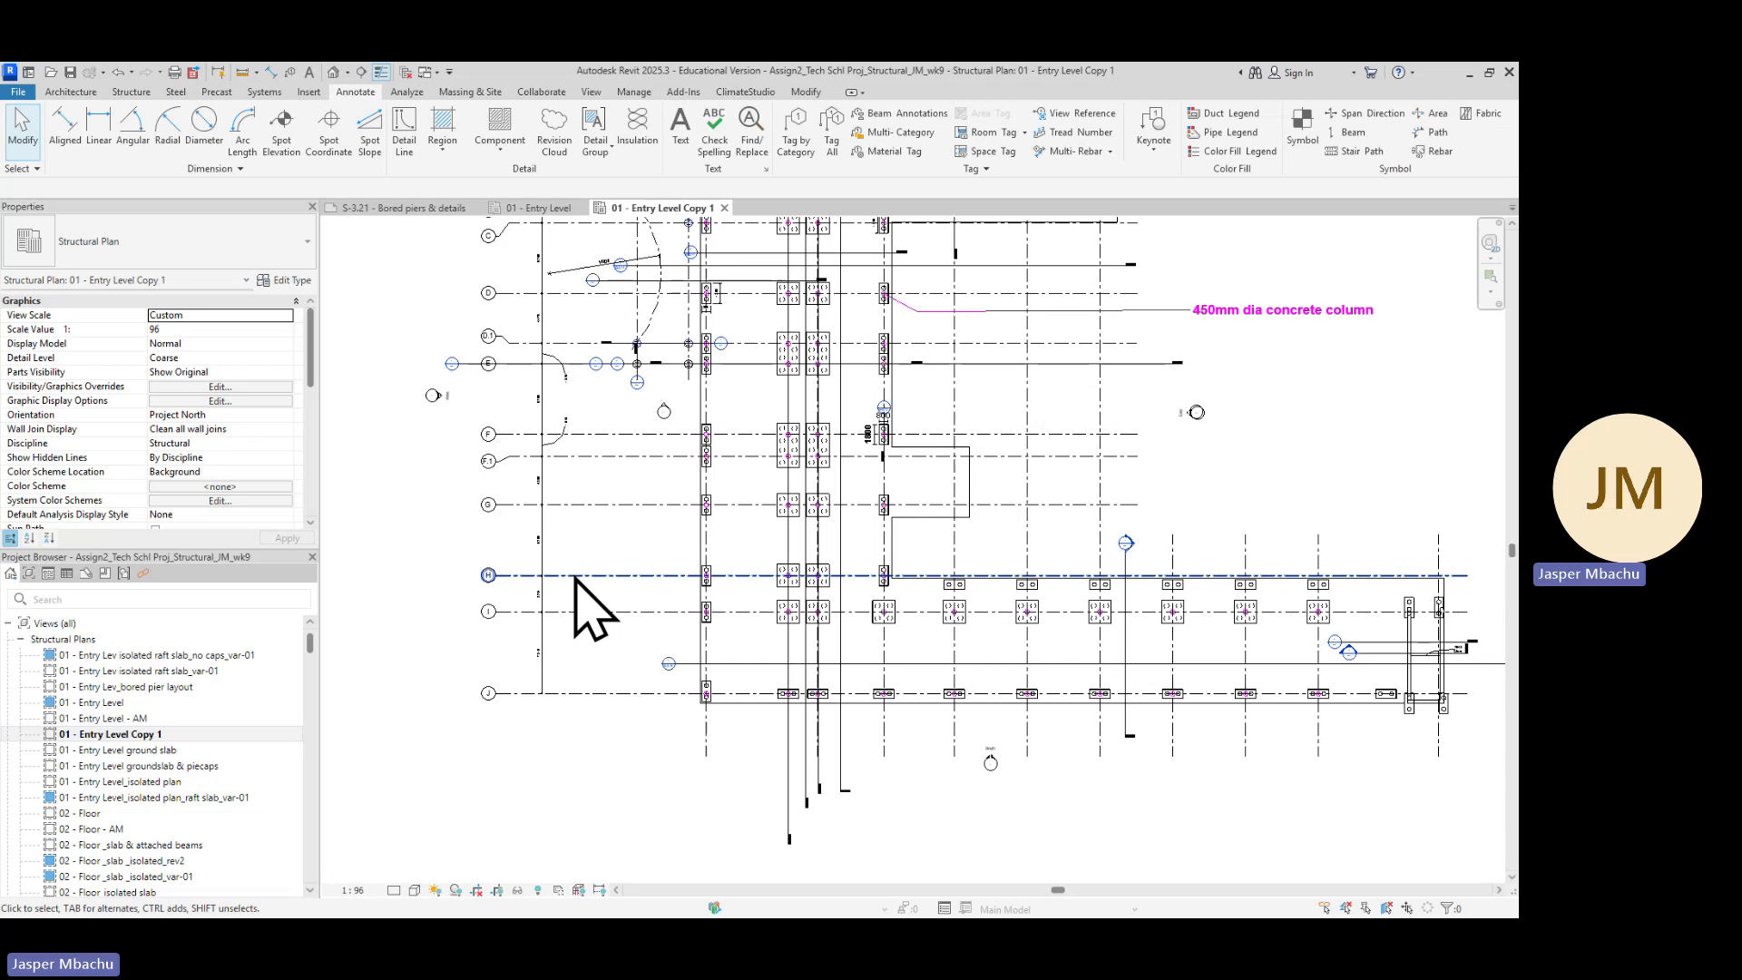
pyautogui.scroll(1, 439, 529)
pyautogui.moveTo(483, 588); pyautogui.dragTo(510, 769, button='middle')
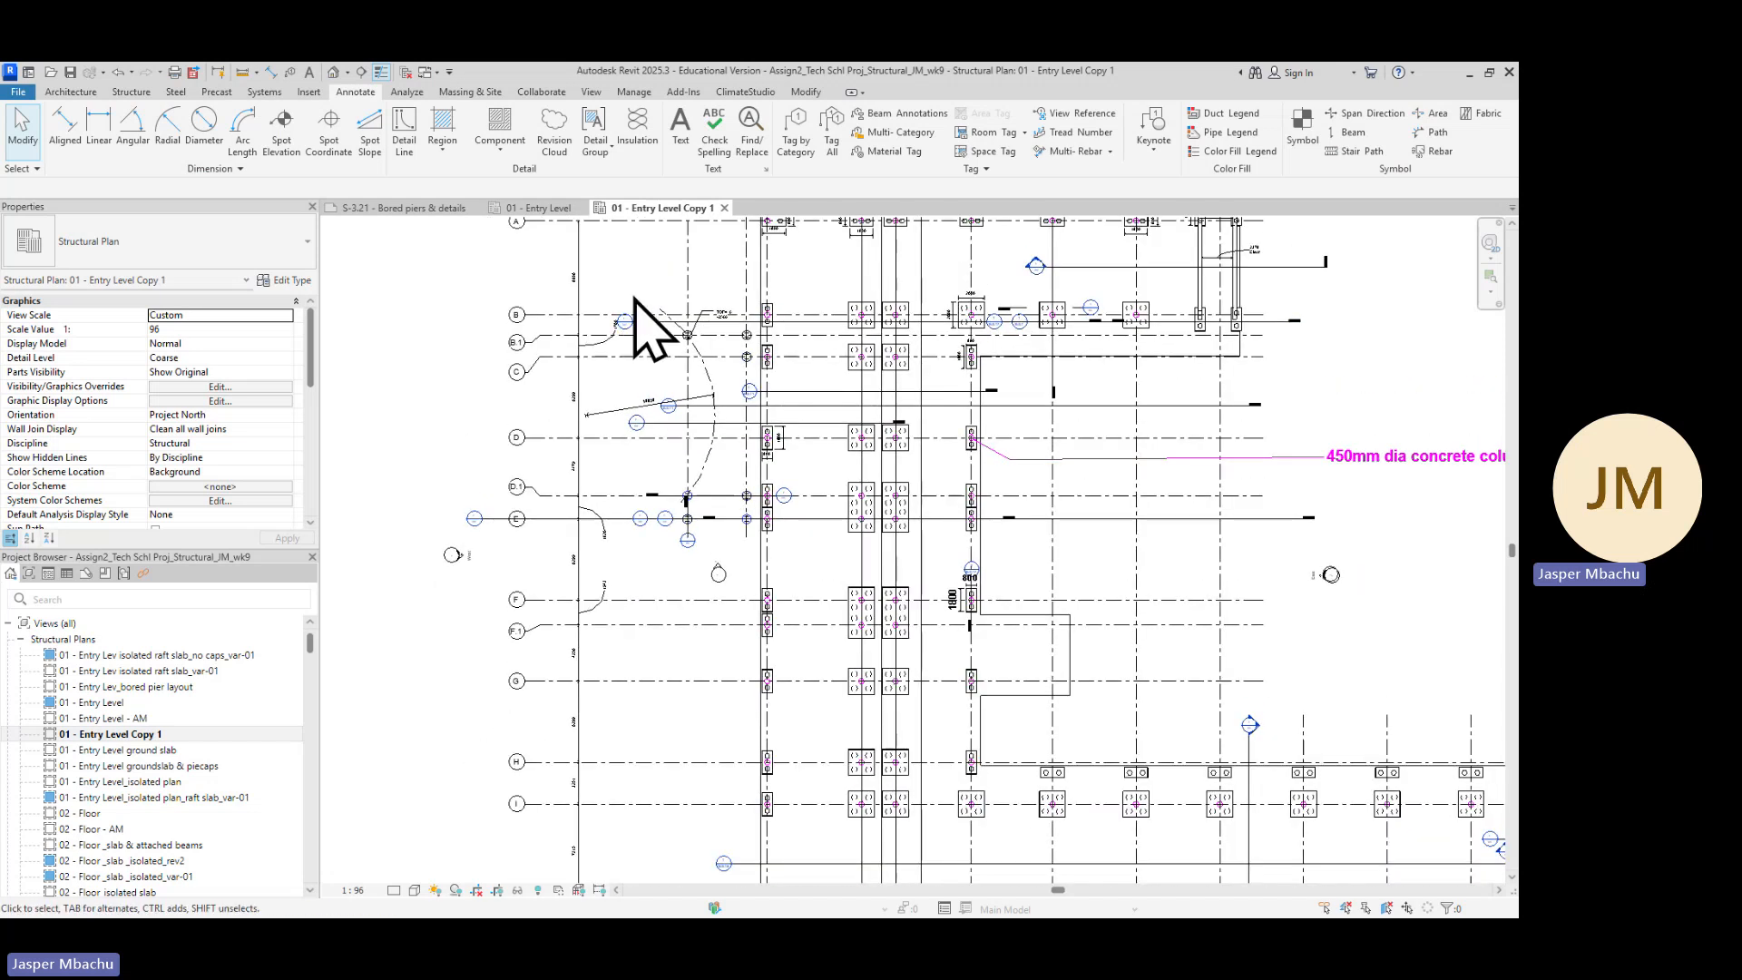
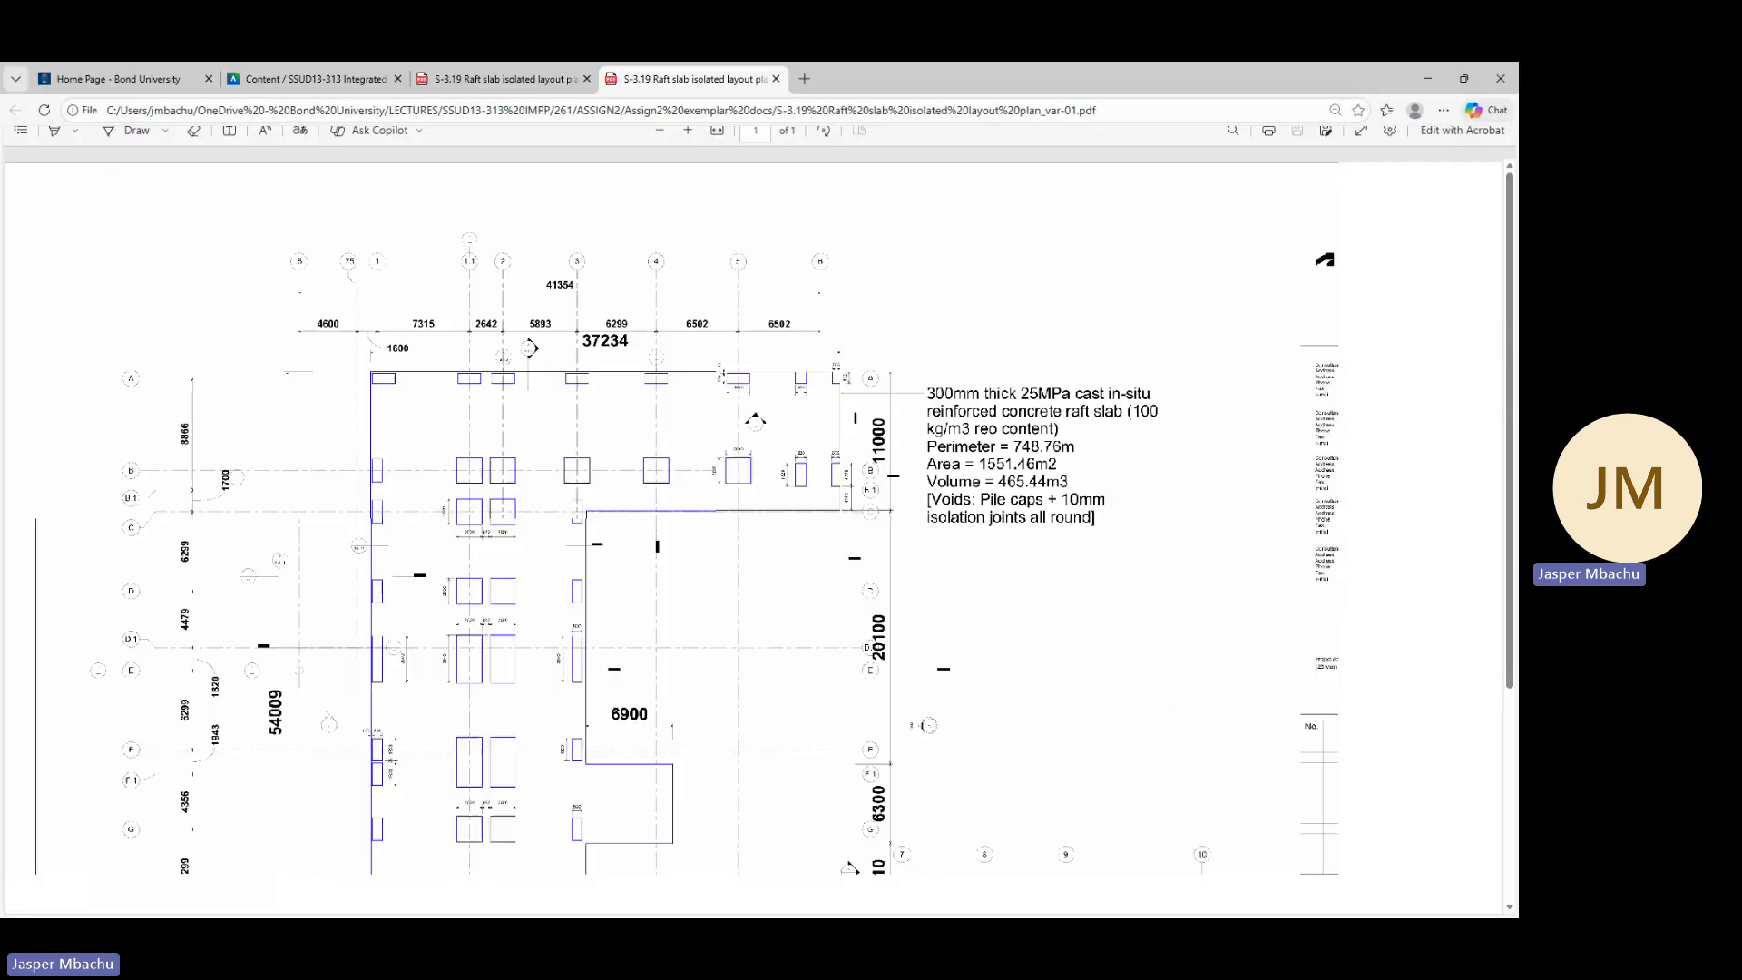
# Scroll through the S-3.19 reference layout PDF to review the whole raft slab outline and its dimensions
pyautogui.scroll(-3, 486, 644)
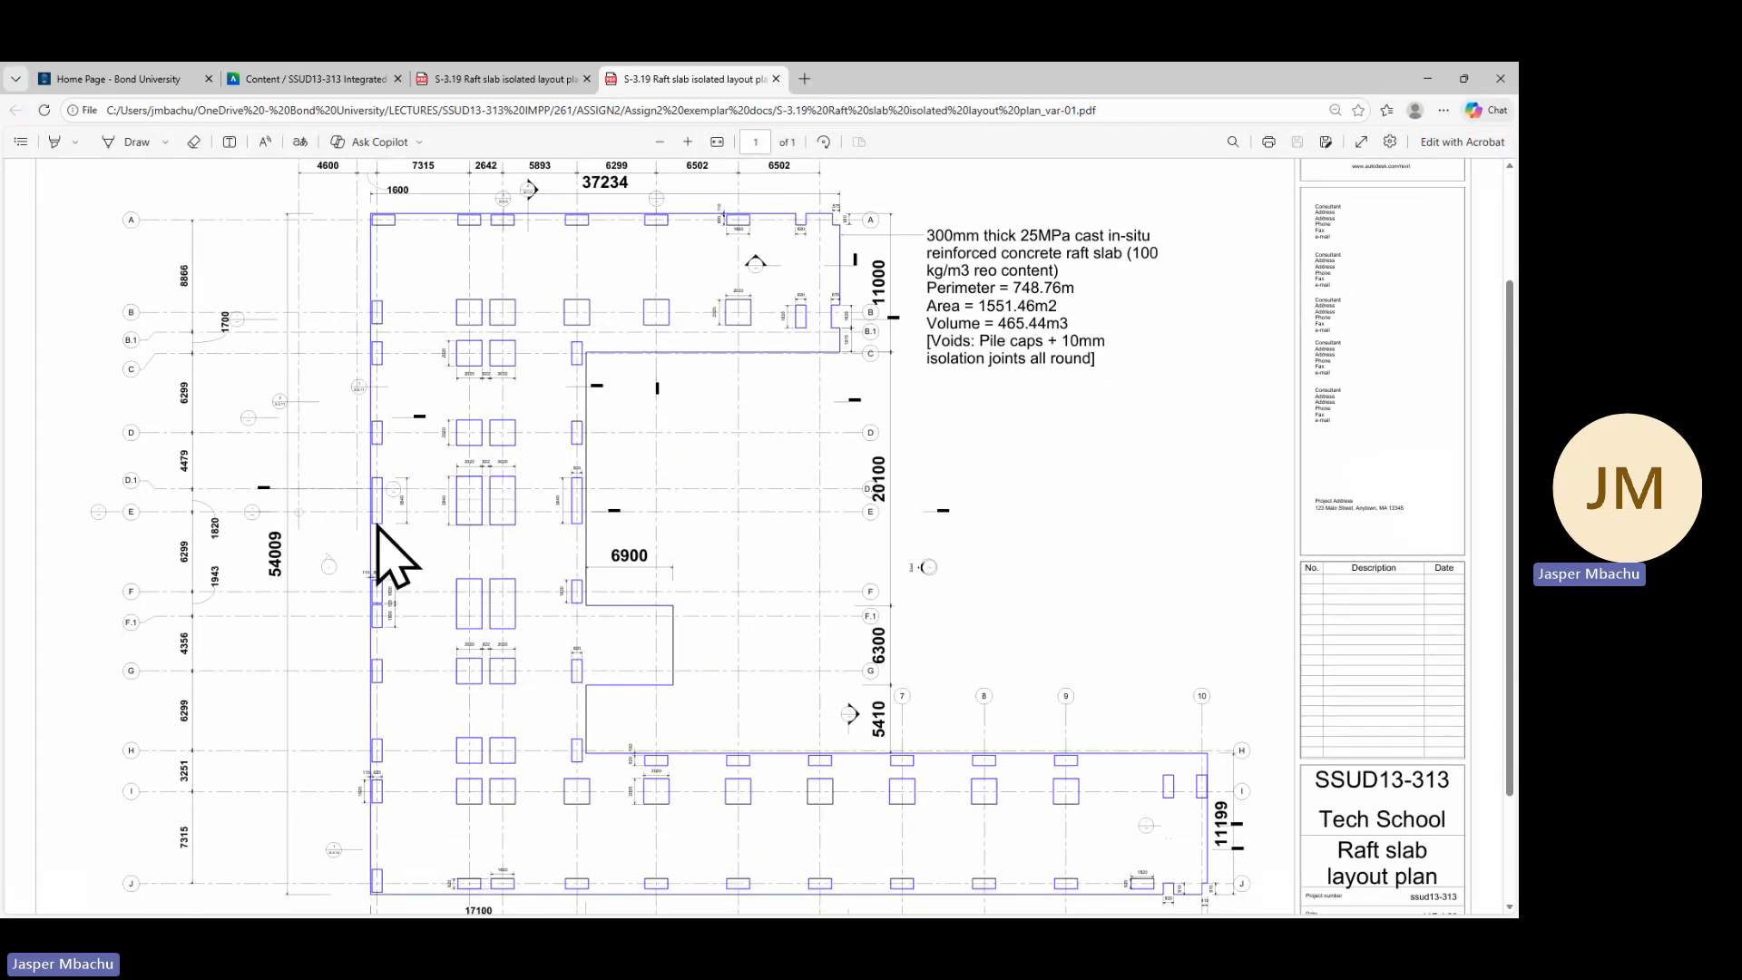
pyautogui.scroll(-3, 344, 544)
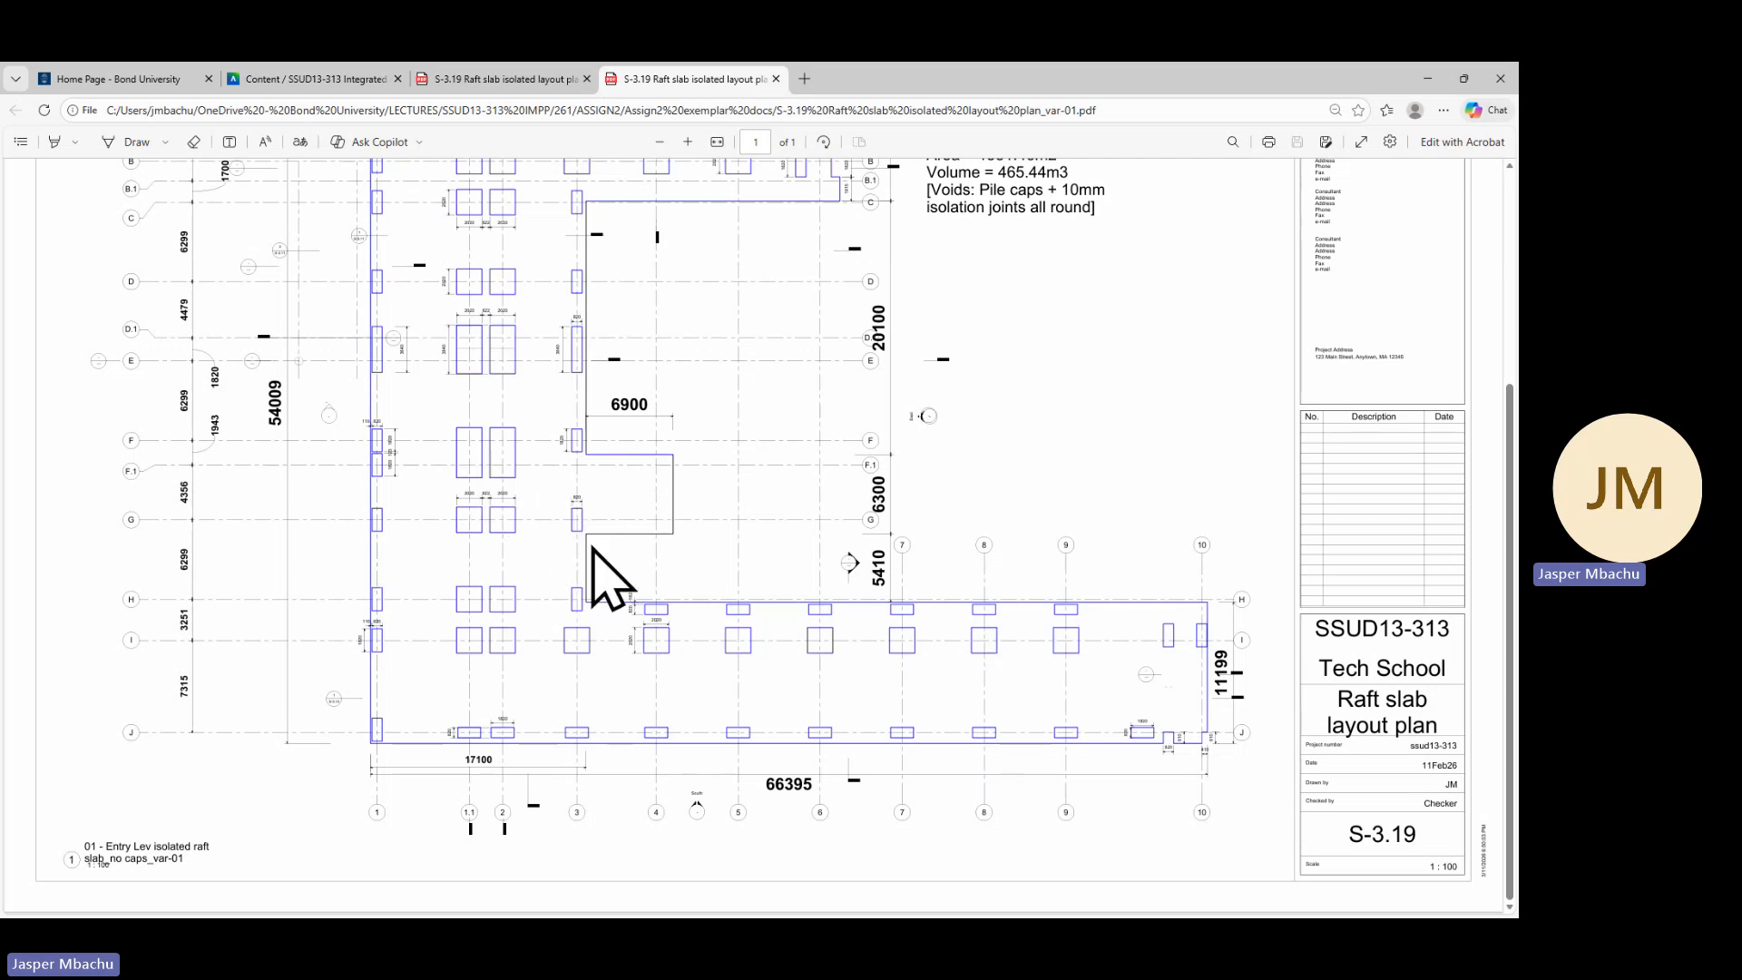
pyautogui.scroll(3, 863, 673)
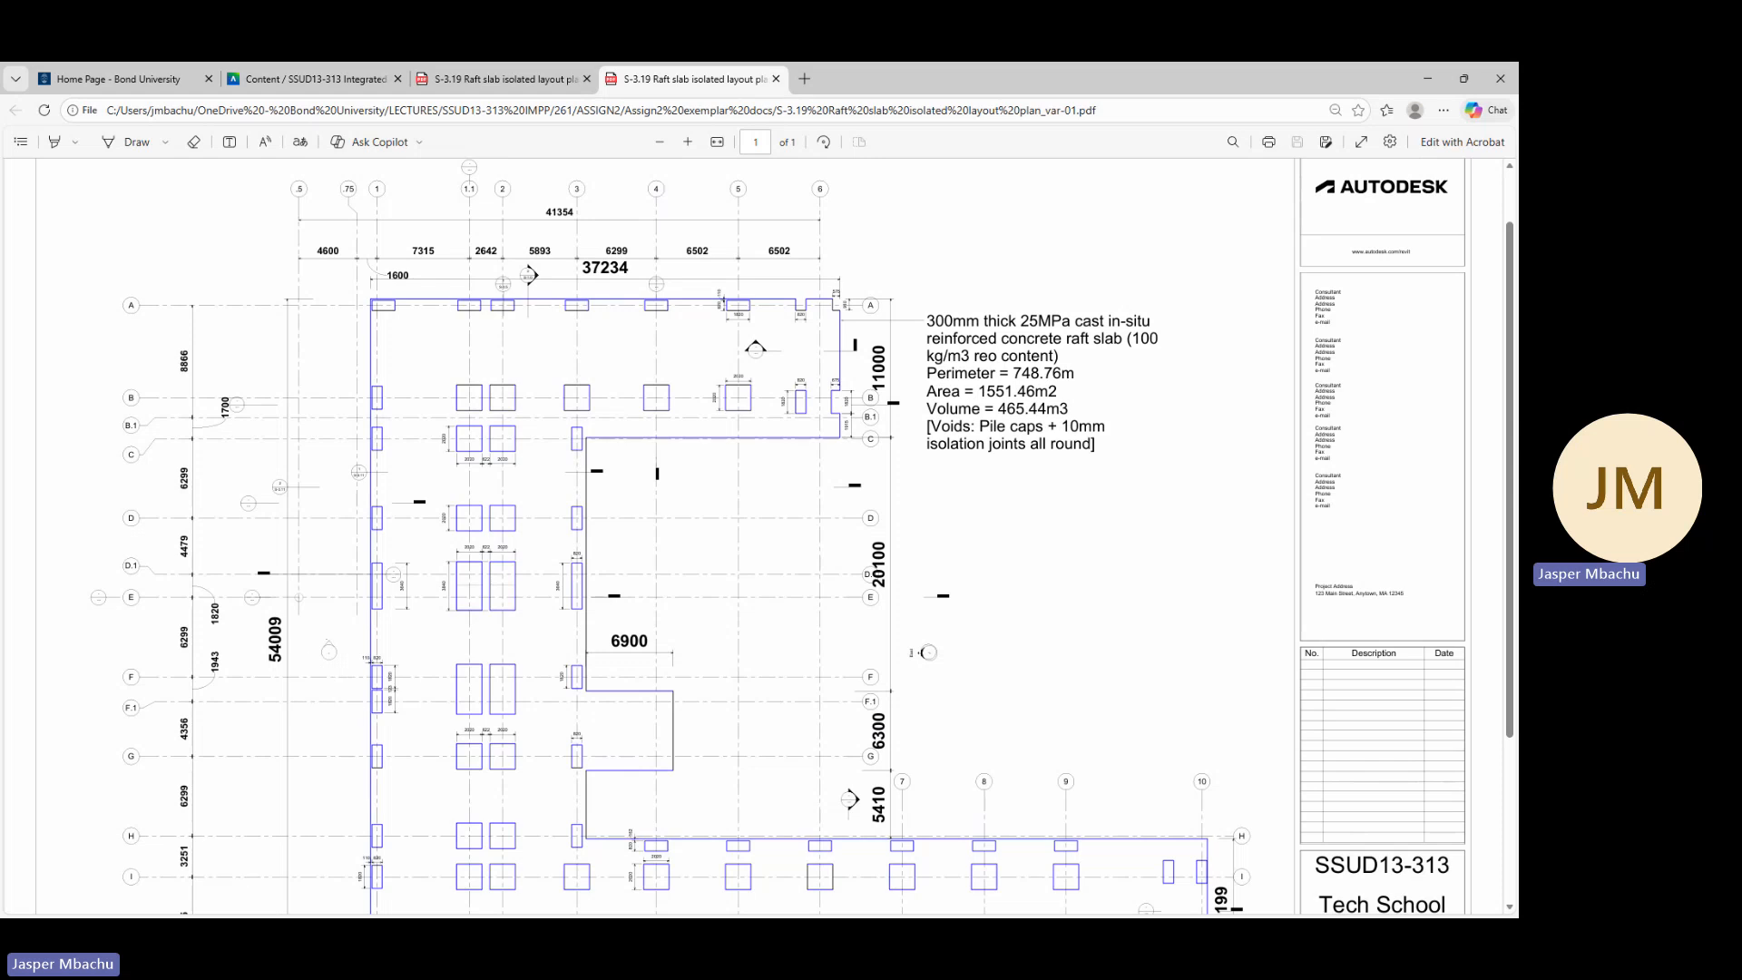
# Switch back to Revit and open the 01 - Entry Level_isolated plan_raft slab_var-01 structural plan view
pyautogui.hotkey('alt', 'Tab')
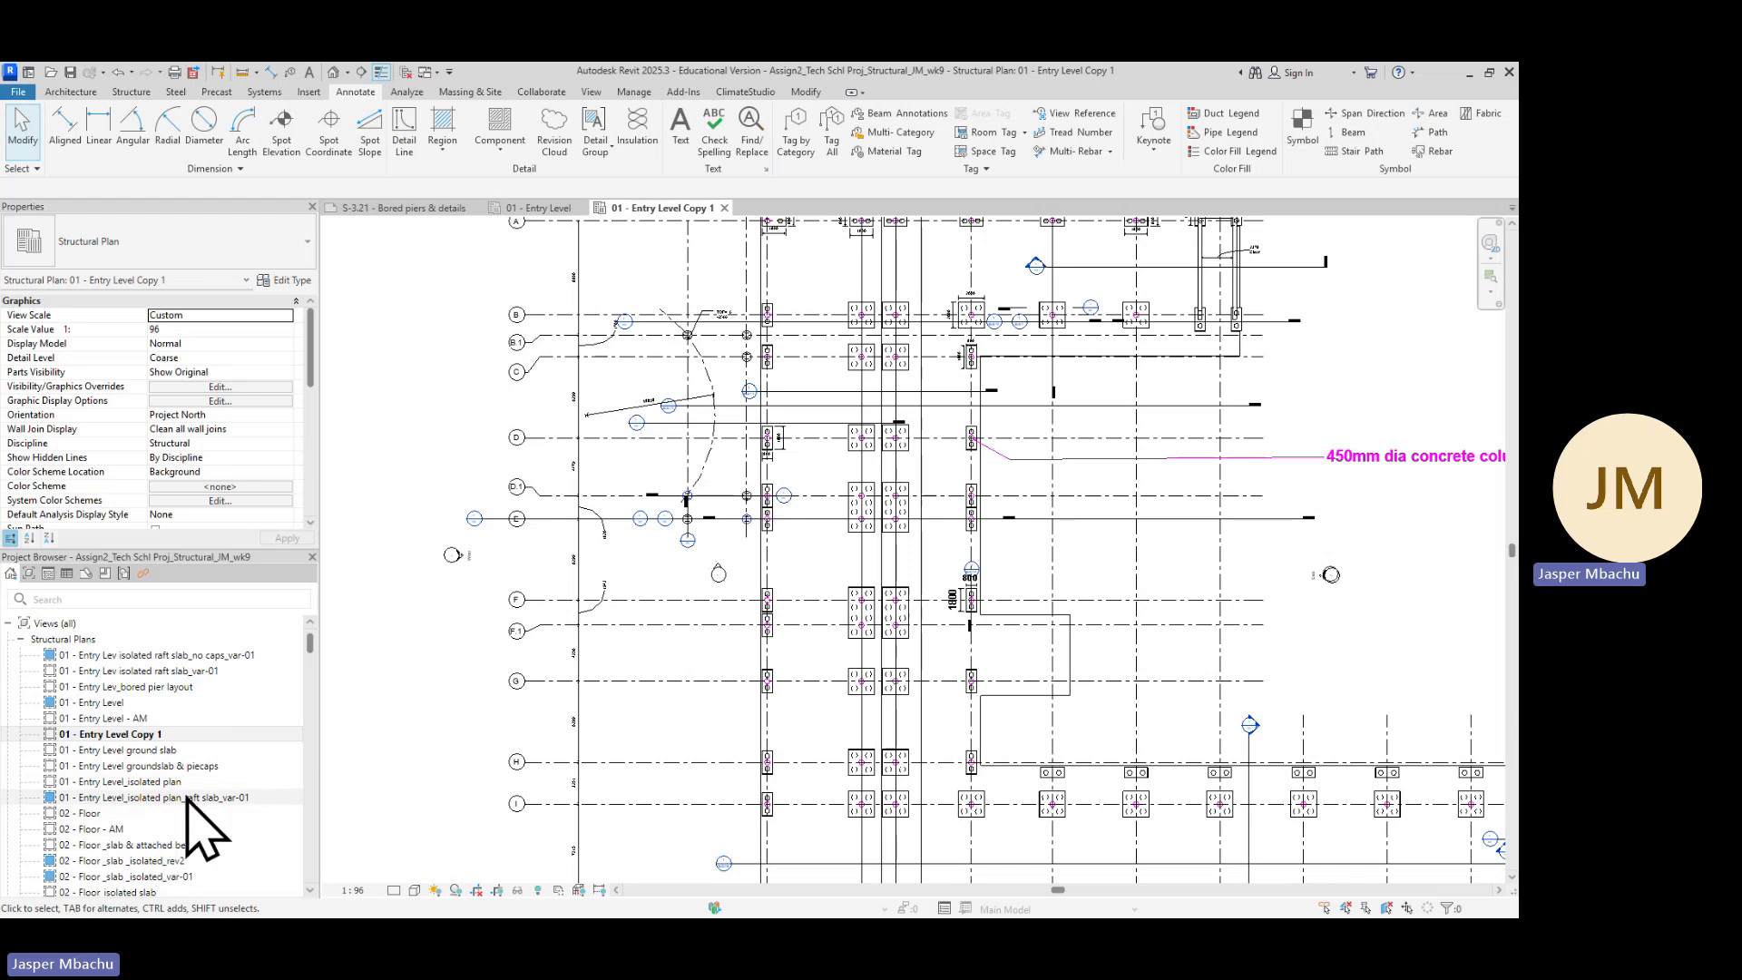
pyautogui.scroll(-1, 204, 831)
pyautogui.scroll(-2, 204, 837)
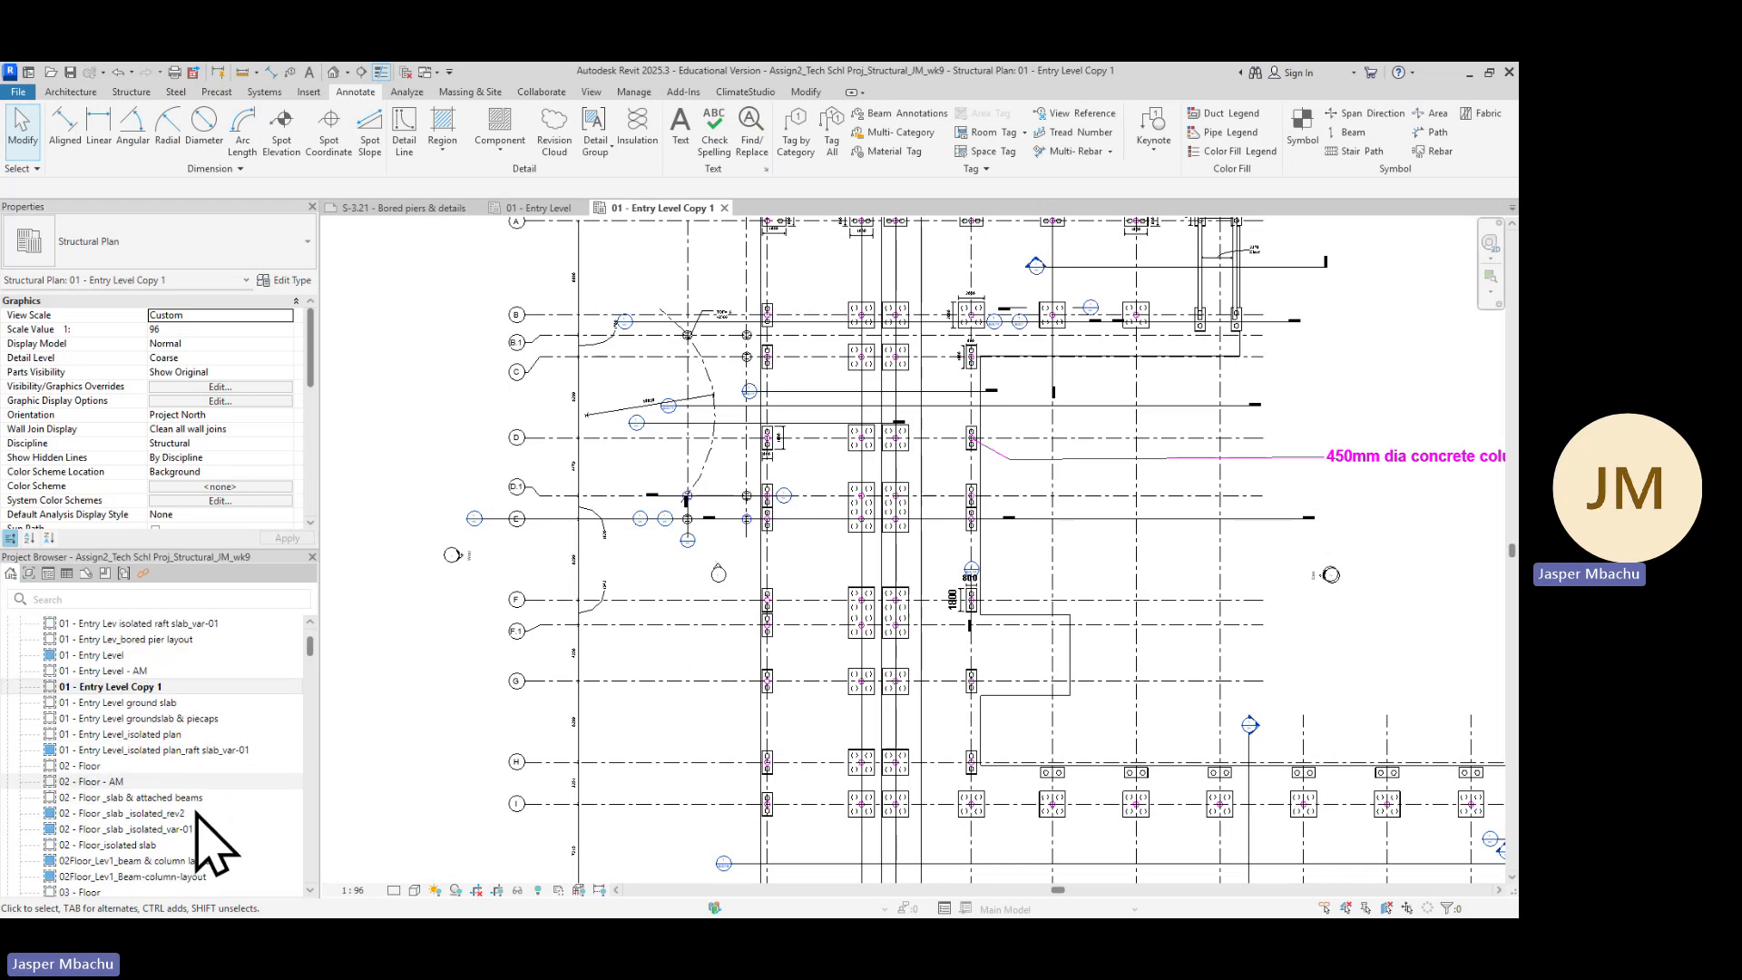
pyautogui.scroll(-1, 195, 827)
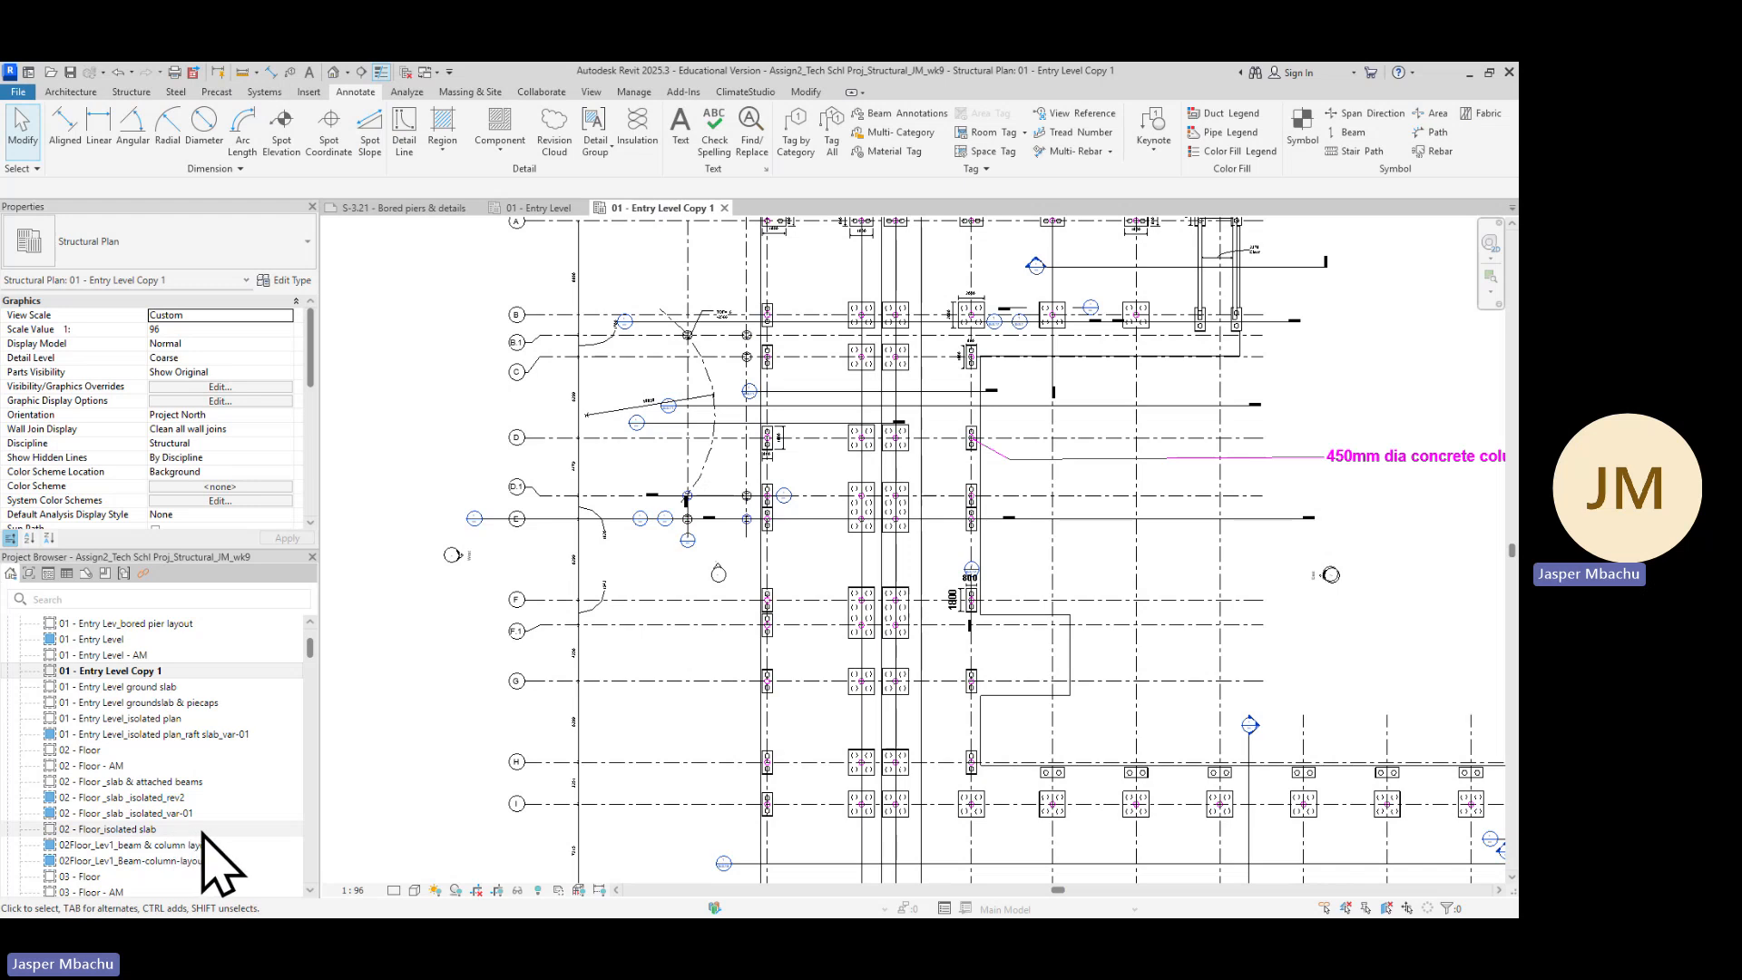
pyautogui.click(193, 735)
pyautogui.doubleClick(191, 735)
pyautogui.click(699, 463)
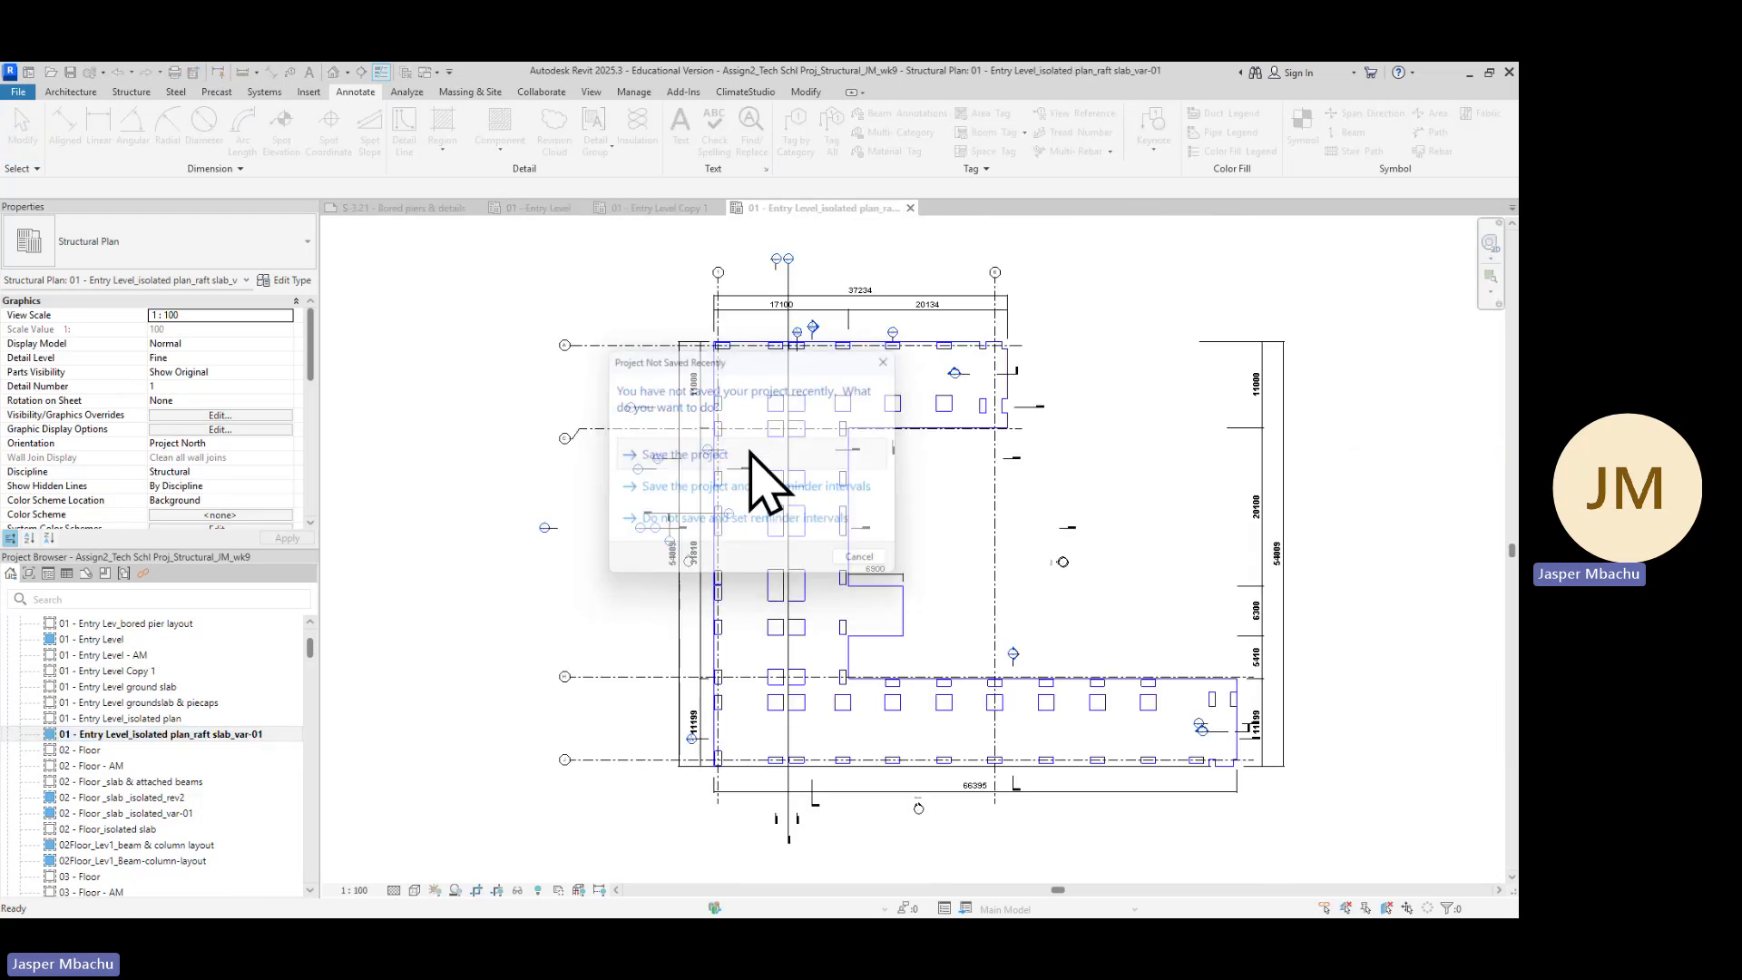
# Zoom into the slab's top edge and inspect the 37234 overall dimension's text settings without changing them
pyautogui.scroll(3, 898, 372)
pyautogui.moveTo(902, 475); pyautogui.dragTo(835, 595, button='middle')
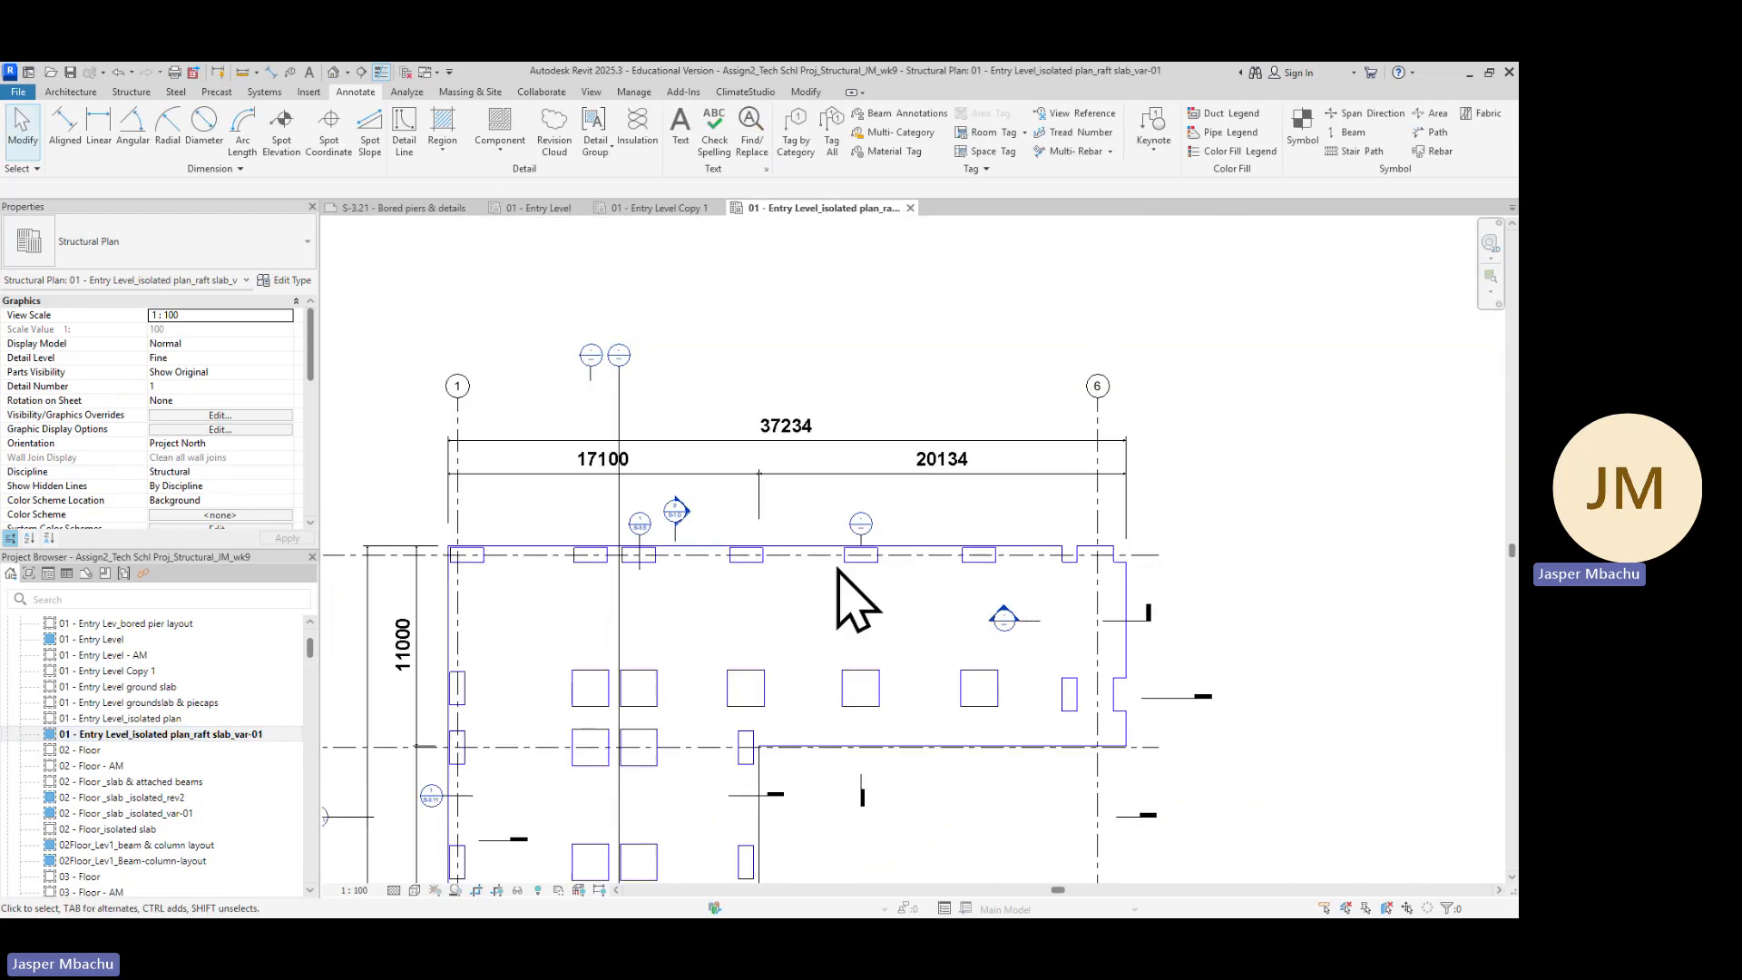
pyautogui.scroll(3, 798, 436)
pyautogui.click(786, 436)
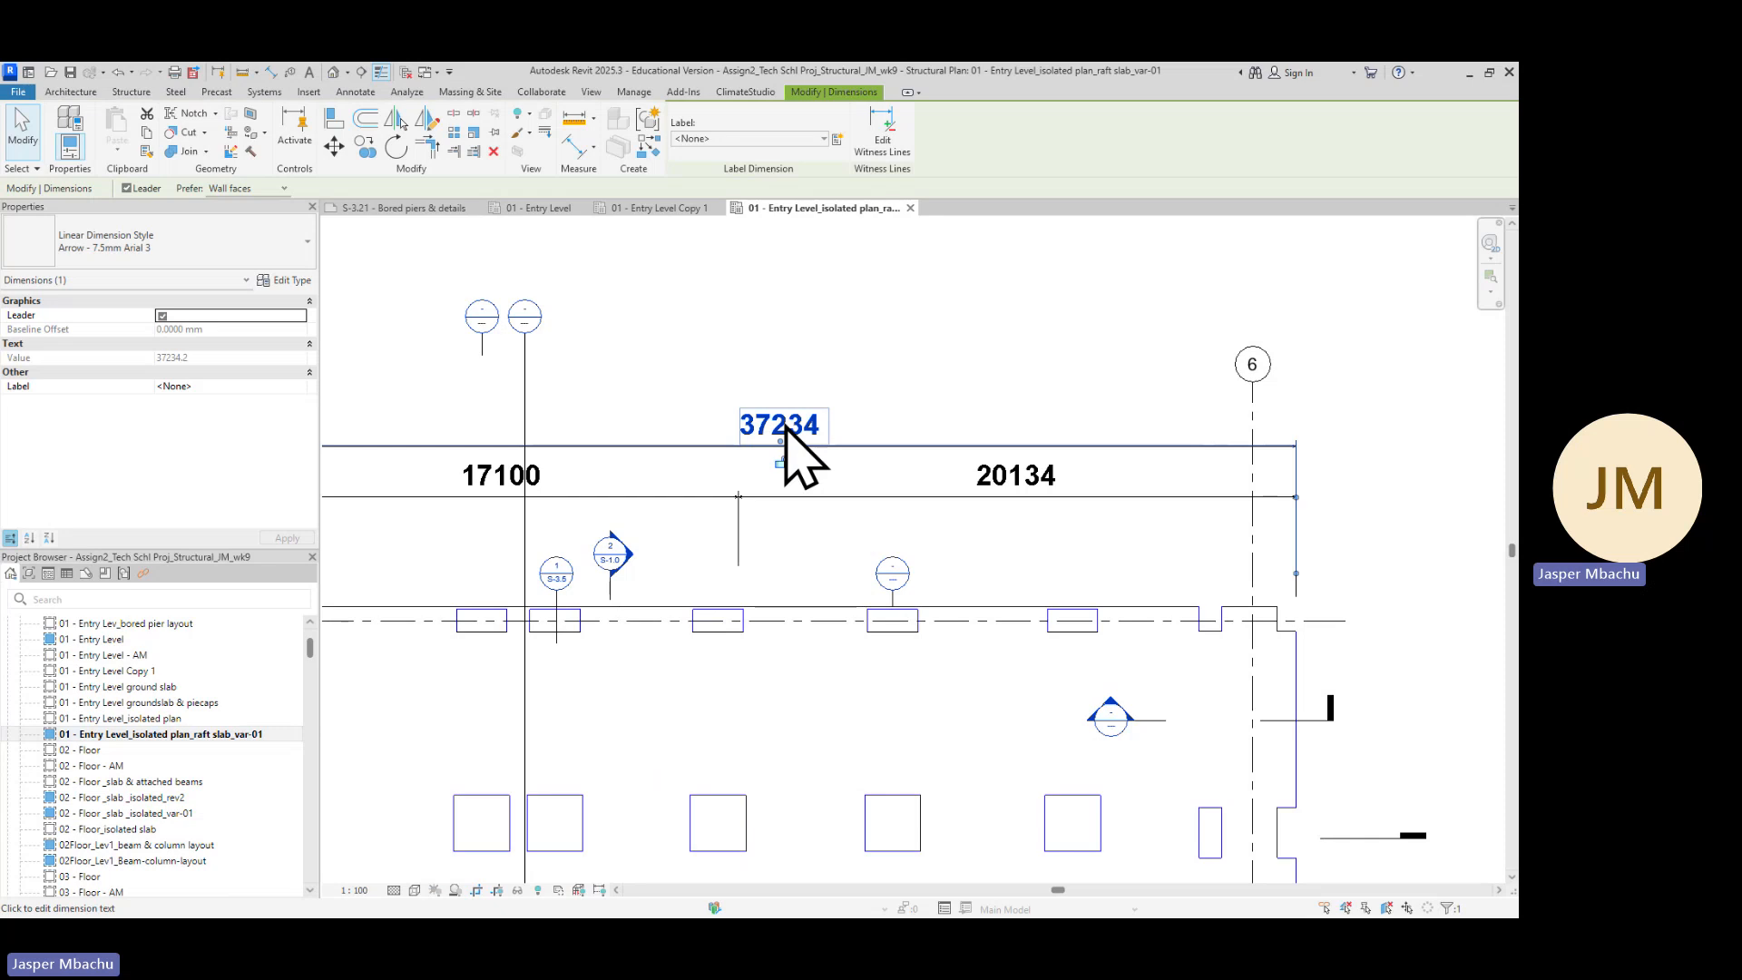
pyautogui.click(786, 436)
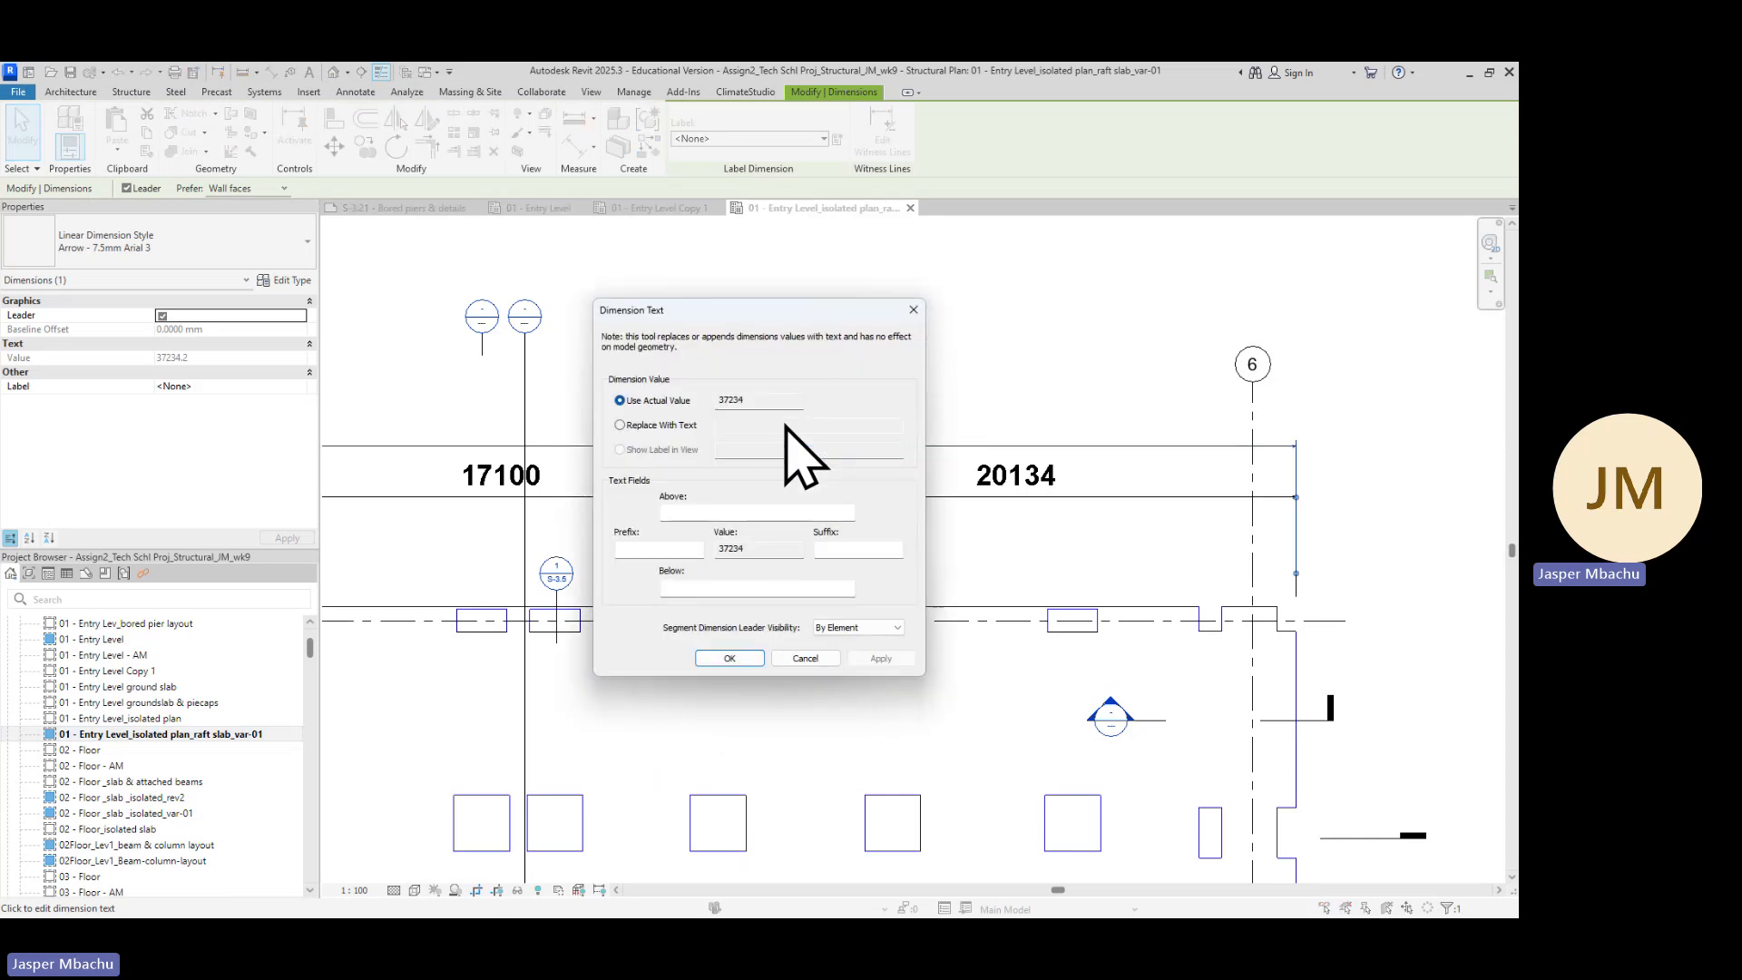
pyautogui.click(908, 313)
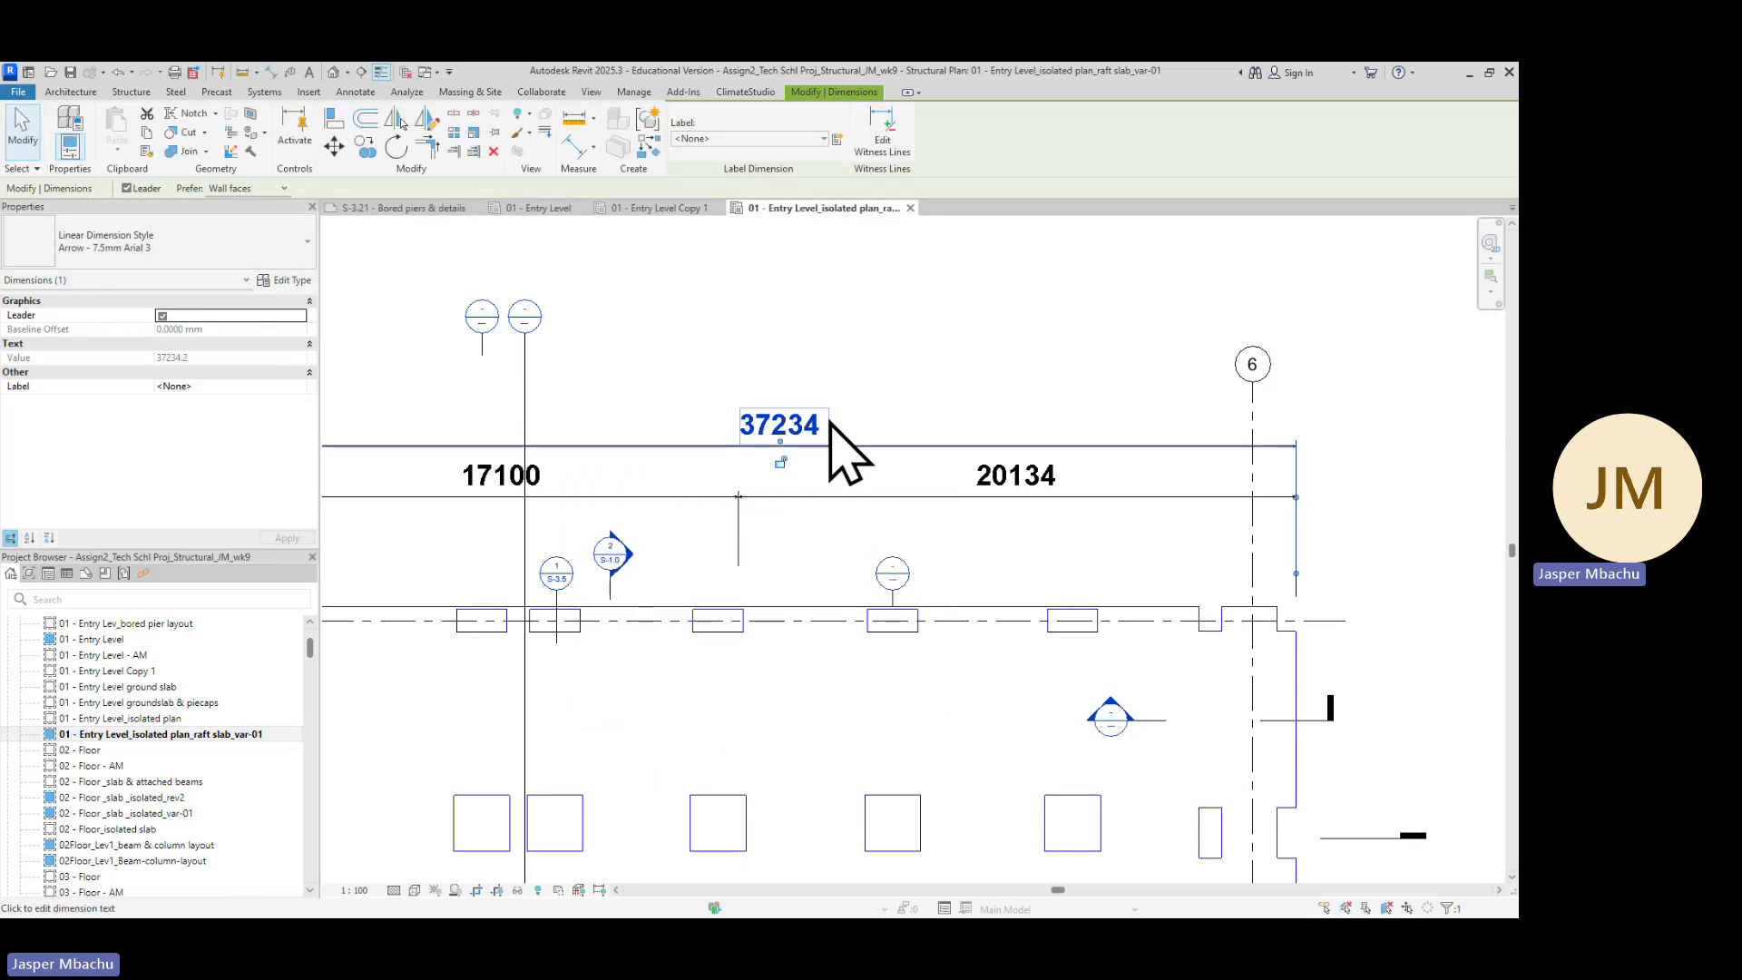
# Pan around the isolated plan to inspect the 54009 and 6900 slab dimensions against the reference layout
pyautogui.scroll(-4, 855, 591)
pyautogui.scroll(-3, 467, 673)
pyautogui.scroll(1, 536, 733)
pyautogui.moveTo(539, 735); pyautogui.dragTo(705, 525, button='middle')
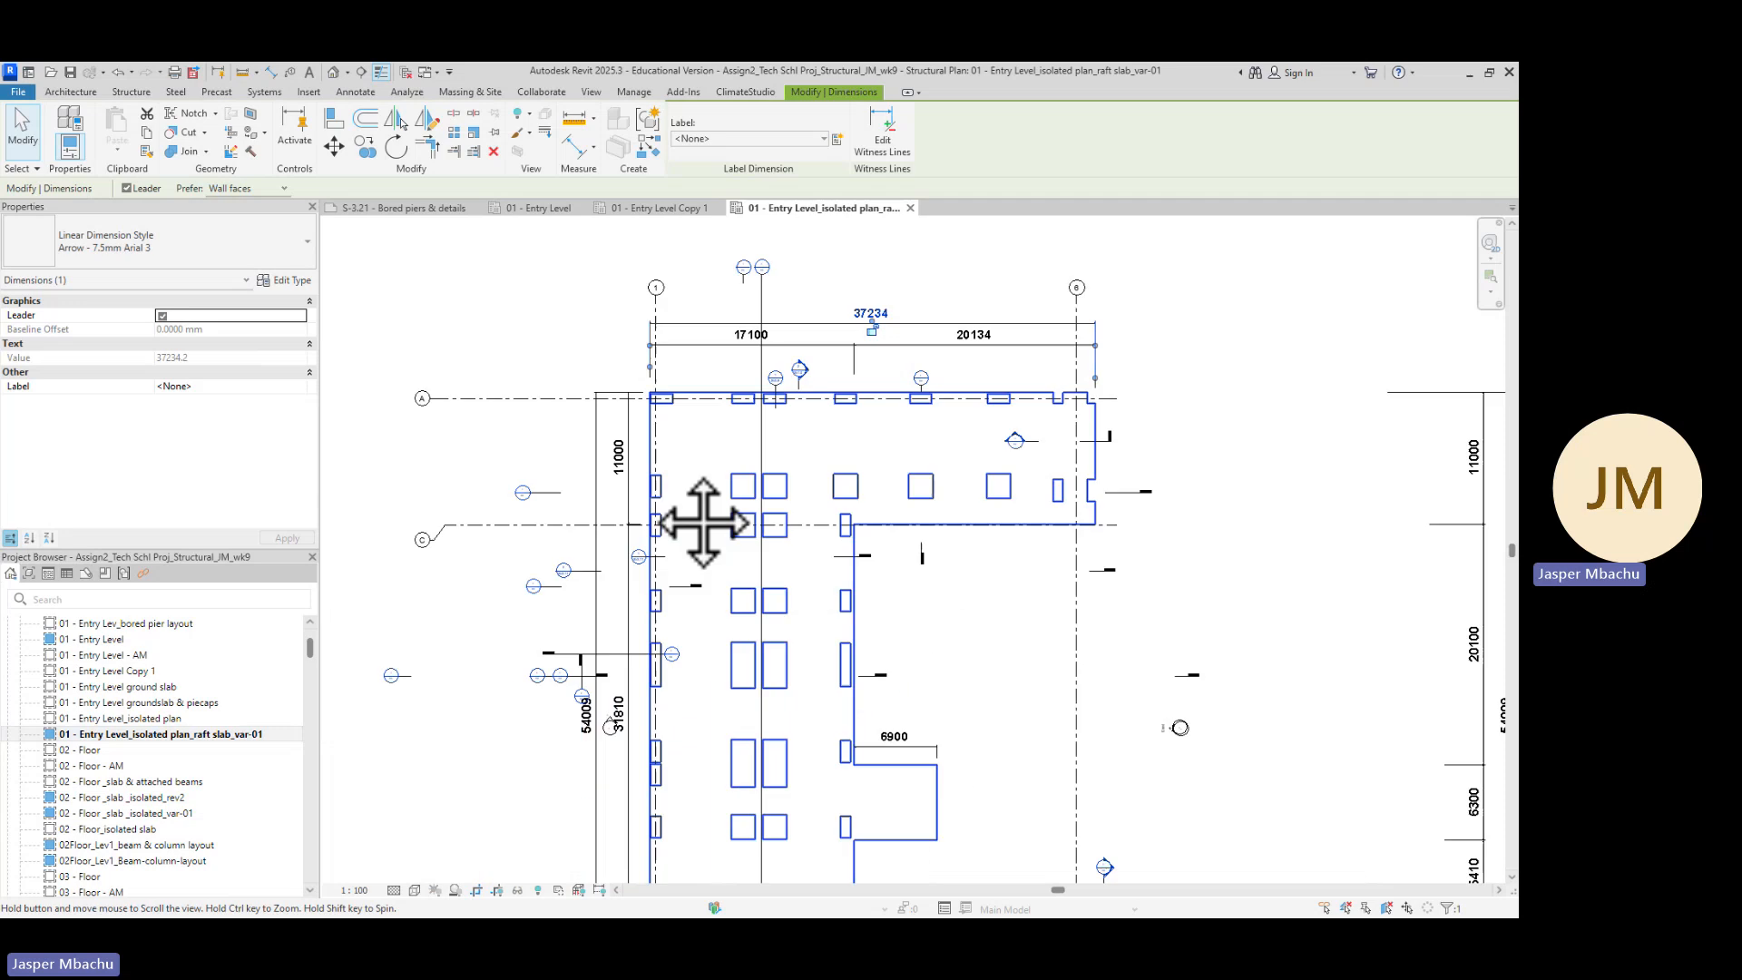
pyautogui.scroll(1, 685, 512)
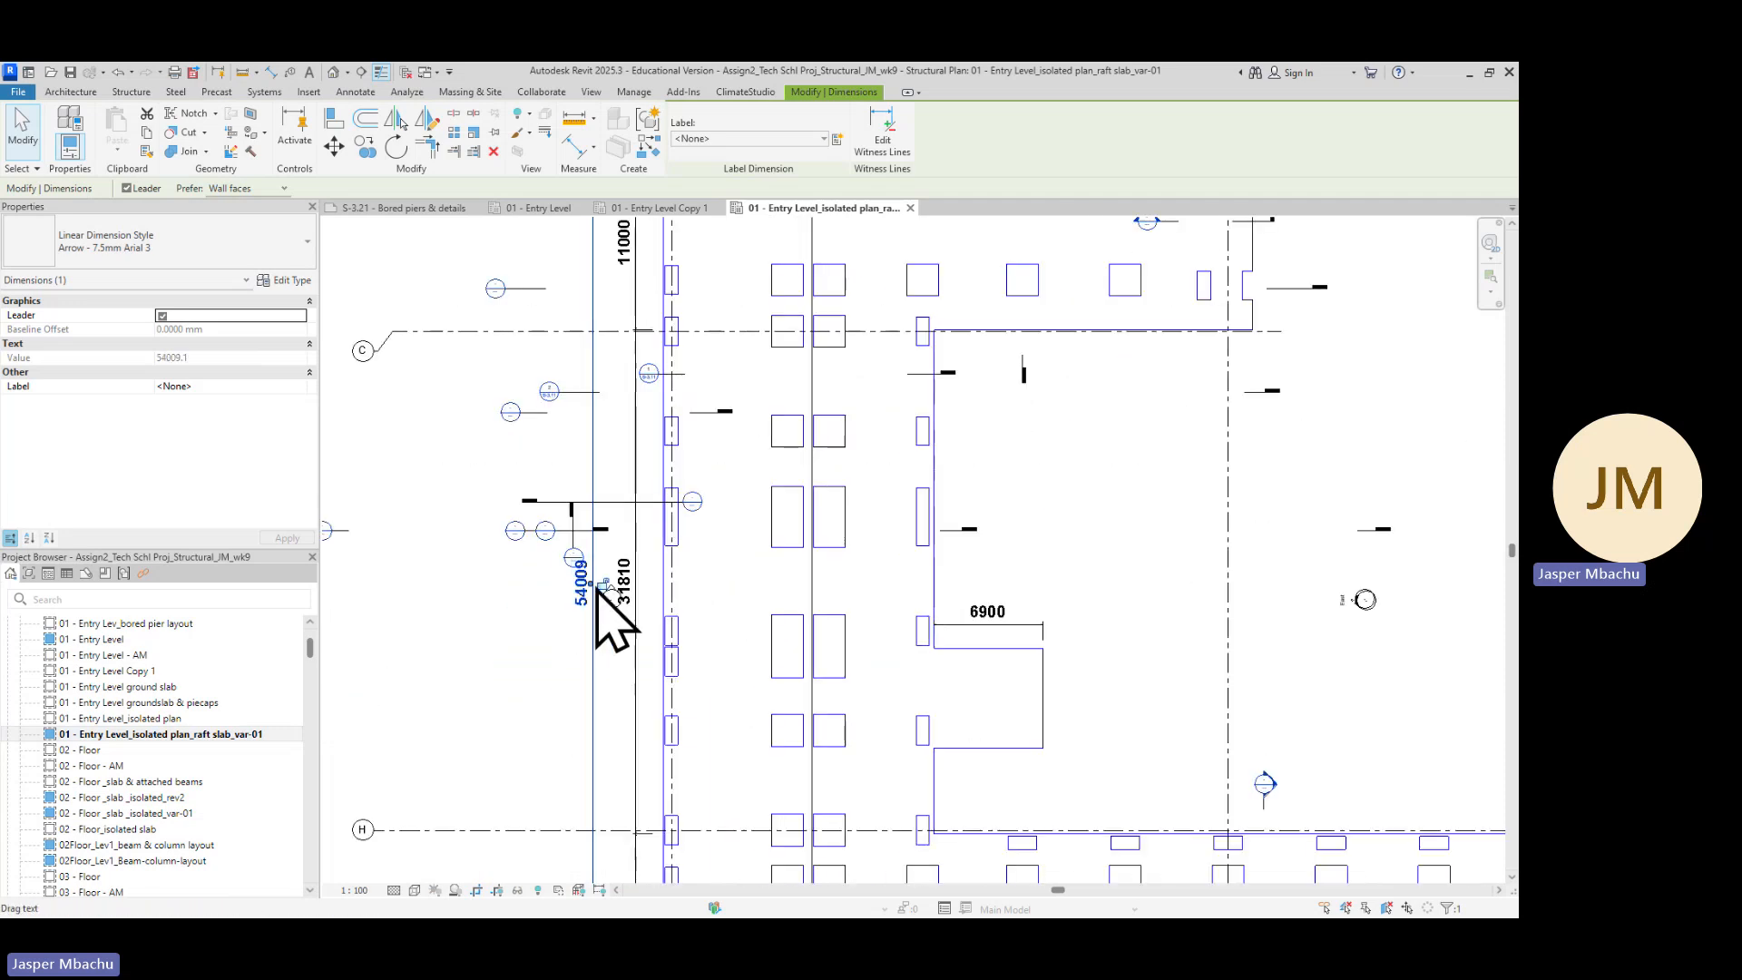
pyautogui.click(998, 623)
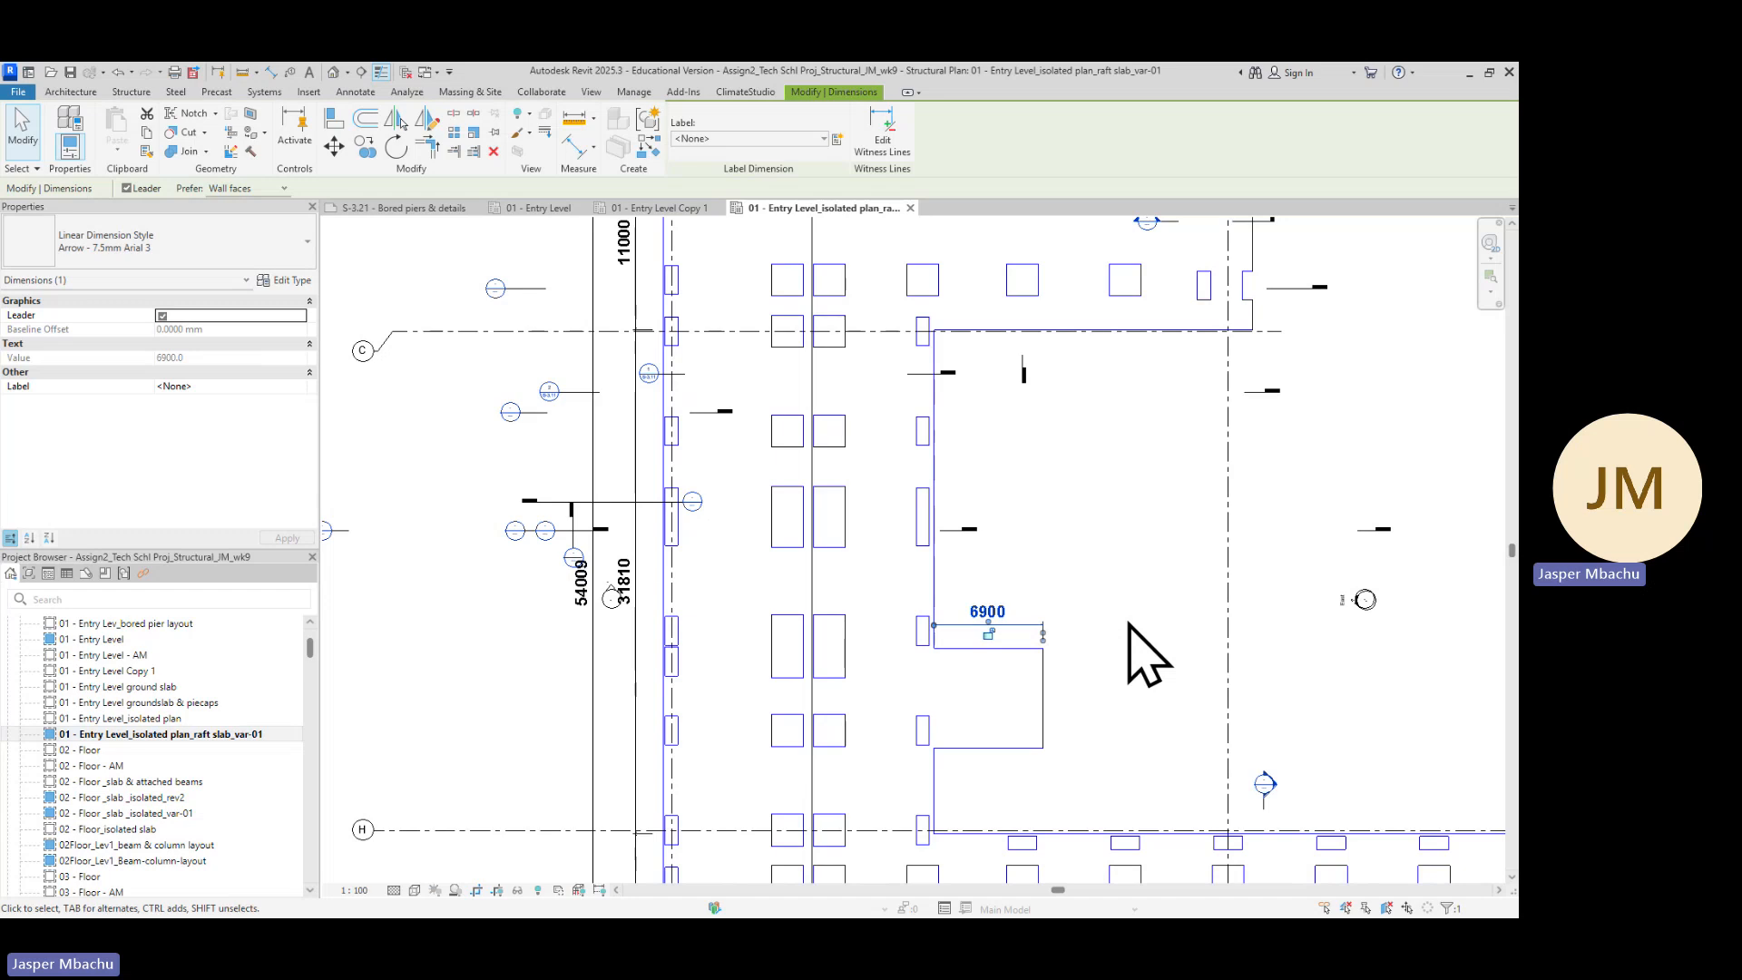
pyautogui.scroll(-3, 1127, 653)
pyautogui.moveTo(1128, 654); pyautogui.dragTo(795, 590, button='middle')
pyautogui.scroll(5, 517, 563)
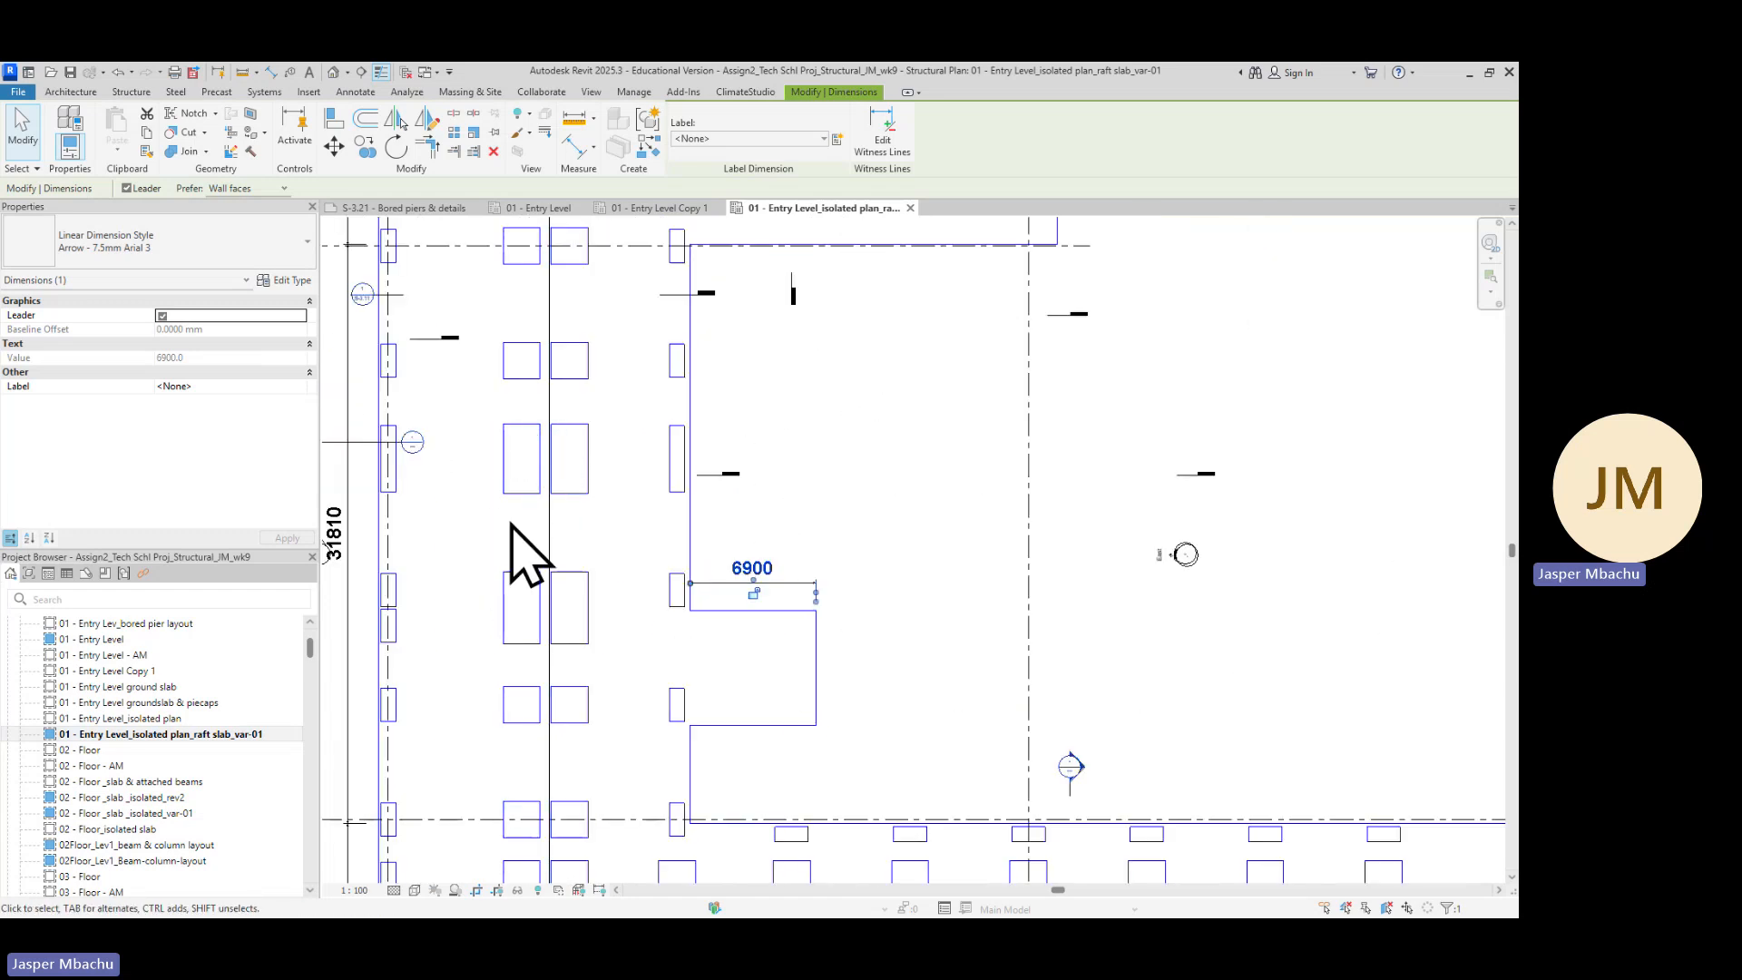
pyautogui.scroll(-3, 580, 523)
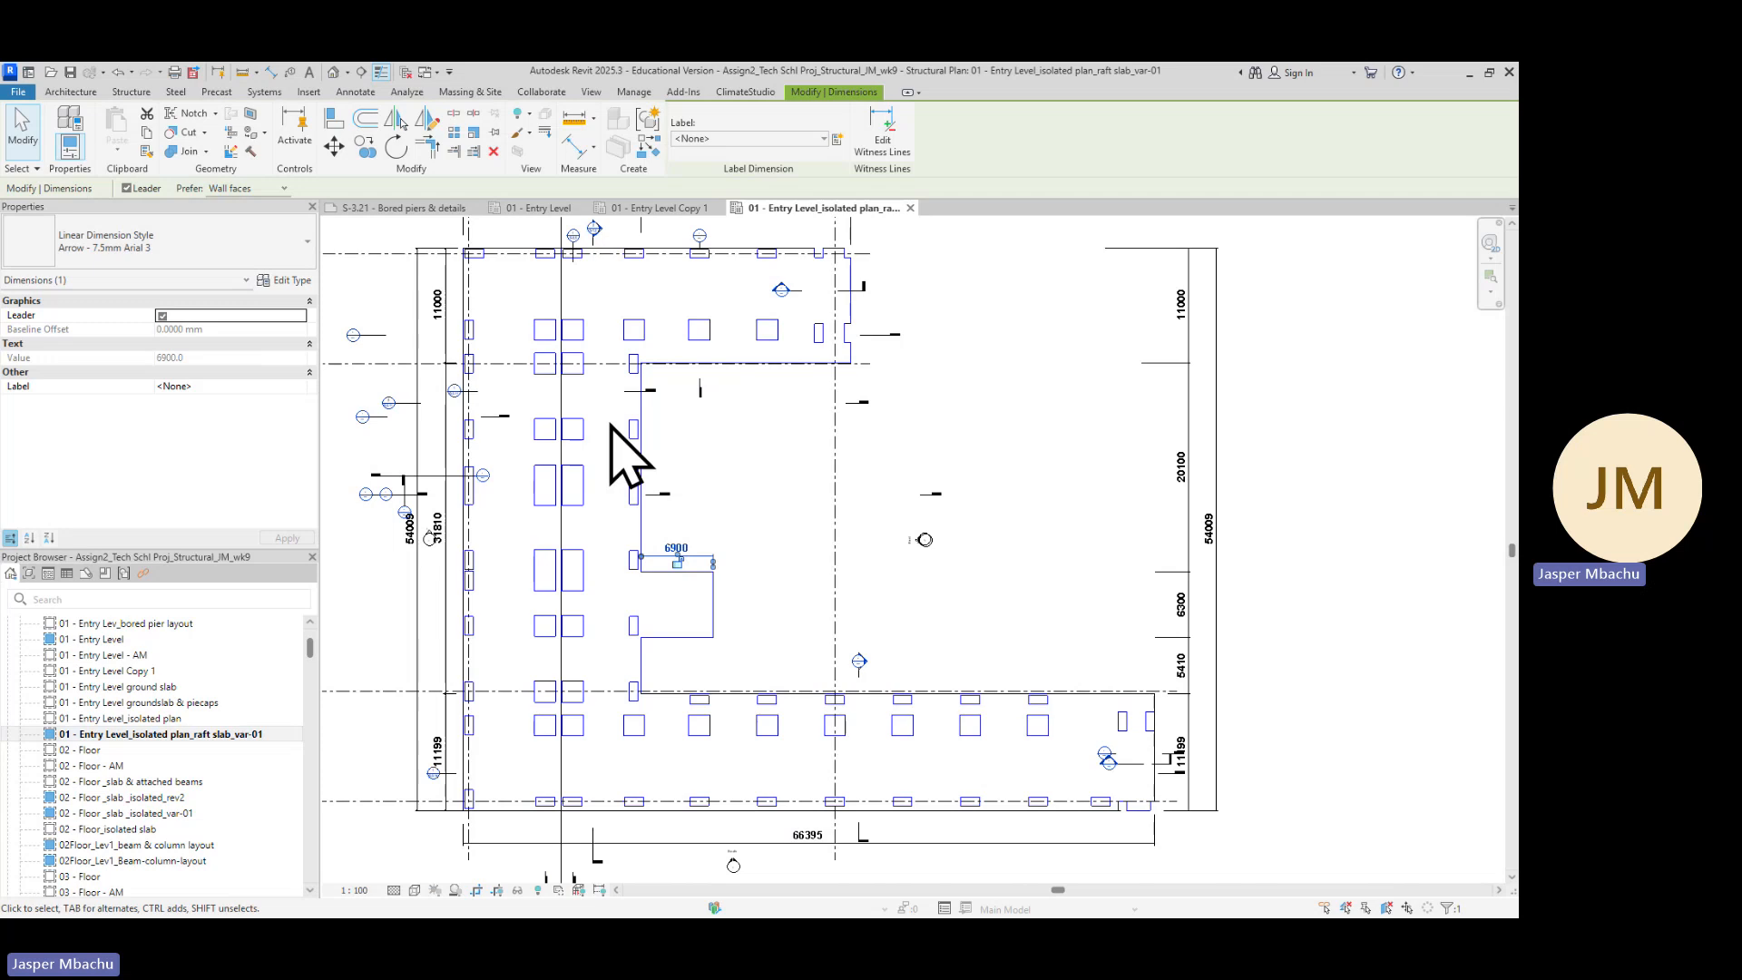
pyautogui.scroll(2, 554, 451)
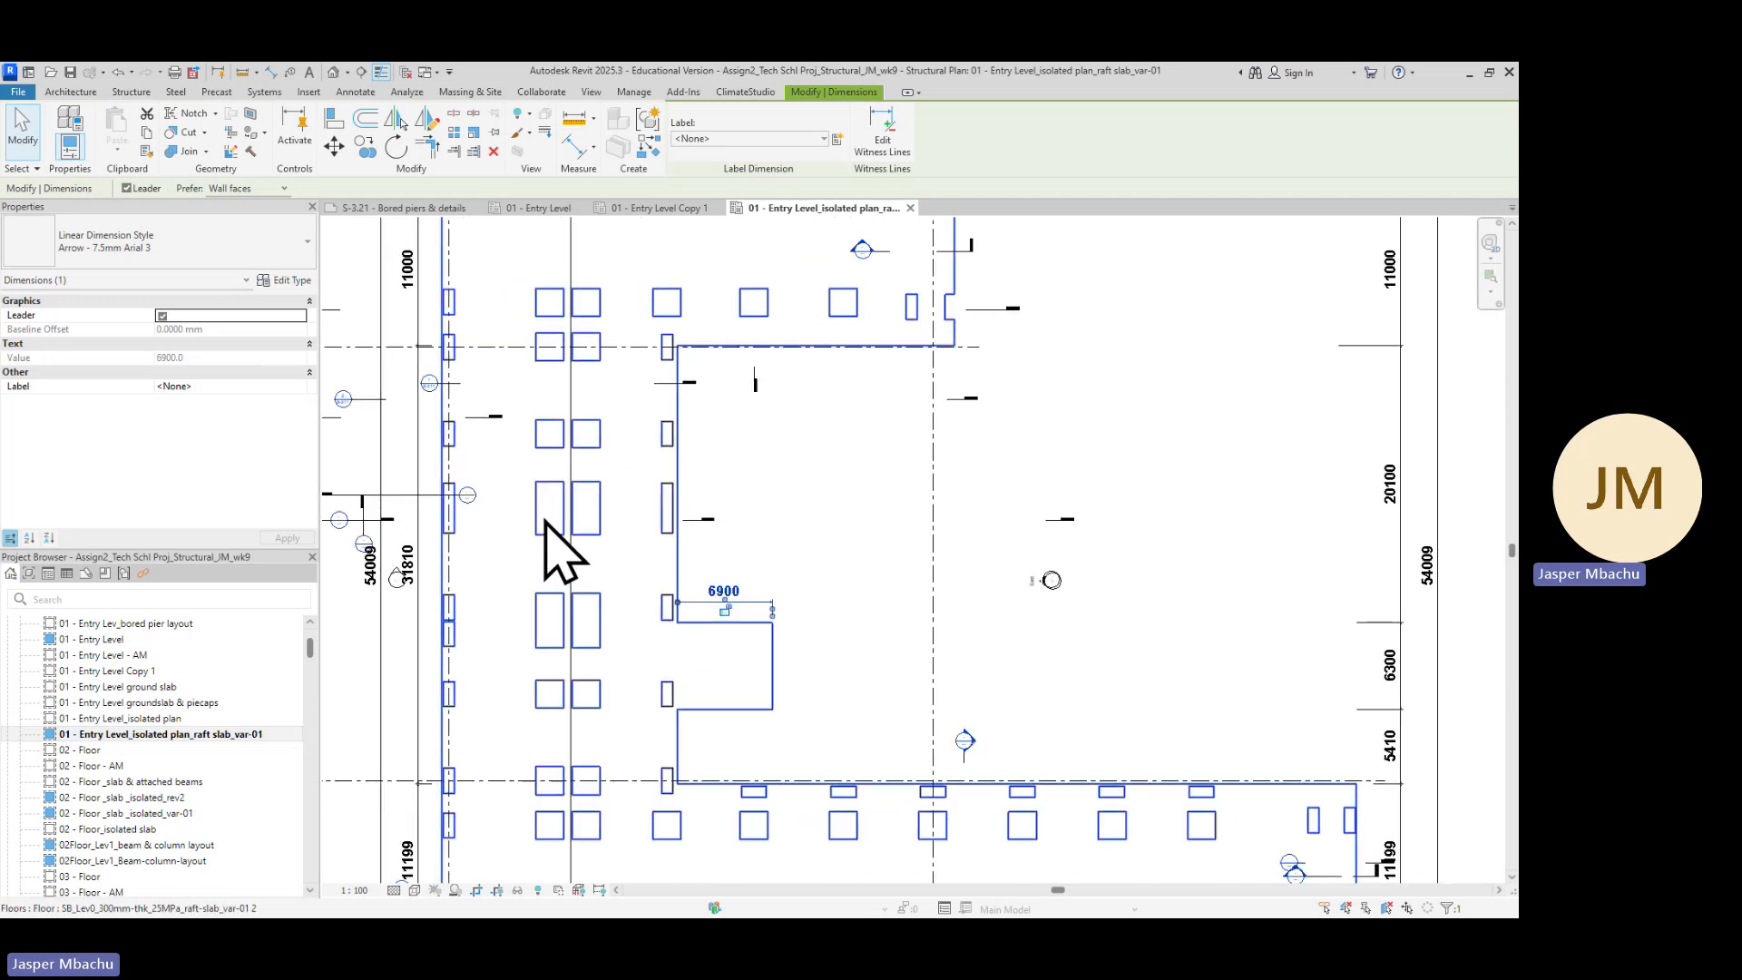
pyautogui.scroll(-2, 554, 513)
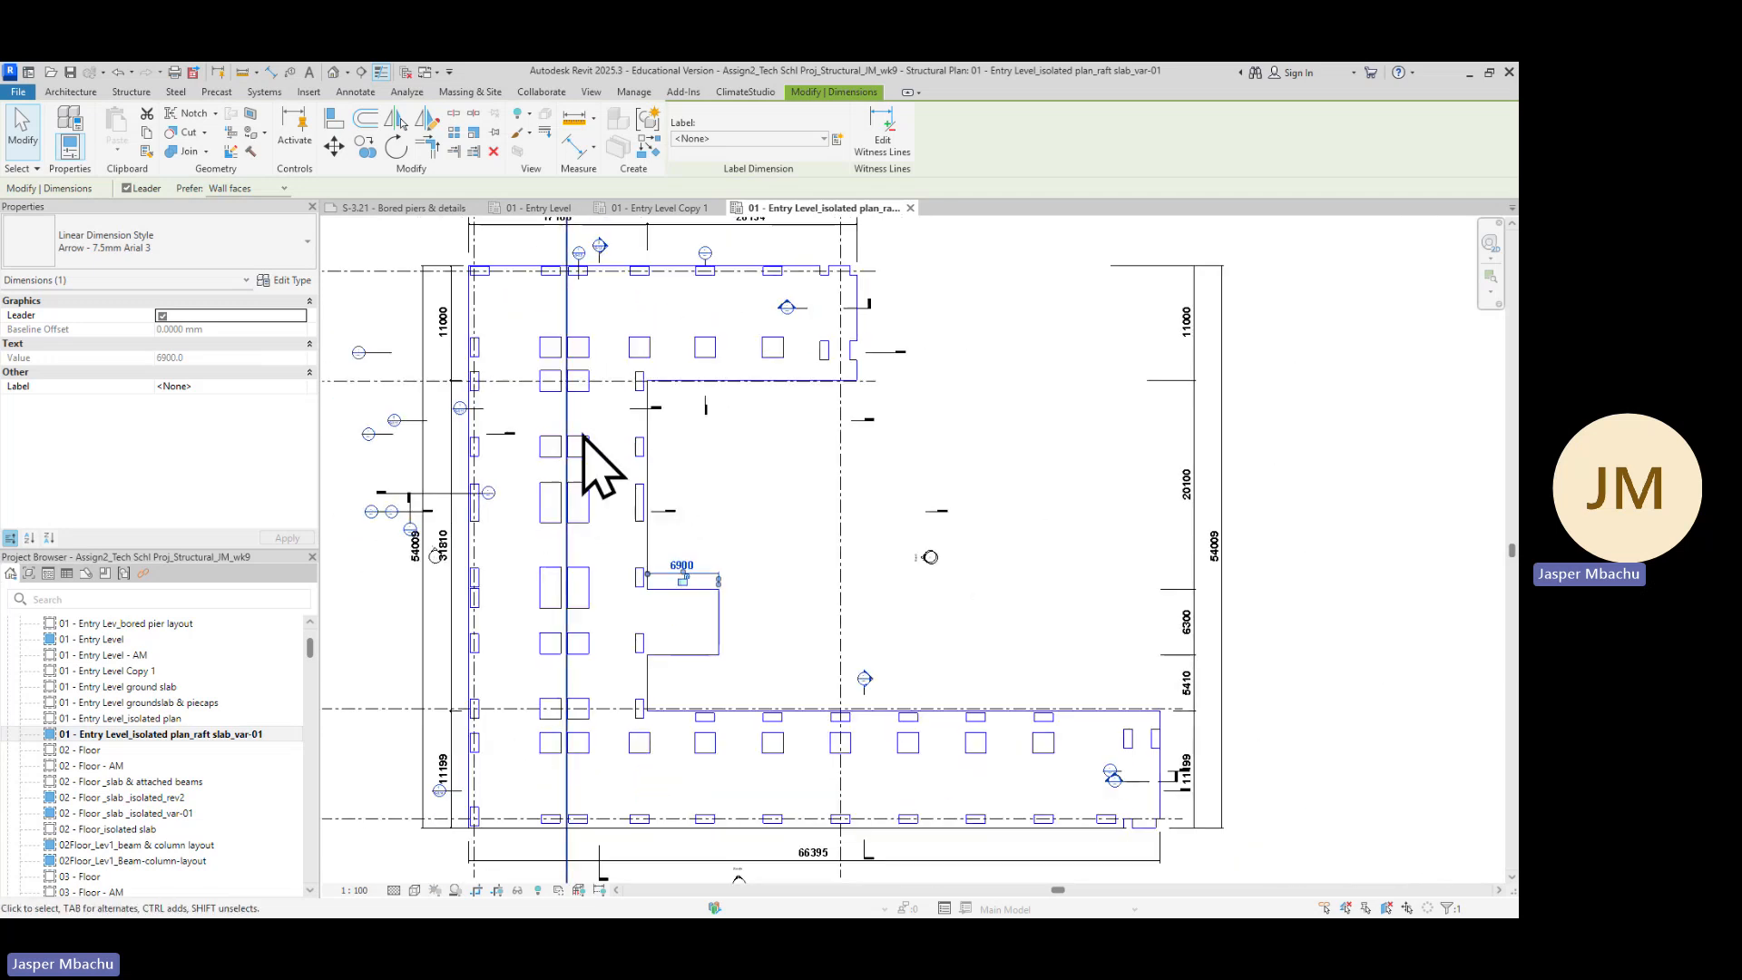
pyautogui.scroll(3, 581, 381)
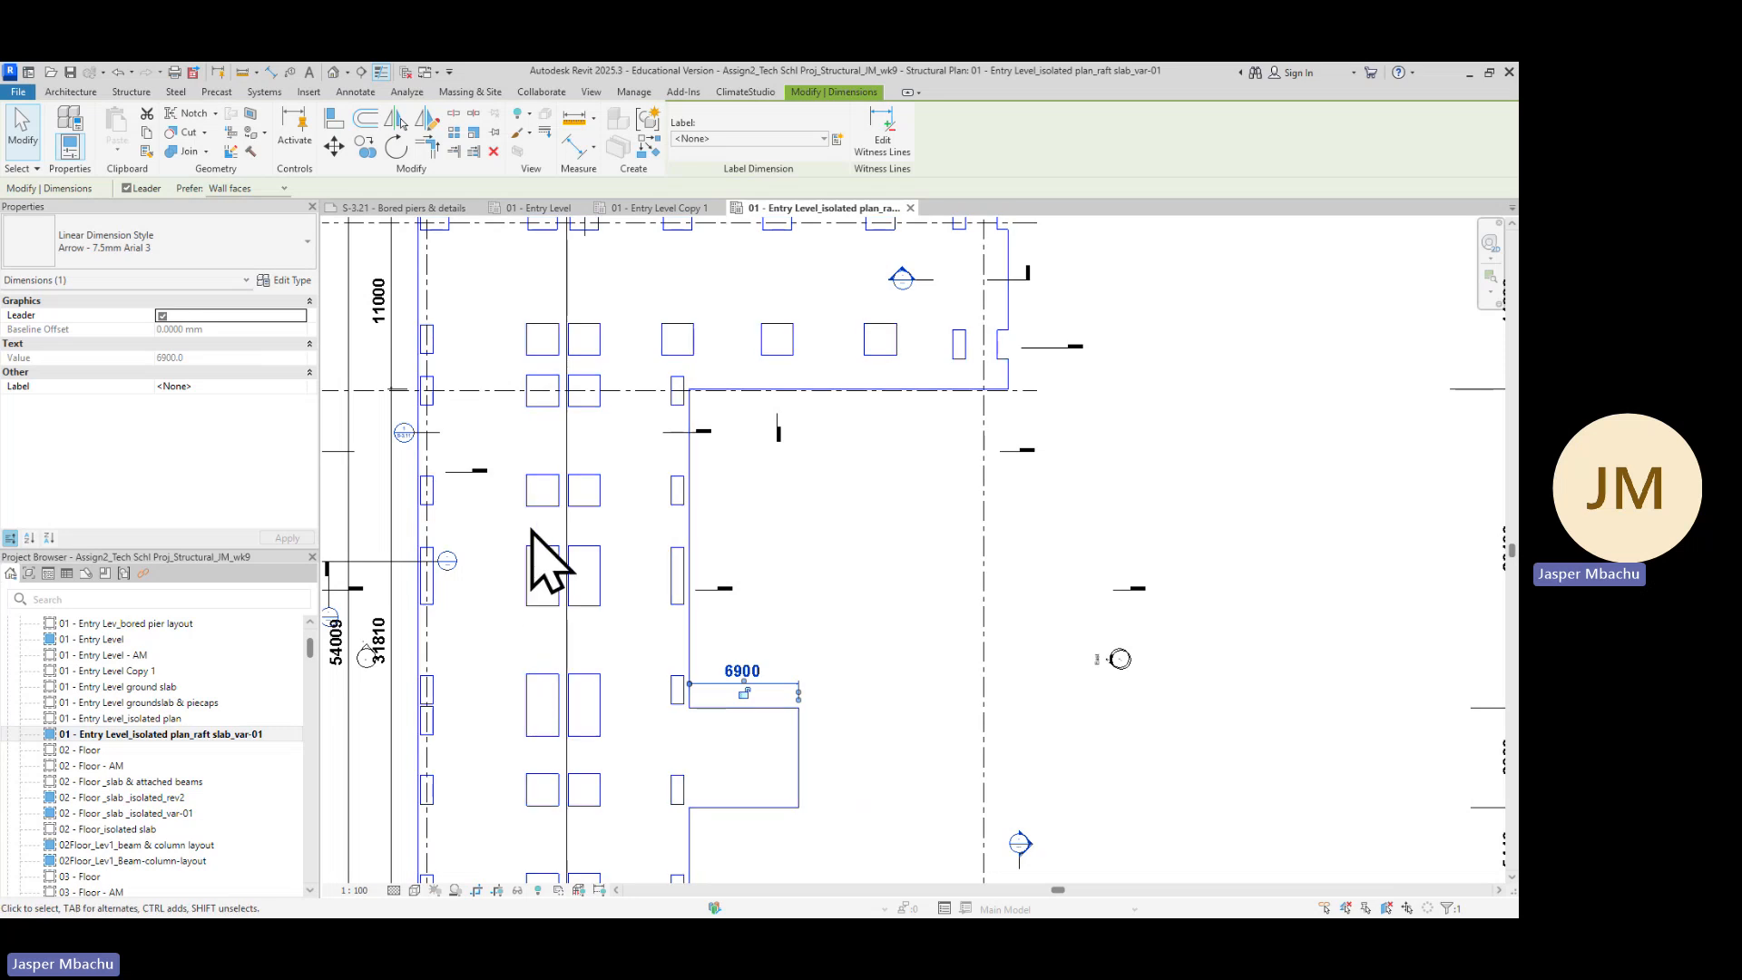
# Start the Aligned dimension tool and dimension the length of a pile cap on the inner column line
pyautogui.click(356, 91)
pyautogui.click(66, 136)
pyautogui.scroll(2, 535, 572)
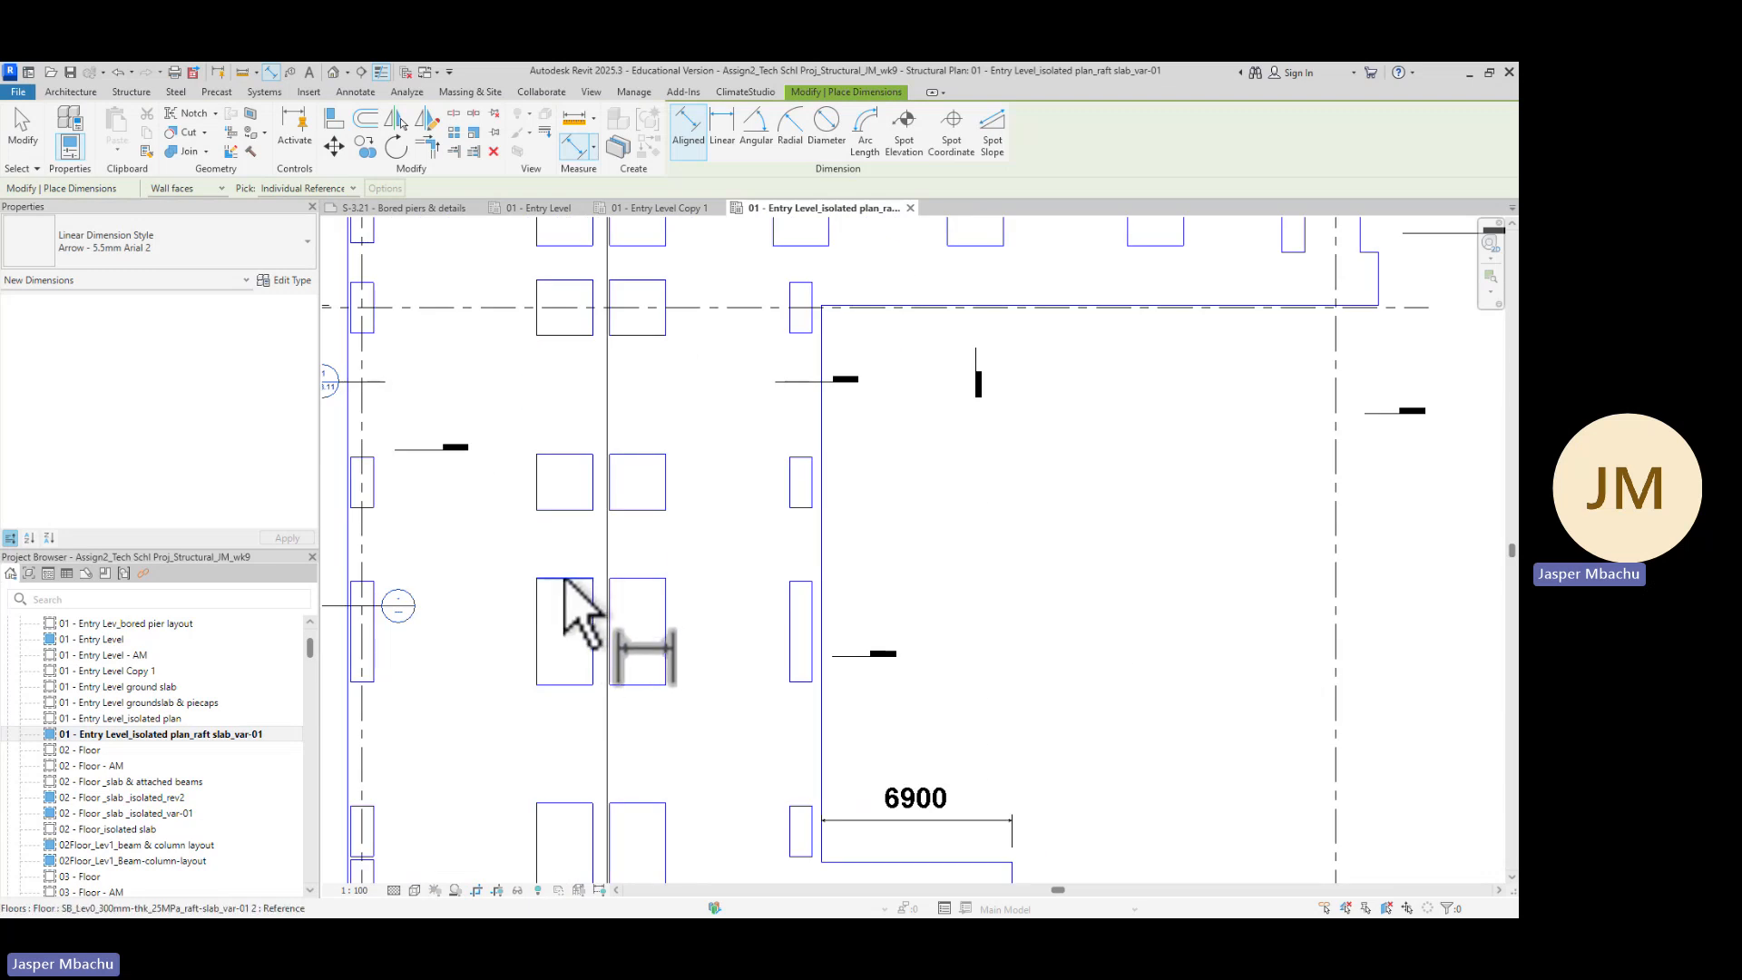
pyautogui.click(564, 579)
pyautogui.click(564, 685)
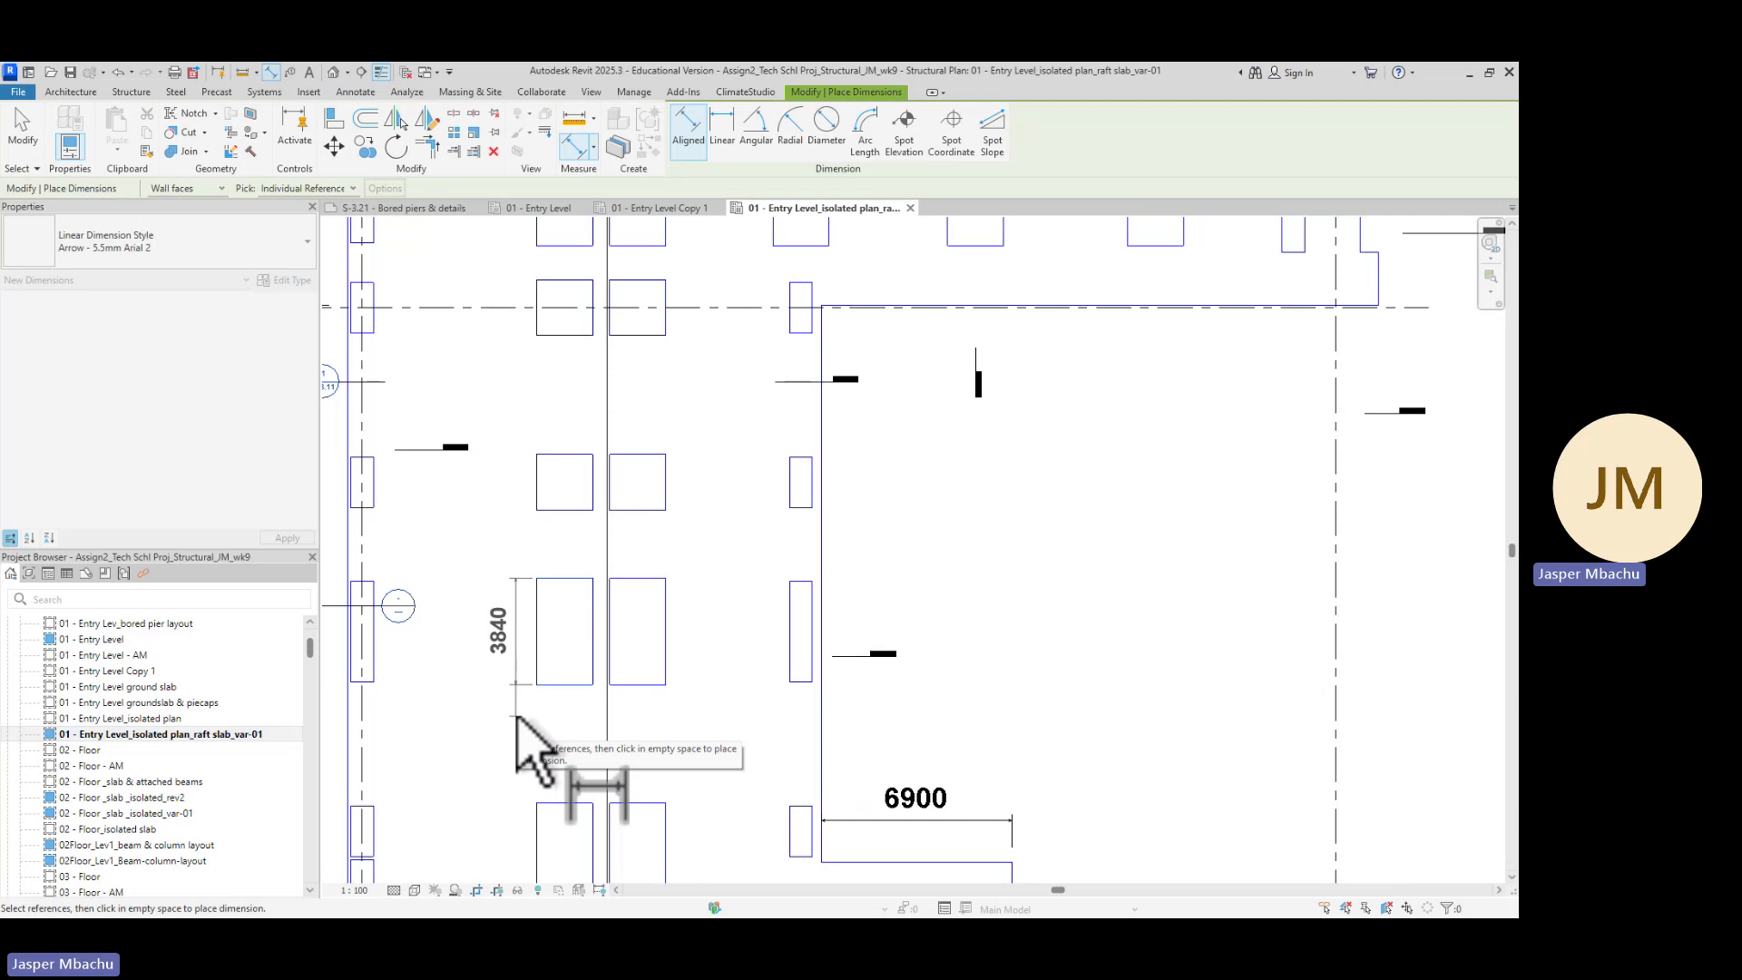
pyautogui.click(517, 722)
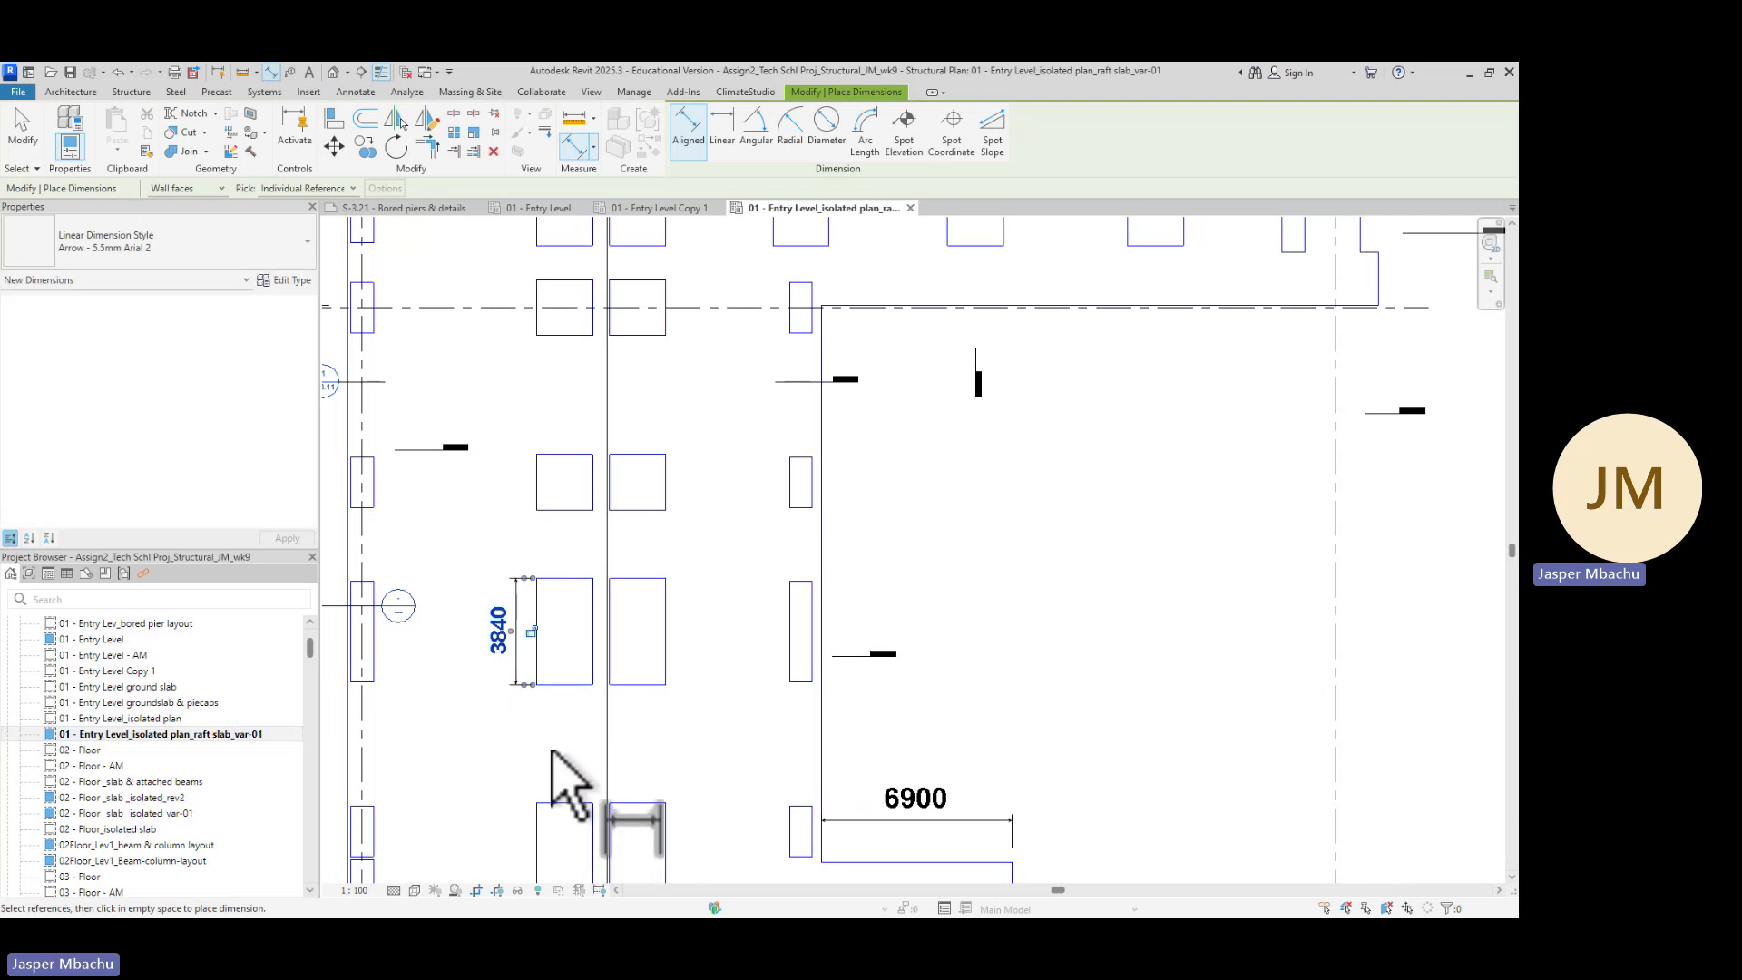
# Dimension the length of the next pile cap further down the same column line
pyautogui.scroll(-2, 551, 762)
pyautogui.moveTo(564, 747); pyautogui.dragTo(612, 582, button='middle')
pyautogui.scroll(1, 564, 595)
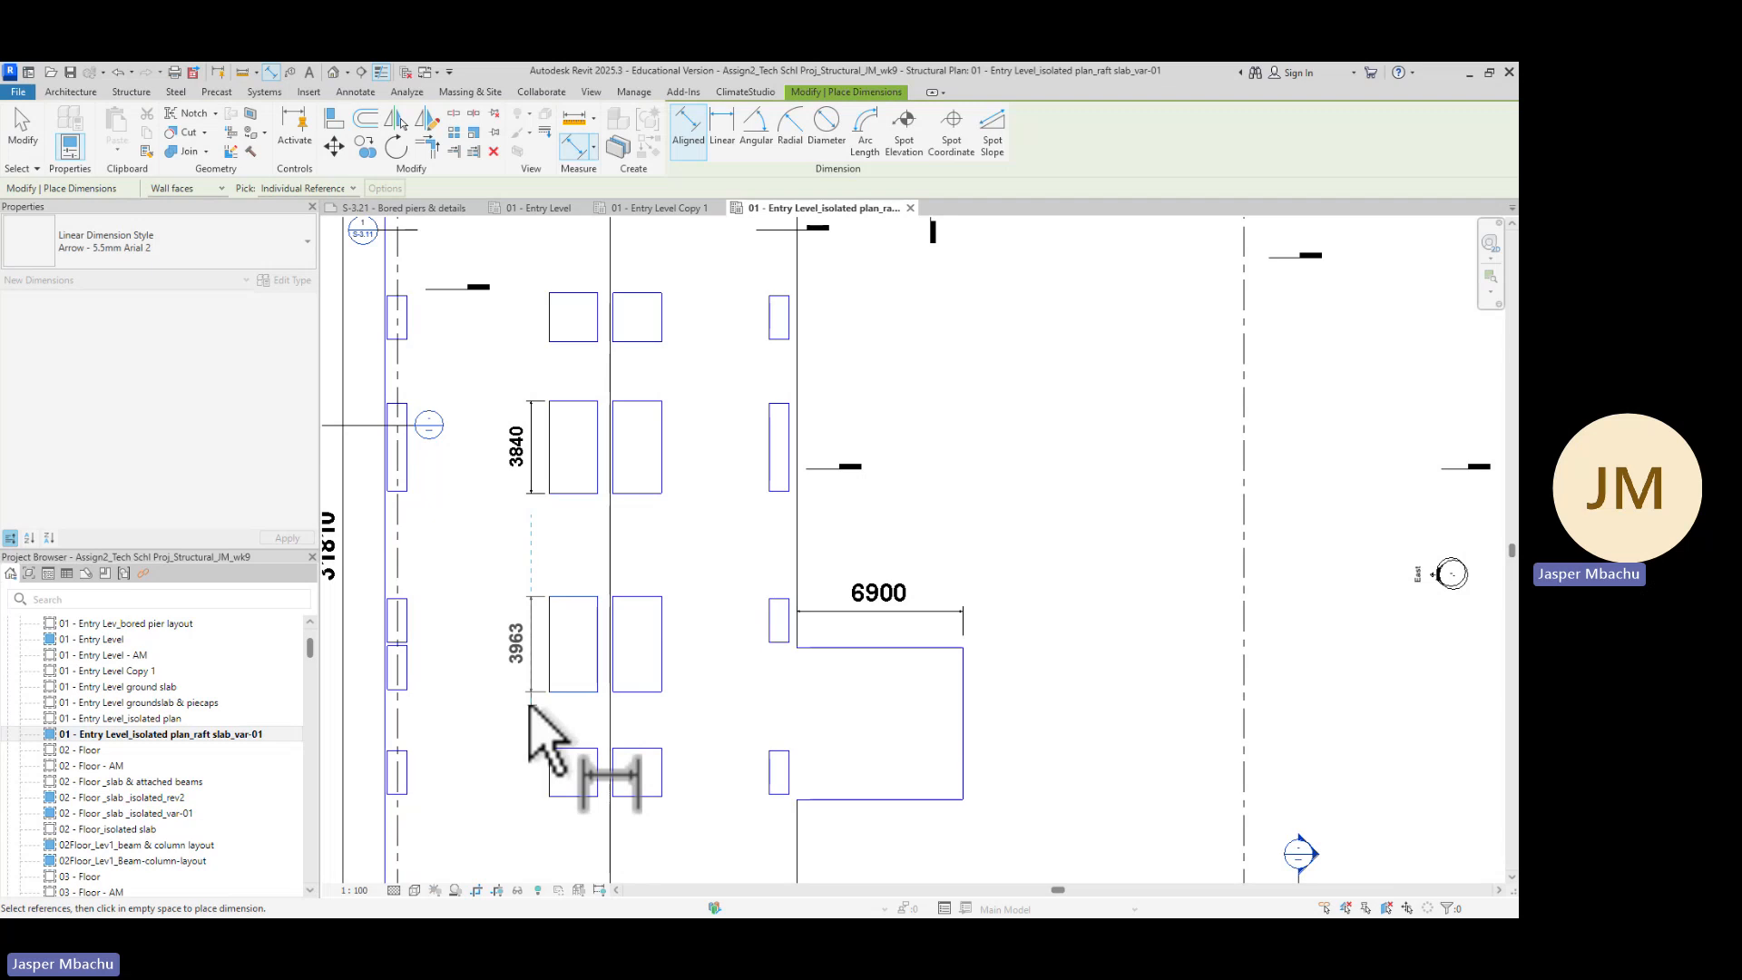
pyautogui.click(535, 723)
# Dimension the length of the smaller pile cap below it on the same column line
pyautogui.scroll(-1, 617, 731)
pyautogui.moveTo(621, 728); pyautogui.dragTo(575, 575, button='middle')
pyautogui.scroll(2, 575, 575)
pyautogui.click(571, 524)
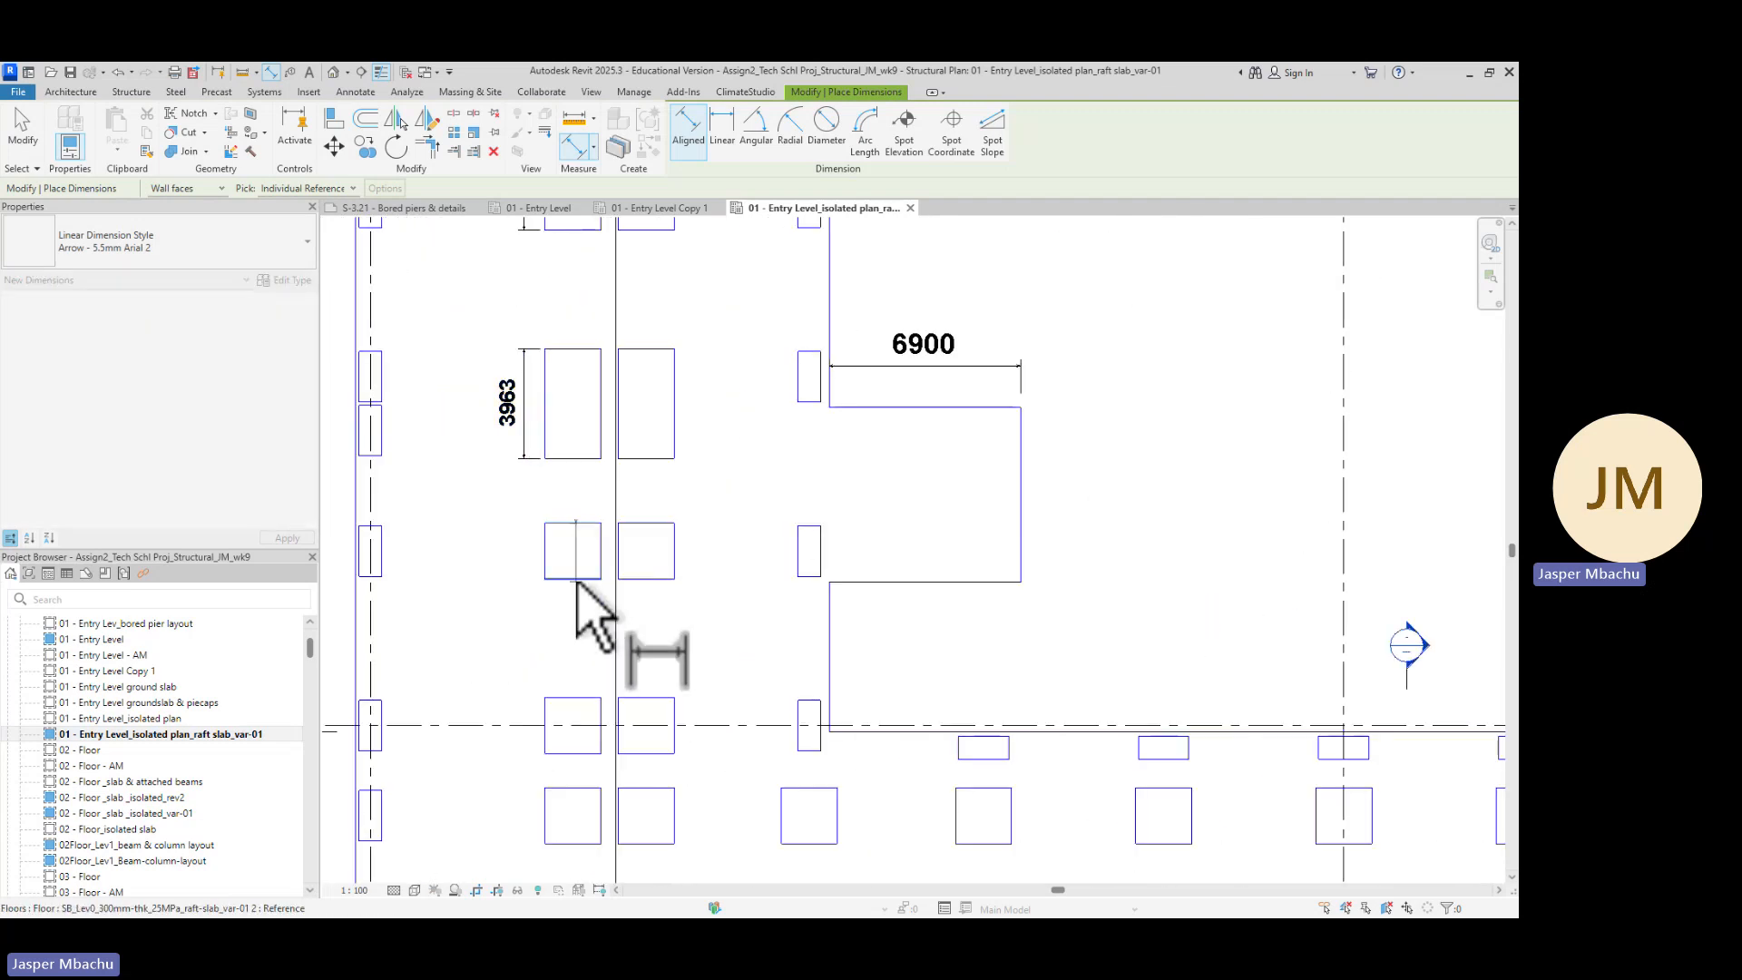
pyautogui.click(573, 579)
pyautogui.click(529, 616)
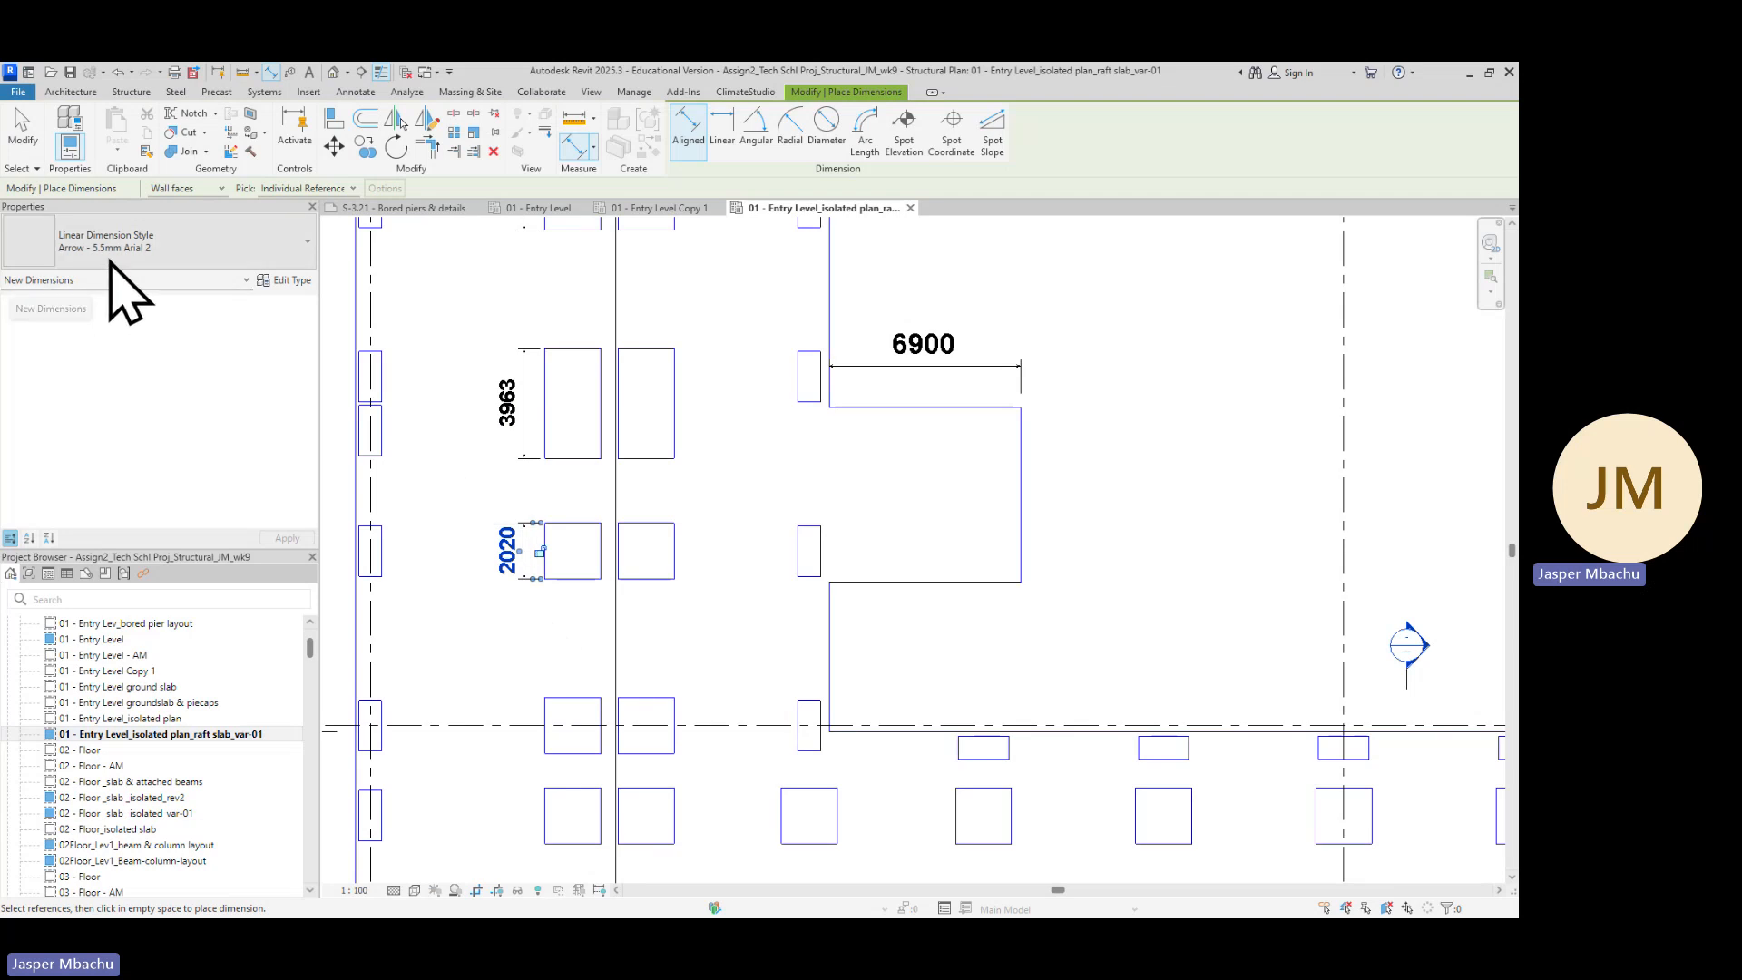
# Dimension the length of the pile cap on gridline H along the same column line
pyautogui.scroll(-1, 645, 653)
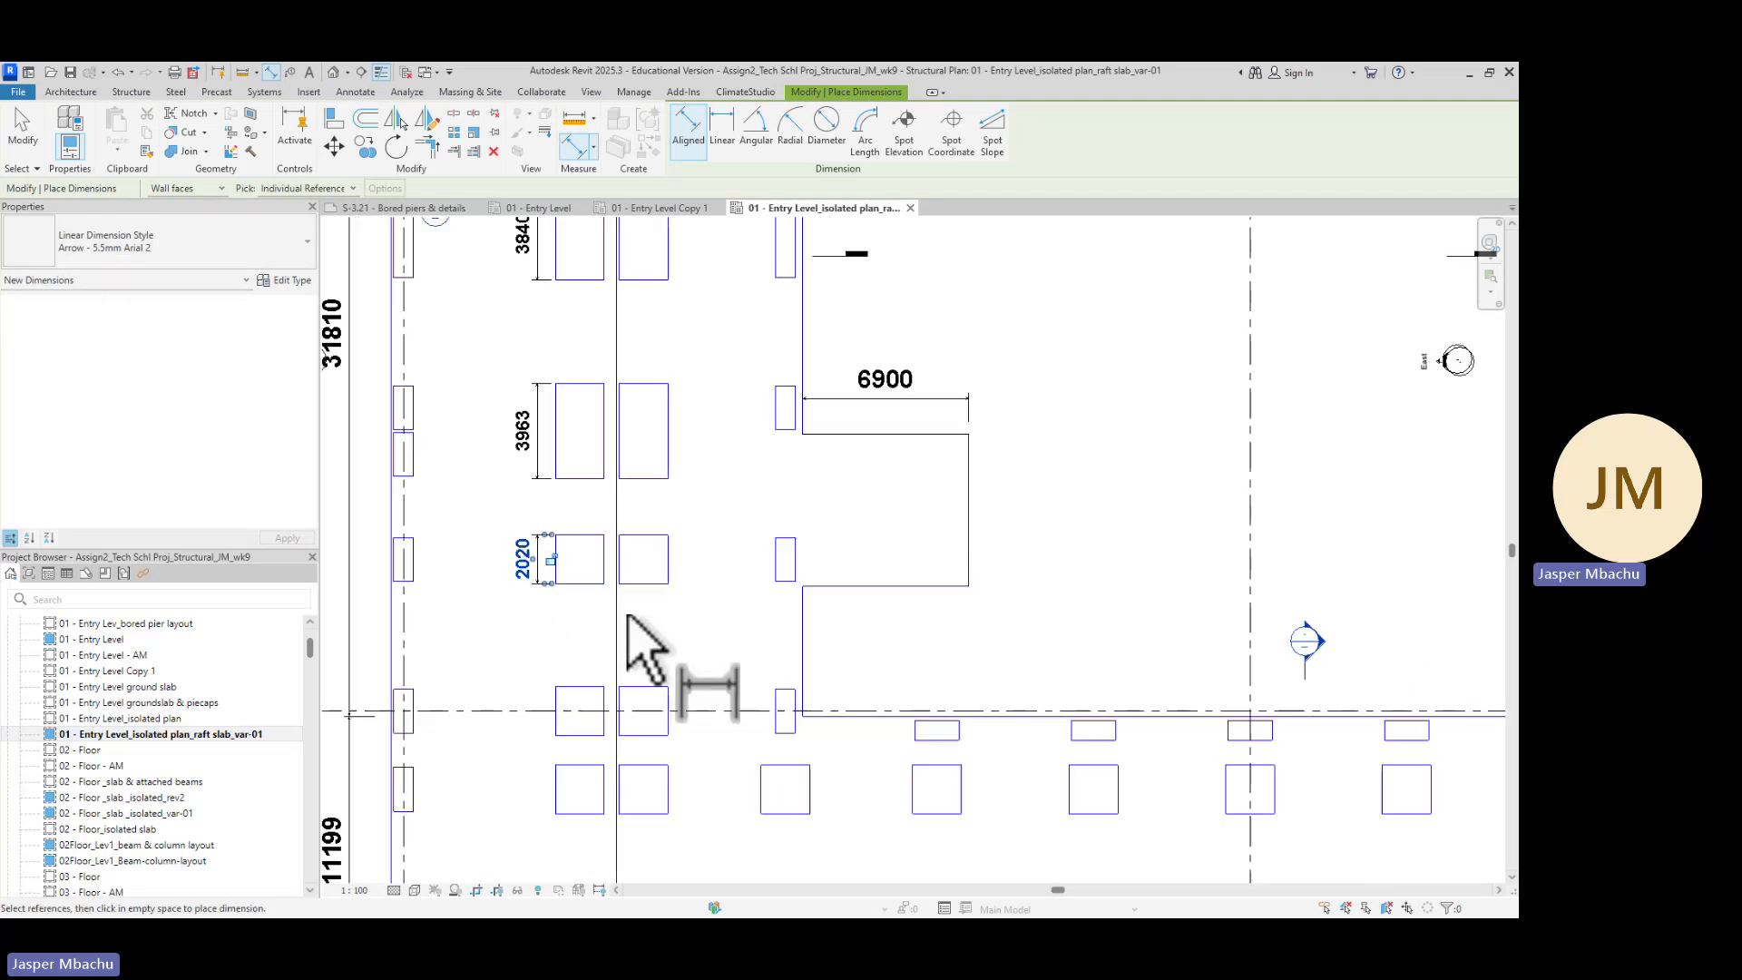
pyautogui.moveTo(699, 654); pyautogui.dragTo(790, 426, button='middle')
pyautogui.click(637, 445)
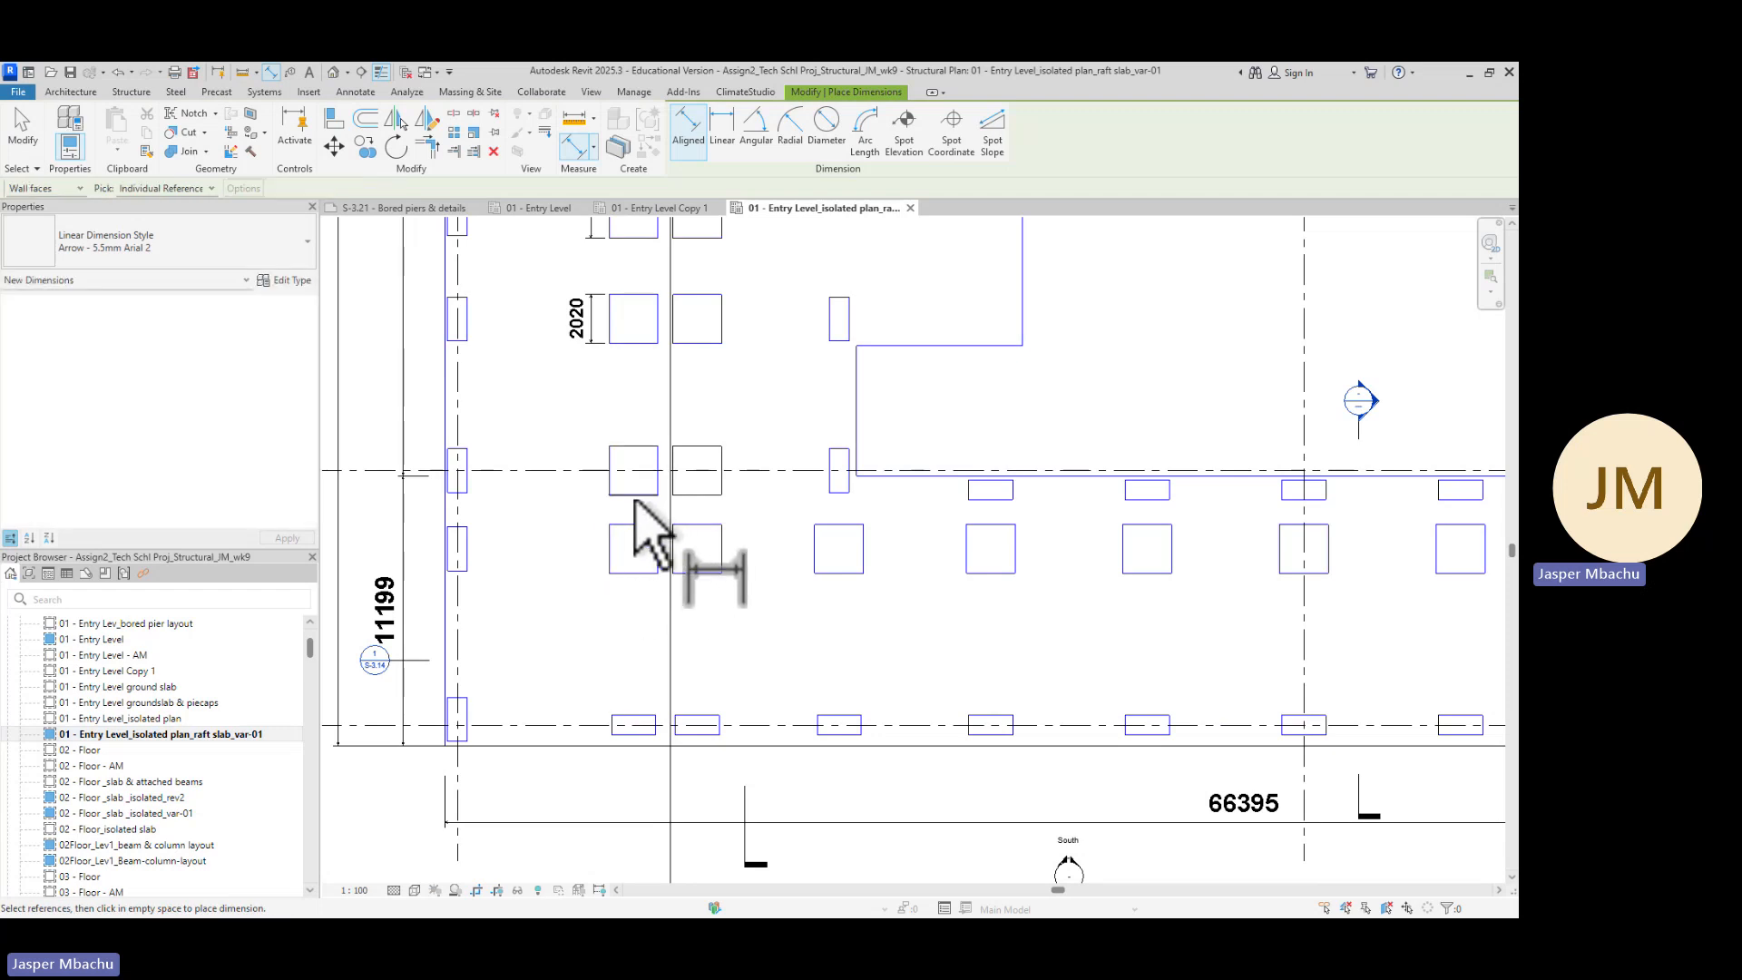
pyautogui.click(637, 449)
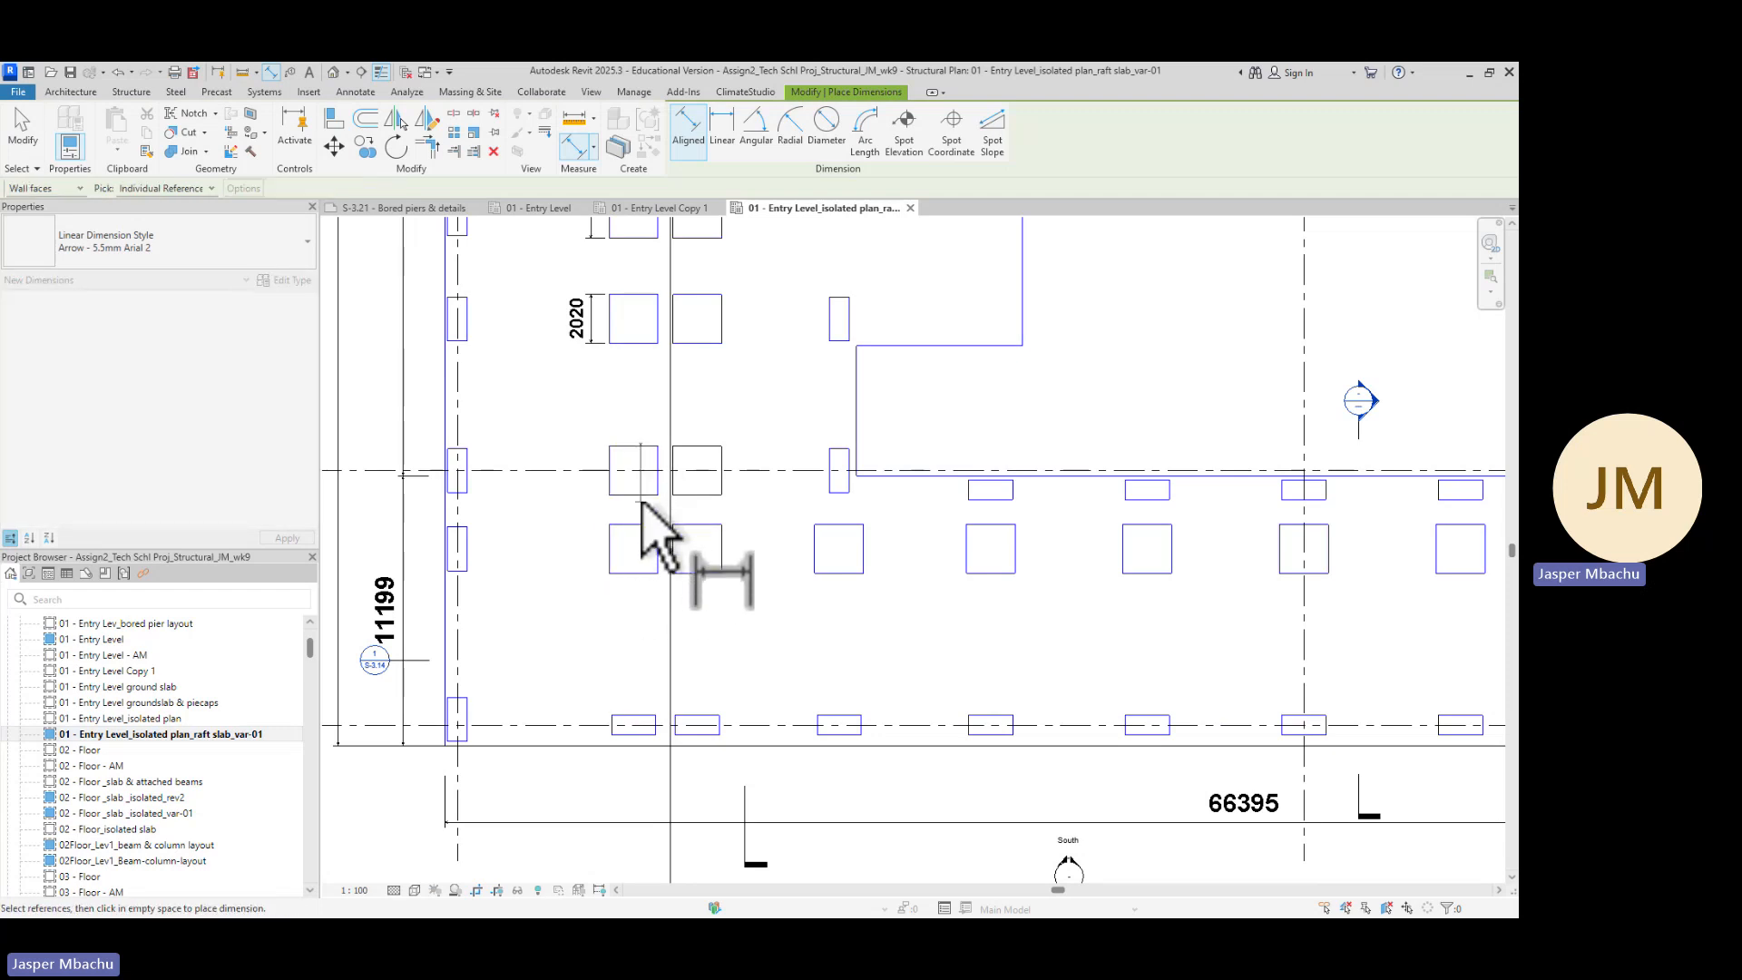
pyautogui.click(639, 495)
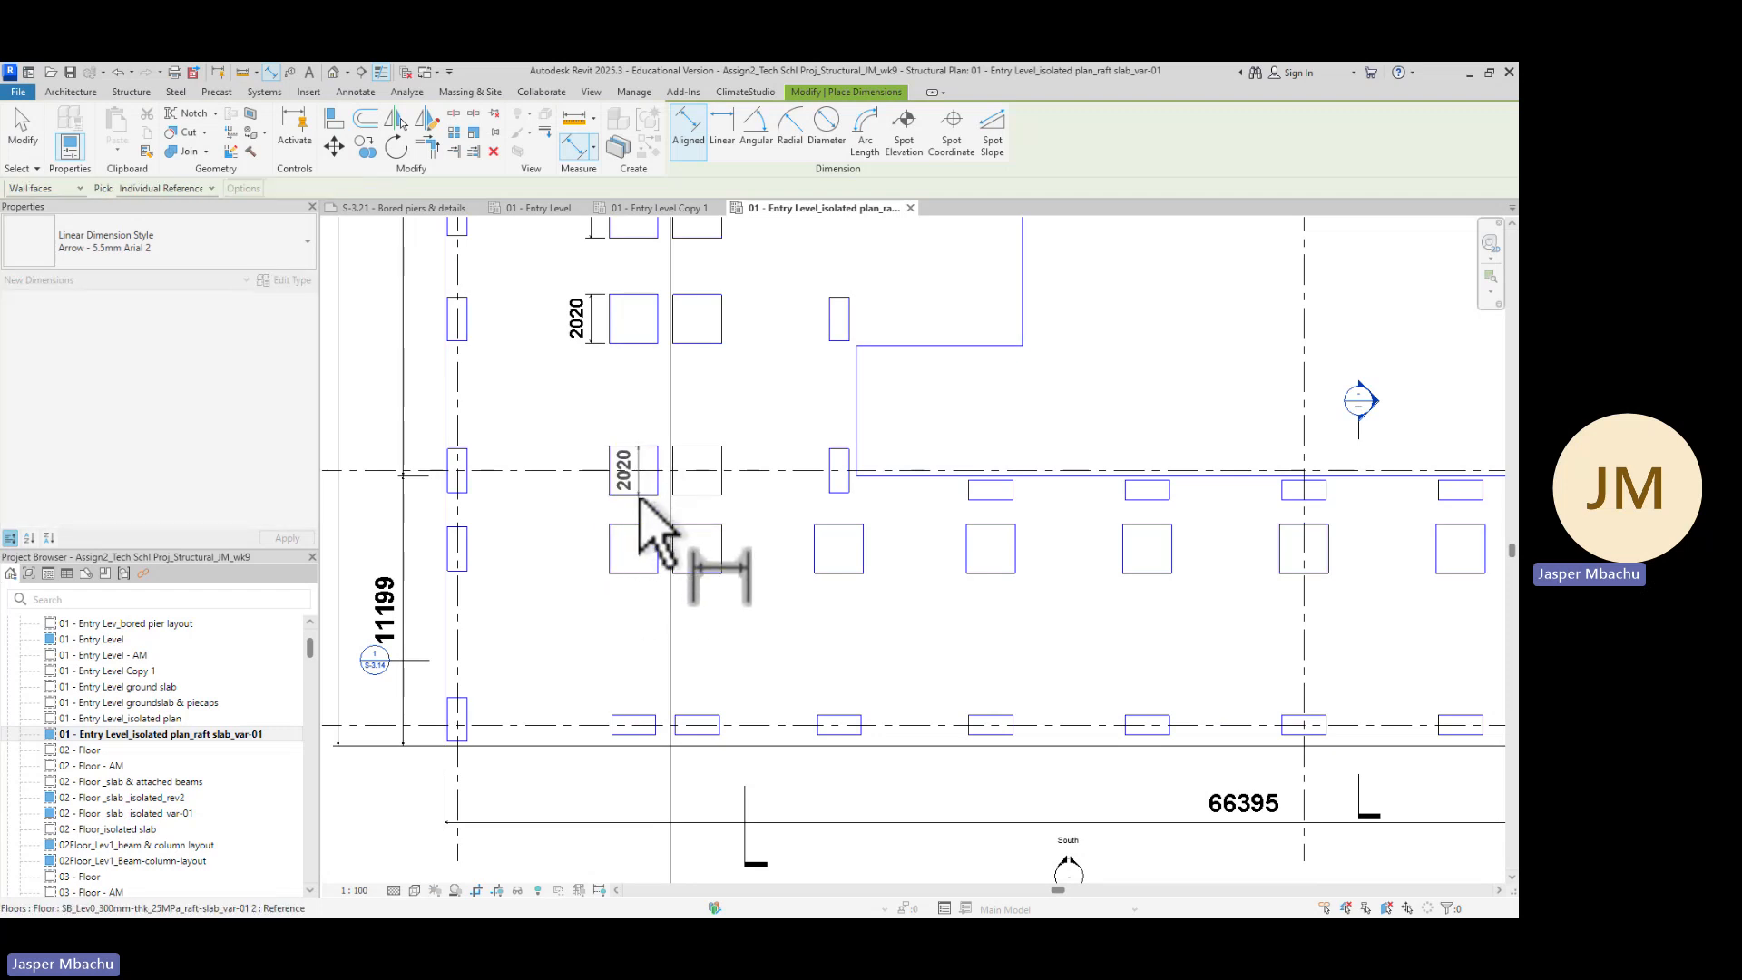
pyautogui.click(600, 543)
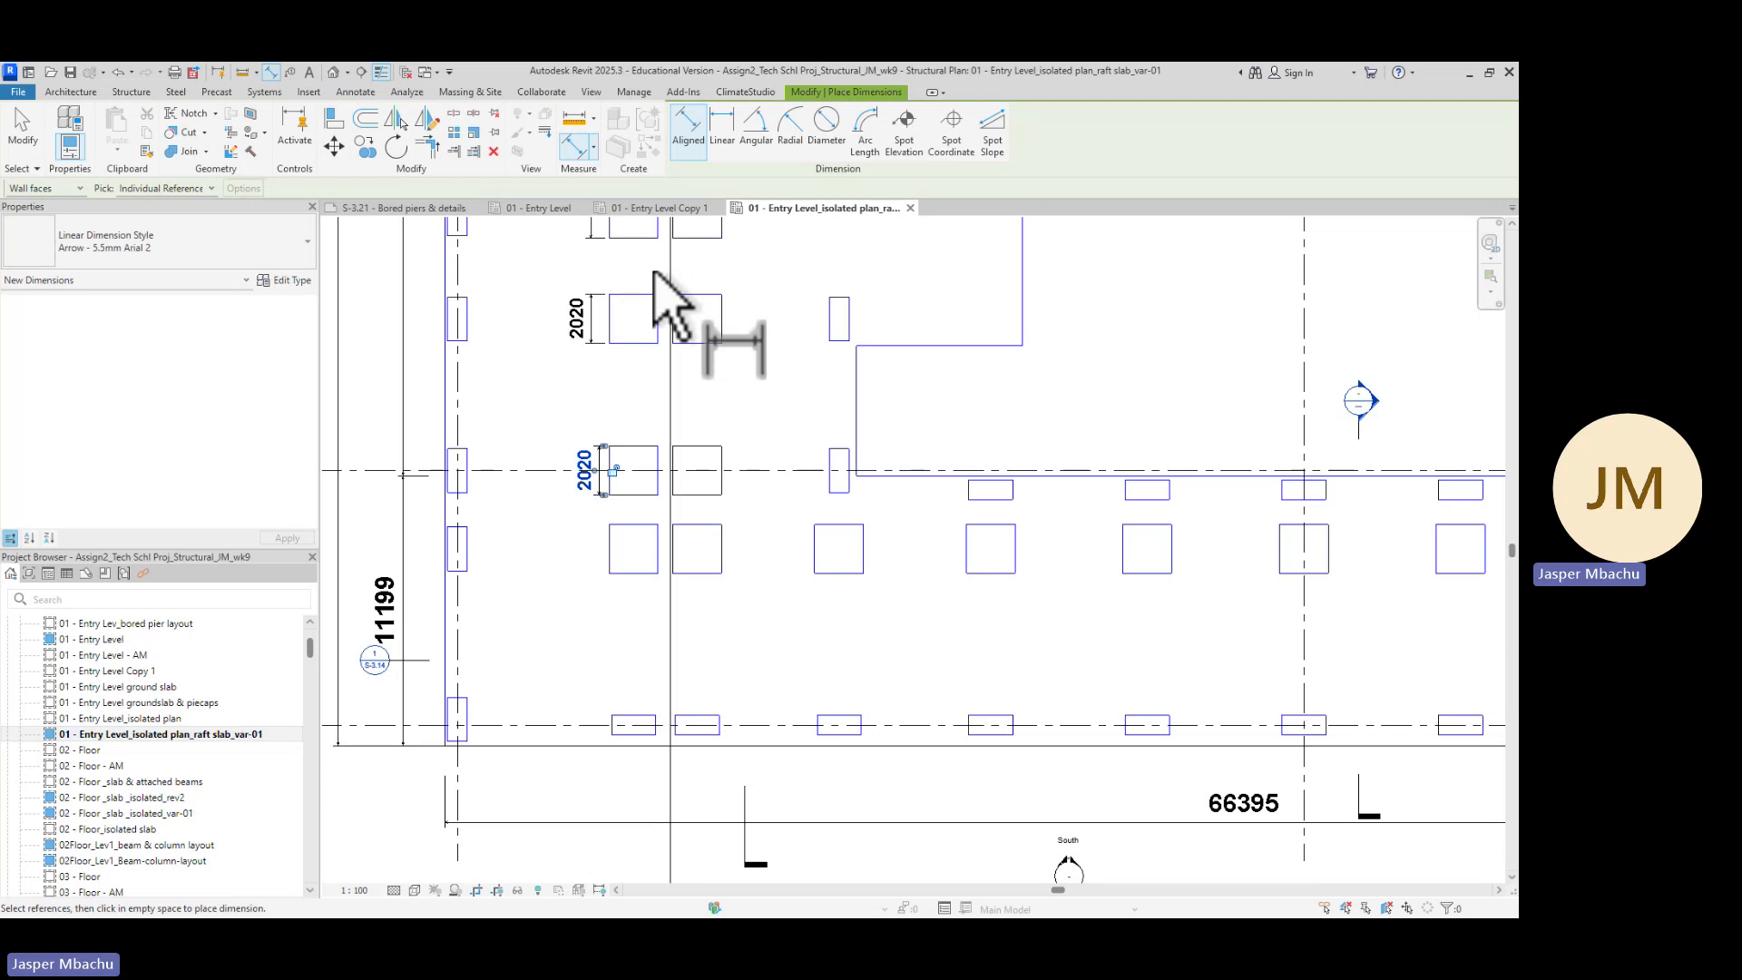
# Add a chained horizontal dimension across the twin pile caps and their gap, then exit the tool and select it
pyautogui.scroll(-2, 638, 292)
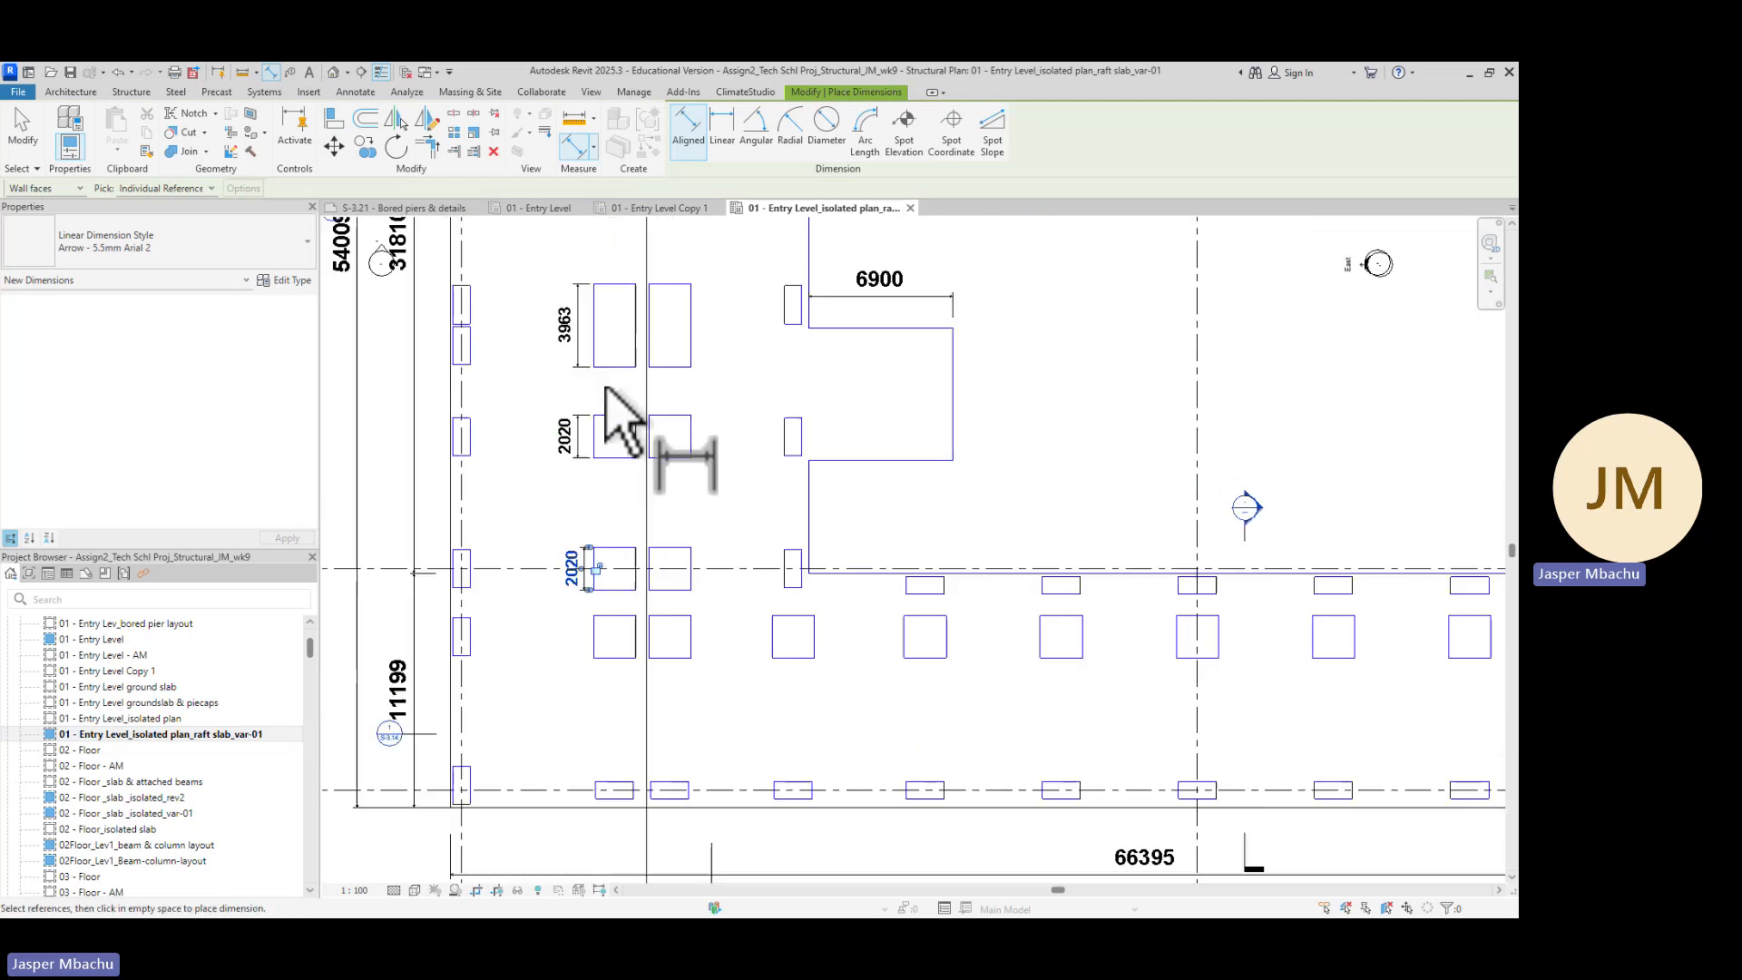
pyautogui.click(593, 356)
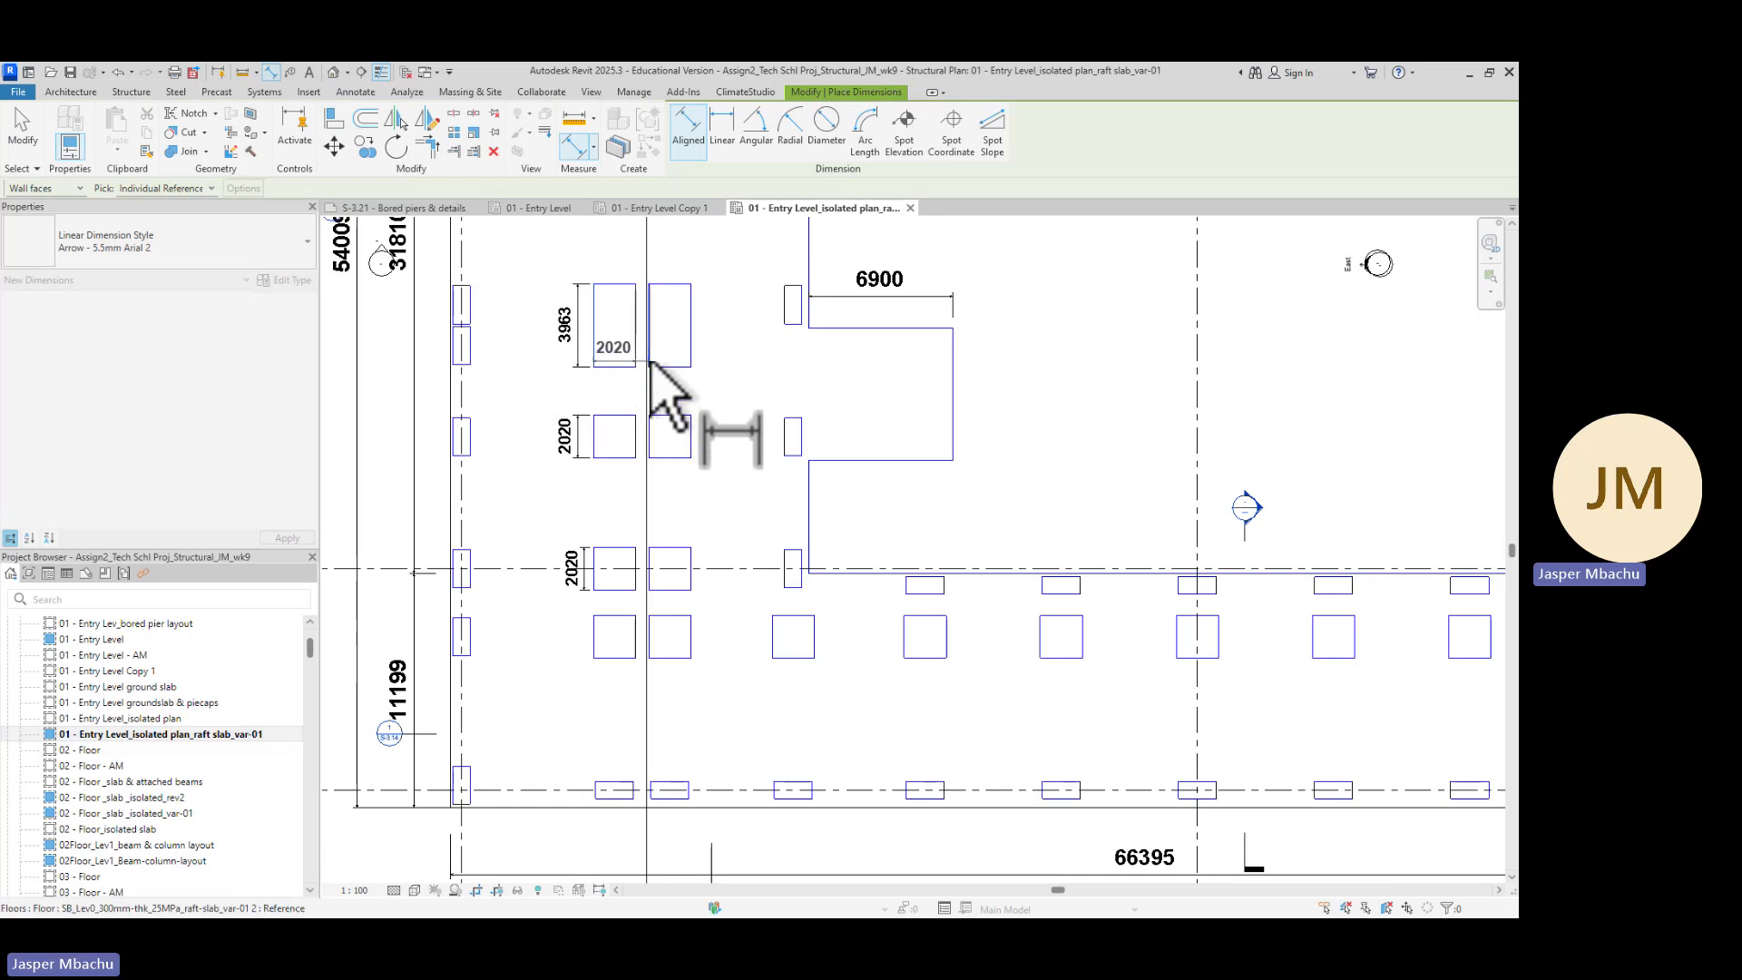
pyautogui.click(649, 358)
pyautogui.click(691, 358)
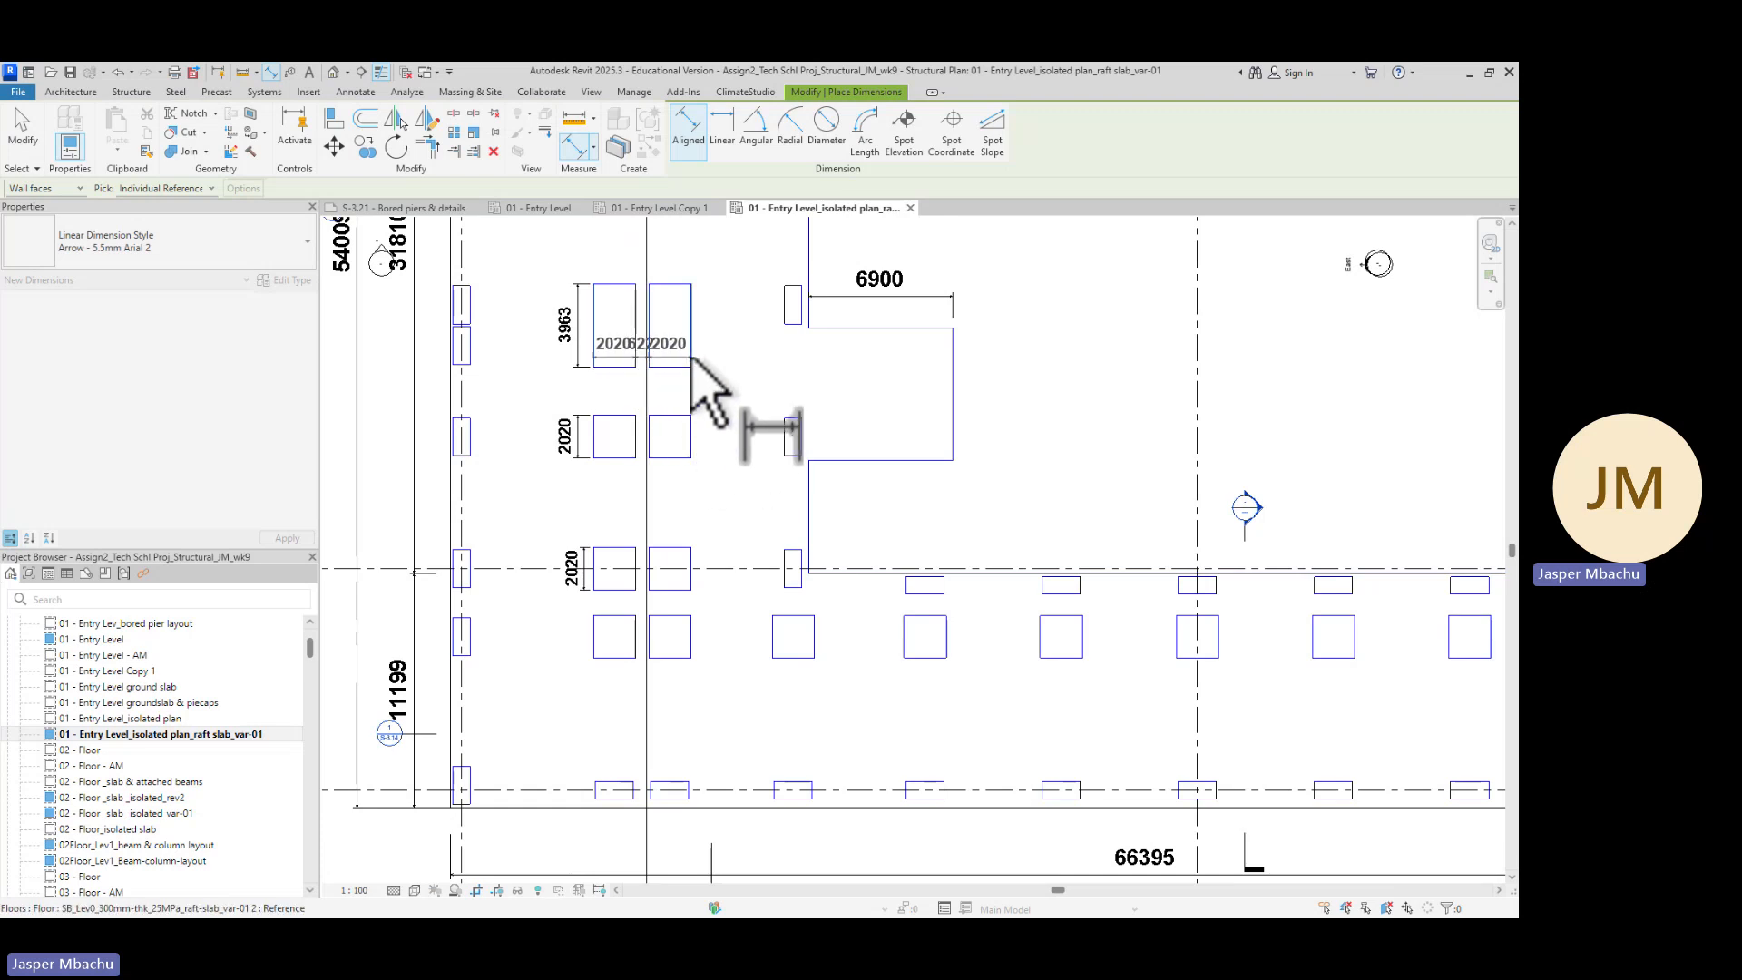
pyautogui.click(746, 402)
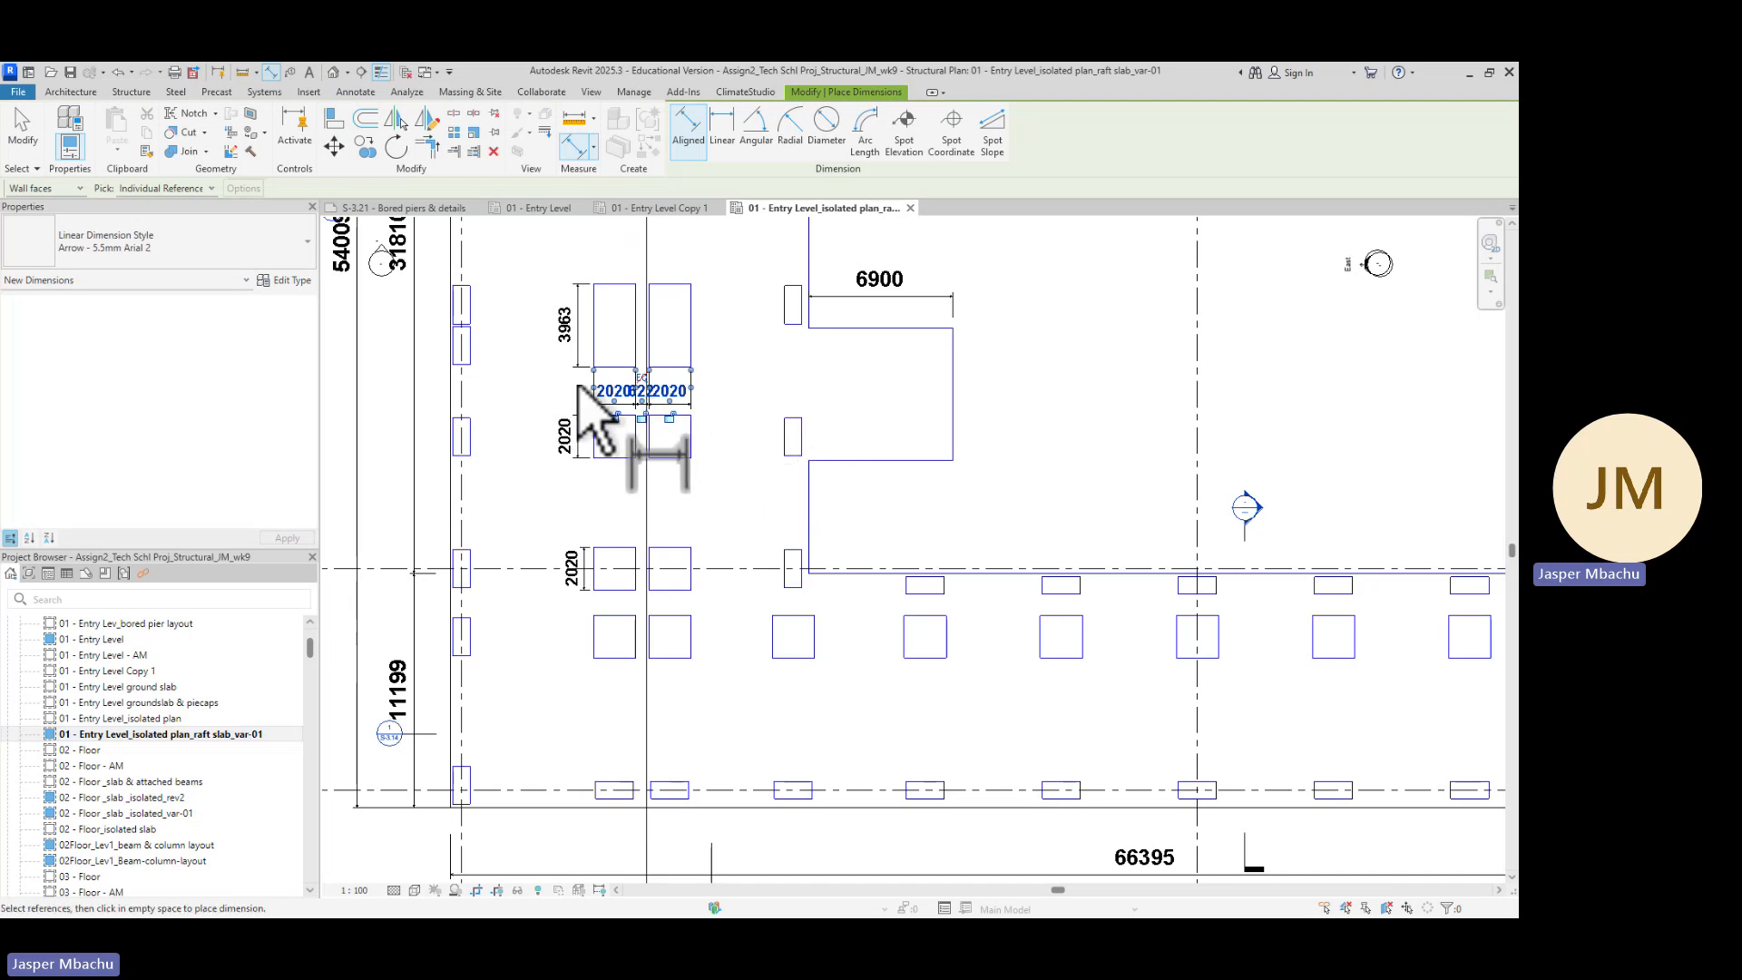
pyautogui.press('Escape')
pyautogui.press('Escape')
pyautogui.click(660, 400)
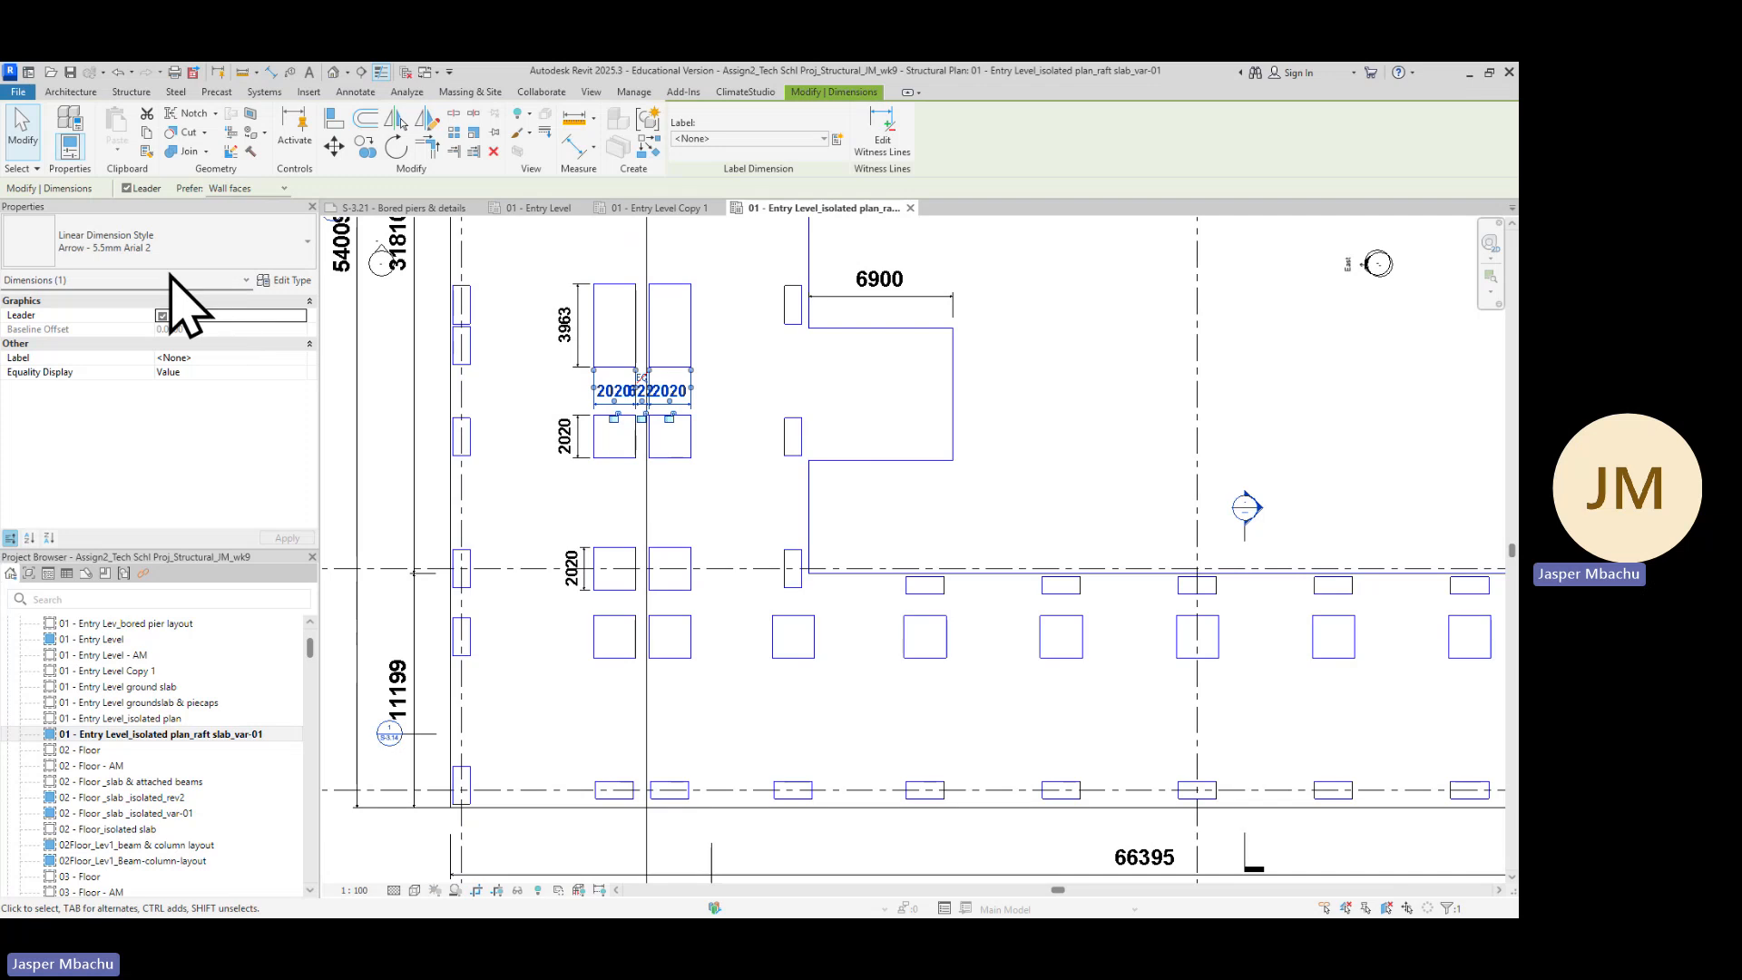
# Change the selected chained dimension's type to Arrow - 3mm Arial
pyautogui.click(300, 247)
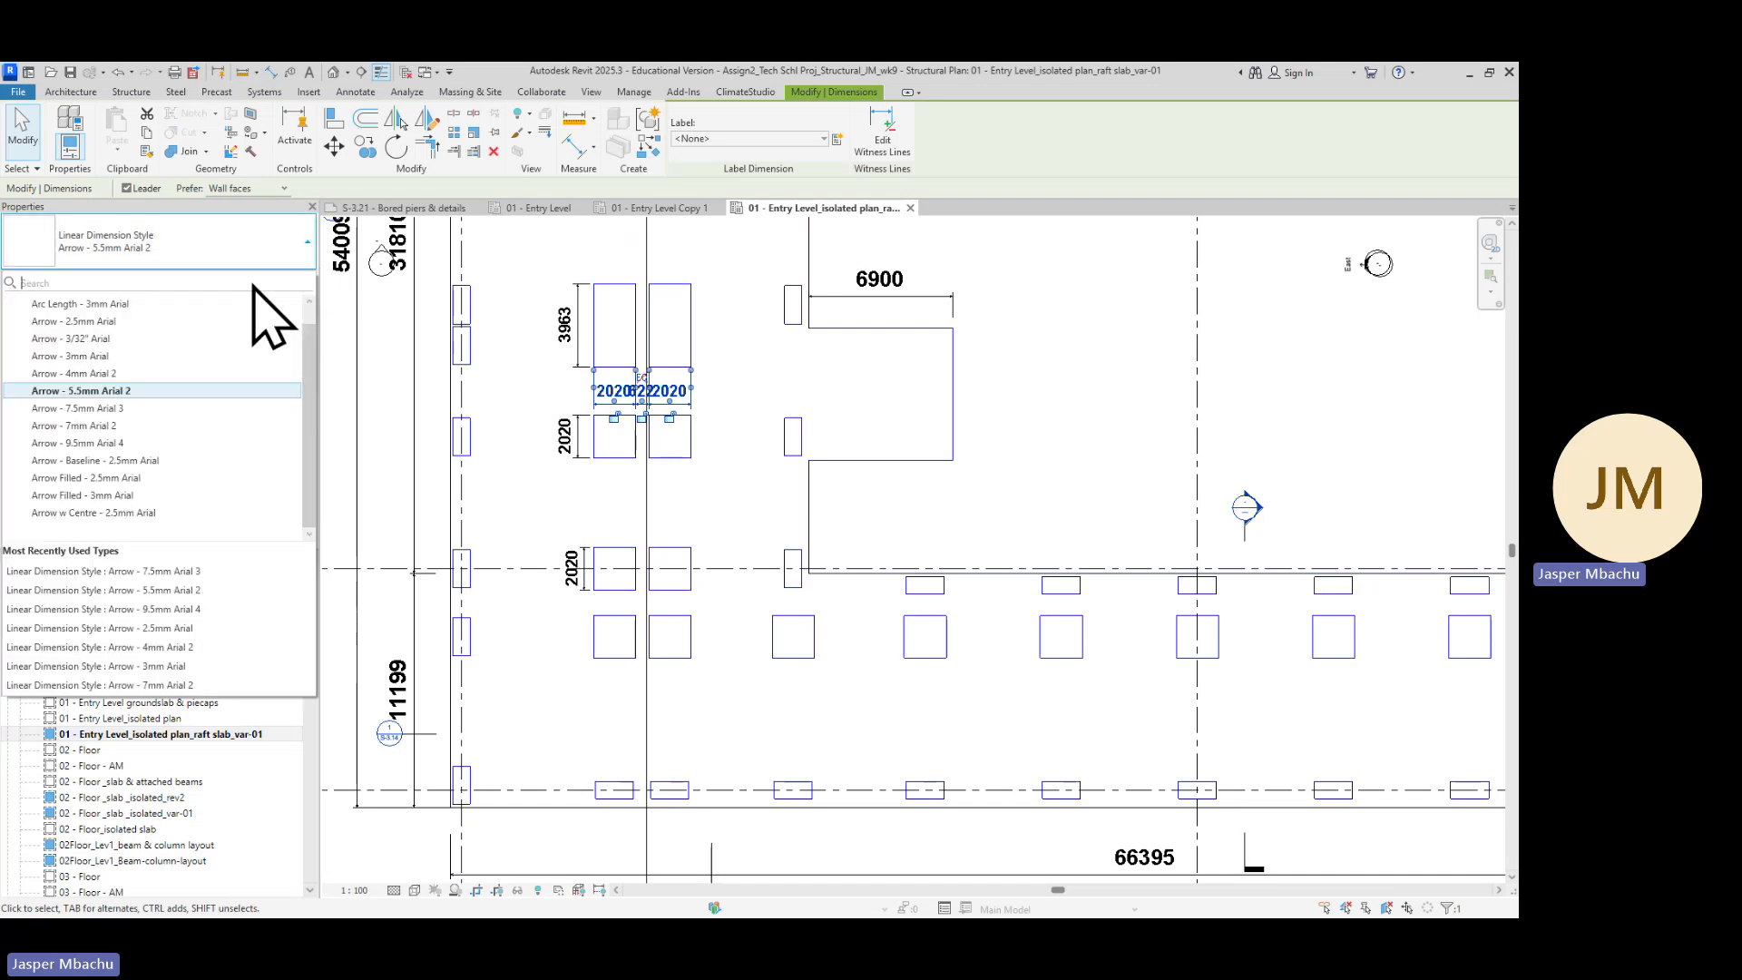
pyautogui.click(103, 323)
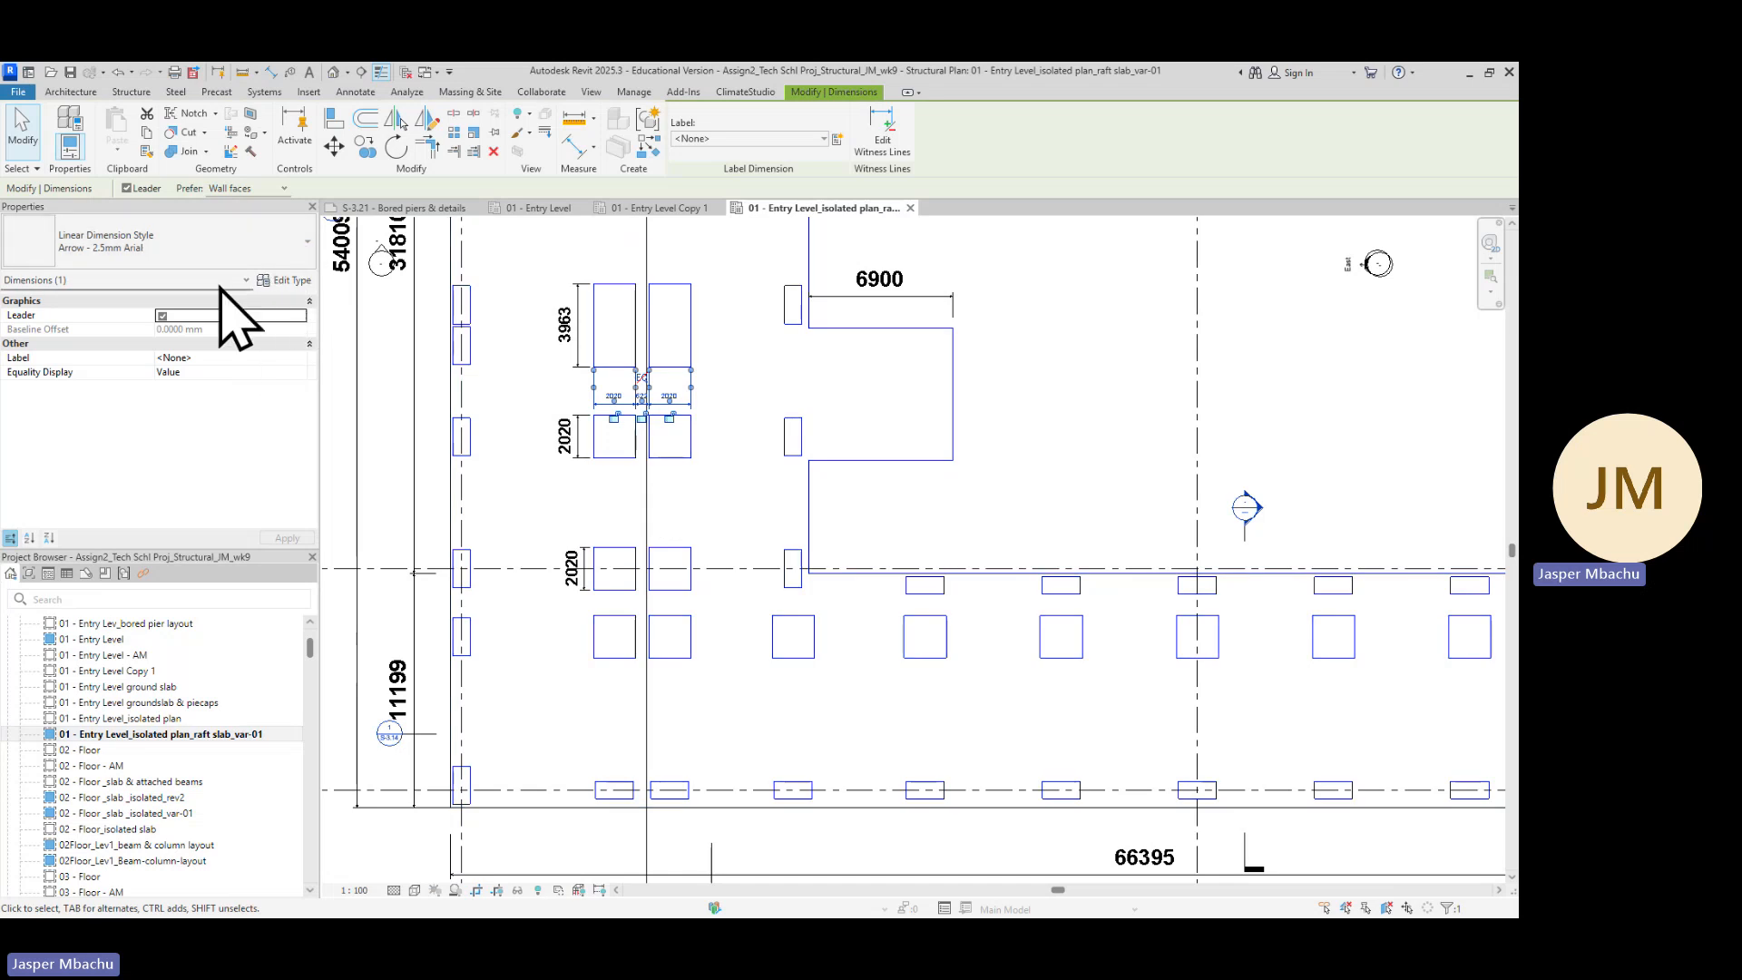
pyautogui.click(307, 242)
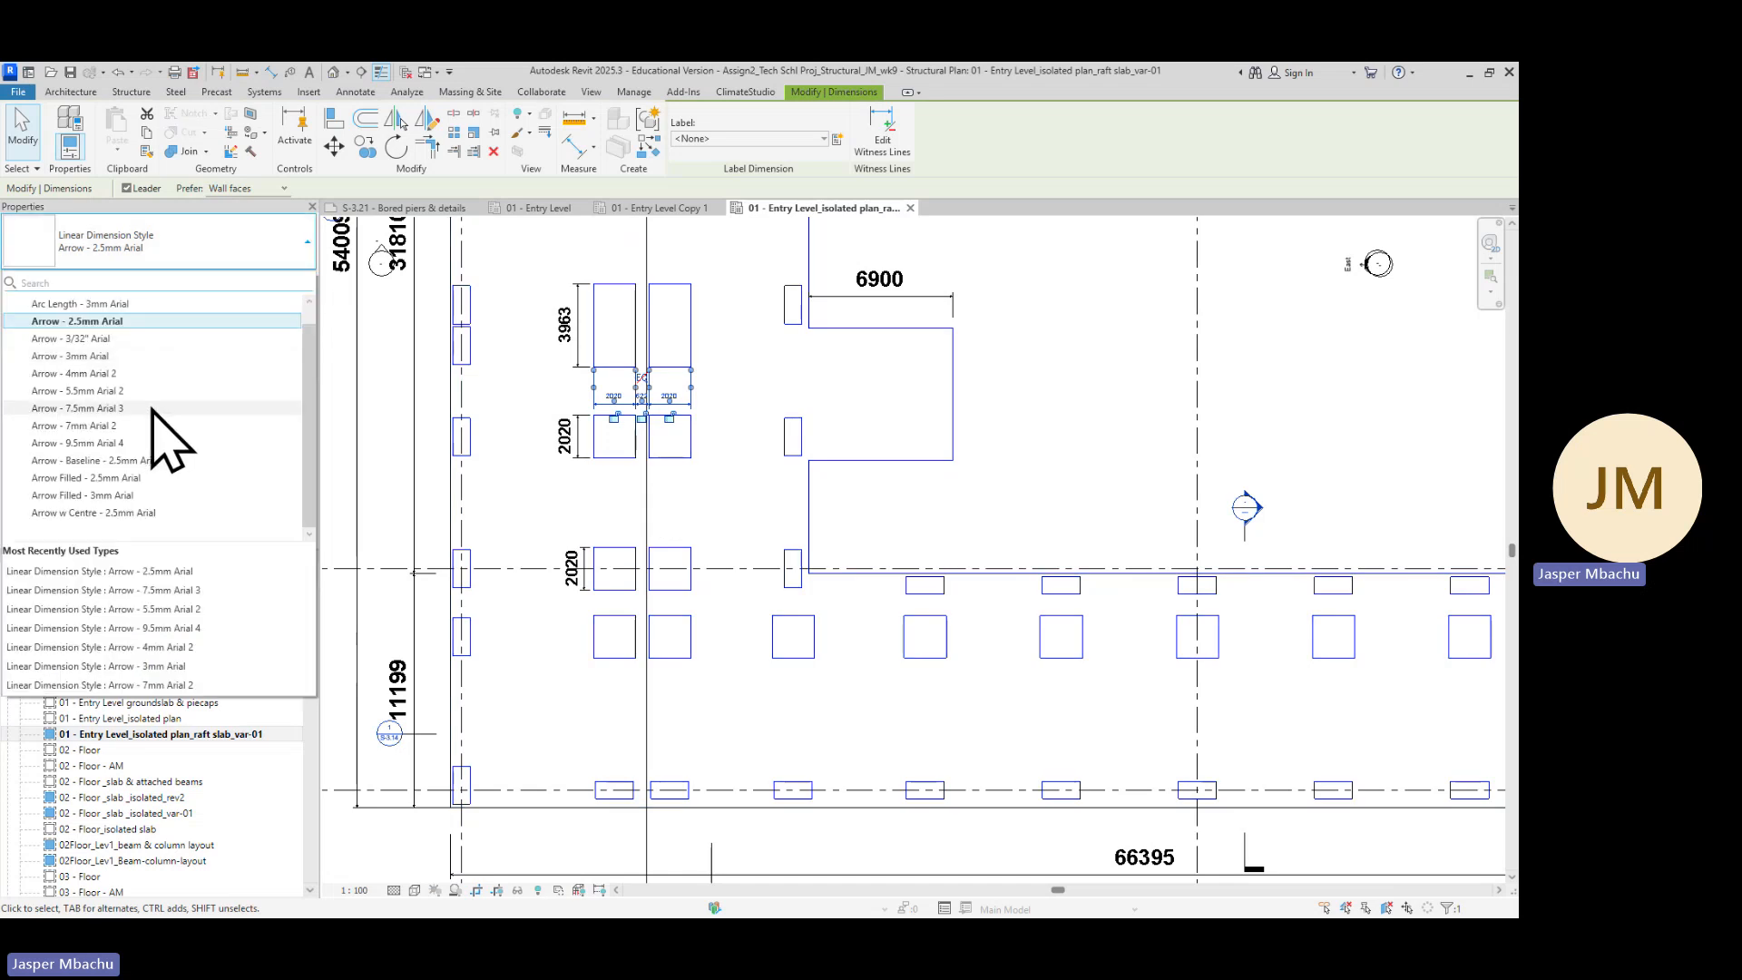
pyautogui.click(95, 355)
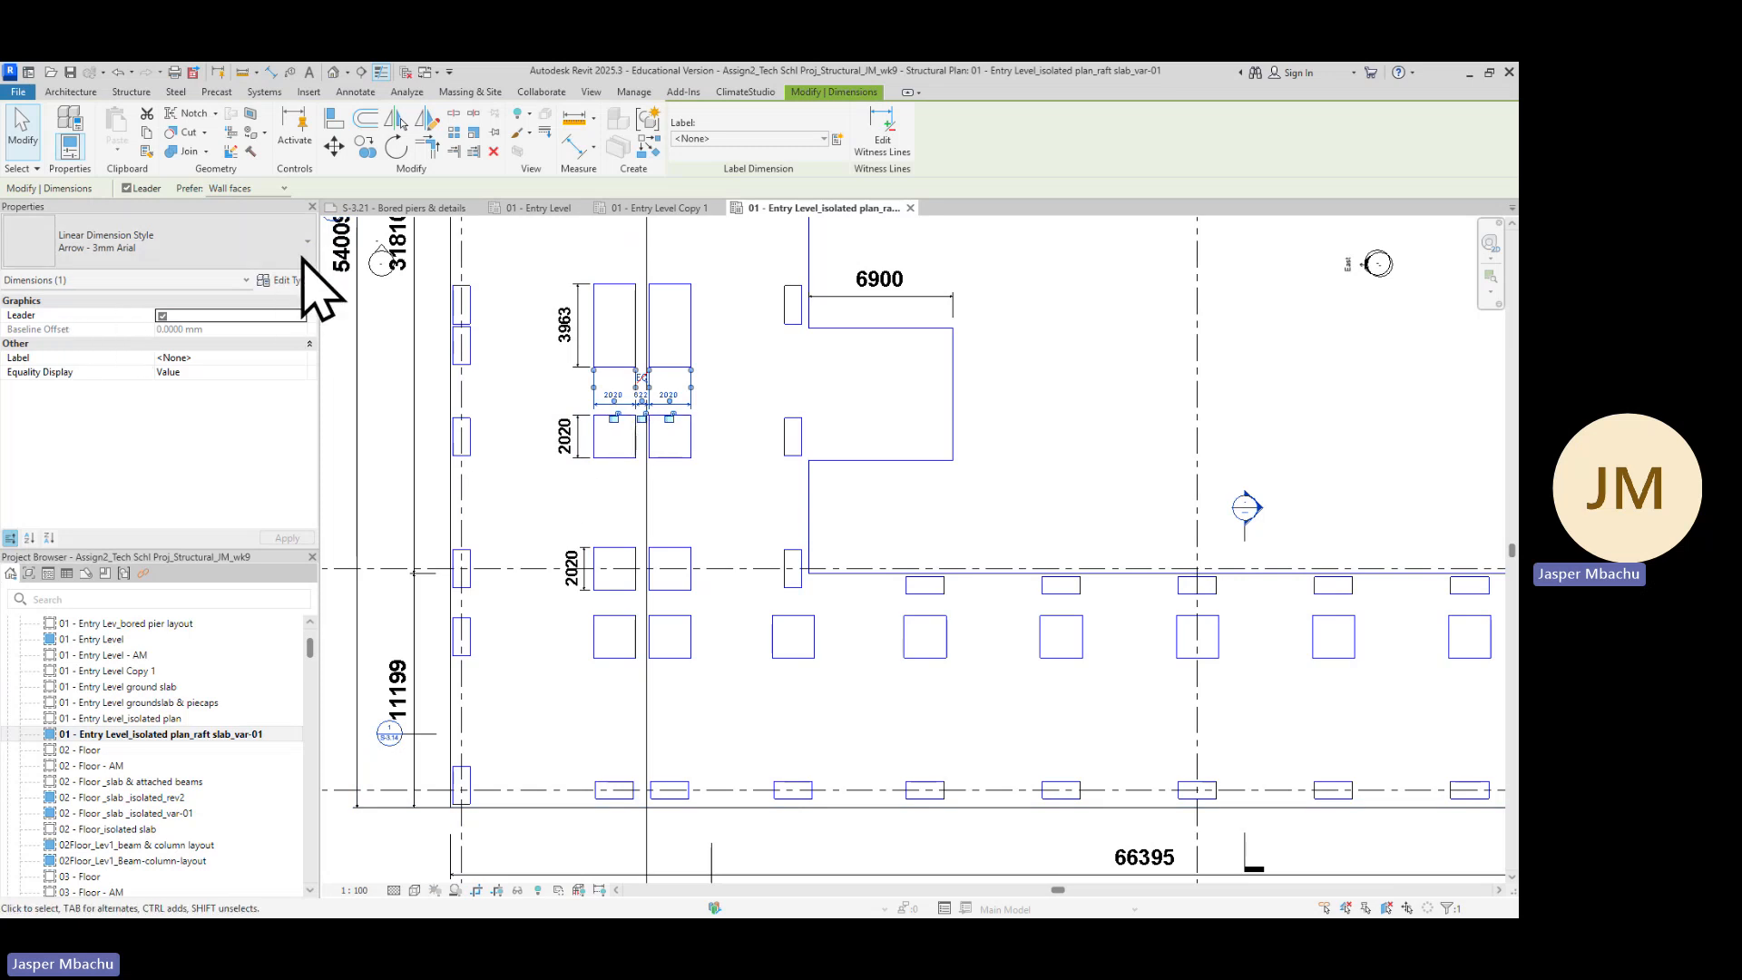
# Shorten the chained dimension's witness lines so they start just above the dimension line over the twin pile caps
pyautogui.scroll(1, 692, 427)
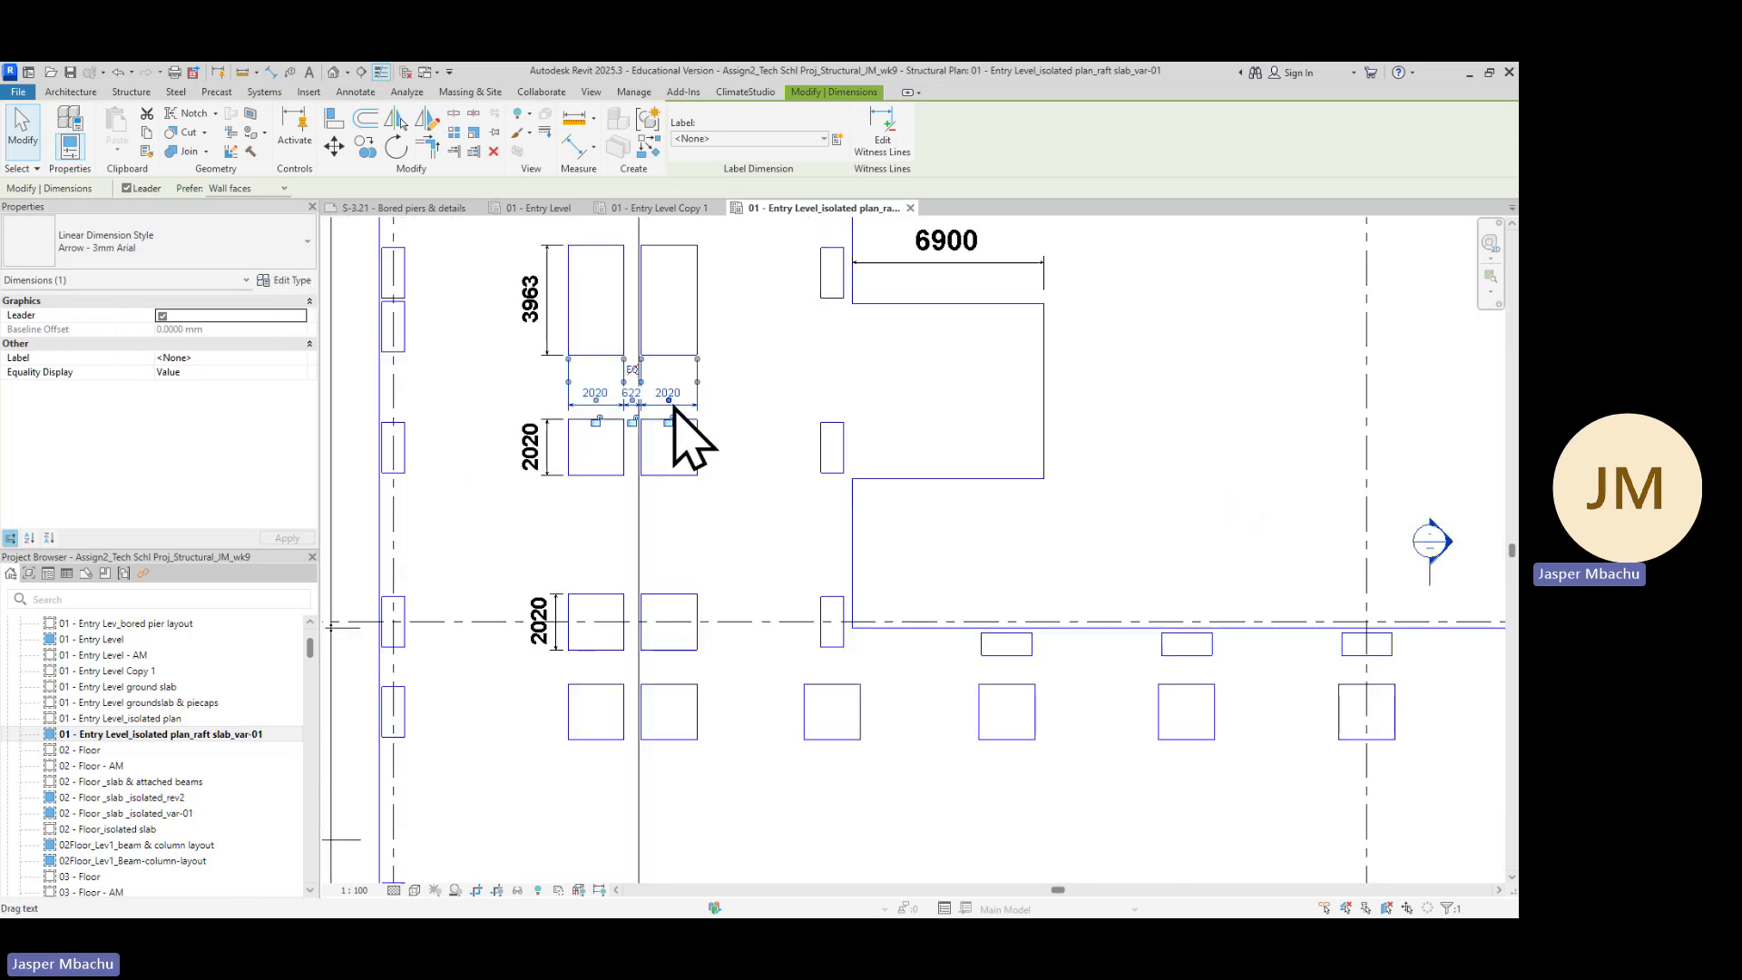
pyautogui.click(726, 526)
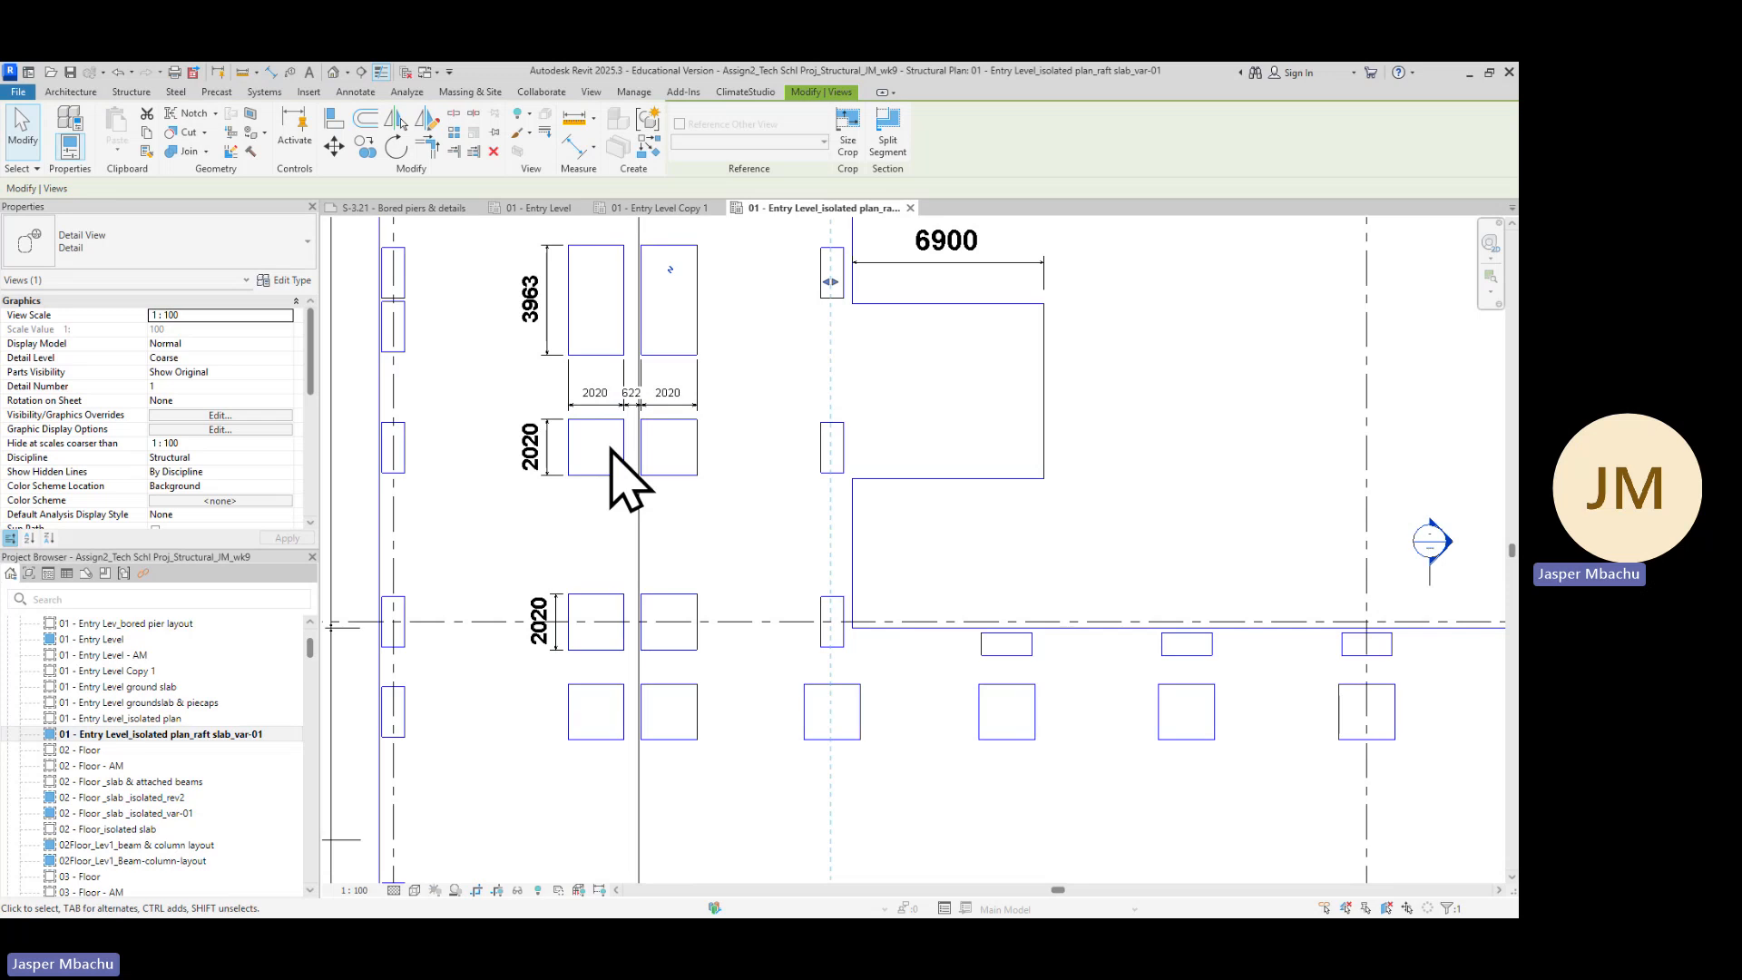
pyautogui.scroll(3, 635, 437)
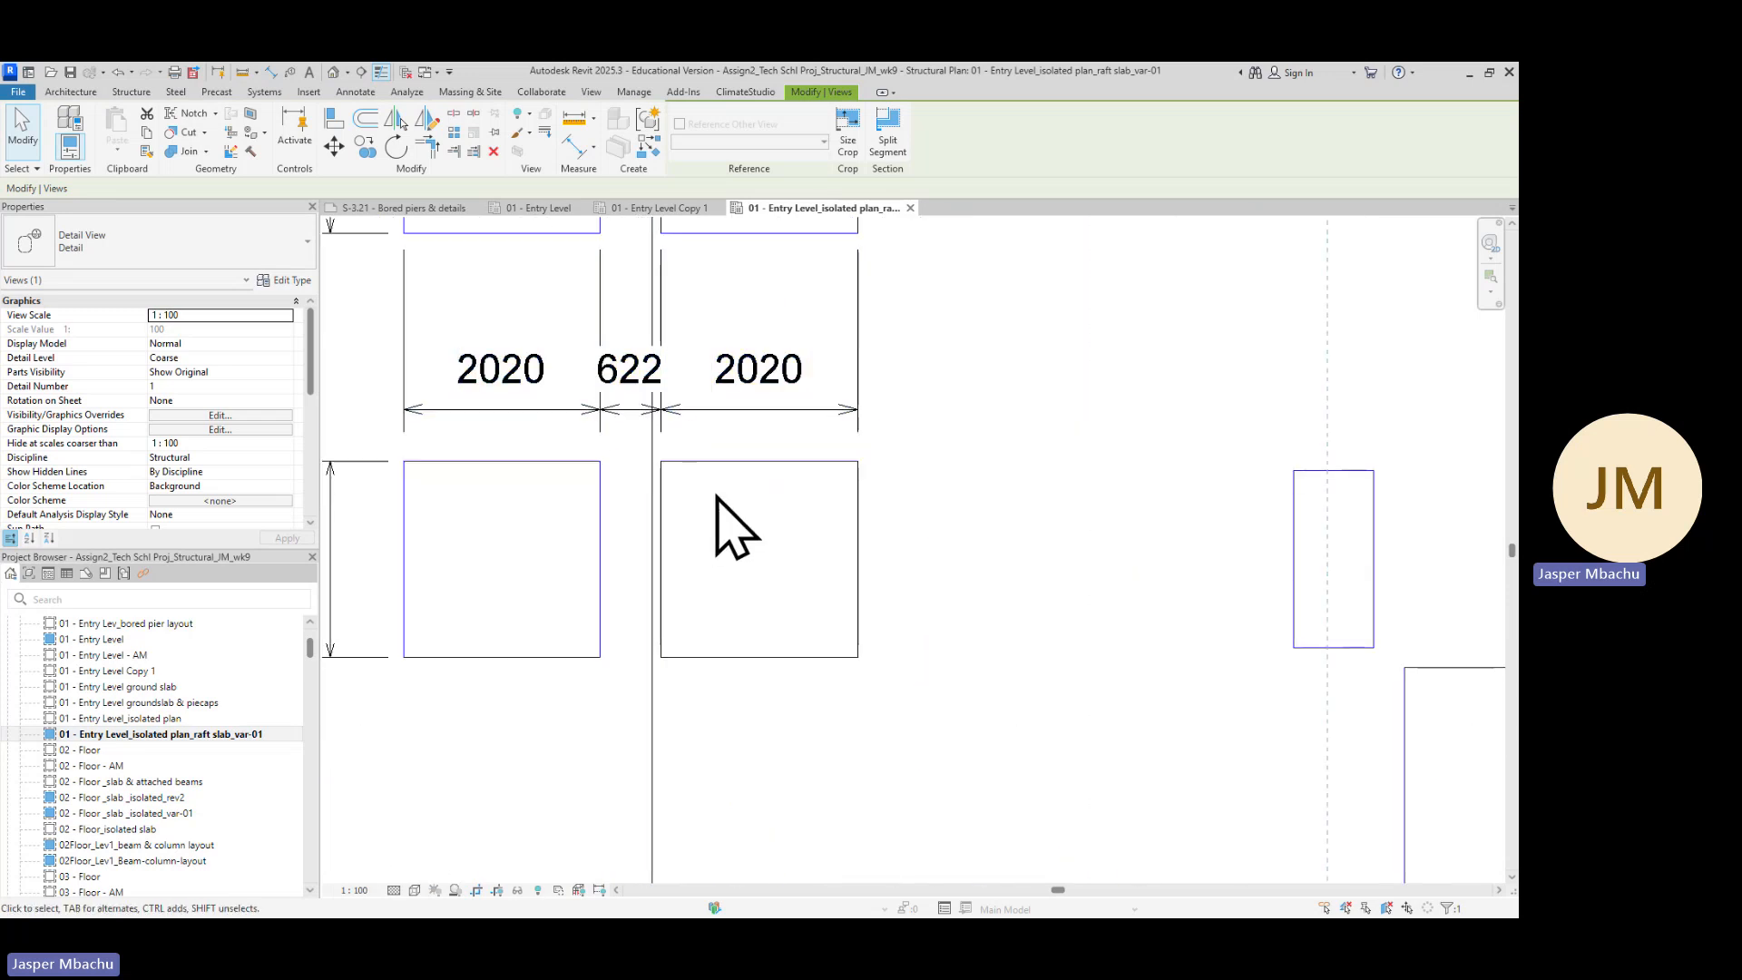
pyautogui.scroll(-2, 699, 549)
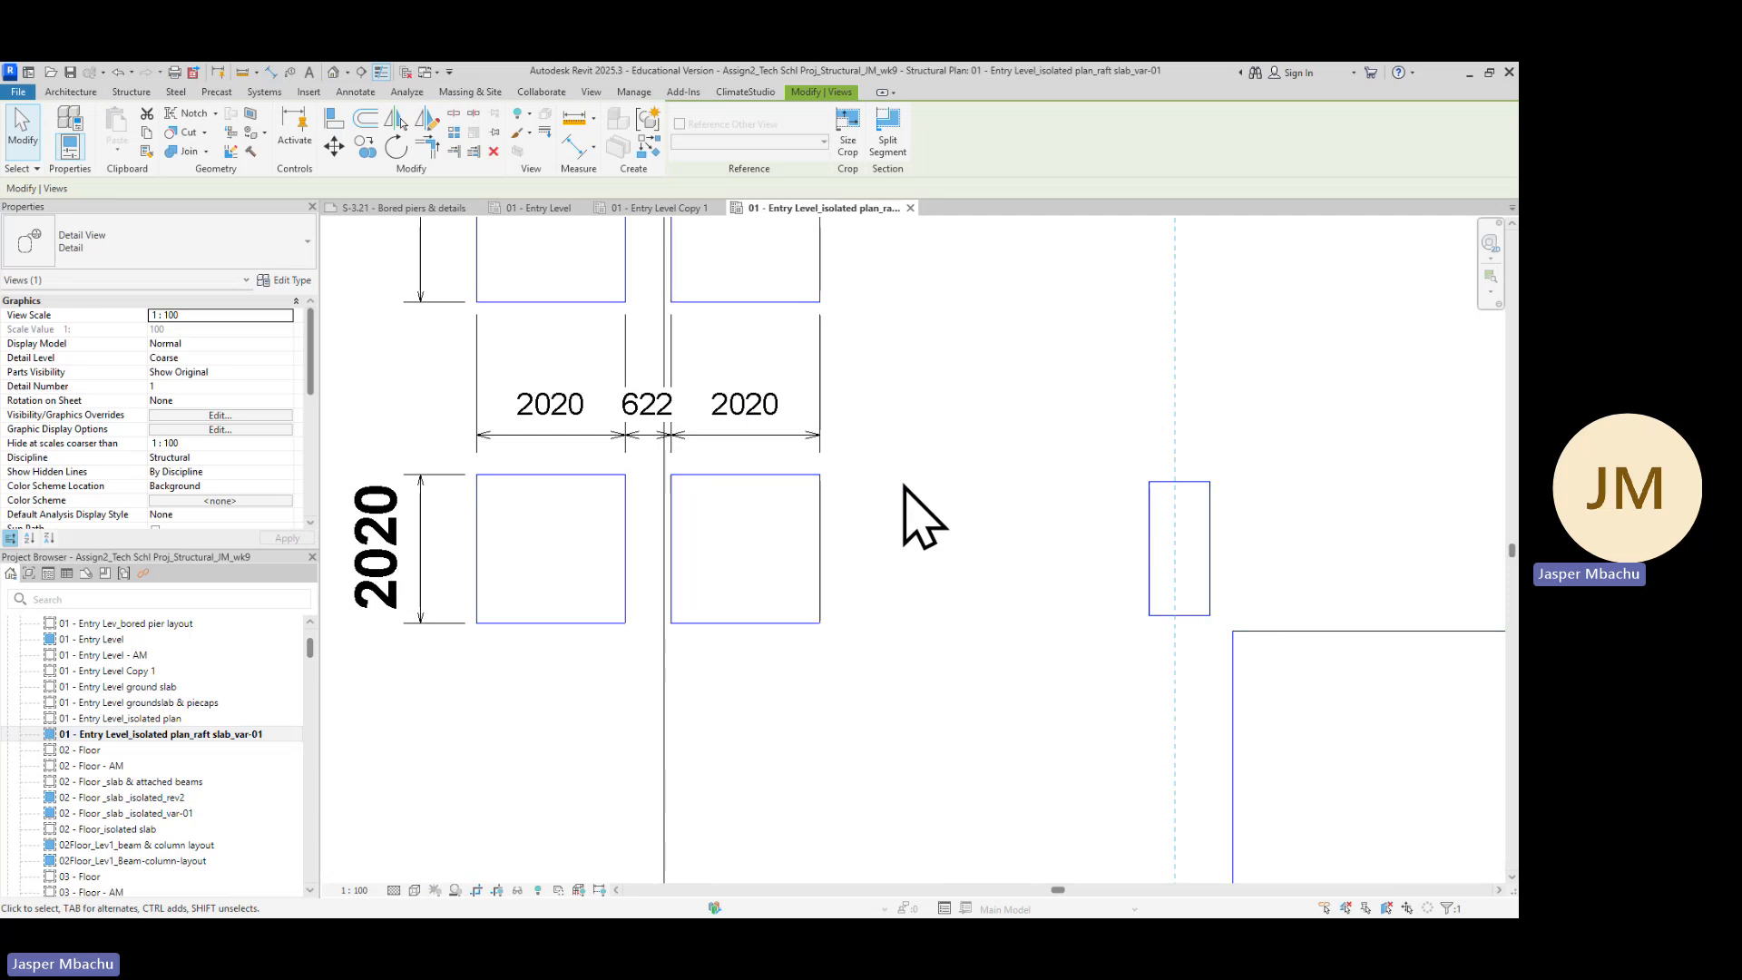
pyautogui.click(820, 374)
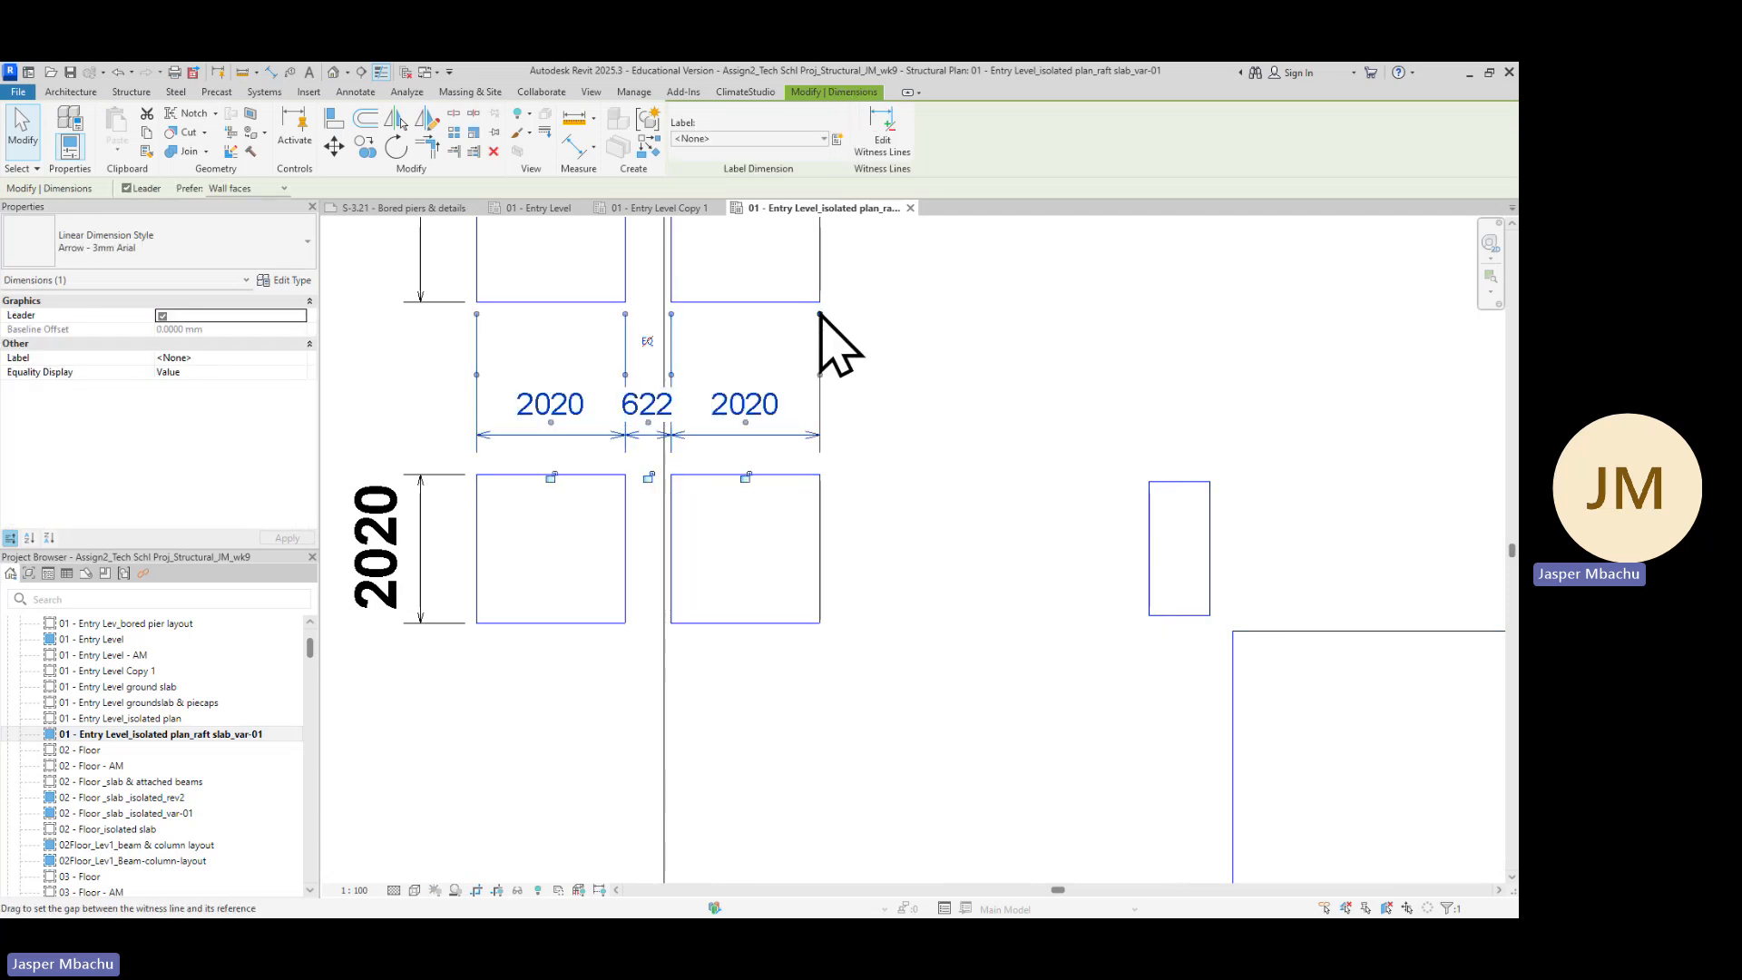
pyautogui.moveTo(820, 313); pyautogui.dragTo(820, 392)
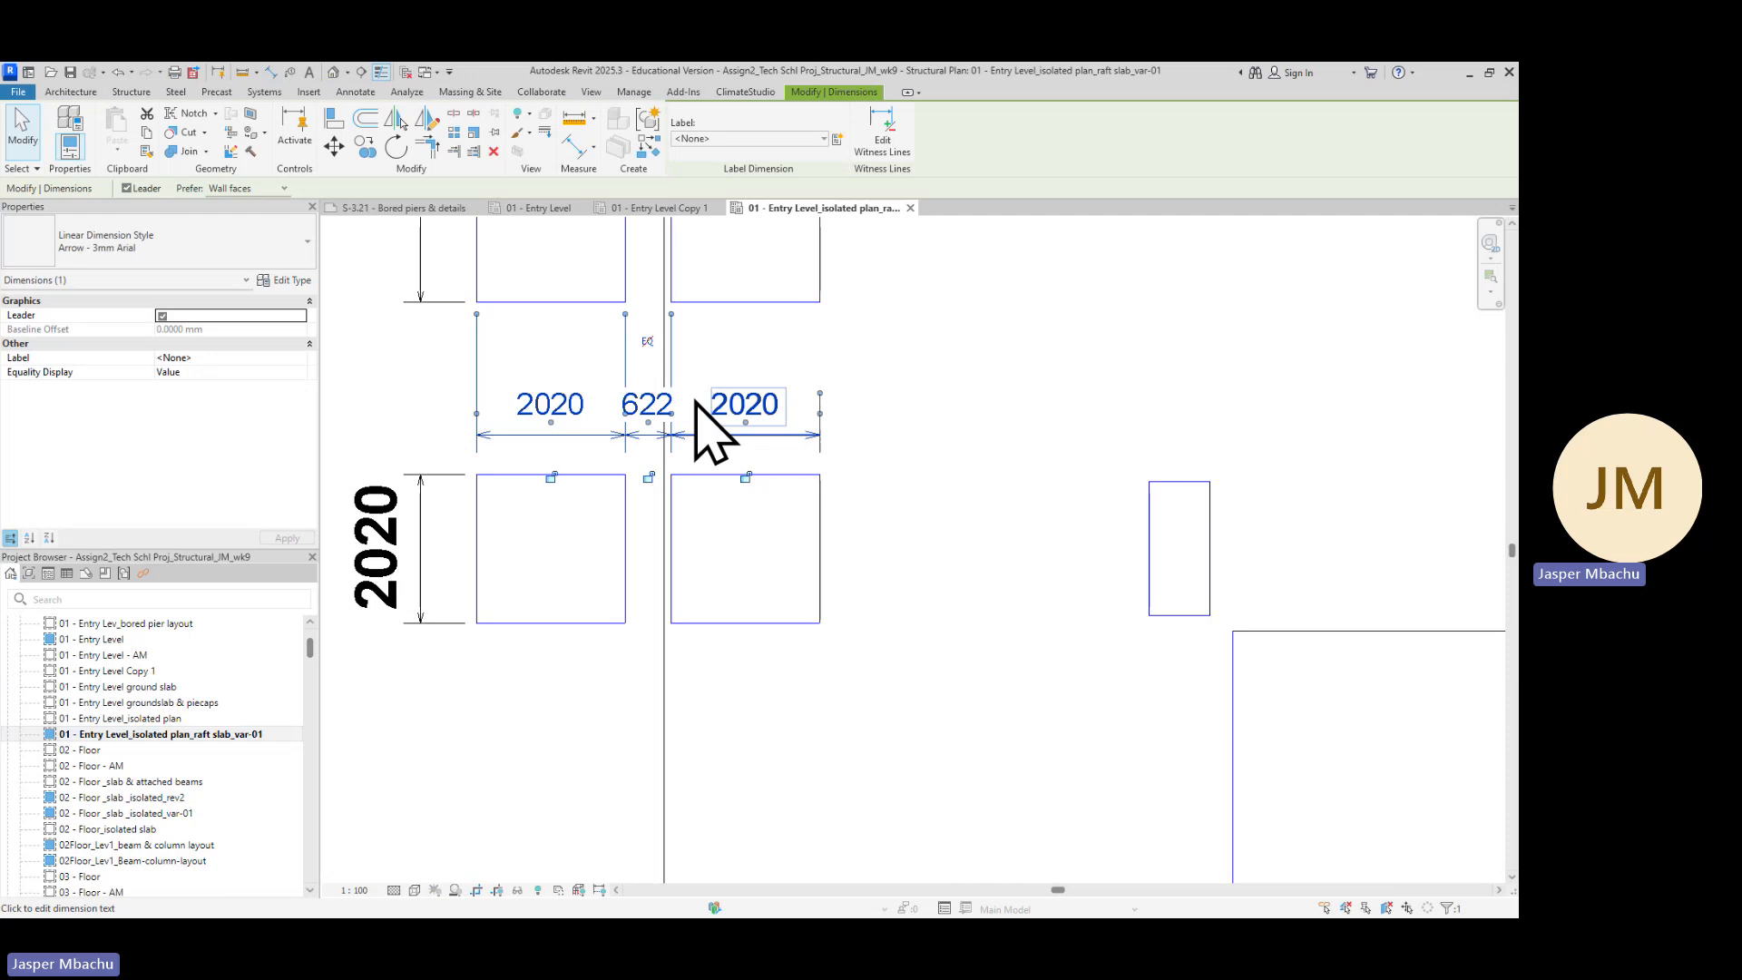
pyautogui.moveTo(671, 315); pyautogui.dragTo(672, 381)
pyautogui.moveTo(626, 318); pyautogui.dragTo(626, 381)
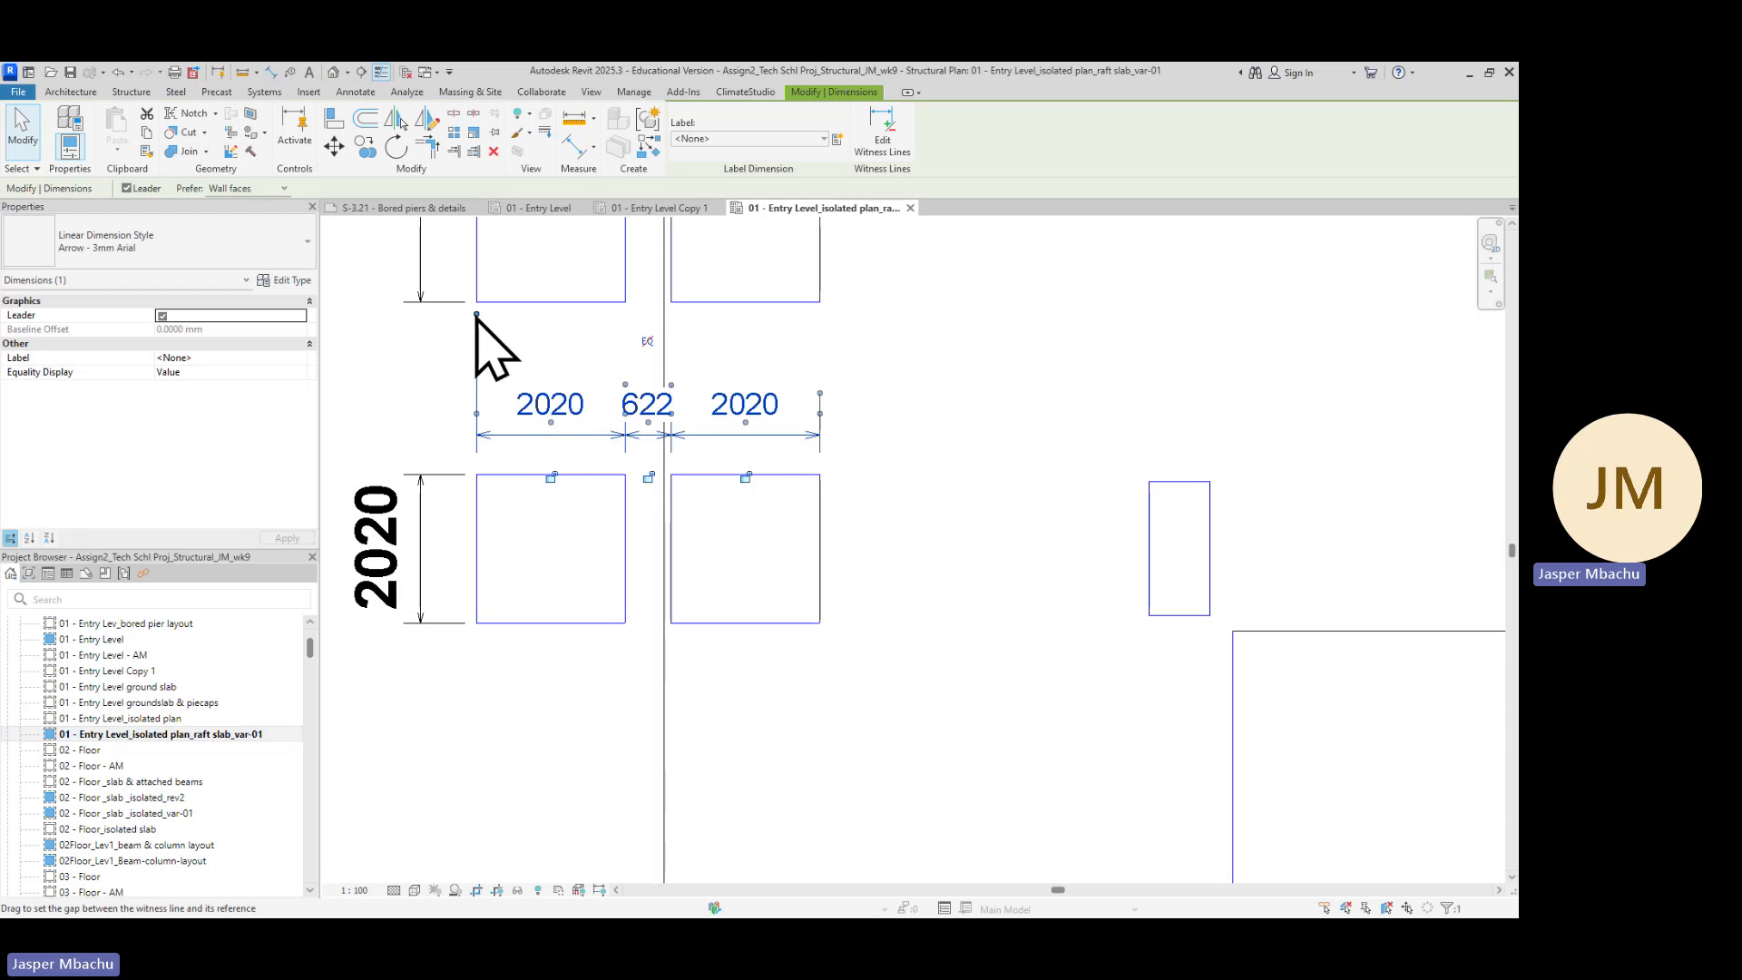
pyautogui.moveTo(476, 315); pyautogui.dragTo(505, 486)
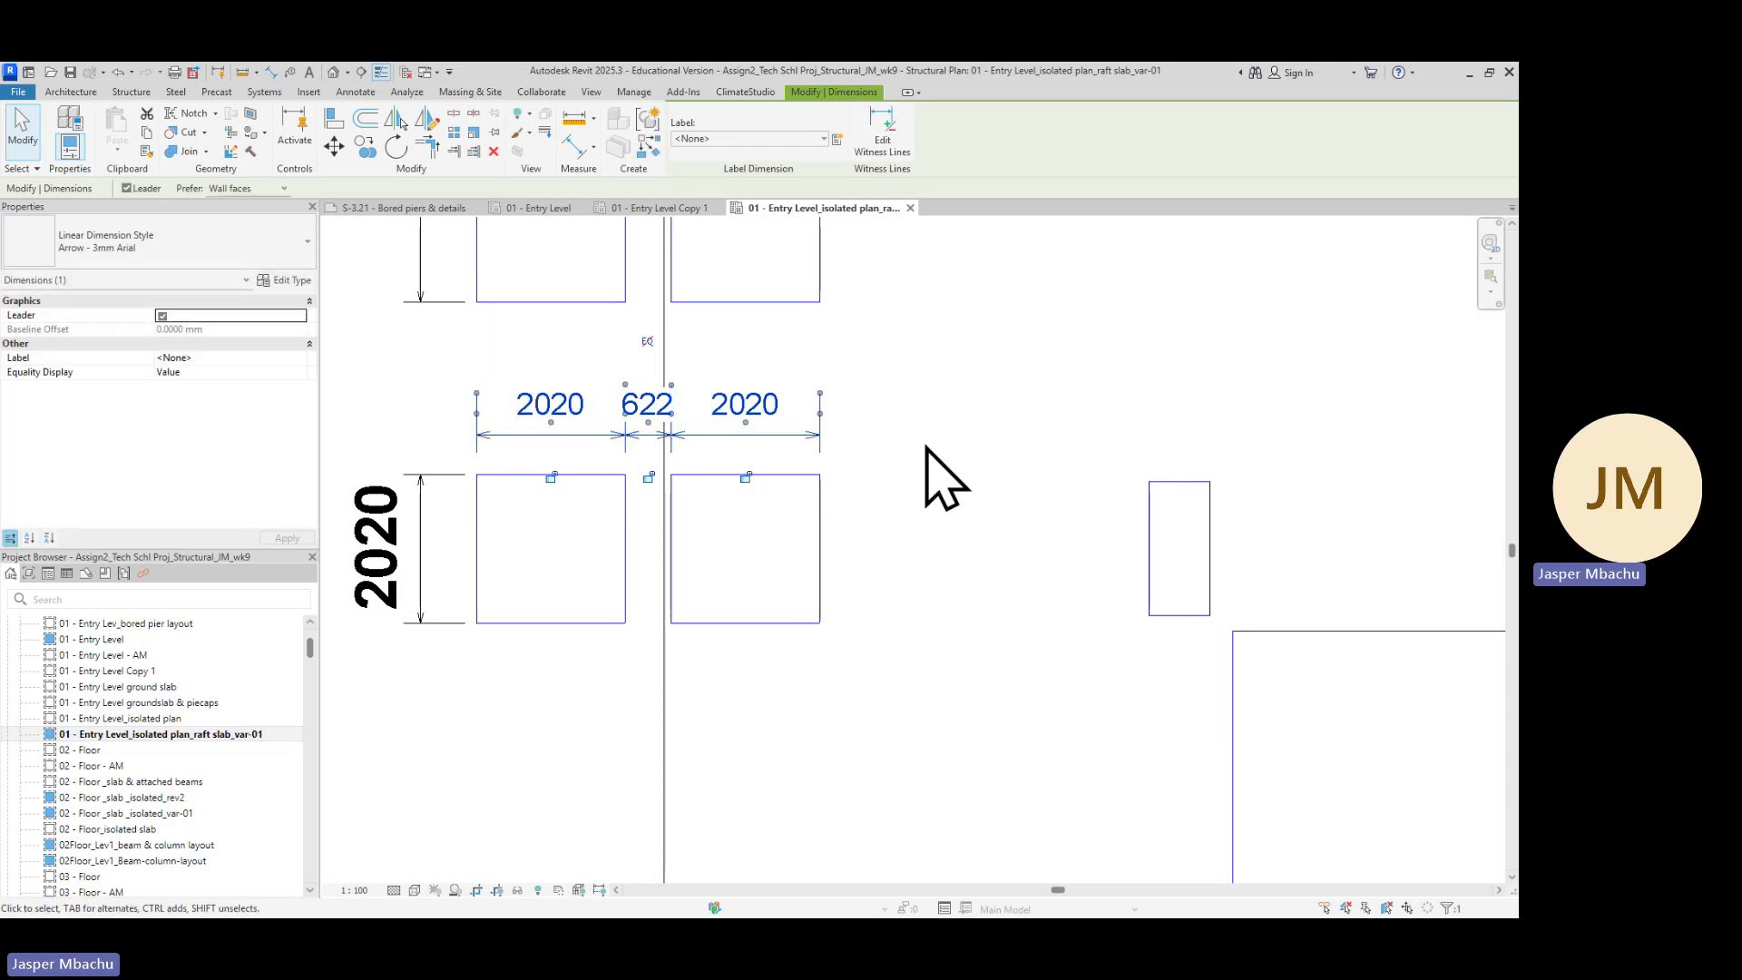
pyautogui.click(914, 494)
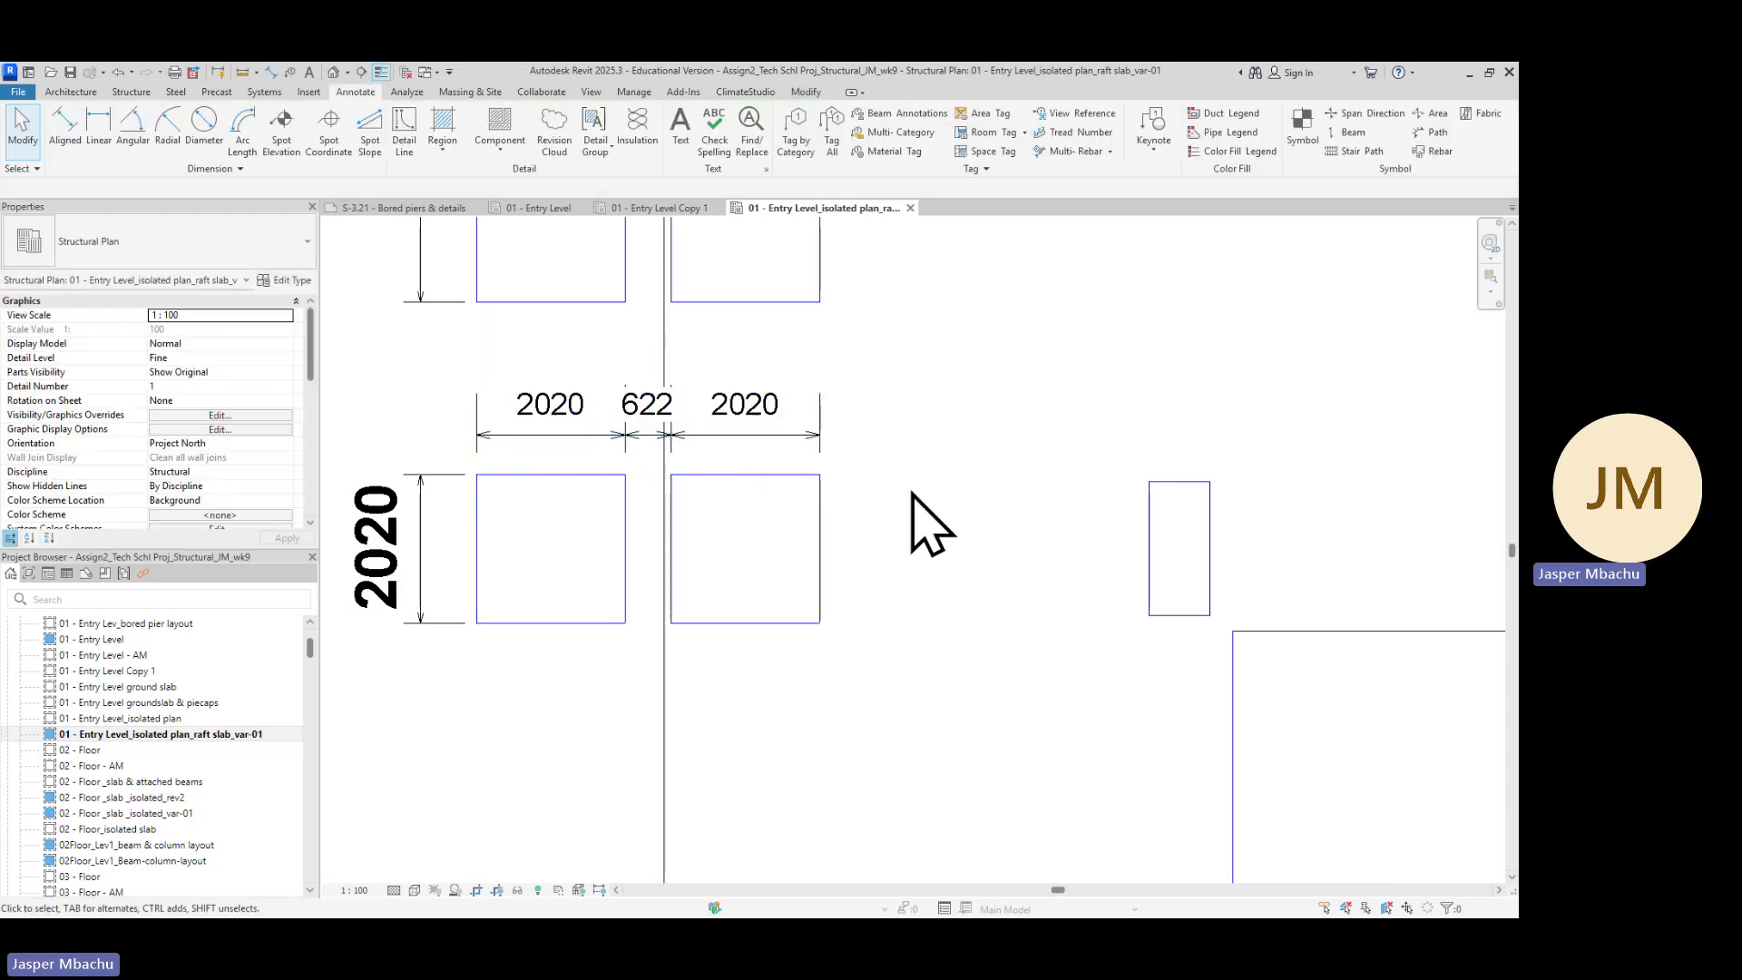
# Move the 622 gap dimension text above the dimension line with a leader
pyautogui.click(646, 410)
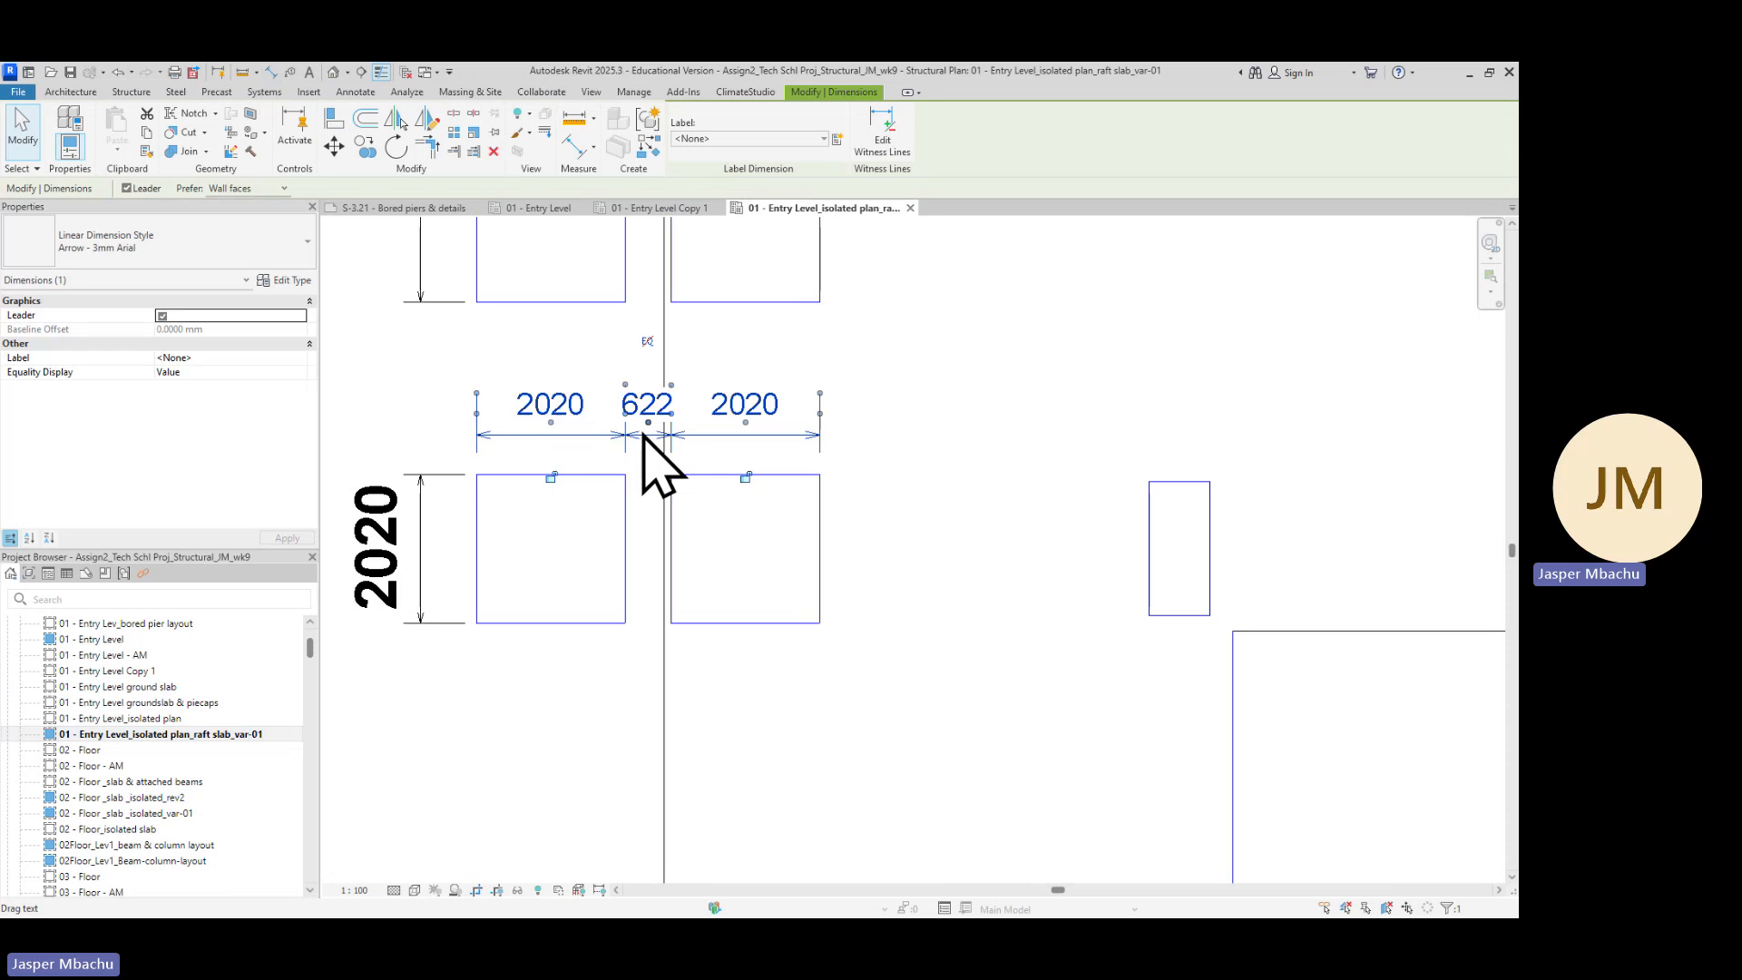
pyautogui.scroll(5, 653, 453)
pyautogui.moveTo(628, 415); pyautogui.dragTo(771, 333)
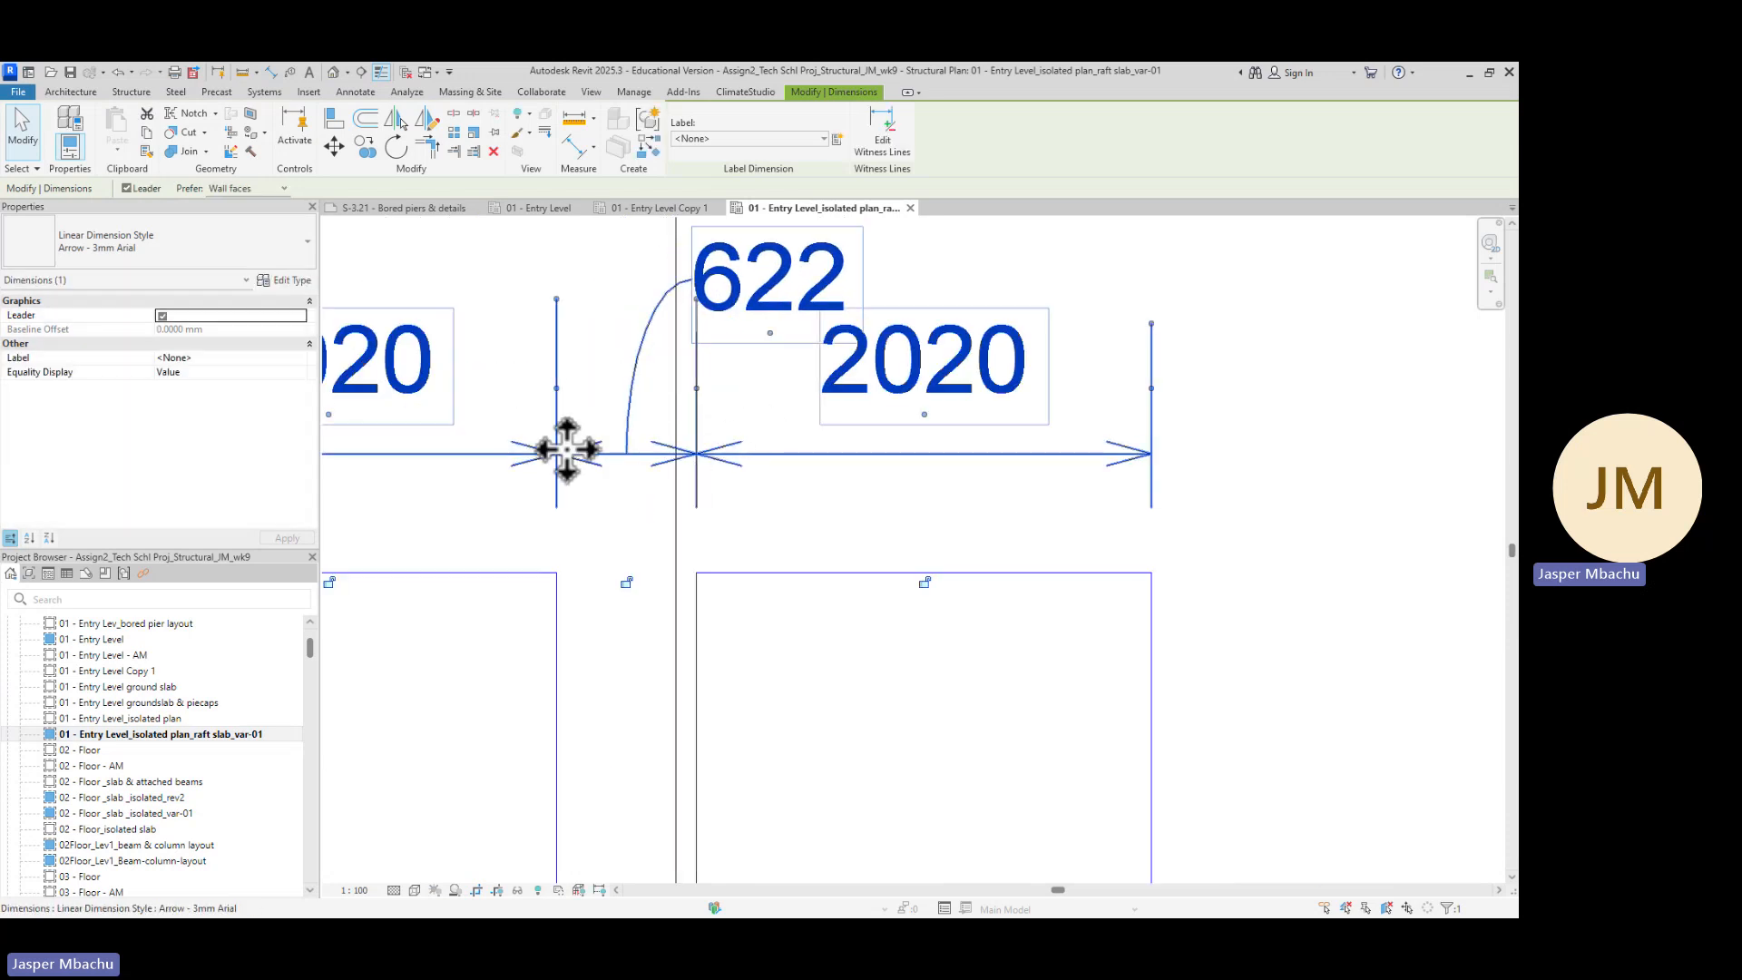
pyautogui.scroll(-6, 726, 554)
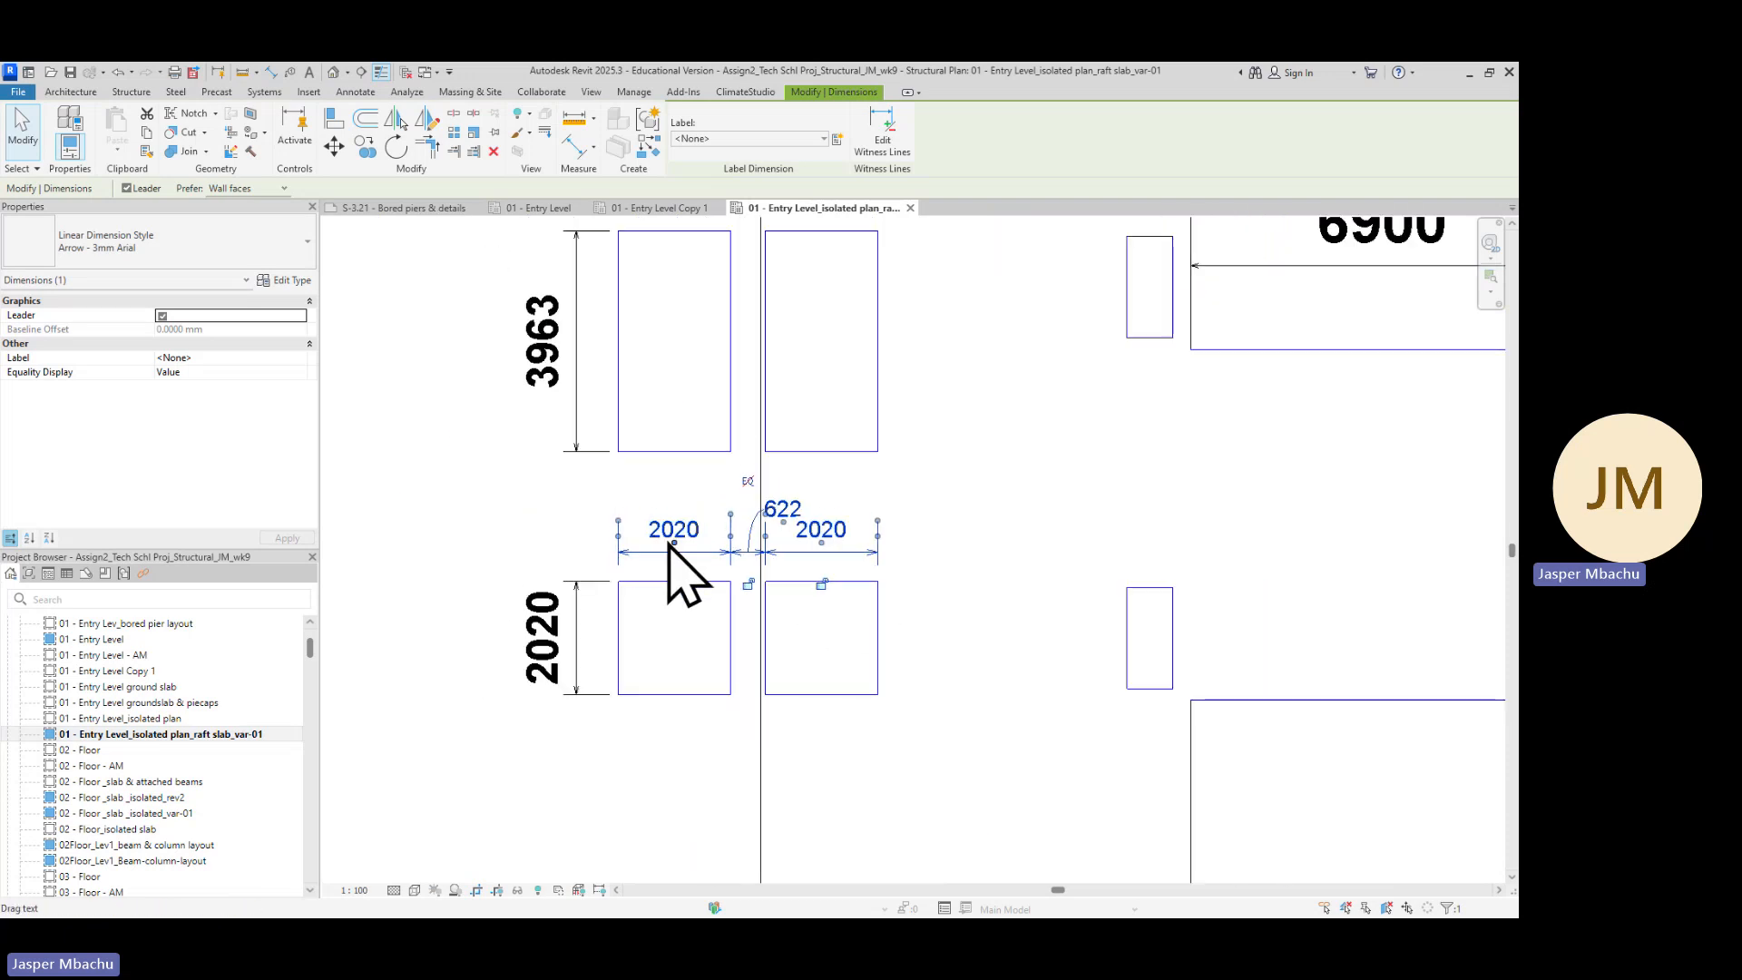
pyautogui.scroll(-4, 978, 648)
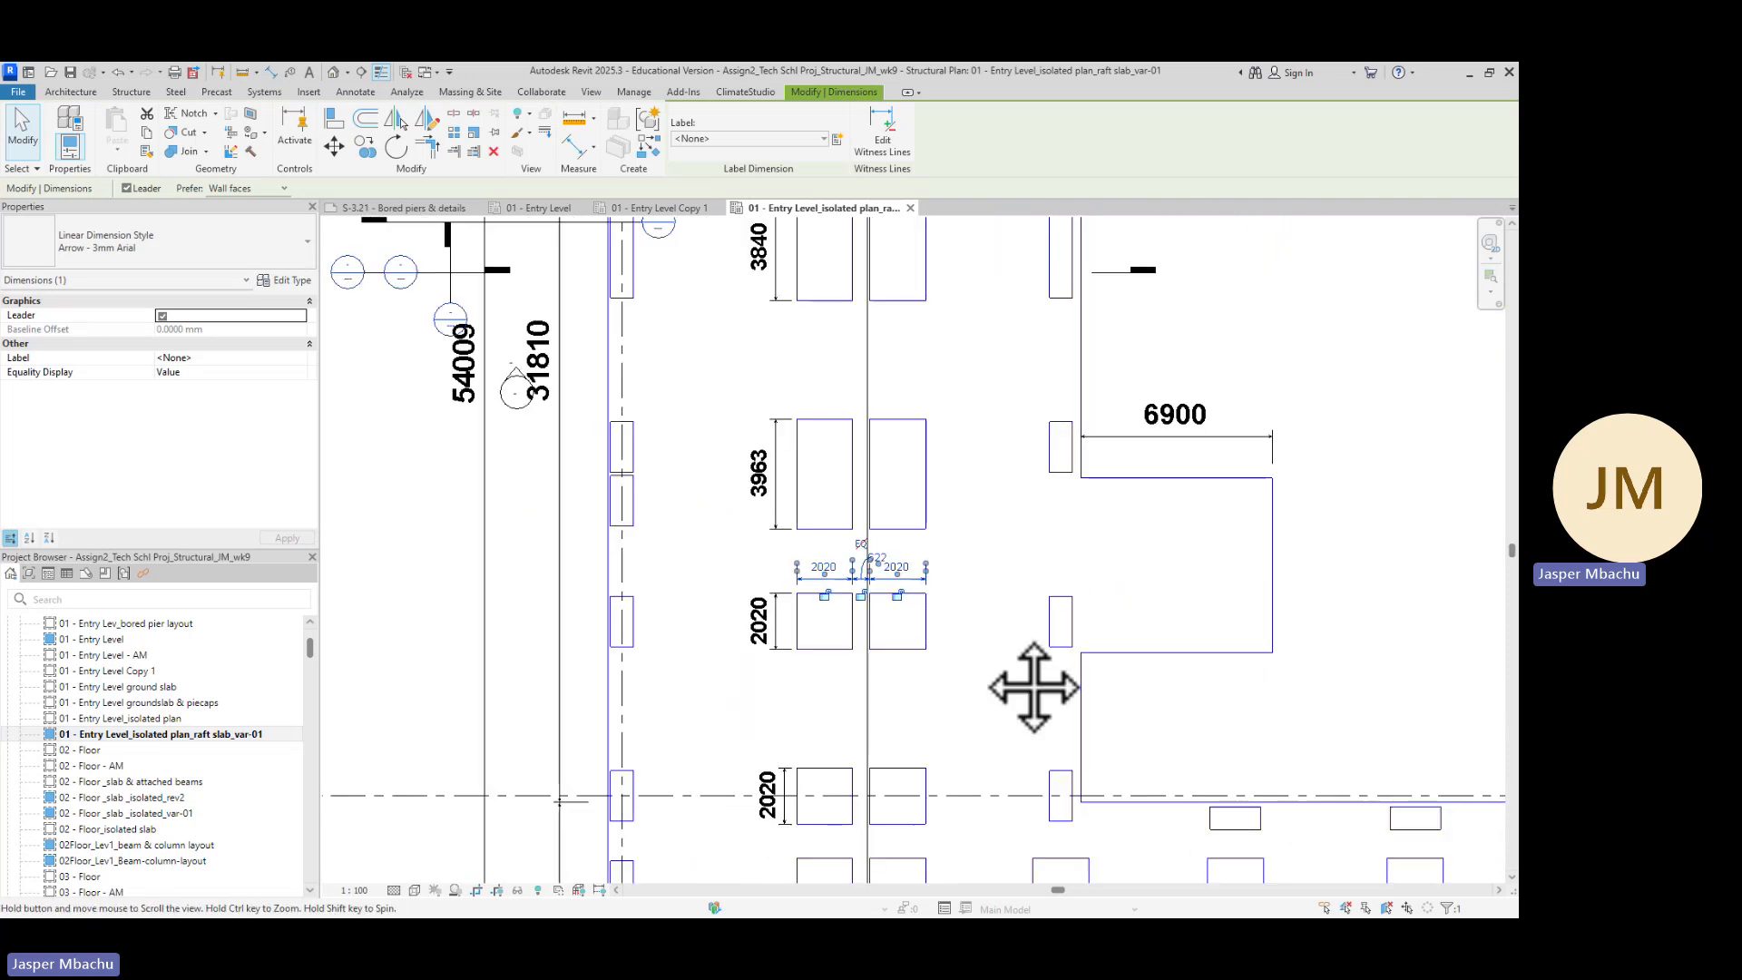
# Review the dimensioned pile caps and slab edge along the column line in the isolated plan
pyautogui.moveTo(1035, 688); pyautogui.dragTo(892, 234, button='middle')
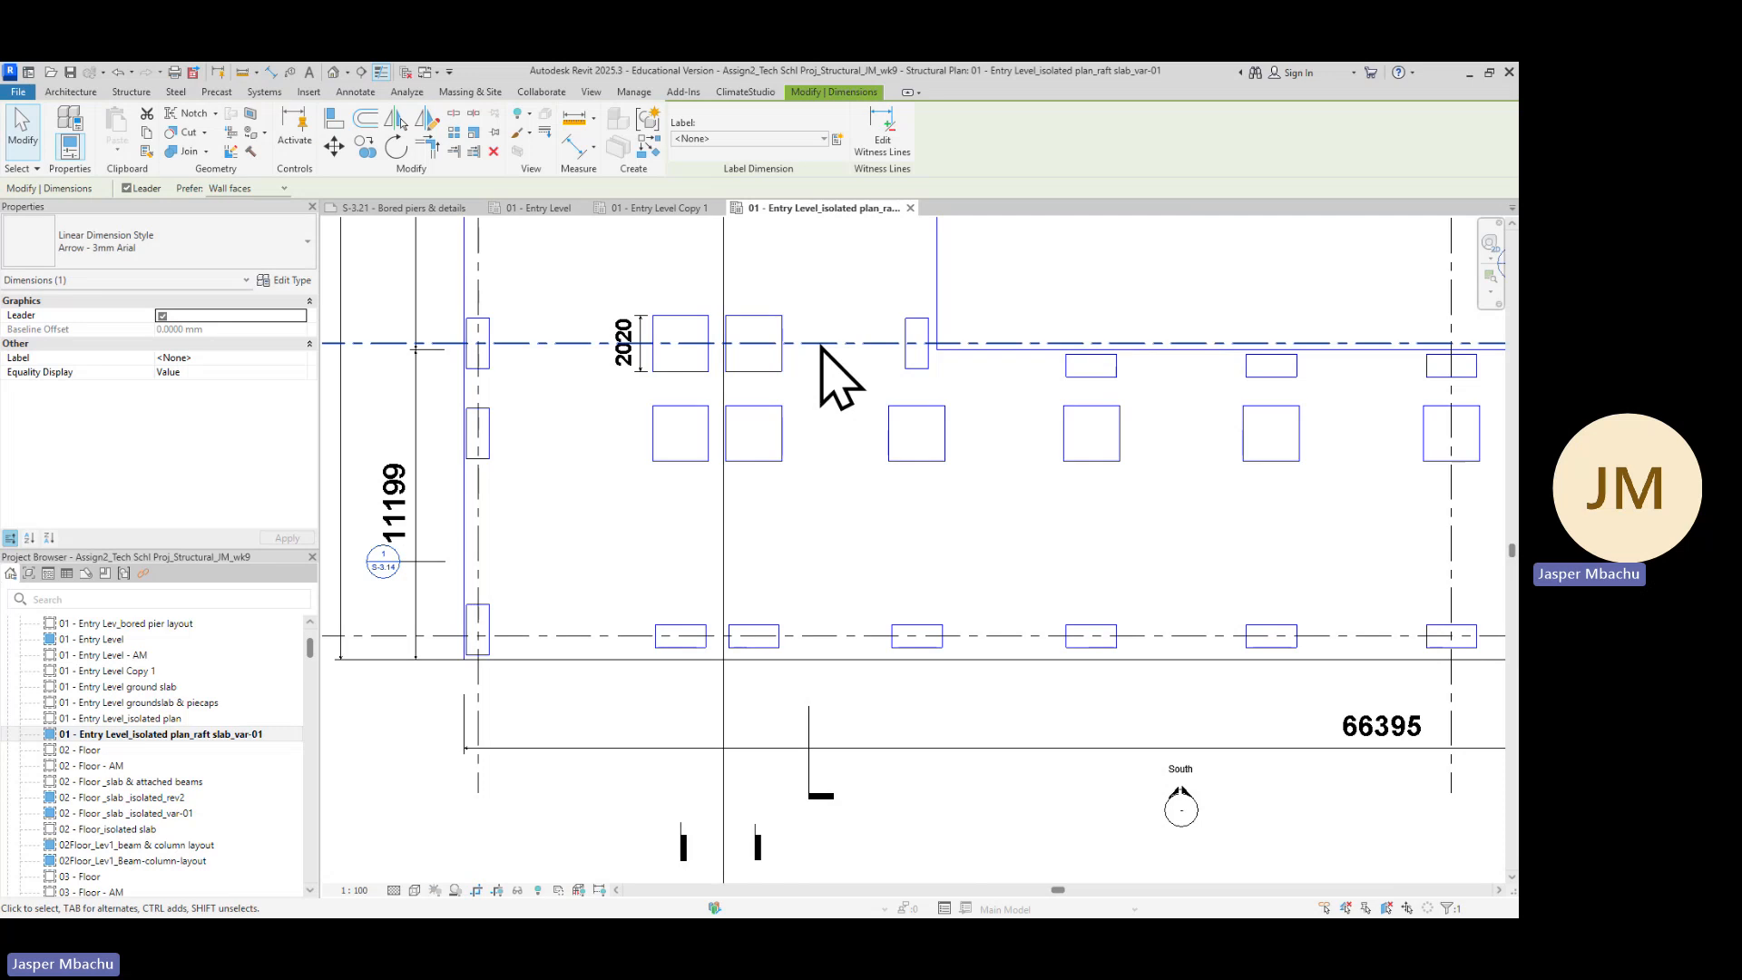
pyautogui.scroll(-1, 830, 336)
pyautogui.moveTo(836, 312); pyautogui.dragTo(891, 713, button='middle')
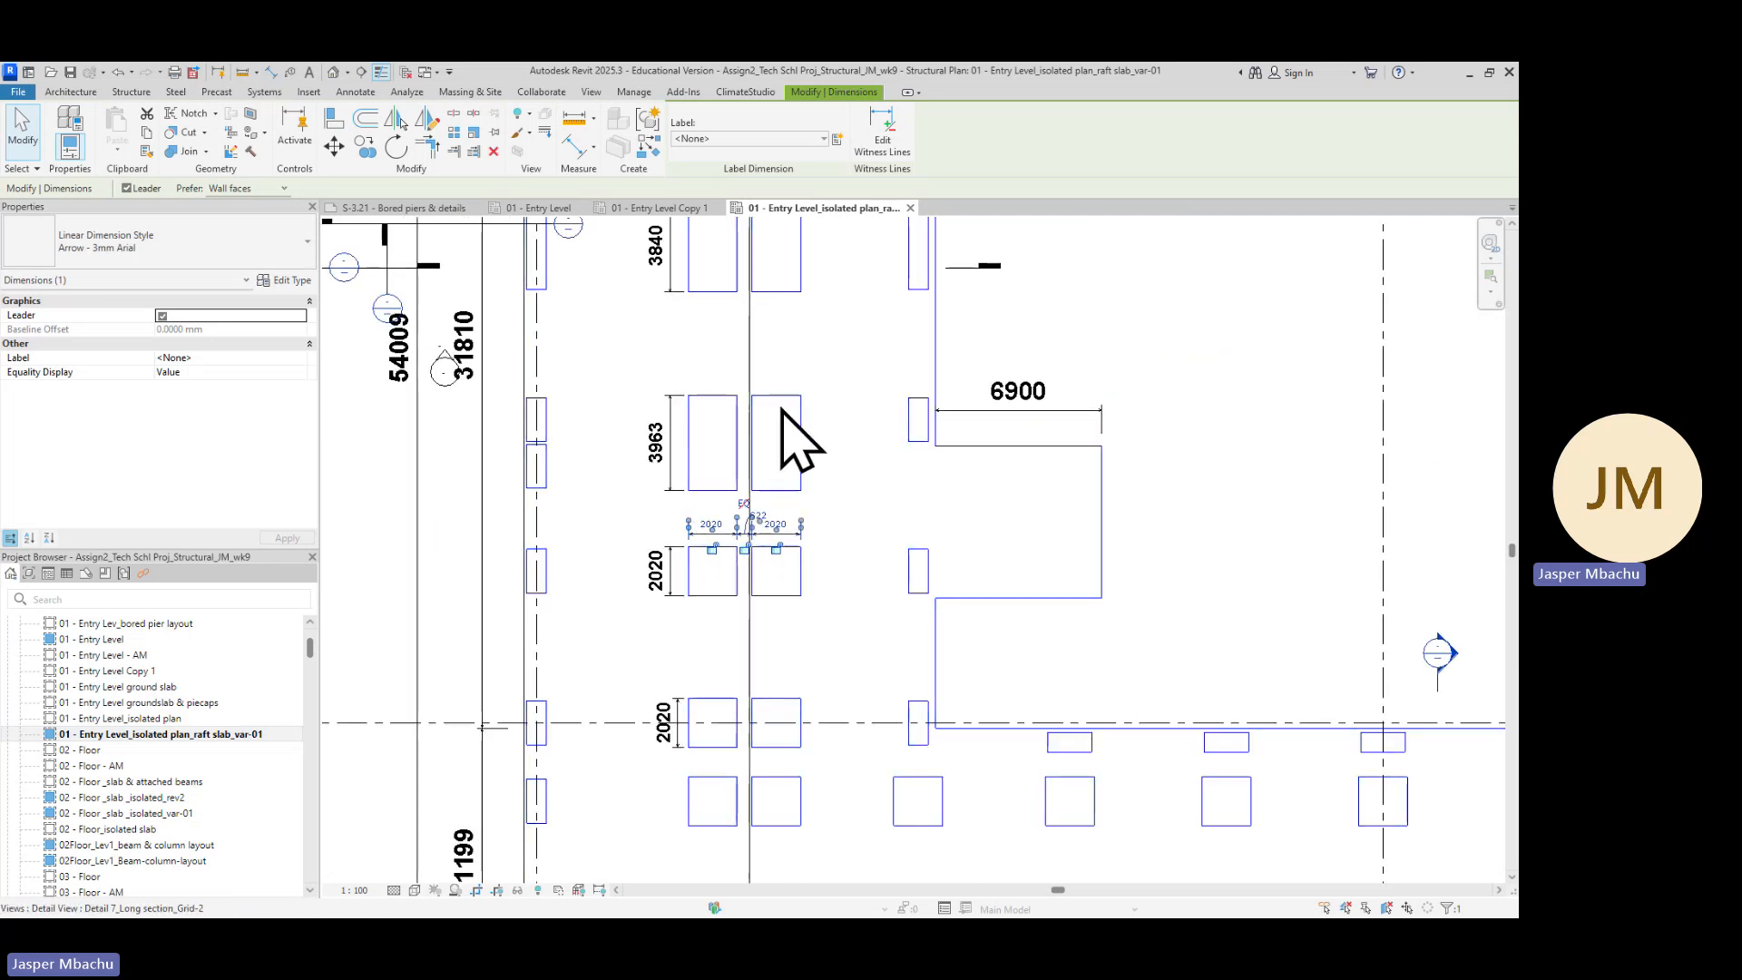
pyautogui.scroll(-1, 826, 614)
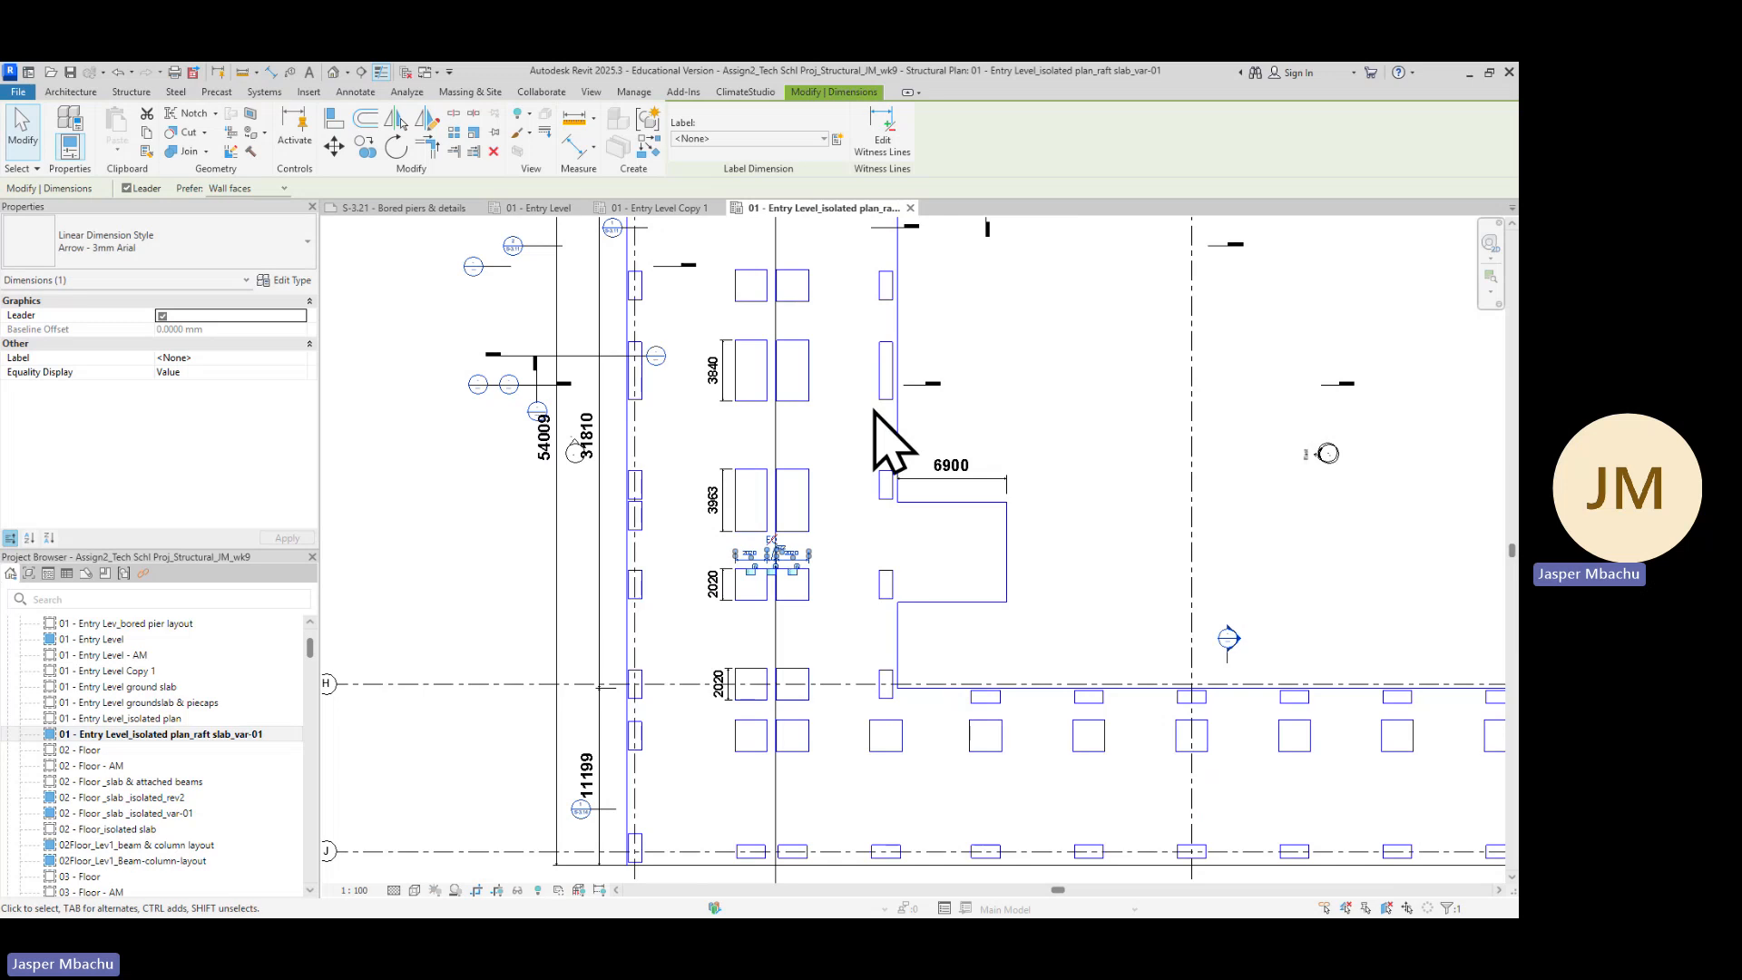
pyautogui.moveTo(875, 417); pyautogui.dragTo(798, 513, button='middle')
pyautogui.scroll(3, 735, 422)
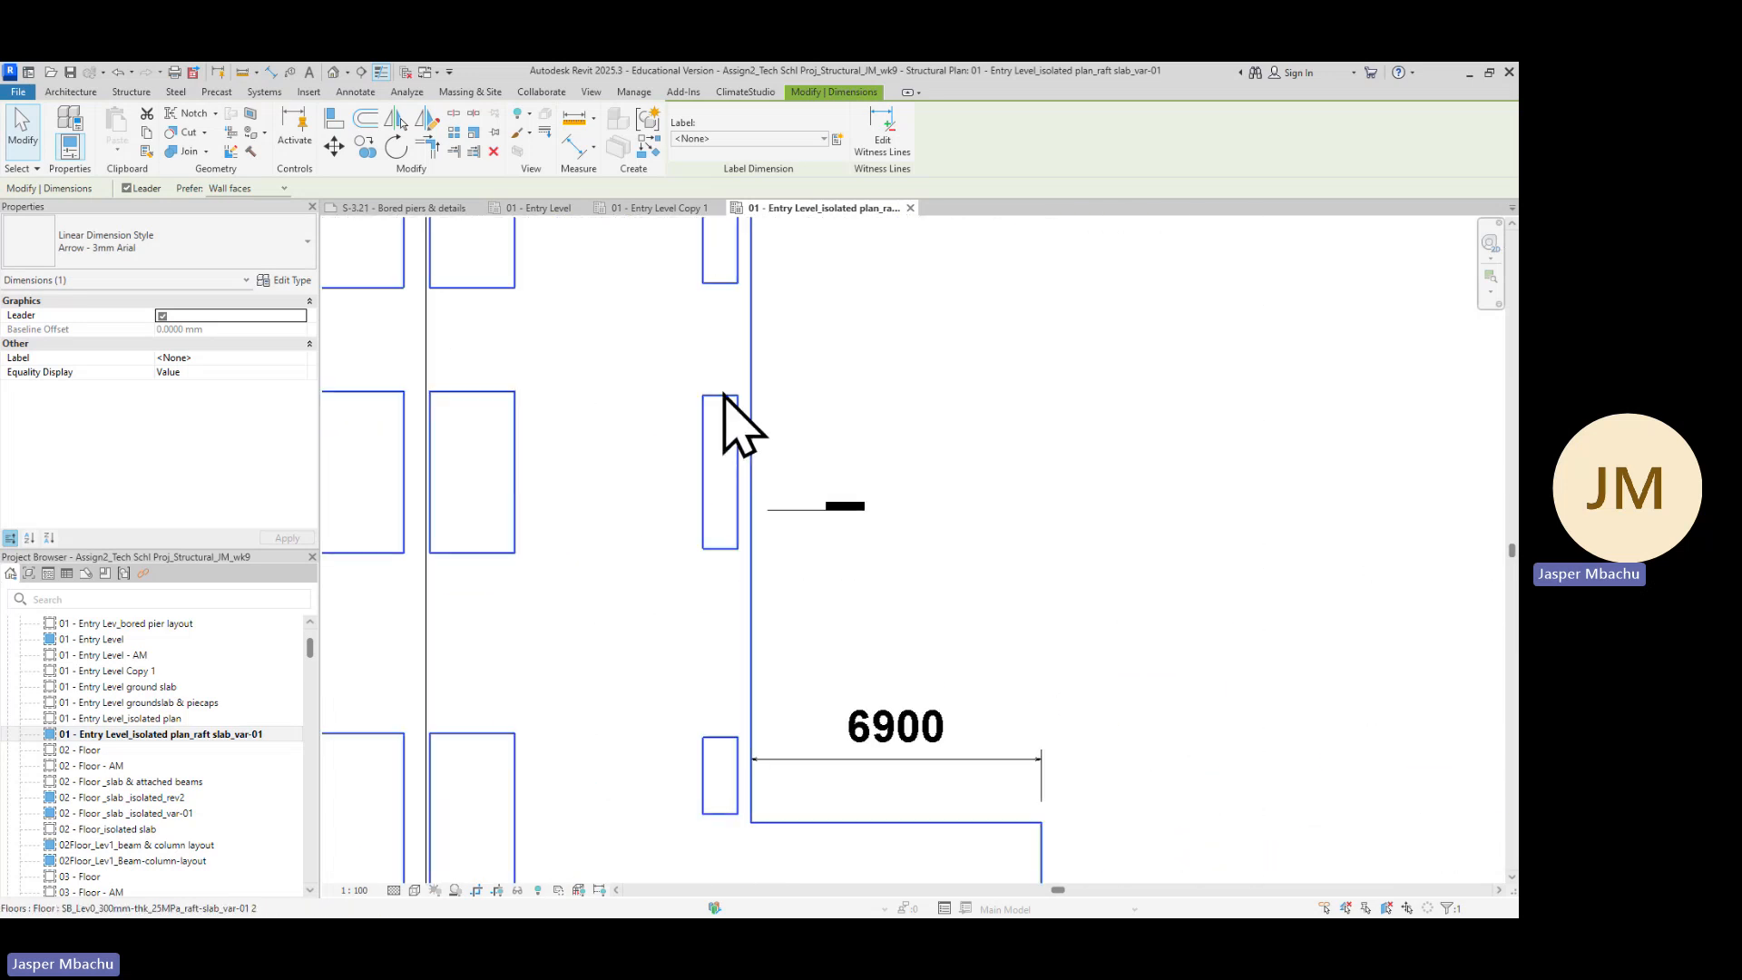
pyautogui.scroll(-2, 878, 573)
pyautogui.scroll(-1, 739, 564)
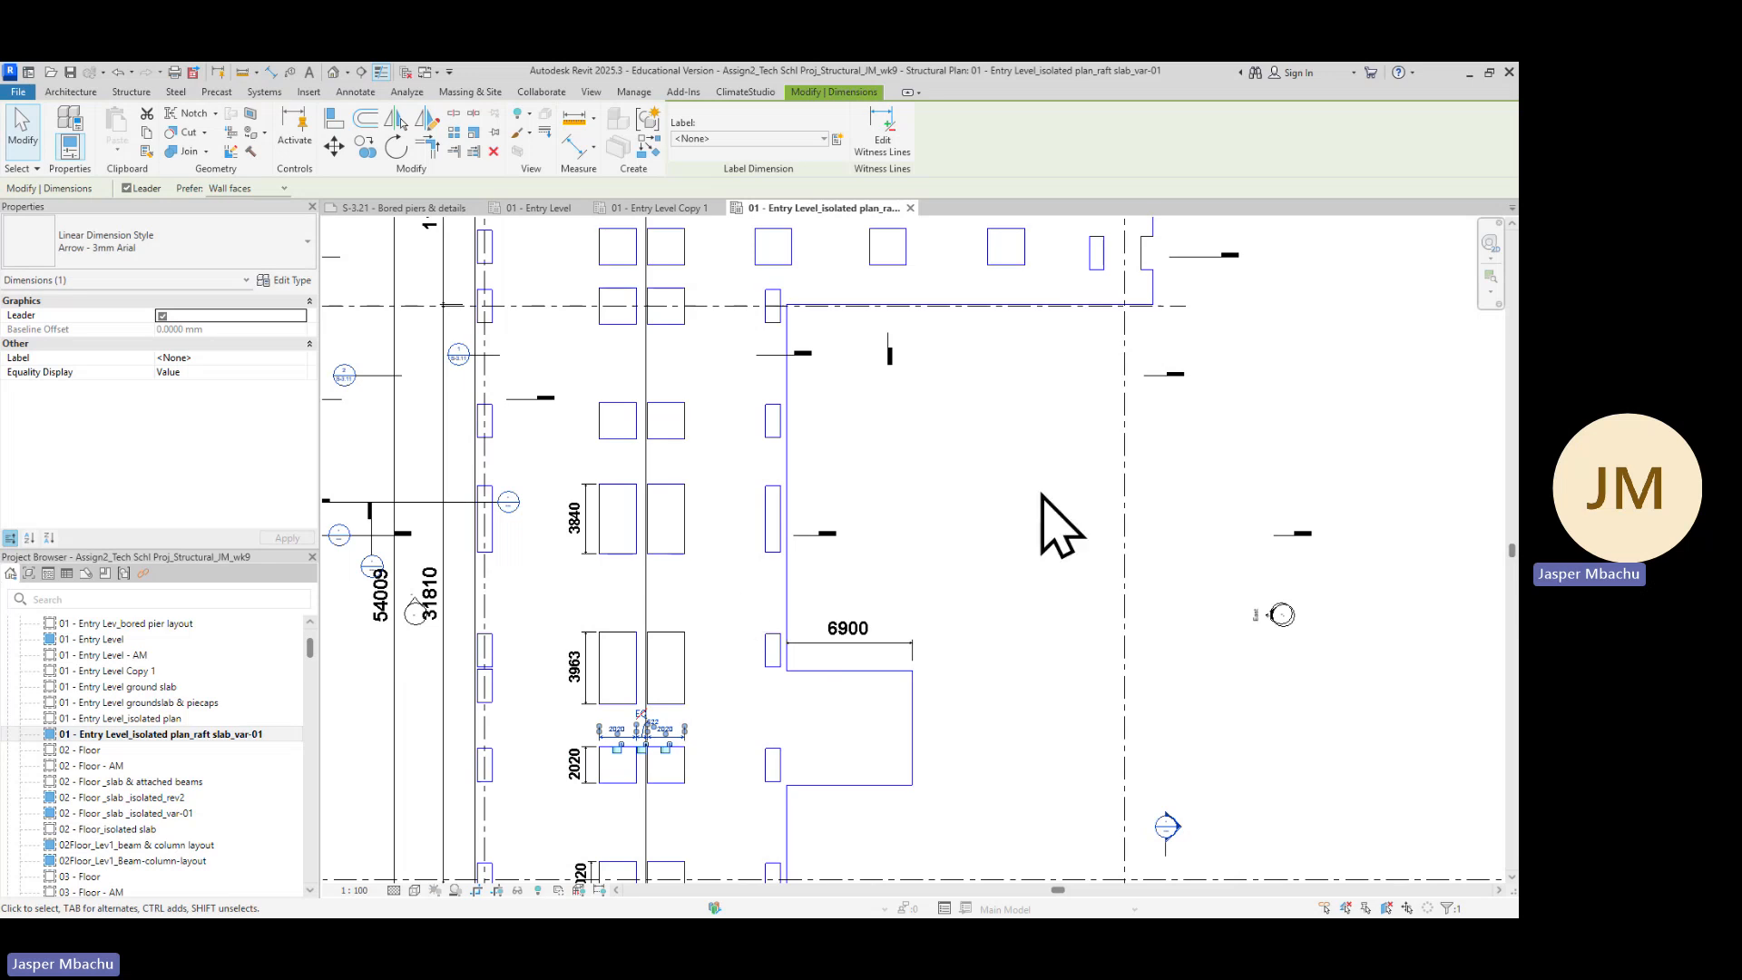
# Open the 01 - Entry Level and 01 - Entry Level Copy 1 plan views
pyautogui.click(118, 641)
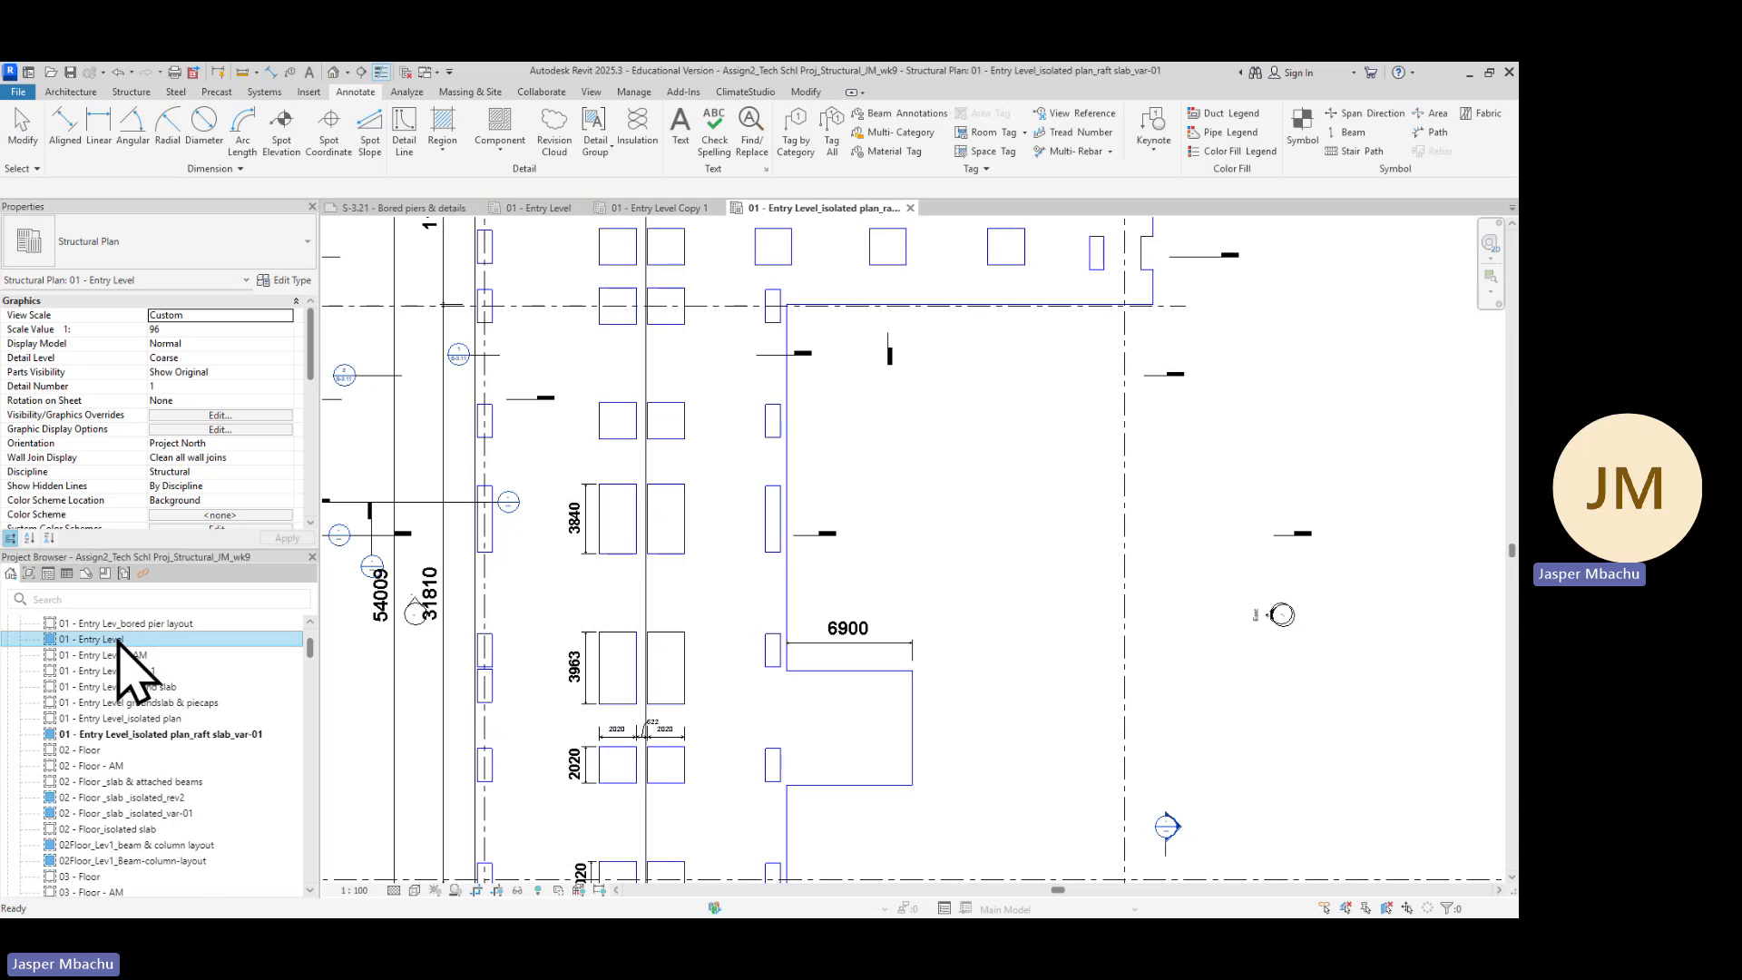
pyautogui.doubleClick(116, 640)
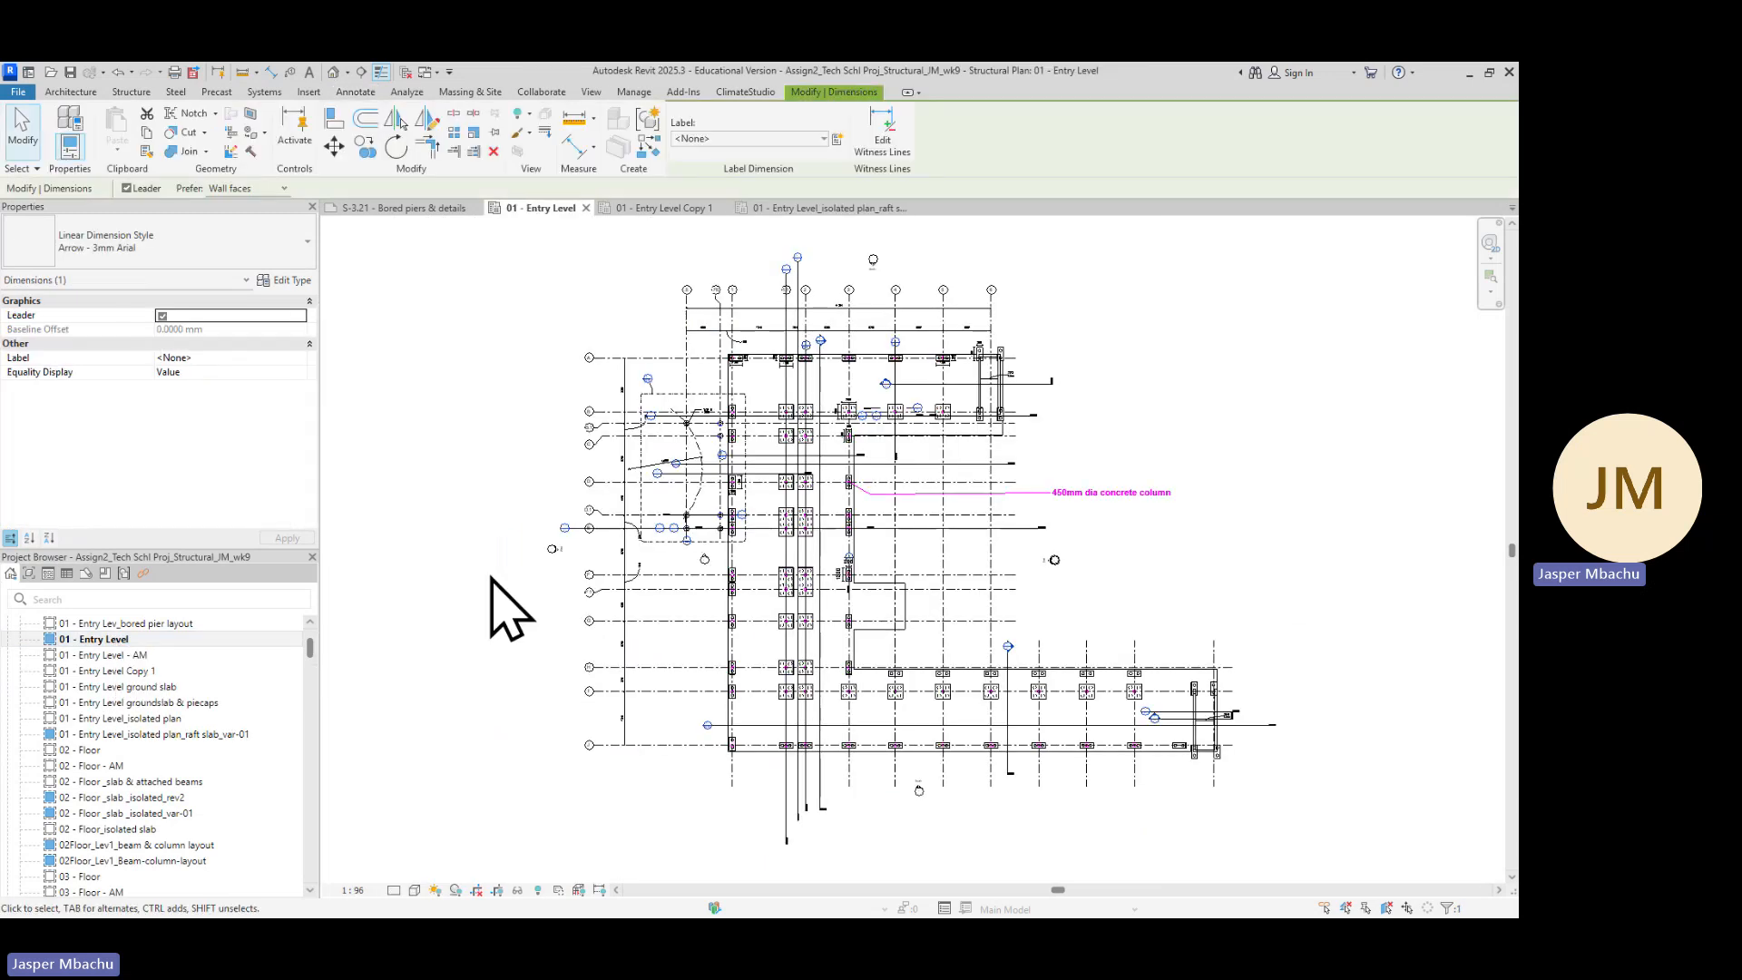
pyautogui.click(143, 673)
pyautogui.doubleClick(145, 674)
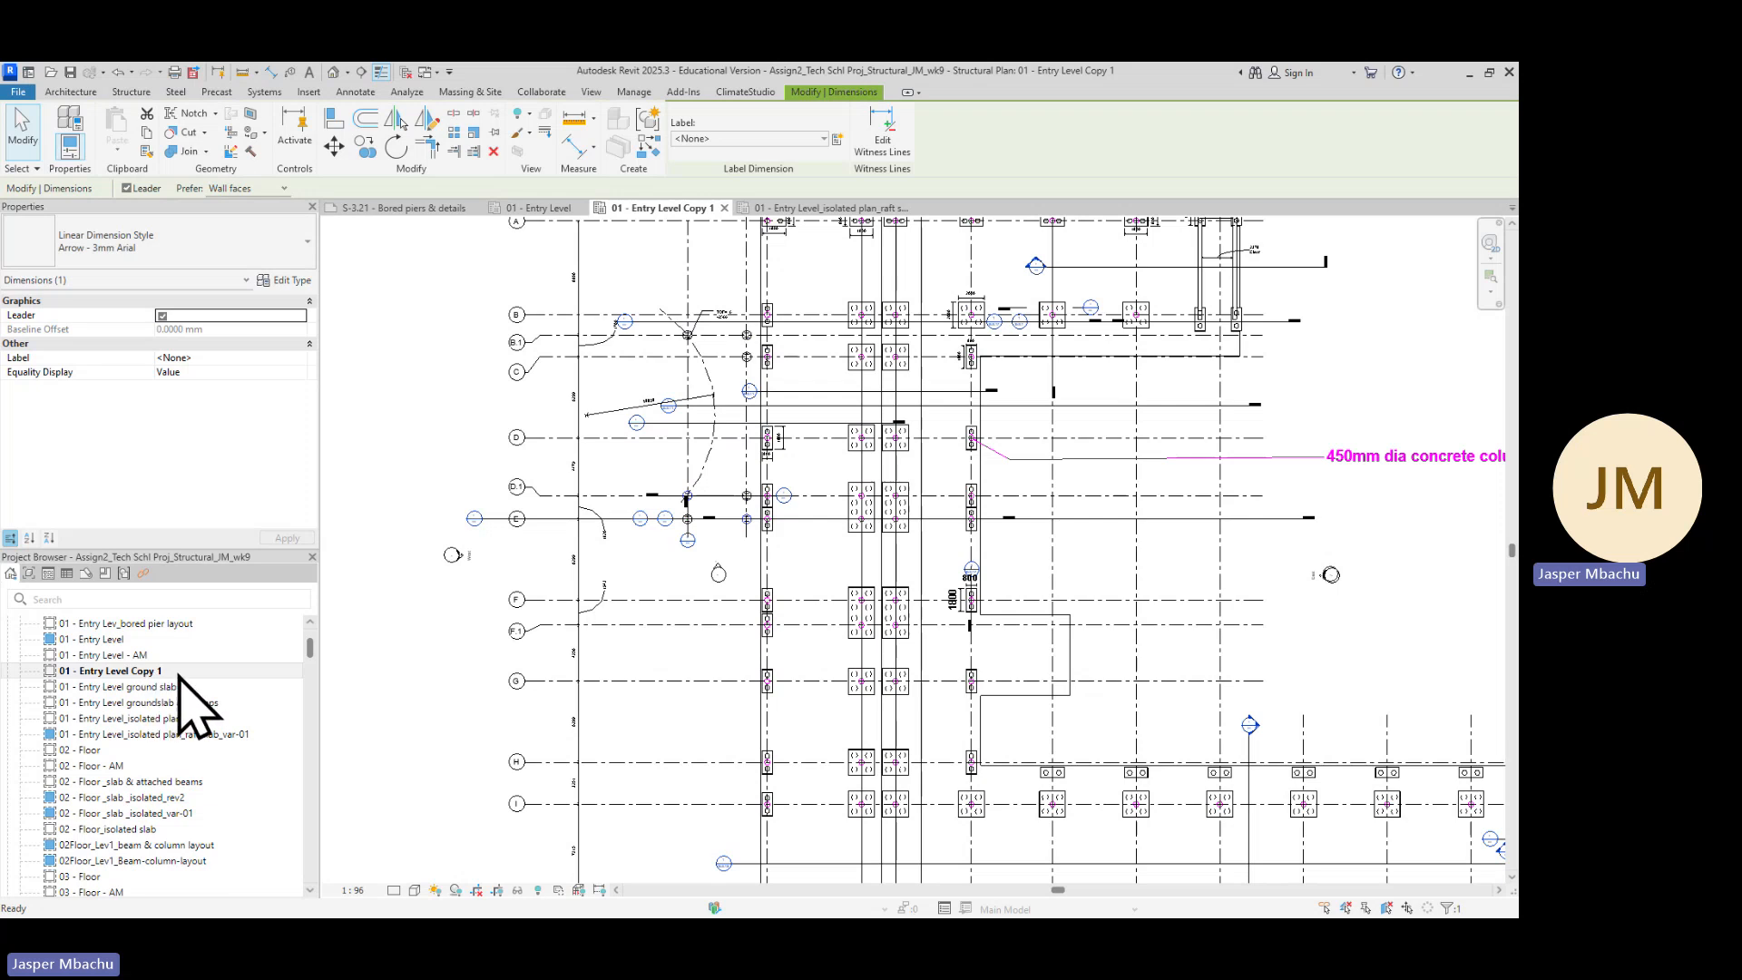
# Examine the pile cap layout near the curved wall at the top of the Entry Level Copy 1 plan
pyautogui.scroll(-2, 599, 617)
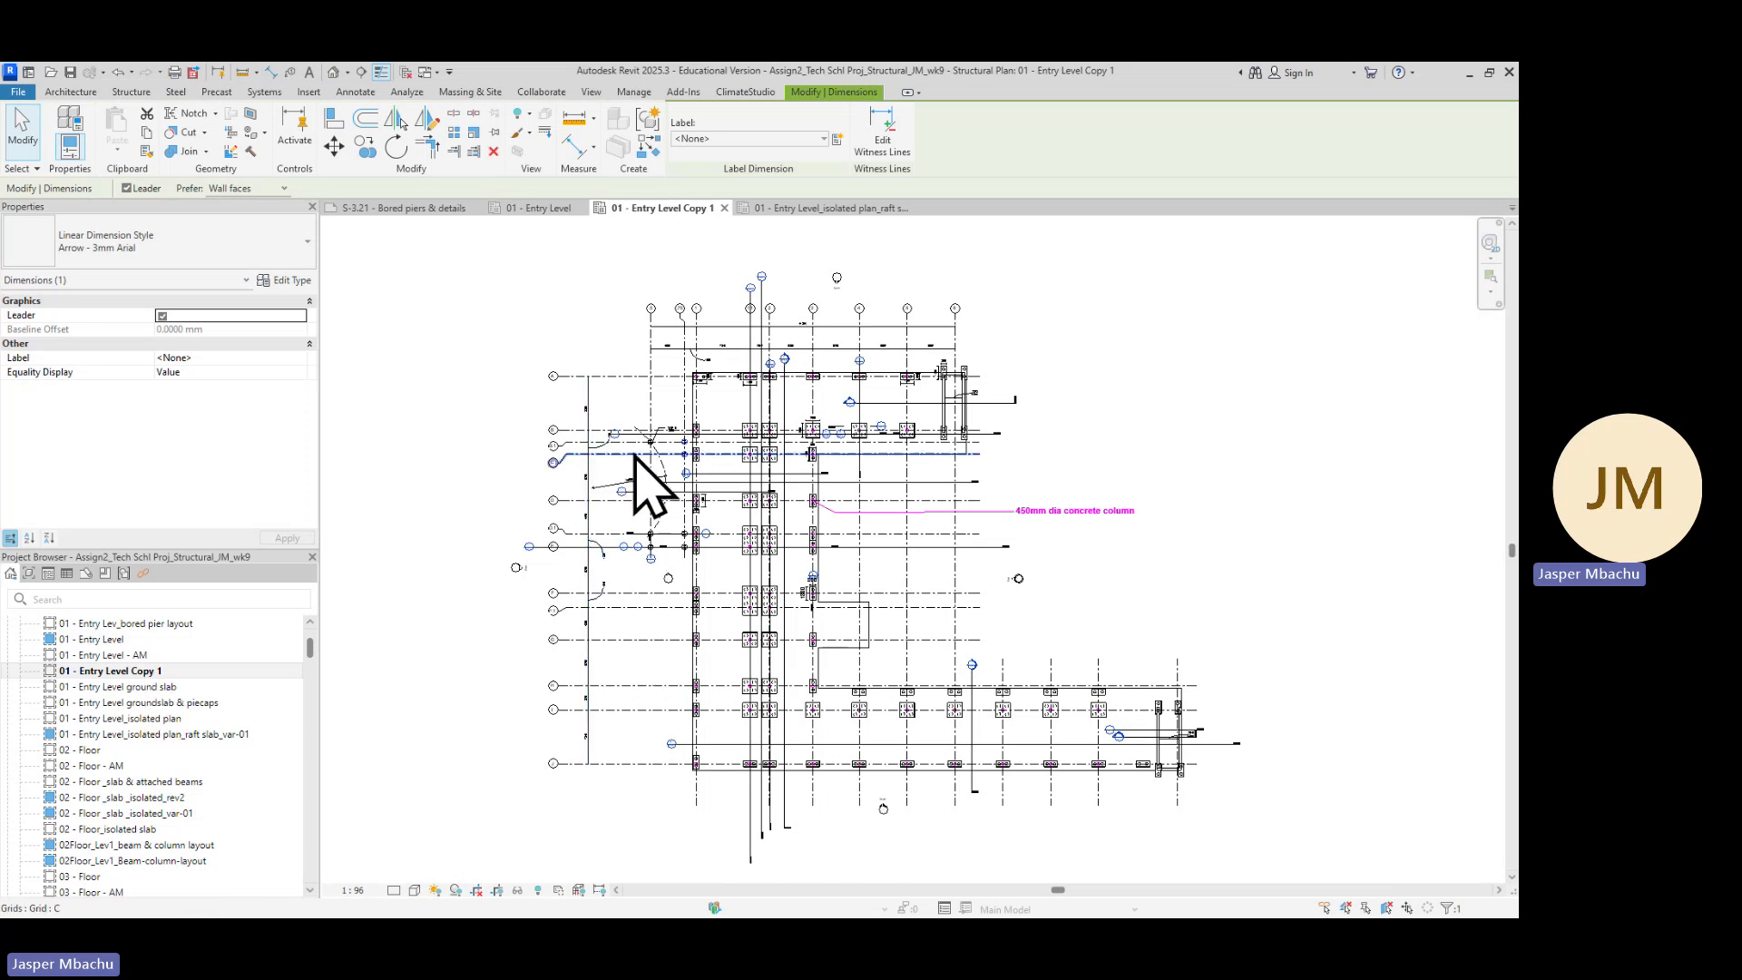
pyautogui.scroll(2, 662, 452)
pyautogui.scroll(2, 662, 452)
pyautogui.moveTo(790, 498); pyautogui.dragTo(821, 550, button='middle')
pyautogui.scroll(1, 653, 494)
pyautogui.scroll(1, 778, 501)
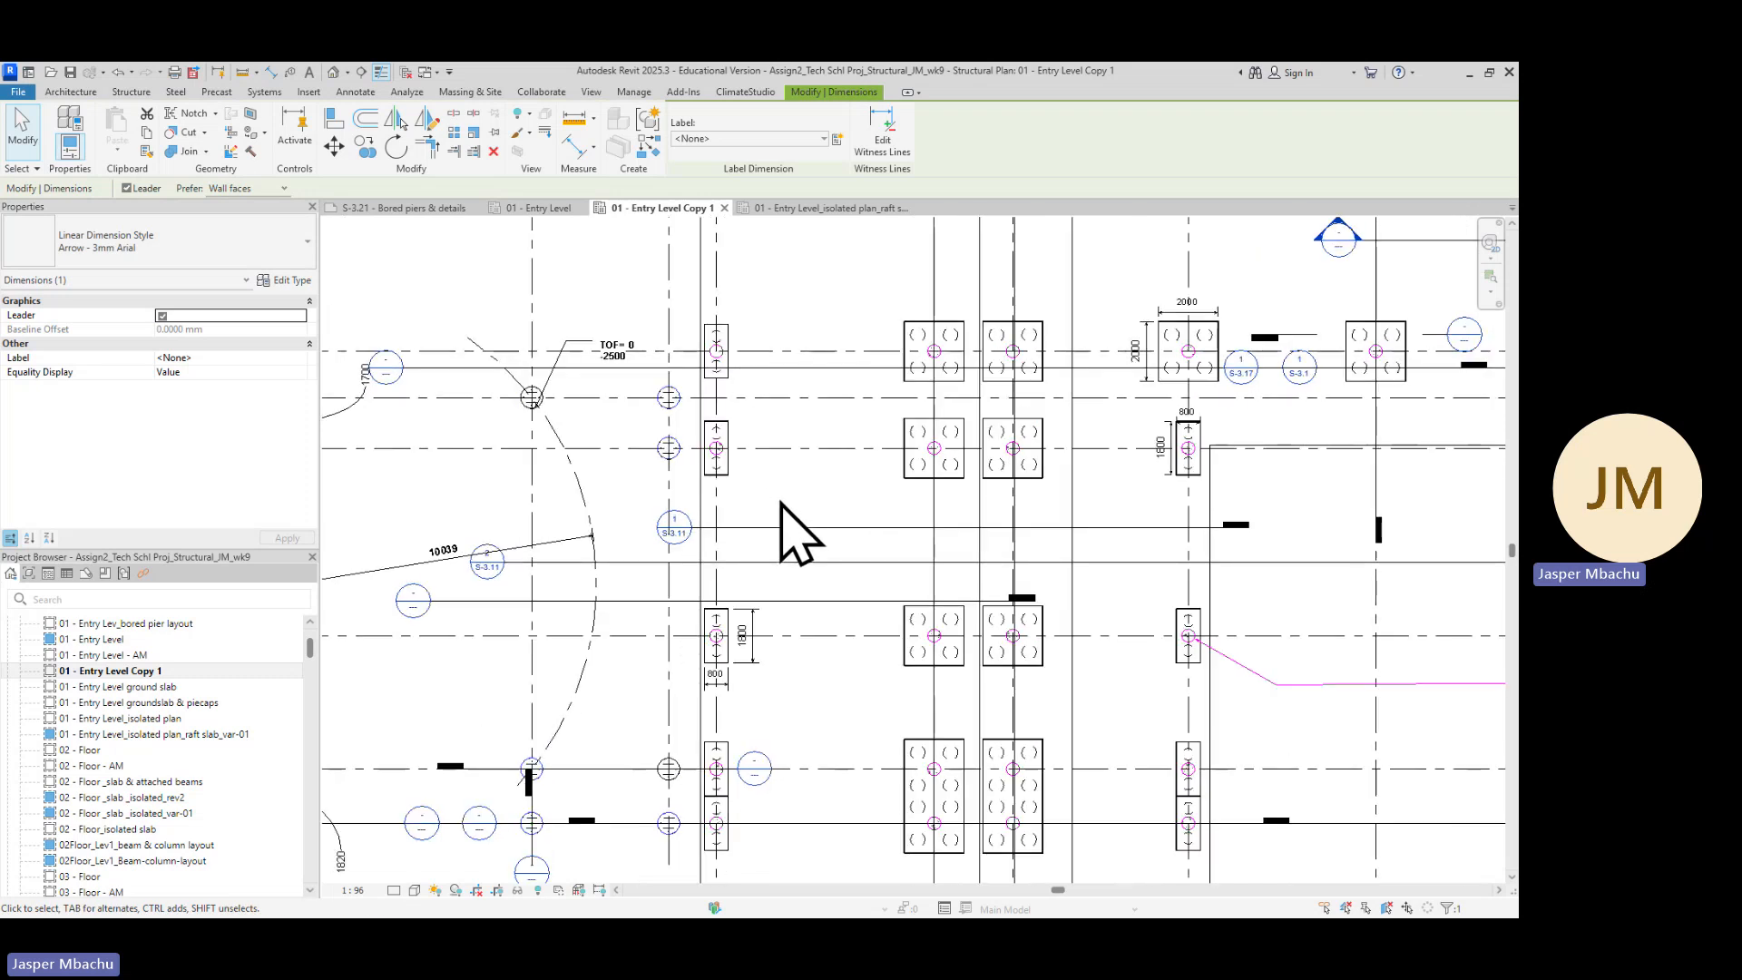
pyautogui.moveTo(817, 545); pyautogui.dragTo(808, 517, button='middle')
pyautogui.scroll(1, 808, 517)
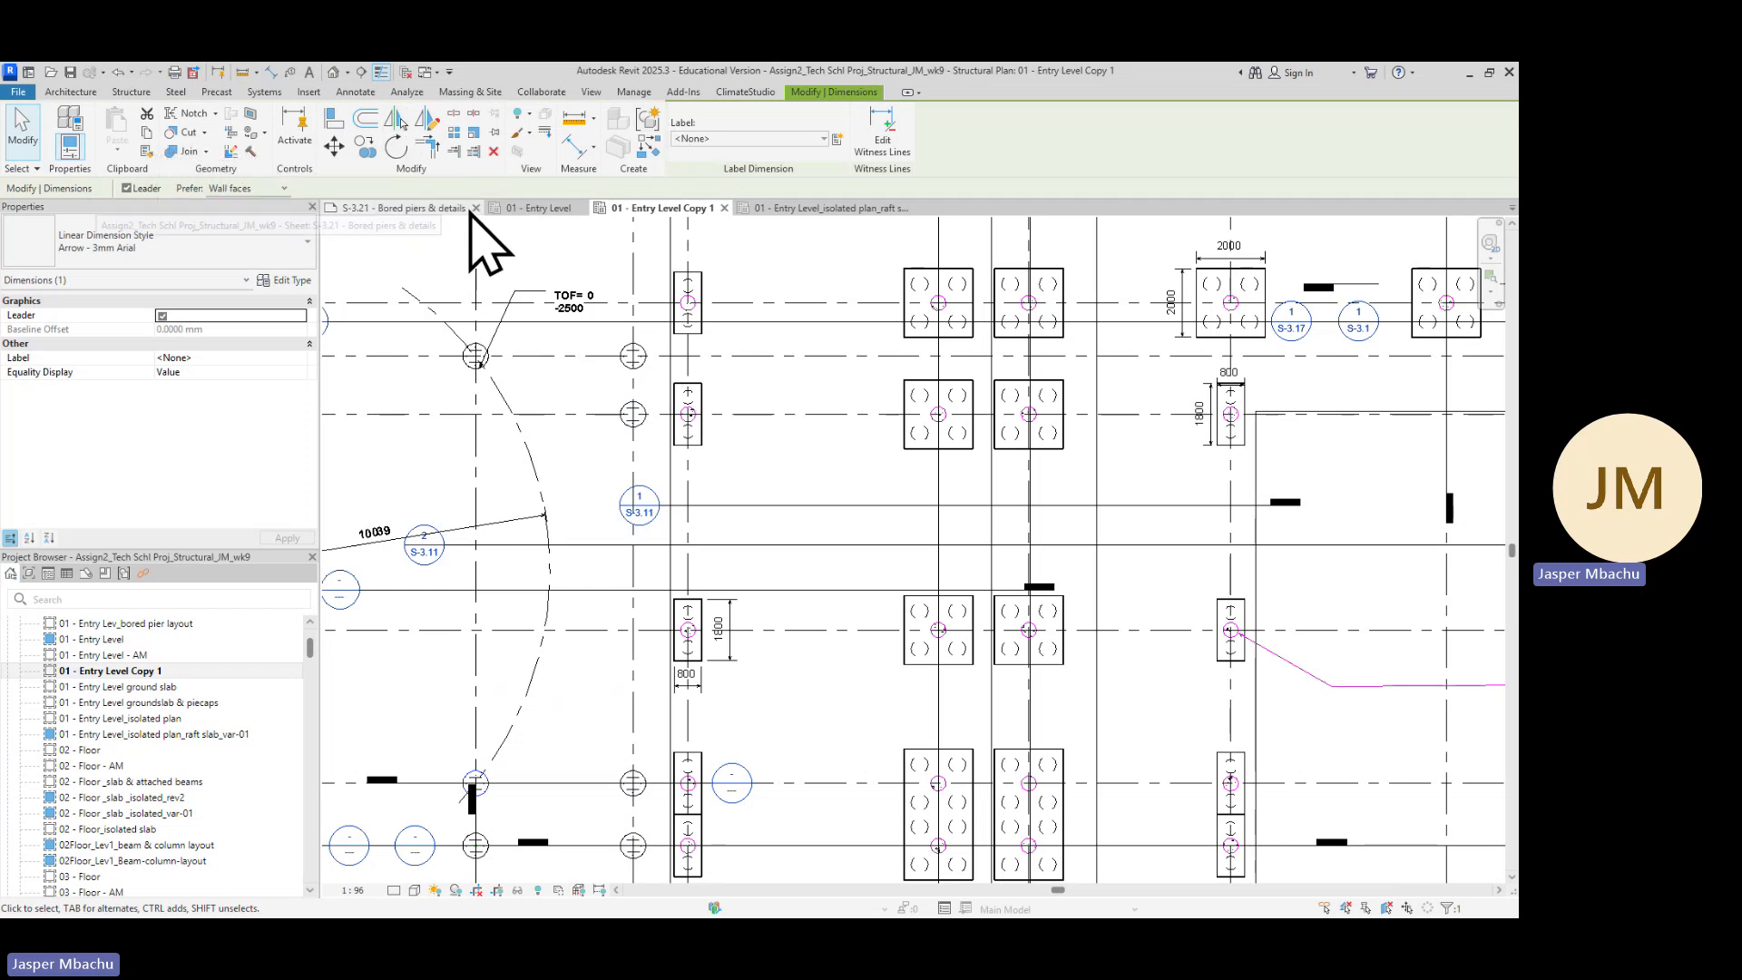
# Create a rectangular detail callout around the curved wall area and the left-hand pile caps near gridlines B to E
pyautogui.click(592, 91)
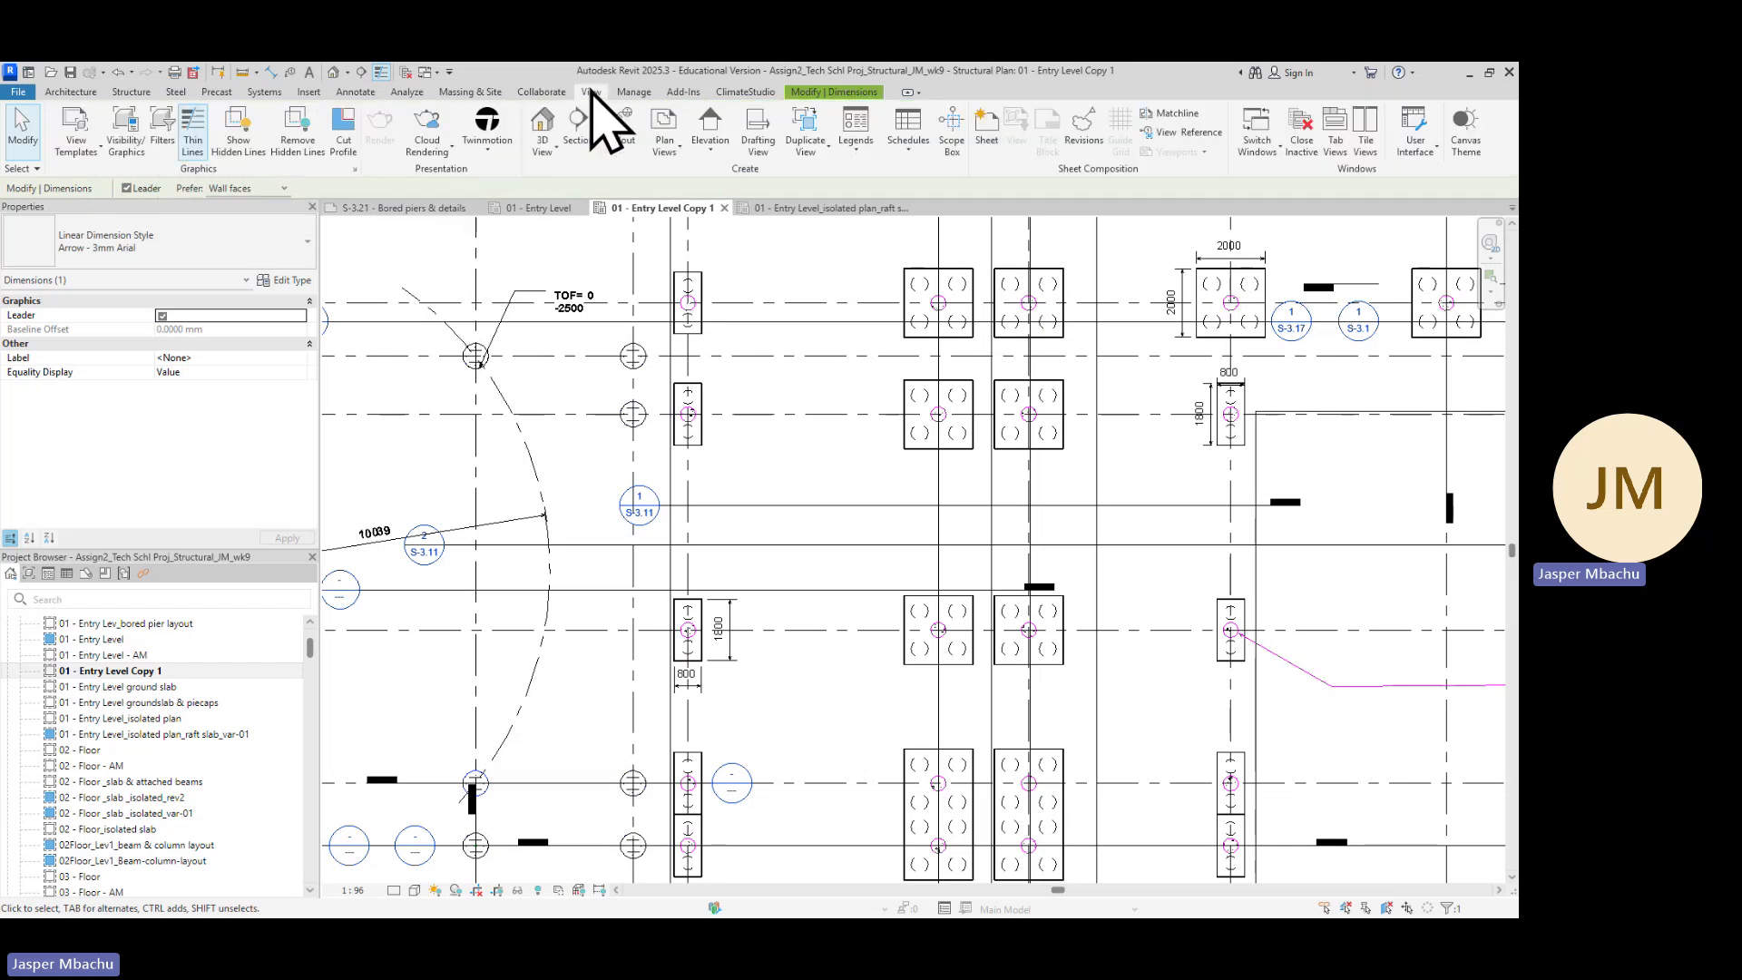
pyautogui.click(623, 150)
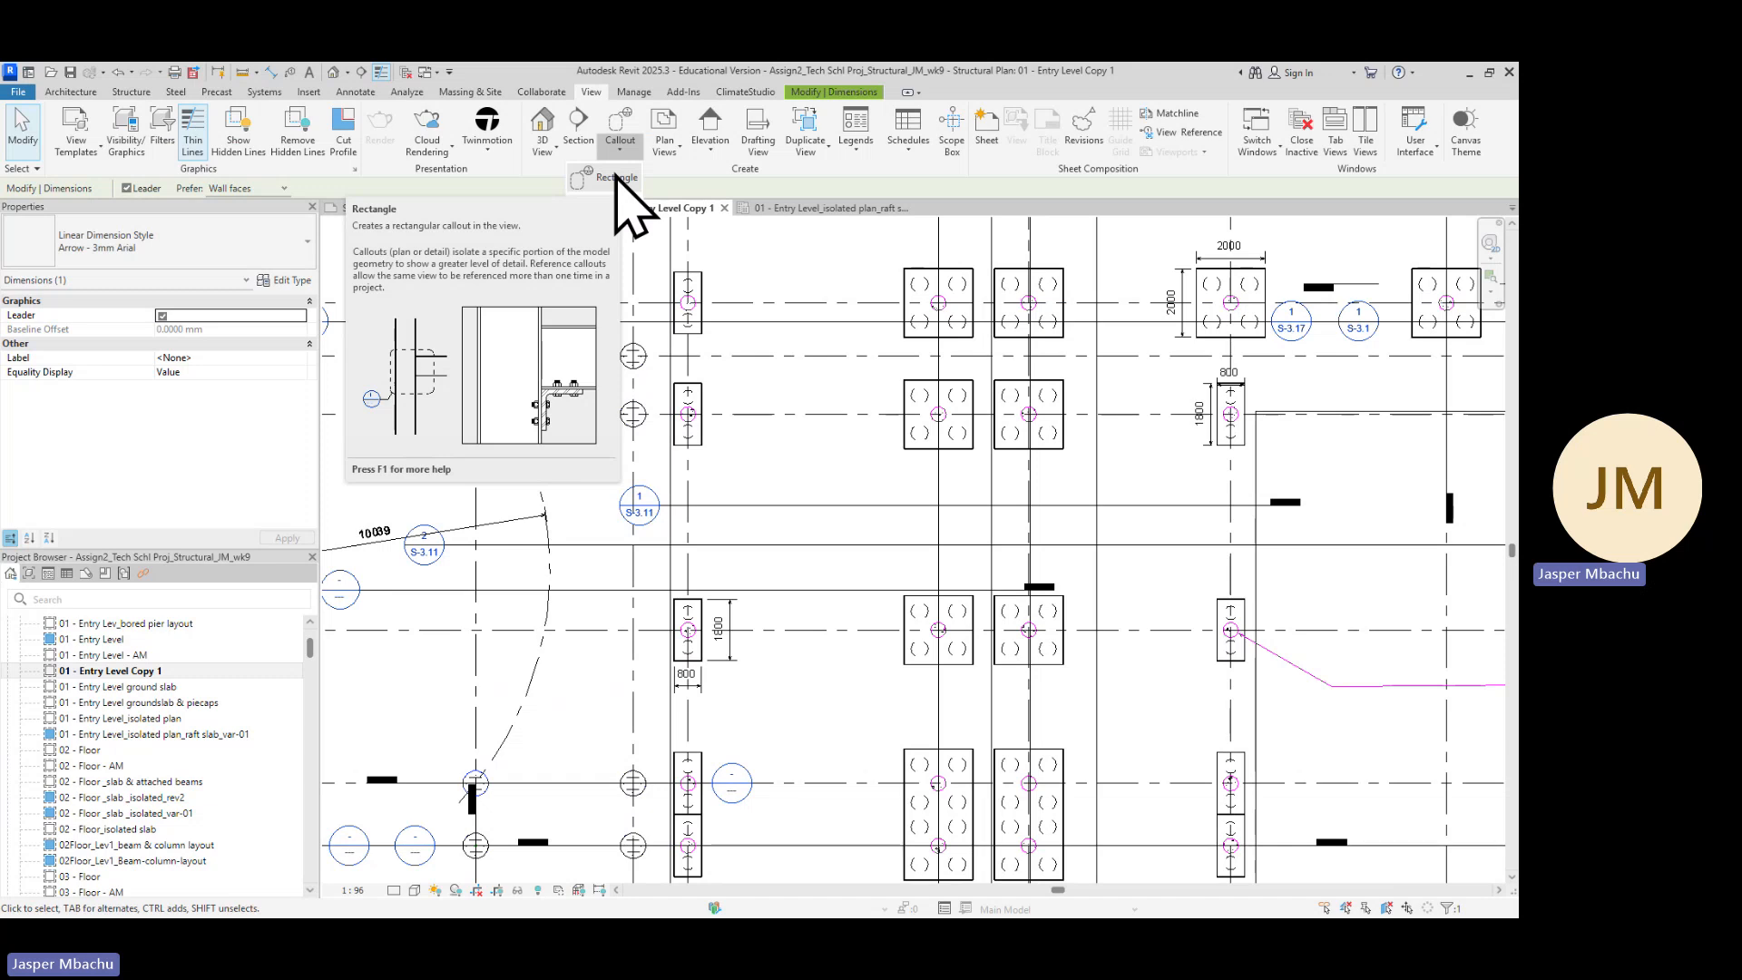
pyautogui.click(621, 179)
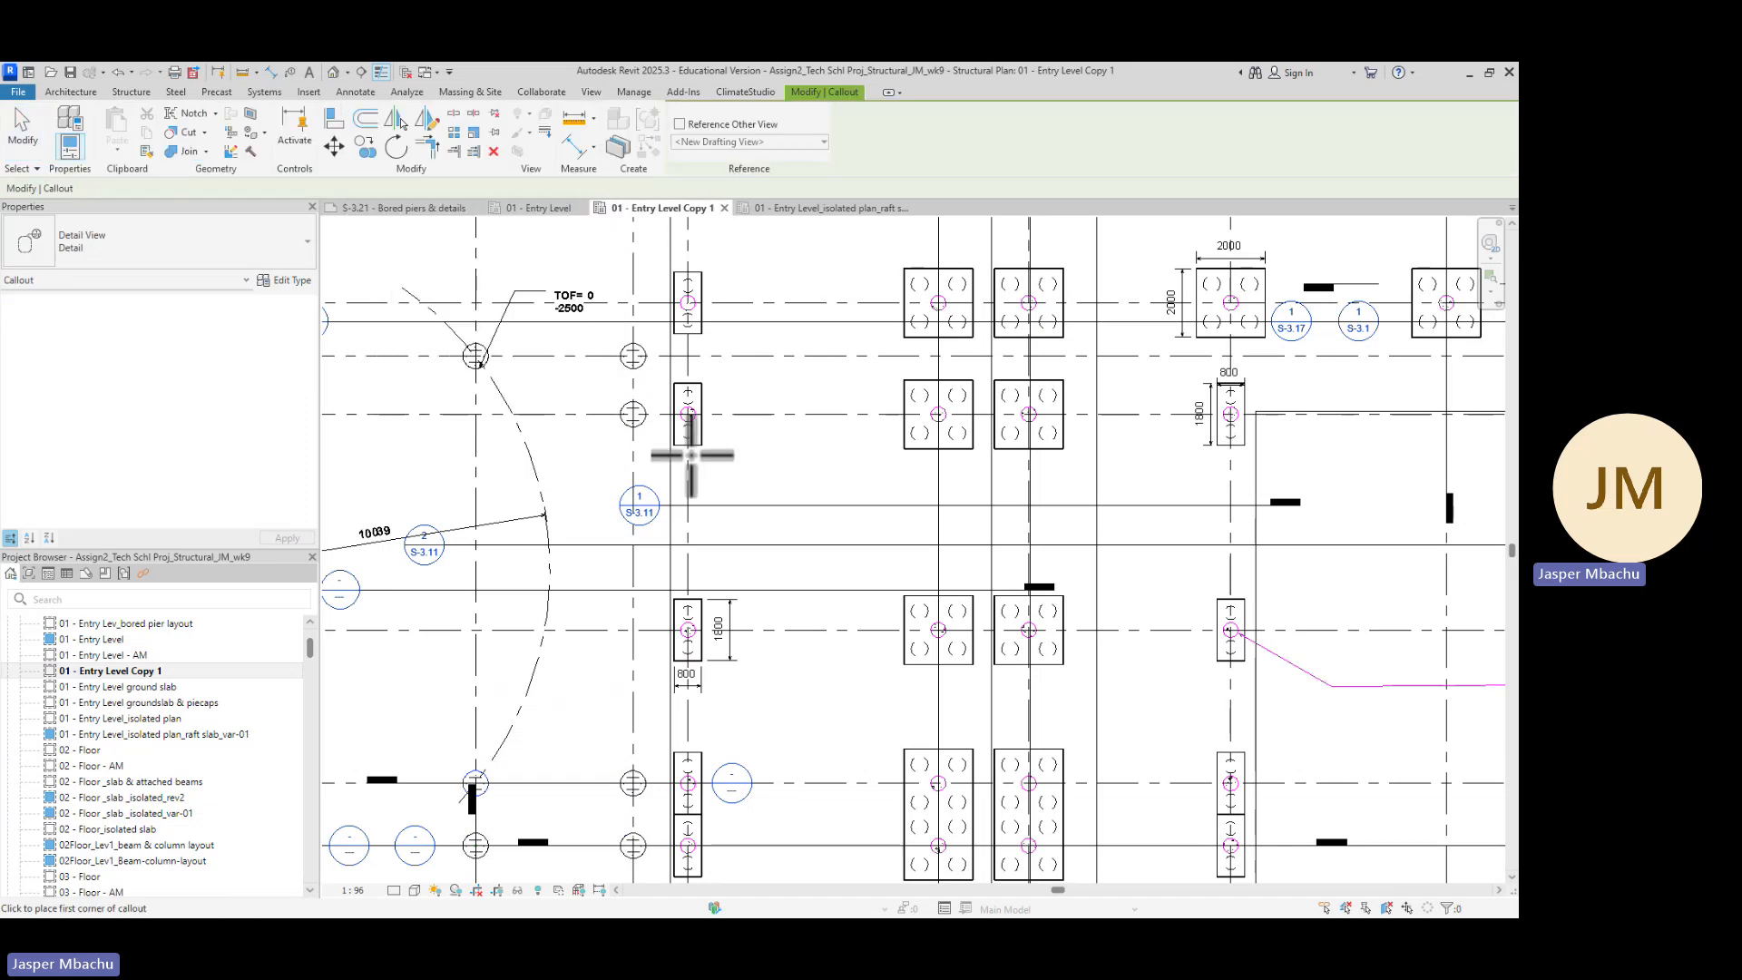
pyautogui.scroll(-3, 692, 455)
pyautogui.moveTo(692, 498); pyautogui.dragTo(757, 462, button='middle')
pyautogui.scroll(-2, 758, 463)
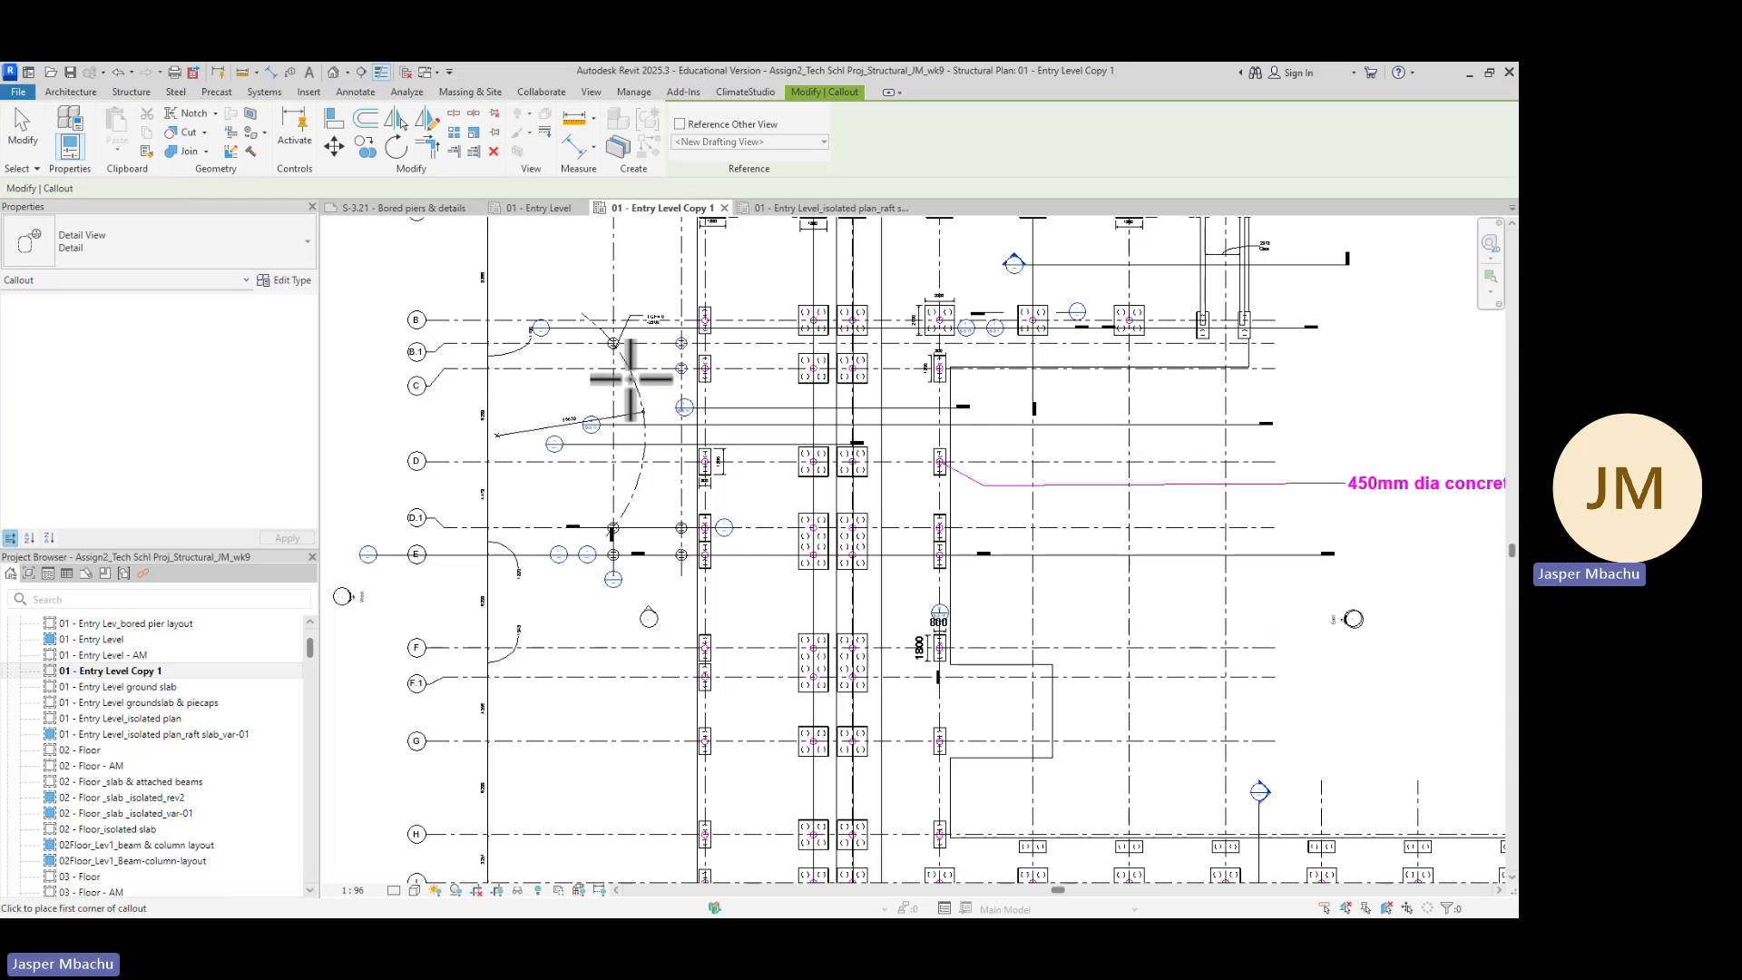
pyautogui.scroll(2, 632, 379)
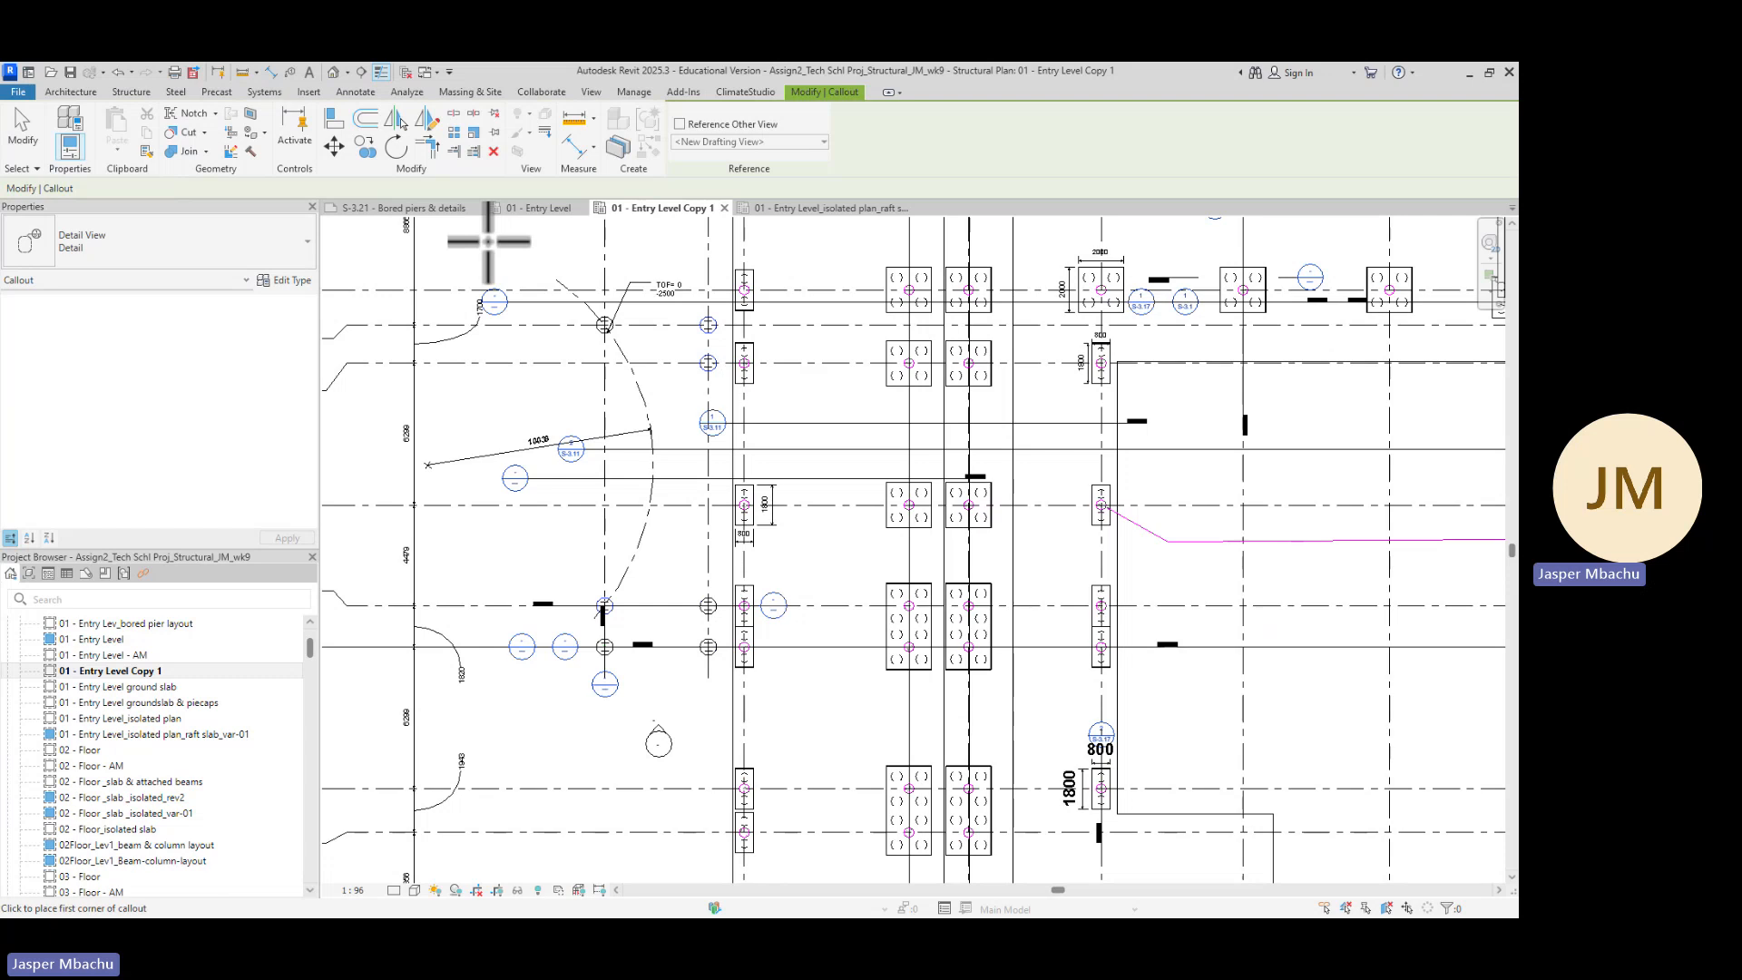
pyautogui.click(488, 241)
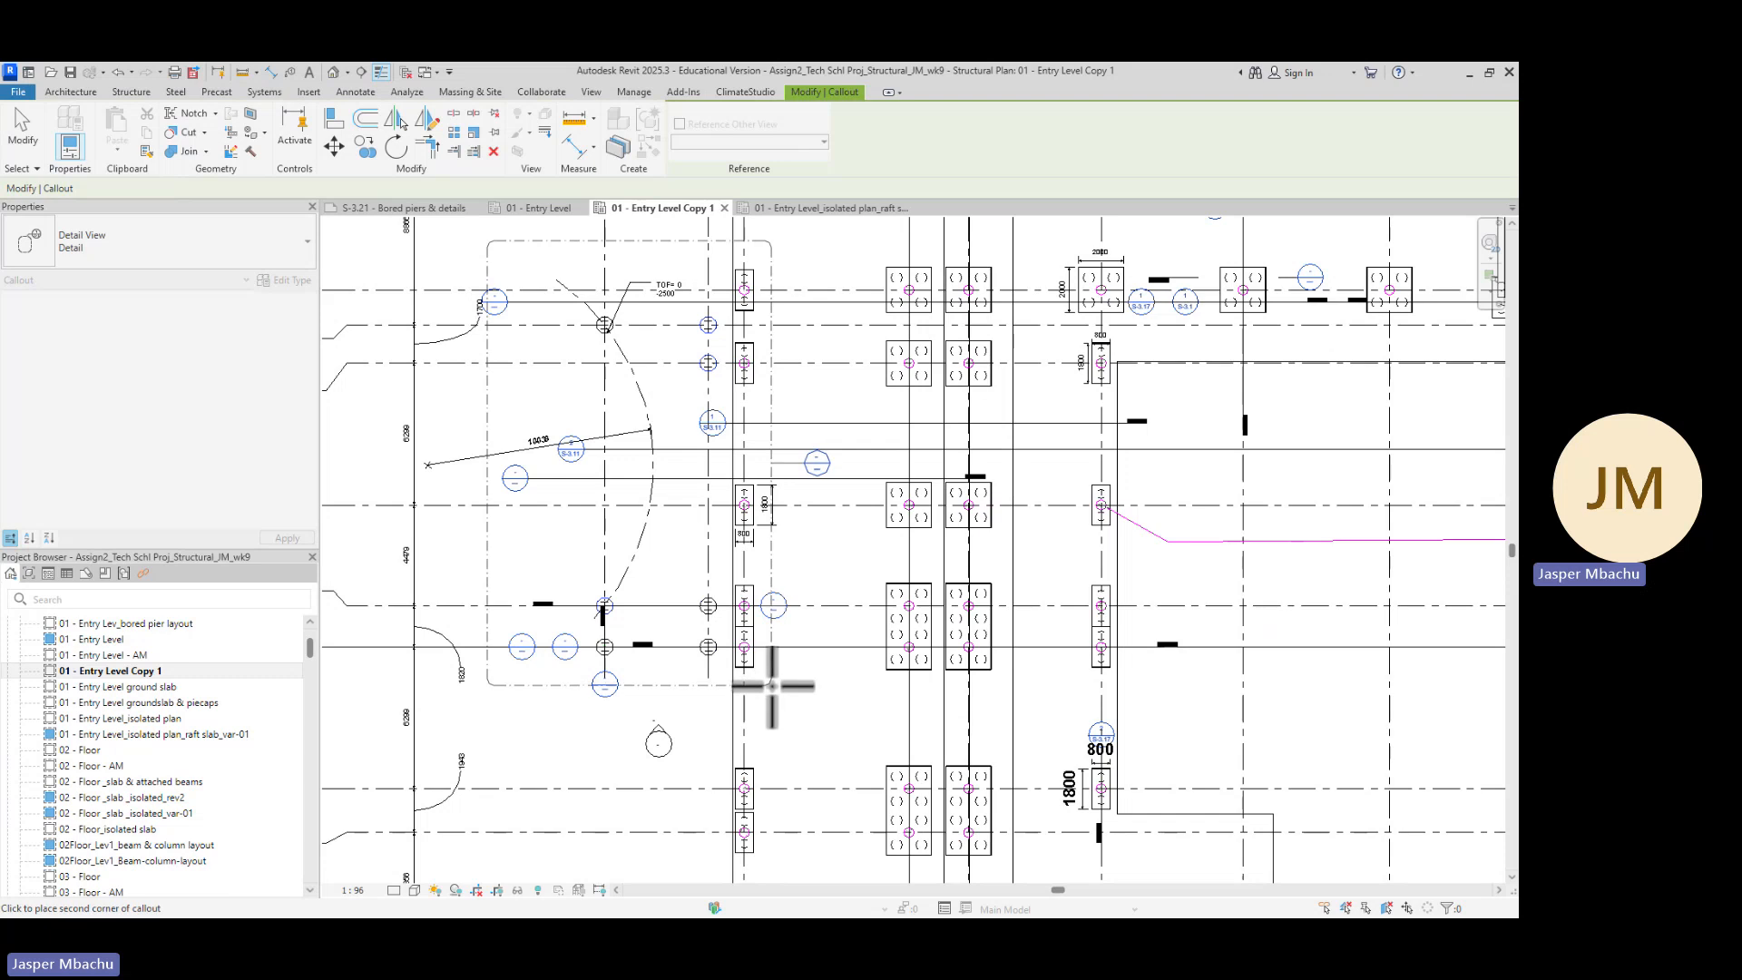
pyautogui.click(772, 686)
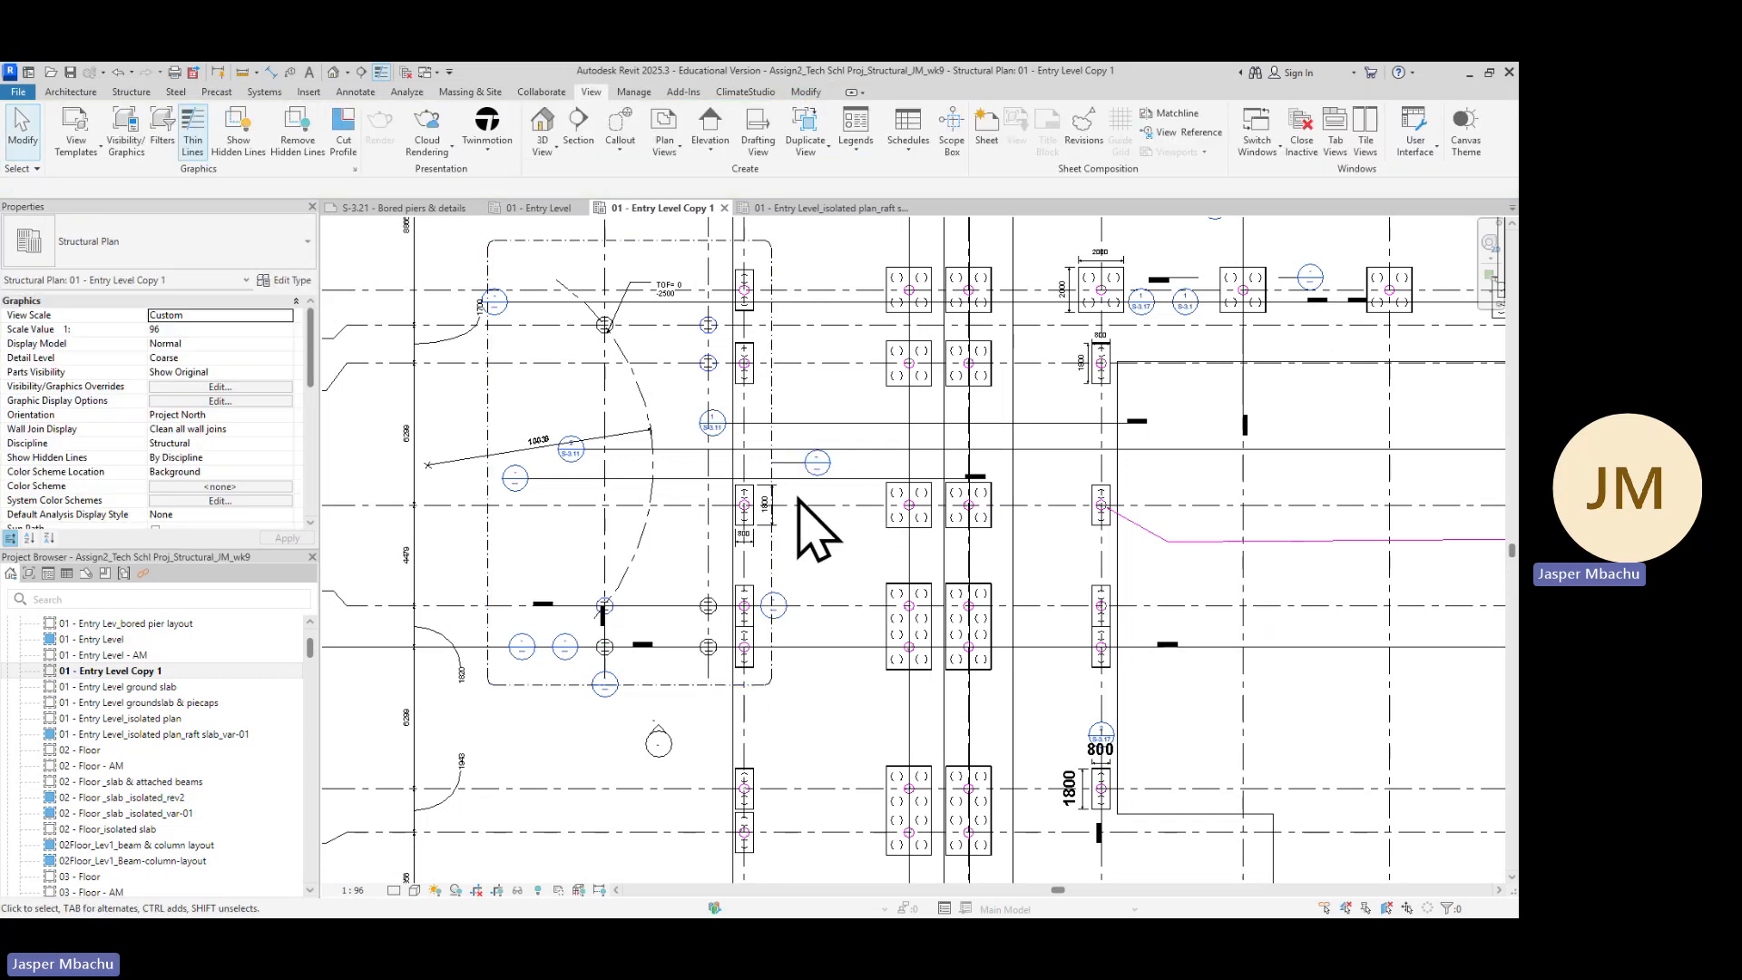
# Move the detail callout's head bubble to just above the upper-left corner of the callout boundary
pyautogui.click(683, 243)
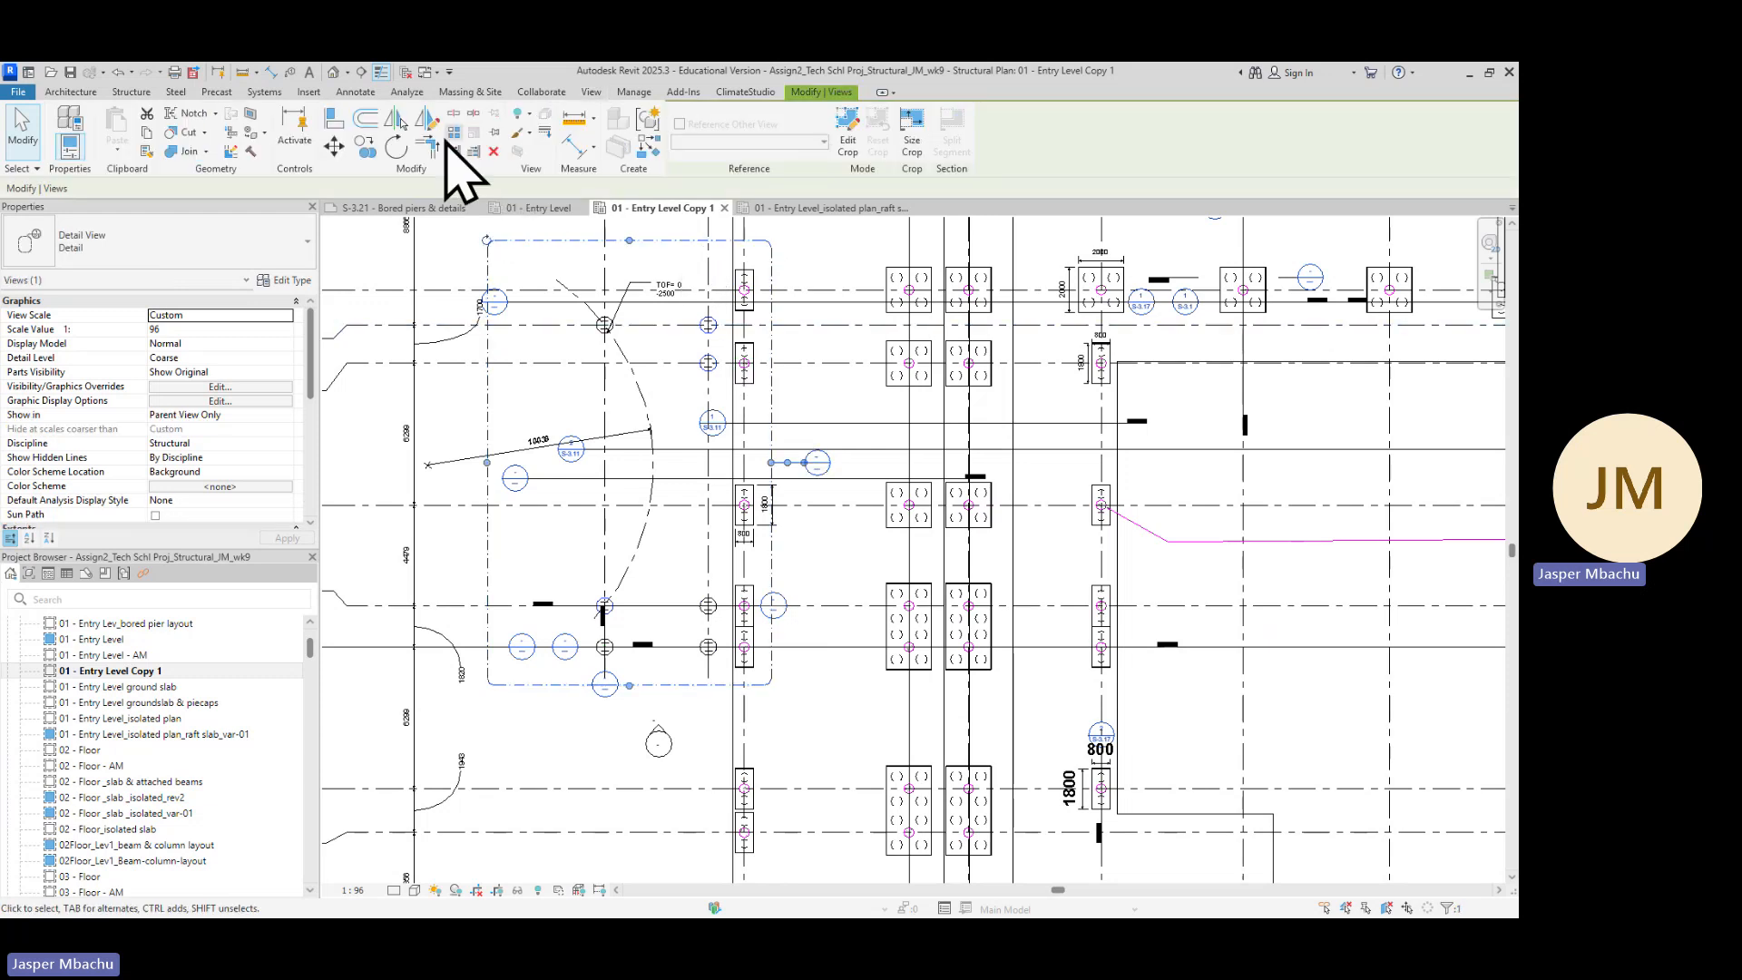
pyautogui.click(591, 92)
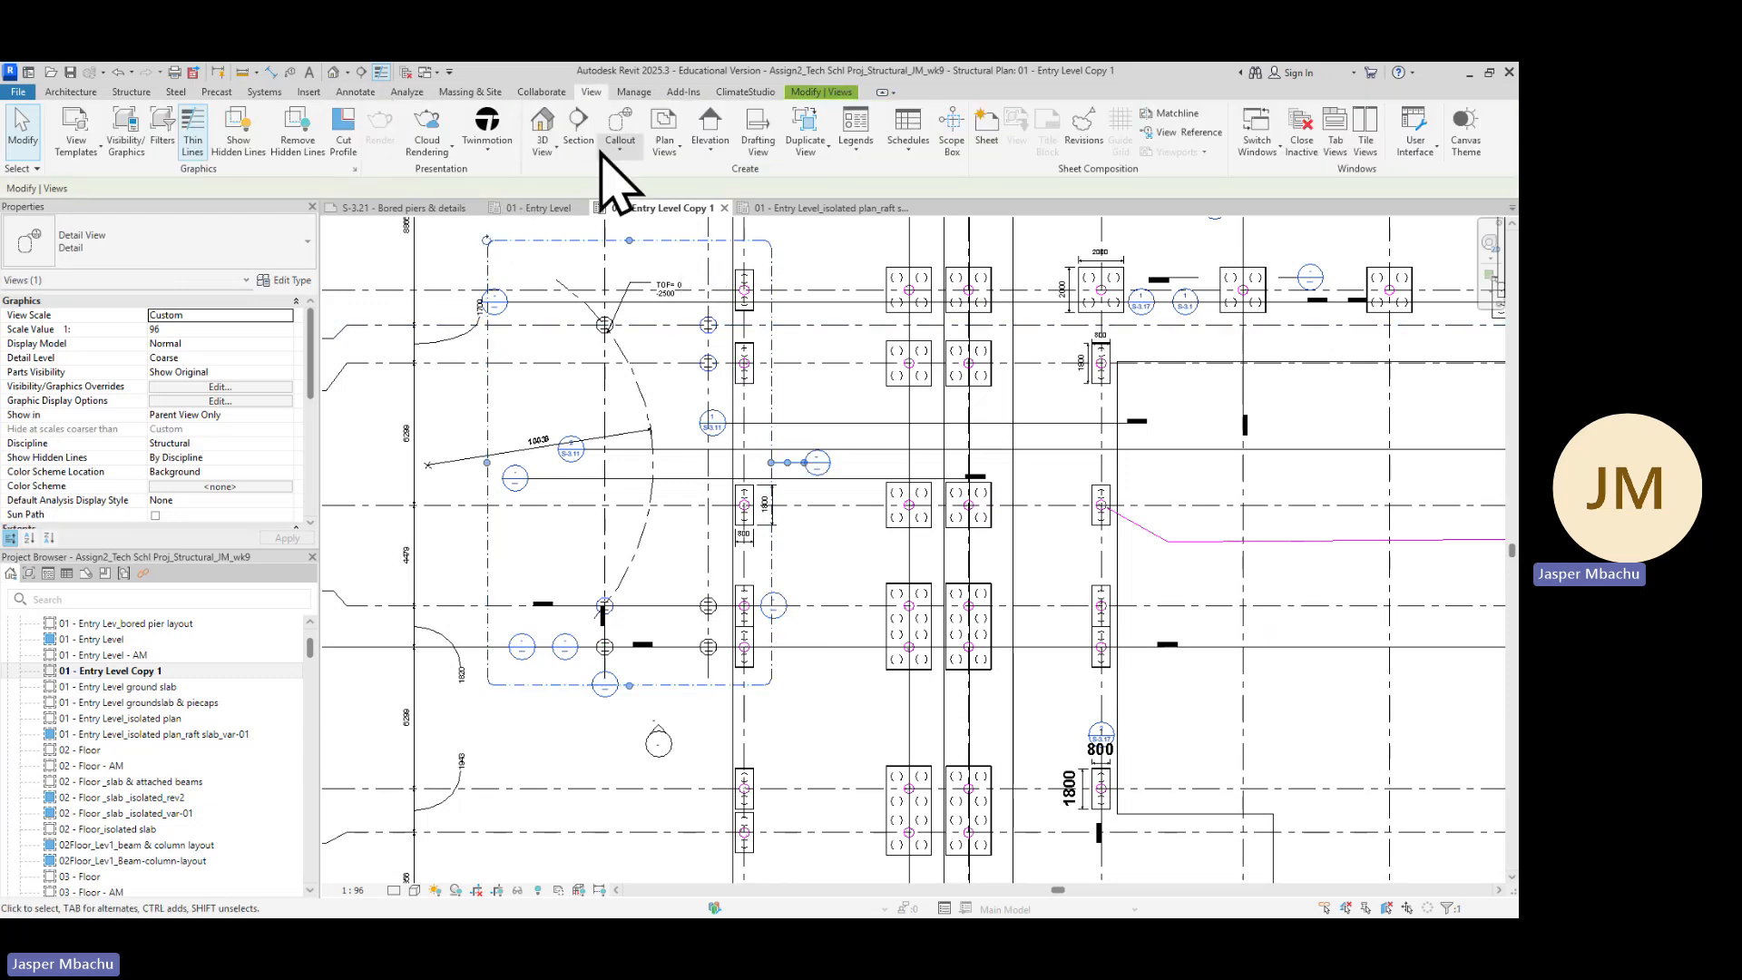
pyautogui.click(621, 152)
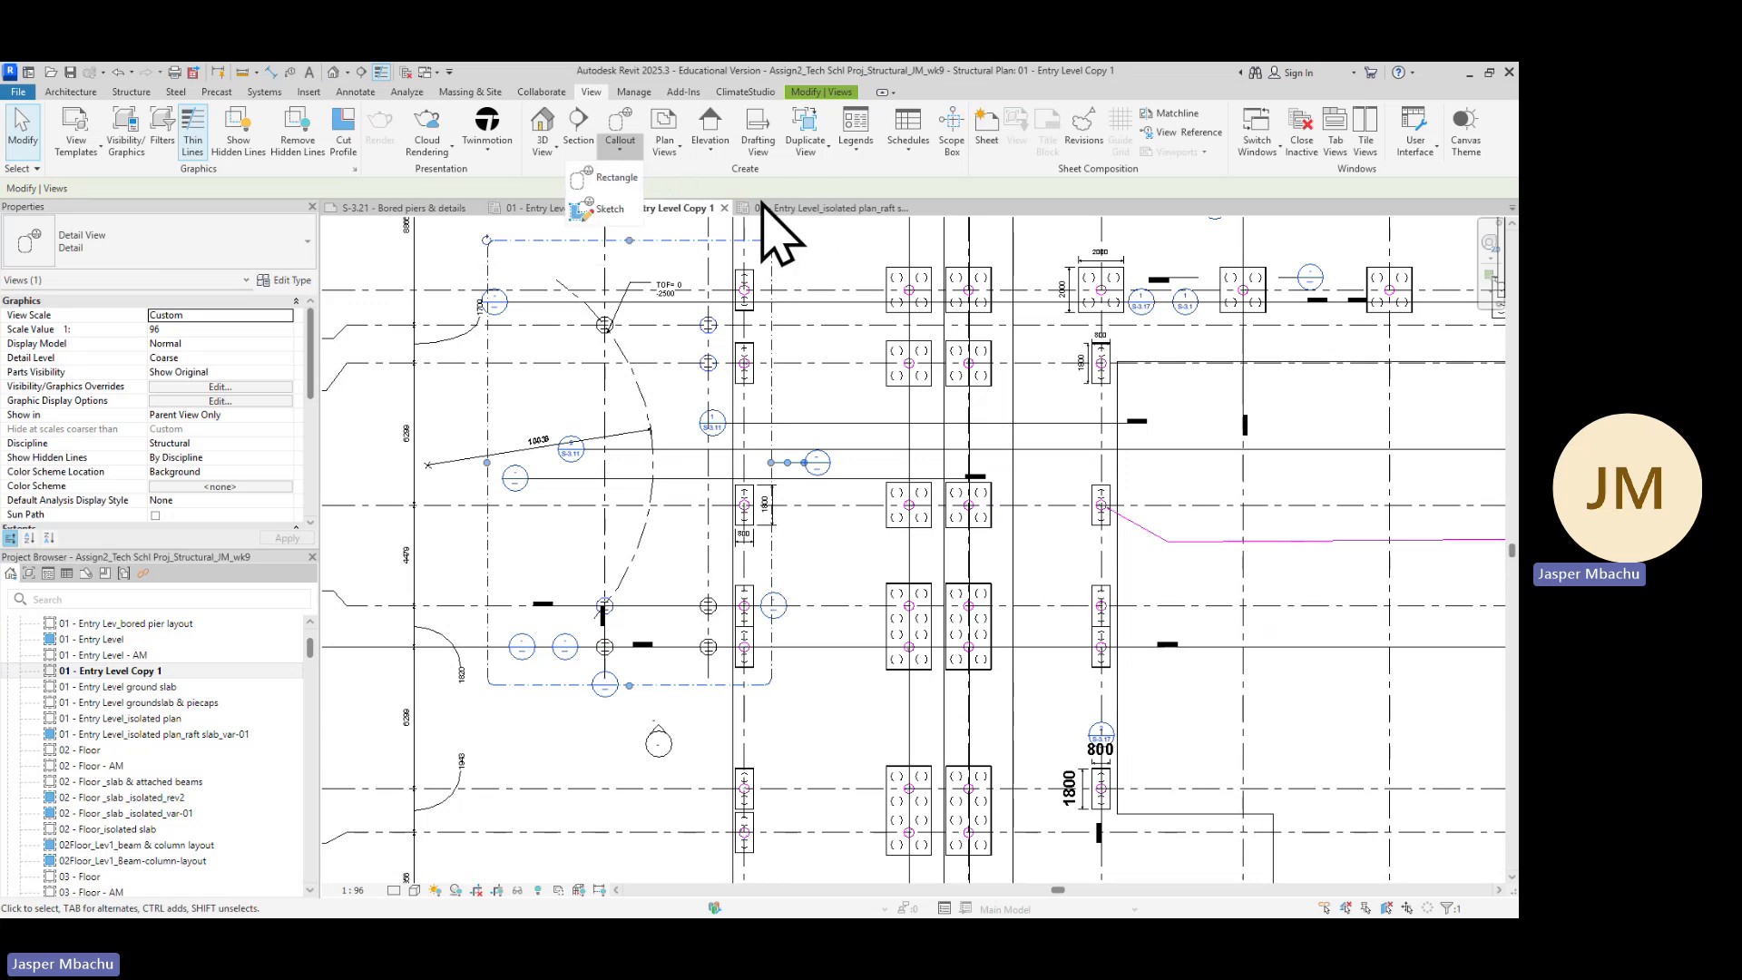
pyautogui.click(830, 185)
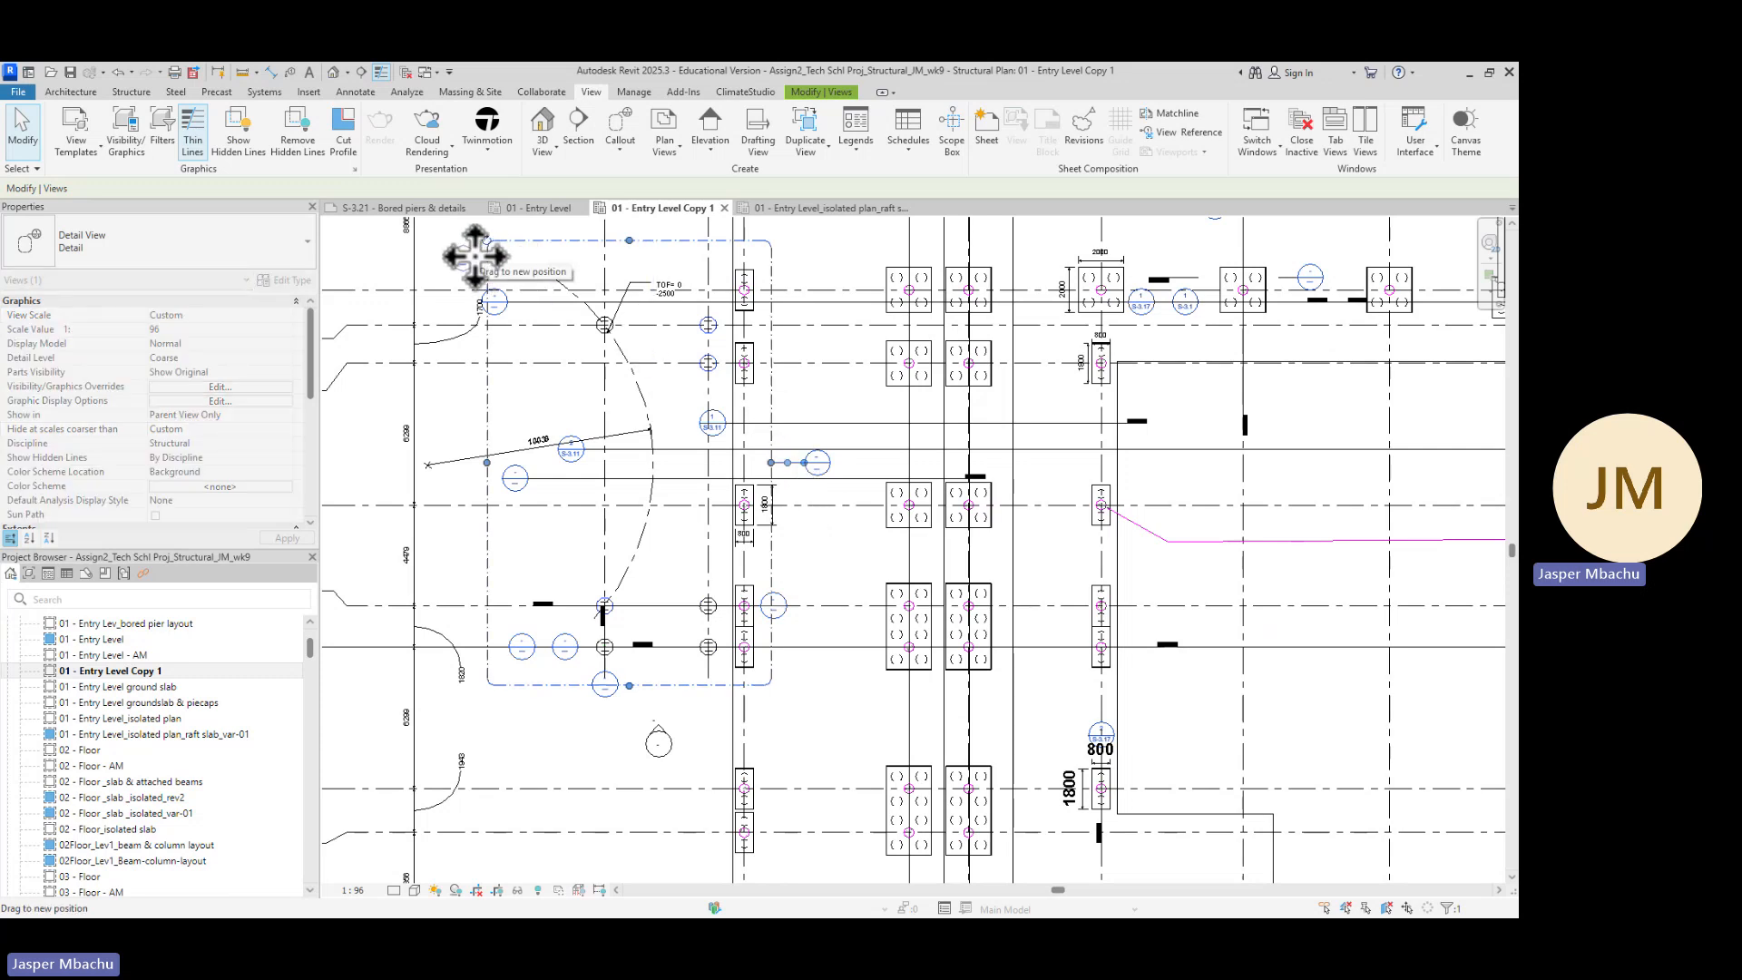
pyautogui.scroll(-2, 562, 300)
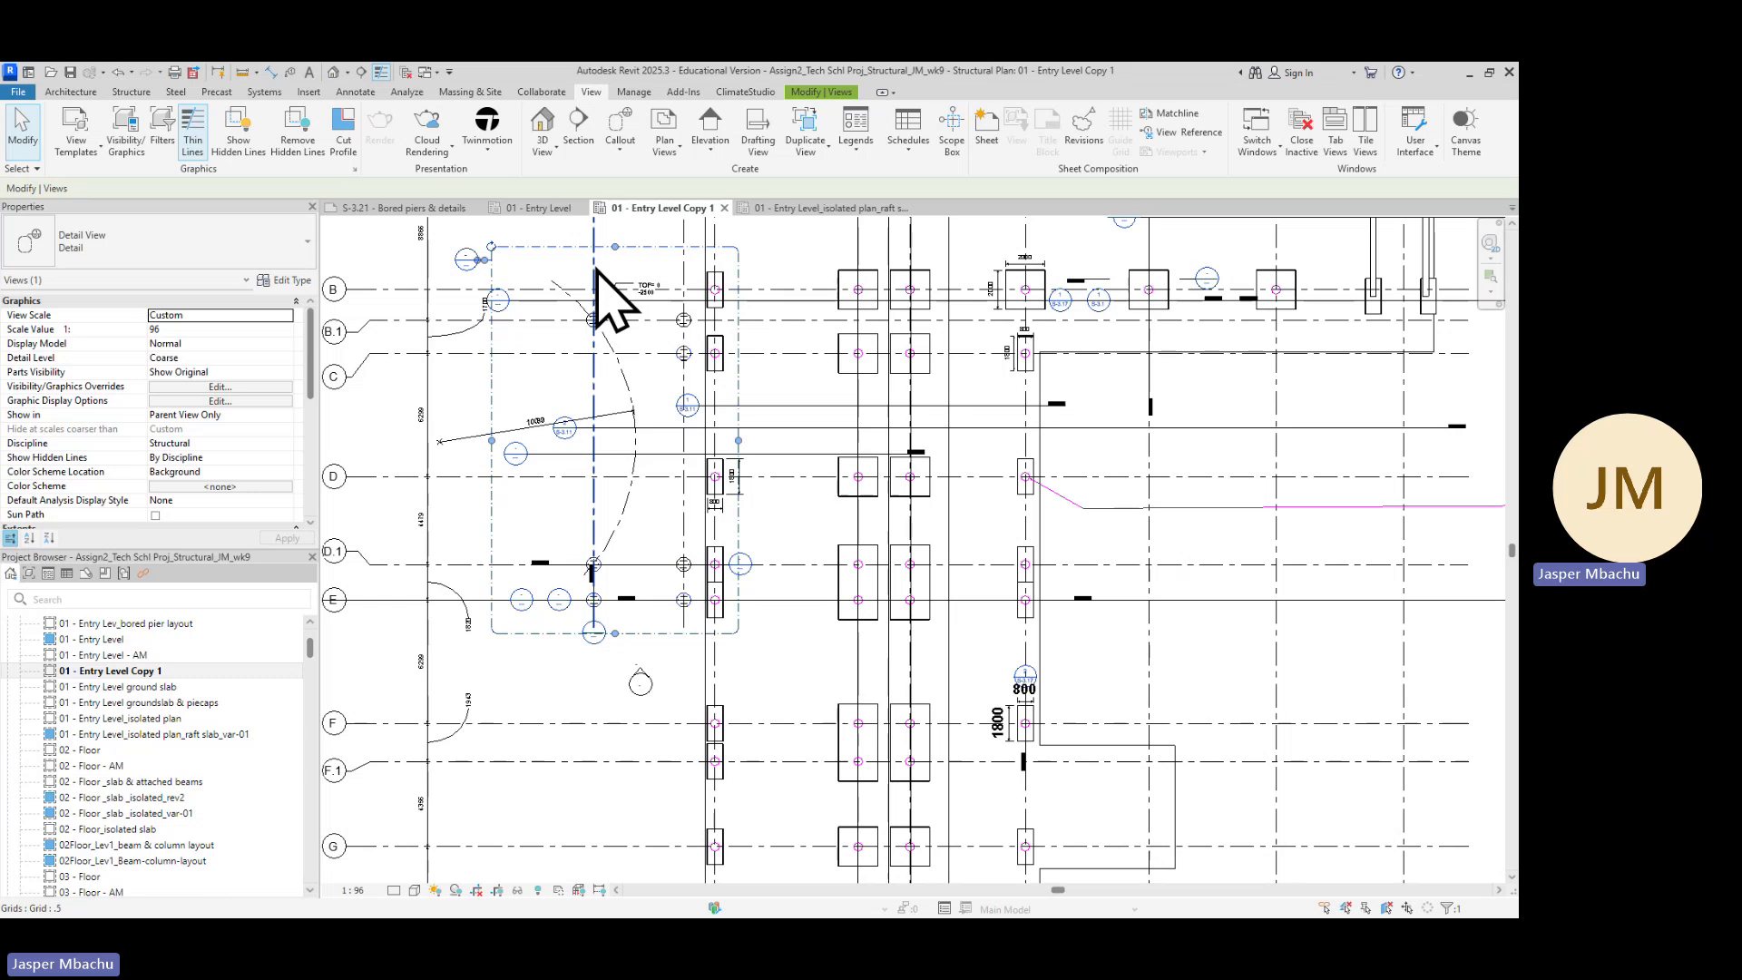
pyautogui.moveTo(602, 291); pyautogui.dragTo(811, 507, button='middle')
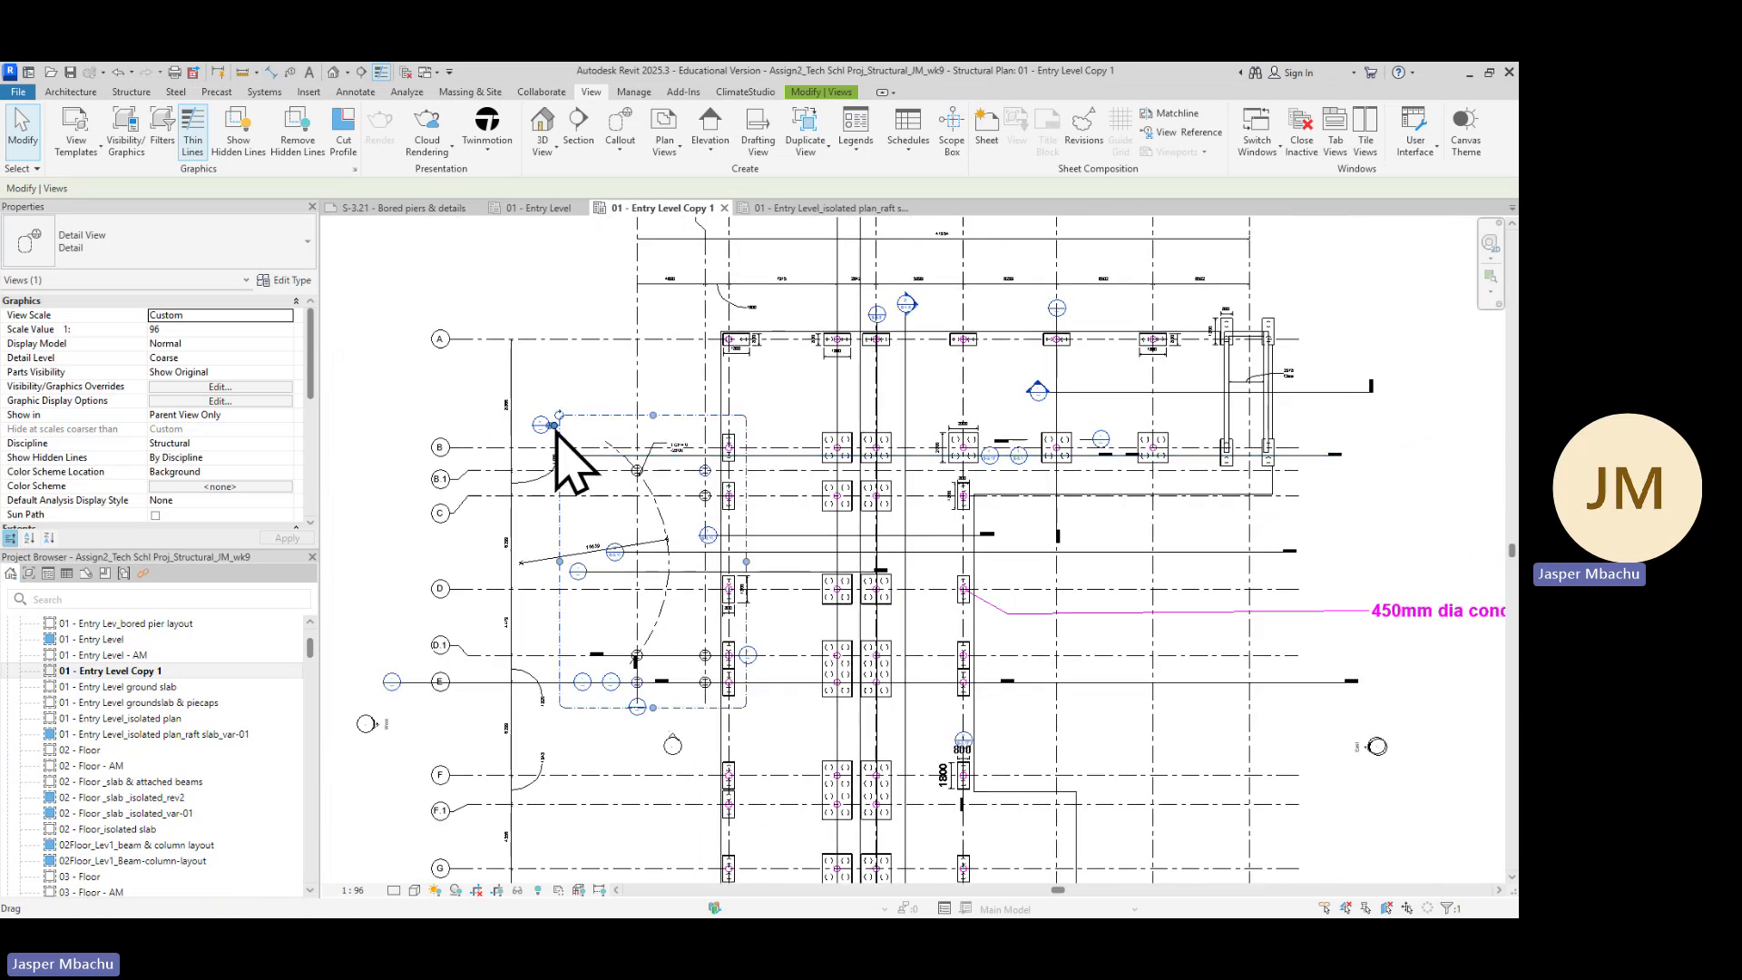
pyautogui.scroll(5, 553, 426)
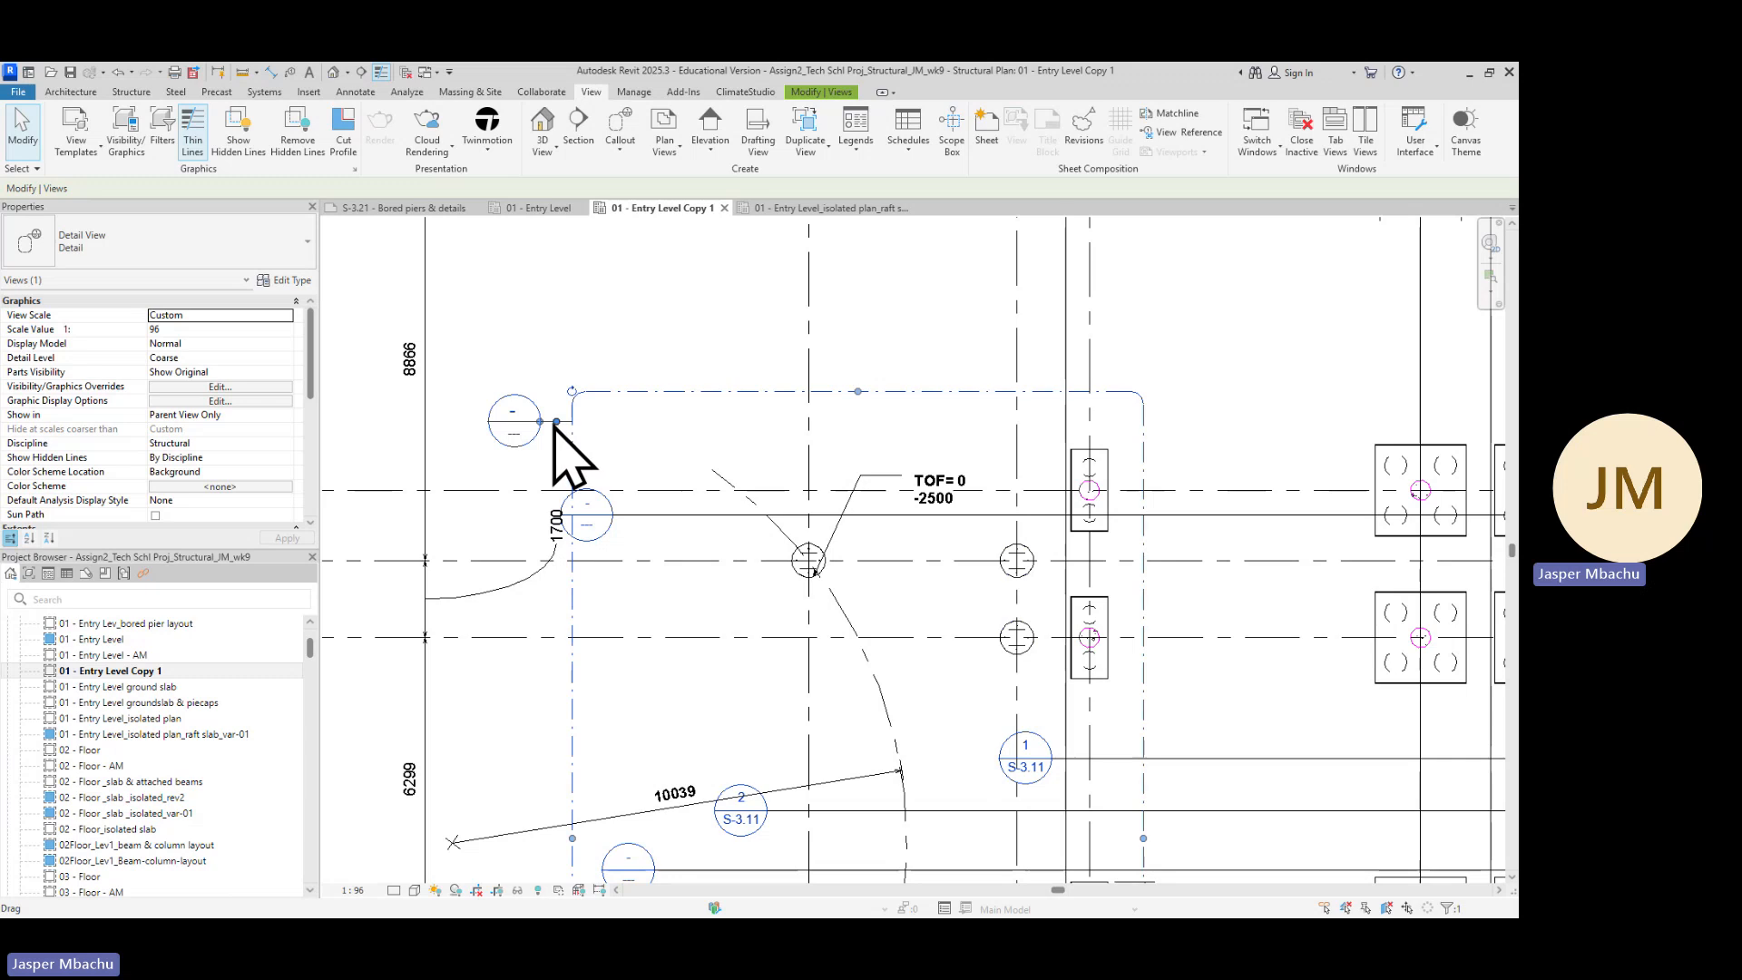
pyautogui.scroll(2, 540, 425)
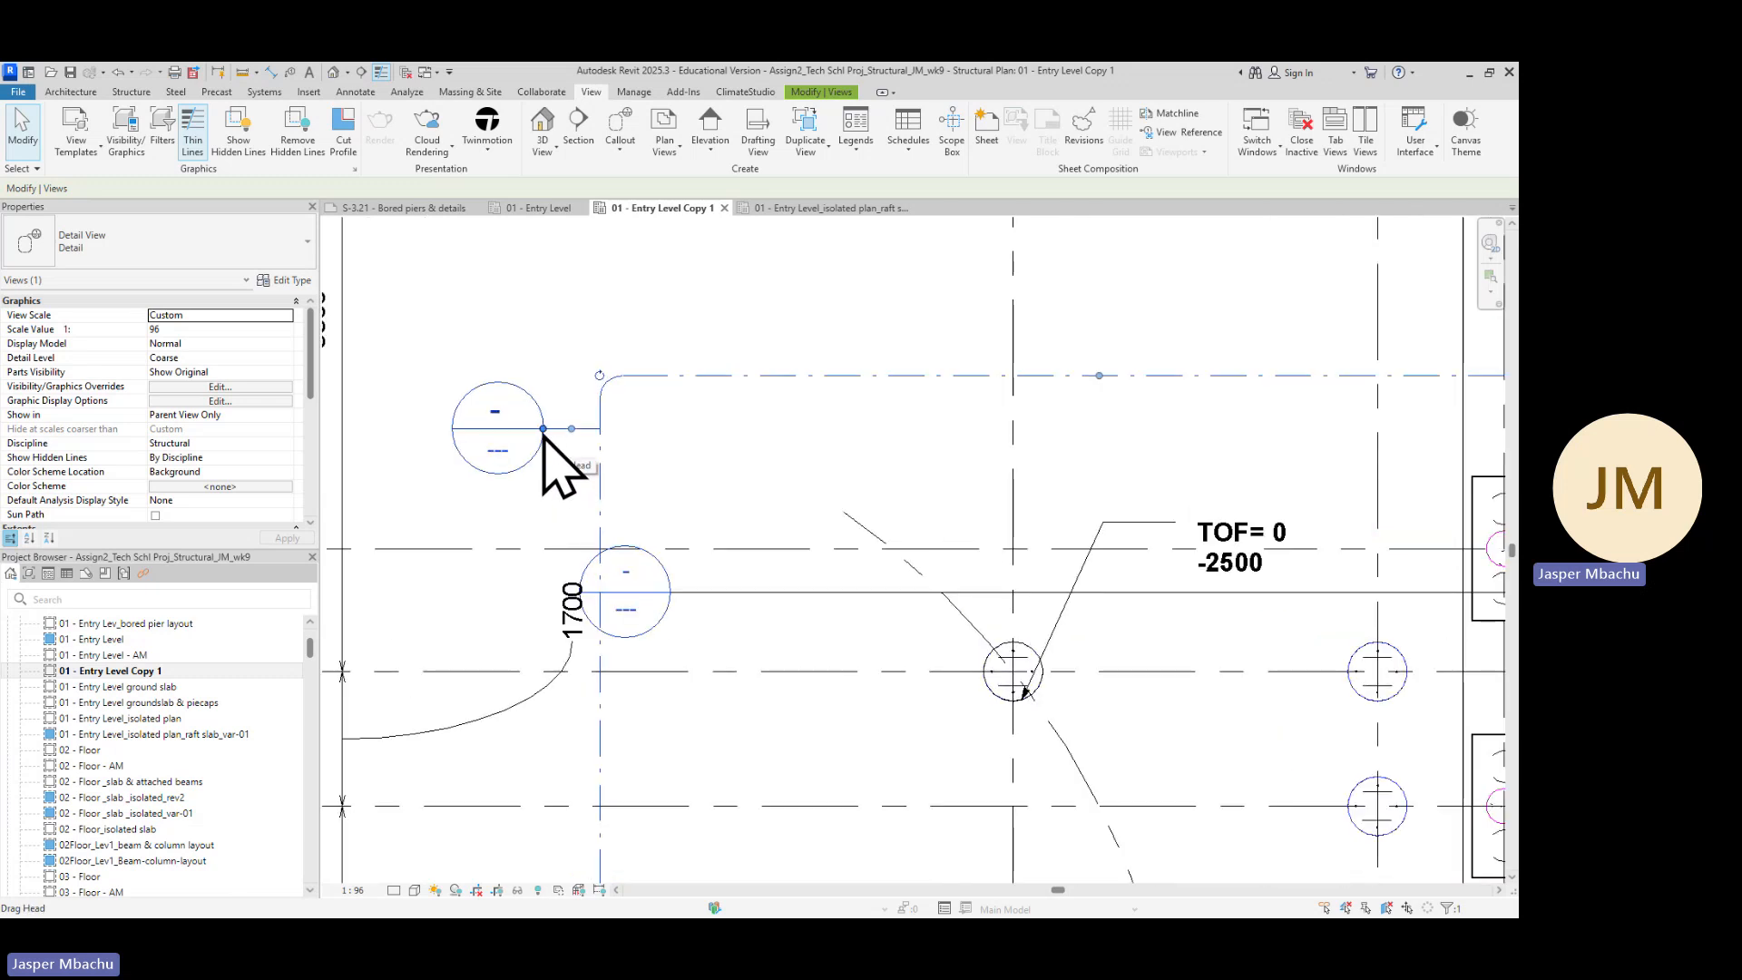
pyautogui.moveTo(543, 428); pyautogui.dragTo(589, 313)
# Open the callout's detail view and compare it against the S-3.21 bored piers reference PDF
pyautogui.scroll(-3, 677, 486)
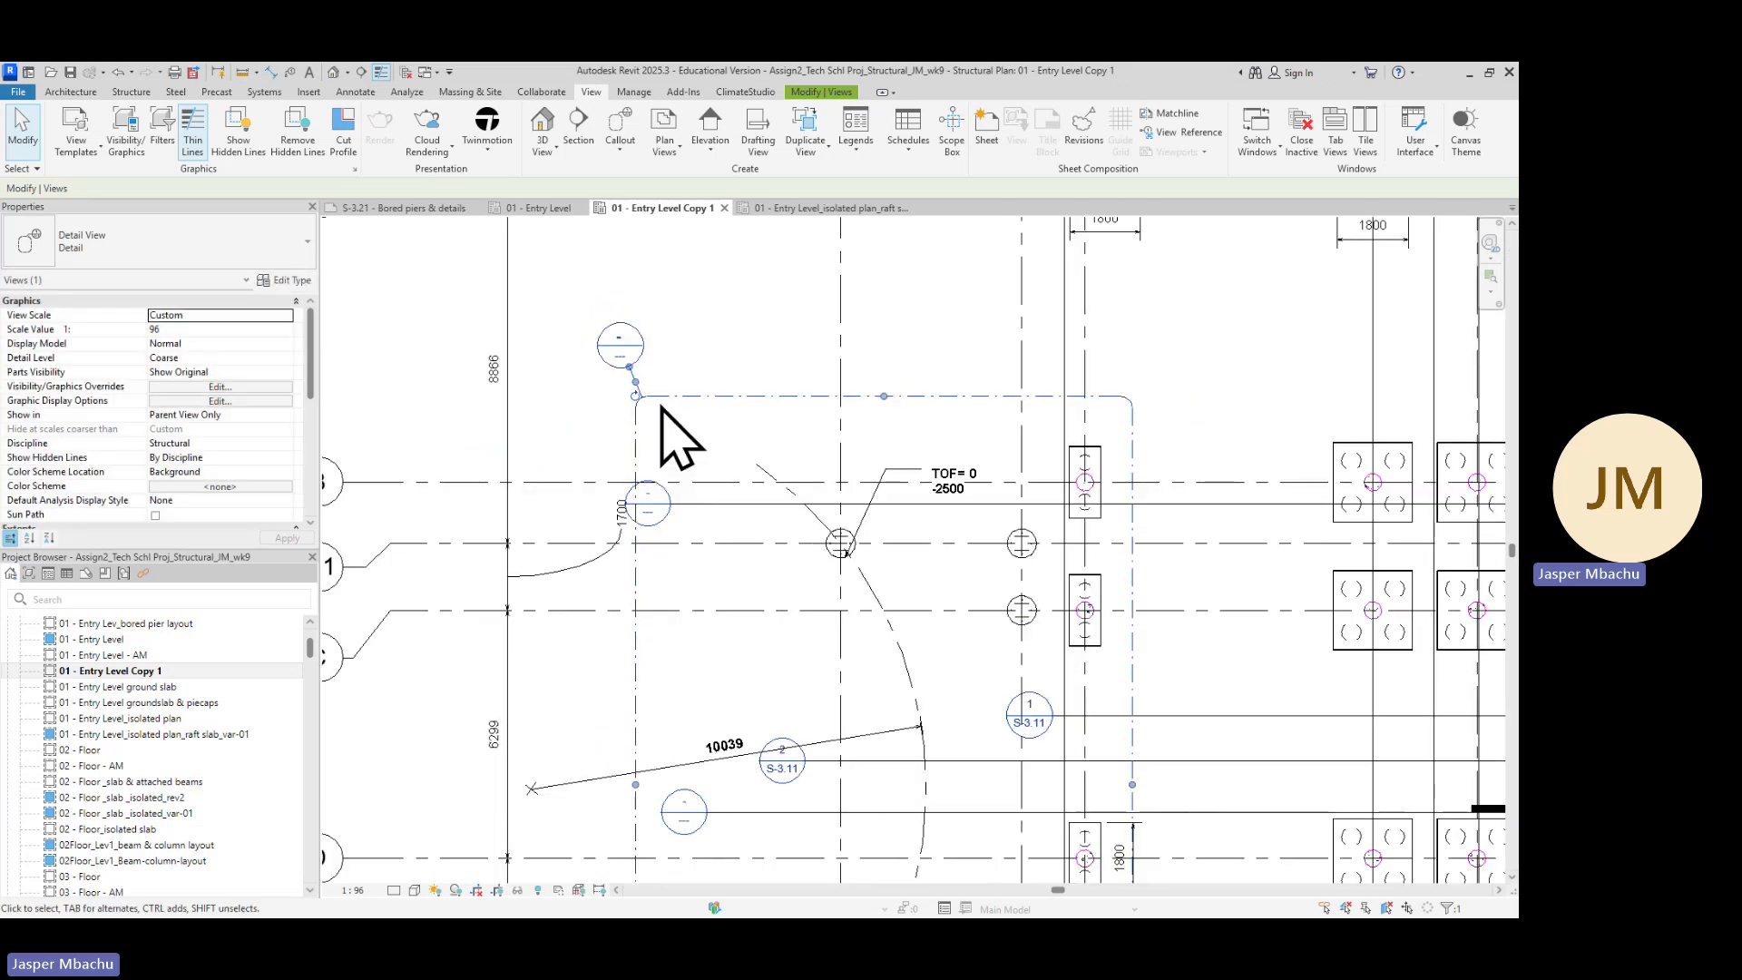
pyautogui.scroll(-2, 658, 404)
pyautogui.scroll(3, 655, 399)
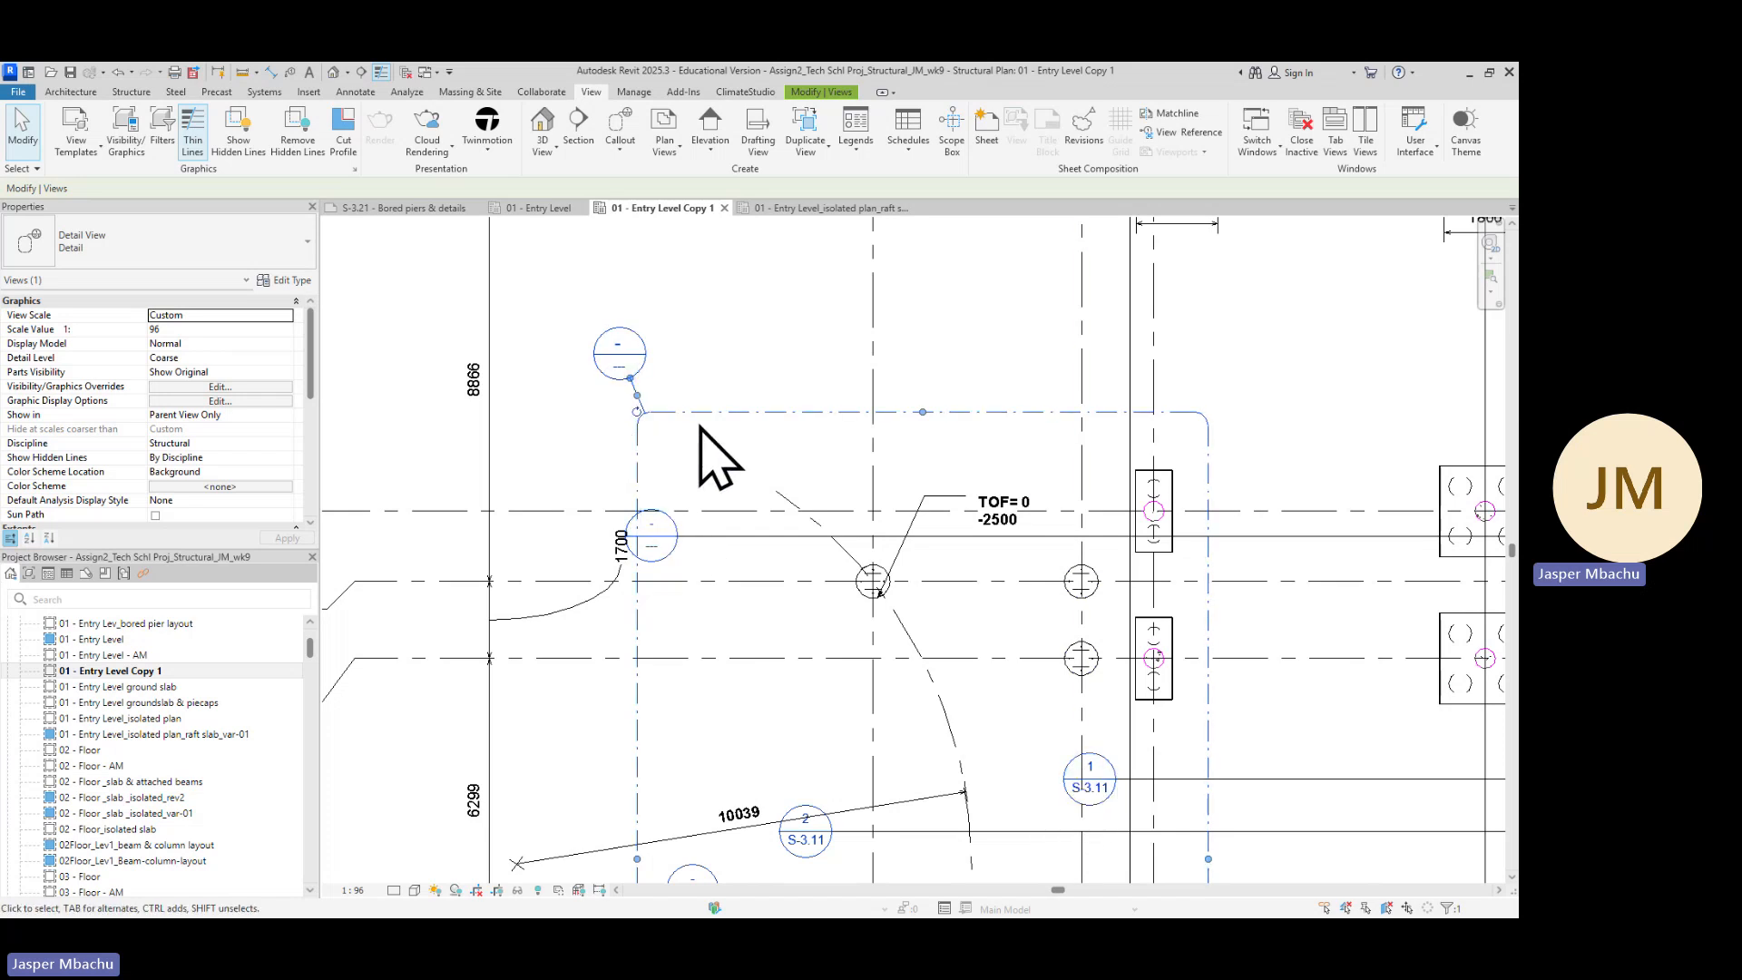
pyautogui.scroll(-2, 778, 454)
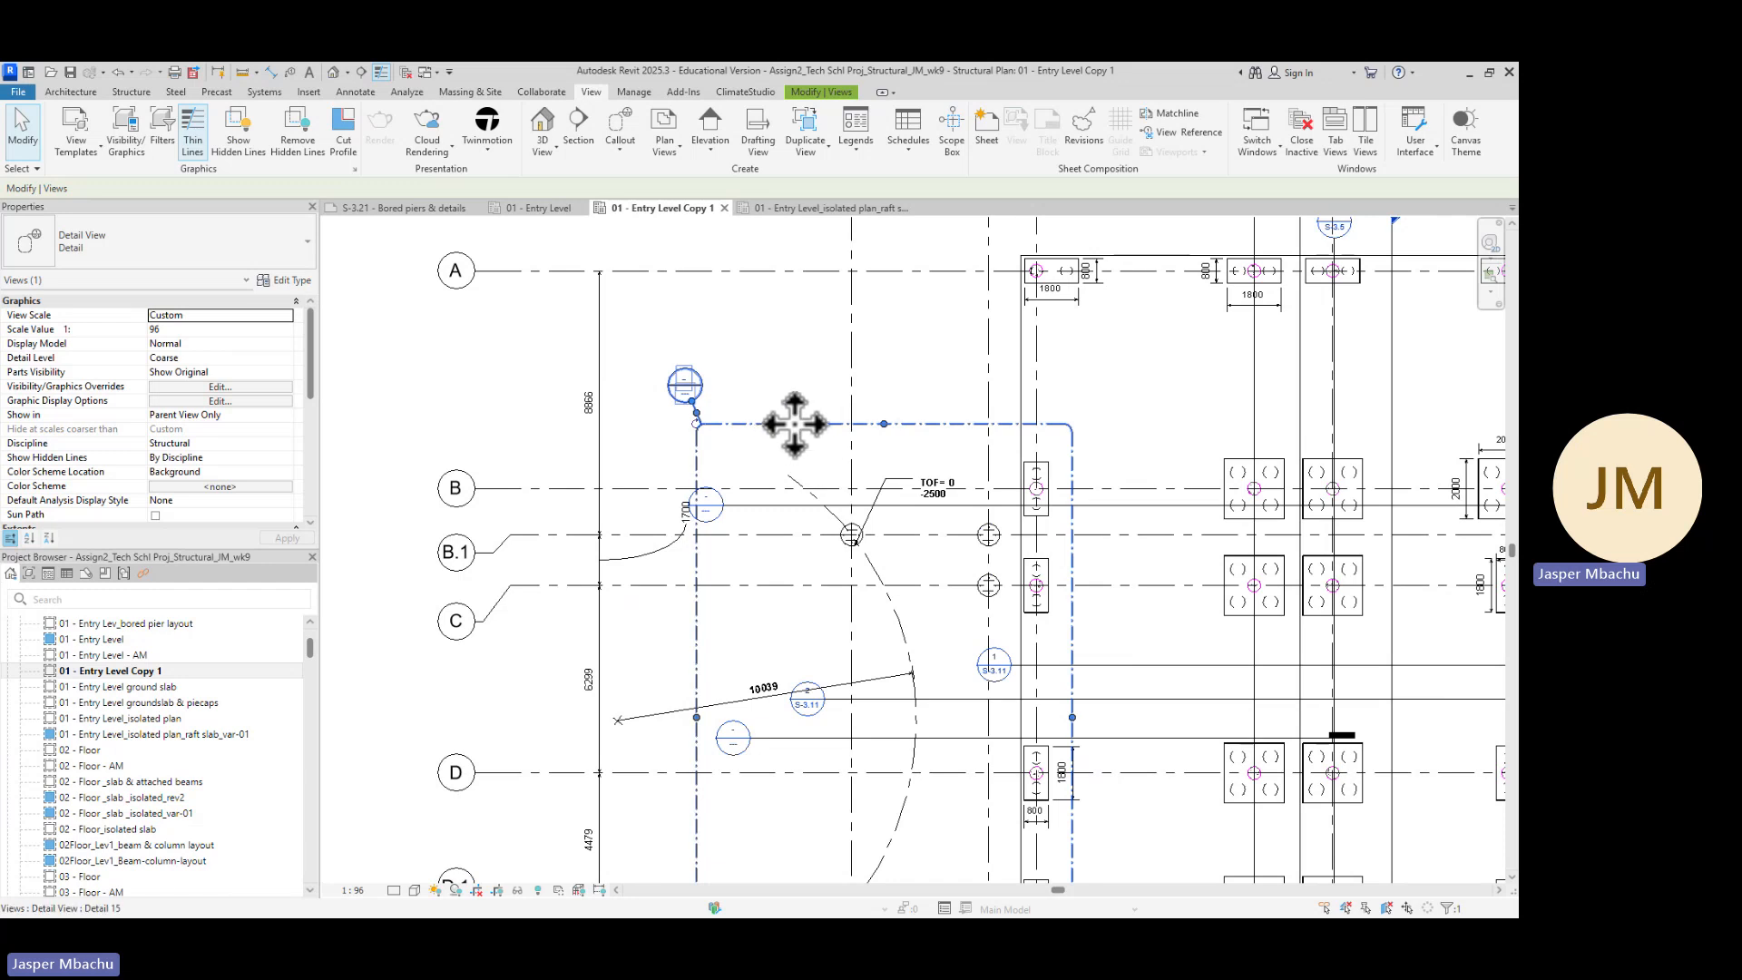
pyautogui.rightClick(794, 421)
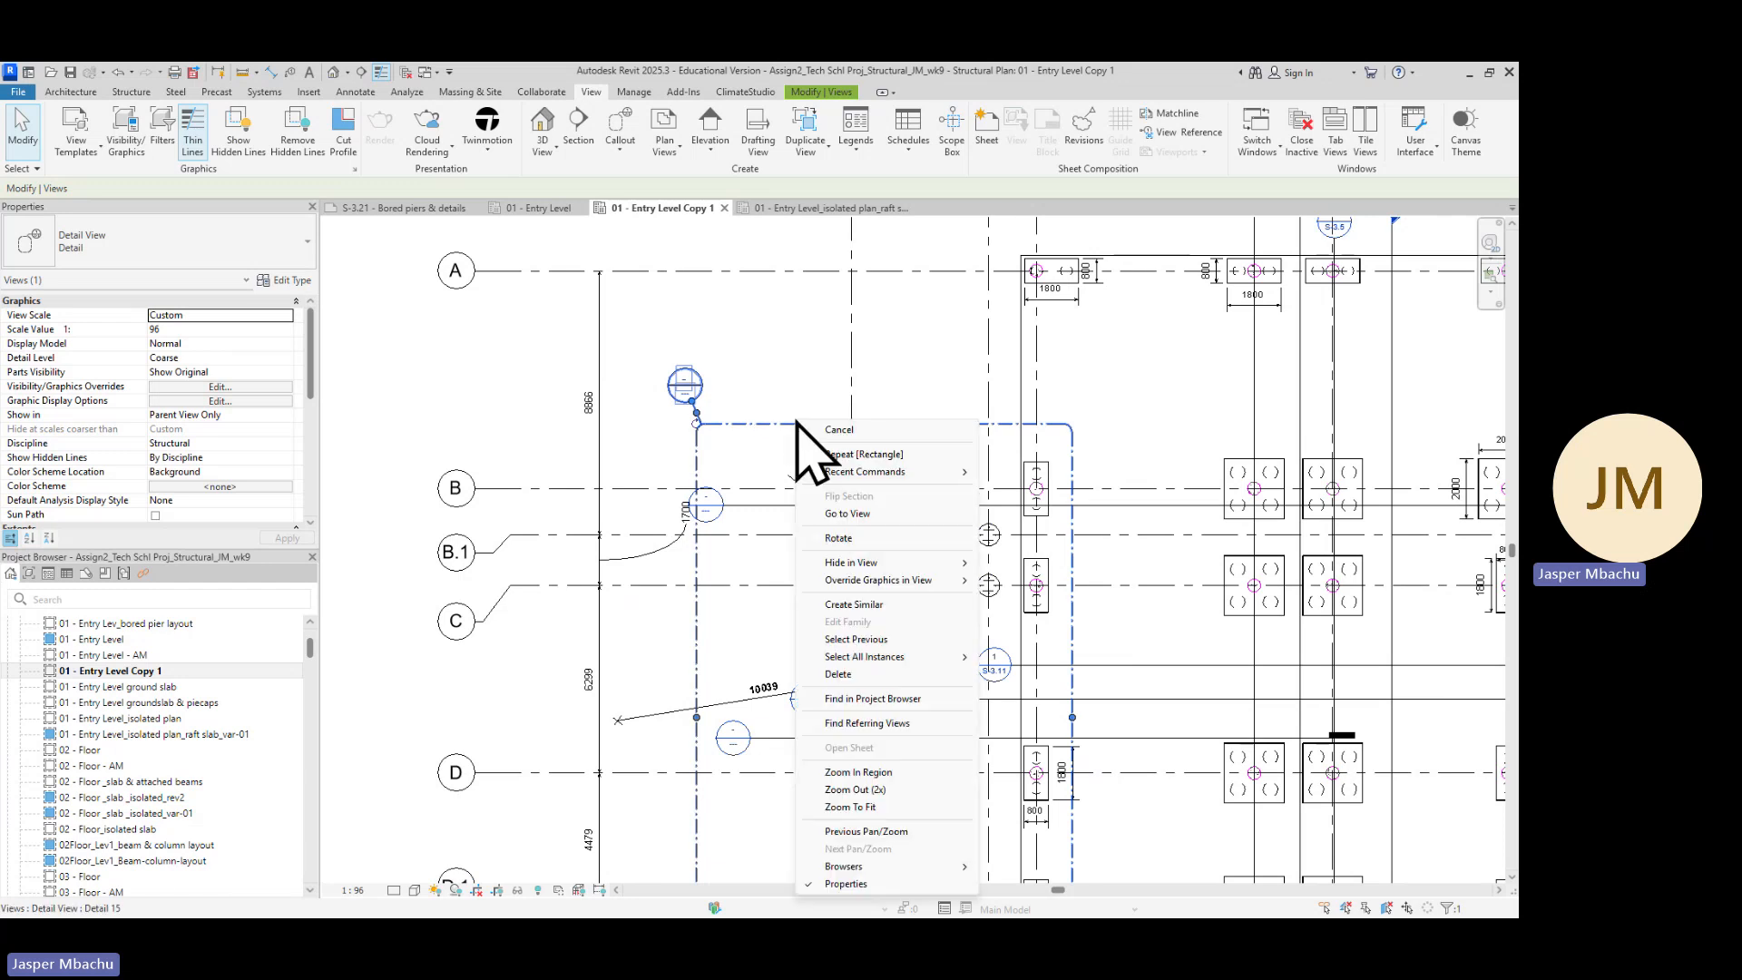
pyautogui.click(847, 514)
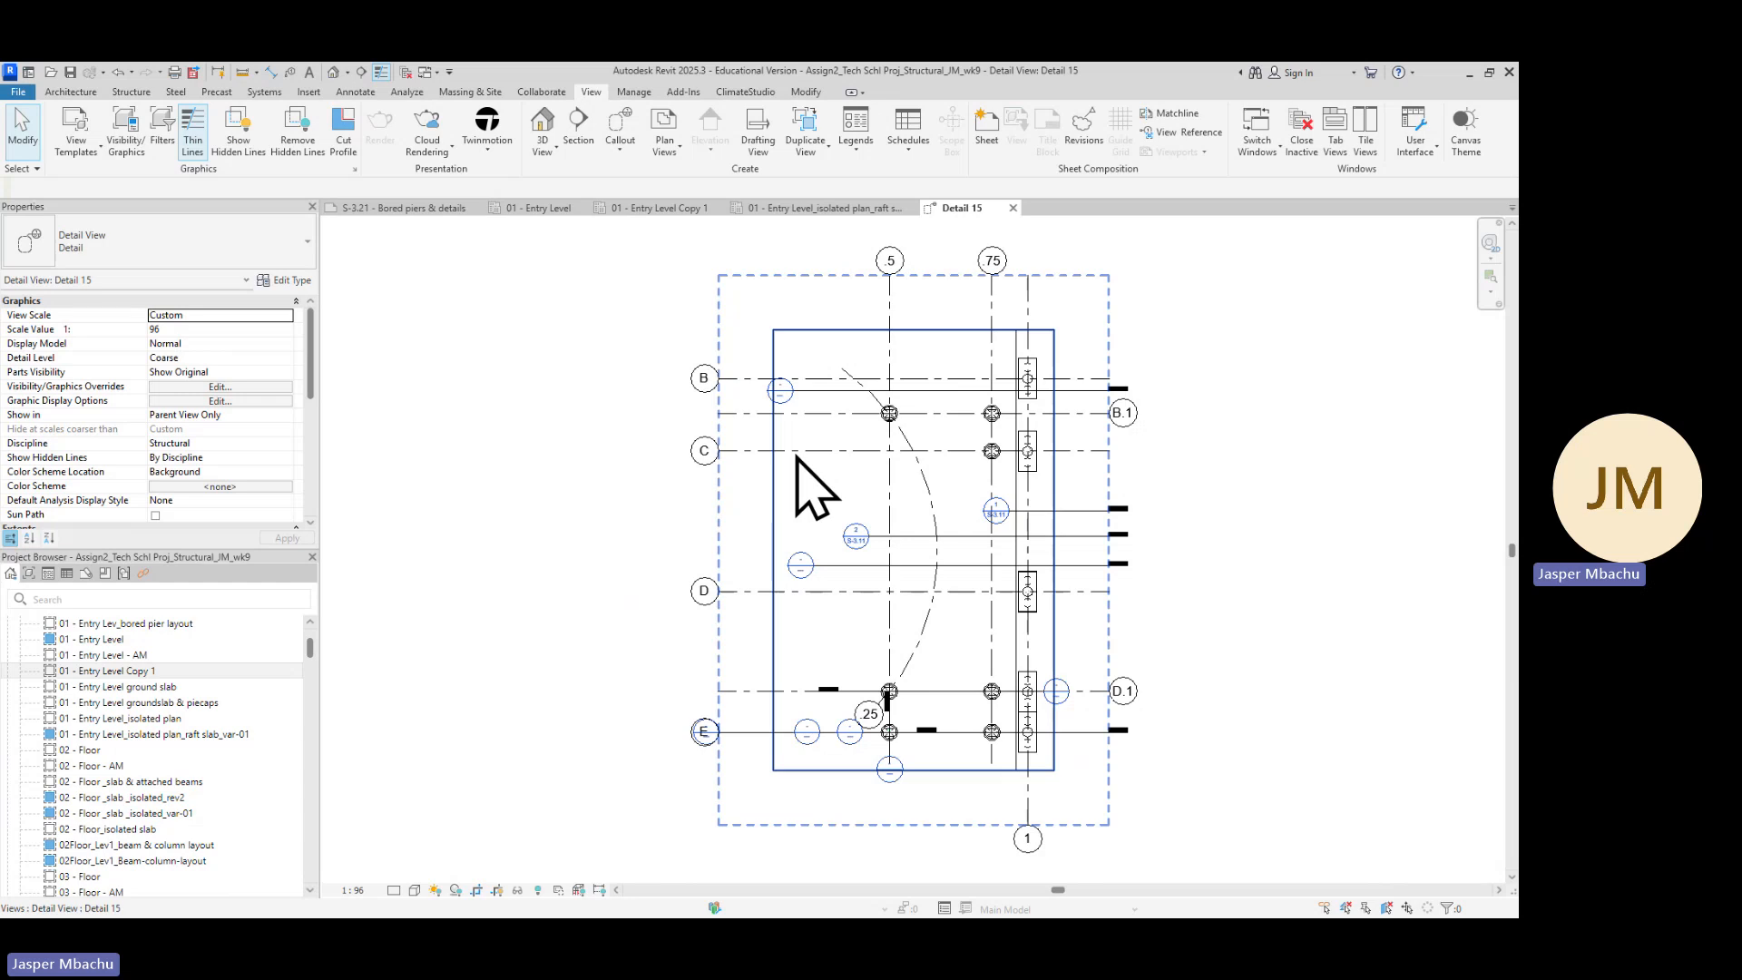
pyautogui.moveTo(1198, 472); pyautogui.dragTo(1022, 509, button='middle')
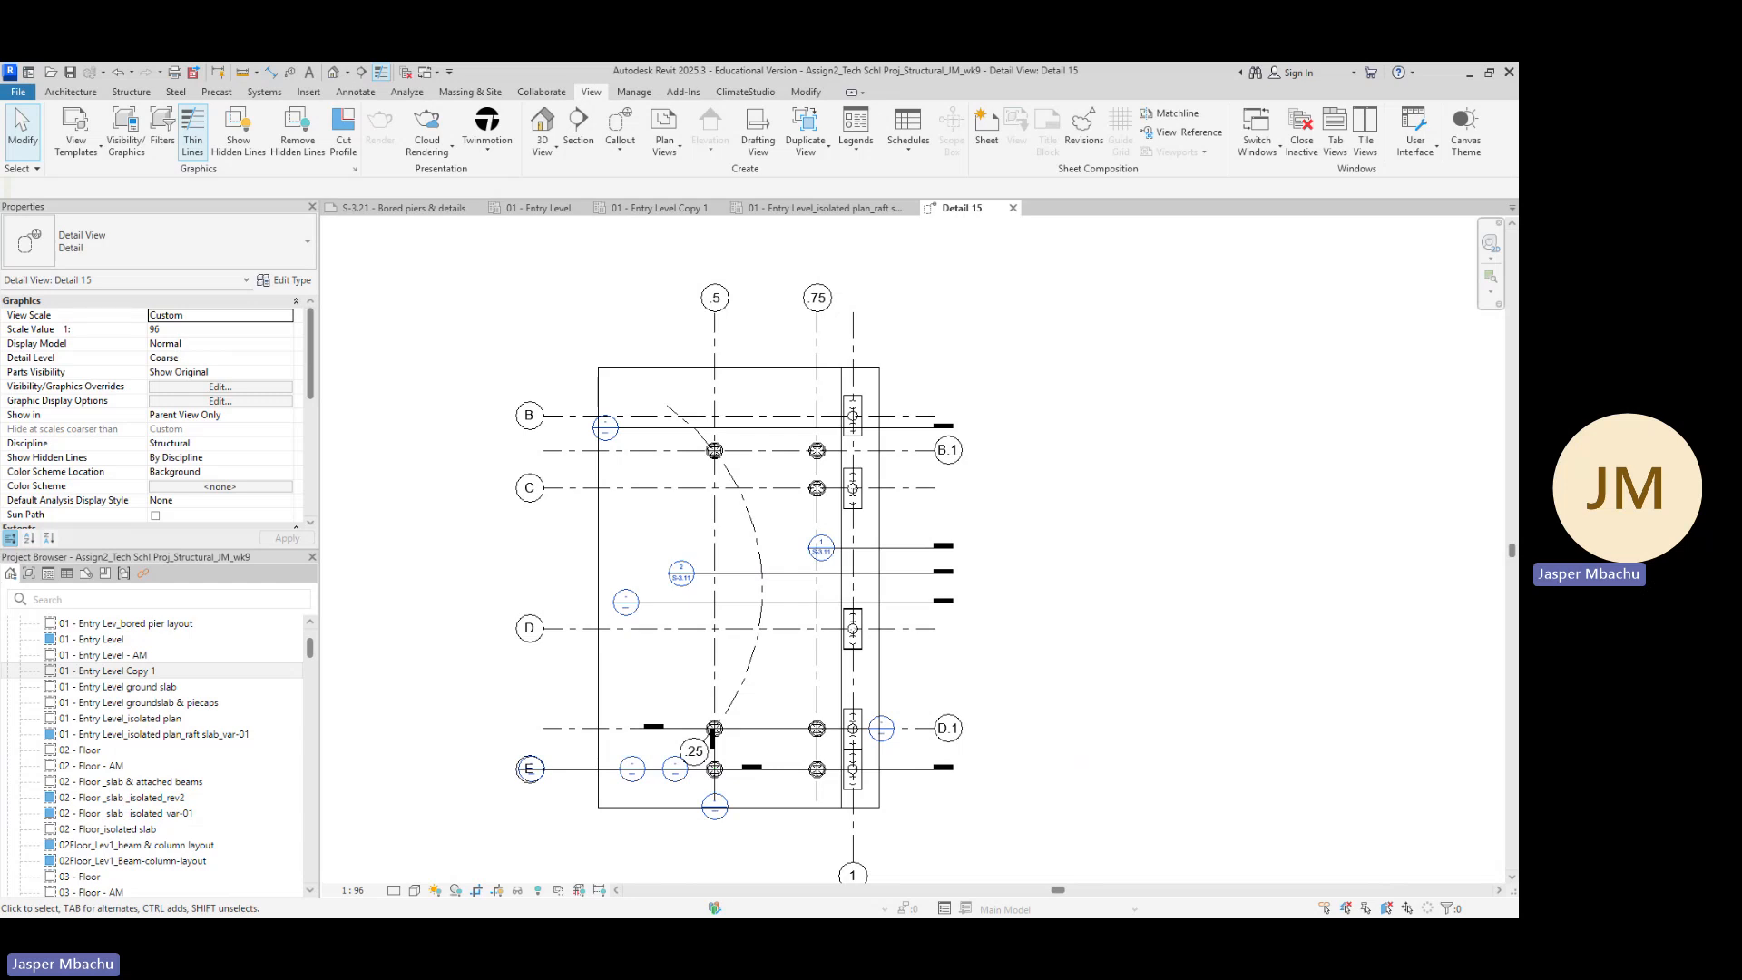
pyautogui.hotkey('alt', 'Tab')
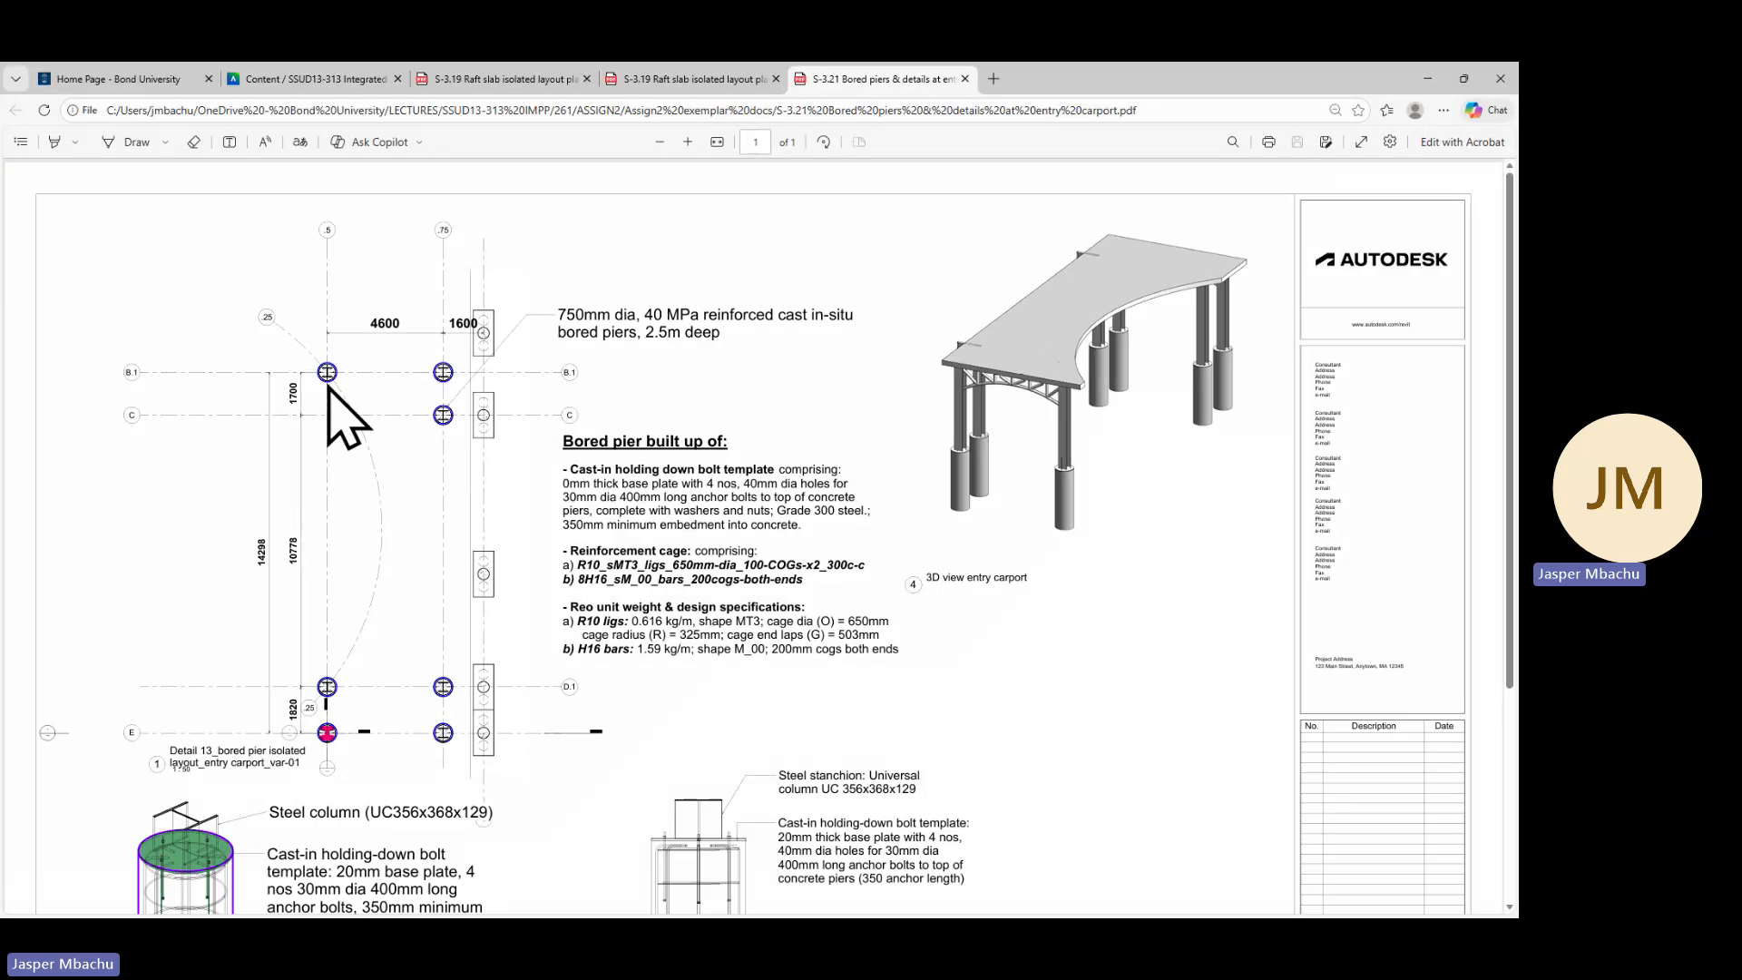
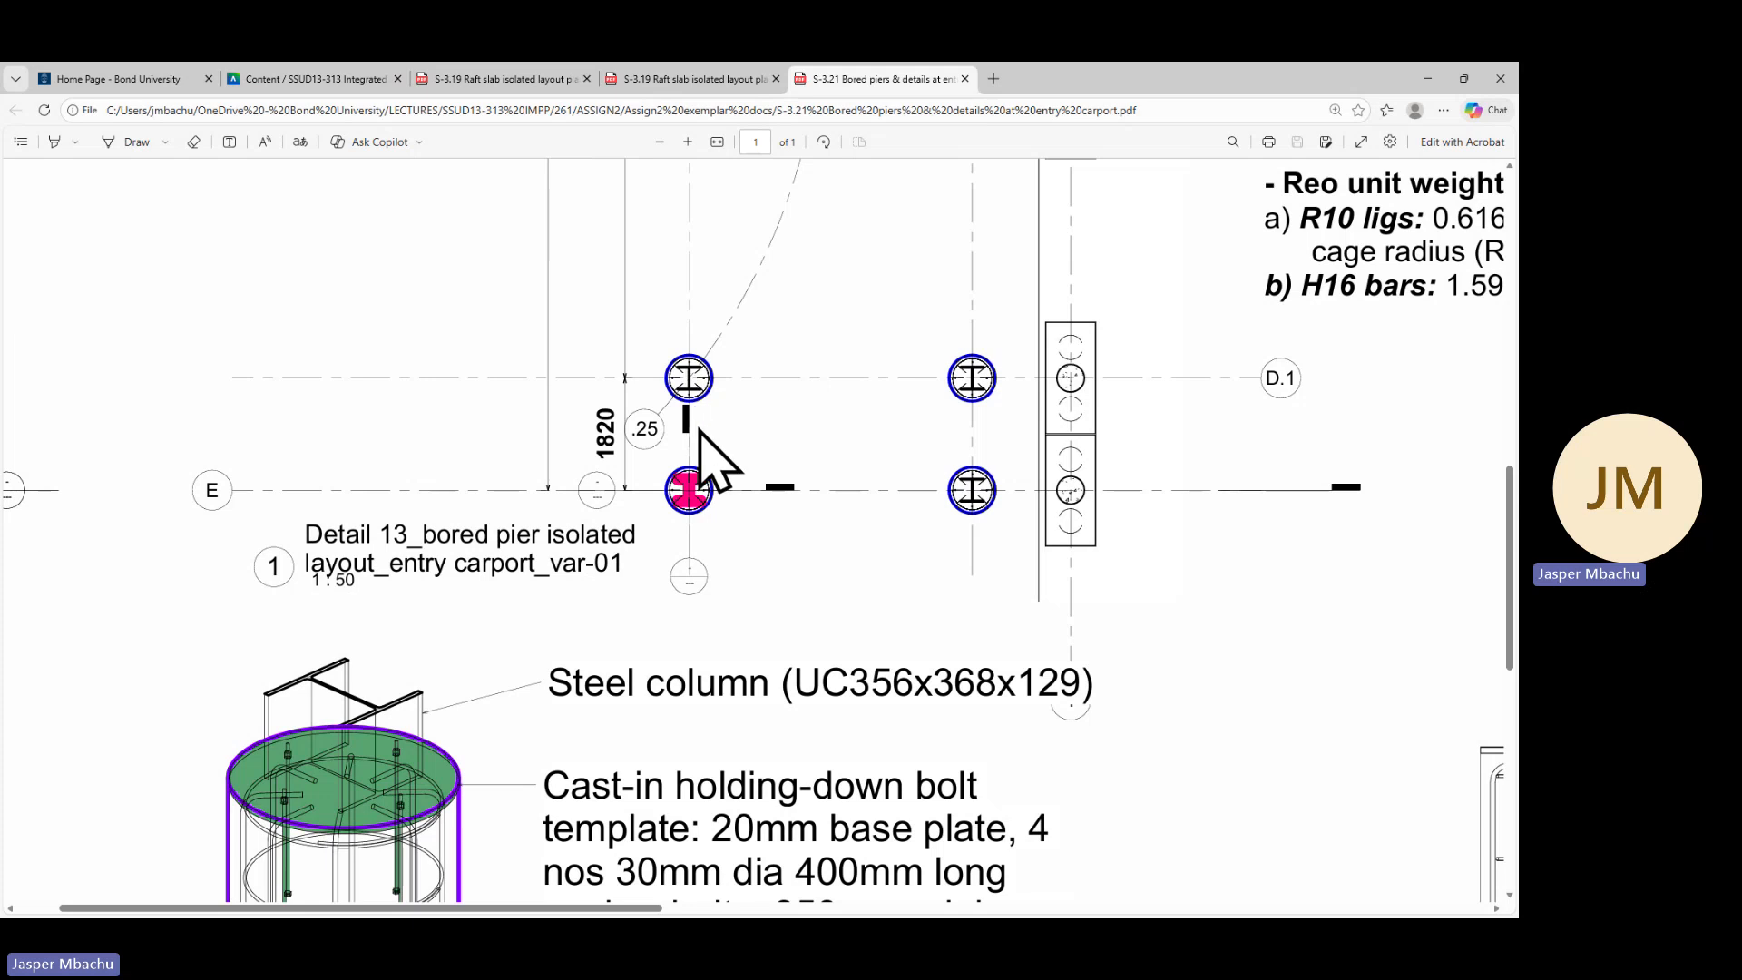
# Examine the bored pier layout between gridlines B.1 and E in the S-3.21 reference PDF
pyautogui.scroll(-2, 726, 345)
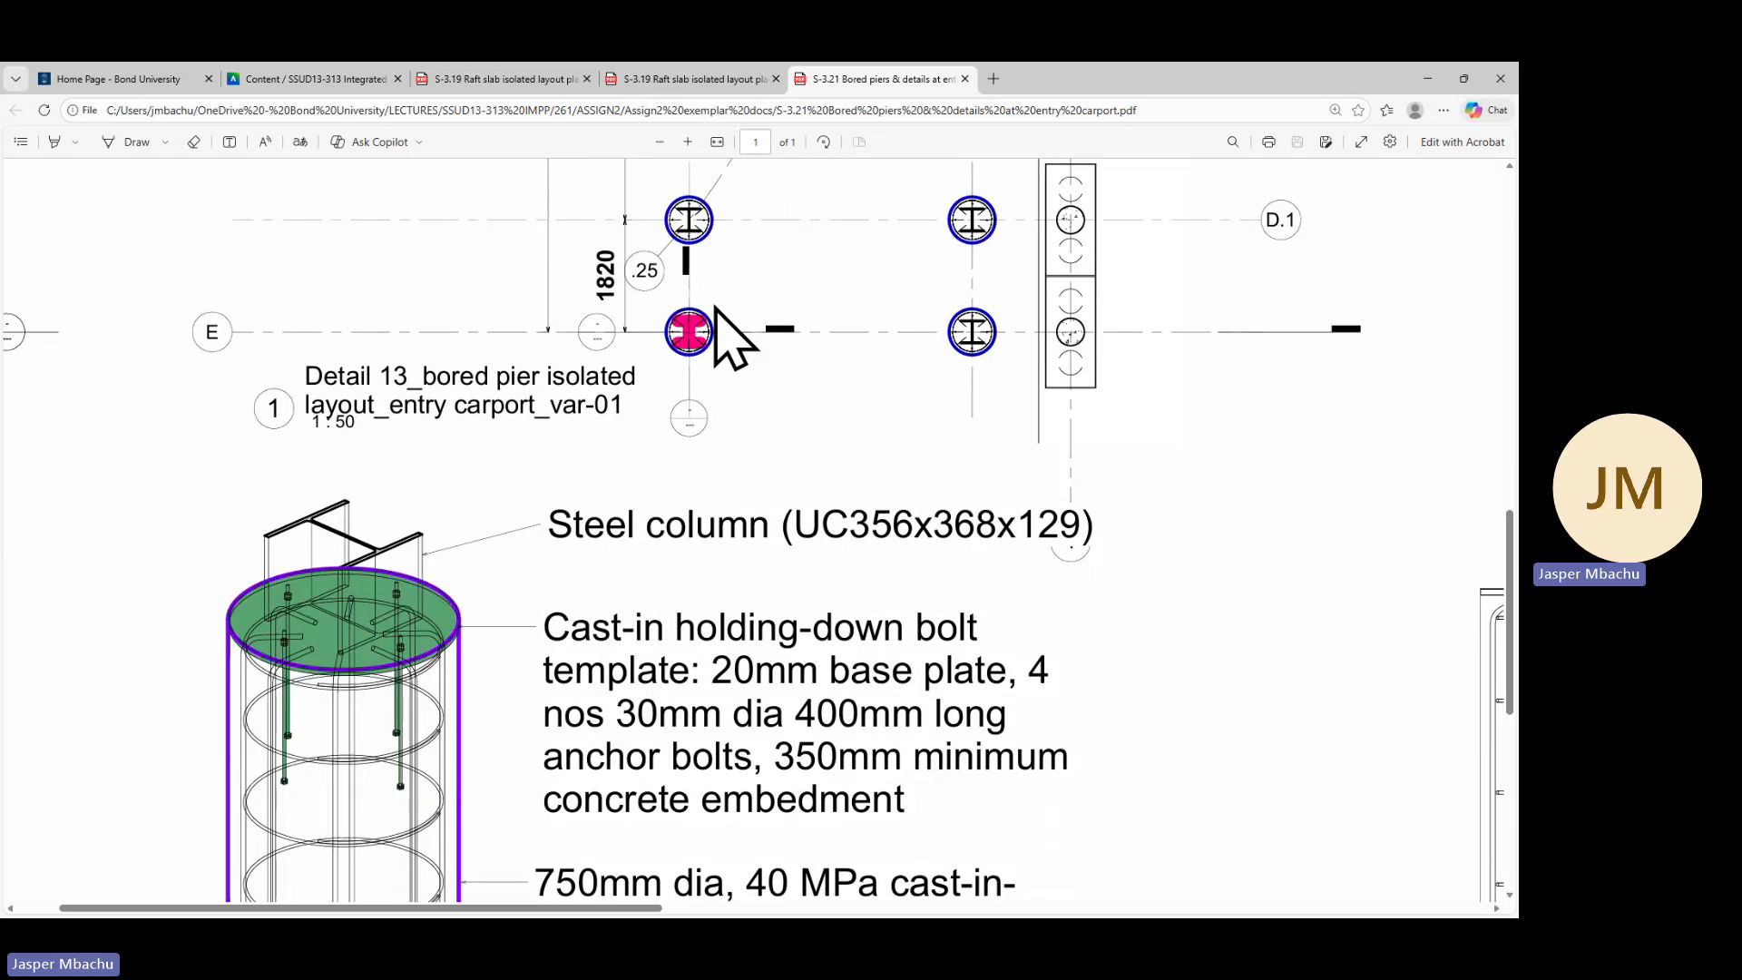
pyautogui.scroll(8, 711, 378)
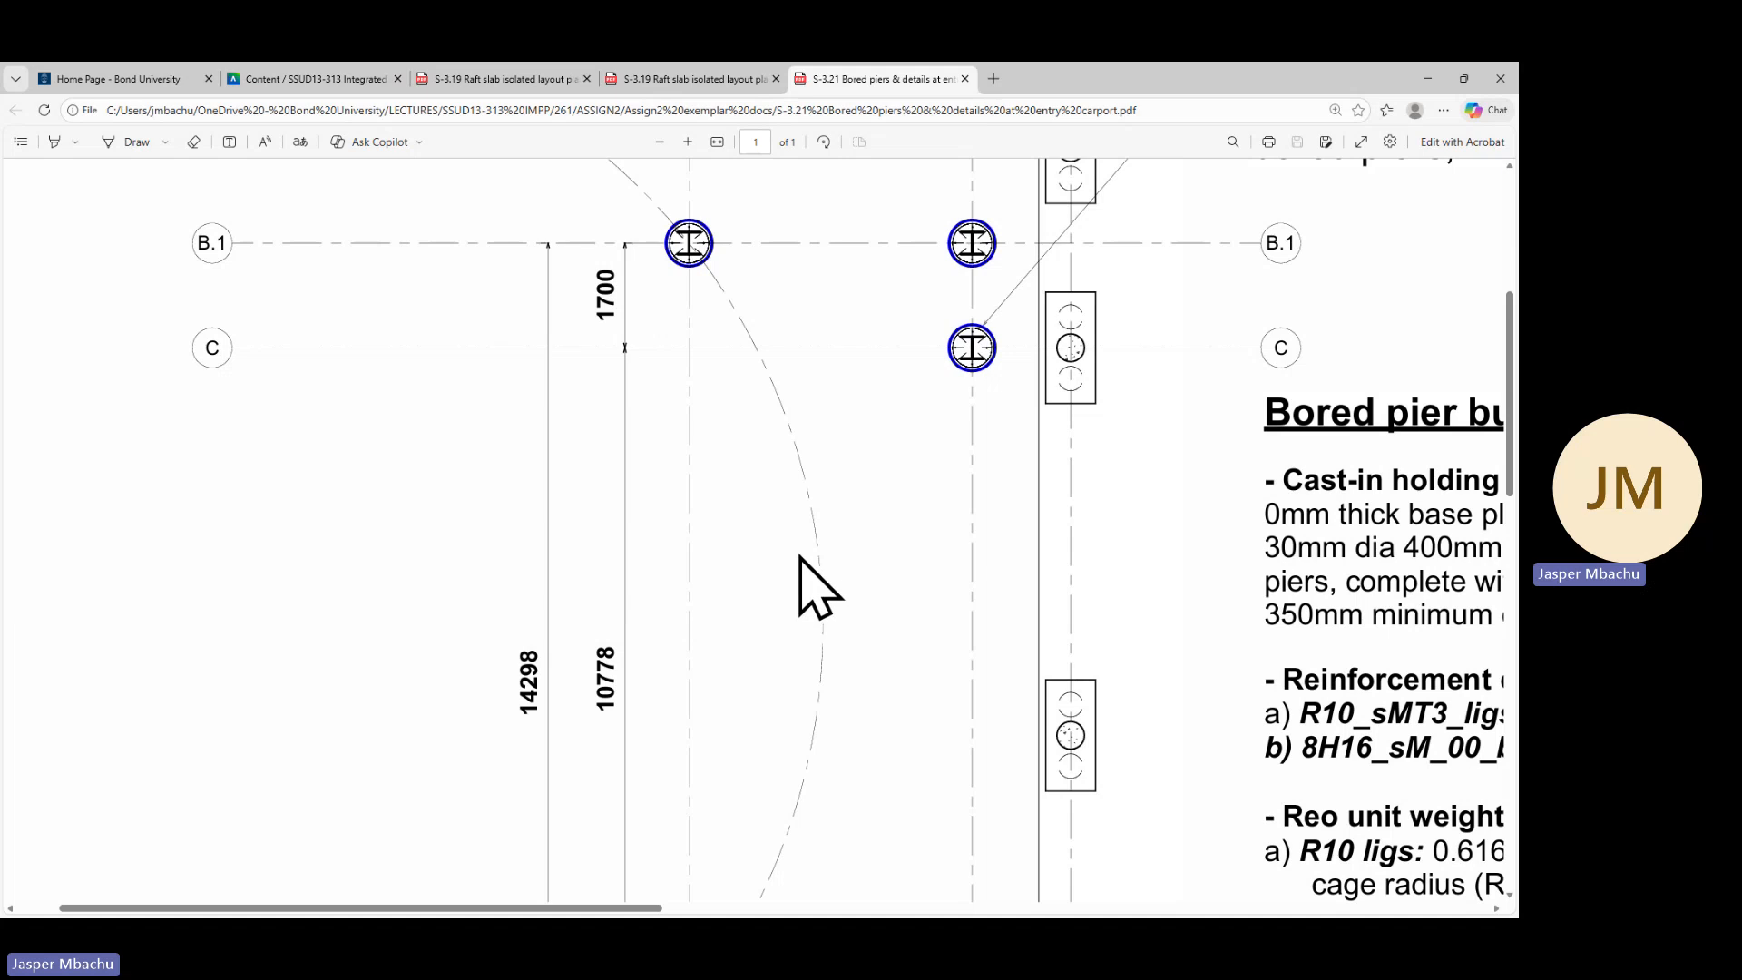
pyautogui.scroll(3, 819, 588)
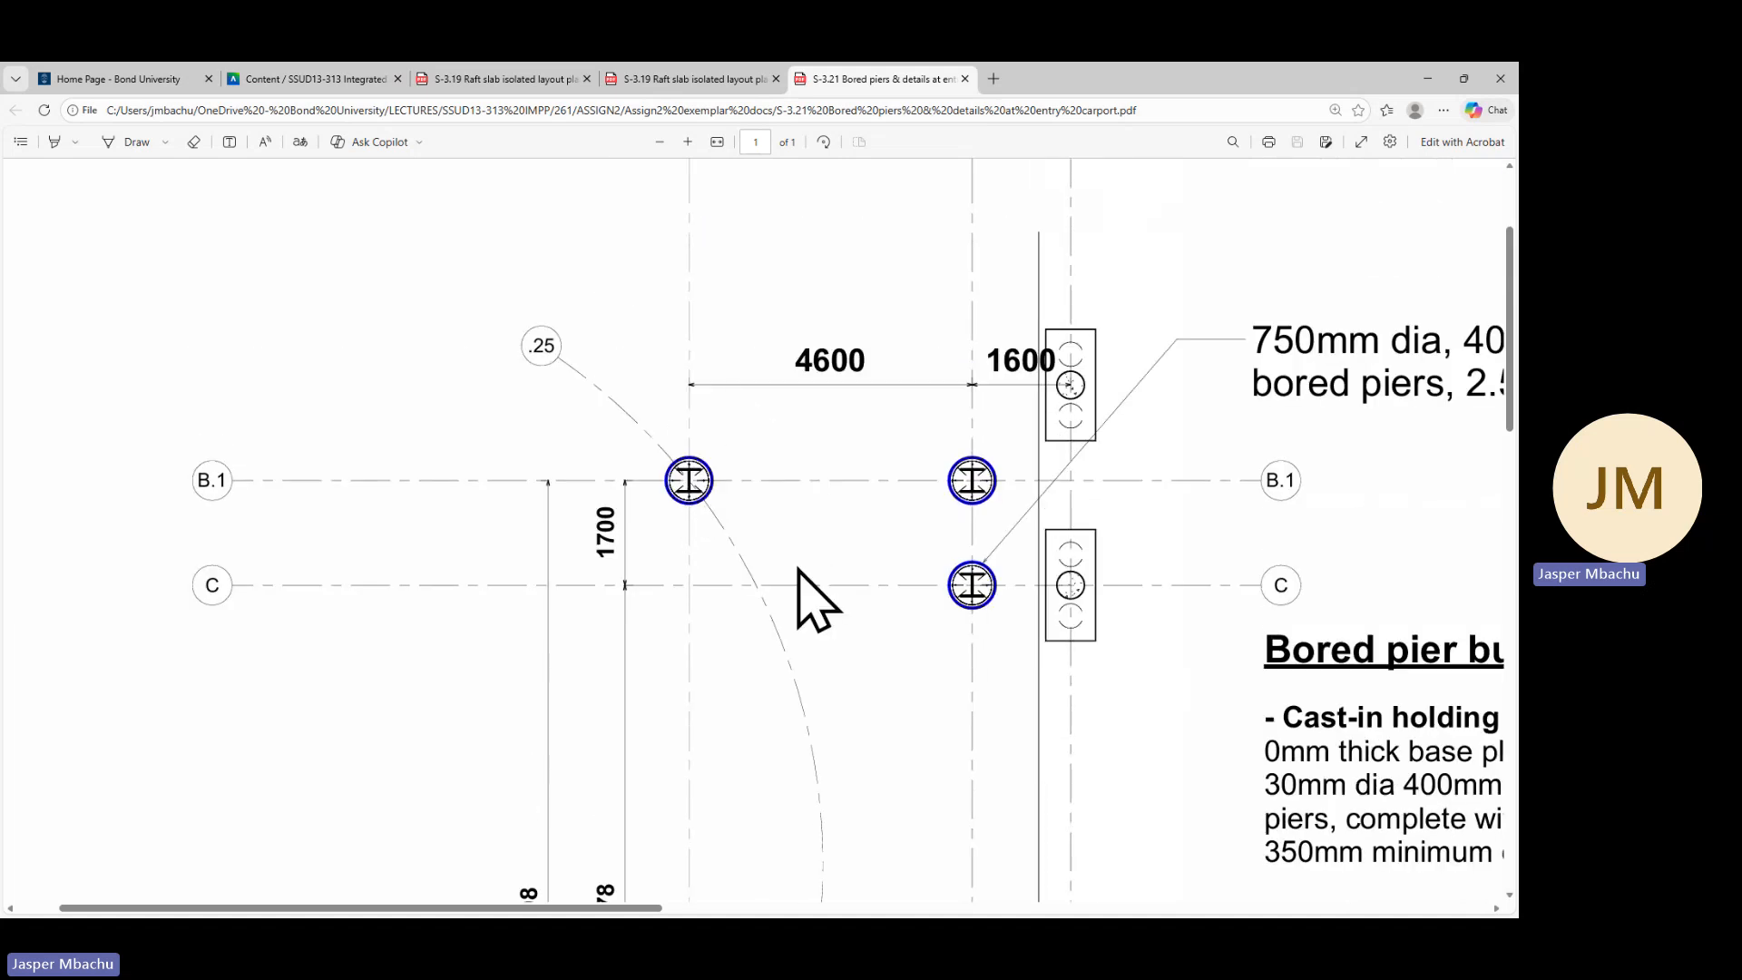
pyautogui.scroll(2, 962, 617)
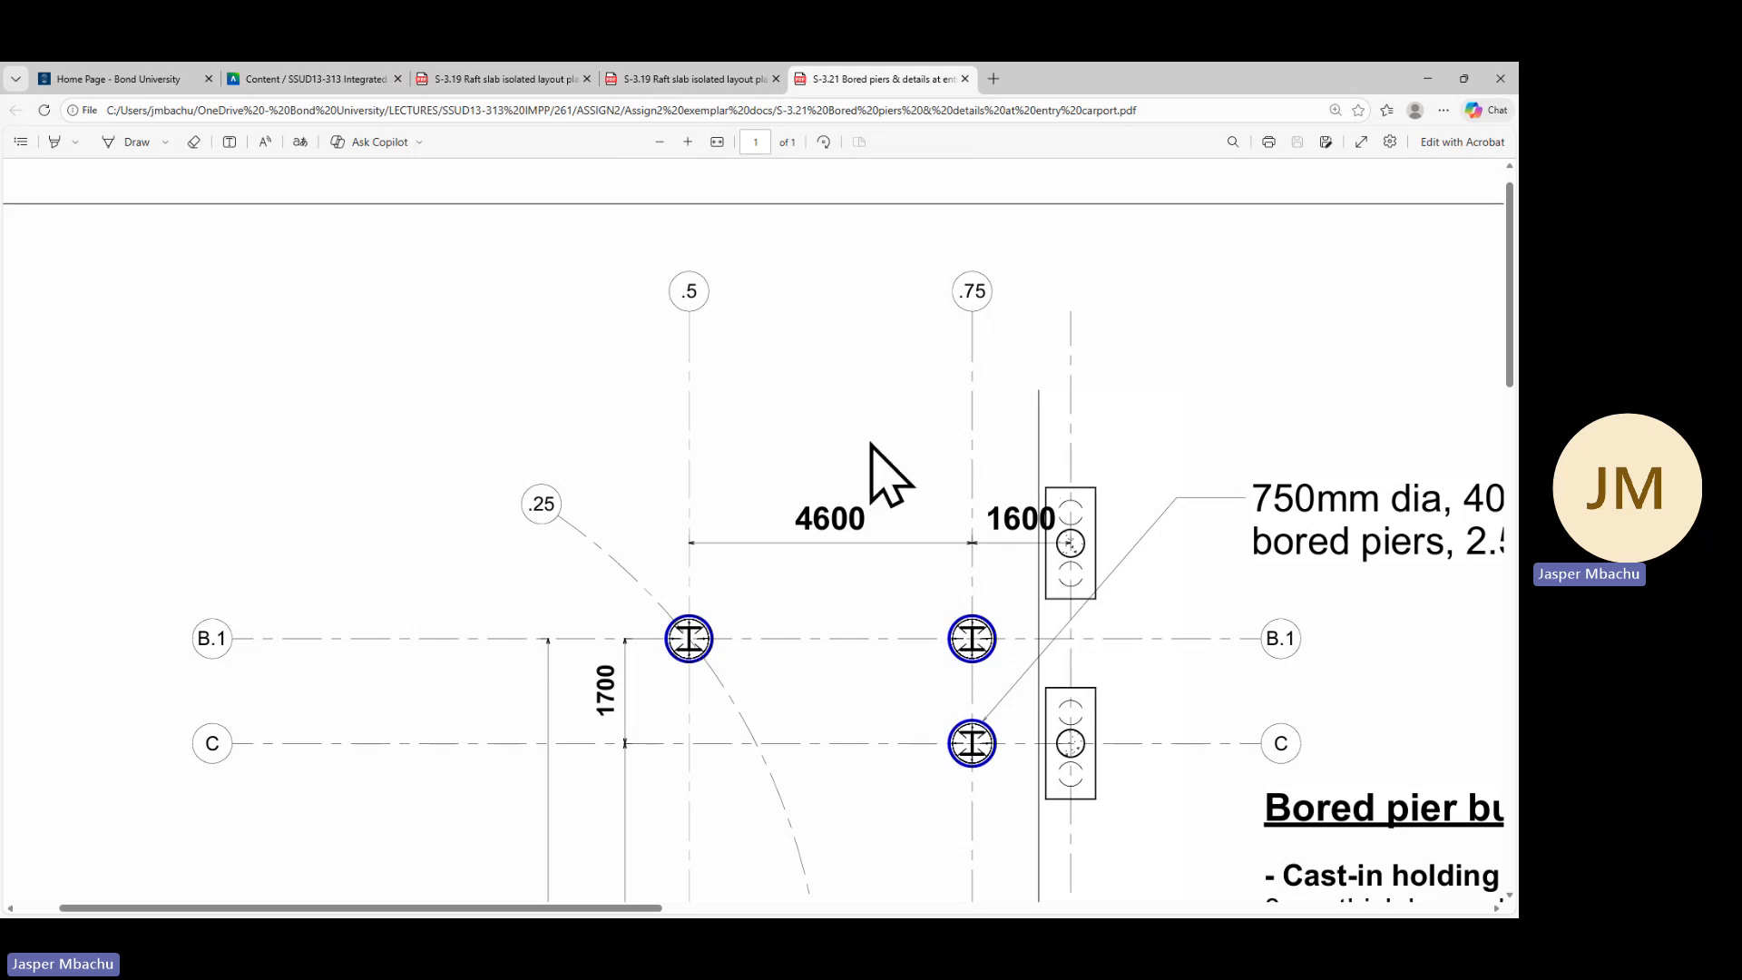
pyautogui.scroll(-15, 890, 672)
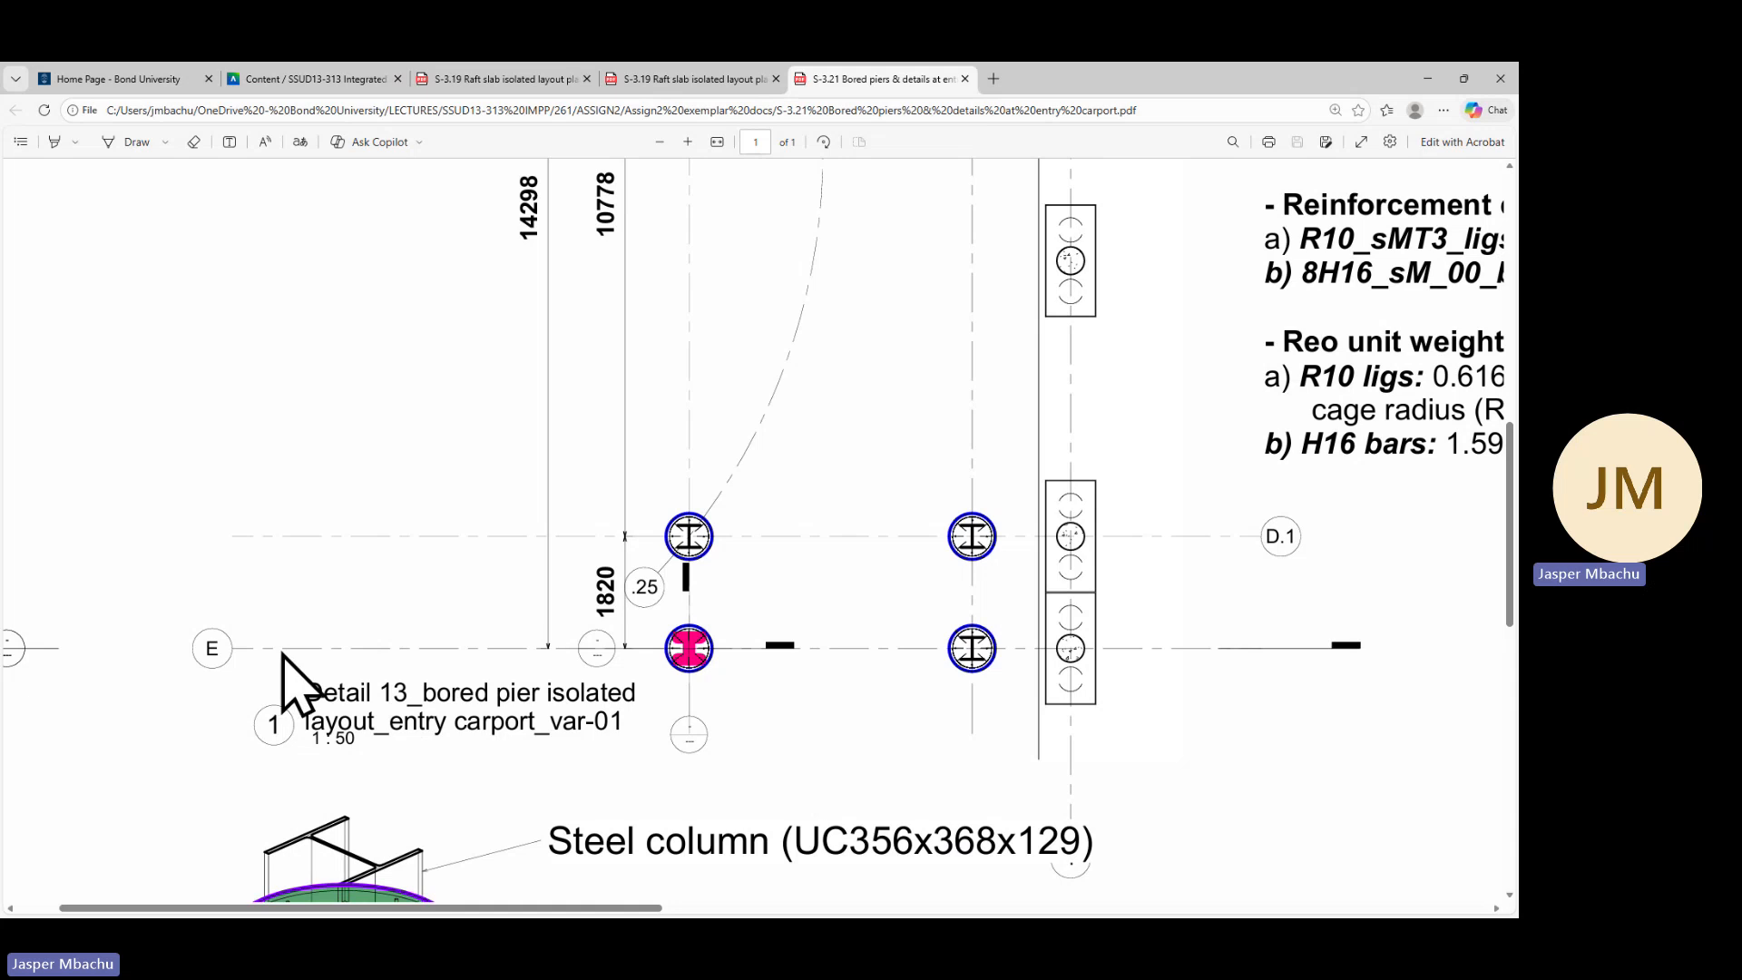
pyautogui.scroll(-3, 821, 399)
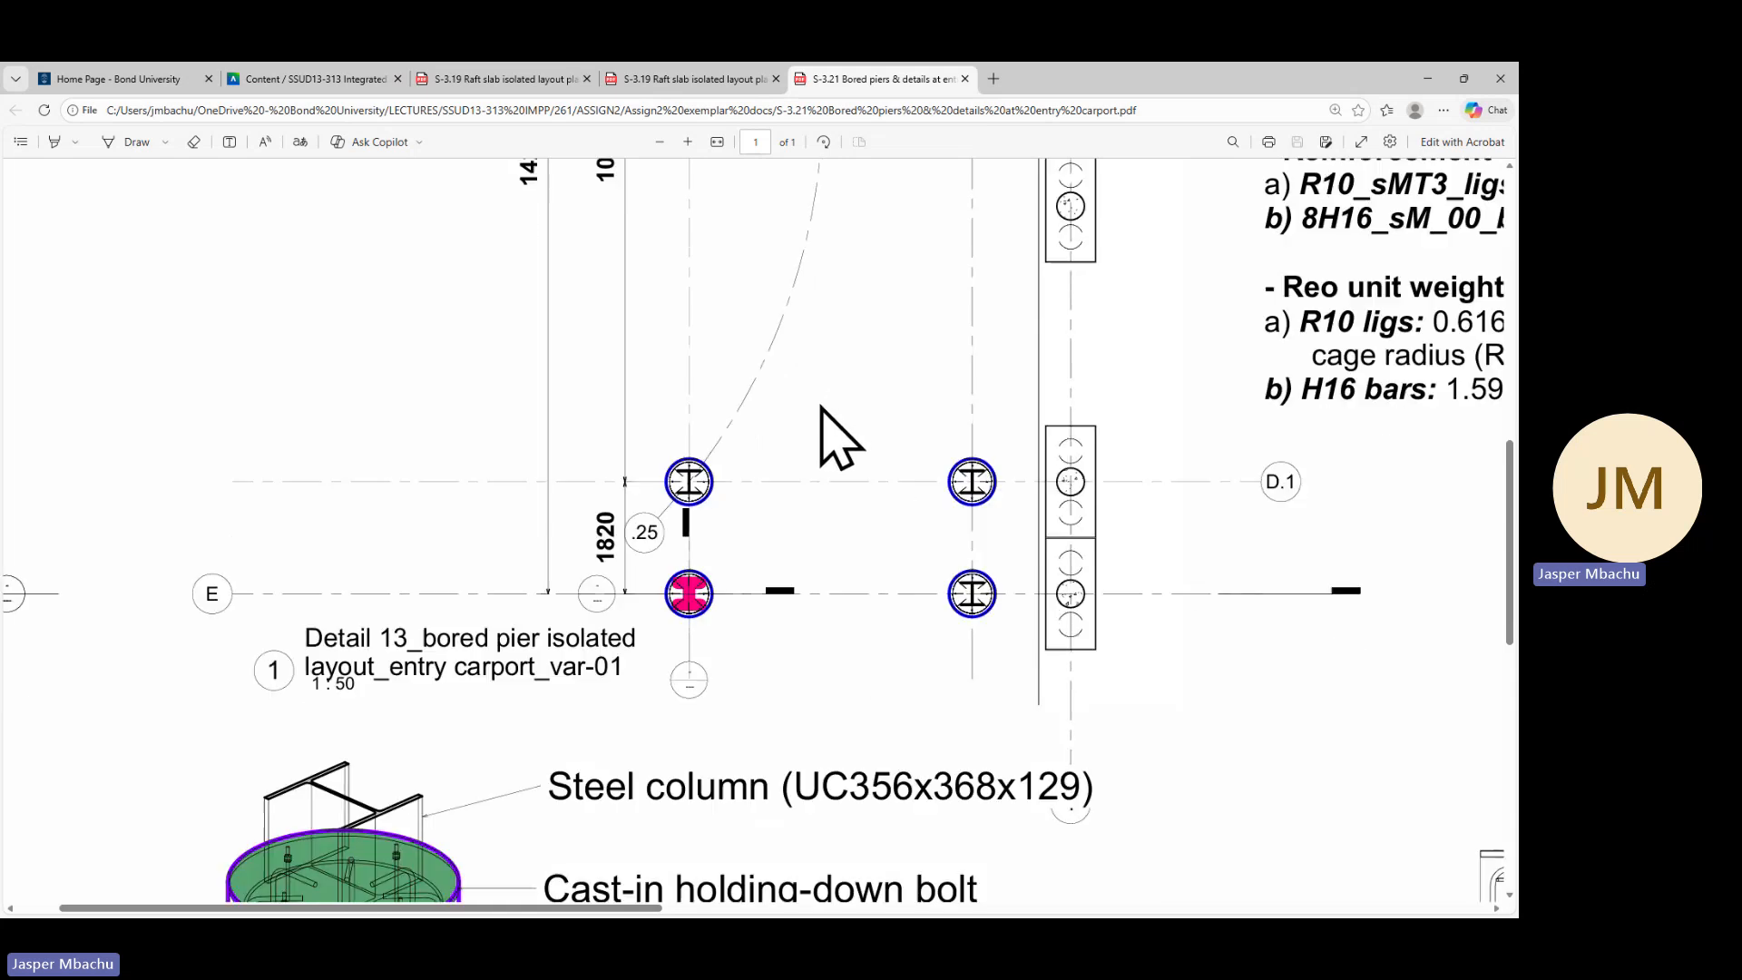
pyautogui.scroll(4, 822, 409)
pyautogui.scroll(5, 823, 410)
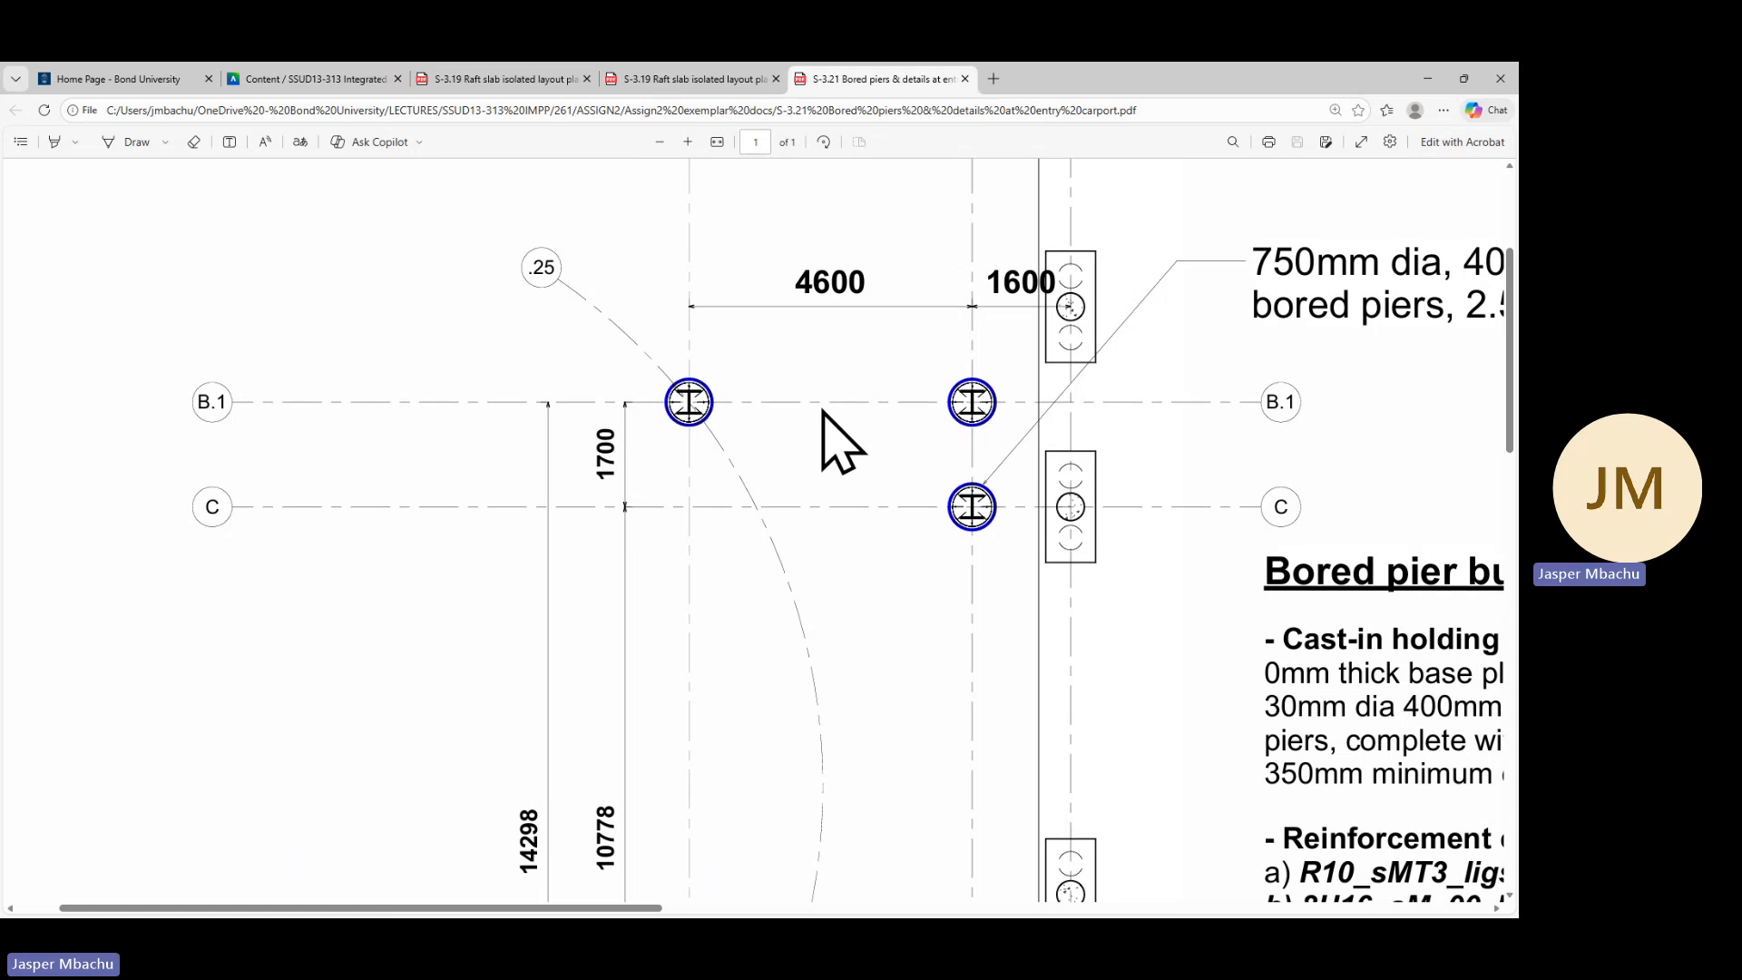
pyautogui.scroll(2, 848, 440)
pyautogui.scroll(-5, 864, 526)
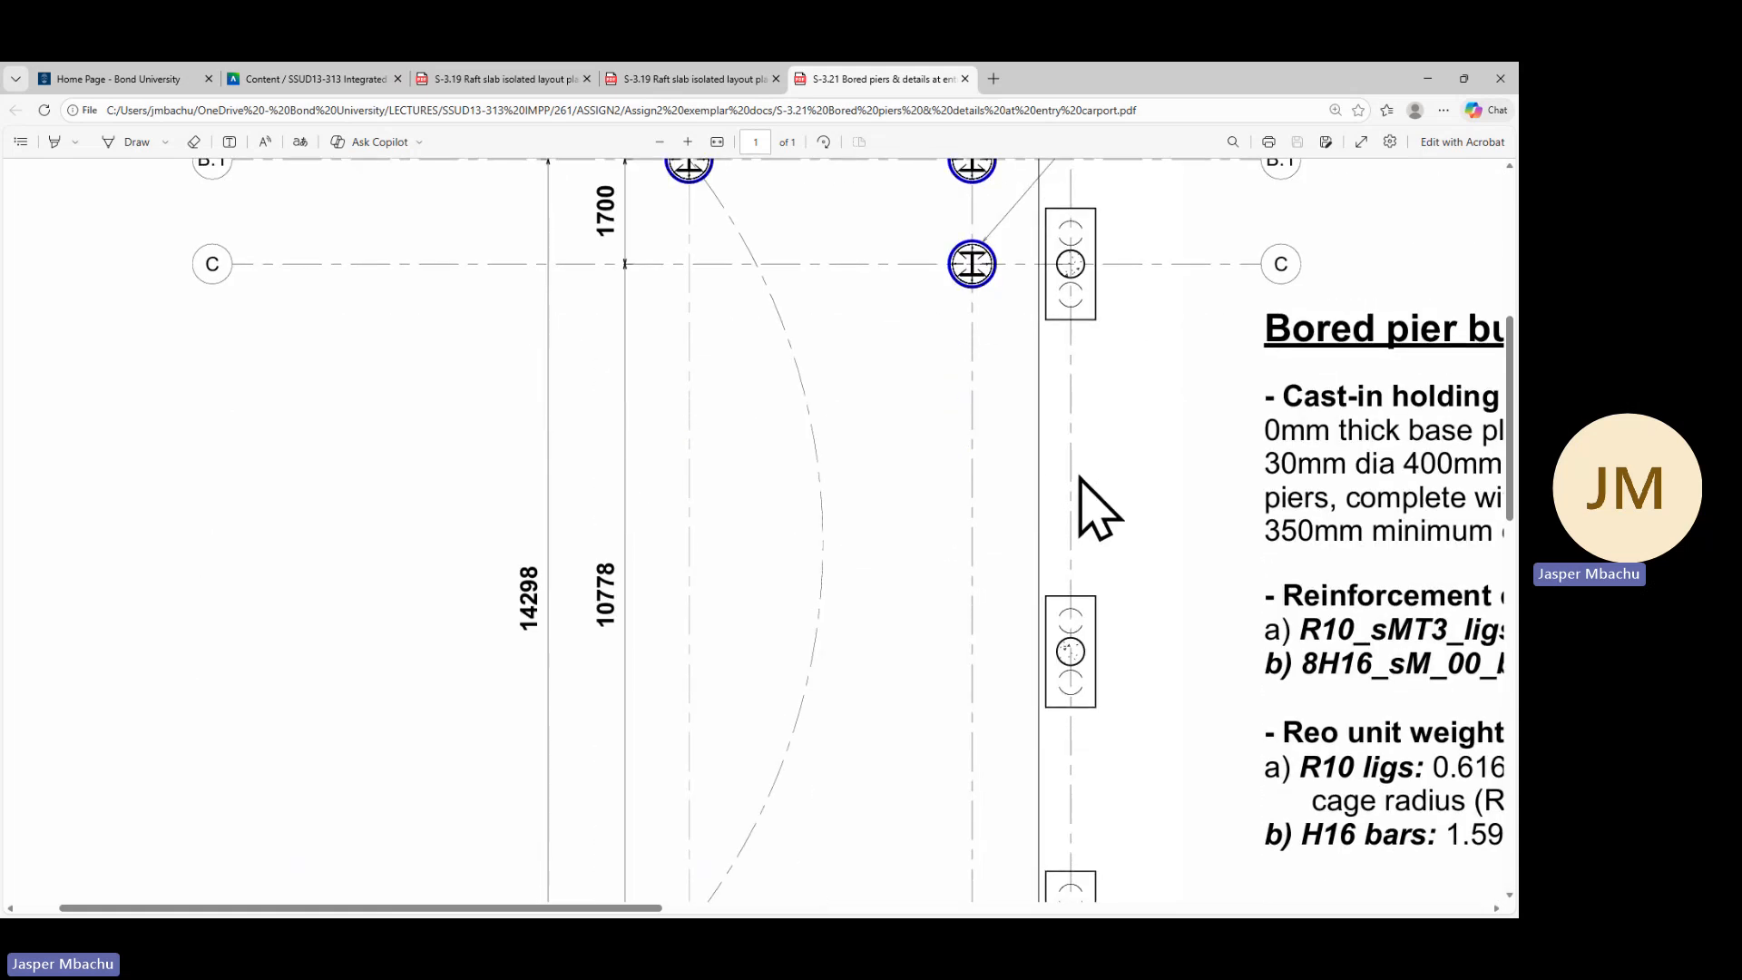
pyautogui.scroll(-1, 1094, 467)
pyautogui.middleClick(1116, 451)
pyautogui.scroll(-5, 863, 571)
pyautogui.scroll(2, 959, 511)
pyautogui.scroll(6, 1151, 556)
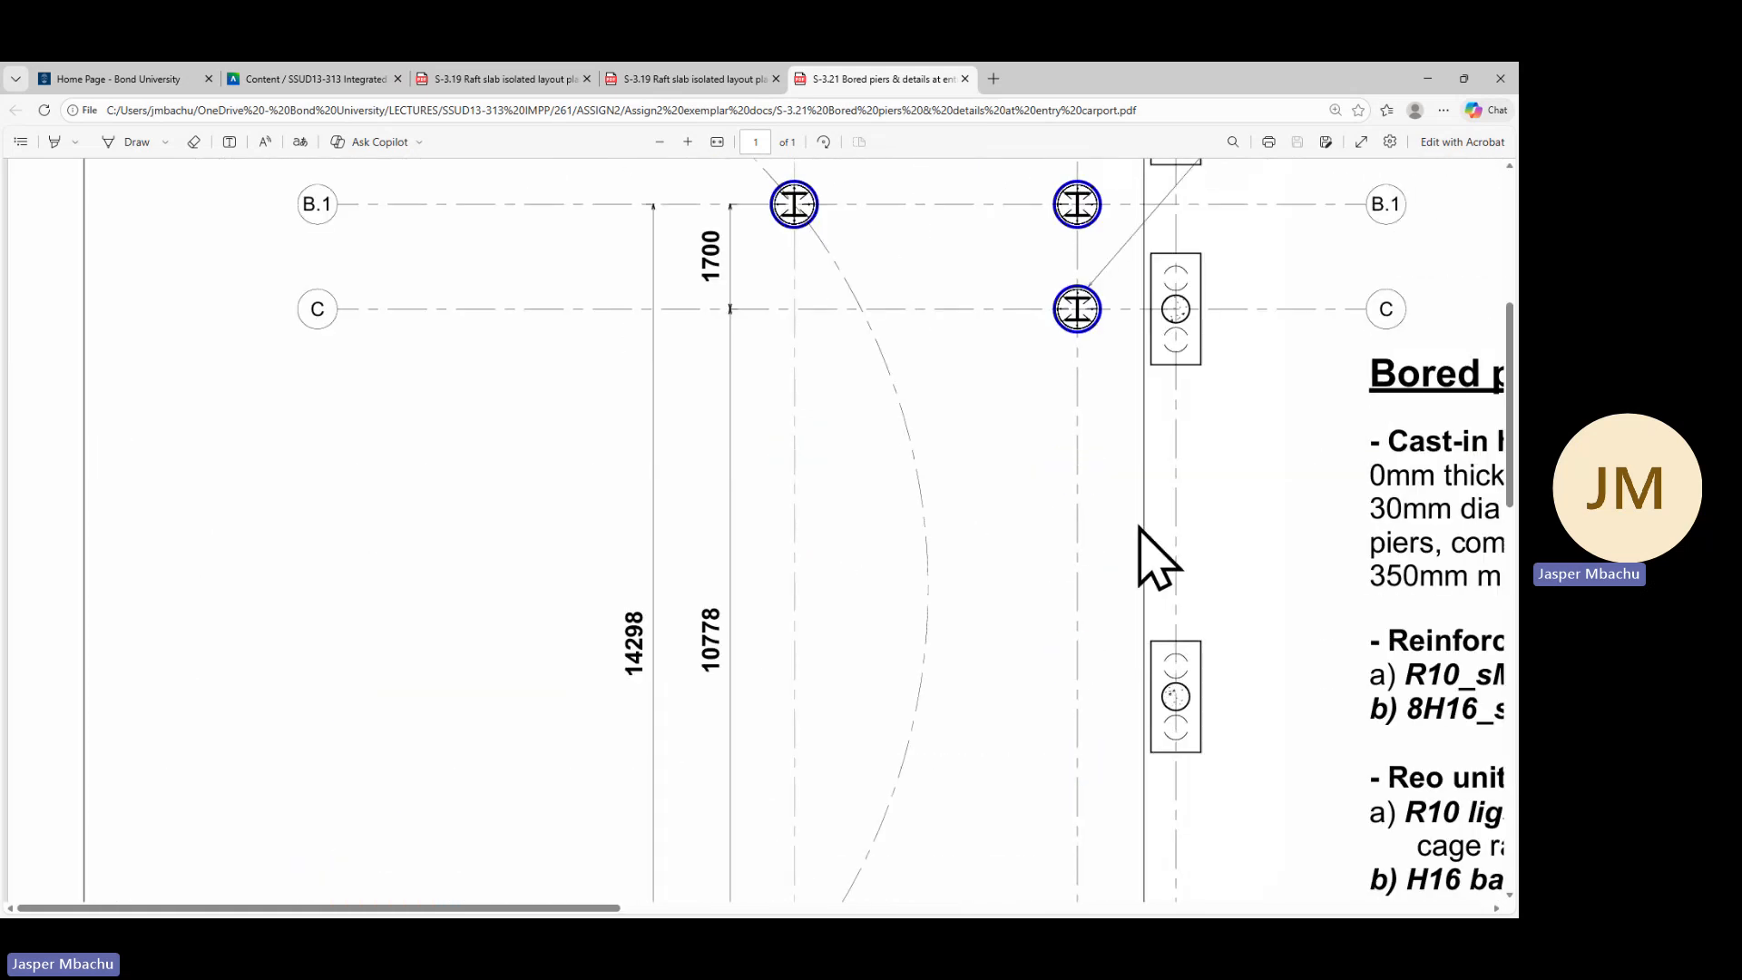
pyautogui.middleClick(1238, 563)
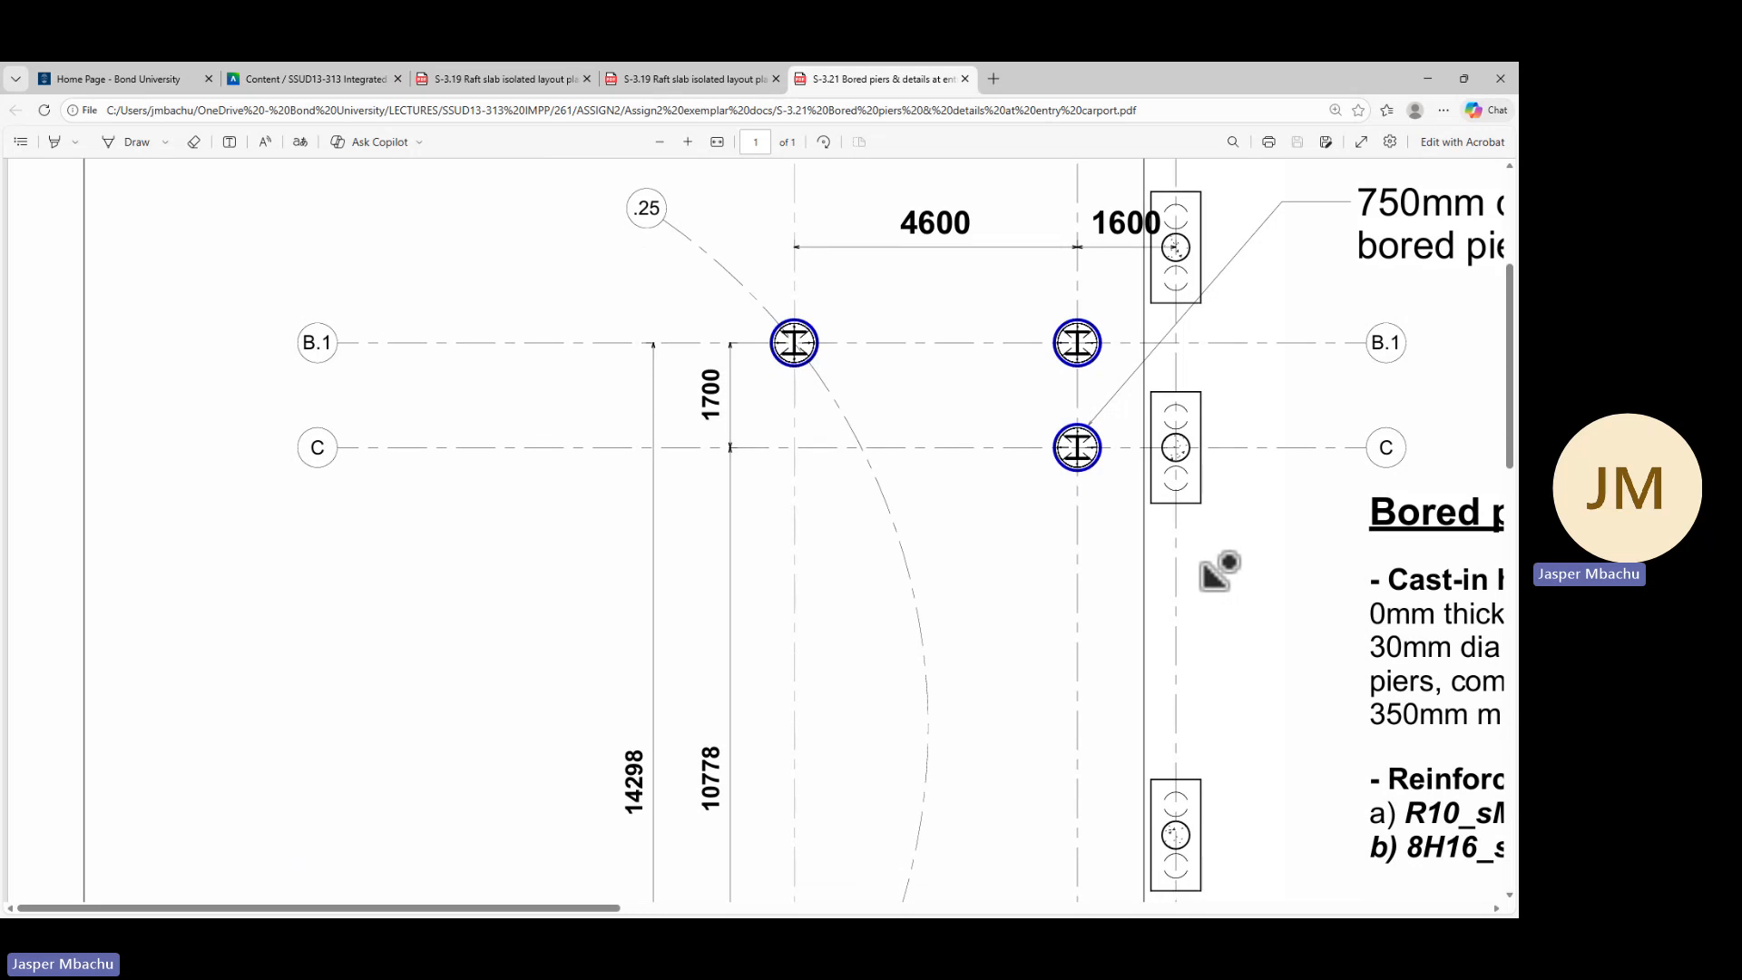
pyautogui.middleClick(1230, 591)
# Copy the '750mm dia, 40 MPa reinforced cast in-situ bored piers, 2.5m deep' note from the reference PDF
pyautogui.moveTo(599, 907); pyautogui.dragTo(923, 907)
pyautogui.scroll(2, 672, 460)
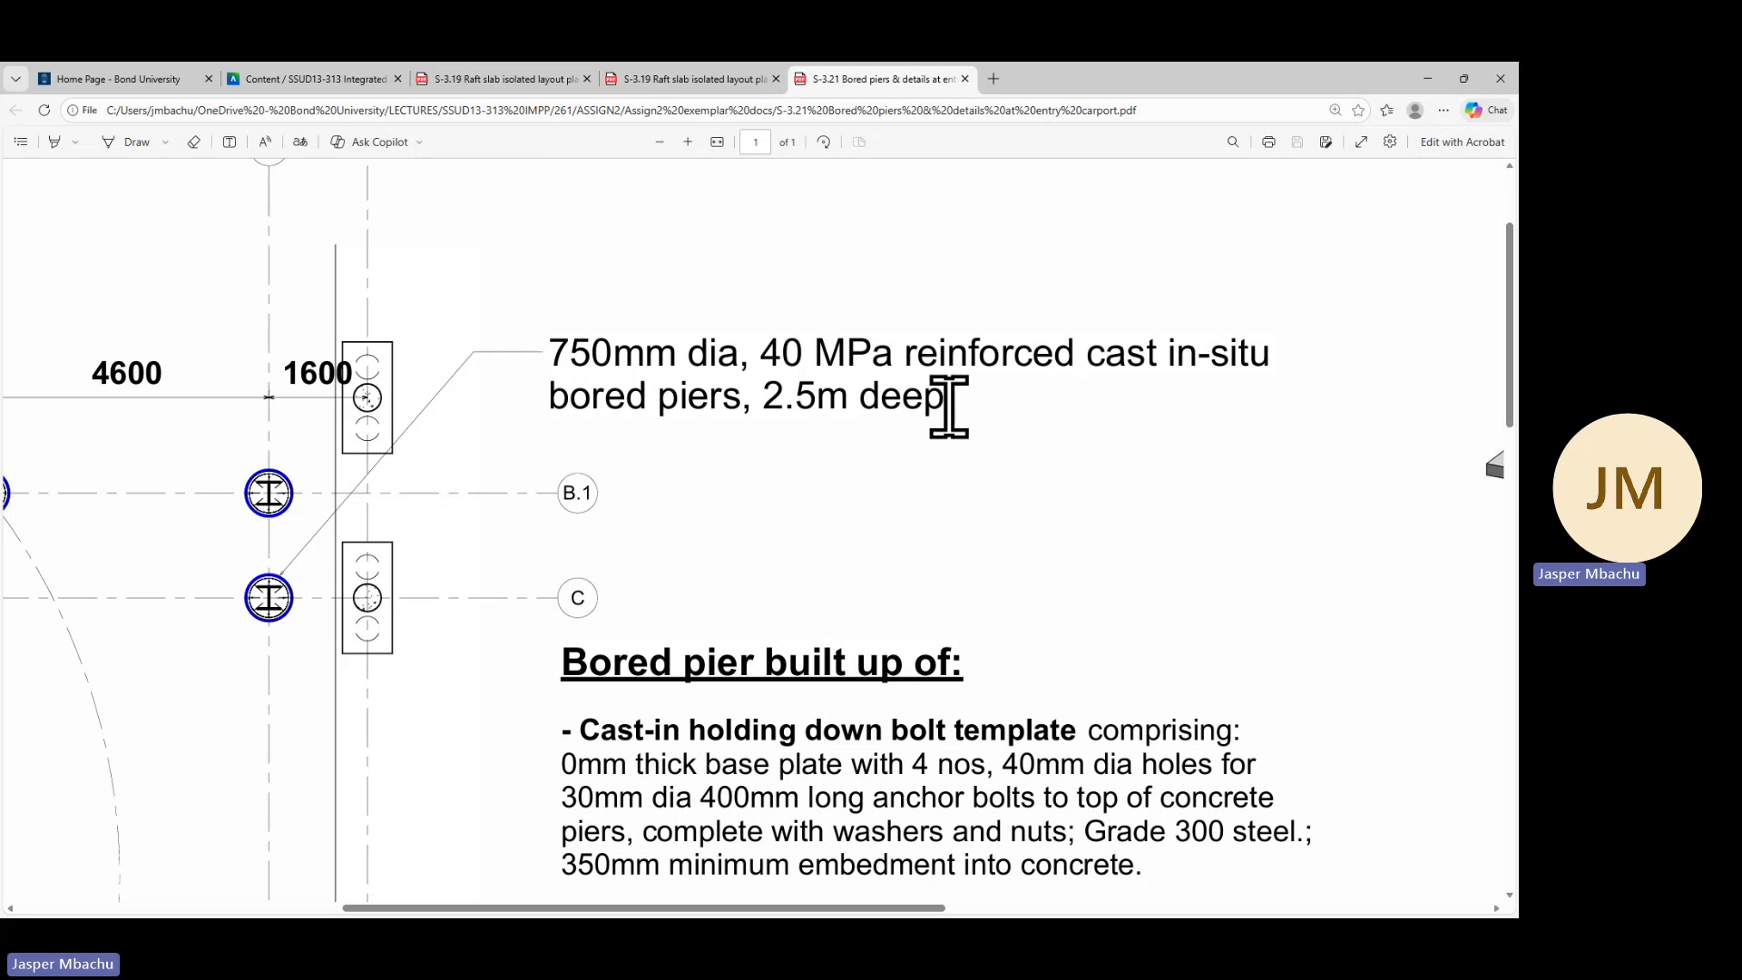
pyautogui.moveTo(948, 406); pyautogui.dragTo(556, 365)
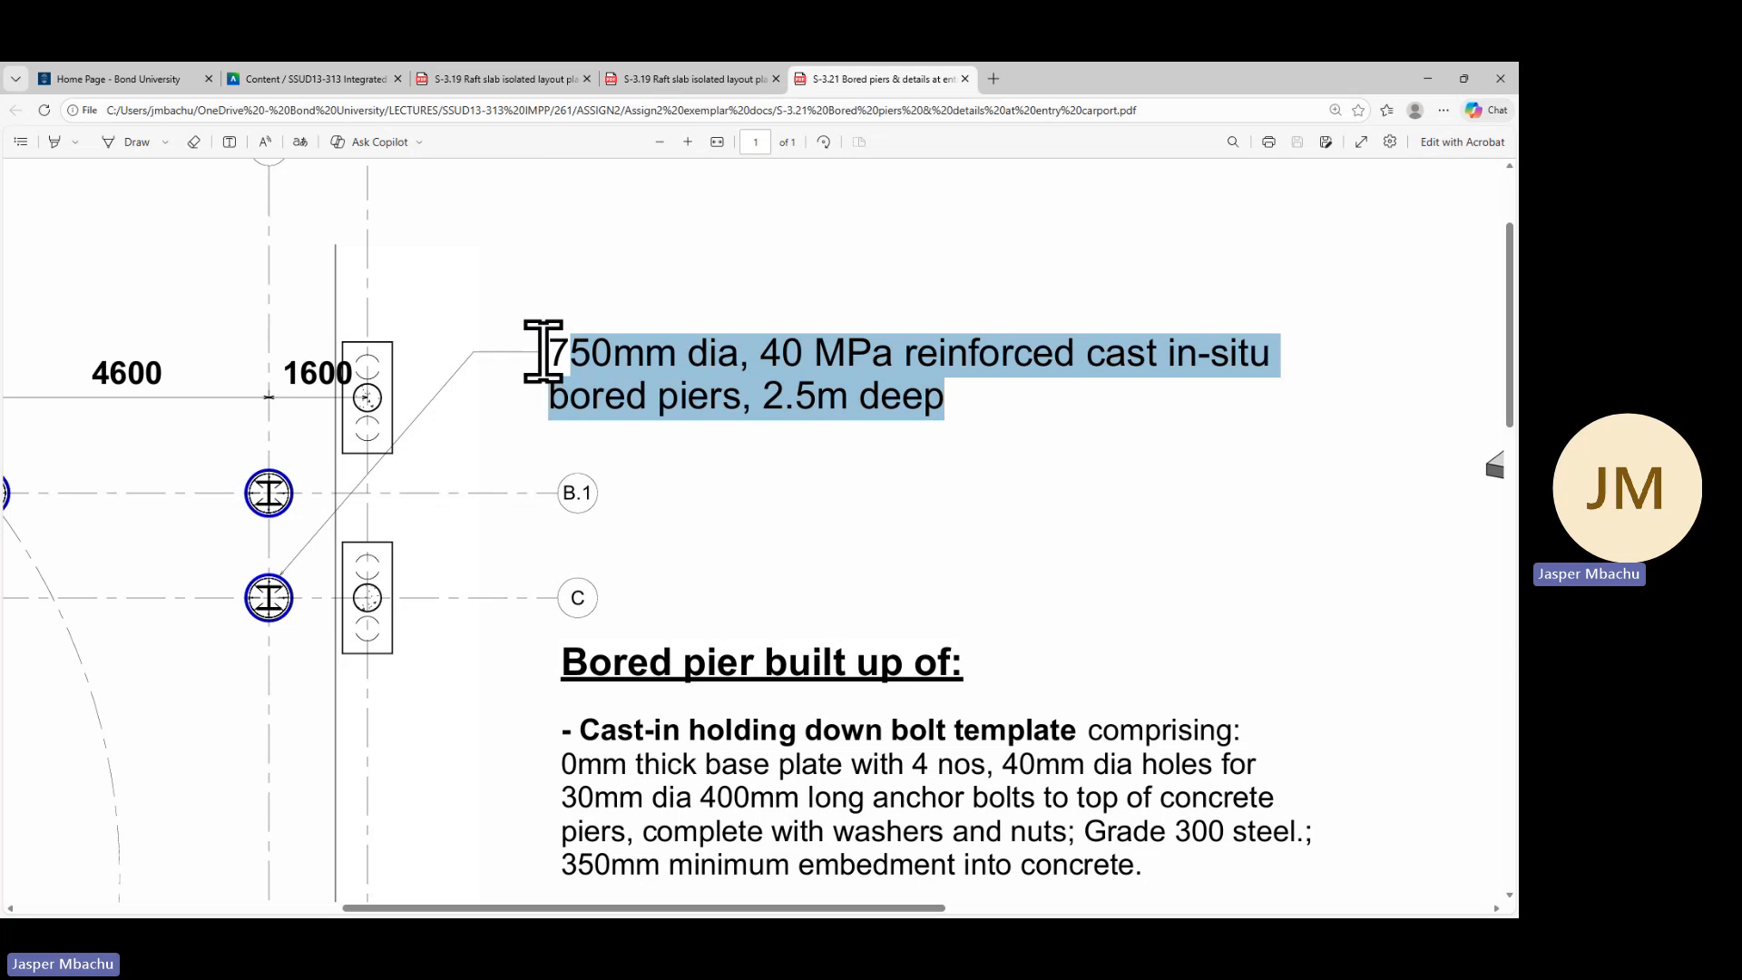
pyautogui.rightClick(726, 368)
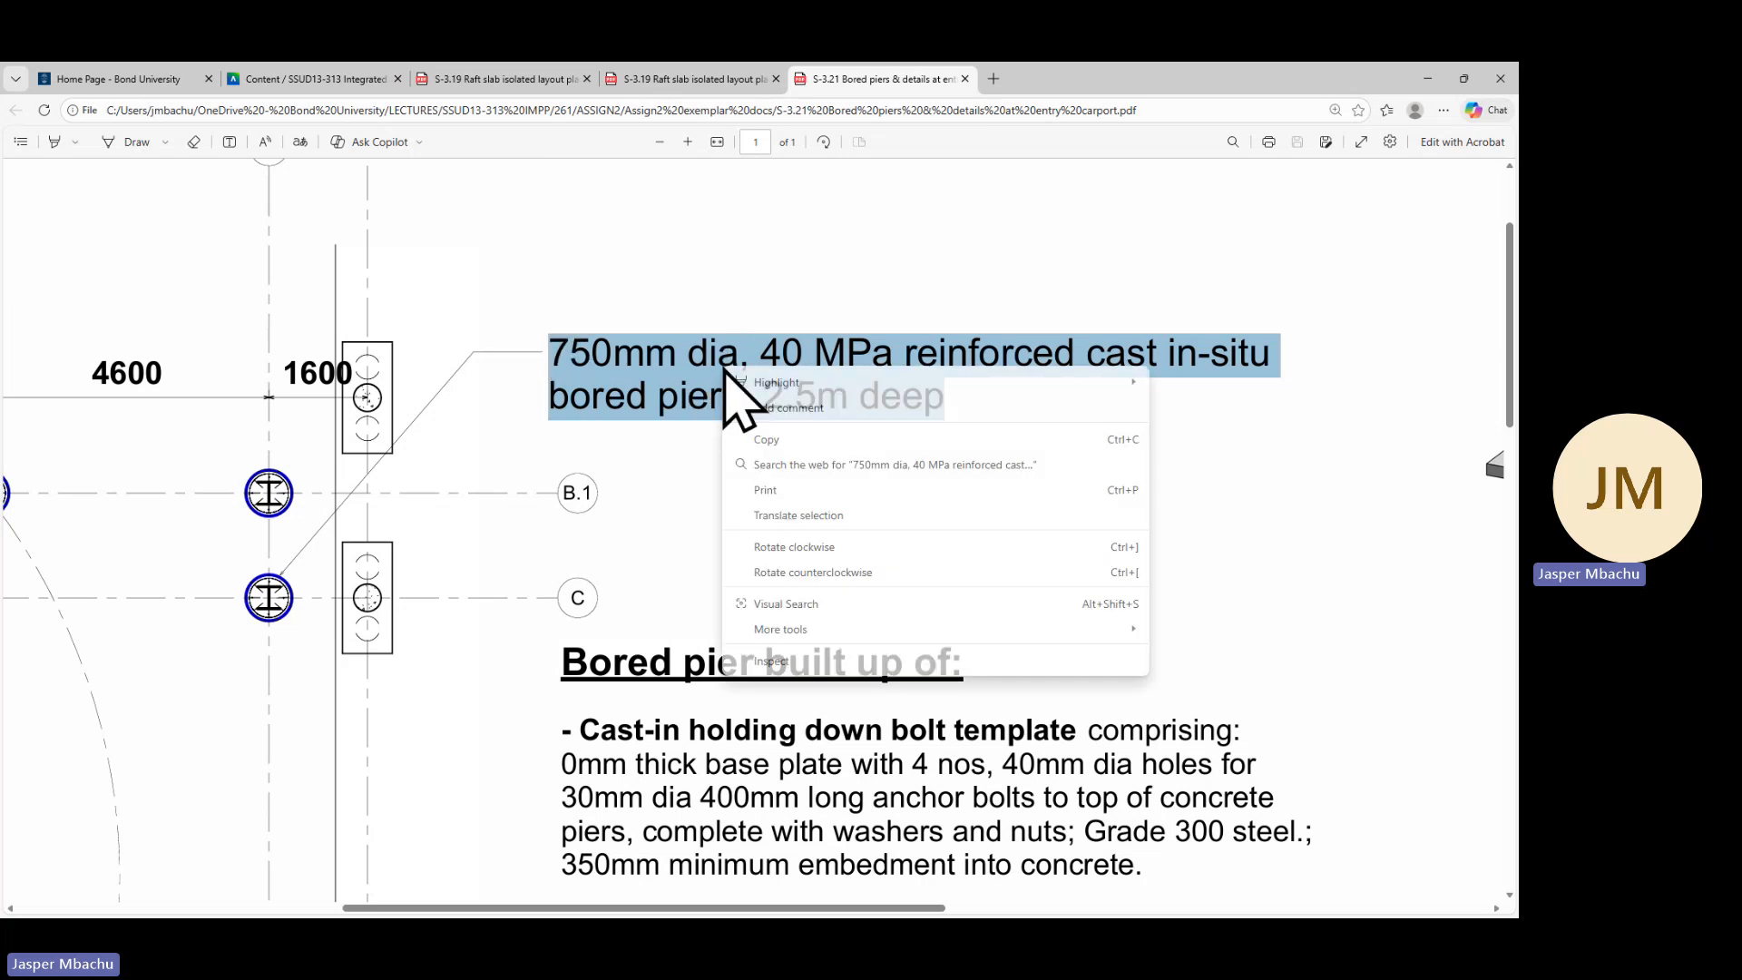
pyautogui.click(767, 440)
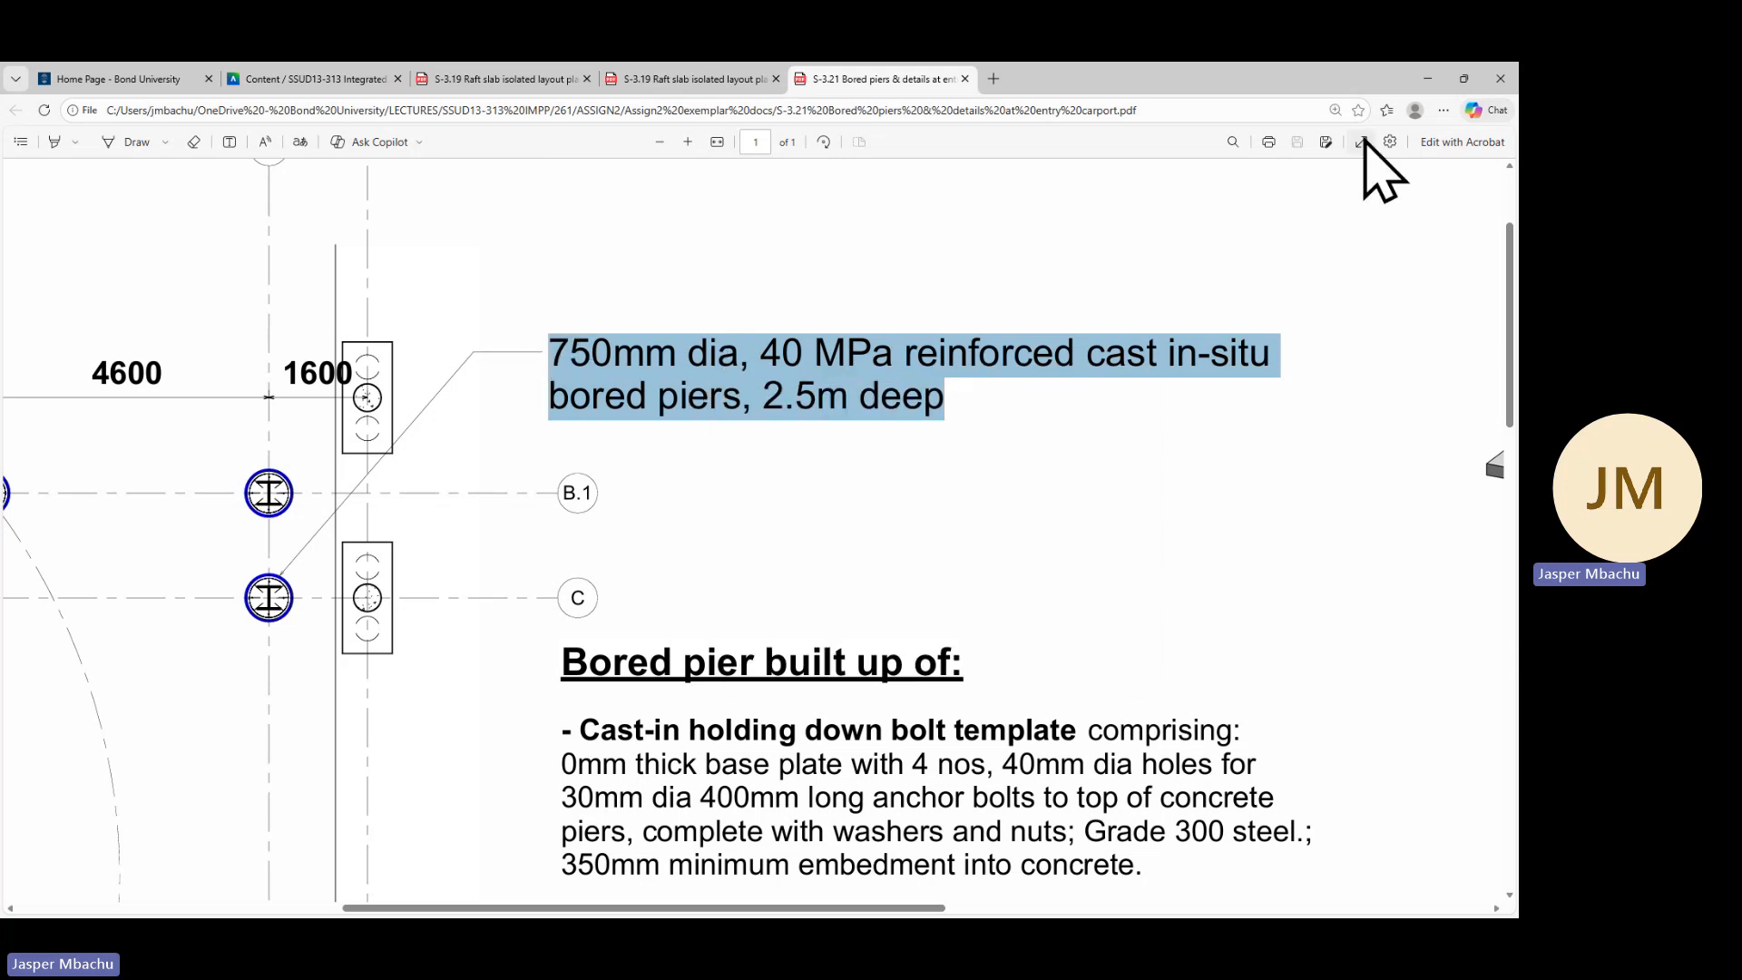
# Switch back to Revit and enlarge Detail 15's annotation crop region to the right and upward to leave room for notes
pyautogui.click(1431, 79)
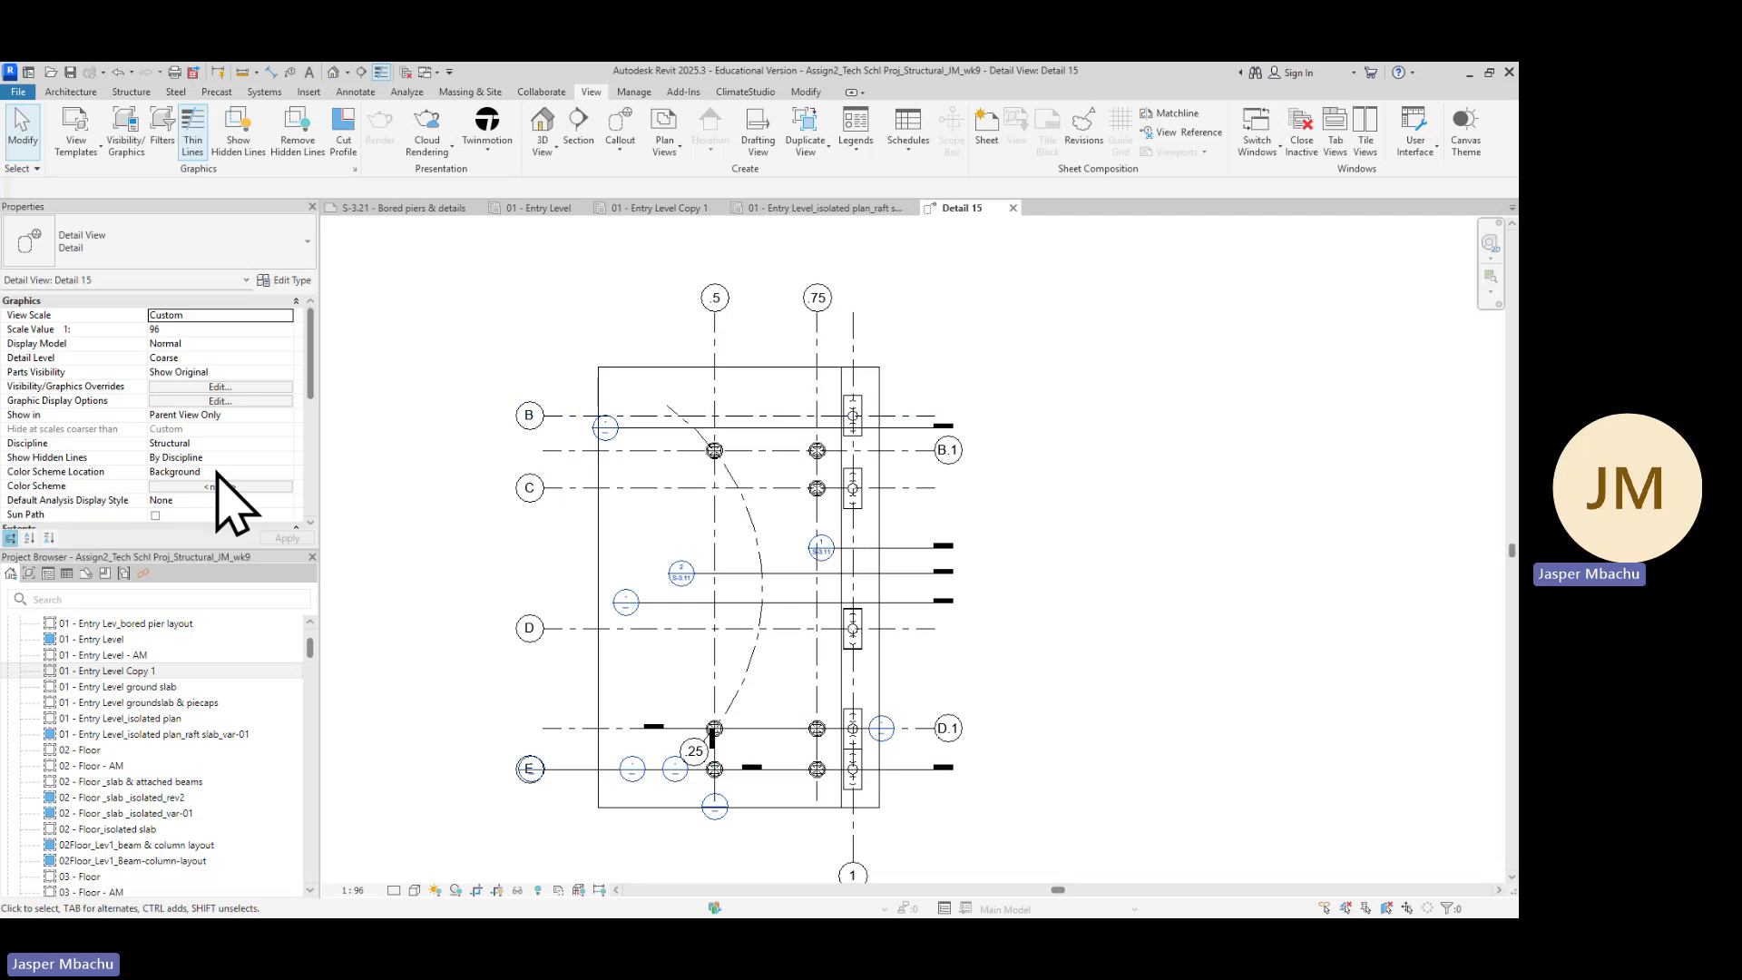
pyautogui.scroll(-4, 204, 474)
pyautogui.scroll(-1, 188, 472)
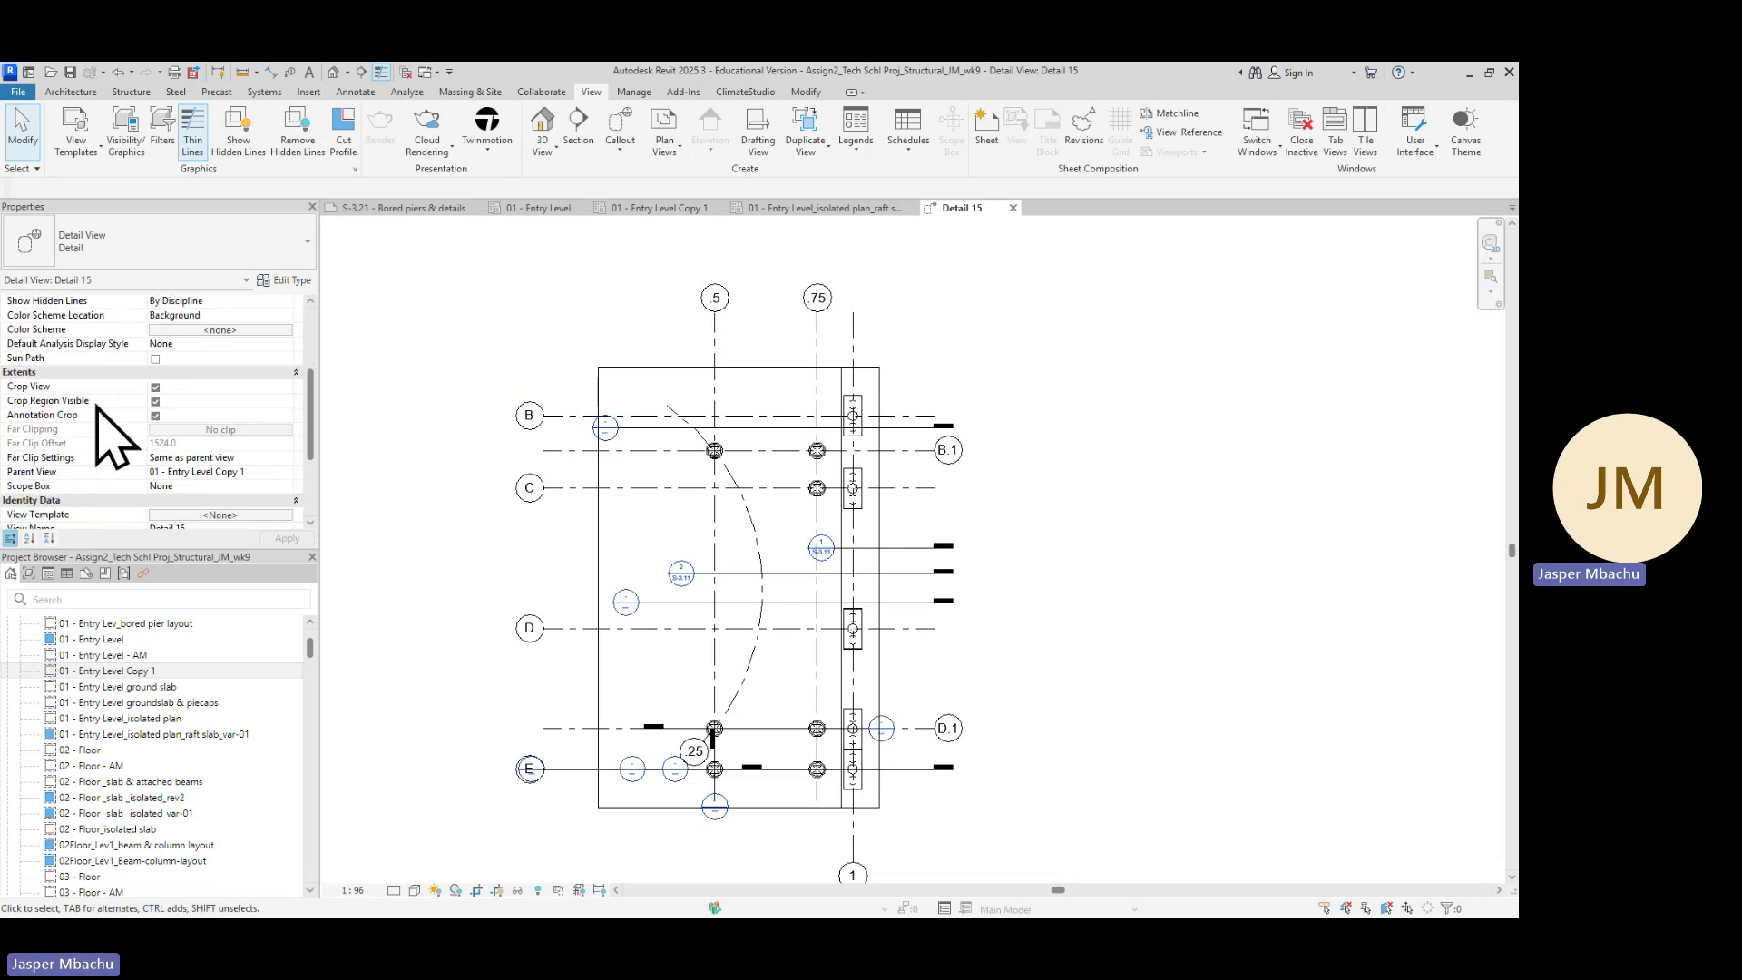
pyautogui.click(155, 416)
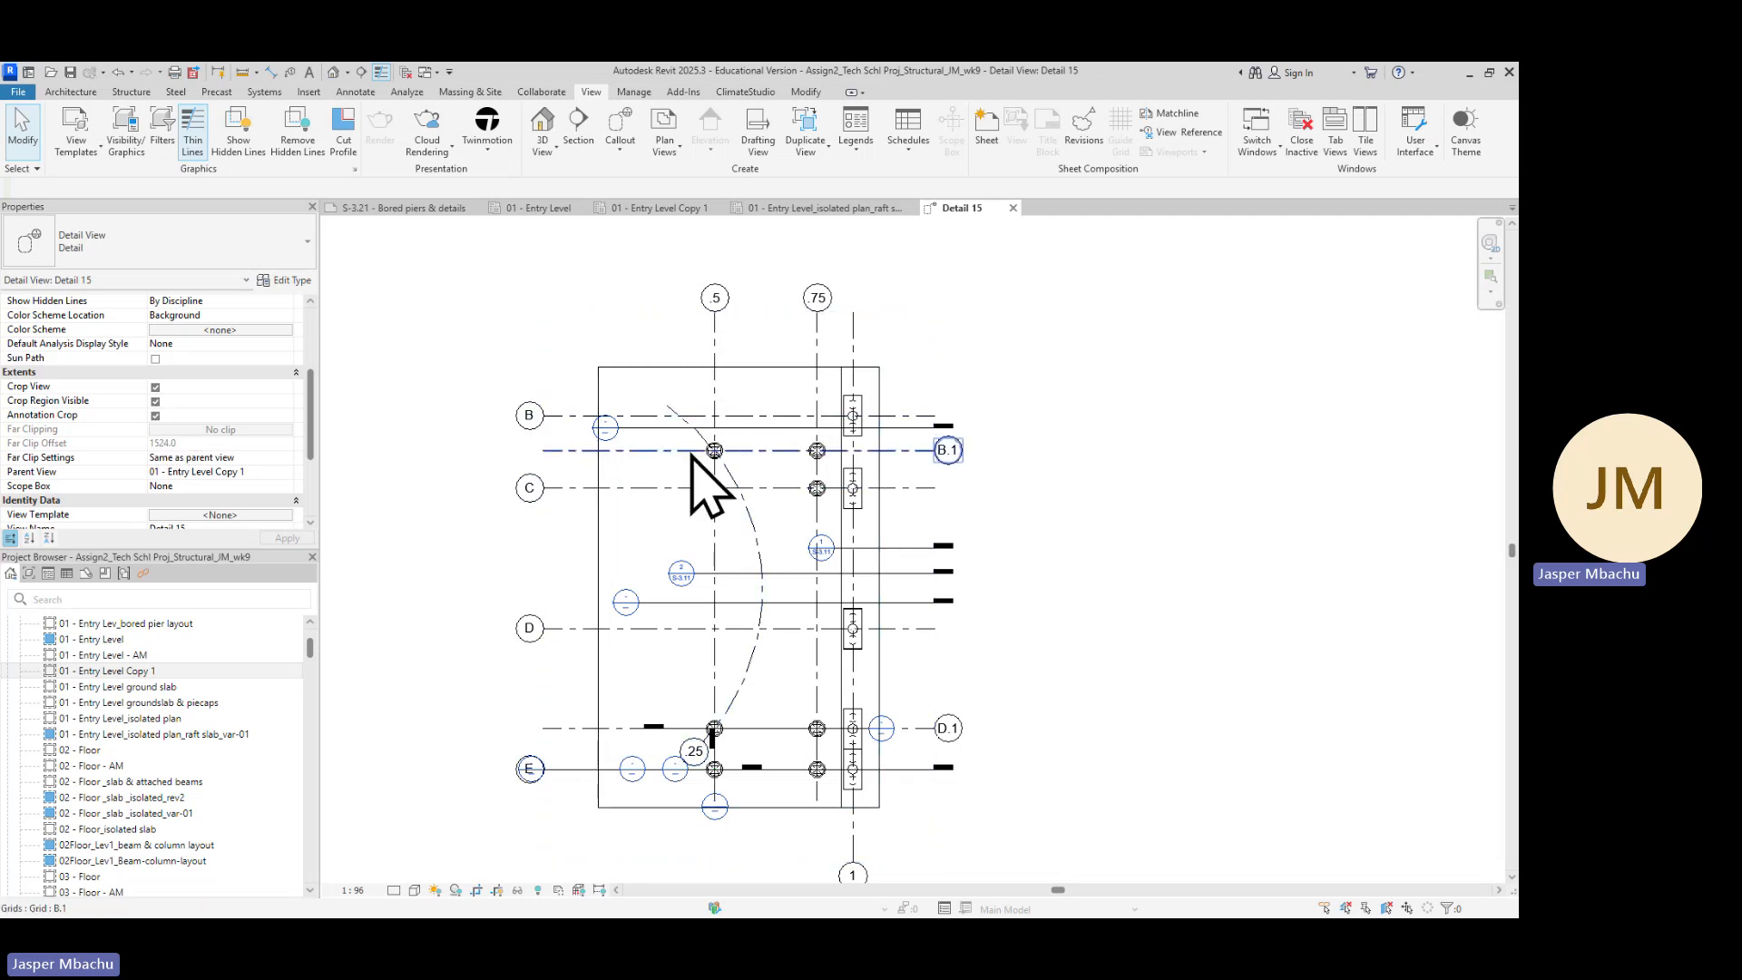
pyautogui.click(630, 368)
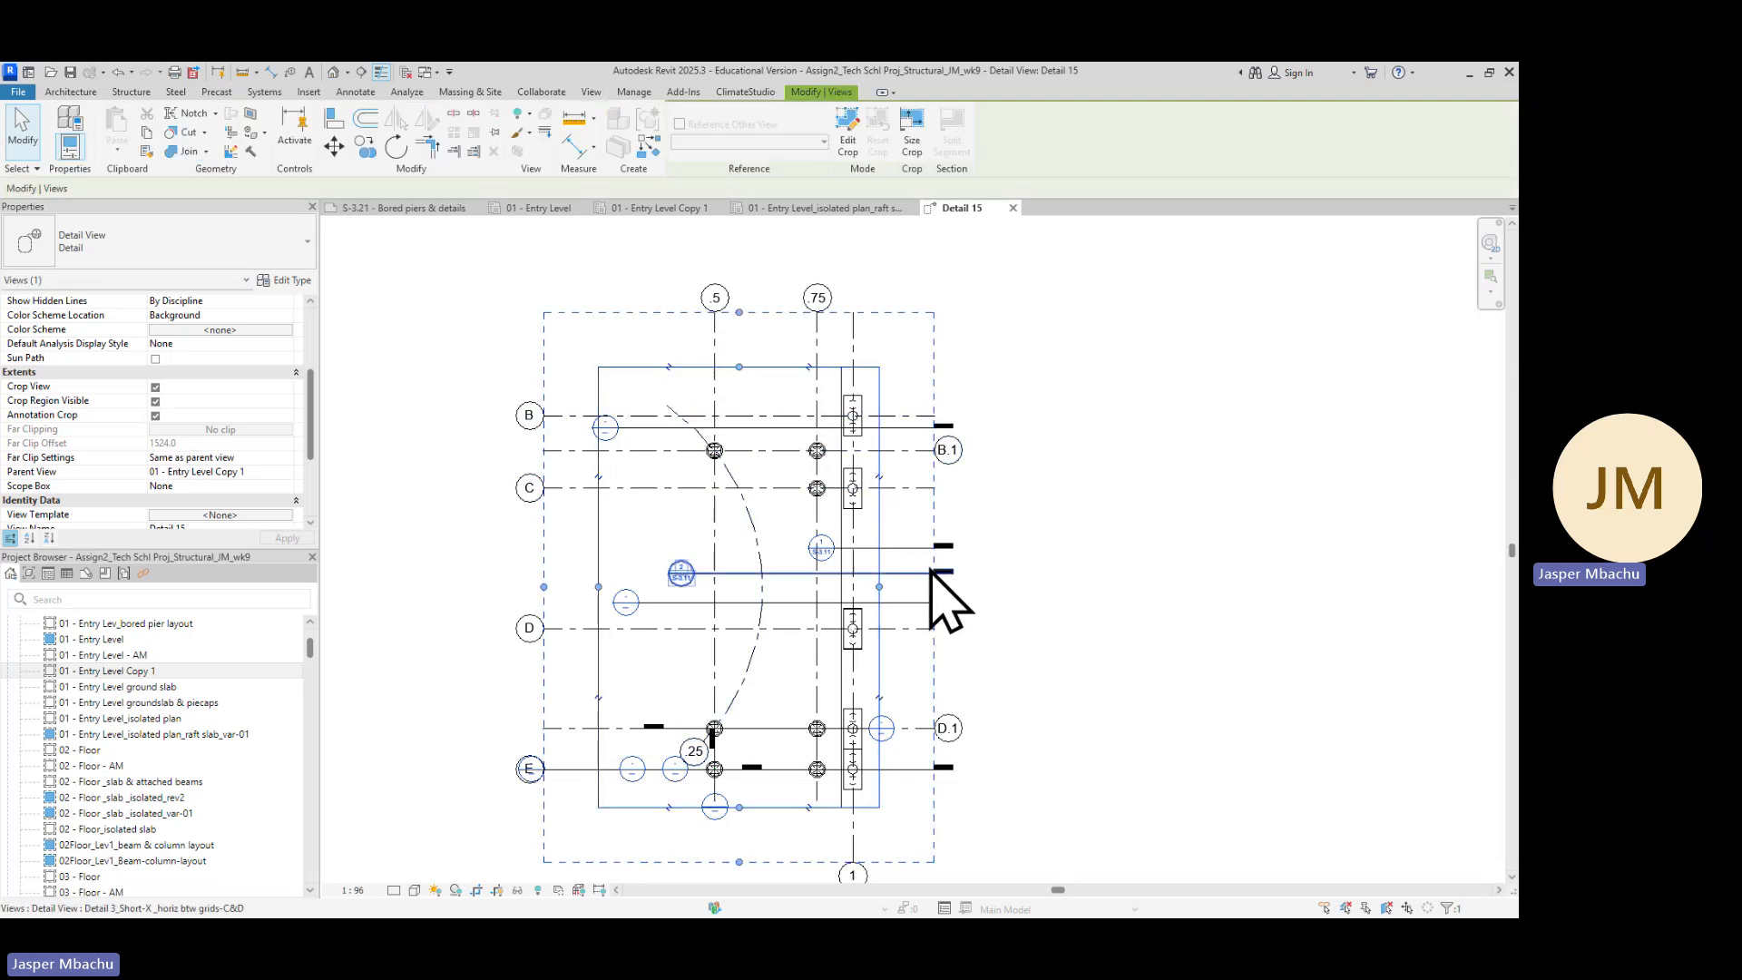
pyautogui.scroll(4, 934, 572)
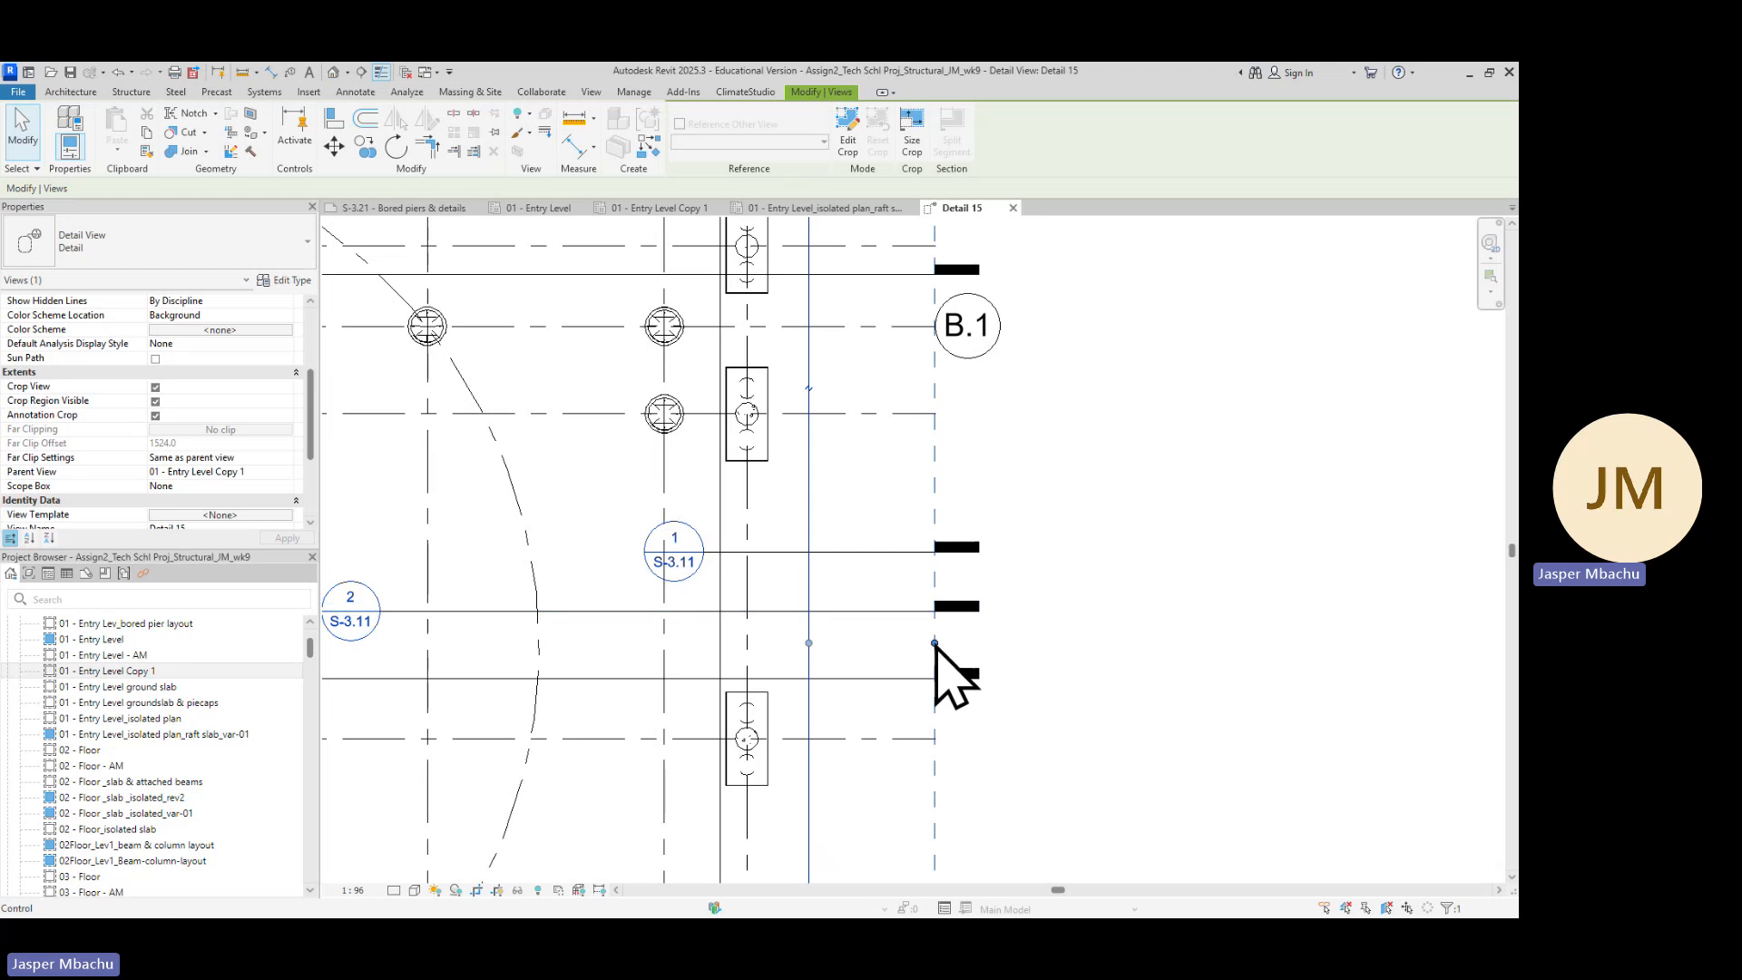
pyautogui.scroll(-5, 1330, 711)
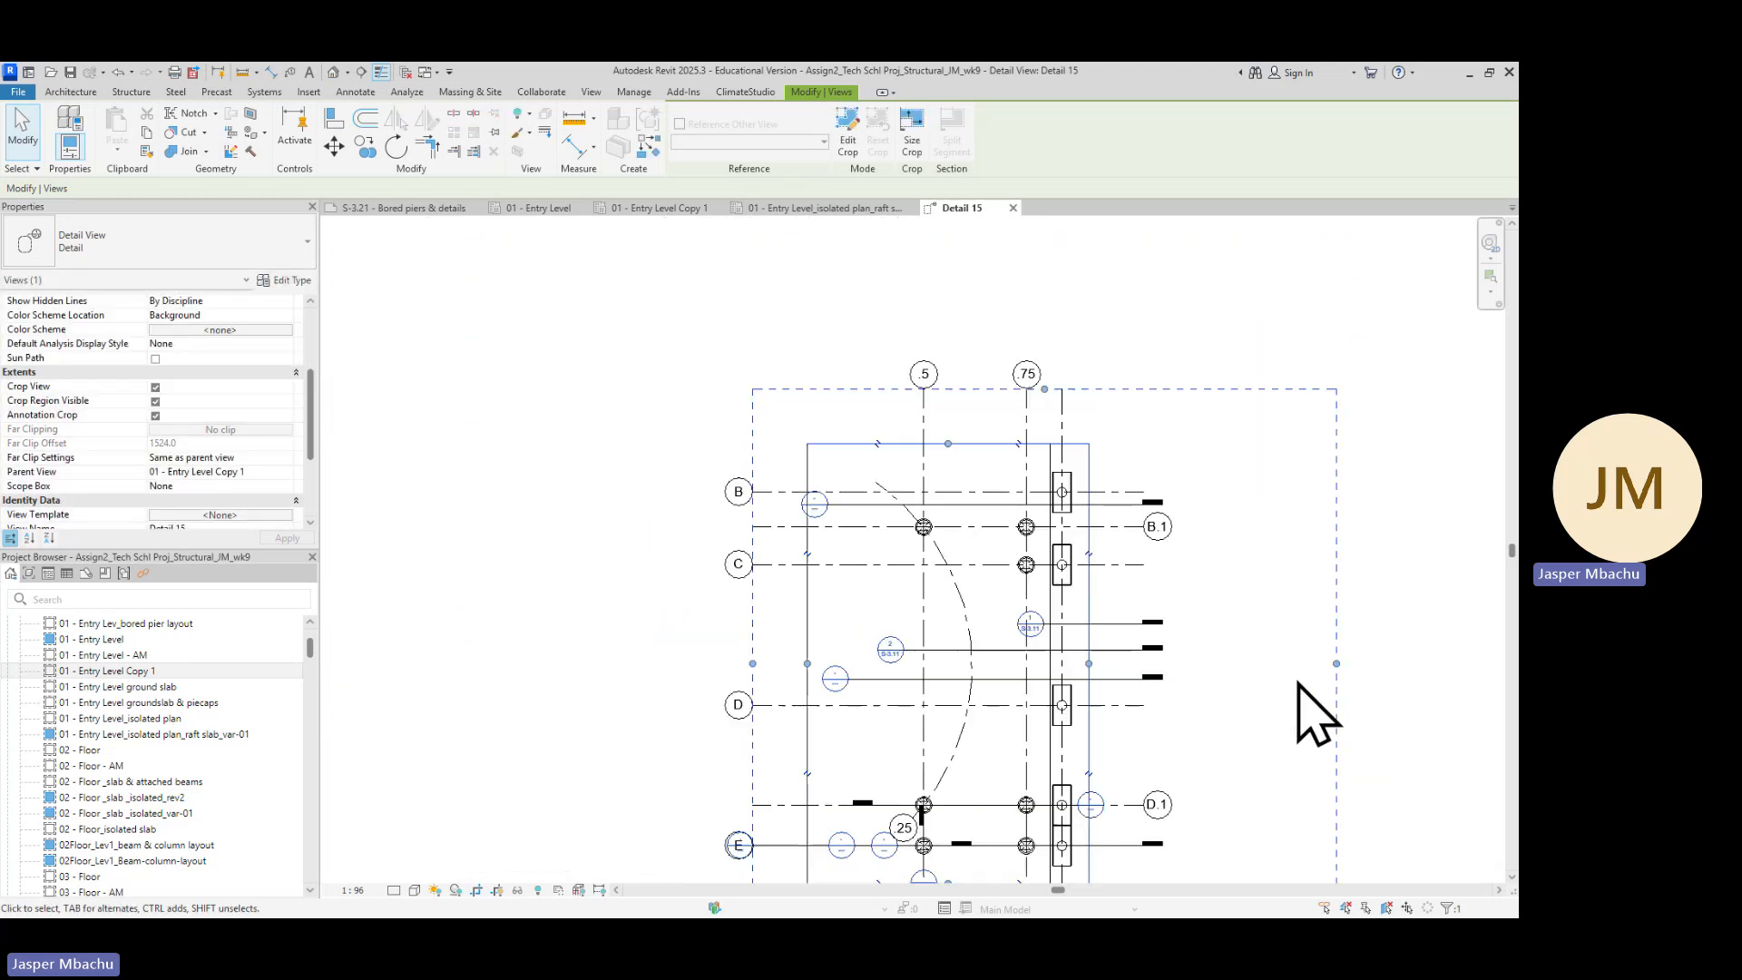
pyautogui.moveTo(1240, 730); pyautogui.dragTo(799, 646, button='middle')
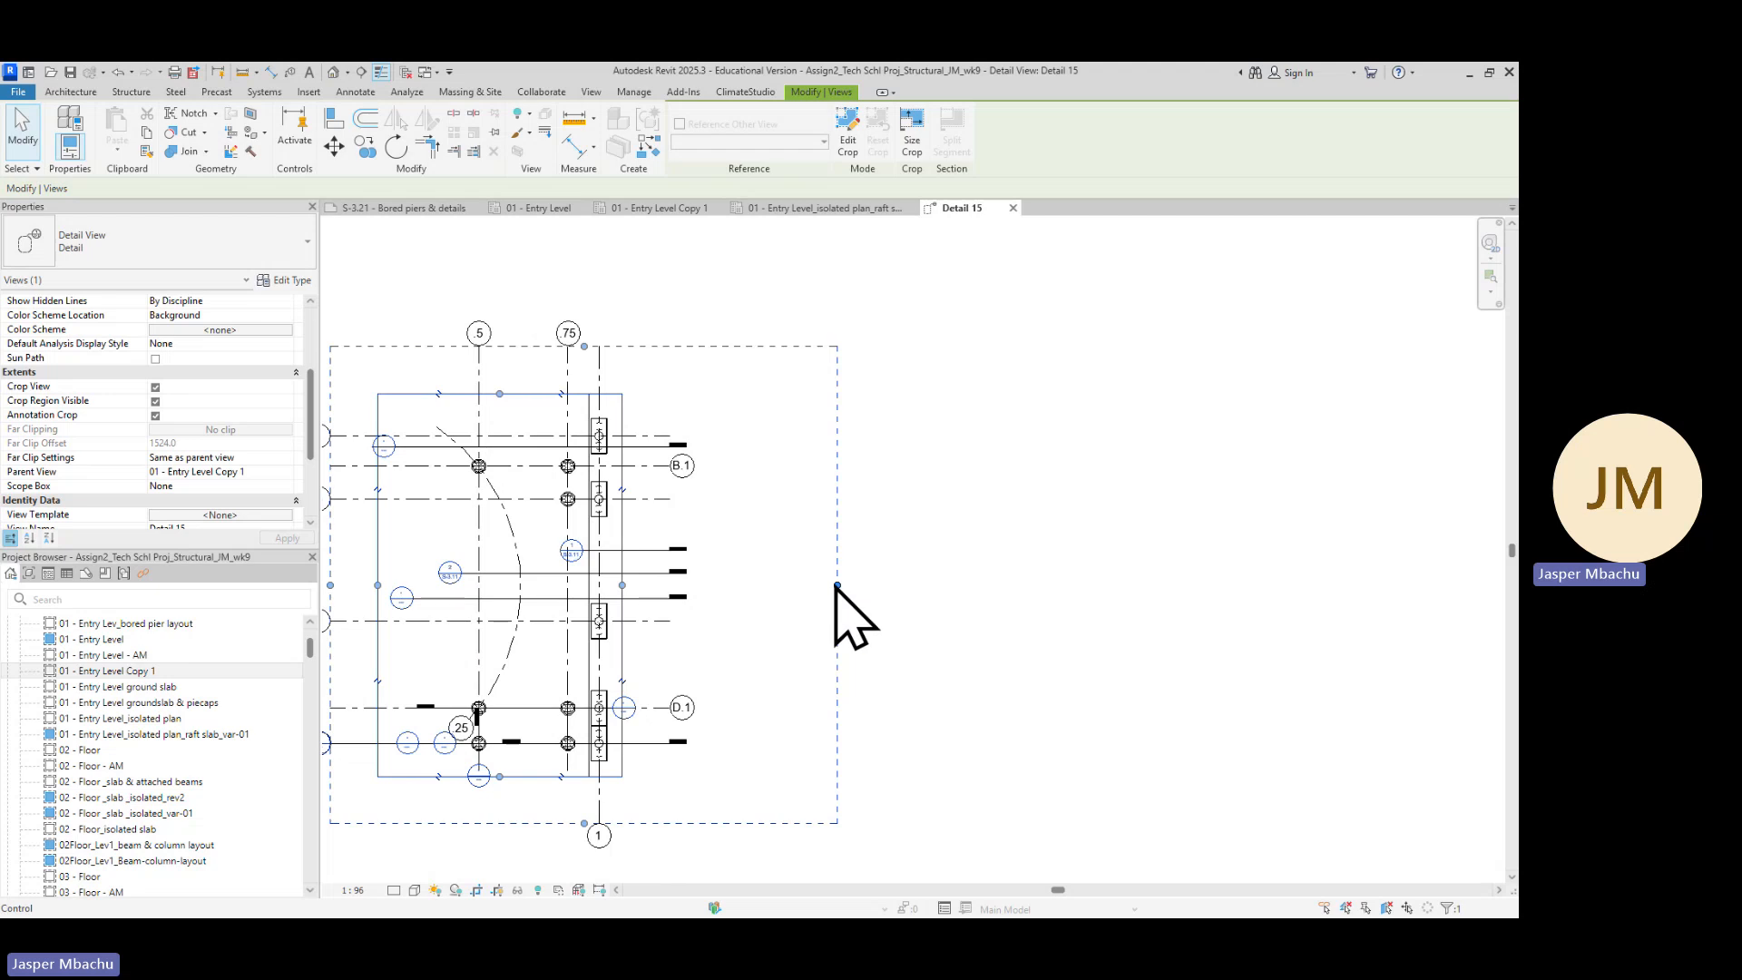
pyautogui.moveTo(834, 585); pyautogui.dragTo(1443, 583)
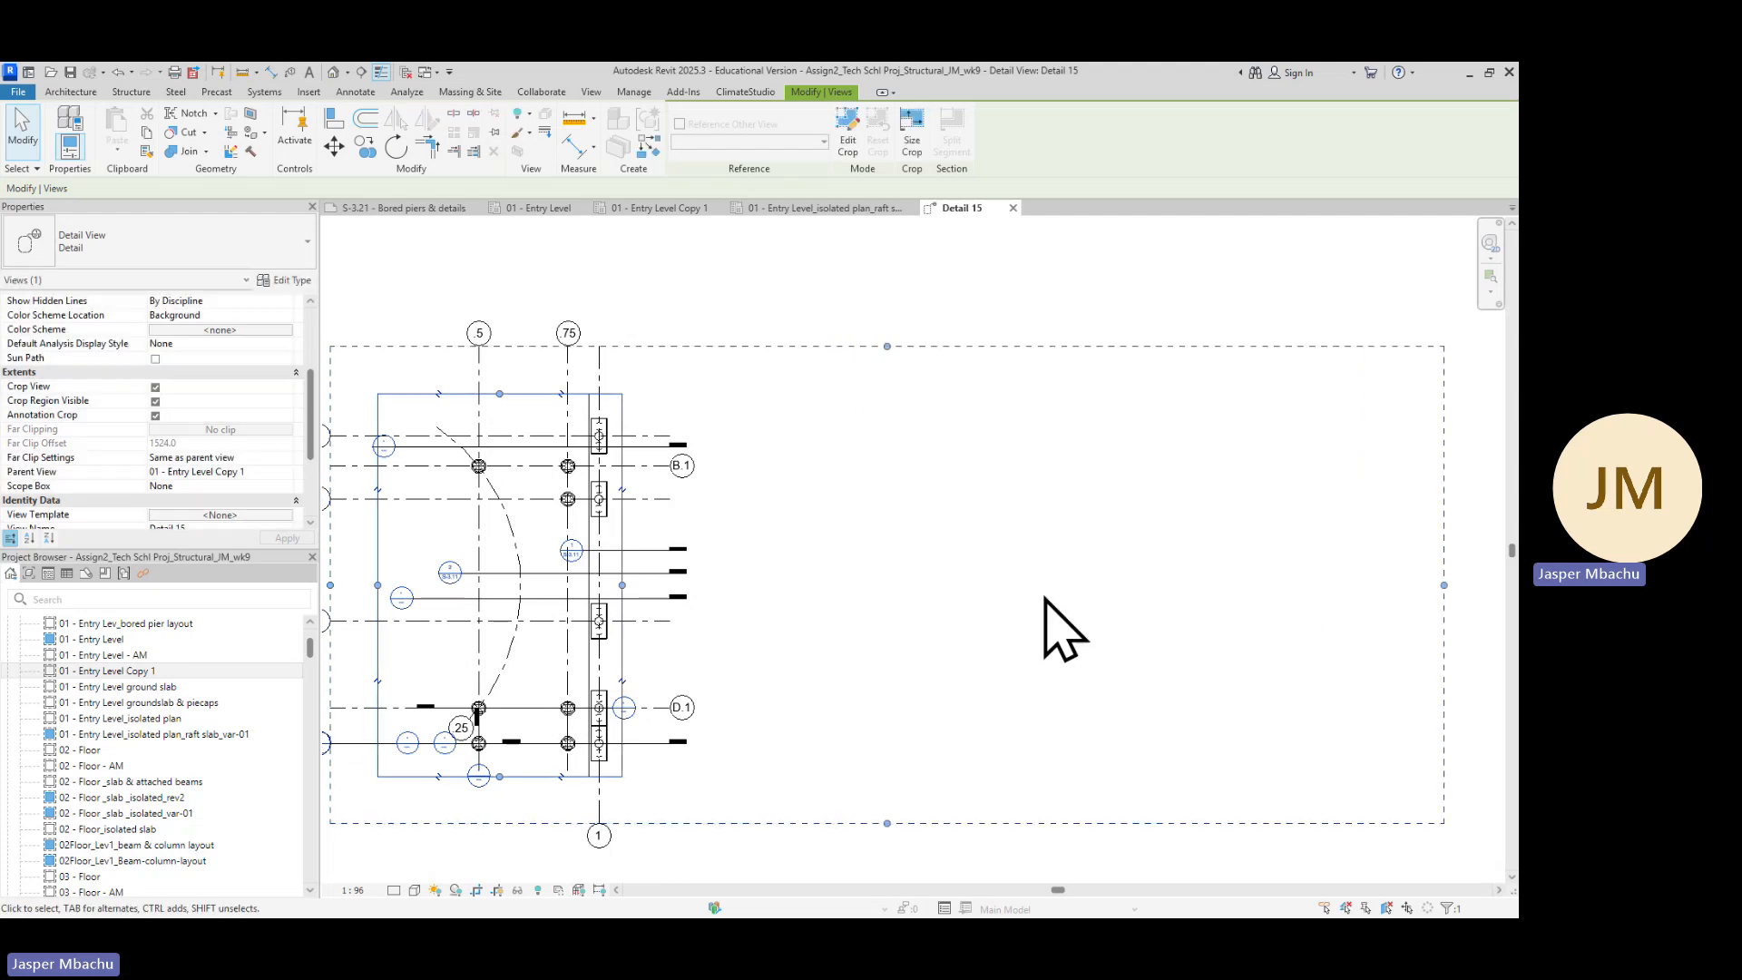
pyautogui.scroll(-2, 1053, 617)
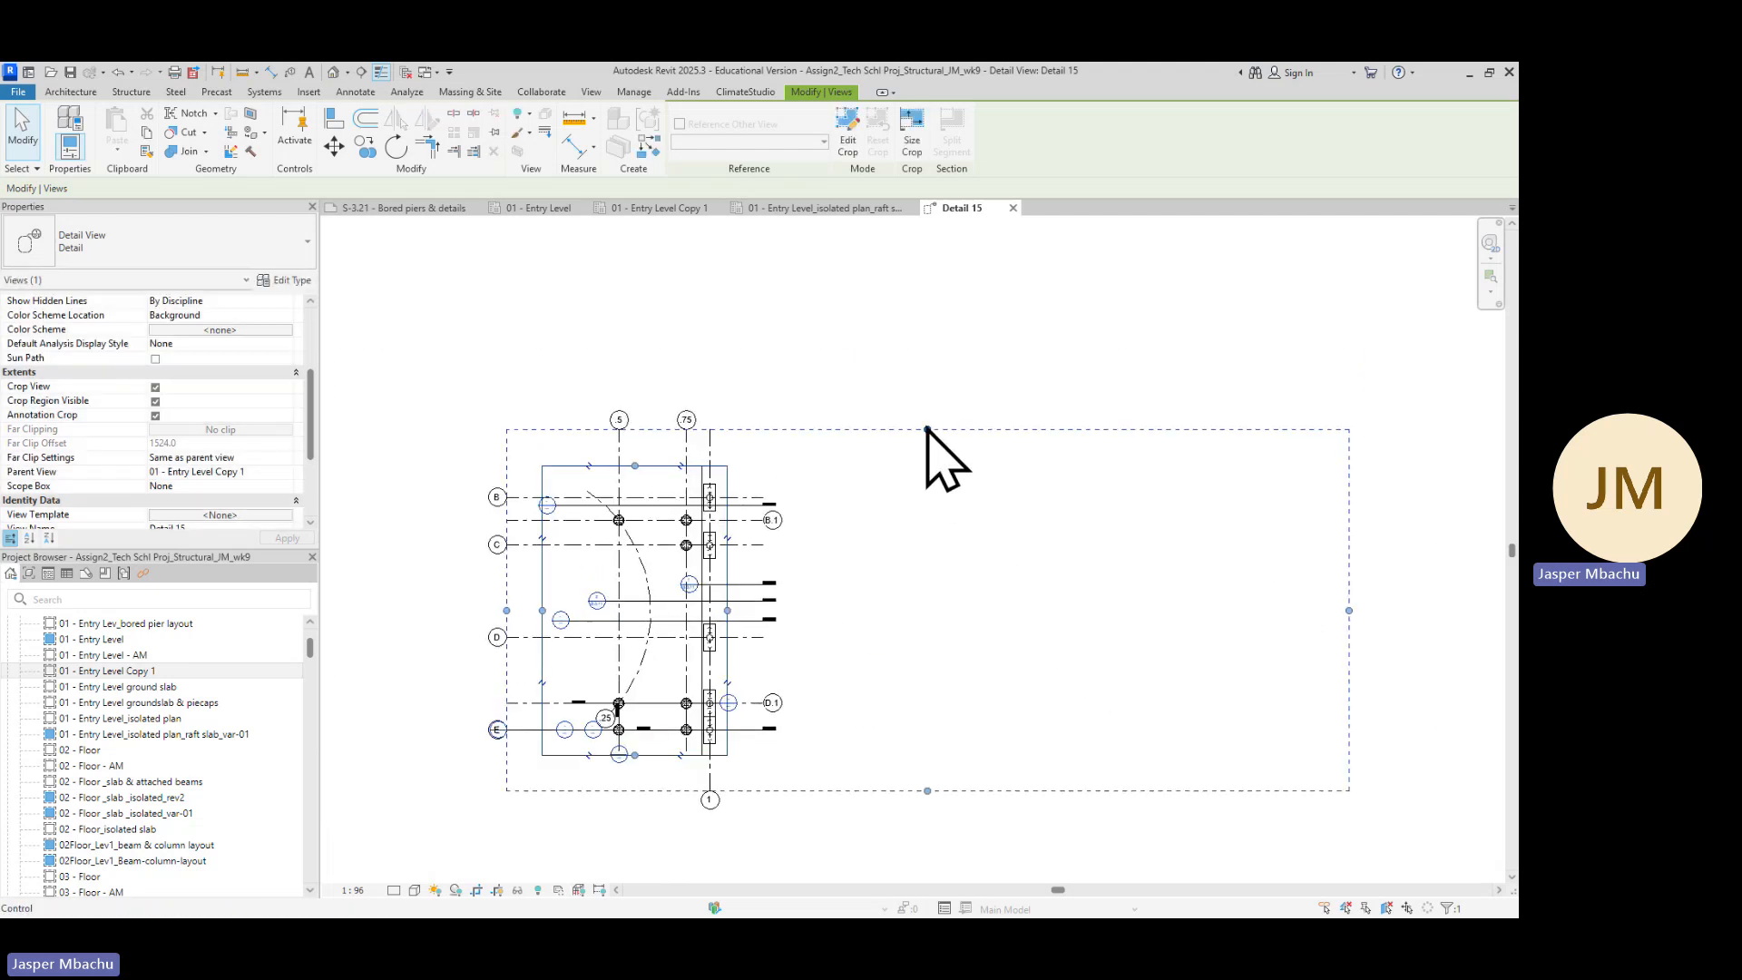
pyautogui.moveTo(927, 429); pyautogui.dragTo(926, 310)
pyautogui.moveTo(1349, 552); pyautogui.dragTo(1450, 551)
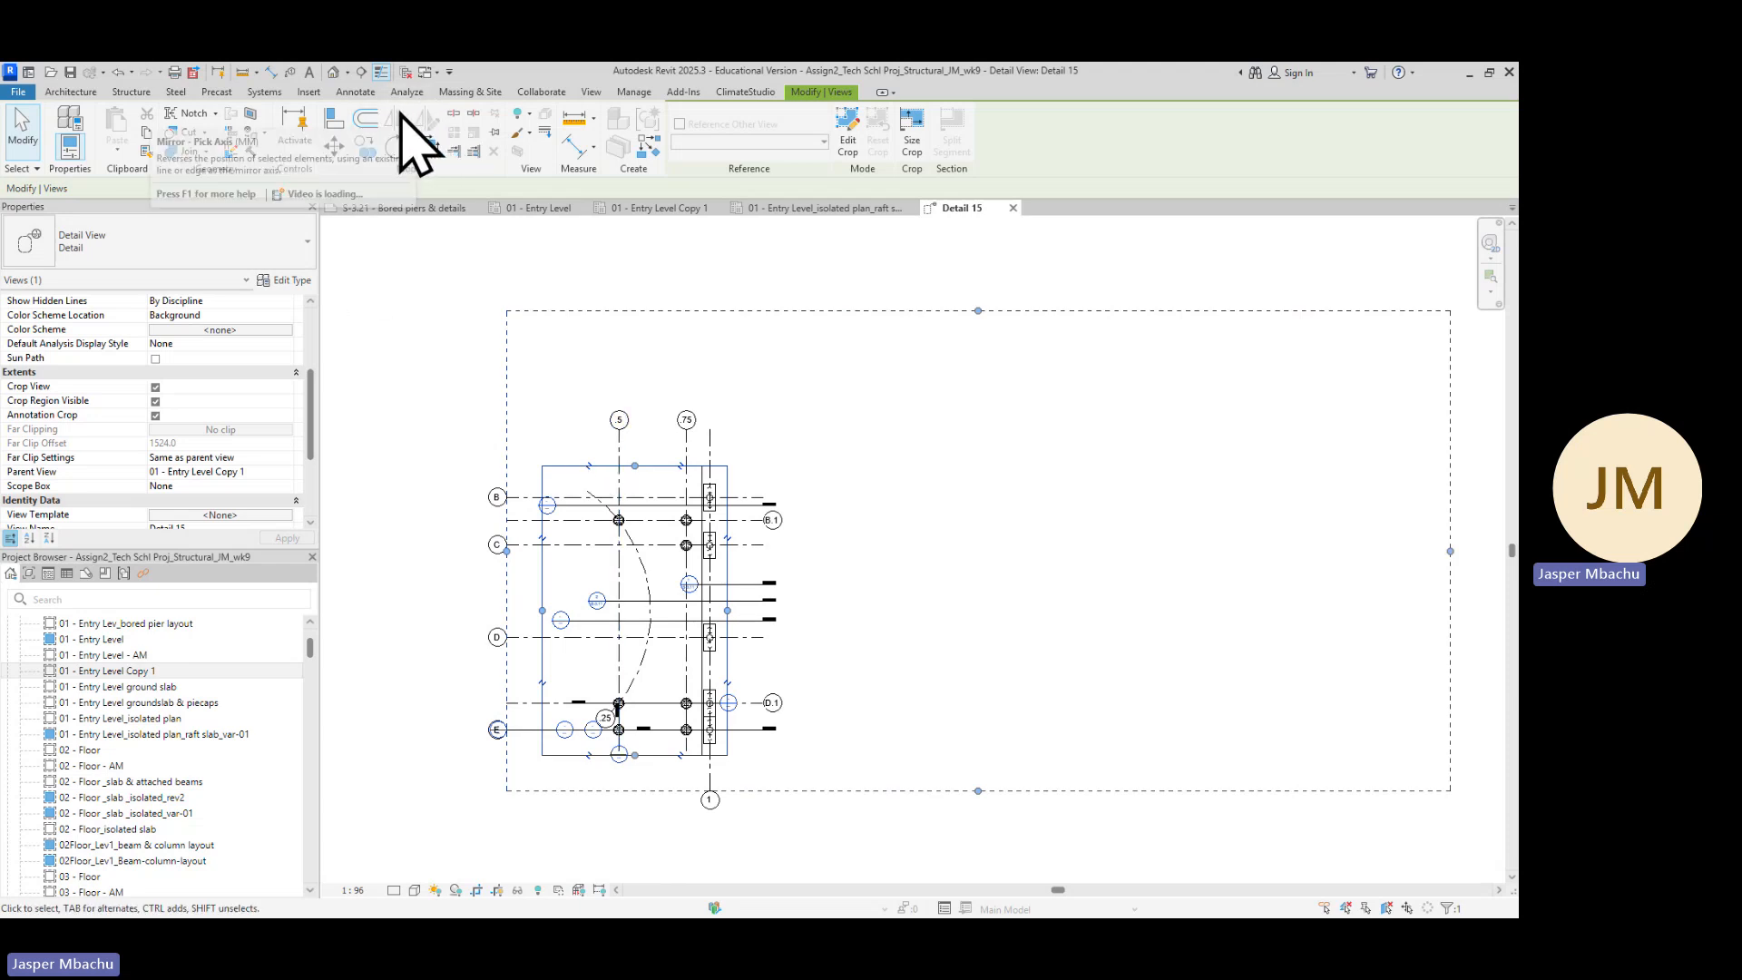
# Paste the copied bored pier description as a 7mm Arial text note to the right of the detail
pyautogui.click(355, 92)
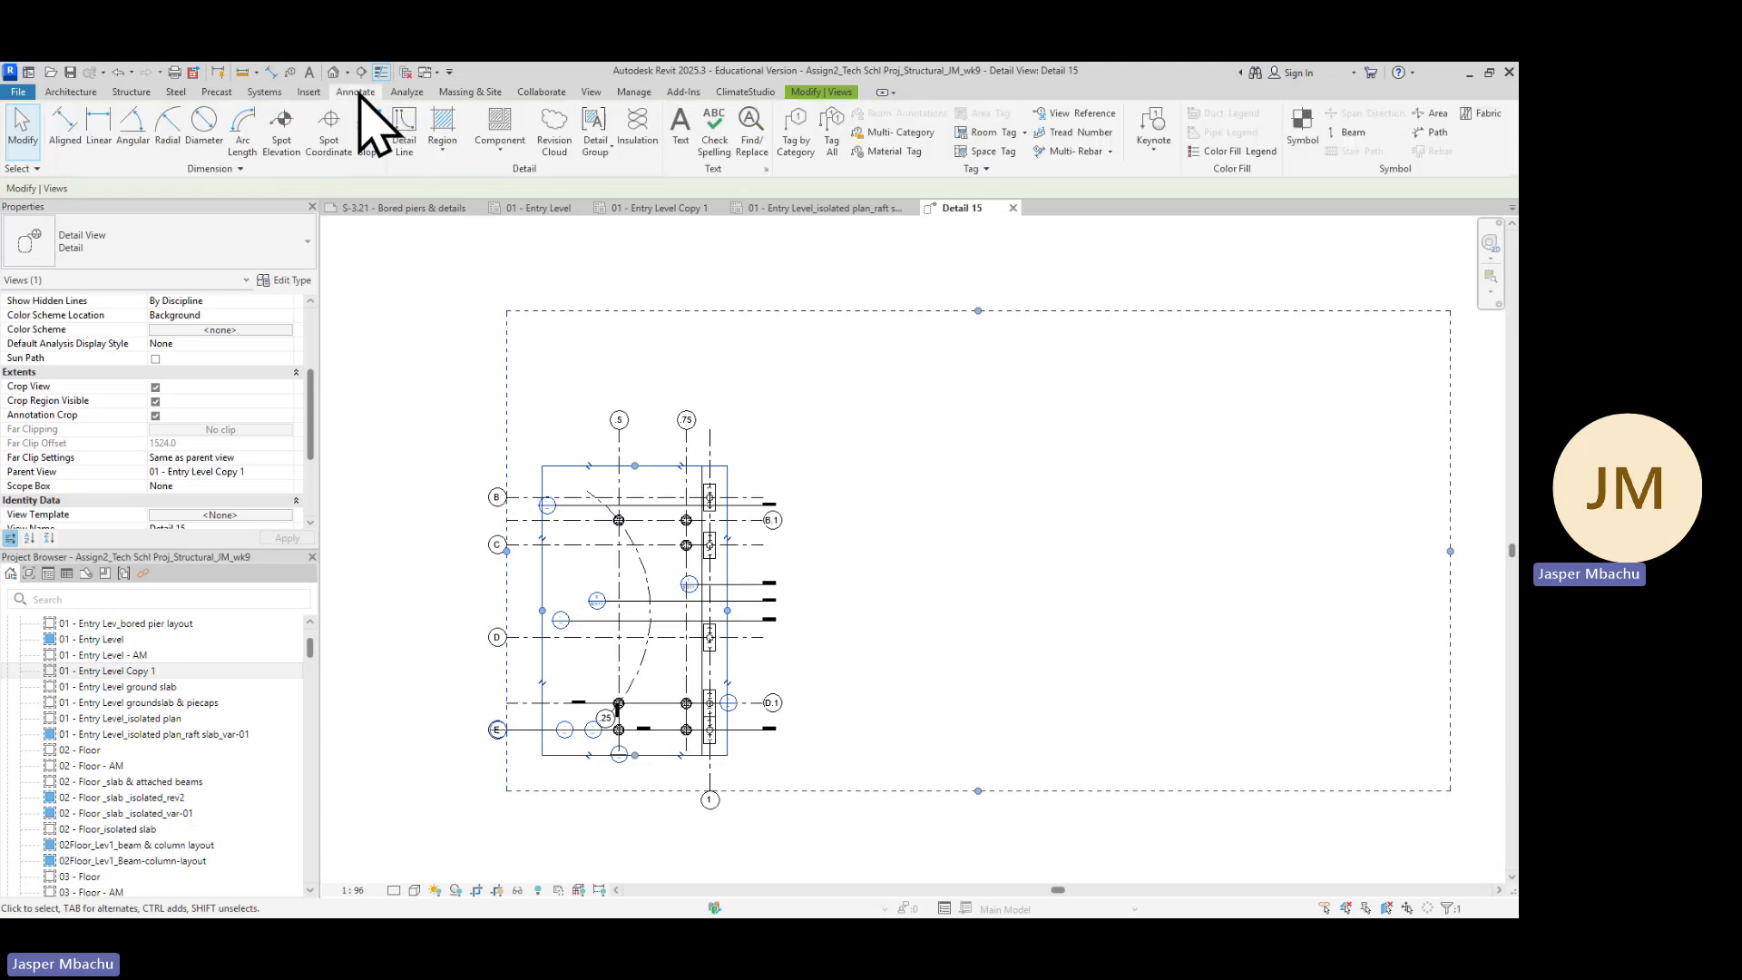
pyautogui.click(681, 132)
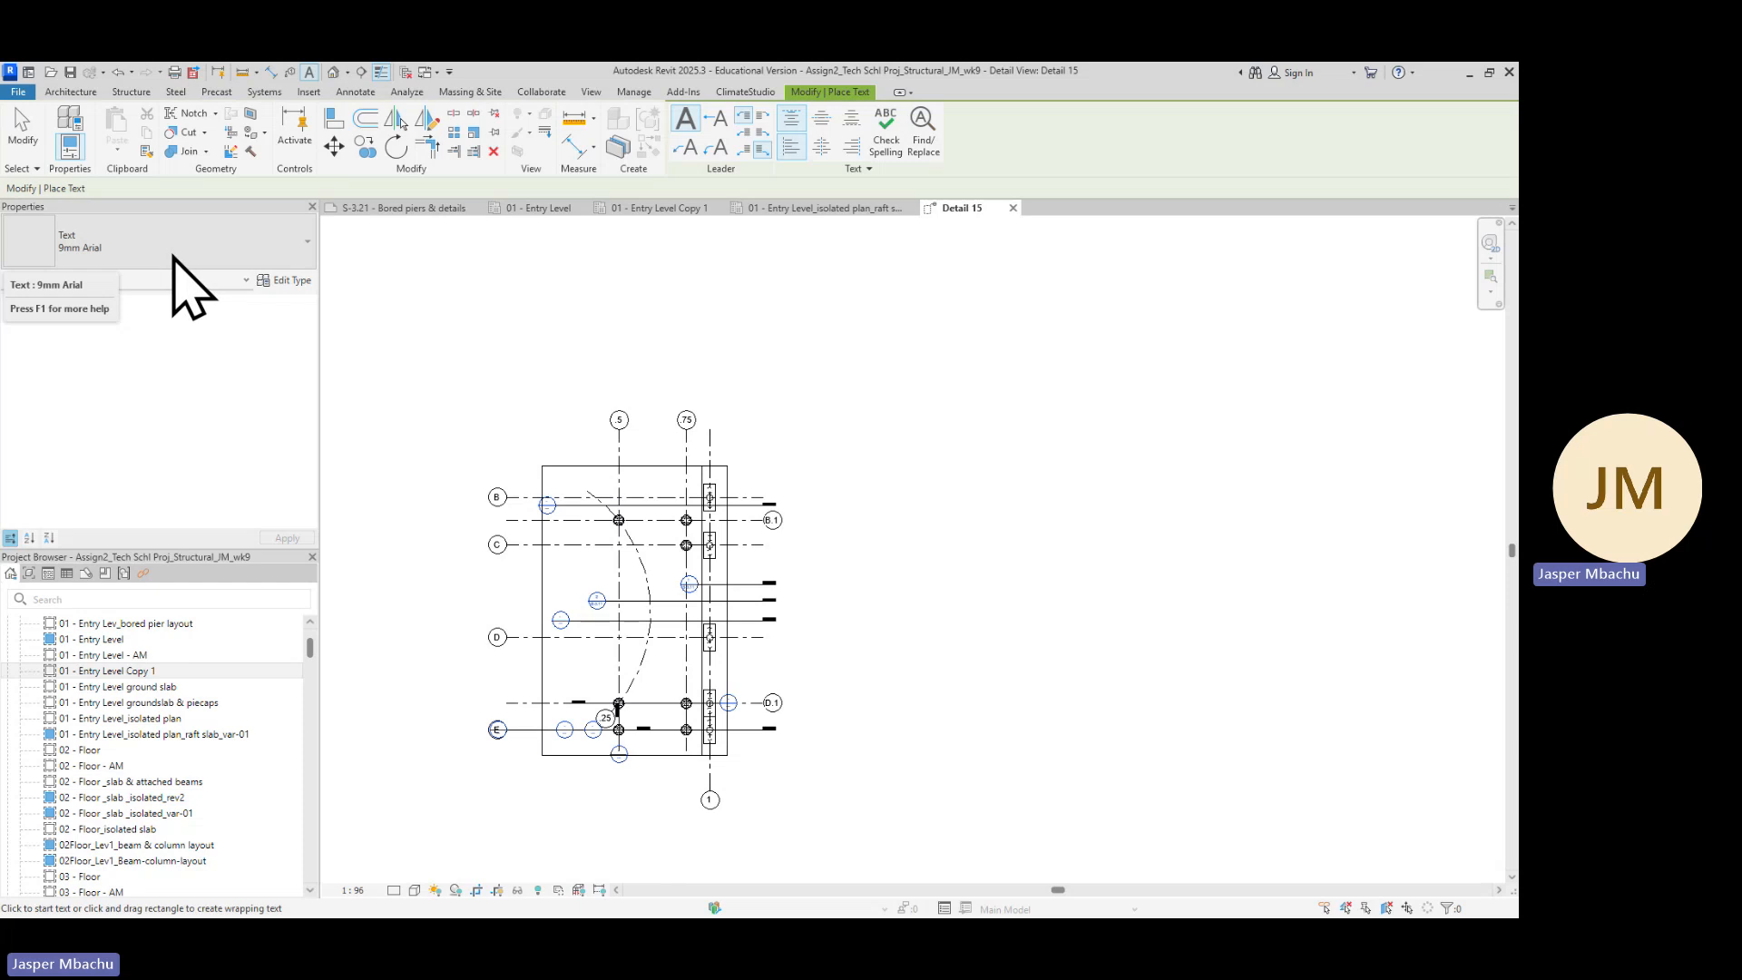
pyautogui.click(307, 243)
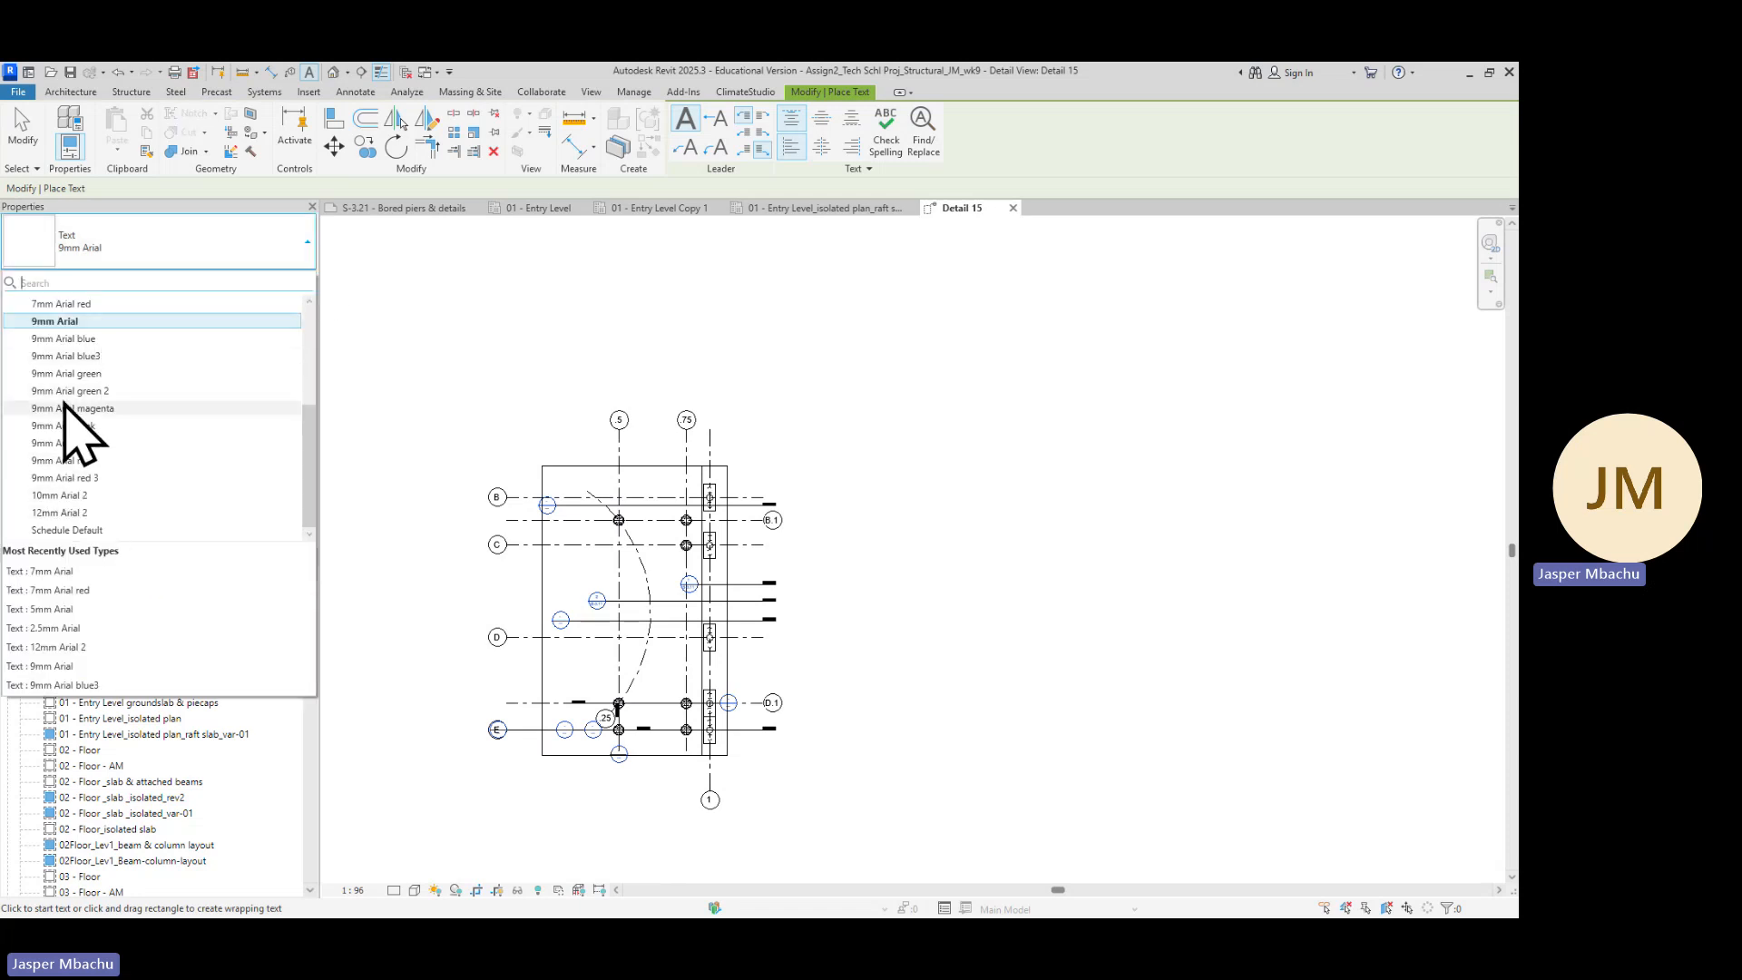
pyautogui.scroll(1, 77, 391)
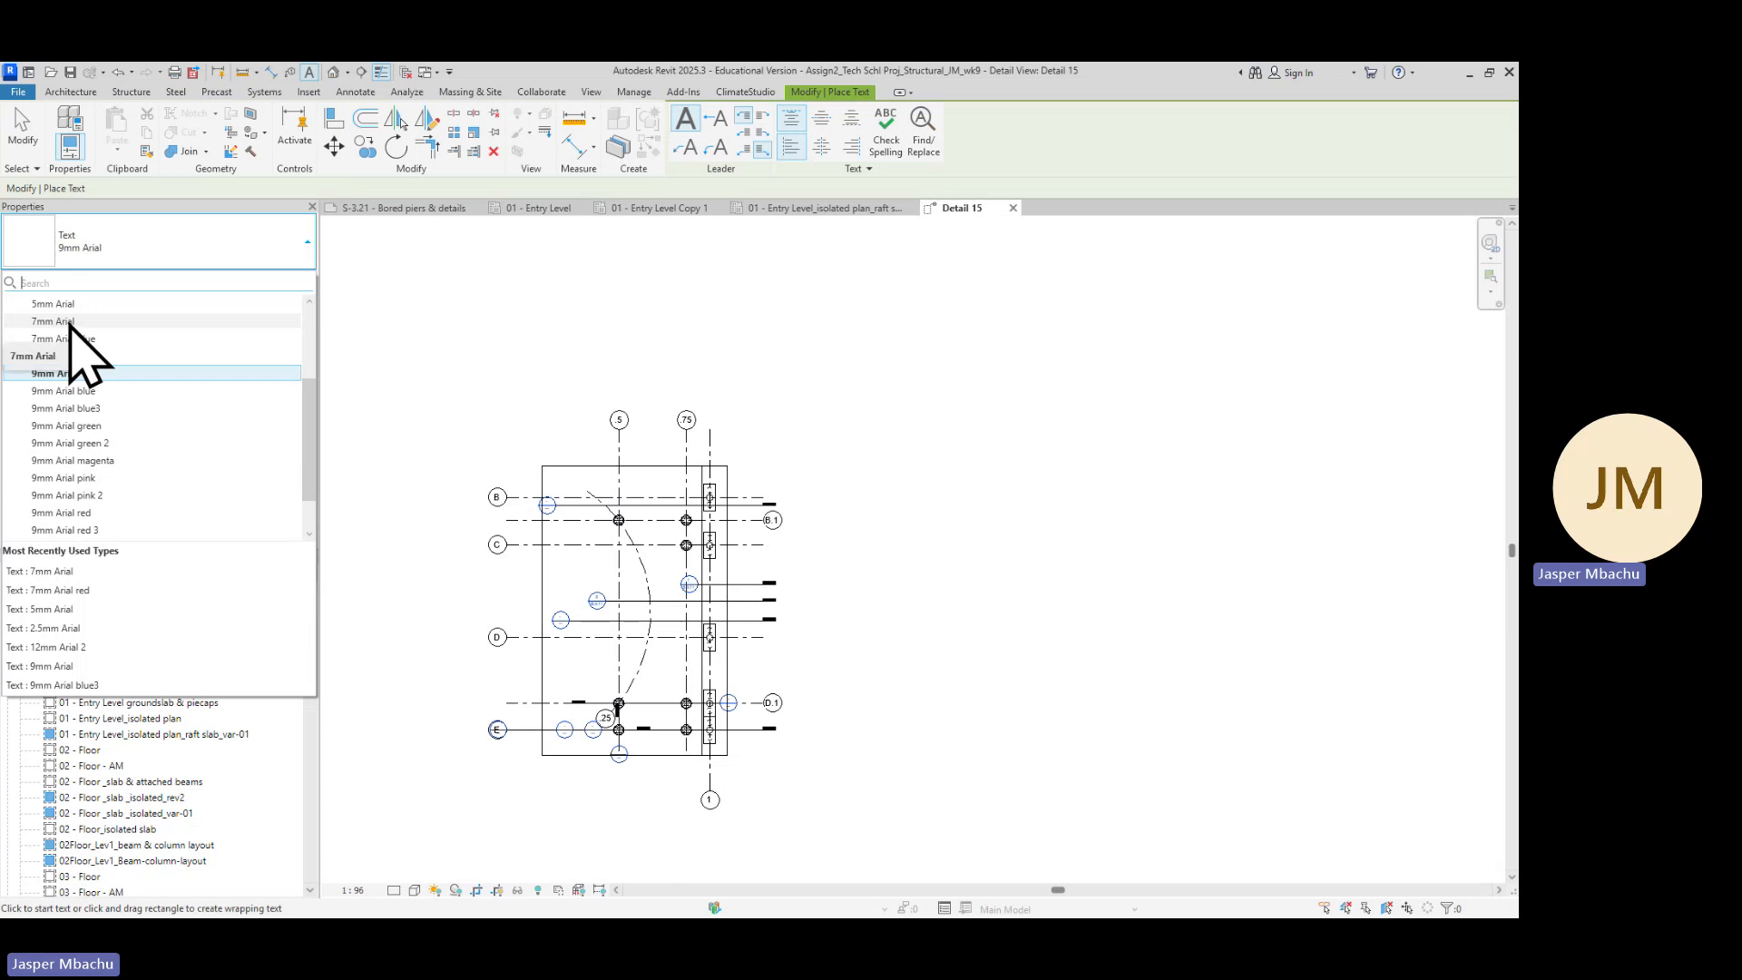
pyautogui.click(71, 321)
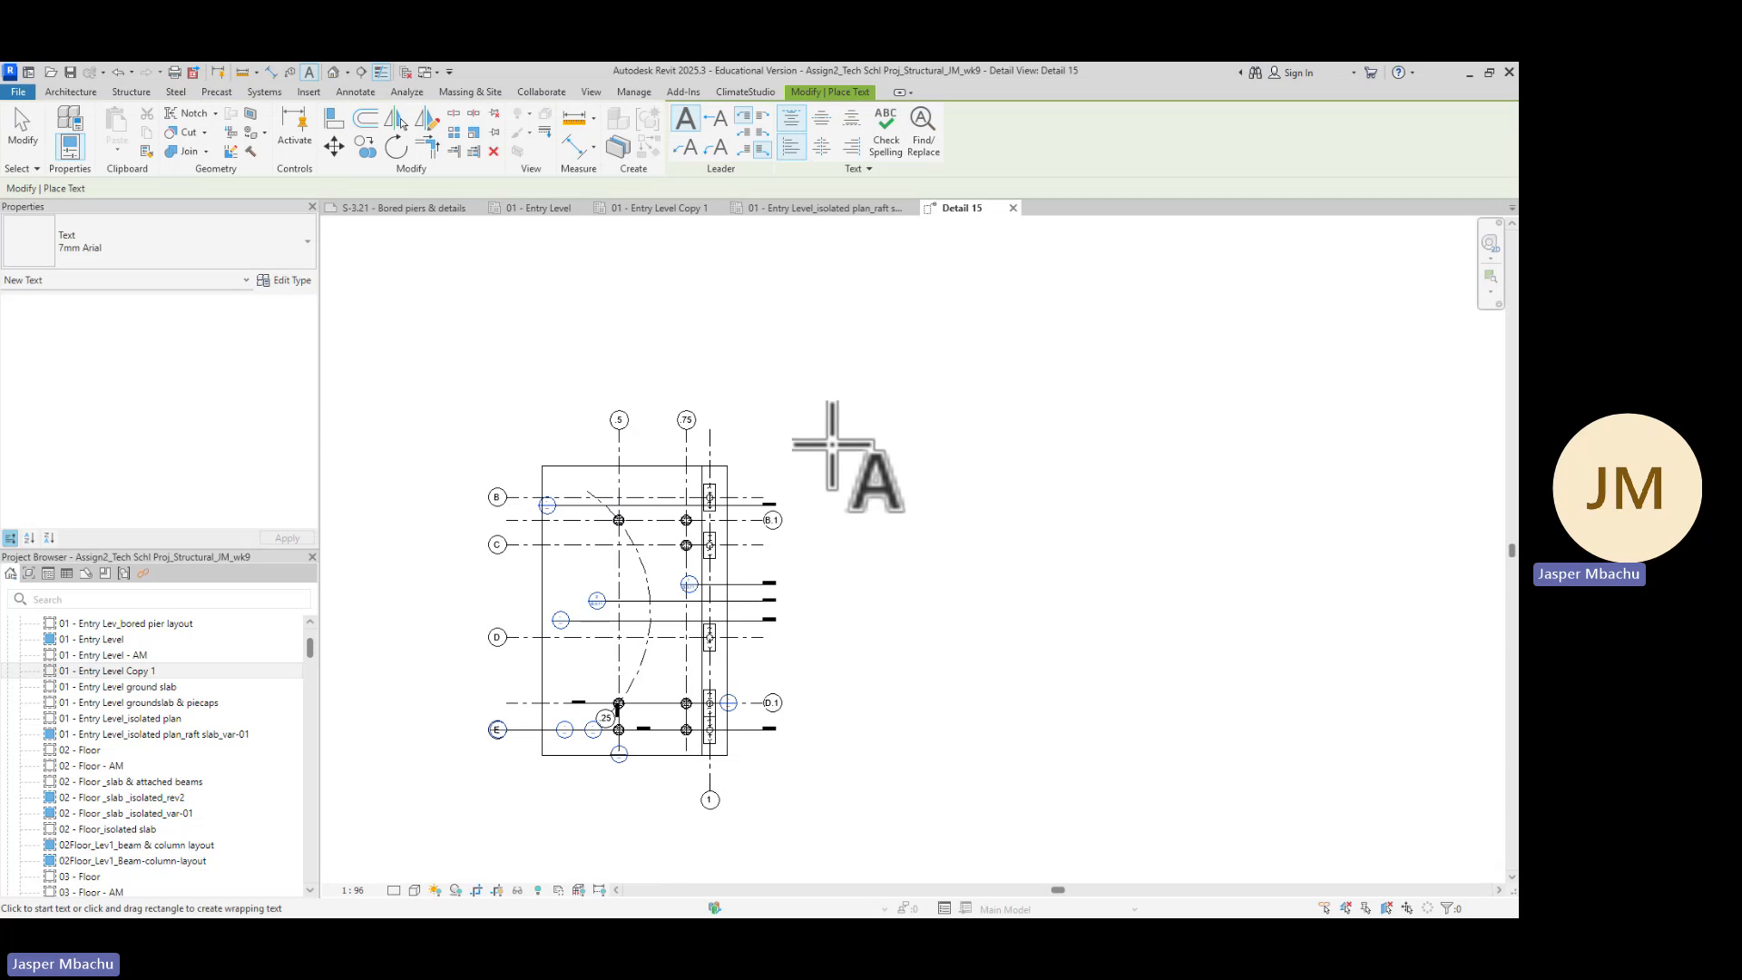
pyautogui.click(832, 444)
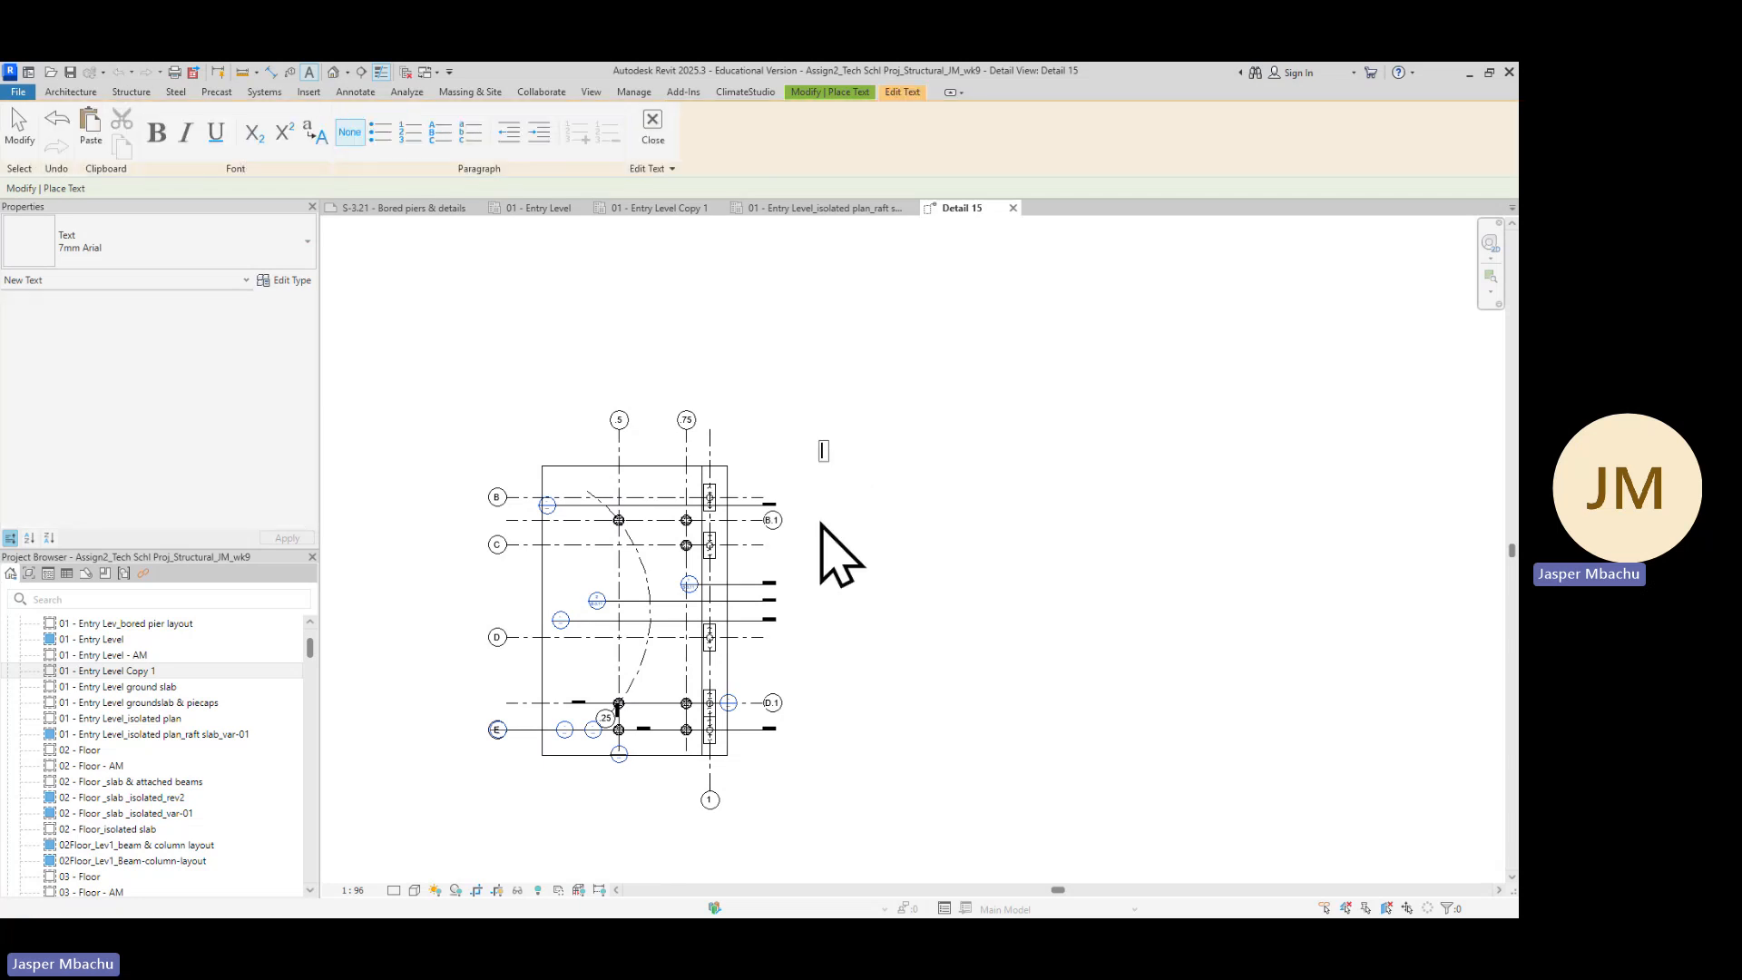
pyautogui.write('750mm dia, 40 MPa reinforced cast in-situ bored piers, 2.5m deep')
pyautogui.click(1019, 576)
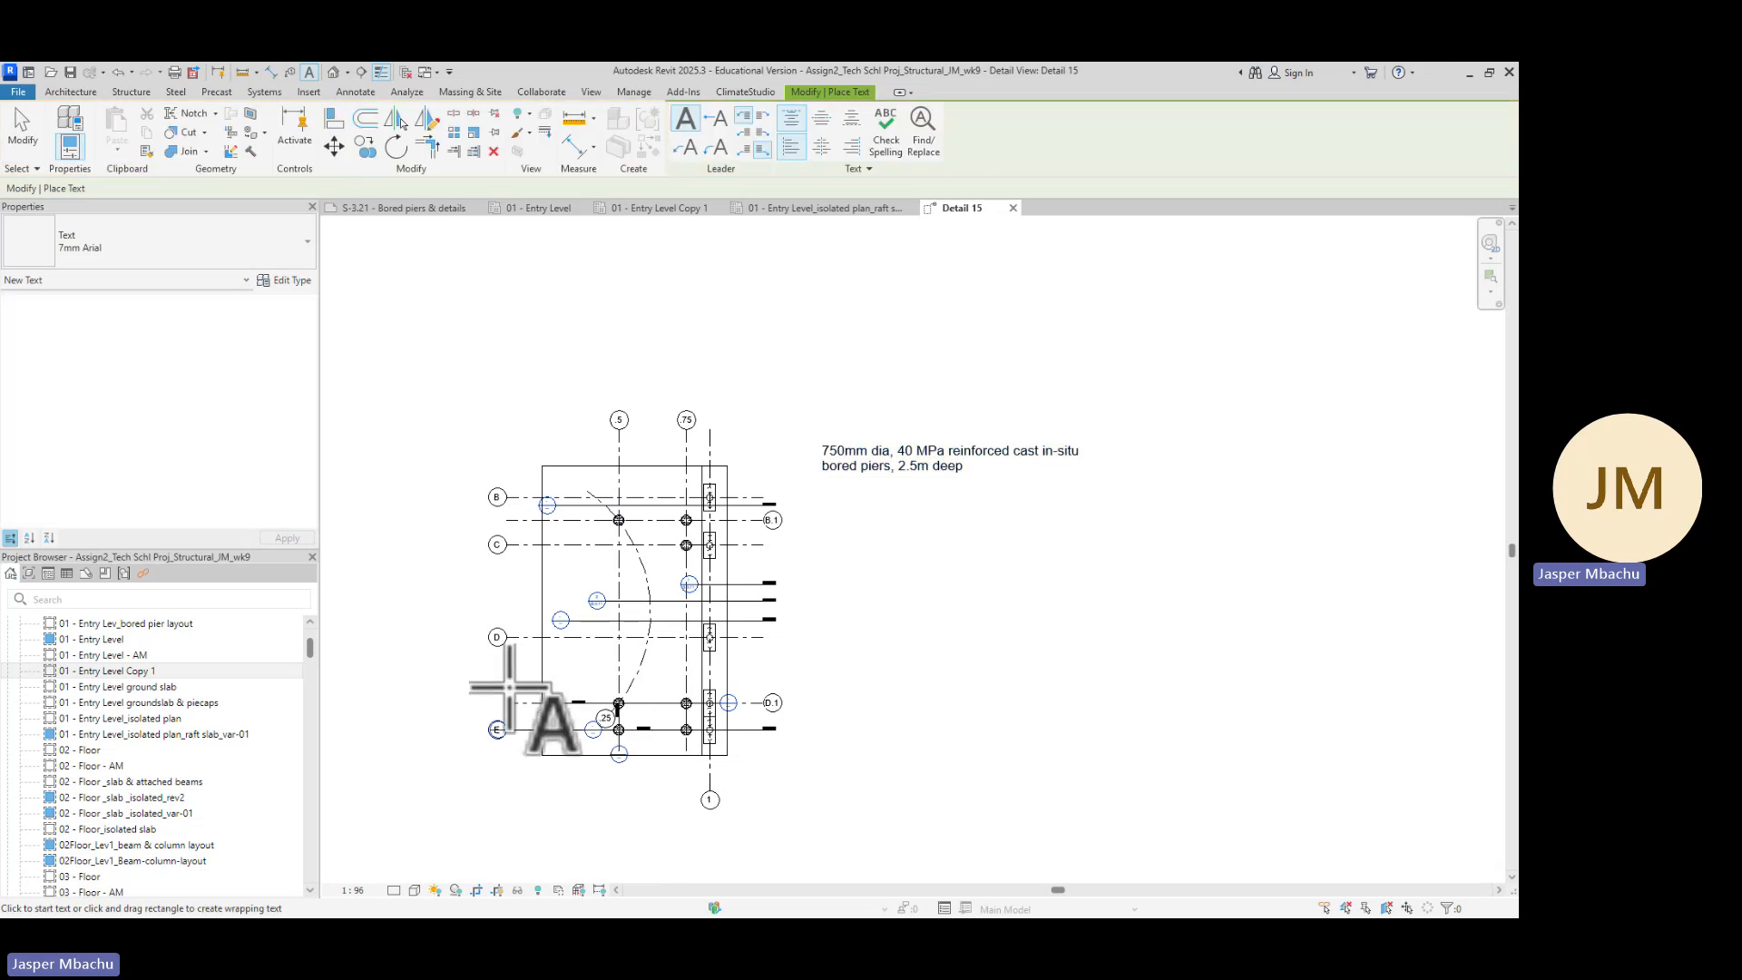
pyautogui.press('Escape')
pyautogui.press('Escape')
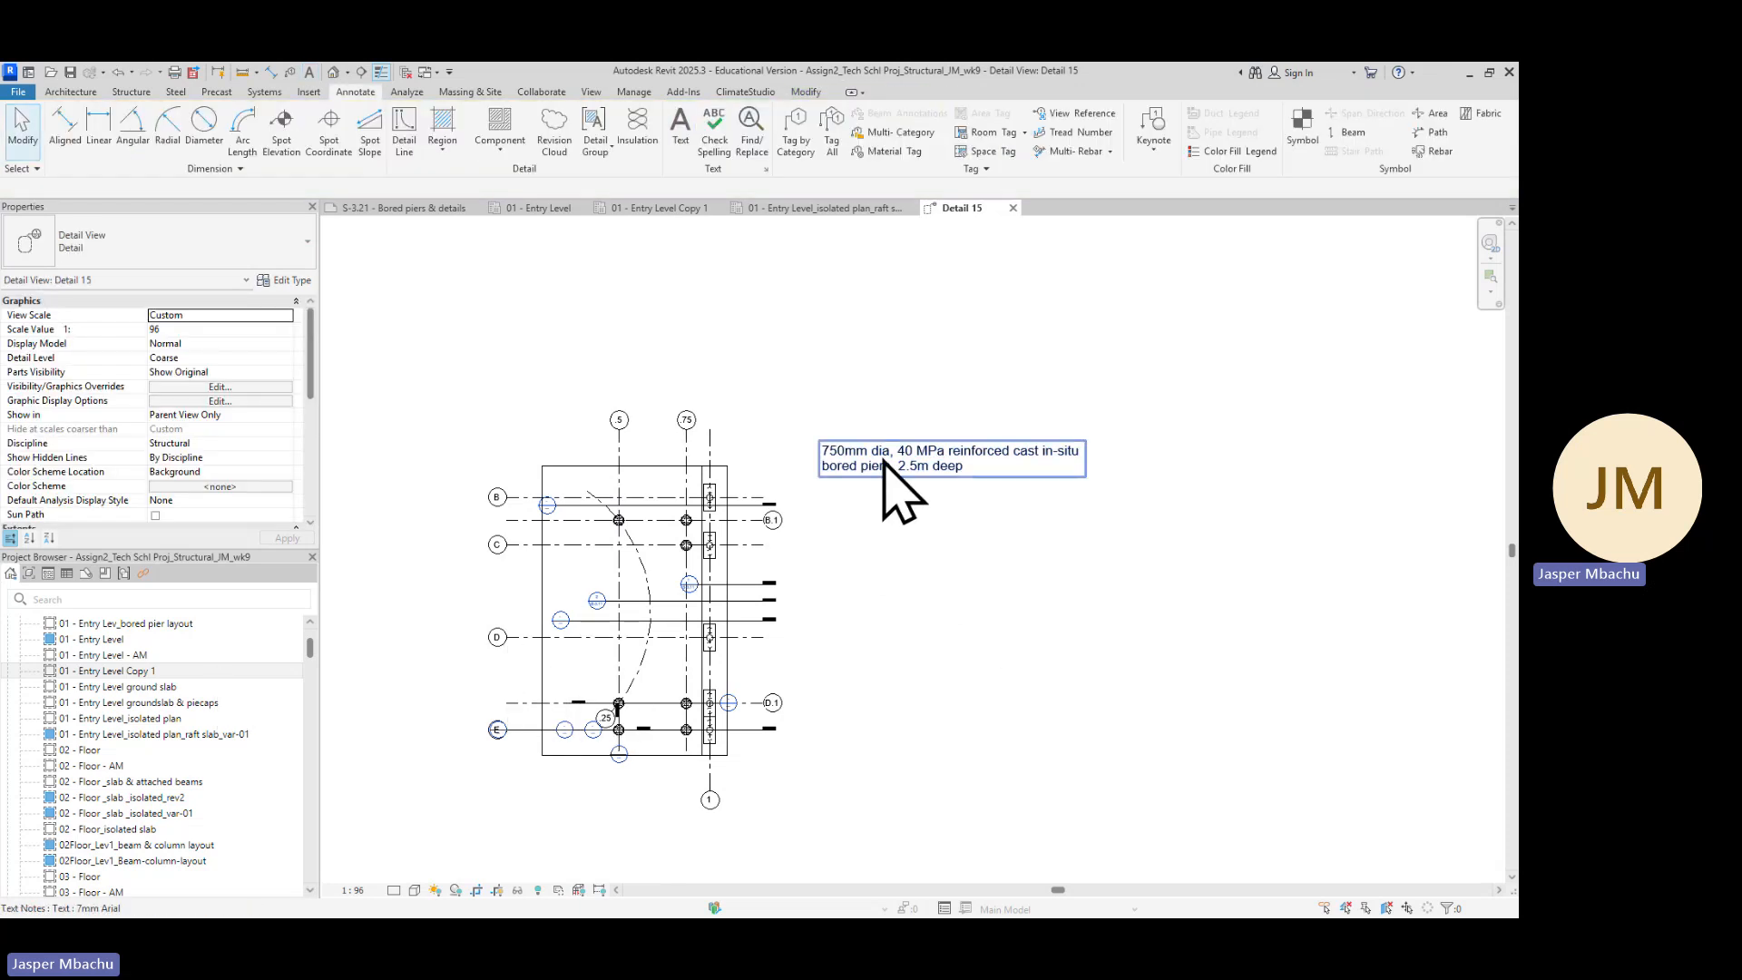
pyautogui.scroll(2, 904, 487)
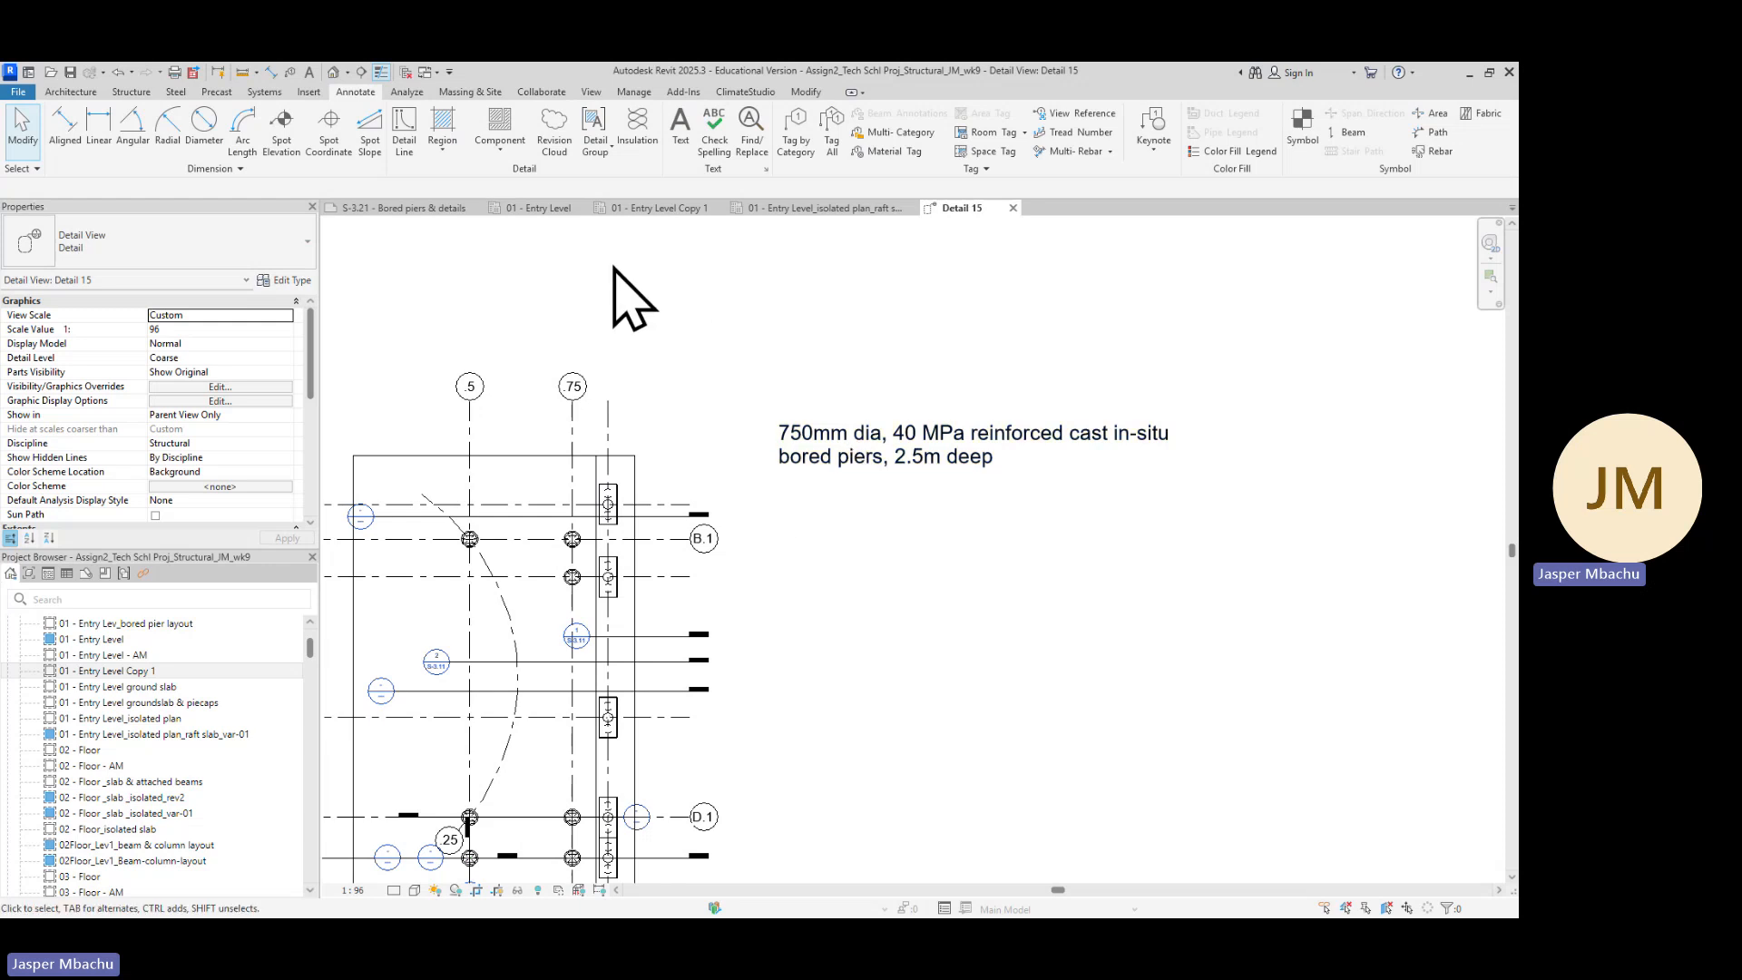
pyautogui.click(681, 136)
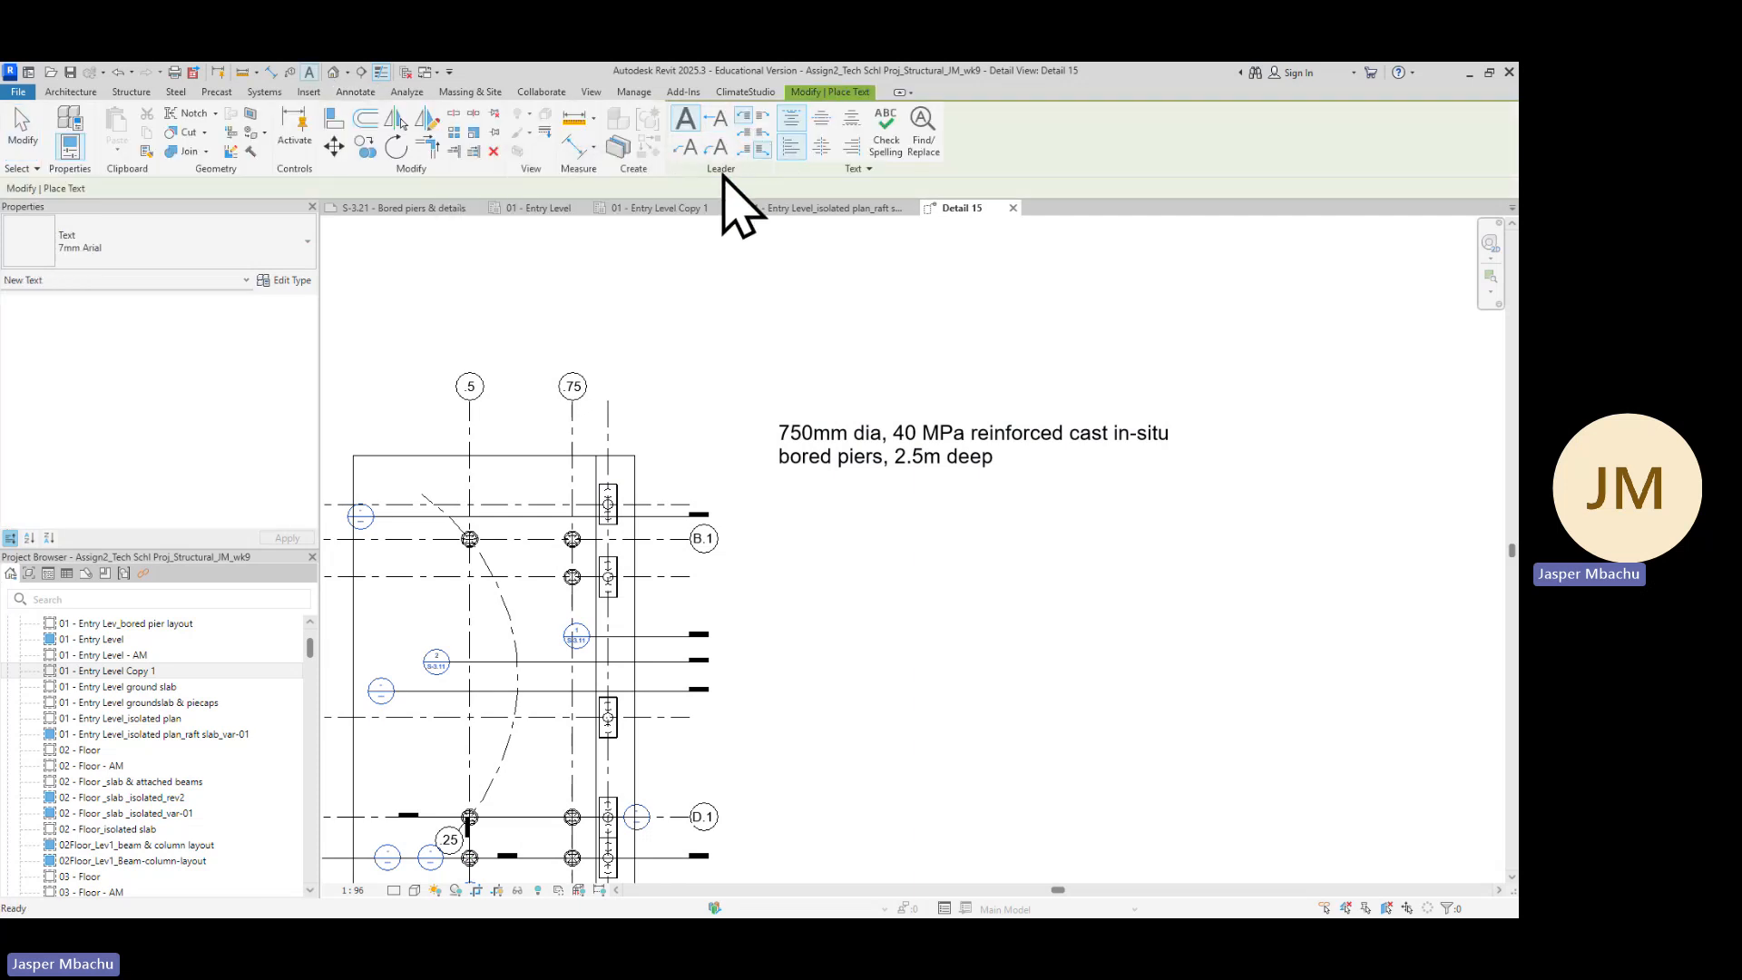
pyautogui.click(718, 119)
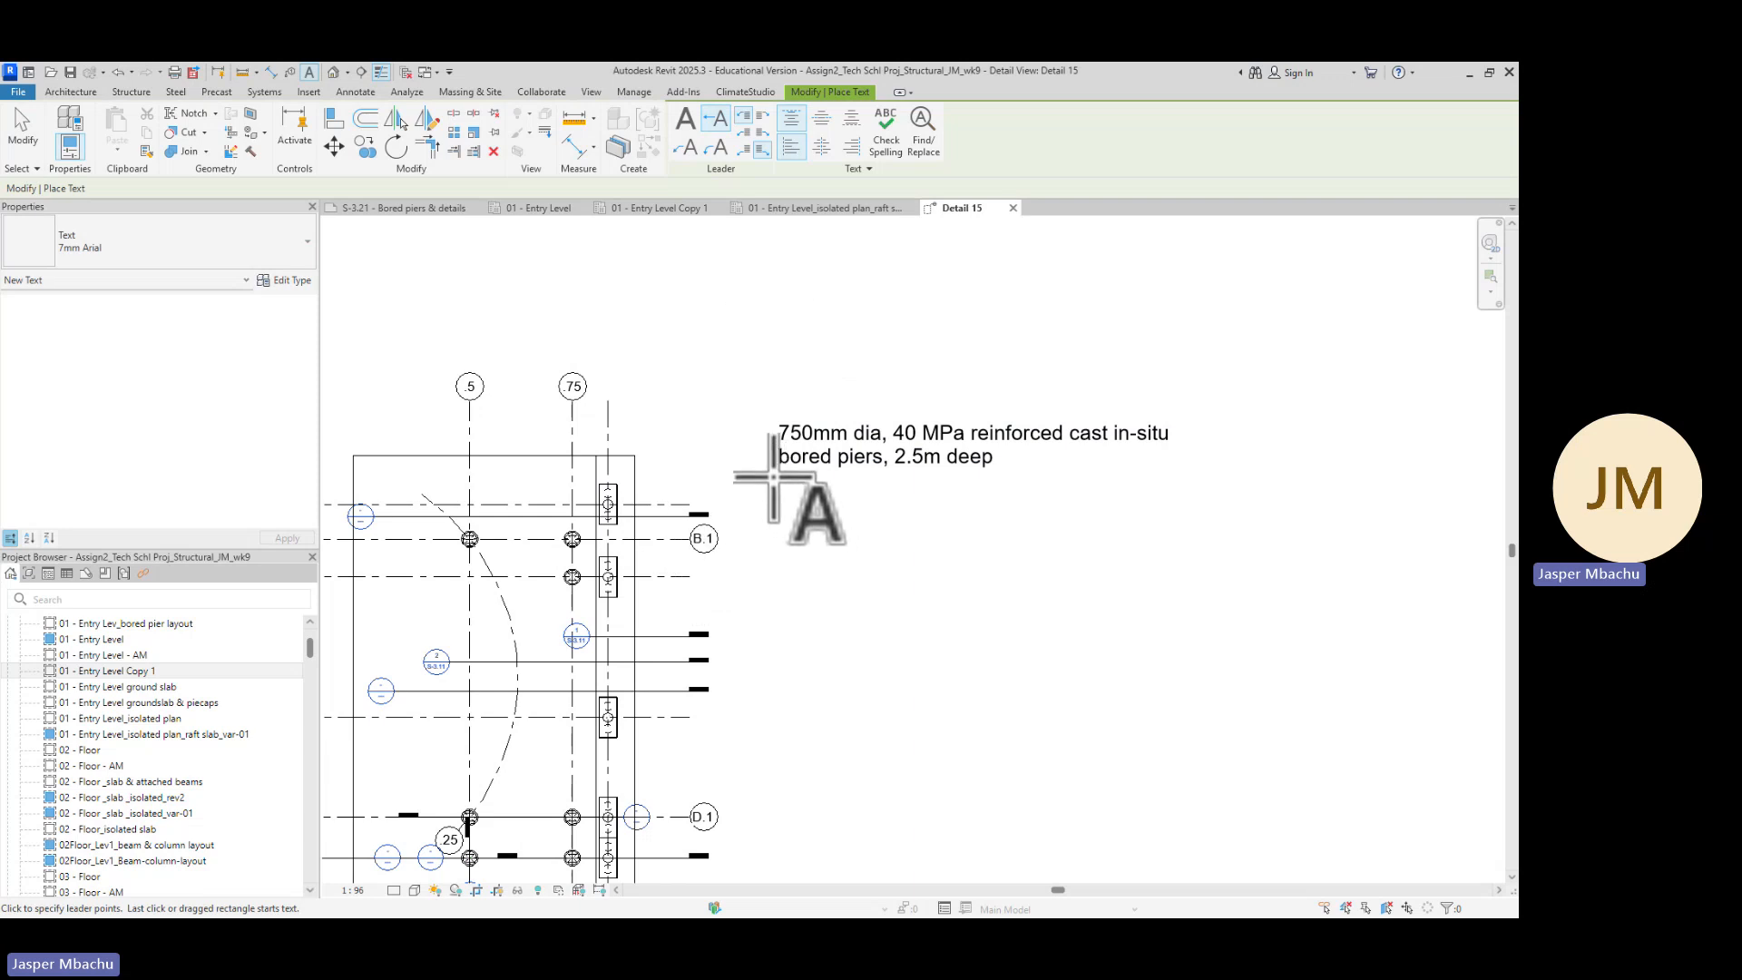
pyautogui.press('Escape')
# Add a leader from the bored pier note to the pier at gridlines 75 and C
pyautogui.click(799, 462)
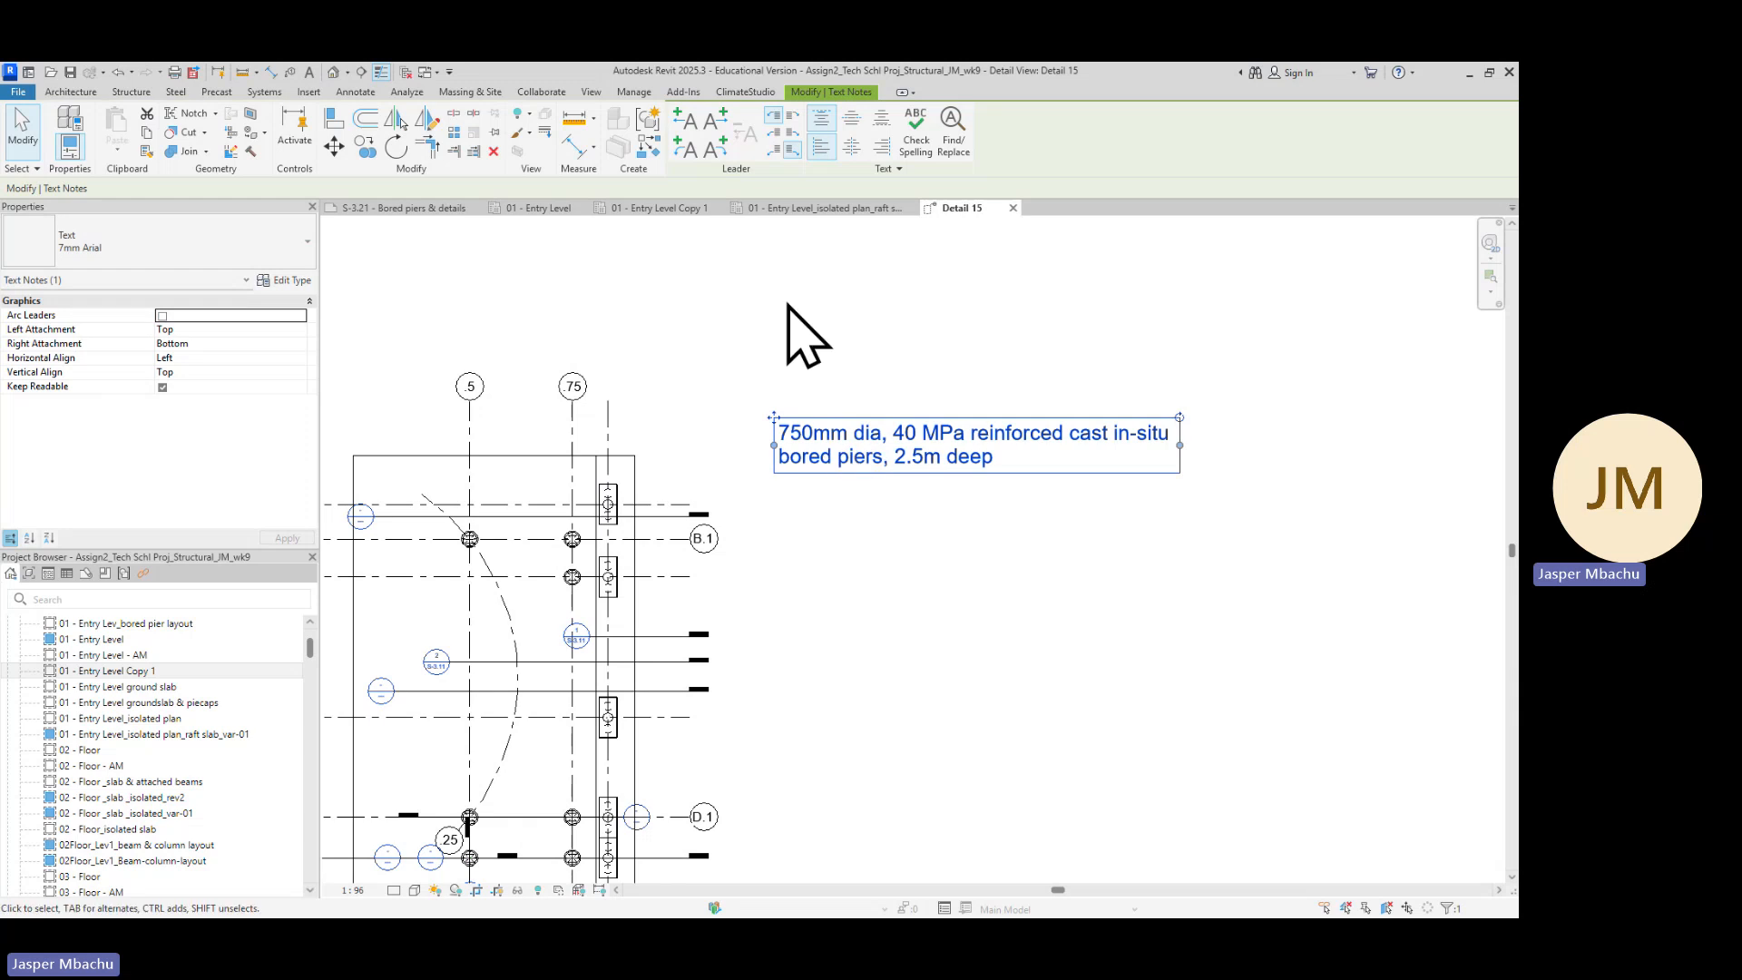
pyautogui.click(690, 122)
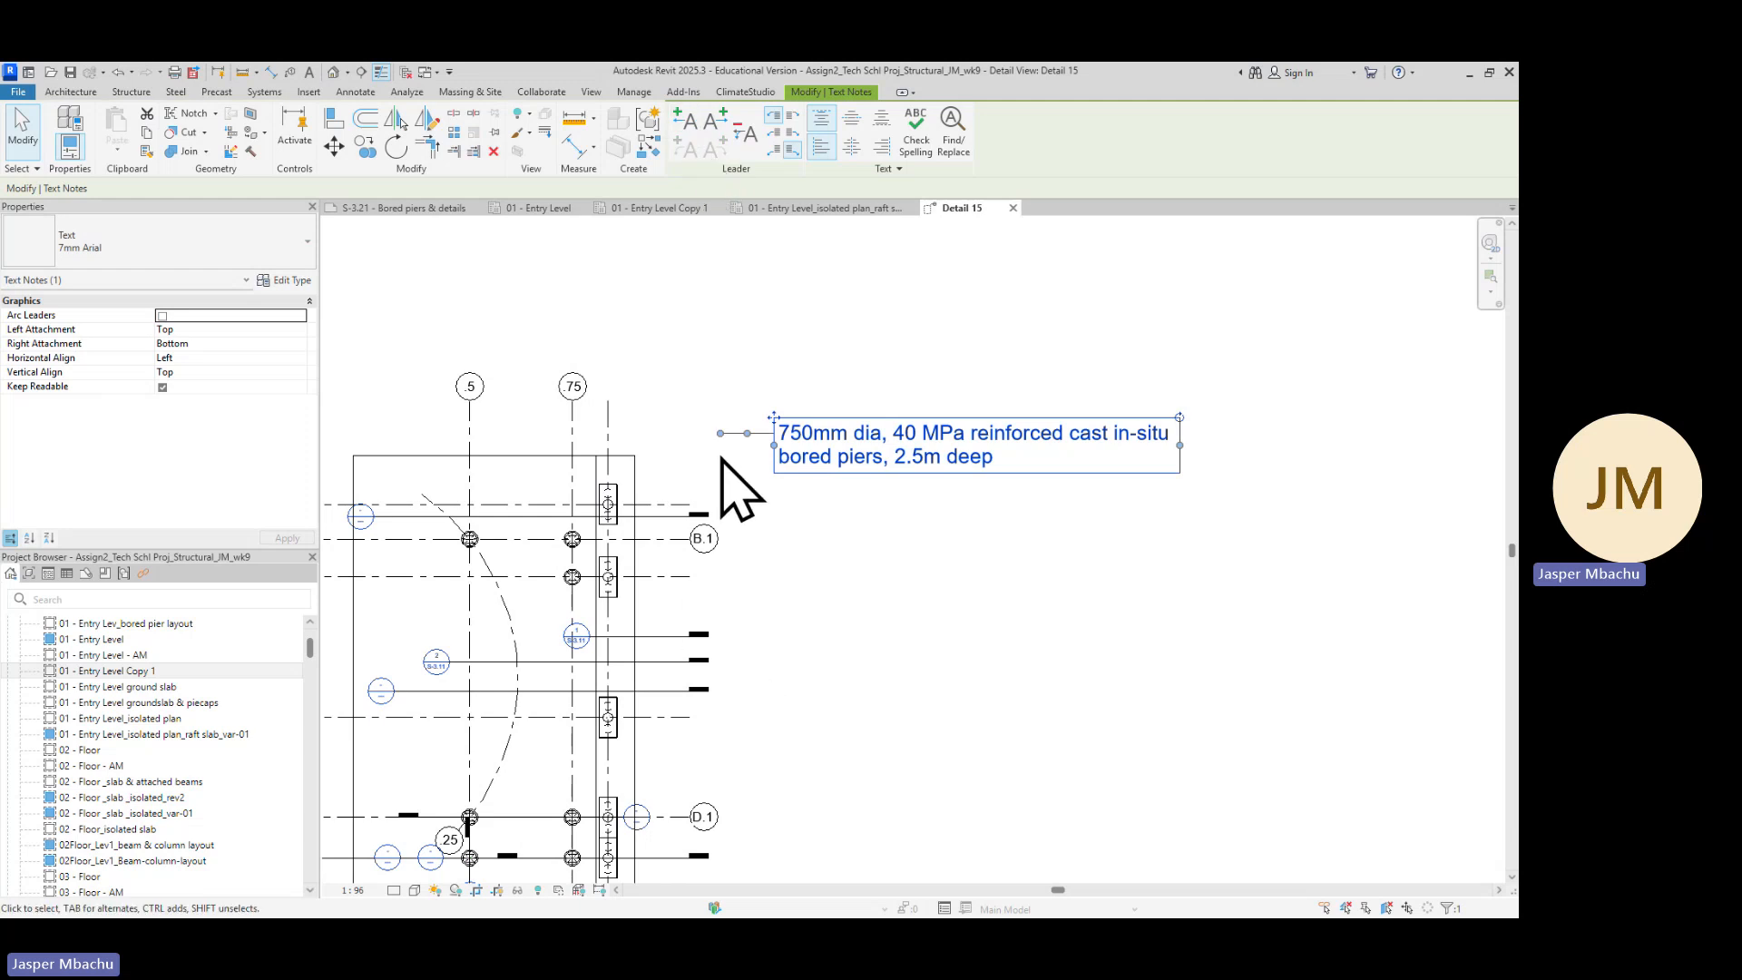
pyautogui.moveTo(720, 433); pyautogui.dragTo(577, 573)
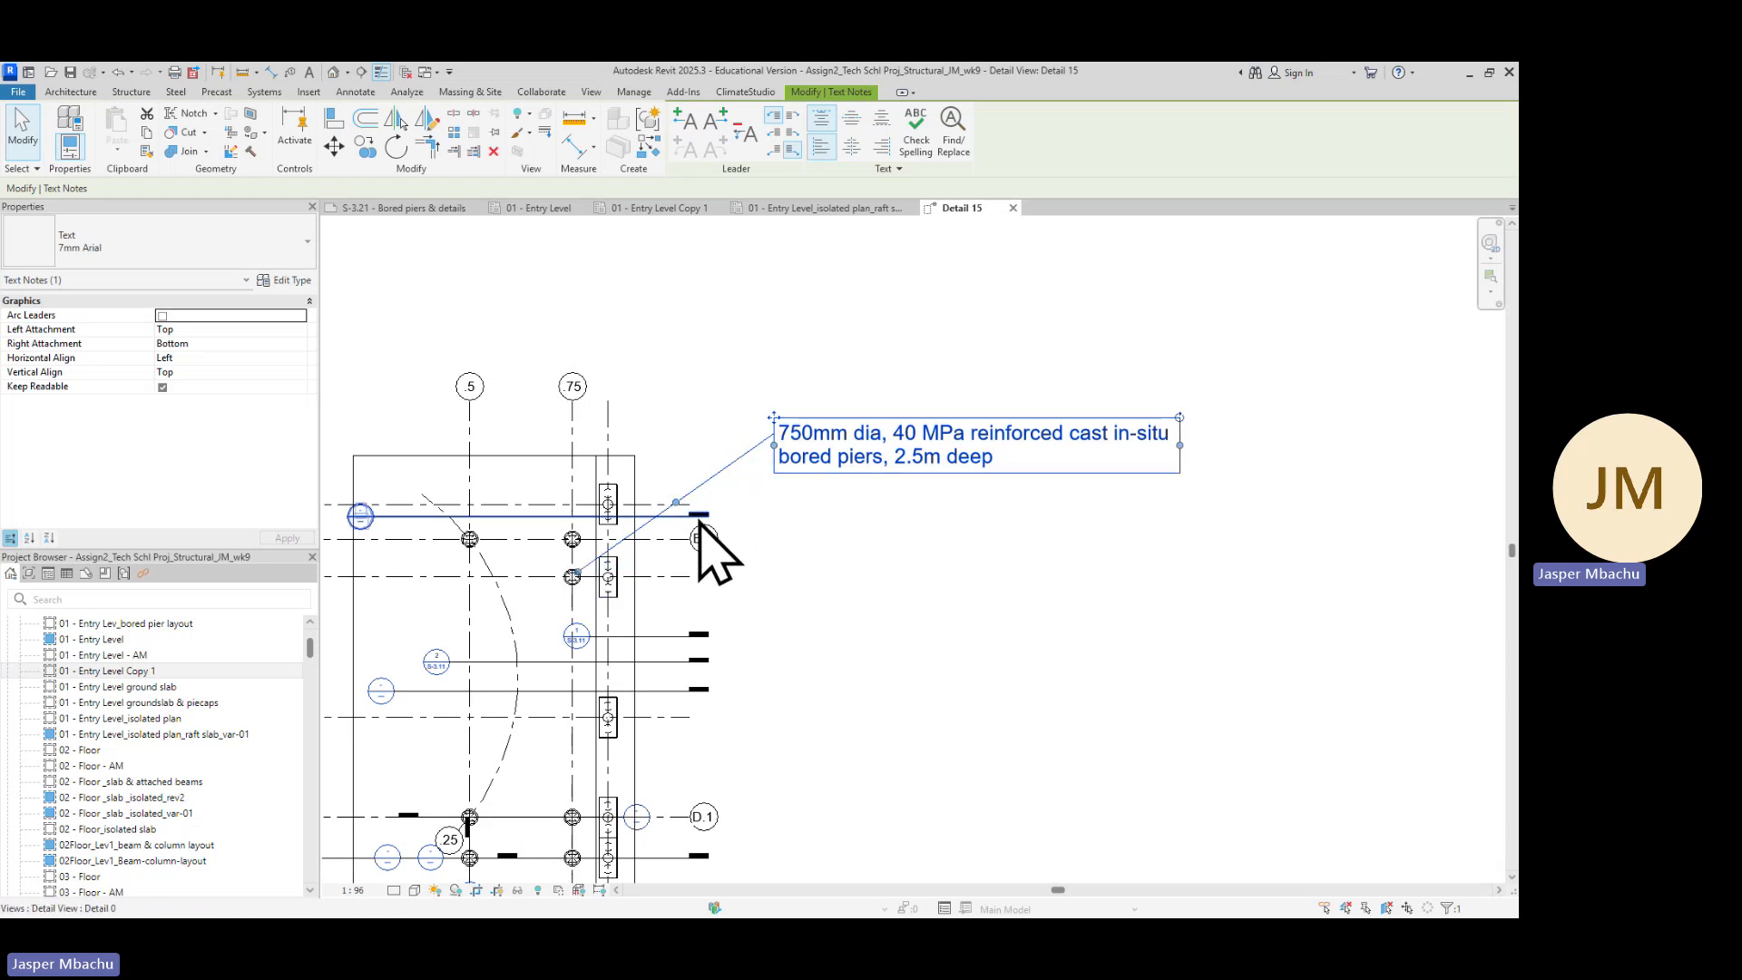
pyautogui.moveTo(676, 501); pyautogui.dragTo(702, 432)
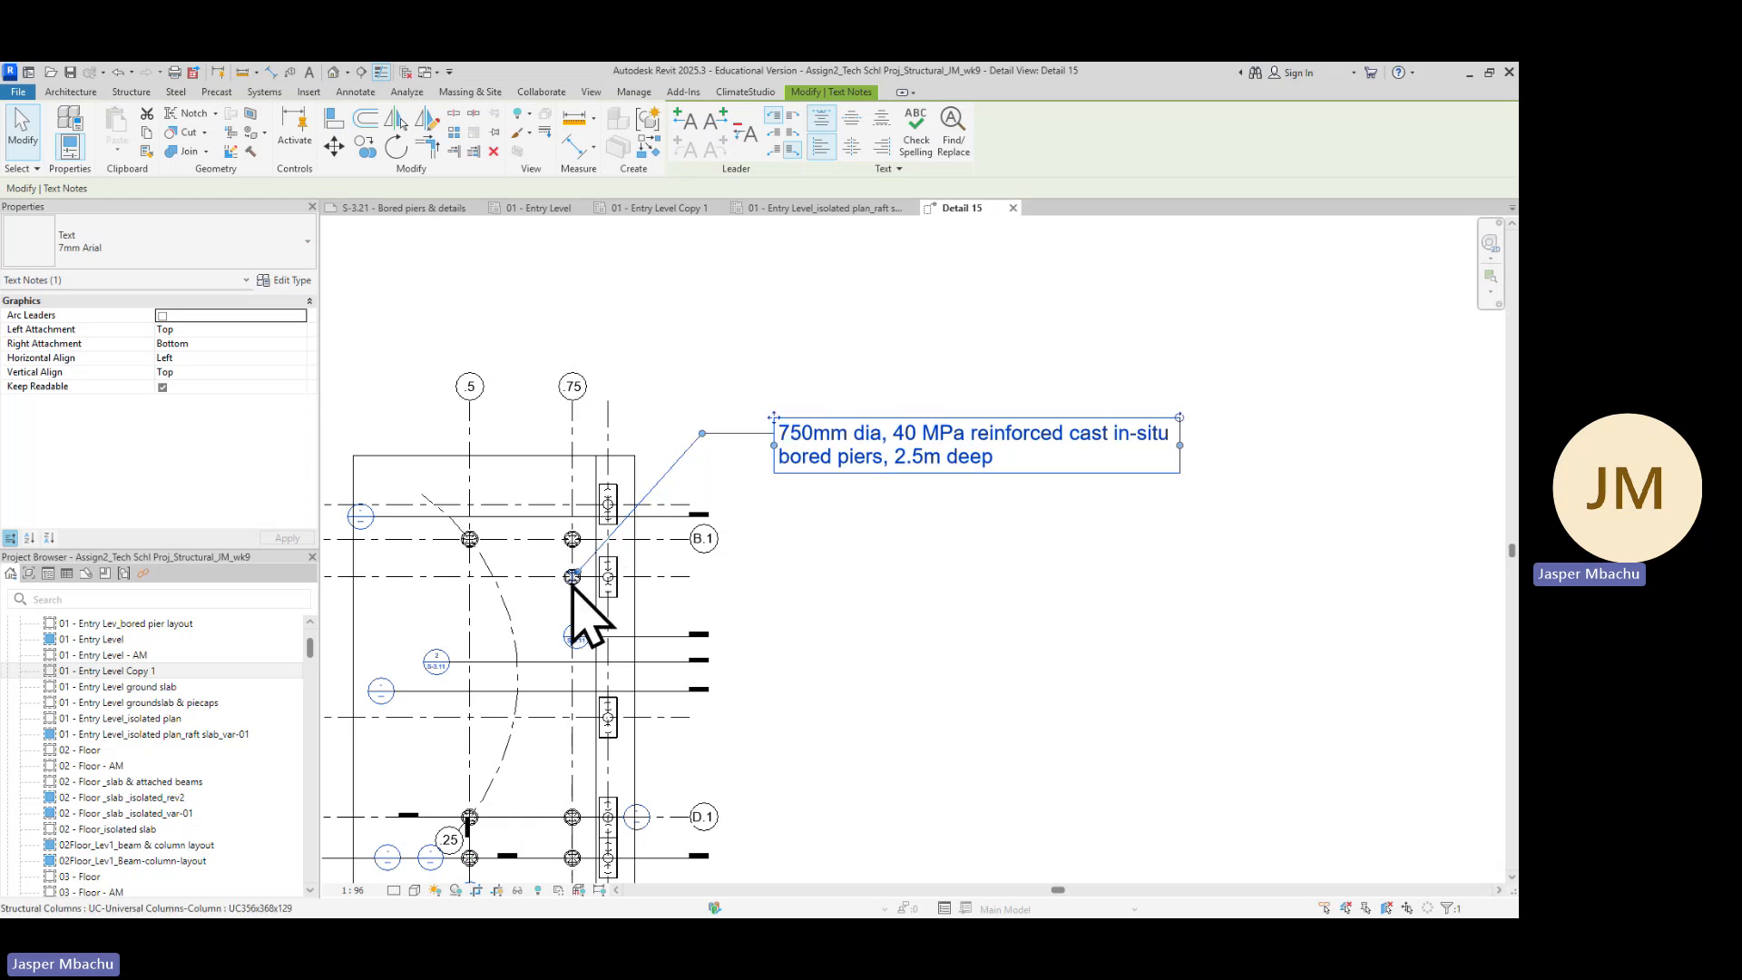
# Review the bored pier build-up notes in the S-3.21 reference PDF
pyautogui.scroll(5, 606, 512)
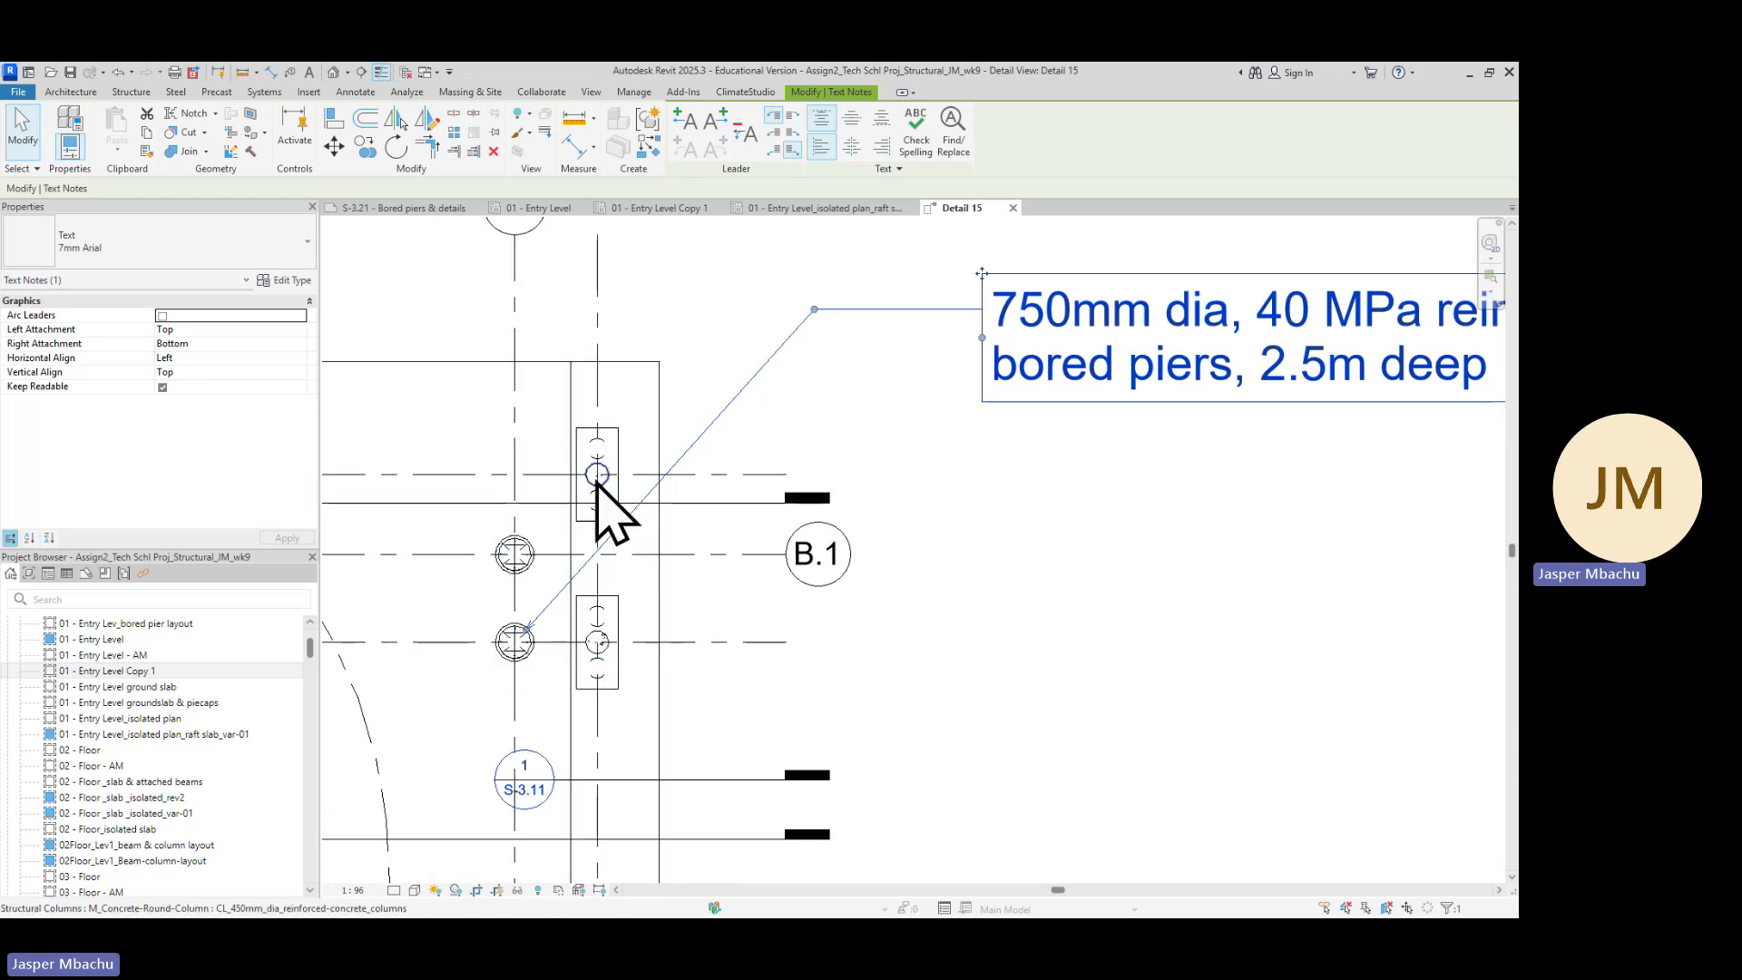
pyautogui.scroll(-4, 917, 649)
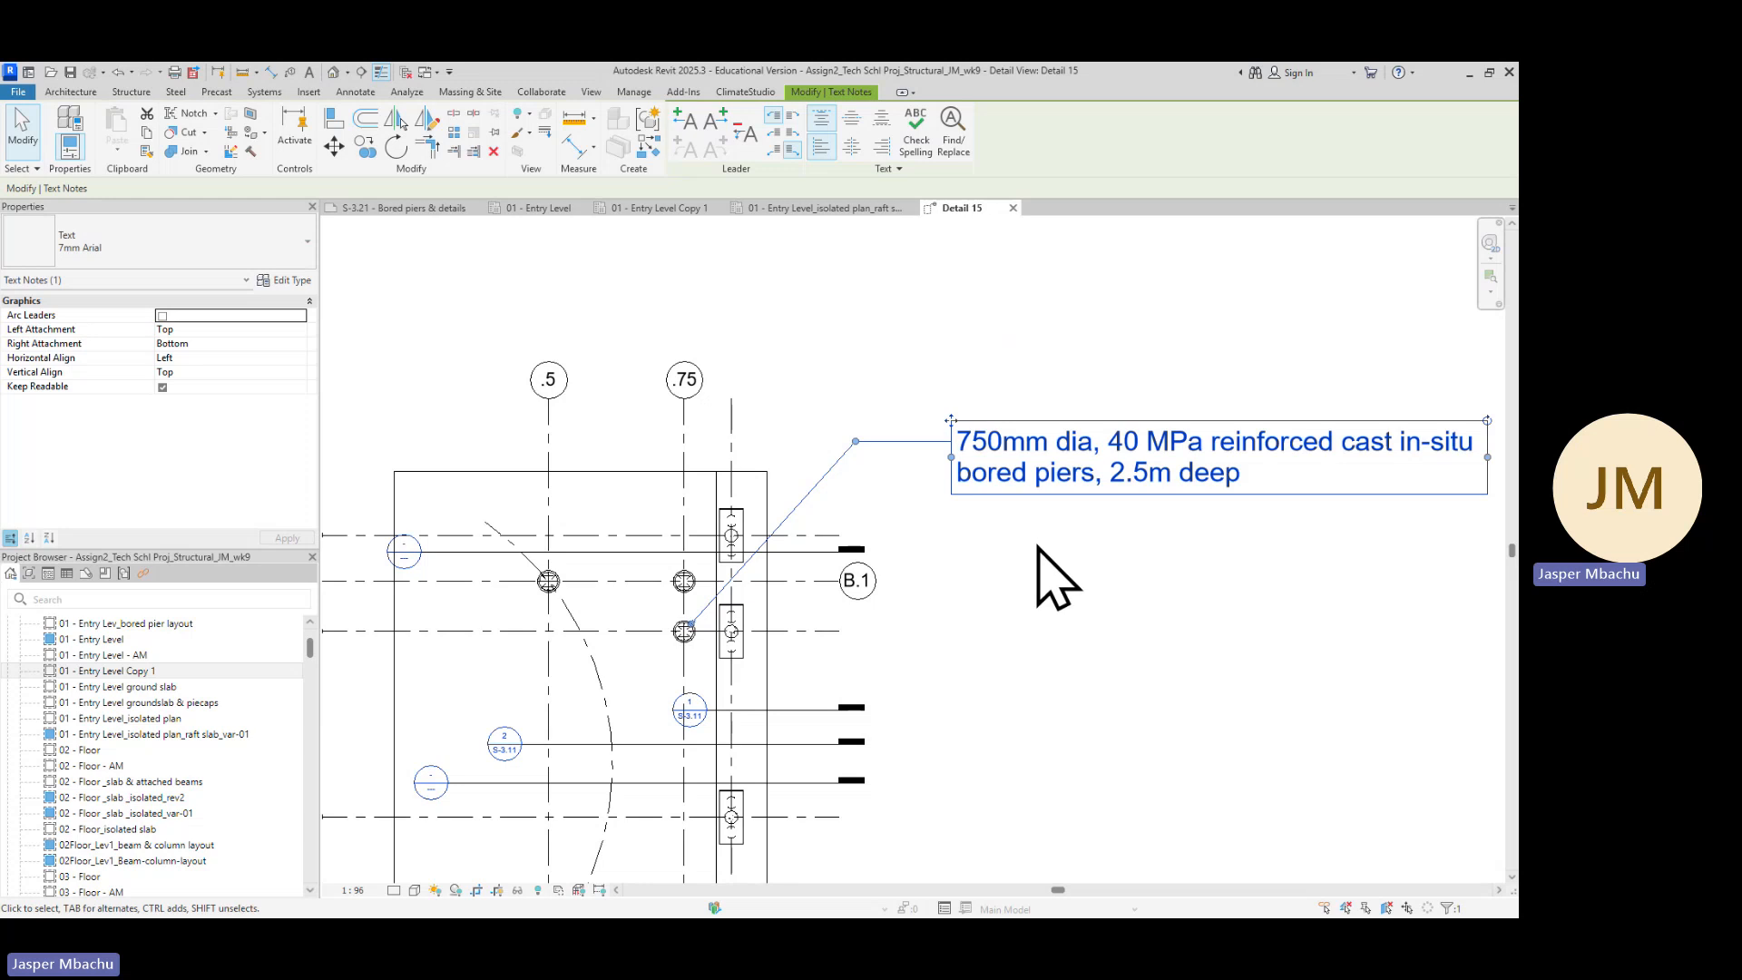
pyautogui.scroll(-5, 1067, 576)
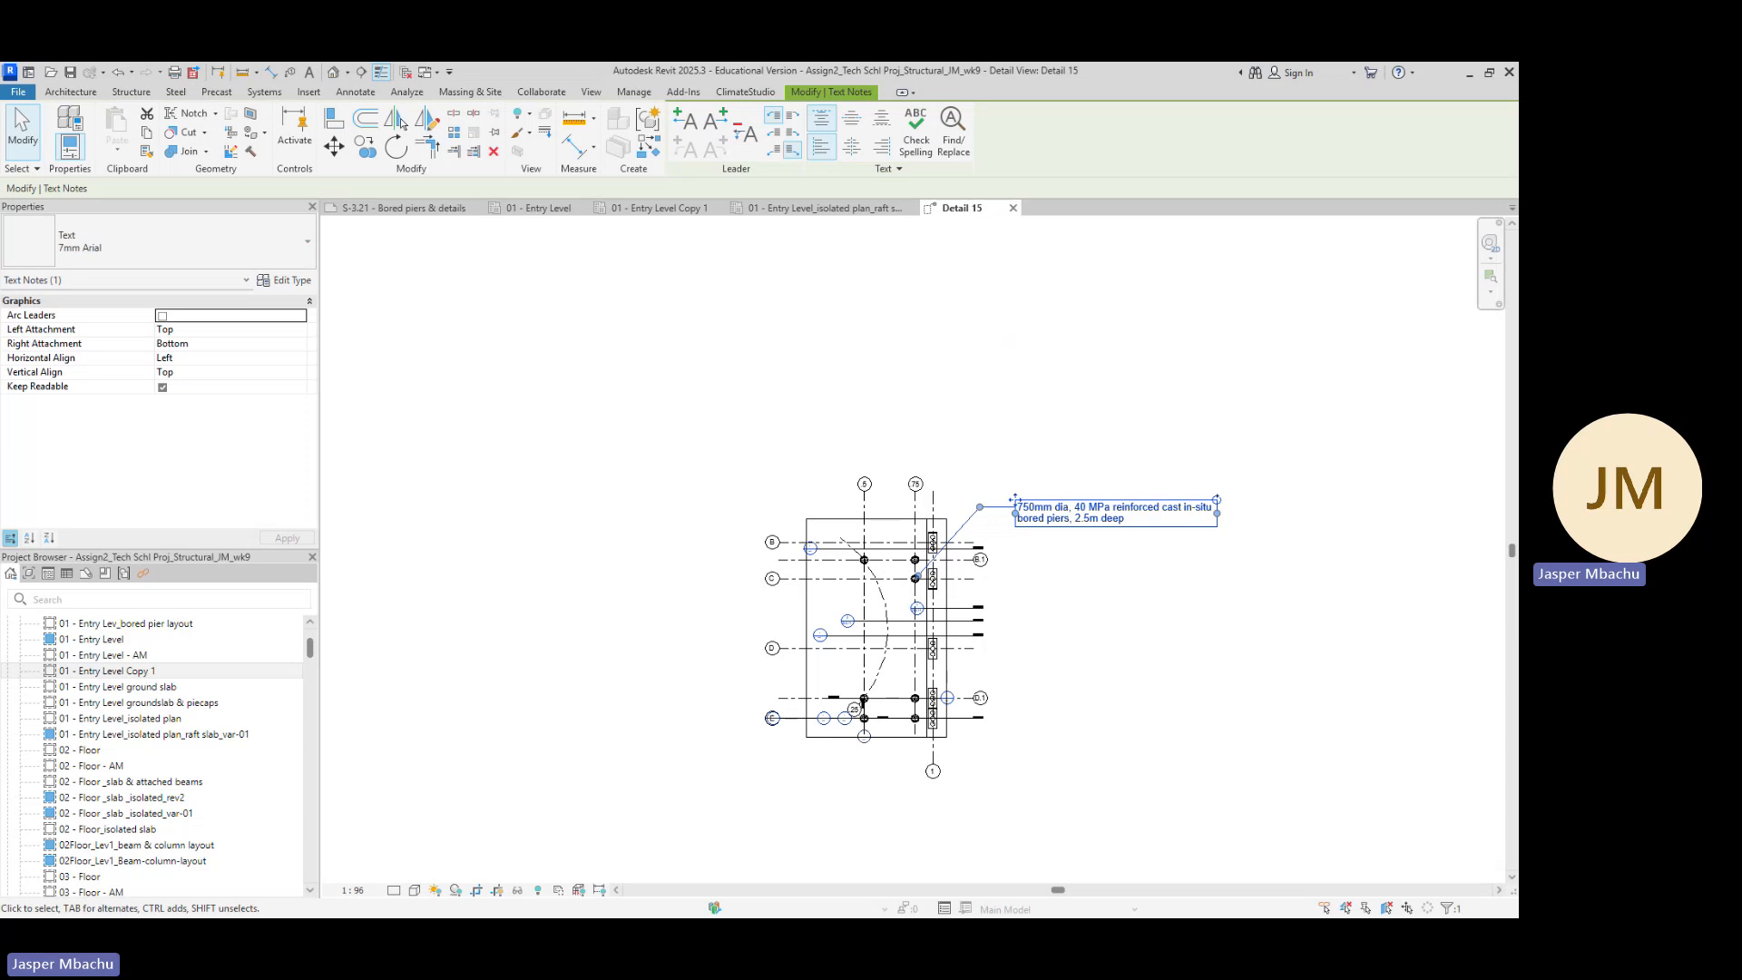
pyautogui.hotkey('alt', 'Tab')
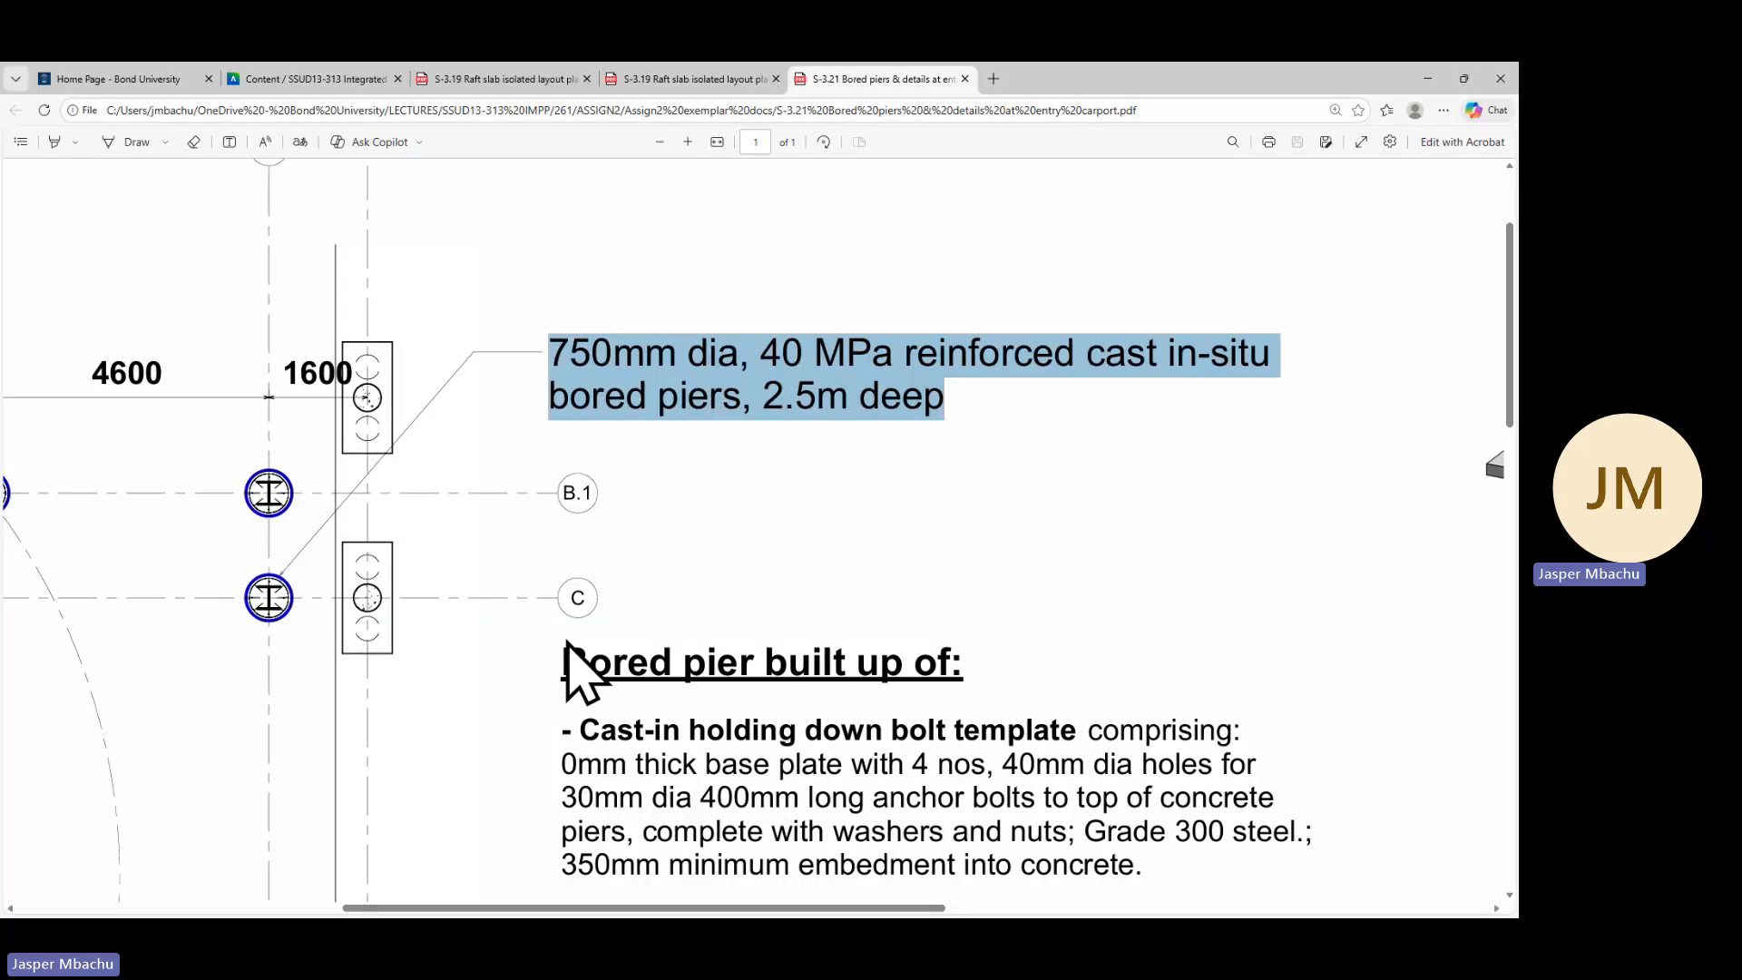
pyautogui.scroll(-3, 645, 560)
pyautogui.scroll(-4, 701, 245)
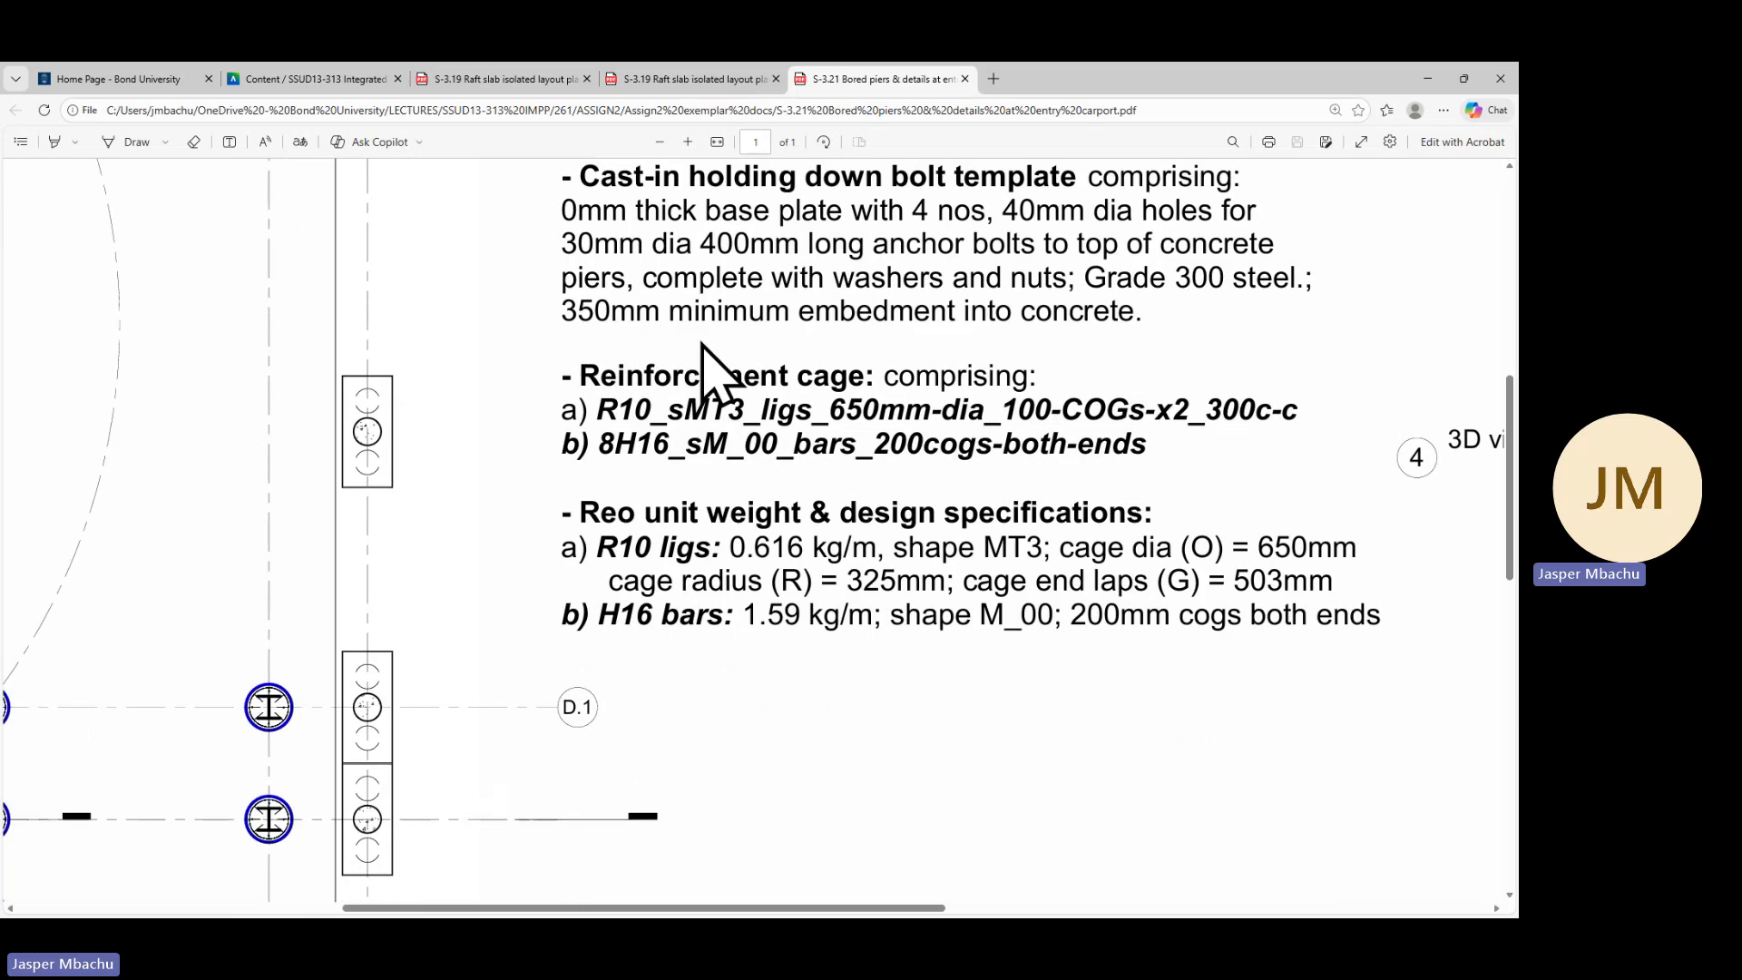
pyautogui.scroll(3, 703, 326)
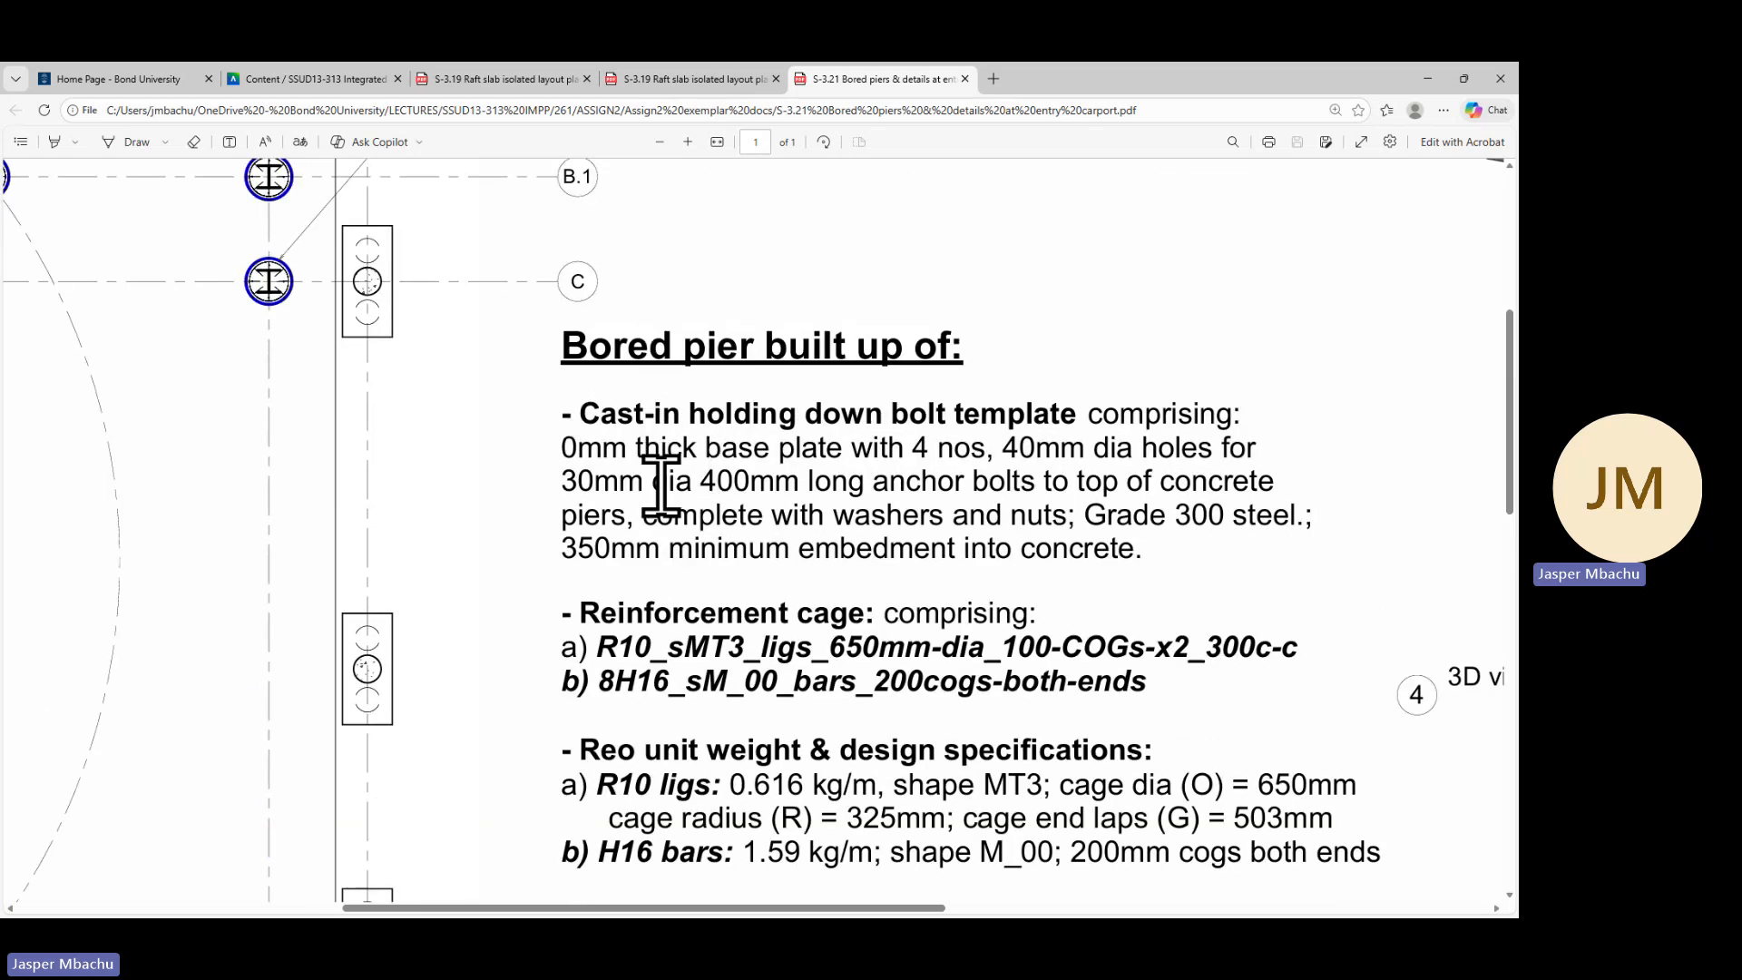
pyautogui.scroll(3, 667, 481)
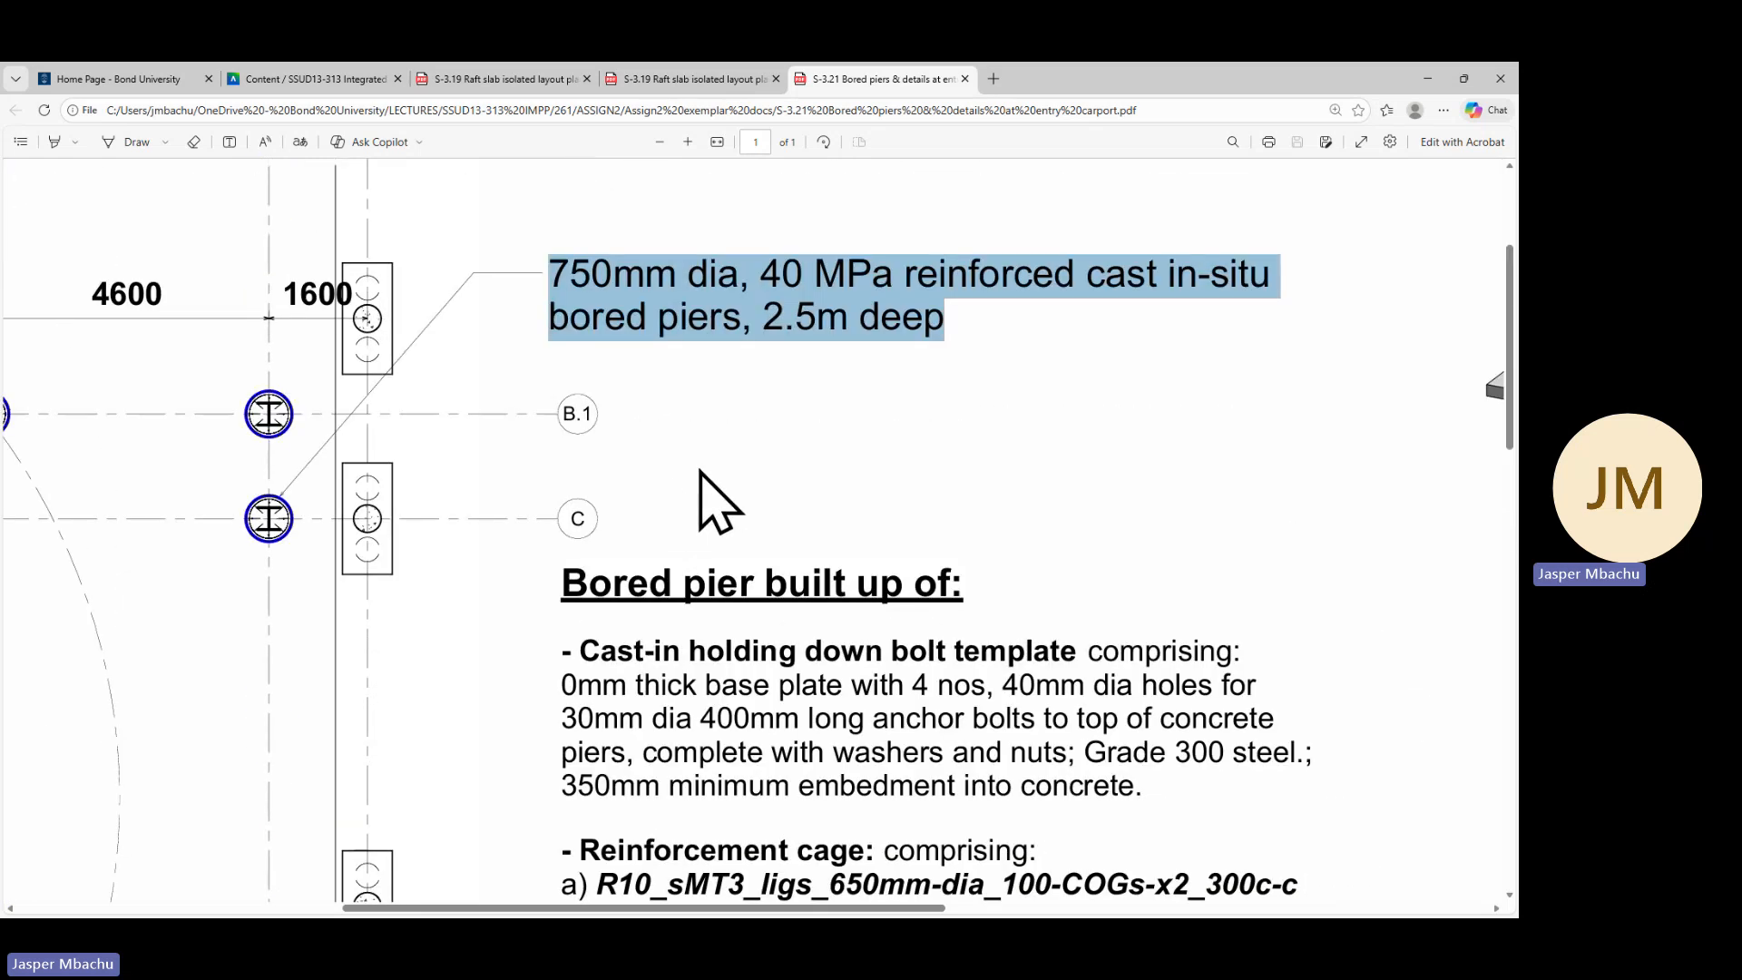
pyautogui.scroll(-4, 703, 490)
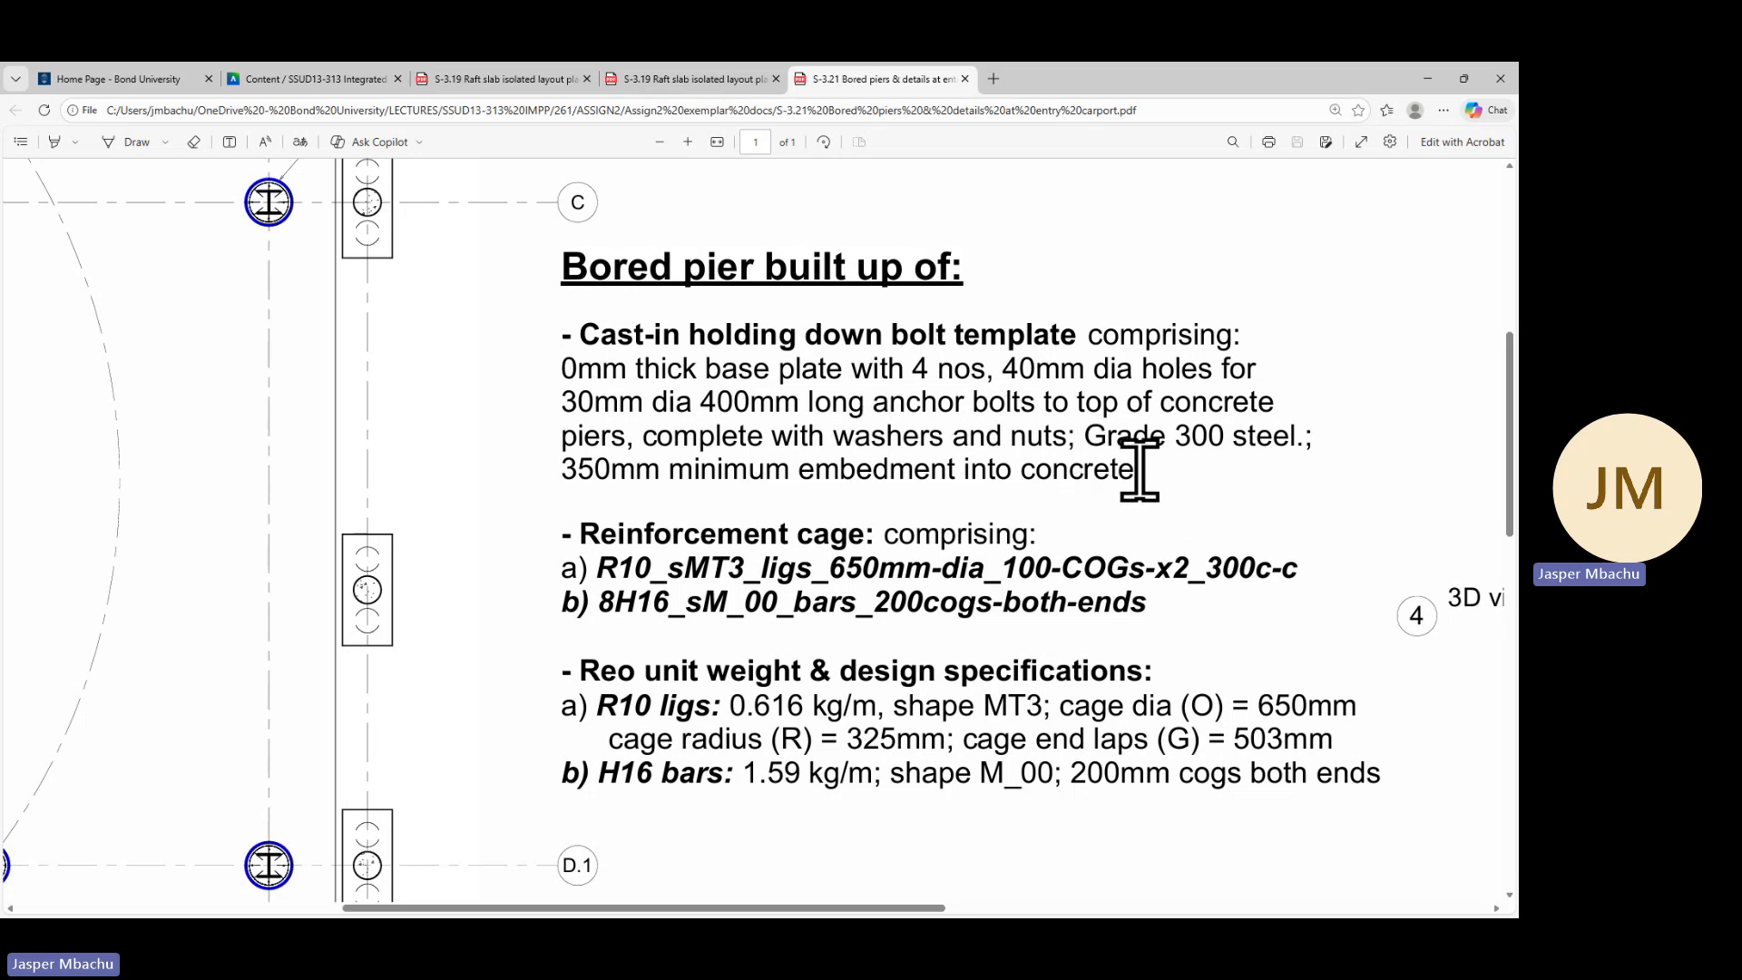
# Copy the 'Bored pier built up of:' heading from the reference PDF and return to Revit
pyautogui.moveTo(1139, 469); pyautogui.dragTo(577, 359)
pyautogui.click(664, 423)
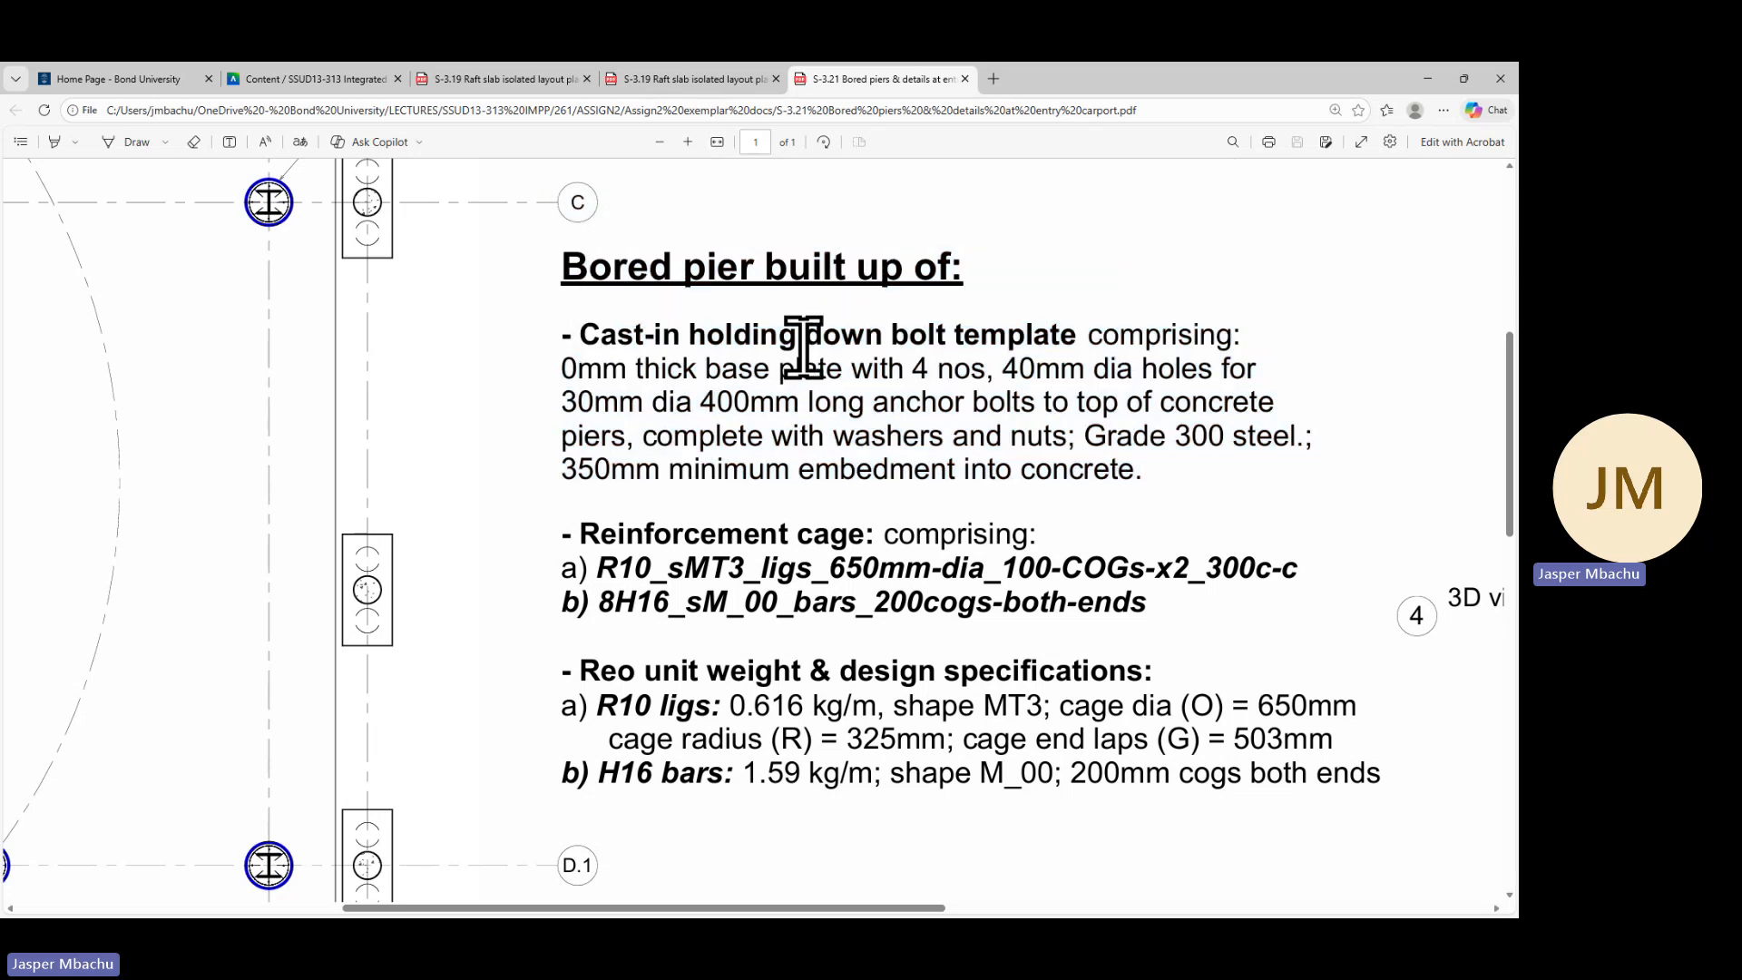
pyautogui.scroll(1, 852, 363)
pyautogui.scroll(4, 980, 455)
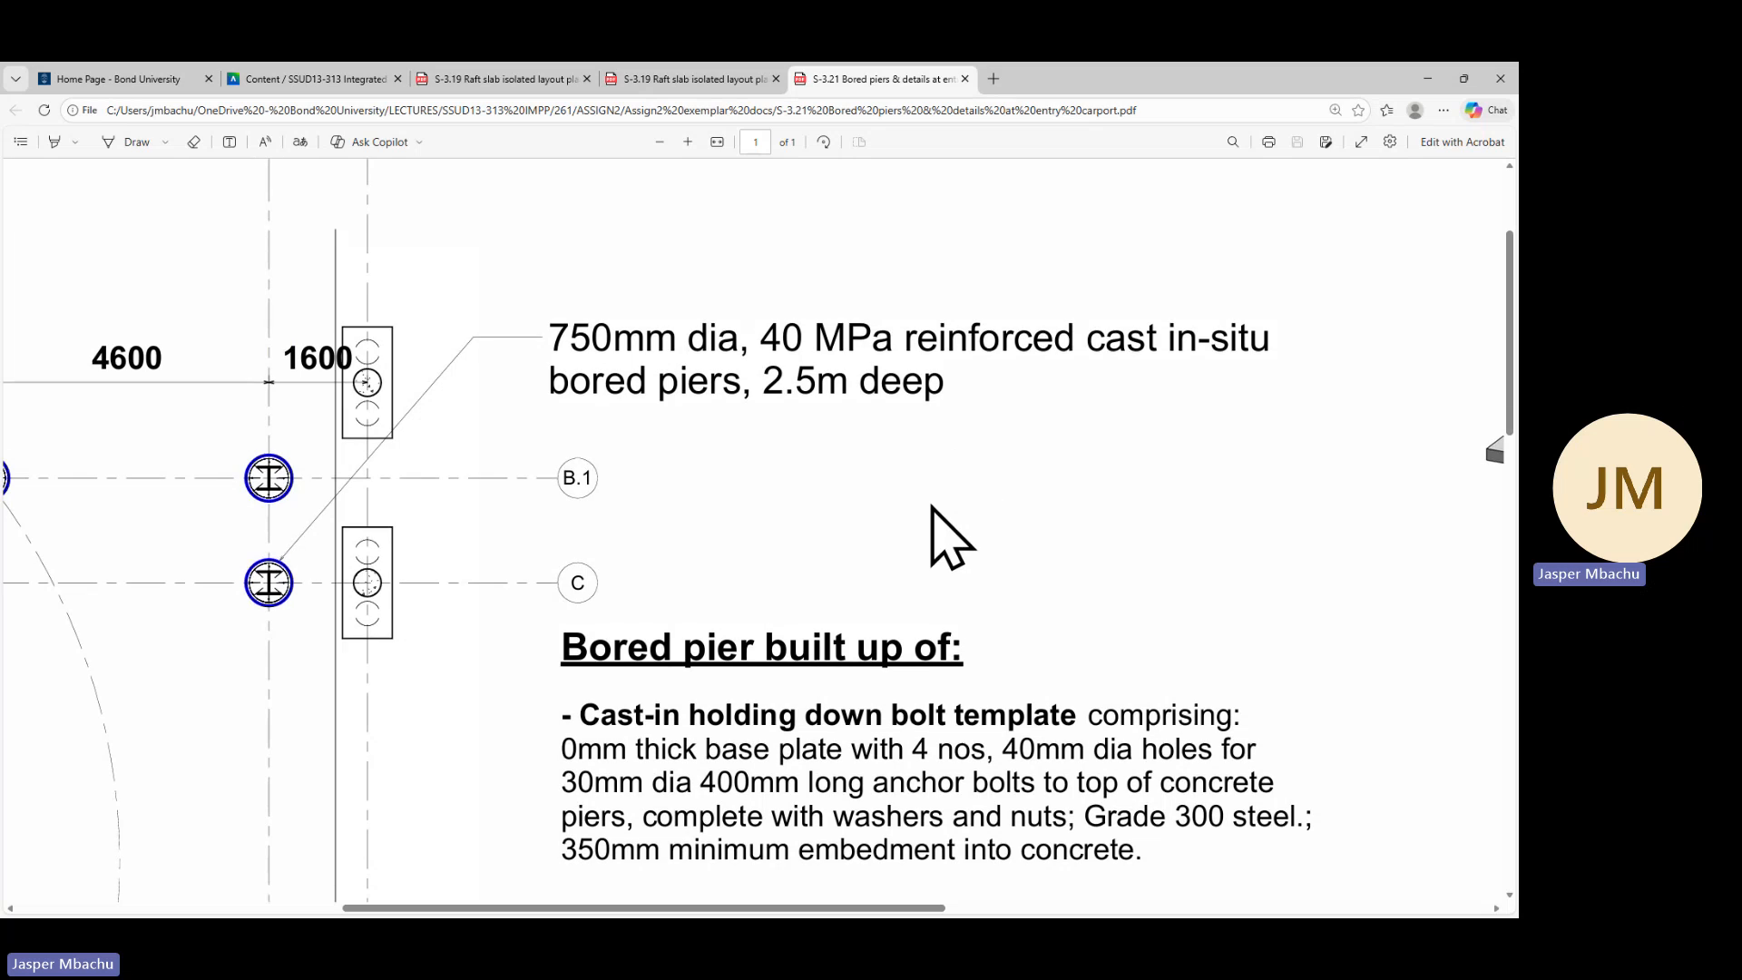
pyautogui.scroll(-2, 945, 536)
pyautogui.moveTo(961, 501); pyautogui.dragTo(575, 499)
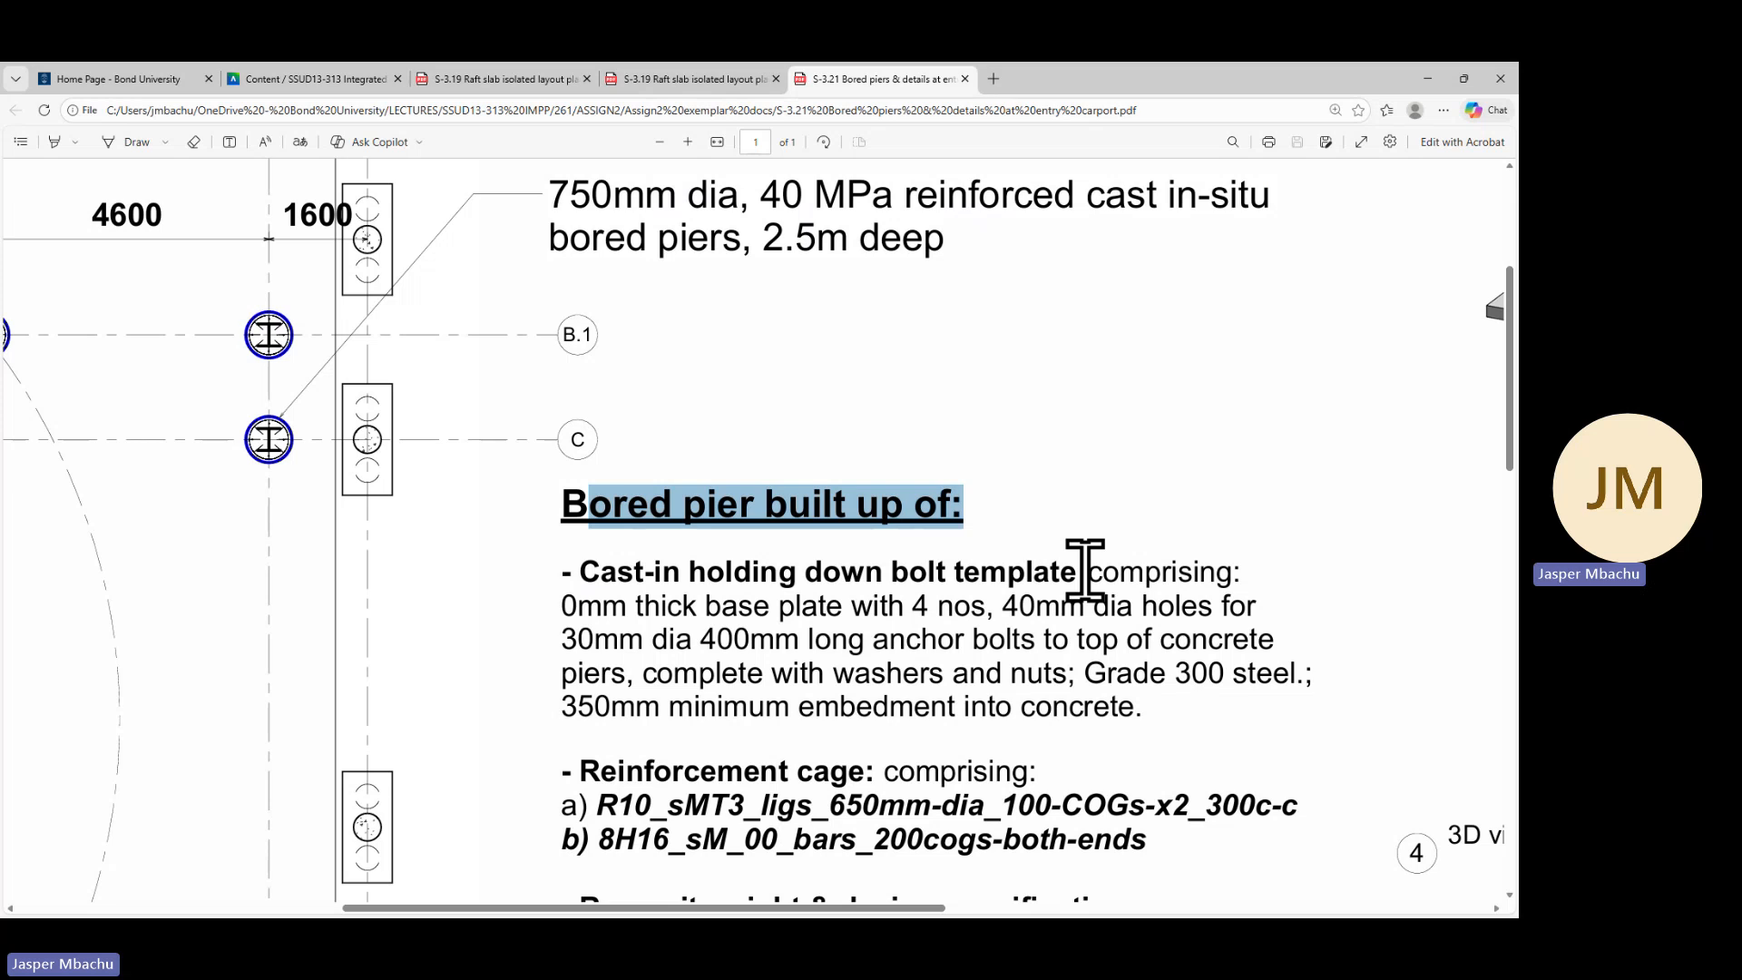
pyautogui.click(951, 513)
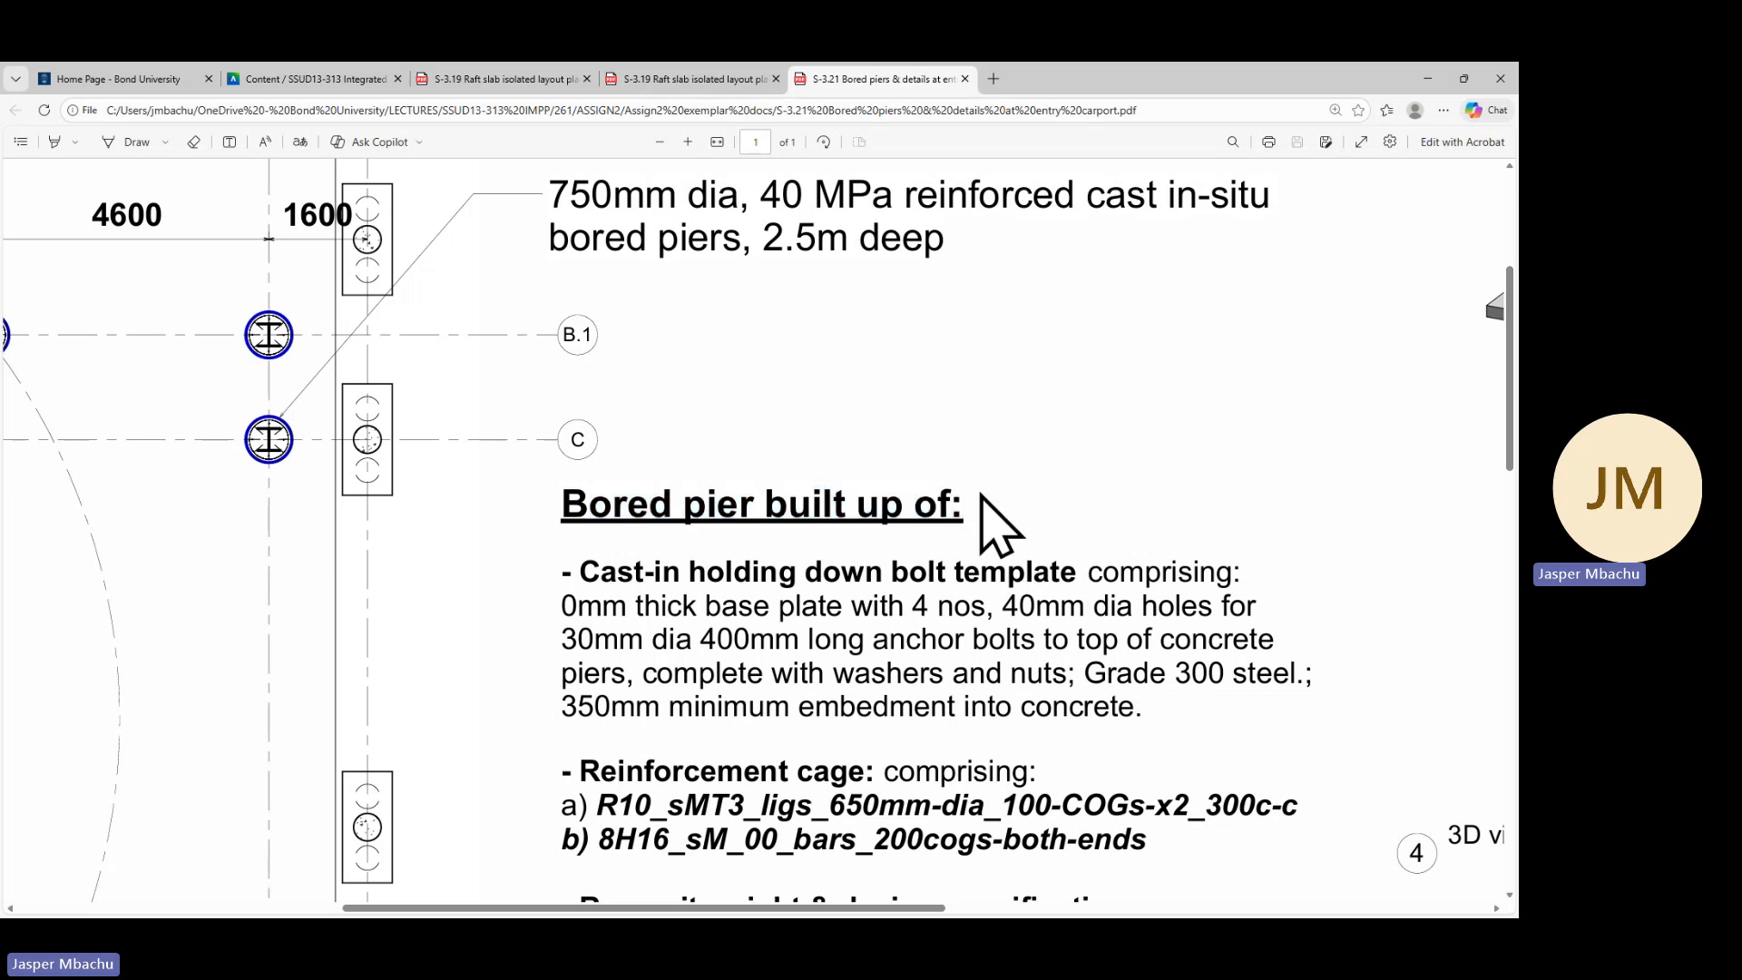
pyautogui.moveTo(959, 497); pyautogui.dragTo(603, 544)
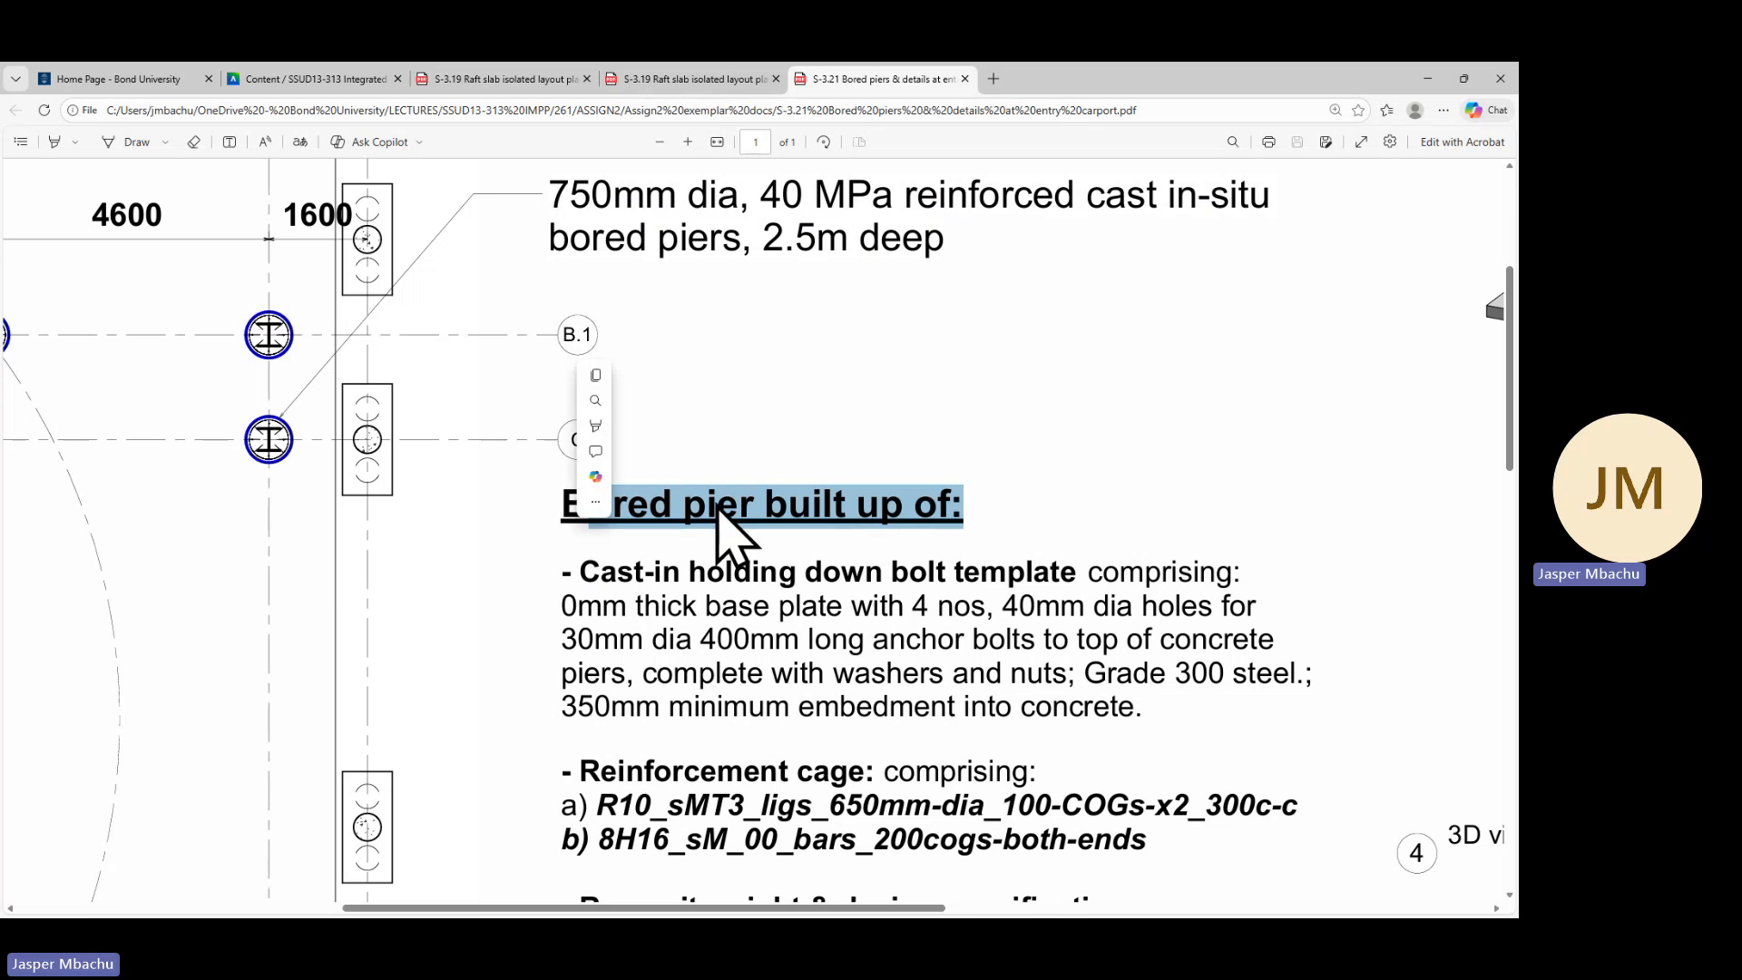
pyautogui.rightClick(771, 504)
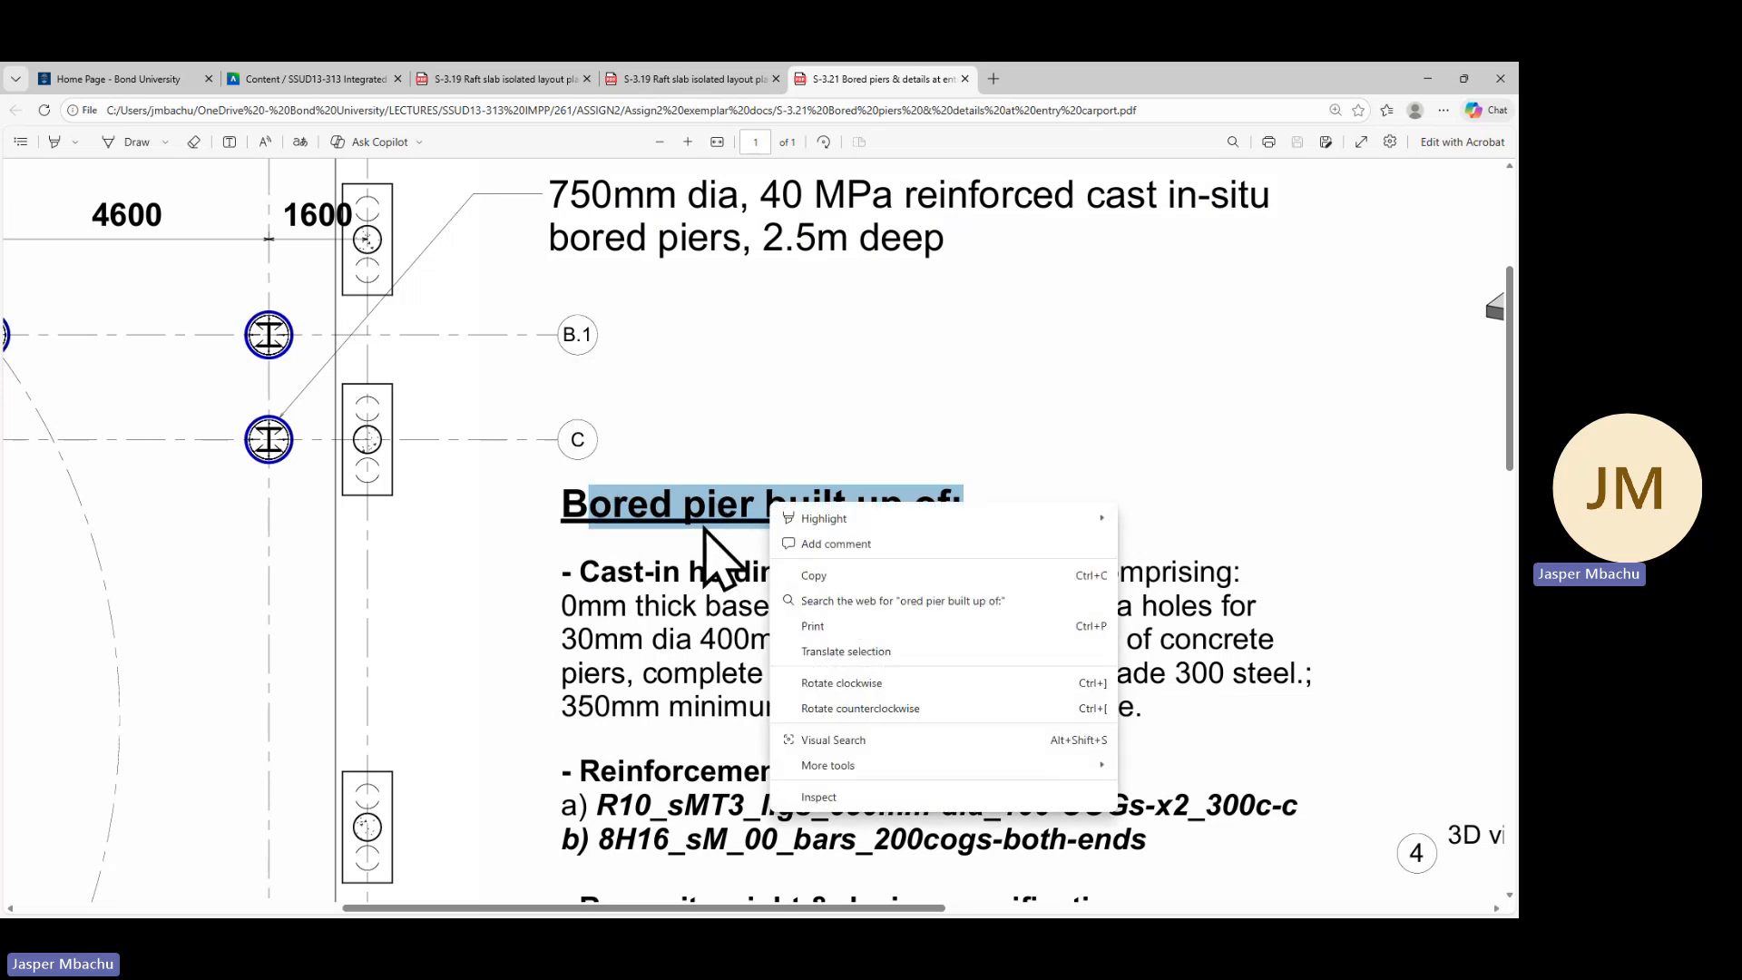
pyautogui.click(809, 576)
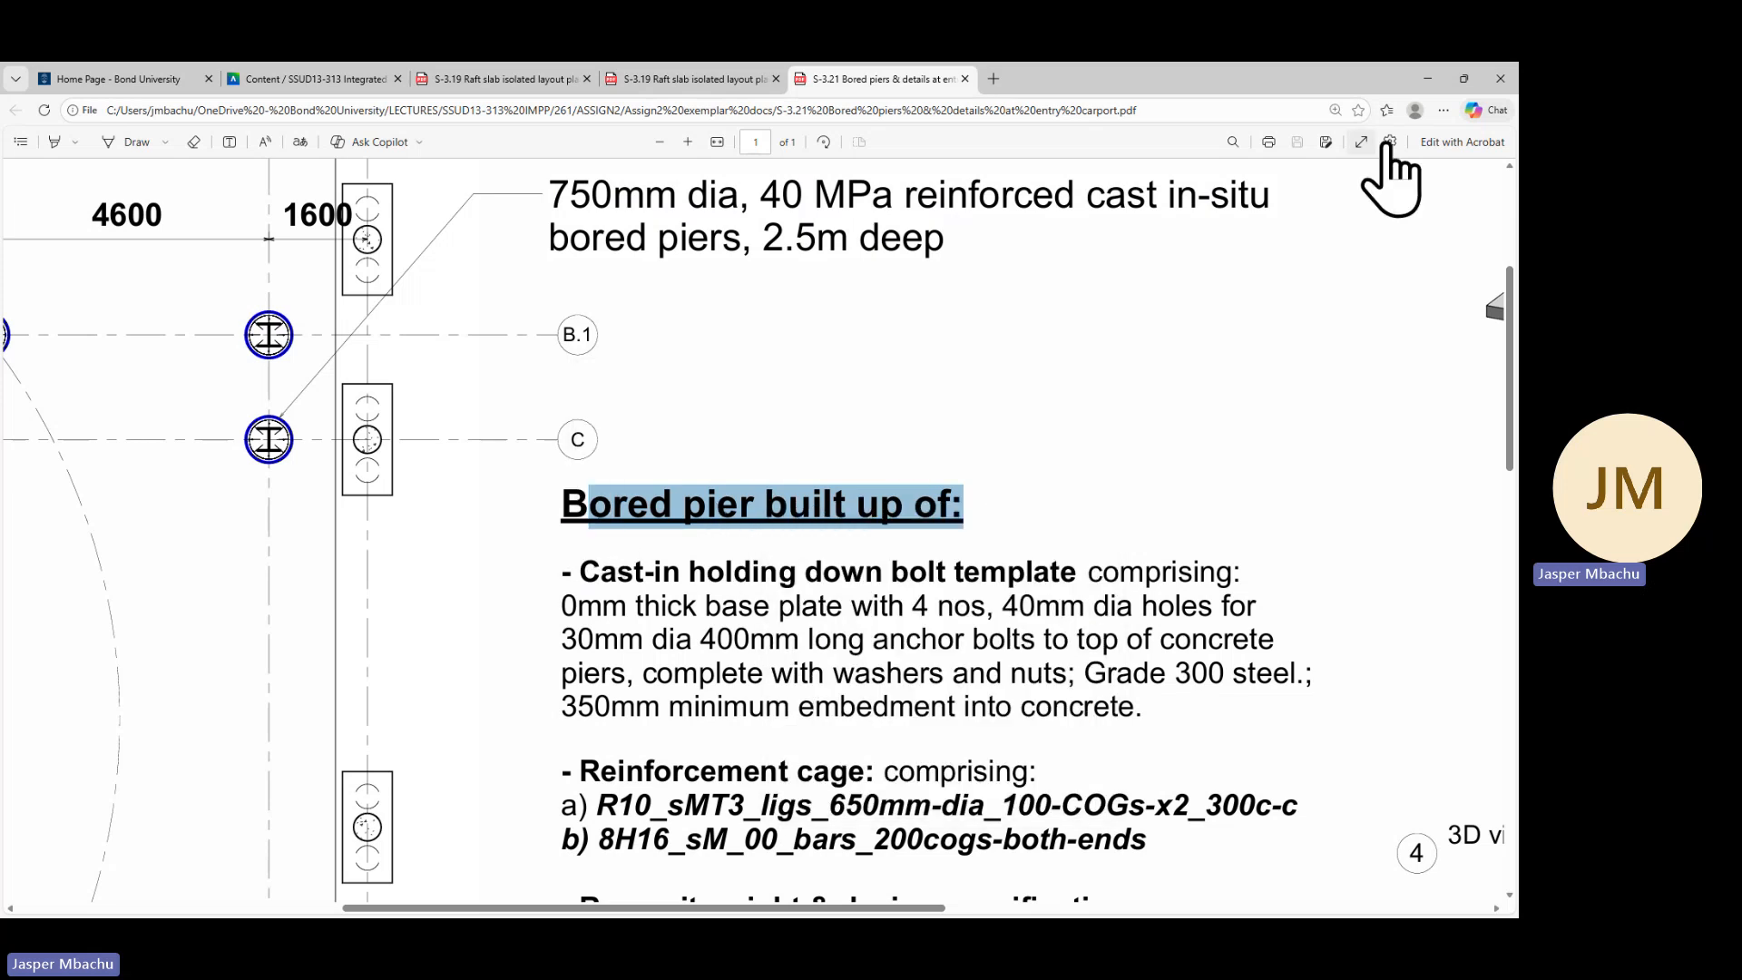
pyautogui.click(1428, 79)
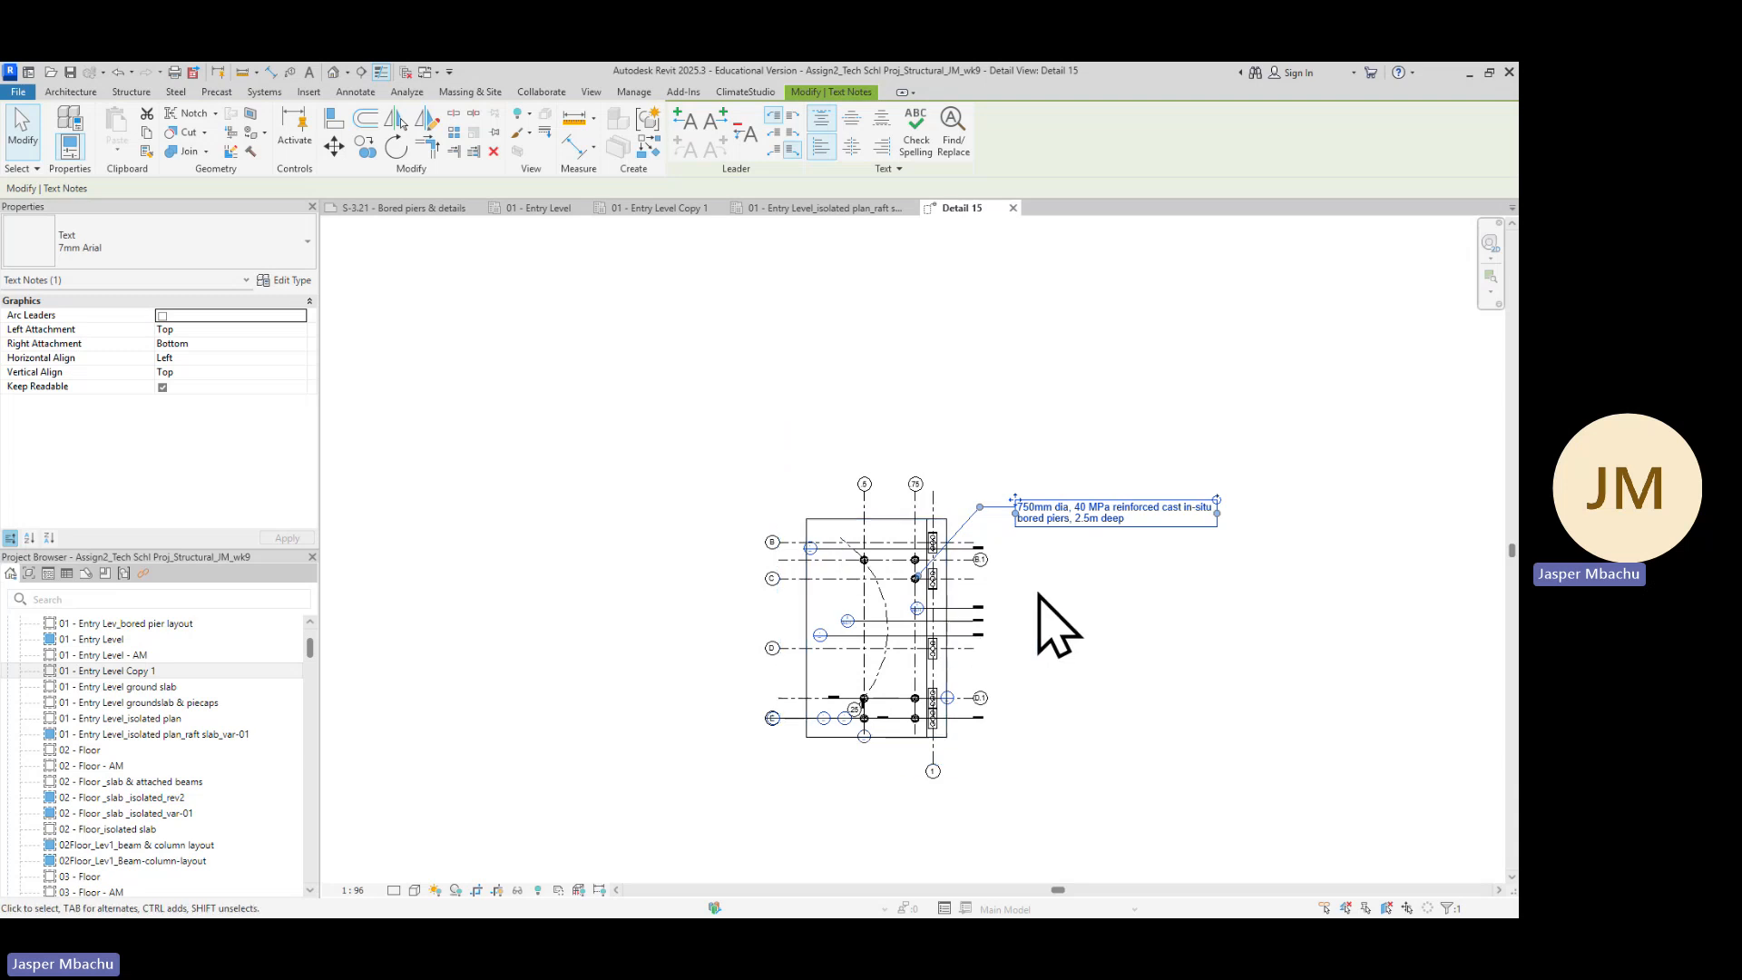
# Duplicate the bored pier note just below the original and replace its text with 'Bored pier built up of:'
pyautogui.click(1048, 511)
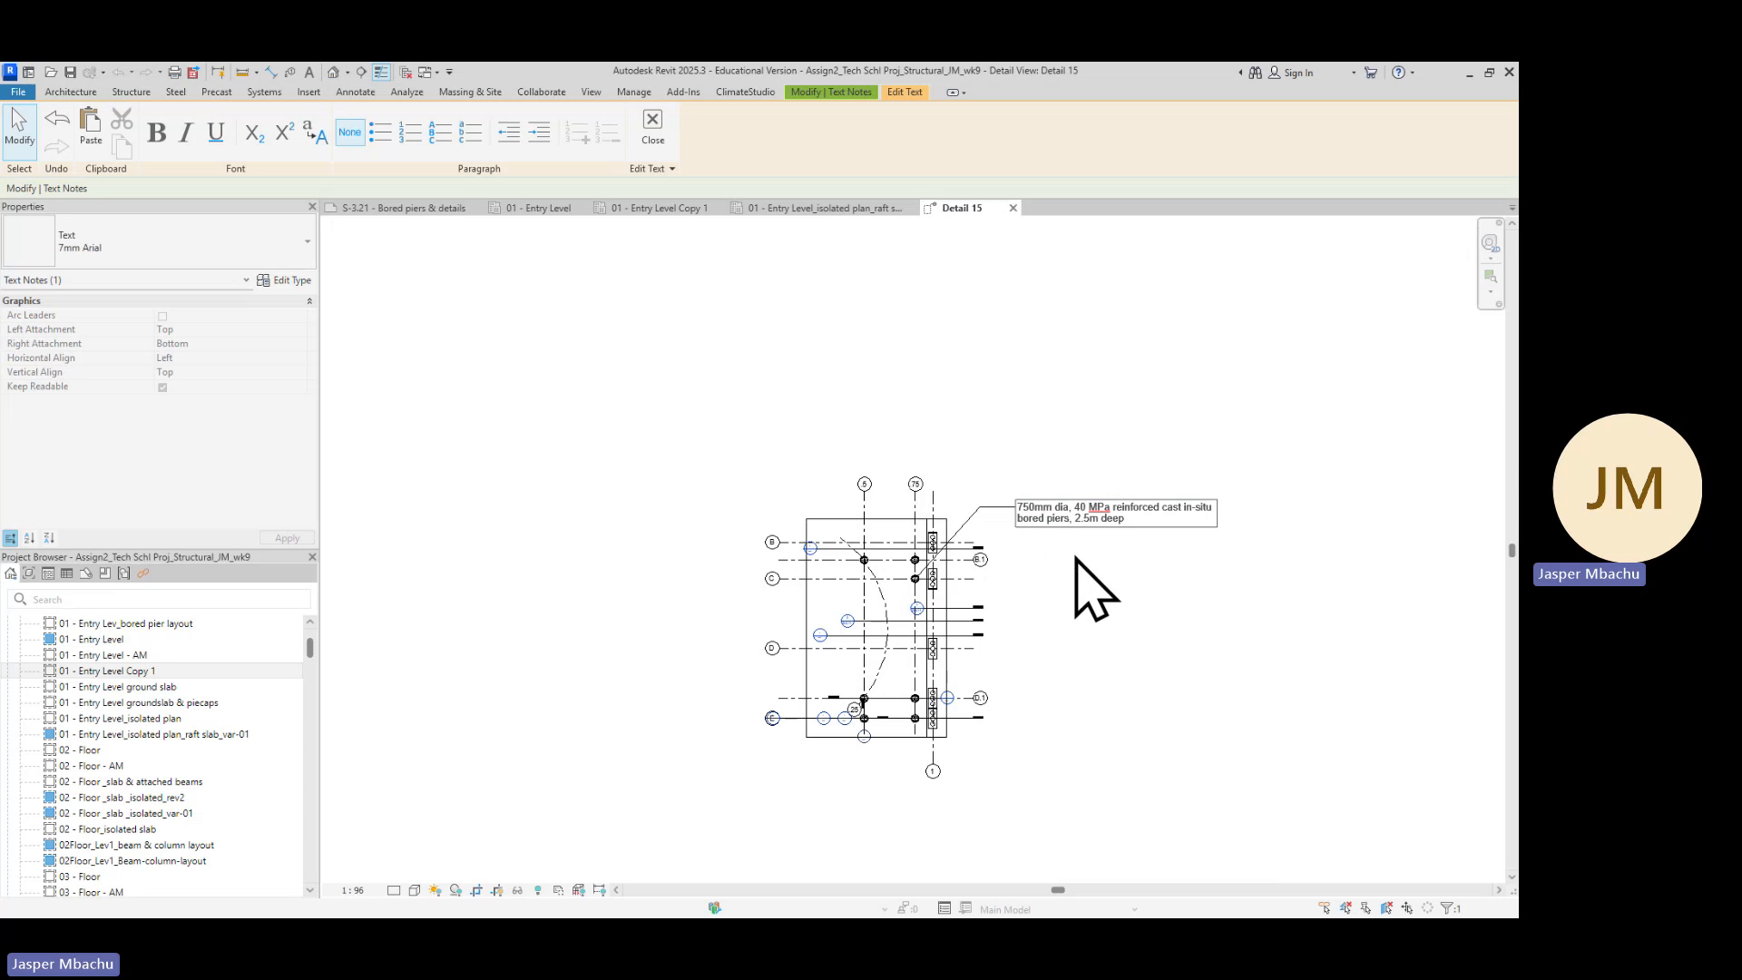
pyautogui.click(1077, 554)
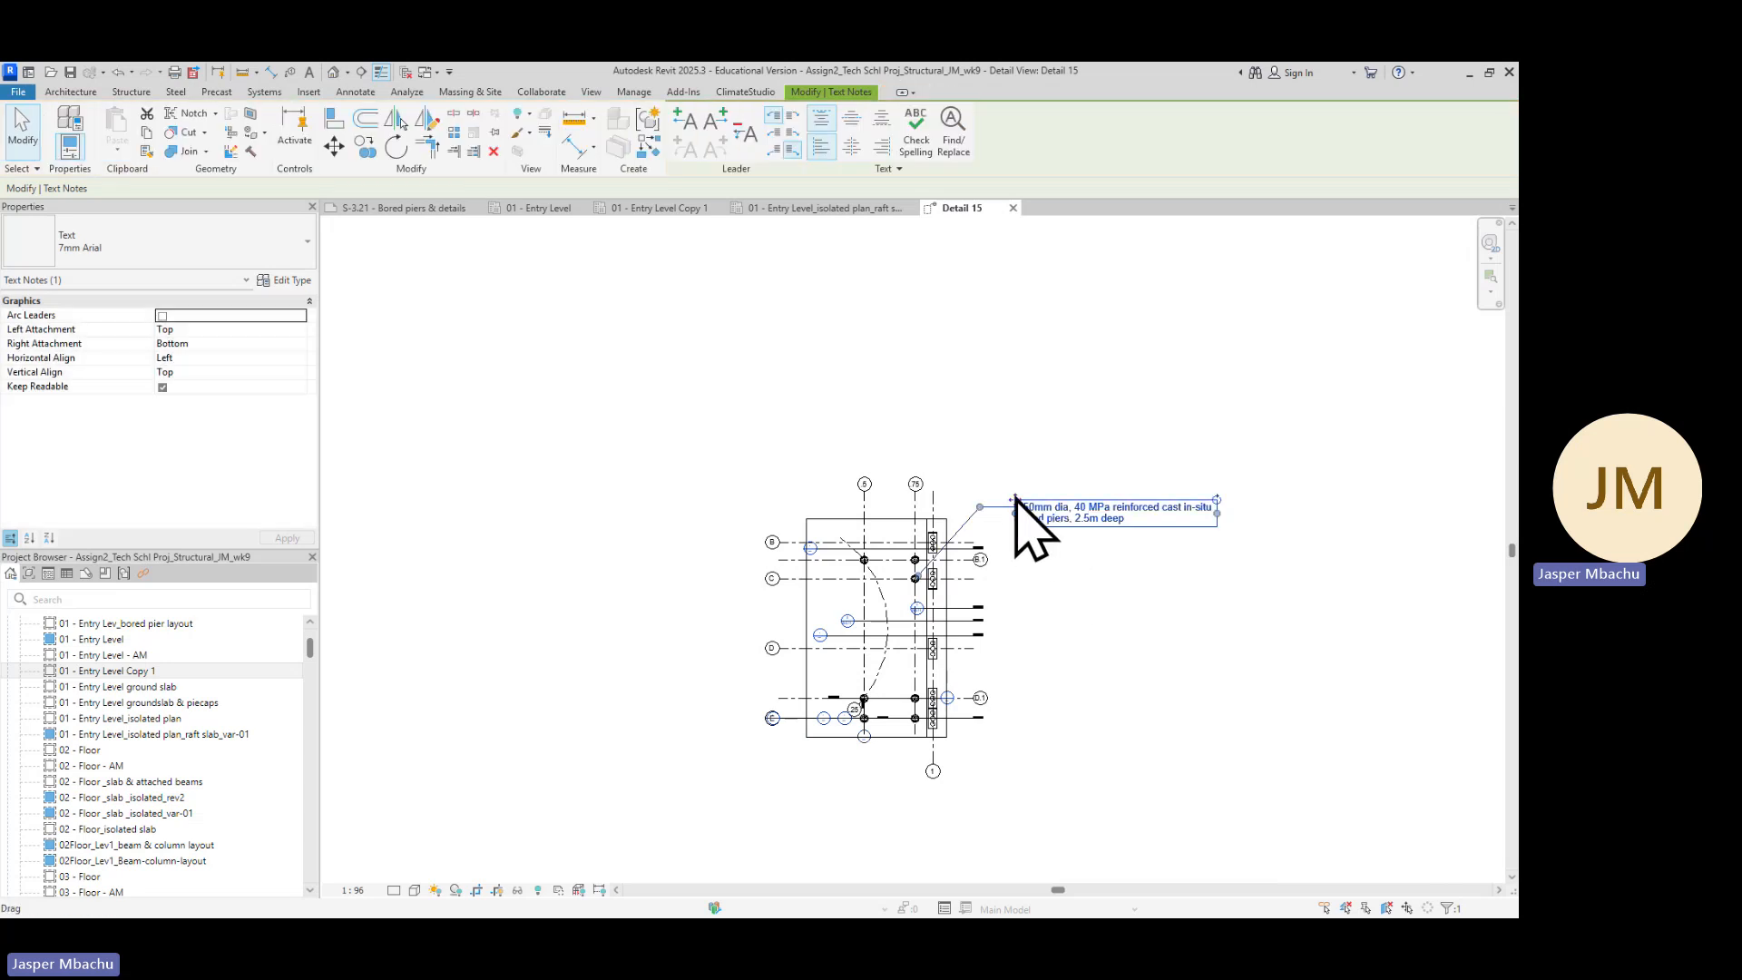
pyautogui.keyDown('ctrl'); pyautogui.moveTo(1017, 501); pyautogui.dragTo(1018, 556); pyautogui.keyUp('ctrl')
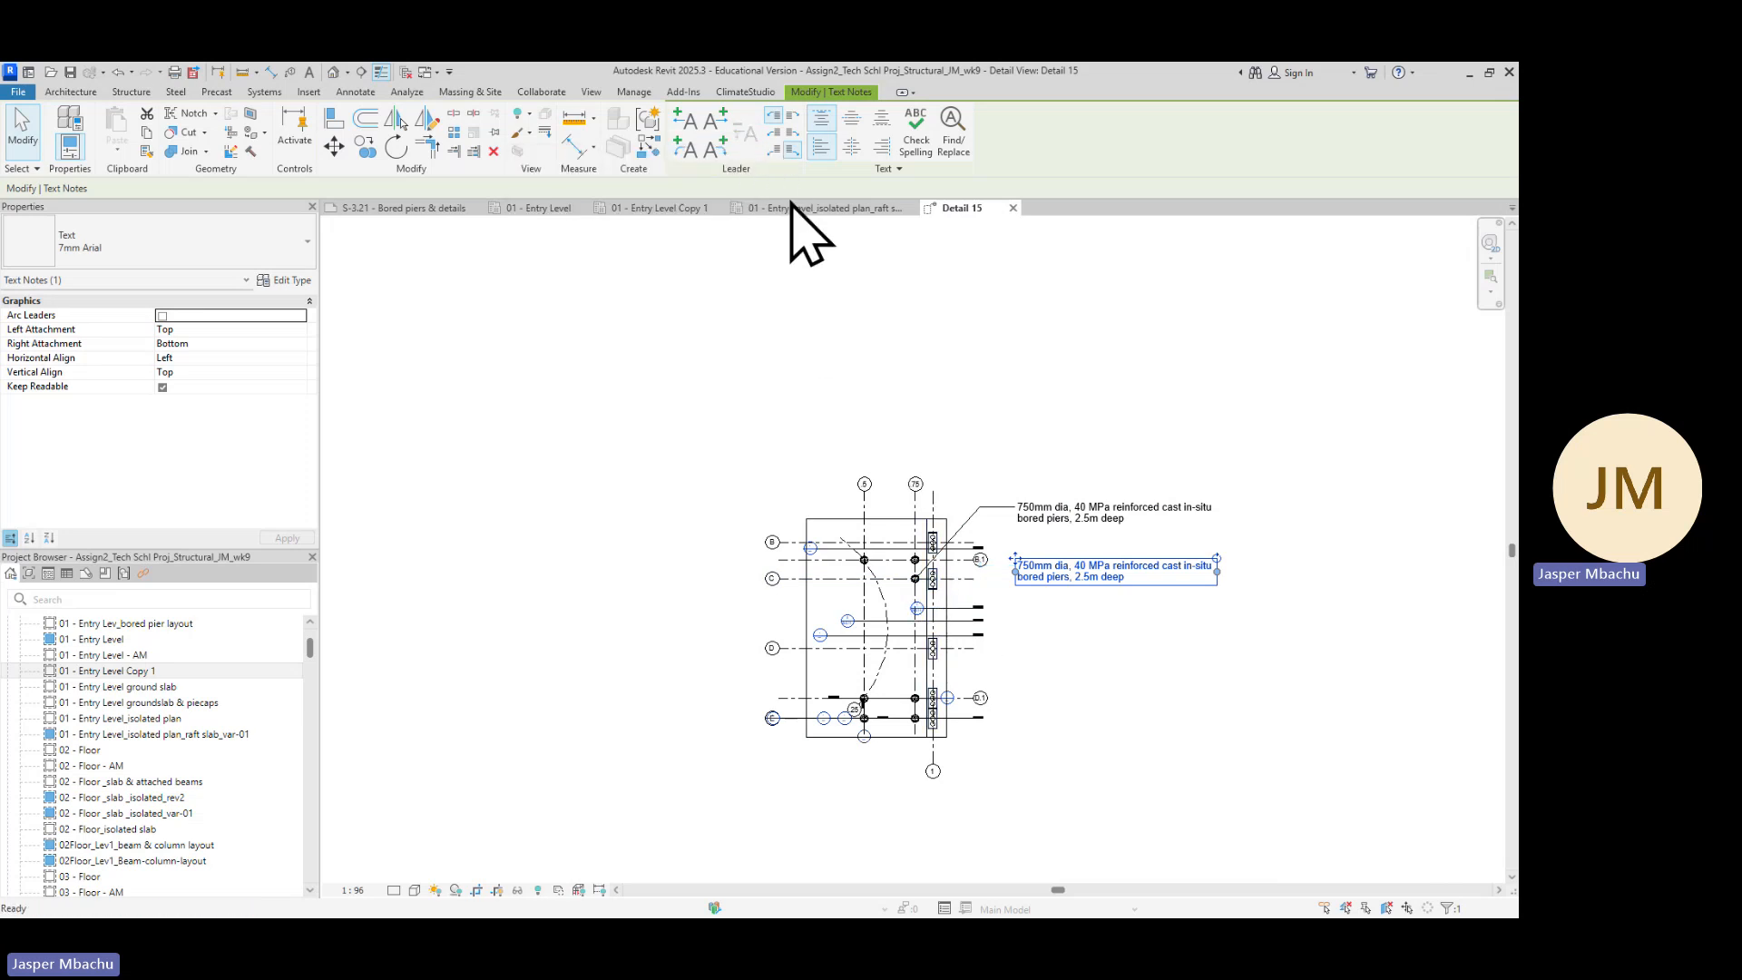
pyautogui.scroll(4, 1052, 600)
pyautogui.doubleClick(1153, 580)
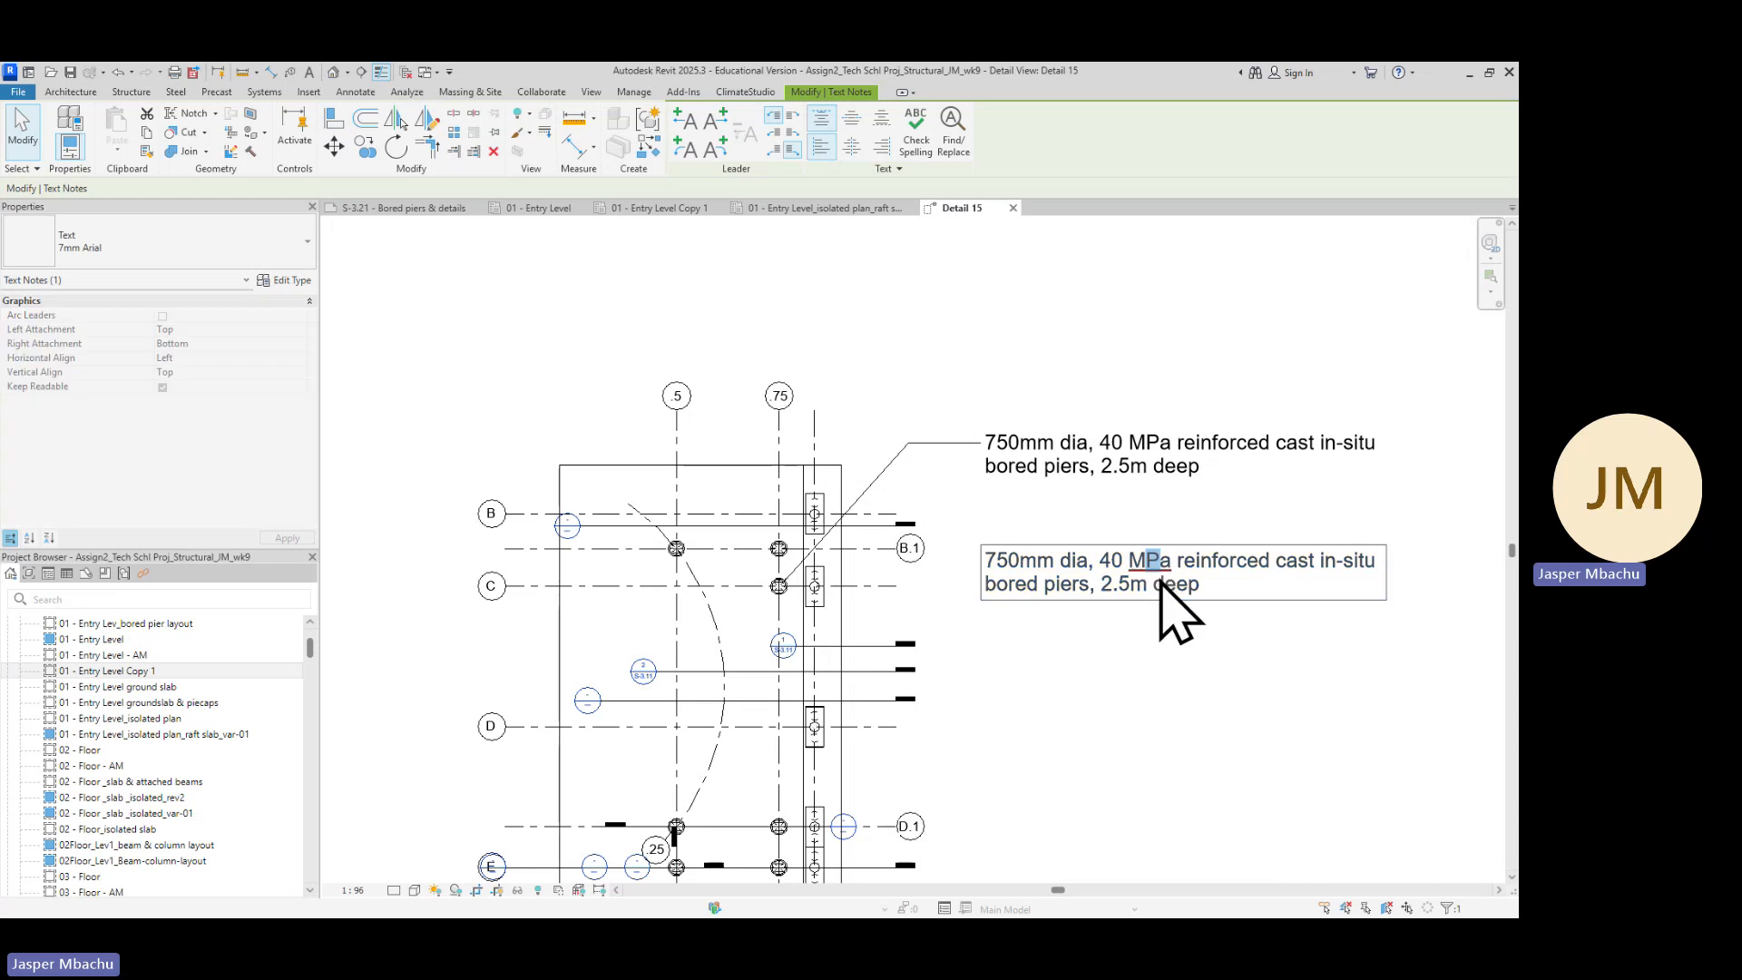
pyautogui.moveTo(1211, 585); pyautogui.dragTo(985, 562)
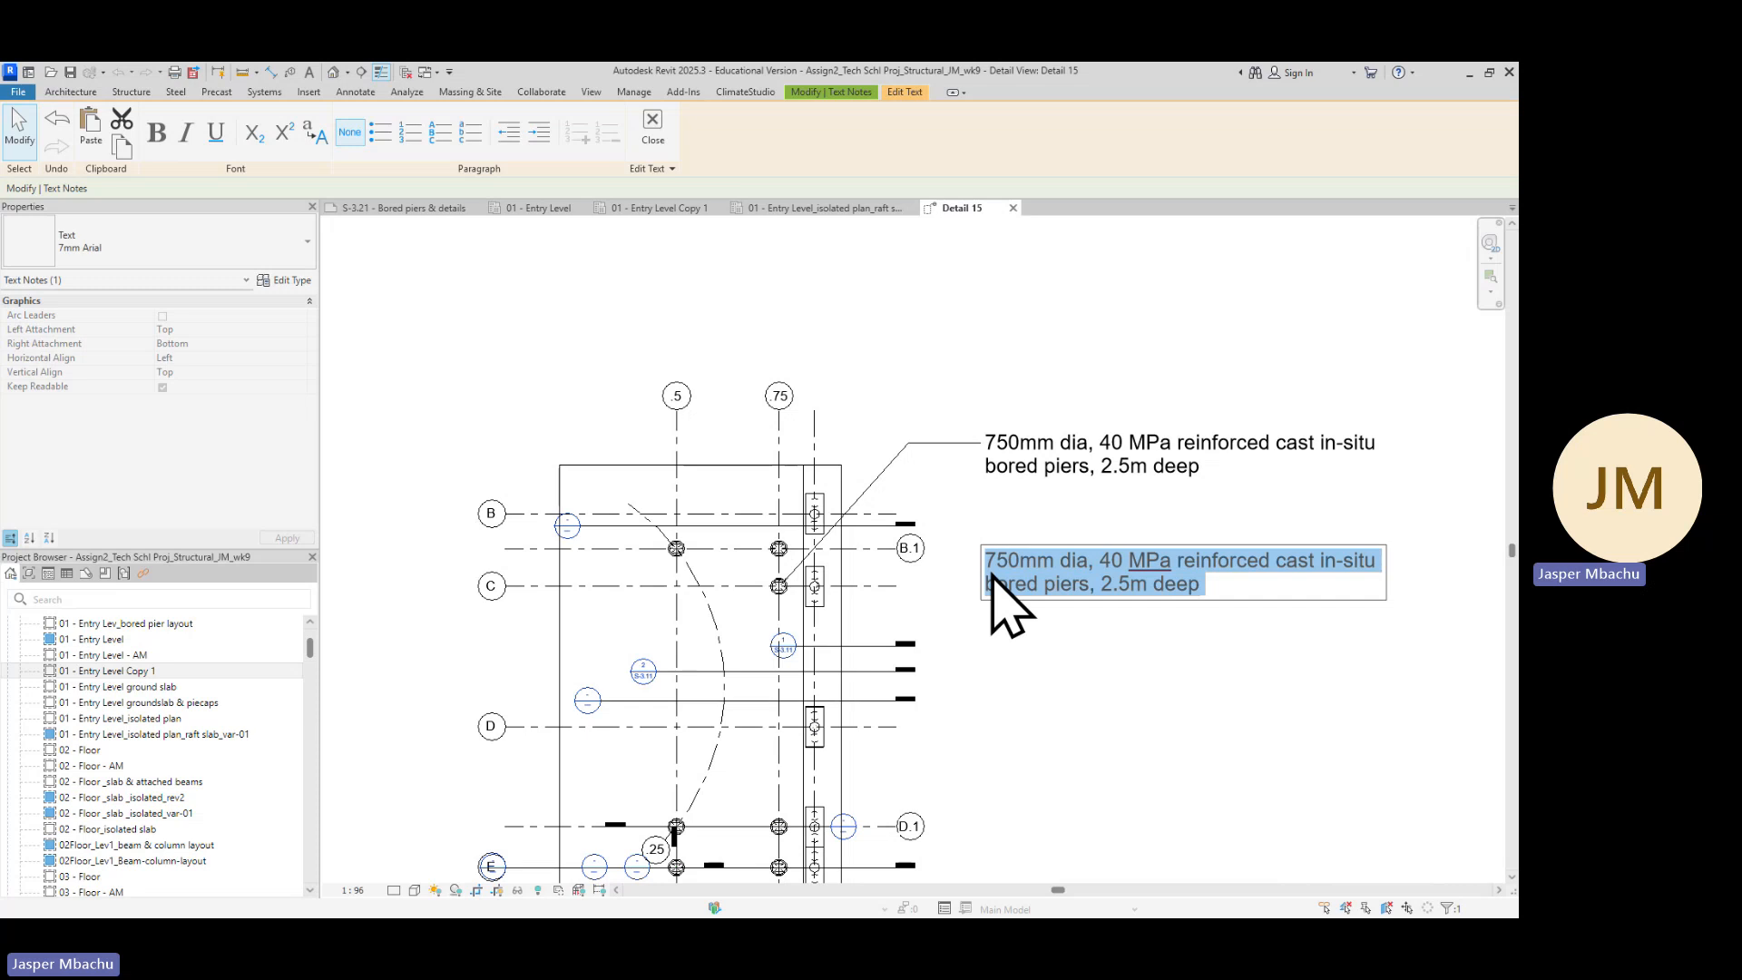
pyautogui.write('Bored pier built up of:')
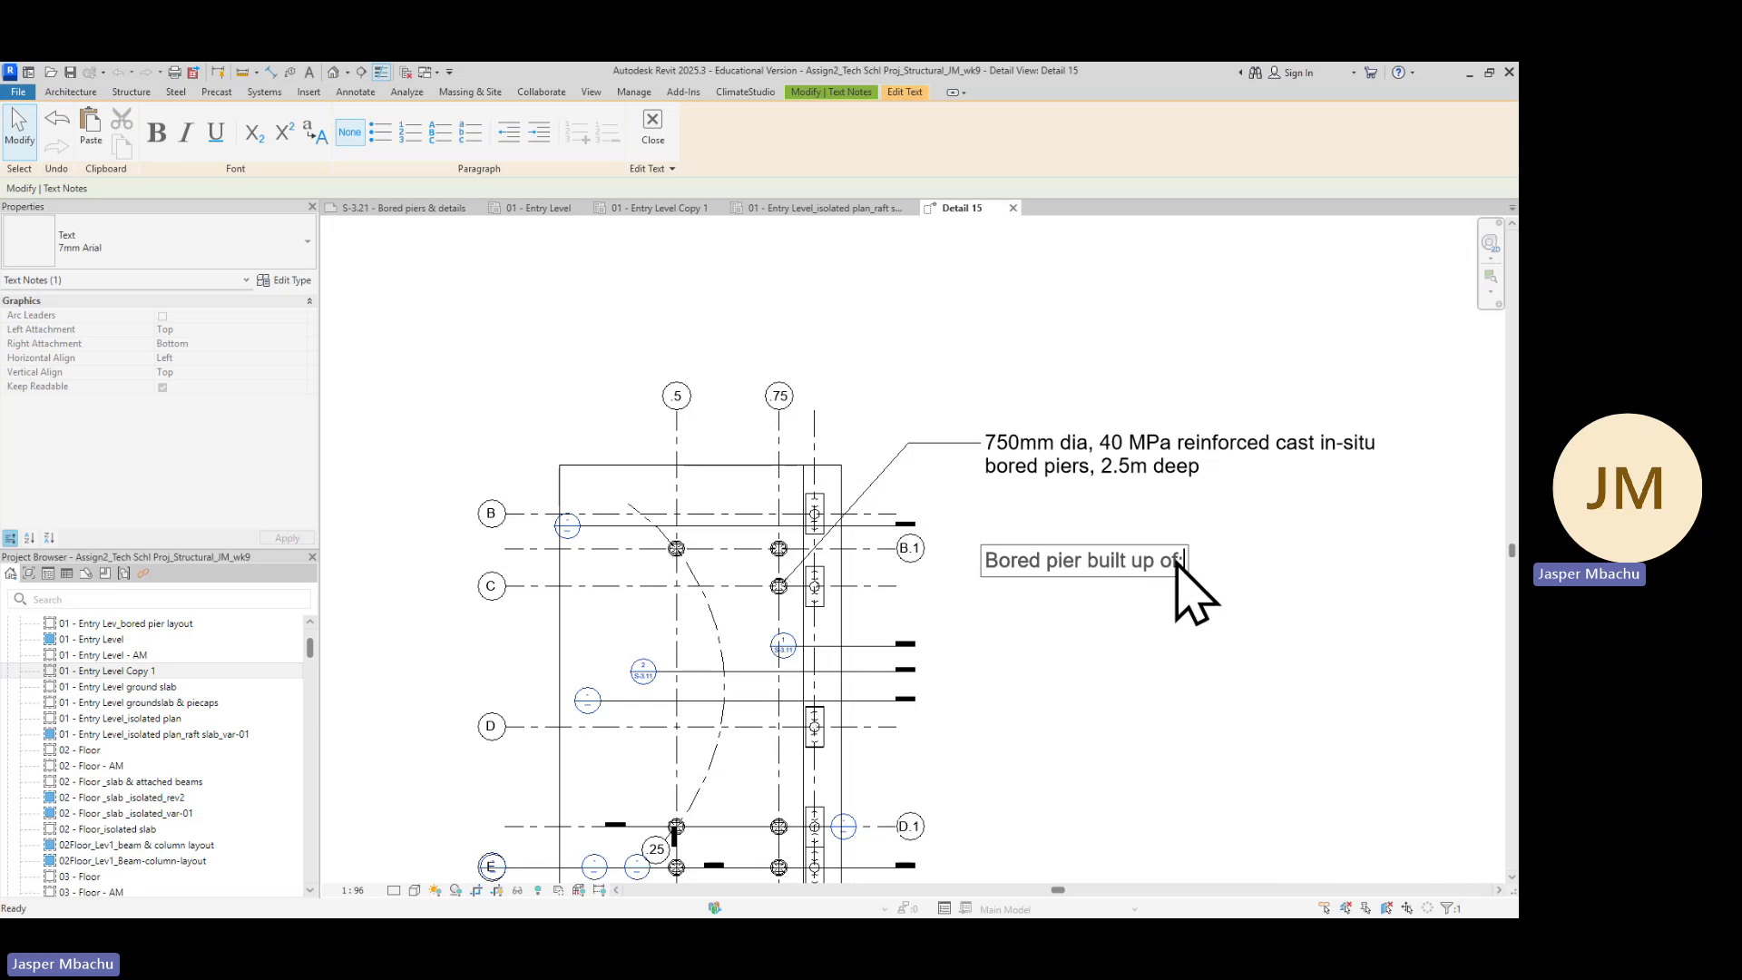
# Make the 'Bored pier built up of:' heading bold and underlined
pyautogui.moveTo(1184, 564); pyautogui.dragTo(986, 567)
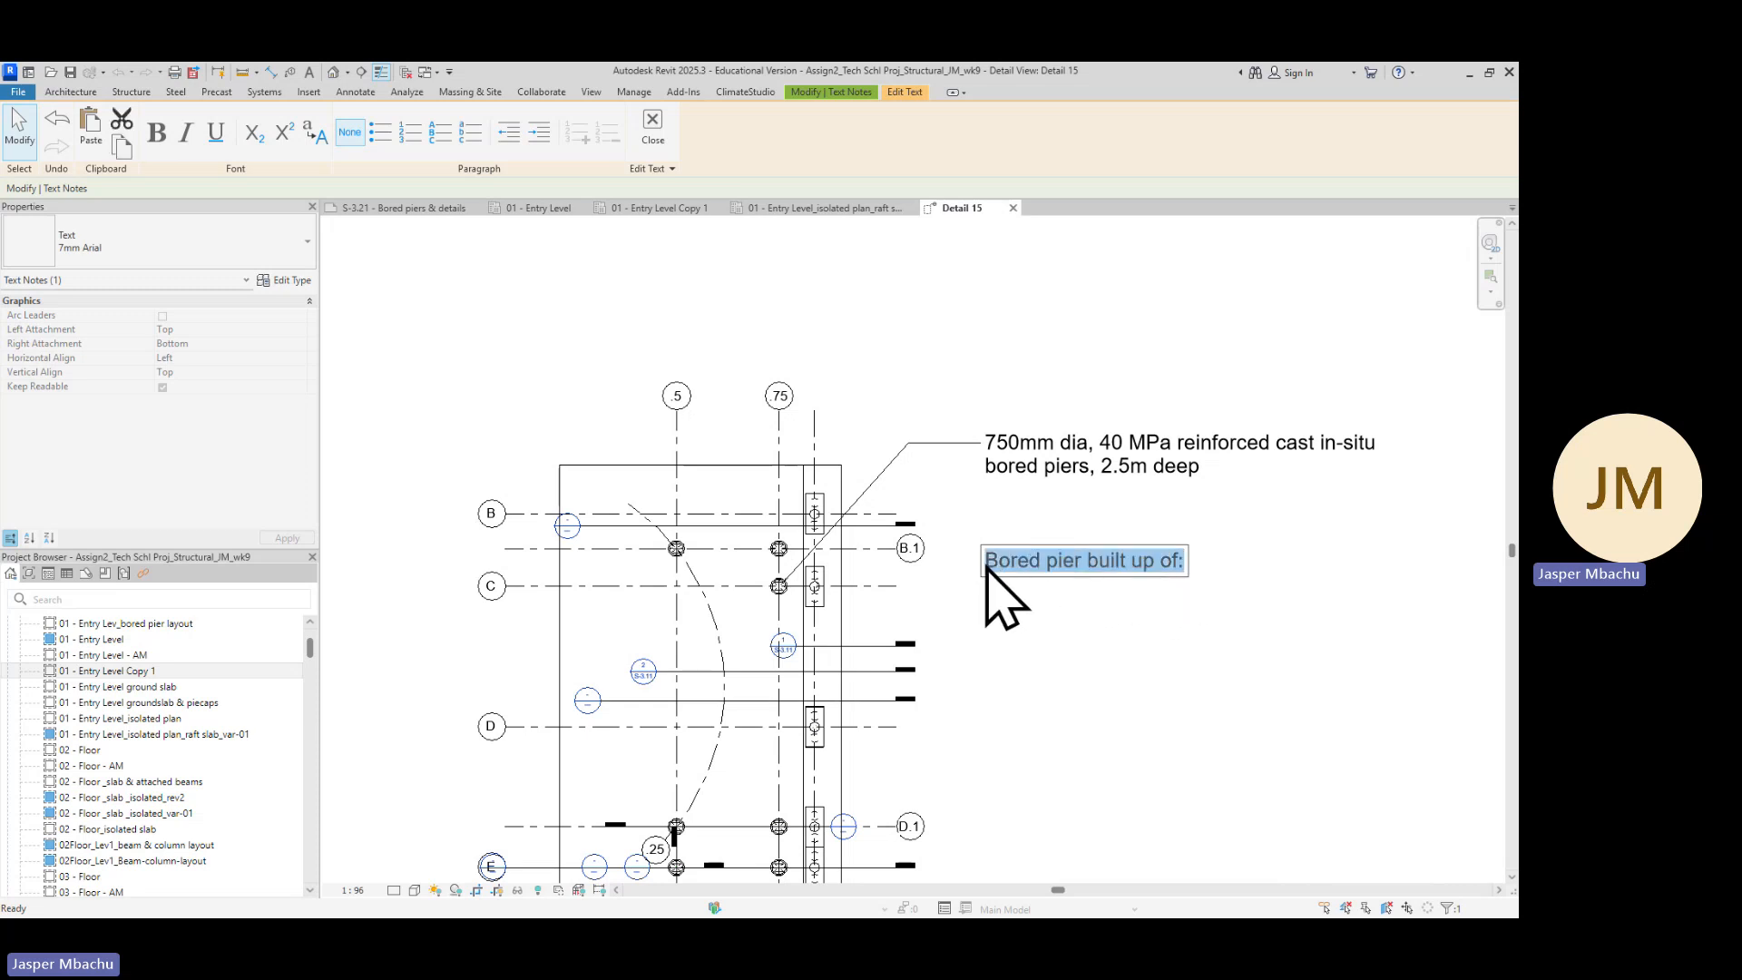
pyautogui.click(156, 134)
pyautogui.click(216, 134)
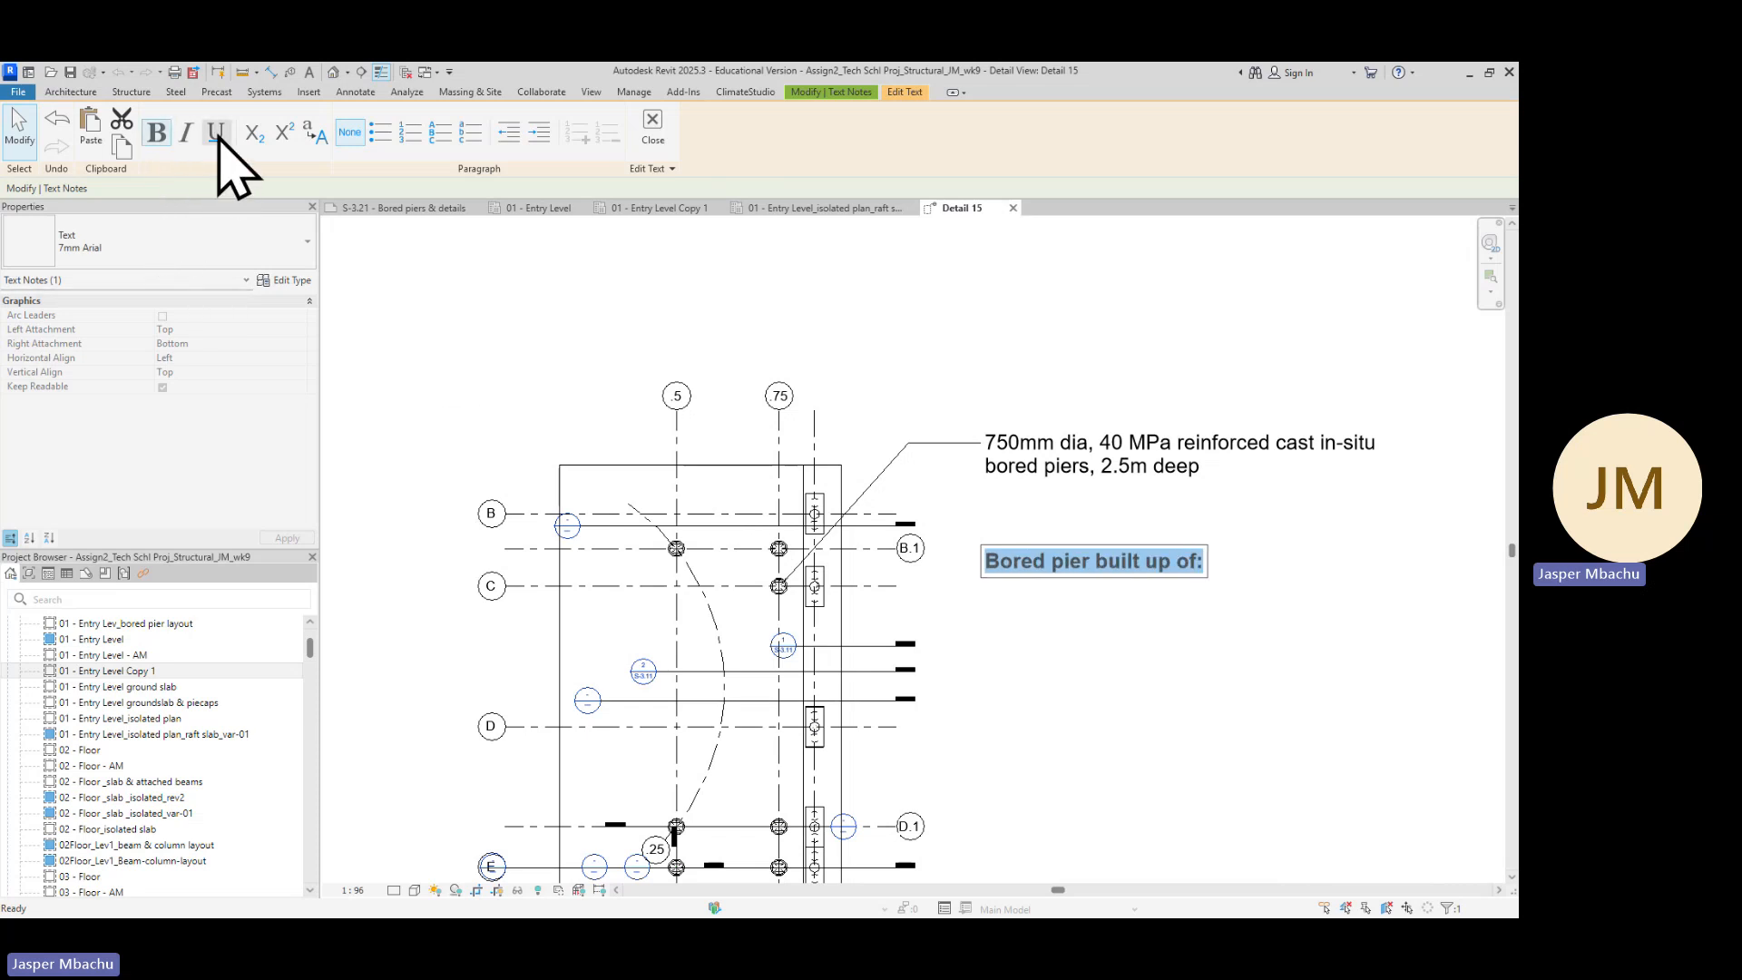
pyautogui.click(1058, 662)
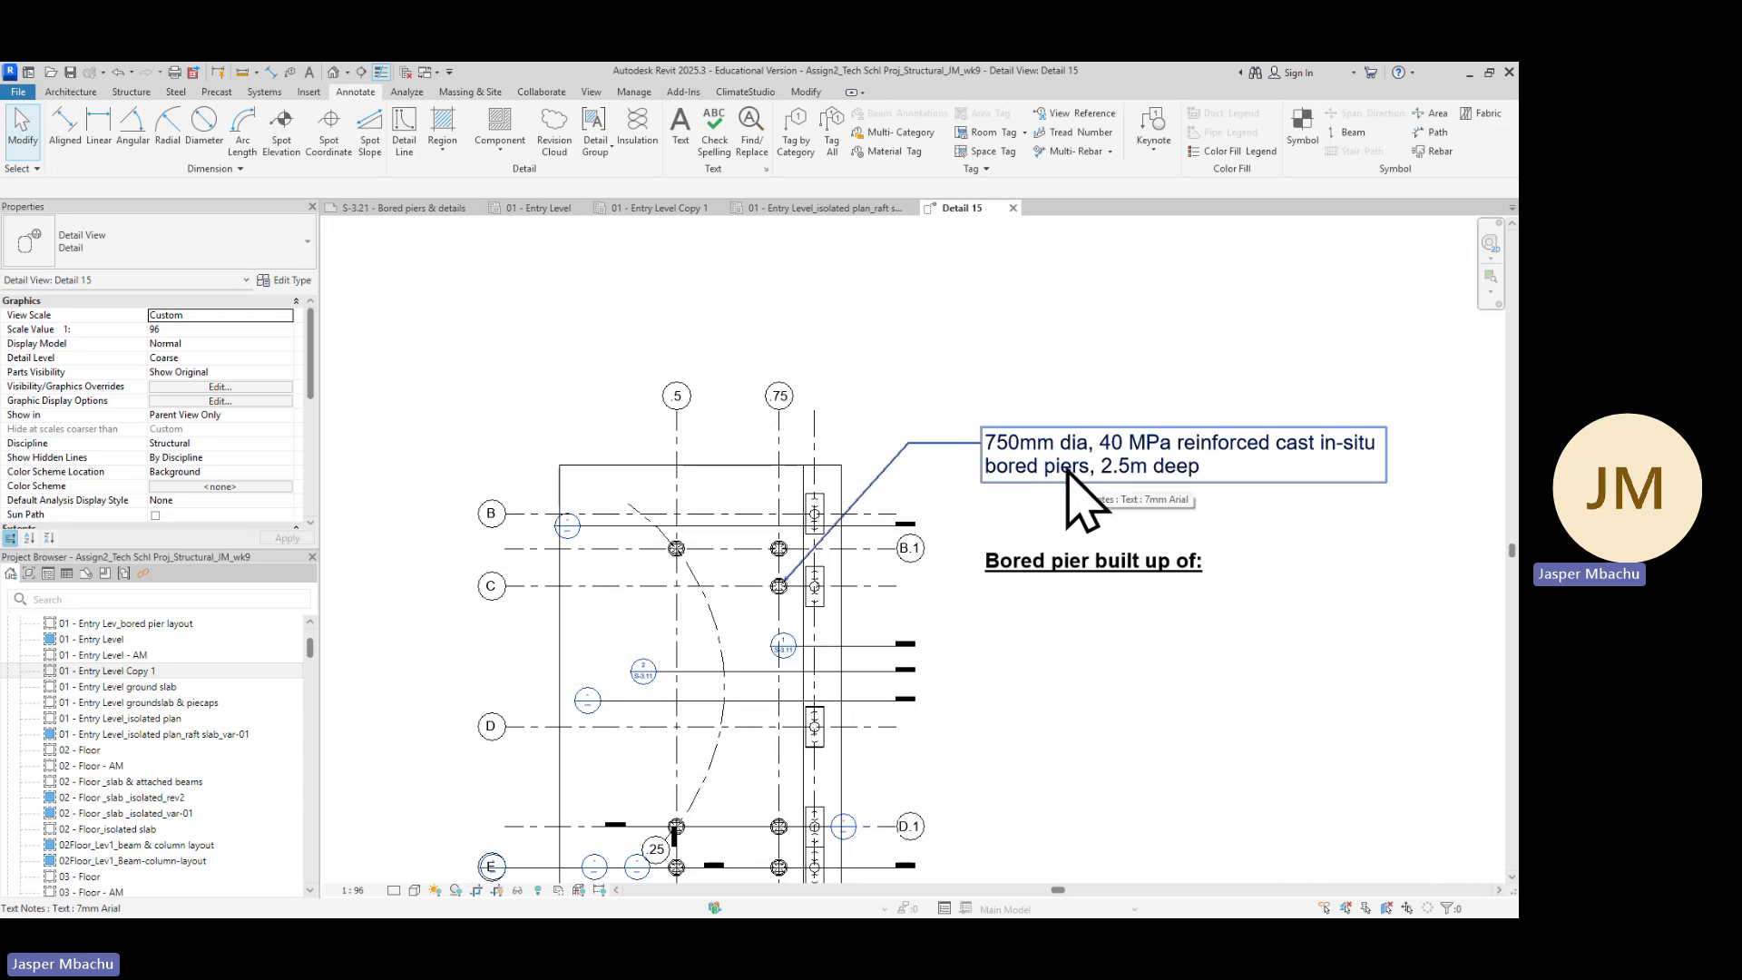
# Duplicate the bored pier note with its leader below the 'Bored pier built up of:' heading
pyautogui.click(1026, 449)
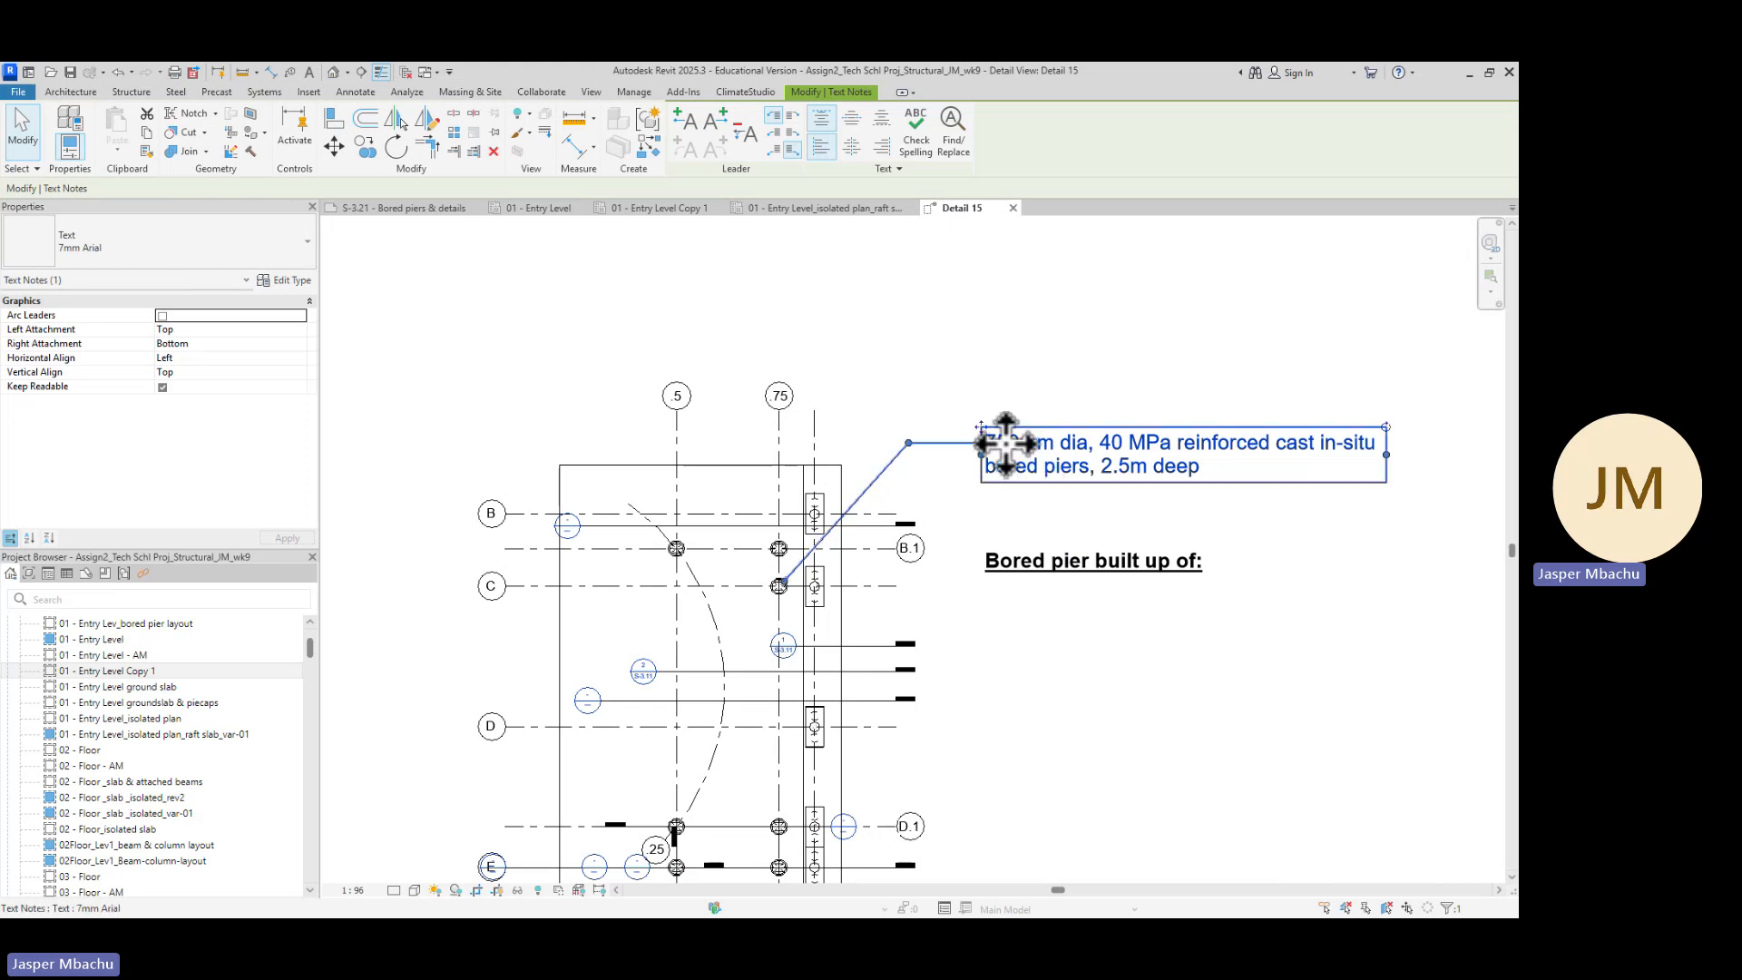
pyautogui.moveTo(981, 422); pyautogui.dragTo(982, 591)
pyautogui.click(1056, 736)
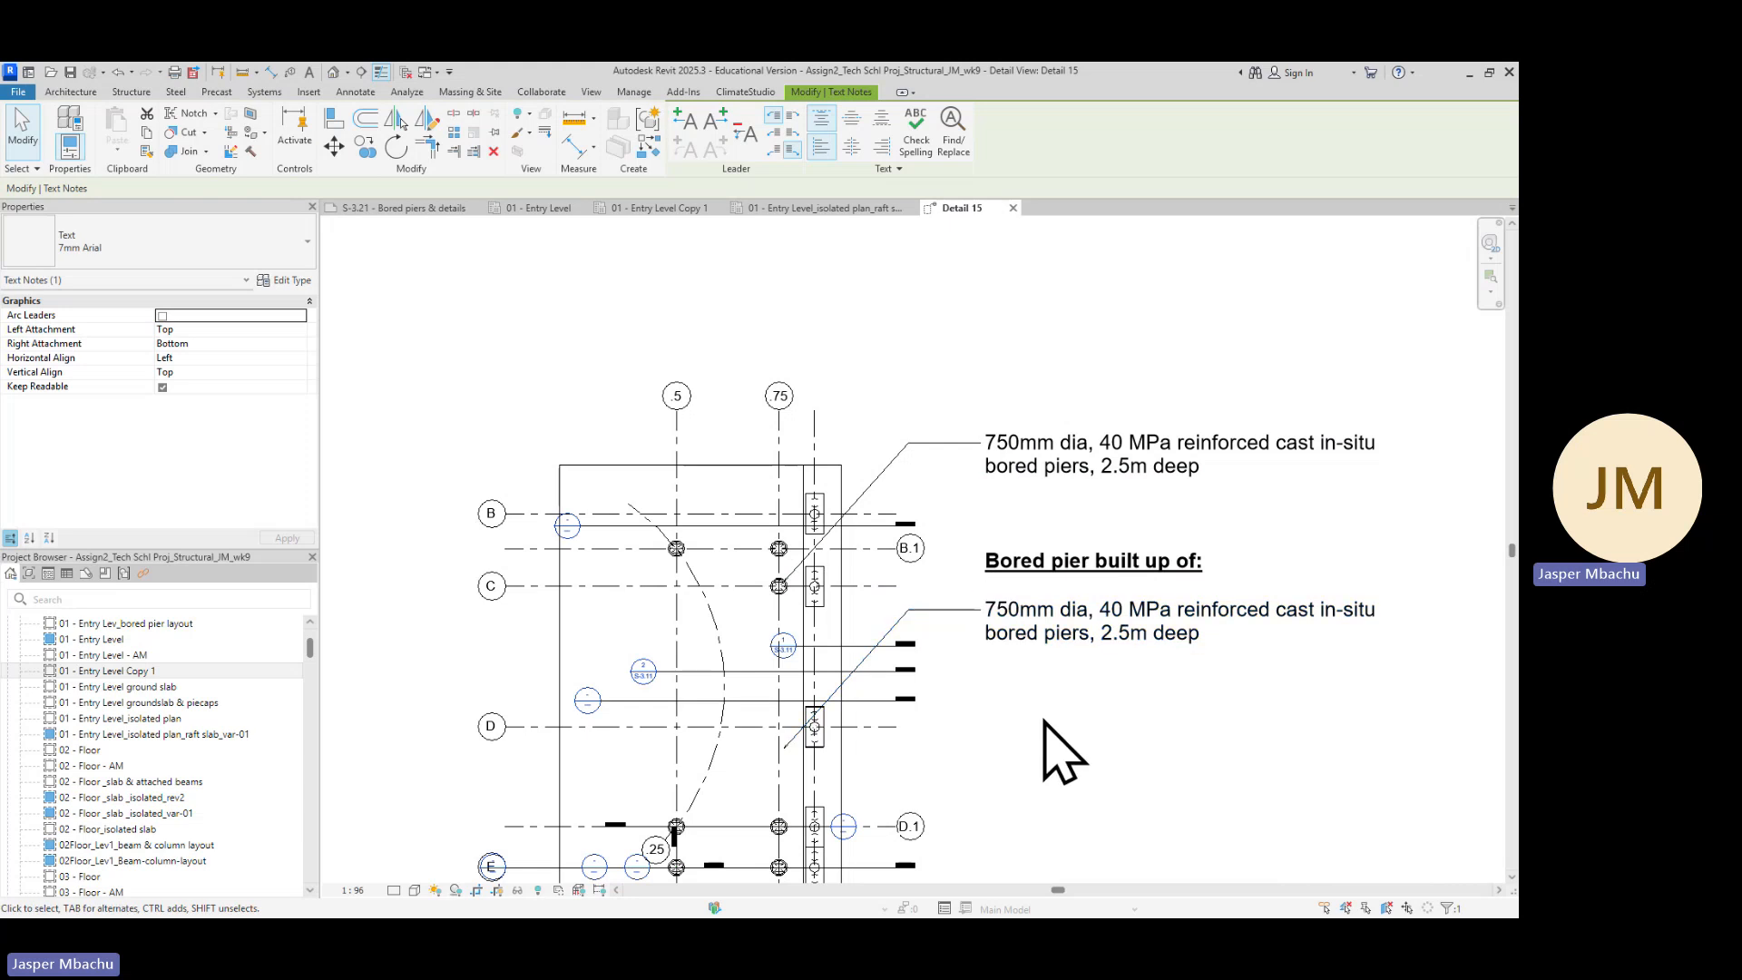
pyautogui.click(1058, 620)
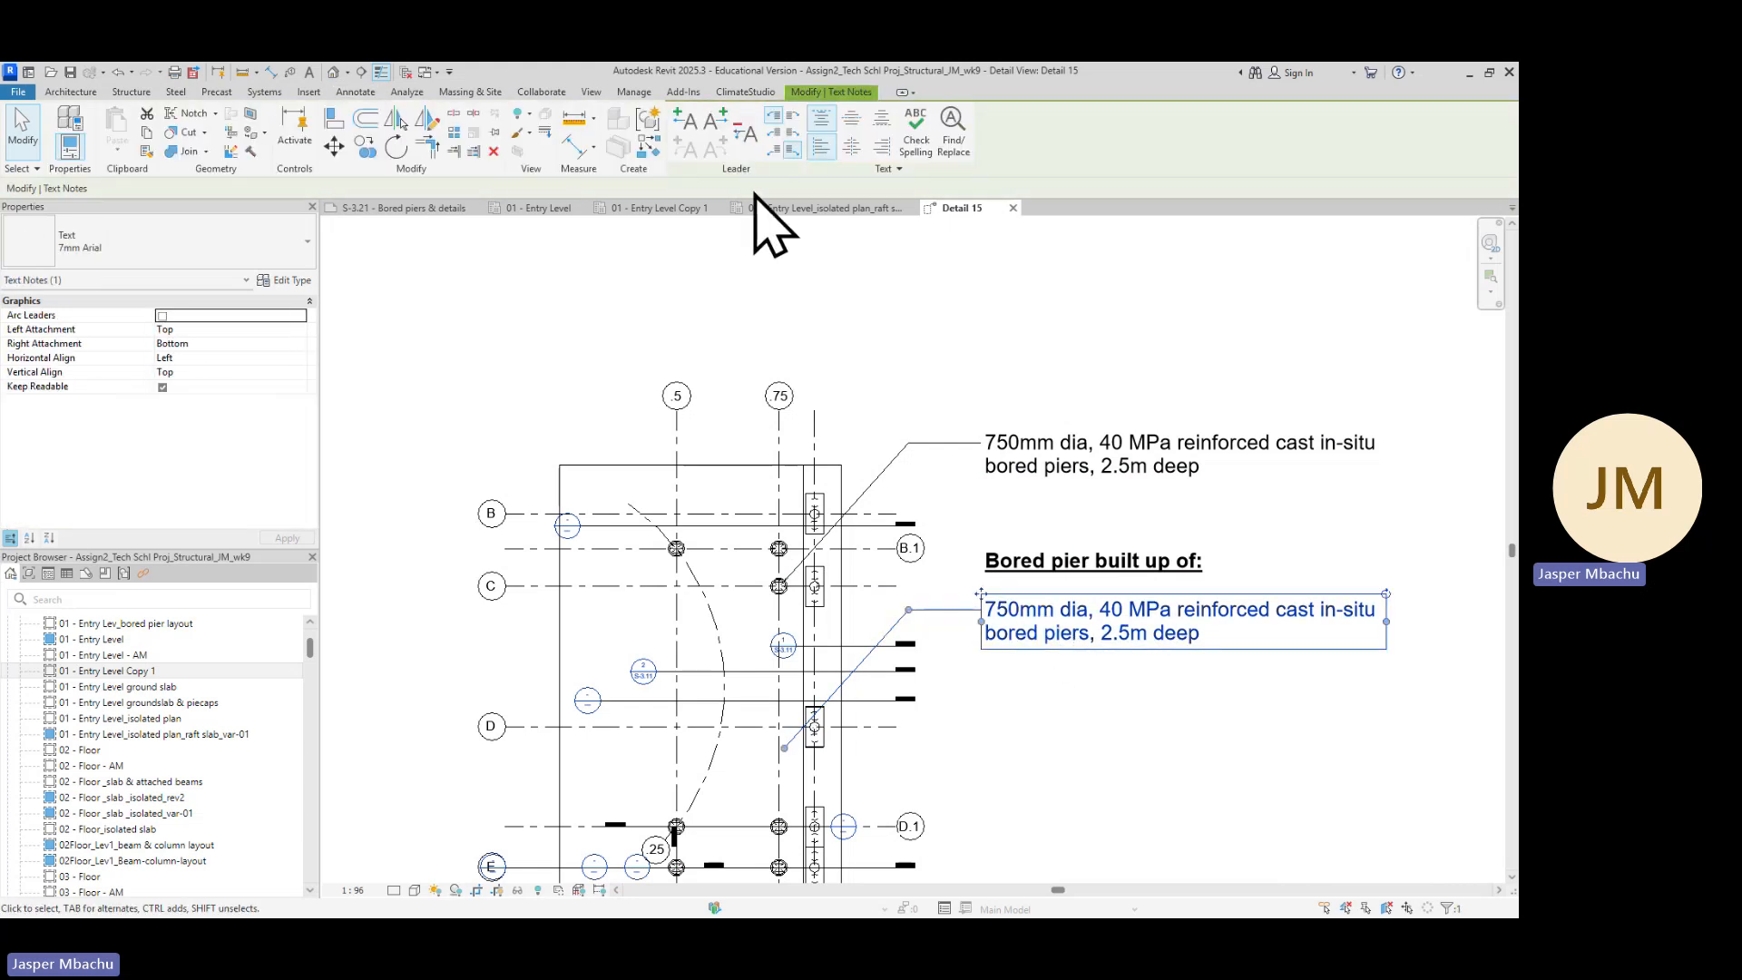
# Remove the leader from the duplicated bored pier note
pyautogui.click(749, 136)
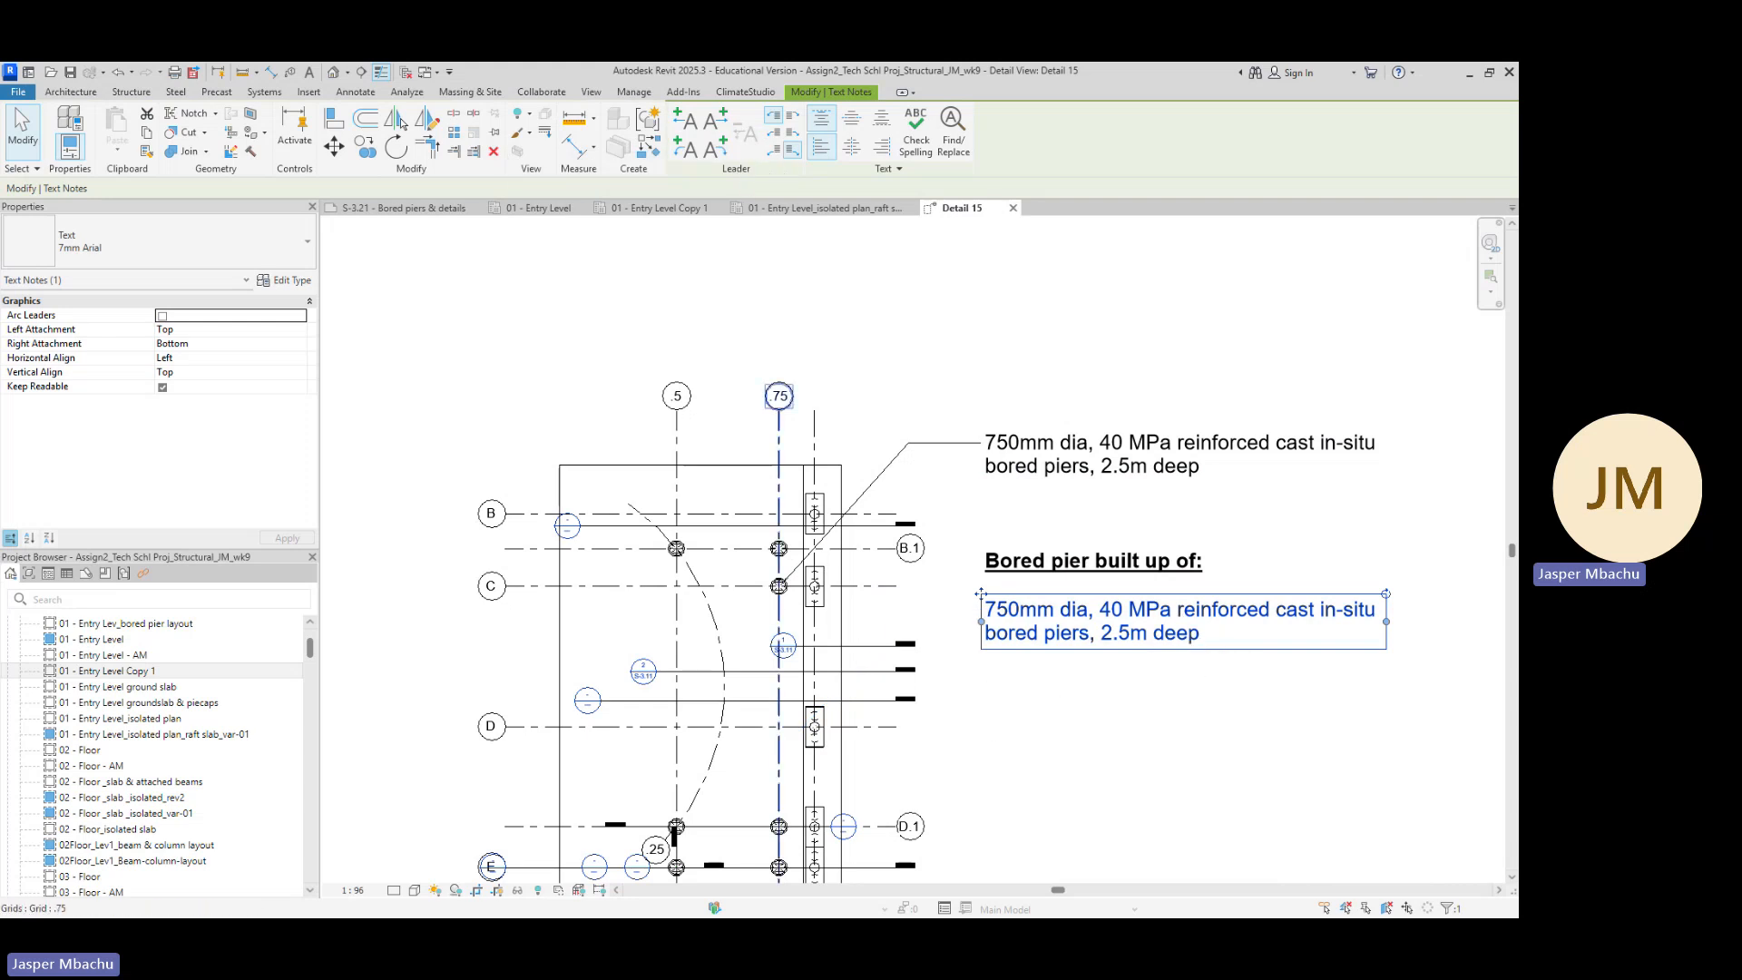
# Copy the 'Cast-in holding down bolt template' paragraph from the reference PDF and return to Revit
pyautogui.hotkey('alt', 'Tab')
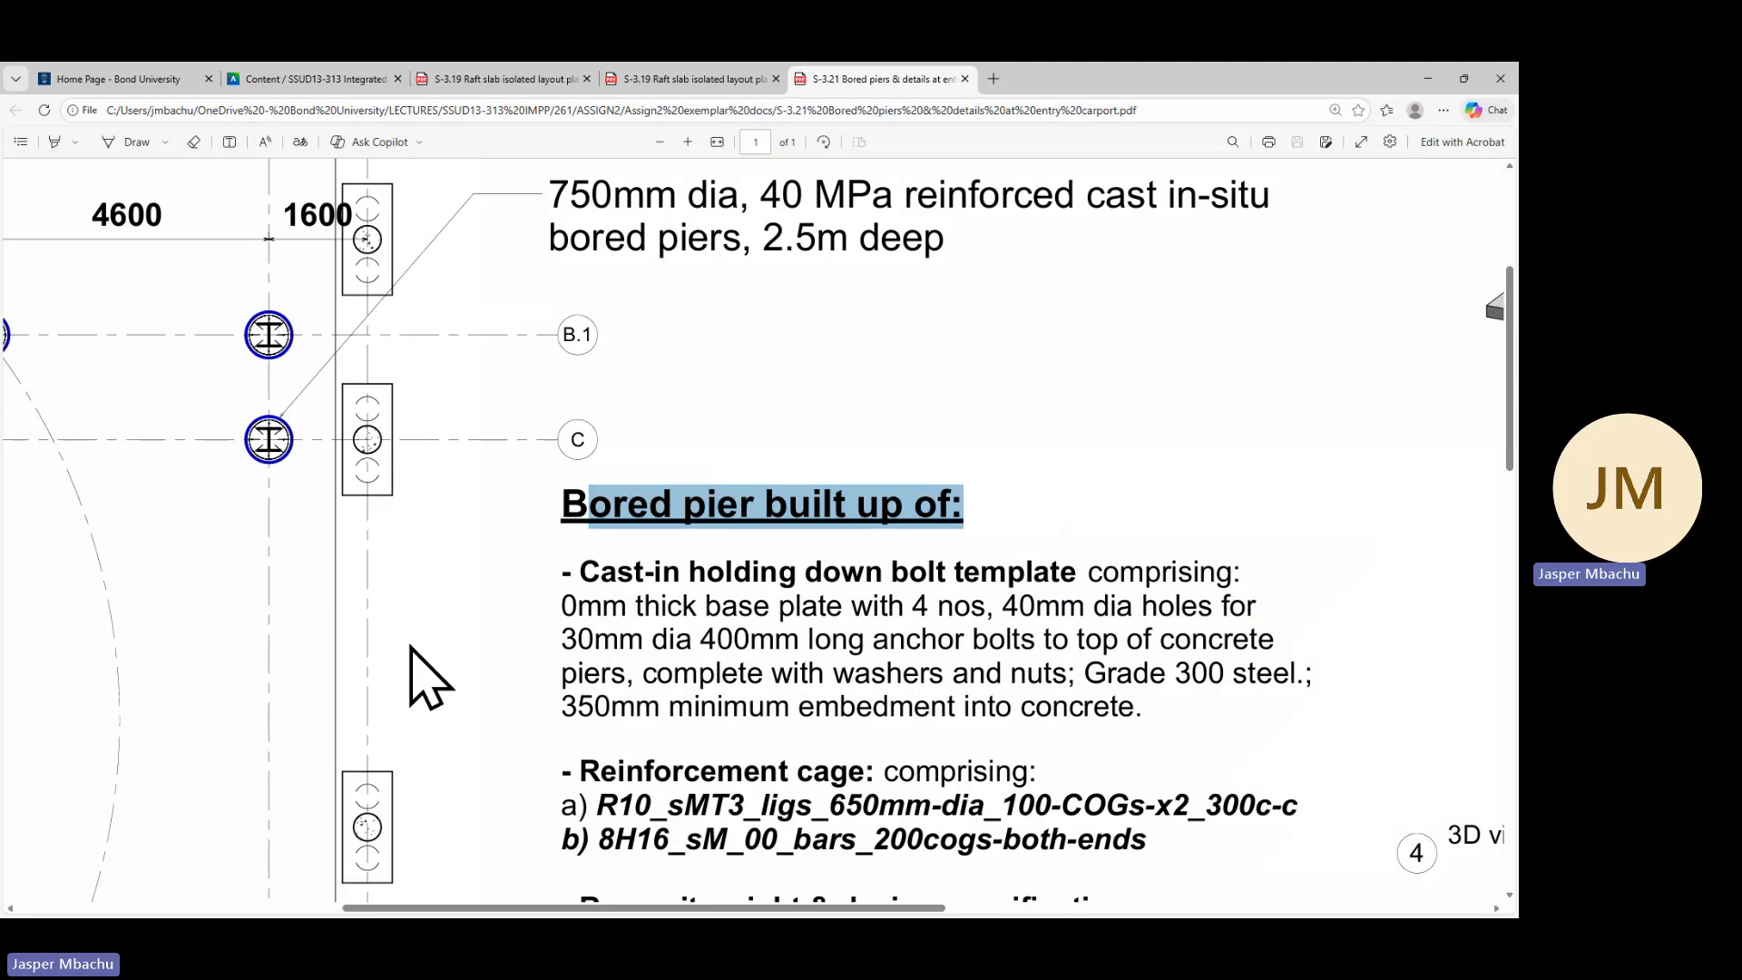
pyautogui.scroll(-1, 817, 626)
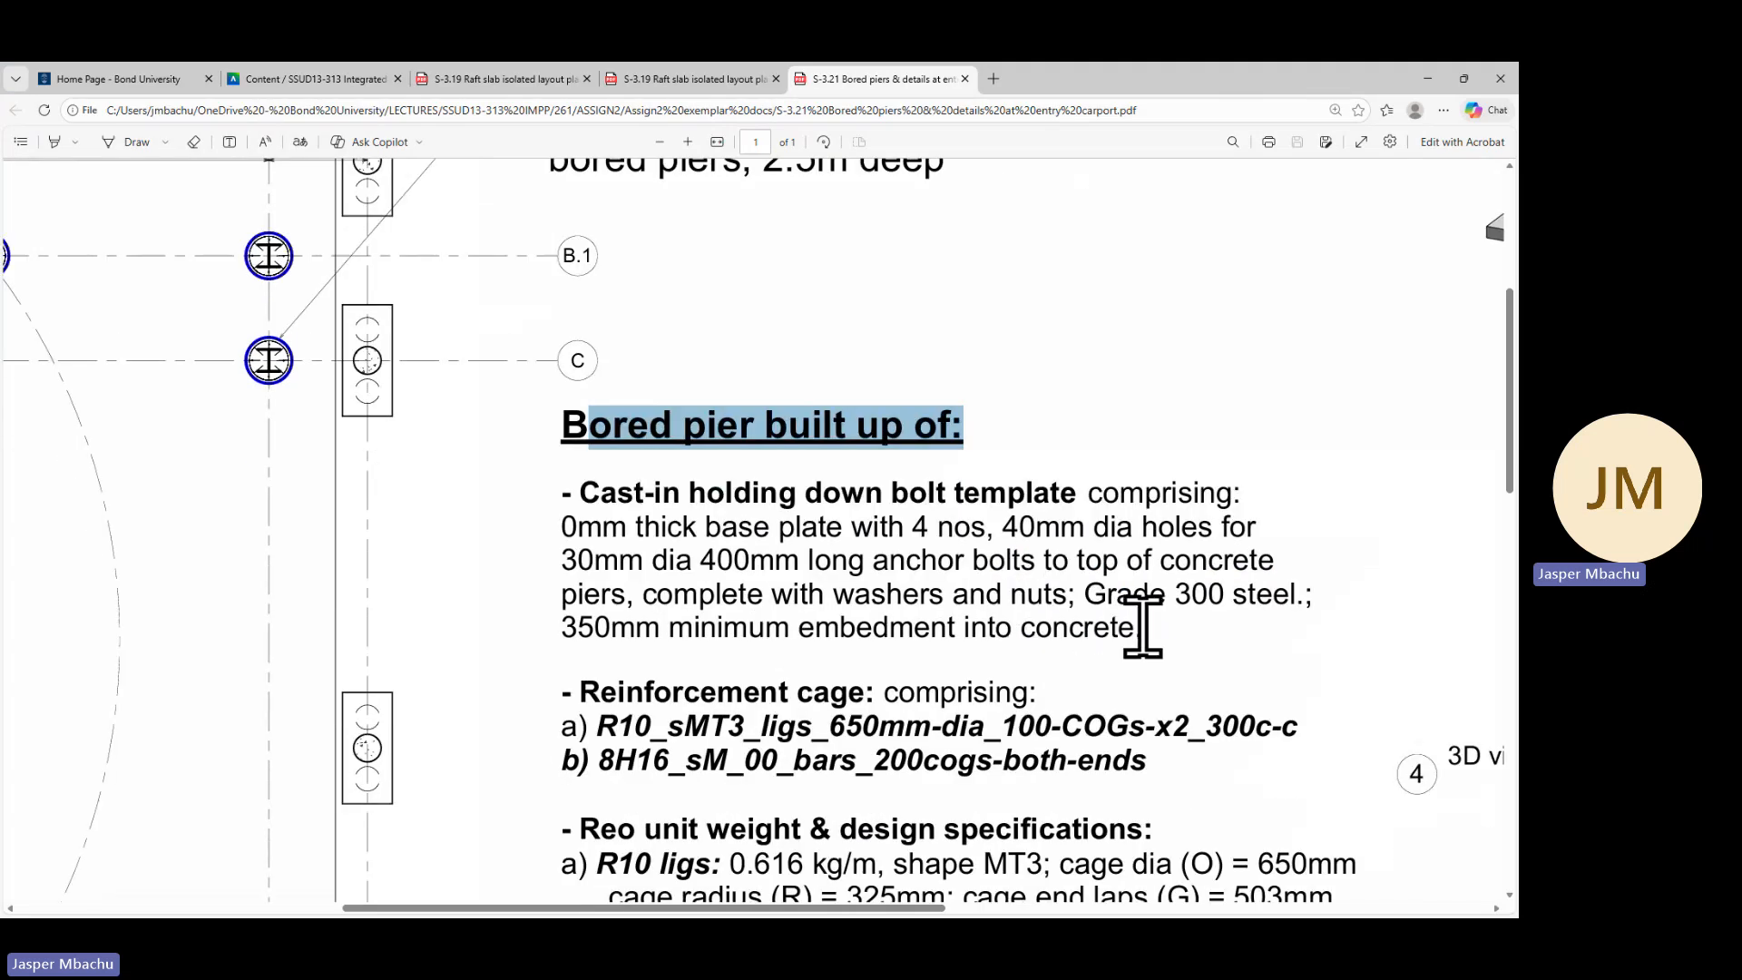
pyautogui.moveTo(1143, 627); pyautogui.dragTo(559, 499)
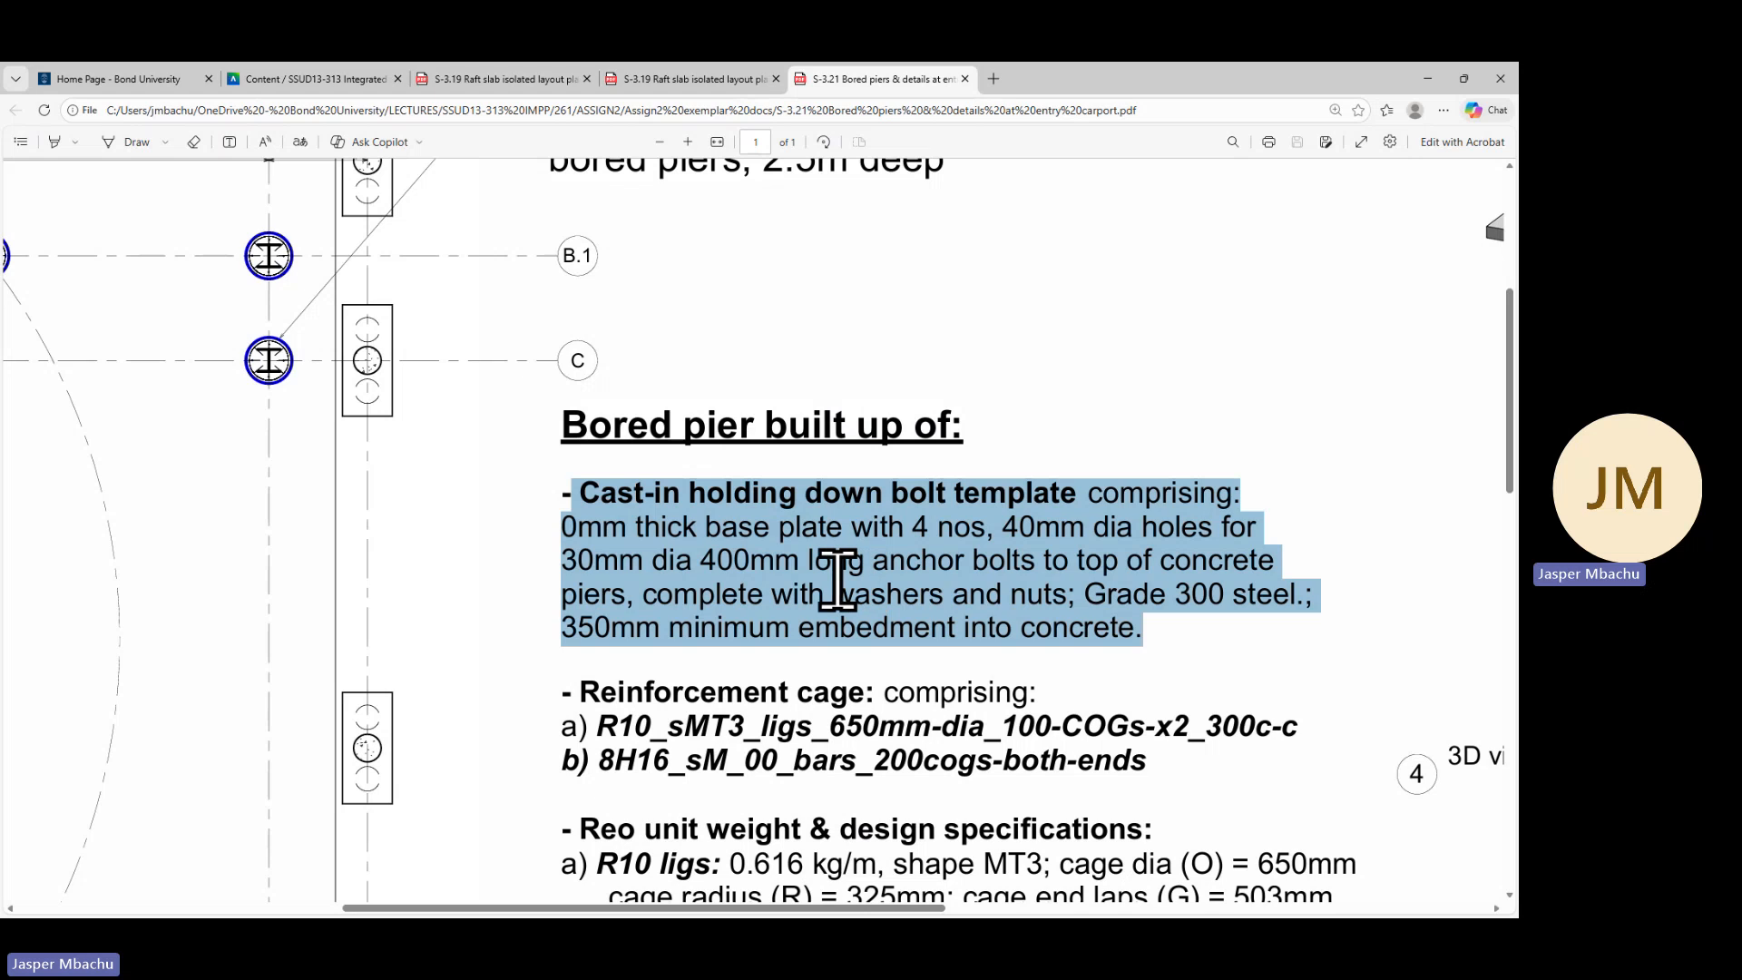
pyautogui.rightClick(860, 557)
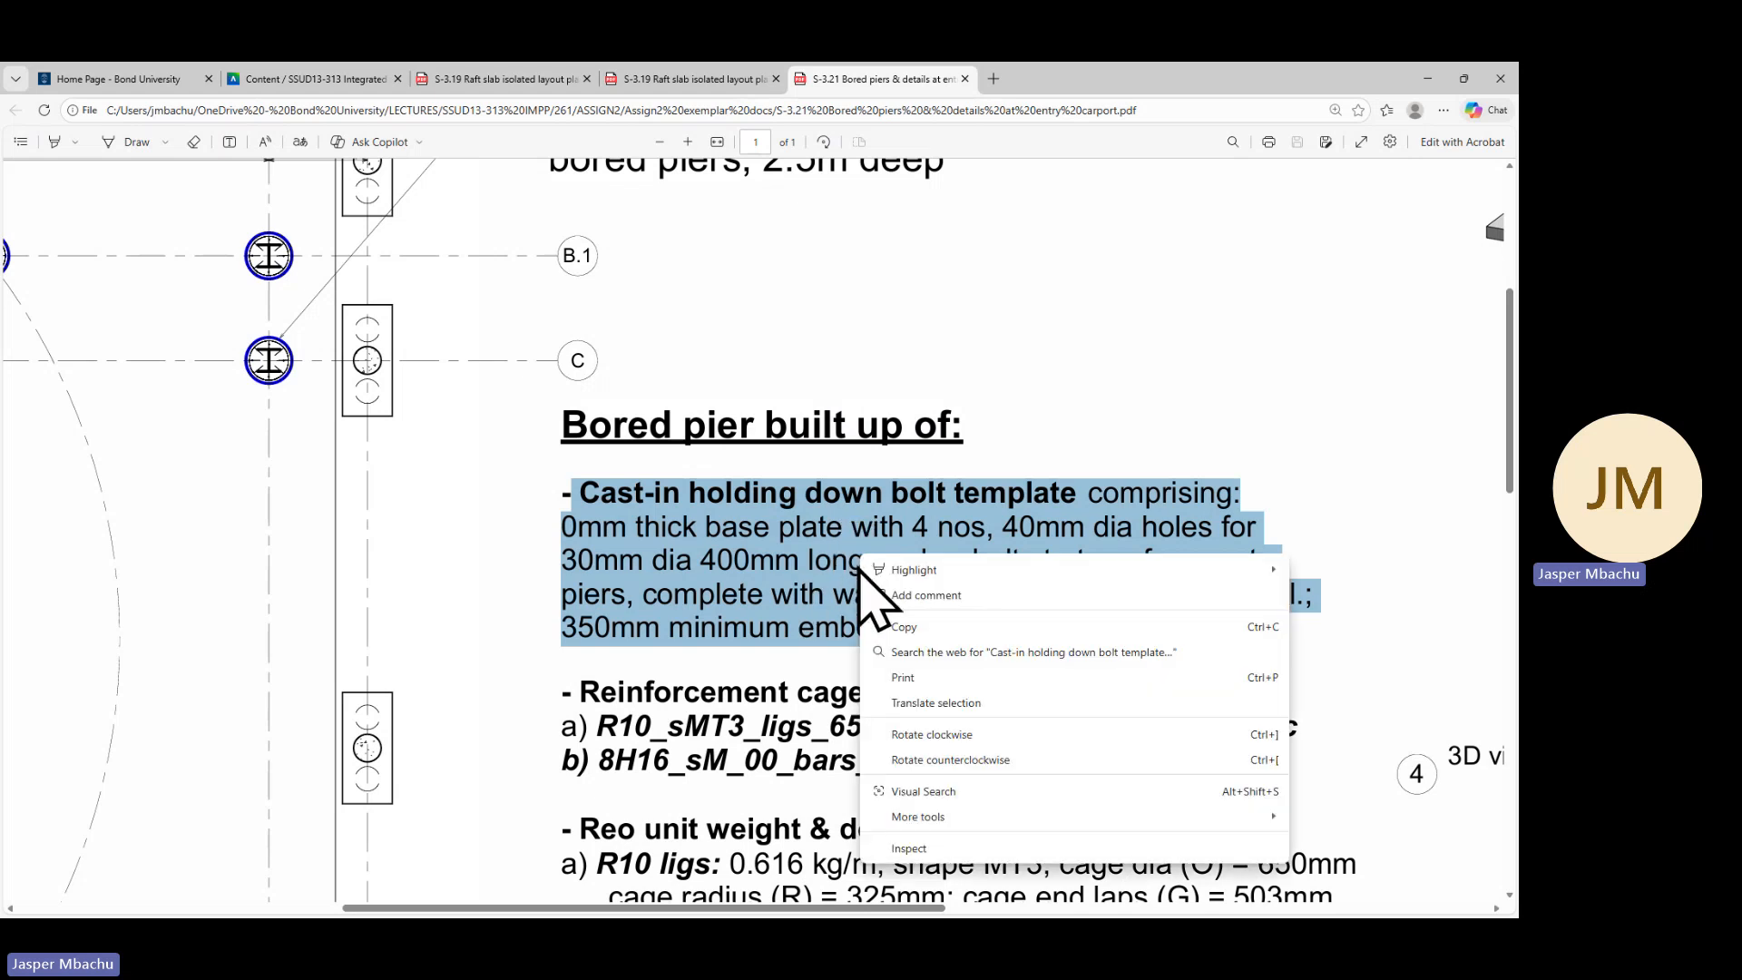
pyautogui.click(908, 628)
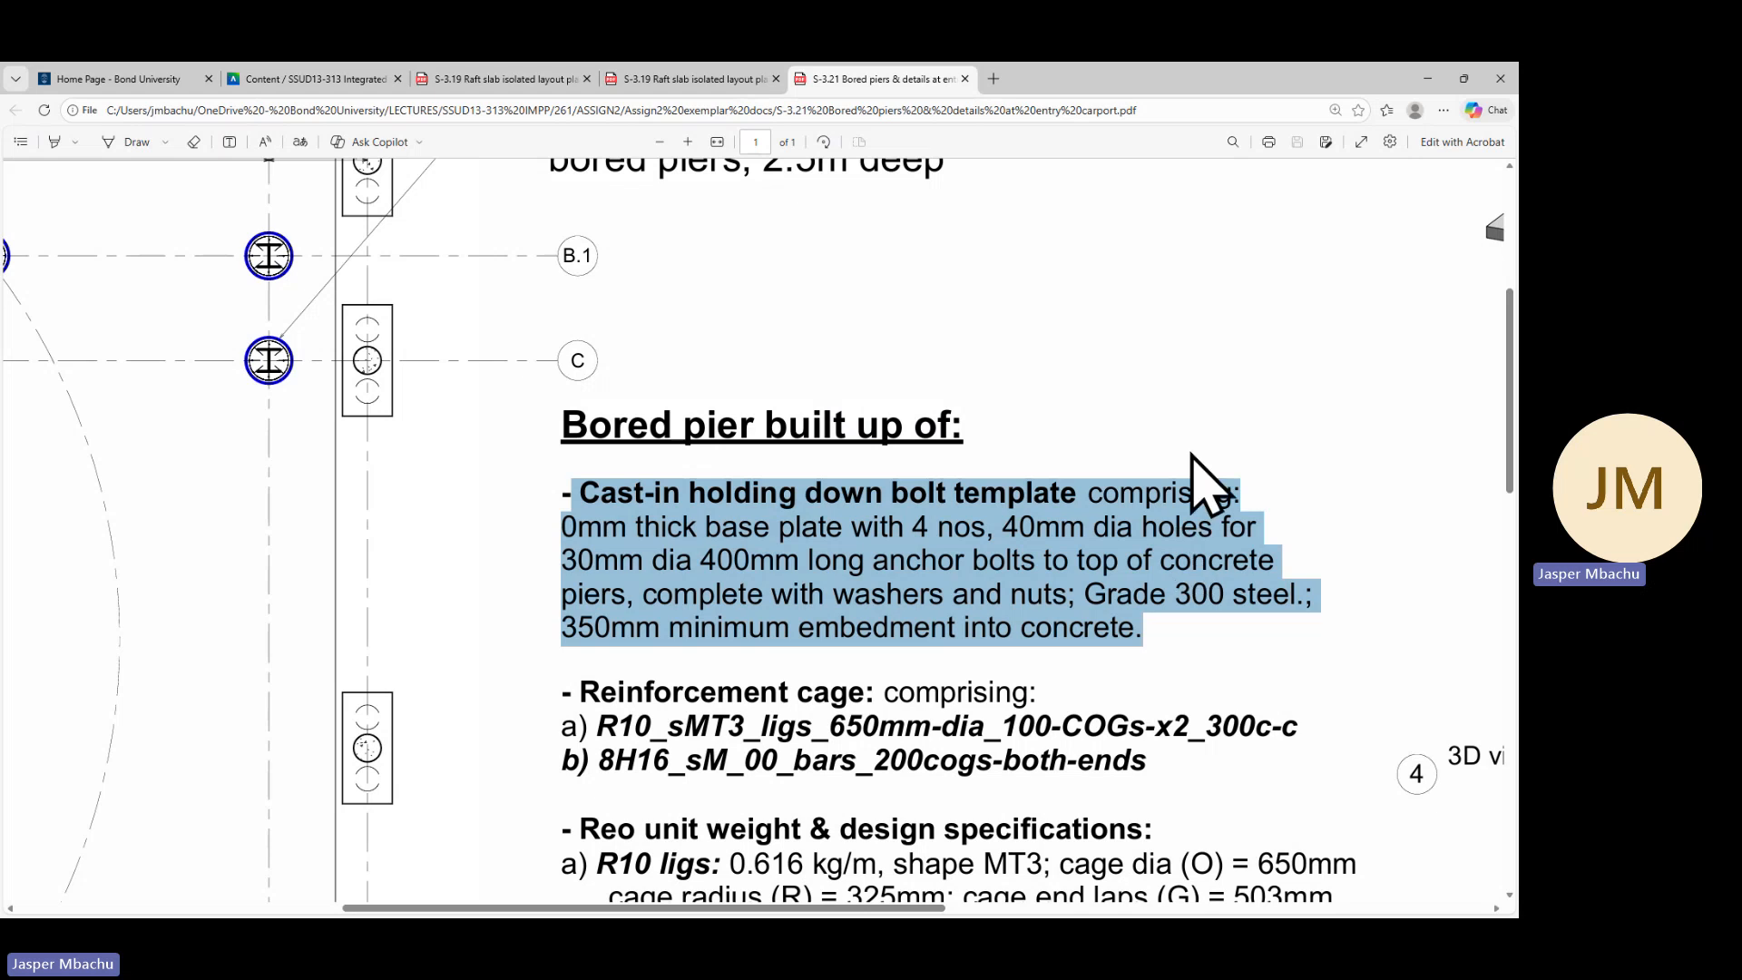
pyautogui.click(1429, 78)
# Replace the duplicated note's text with the pasted cast-in holding down bolt template paragraph
pyautogui.click(1093, 630)
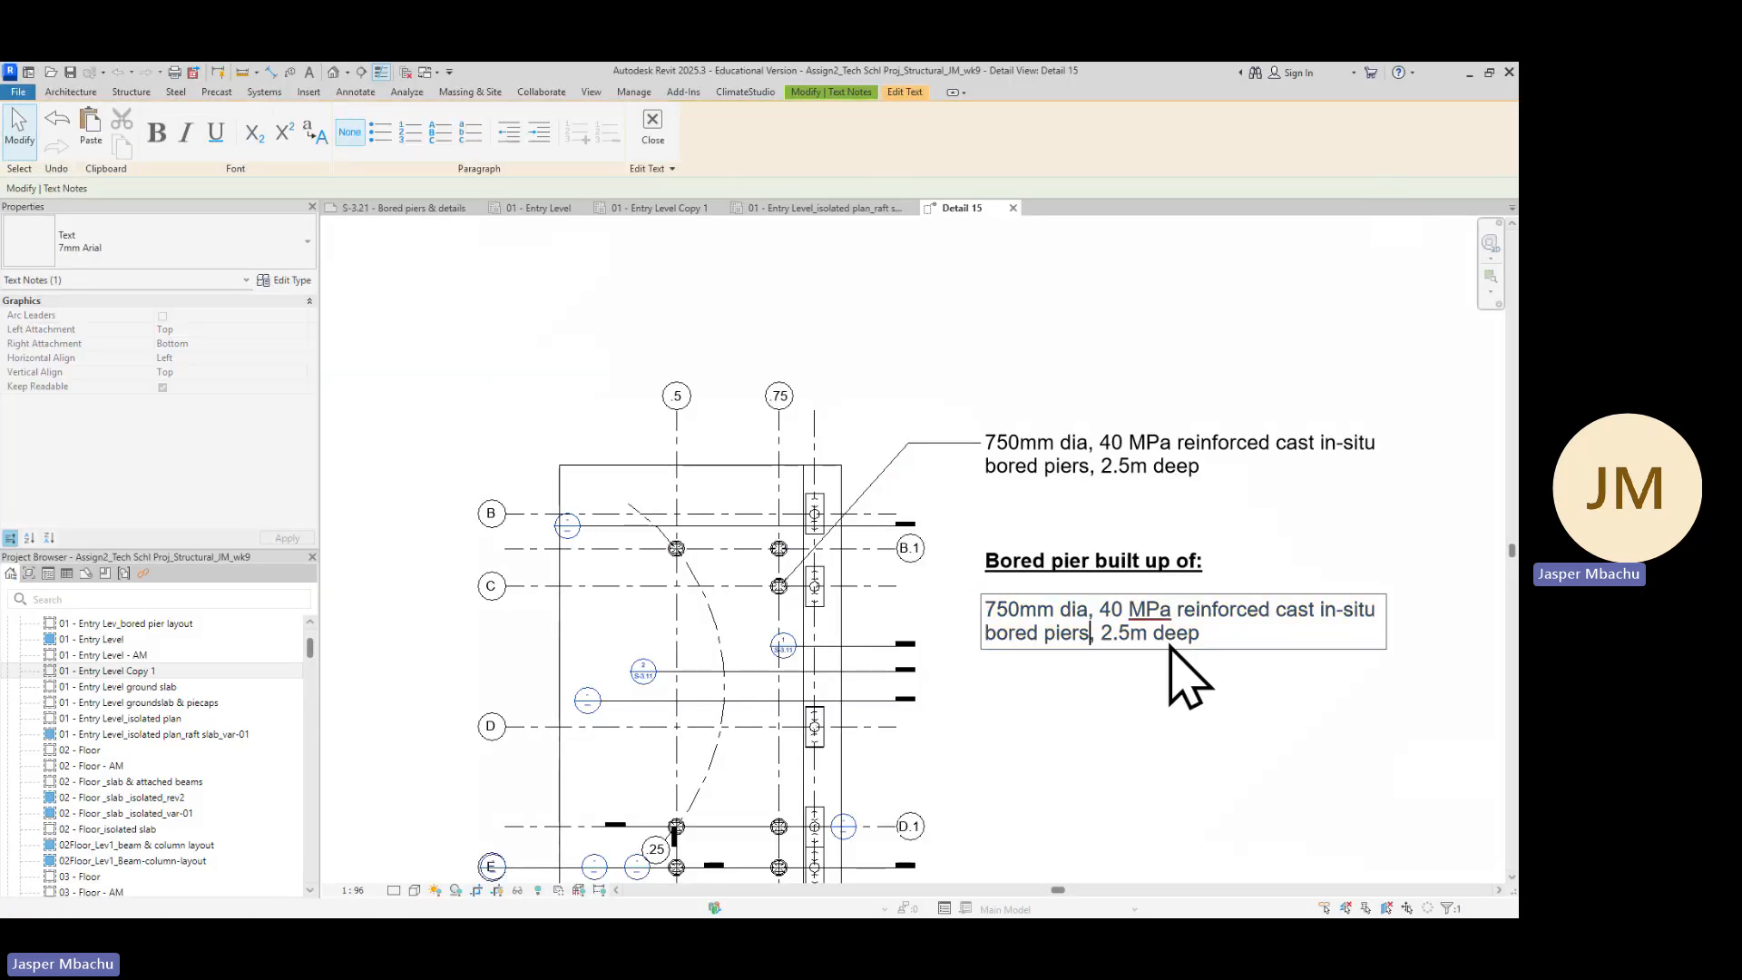
pyautogui.moveTo(1207, 640); pyautogui.dragTo(984, 613)
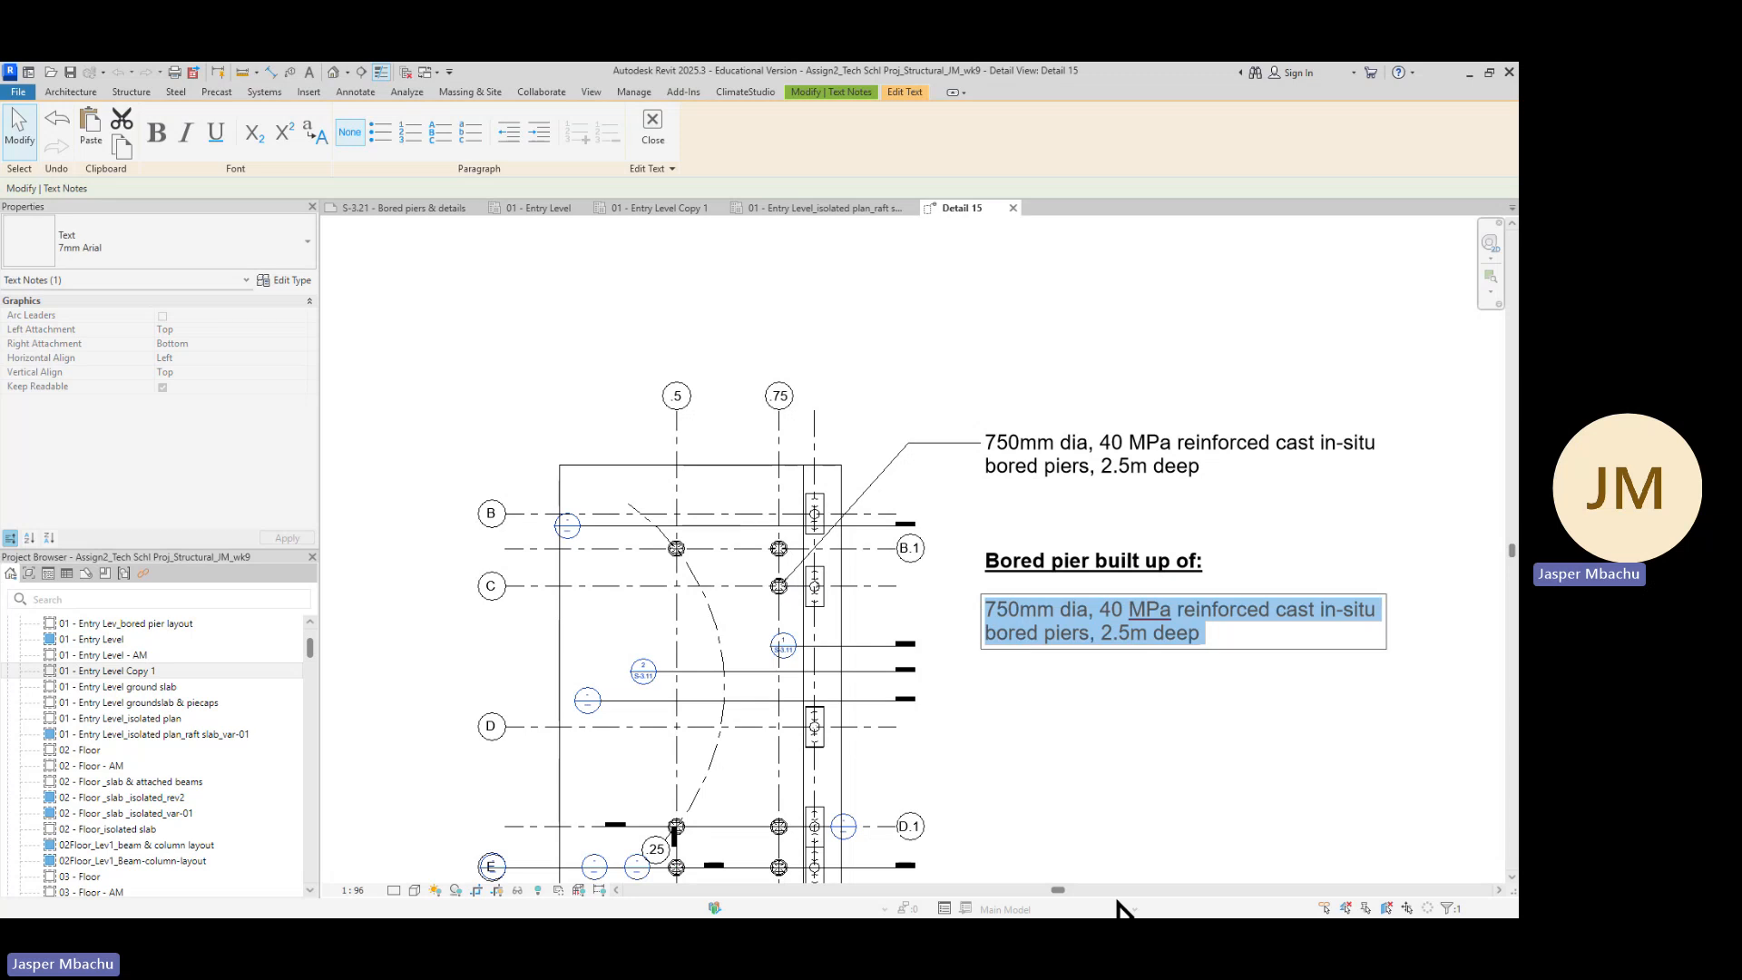
pyautogui.write('Cast-in holding down bolt template comprising: 0mm thick base plate with 4 nos, 40mm dia holes for 30mm dia 400mm long anchor bolts to top of concrete piers, complete with washers and nuts; Grade 300 steel. 350mm minimum embedment into concrete.')
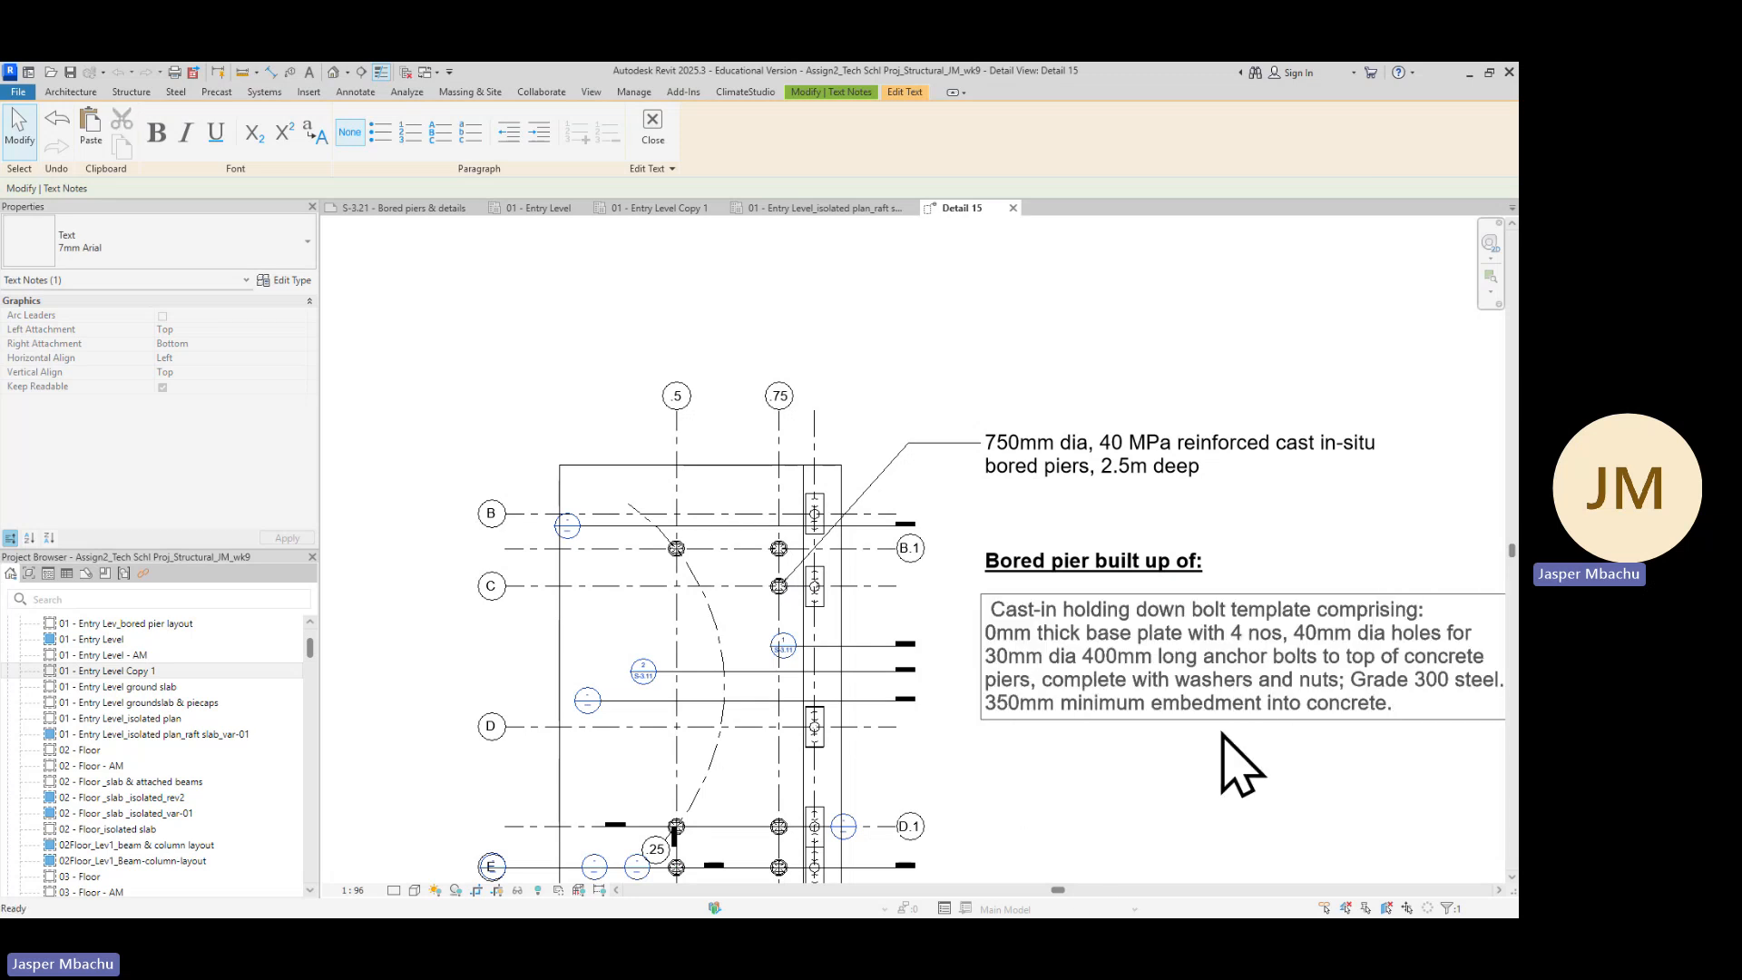
# Copy the 'Bored pier built up of:' heading together with the holding down bolt note below the originals
pyautogui.scroll(-1, 1256, 735)
pyautogui.scroll(-1, 1255, 736)
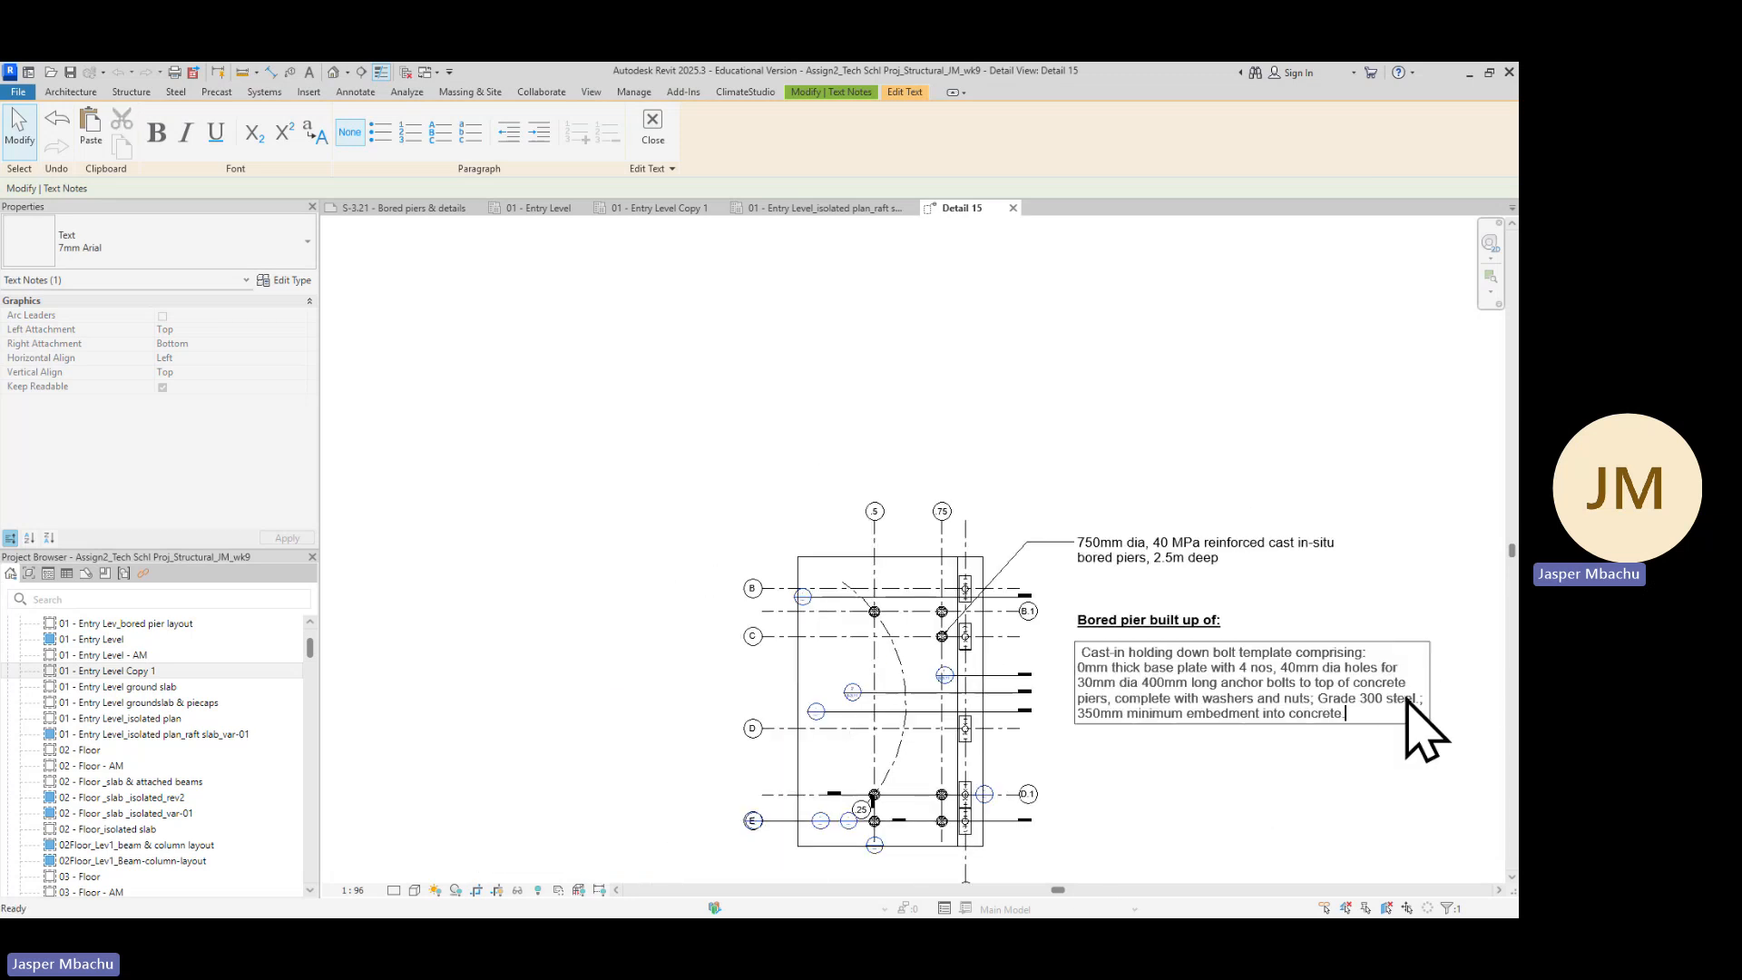
pyautogui.click(1141, 780)
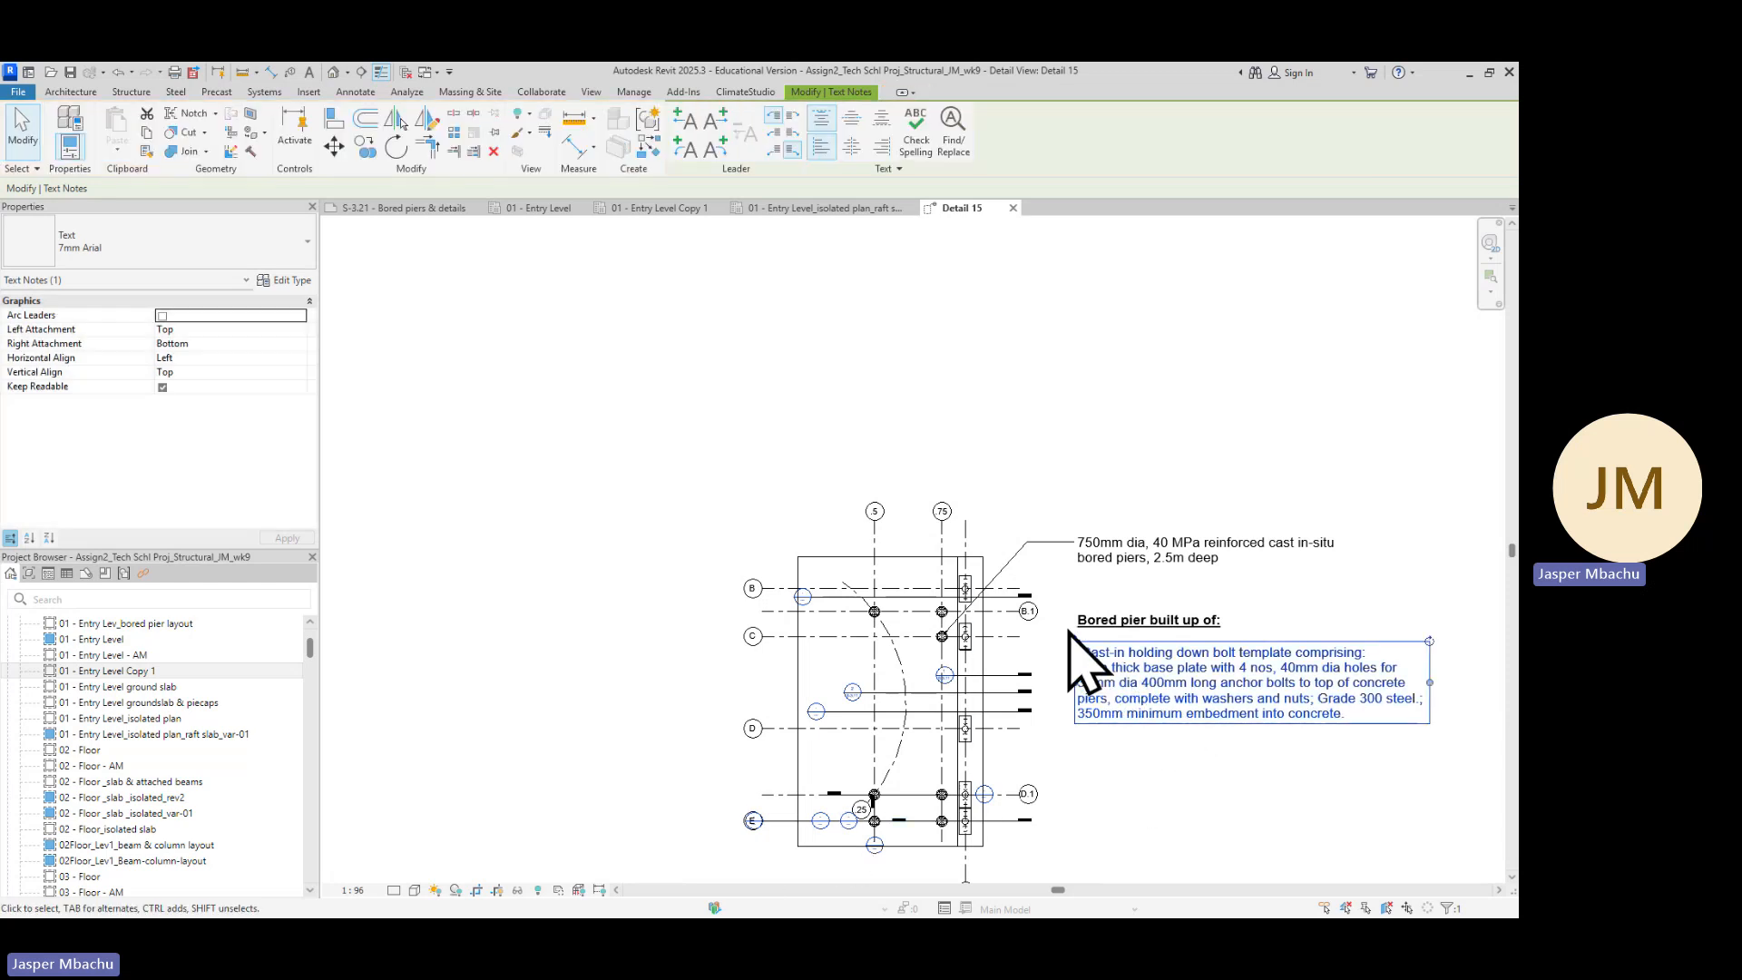
pyautogui.click(1128, 623)
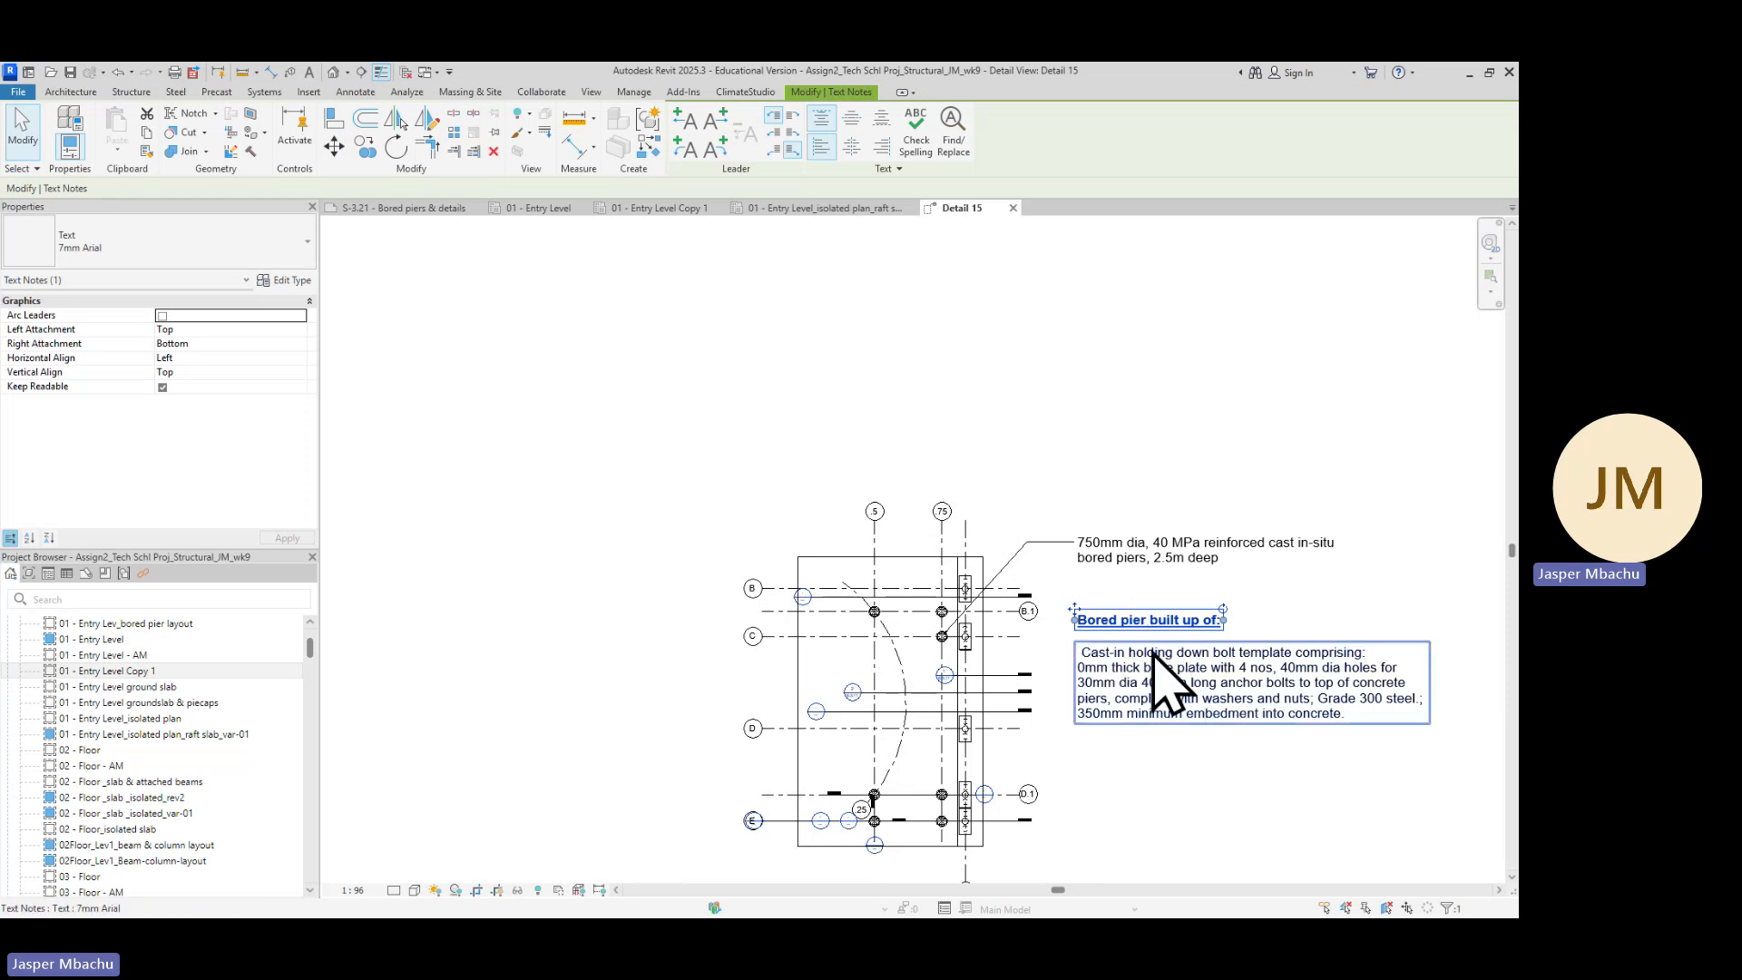
pyautogui.keyDown('ctrl'); pyautogui.click(1158, 697); pyautogui.keyUp('ctrl')
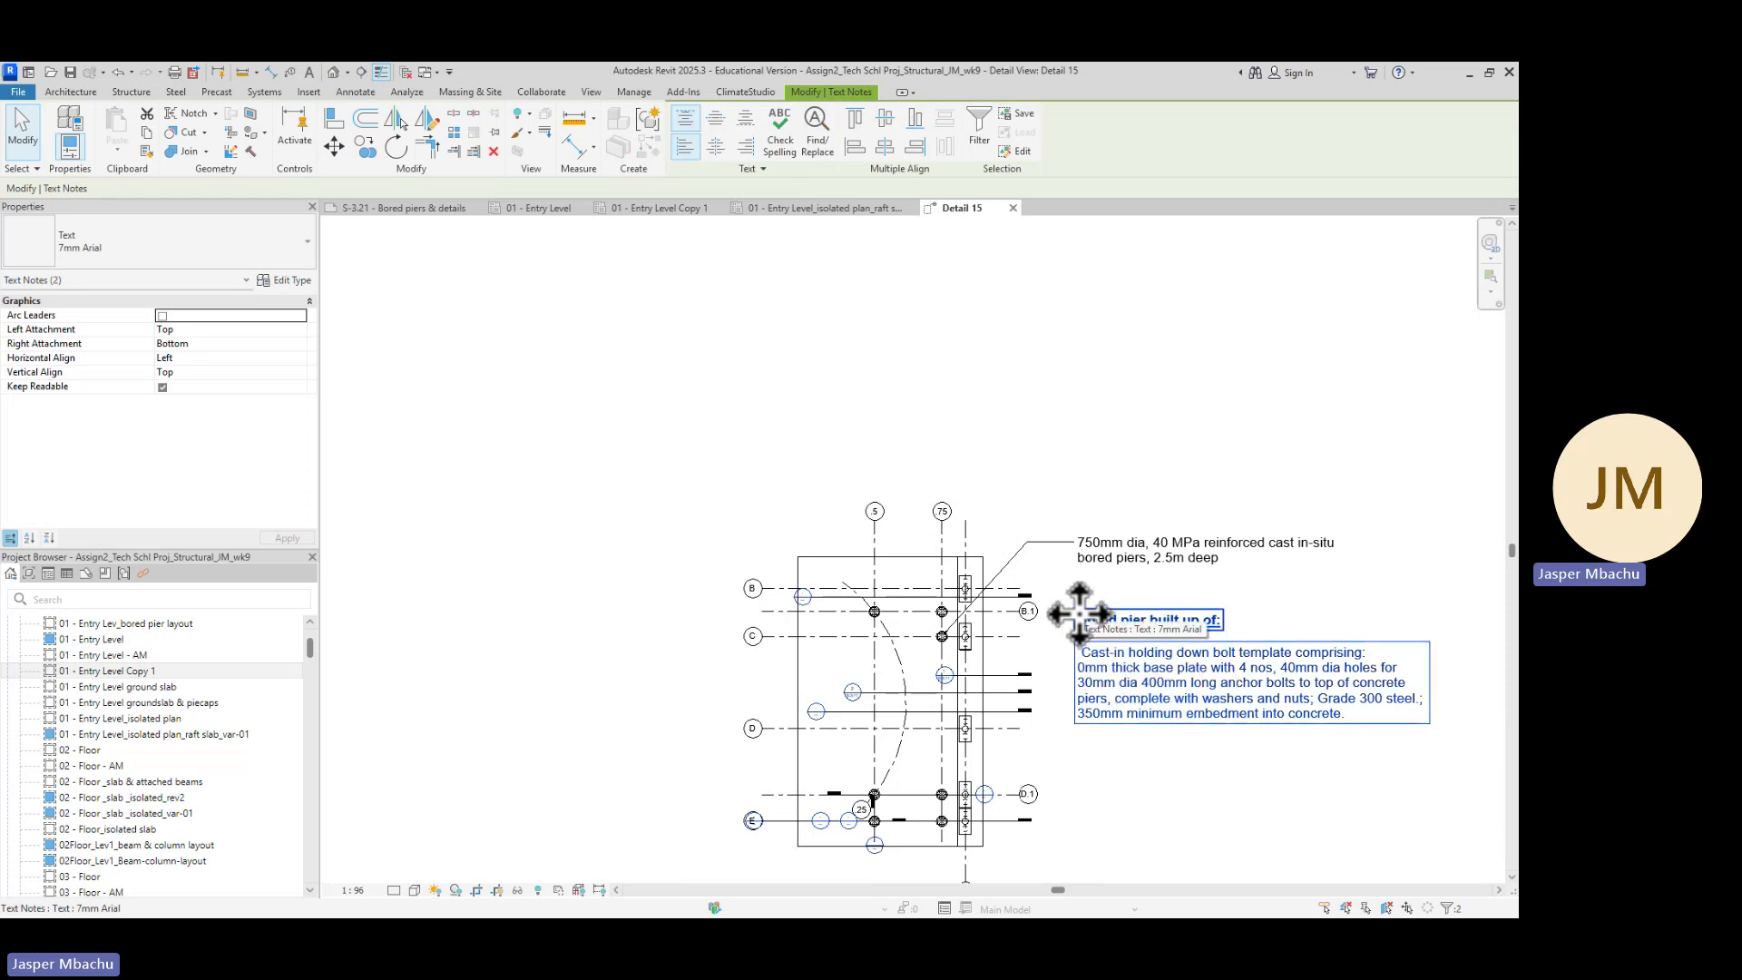
pyautogui.keyDown('ctrl'); pyautogui.moveTo(1079, 614); pyautogui.dragTo(1077, 733); pyautogui.keyUp('ctrl')
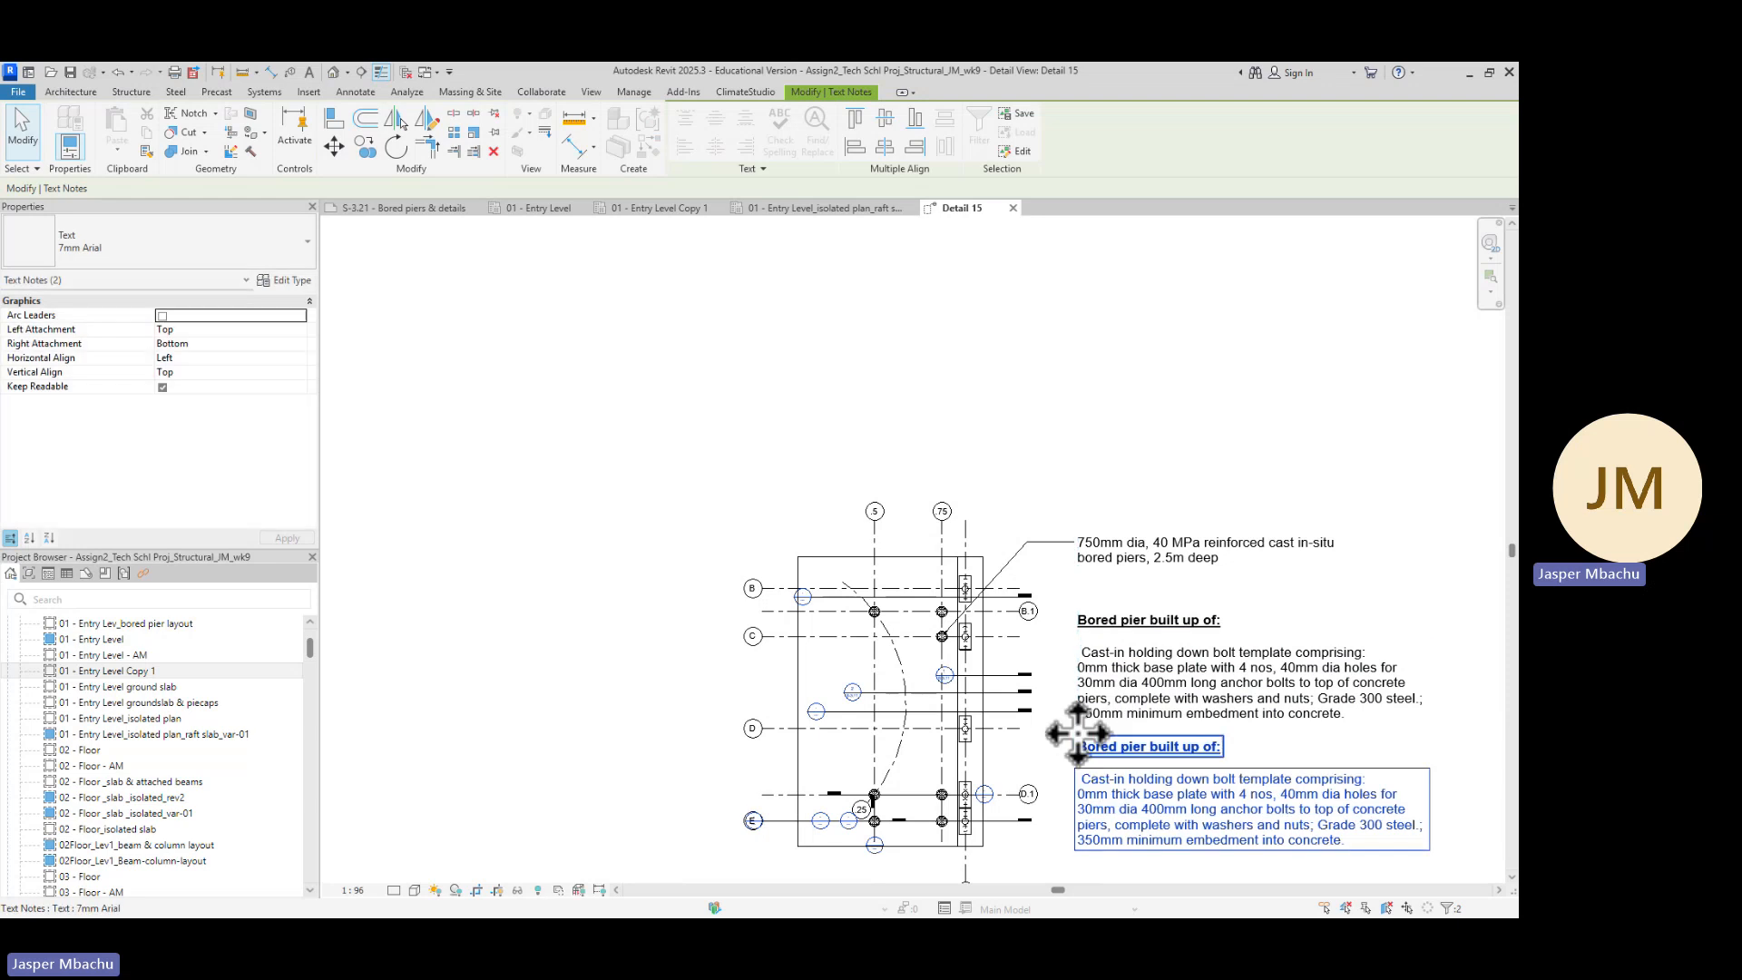
pyautogui.click(1279, 756)
pyautogui.click(1183, 749)
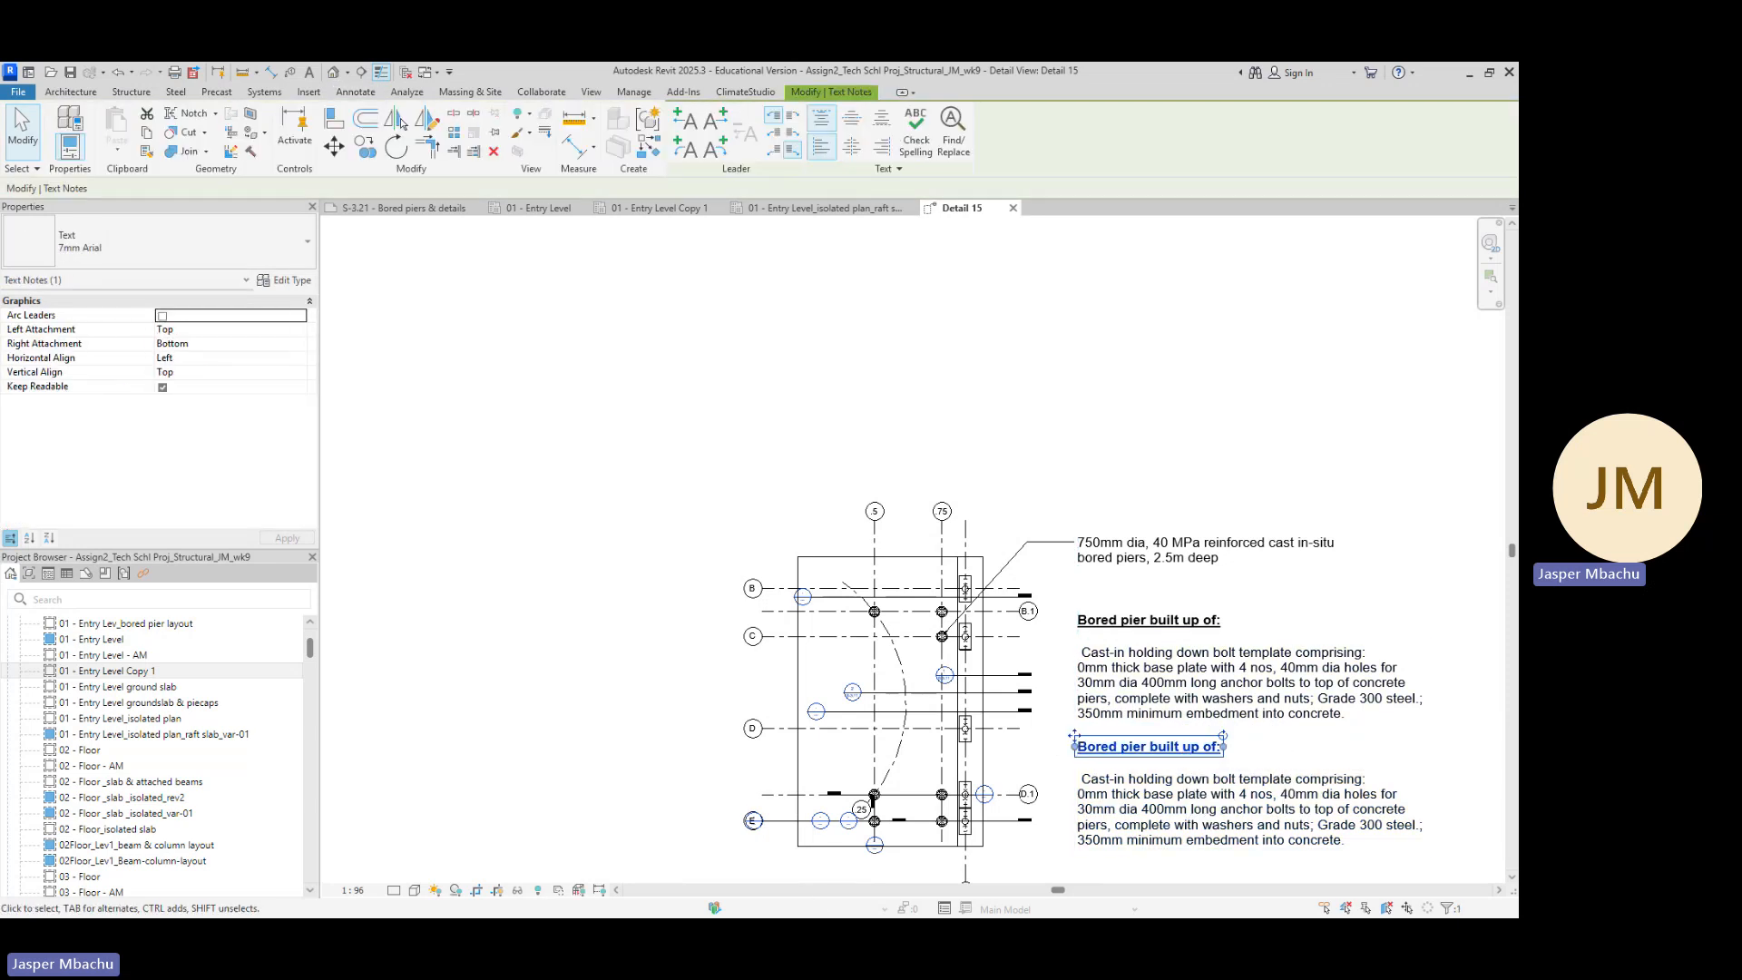
# Copy the 'Reinforcement cage: comprising:' text with its two bar lines from the reference PDF and return to Revit
pyautogui.hotkey('alt', 'Tab')
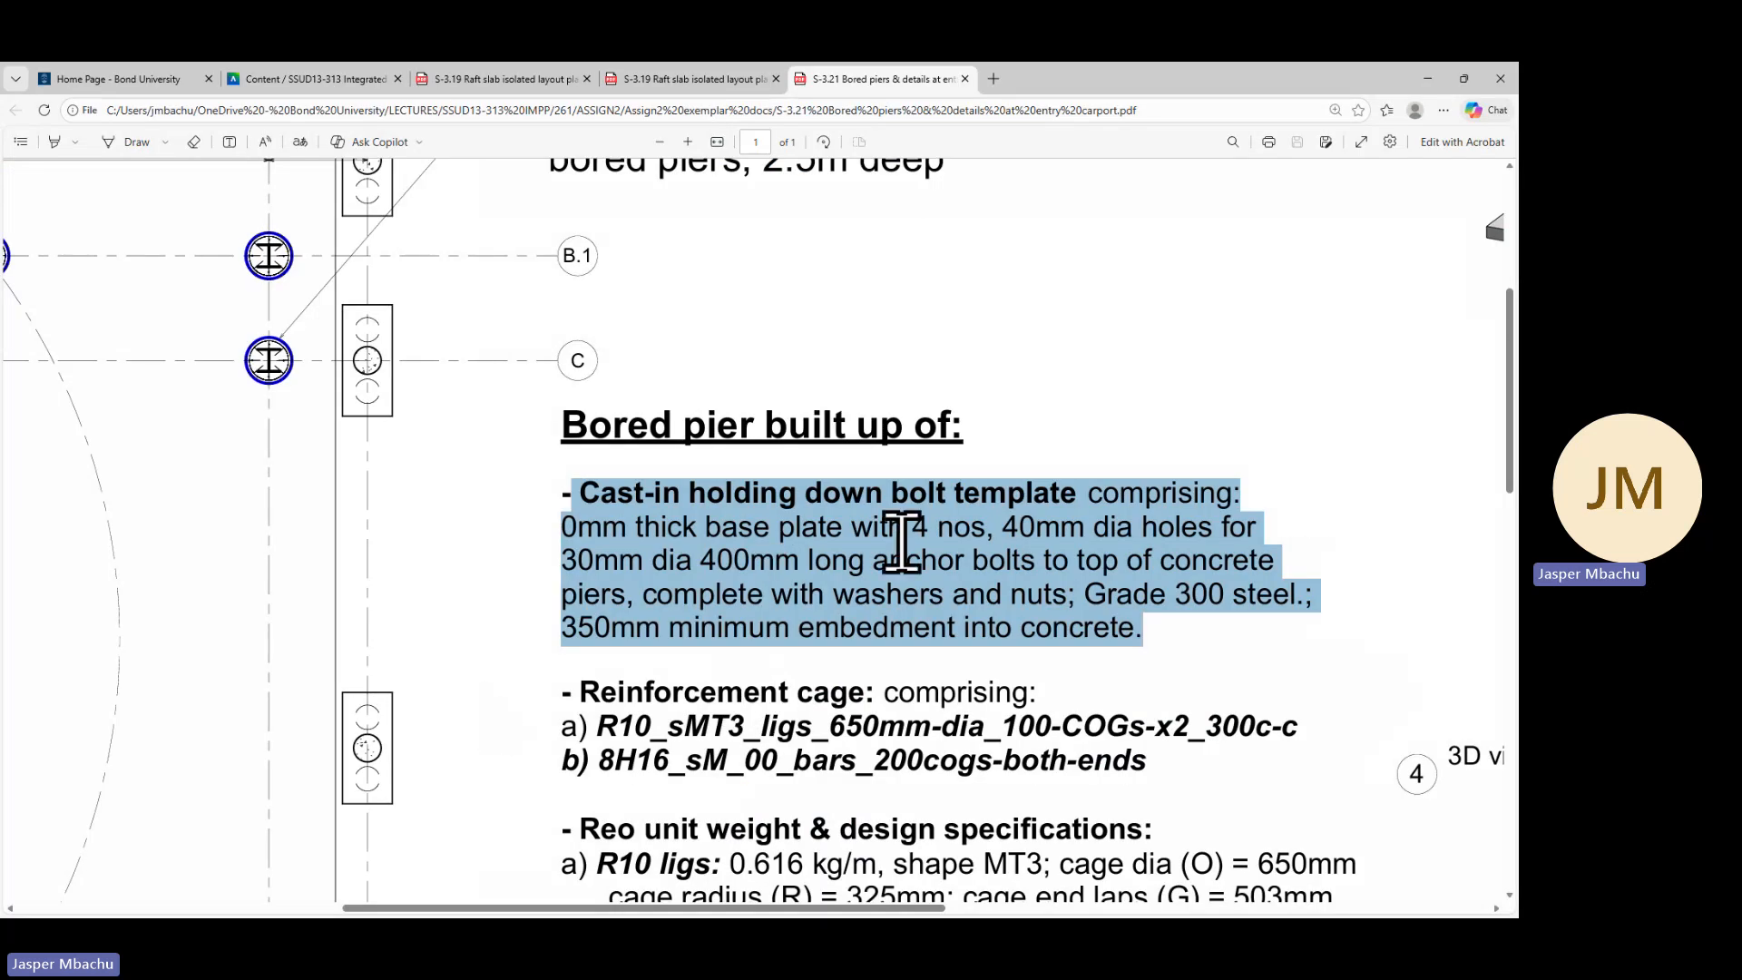
pyautogui.scroll(-2, 782, 691)
pyautogui.scroll(-2, 782, 691)
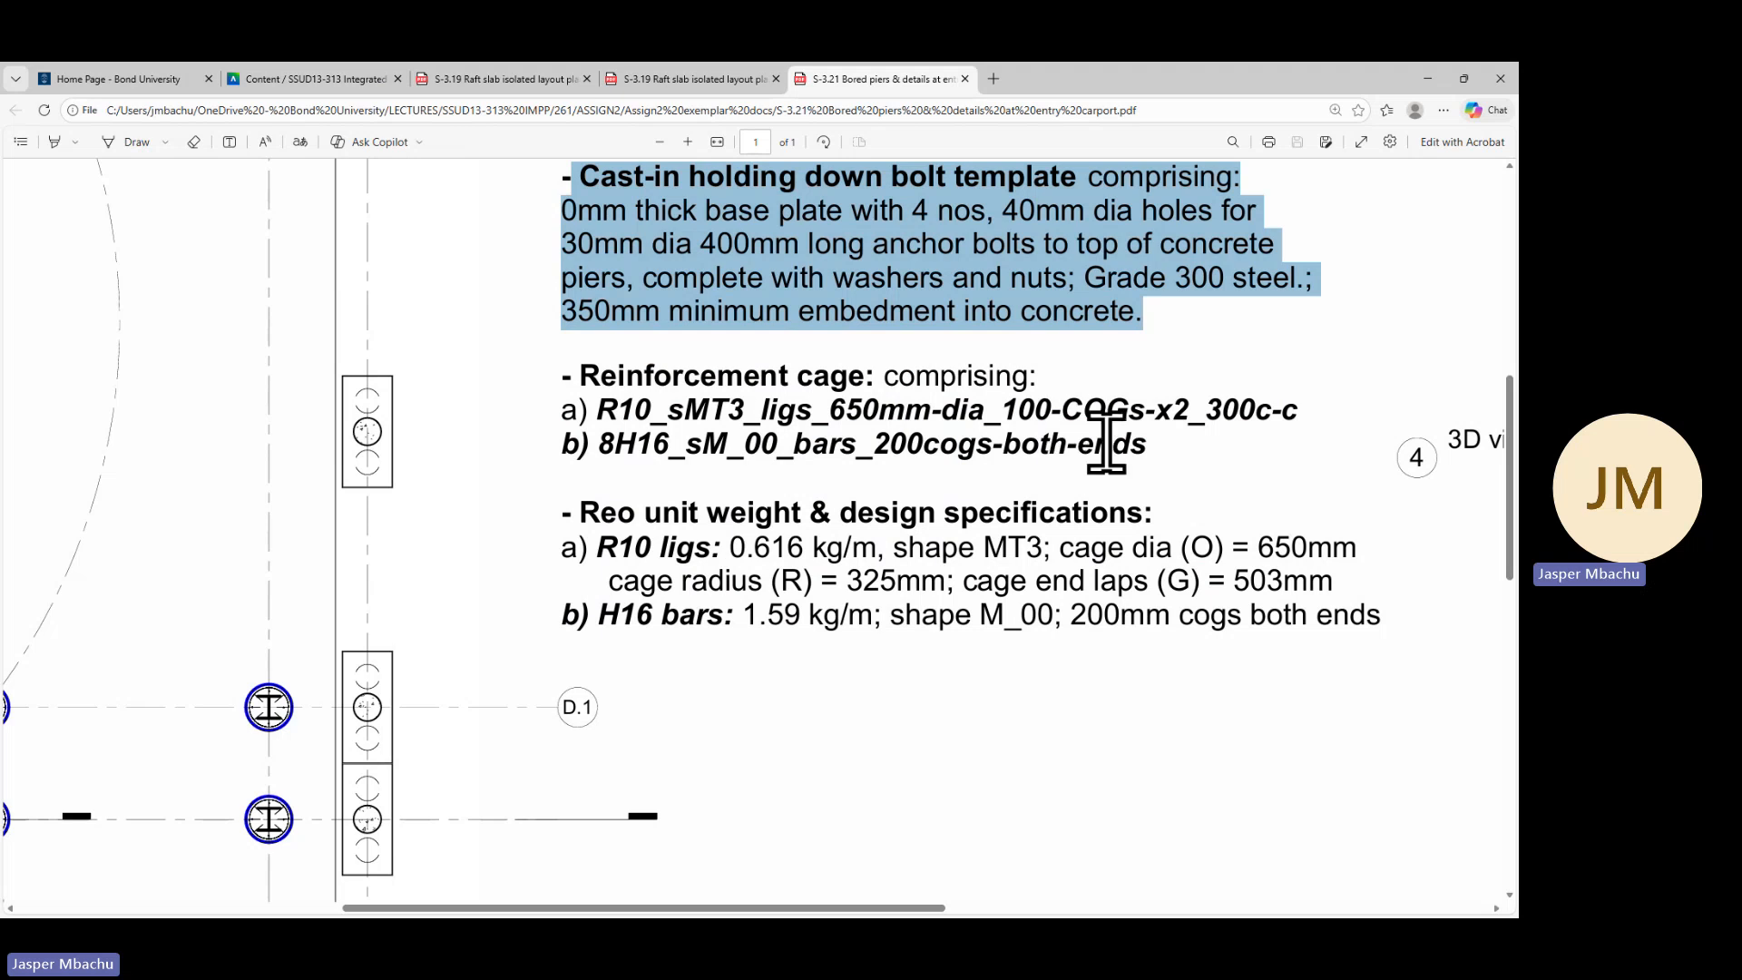
pyautogui.moveTo(1147, 445); pyautogui.dragTo(555, 367)
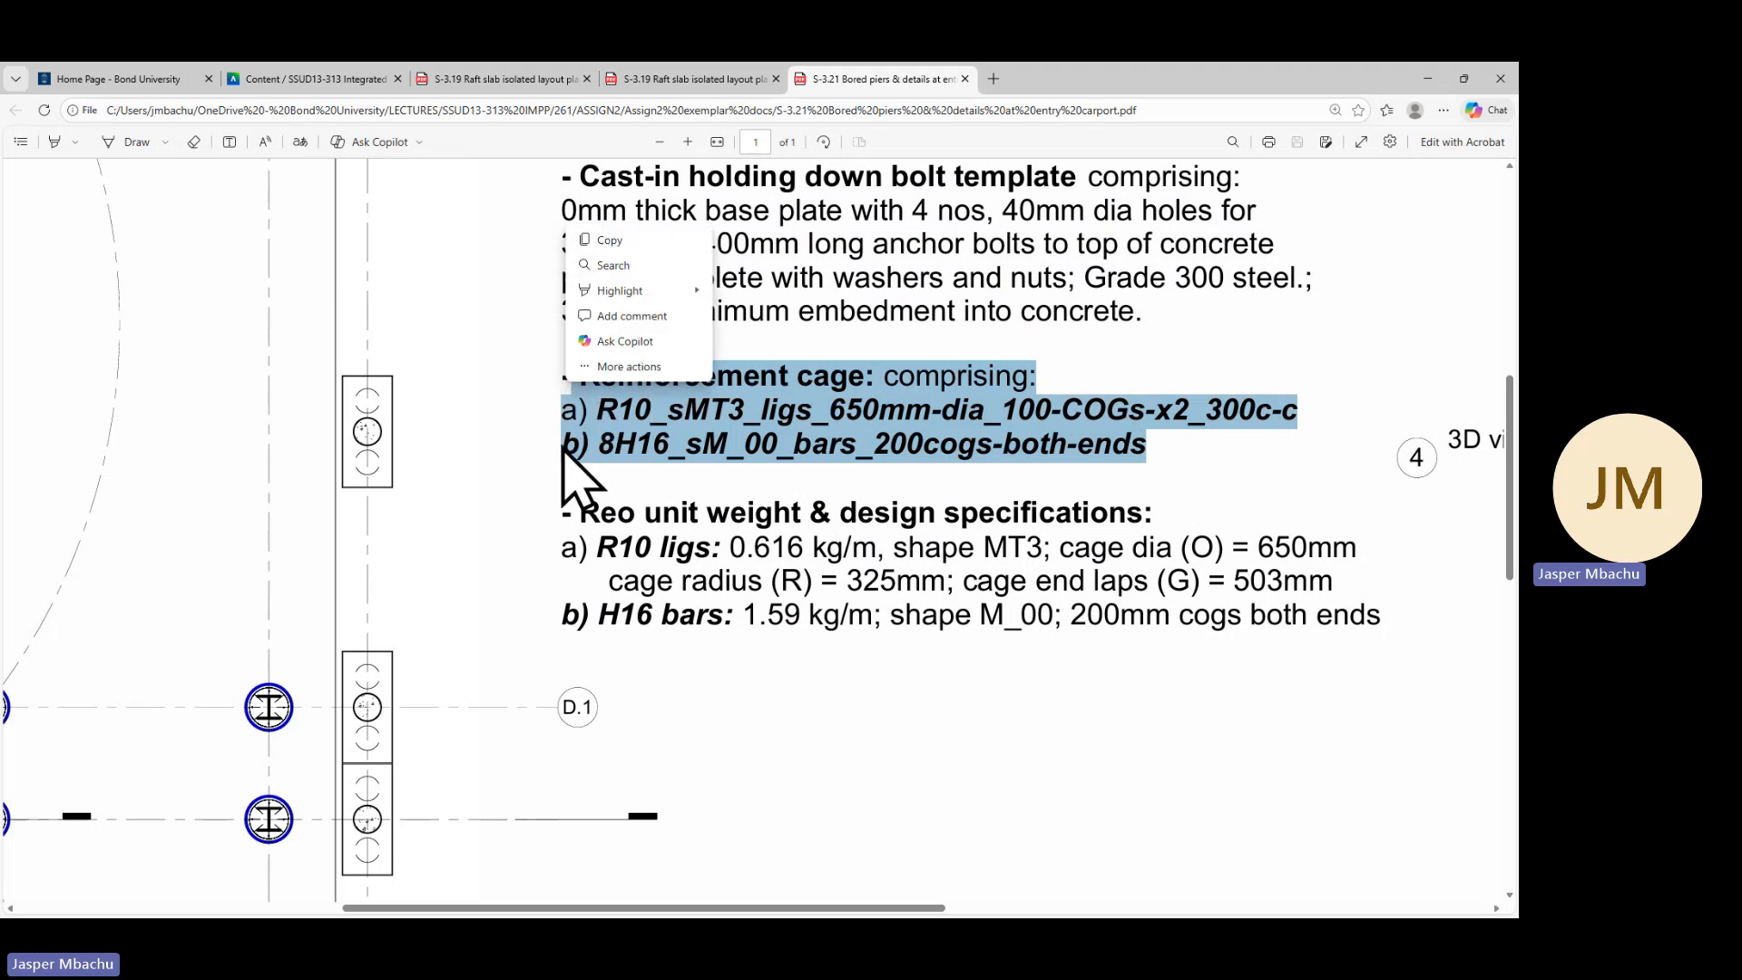
pyautogui.rightClick(794, 393)
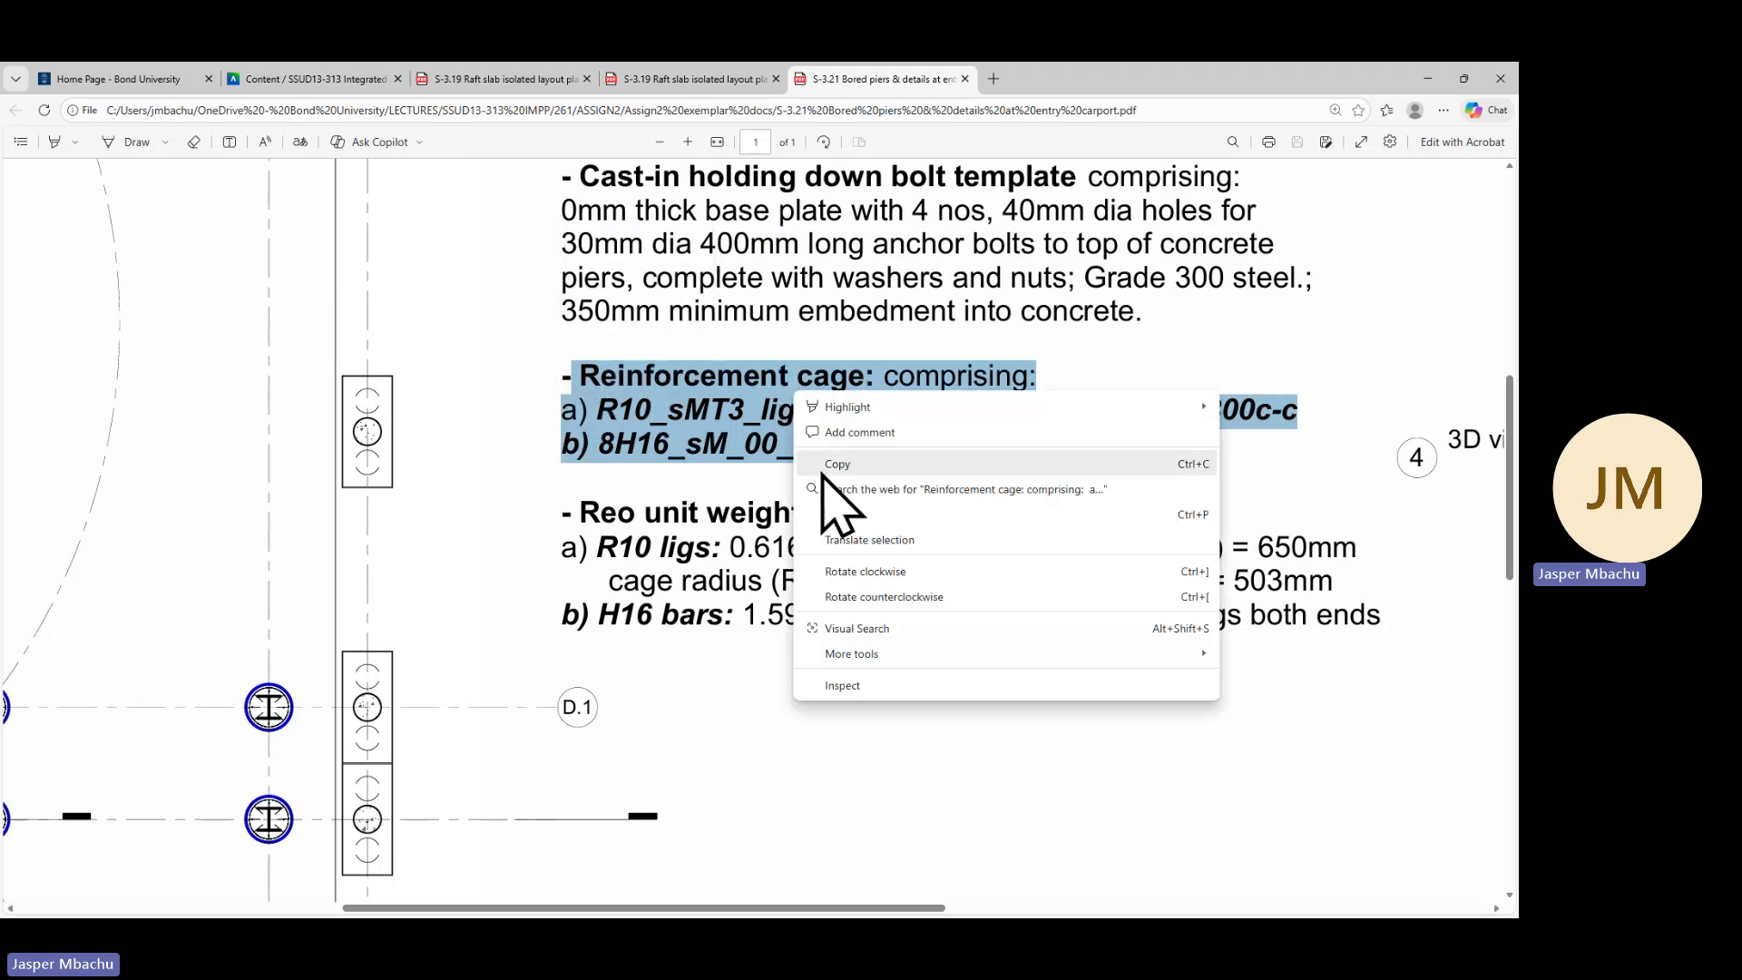
pyautogui.click(824, 467)
pyautogui.click(1428, 79)
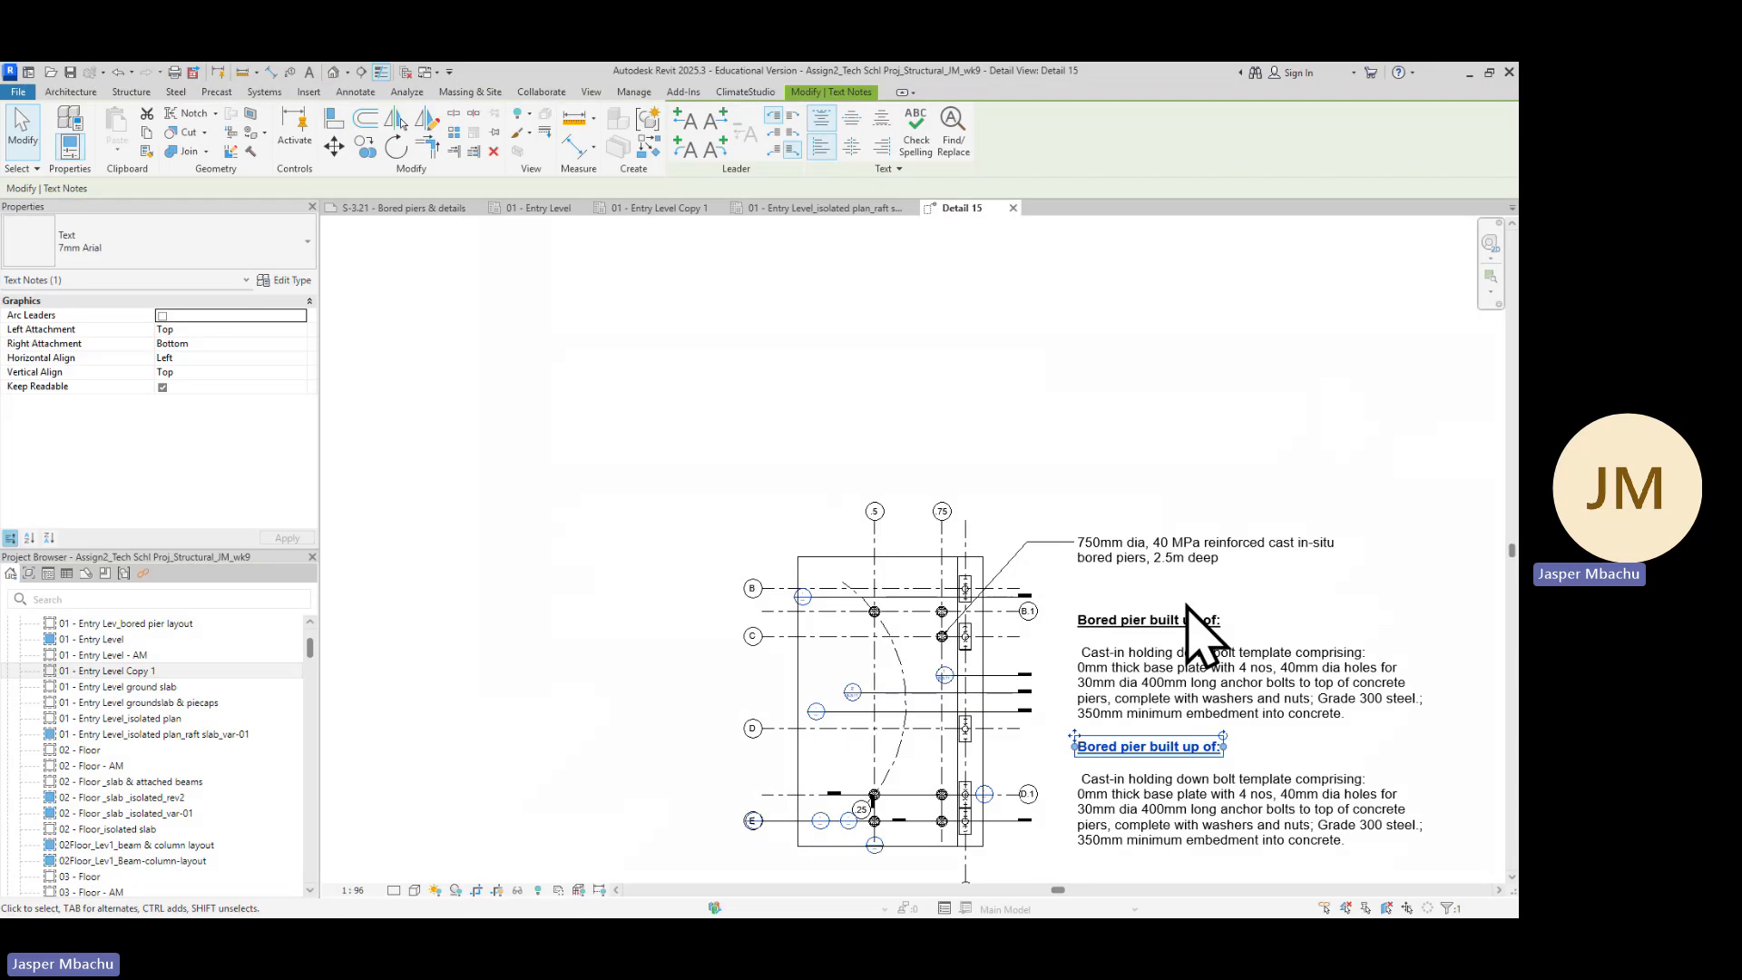
# Delete the duplicated 'Bored pier built up of:' heading
pyautogui.scroll(-2, 1190, 749)
pyautogui.press('Escape')
pyautogui.scroll(4, 1215, 772)
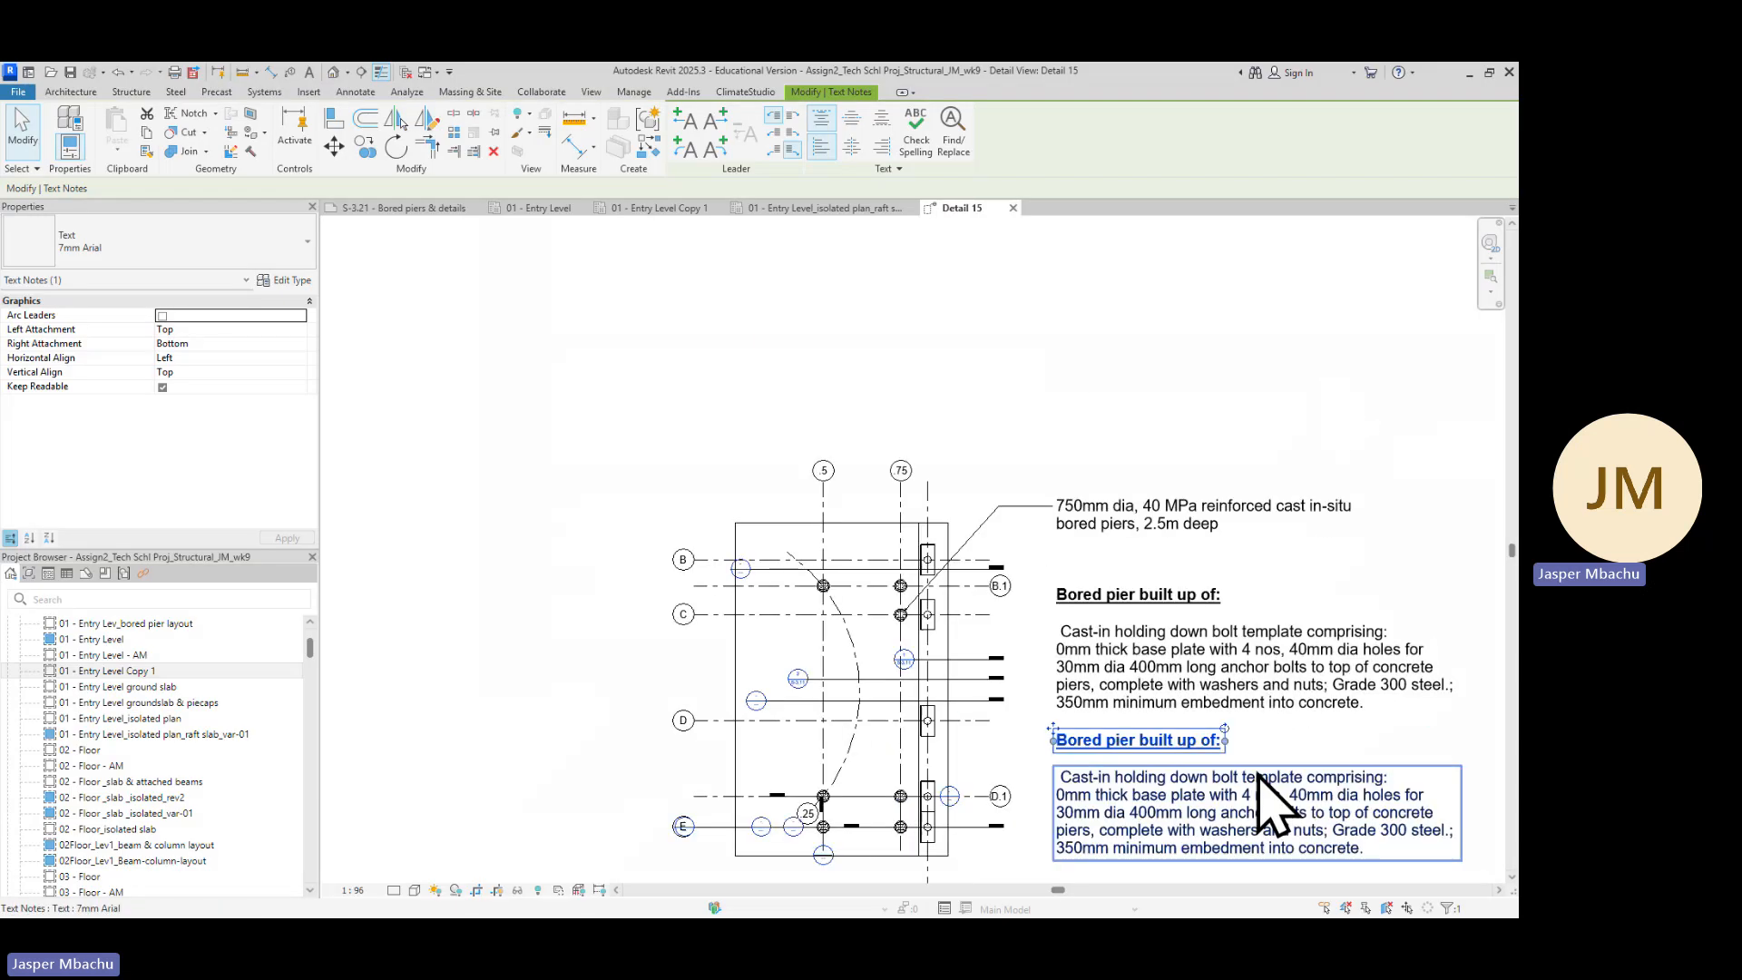
pyautogui.click(1149, 745)
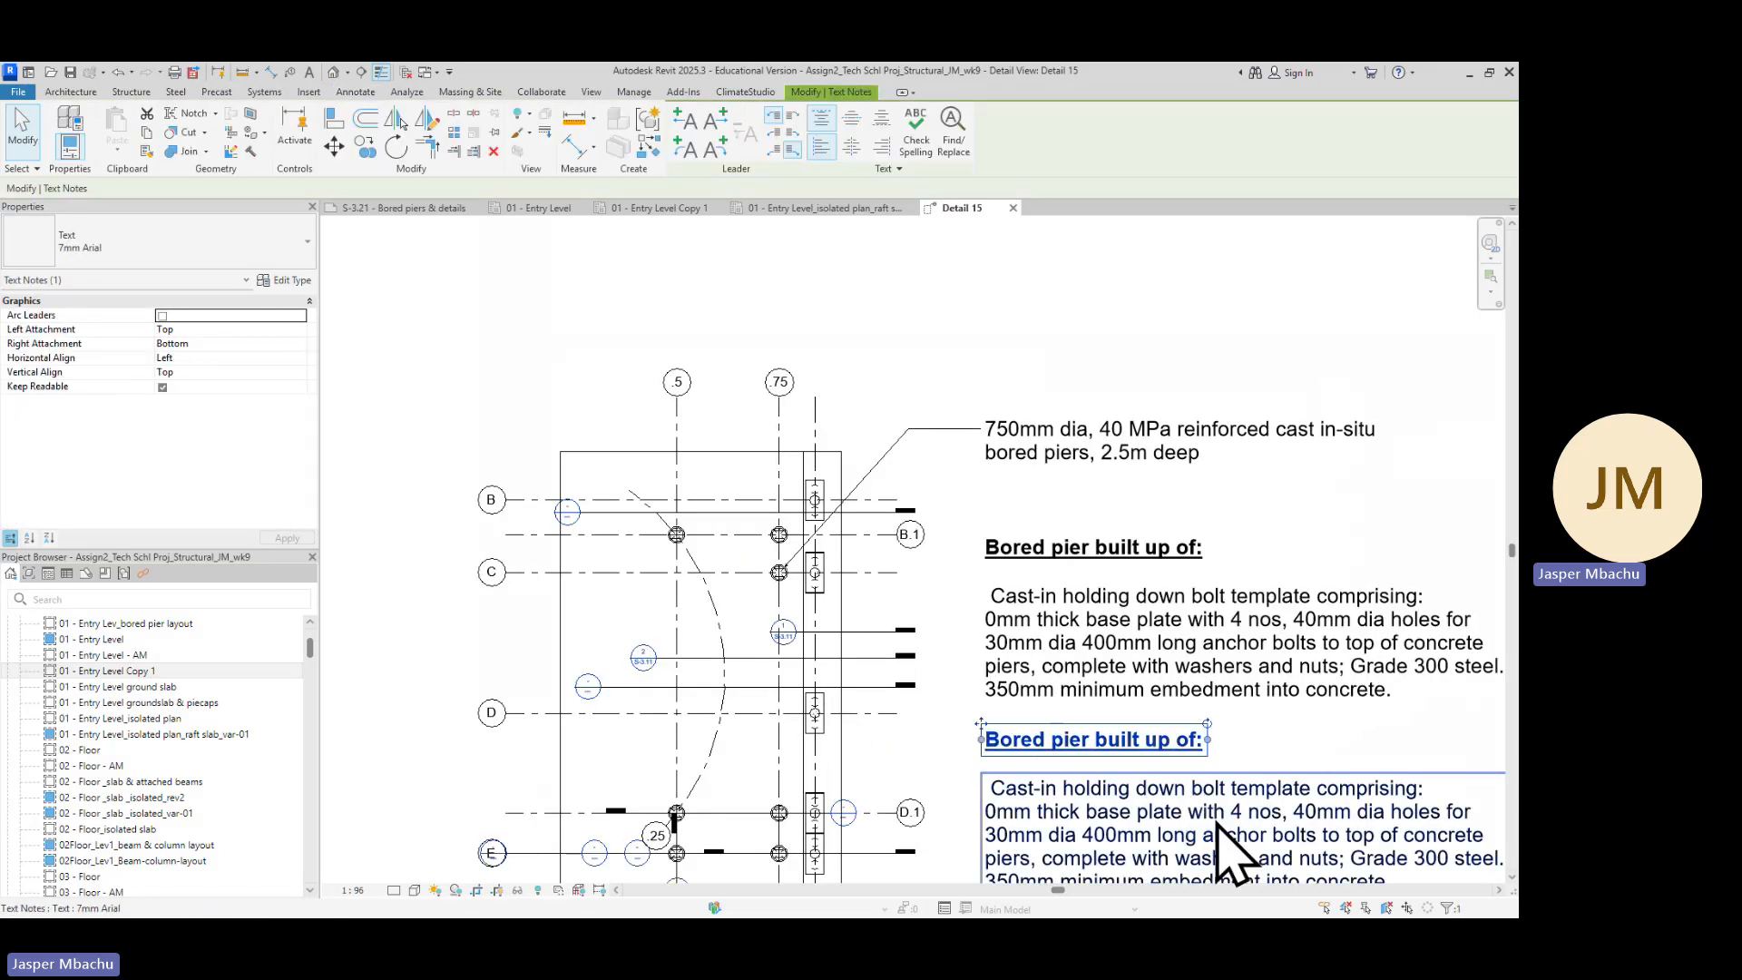
pyautogui.press('Delete')
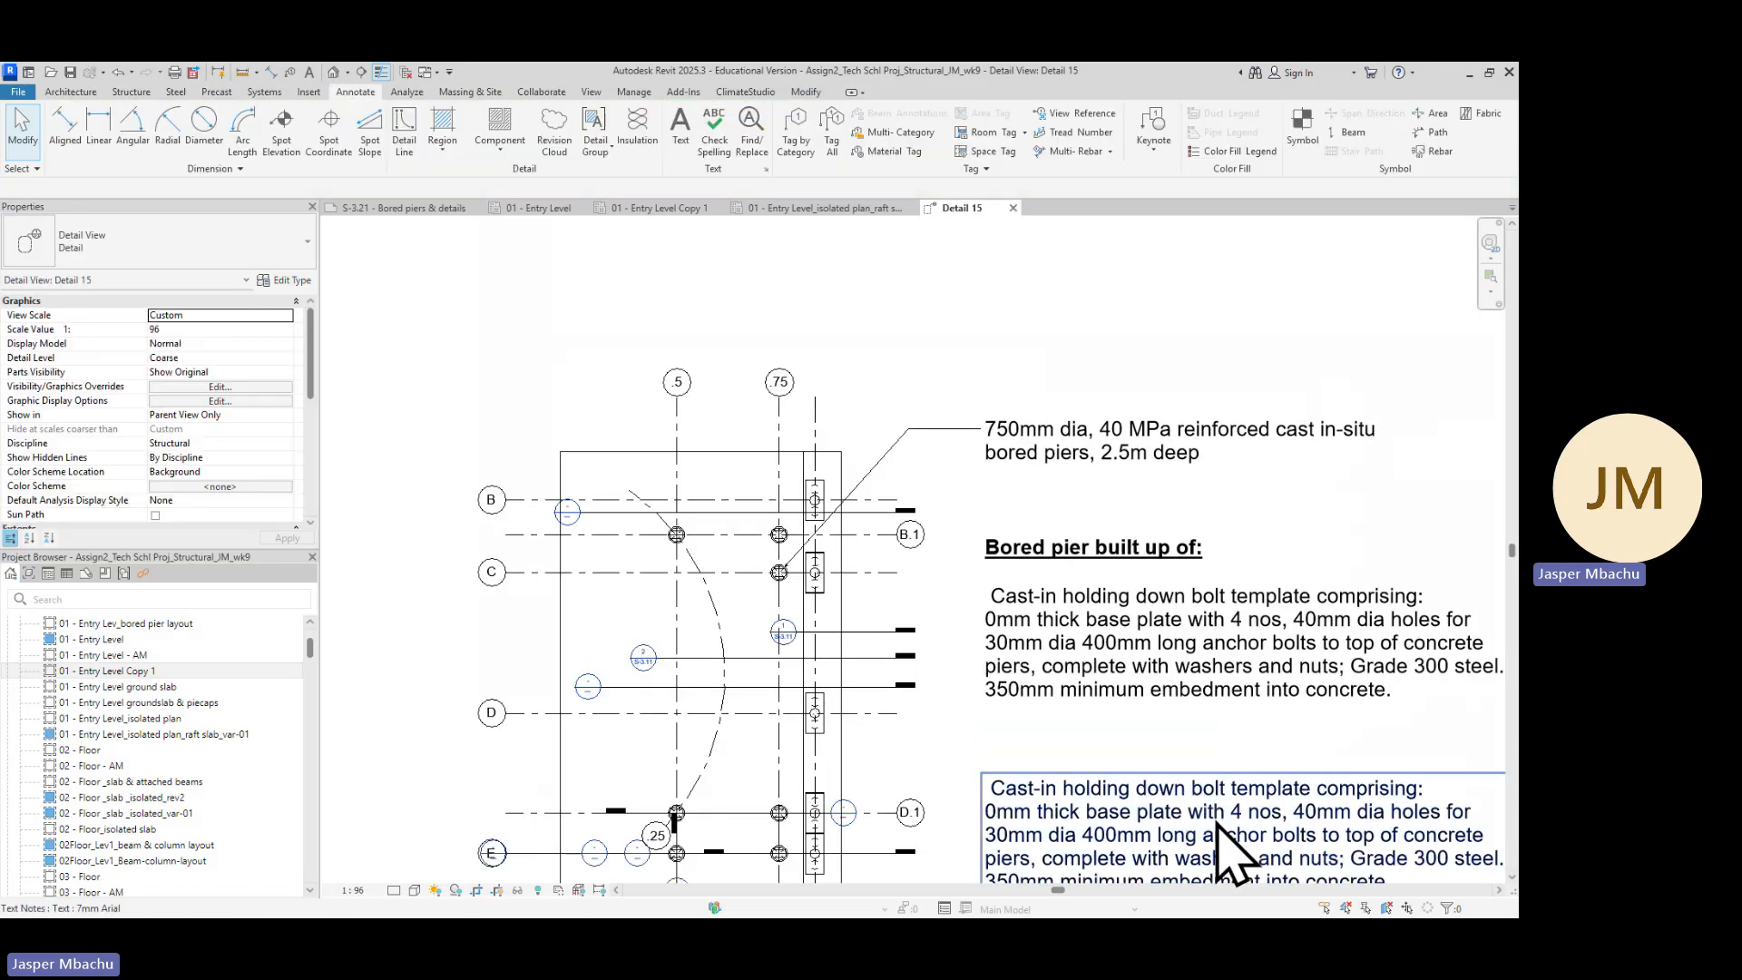
# Nudge the copied holding down bolt note upward, closer to the original paragraph
pyautogui.click(1270, 835)
pyautogui.press('Up')
pyautogui.press('Up')
pyautogui.press('Up')
pyautogui.press('Up')
pyautogui.press('Up')
pyautogui.press('Up')
pyautogui.press('Up')
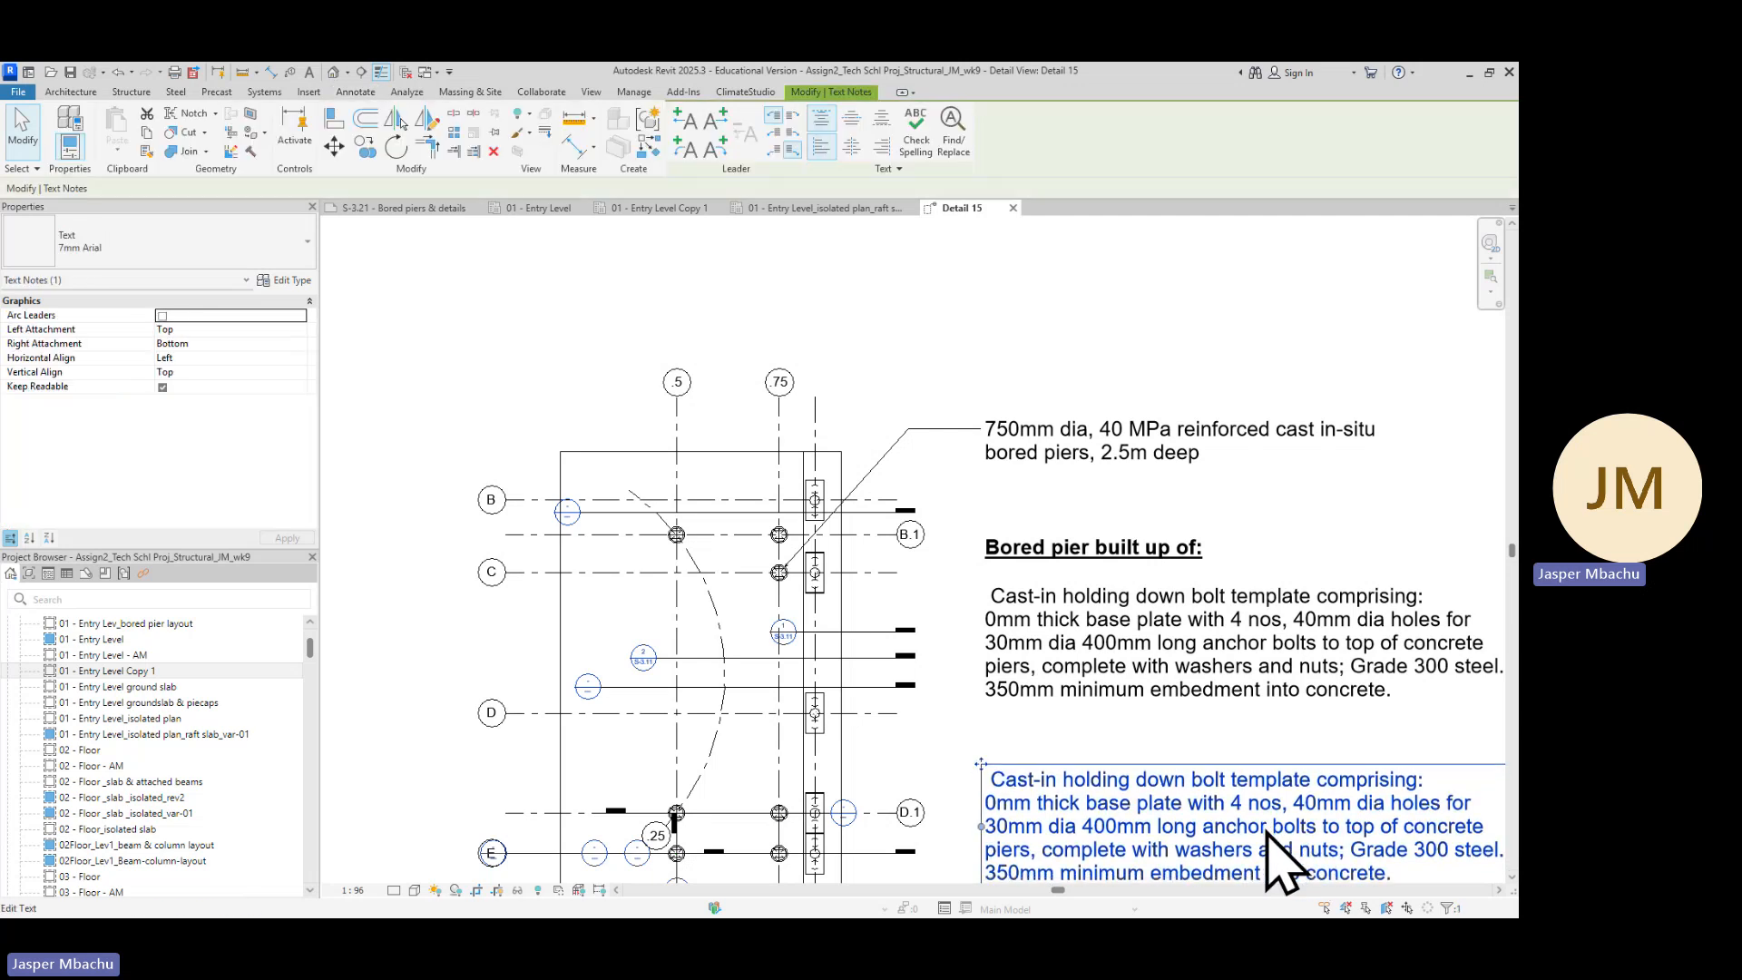
pyautogui.press('Up')
pyautogui.press('Up')
pyautogui.press('Up')
pyautogui.press('Up')
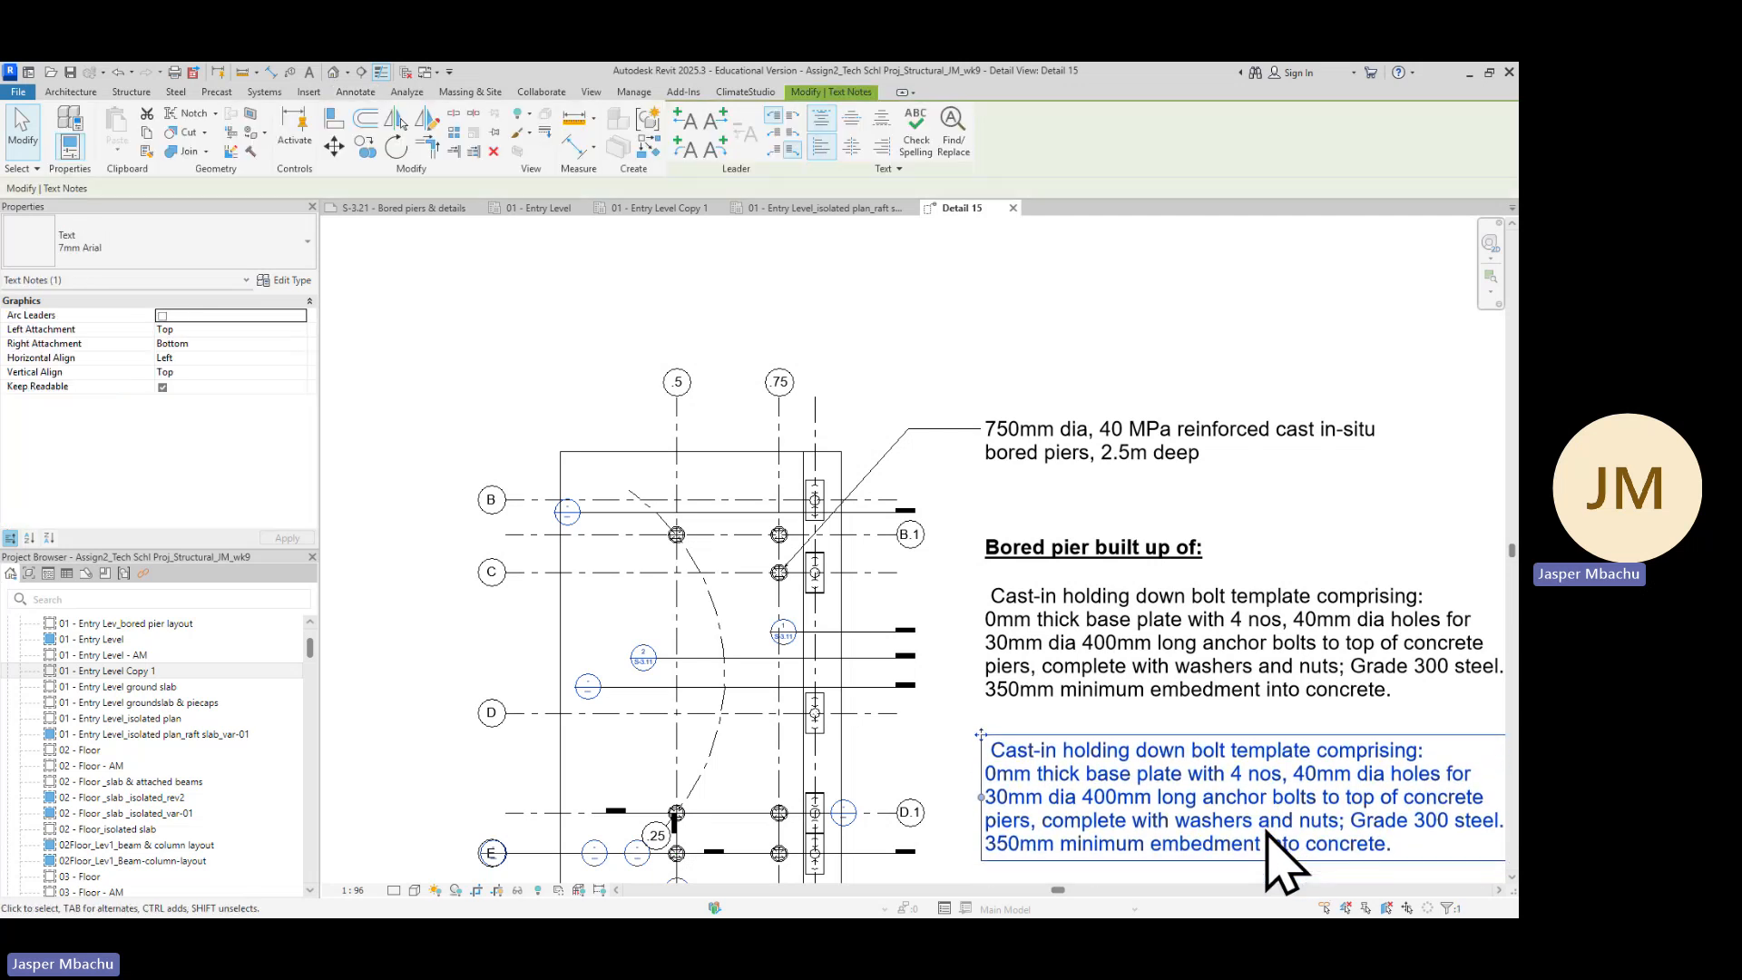
# Replace the copied note's text with the pasted reinforcement cage text, prefixed with '- '
pyautogui.doubleClick(1369, 847)
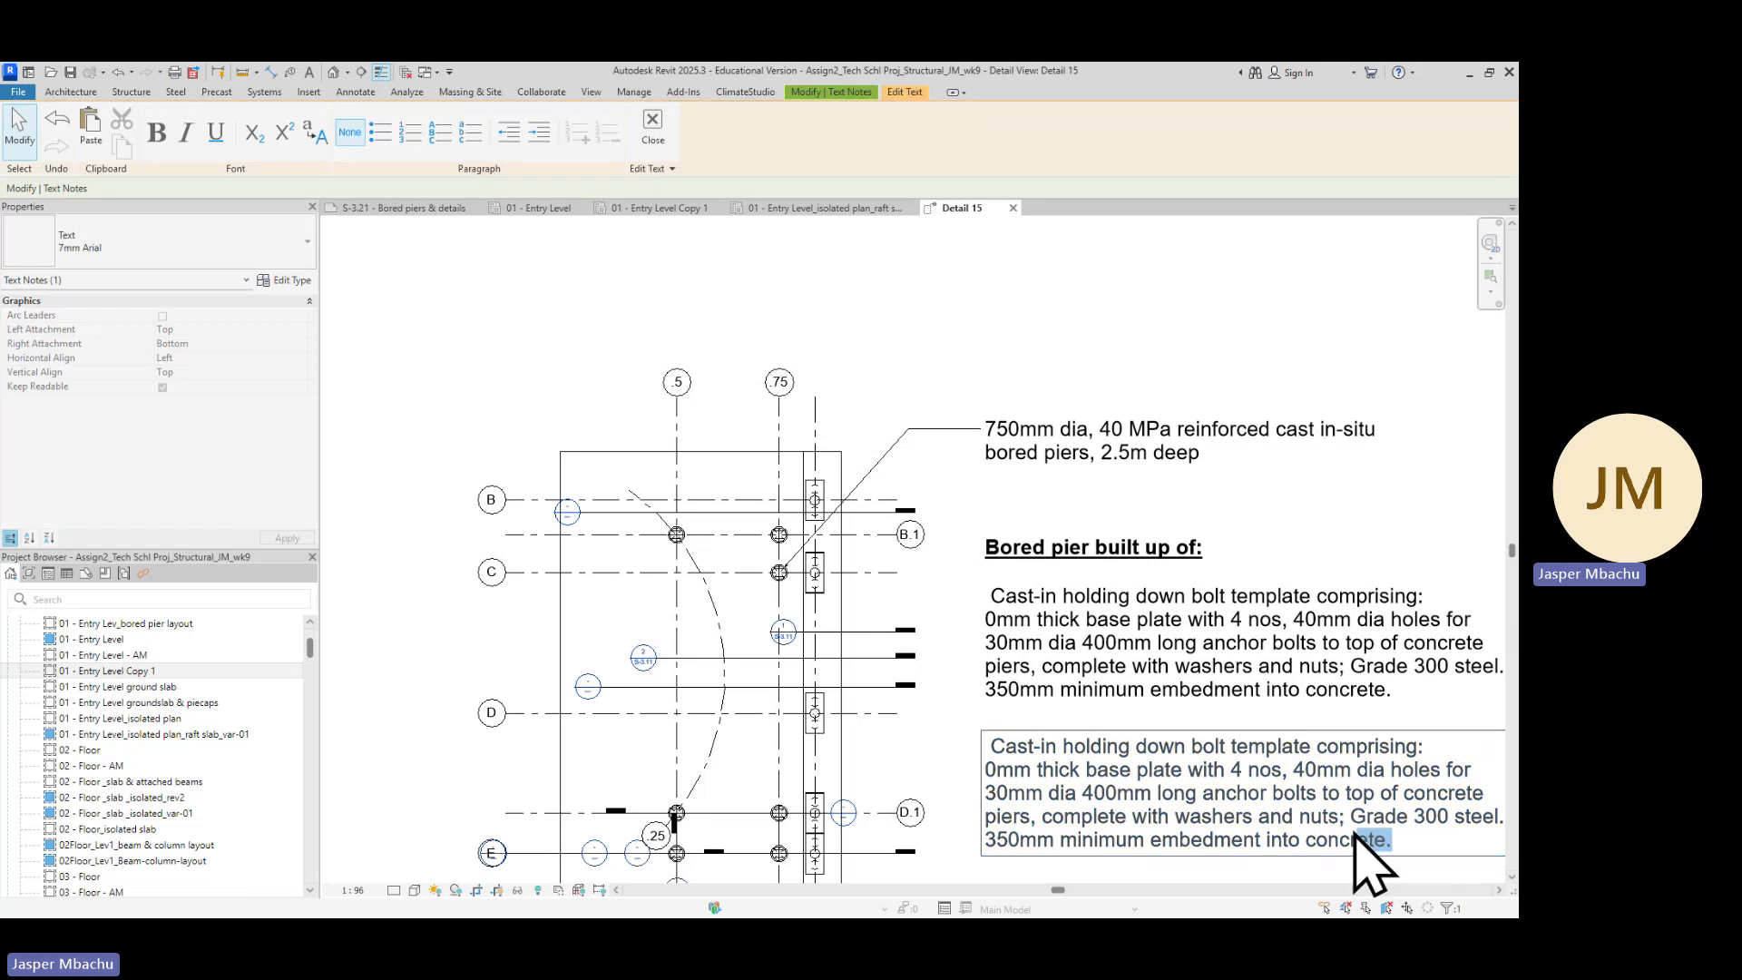
pyautogui.moveTo(1369, 847); pyautogui.dragTo(983, 742)
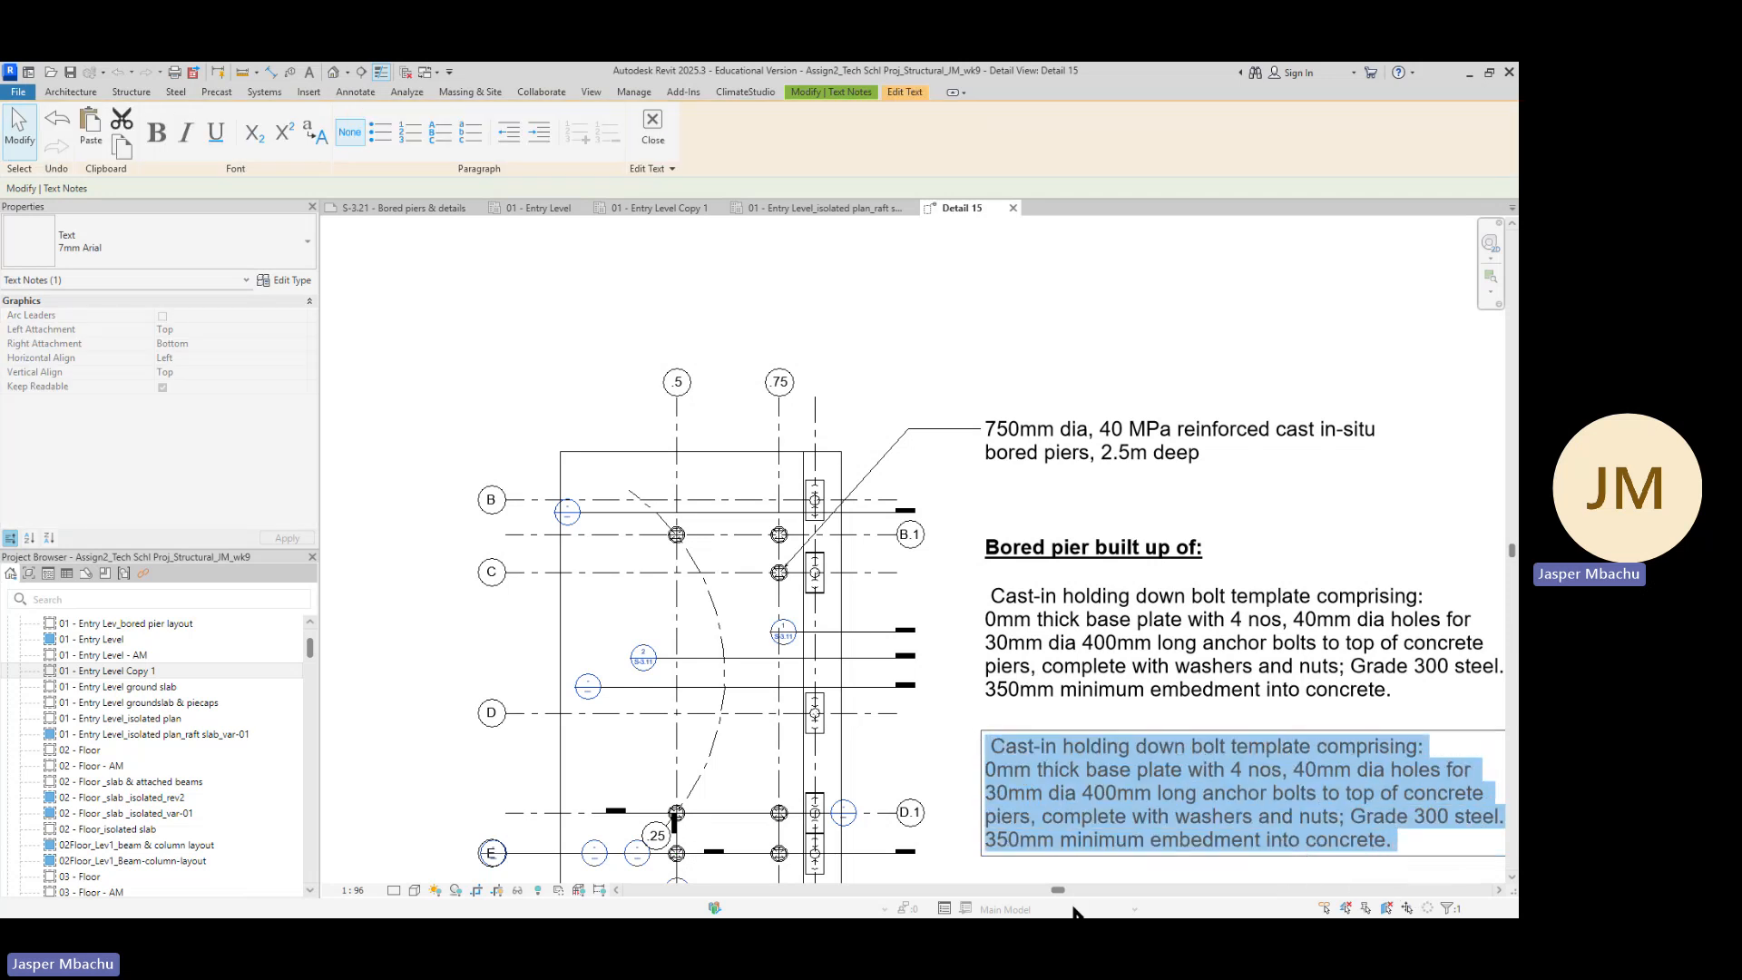
pyautogui.write('Reinforcement cage: comprising: a) R10_sMT3_ligs_650mm-dia_100-COGs-x2_300c-c b) 8H16_sM_00_bars_200cogs-both-ends')
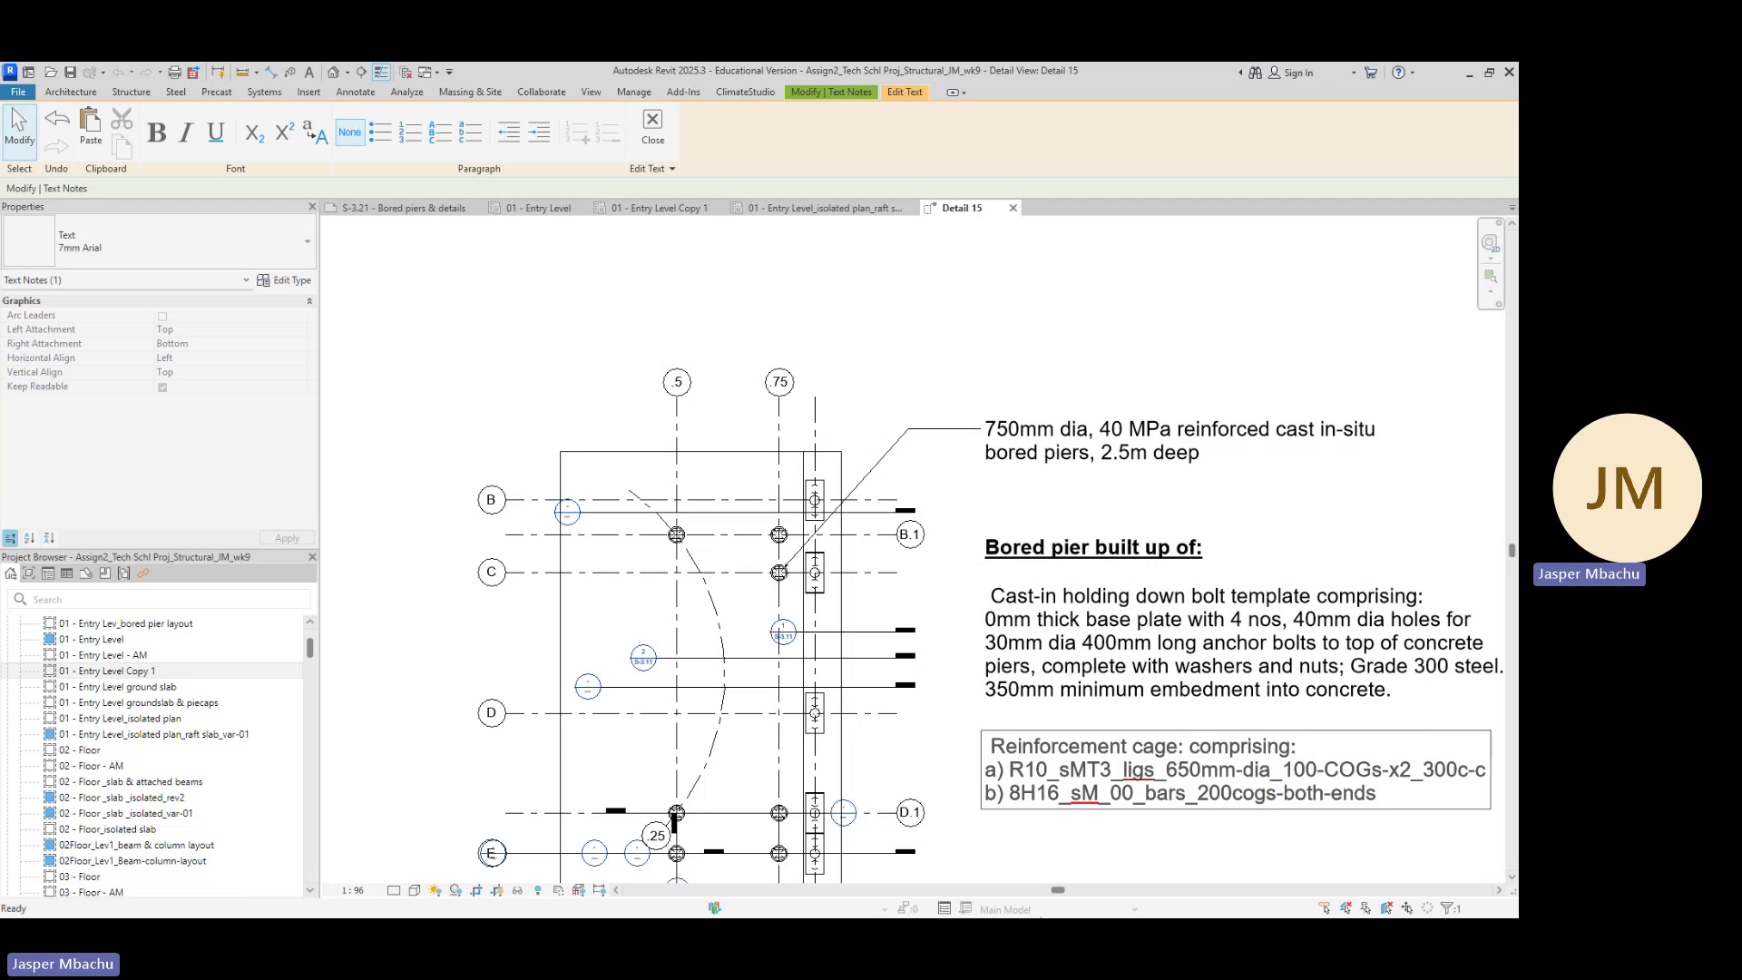
pyautogui.click(991, 745)
pyautogui.press('BackSpace')
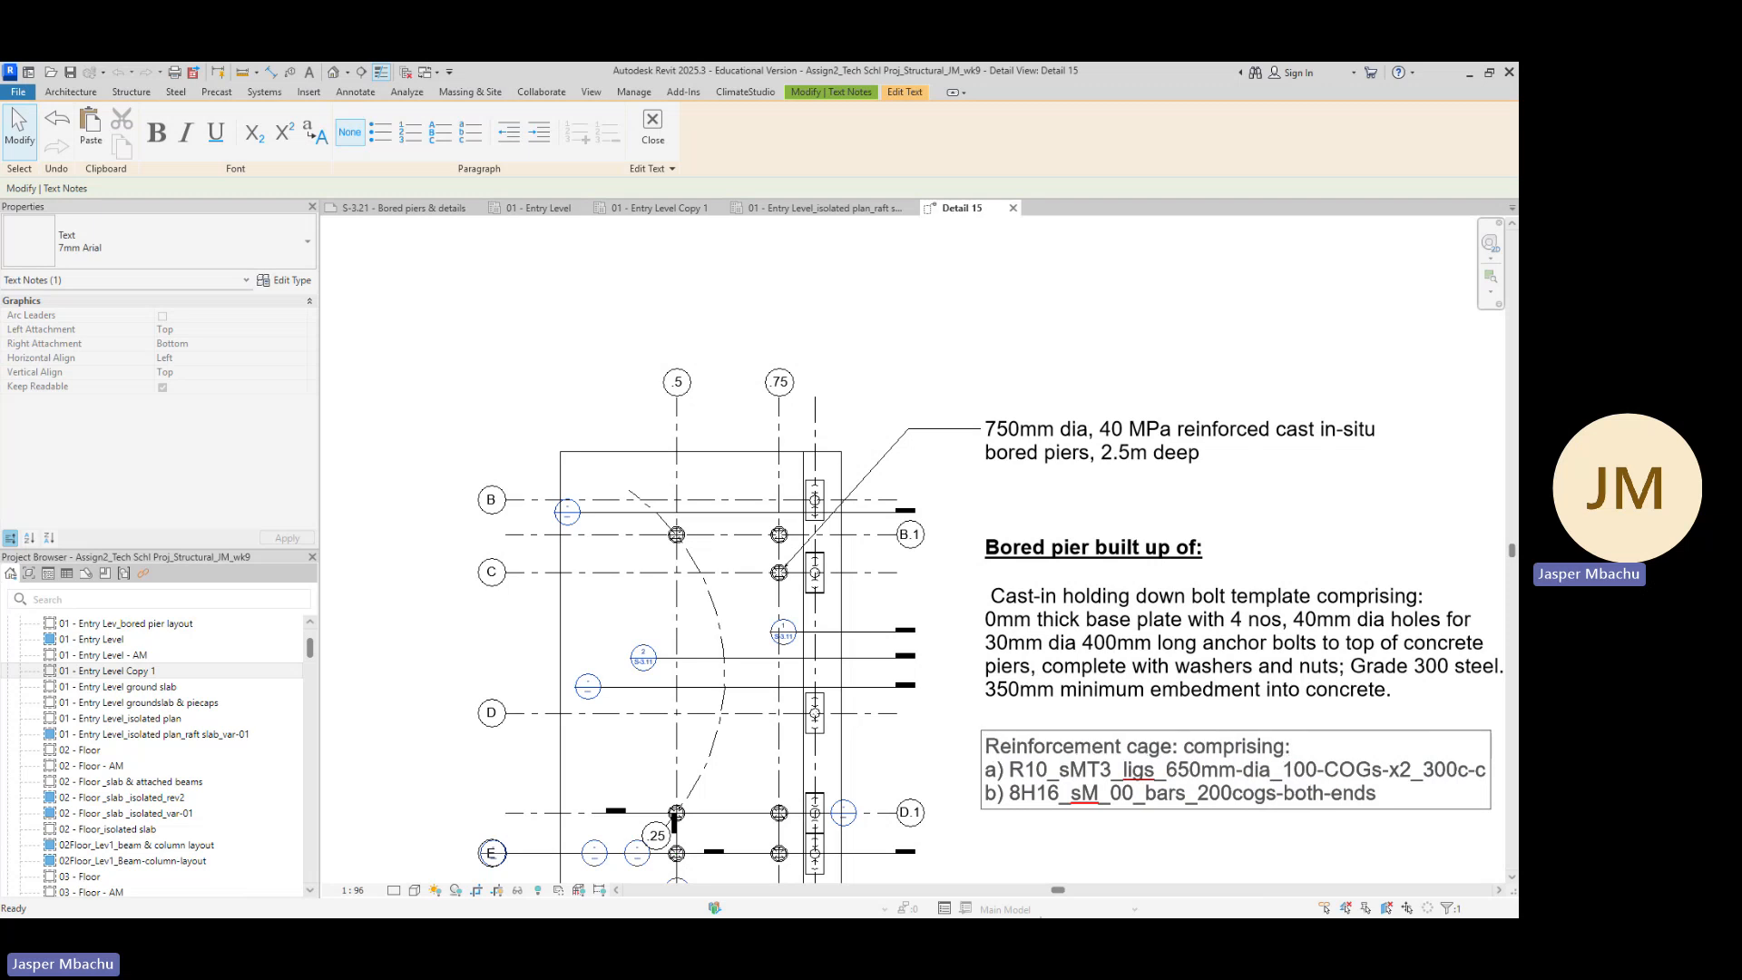
pyautogui.write('-')
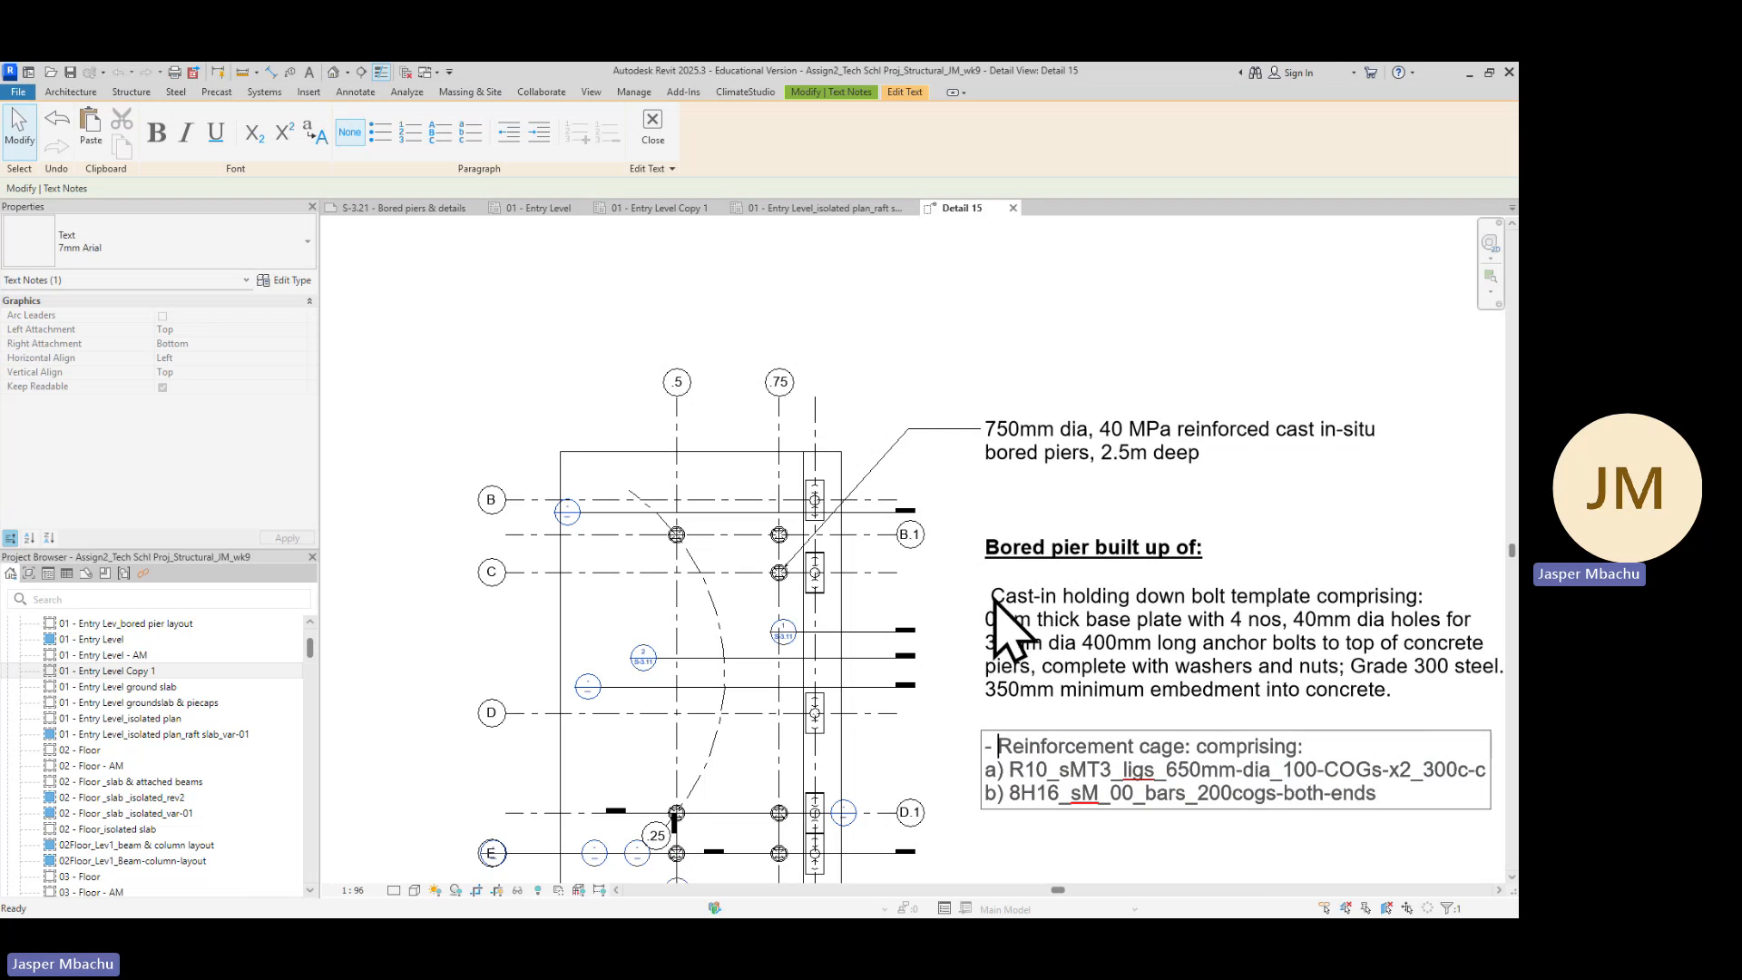
# Add a '-' prefix to the cast-in holding down bolt template note
pyautogui.click(995, 601)
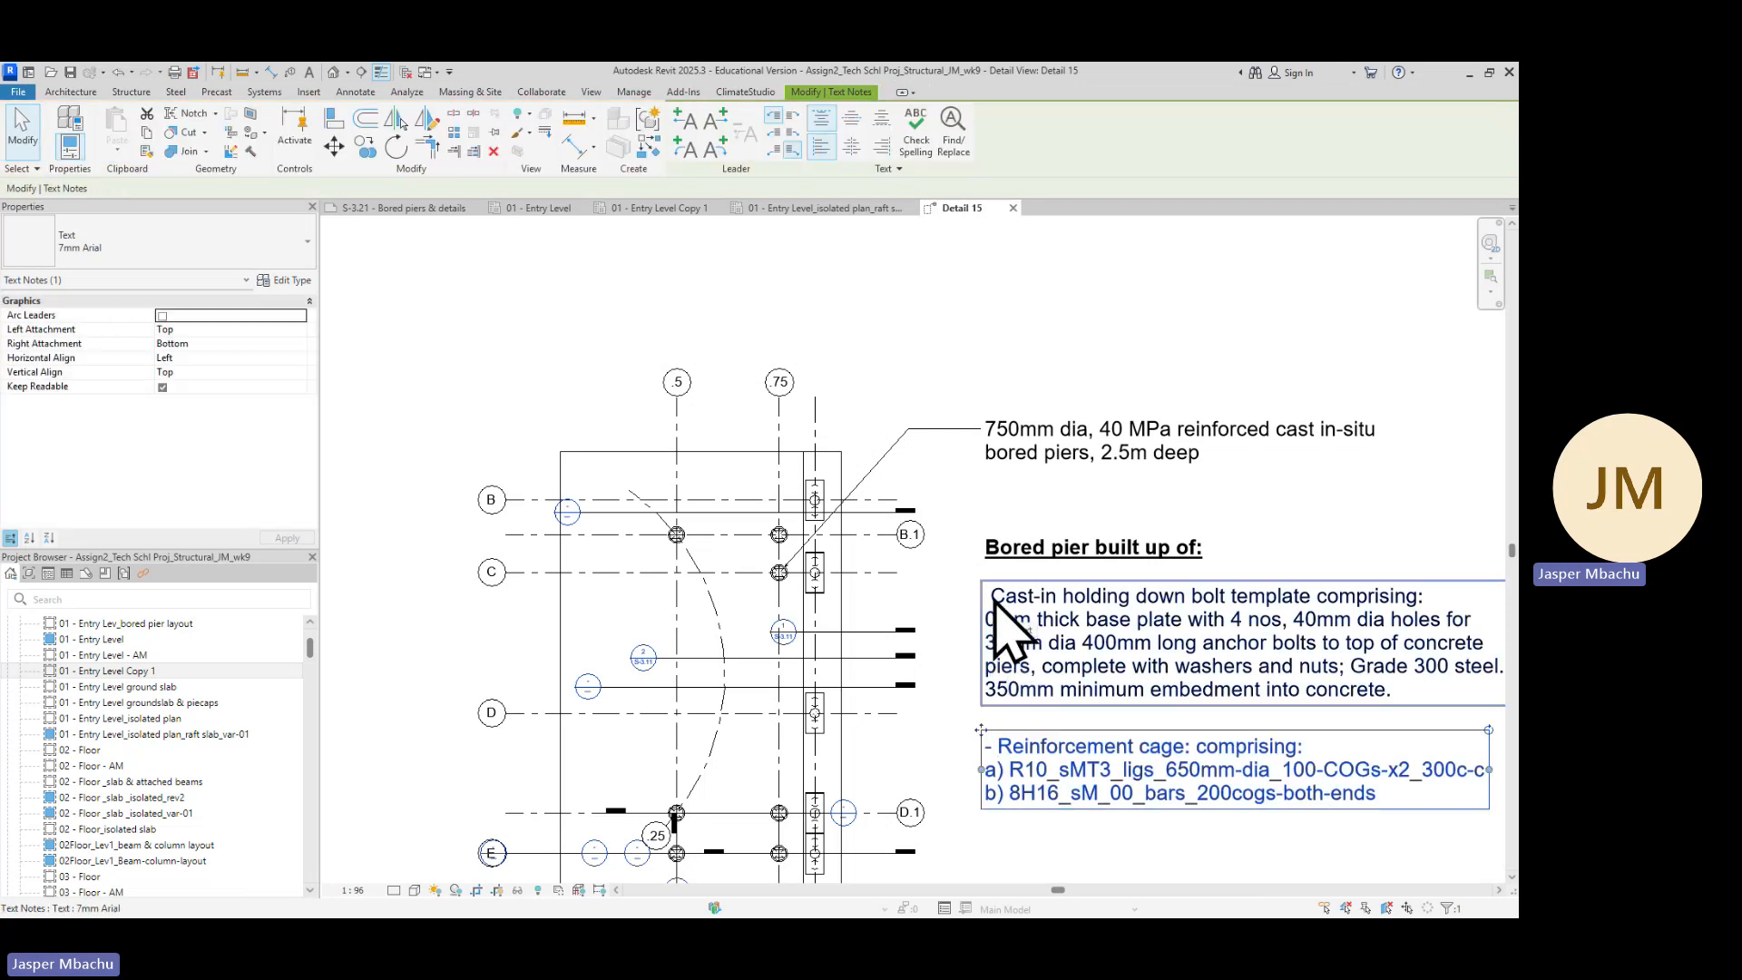
pyautogui.click(1002, 617)
pyautogui.click(1003, 617)
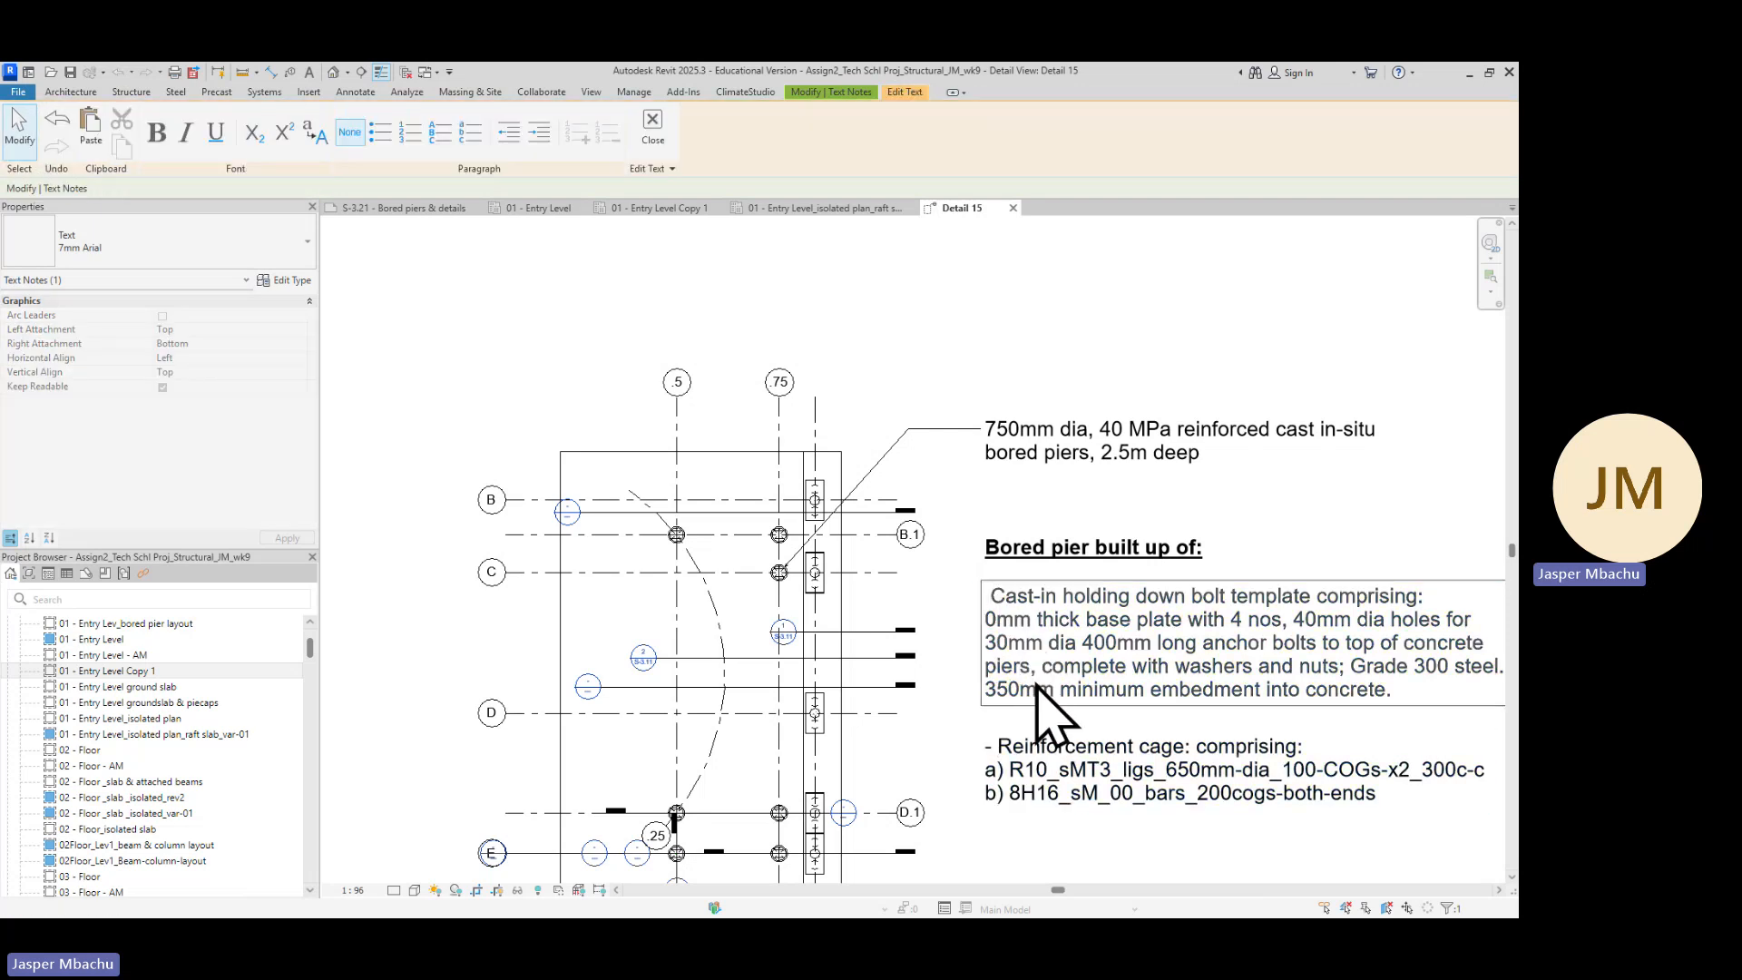
pyautogui.write('-')
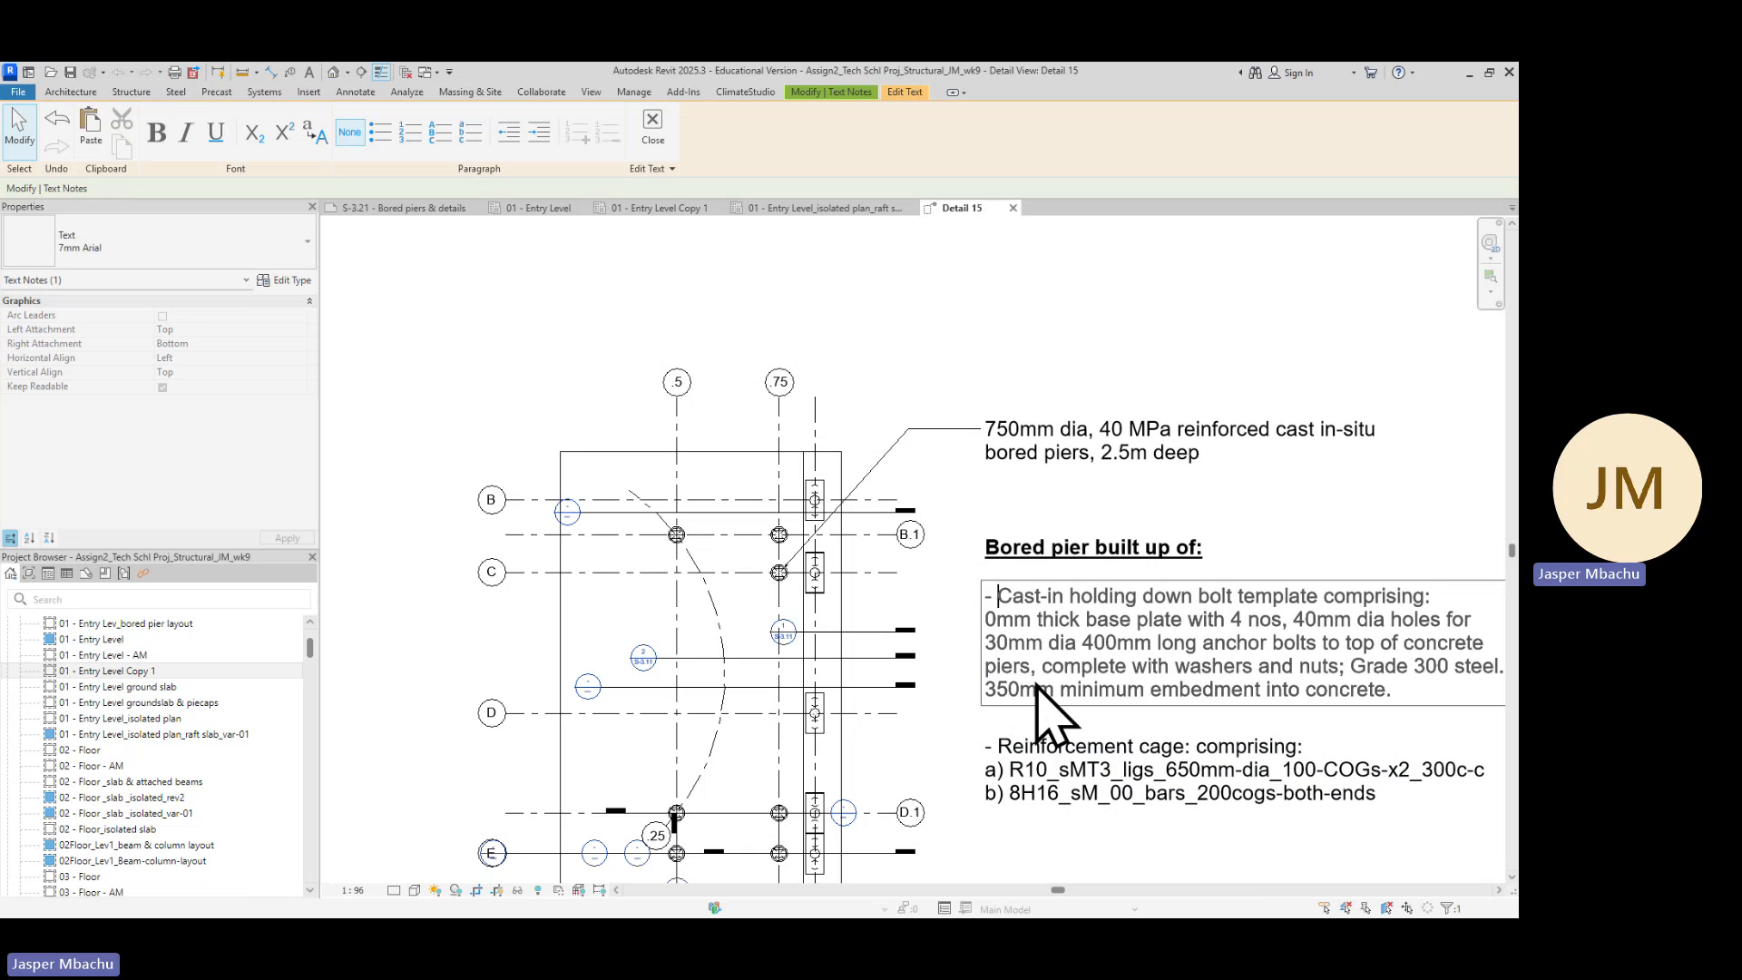
pyautogui.click(1180, 821)
pyautogui.scroll(-2, 1177, 798)
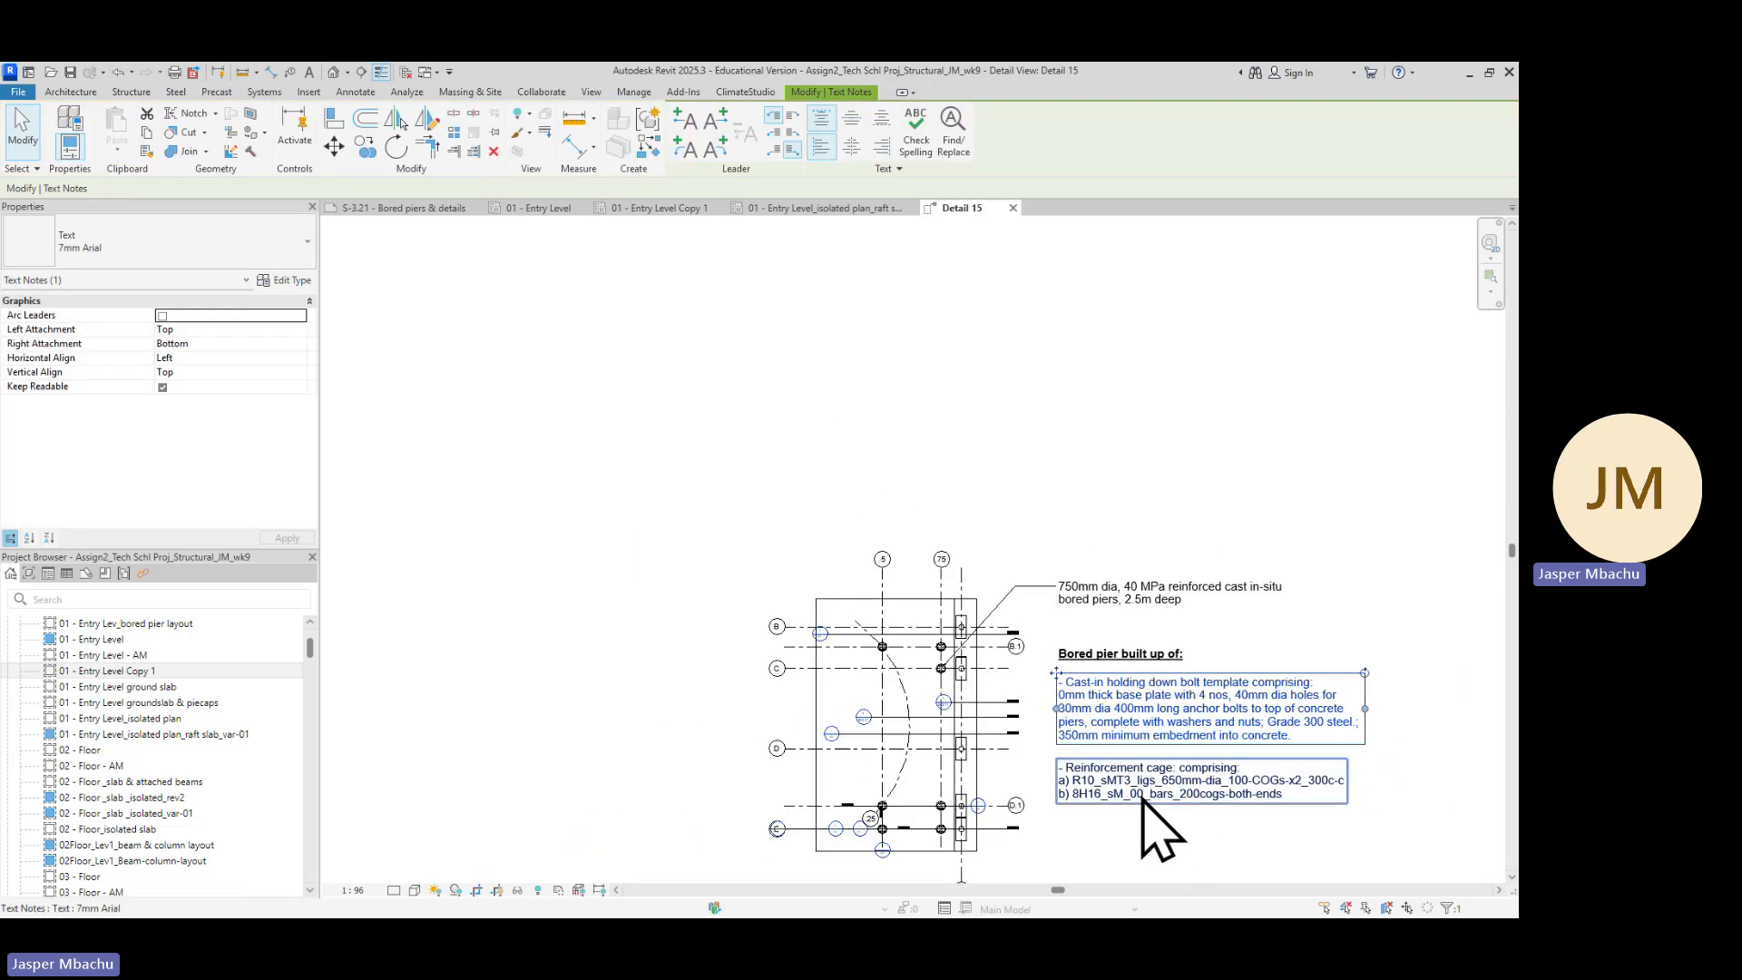
pyautogui.moveTo(1125, 800); pyautogui.dragTo(1130, 610, button='middle')
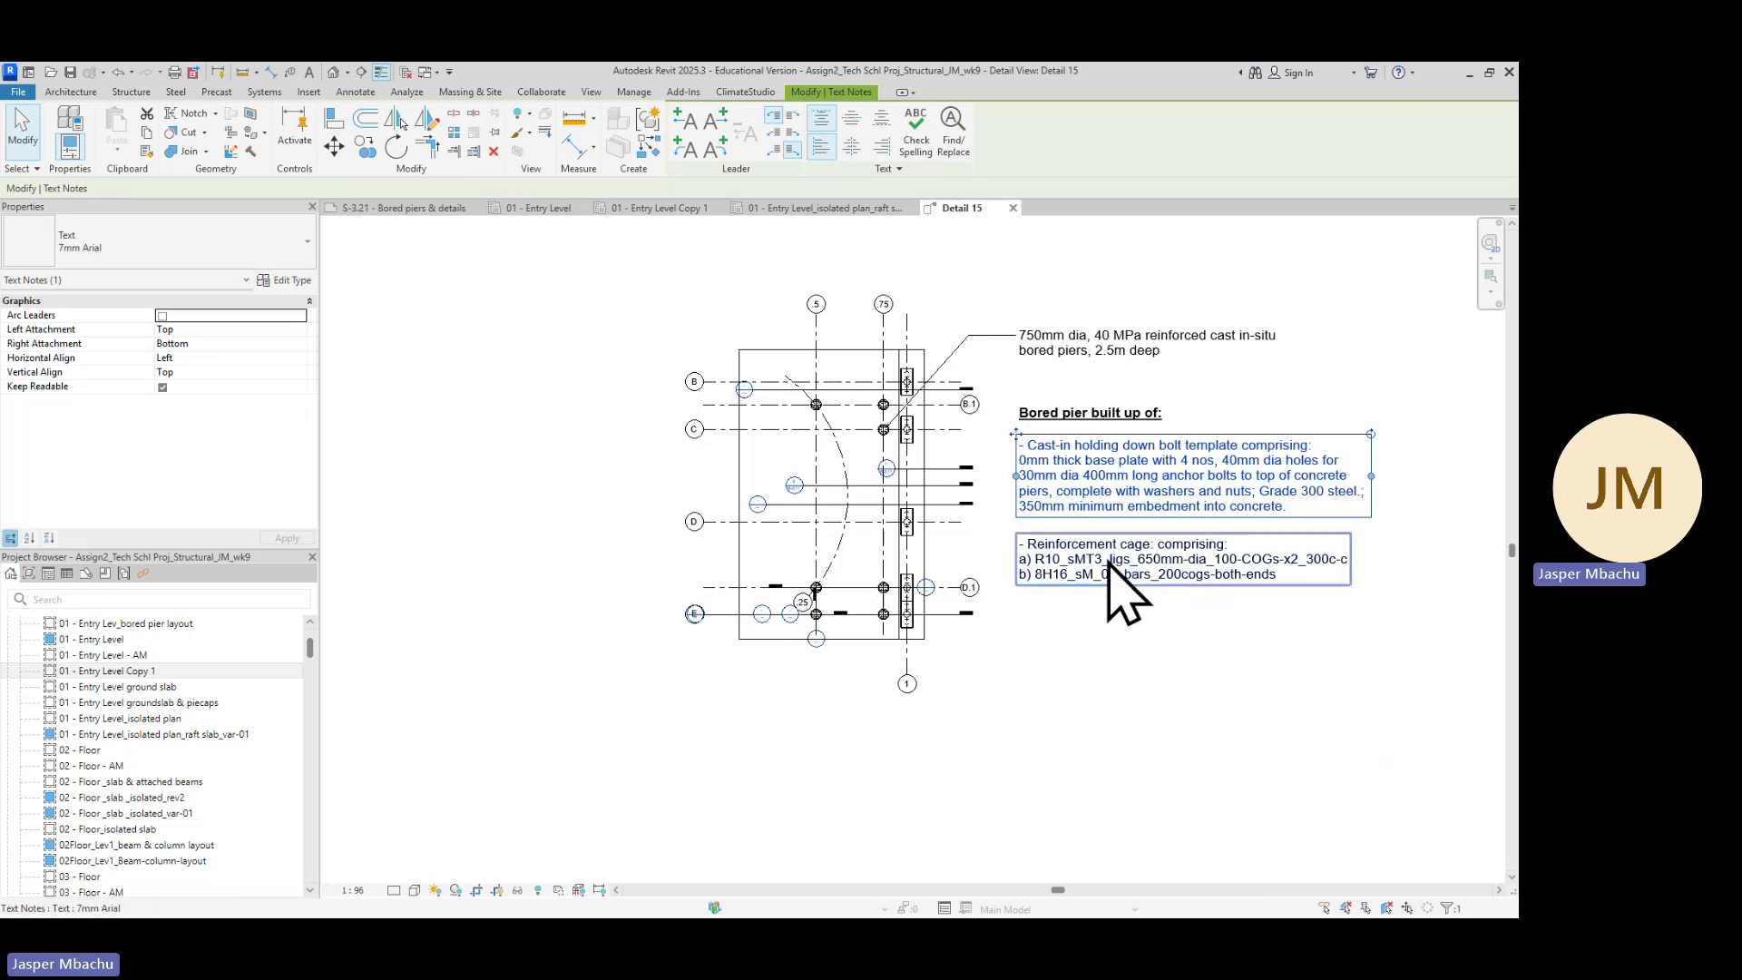
# Copy the reinforcement cage note to a position just below the original
pyautogui.click(1118, 571)
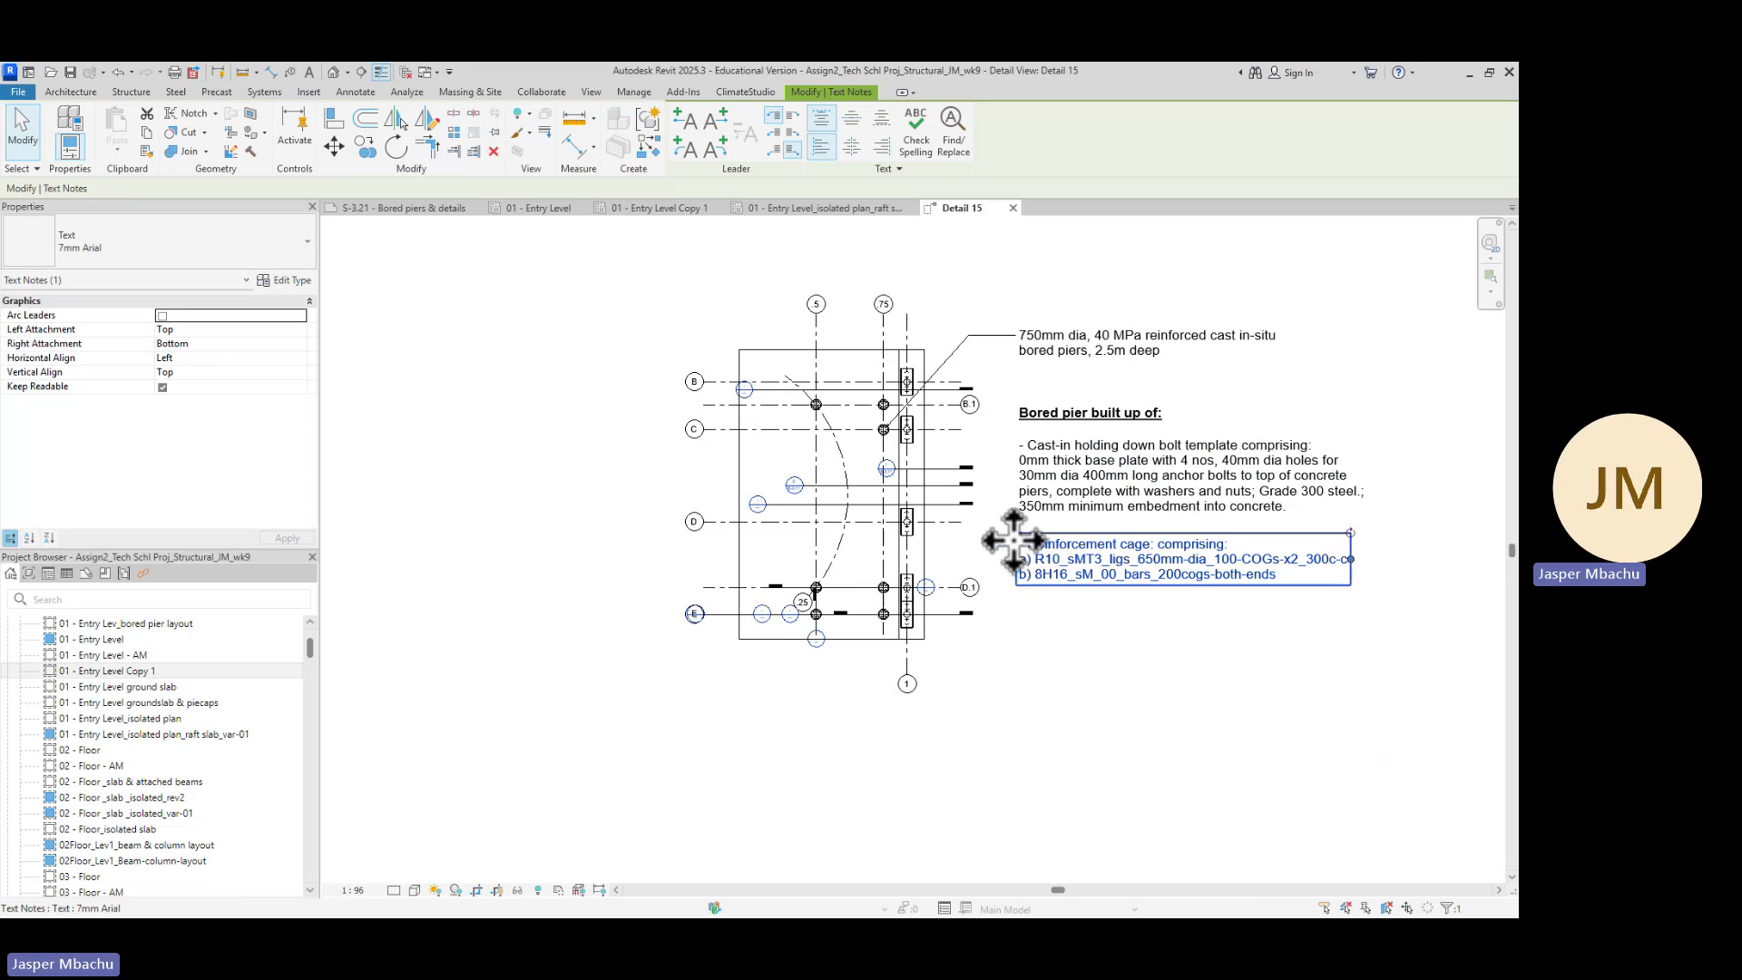
pyautogui.moveTo(1016, 535); pyautogui.dragTo(1016, 599)
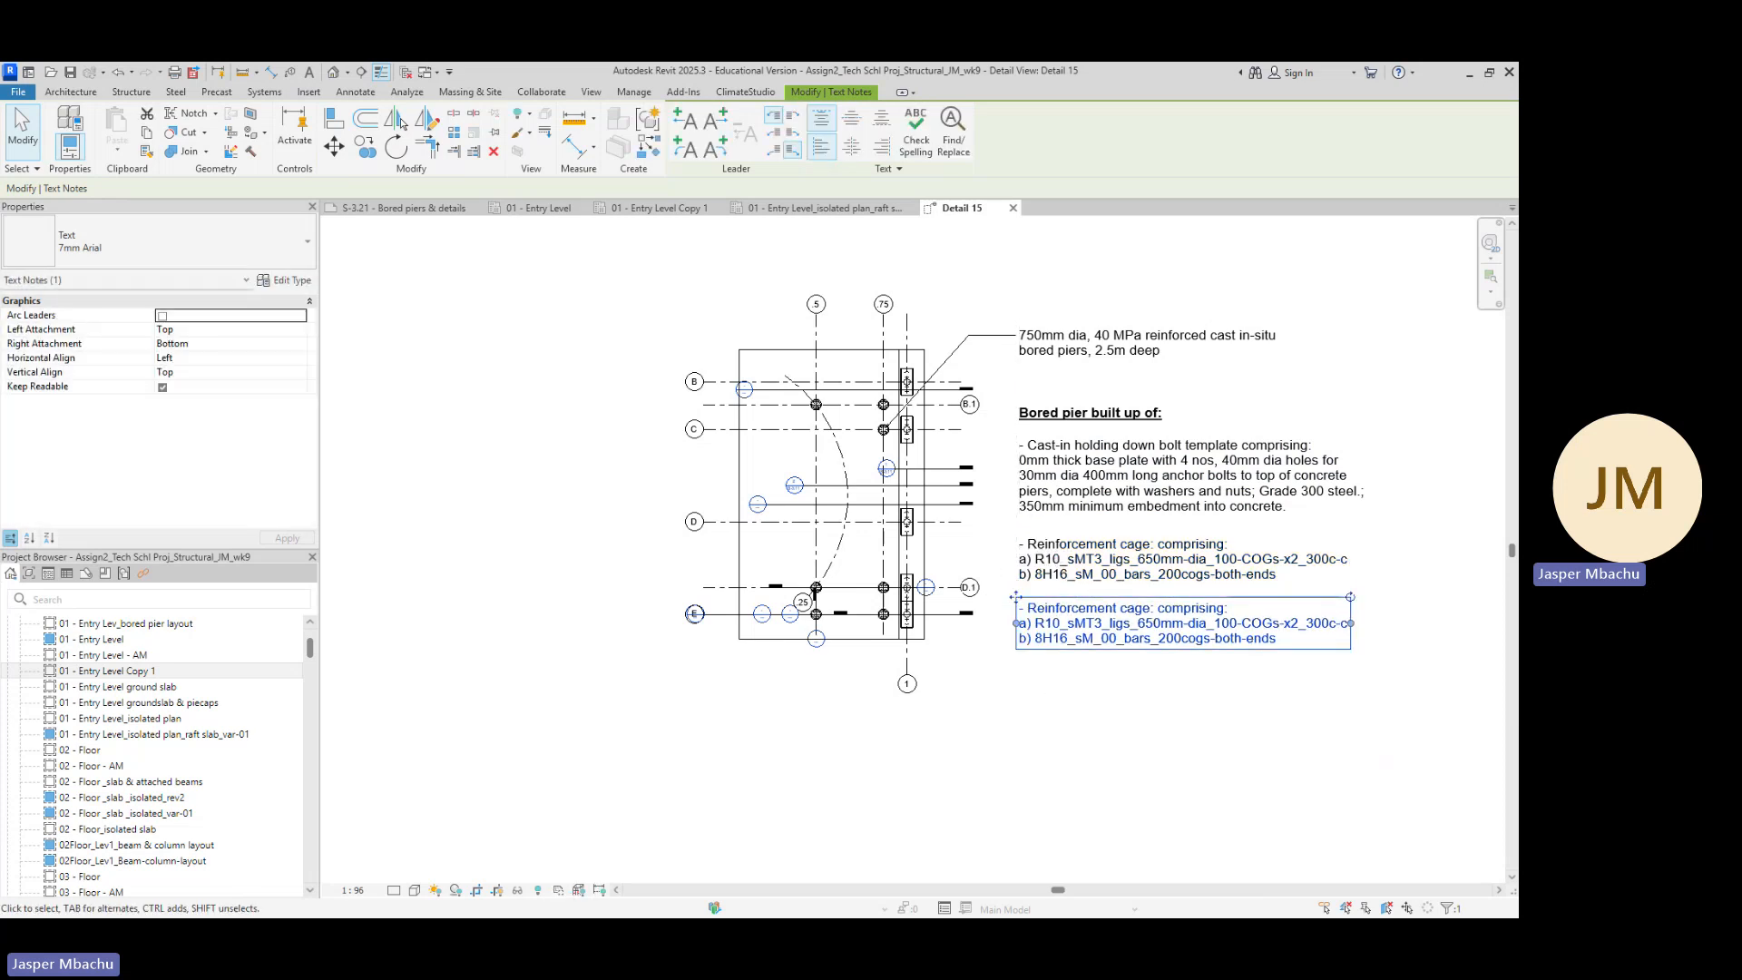
# Copy the 'Reo unit weight & design specifications' paragraph from the S-3.21 PDF drawing
pyautogui.hotkey('alt', 'Tab')
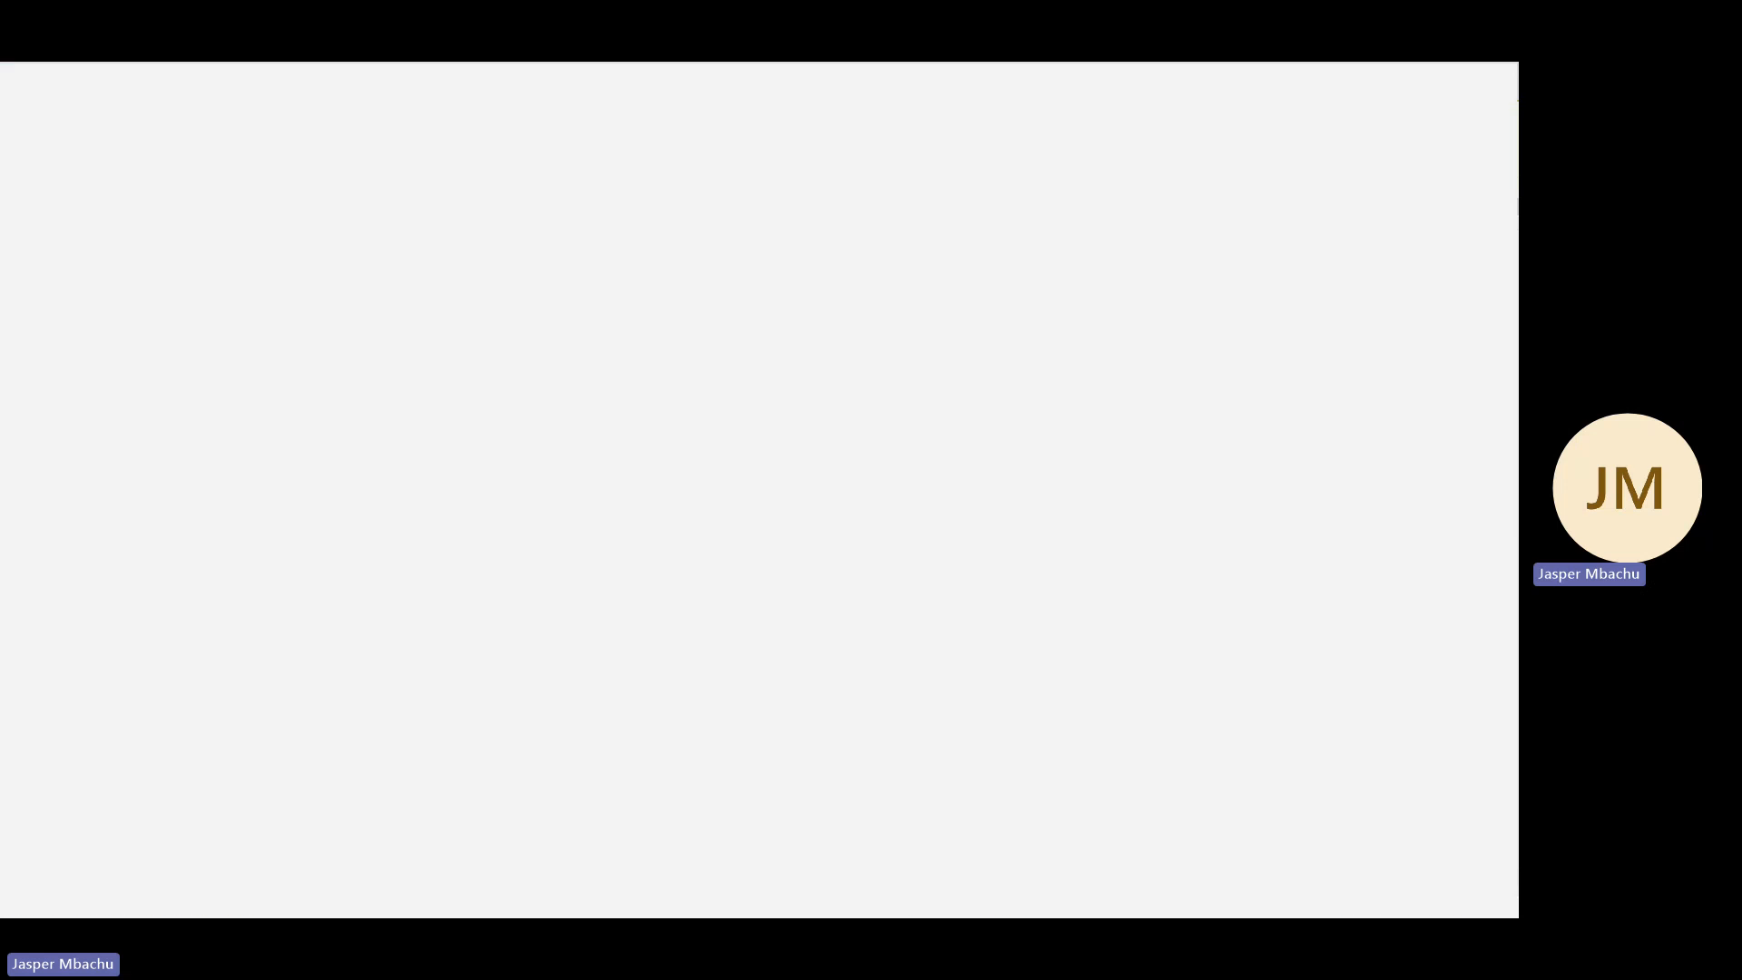
pyautogui.click(720, 582)
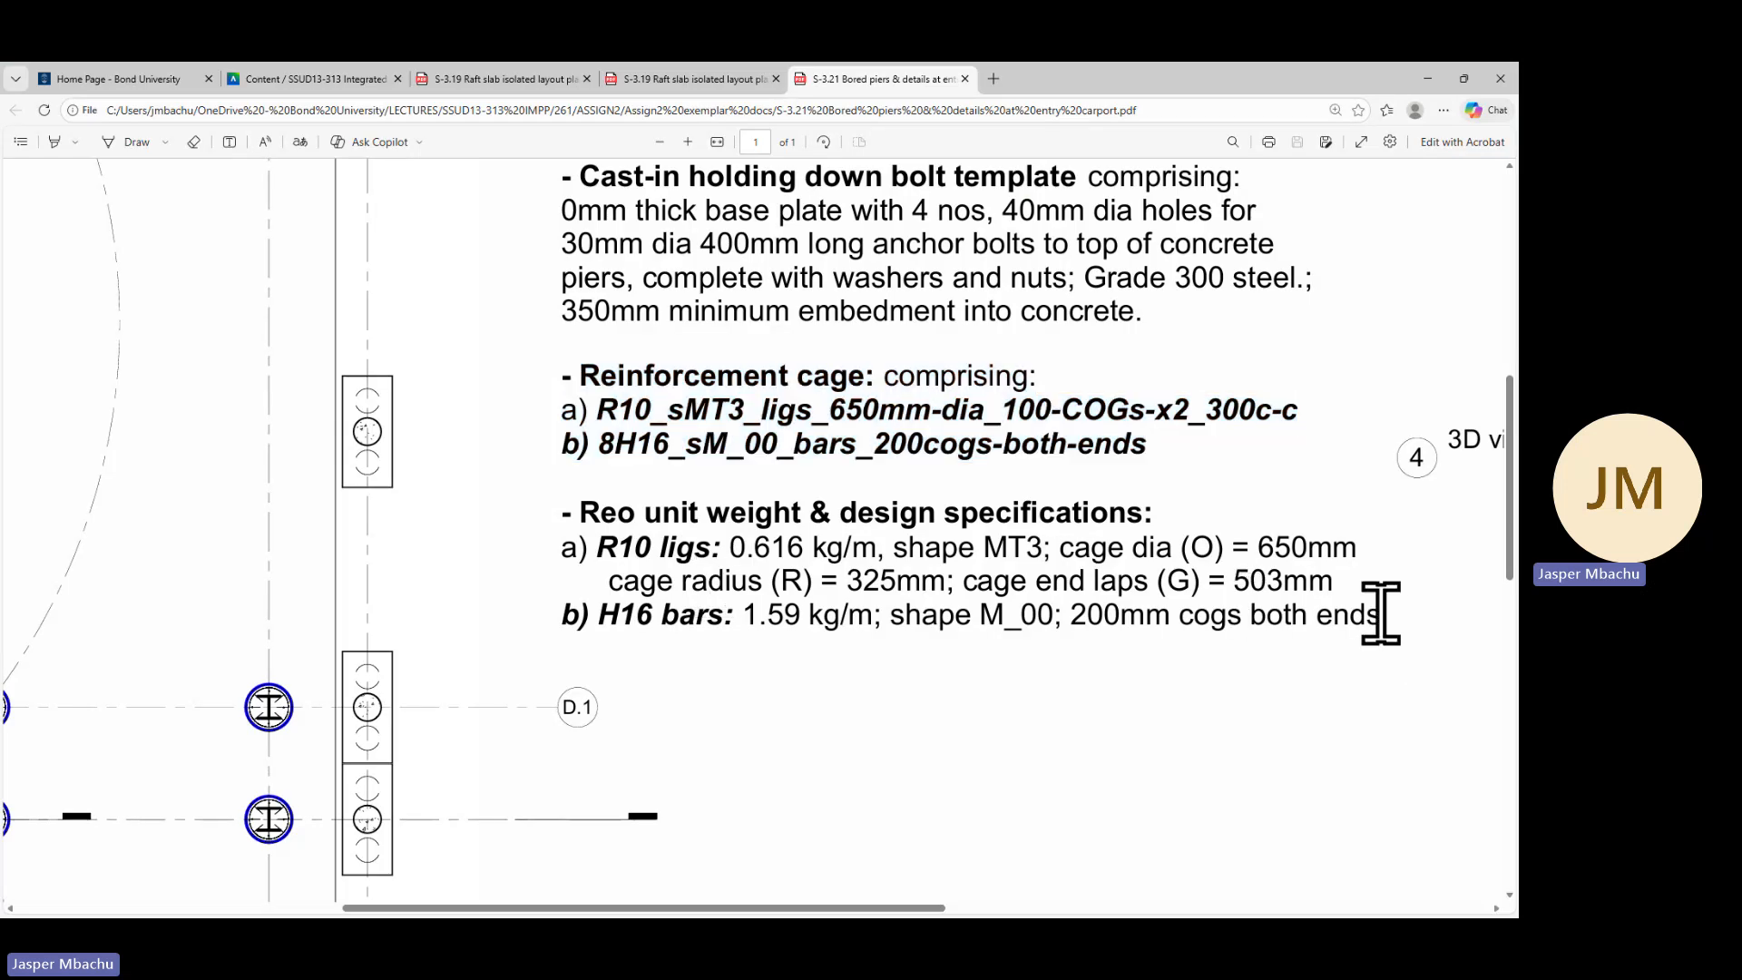
pyautogui.moveTo(1381, 615); pyautogui.dragTo(556, 517)
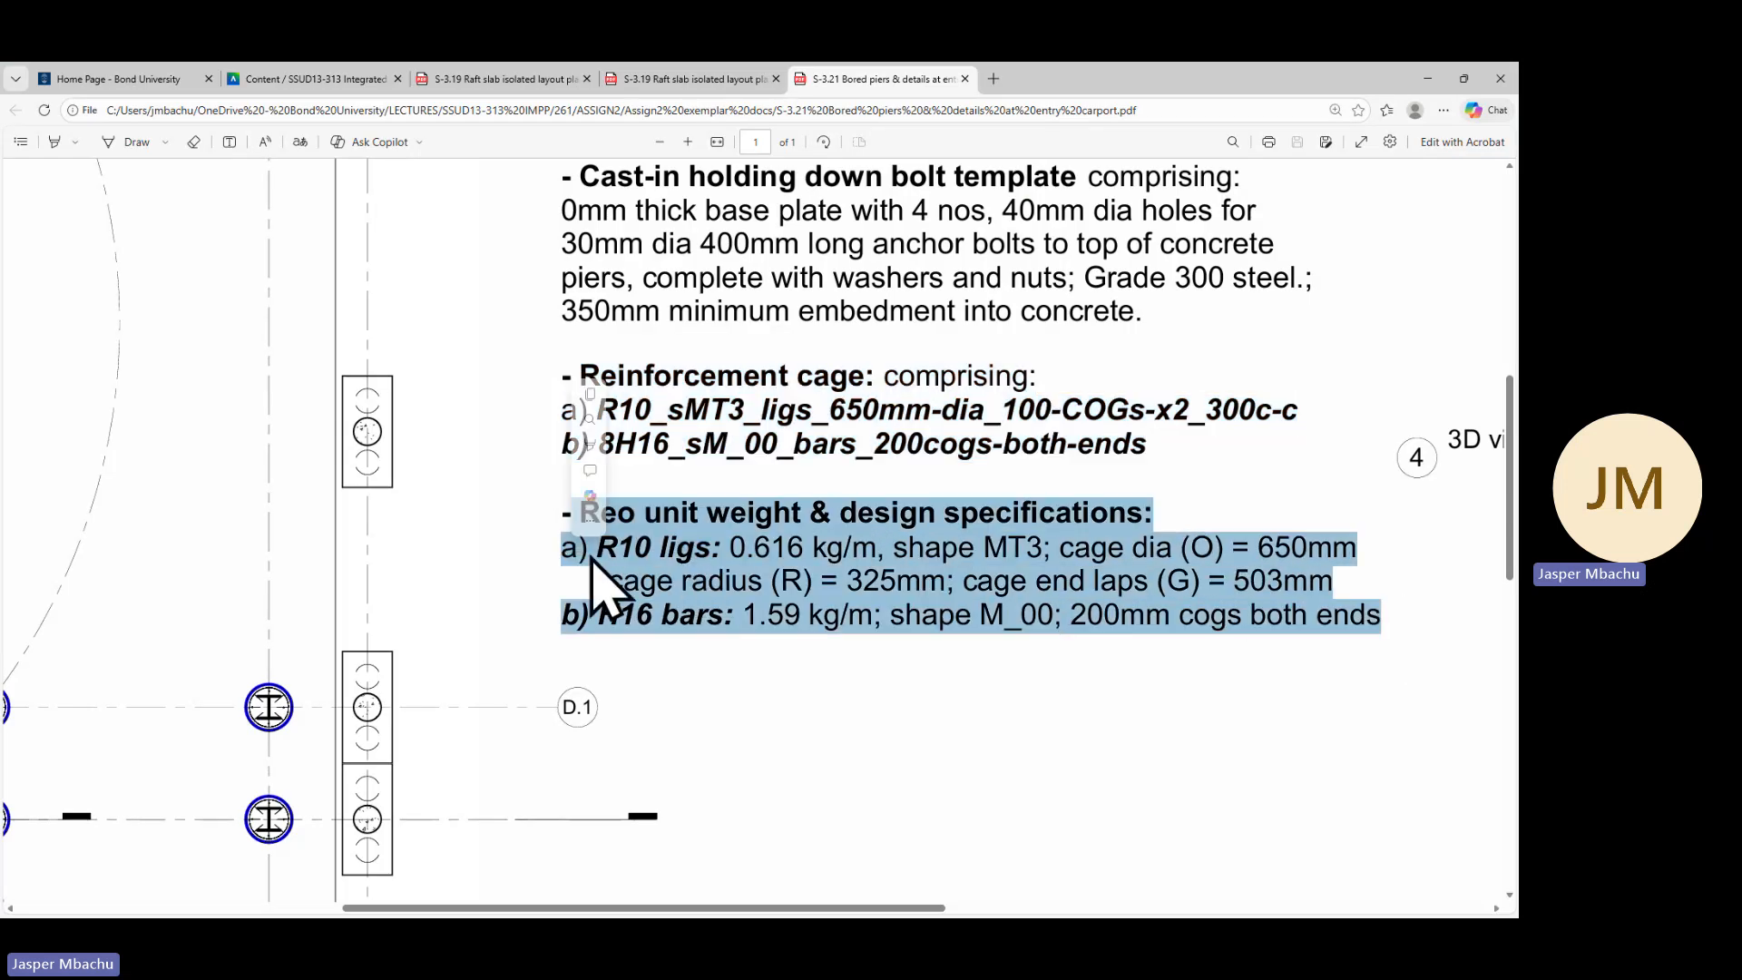
pyautogui.rightClick(818, 565)
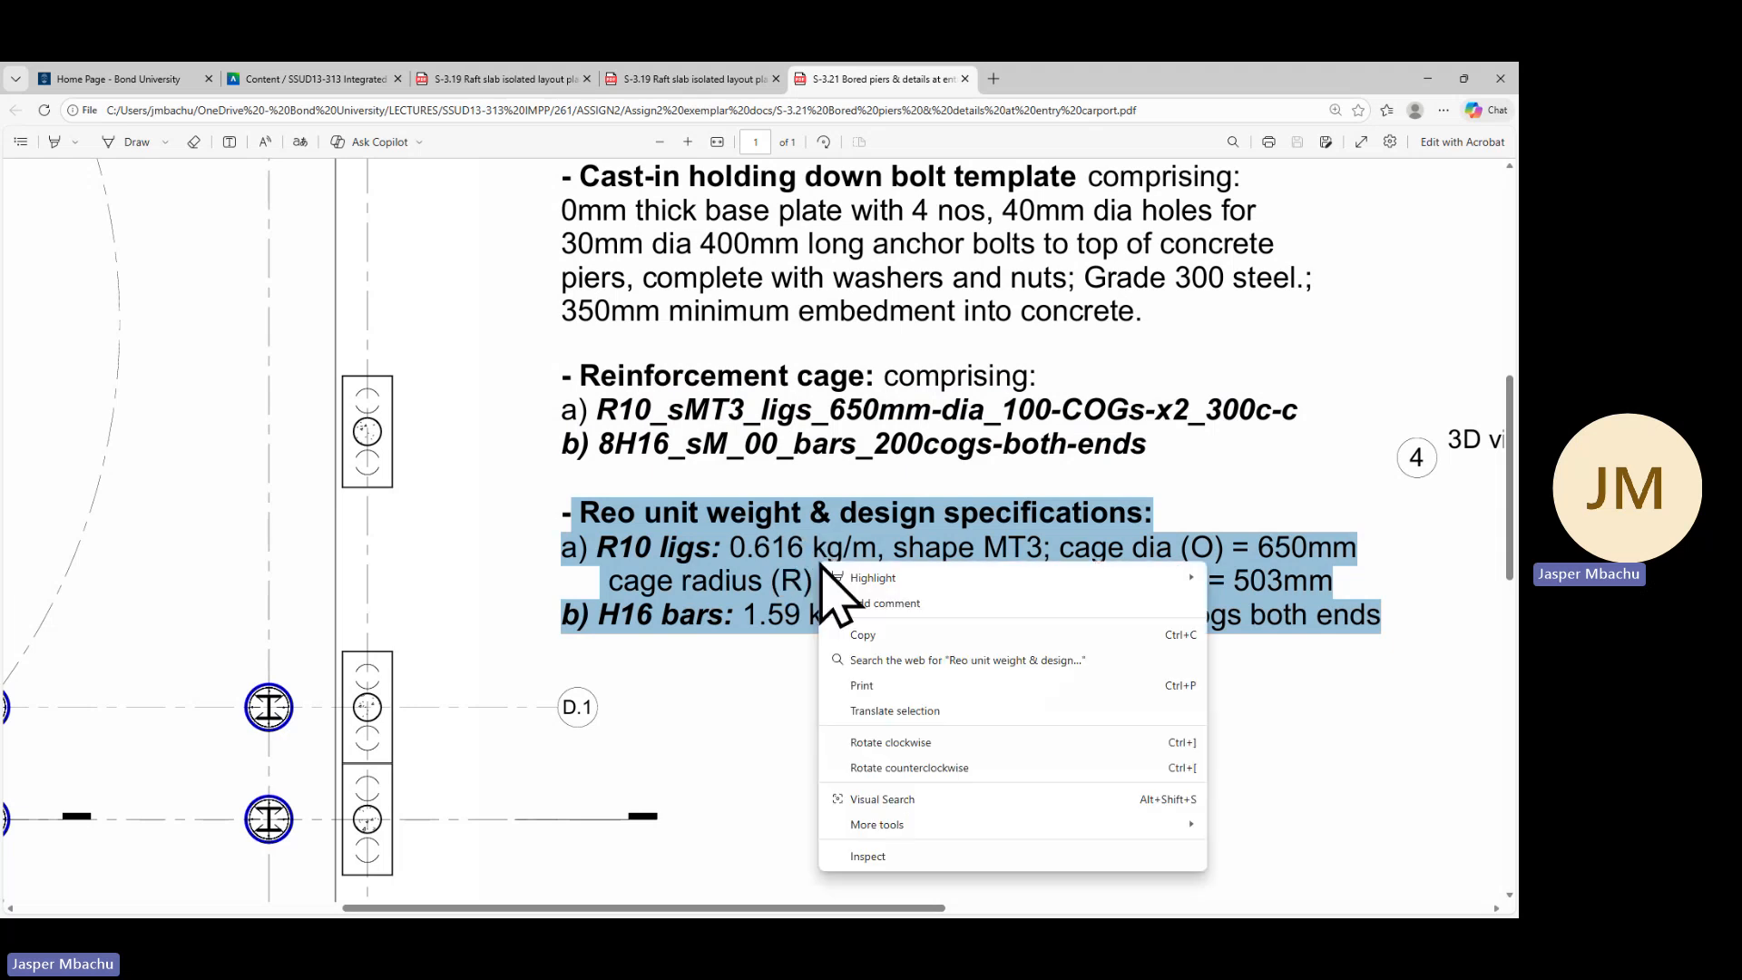
pyautogui.click(862, 635)
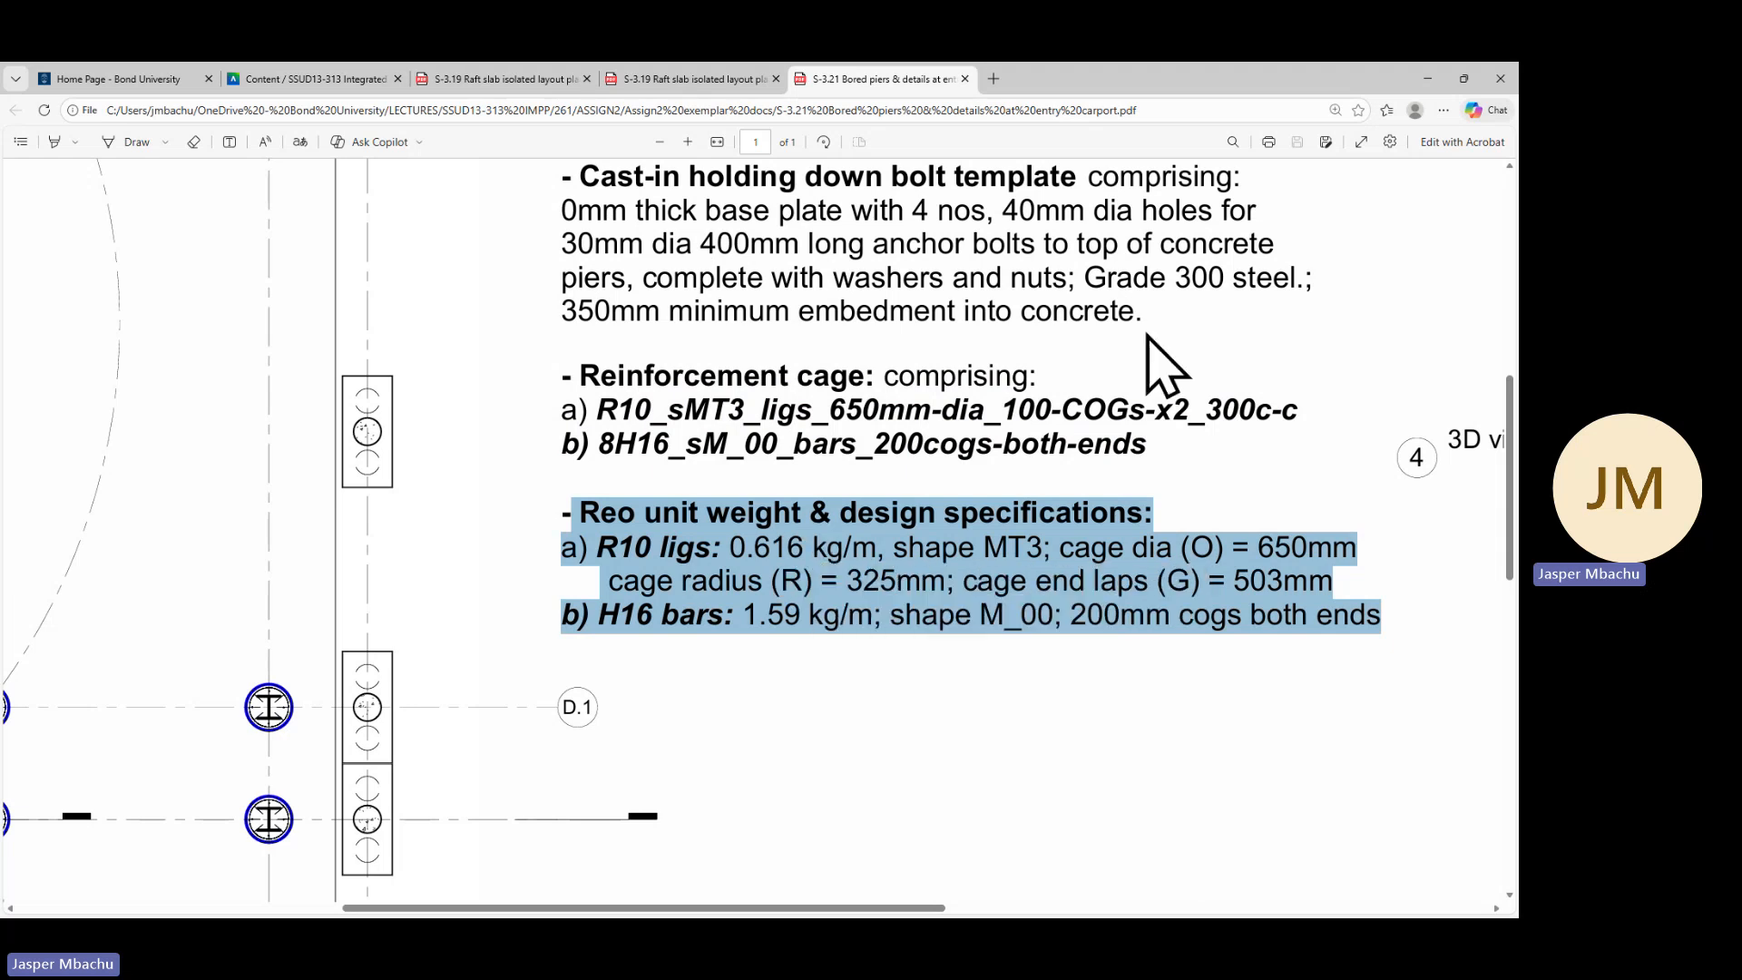
# Replace the duplicated note's text with the pasted design specifications, prefixed with '- '
pyautogui.hotkey('alt', 'Tab')
pyautogui.click(1207, 639)
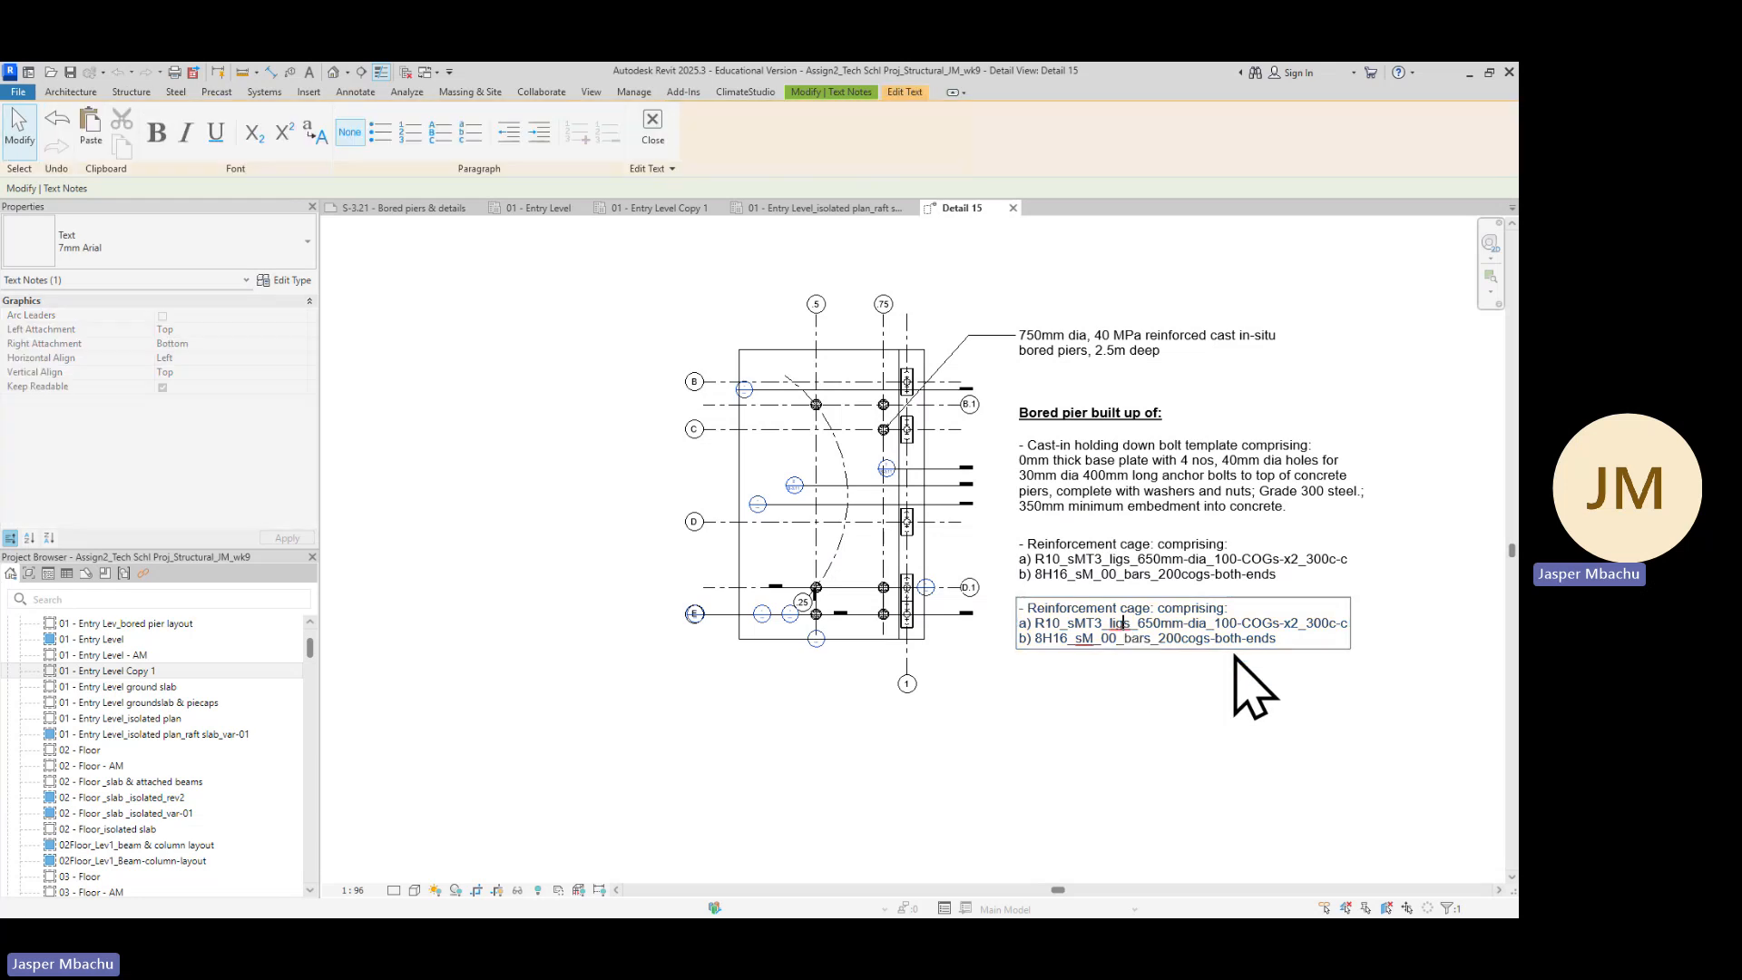
pyautogui.moveTo(1294, 640); pyautogui.dragTo(1008, 608)
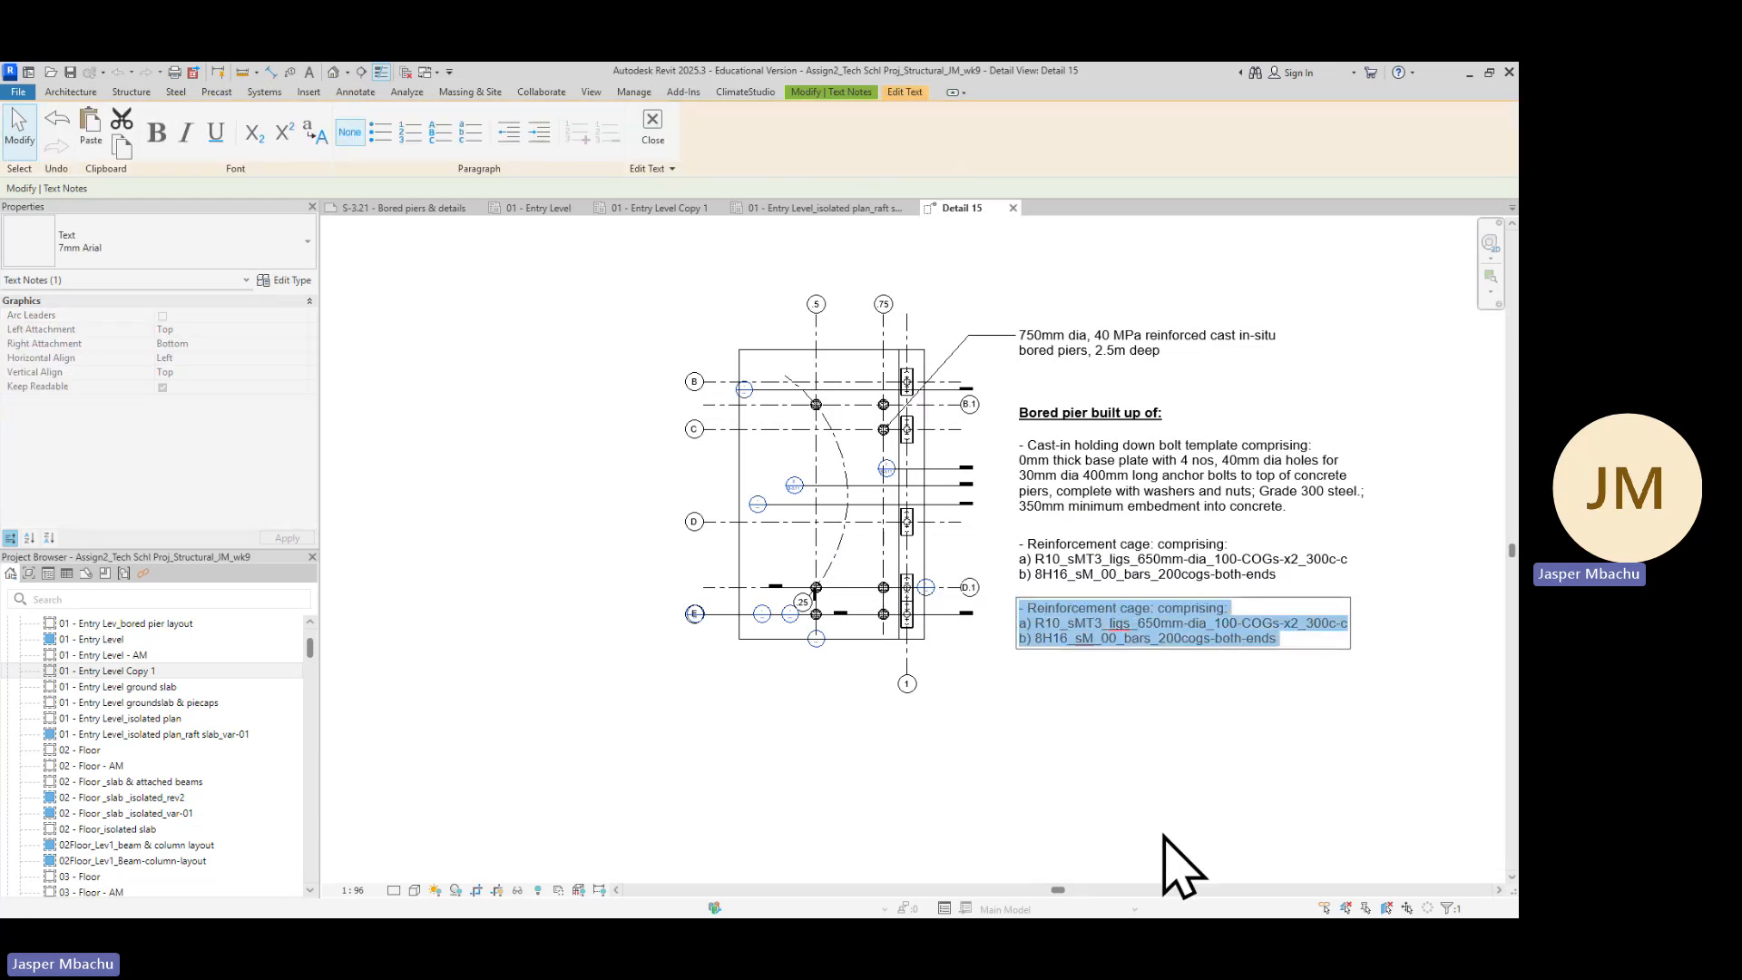
pyautogui.hotkey('ctrl', 'v')
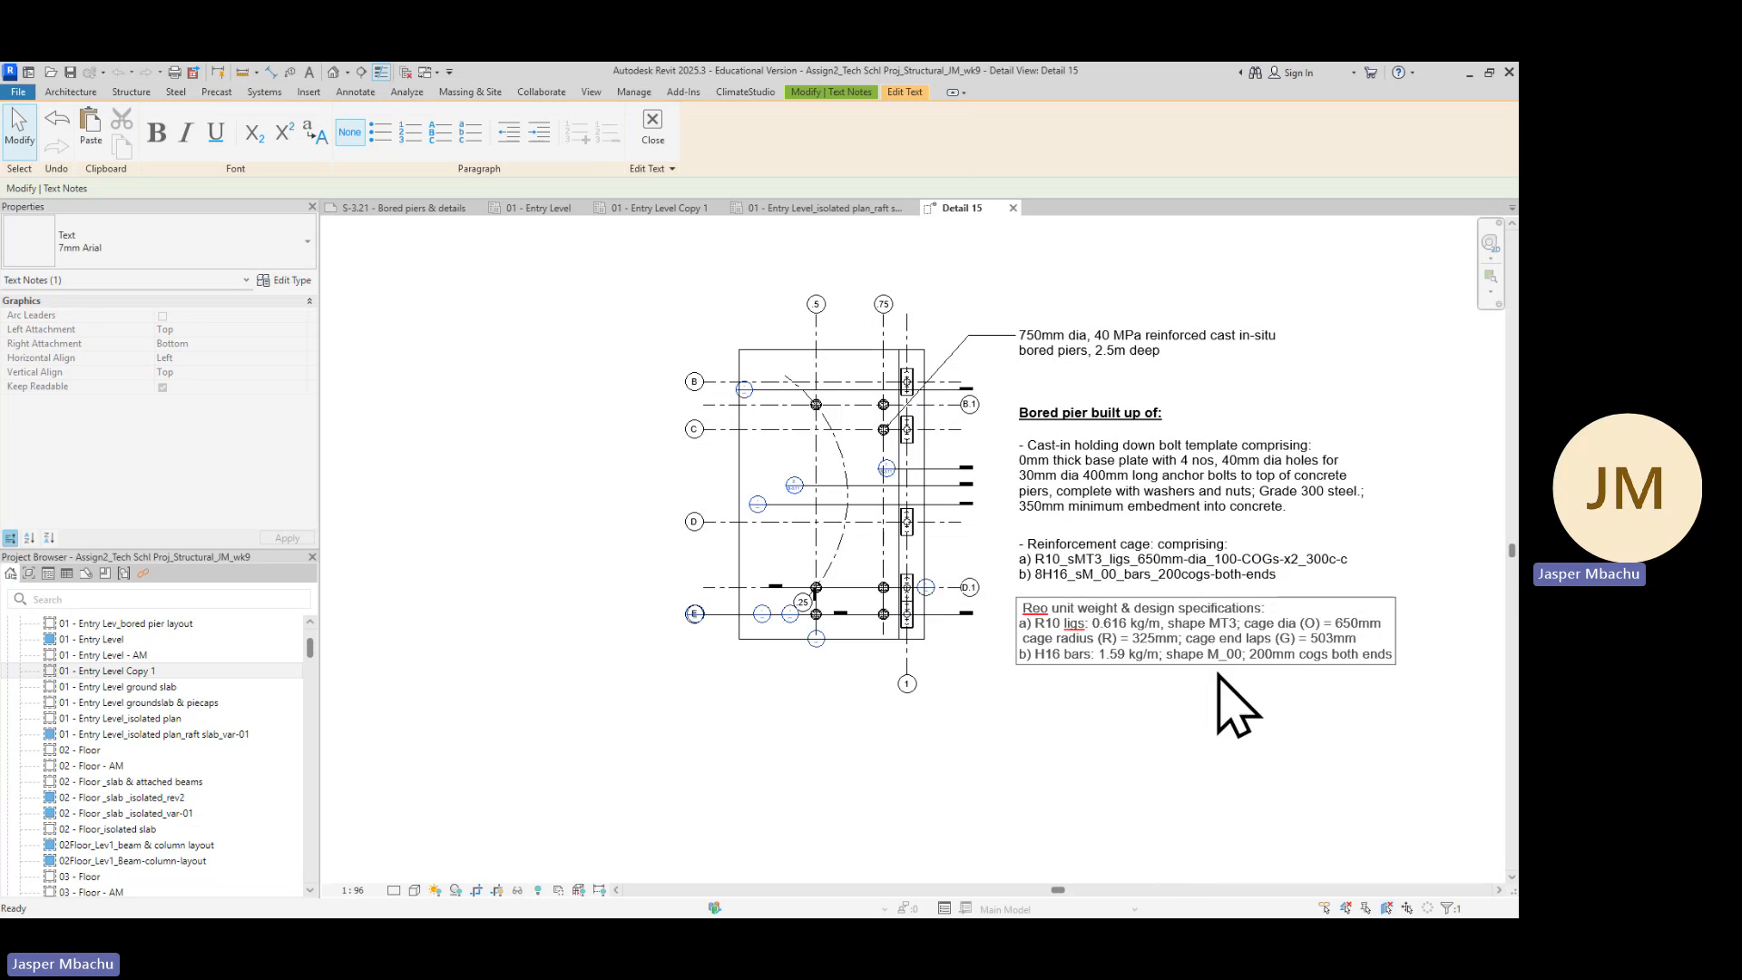
pyautogui.click(1023, 610)
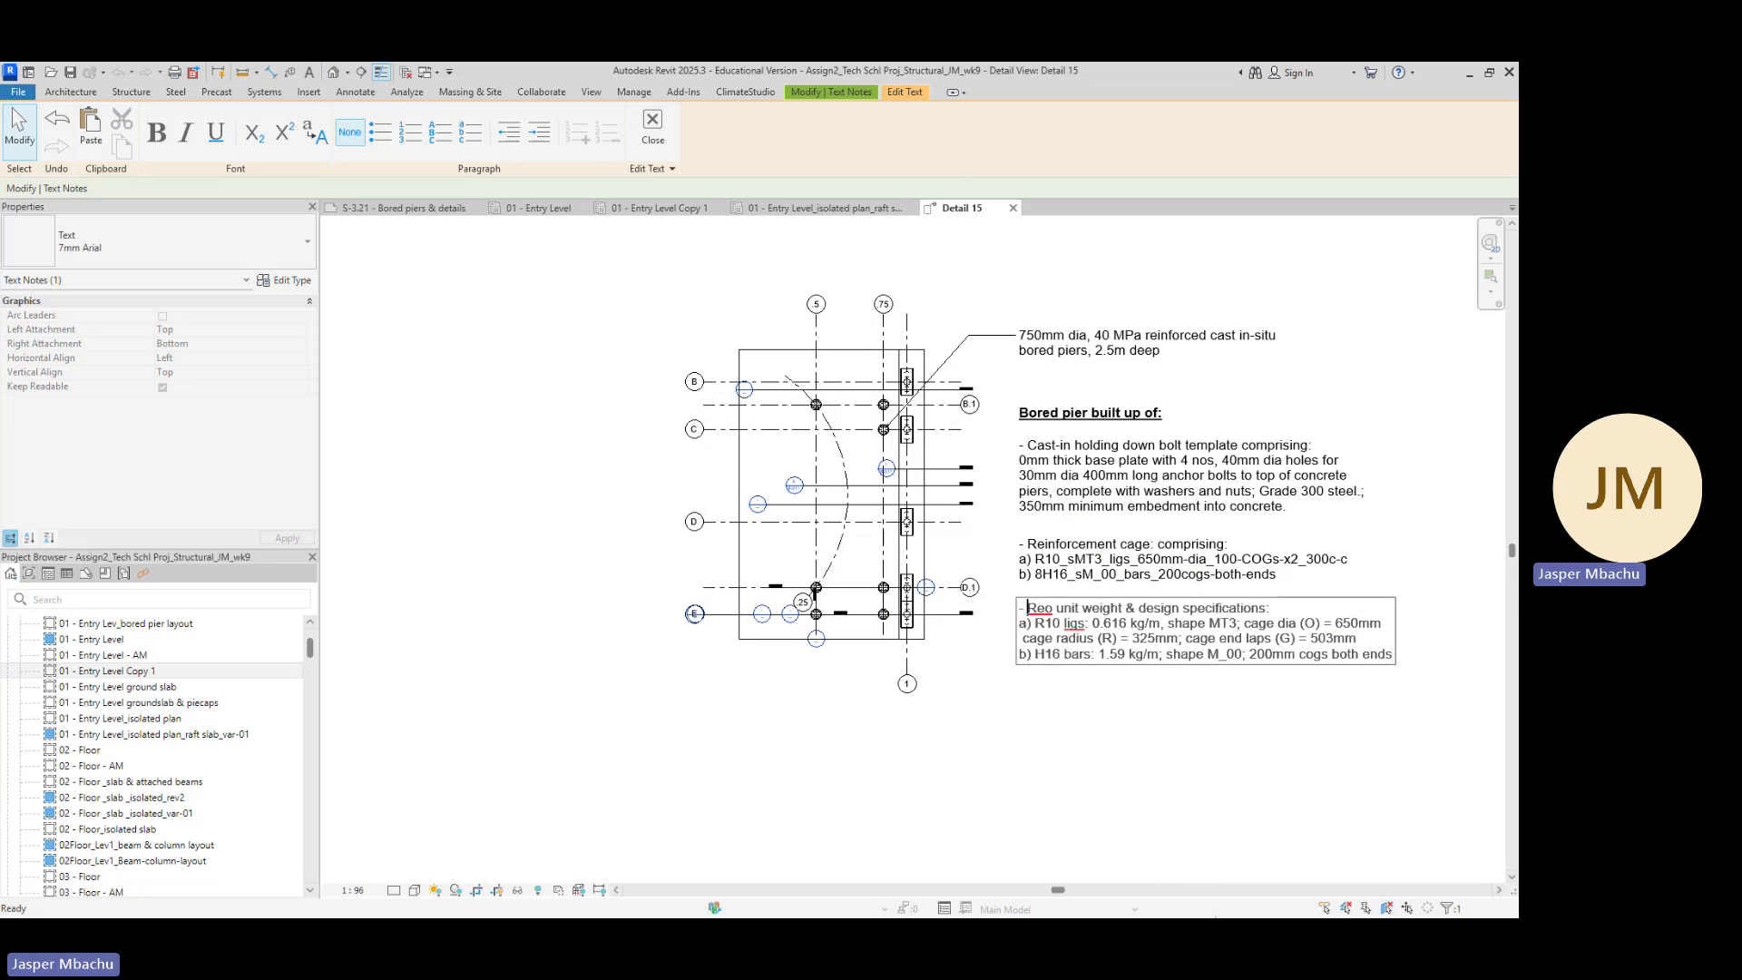
pyautogui.click(1156, 754)
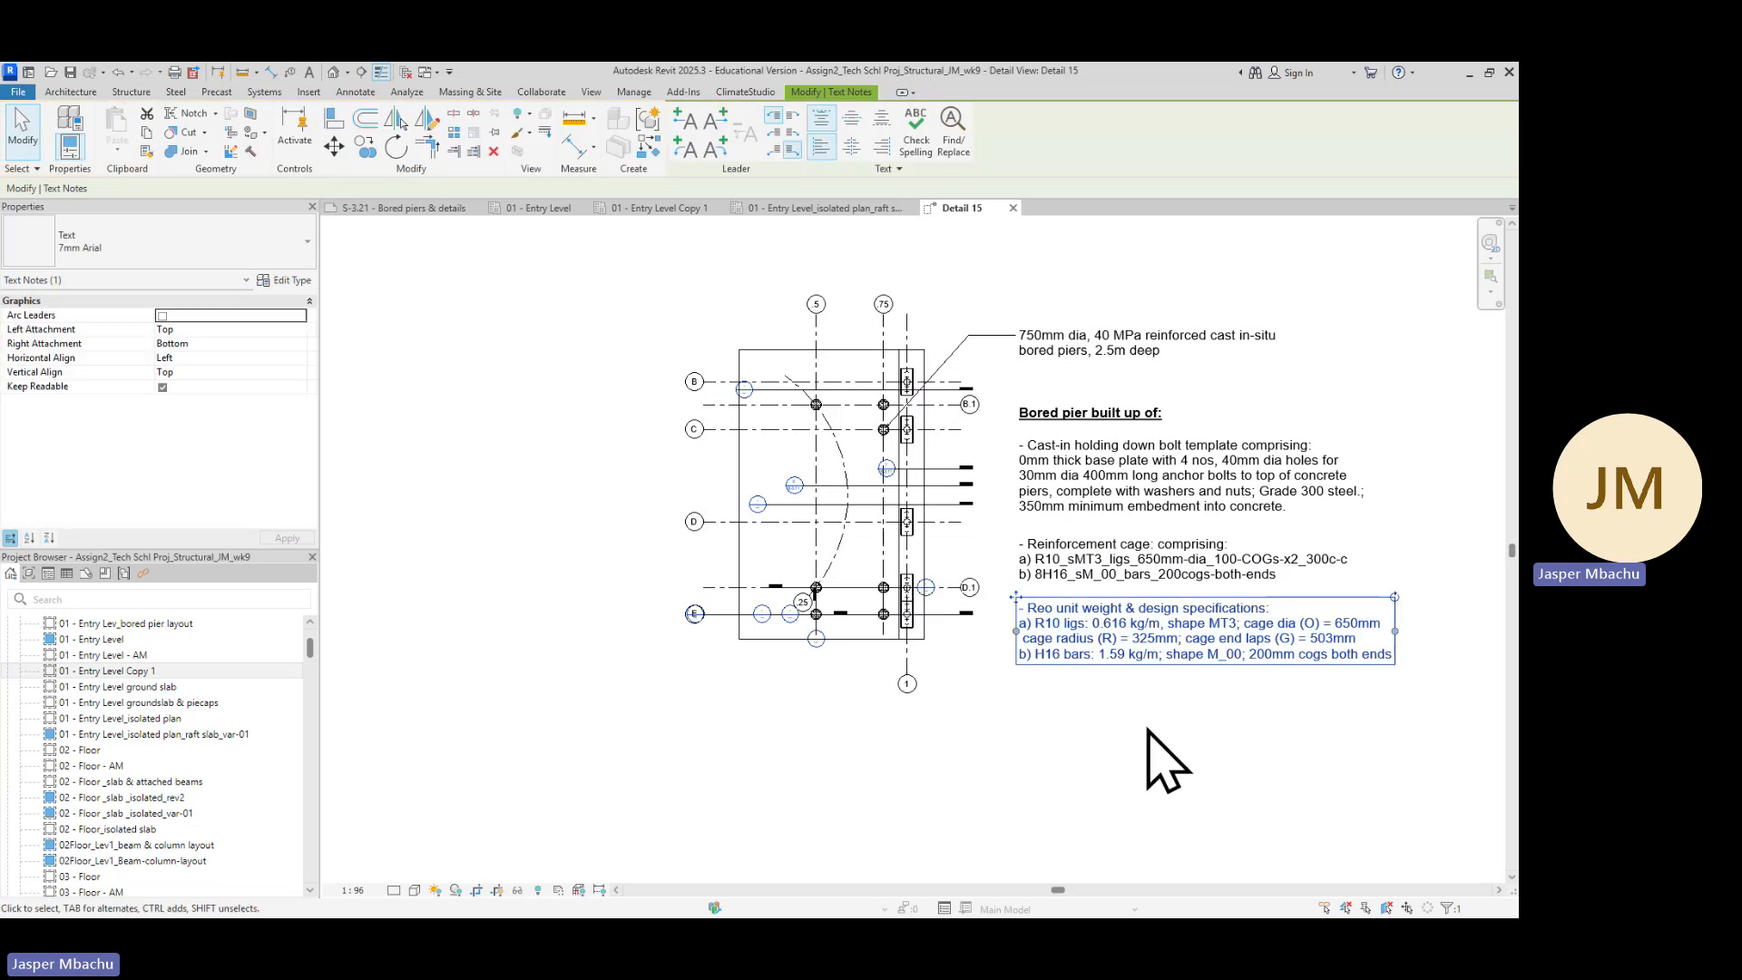
# Select the 'Bored pier built up of:' heading, reinforcement cage note and specifications note, and nudge them upward
pyautogui.click(1176, 769)
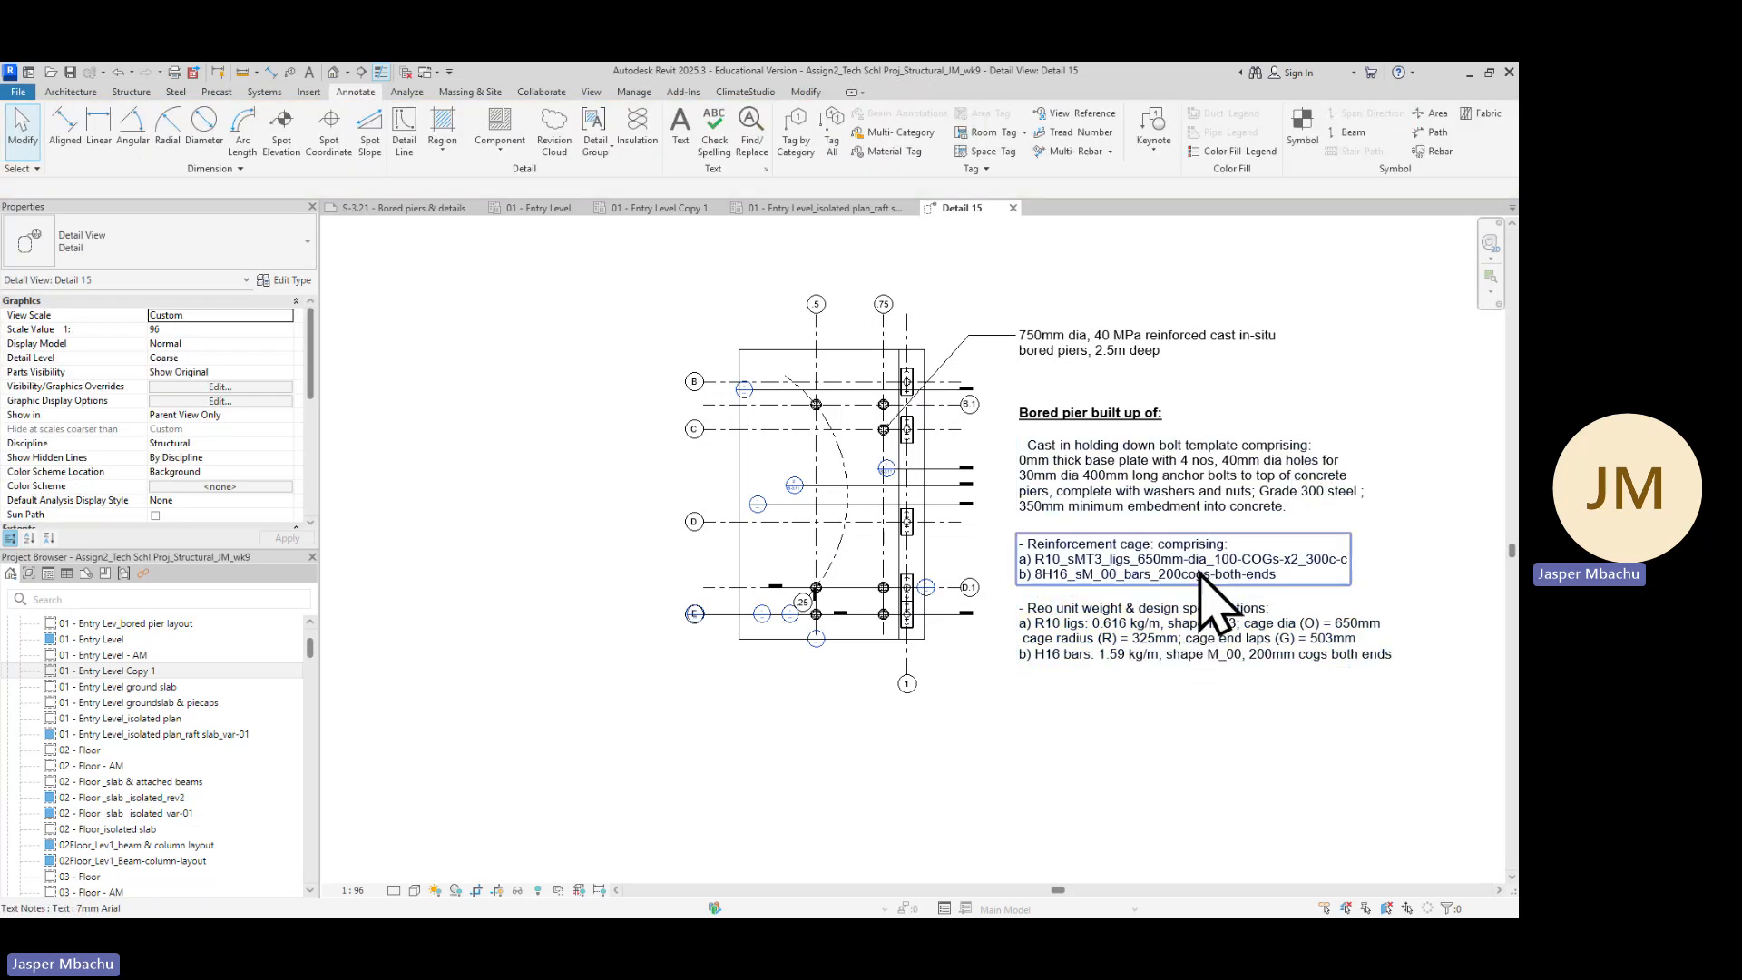
pyautogui.click(1128, 414)
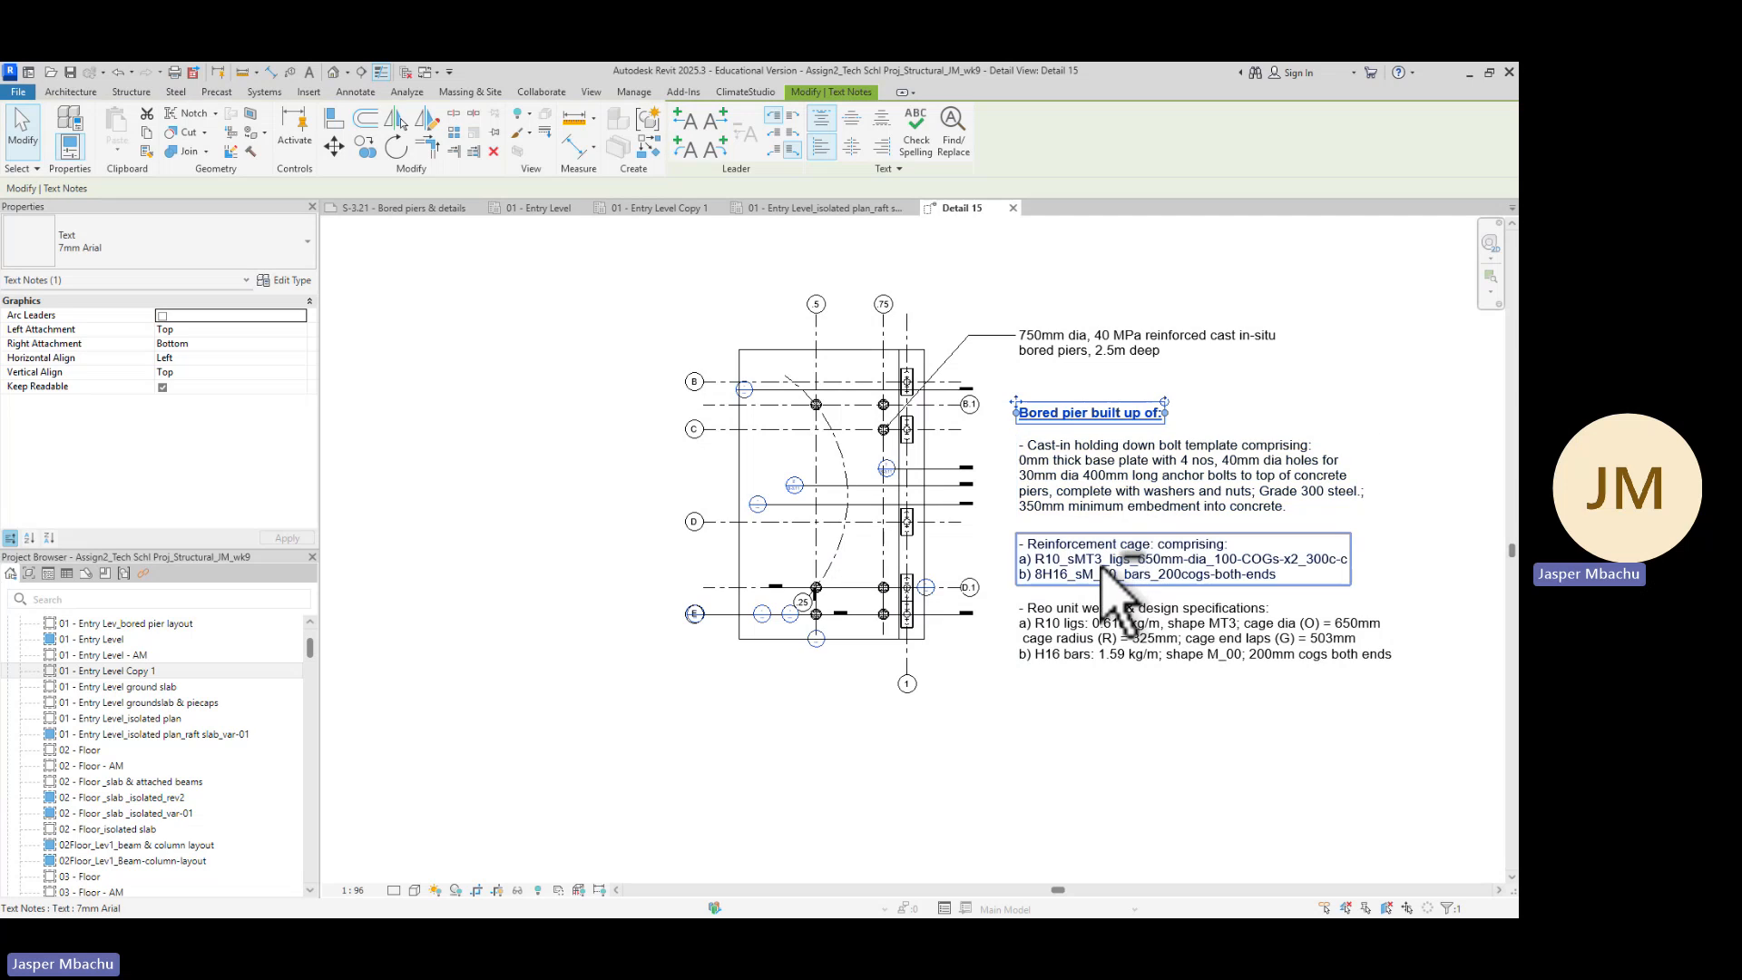
pyautogui.doubleClick(1103, 414)
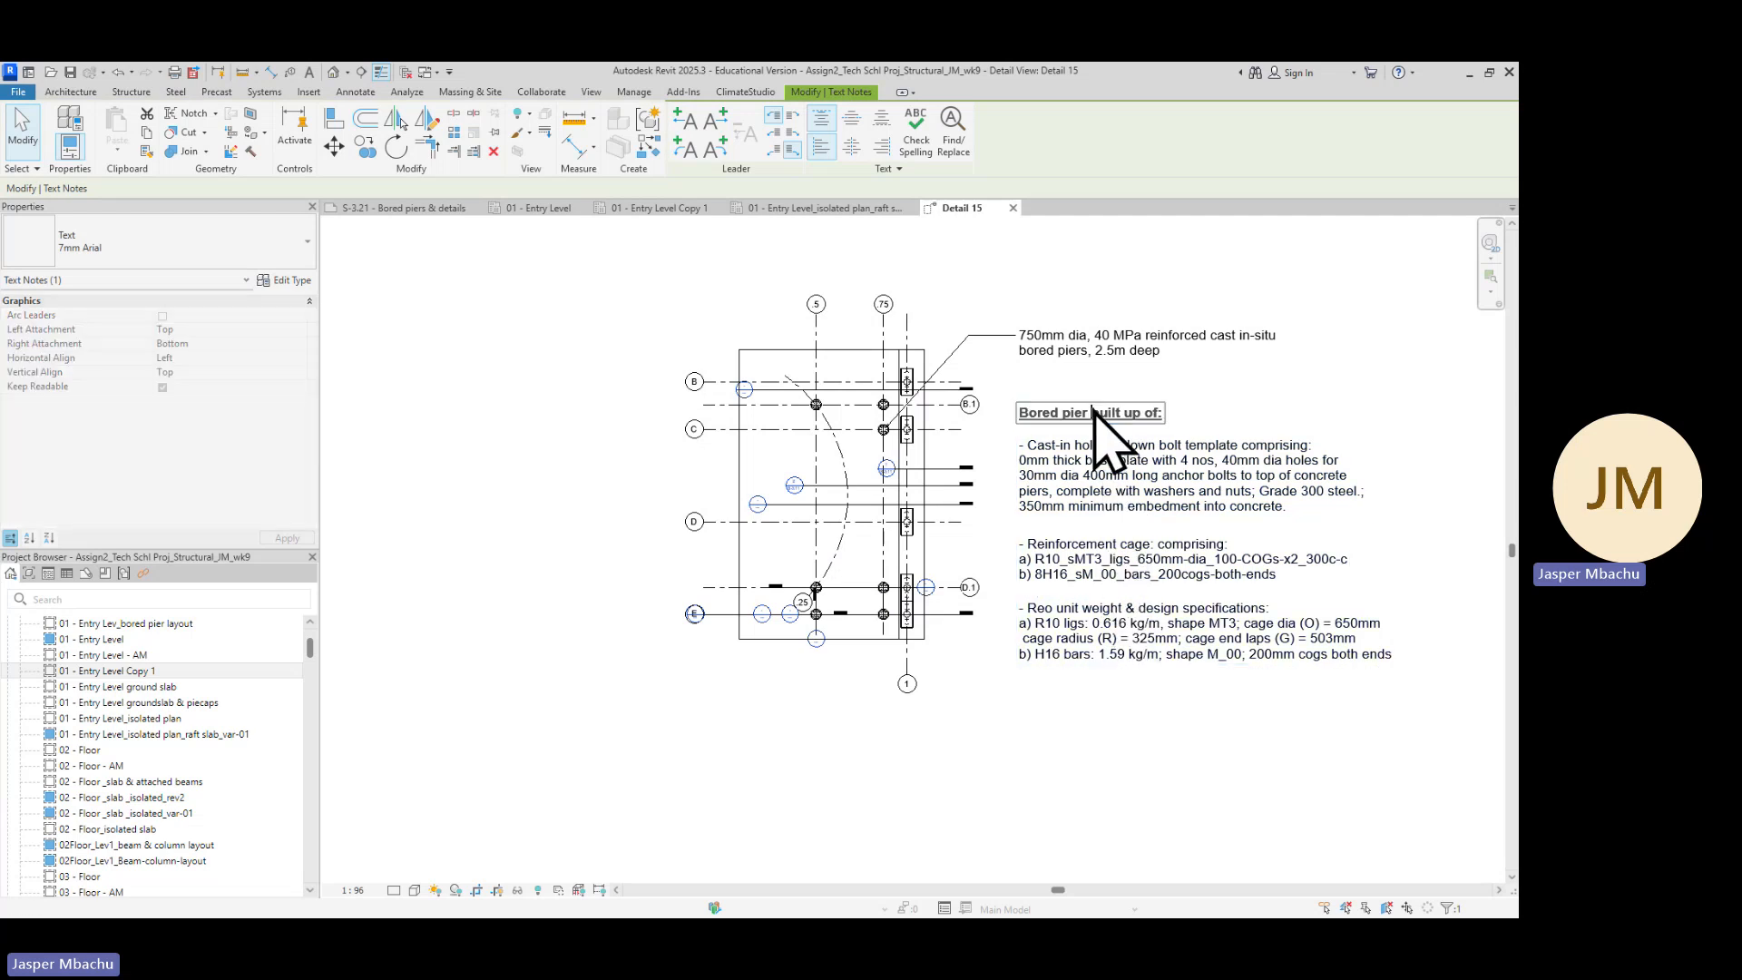
pyautogui.click(1101, 490)
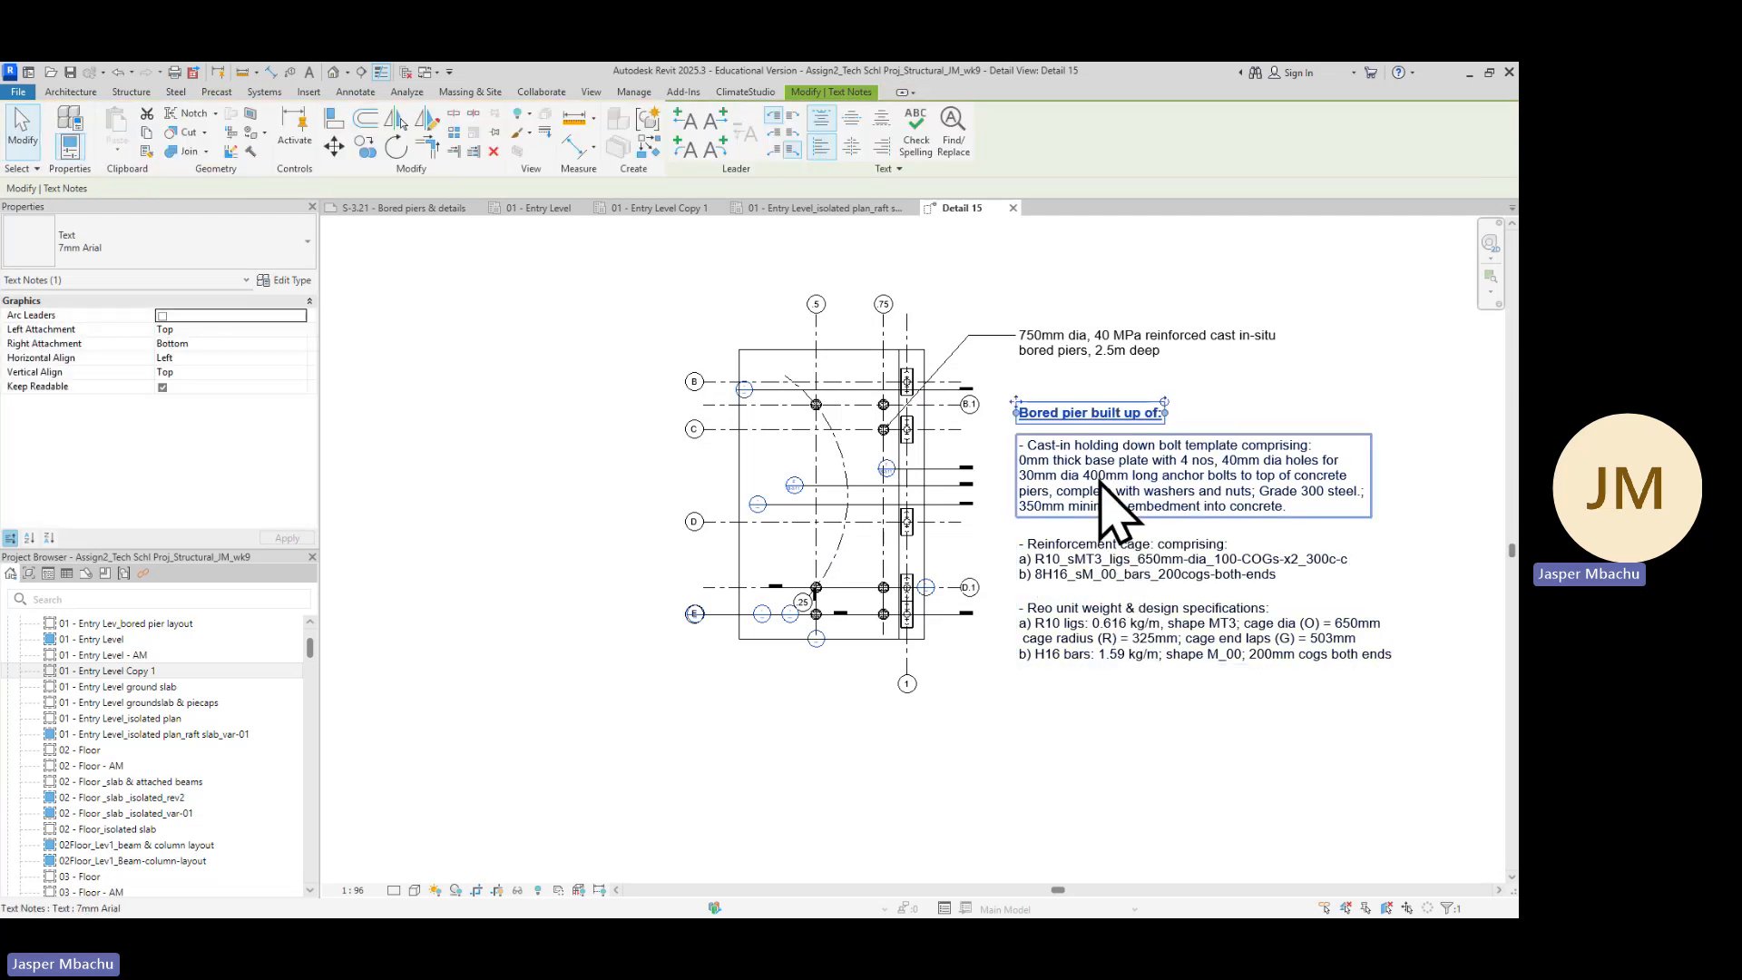
pyautogui.keyDown('ctrl'); pyautogui.click(1099, 556); pyautogui.keyUp('ctrl')
pyautogui.keyDown('ctrl'); pyautogui.click(1129, 622); pyautogui.keyUp('ctrl')
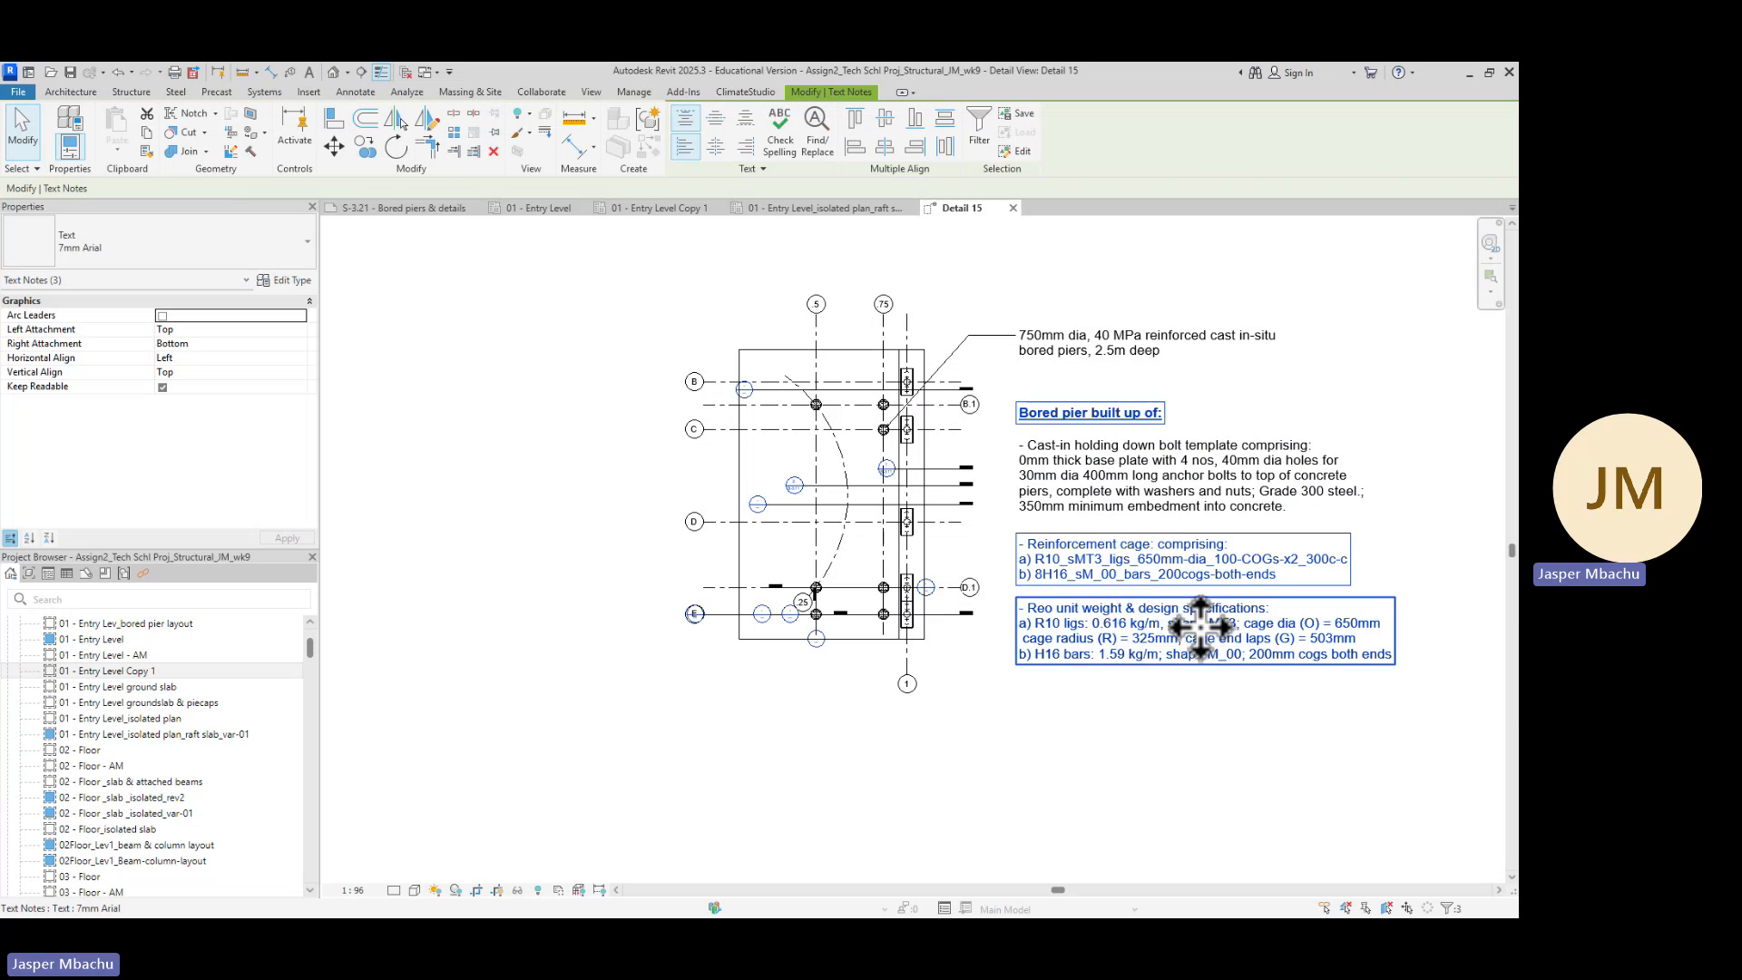
pyautogui.press('Up')
pyautogui.press('Up')
pyautogui.press('Up')
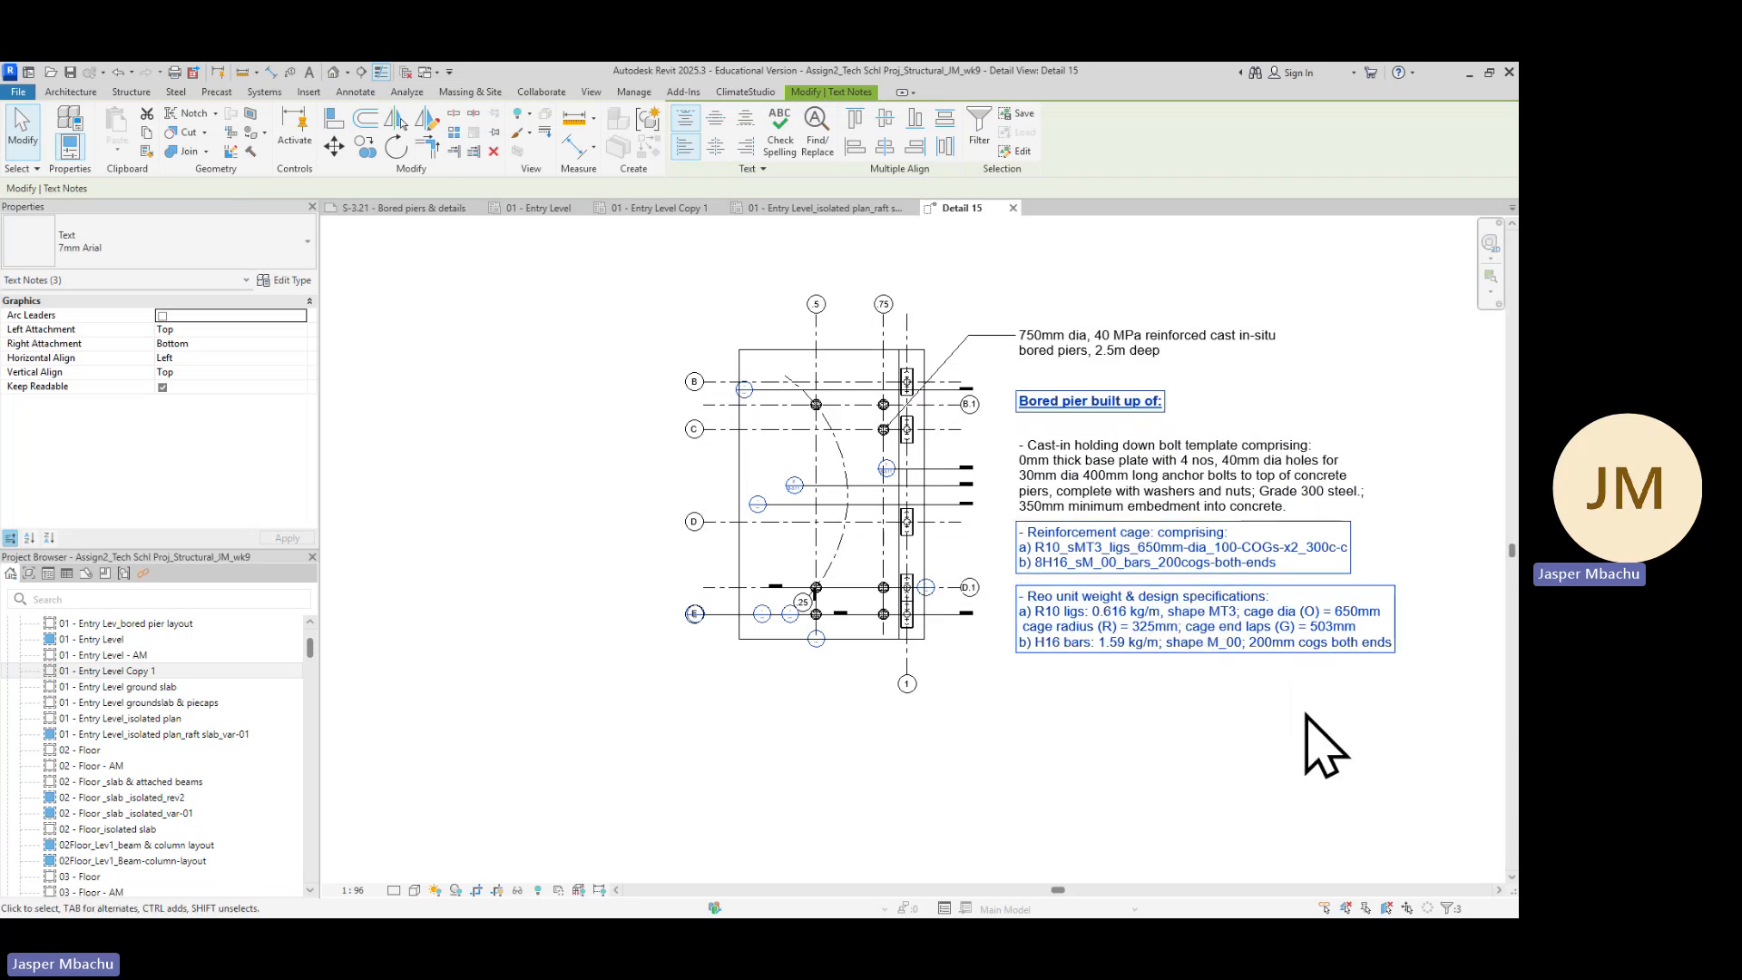
# Nudge the holding down bolt template note upward to close the gap under the heading
pyautogui.click(1234, 494)
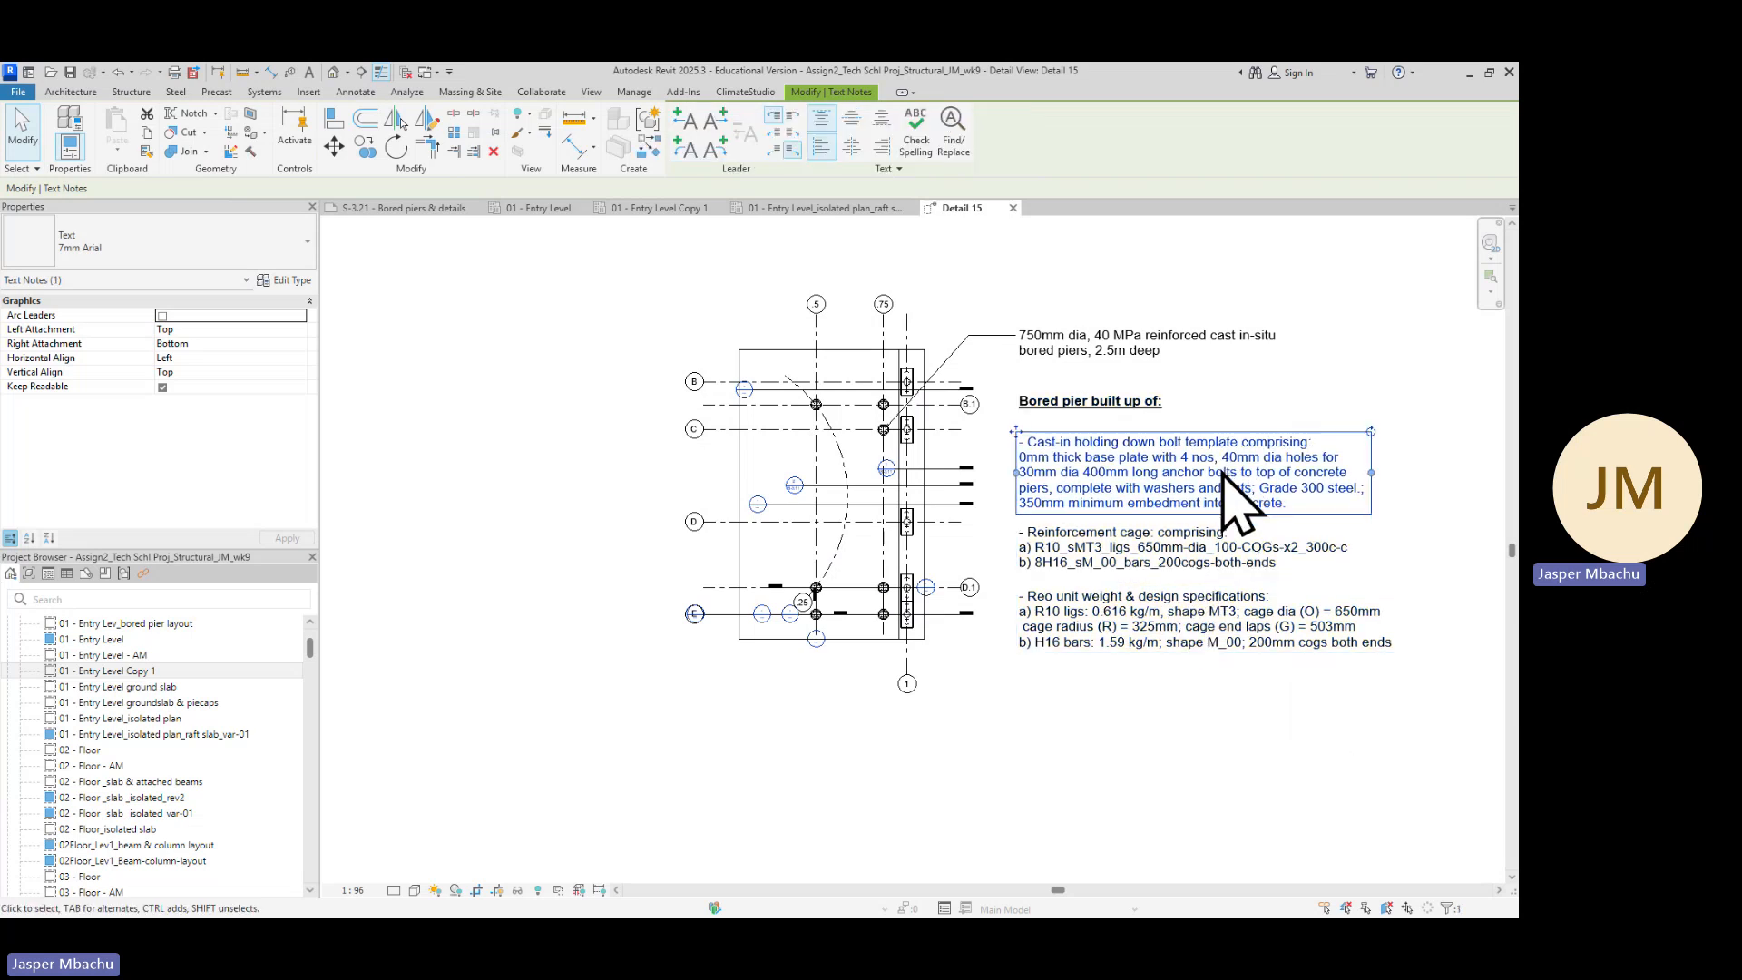
pyautogui.press('Up')
pyautogui.press('Up')
pyautogui.press('Up')
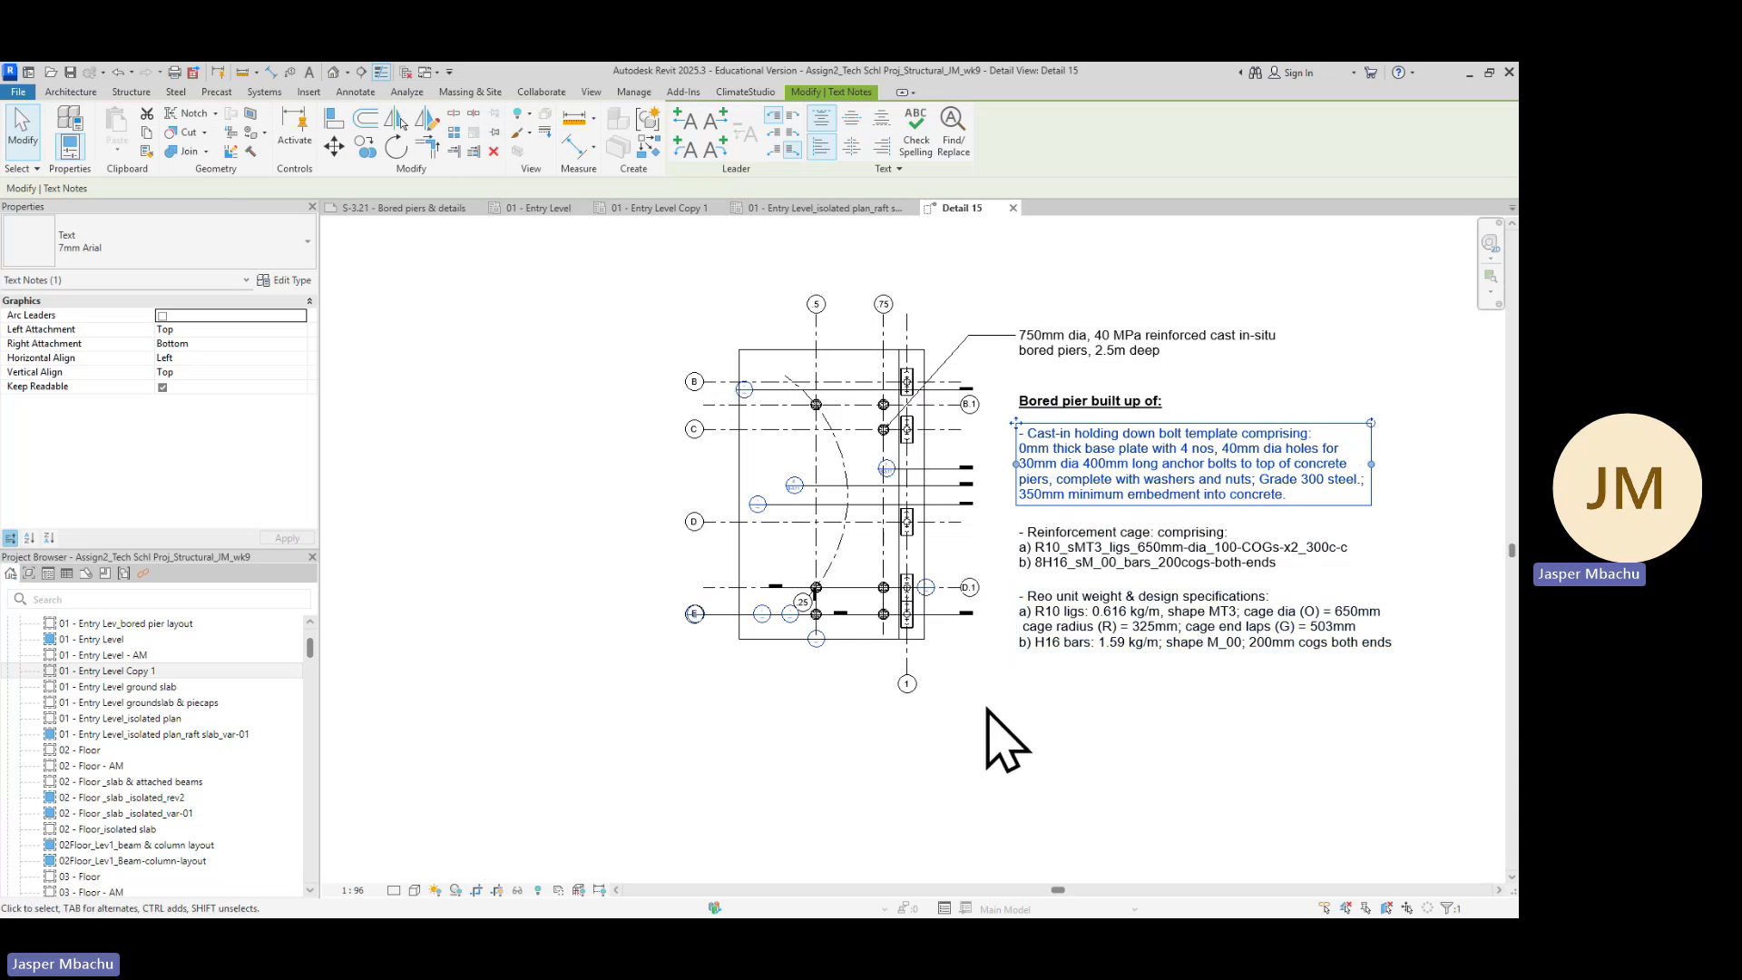
pyautogui.press('Escape')
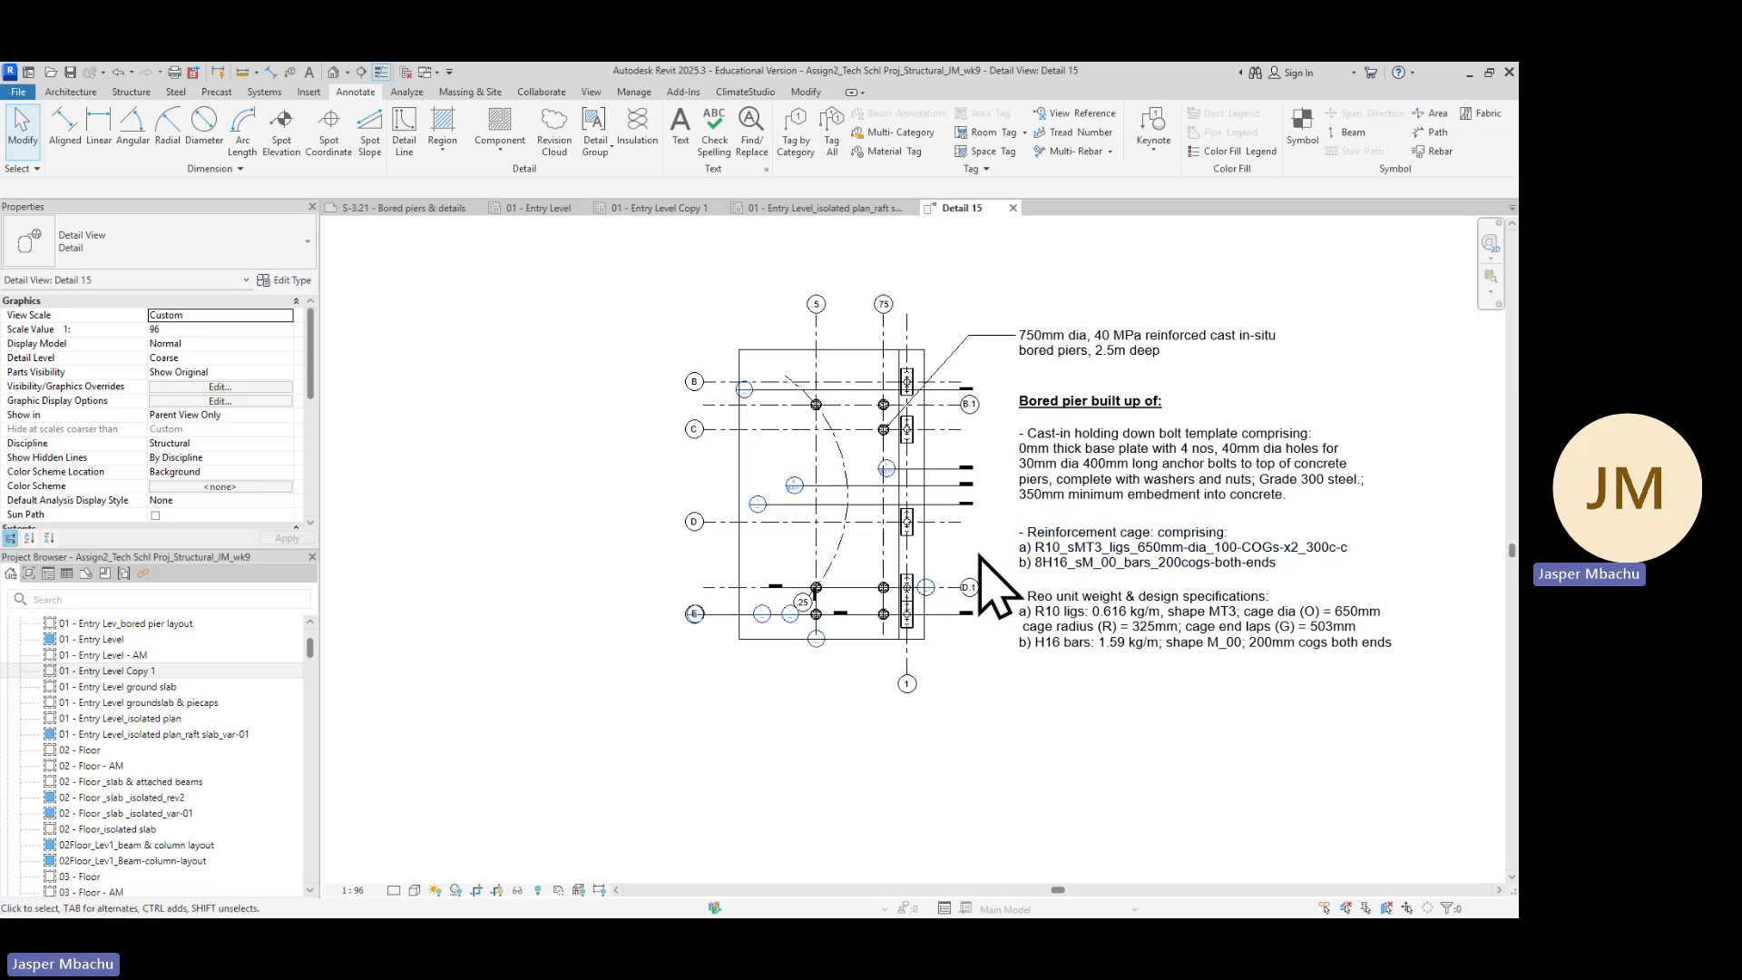
# Hide two section markers crossing the pier layout between gridlines C and D in this detail view
pyautogui.scroll(2, 948, 485)
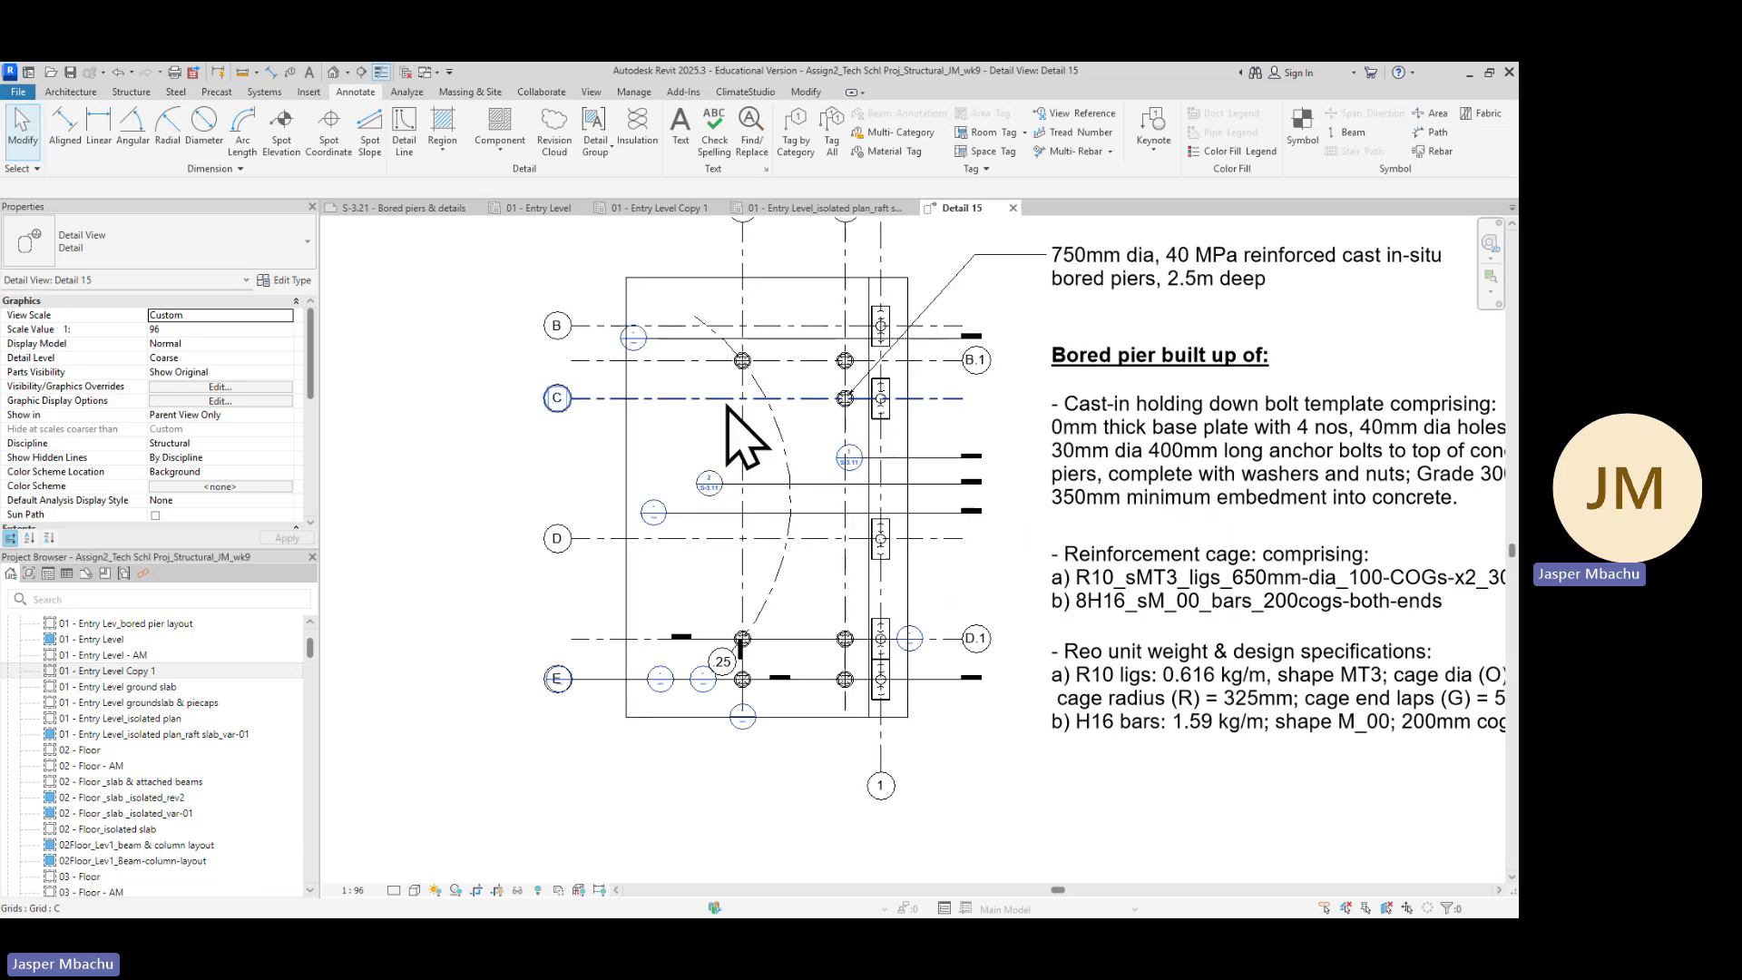
pyautogui.rightClick(942, 464)
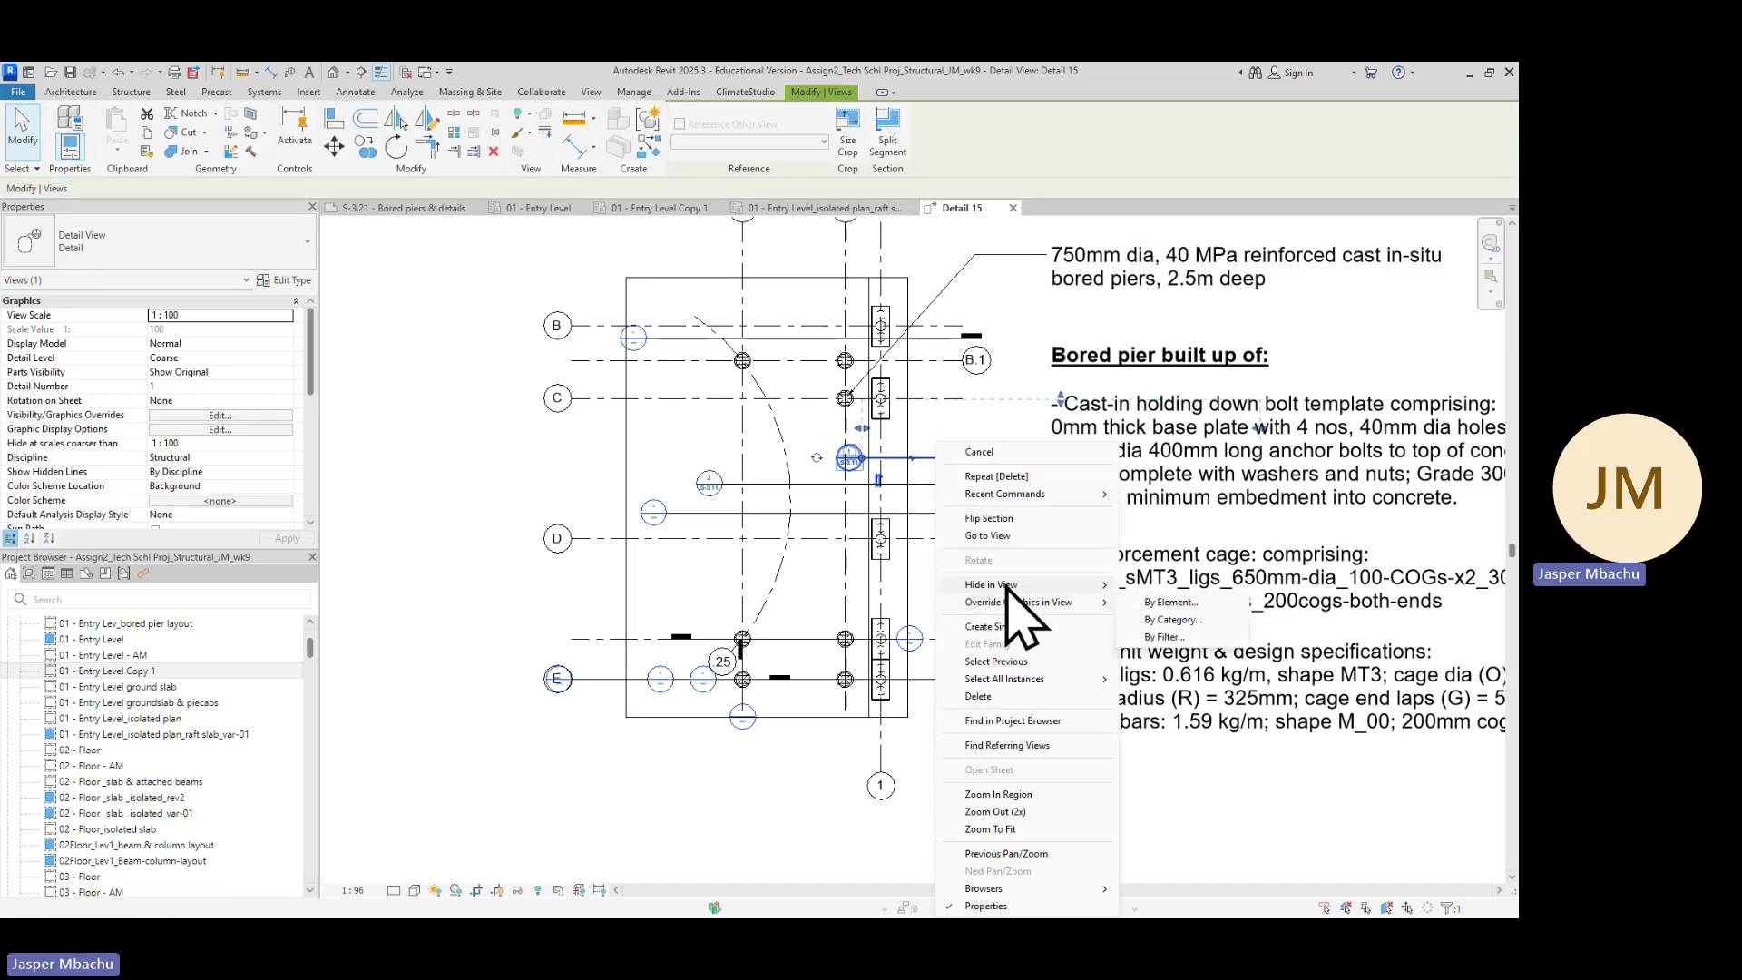
pyautogui.moveTo(1030, 586)
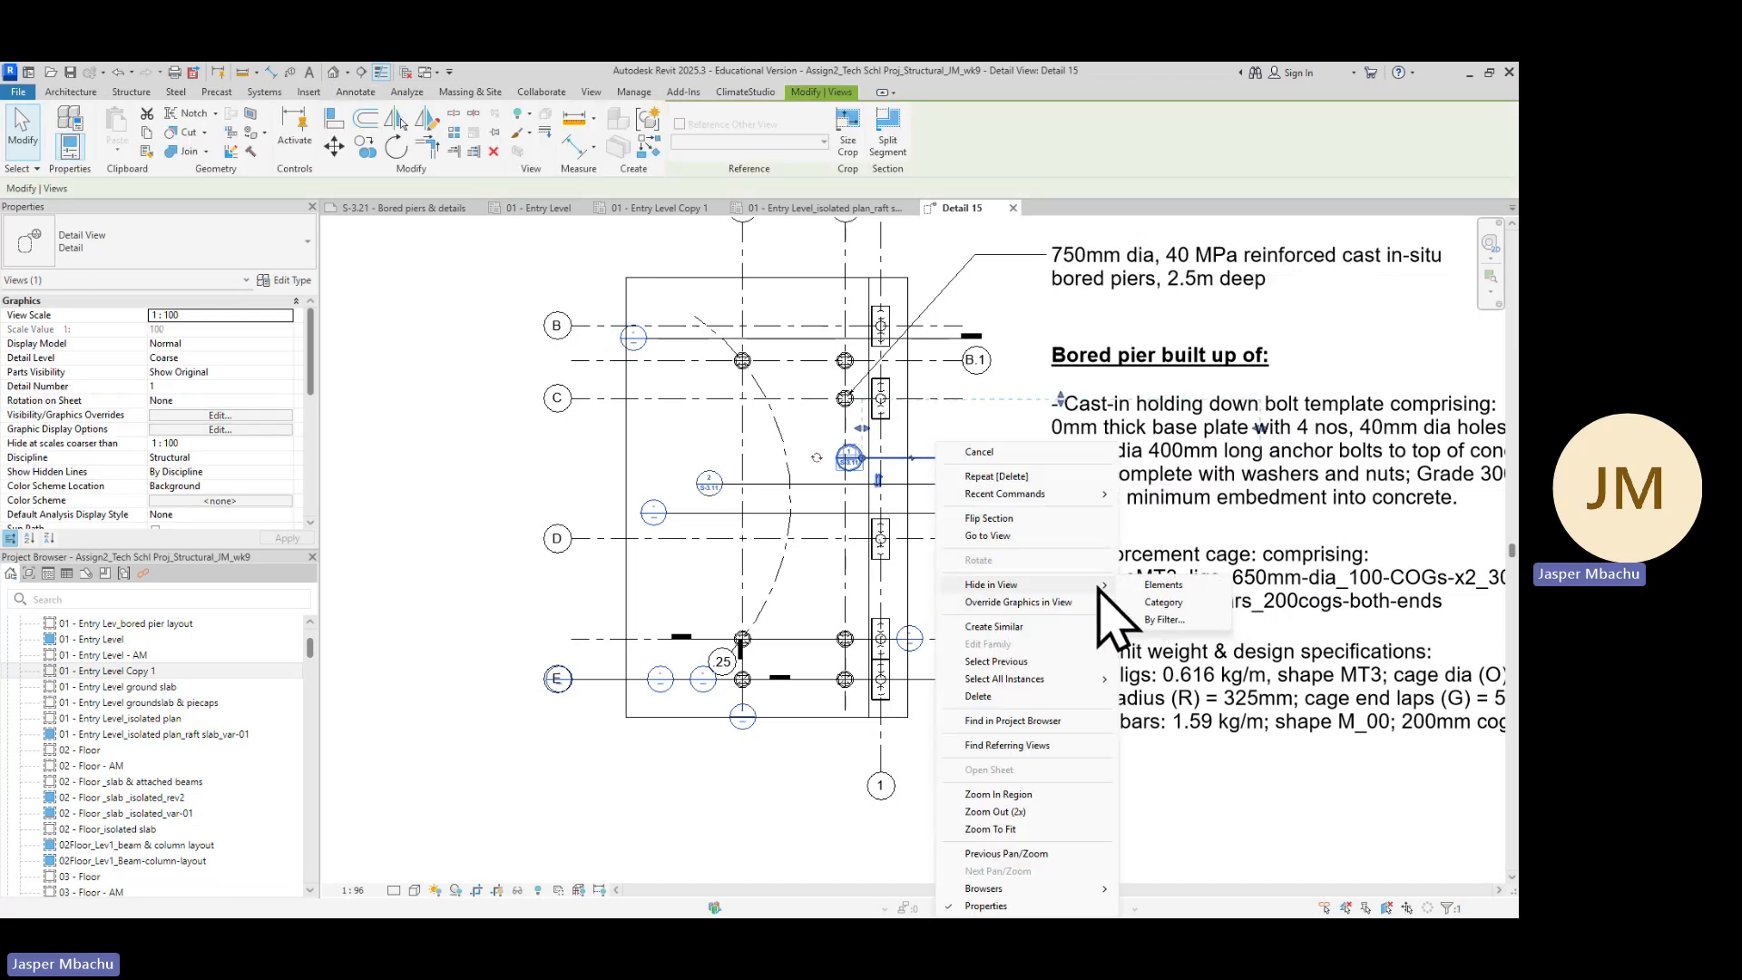
pyautogui.click(1163, 585)
pyautogui.rightClick(830, 485)
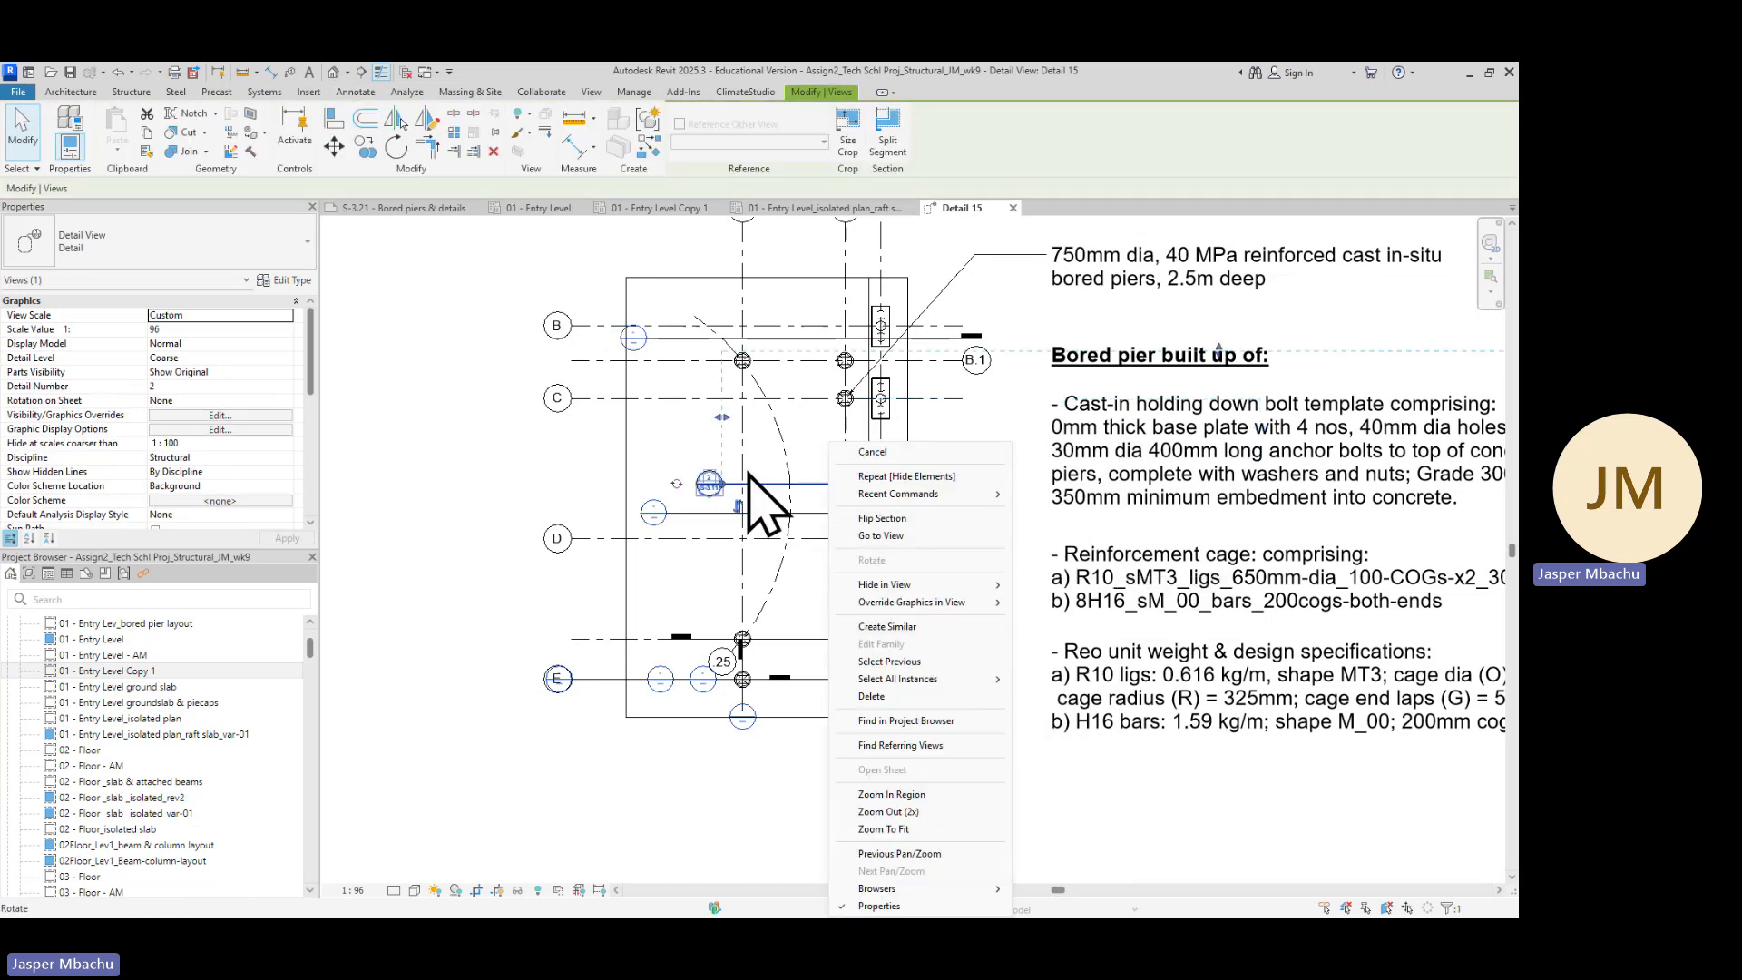
pyautogui.moveTo(898, 592)
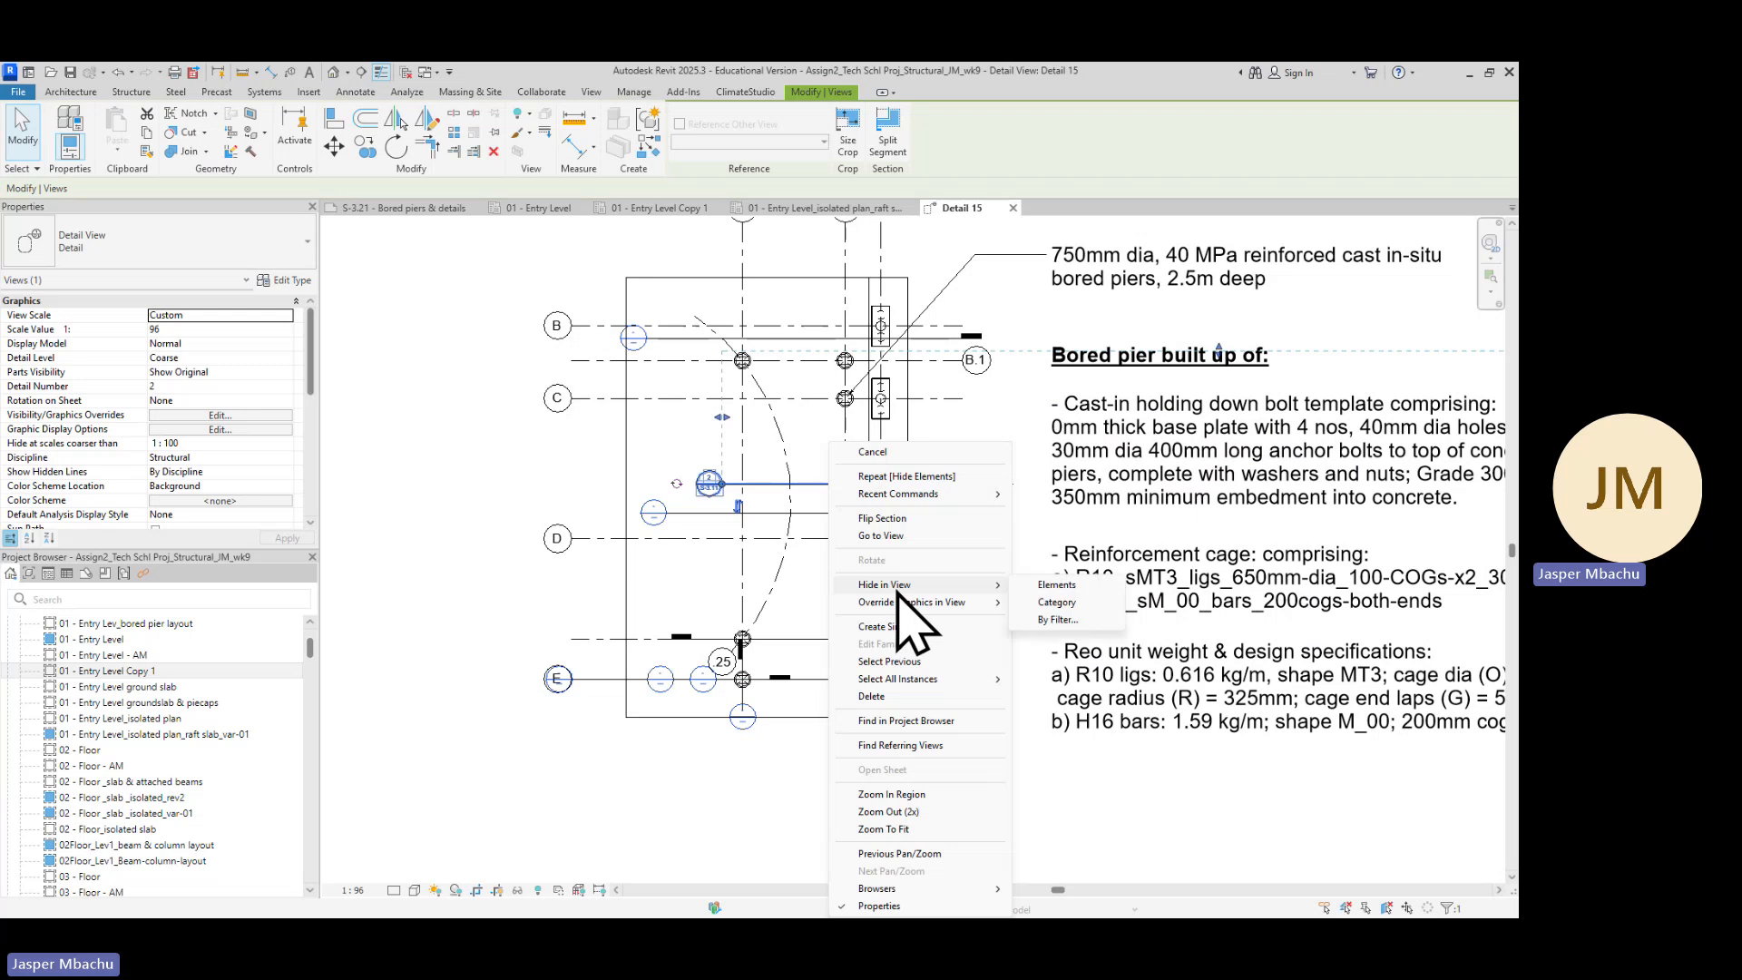
pyautogui.click(1054, 585)
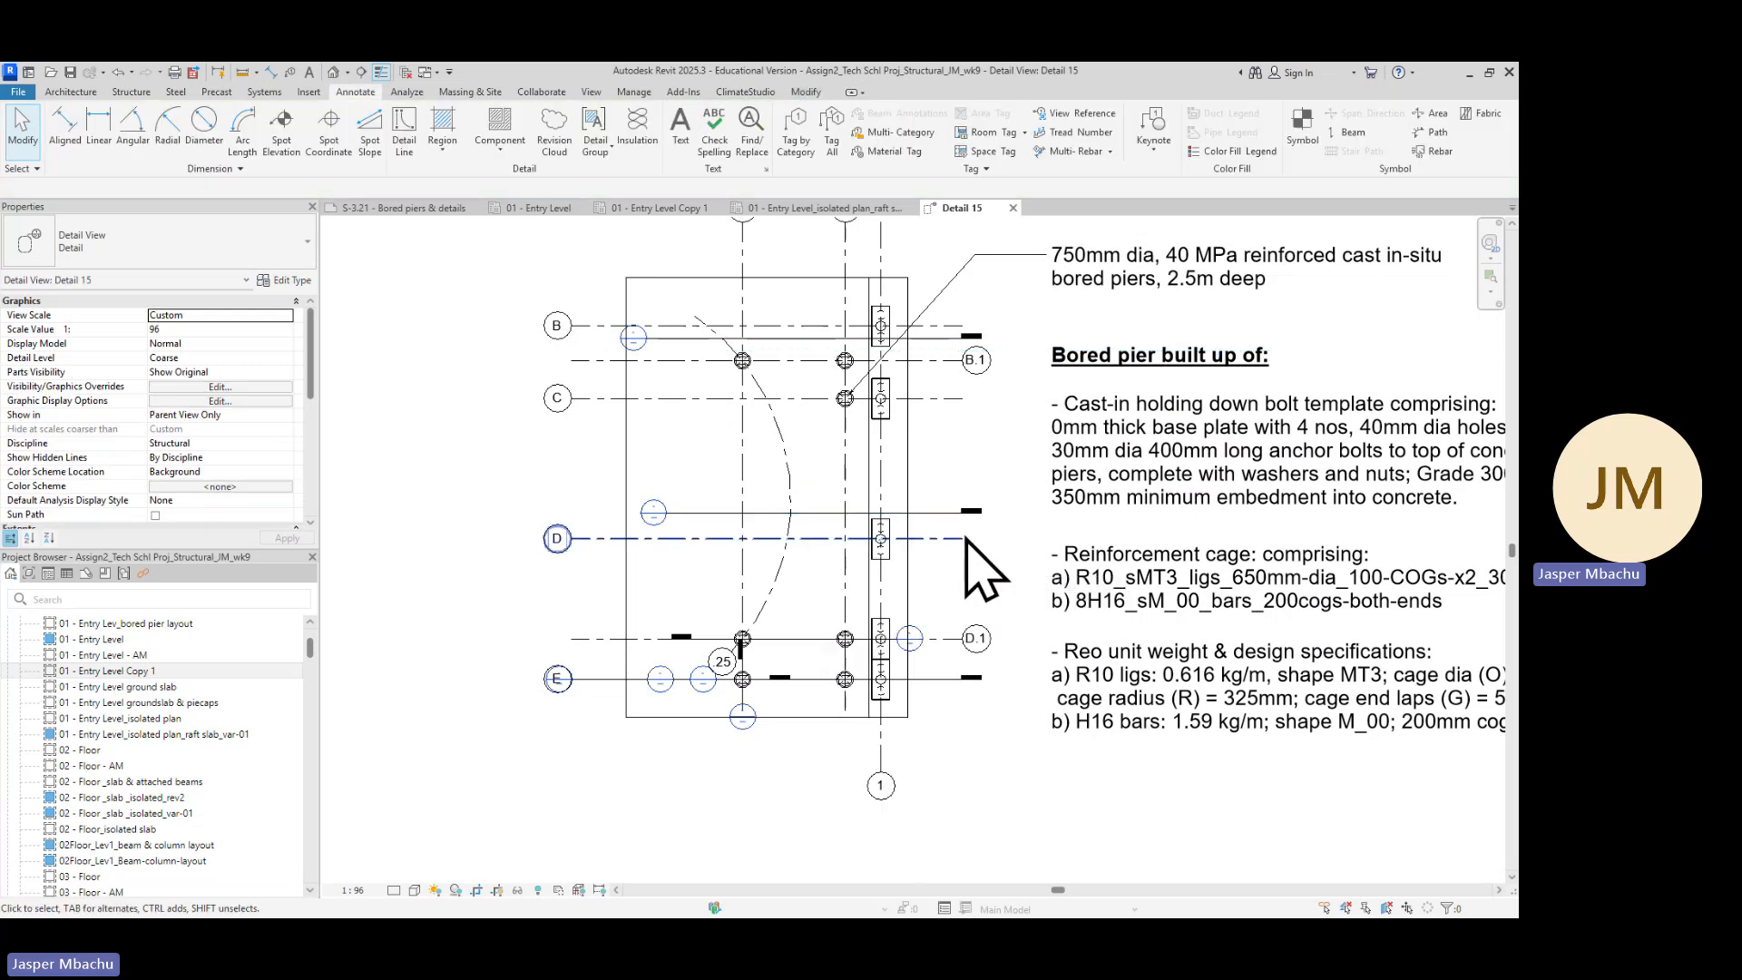
# Hide the section markers near gridlines D and D.1 in this detail view
pyautogui.rightClick(947, 520)
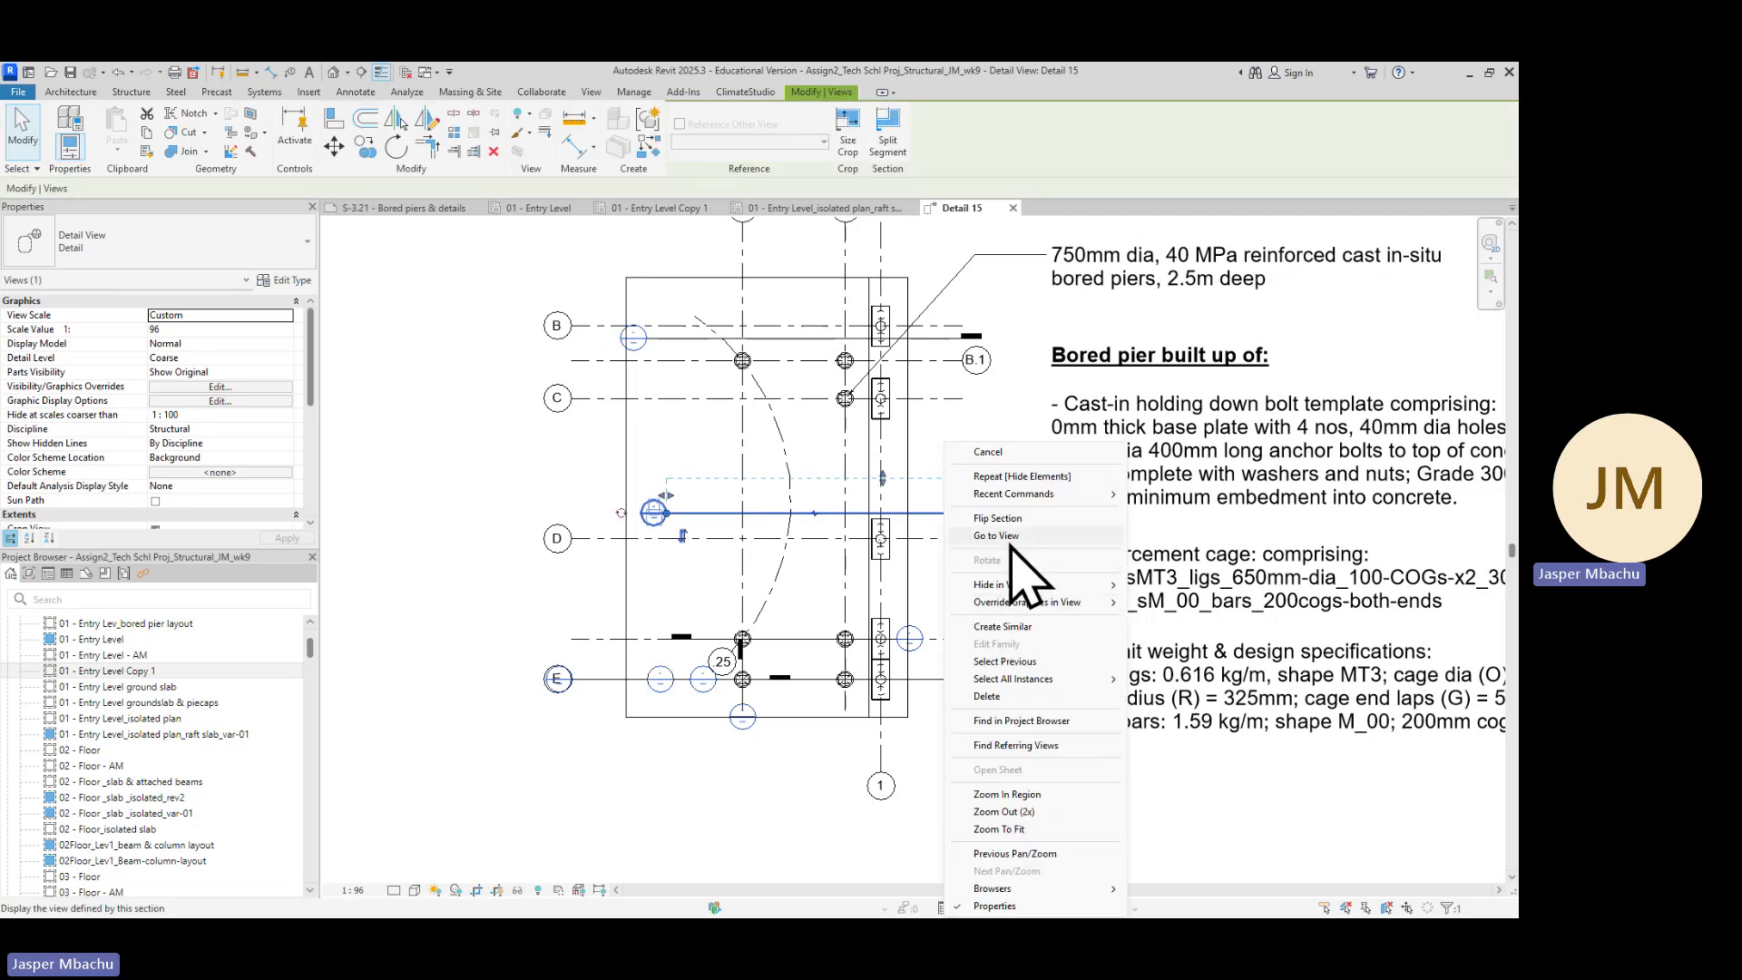
pyautogui.moveTo(1017, 588)
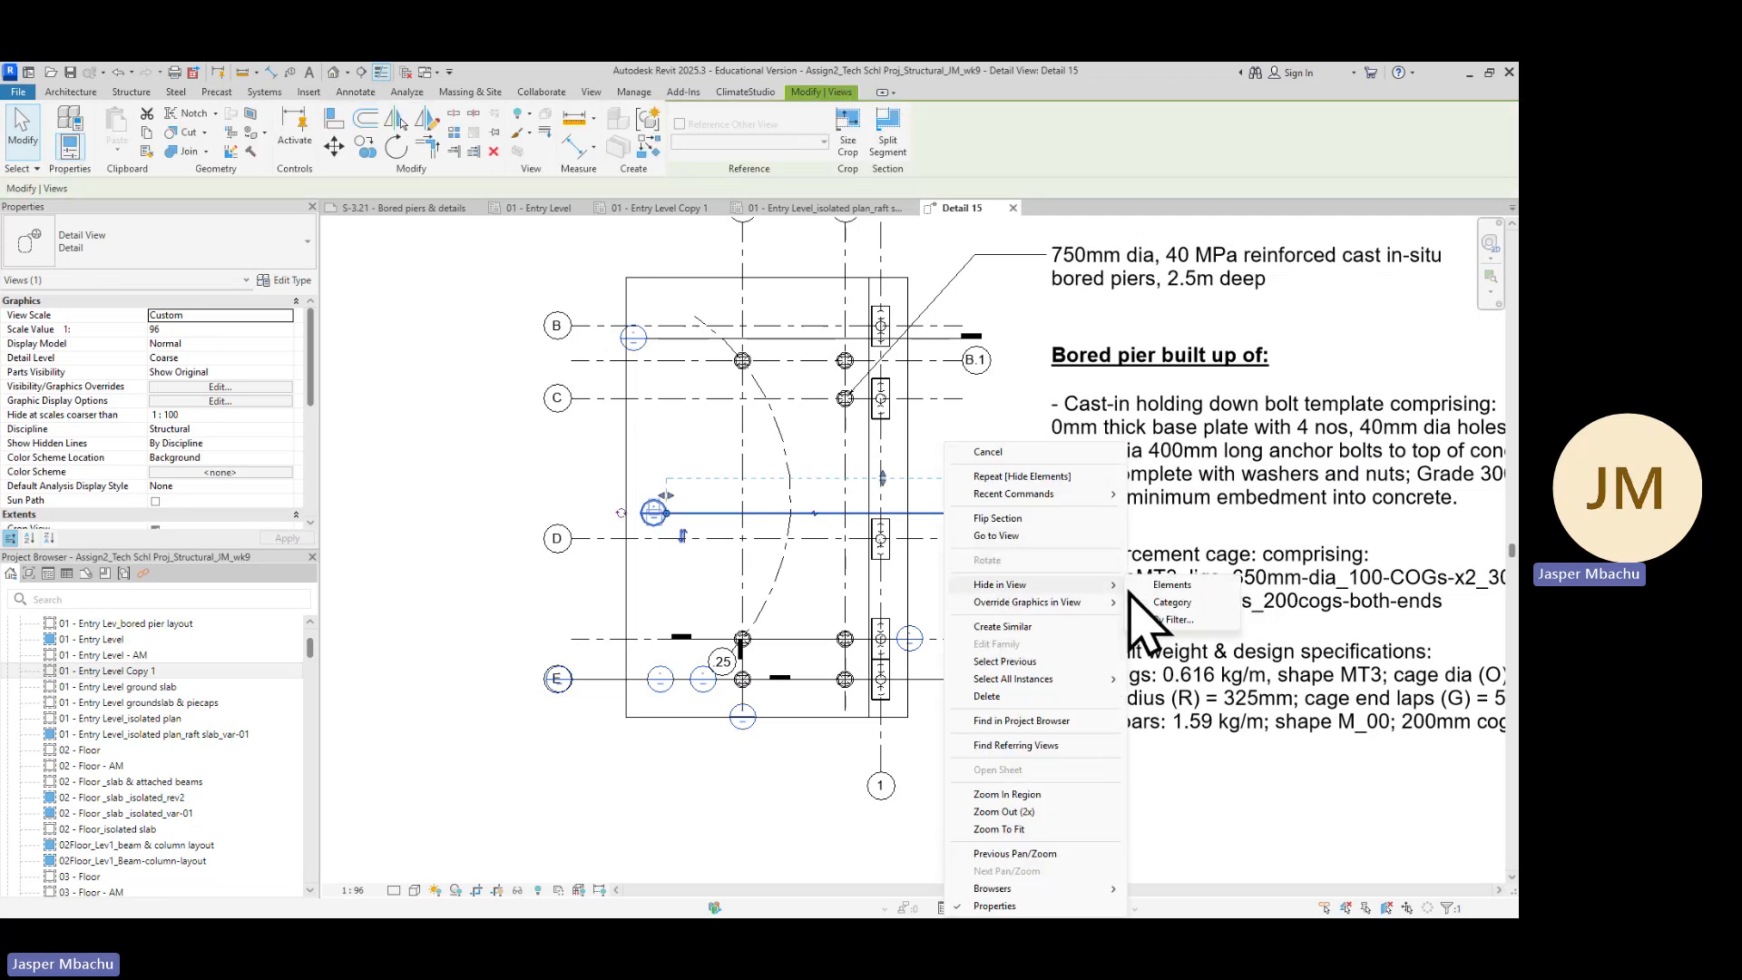
pyautogui.click(1169, 590)
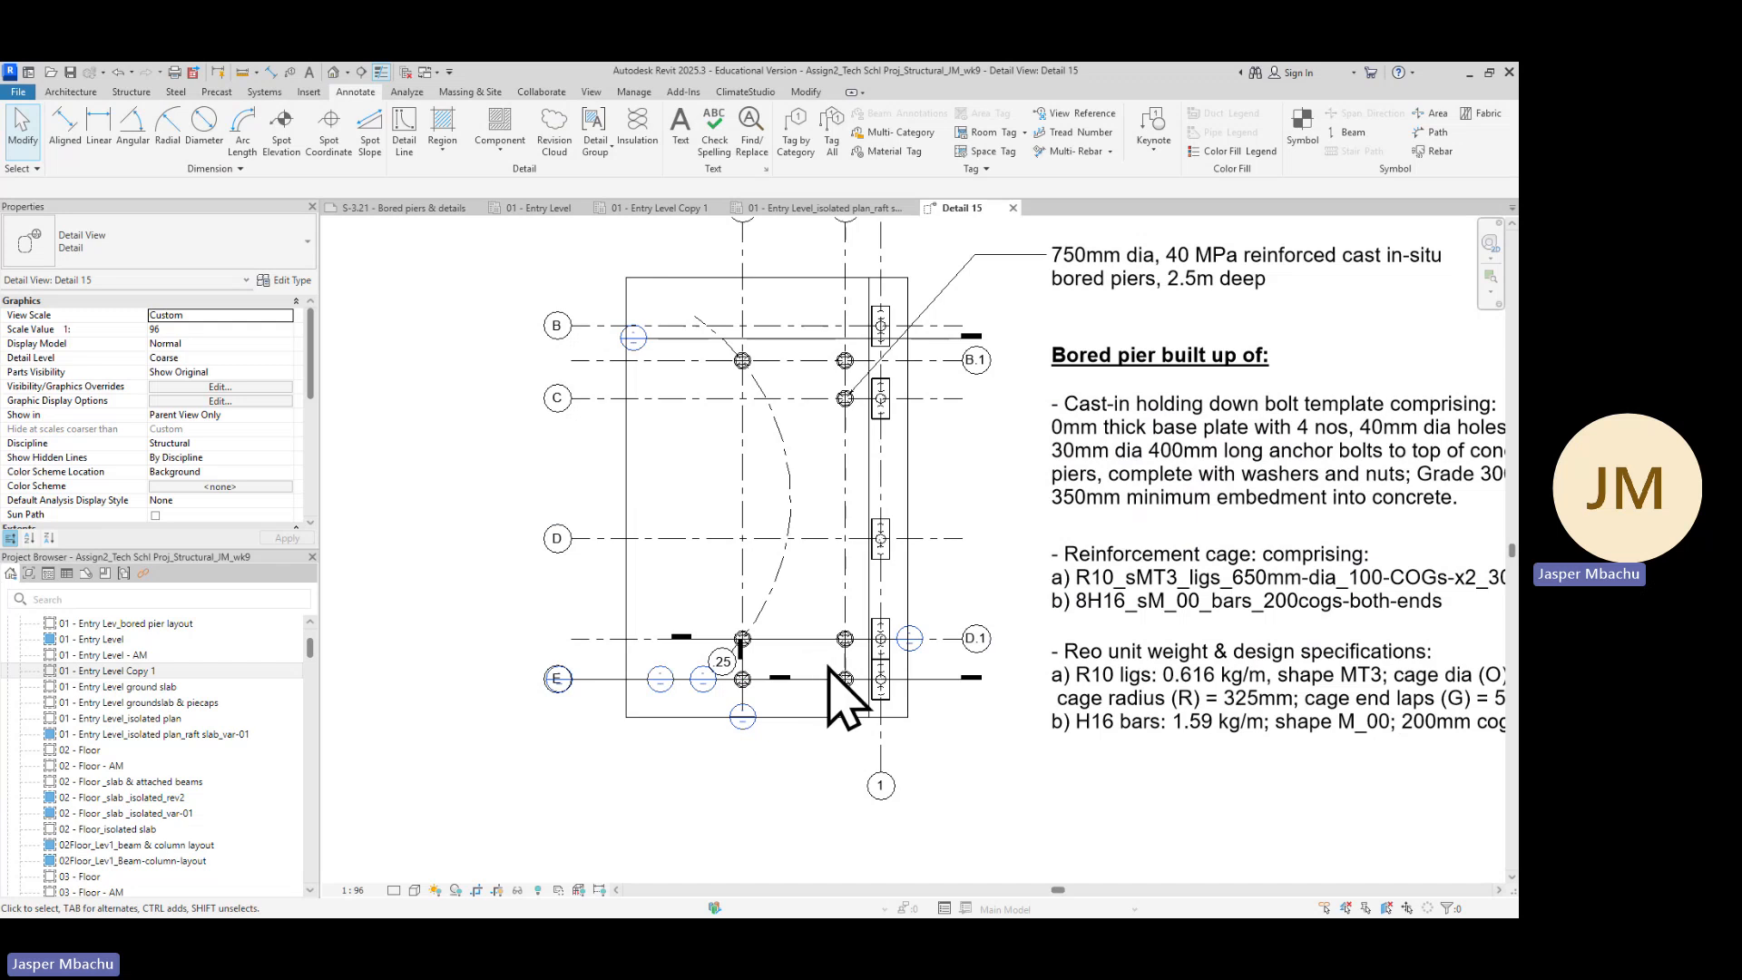
pyautogui.scroll(4, 758, 694)
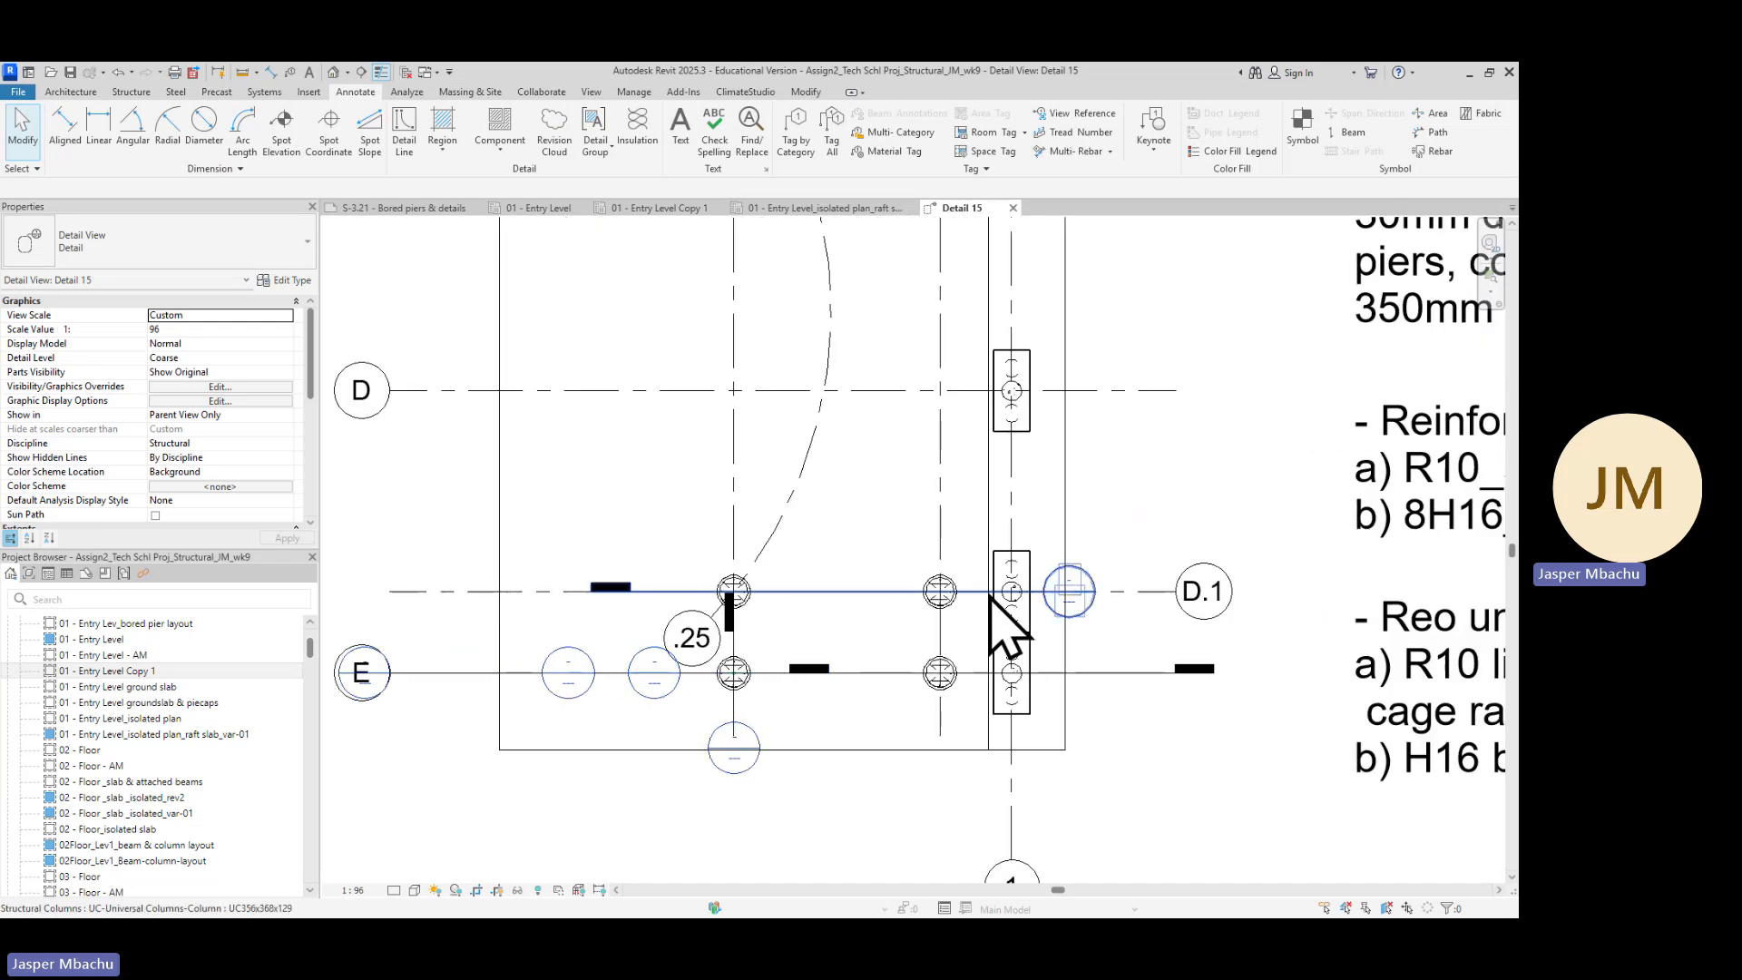
pyautogui.rightClick(673, 595)
pyautogui.moveTo(724, 260)
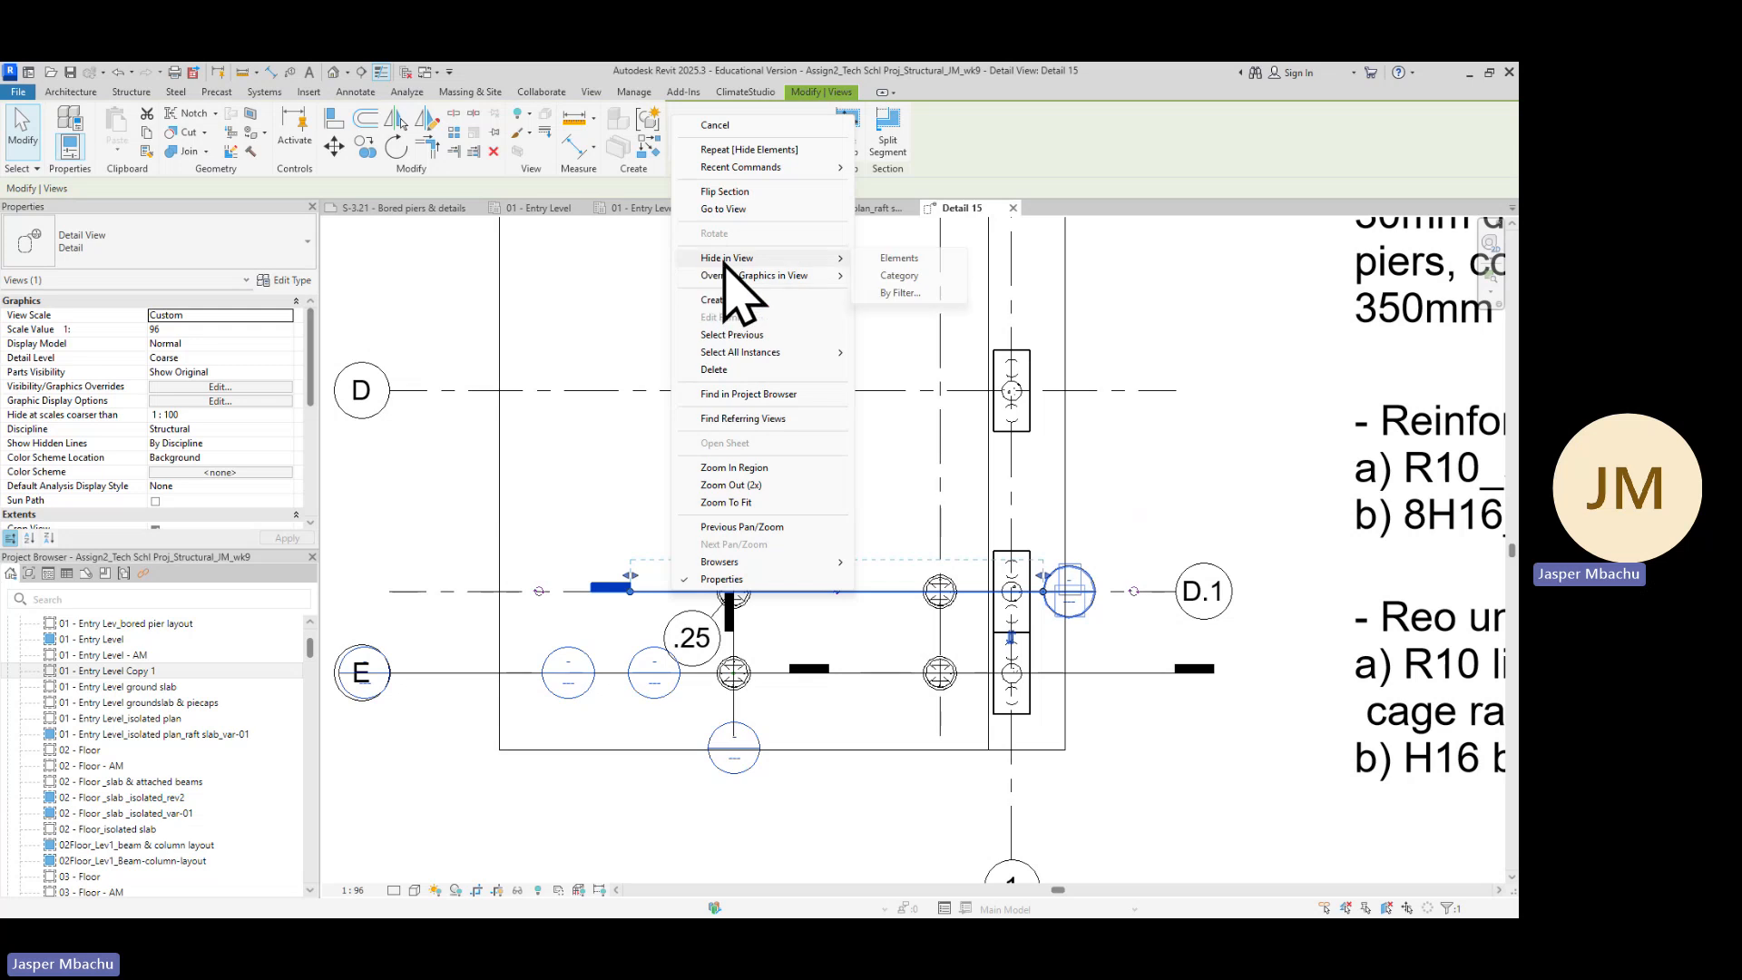
pyautogui.click(897, 259)
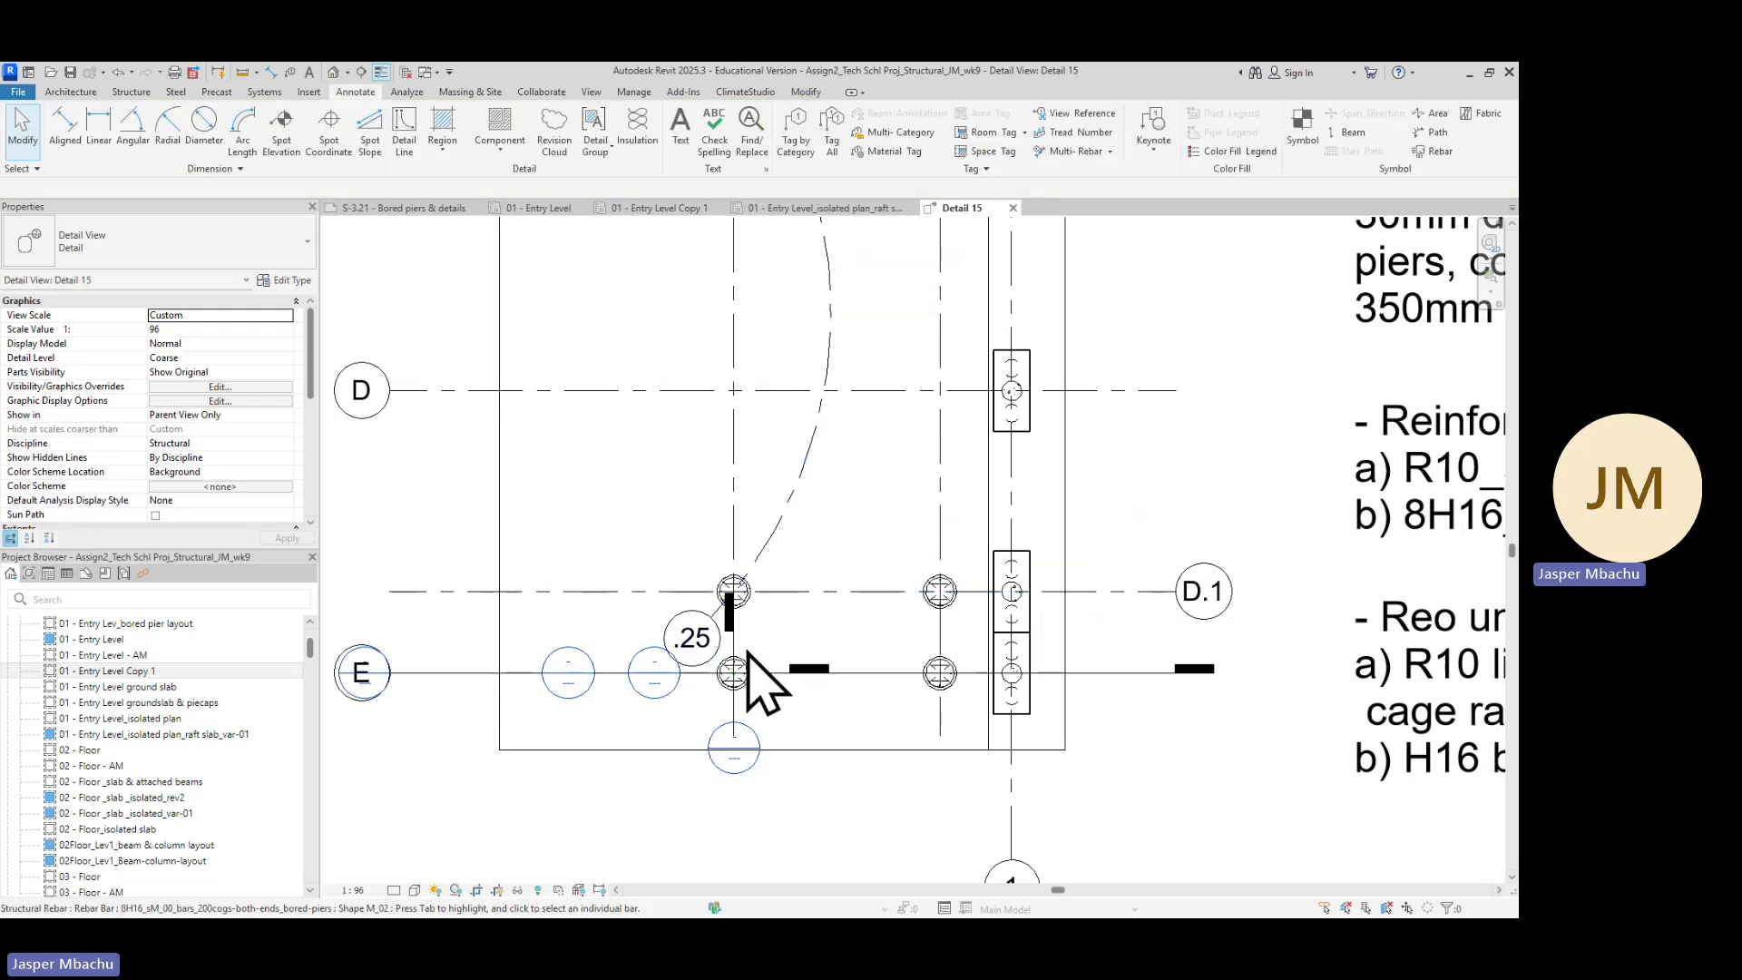
pyautogui.scroll(-2, 749, 653)
pyautogui.scroll(-2, 834, 480)
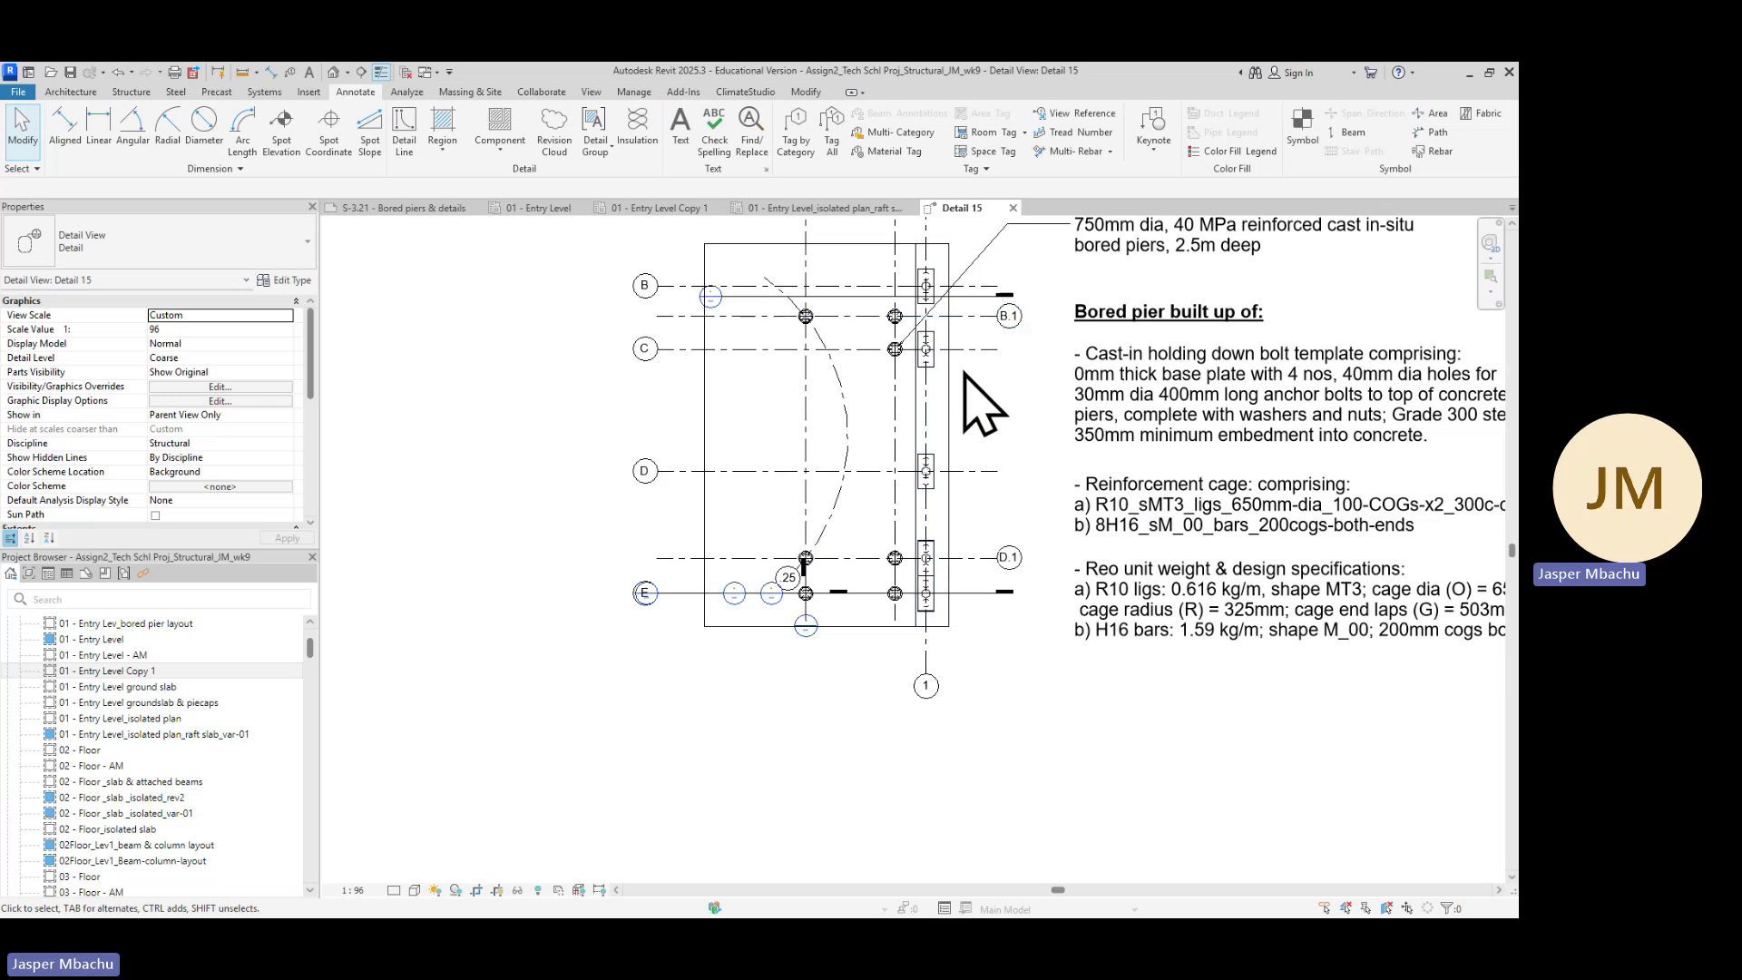
pyautogui.scroll(1, 758, 317)
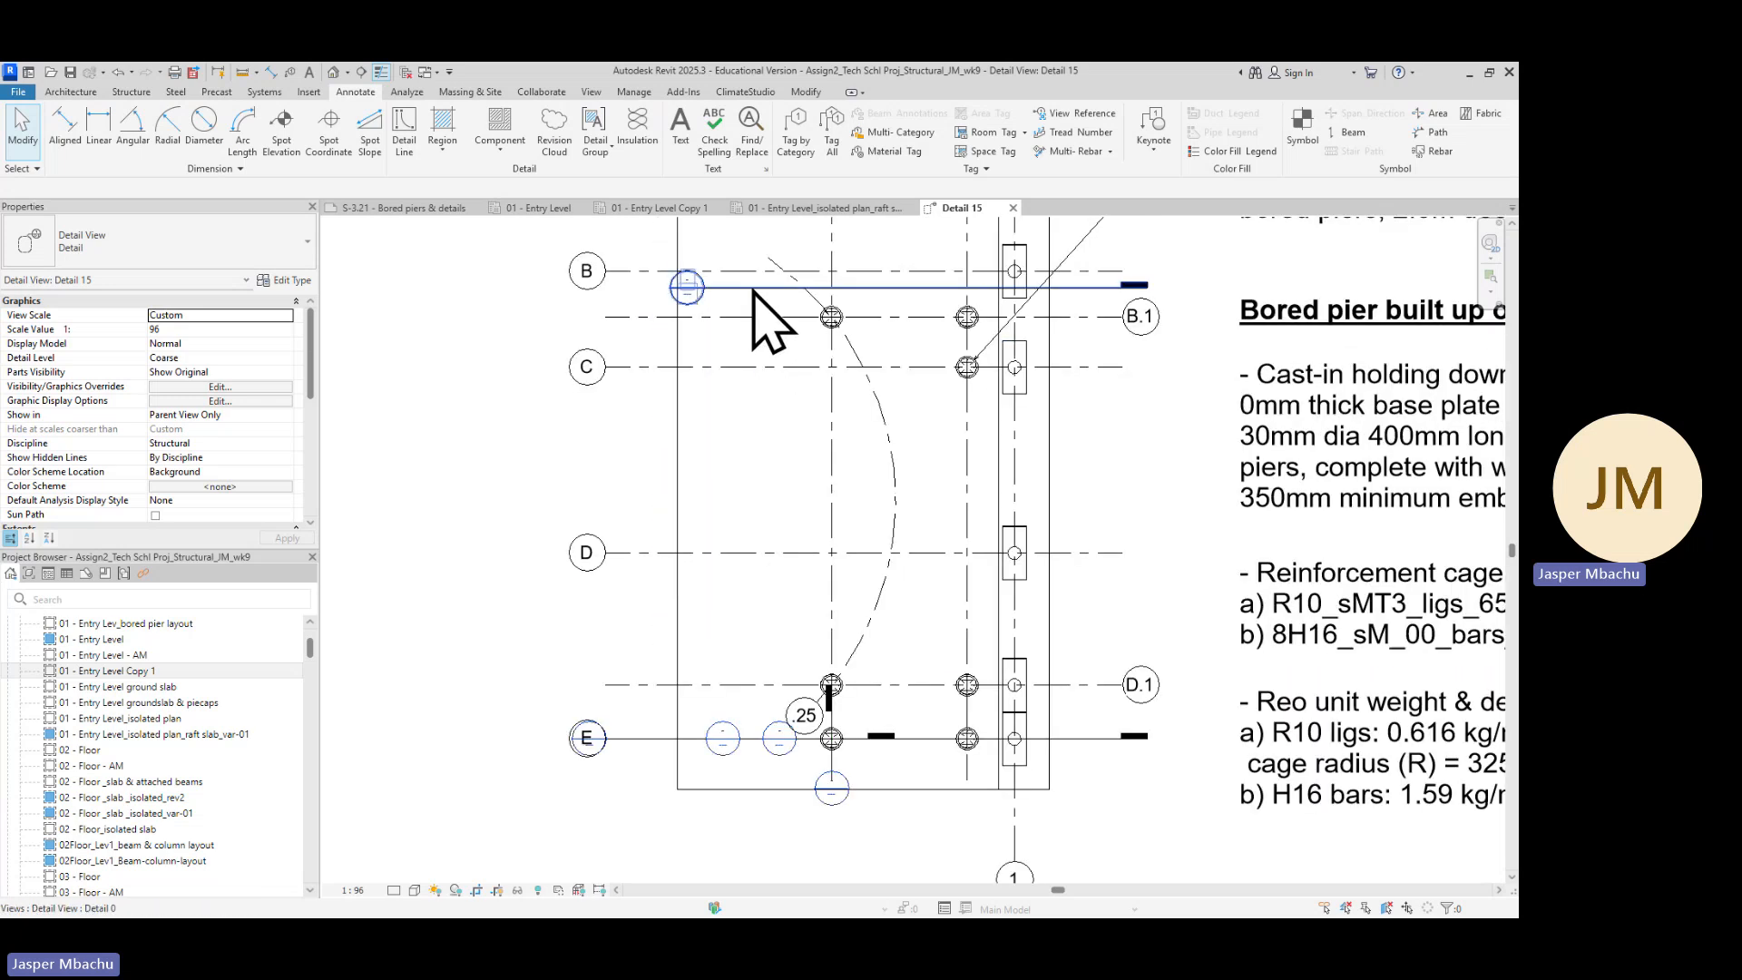
# Hide the section marker running along gridline B.1 in this detail view
pyautogui.click(754, 290)
pyautogui.rightClick(754, 288)
pyautogui.moveTo(828, 426)
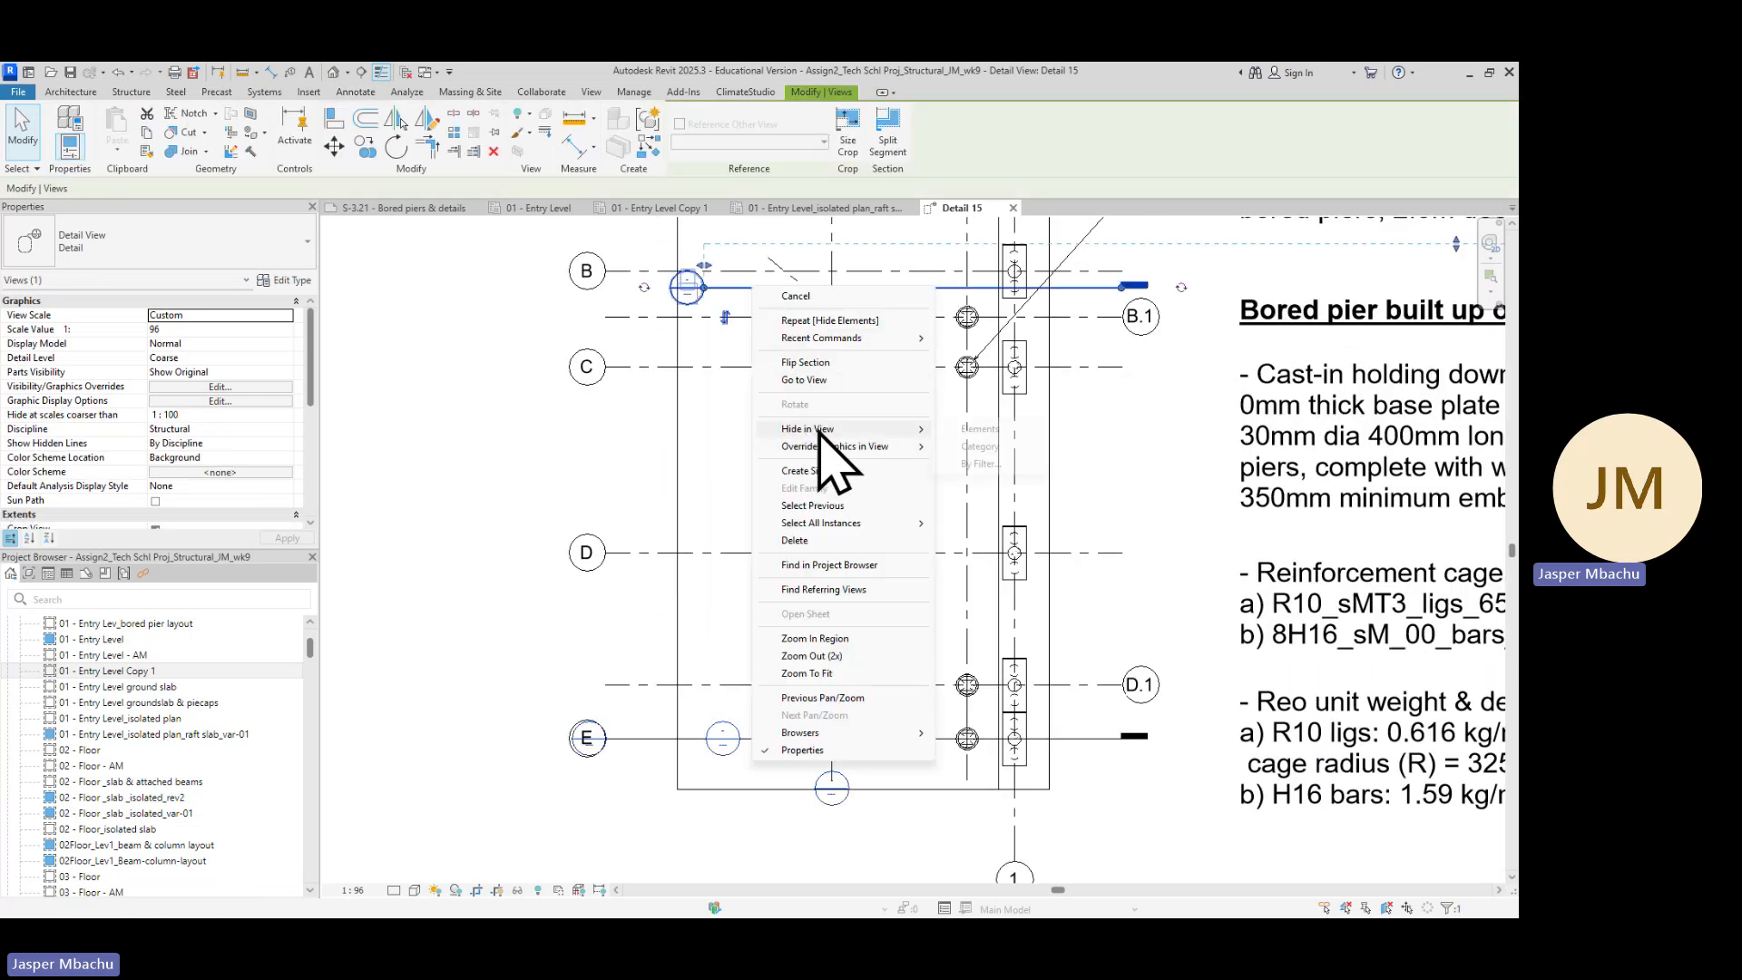
pyautogui.click(985, 447)
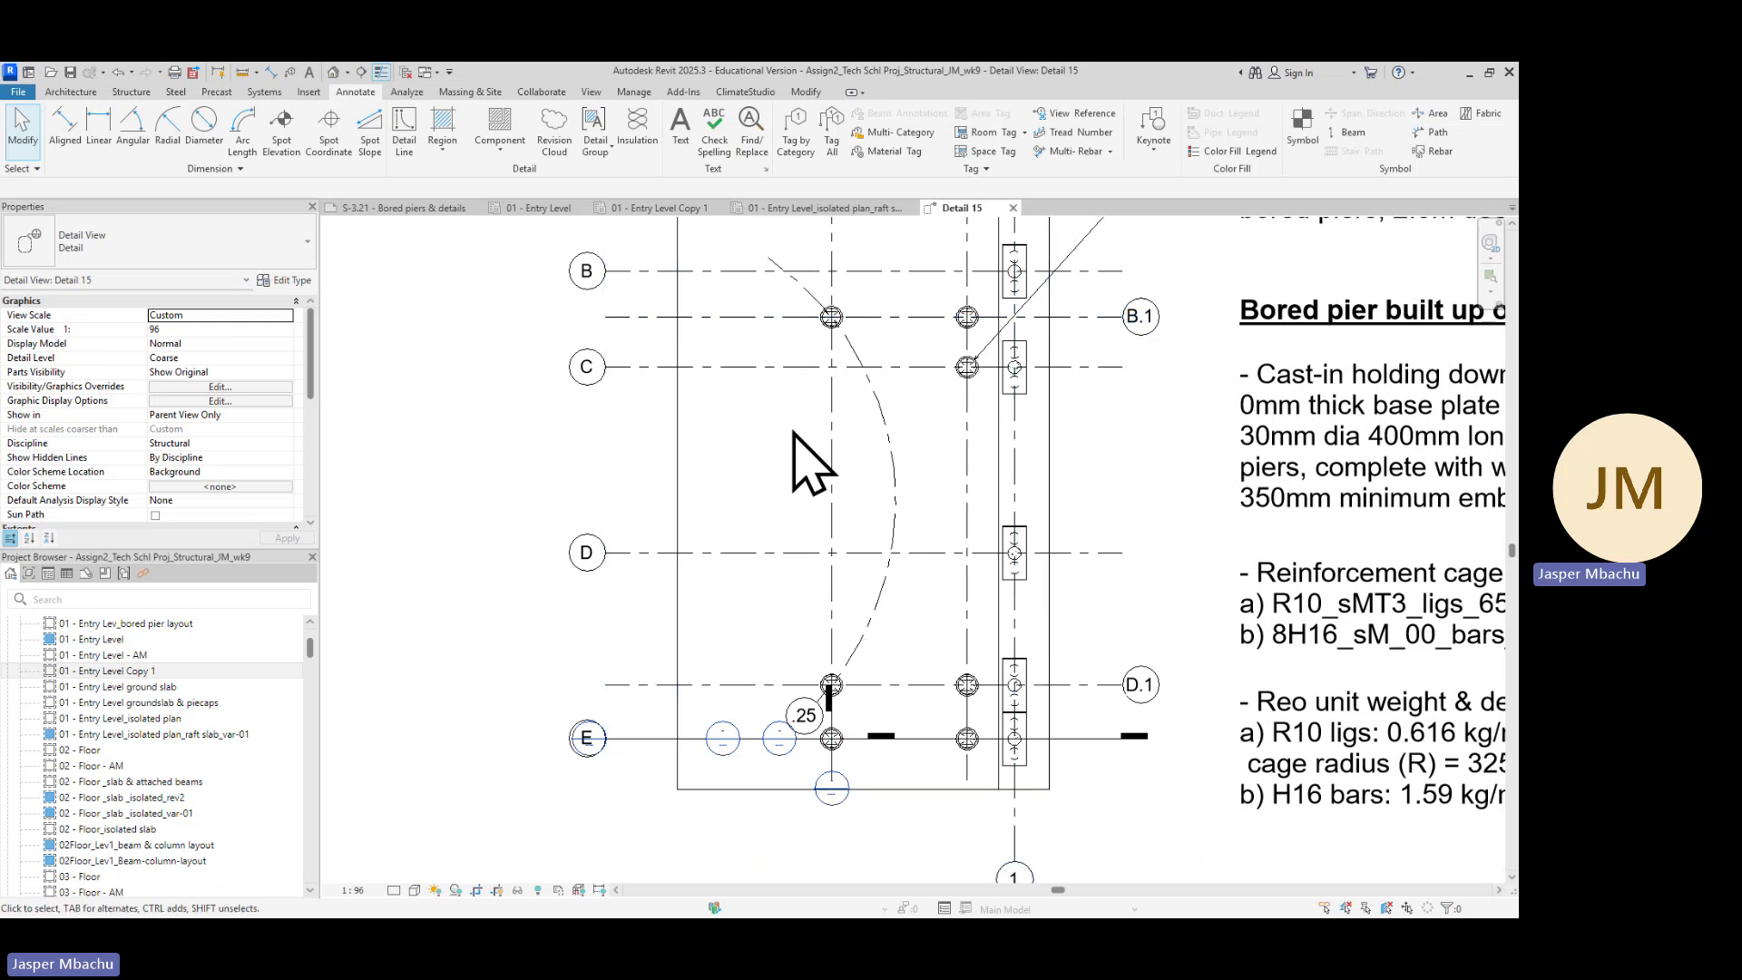
# Show the bubble at the left end of gridline B.1
pyautogui.click(759, 317)
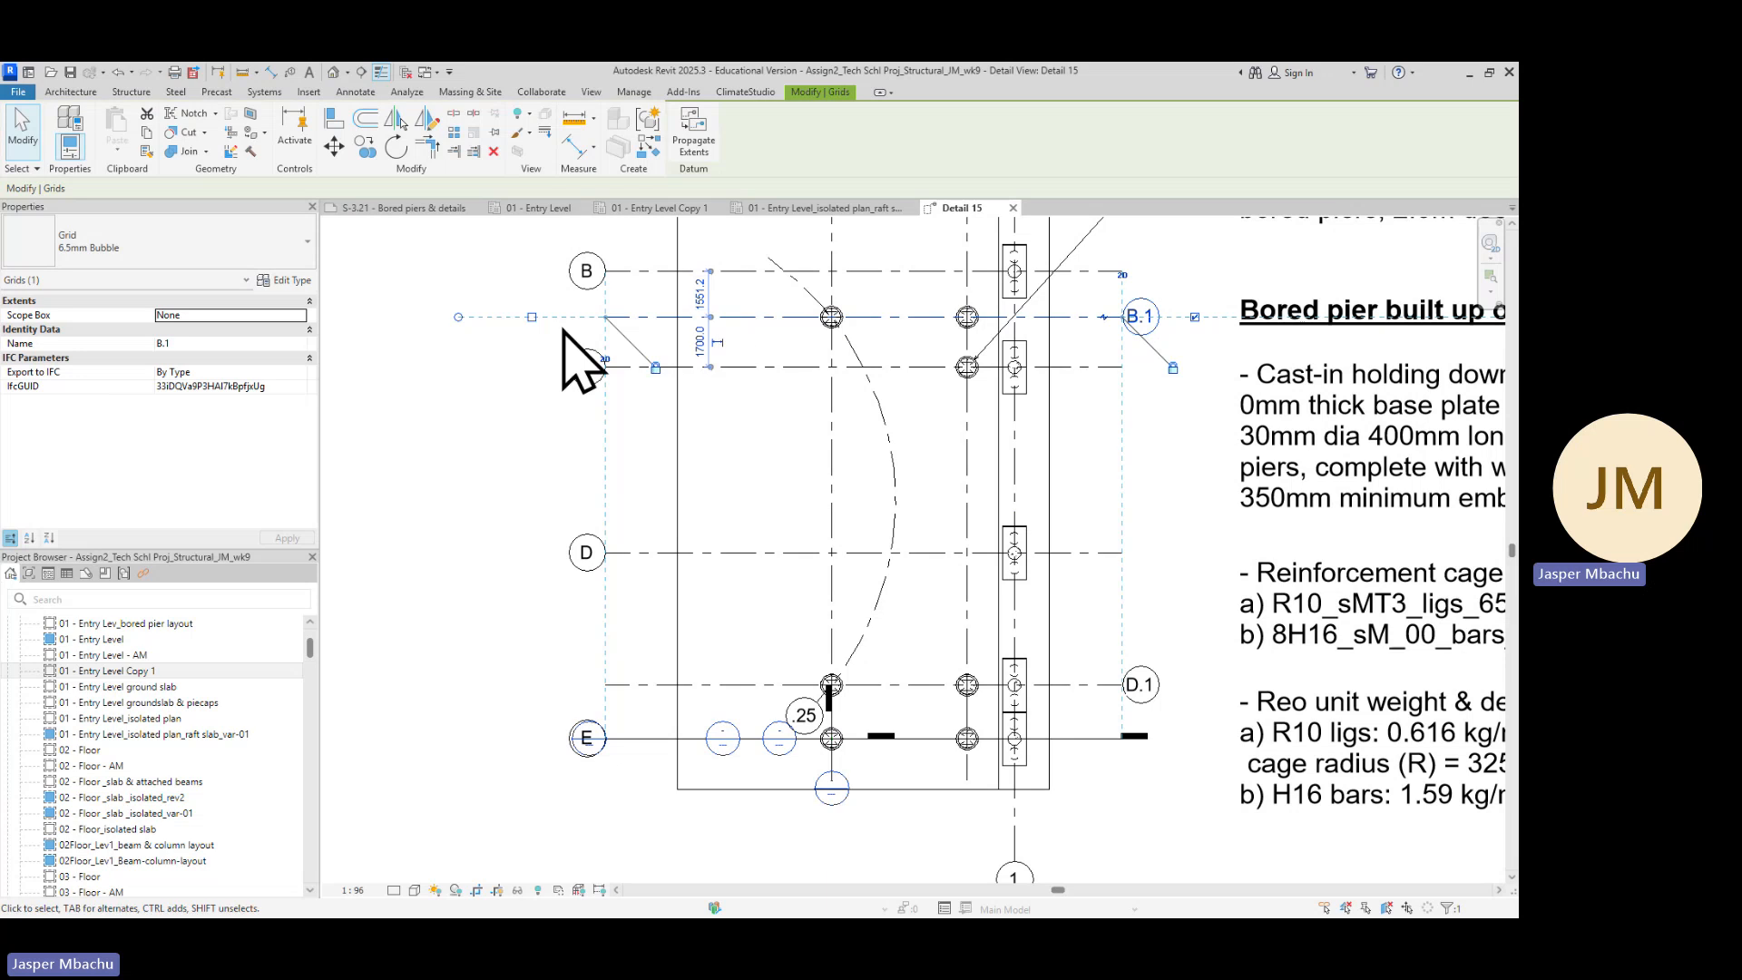
pyautogui.click(533, 318)
pyautogui.scroll(1, 626, 383)
pyautogui.scroll(-3, 627, 381)
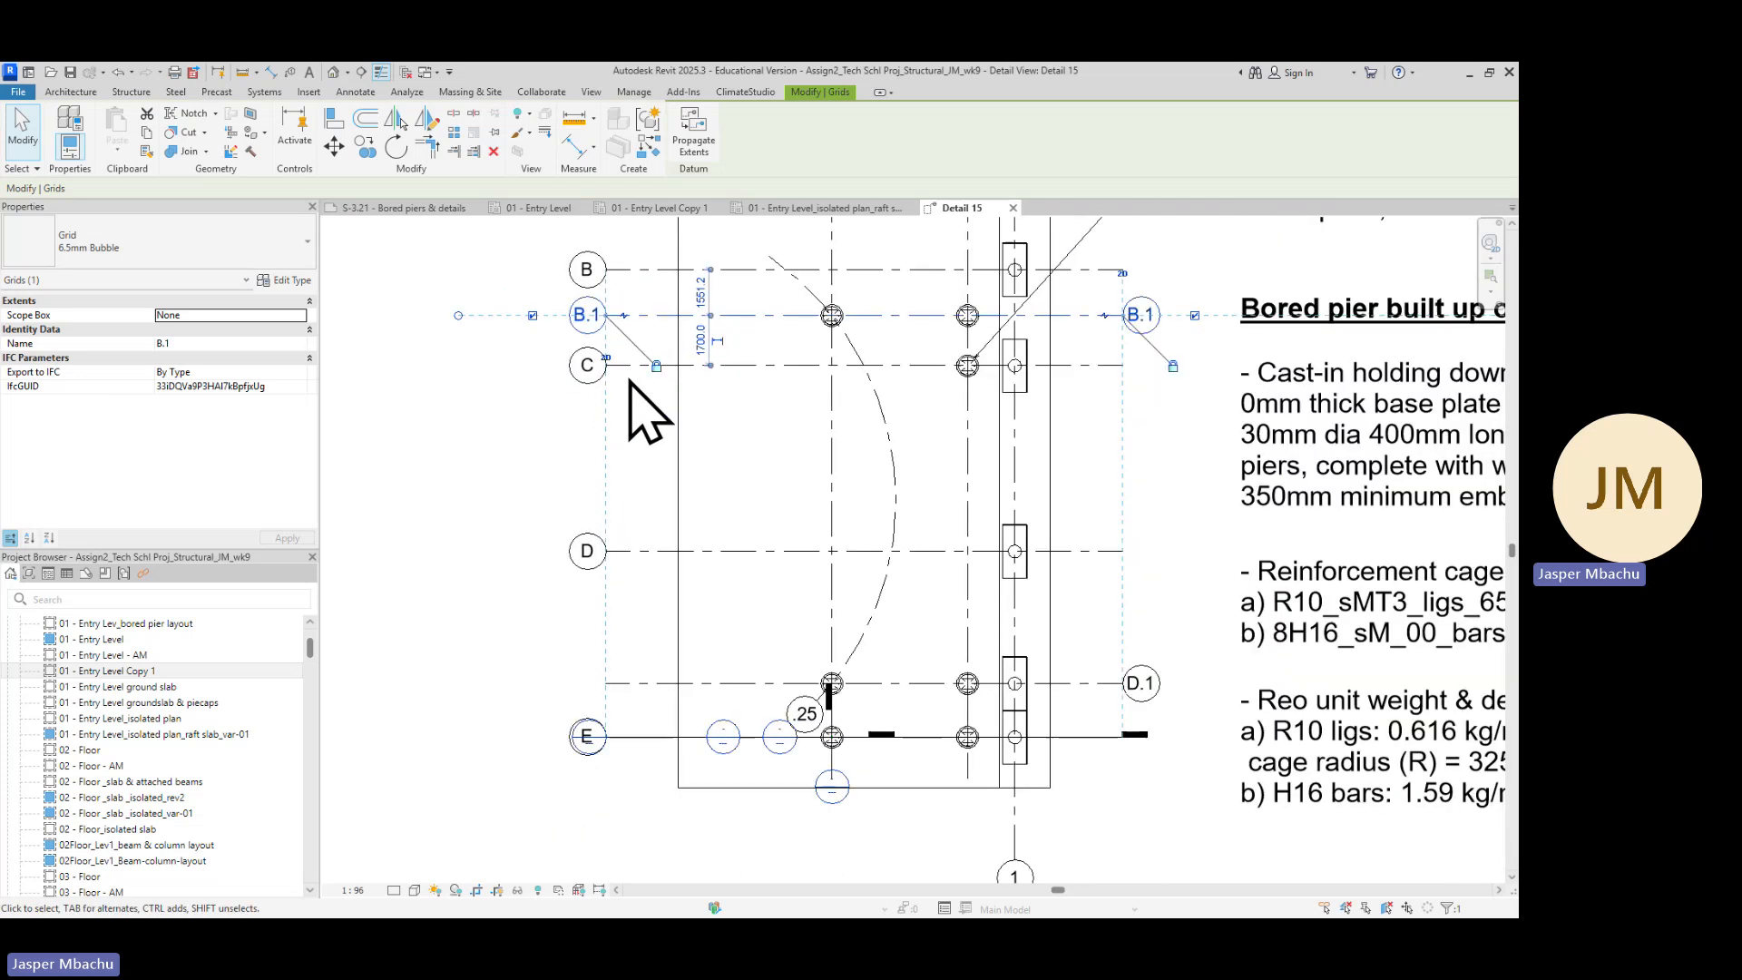
pyautogui.scroll(-1, 906, 319)
pyautogui.moveTo(980, 428); pyautogui.dragTo(954, 541, button='middle')
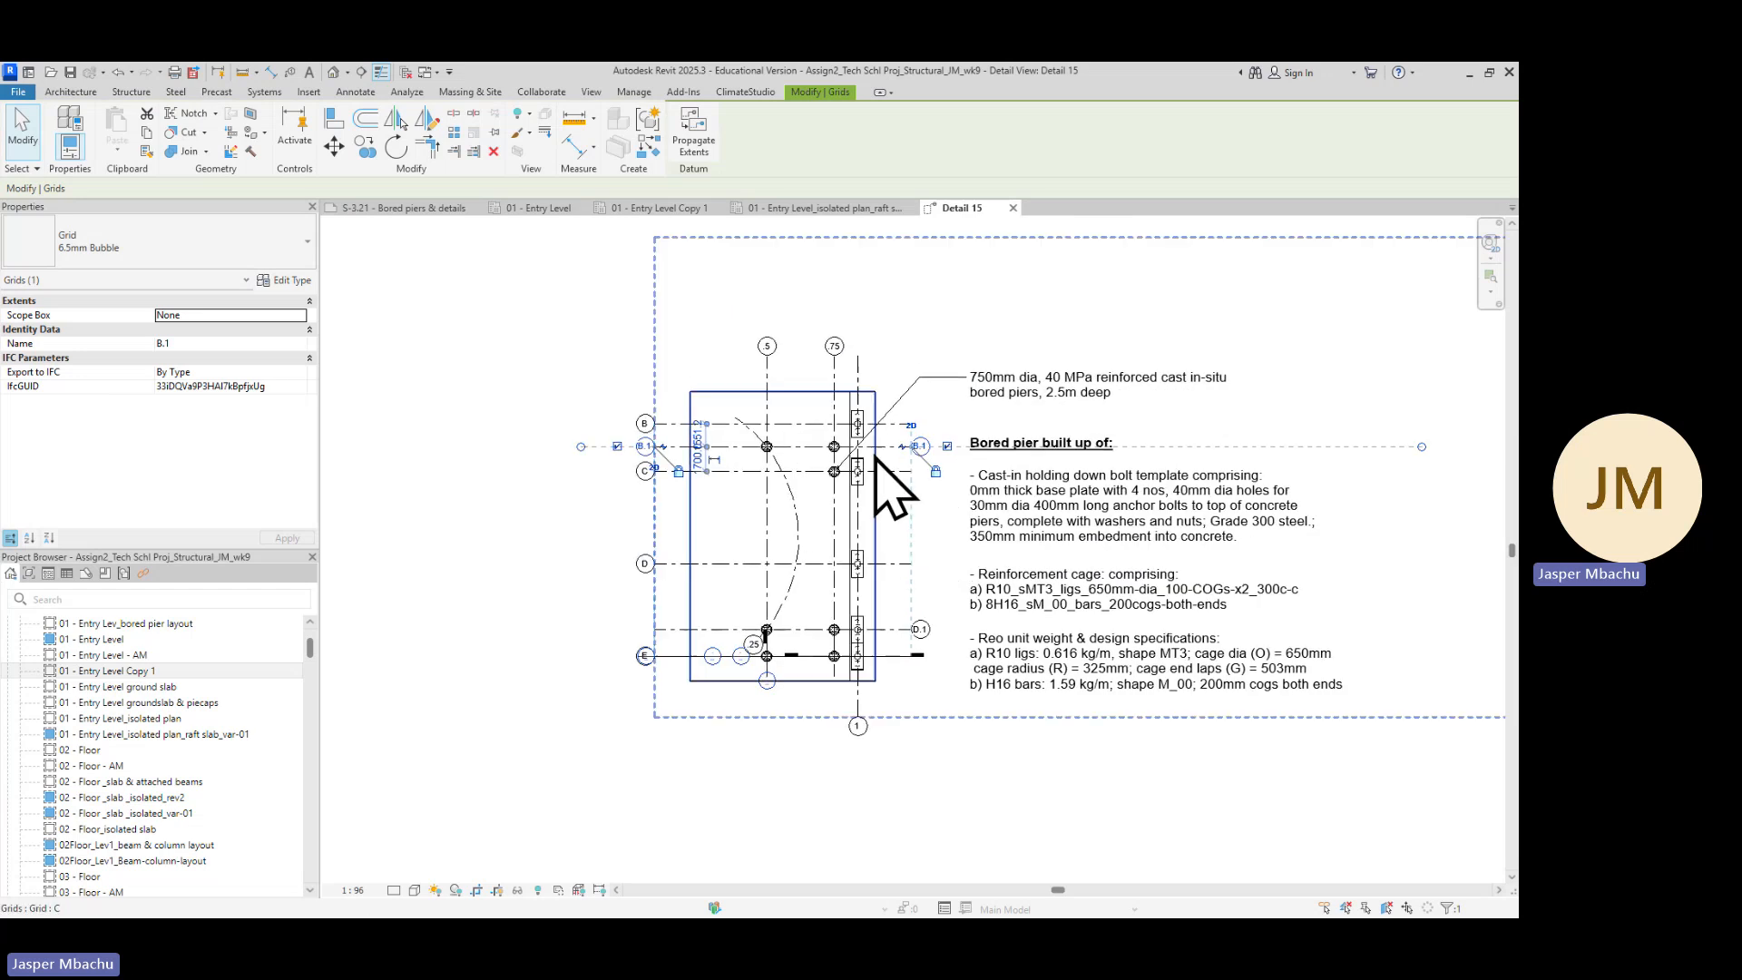
# Show the bubble at the upper end of gridline 1
pyautogui.scroll(1, 858, 371)
pyautogui.click(856, 369)
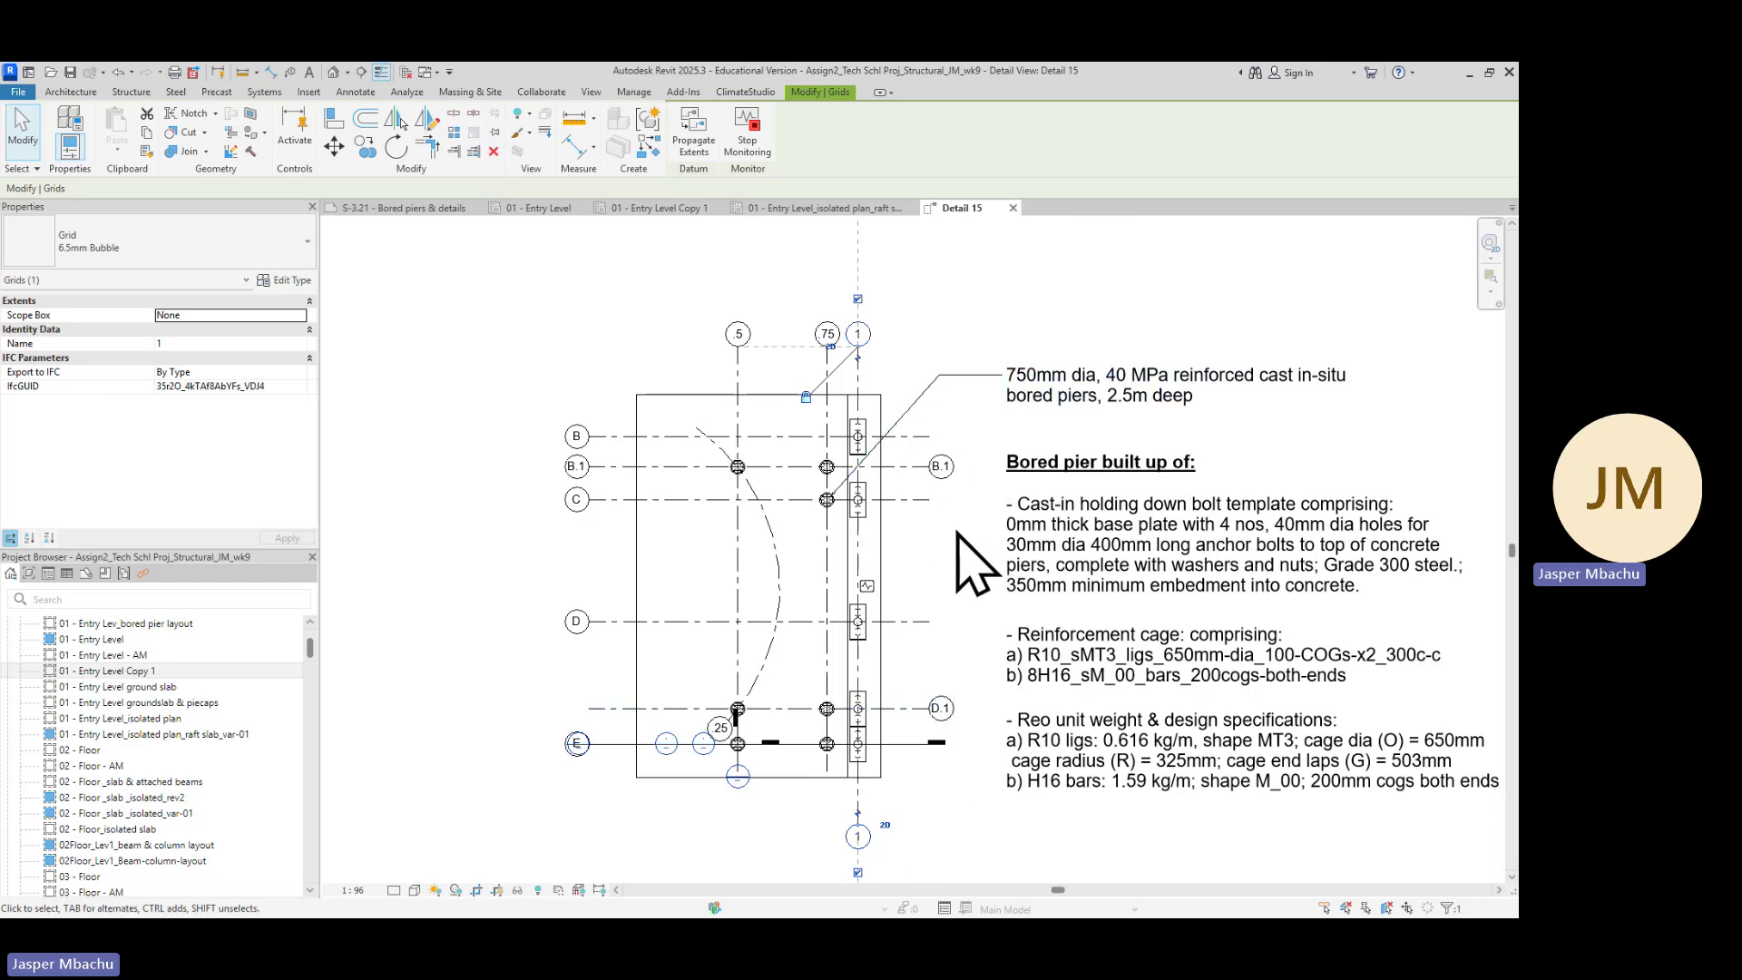
# Hide the bubble at the right end of gridline D.1
pyautogui.click(910, 469)
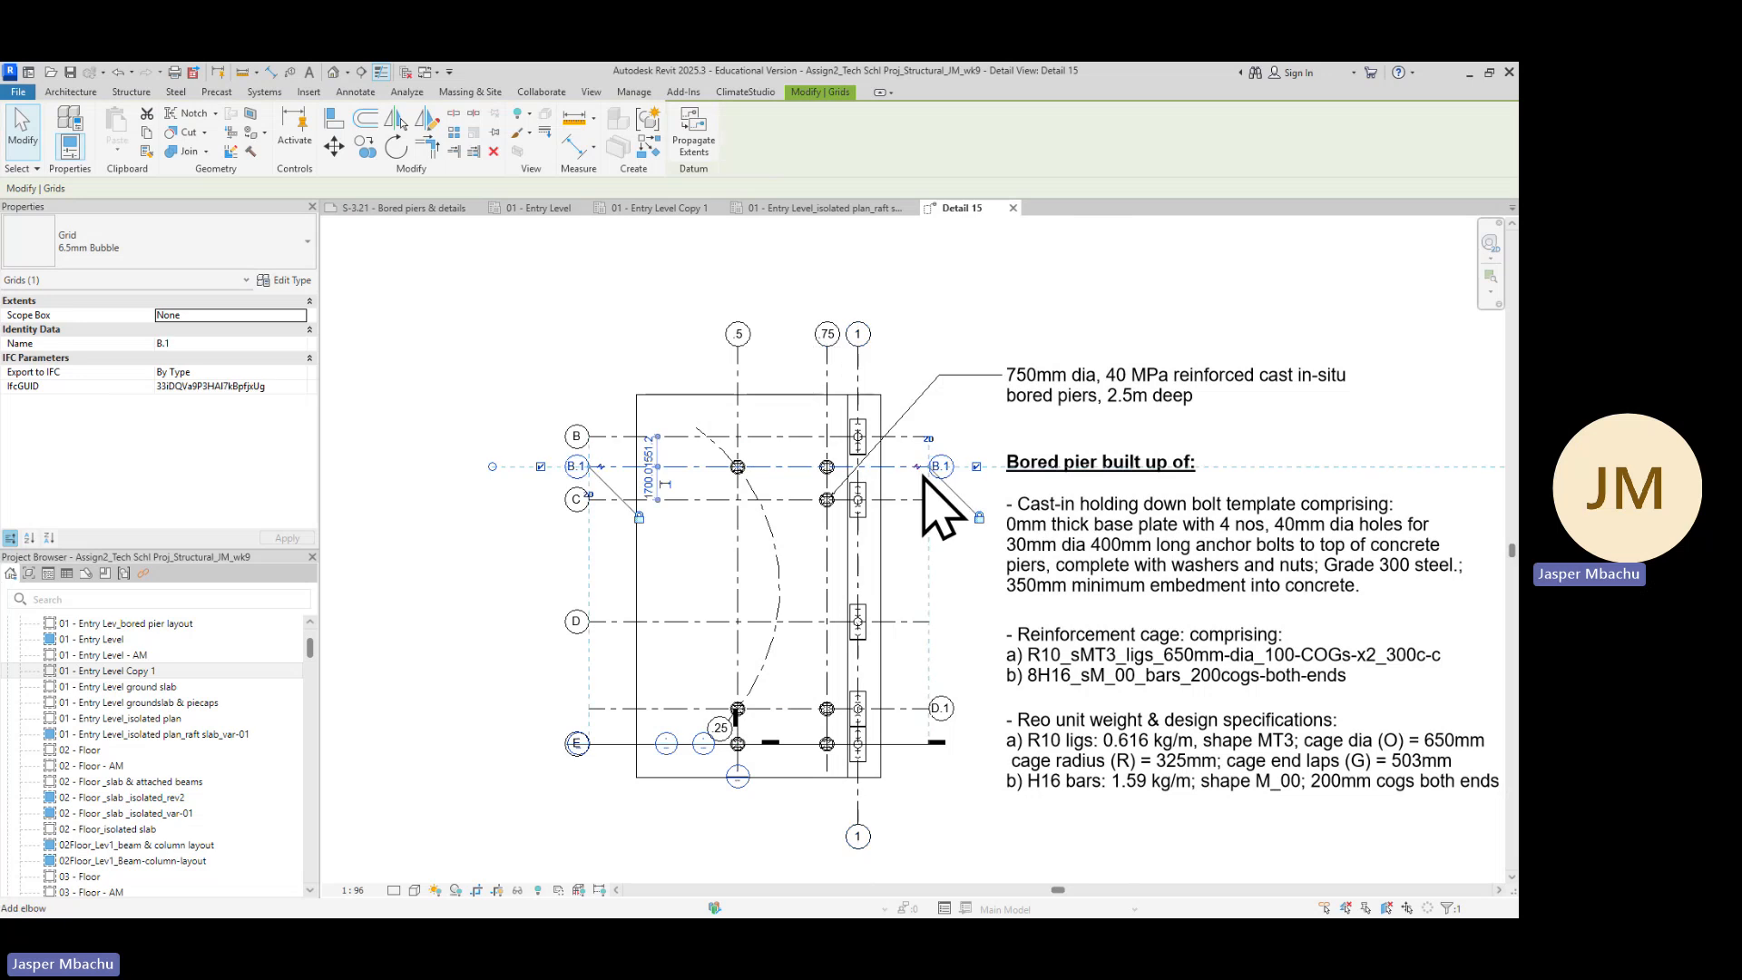
pyautogui.click(904, 708)
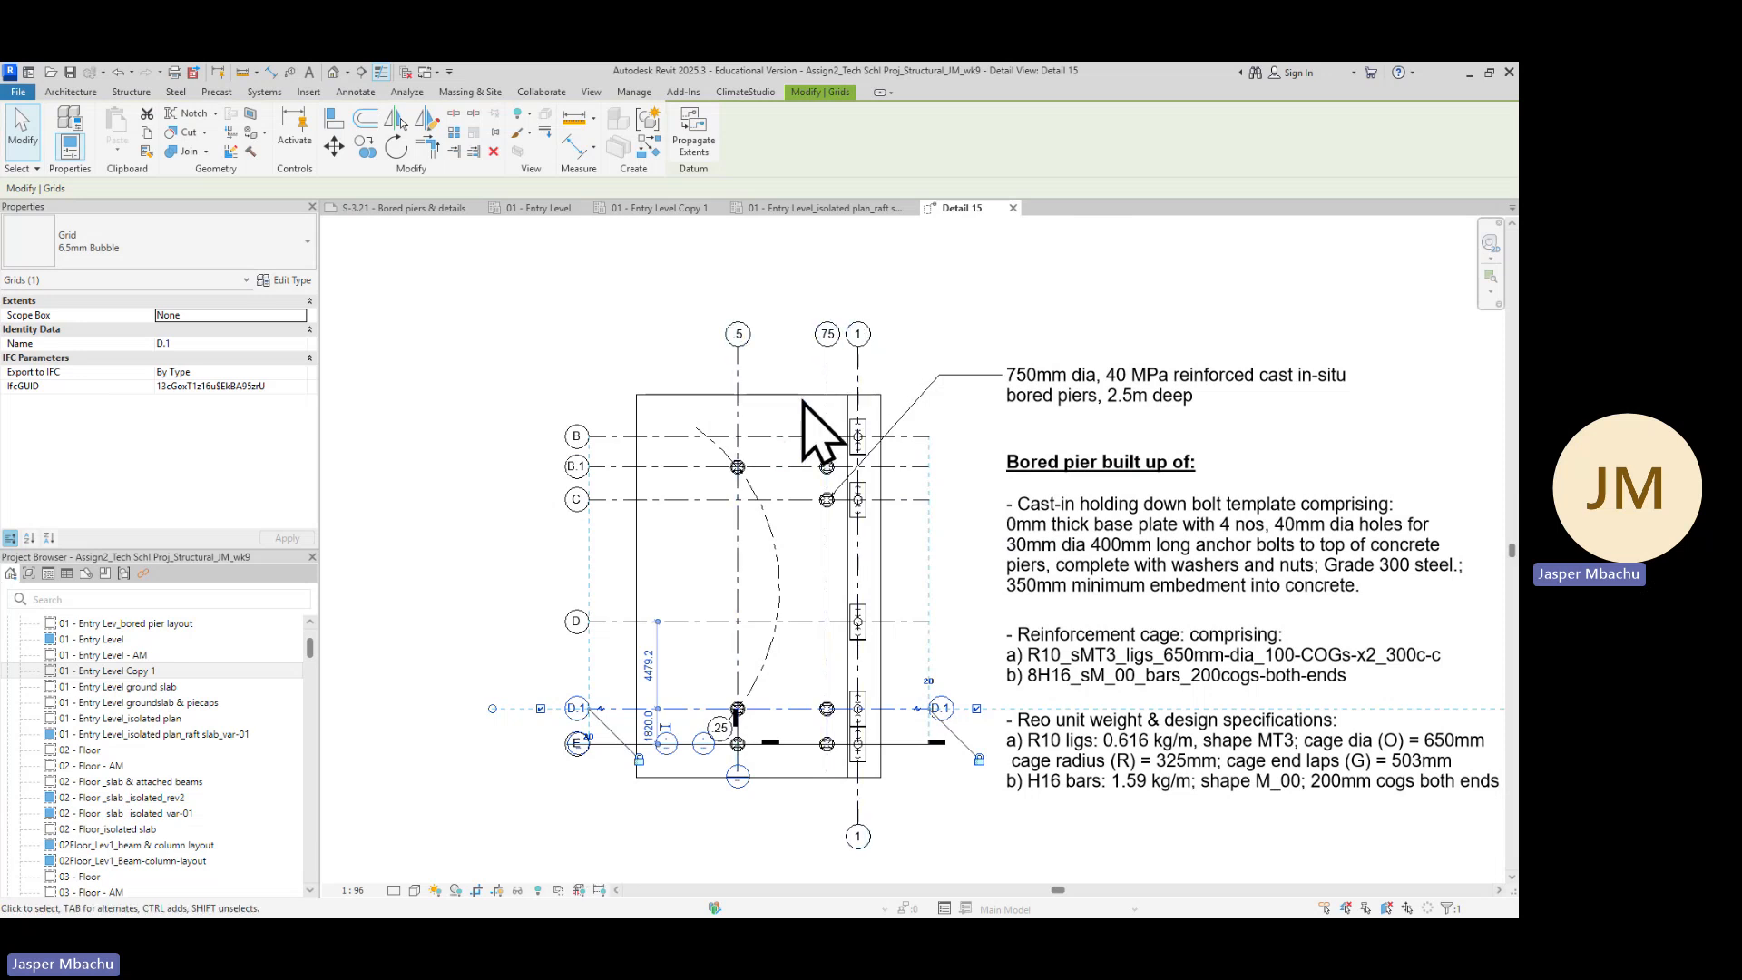
pyautogui.moveTo(897, 798)
pyautogui.mouseDown(button='middle')
pyautogui.moveTo(902, 641)
pyautogui.moveTo(863, 623)
pyautogui.mouseUp(button='middle')
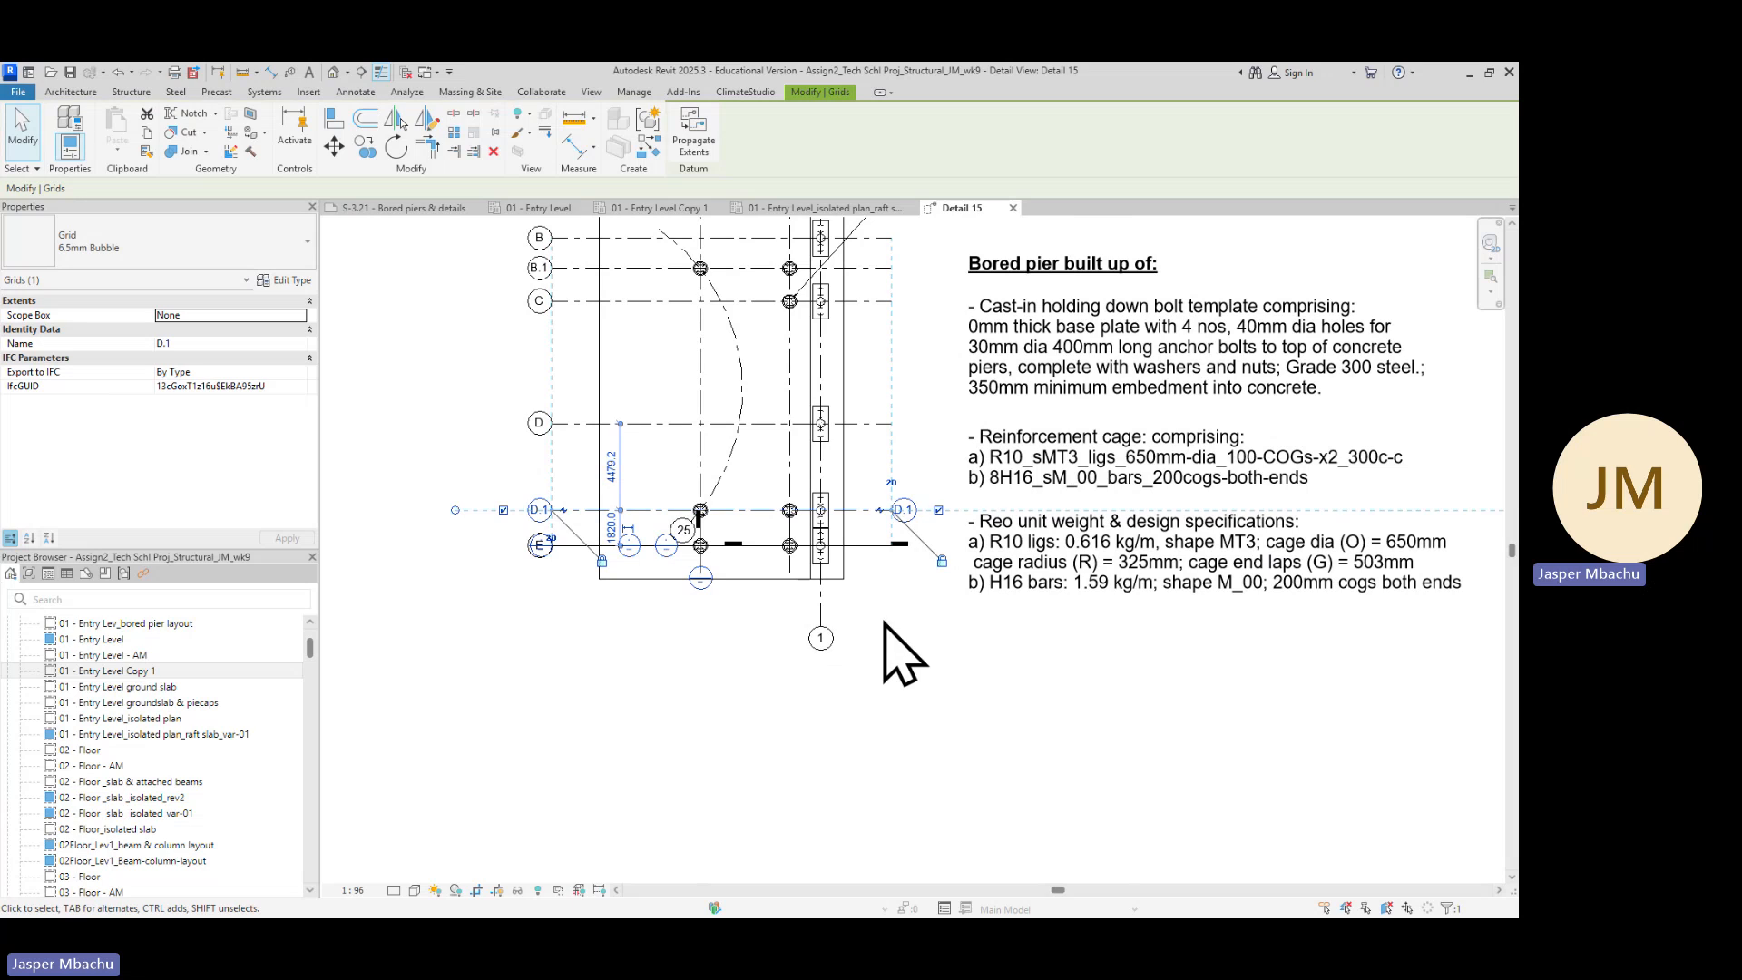
pyautogui.scroll(-2, 875, 617)
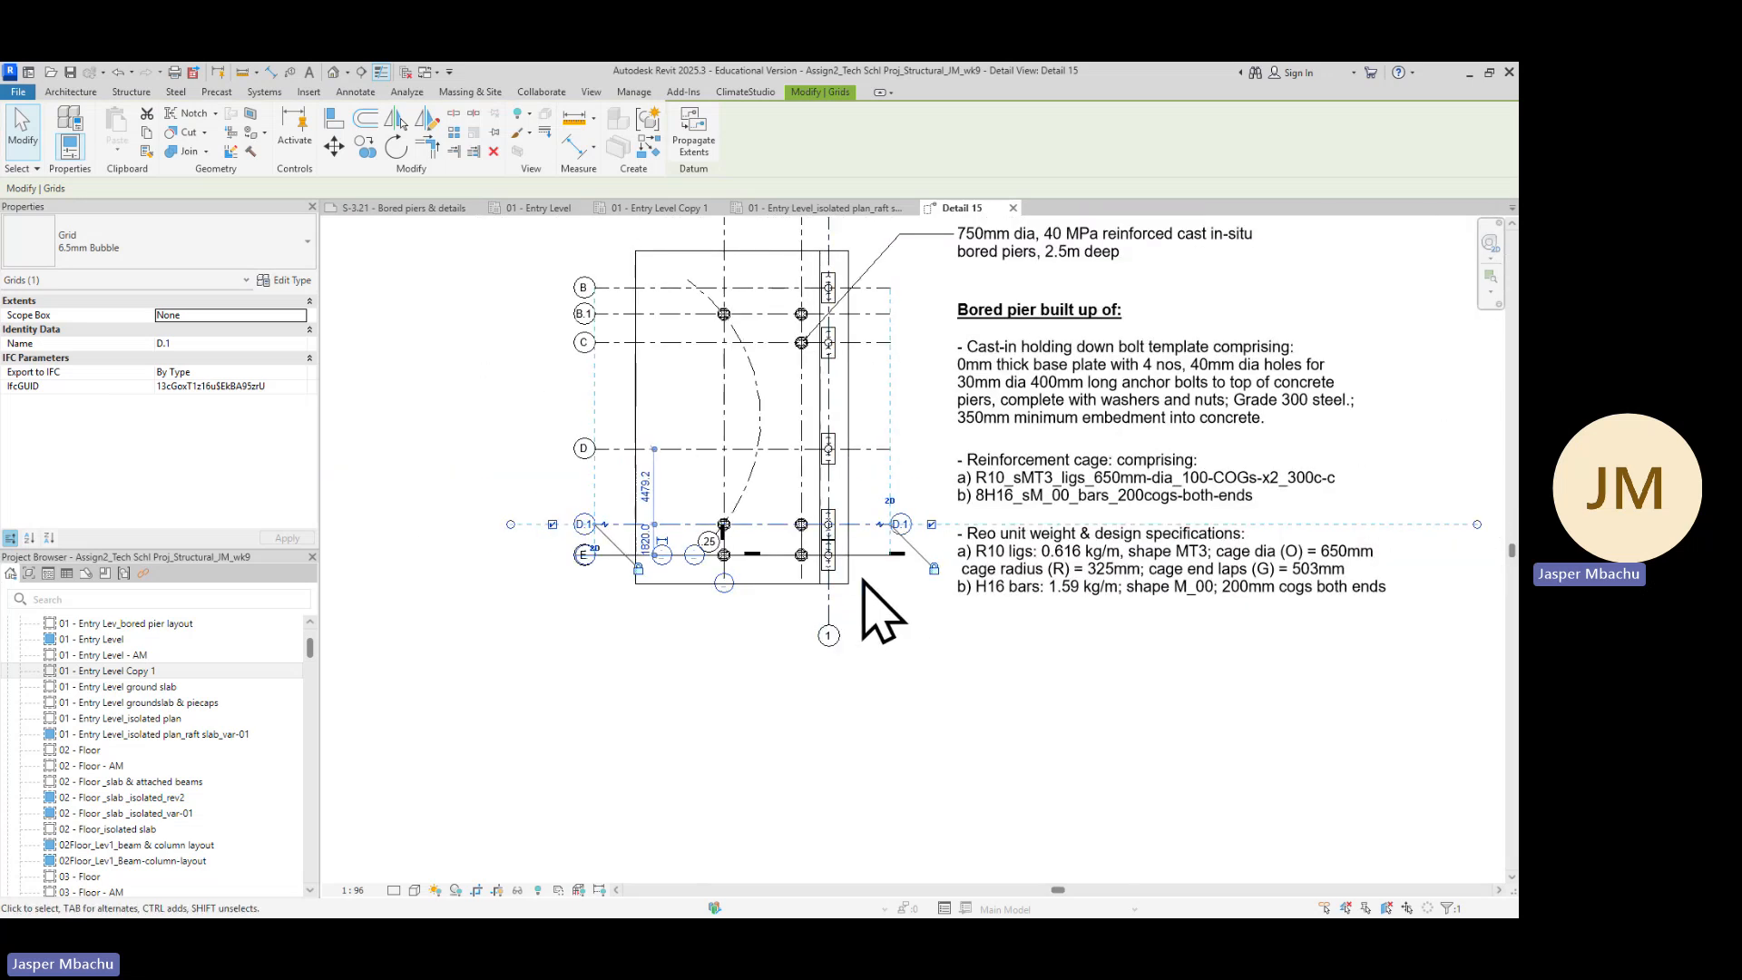
pyautogui.scroll(2, 831, 604)
pyautogui.scroll(-3, 830, 604)
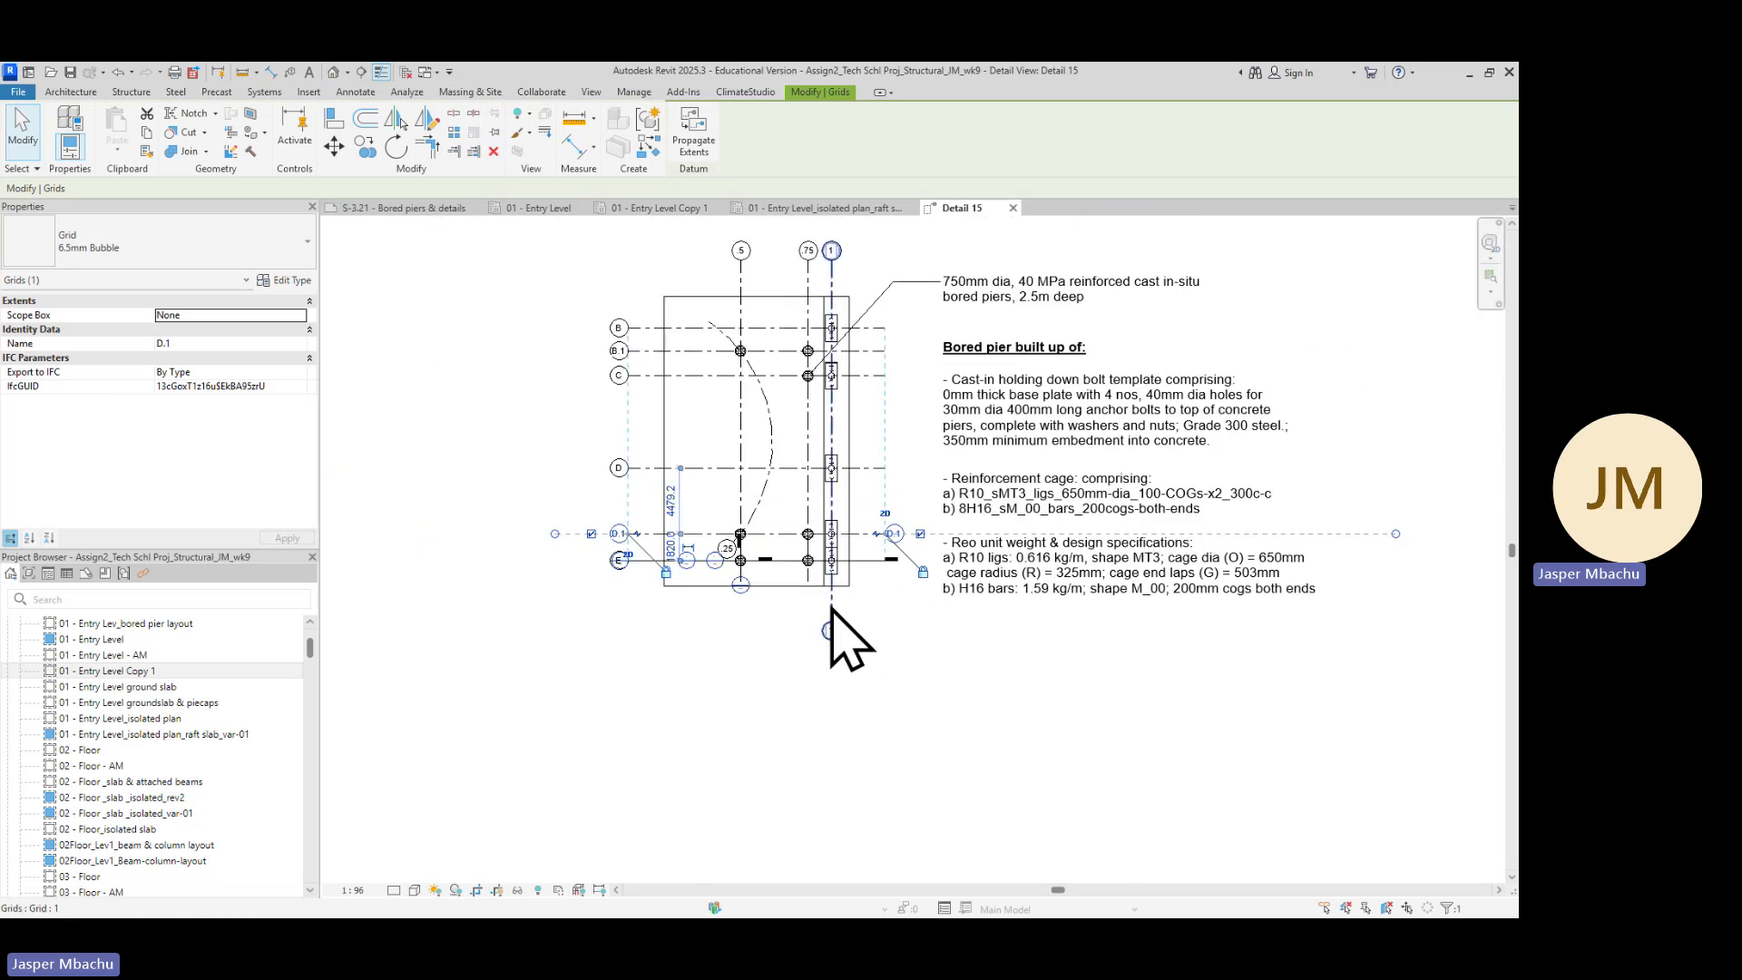
pyautogui.click(831, 610)
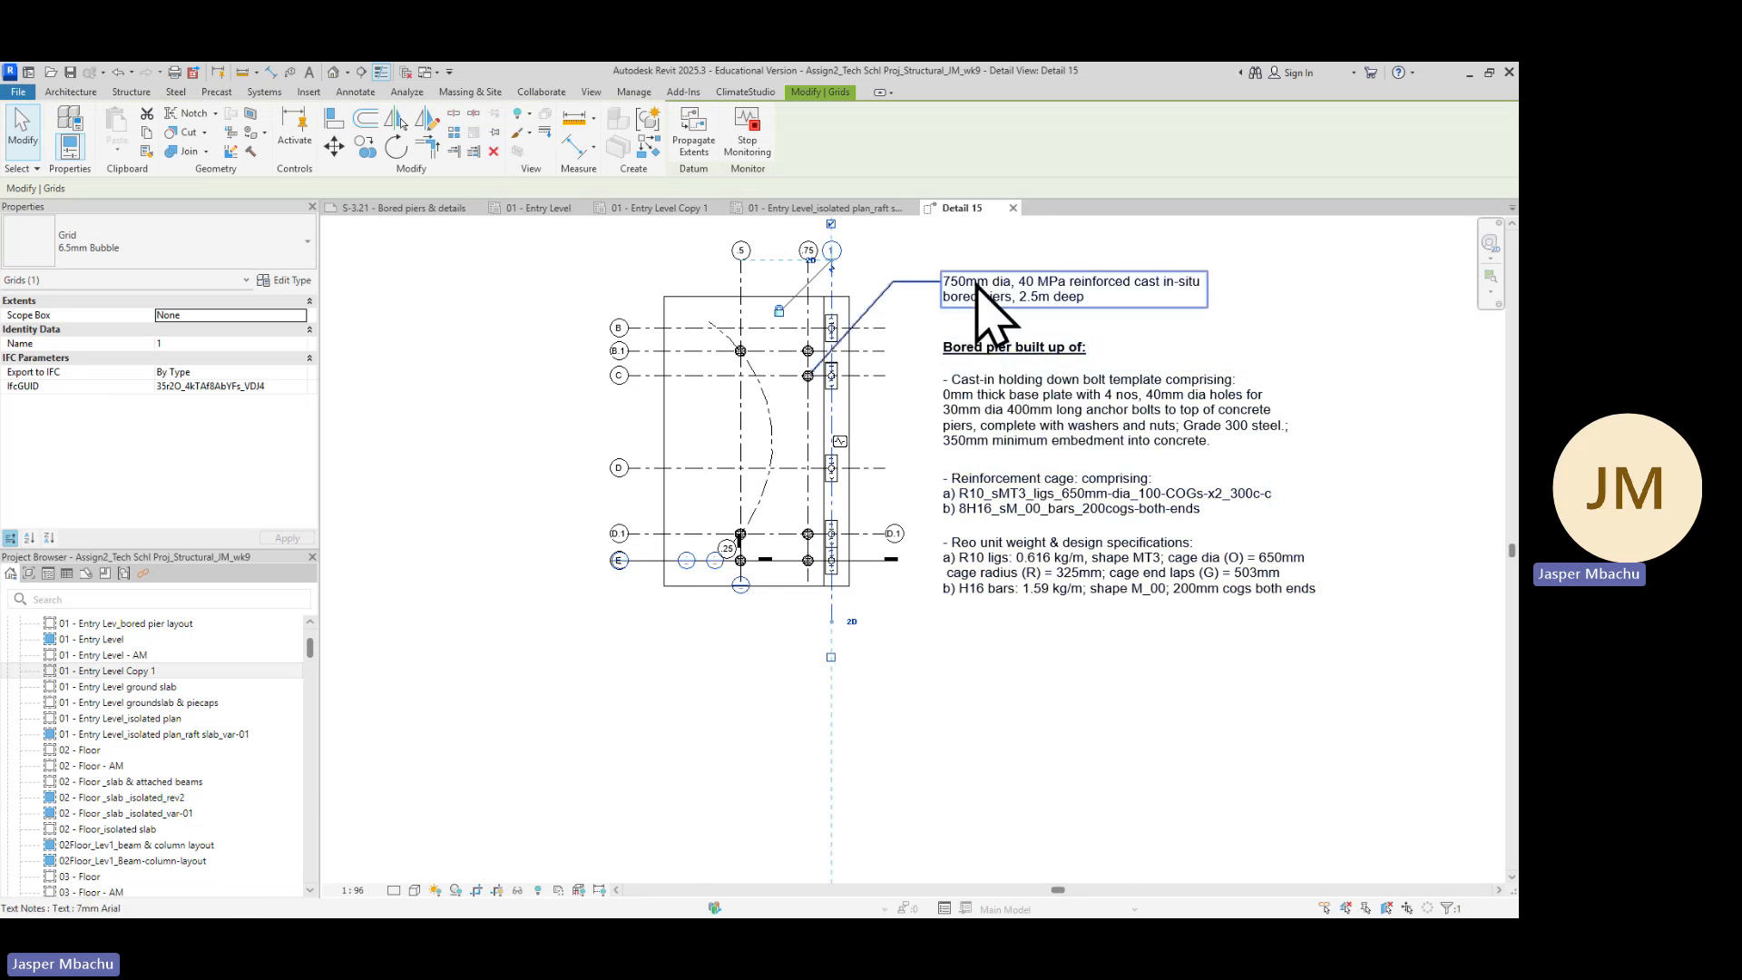
pyautogui.click(1034, 289)
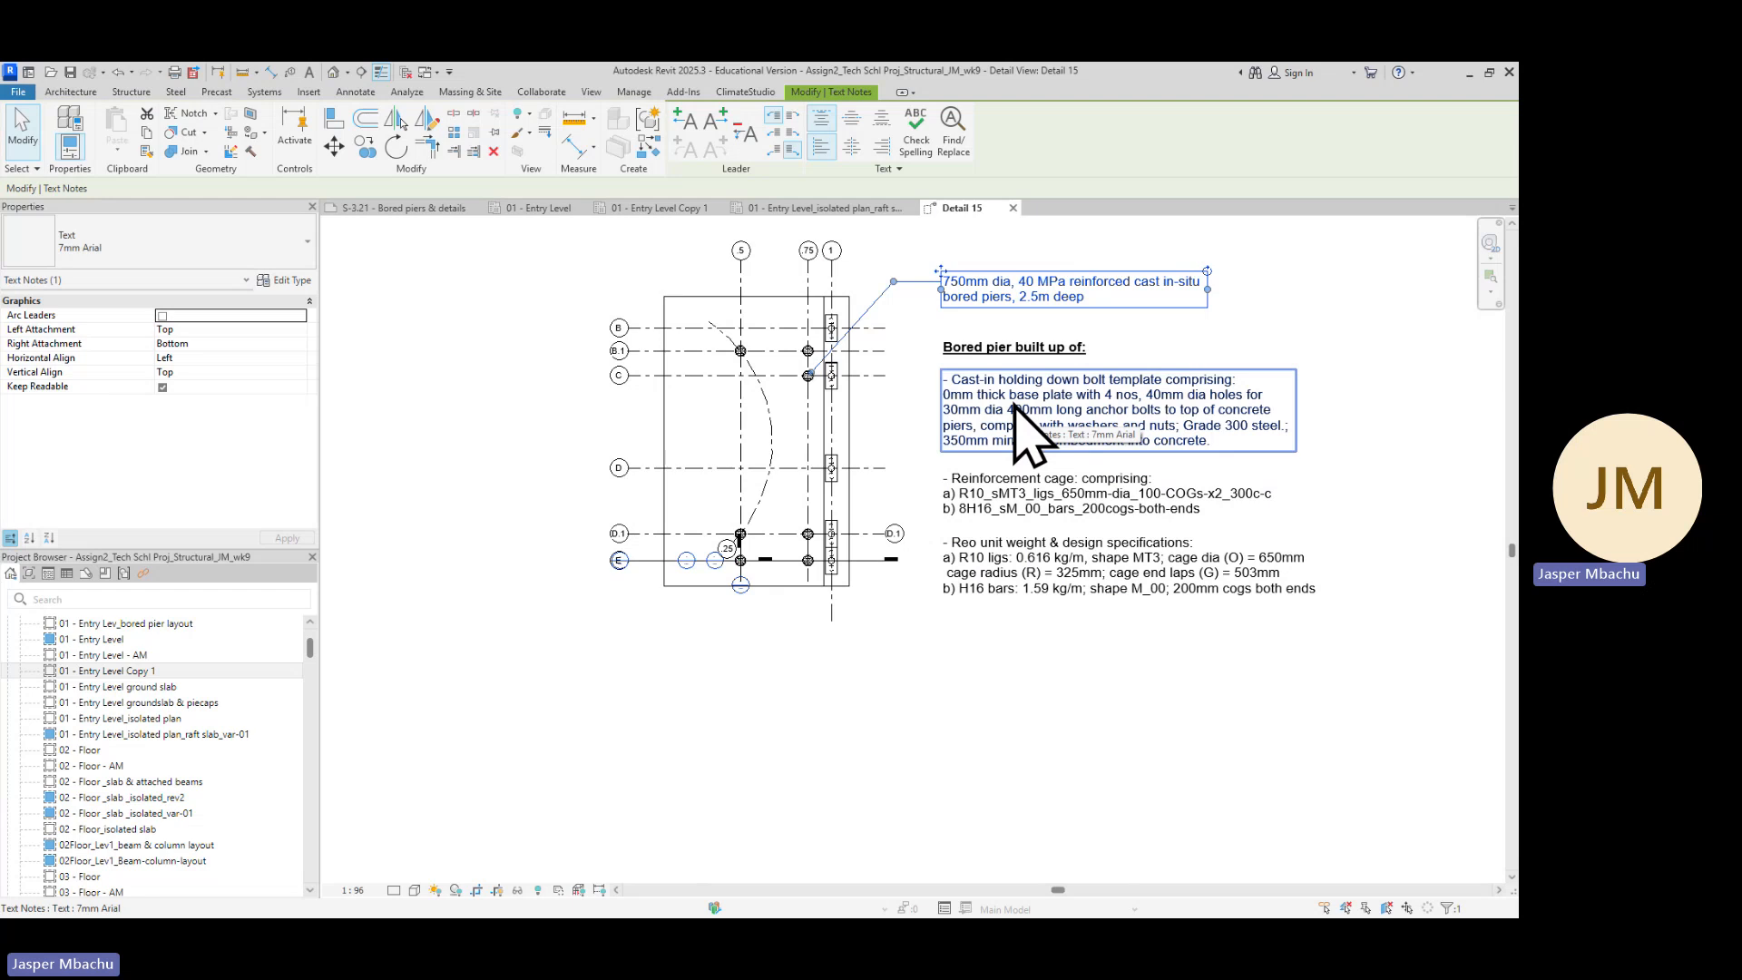
pyautogui.click(874, 541)
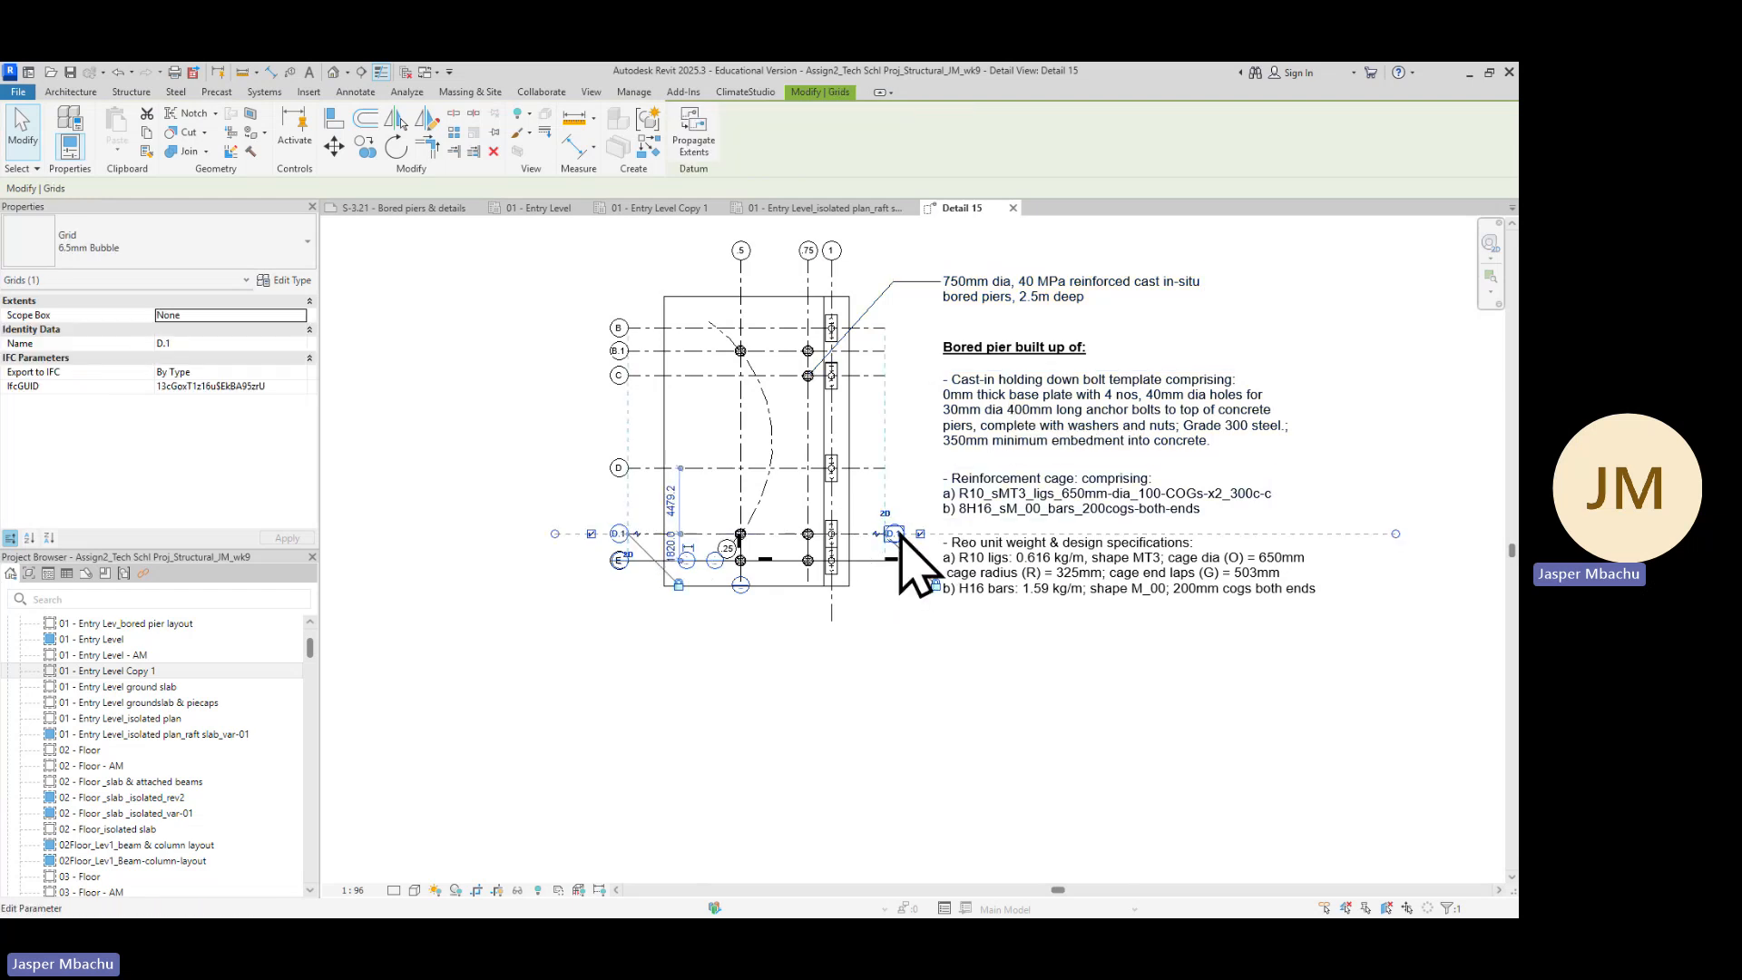
pyautogui.click(920, 533)
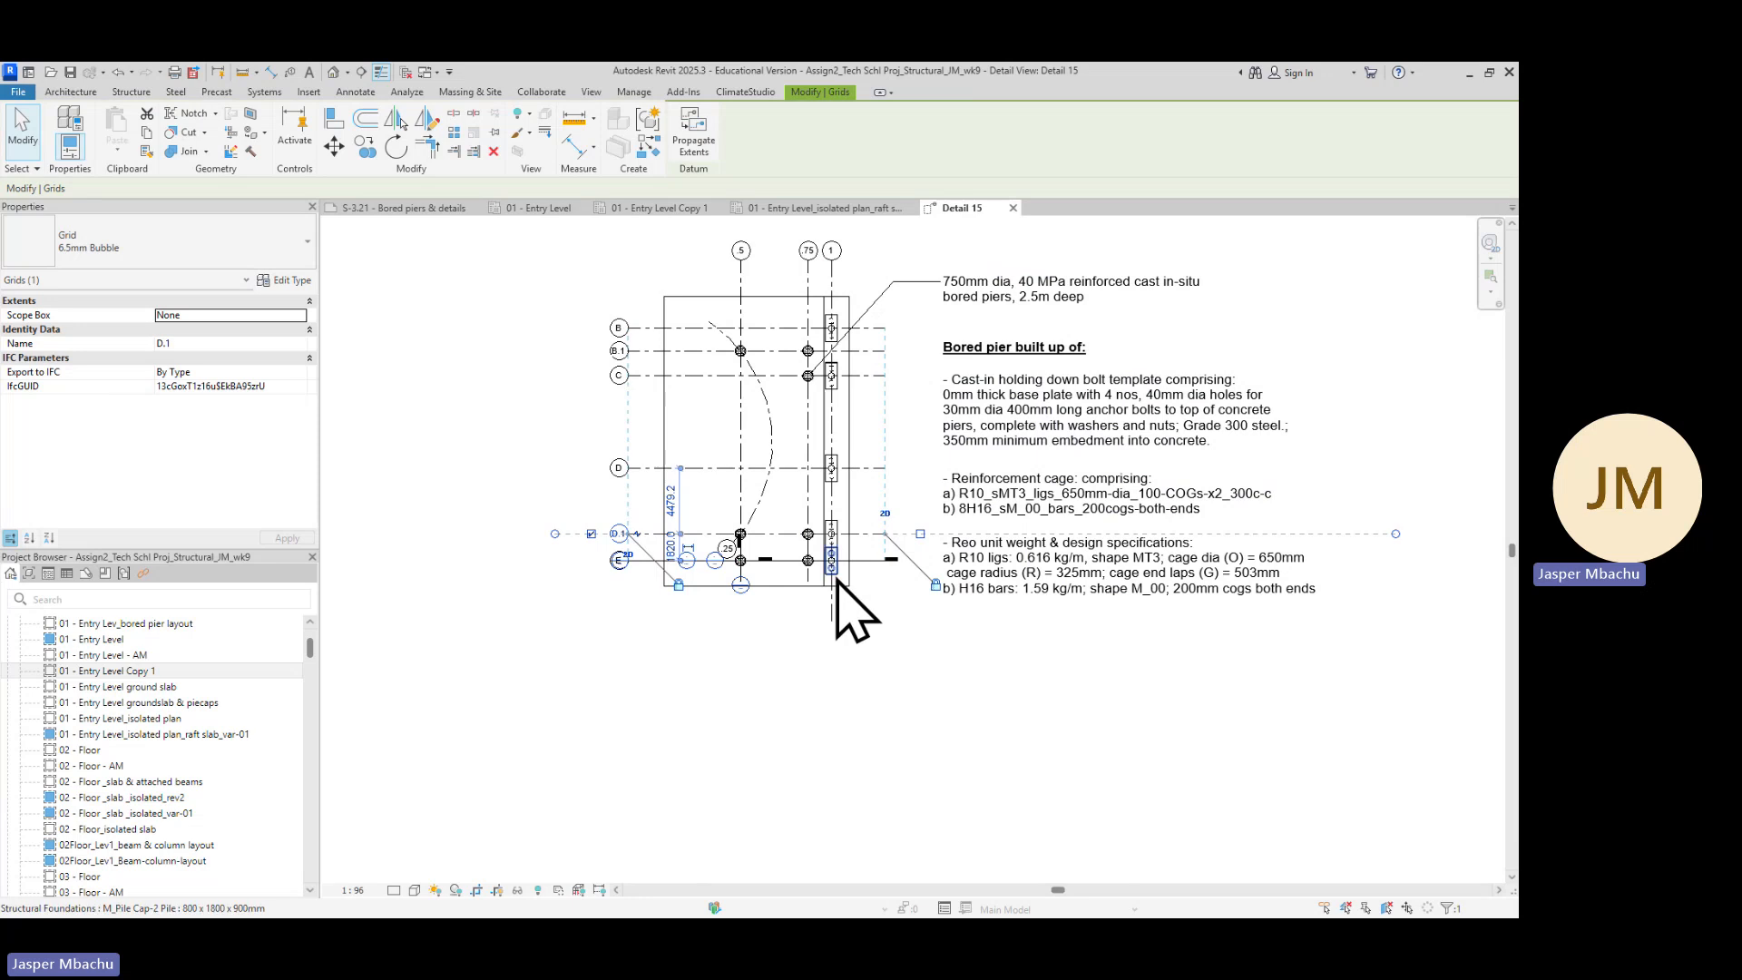
# Zoom in to examine the gridline E bubble and the section marker overlapping it
pyautogui.scroll(2, 873, 570)
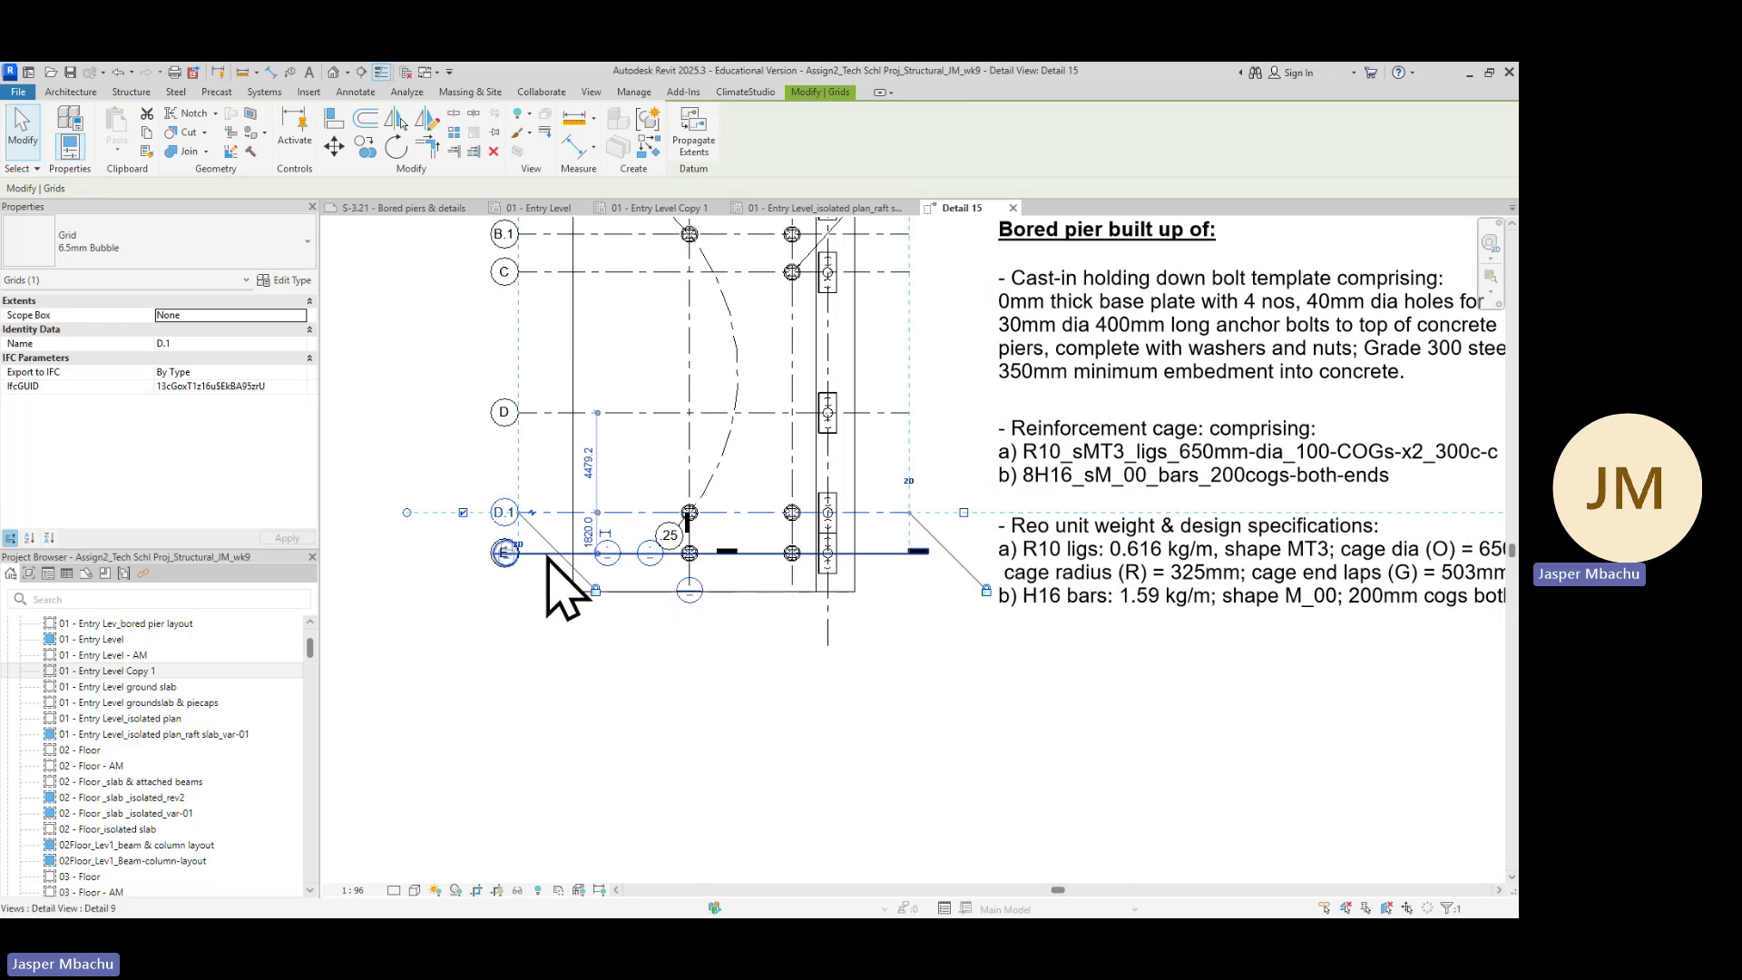
pyautogui.scroll(3, 540, 558)
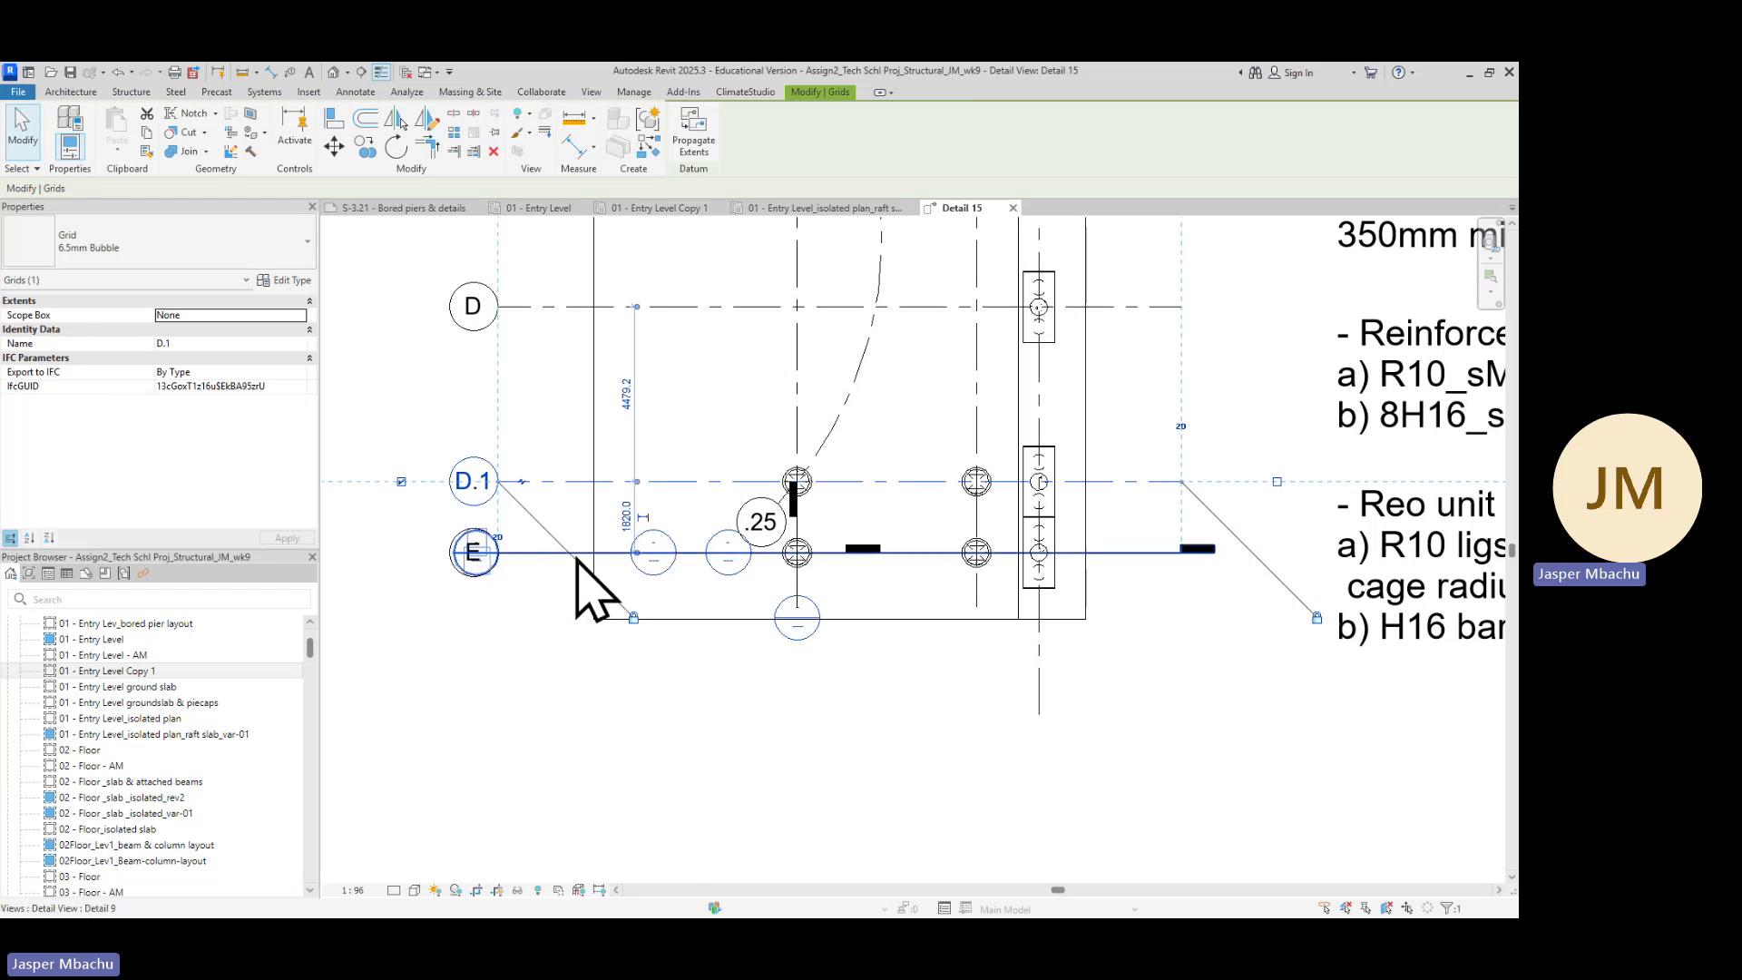
pyautogui.click(1151, 561)
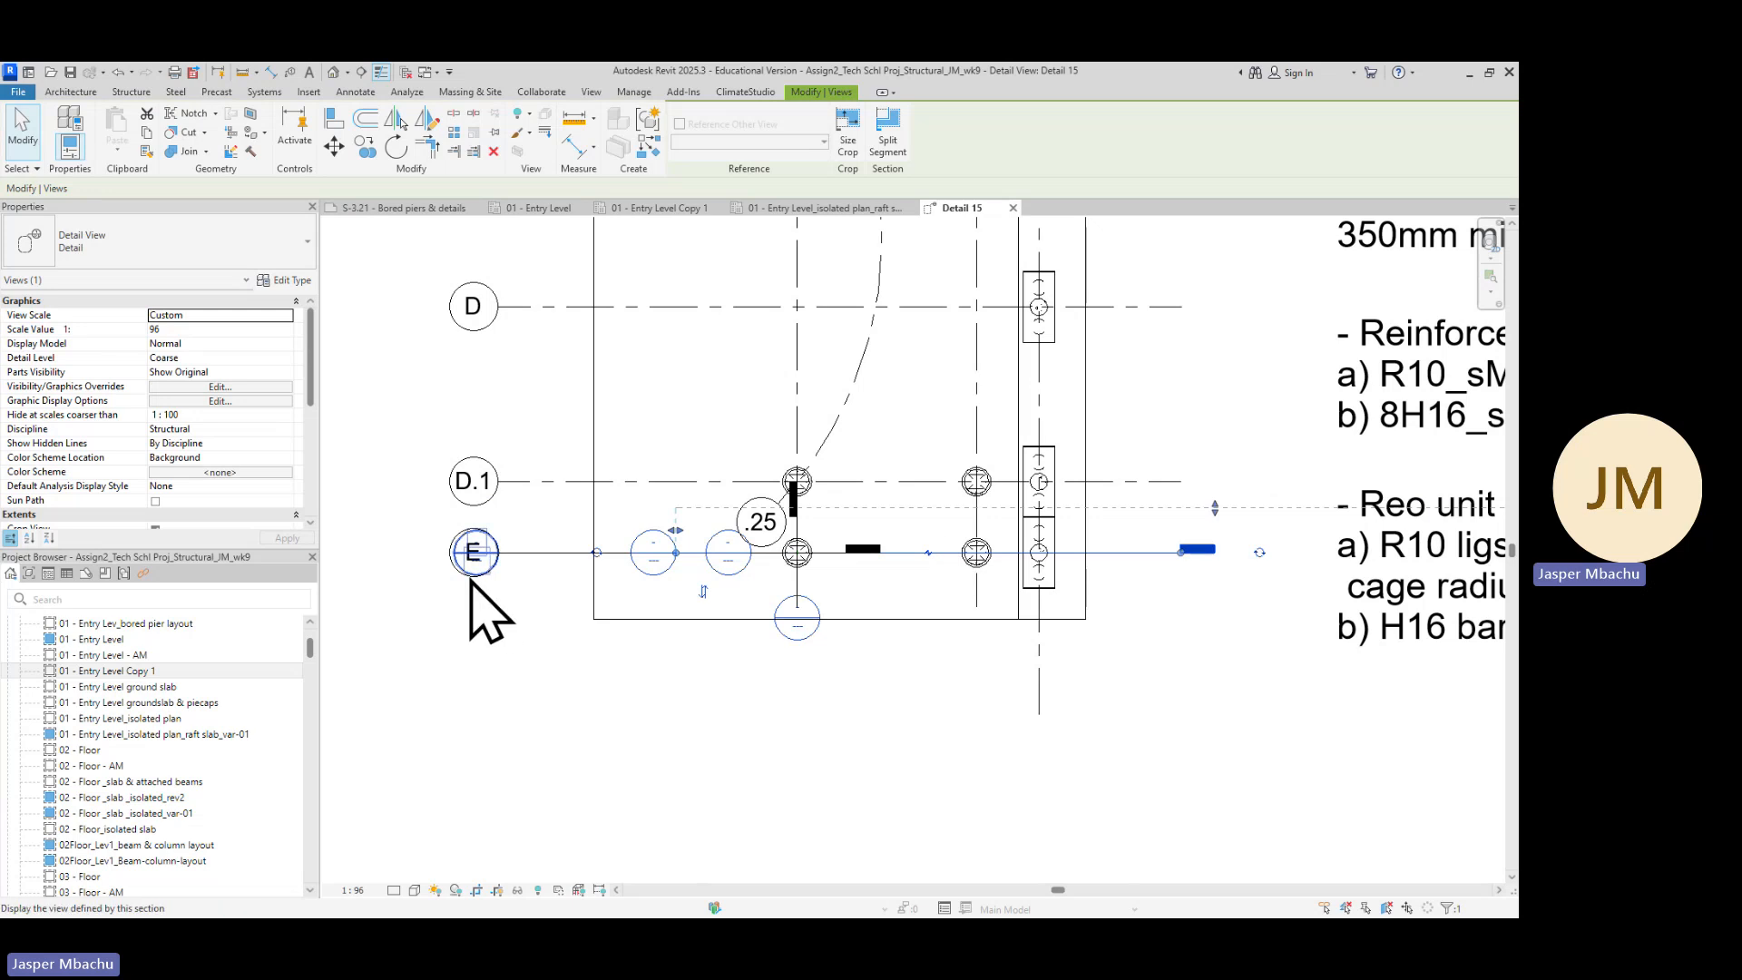
pyautogui.scroll(3, 477, 581)
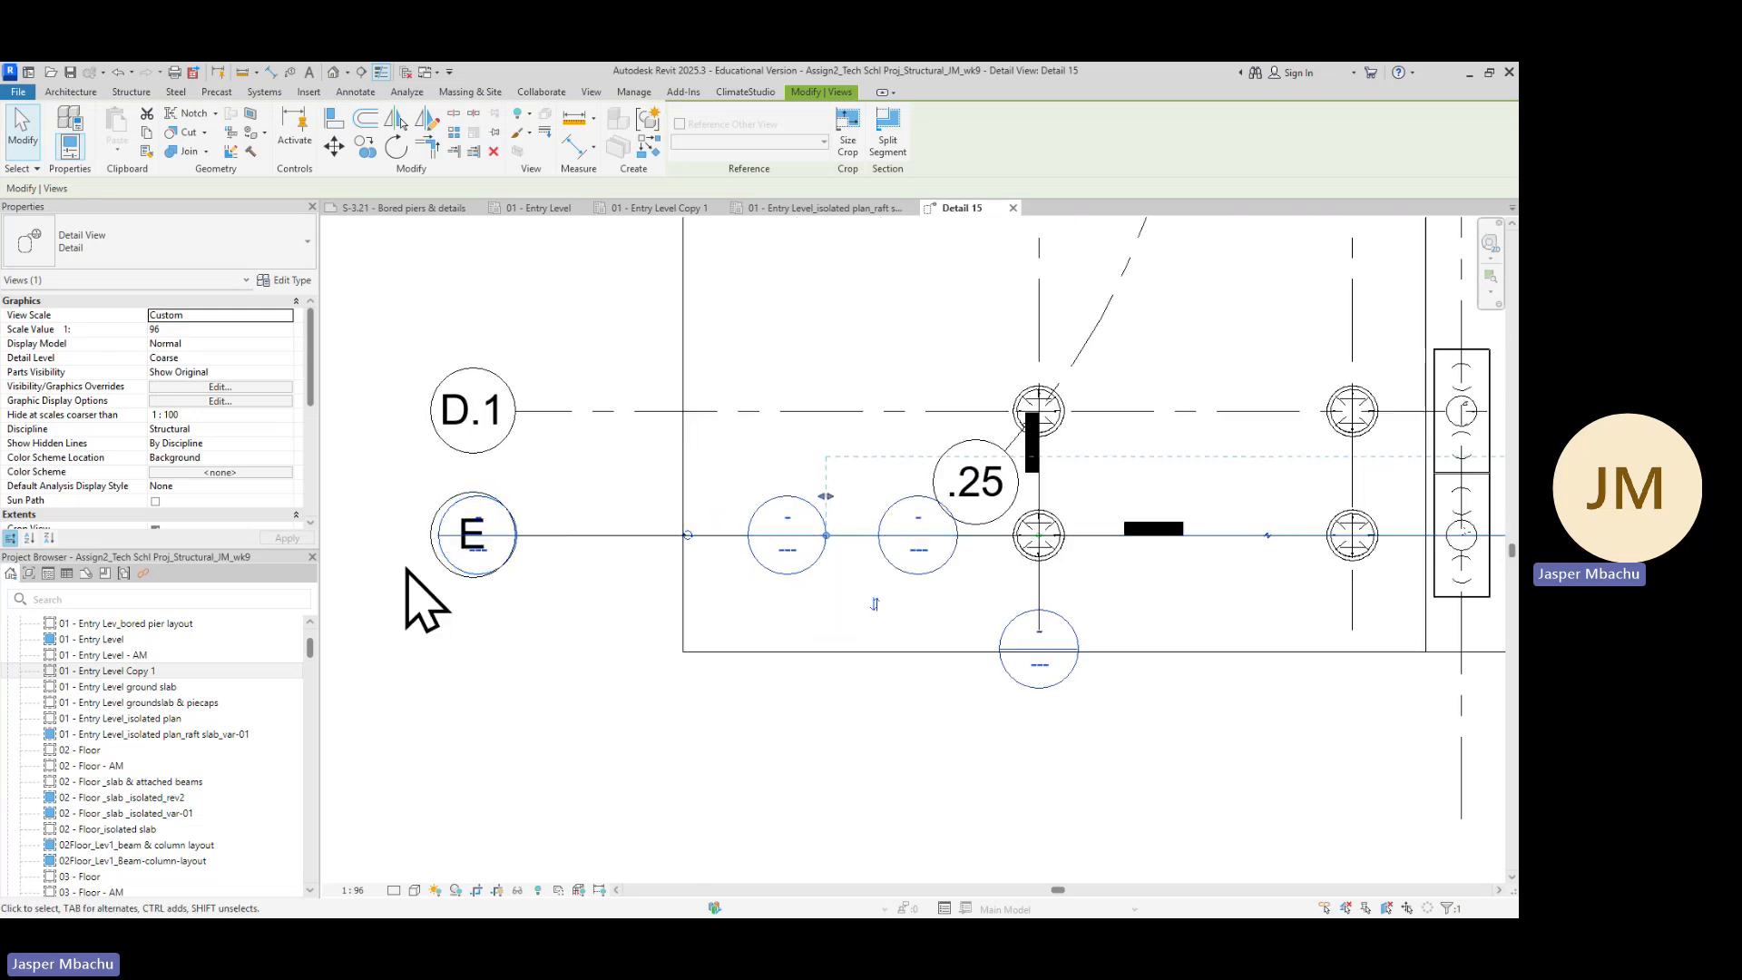
pyautogui.scroll(3, 564, 583)
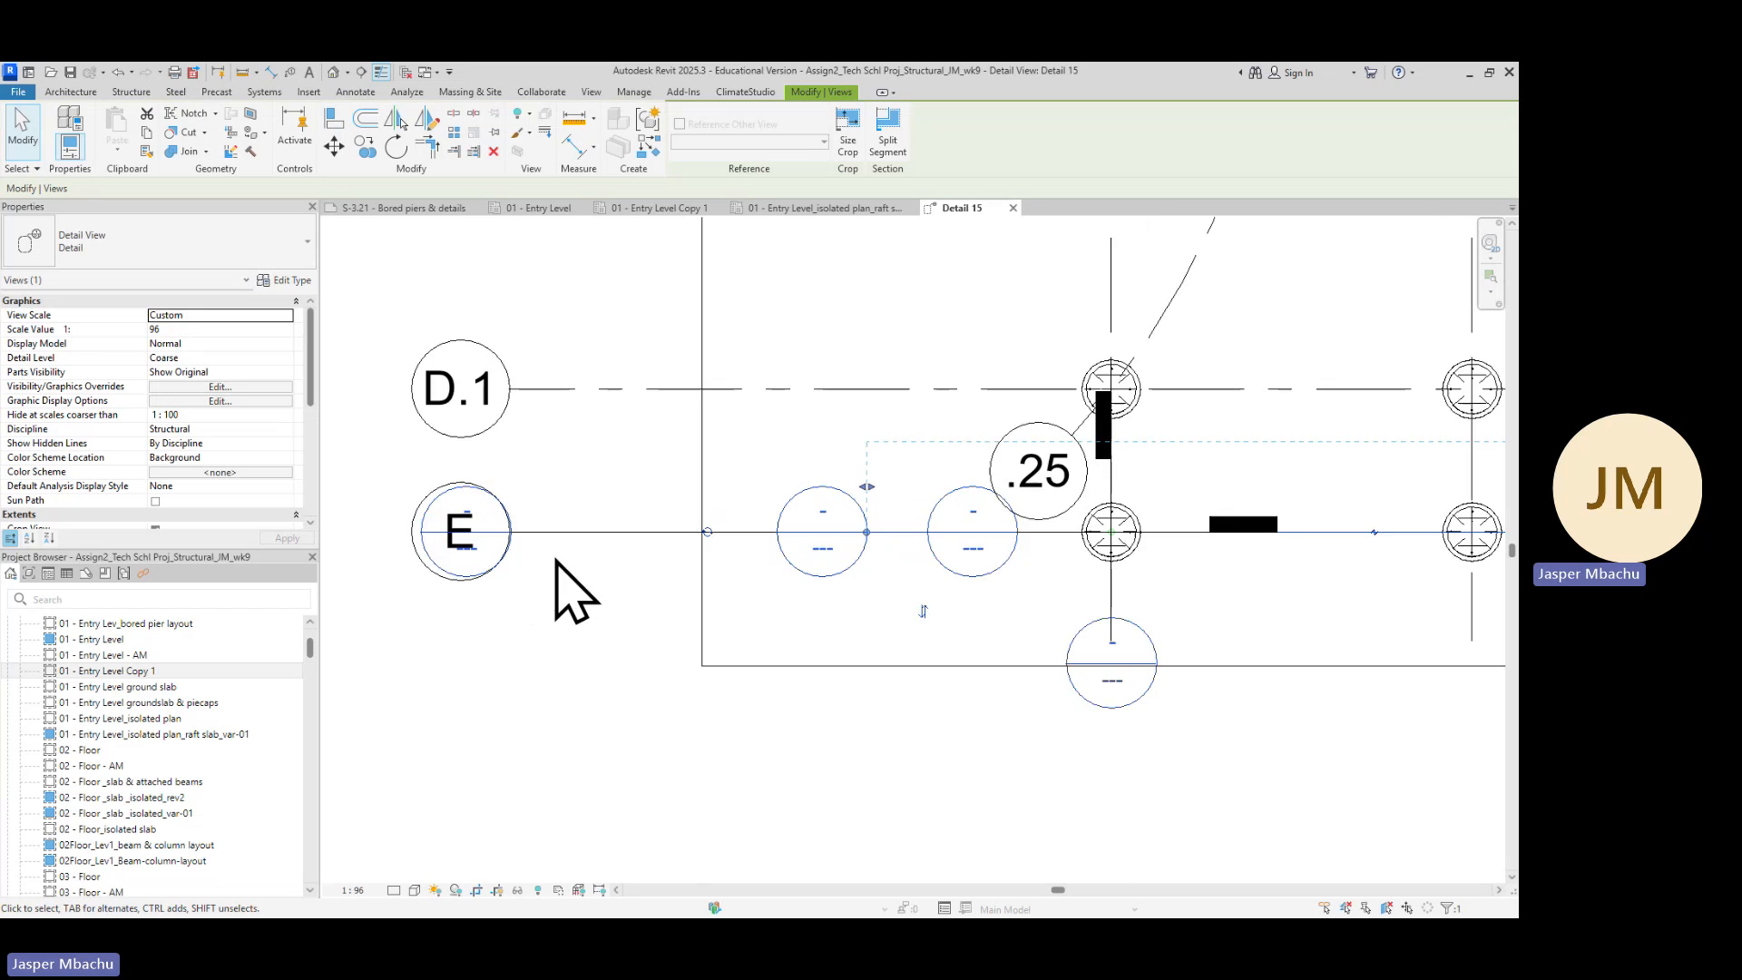
pyautogui.scroll(5, 737, 539)
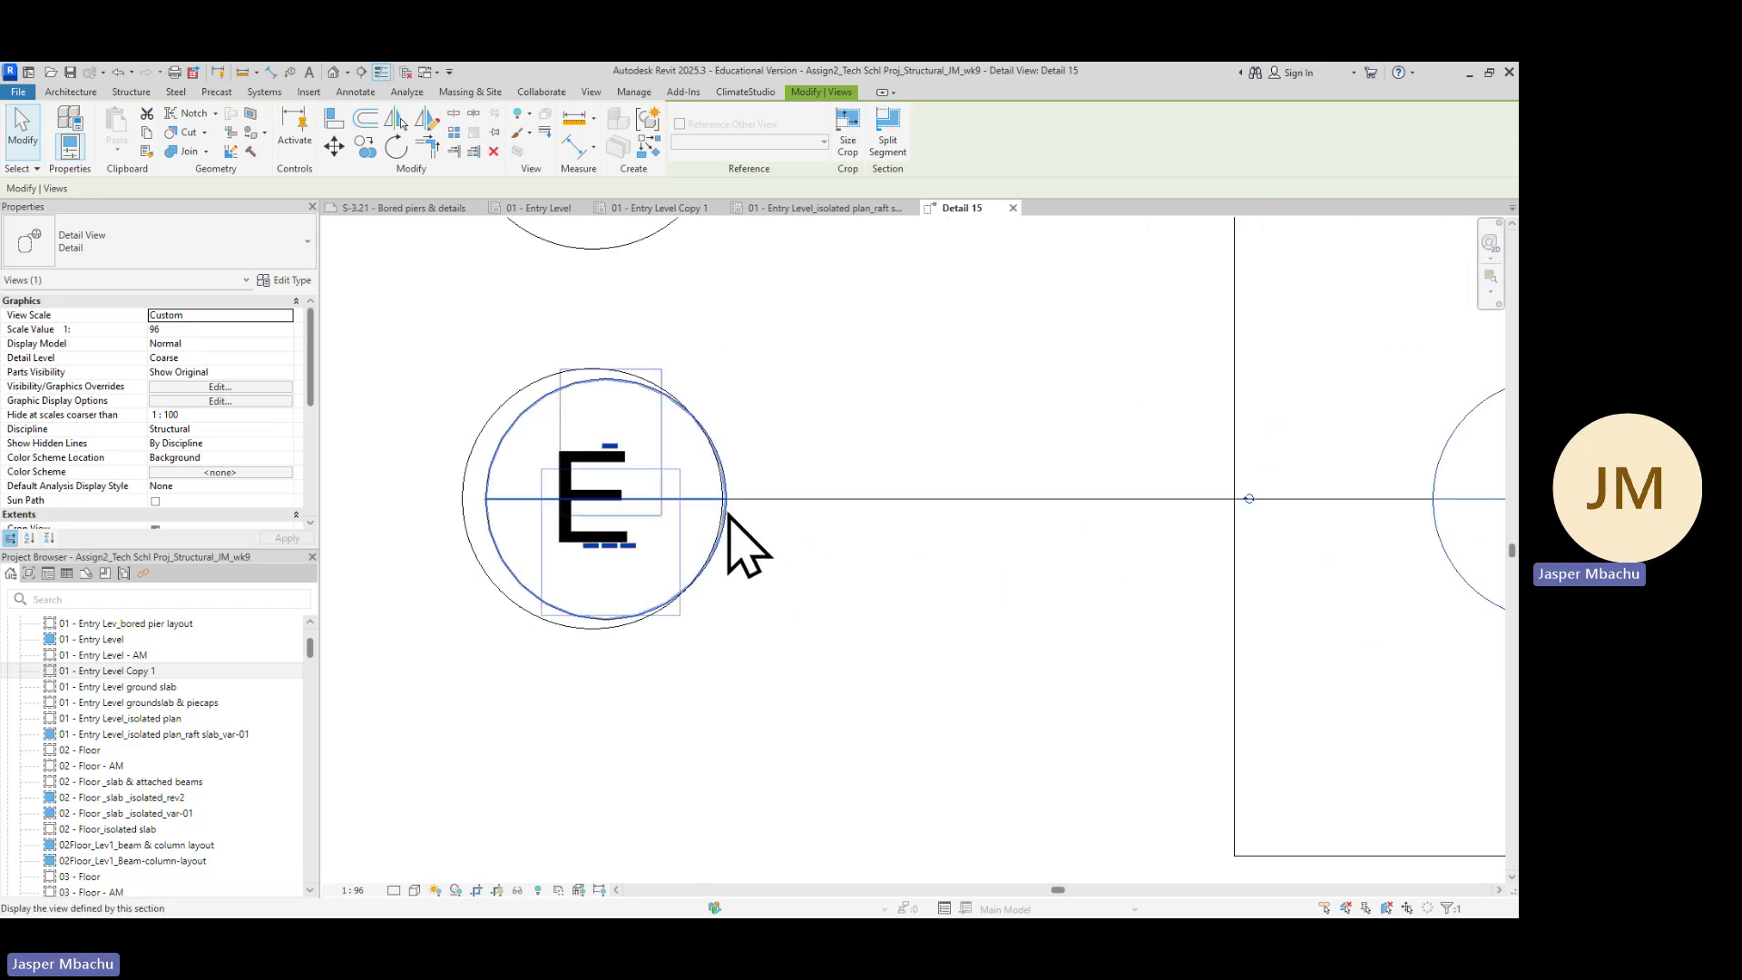
pyautogui.scroll(6, 734, 513)
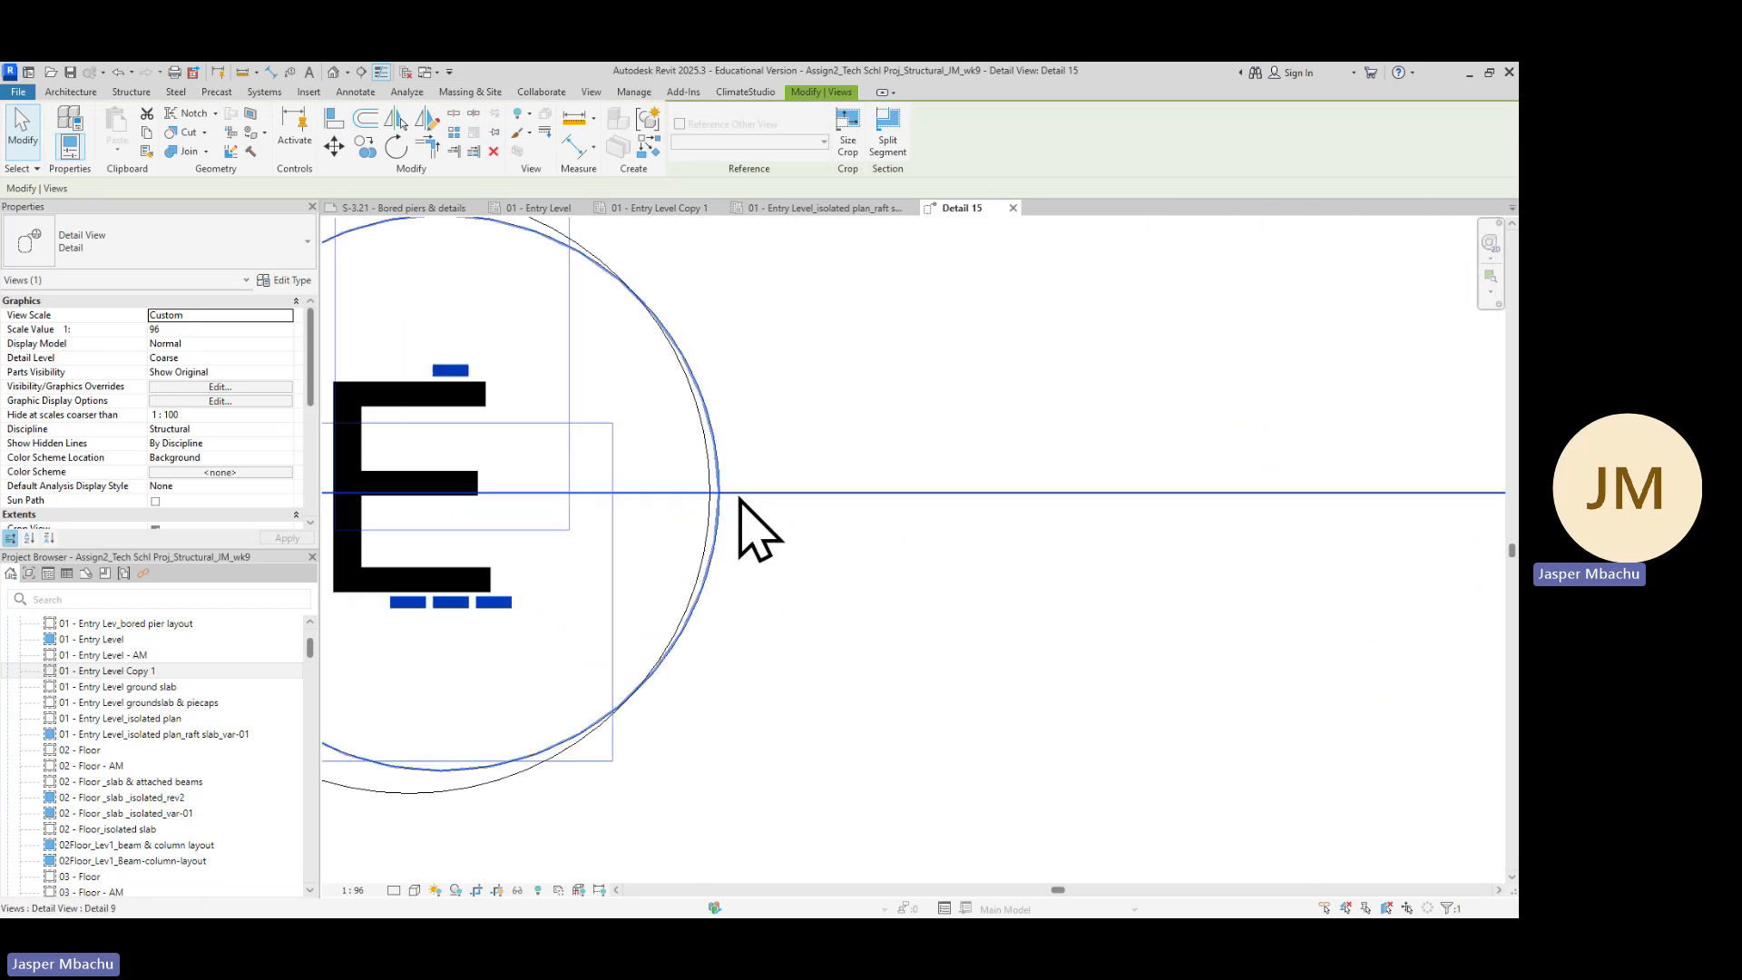
pyautogui.scroll(-5, 737, 508)
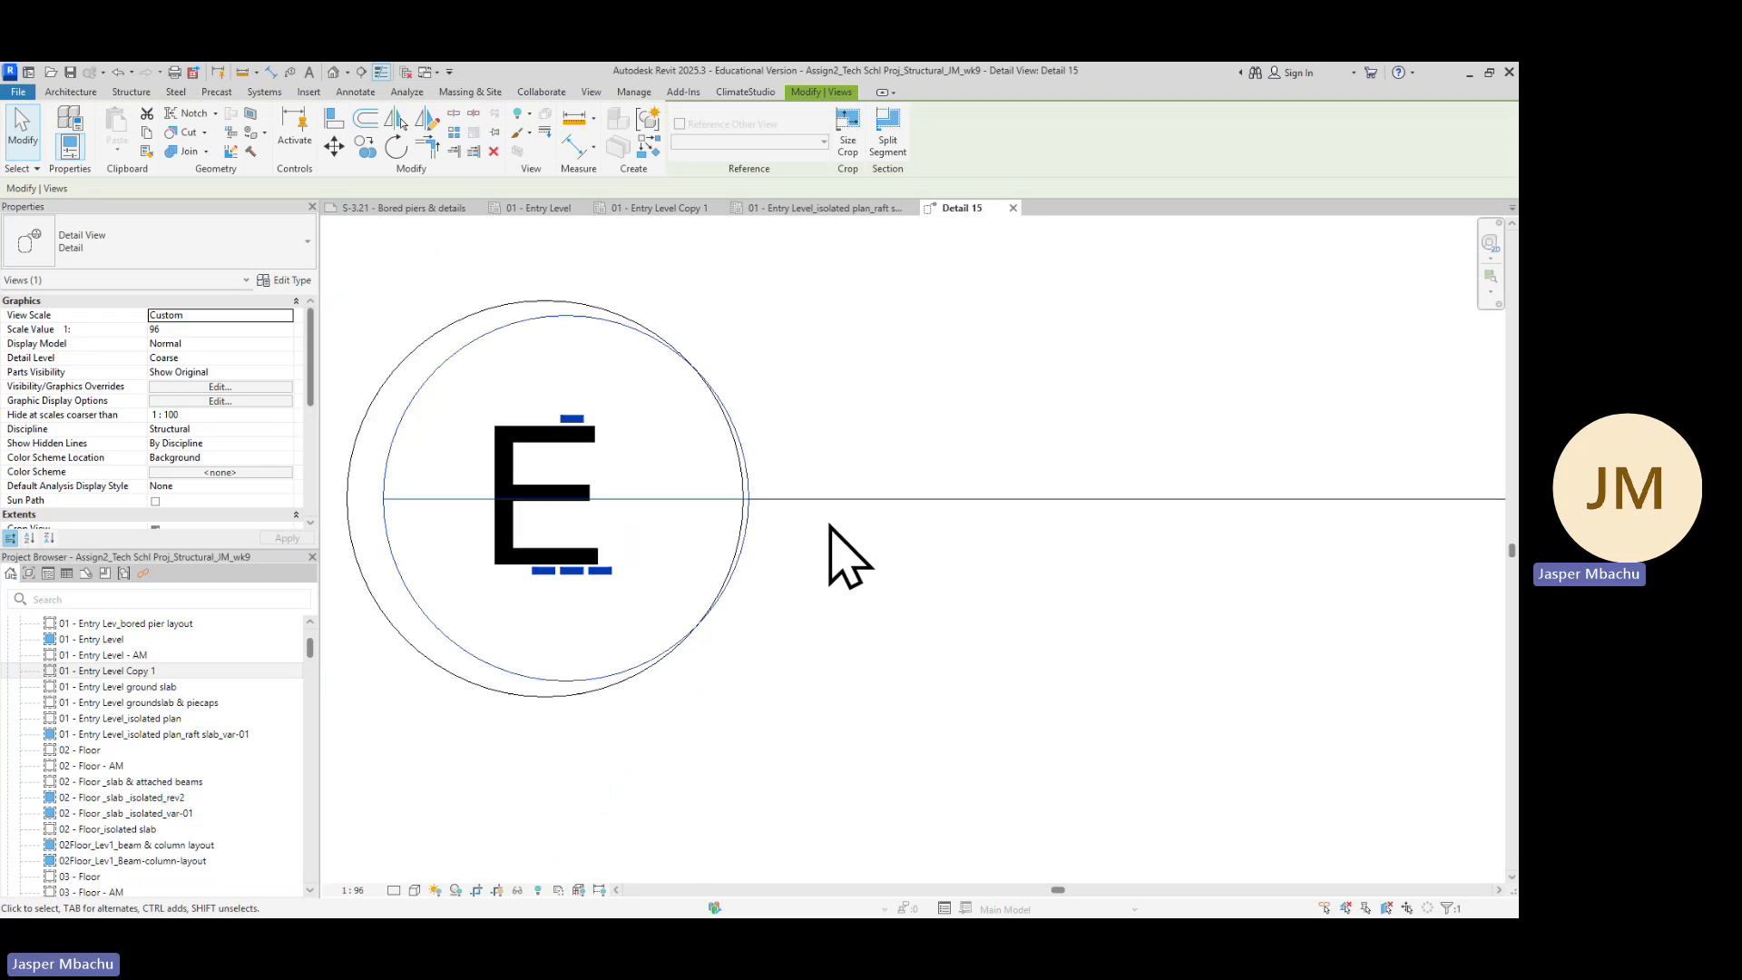
pyautogui.scroll(-2, 886, 581)
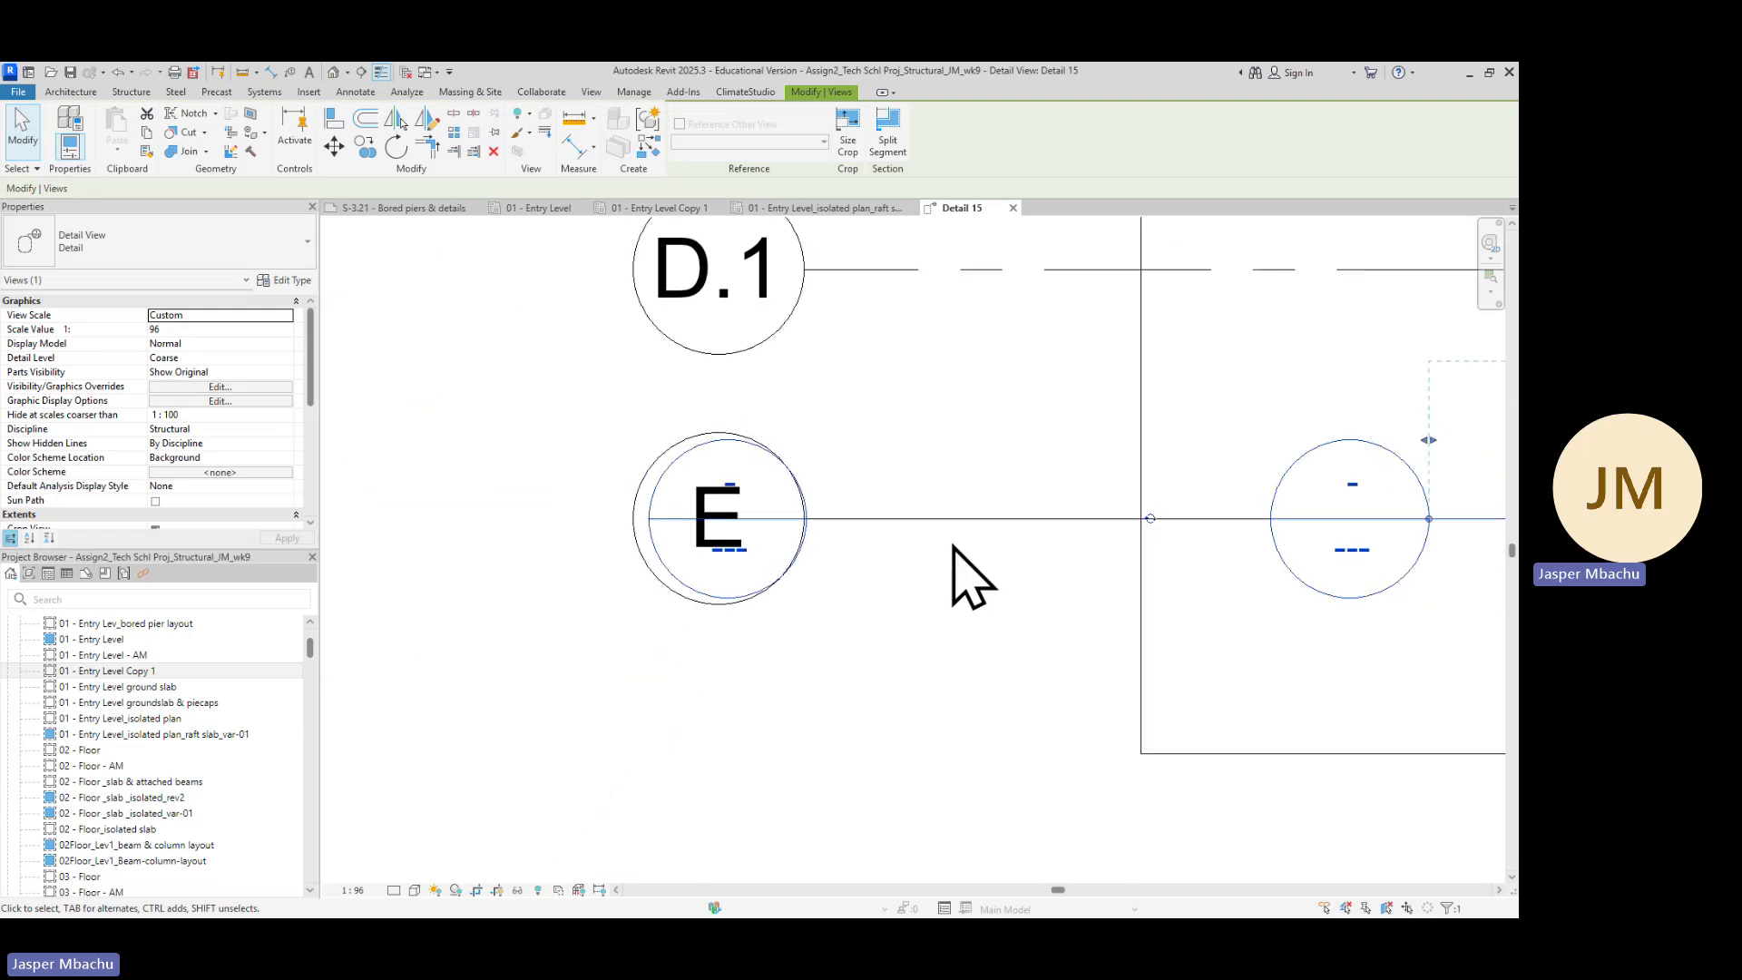
pyautogui.scroll(-2, 1249, 570)
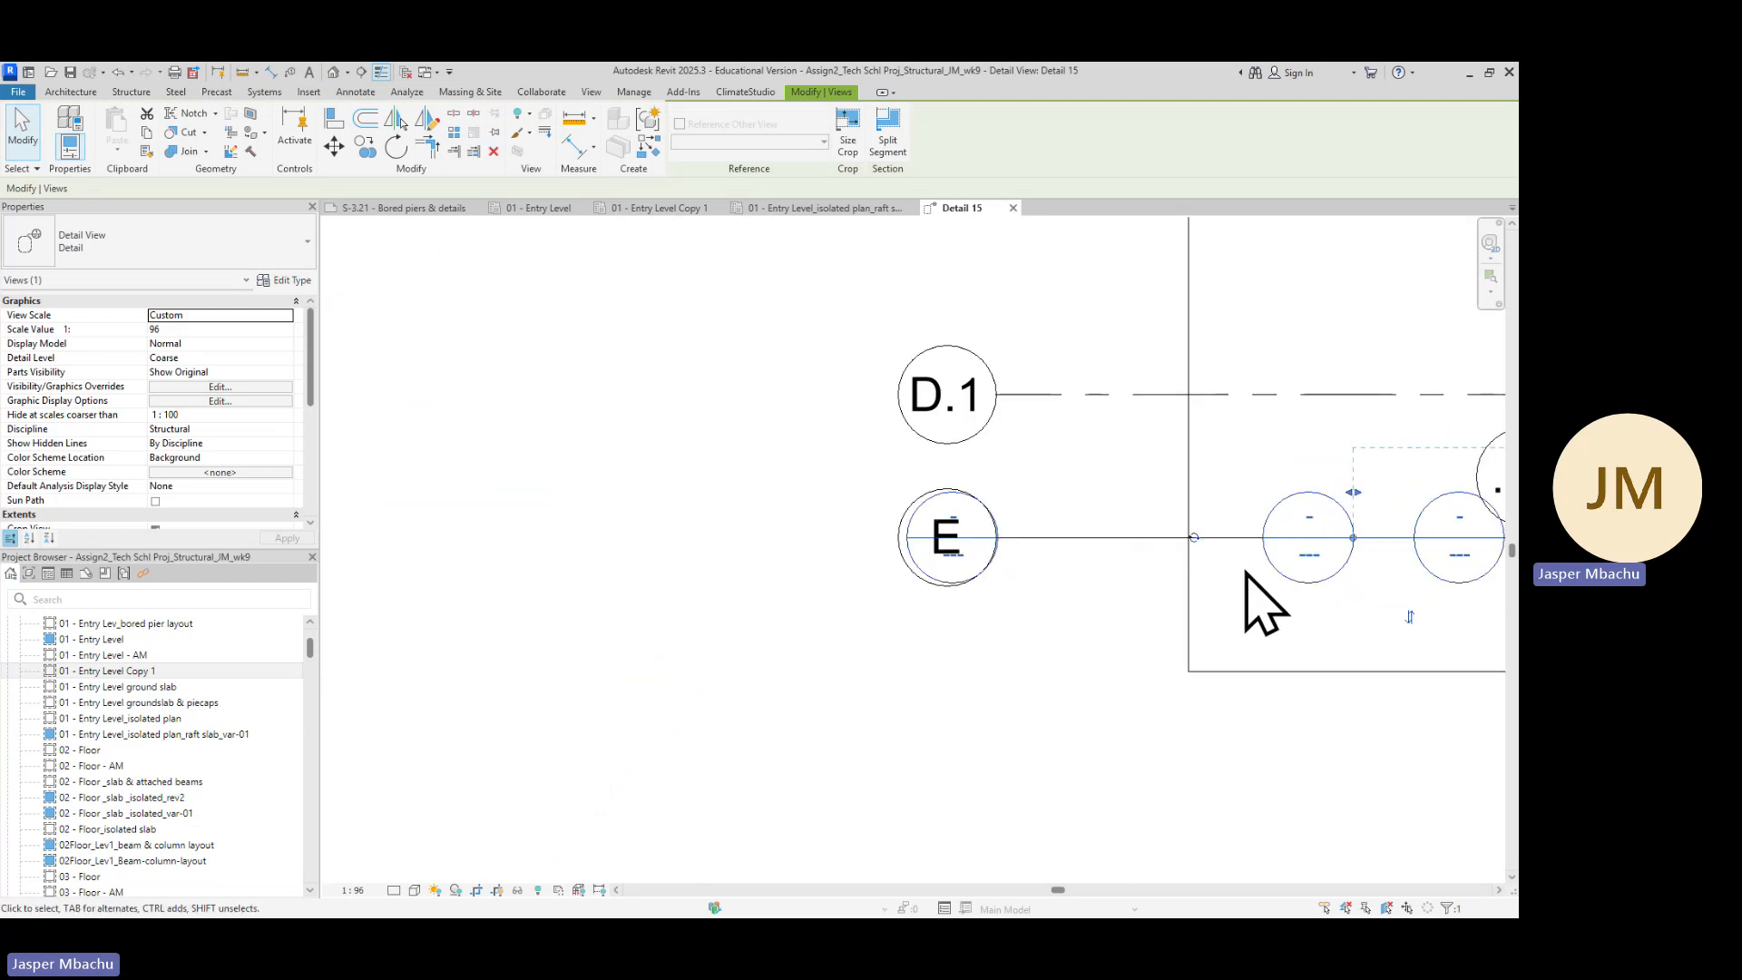
pyautogui.scroll(-2, 1180, 588)
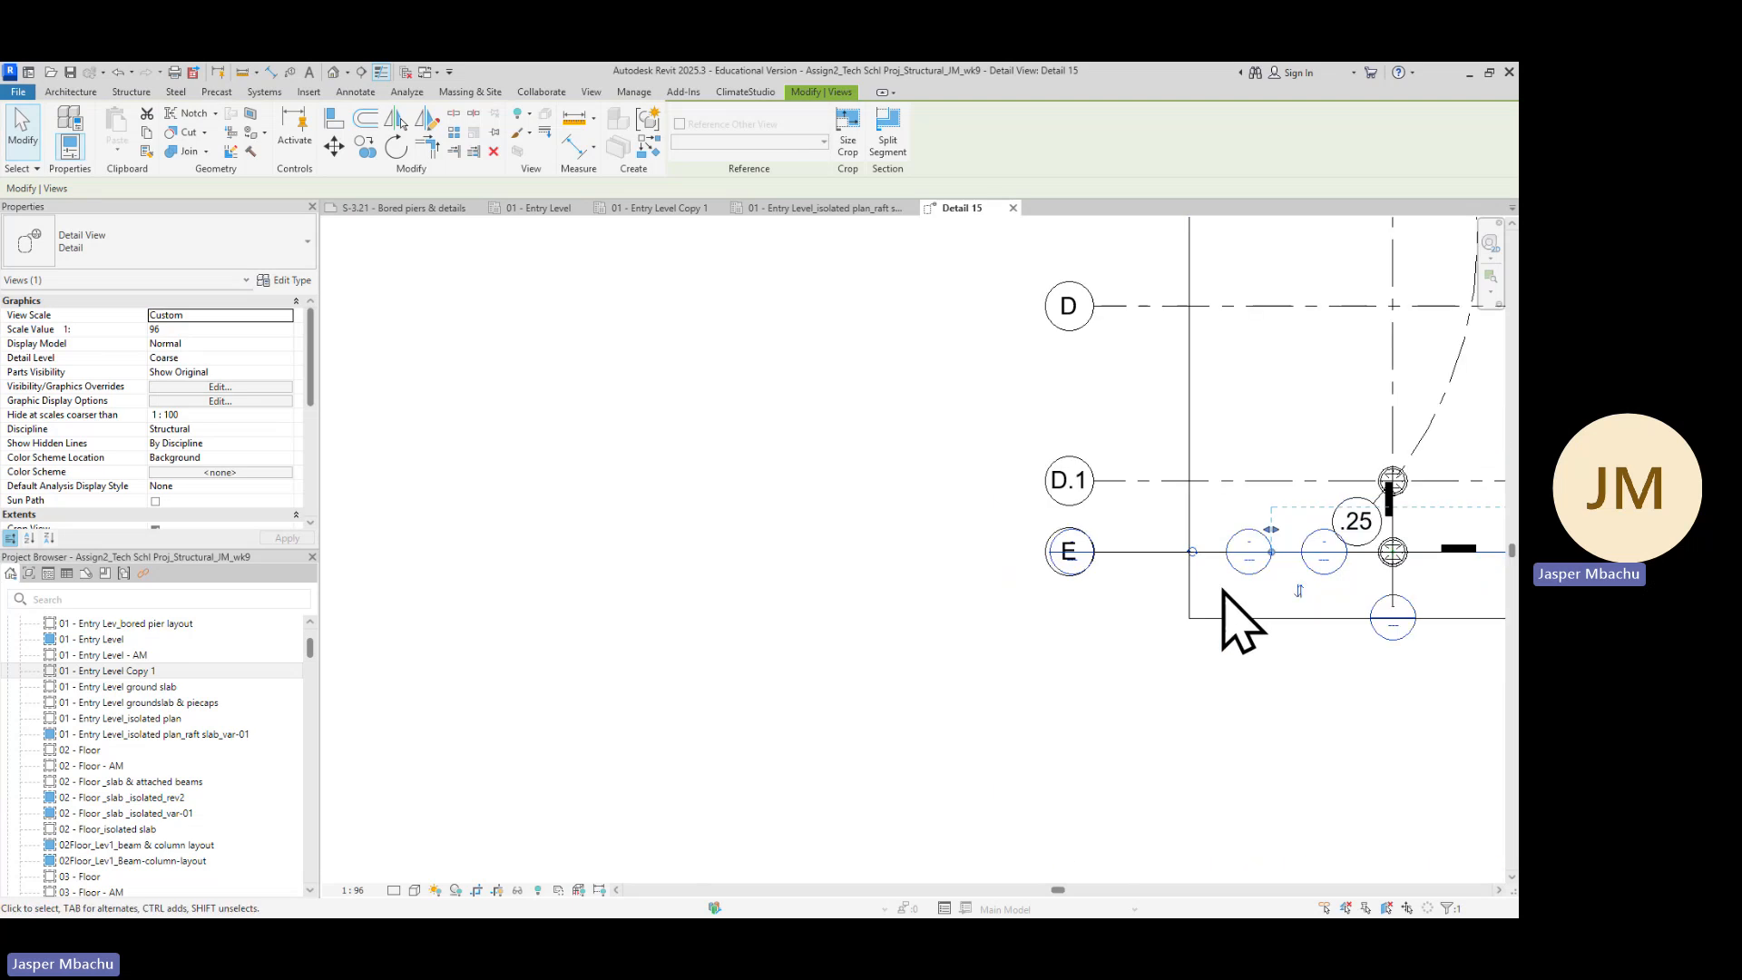
pyautogui.scroll(-2, 1243, 597)
pyautogui.moveTo(1264, 602); pyautogui.dragTo(1050, 622, button='middle')
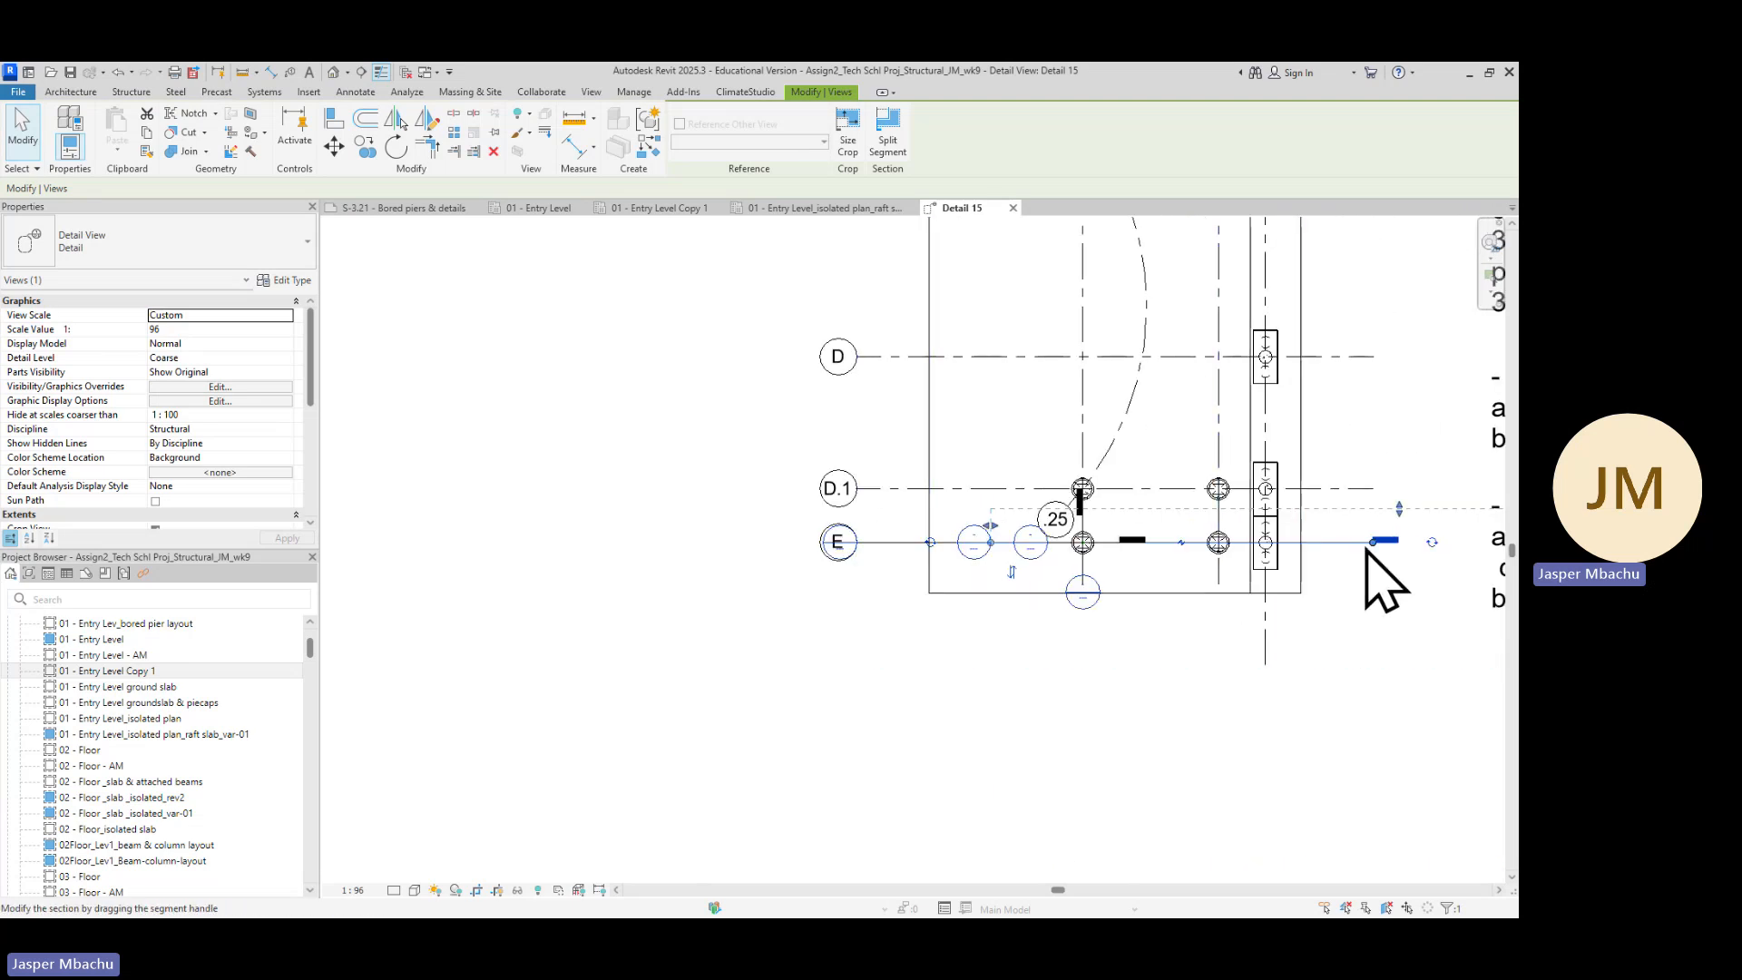
pyautogui.scroll(5, 858, 544)
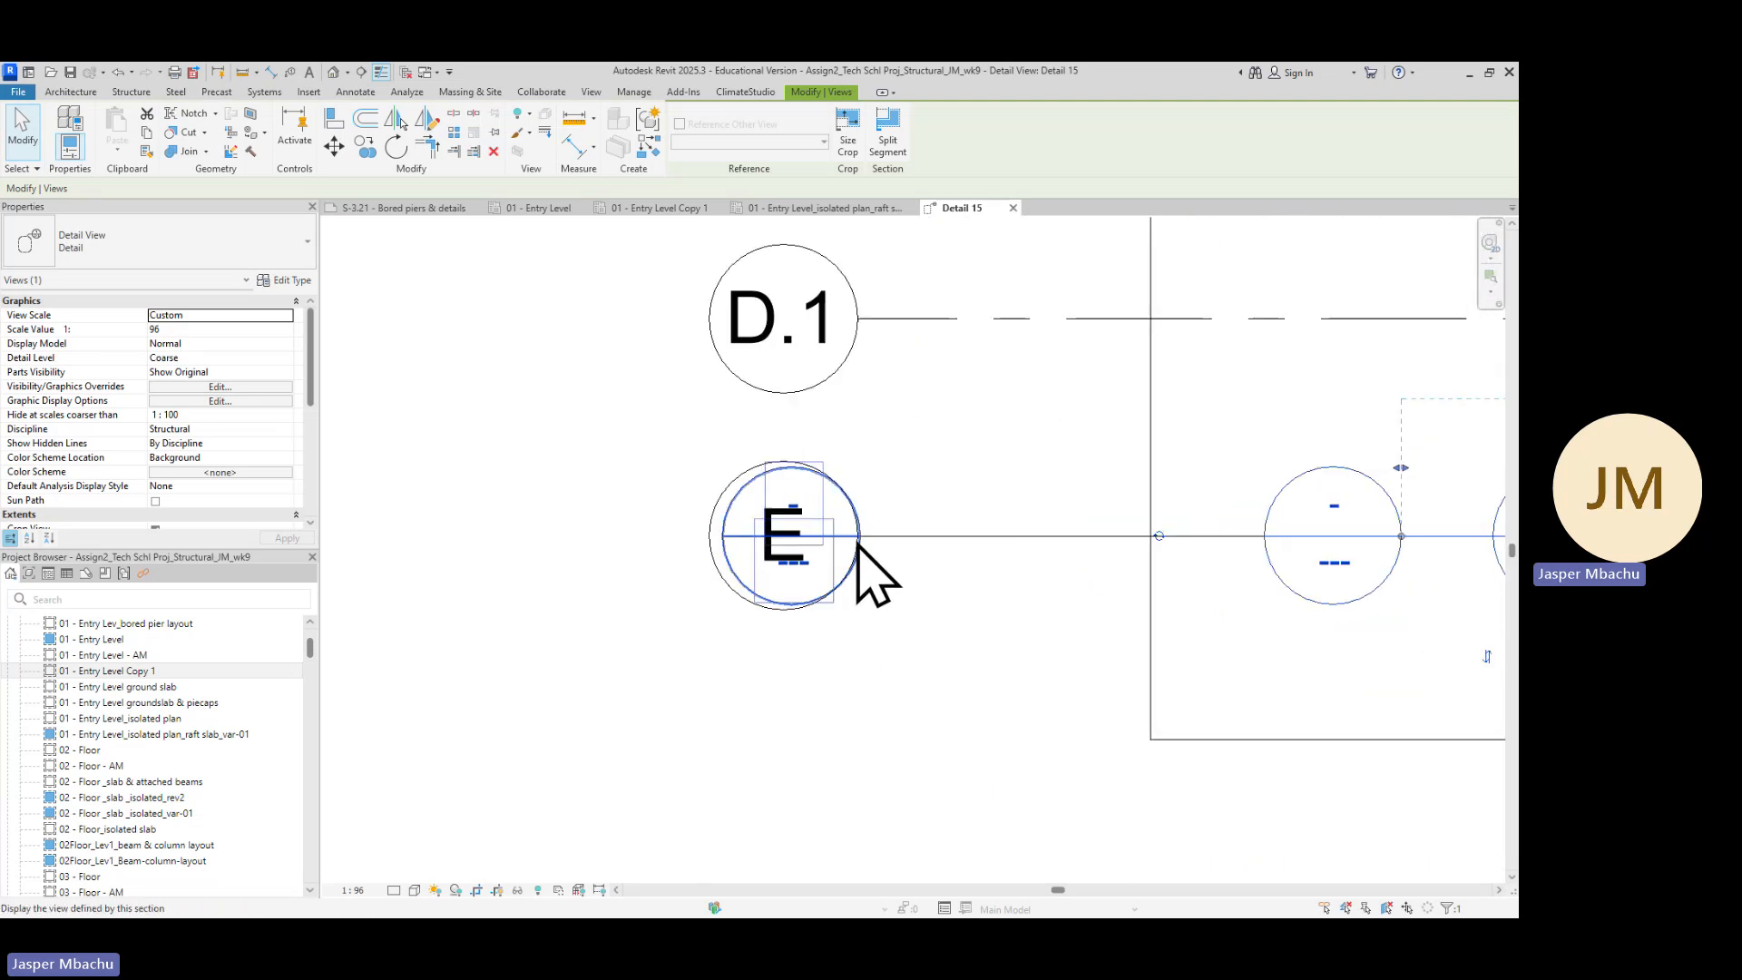
pyautogui.scroll(2, 859, 545)
pyautogui.scroll(2, 835, 558)
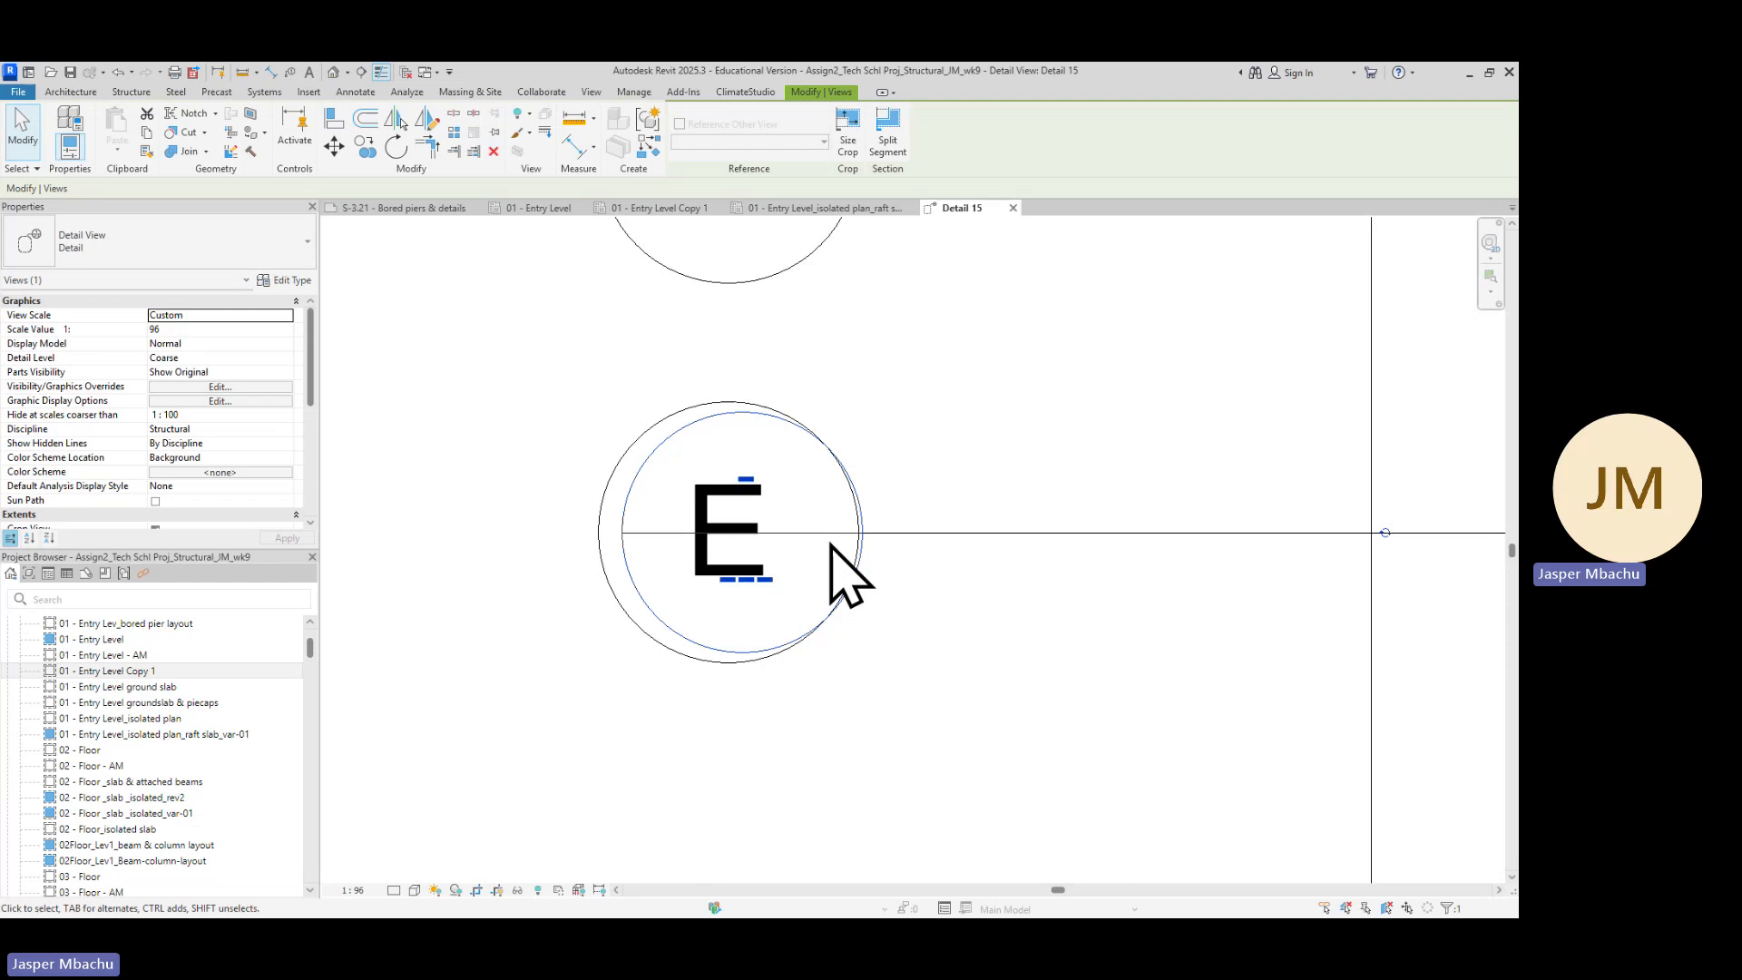
# Move the Detail 9 section head off the gridline E bubble so it sits just to the left of it
pyautogui.click(602, 570)
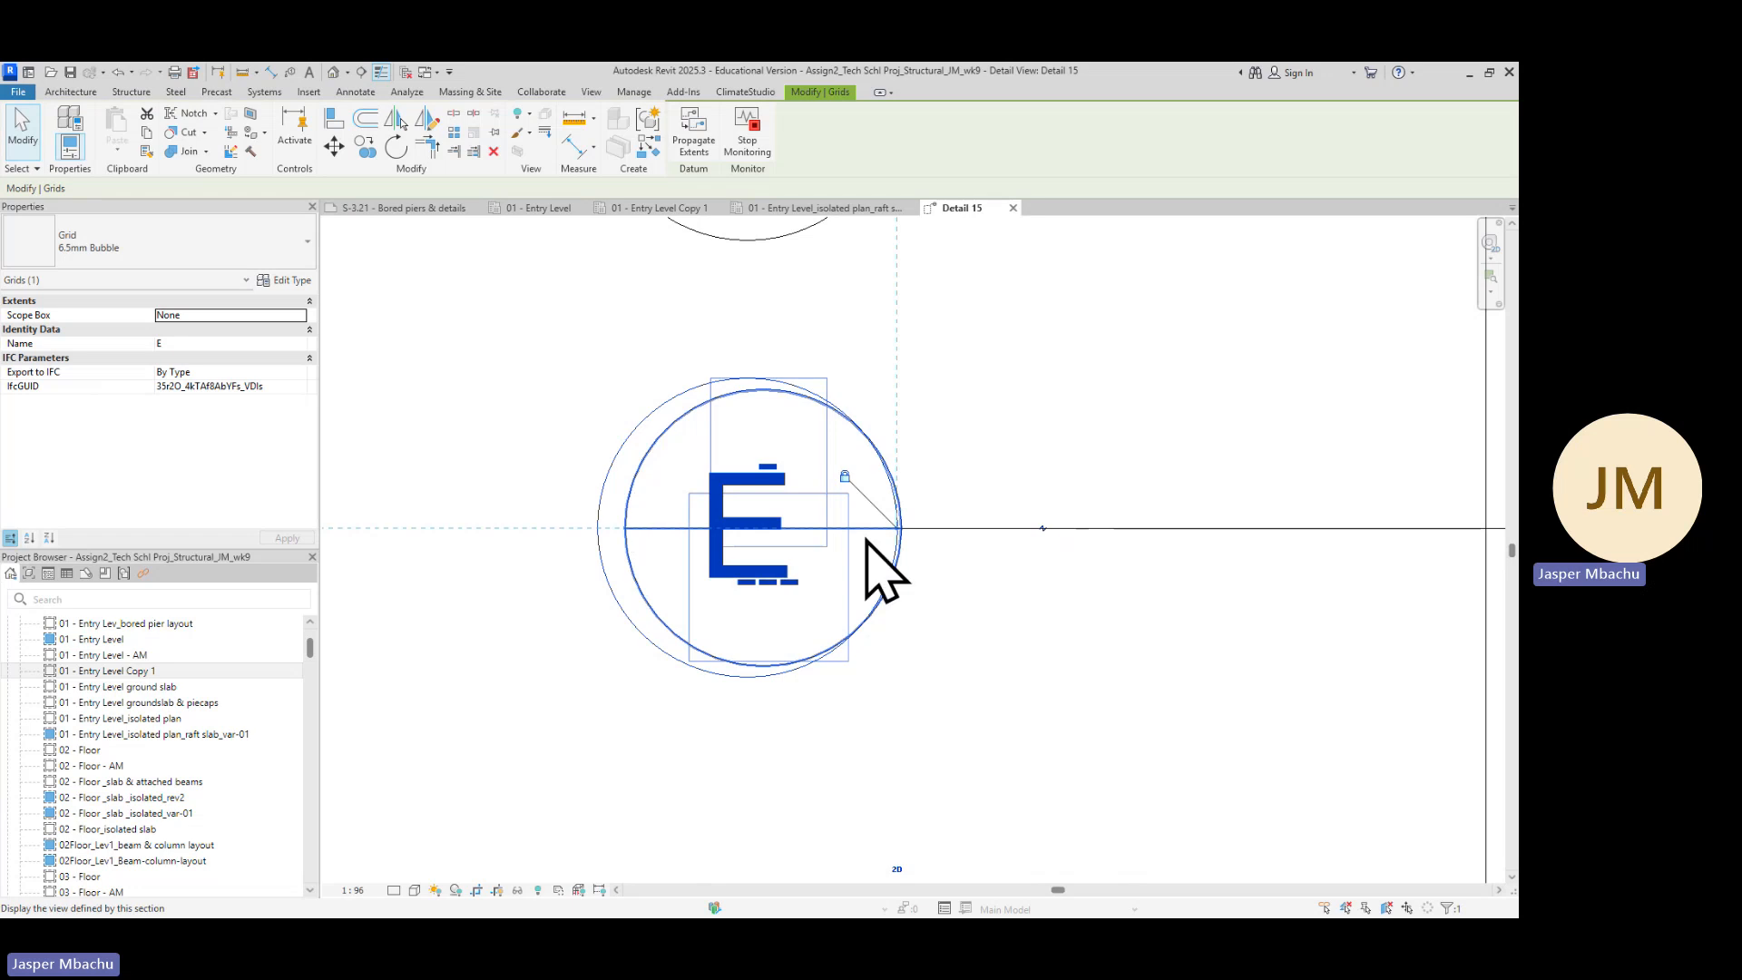
pyautogui.scroll(5, 894, 544)
pyautogui.scroll(-4, 996, 562)
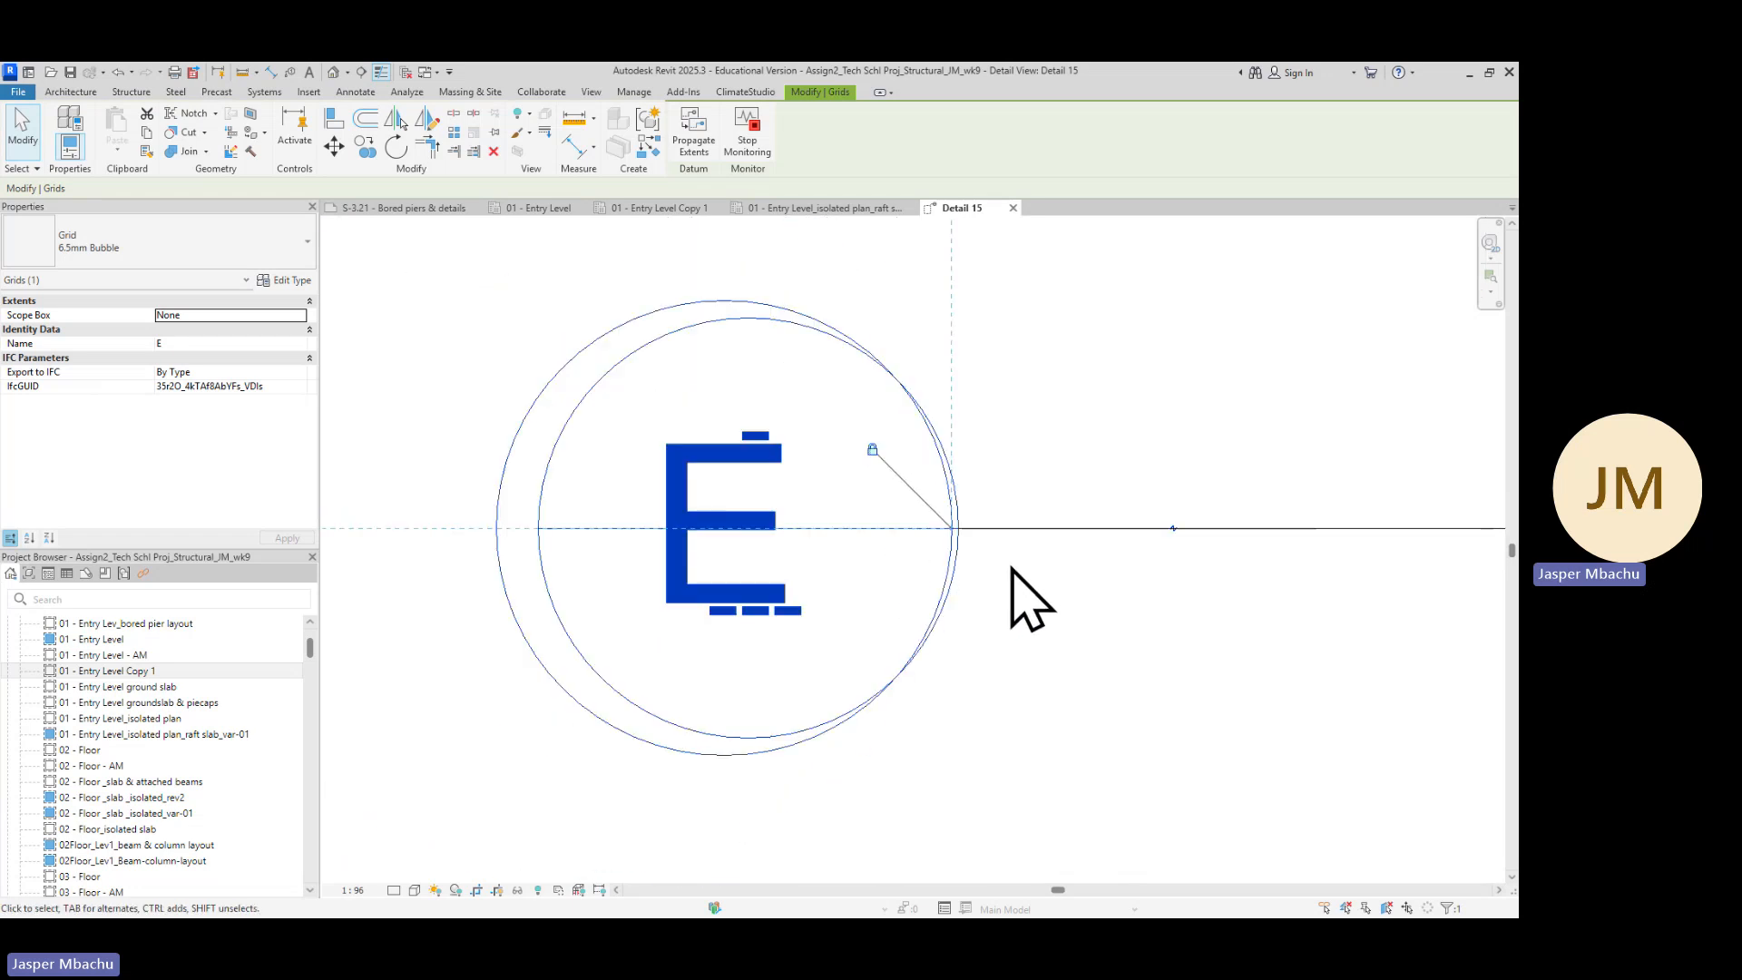
pyautogui.press('Escape')
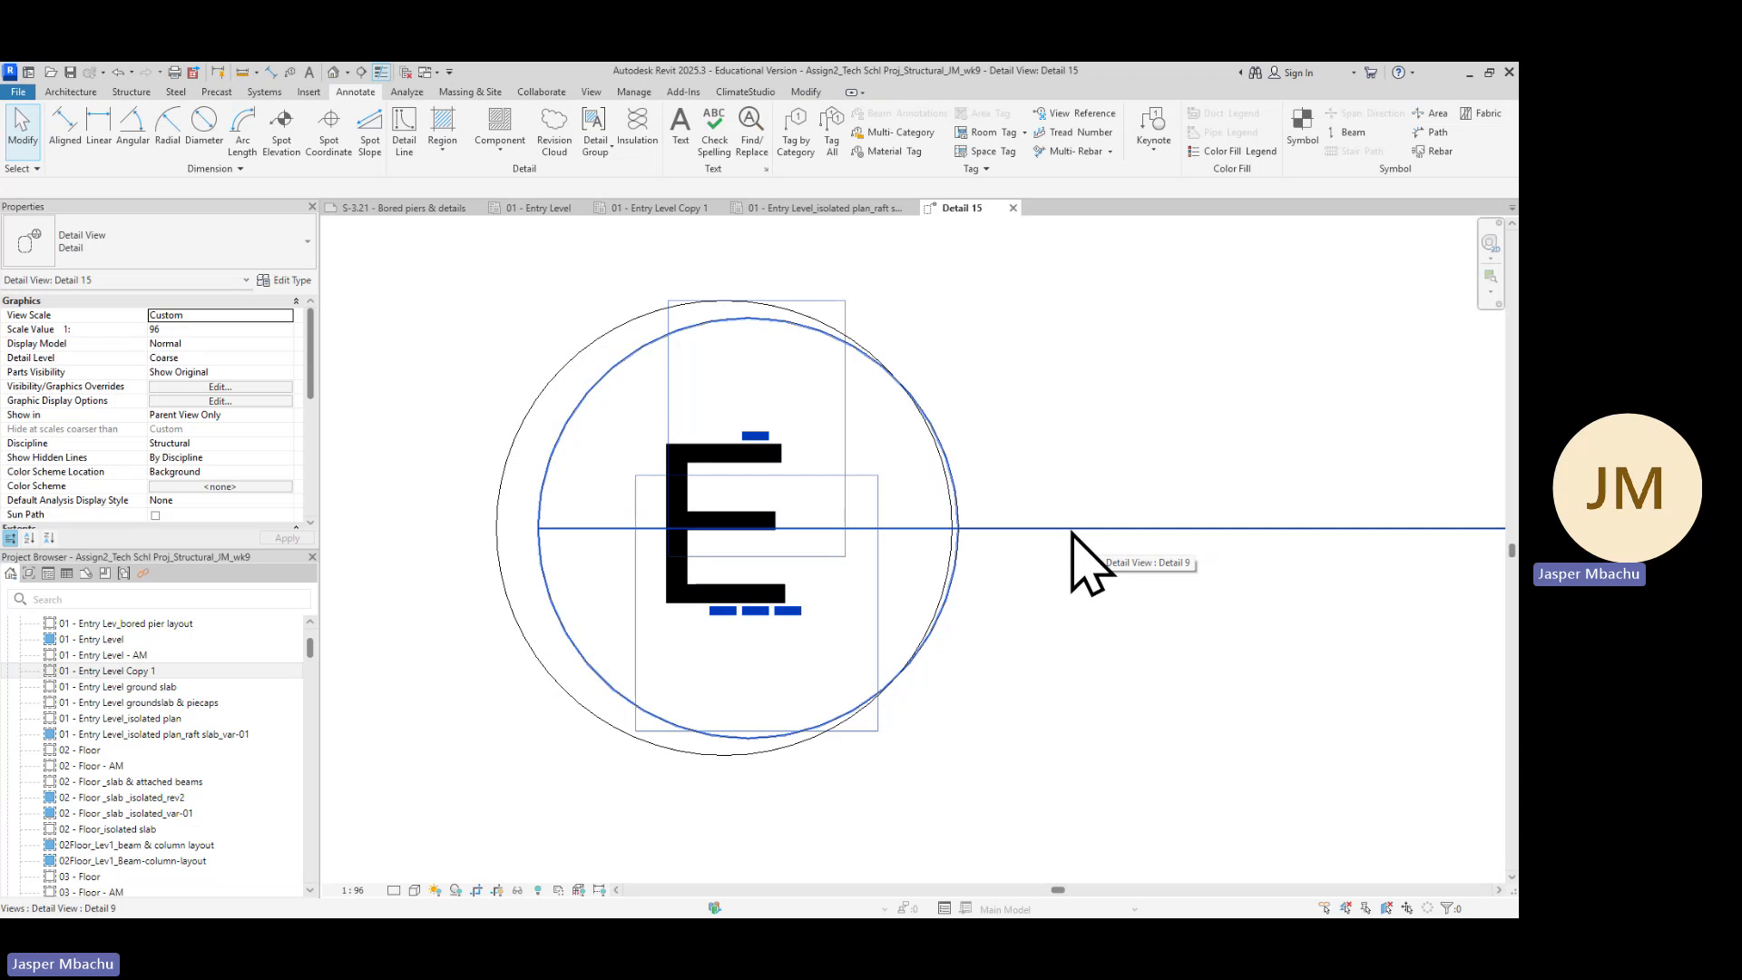
pyautogui.press('Tab')
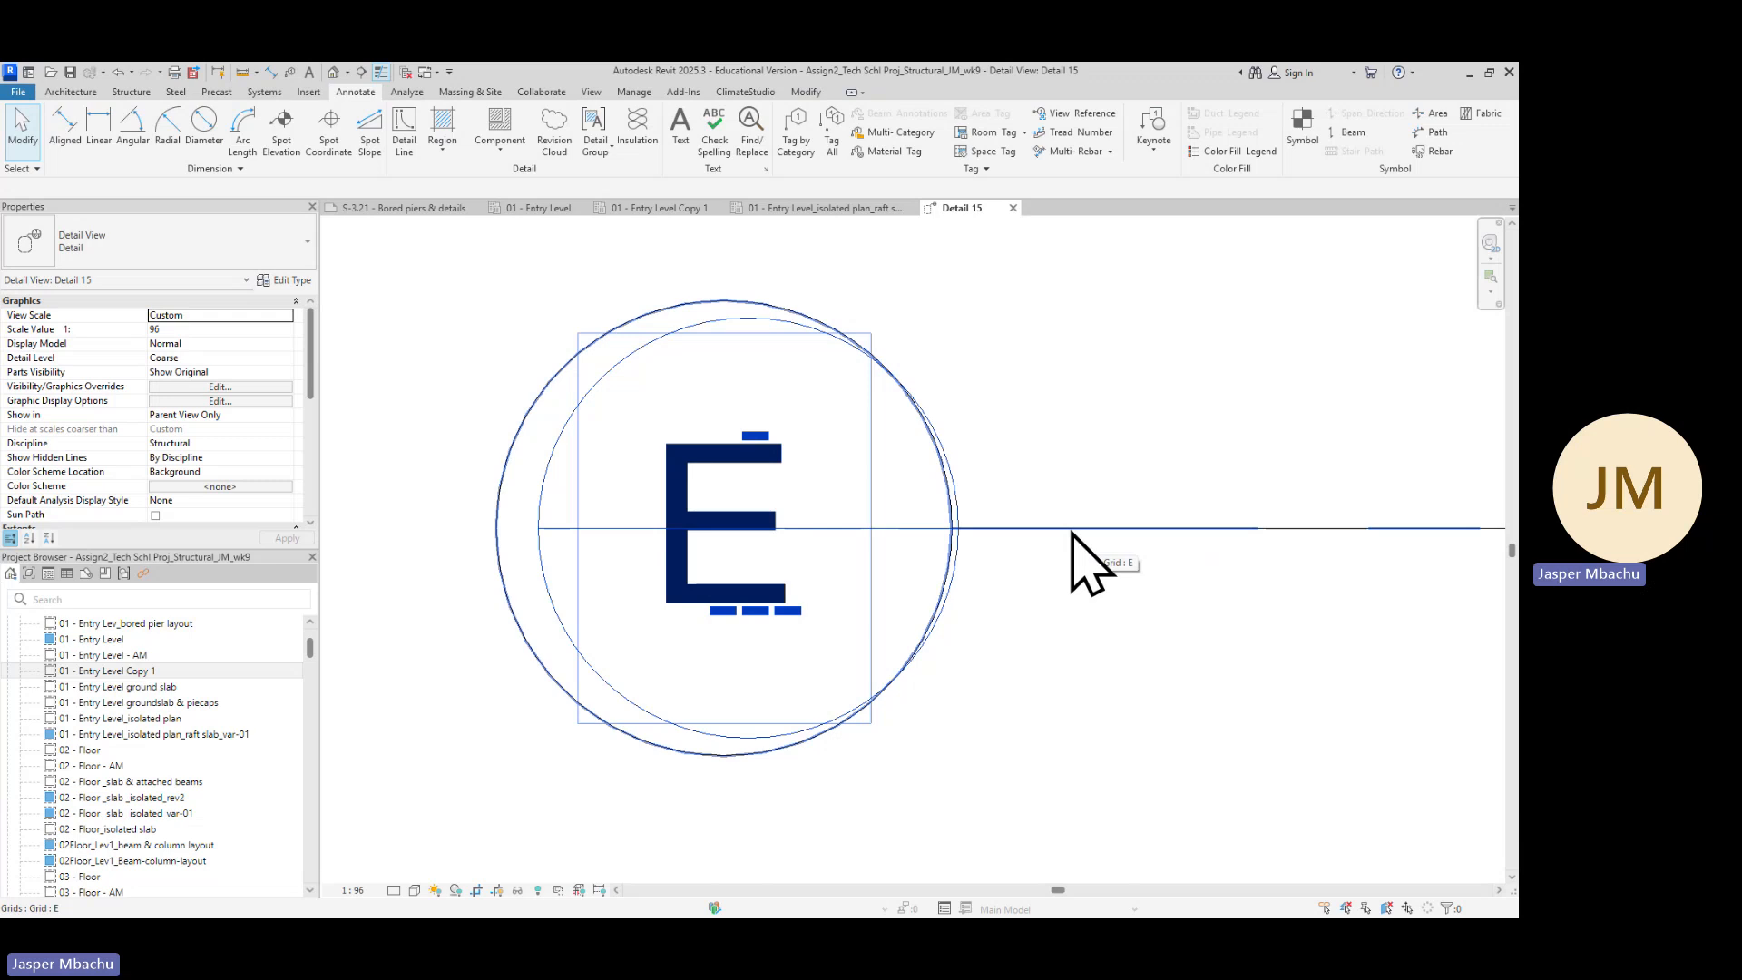
pyautogui.click(1074, 533)
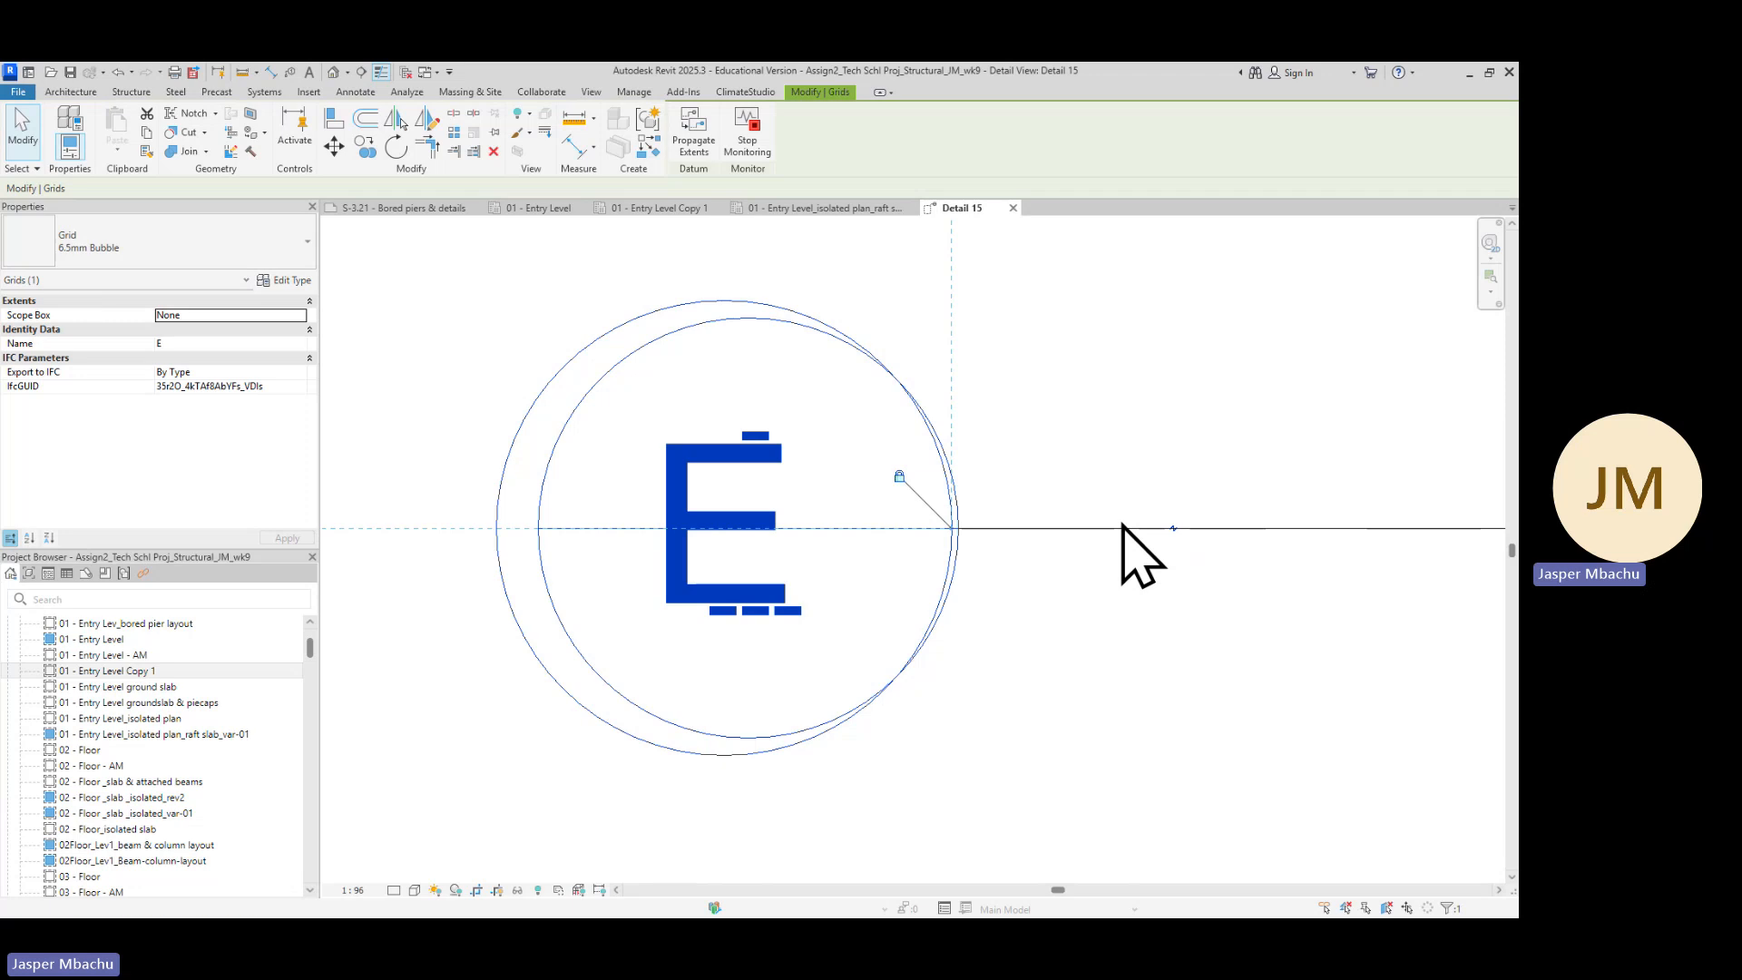
pyautogui.press('Tab')
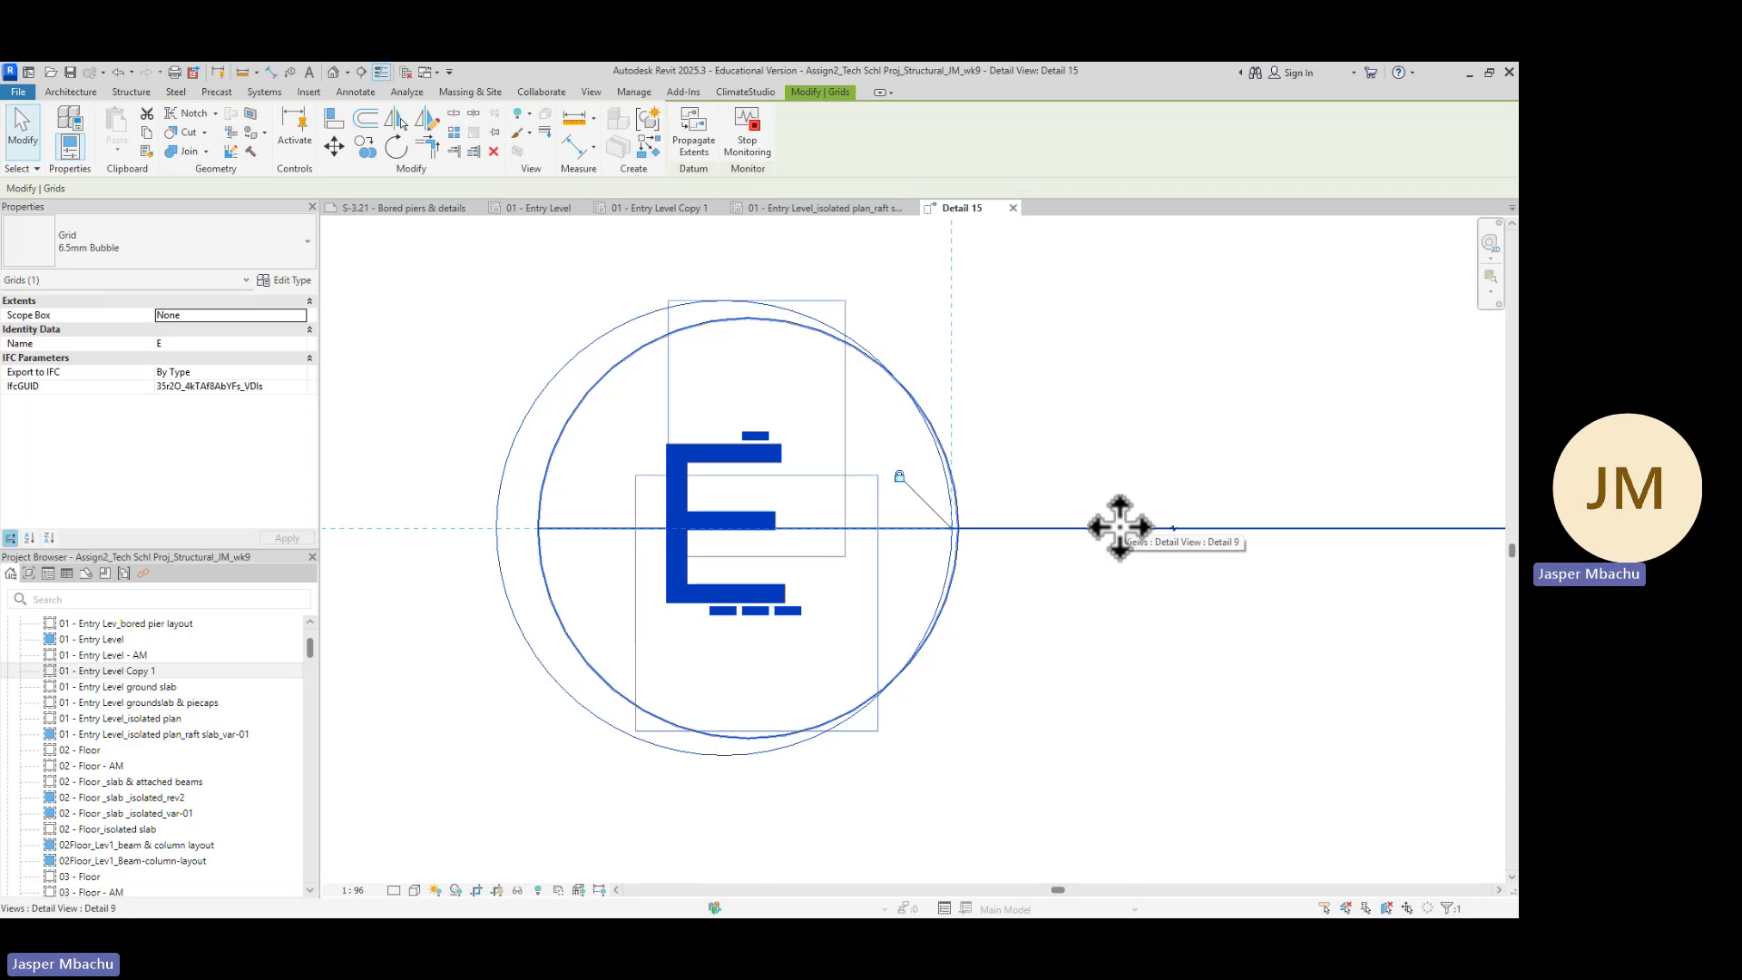
pyautogui.click(1120, 526)
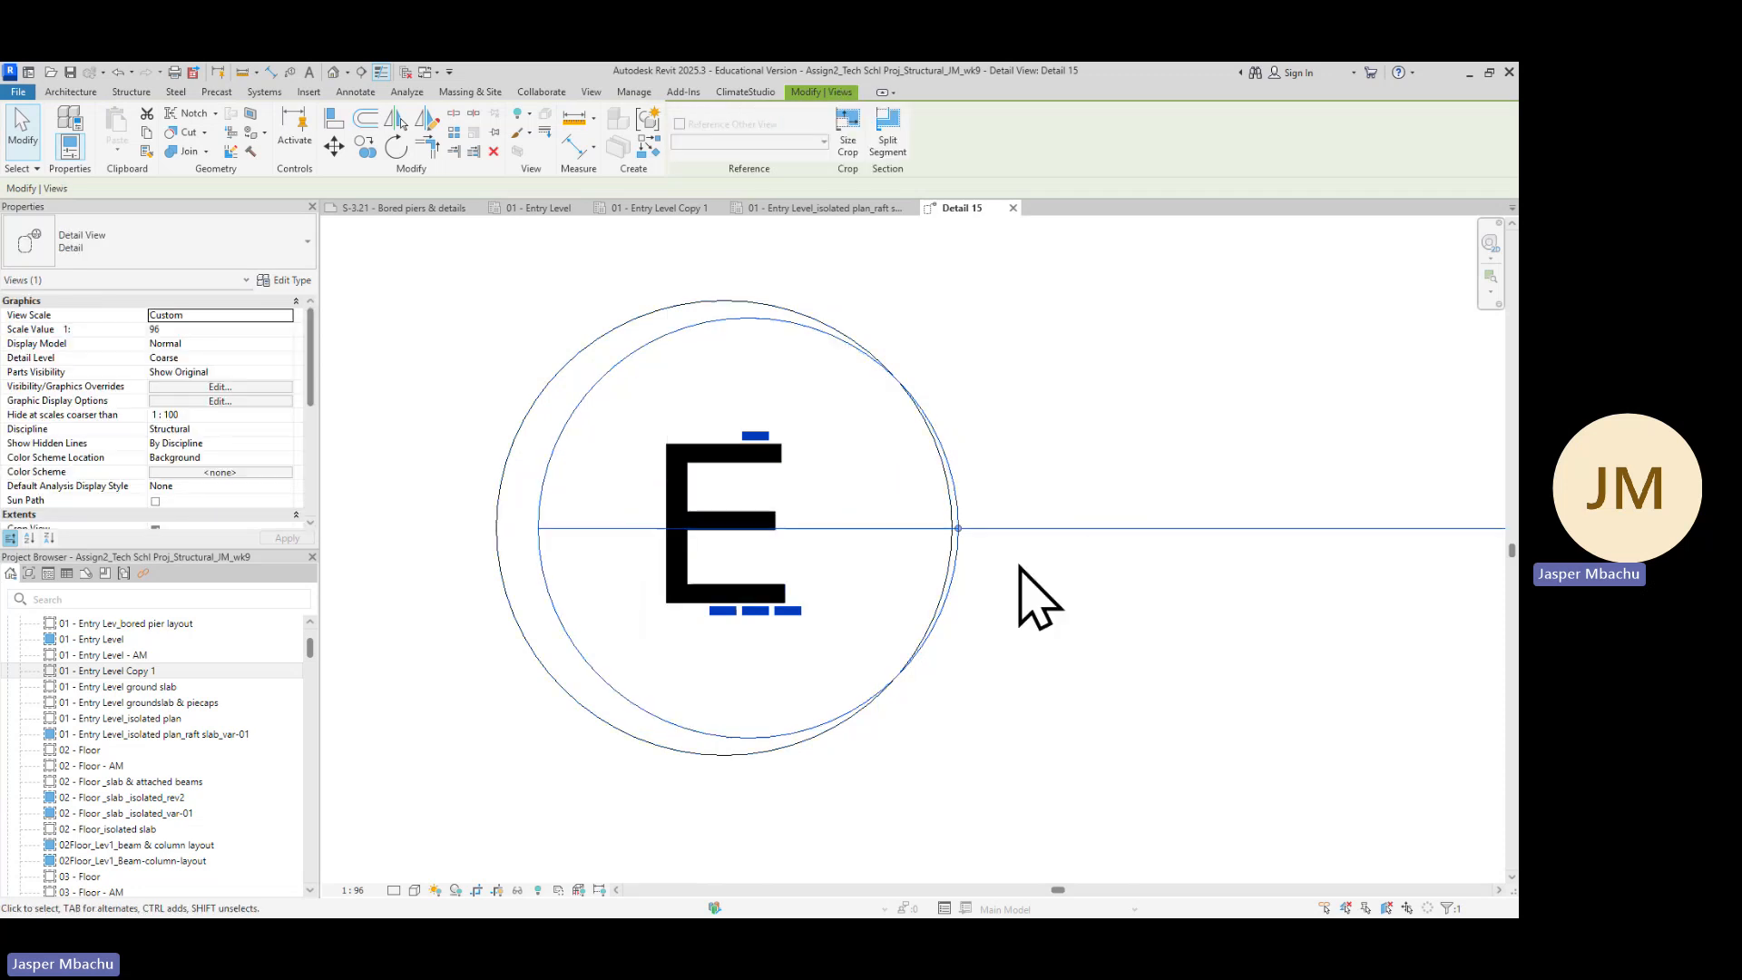
pyautogui.moveTo(959, 528); pyautogui.dragTo(480, 528)
pyautogui.scroll(-5, 697, 585)
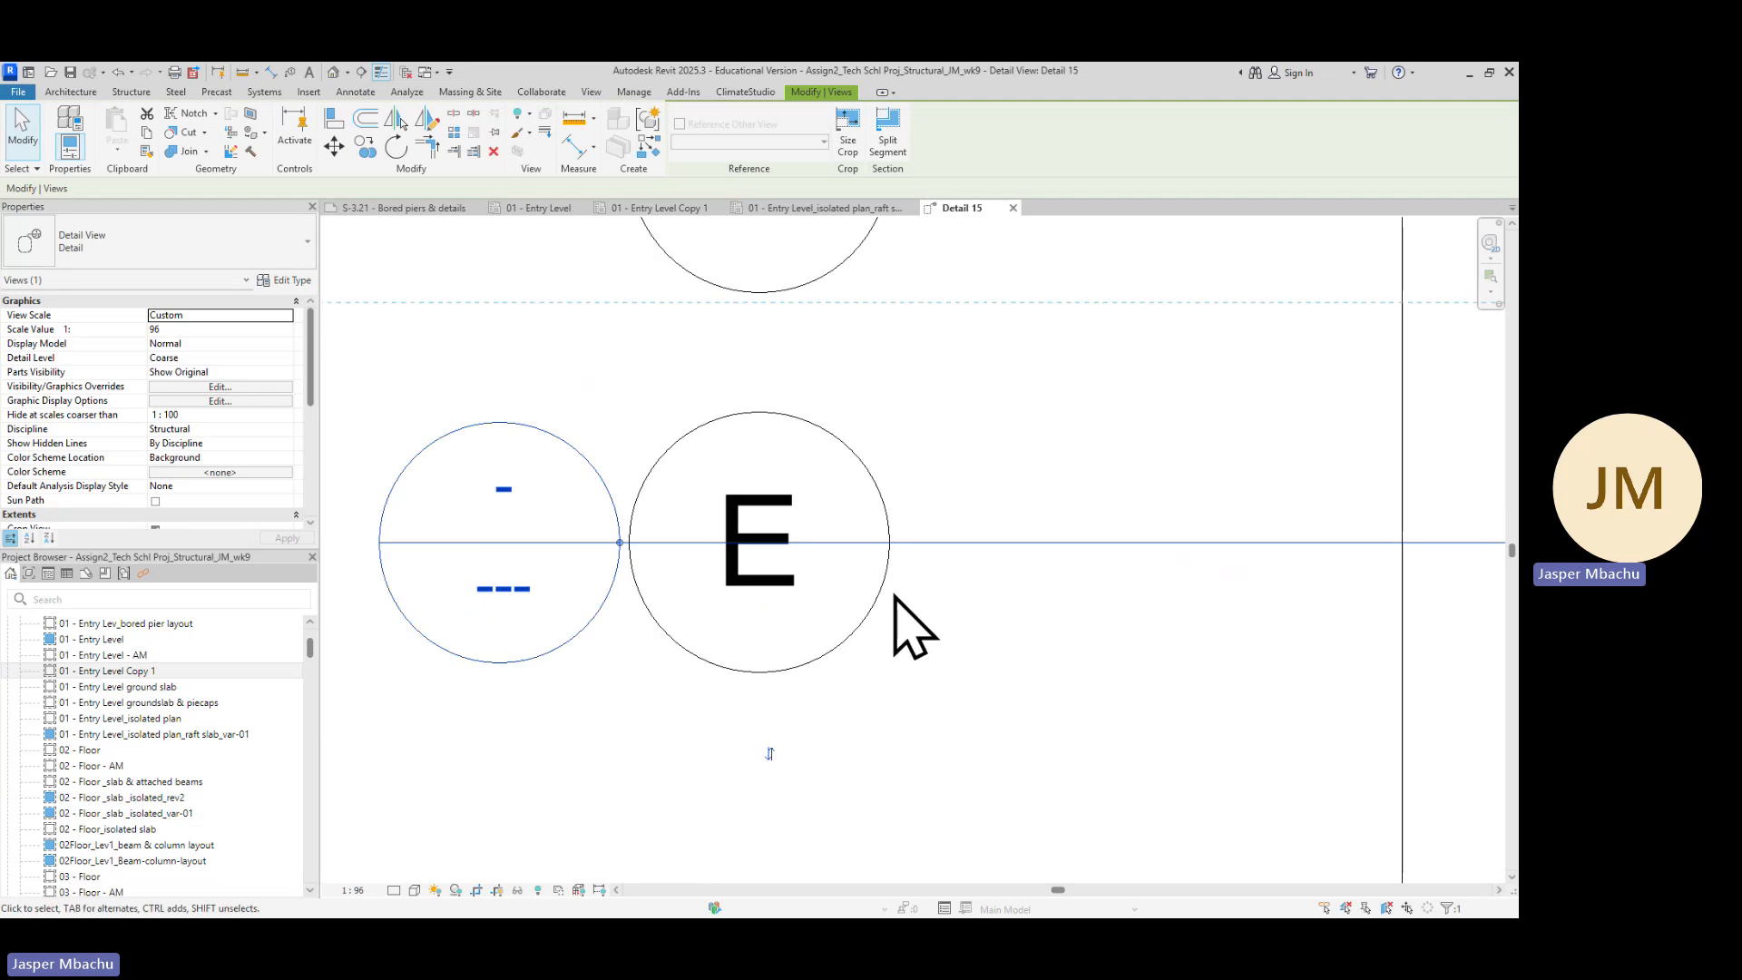
pyautogui.scroll(-2, 692, 622)
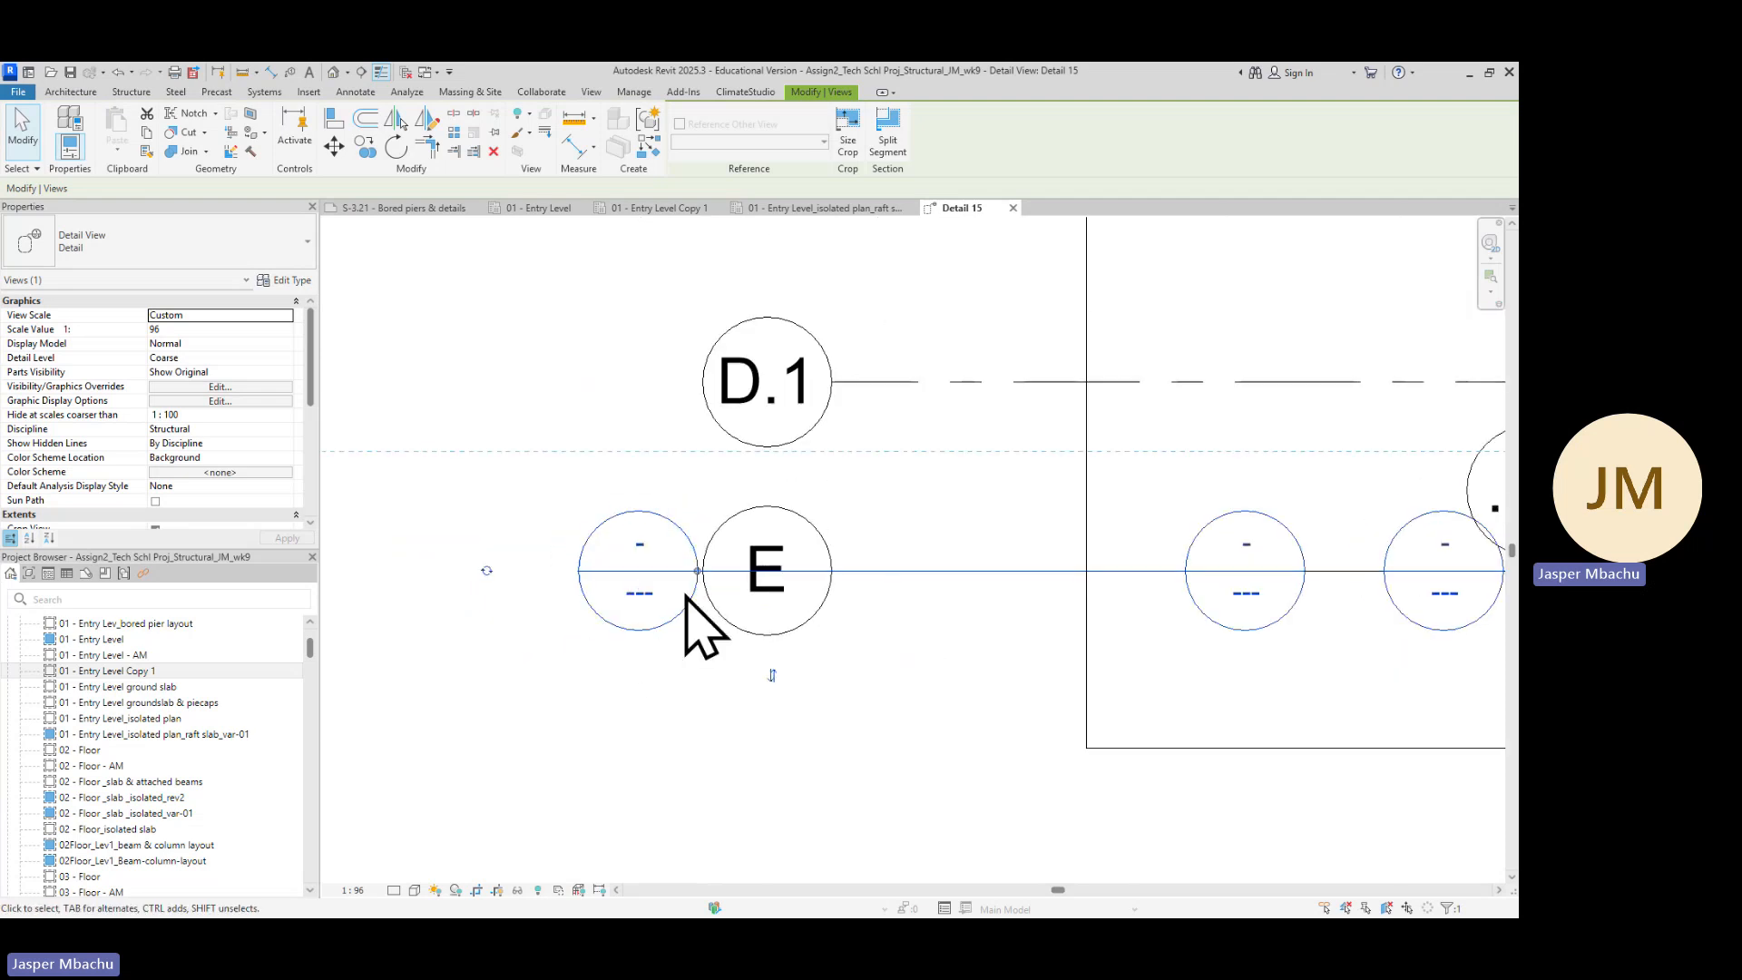
pyautogui.scroll(4, 717, 613)
pyautogui.moveTo(694, 569); pyautogui.dragTo(670, 568)
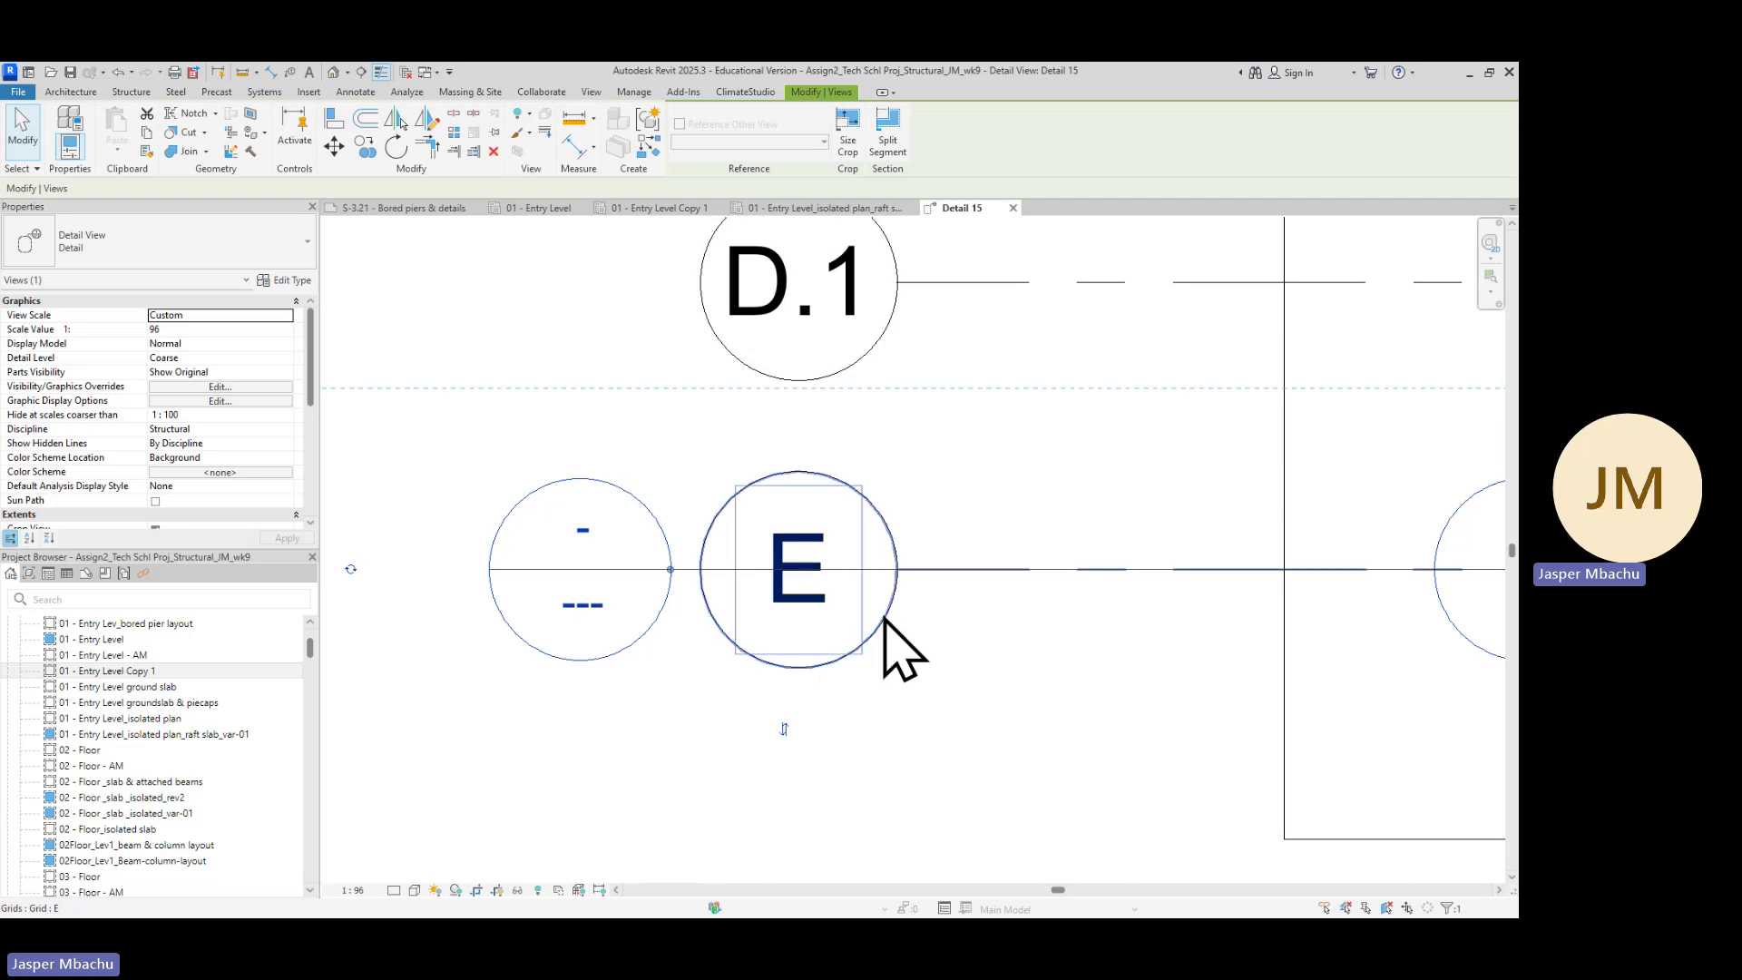
# Examine the Detail 9 section line and the bored pier and column it cuts along gridline E
pyautogui.scroll(-1, 880, 636)
pyautogui.scroll(-4, 1225, 599)
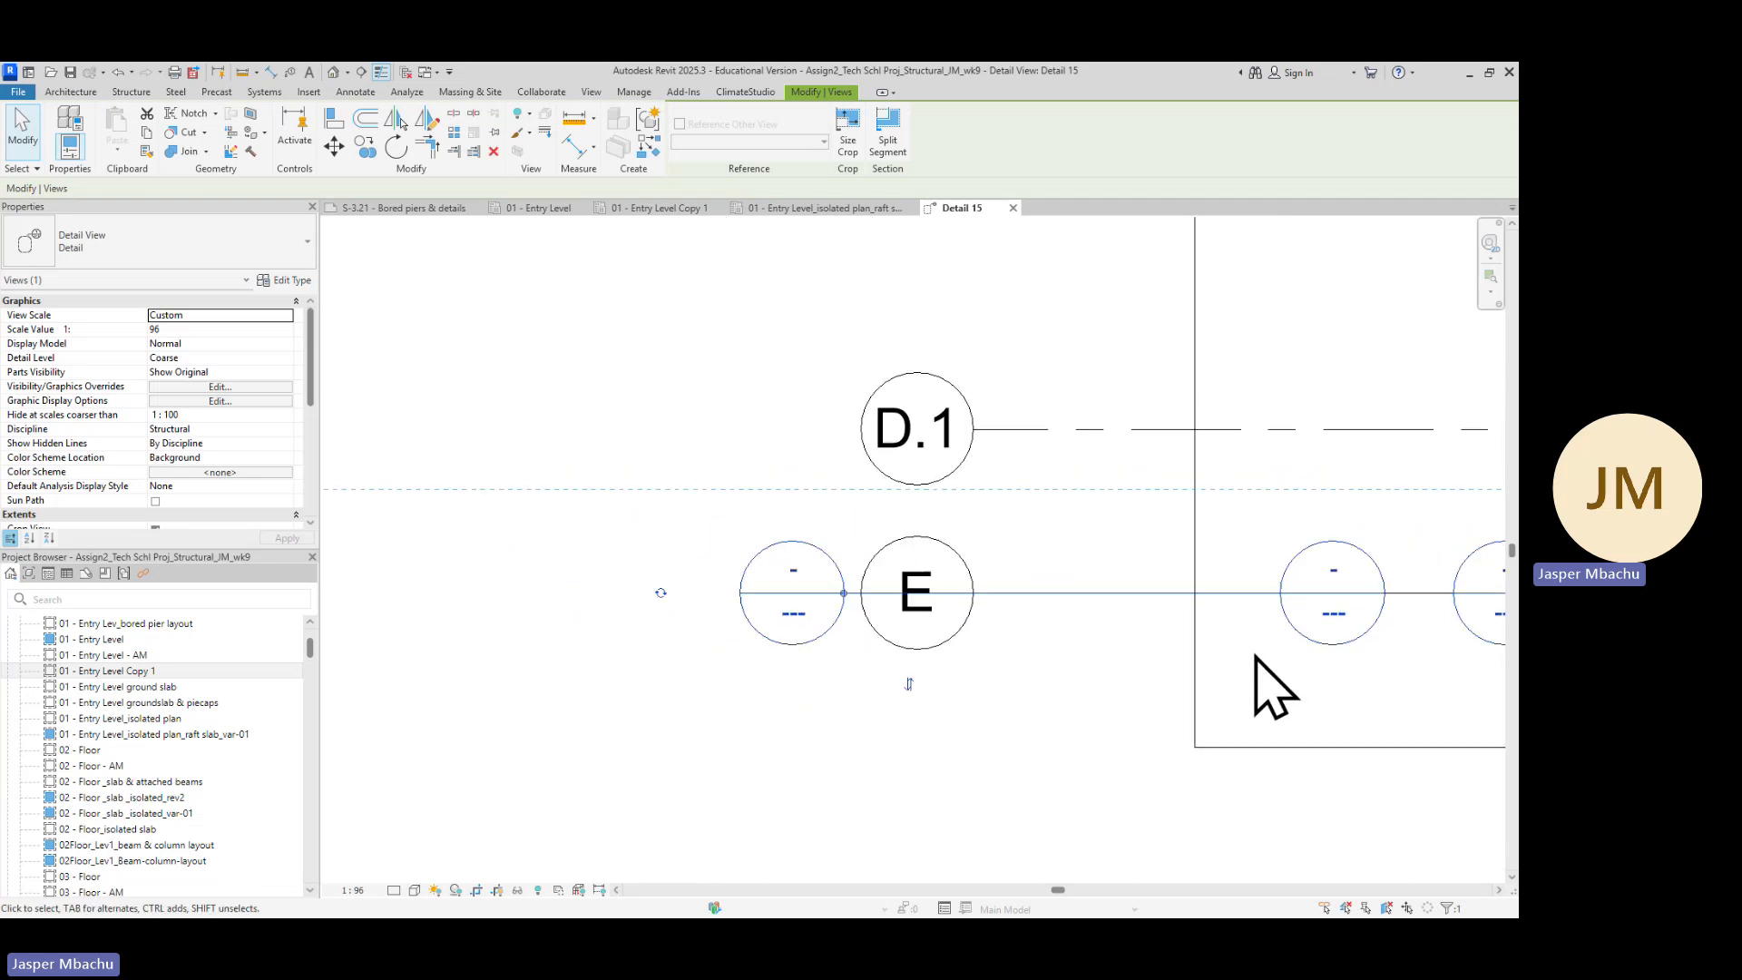
pyautogui.moveTo(1373, 713); pyautogui.dragTo(985, 626, button='middle')
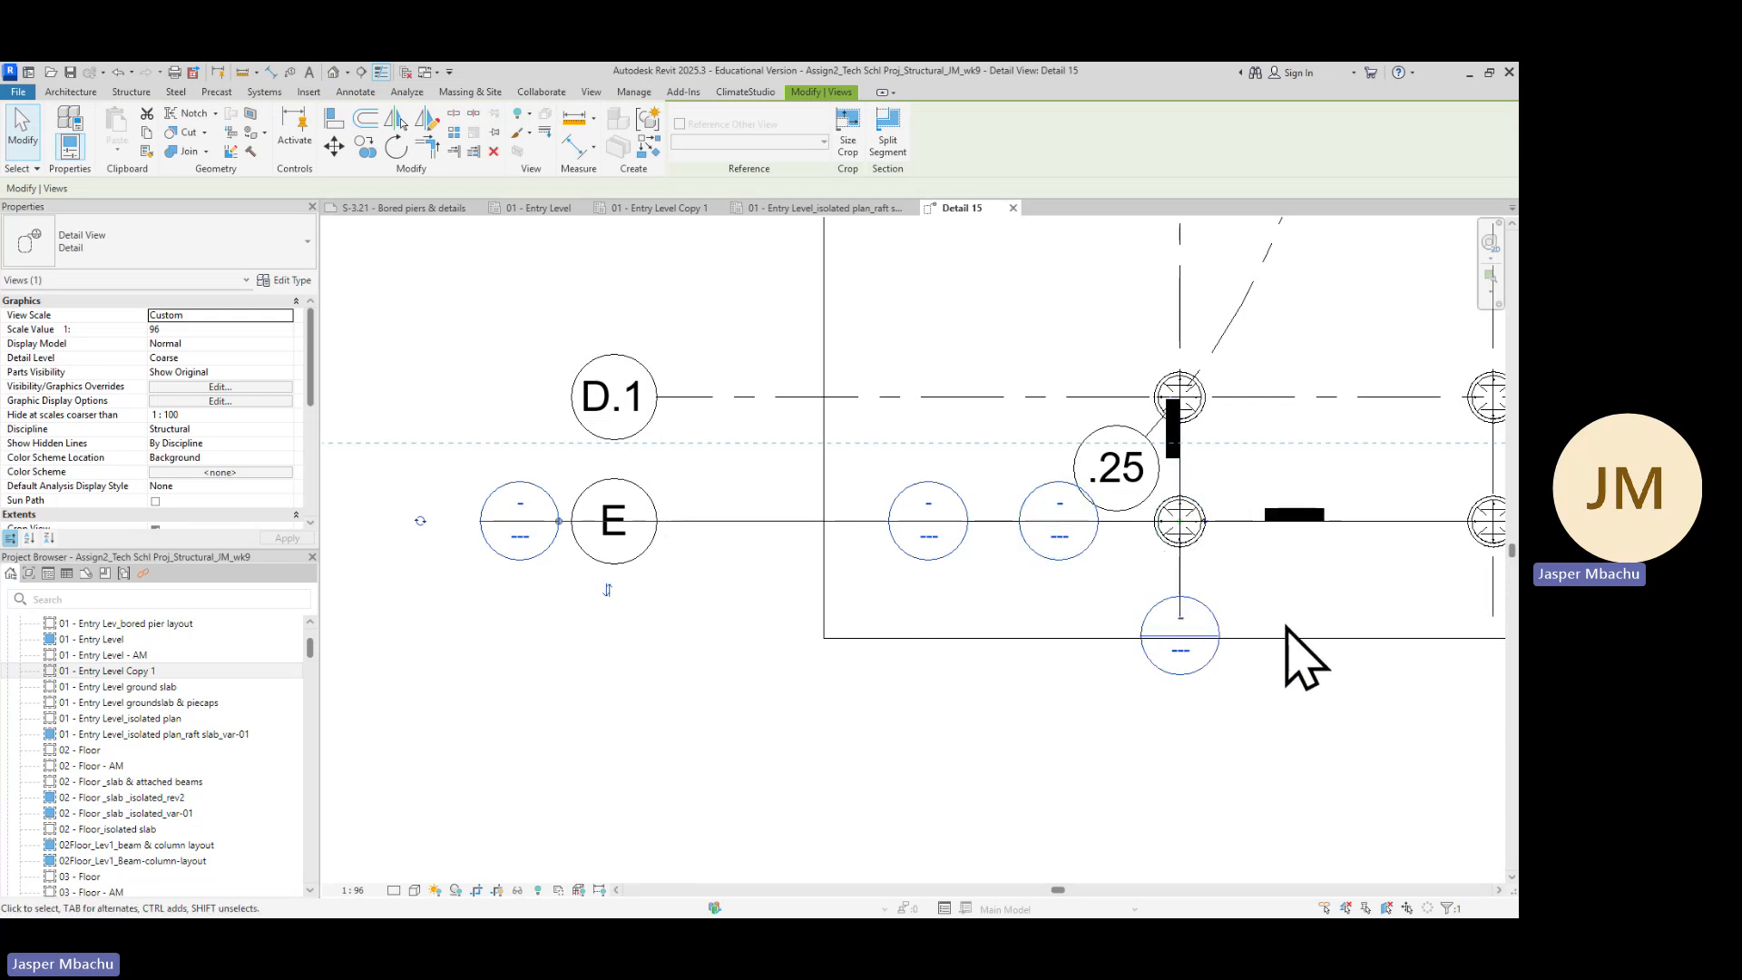
pyautogui.scroll(-4, 1288, 653)
pyautogui.moveTo(1294, 692); pyautogui.dragTo(907, 632, button='middle')
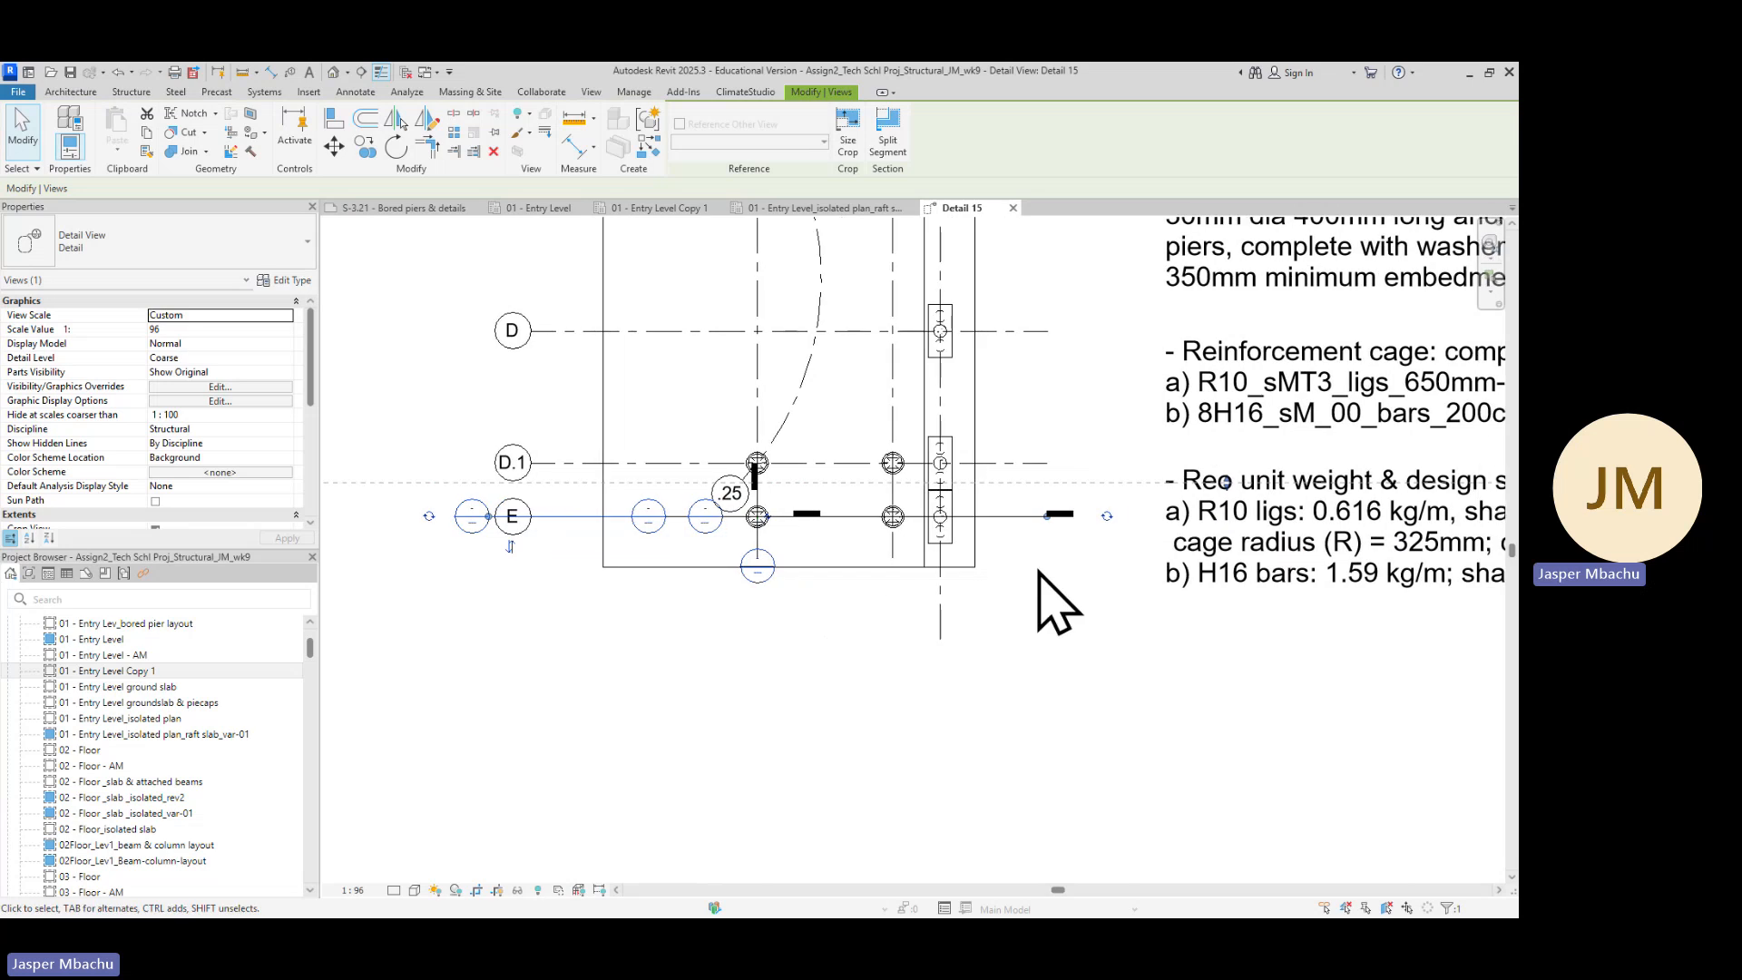
pyautogui.scroll(2, 1086, 542)
pyautogui.scroll(-1, 711, 545)
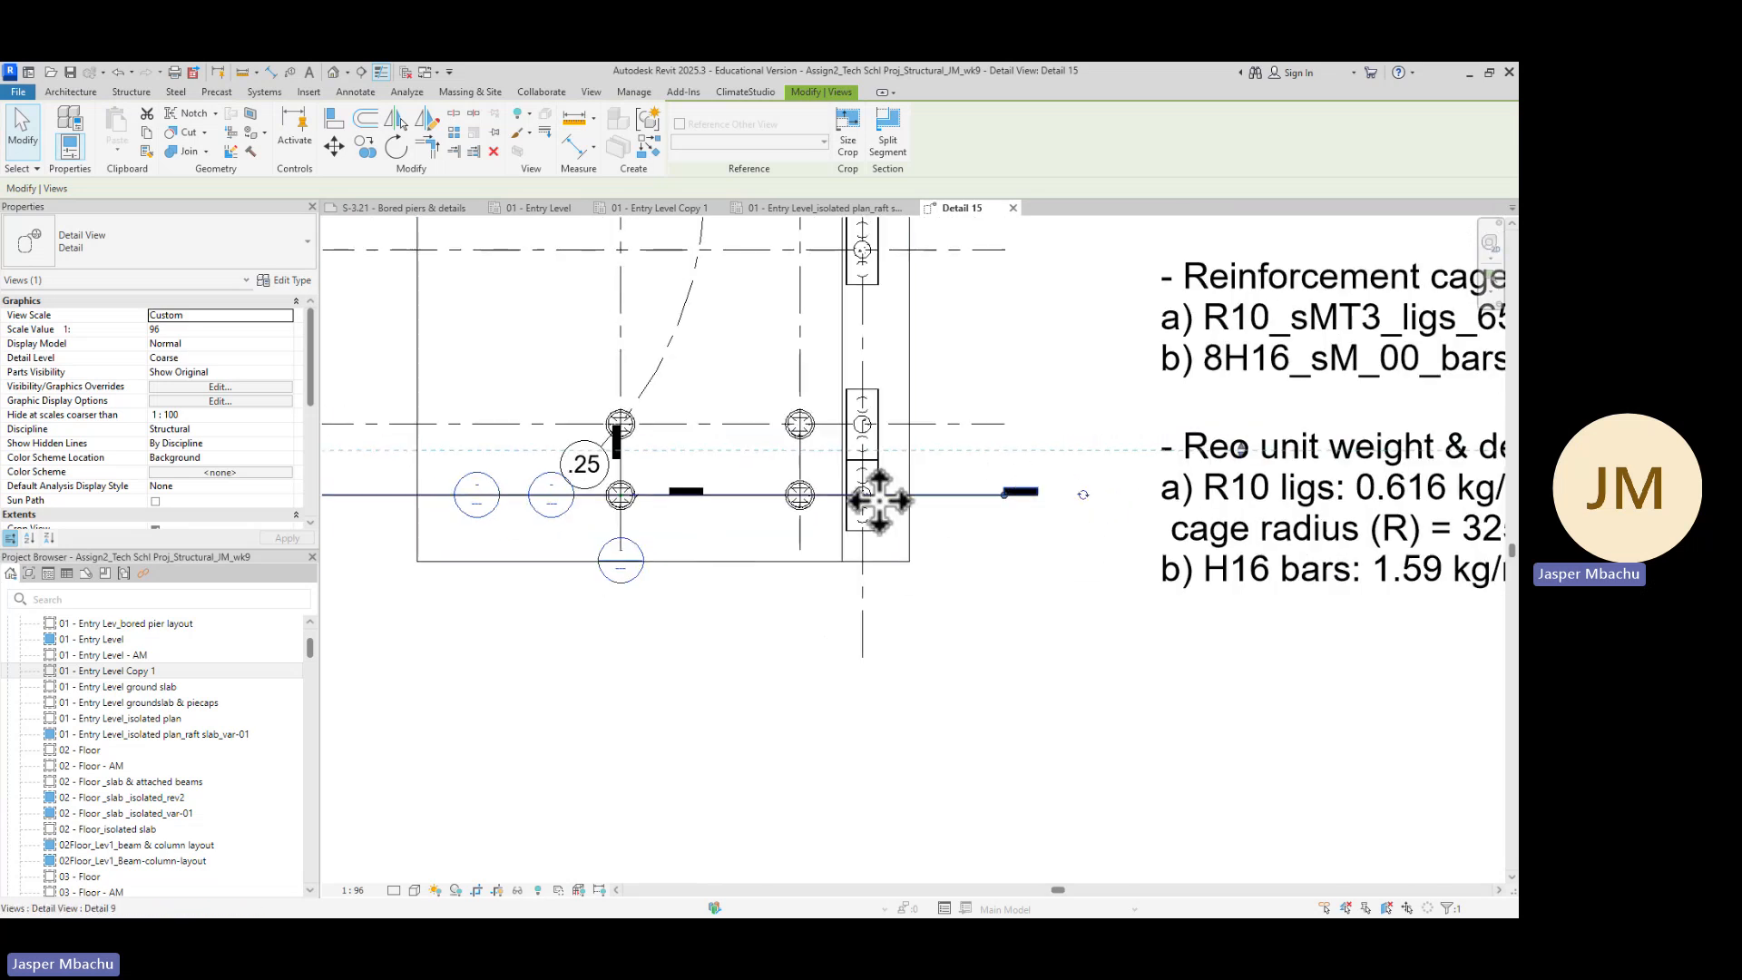
pyautogui.scroll(2, 603, 522)
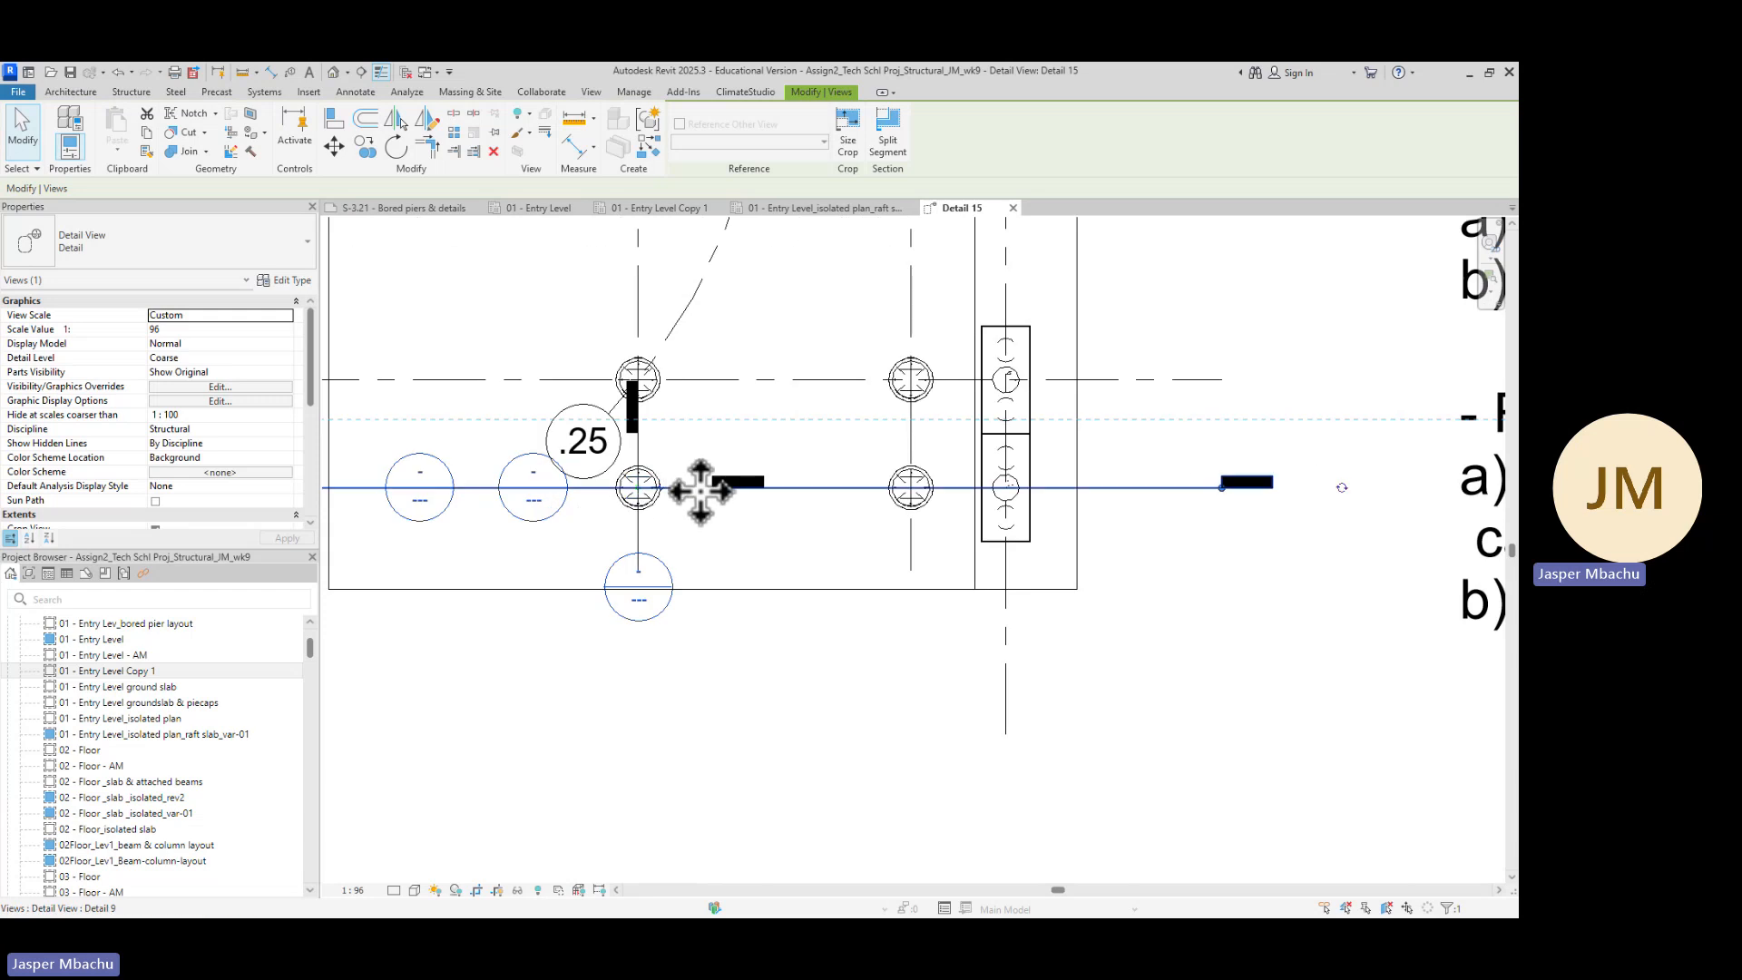
pyautogui.scroll(-3, 622, 522)
pyautogui.scroll(-1, 668, 590)
pyautogui.moveTo(669, 630); pyautogui.dragTo(856, 641, button='middle')
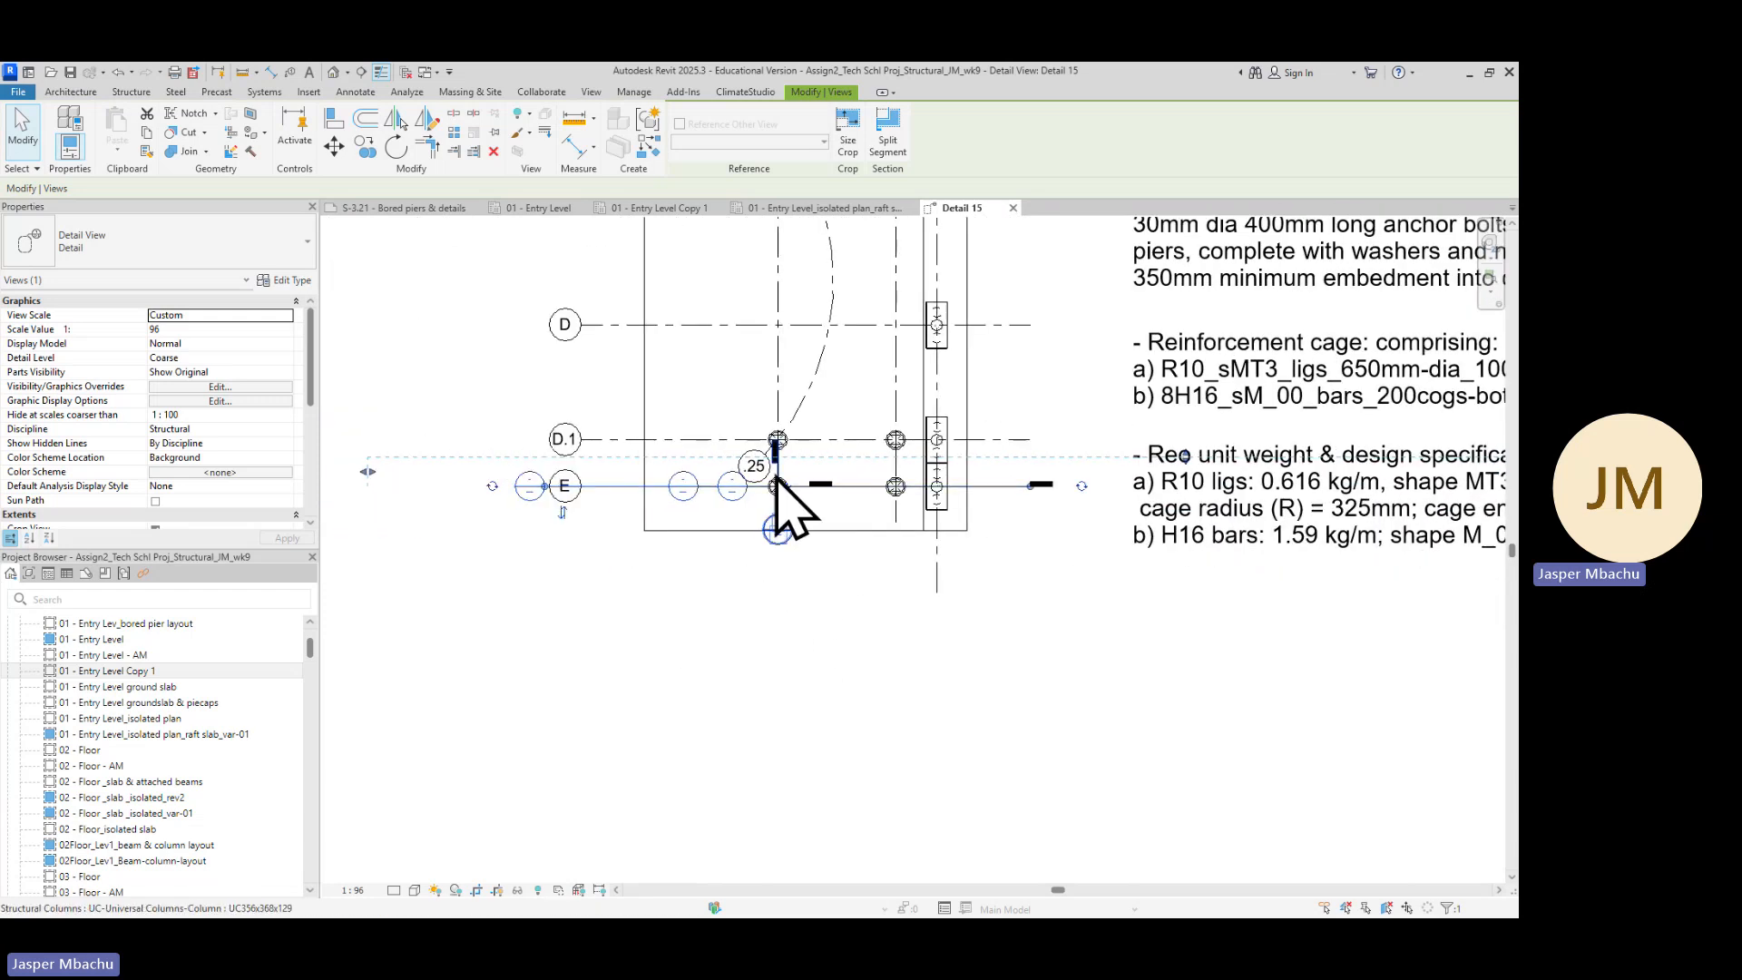
pyautogui.scroll(4, 780, 490)
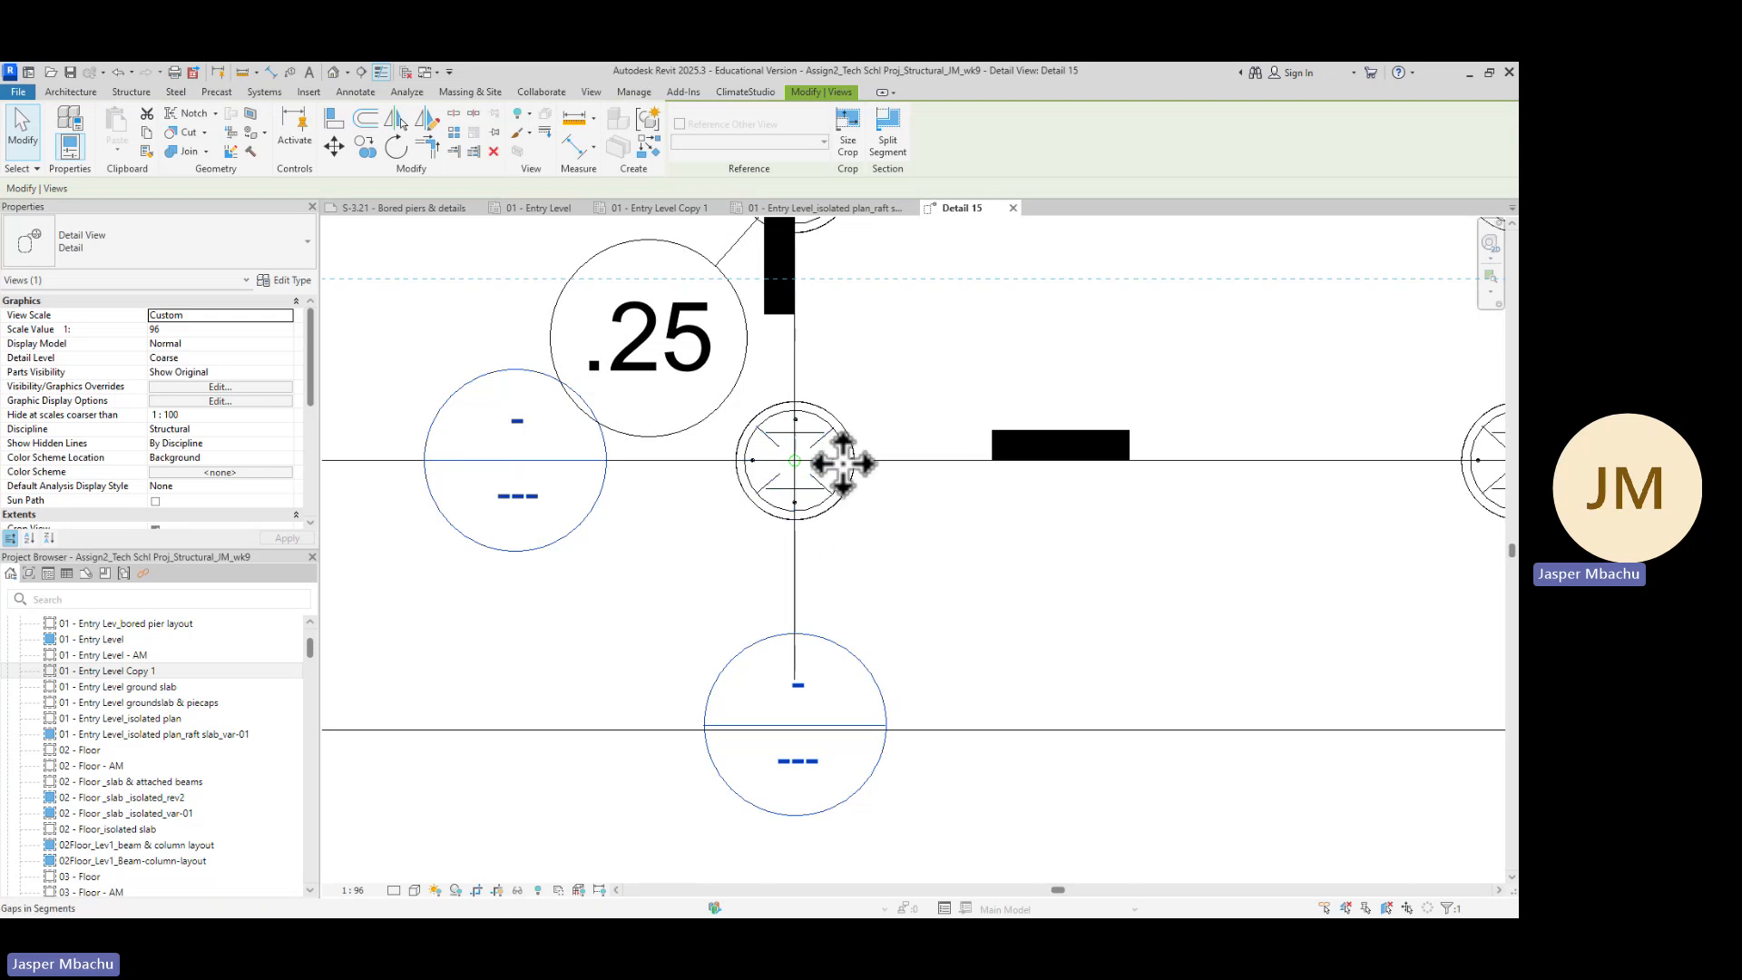
pyautogui.scroll(2, 844, 472)
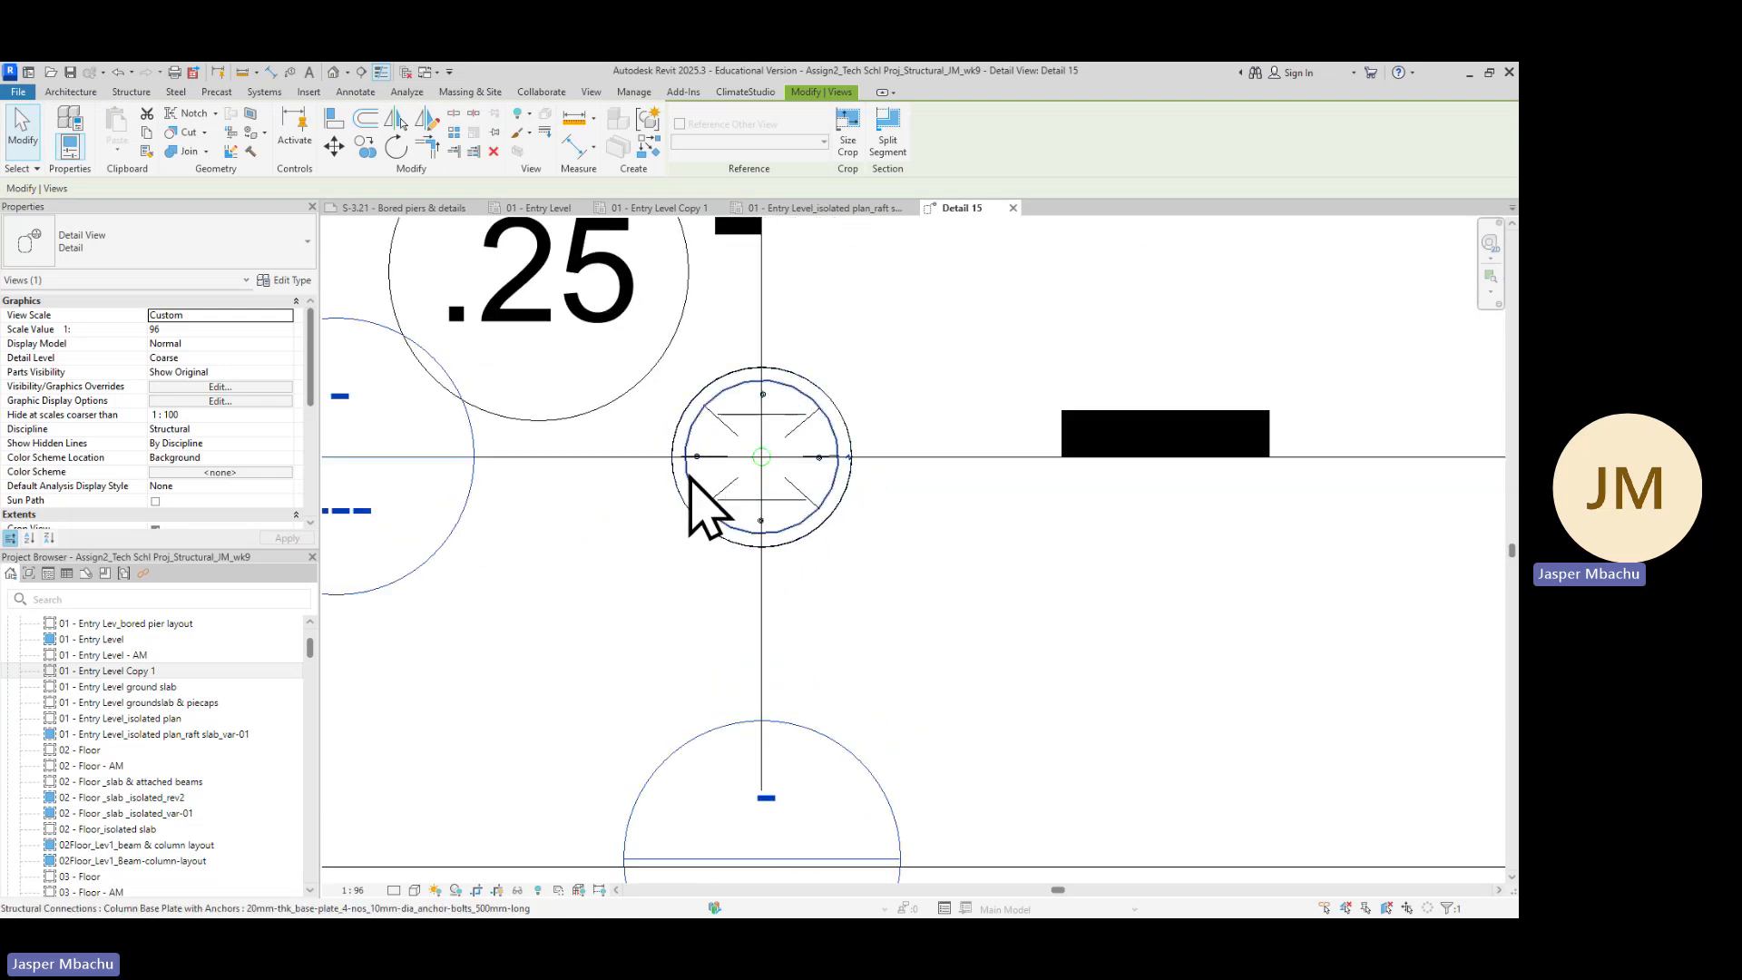
pyautogui.scroll(2, 762, 473)
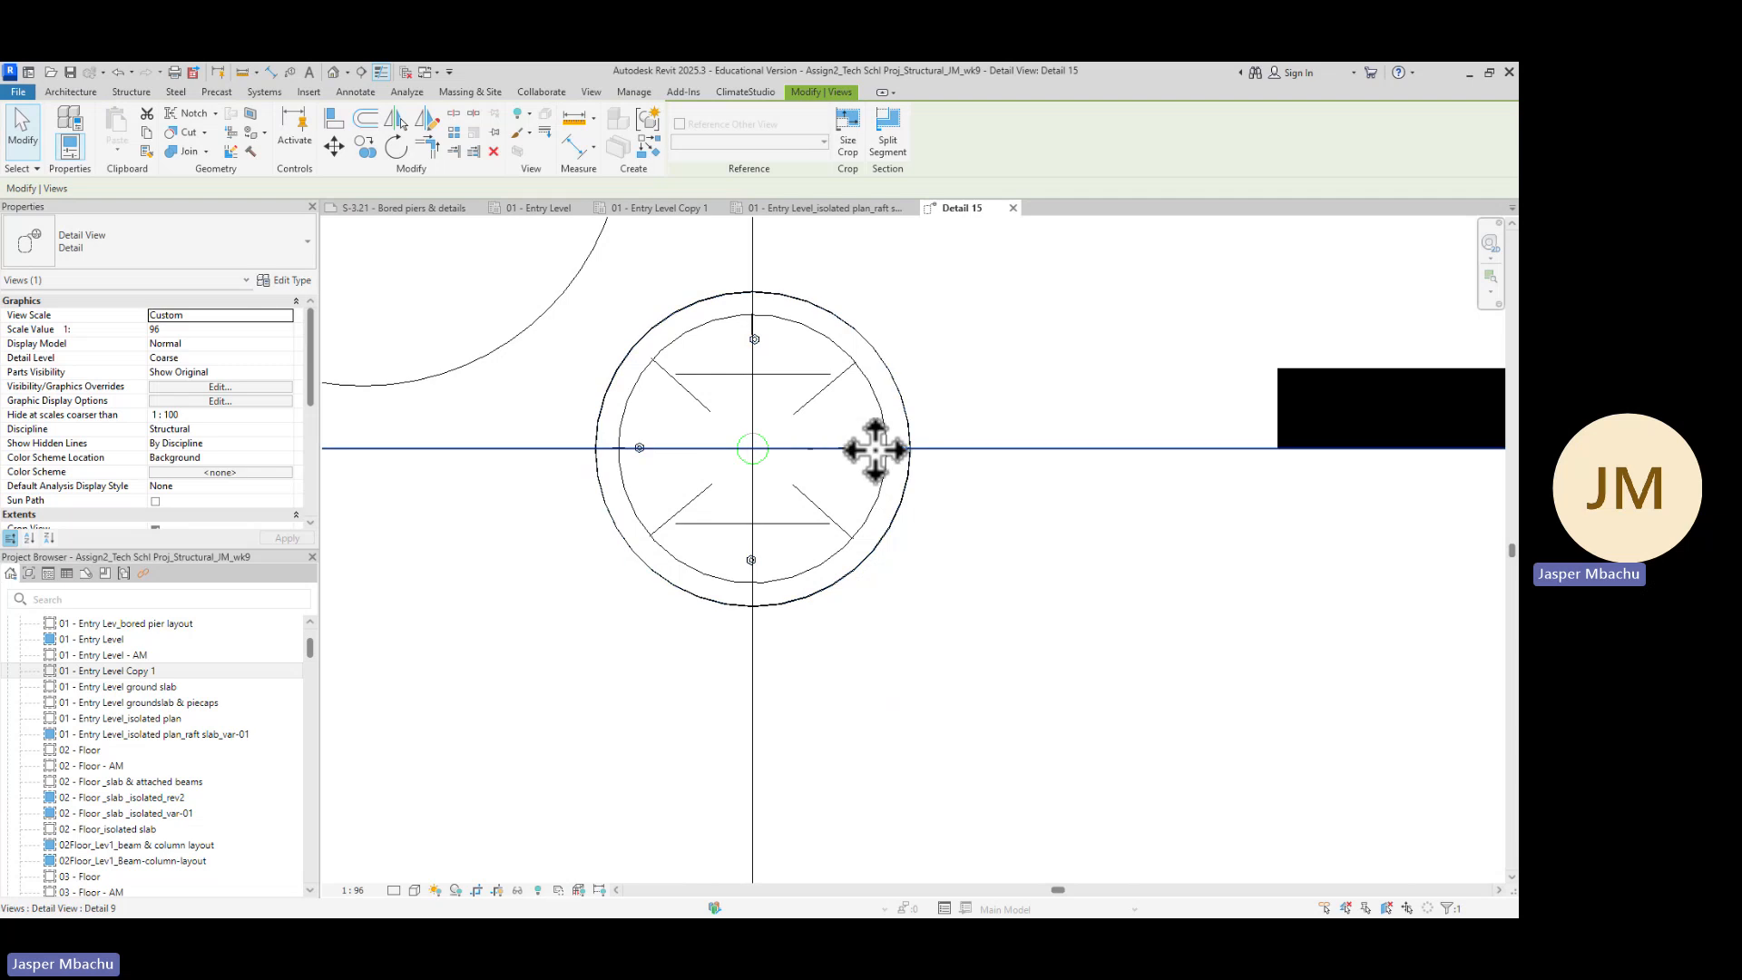
pyautogui.scroll(1, 905, 454)
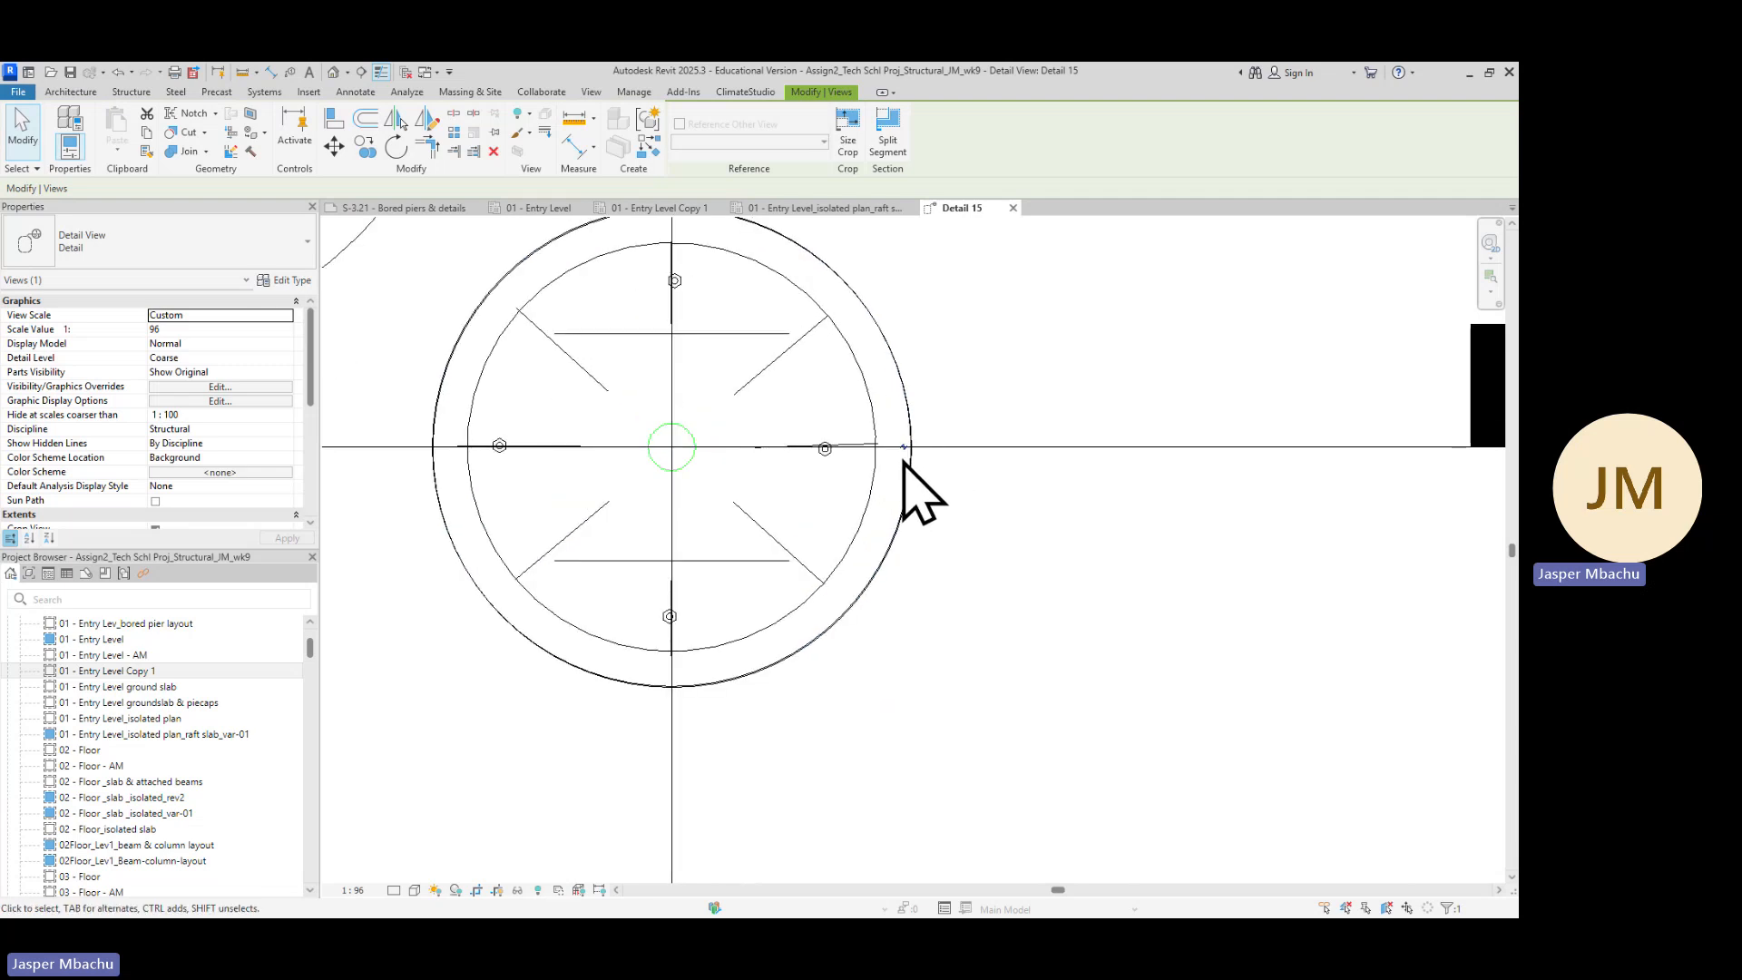
pyautogui.scroll(-4, 1089, 531)
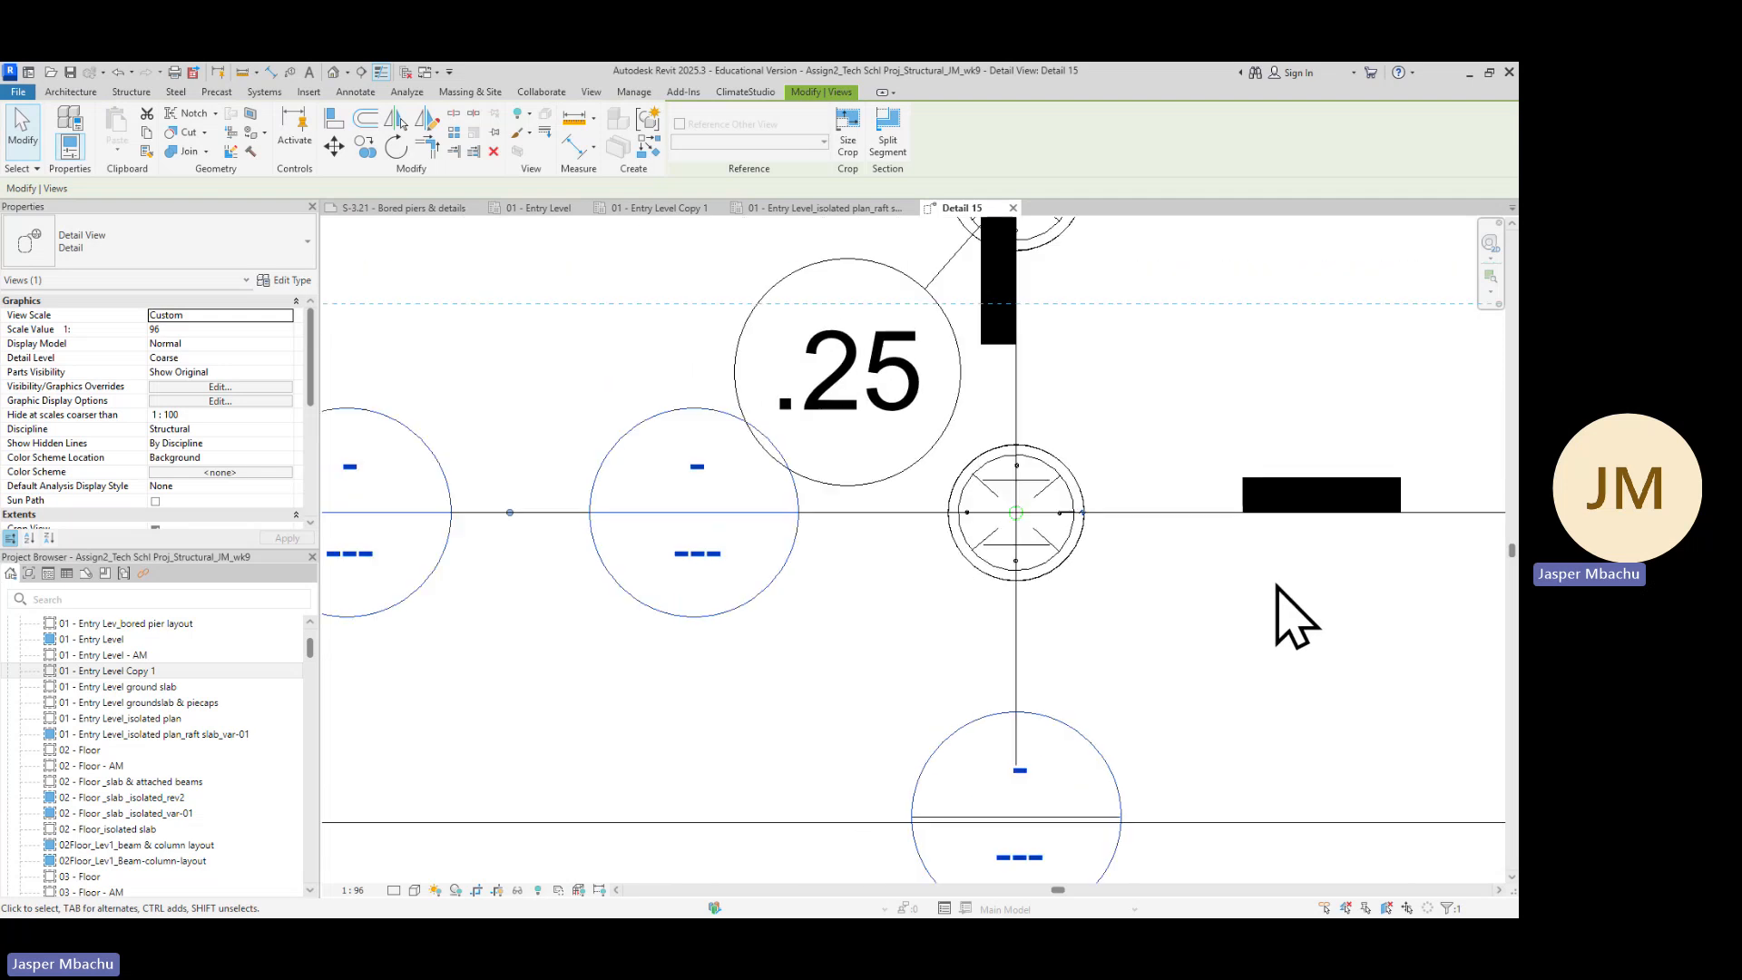
pyautogui.scroll(-3, 895, 642)
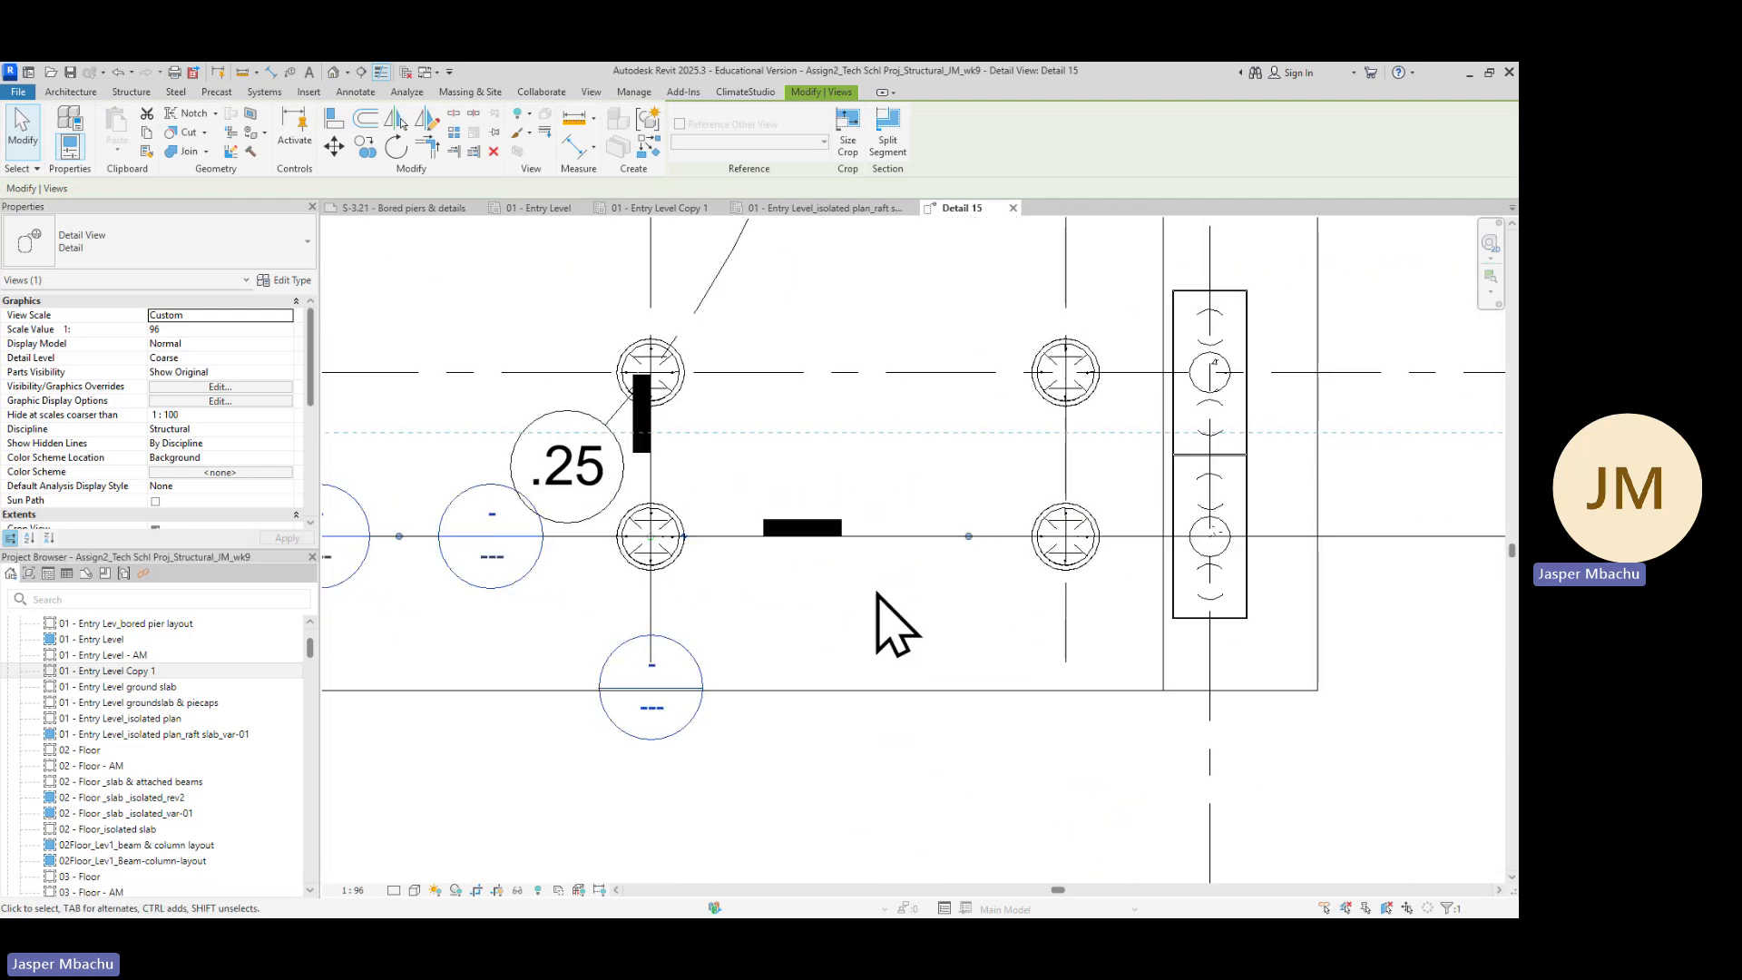
# Lengthen the Detail 9 section line, extending its tail right past the column and its head further left
pyautogui.moveTo(970, 555); pyautogui.dragTo(1229, 555)
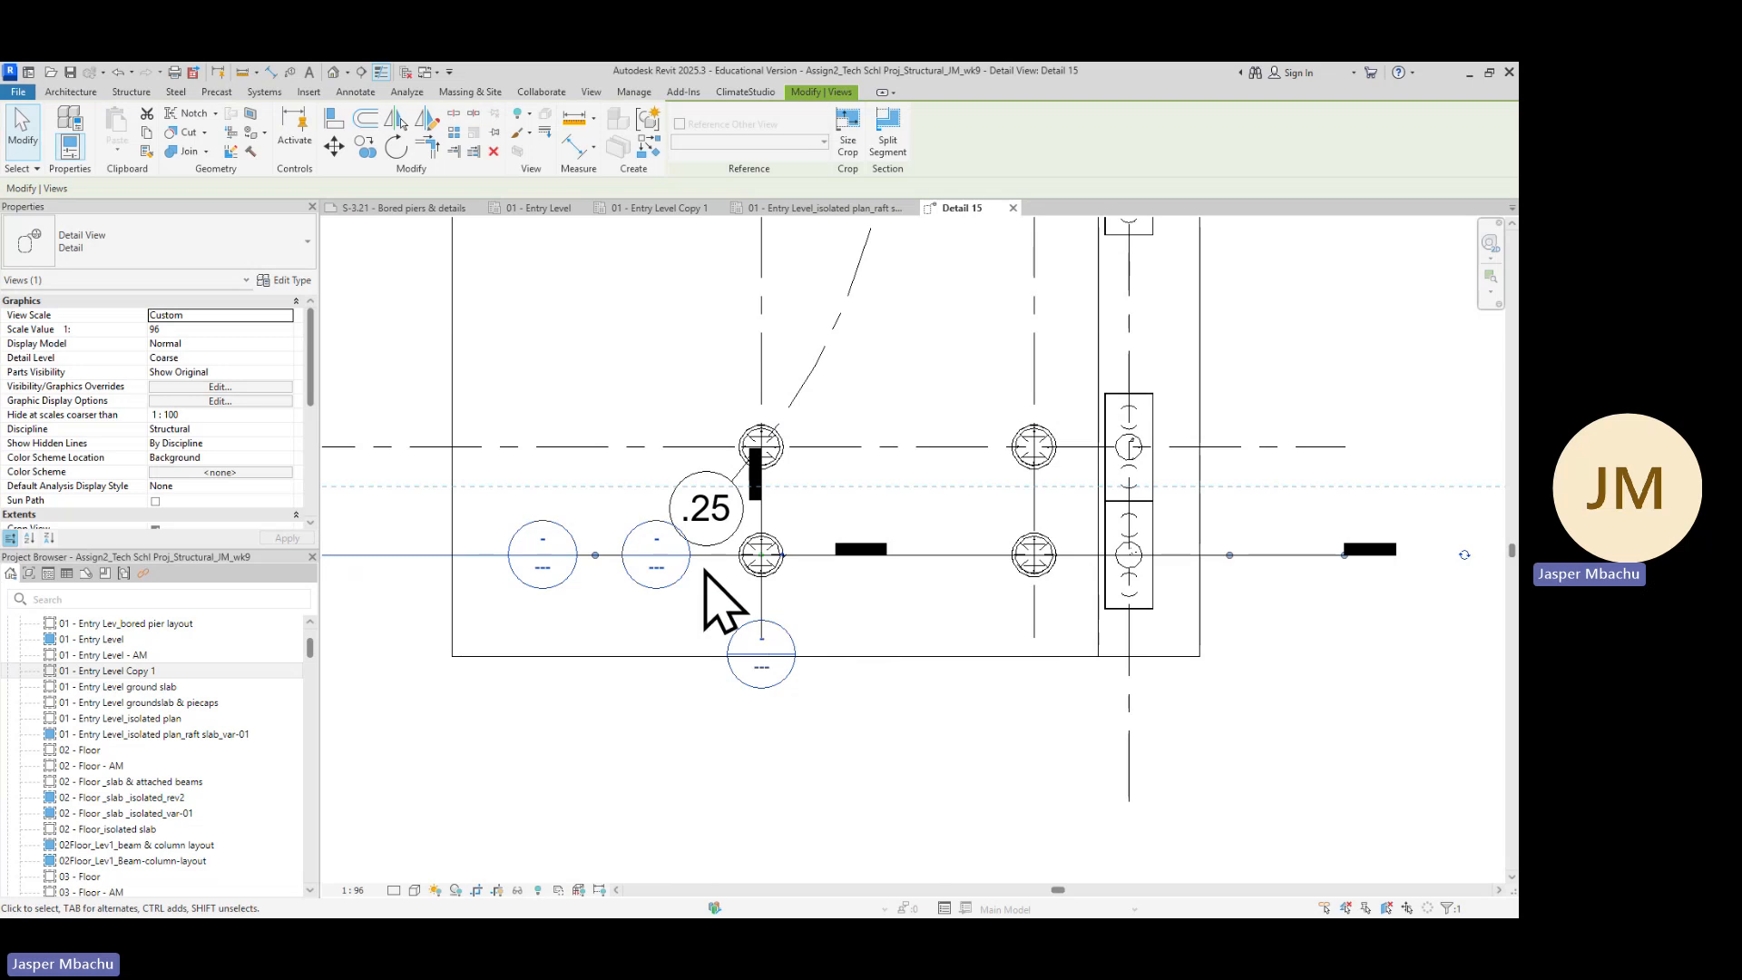
pyautogui.scroll(-3, 584, 561)
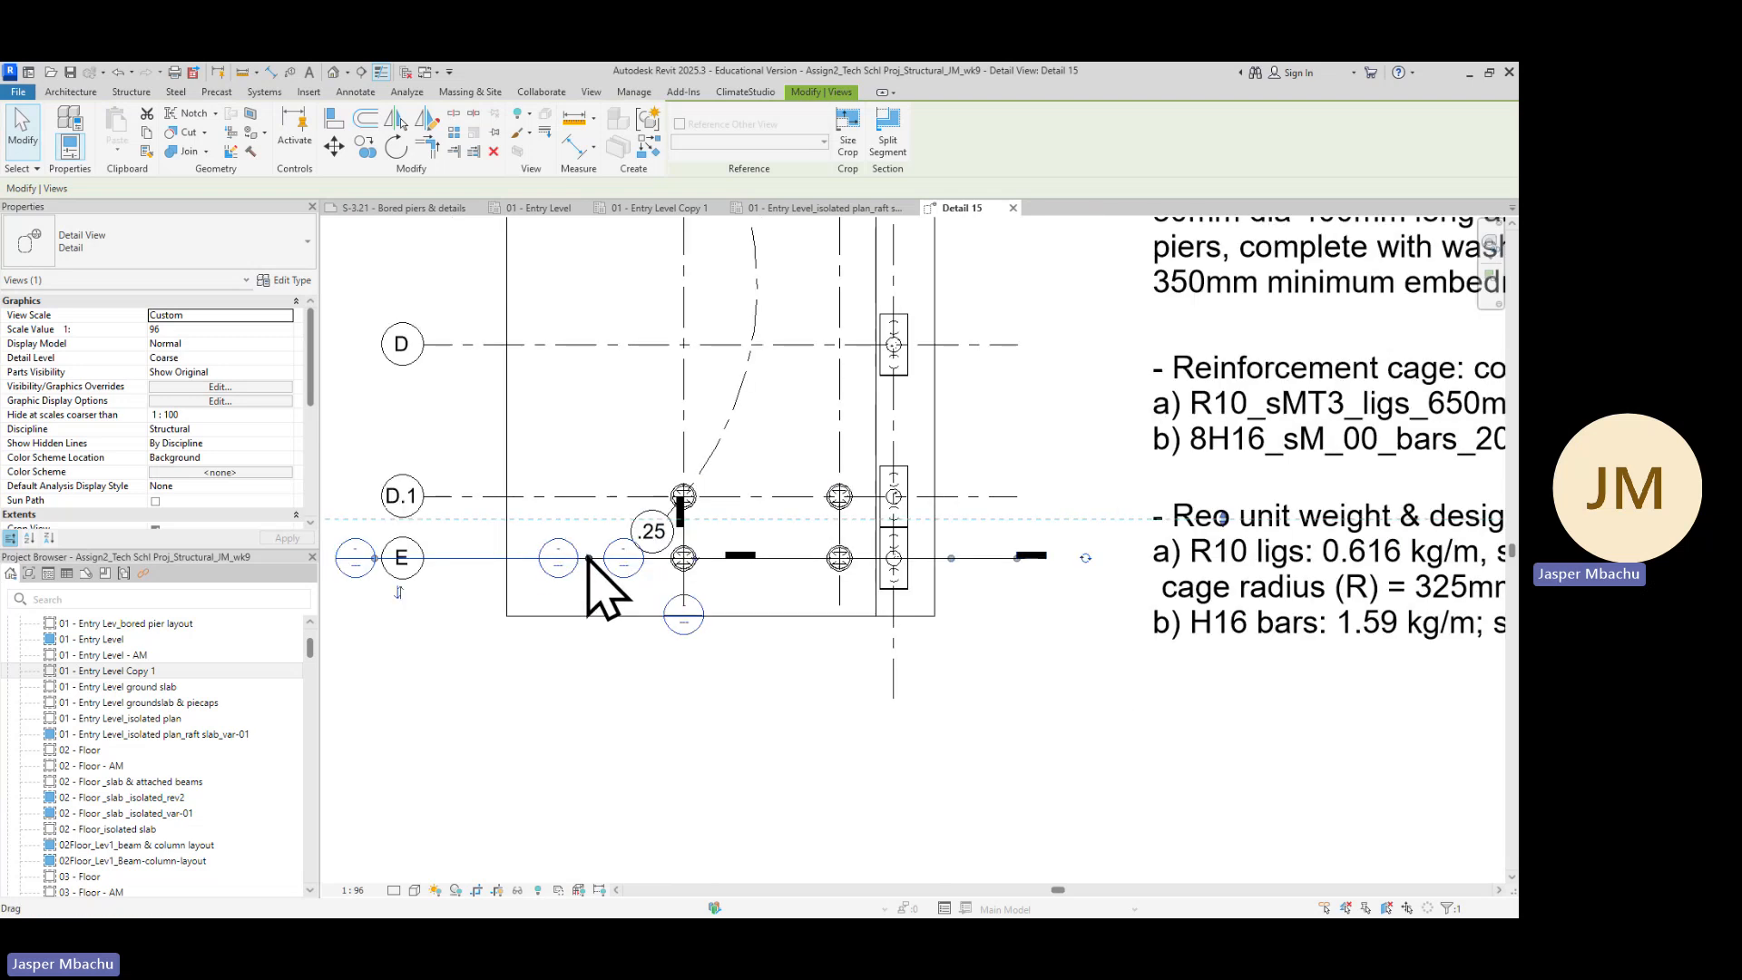
pyautogui.moveTo(588, 558); pyautogui.dragTo(404, 558)
pyautogui.scroll(6, 463, 634)
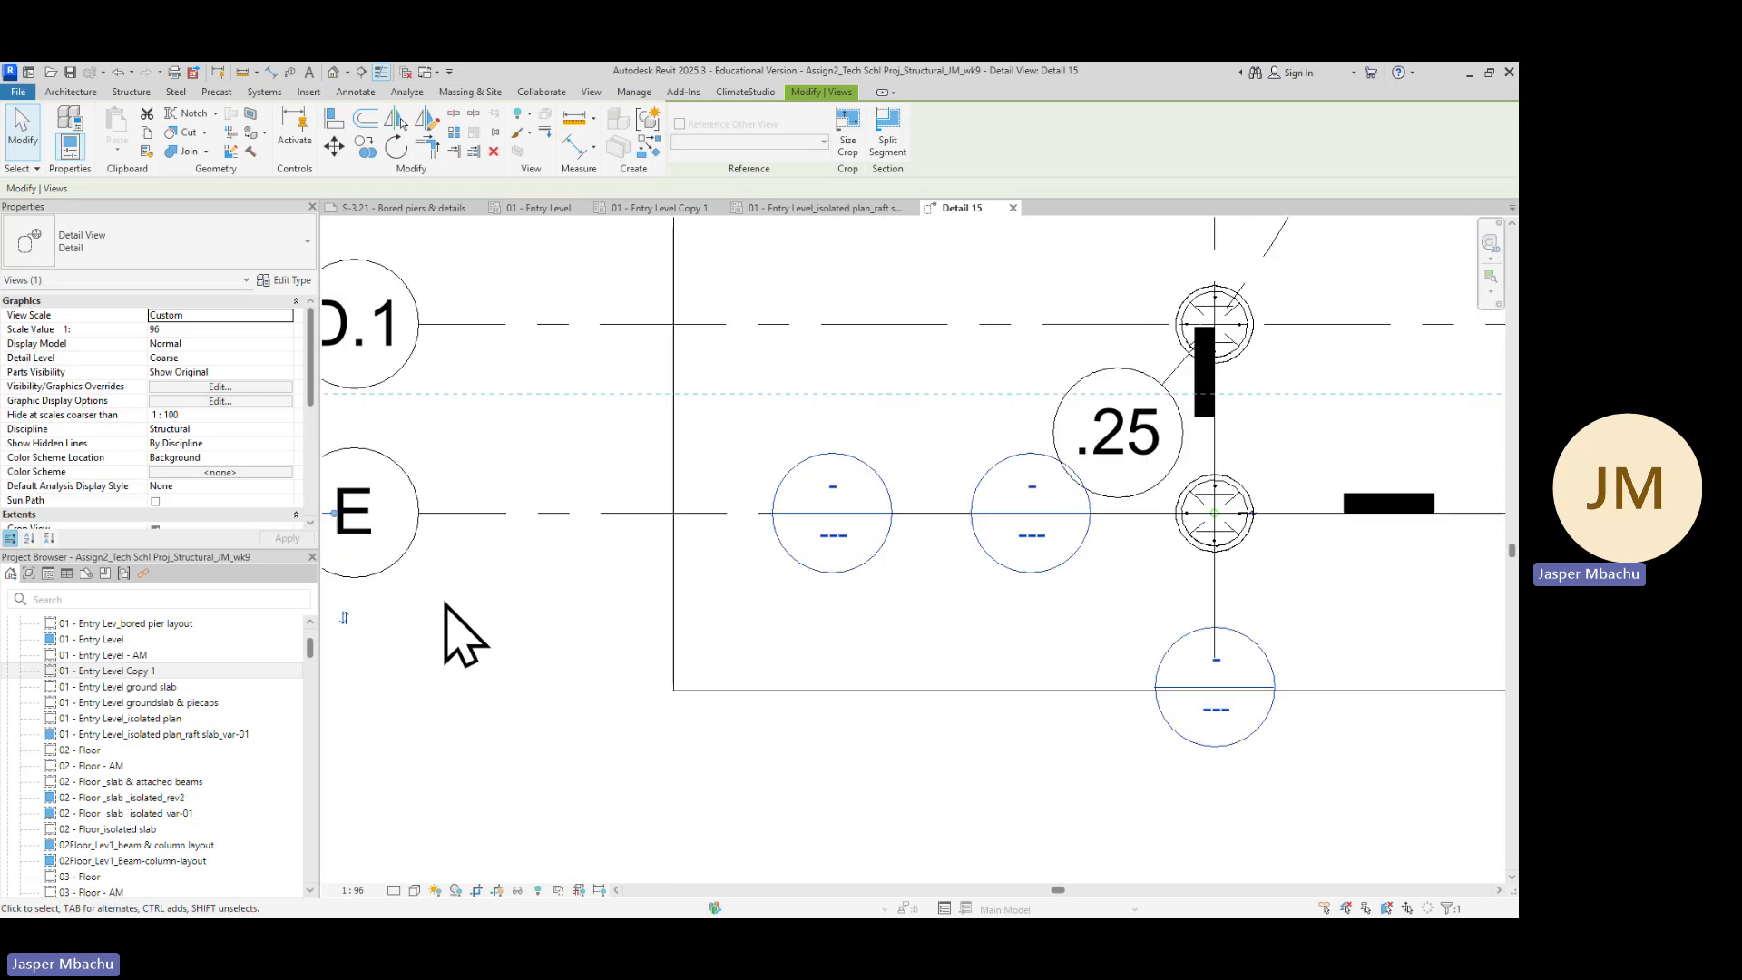
# Pull the Detail 9 section head end slightly back towards the gridline E bubble
pyautogui.moveTo(494, 650); pyautogui.dragTo(1014, 642, button='middle')
pyautogui.scroll(2, 836, 490)
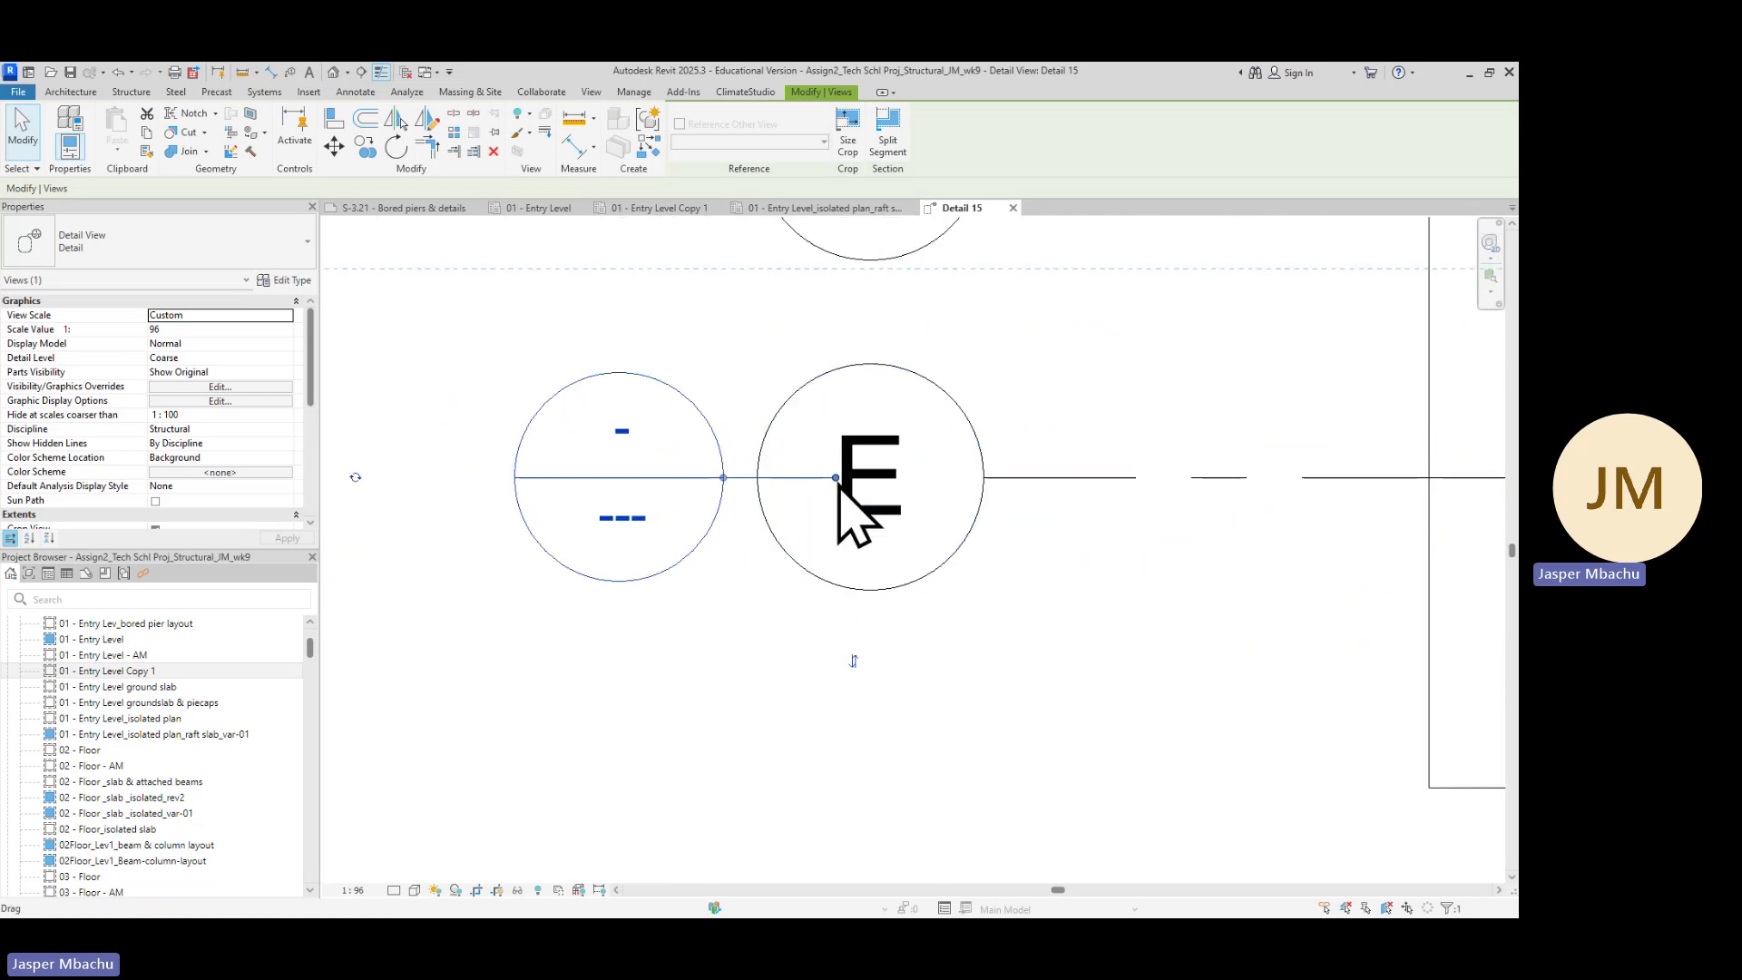
pyautogui.moveTo(836, 478); pyautogui.dragTo(785, 477)
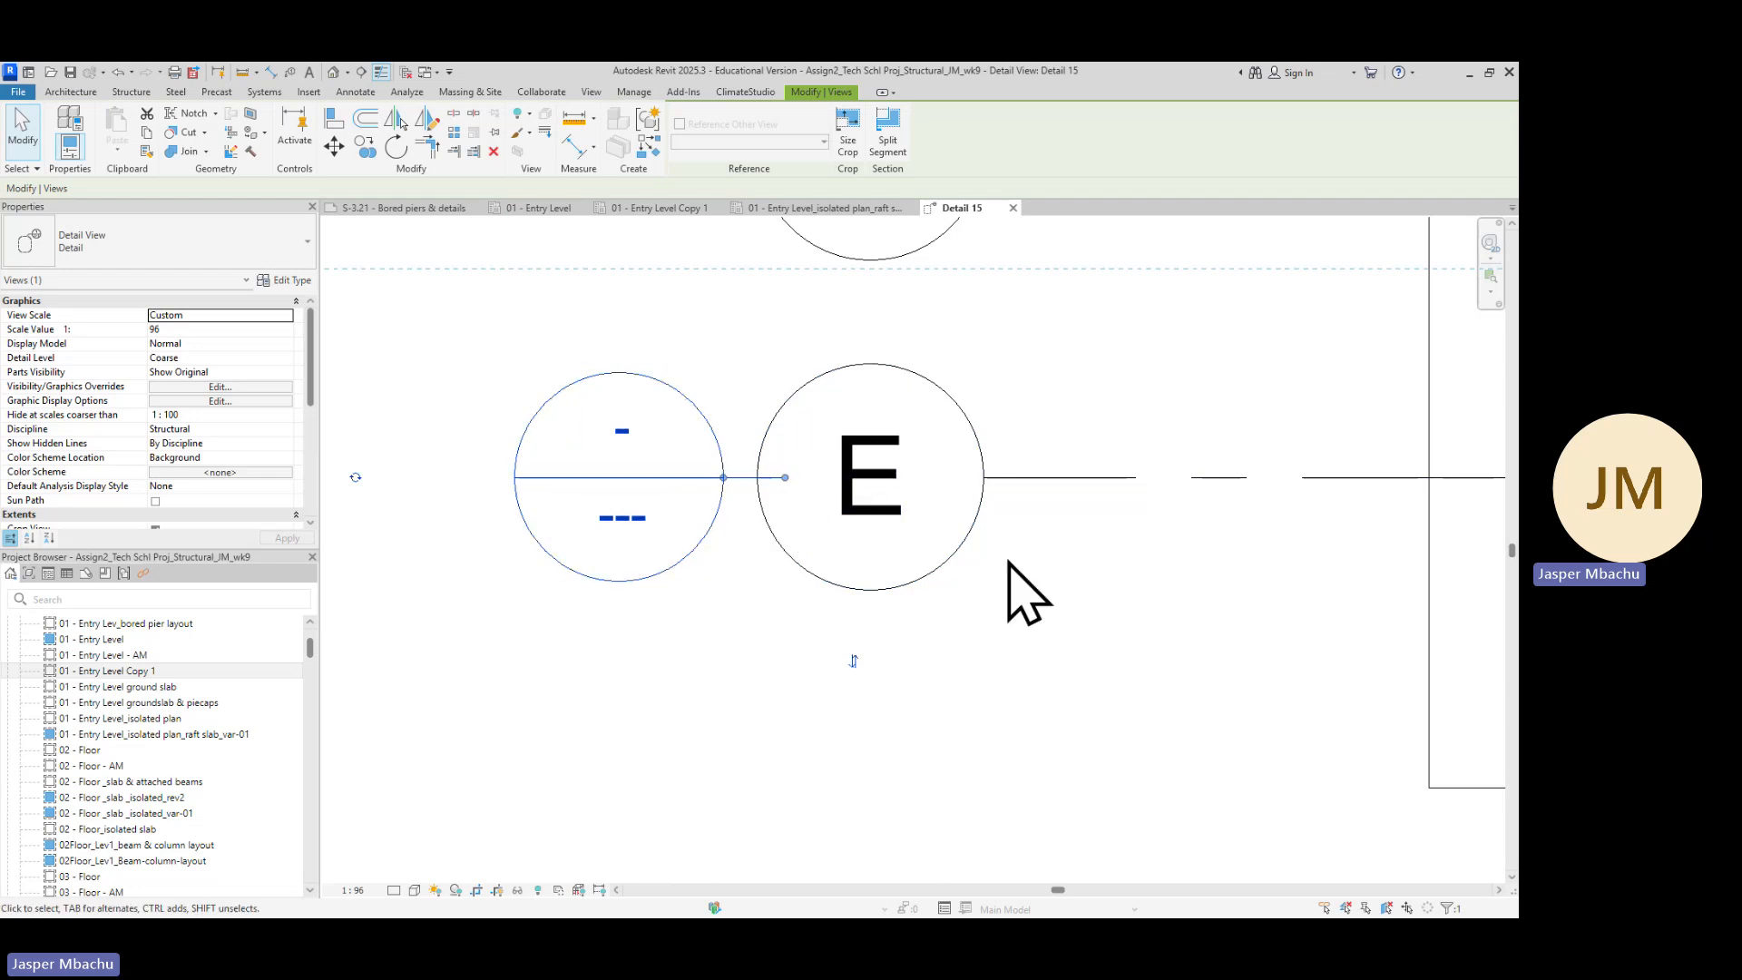
# Extend the Detail 9 section tail slightly further to the right along gridline E
pyautogui.scroll(-3, 1007, 594)
pyautogui.scroll(-2, 1075, 640)
pyautogui.moveTo(1237, 711); pyautogui.dragTo(914, 642, button='middle')
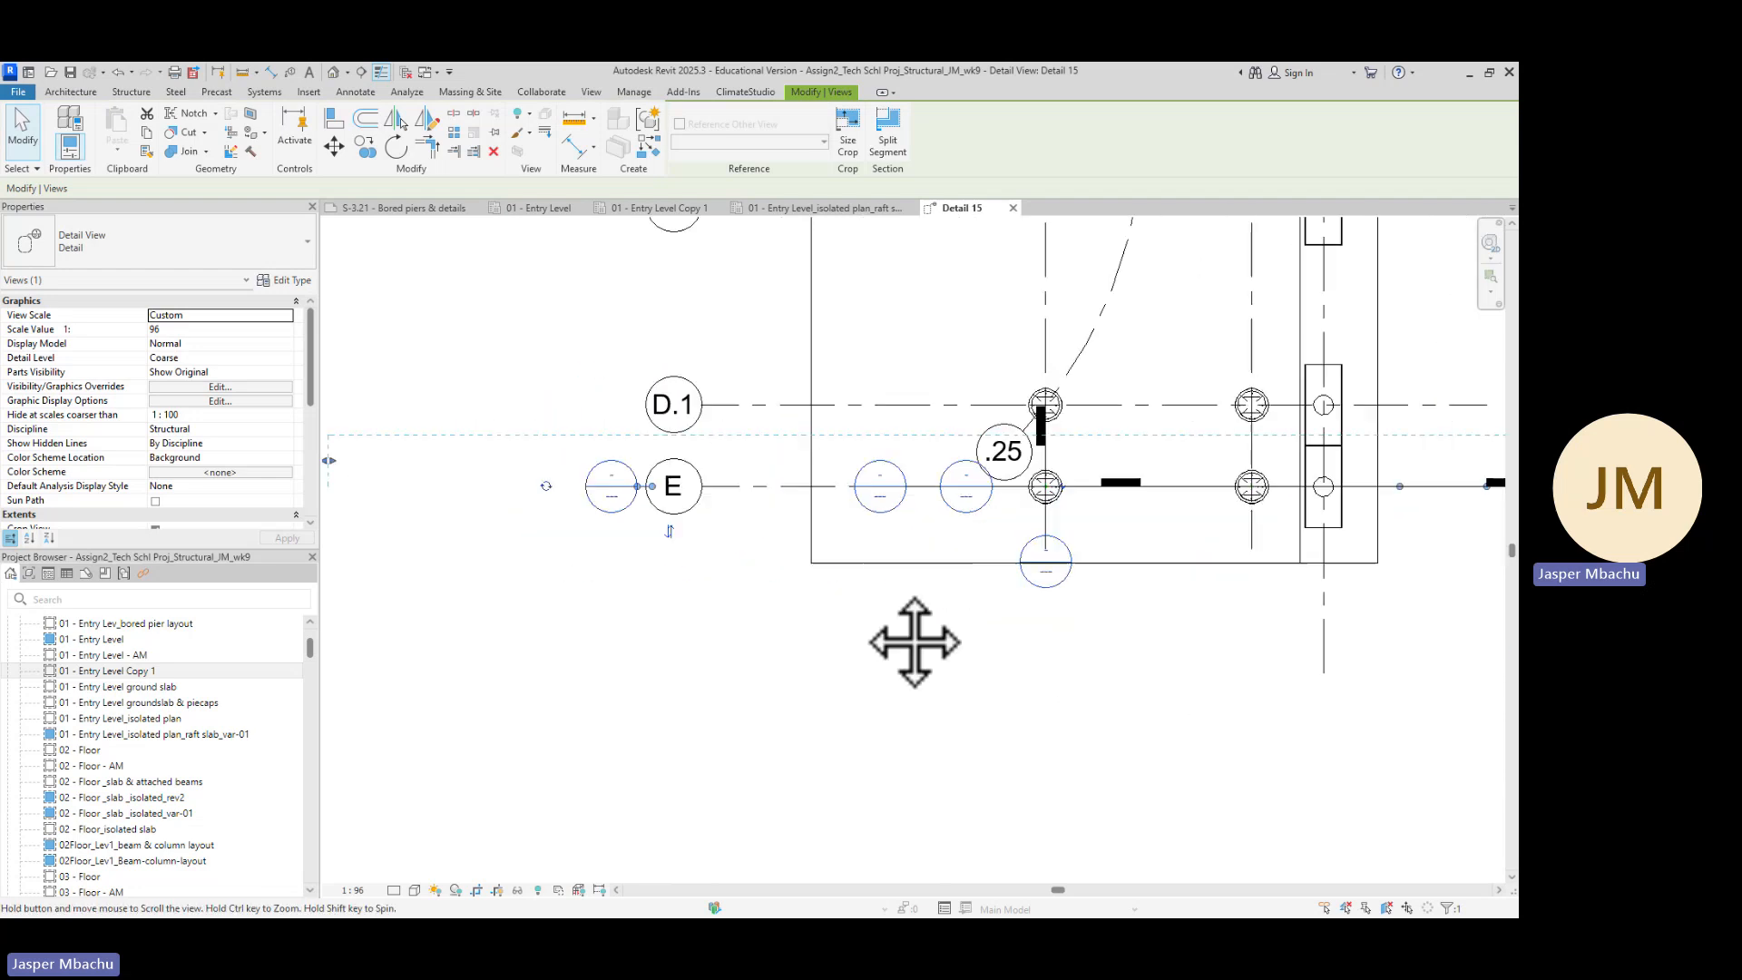
pyautogui.moveTo(1191, 672); pyautogui.dragTo(924, 624, button='middle')
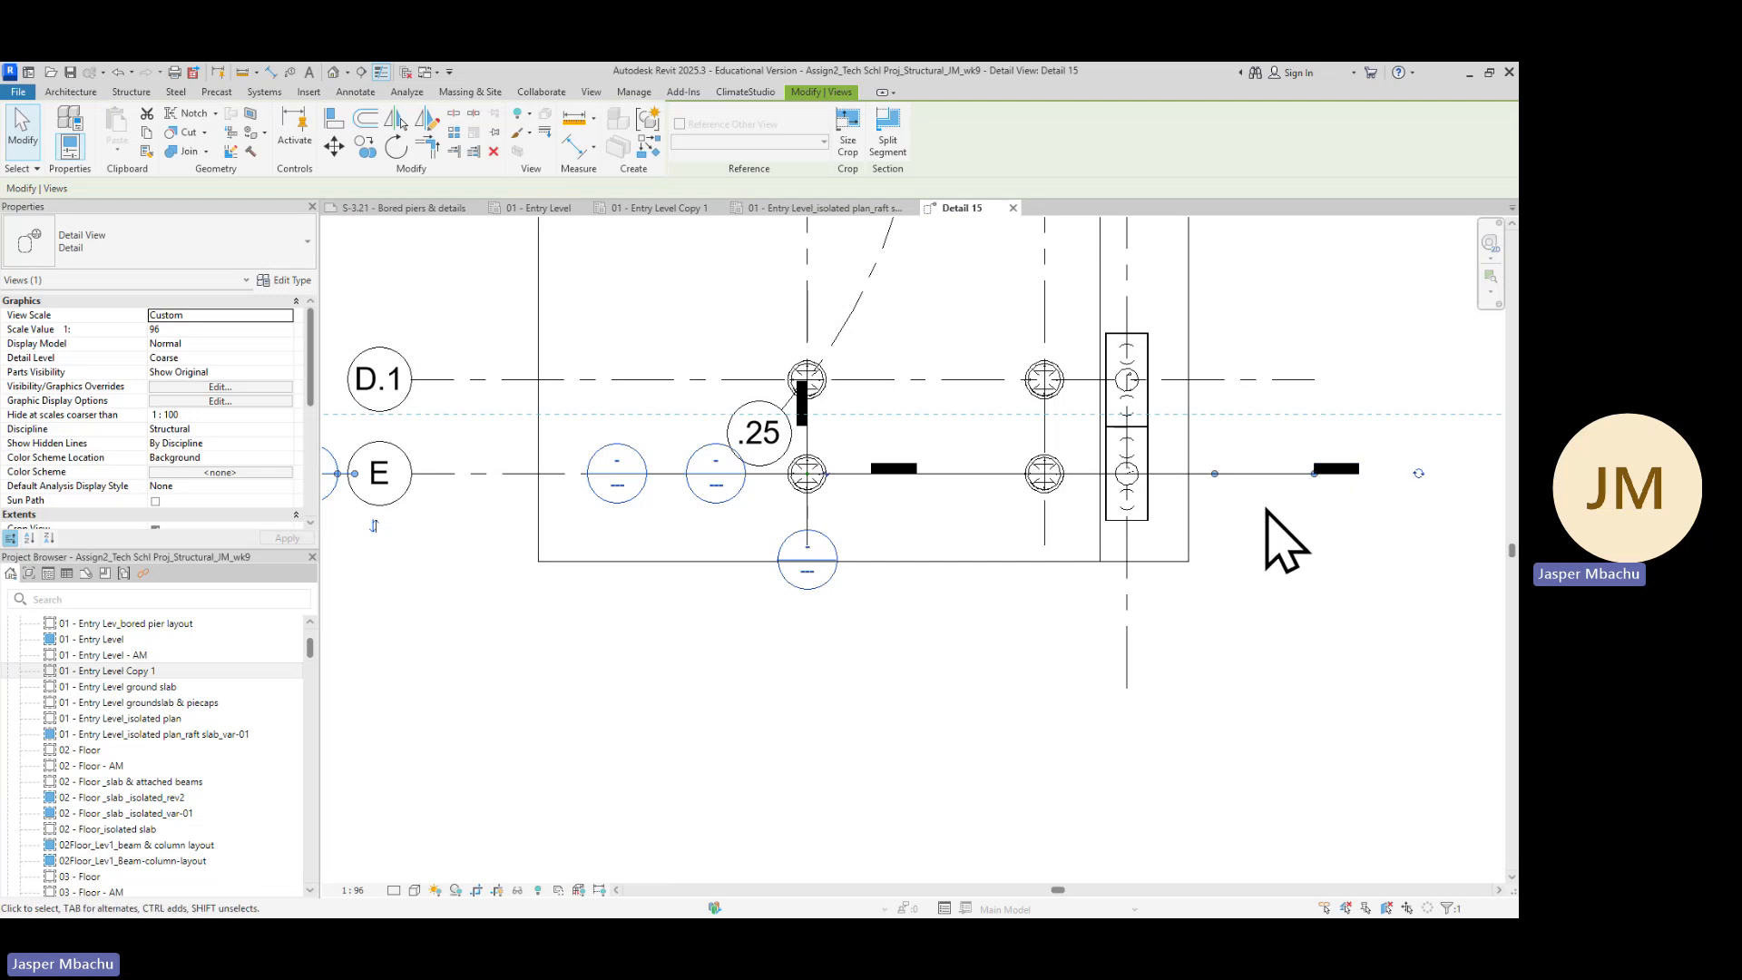
pyautogui.moveTo(1215, 473); pyautogui.dragTo(1250, 474)
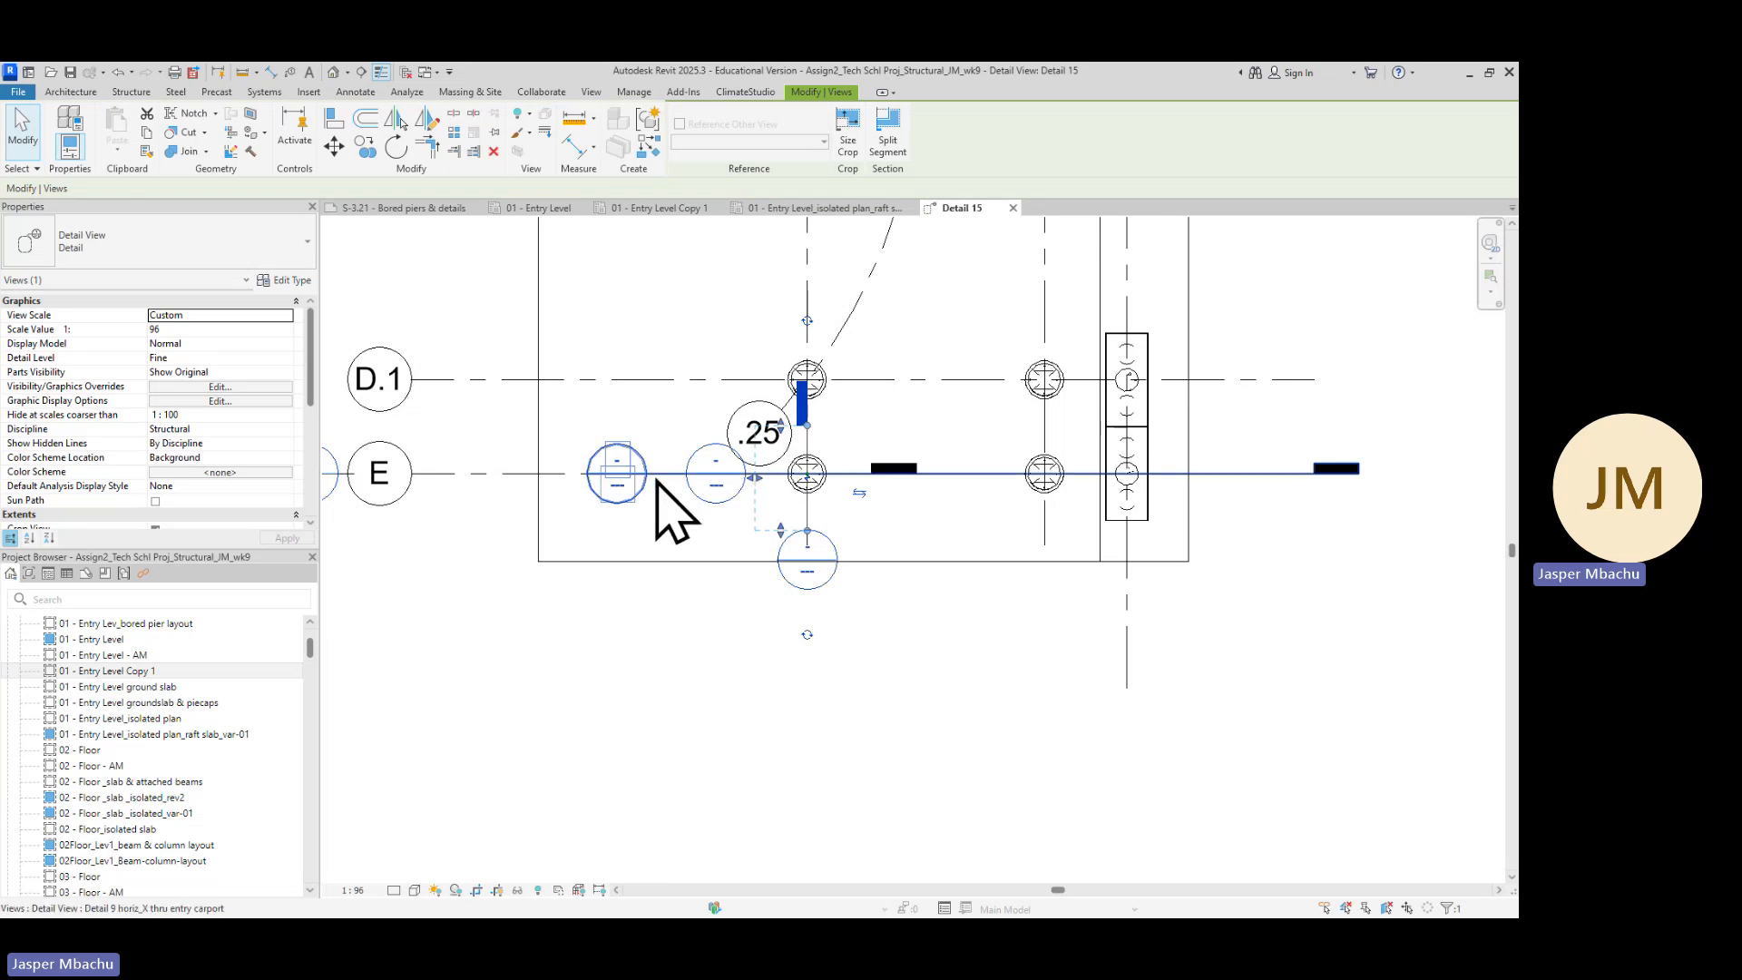
# Hide the 'Detail 9 horiz_X thru entry carport' section marker beside gridline E in this view
pyautogui.scroll(2, 656, 481)
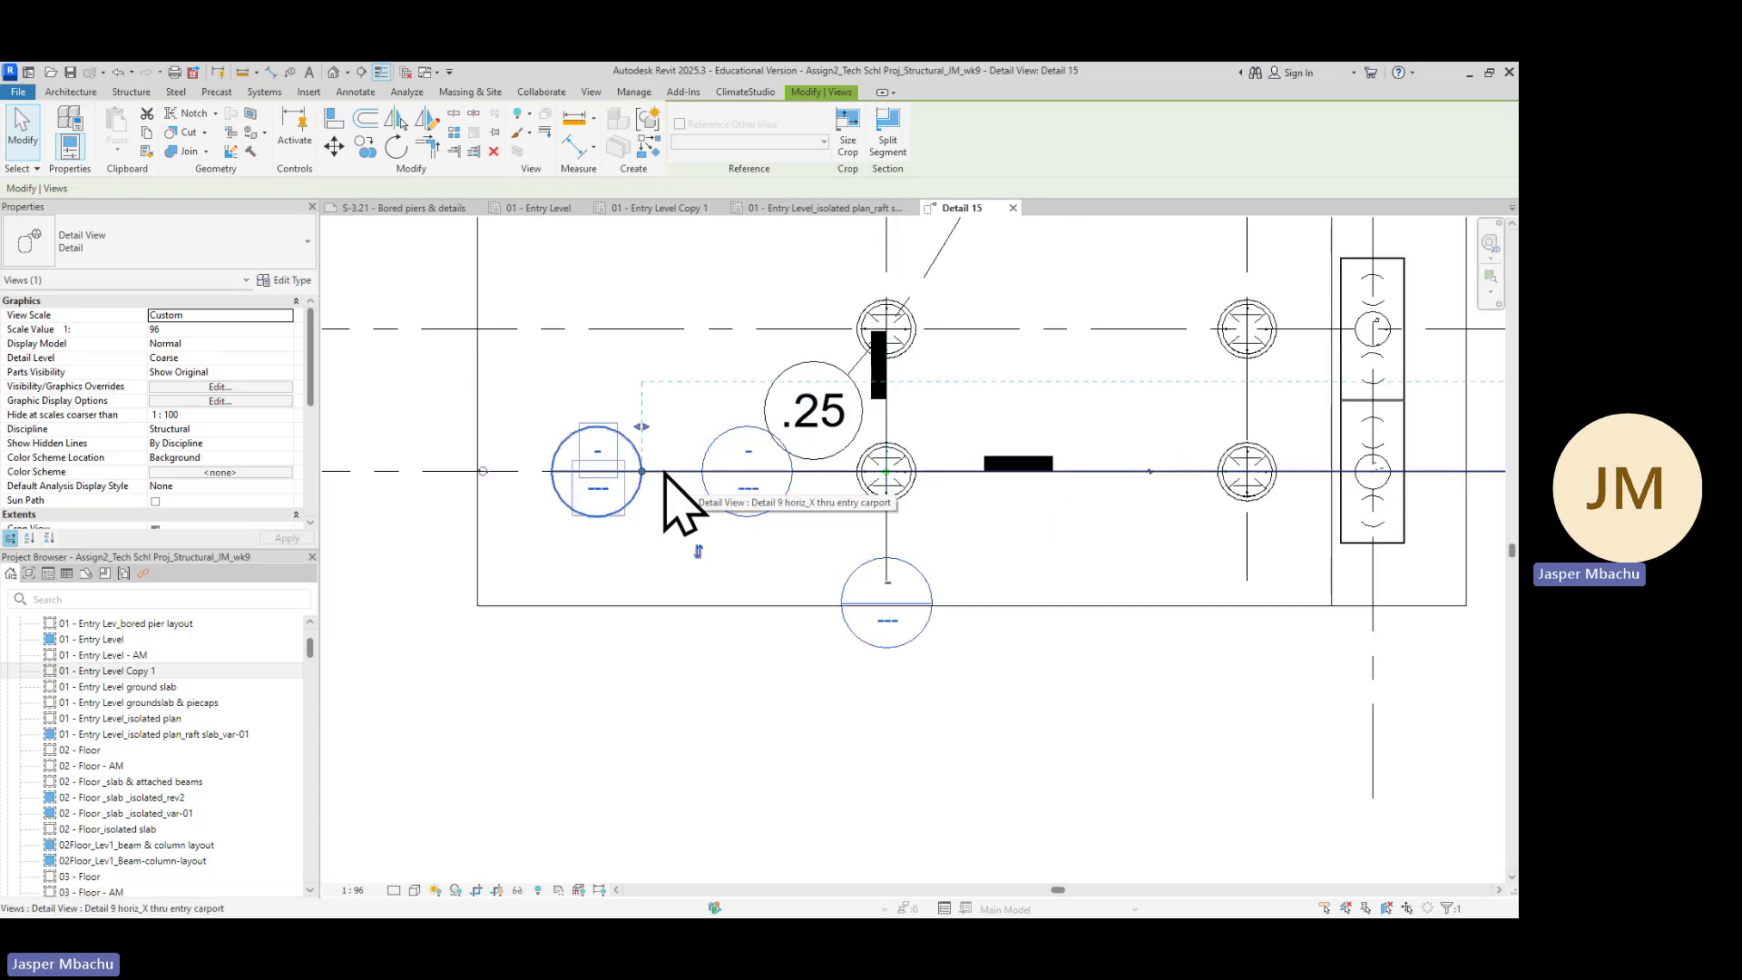
pyautogui.scroll(-2, 662, 476)
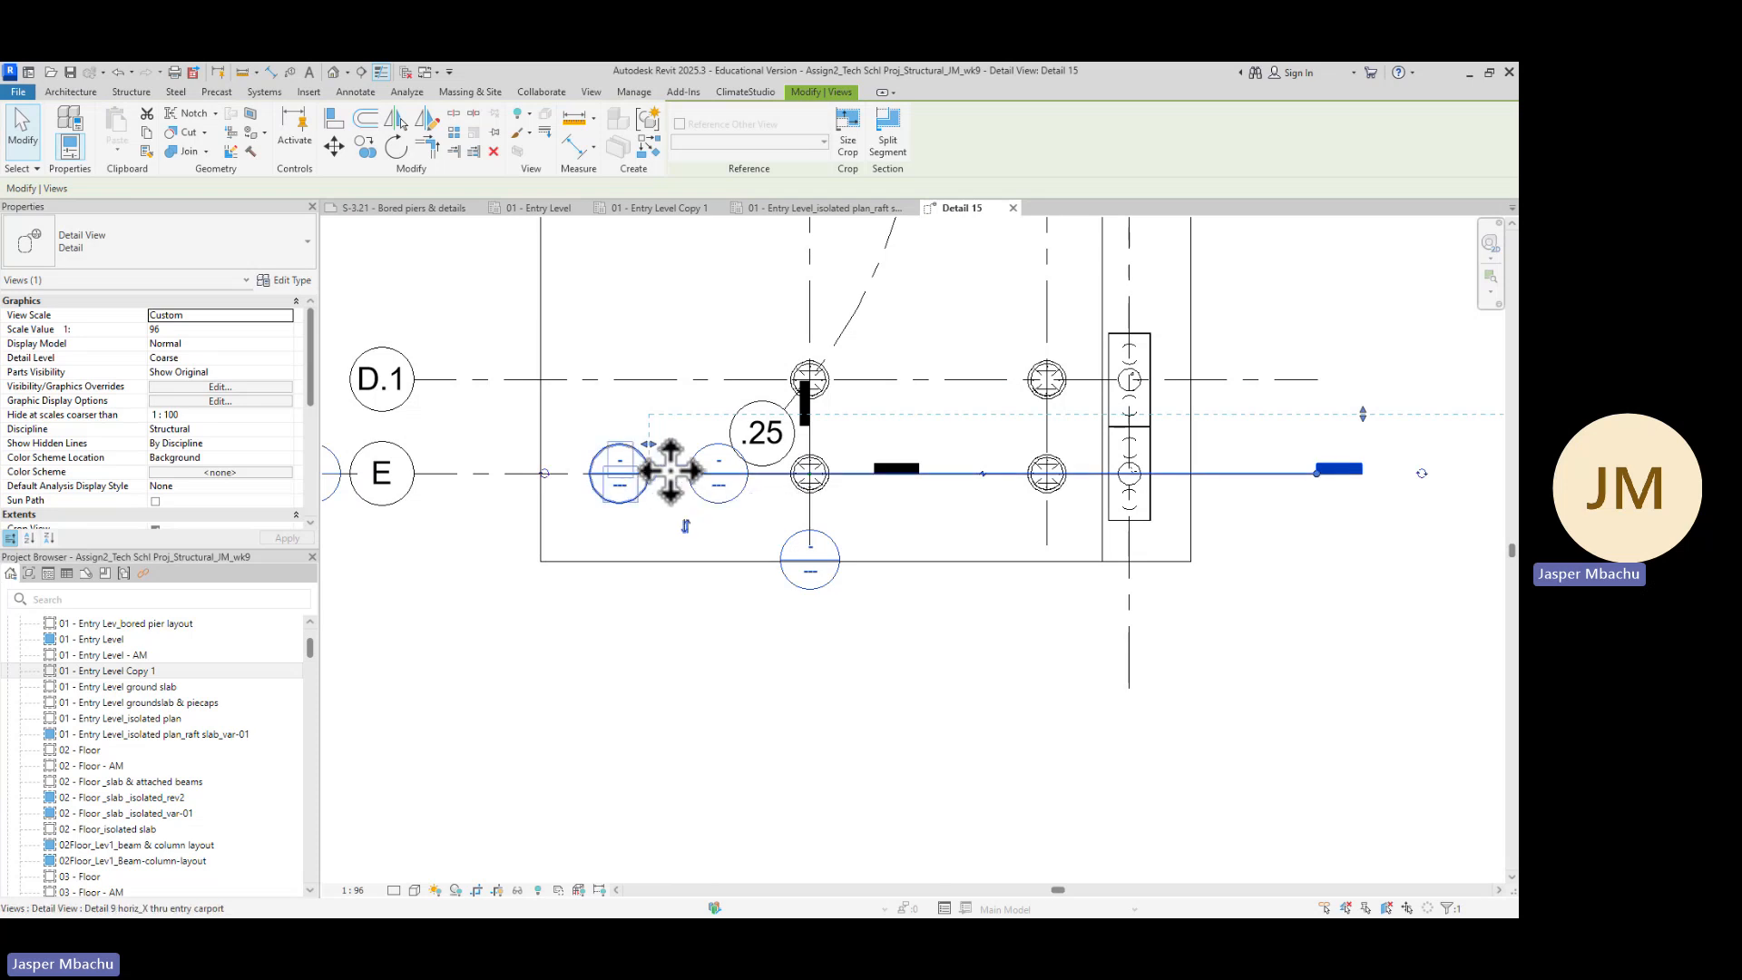
pyautogui.rightClick(661, 474)
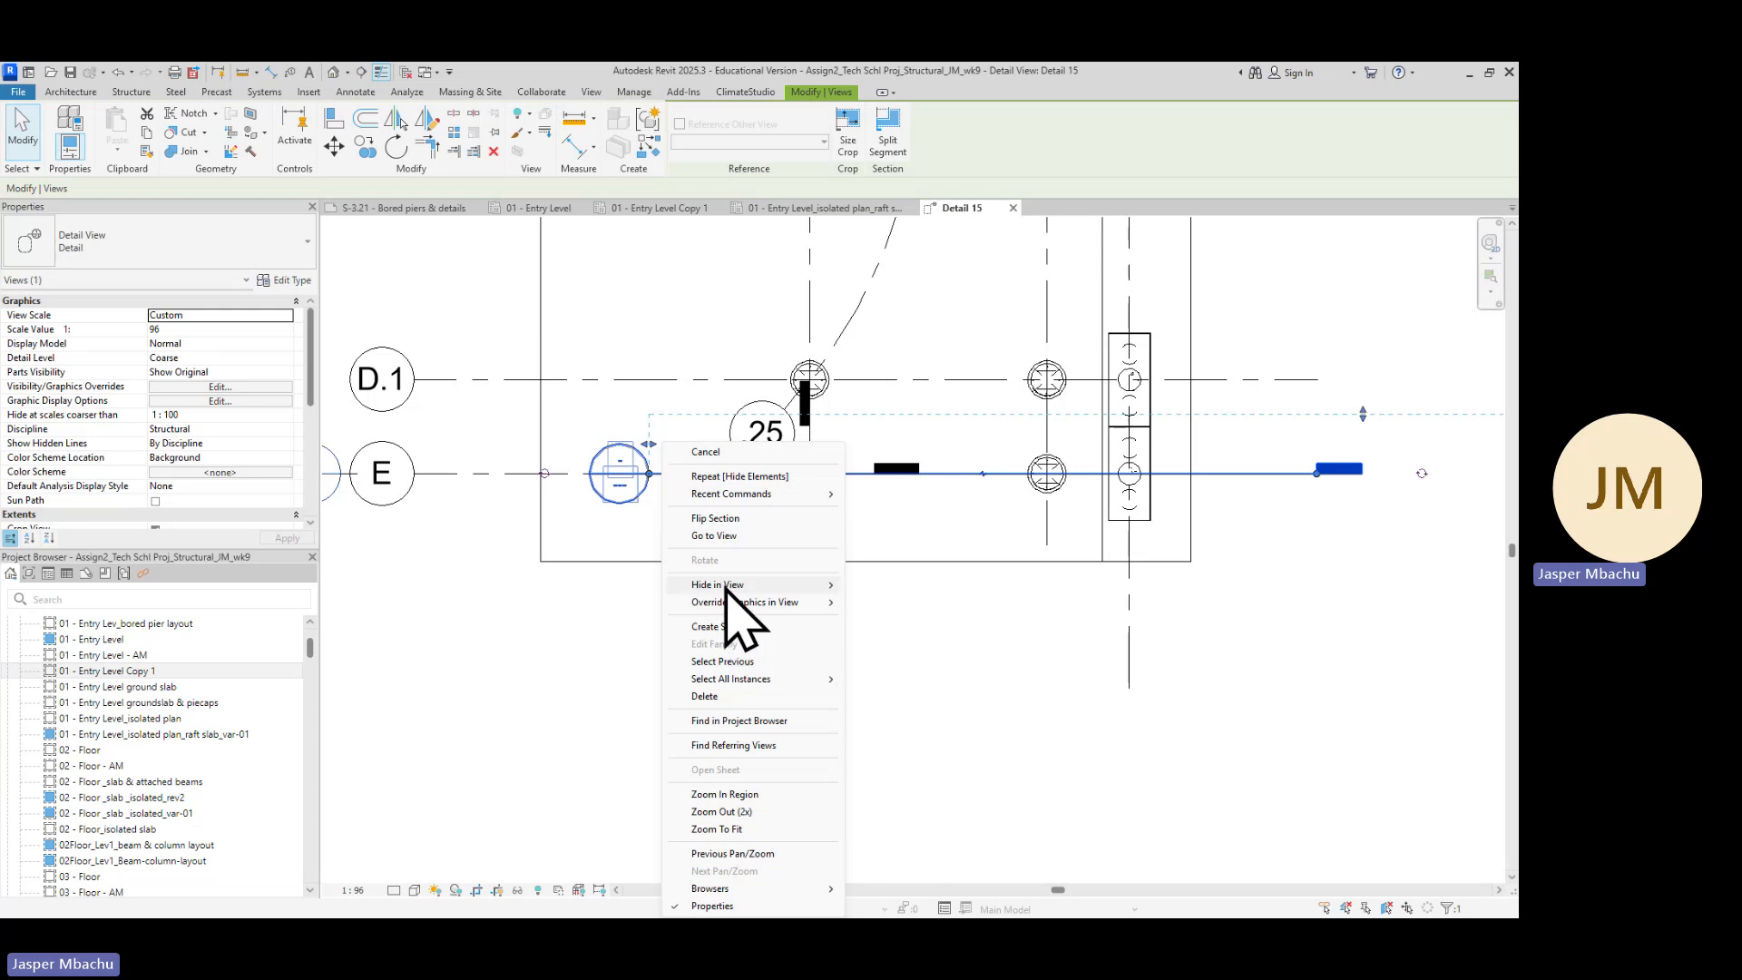
pyautogui.click(882, 585)
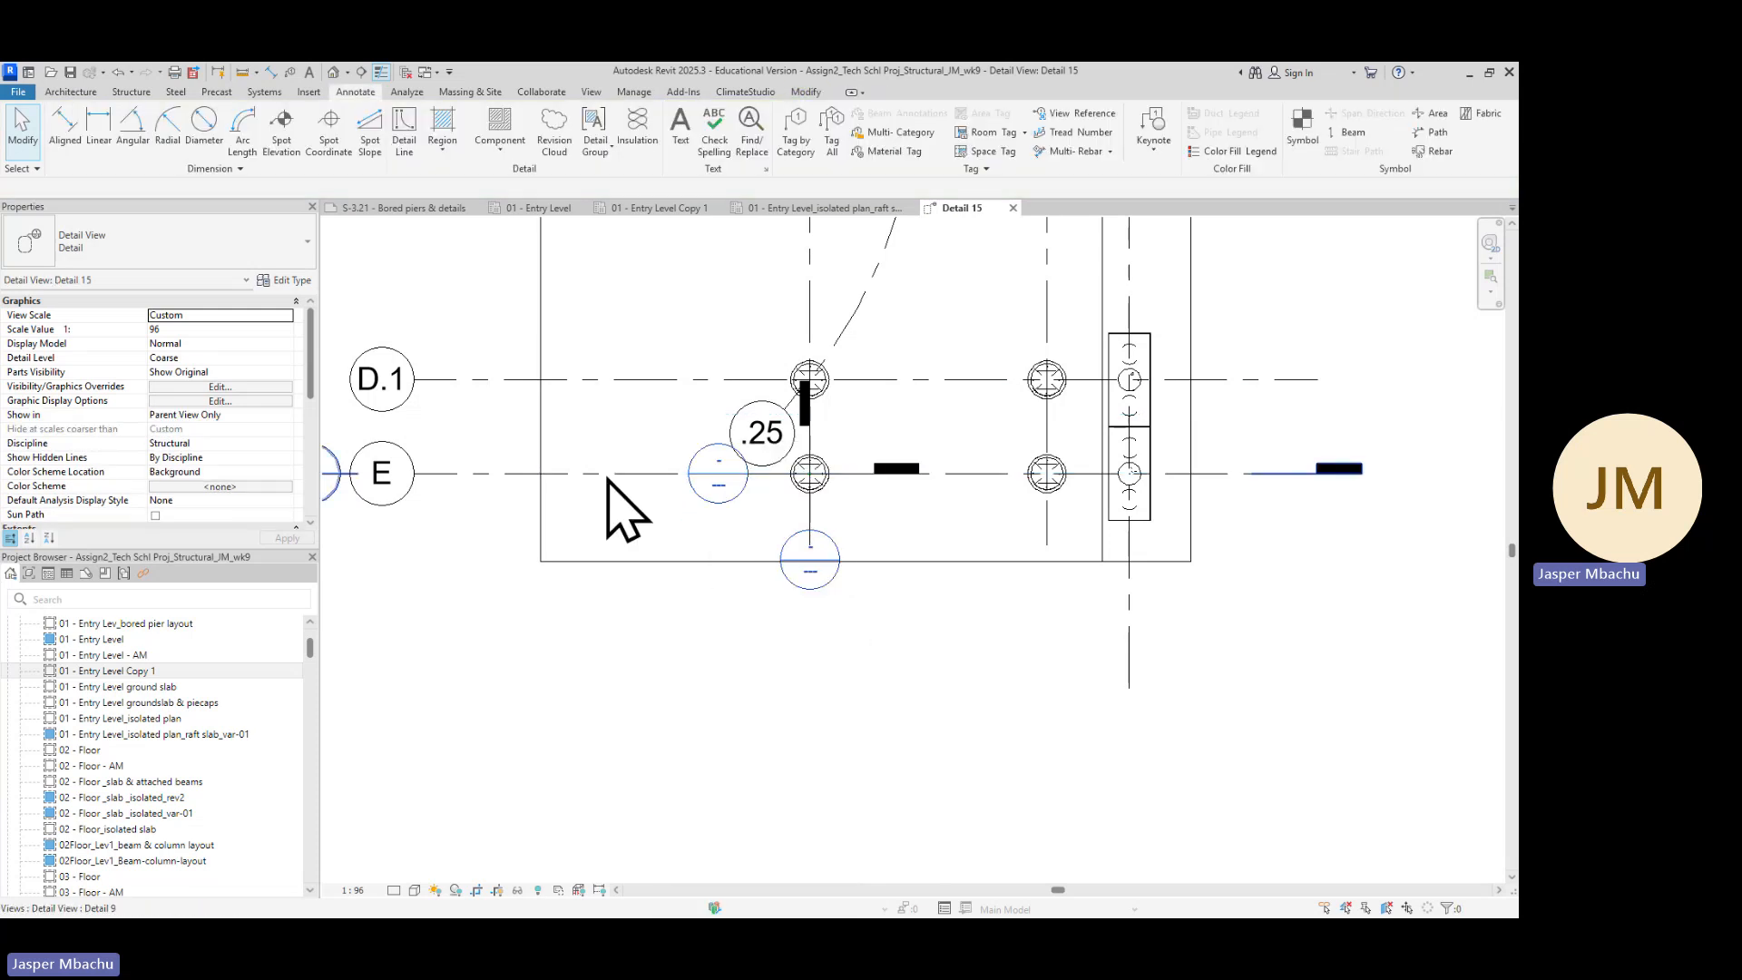
pyautogui.click(1289, 473)
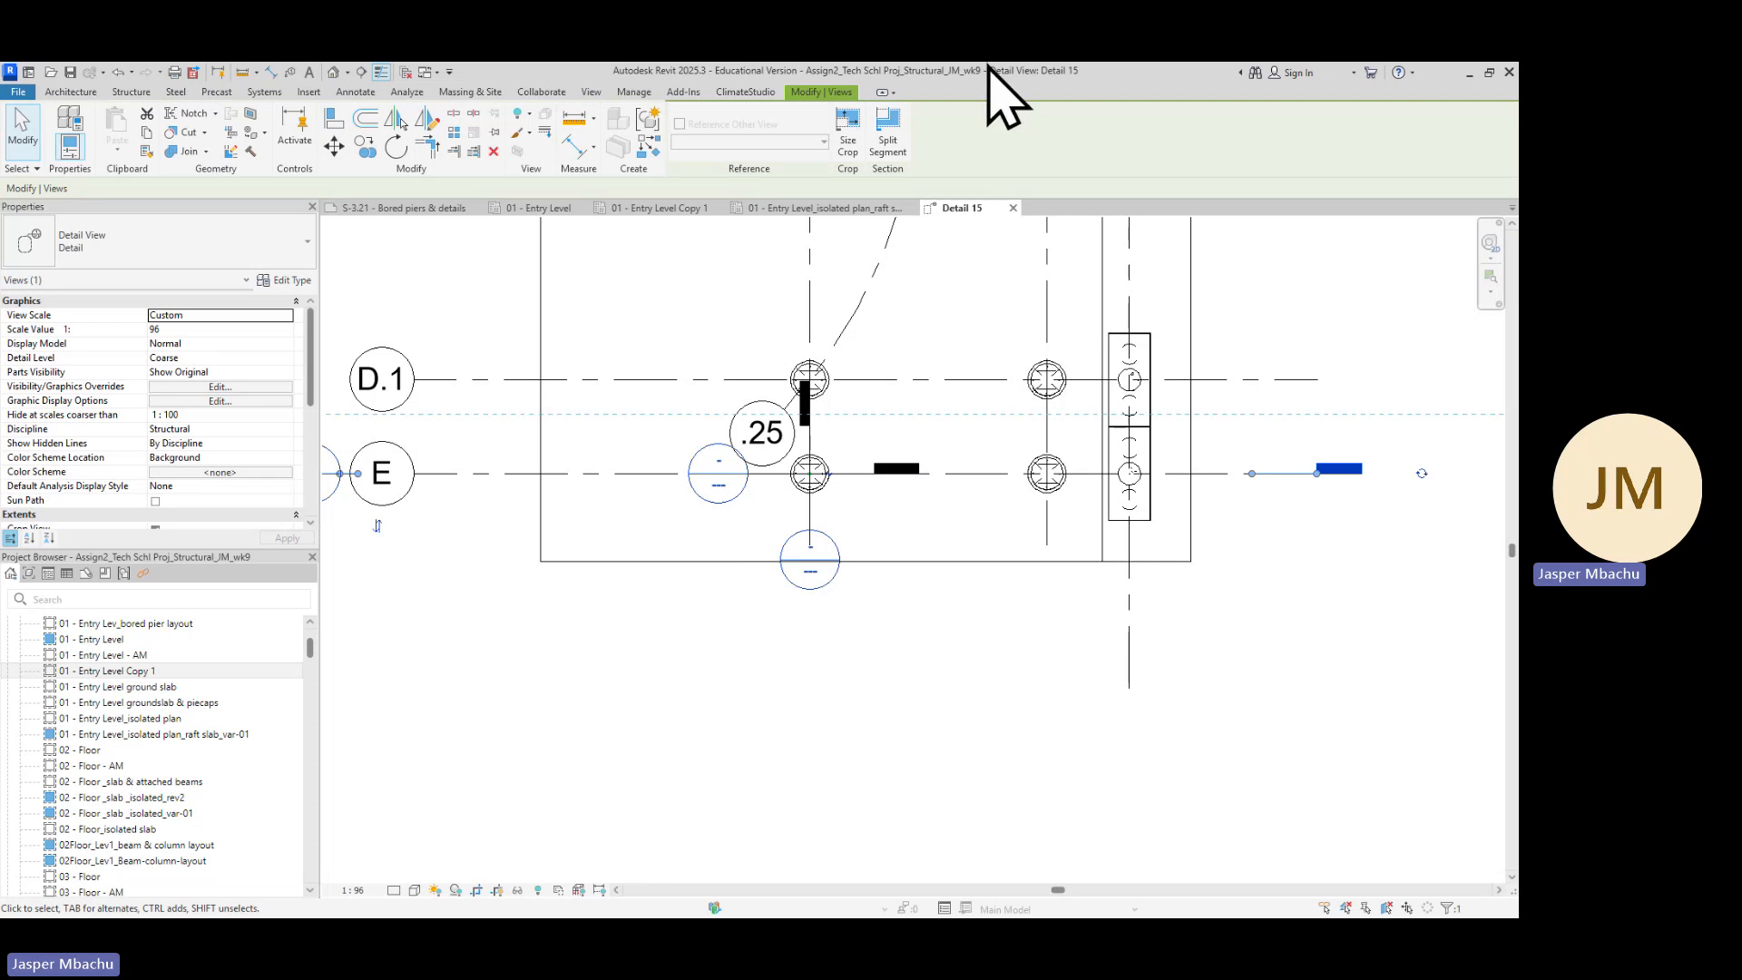
# Show the bubble at the top end of the curved .25 gridline in the Detail 15 view
pyautogui.scroll(3, 816, 562)
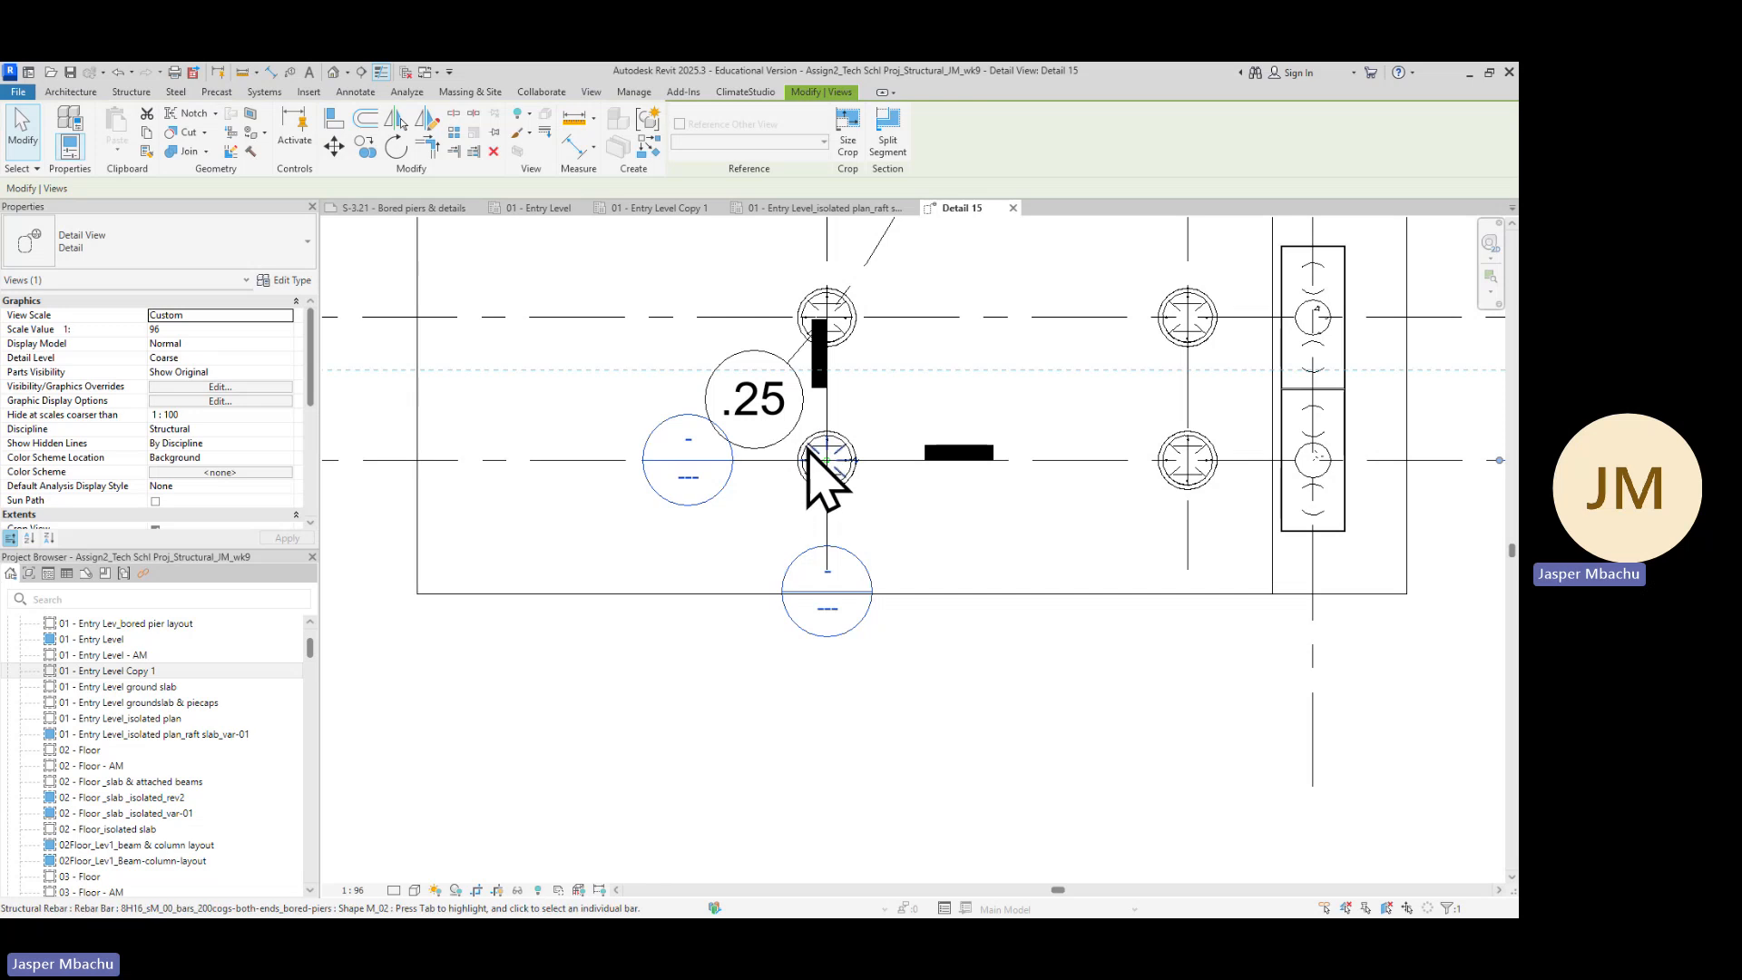
pyautogui.scroll(-3, 839, 470)
pyautogui.scroll(-2, 876, 449)
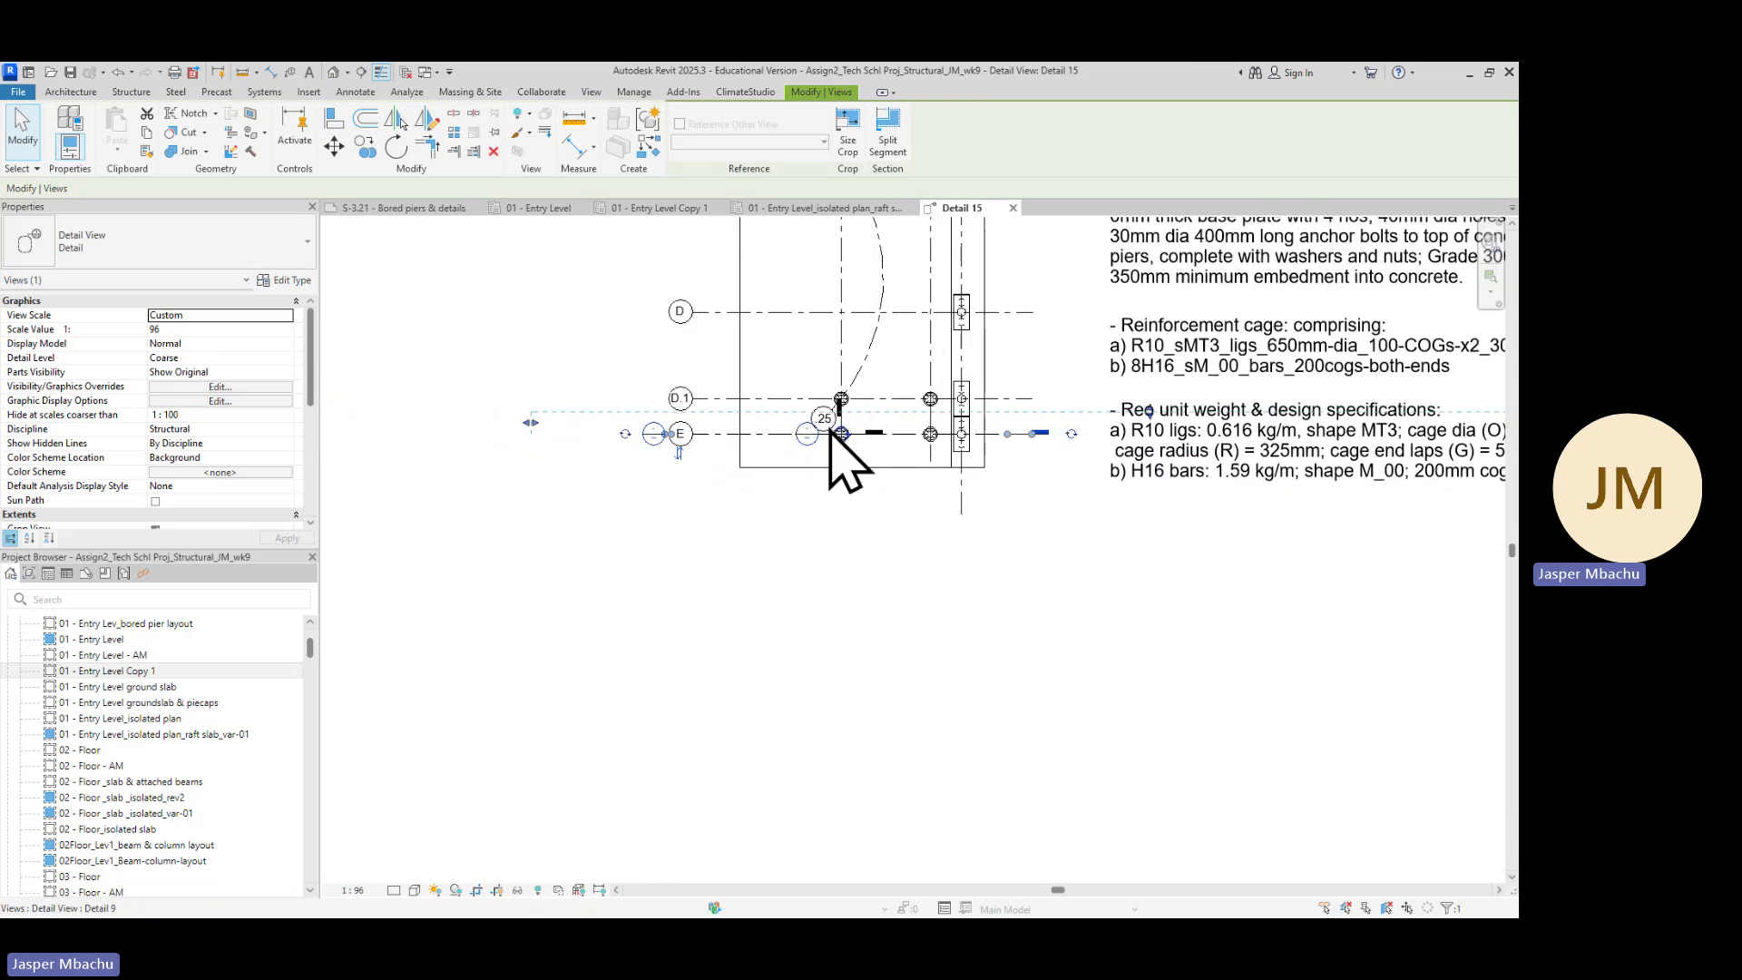
pyautogui.scroll(4, 840, 454)
pyautogui.scroll(1, 824, 413)
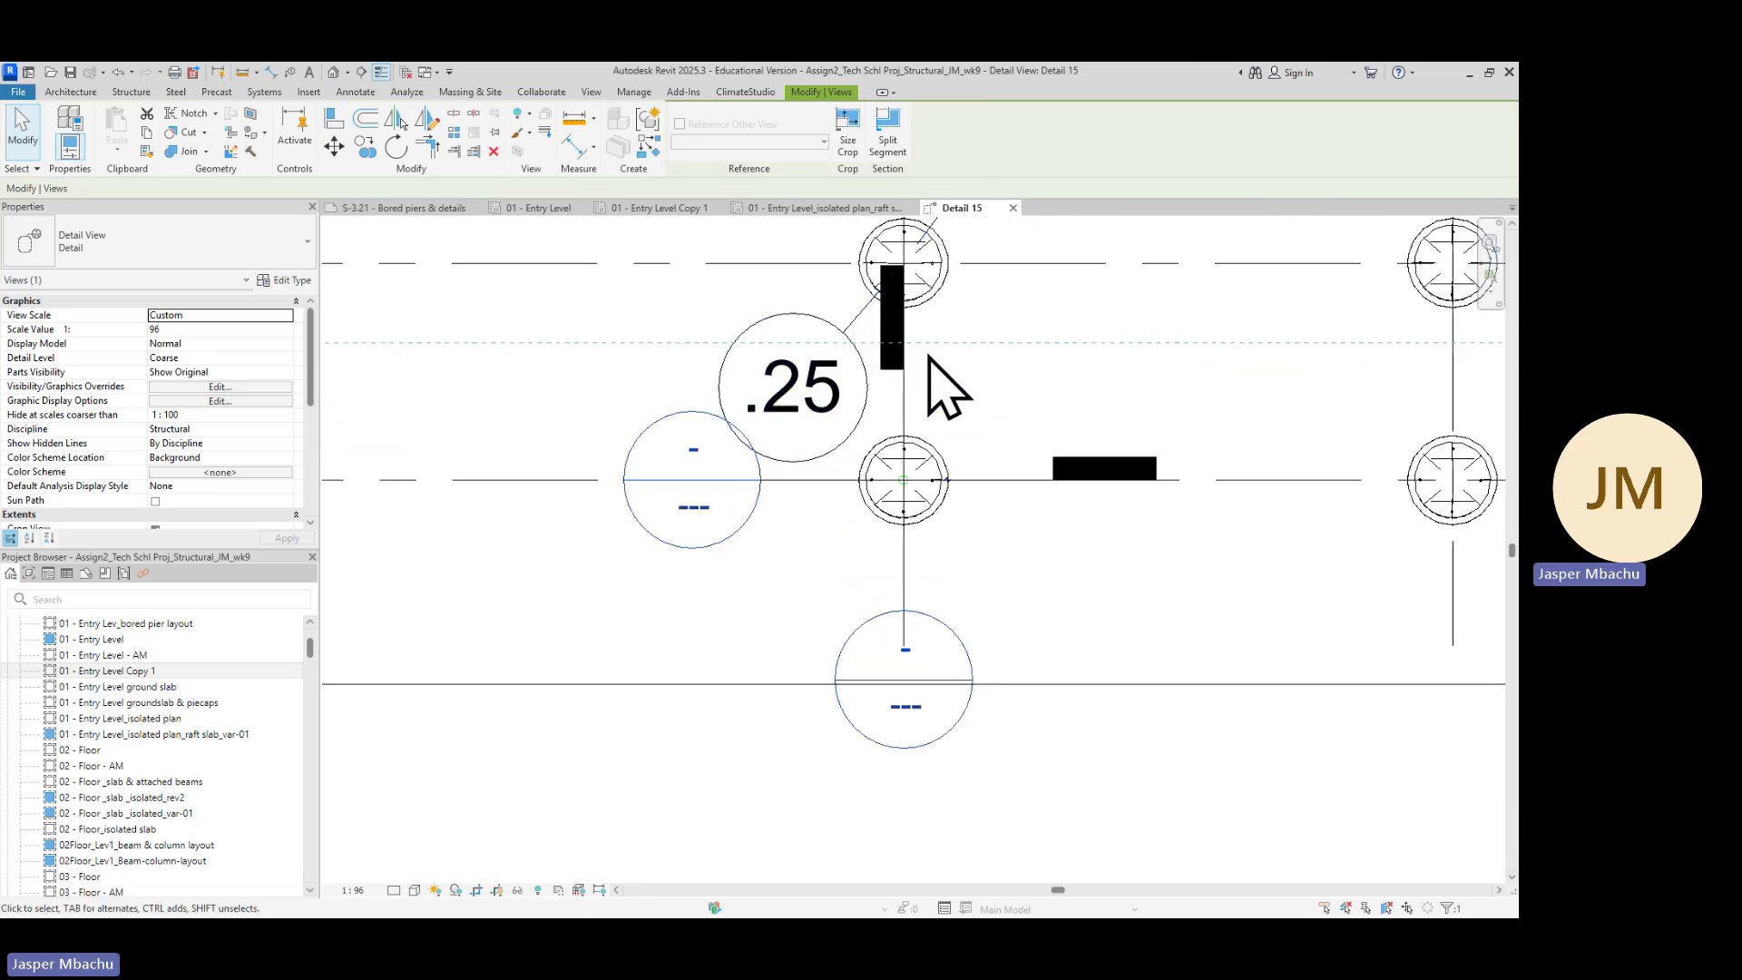
pyautogui.scroll(-4, 1003, 408)
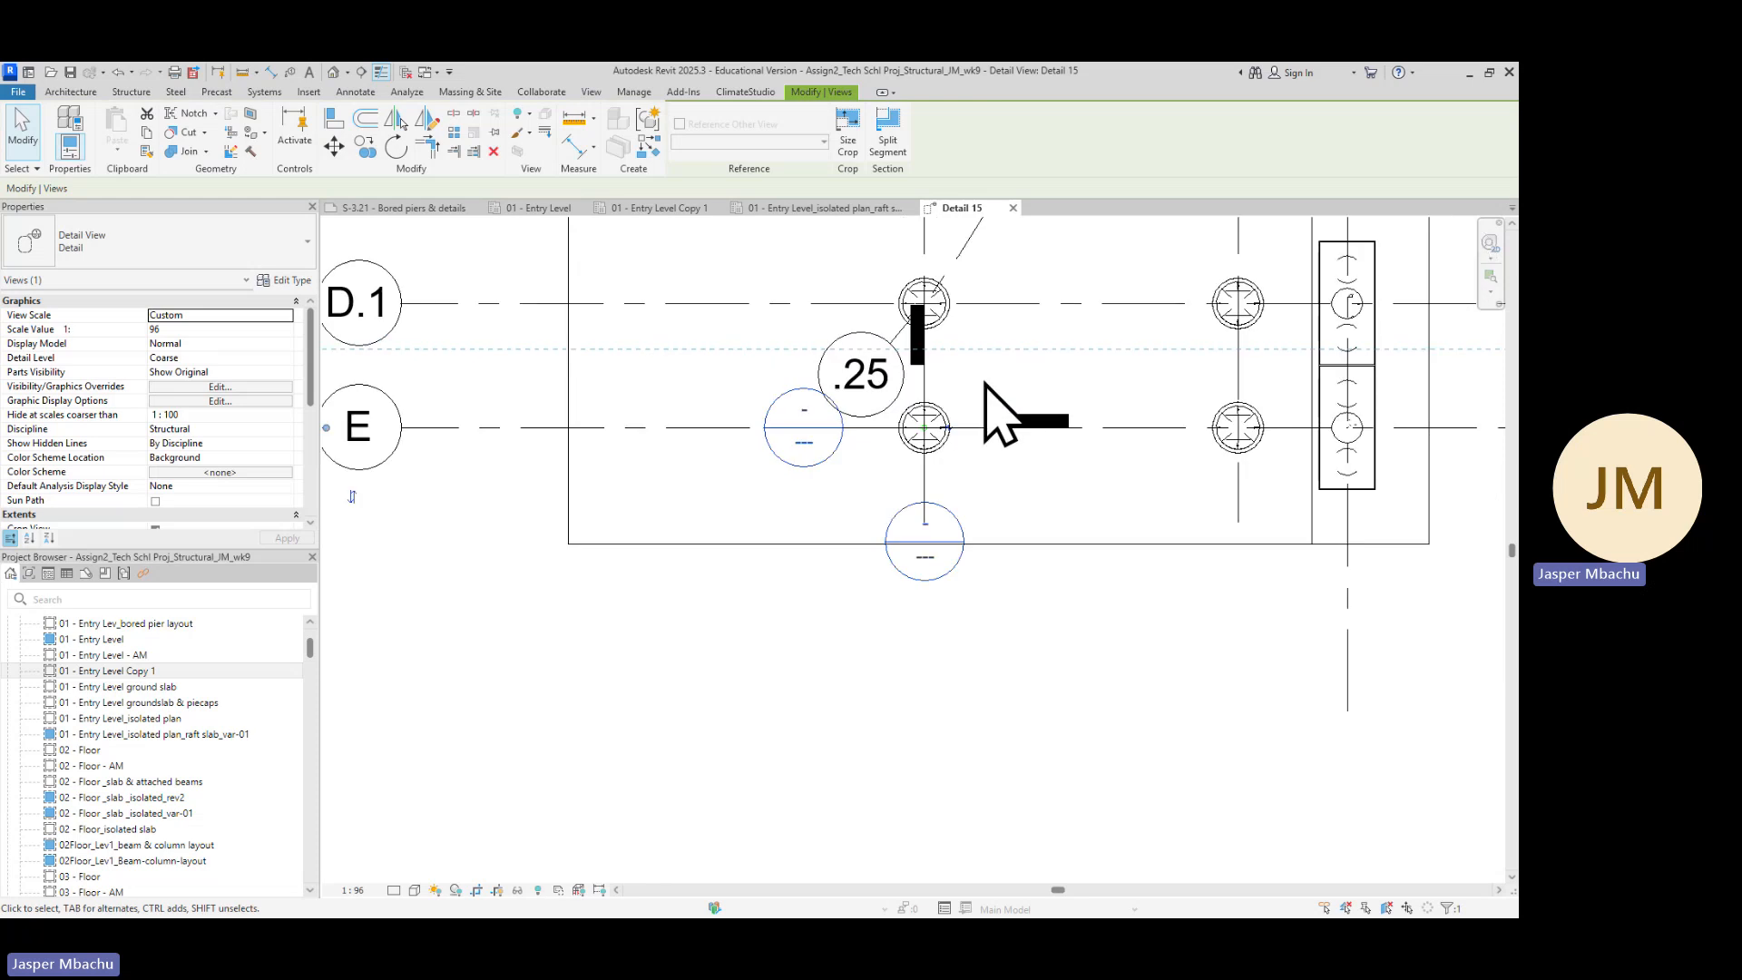
pyautogui.moveTo(1016, 300); pyautogui.dragTo(979, 777, button='middle')
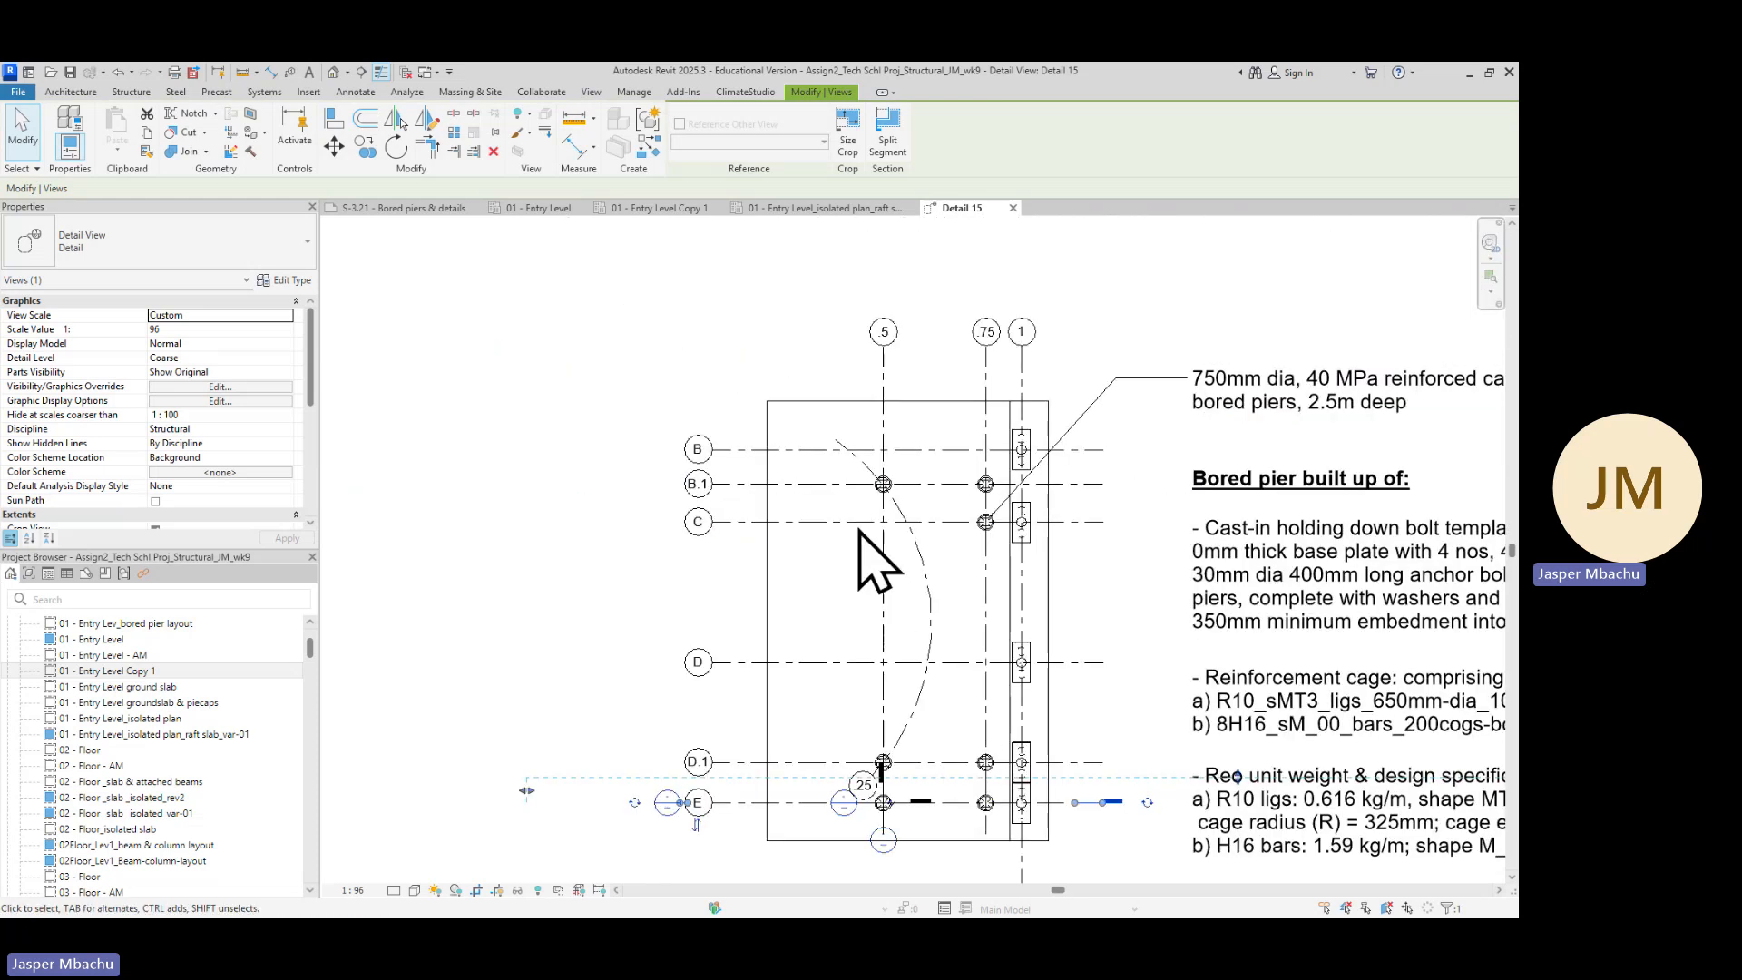
pyautogui.scroll(2, 877, 504)
pyautogui.click(877, 444)
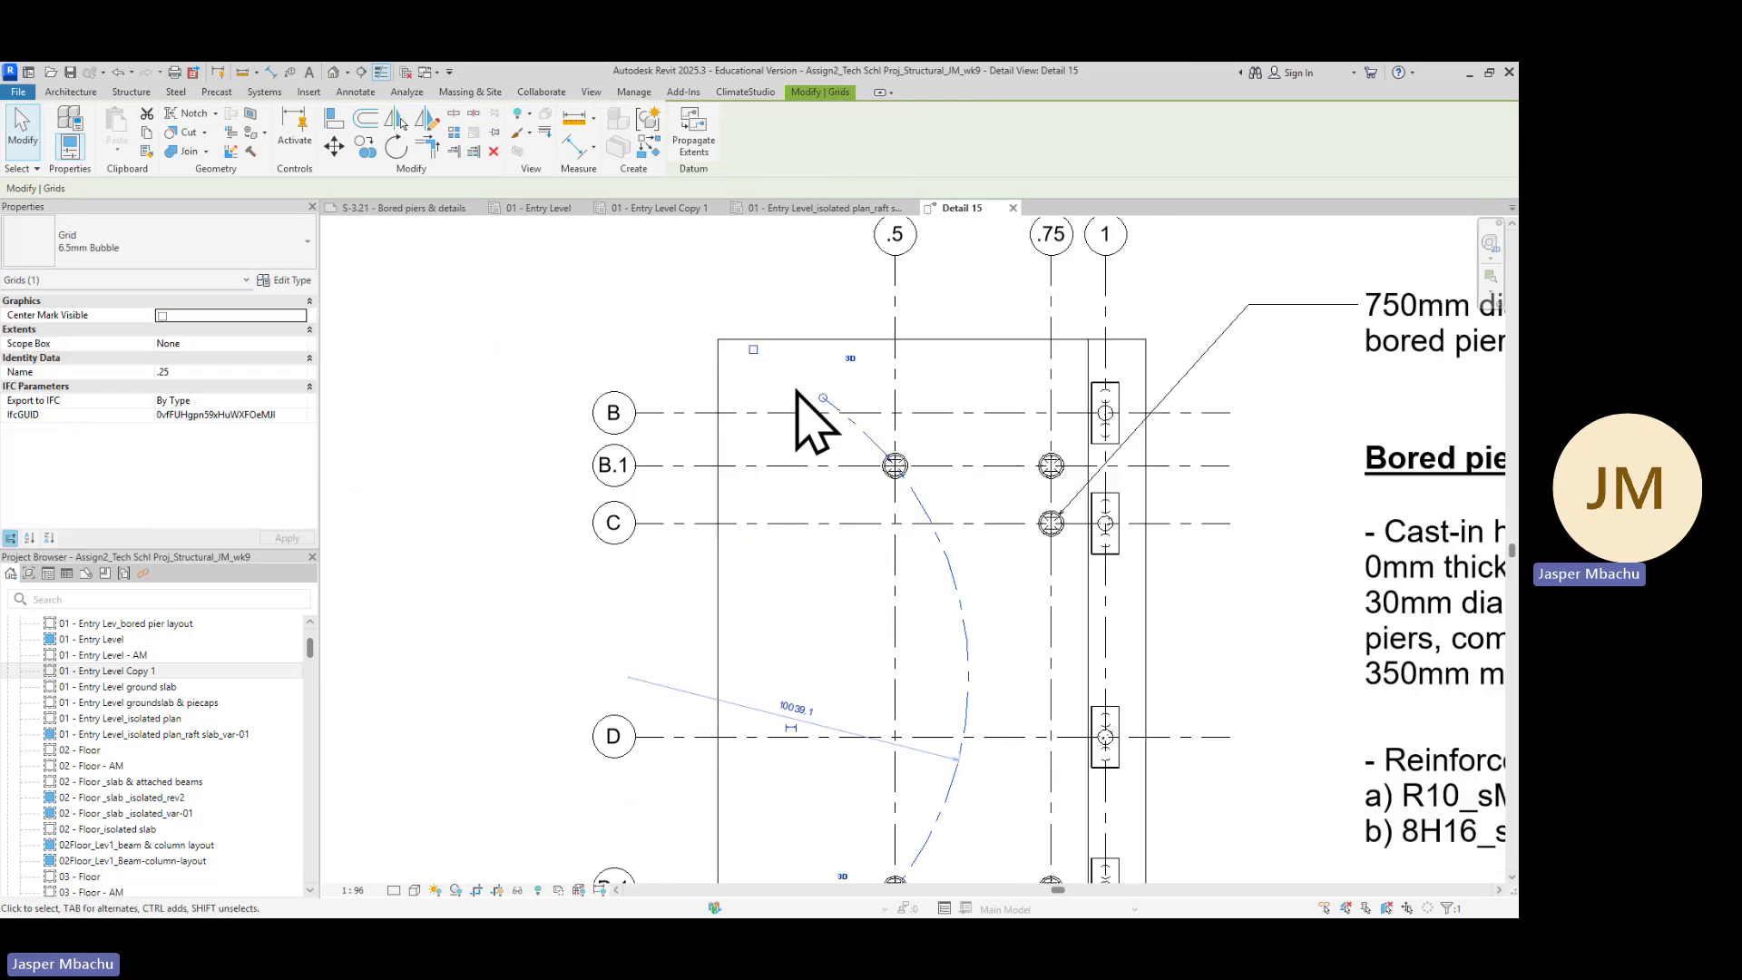
pyautogui.click(754, 350)
# Examine the bored pier at gridlines .25 and E and its surrounding section markers closely
pyautogui.scroll(-4, 1025, 708)
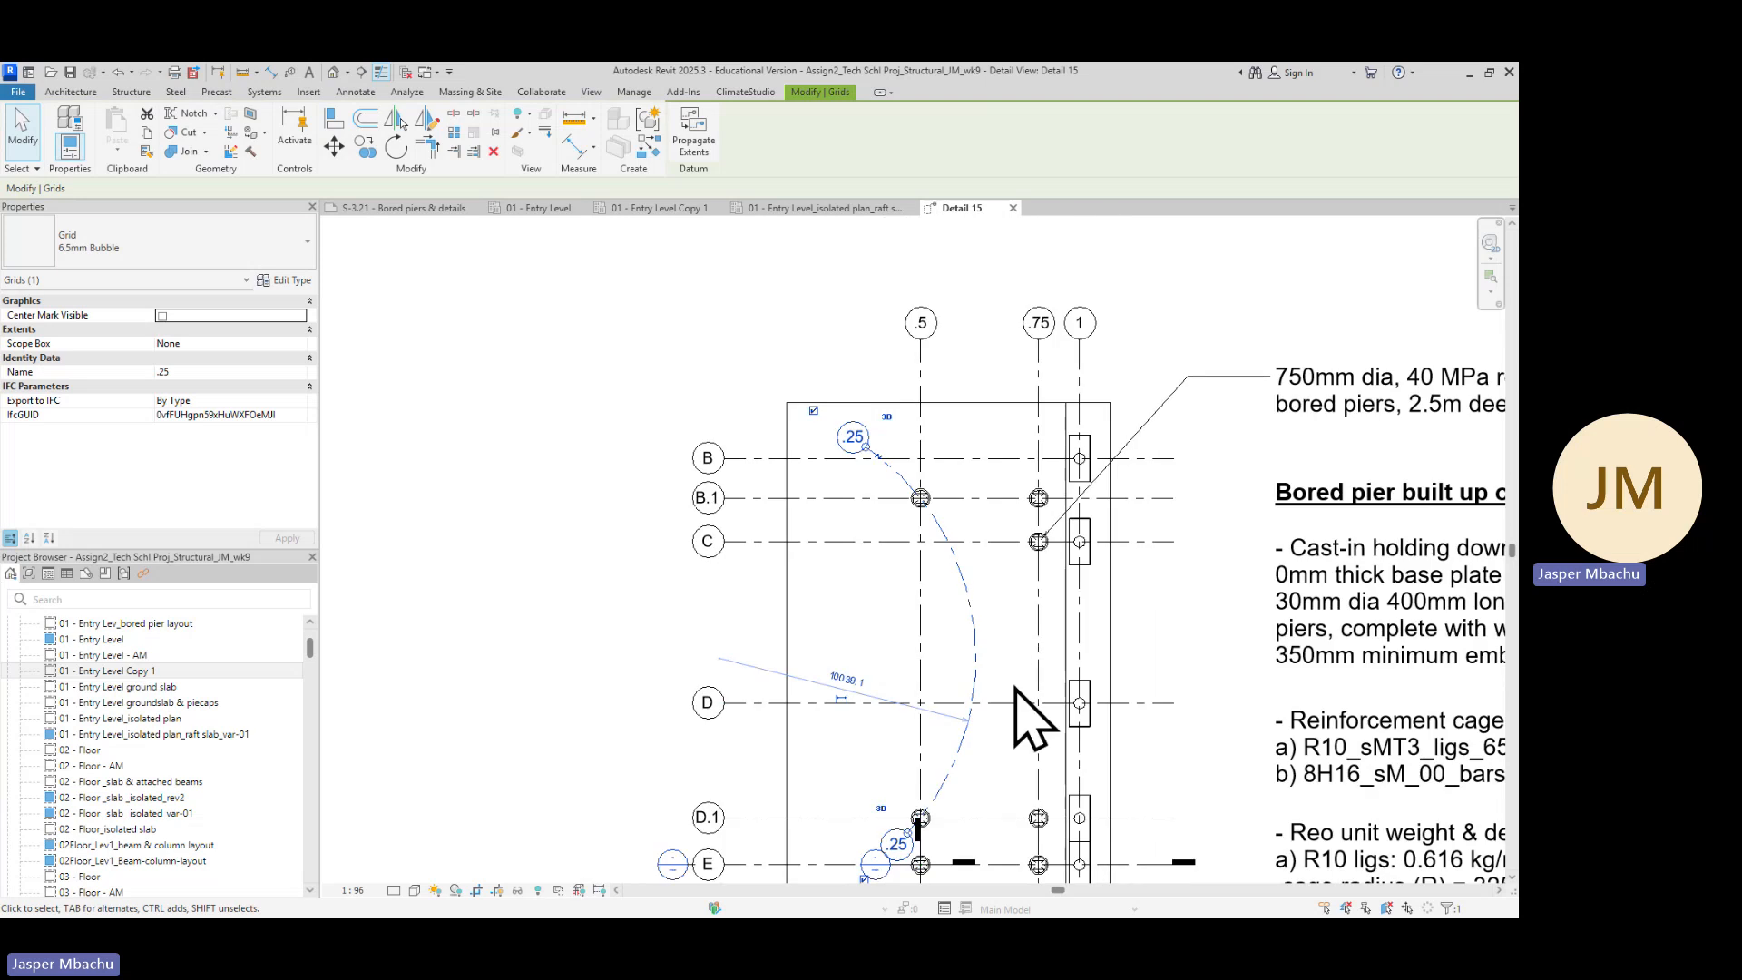
pyautogui.moveTo(999, 687); pyautogui.dragTo(1011, 602, button='middle')
pyautogui.scroll(4, 835, 584)
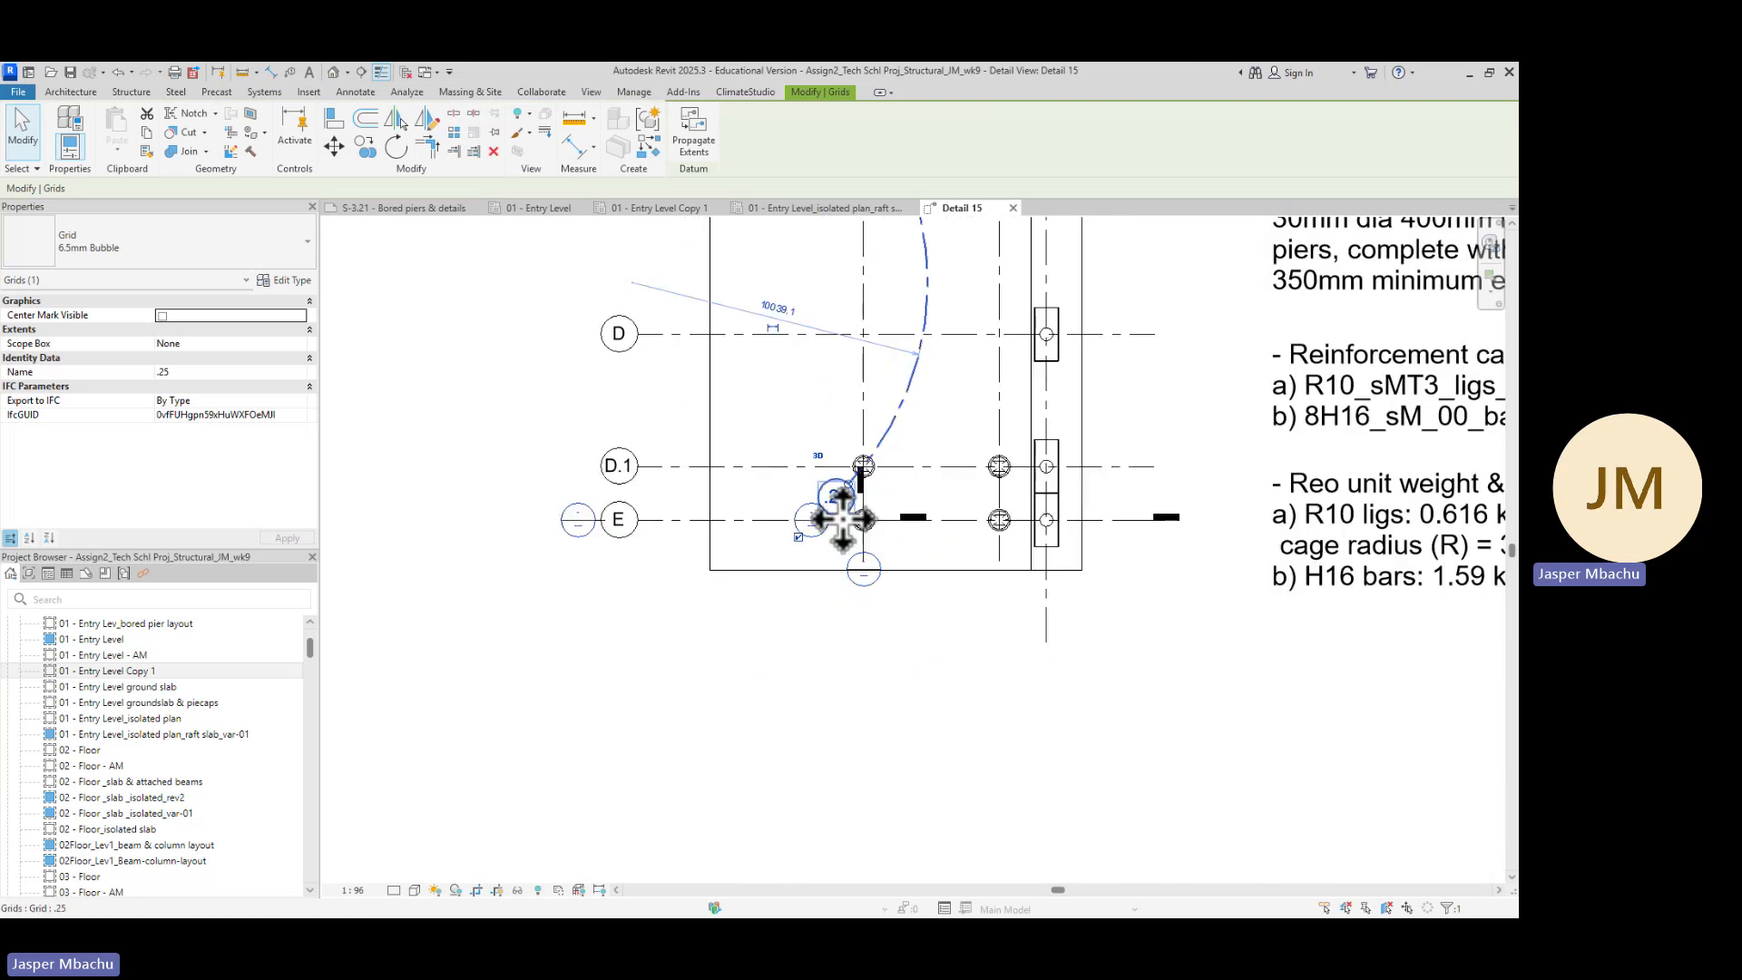
pyautogui.scroll(5, 821, 540)
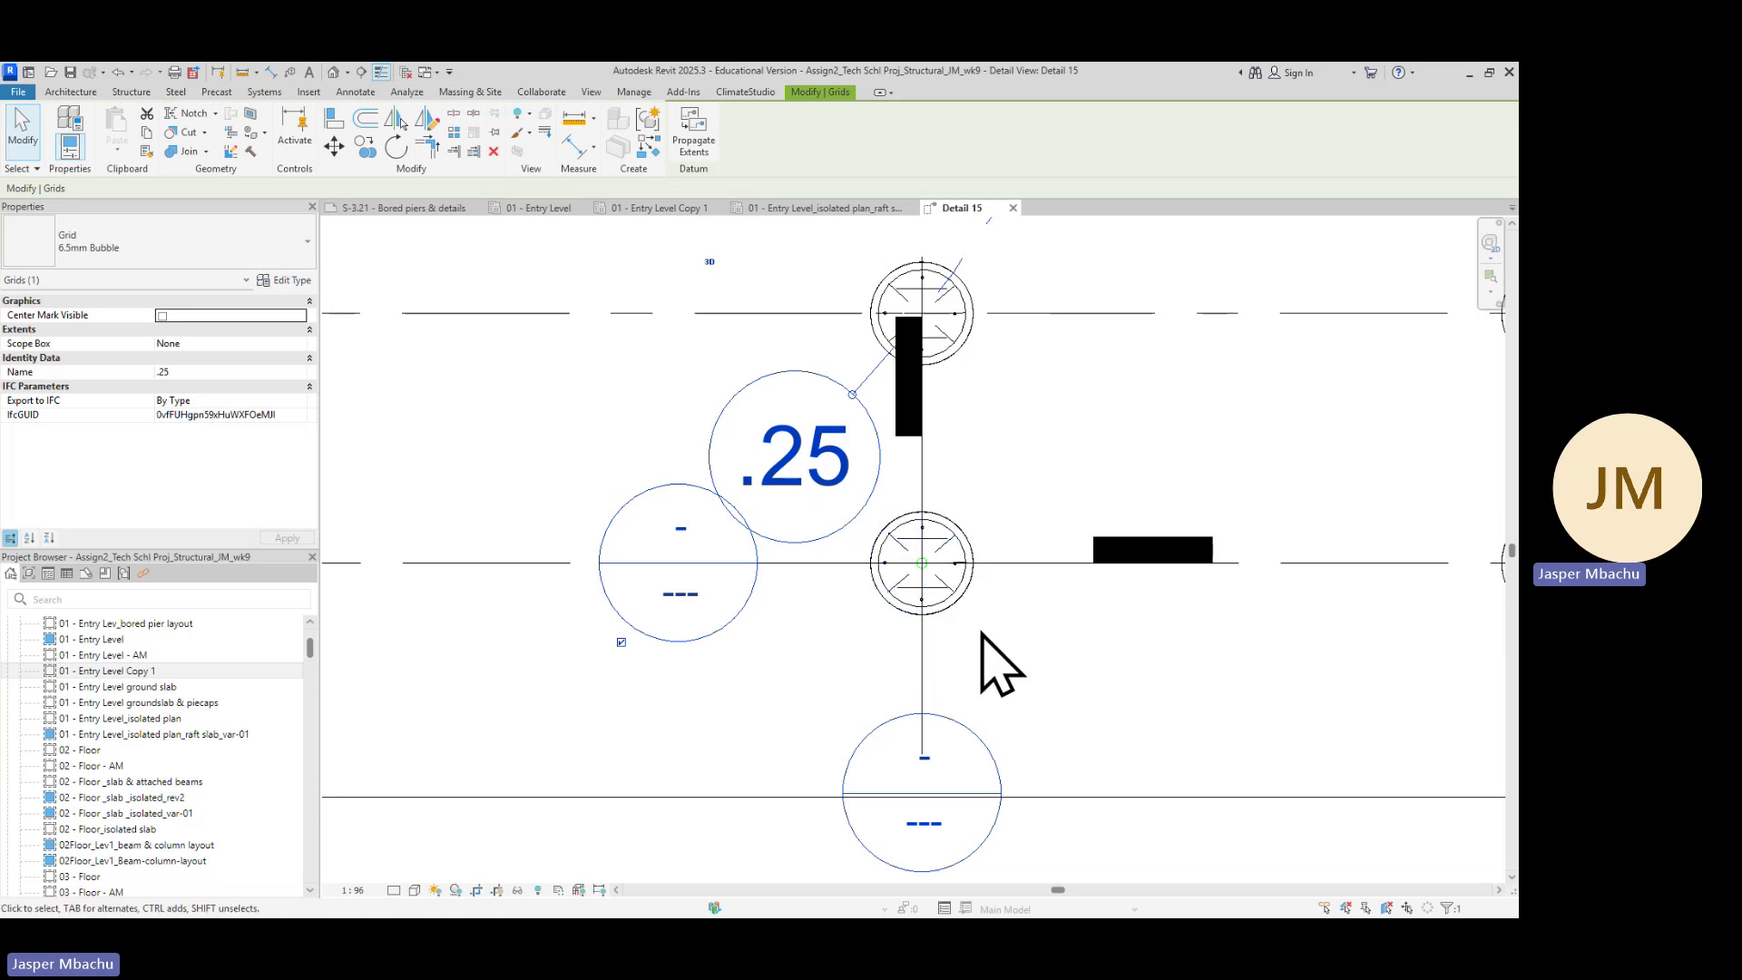
pyautogui.scroll(-5, 984, 662)
pyautogui.moveTo(1010, 669); pyautogui.dragTo(953, 544, button='middle')
pyautogui.scroll(1, 952, 545)
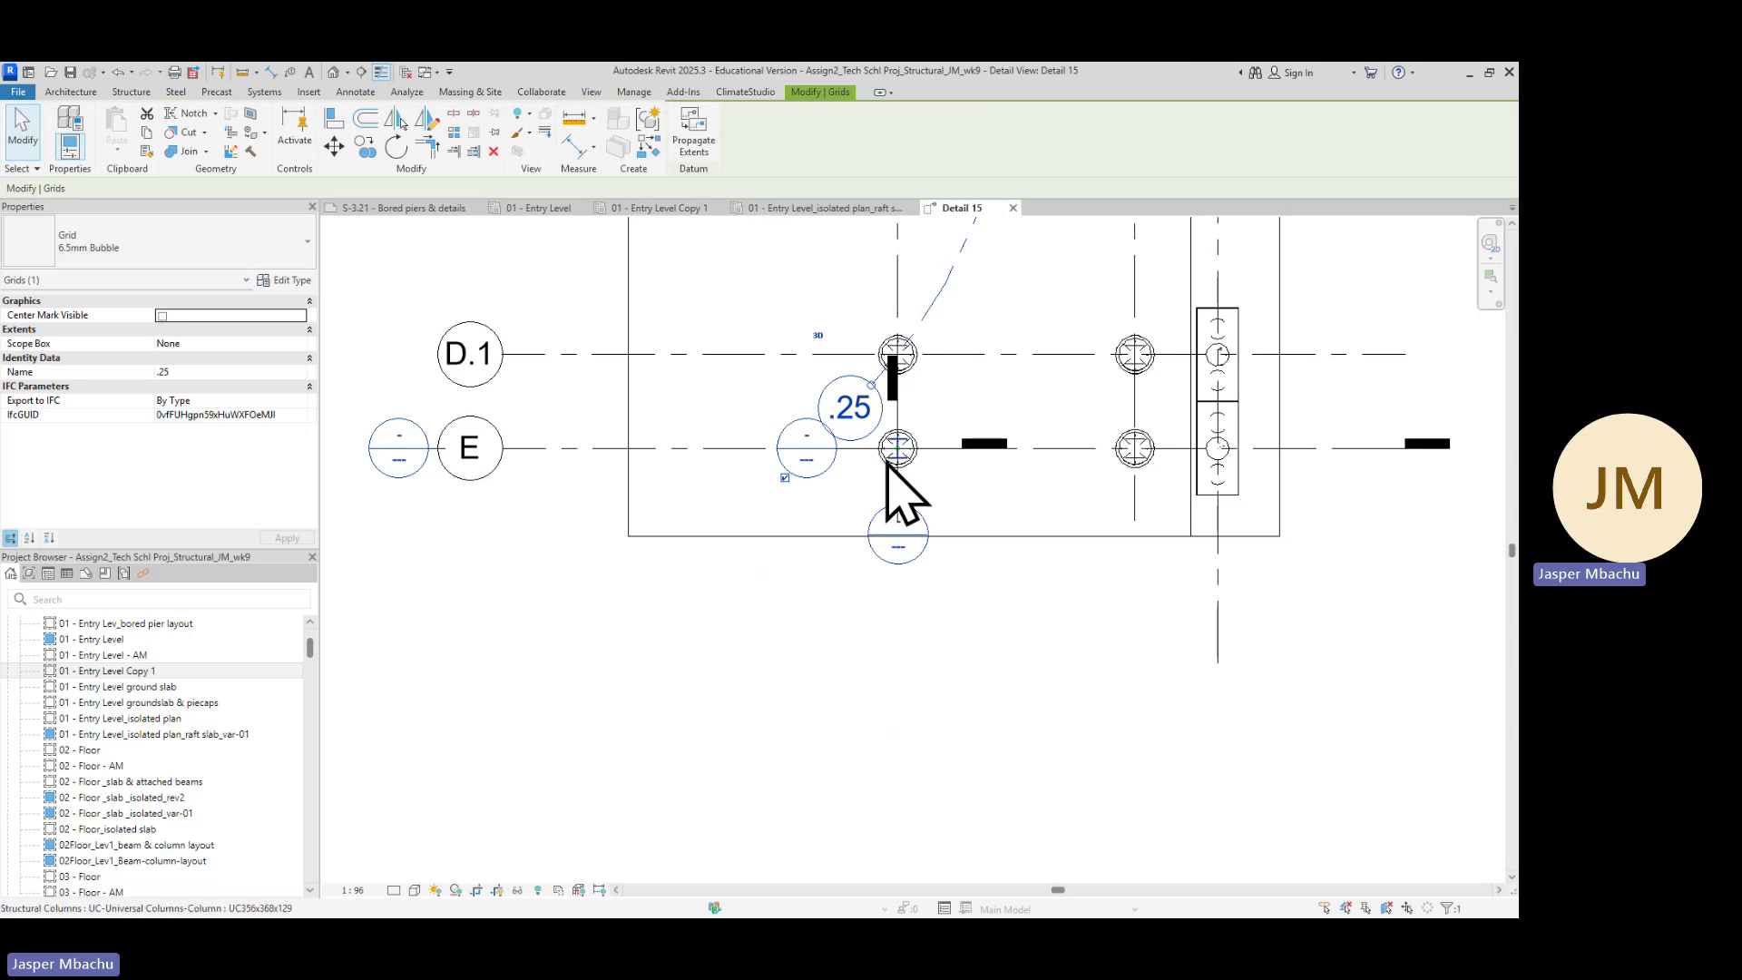
pyautogui.scroll(2, 898, 483)
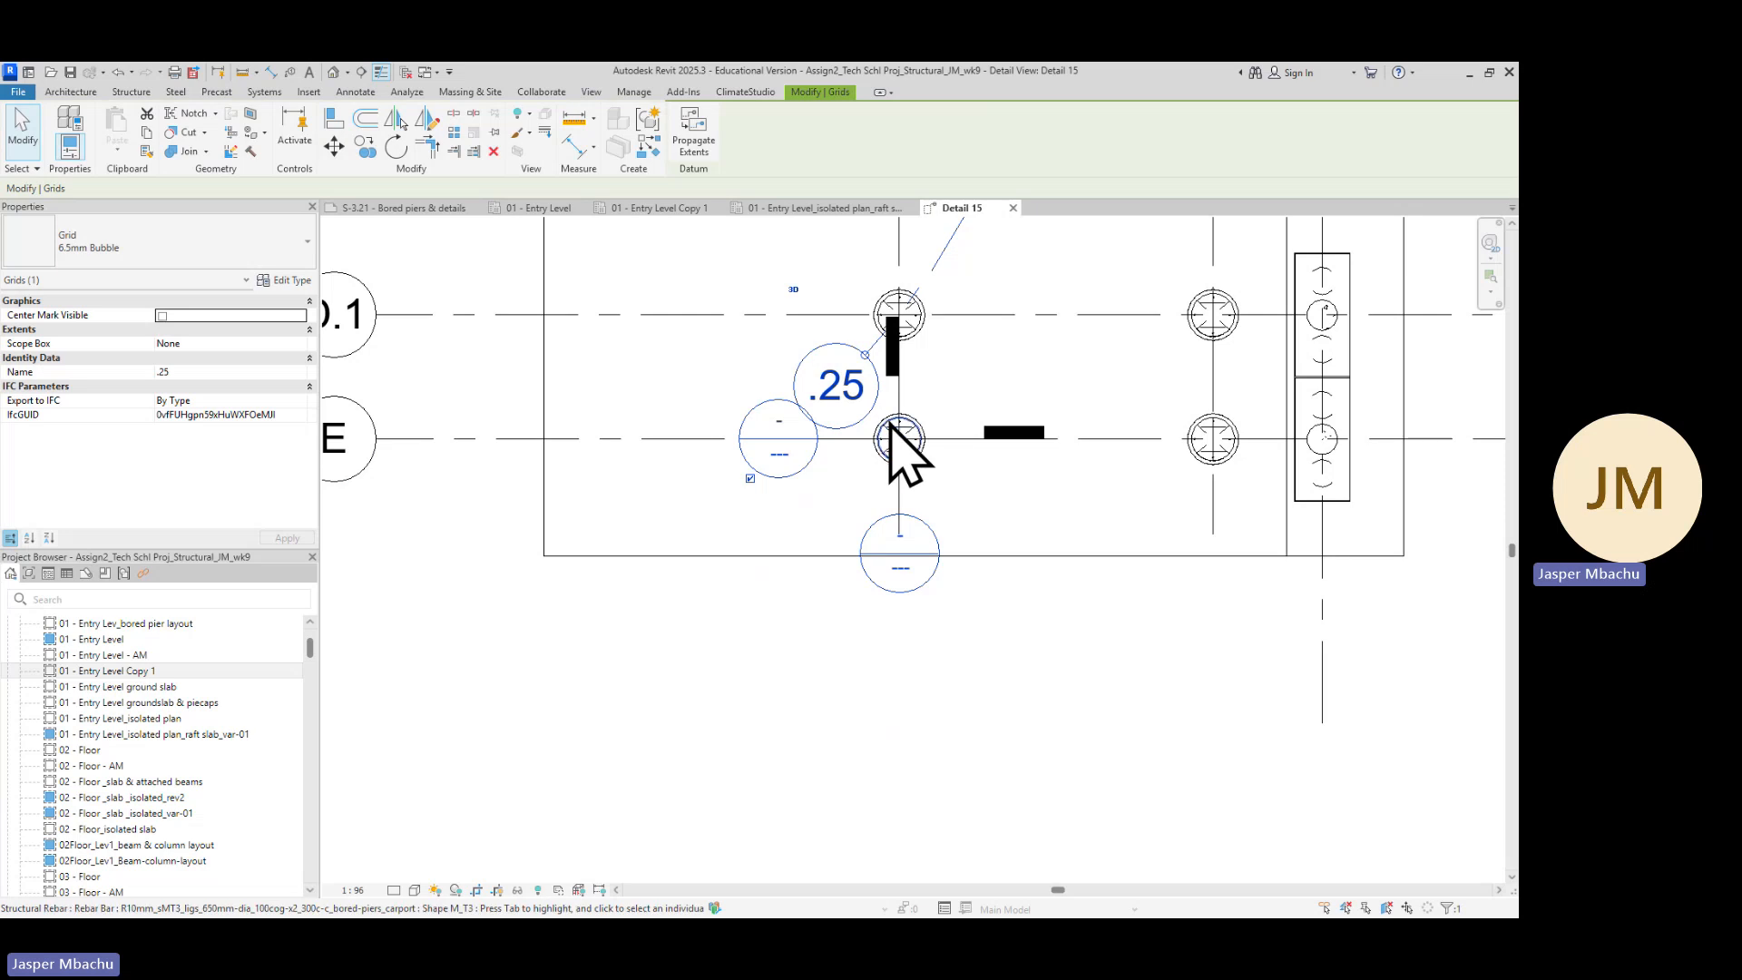
pyautogui.scroll(4, 912, 454)
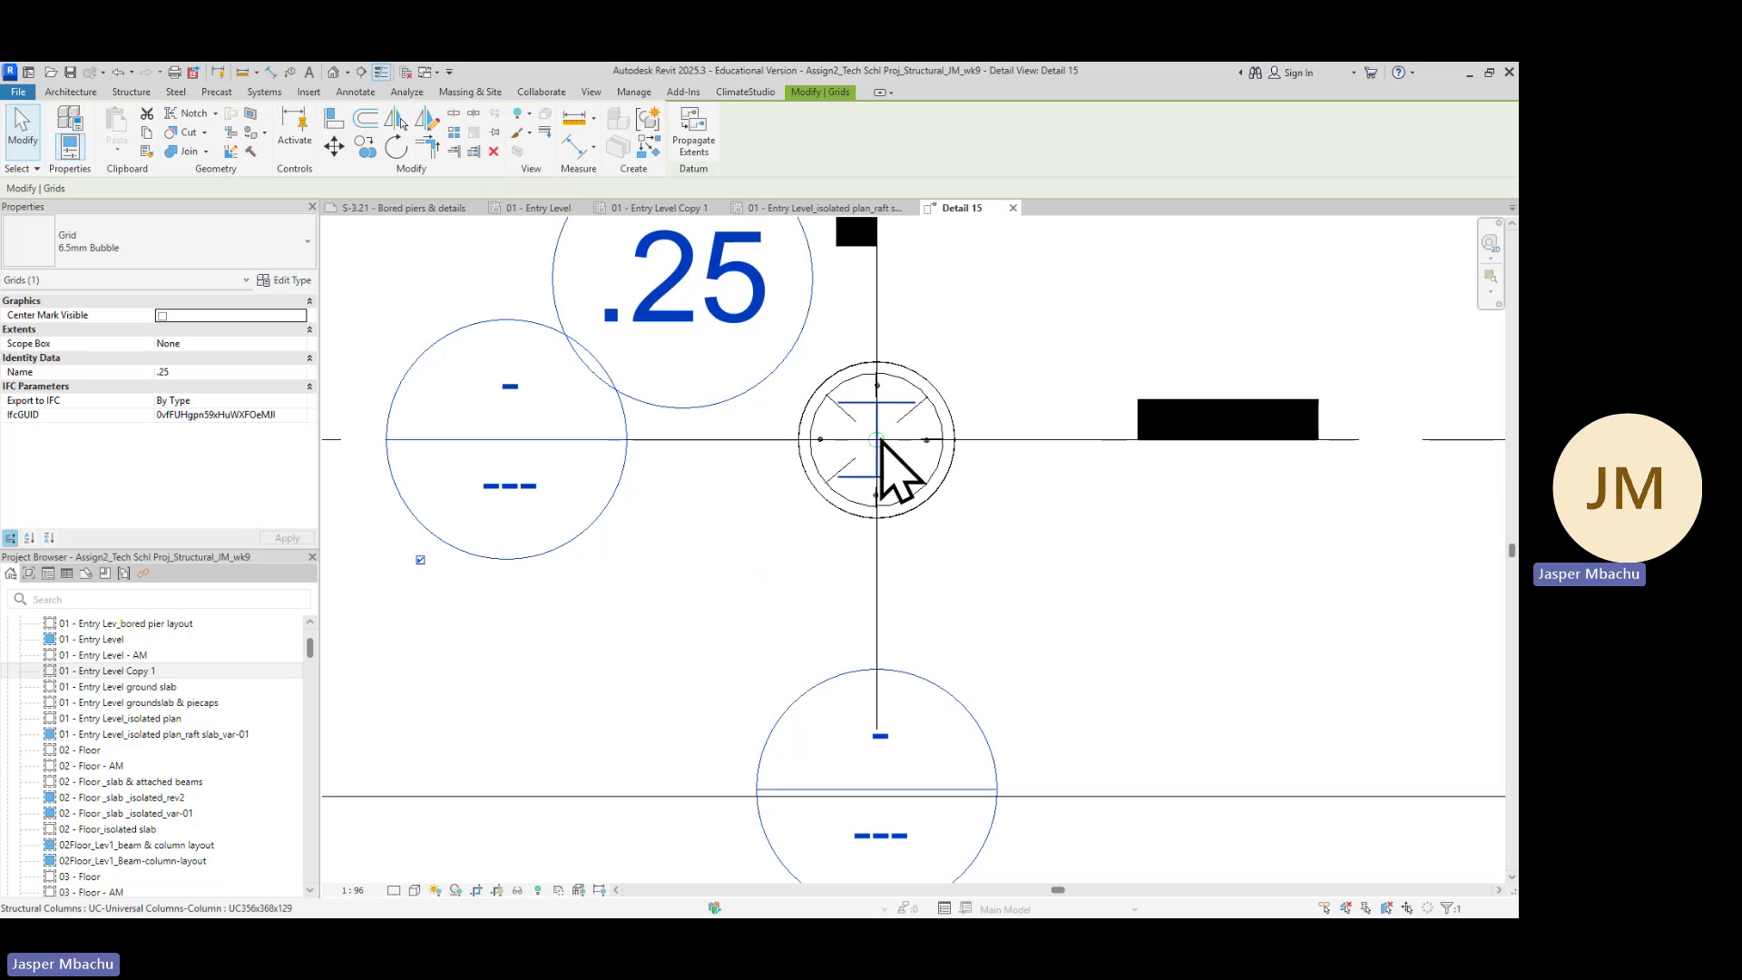
pyautogui.scroll(-2, 983, 358)
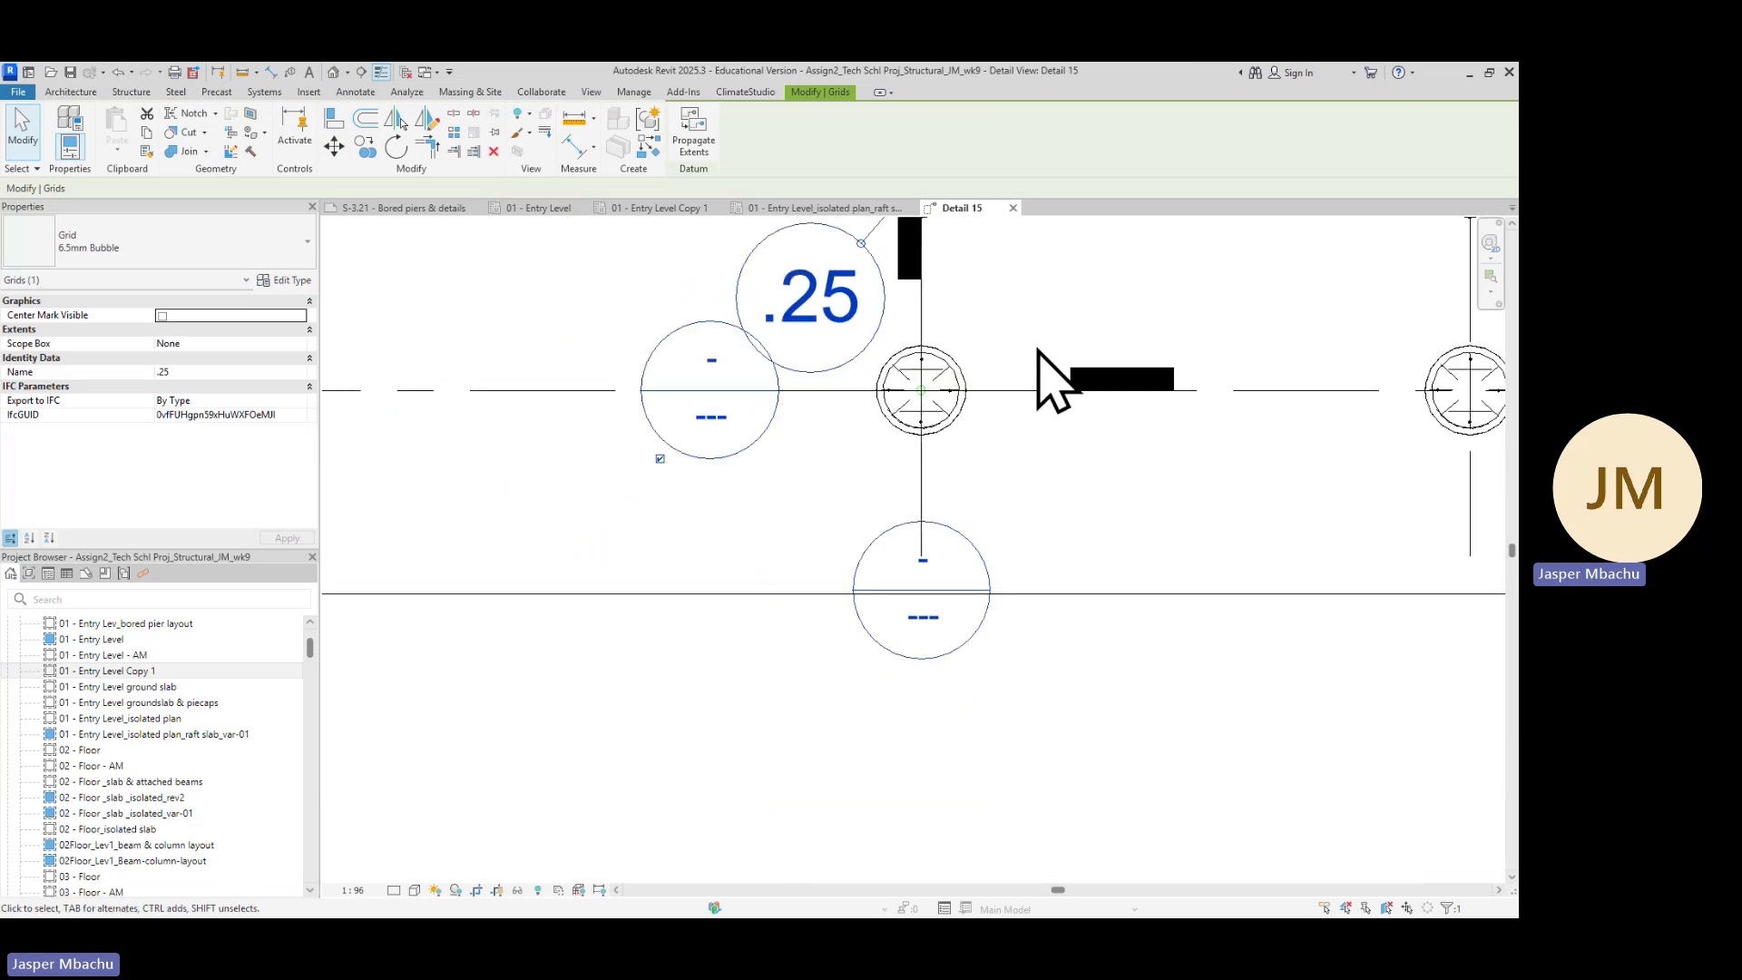
pyautogui.scroll(-2, 1038, 354)
pyautogui.scroll(4, 989, 383)
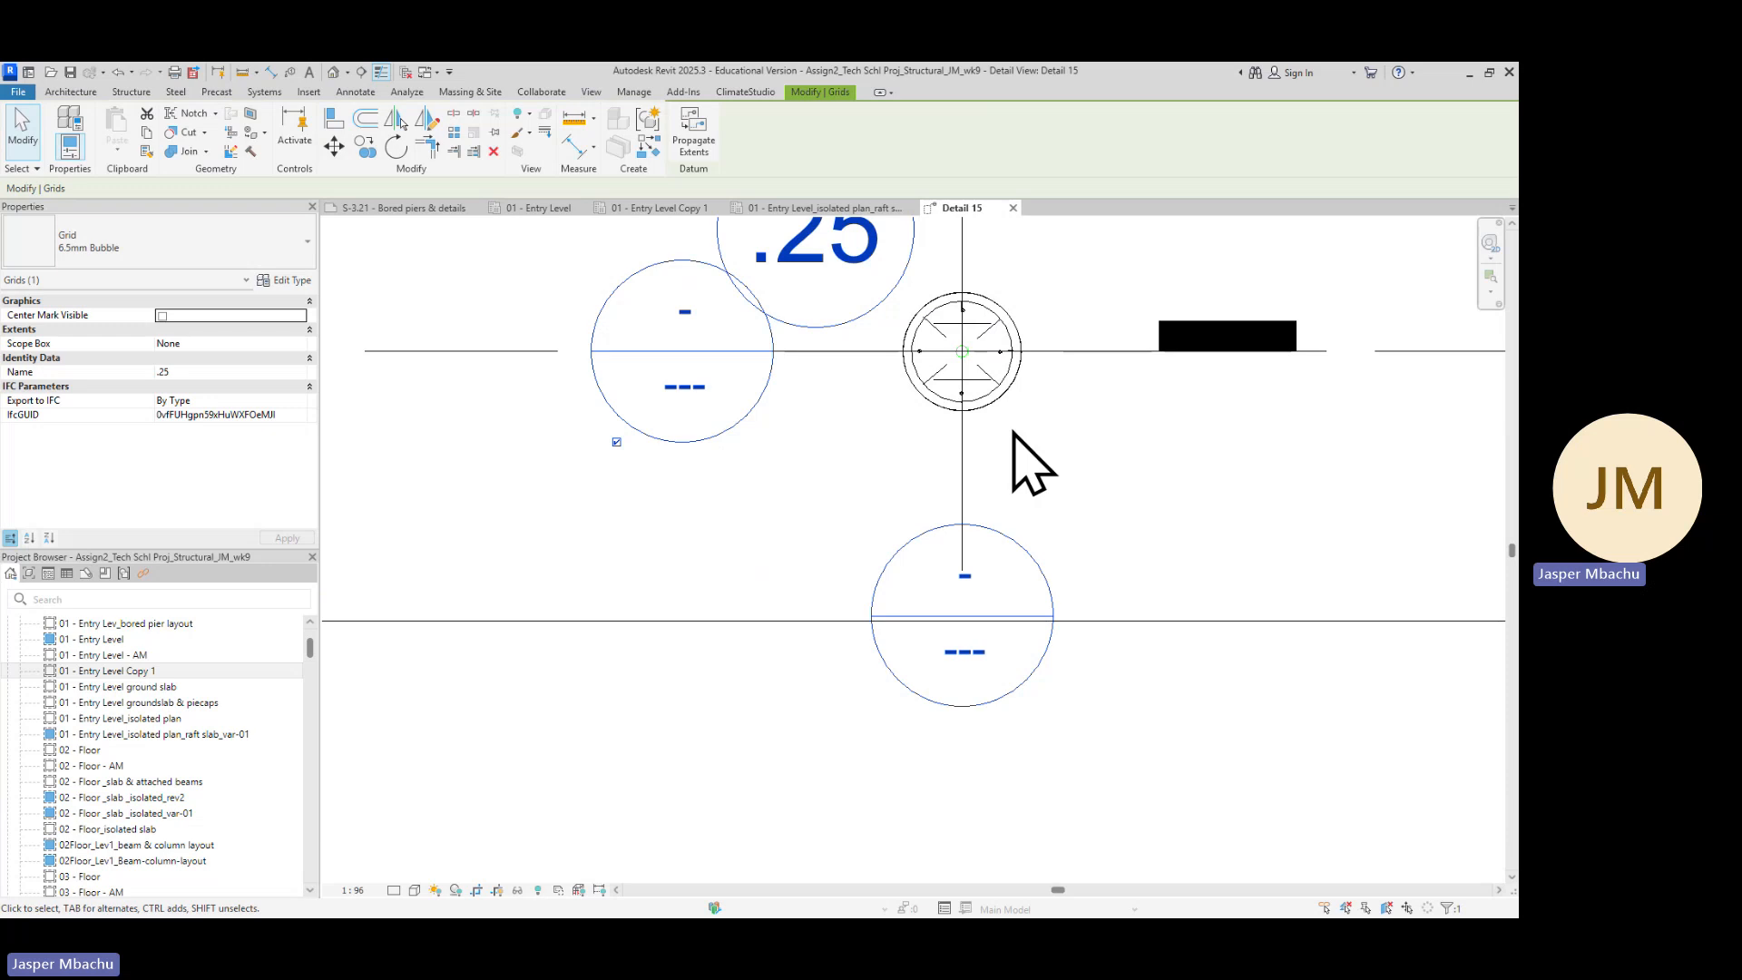
pyautogui.scroll(2, 1103, 424)
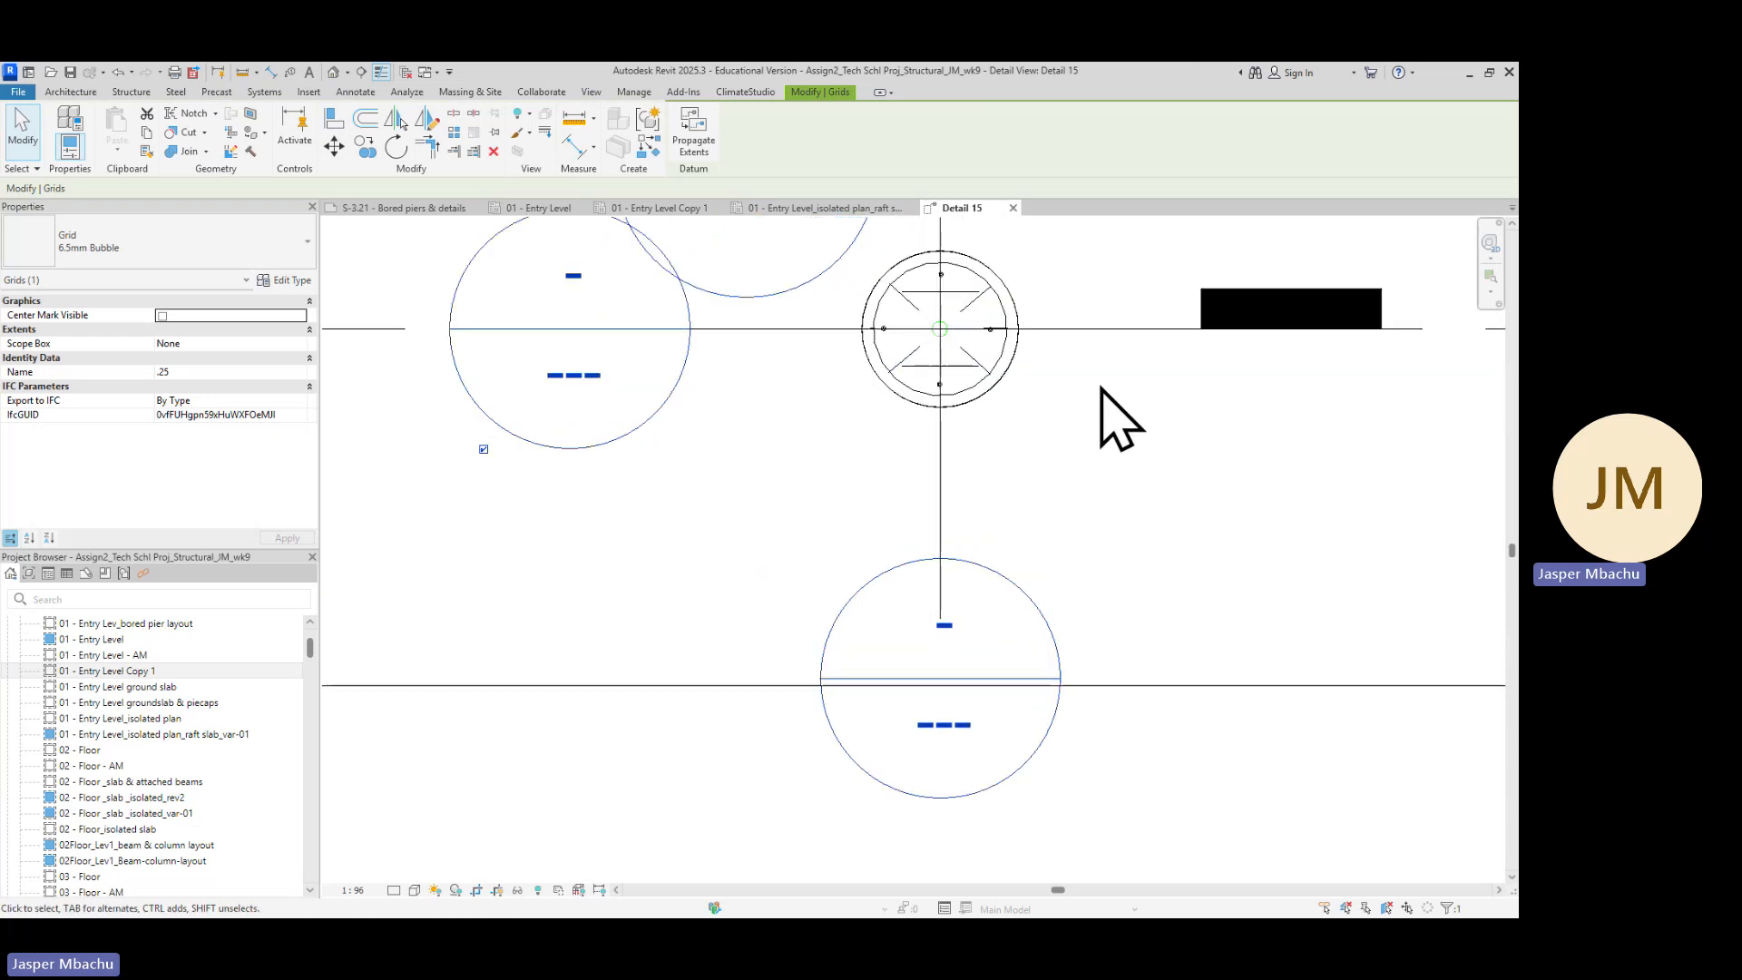
pyautogui.scroll(-3, 1097, 433)
pyautogui.moveTo(1096, 413); pyautogui.dragTo(992, 595, button='middle')
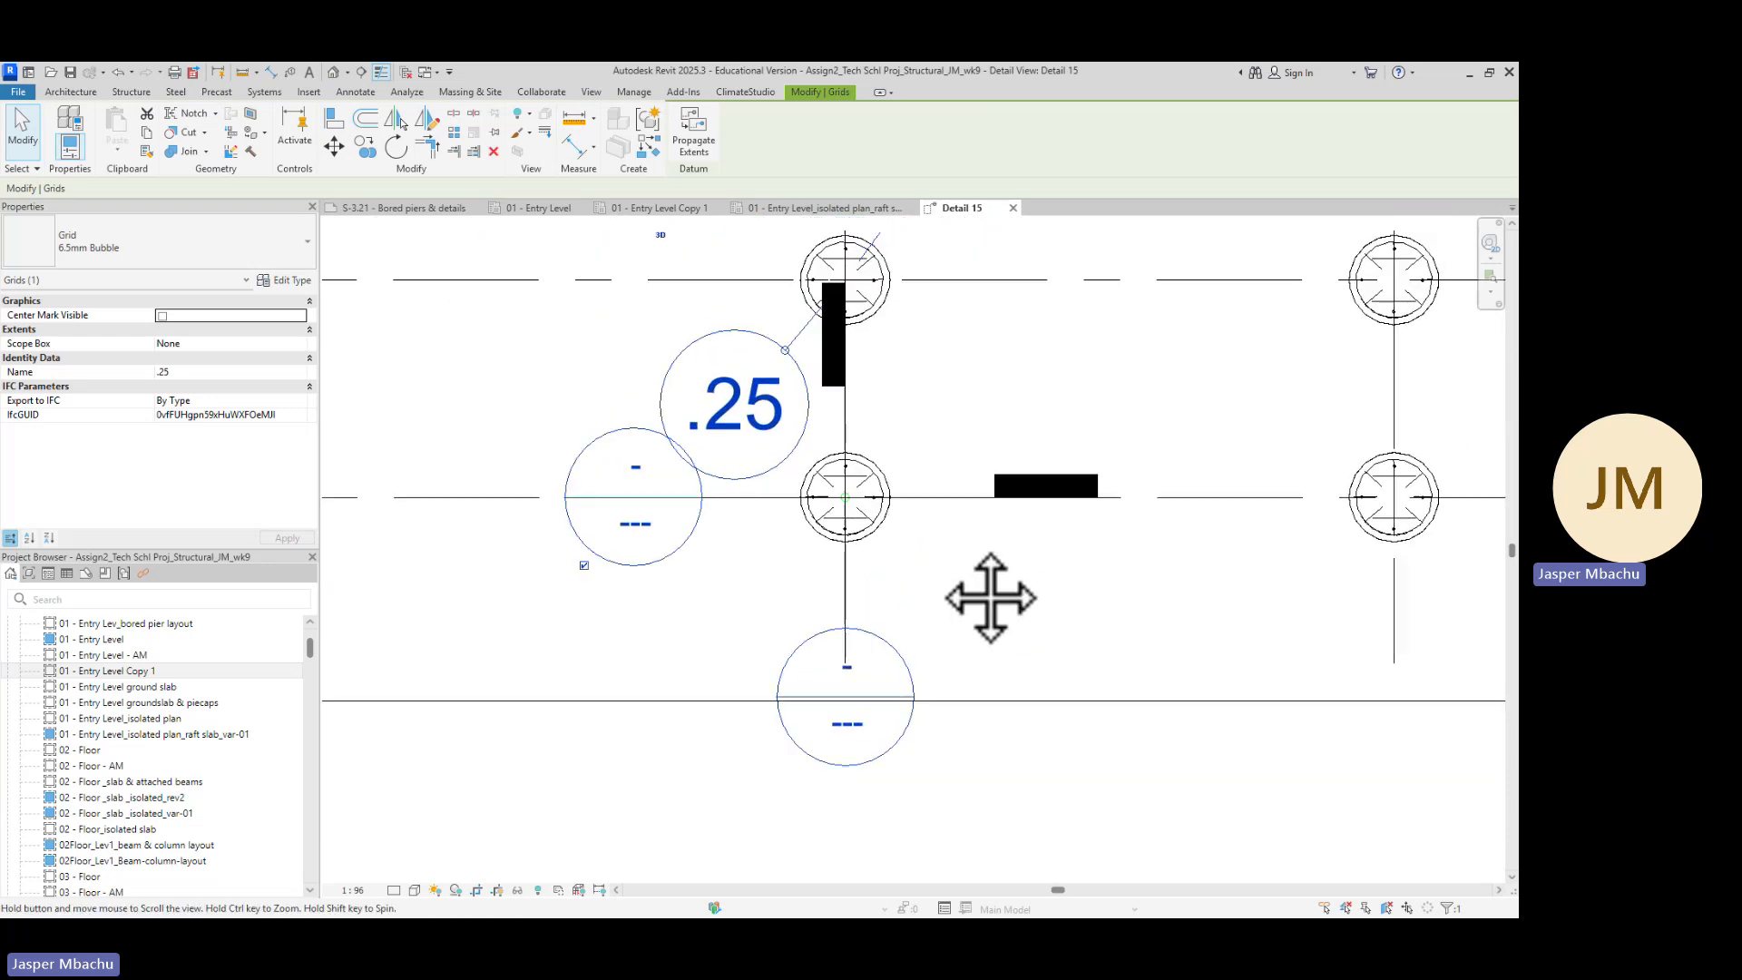
pyautogui.scroll(-6, 993, 581)
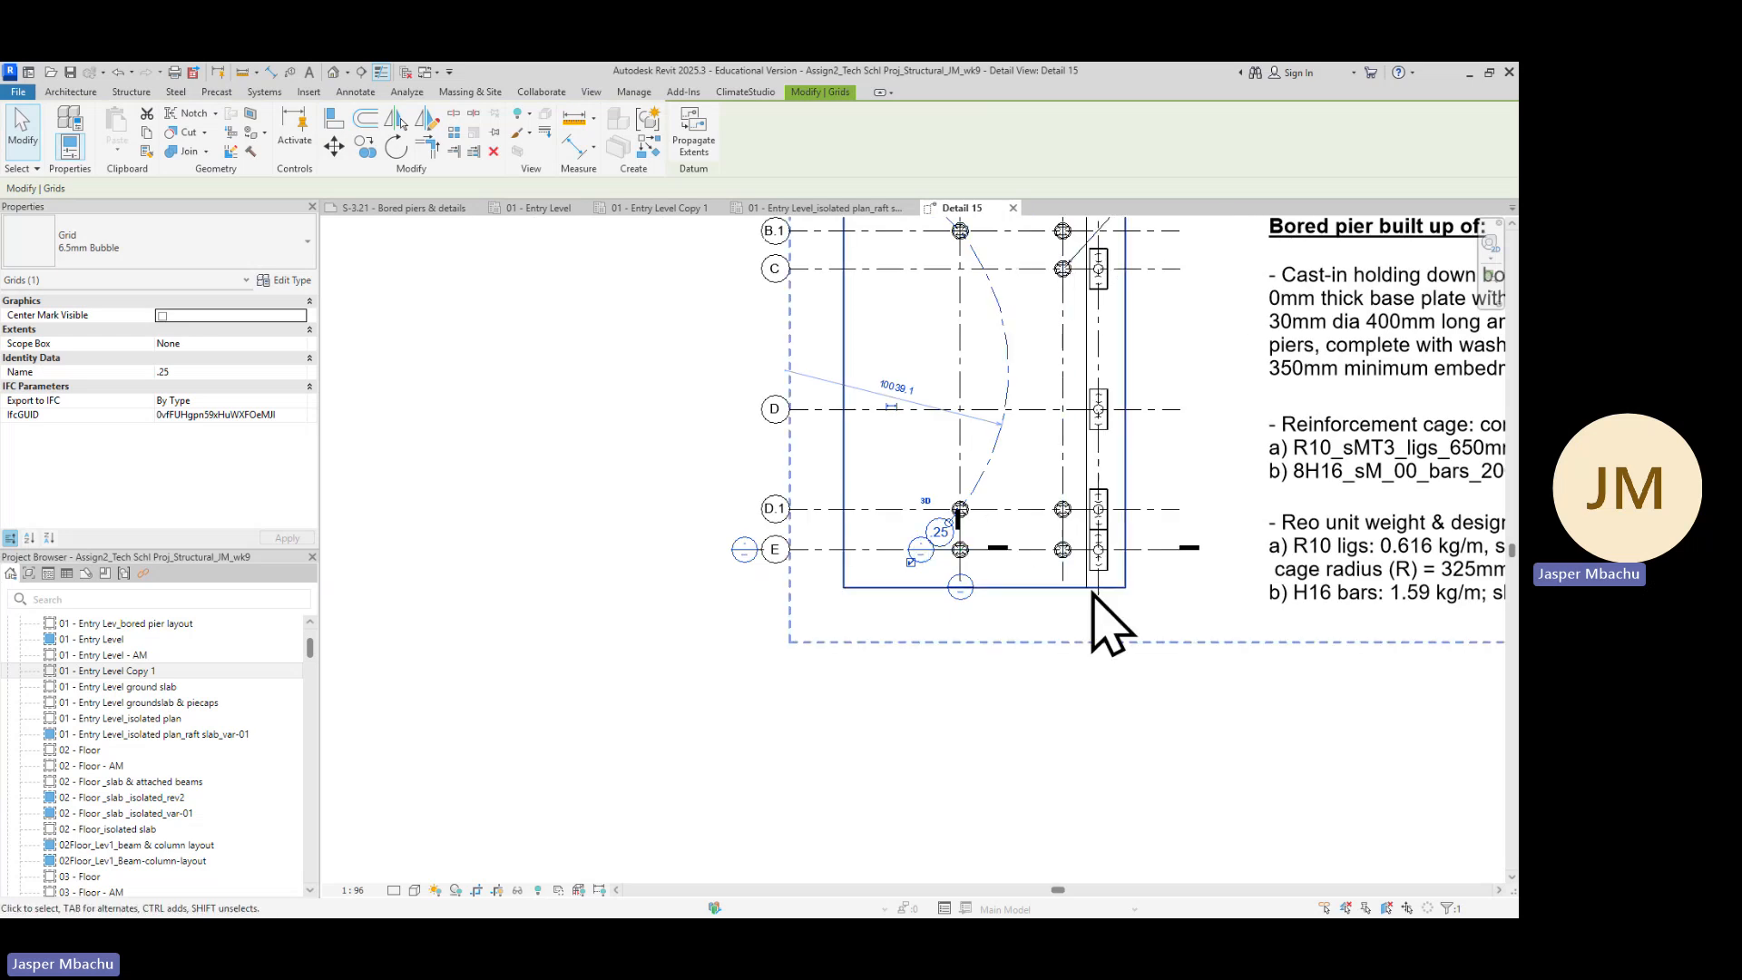
pyautogui.scroll(2, 960, 564)
pyautogui.scroll(3, 962, 571)
pyautogui.scroll(-2, 956, 572)
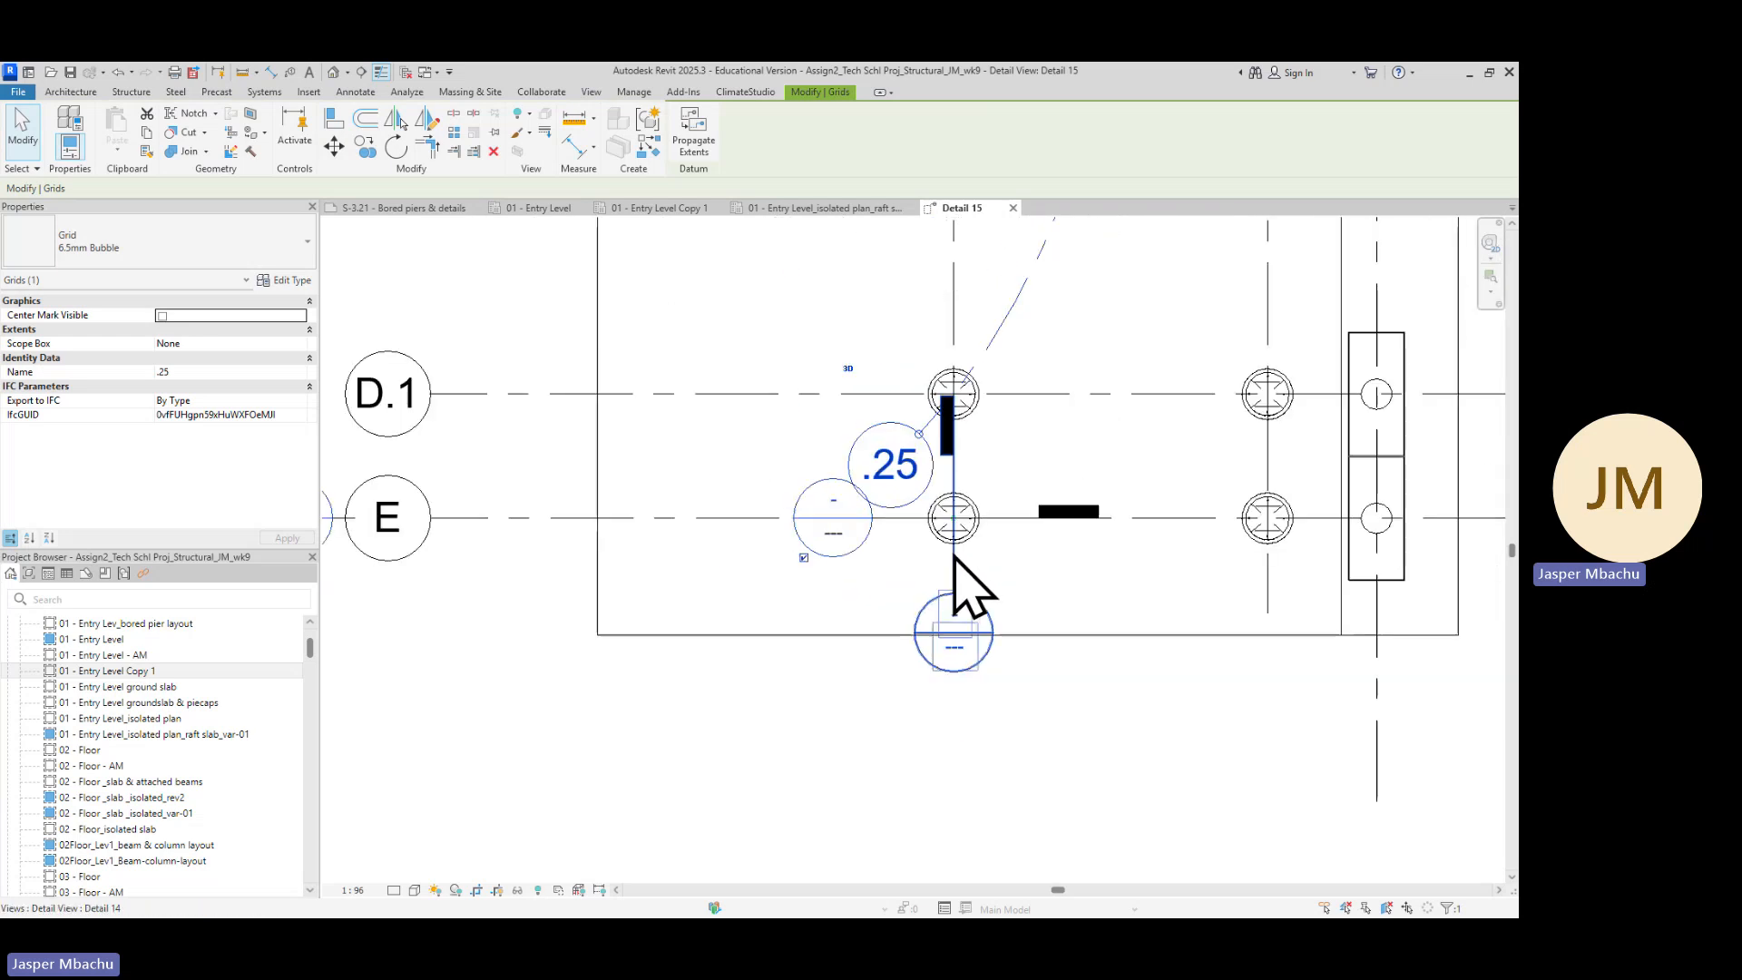
pyautogui.scroll(2, 998, 662)
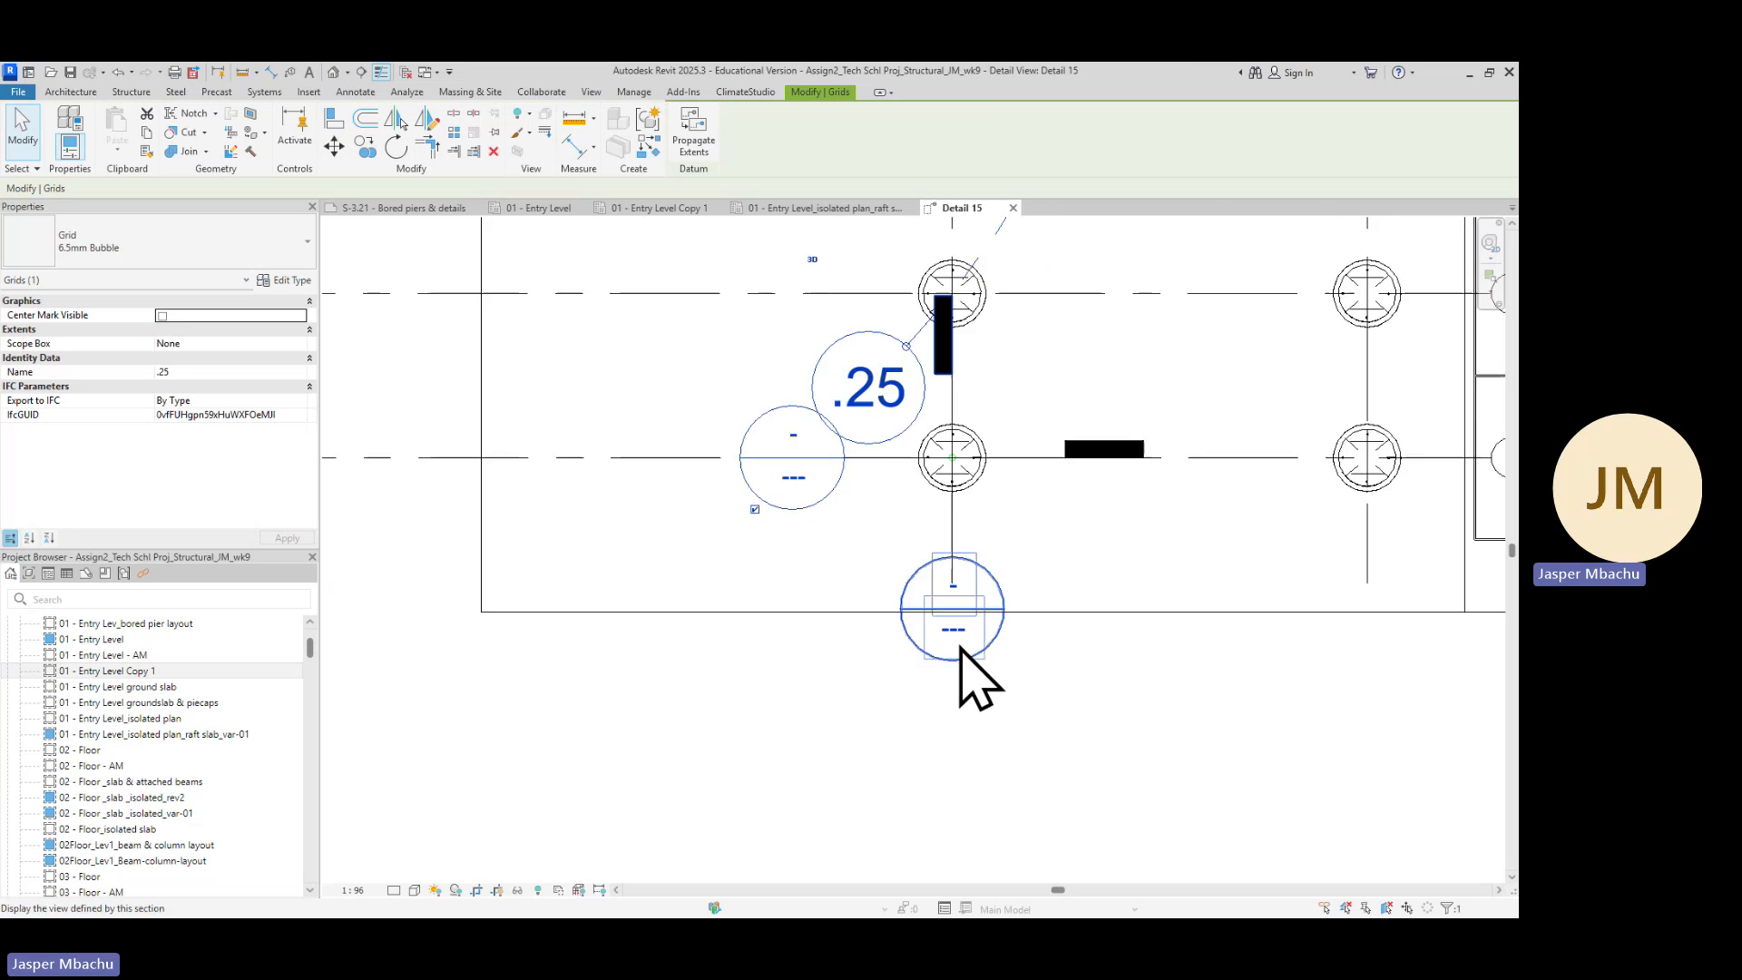
pyautogui.scroll(-3, 994, 598)
pyautogui.scroll(-4, 978, 567)
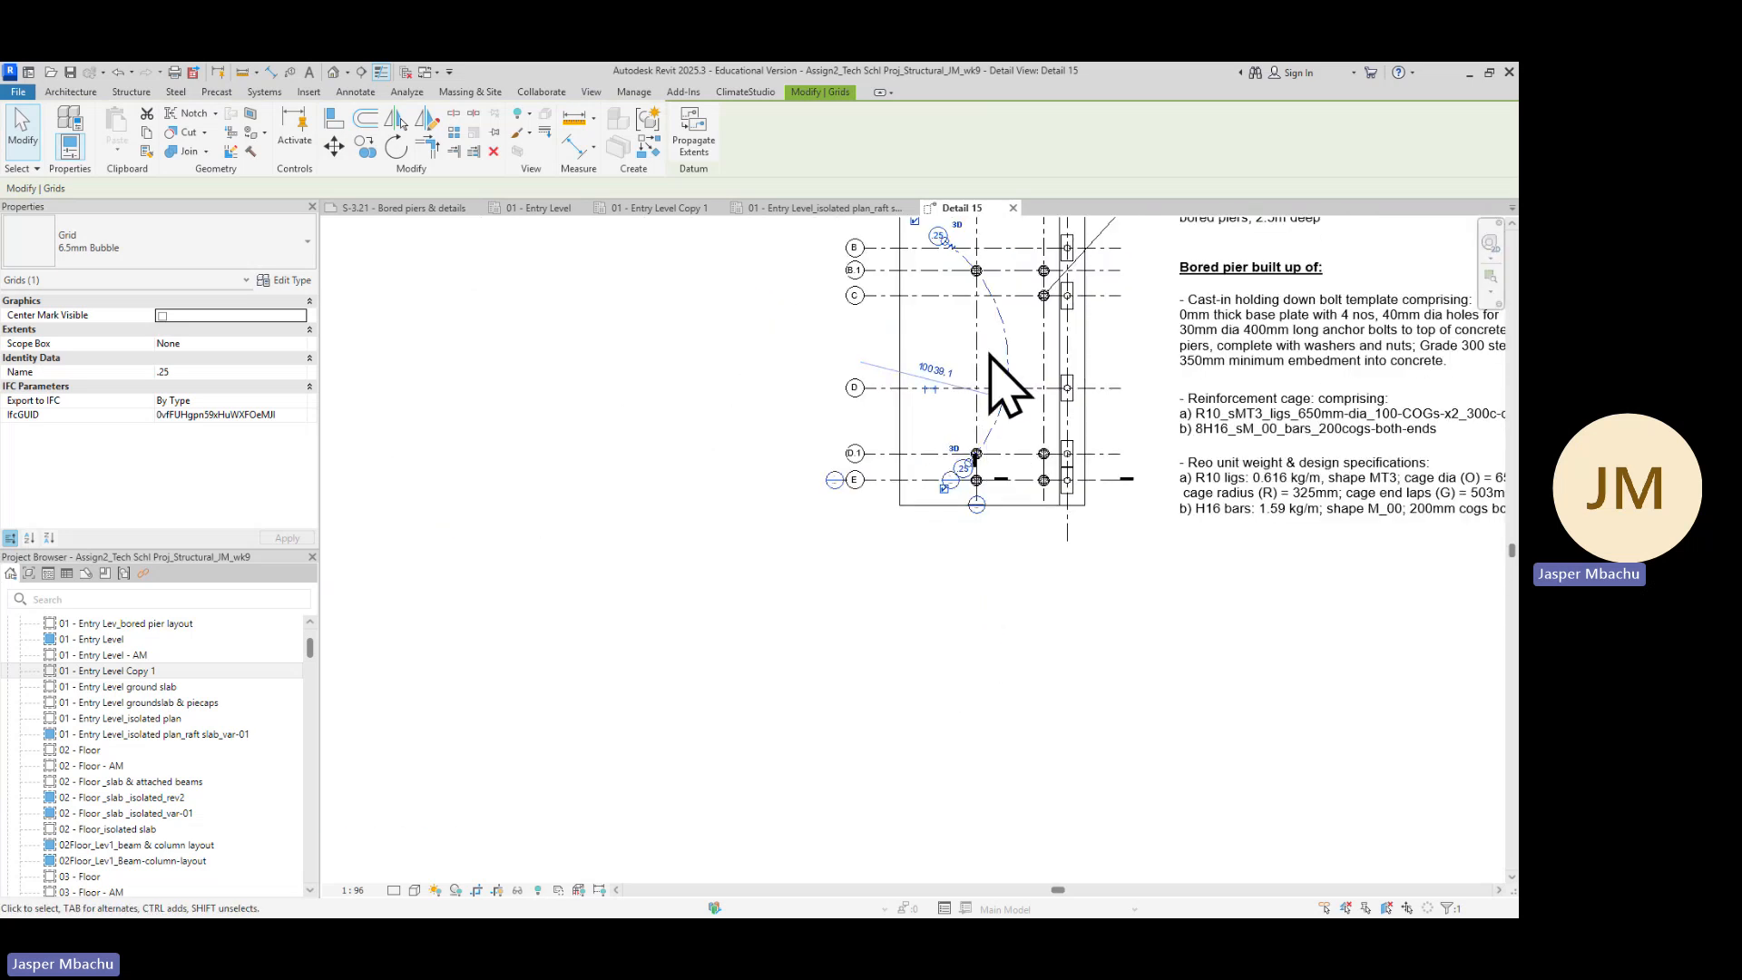
pyautogui.moveTo(1005, 367); pyautogui.dragTo(972, 622, button='middle')
pyautogui.scroll(4, 933, 487)
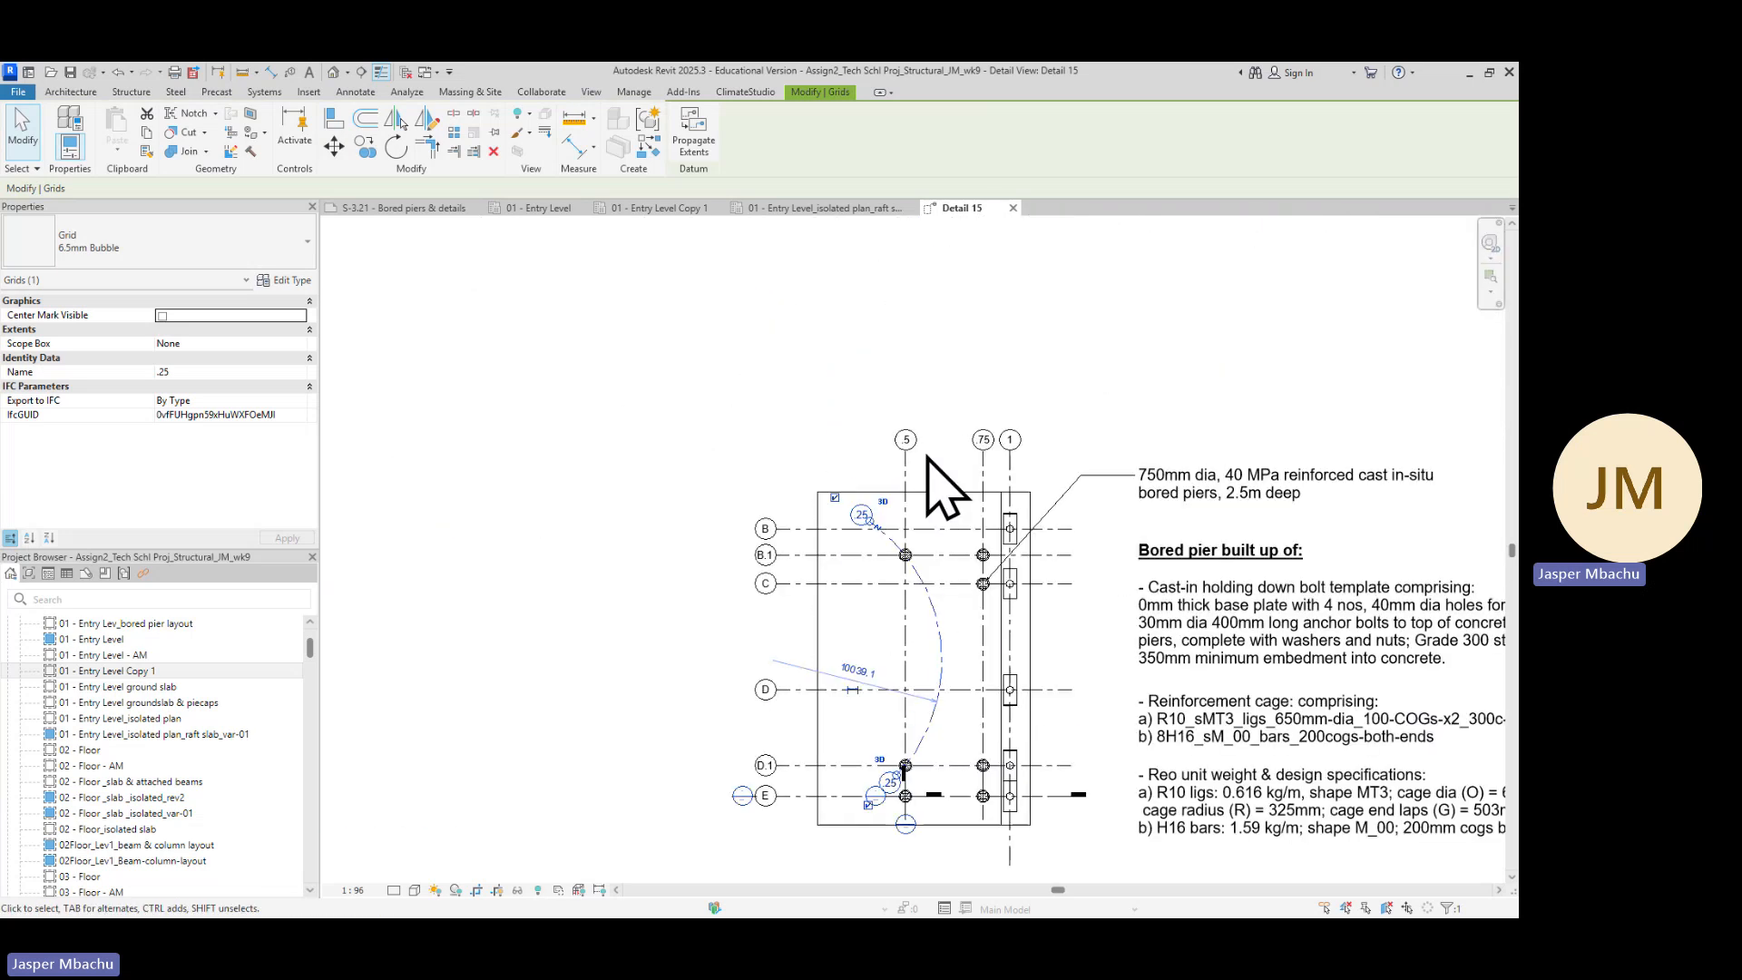
pyautogui.scroll(-5, 944, 517)
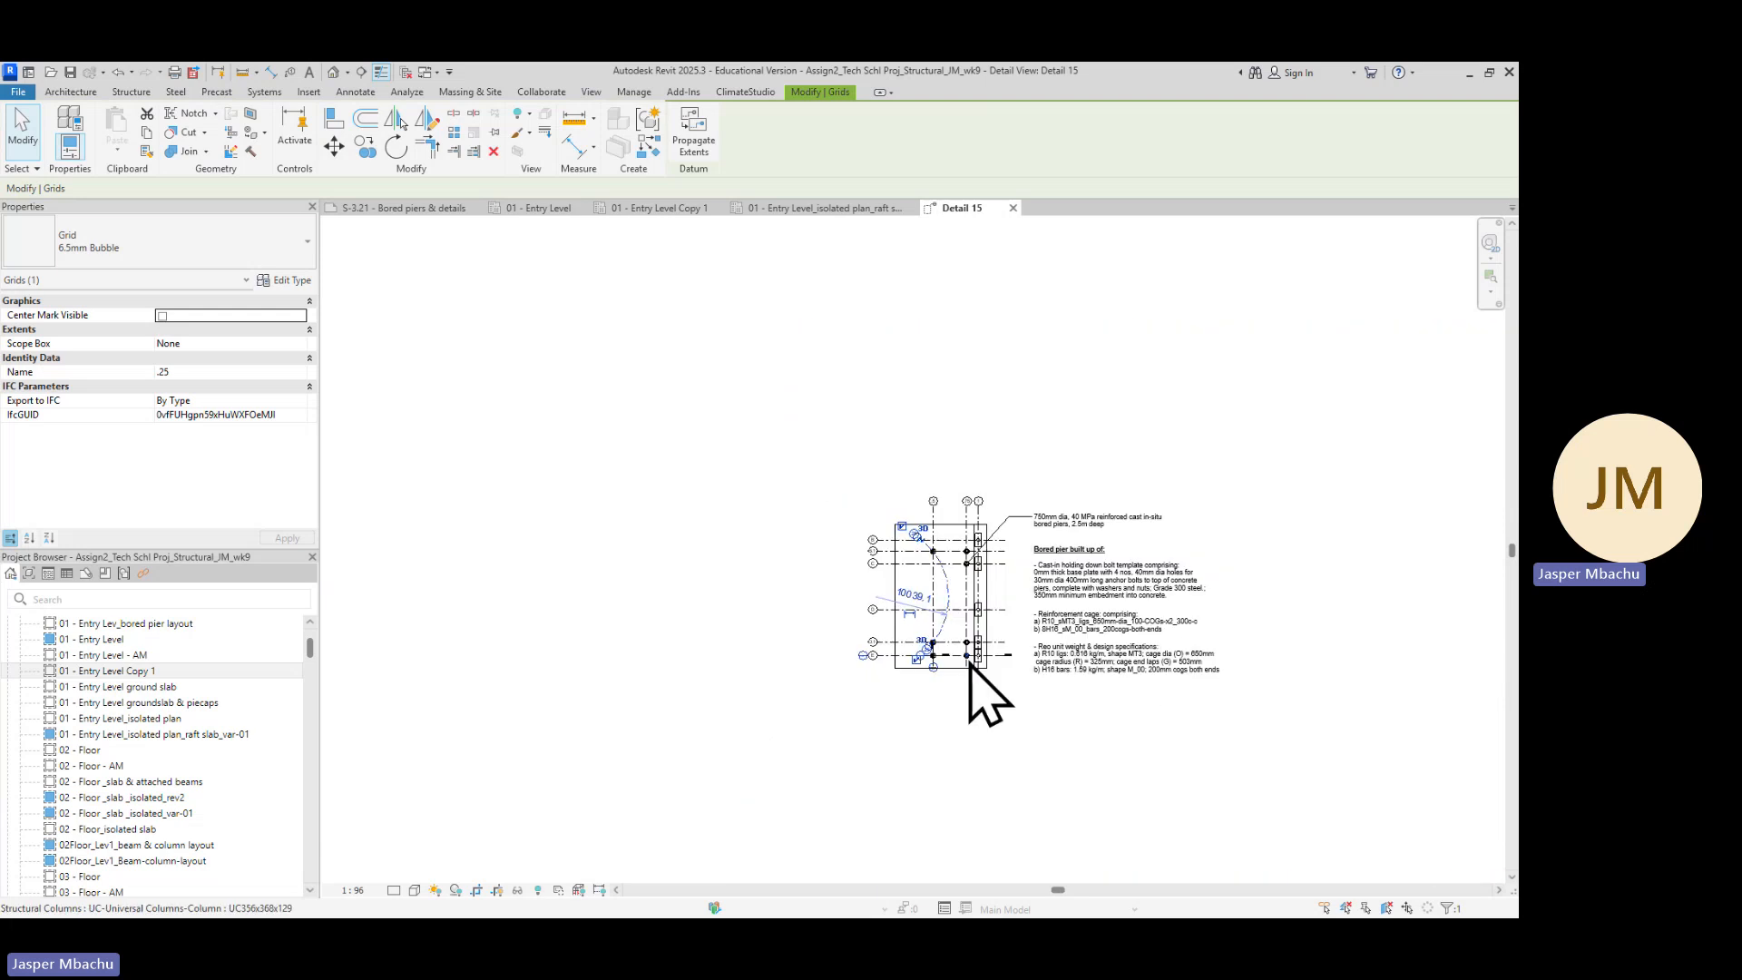
pyautogui.scroll(2, 915, 671)
pyautogui.scroll(6, 913, 654)
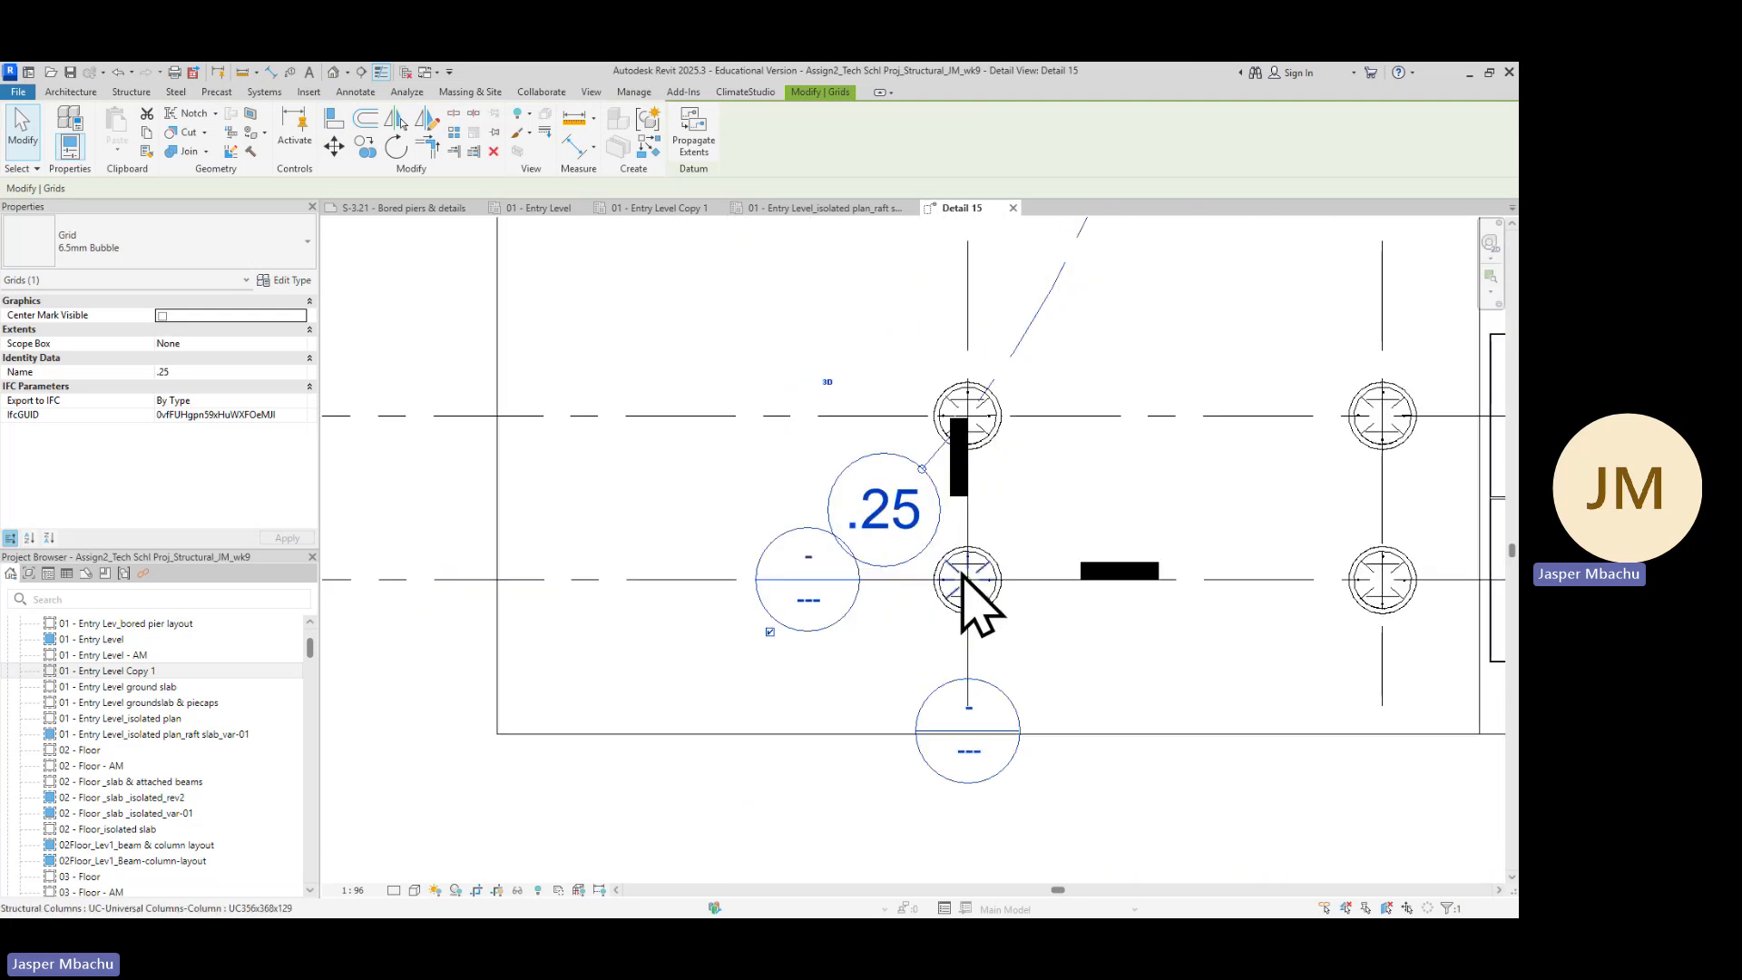
pyautogui.scroll(5, 967, 646)
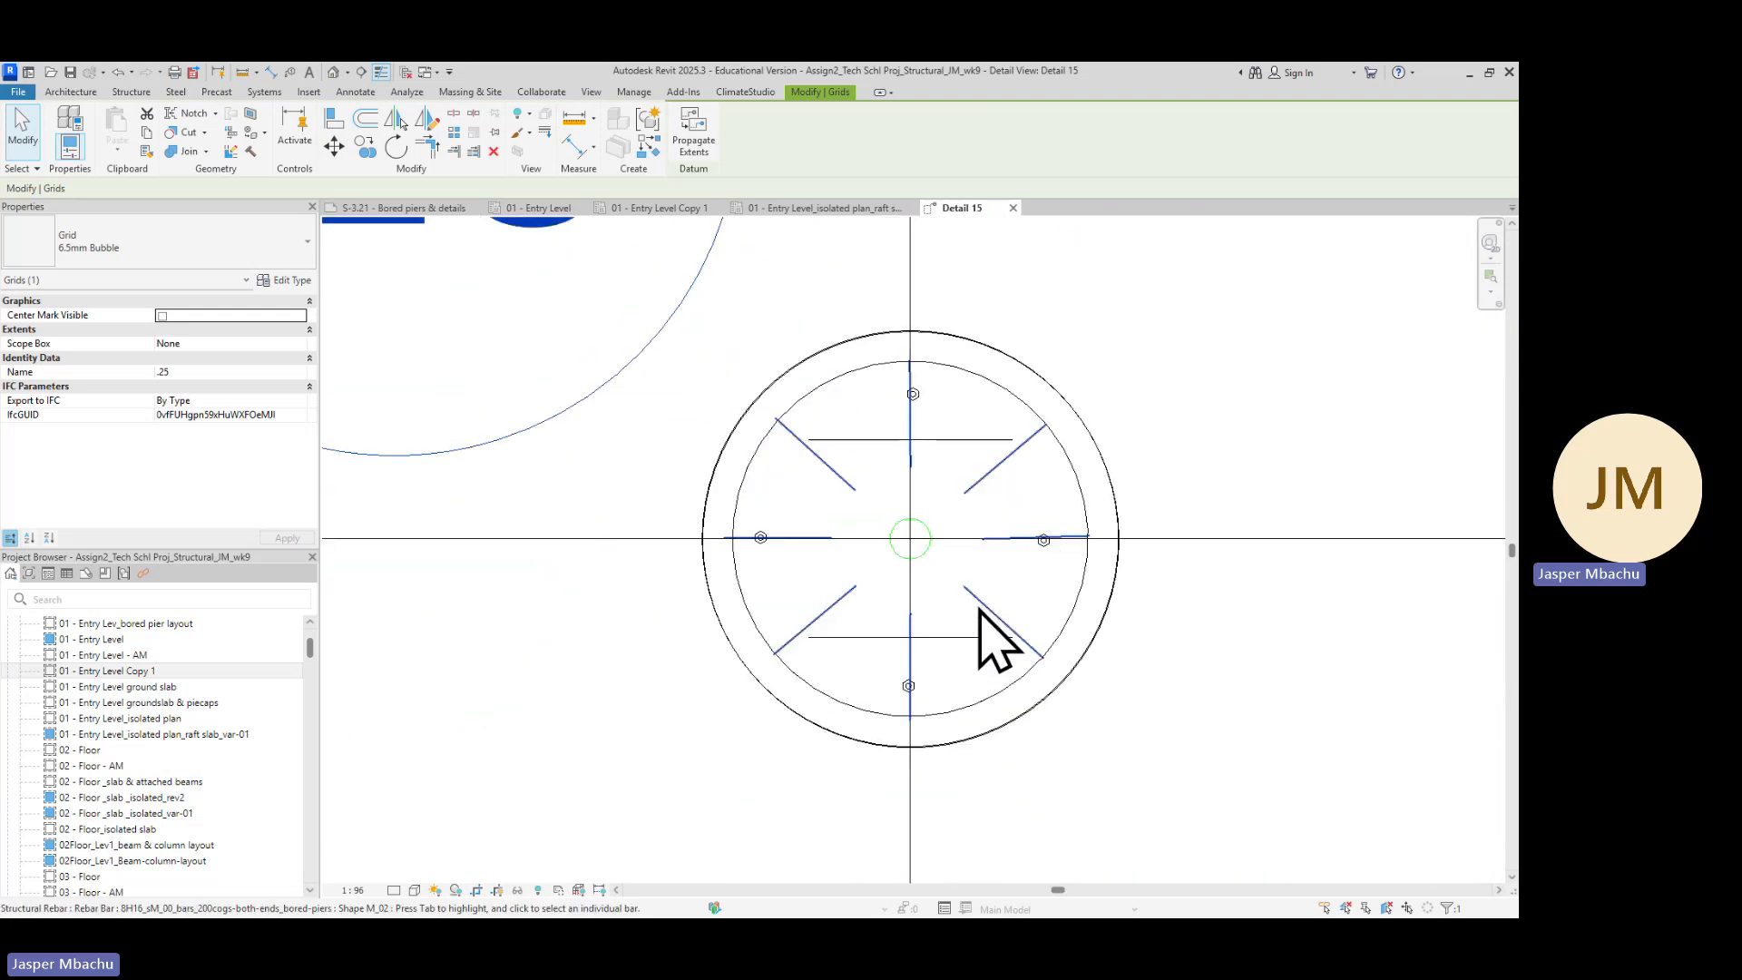
pyautogui.scroll(-4, 1071, 621)
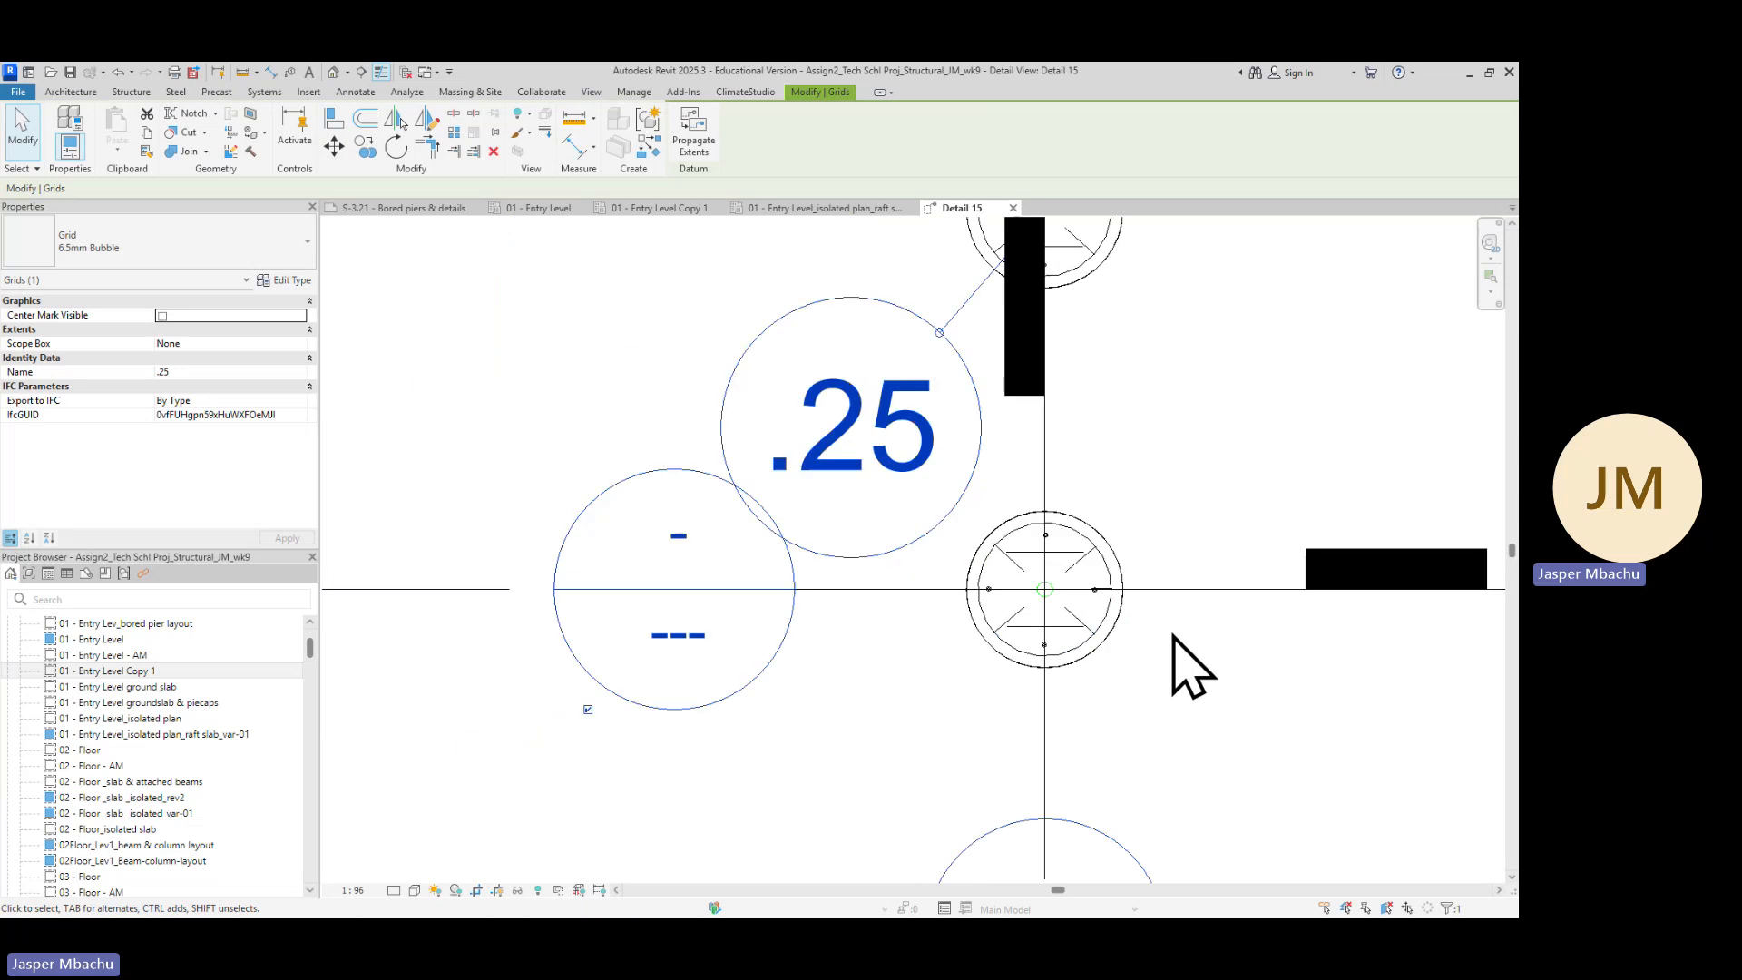
pyautogui.moveTo(1179, 665); pyautogui.dragTo(1137, 600, button='middle')
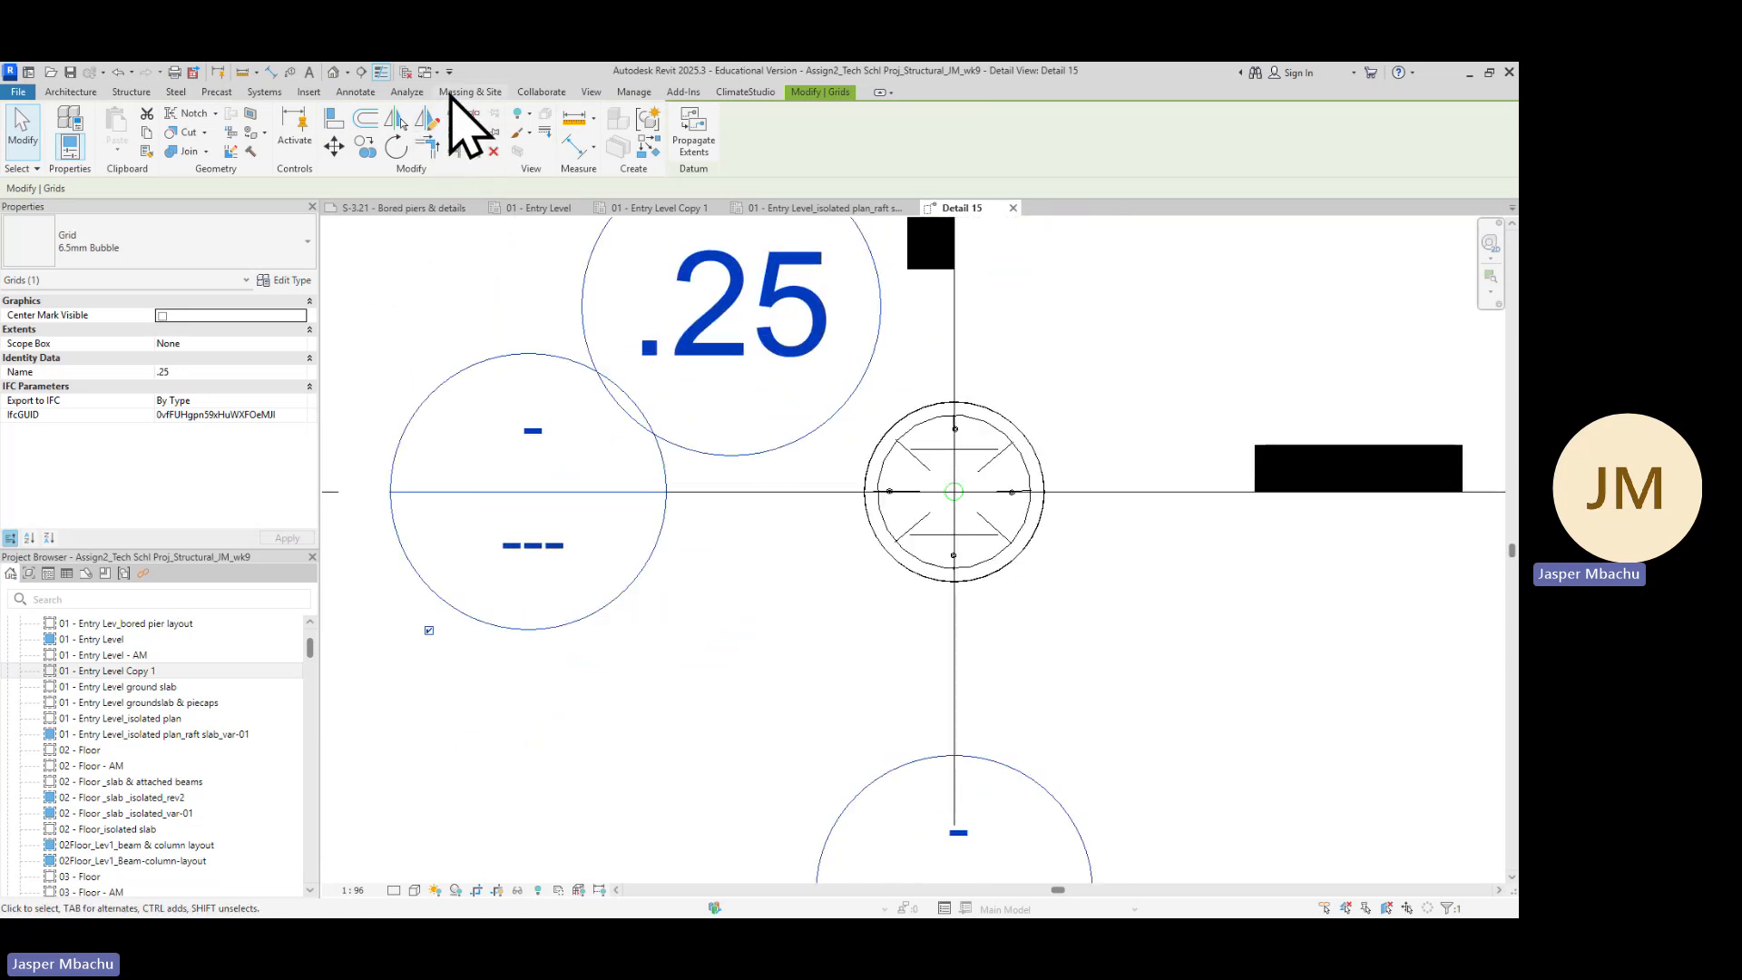
# Draw a short horizontal section along gridline E through the pier, then delete it
pyautogui.click(362, 71)
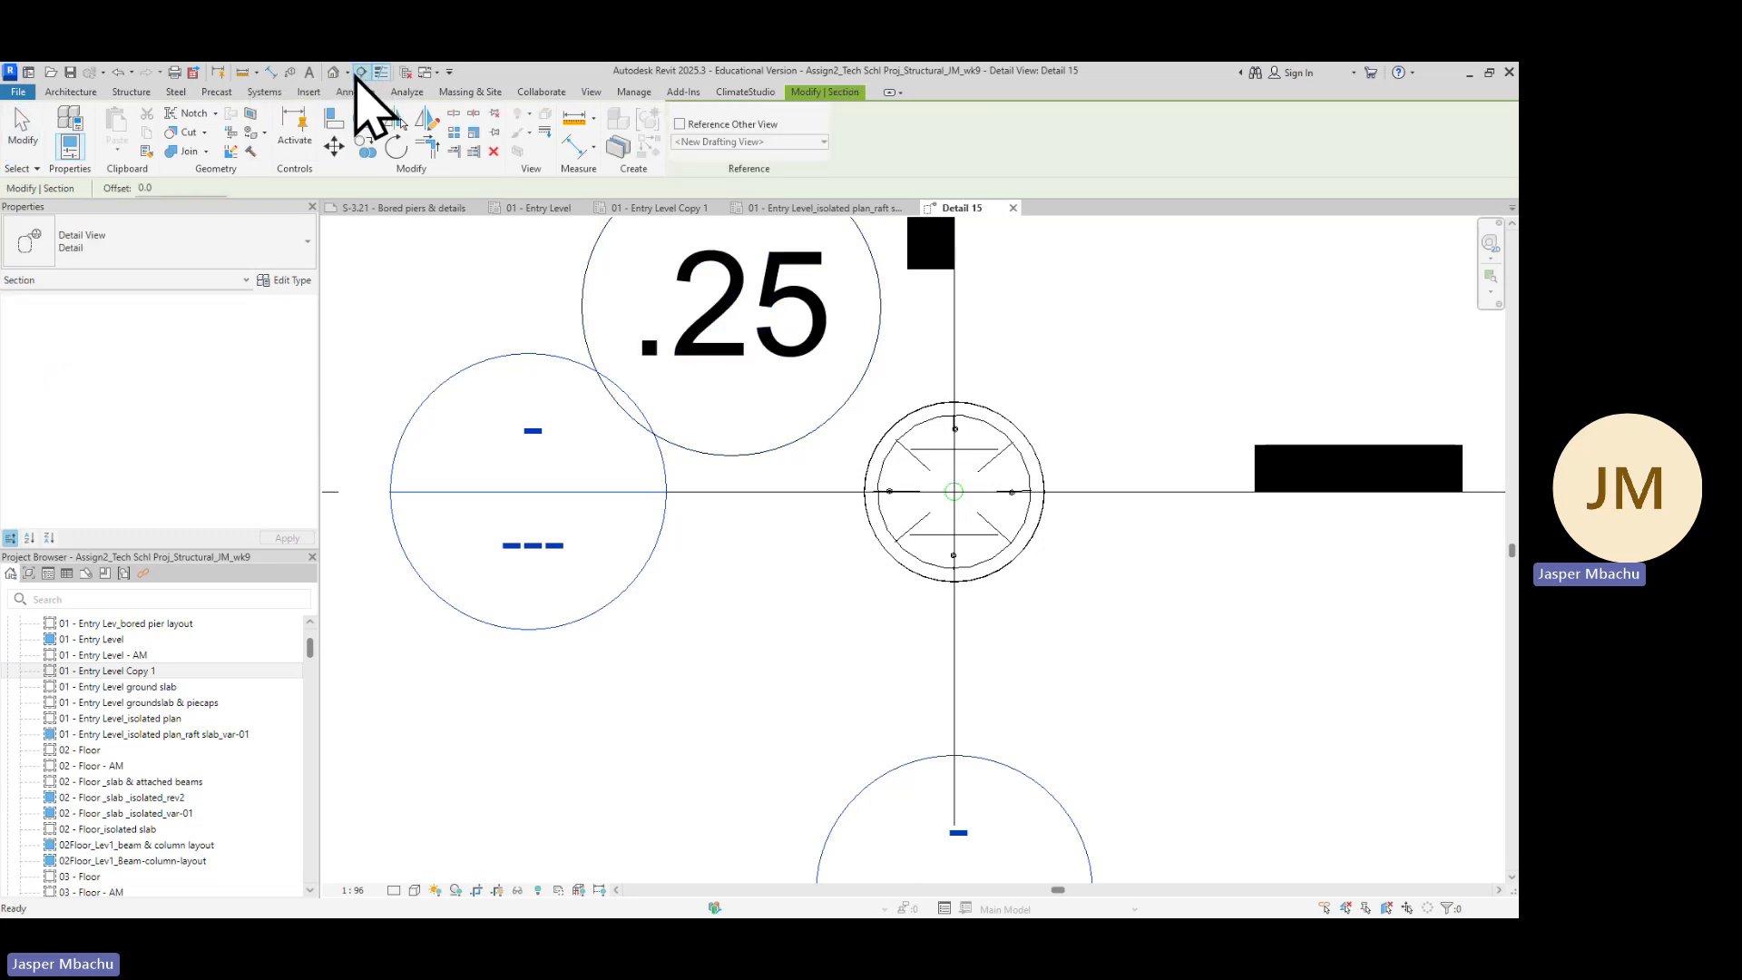
pyautogui.scroll(-3, 726, 561)
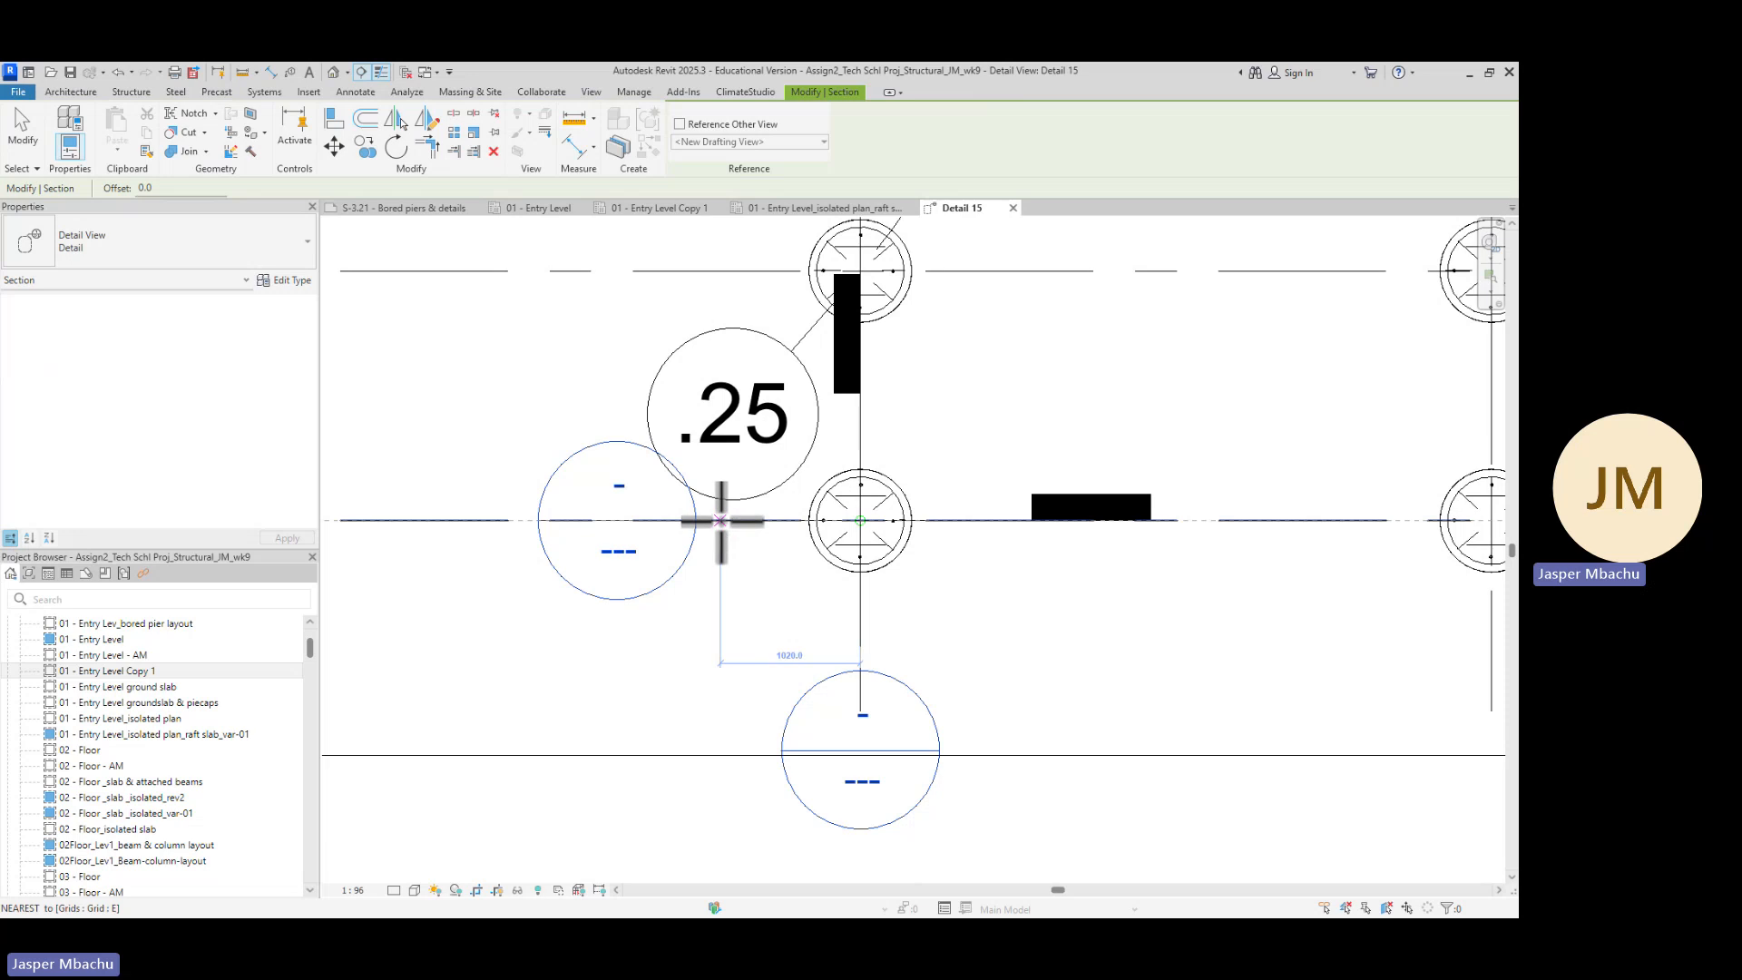
pyautogui.click(720, 520)
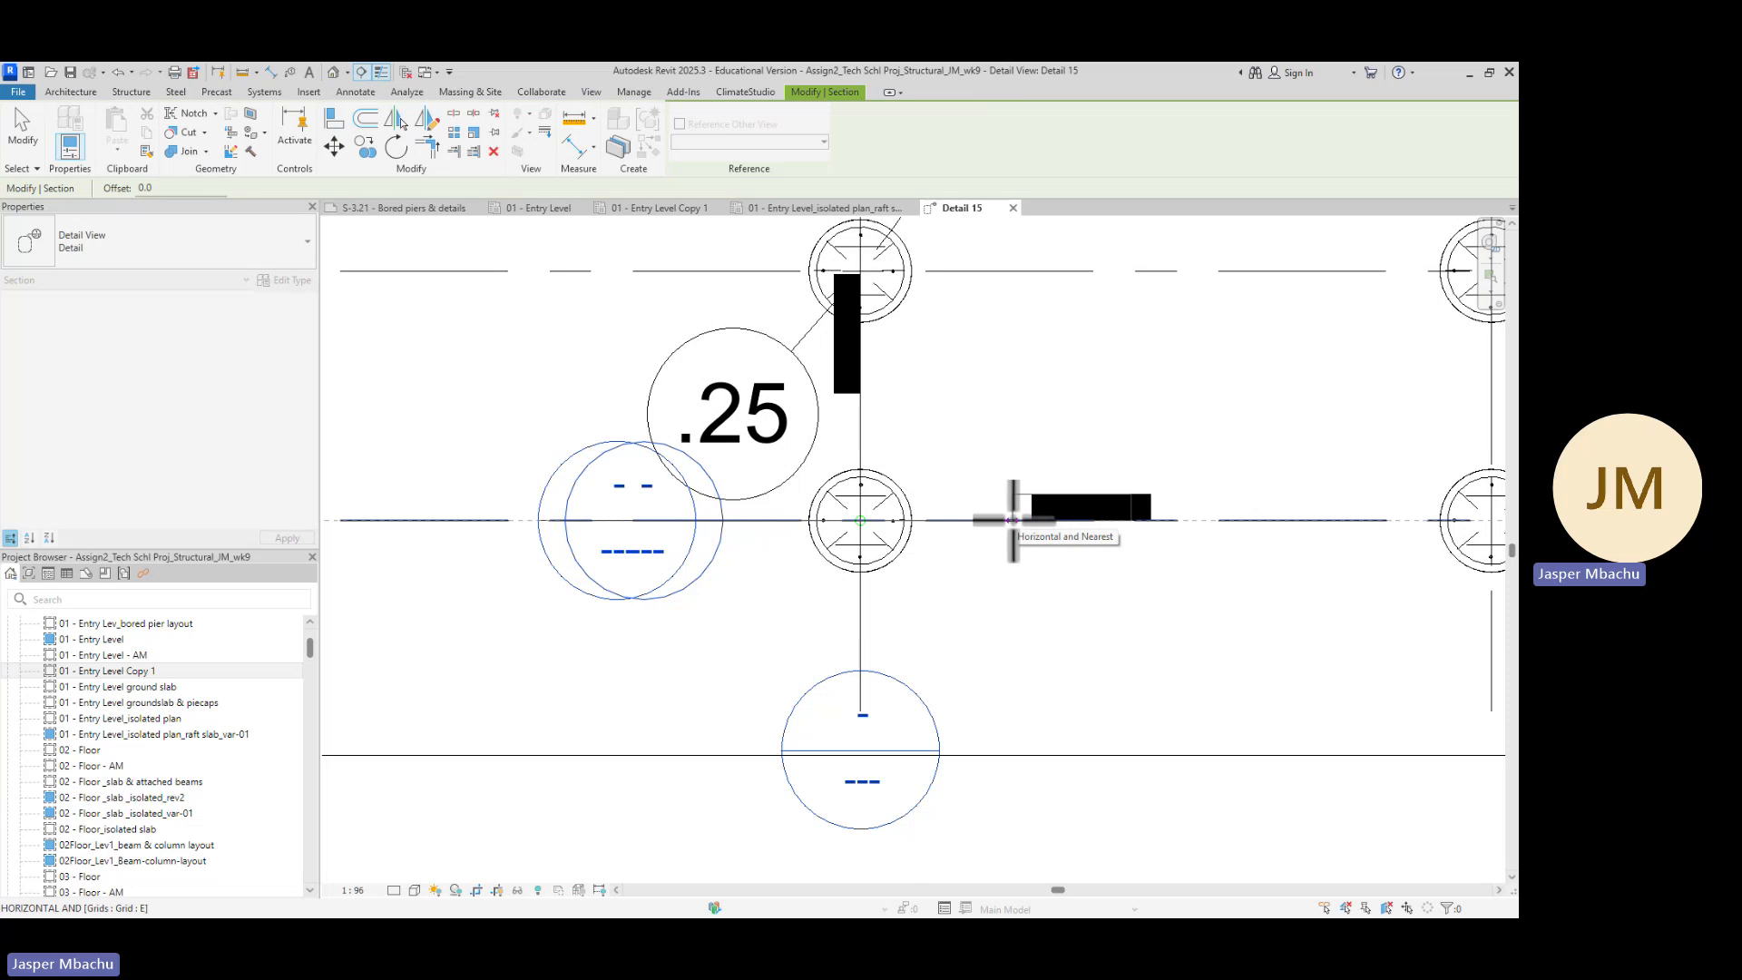
pyautogui.click(1013, 520)
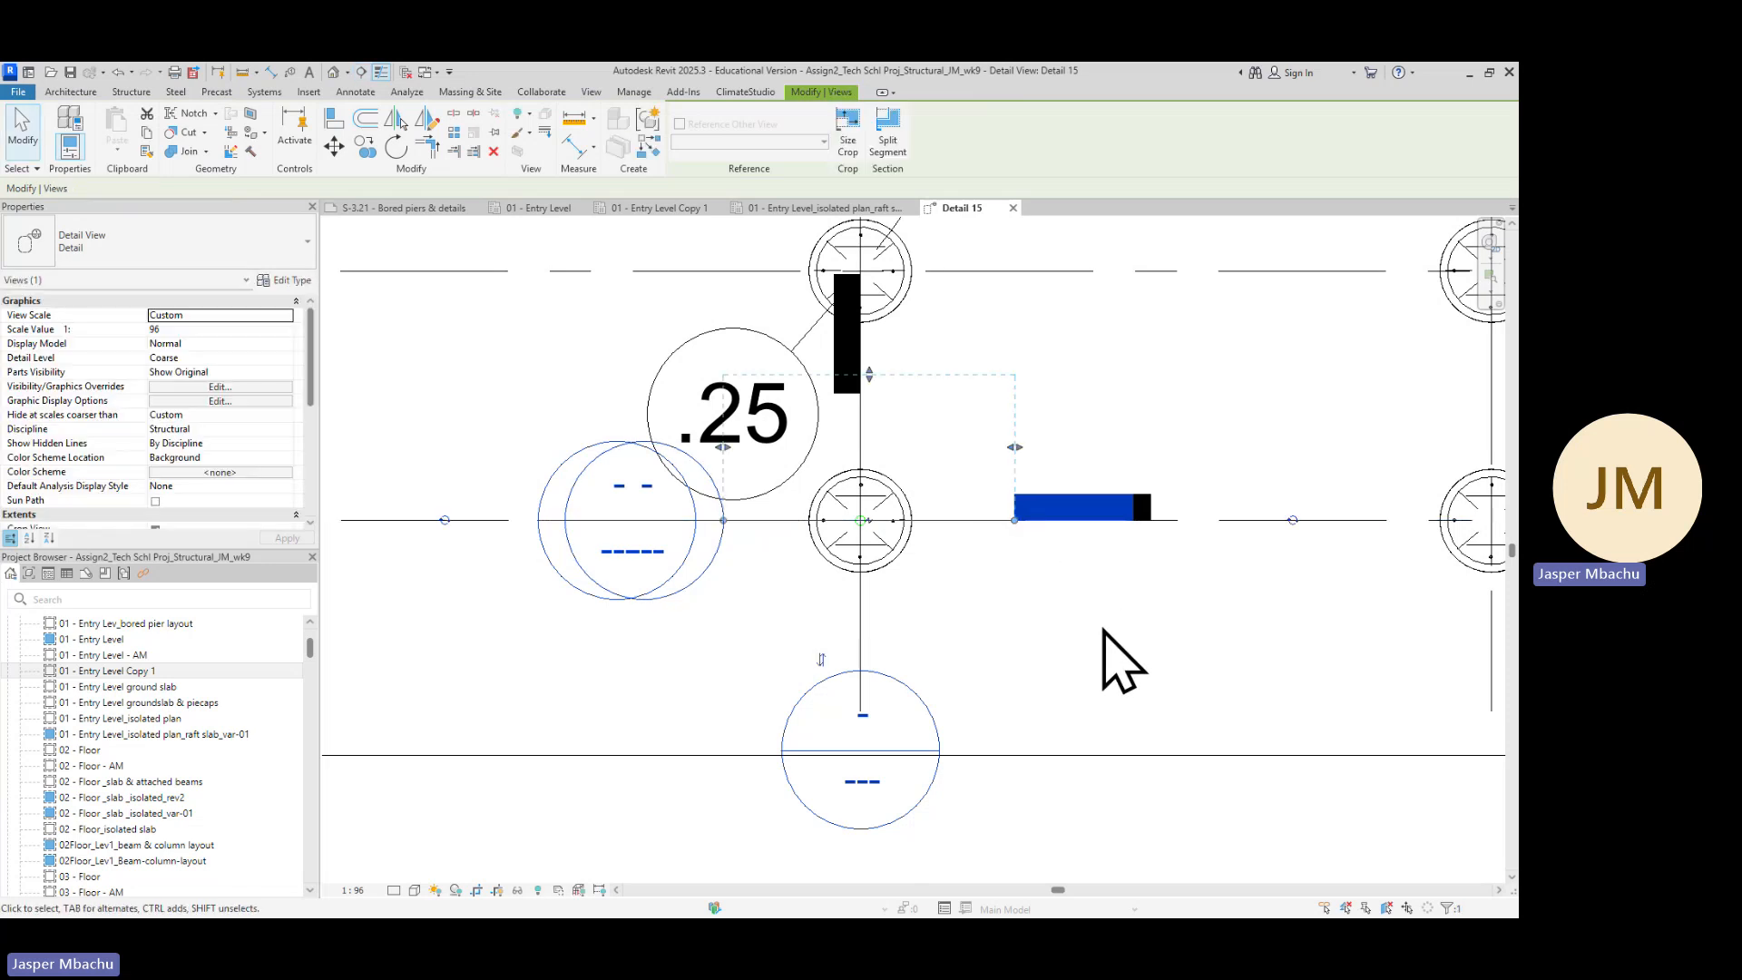
pyautogui.press('Delete')
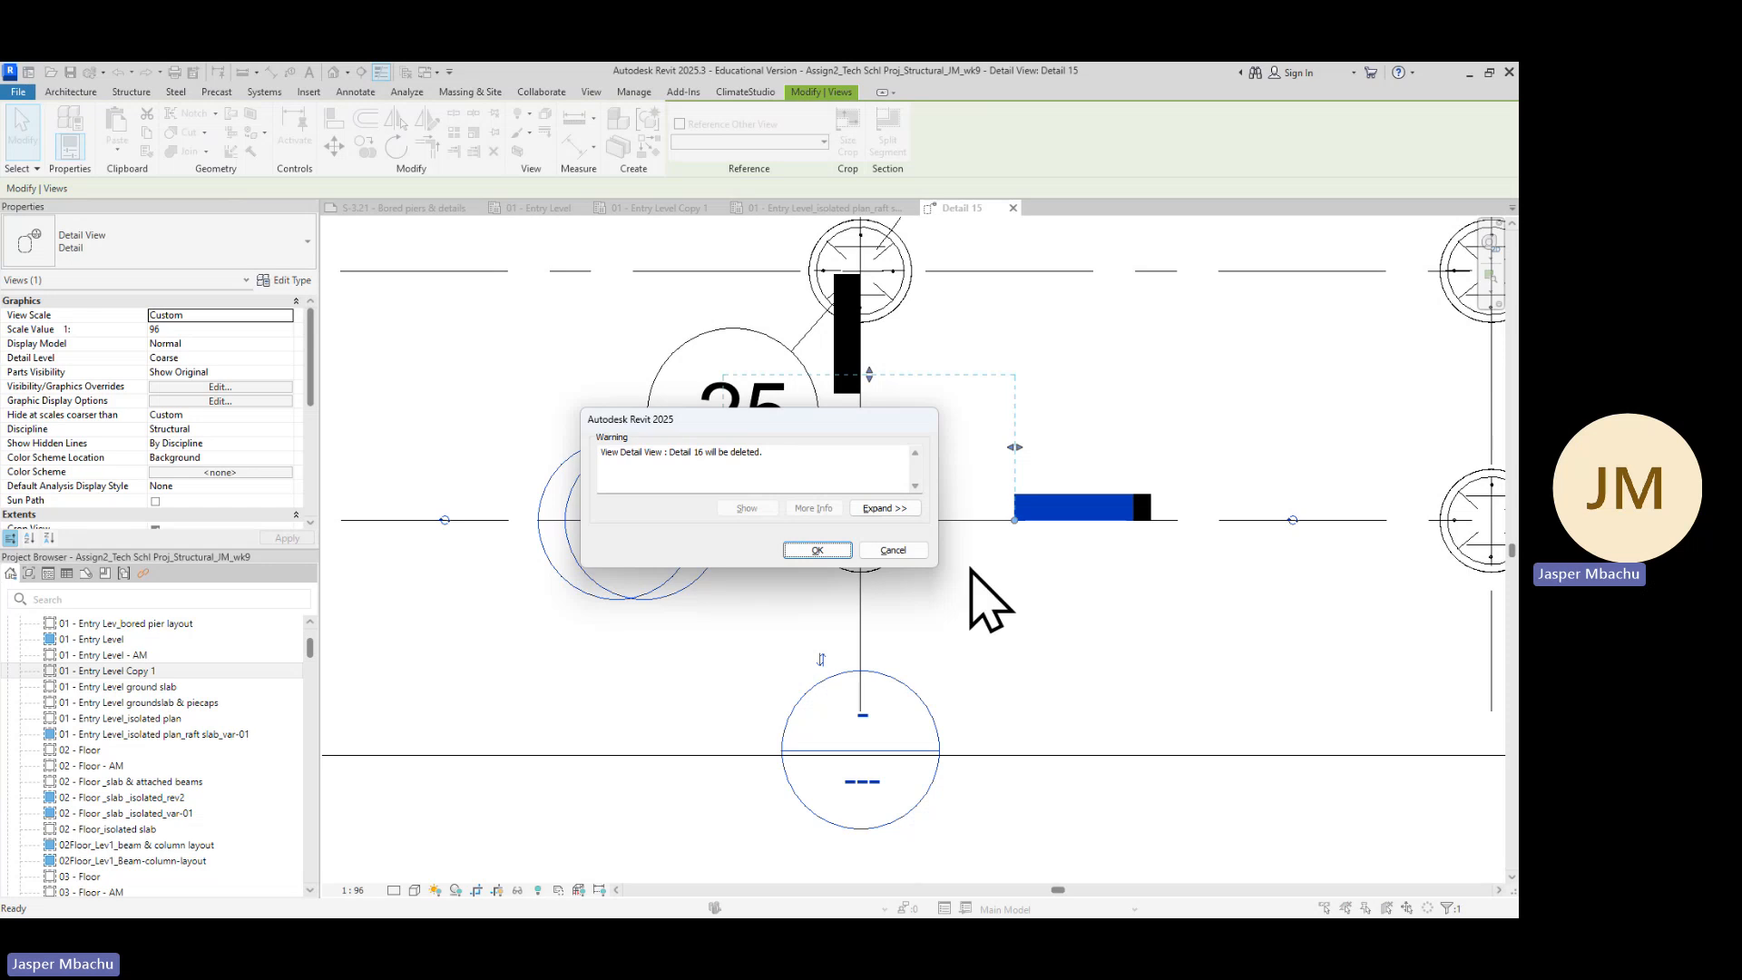
pyautogui.click(821, 550)
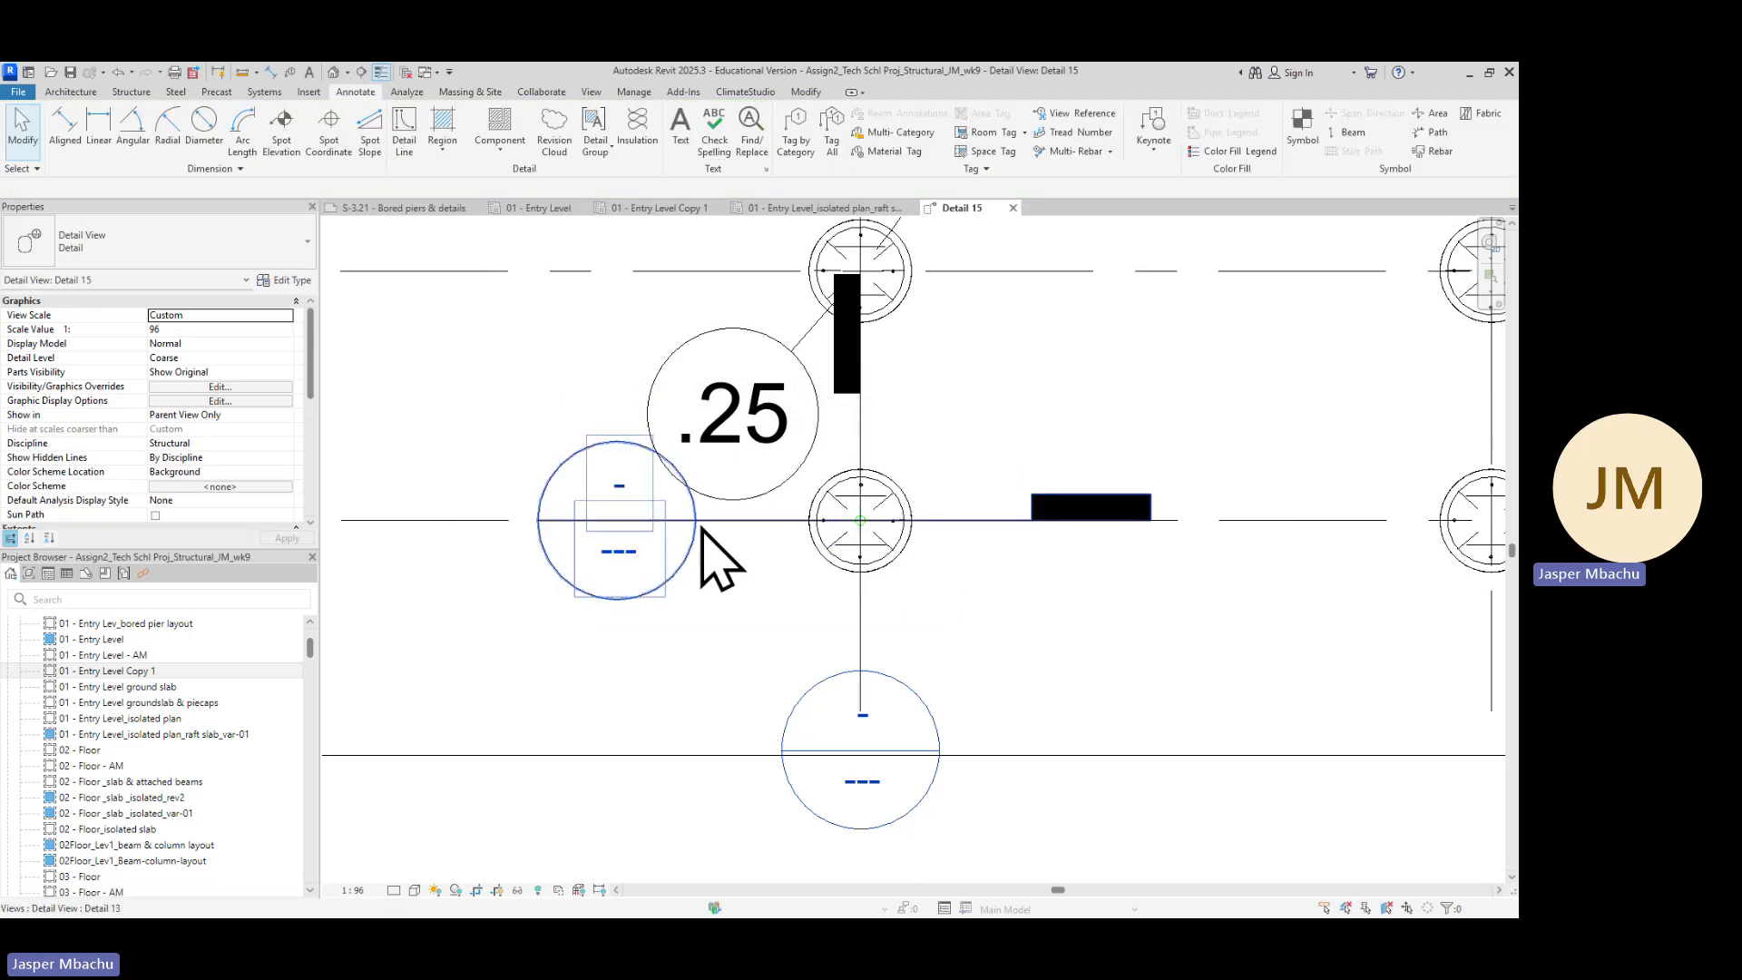
# Select the section line running through the pier at gridline E and zoom in to inspect the pier's column and bolt layout
pyautogui.click(739, 520)
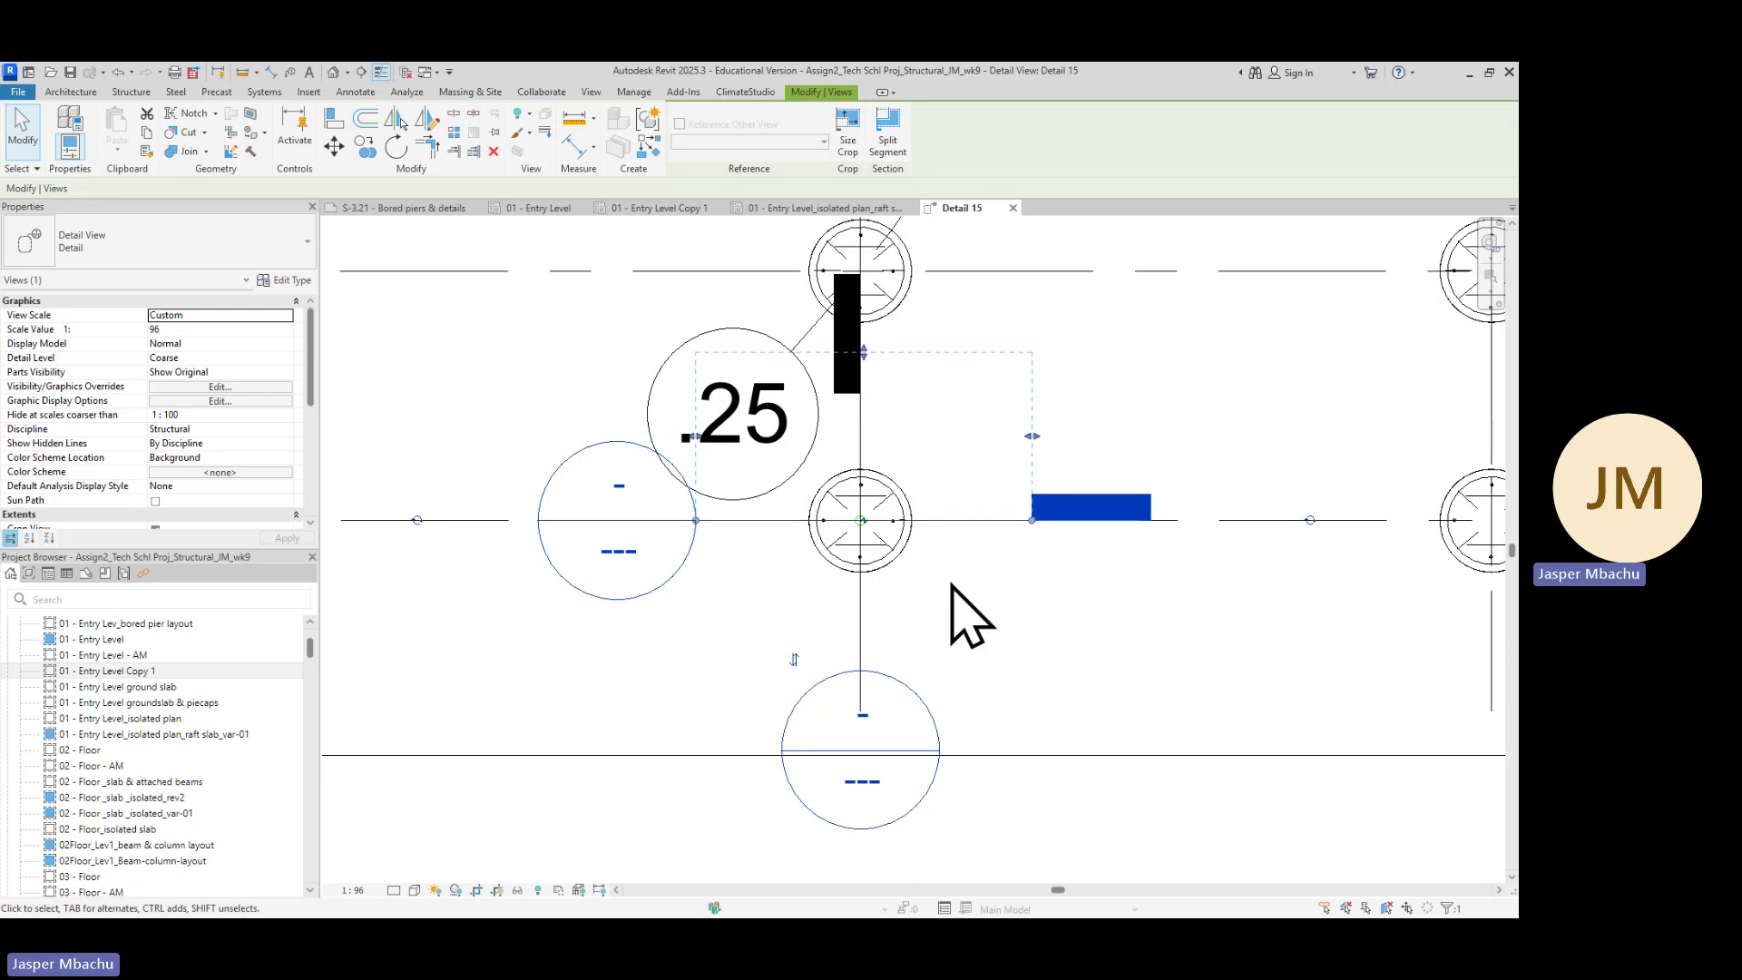
pyautogui.scroll(2, 920, 543)
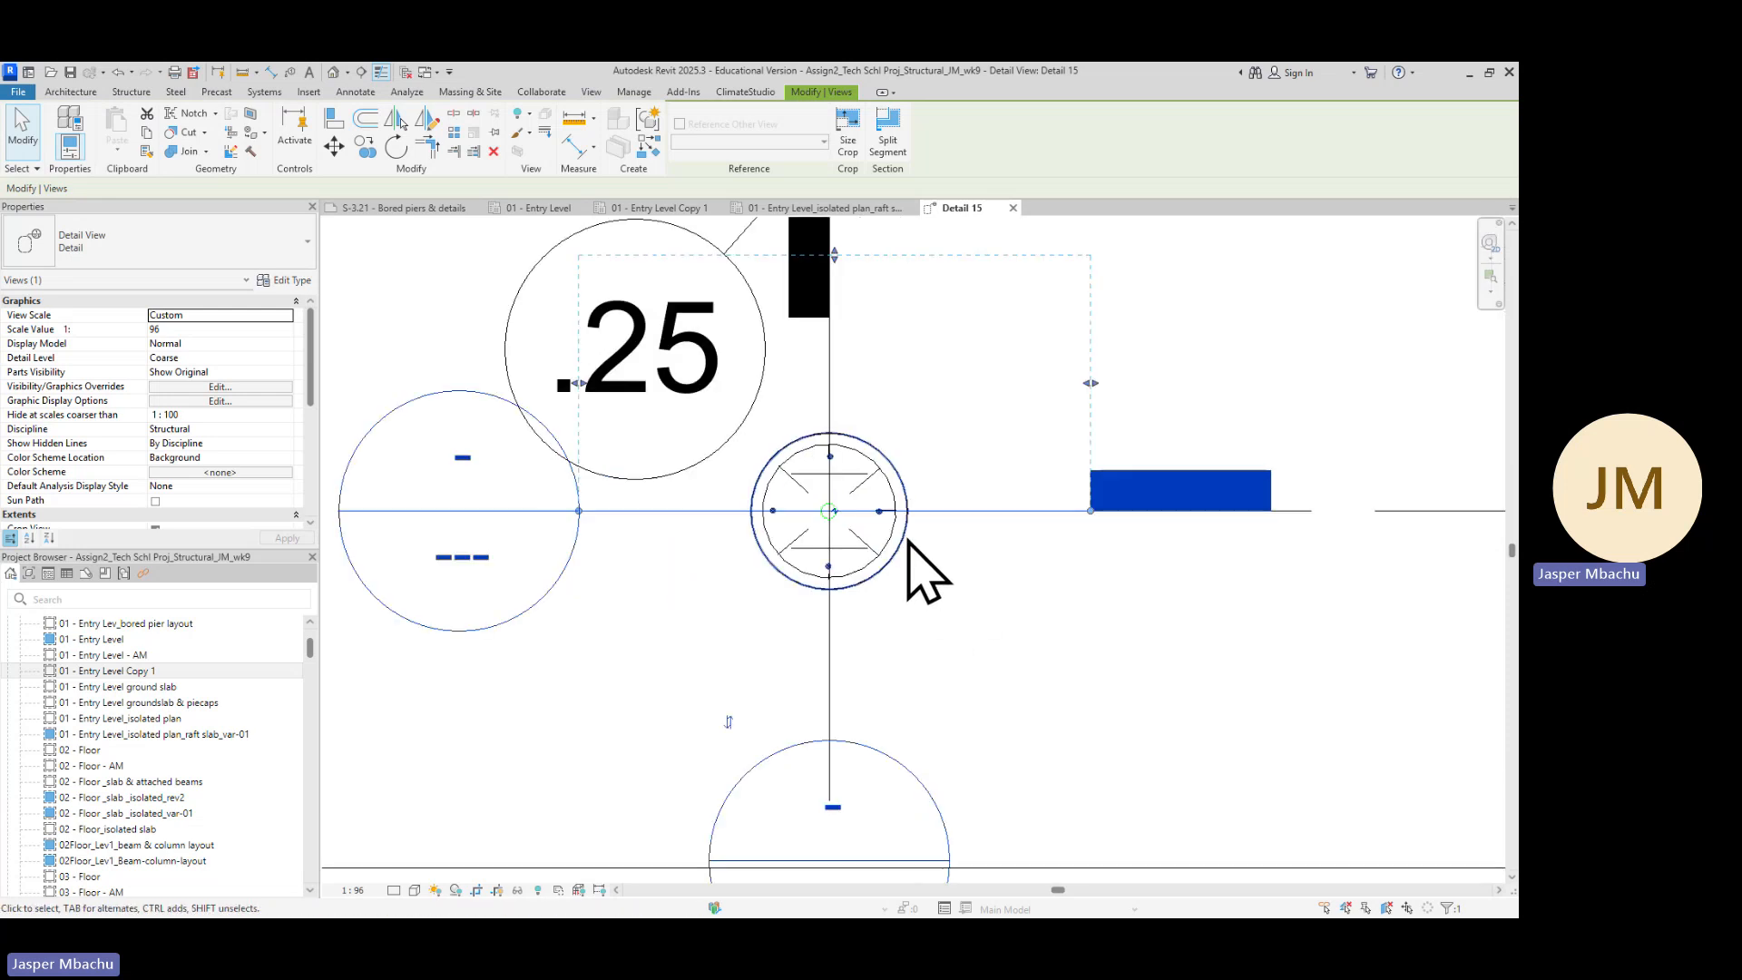
pyautogui.scroll(-4, 908, 558)
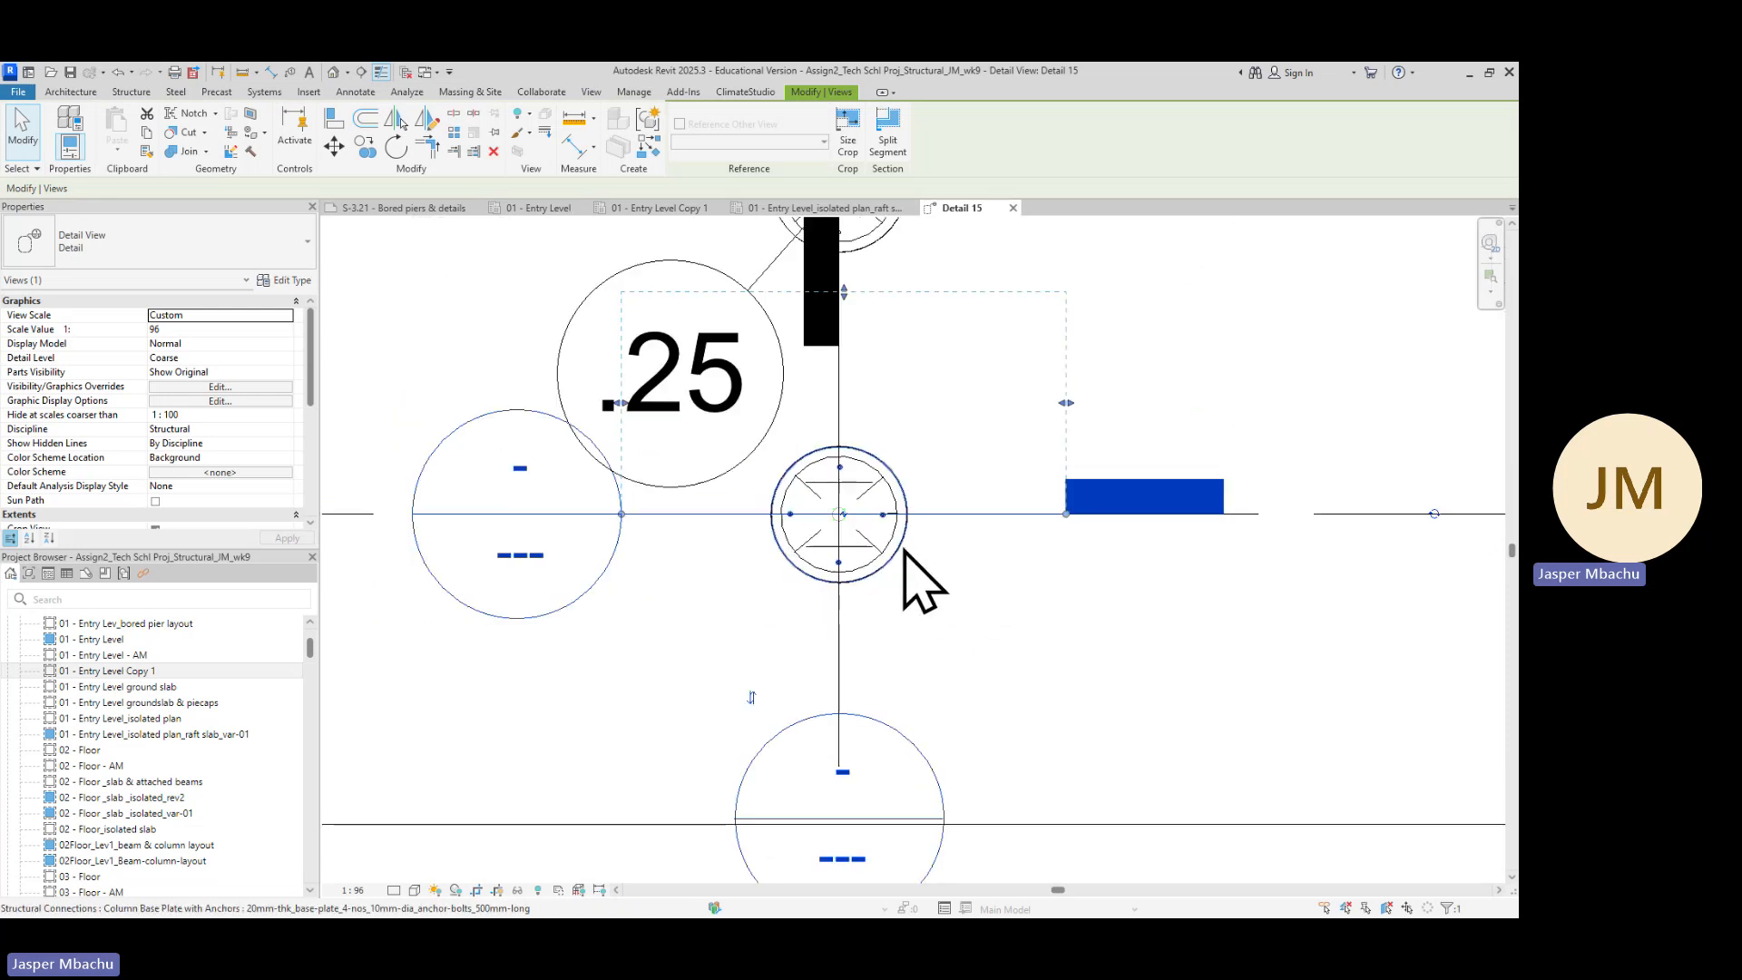
pyautogui.scroll(1, 859, 584)
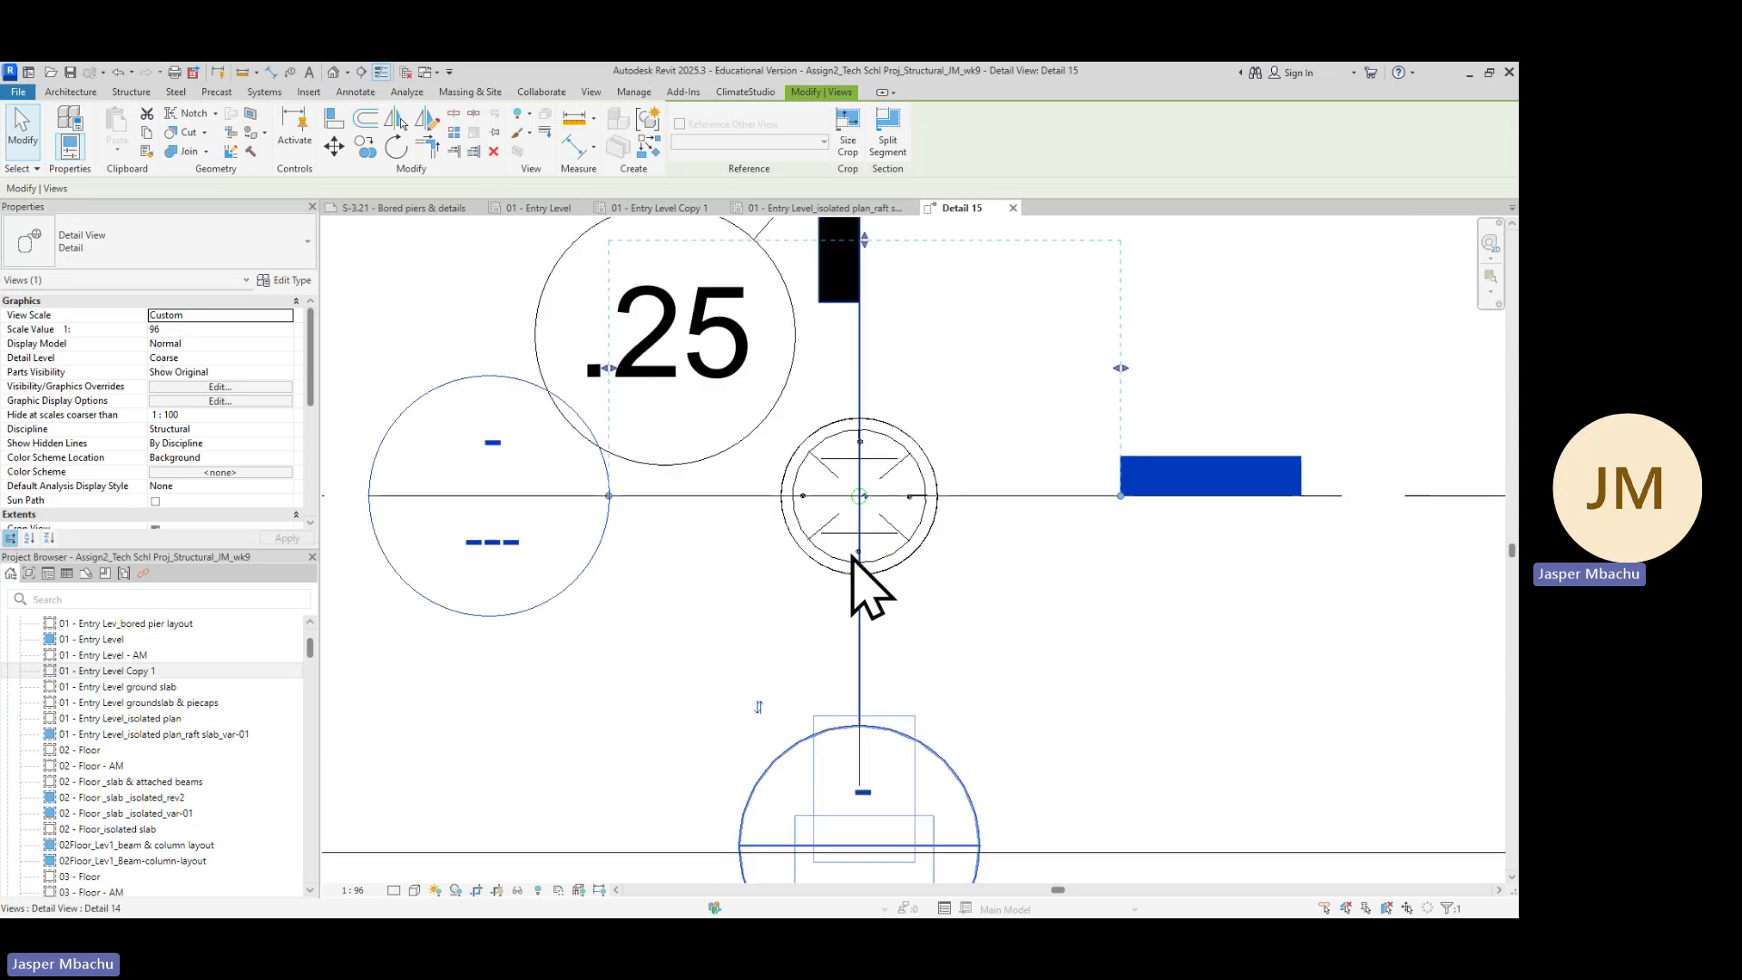
pyautogui.scroll(3, 871, 531)
pyautogui.scroll(-1, 799, 526)
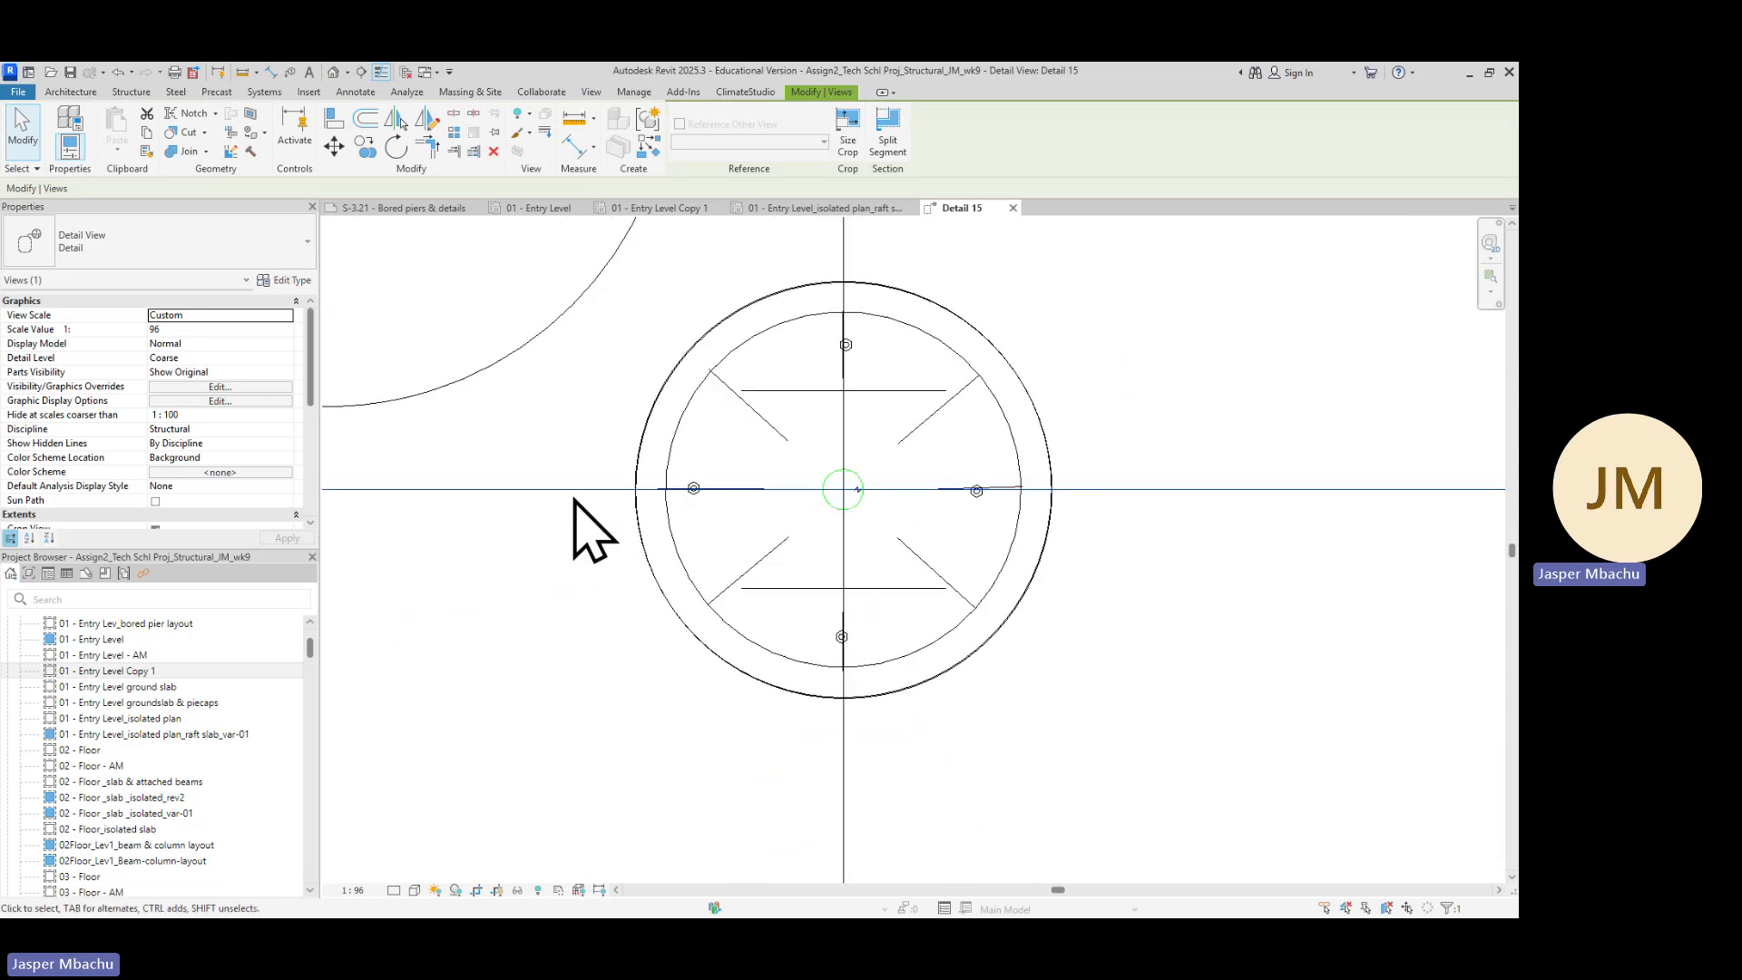
pyautogui.scroll(-2, 544, 531)
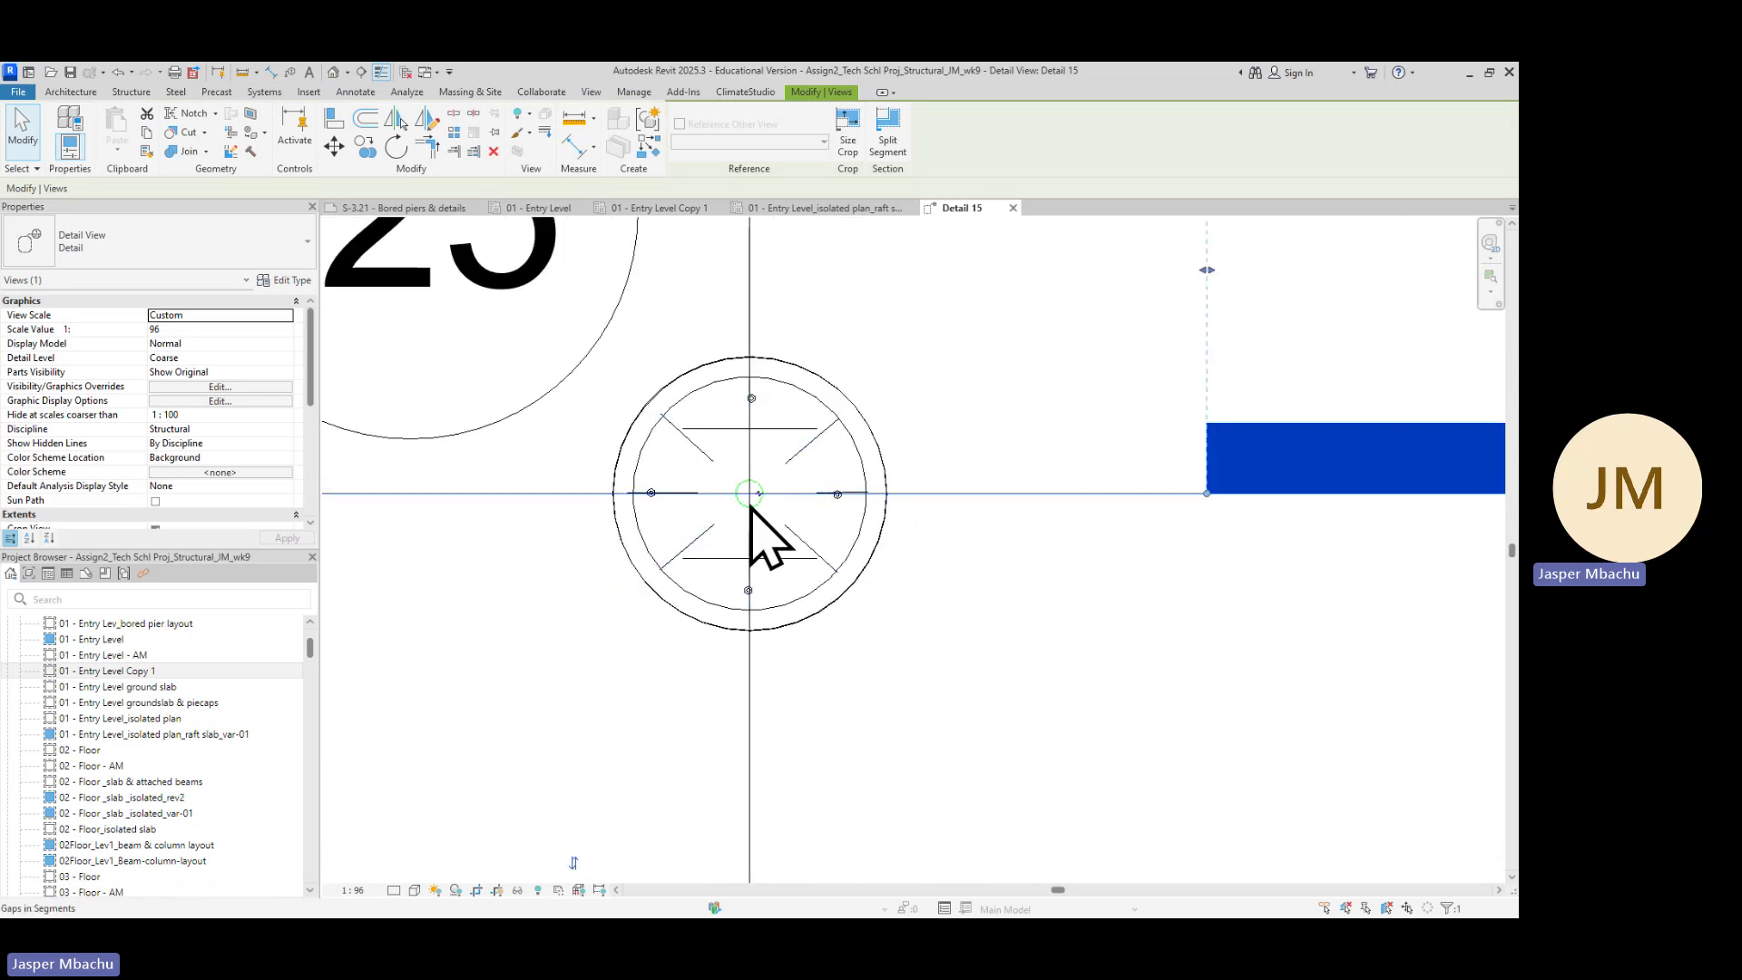
pyautogui.scroll(2, 751, 494)
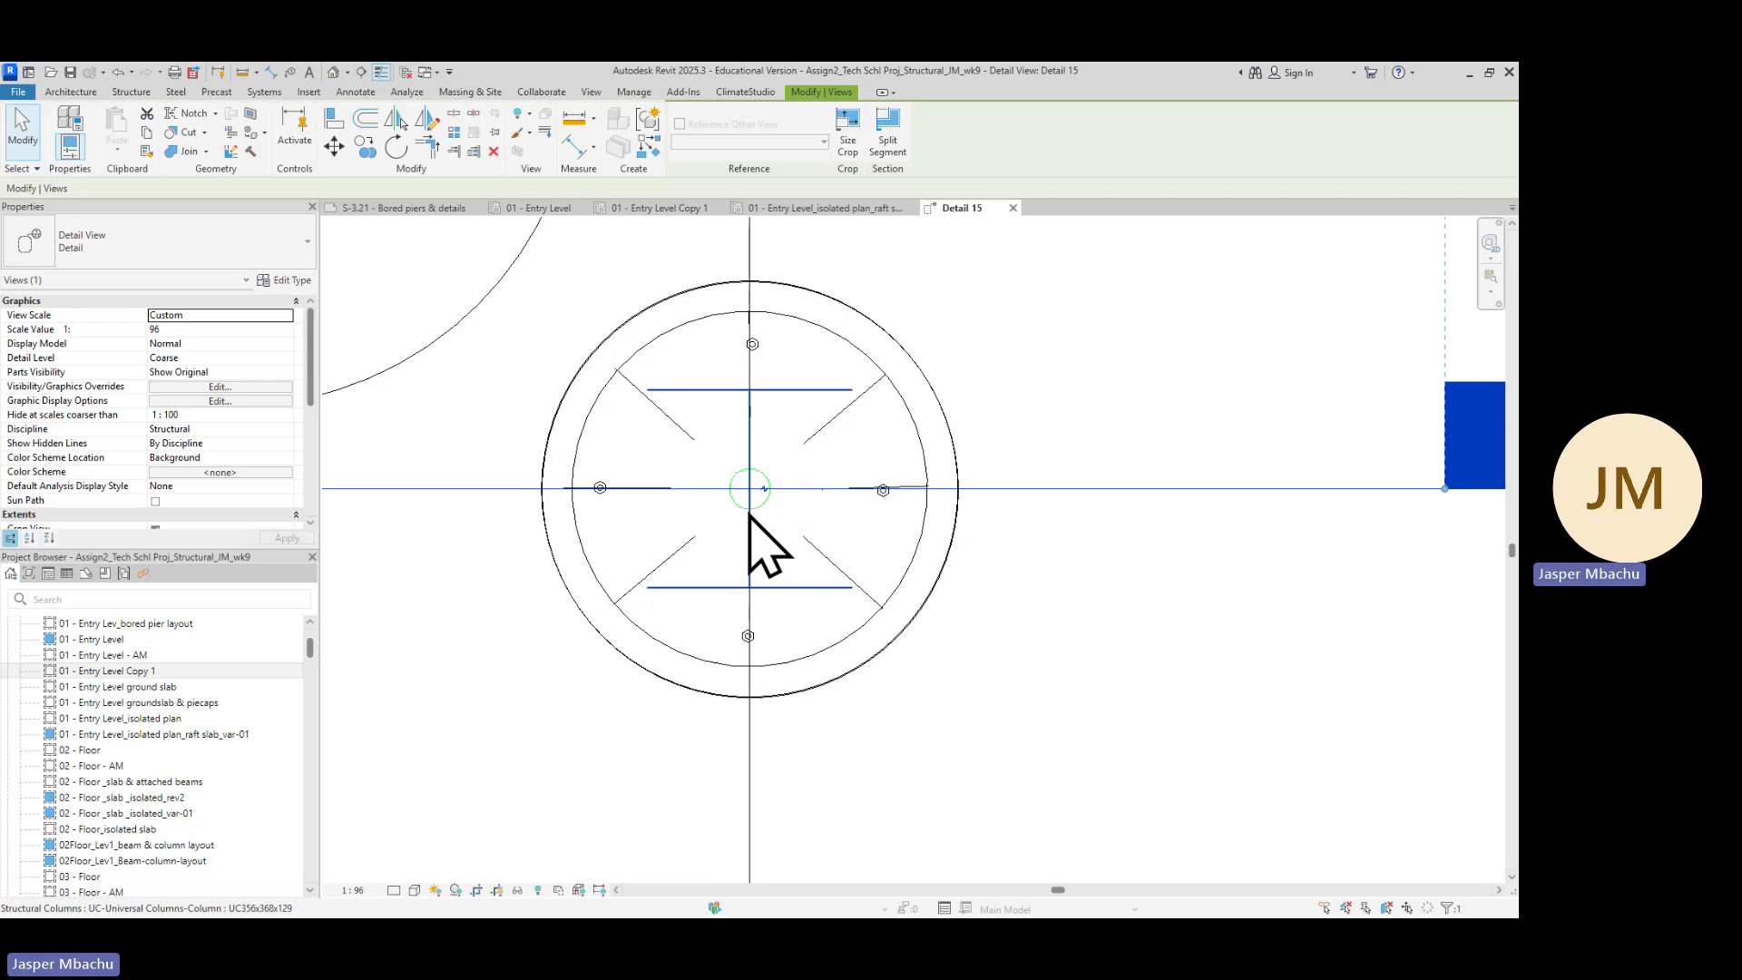
pyautogui.scroll(-2, 751, 508)
pyautogui.scroll(-2, 753, 524)
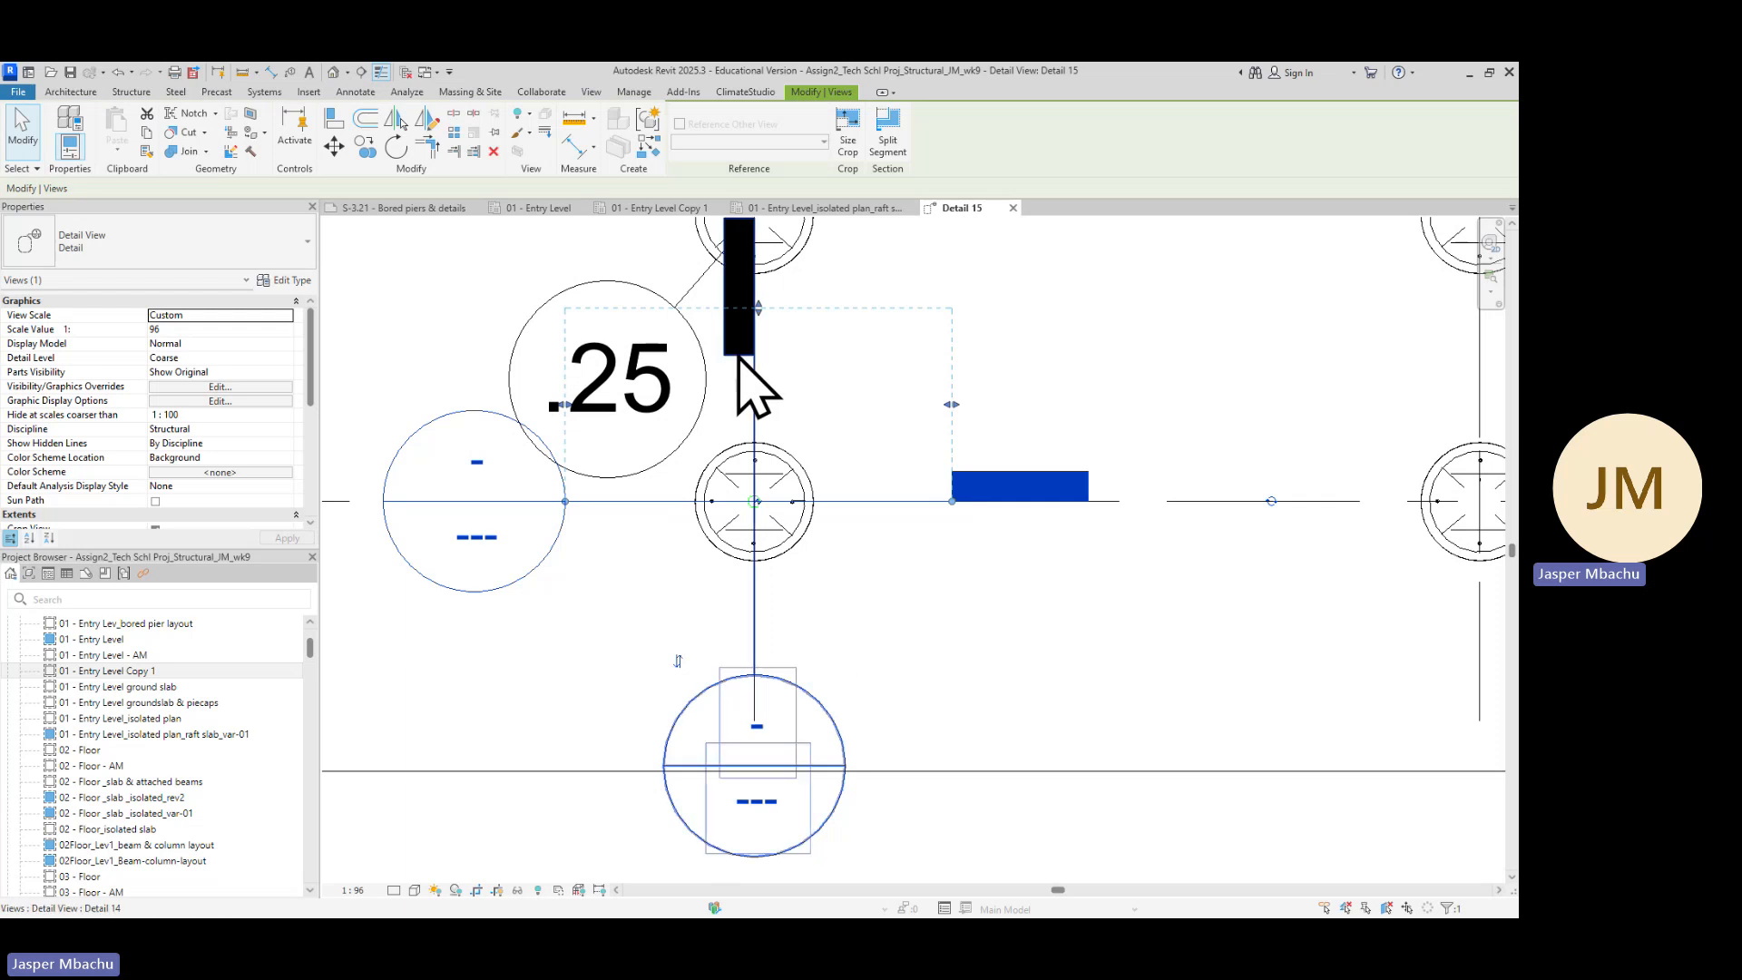
pyautogui.click(918, 596)
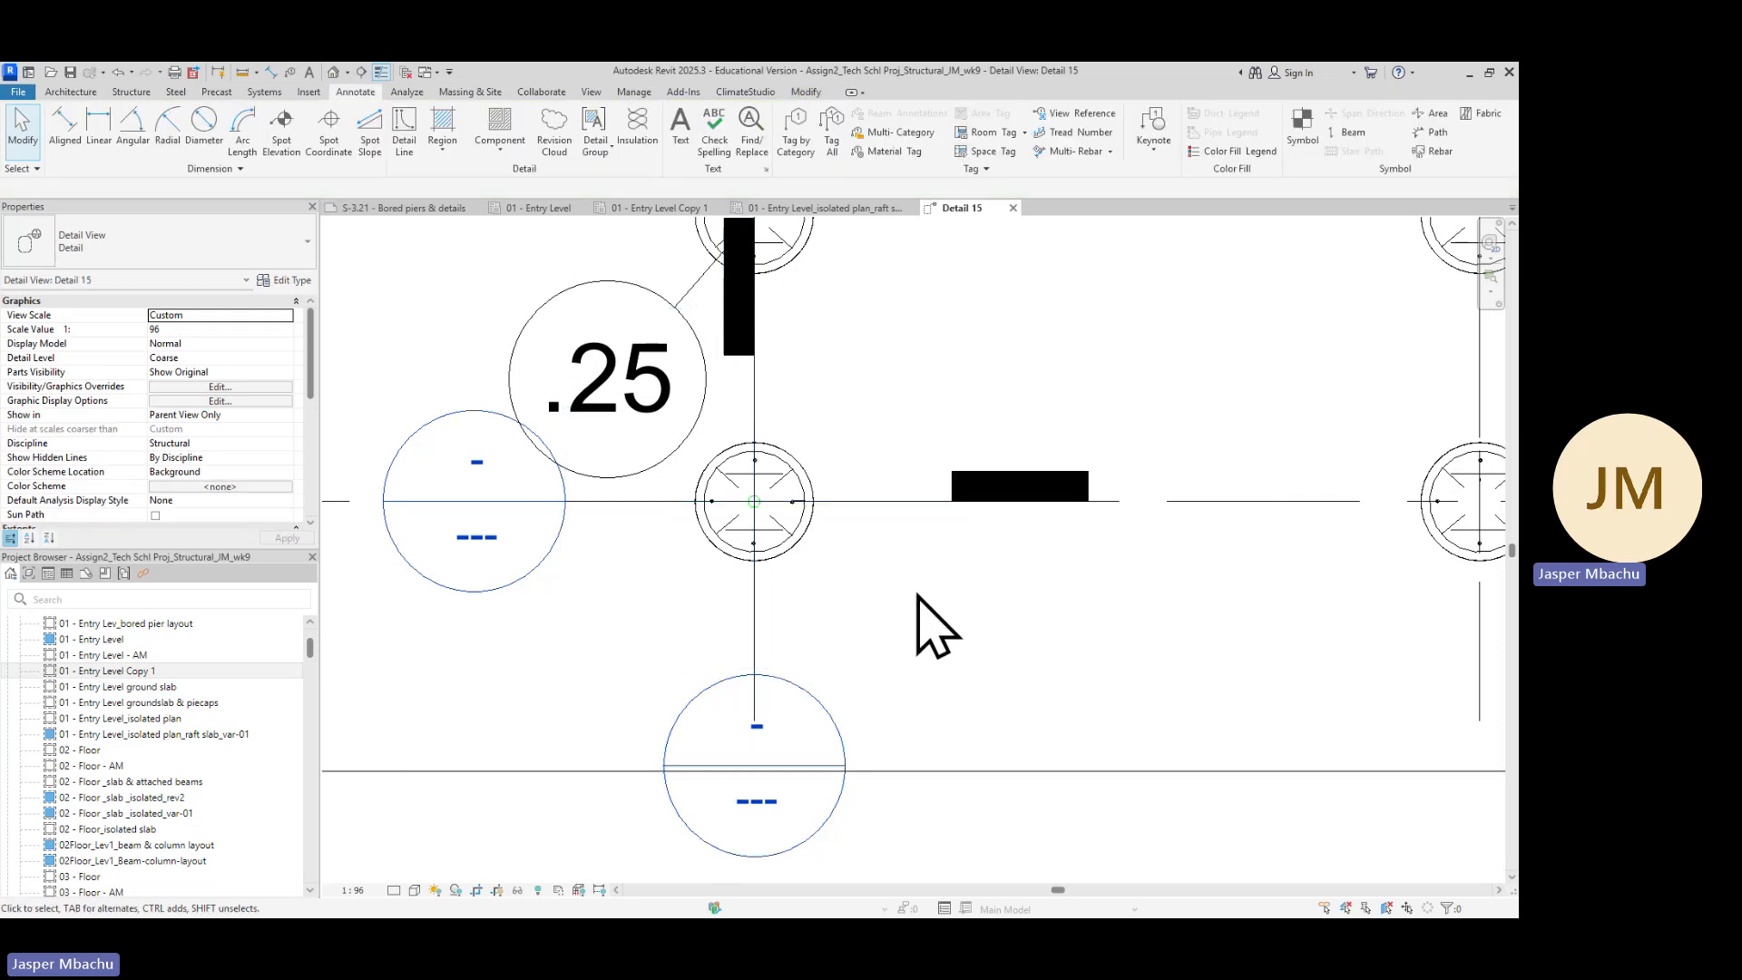
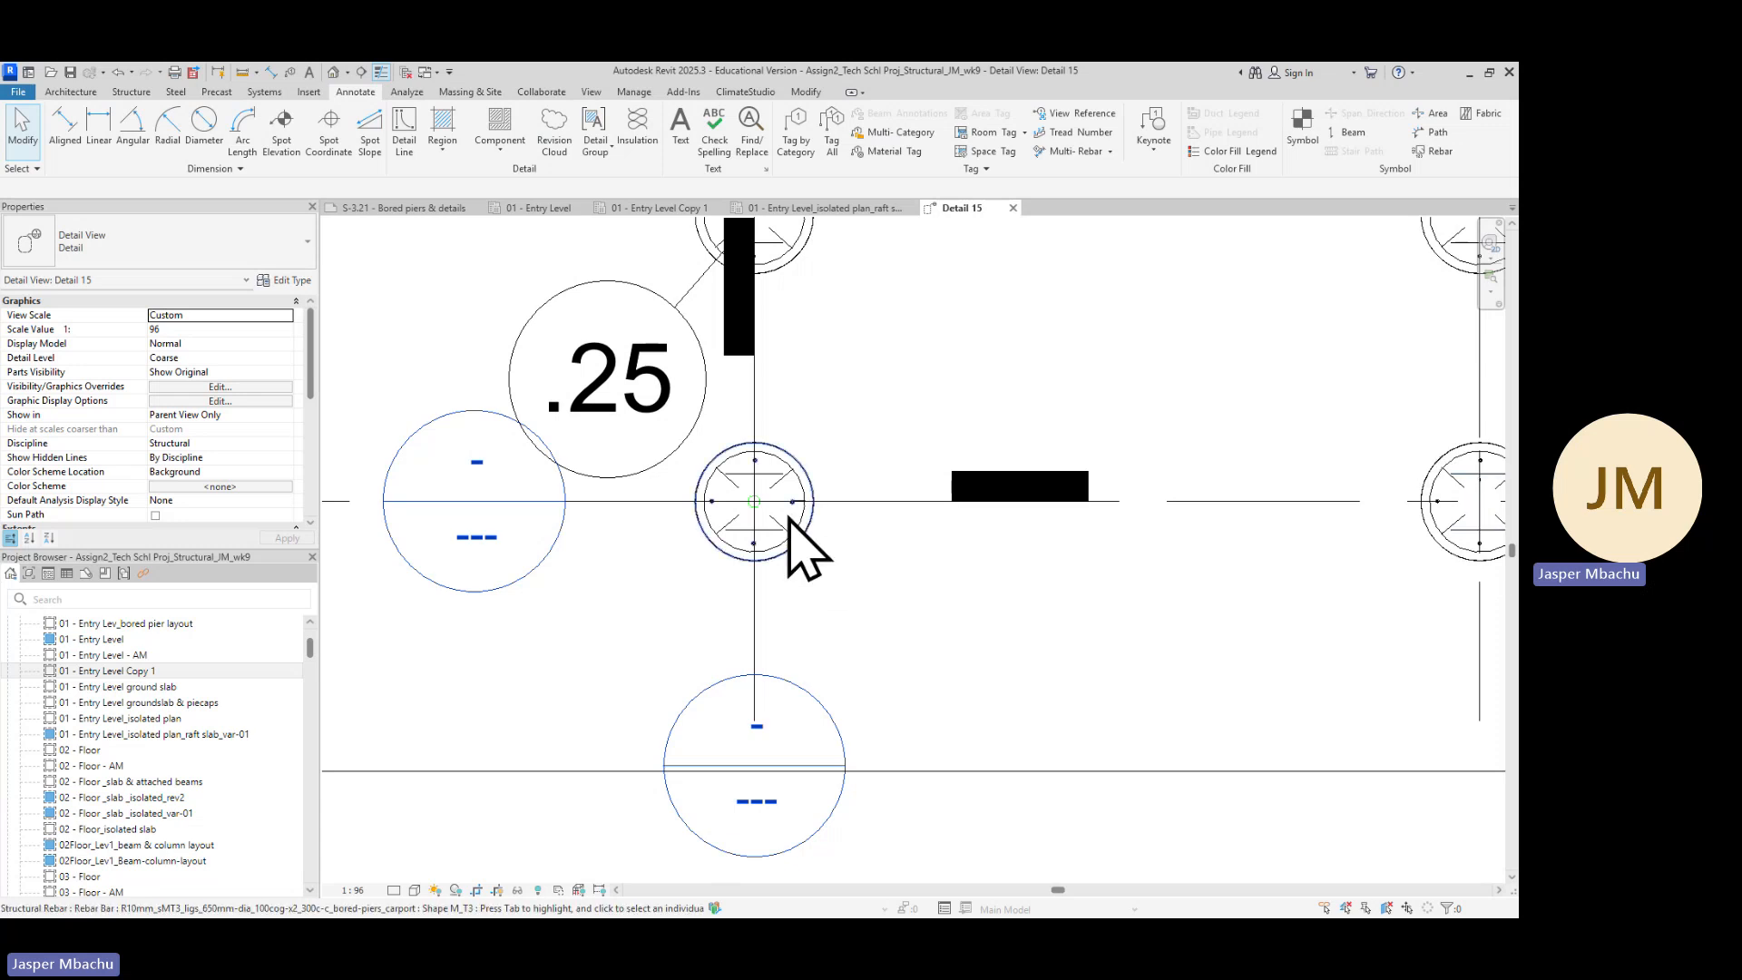
# Zoom into the pier and delete its ring ligature and radial H16 reinforcing bars from the detail view
pyautogui.scroll(4, 762, 510)
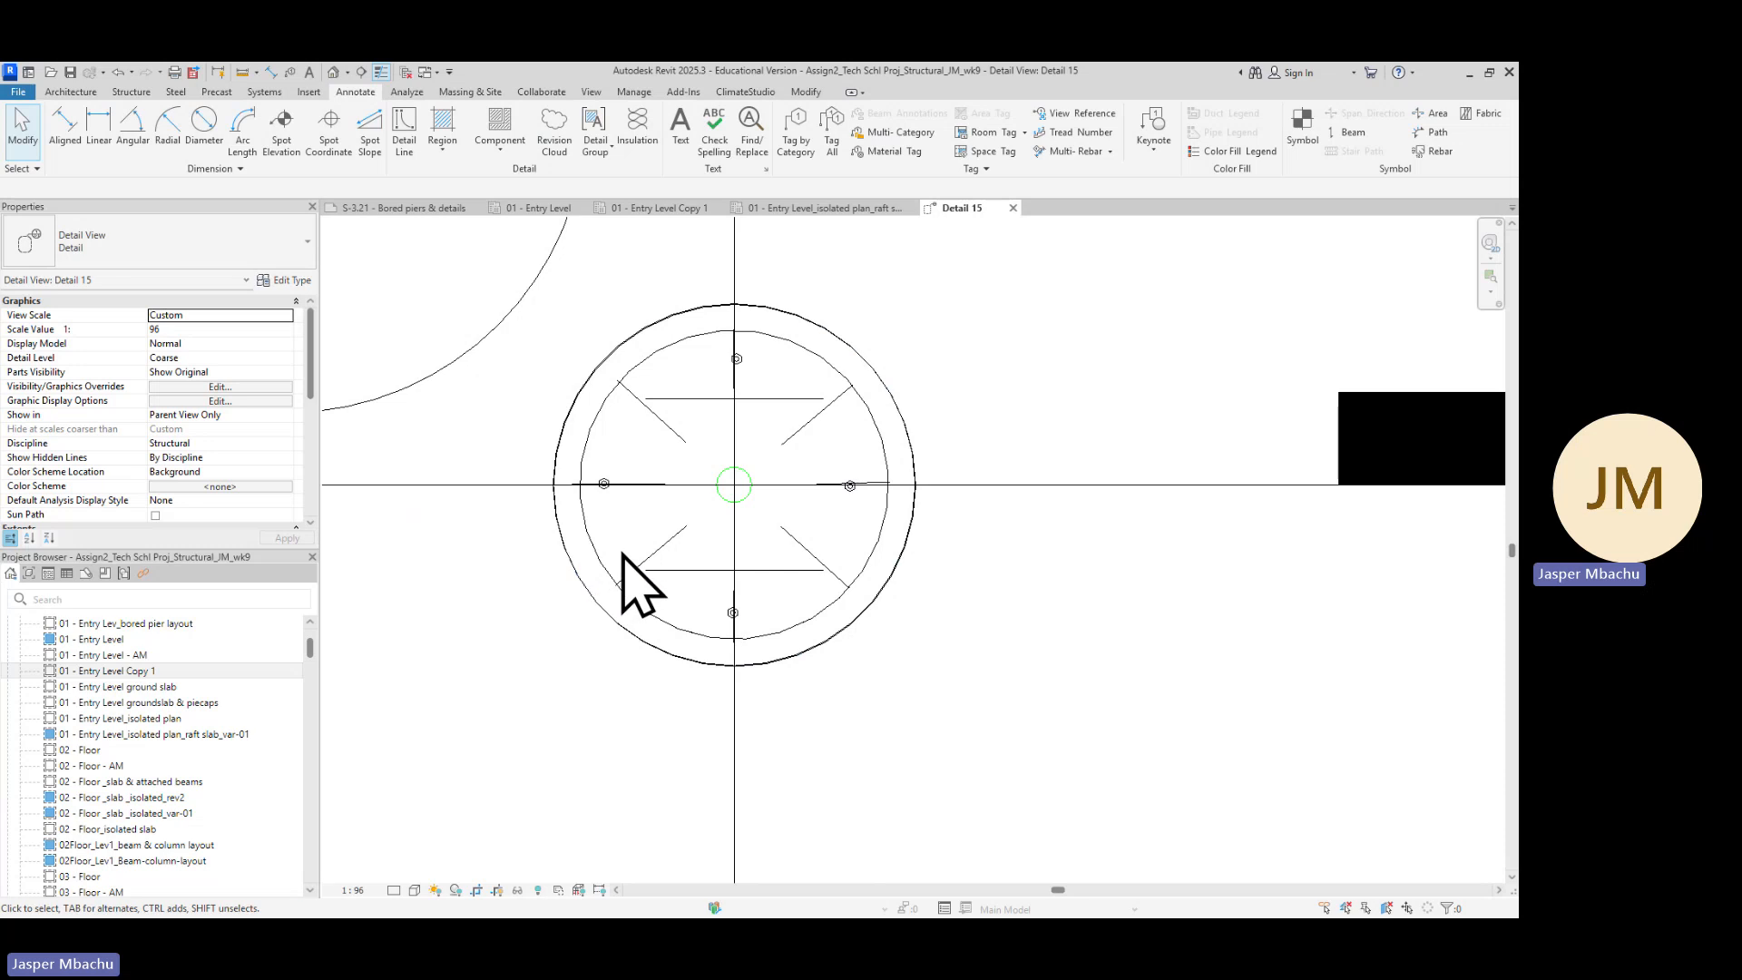
pyautogui.scroll(1, 697, 564)
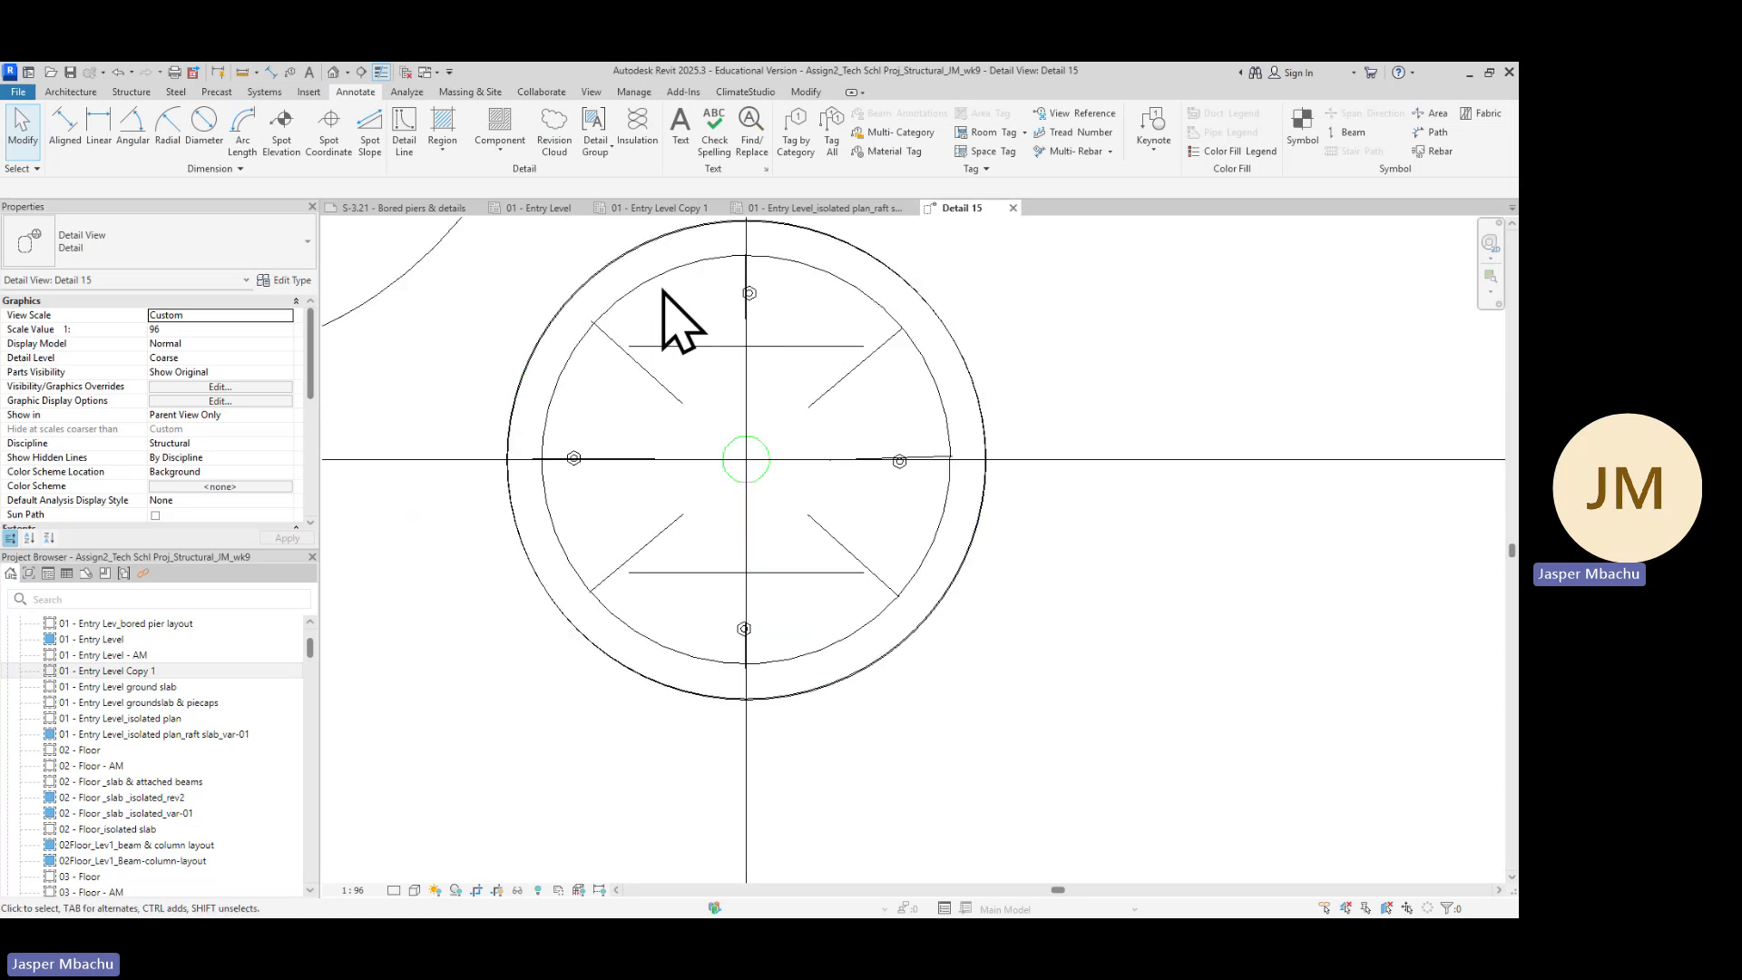
pyautogui.click(944, 413)
pyautogui.click(978, 791)
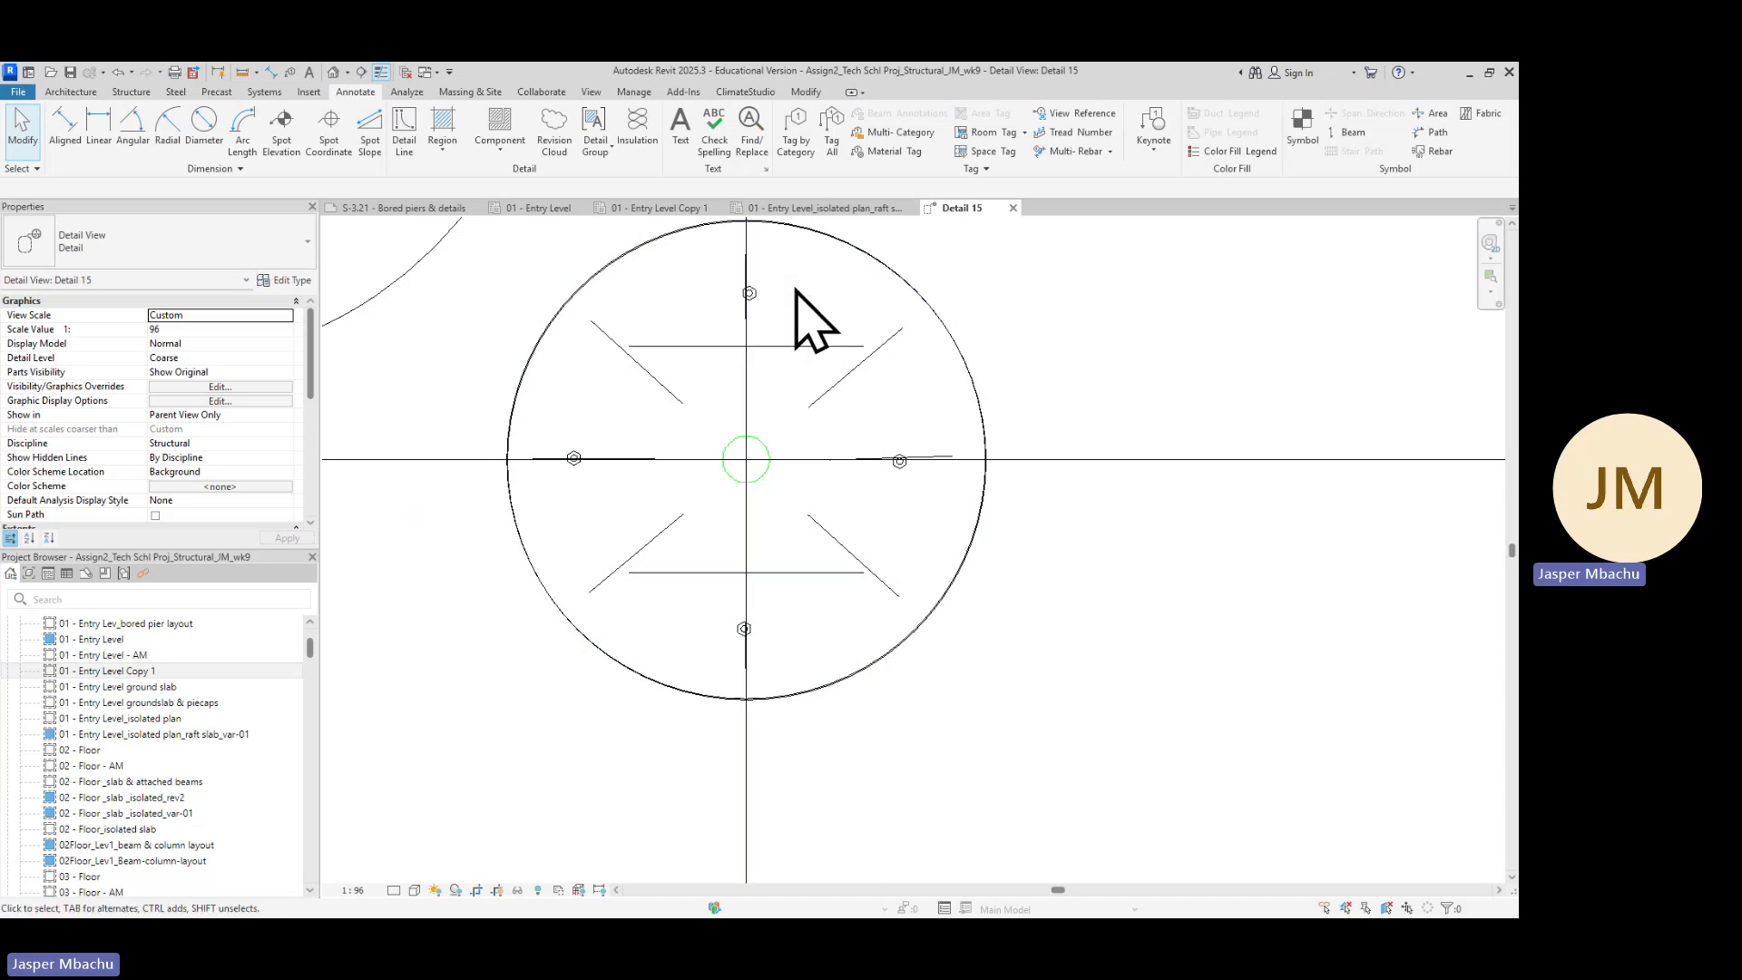
pyautogui.click(888, 347)
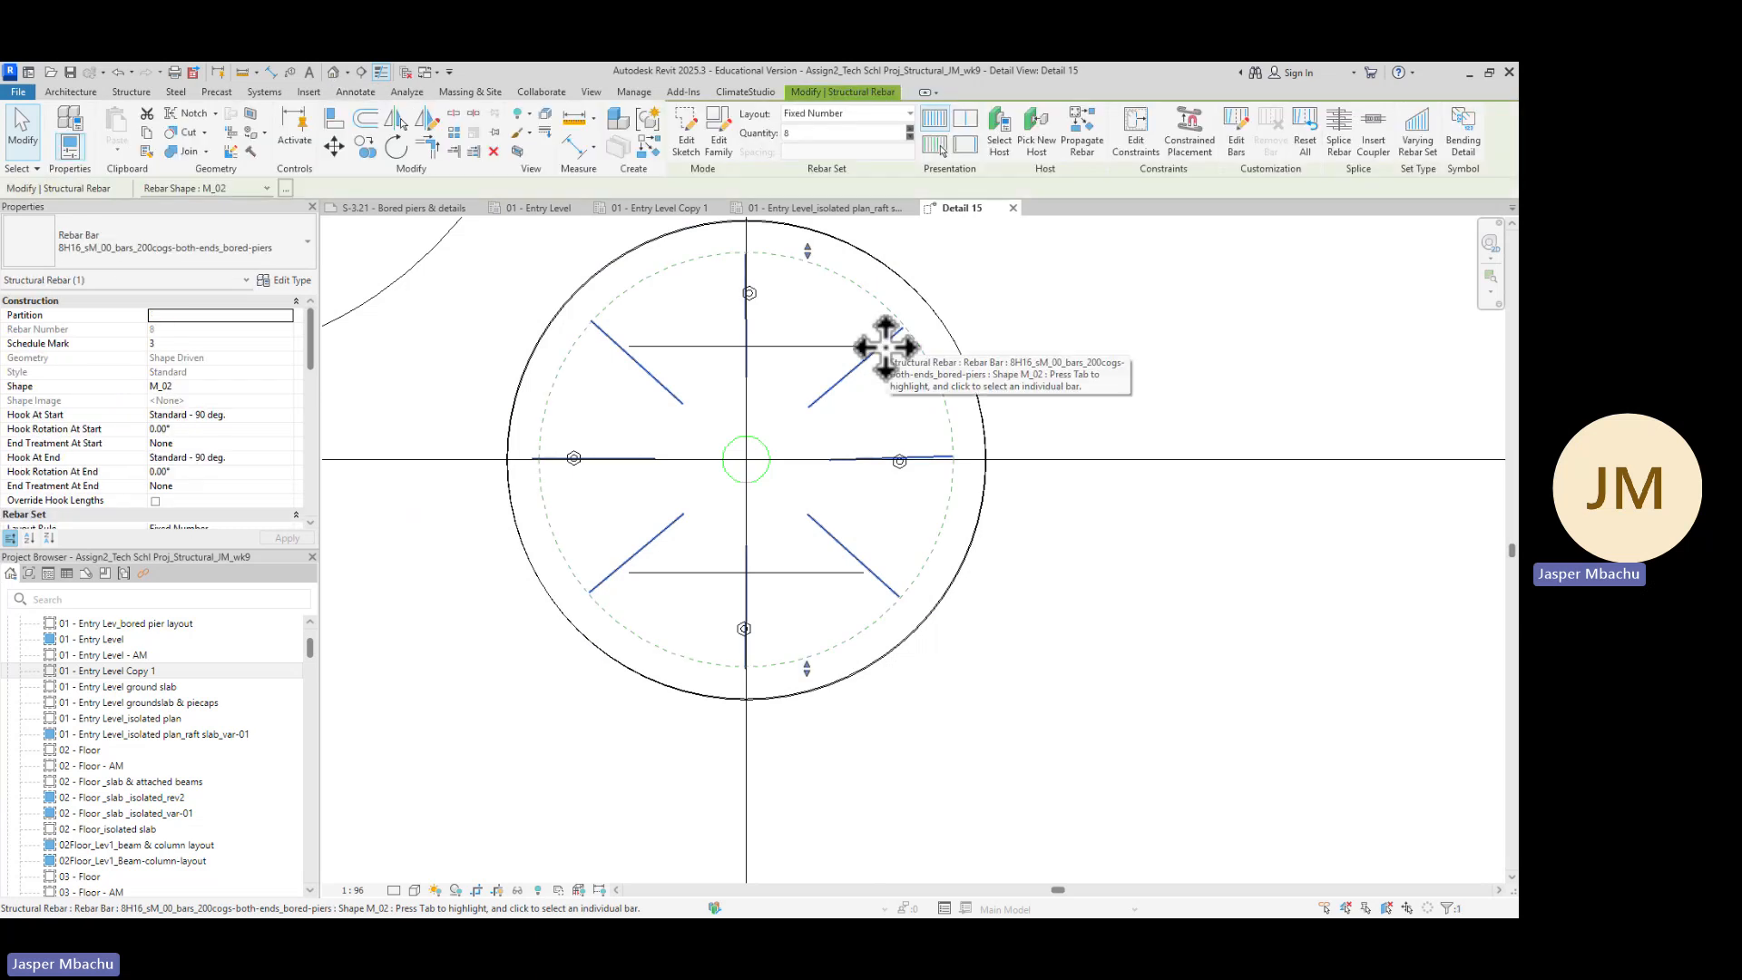
pyautogui.press('Delete')
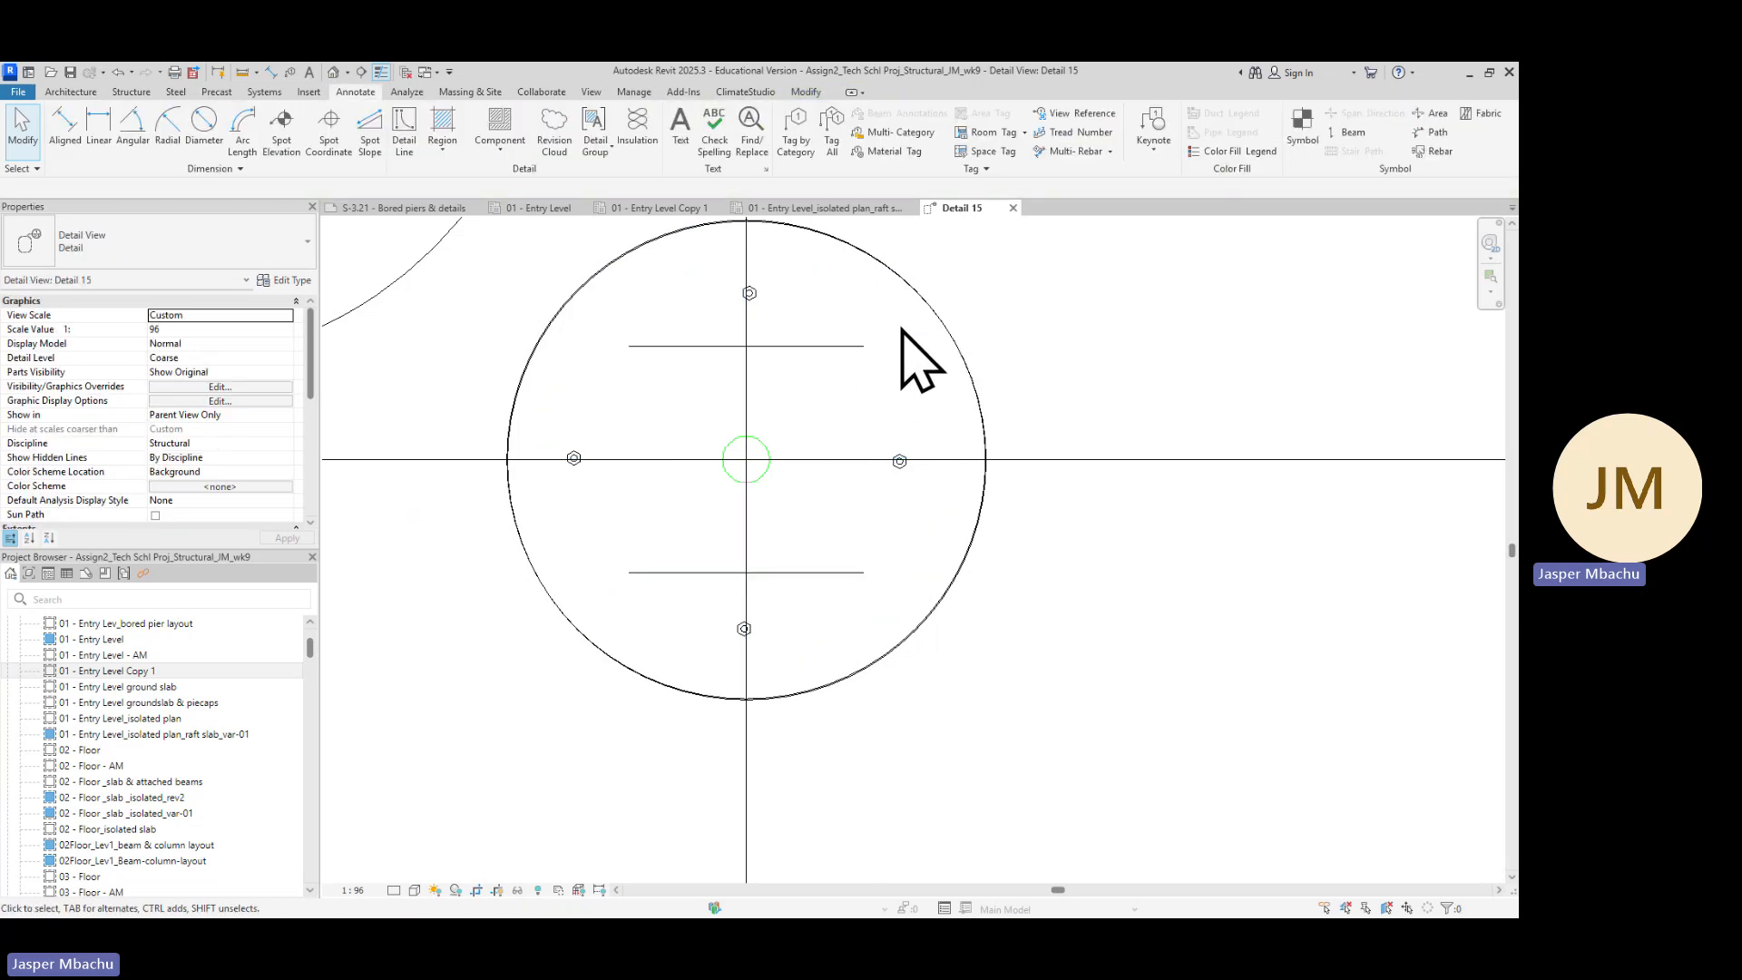
# Select all steel column instances visible in the view and open their type properties
pyautogui.click(796, 361)
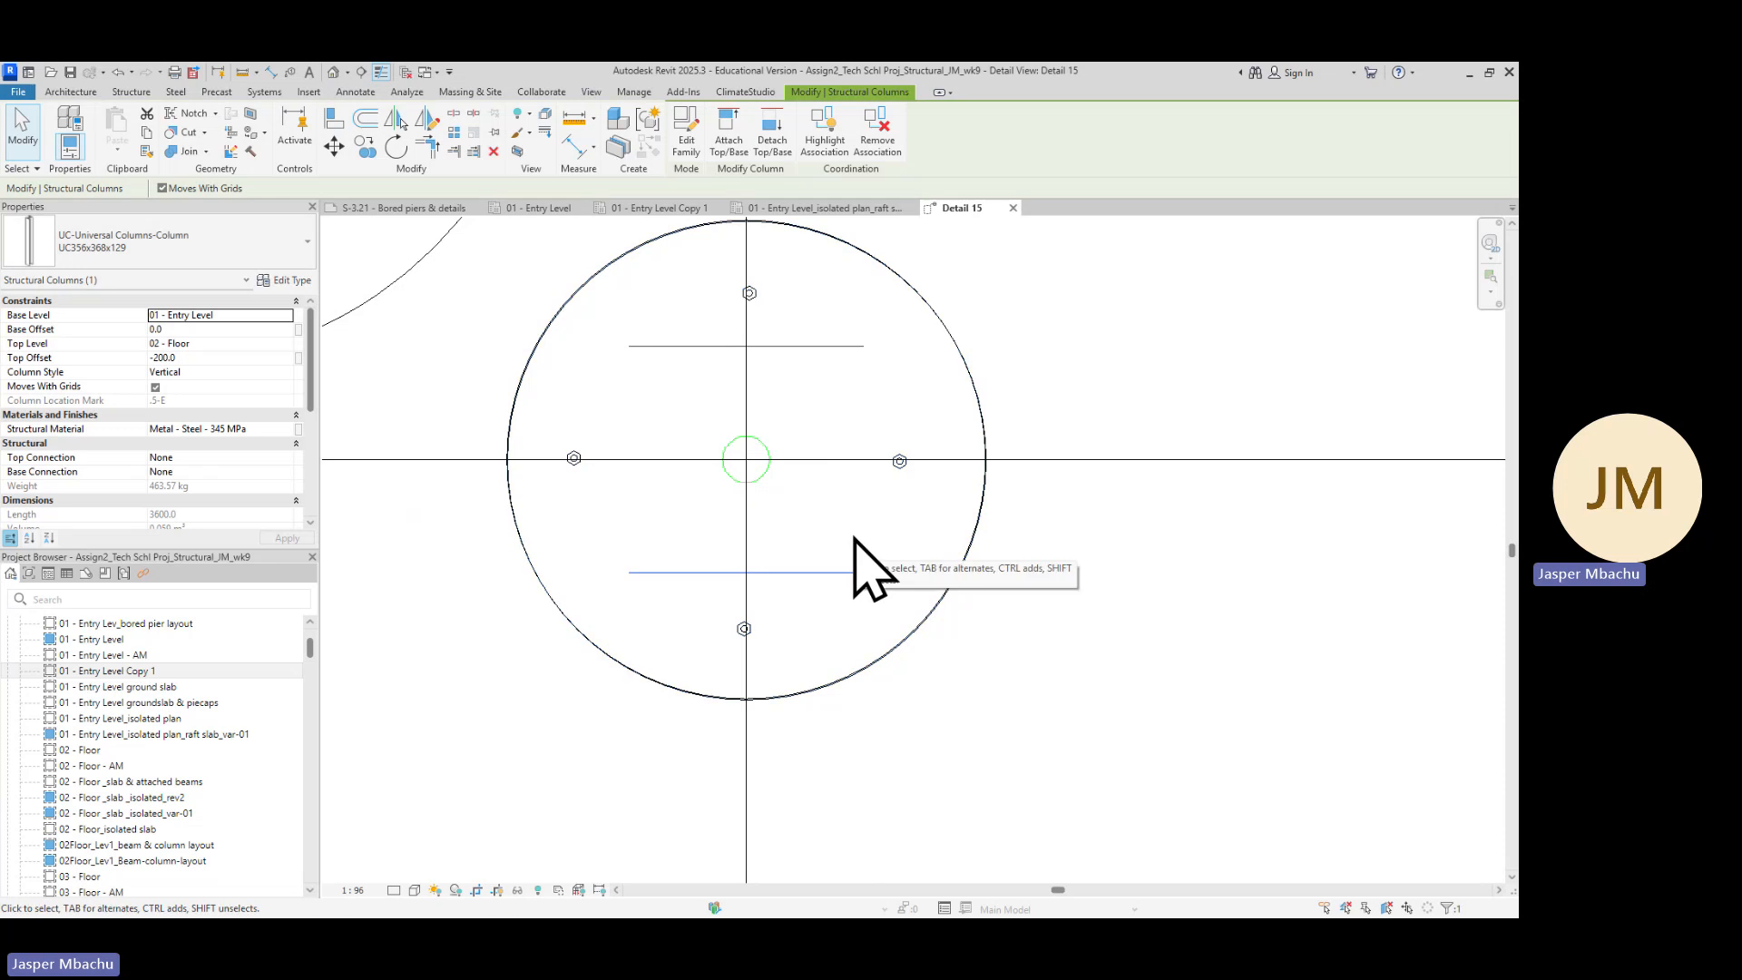
pyautogui.rightClick(792, 352)
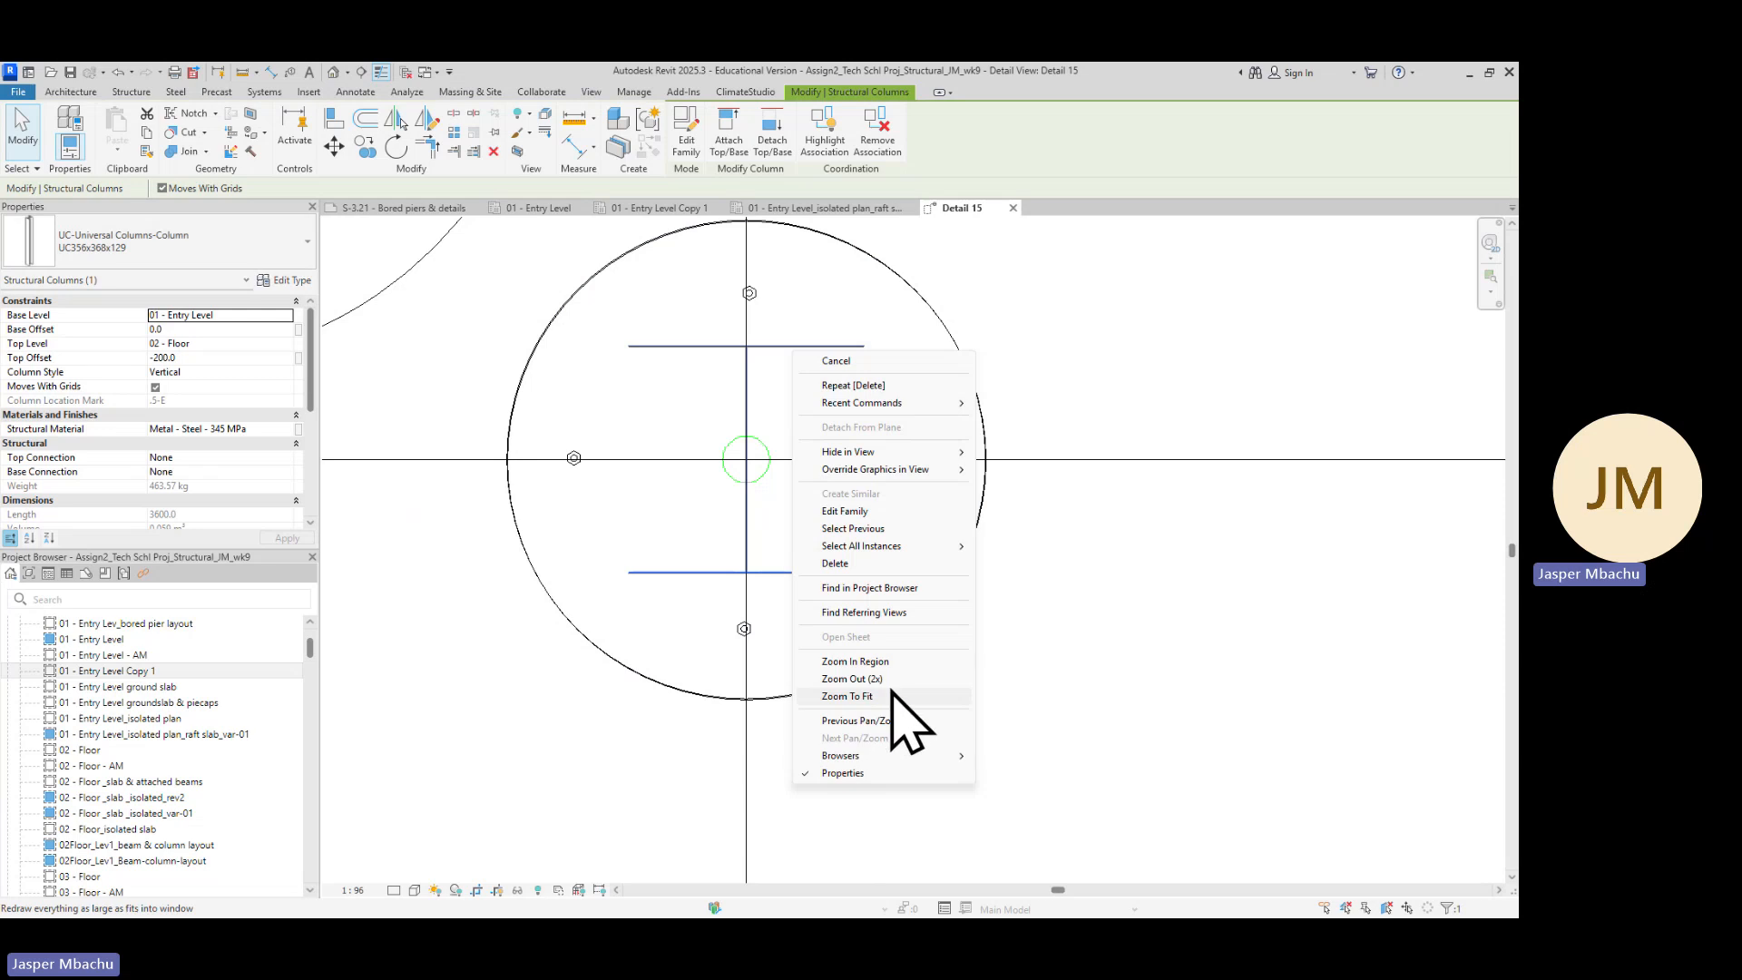
pyautogui.moveTo(869, 548)
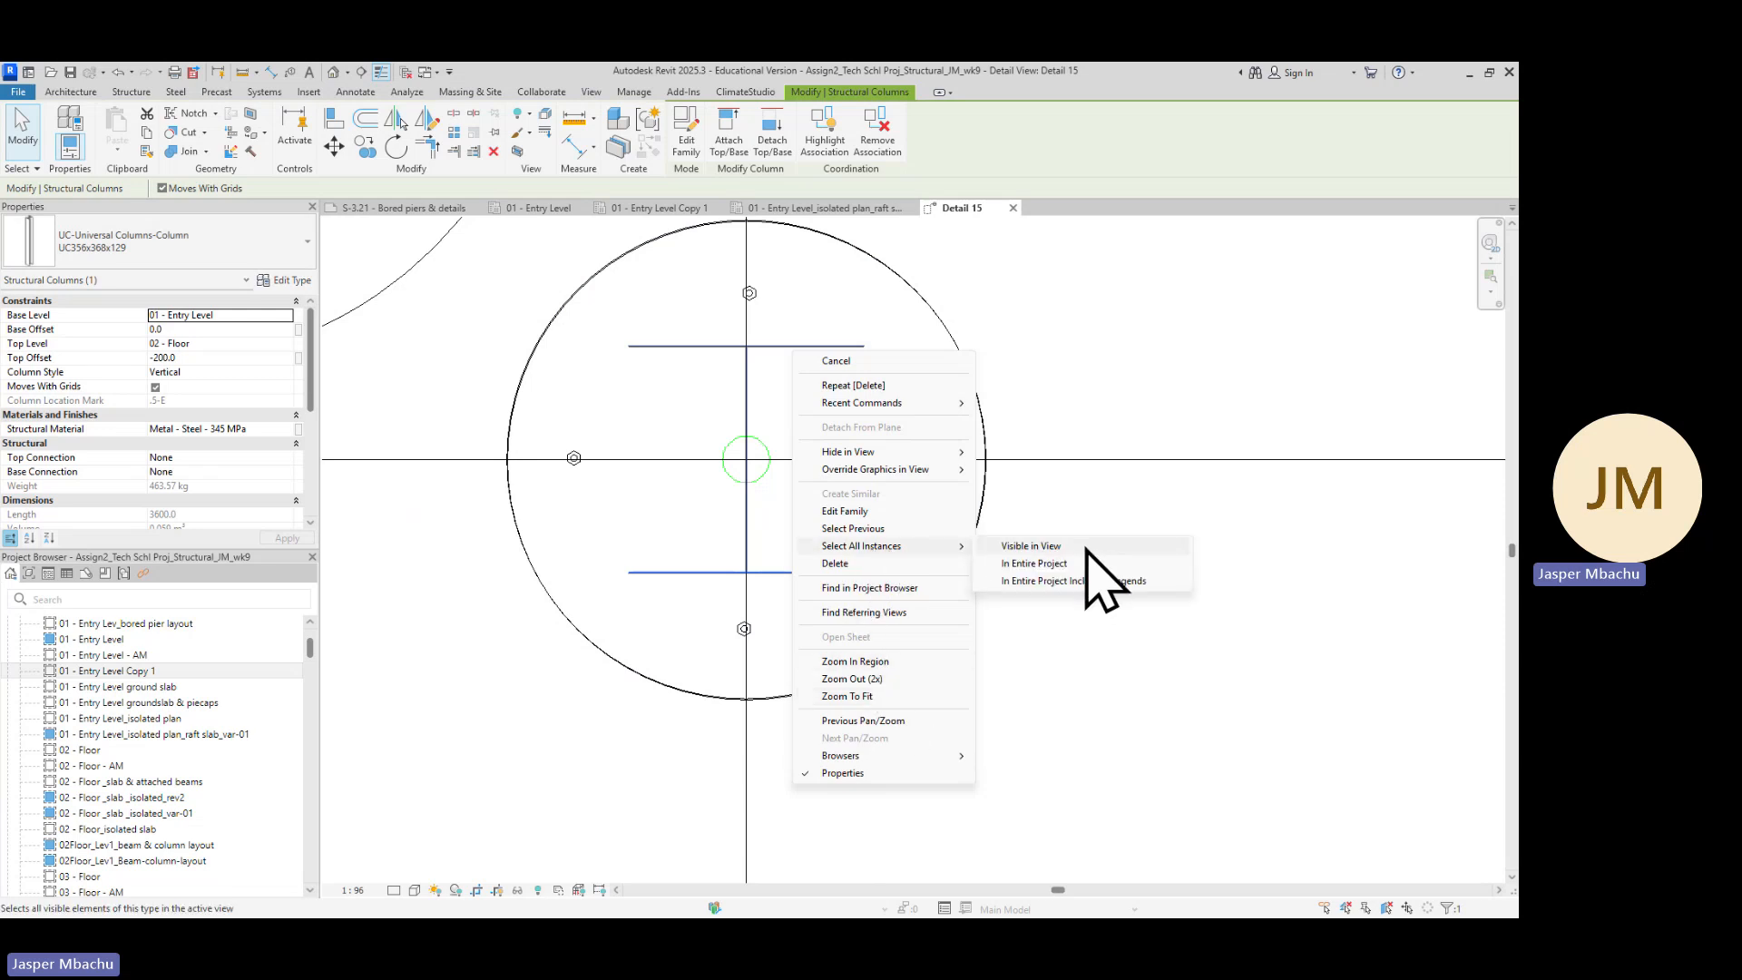
pyautogui.click(1052, 550)
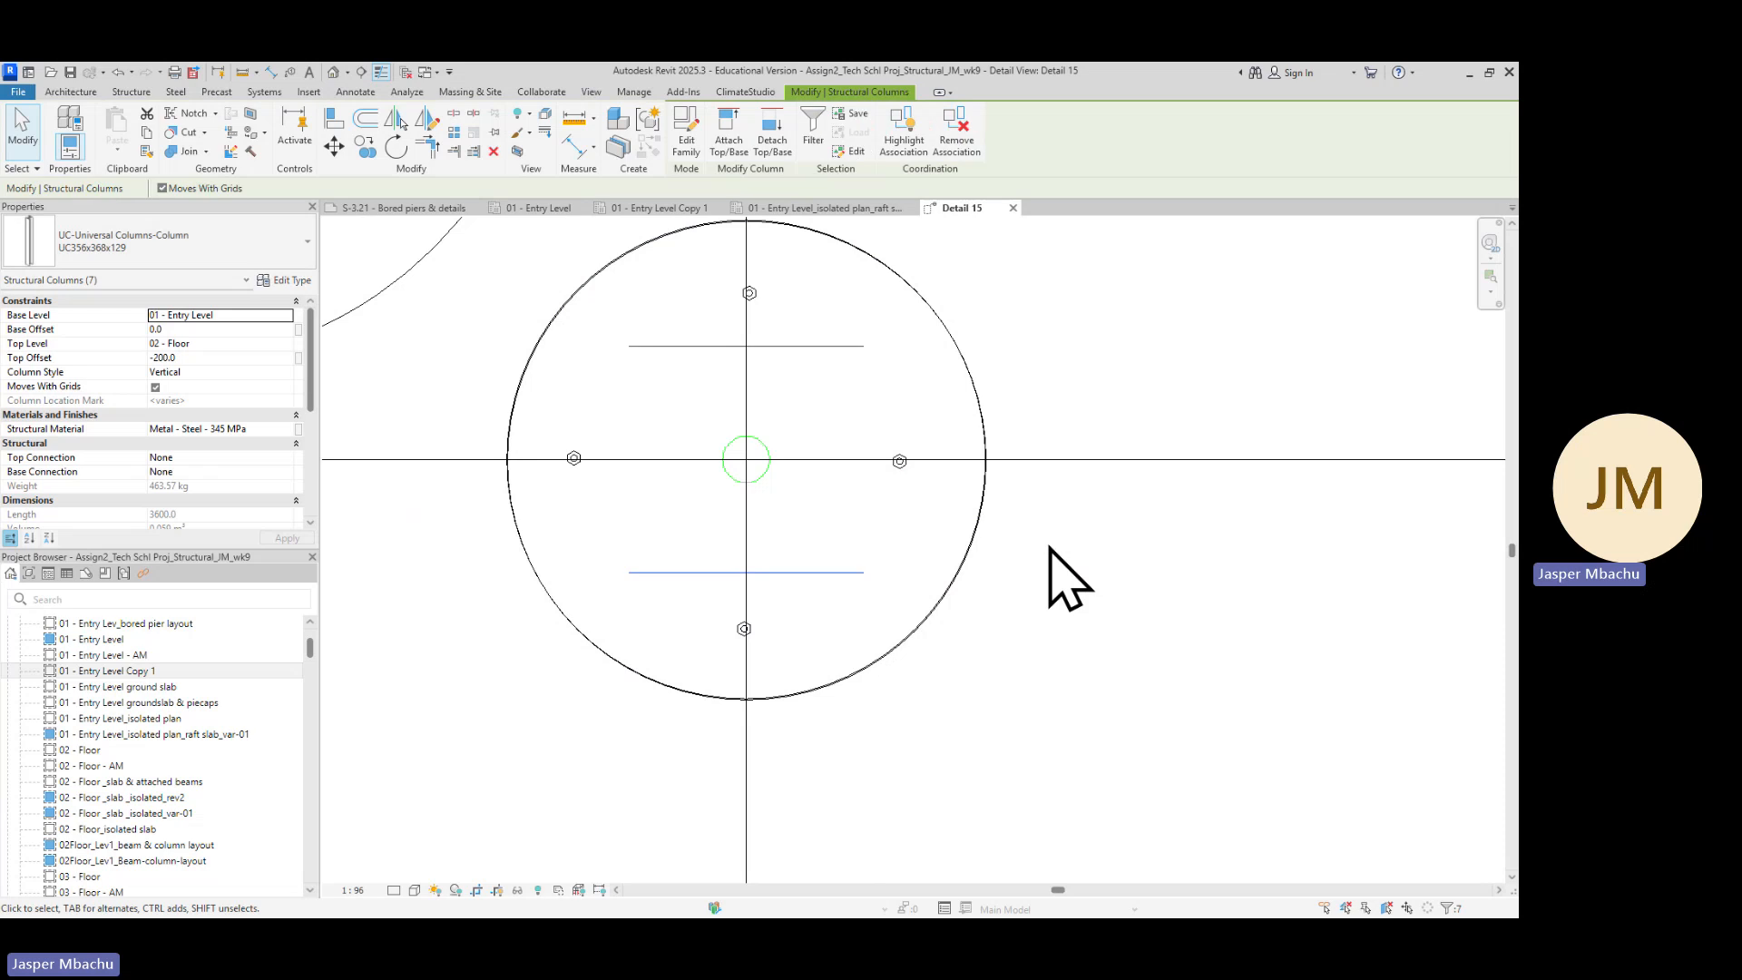
pyautogui.click(289, 282)
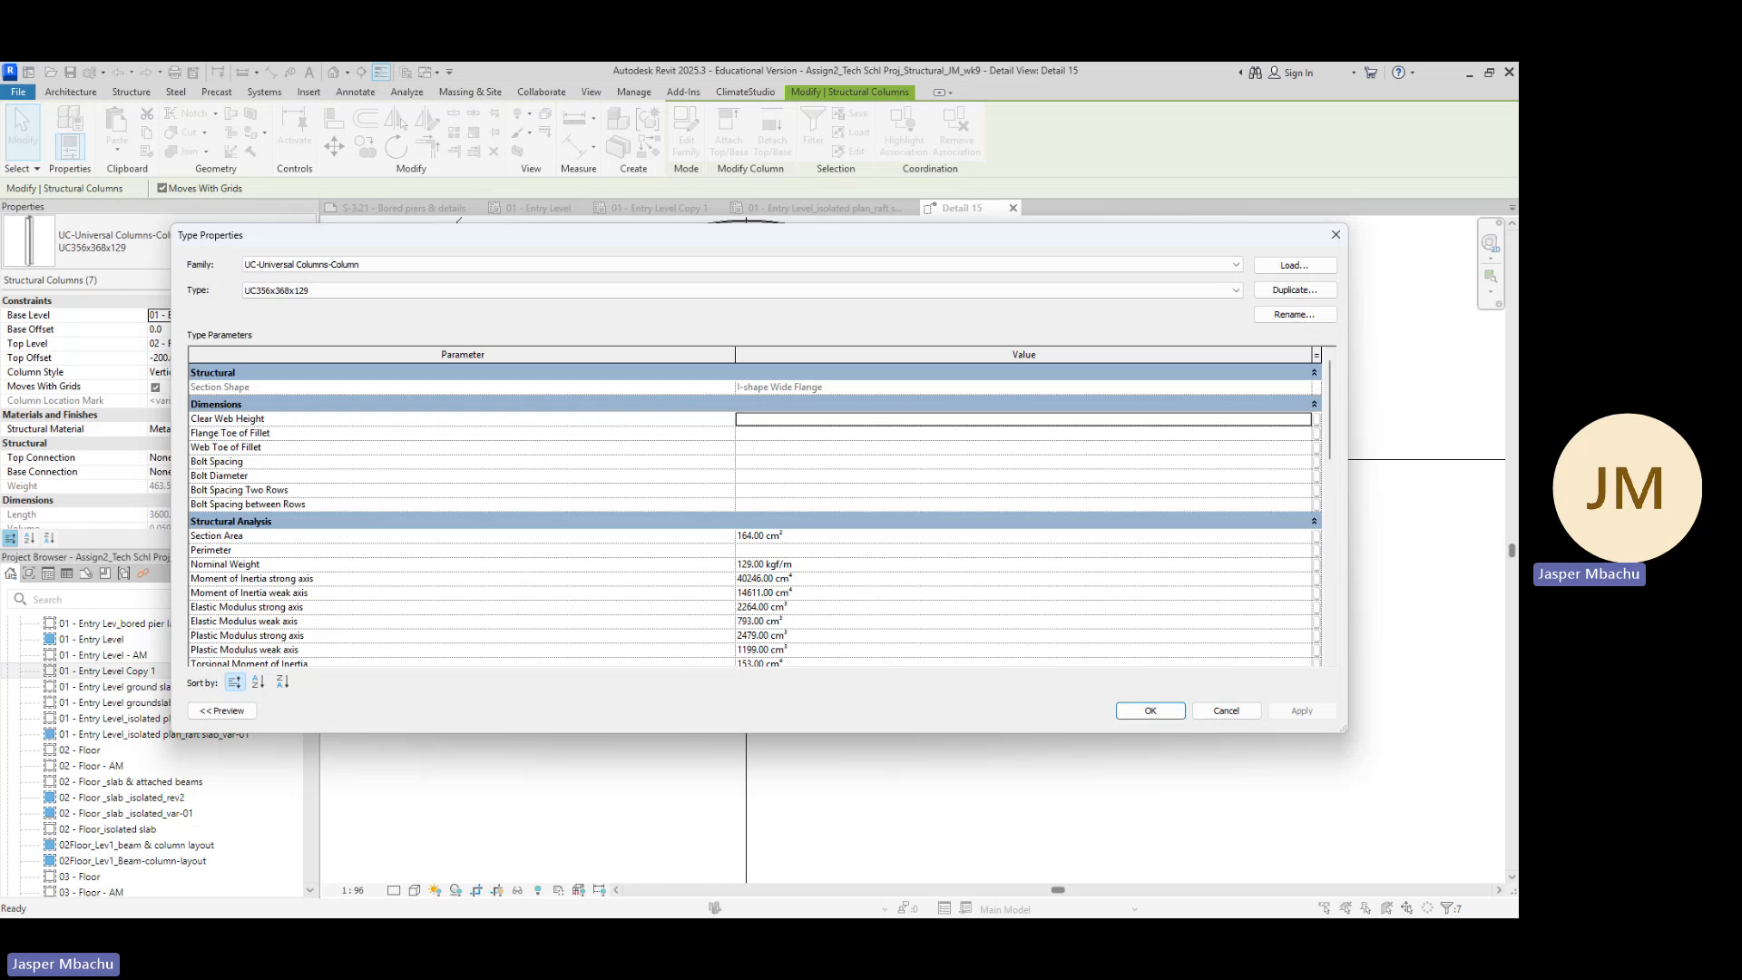
# Copy the steel stanchion description from the S-3.21 bored pier drawing
pyautogui.hotkey('alt', 'Tab')
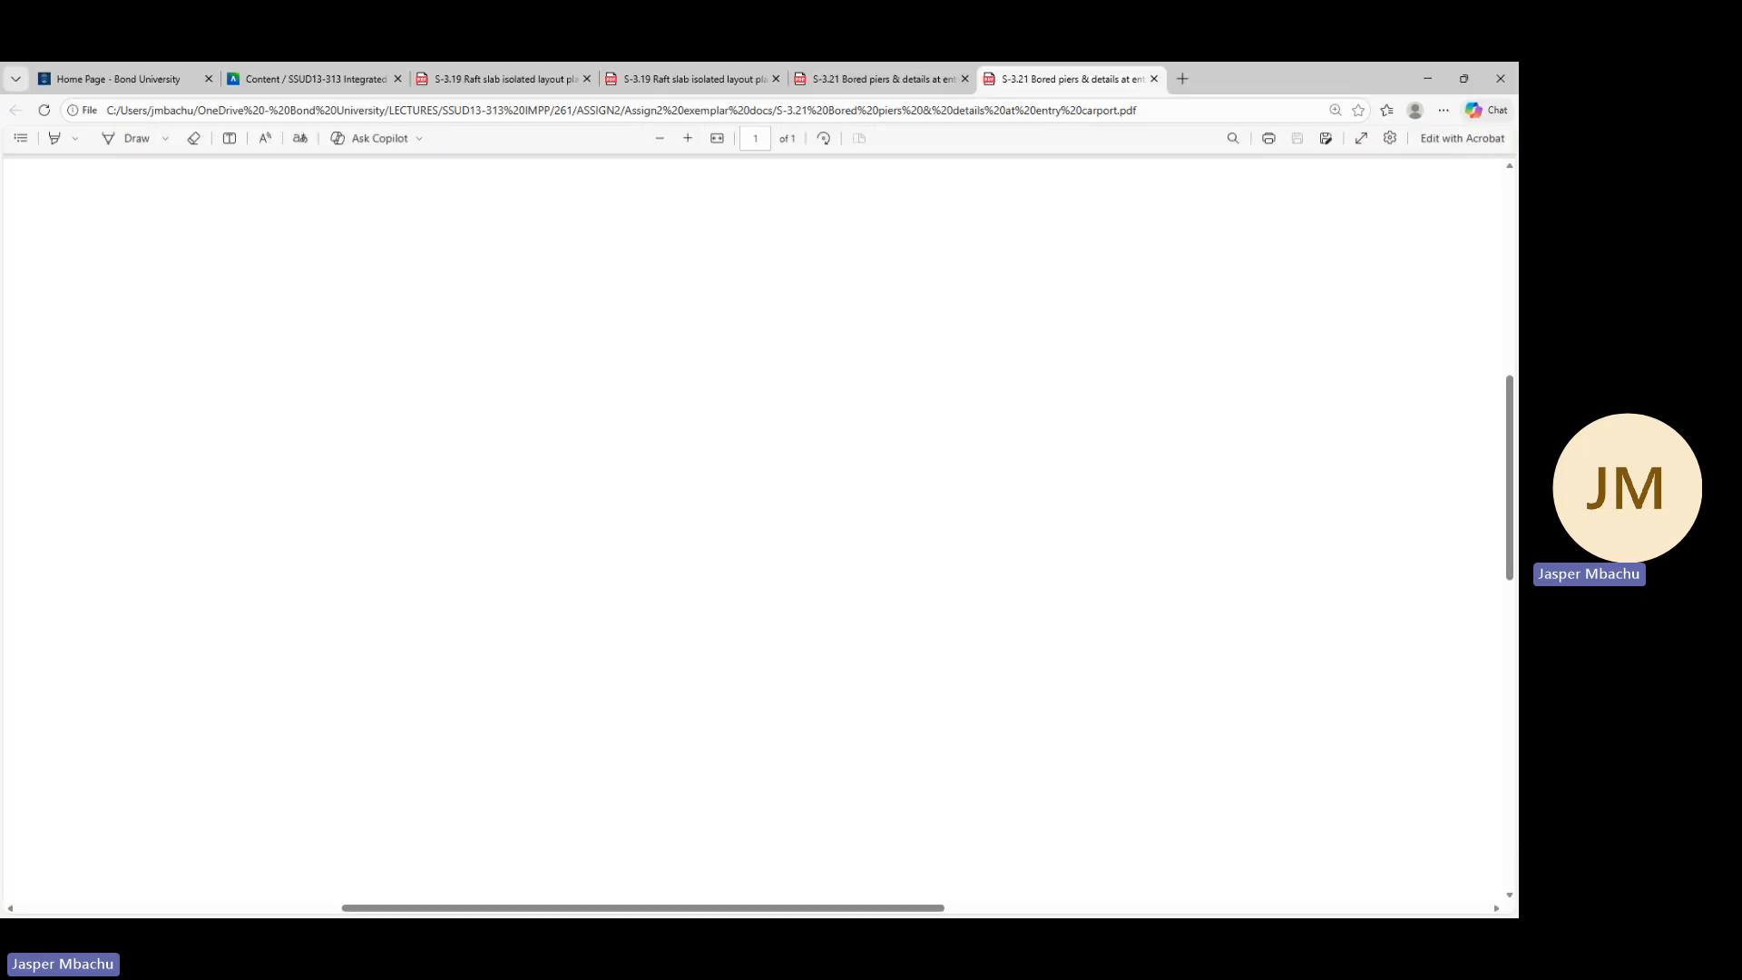
pyautogui.scroll(-9, 869, 571)
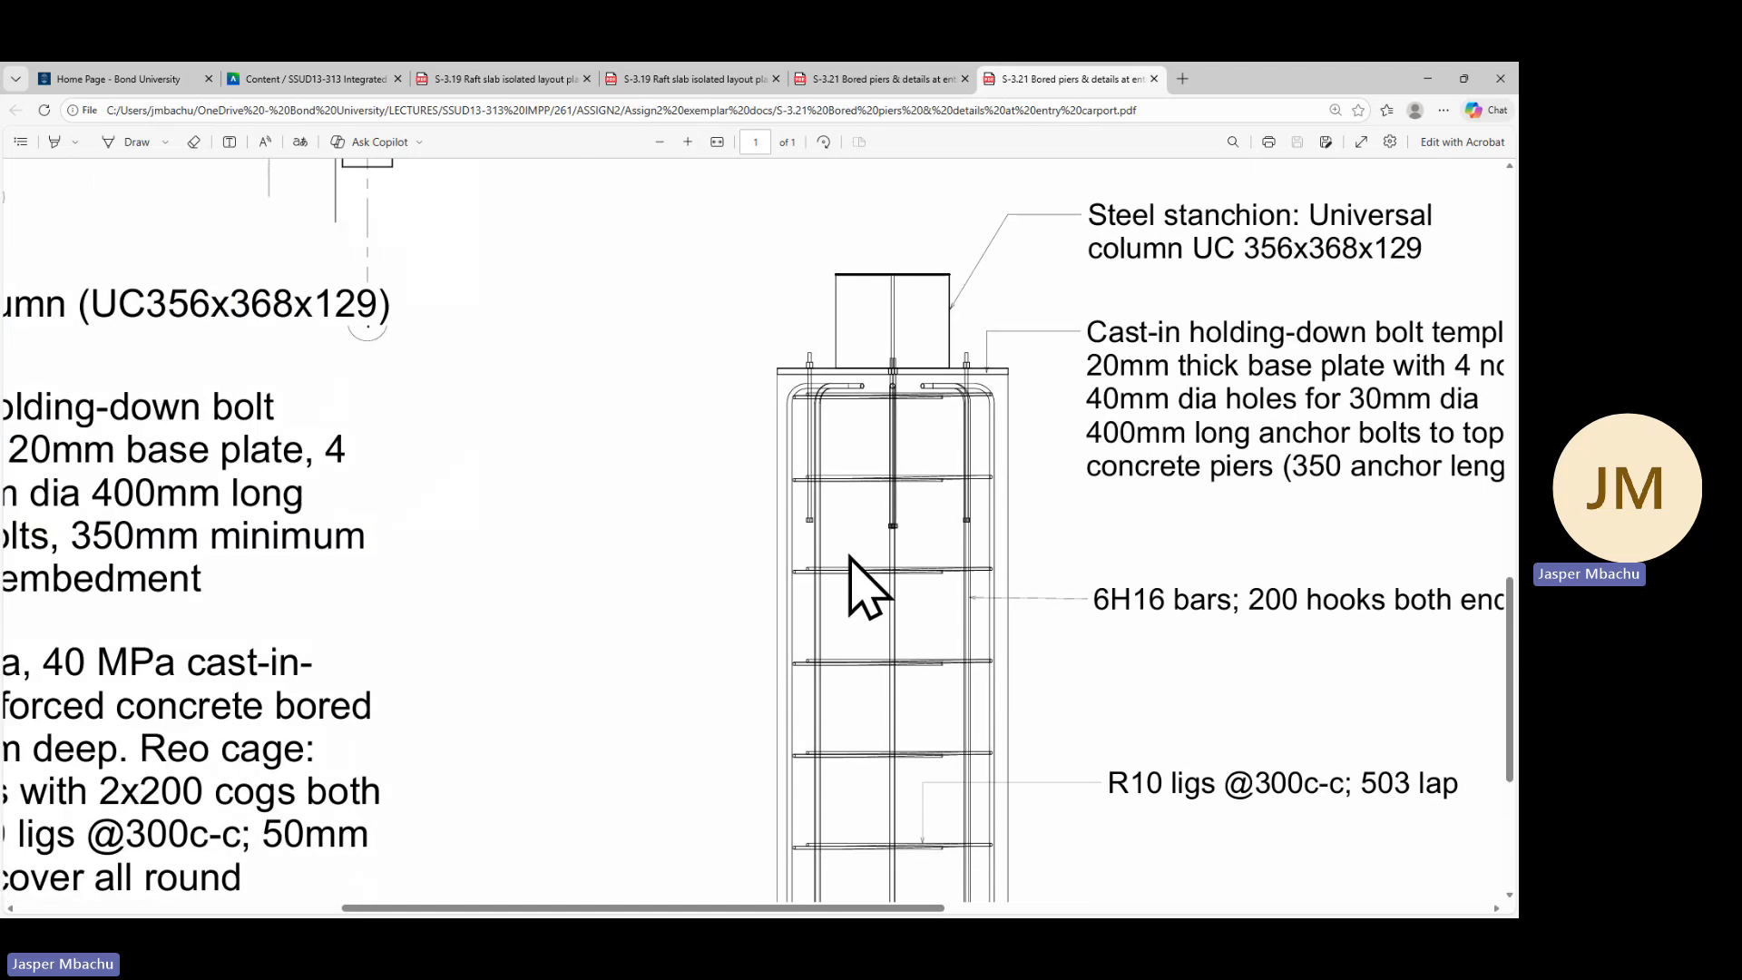
pyautogui.scroll(2, 917, 572)
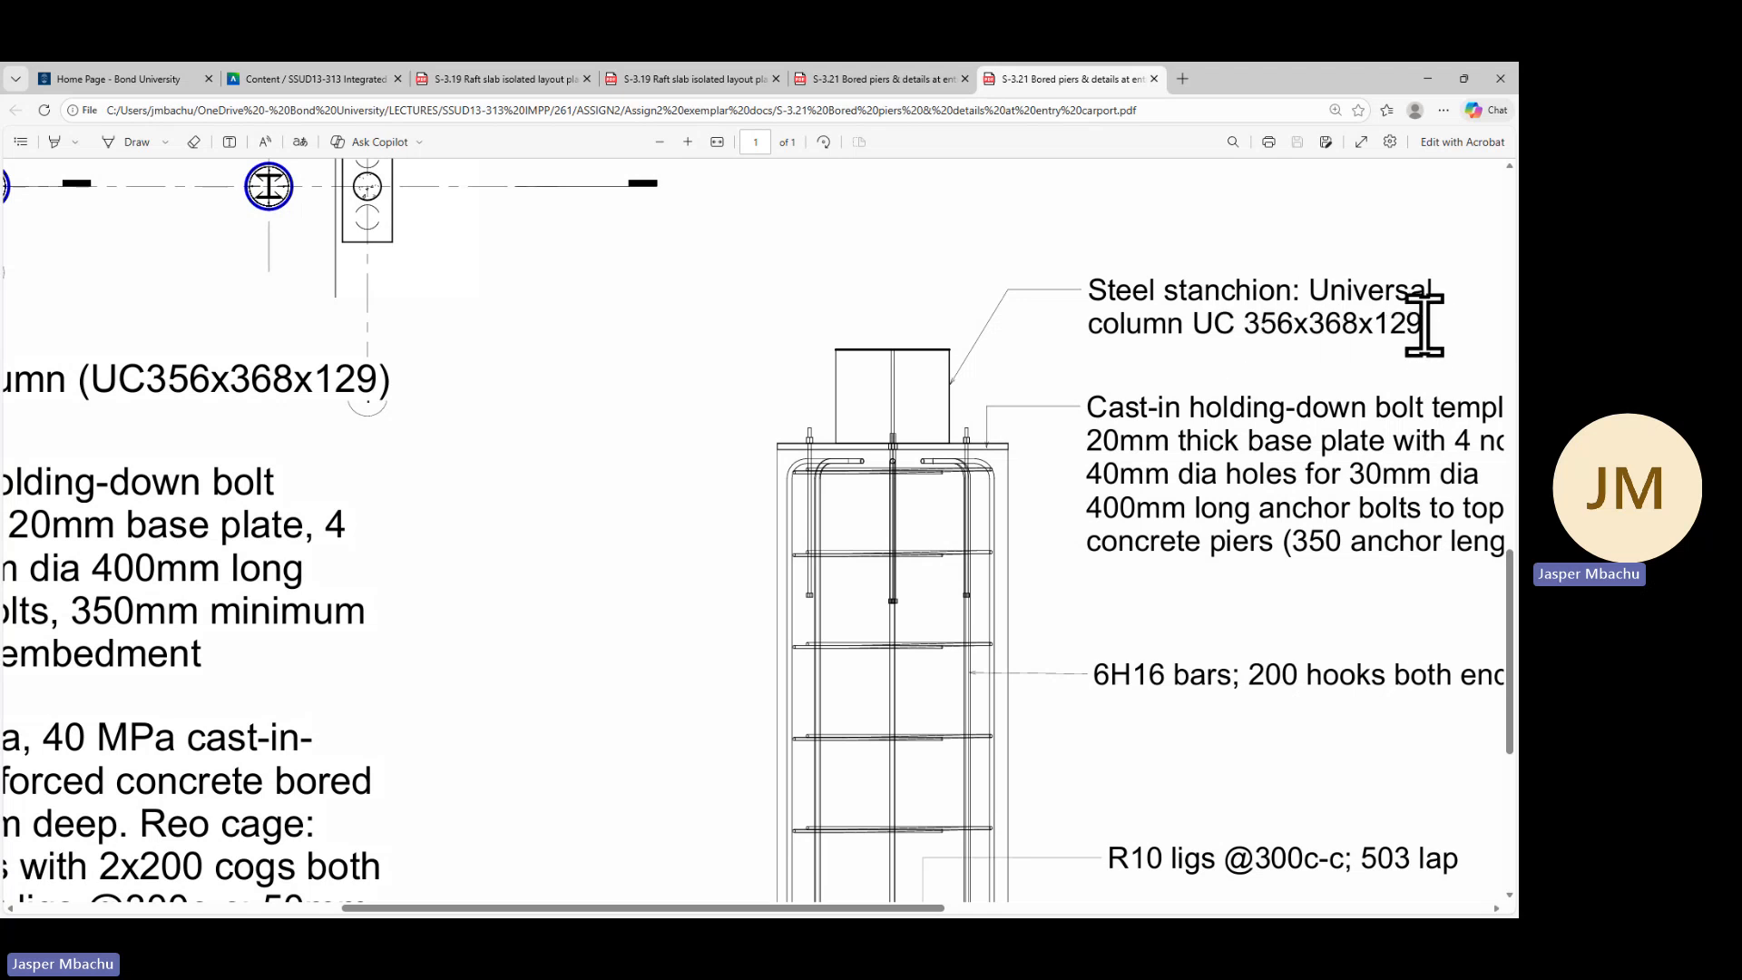
pyautogui.moveTo(1422, 325); pyautogui.dragTo(1307, 284)
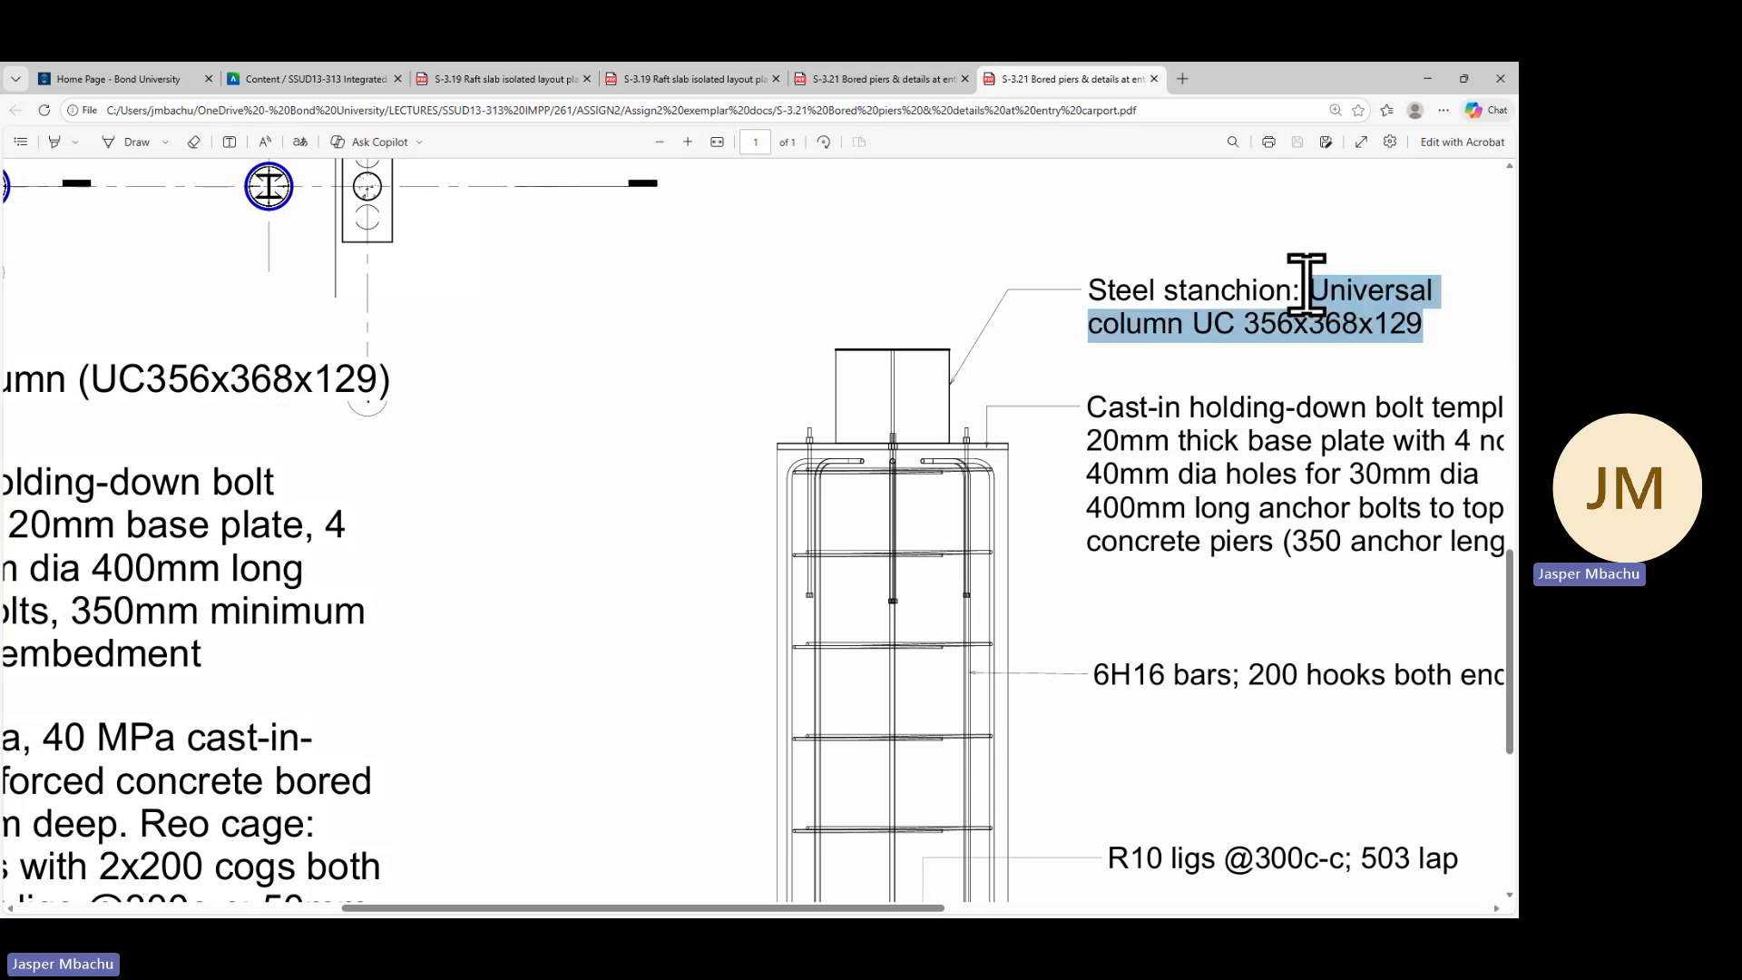
pyautogui.rightClick(1363, 315)
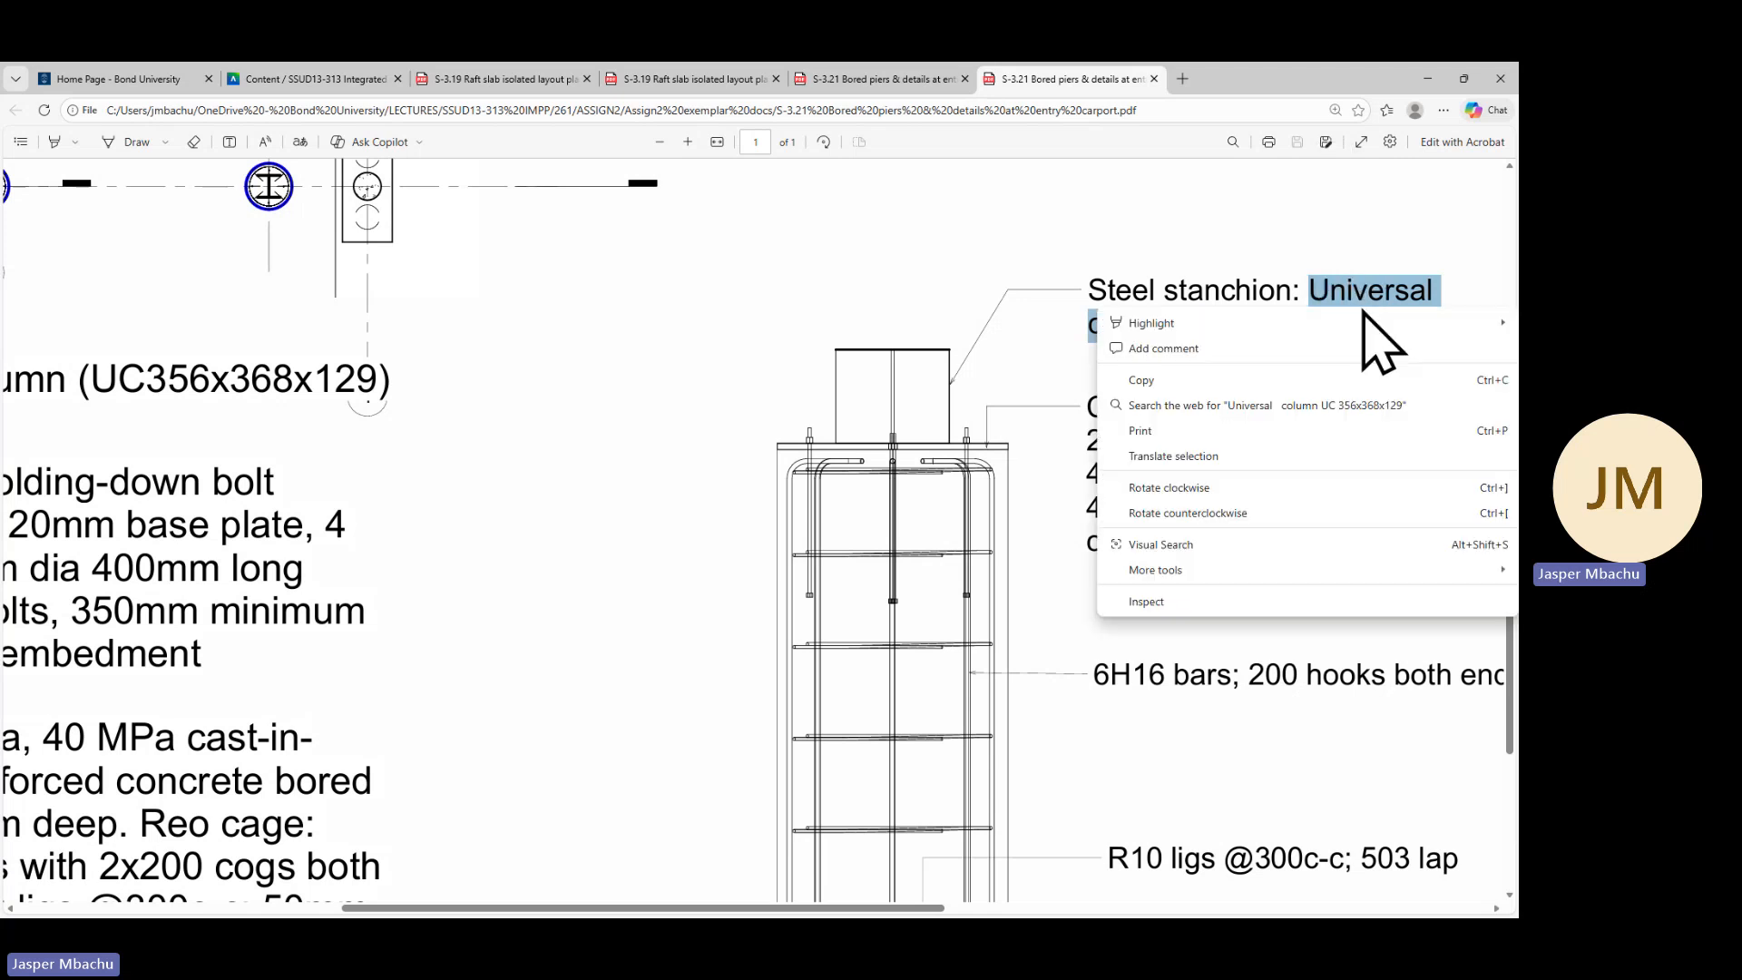
pyautogui.click(1145, 379)
pyautogui.click(1427, 80)
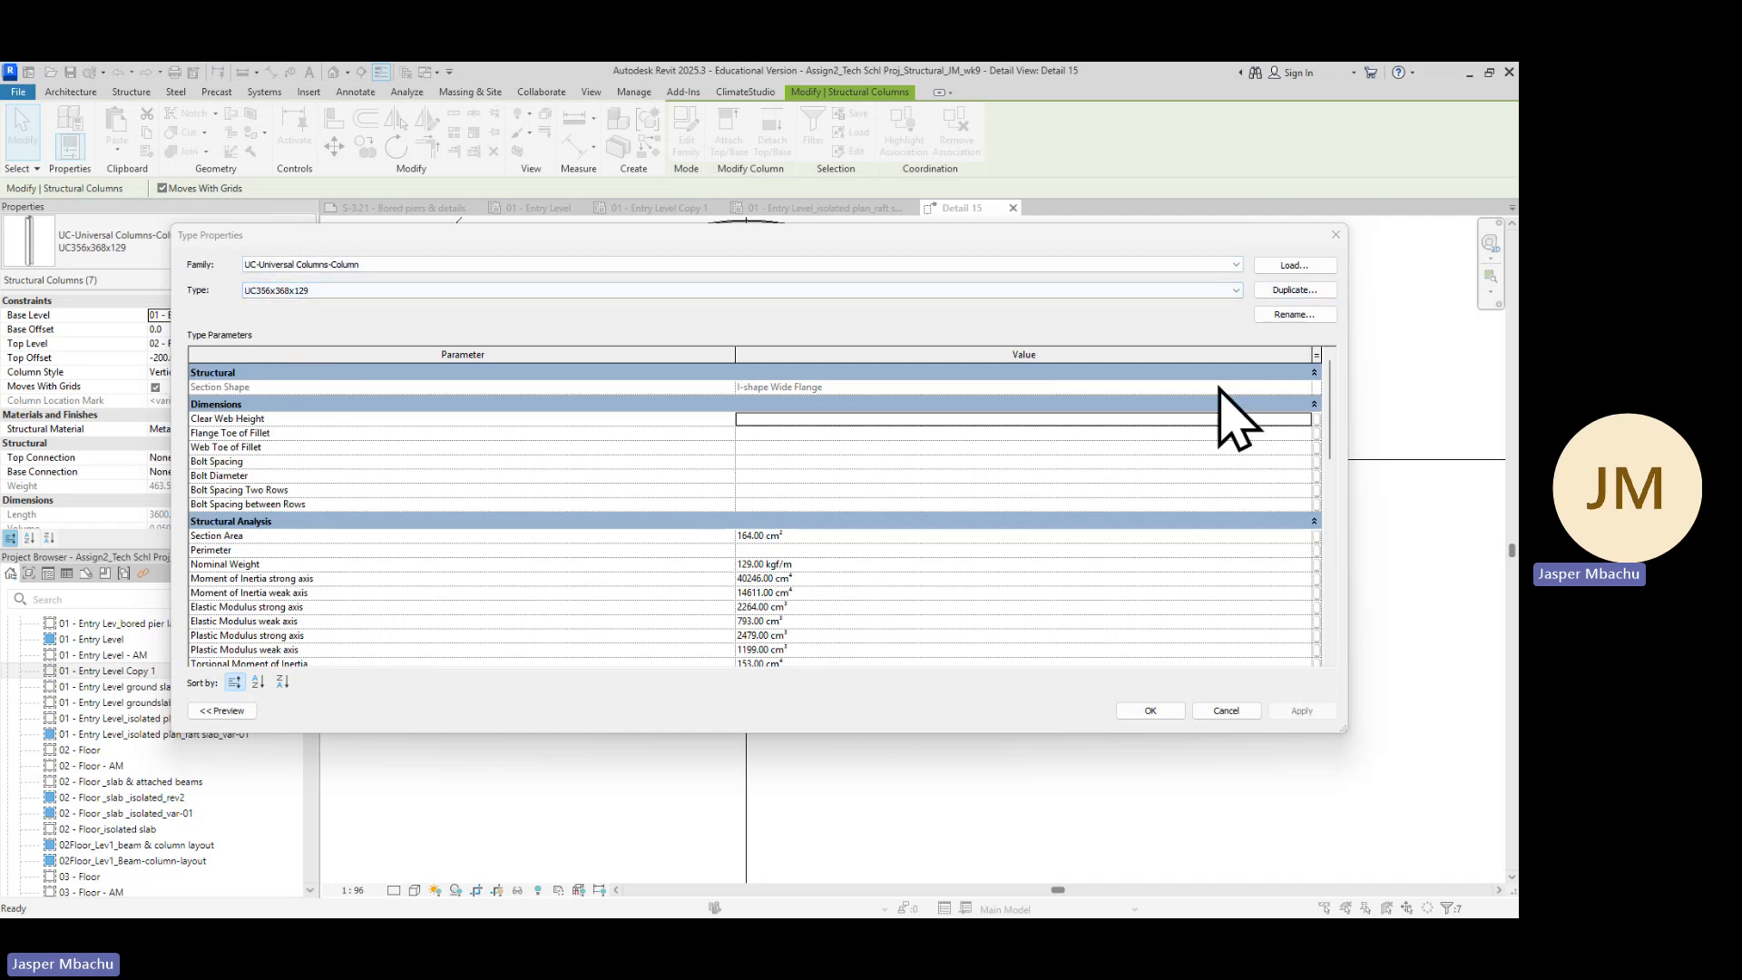
# Try duplicating the column type using the copied stanchion description as its name
pyautogui.click(1297, 290)
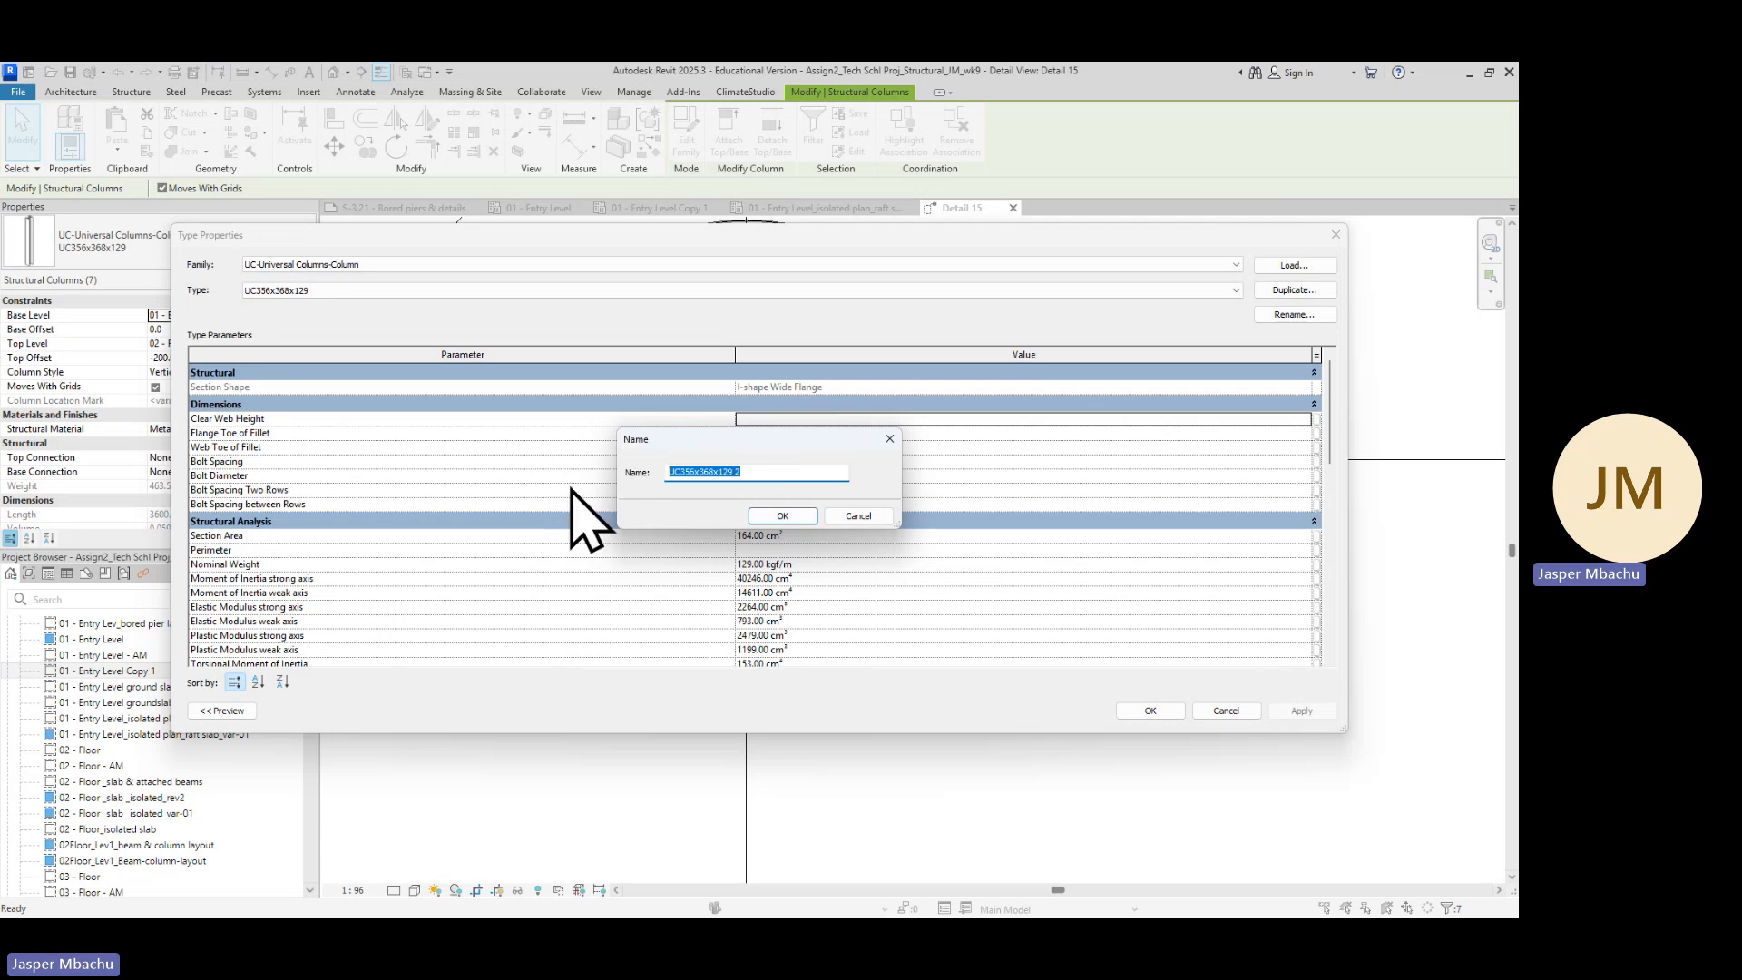
pyautogui.write('Universal')
pyautogui.moveTo(719, 471); pyautogui.dragTo(634, 467)
pyautogui.press('Right')
pyautogui.hotkey('alt', 'Tab')
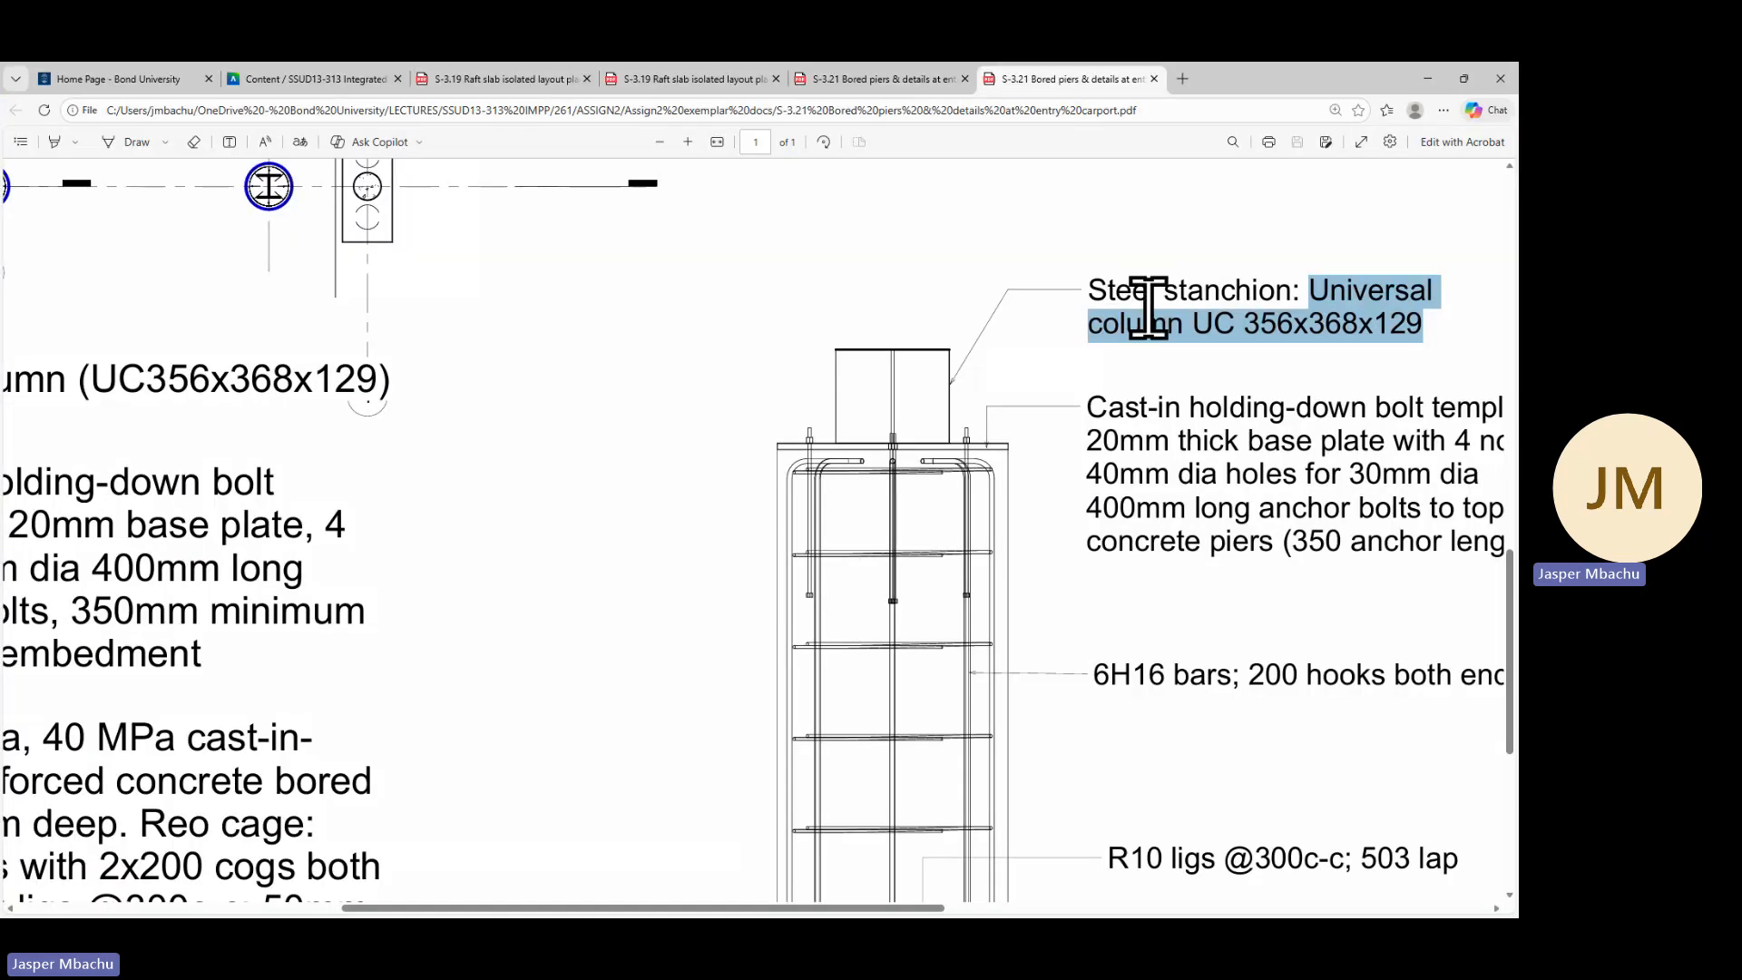
pyautogui.click(1331, 318)
pyautogui.moveTo(1313, 300); pyautogui.dragTo(1385, 313)
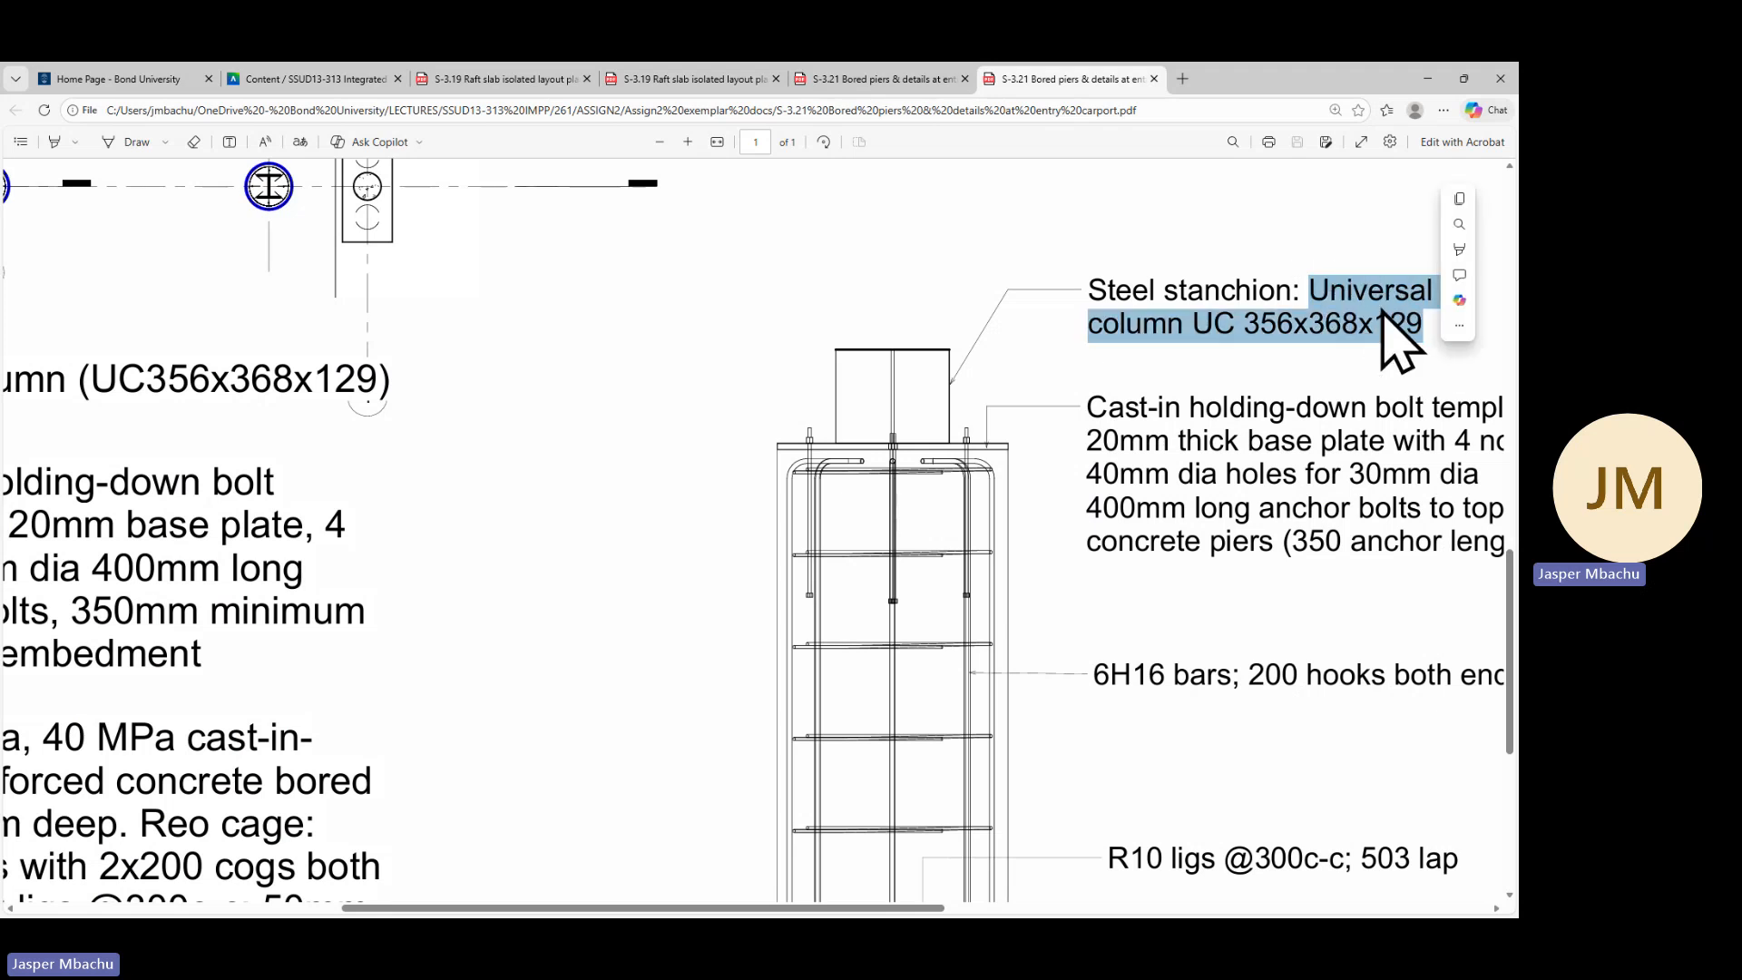
pyautogui.rightClick(1371, 303)
pyautogui.click(1167, 375)
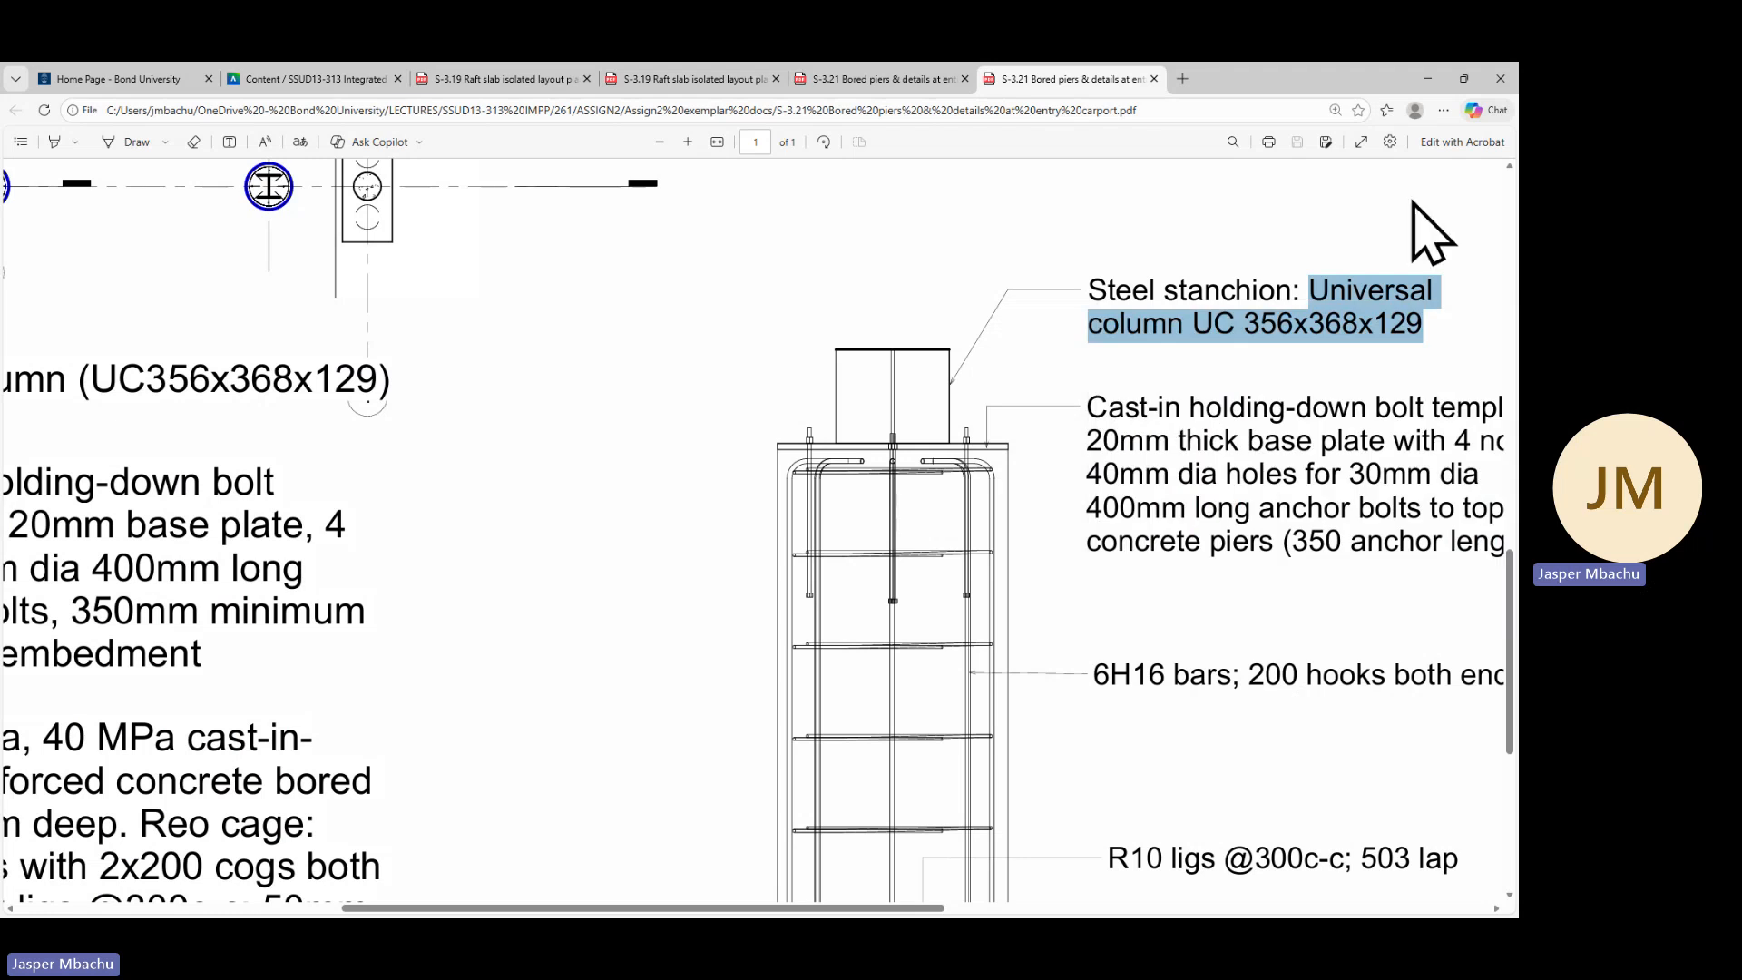
pyautogui.click(1427, 78)
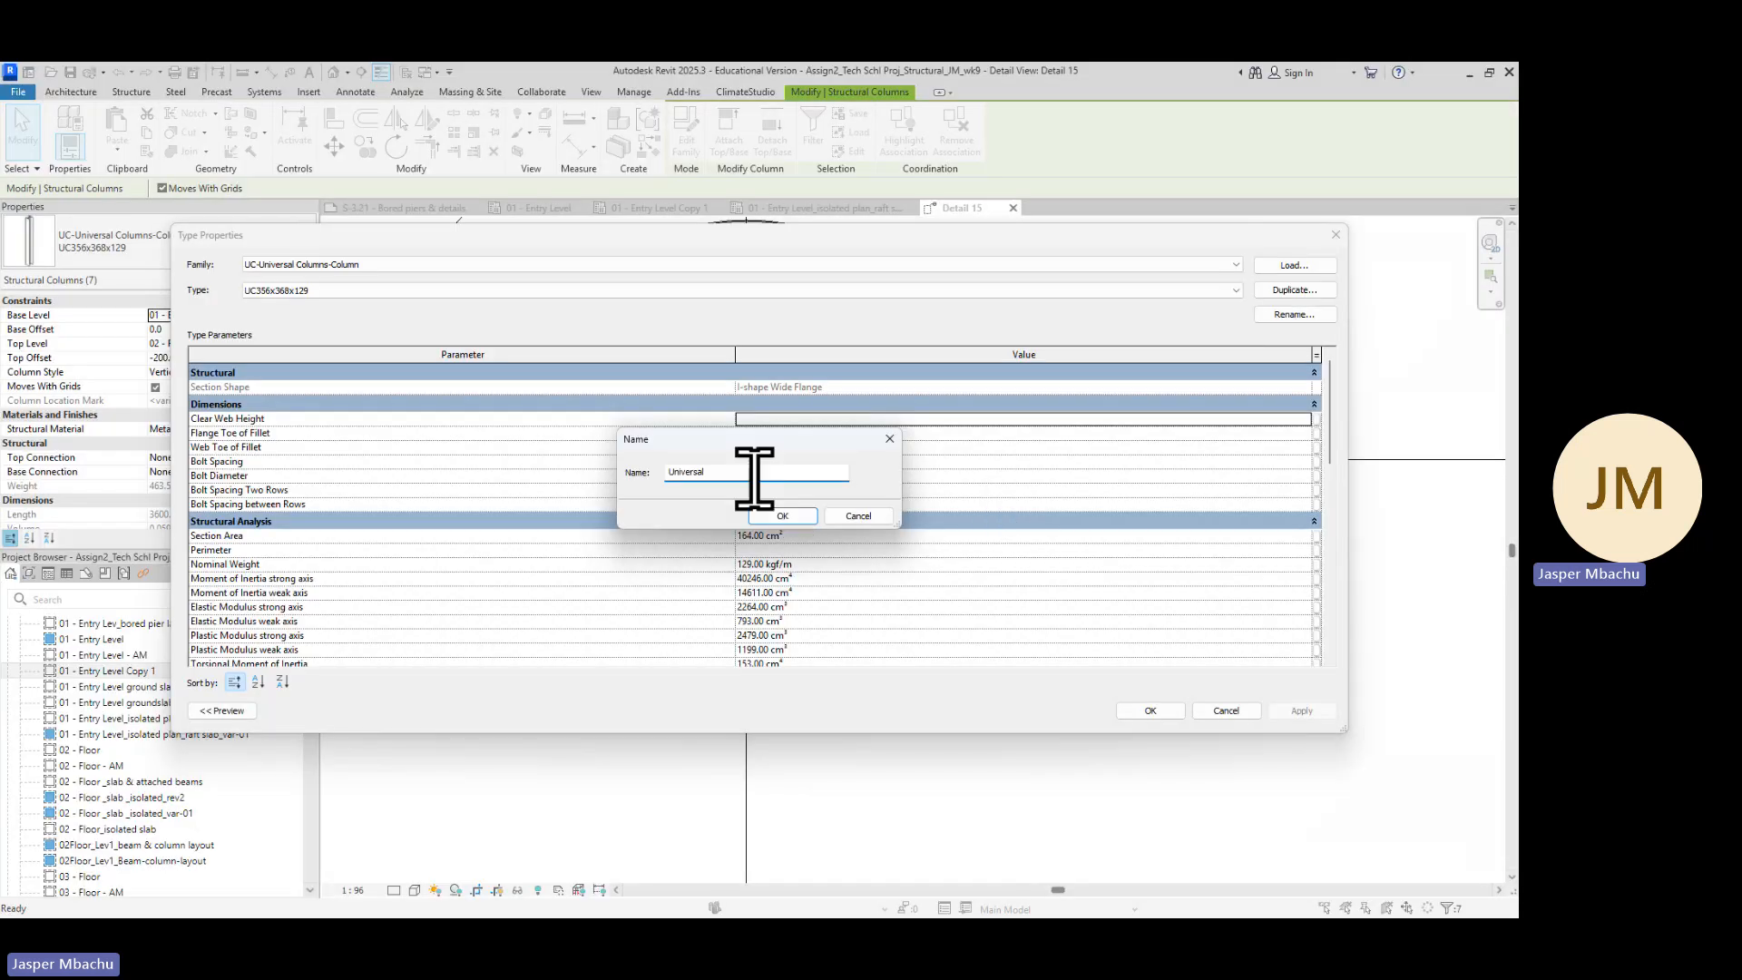
pyautogui.moveTo(727, 471); pyautogui.dragTo(634, 472)
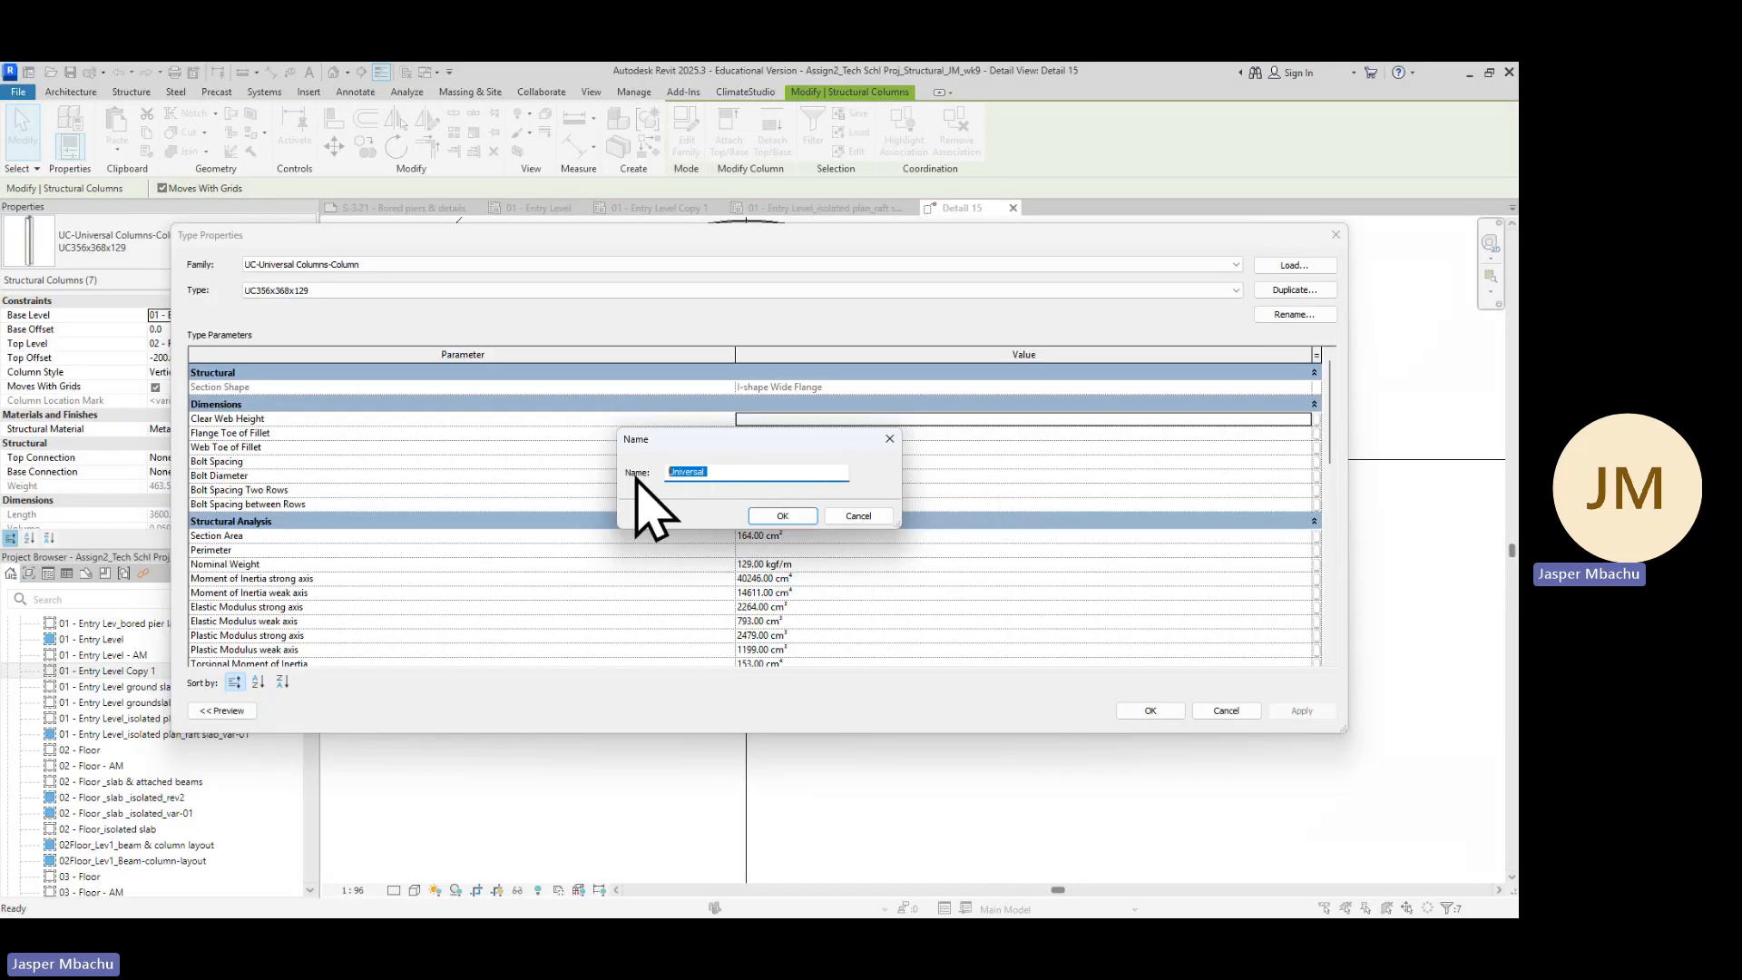
pyautogui.hotkey('ctrl', 'v')
pyautogui.click(889, 439)
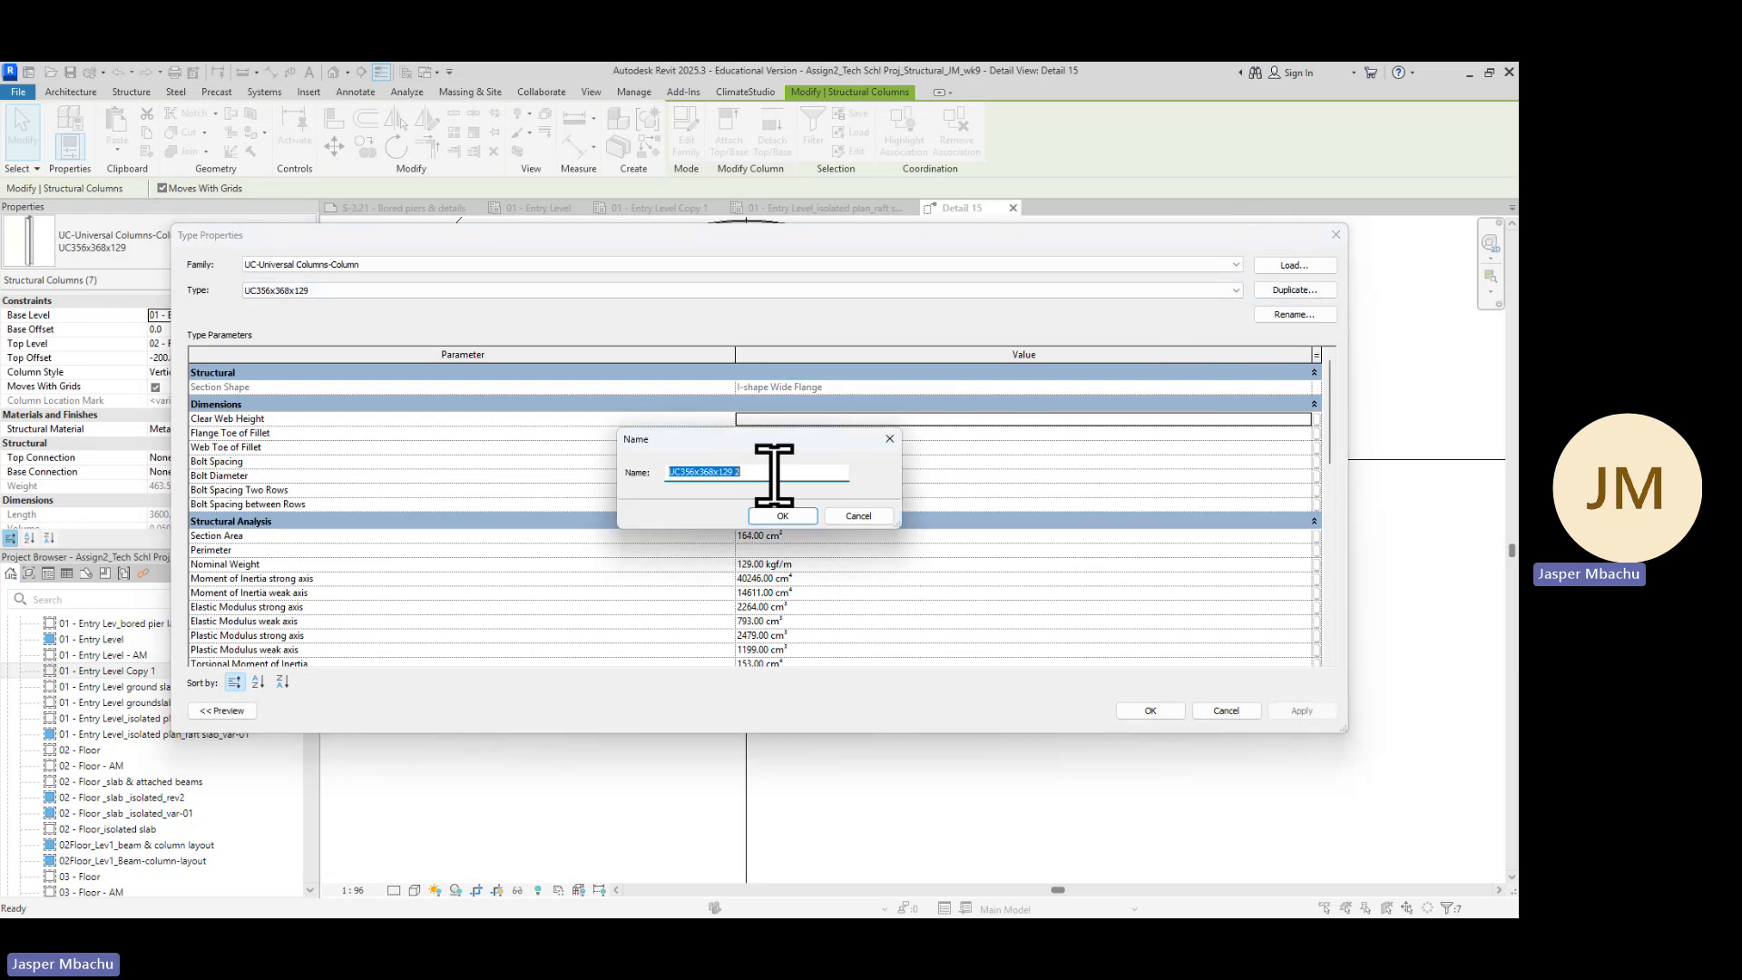
# Duplicate the column type as Universal-column_UC356x368x129, review its parameters and apply it to the selected columns
pyautogui.click(777, 472)
pyautogui.write('2')
pyautogui.click(668, 473)
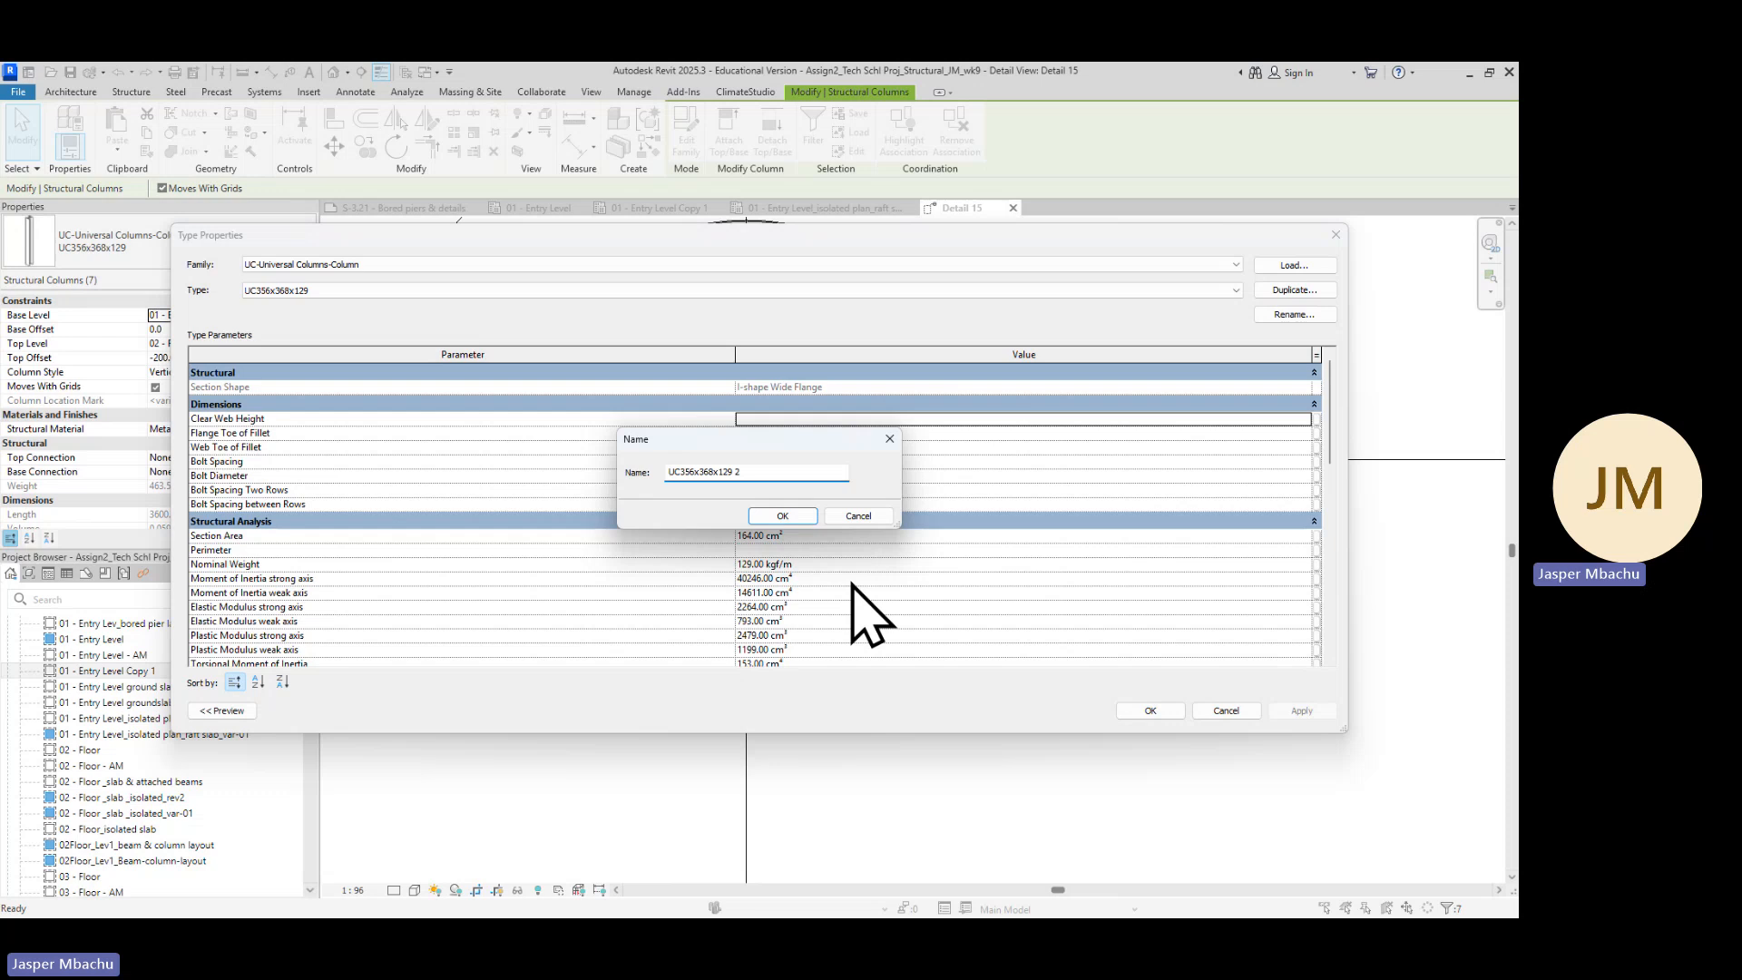
pyautogui.write('Universal column')
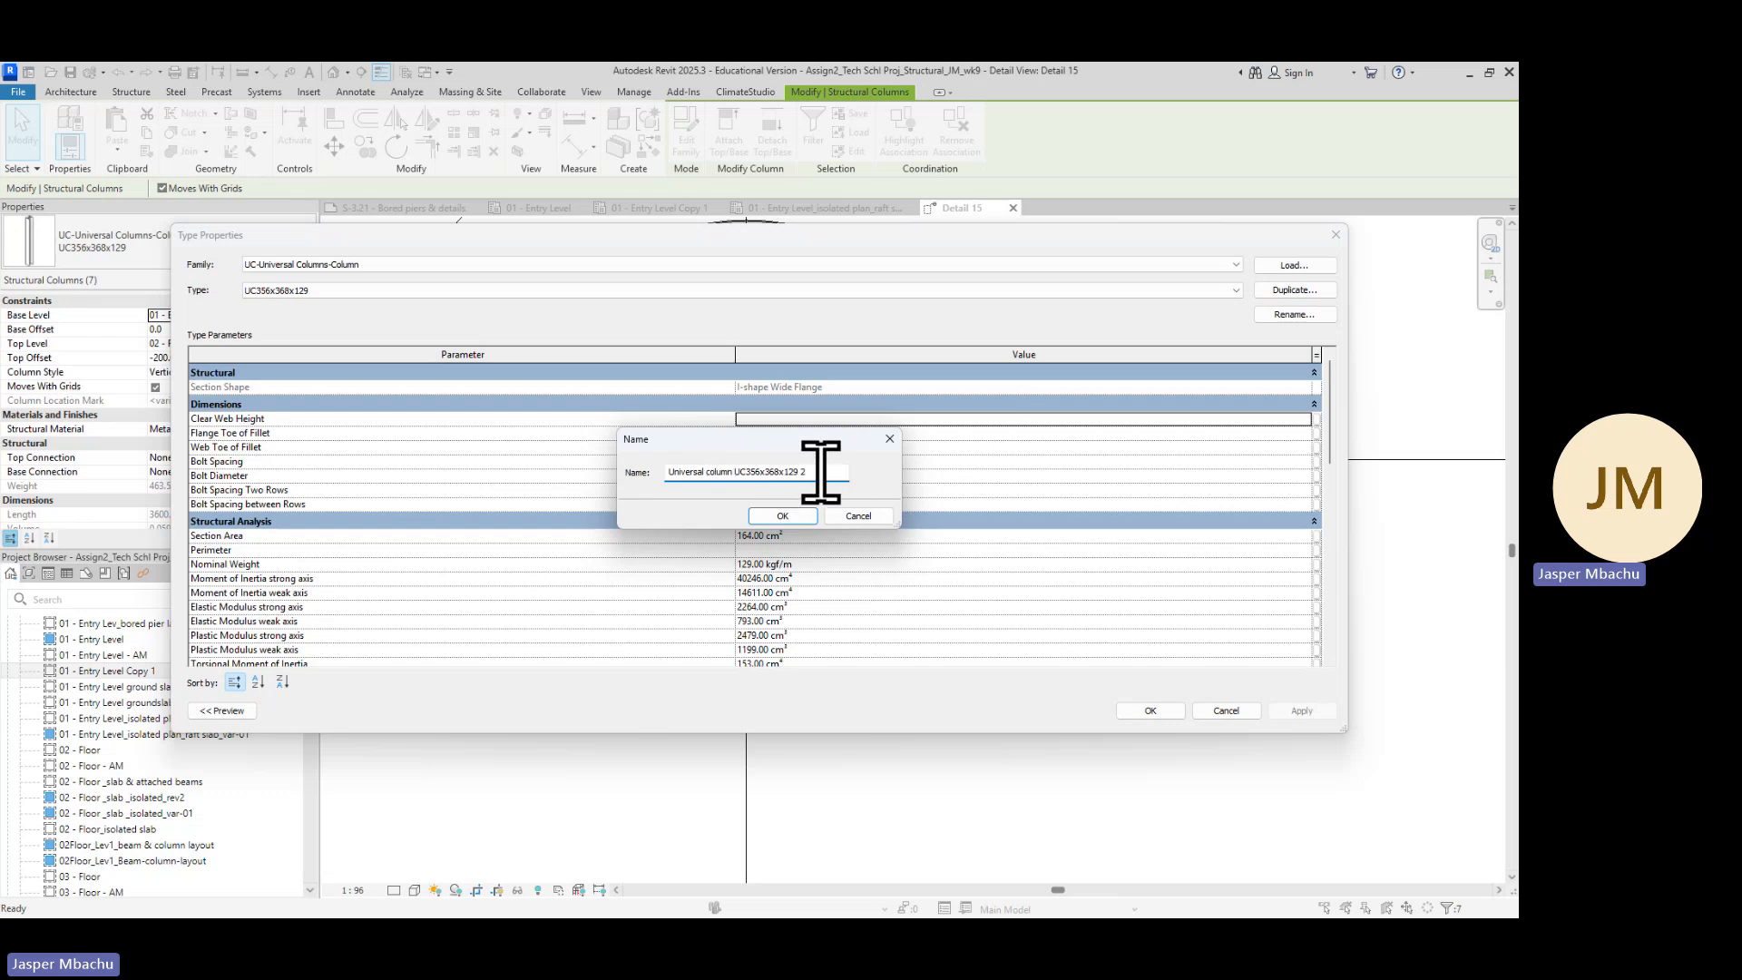
pyautogui.click(815, 473)
pyautogui.click(710, 479)
pyautogui.press('BackSpace')
pyautogui.press('BackSpace')
pyautogui.write('-c')
pyautogui.click(736, 472)
pyautogui.press('BackSpace')
pyautogui.write('_')
pyautogui.click(783, 516)
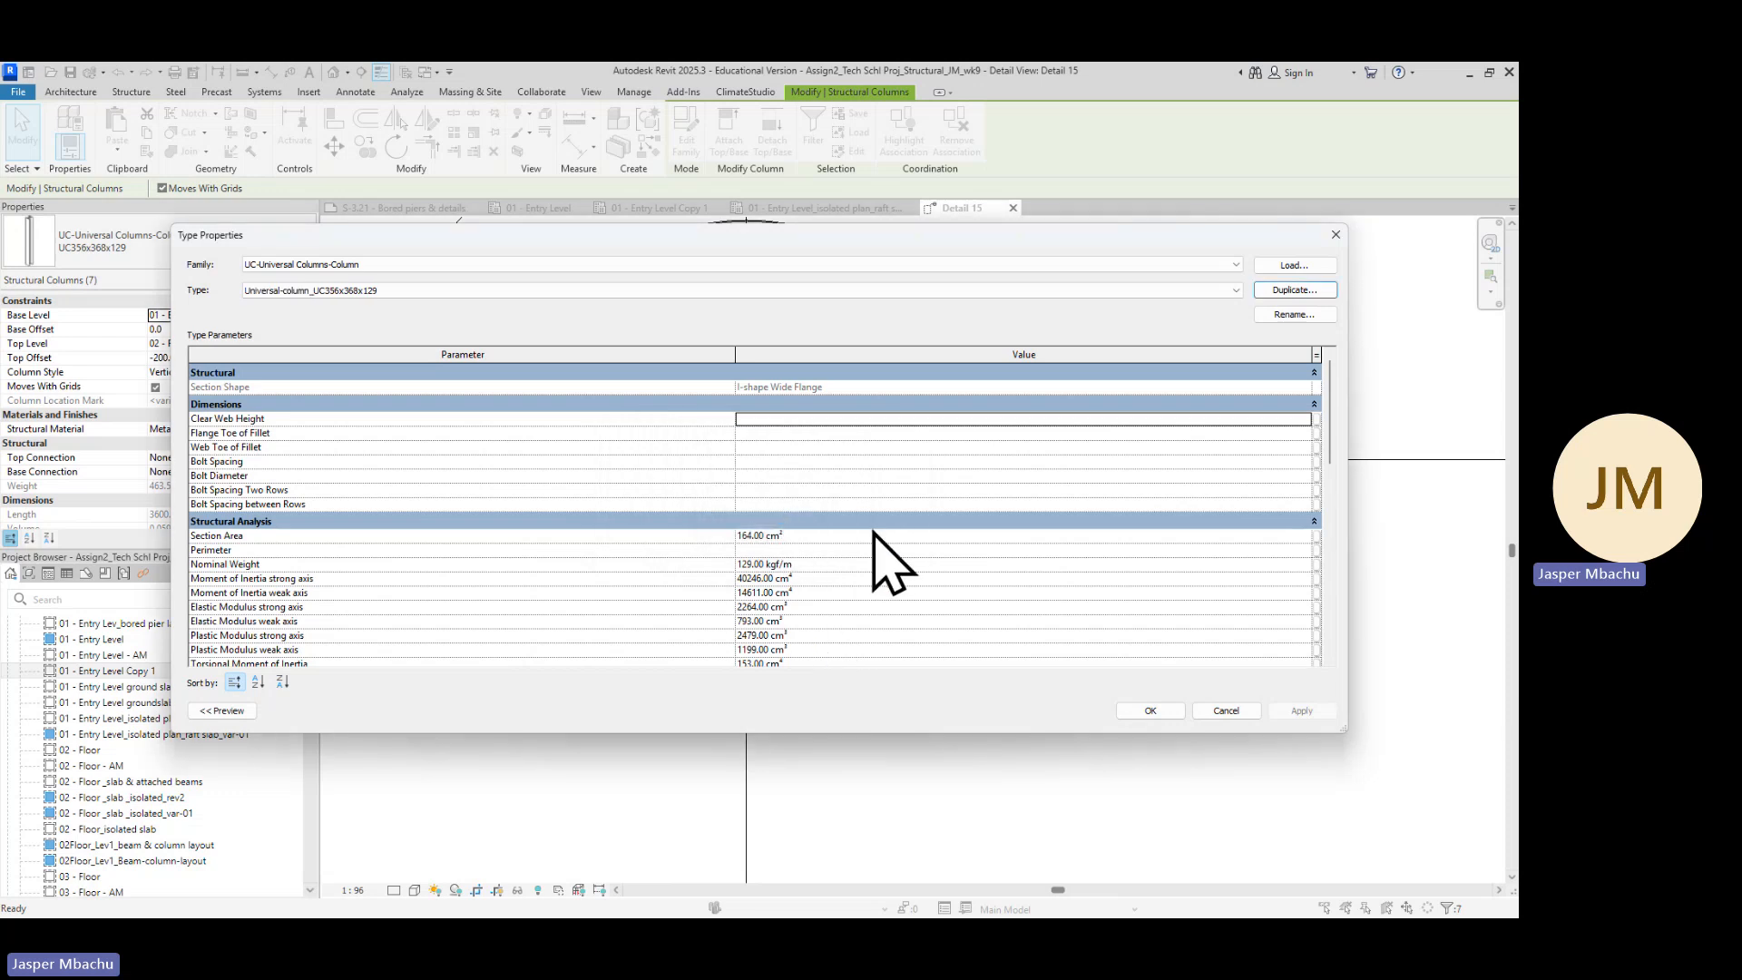
pyautogui.scroll(-2, 778, 641)
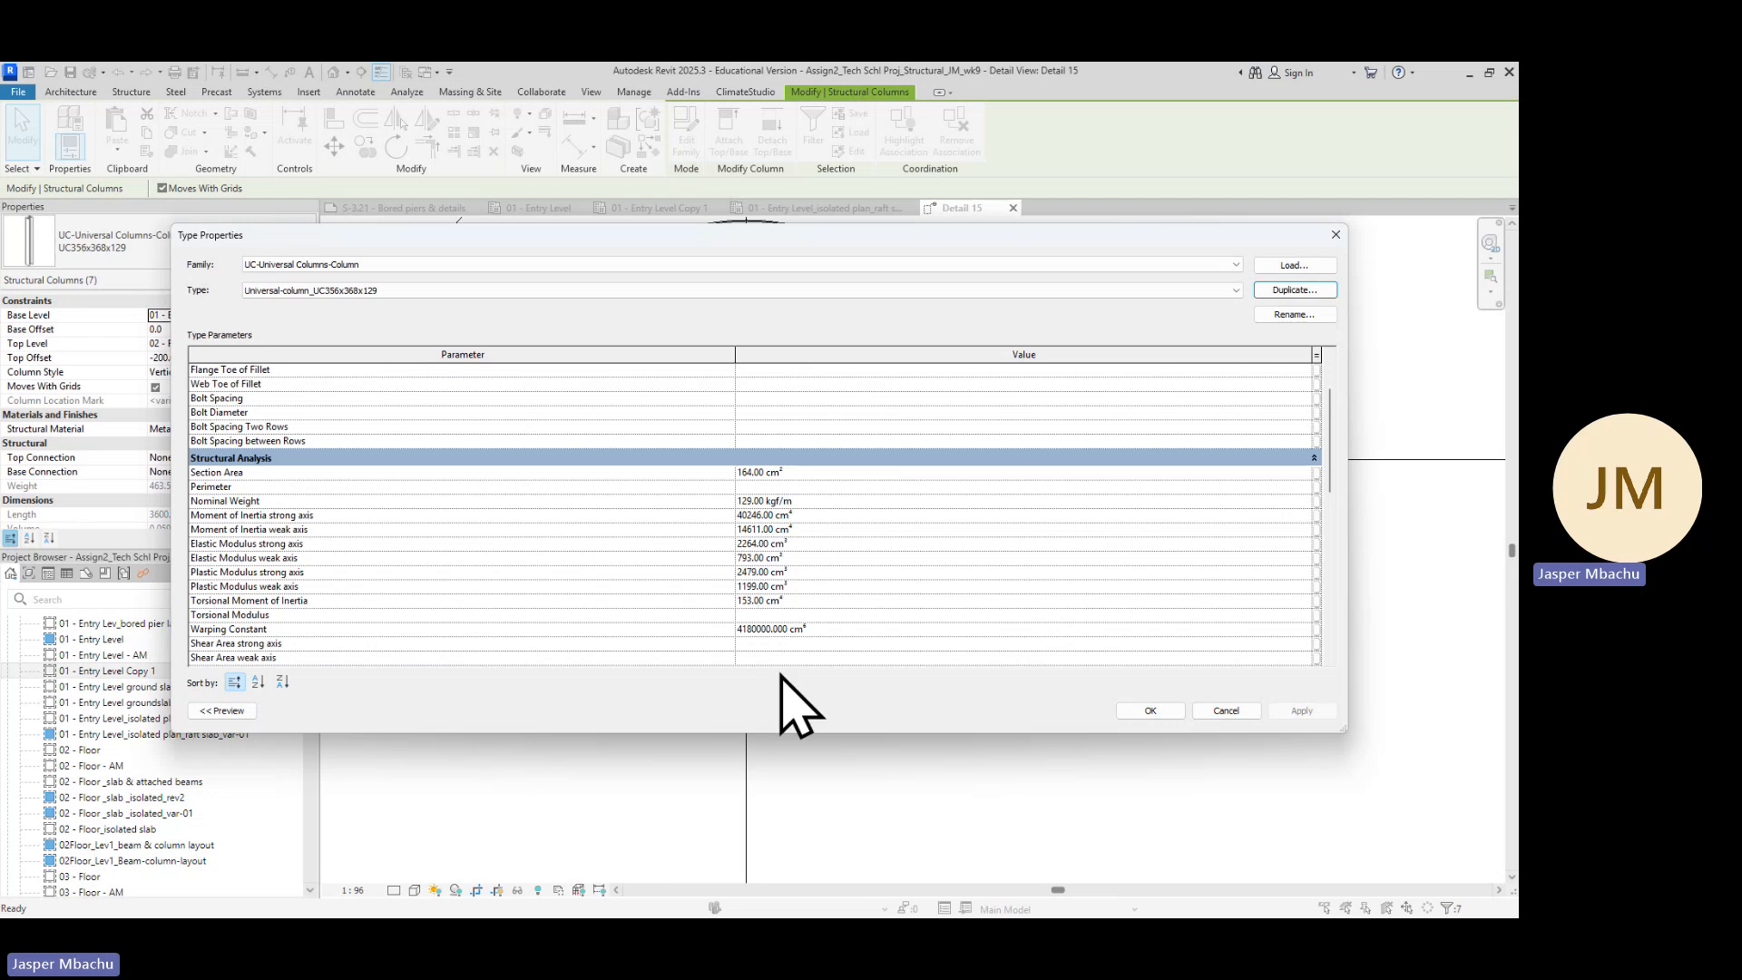
pyautogui.scroll(2, 807, 508)
pyautogui.scroll(-3, 792, 490)
pyautogui.scroll(3, 787, 526)
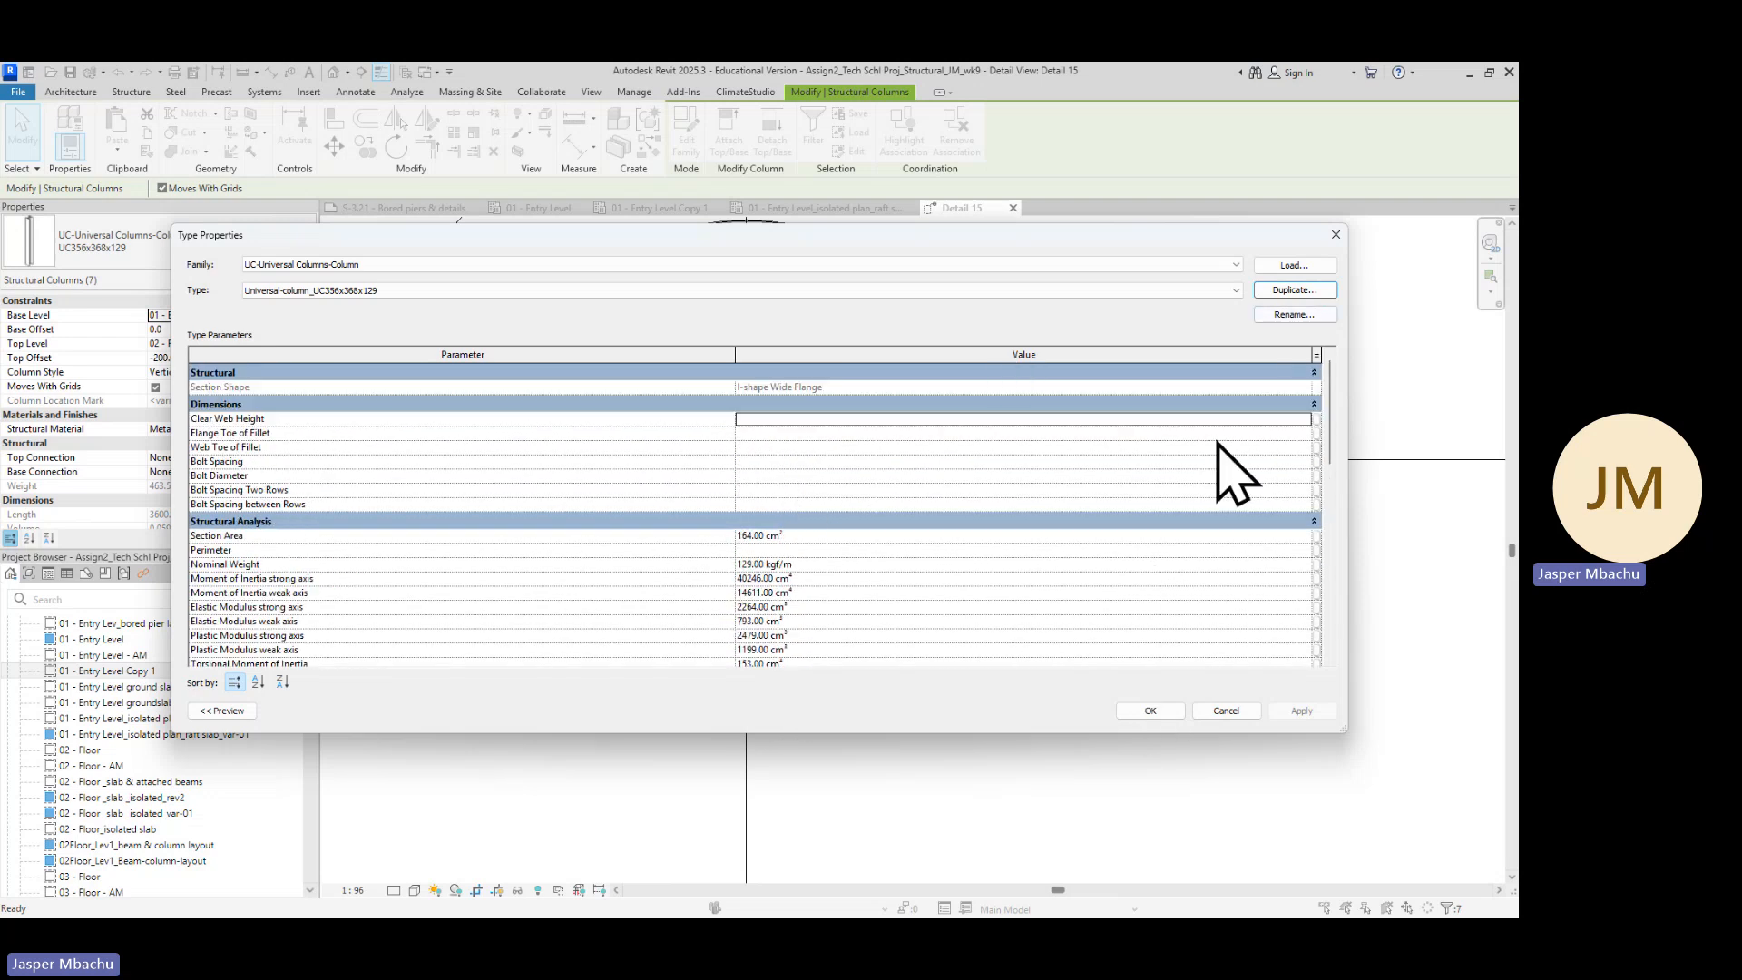
pyautogui.click(1150, 711)
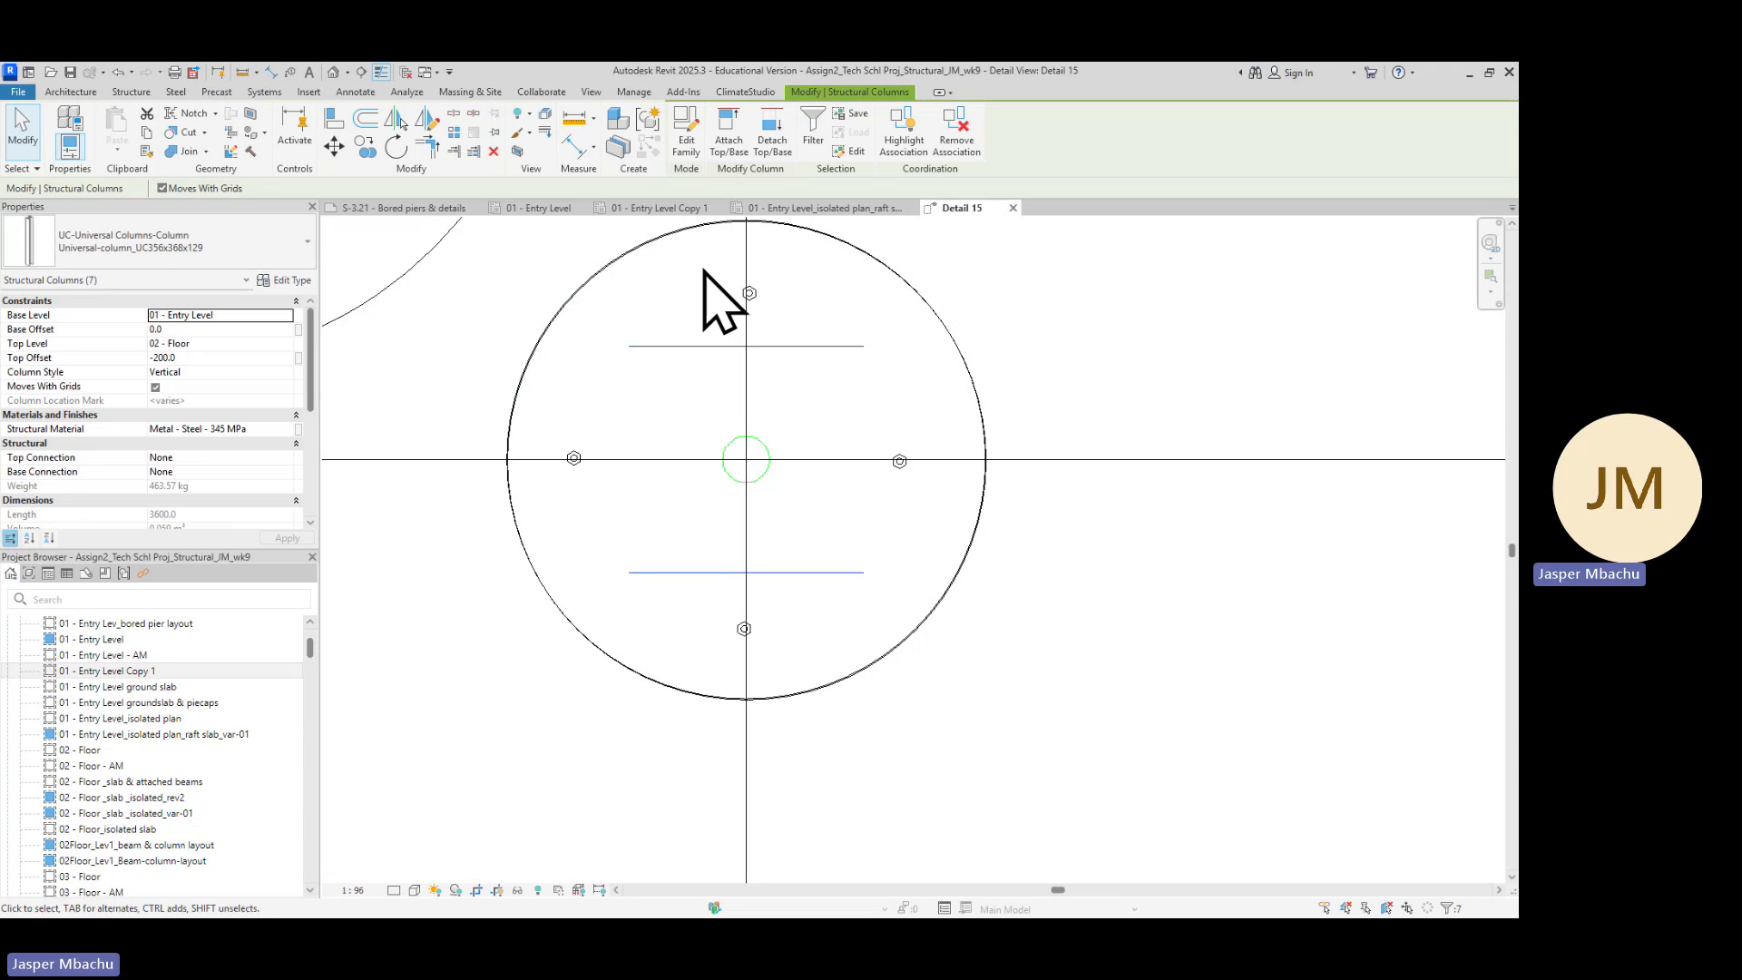
# Select every instance of the 750mm-dia bored pier column type in the entire project
pyautogui.click(987, 443)
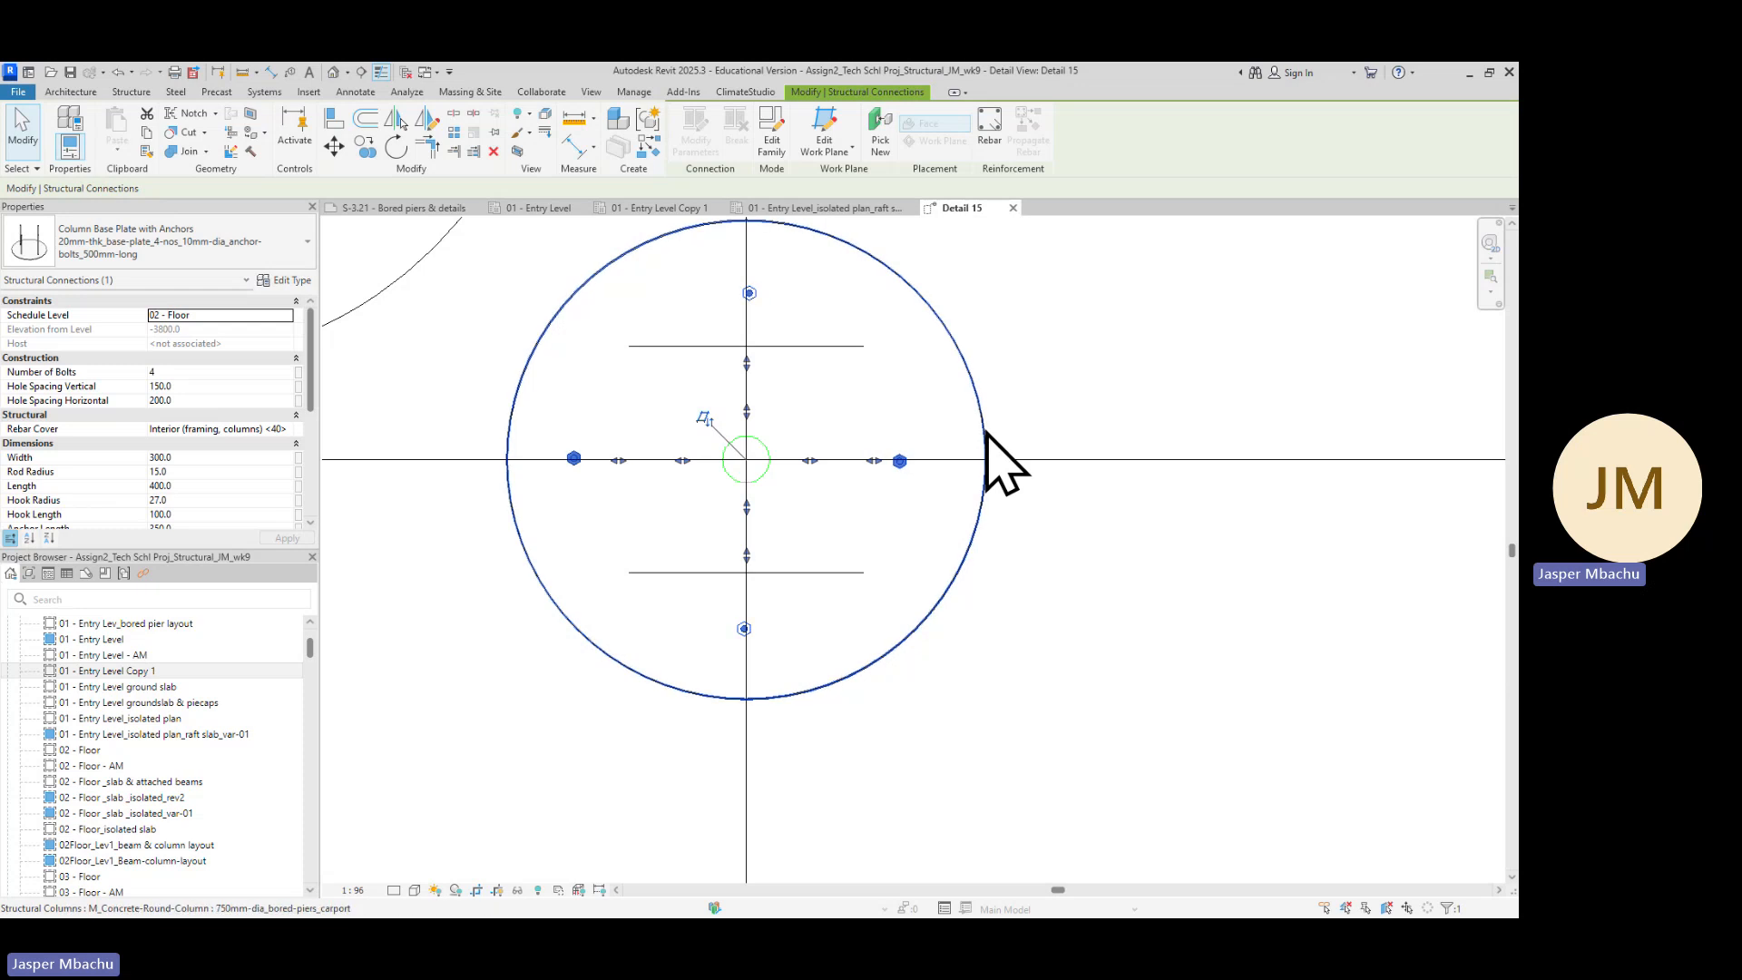
pyautogui.click(987, 433)
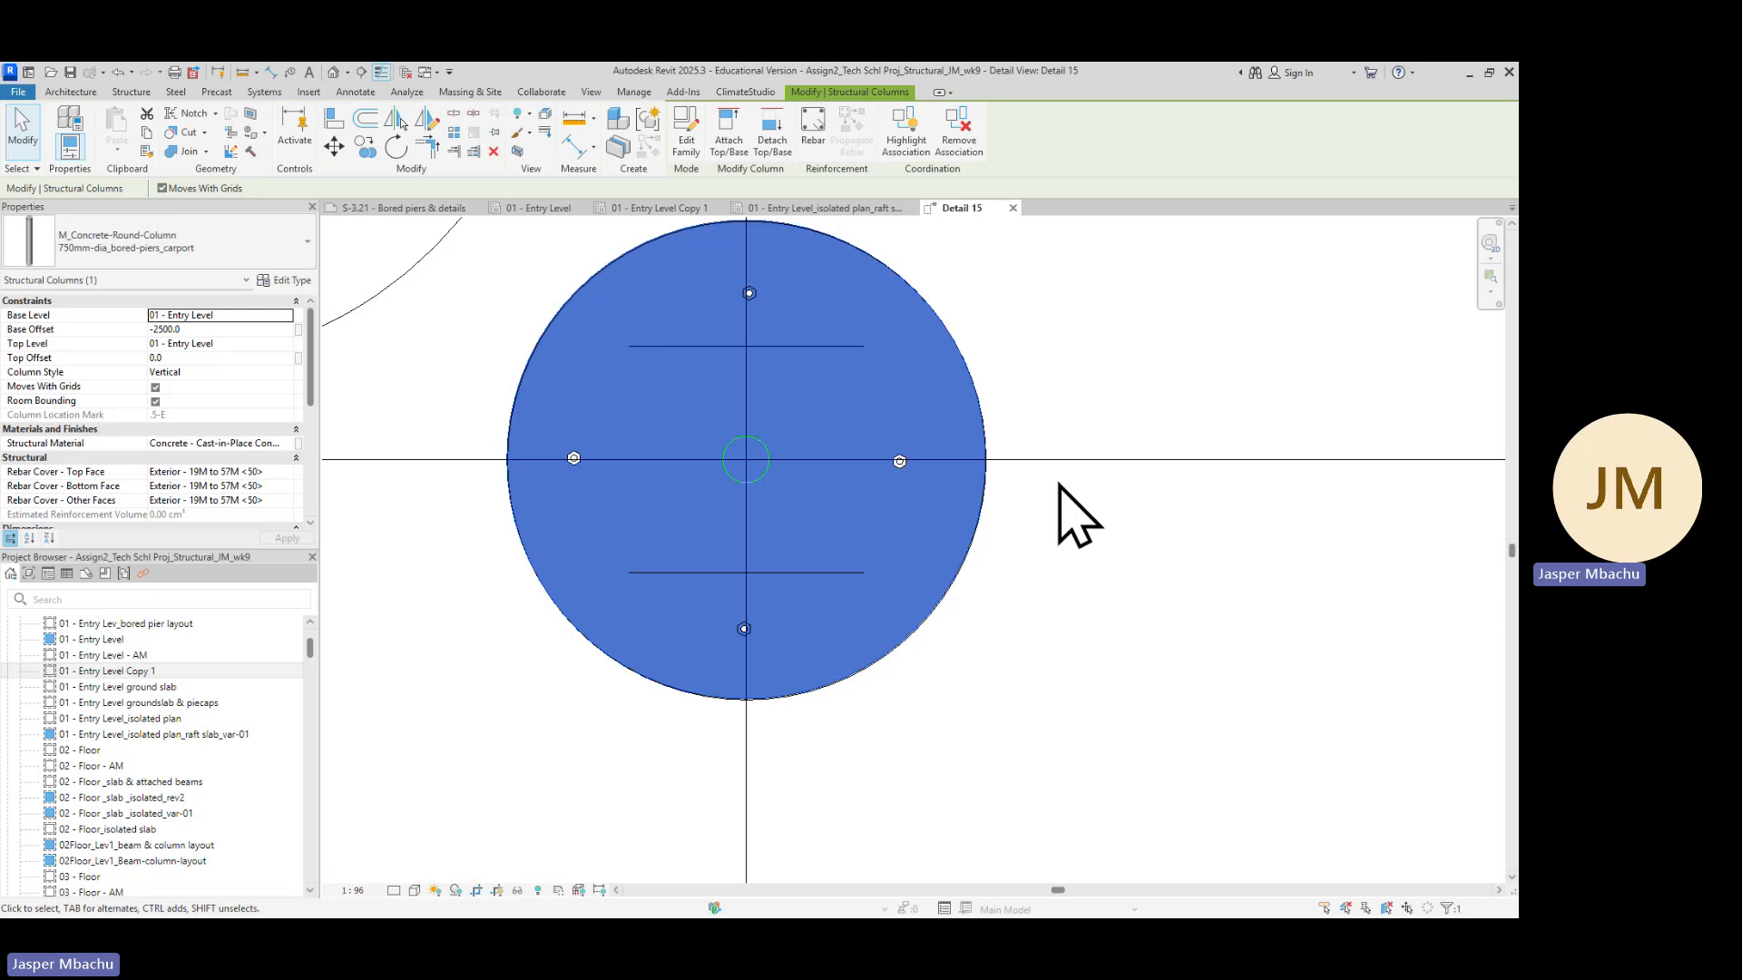
pyautogui.rightClick(983, 437)
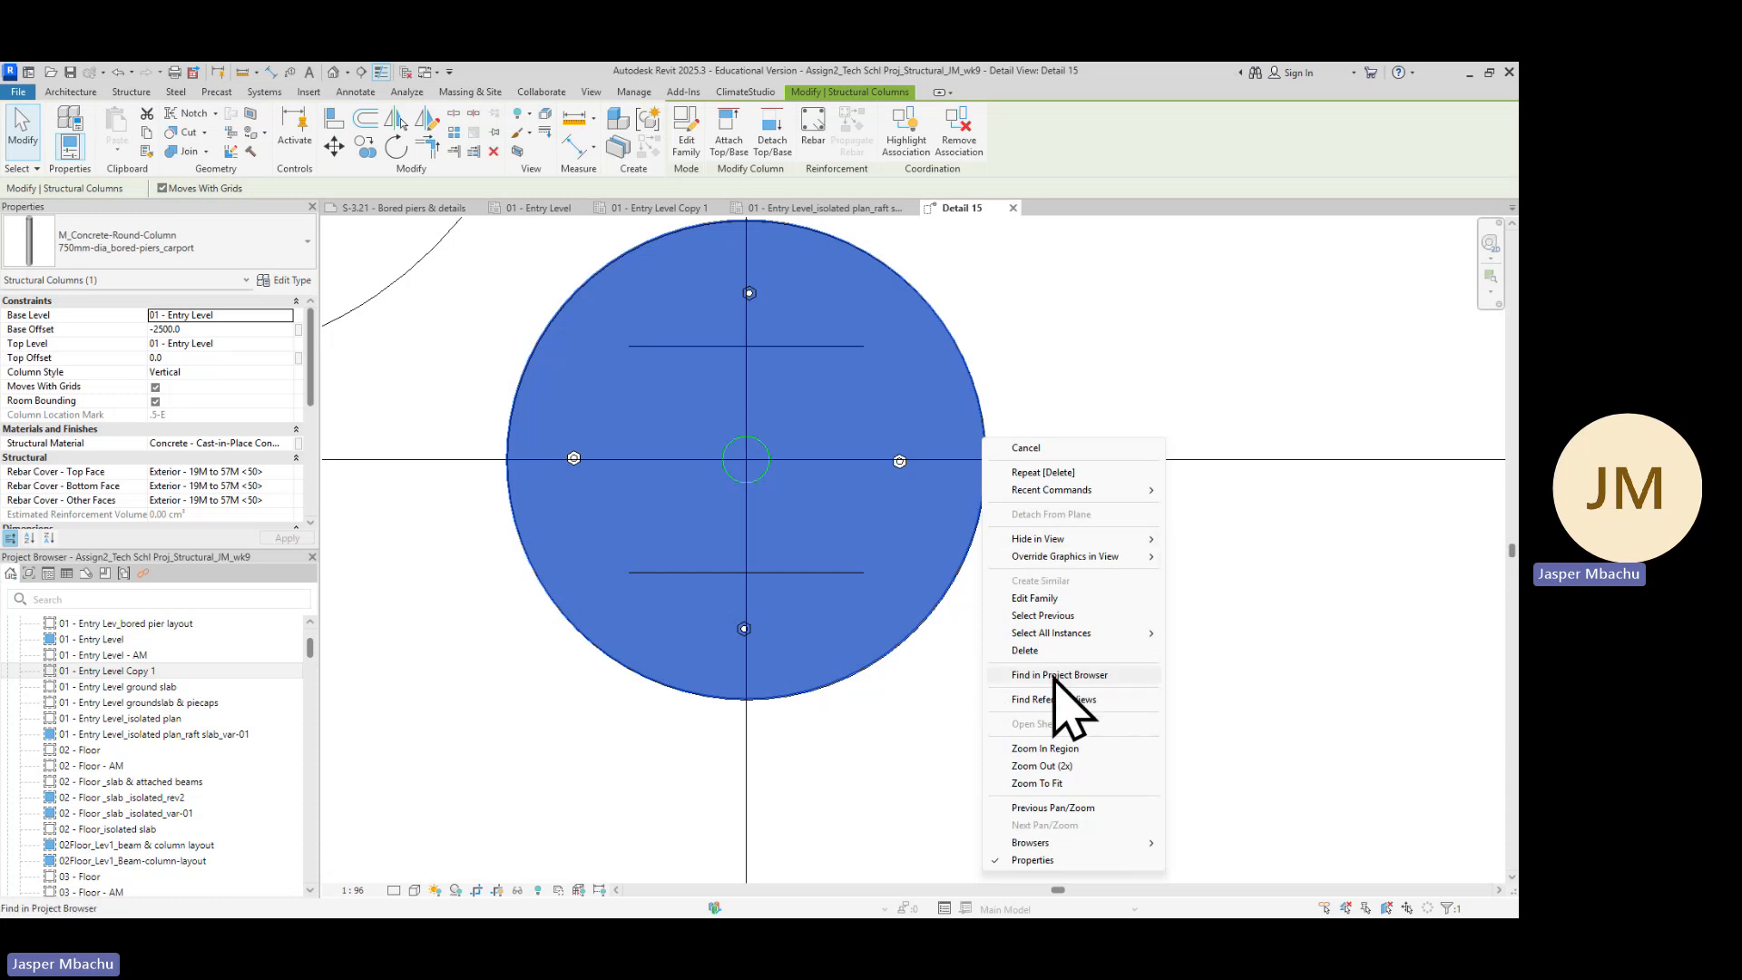
pyautogui.moveTo(1084, 636)
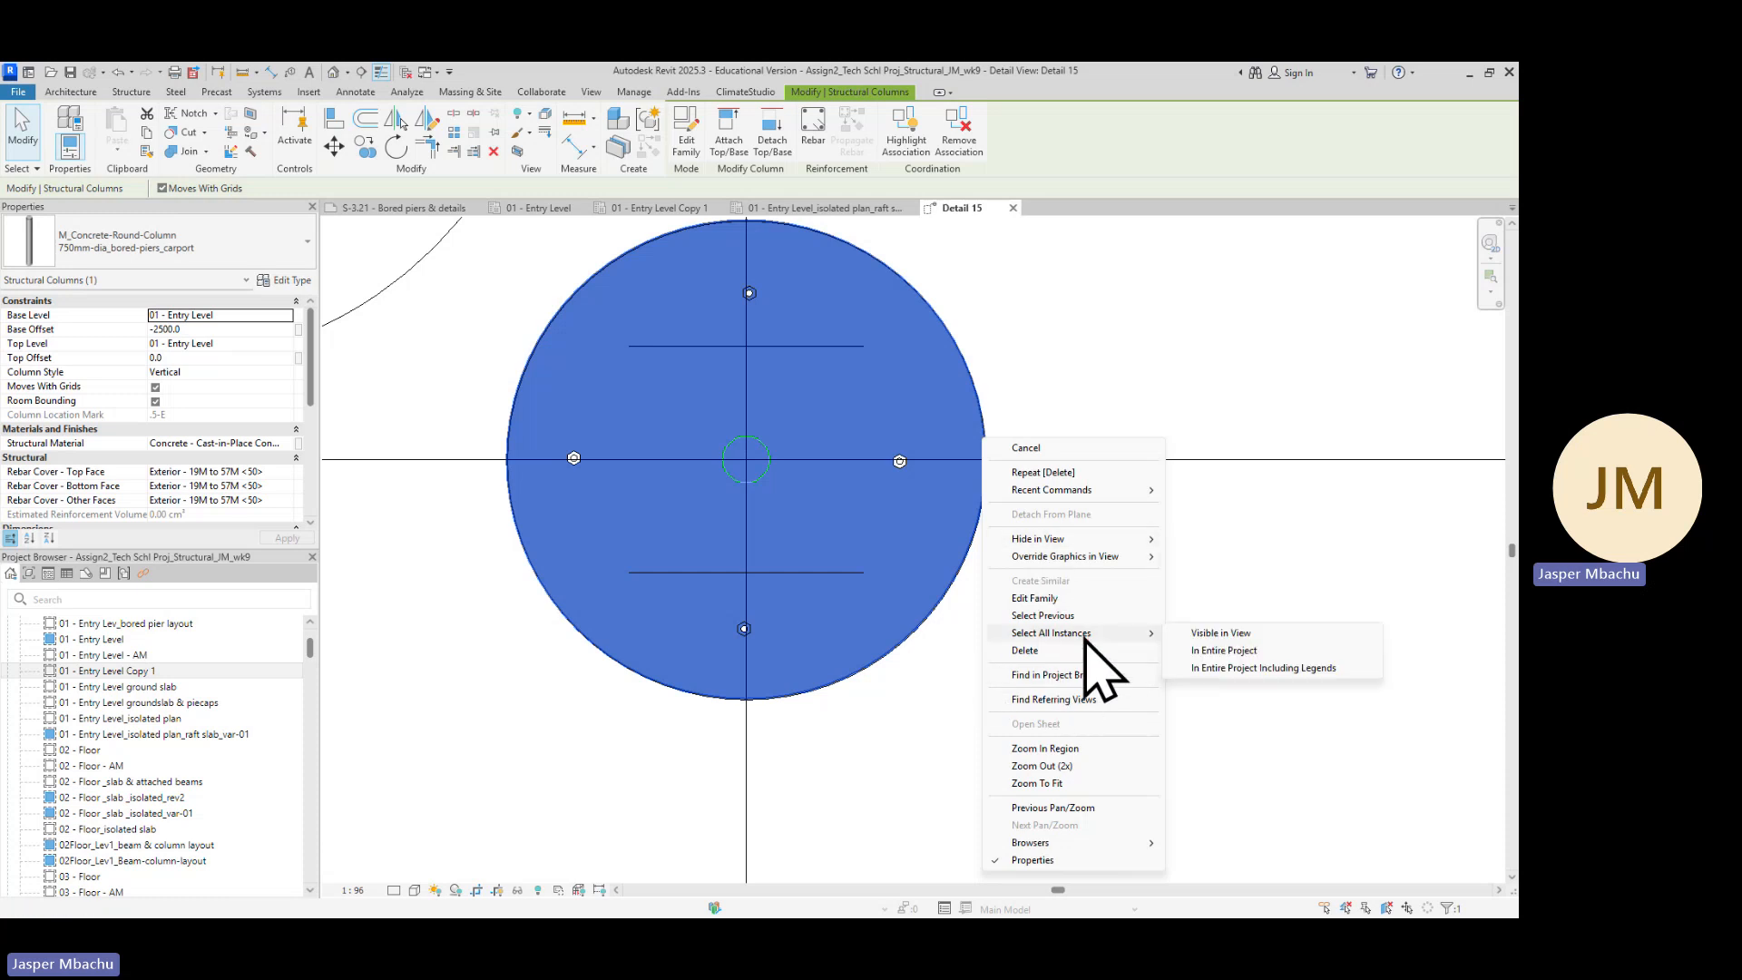
pyautogui.click(1233, 635)
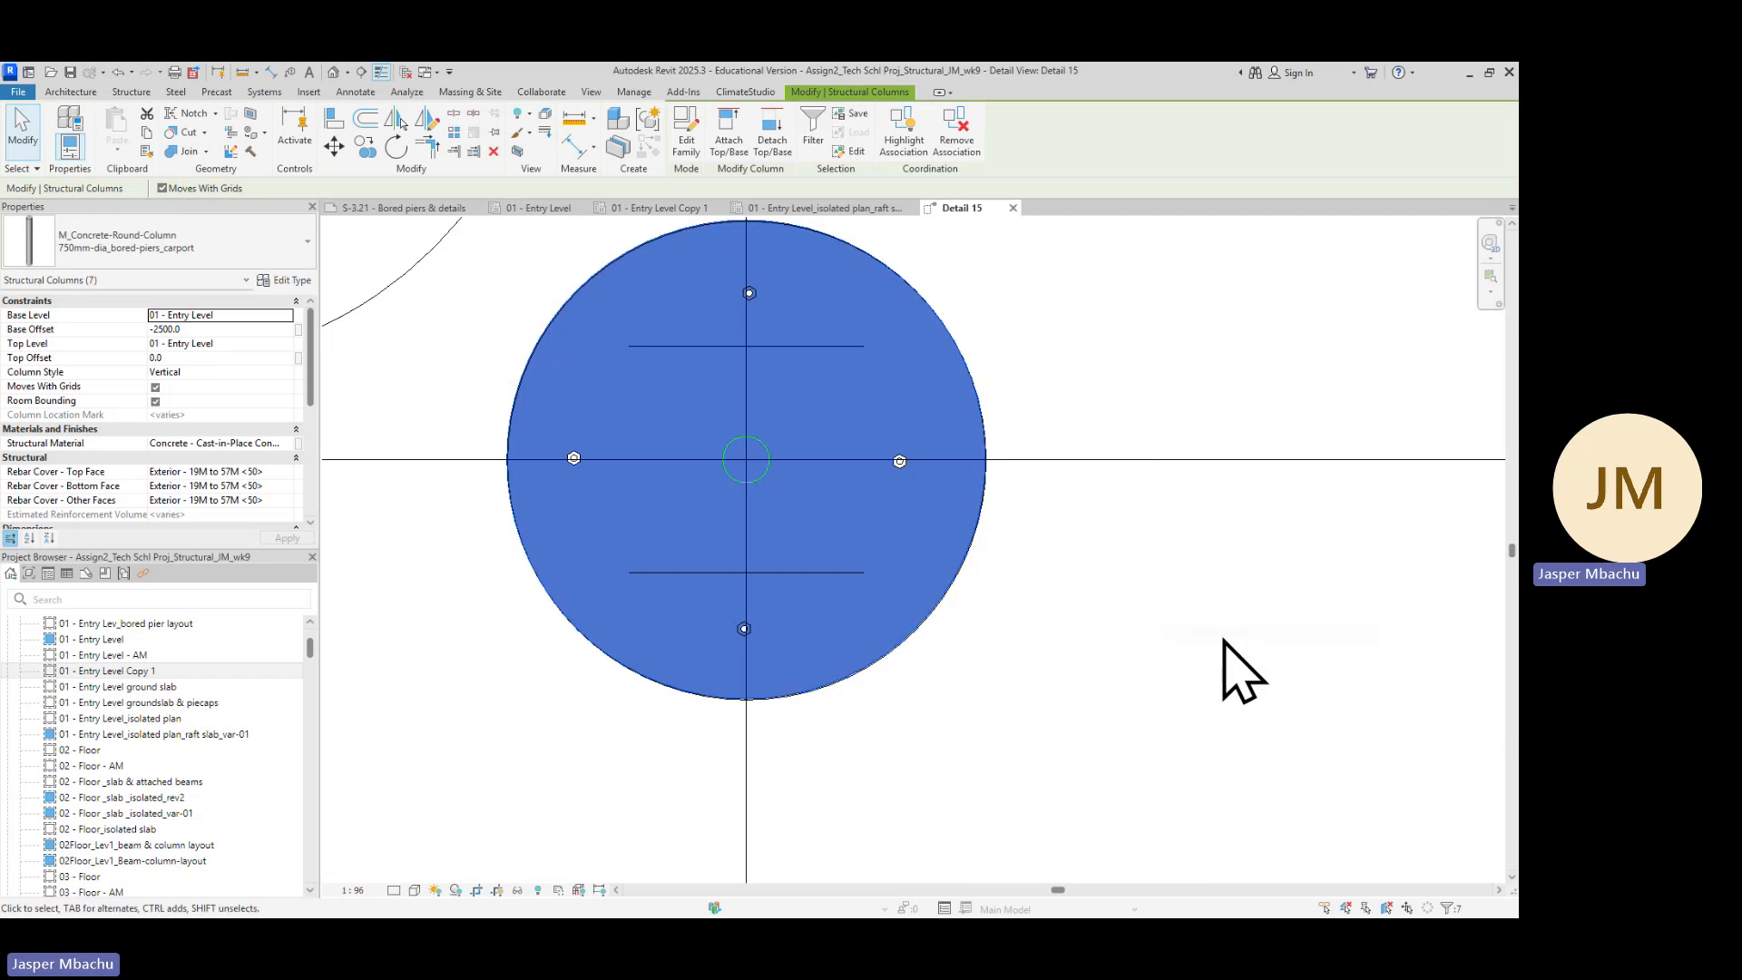
# Inspect the selected bored piers across the detail view's grid layout
pyautogui.scroll(-5, 1216, 676)
pyautogui.scroll(-2, 1198, 662)
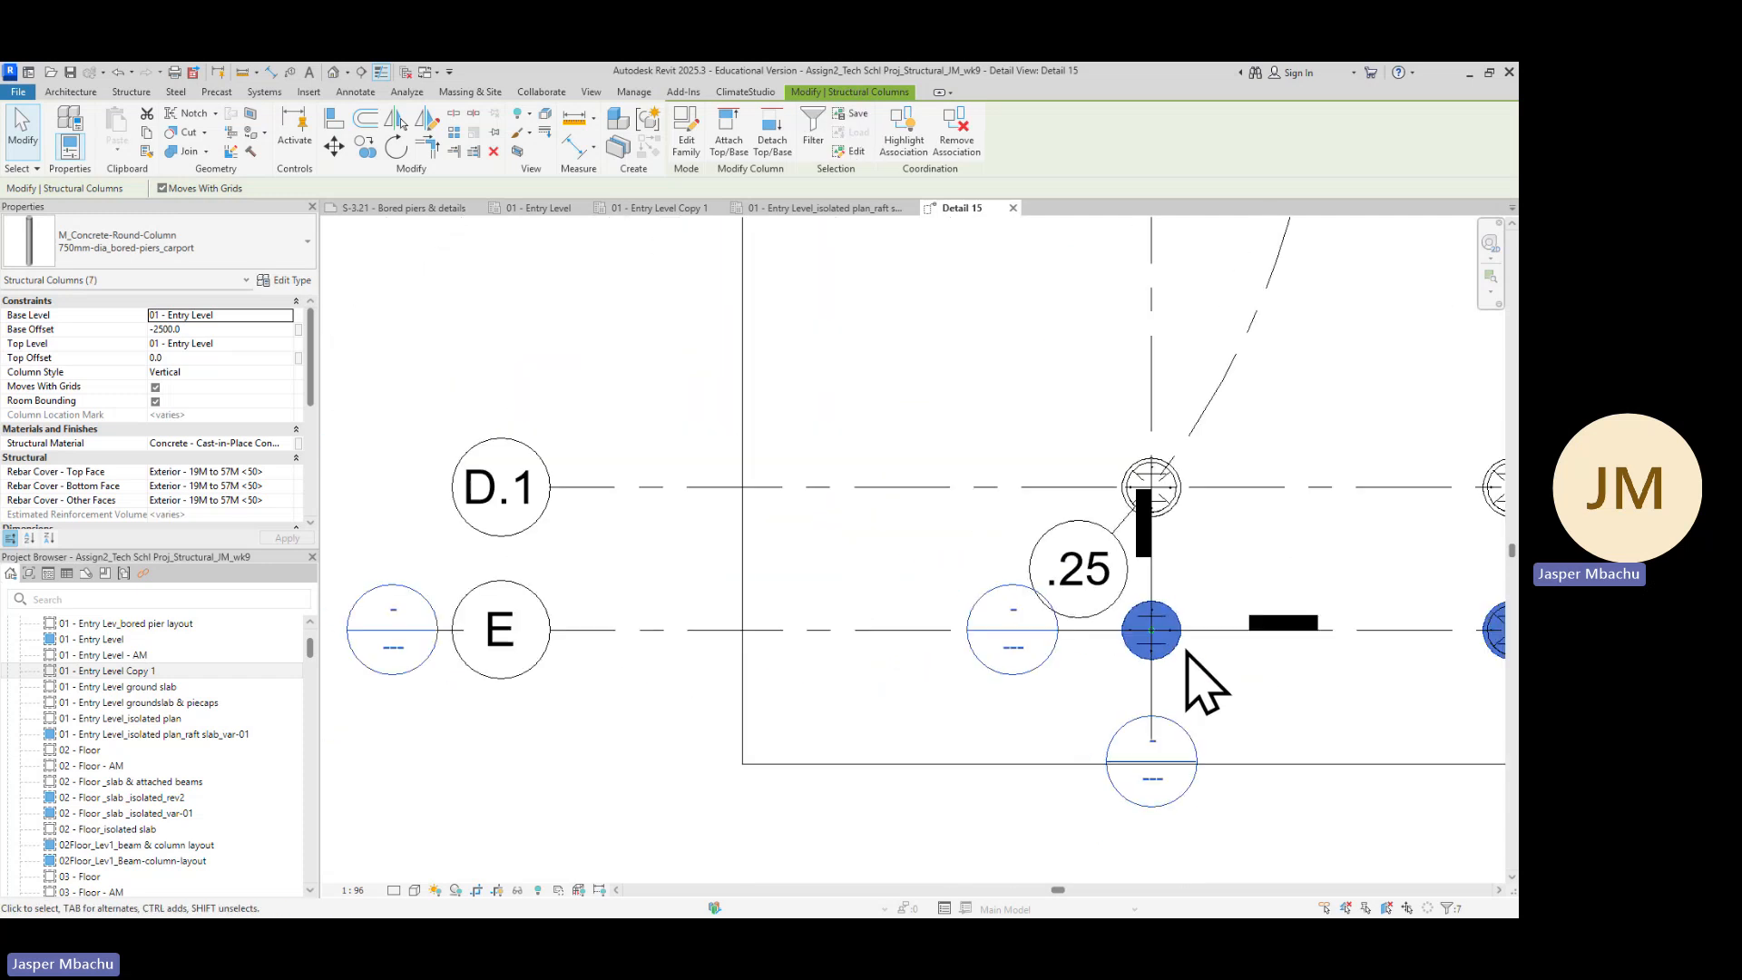
pyautogui.scroll(-4, 1243, 567)
pyautogui.moveTo(1279, 493); pyautogui.dragTo(872, 578, button='middle')
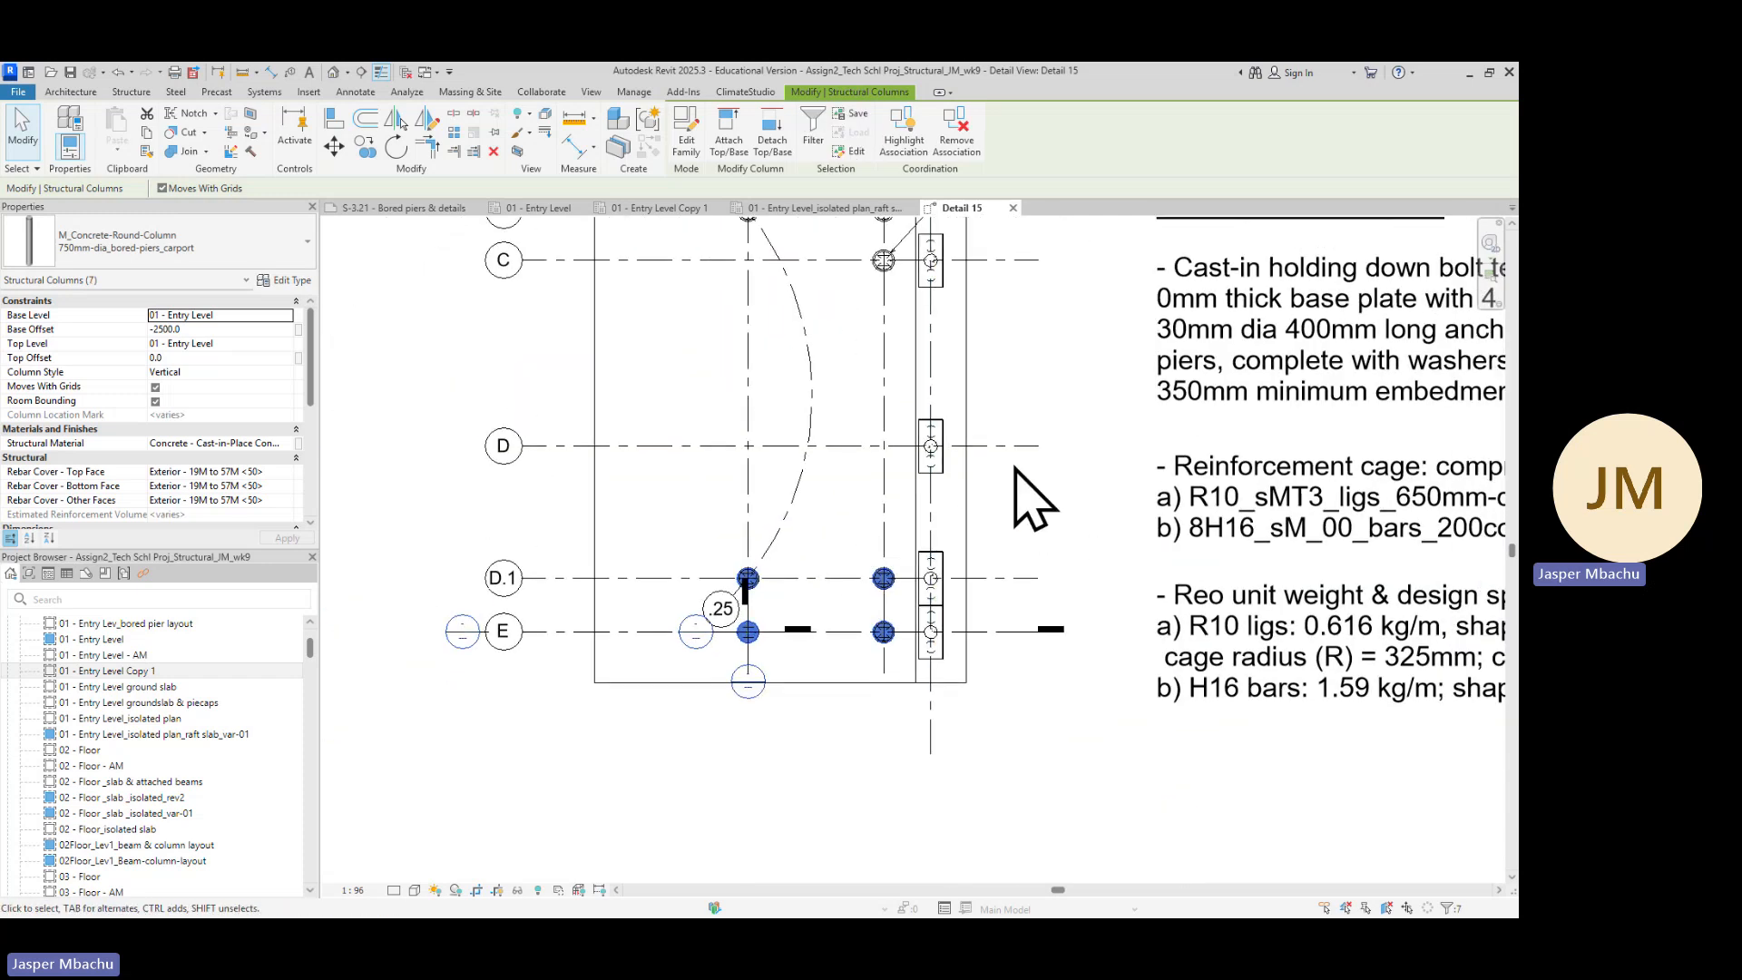
pyautogui.scroll(-1, 1015, 469)
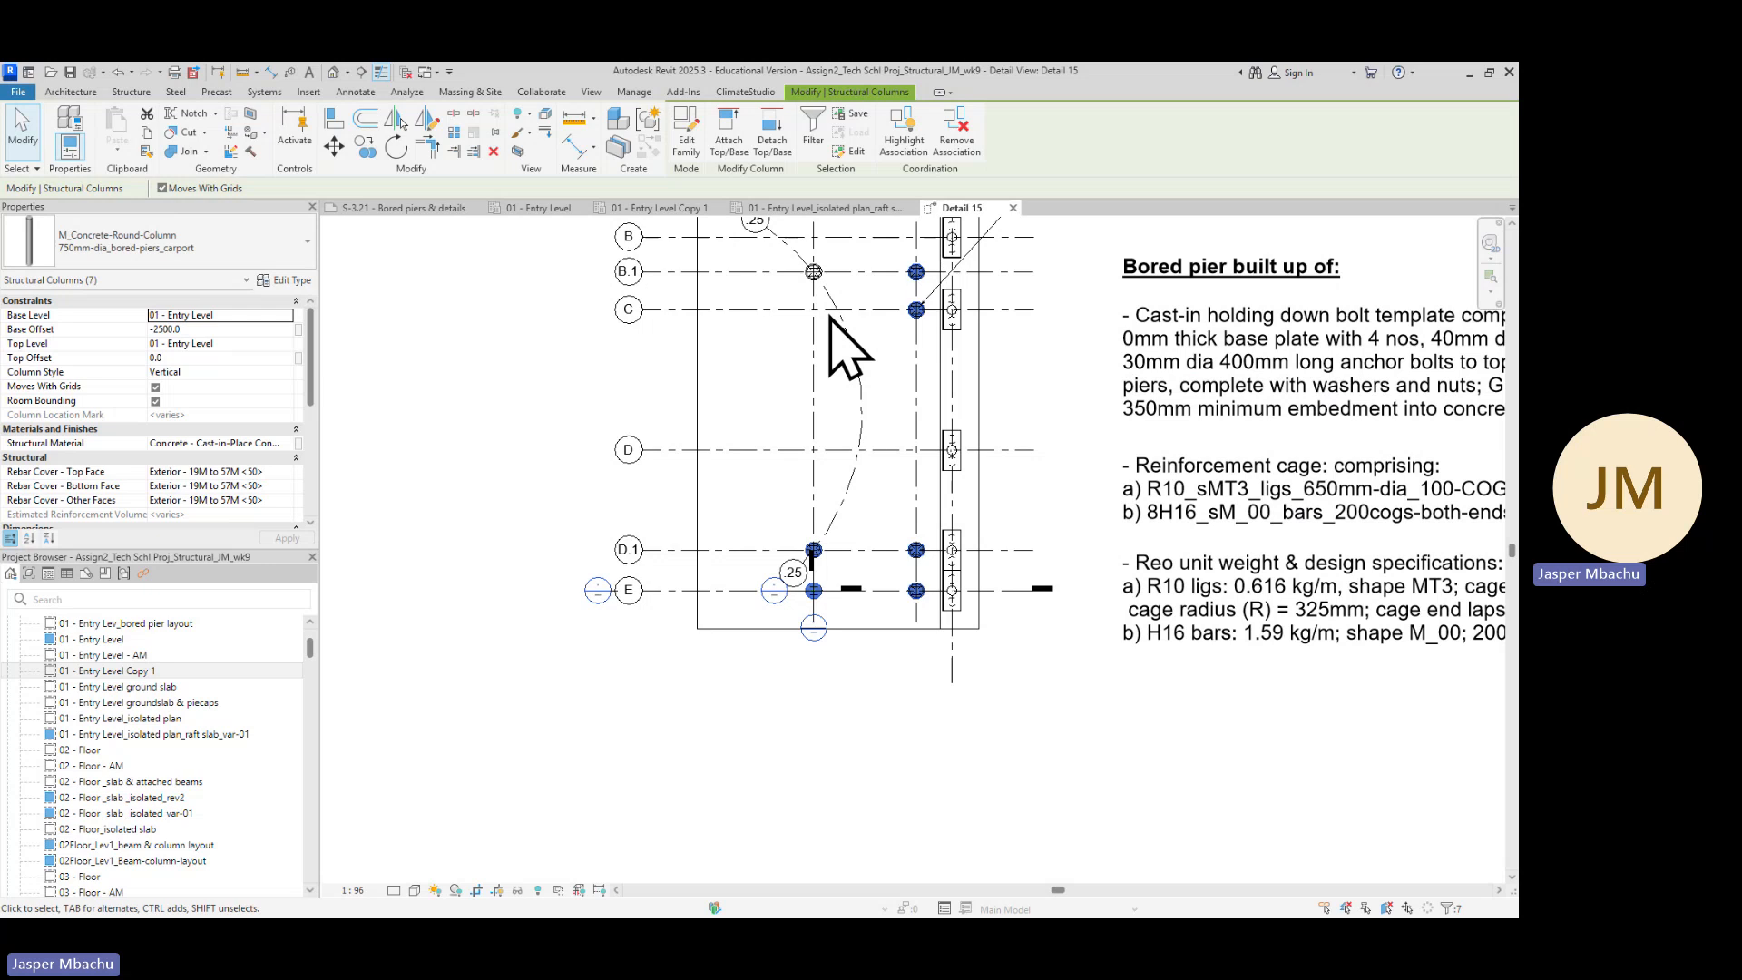
pyautogui.scroll(4, 844, 326)
pyautogui.scroll(-3, 907, 336)
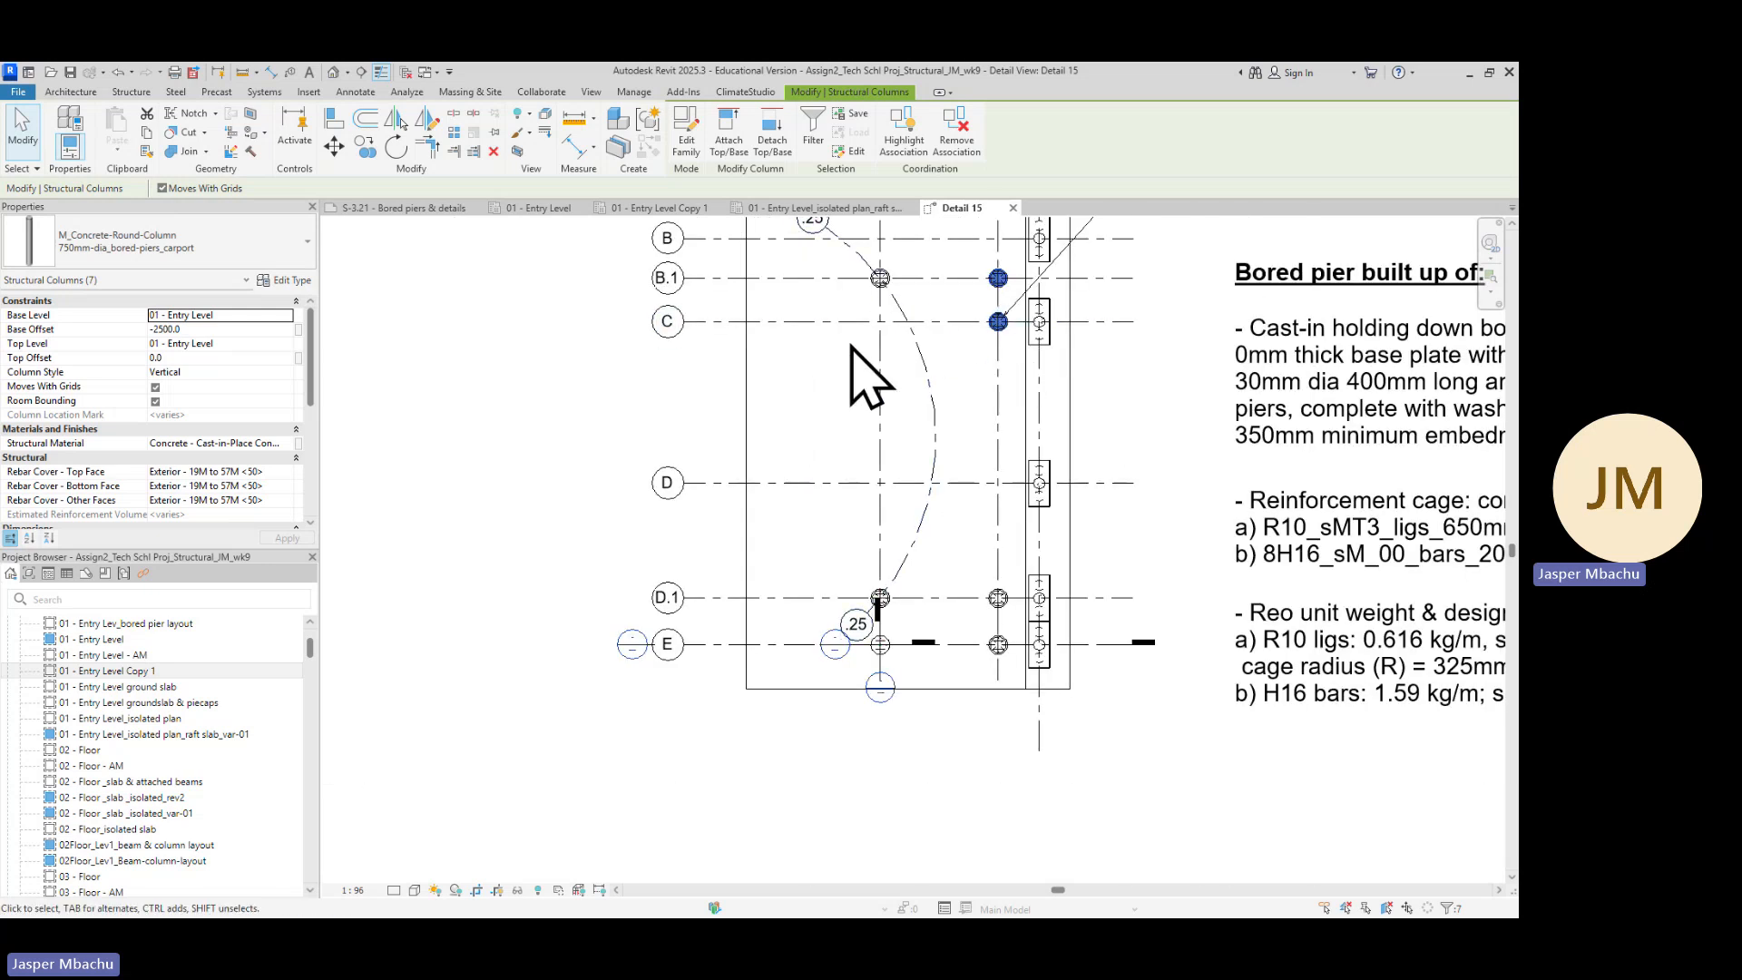
pyautogui.moveTo(867, 276); pyautogui.dragTo(786, 459, button='middle')
pyautogui.scroll(5, 801, 461)
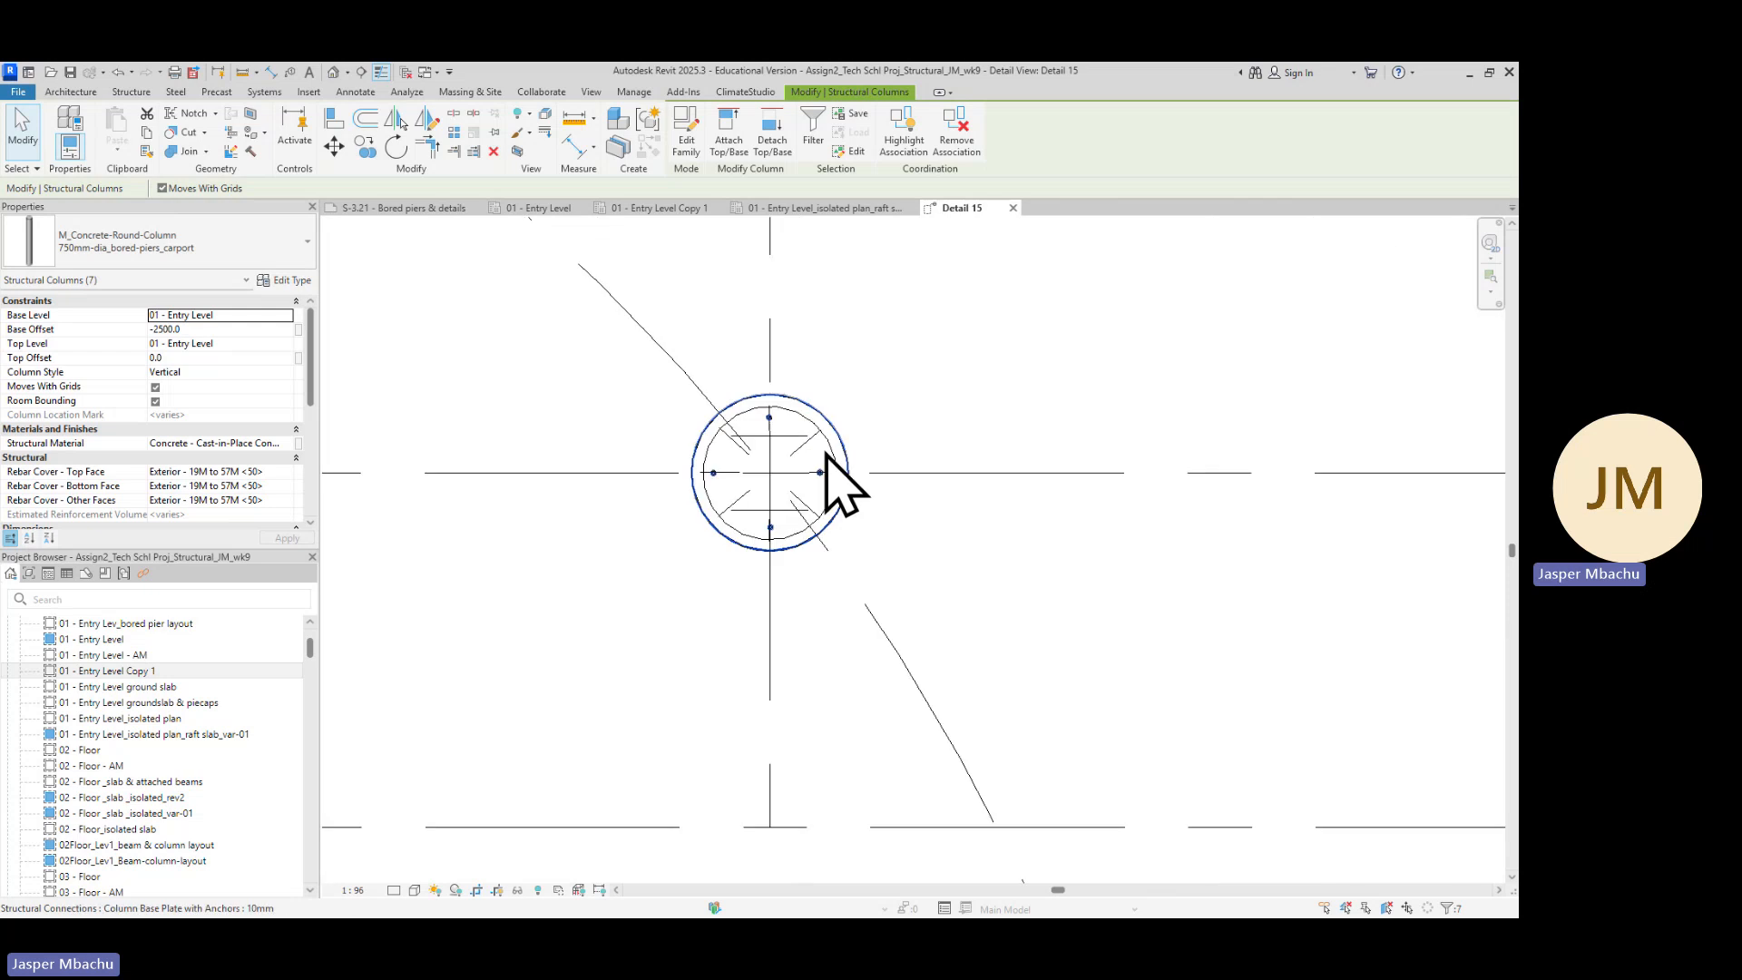
pyautogui.scroll(1, 823, 461)
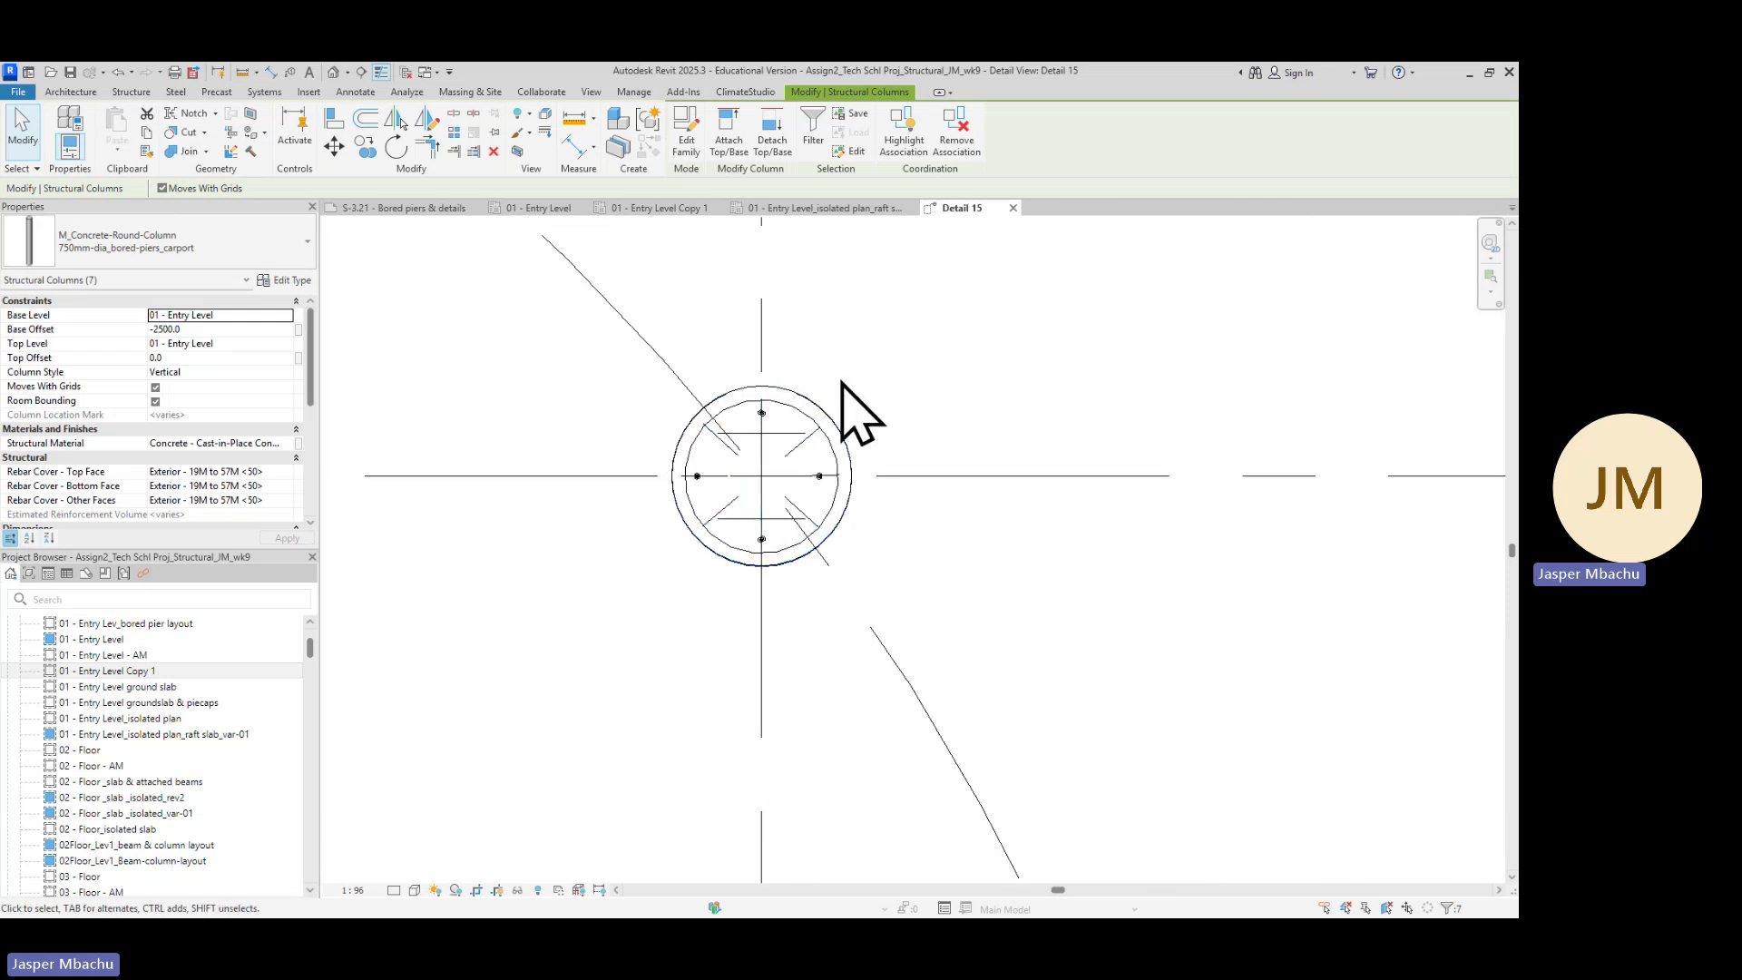
pyautogui.scroll(-3, 853, 449)
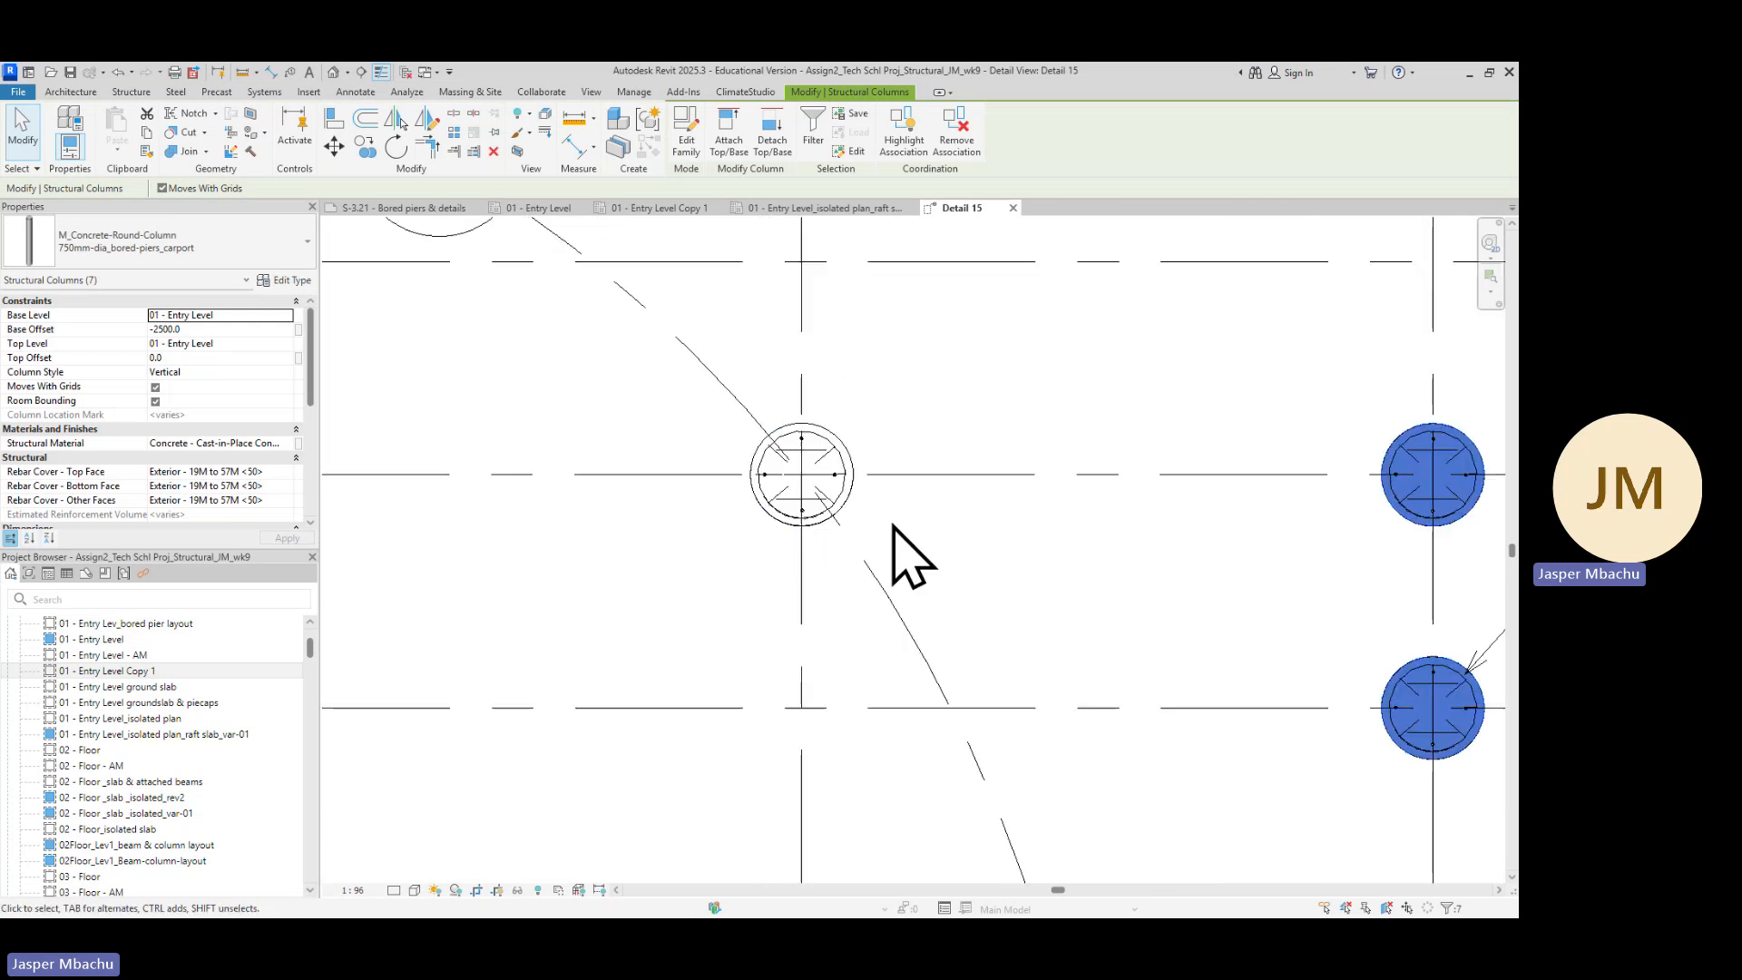
pyautogui.scroll(-3, 893, 528)
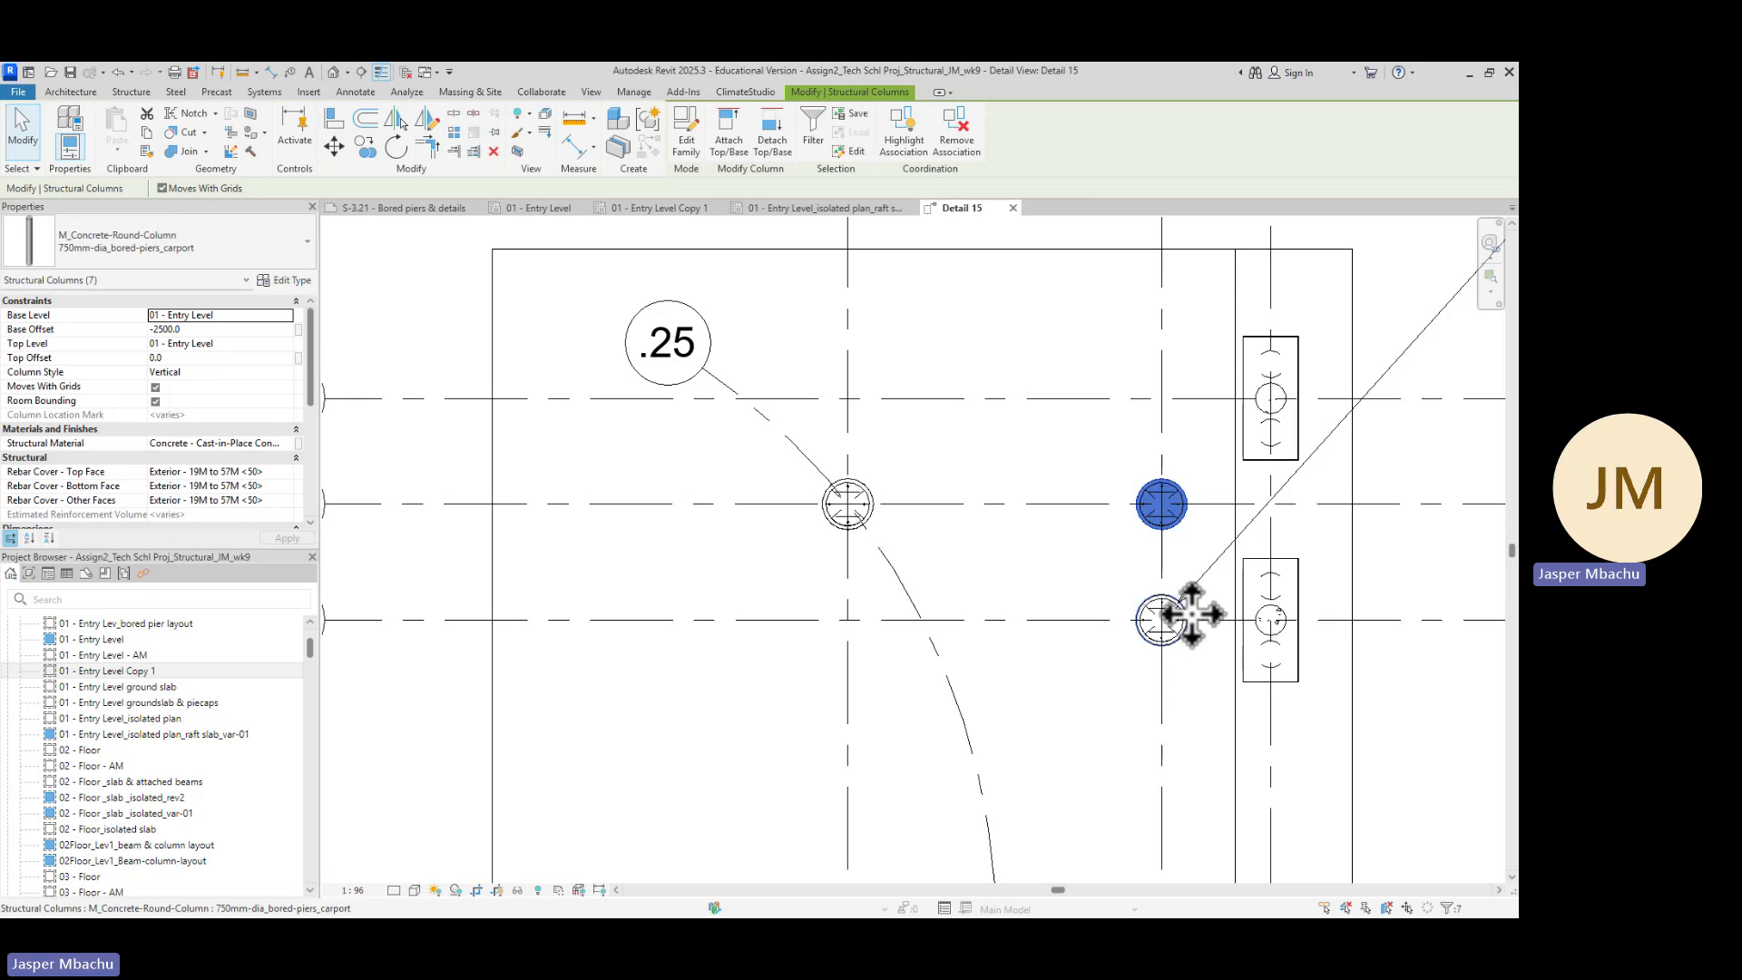
pyautogui.scroll(-2, 1162, 508)
pyautogui.moveTo(1104, 684); pyautogui.dragTo(934, 498, button='middle')
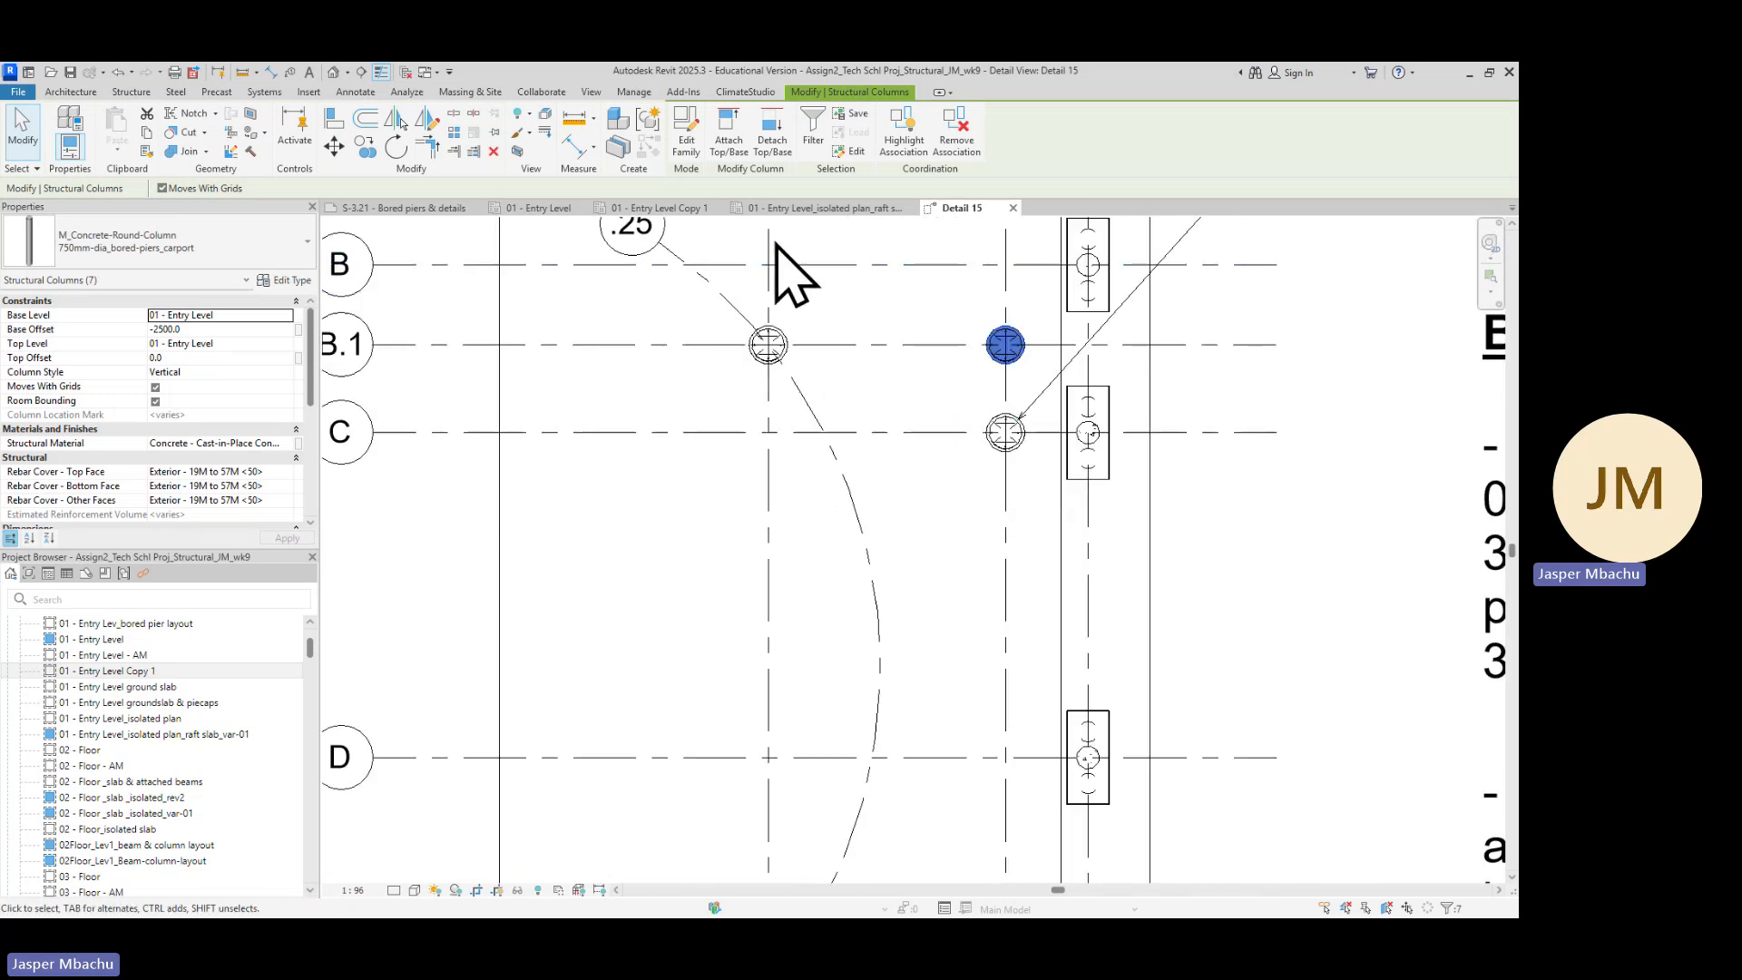
pyautogui.scroll(-4, 961, 572)
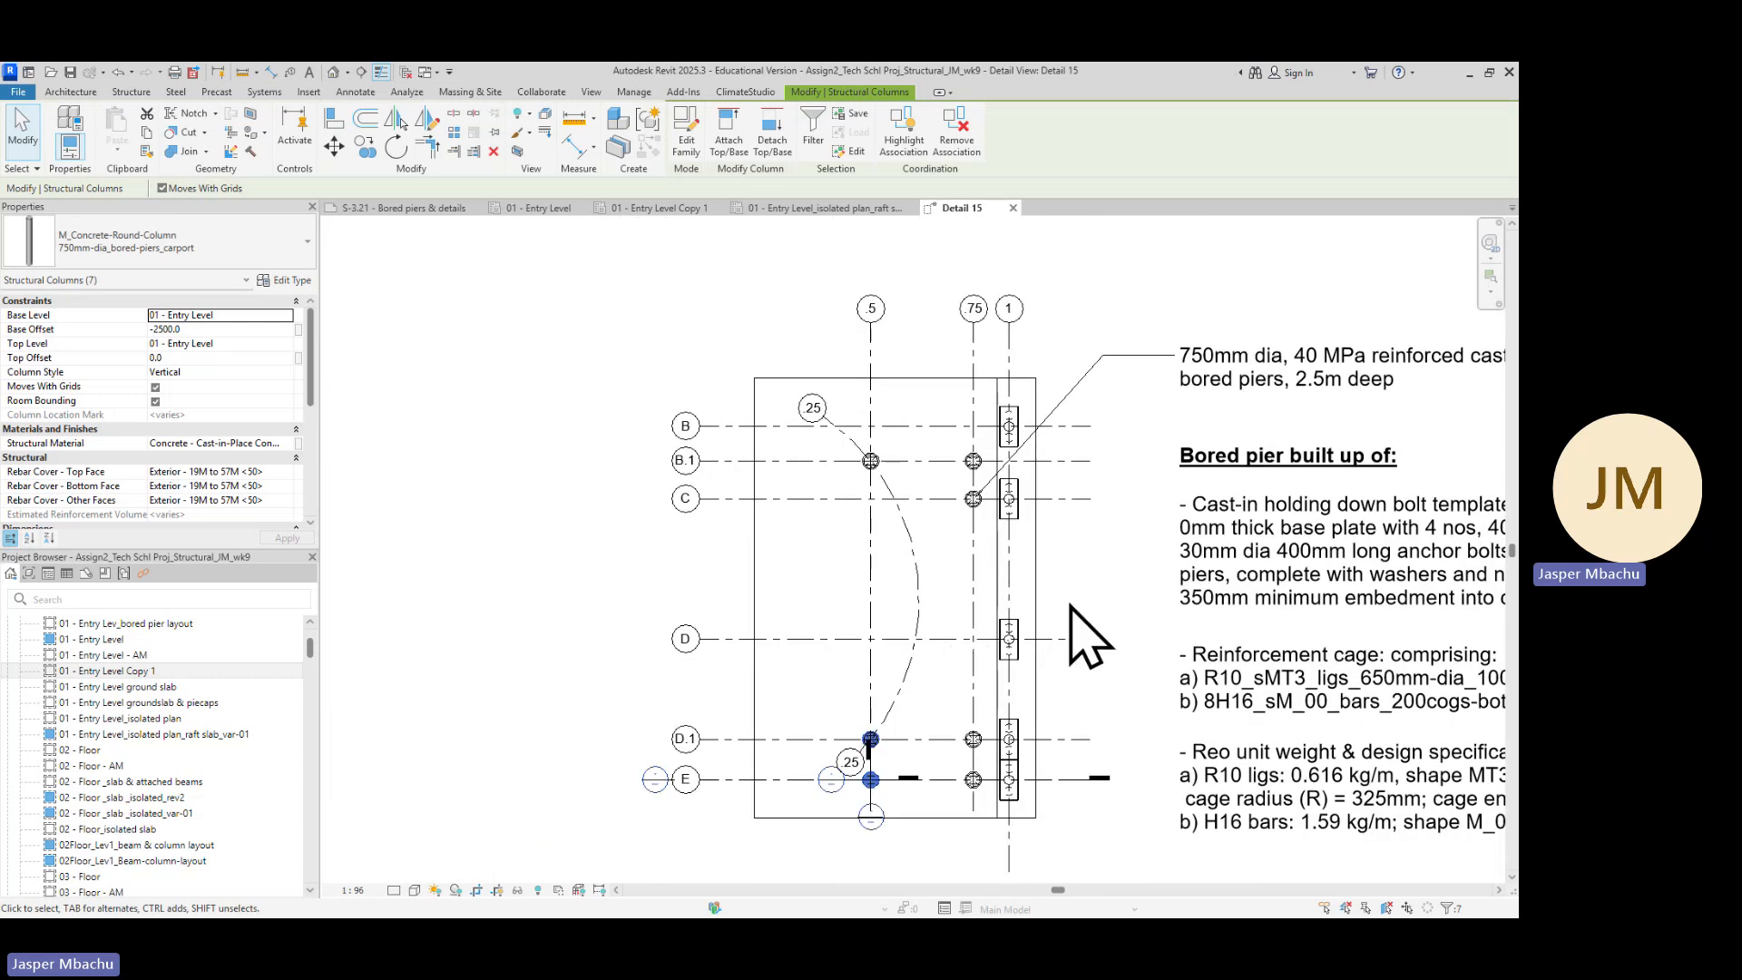
pyautogui.moveTo(1068, 603); pyautogui.dragTo(1023, 433, button='middle')
pyautogui.scroll(1, 1044, 463)
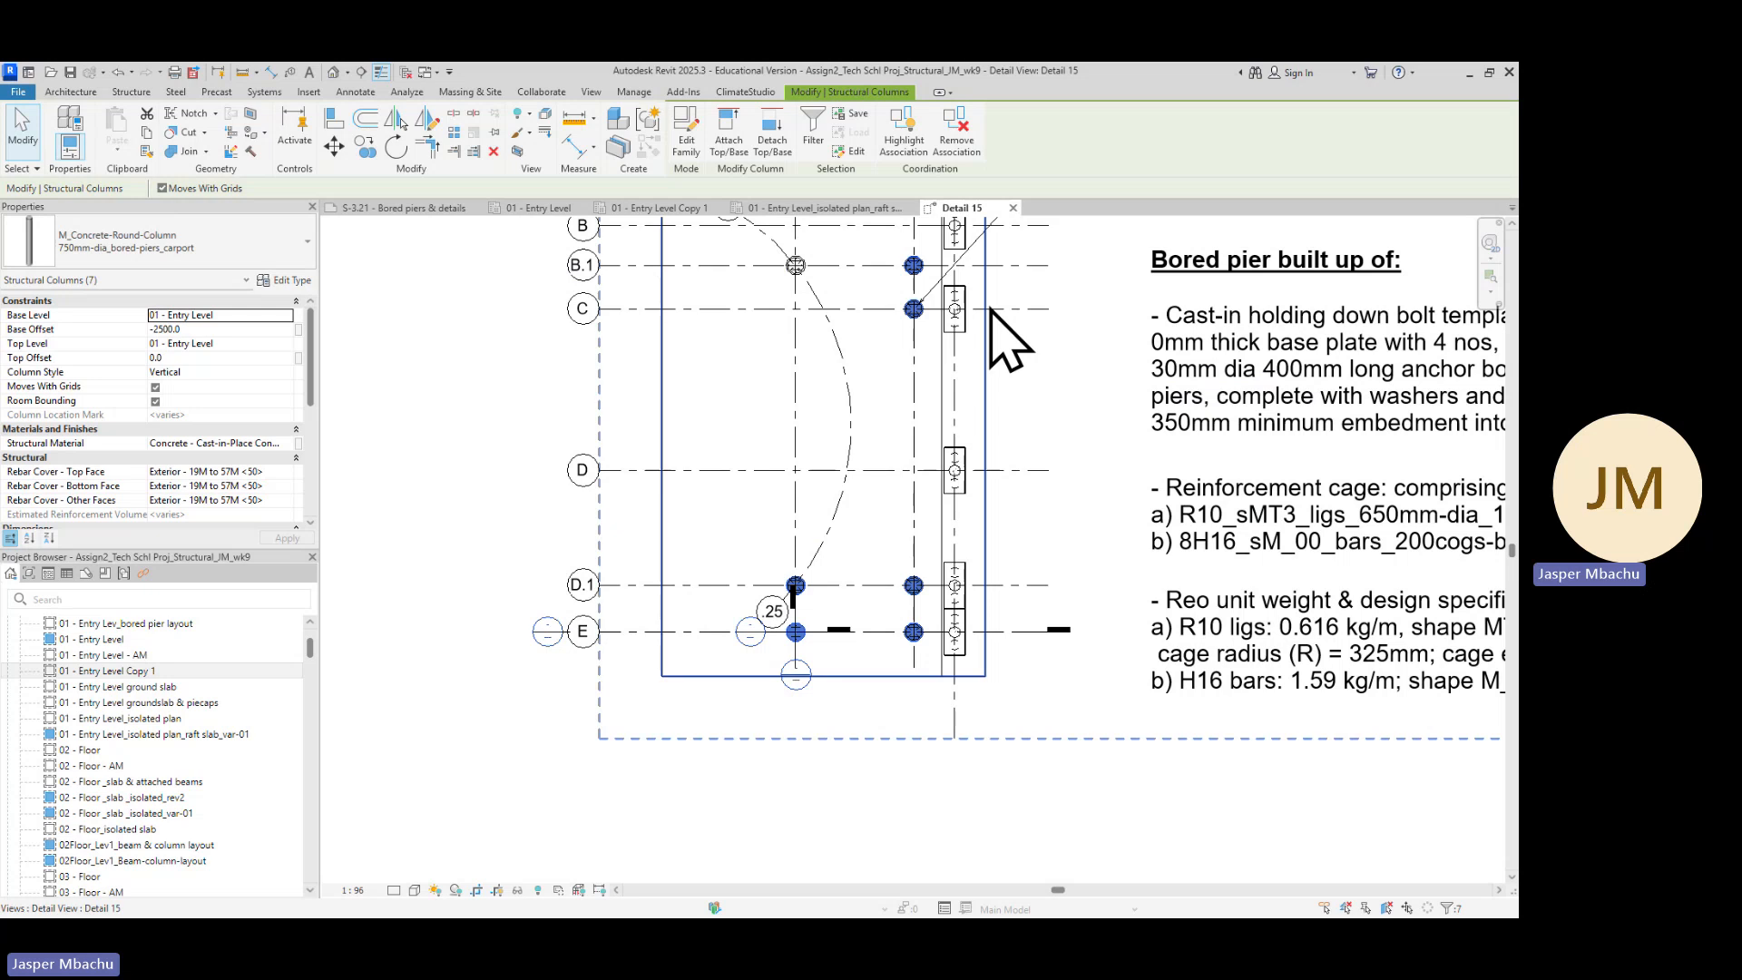
pyautogui.scroll(4, 812, 613)
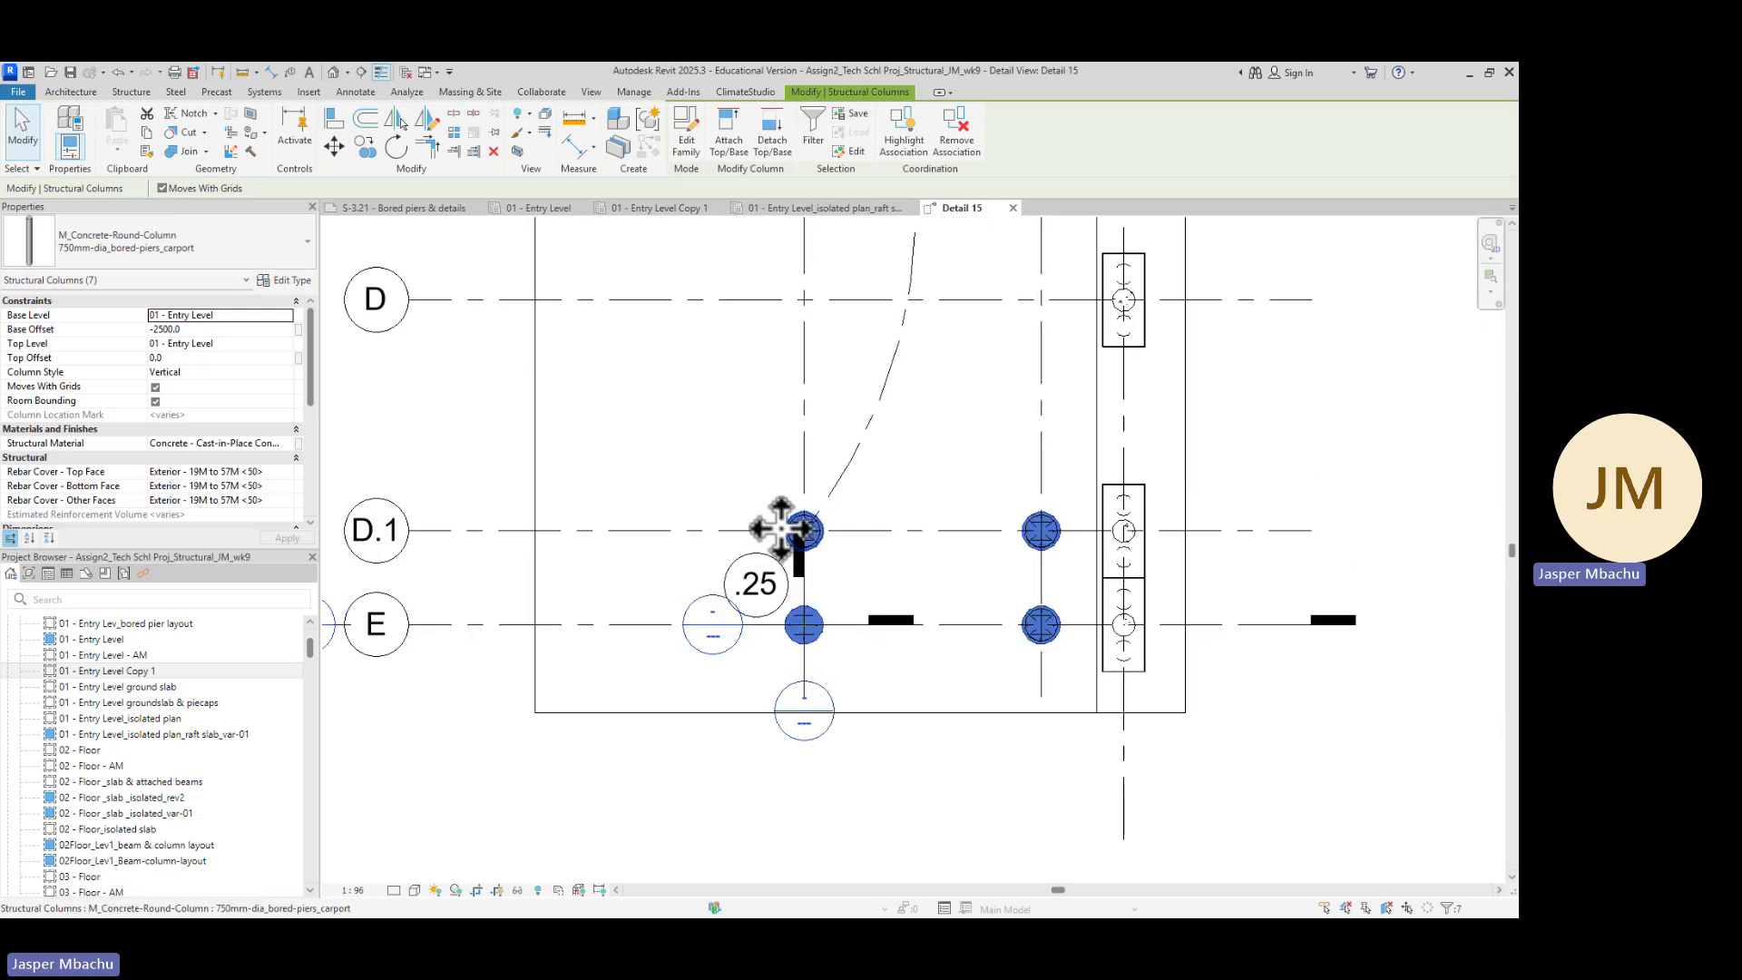
# Open the bored pier's type properties and start duplicating the column type
pyautogui.click(302, 282)
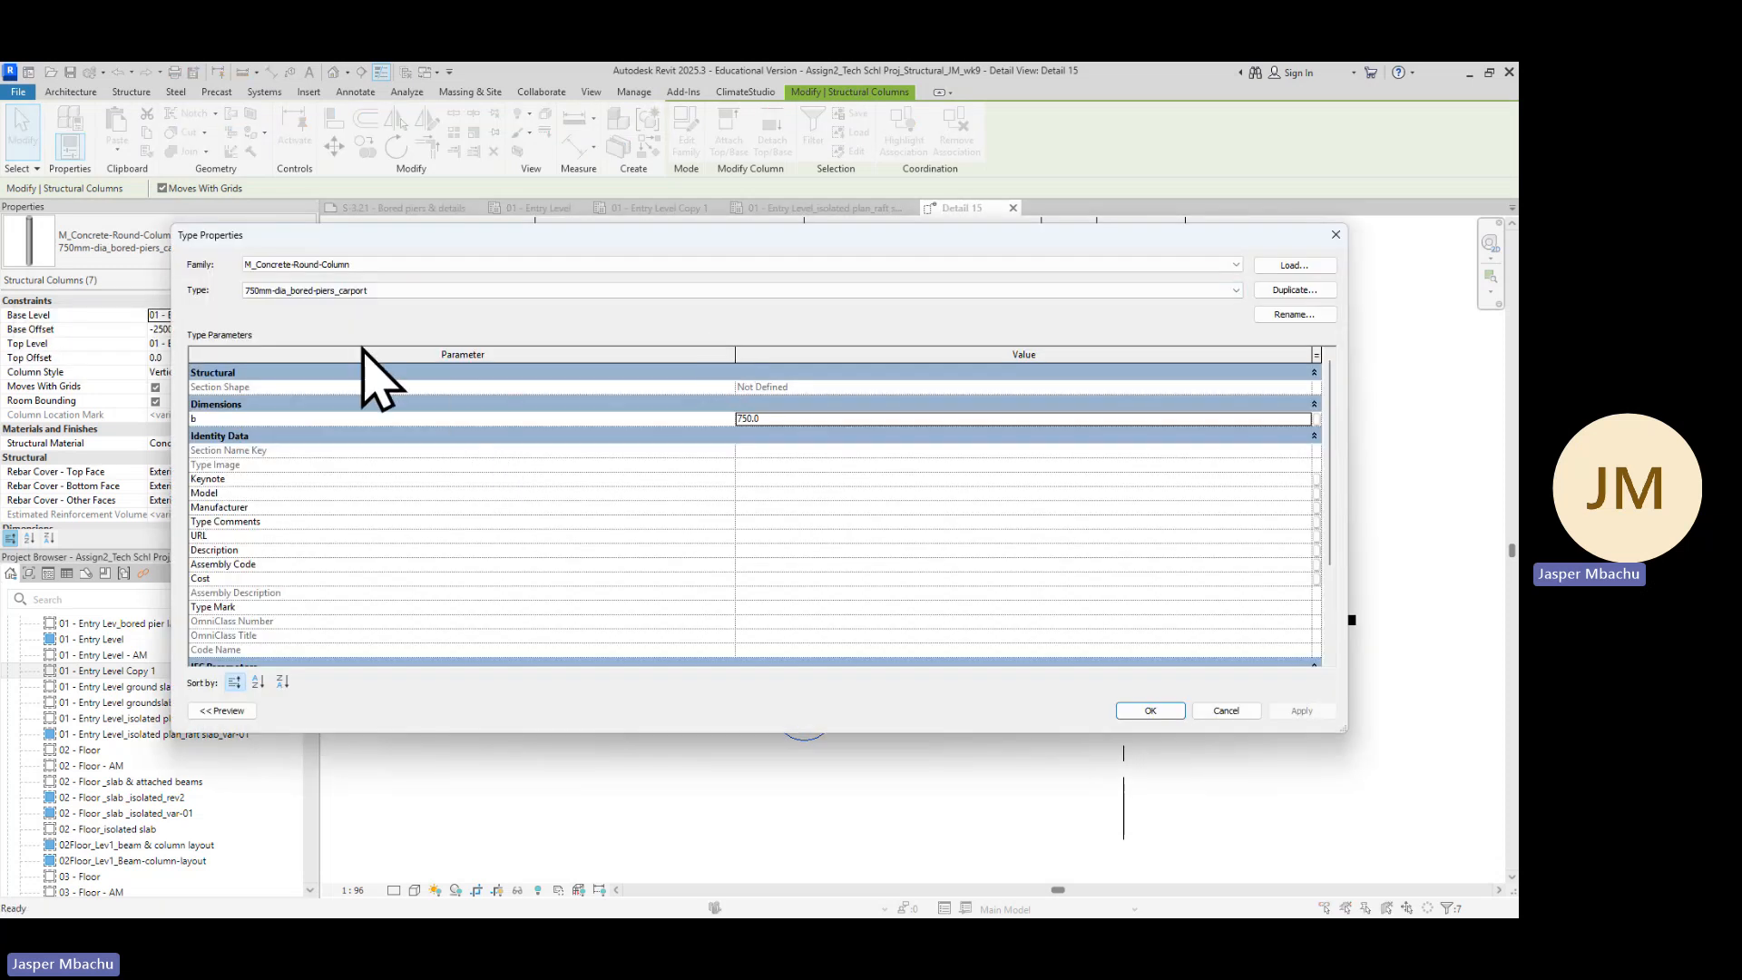
pyautogui.click(1292, 288)
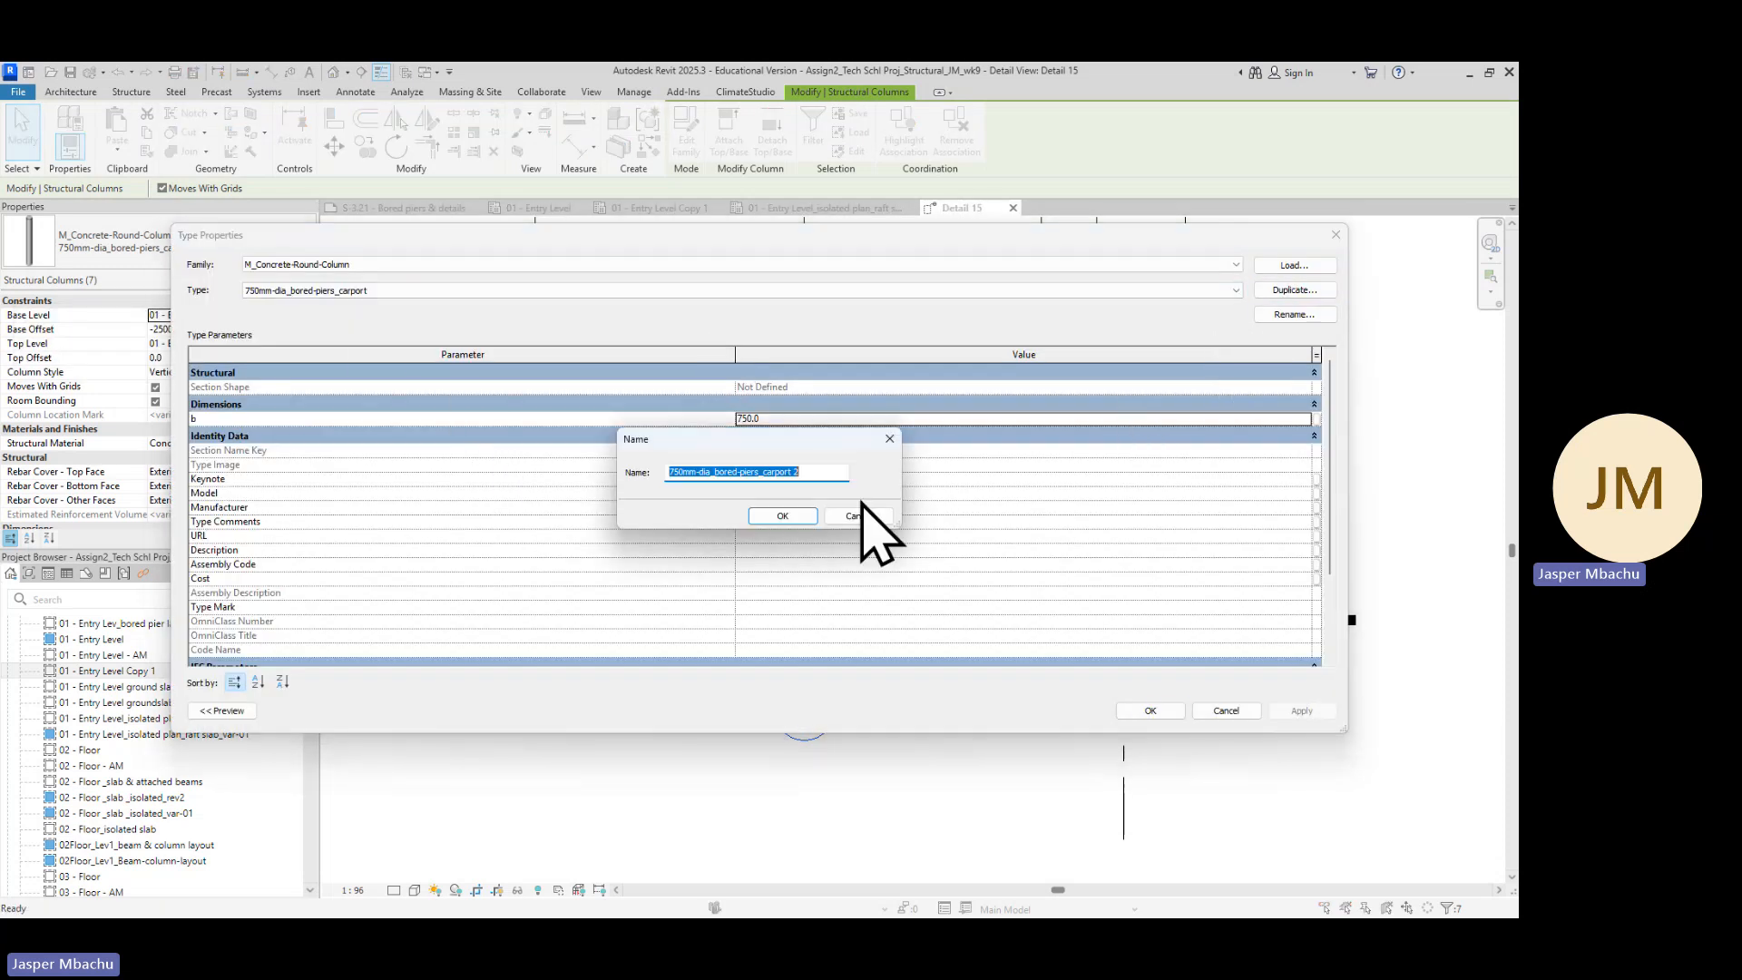
pyautogui.click(826, 472)
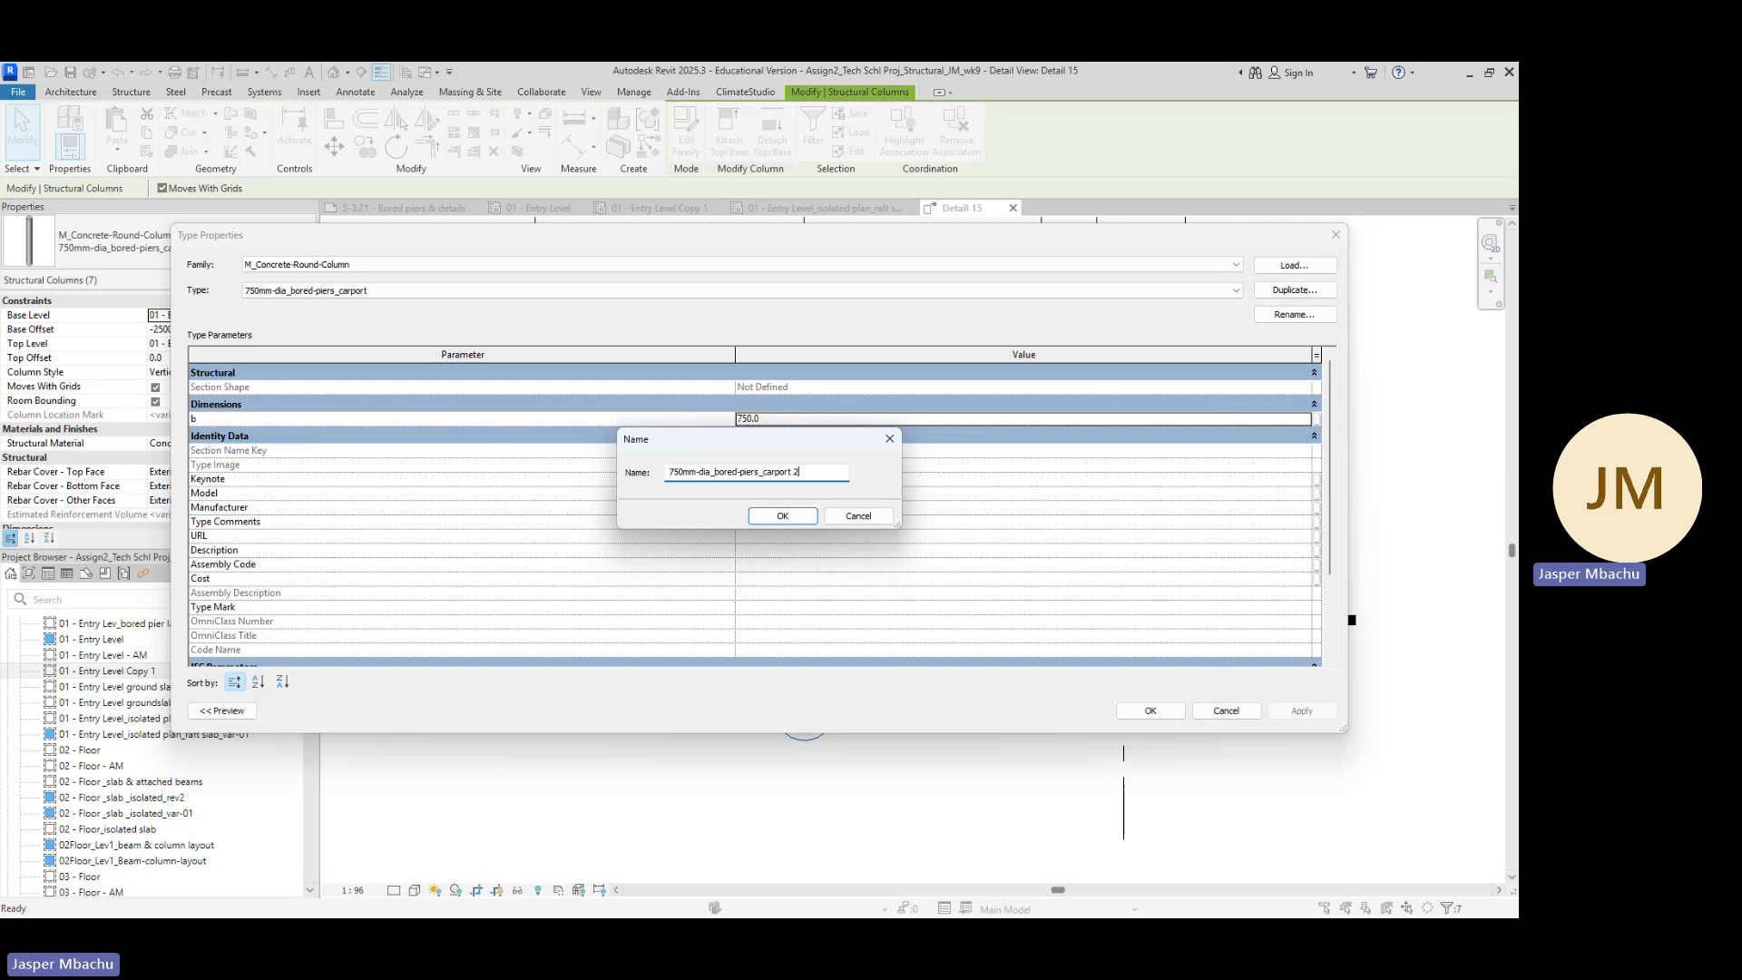
# Review the bored pier dimension and reinforcement notes on the S-3.21 drawing
pyautogui.hotkey('alt', 'Tab')
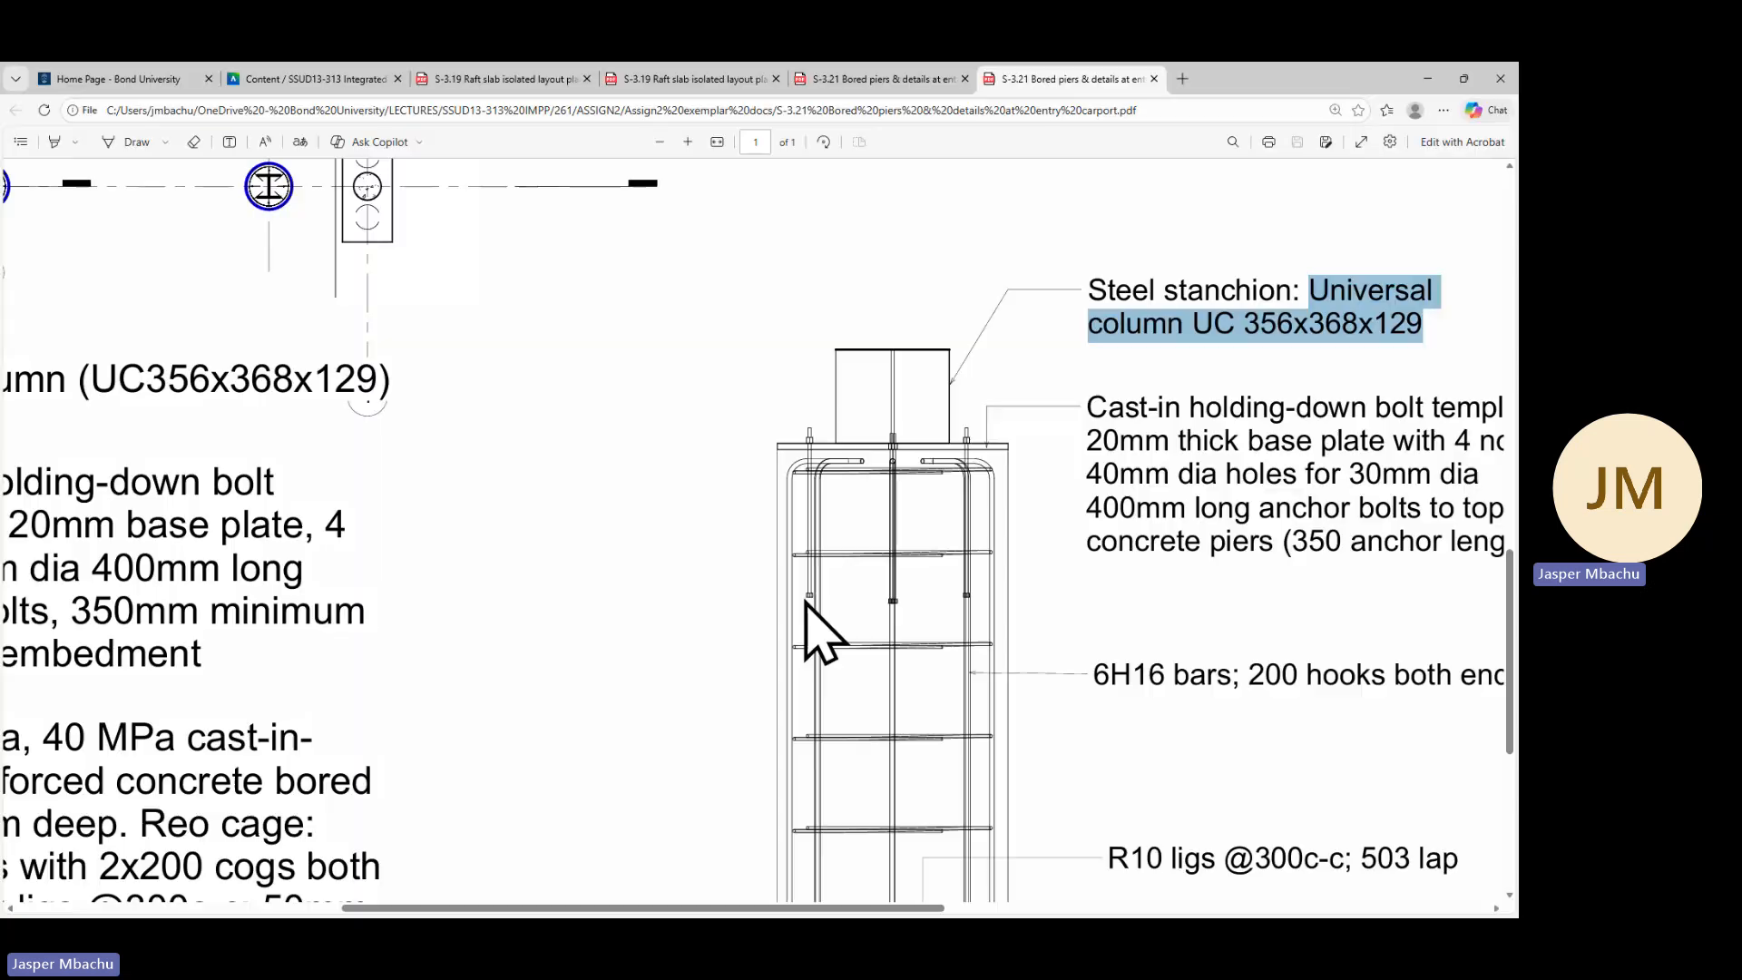
pyautogui.scroll(-1, 1153, 560)
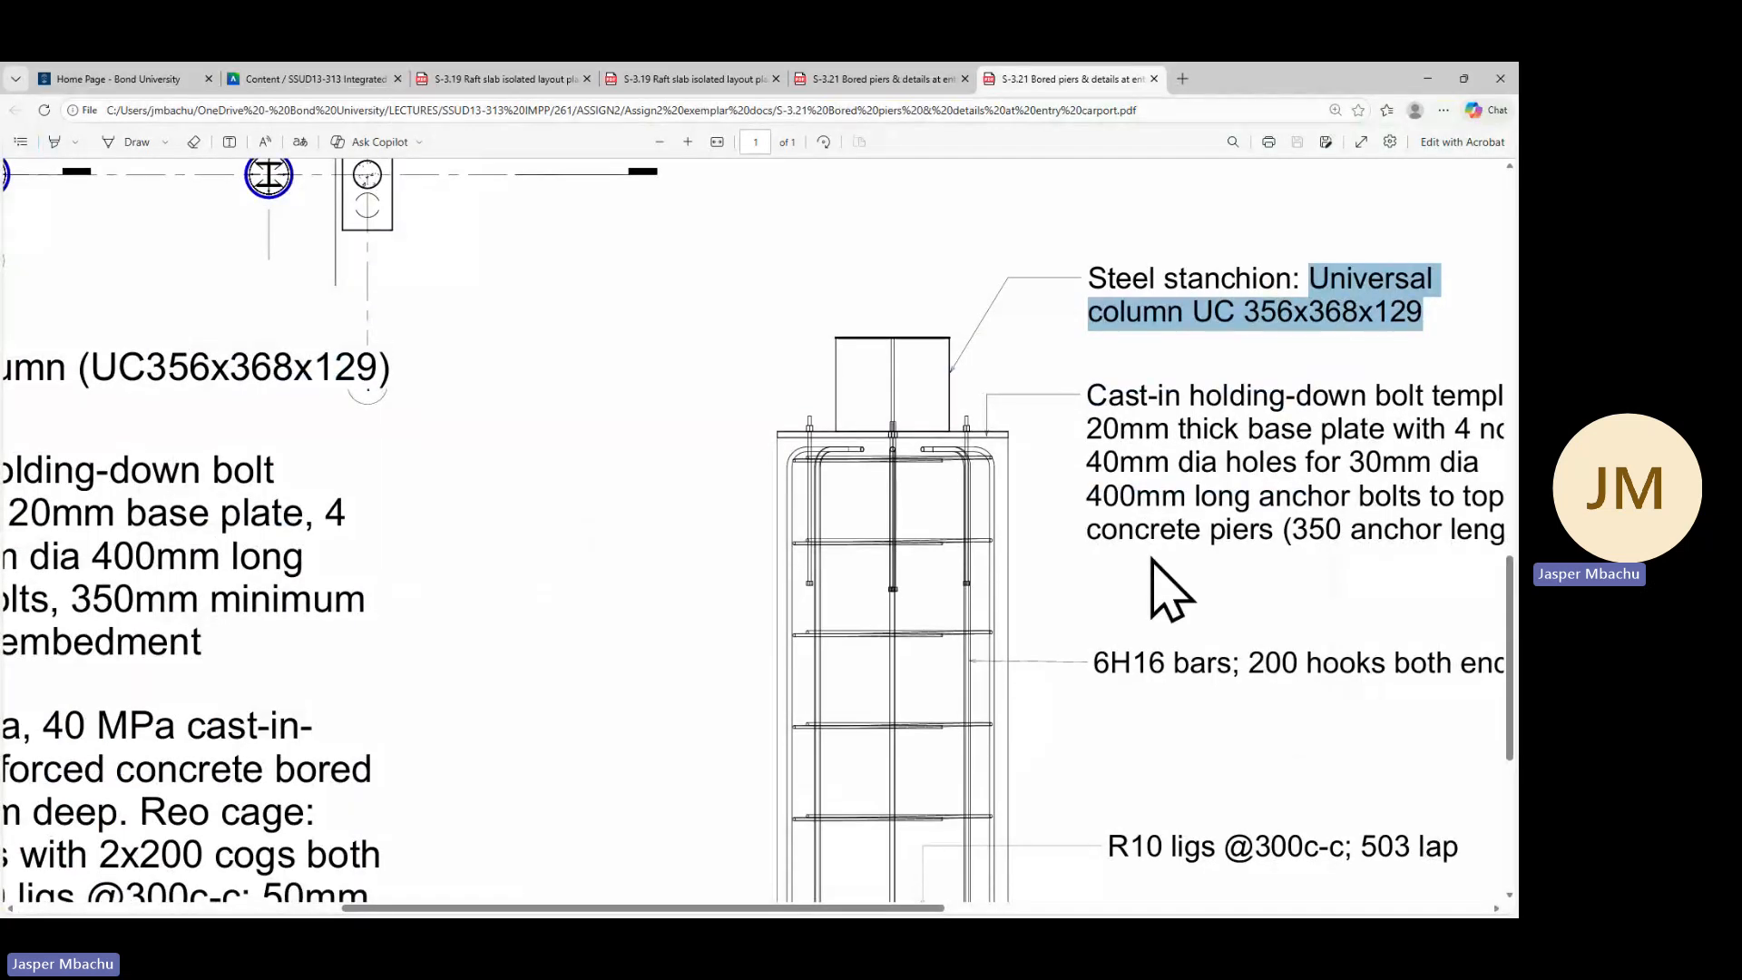
pyautogui.scroll(-3, 1170, 592)
pyautogui.scroll(-3, 1169, 594)
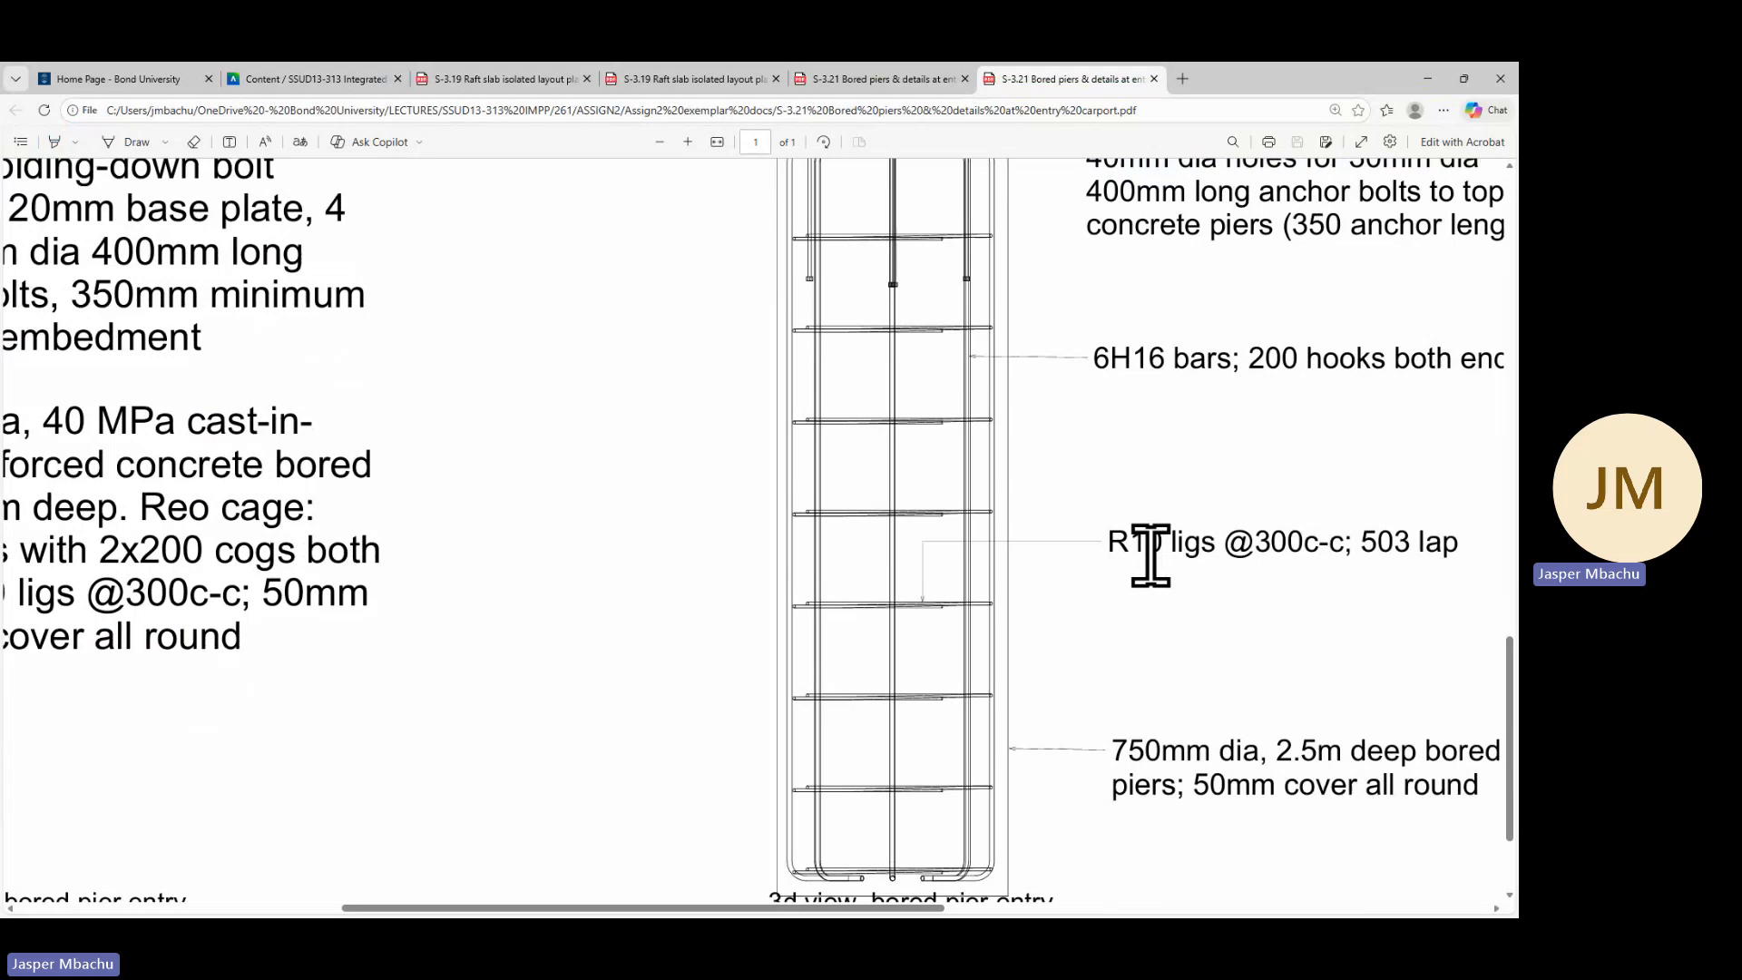
pyautogui.scroll(7, 1151, 556)
pyautogui.moveTo(854, 907); pyautogui.dragTo(959, 907)
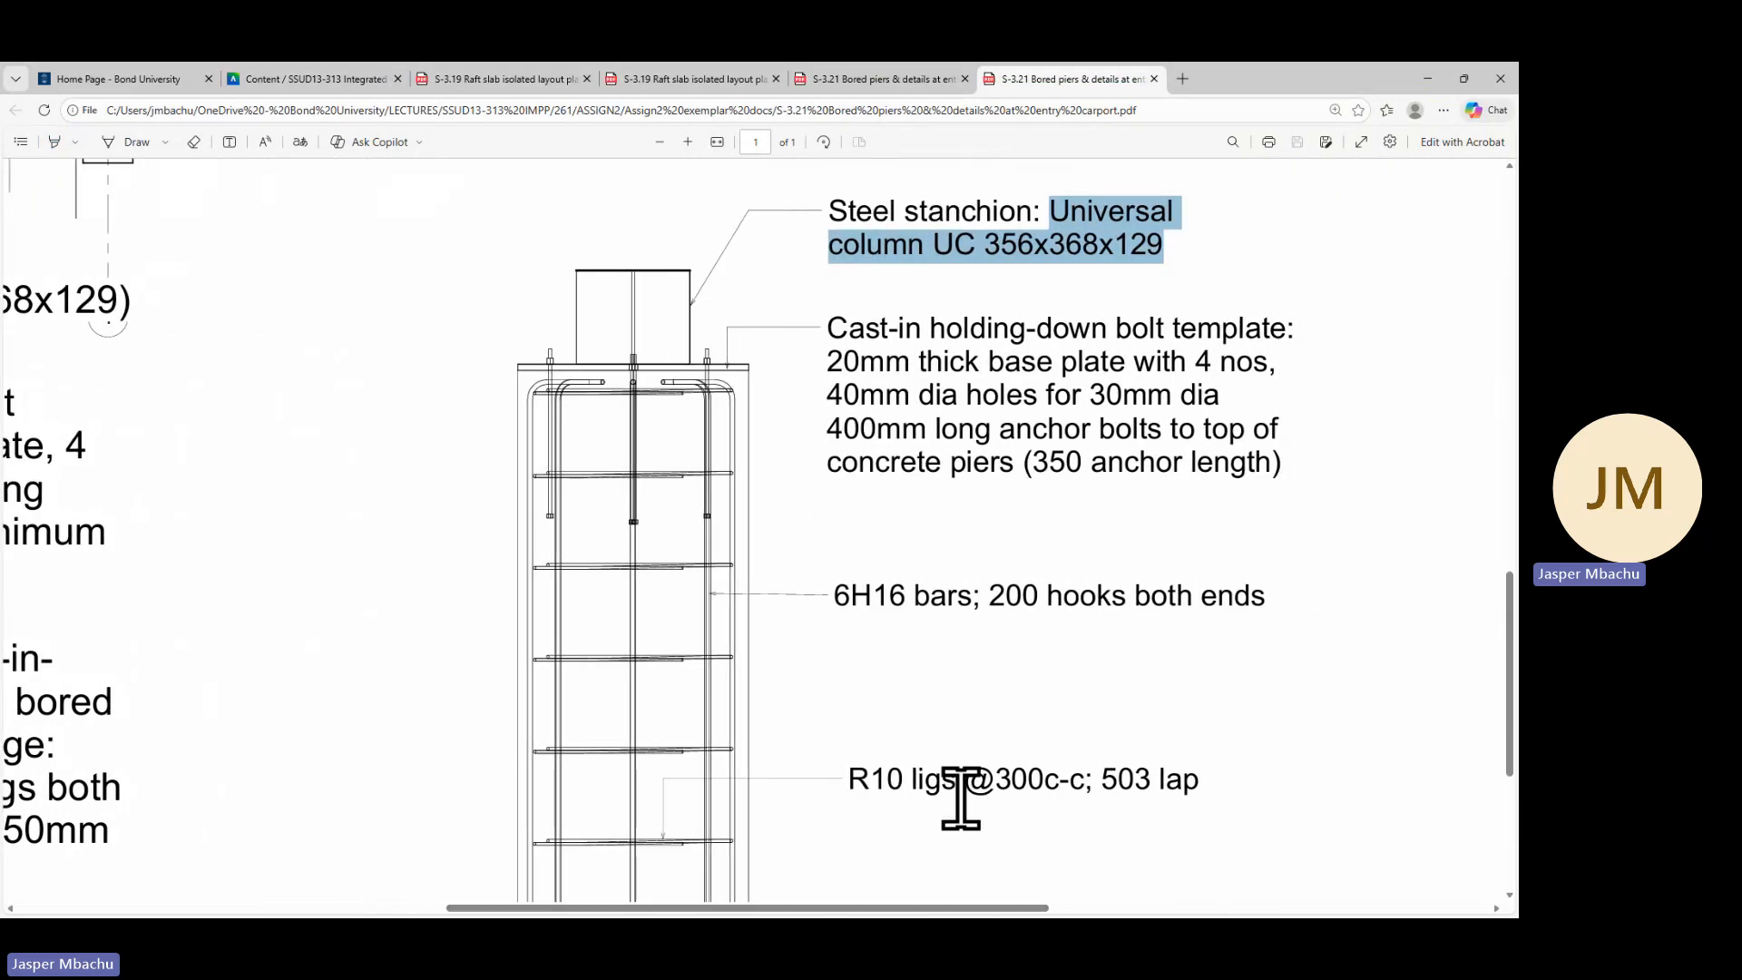
pyautogui.scroll(-8, 961, 799)
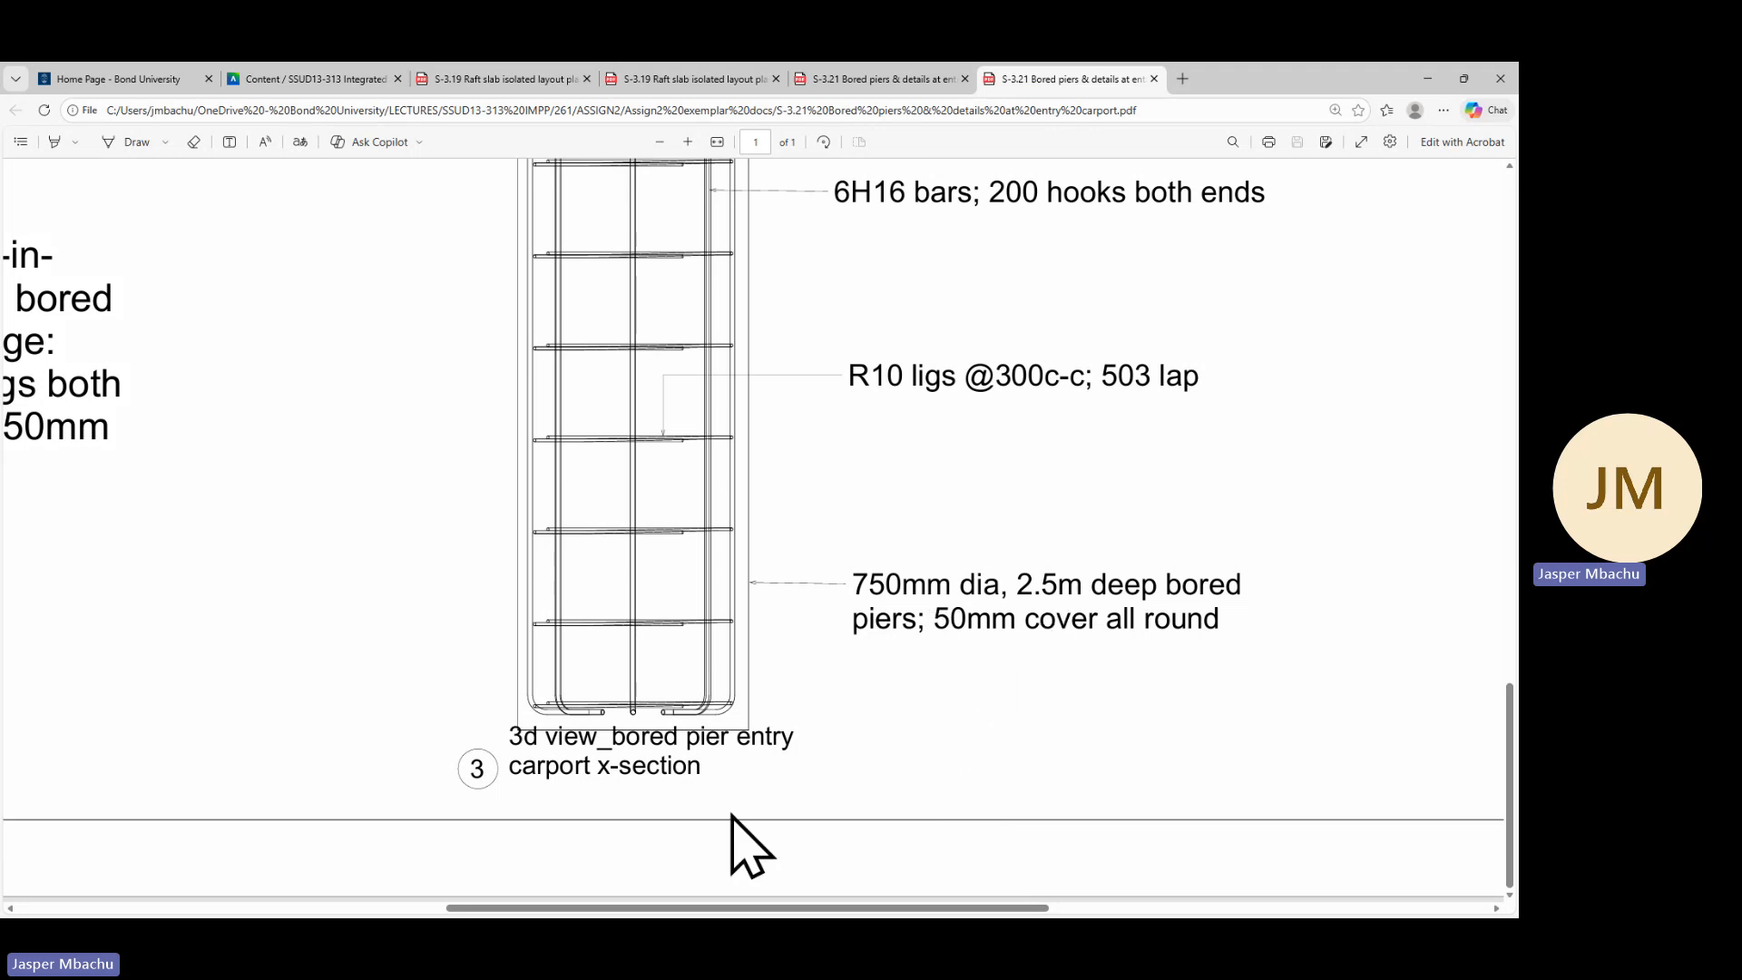
pyautogui.moveTo(824, 908); pyautogui.dragTo(515, 917)
pyautogui.scroll(3, 491, 736)
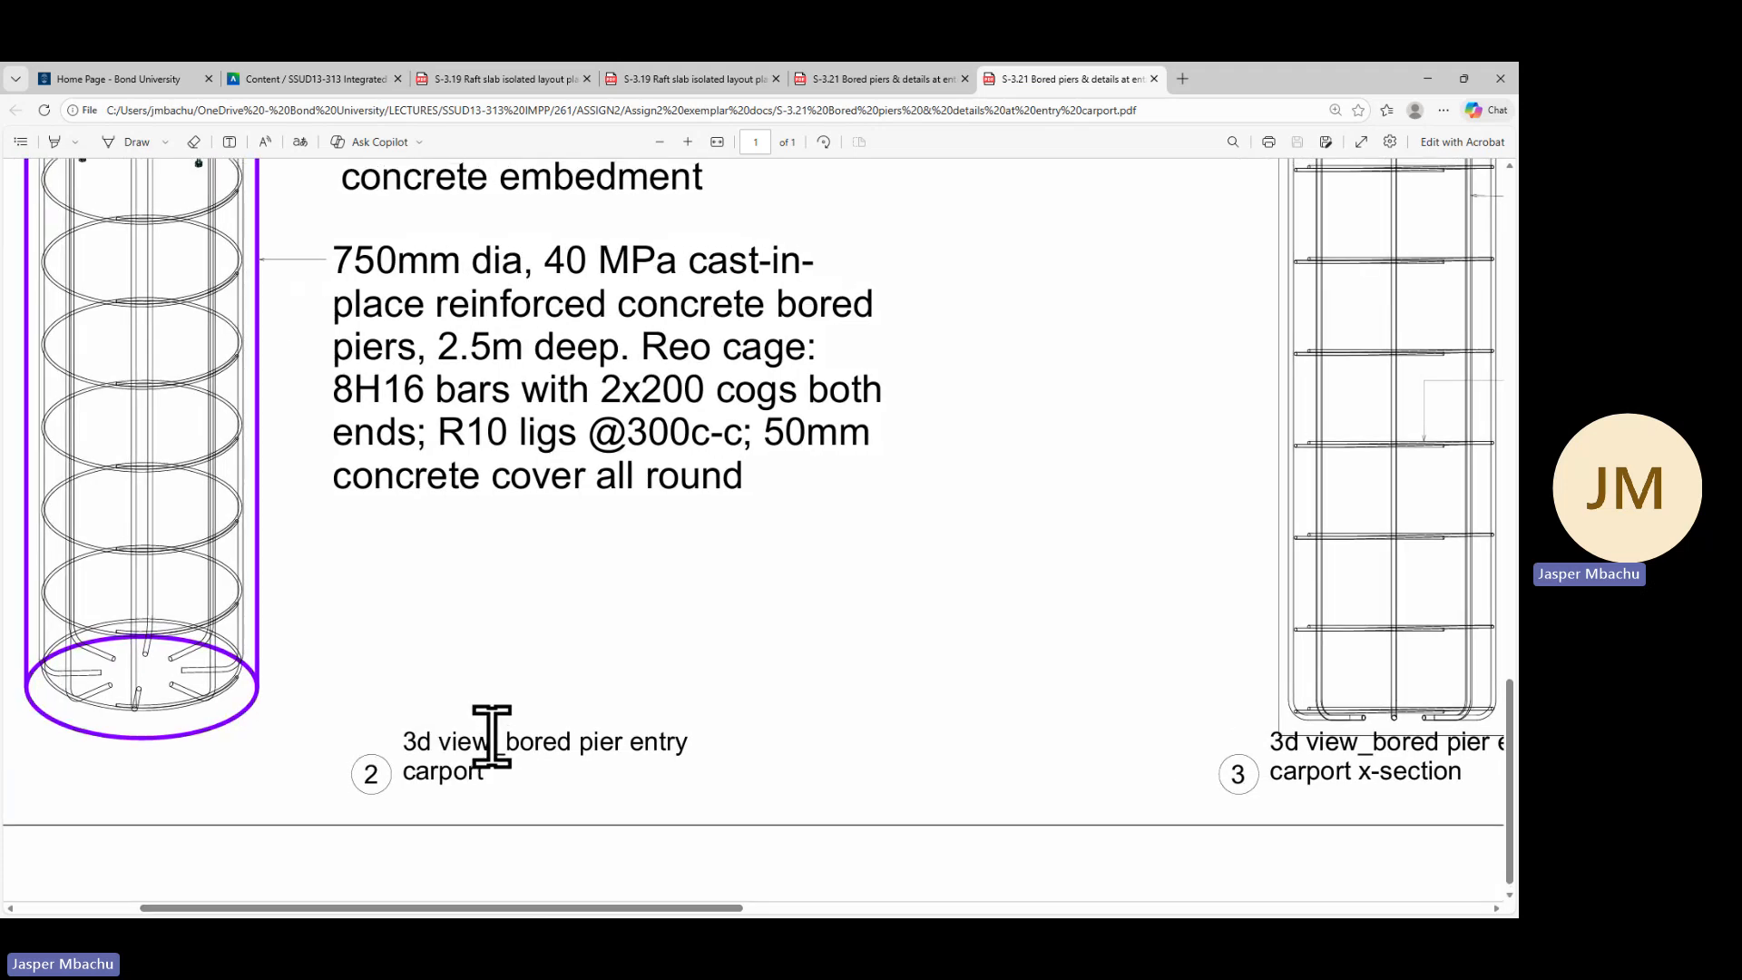
pyautogui.scroll(-3, 494, 753)
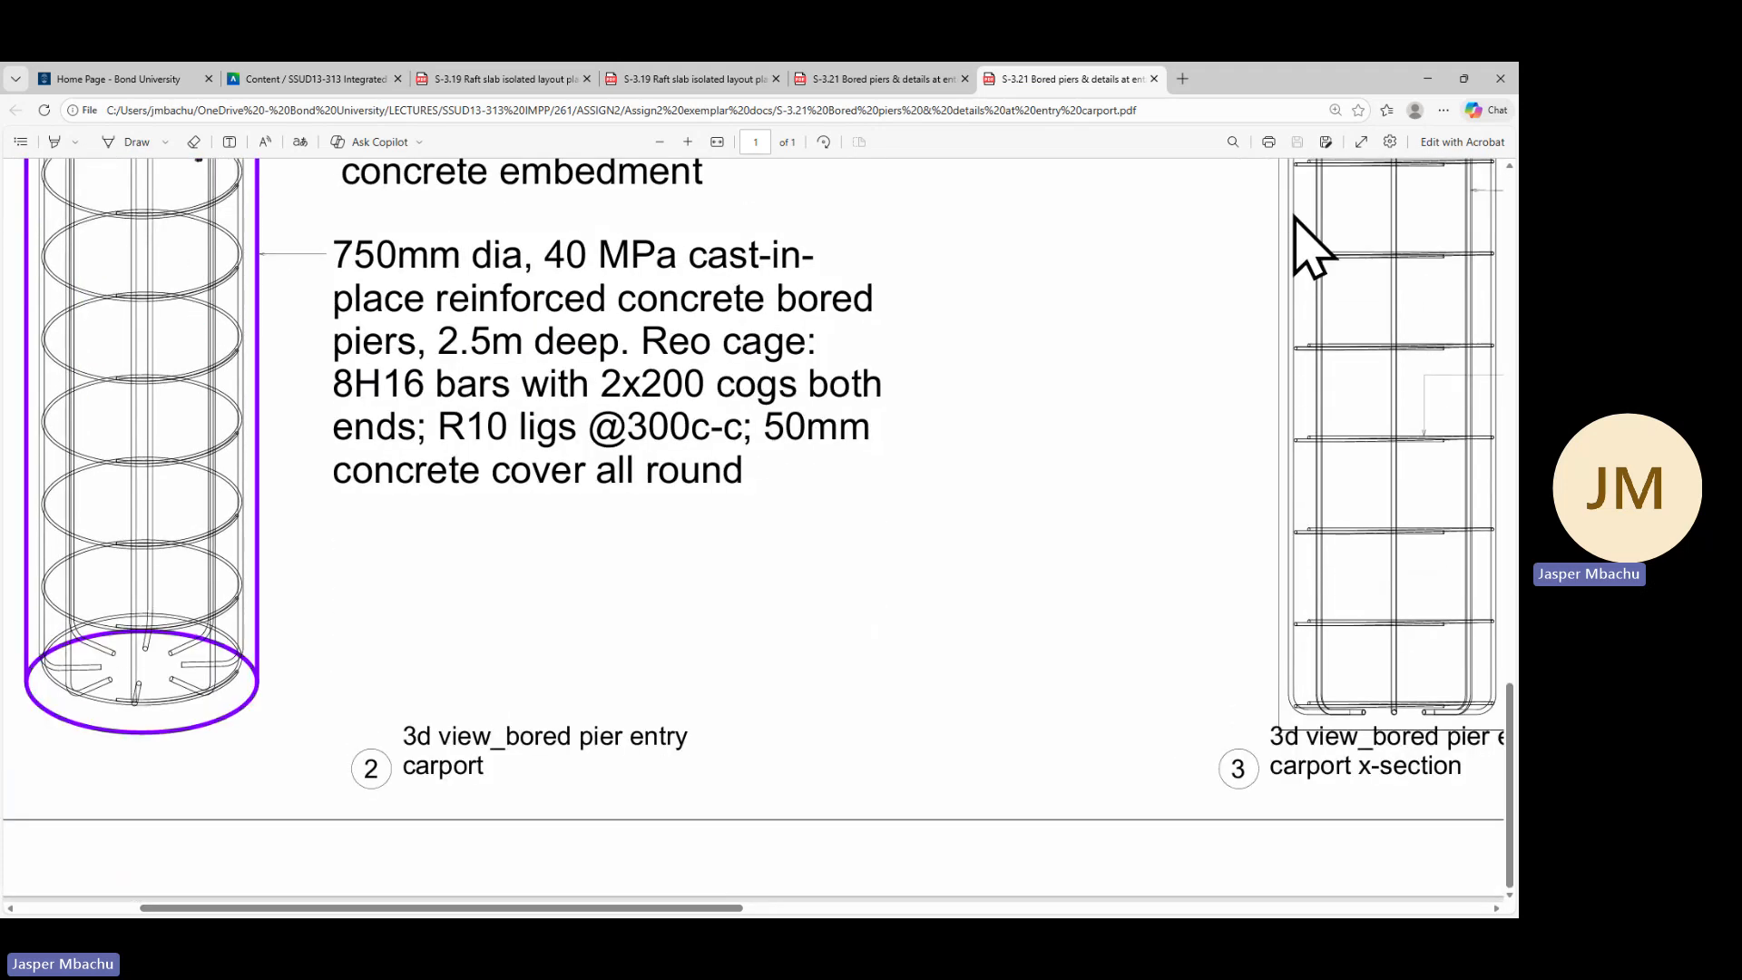
# Try naming the duplicate type 750mm-dia_bored-piers_carport, then close the type properties
pyautogui.click(1430, 78)
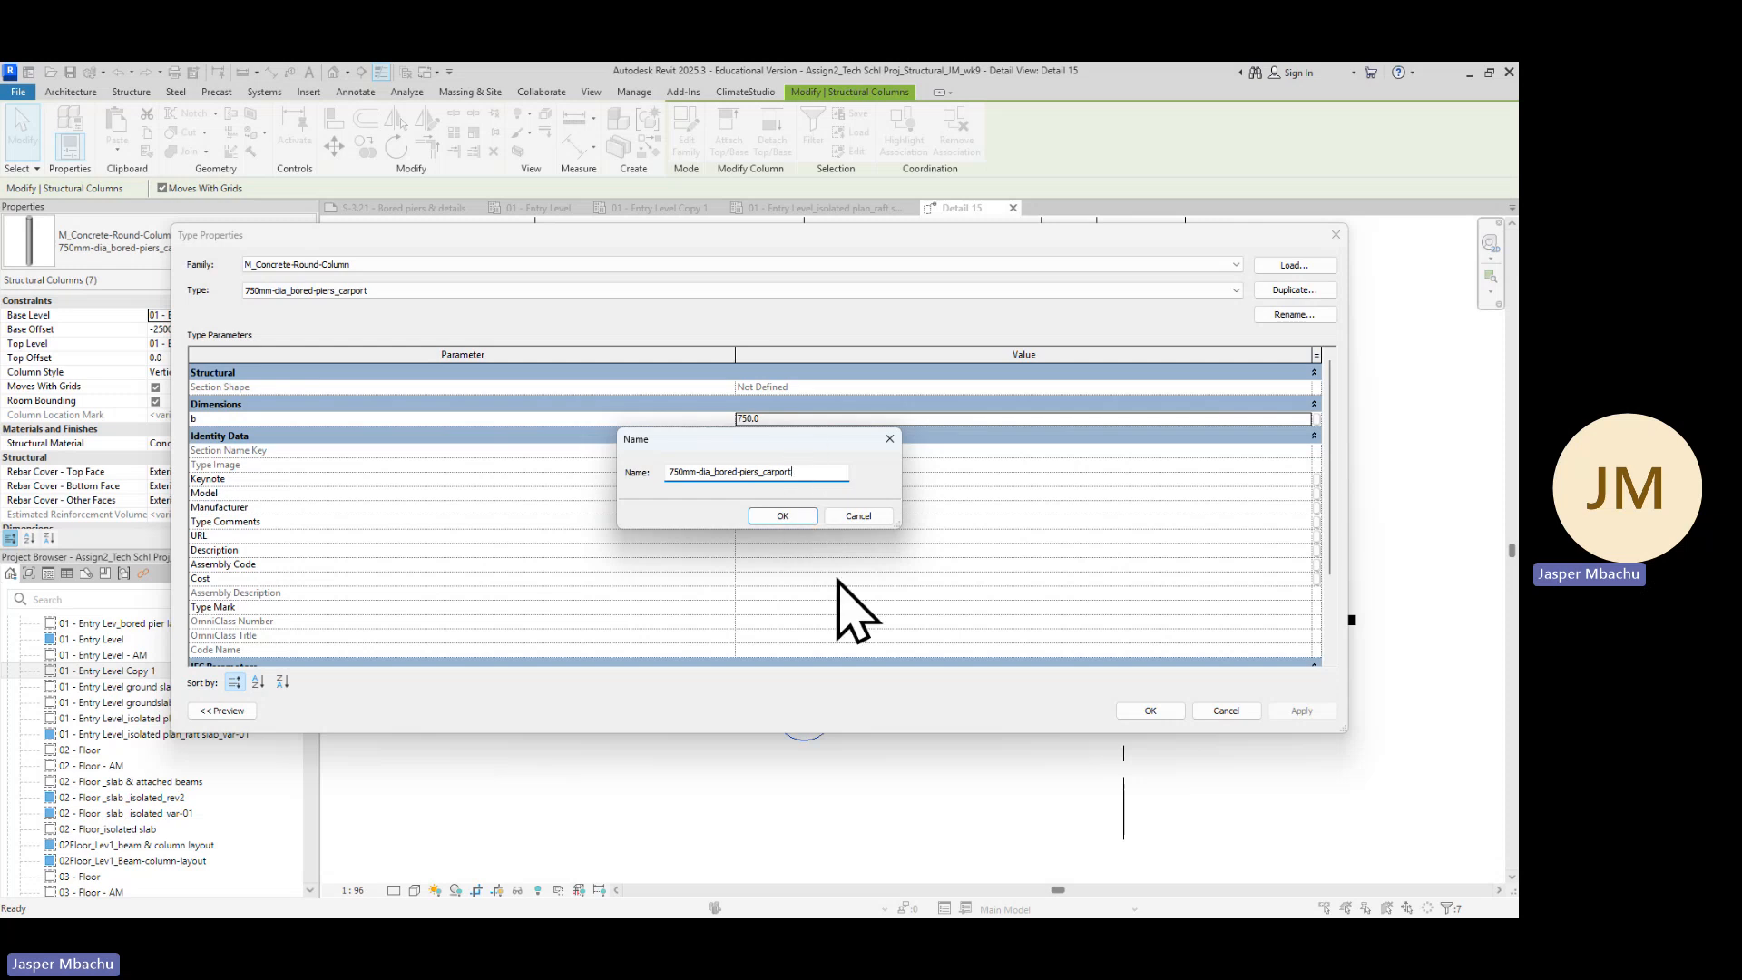
pyautogui.click(784, 516)
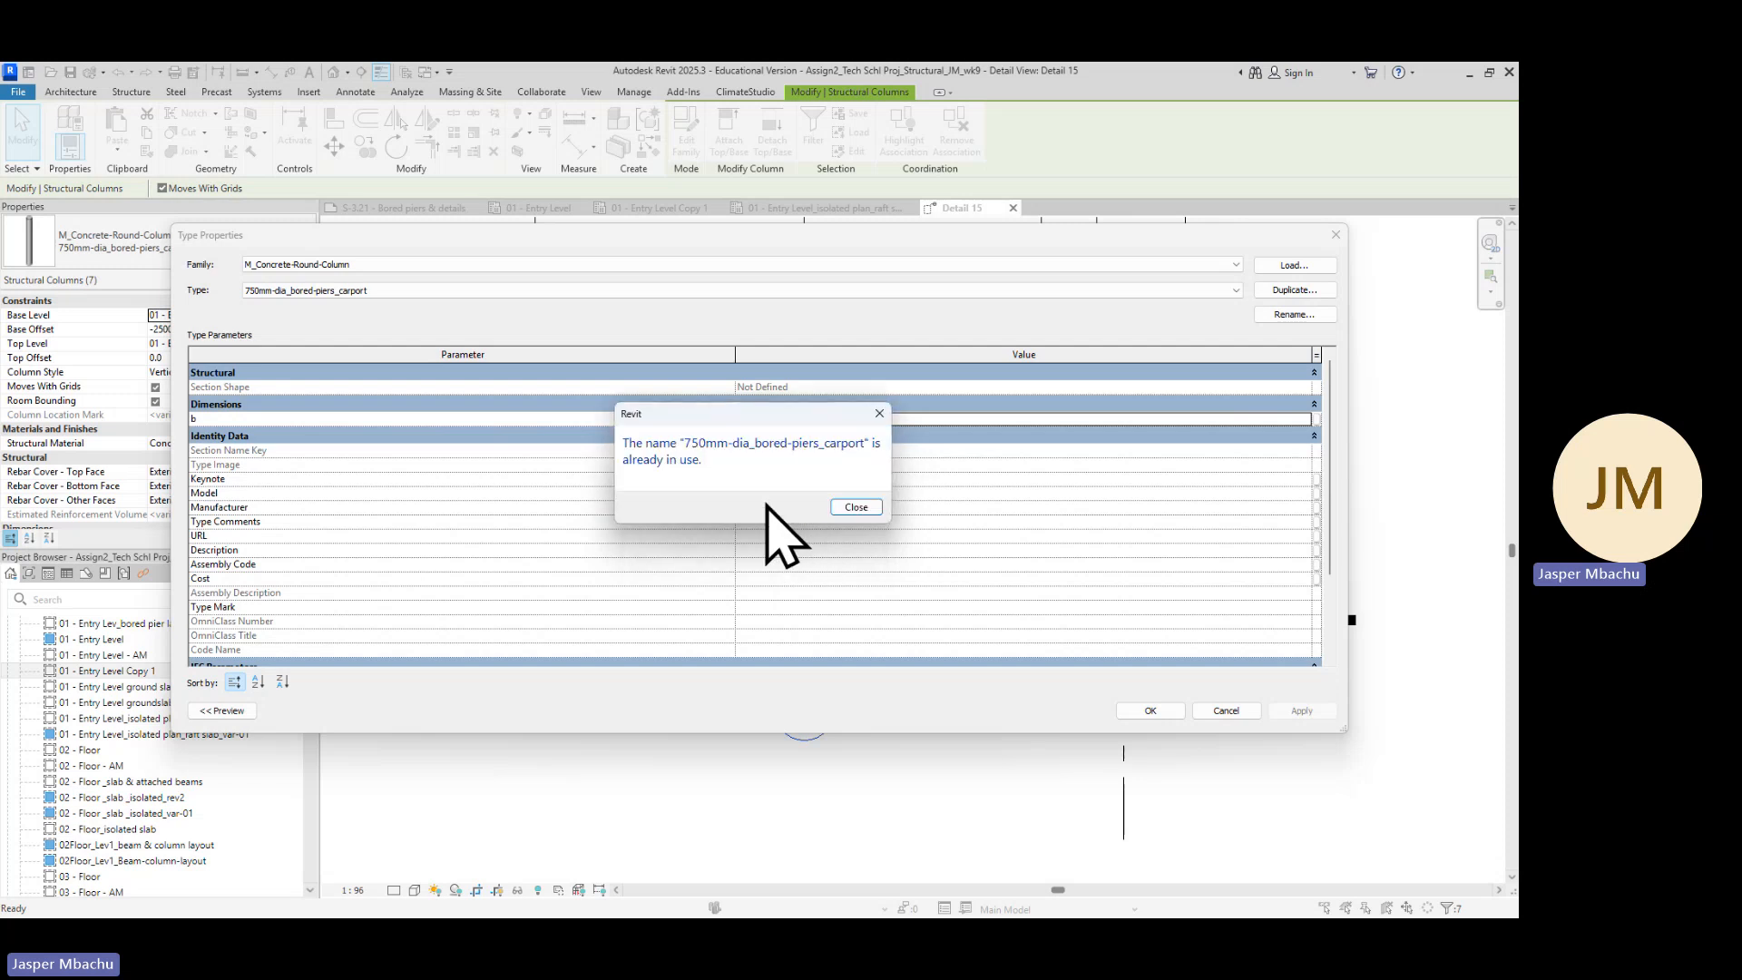
pyautogui.click(855, 507)
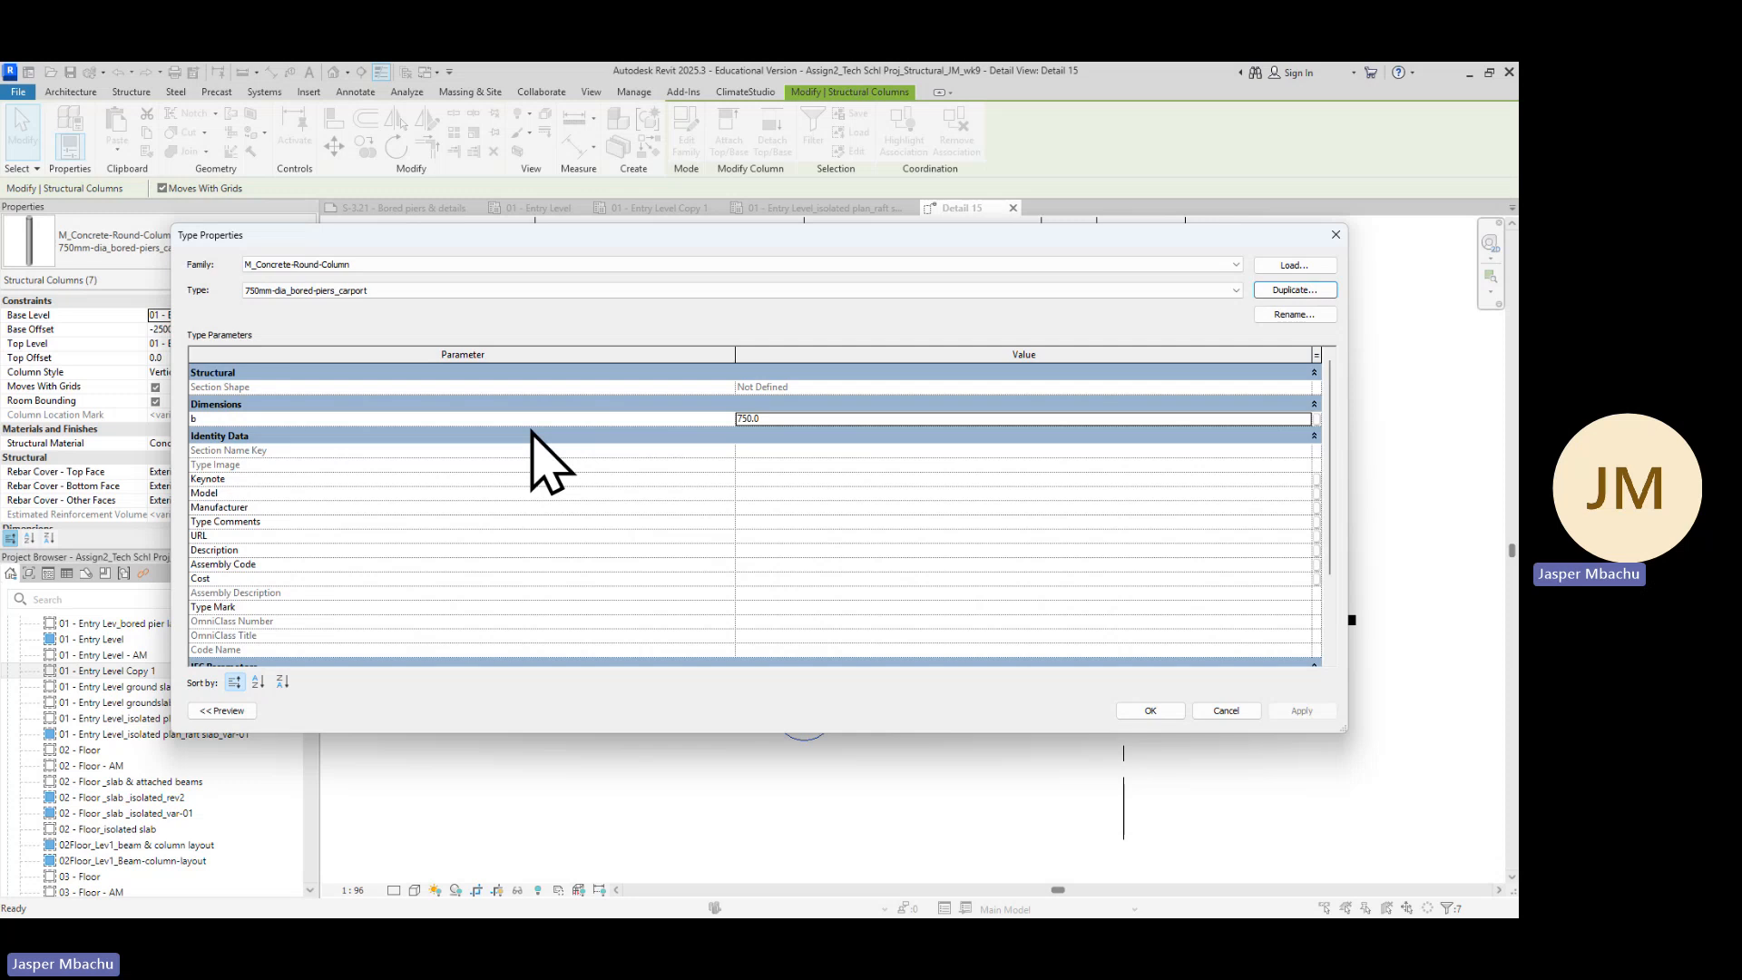
pyautogui.click(1156, 713)
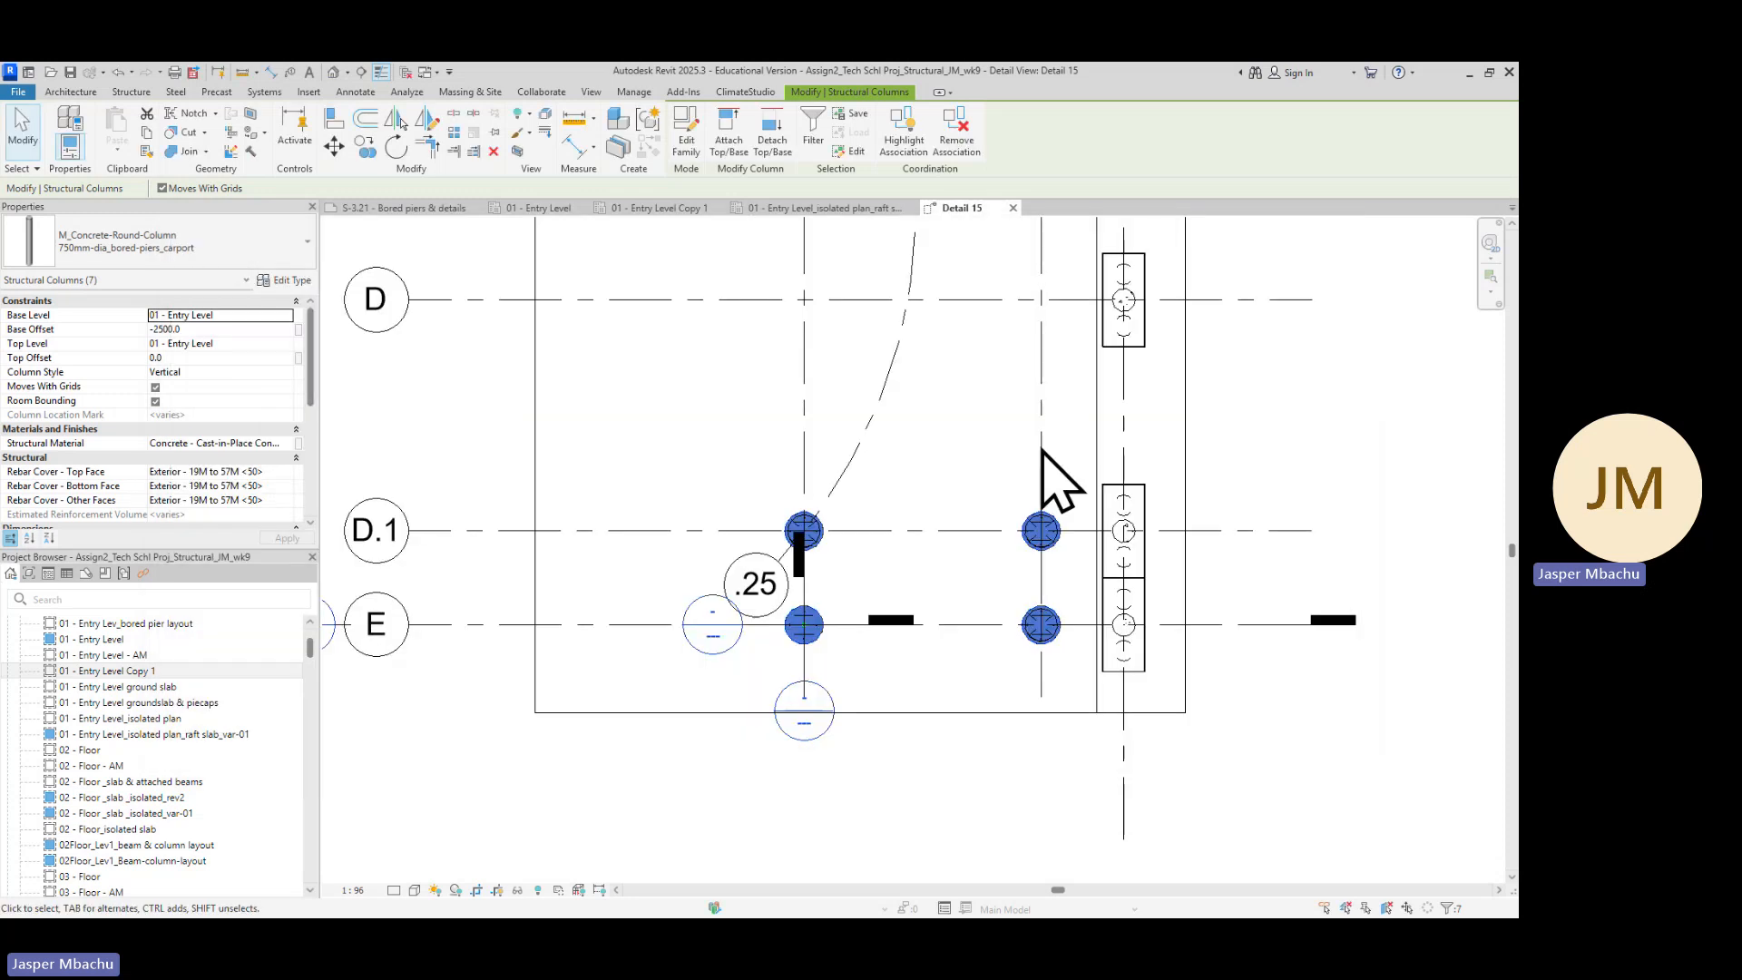
# Clear the selection of bored piers in the detail view
pyautogui.click(662, 494)
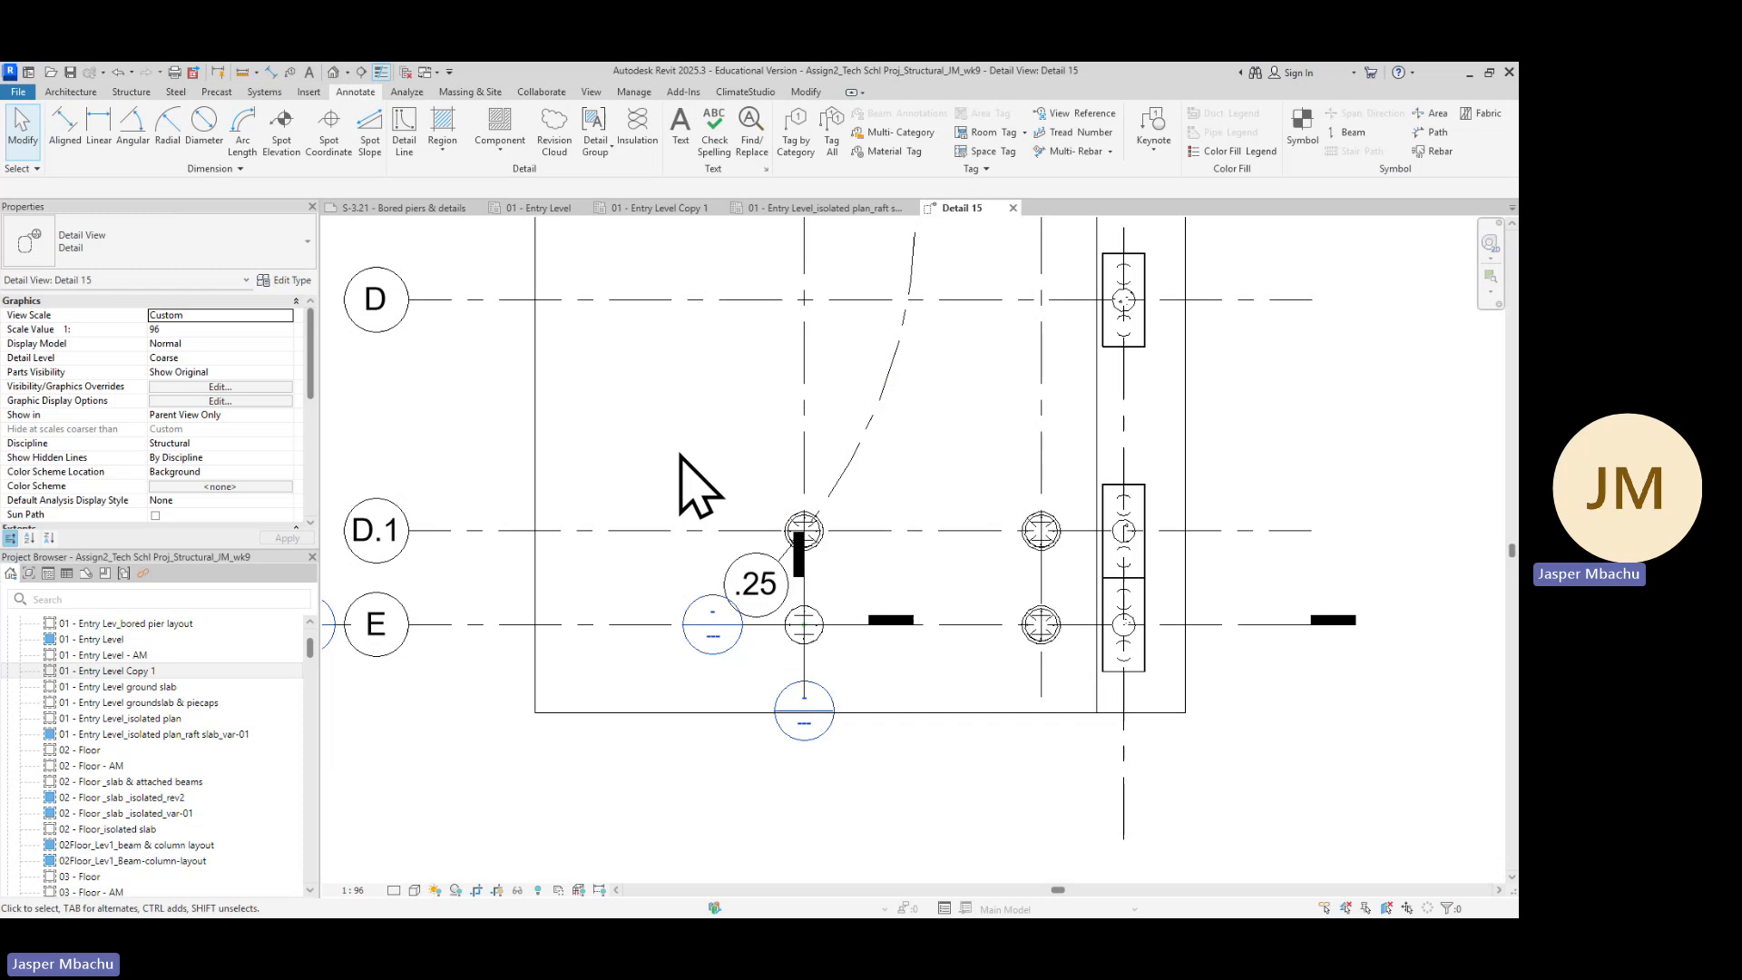
pyautogui.scroll(8, 812, 567)
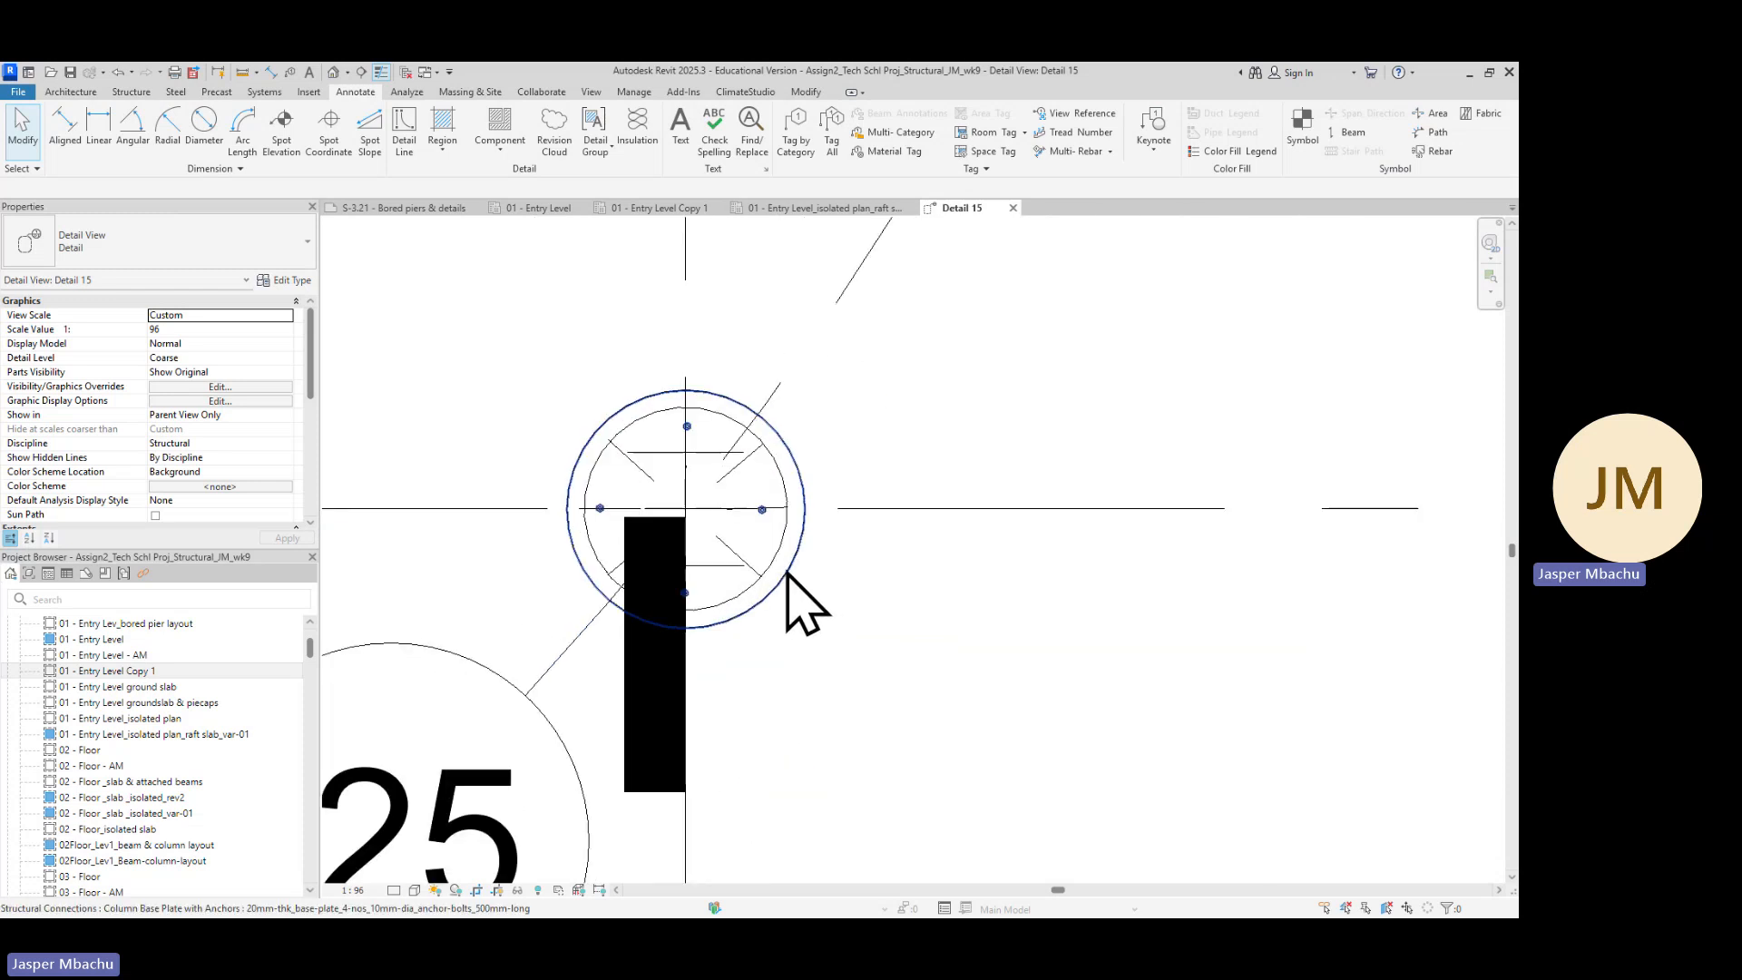
pyautogui.scroll(-4, 788, 574)
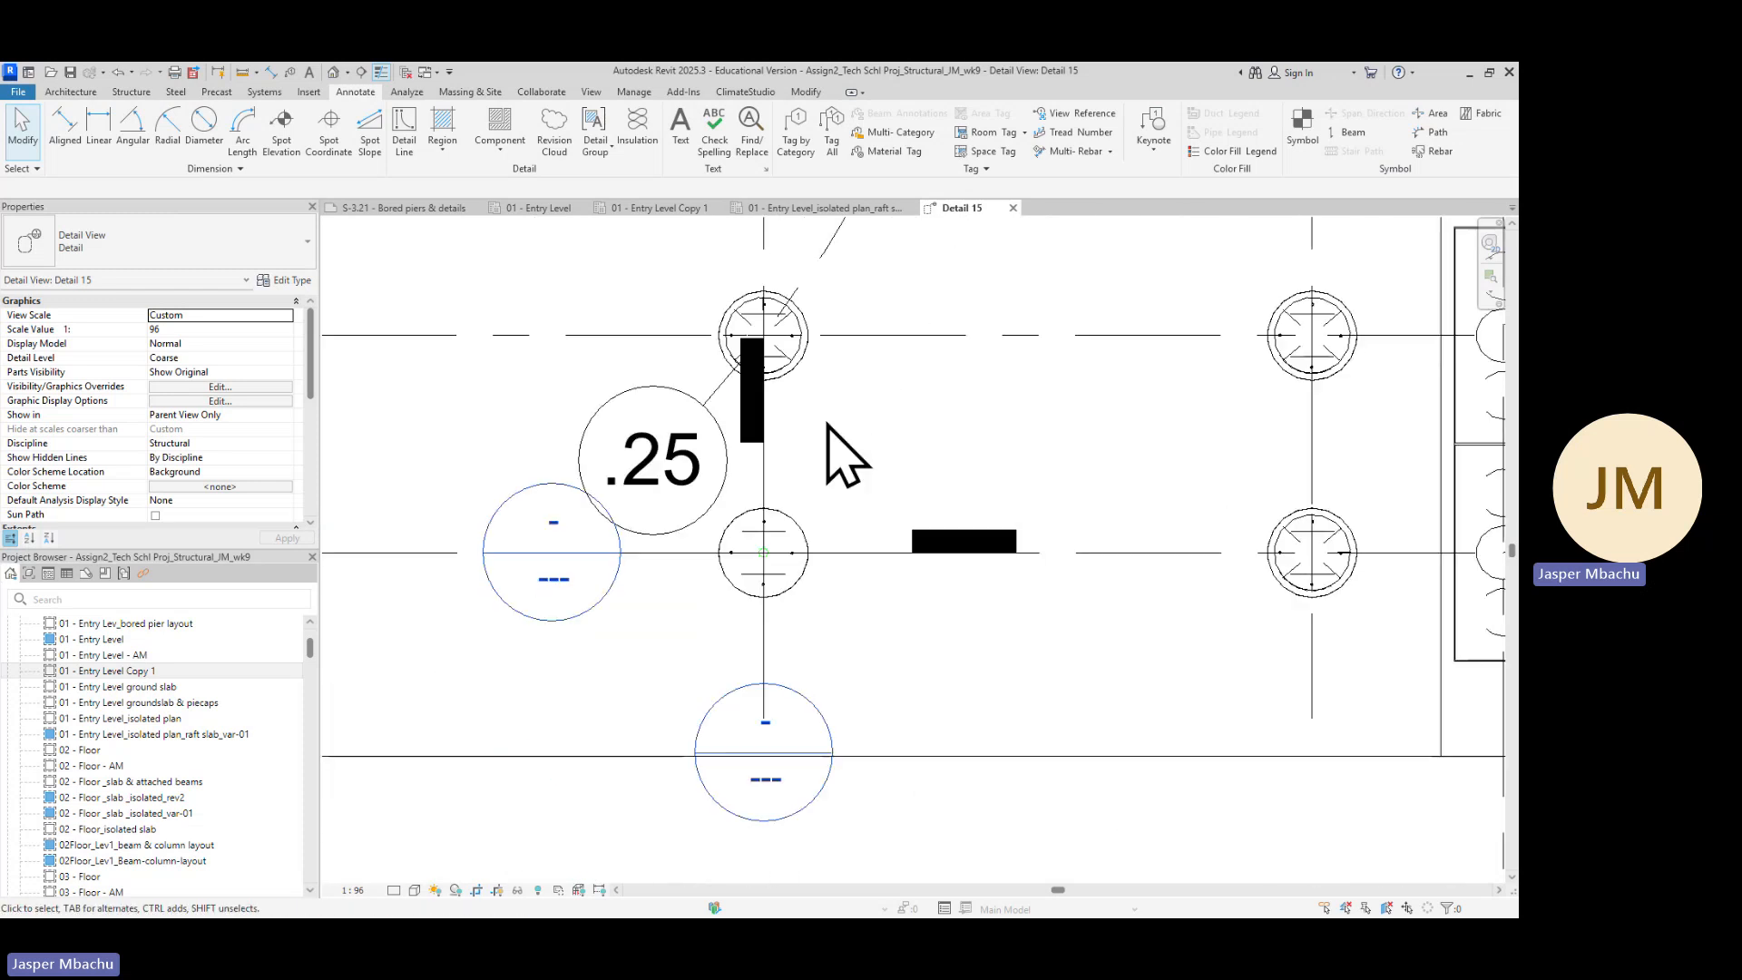
pyautogui.scroll(2, 782, 586)
pyautogui.scroll(2, 859, 611)
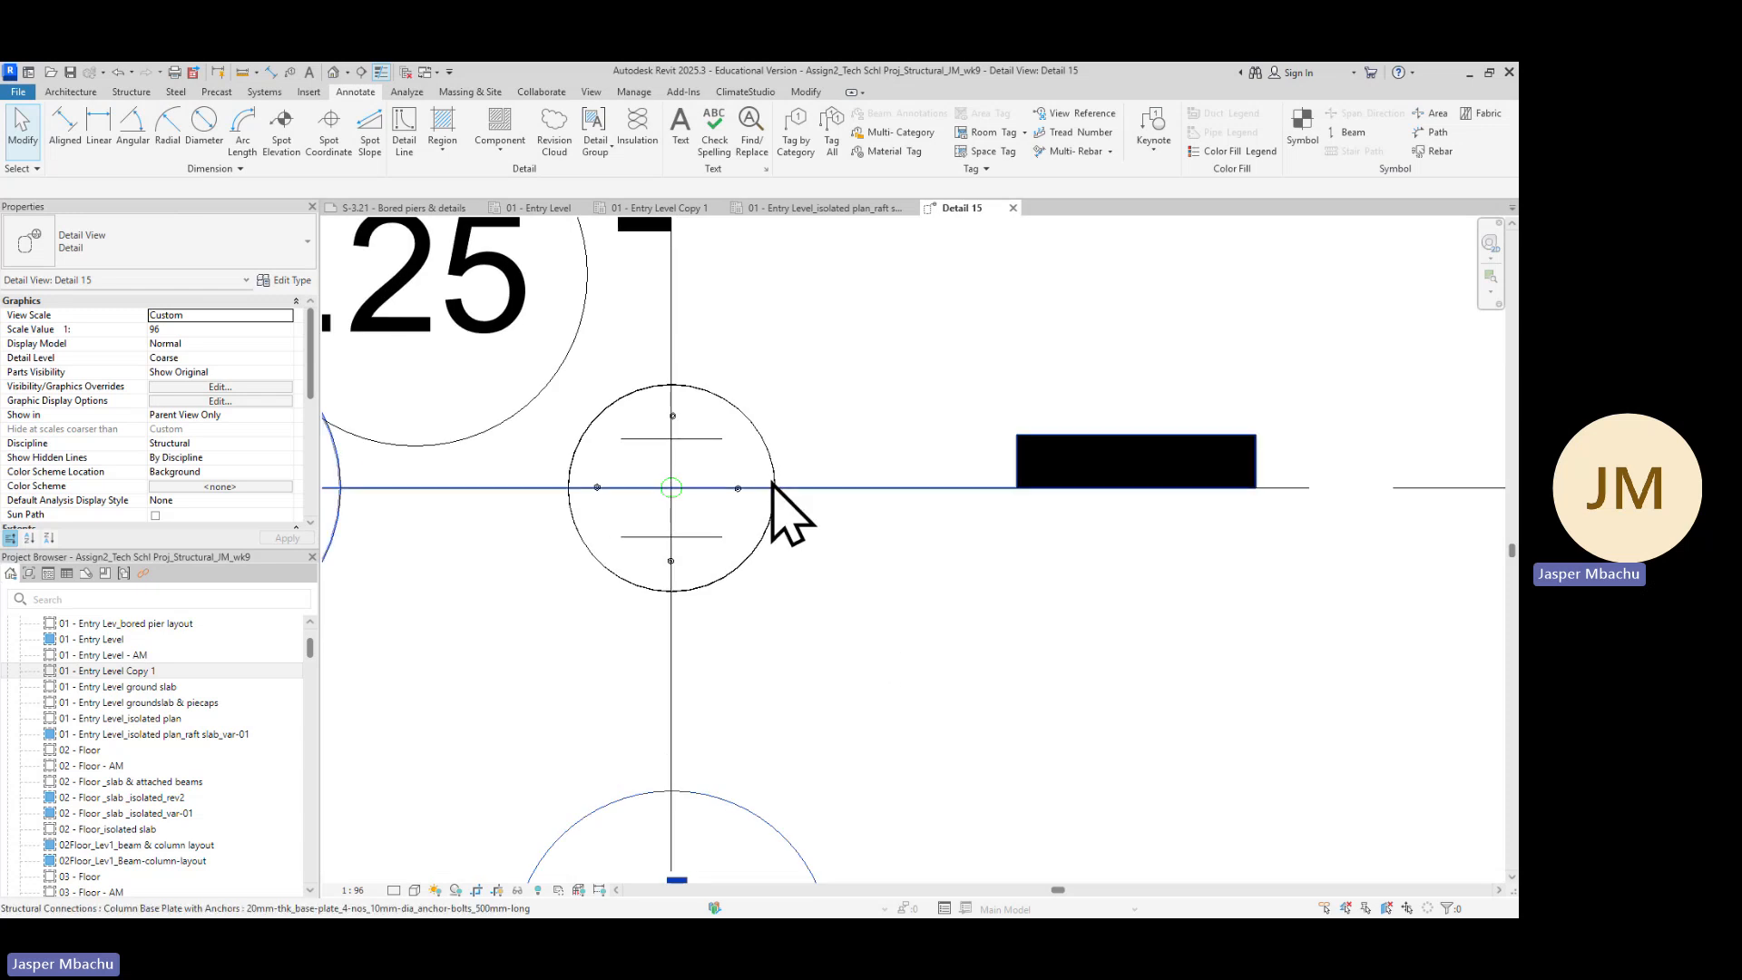
# Select all visible instances of the 750mm-dia_bored-piers_carport column in the detail view
pyautogui.scroll(1, 908, 662)
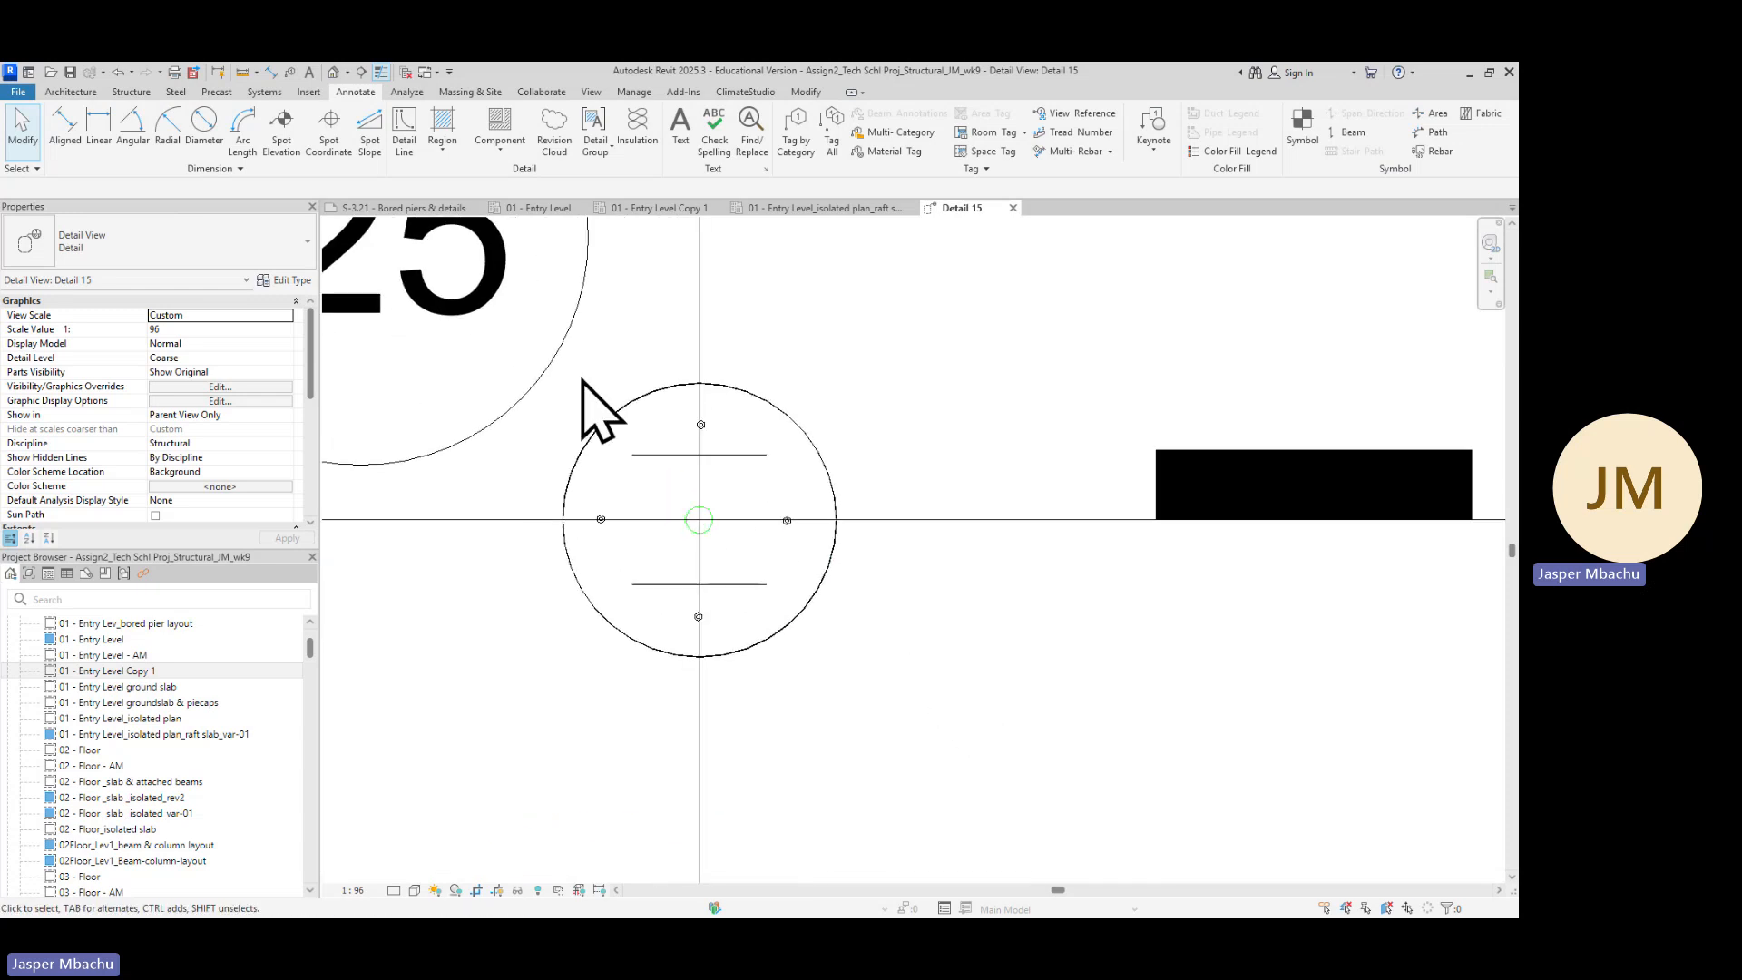
pyautogui.click(132, 92)
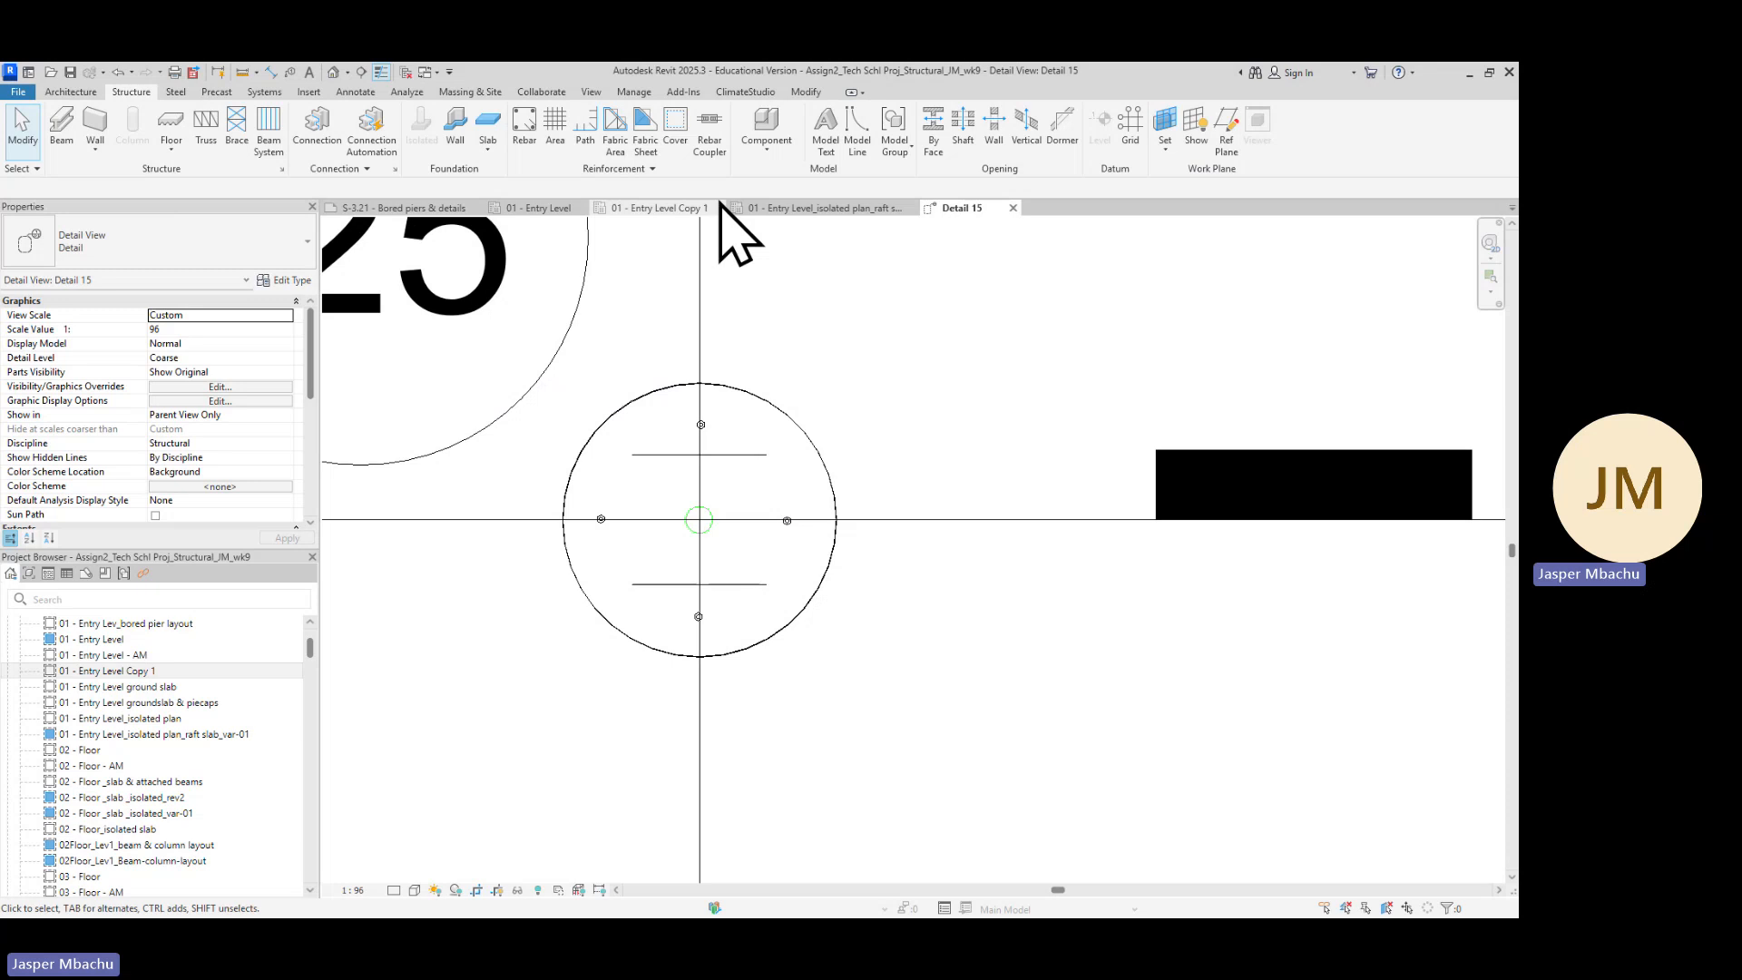
pyautogui.click(816, 601)
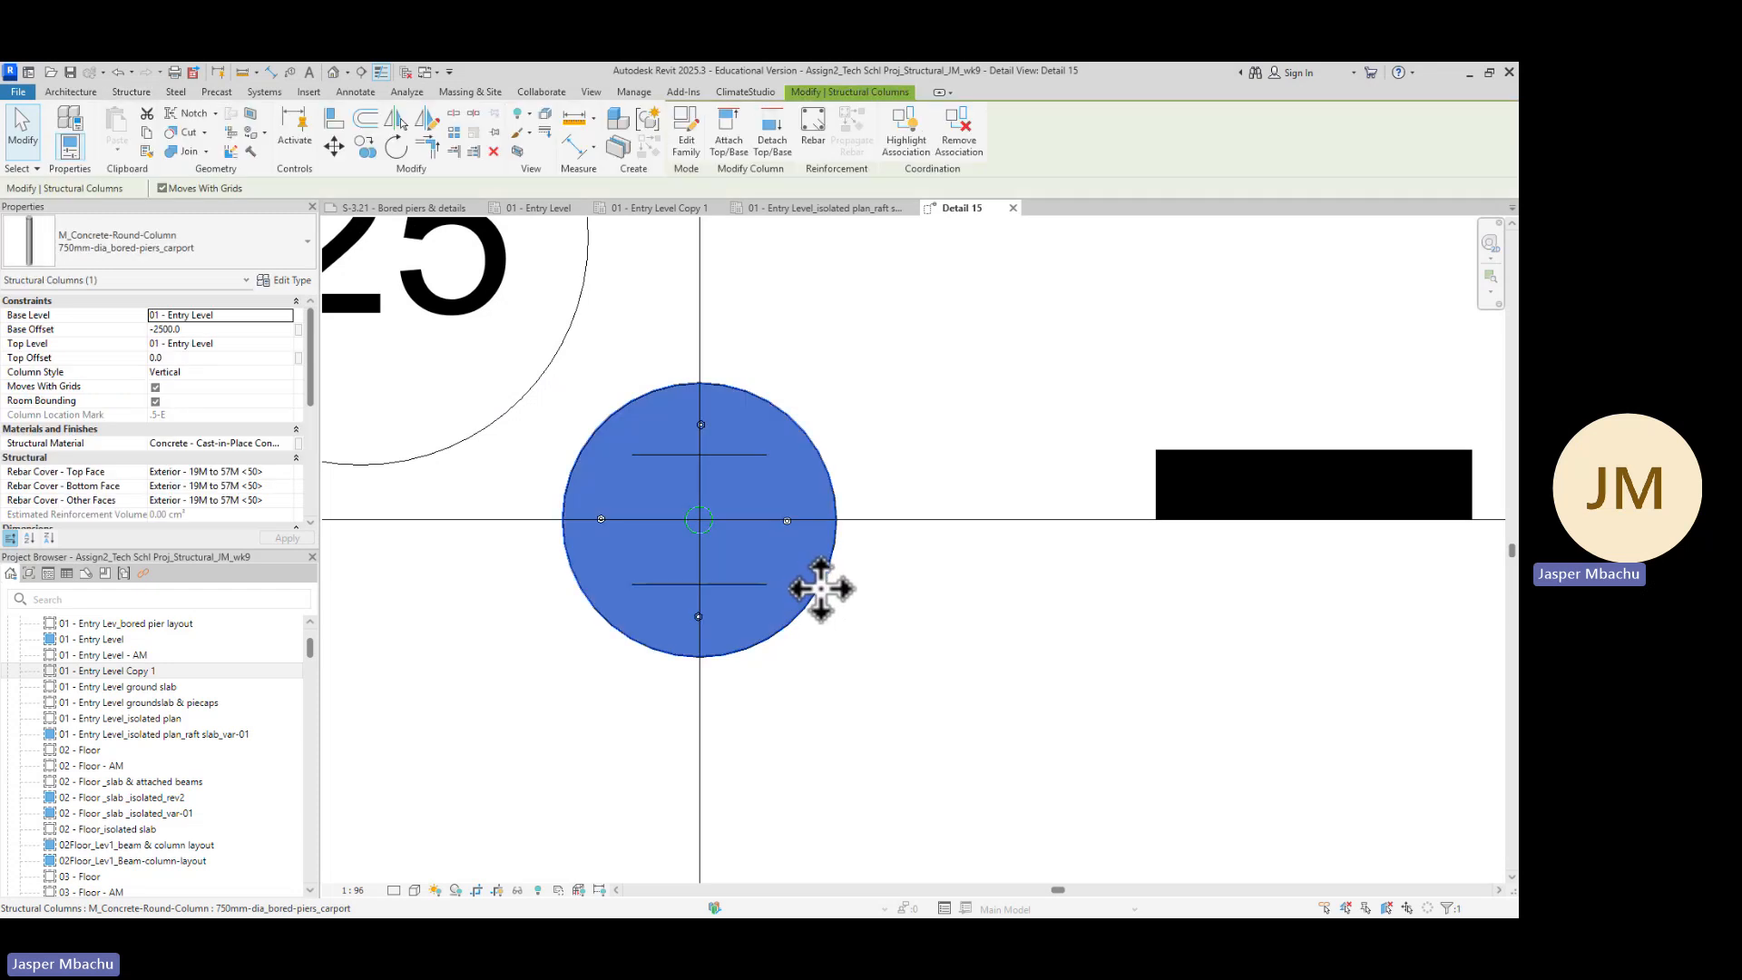
pyautogui.rightClick(822, 593)
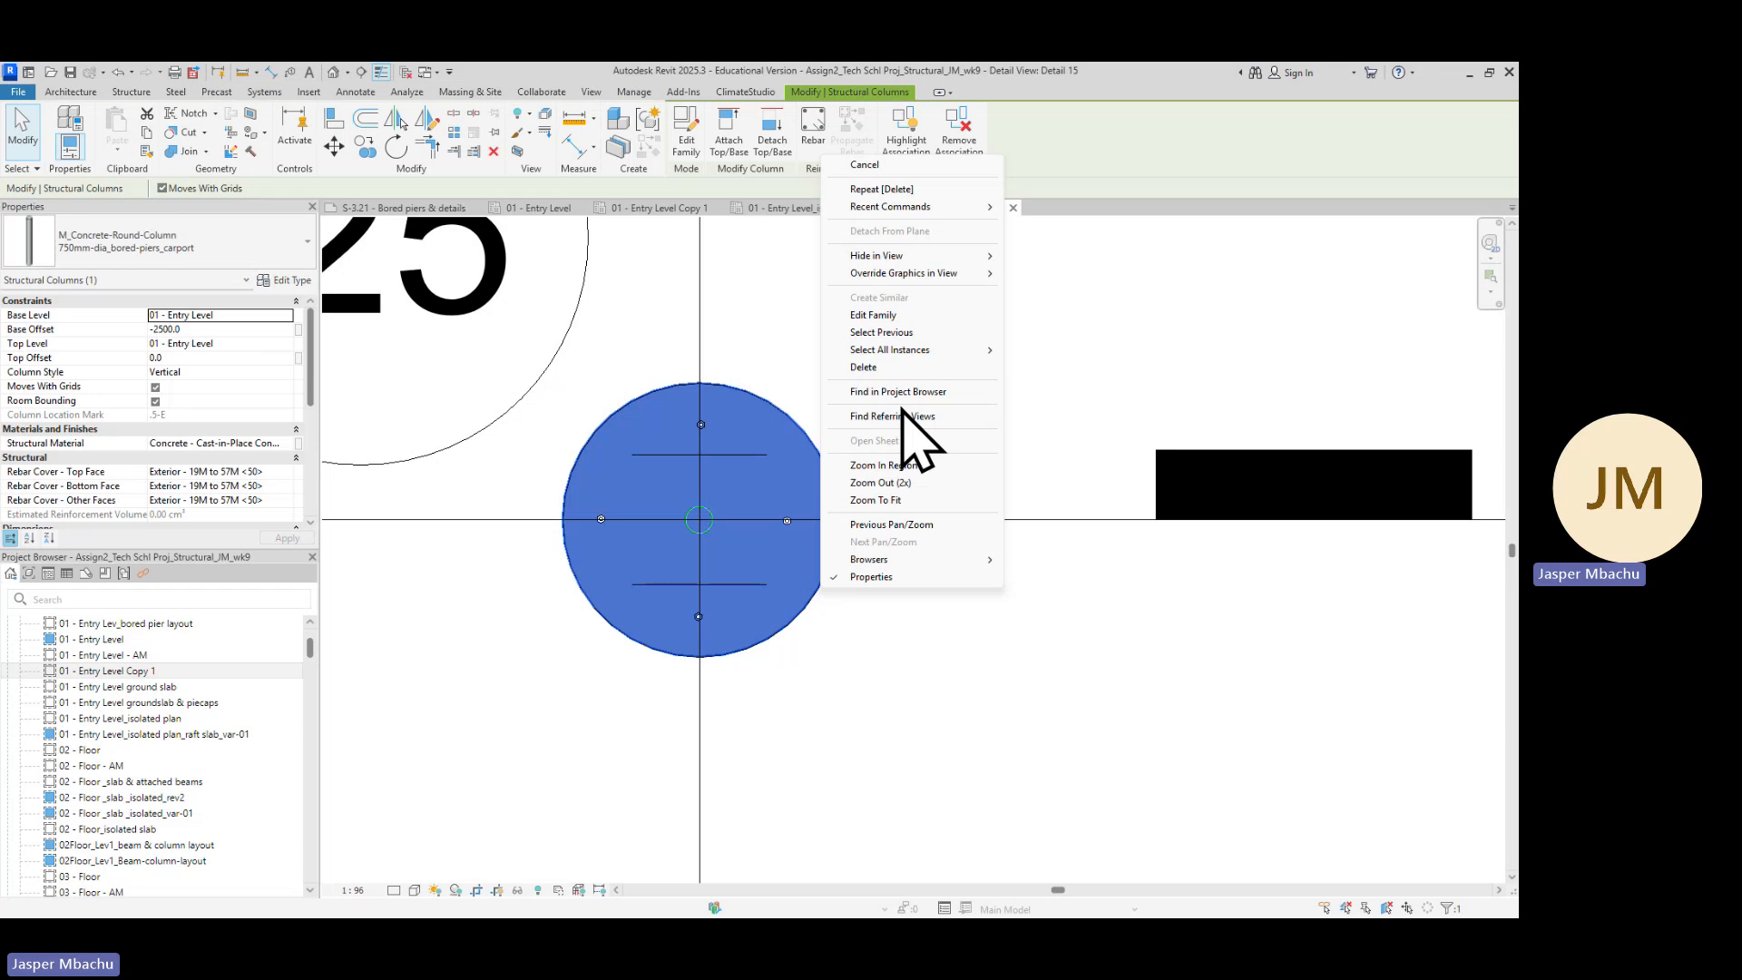
pyautogui.moveTo(903, 350)
pyautogui.click(1048, 352)
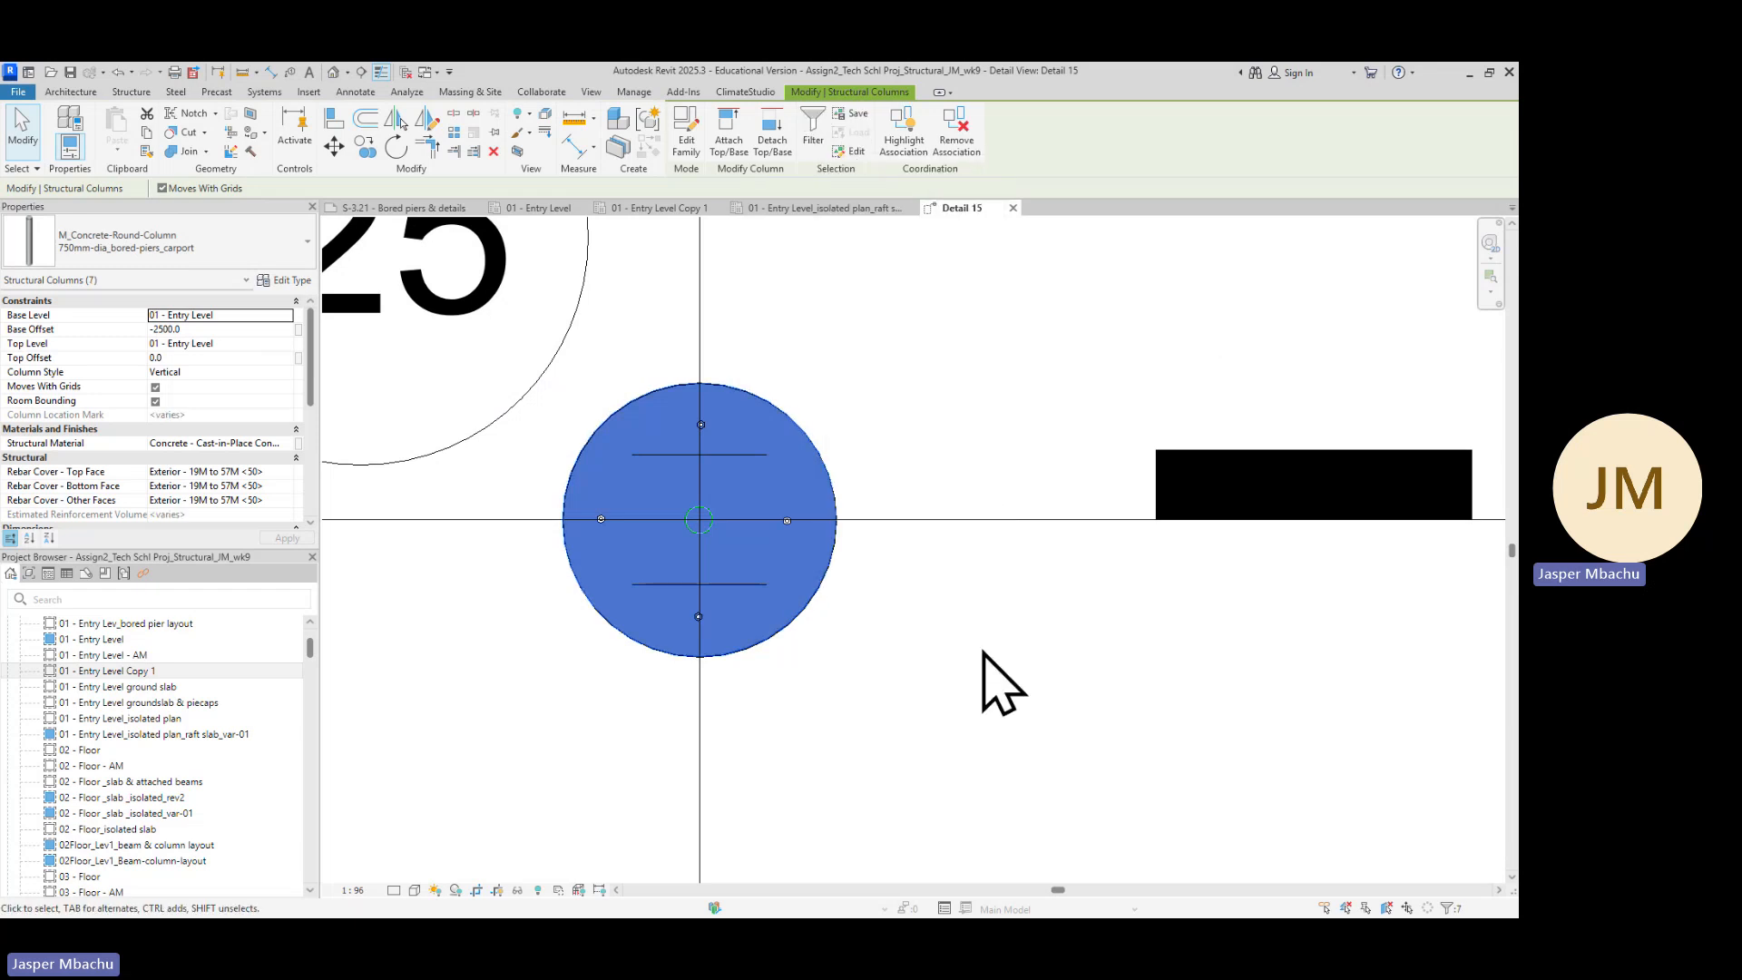
# Start the Edit Rebar Cover tool and save the project when prompted
pyautogui.click(131, 92)
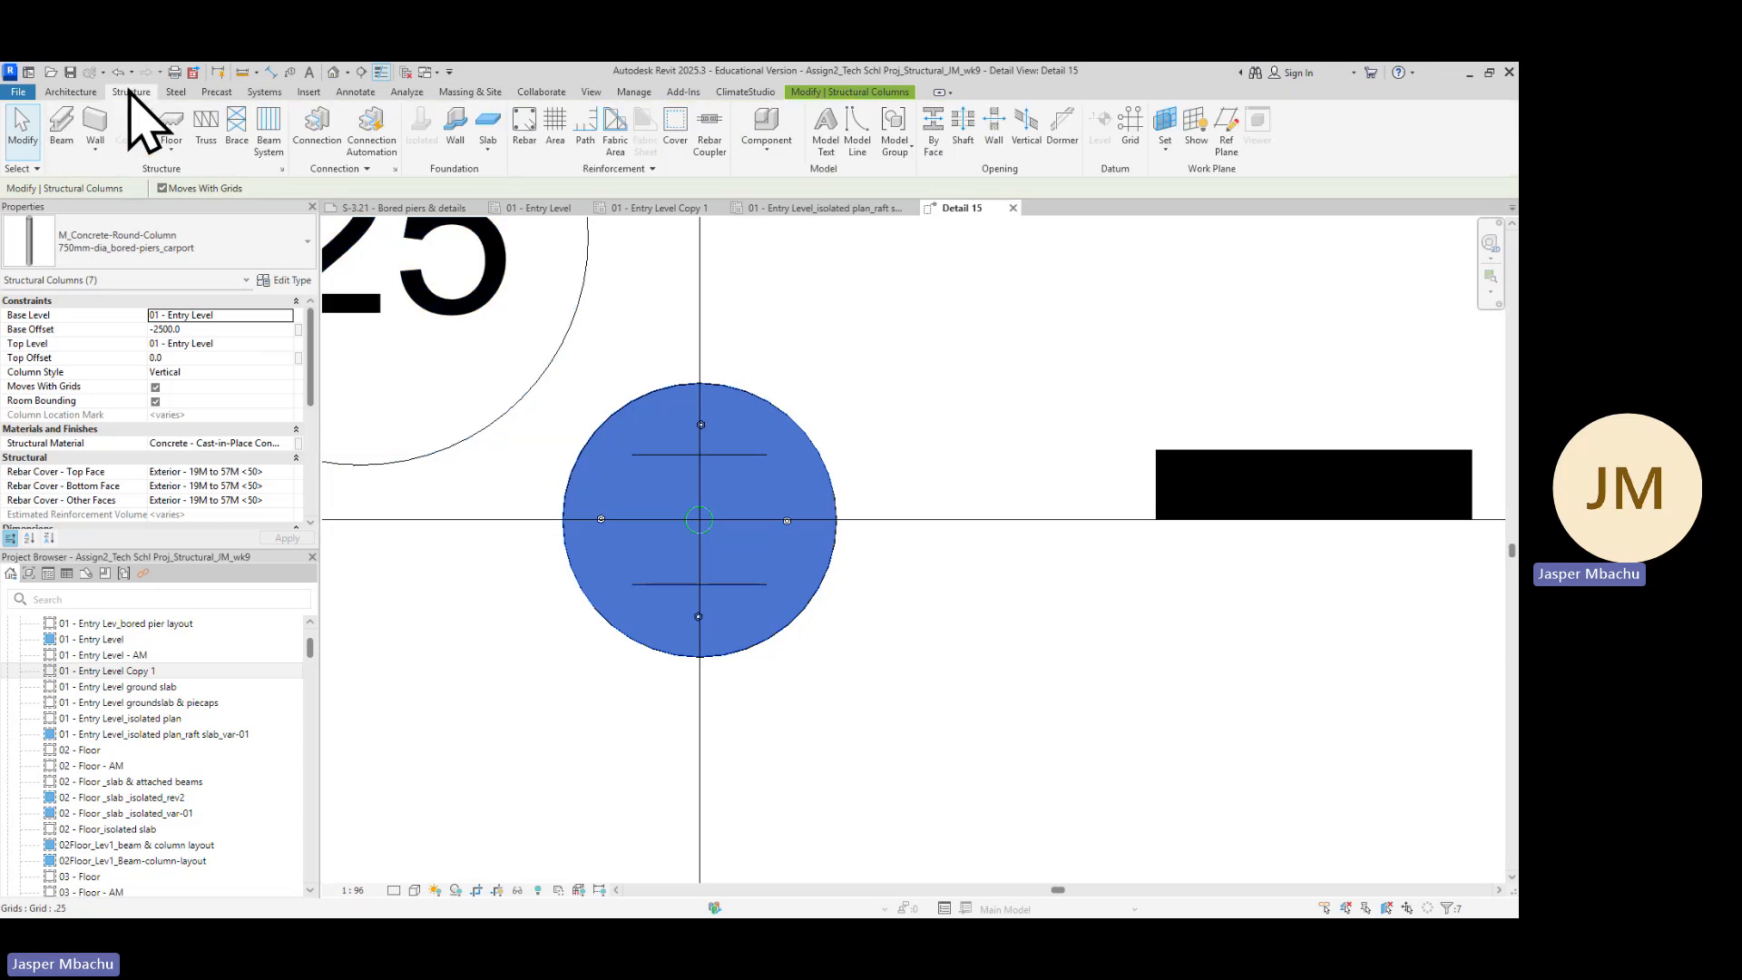
pyautogui.click(676, 145)
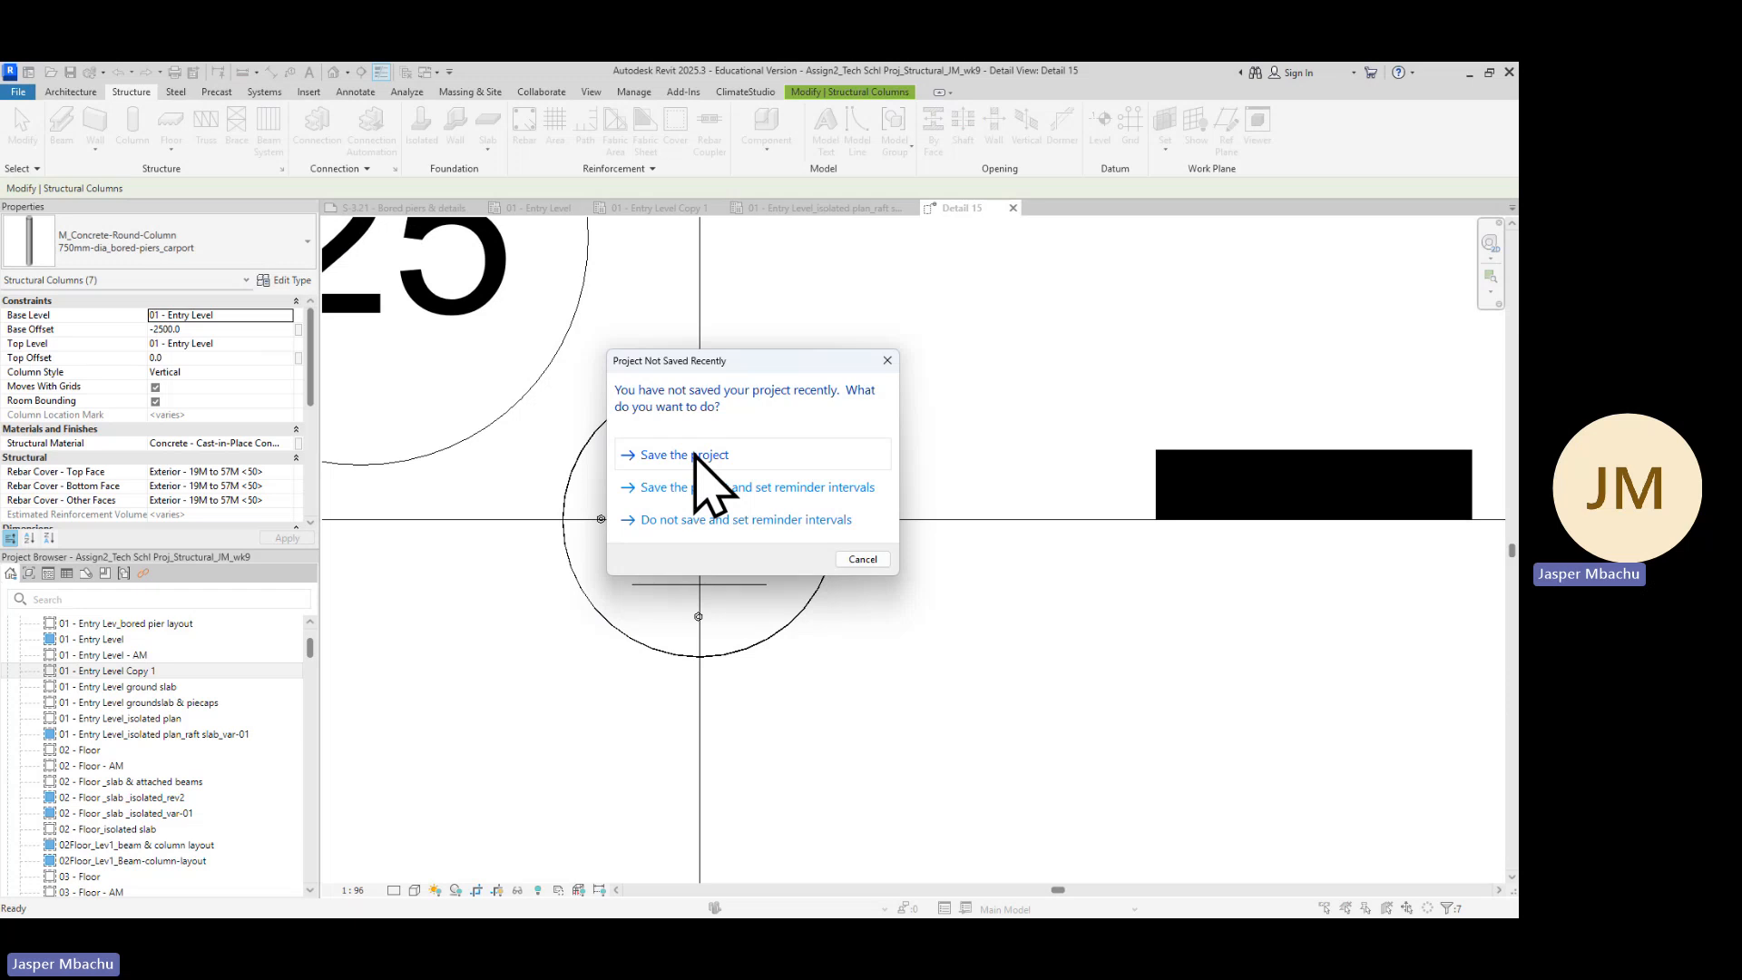
pyautogui.click(695, 455)
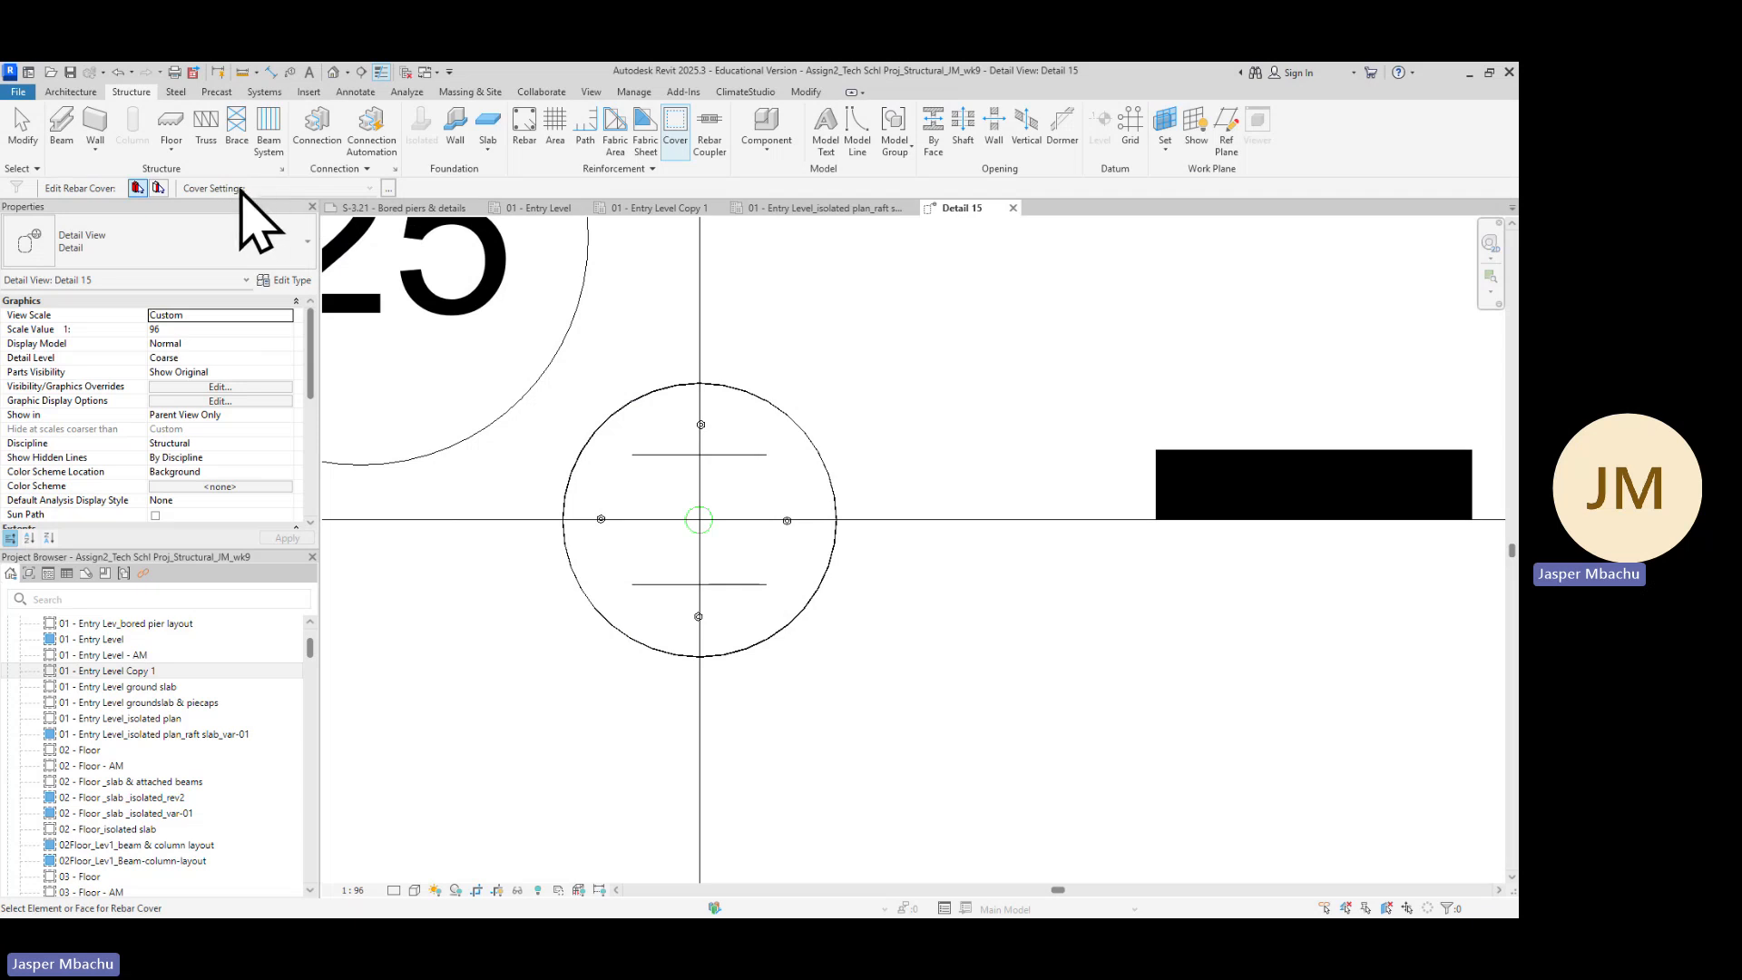
# Open the rebar cover settings and review the cover values for each description
pyautogui.scroll(-4, 241, 466)
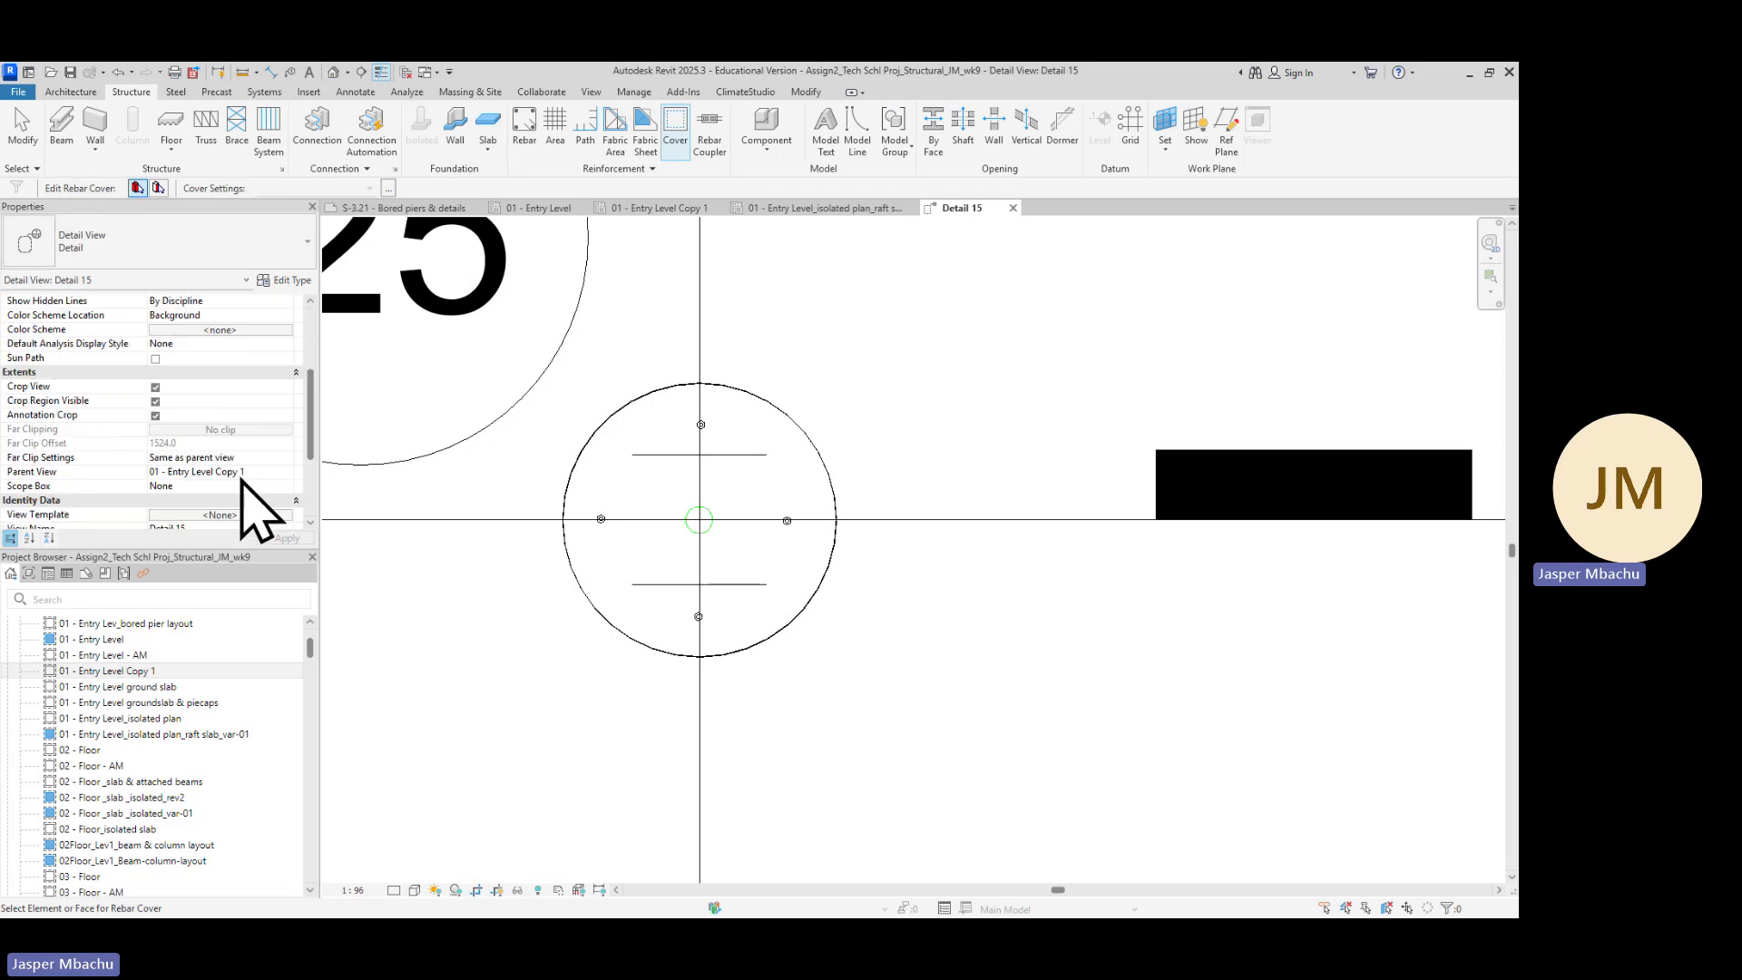
pyautogui.scroll(-3, 240, 495)
pyautogui.scroll(3, 251, 516)
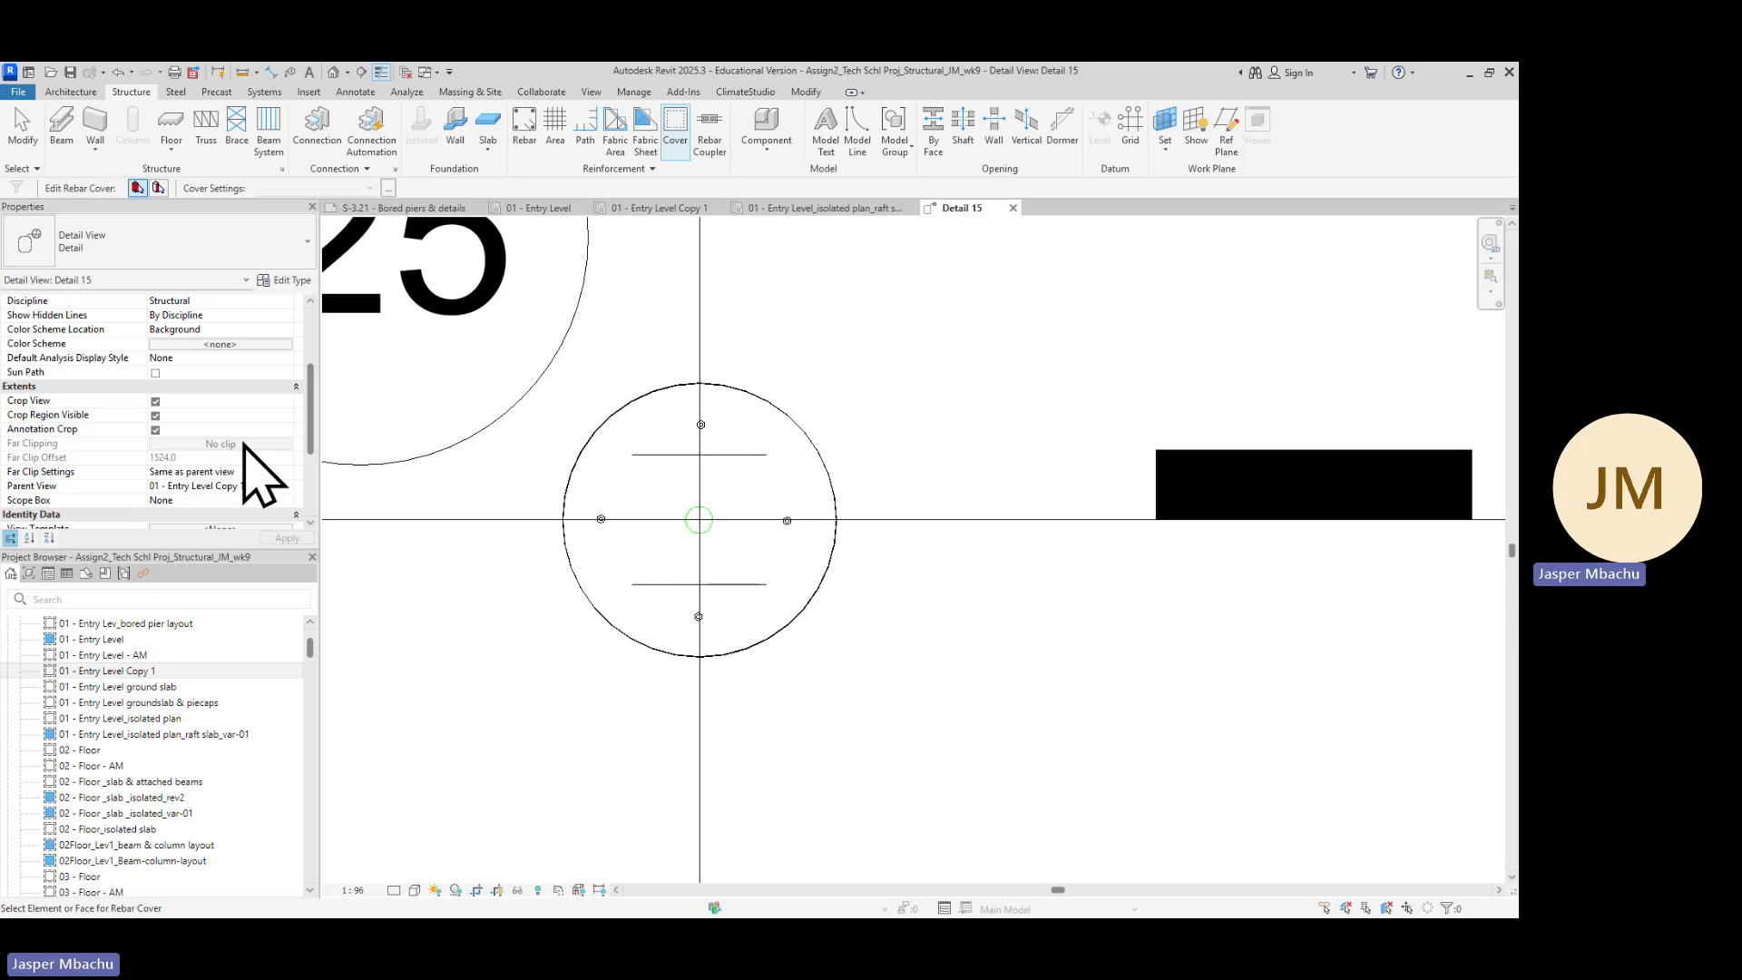
pyautogui.scroll(3, 244, 446)
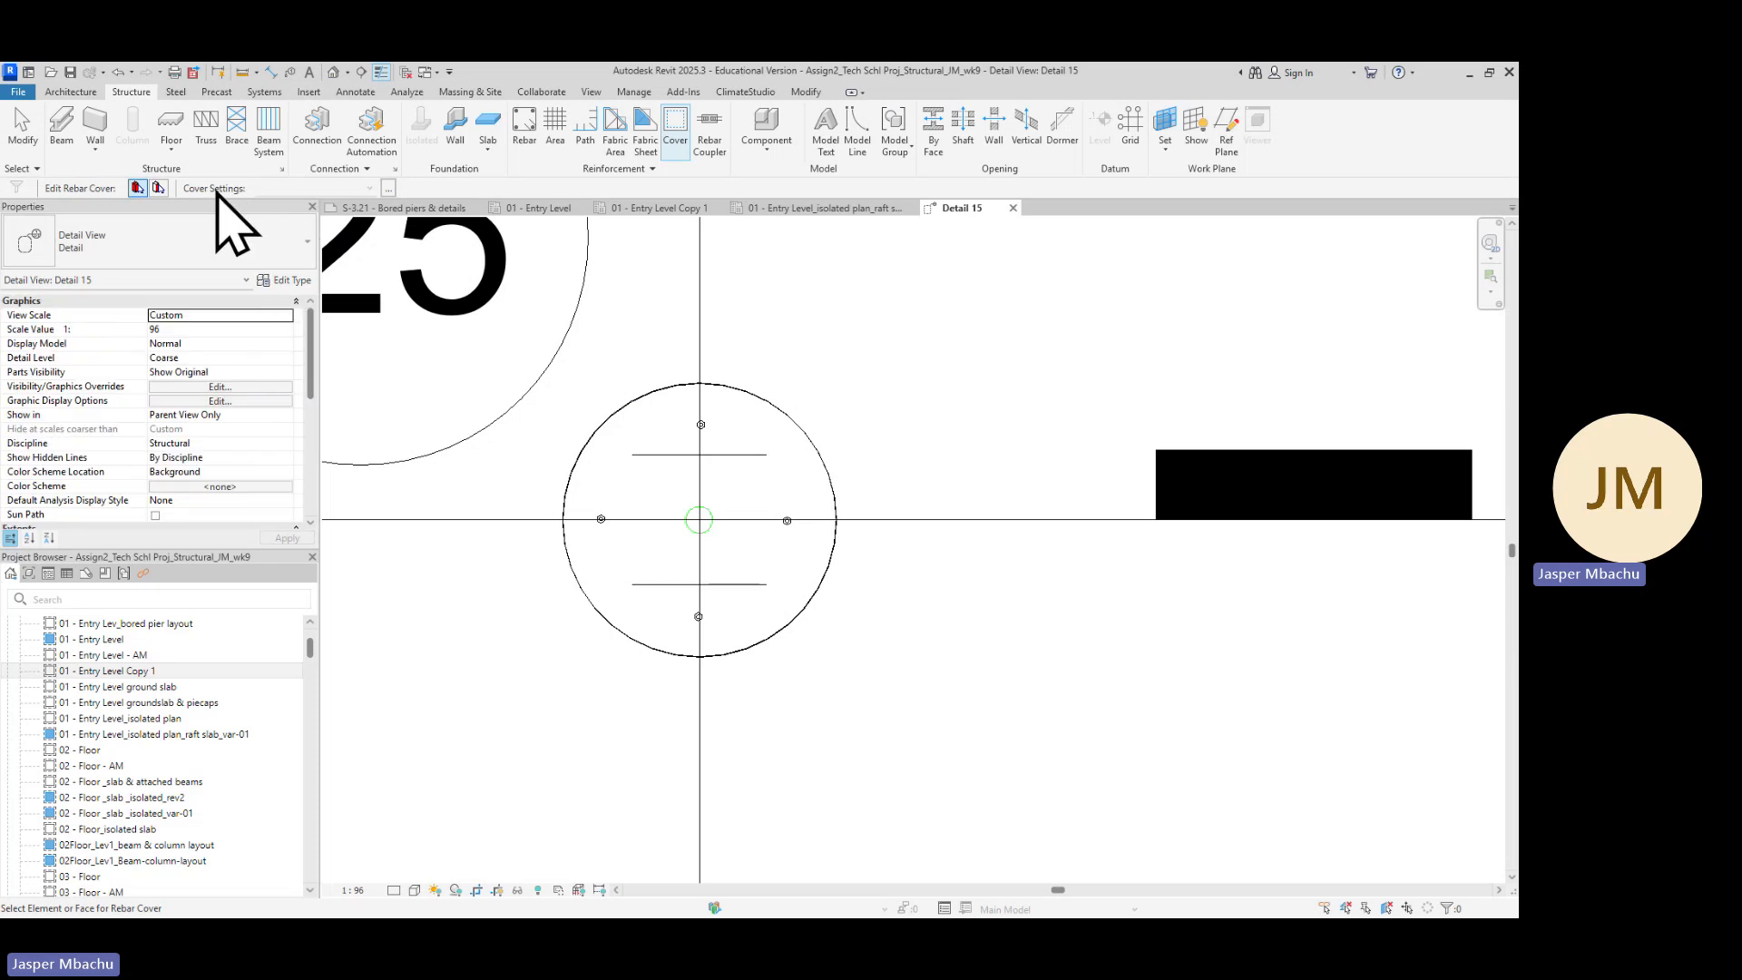
pyautogui.click(389, 189)
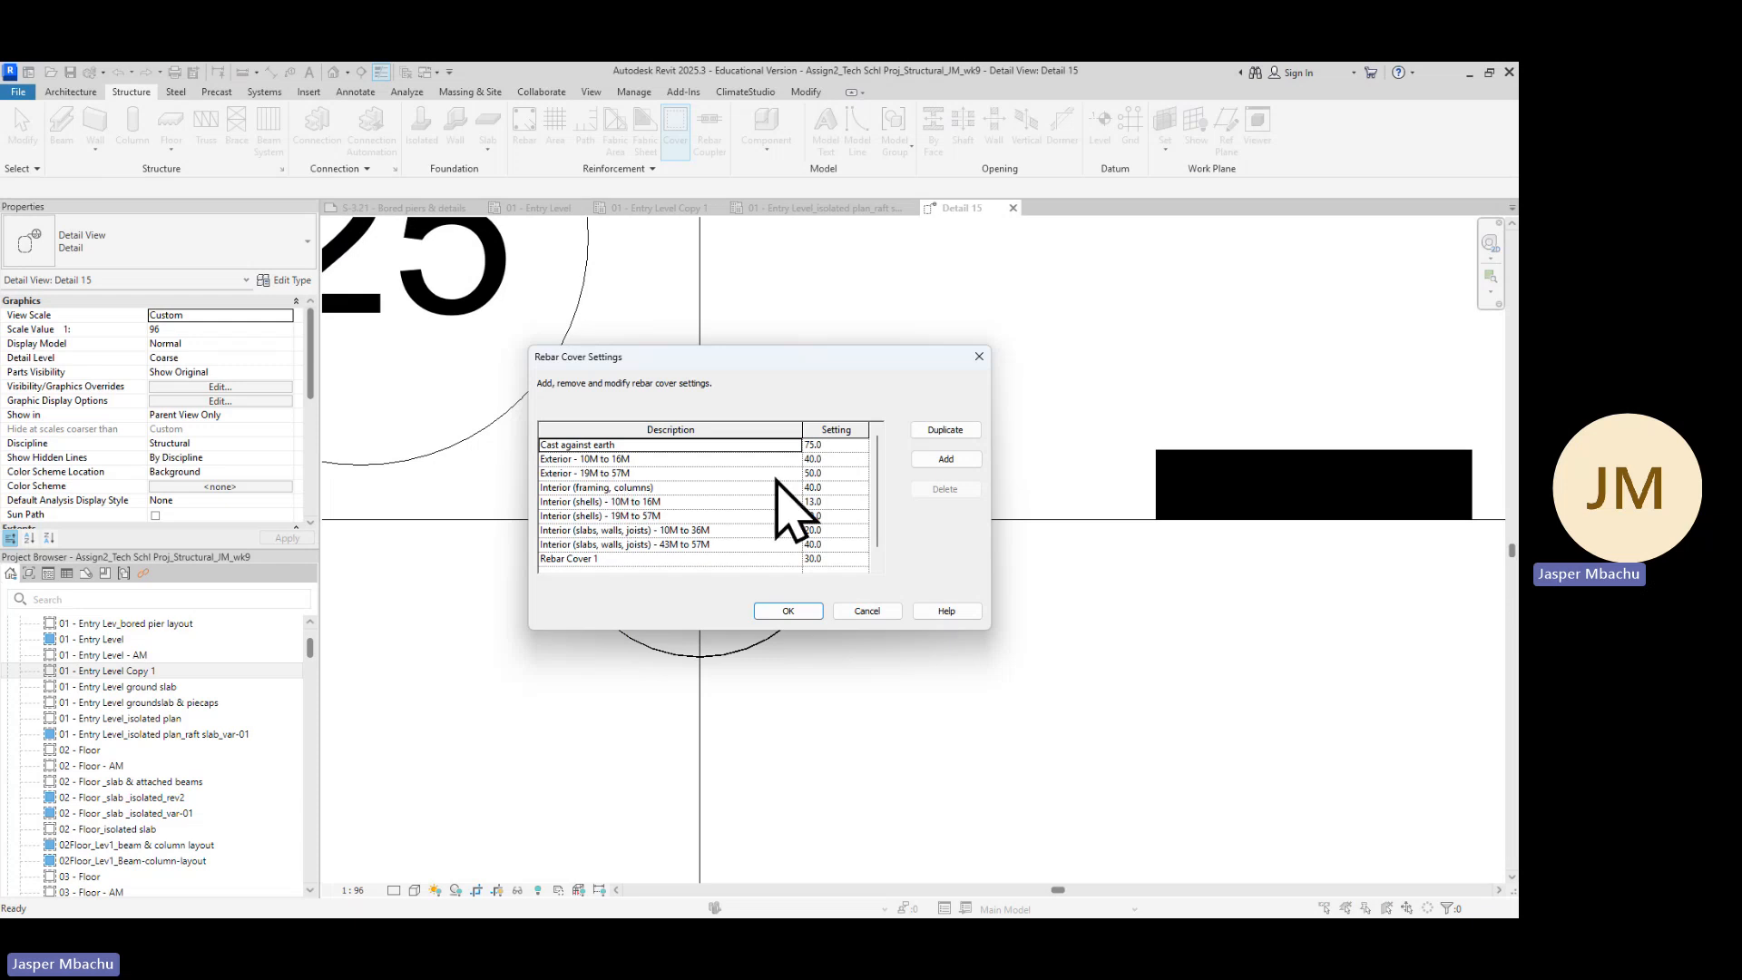
pyautogui.click(833, 473)
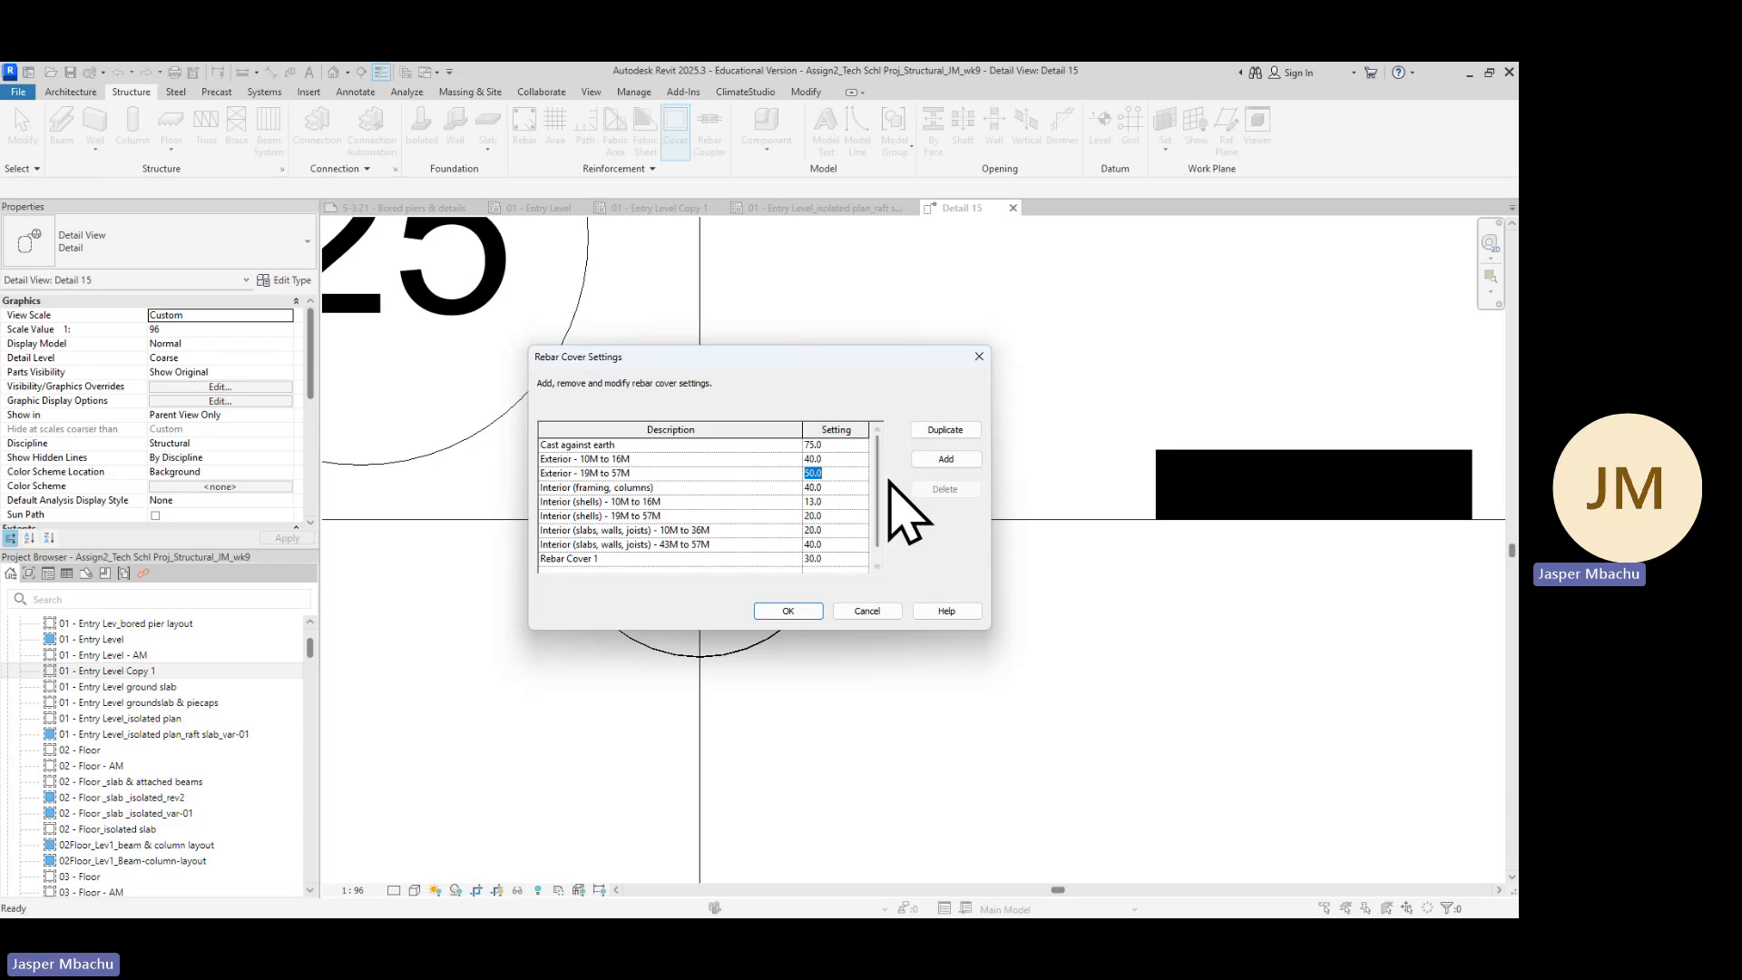
pyautogui.click(789, 612)
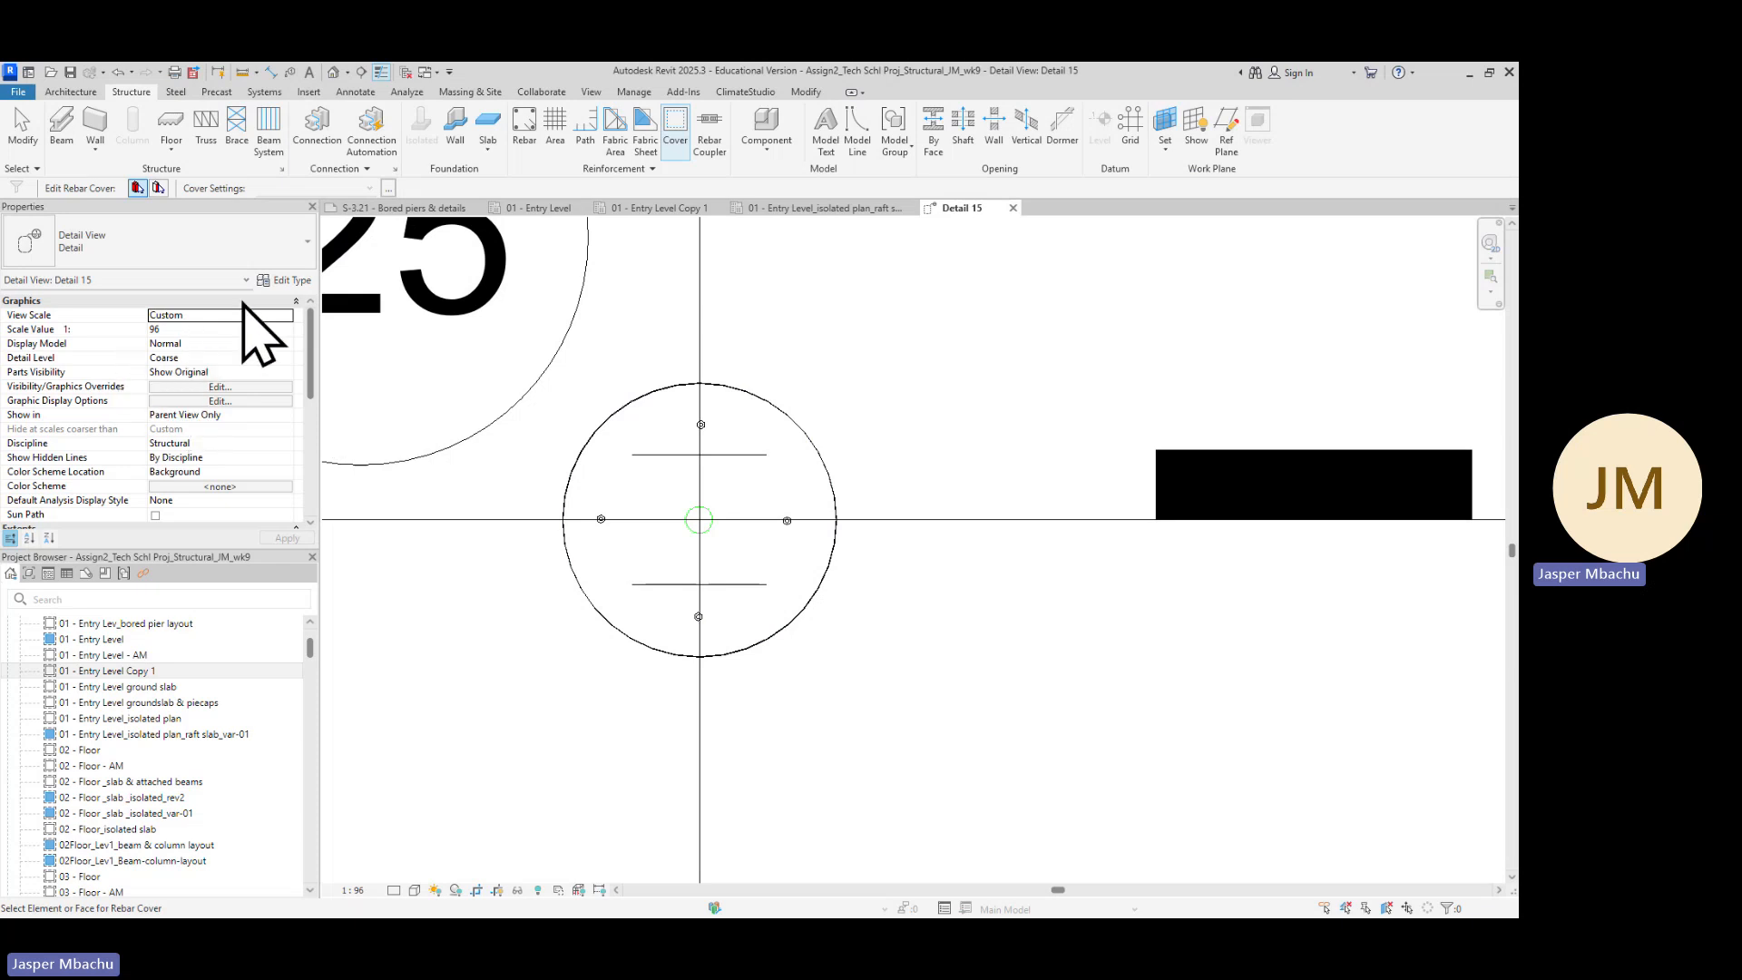
# Try assigning rebar cover to the element at the pier's edge, then exit the cover tool
pyautogui.click(833, 483)
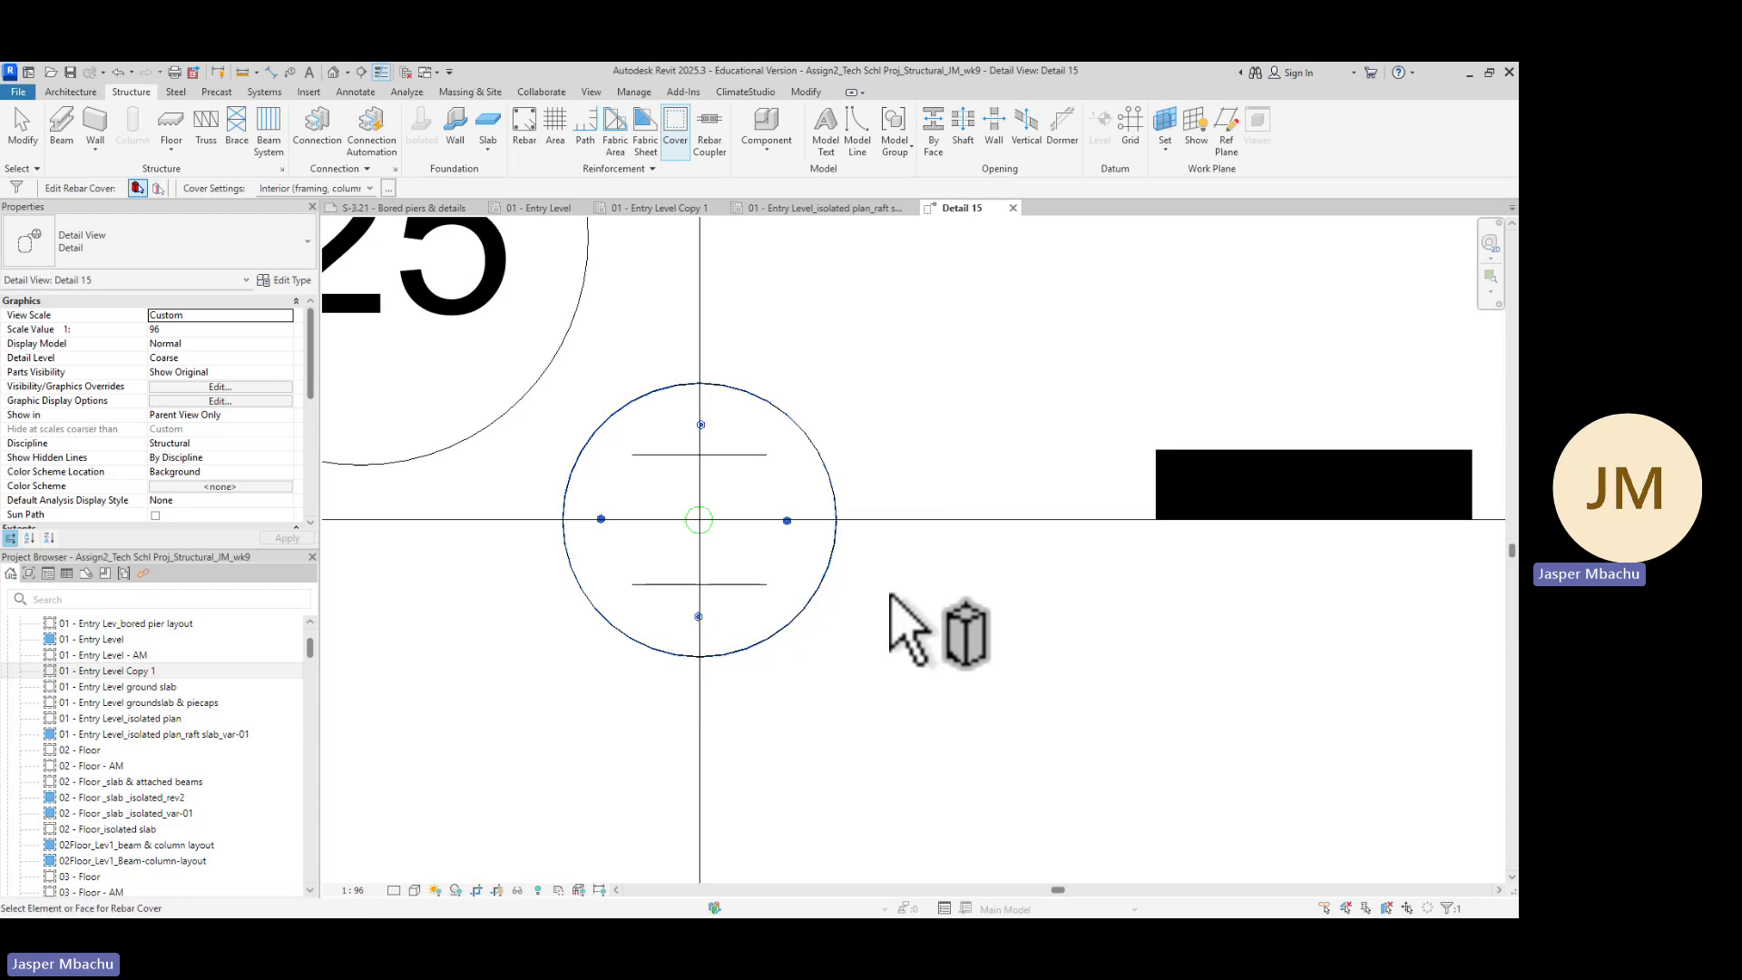
pyautogui.press('Escape')
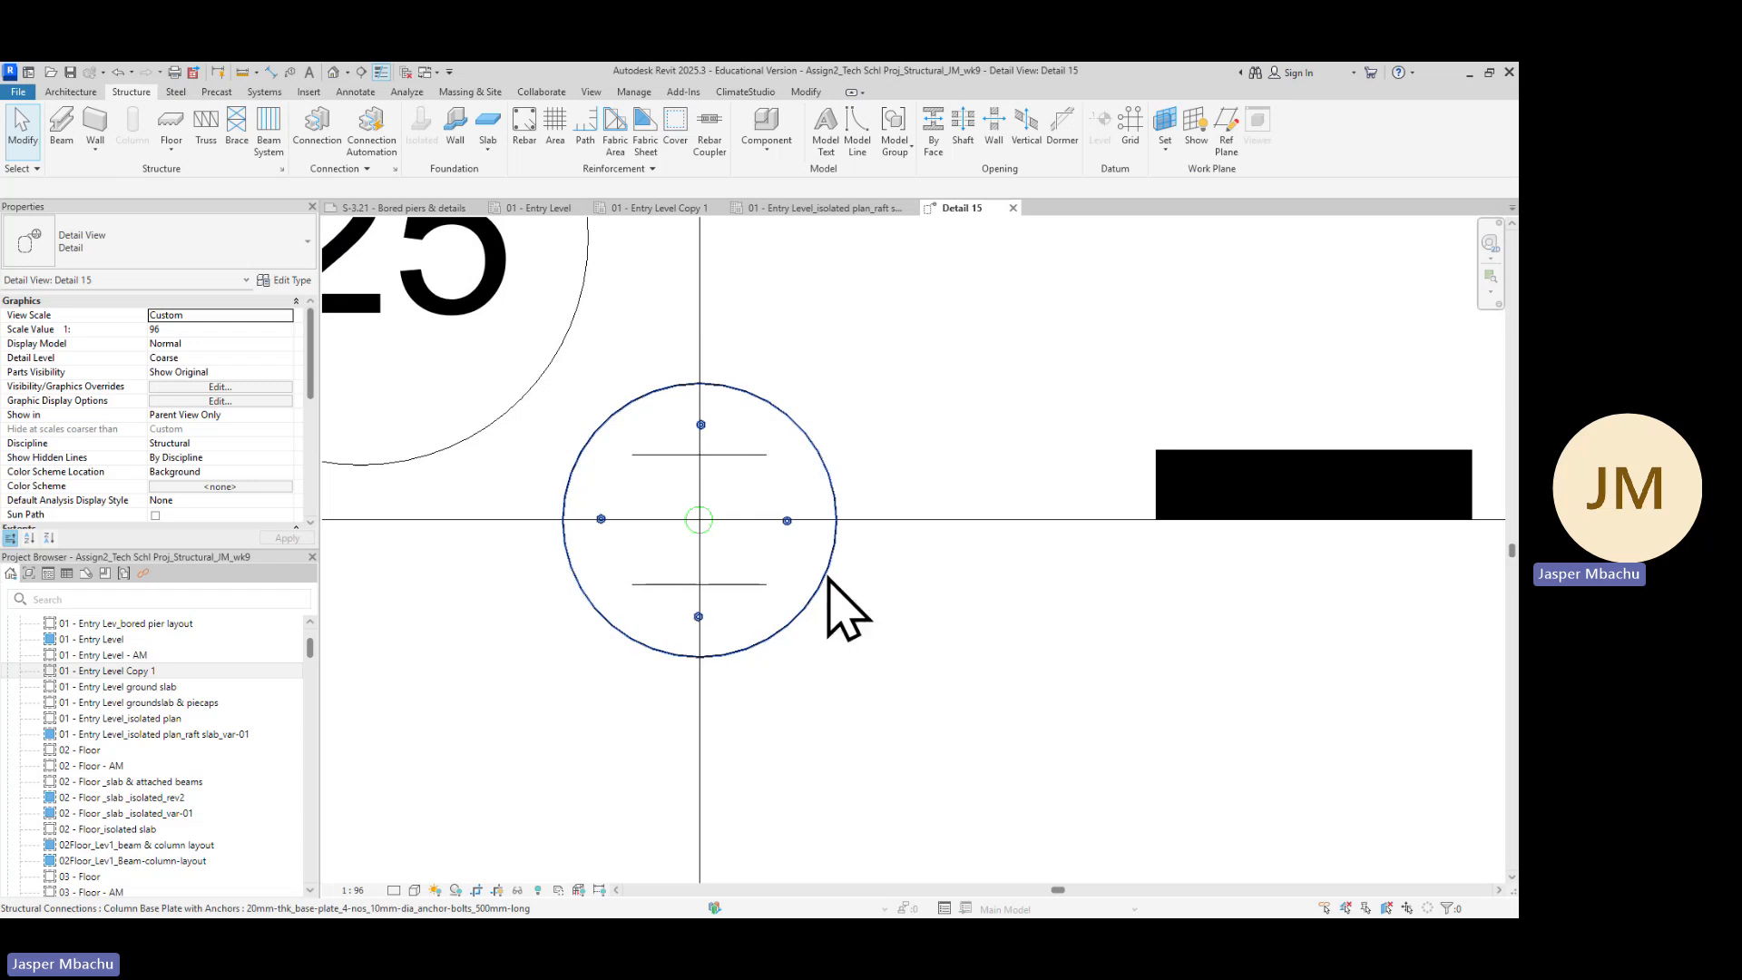
# Select the bored pier by cycling through overlapping elements and inspect its rebar cover properties
pyautogui.press('Tab')
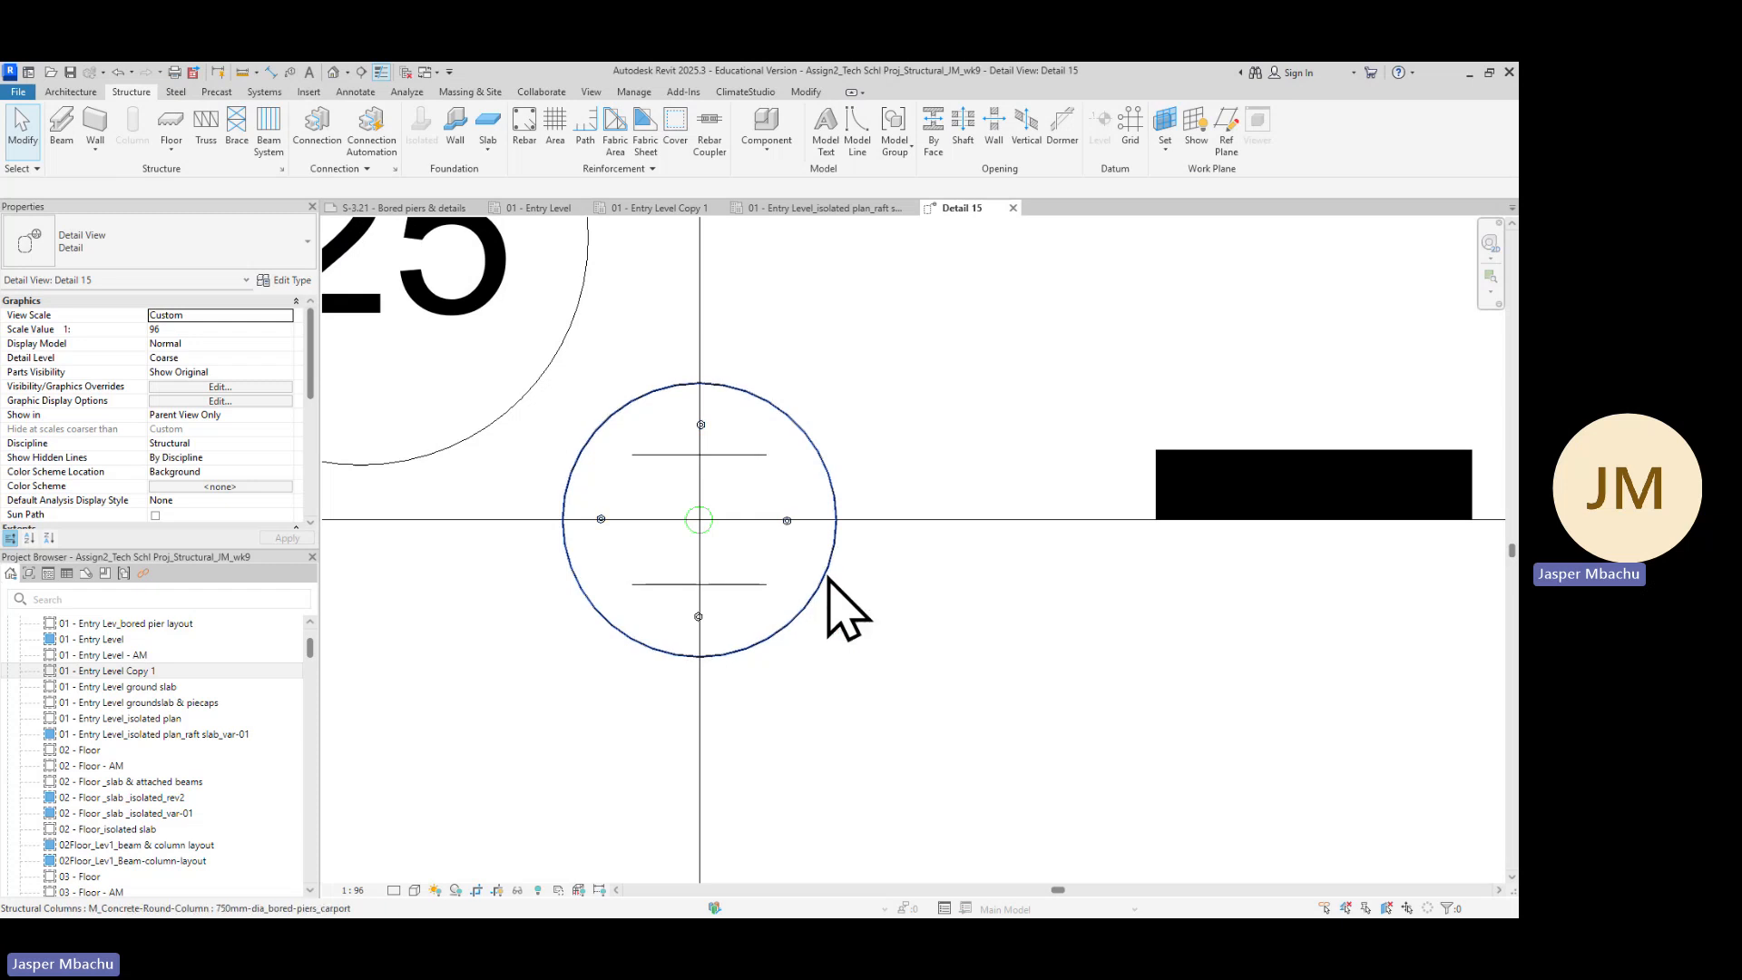
pyautogui.press('Tab')
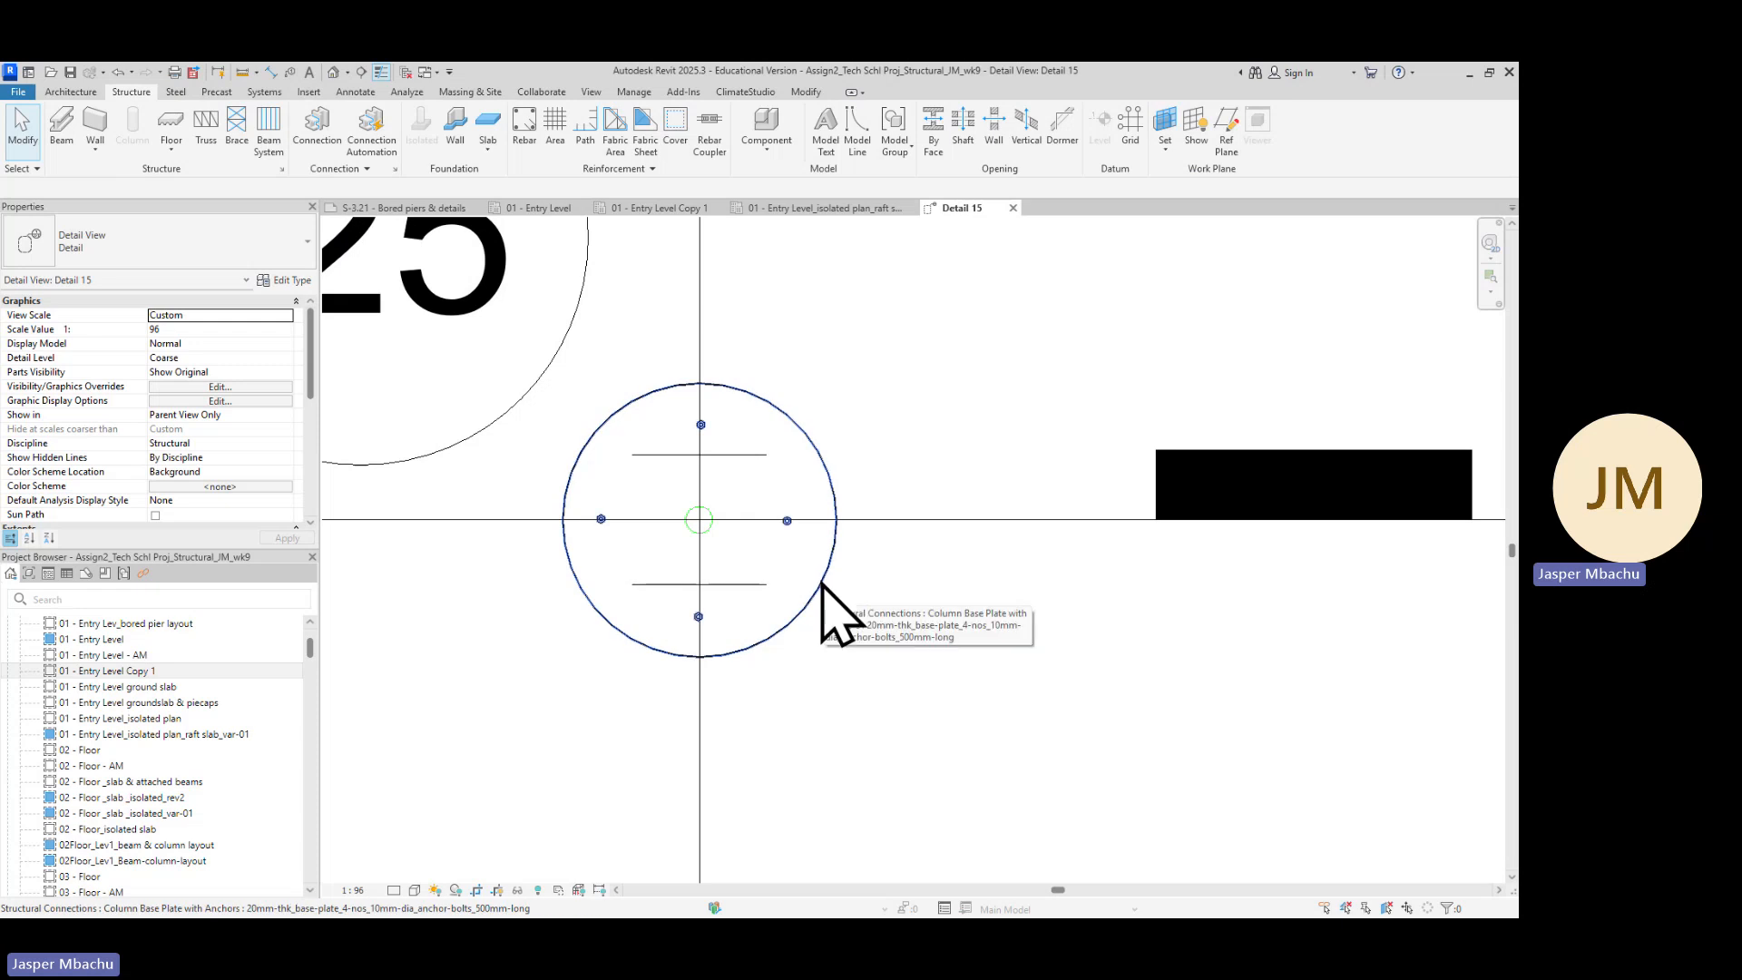
pyautogui.press('Tab')
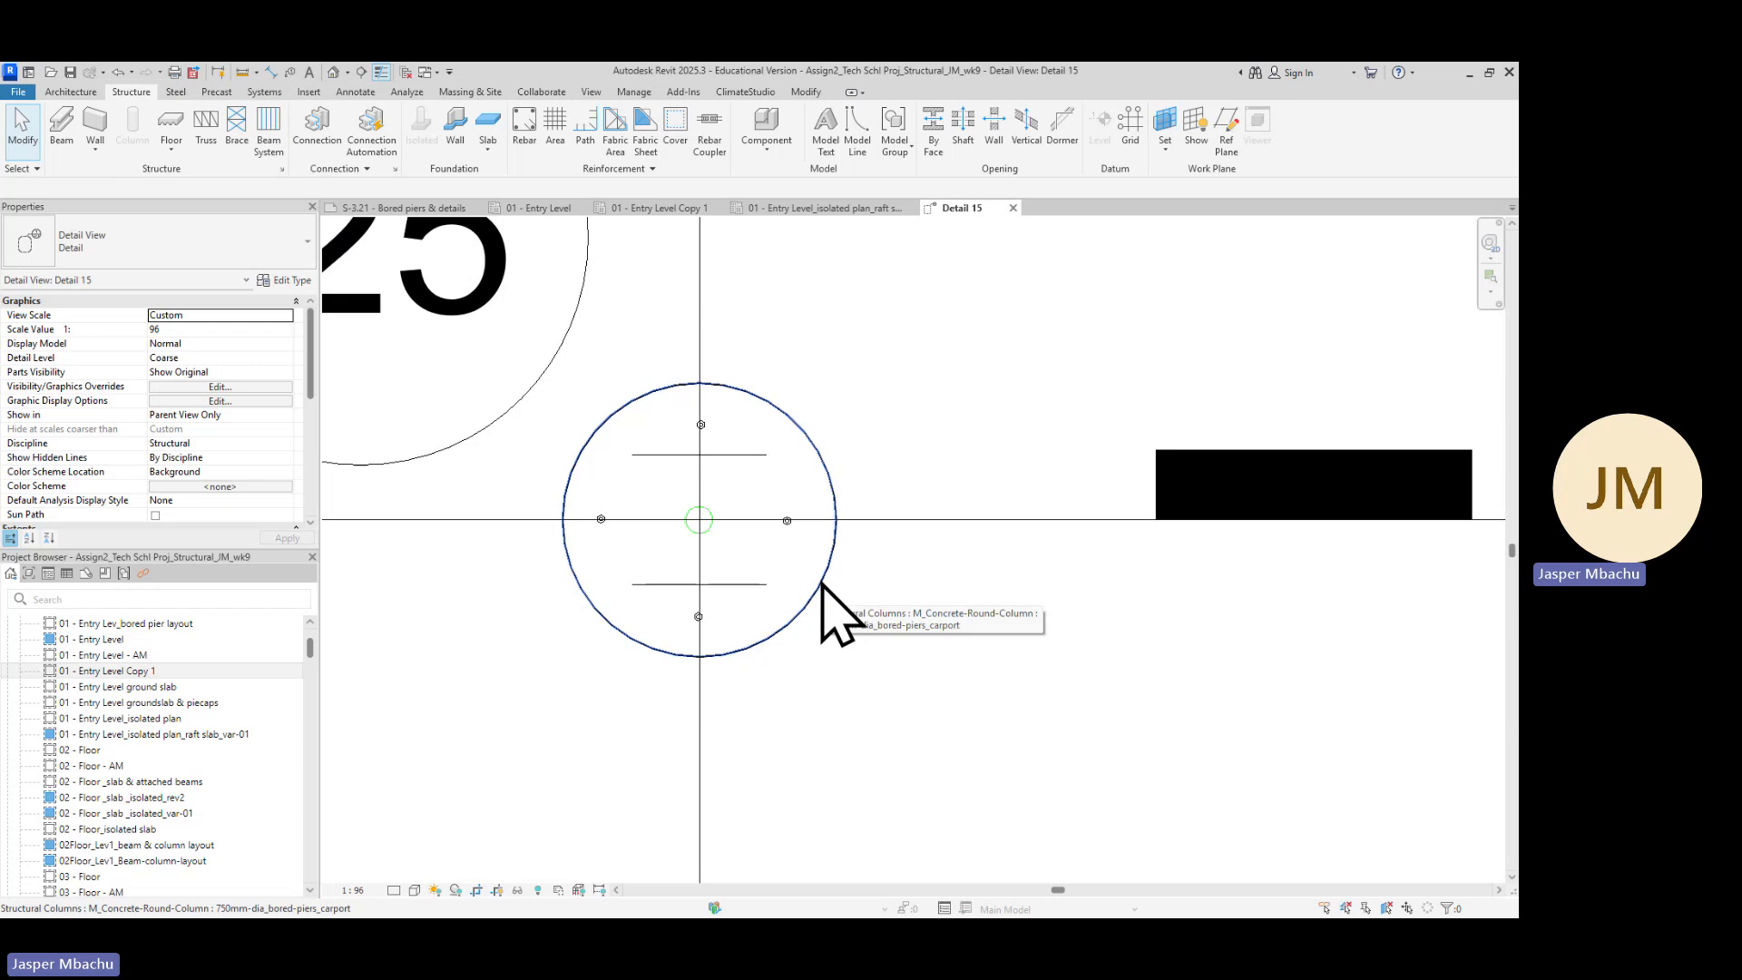
pyautogui.click(823, 586)
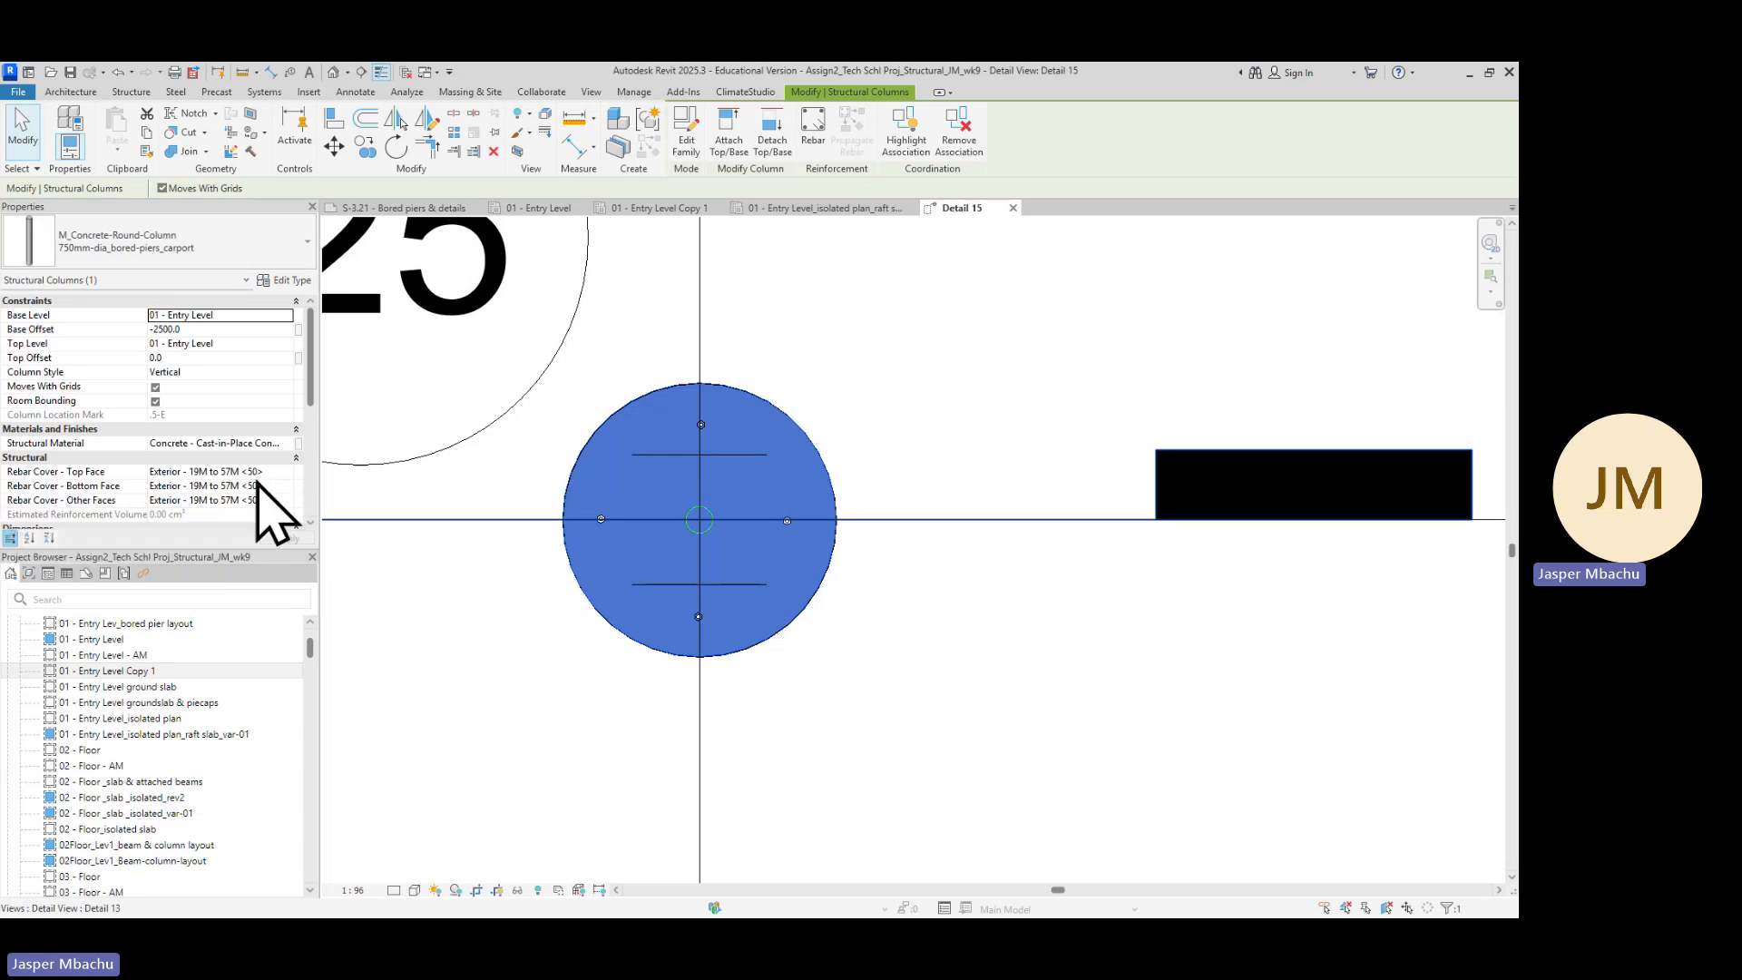
pyautogui.scroll(-1, 233, 490)
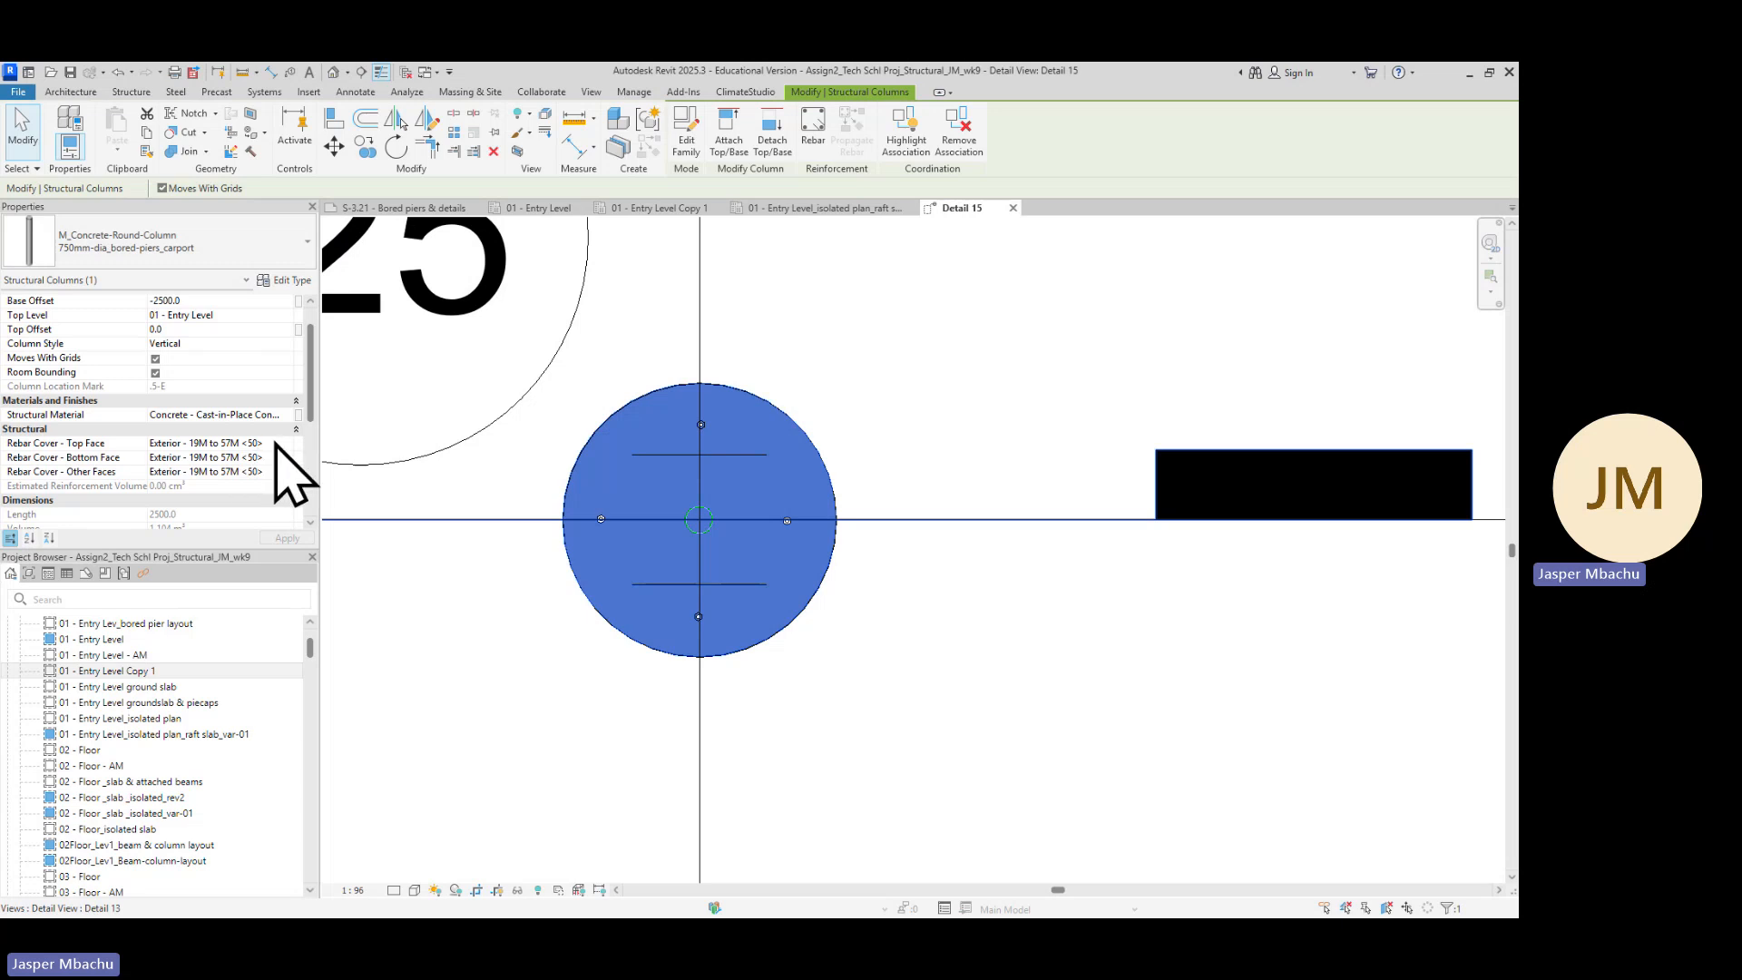
pyautogui.scroll(1, 281, 438)
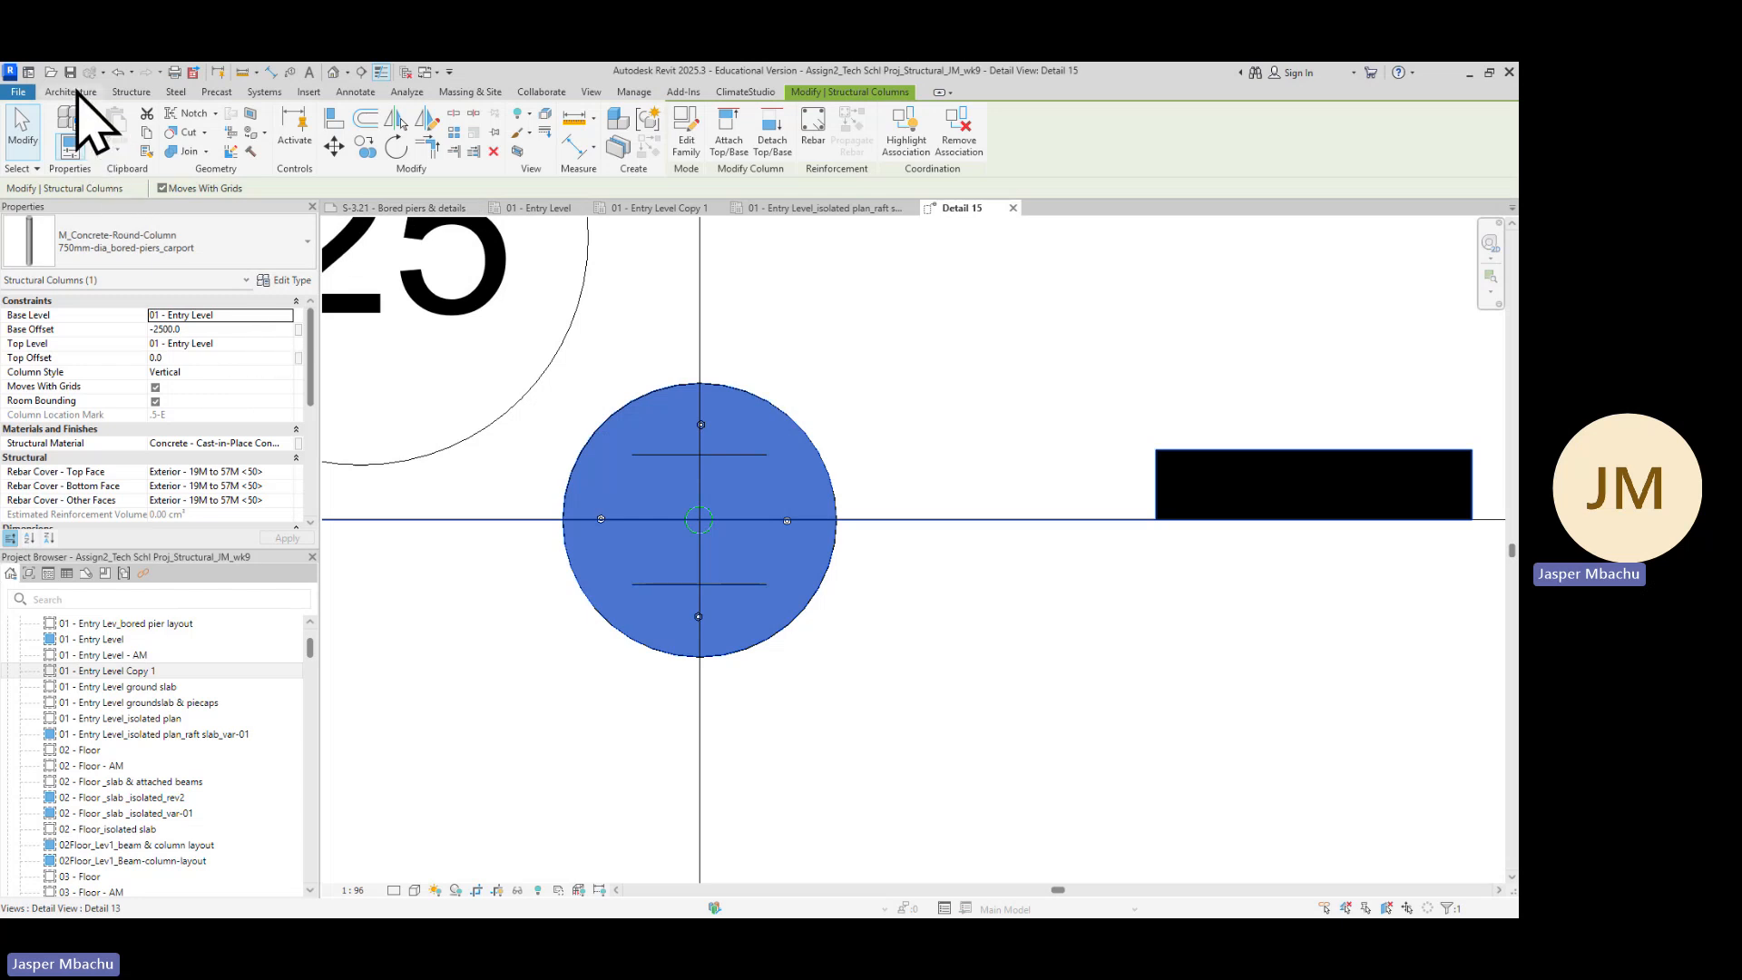
pyautogui.scroll(-2, 218, 453)
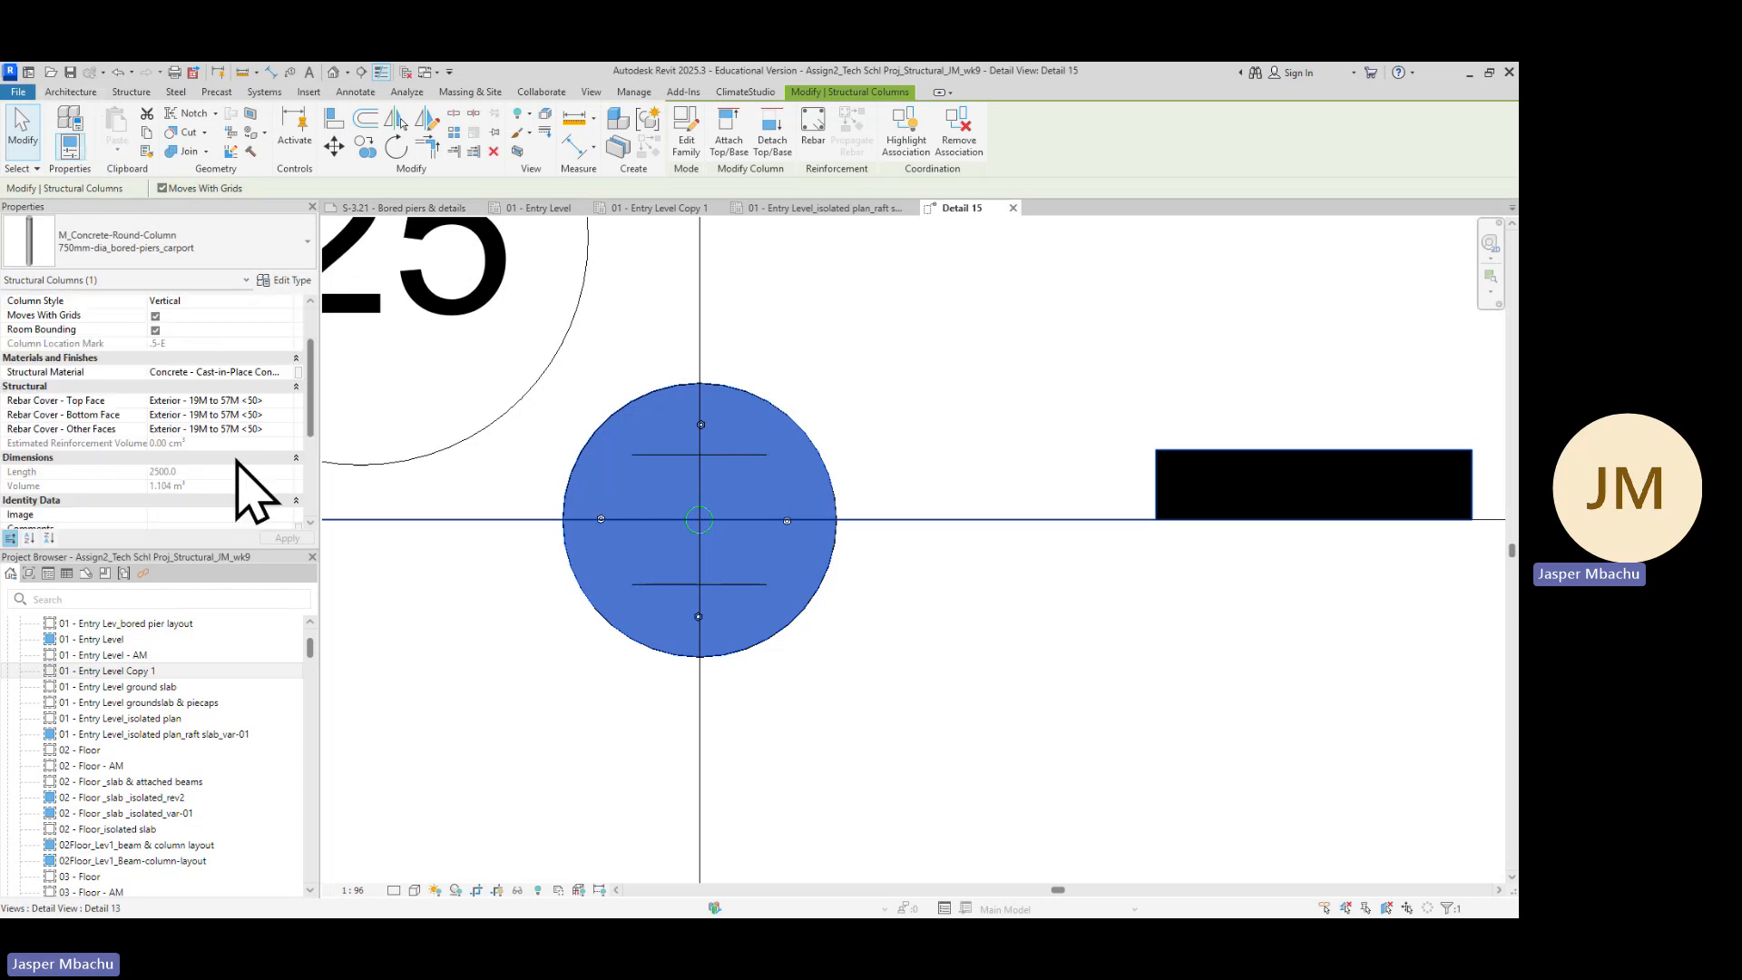
# Set the pier's top, bottom and other faces rebar cover to Exterior - 19M to 57M <50>, then deselect
pyautogui.click(272, 400)
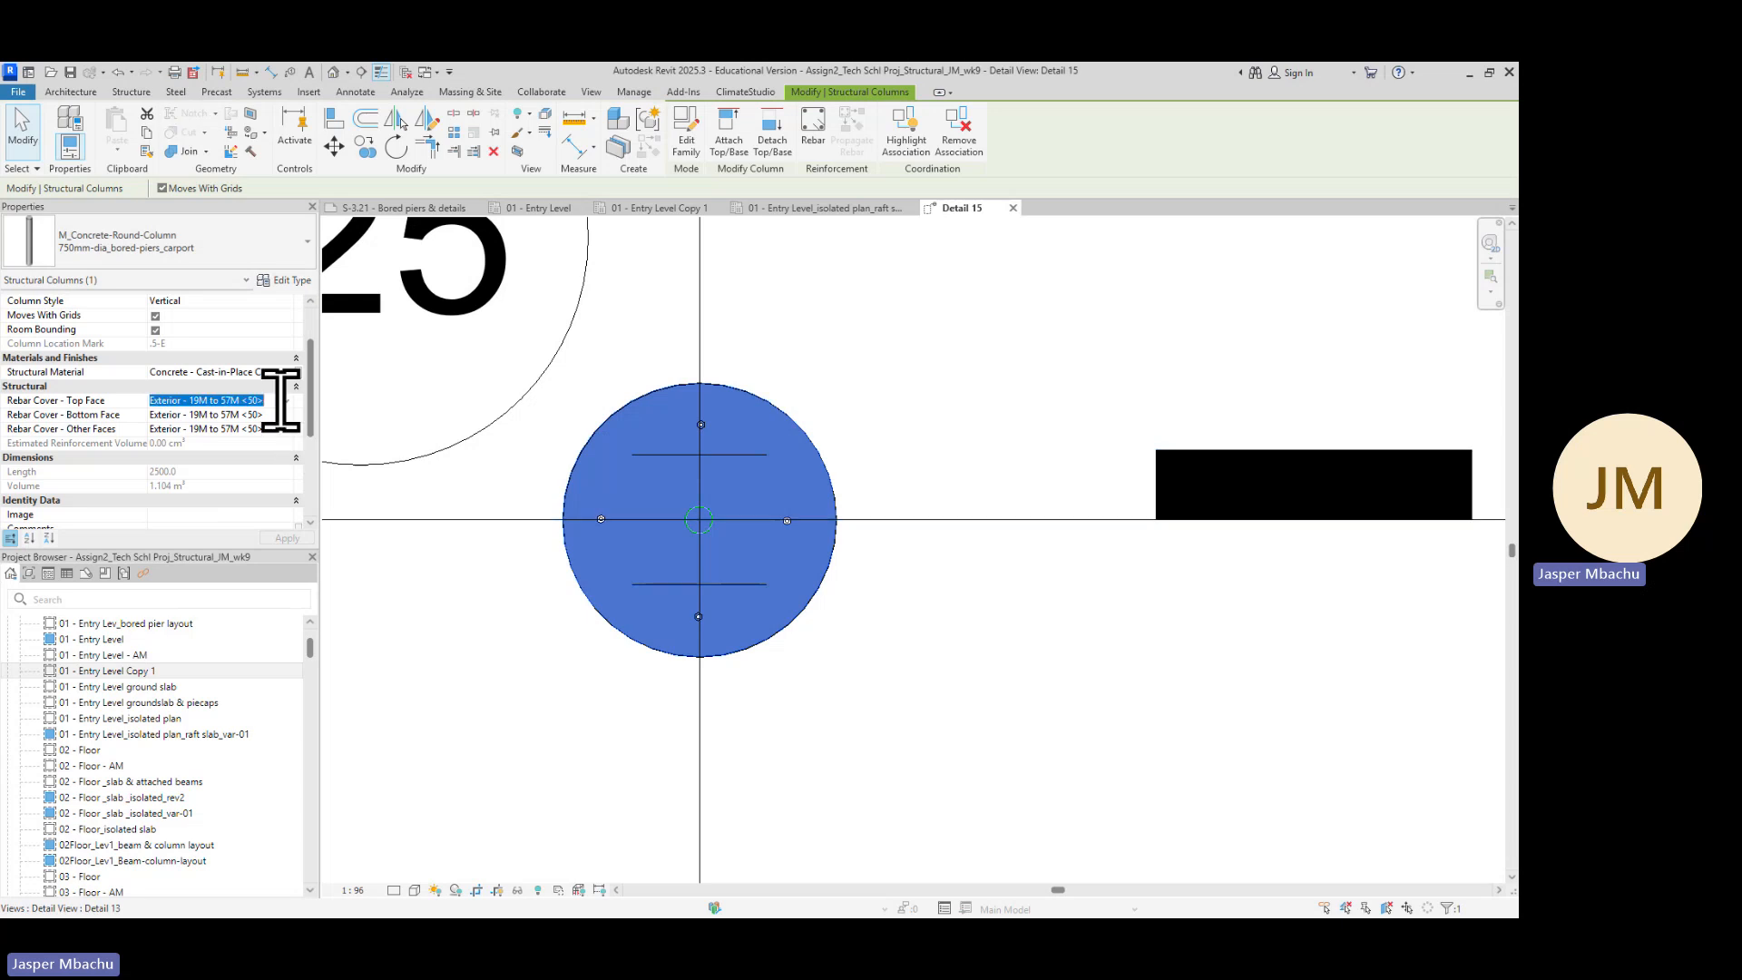
pyautogui.click(287, 400)
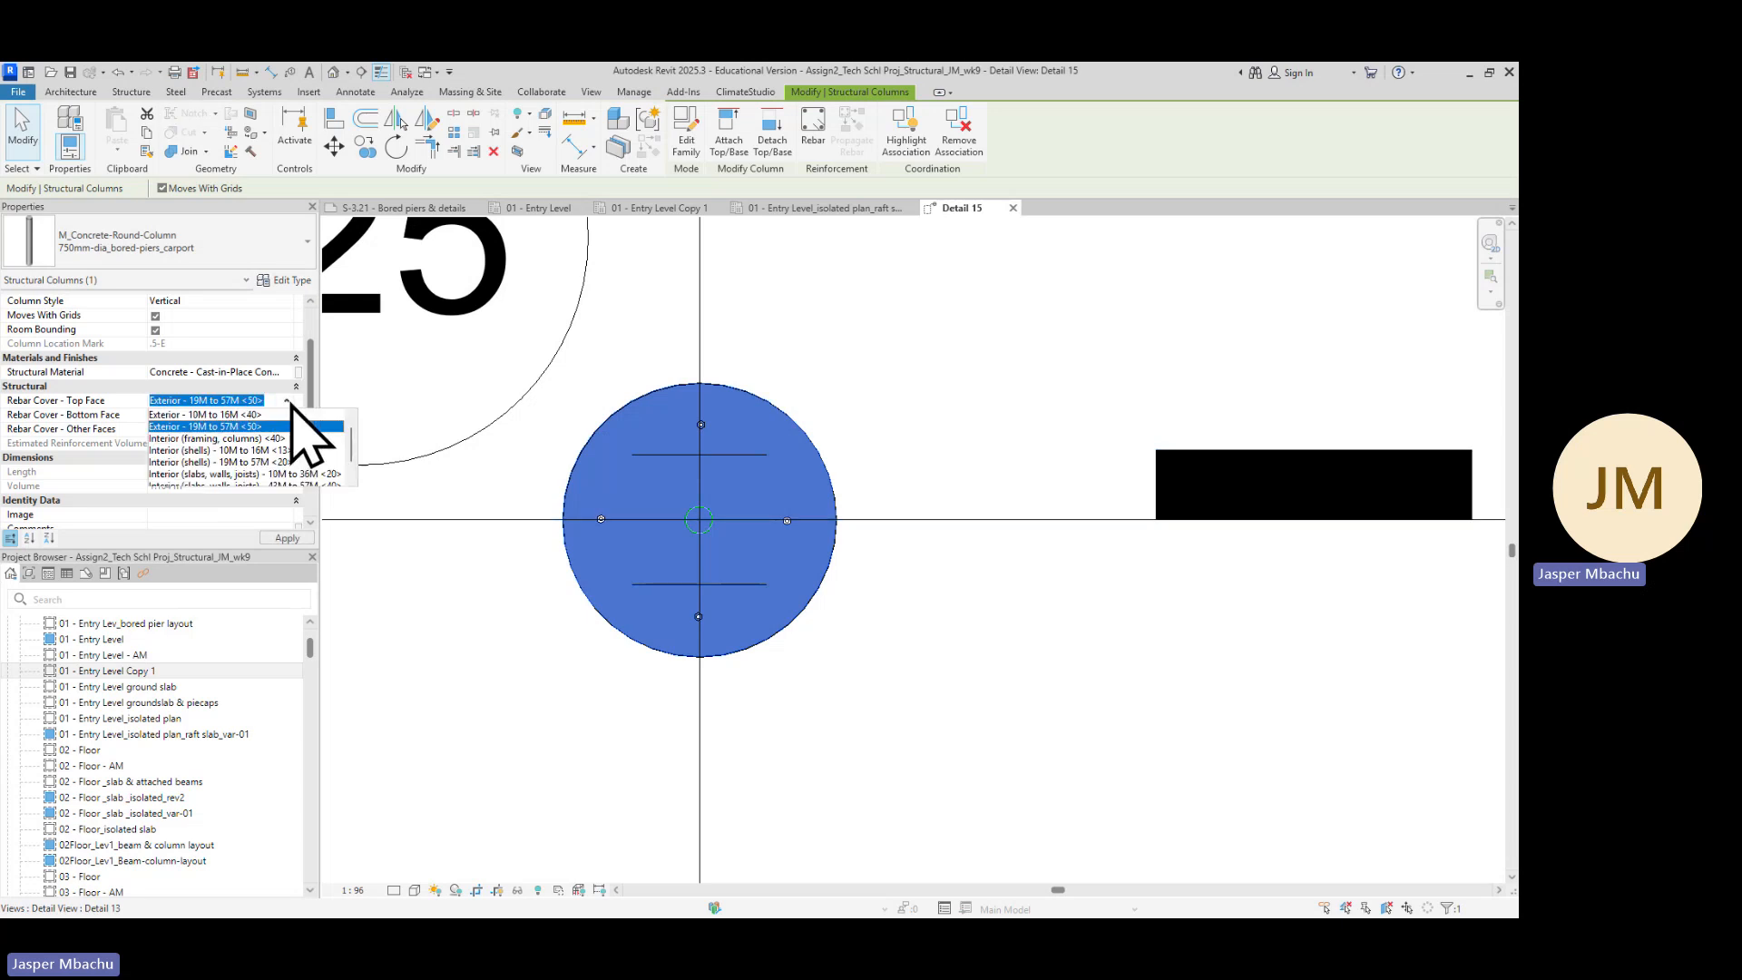
pyautogui.click(258, 427)
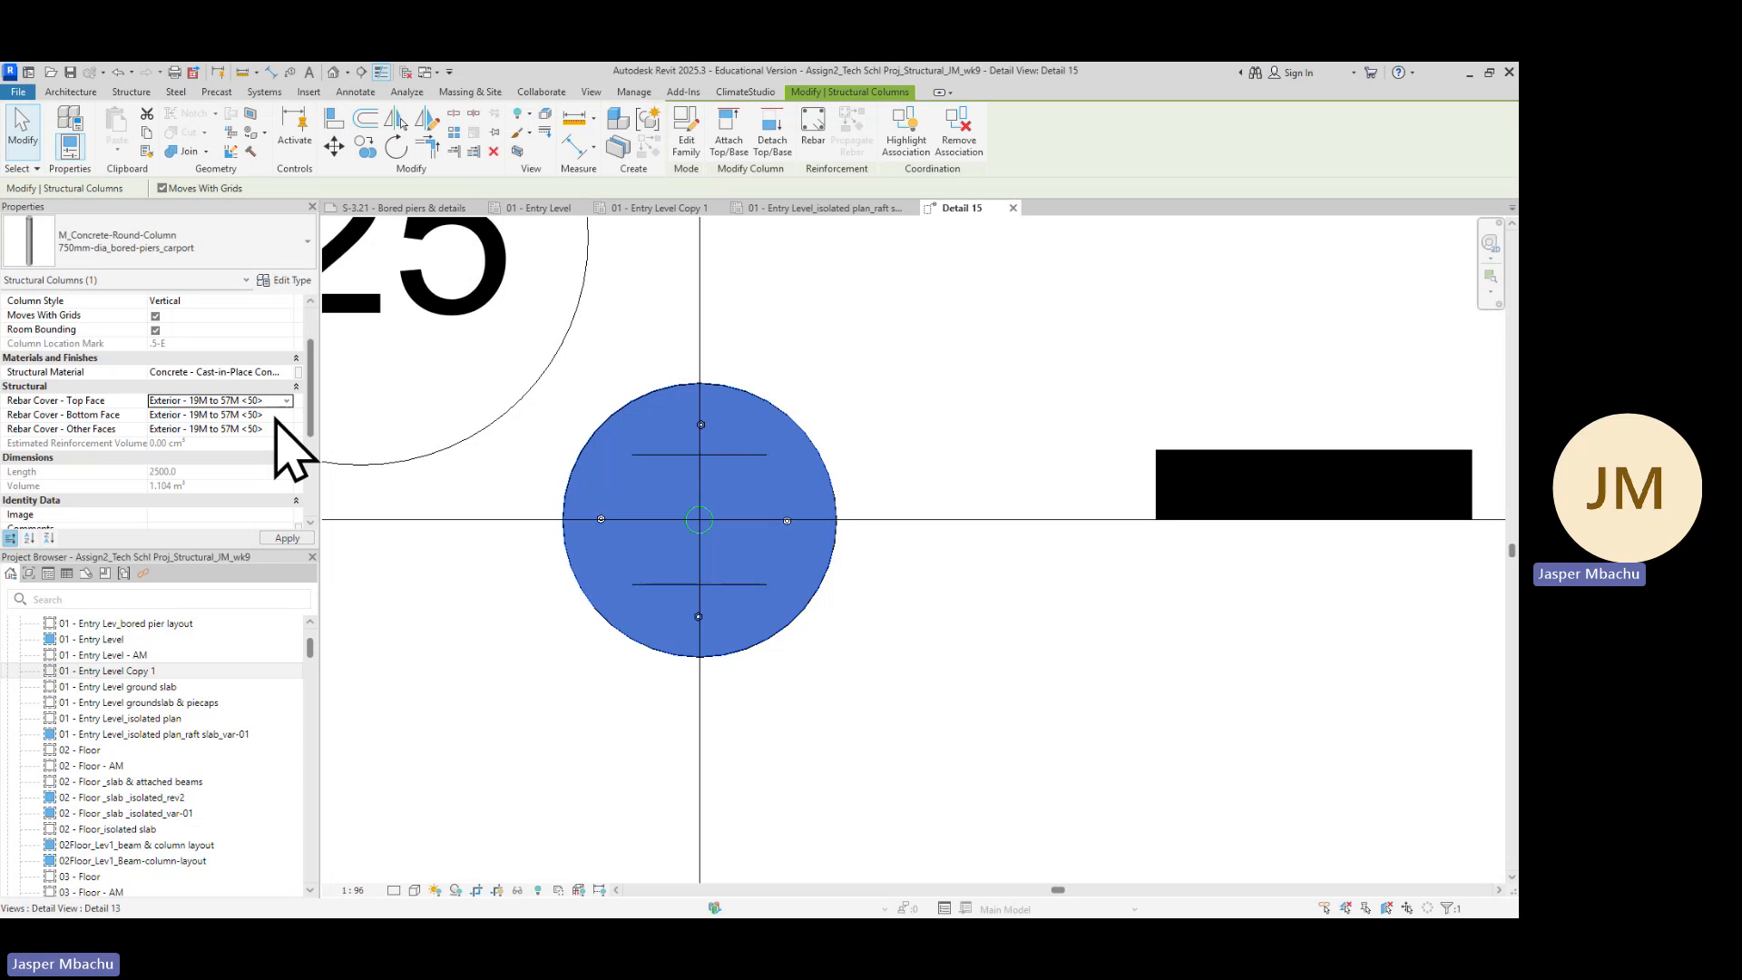
pyautogui.click(285, 416)
pyautogui.click(287, 416)
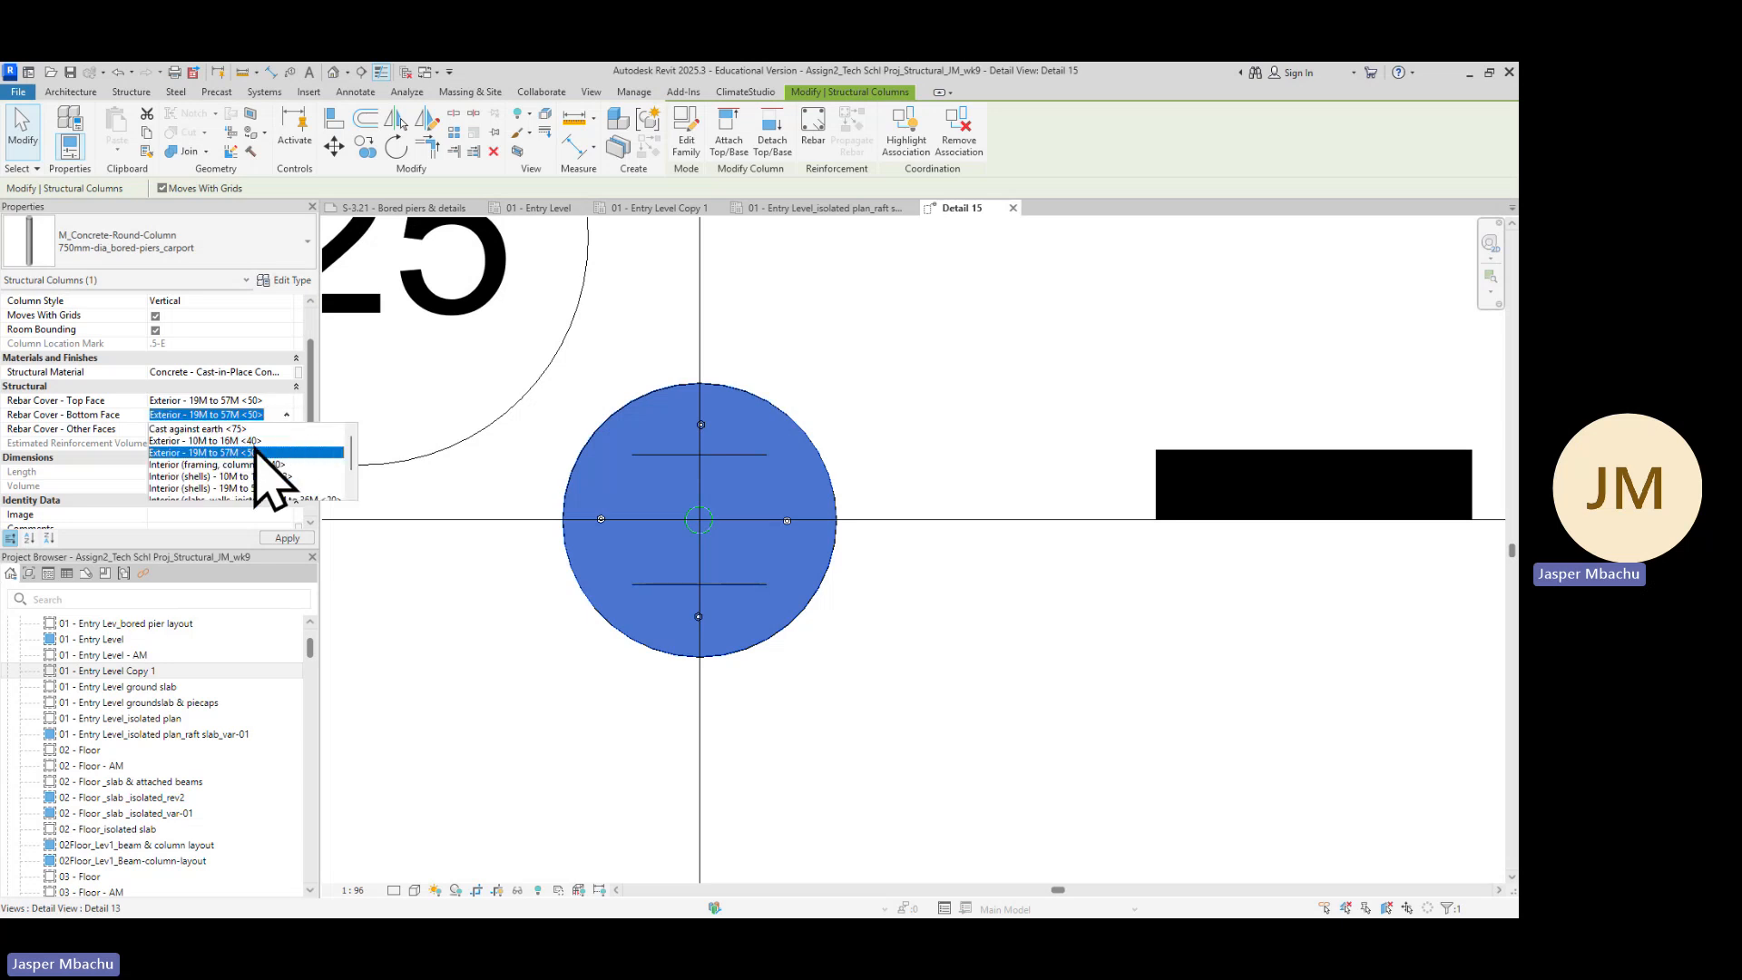
pyautogui.click(263, 454)
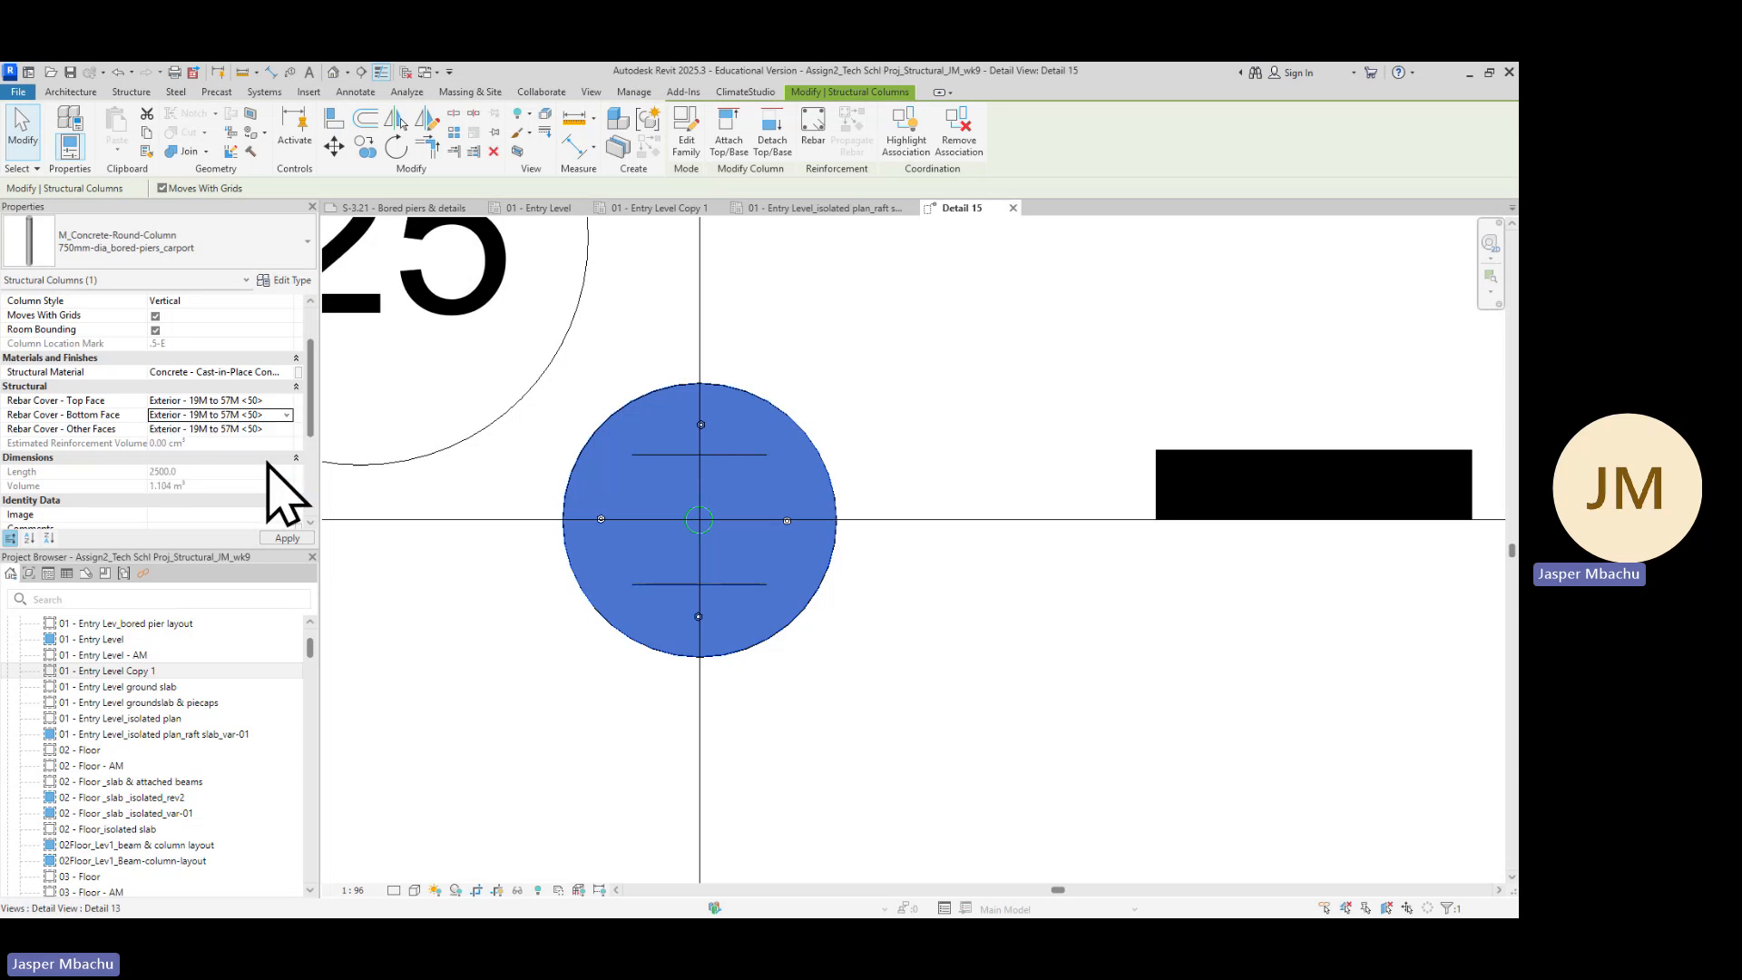
pyautogui.click(290, 432)
pyautogui.click(290, 432)
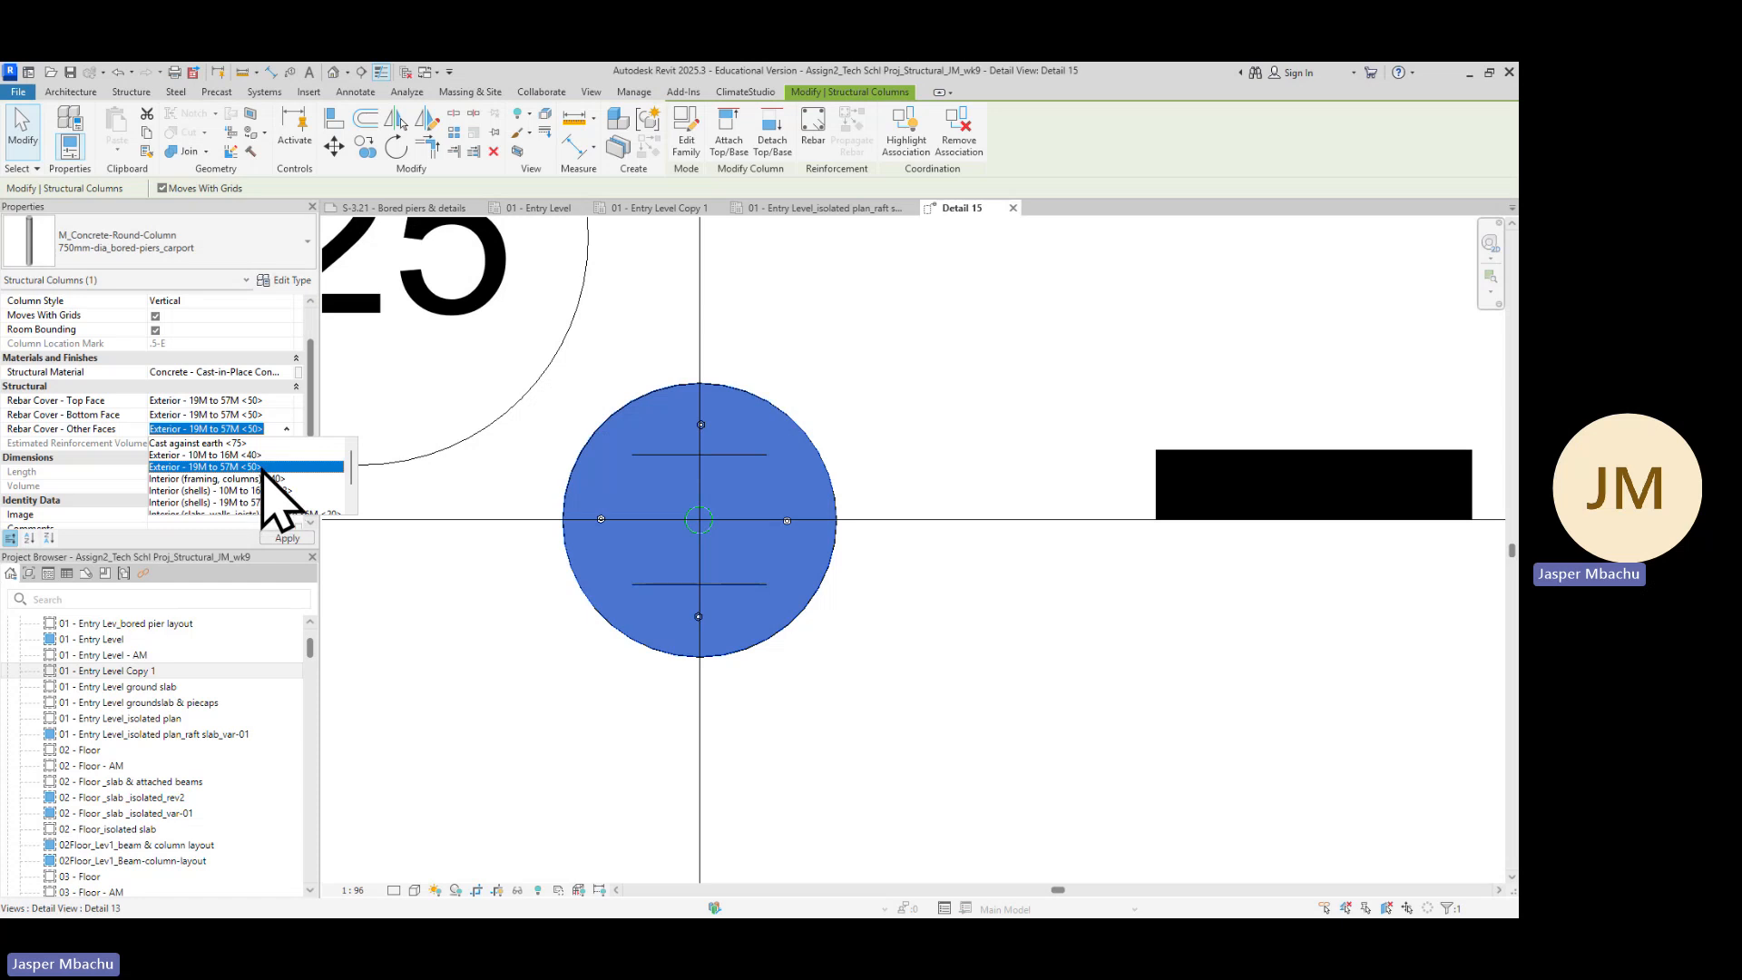
pyautogui.click(258, 474)
pyautogui.click(434, 673)
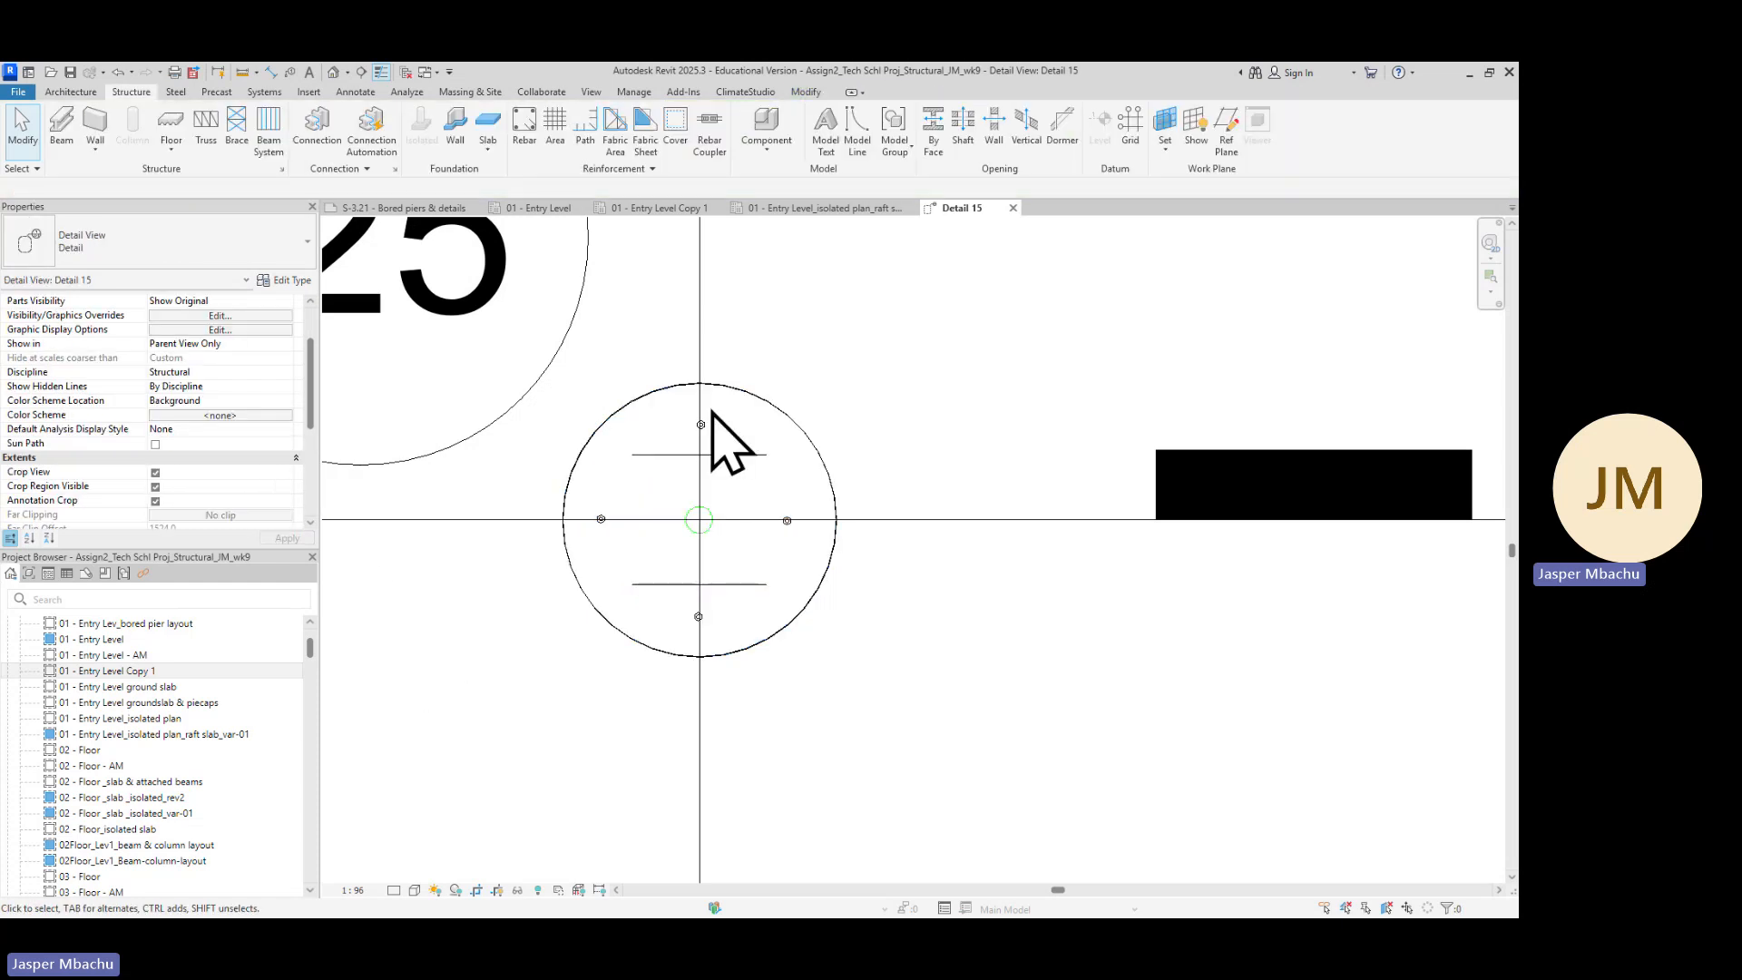
# Select the column base plate connection above the pier to inspect its properties
pyautogui.scroll(-2, 791, 476)
pyautogui.scroll(-4, 830, 472)
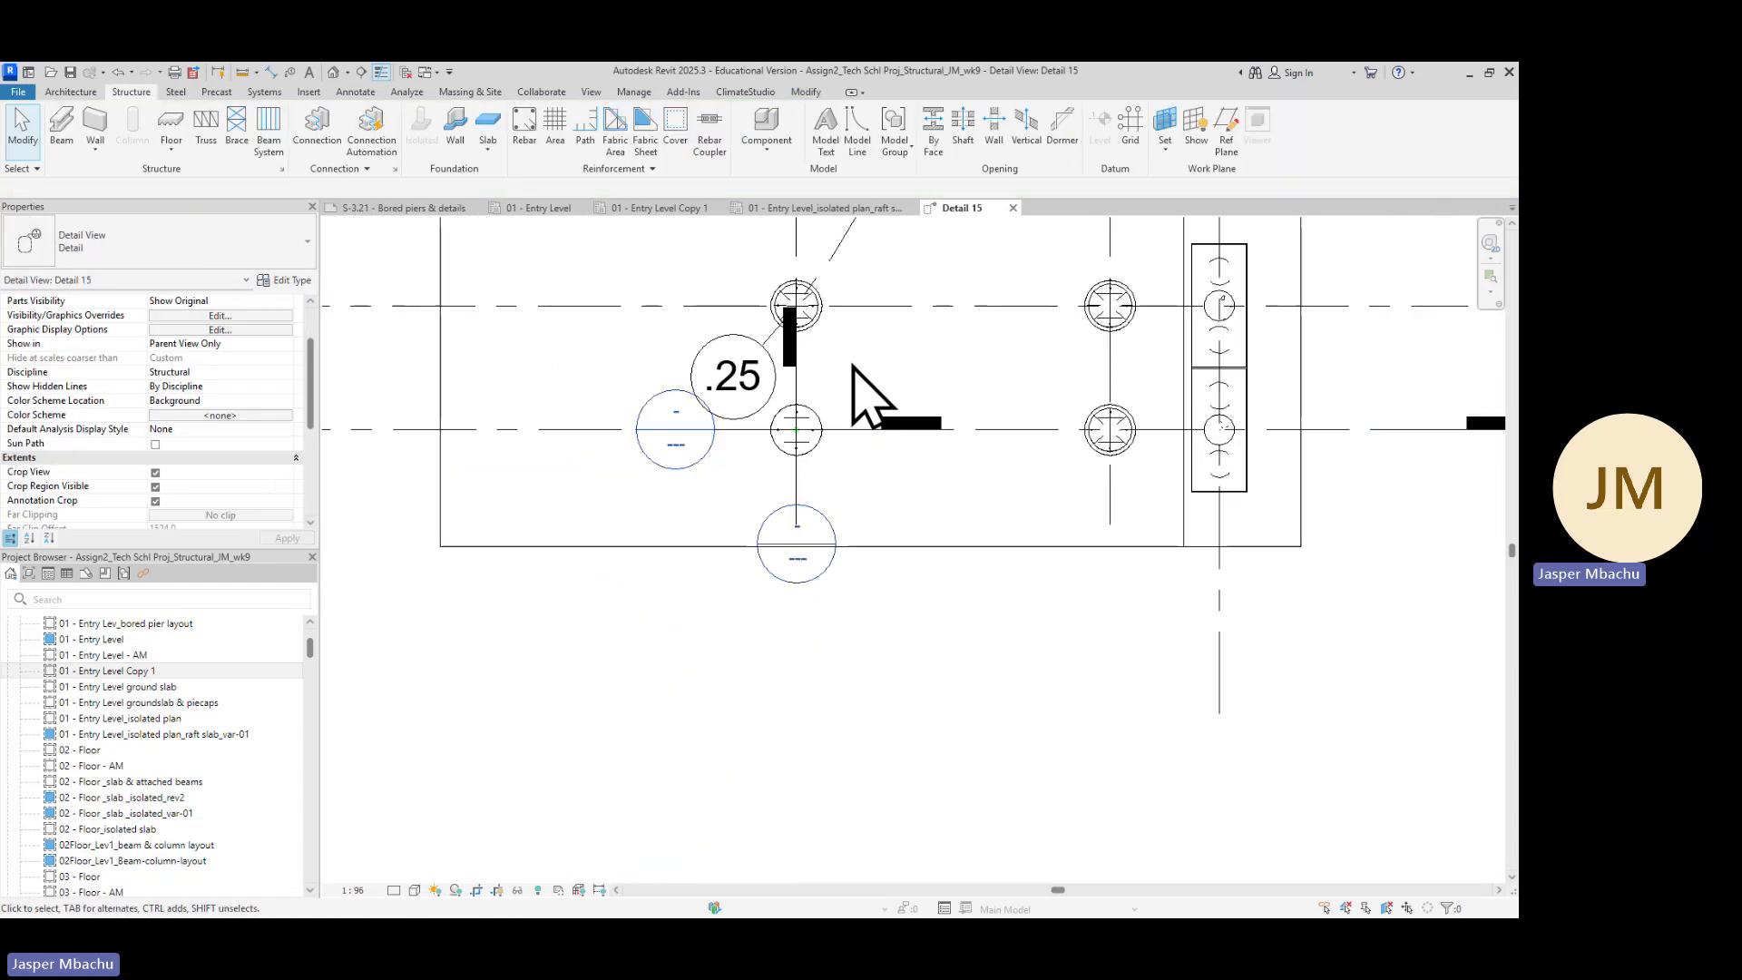
pyautogui.scroll(3, 844, 372)
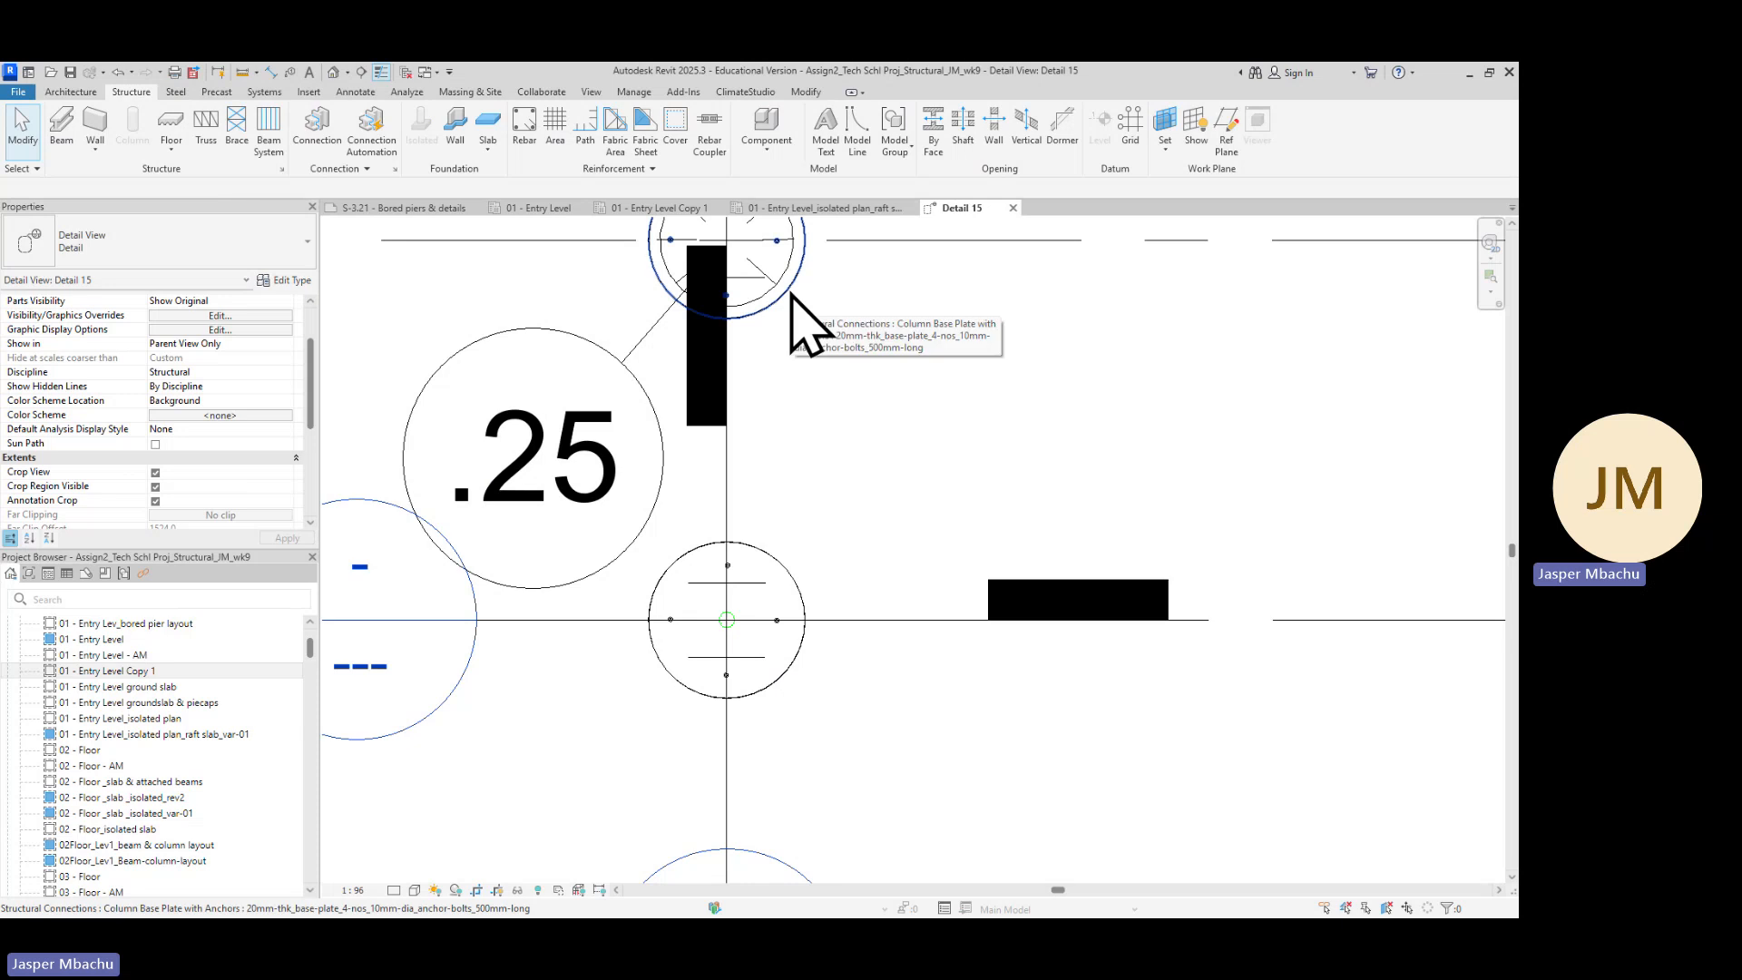
pyautogui.click(797, 311)
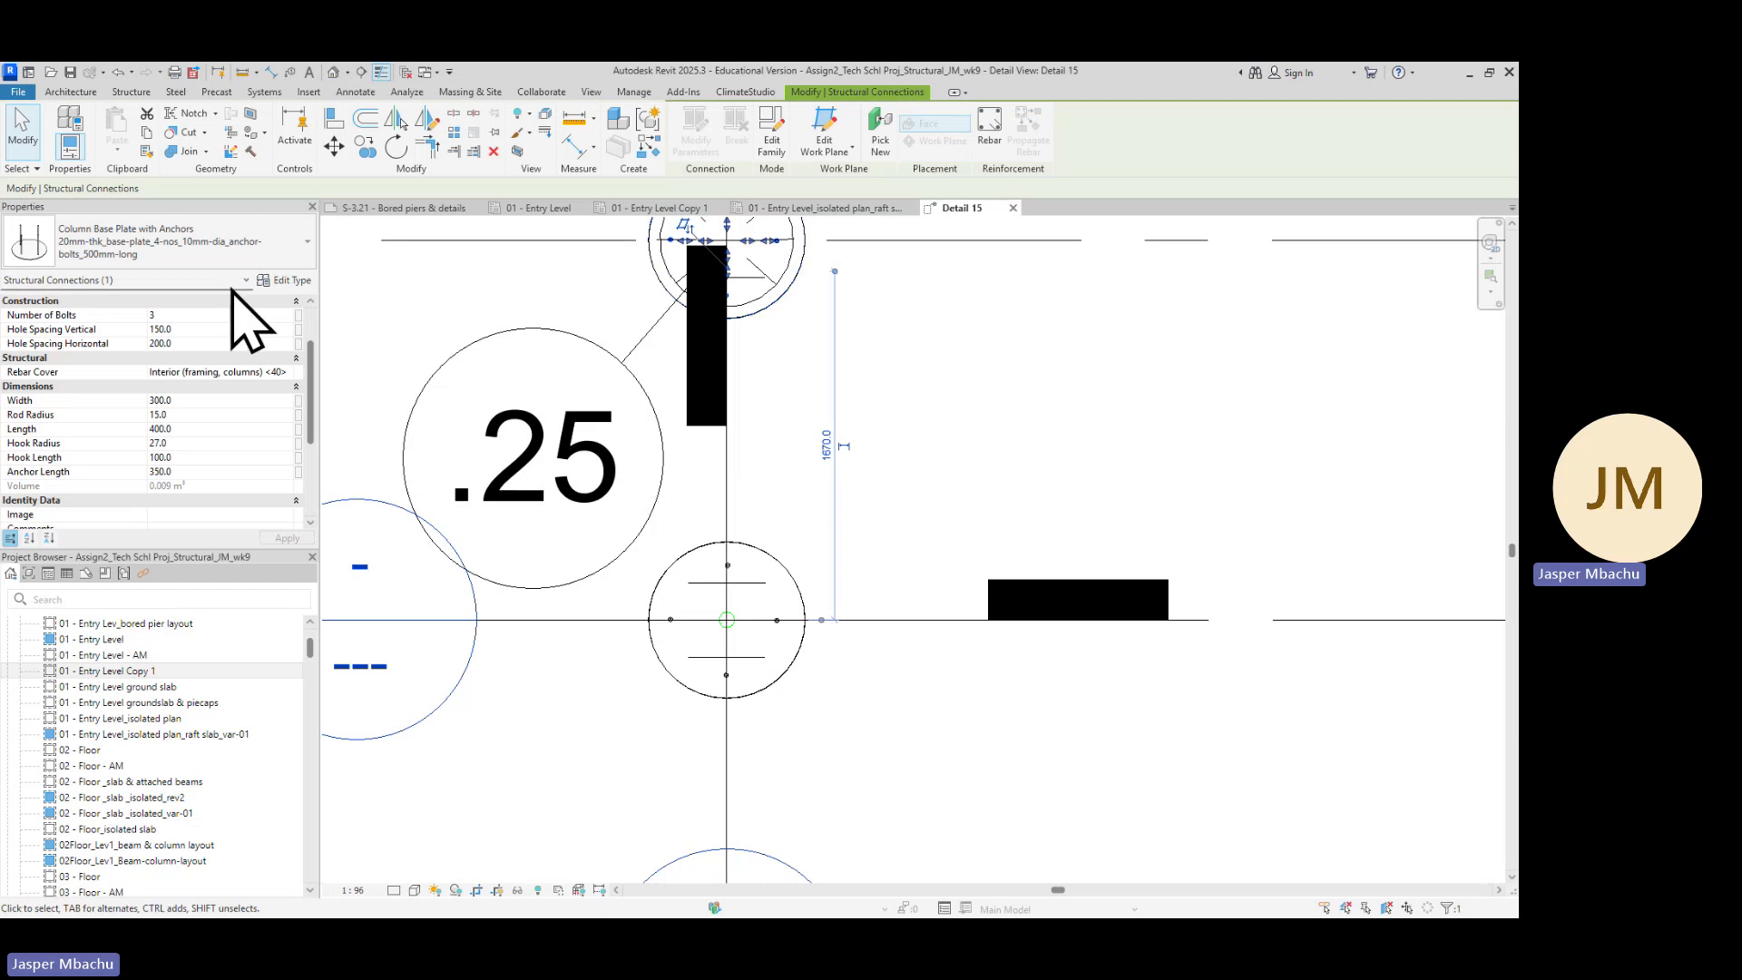
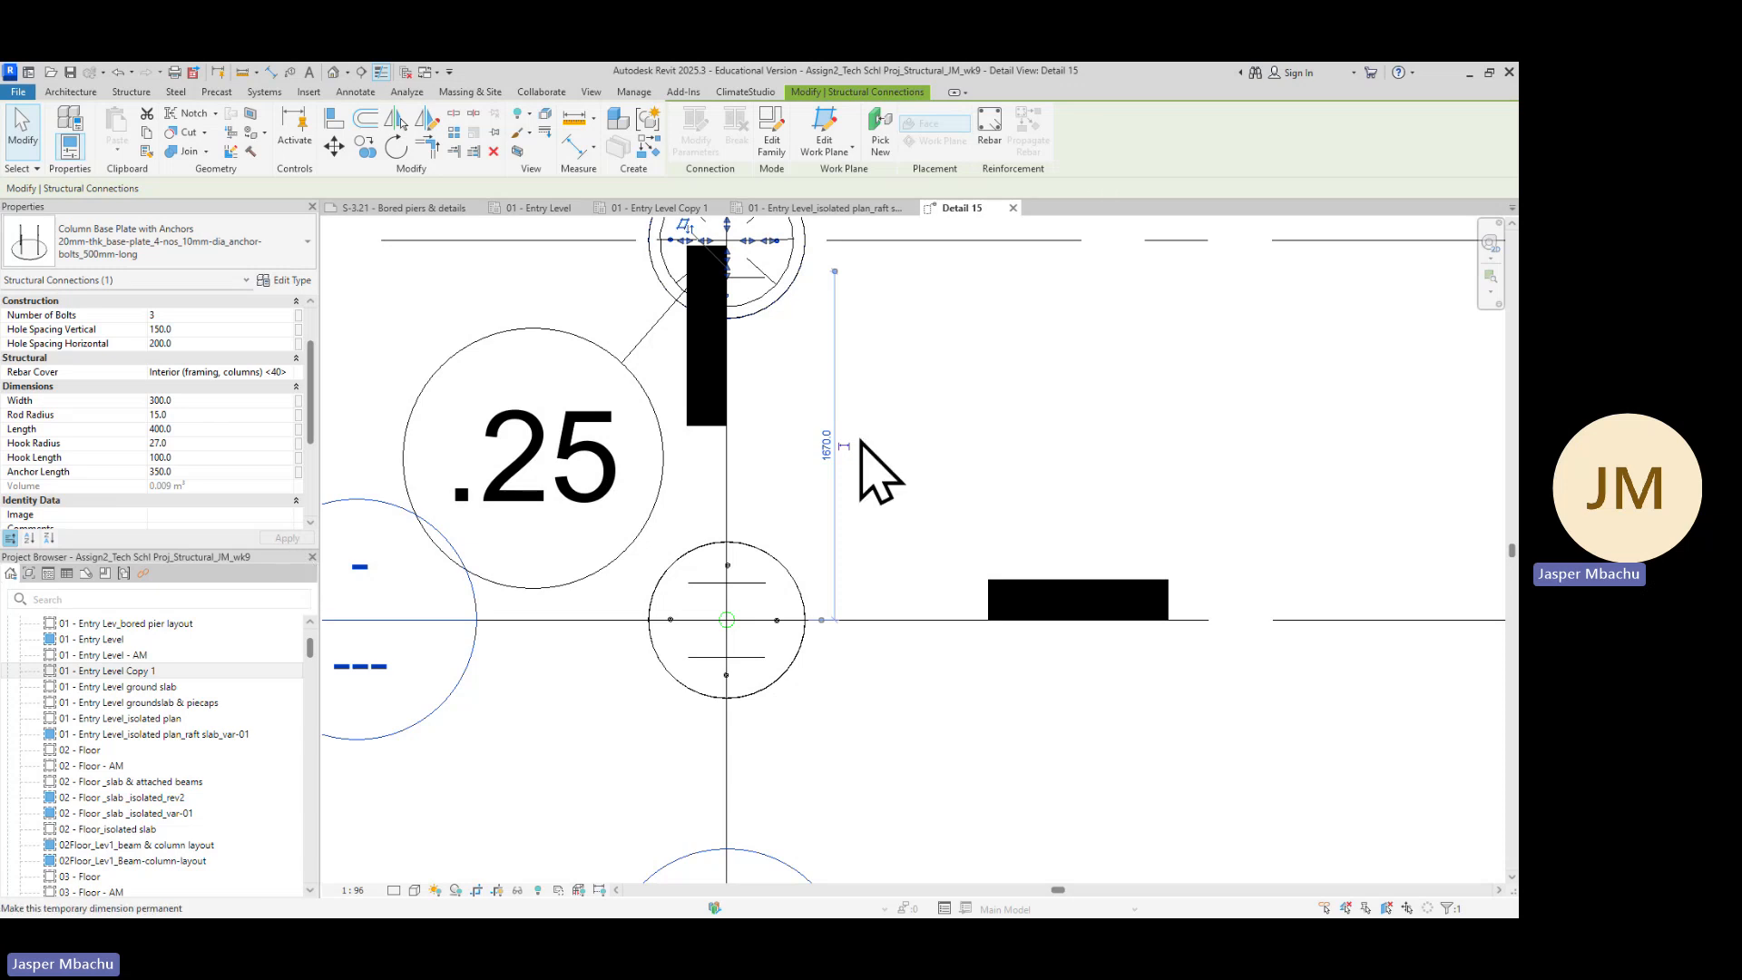
# Select all visible instances of the 750mm bored pier column in the detail view
pyautogui.click(964, 531)
pyautogui.scroll(-6, 978, 545)
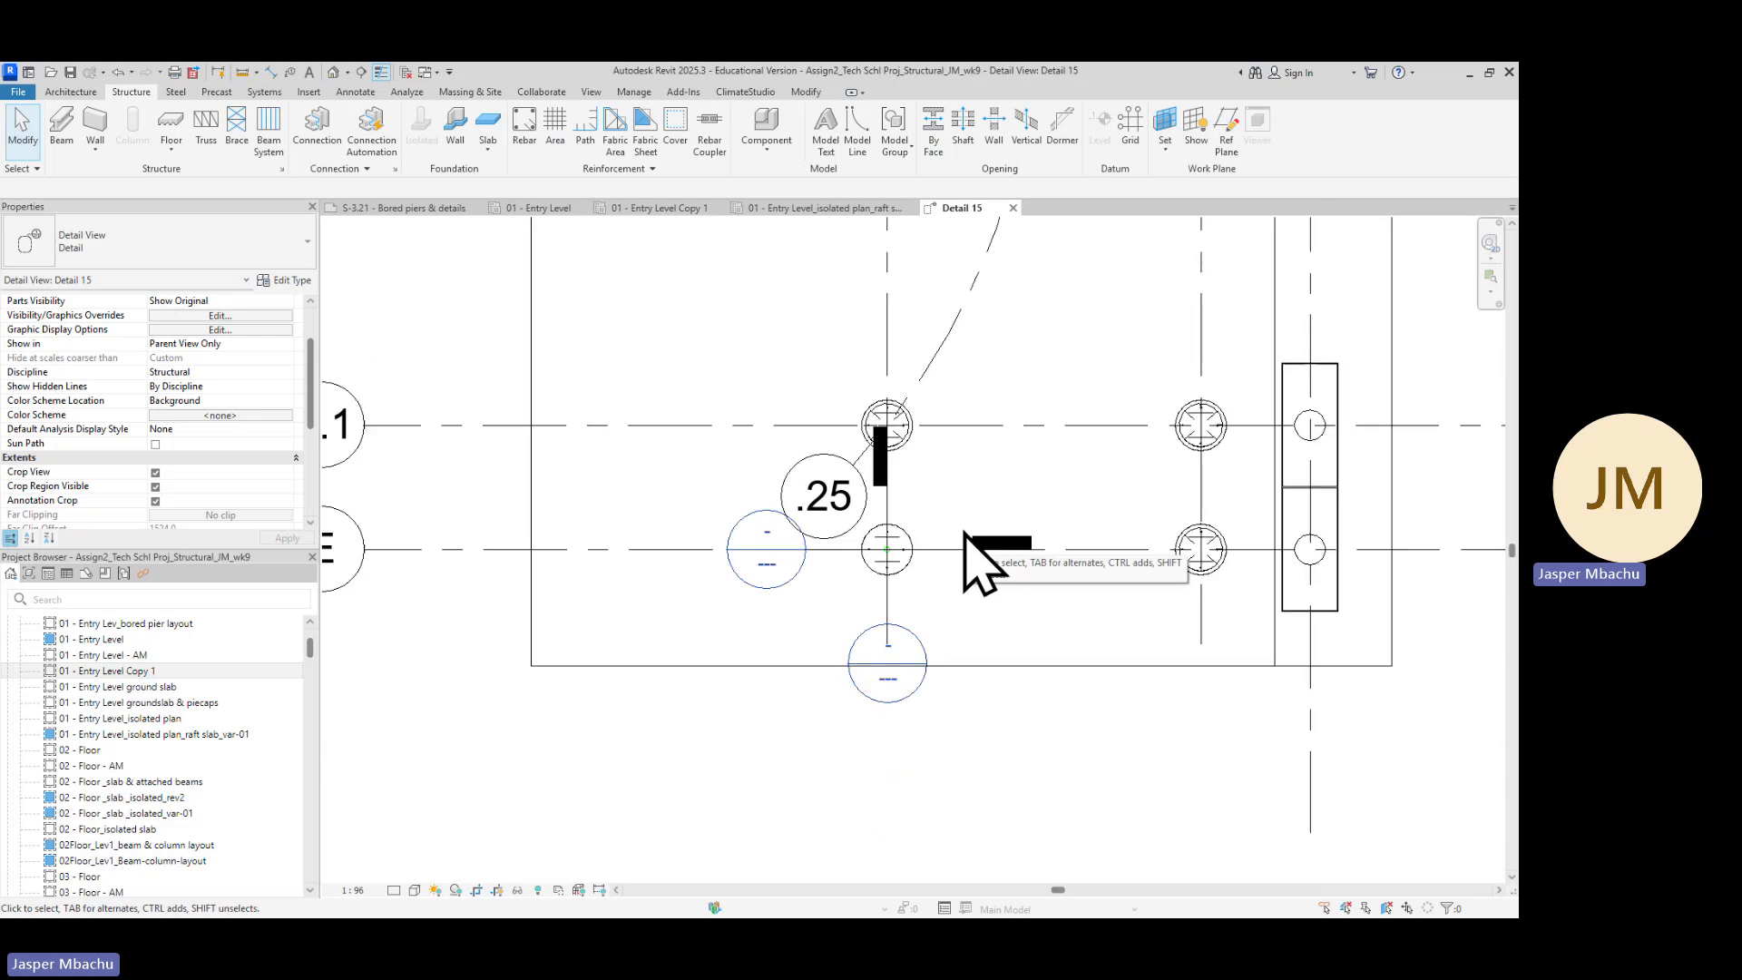
pyautogui.scroll(4, 957, 580)
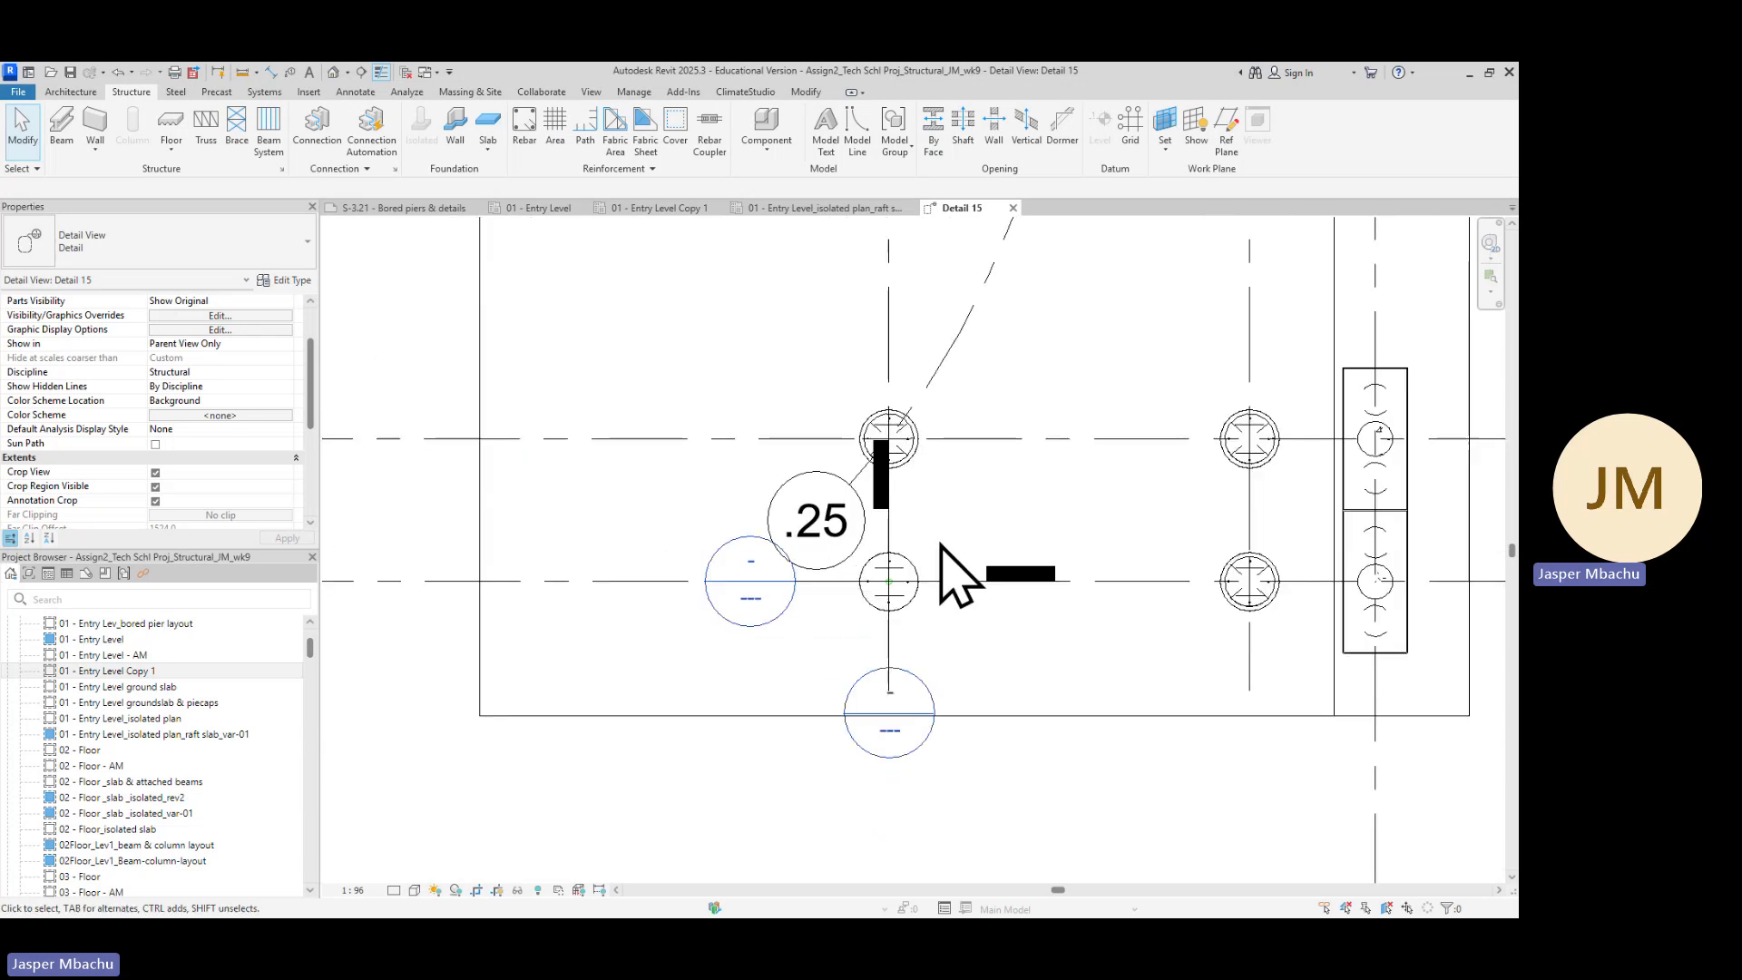
pyautogui.scroll(2, 916, 608)
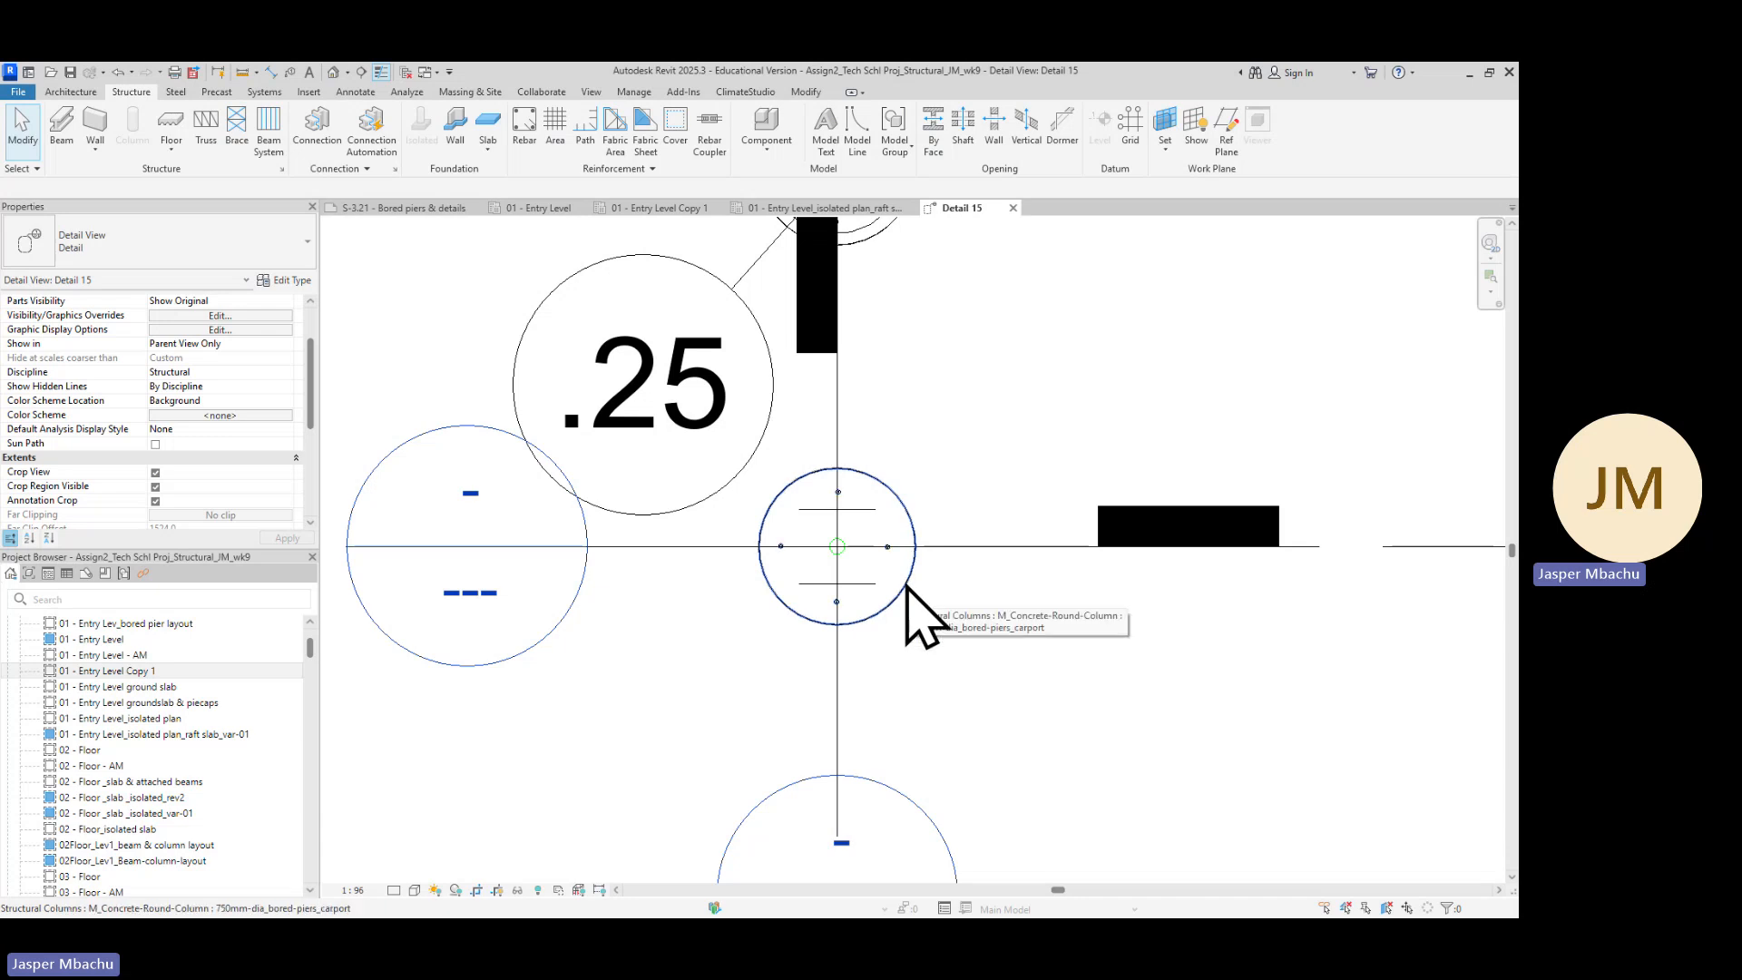
pyautogui.click(908, 588)
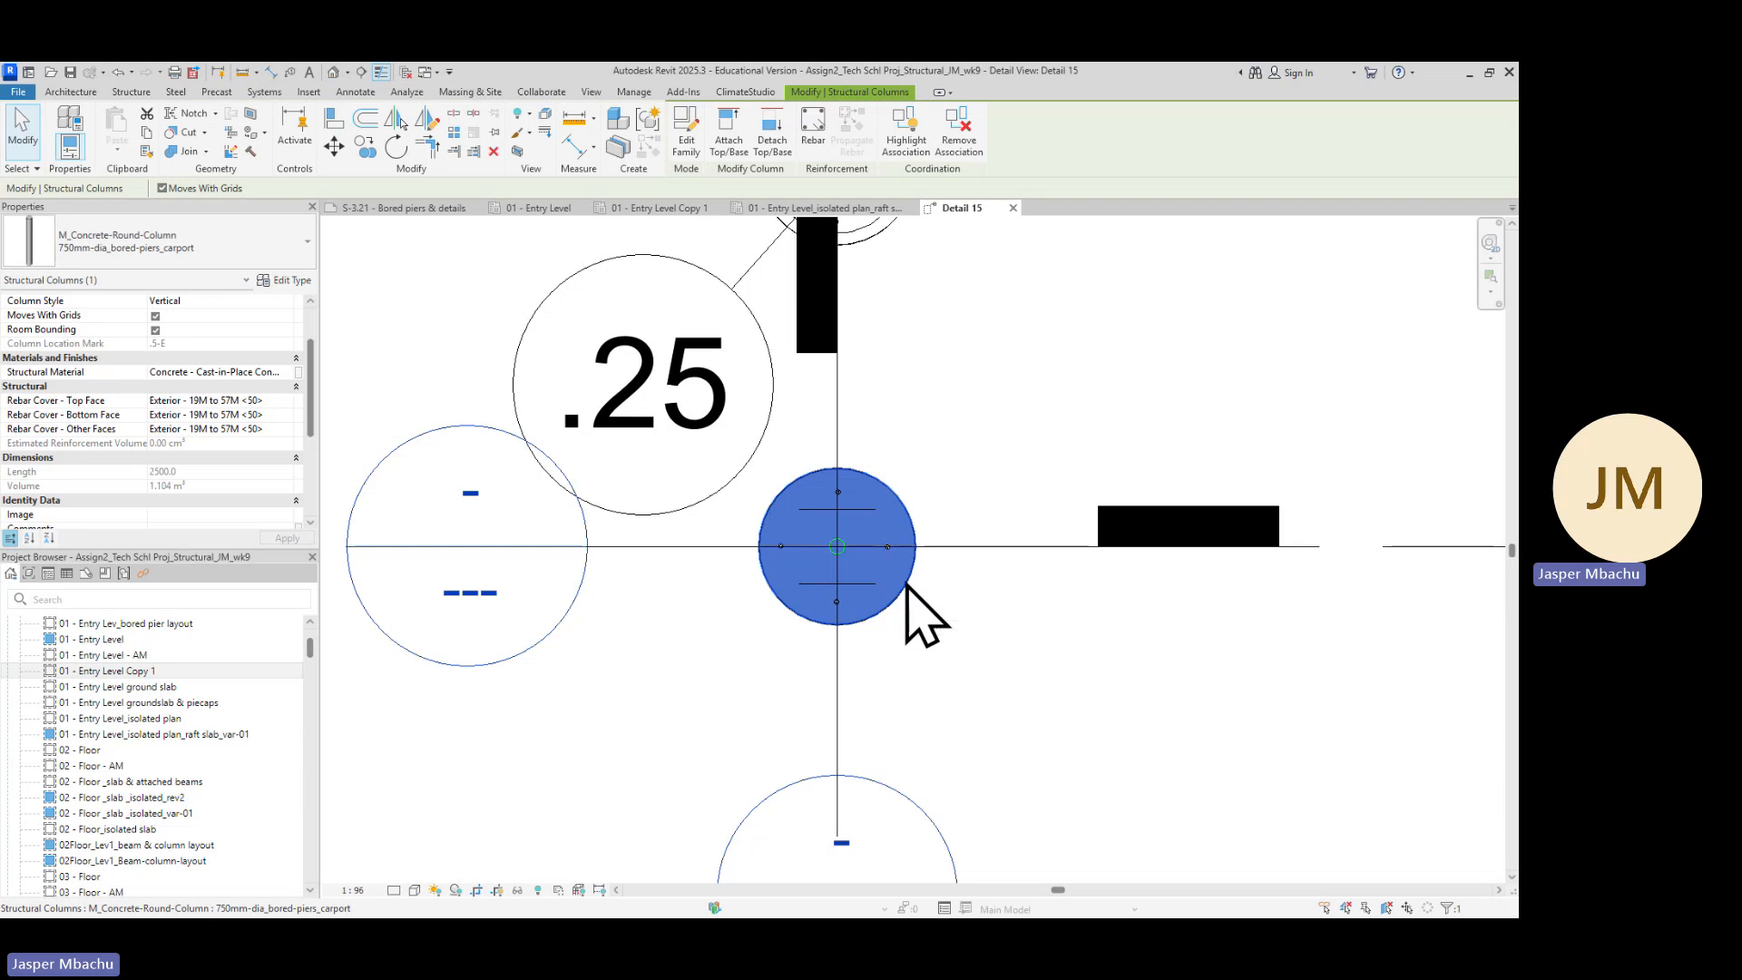
pyautogui.rightClick(909, 584)
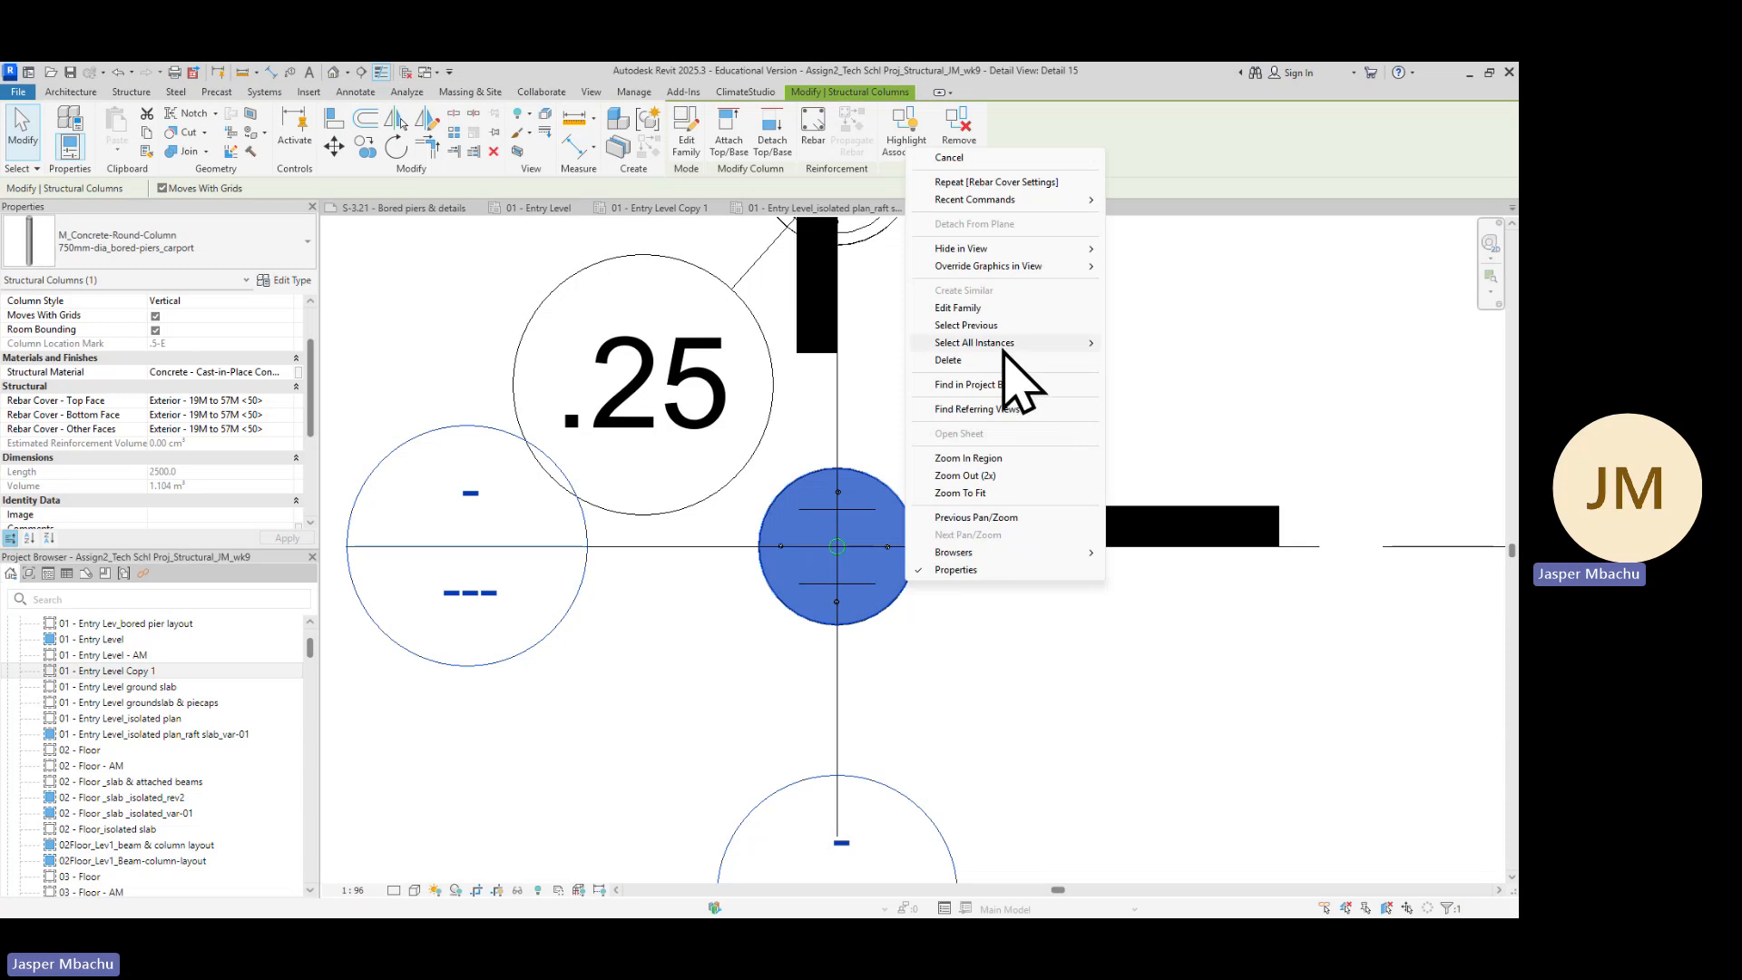
pyautogui.moveTo(1007, 343)
pyautogui.click(1161, 343)
pyautogui.scroll(-2, 964, 635)
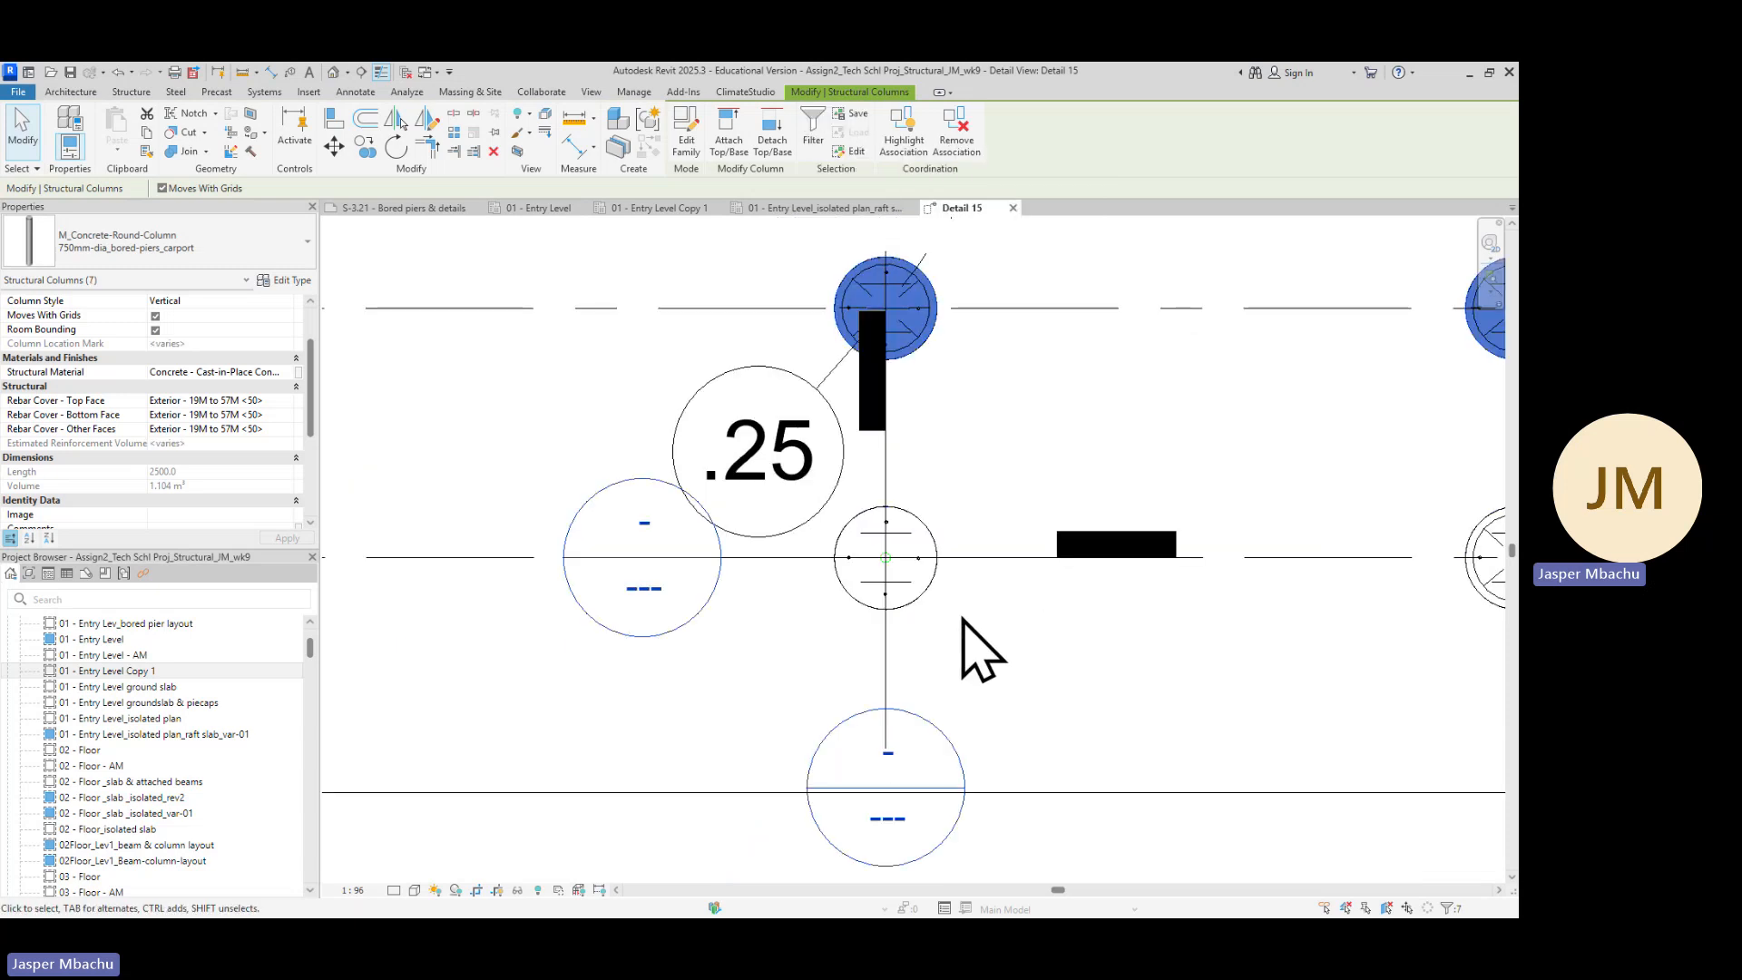
# Start the rebar Cover tool and review the list of rebar cover settings before closing it
pyautogui.click(132, 92)
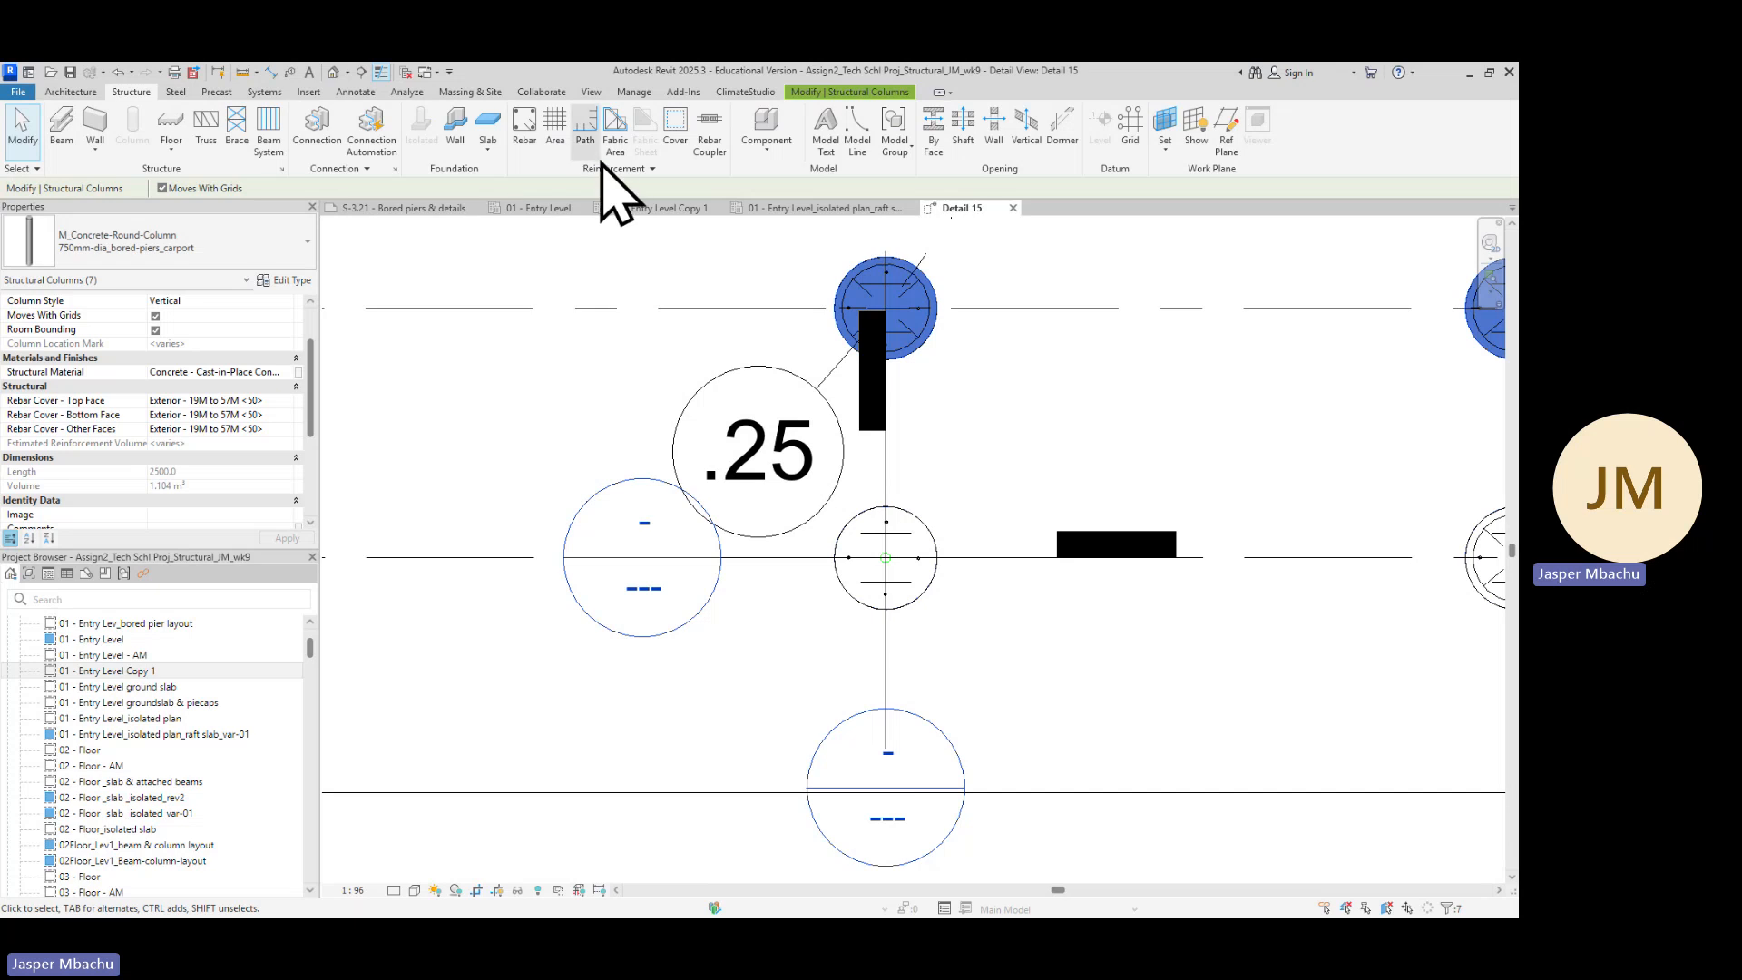
pyautogui.click(673, 134)
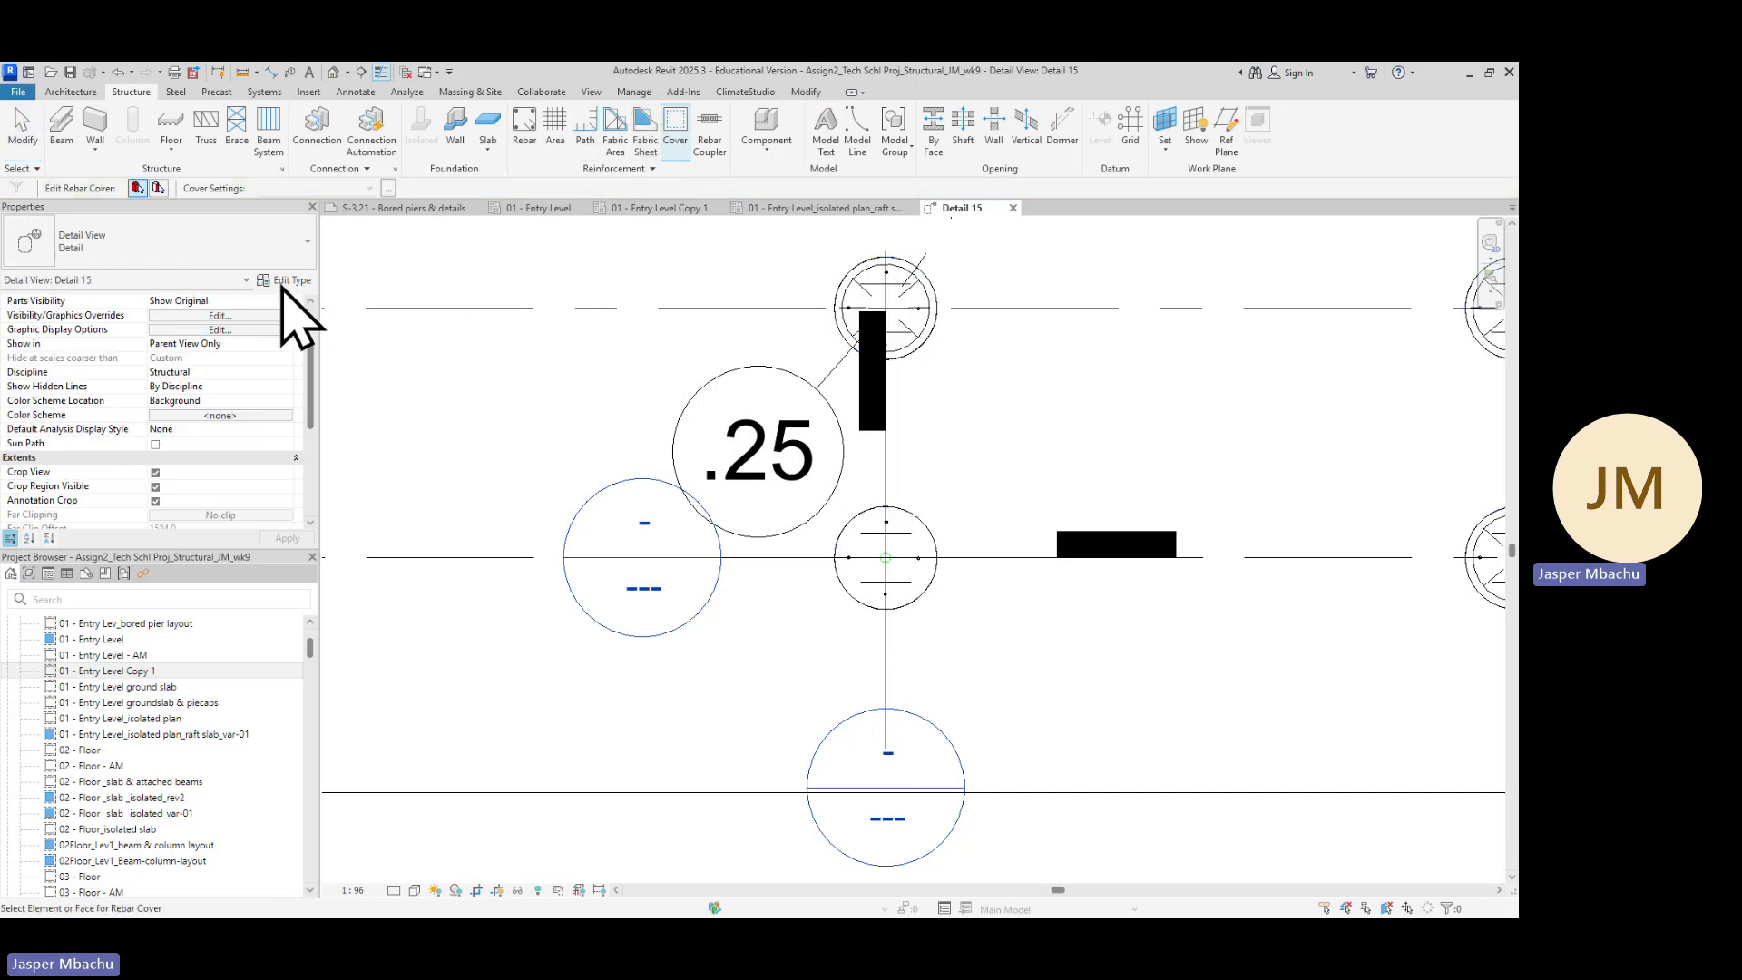
pyautogui.click(388, 188)
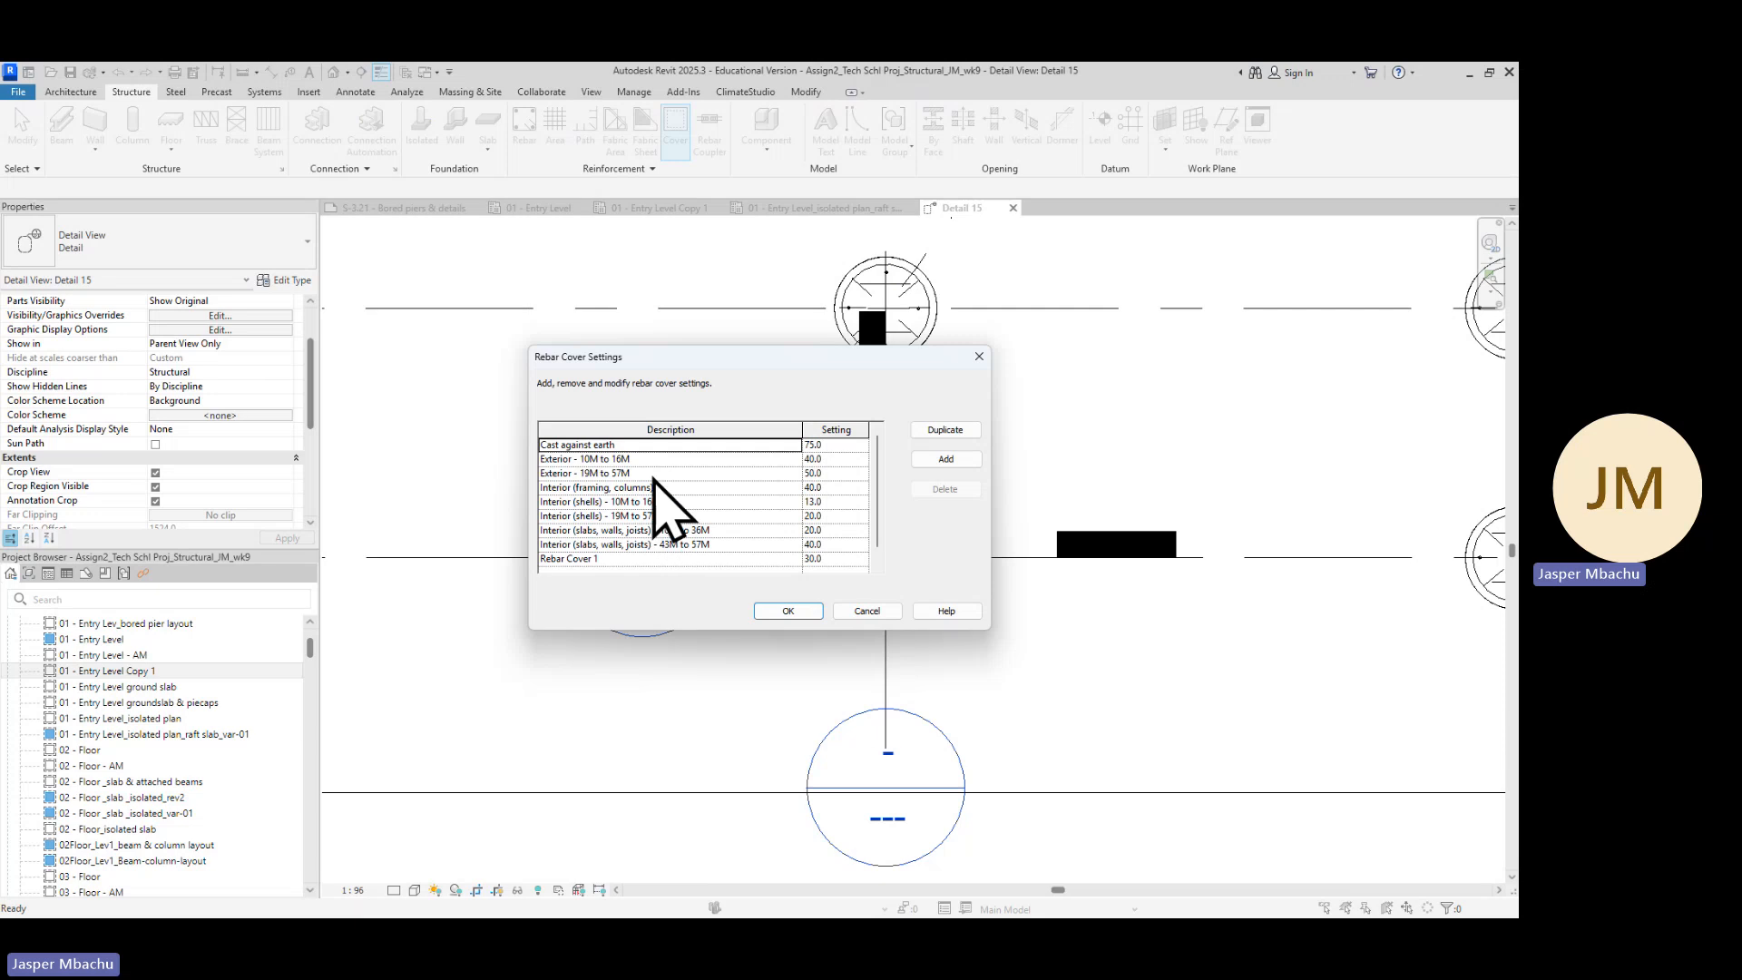
pyautogui.click(823, 473)
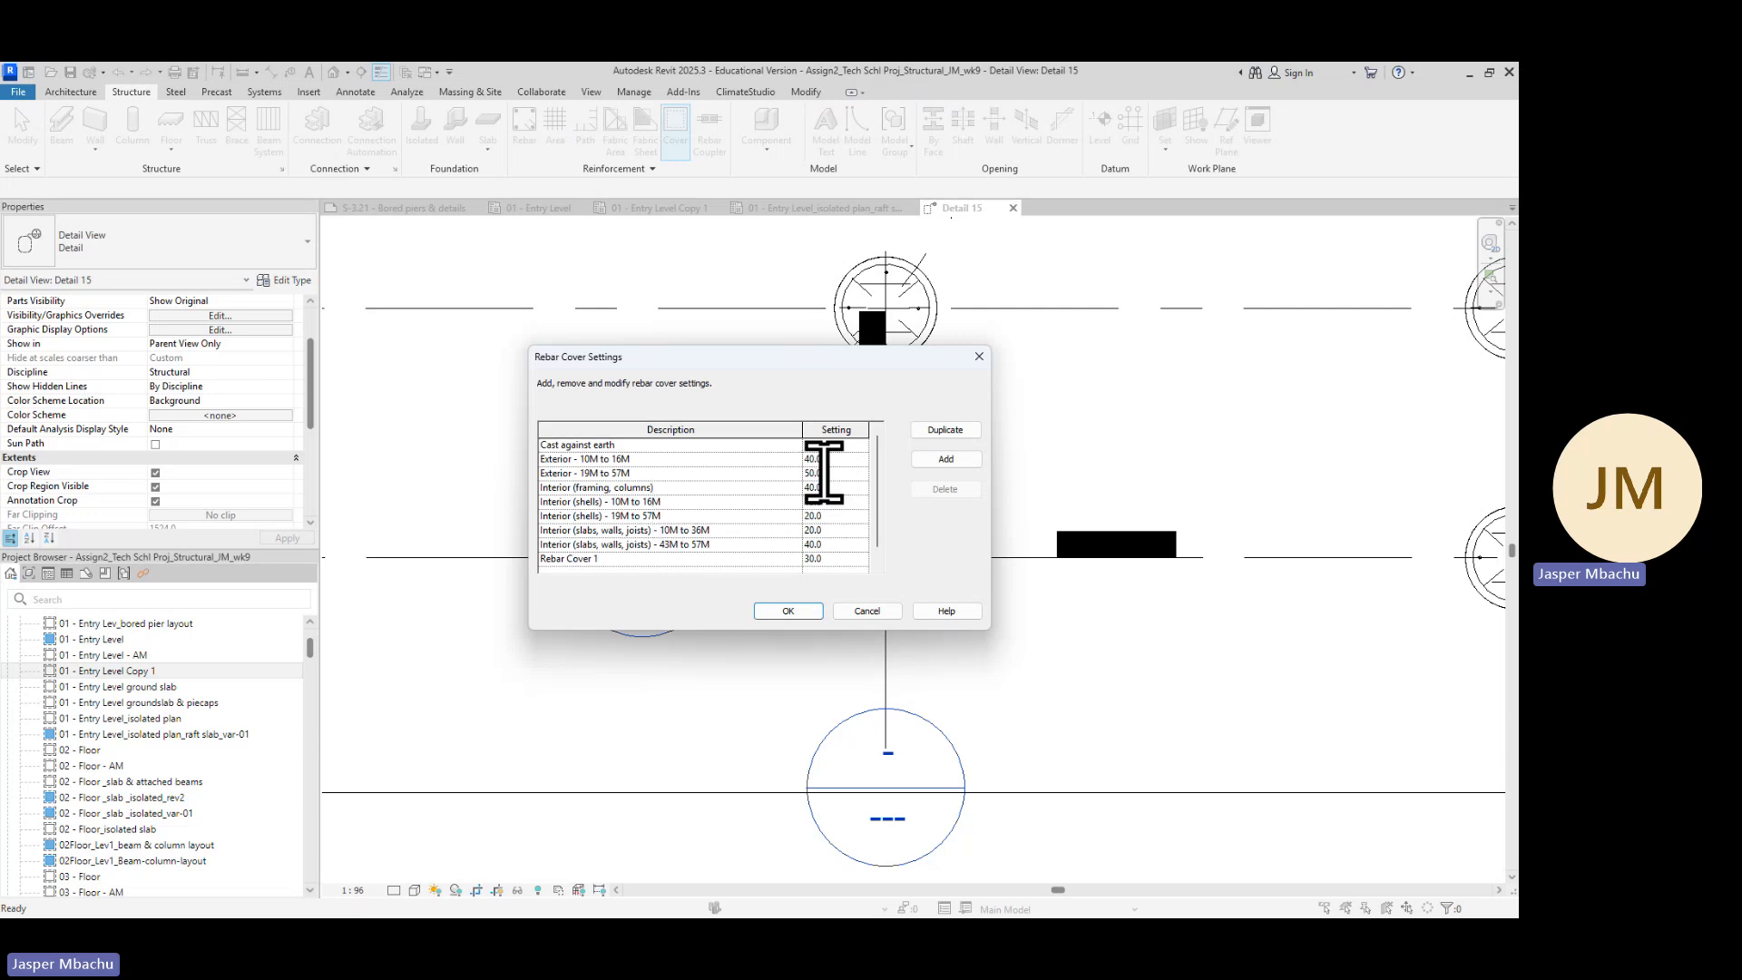
pyautogui.click(795, 613)
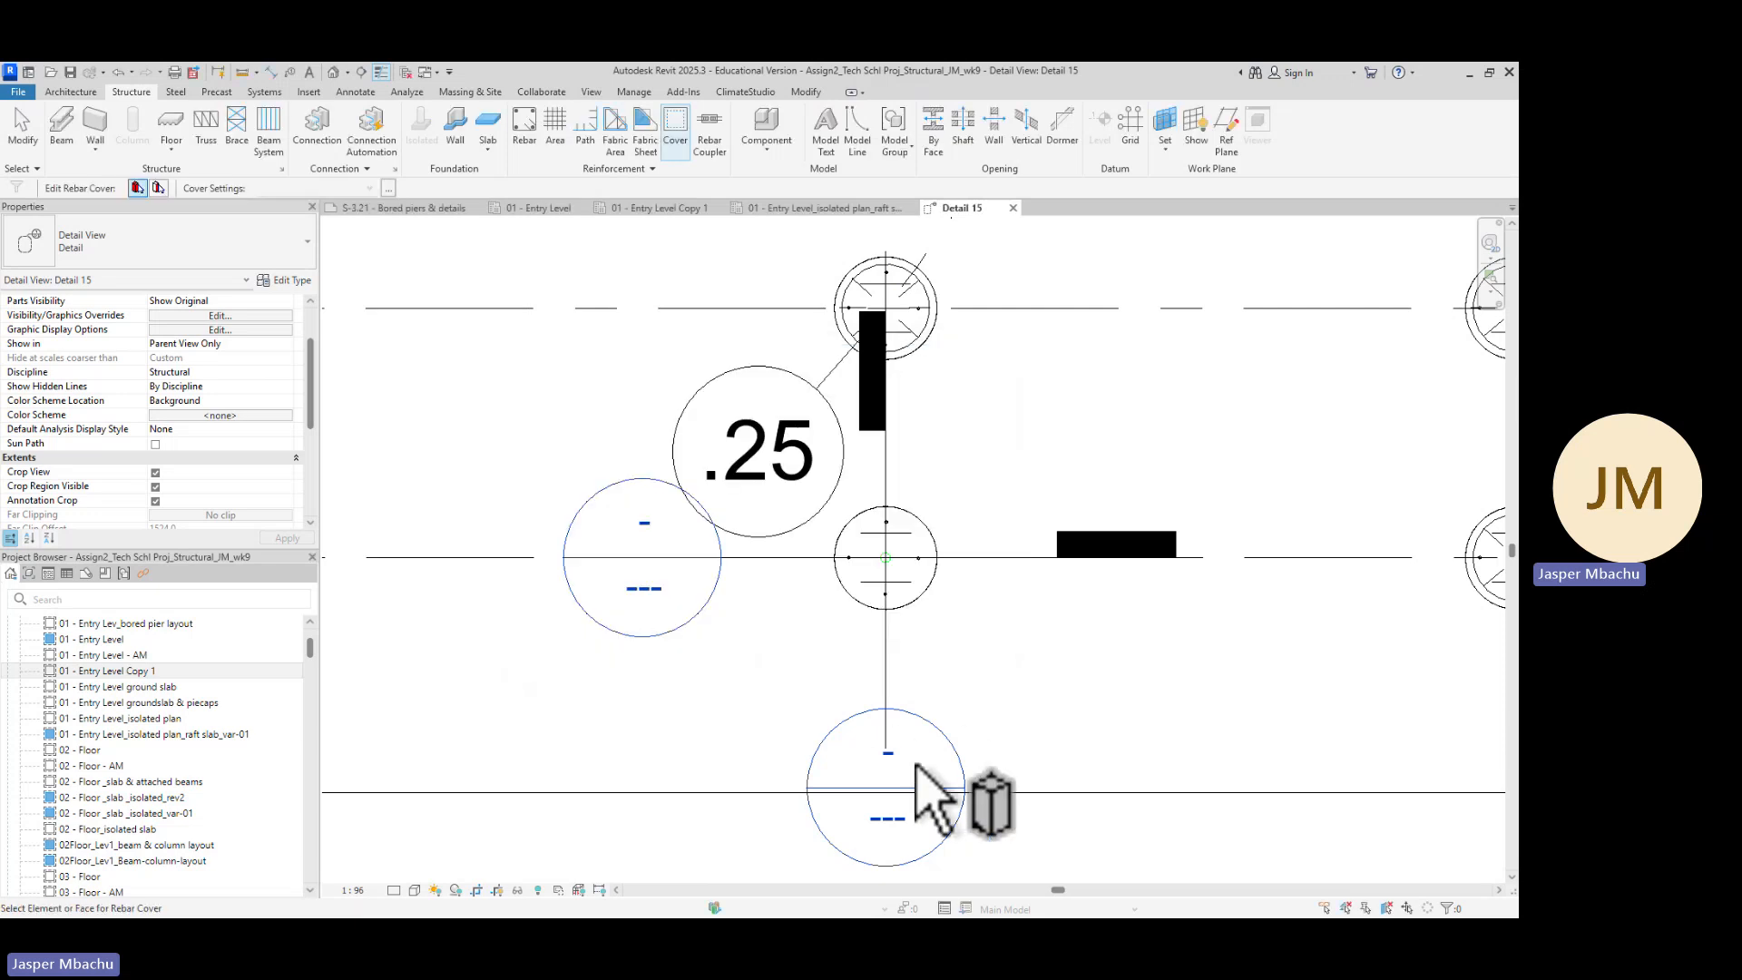
# Examine the cover types of the piers and base plates across the pier layout with the cover tool active
pyautogui.scroll(-4, 971, 808)
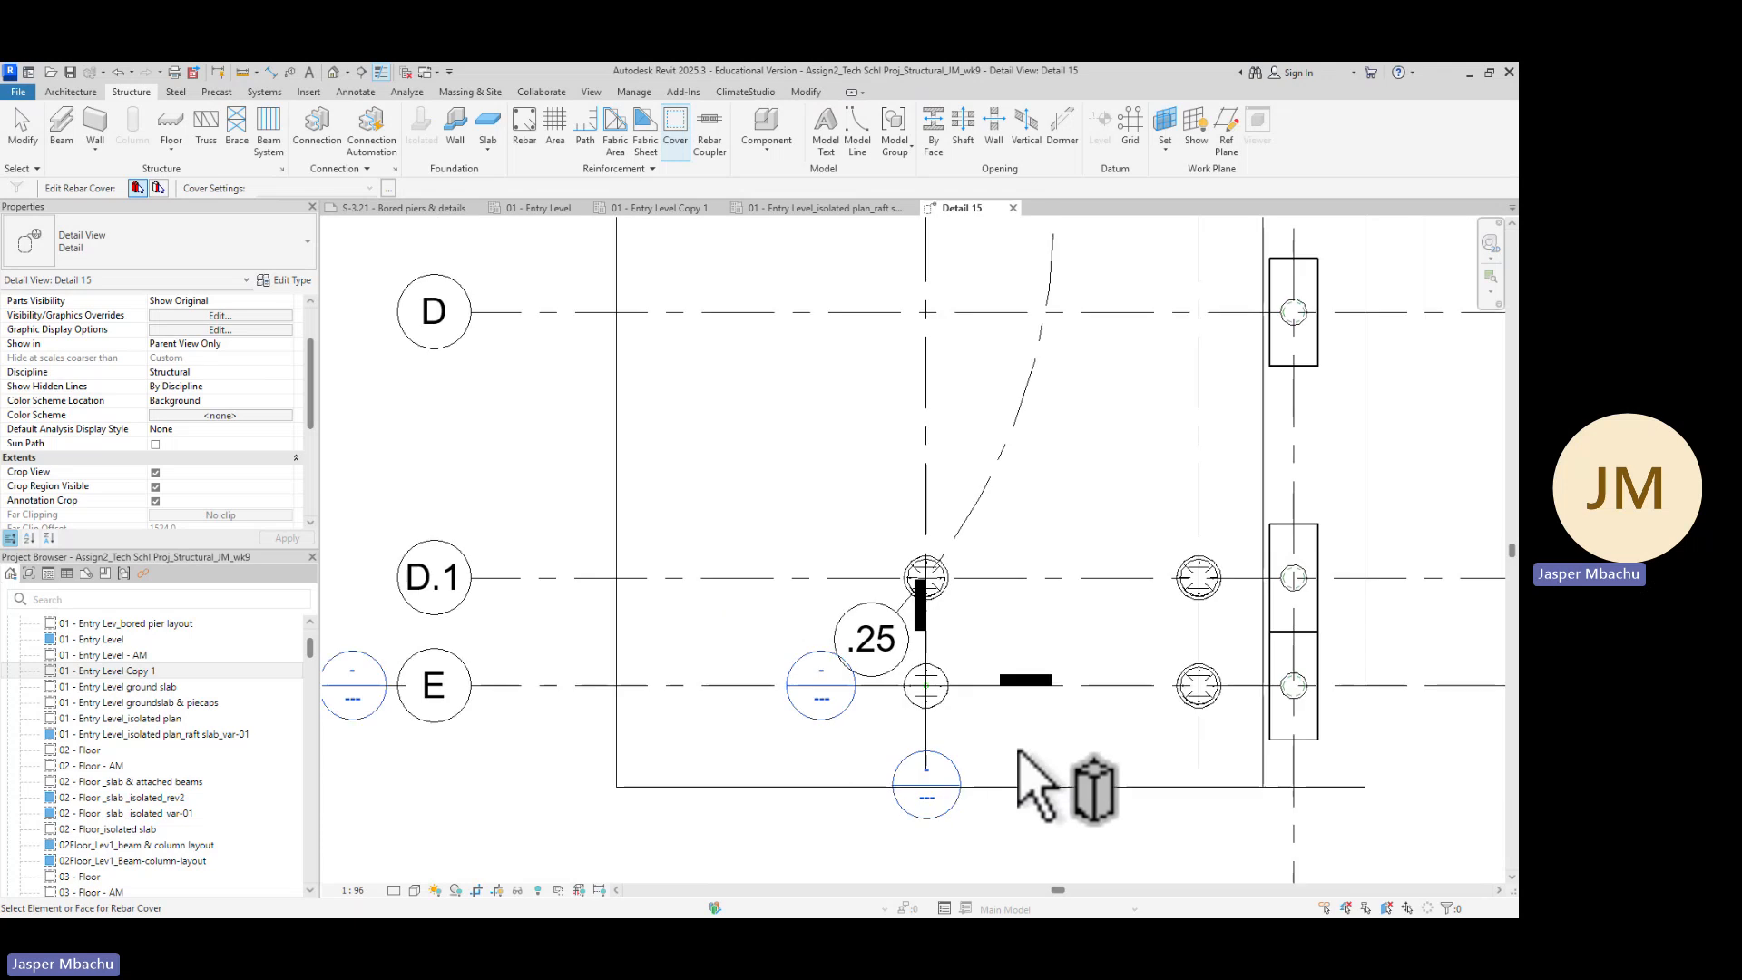
pyautogui.moveTo(1041, 777); pyautogui.dragTo(801, 650, button='middle')
pyautogui.scroll(2, 640, 567)
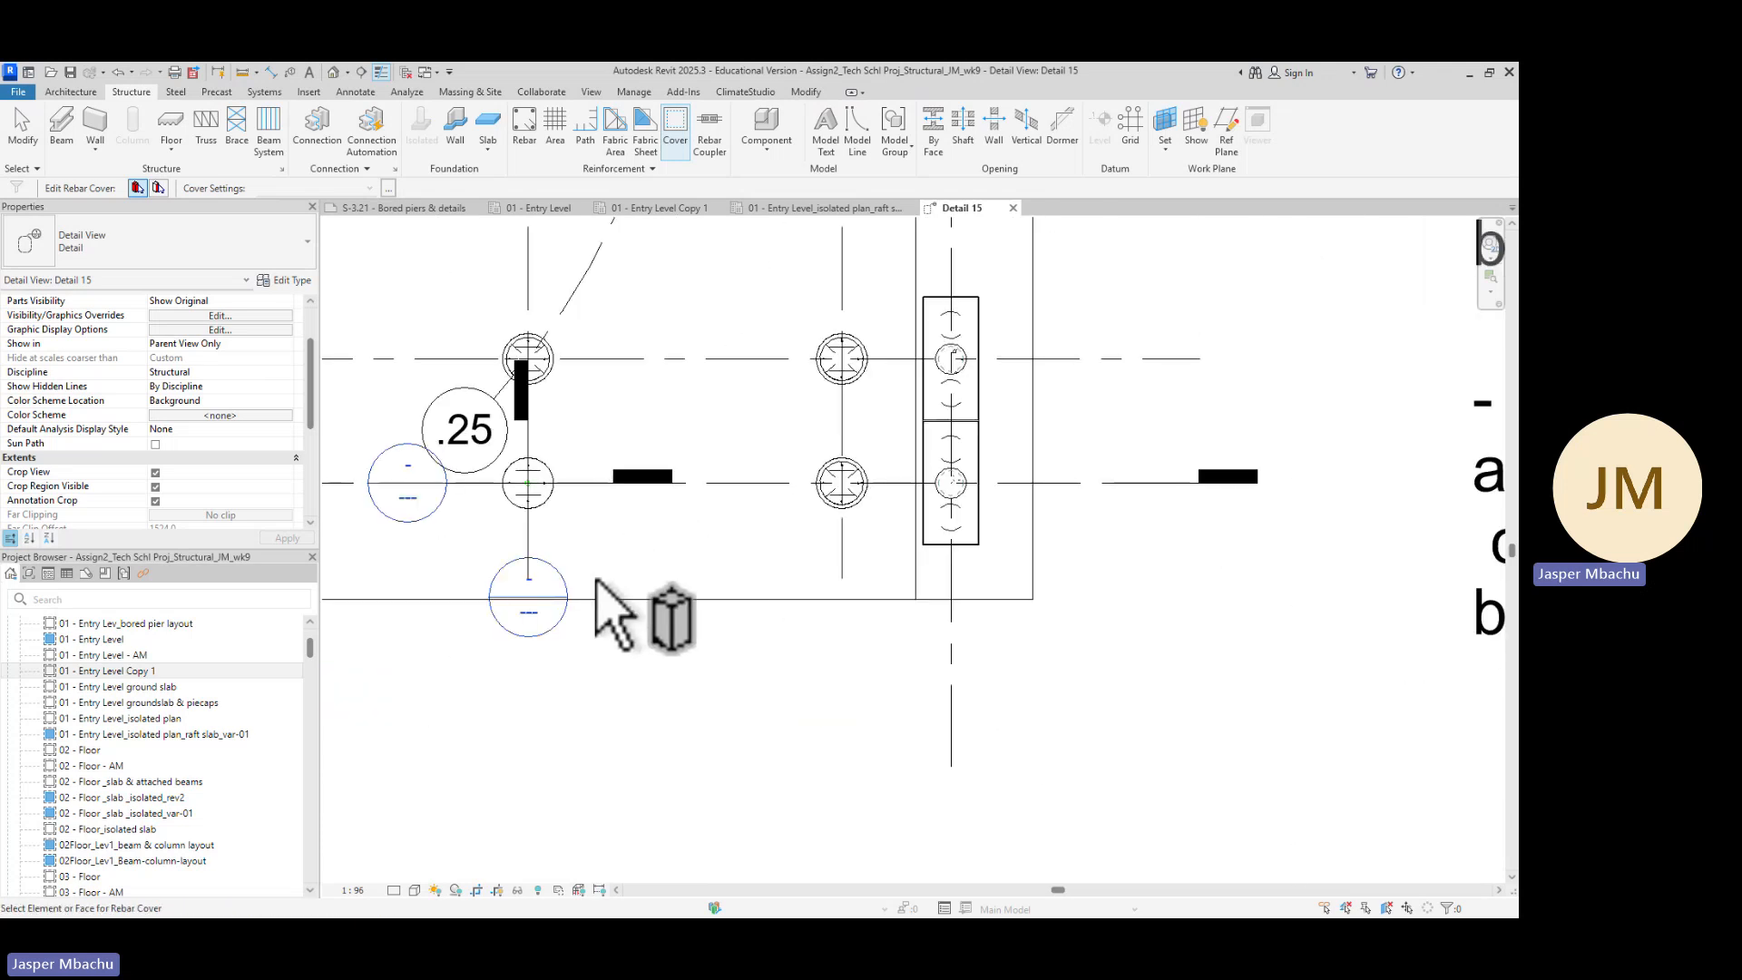
pyautogui.scroll(1, 579, 531)
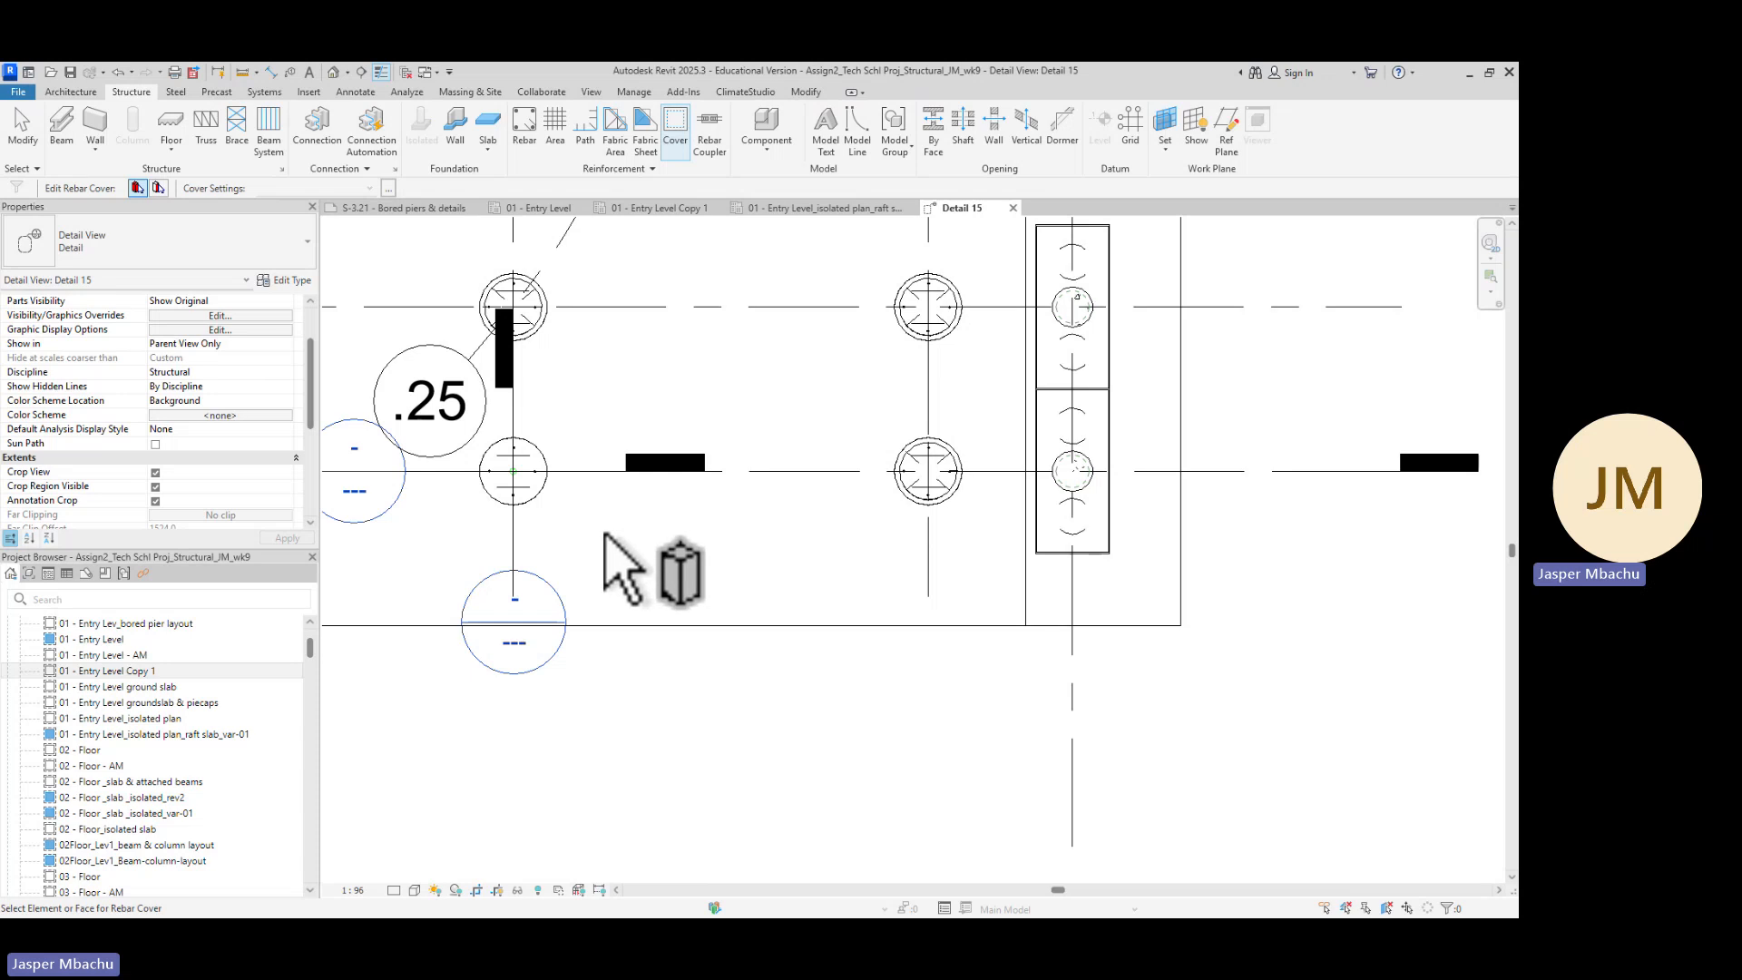
pyautogui.scroll(2, 544, 553)
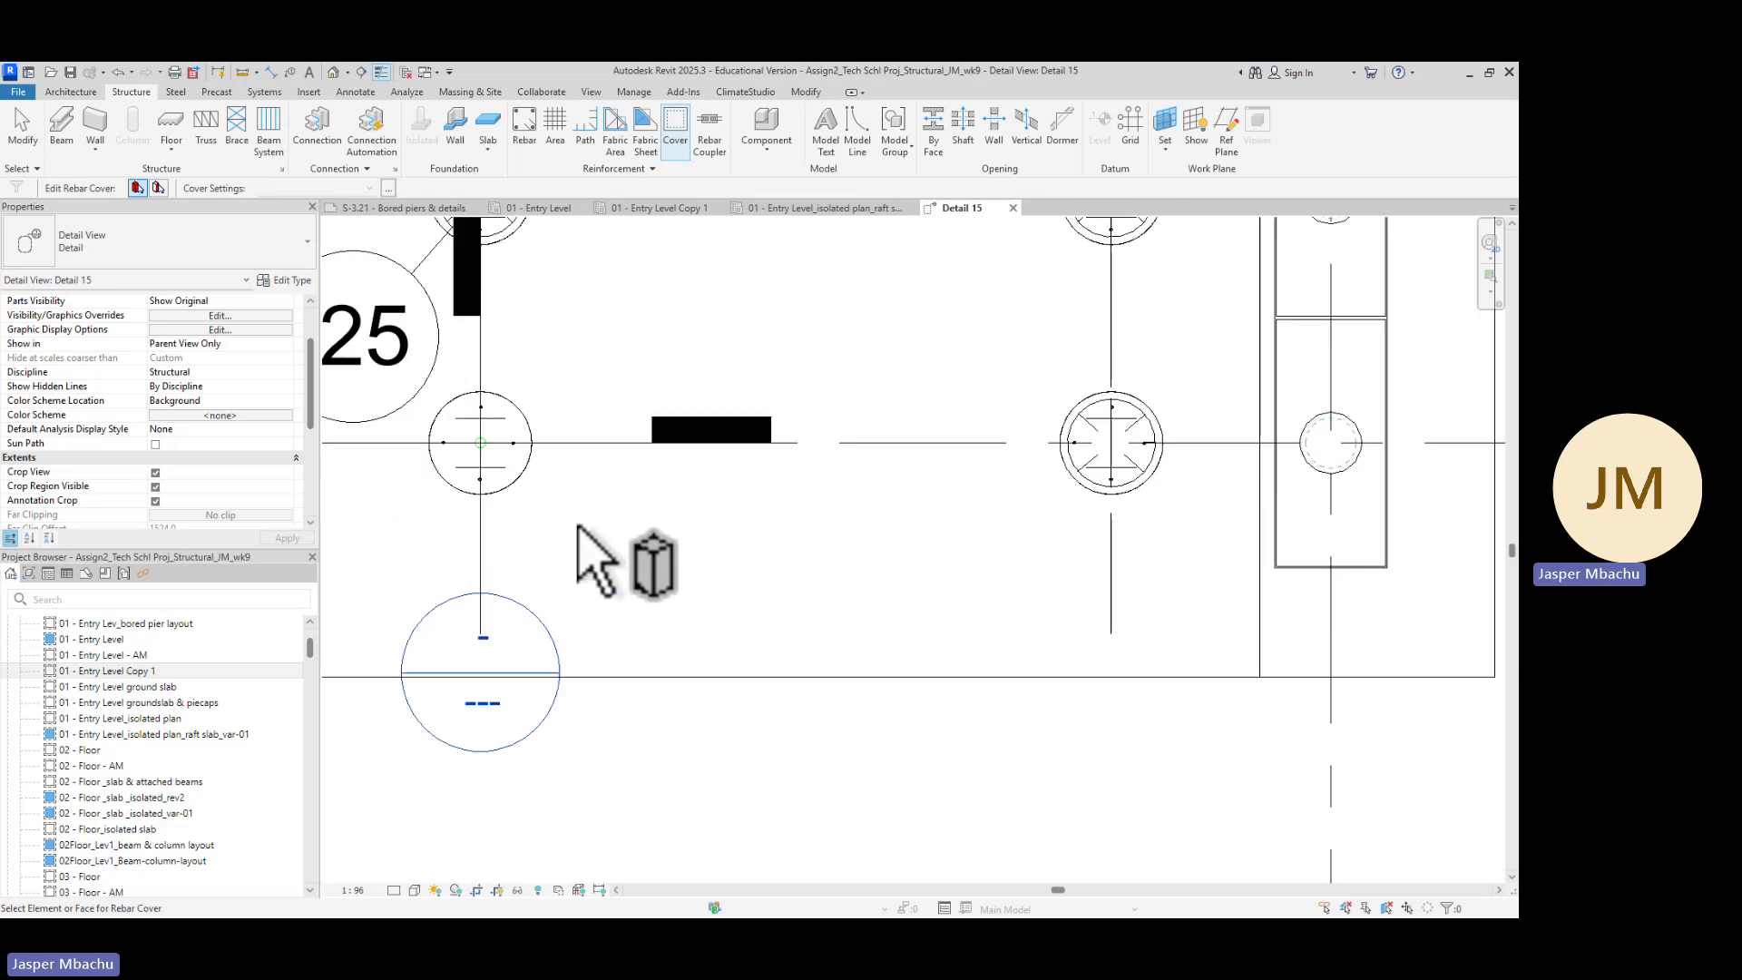
pyautogui.moveTo(583, 556); pyautogui.dragTo(711, 641, button='middle')
pyautogui.scroll(-1, 662, 642)
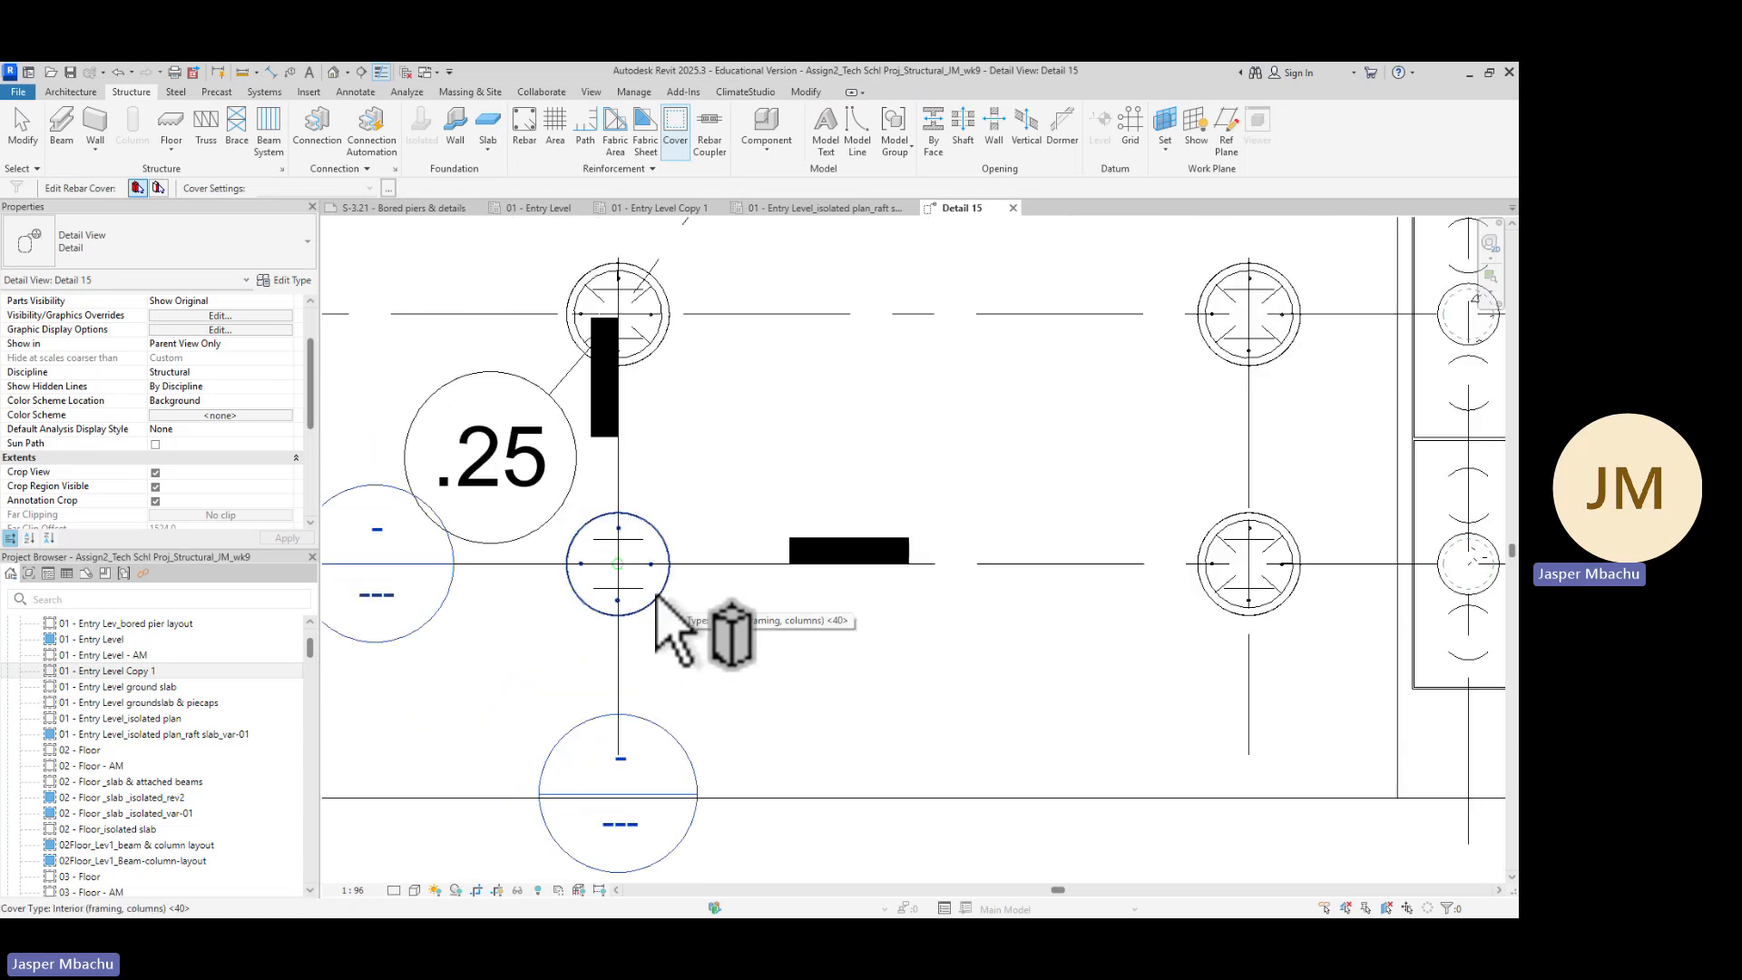
pyautogui.scroll(-2, 1220, 708)
pyautogui.moveTo(1277, 662); pyautogui.dragTo(906, 778, button='middle')
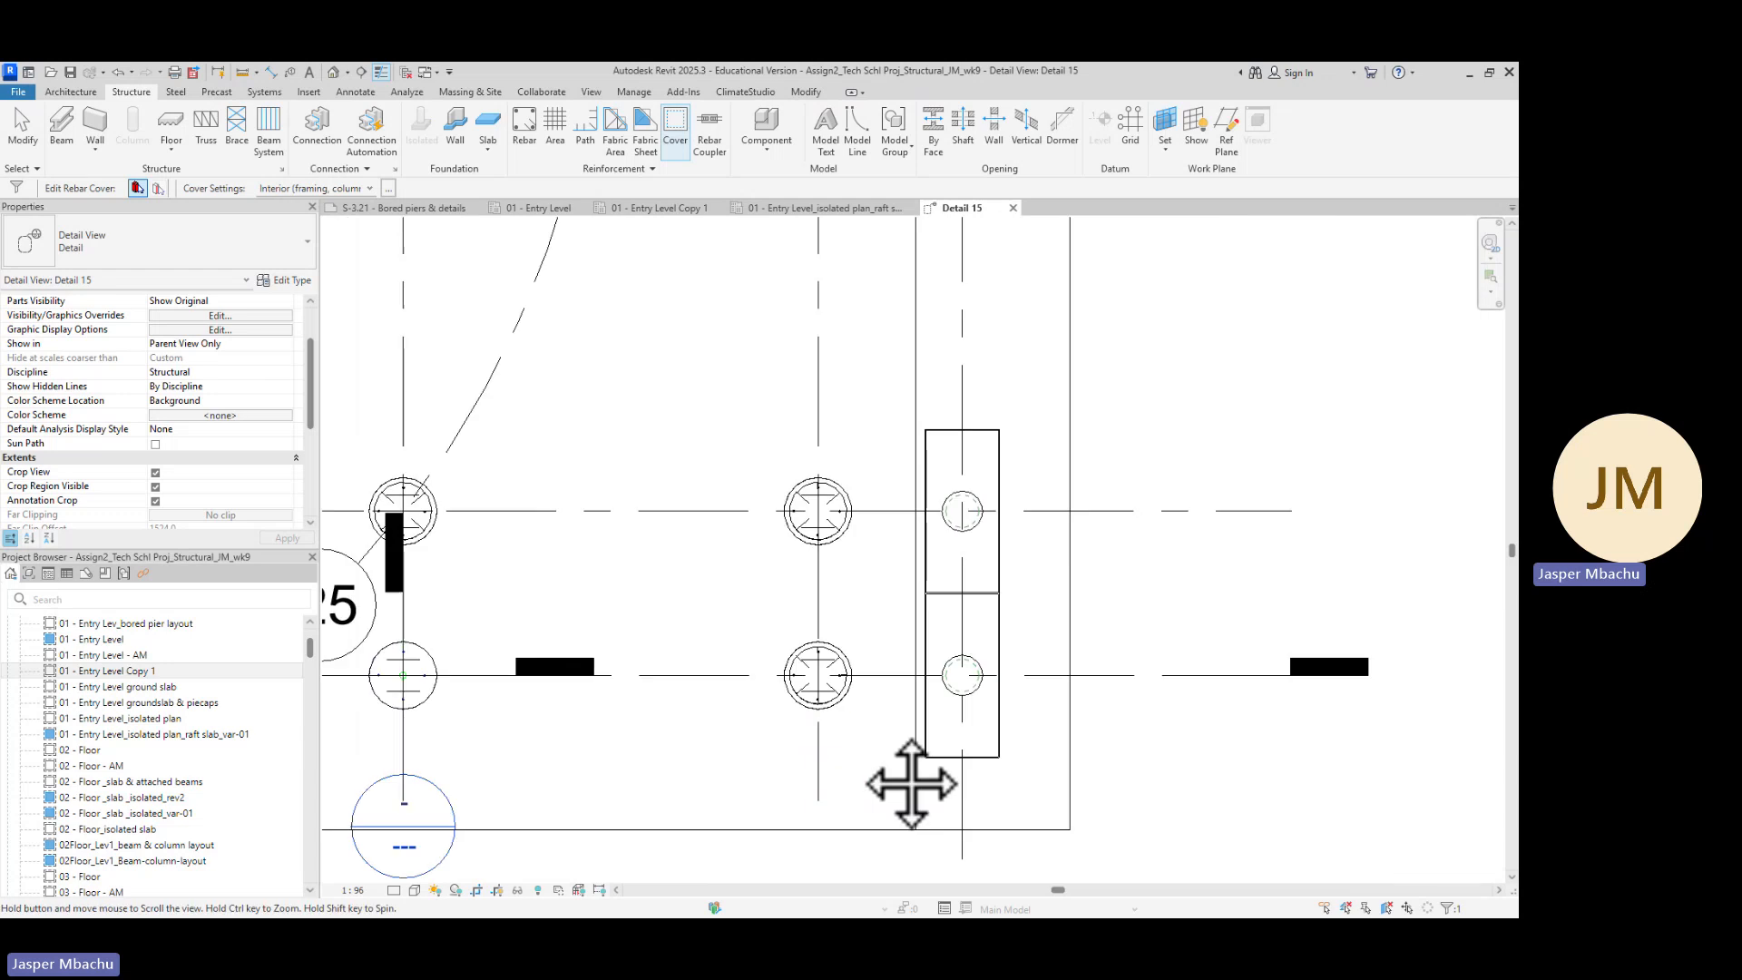
pyautogui.scroll(4, 859, 738)
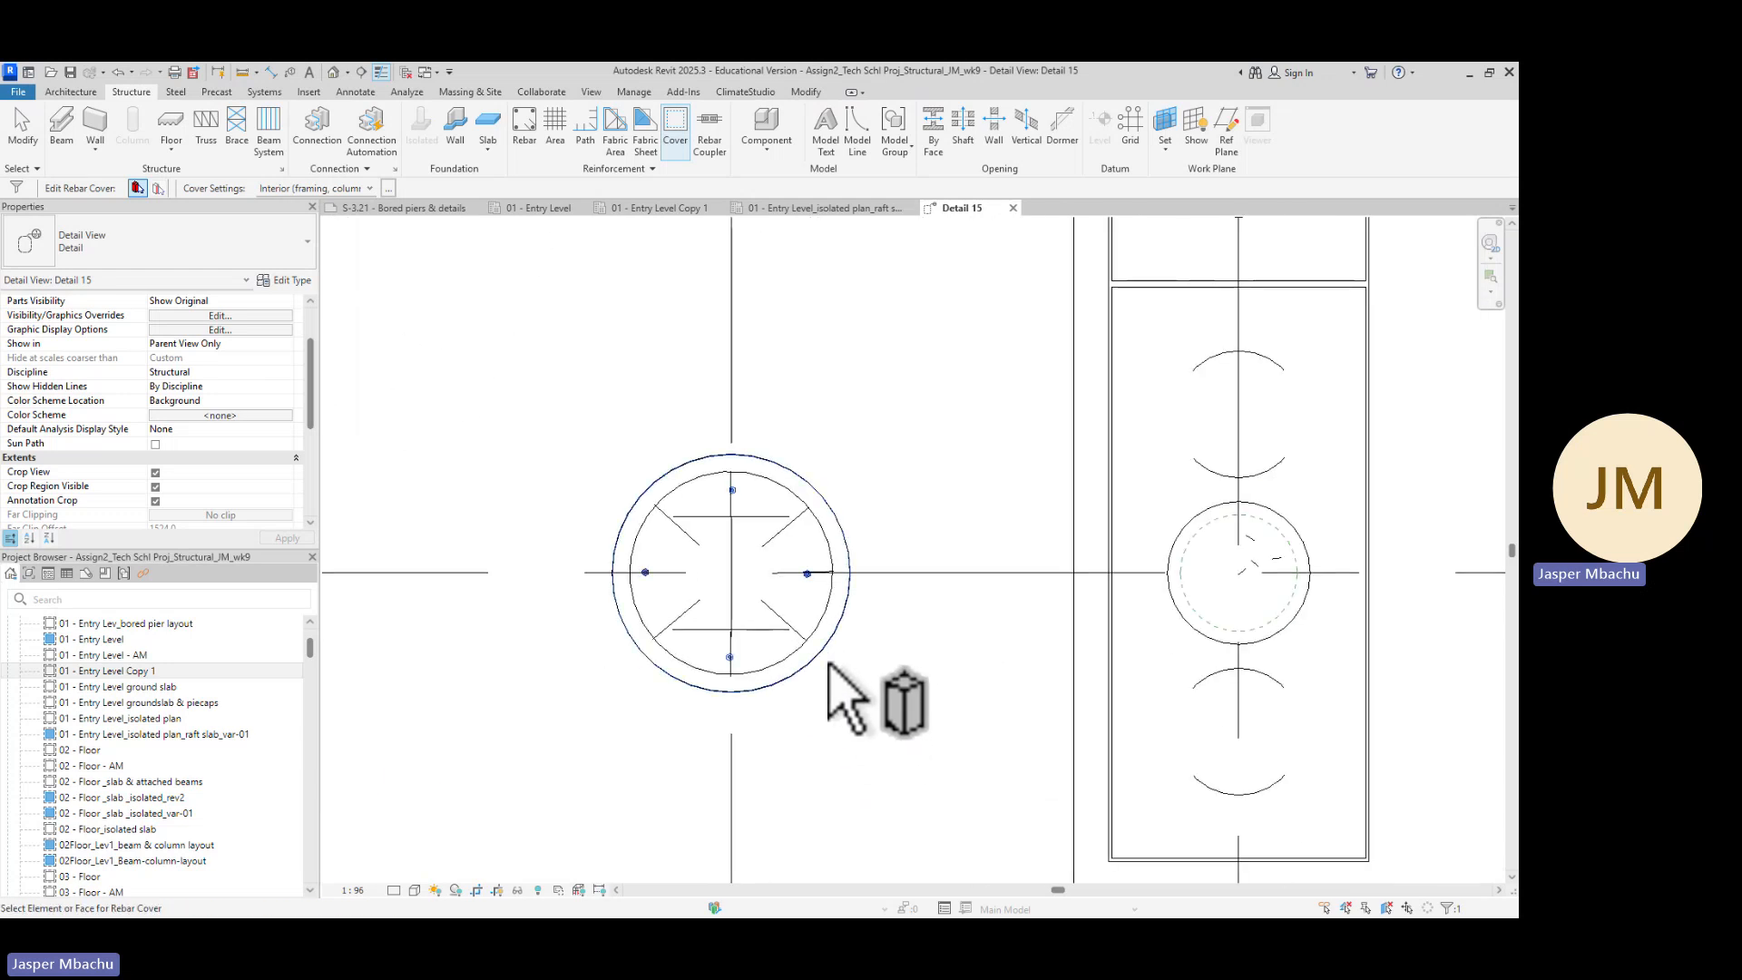
pyautogui.scroll(-5, 922, 390)
pyautogui.moveTo(902, 330); pyautogui.dragTo(900, 681, button='middle')
pyautogui.scroll(6, 840, 610)
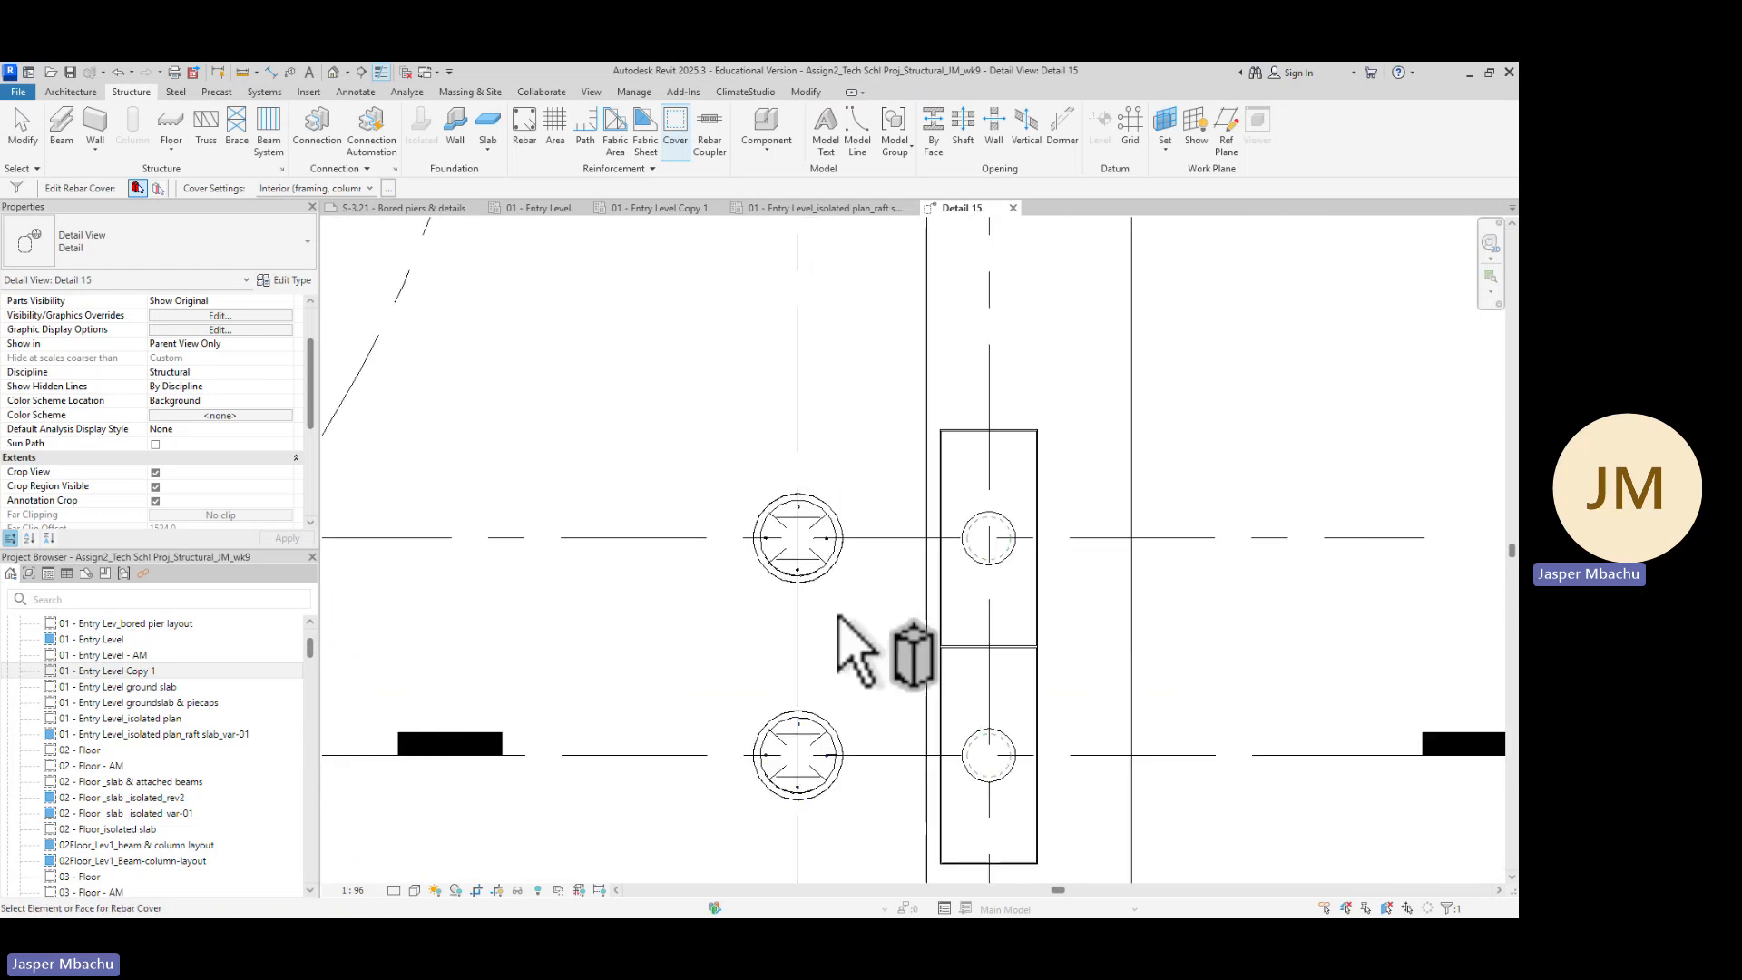
pyautogui.scroll(-5, 846, 542)
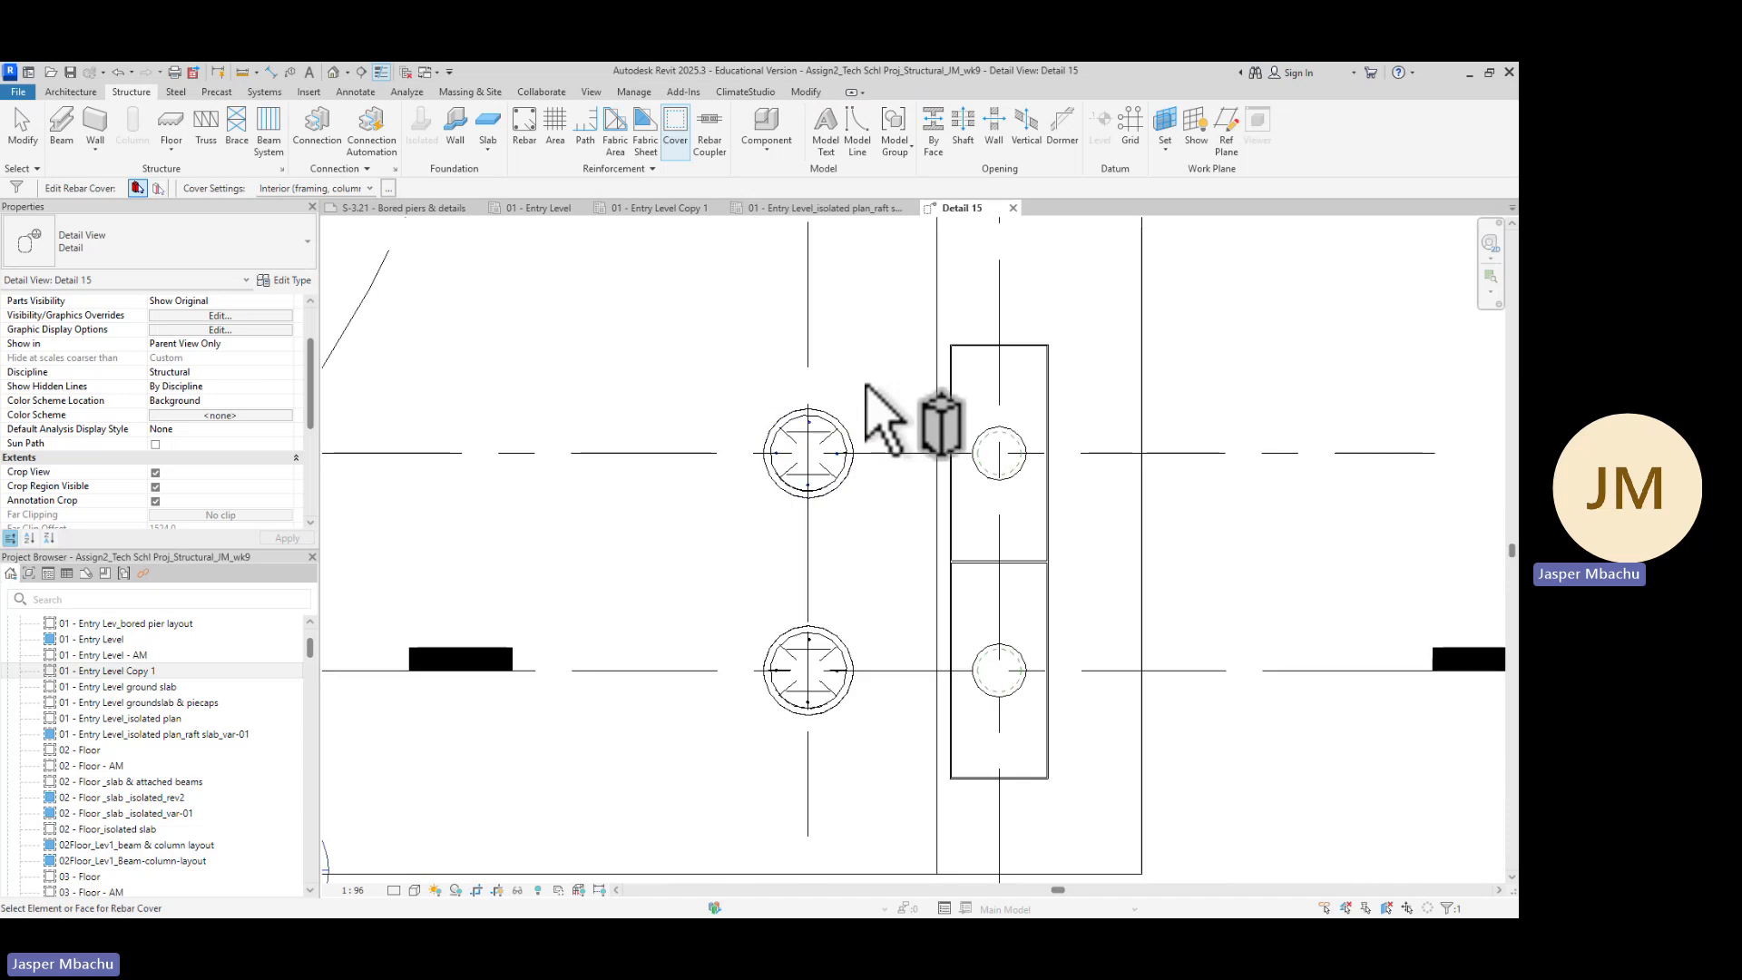
pyautogui.moveTo(852, 362); pyautogui.dragTo(816, 494, button='middle')
pyautogui.scroll(4, 690, 536)
pyautogui.scroll(1, 680, 545)
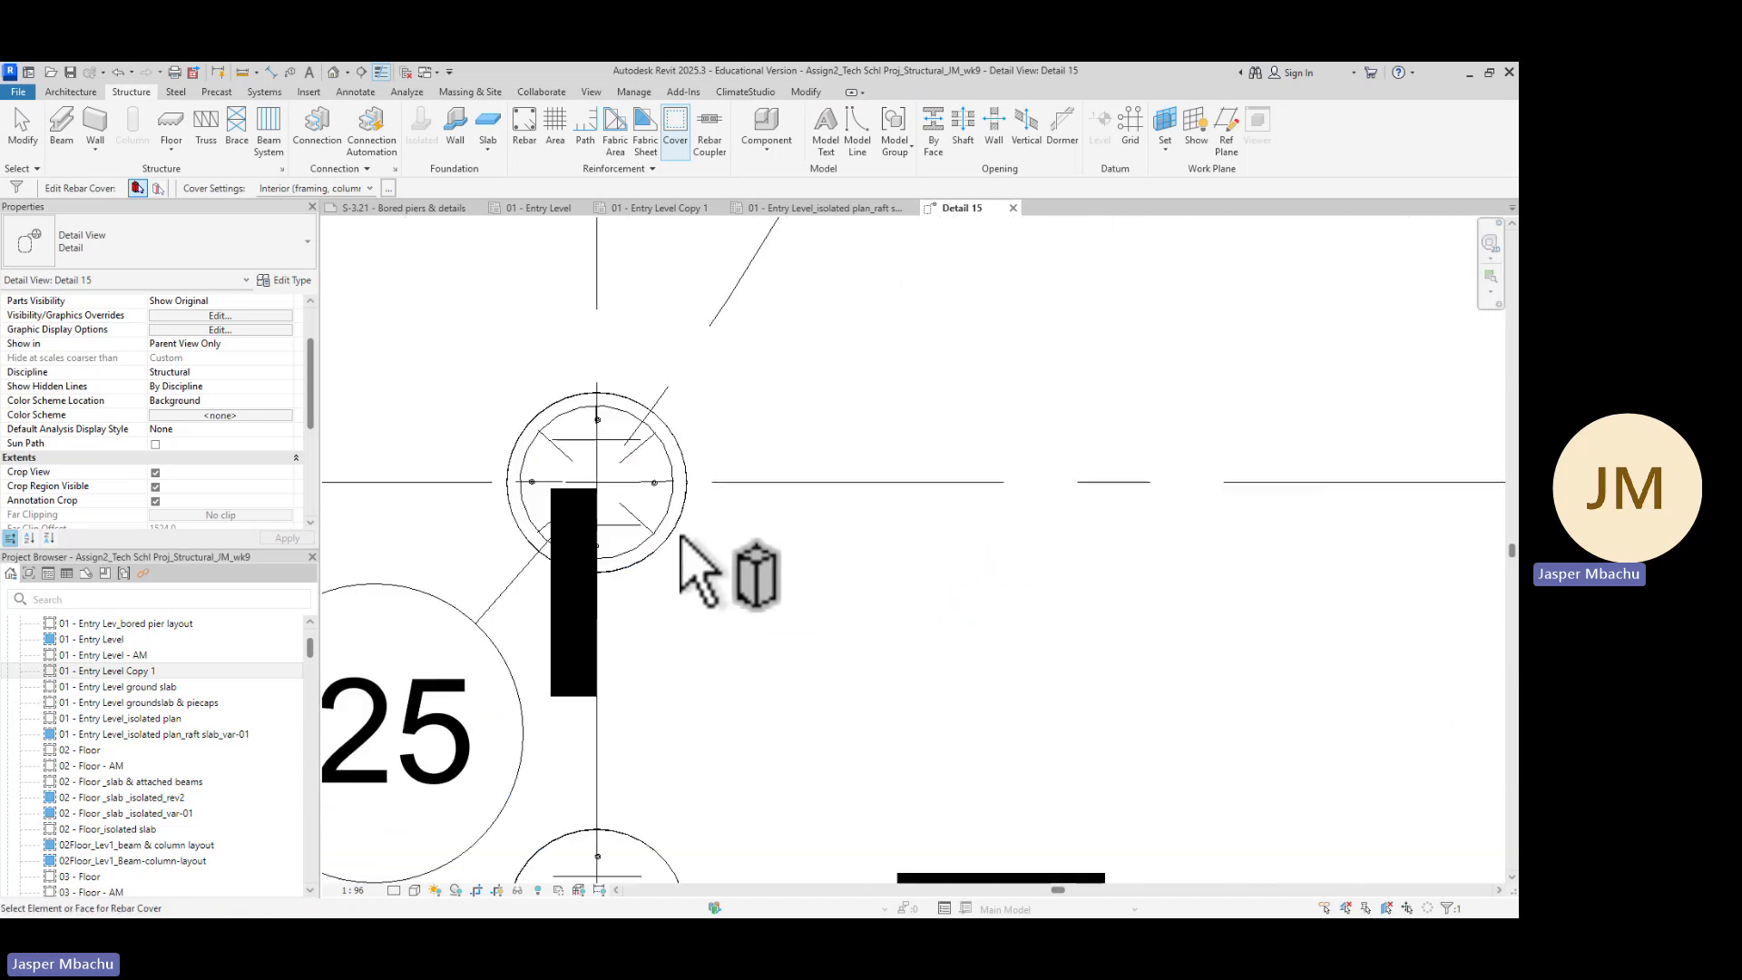
pyautogui.scroll(-5, 1007, 385)
pyautogui.scroll(-2, 1049, 327)
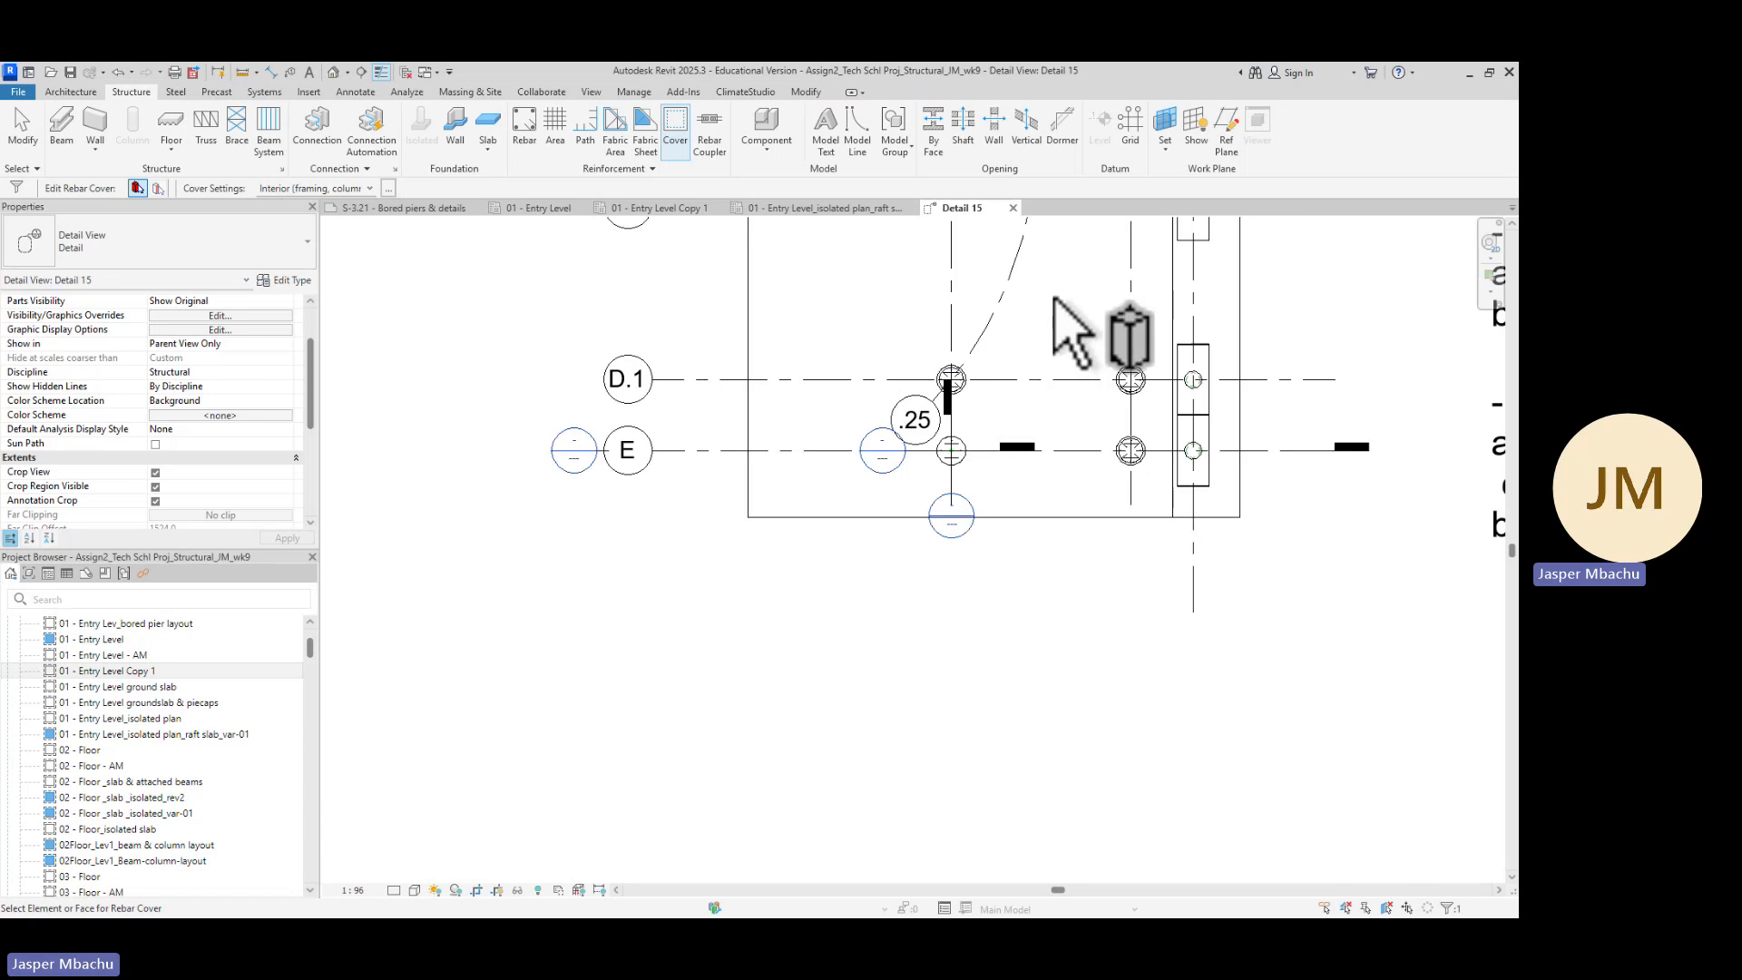
pyautogui.moveTo(1052, 331); pyautogui.dragTo(934, 750, button='middle')
pyautogui.moveTo(944, 474); pyautogui.dragTo(941, 492, button='middle')
pyautogui.scroll(5, 917, 603)
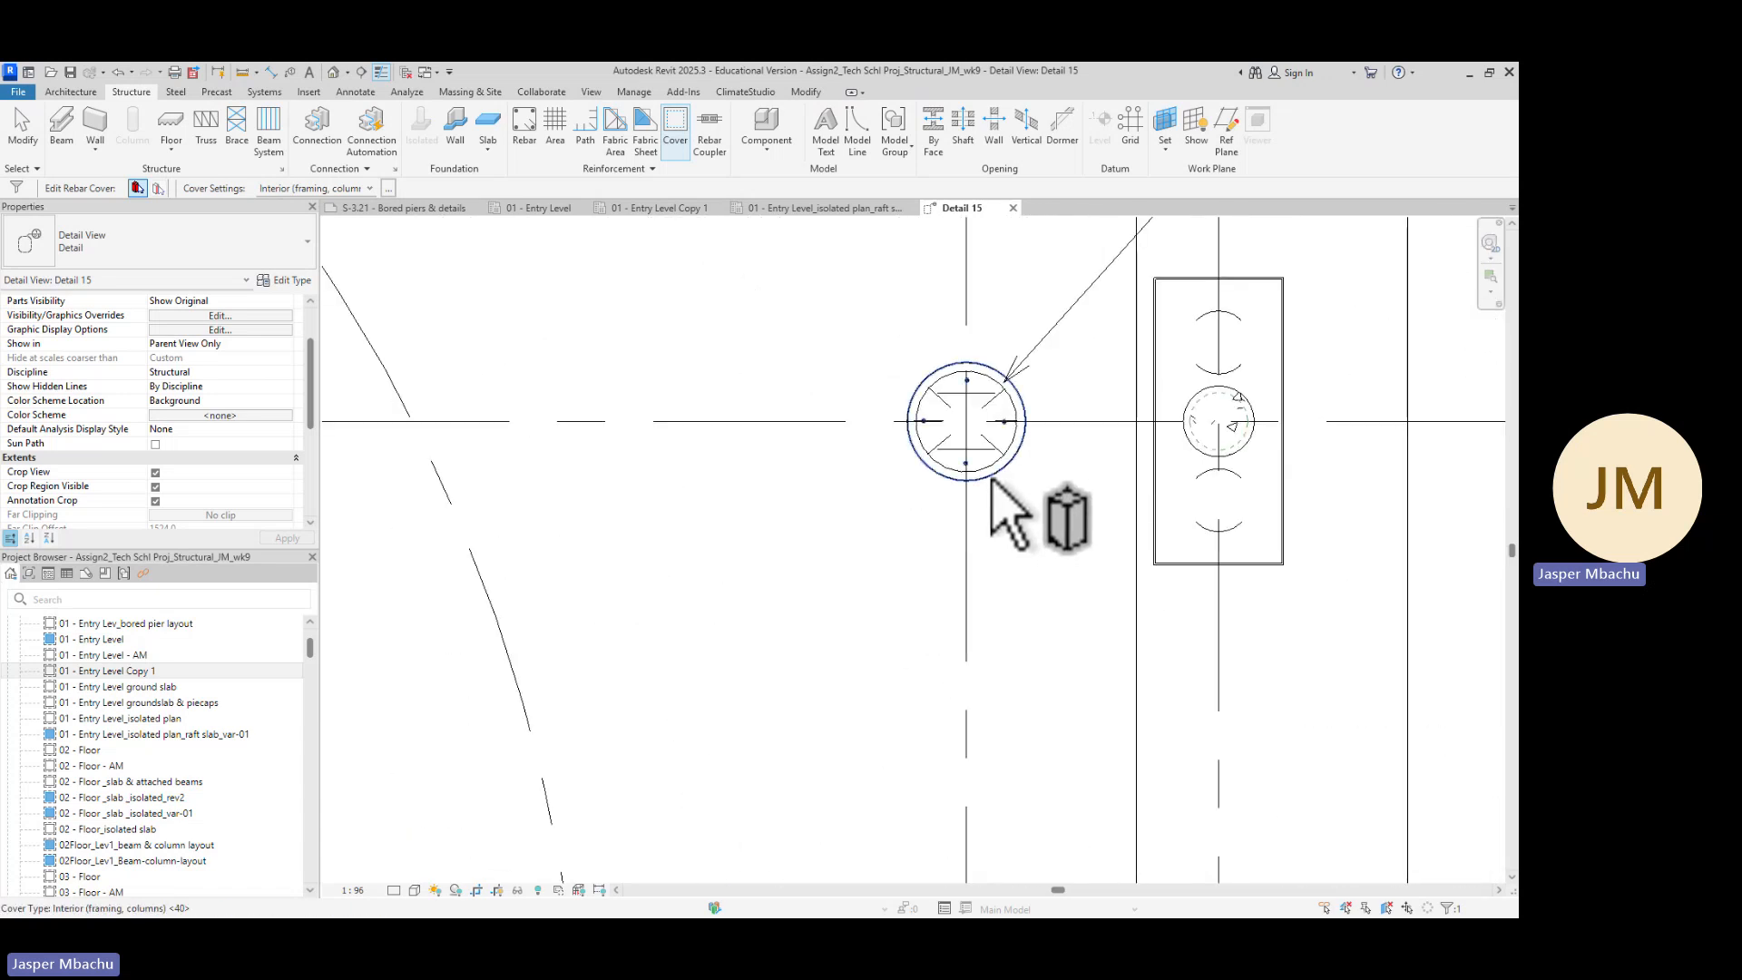
# Apply the Interior (framing, columns) cover to the pier base plates on grids C and B.1, then exit the cover tool
pyautogui.click(992, 484)
pyautogui.scroll(-4, 823, 369)
pyautogui.moveTo(770, 284); pyautogui.dragTo(738, 509, button='middle')
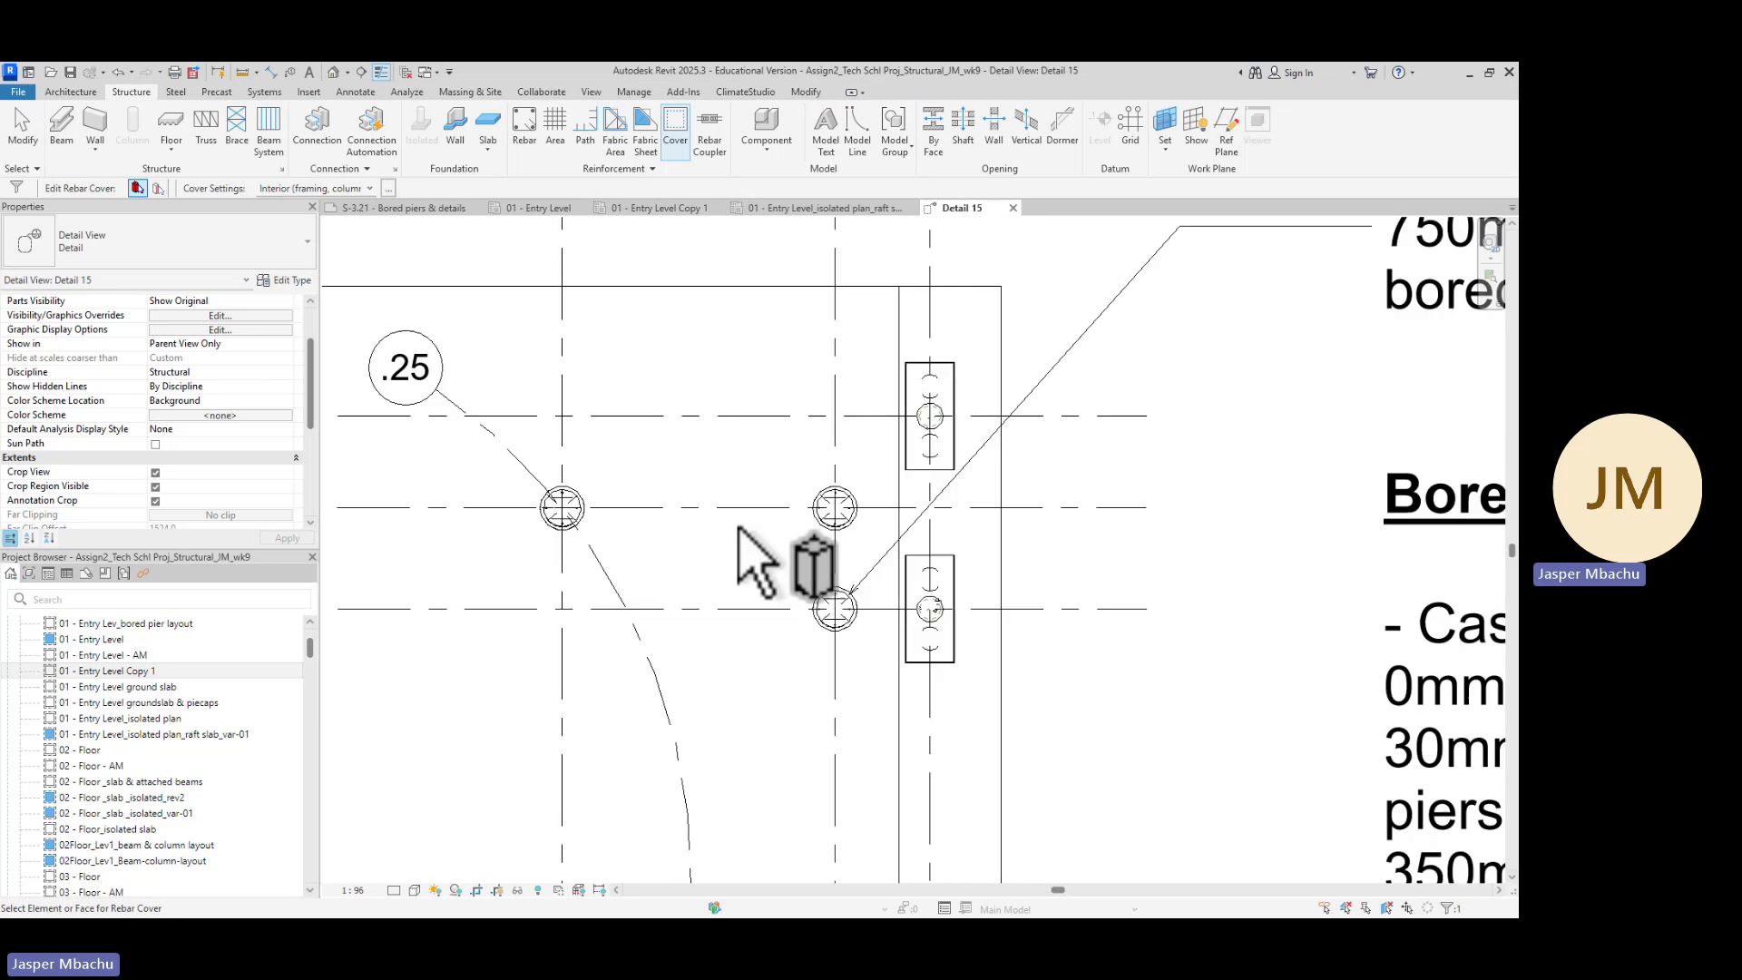
pyautogui.scroll(4, 862, 513)
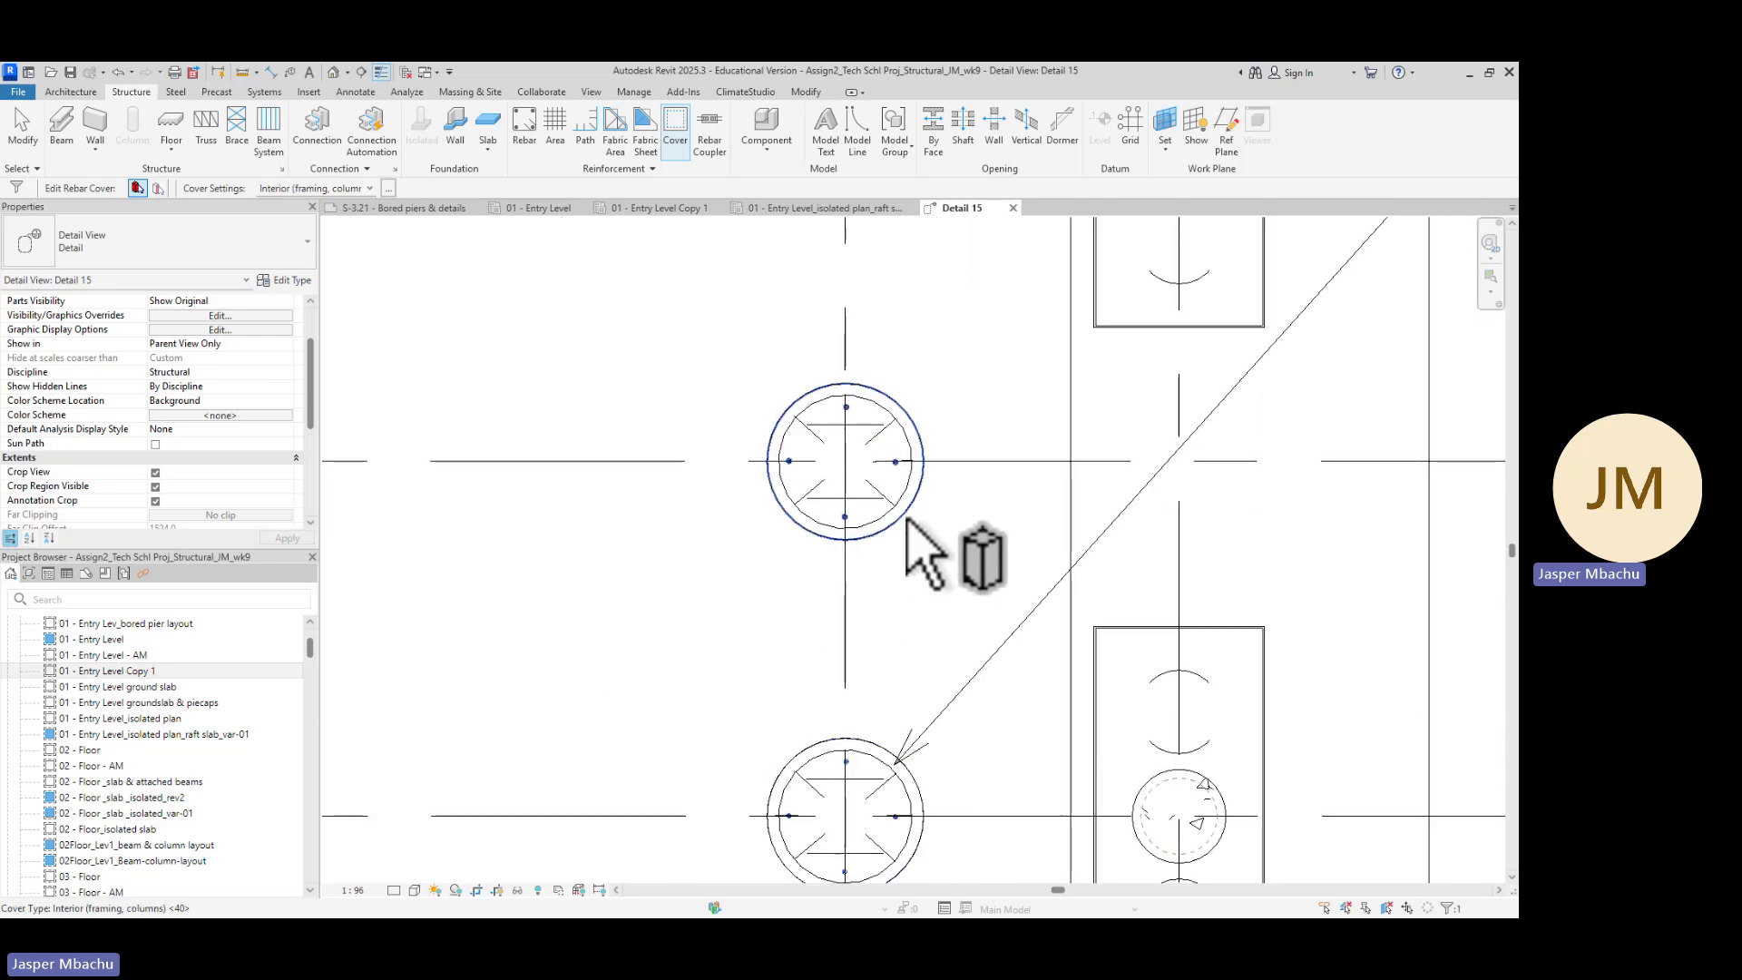
pyautogui.click(903, 522)
pyautogui.scroll(-3, 625, 576)
pyautogui.scroll(-3, 509, 585)
pyautogui.moveTo(555, 642); pyautogui.dragTo(890, 552, button='middle')
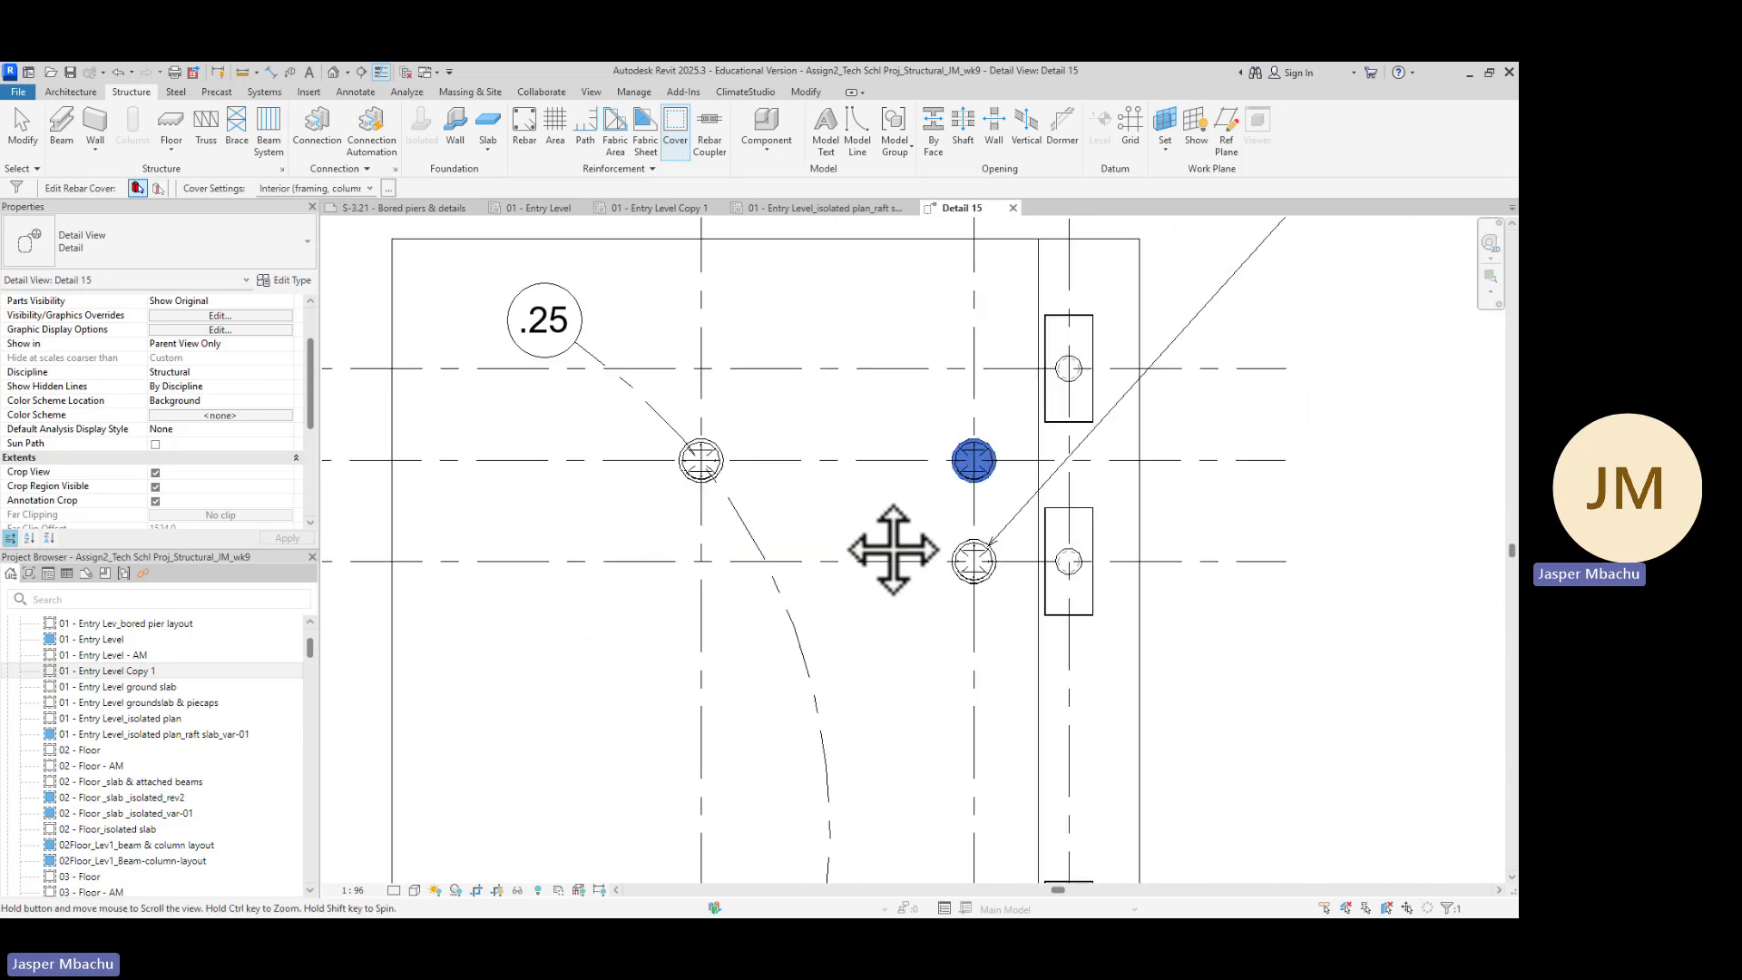
pyautogui.scroll(4, 723, 474)
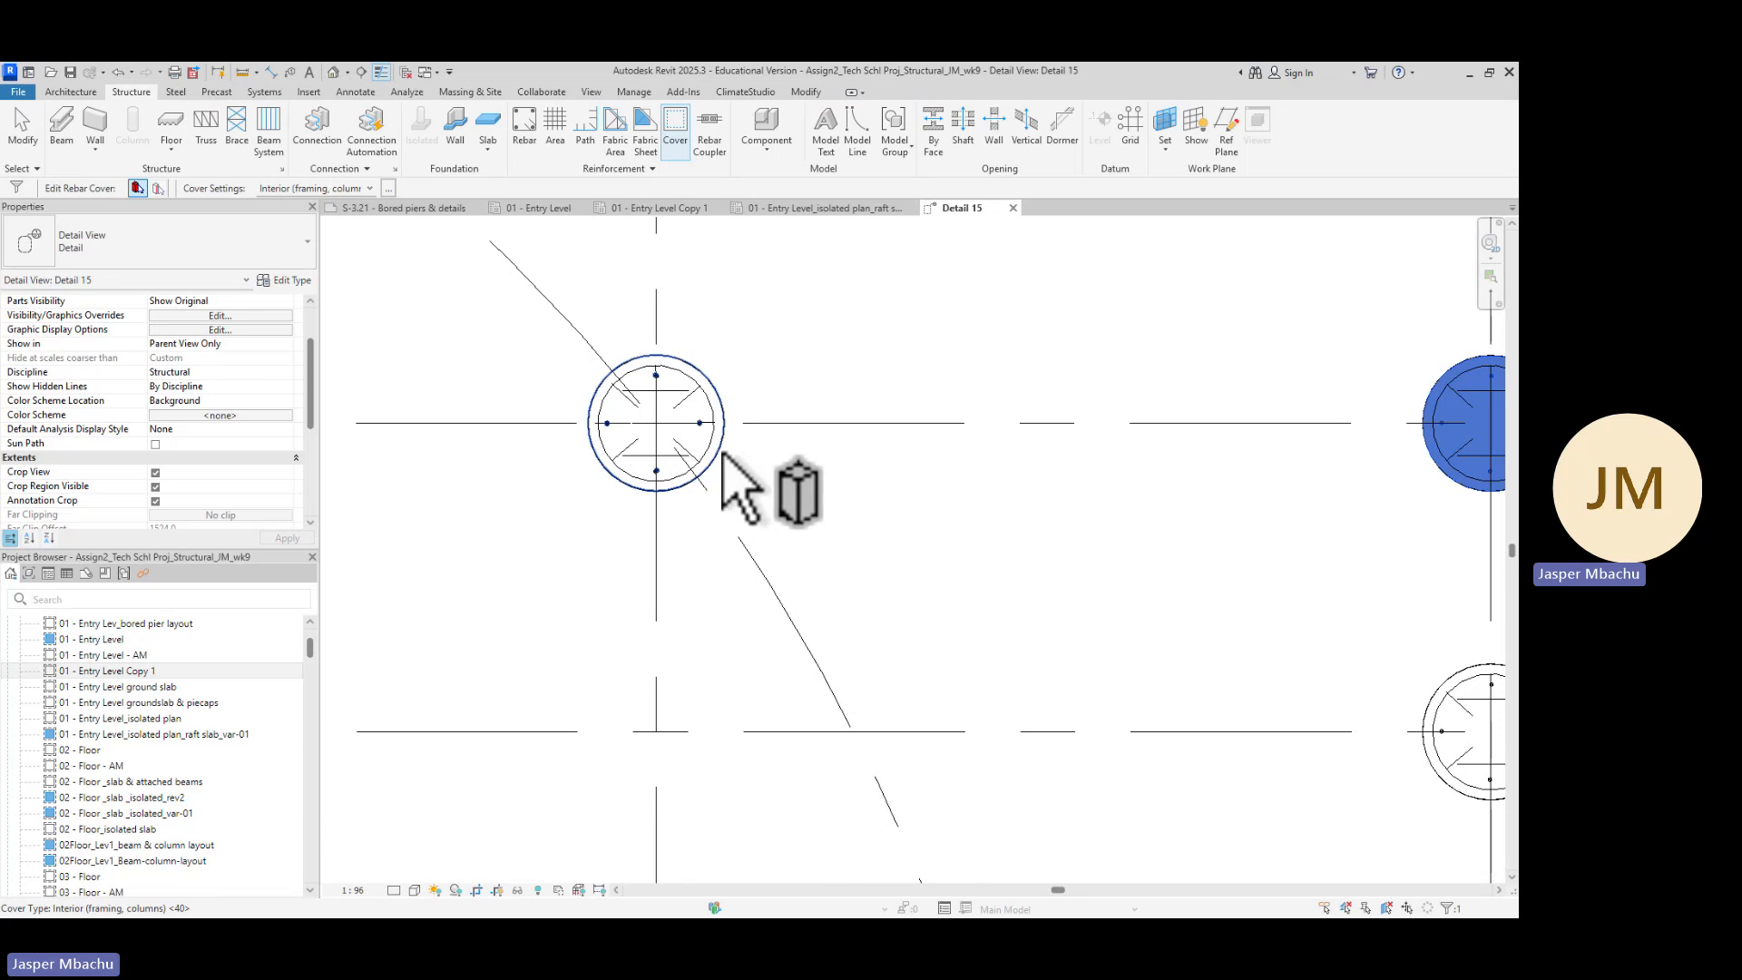
pyautogui.click(724, 460)
pyautogui.scroll(-5, 899, 564)
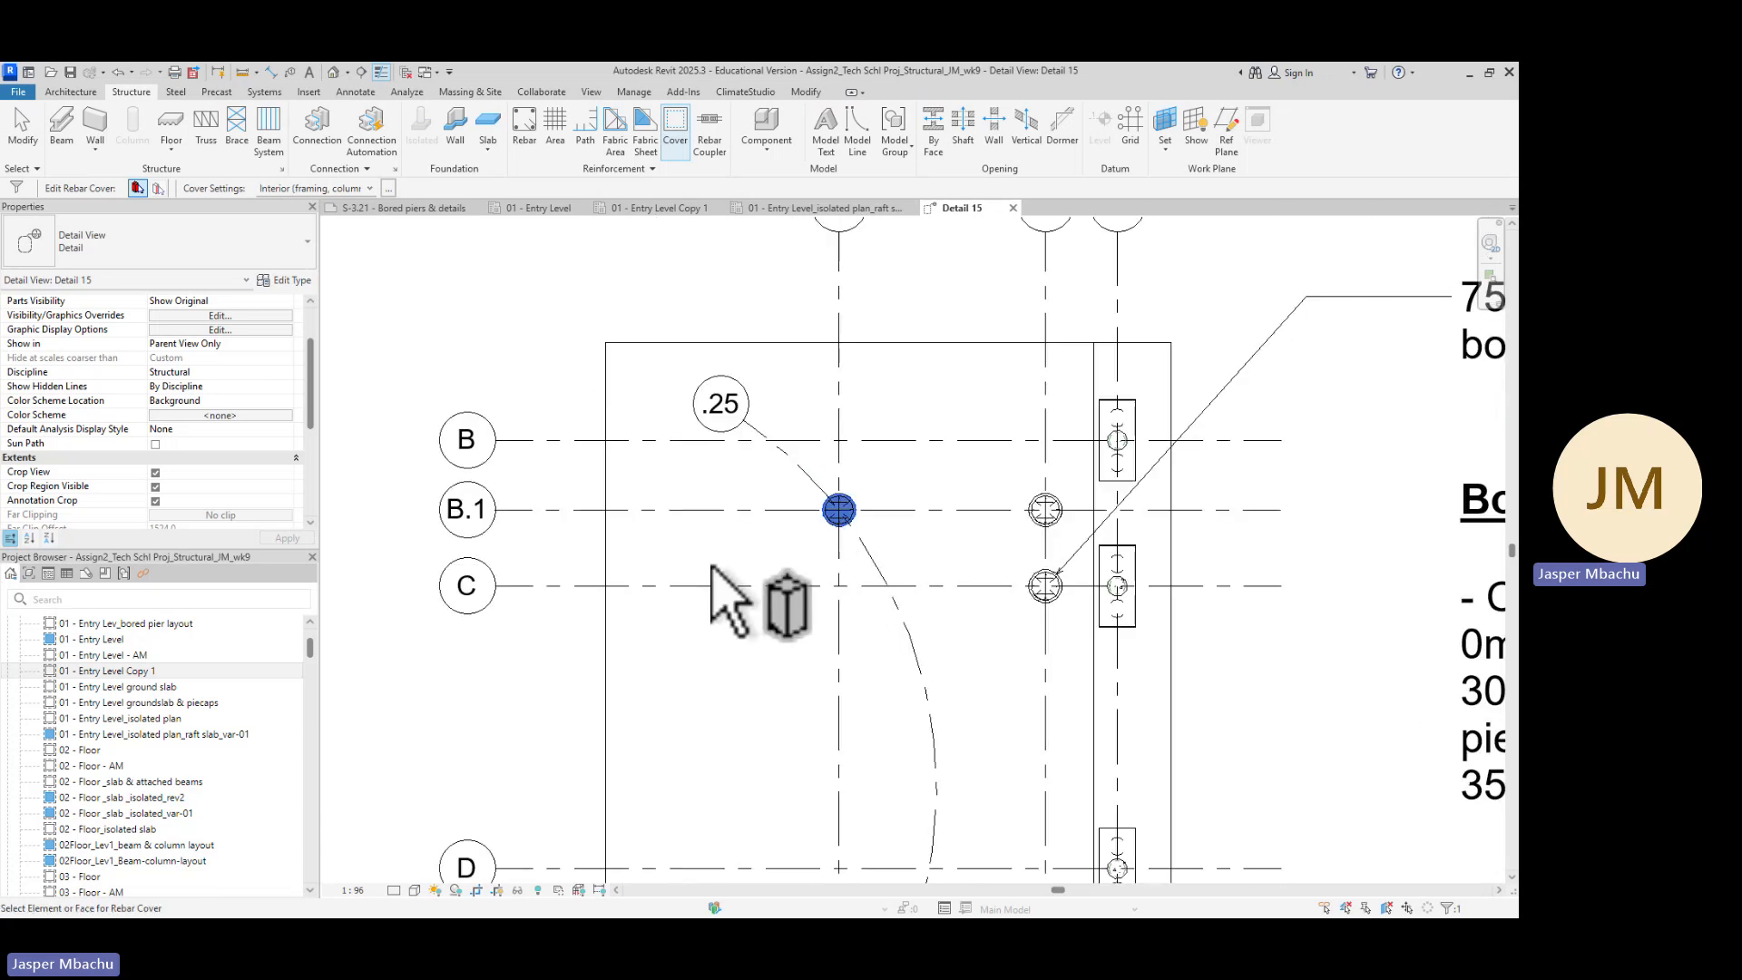
pyautogui.press('Escape')
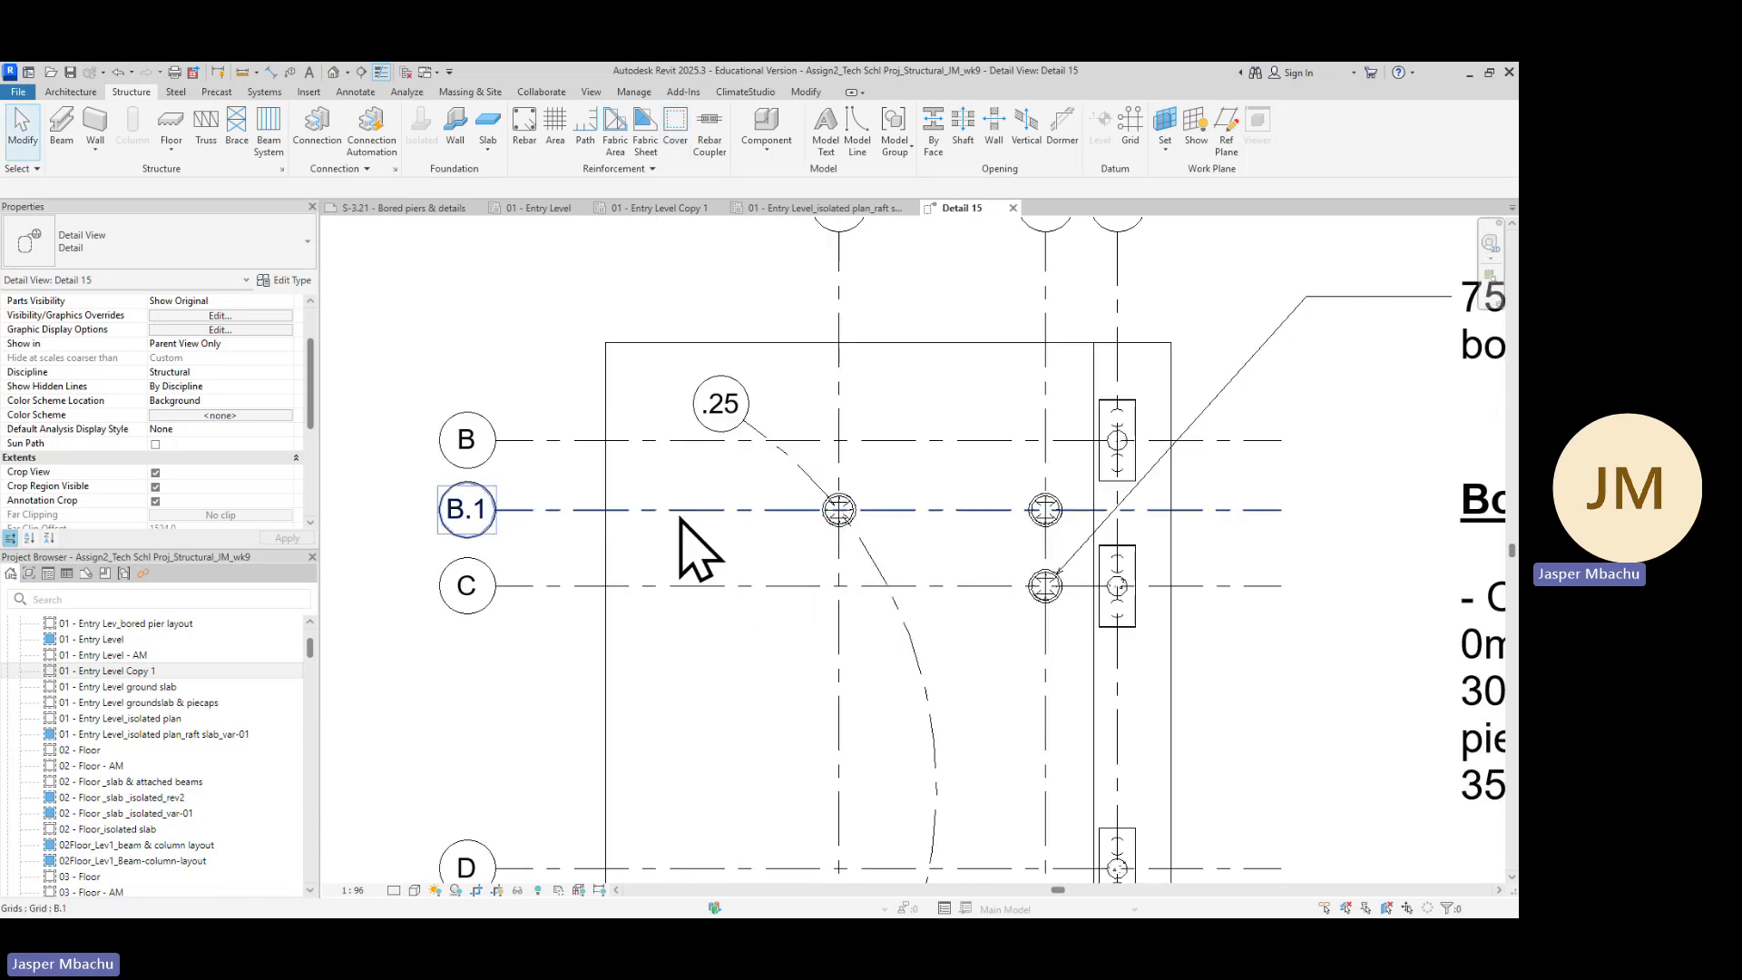
# Select the column base plate on the grid B.1 pier to inspect its rebar cover properties, then deselect it
pyautogui.scroll(4, 877, 540)
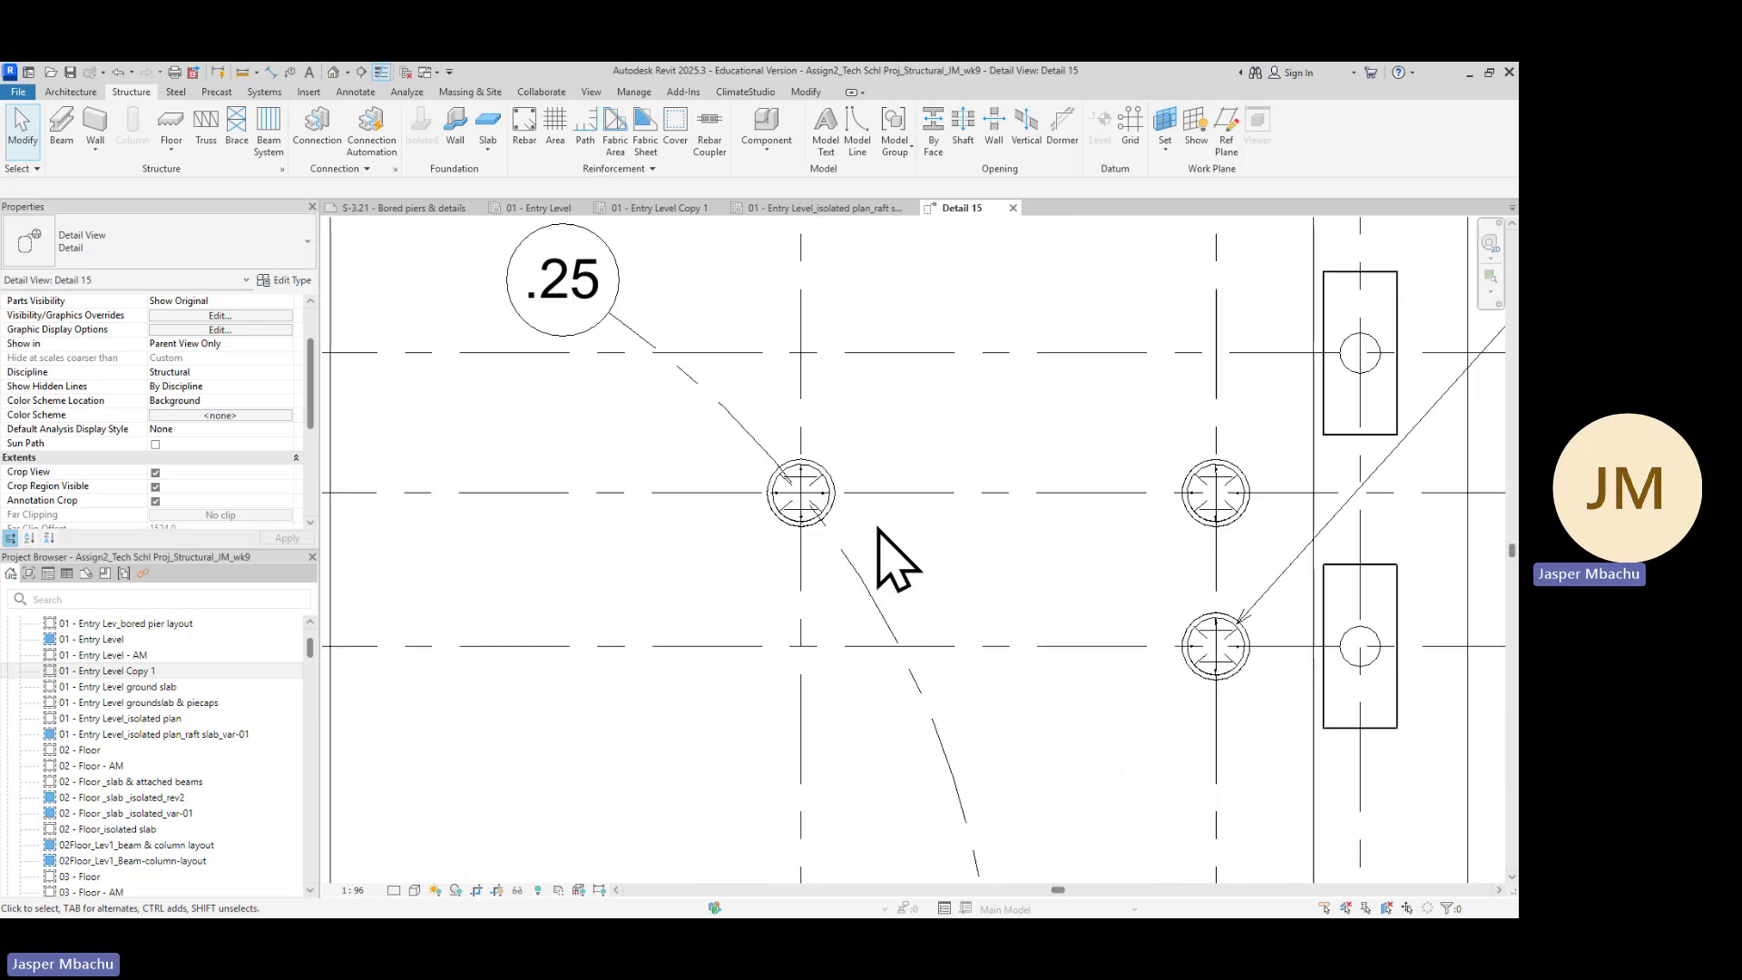
pyautogui.scroll(1, 840, 526)
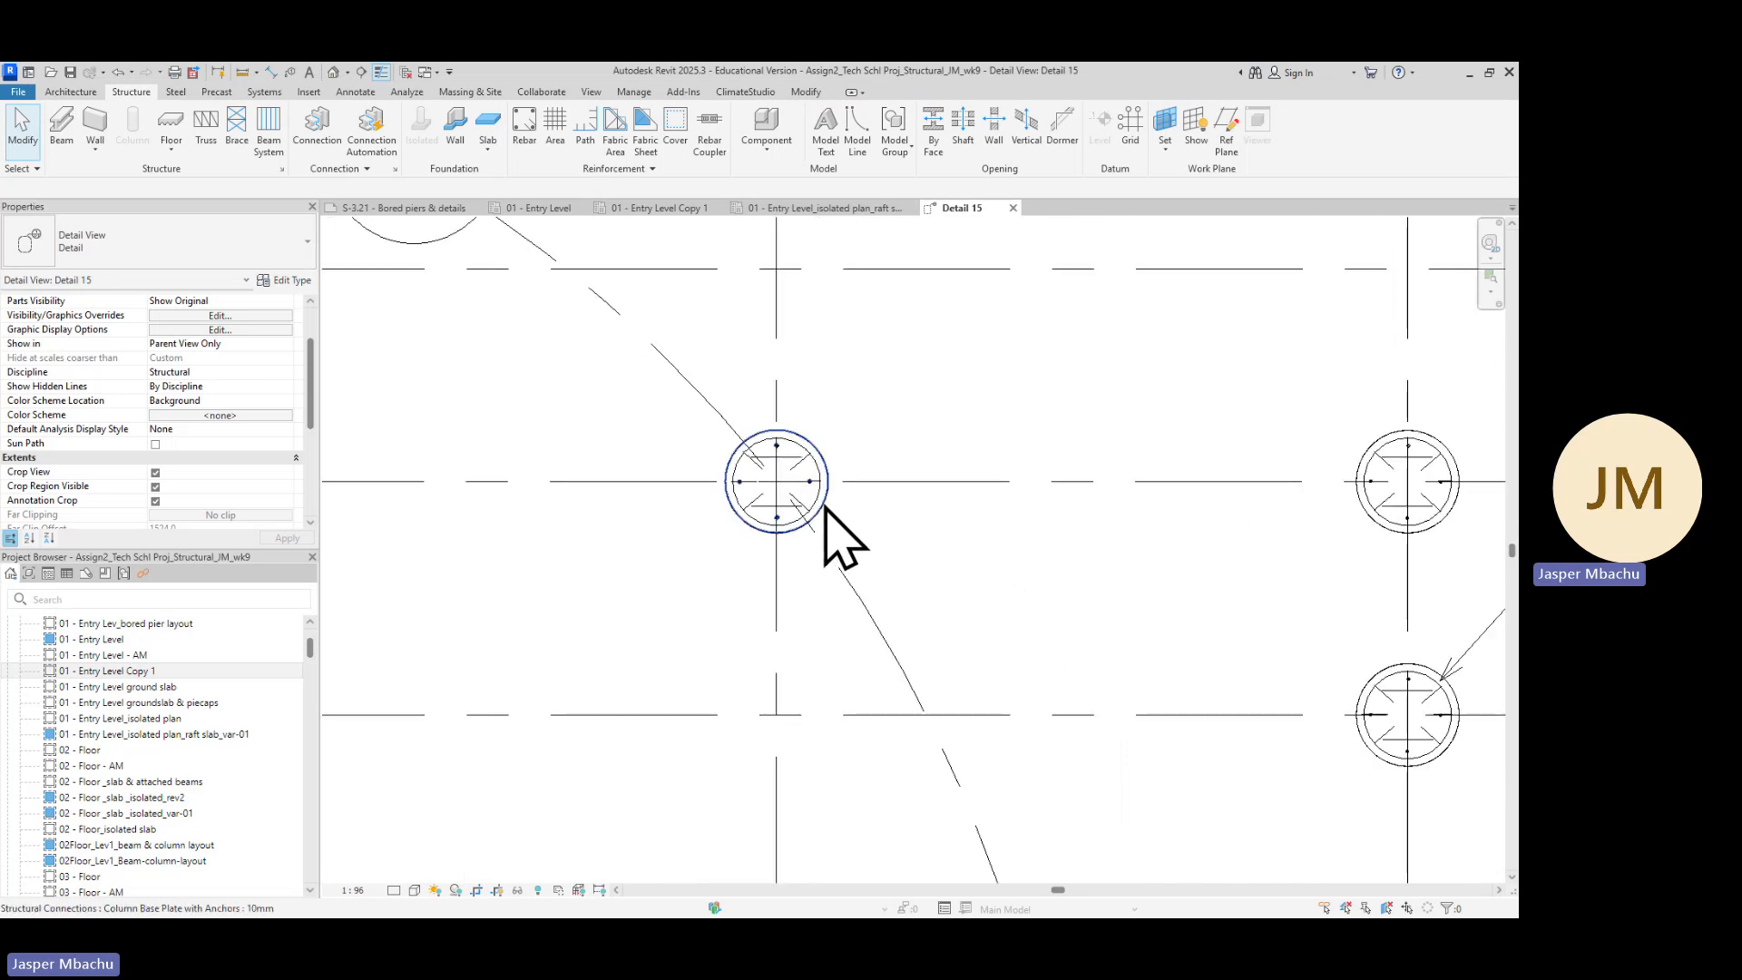
pyautogui.click(826, 510)
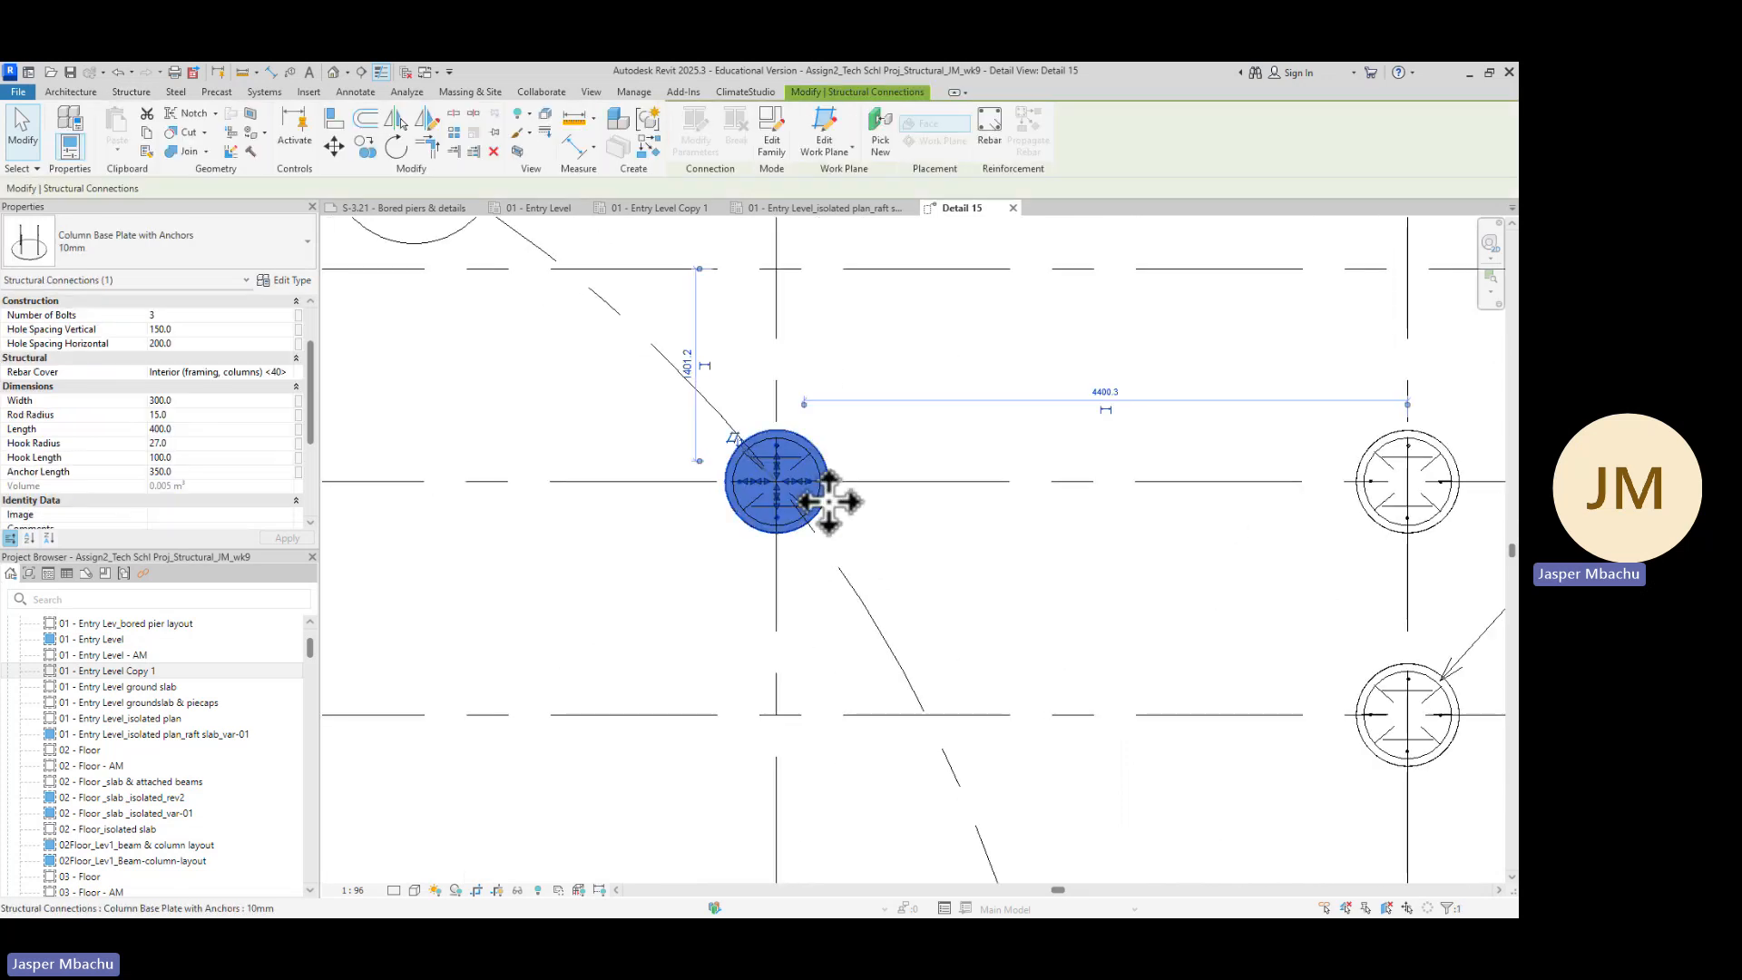
pyautogui.click(903, 551)
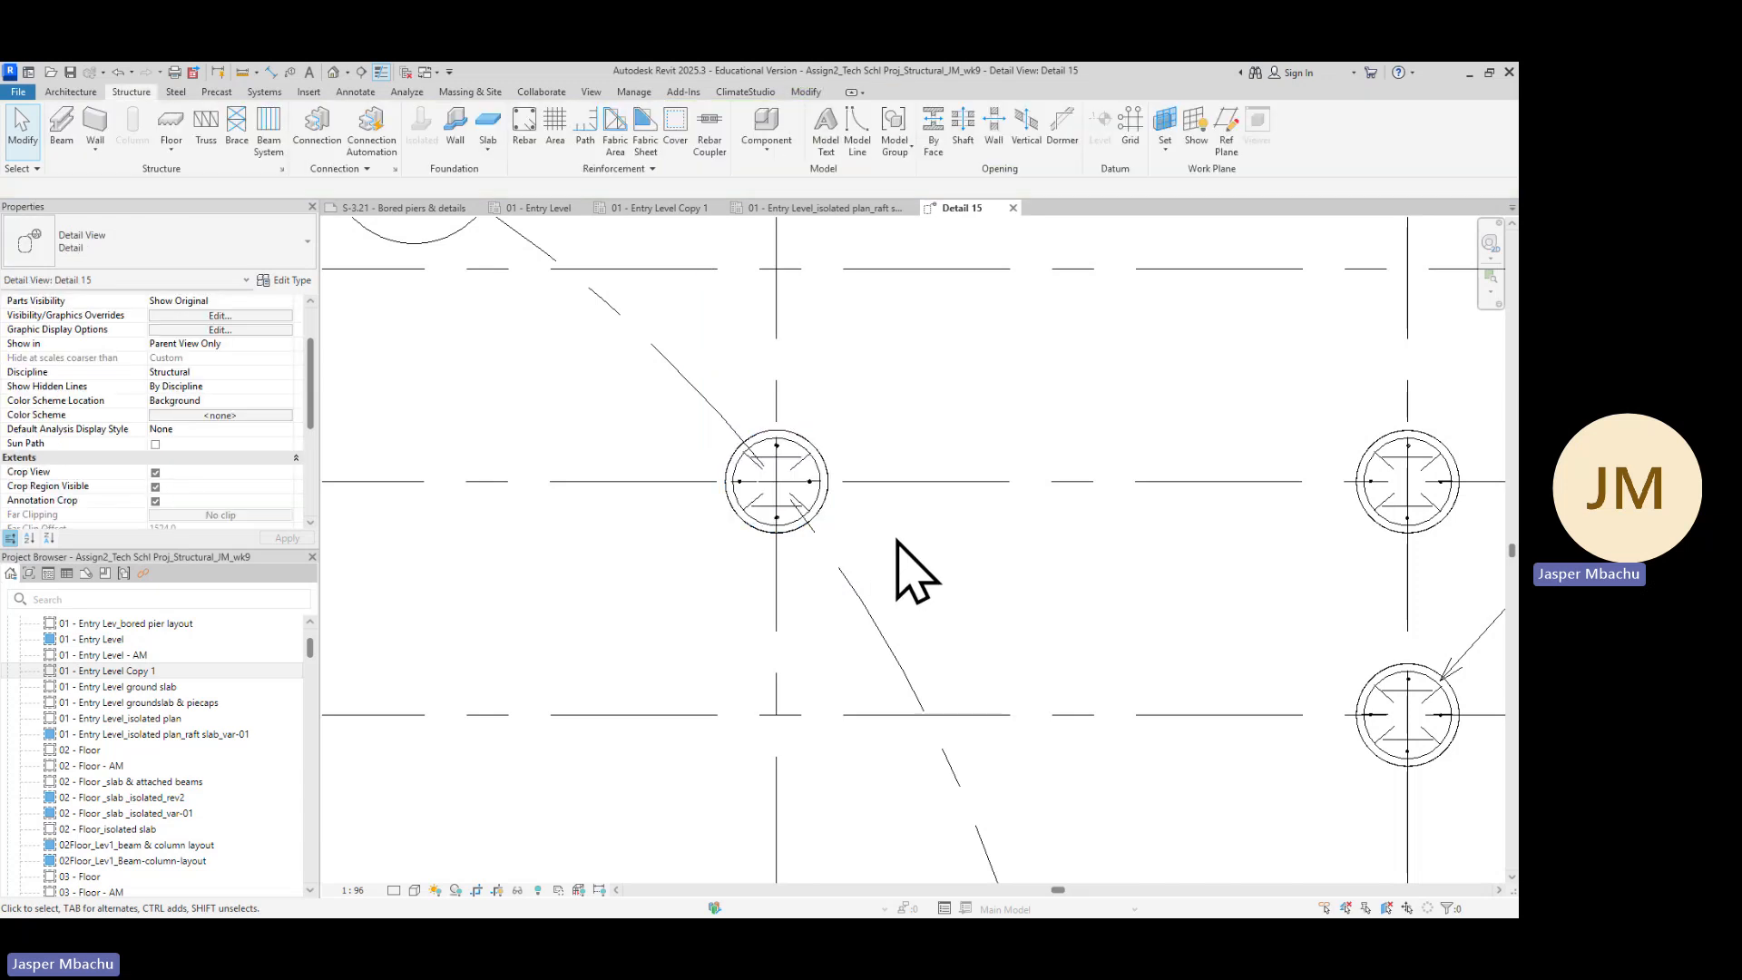
pyautogui.click(833, 502)
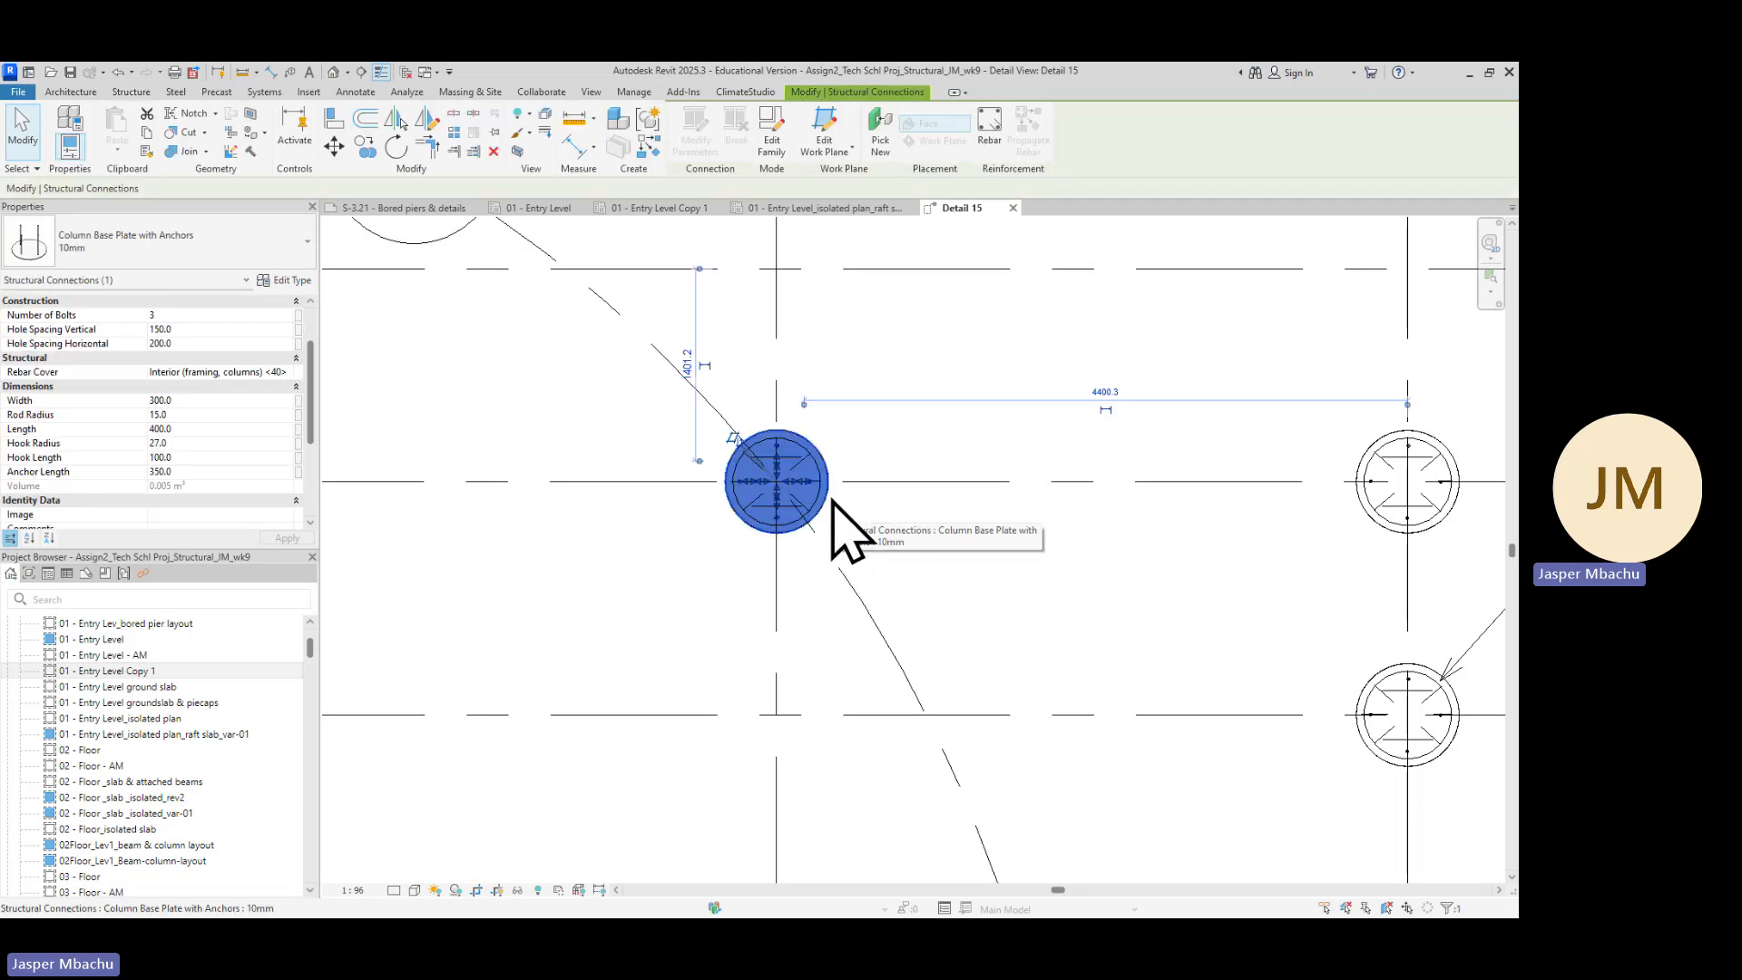
pyautogui.click(874, 547)
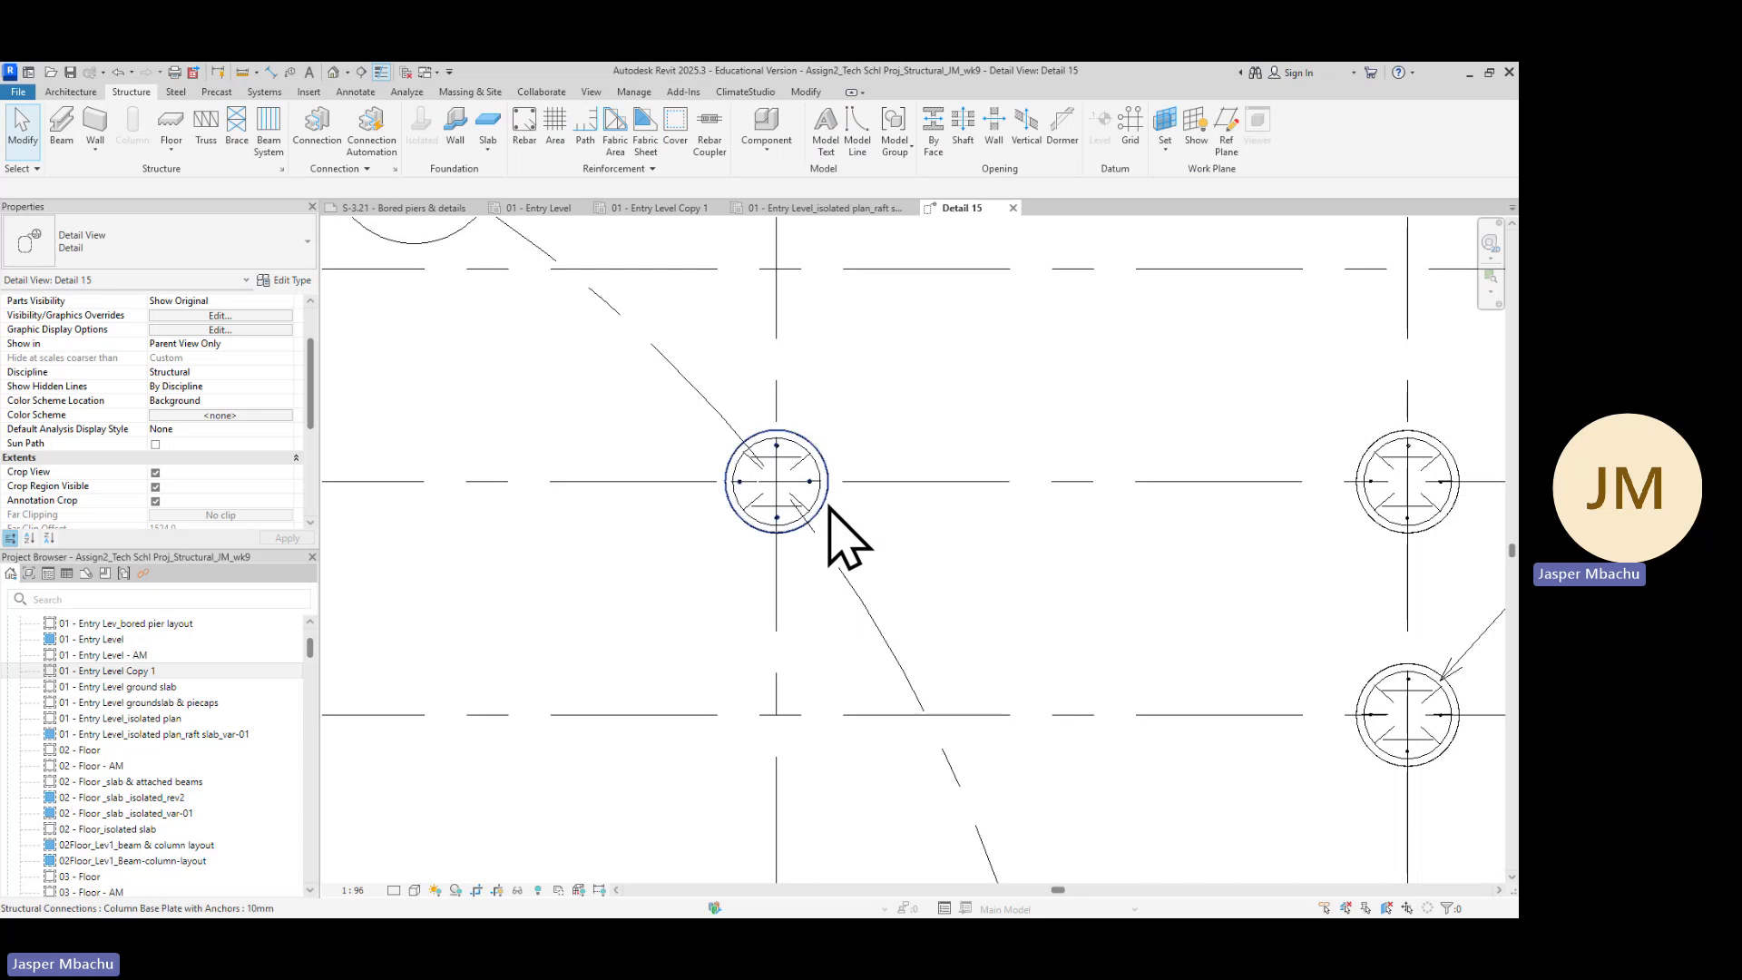
# Inspect the rebar cover properties of the pier's base plate and of the bored pier column beneath it
pyautogui.click(827, 508)
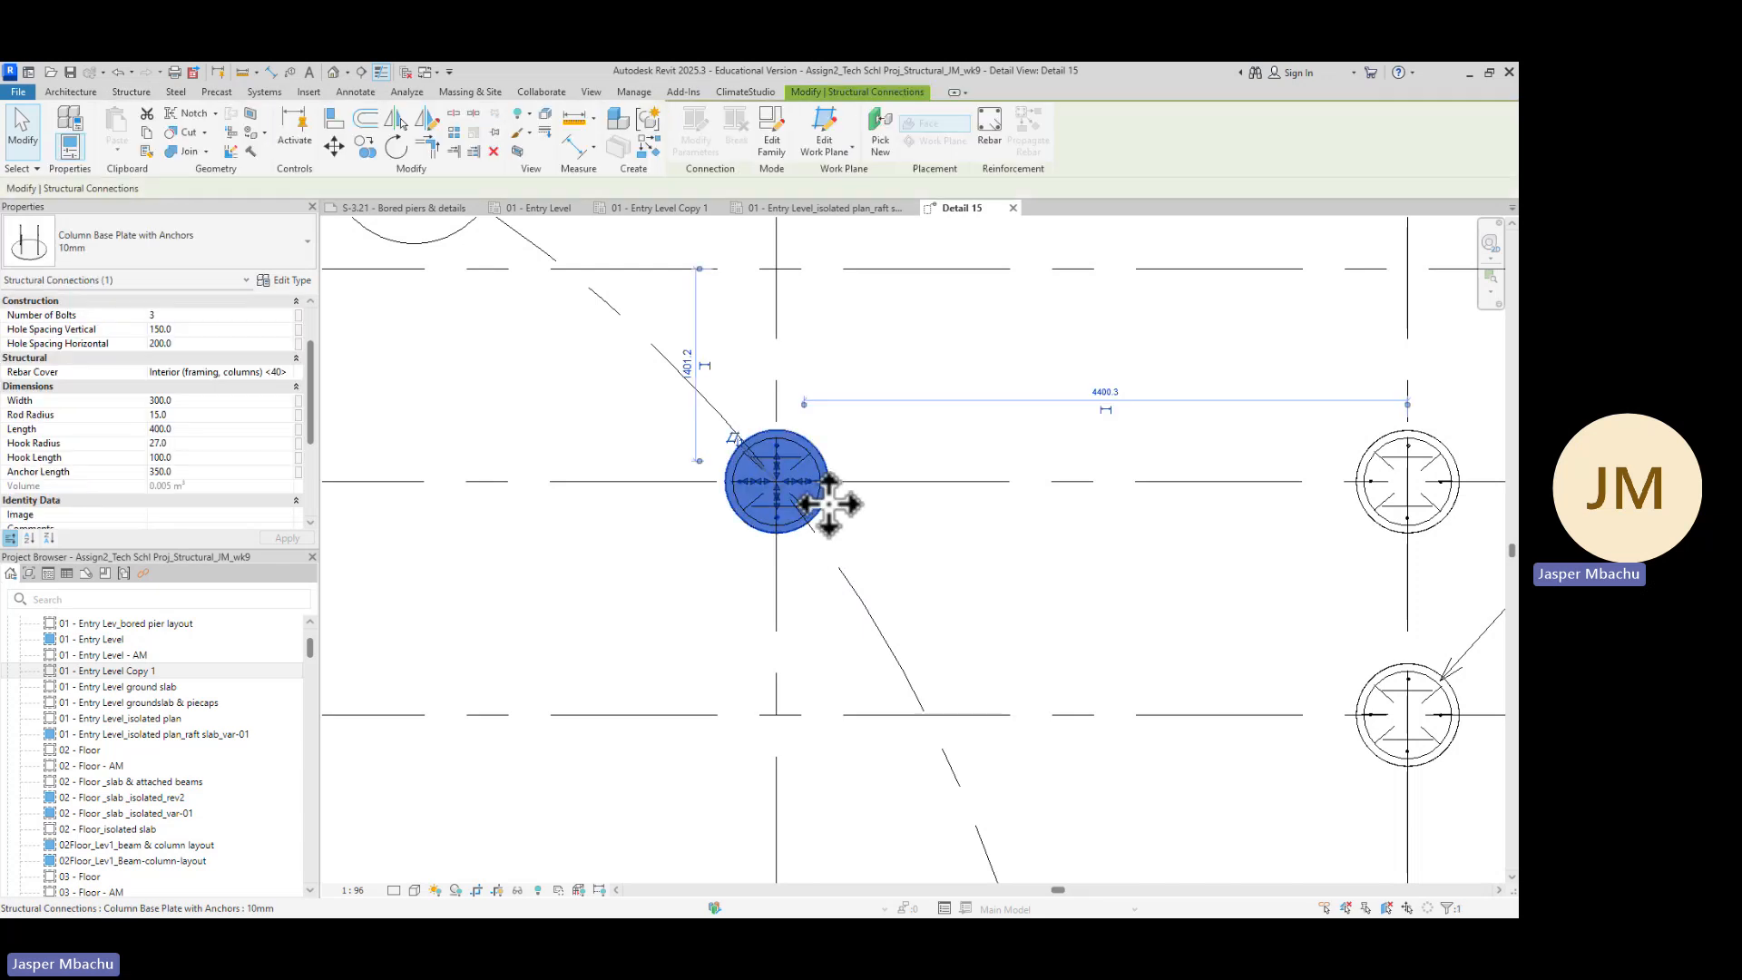
pyautogui.click(880, 530)
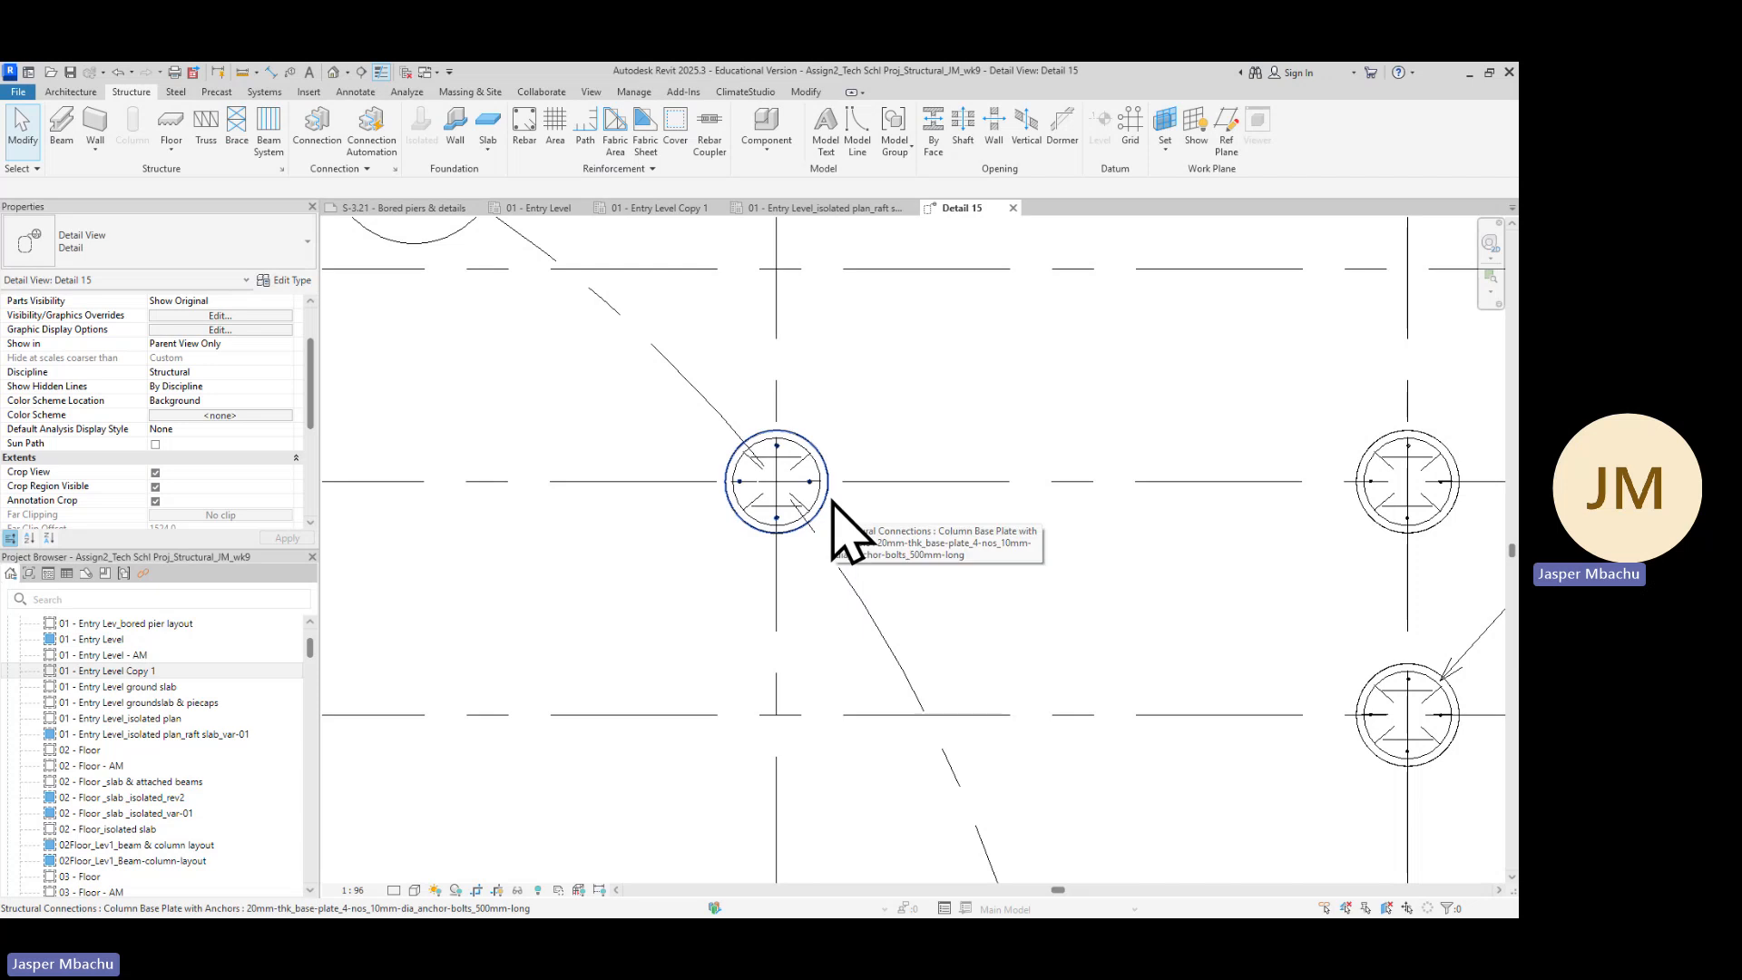
pyautogui.press('Tab')
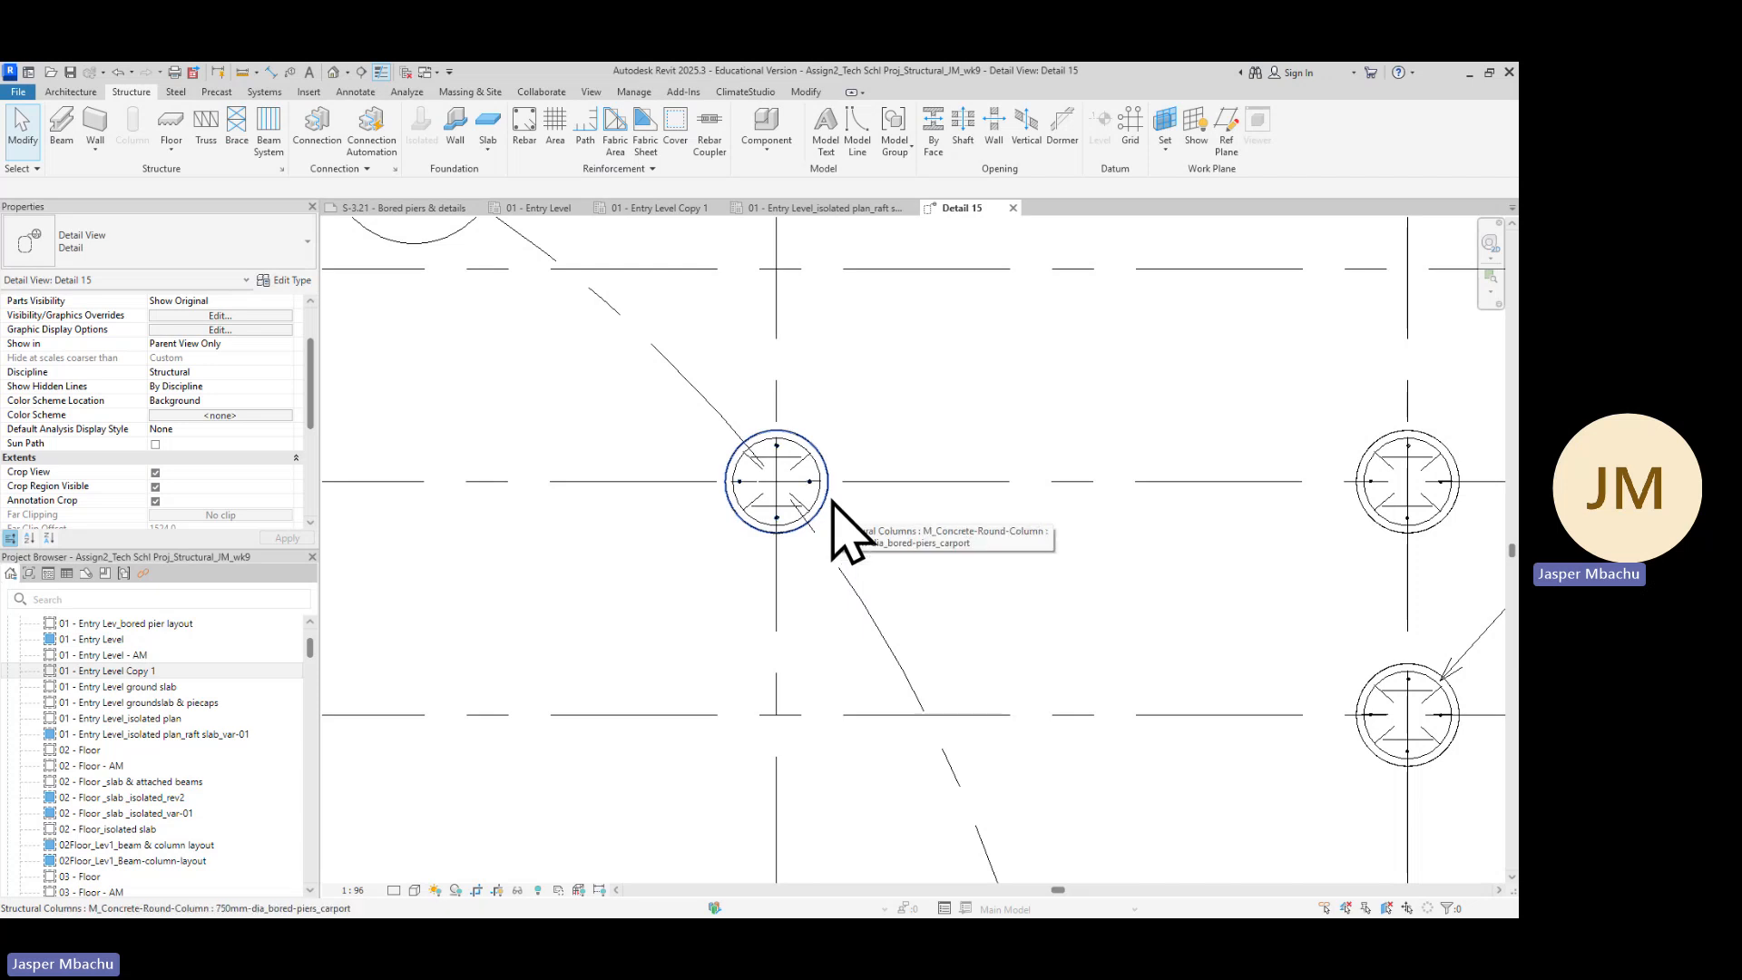
pyautogui.click(833, 502)
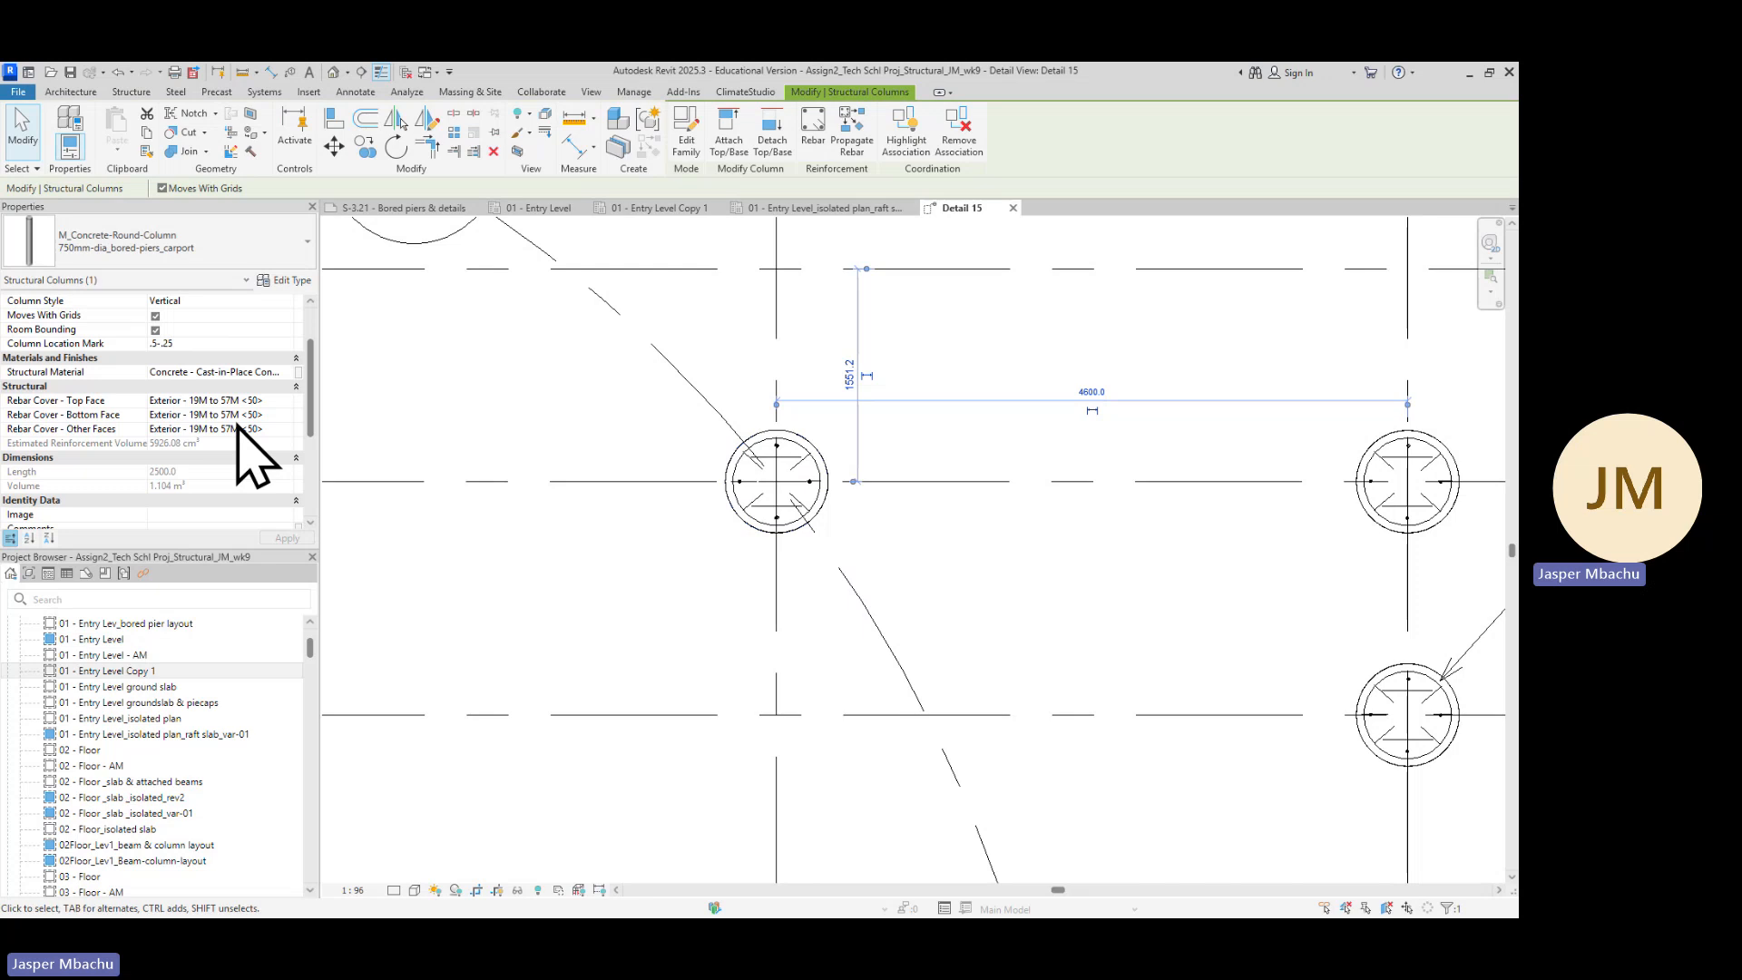
pyautogui.scroll(-1, 241, 449)
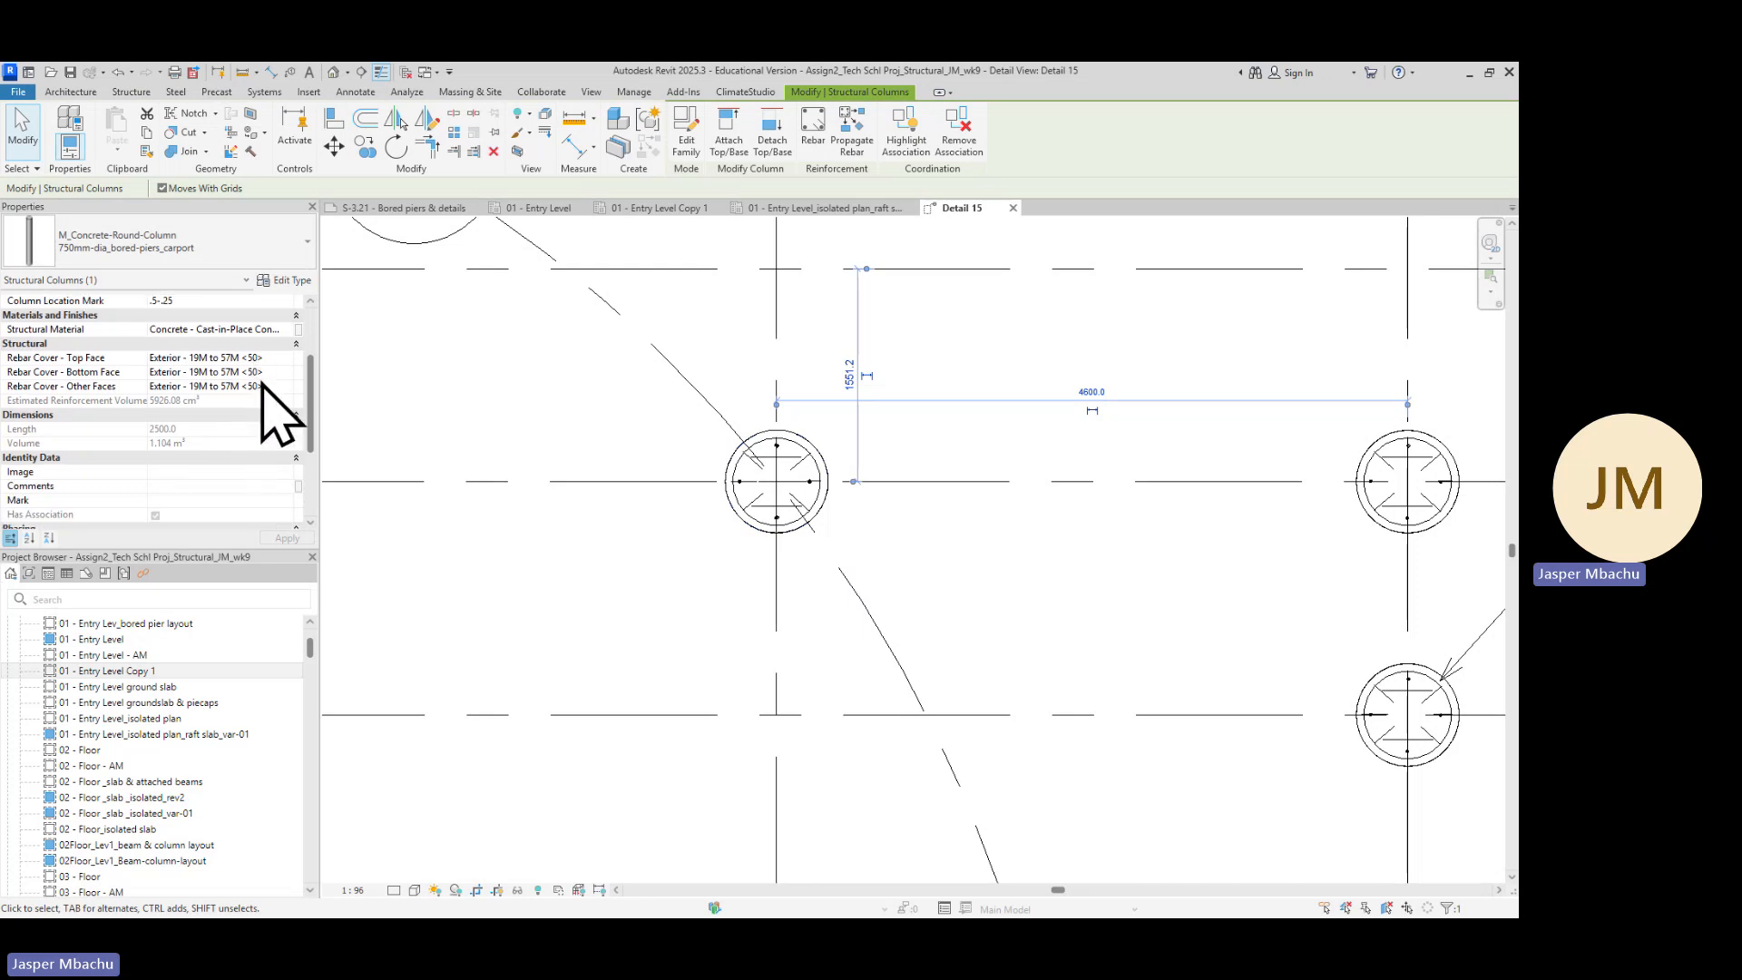
# Set the pier's top face rebar cover to Exterior - 19M to 57M <50>
pyautogui.click(270, 358)
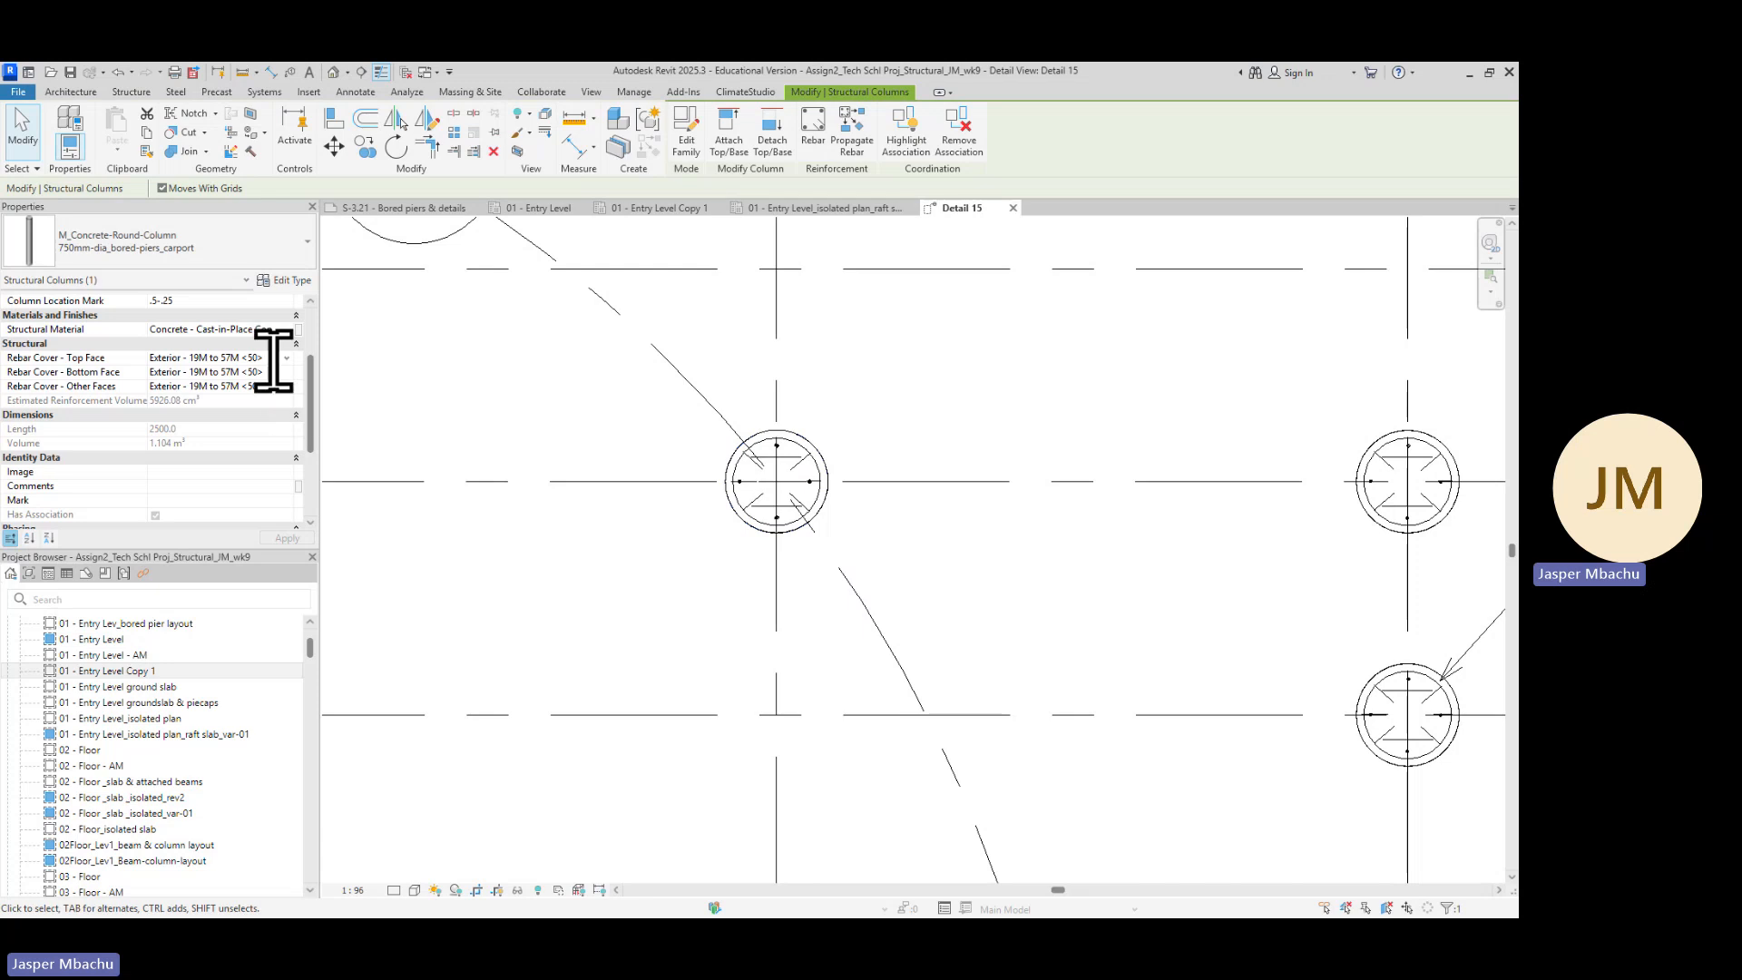
pyautogui.click(286, 358)
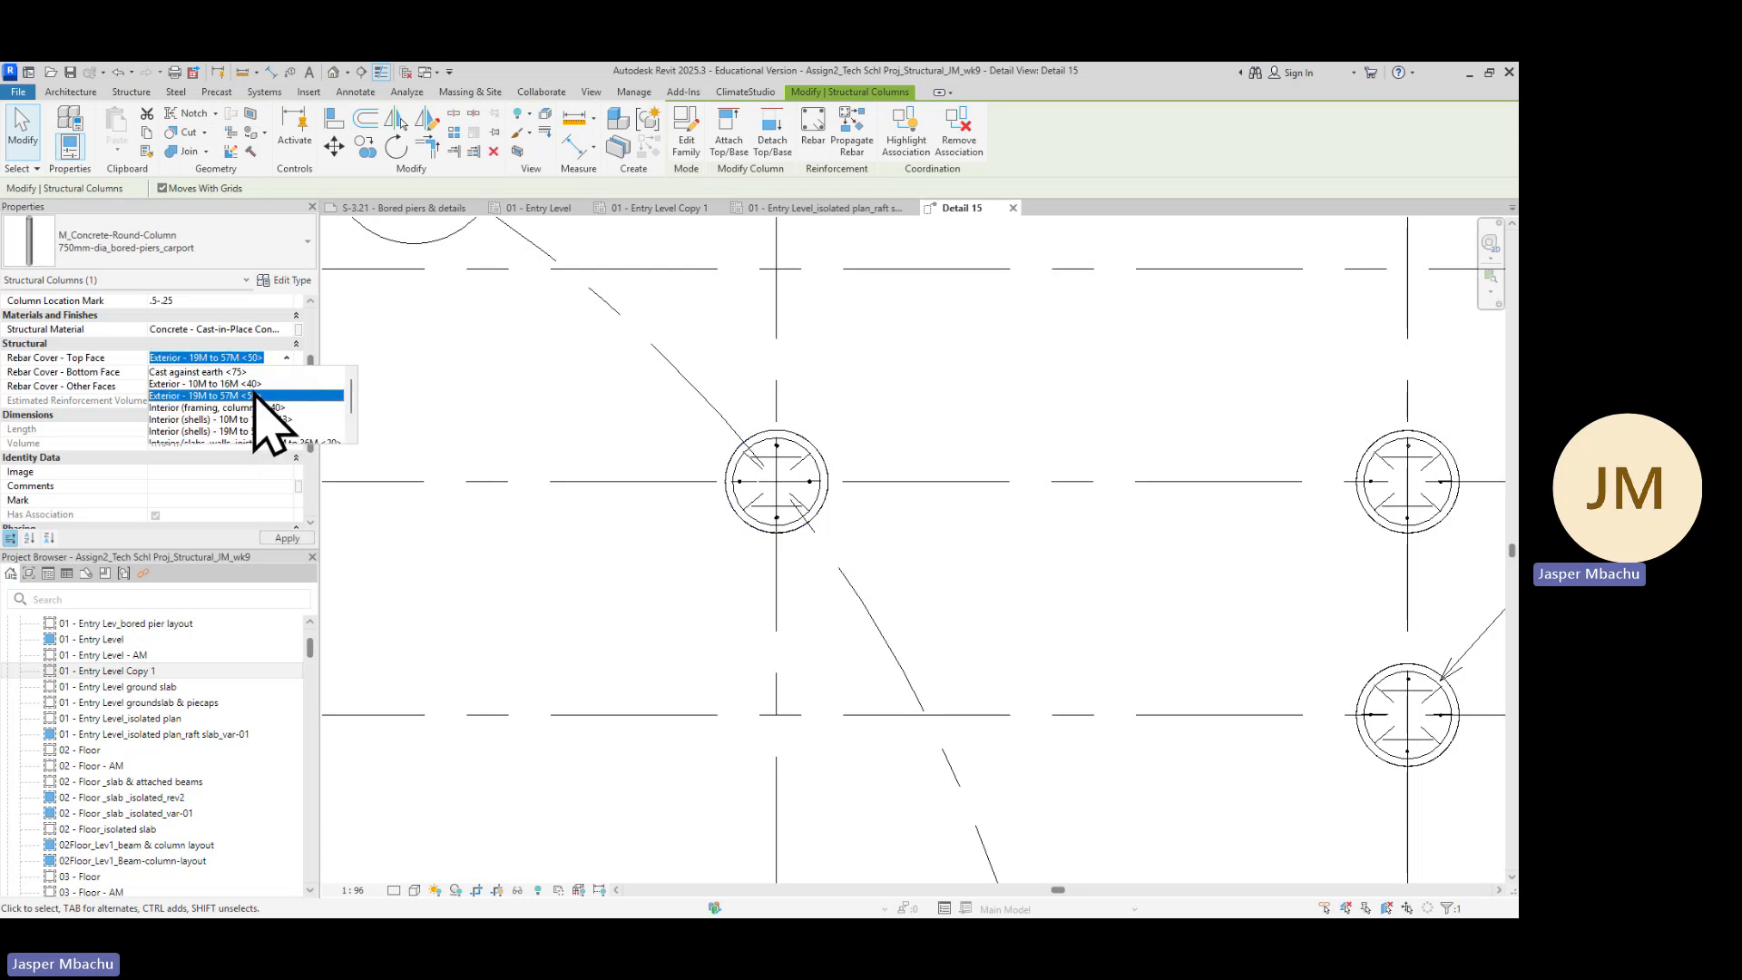
pyautogui.click(286, 358)
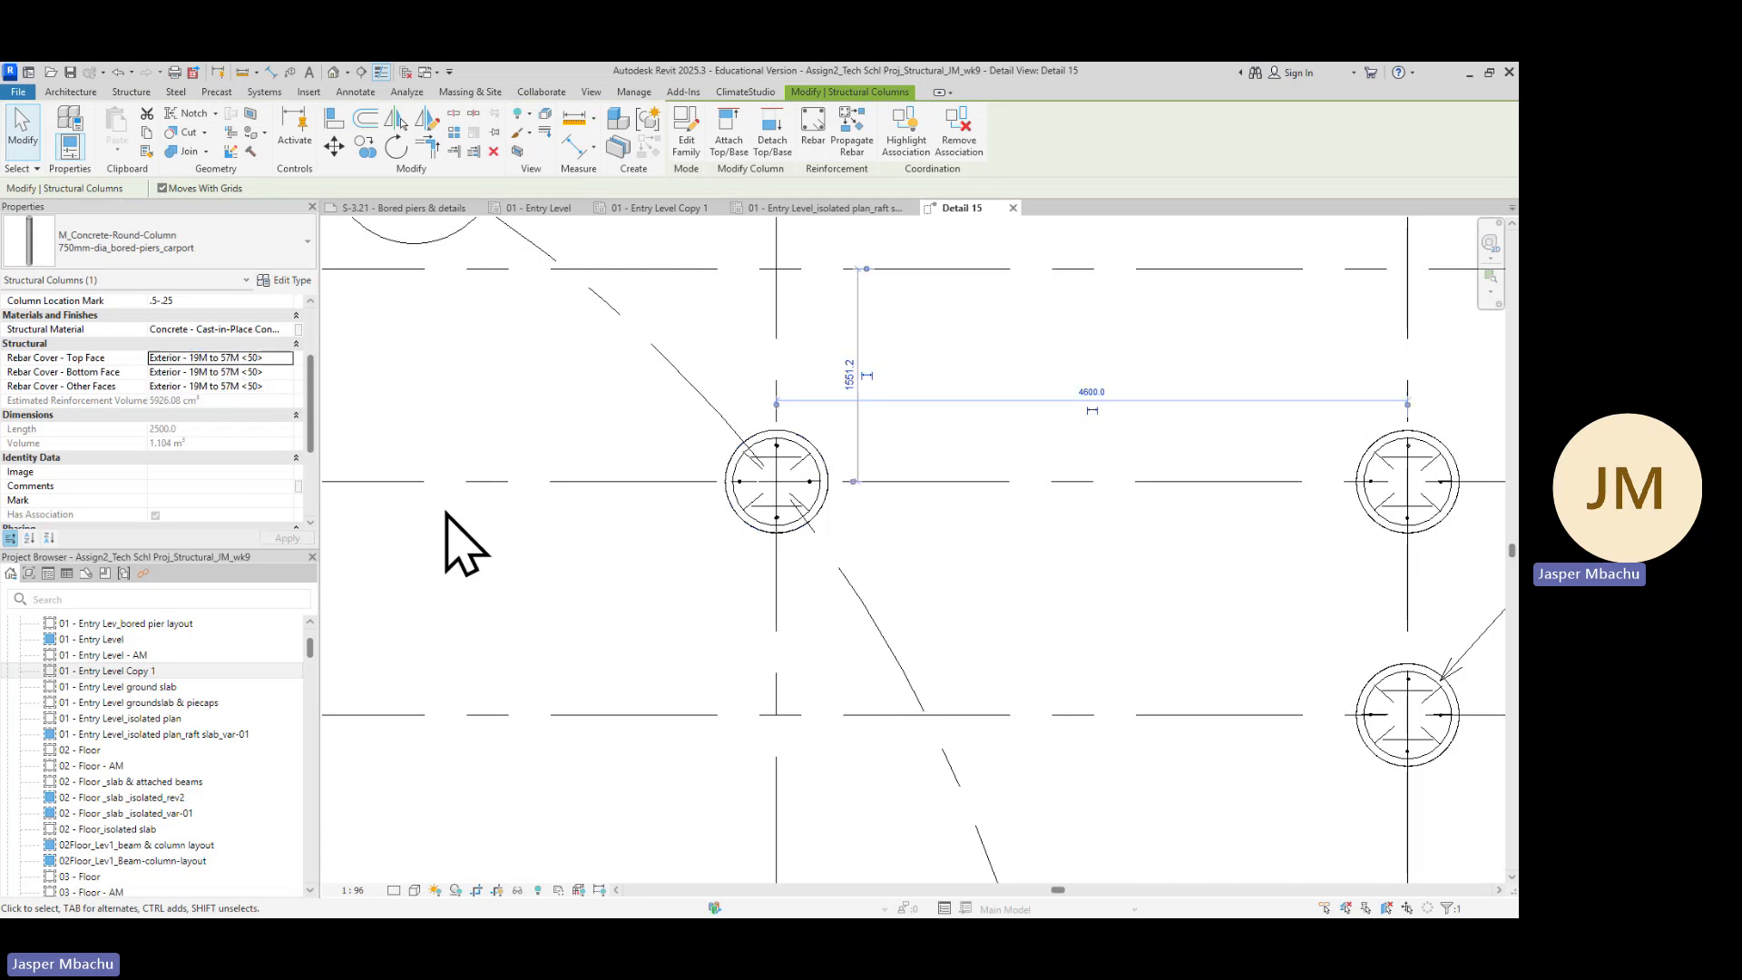
# Zoom into the grid B.1 pier and check the rebar covers of its base plate and column
pyautogui.scroll(-5, 944, 567)
pyautogui.moveTo(1011, 604); pyautogui.dragTo(603, 506, button='middle')
pyautogui.scroll(-3, 648, 635)
pyautogui.moveTo(690, 680); pyautogui.dragTo(696, 436, button='middle')
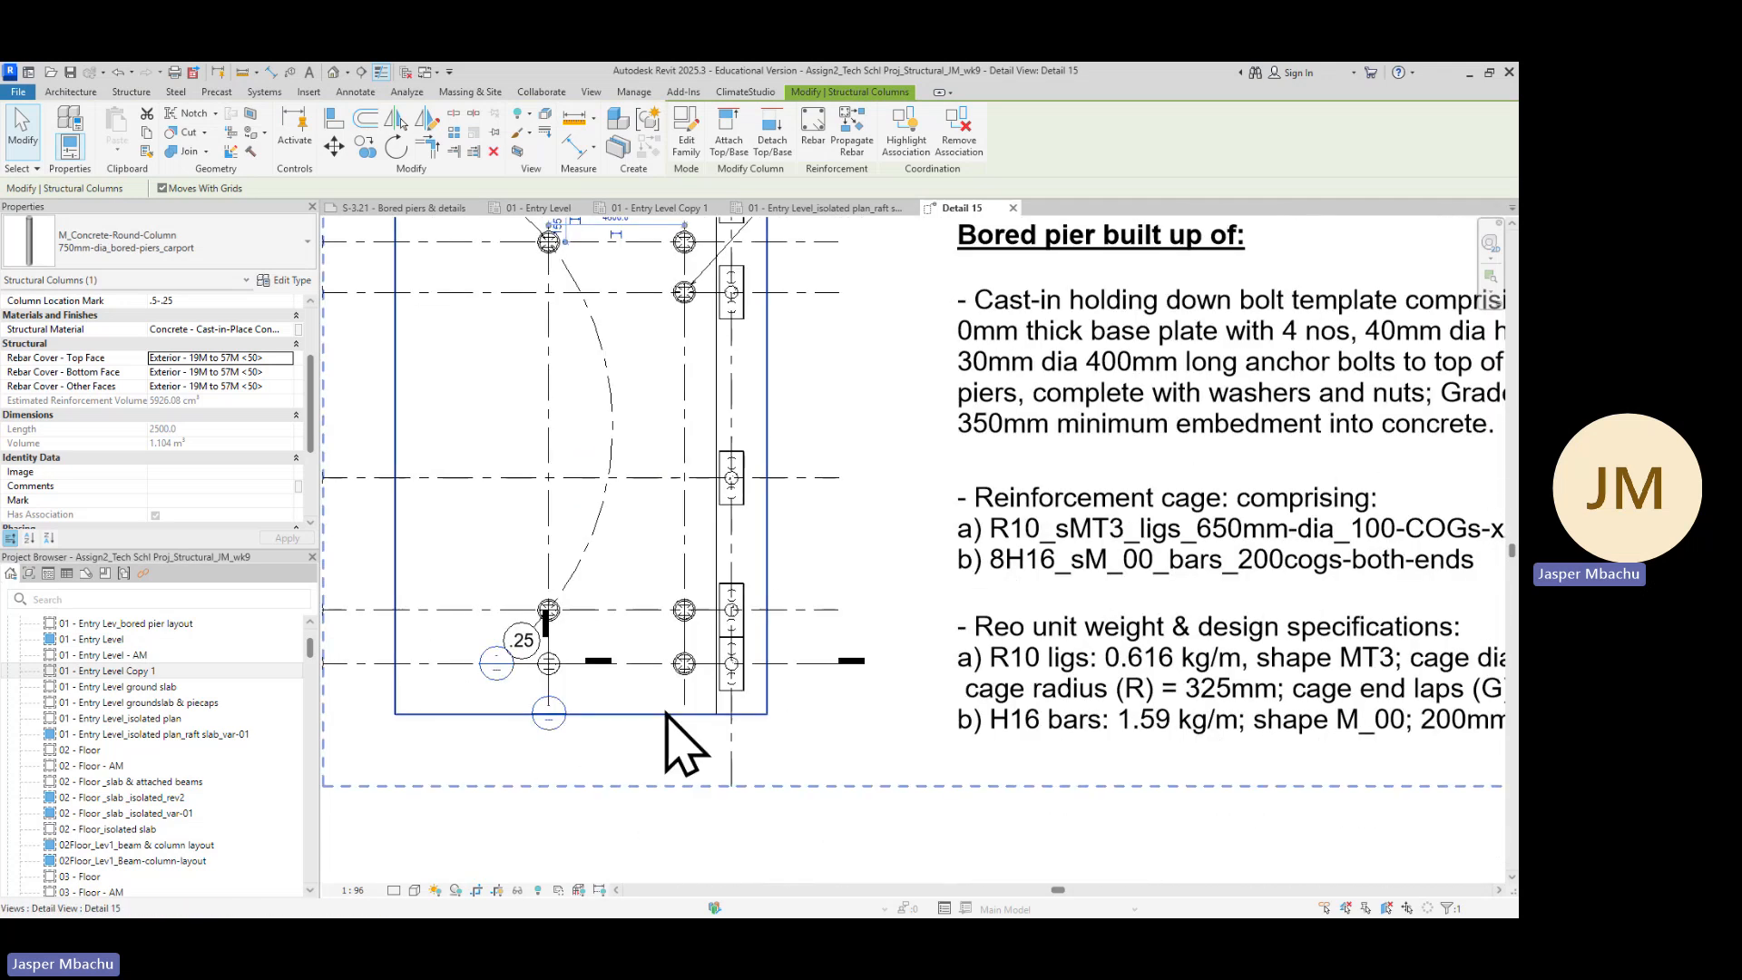
pyautogui.scroll(5, 699, 641)
pyautogui.scroll(3, 705, 618)
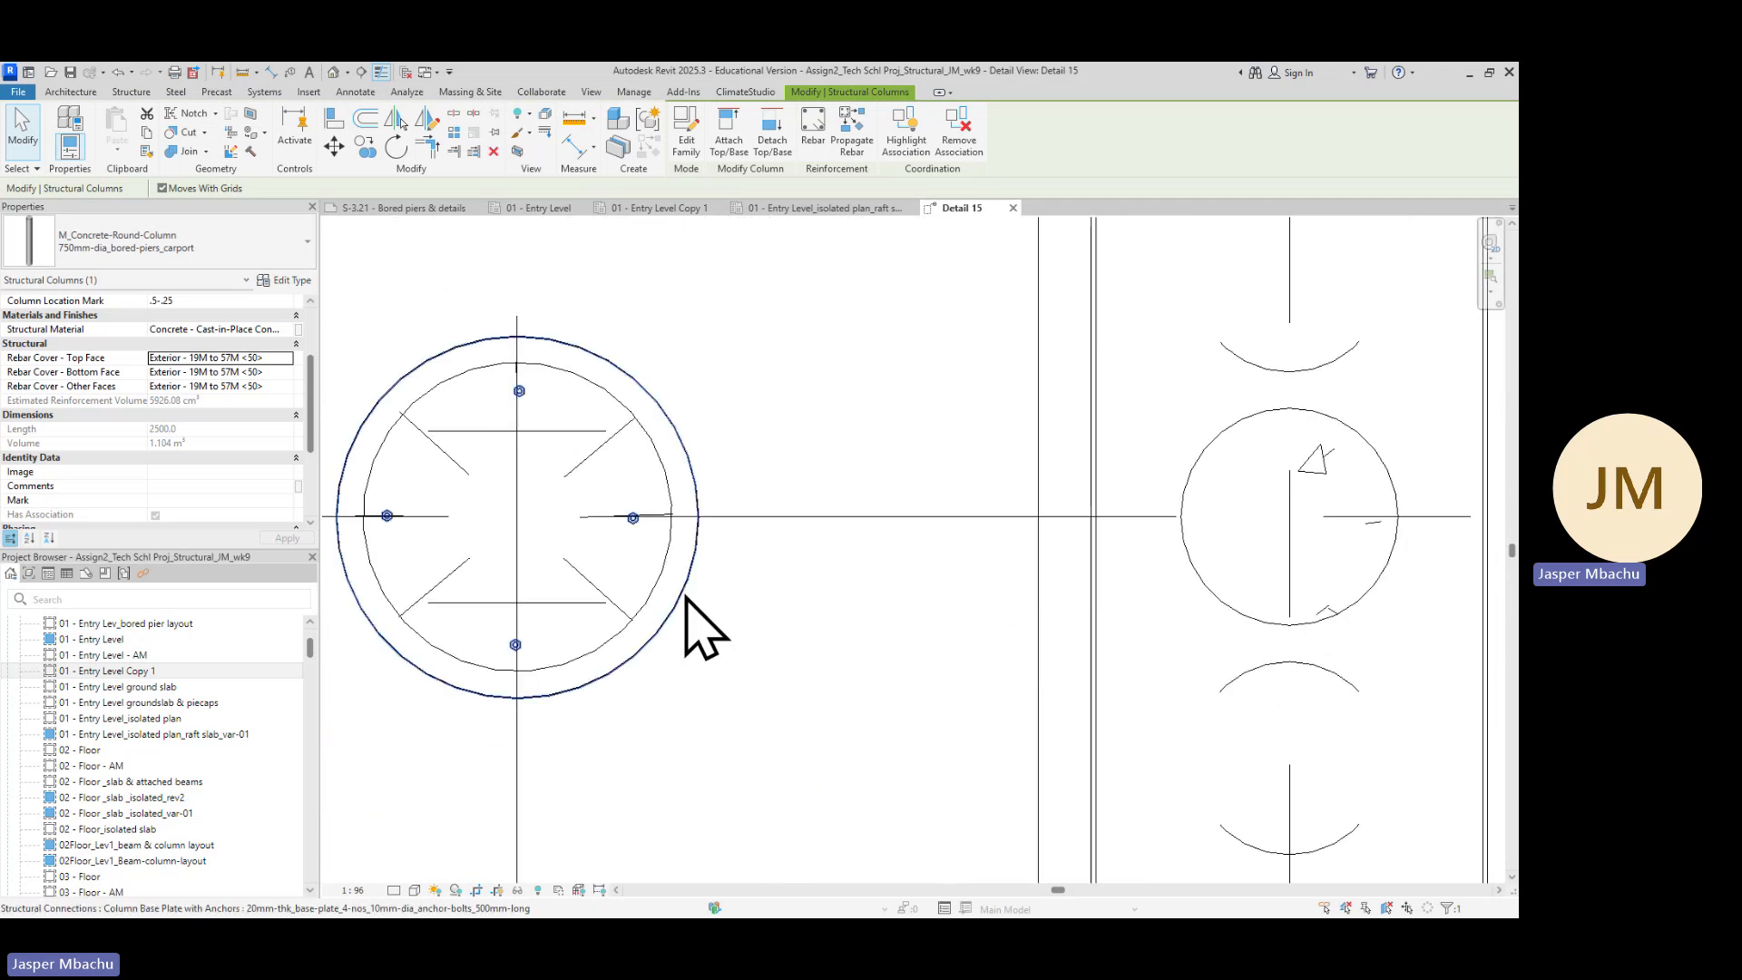
pyautogui.click(687, 601)
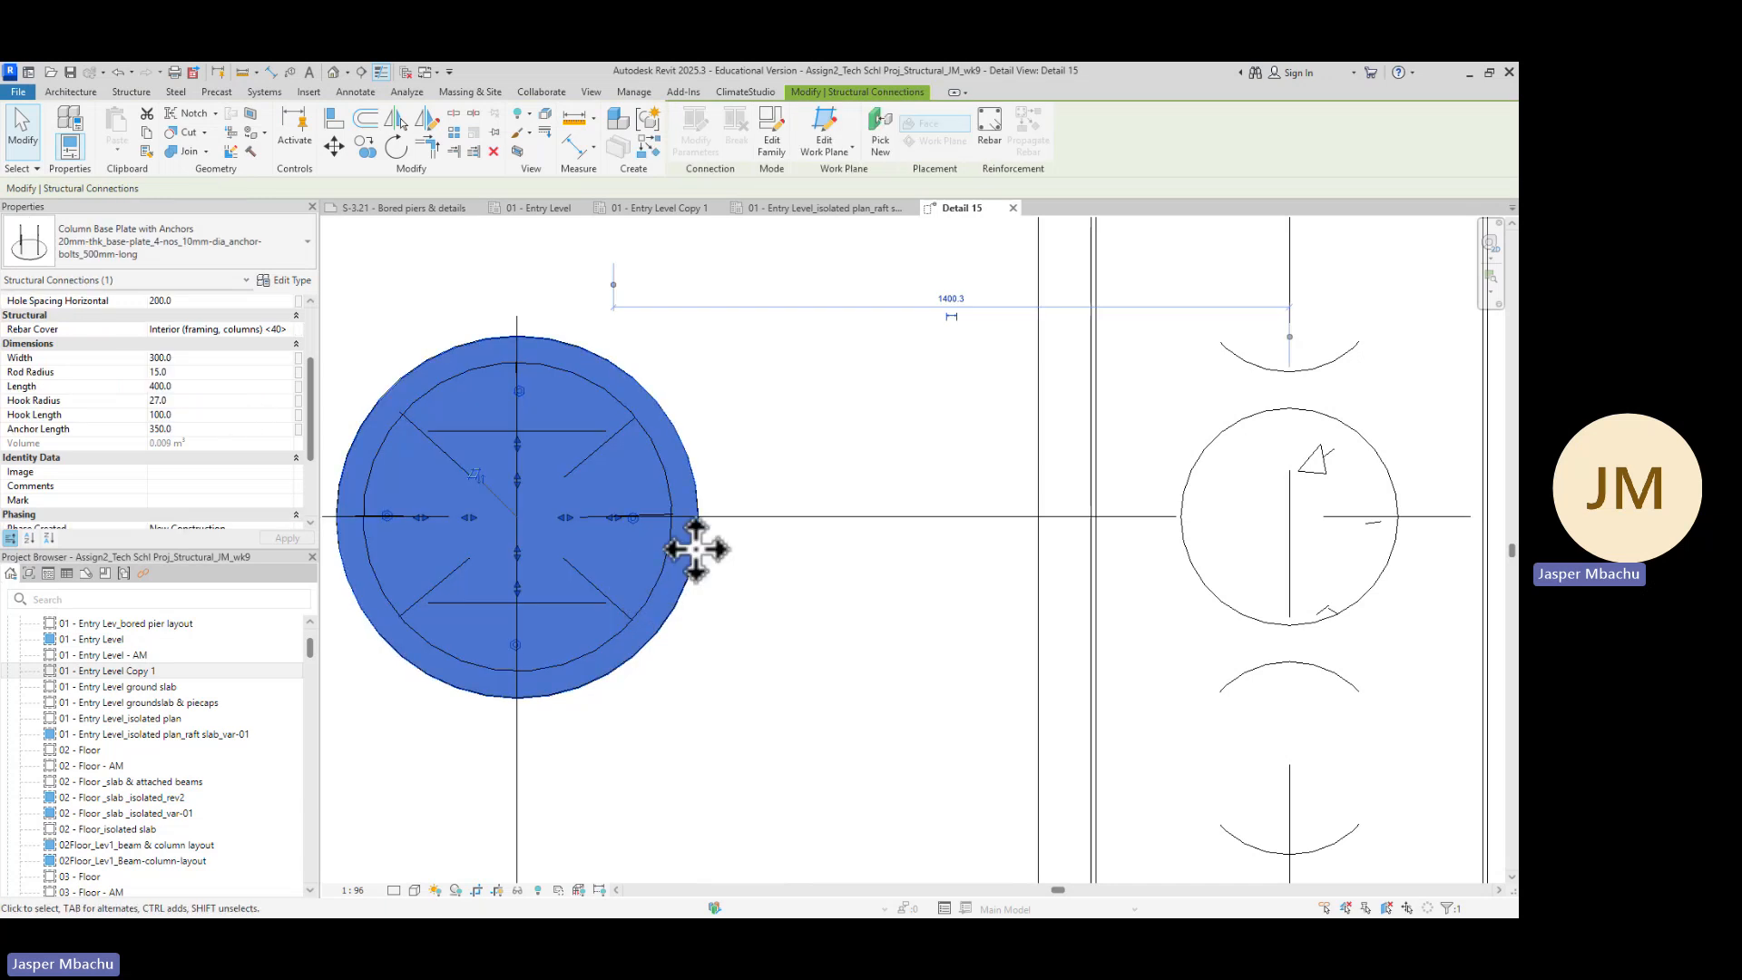
pyautogui.click(700, 609)
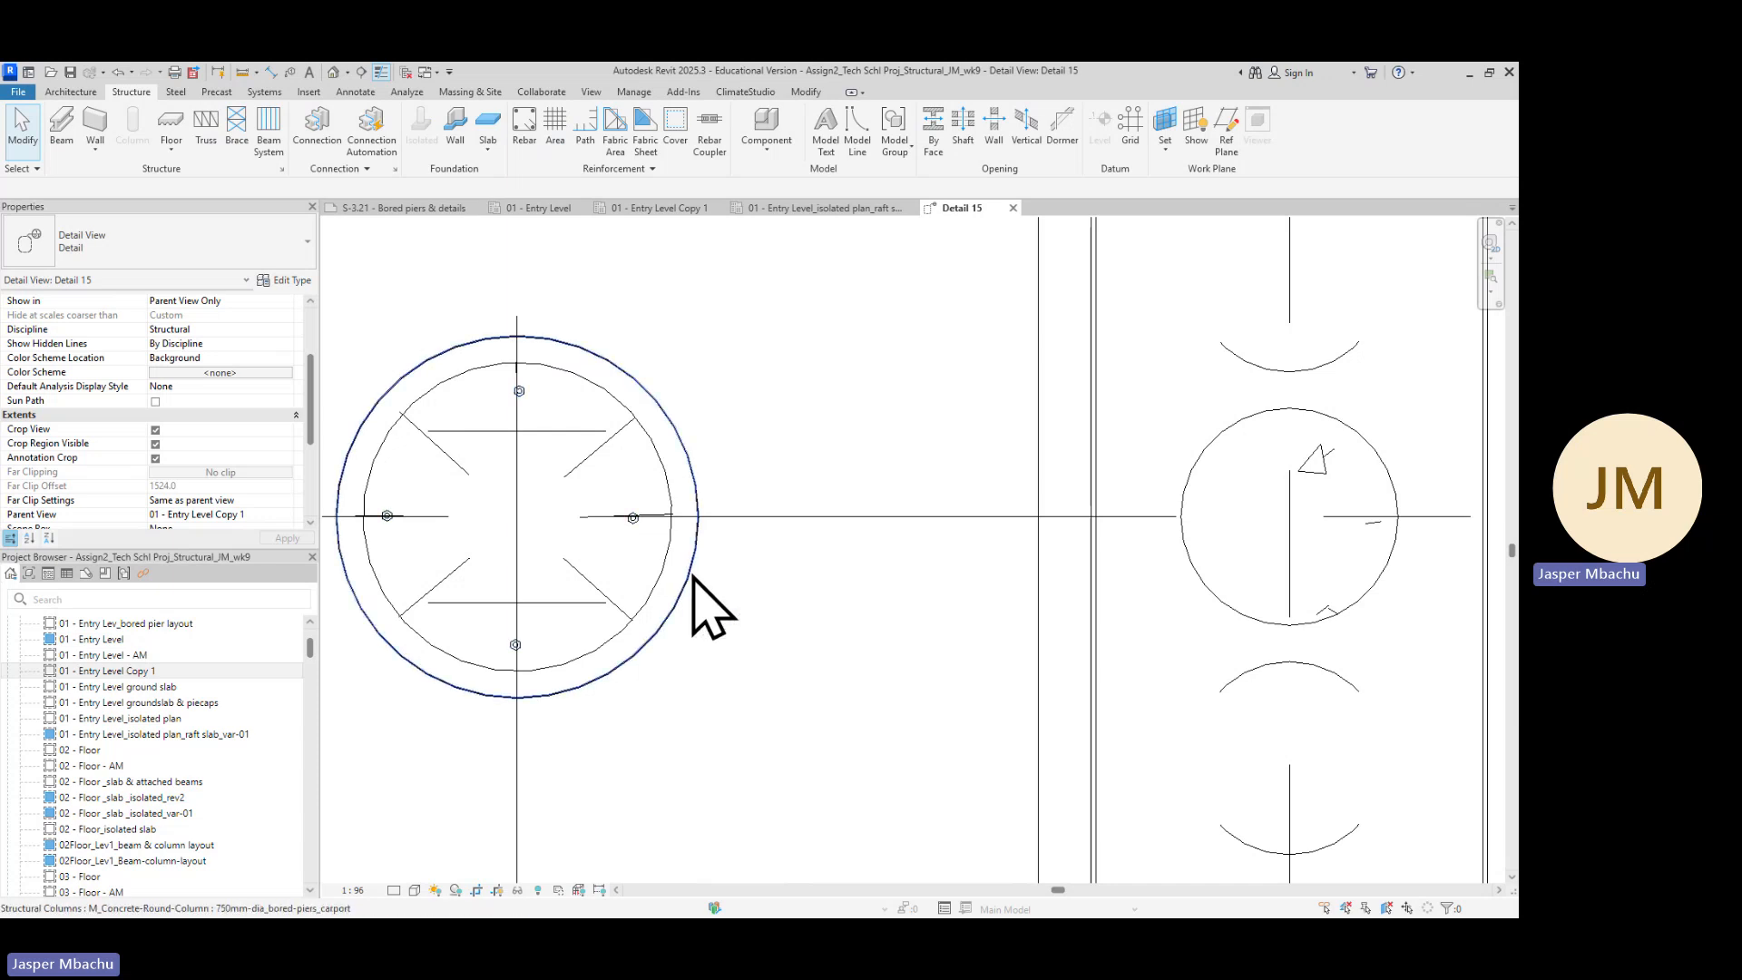
pyautogui.click(694, 581)
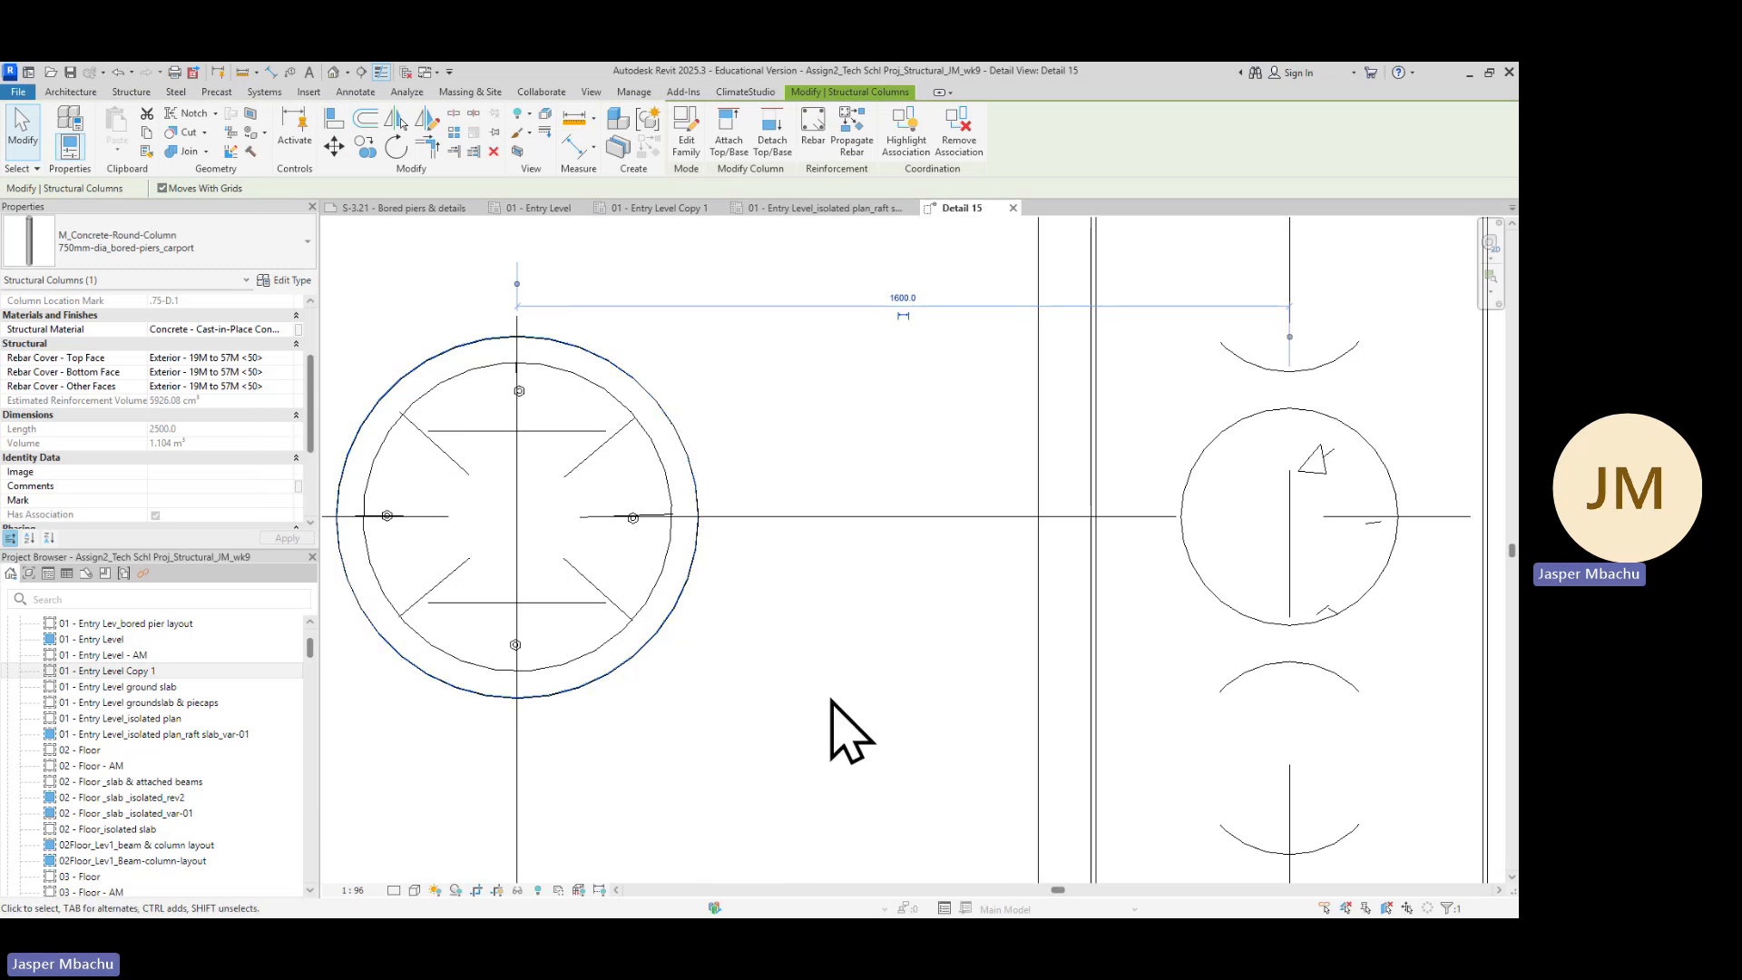
pyautogui.click(845, 728)
pyautogui.scroll(-3, 839, 726)
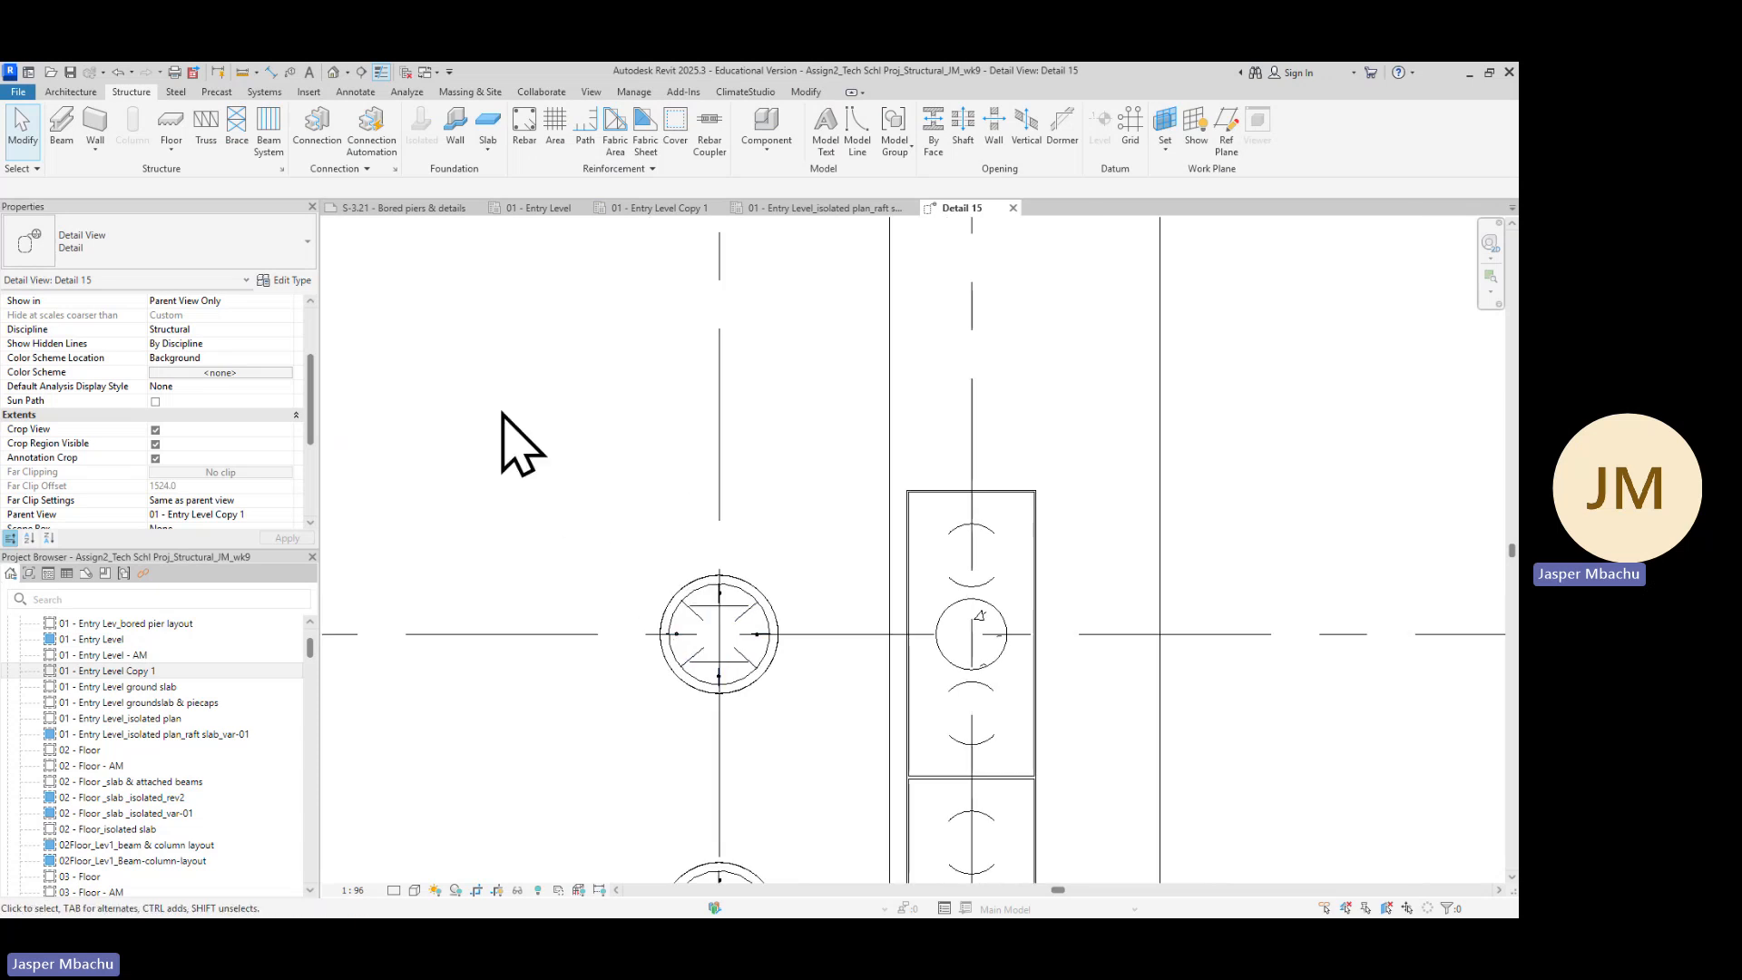
pyautogui.click(523, 132)
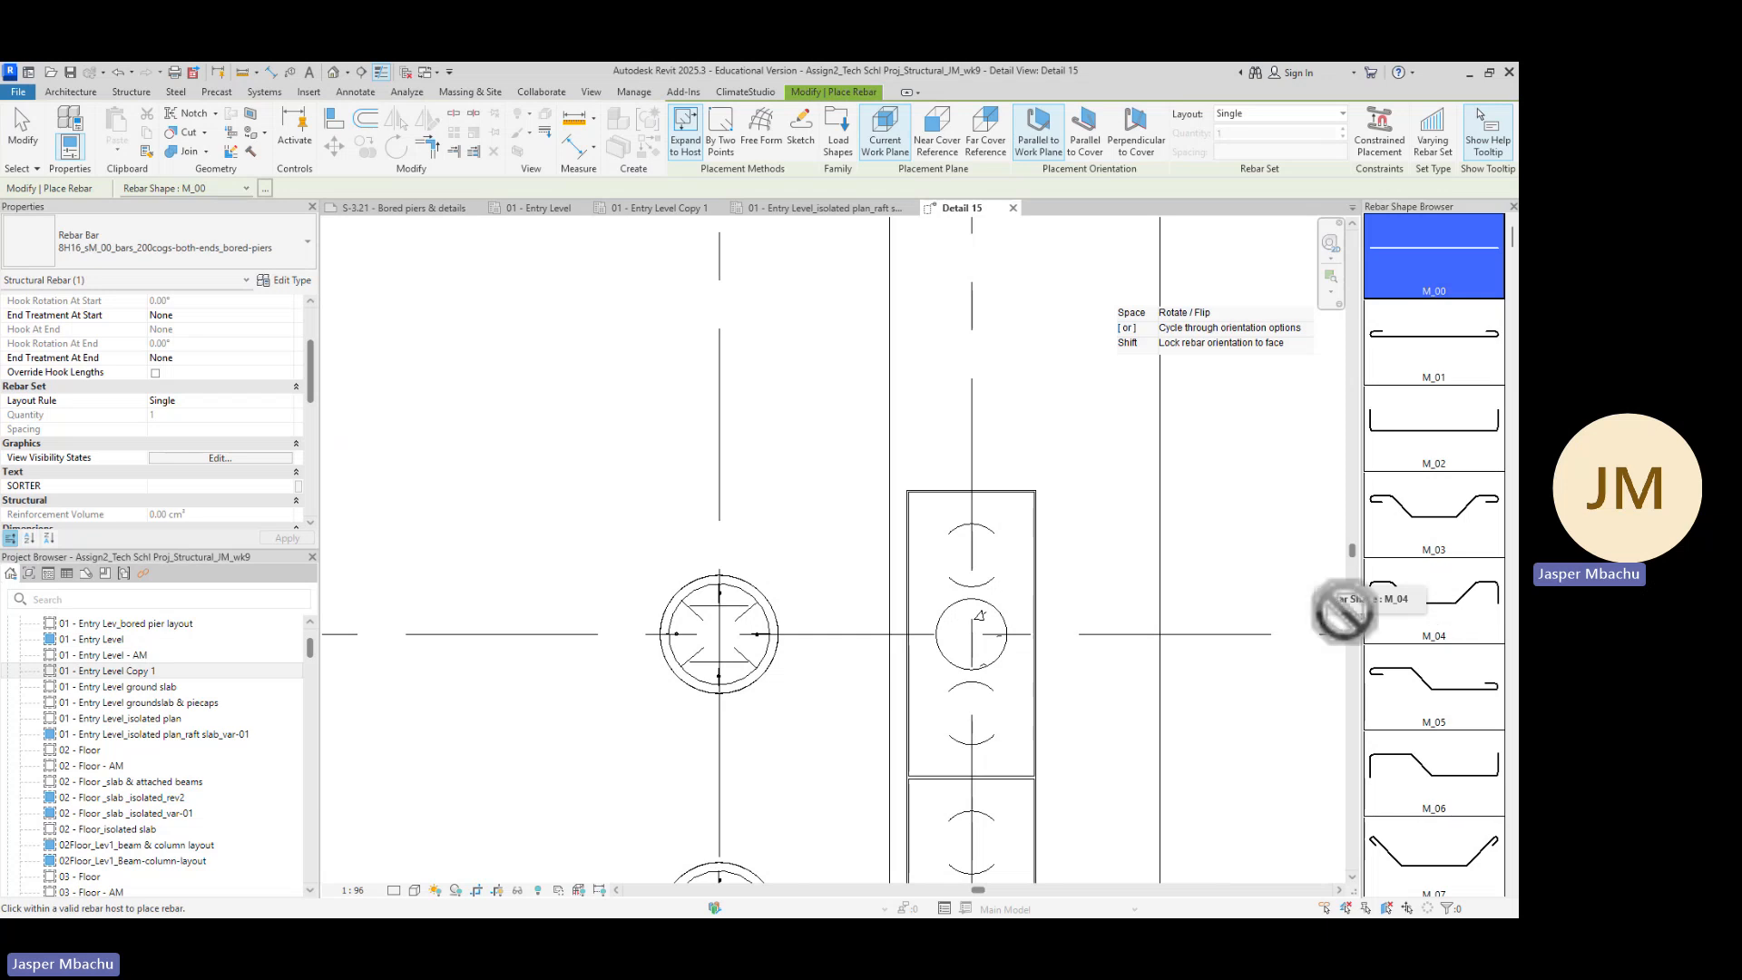
pyautogui.press('Escape')
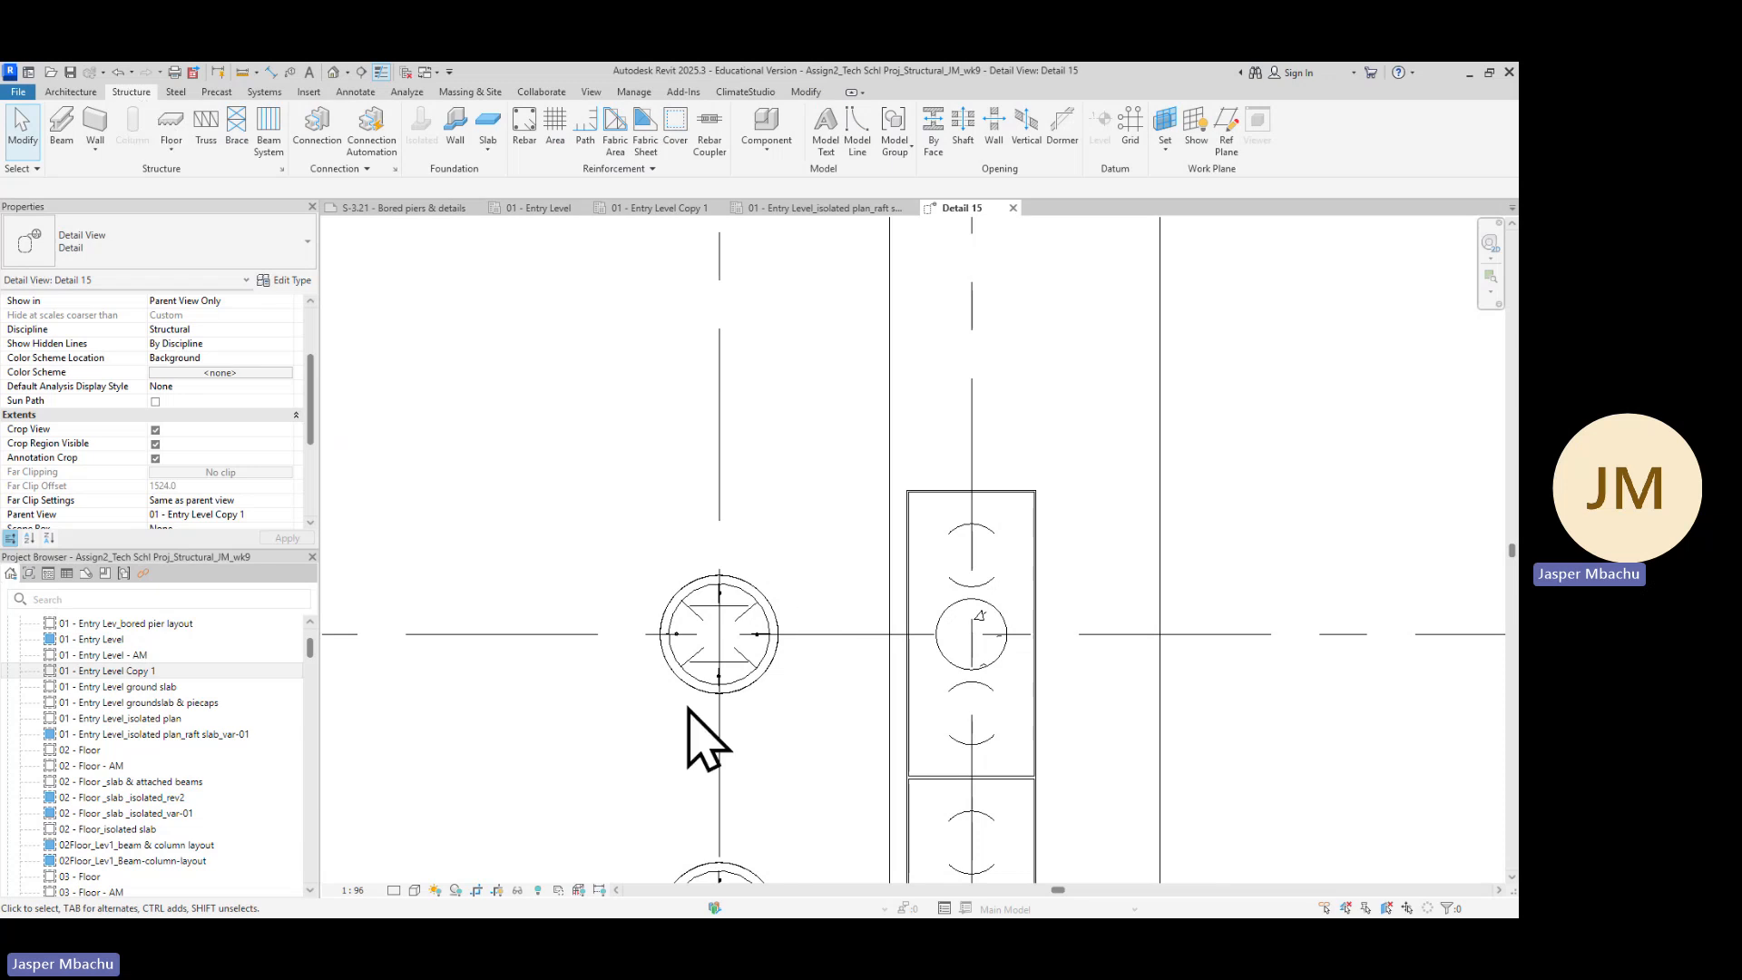
pyautogui.click(524, 129)
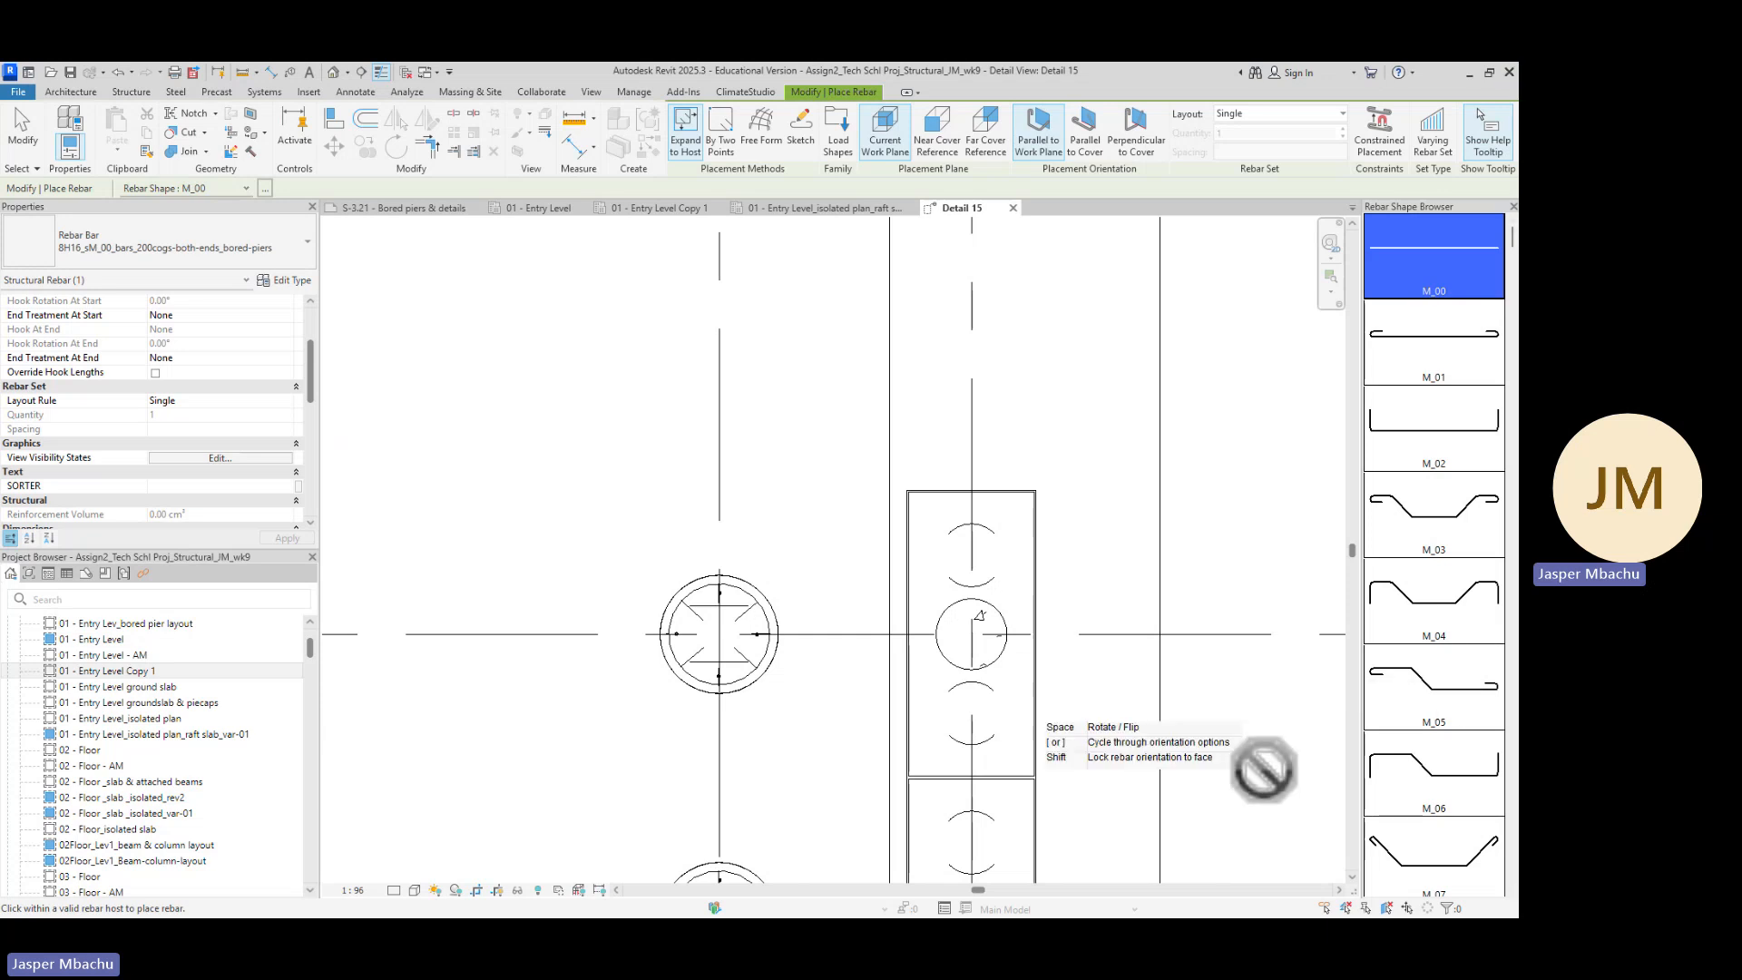
pyautogui.press('Escape')
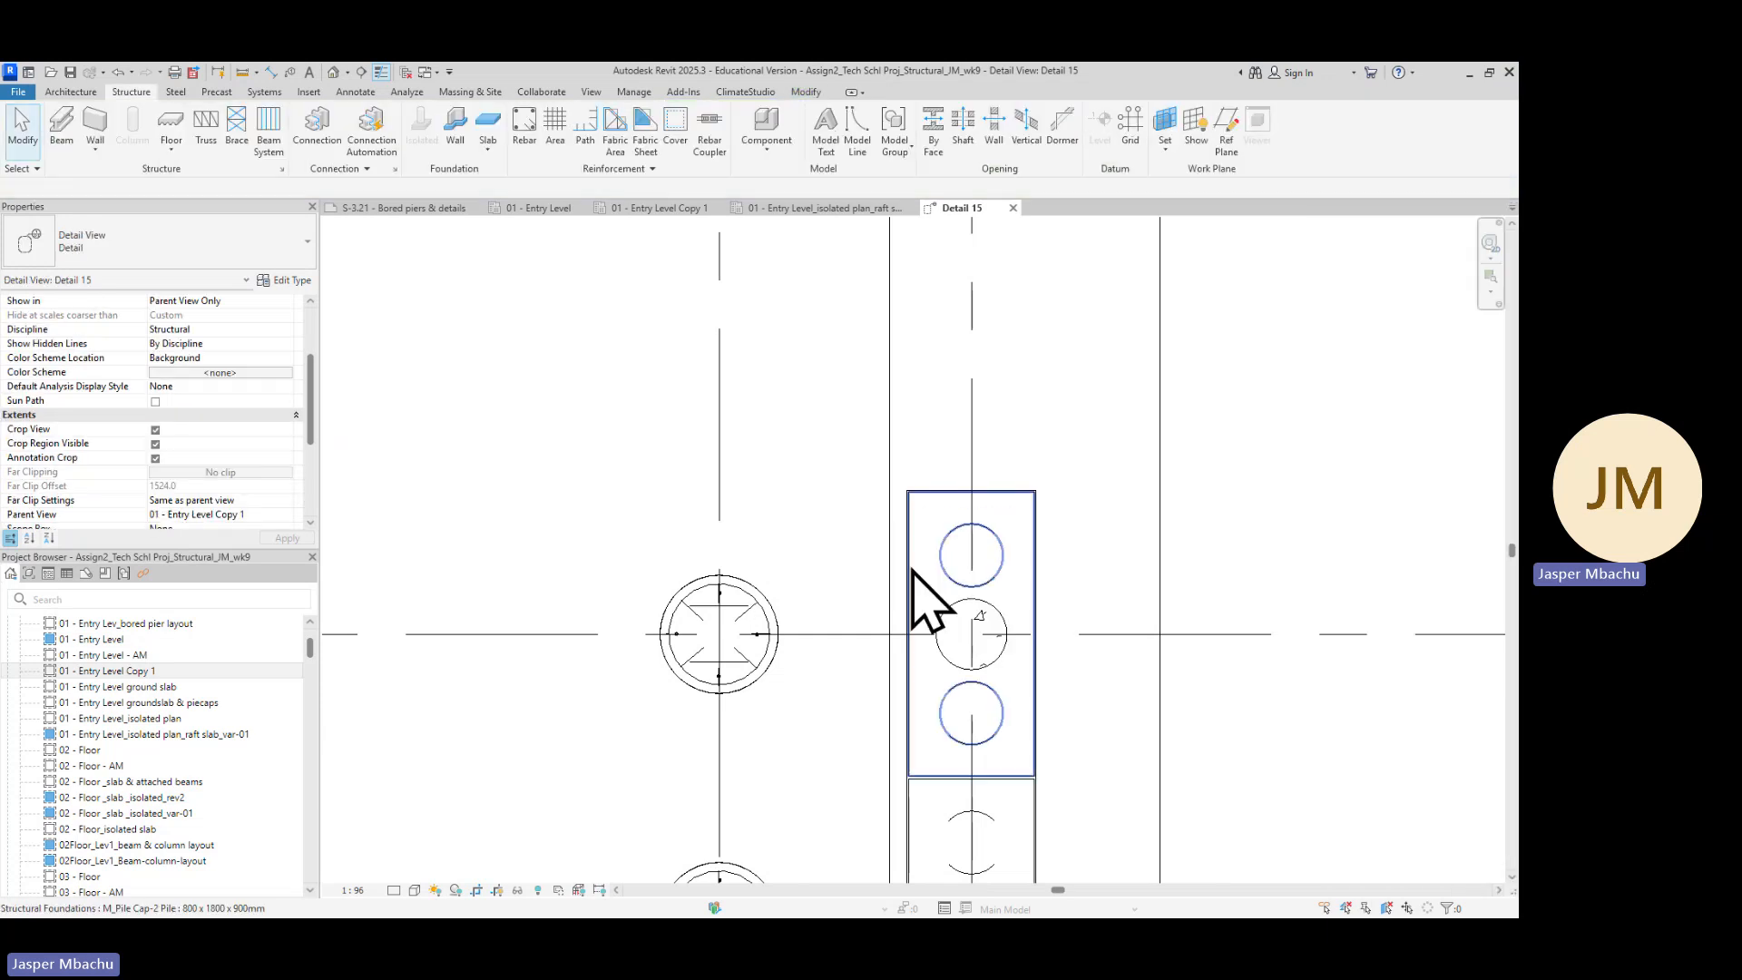
# Select the bored pier column and select all its instances visible in the view
pyautogui.click(774, 660)
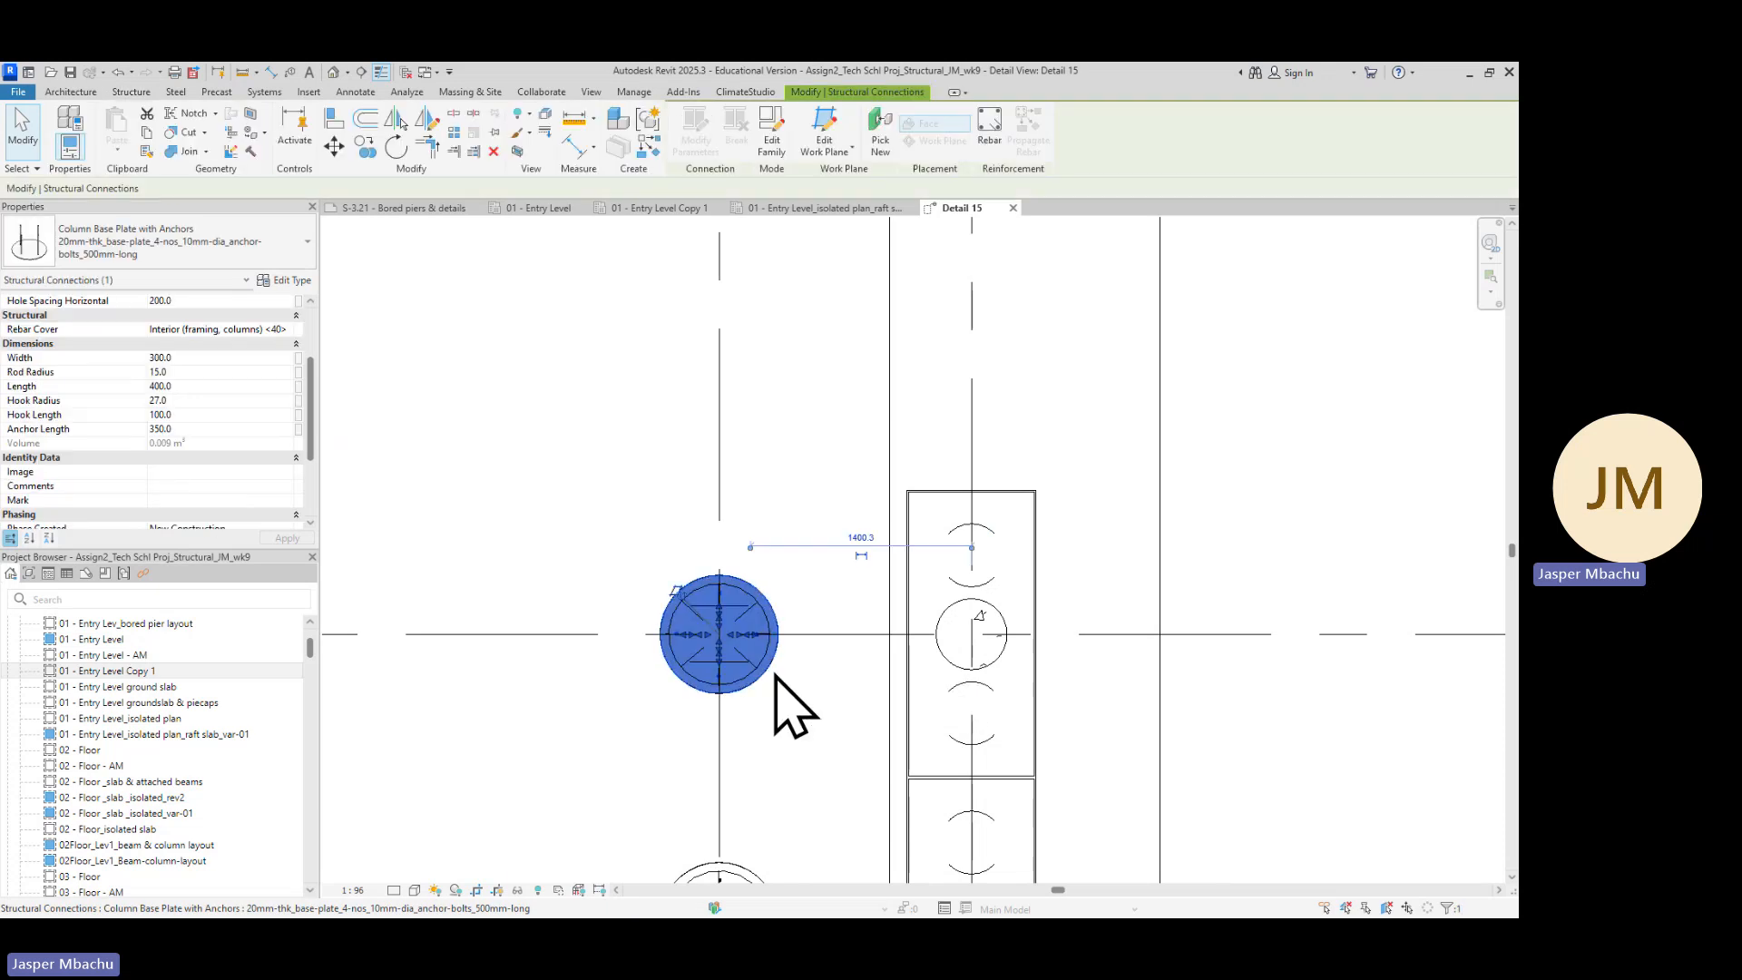
pyautogui.press('Escape')
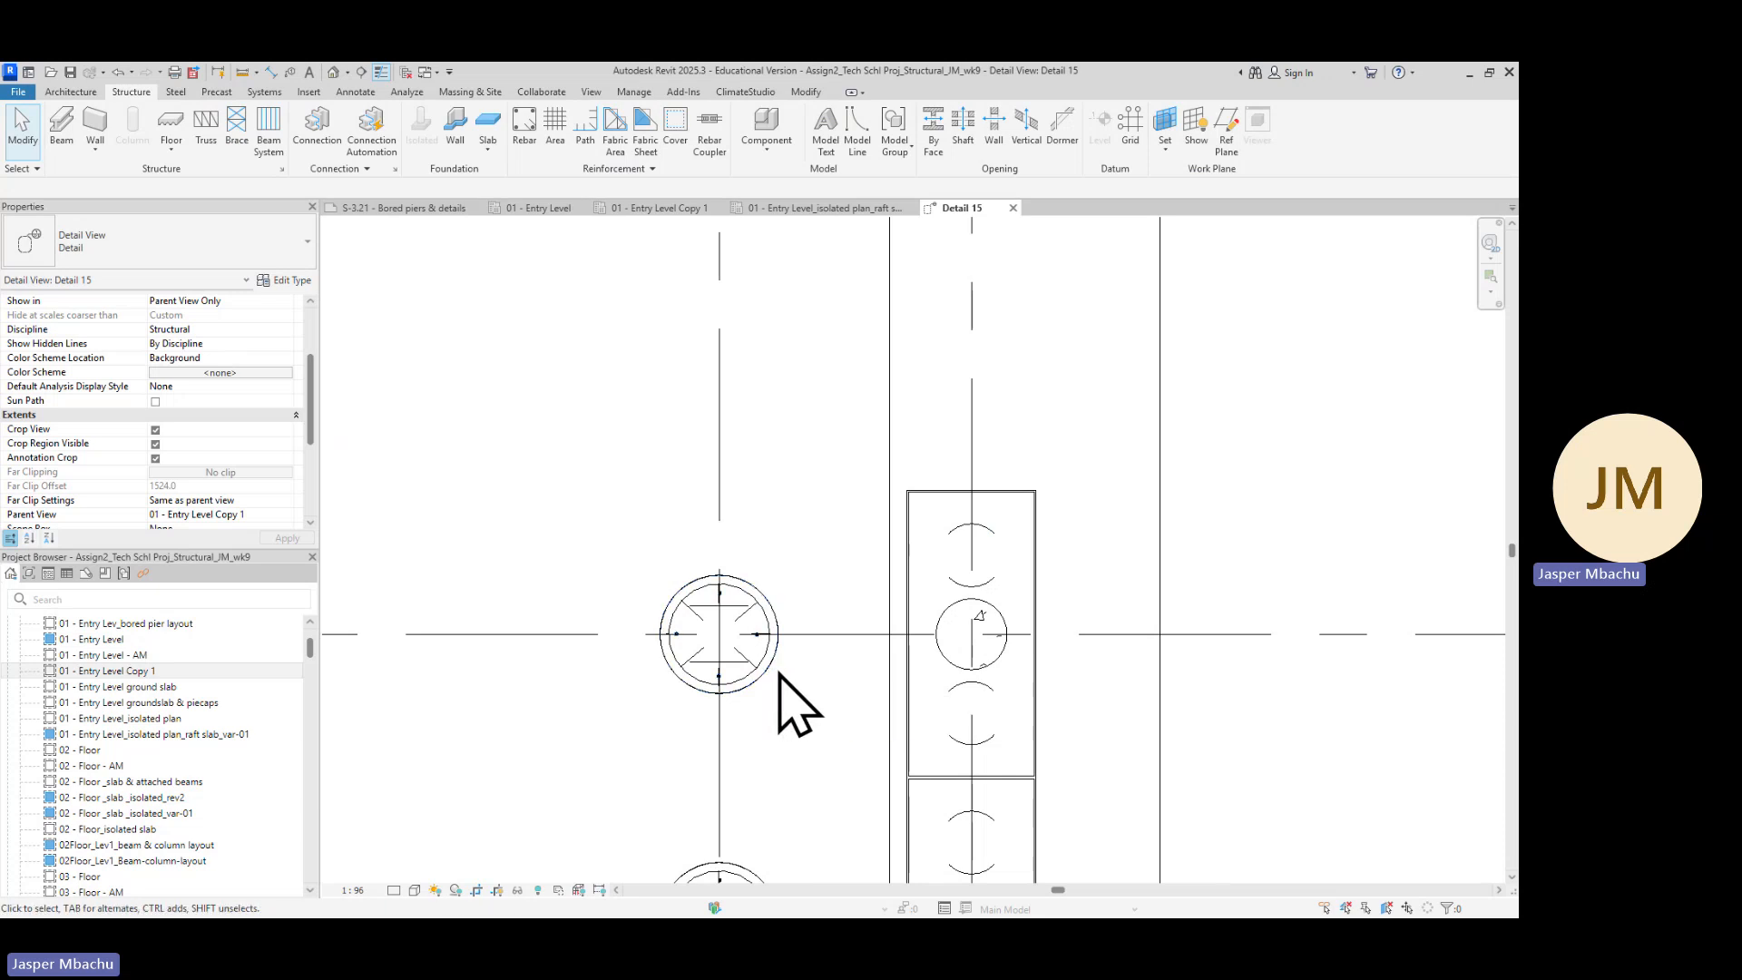
pyautogui.click(776, 674)
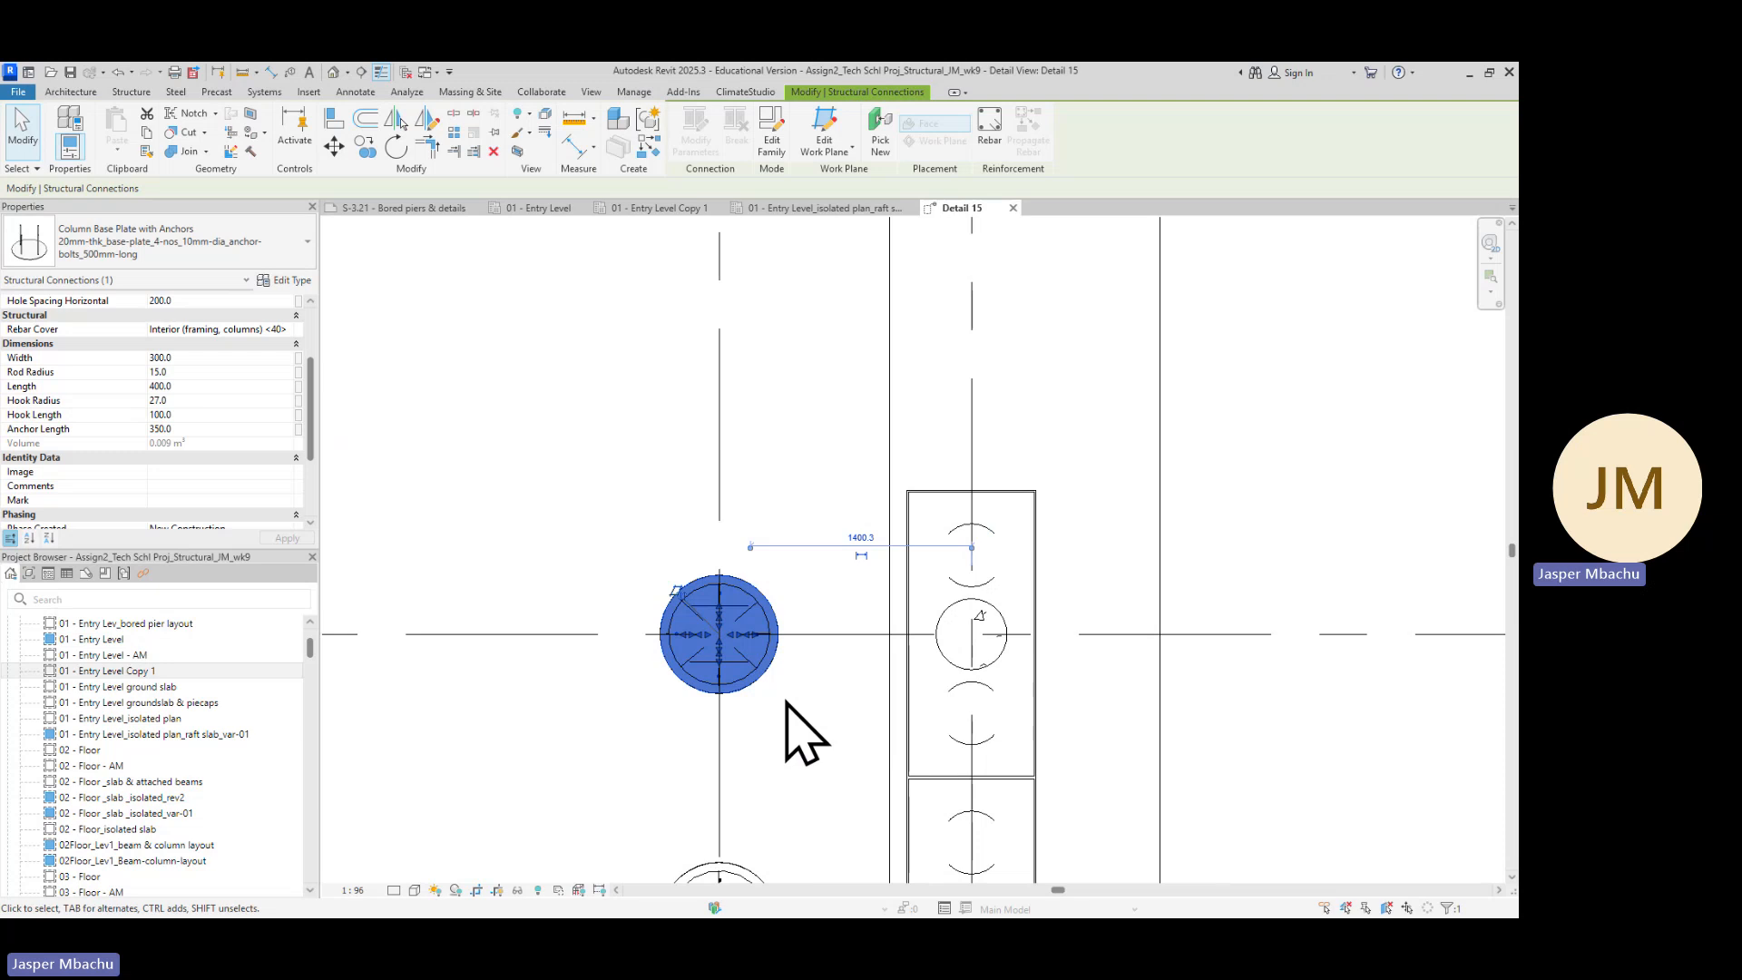
pyautogui.click(786, 702)
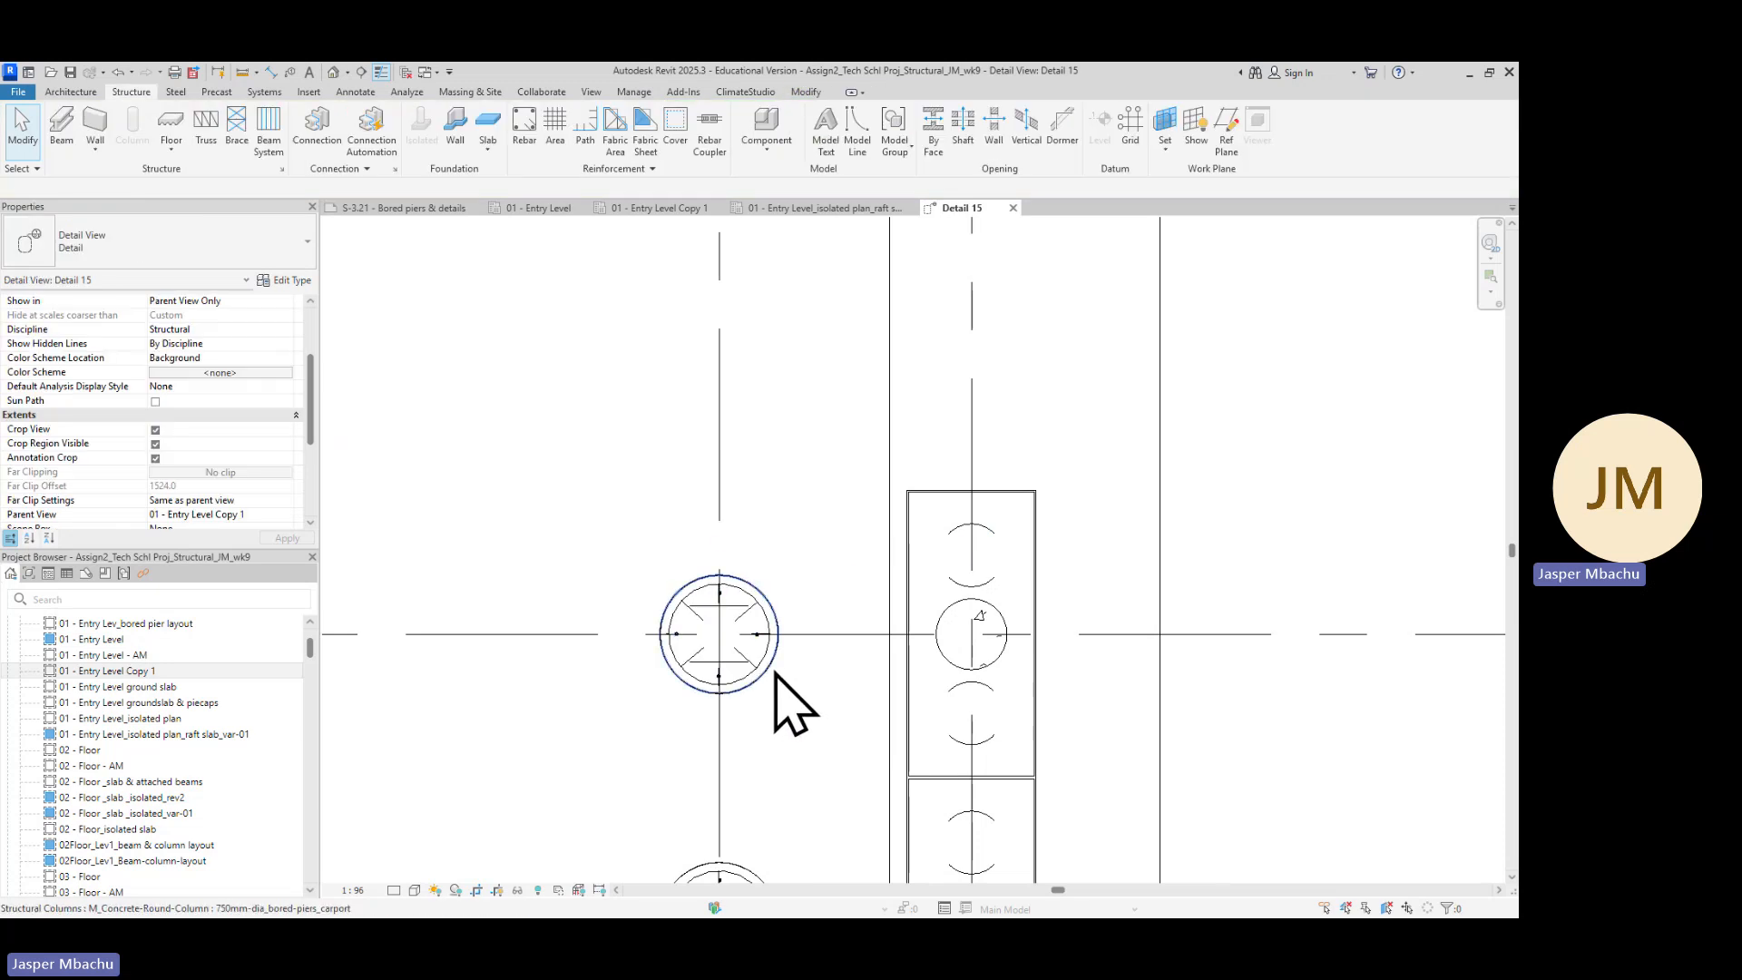
pyautogui.click(777, 676)
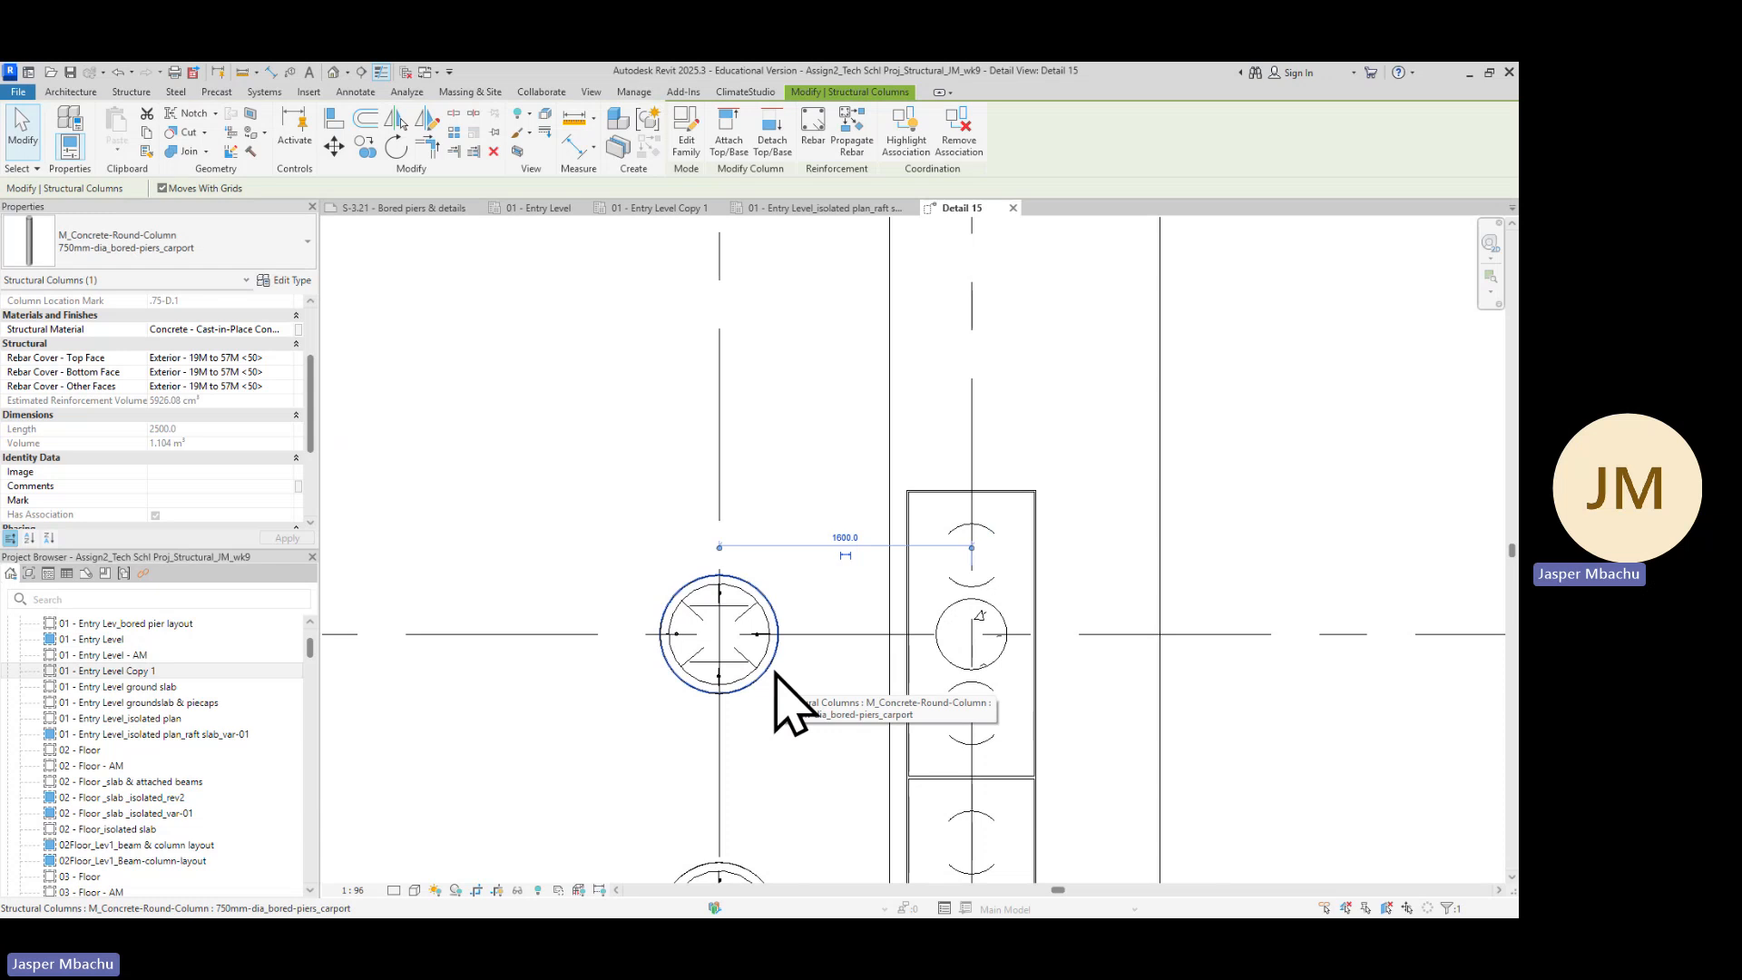
pyautogui.rightClick(776, 674)
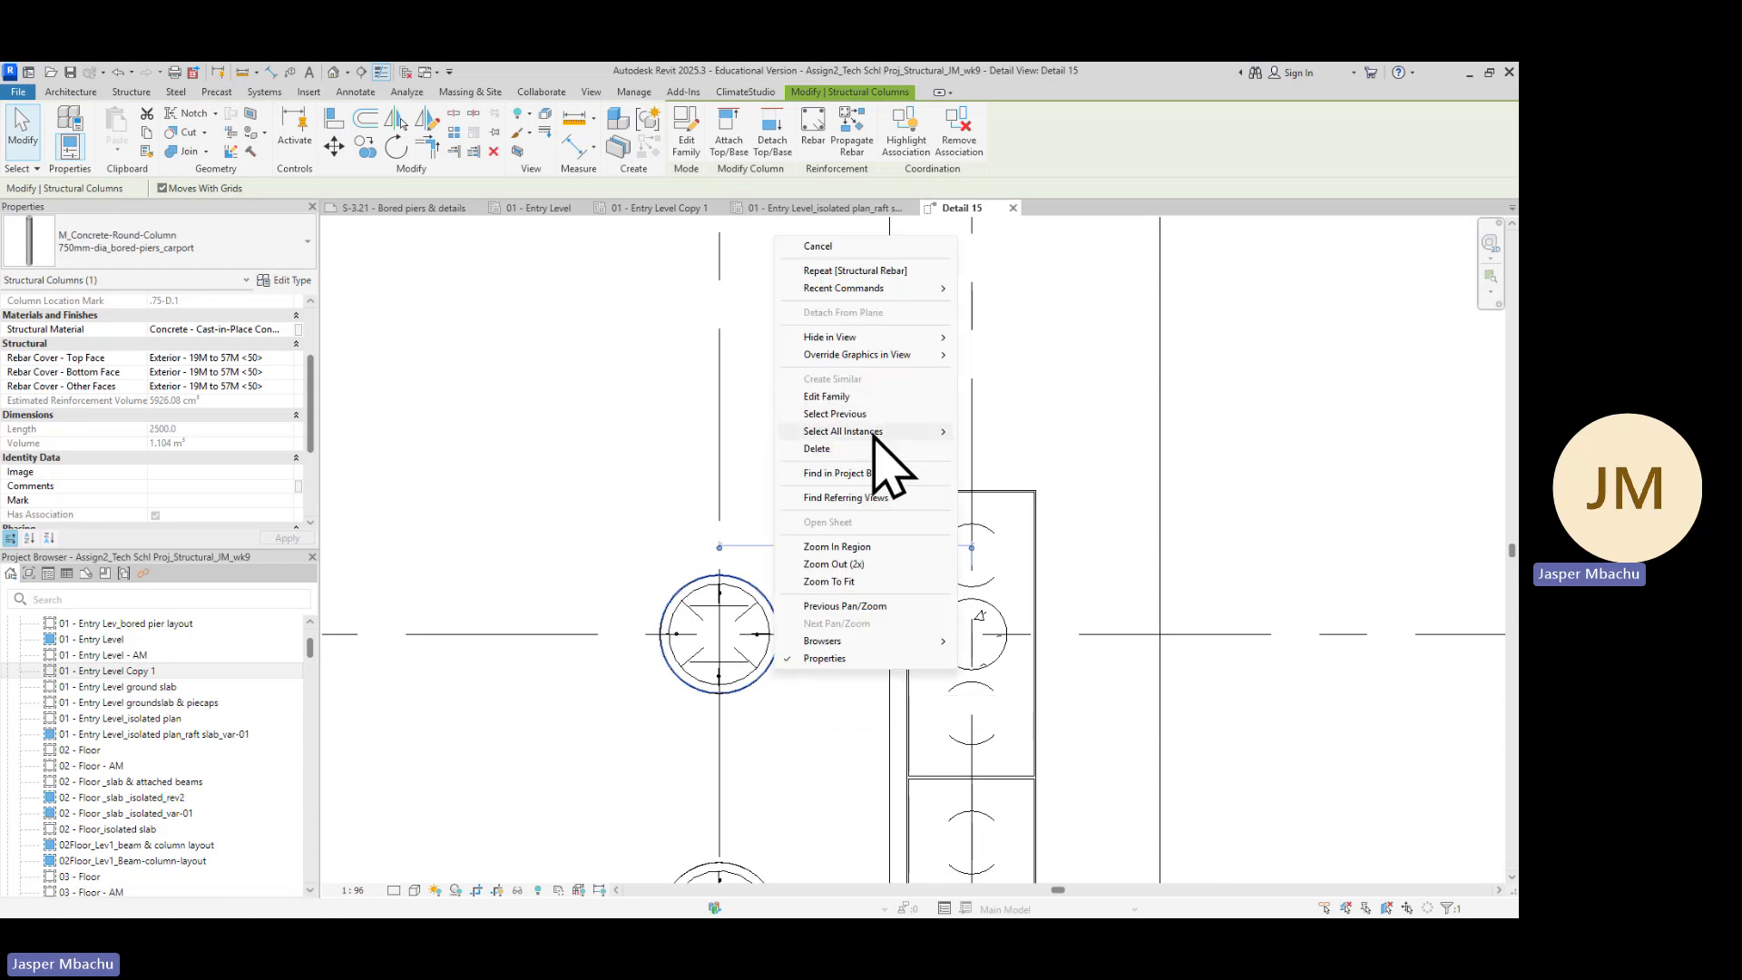
pyautogui.moveTo(876, 432)
pyautogui.click(1008, 432)
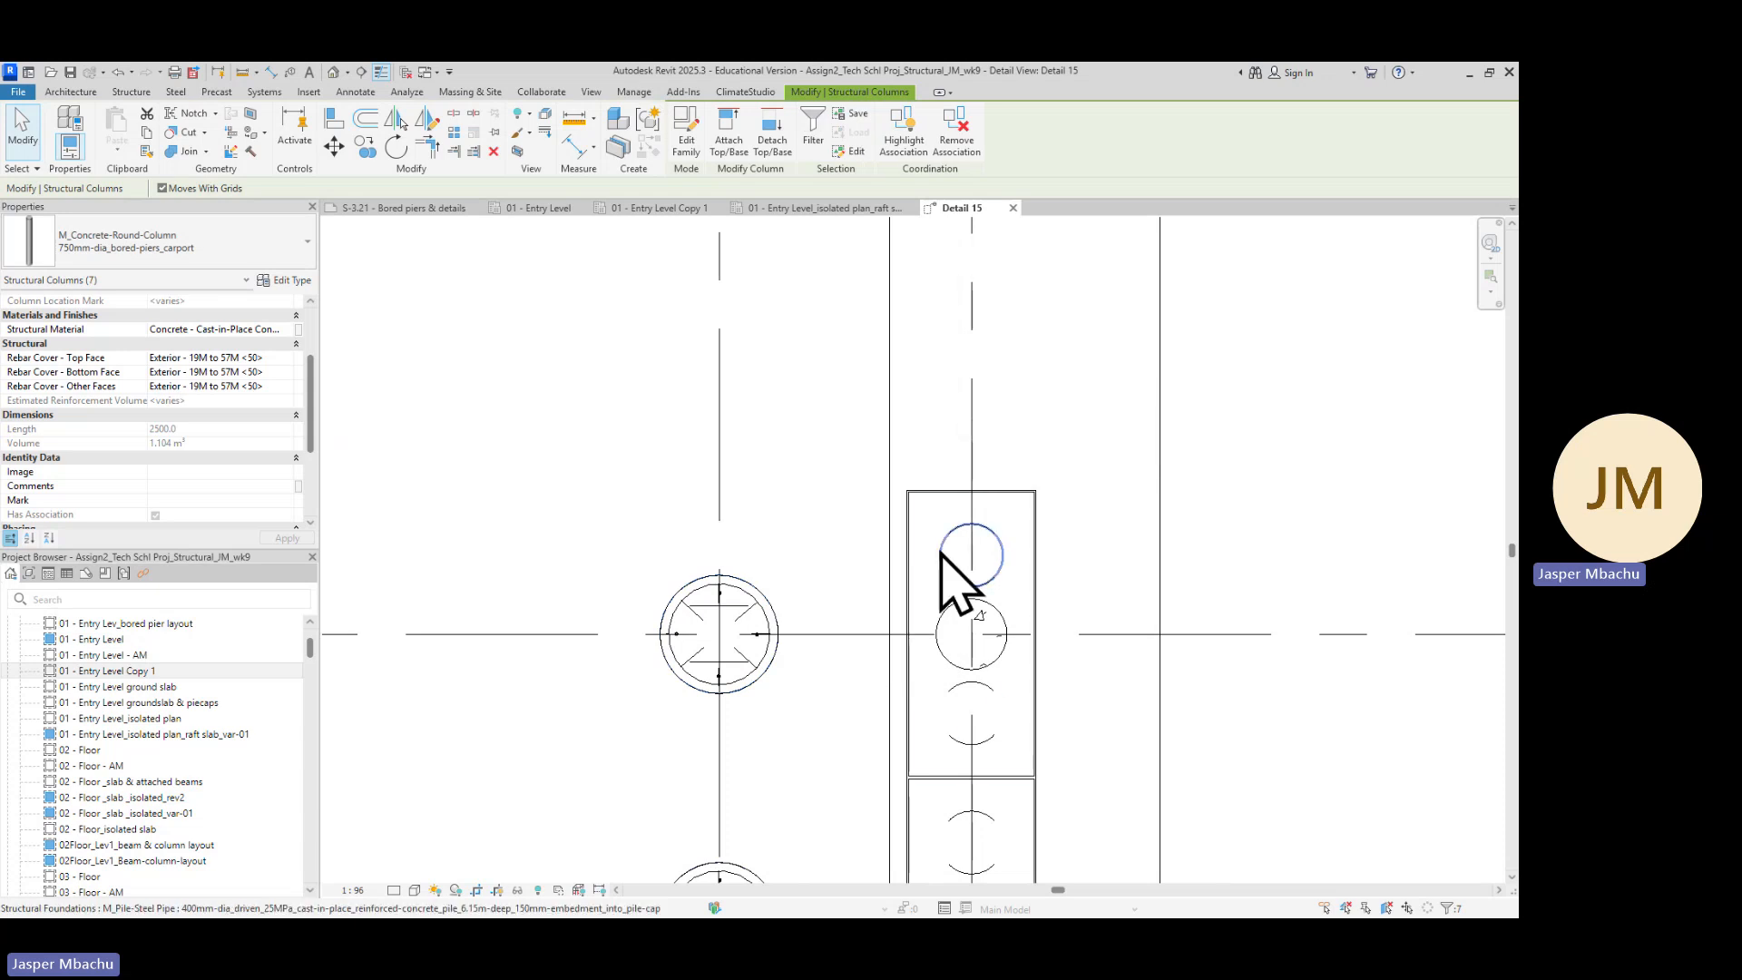
# Set the top, bottom and other-face rebar covers of all selected bored piers to Exterior - 19M to 57M <50>
pyautogui.scroll(-2, 796, 739)
pyautogui.scroll(-2, 690, 726)
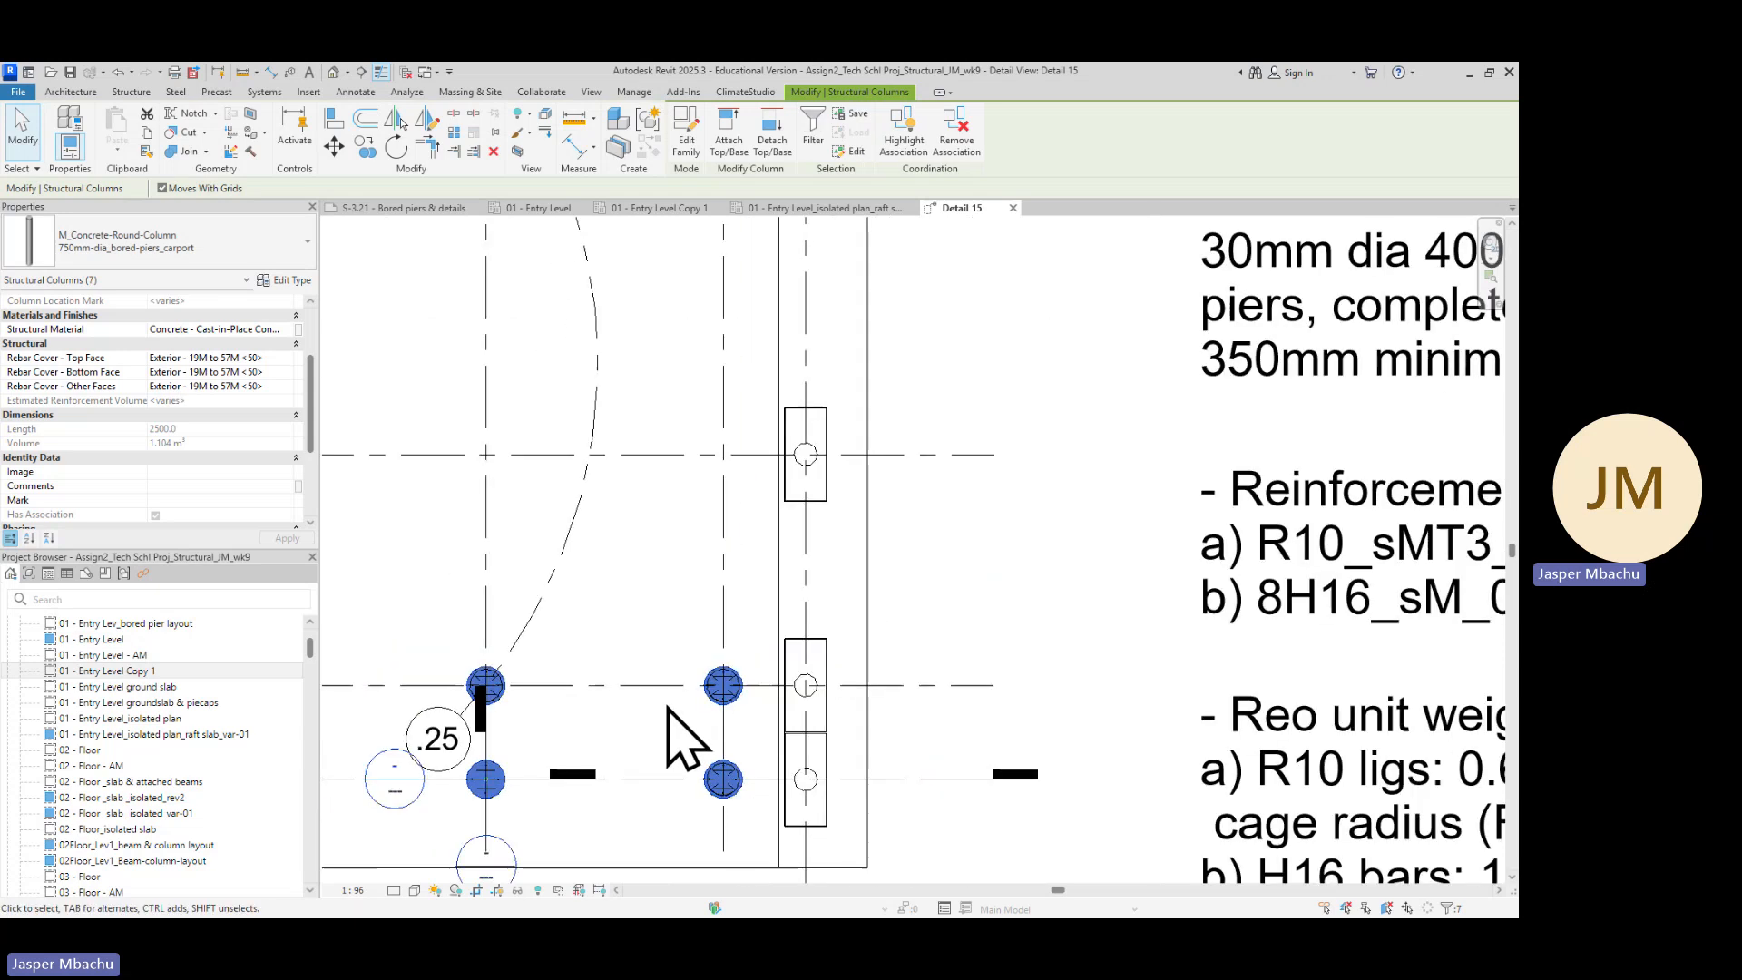
pyautogui.scroll(-2, 679, 735)
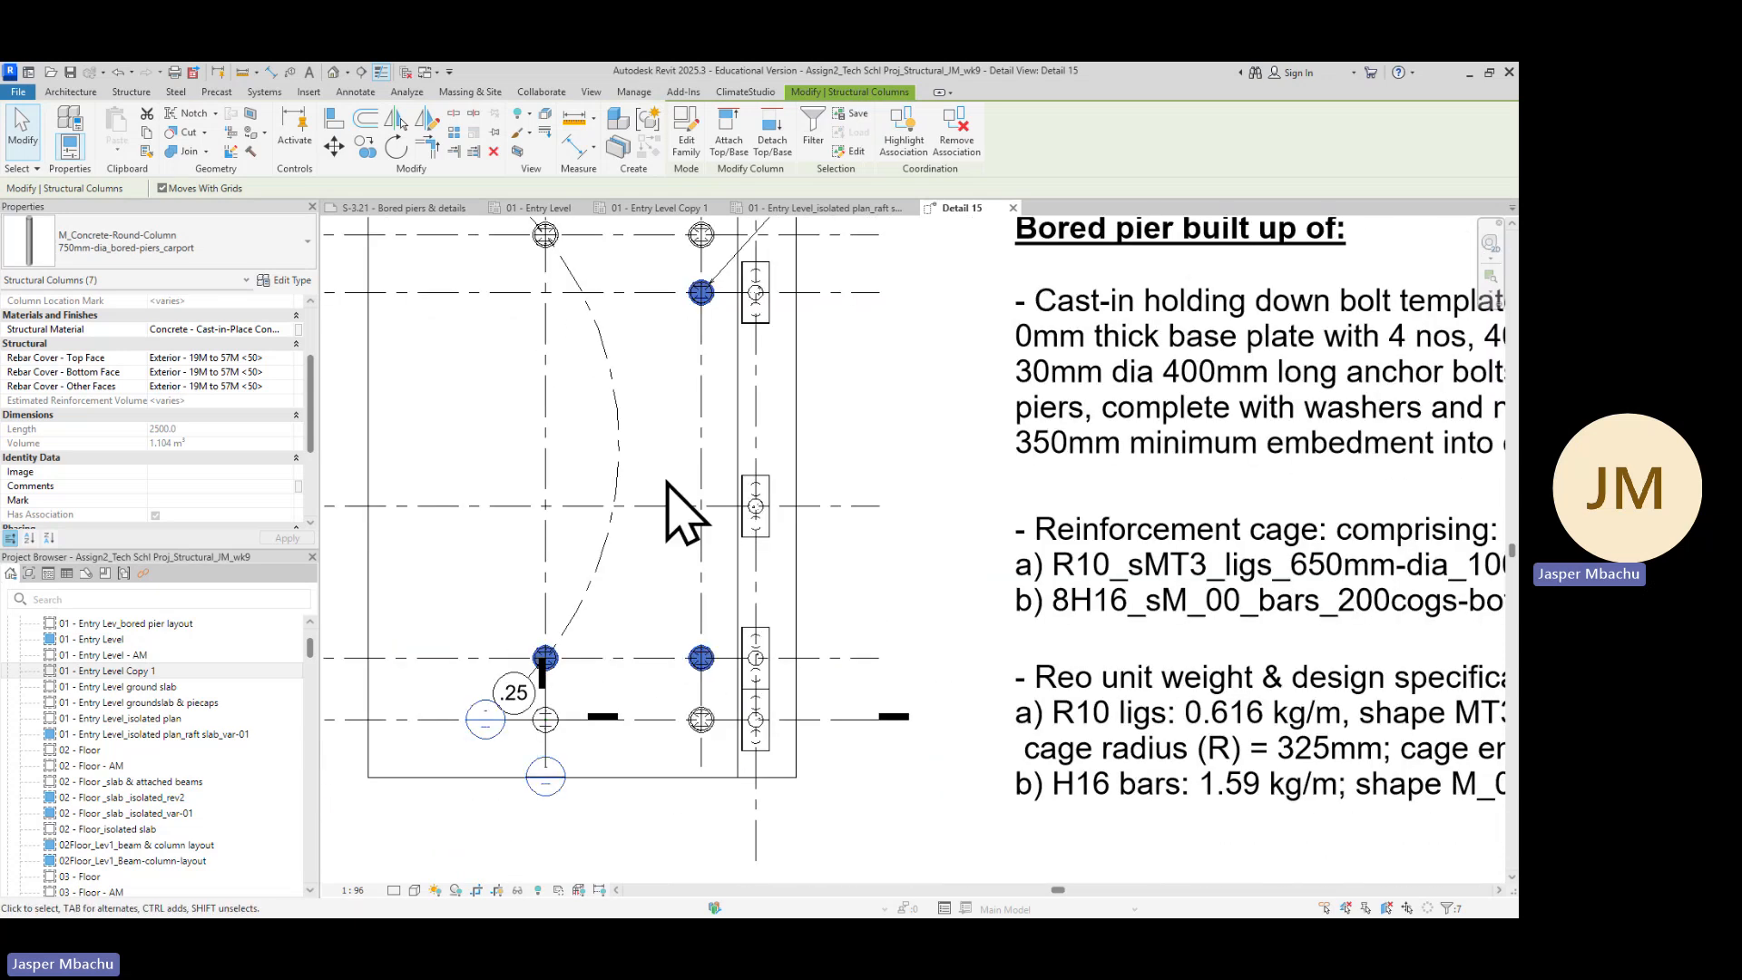
pyautogui.scroll(-1, 671, 490)
pyautogui.moveTo(669, 482); pyautogui.dragTo(762, 639, button='middle')
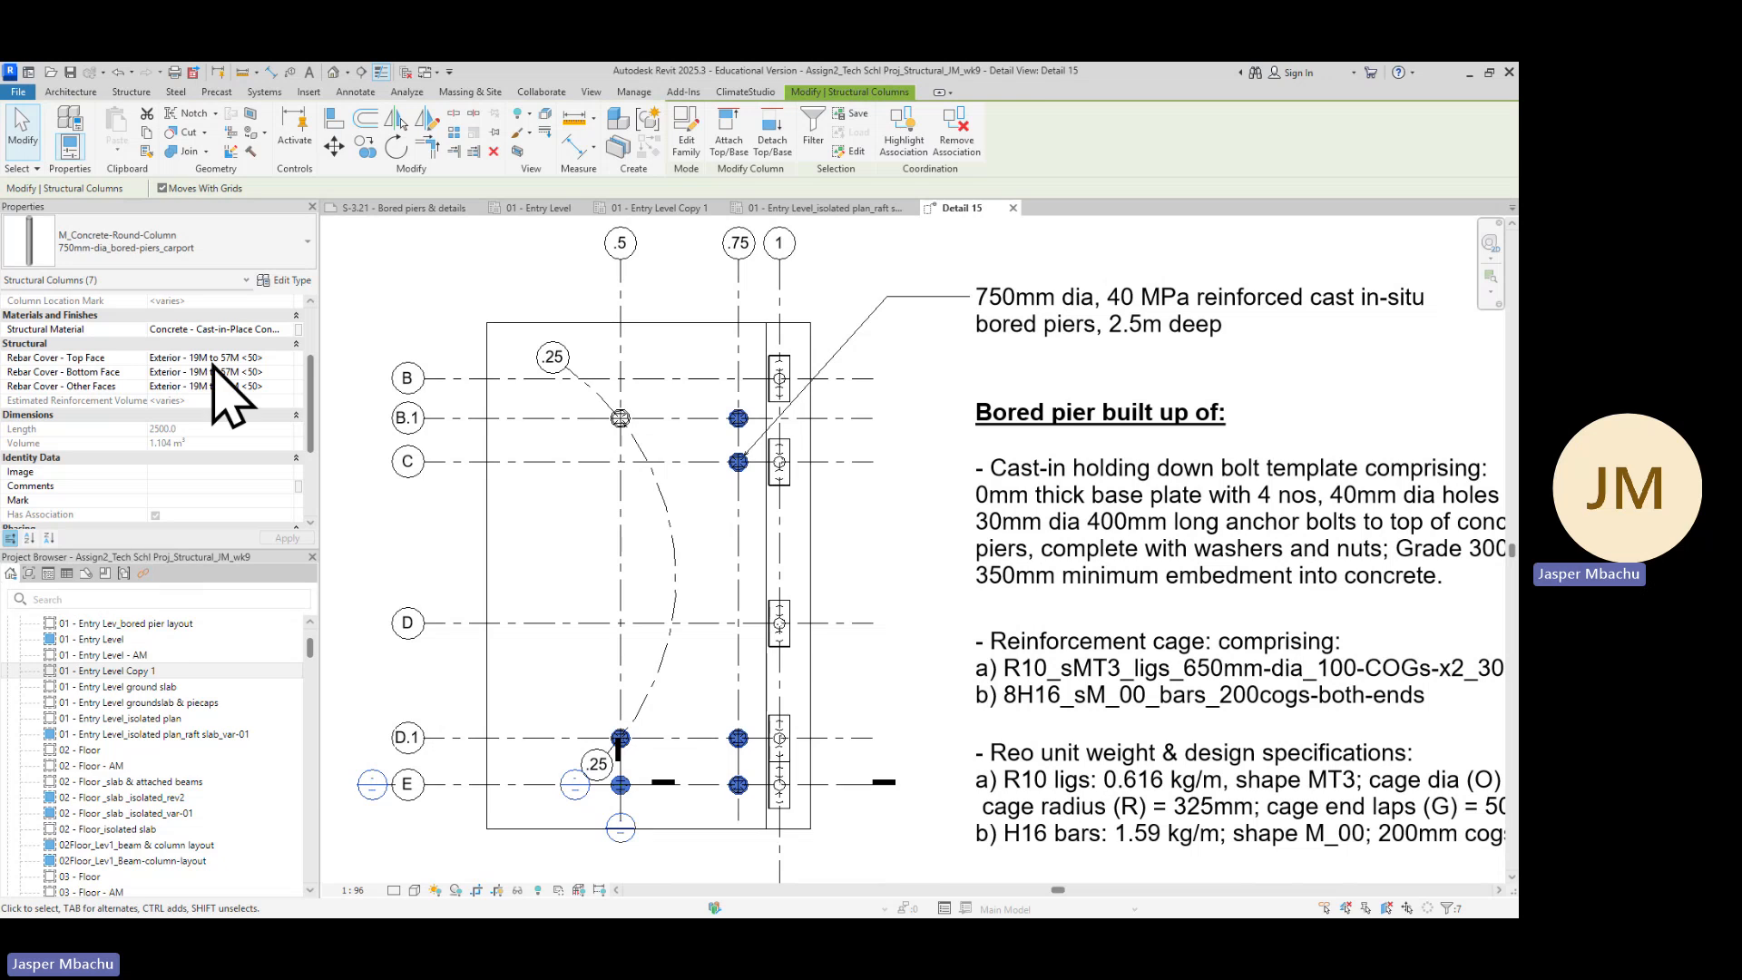
pyautogui.scroll(3, 259, 395)
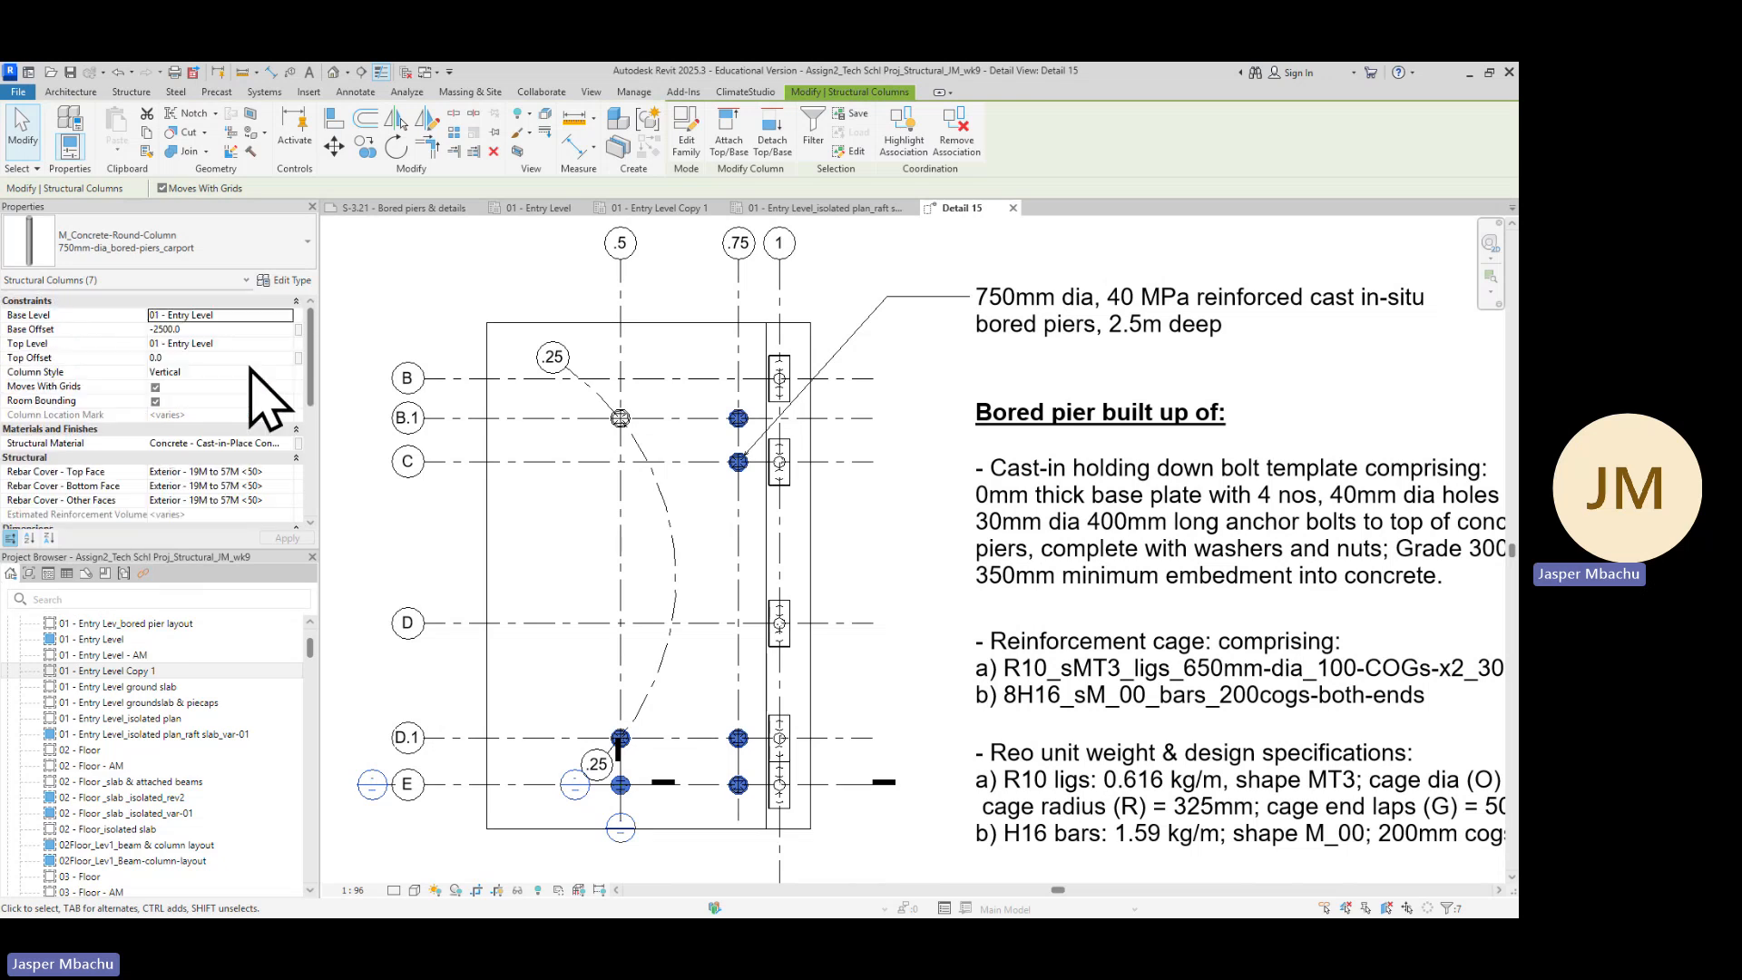
pyautogui.click(275, 470)
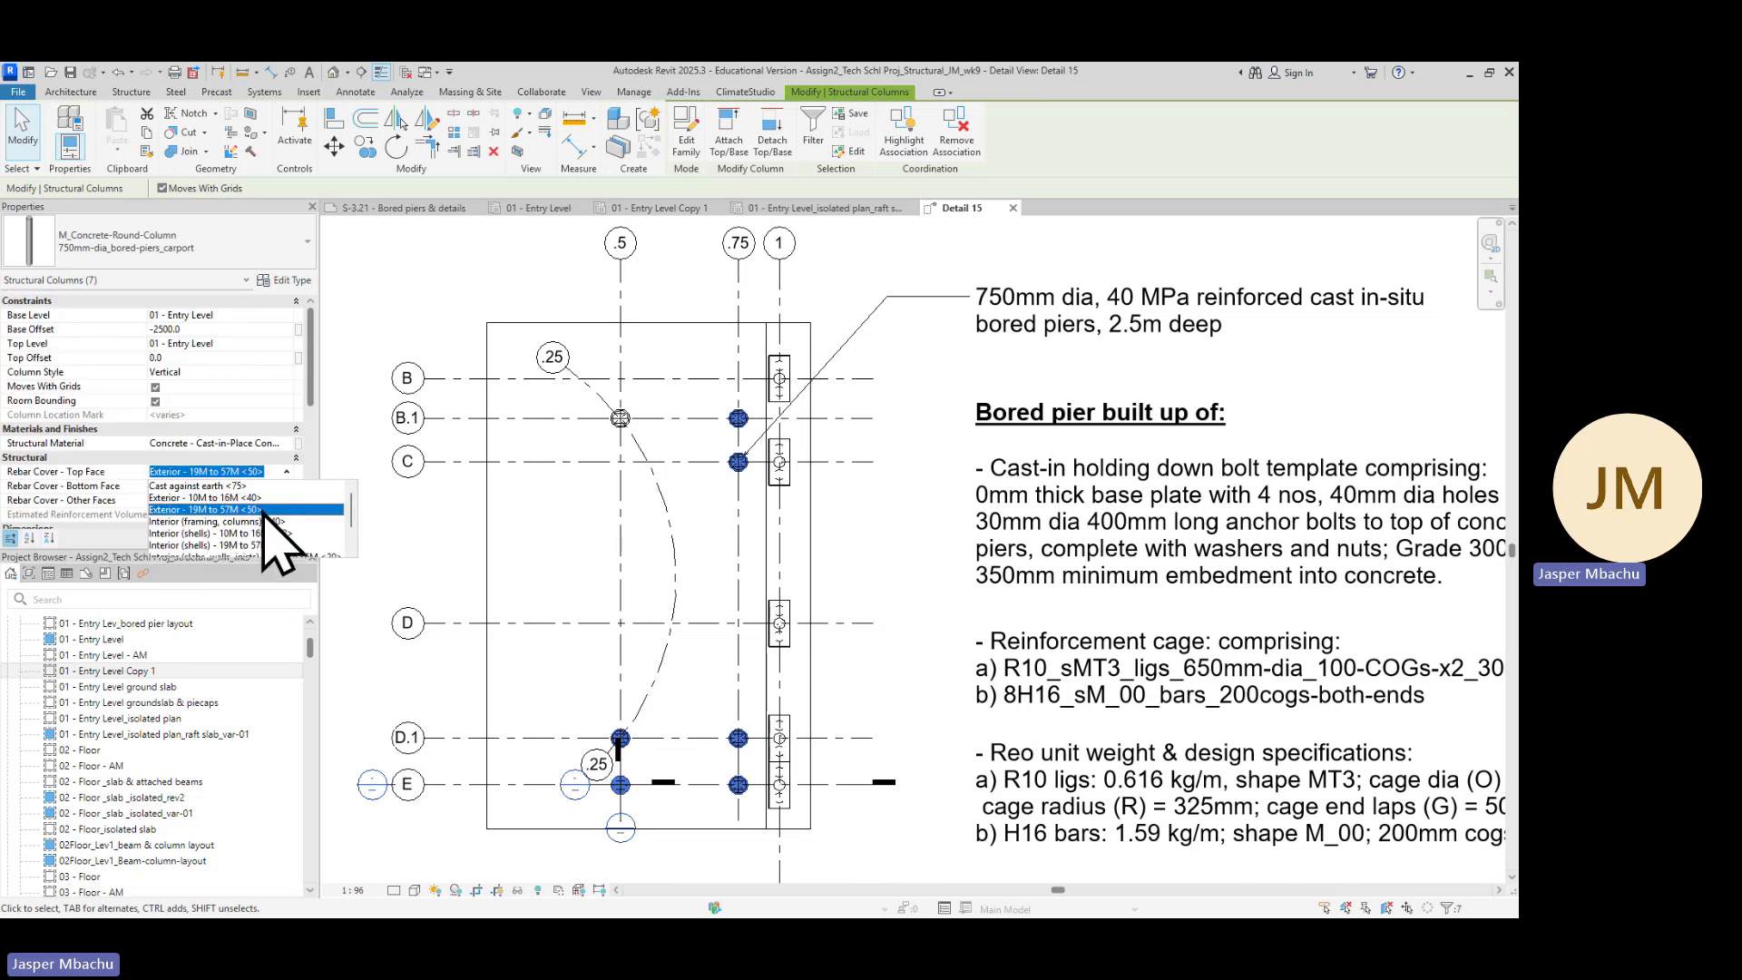
pyautogui.click(266, 509)
pyautogui.click(289, 487)
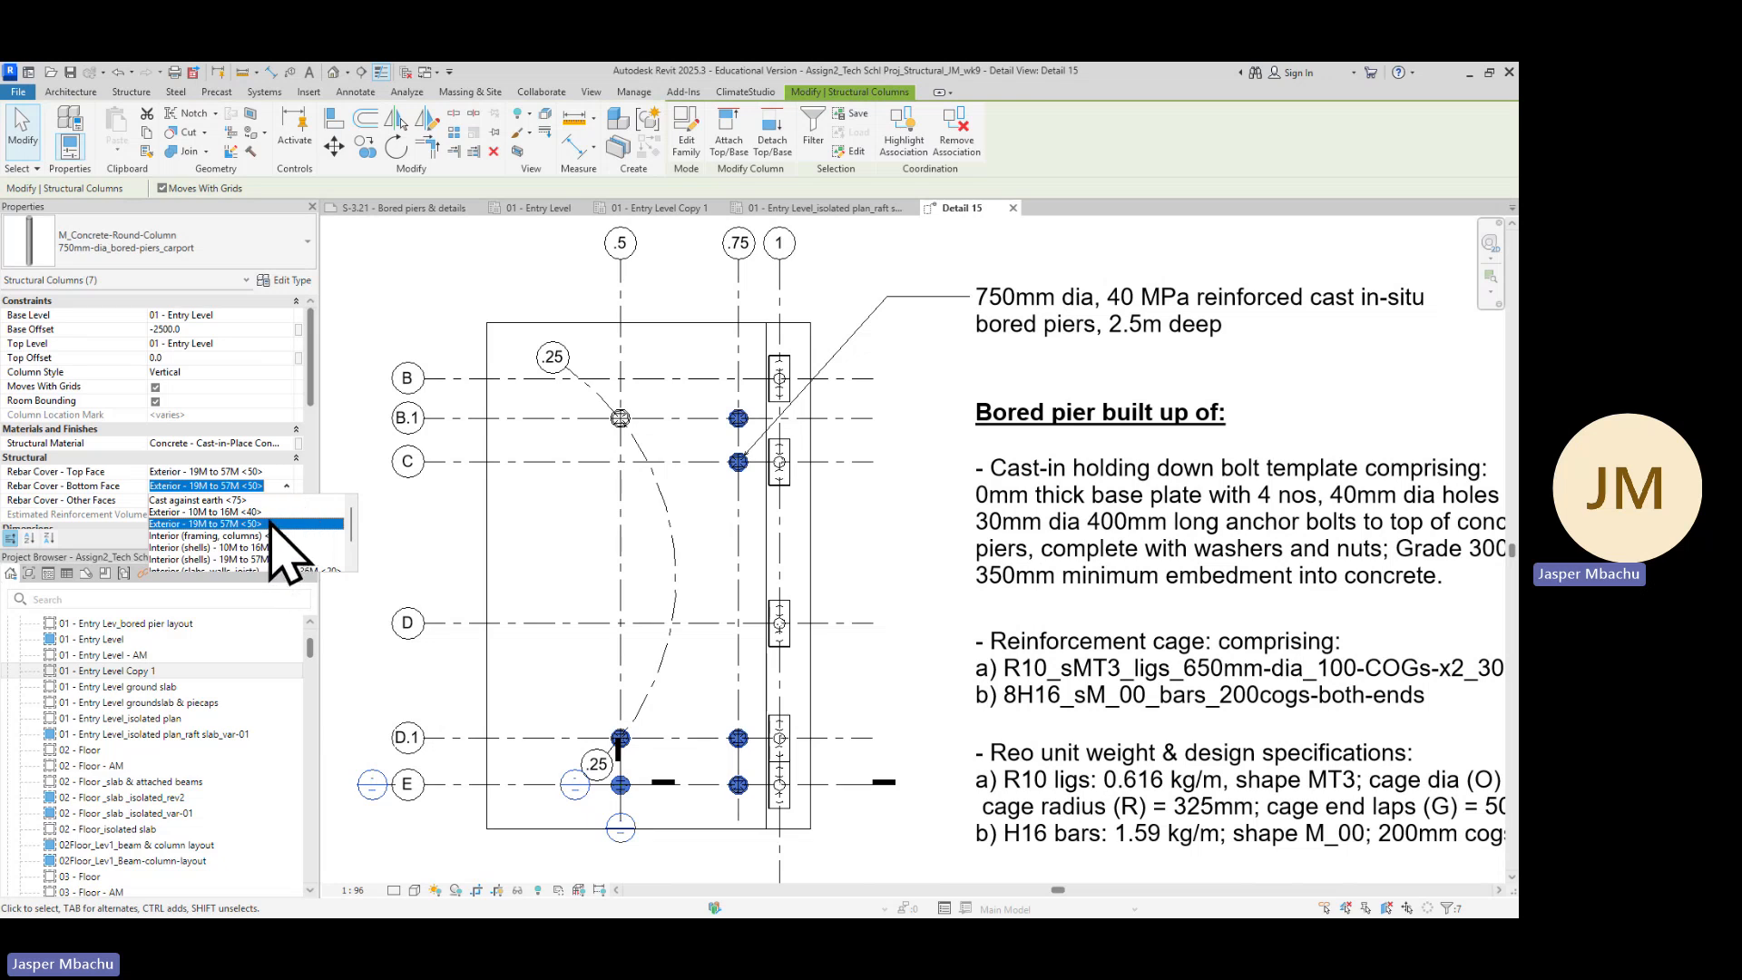
pyautogui.click(269, 525)
pyautogui.click(286, 500)
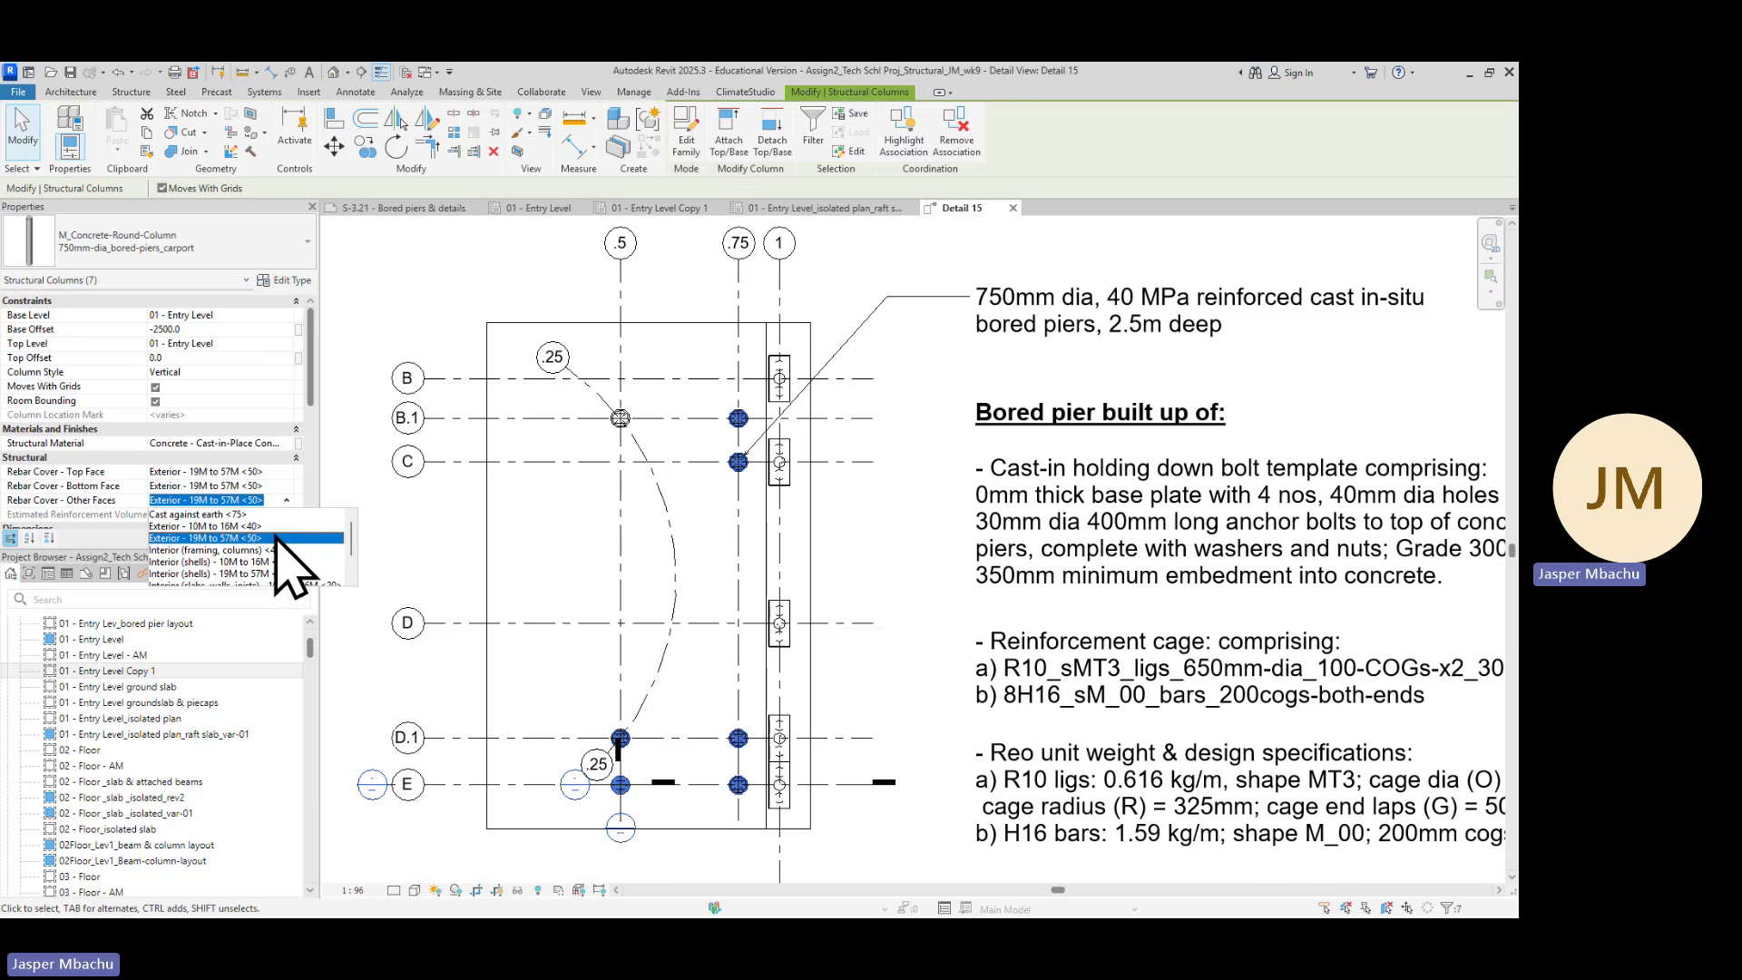
pyautogui.click(287, 537)
pyautogui.scroll(-2, 287, 525)
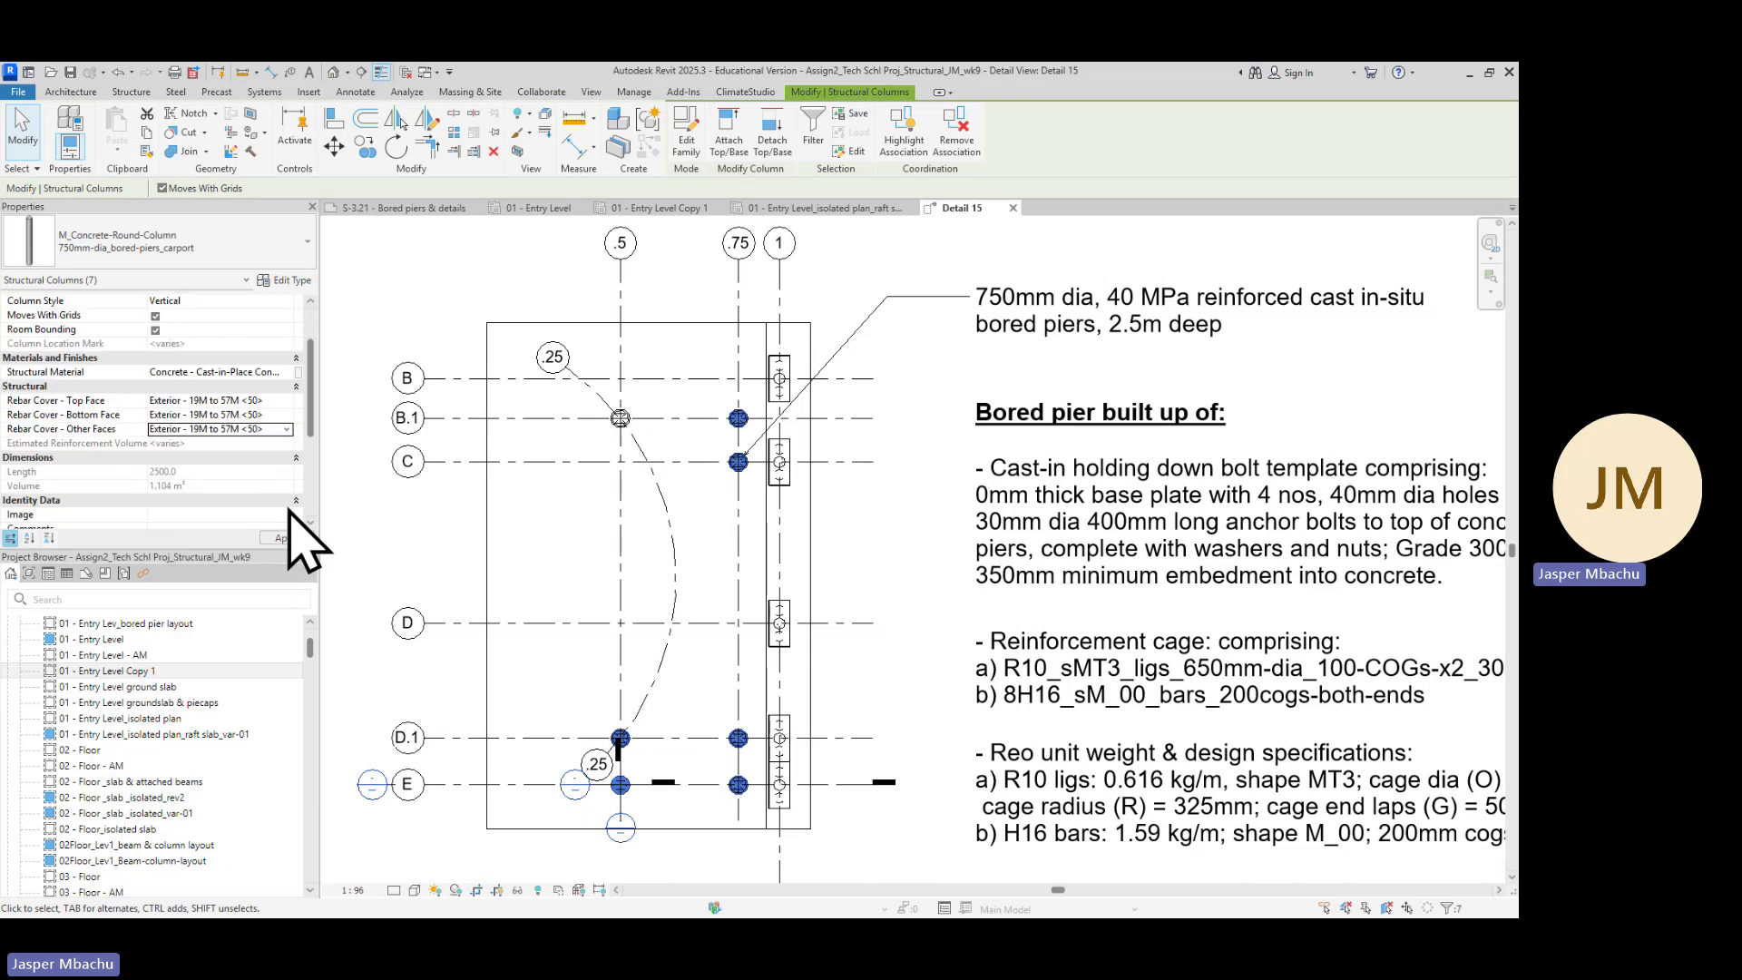
pyautogui.click(414, 673)
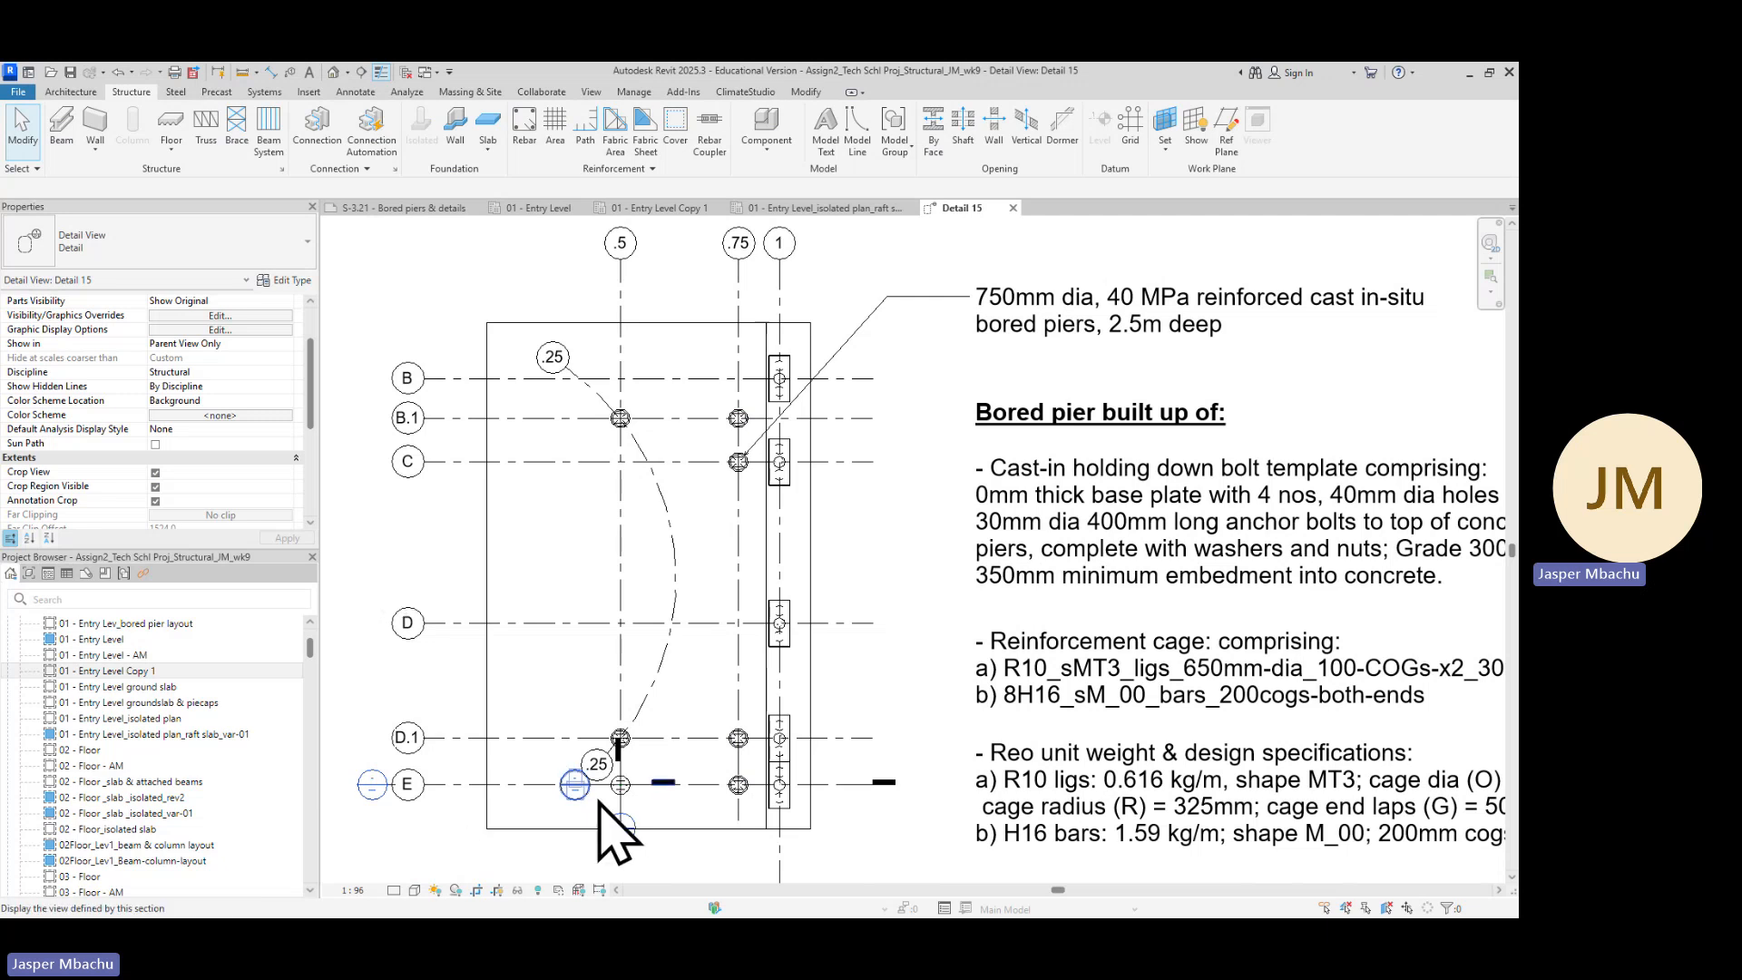
pyautogui.scroll(8, 644, 803)
pyautogui.scroll(1, 661, 726)
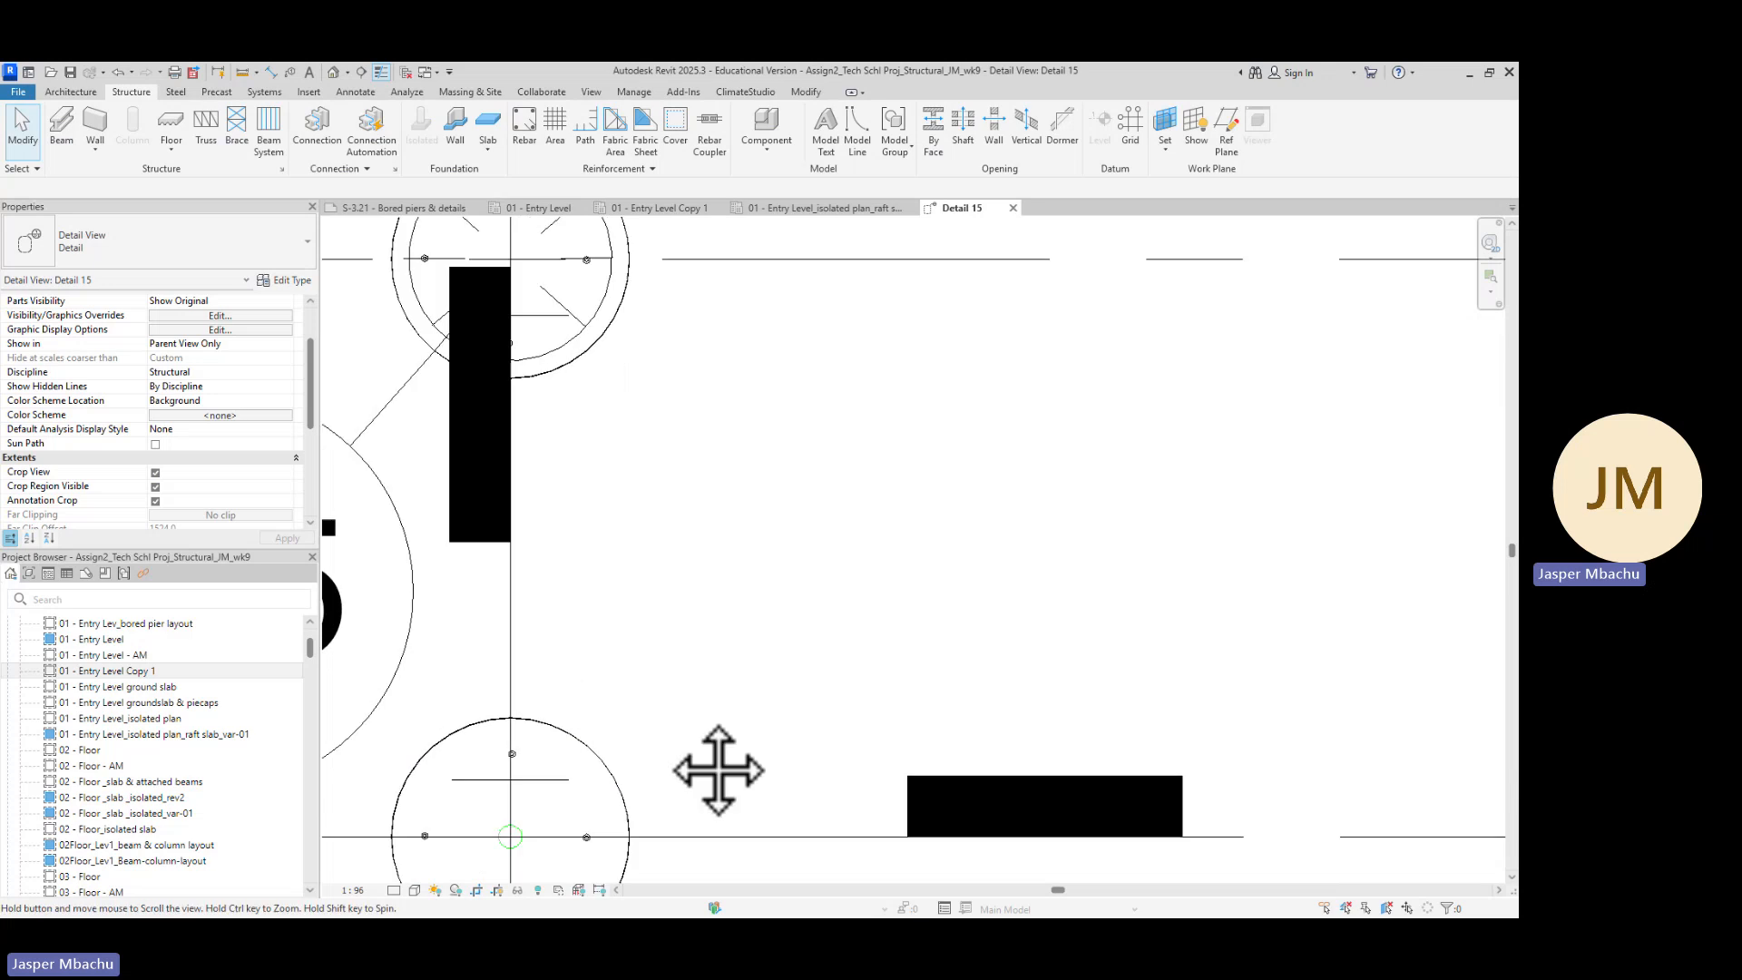
# Pan and zoom around the bored piers near grids D.1 and E to examine their layout
pyautogui.moveTo(715, 765); pyautogui.dragTo(716, 532, button='middle')
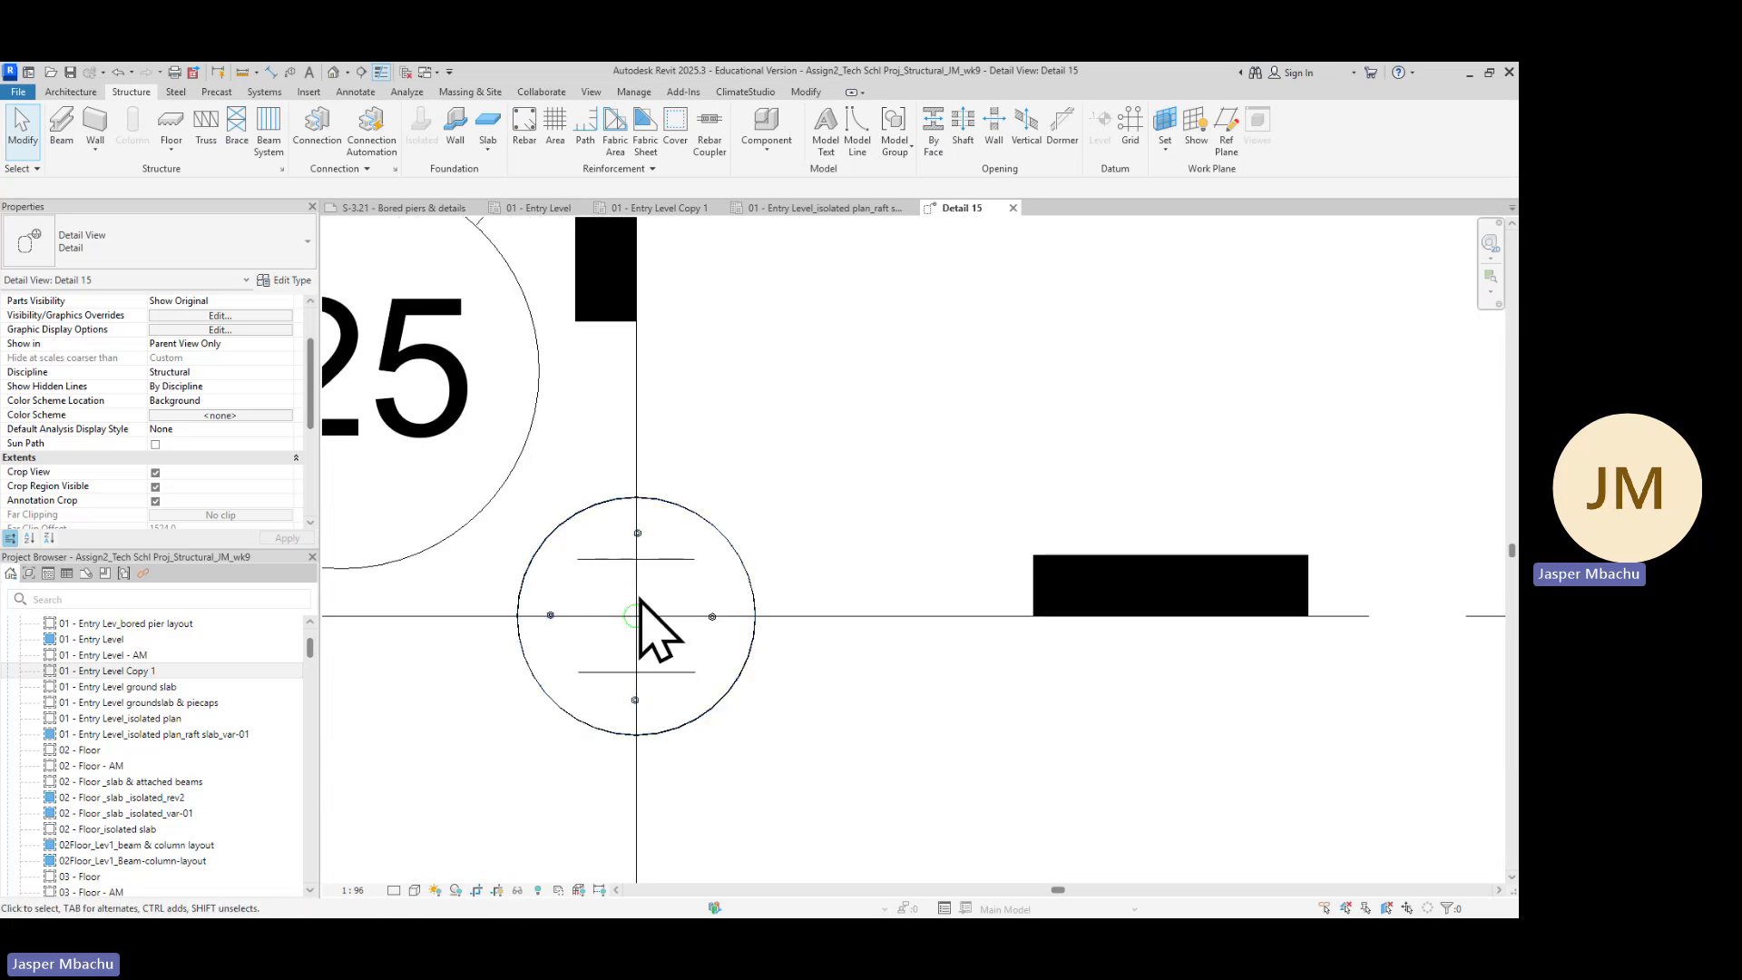
pyautogui.scroll(-1, 725, 699)
pyautogui.scroll(-6, 725, 699)
pyautogui.moveTo(824, 762); pyautogui.dragTo(1040, 699, button='middle')
pyautogui.scroll(1, 918, 678)
pyautogui.scroll(-4, 704, 674)
pyautogui.scroll(-3, 426, 710)
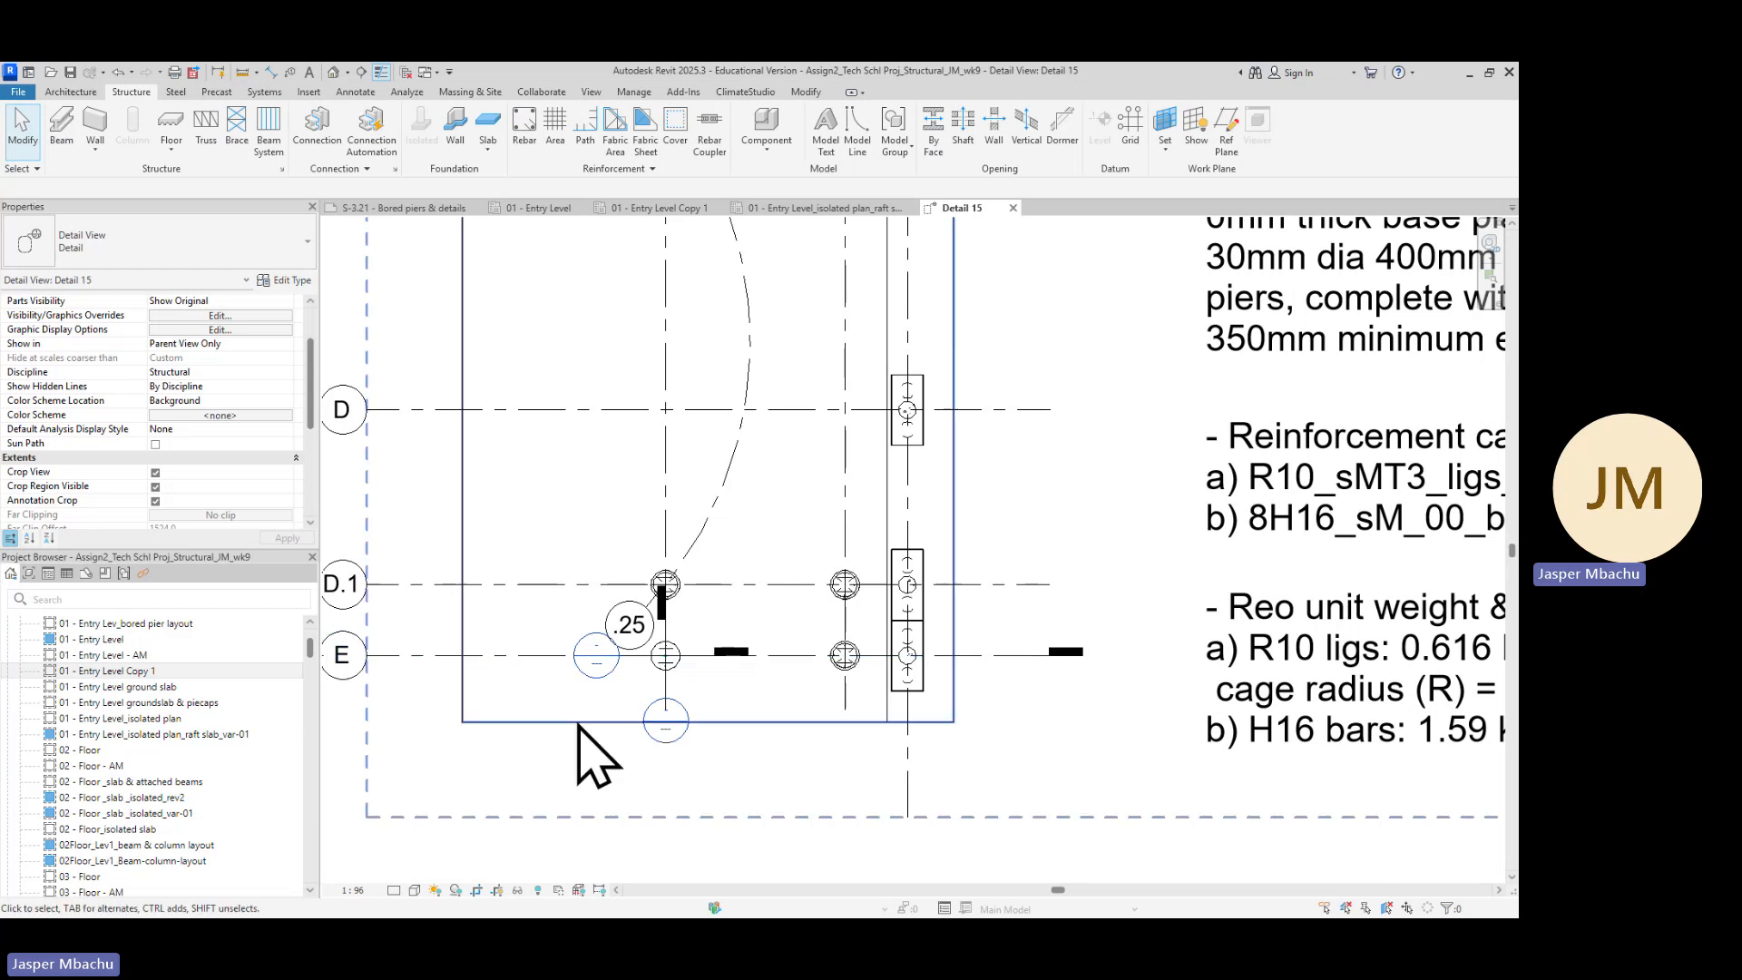
pyautogui.scroll(3, 660, 724)
pyautogui.scroll(3, 667, 726)
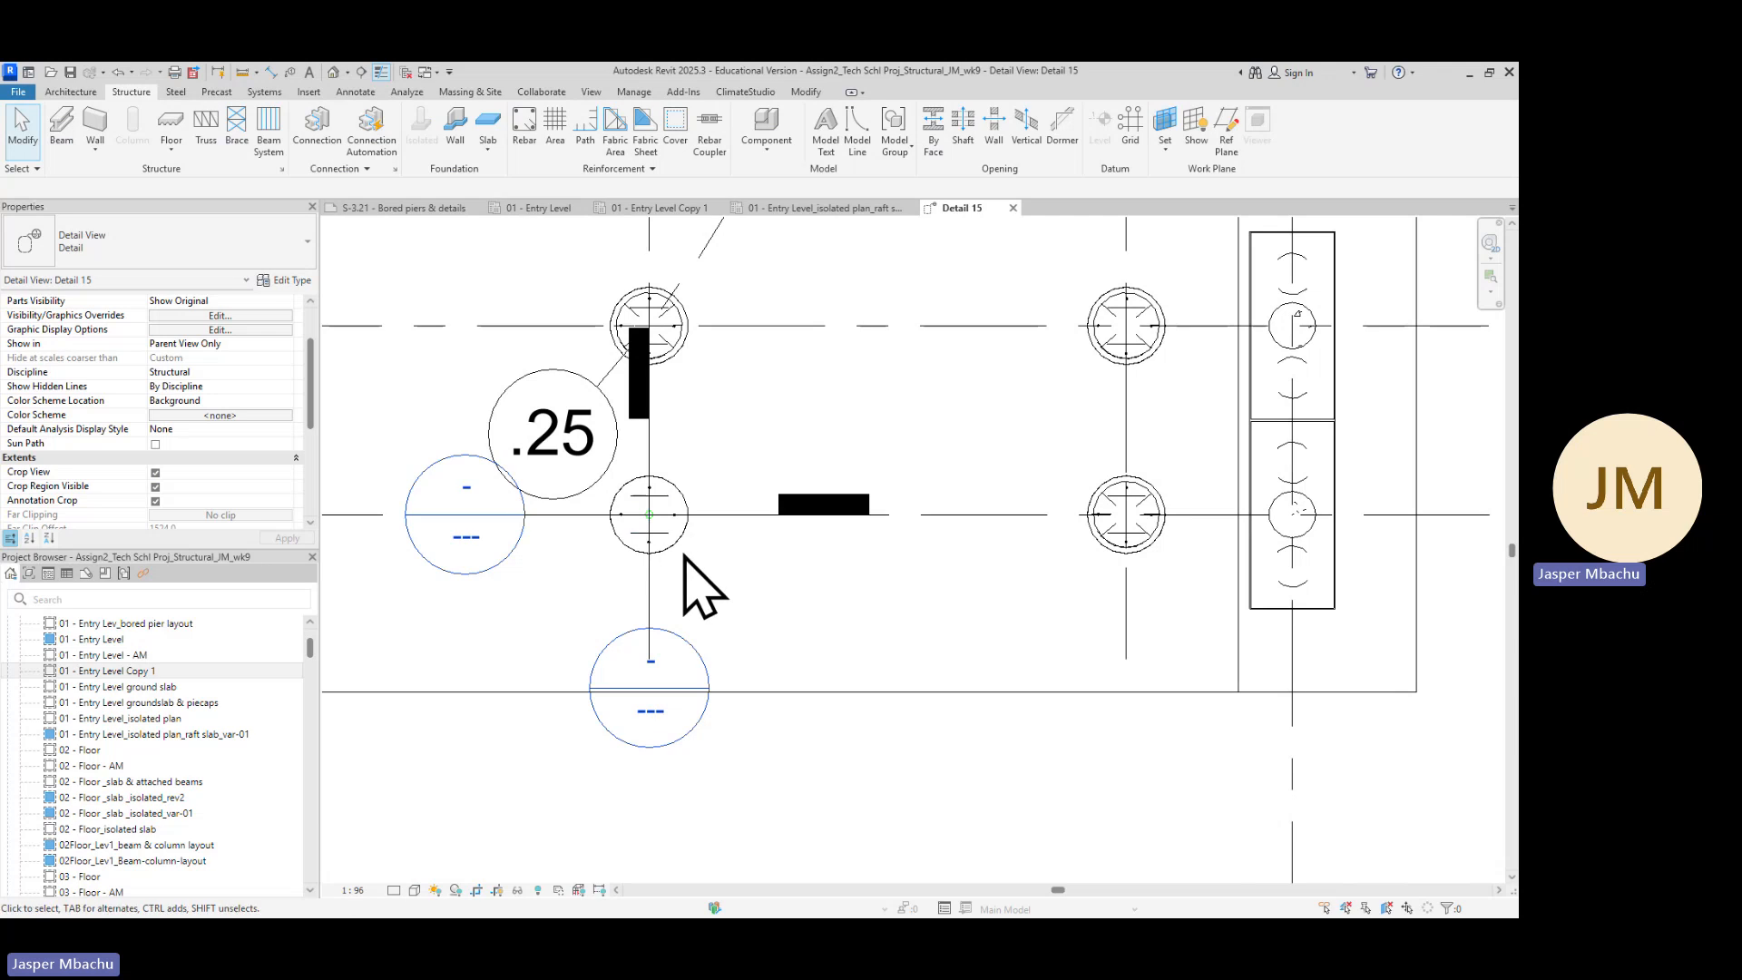
pyautogui.scroll(4, 682, 572)
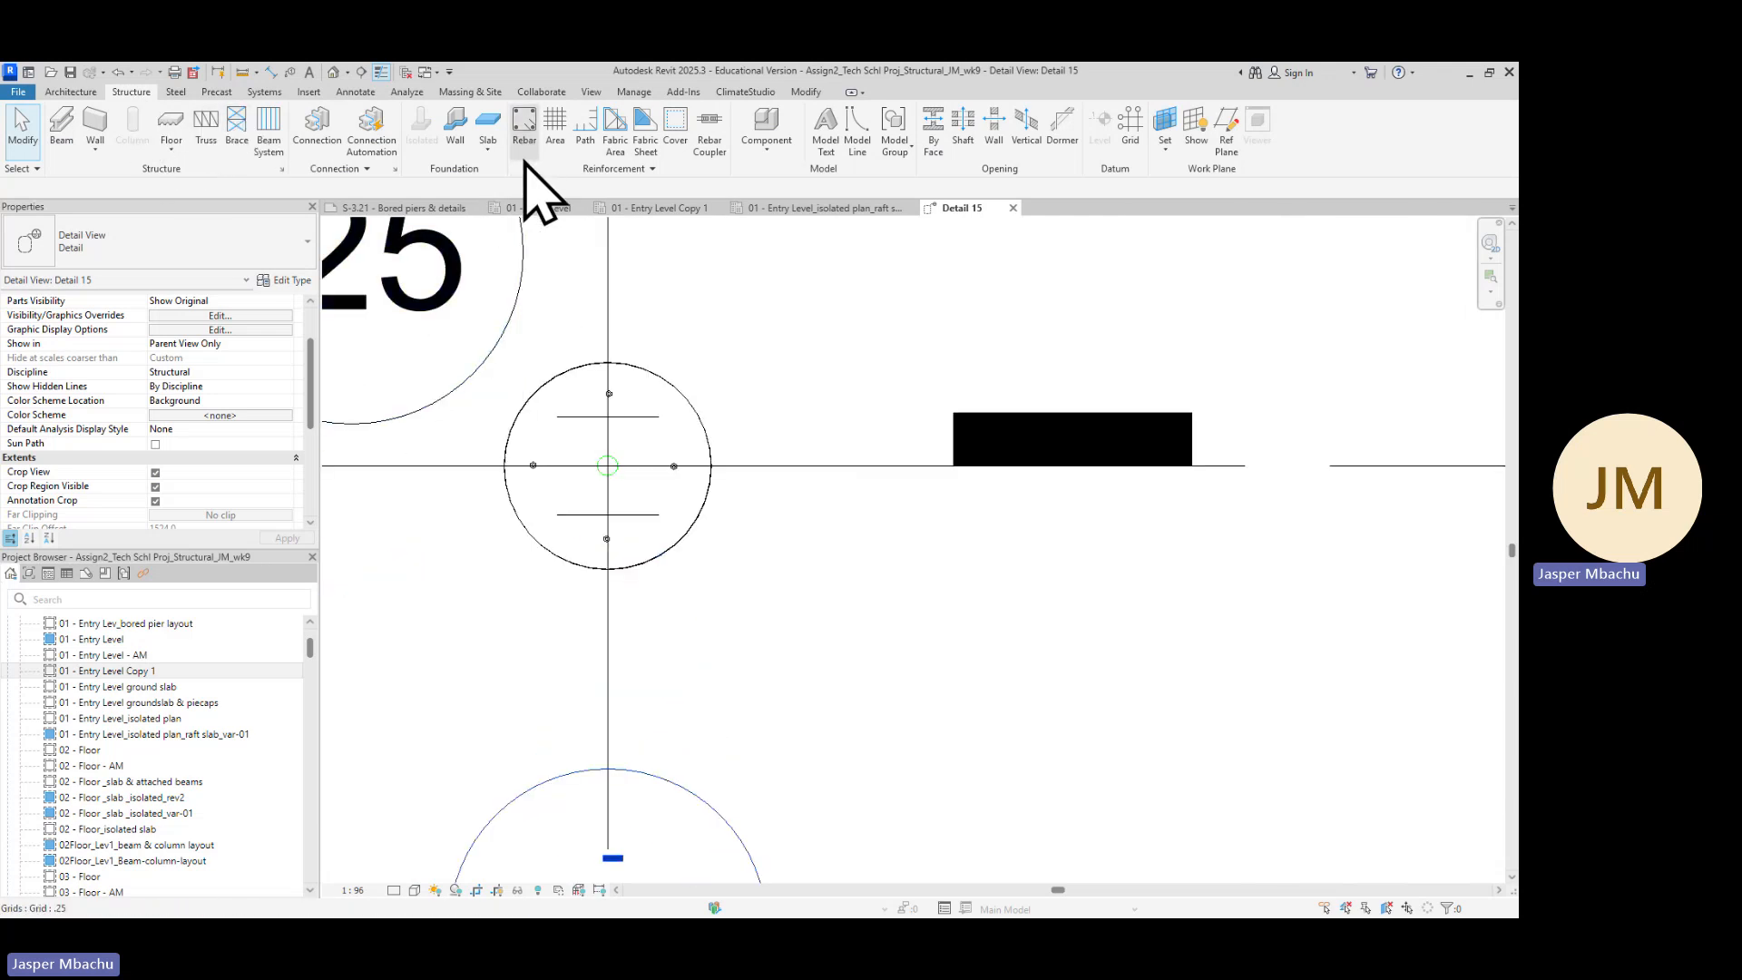
# Start placing rebar and choose the M_T3 circular shape
pyautogui.click(525, 136)
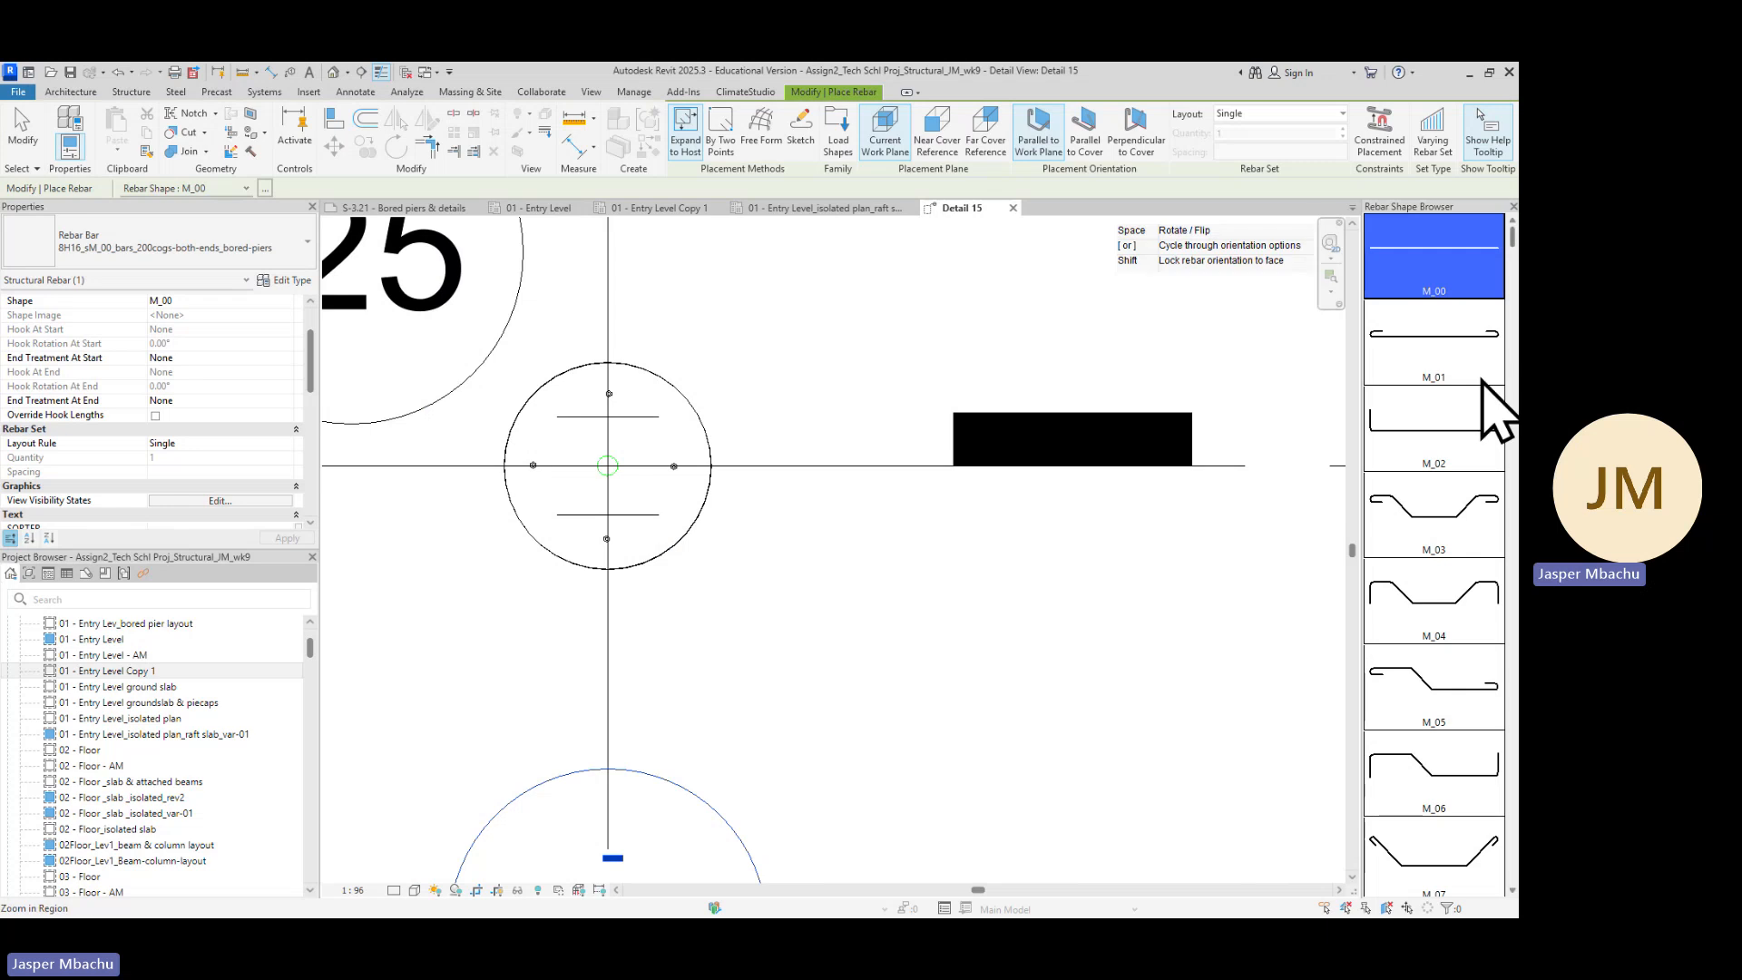
pyautogui.scroll(-5, 1442, 672)
pyautogui.scroll(-5, 1457, 699)
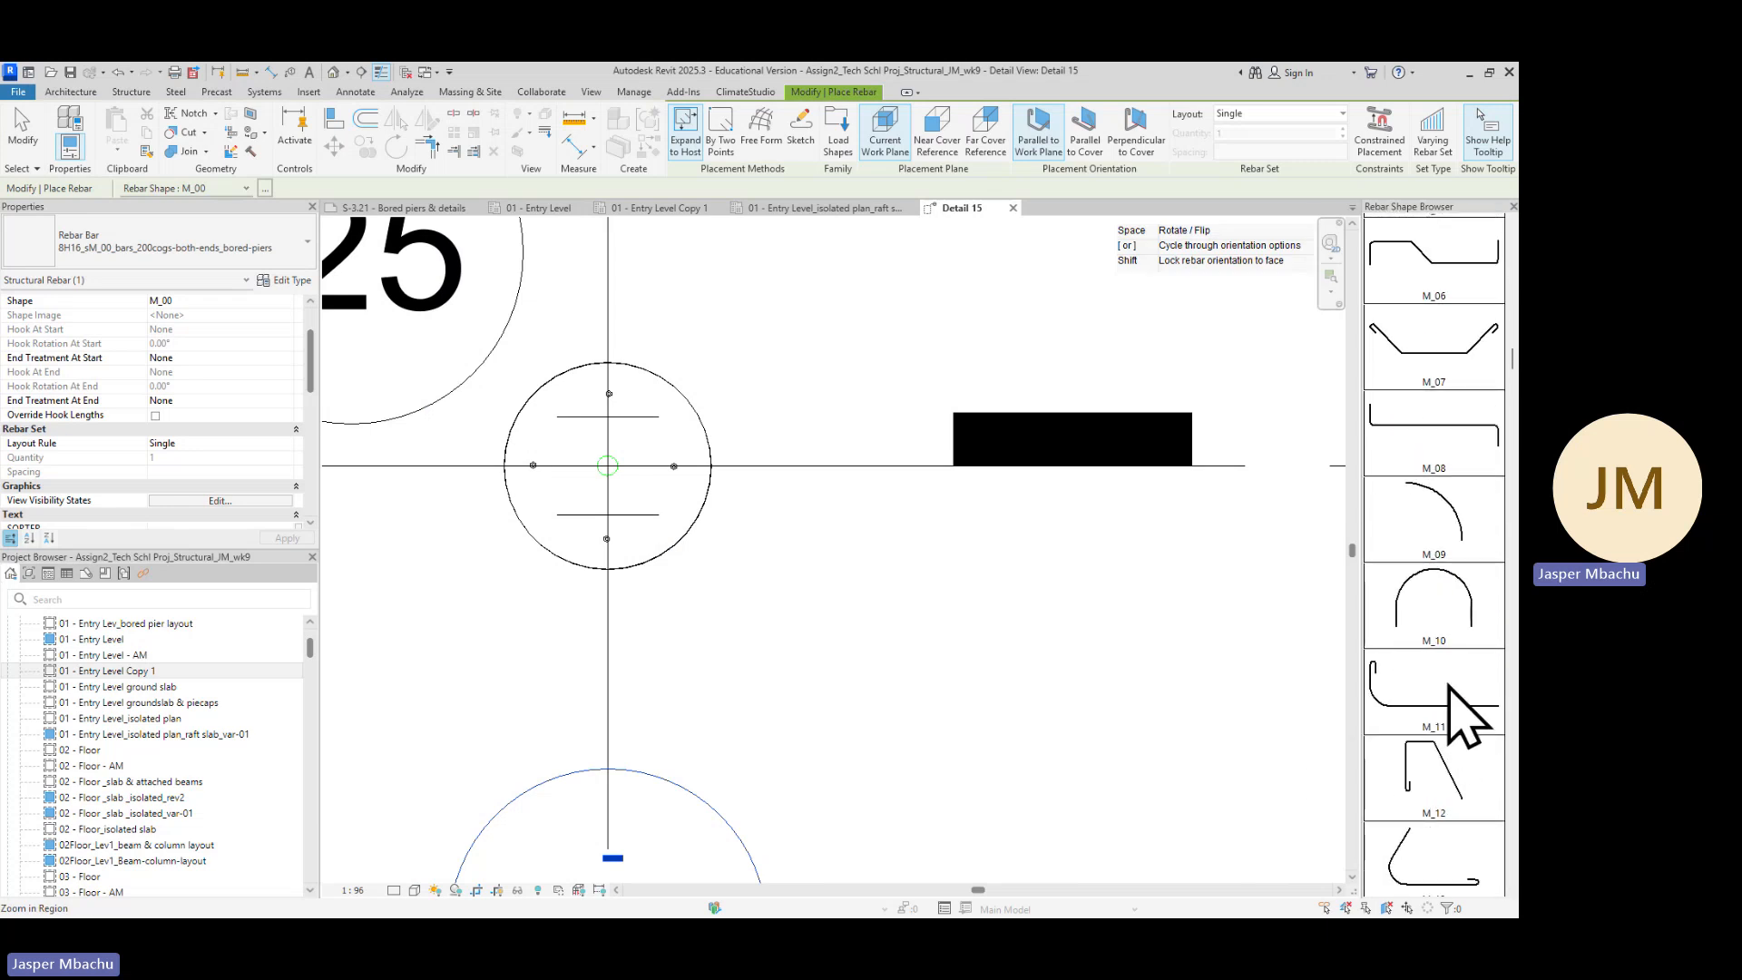
pyautogui.scroll(-8, 1452, 781)
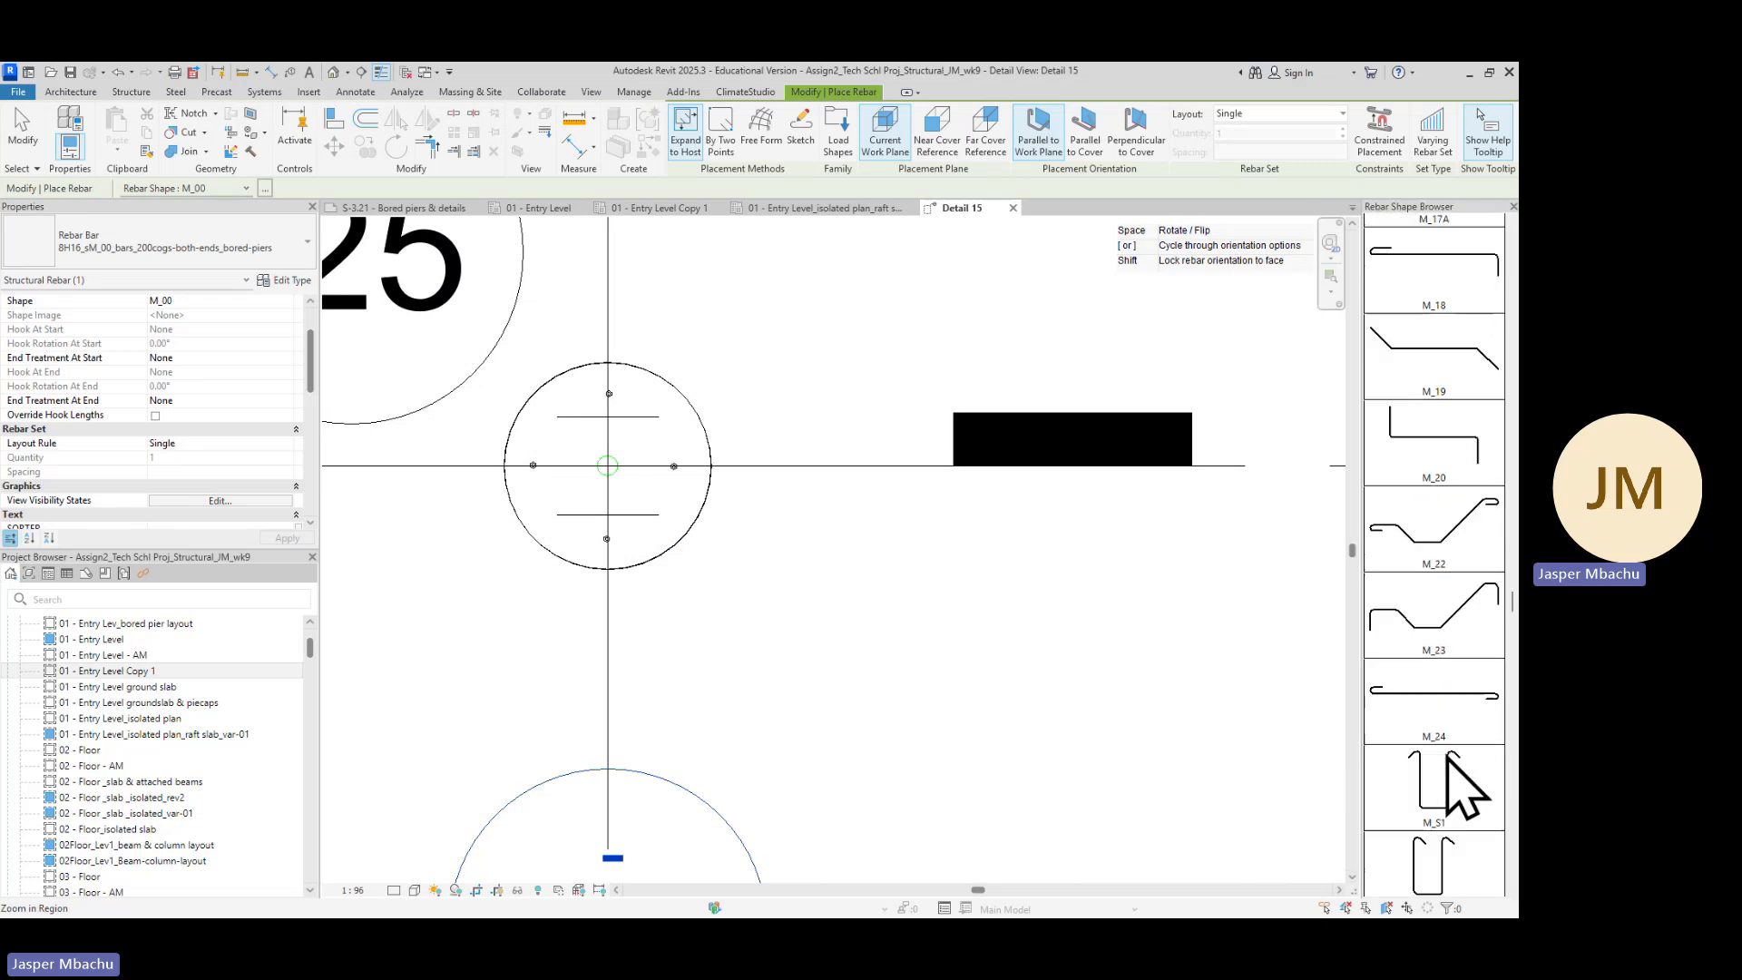
pyautogui.scroll(-5, 1451, 782)
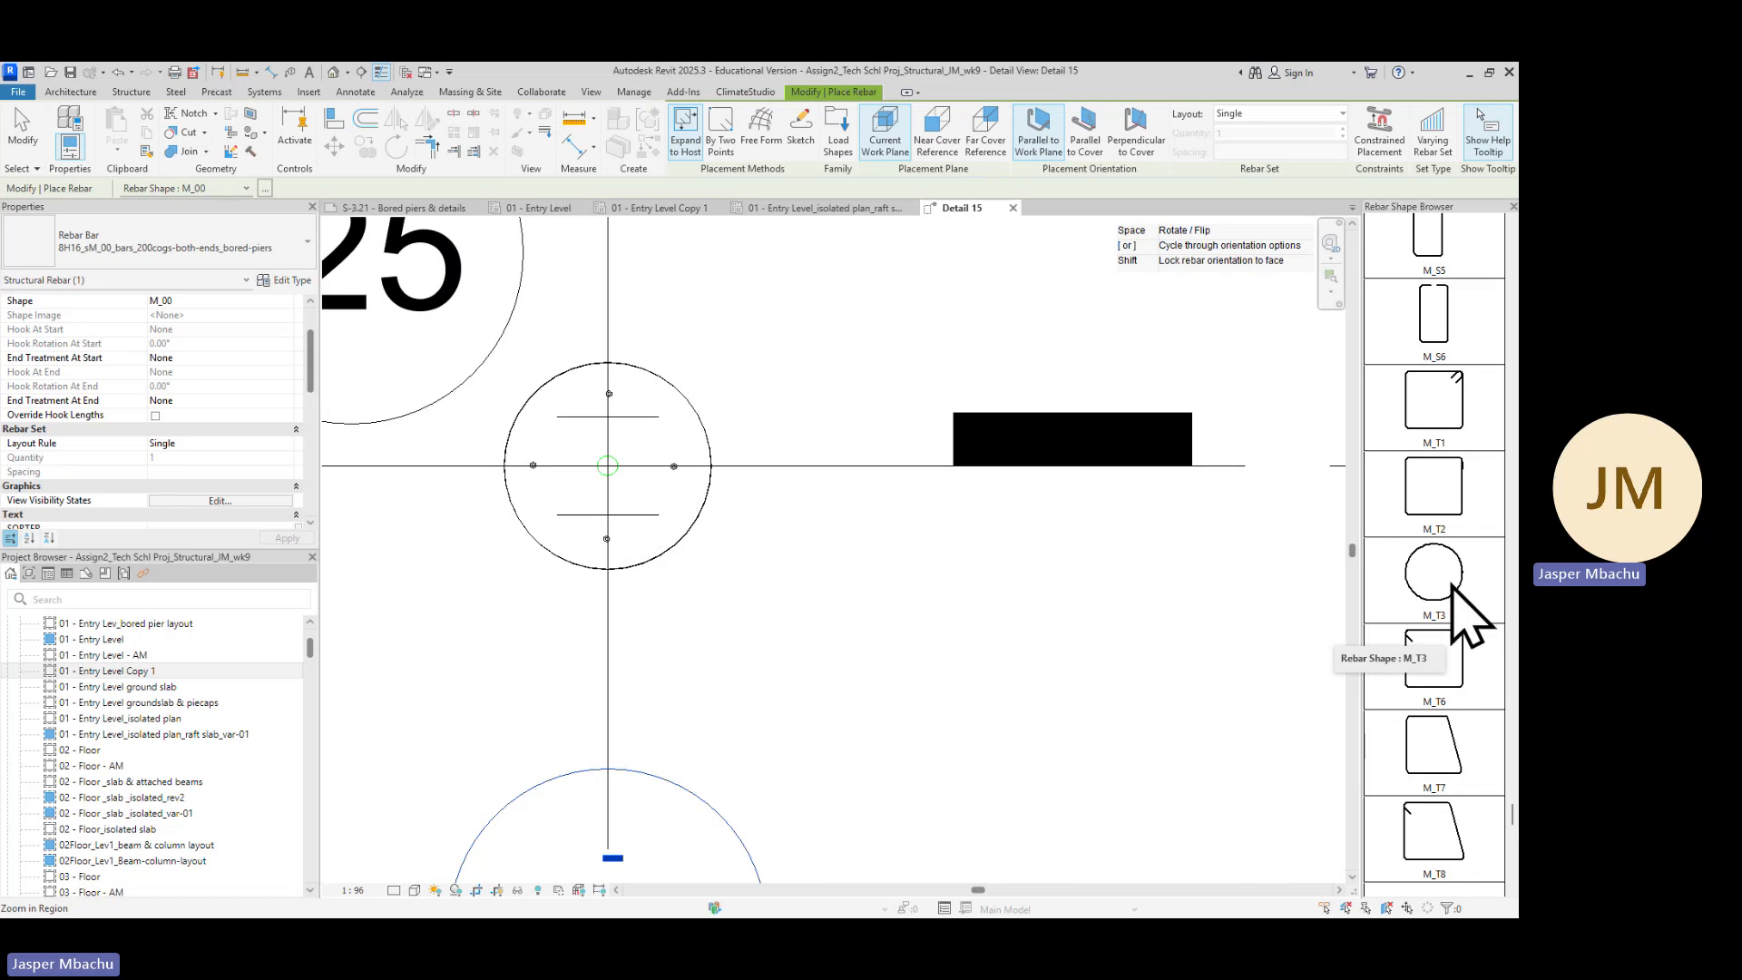
pyautogui.click(1452, 587)
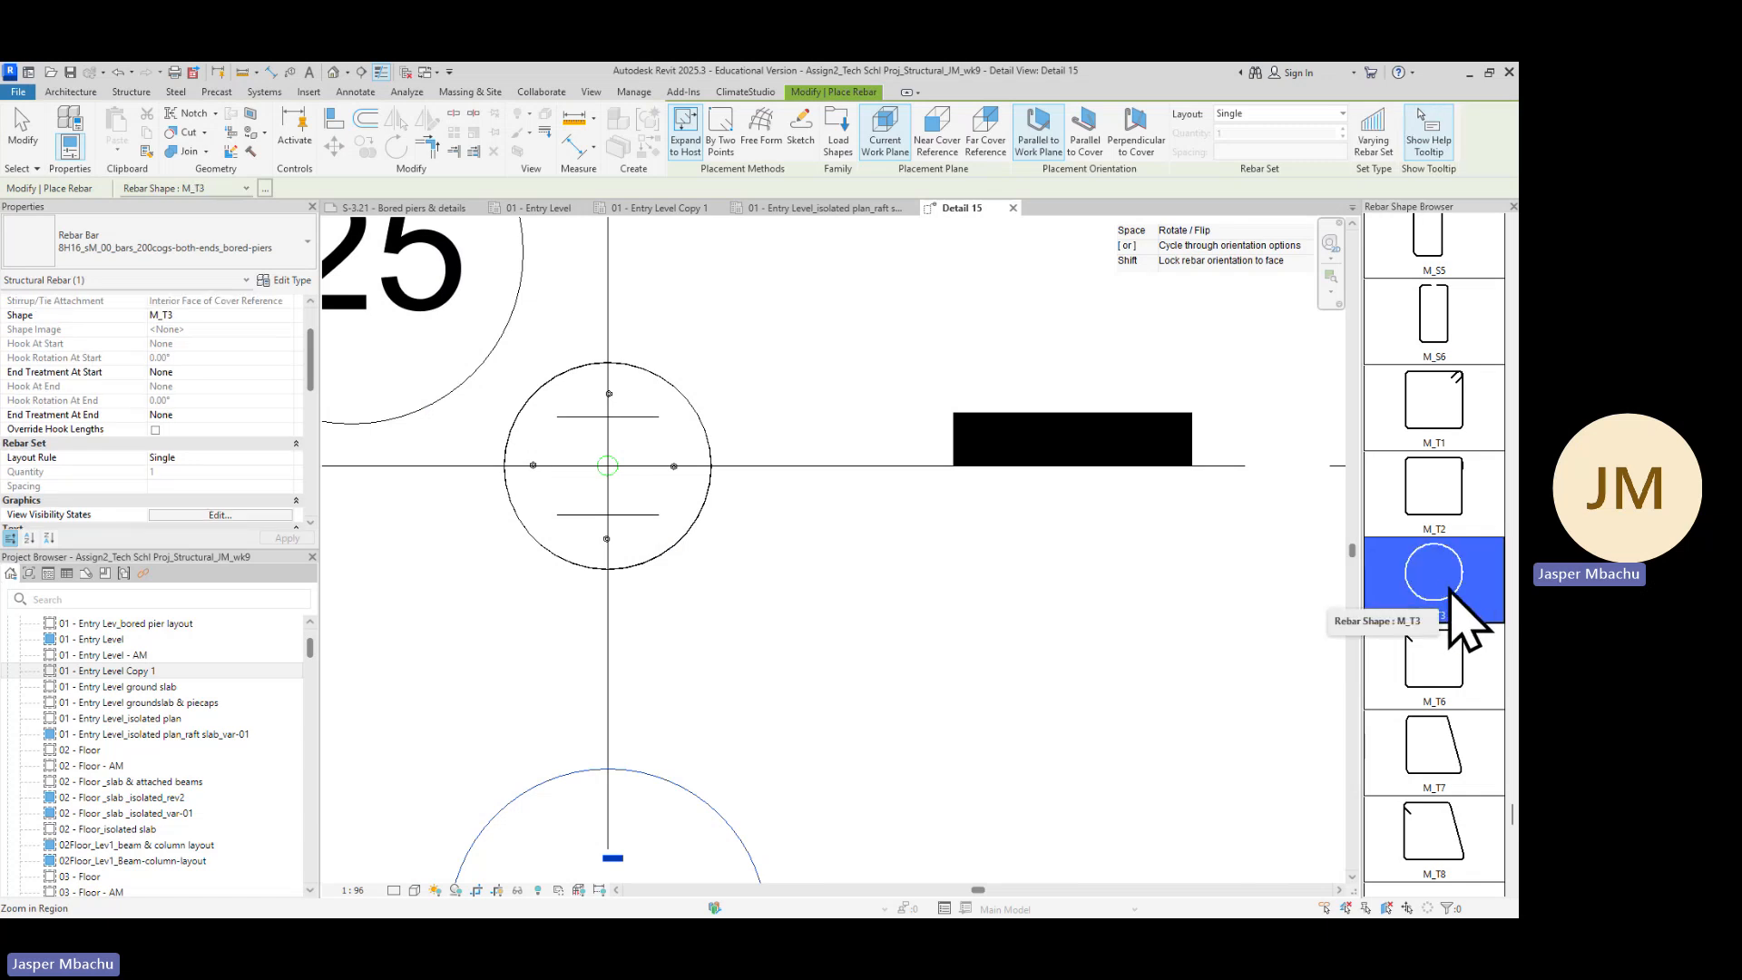
# Open the rebar type properties and switch the type to 10M
pyautogui.click(282, 282)
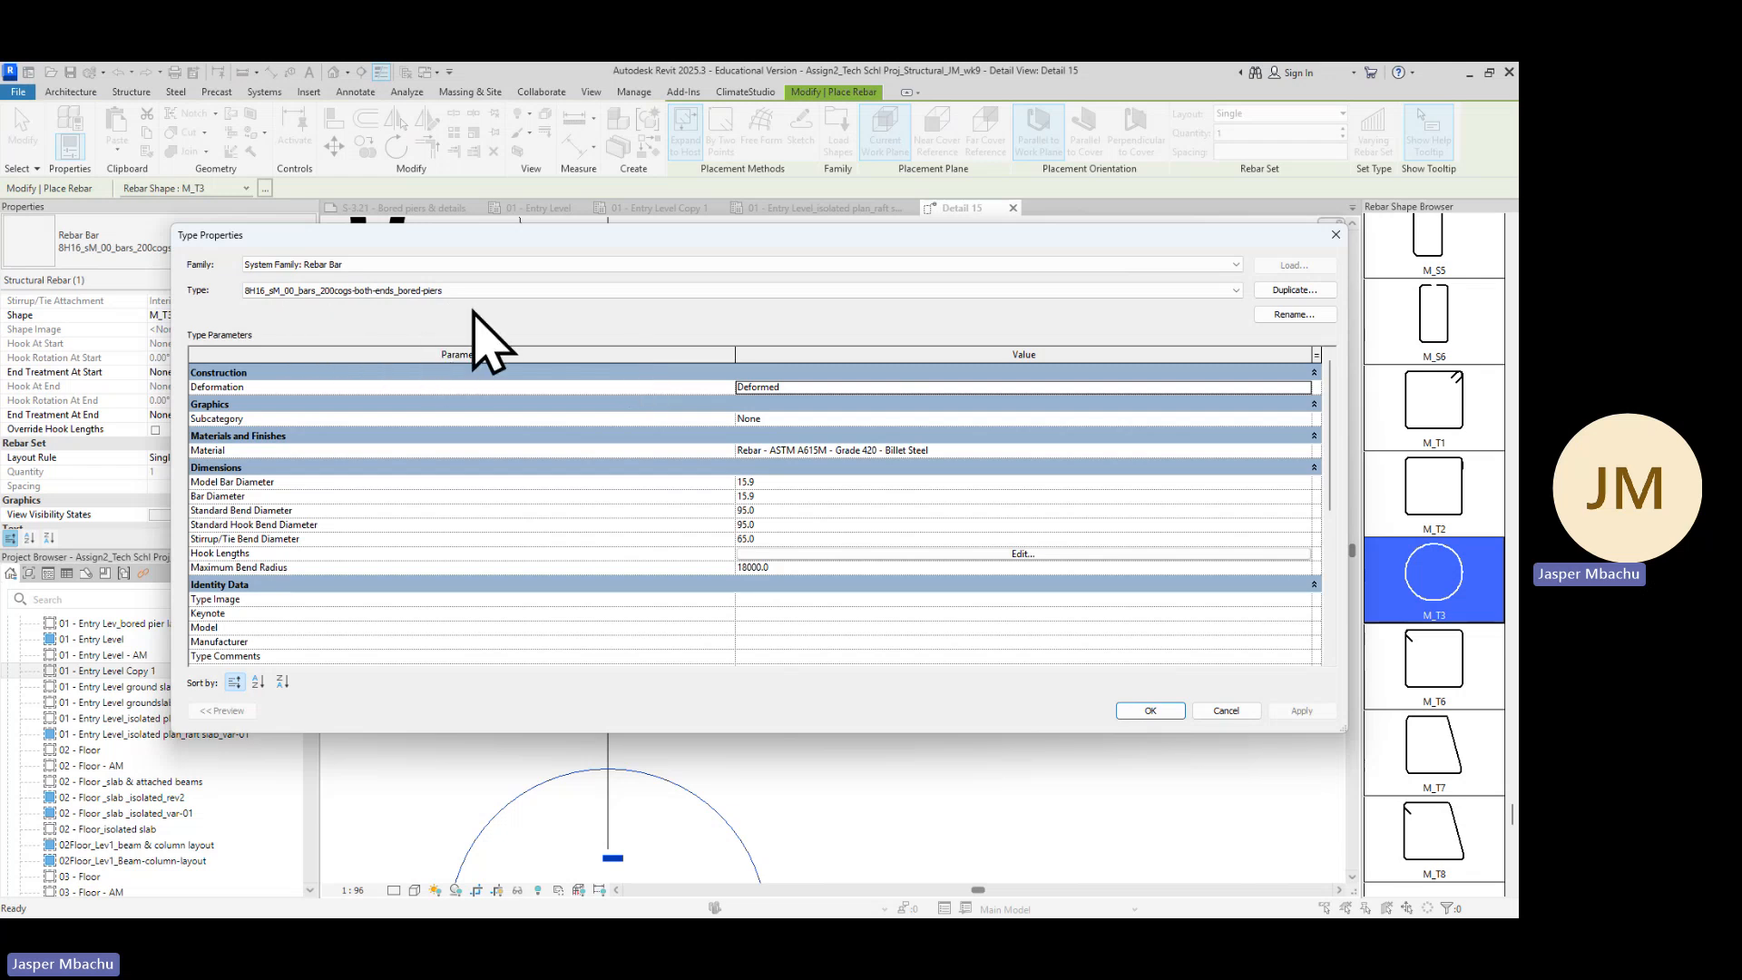
pyautogui.click(1230, 292)
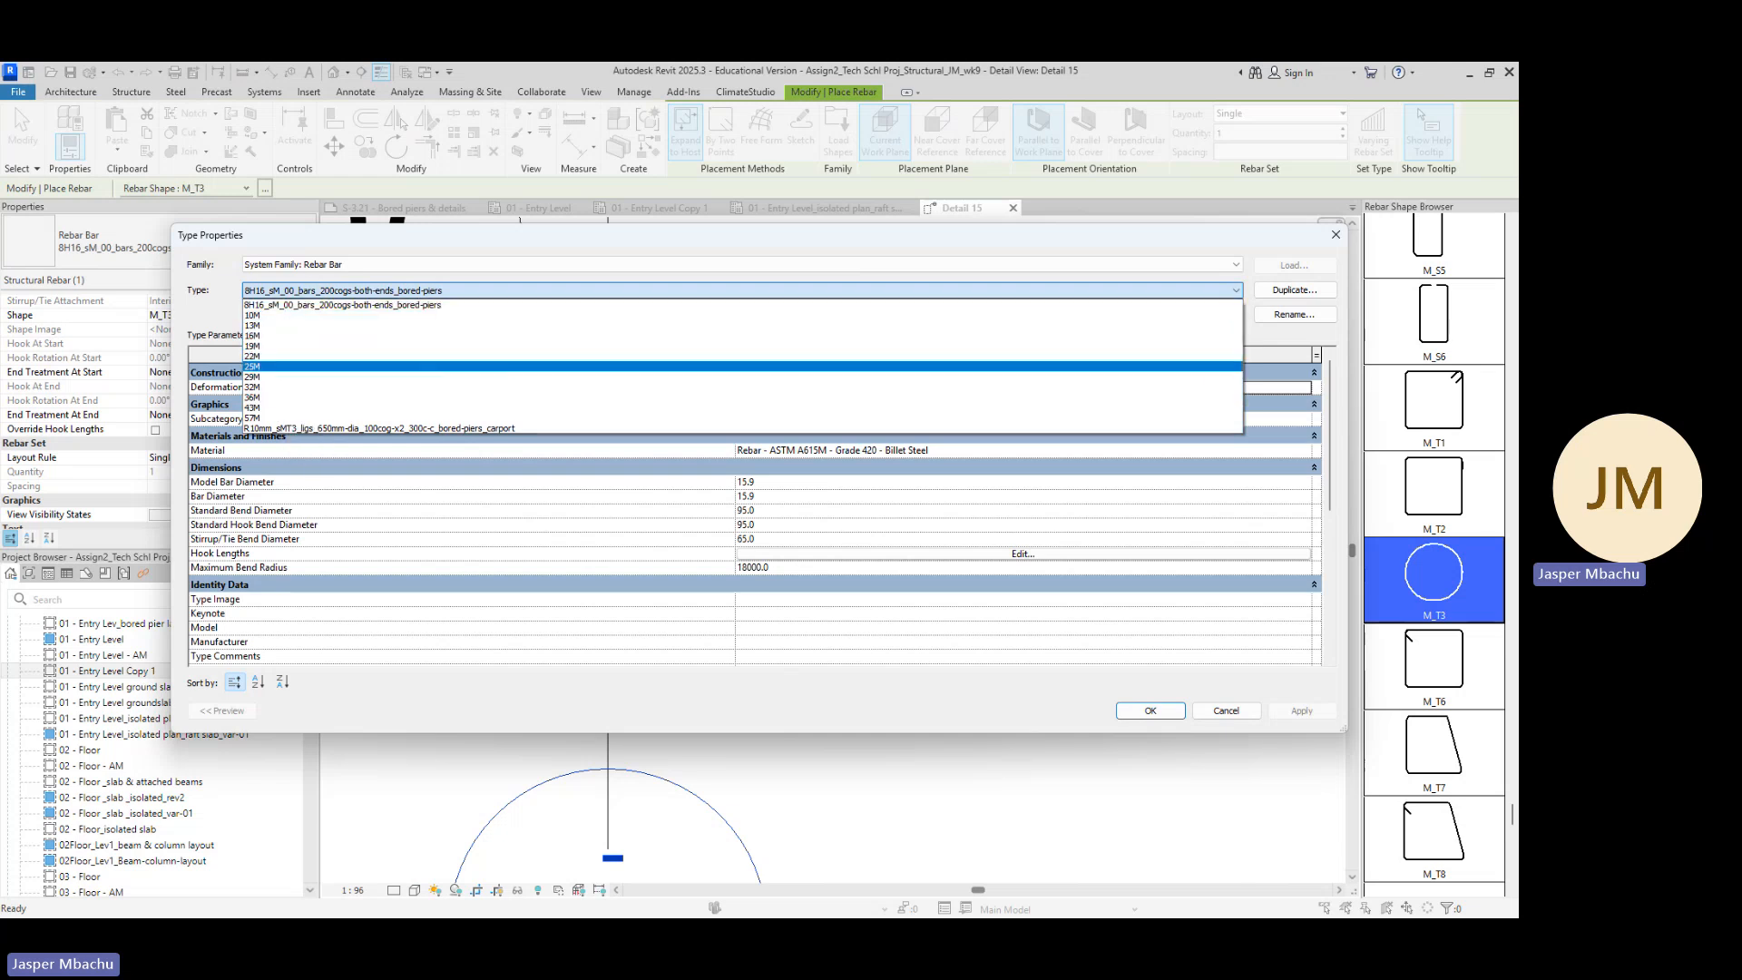
pyautogui.click(177, 728)
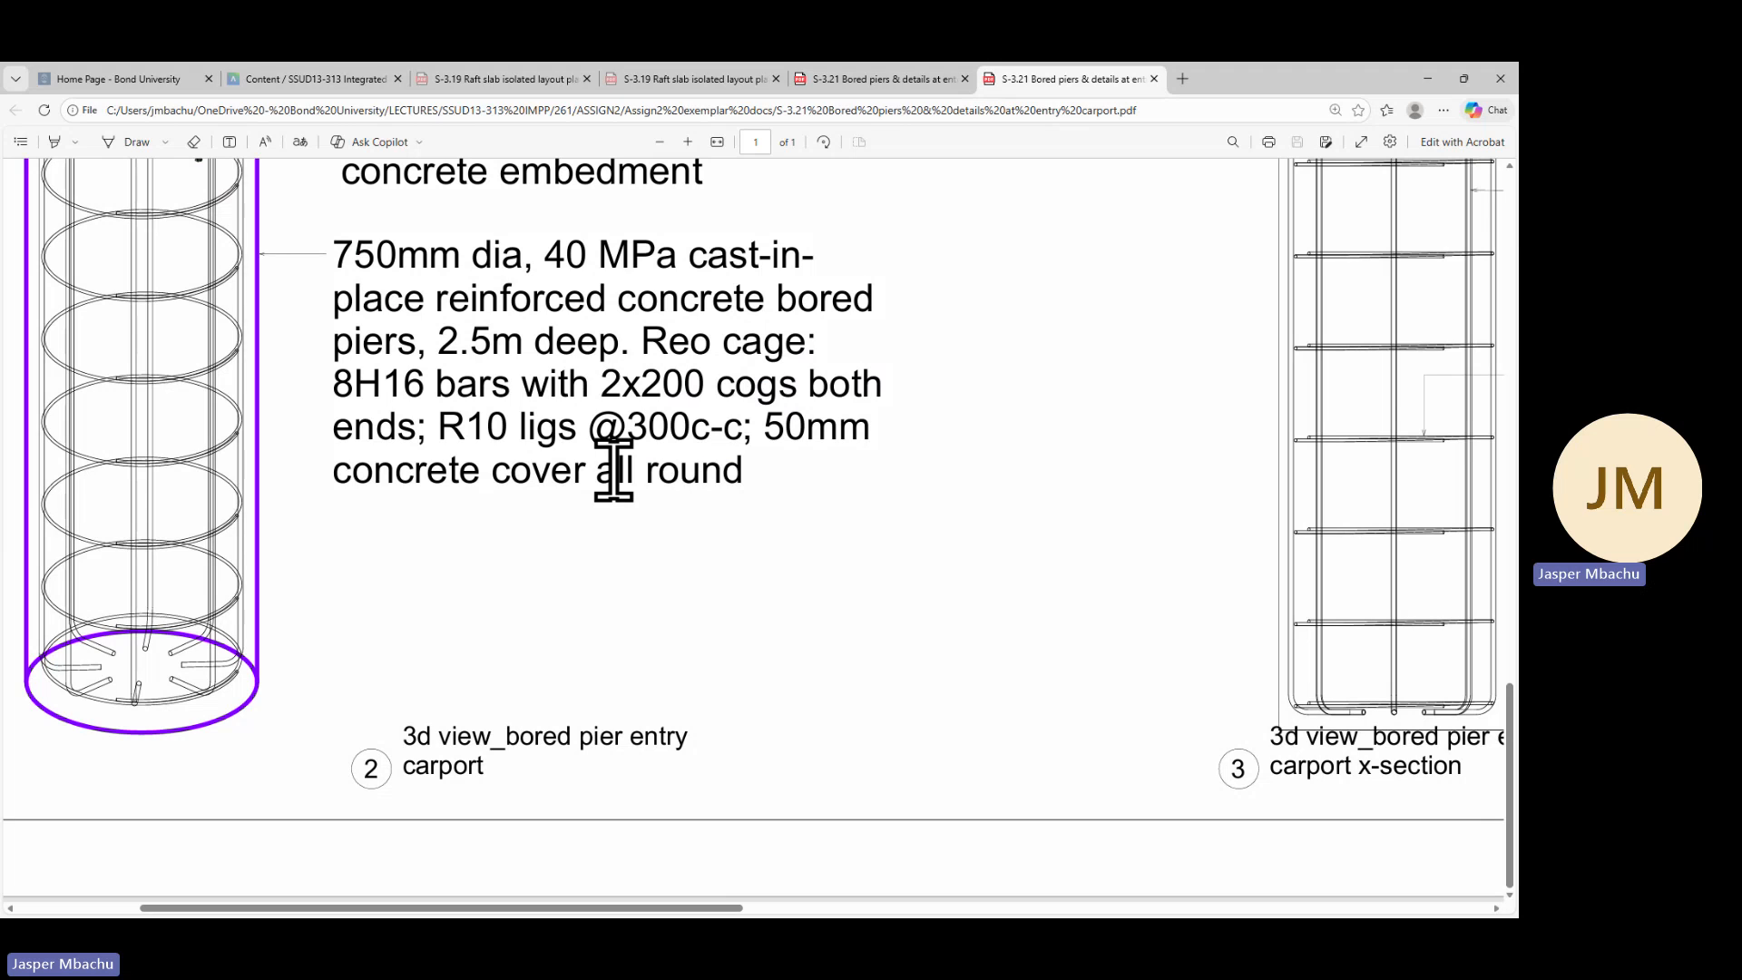
pyautogui.click(1429, 80)
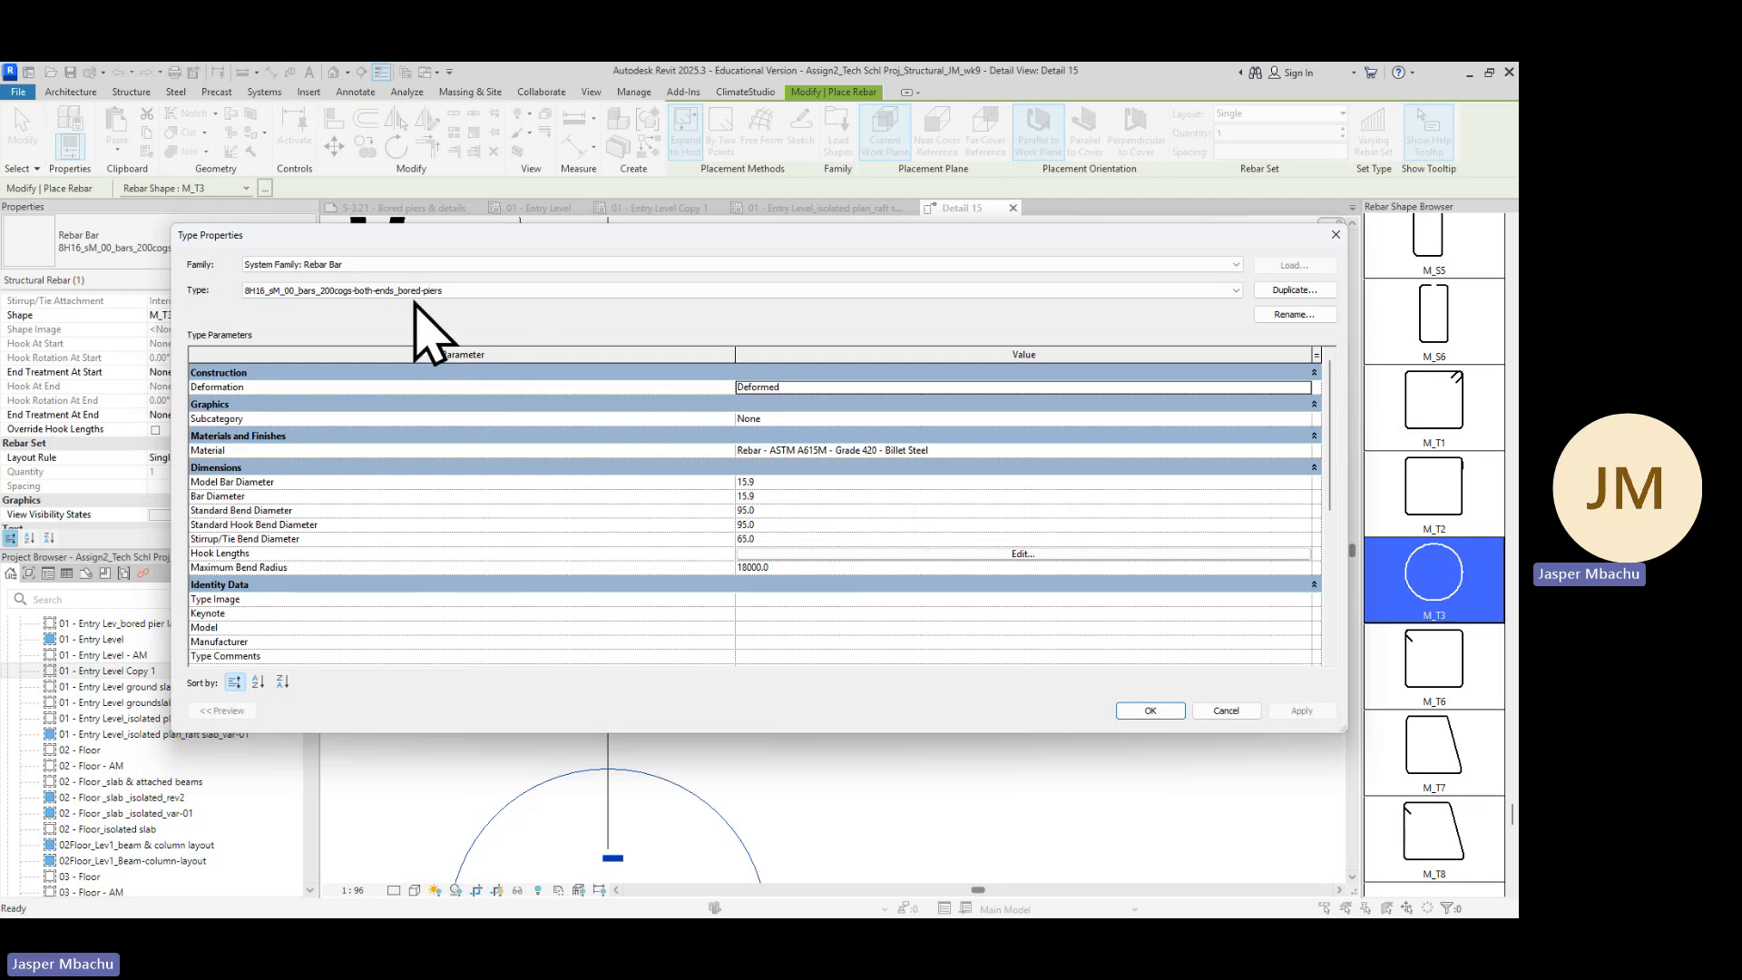
pyautogui.click(1236, 291)
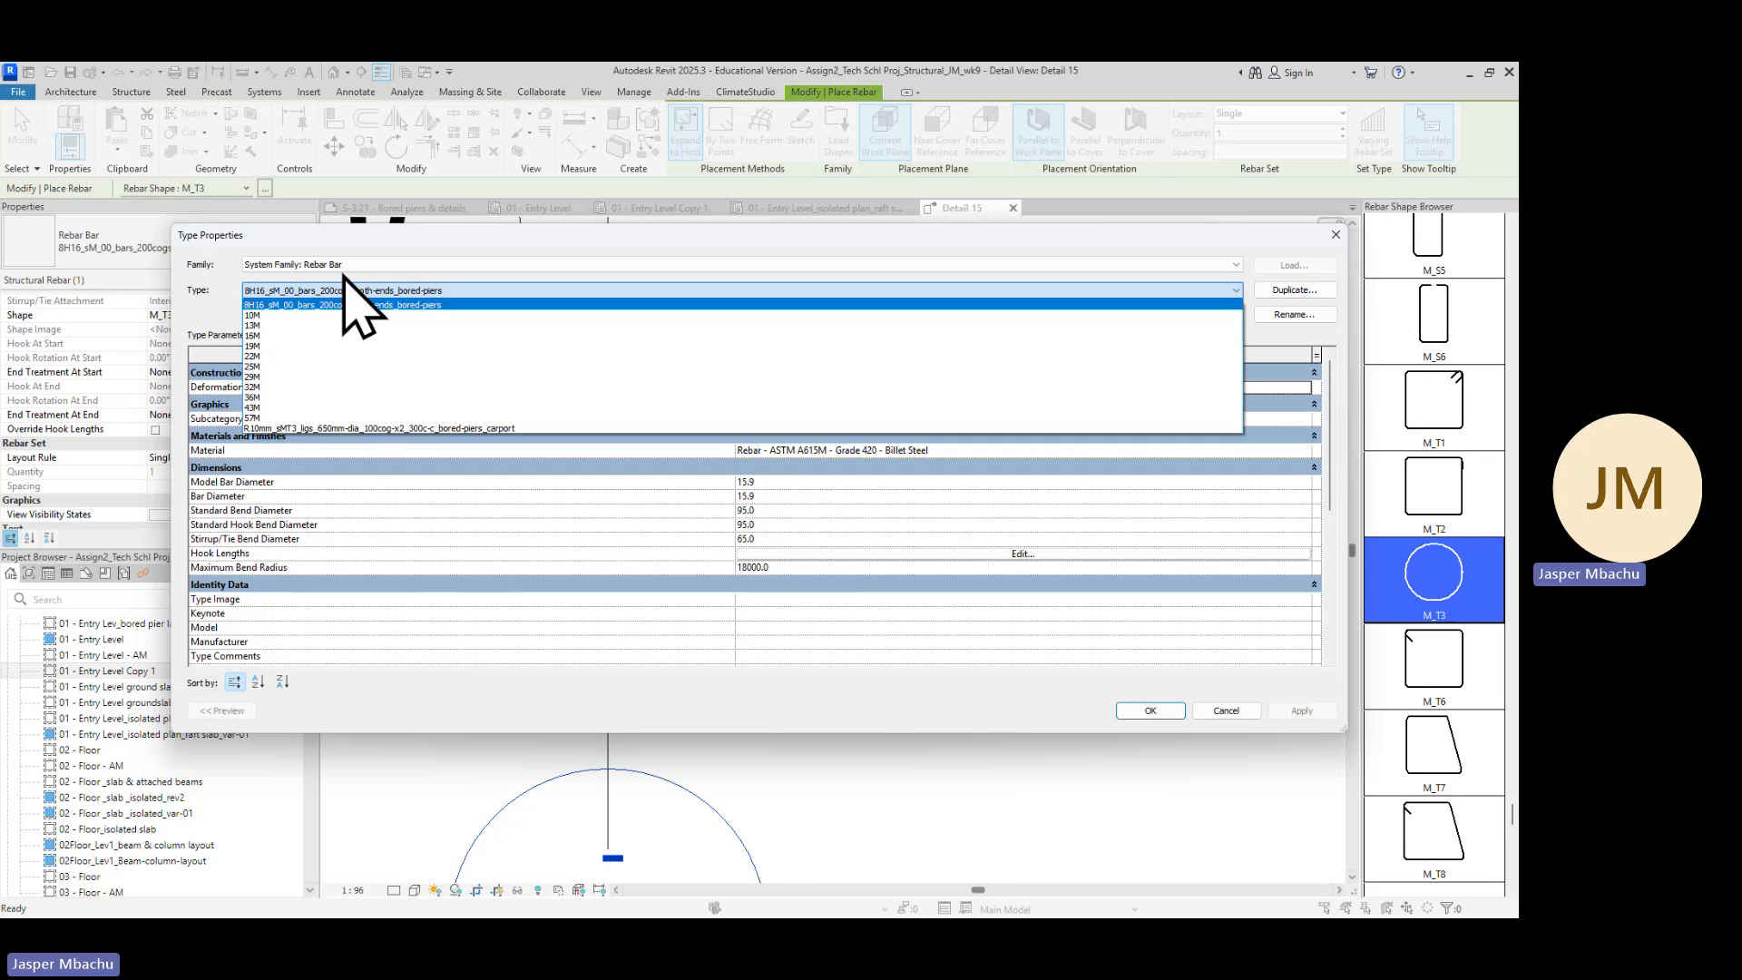
pyautogui.click(1237, 265)
pyautogui.click(1237, 266)
pyautogui.click(1236, 293)
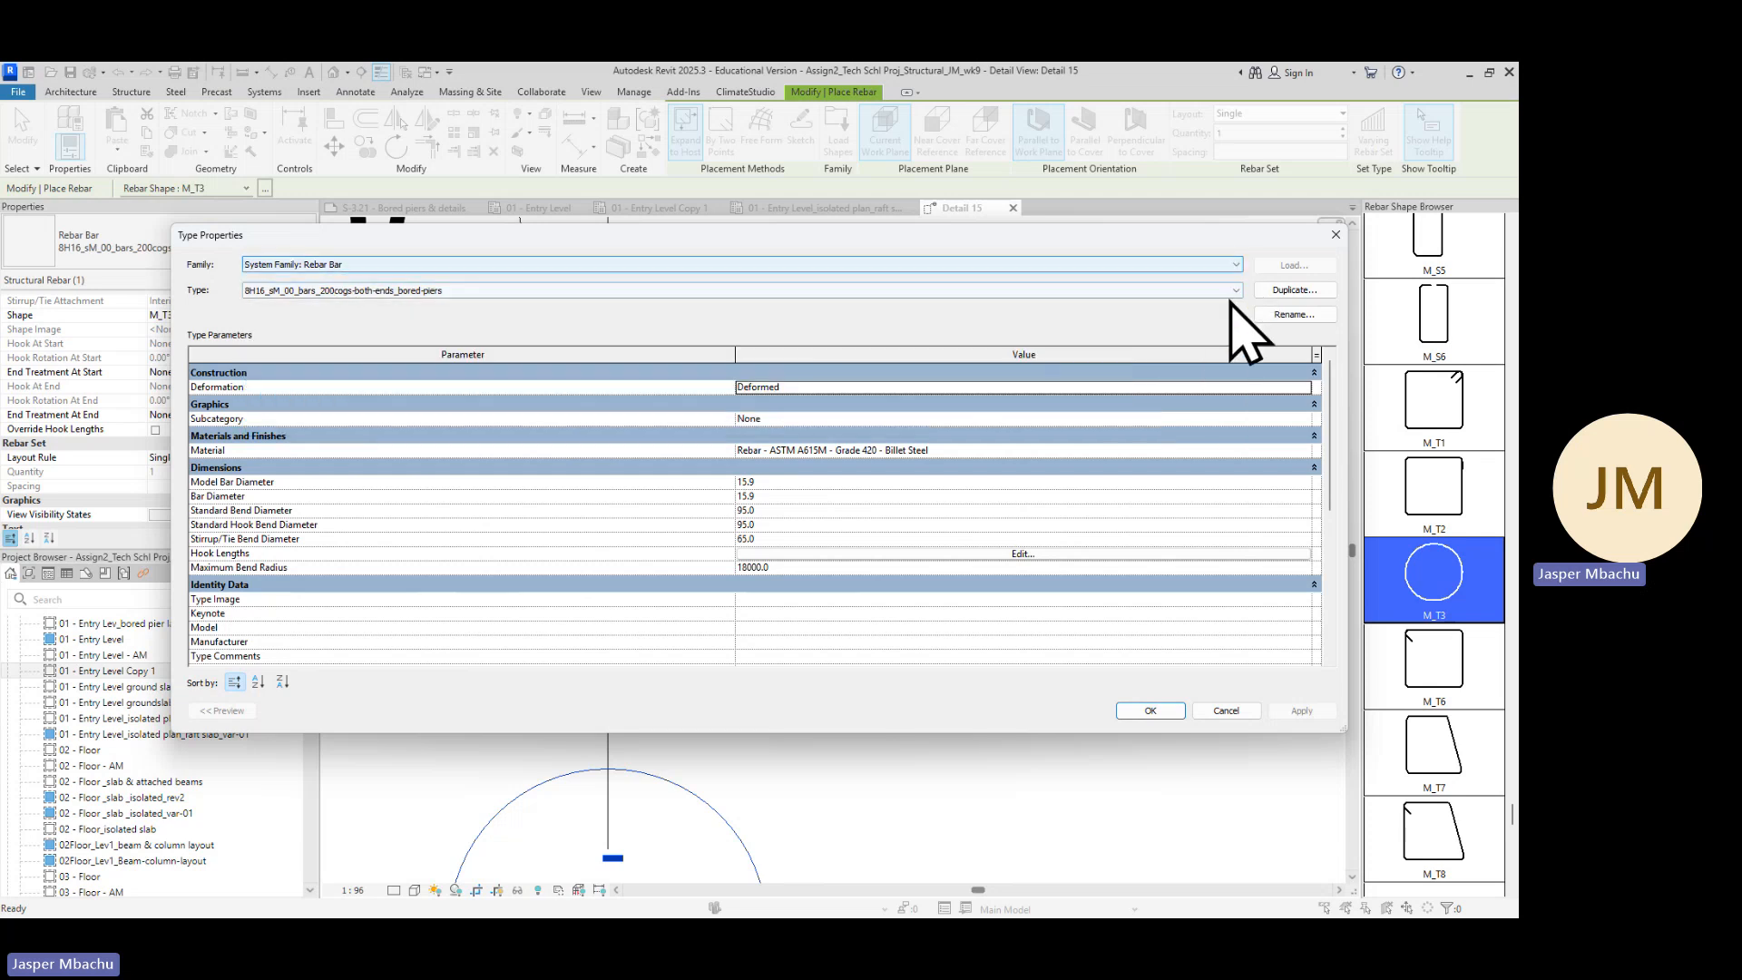
pyautogui.click(1238, 290)
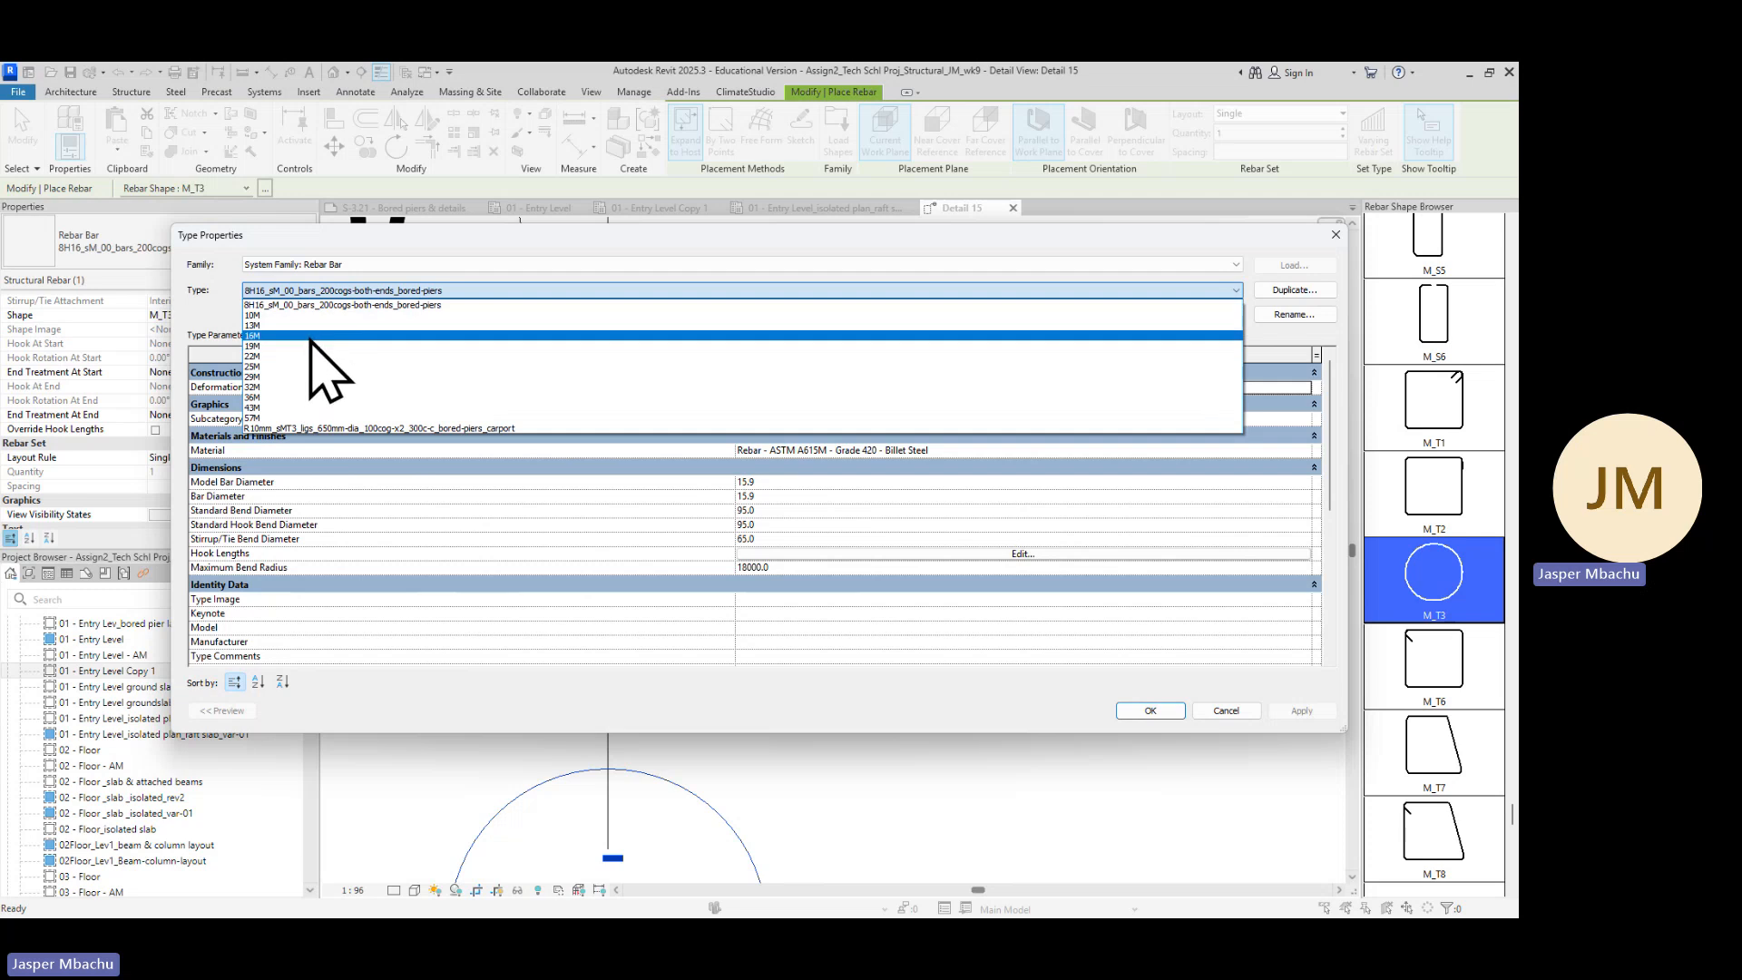
pyautogui.click(277, 315)
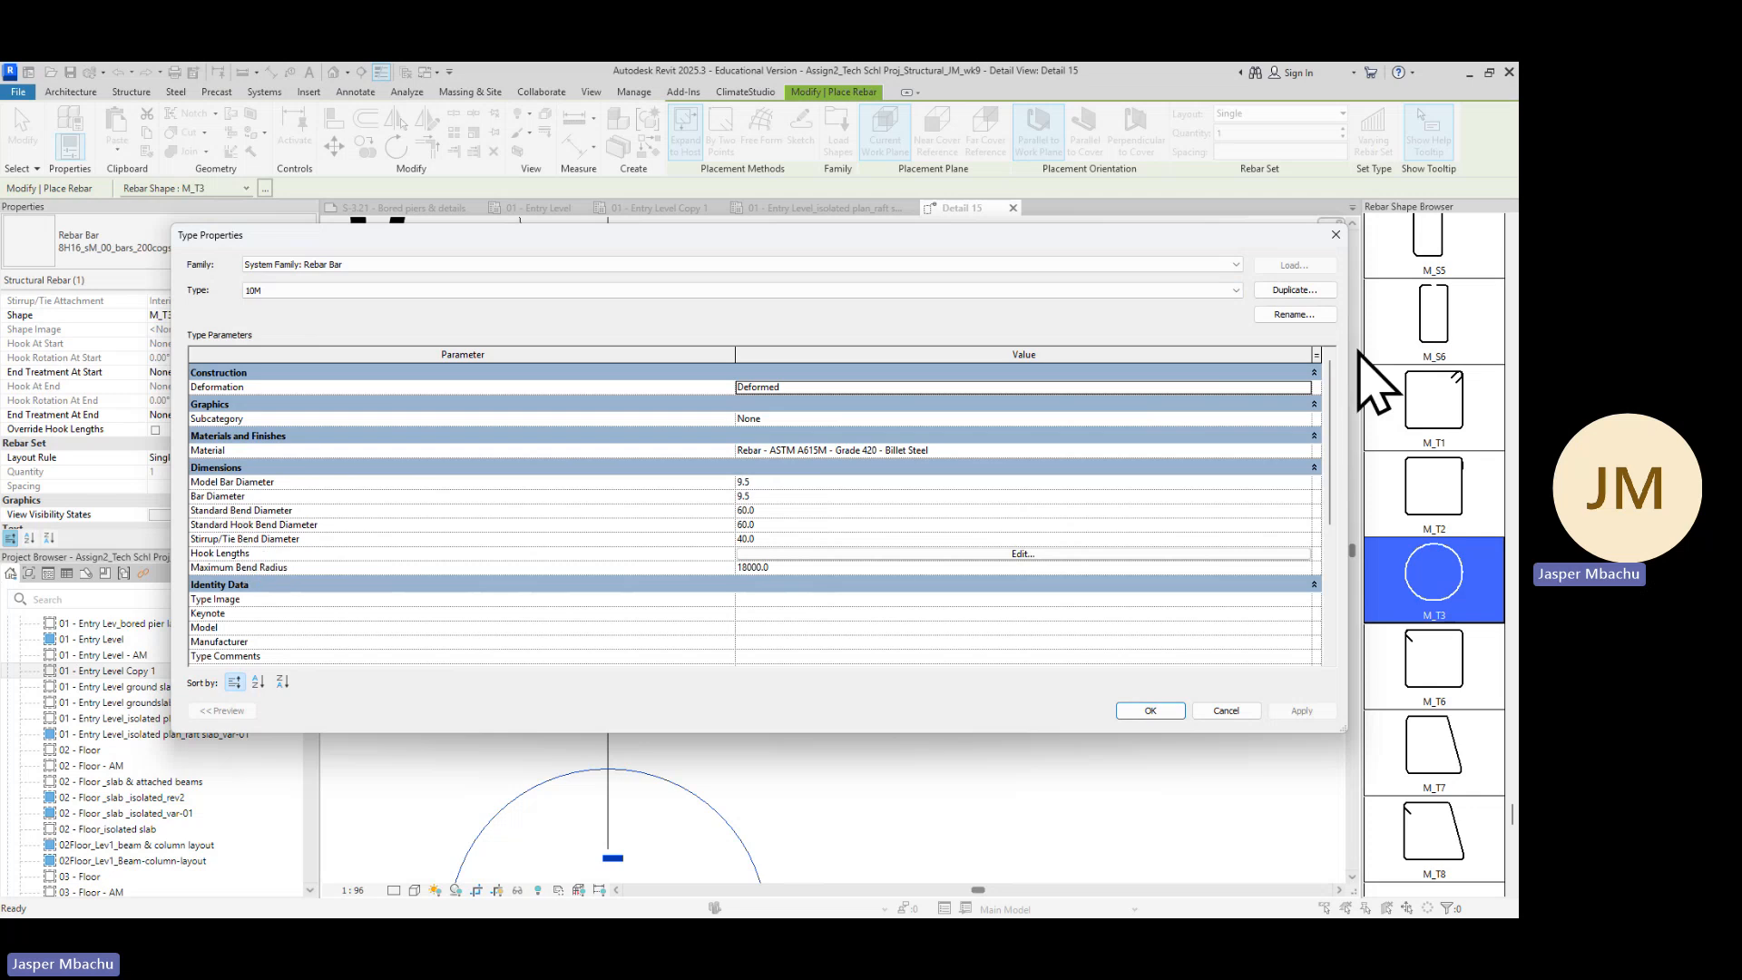
# Duplicate the 10M type, naming it R10_sMT3_ligs_650mm-dia_100-COGs-x2_300c-c copied from the S-3.21 sheet notes
pyautogui.click(1311, 291)
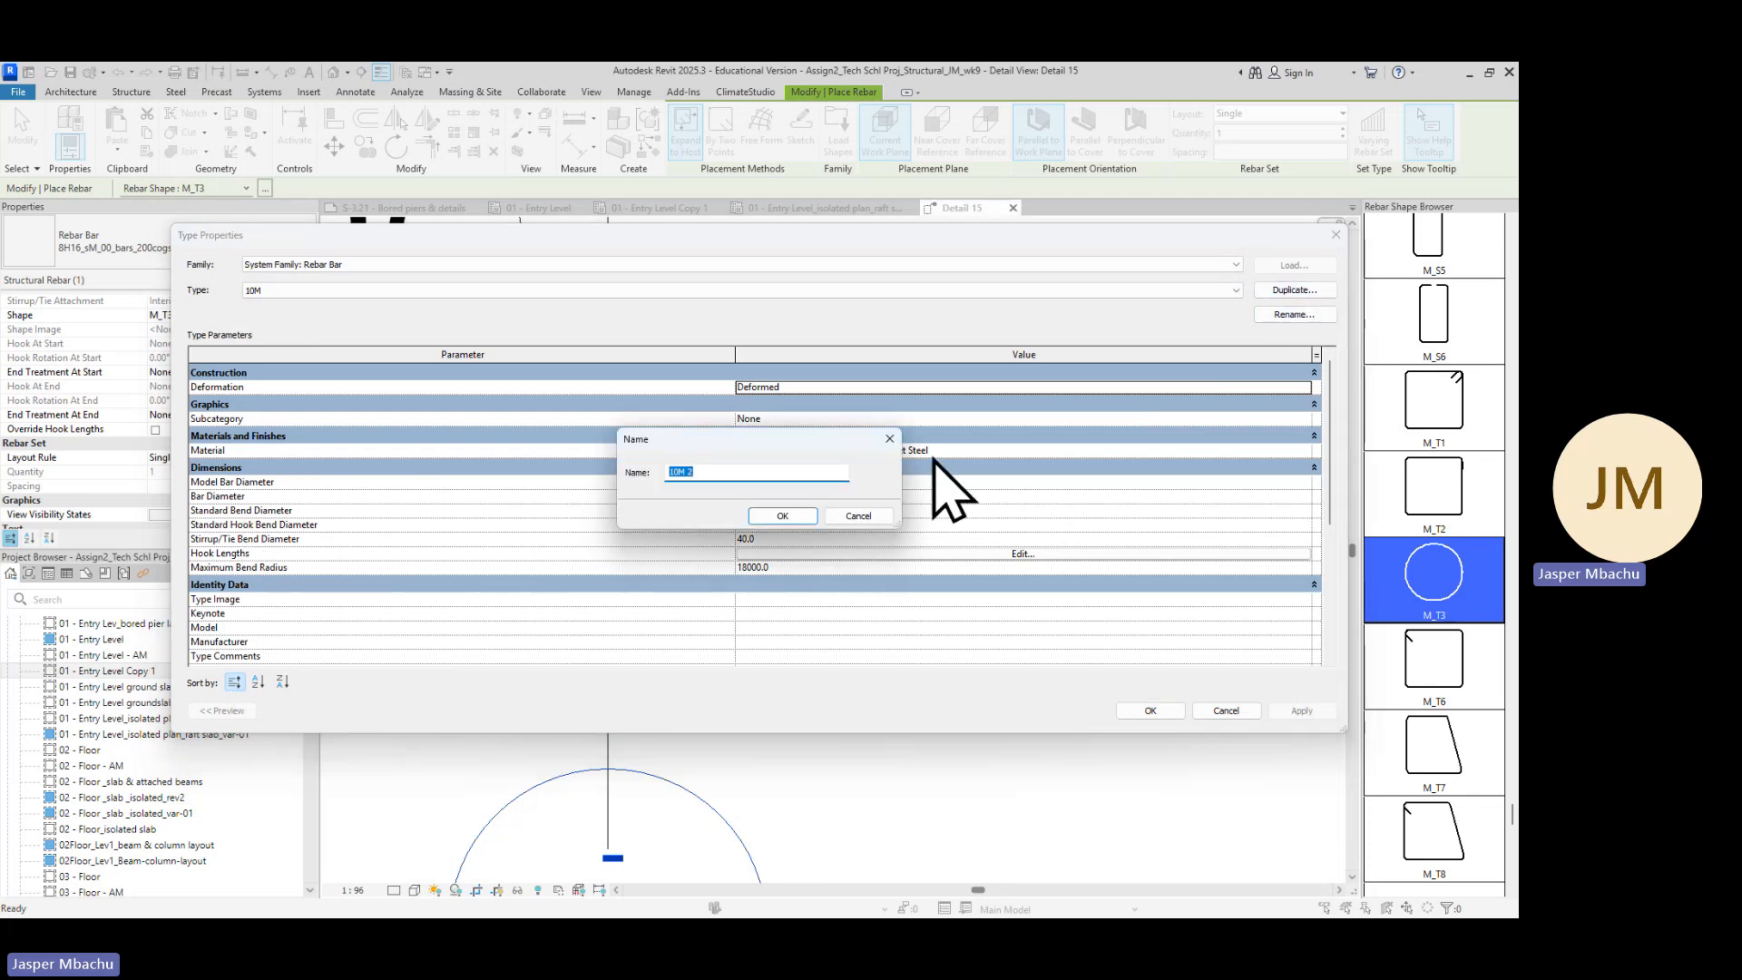
pyautogui.click(723, 472)
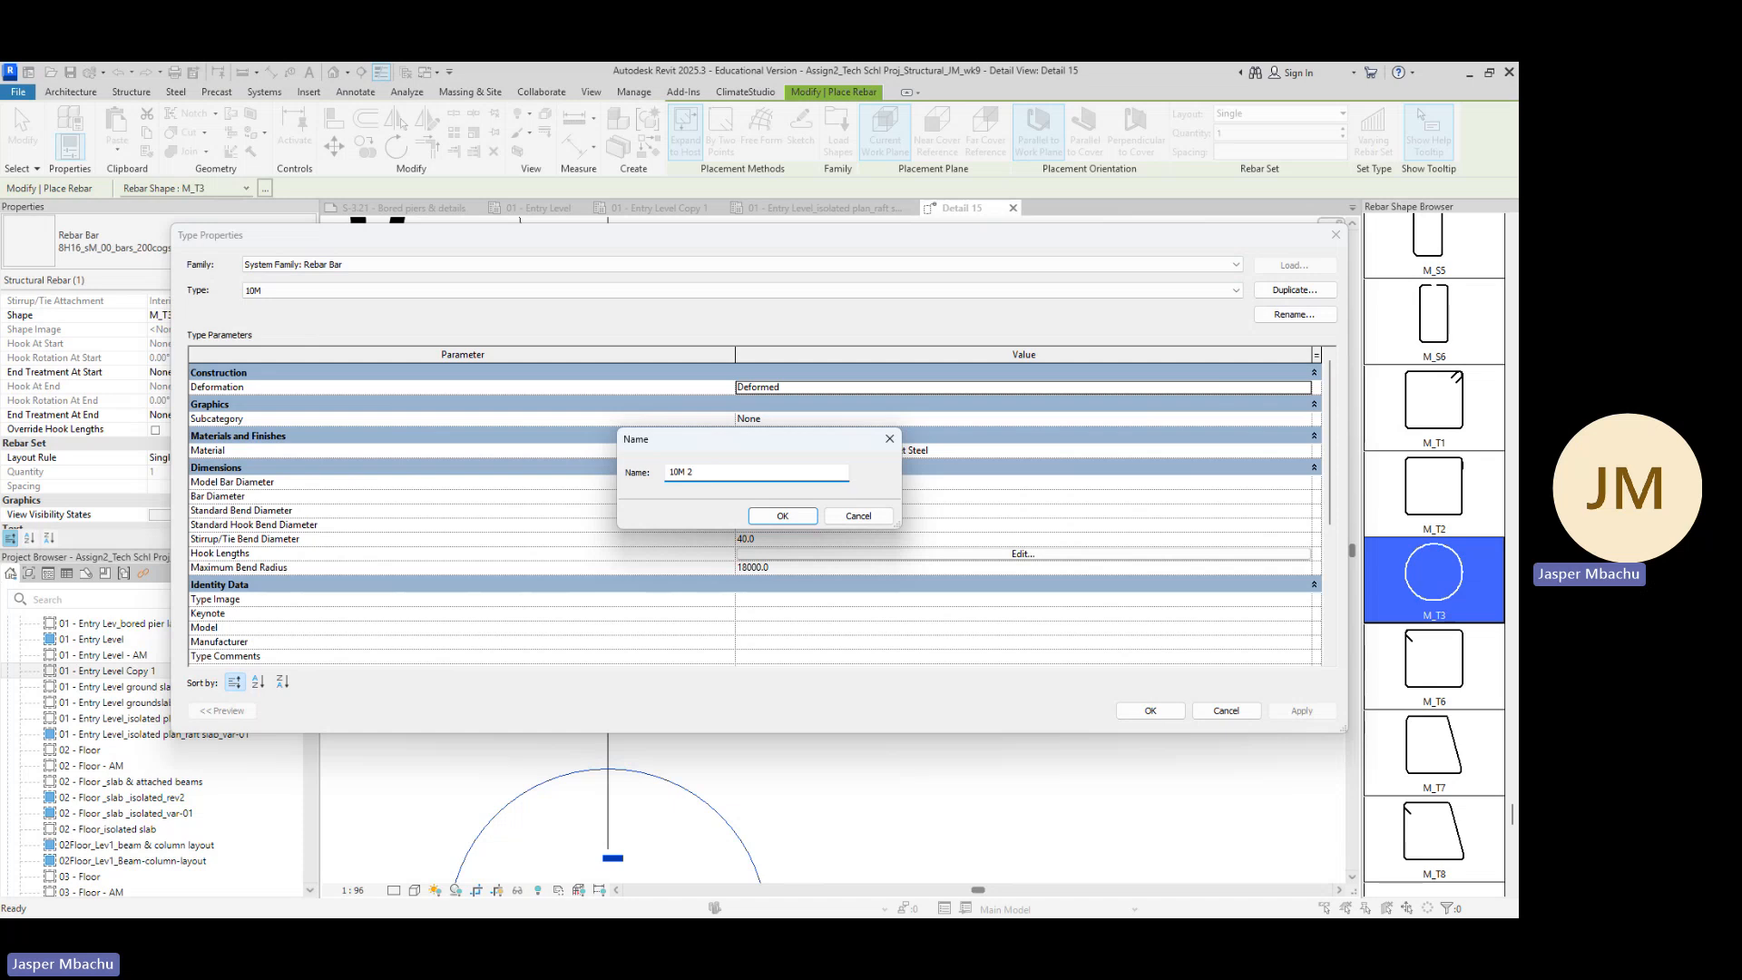
pyautogui.hotkey('alt', 'Tab')
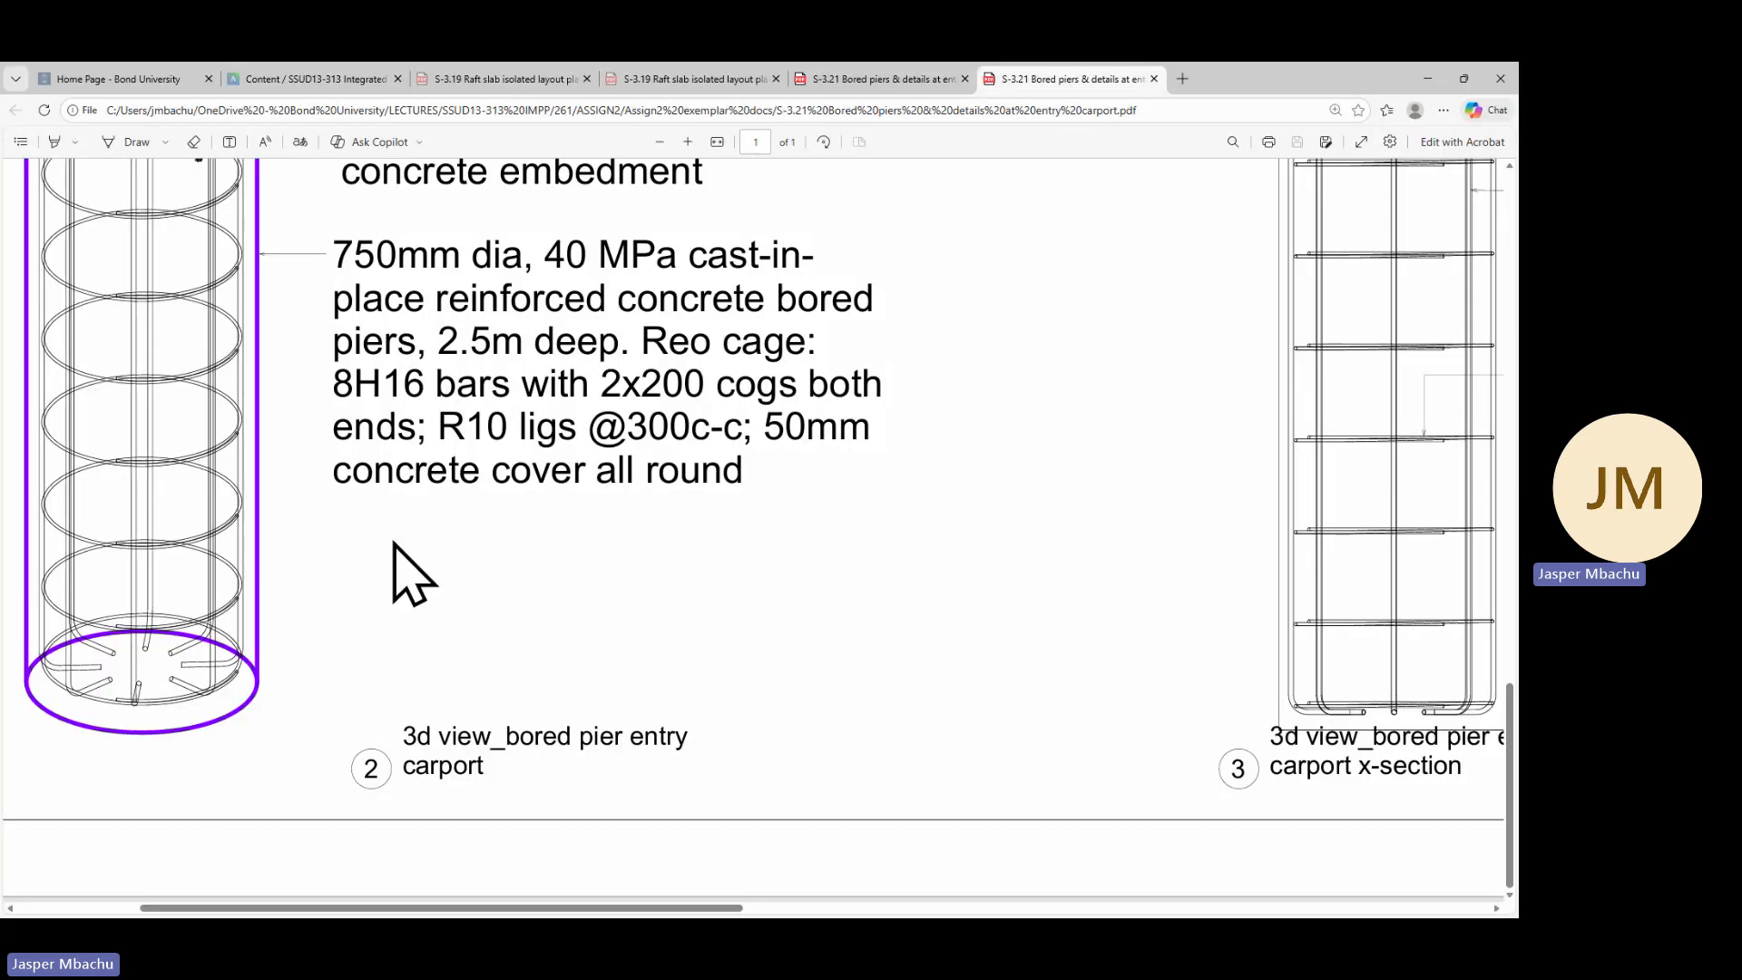
pyautogui.scroll(3, 430, 533)
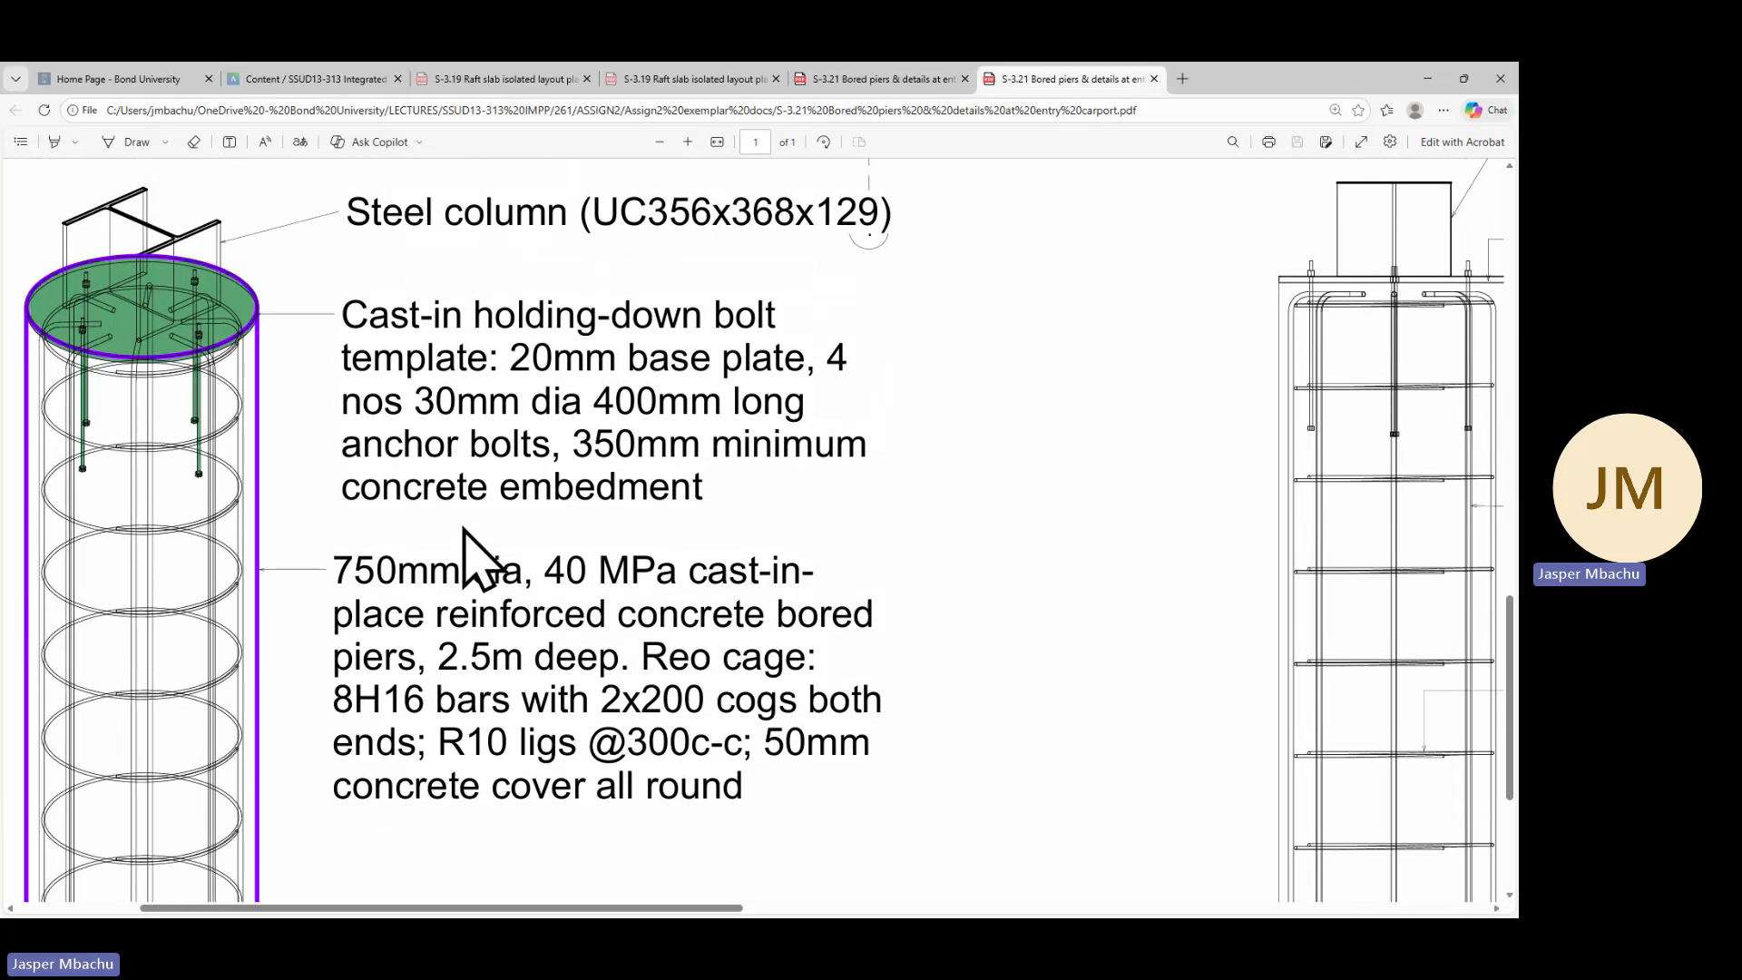
pyautogui.scroll(3, 465, 535)
pyautogui.scroll(2, 465, 531)
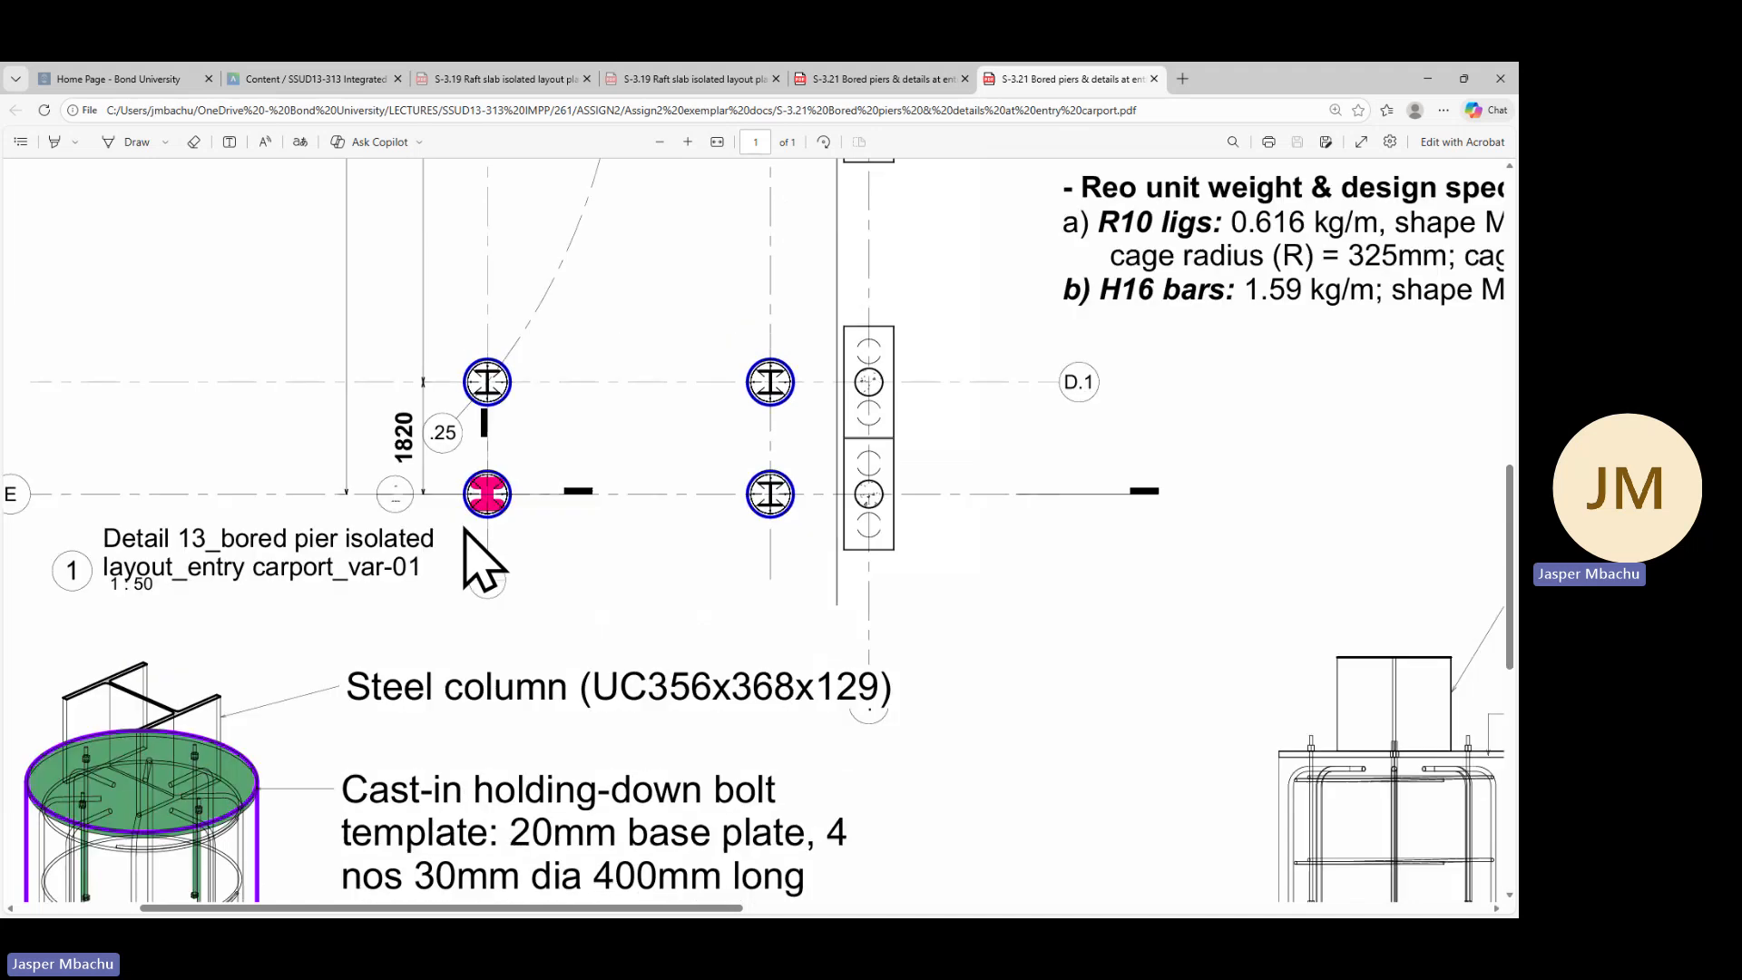
pyautogui.scroll(4, 464, 530)
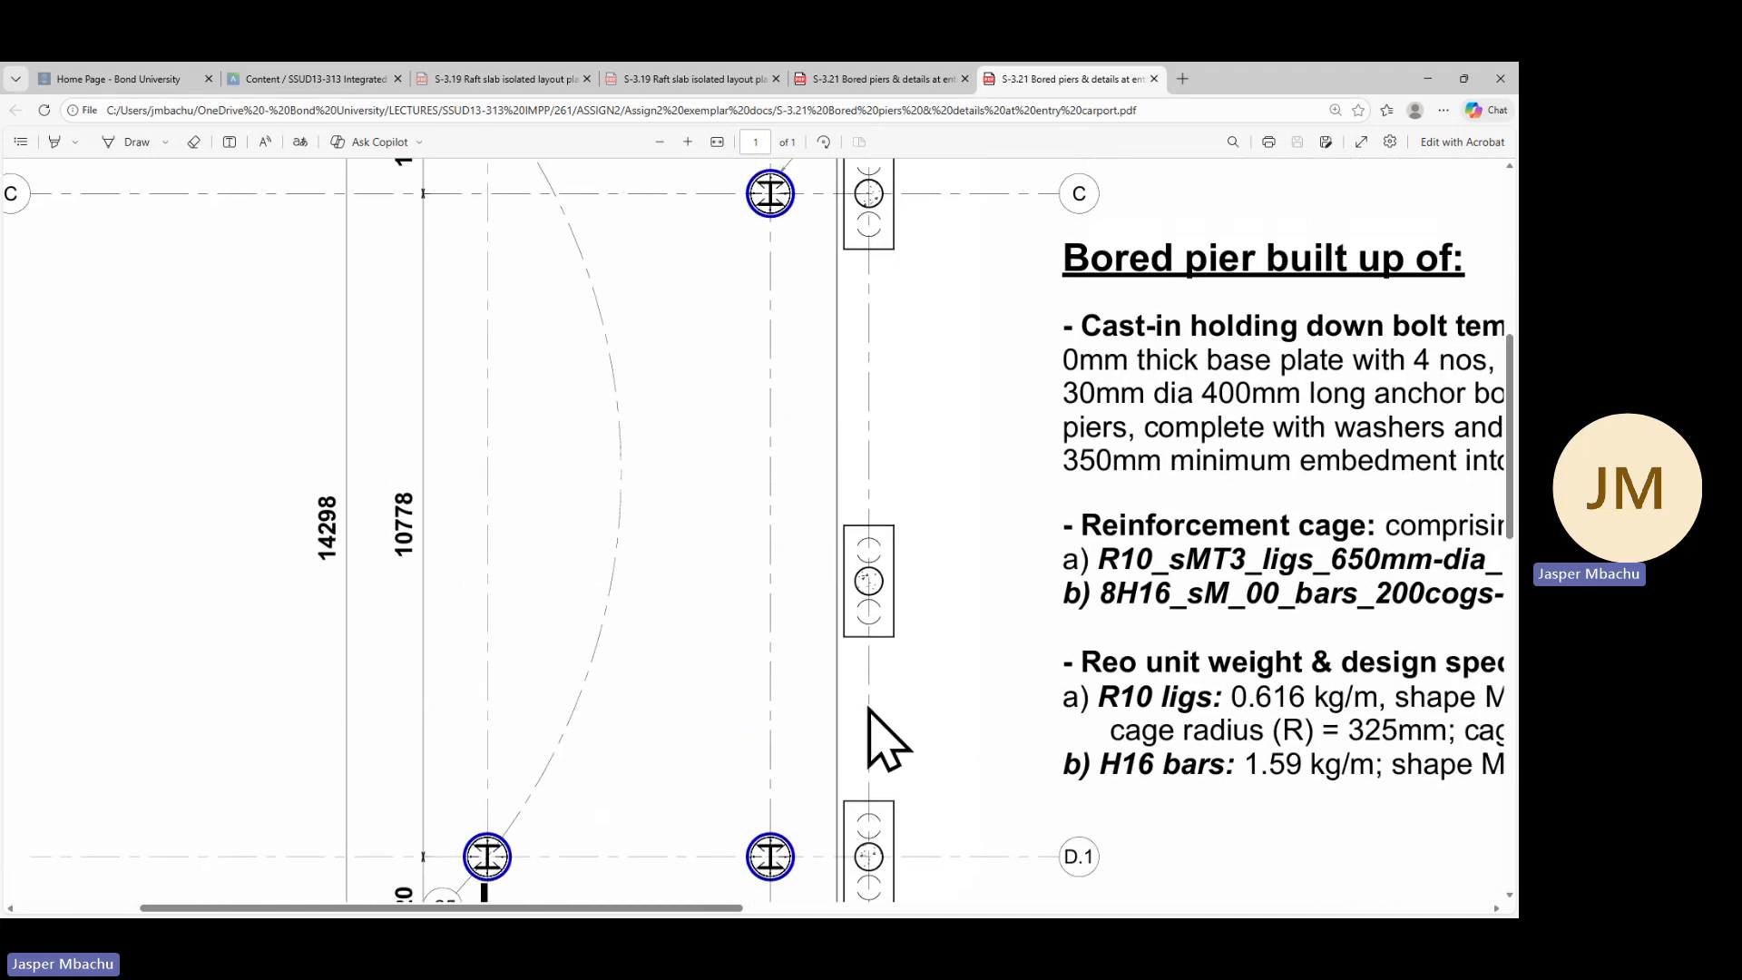
pyautogui.moveTo(714, 910); pyautogui.dragTo(960, 912)
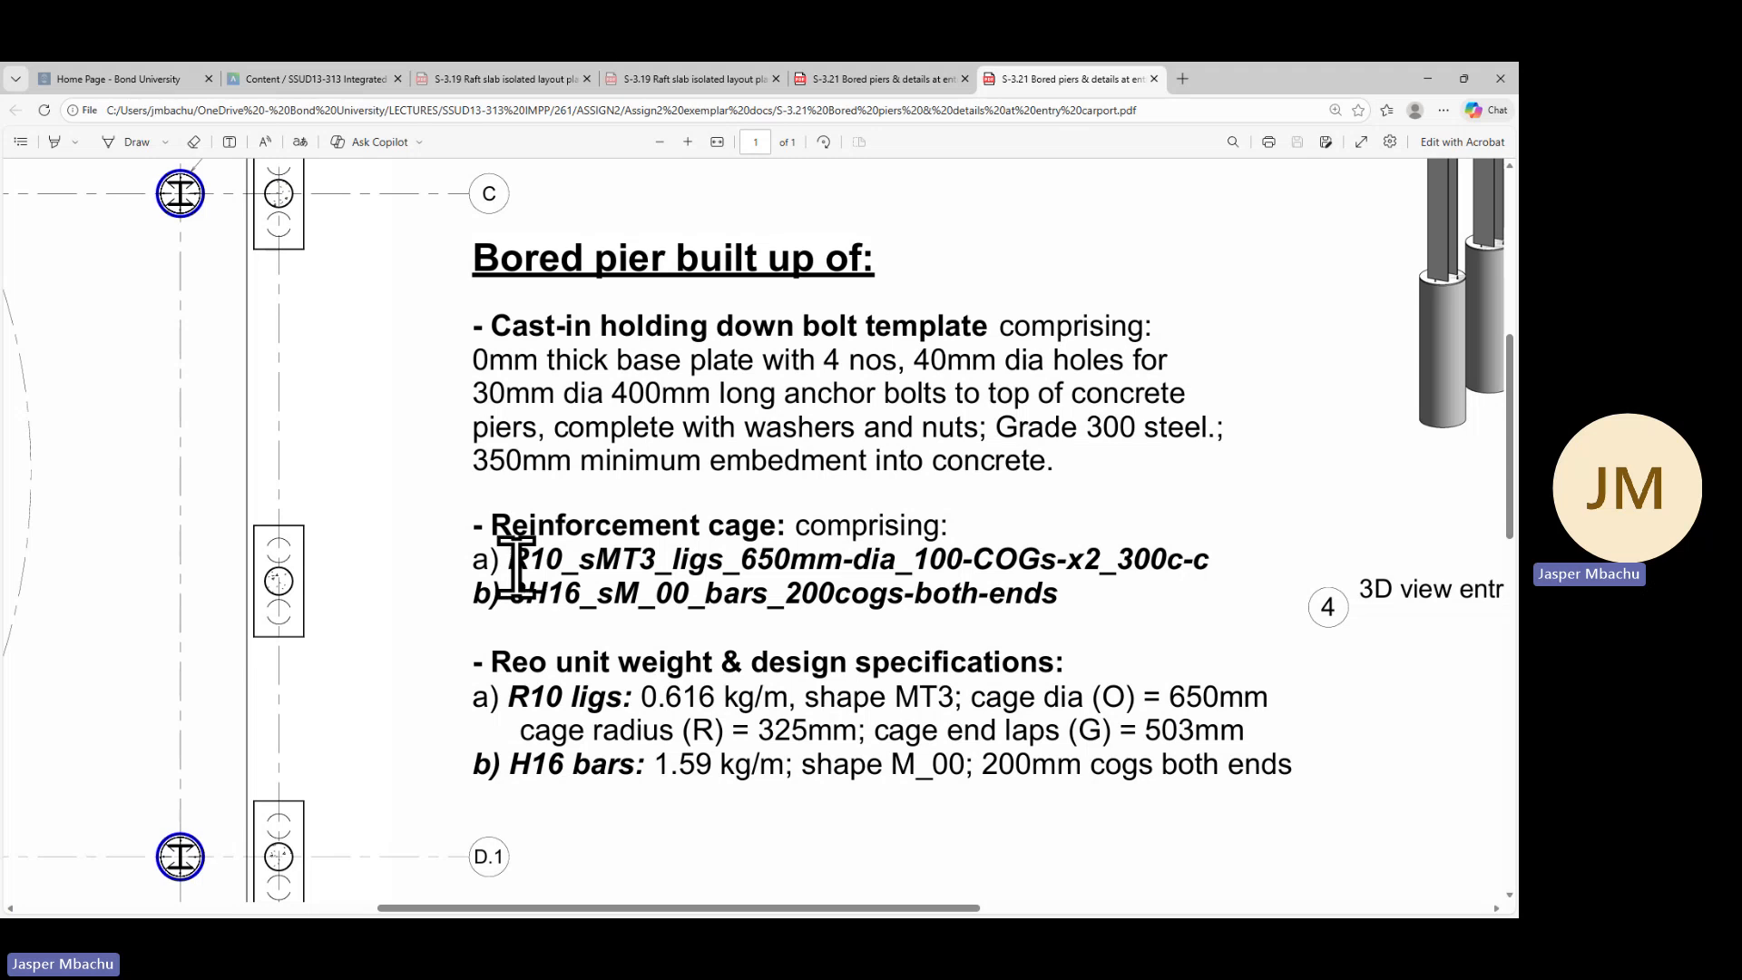
pyautogui.moveTo(524, 562); pyautogui.dragTo(1215, 563)
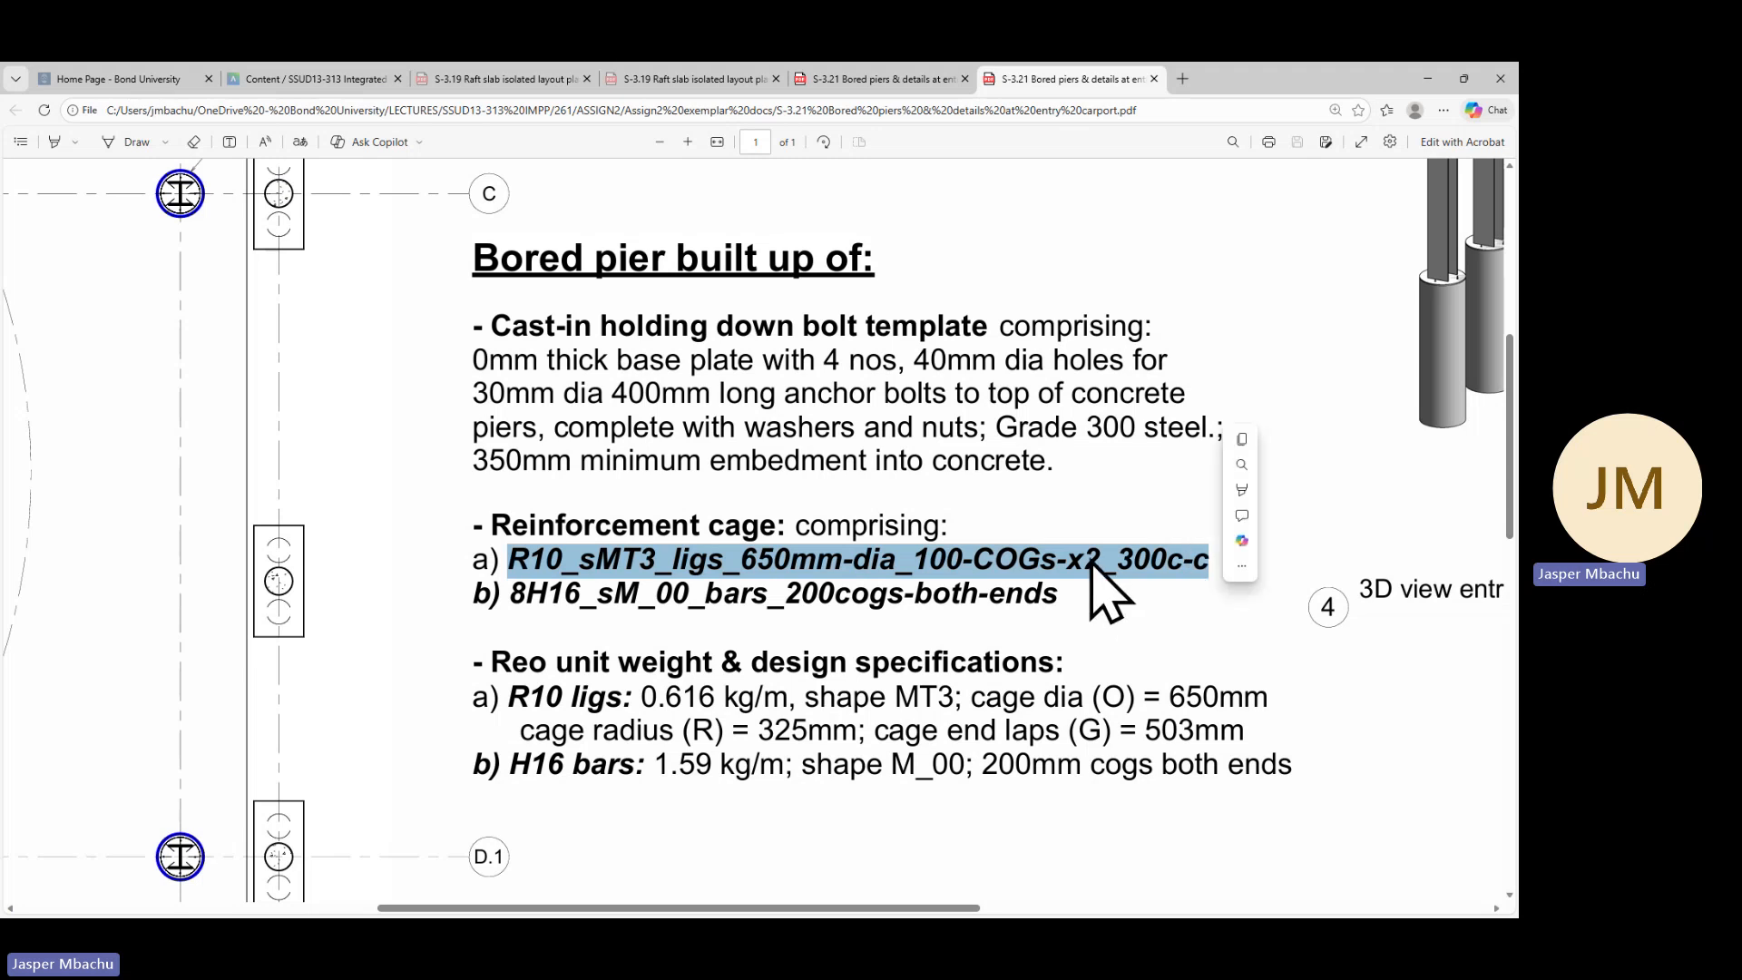
pyautogui.rightClick(1090, 560)
pyautogui.click(1112, 633)
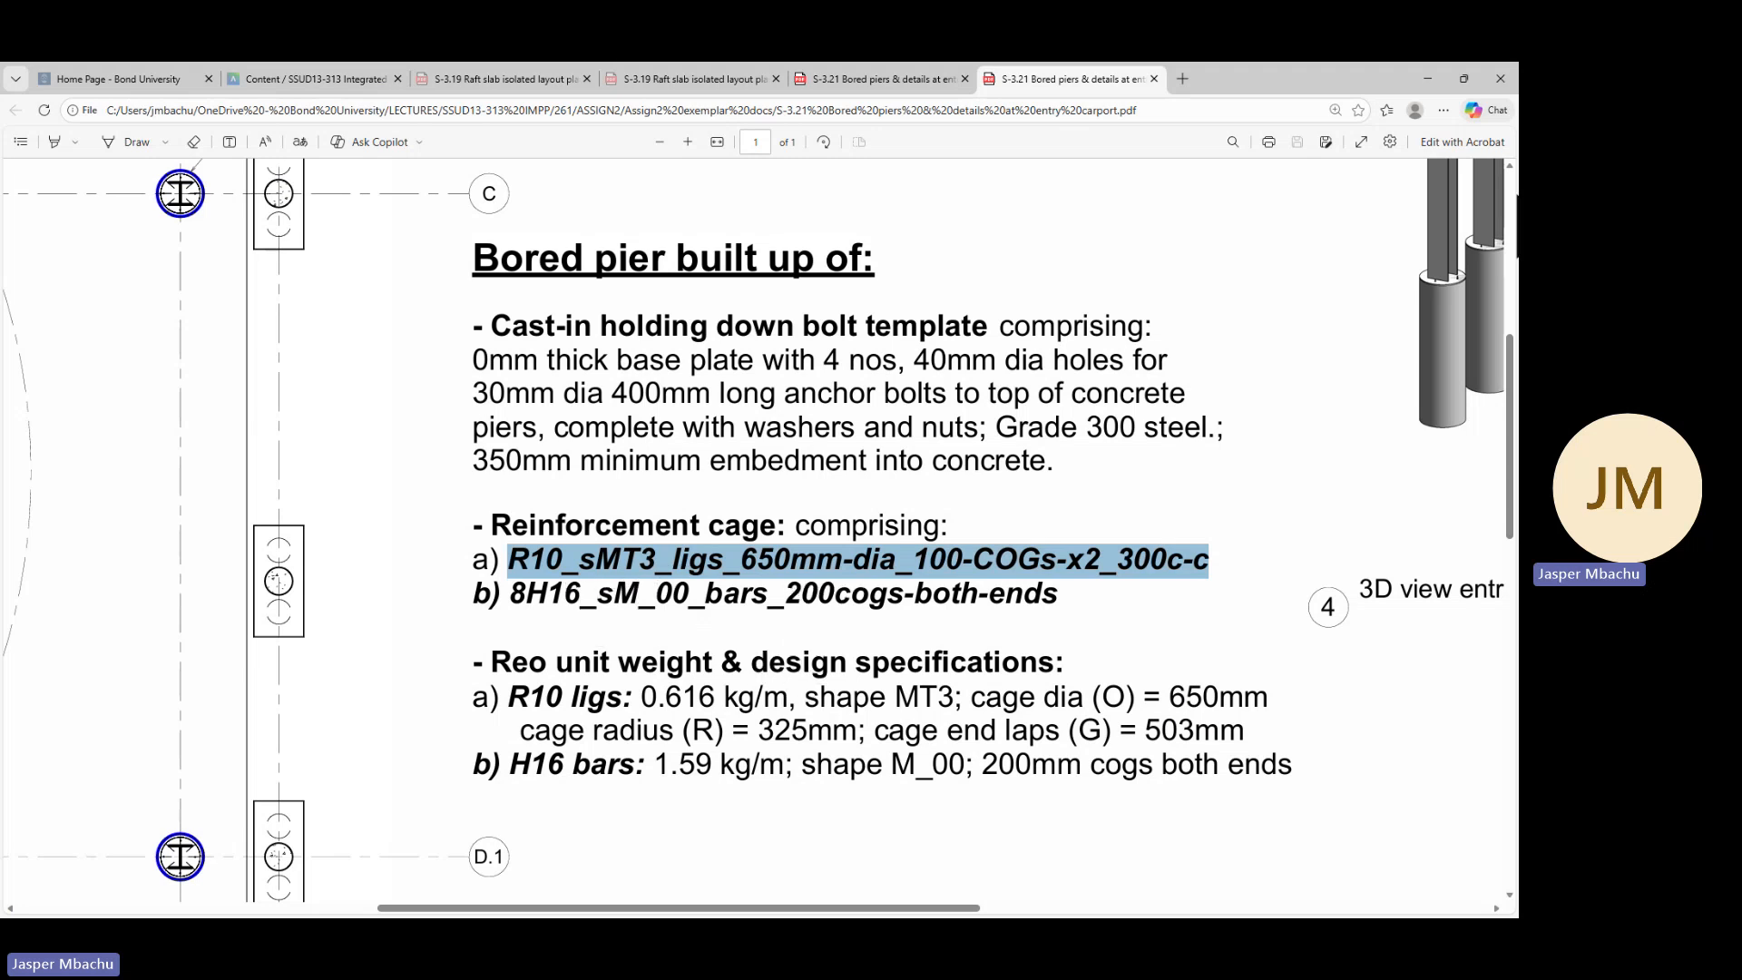
pyautogui.click(1429, 79)
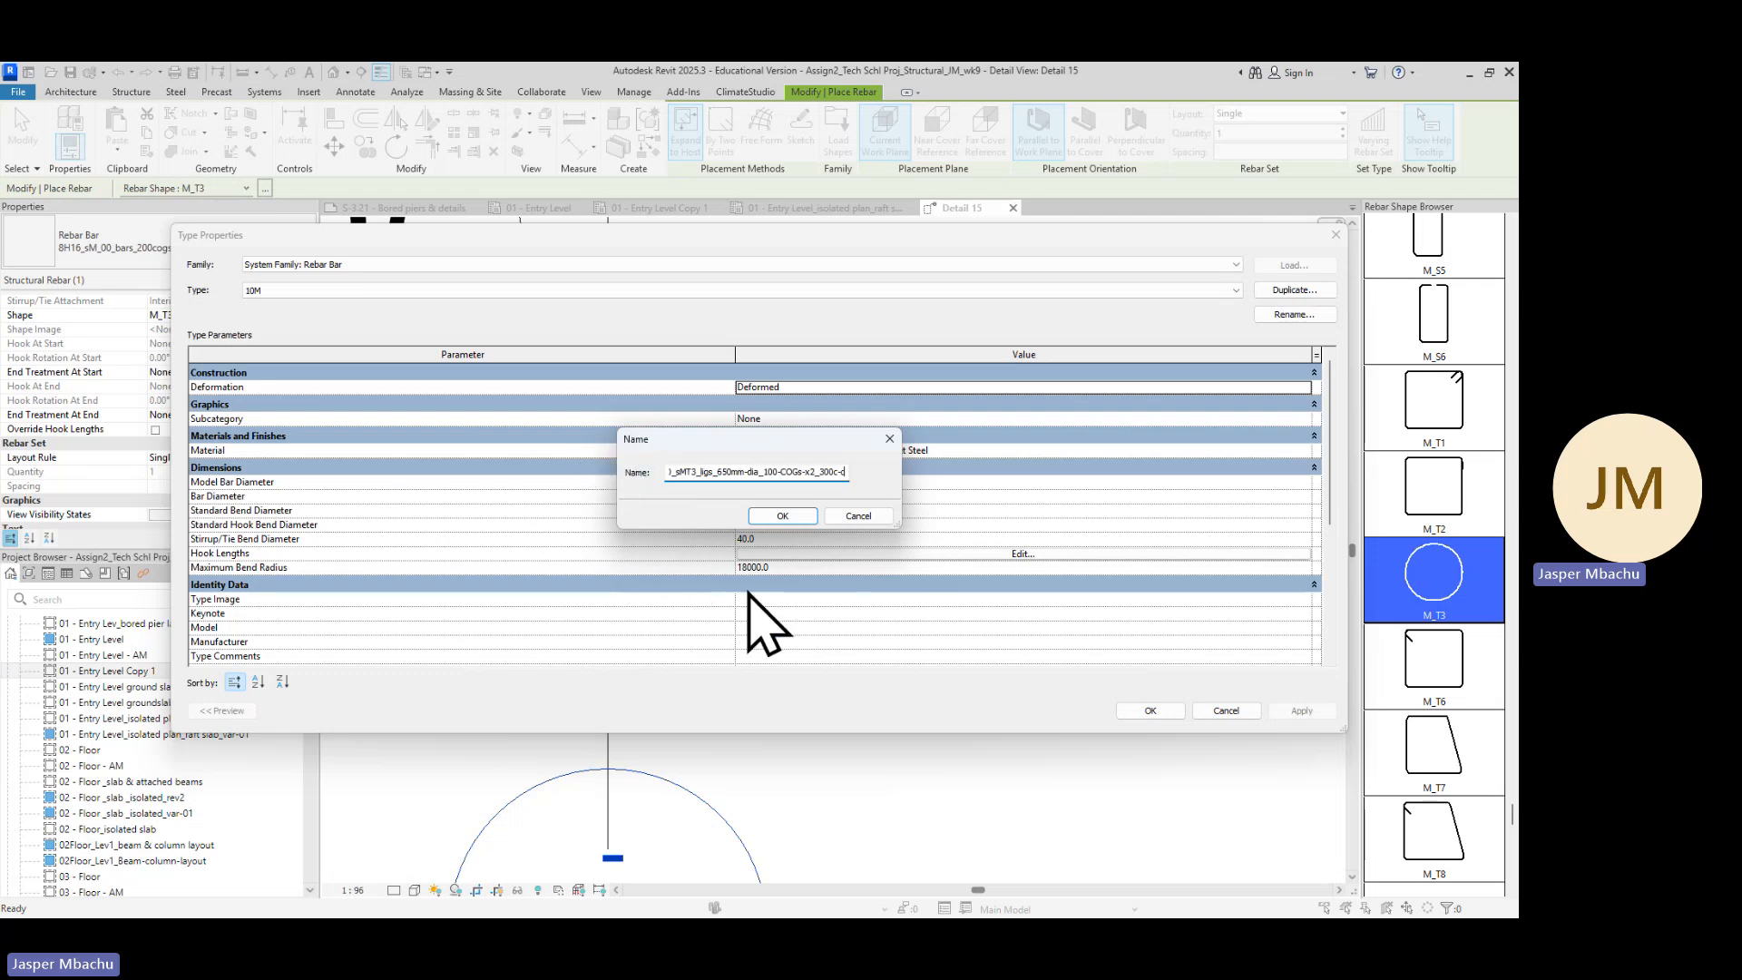
pyautogui.click(784, 515)
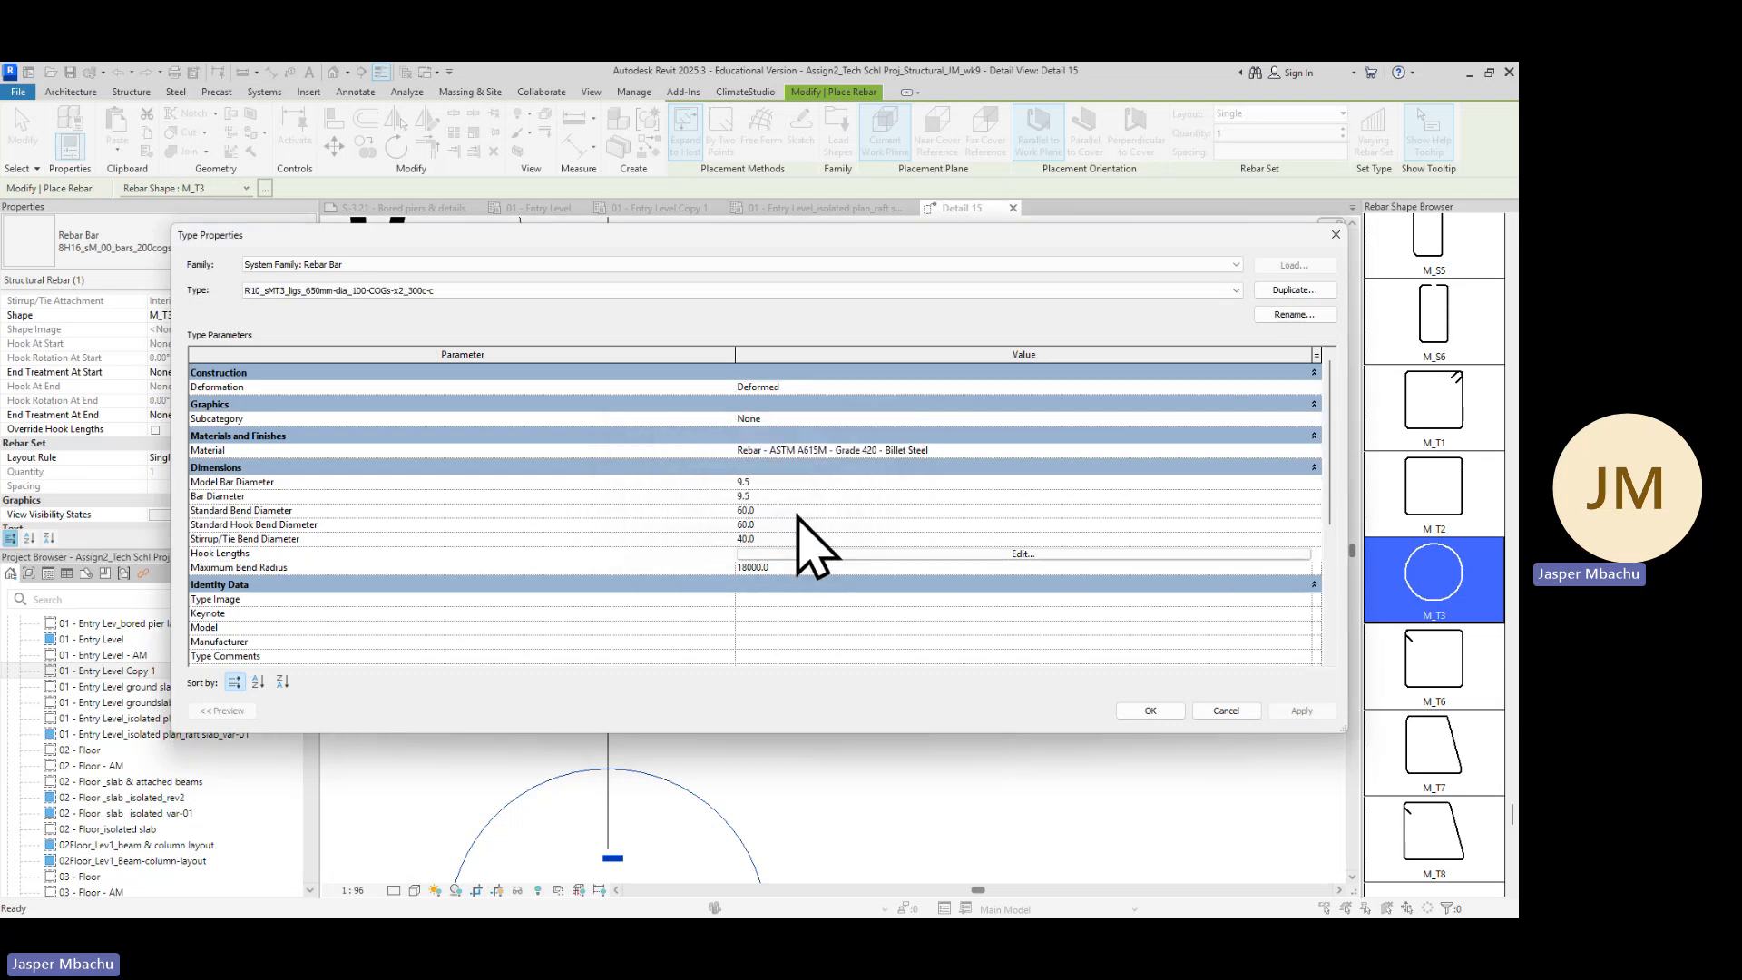
# Set the new ligature type's model bar diameter to 10, edit its bar diameter, and confirm the type properties
pyautogui.click(759, 483)
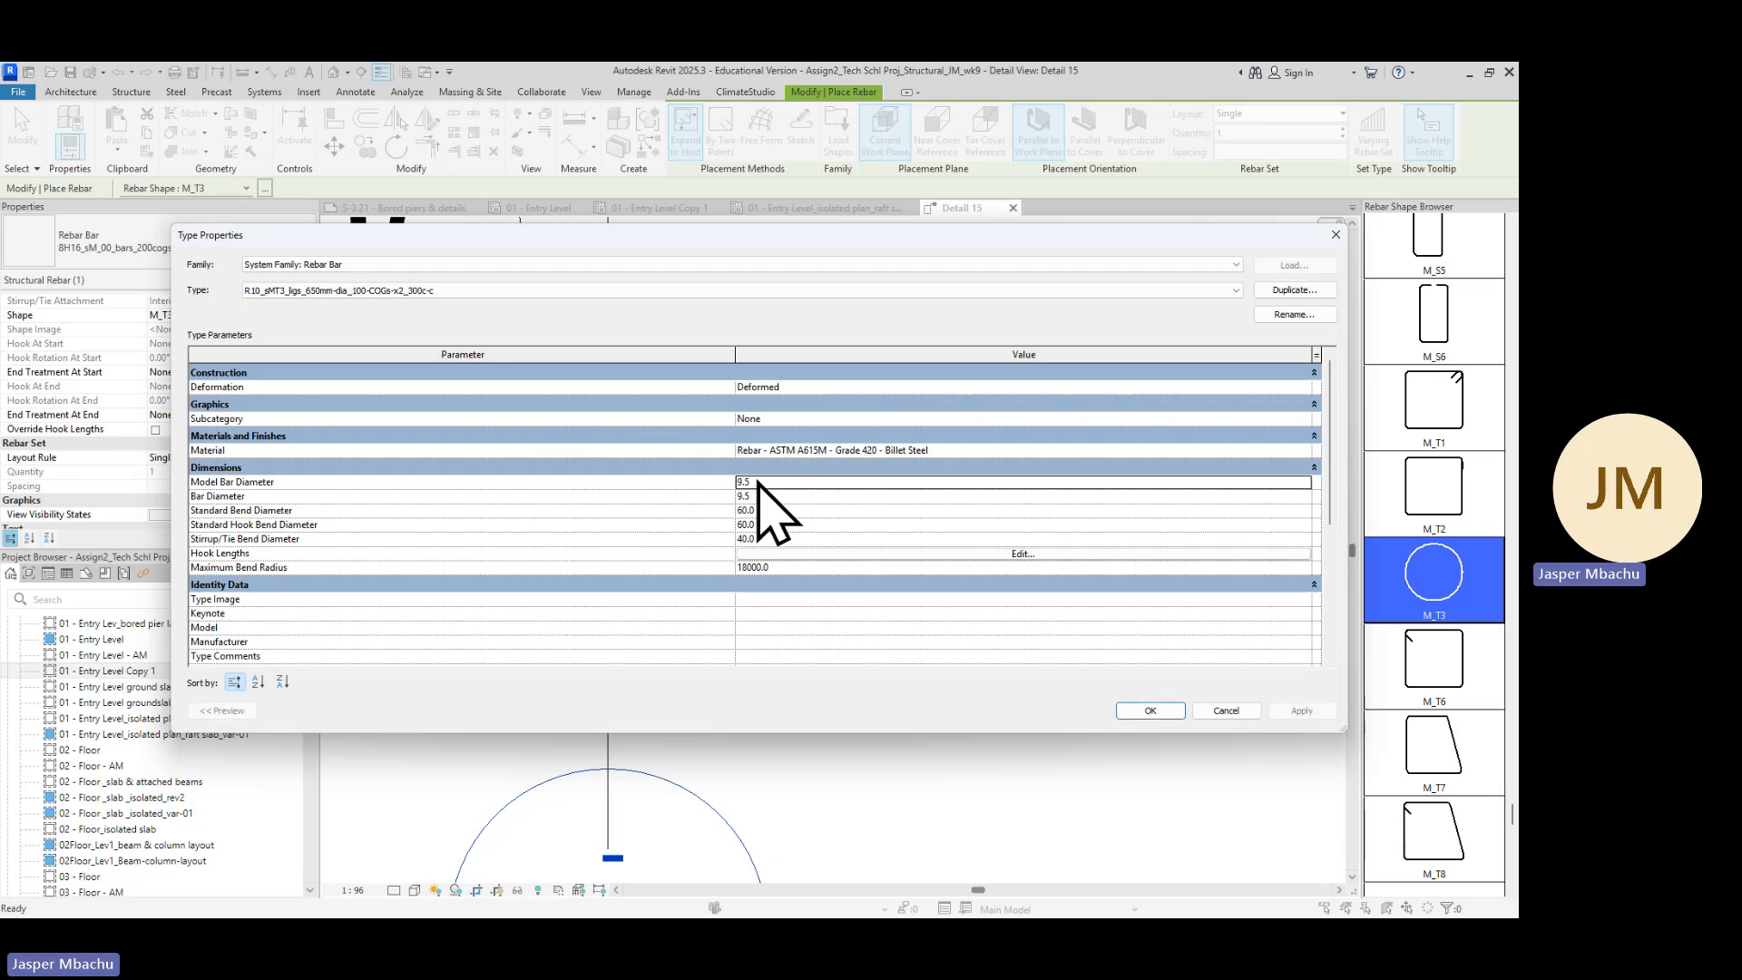
pyautogui.moveTo(759, 482); pyautogui.dragTo(728, 483)
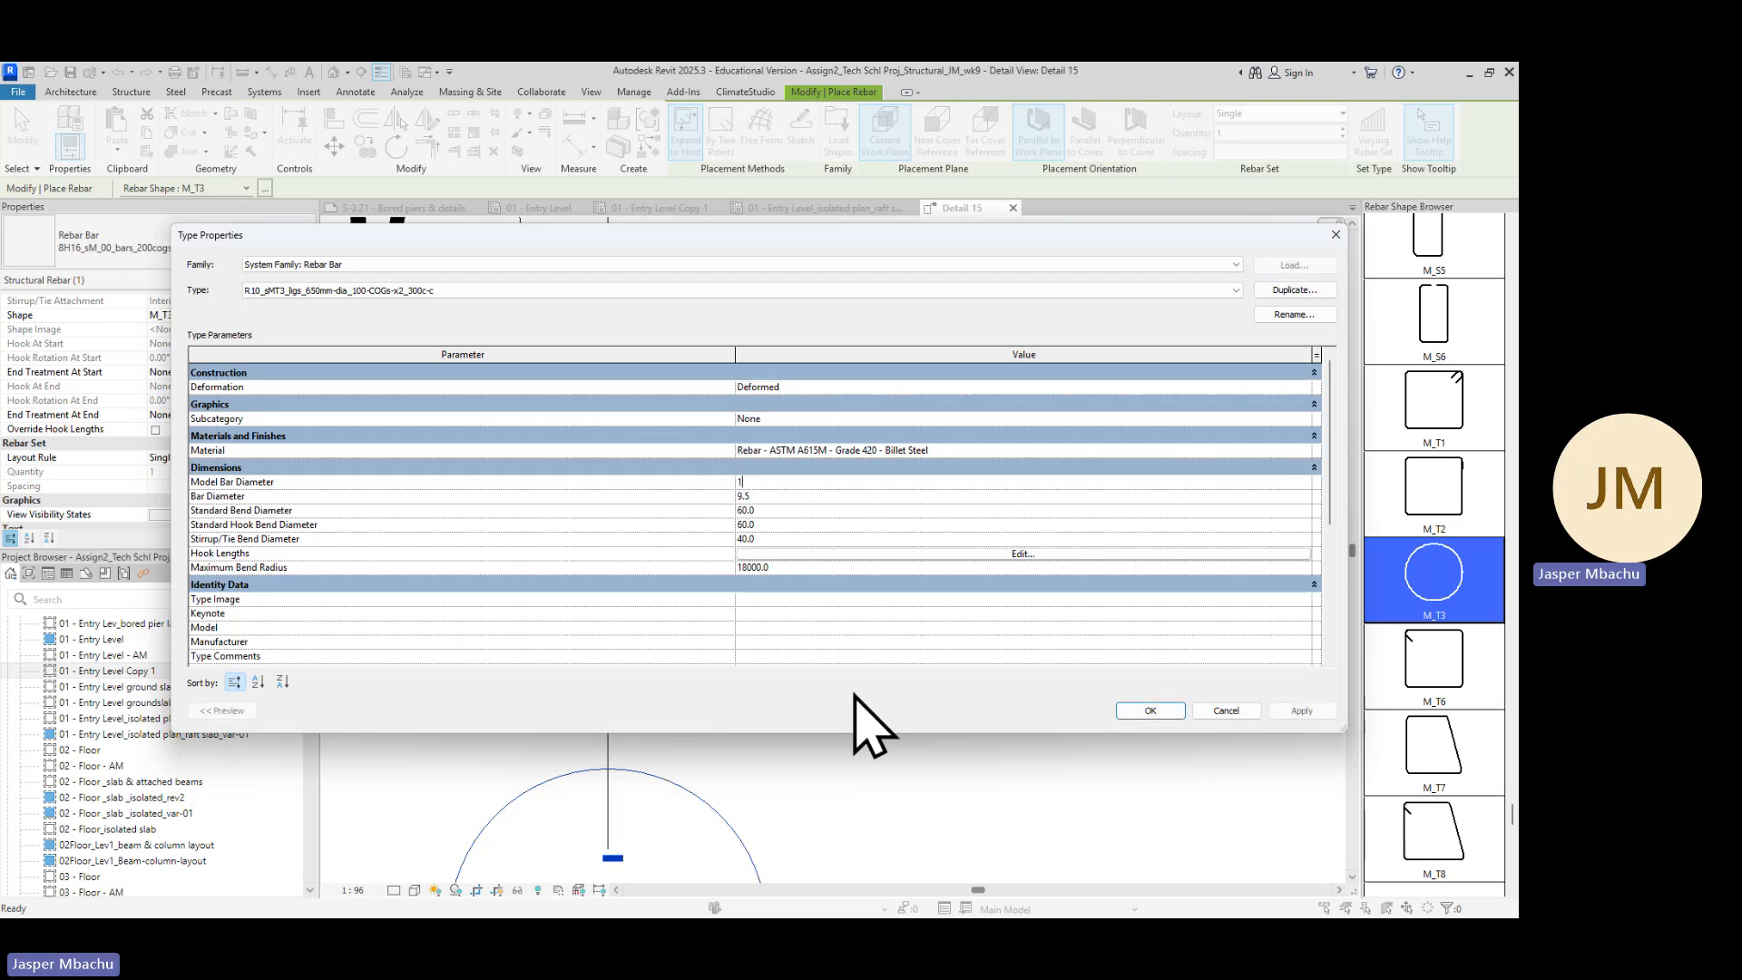
pyautogui.click(773, 499)
pyautogui.moveTo(772, 497); pyautogui.dragTo(716, 501)
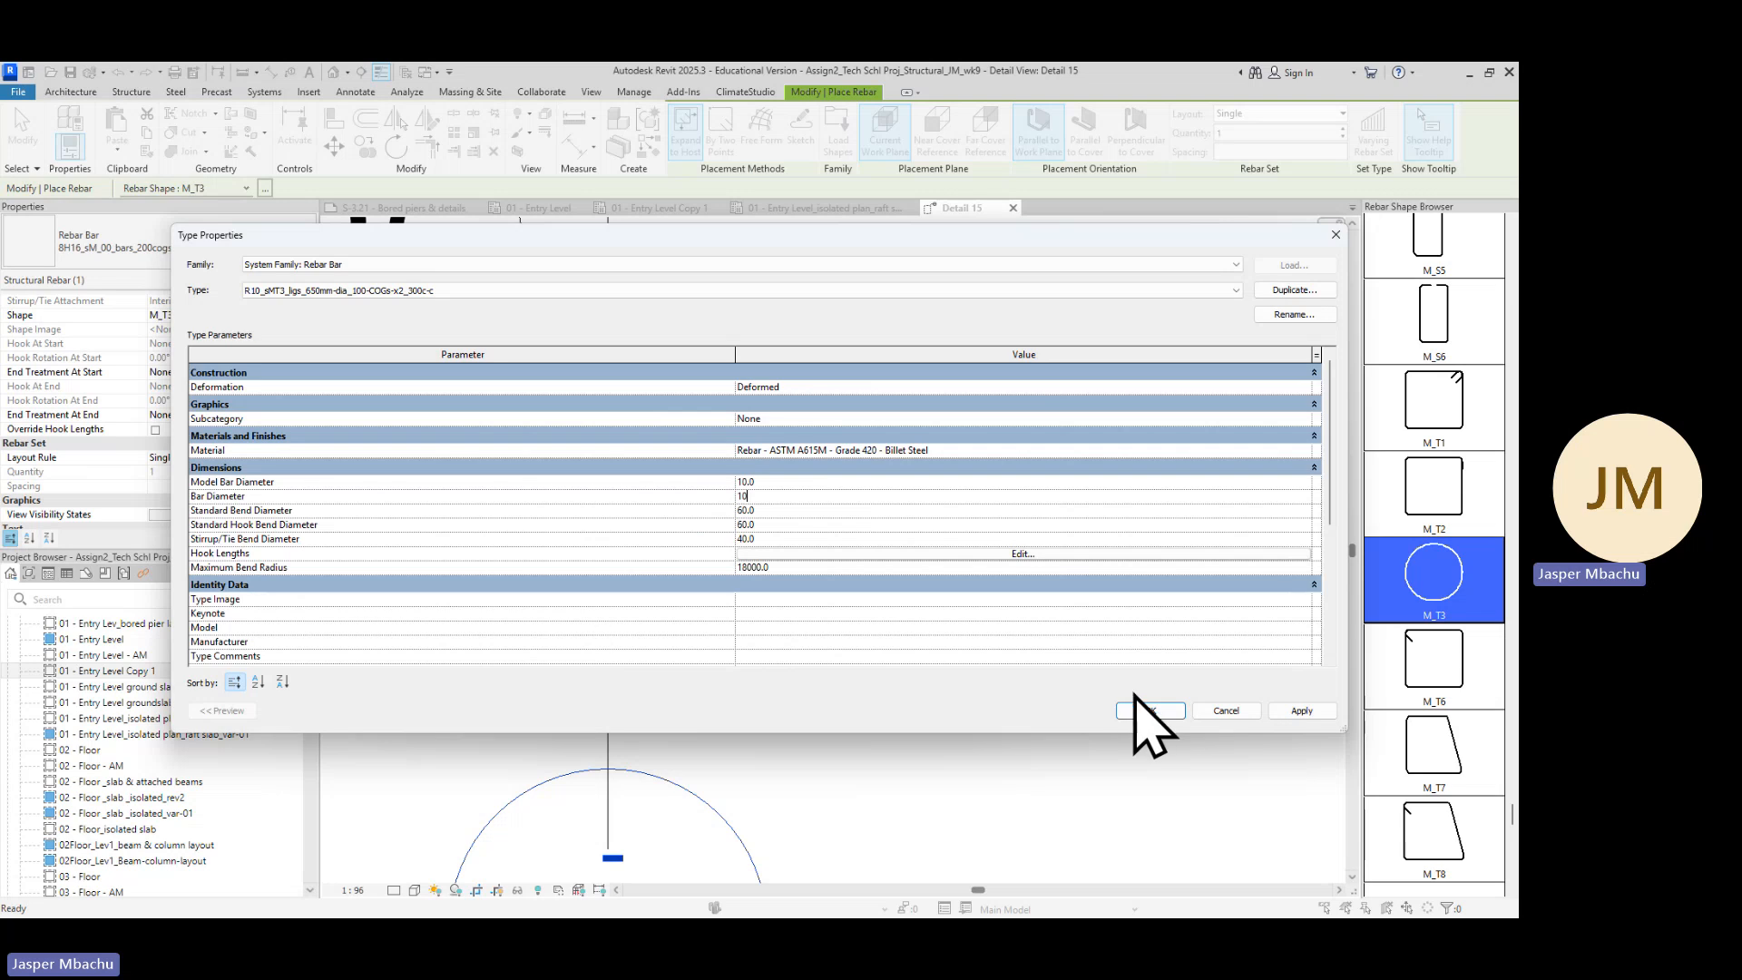
pyautogui.scroll(-3, 1093, 651)
pyautogui.scroll(-2, 1088, 676)
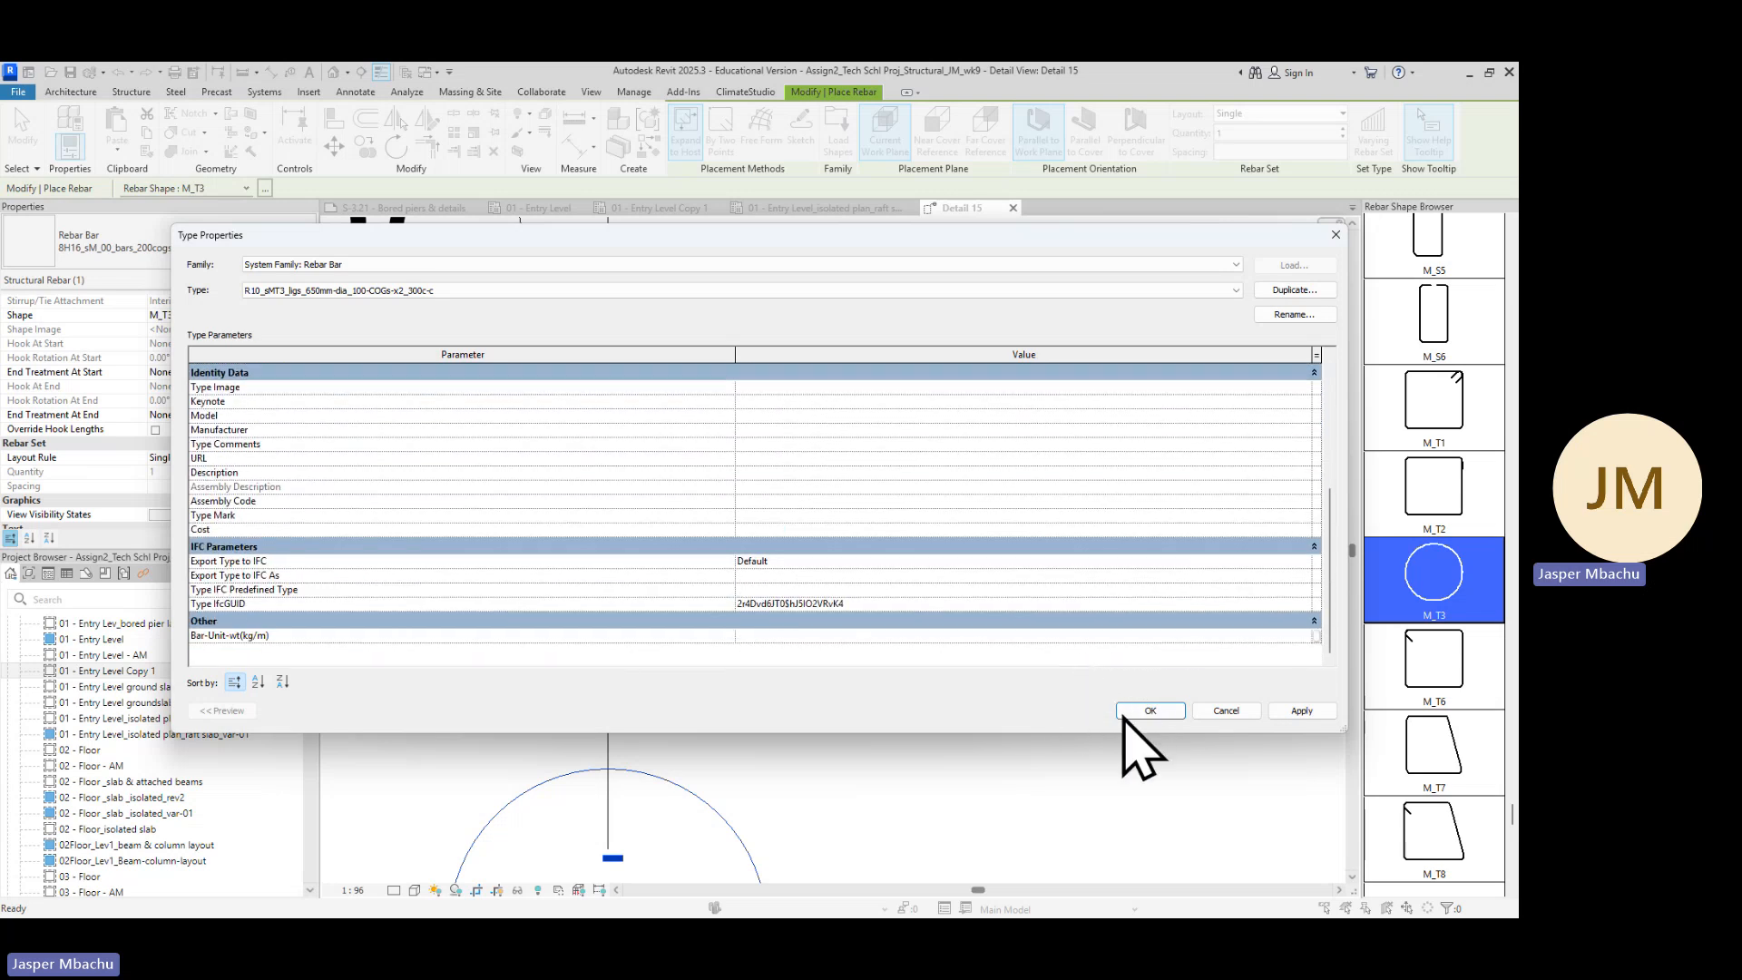
pyautogui.click(1148, 710)
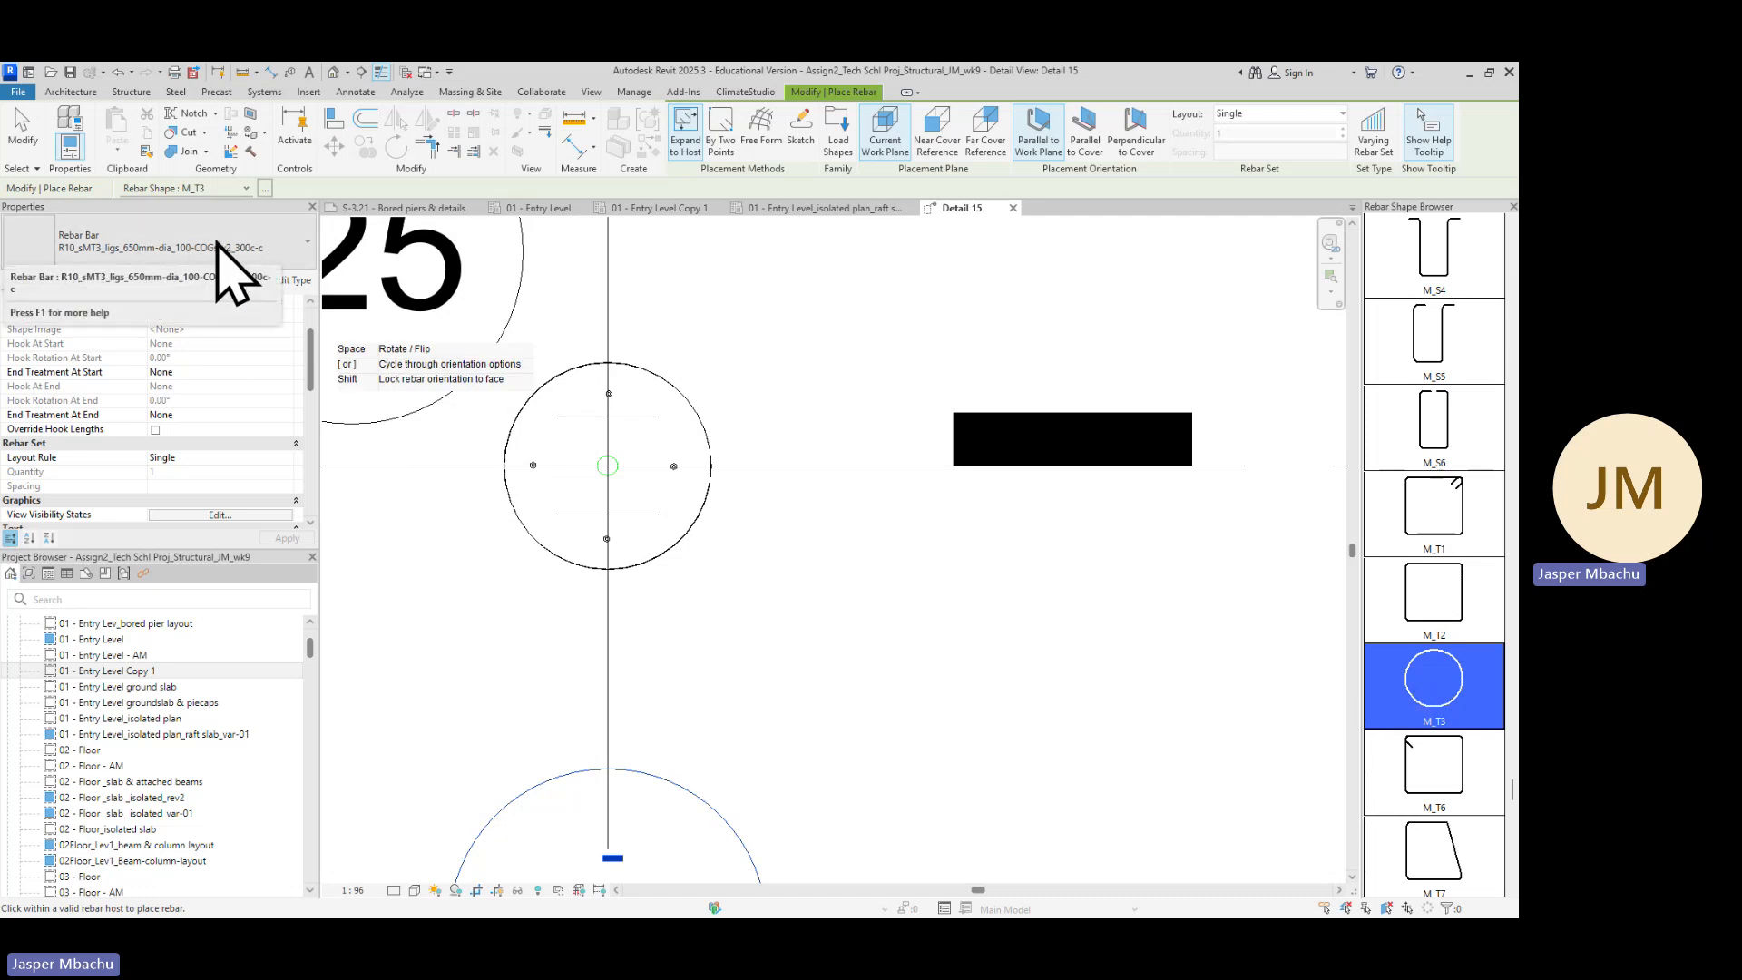
pyautogui.scroll(-2, 527, 545)
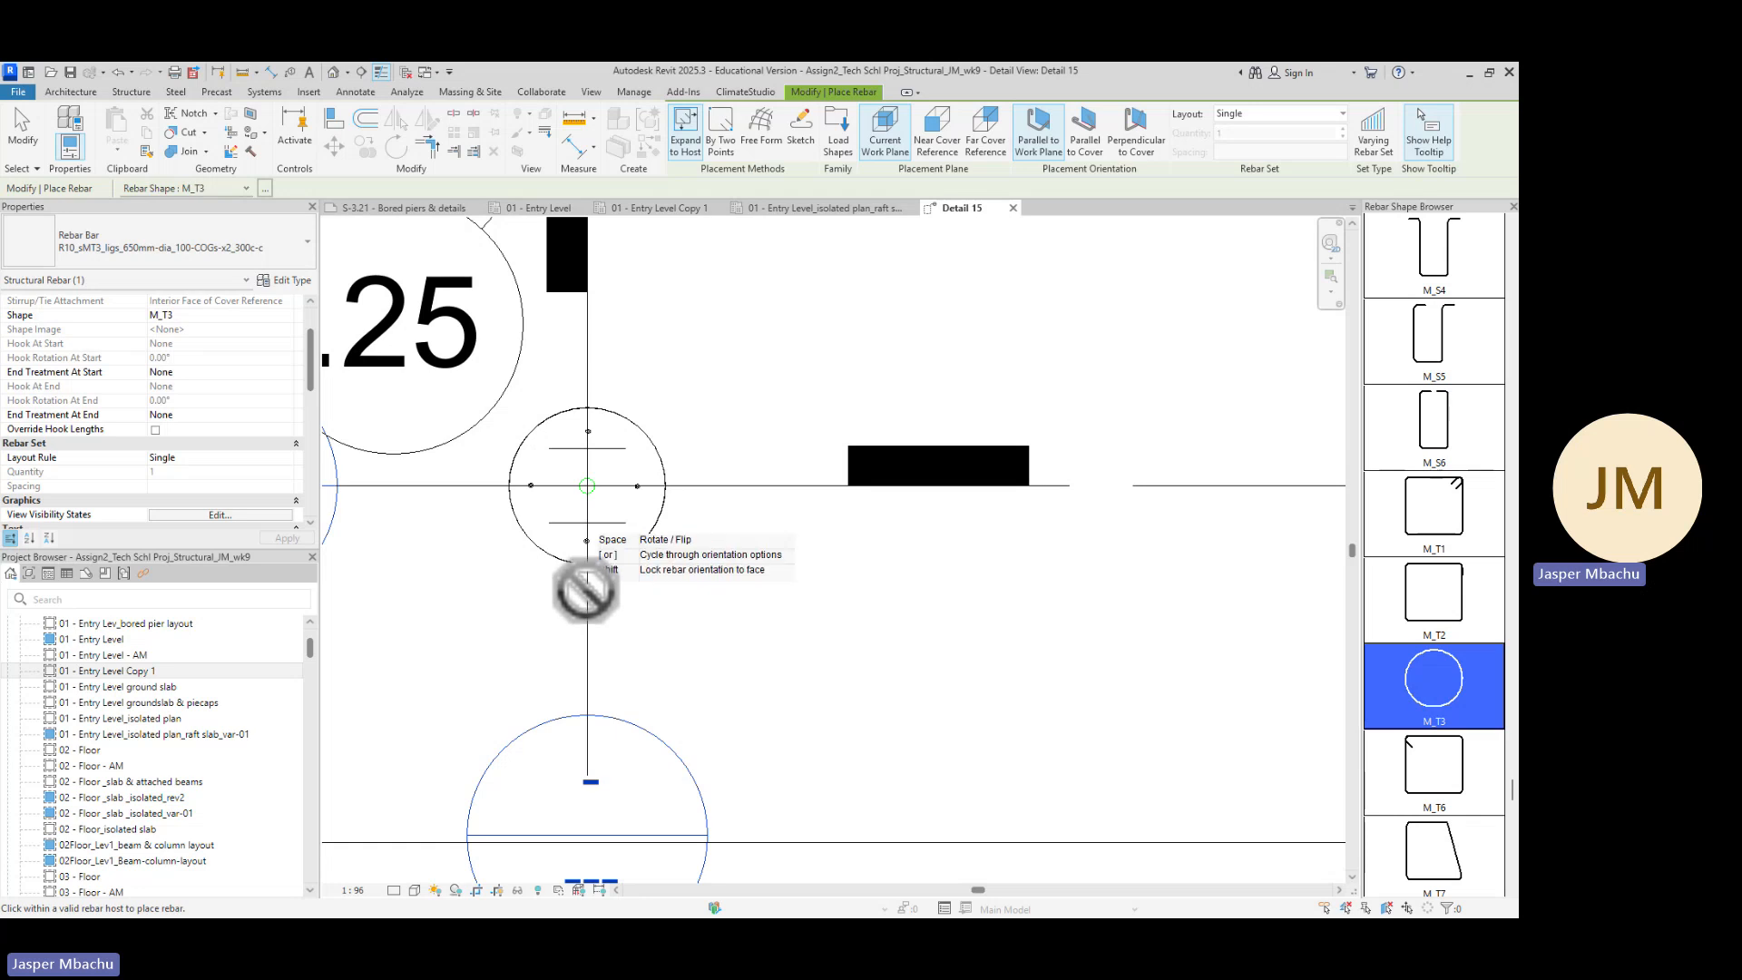
pyautogui.scroll(-2, 660, 610)
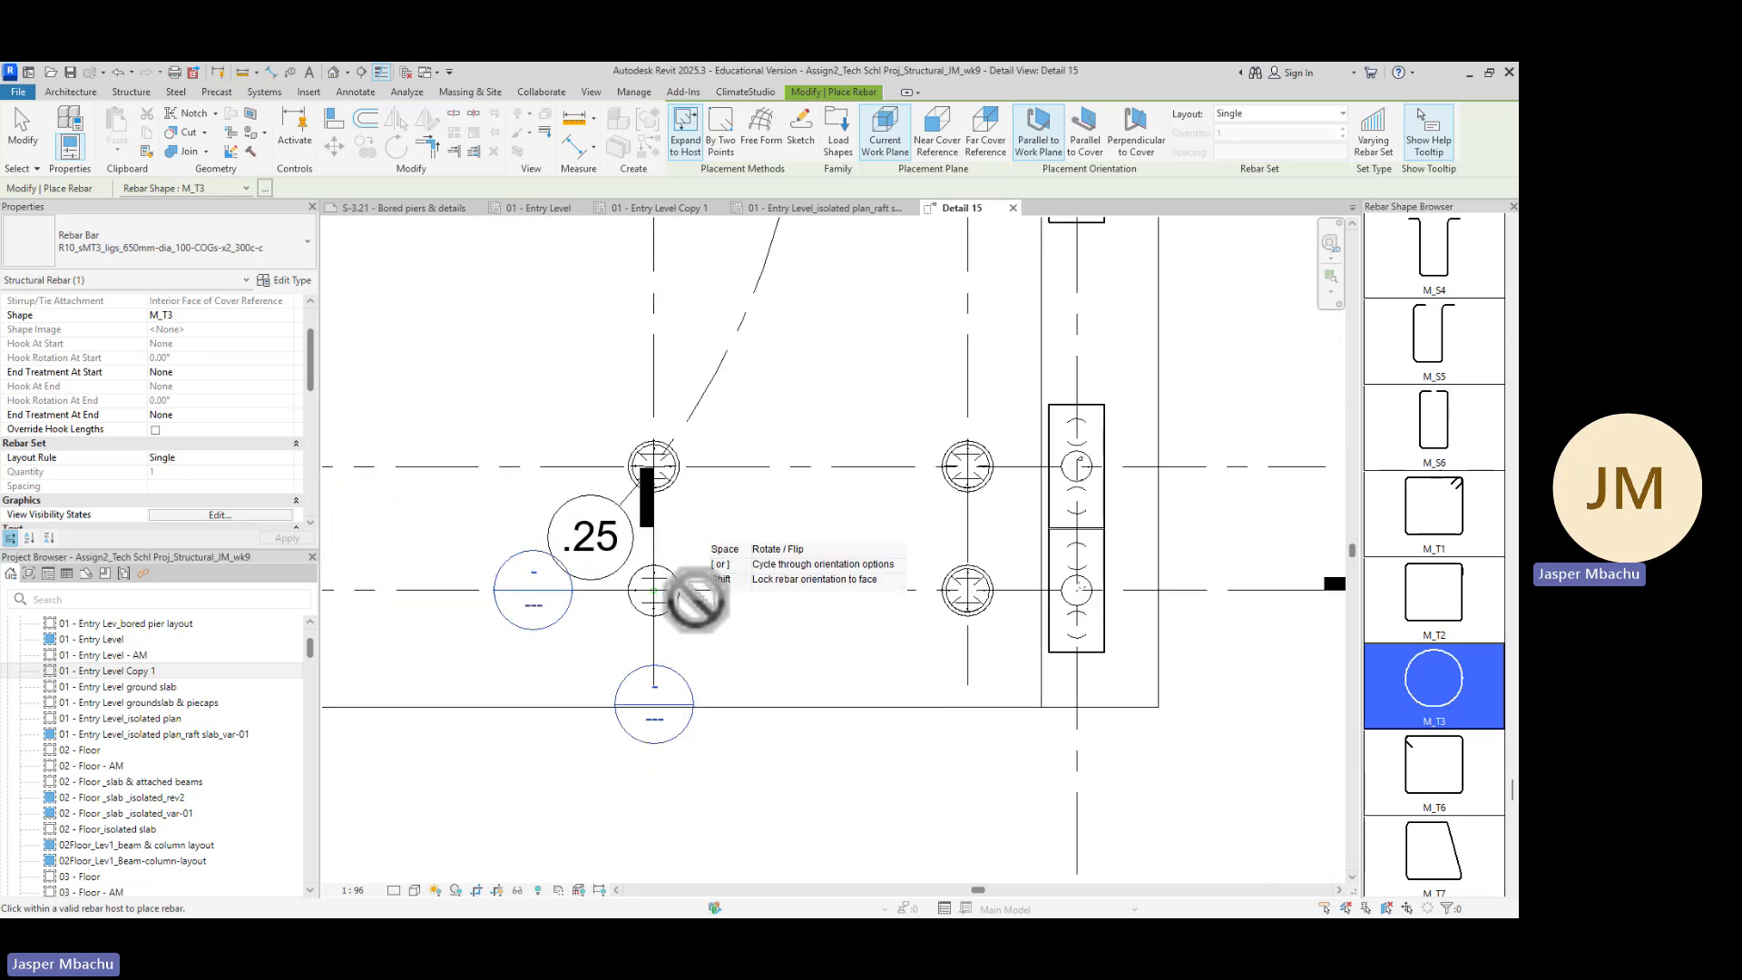
pyautogui.scroll(3, 626, 581)
pyautogui.scroll(2, 626, 574)
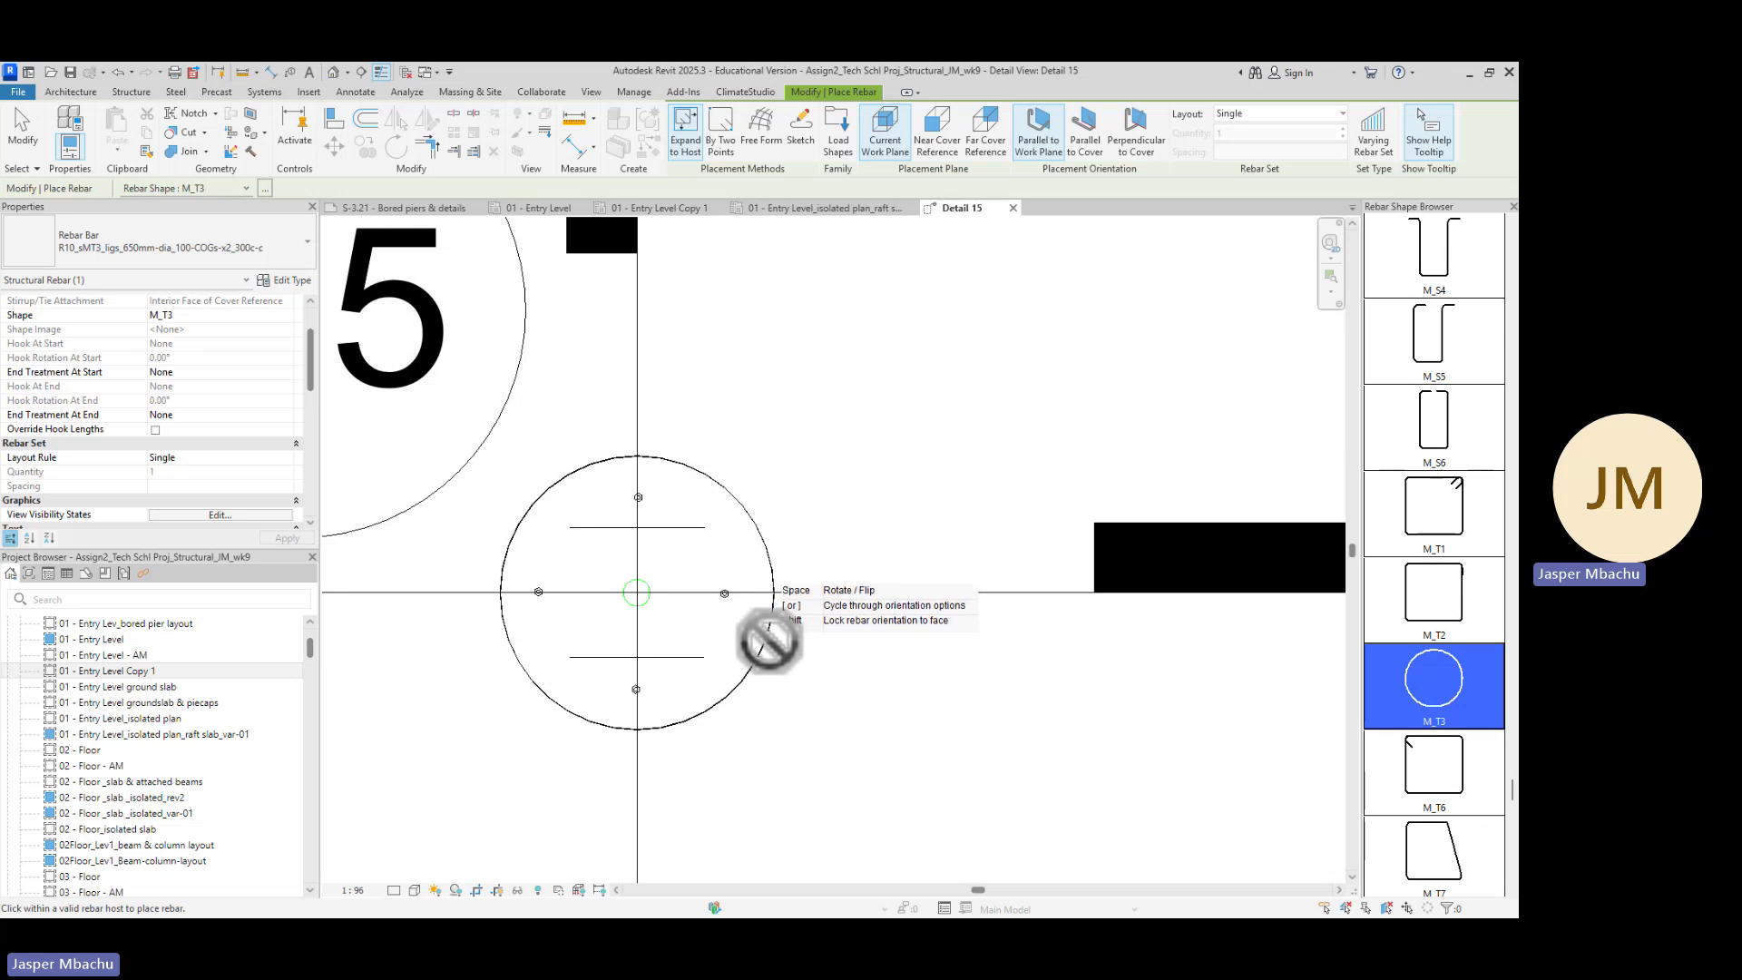
pyautogui.press('Escape')
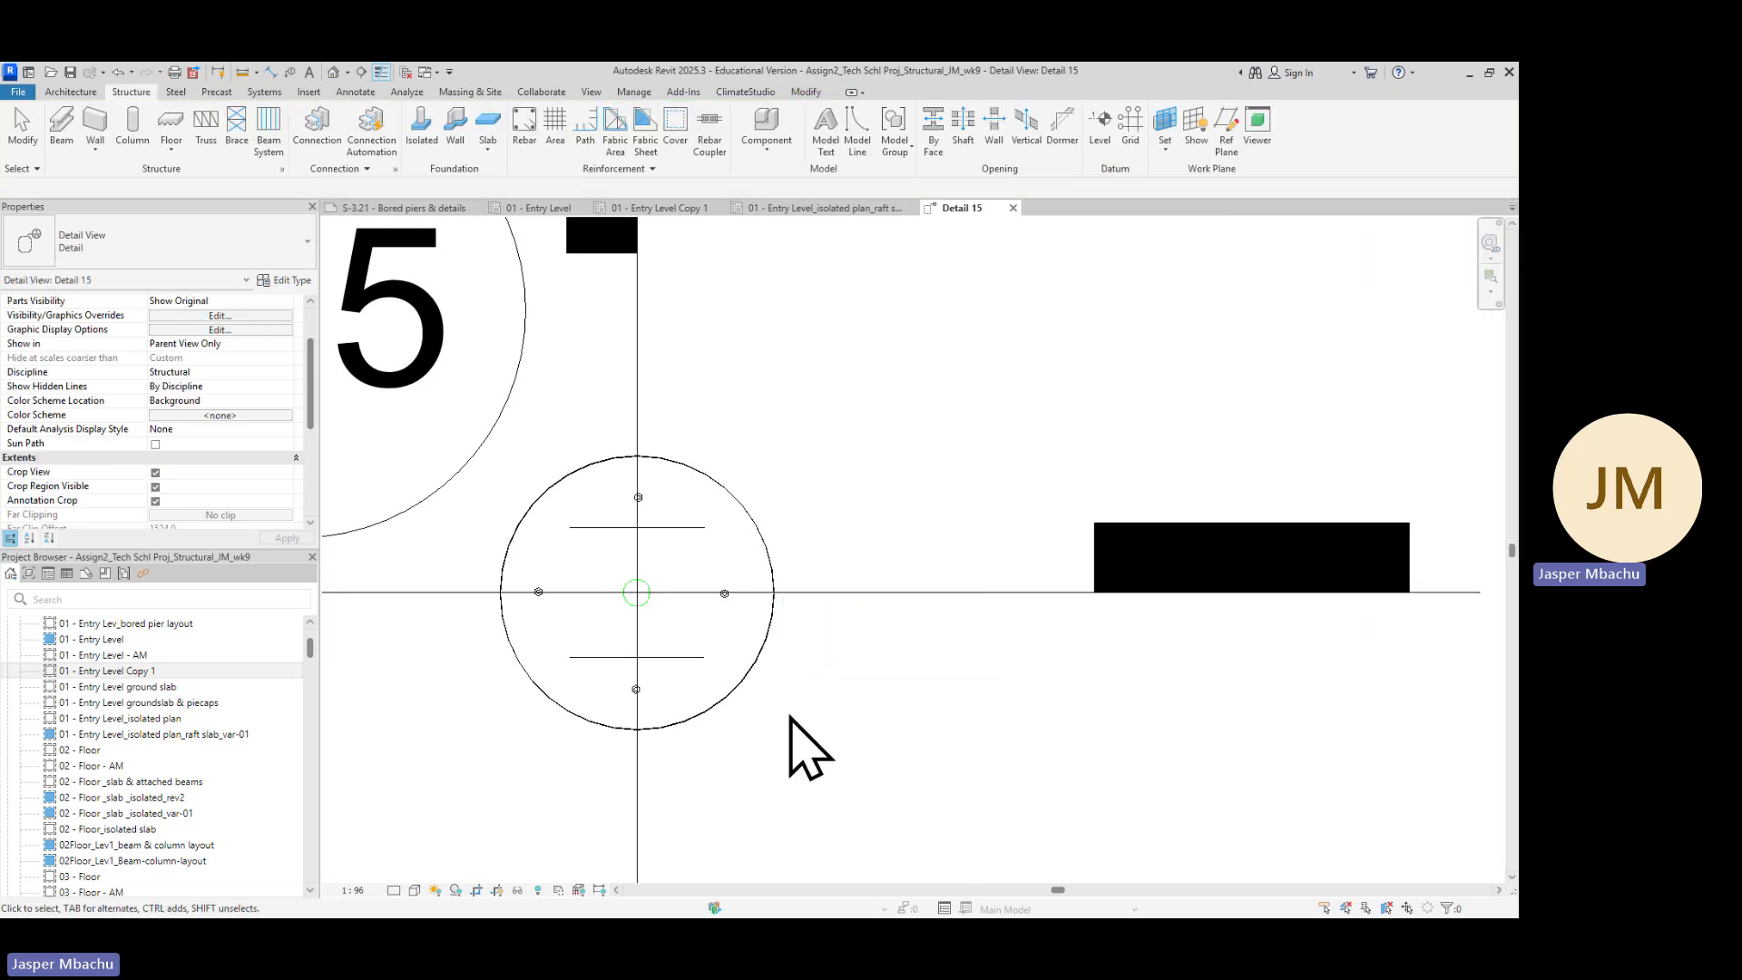
# Open the Sub Level - AM structural plan and examine its pier and grid layout
pyautogui.scroll(-3, 816, 690)
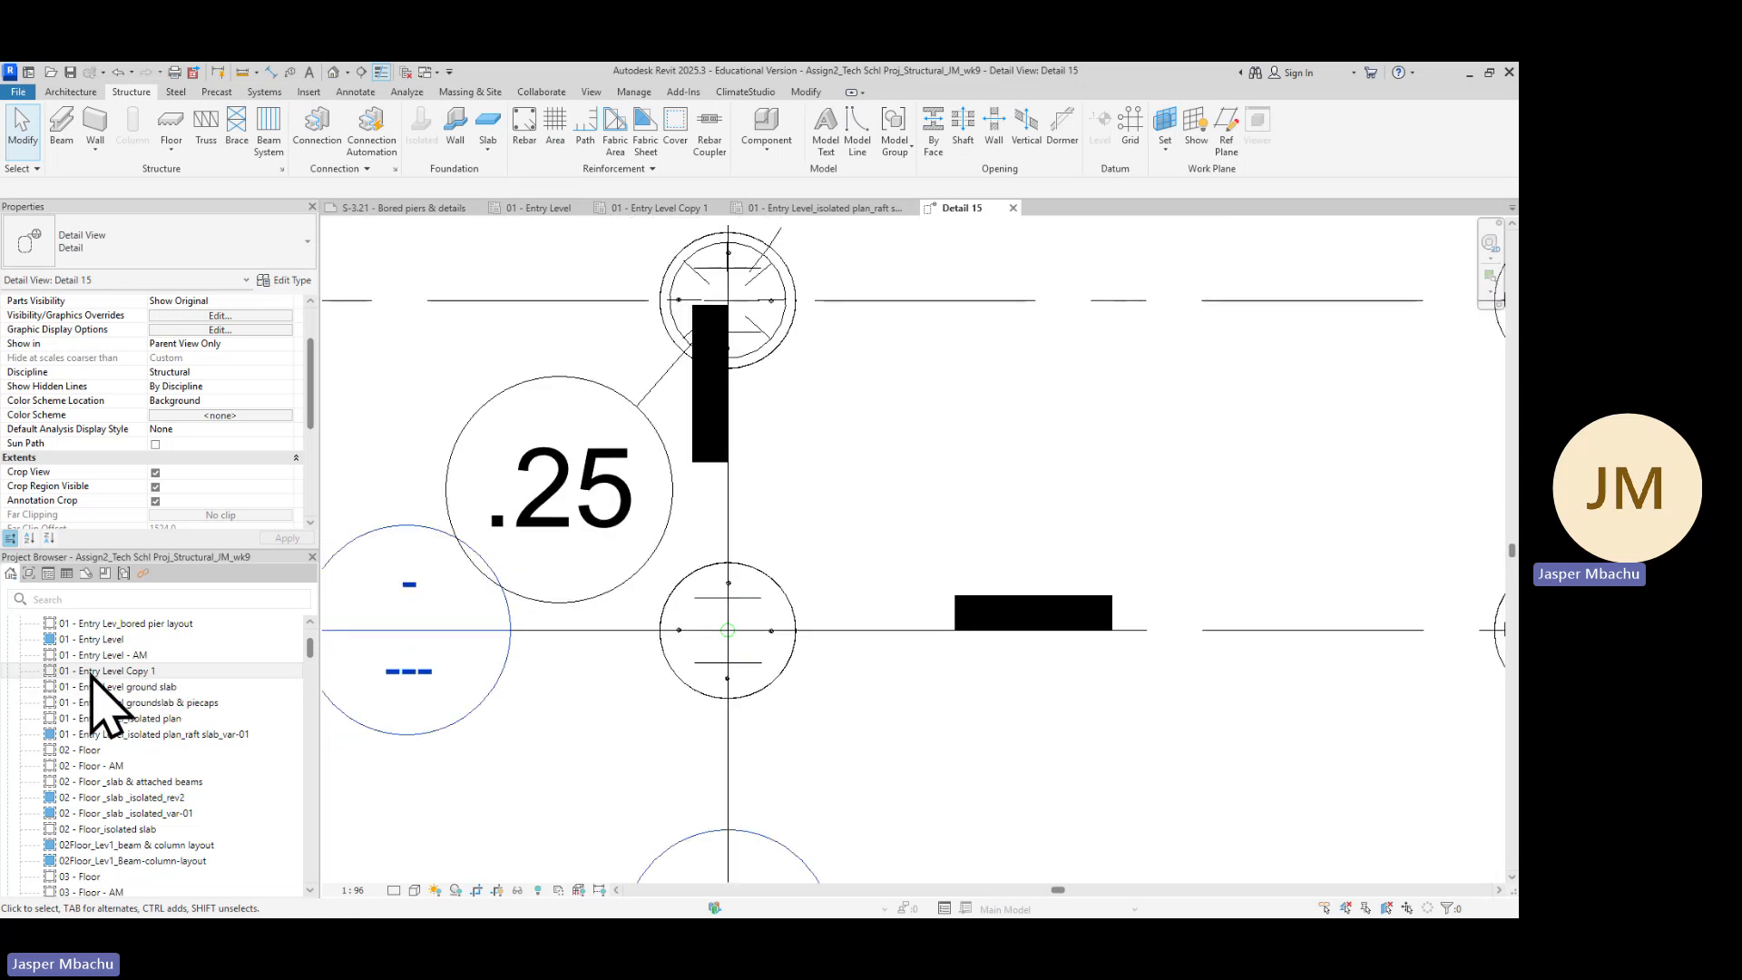
pyautogui.scroll(-2, 132, 780)
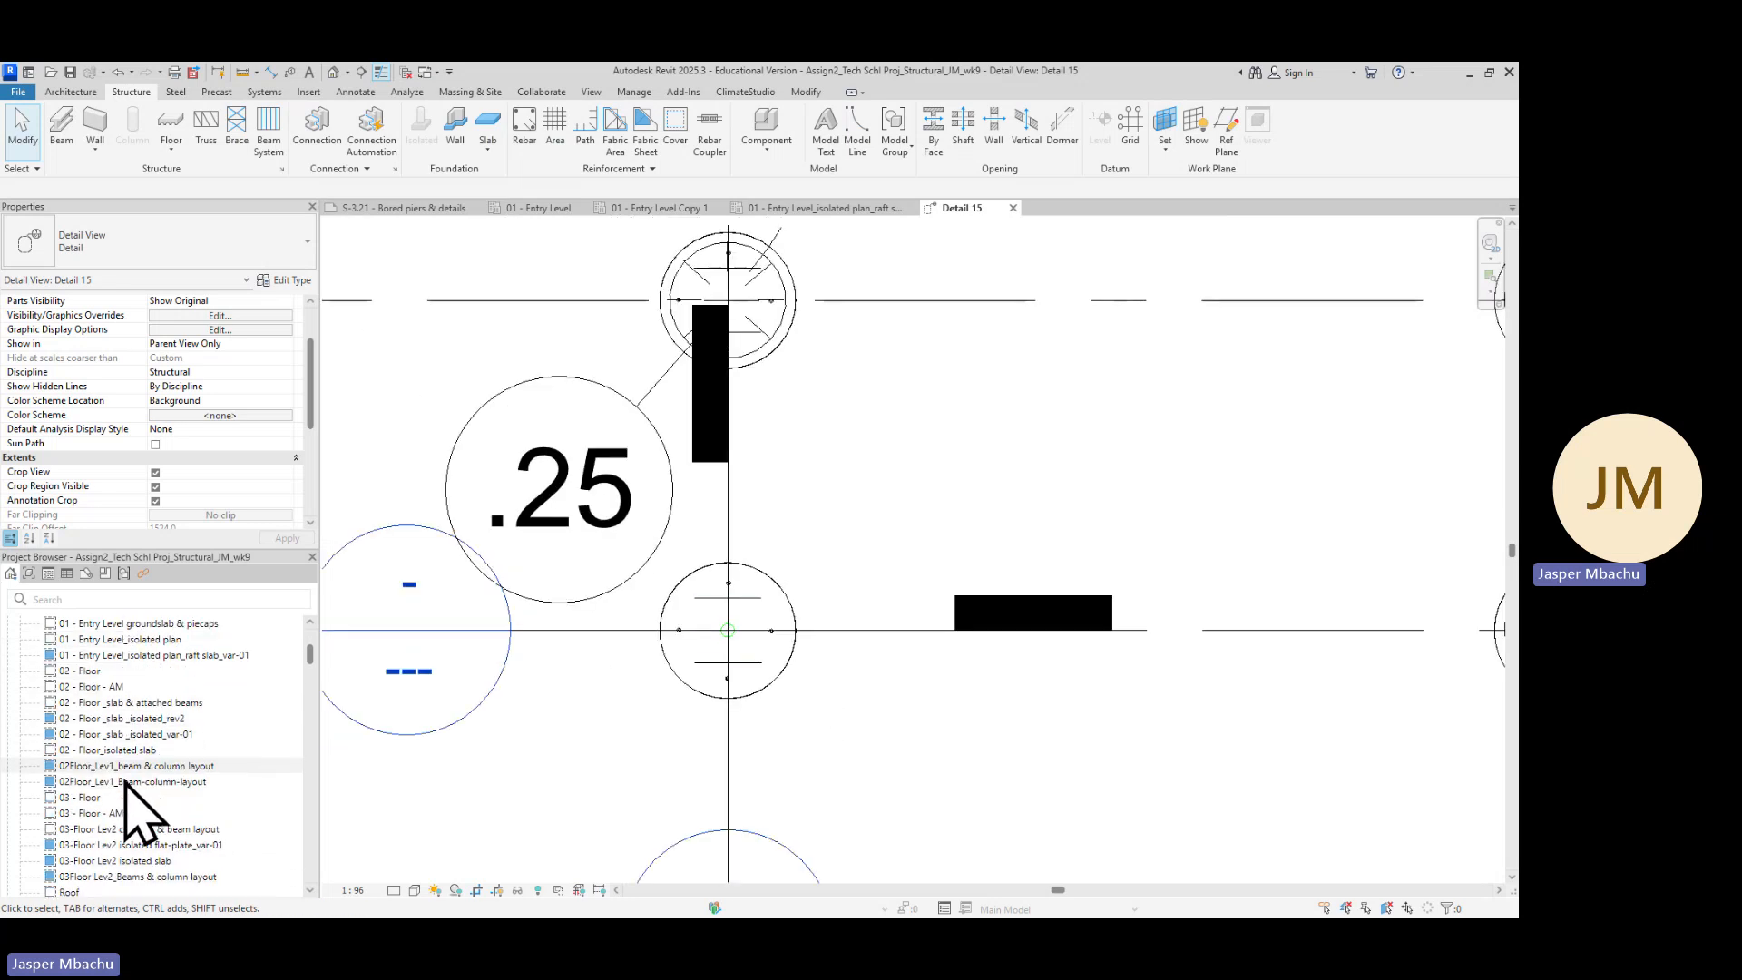
pyautogui.scroll(-1, 134, 812)
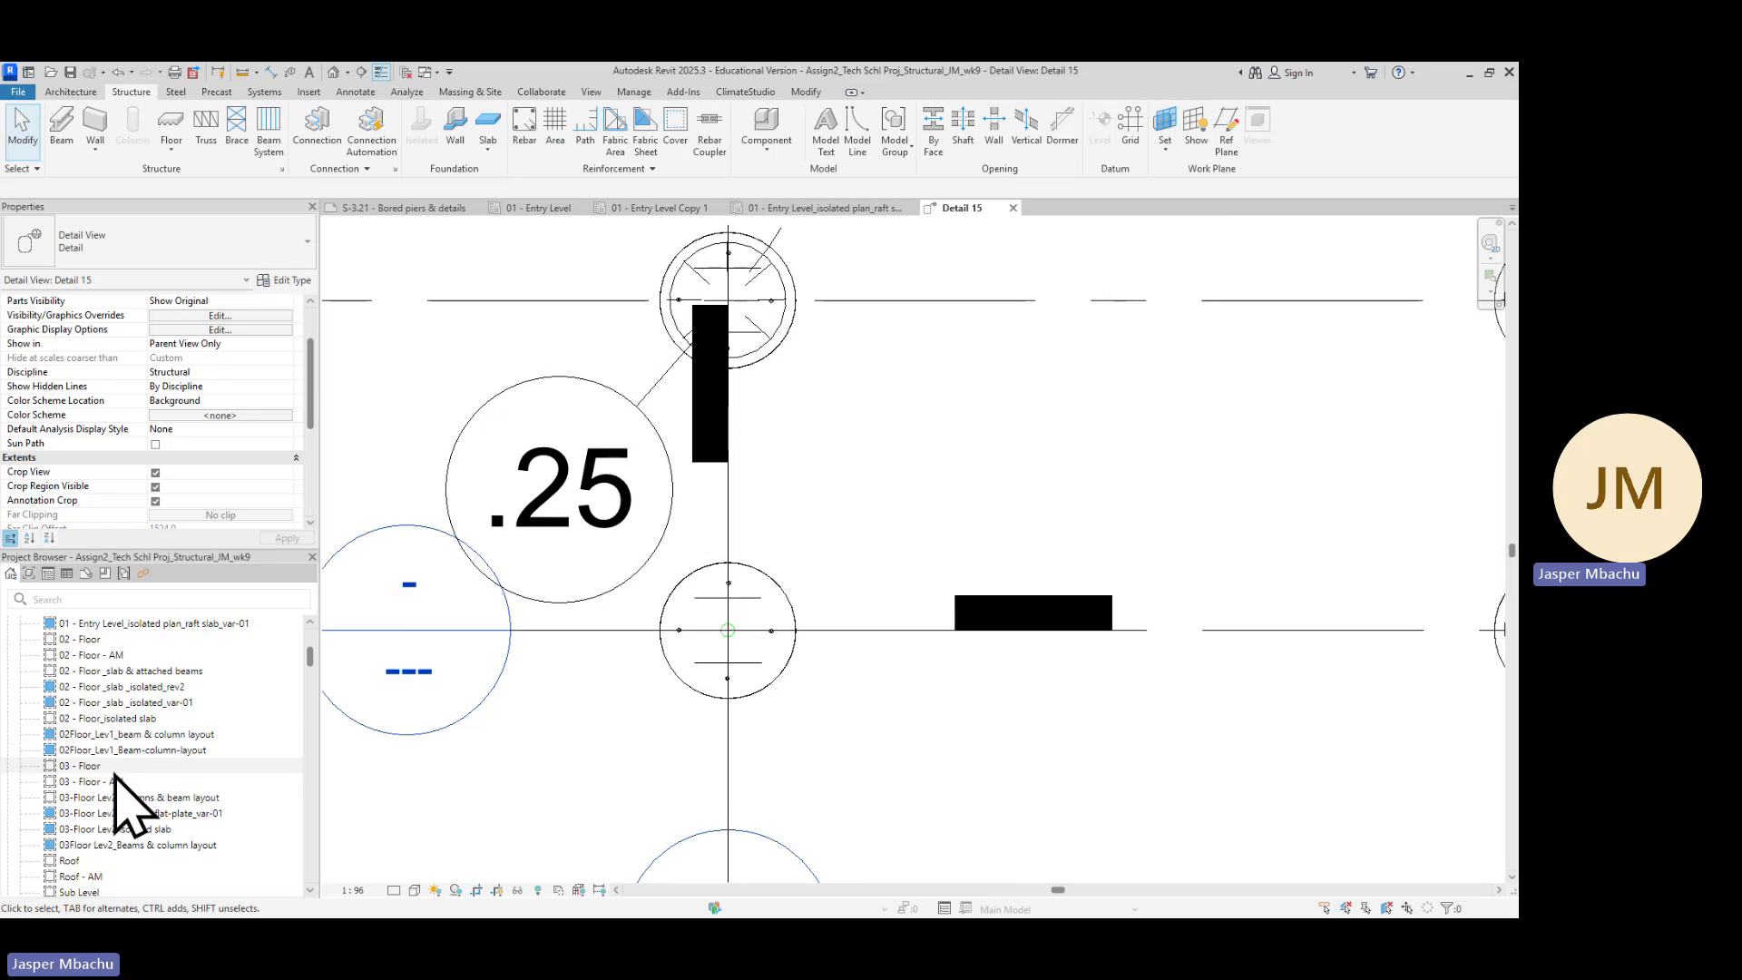
pyautogui.scroll(-1, 123, 774)
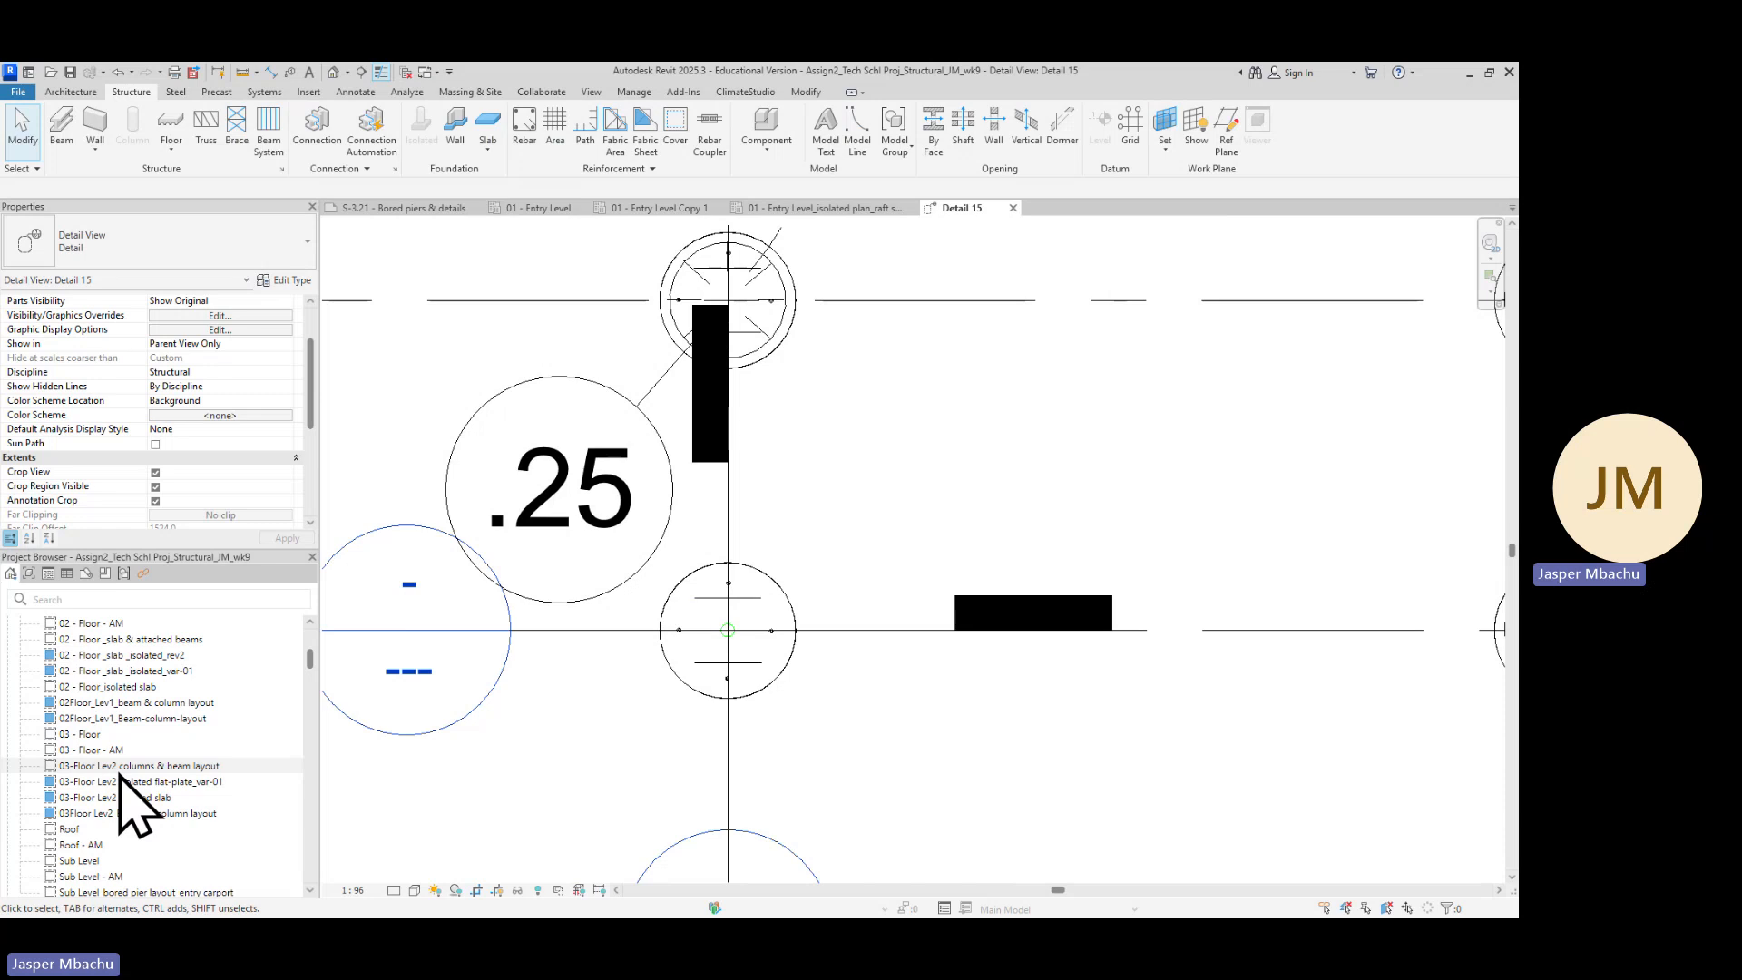
pyautogui.scroll(-2, 127, 799)
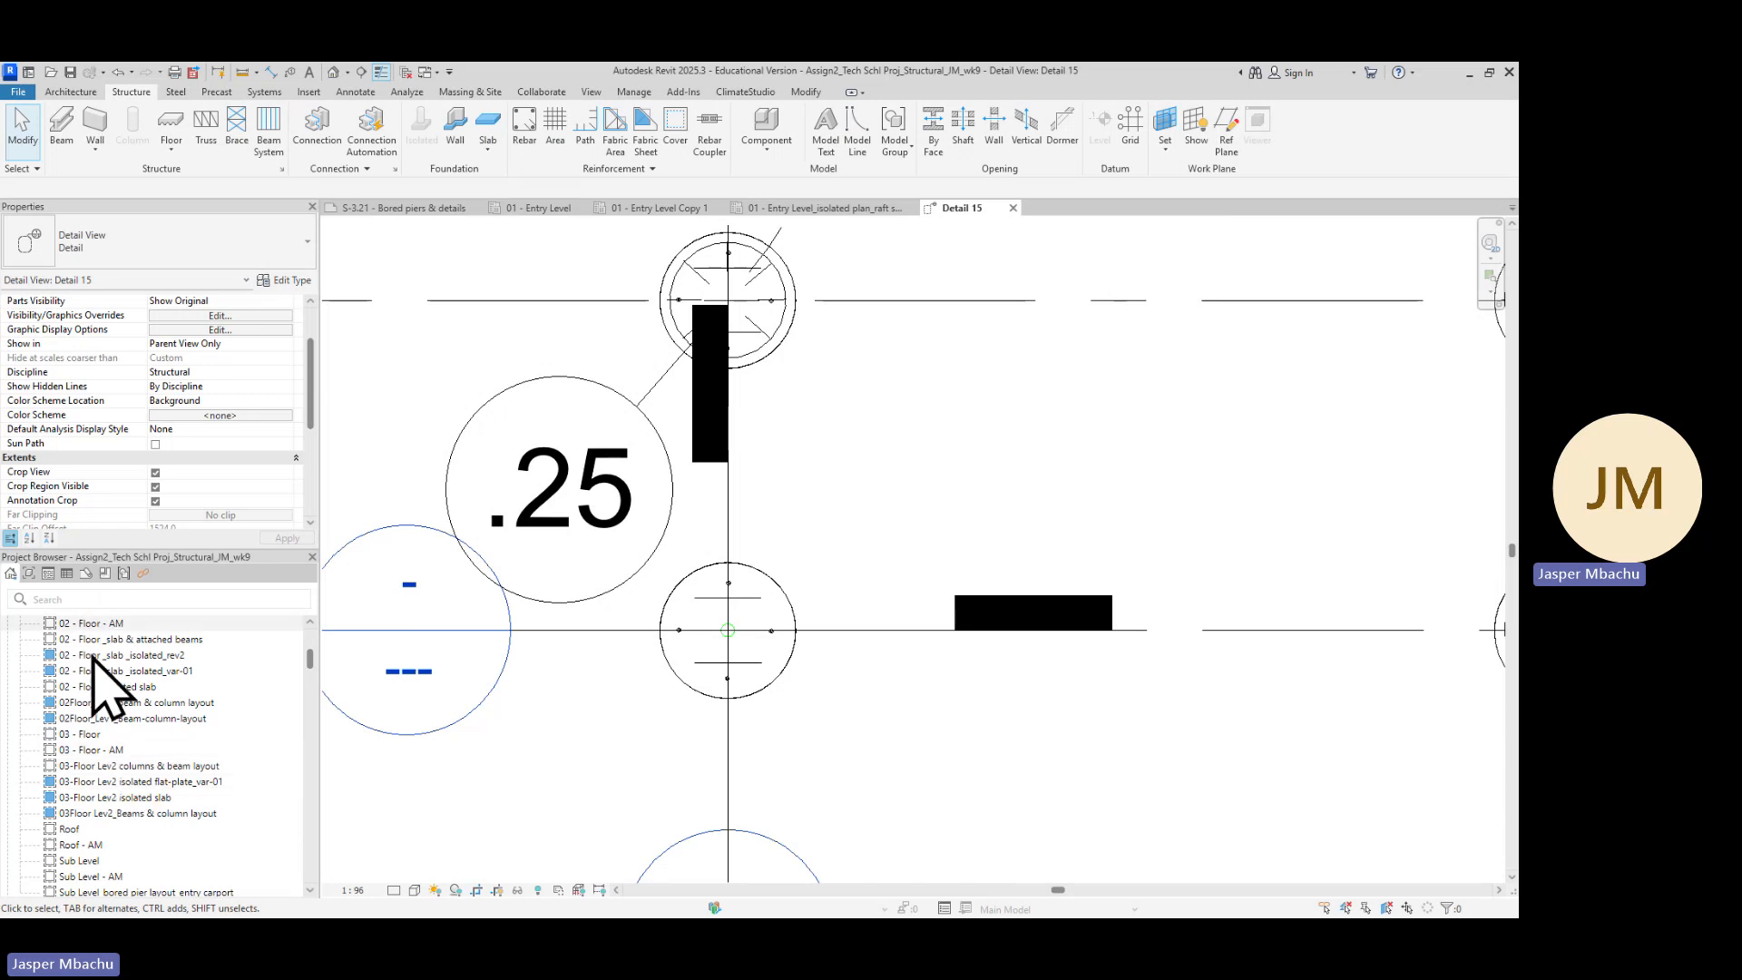
pyautogui.scroll(-3, 102, 794)
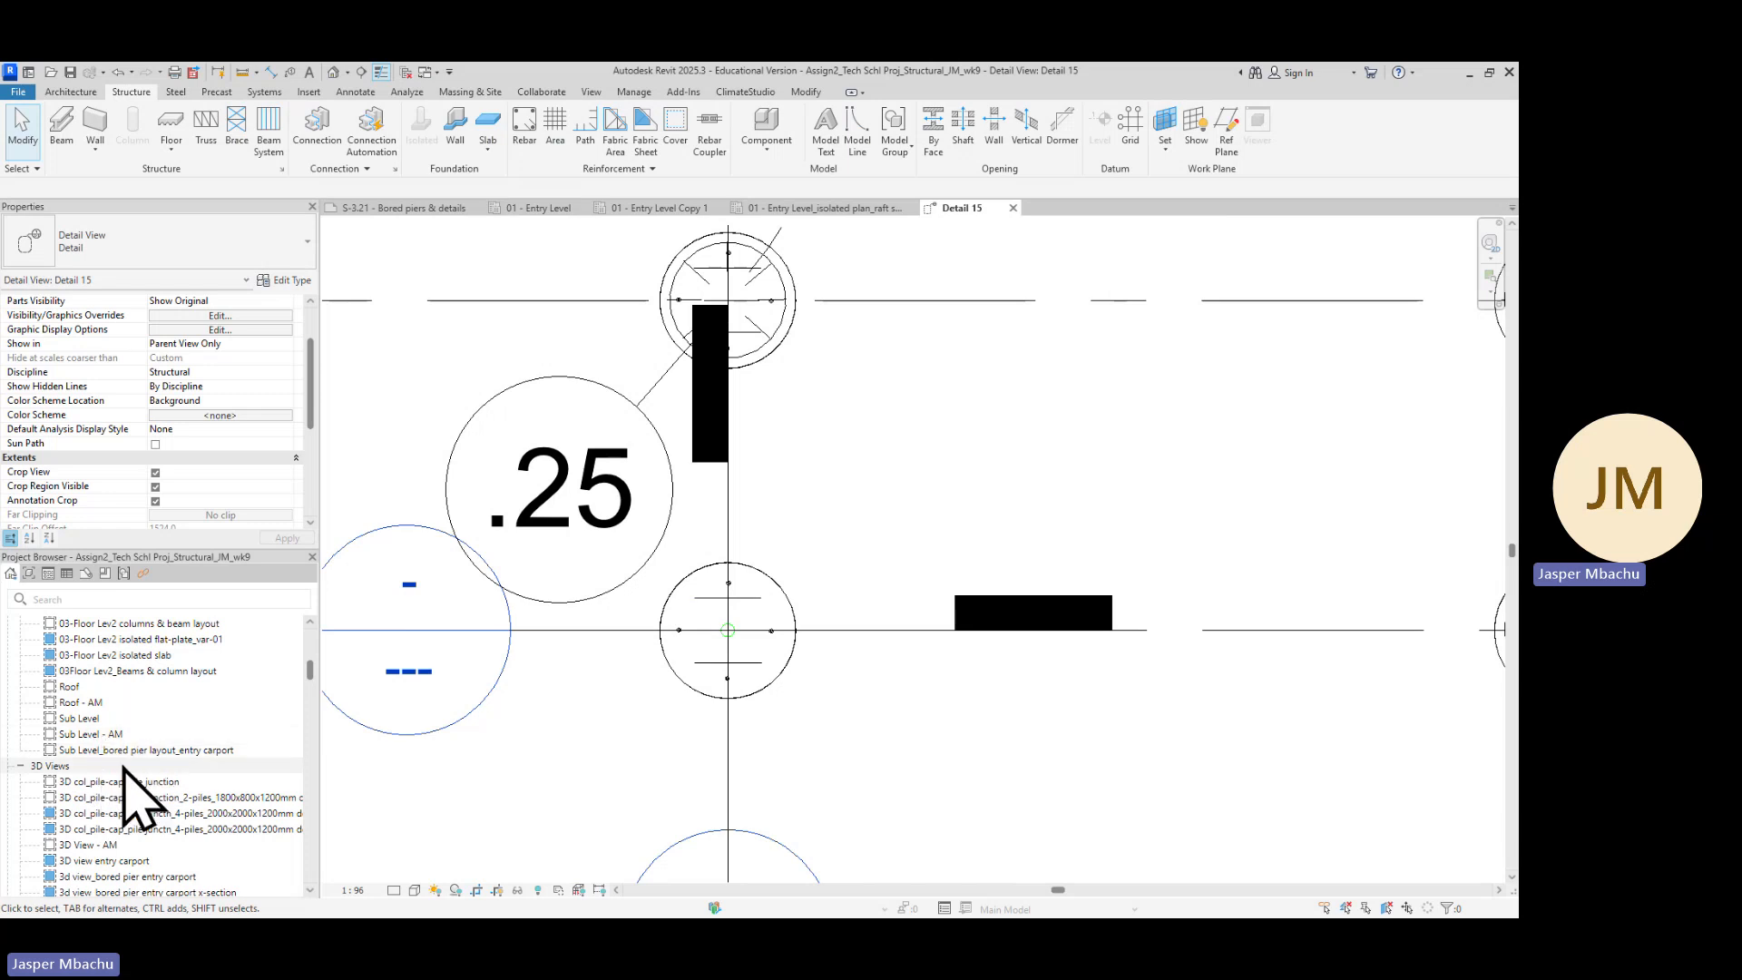
pyautogui.doubleClick(107, 734)
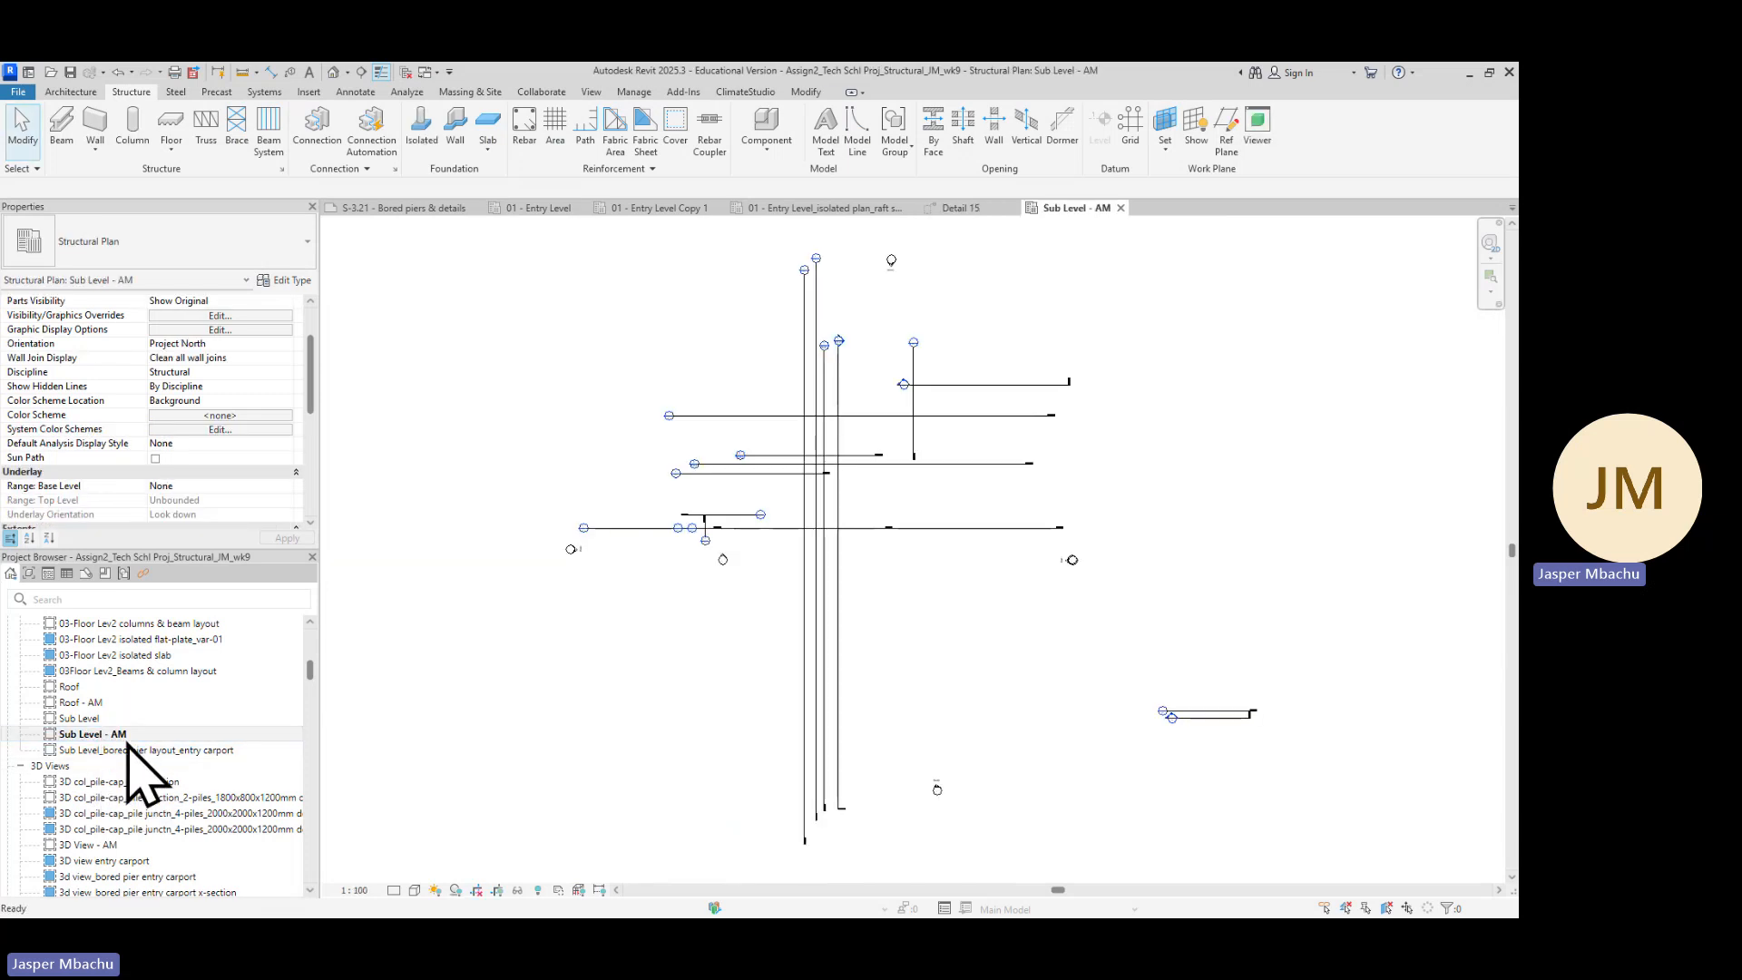
pyautogui.scroll(5, 753, 527)
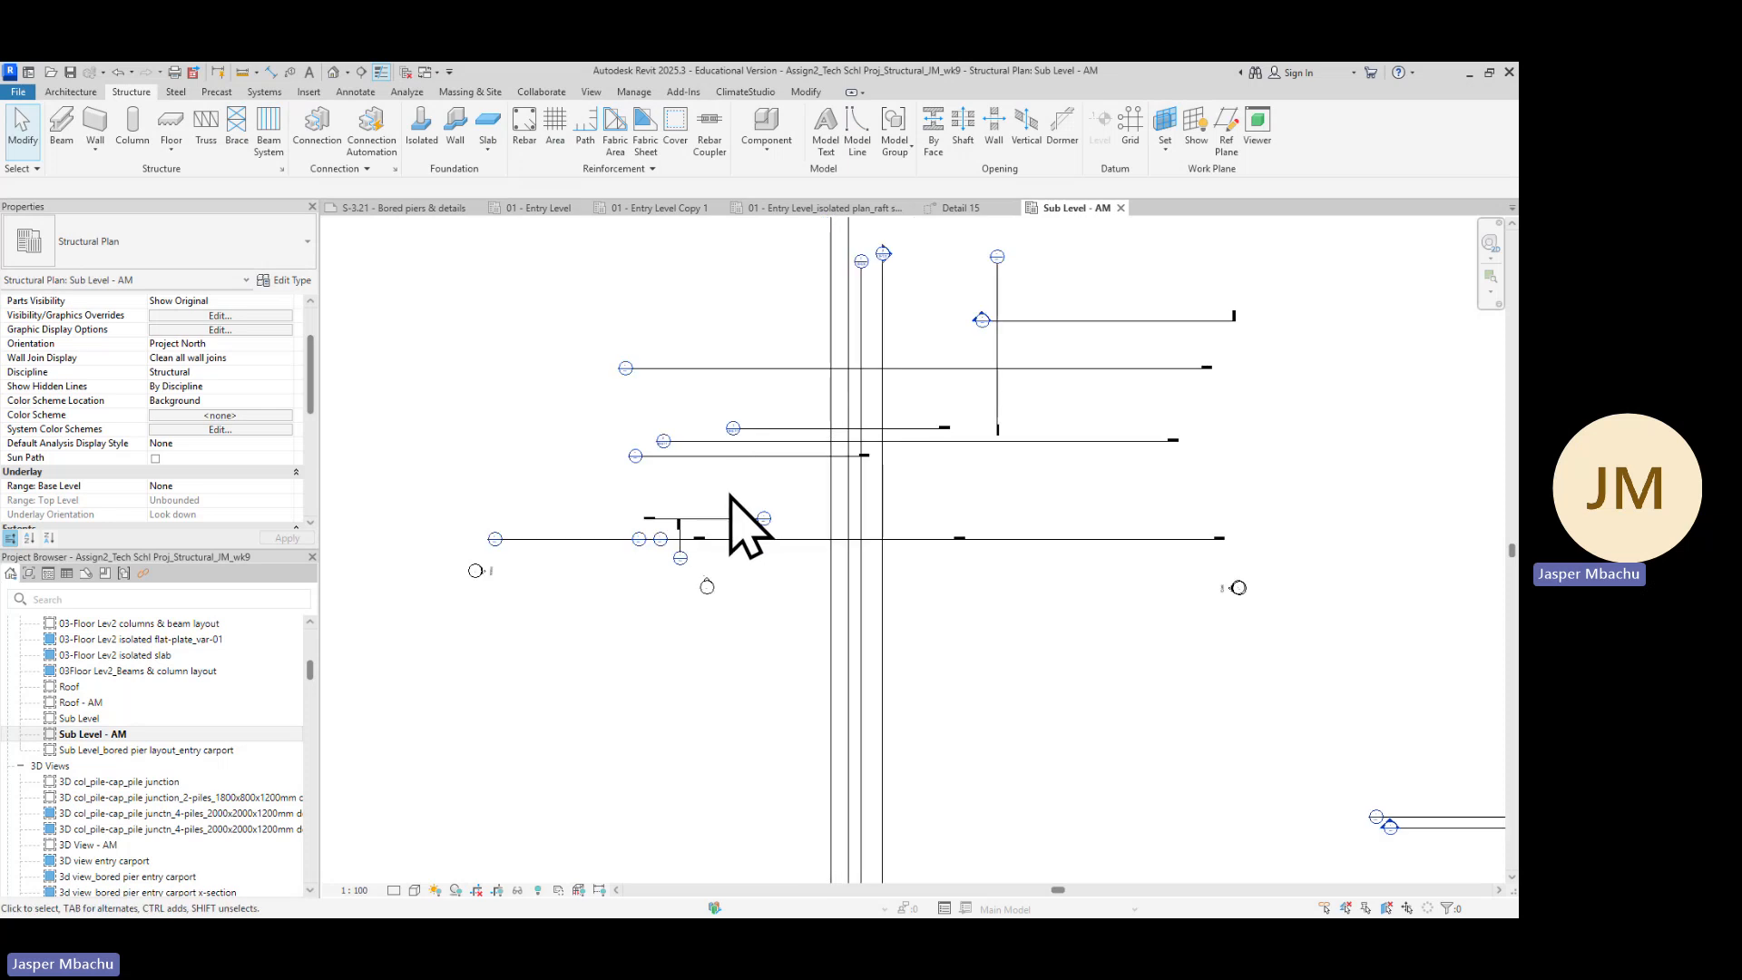
pyautogui.scroll(-3, 721, 499)
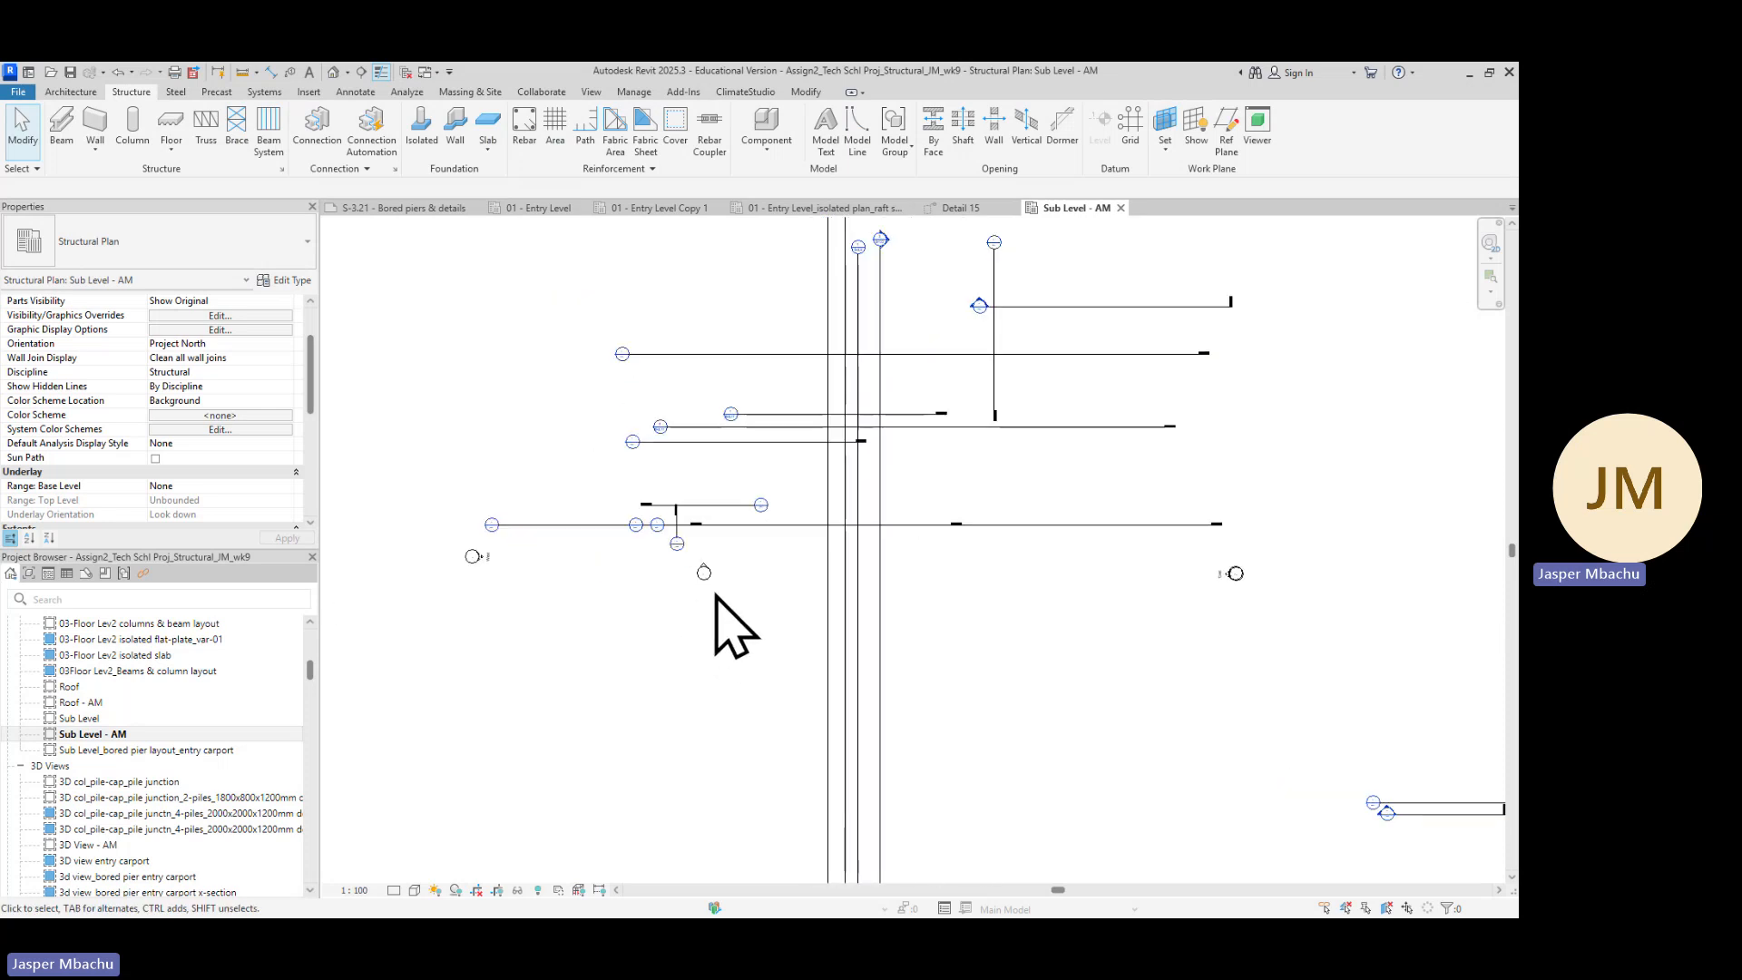
pyautogui.scroll(-3, 860, 615)
pyautogui.scroll(5, 851, 581)
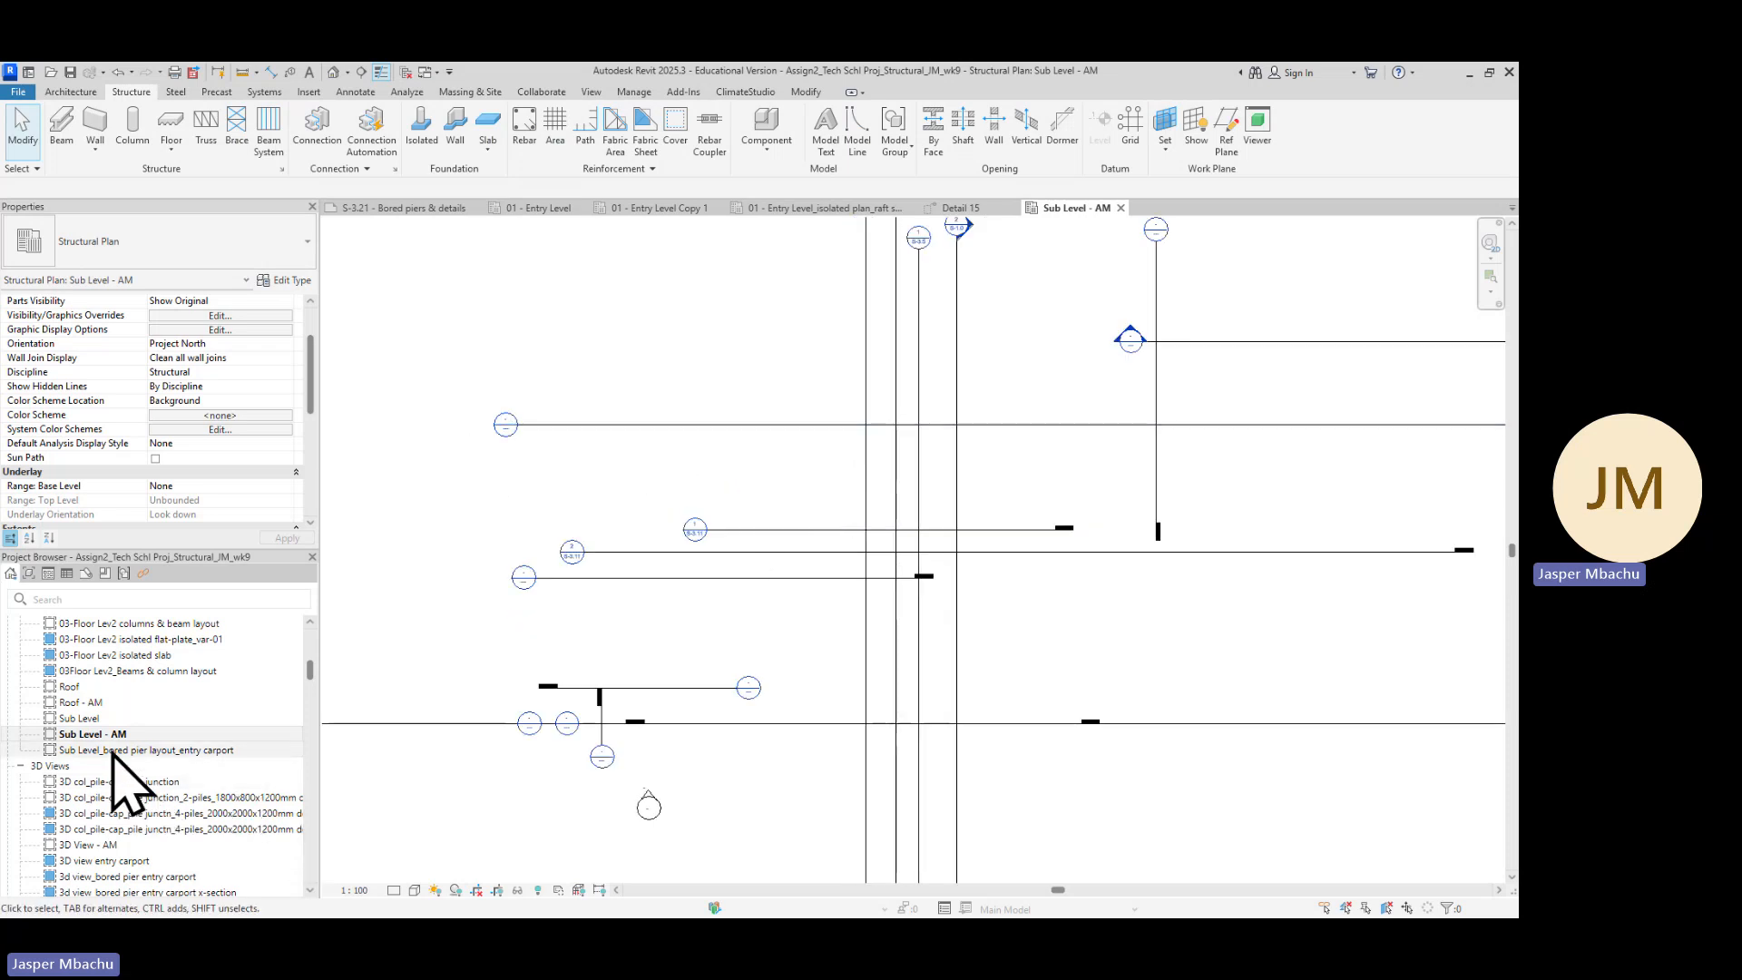
# Open the Sub Level structural plan and pan around the bored pier layout
pyautogui.doubleClick(95, 717)
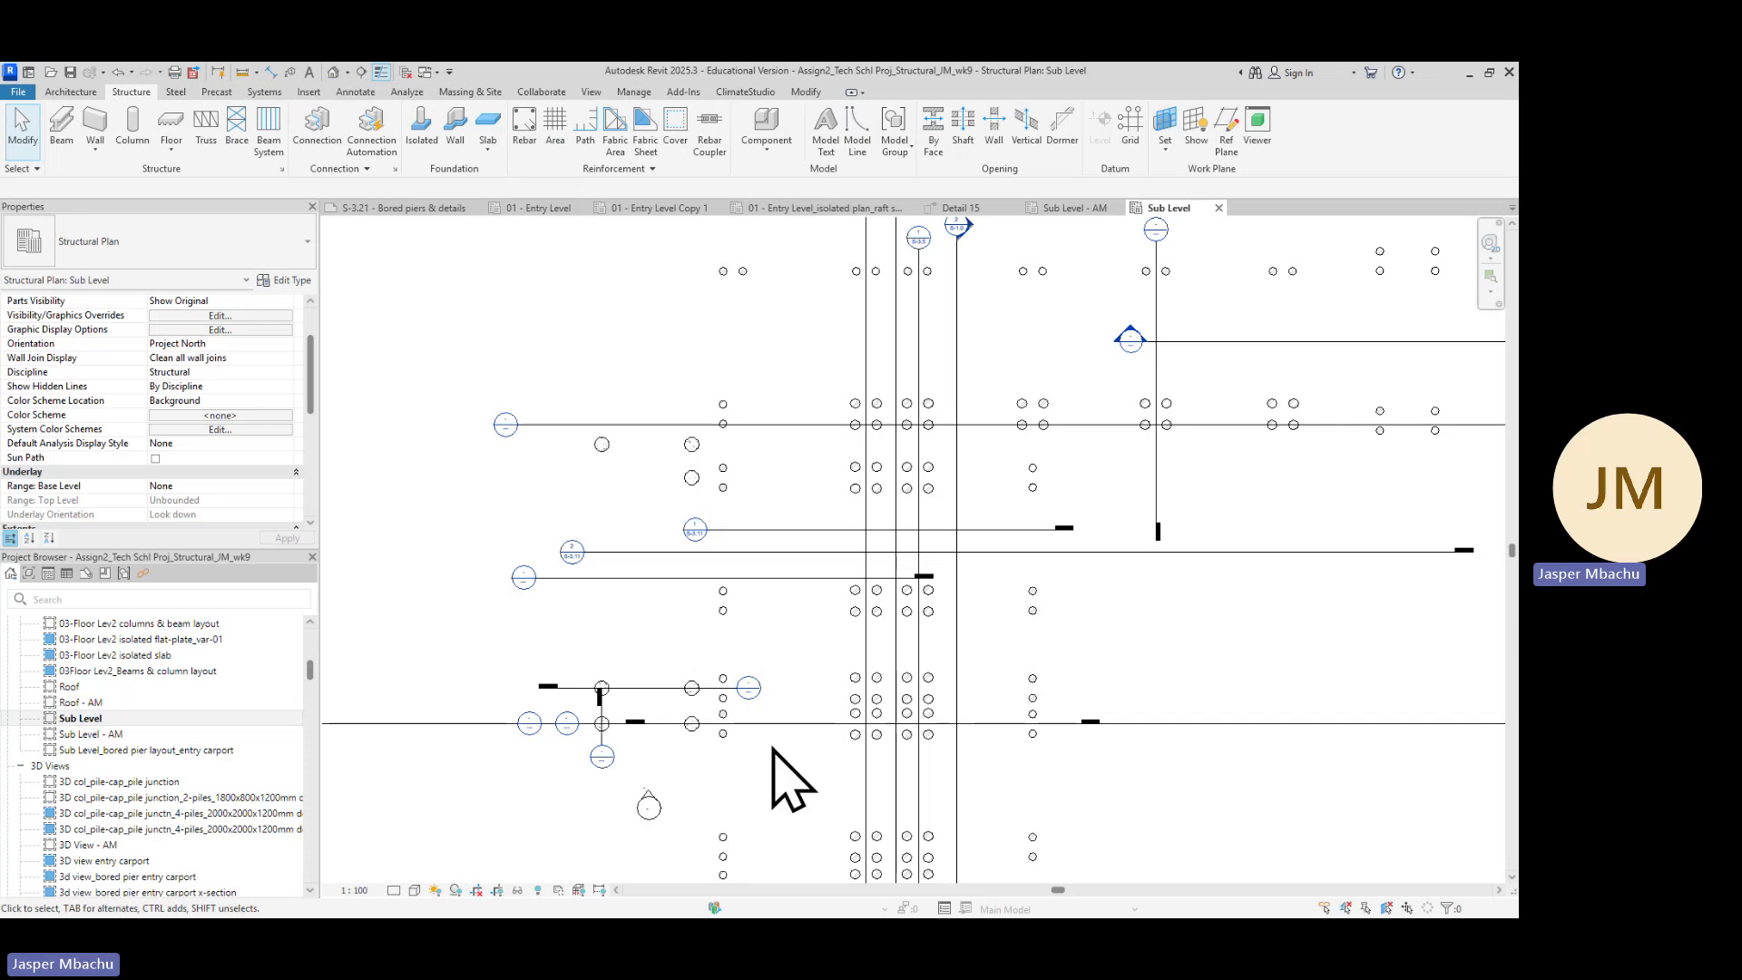
pyautogui.scroll(-1, 774, 789)
pyautogui.moveTo(774, 790); pyautogui.dragTo(879, 552, button='middle')
pyautogui.scroll(2, 791, 540)
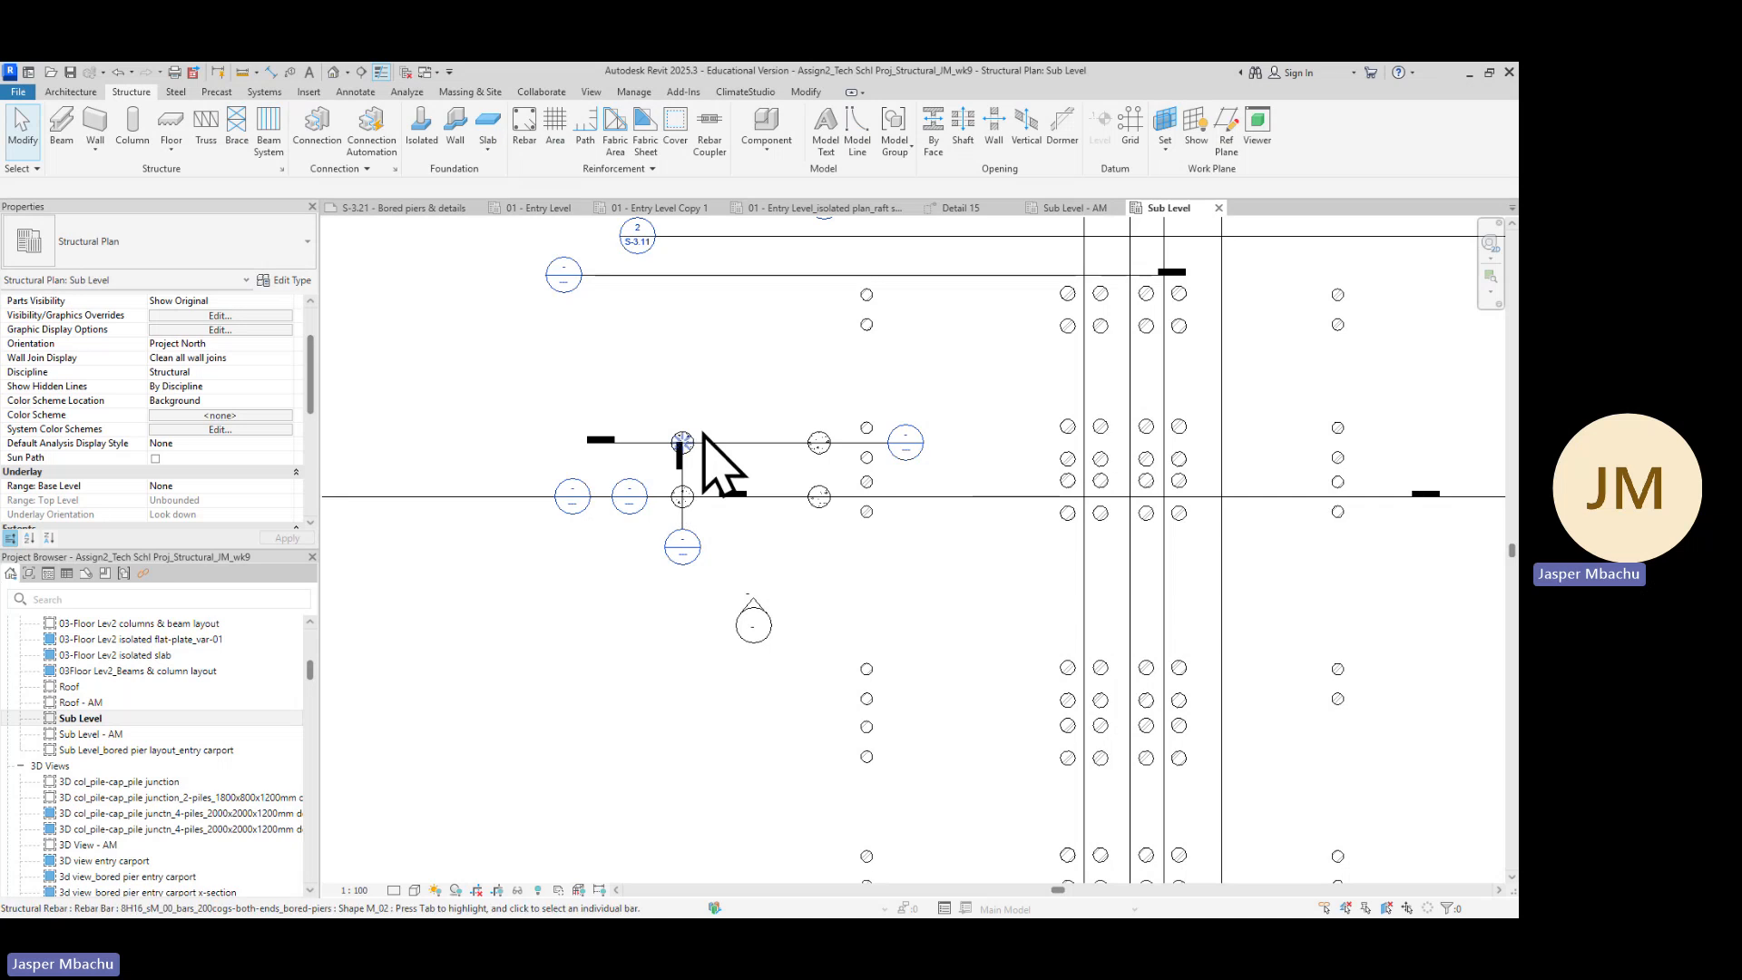
pyautogui.scroll(-2, 758, 372)
pyautogui.scroll(-1, 759, 372)
pyautogui.moveTo(808, 424); pyautogui.dragTo(793, 609, button='middle')
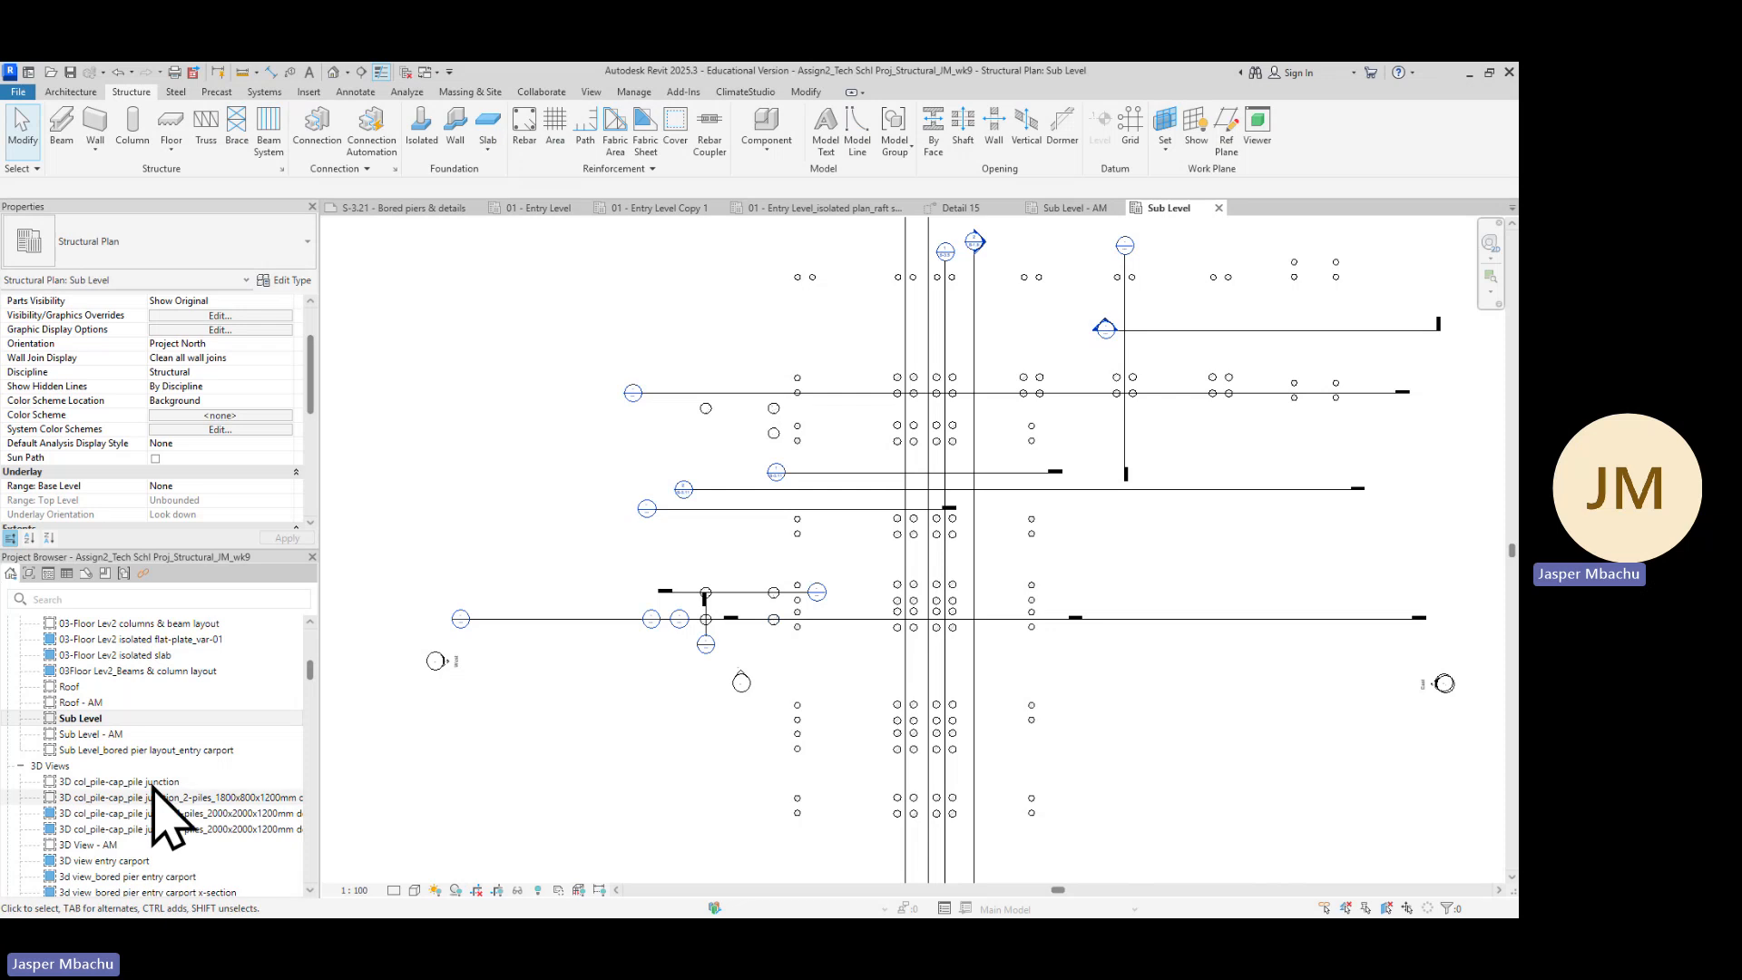
pyautogui.rightClick(95, 718)
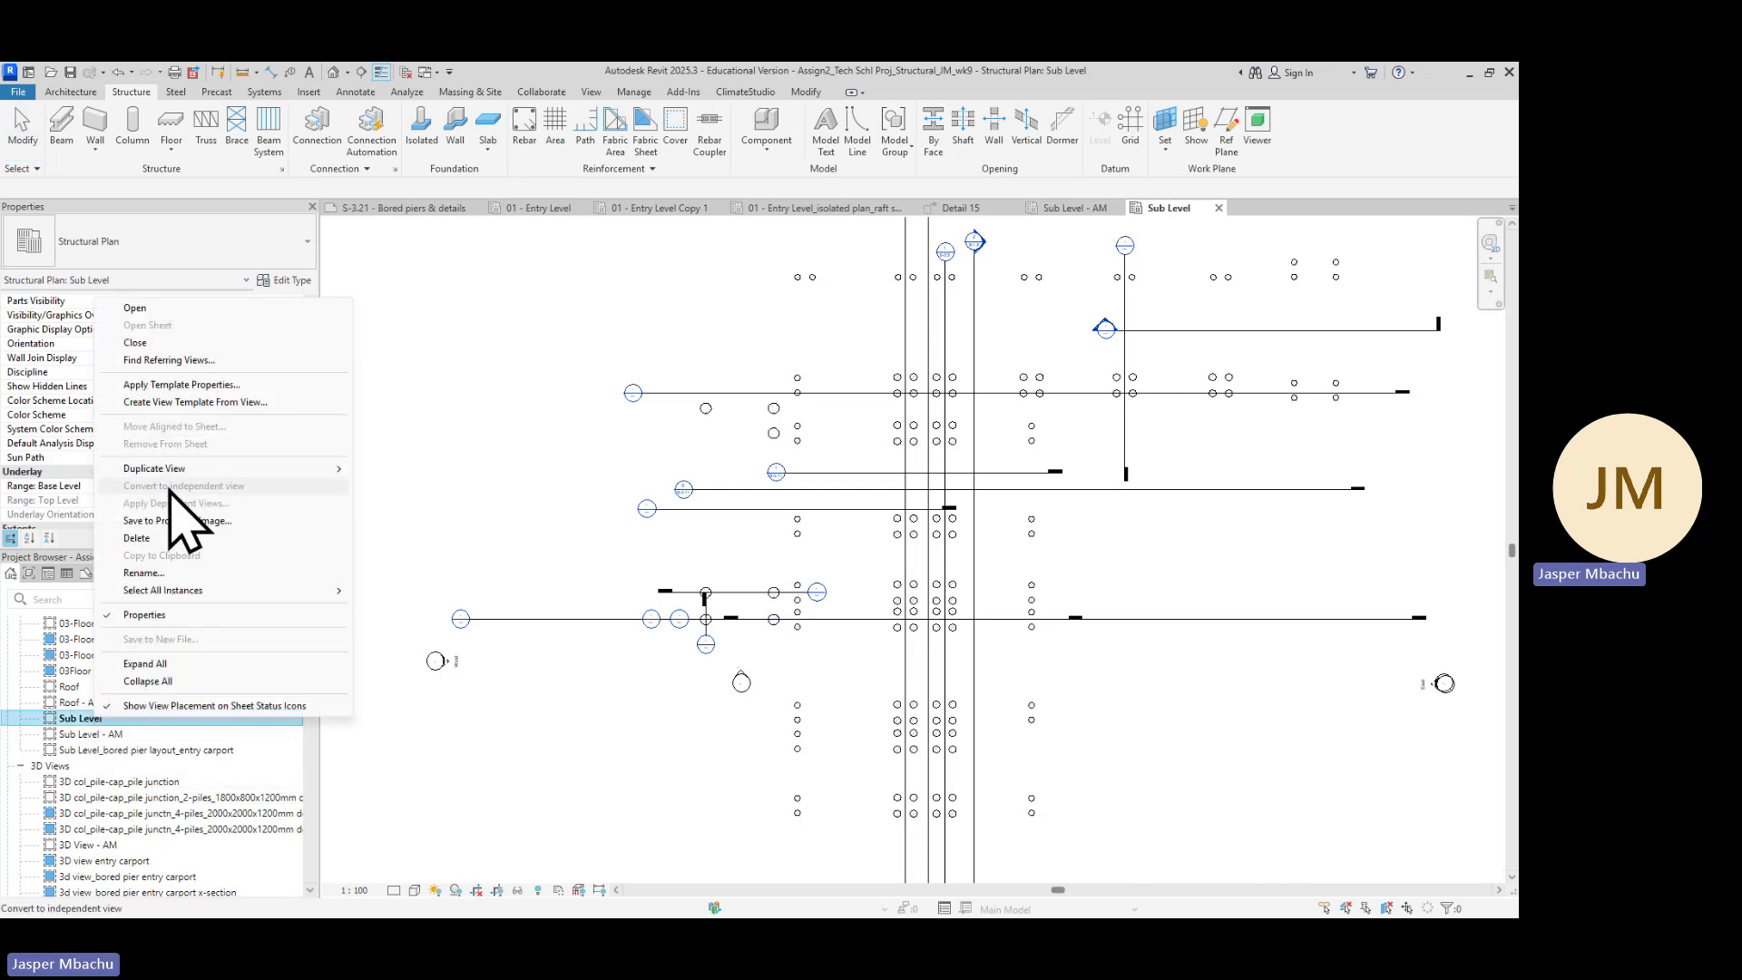
pyautogui.moveTo(181, 469)
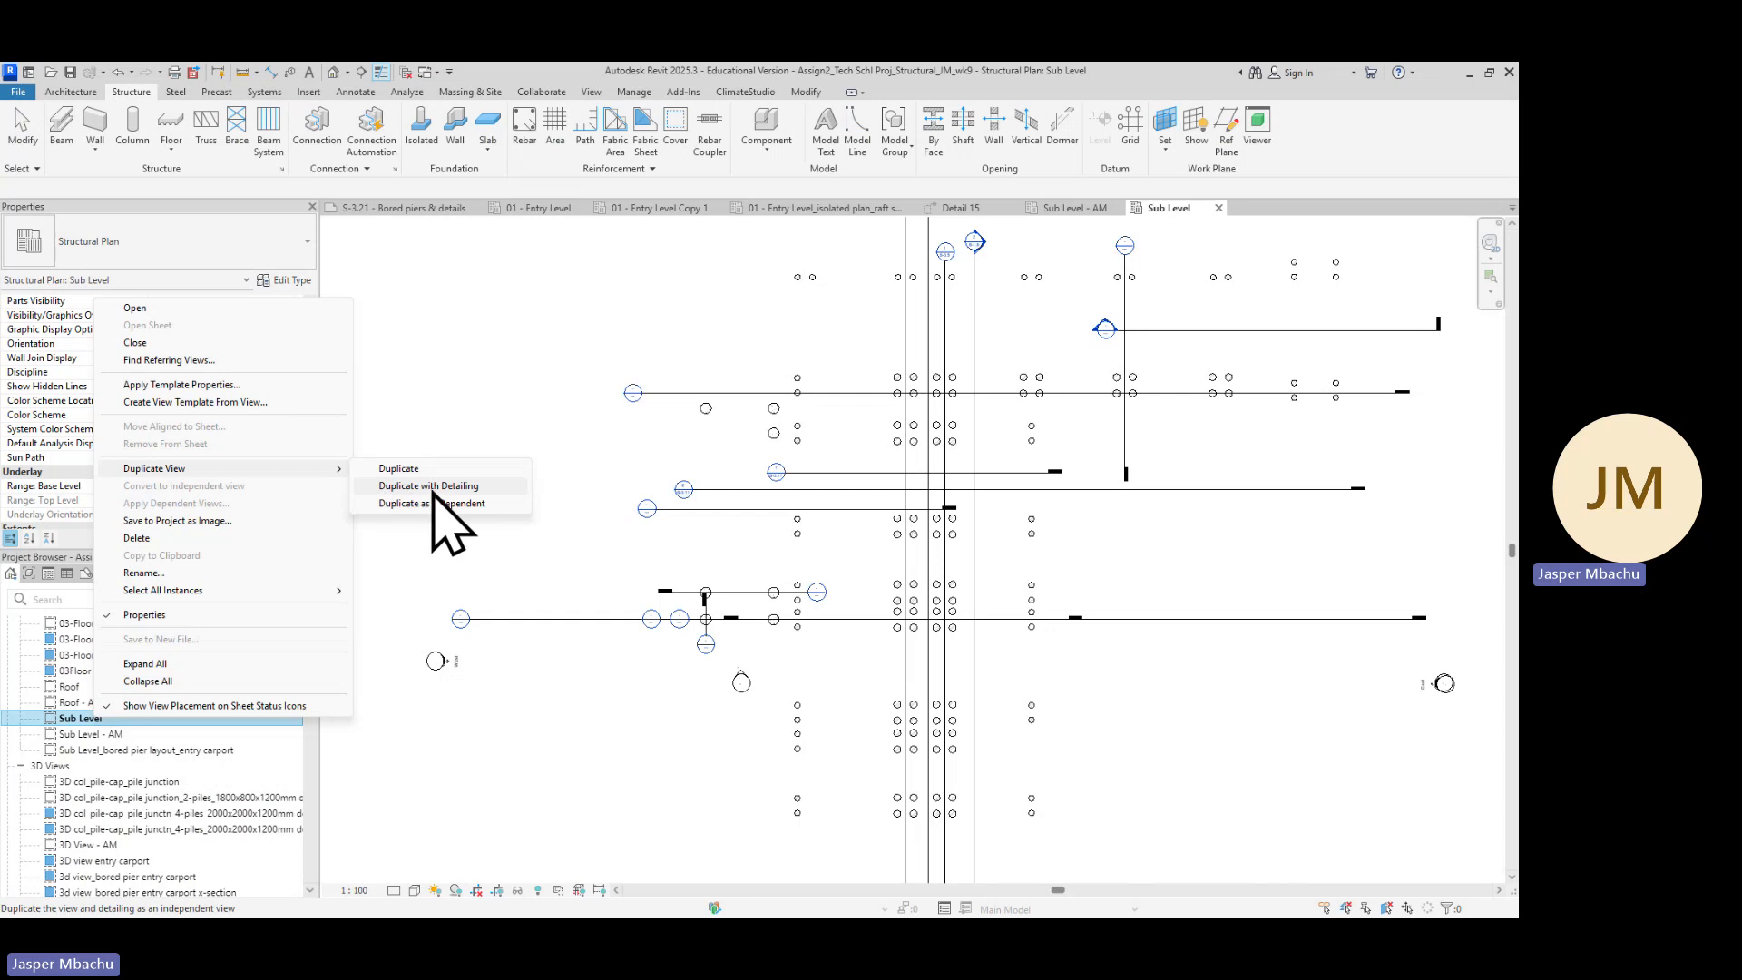
pyautogui.click(407, 770)
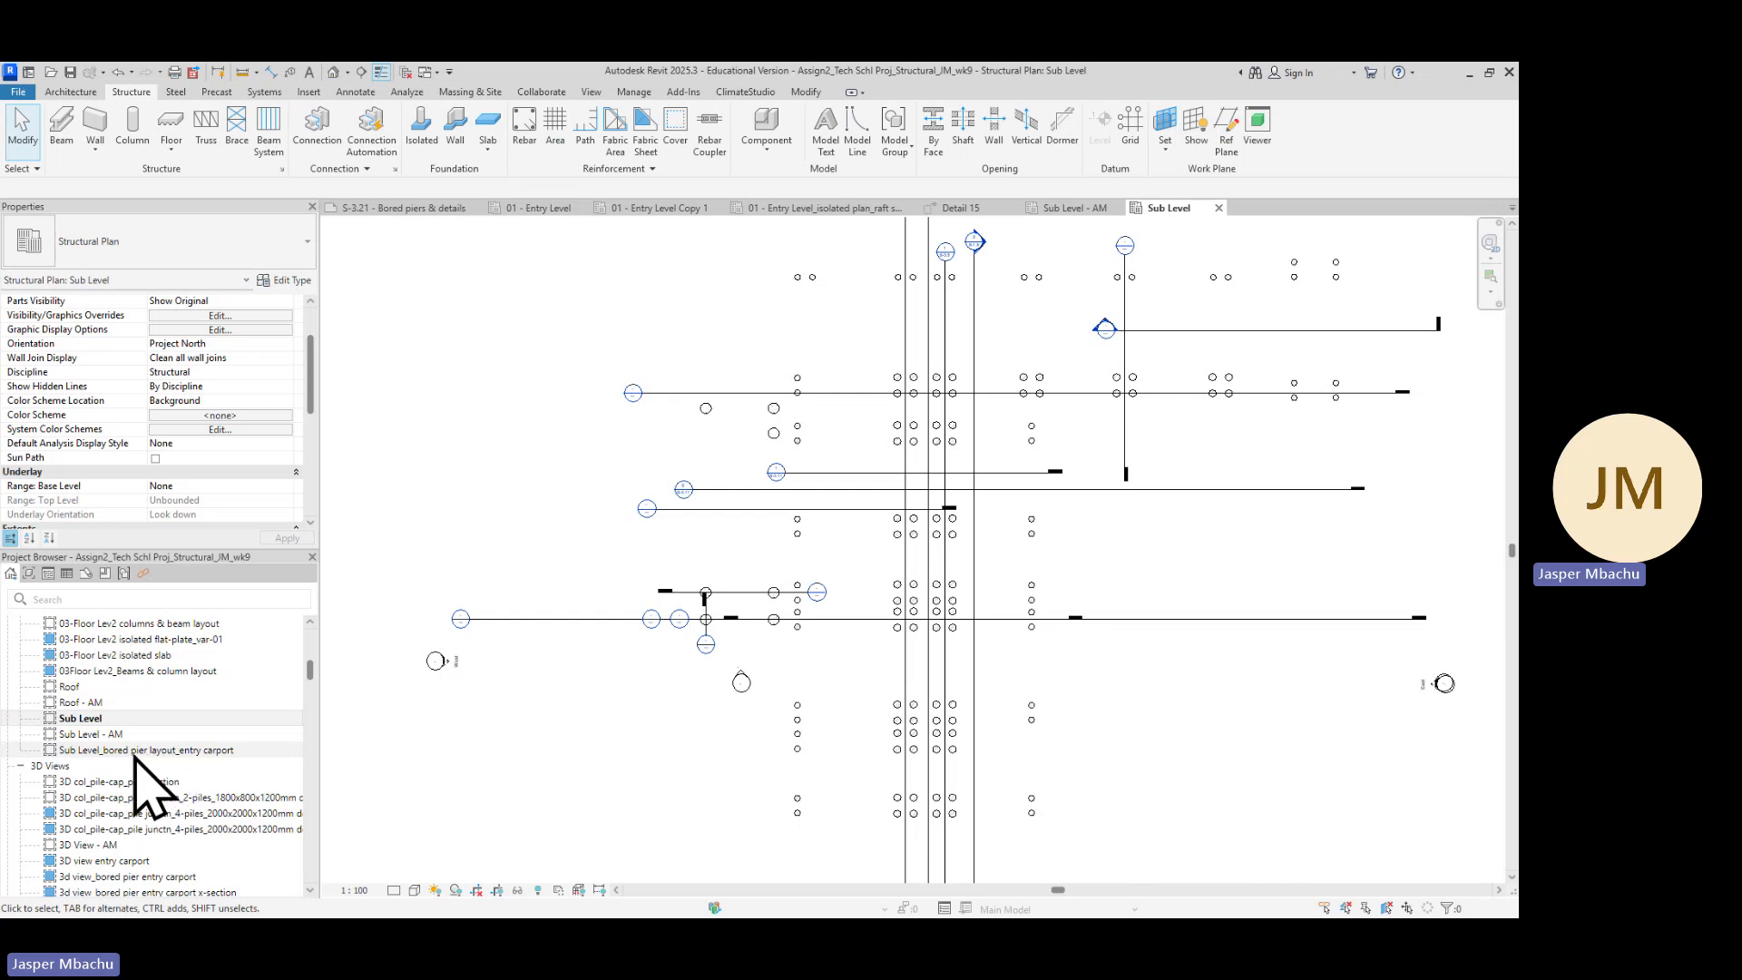
# Open the Sub Level_bored pier layout_entry carport plan, then duplicate the Sub Level plan with detailing
pyautogui.doubleClick(143, 751)
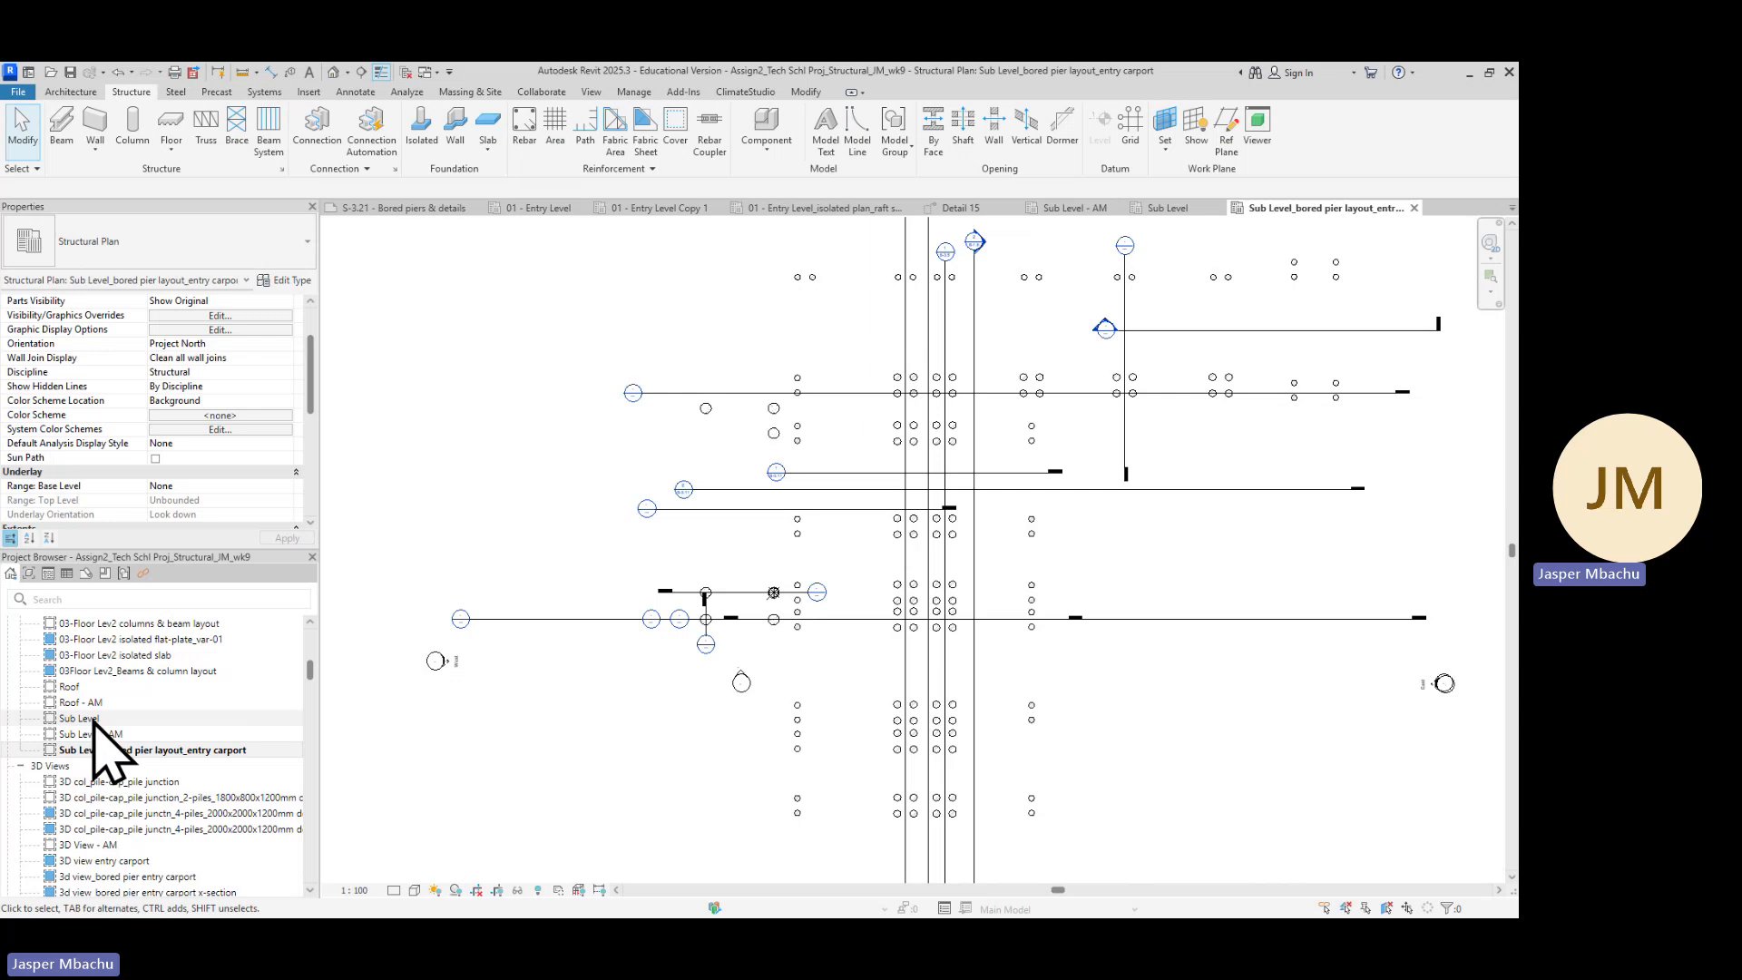
pyautogui.click(94, 719)
pyautogui.rightClick(98, 717)
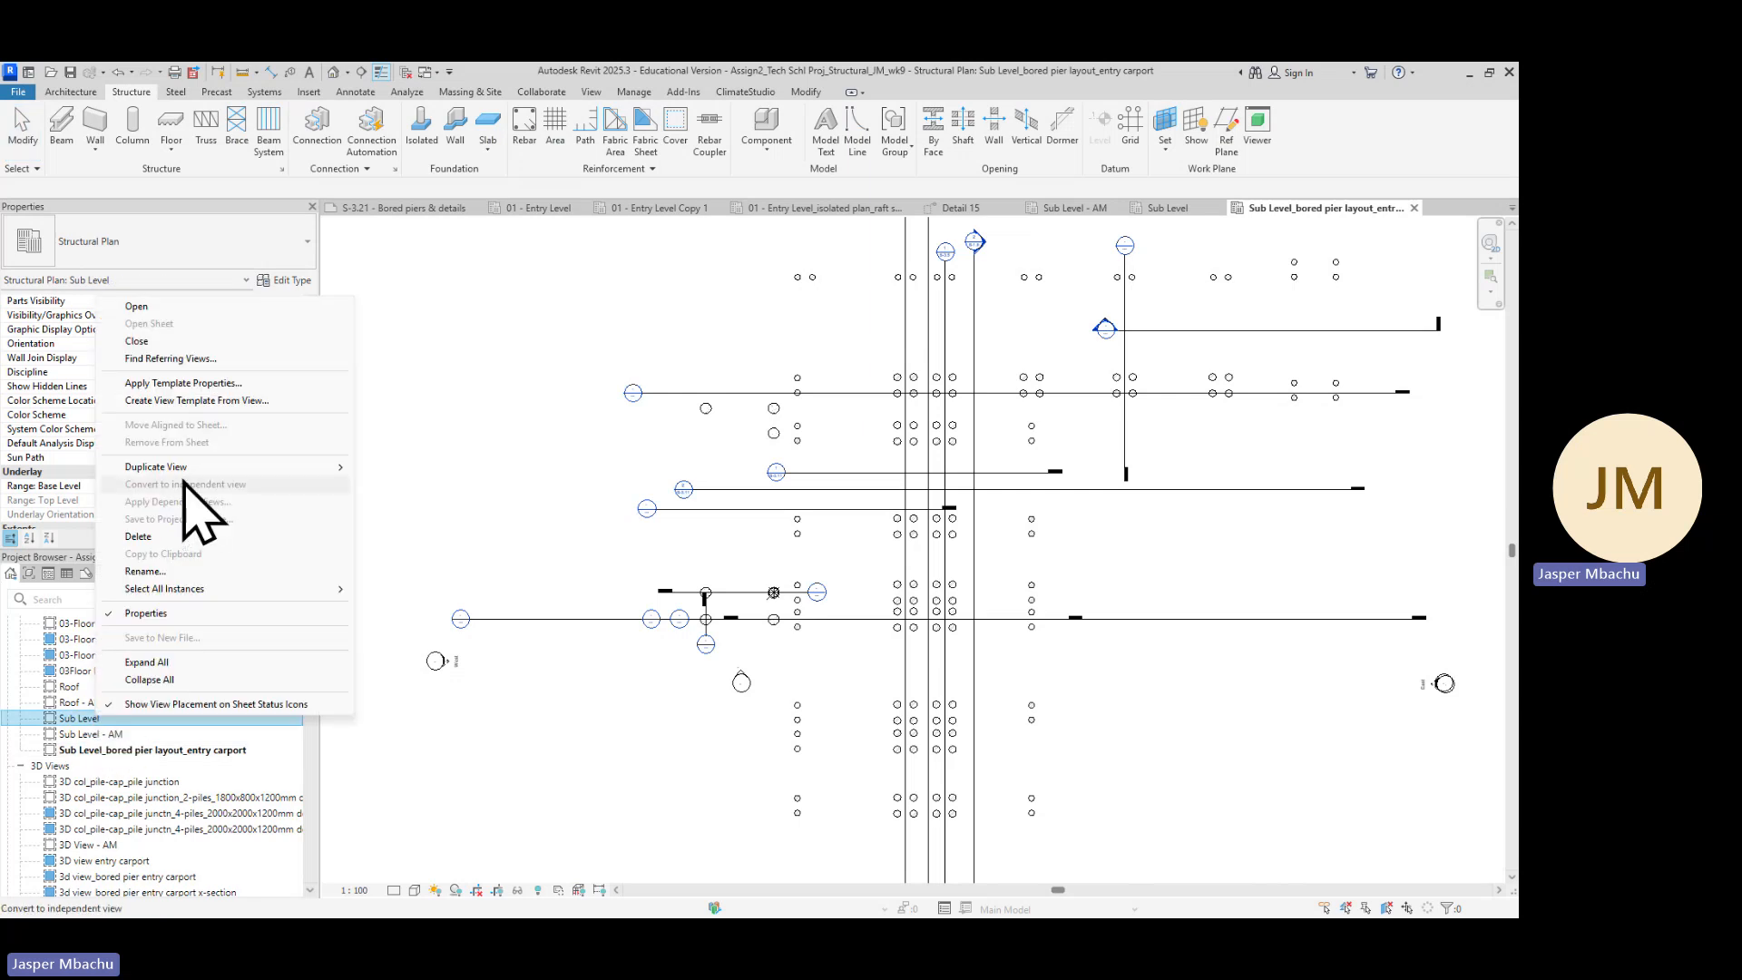
pyautogui.moveTo(214, 468)
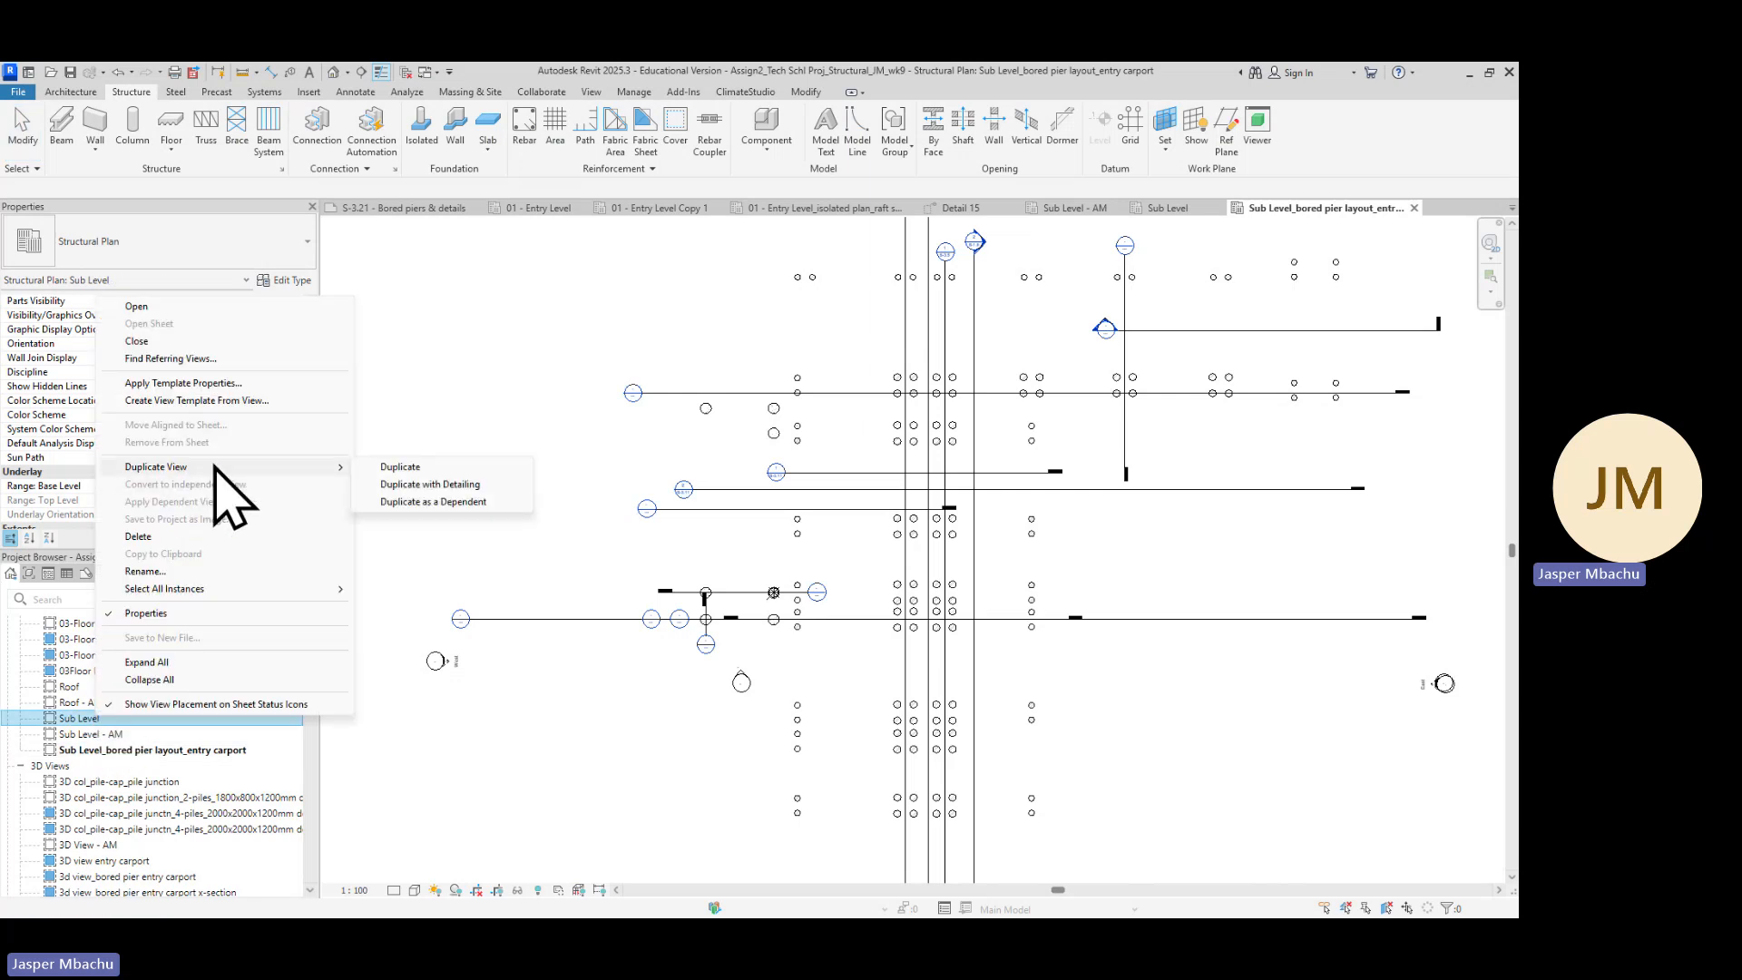
pyautogui.click(400, 484)
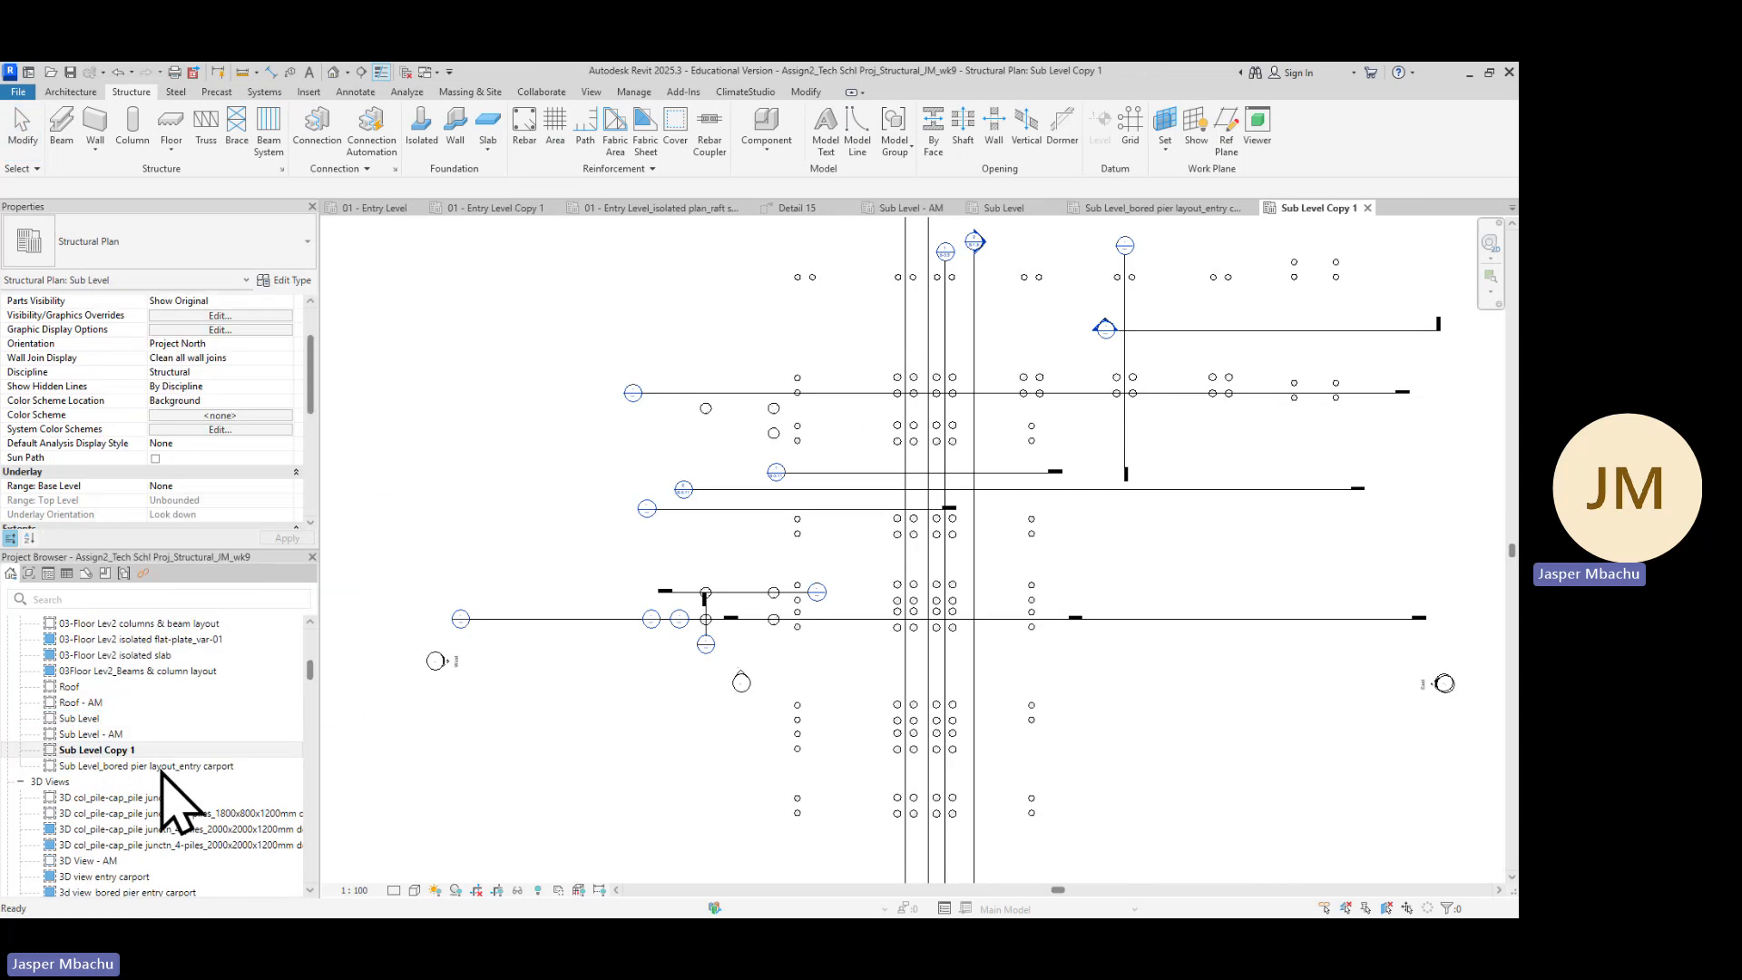
pyautogui.click(130, 750)
pyautogui.rightClick(129, 750)
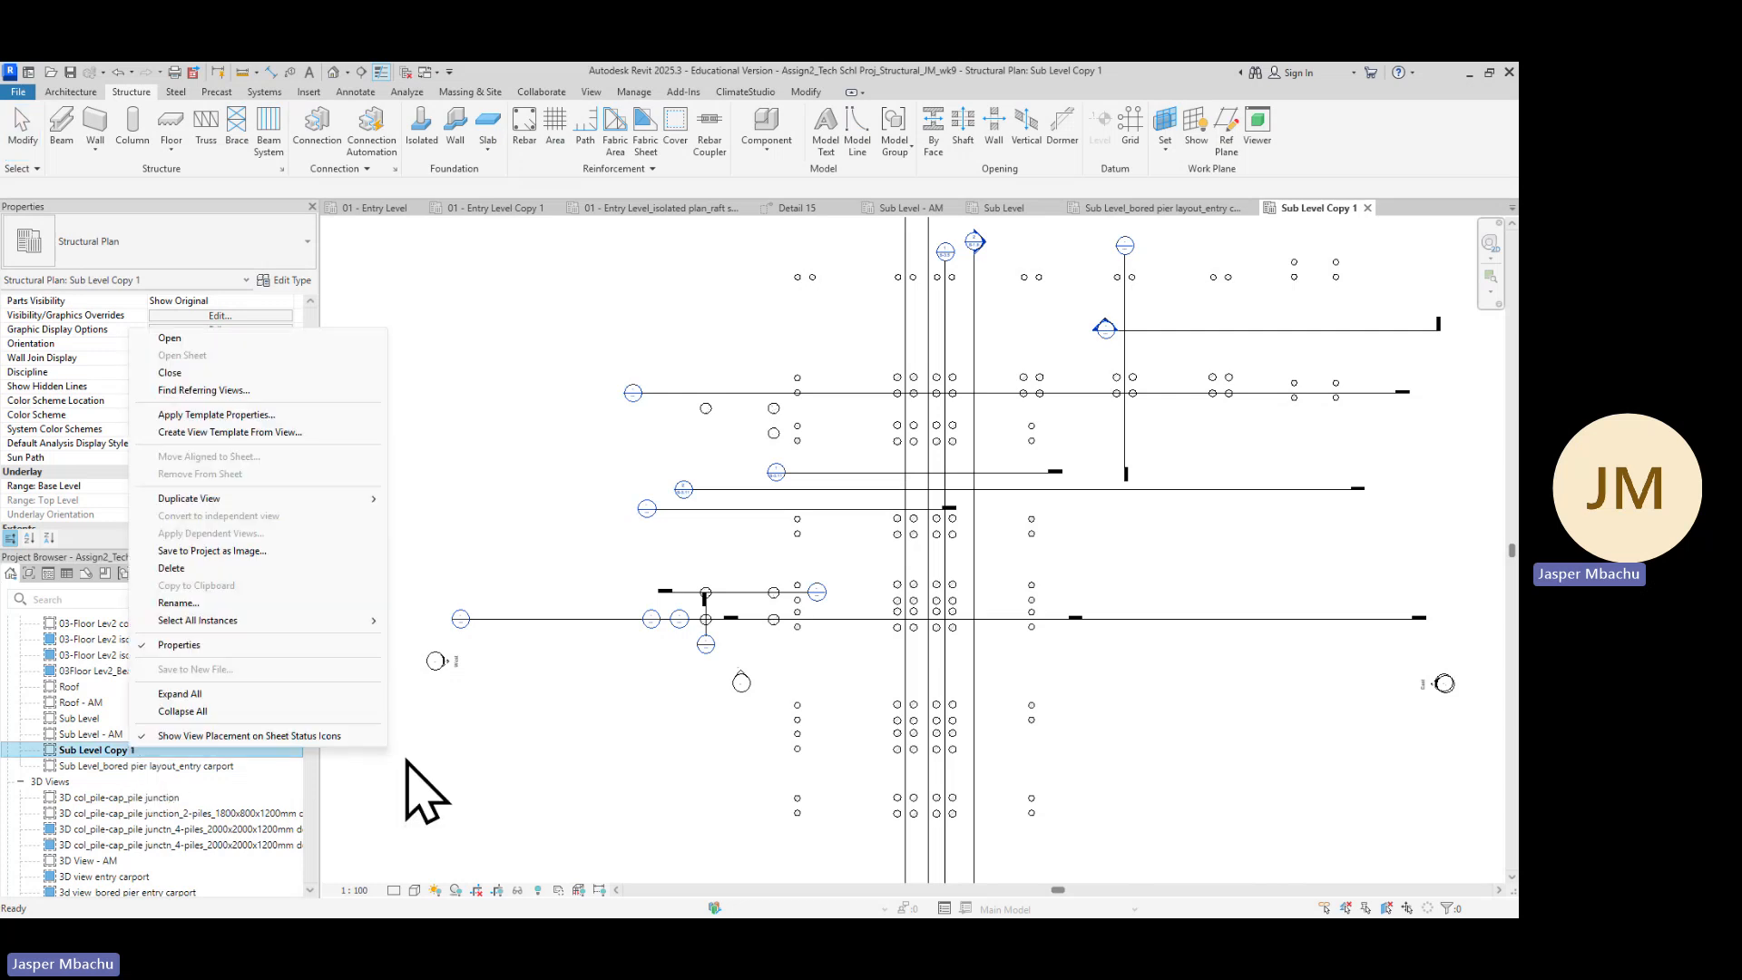
pyautogui.click(420, 789)
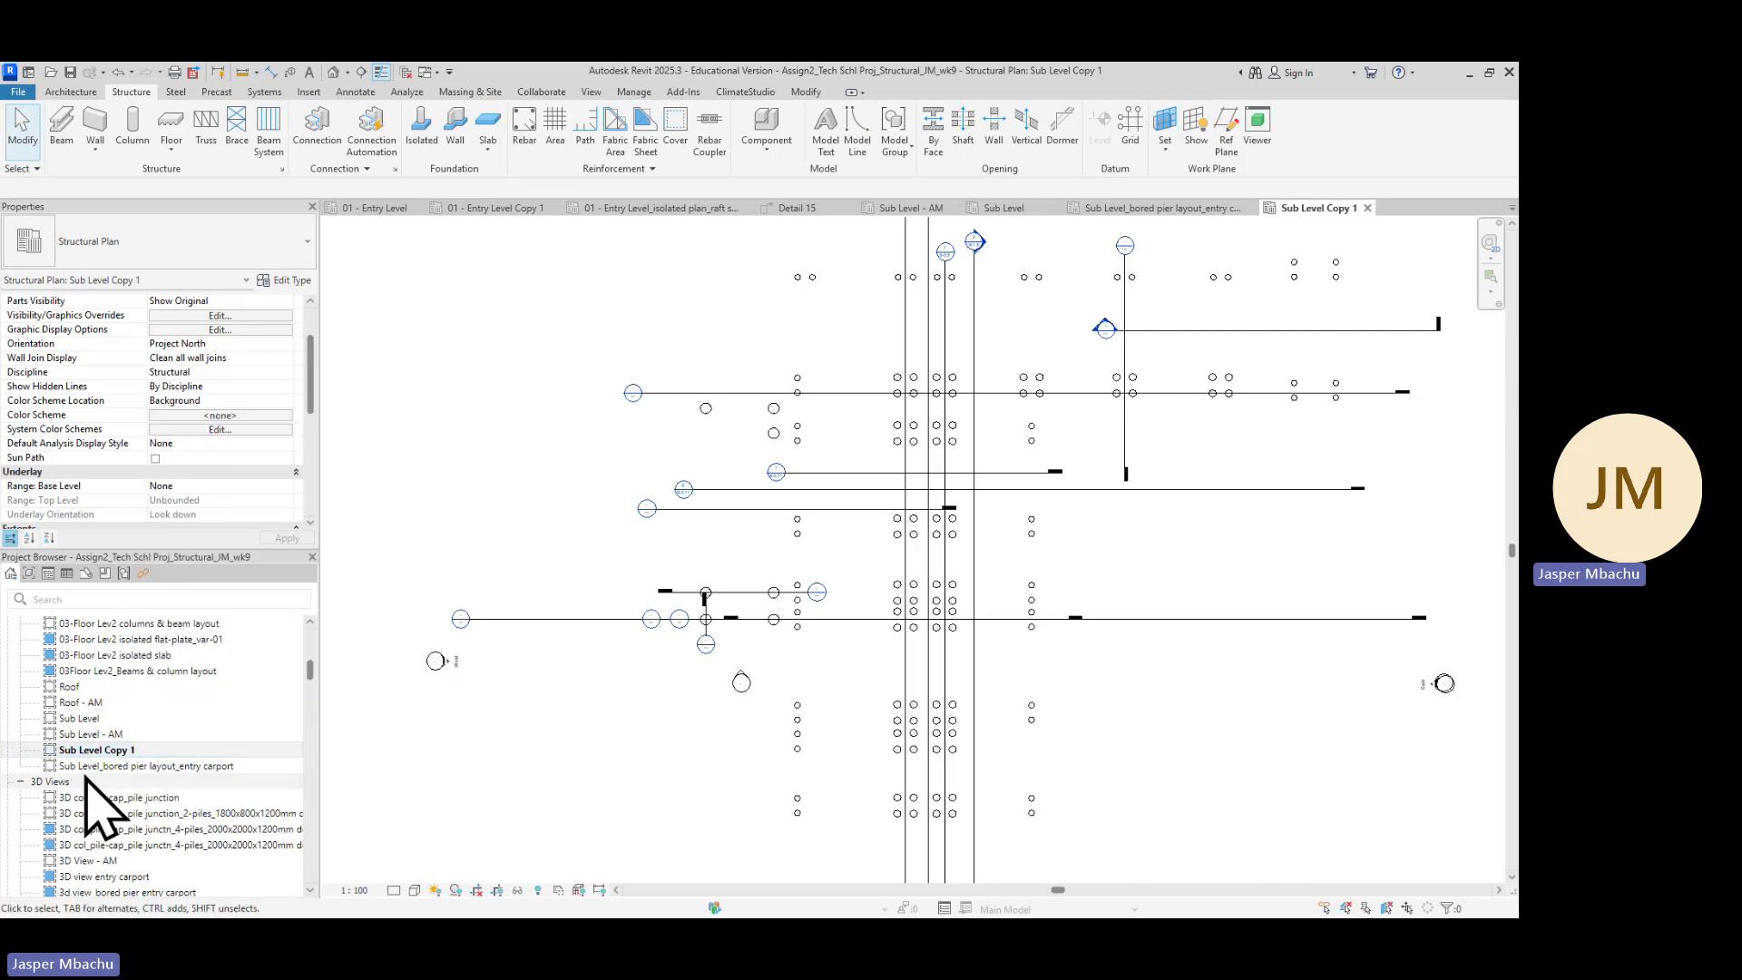
pyautogui.click(208, 768)
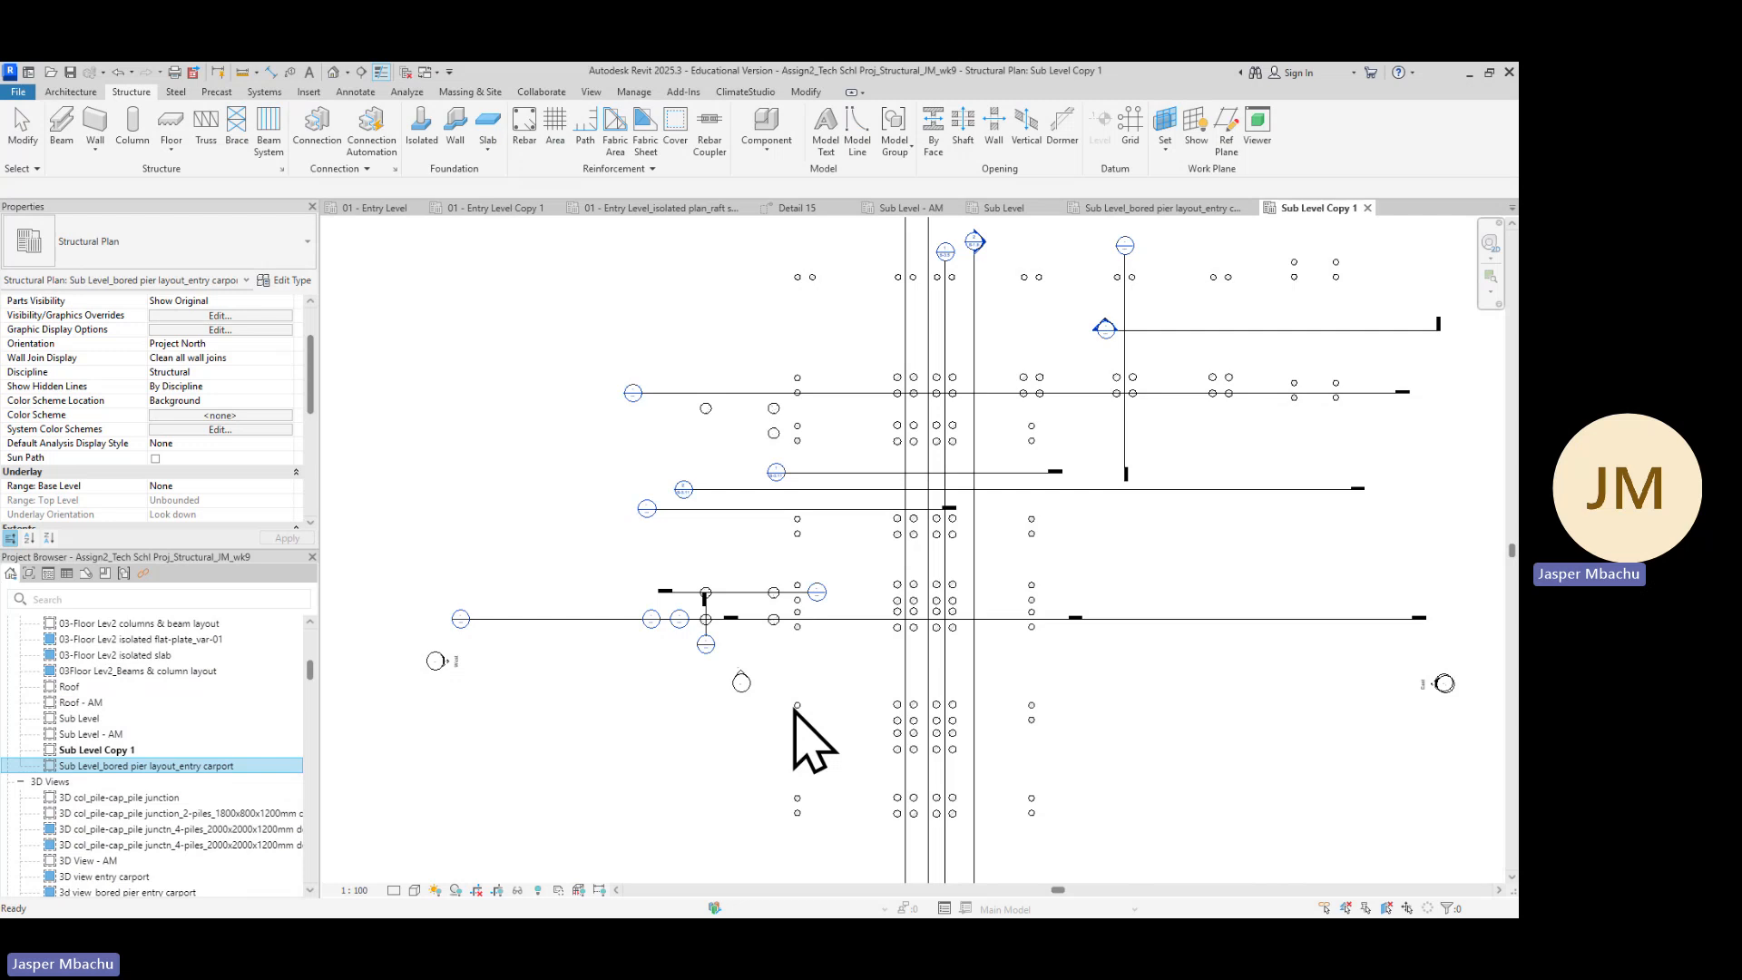
# Zoom into the carport piers in Sub Level Copy 1 and select a 750mm-dia bored pier column
pyautogui.scroll(5, 847, 641)
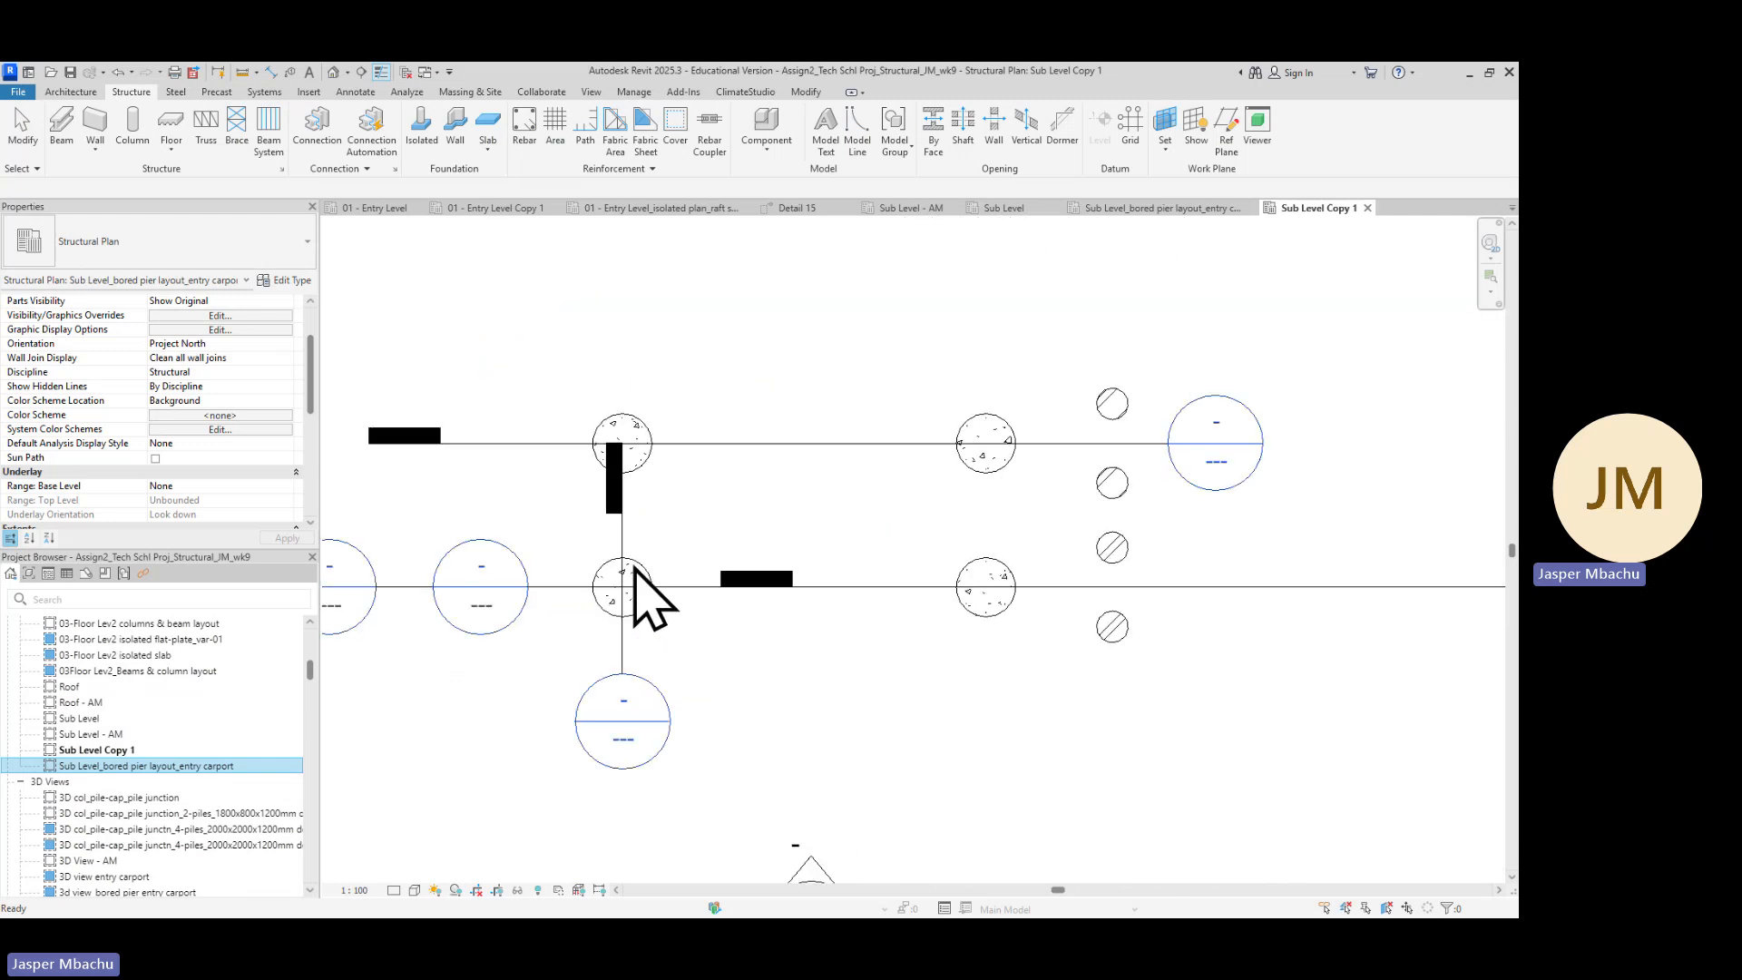
pyautogui.scroll(3, 632, 621)
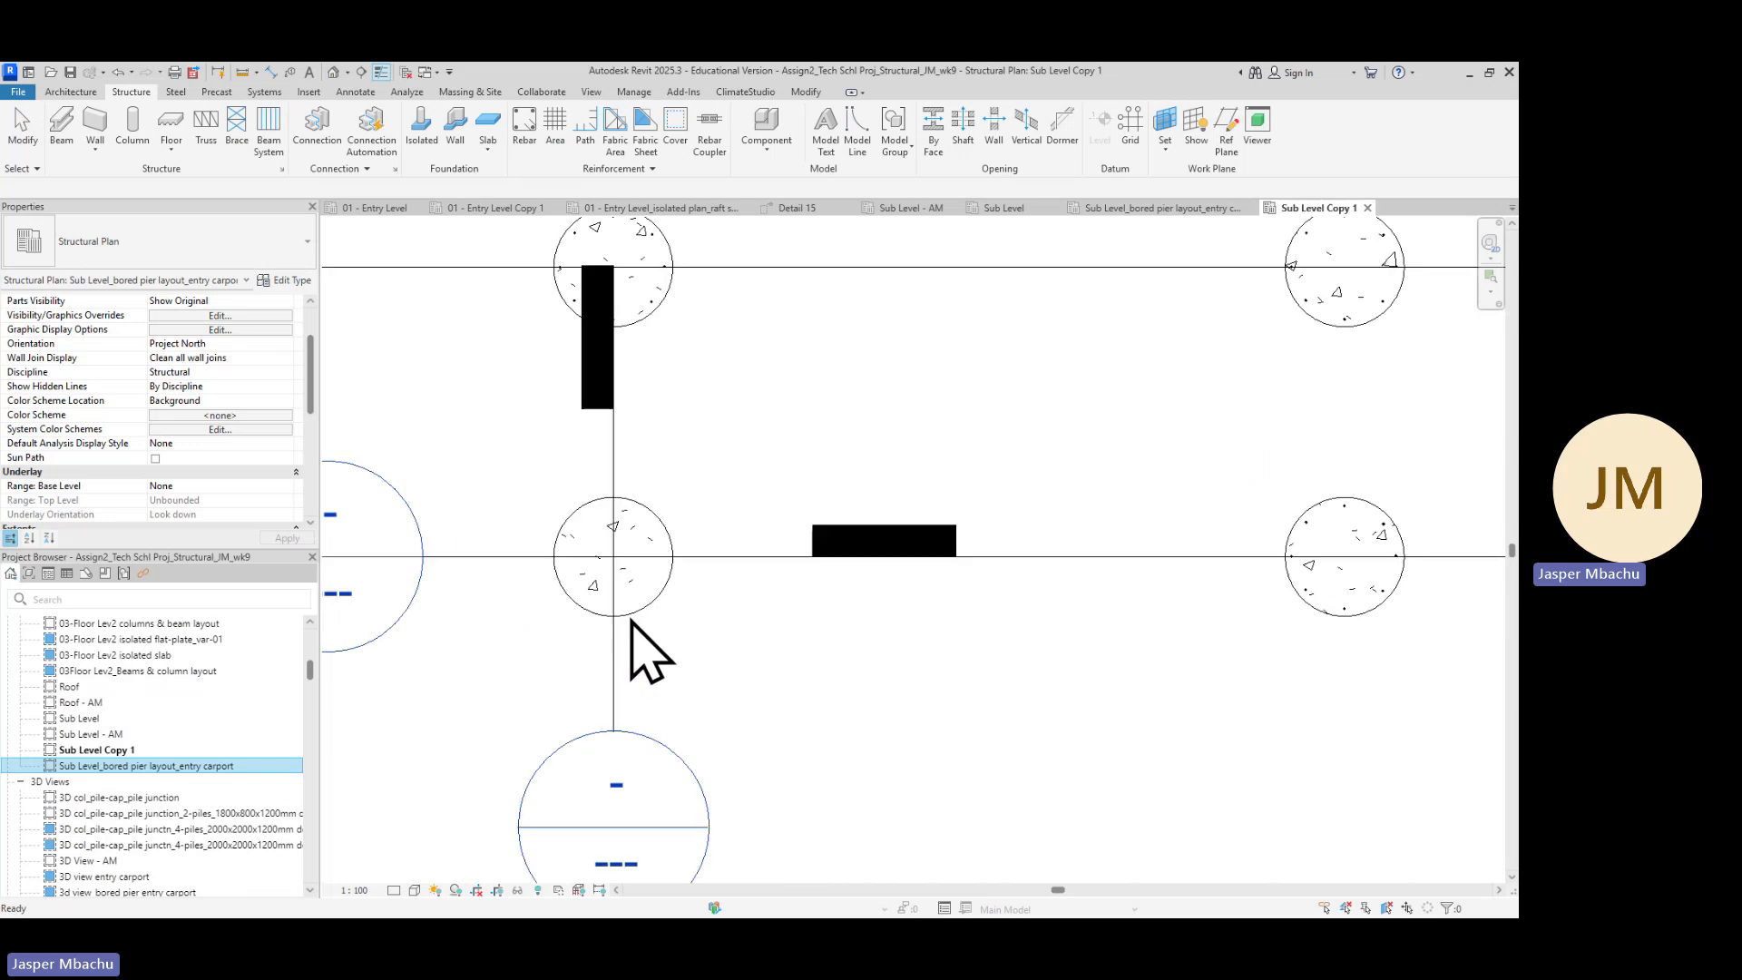
pyautogui.scroll(3, 634, 622)
pyautogui.scroll(-4, 668, 633)
pyautogui.click(686, 637)
pyautogui.scroll(1, 898, 576)
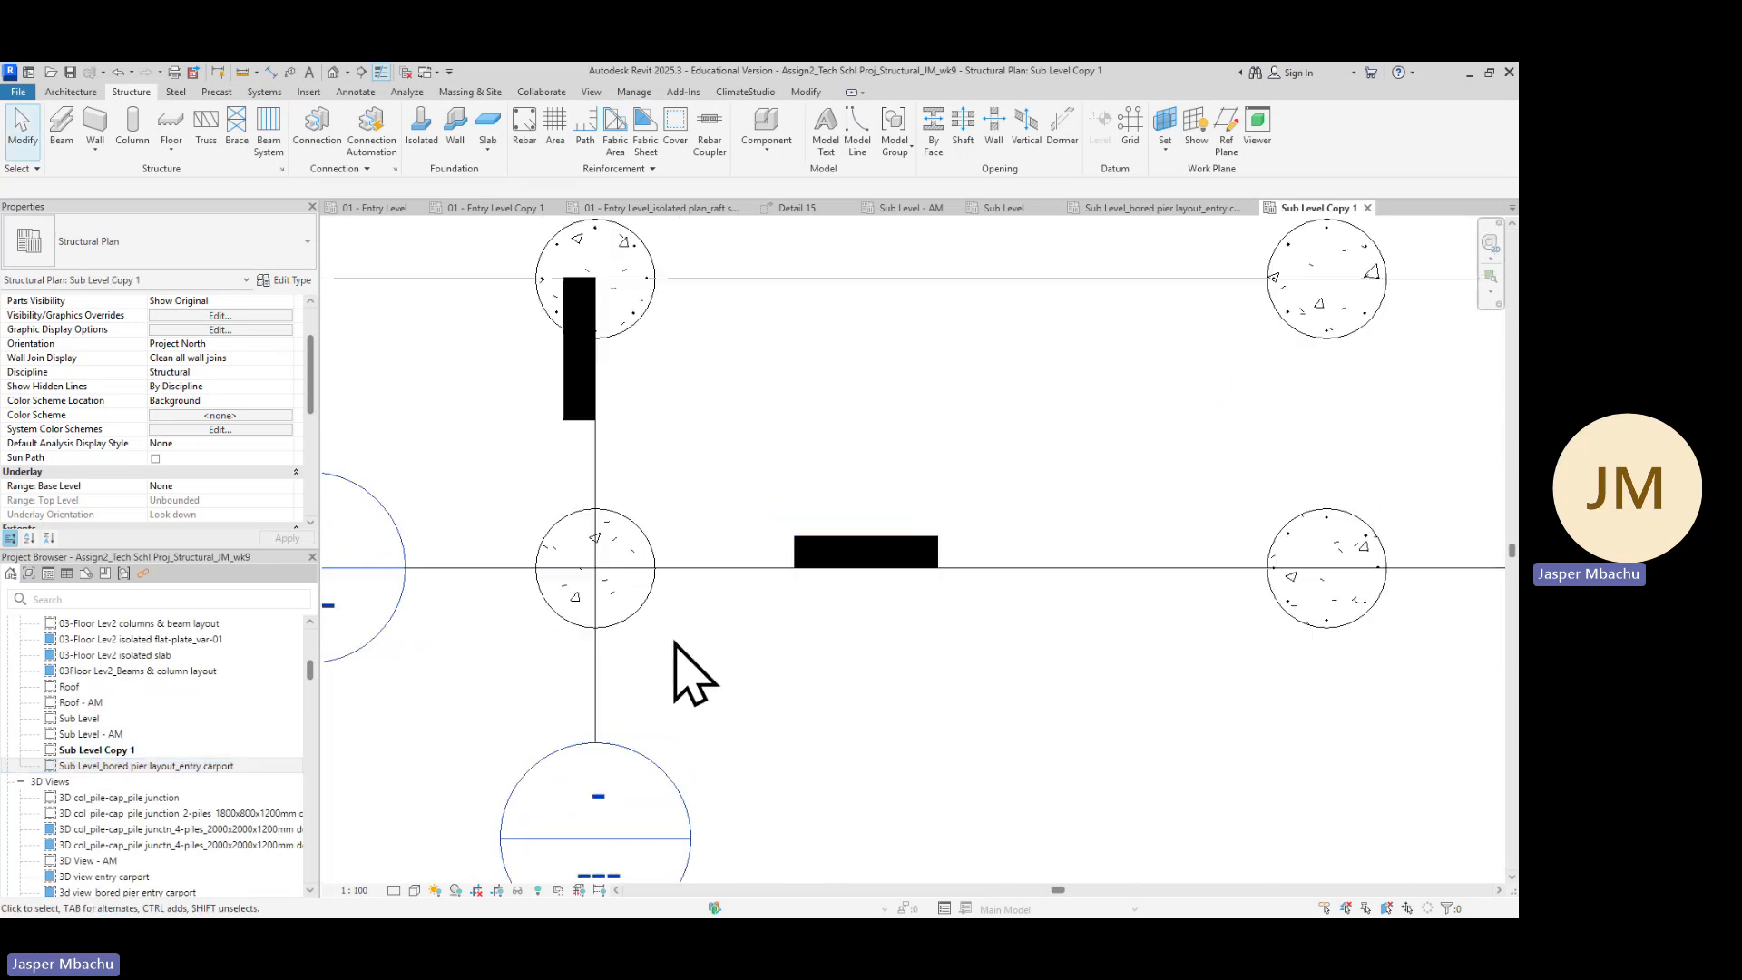
pyautogui.moveTo(674, 642); pyautogui.dragTo(914, 602, button='middle')
pyautogui.scroll(1, 914, 602)
pyautogui.click(905, 566)
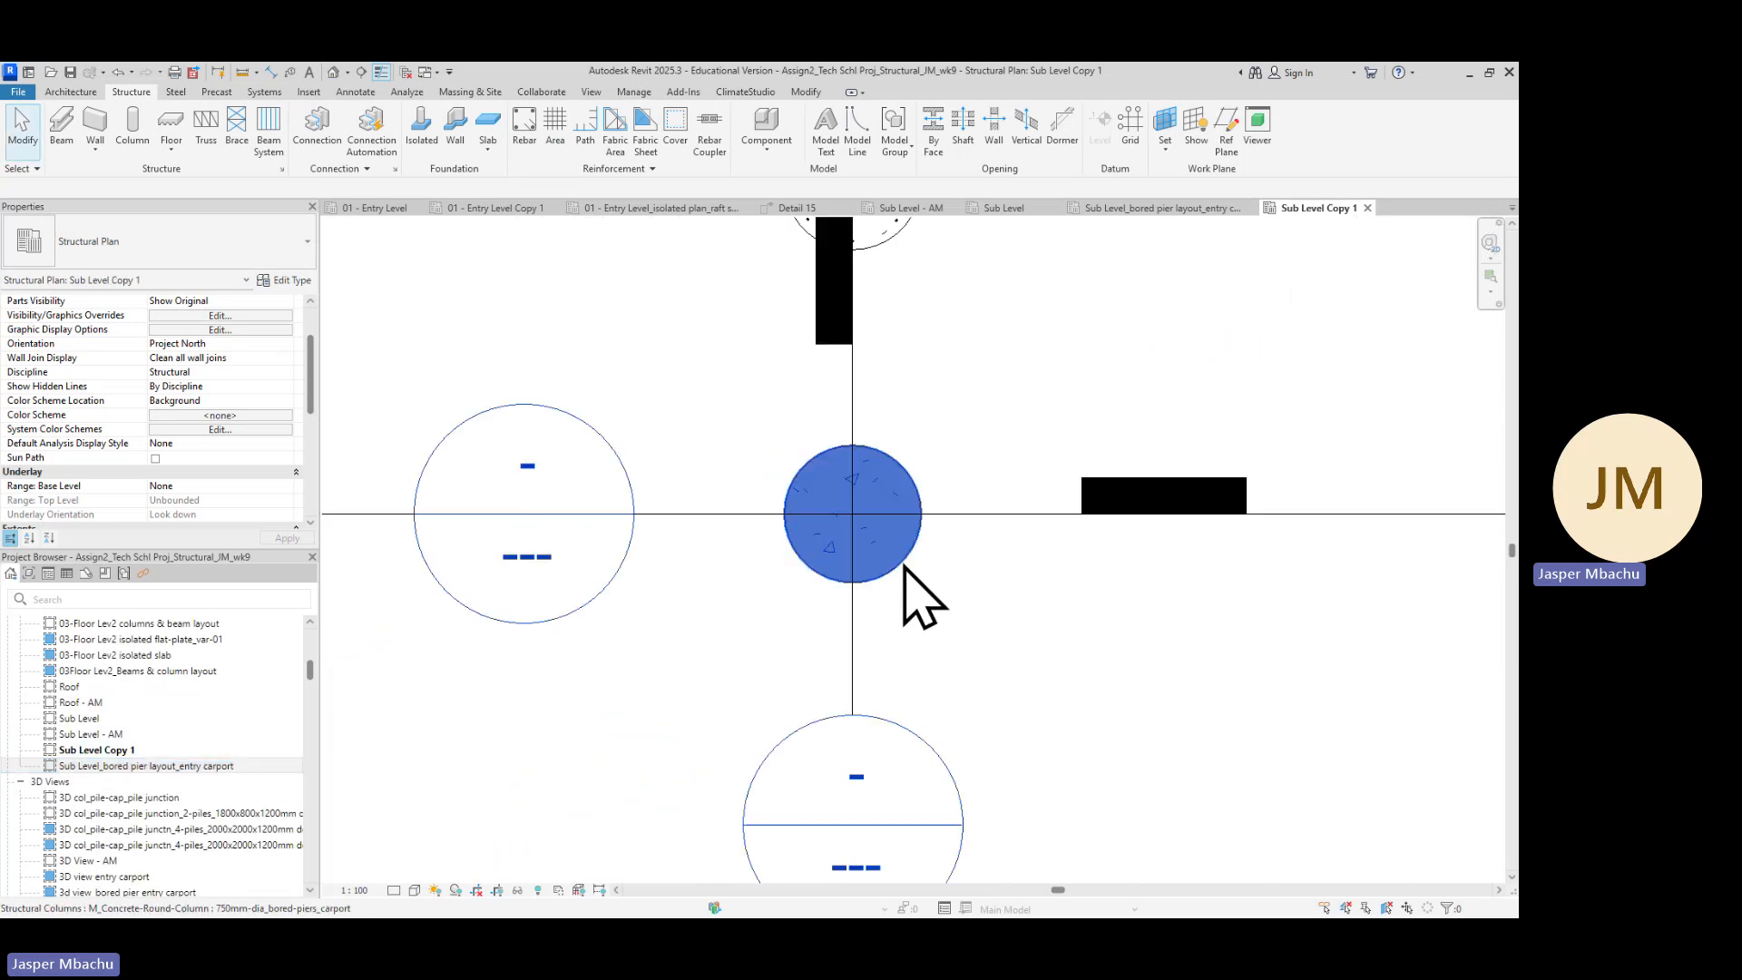
pyautogui.click(905, 567)
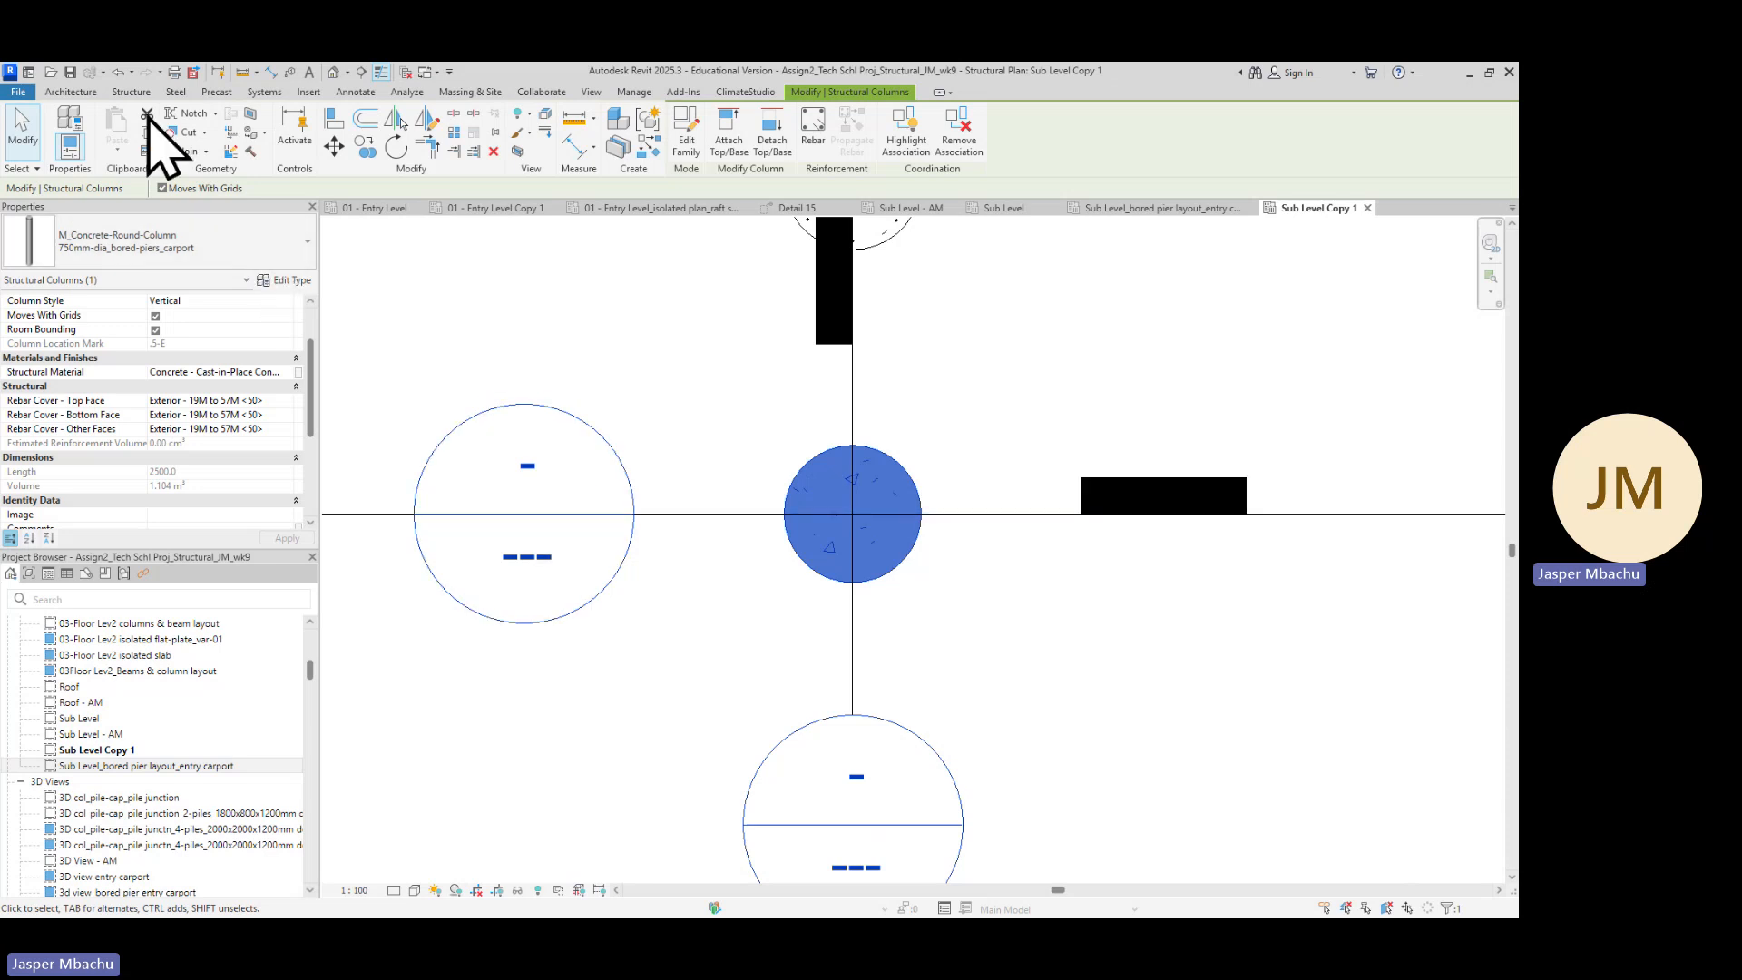
# Try placing an M_T3 circular ligature rebar on the 750mm-dia bored pier in the Sub Level Copy 1 plan view
pyautogui.click(132, 93)
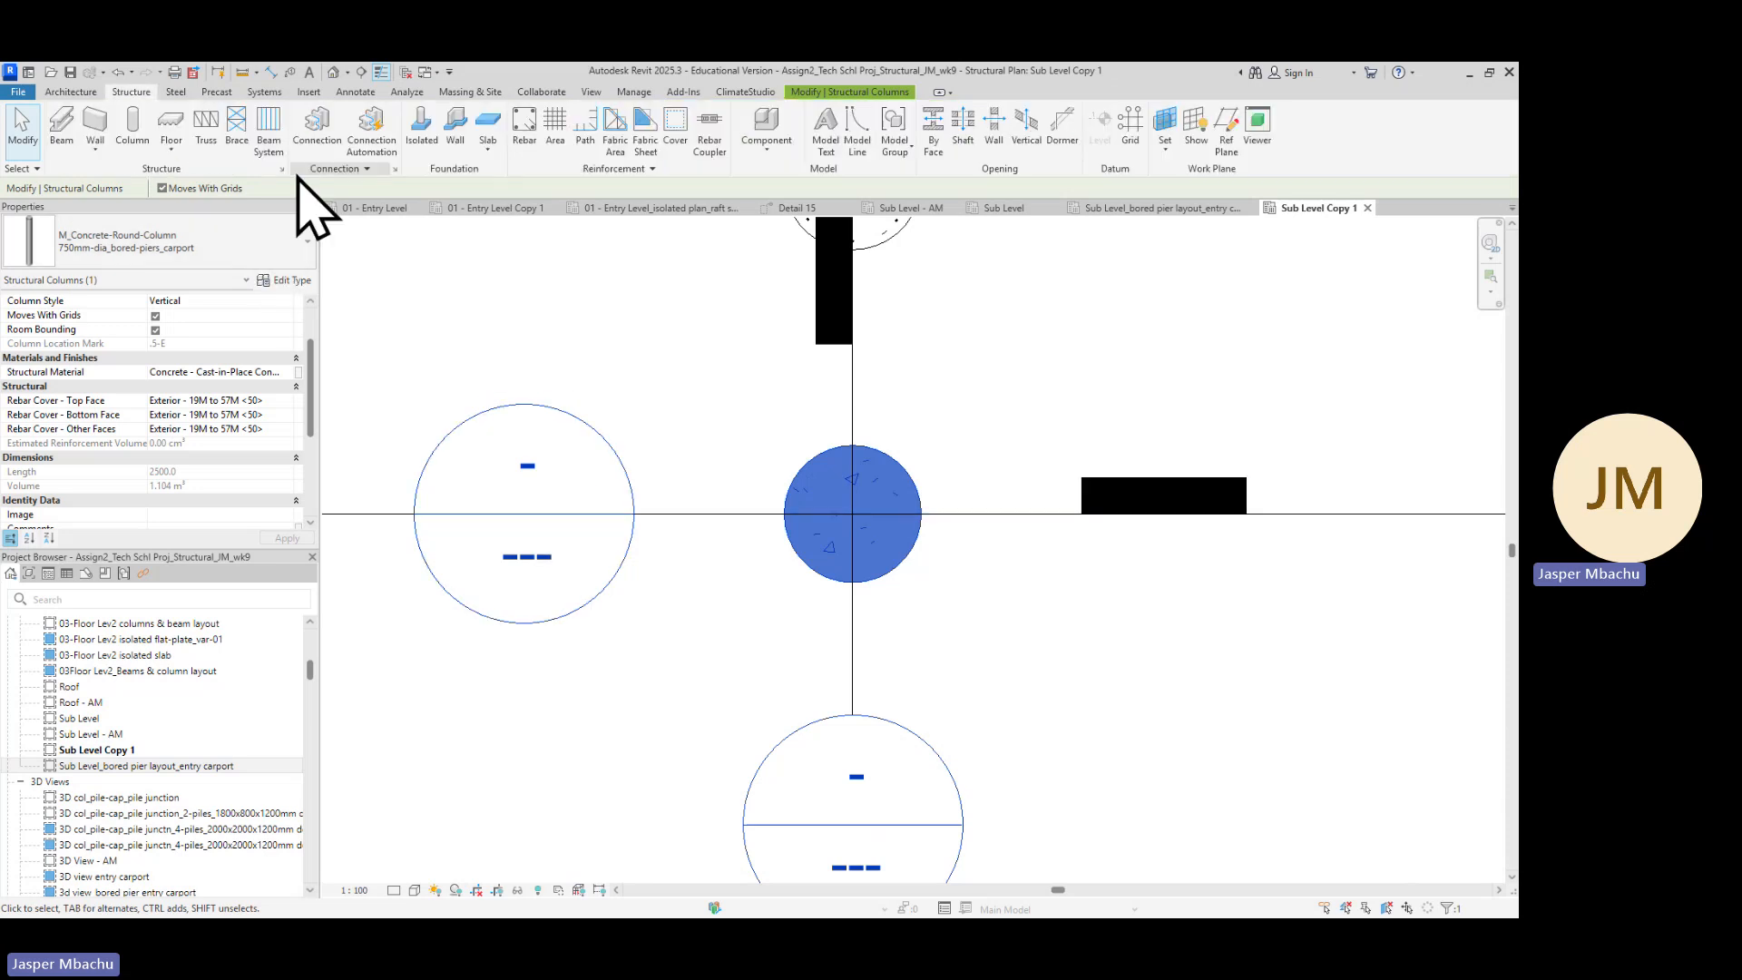
pyautogui.click(553, 207)
pyautogui.click(529, 136)
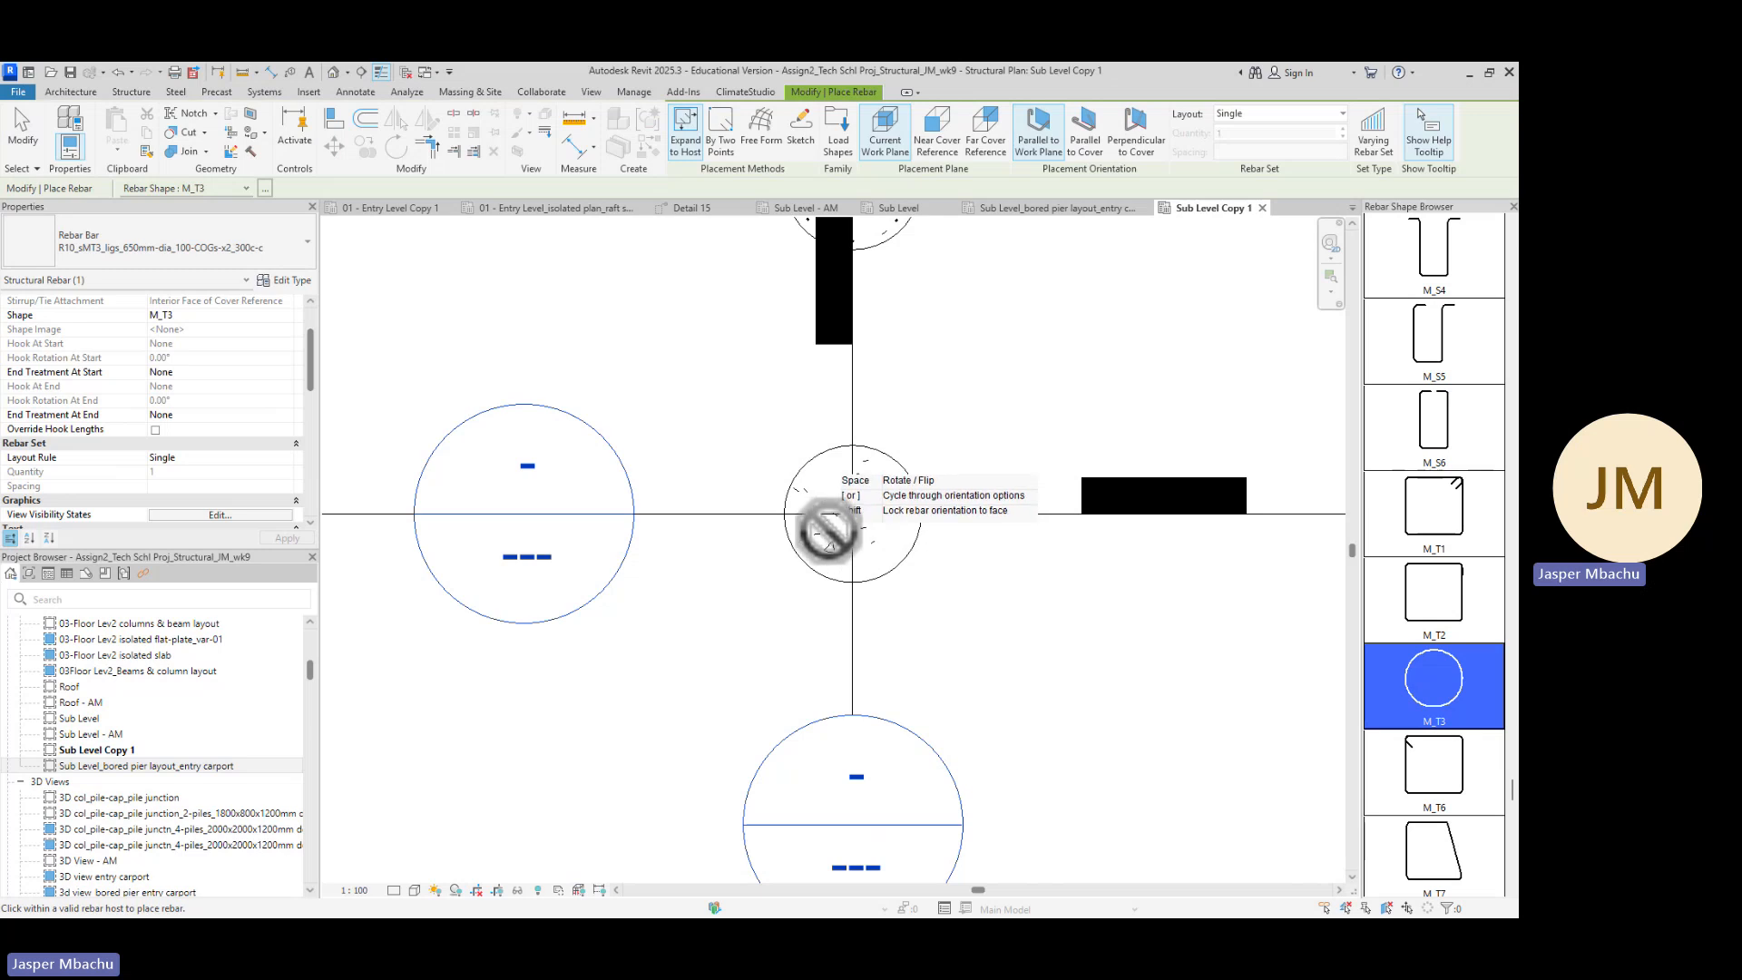
pyautogui.scroll(4, 848, 511)
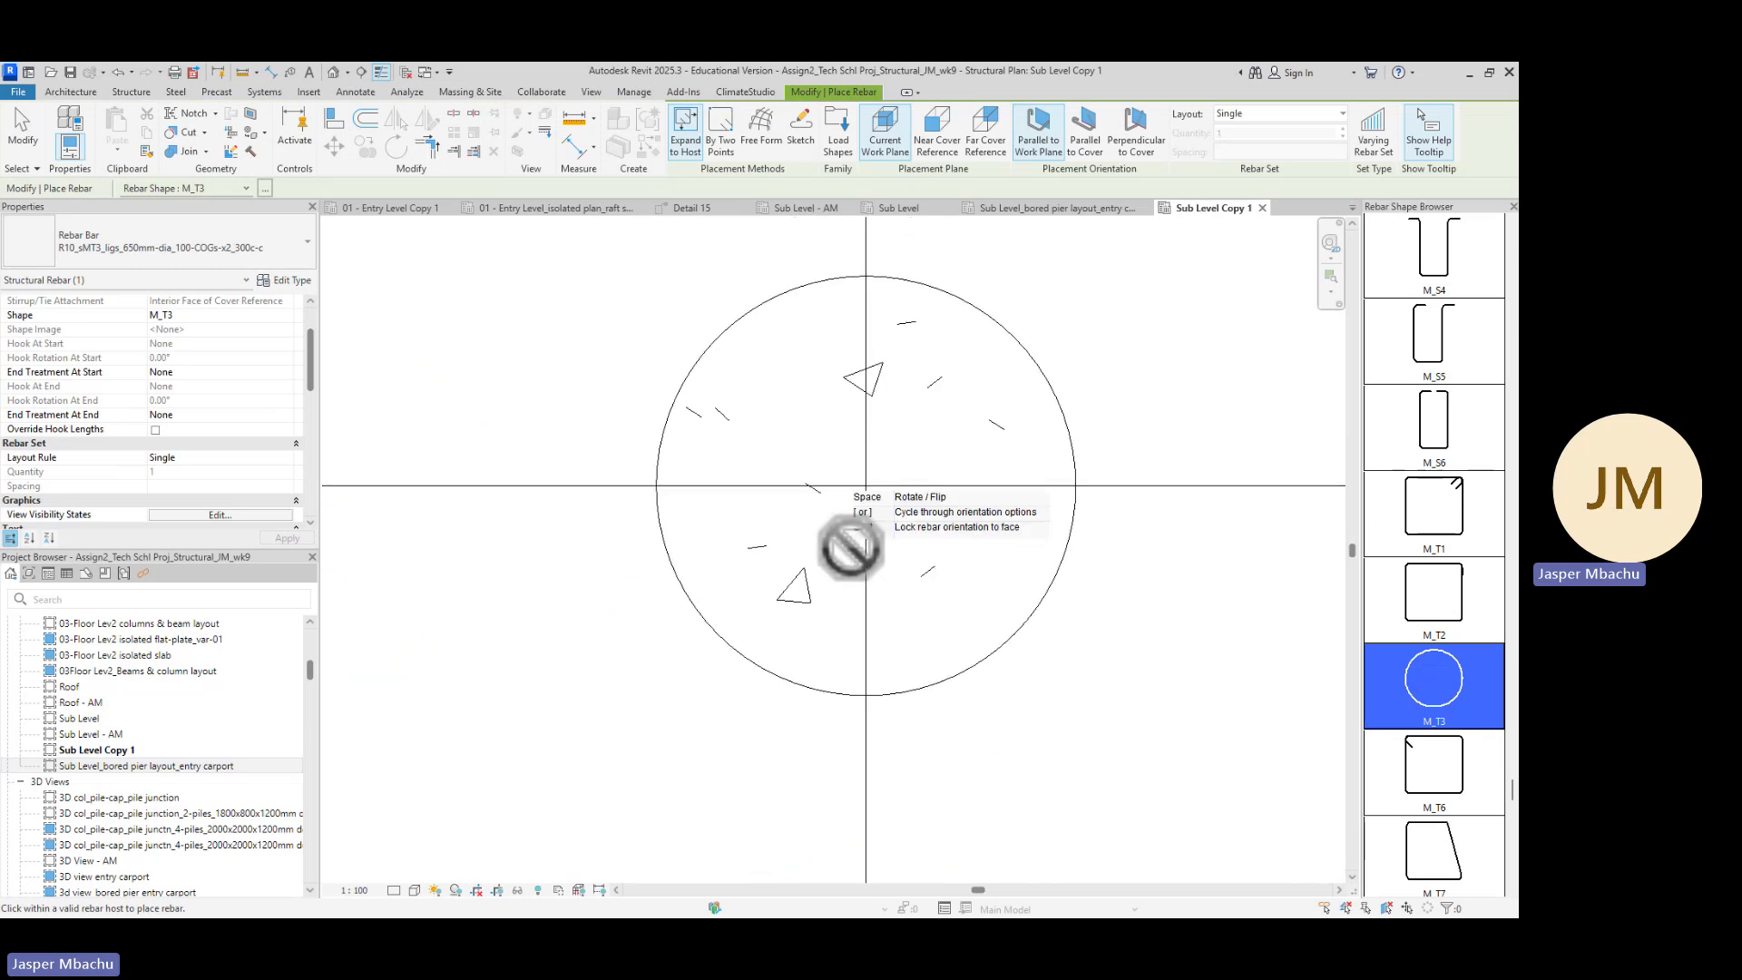
pyautogui.scroll(2, 846, 494)
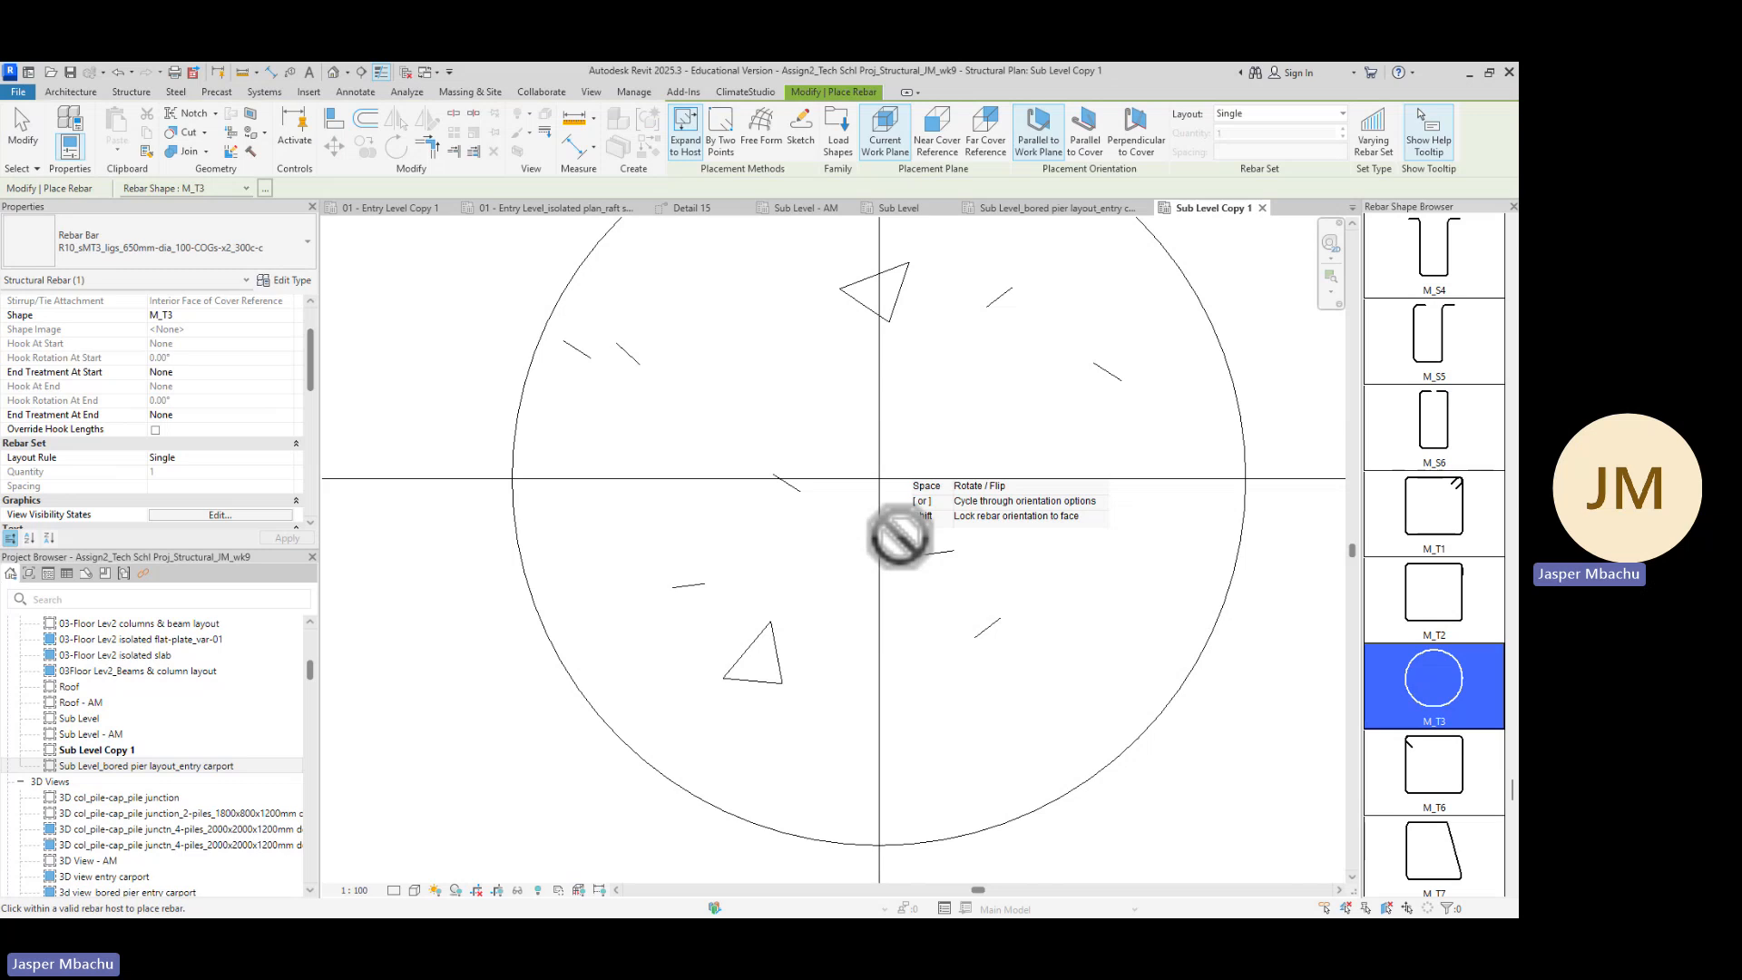
pyautogui.scroll(-1, 899, 538)
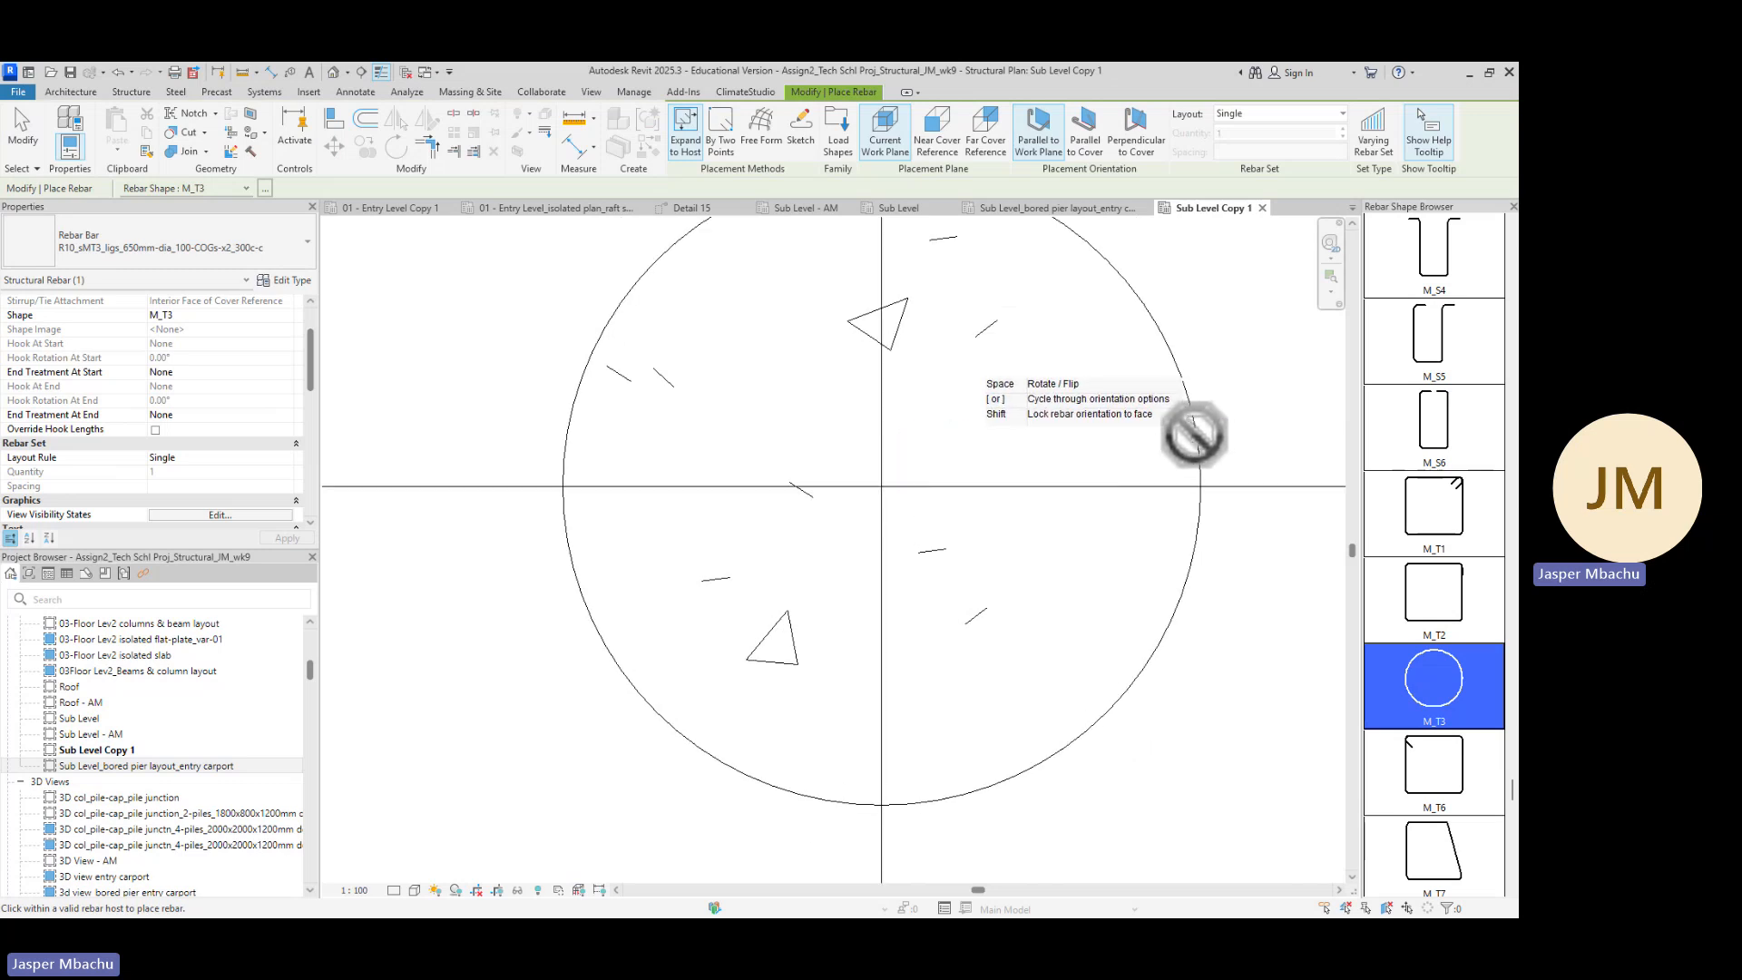
pyautogui.scroll(-2, 1194, 433)
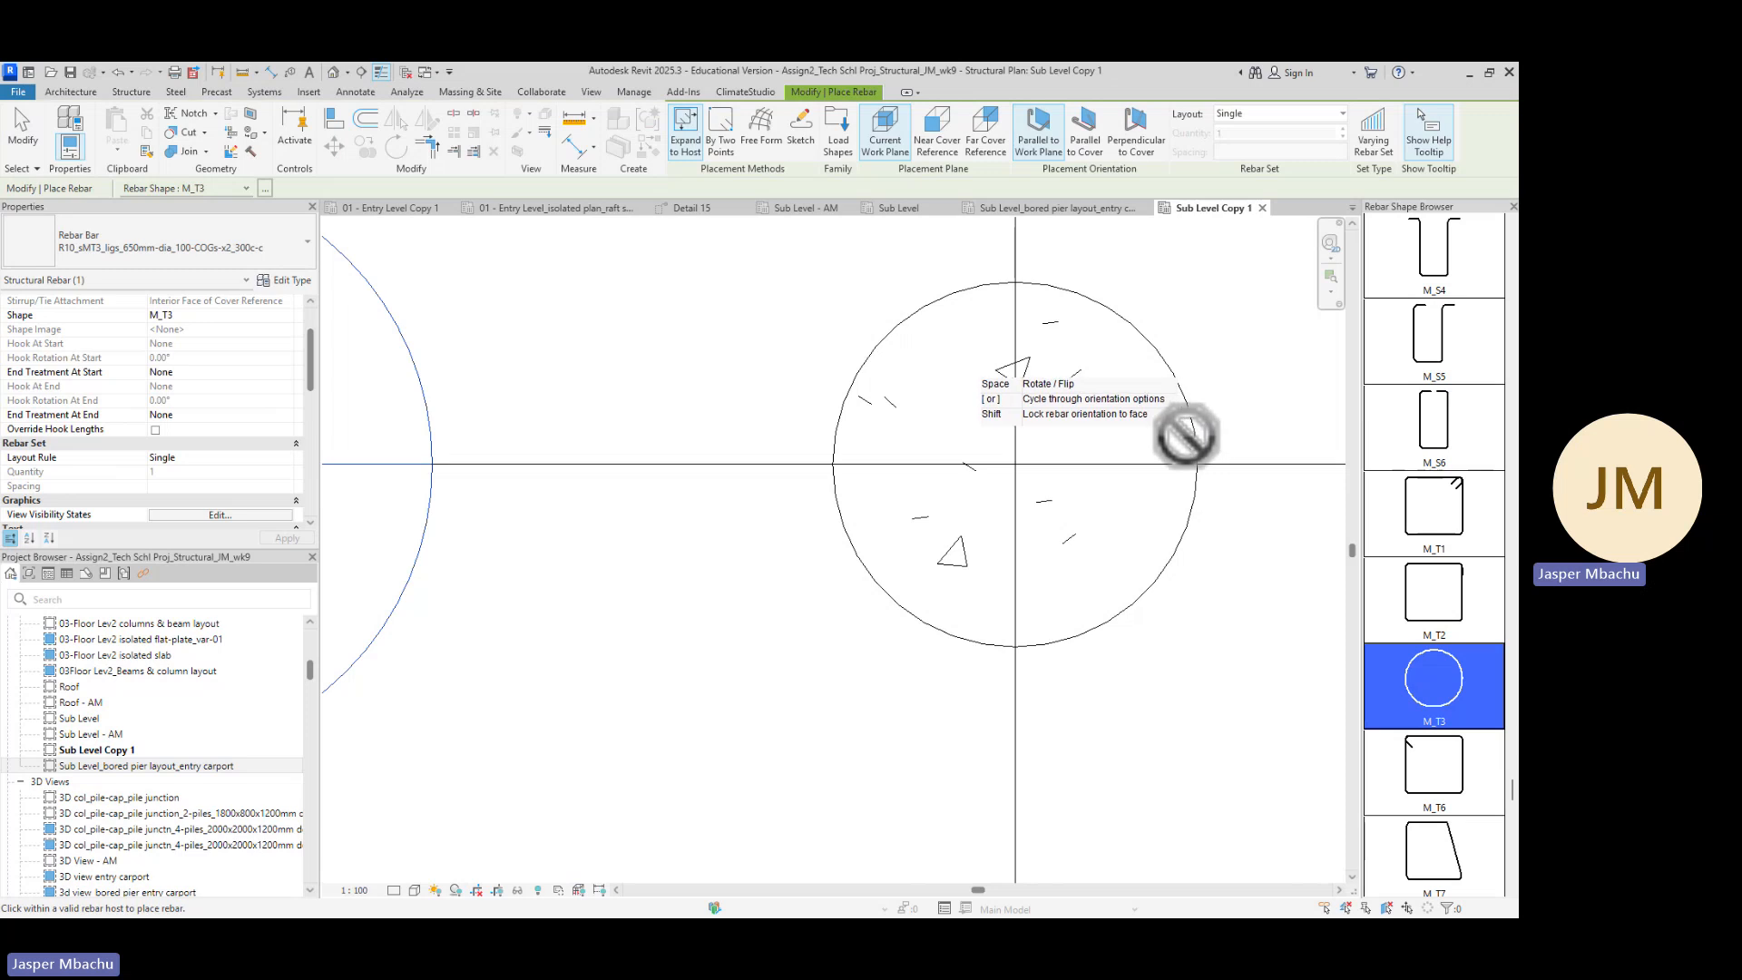
pyautogui.scroll(-1, 1013, 508)
pyautogui.scroll(-4, 1014, 508)
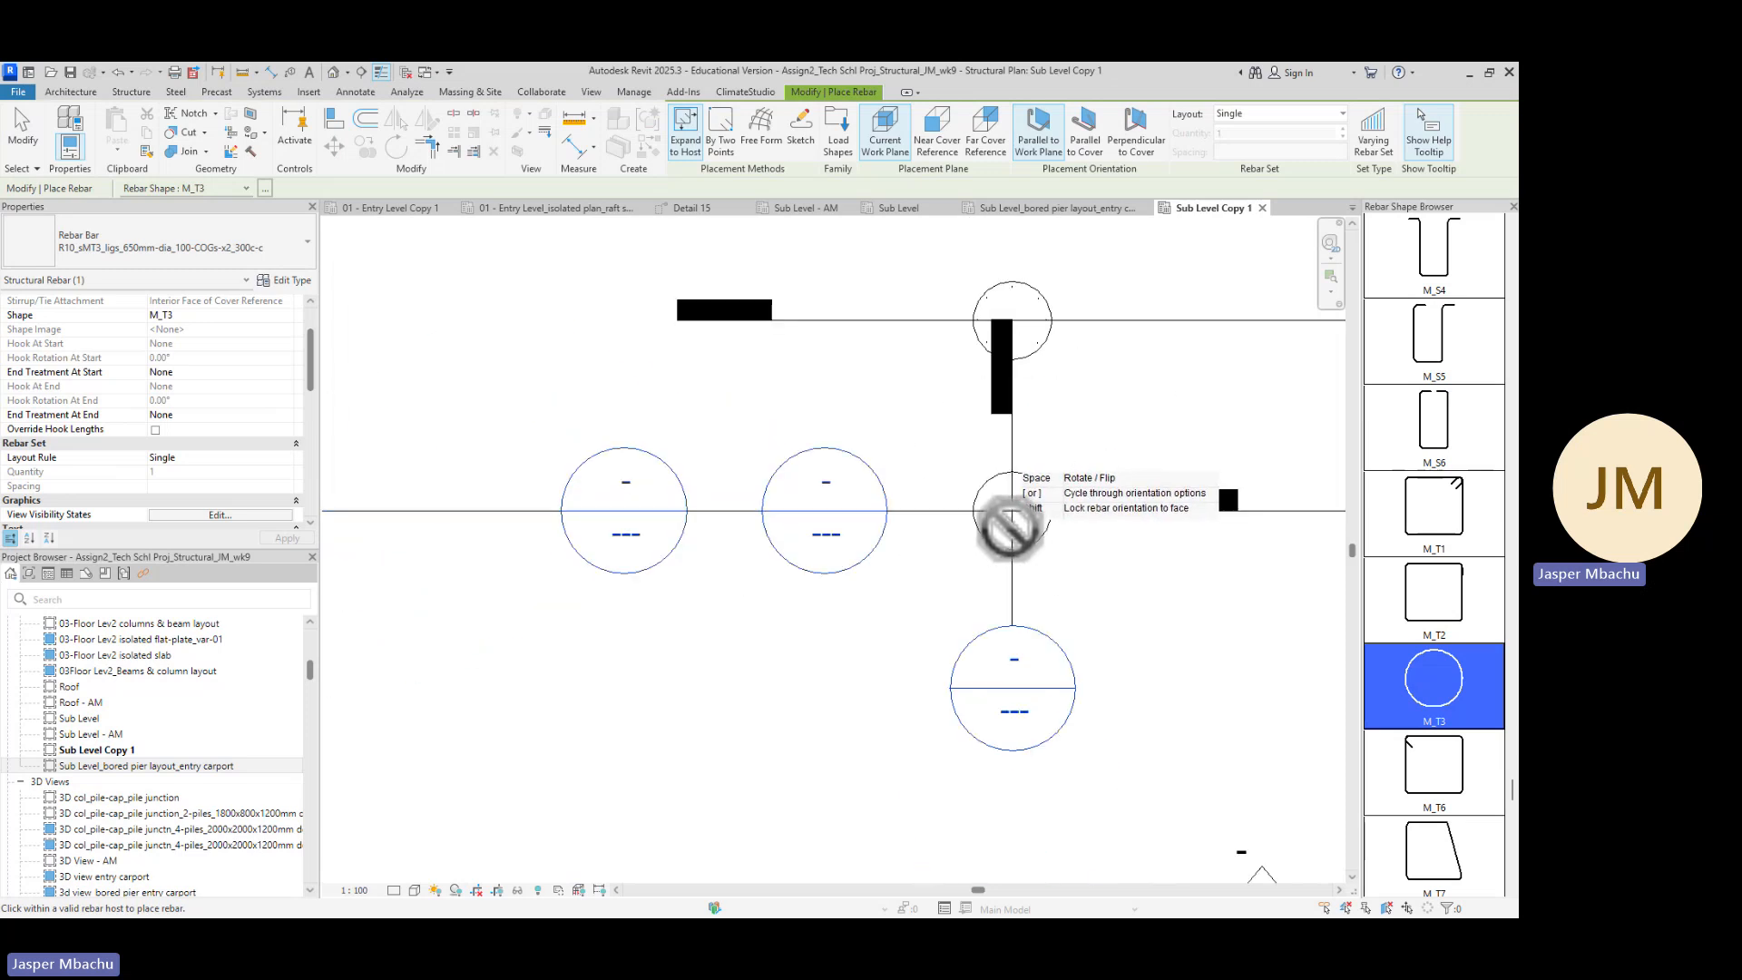
pyautogui.scroll(-2, 1015, 517)
pyautogui.scroll(2, 1016, 498)
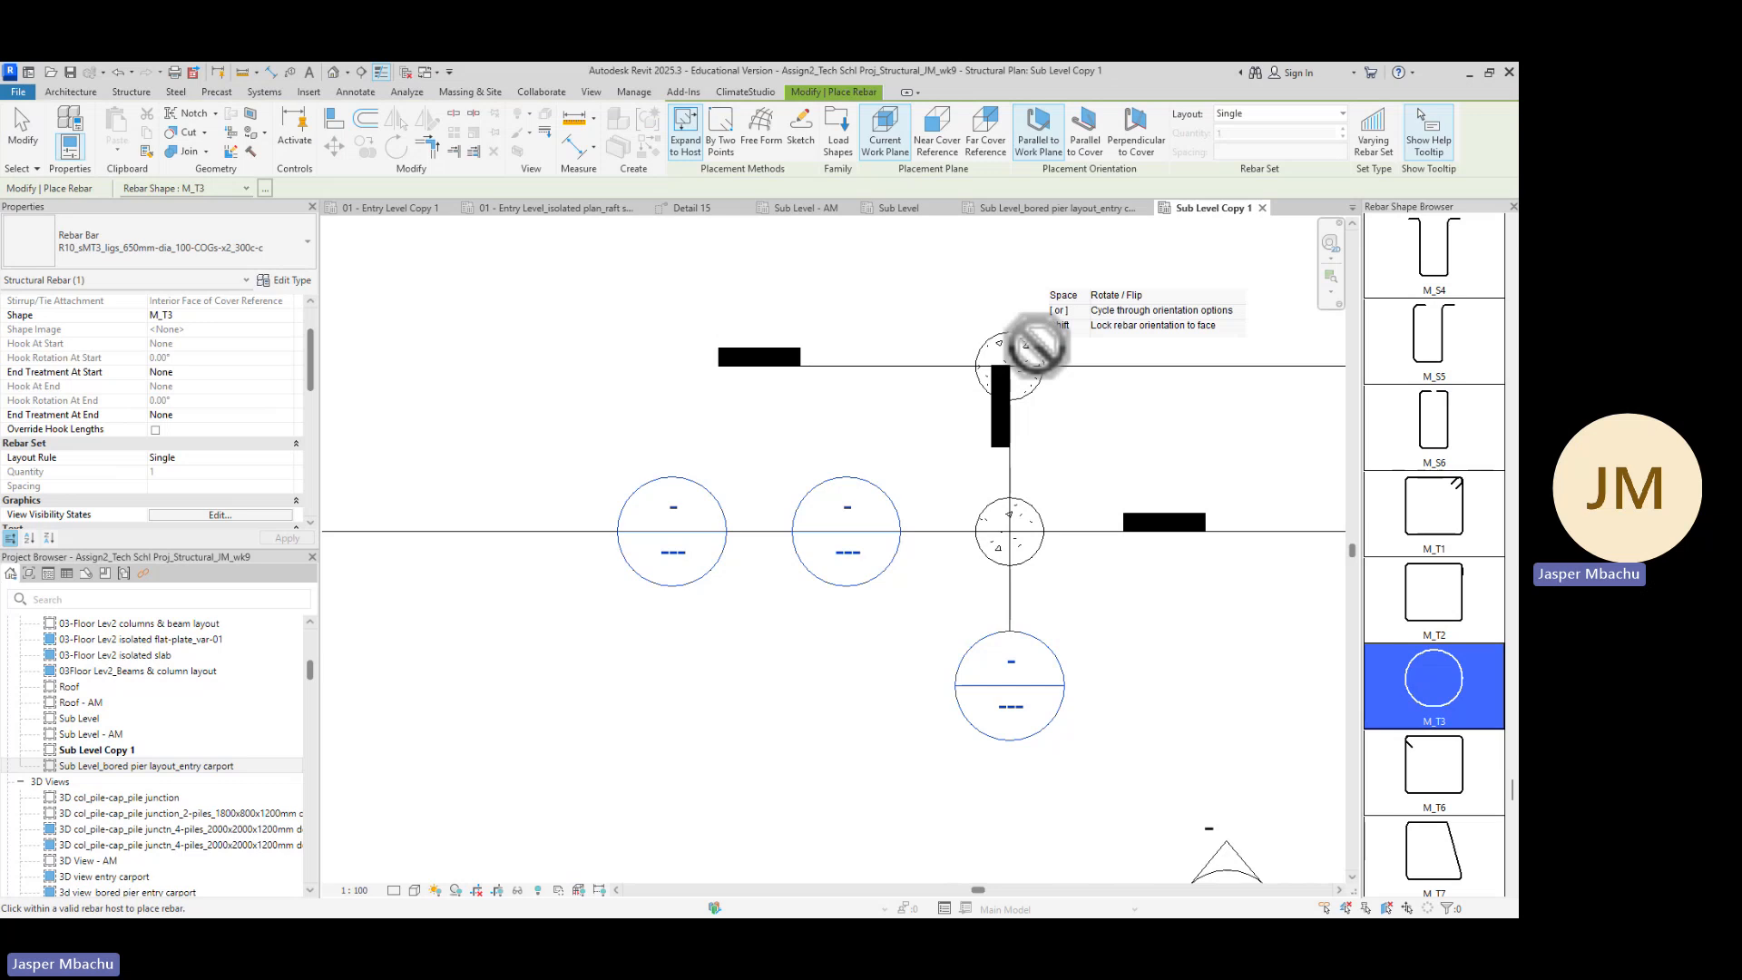
pyautogui.scroll(2, 1029, 370)
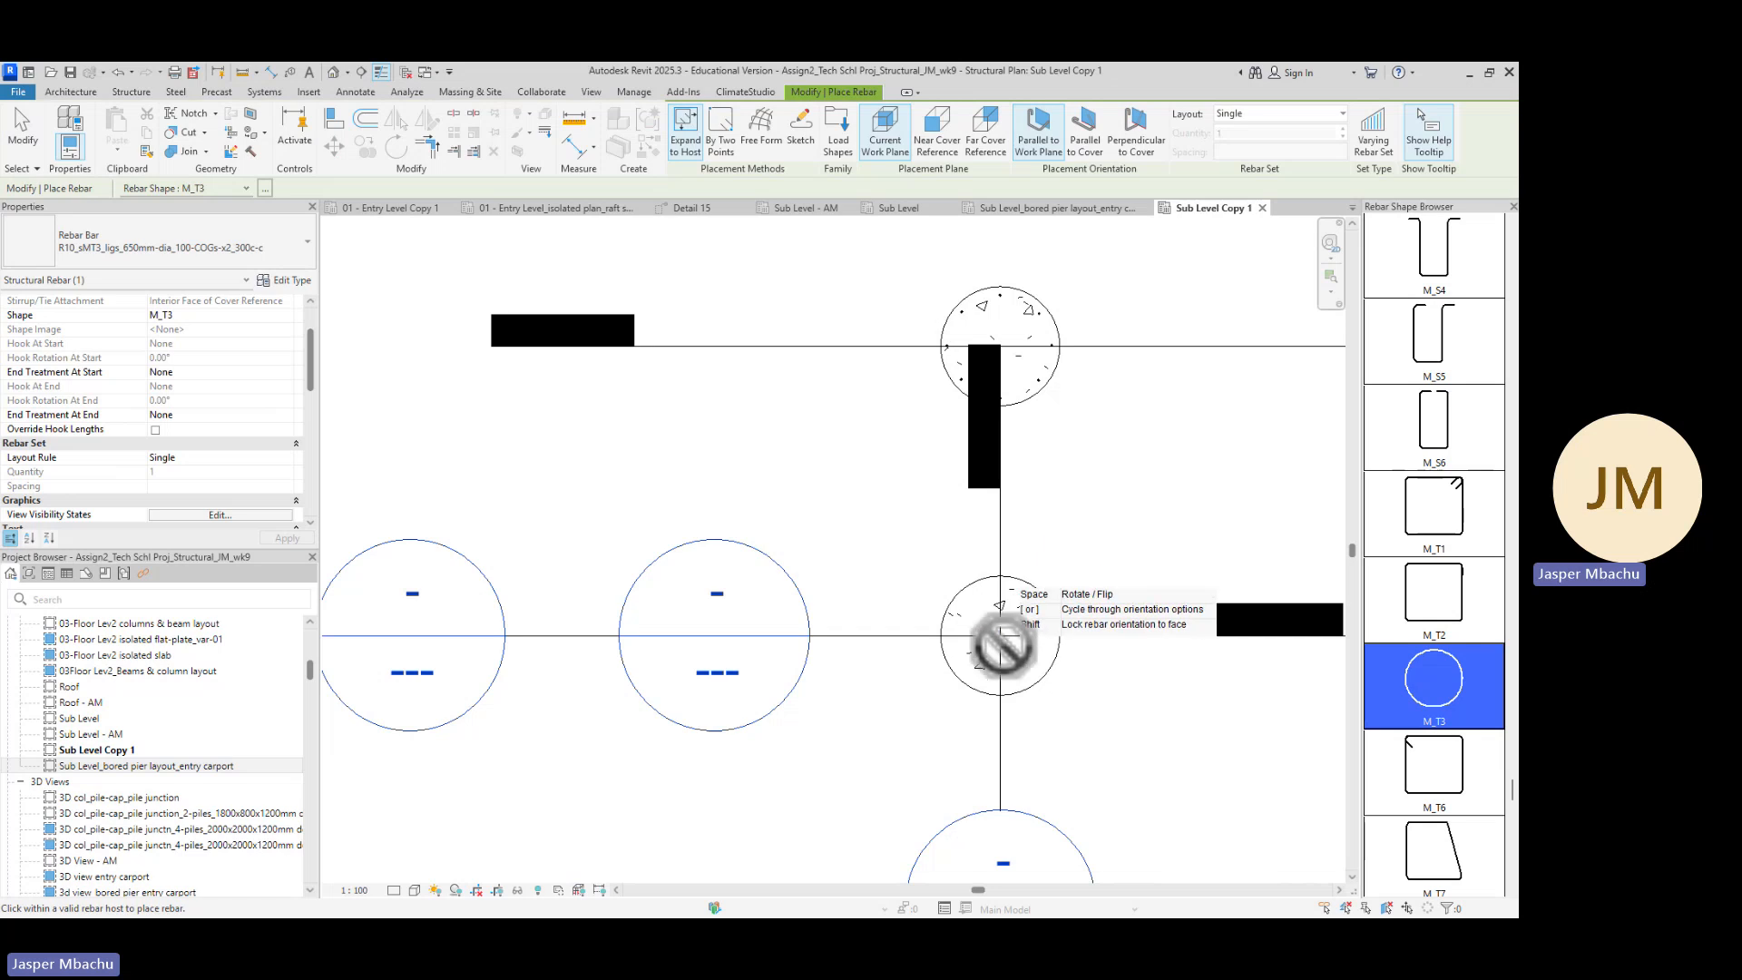
pyautogui.scroll(-2, 1043, 590)
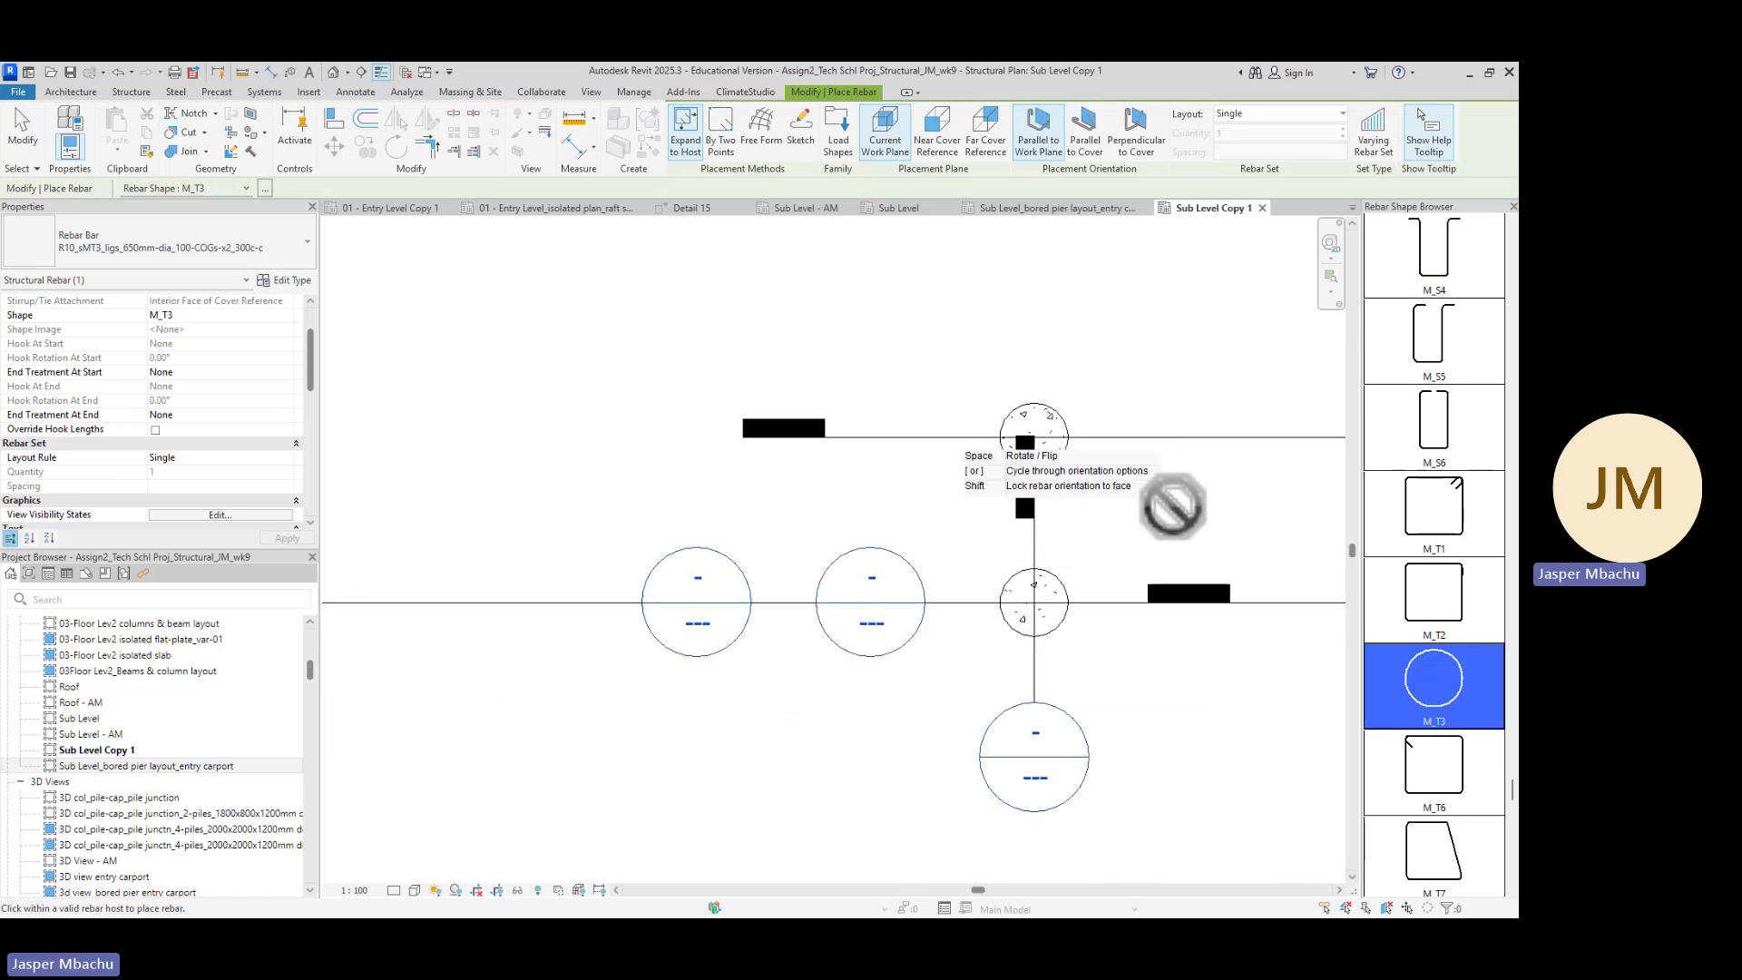
pyautogui.press('Escape')
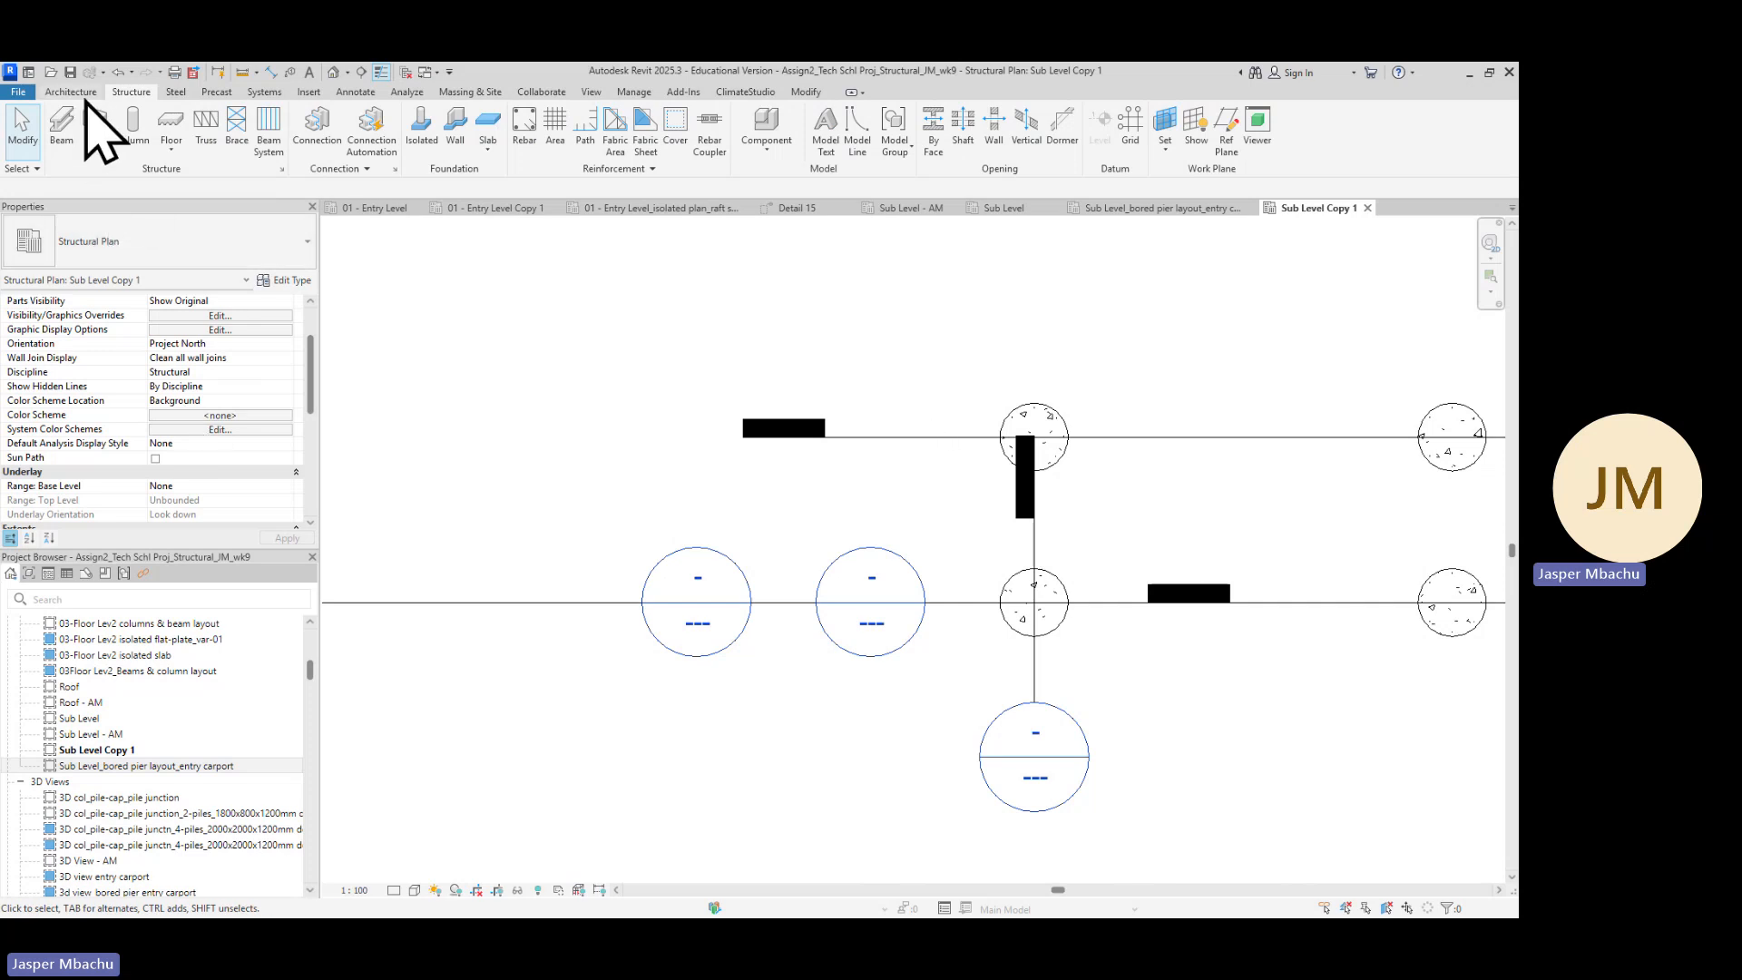
# Restart M_T3 rebar placement, toggle the rebar shape browser, and hover across the carport piers before cancelling
pyautogui.click(526, 145)
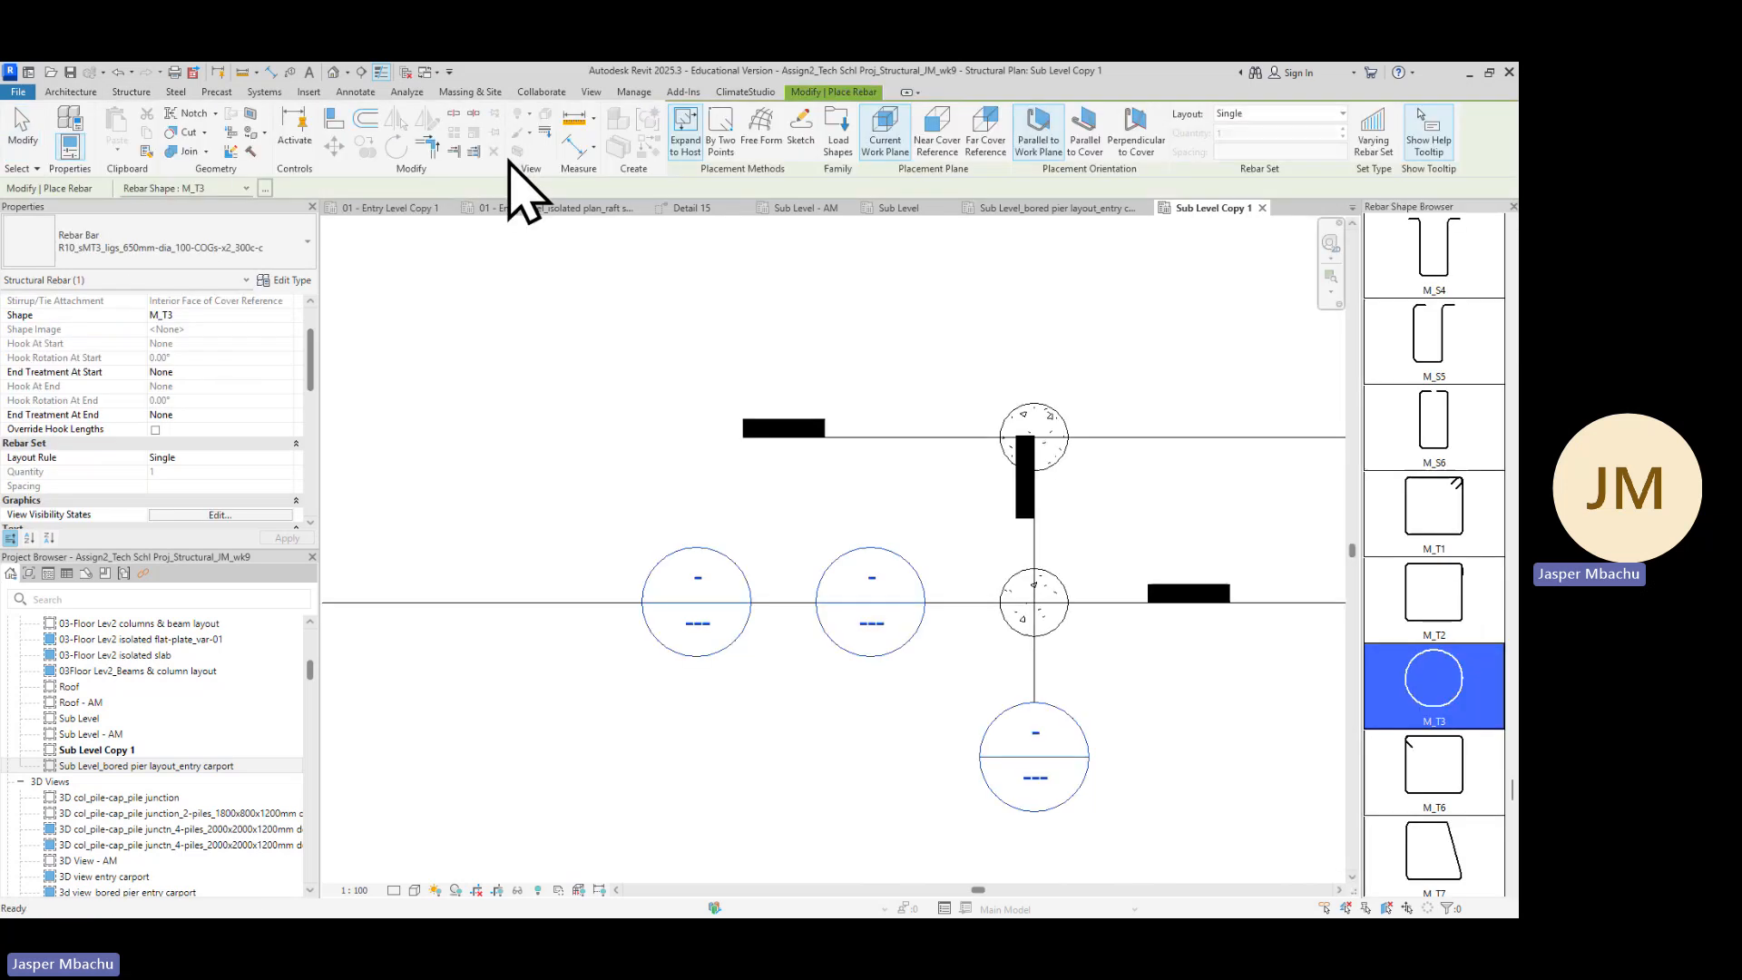
pyautogui.click(265, 189)
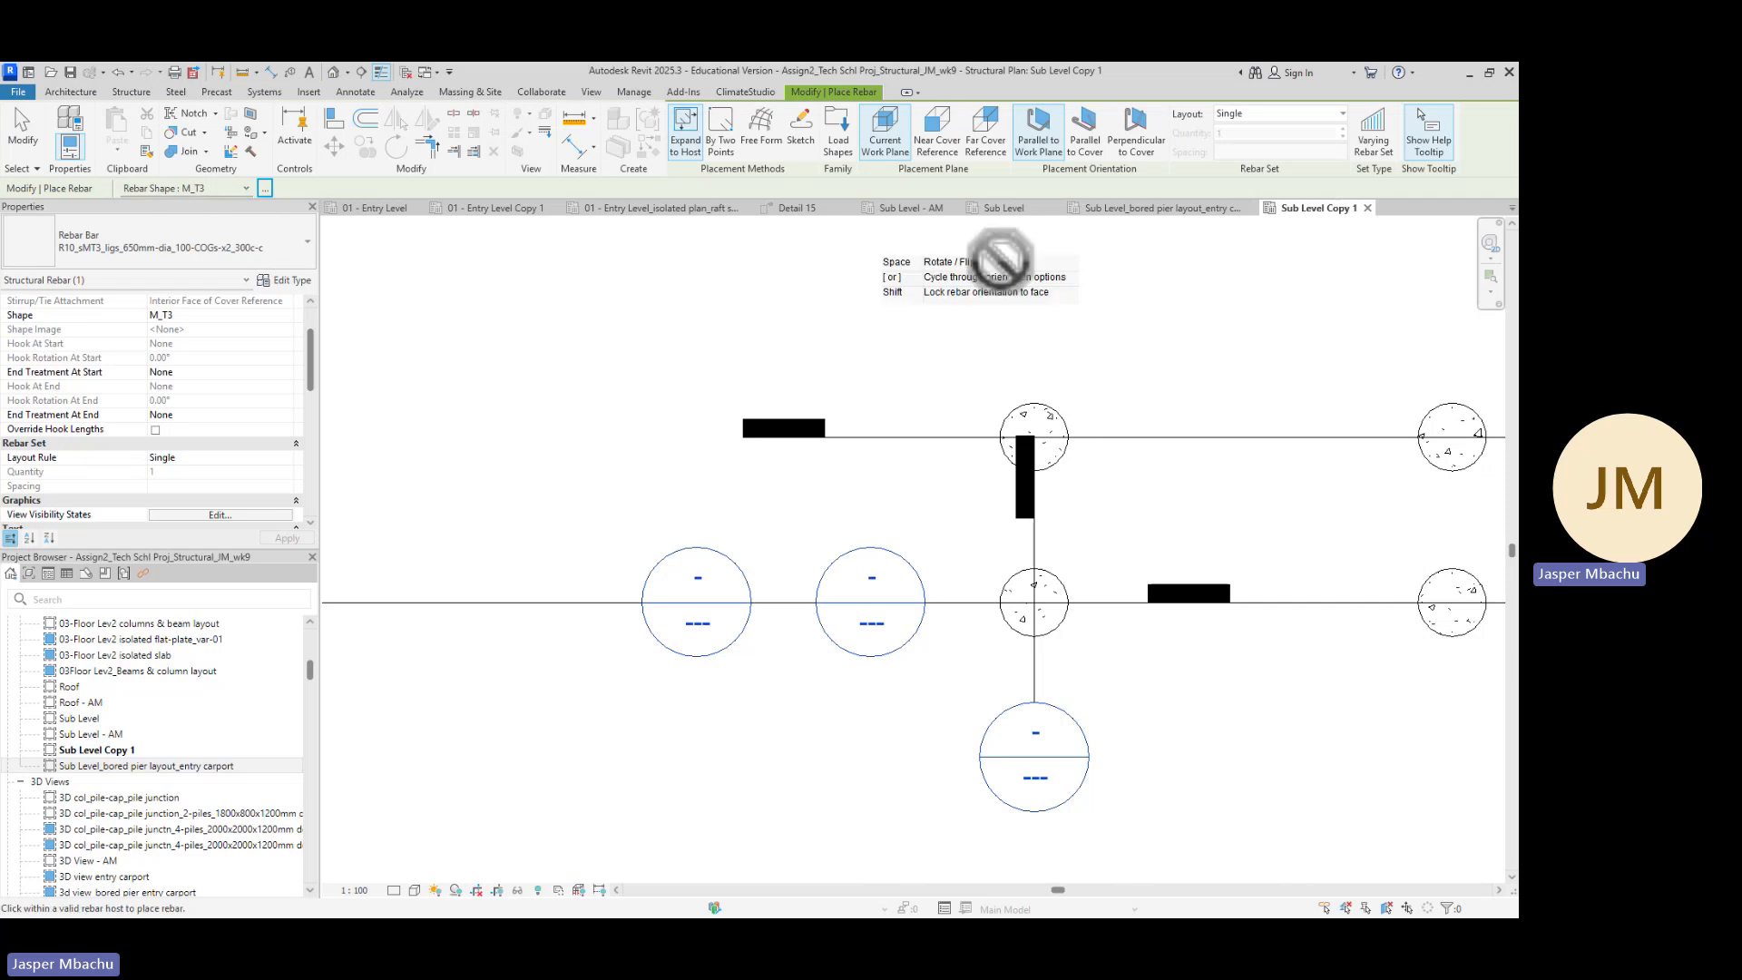
pyautogui.click(265, 189)
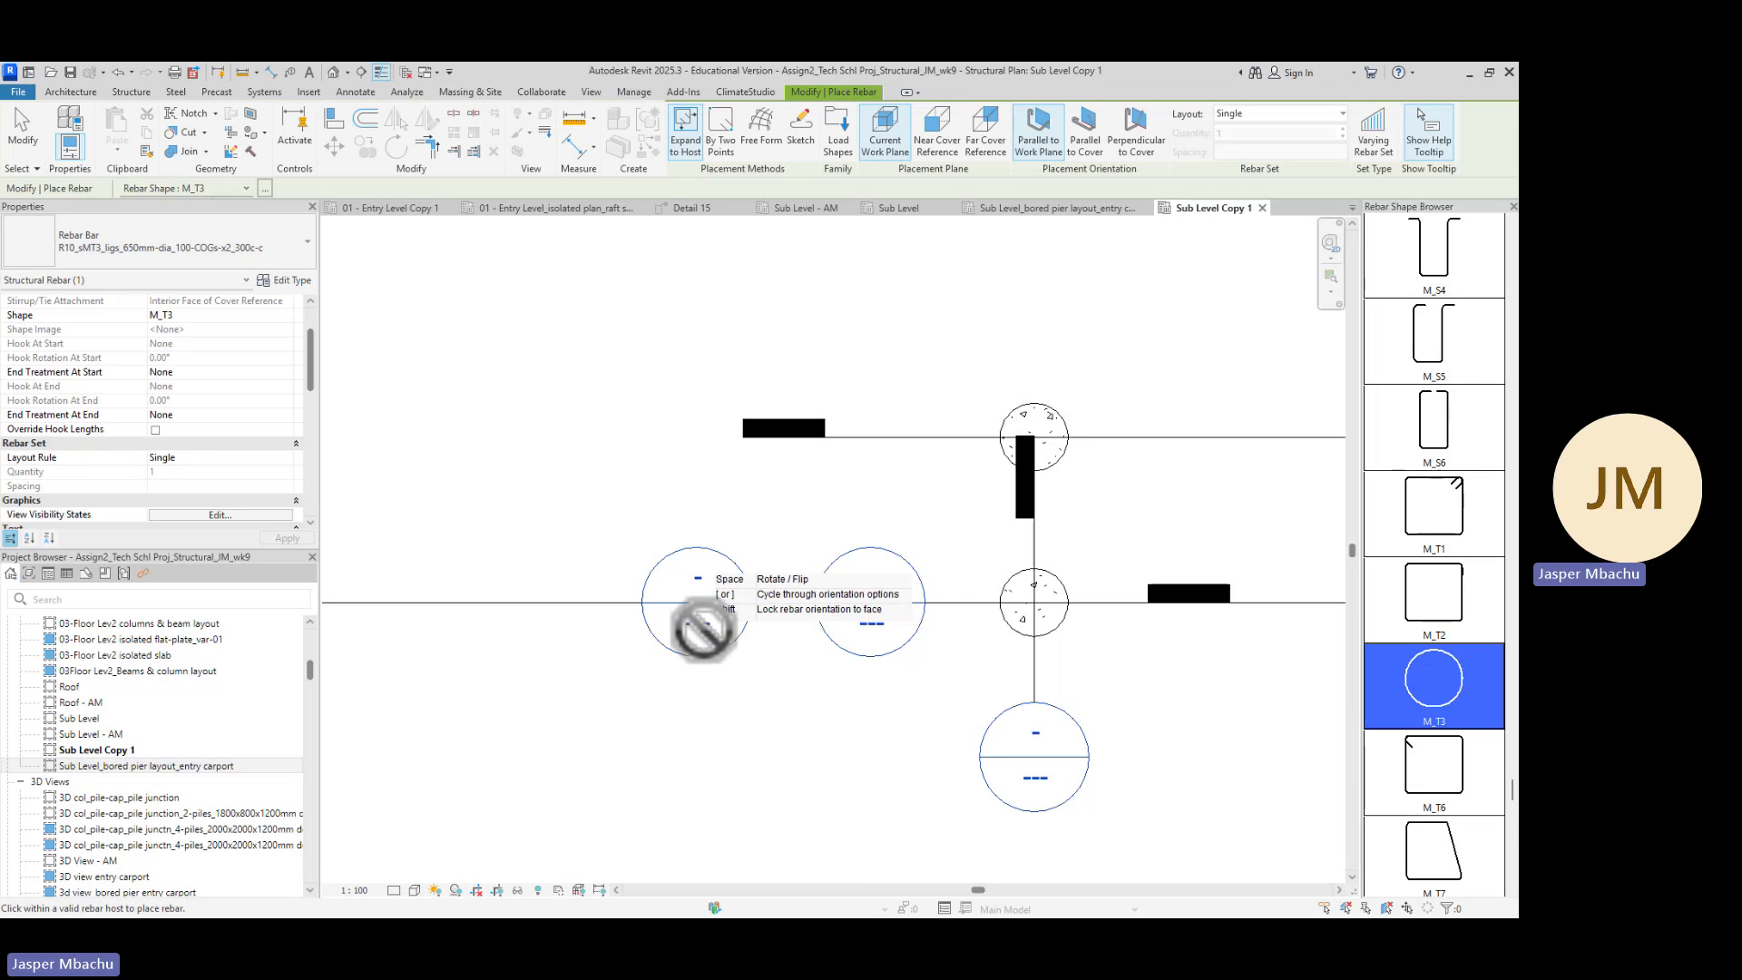
pyautogui.scroll(2, 744, 650)
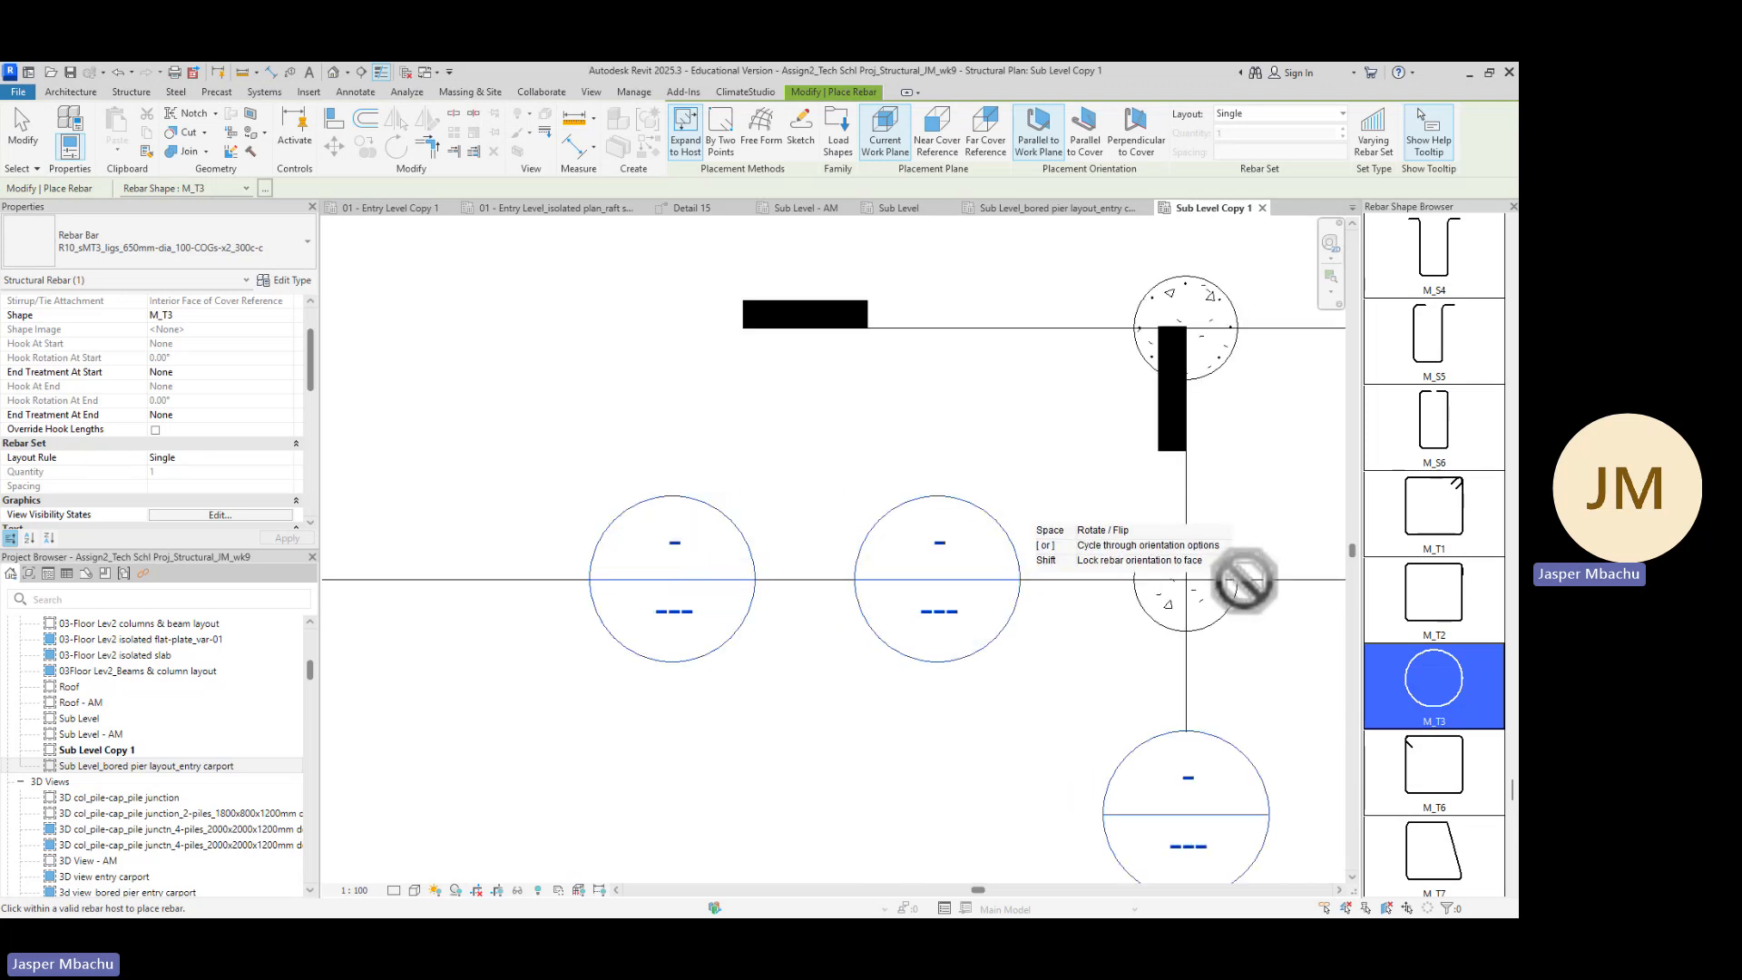
pyautogui.scroll(-7, 1221, 620)
pyautogui.moveTo(1263, 687); pyautogui.dragTo(542, 667, button='middle')
pyautogui.scroll(5, 494, 620)
pyautogui.scroll(4, 505, 561)
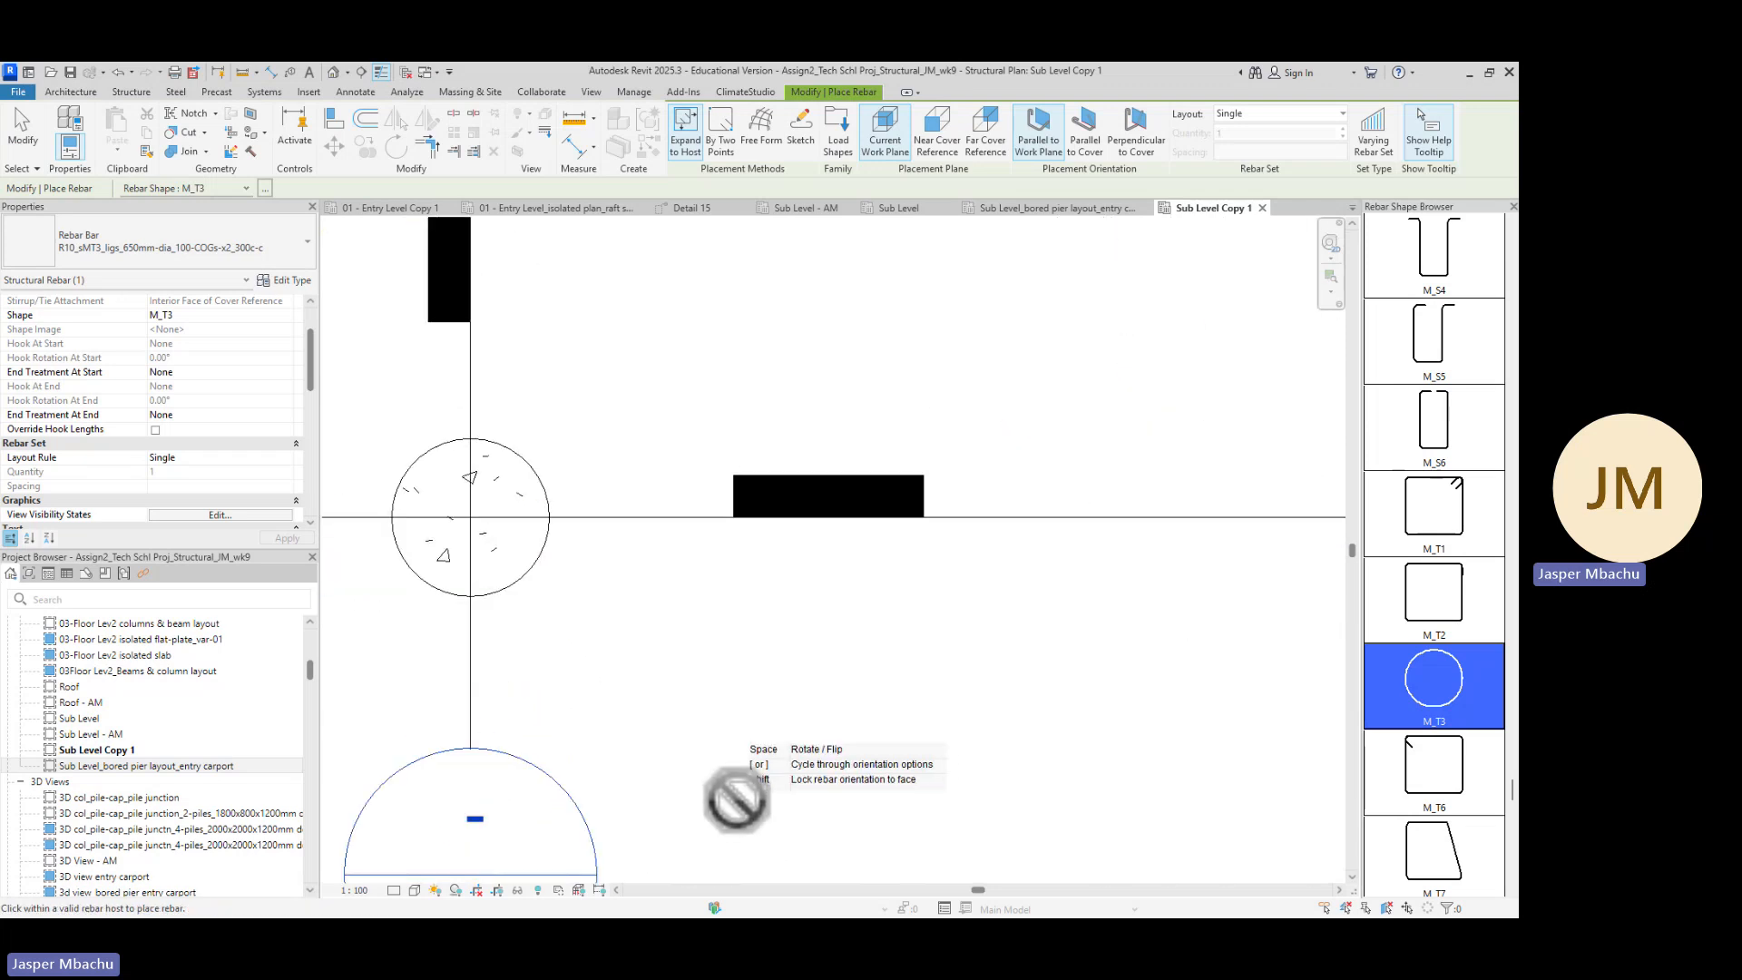
pyautogui.press('Escape')
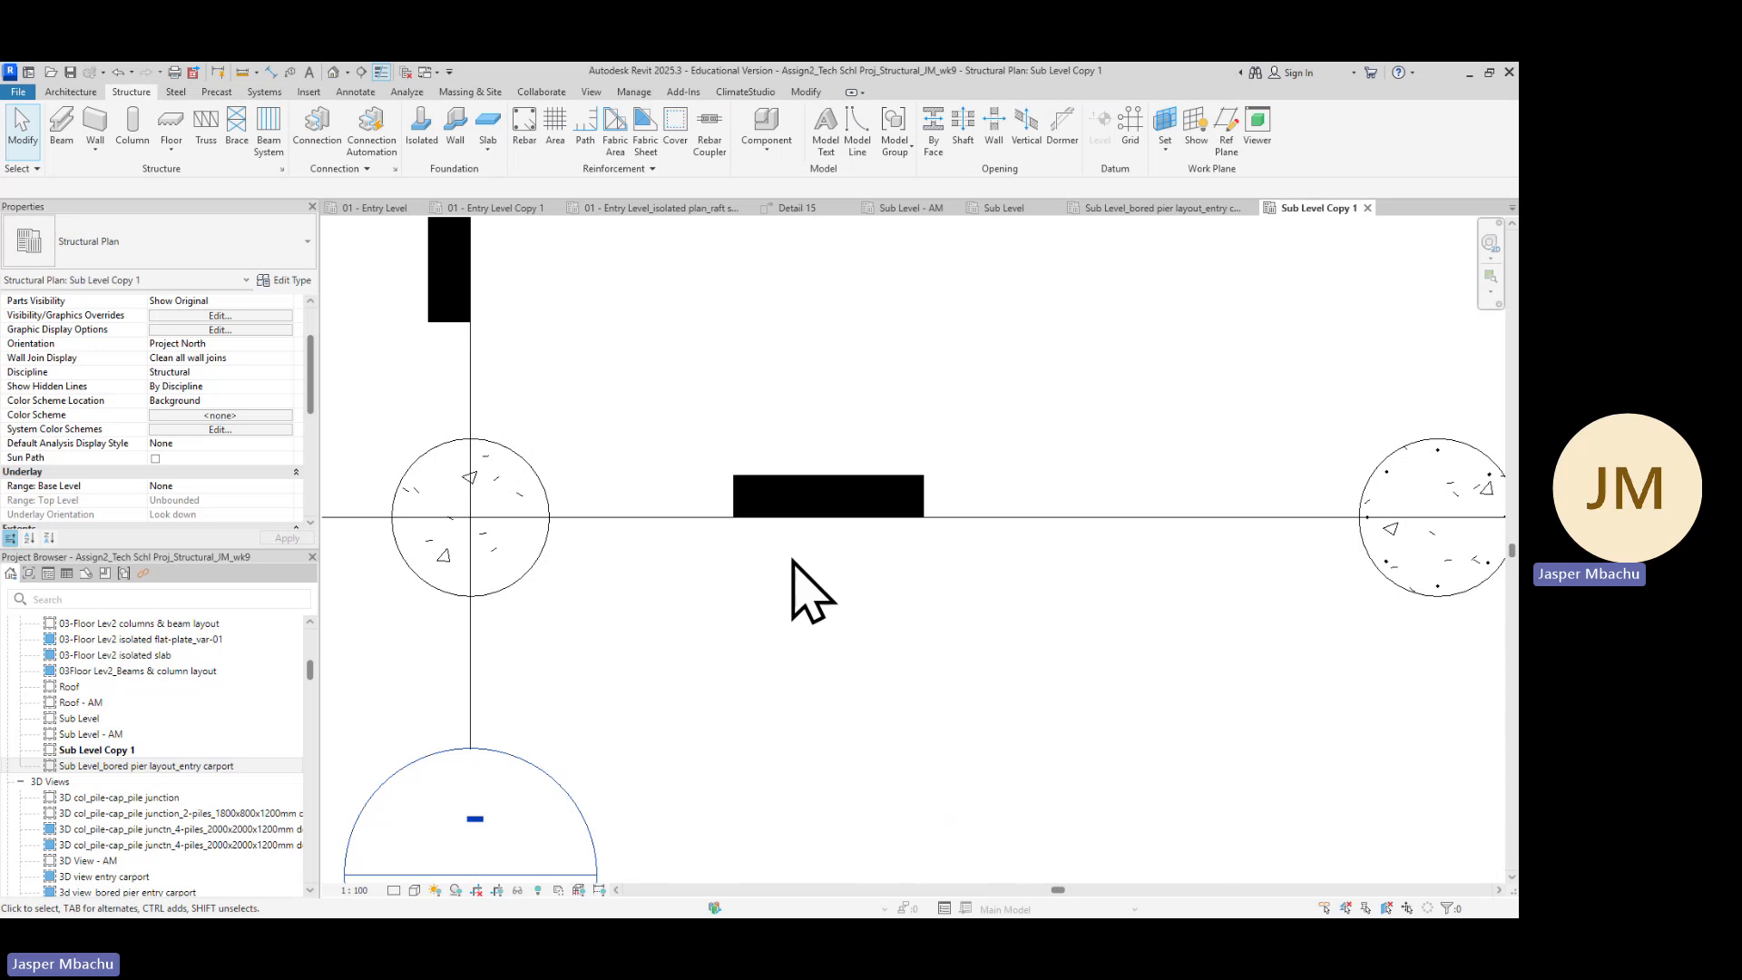
# Open the pier's section view Detail 13 and examine the bored pier and its base plate anchor bolts
pyautogui.scroll(-2, 758, 558)
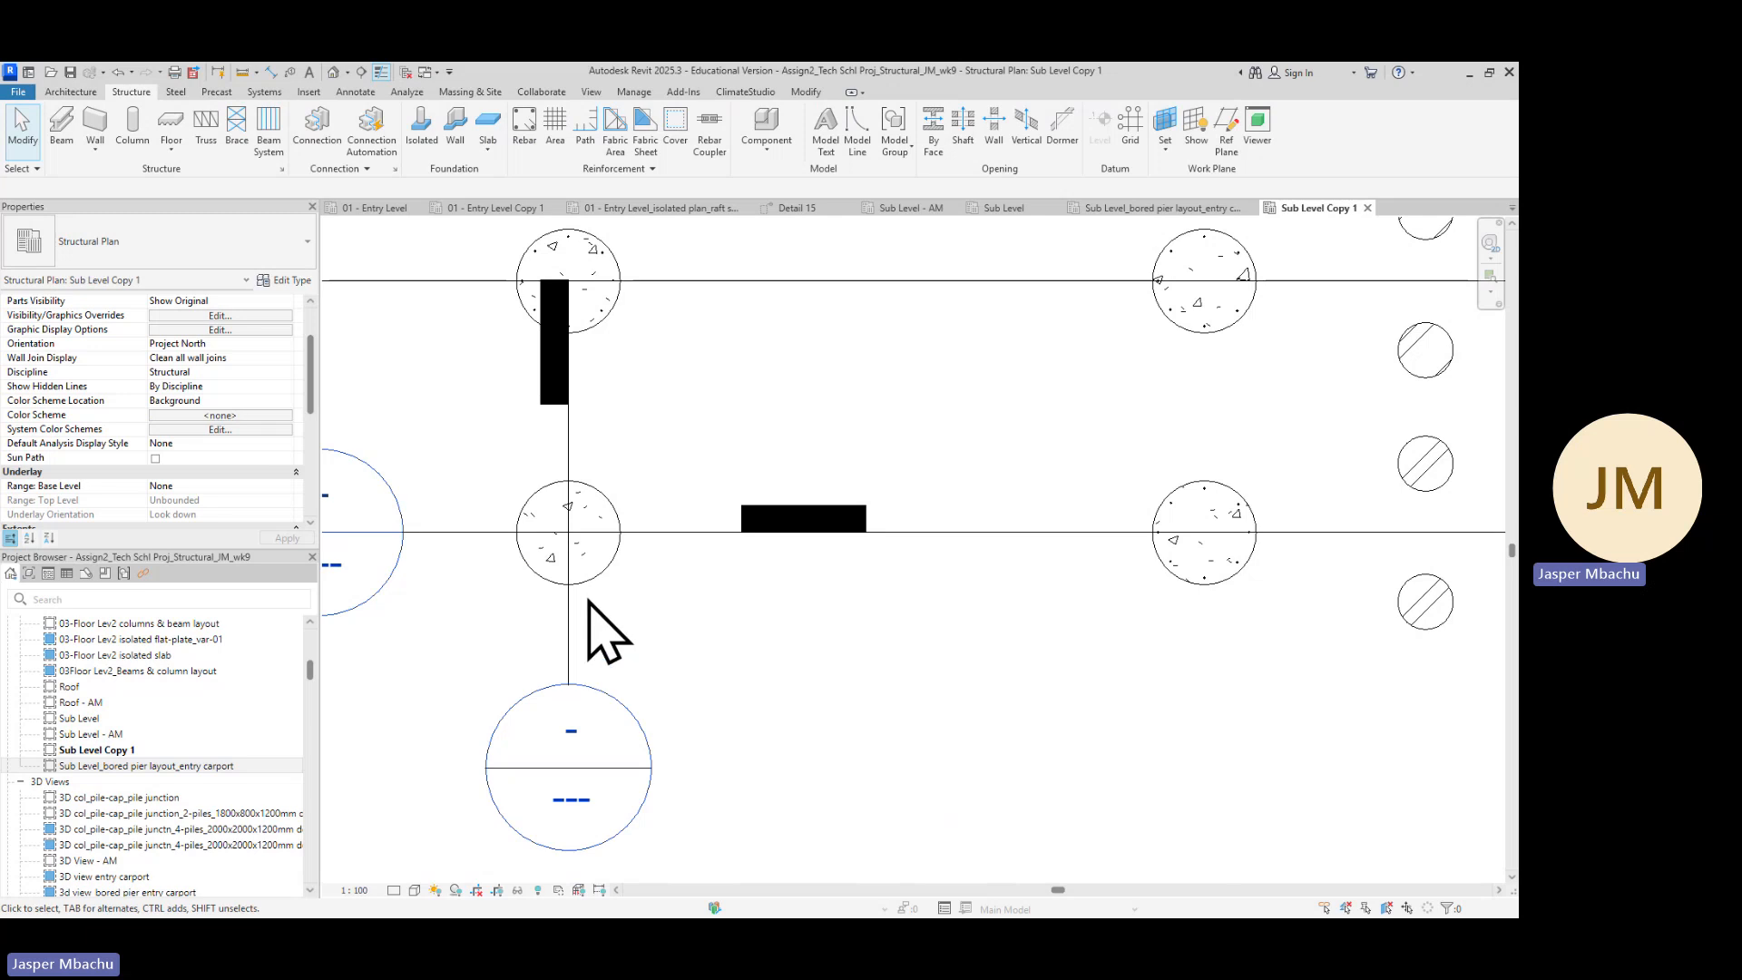
pyautogui.rightClick(675, 534)
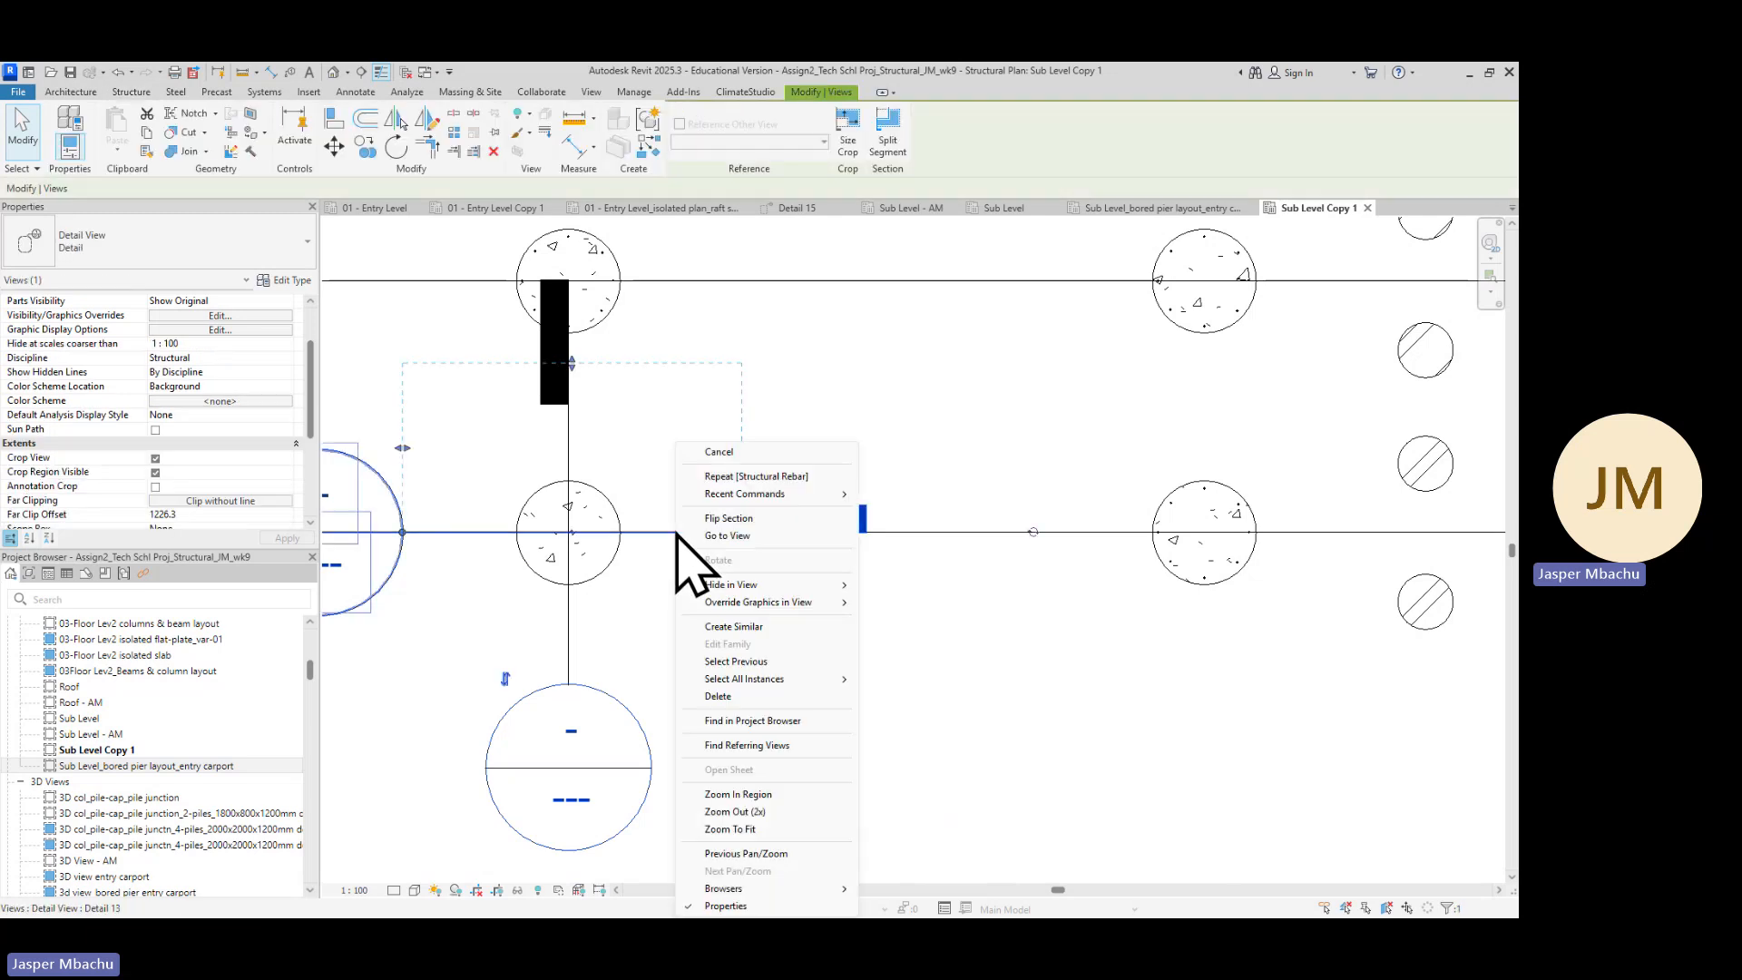
pyautogui.click(739, 536)
pyautogui.scroll(4, 875, 653)
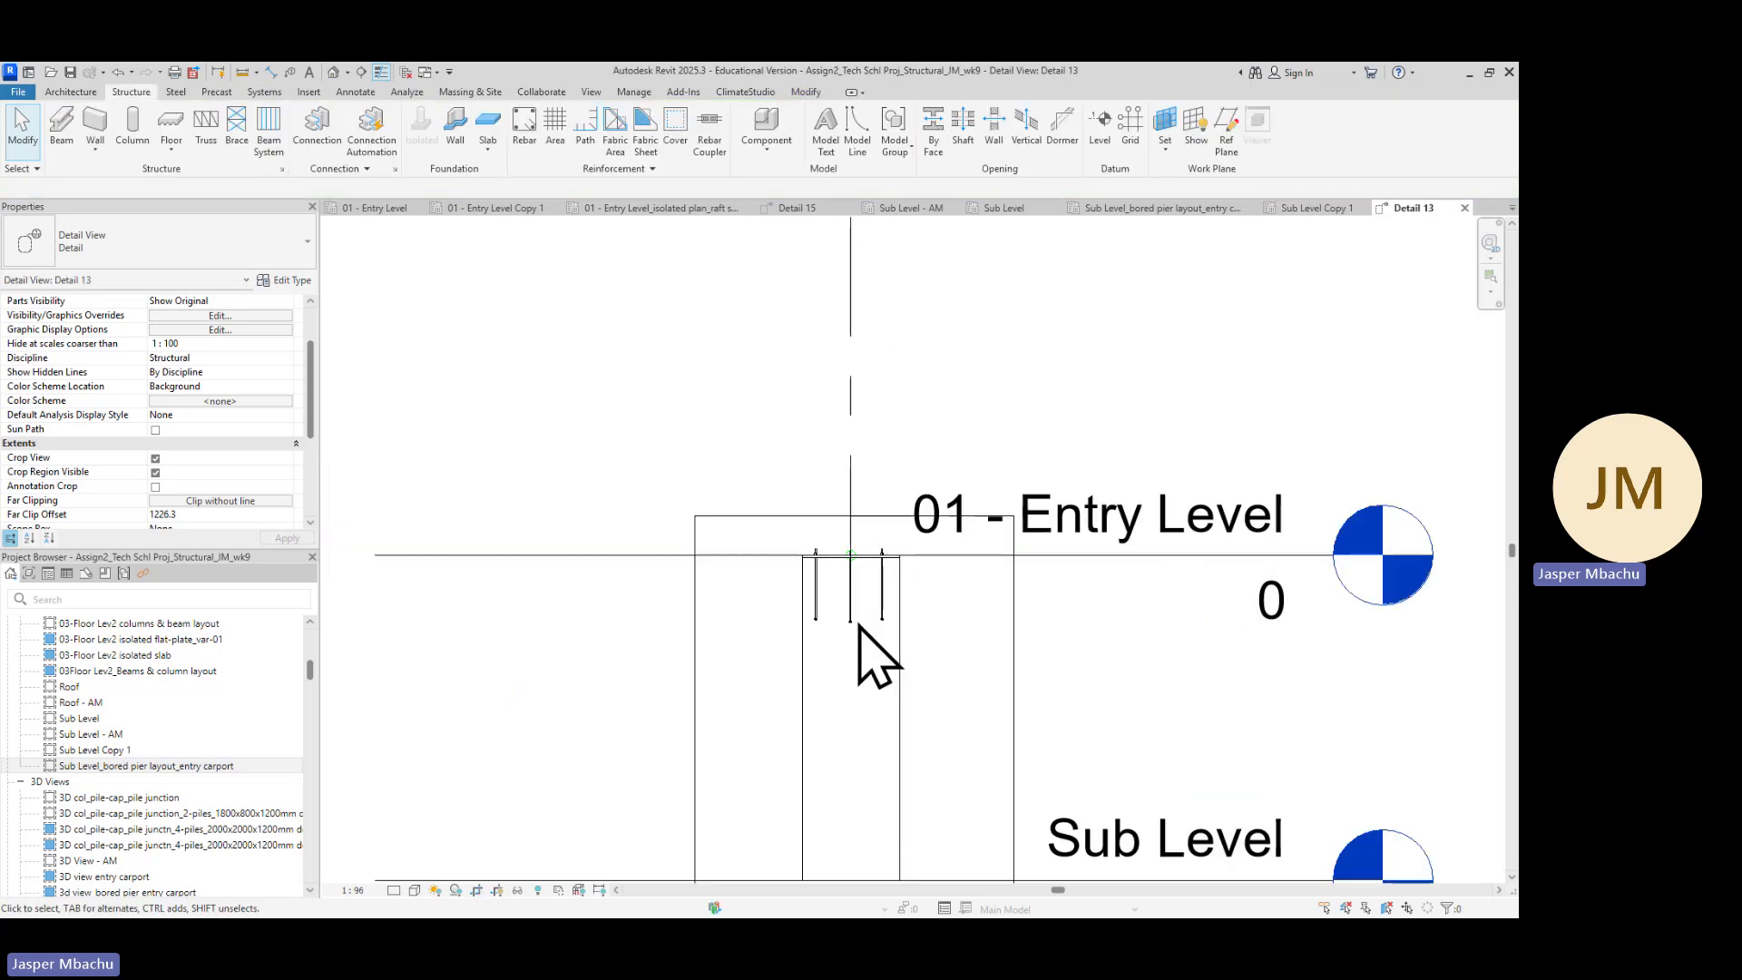
pyautogui.scroll(3, 858, 649)
pyautogui.scroll(-3, 862, 671)
pyautogui.moveTo(977, 734); pyautogui.dragTo(848, 482, button='middle')
pyautogui.scroll(2, 742, 372)
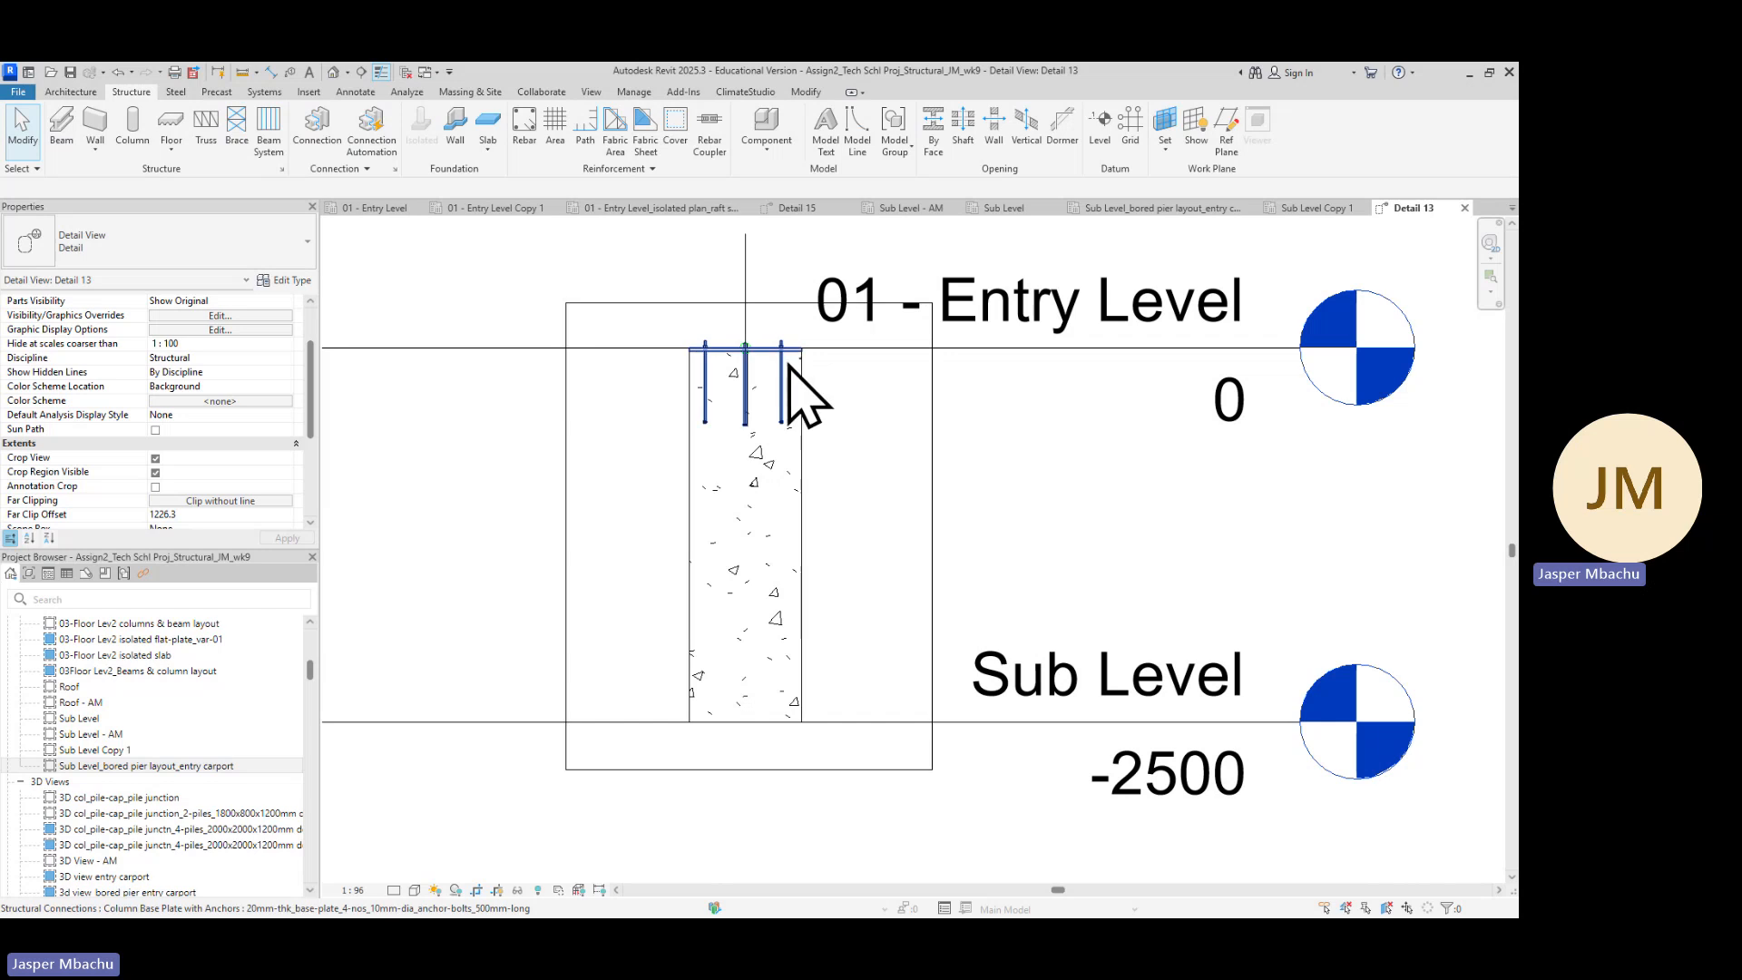
pyautogui.scroll(2, 748, 412)
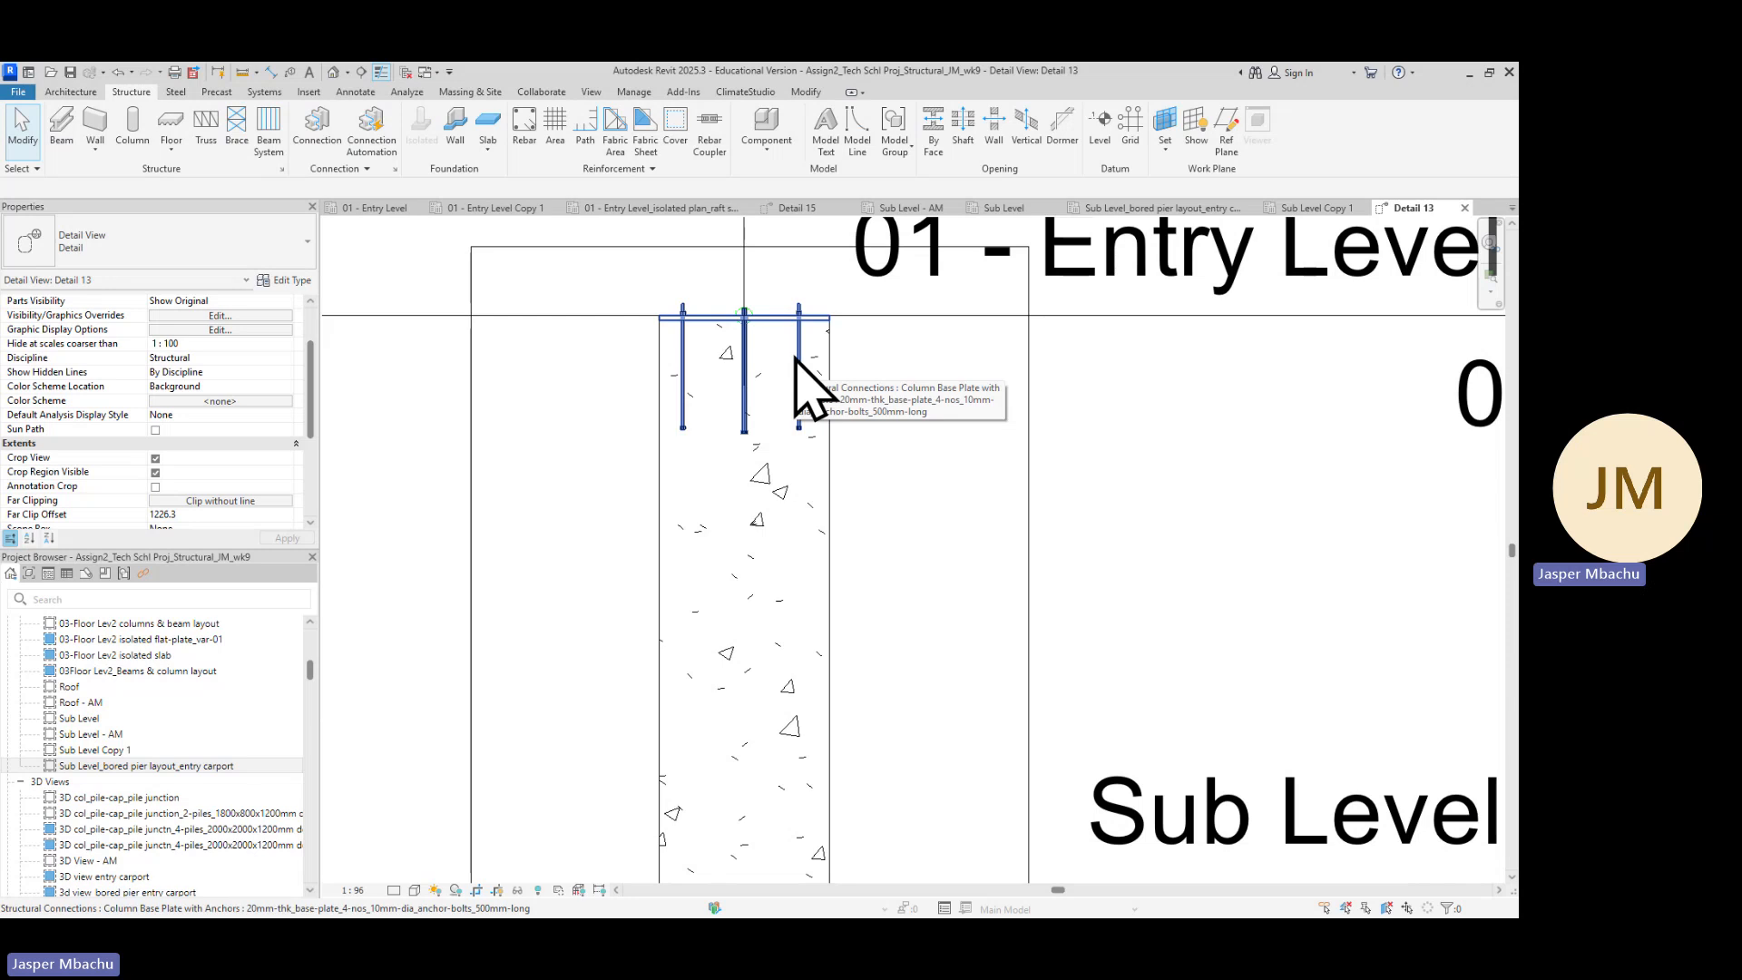
pyautogui.scroll(-3, 789, 417)
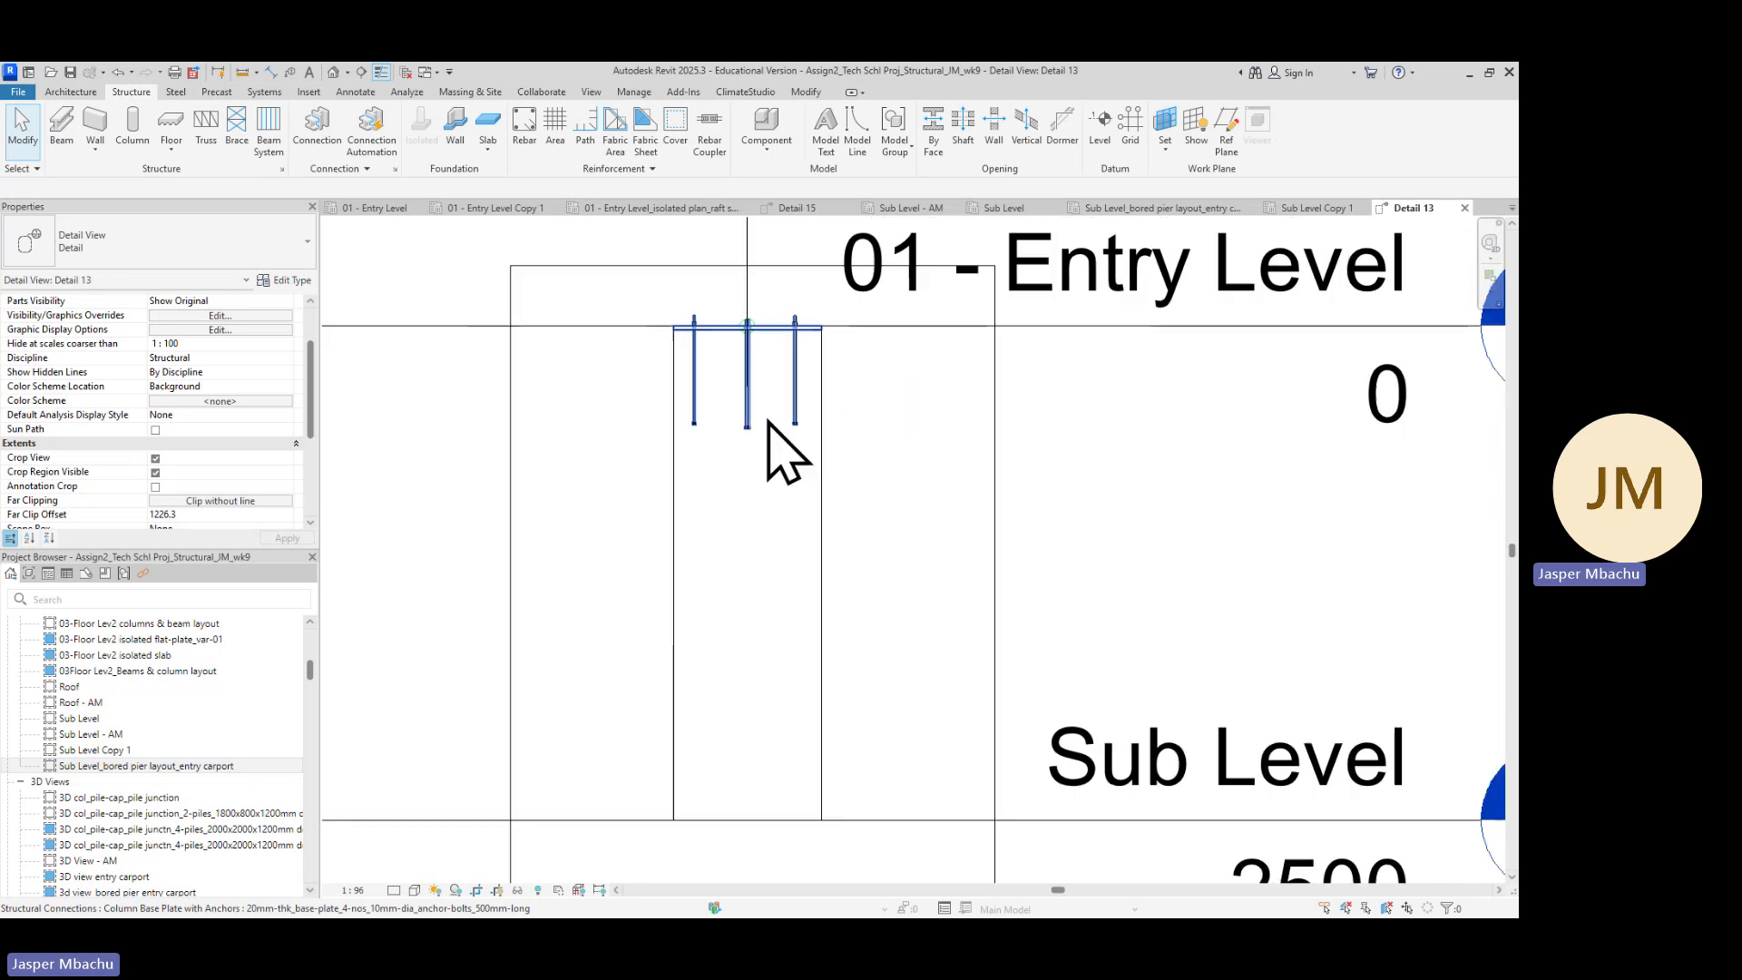
pyautogui.moveTo(863, 603)
pyautogui.mouseDown(button='middle')
pyautogui.moveTo(902, 593)
pyautogui.moveTo(884, 535)
pyautogui.mouseUp(button='middle')
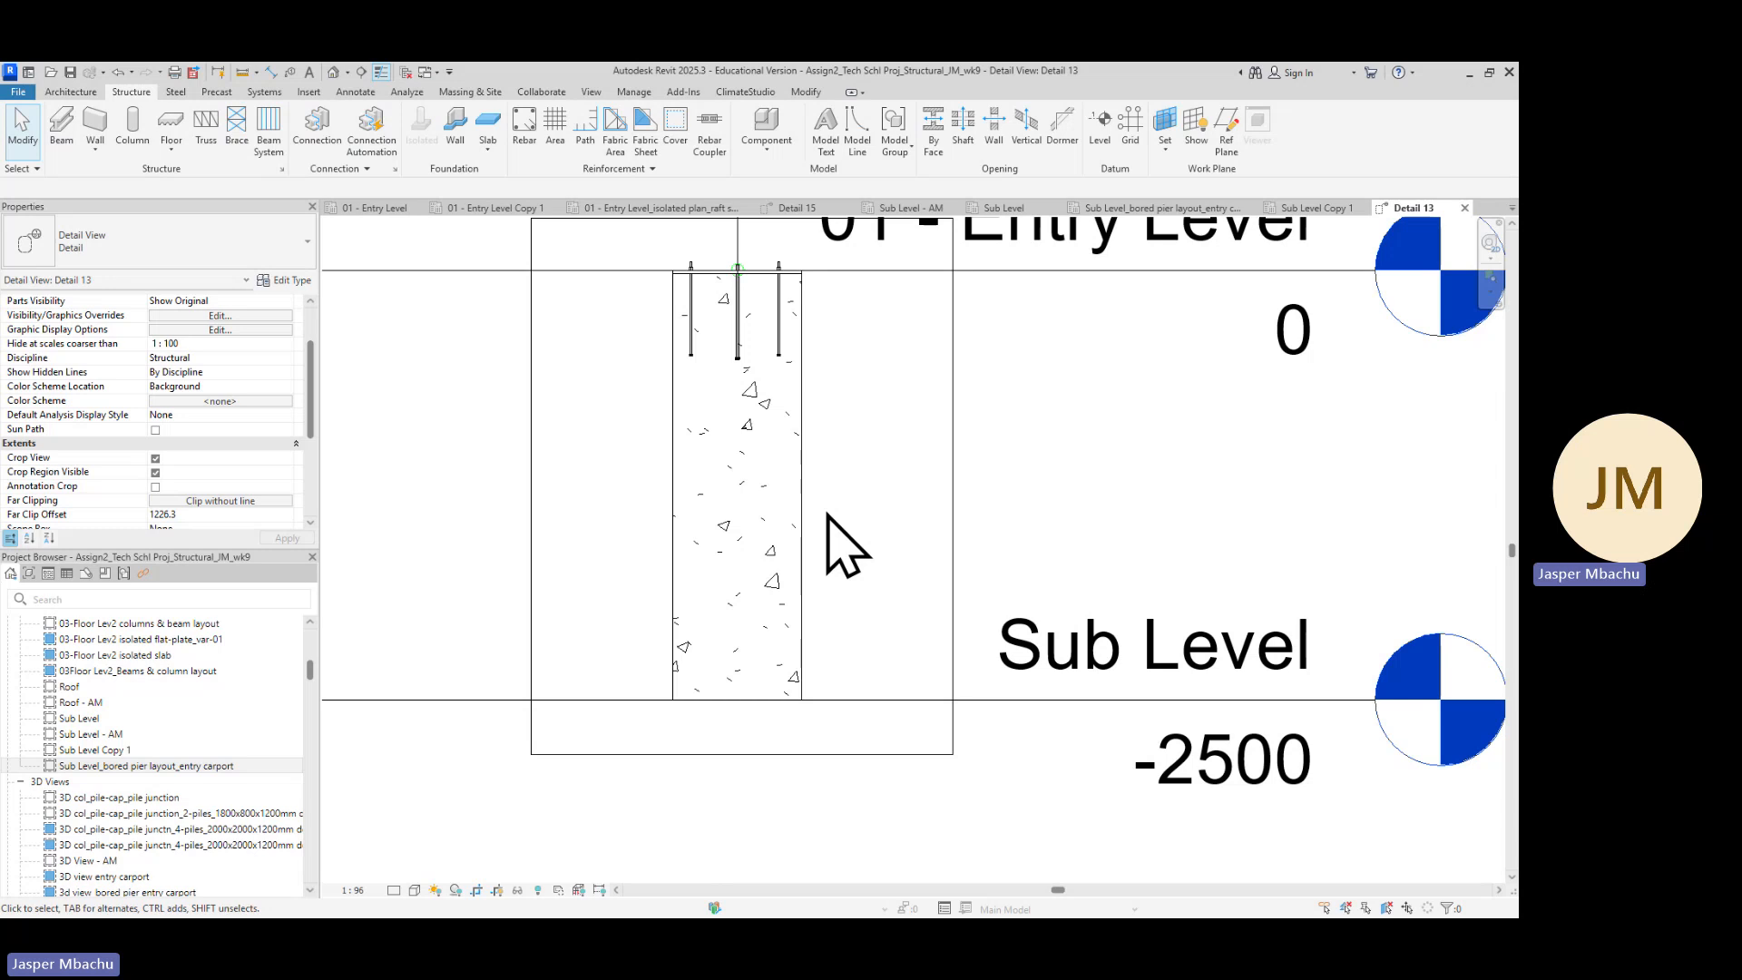
pyautogui.scroll(-2, 743, 661)
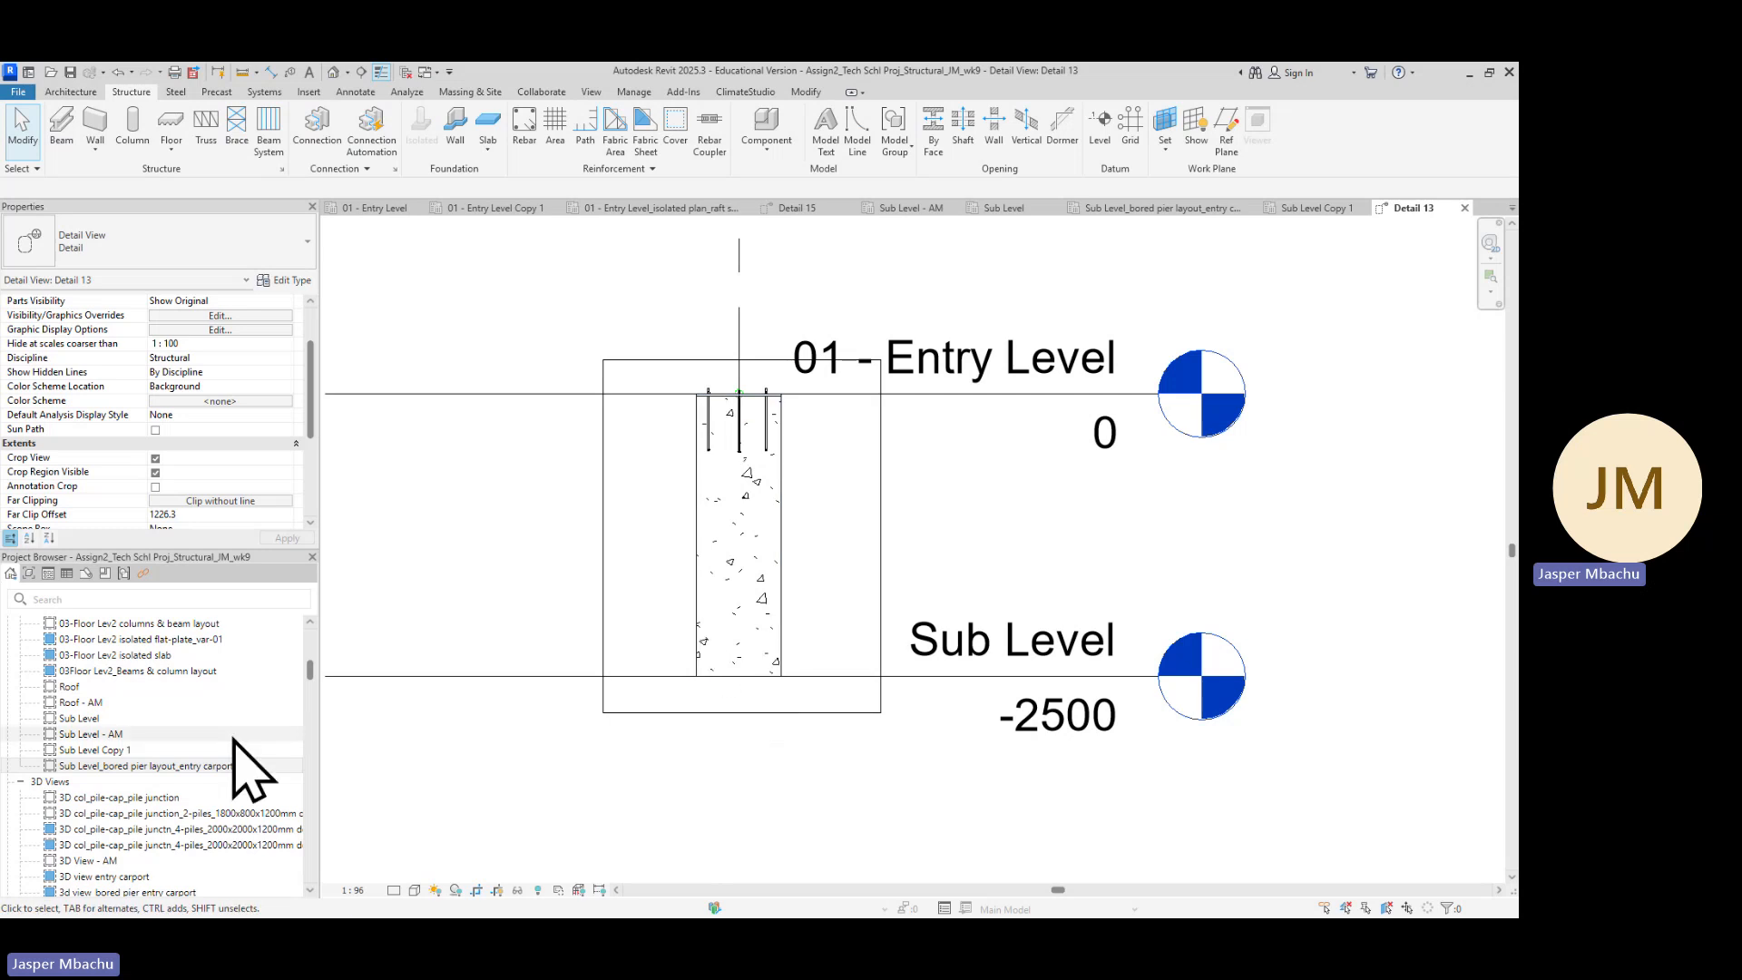
# Return to Sub Level Copy 1 and reopen Detail 13 from the pier section, zooming onto the bored pier
pyautogui.click(1318, 211)
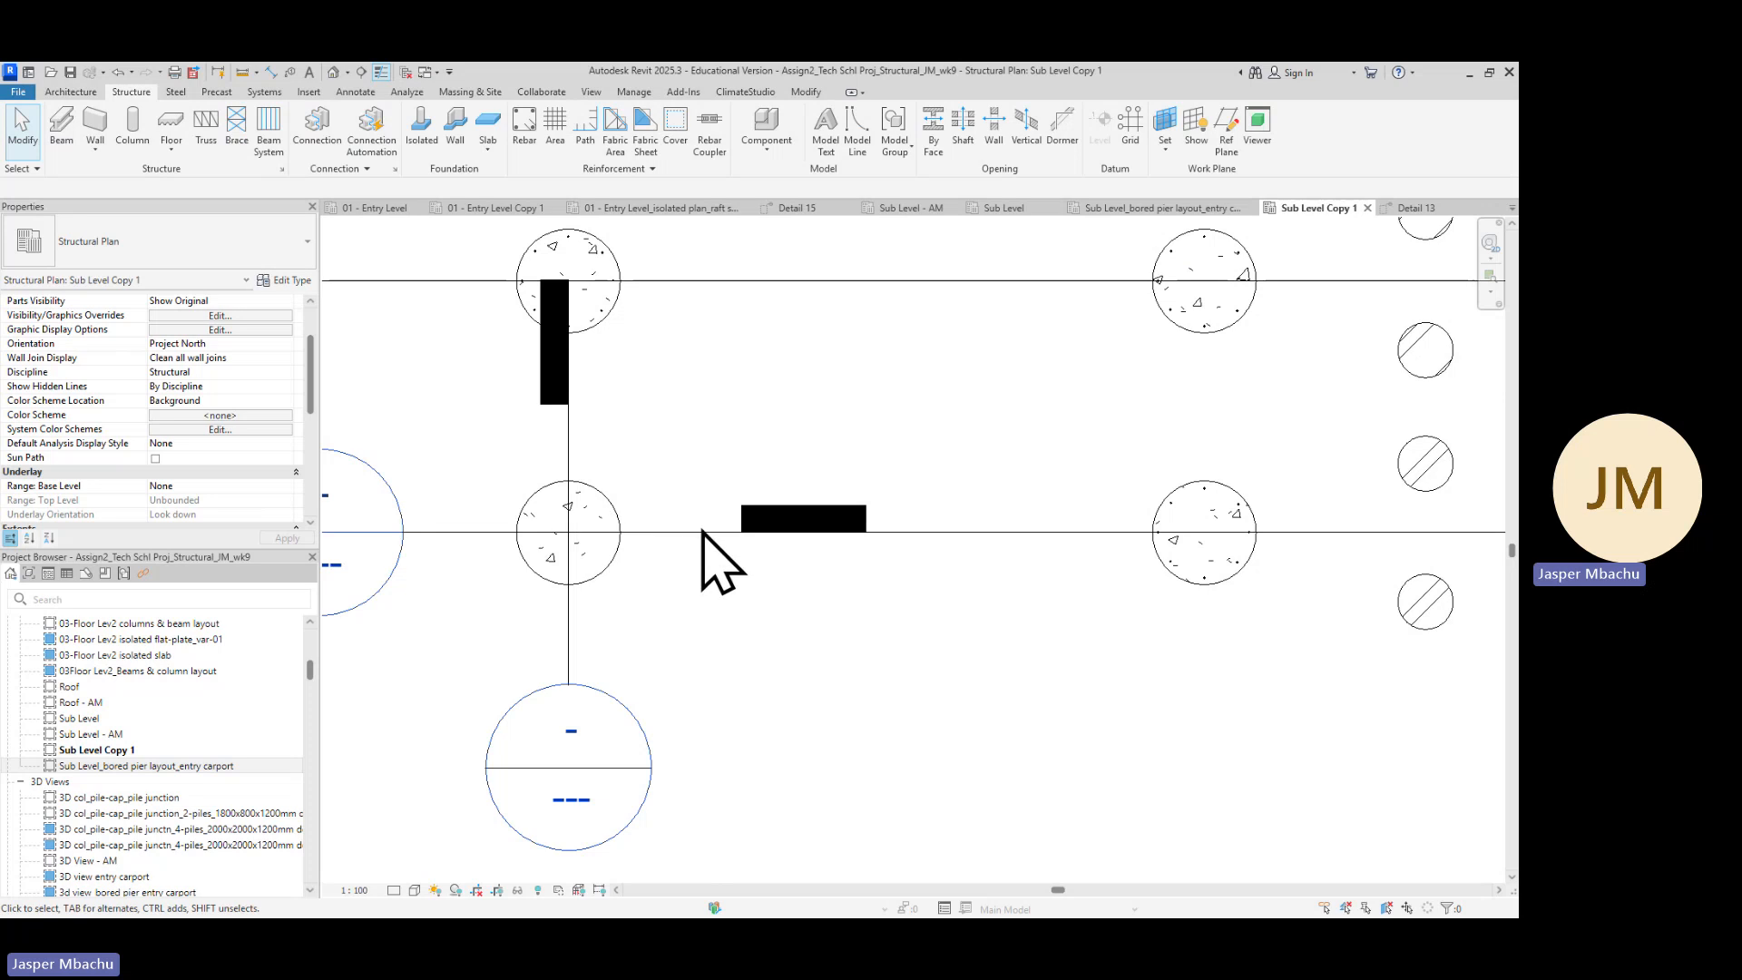
pyautogui.click(703, 533)
pyautogui.rightClick(699, 533)
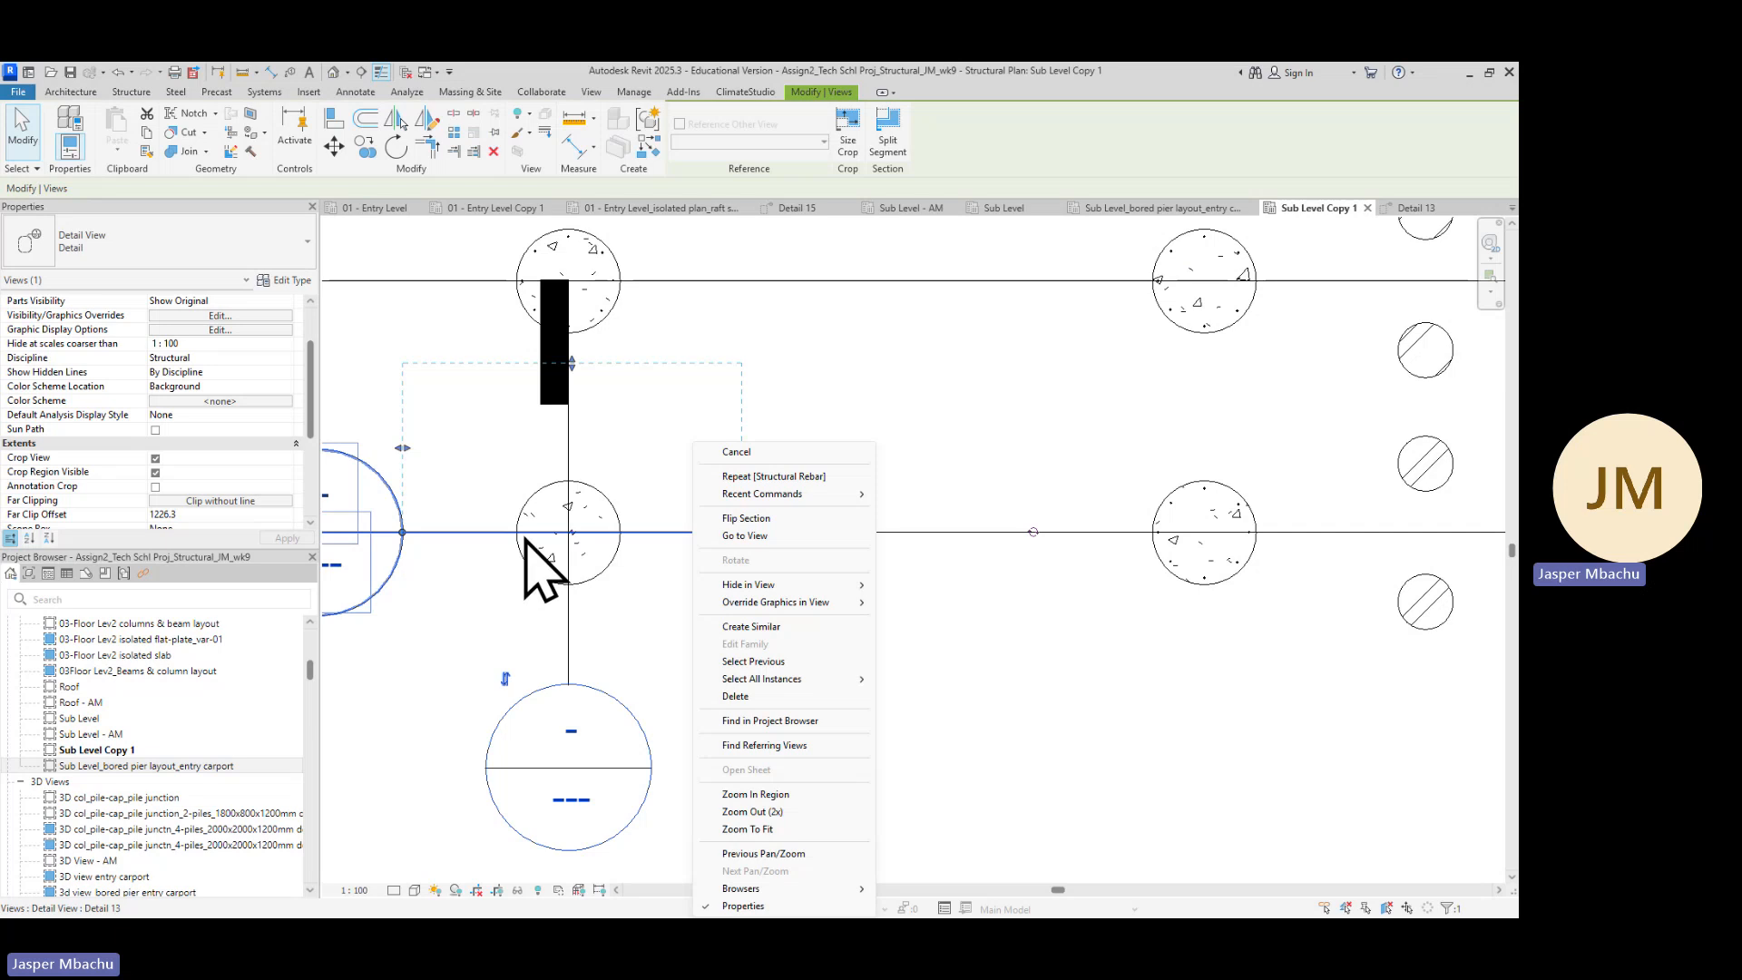
pyautogui.click(760, 540)
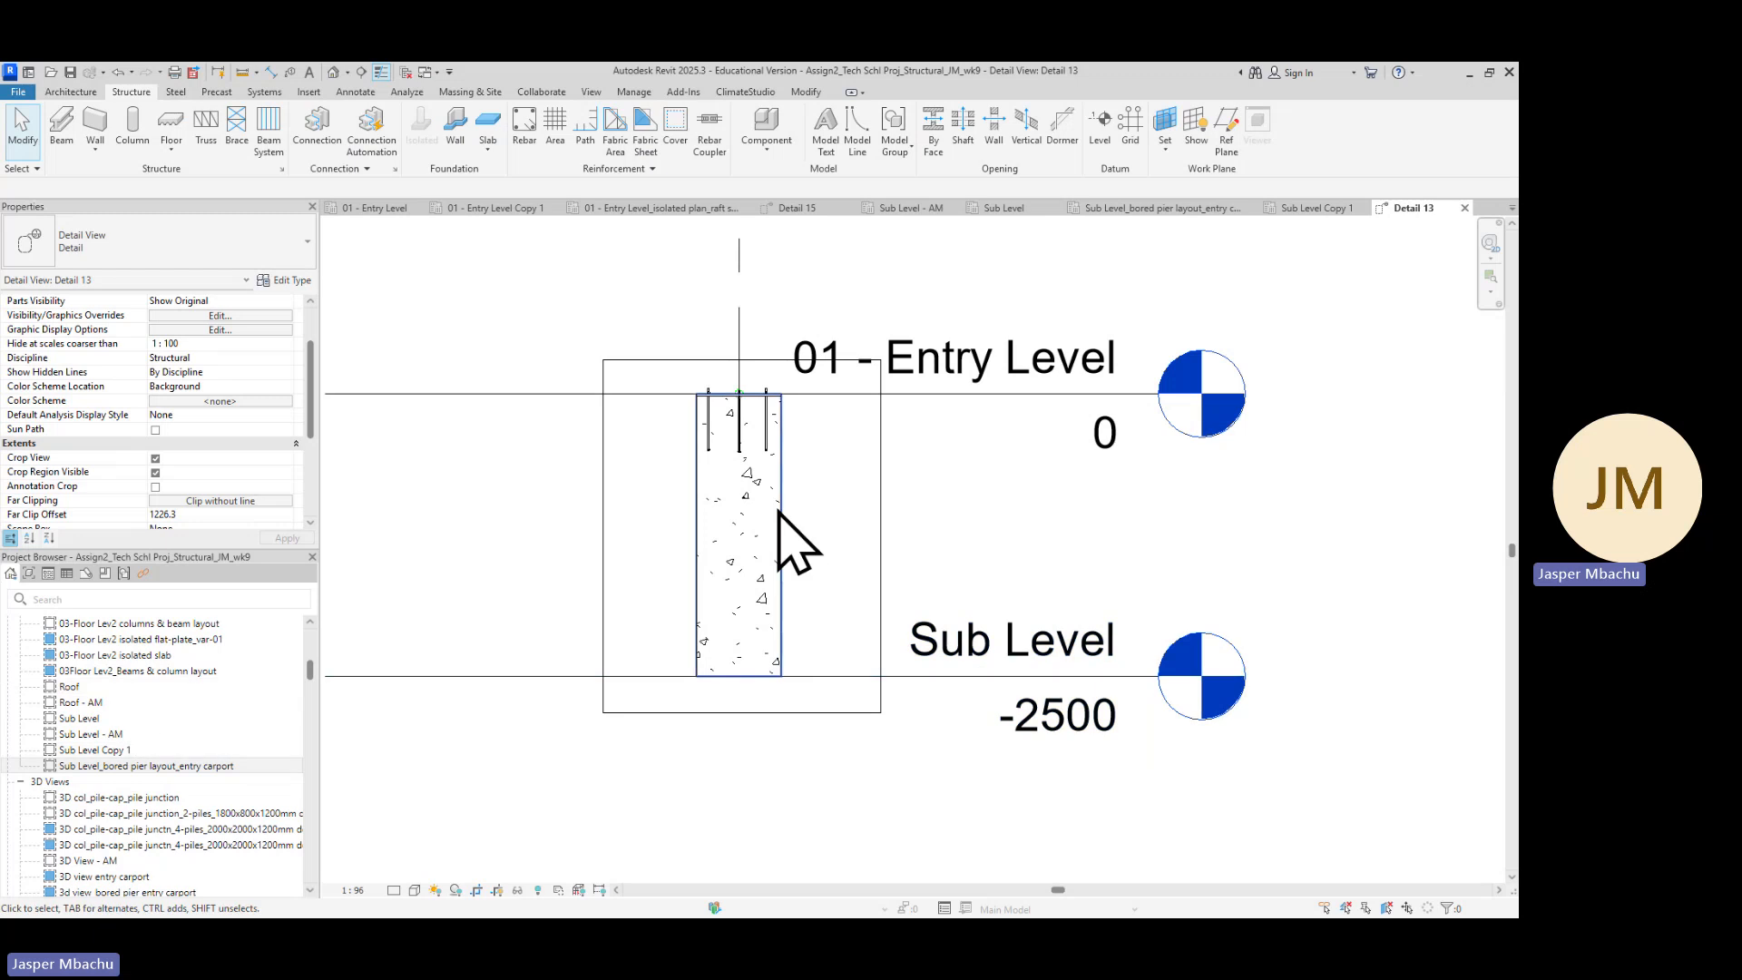
pyautogui.scroll(-2, 748, 514)
pyautogui.scroll(-2, 748, 514)
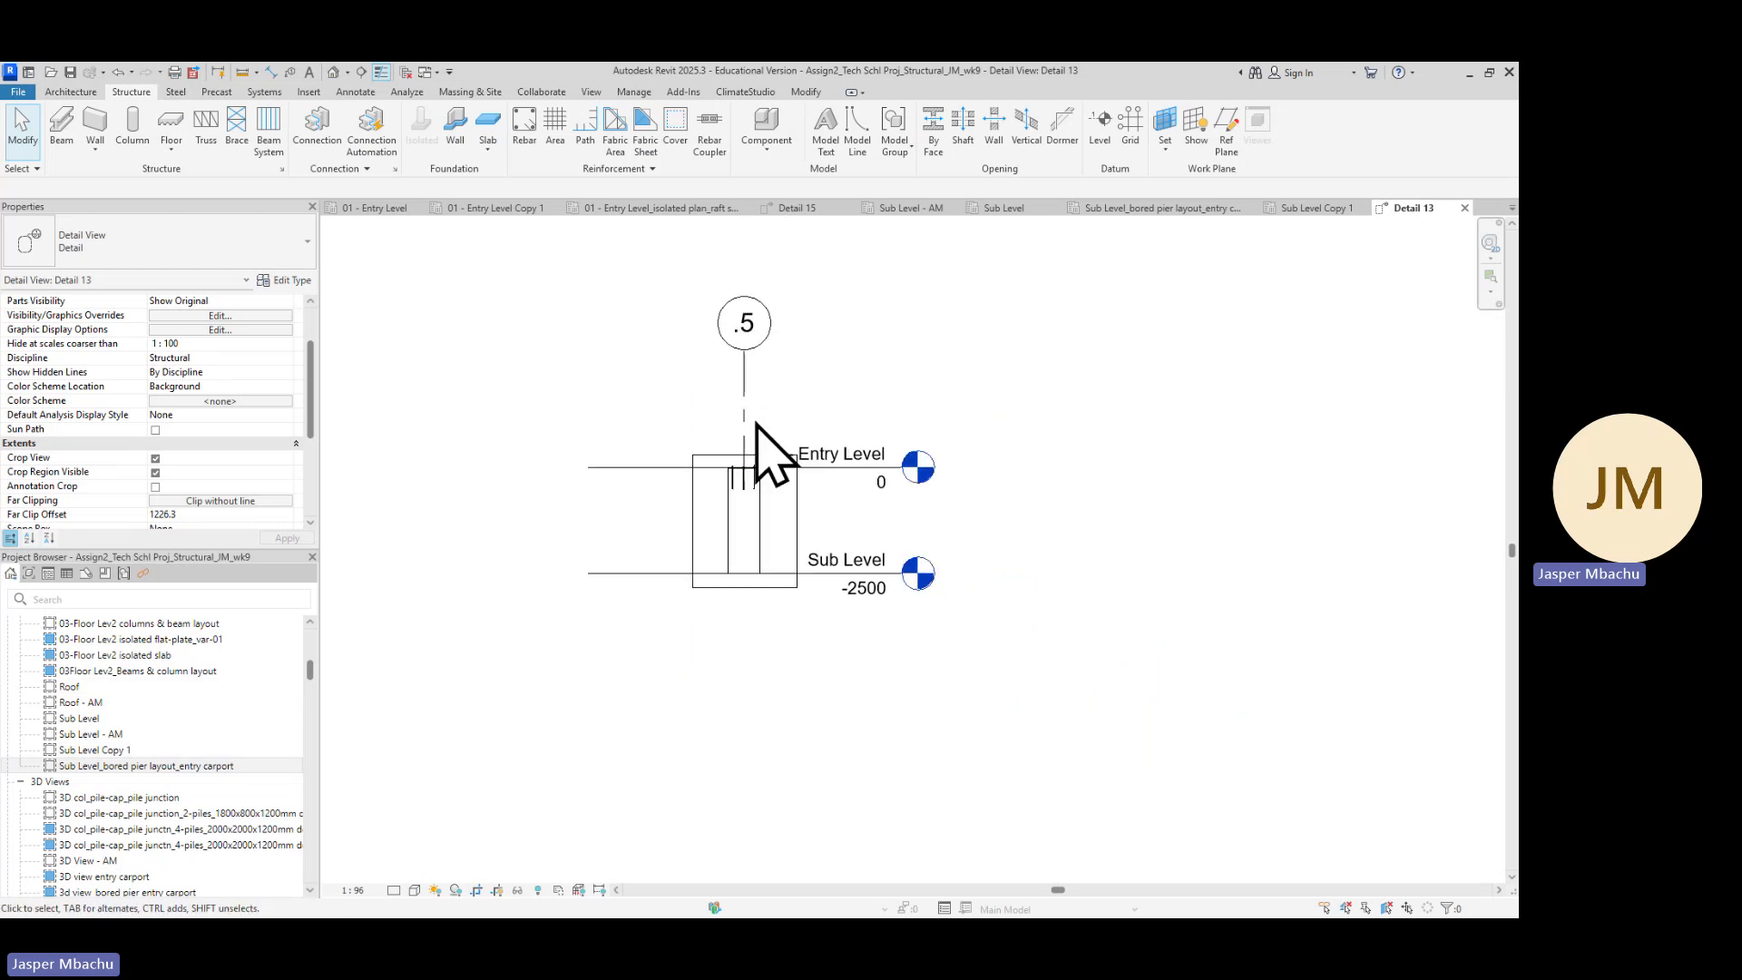
pyautogui.scroll(-3, 731, 672)
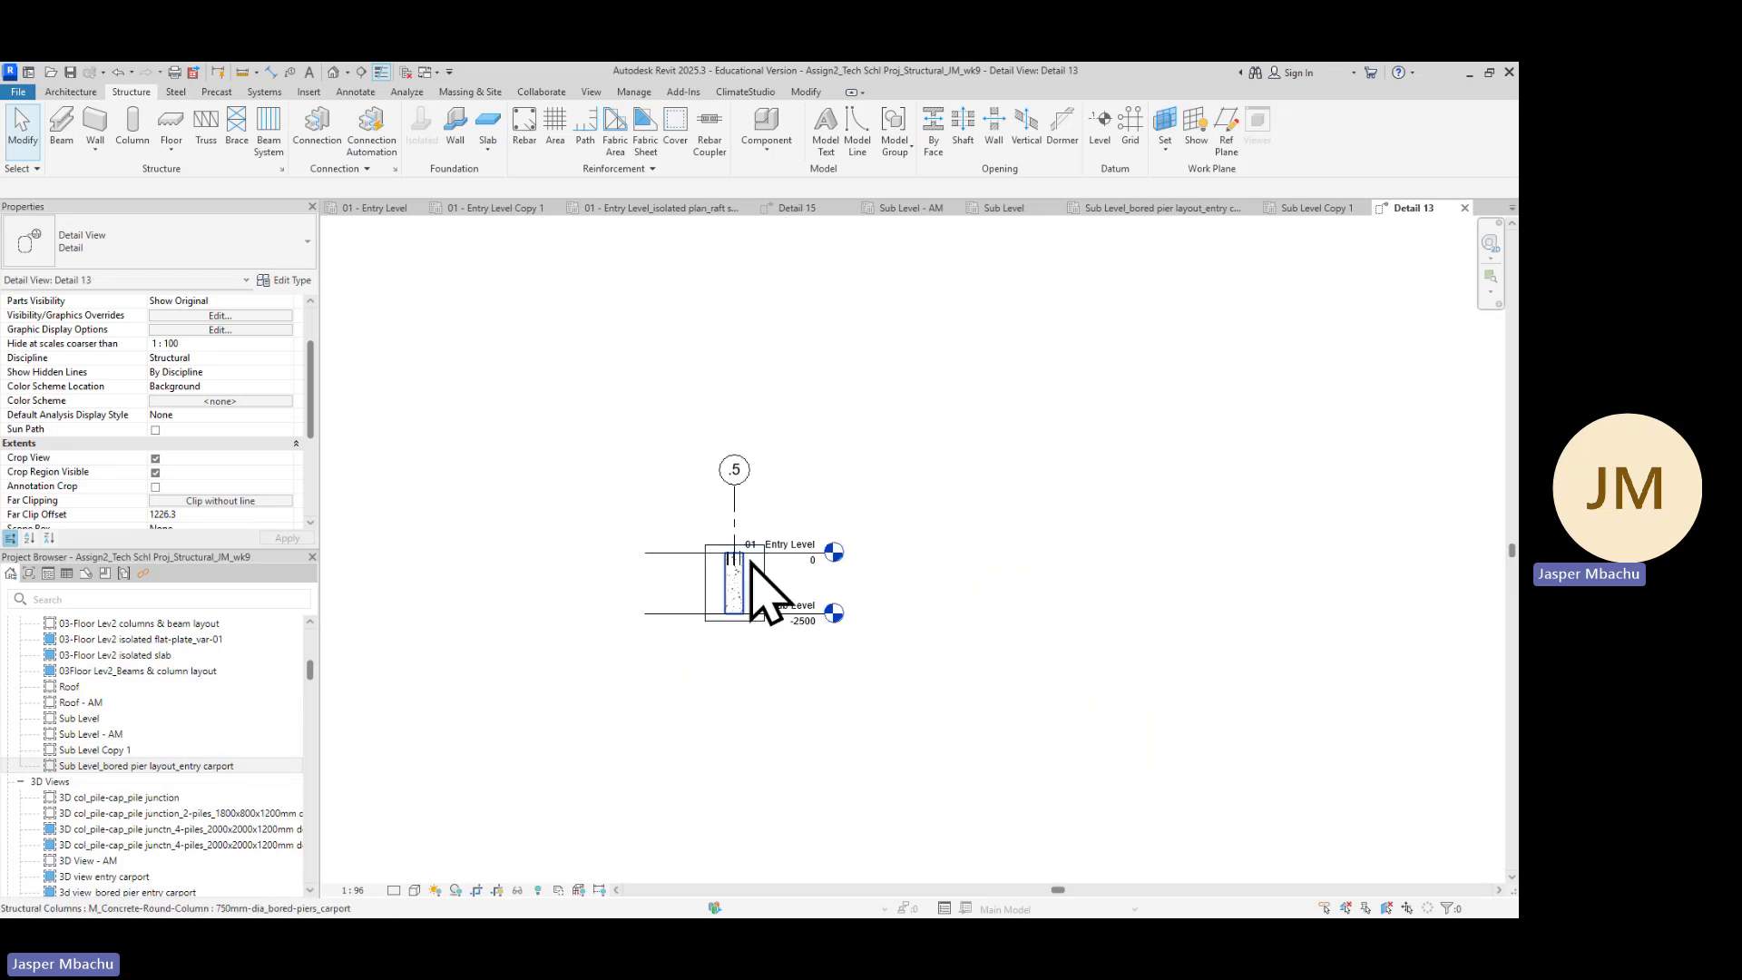
pyautogui.scroll(4, 751, 564)
pyautogui.scroll(-1, 723, 623)
pyautogui.moveTo(739, 661); pyautogui.dragTo(805, 521, button='middle')
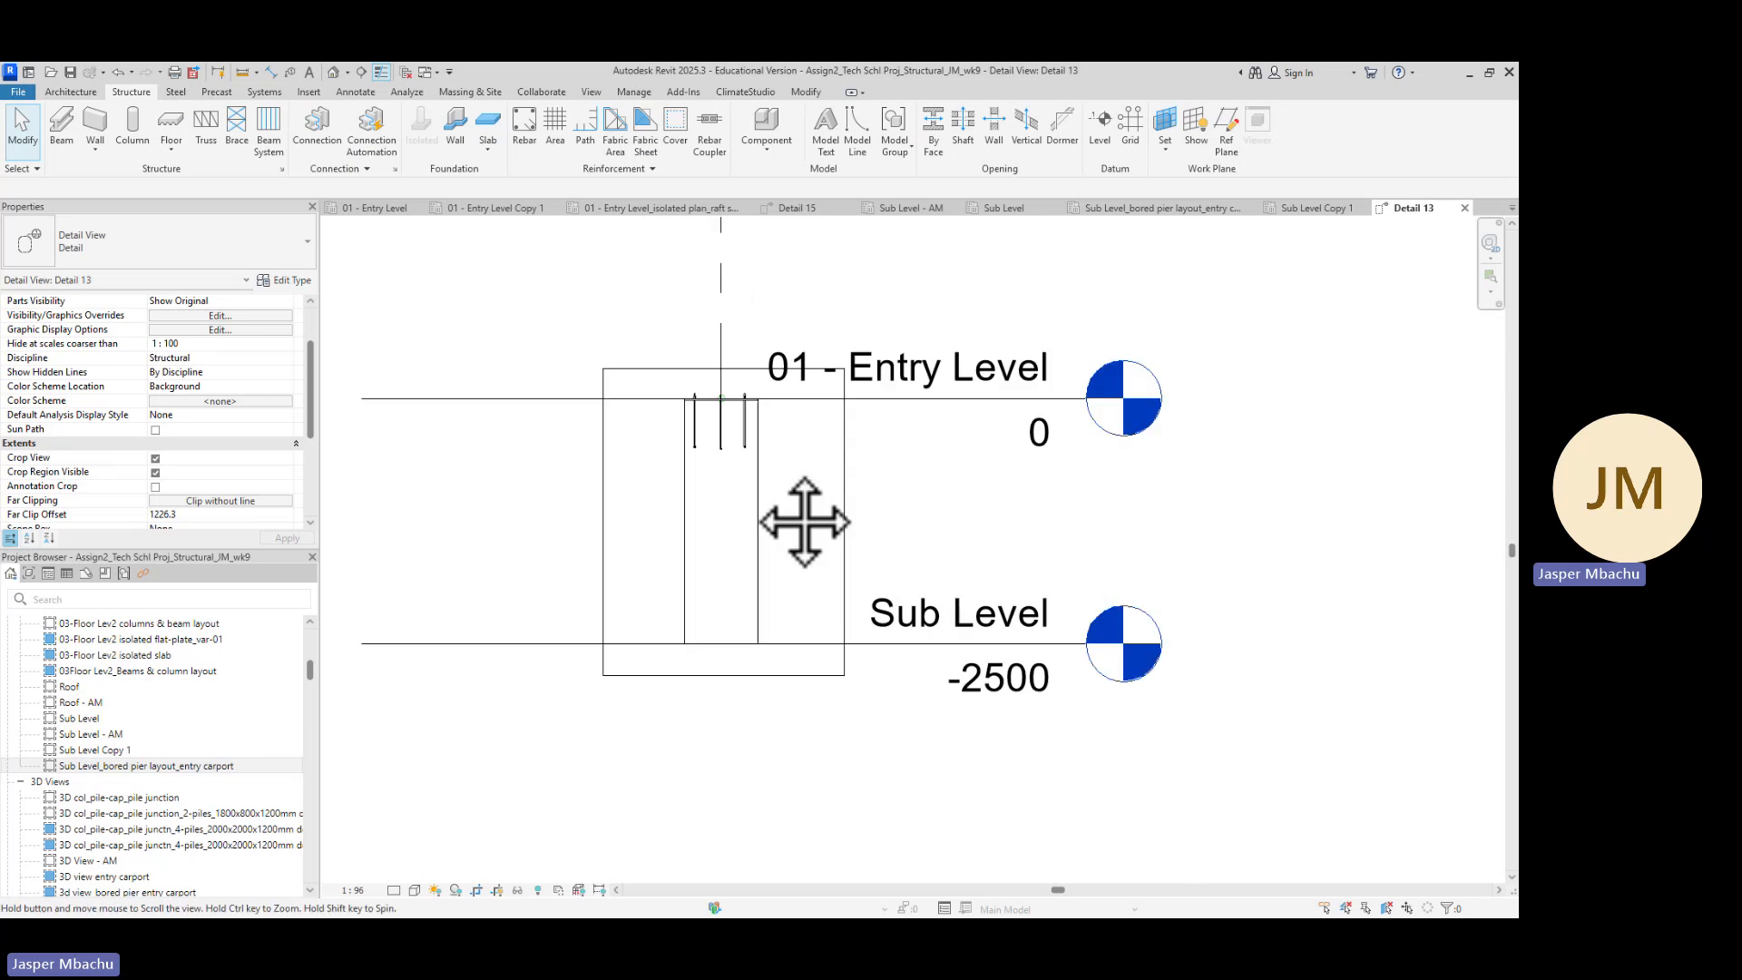
pyautogui.scroll(5, 750, 505)
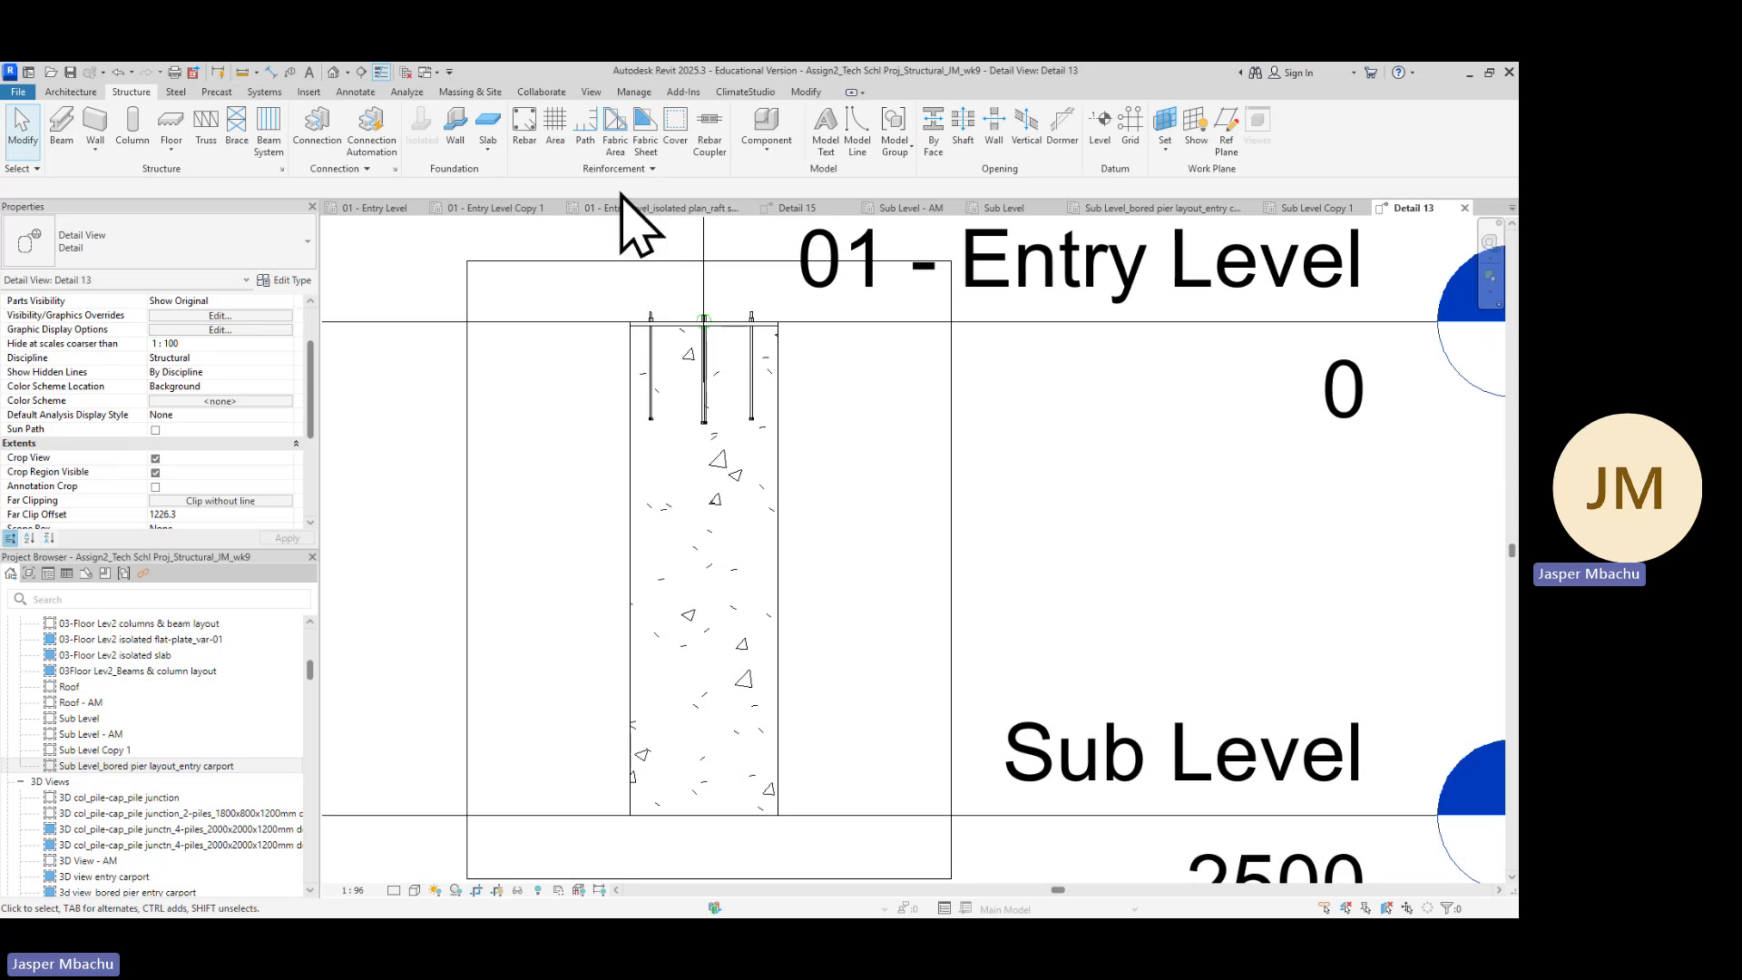
# Place an M_T3 ligature rebar across the bored pier in Detail 13, oriented perpendicular to cover
pyautogui.click(524, 136)
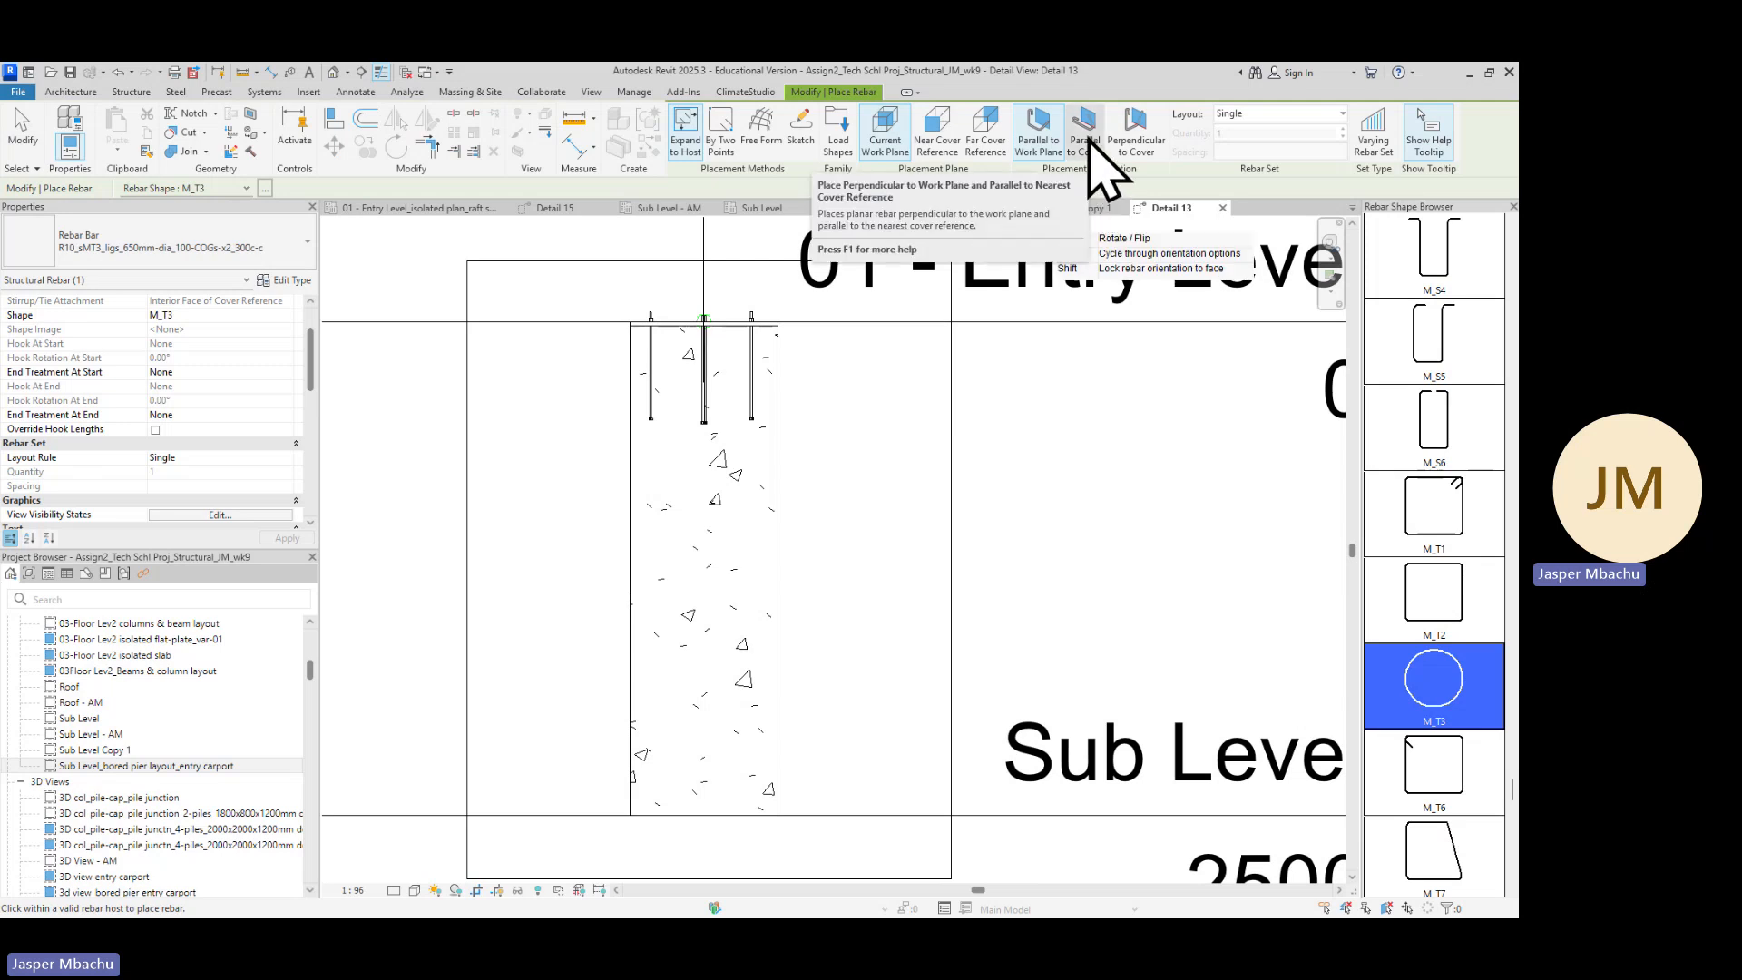
pyautogui.click(1086, 137)
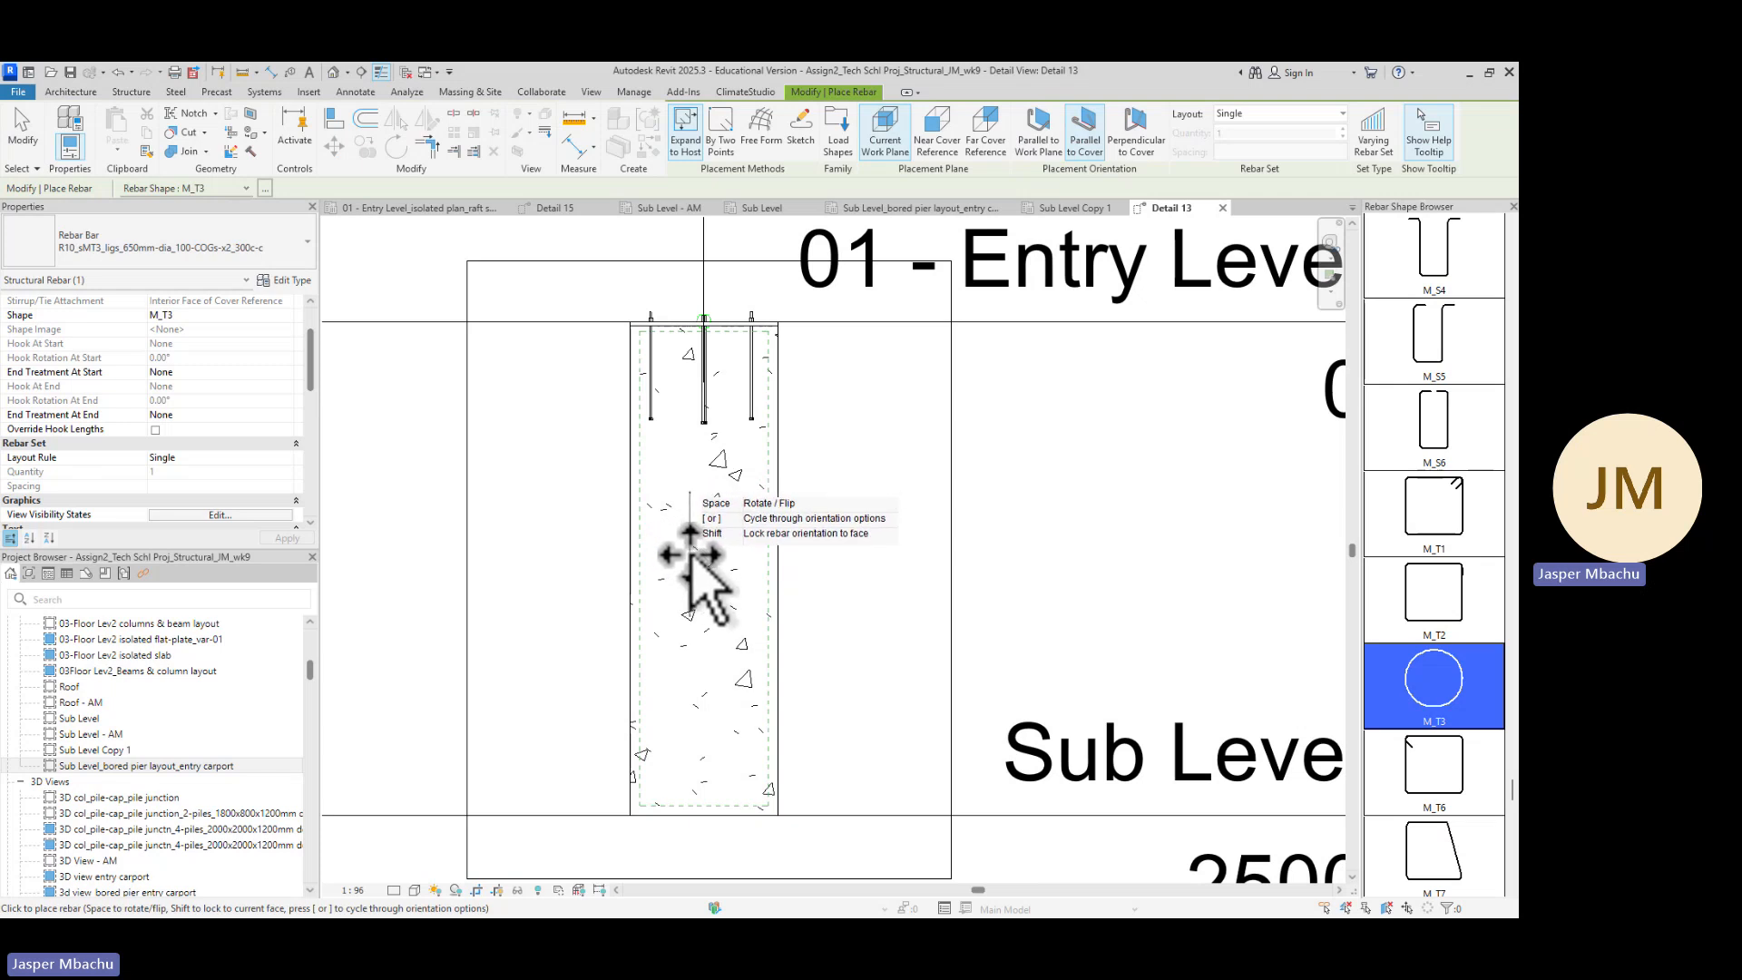
pyautogui.click(1137, 143)
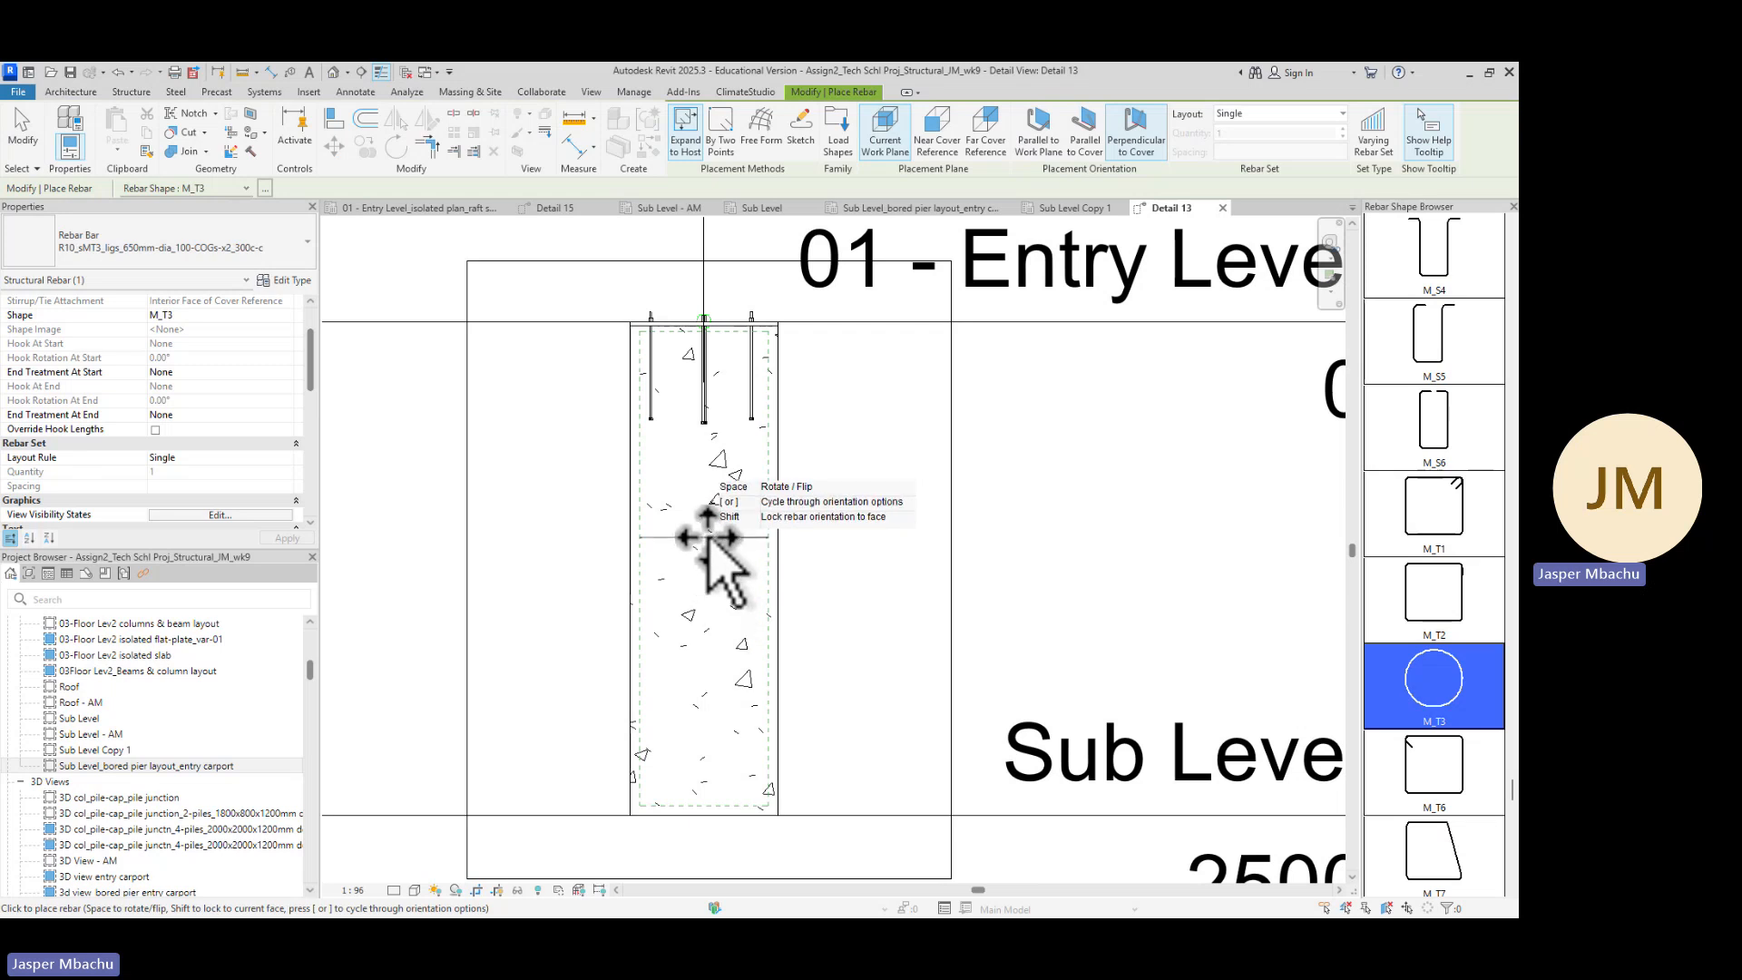
pyautogui.click(704, 518)
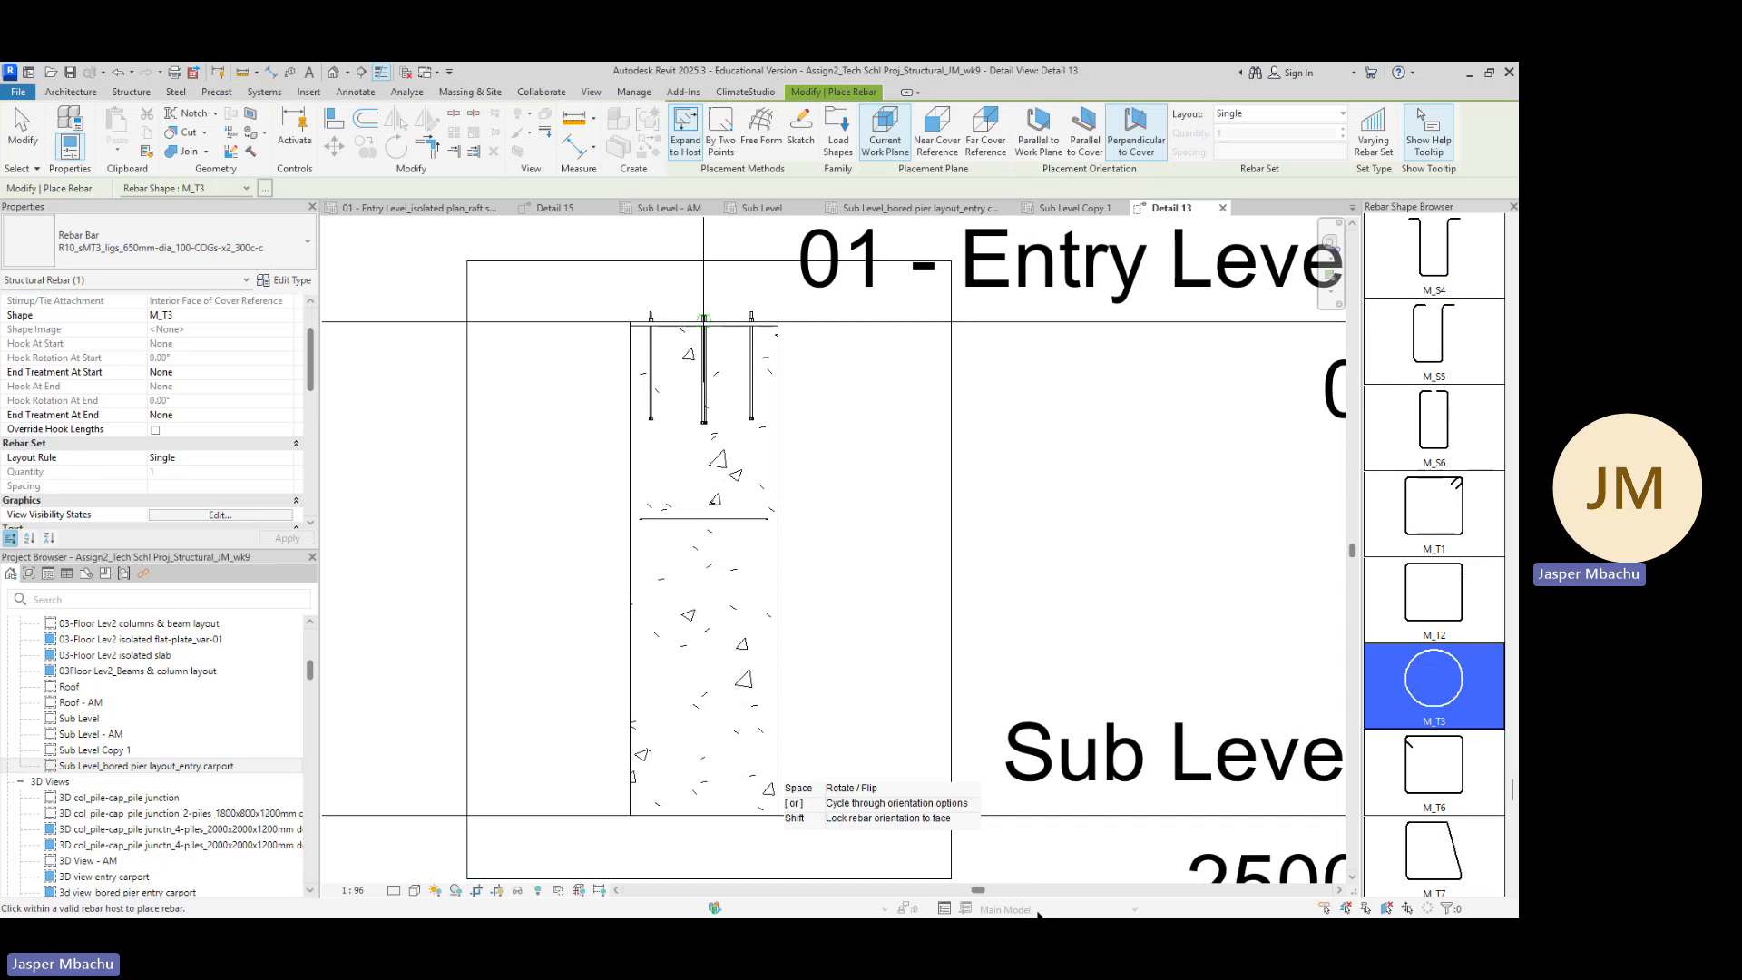
pyautogui.press('Escape')
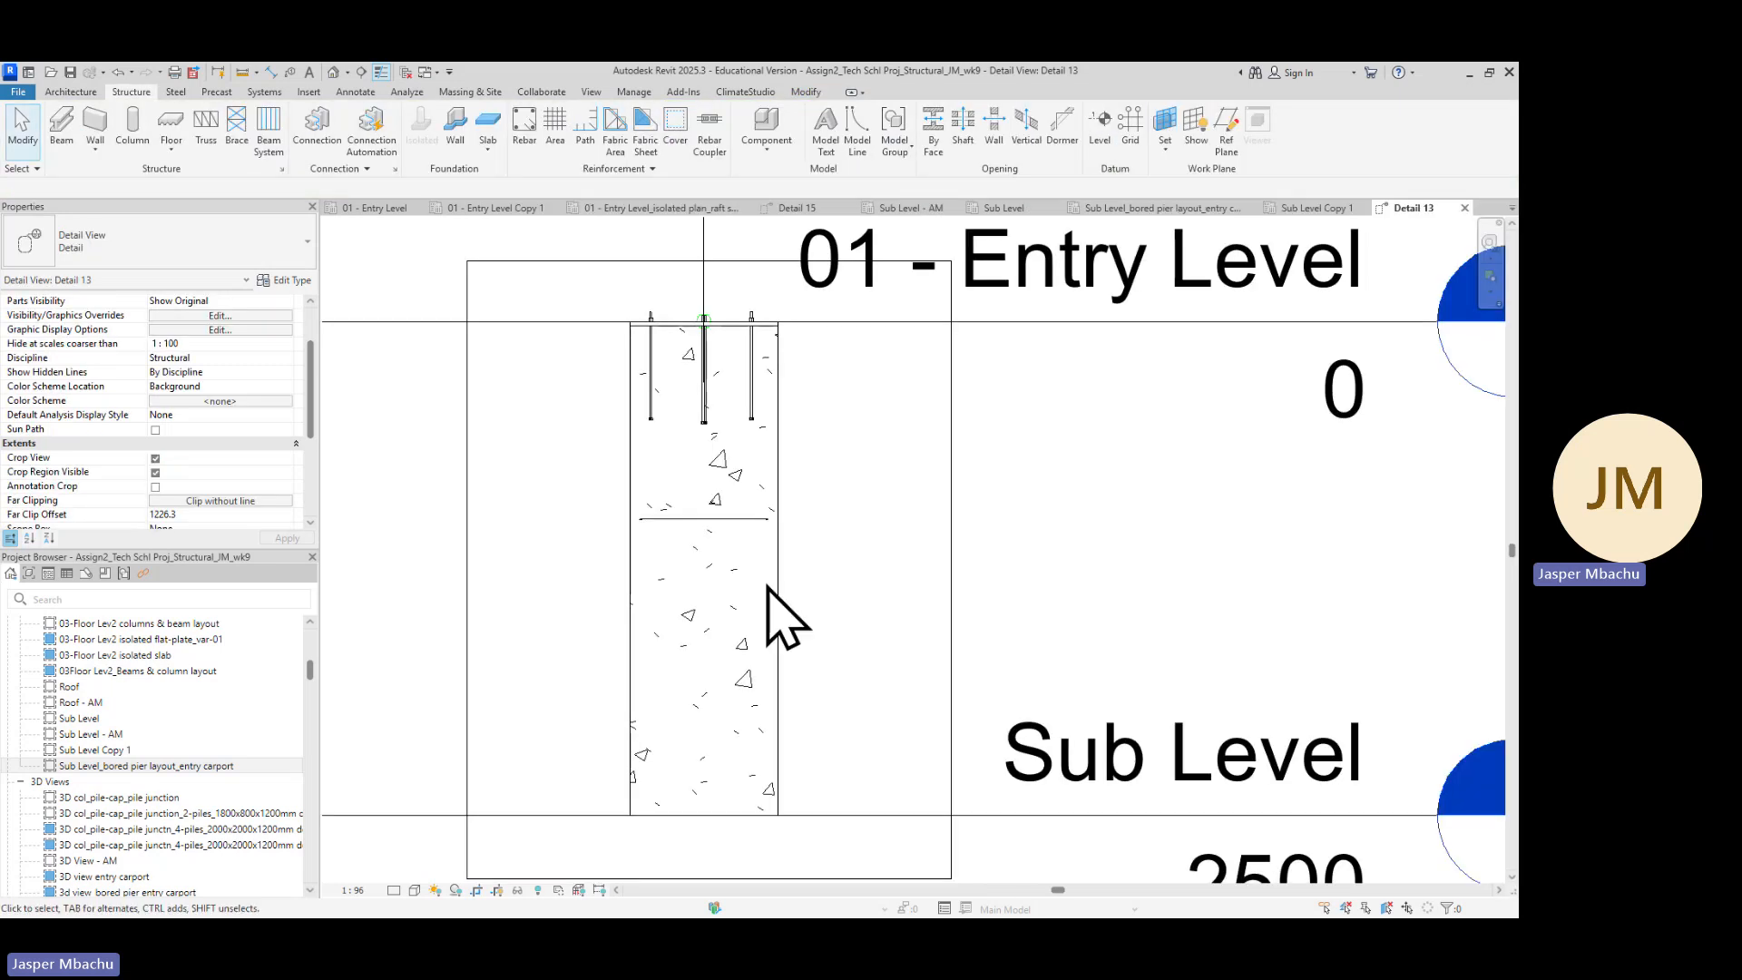
# Select the placed ligature, check the reinforcement cage spec, and set its layout to Maximum Spacing at 300 mm
pyautogui.click(717, 521)
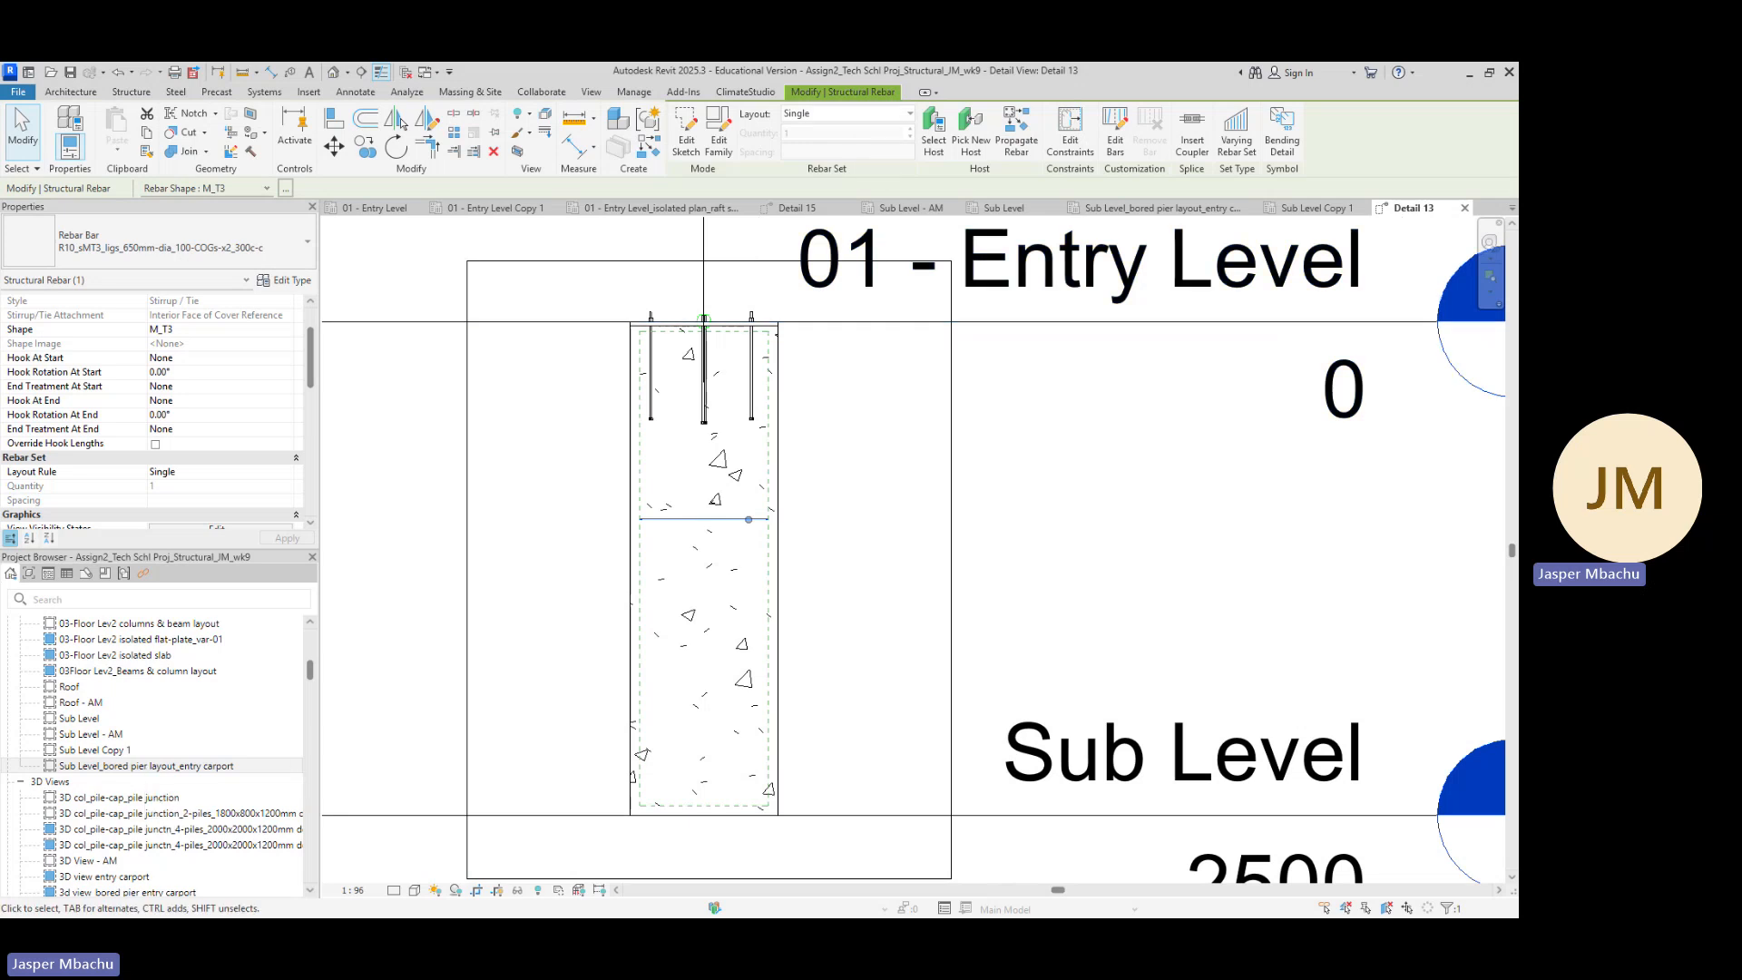
pyautogui.hotkey('alt', 'Tab')
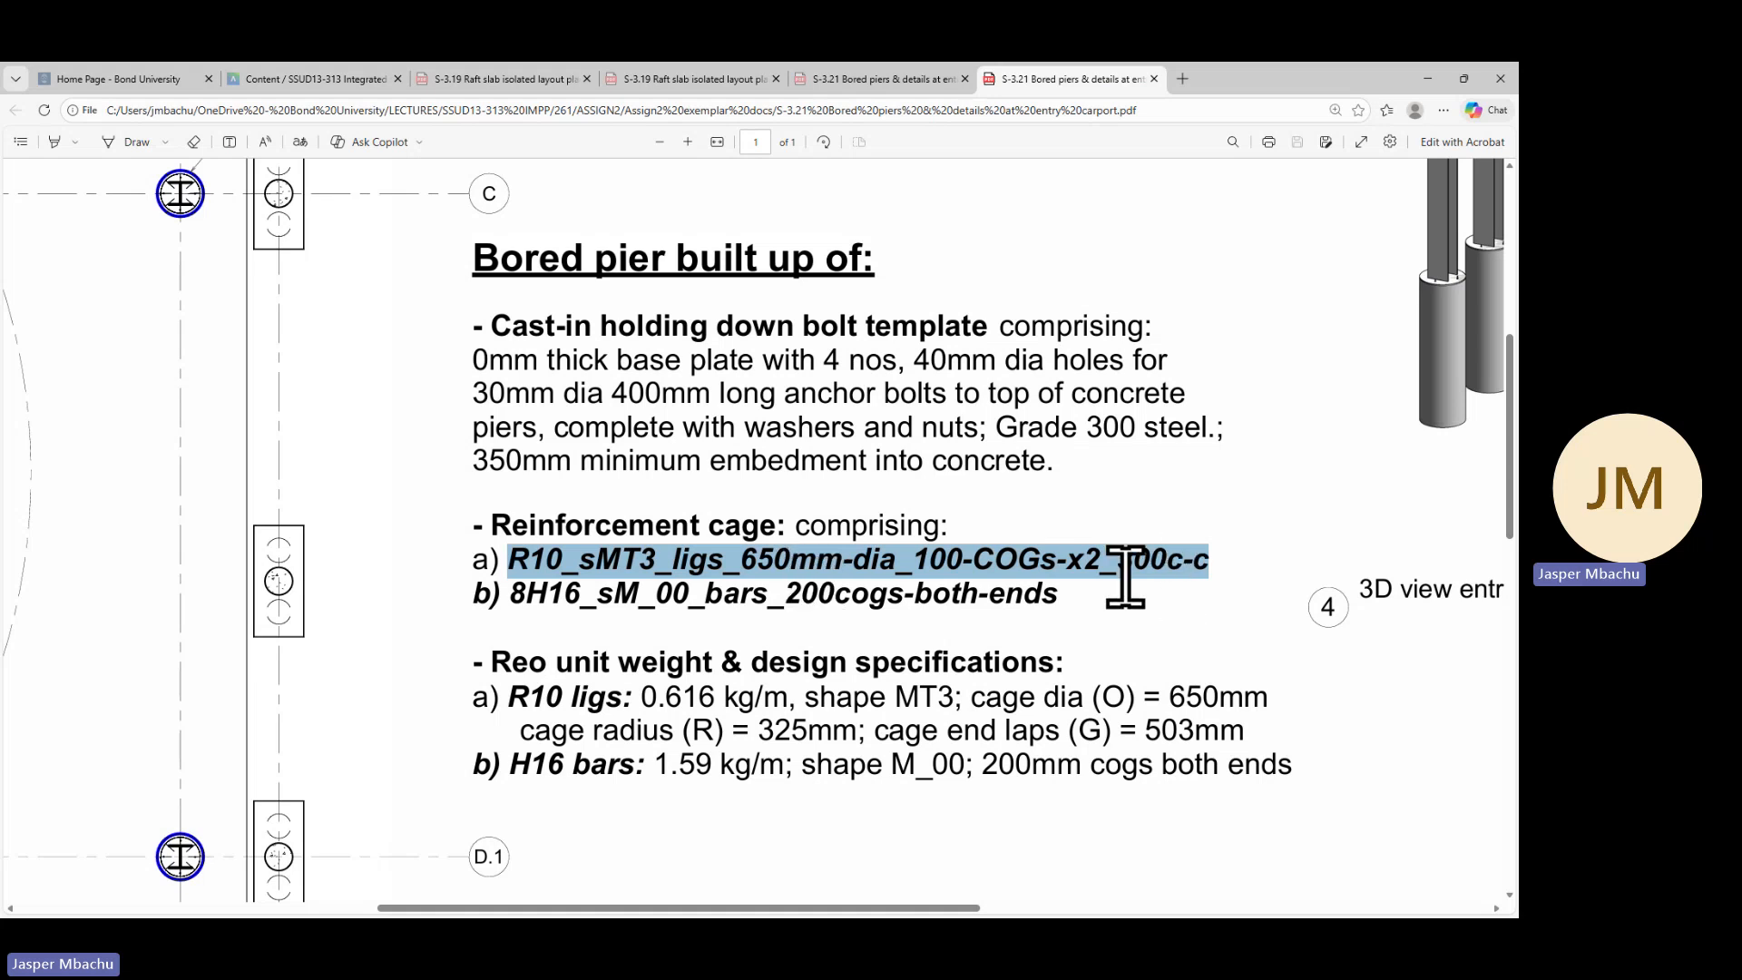
pyautogui.click(1427, 78)
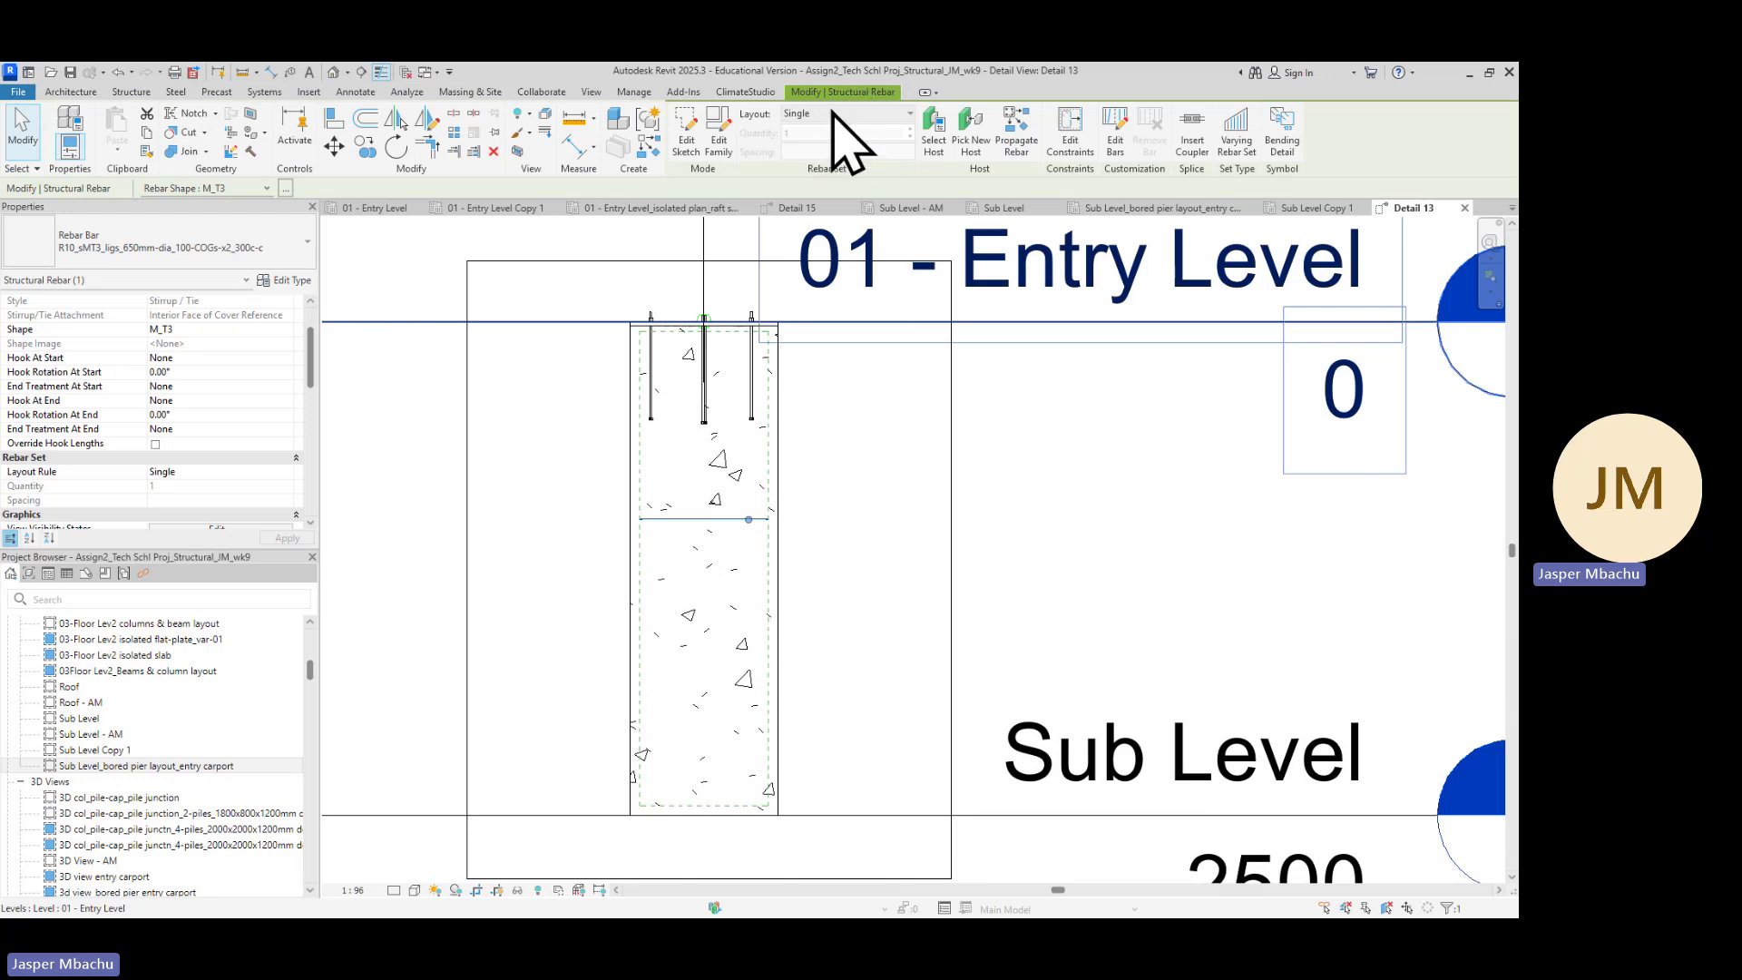
pyautogui.click(910, 113)
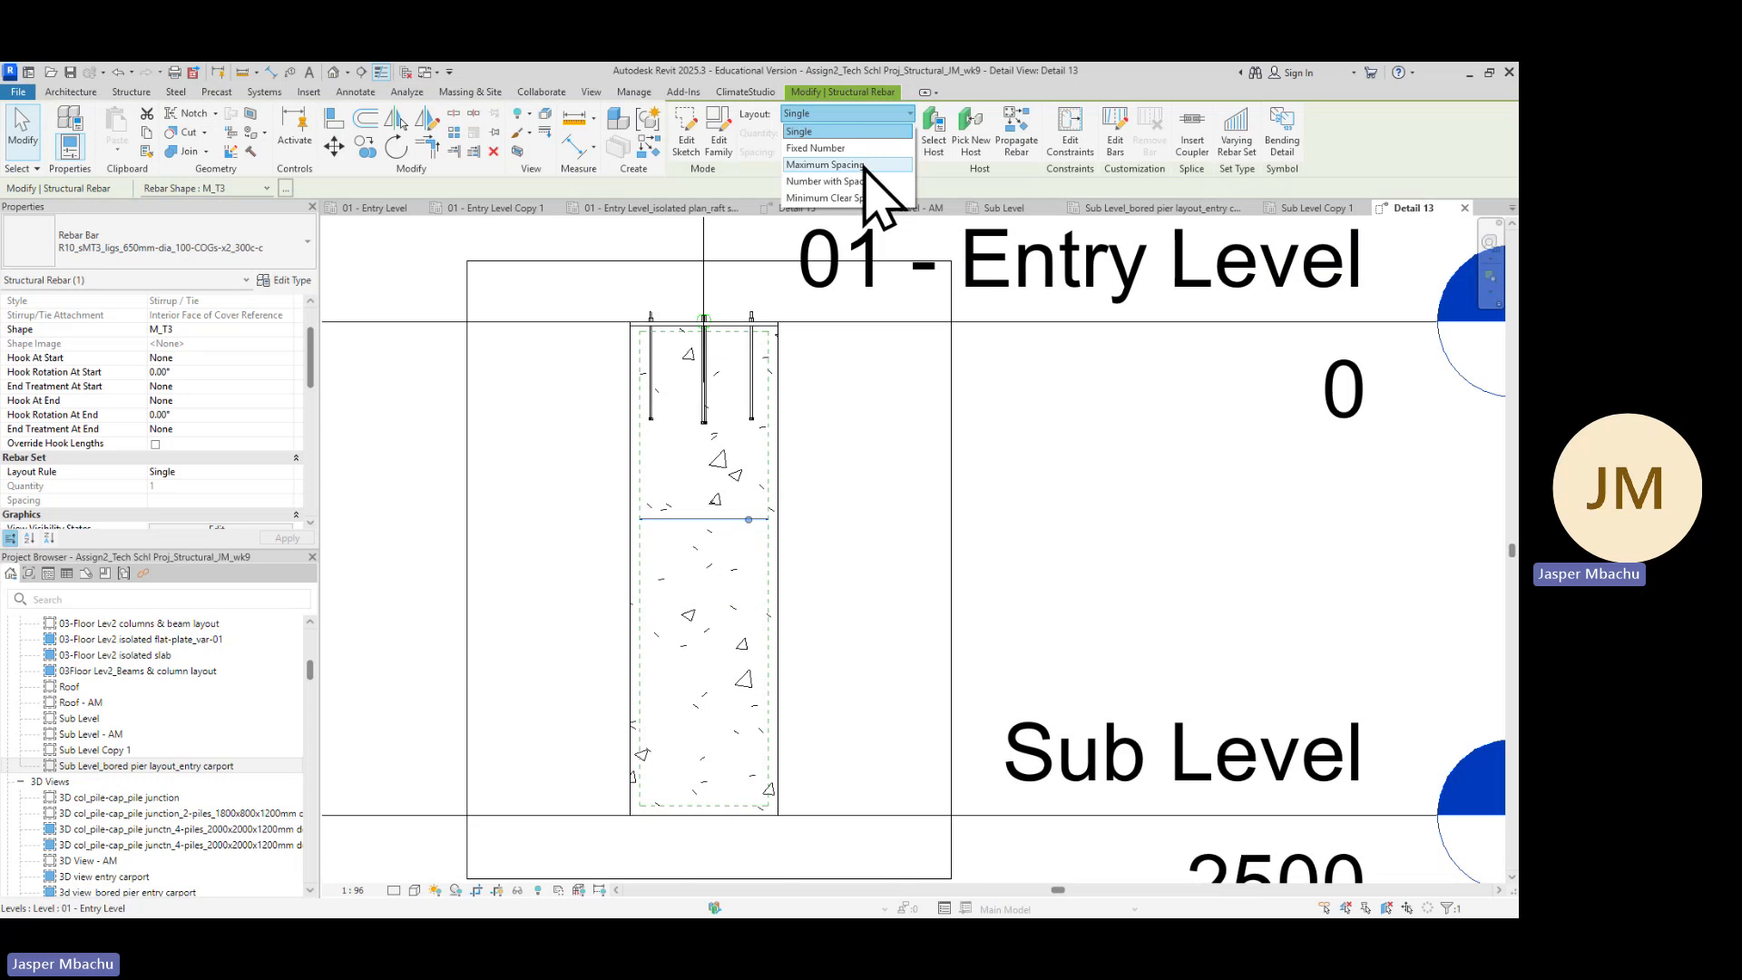
pyautogui.click(825, 164)
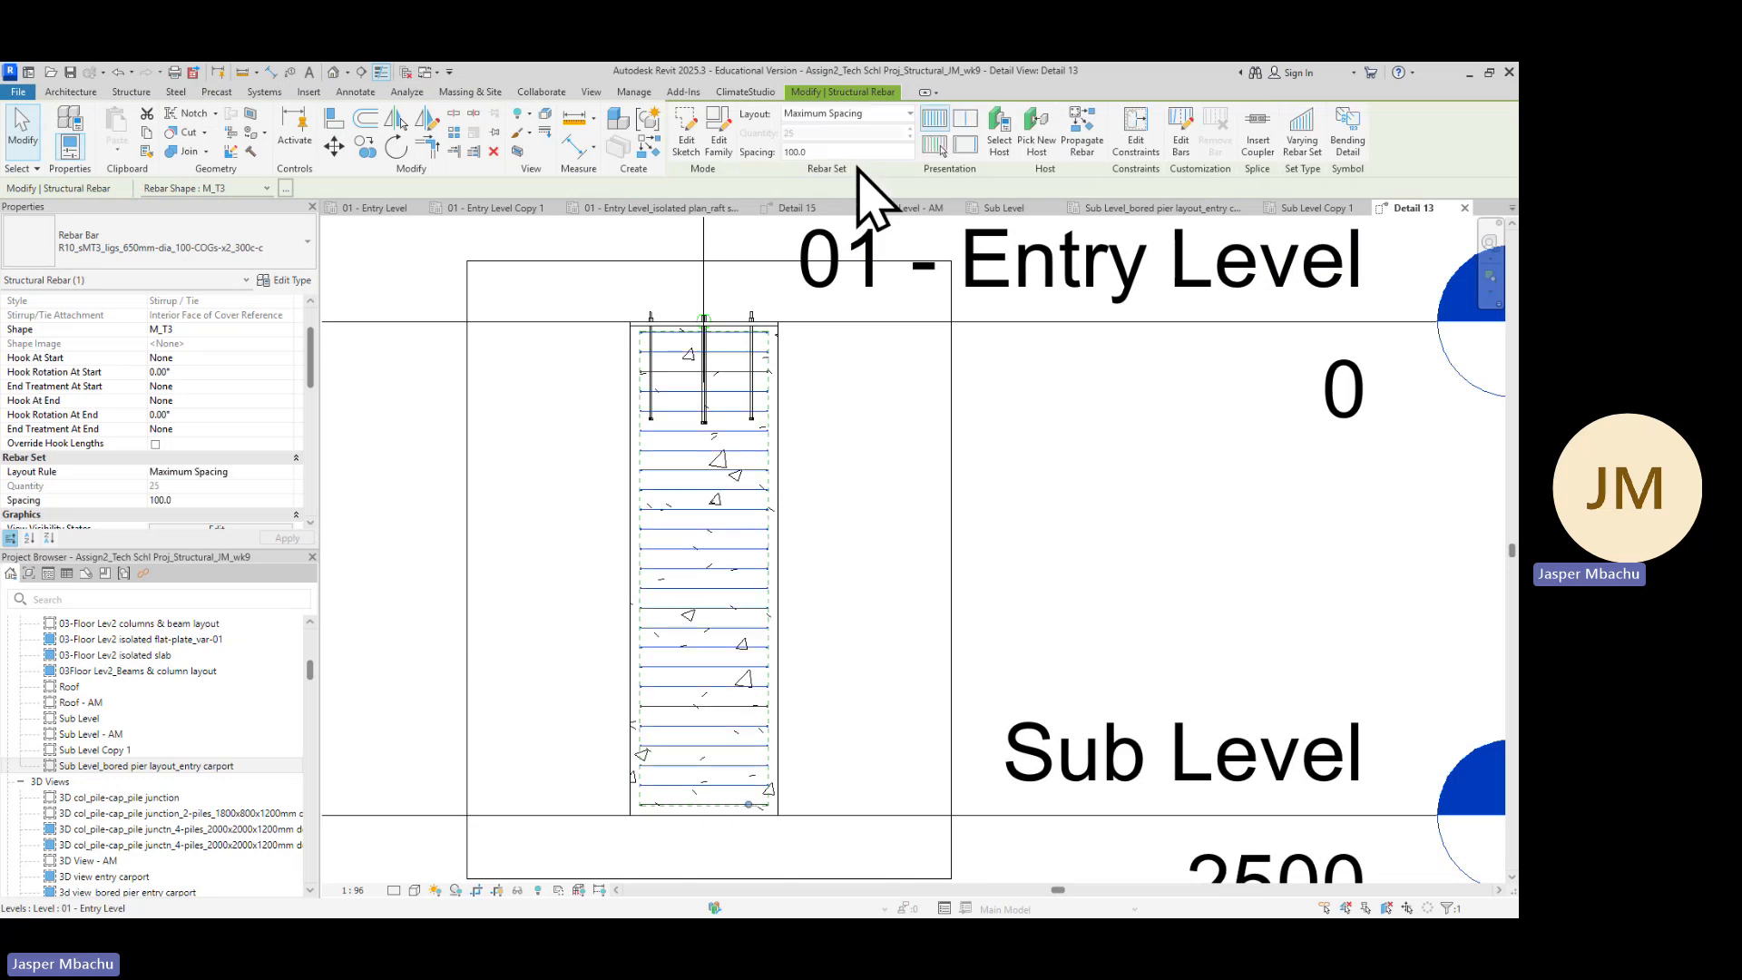
pyautogui.click(792, 153)
pyautogui.write('300')
pyautogui.press('Return')
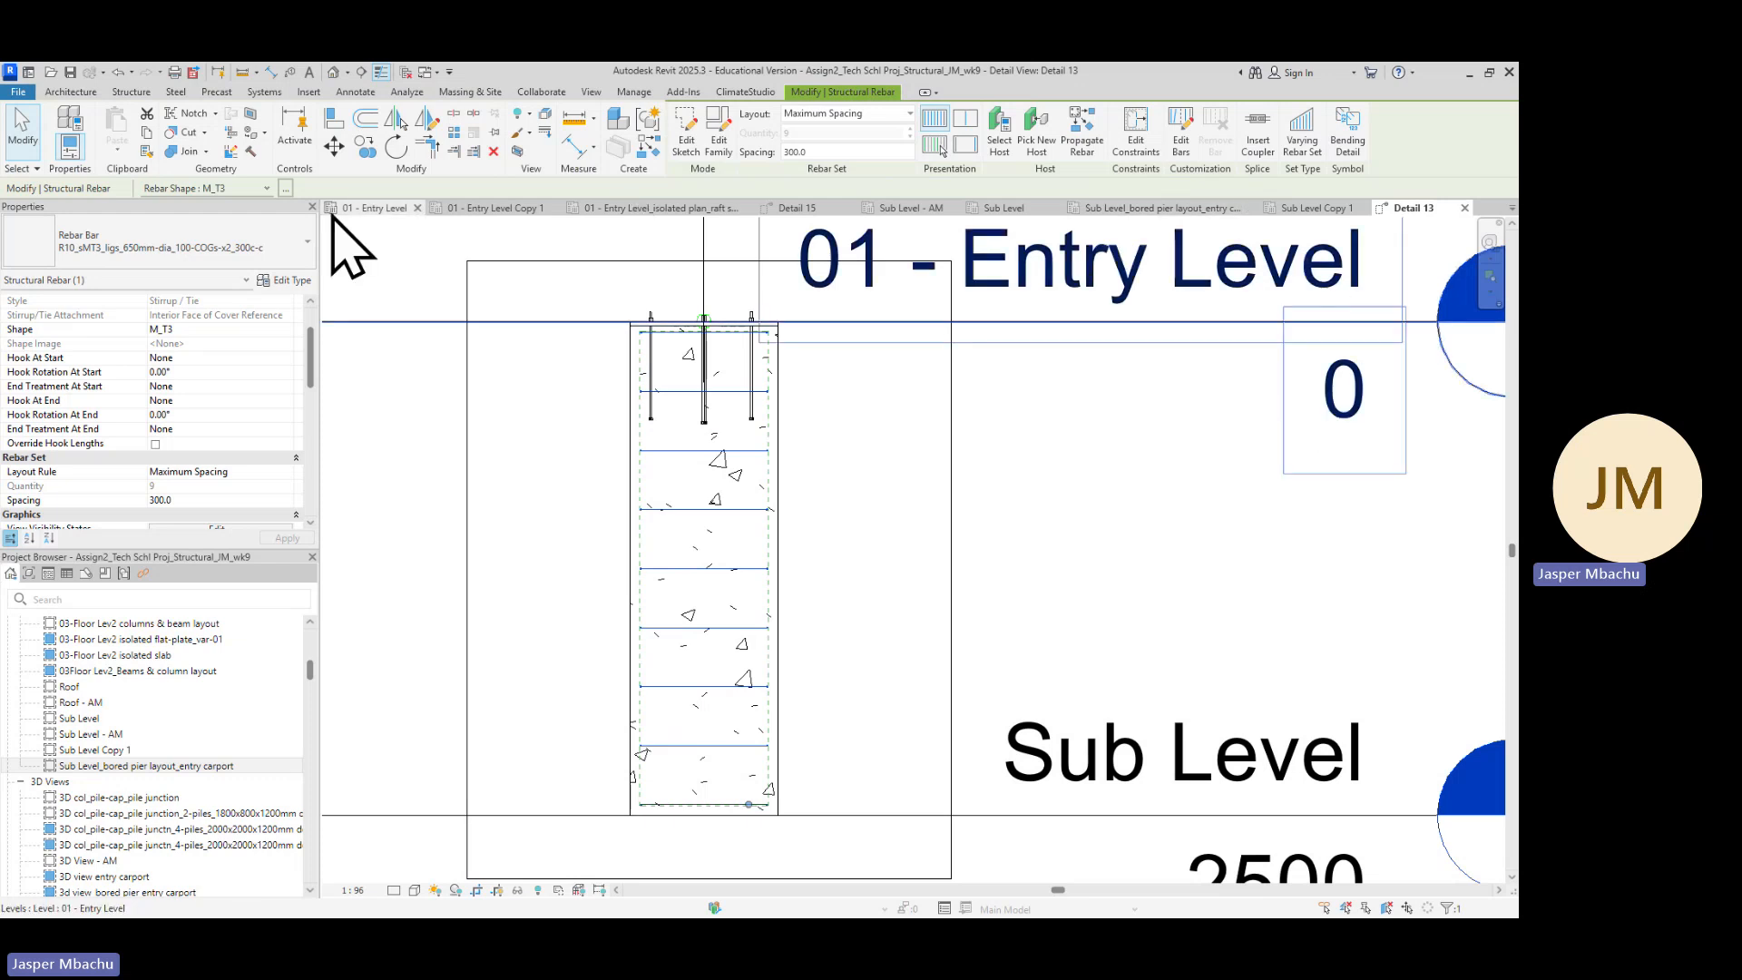
# Close the surplus view tabs, including Sub Level, Sub Level - AM, the isolated raft slab plan, 01 - Entry Level and the S-3.21 sheet
pyautogui.click(1314, 208)
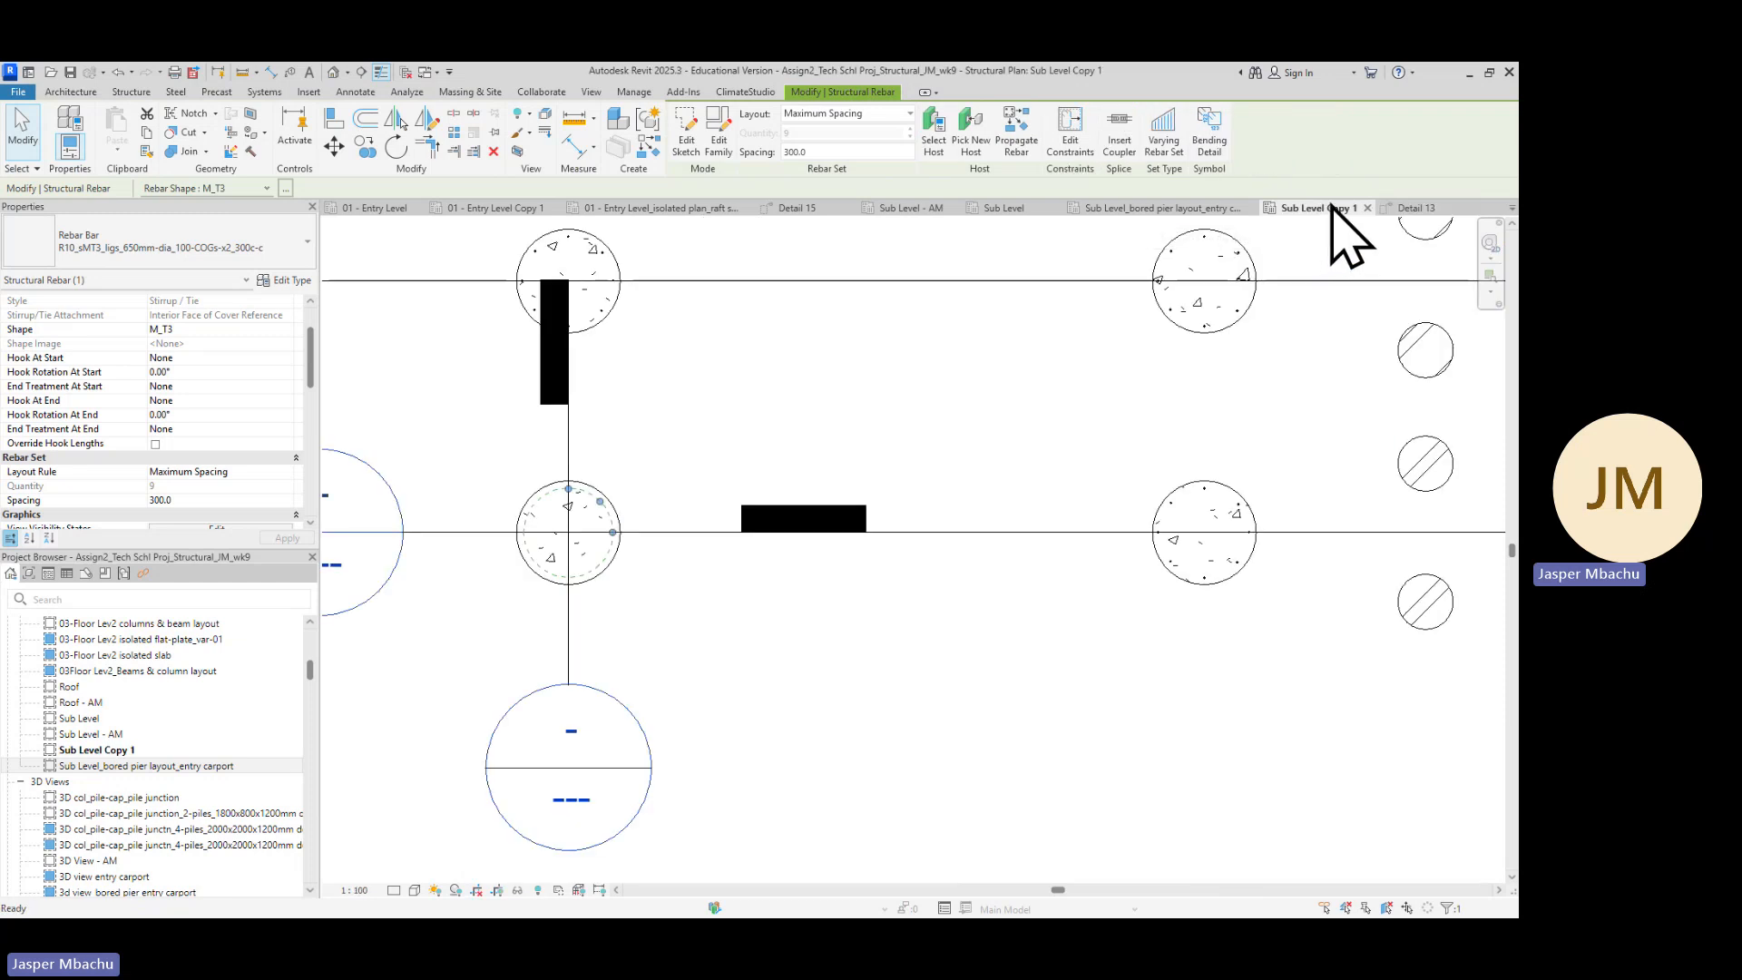
pyautogui.click(1170, 209)
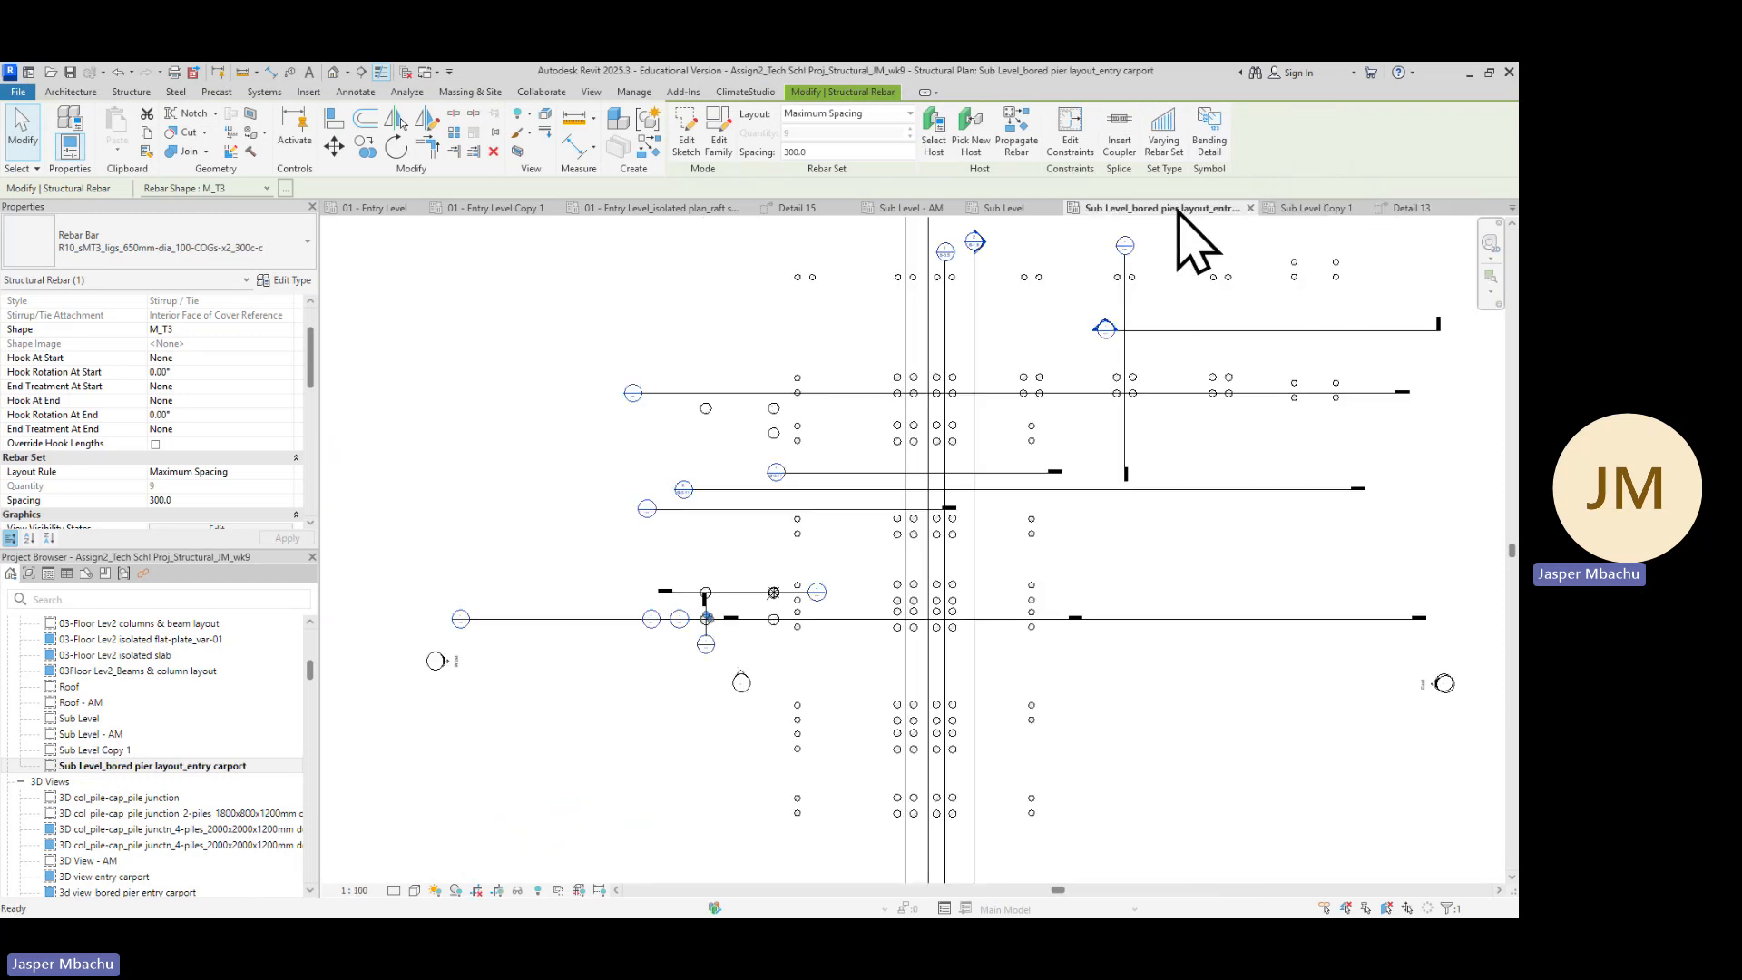
pyautogui.click(1002, 208)
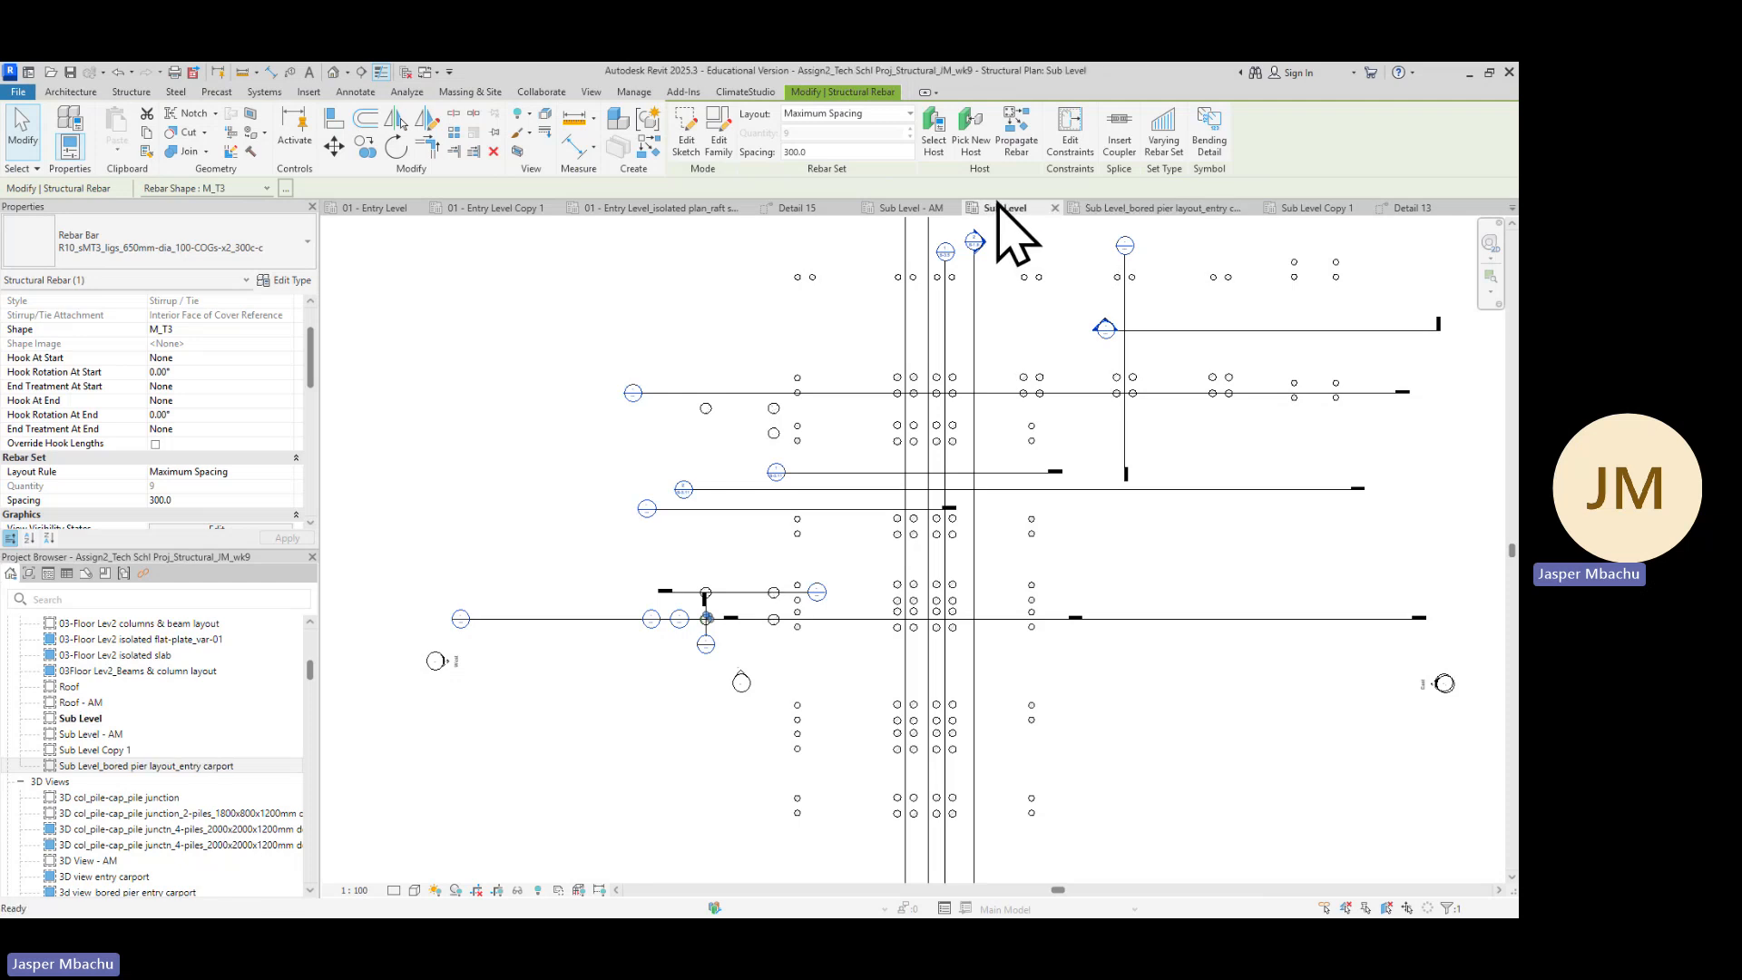
pyautogui.click(1055, 208)
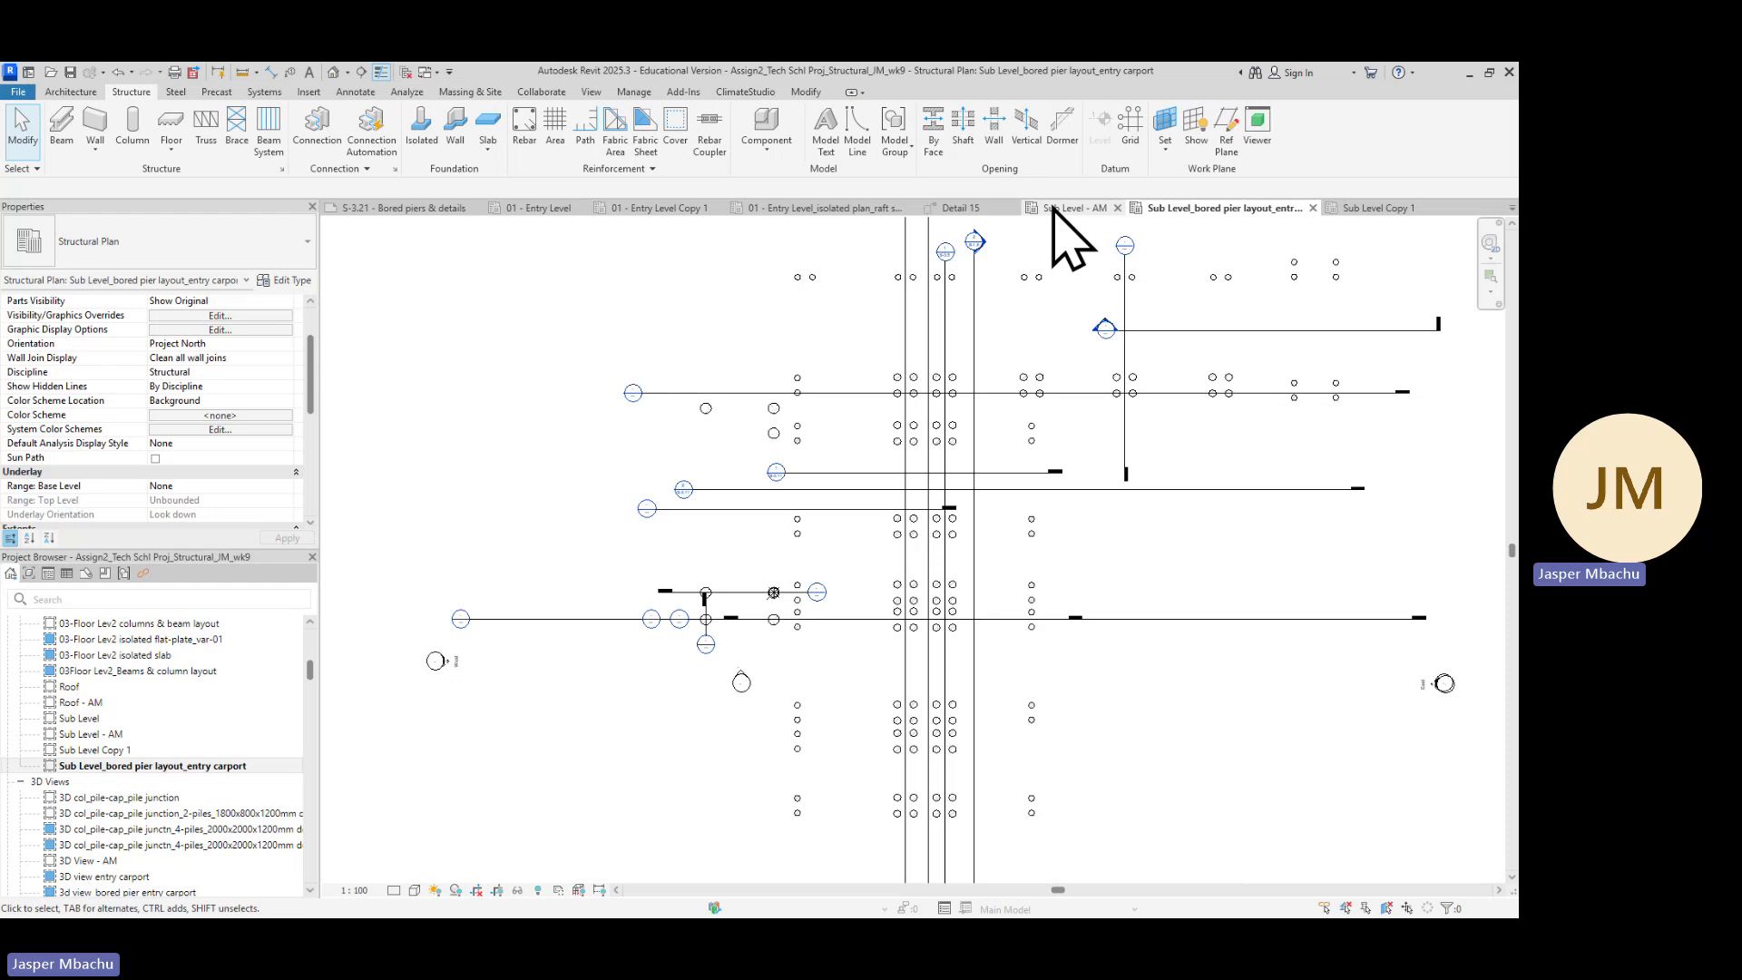
pyautogui.click(1056, 208)
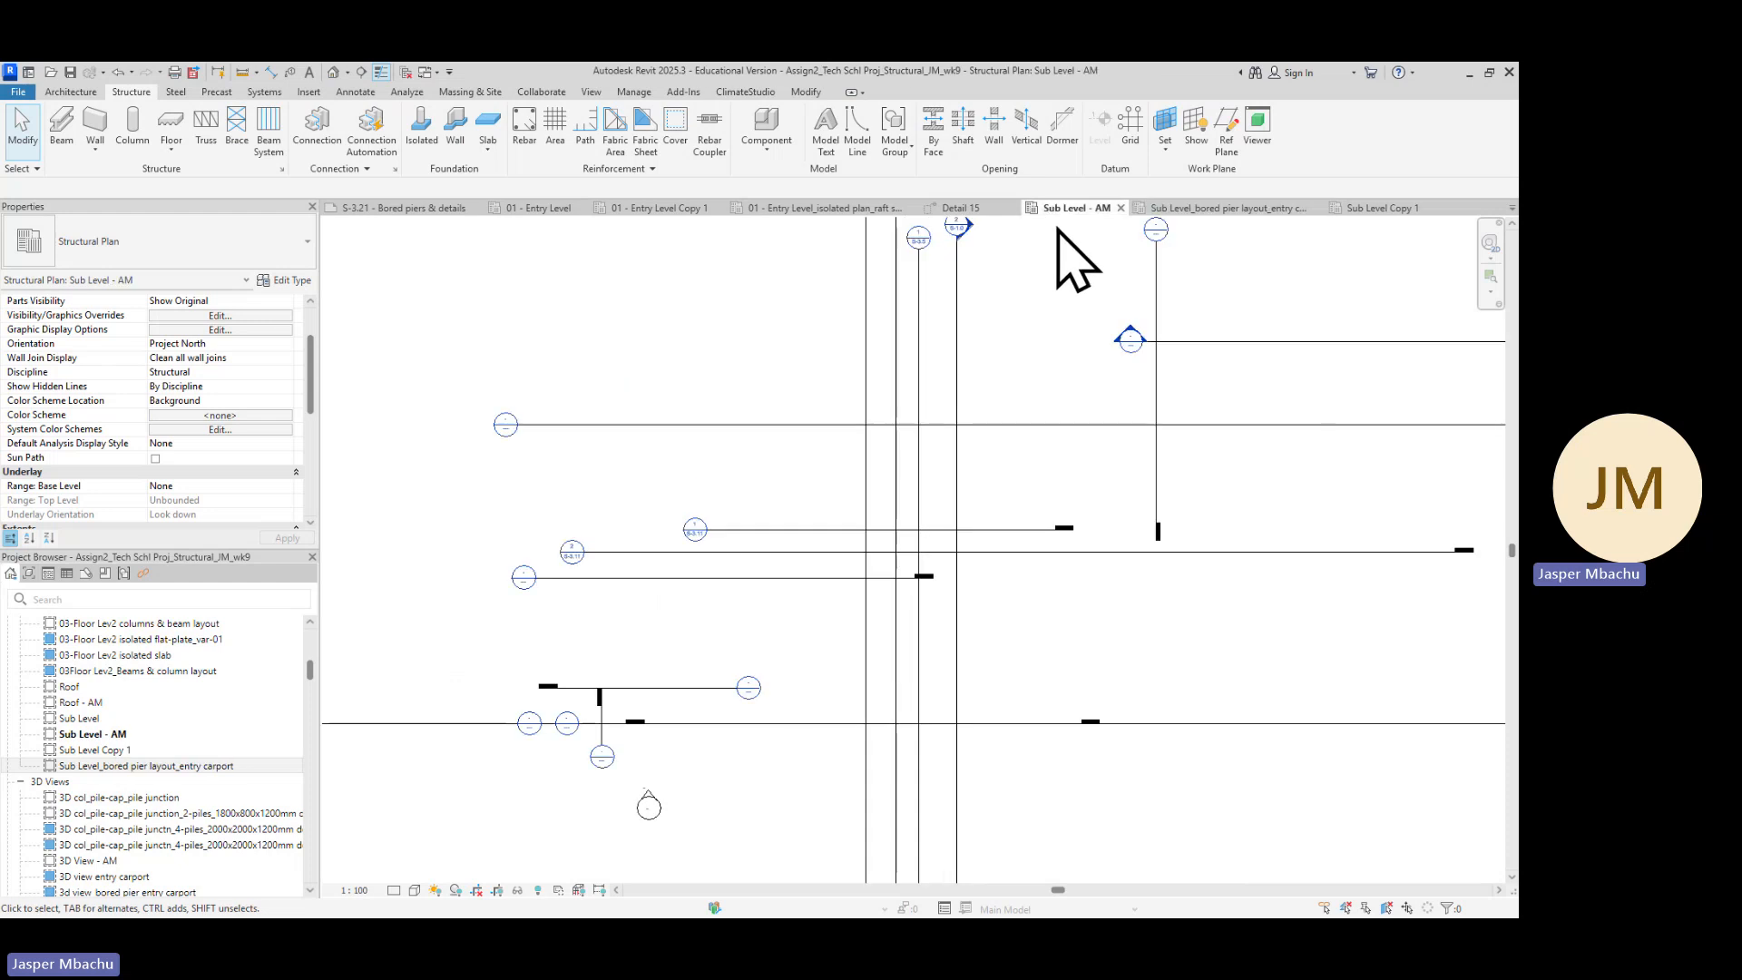
pyautogui.click(1121, 207)
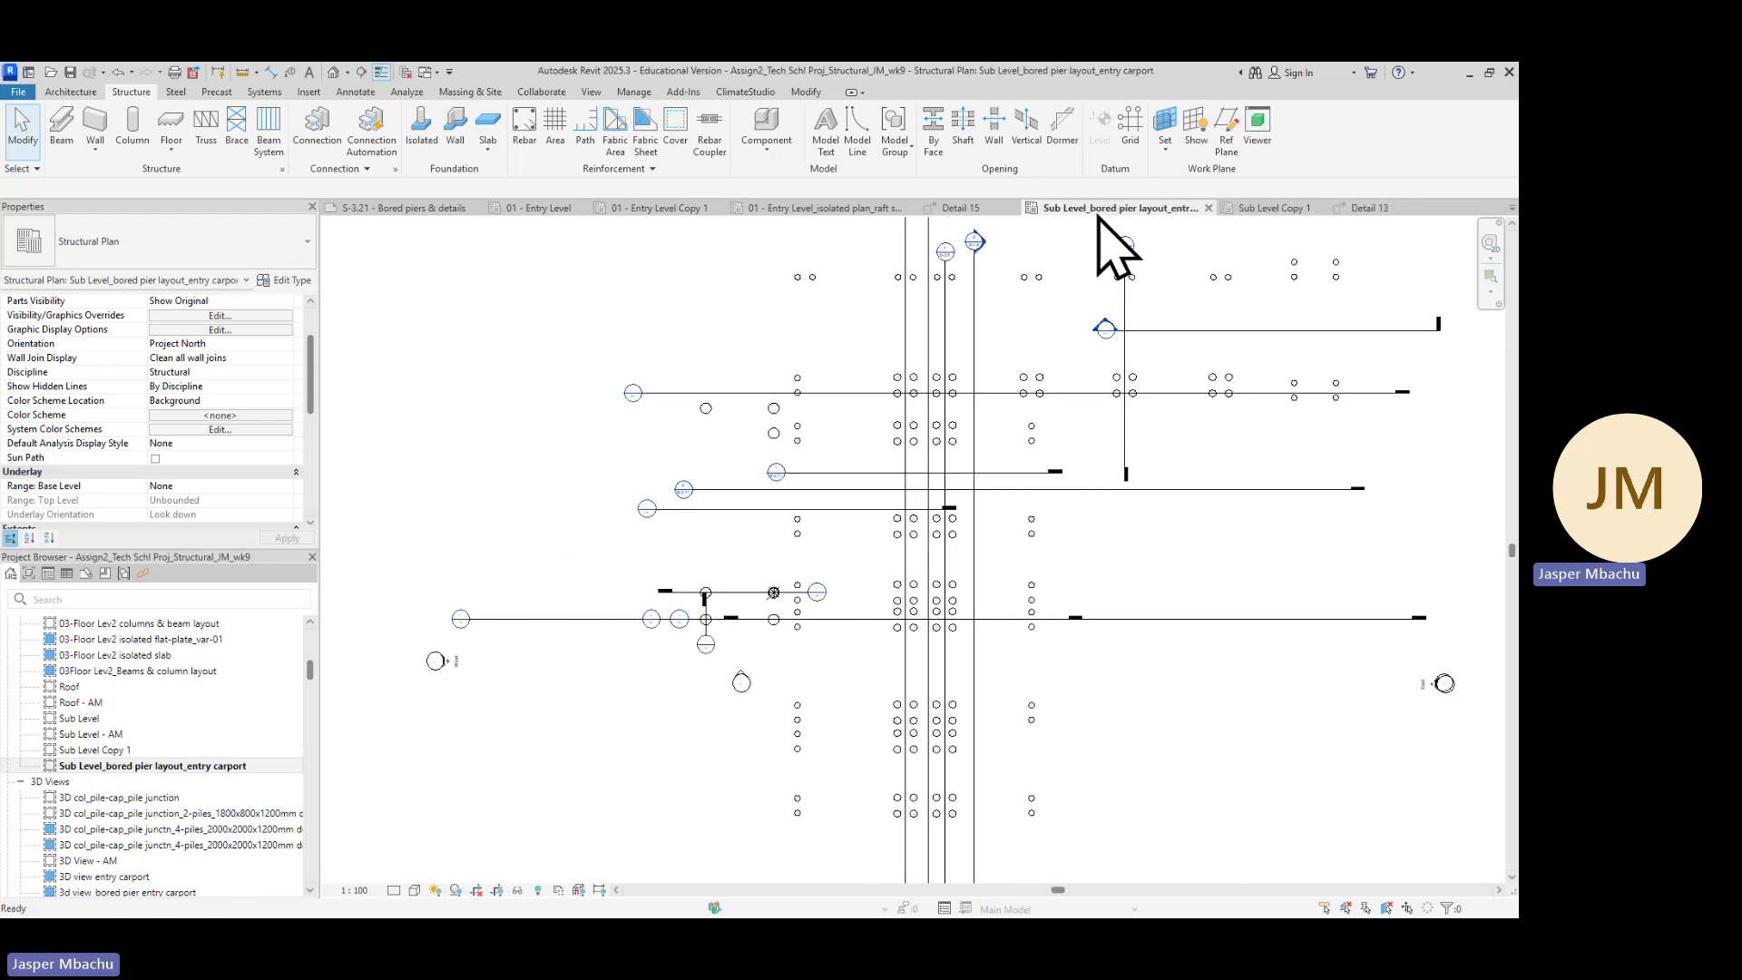
pyautogui.click(977, 207)
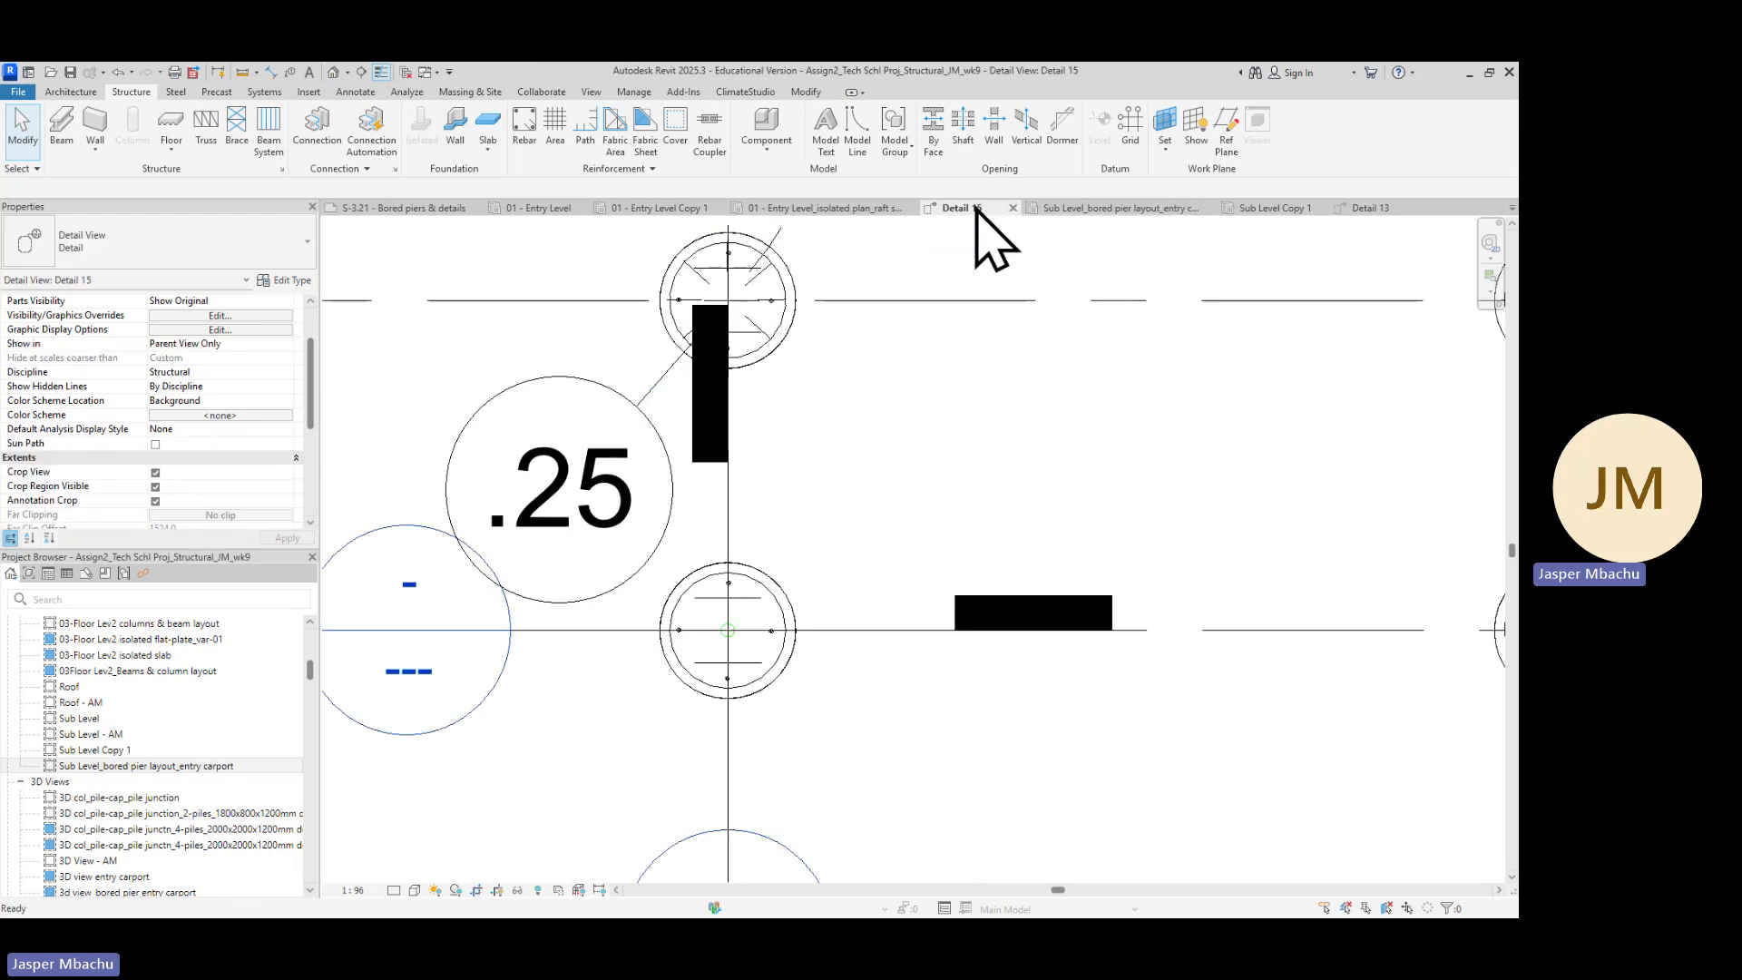
pyautogui.click(876, 208)
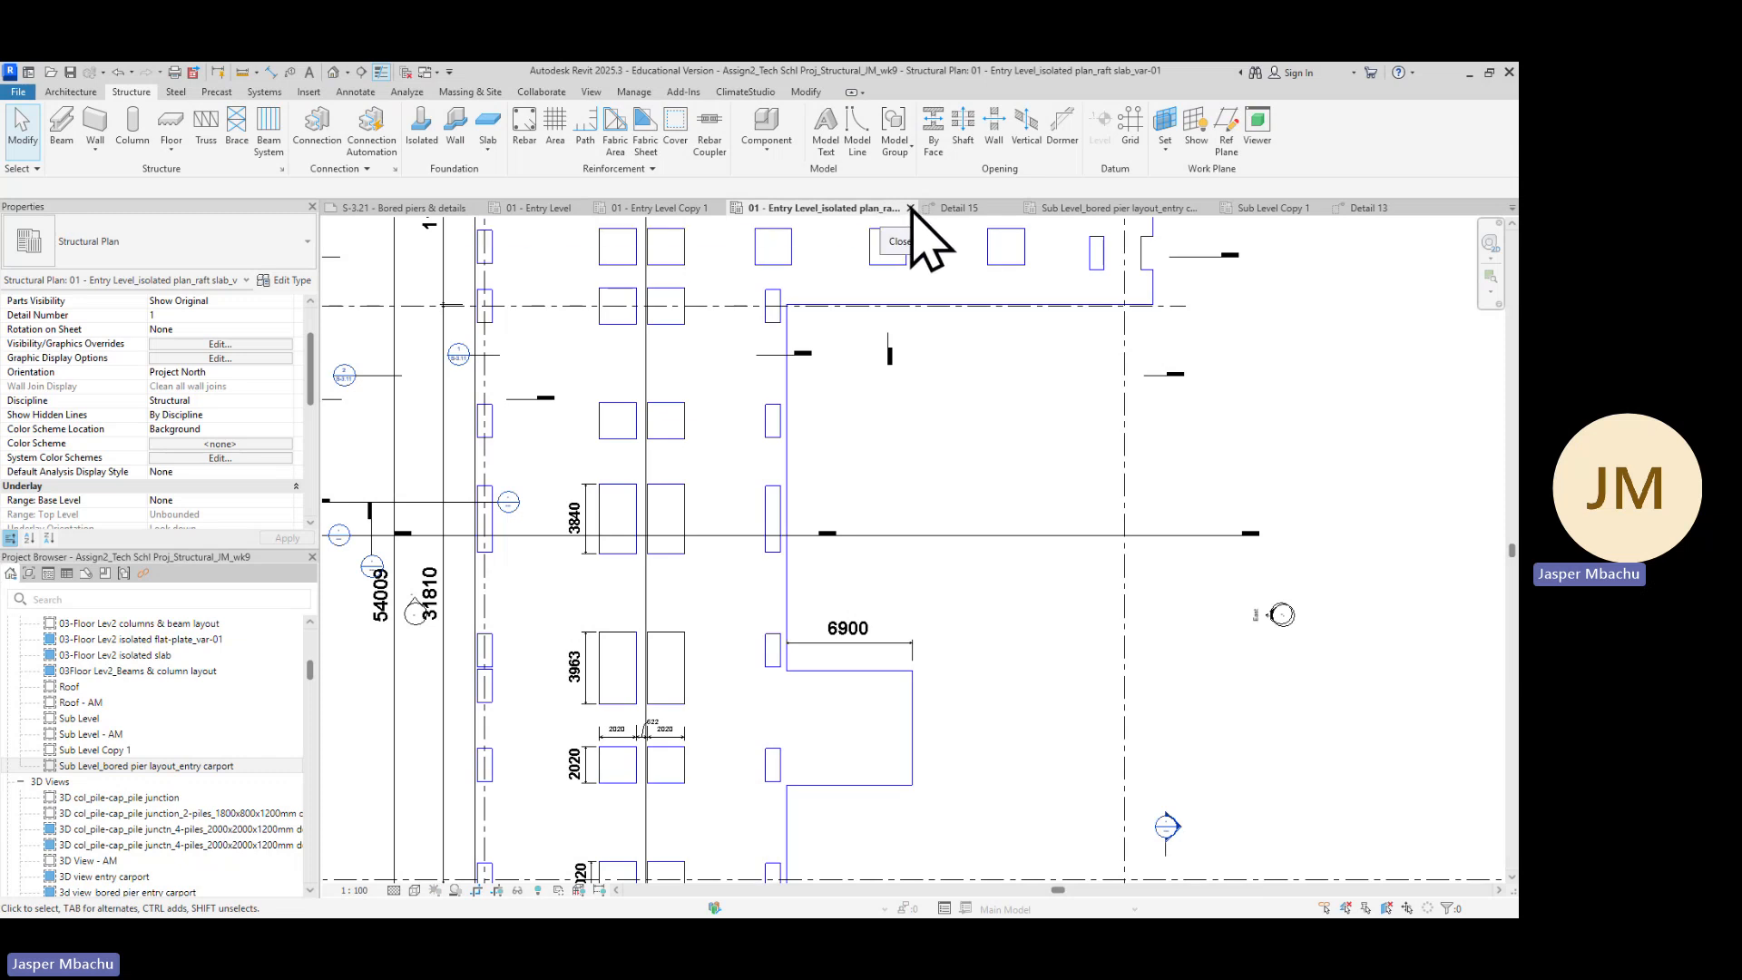
pyautogui.click(910, 208)
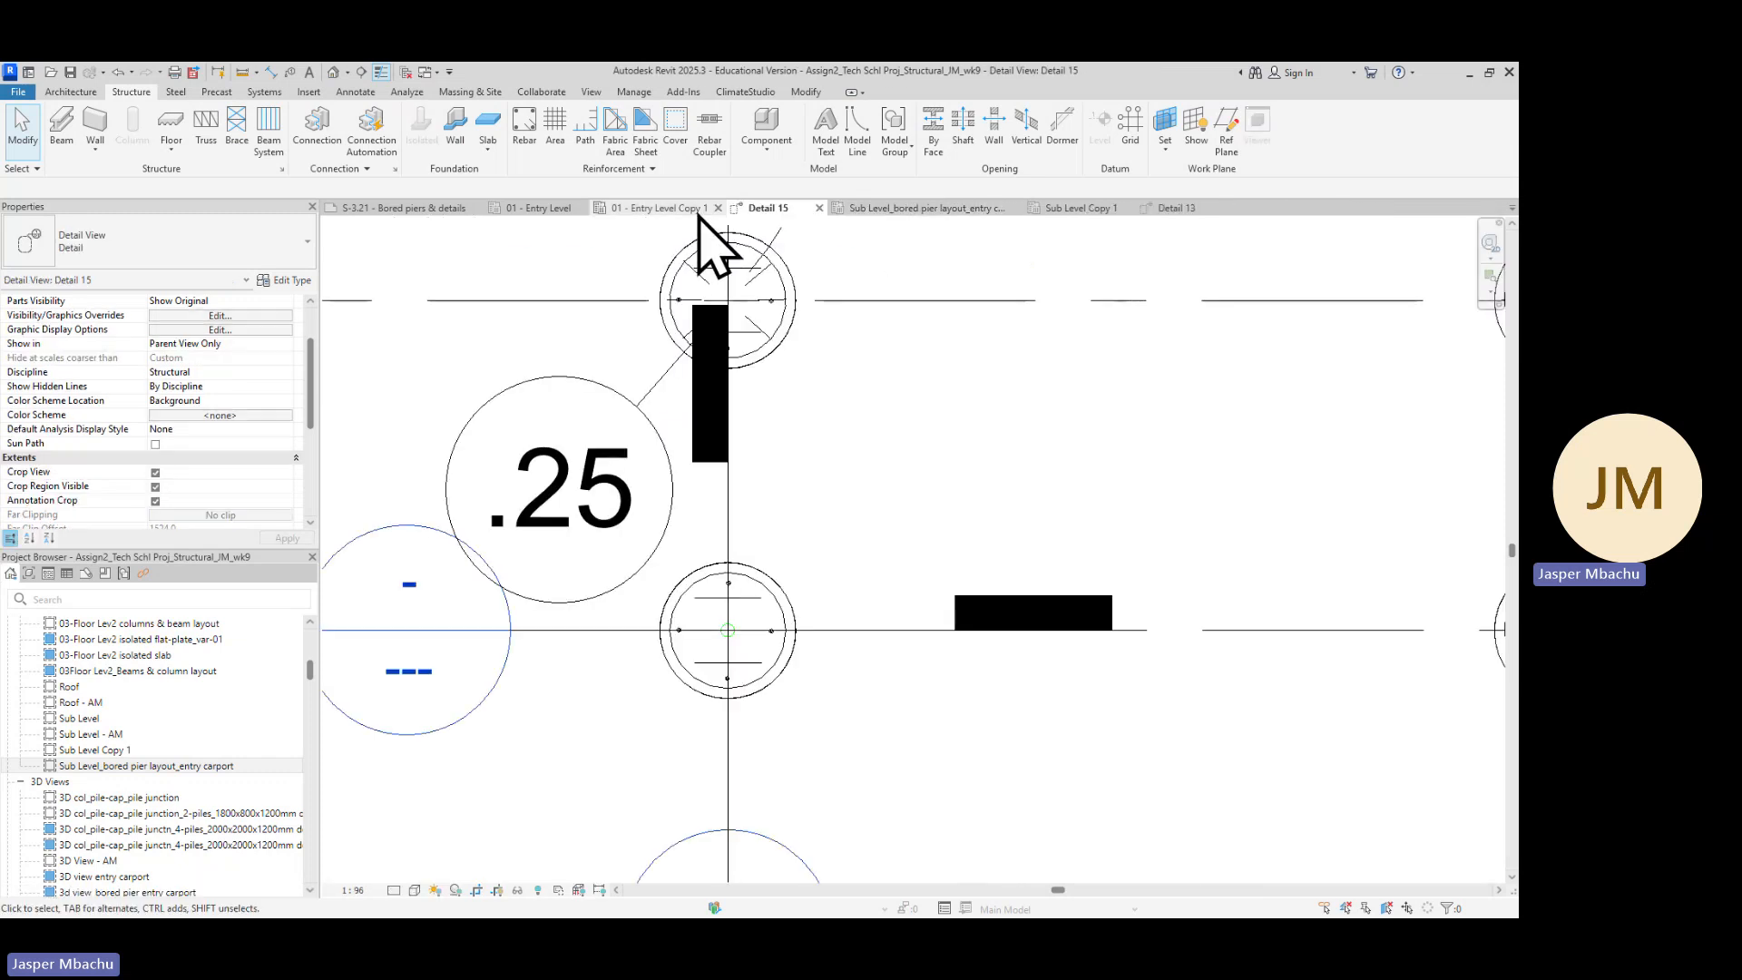
pyautogui.click(646, 208)
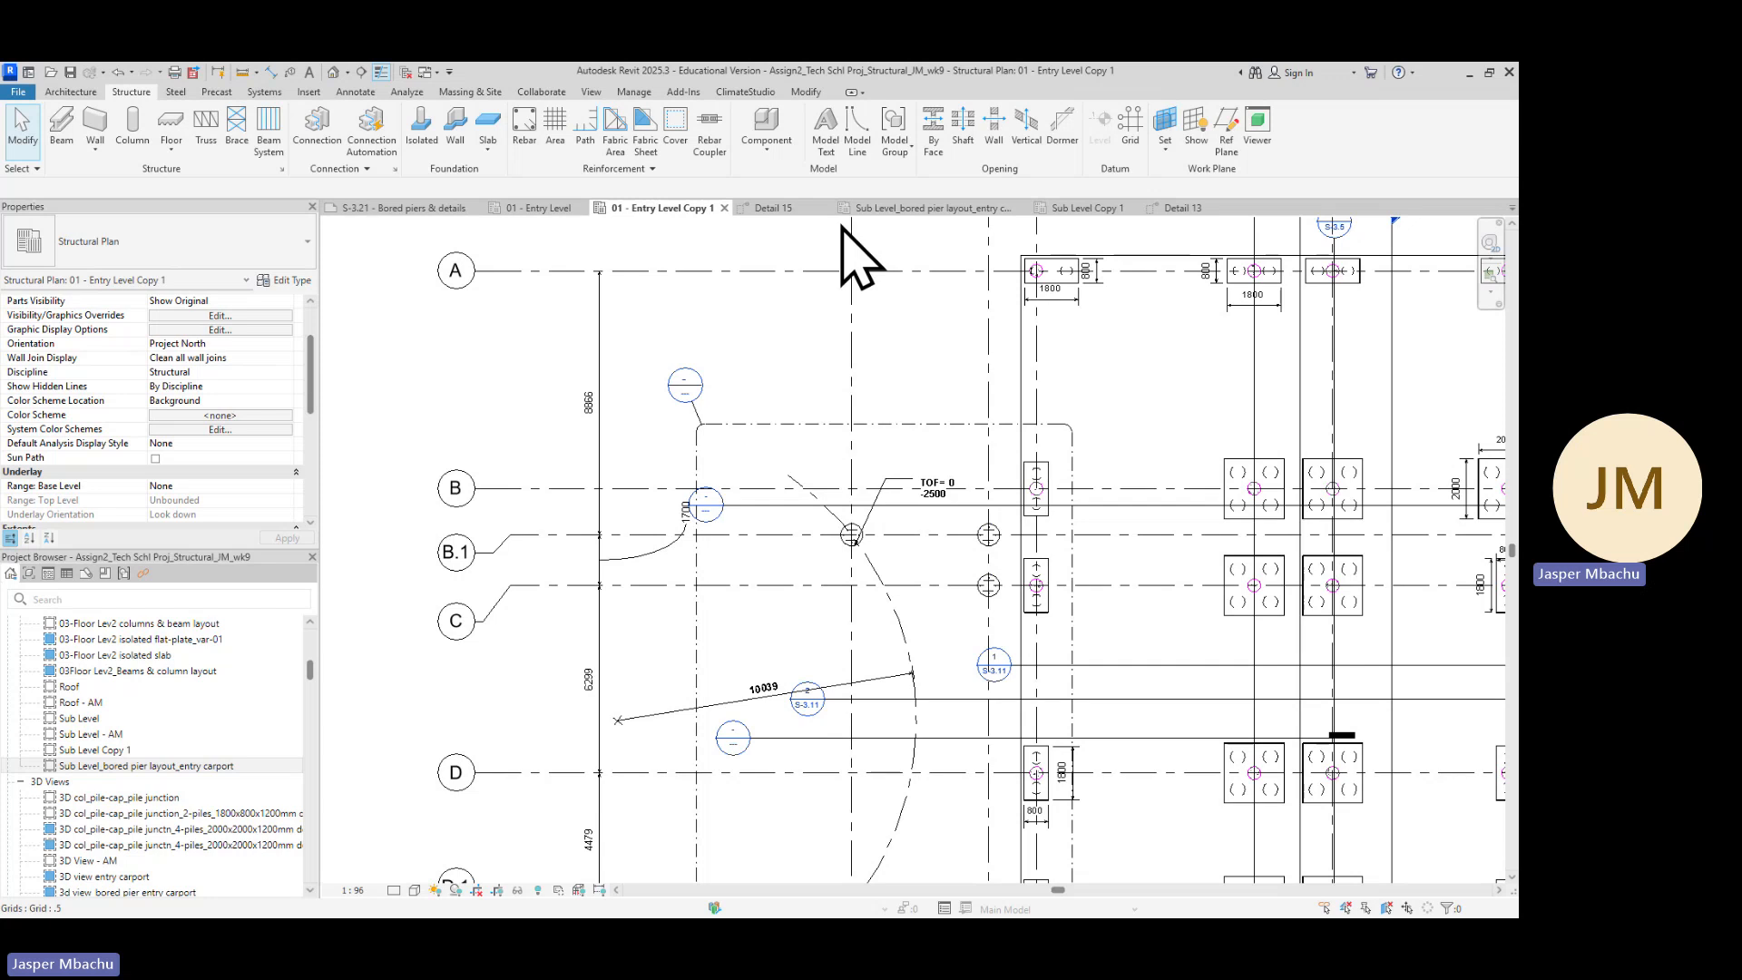
pyautogui.click(578, 208)
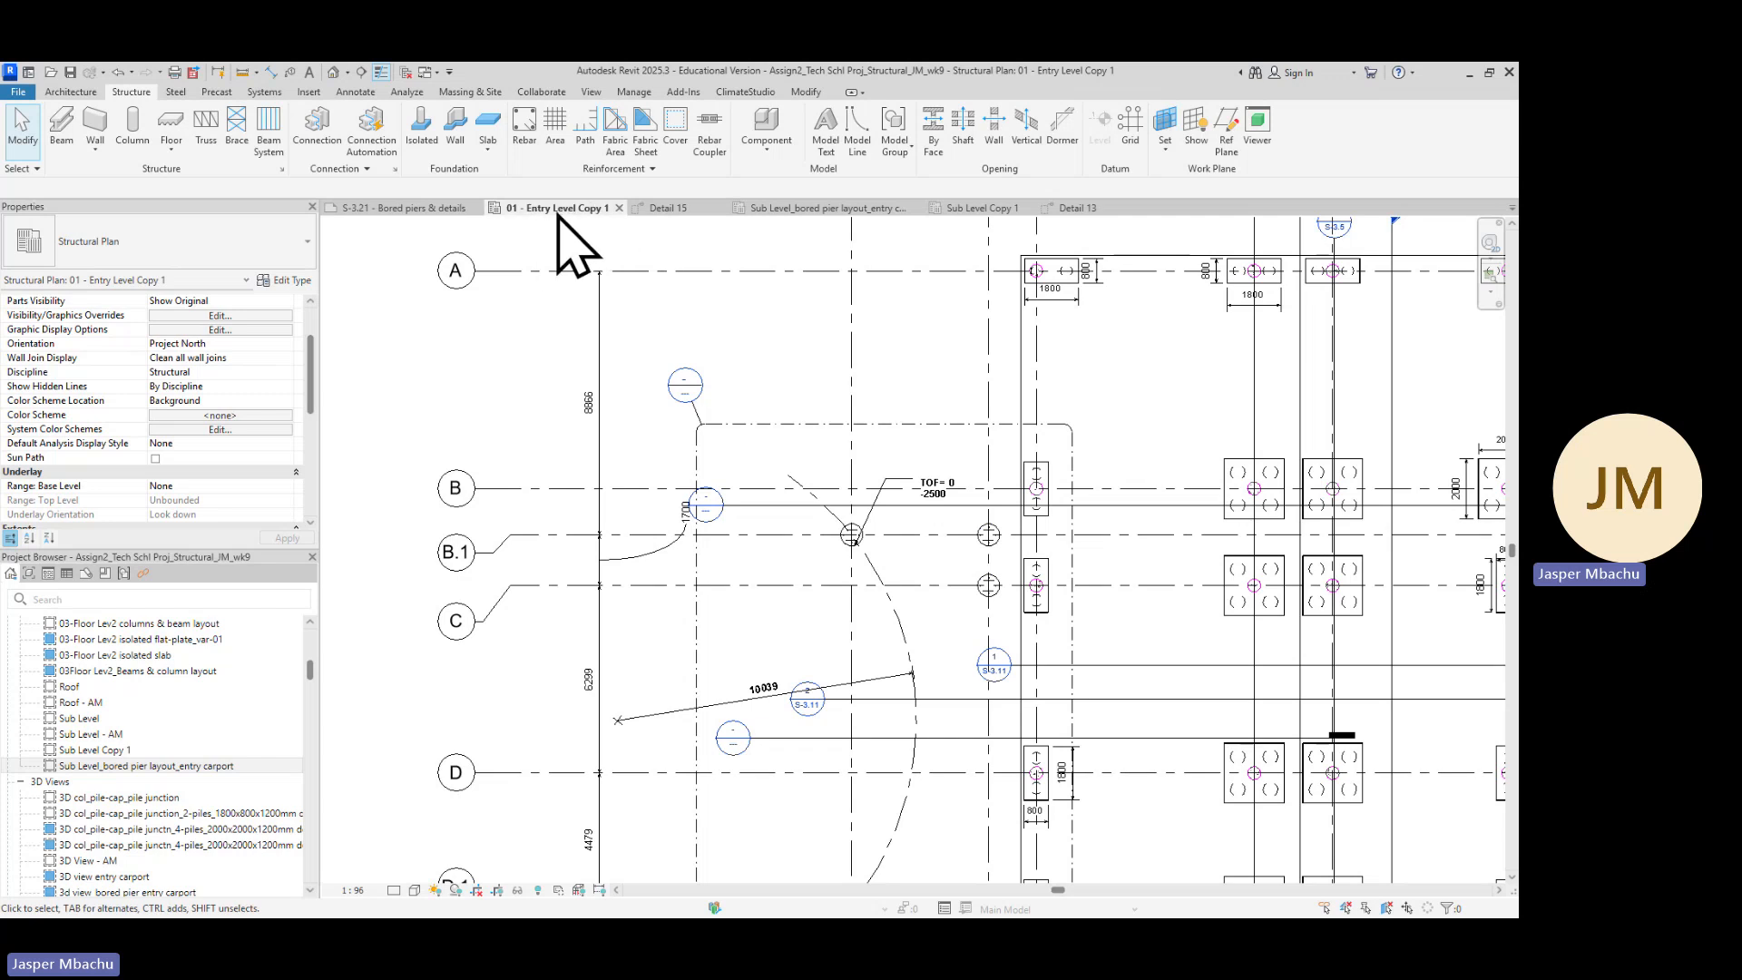
pyautogui.click(430, 214)
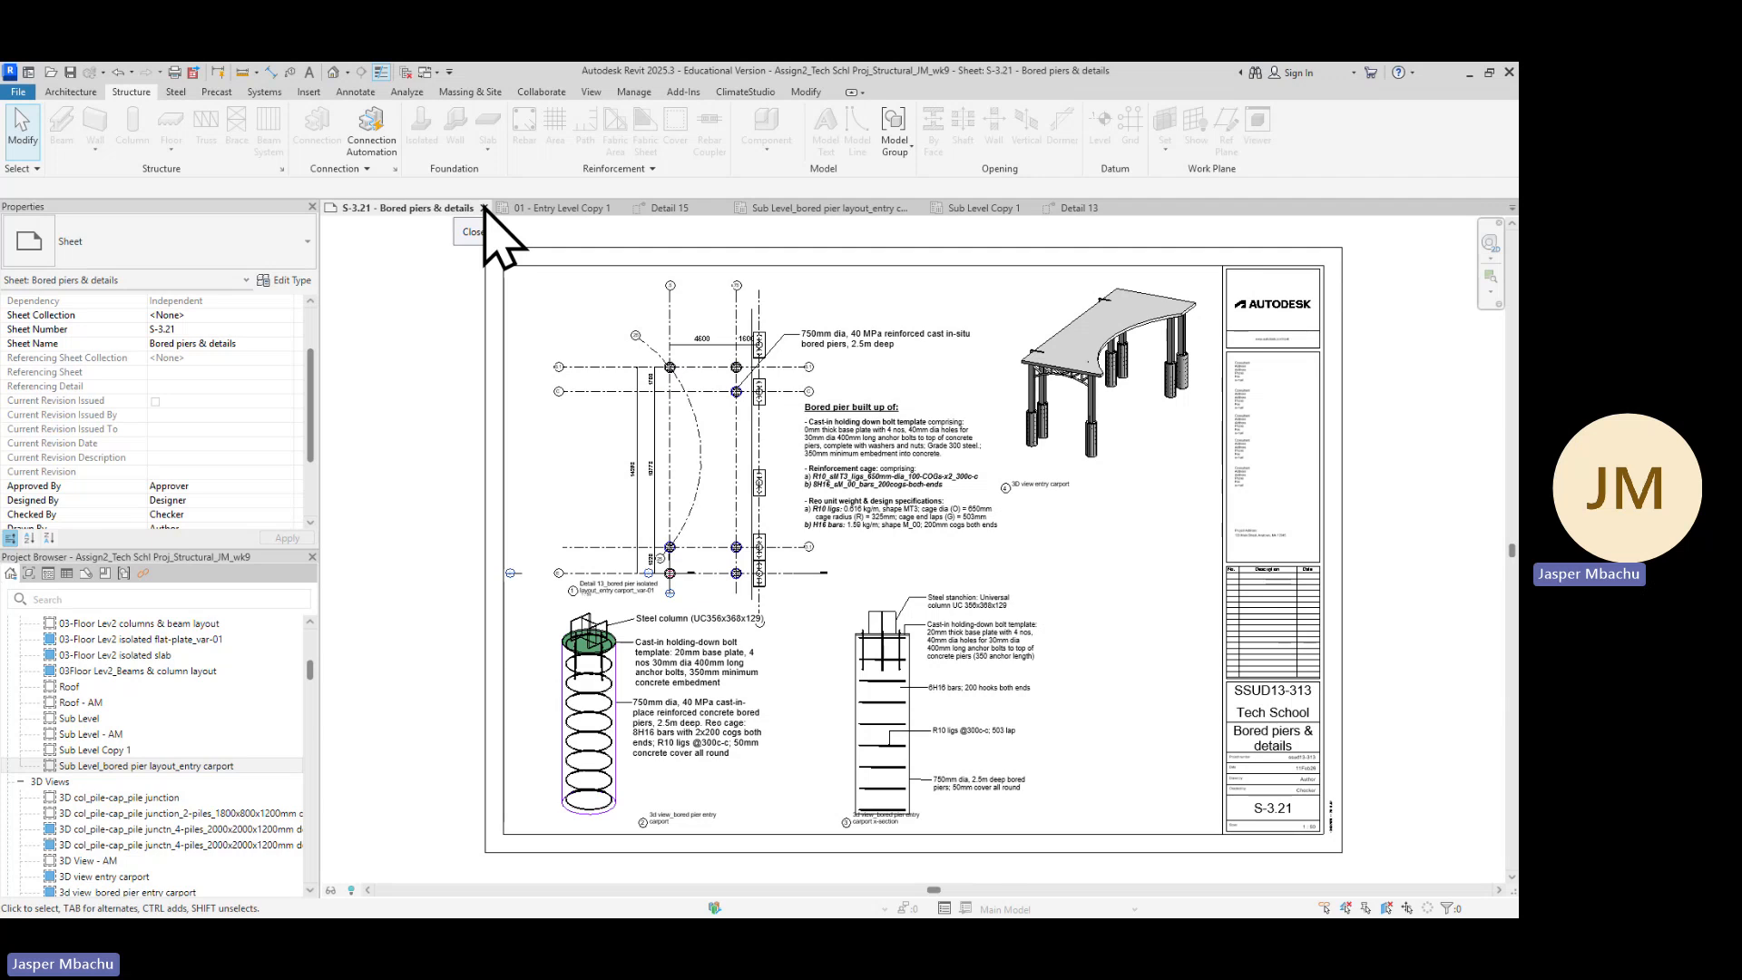
pyautogui.click(485, 209)
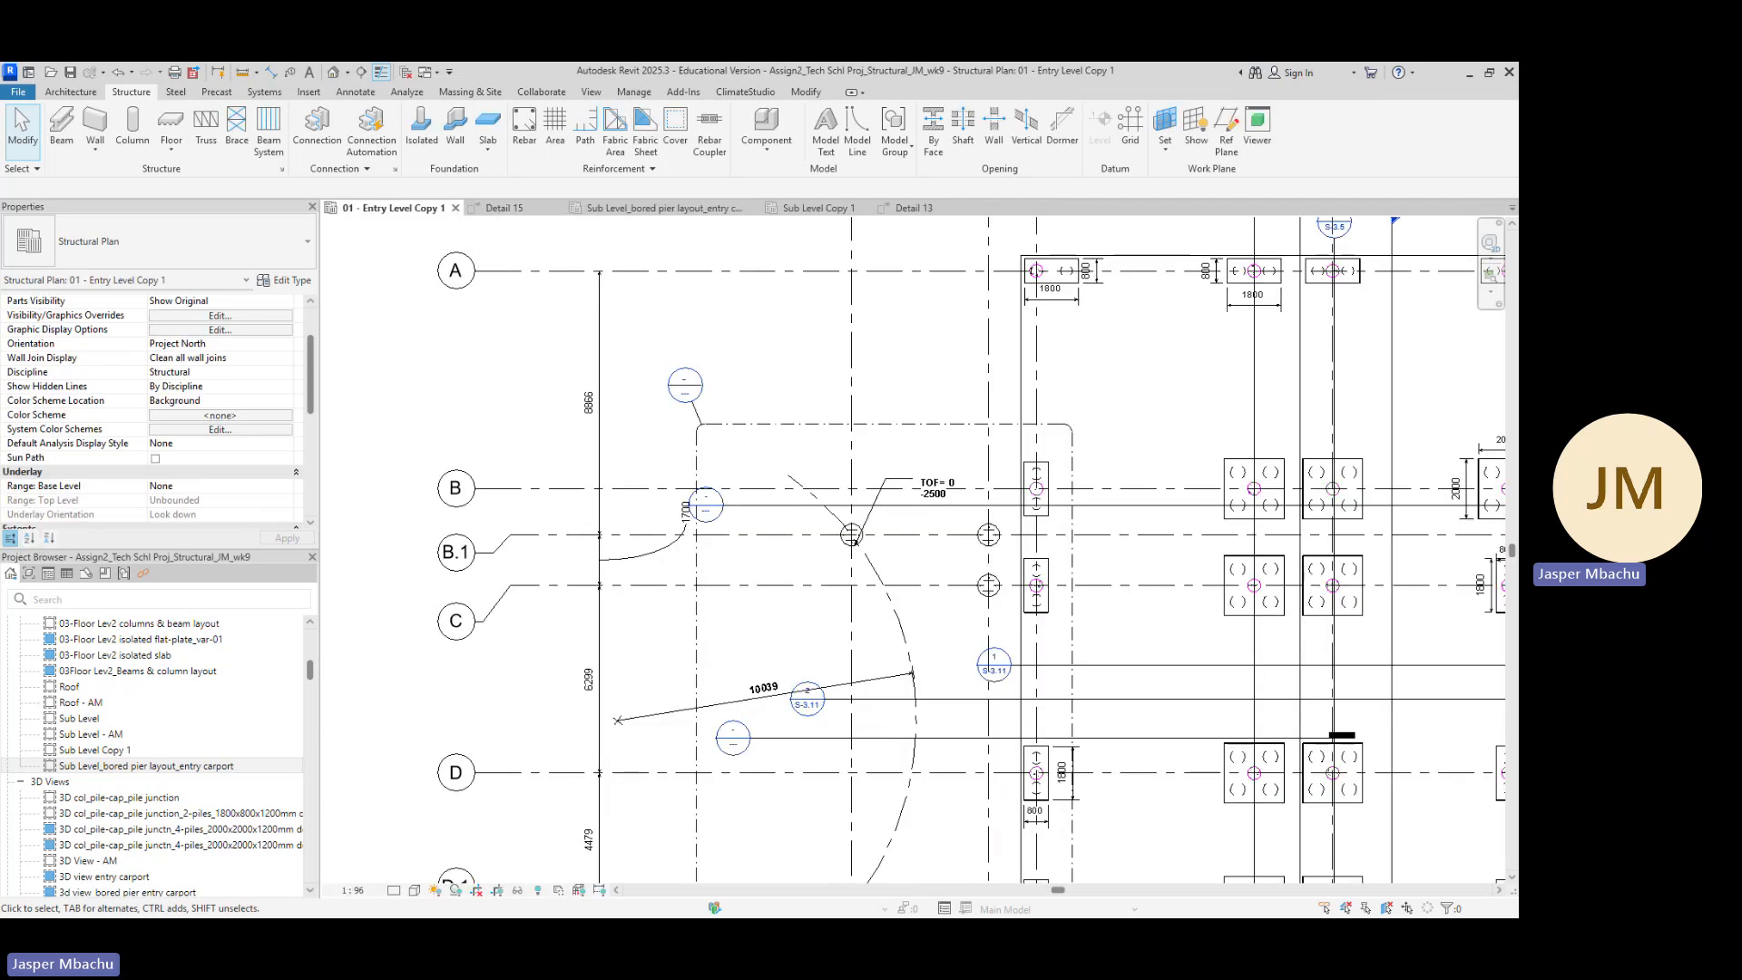
pyautogui.hotkey('alt', 'Tab')
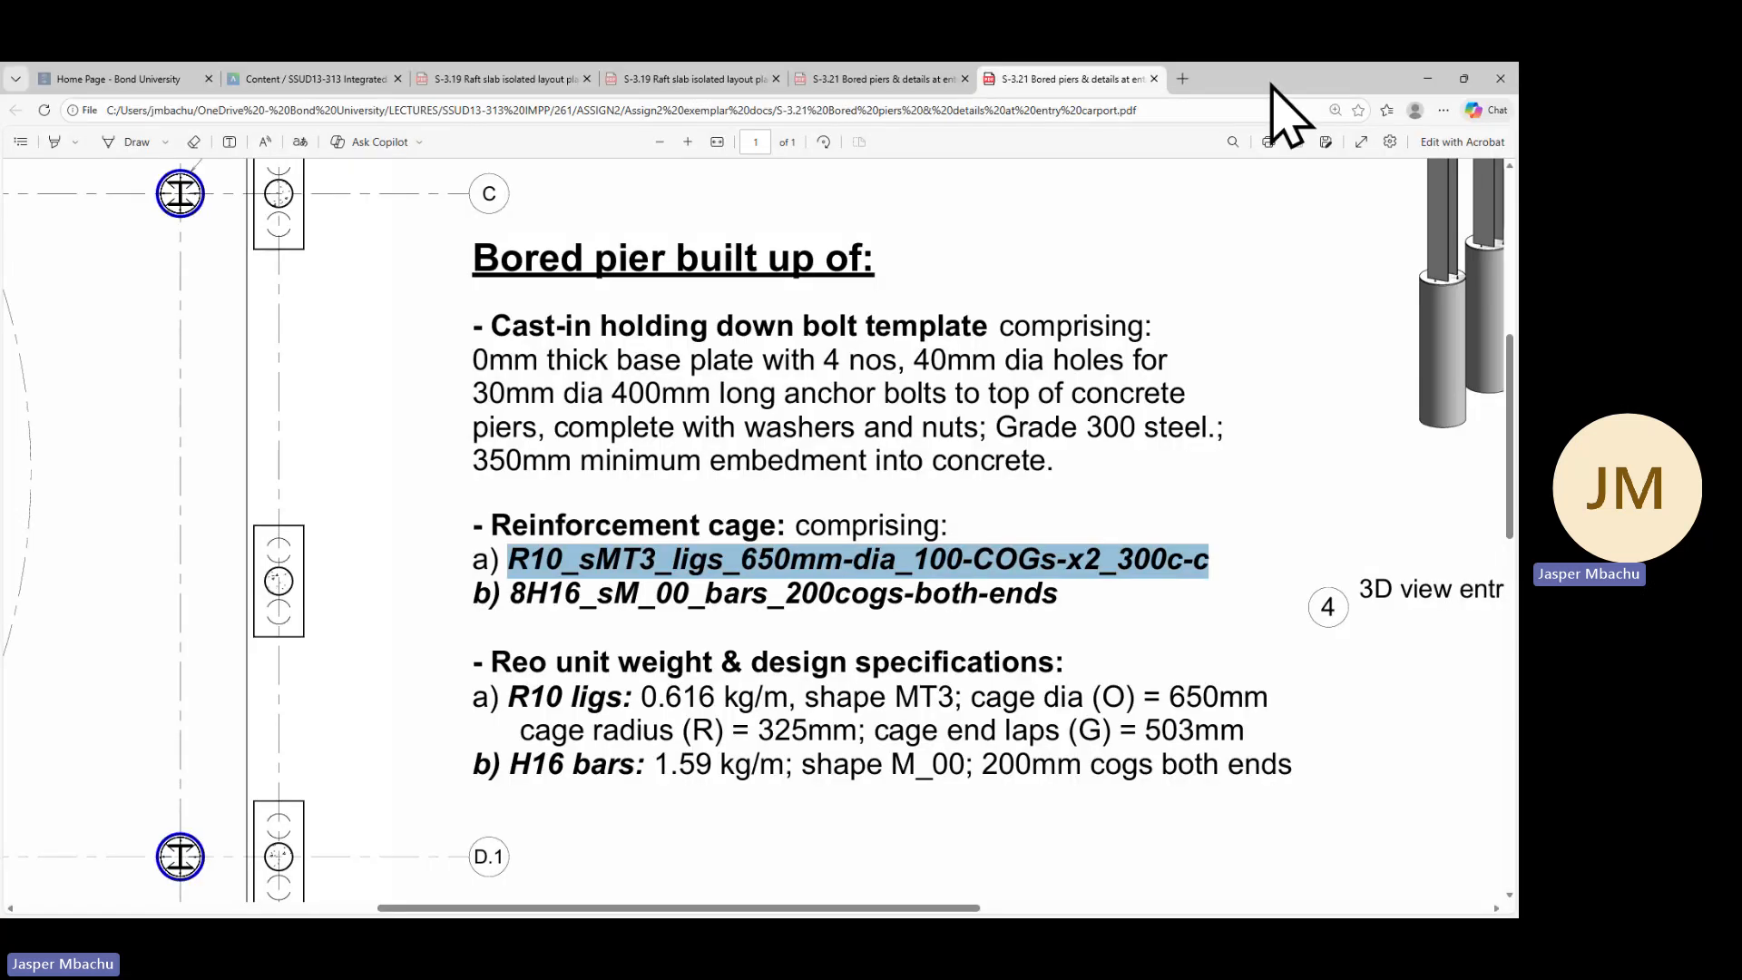
pyautogui.hotkey('alt', 'Tab')
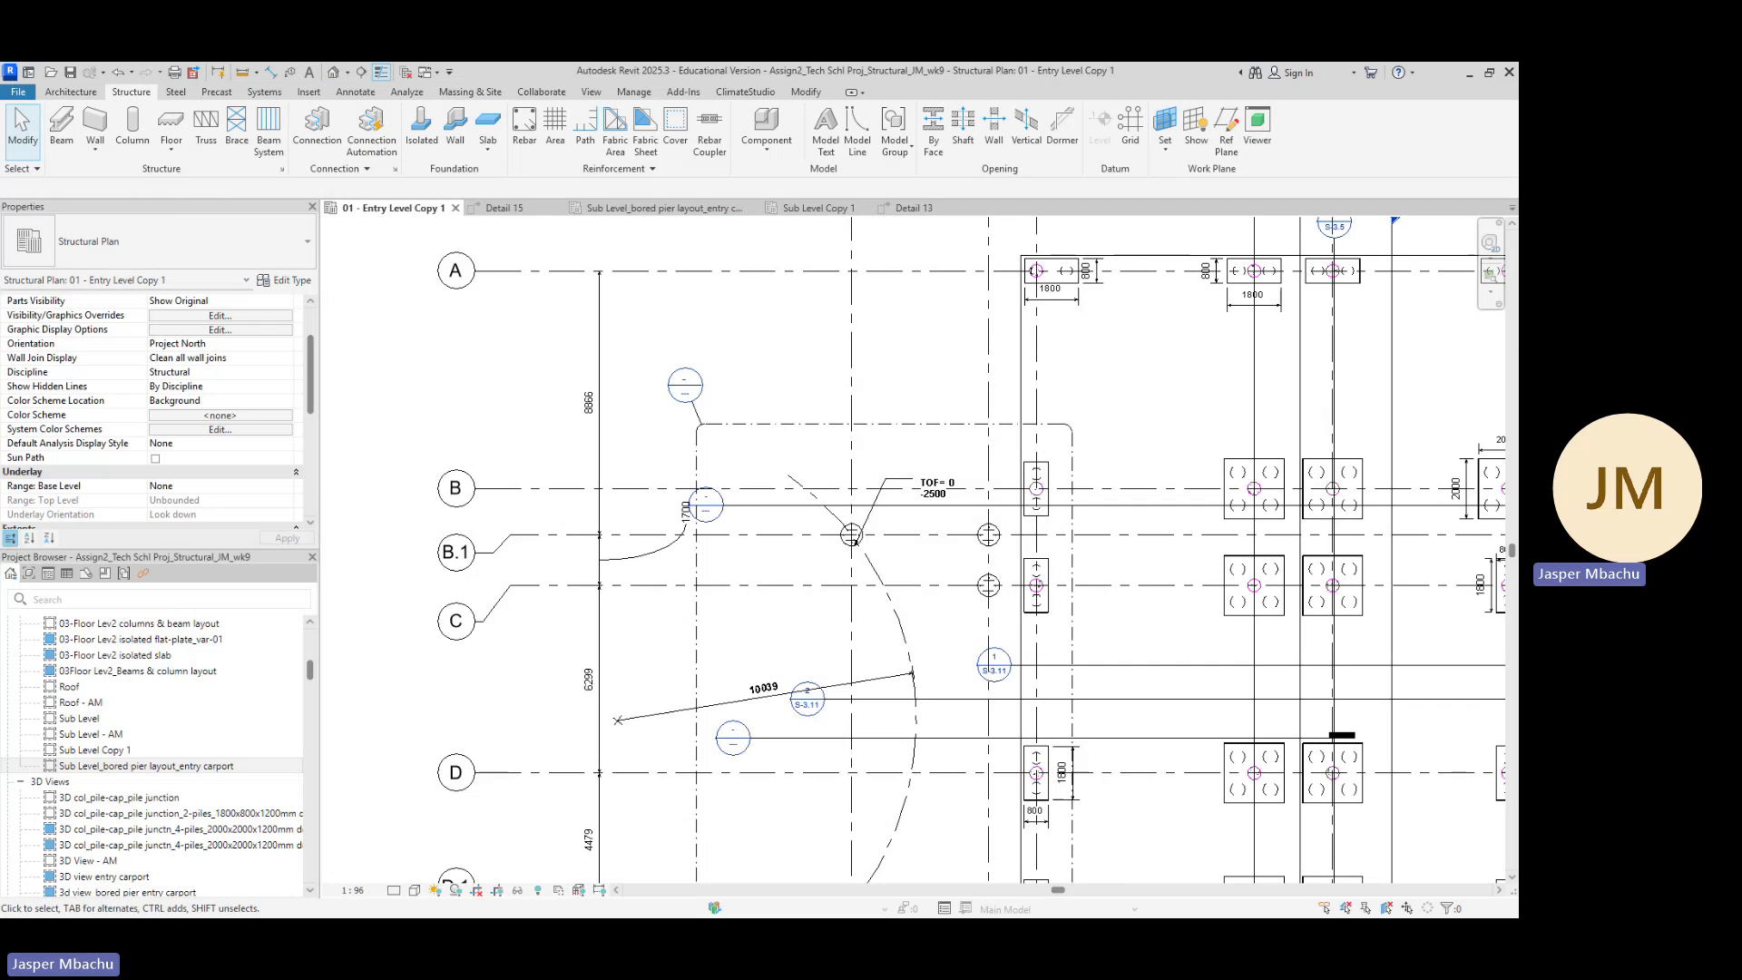
pyautogui.moveTo(689, 194); pyautogui.dragTo(1073, 147)
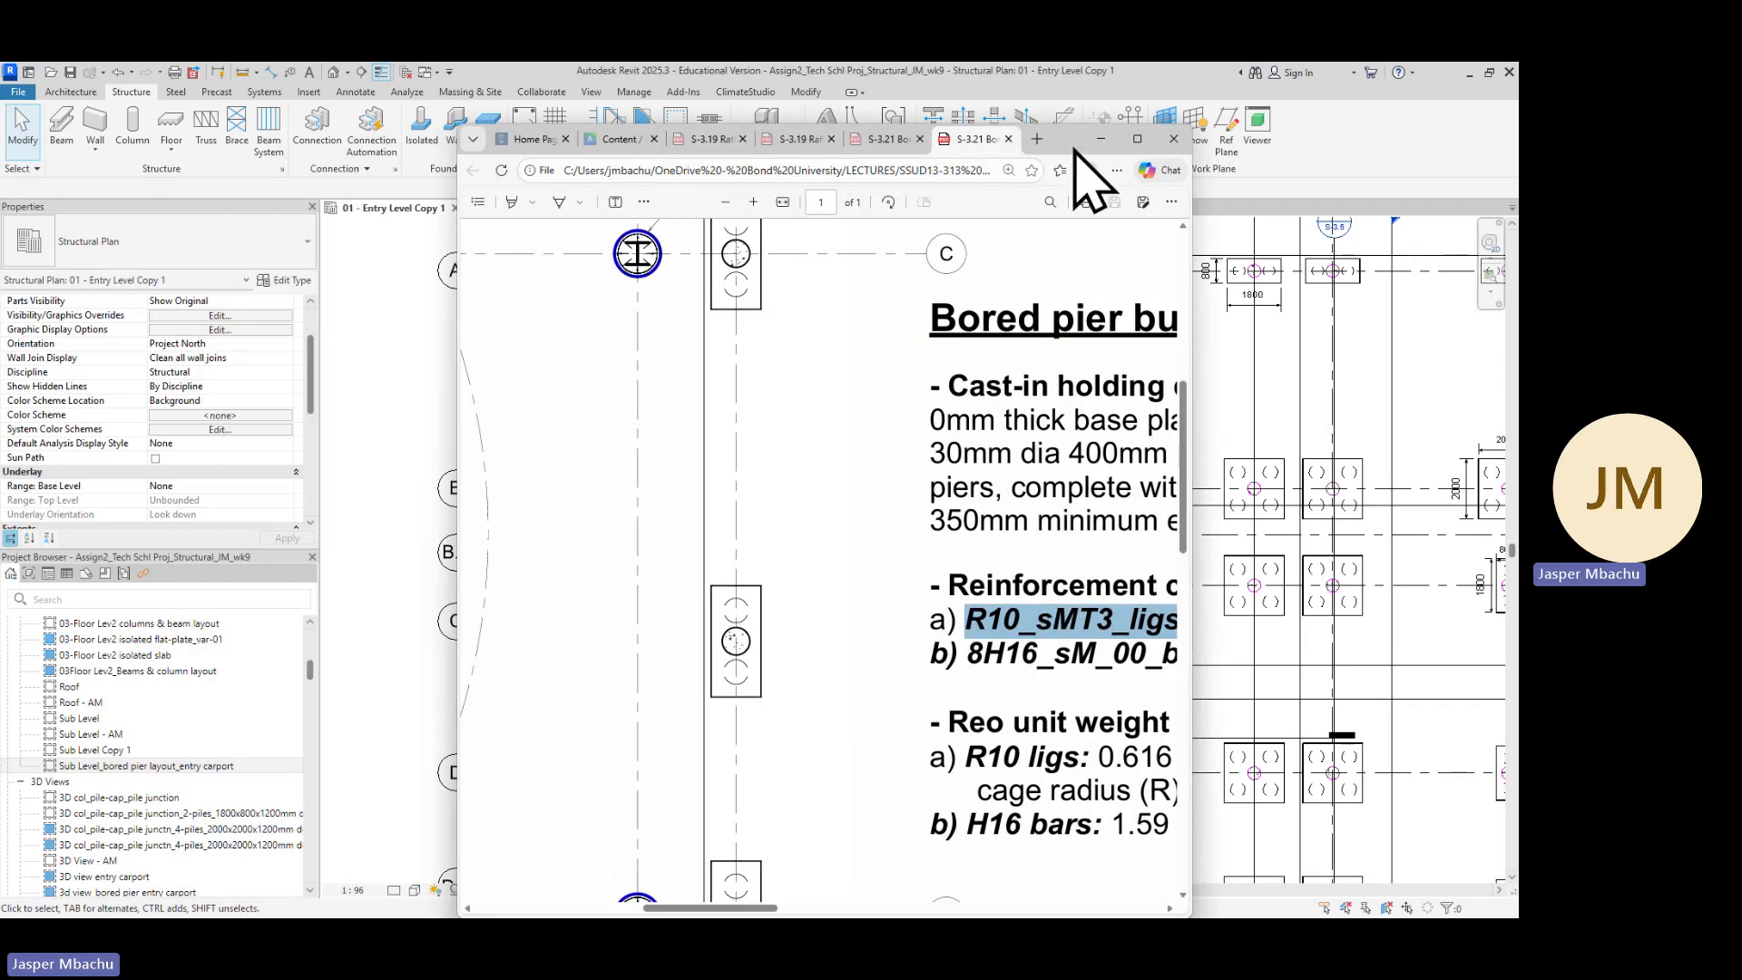
pyautogui.click(1137, 139)
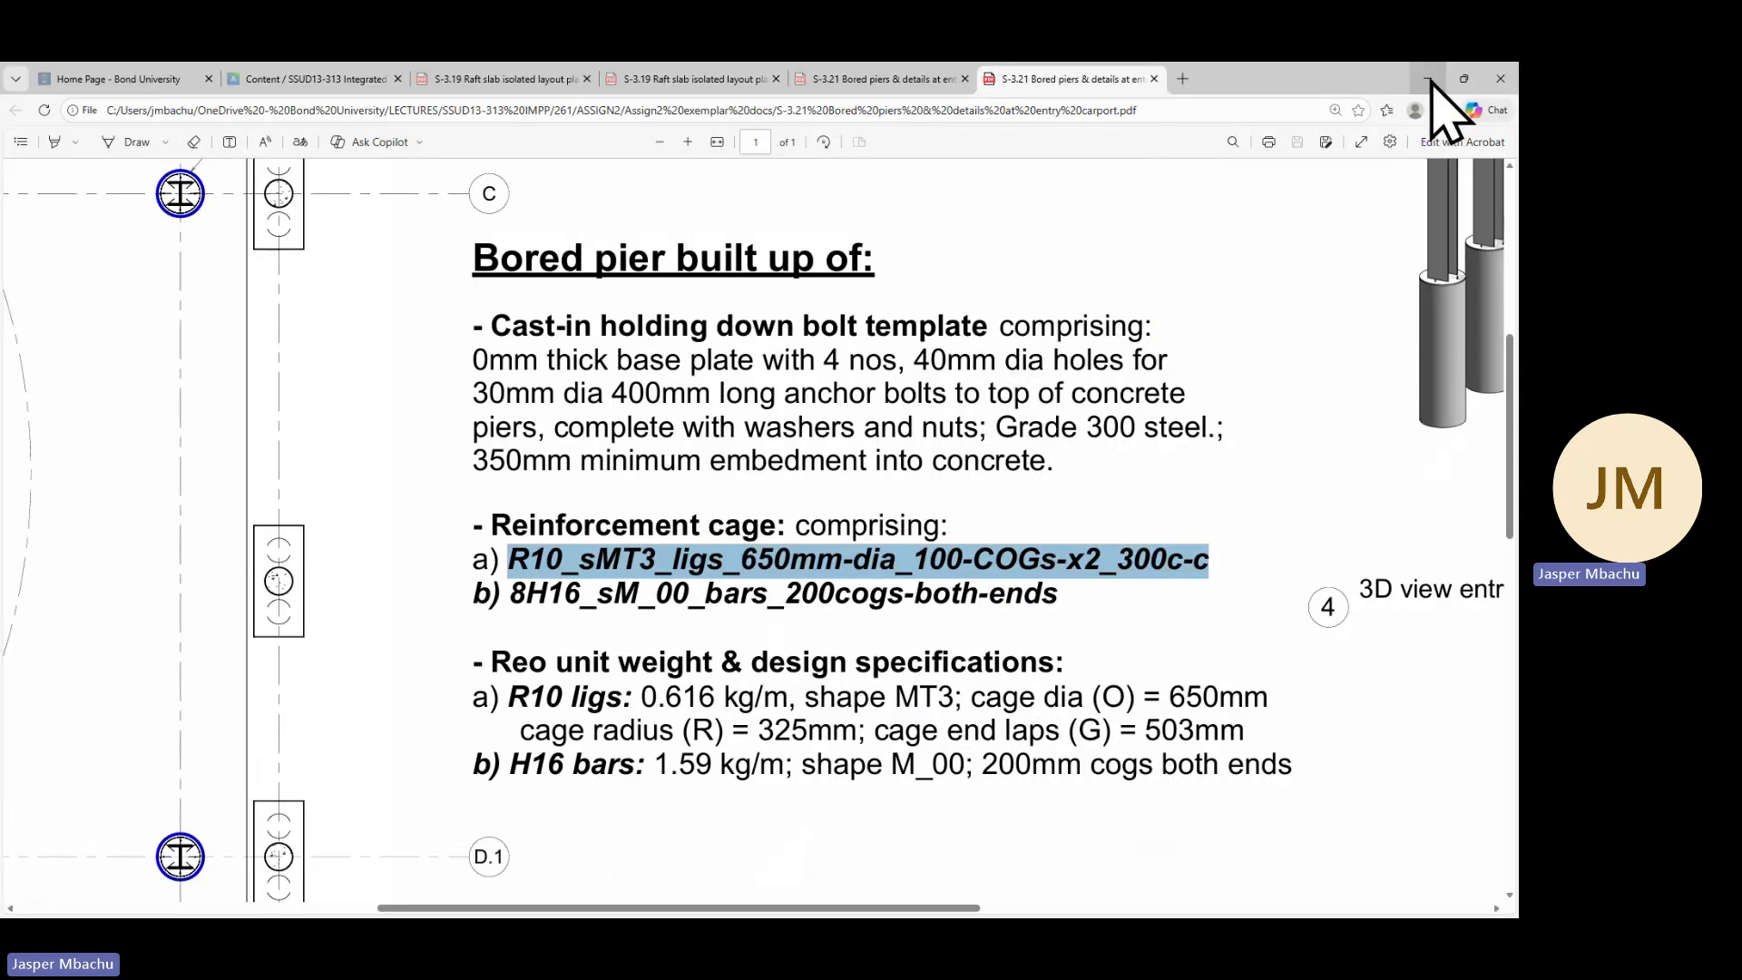
pyautogui.click(1430, 77)
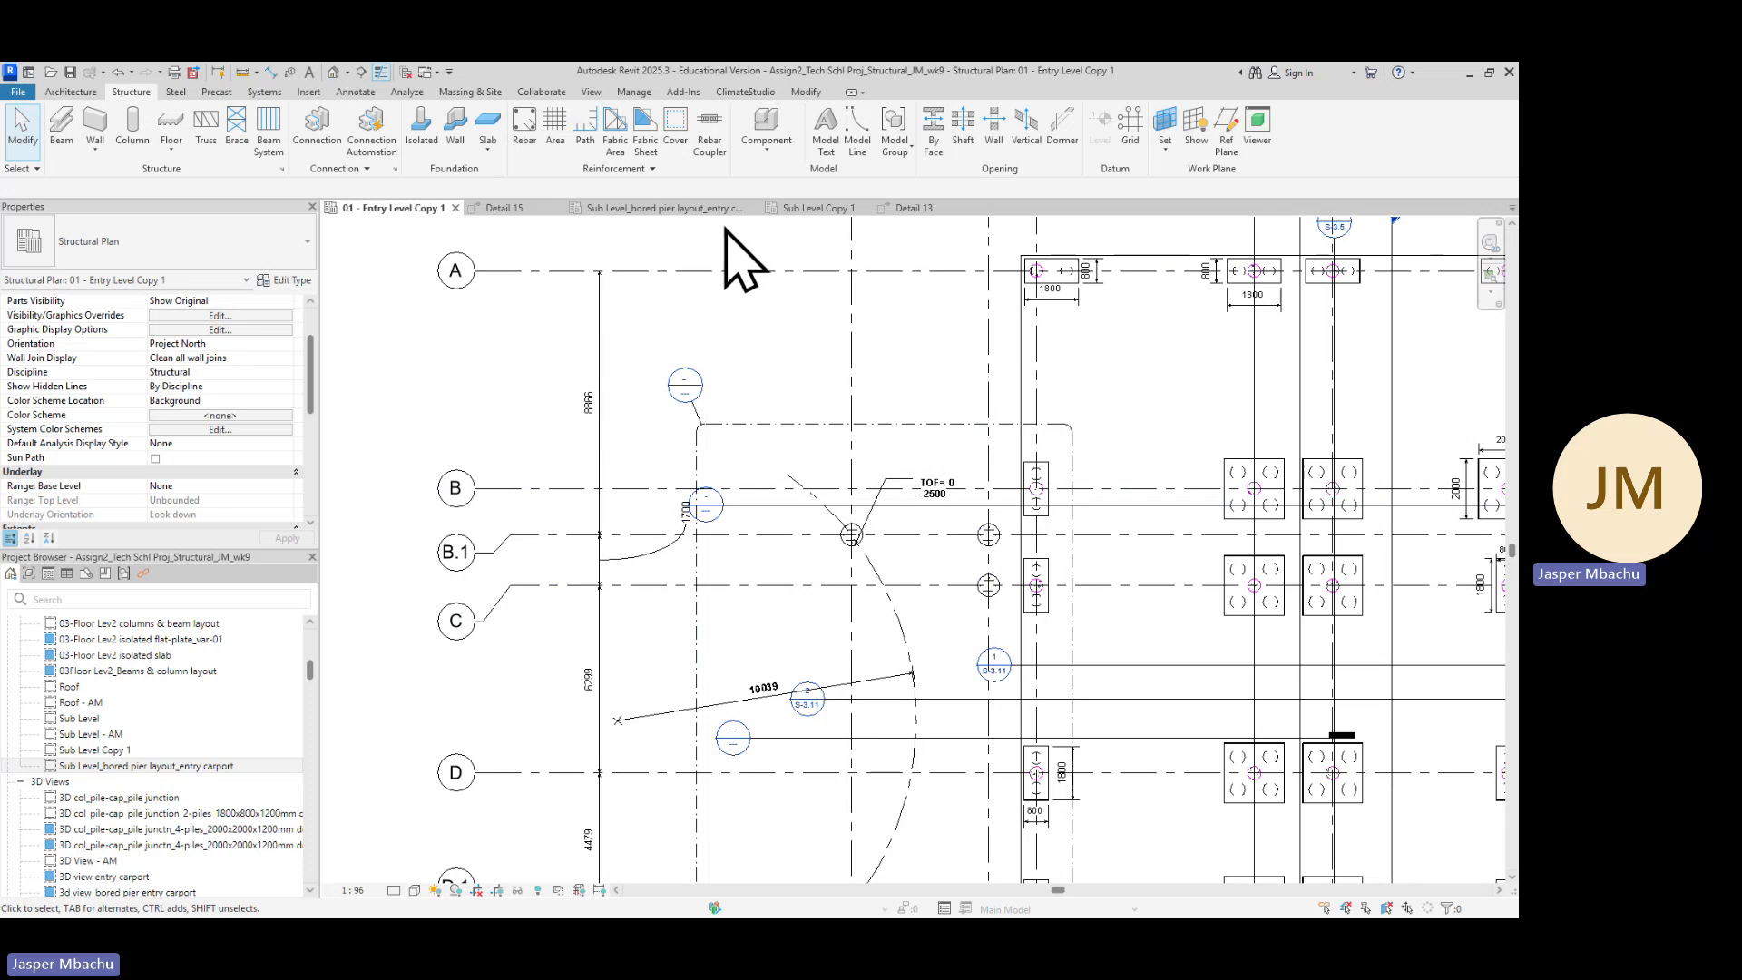
# Close the Sub Level Copy 1 tab and tile the four remaining views side by side
pyautogui.click(862, 209)
pyautogui.click(591, 92)
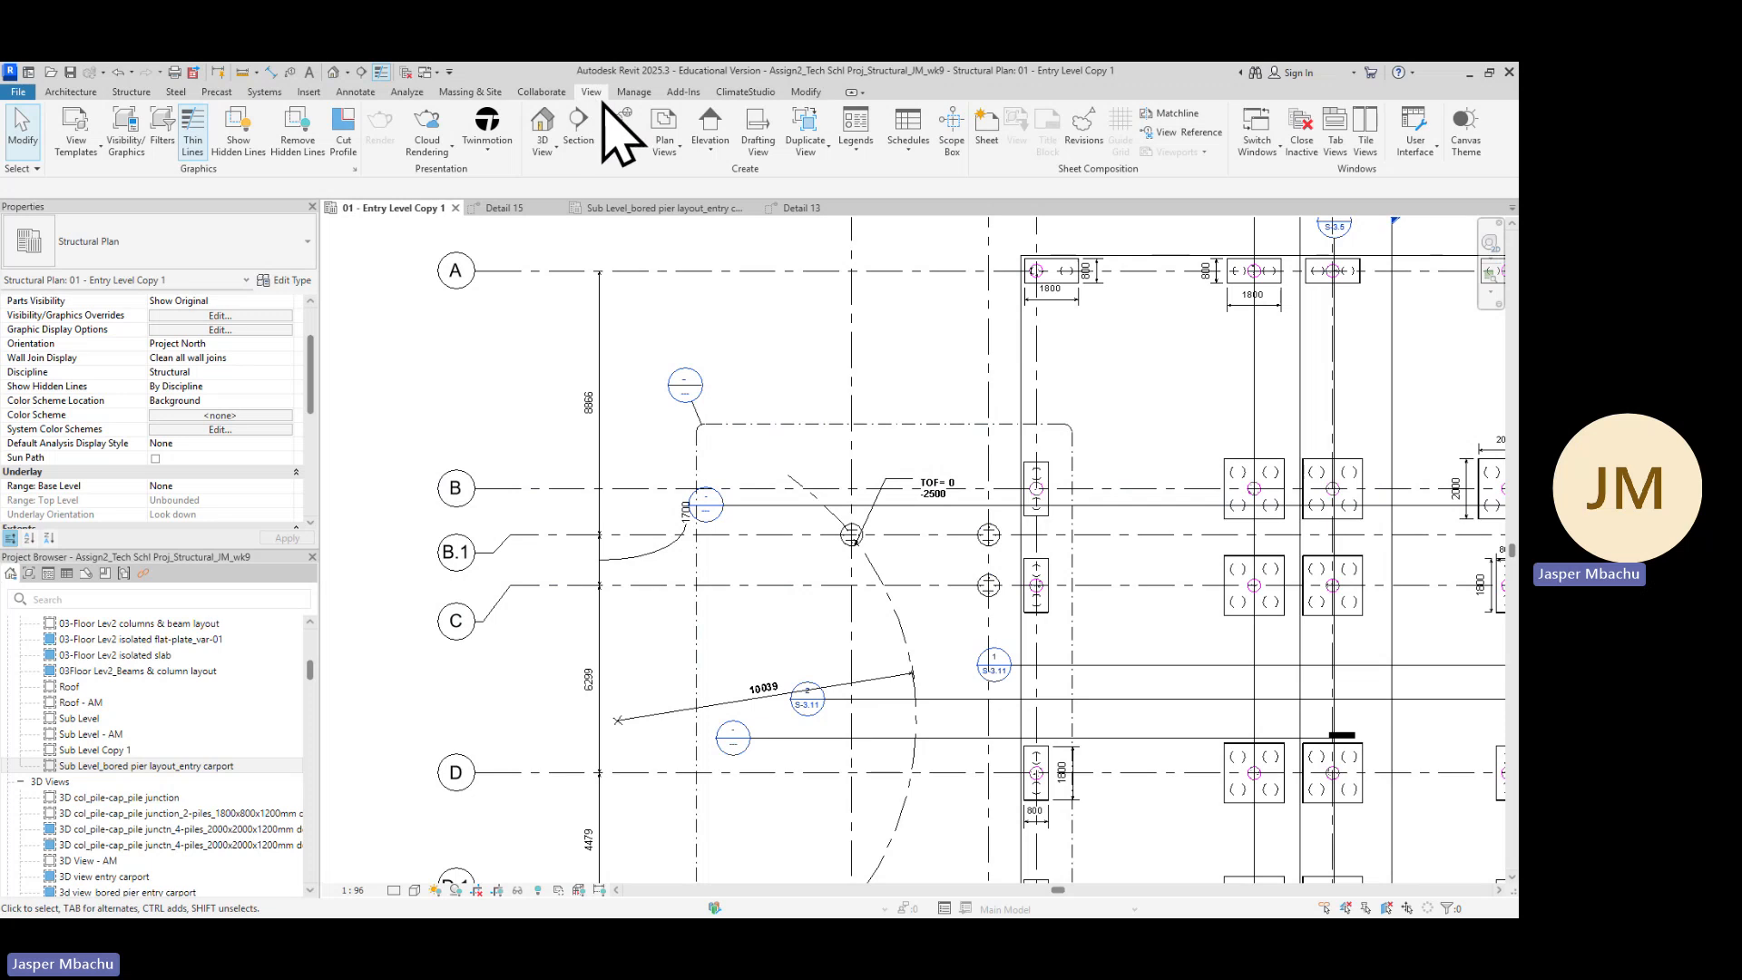
pyautogui.click(1367, 136)
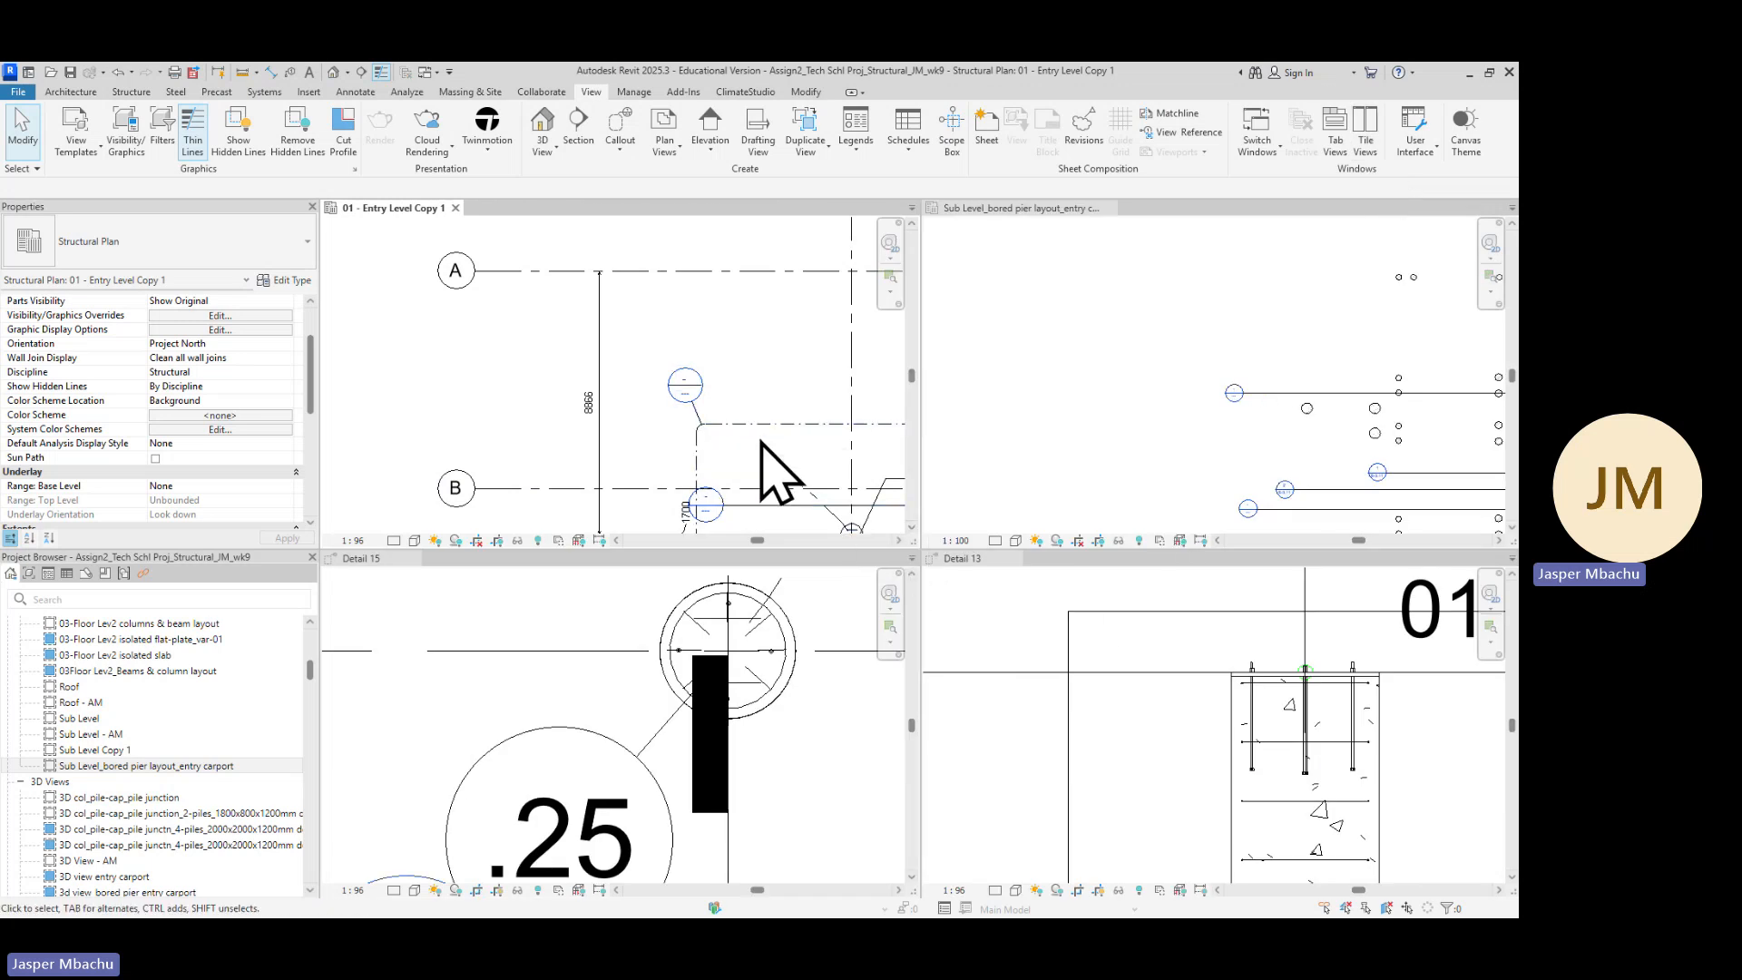
pyautogui.scroll(-3, 758, 440)
pyautogui.scroll(-2, 762, 439)
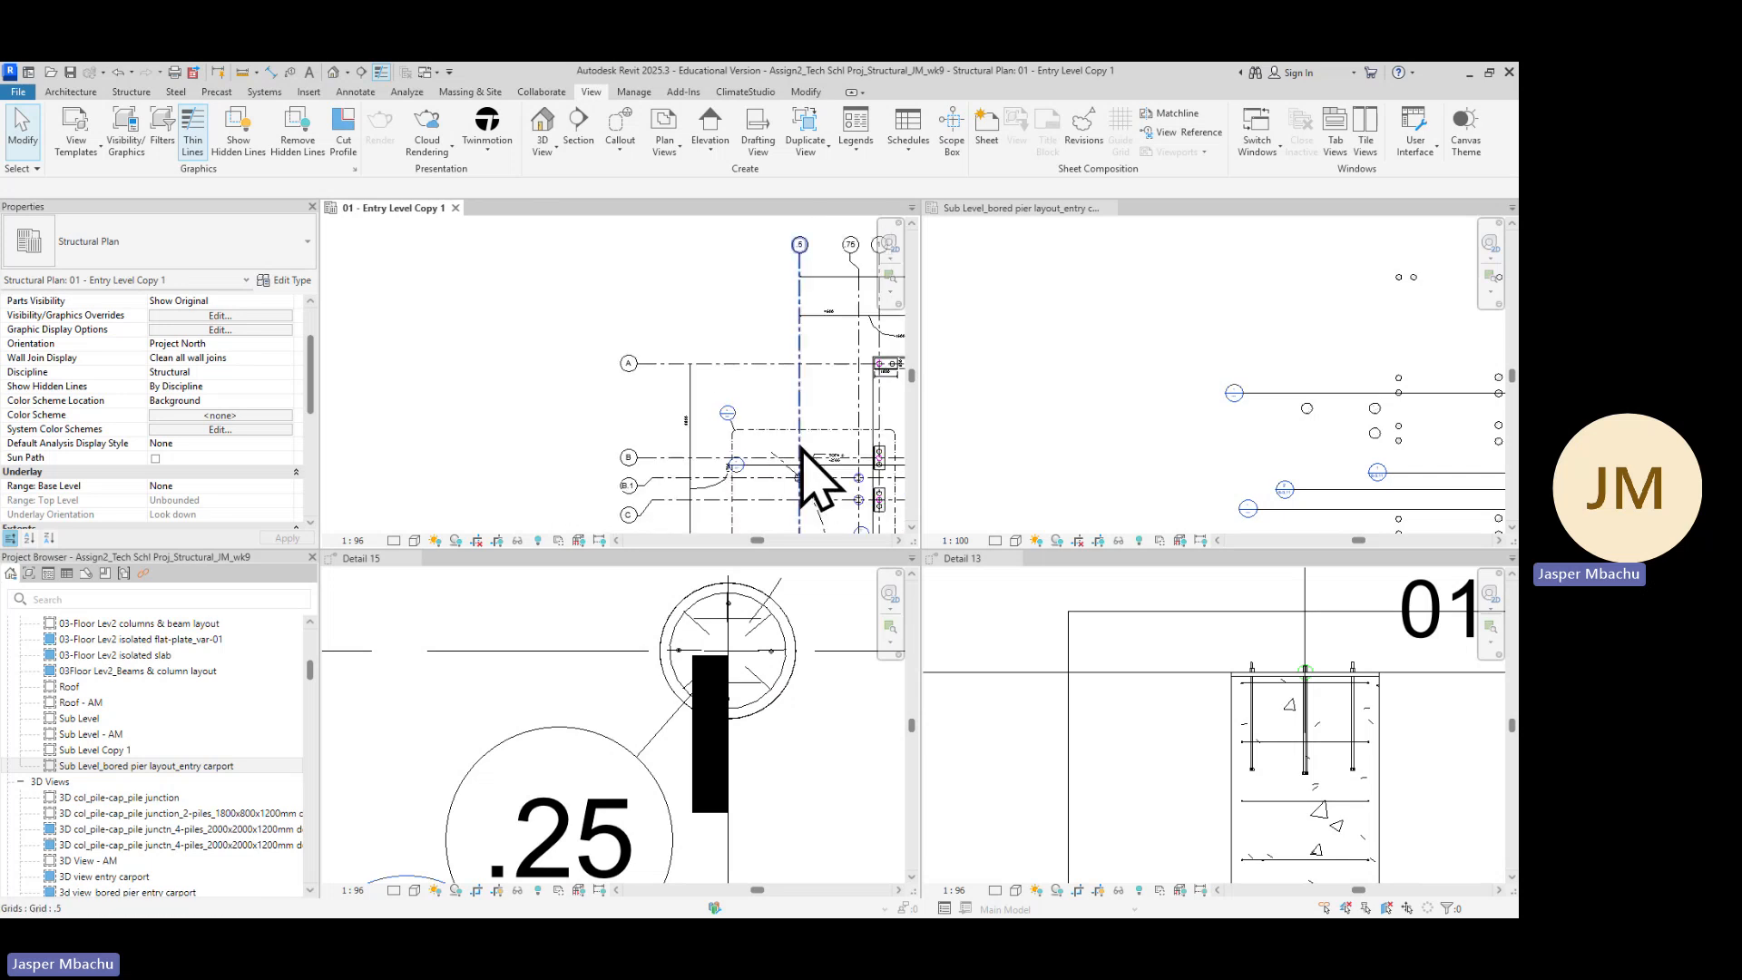
pyautogui.moveTo(843, 490); pyautogui.dragTo(578, 353, button='middle')
pyautogui.scroll(-2, 828, 653)
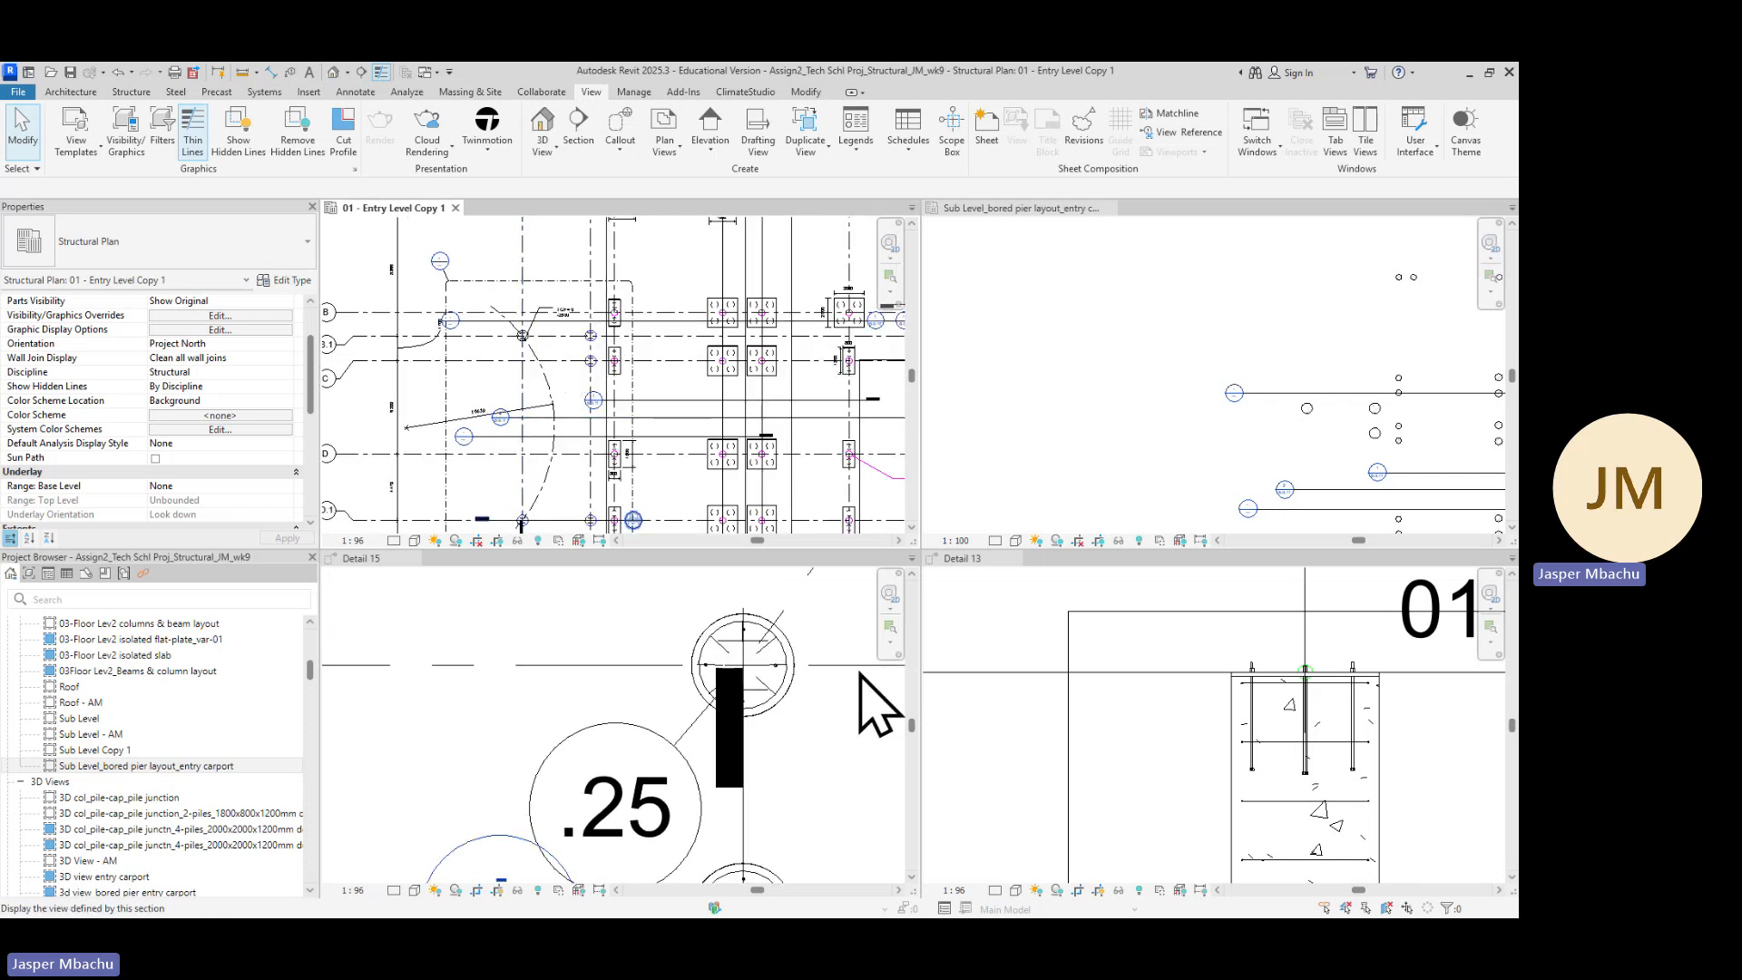
pyautogui.scroll(-1, 1345, 389)
pyautogui.scroll(-1, 1411, 389)
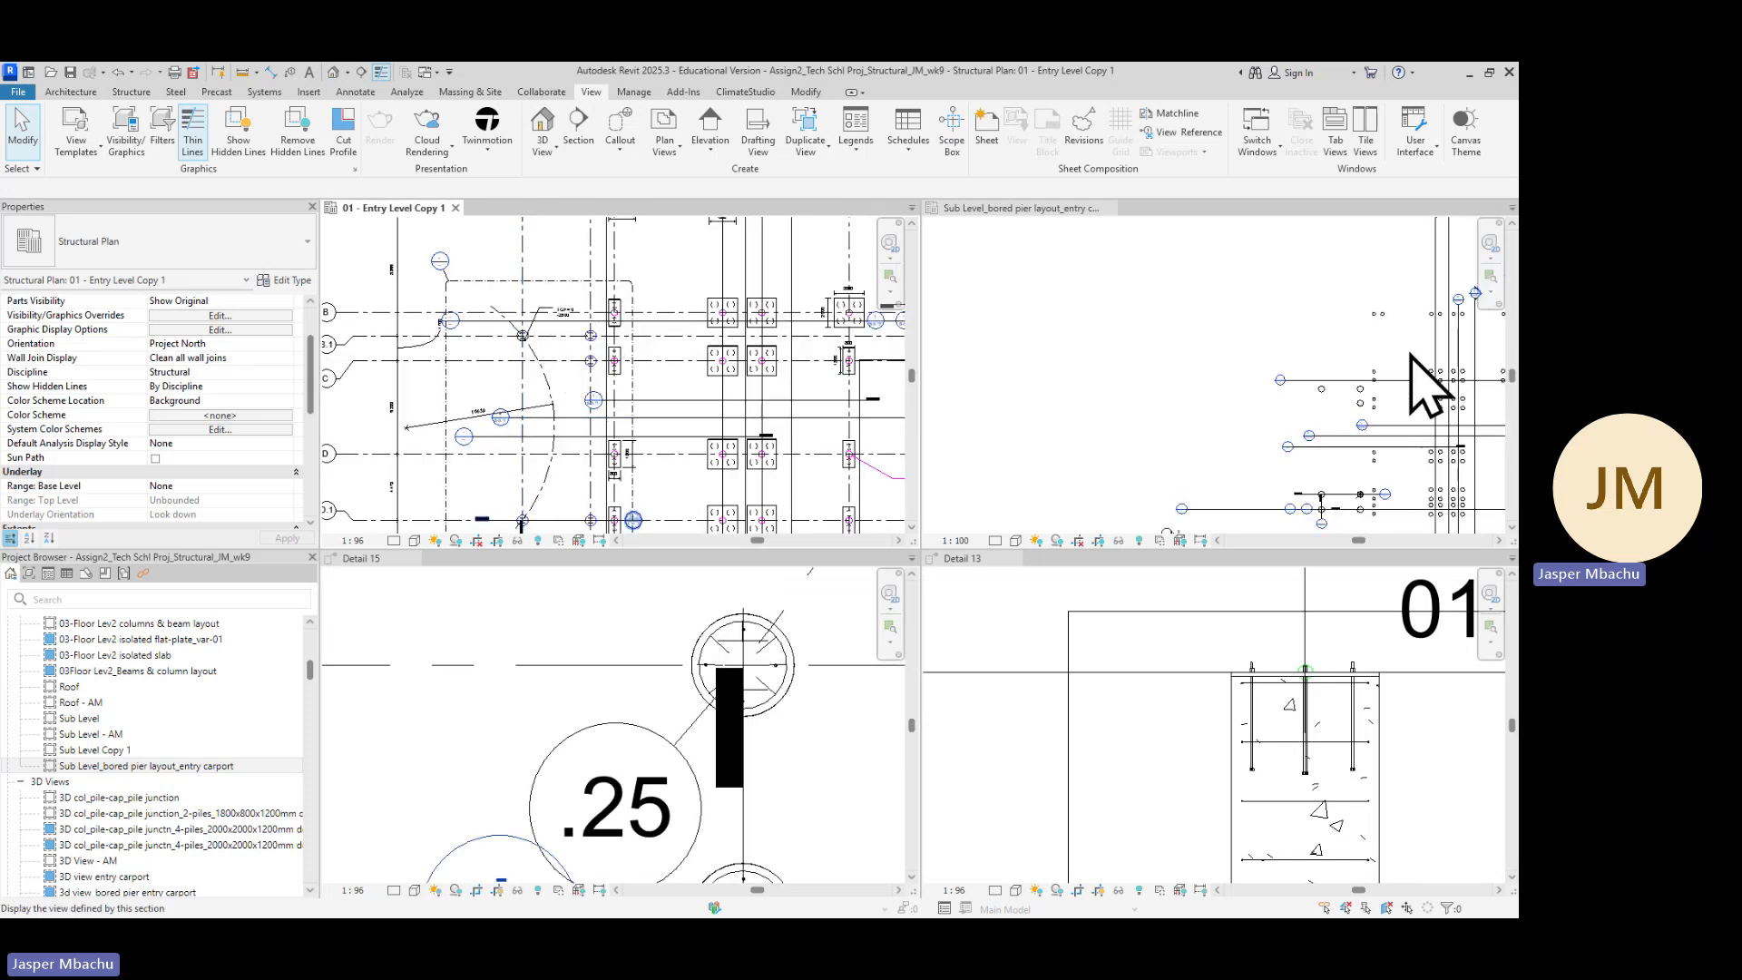
# Enlarge the Detail 15 and Detail 13 panes and zoom Detail 15 onto the bored pier in plan
pyautogui.scroll(-1, 1438, 385)
pyautogui.scroll(-1, 1450, 357)
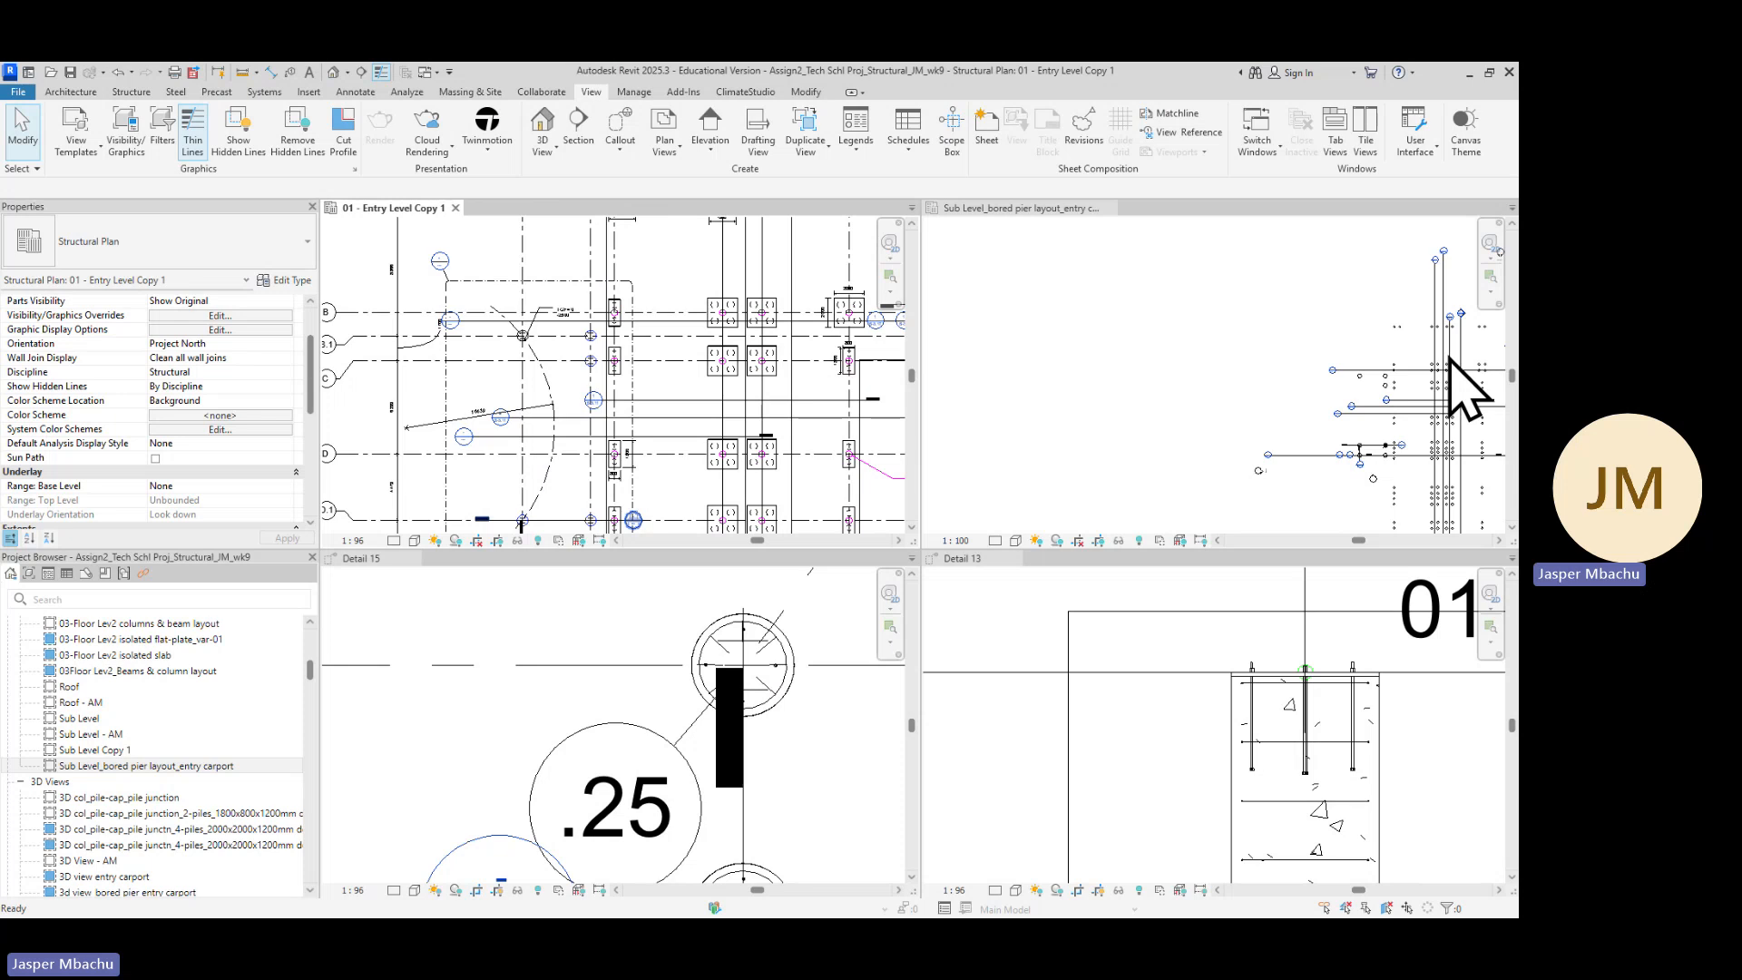
pyautogui.click(1450, 357)
pyautogui.moveTo(1389, 482); pyautogui.dragTo(1149, 413, button='middle')
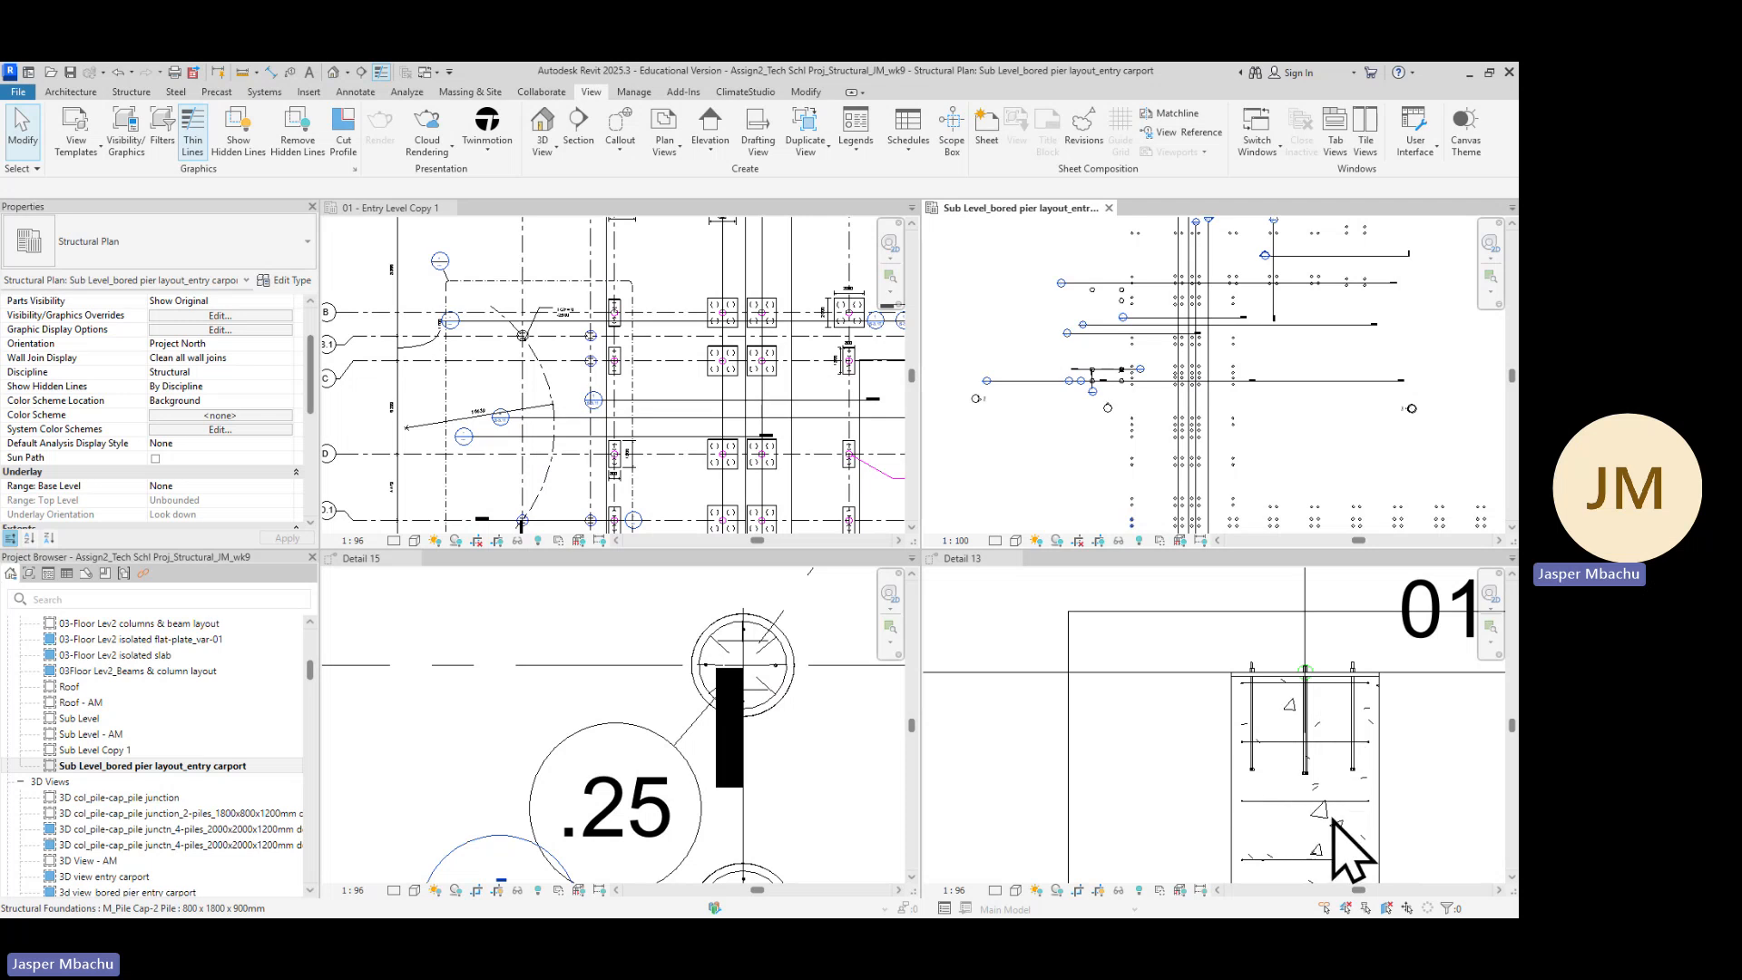
pyautogui.scroll(-1, 519, 777)
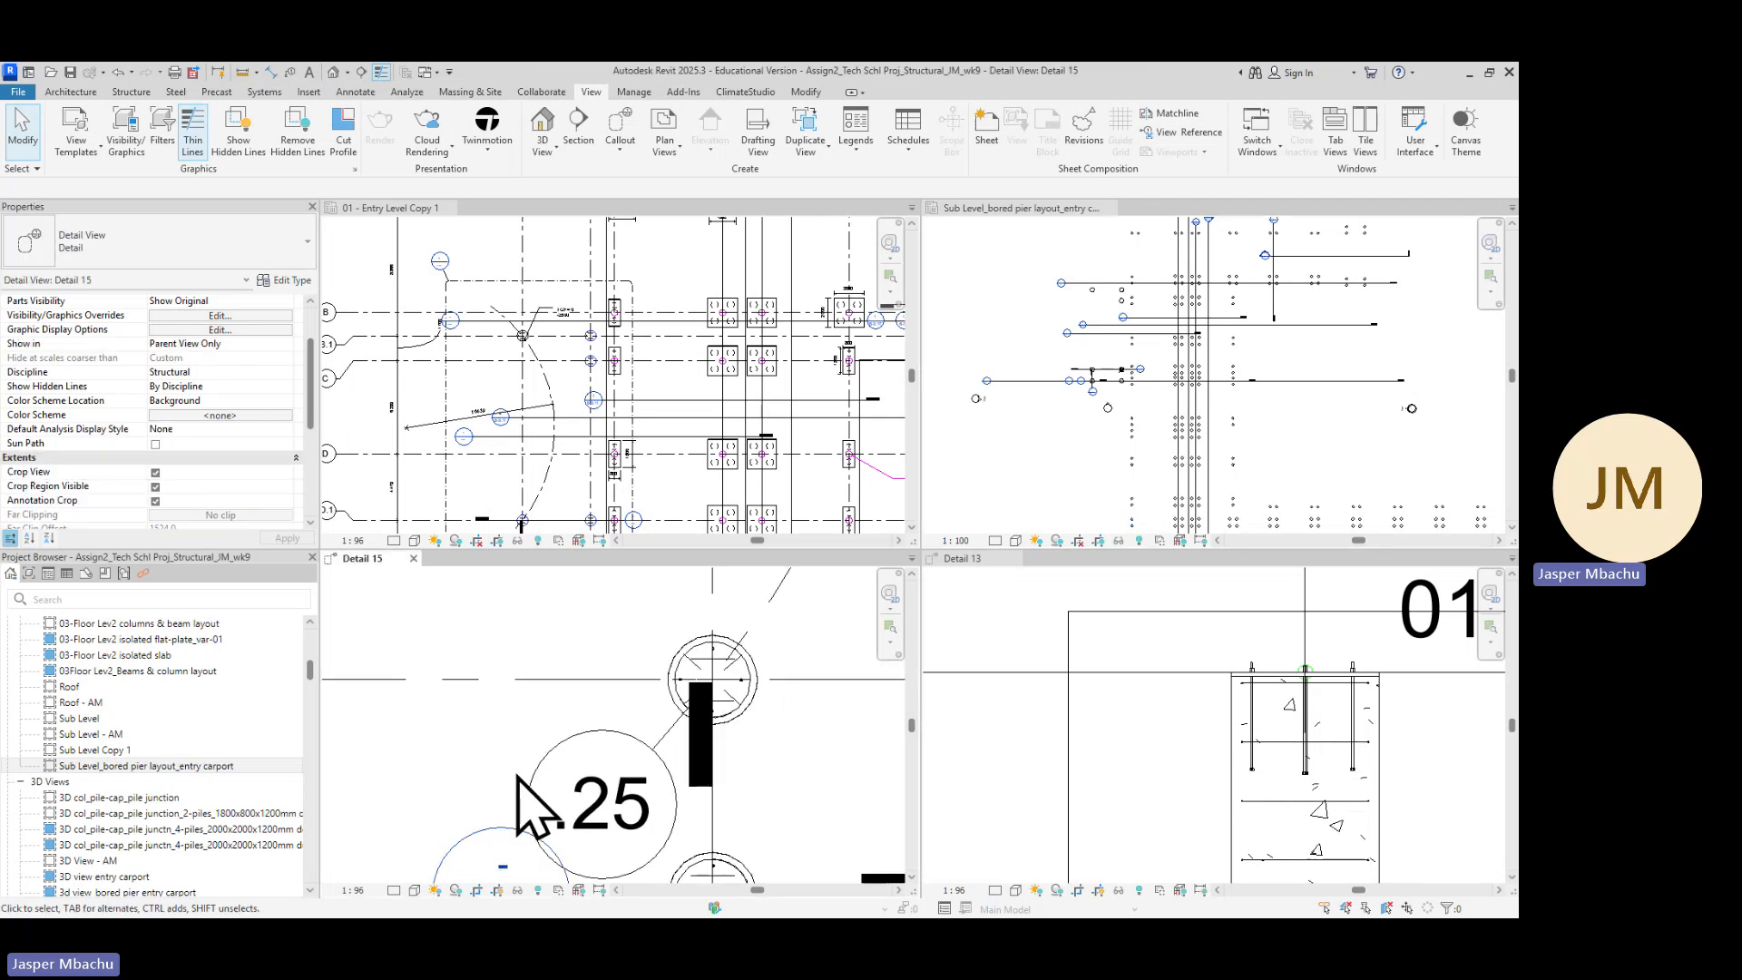
pyautogui.scroll(-1, 765, 750)
pyautogui.moveTo(777, 778); pyautogui.dragTo(805, 692, button='middle')
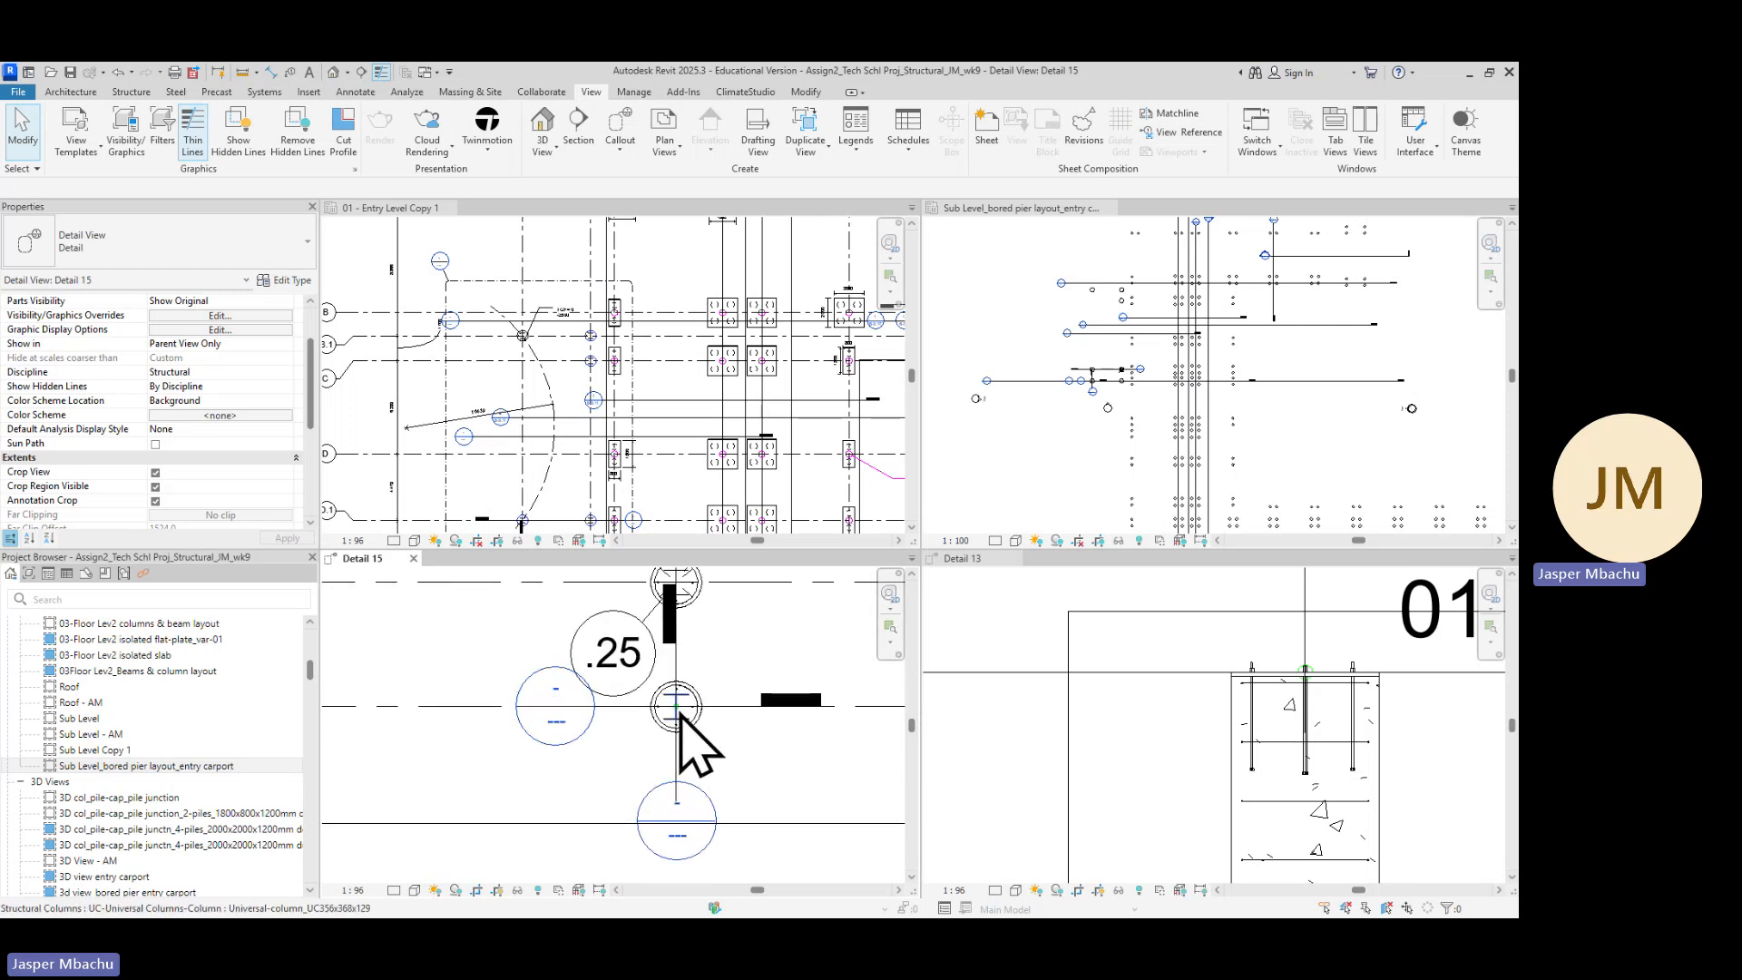
pyautogui.scroll(2, 680, 717)
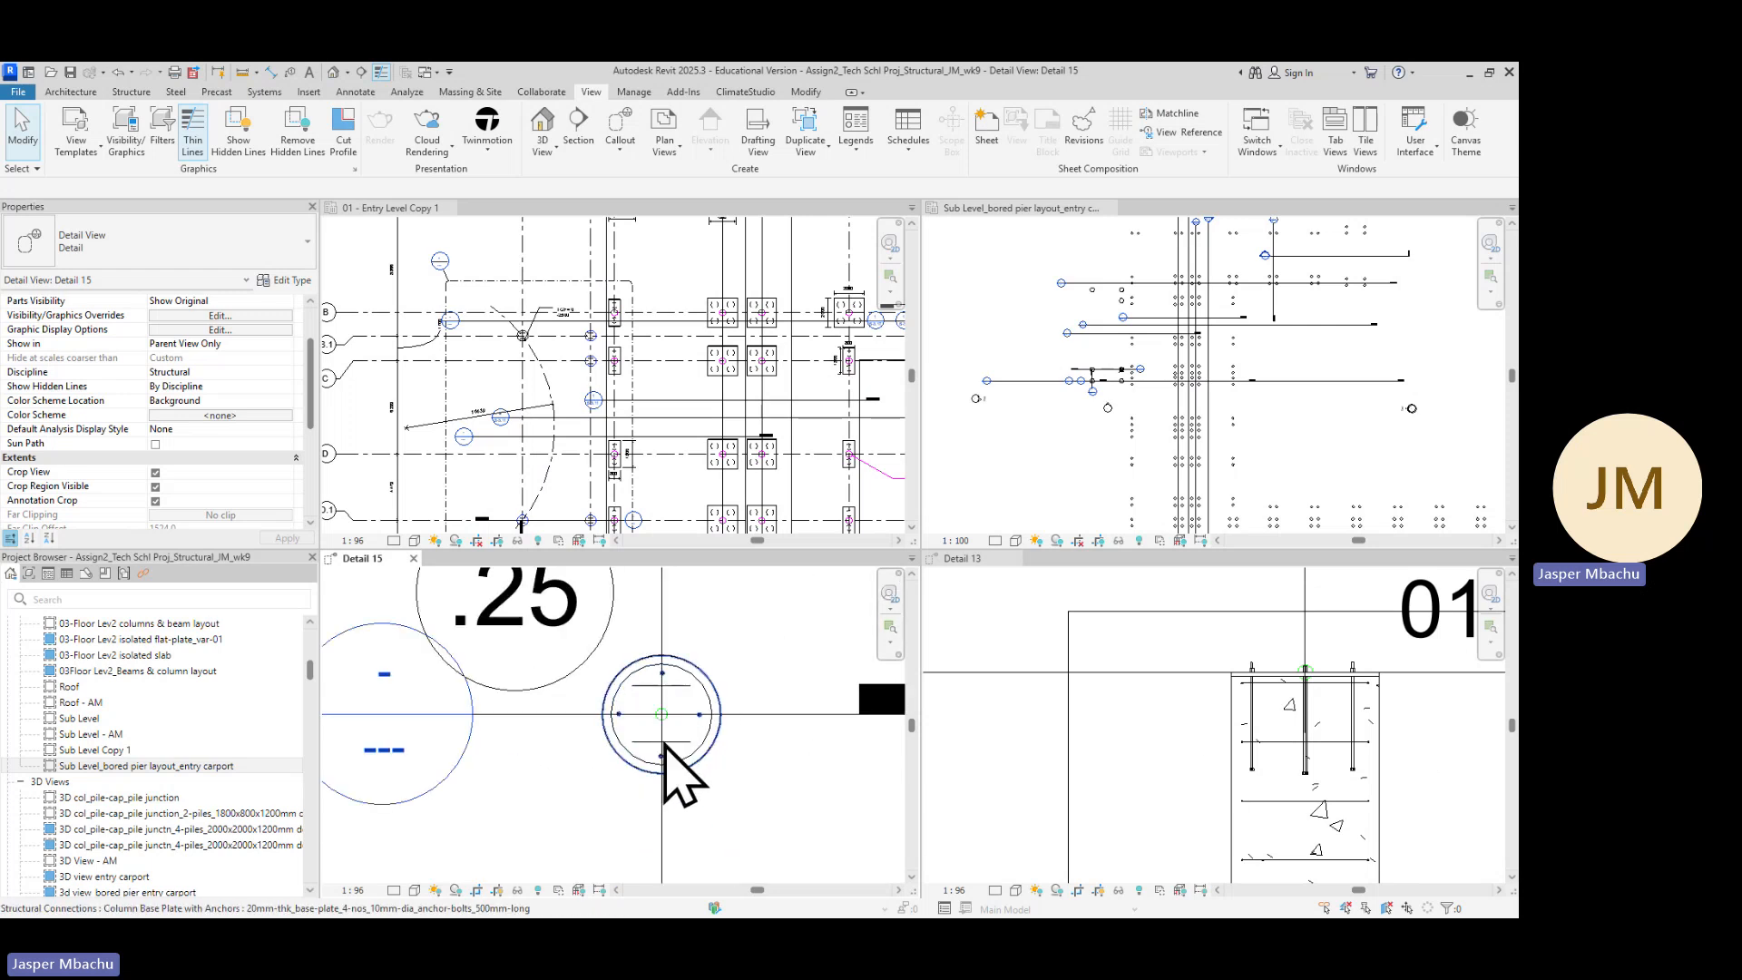
pyautogui.scroll(-4, 679, 771)
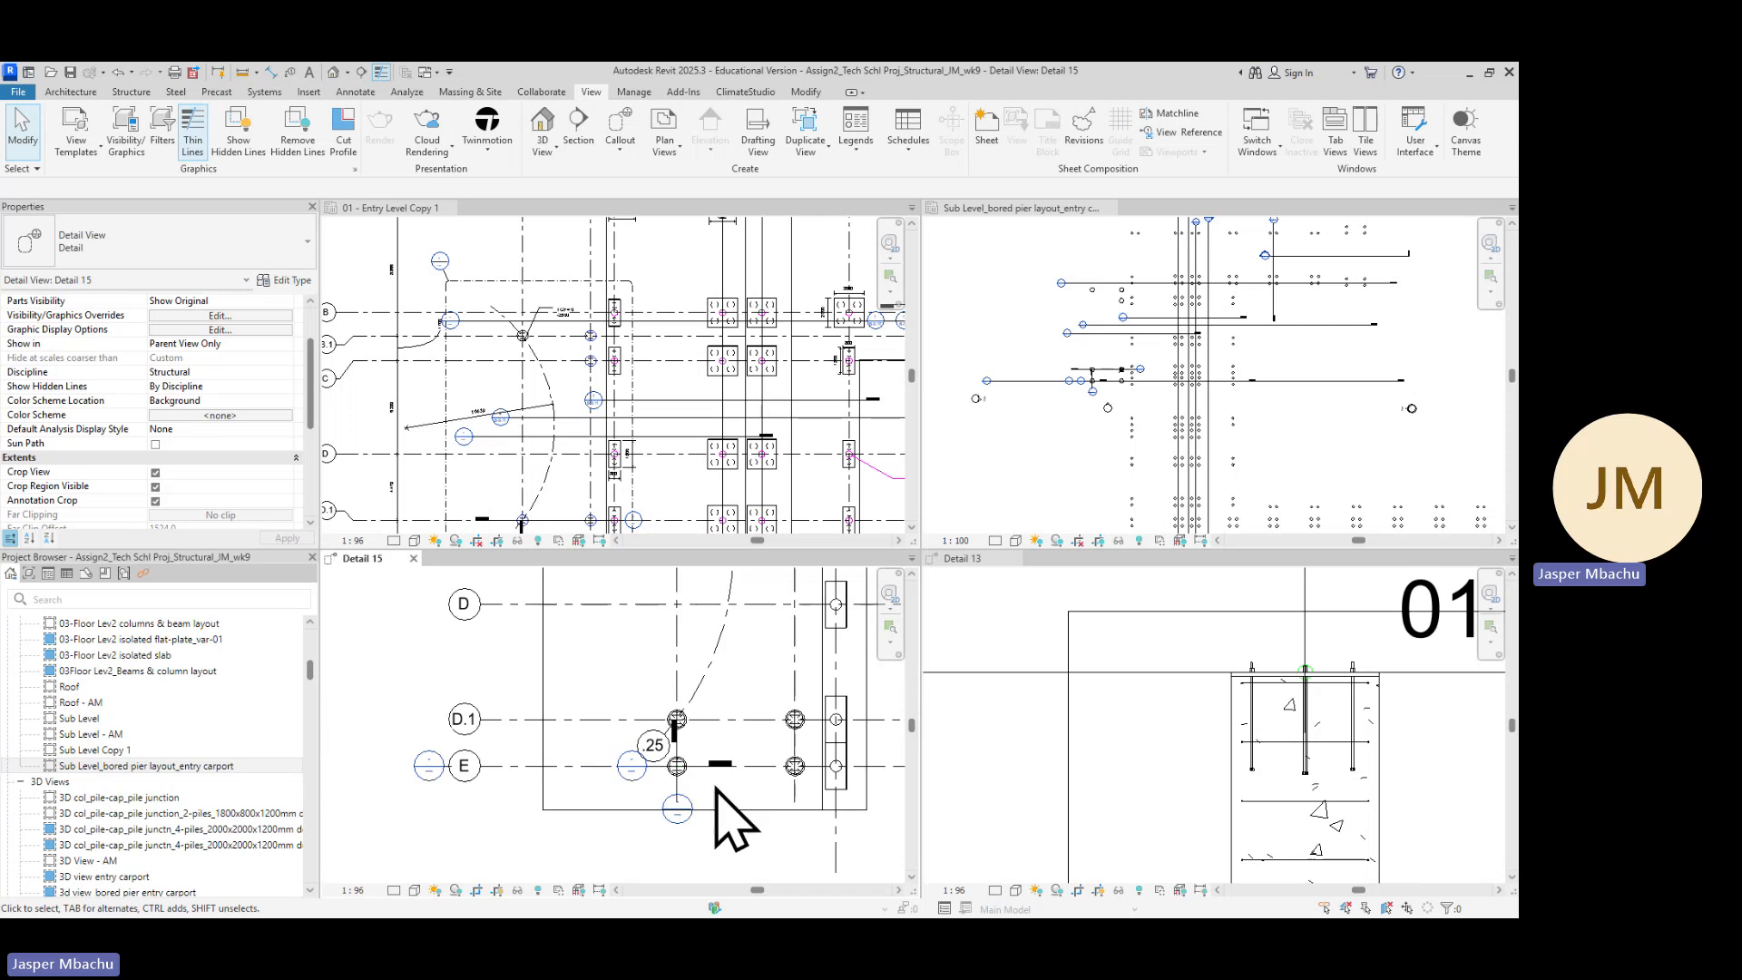
pyautogui.scroll(2, 672, 769)
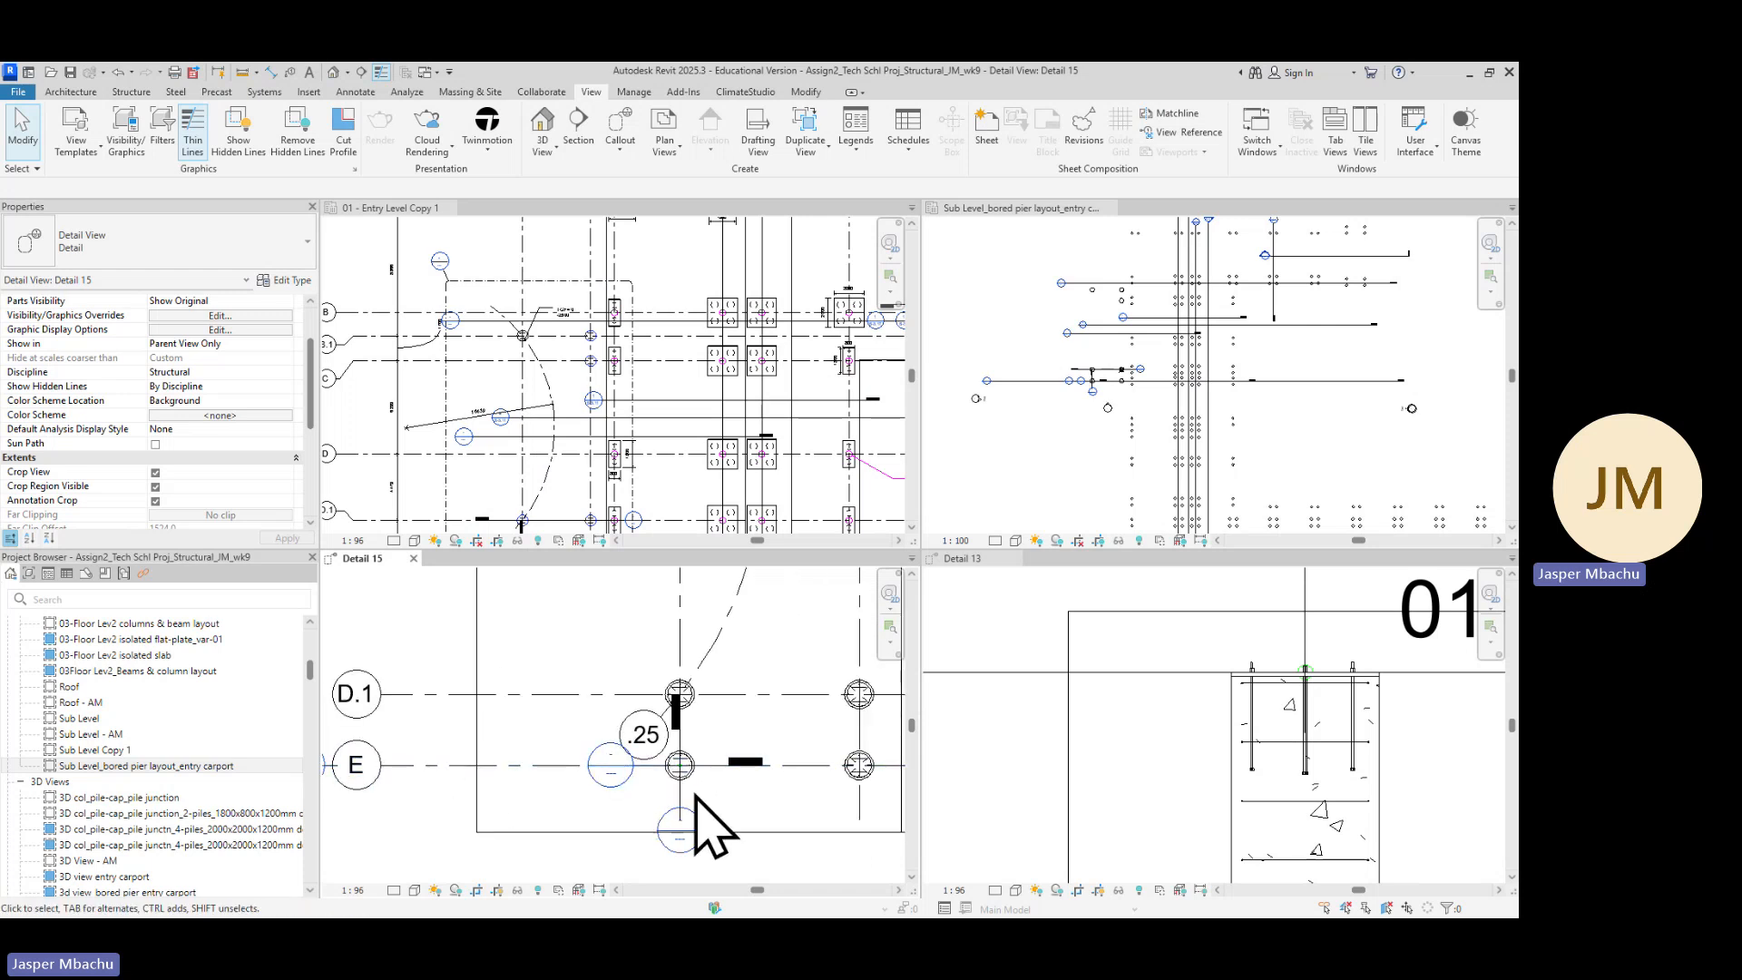
pyautogui.scroll(3, 699, 787)
pyautogui.scroll(2, 714, 770)
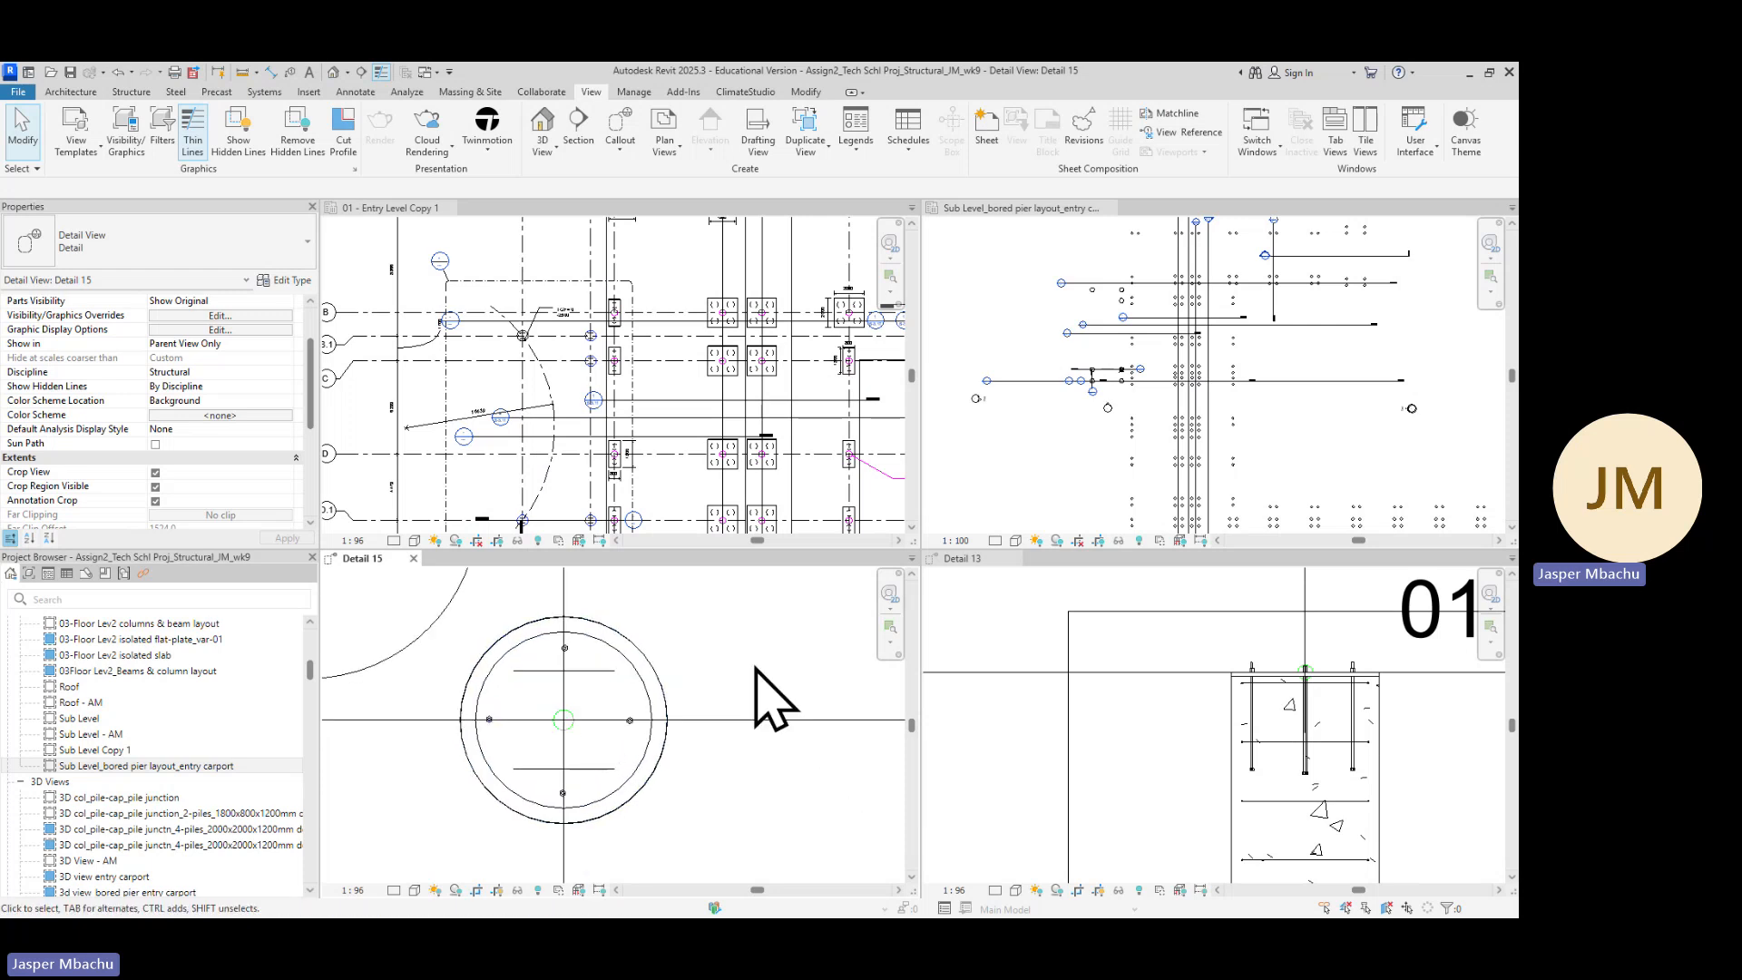
pyautogui.moveTo(832, 721); pyautogui.dragTo(757, 746, button='middle')
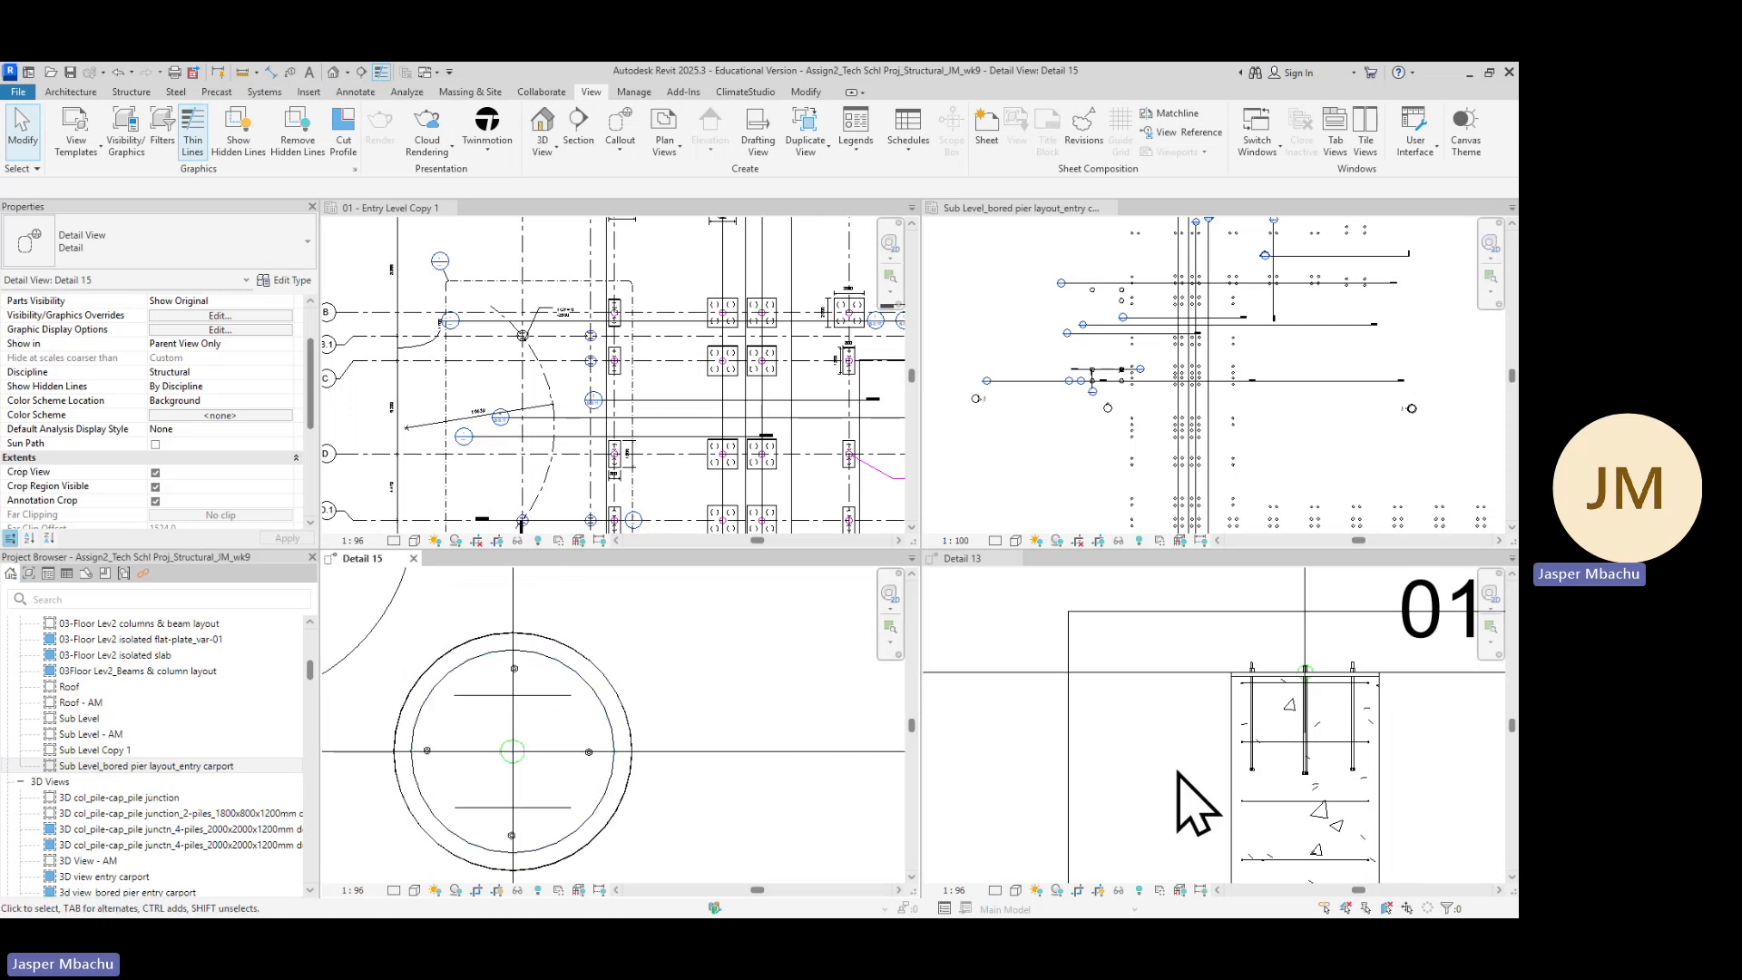
pyautogui.scroll(-2, 1379, 781)
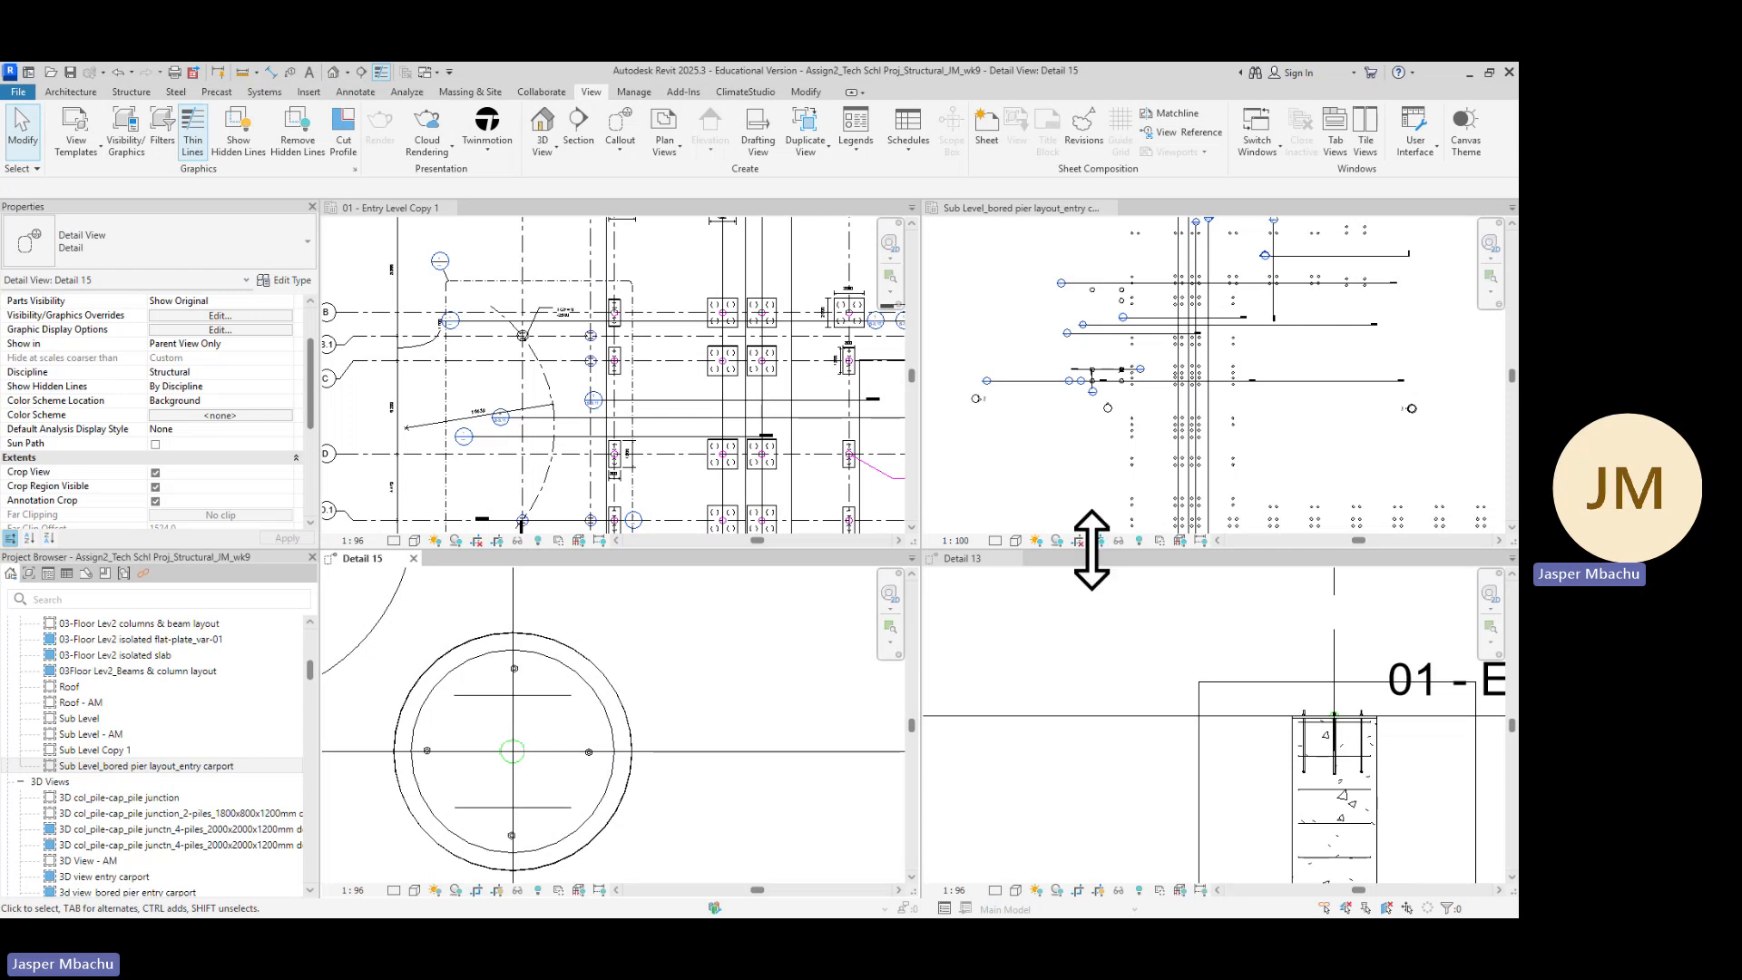
pyautogui.moveTo(1091, 549); pyautogui.dragTo(1099, 388)
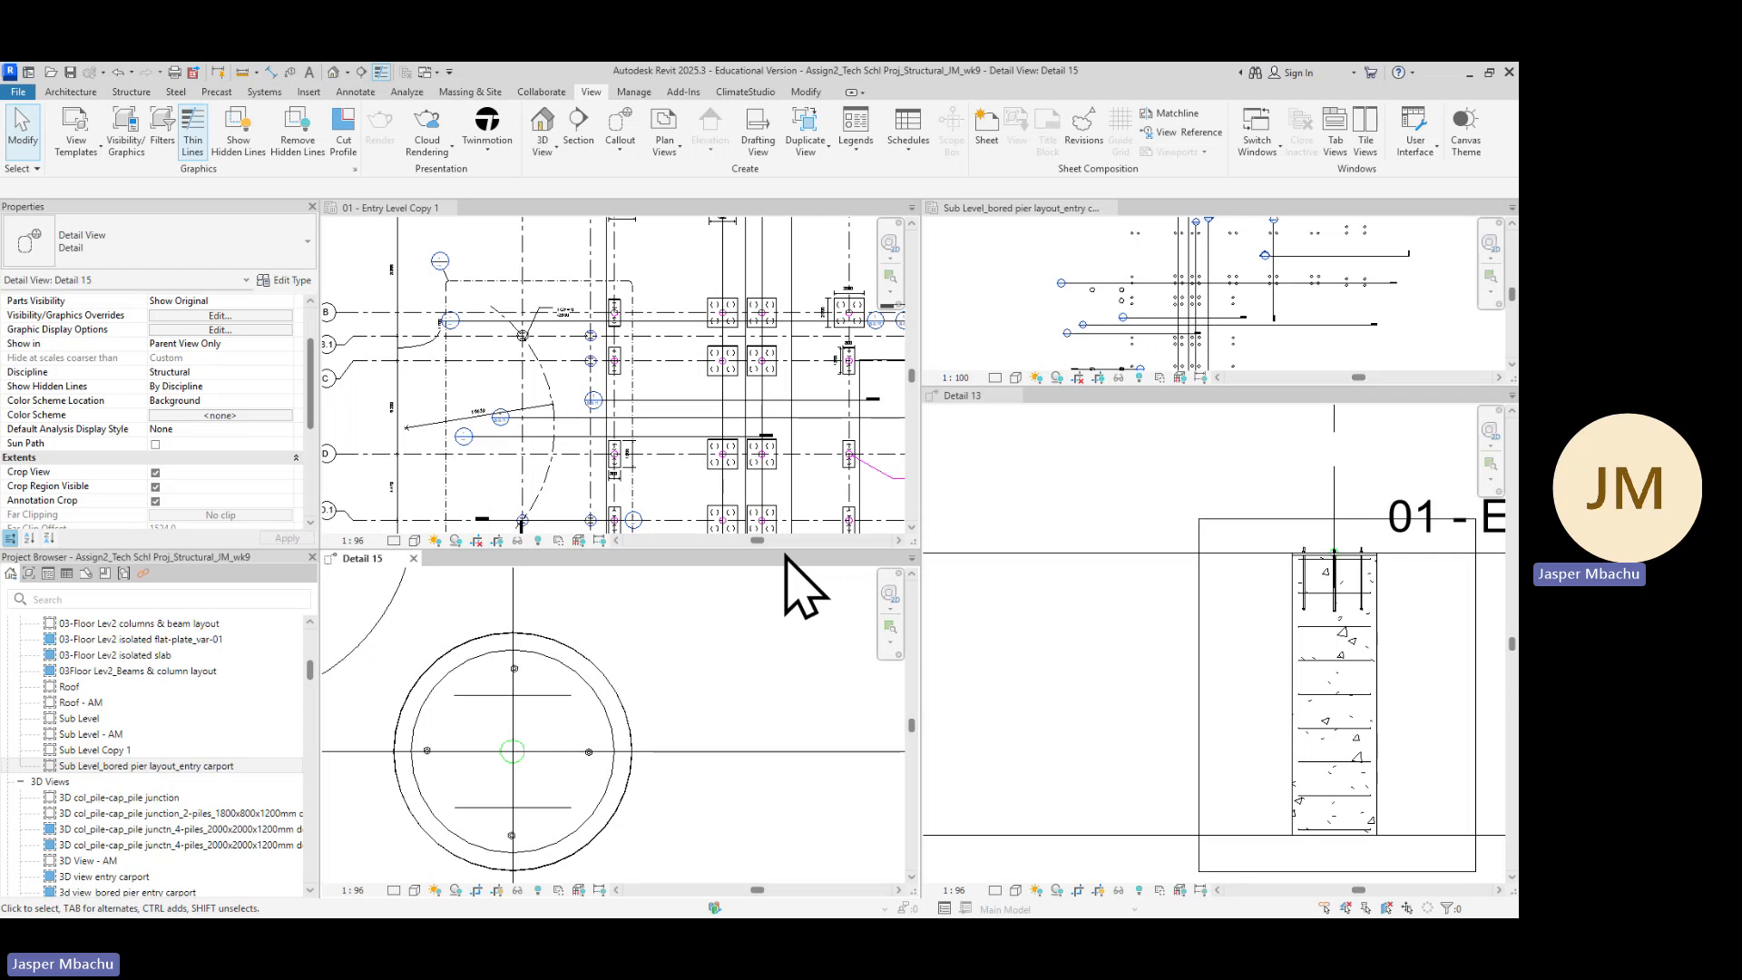
pyautogui.moveTo(777, 552); pyautogui.dragTo(871, 379)
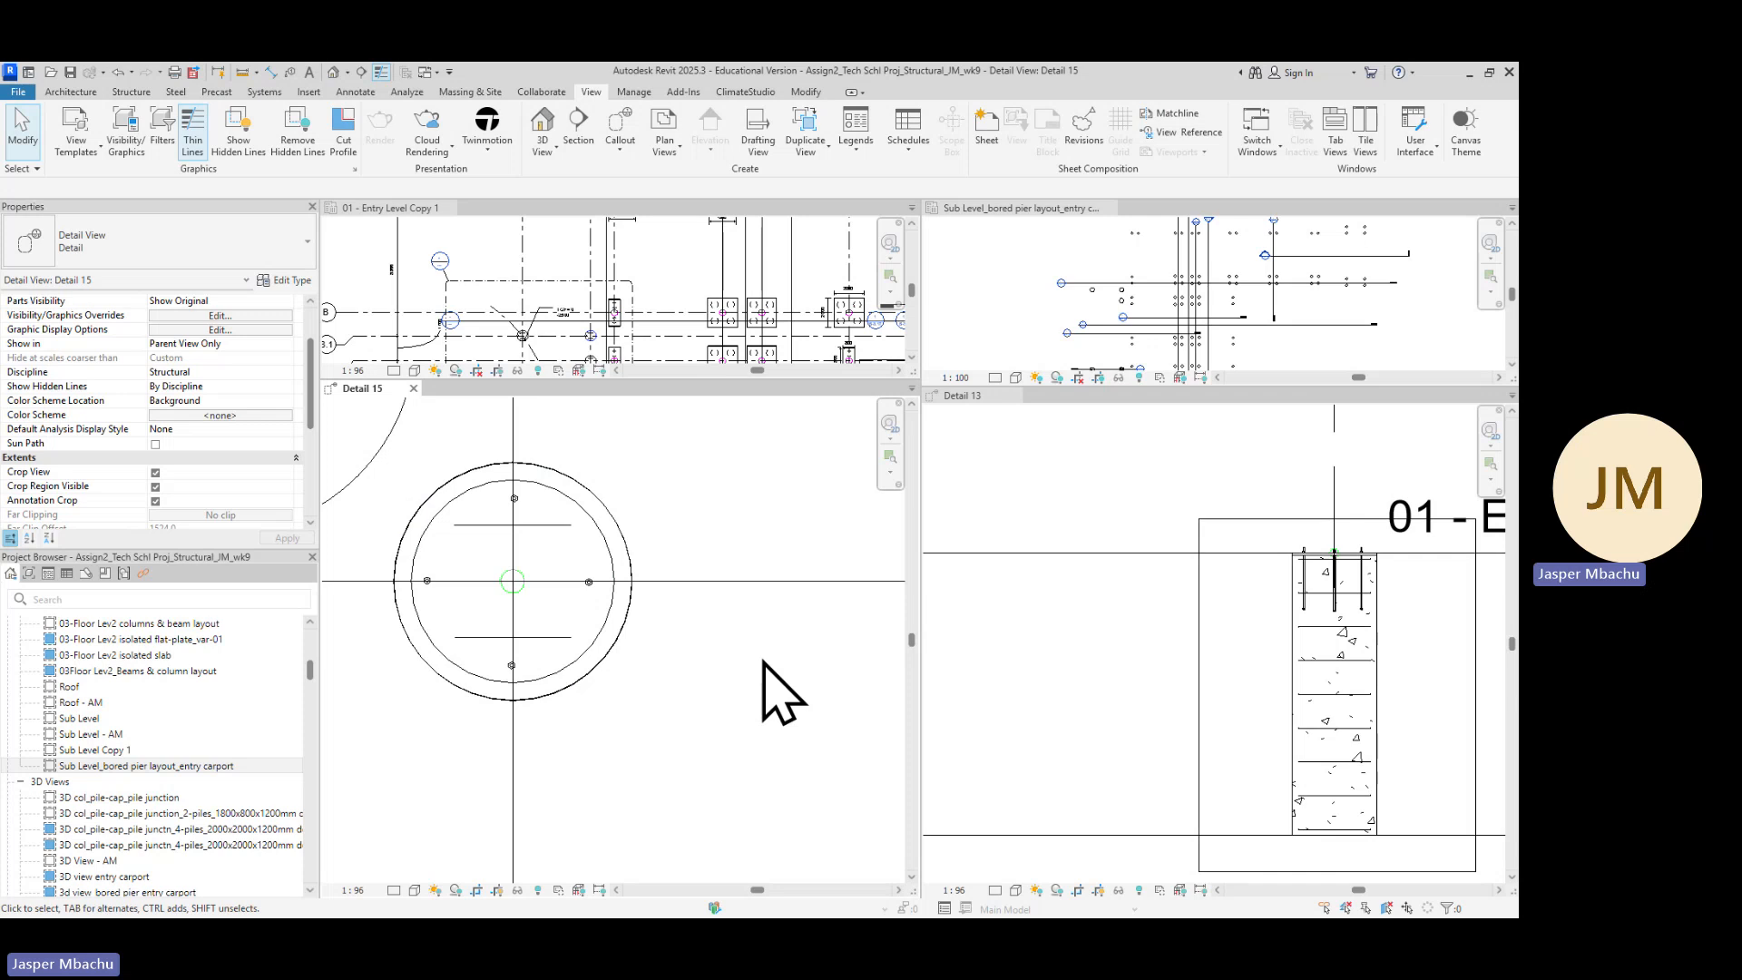
# Select the pier ligature and start a multiple Copy from the midpoint of the pier's column base plate in Detail 15
pyautogui.click(1335, 677)
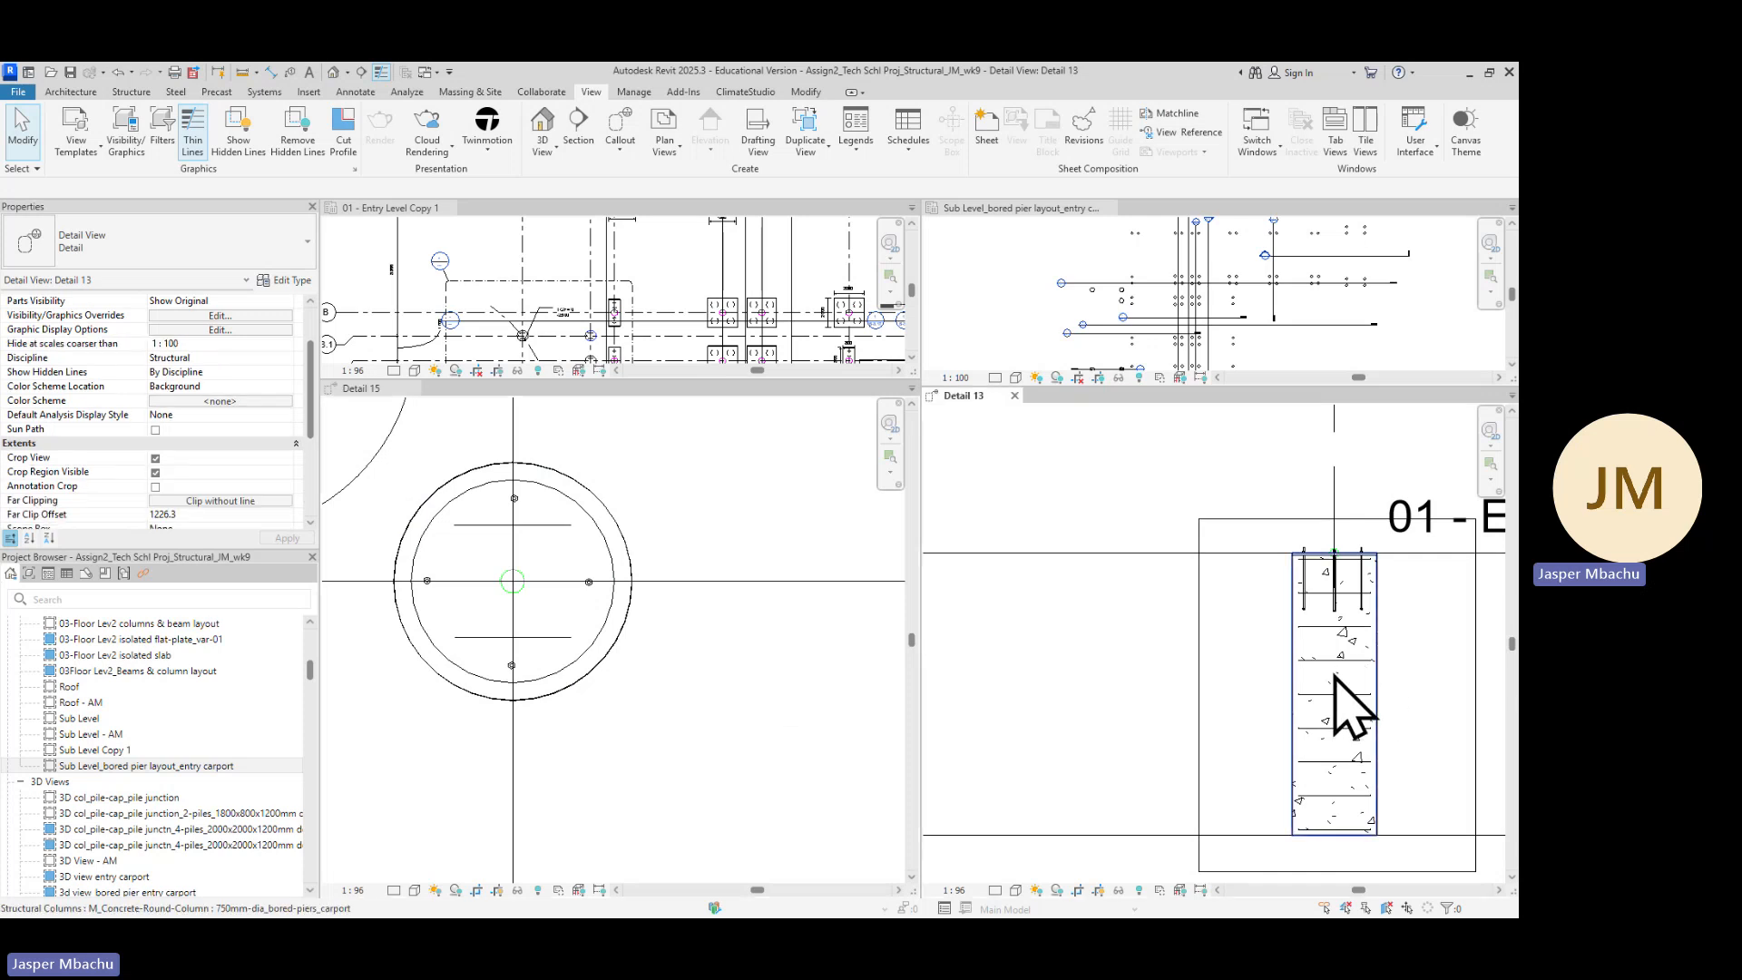
pyautogui.click(1334, 677)
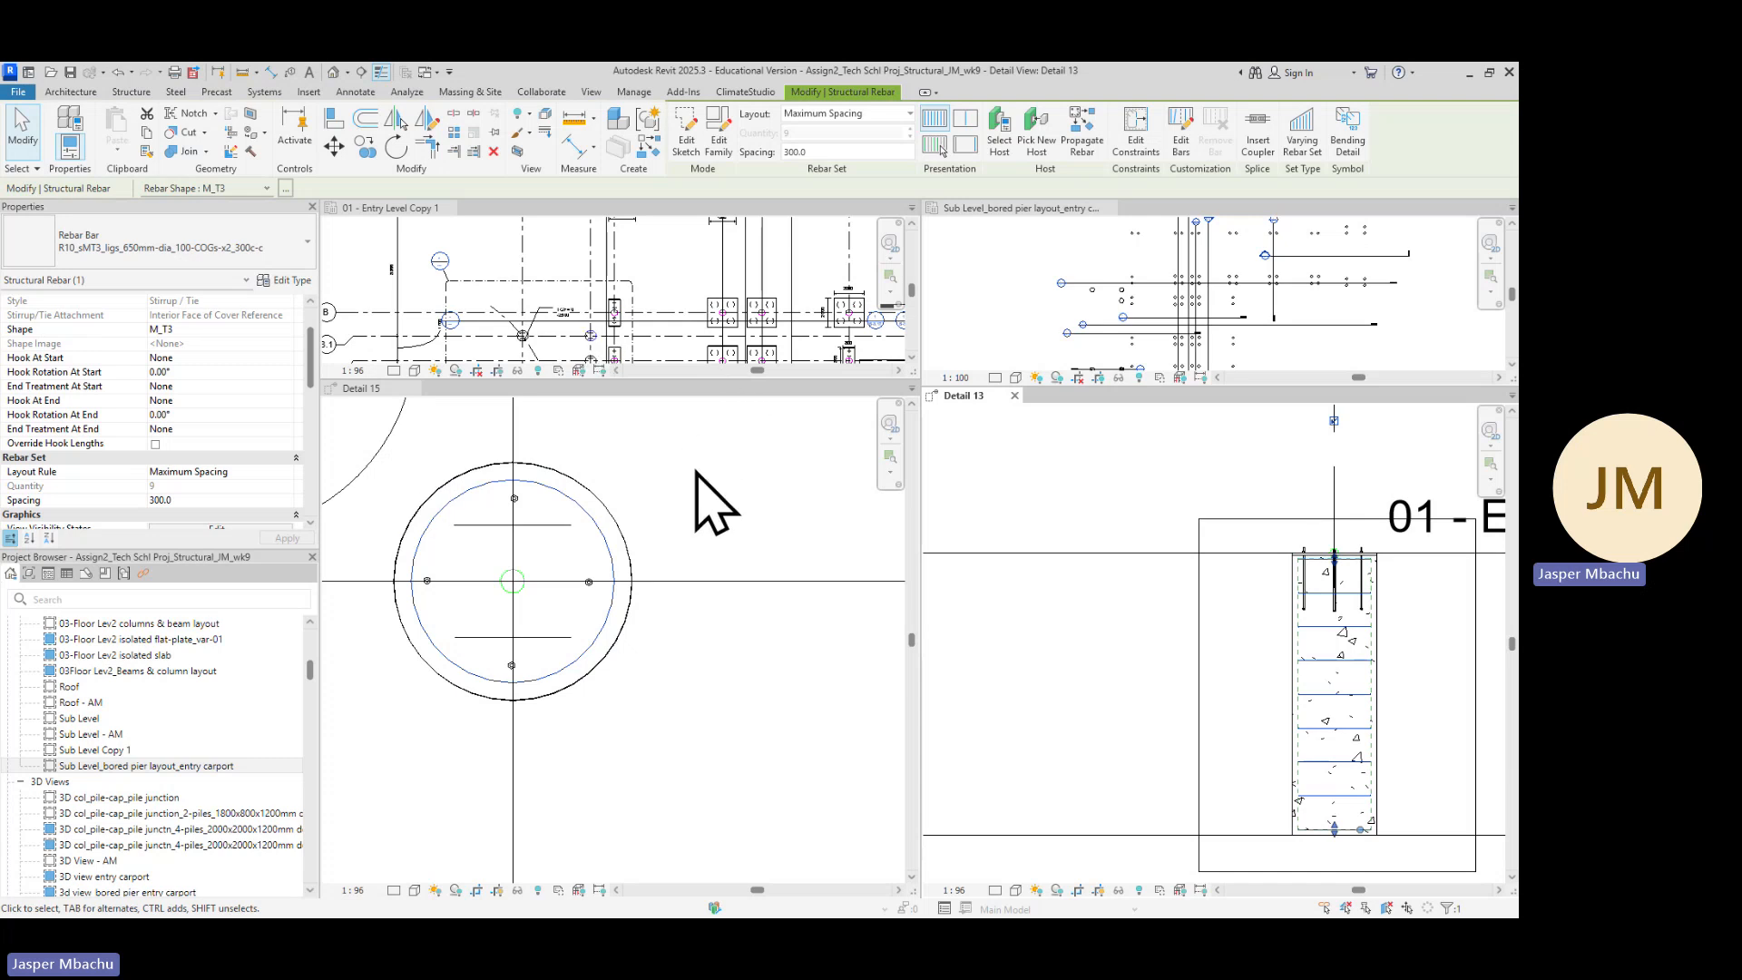
pyautogui.scroll(-1, 709, 470)
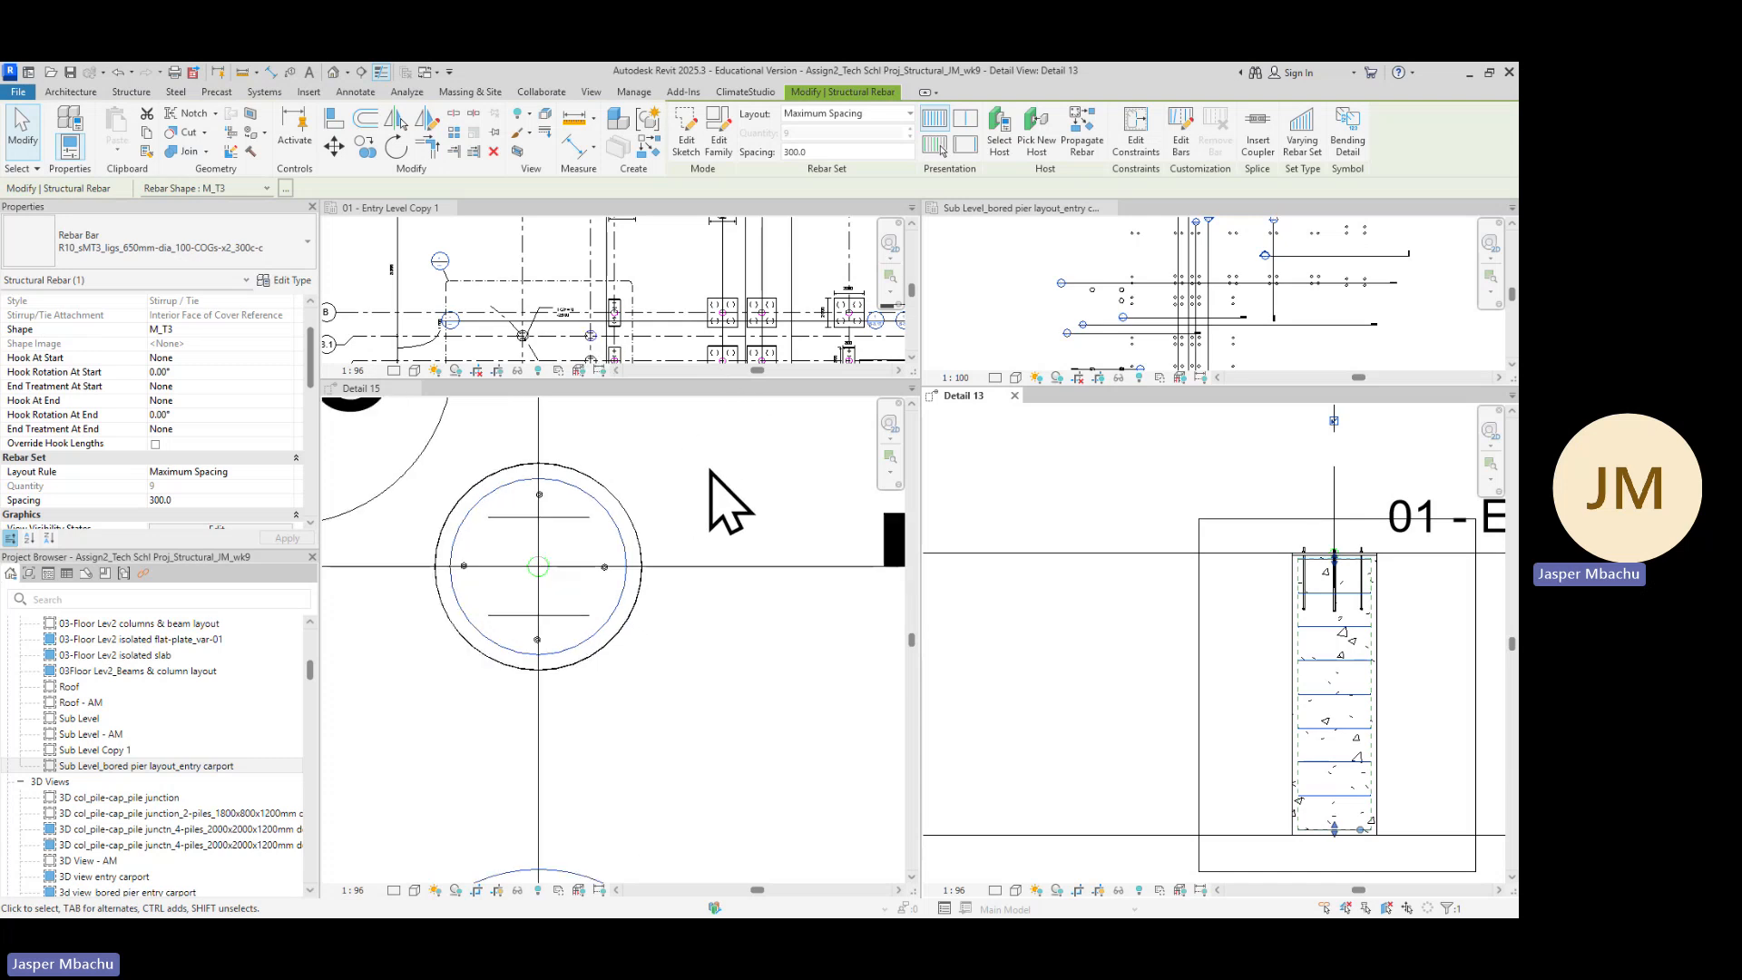
pyautogui.scroll(-1, 709, 470)
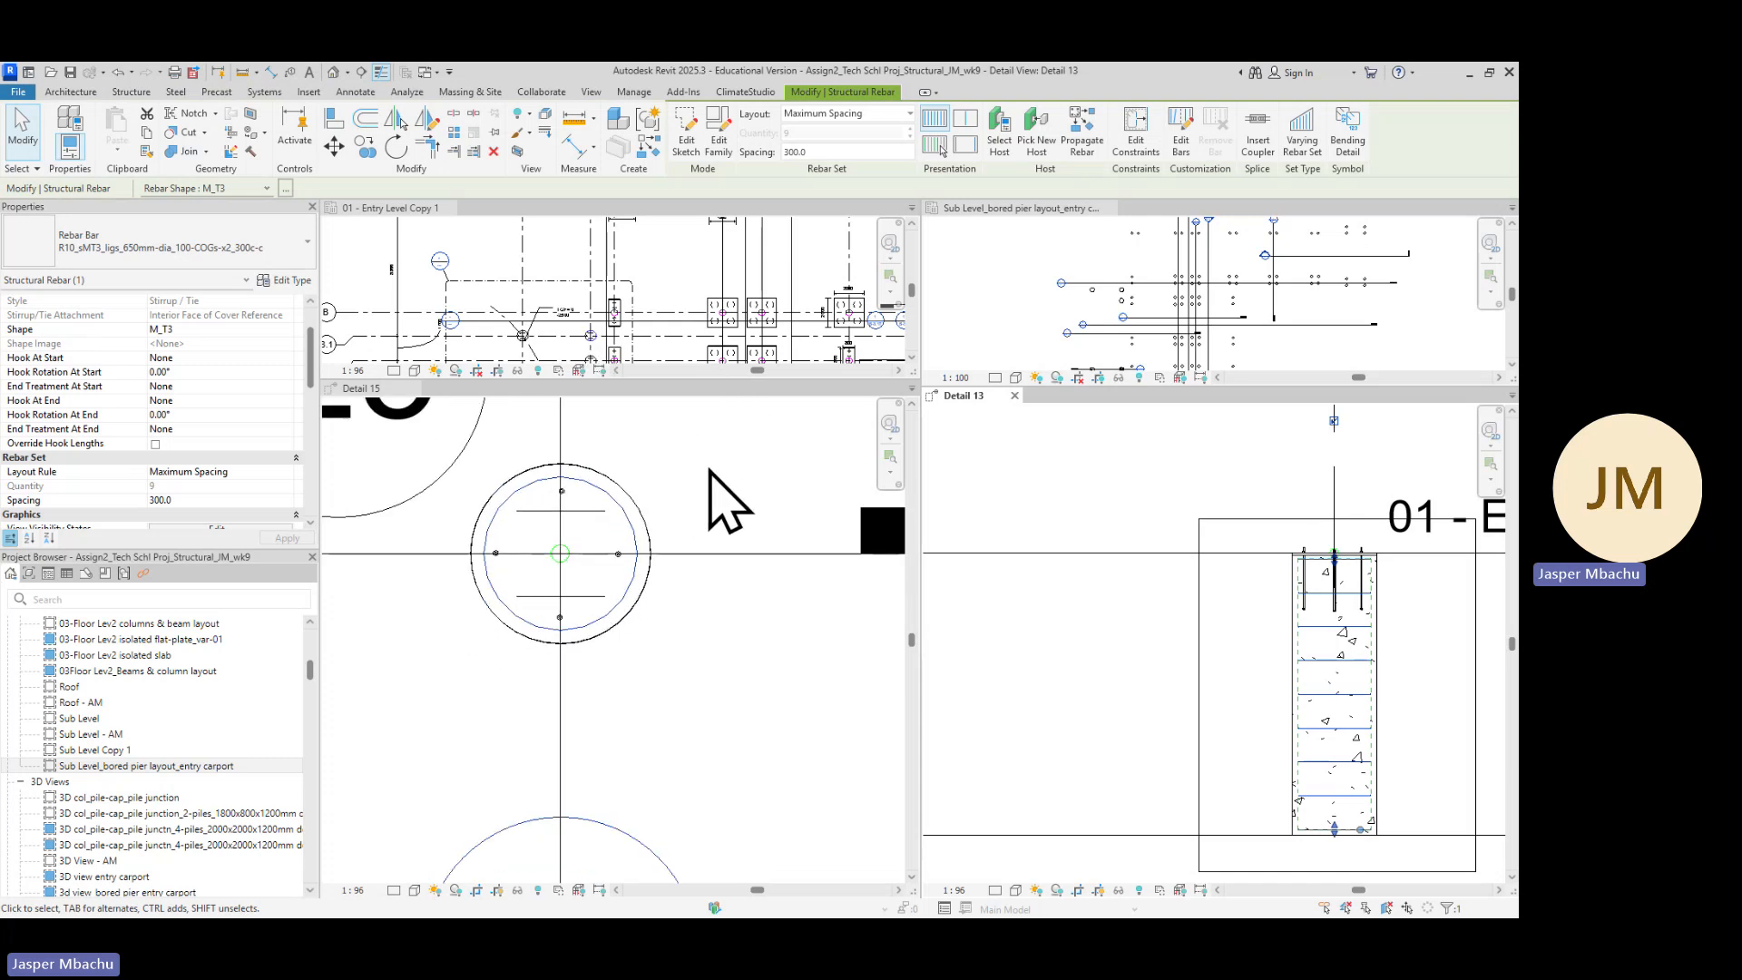
pyautogui.click(637, 548)
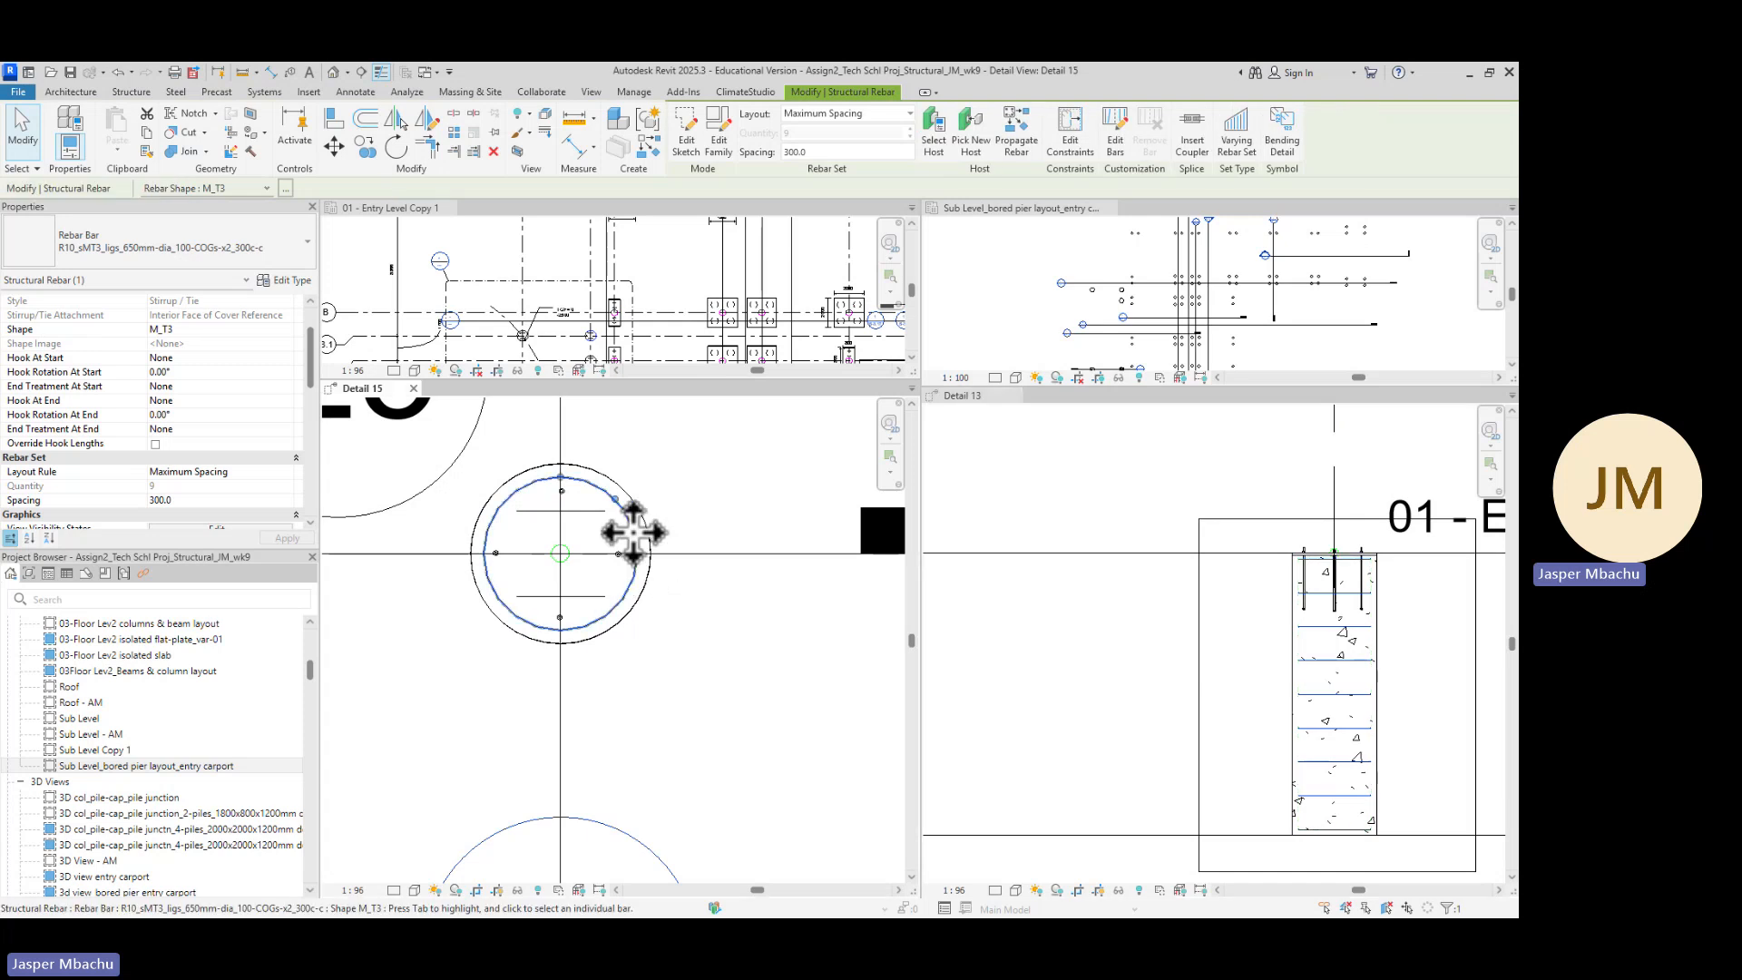
pyautogui.click(366, 145)
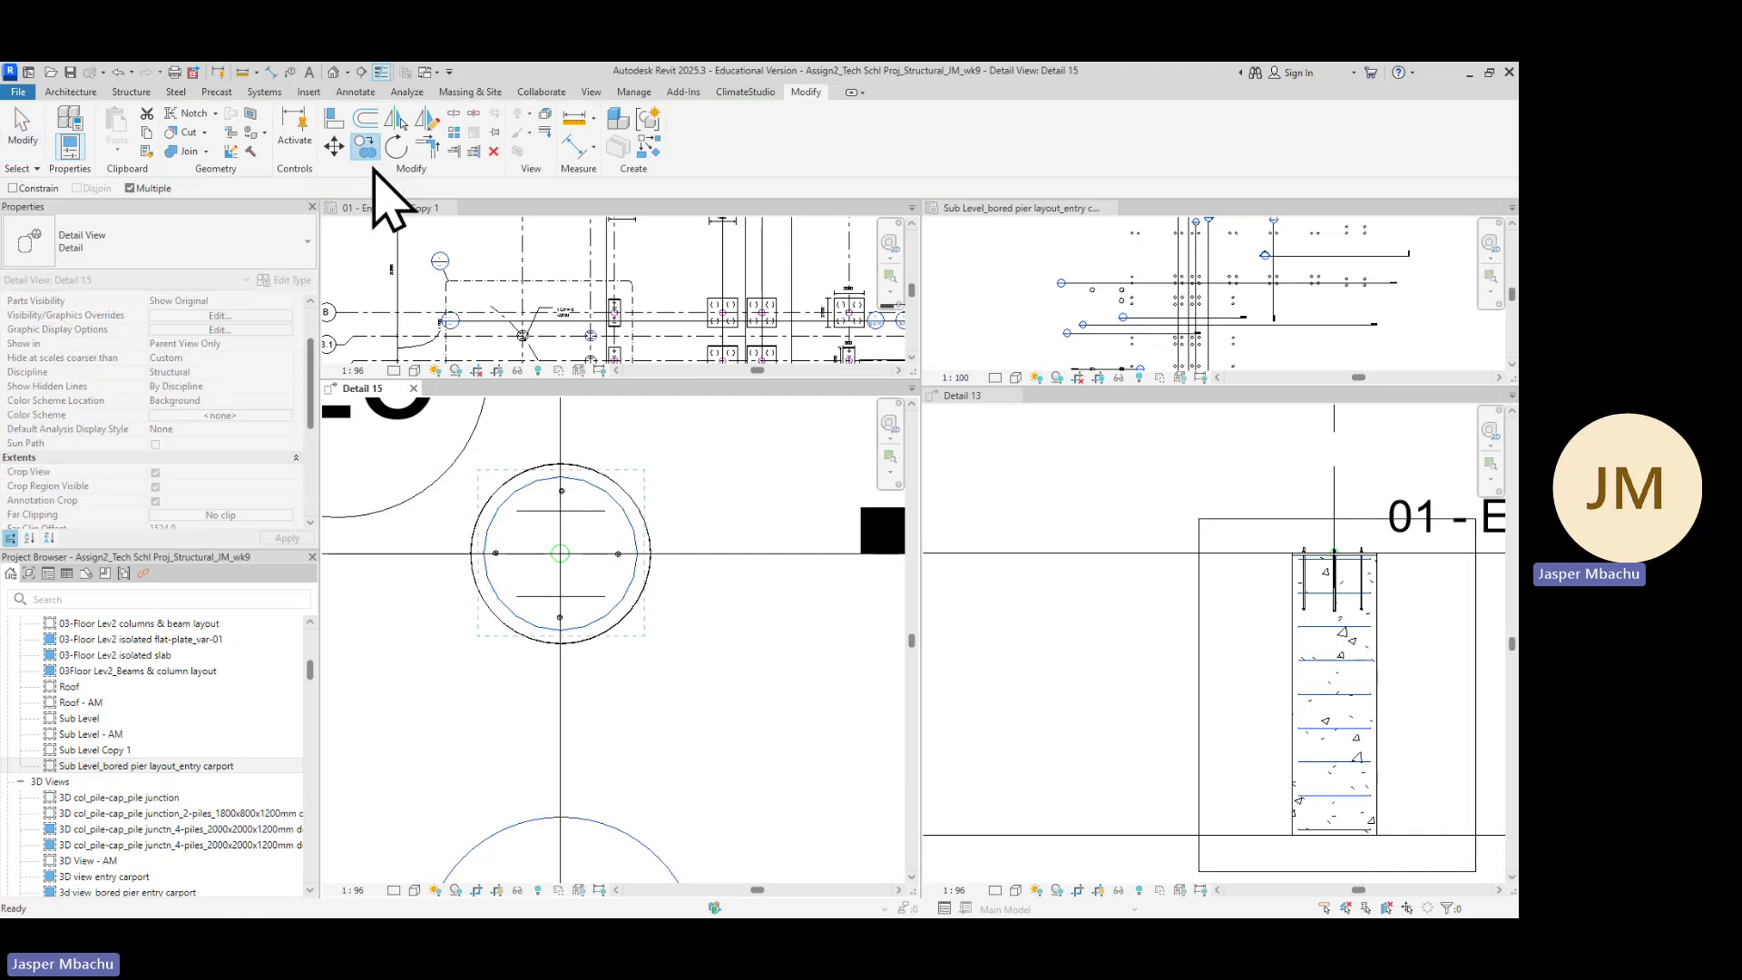
pyautogui.scroll(-3, 762, 617)
pyautogui.scroll(-3, 728, 569)
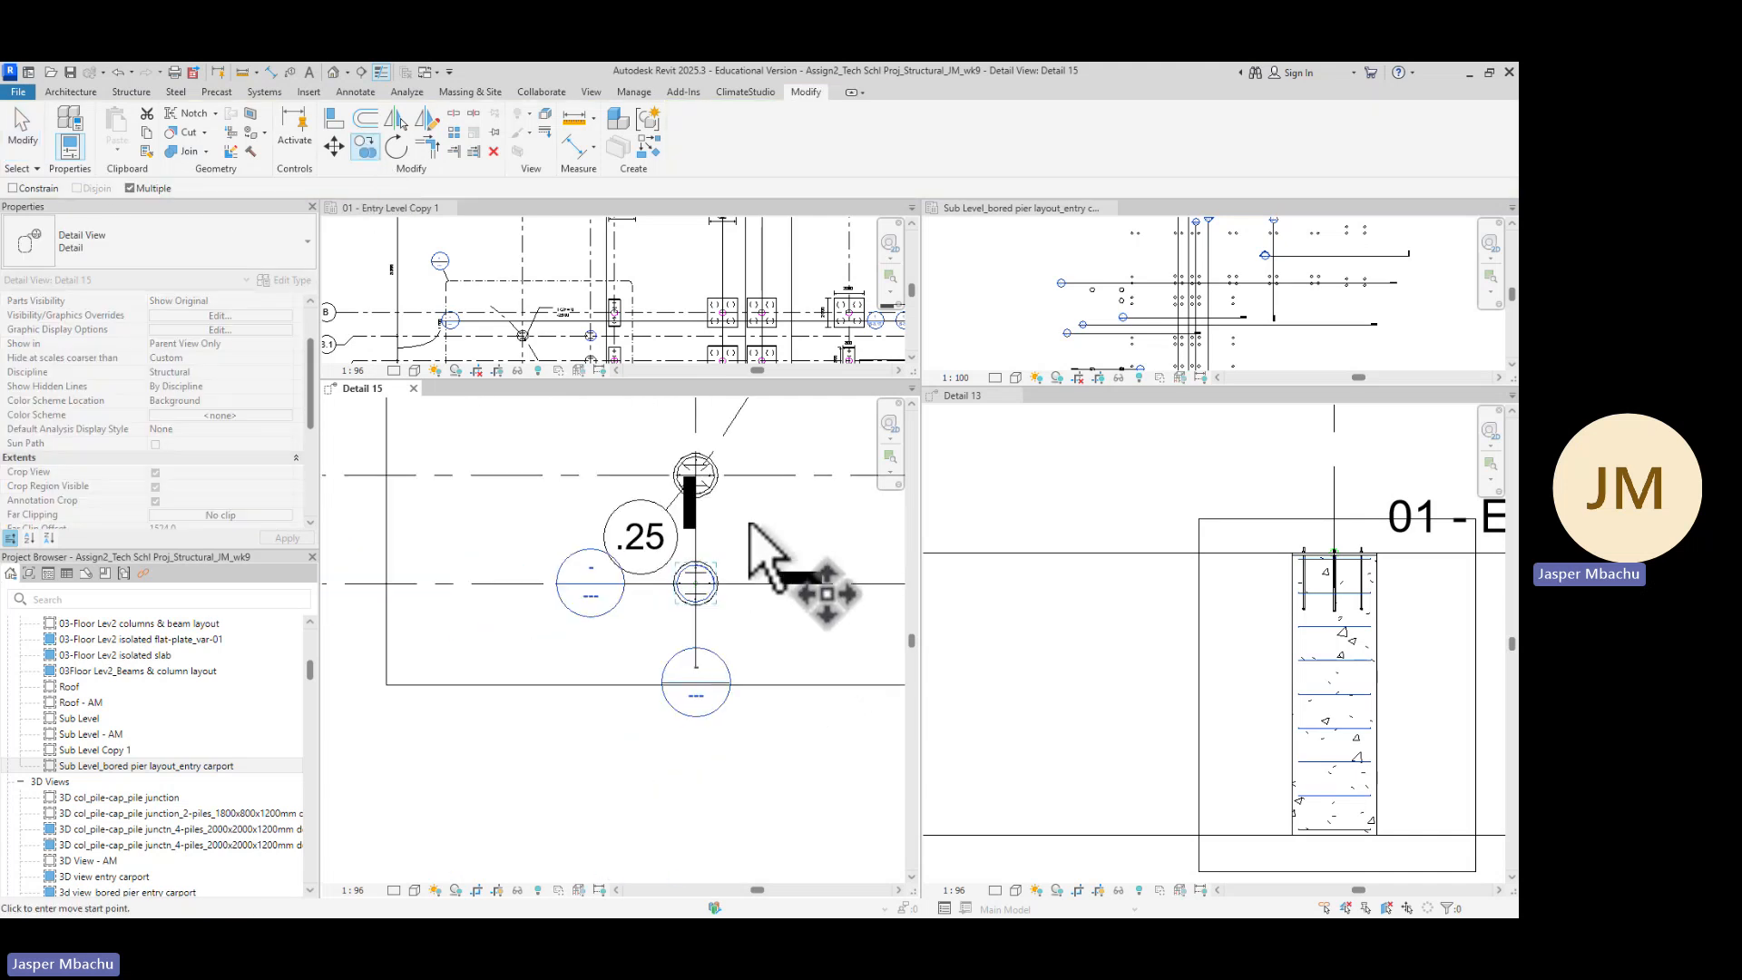
pyautogui.moveTo(750, 521); pyautogui.dragTo(689, 672, button='middle')
pyautogui.scroll(4, 641, 654)
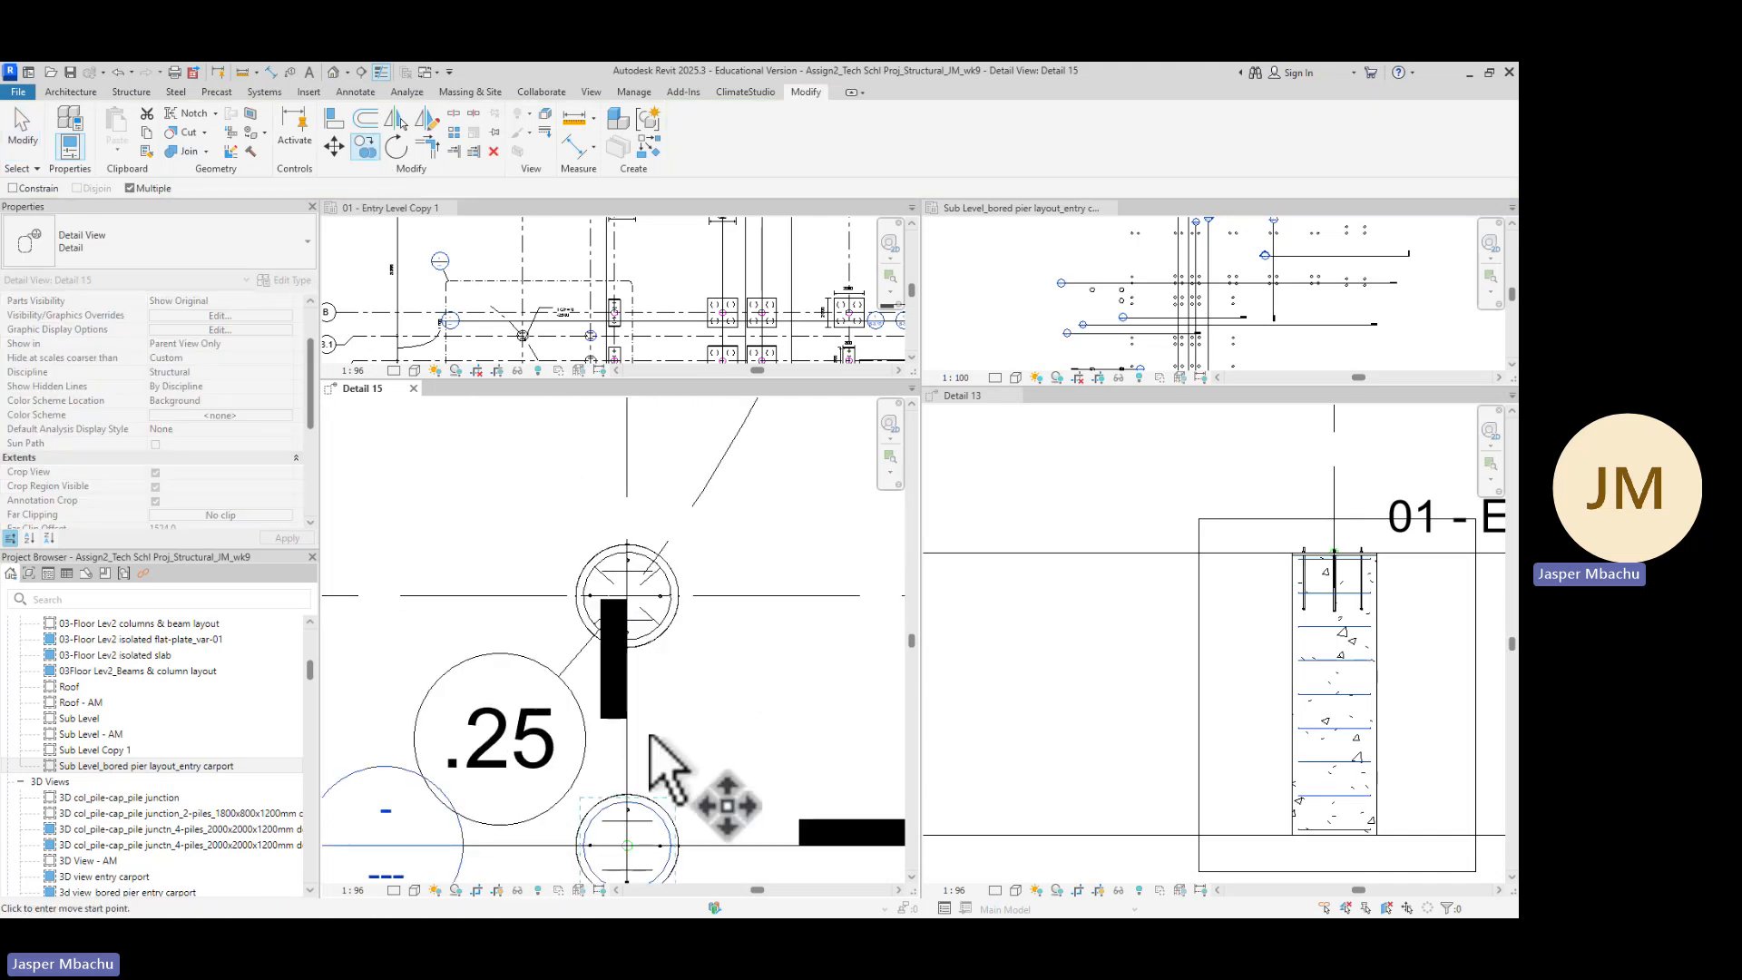
pyautogui.scroll(3, 672, 694)
pyautogui.scroll(2, 688, 694)
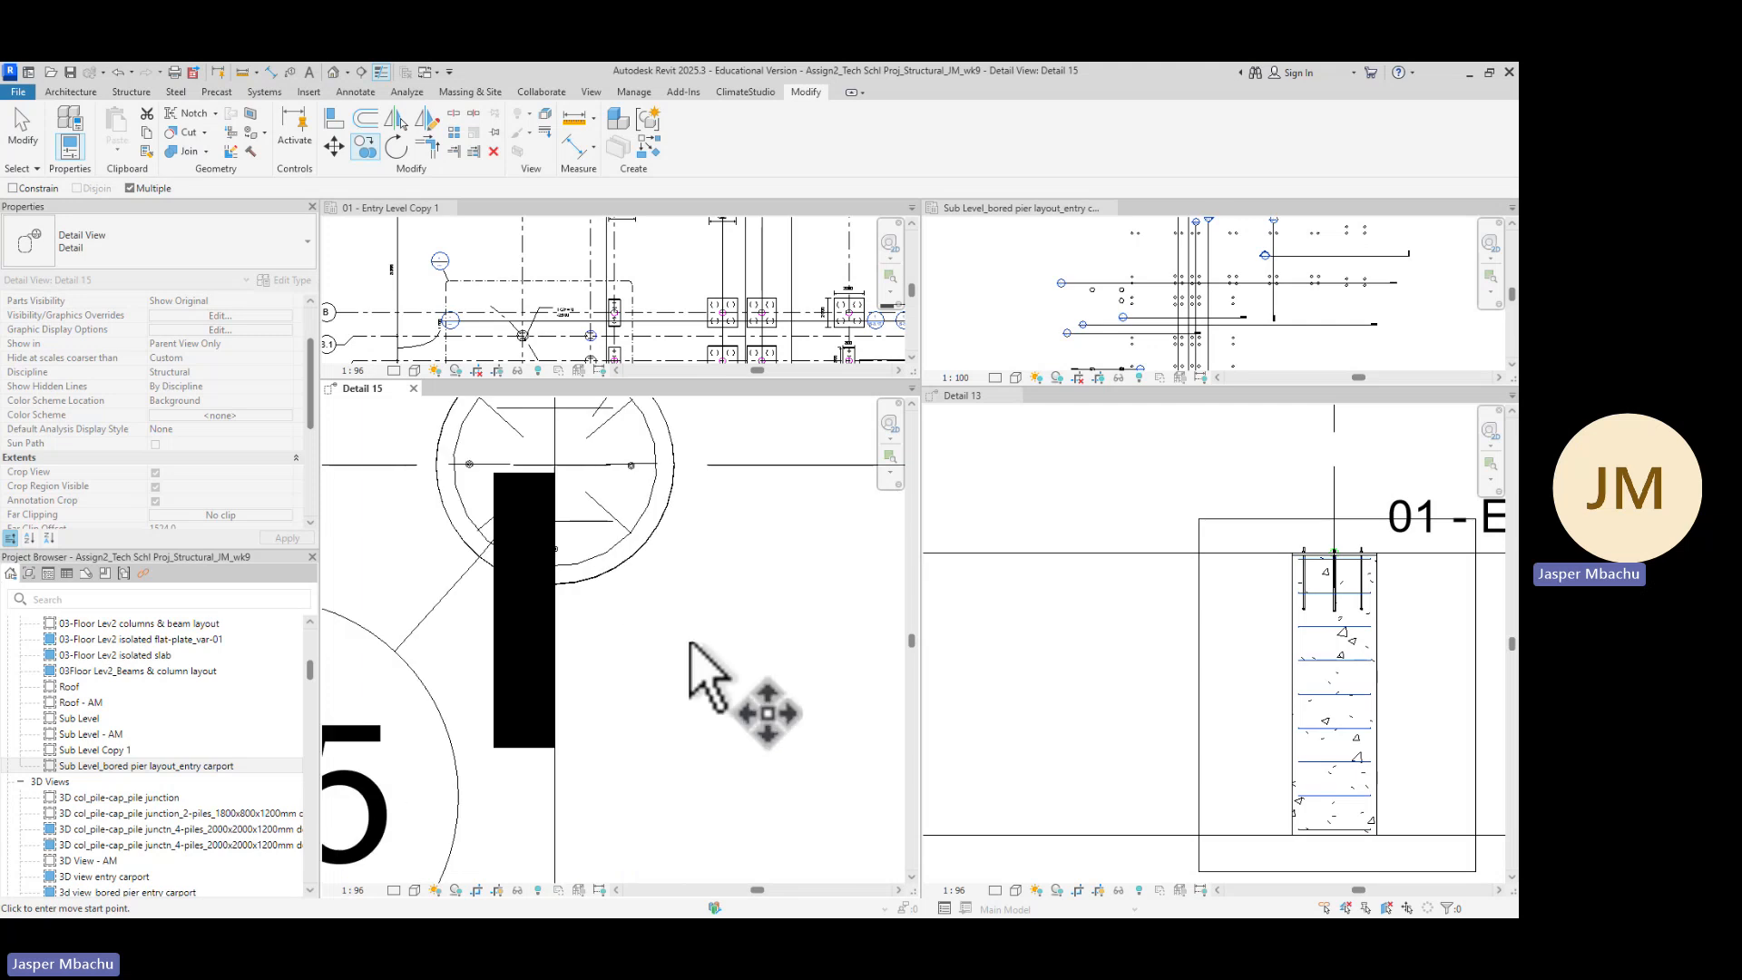
pyautogui.scroll(-2, 555, 491)
pyautogui.moveTo(554, 489); pyautogui.dragTo(682, 608, button='middle')
pyautogui.scroll(2, 682, 610)
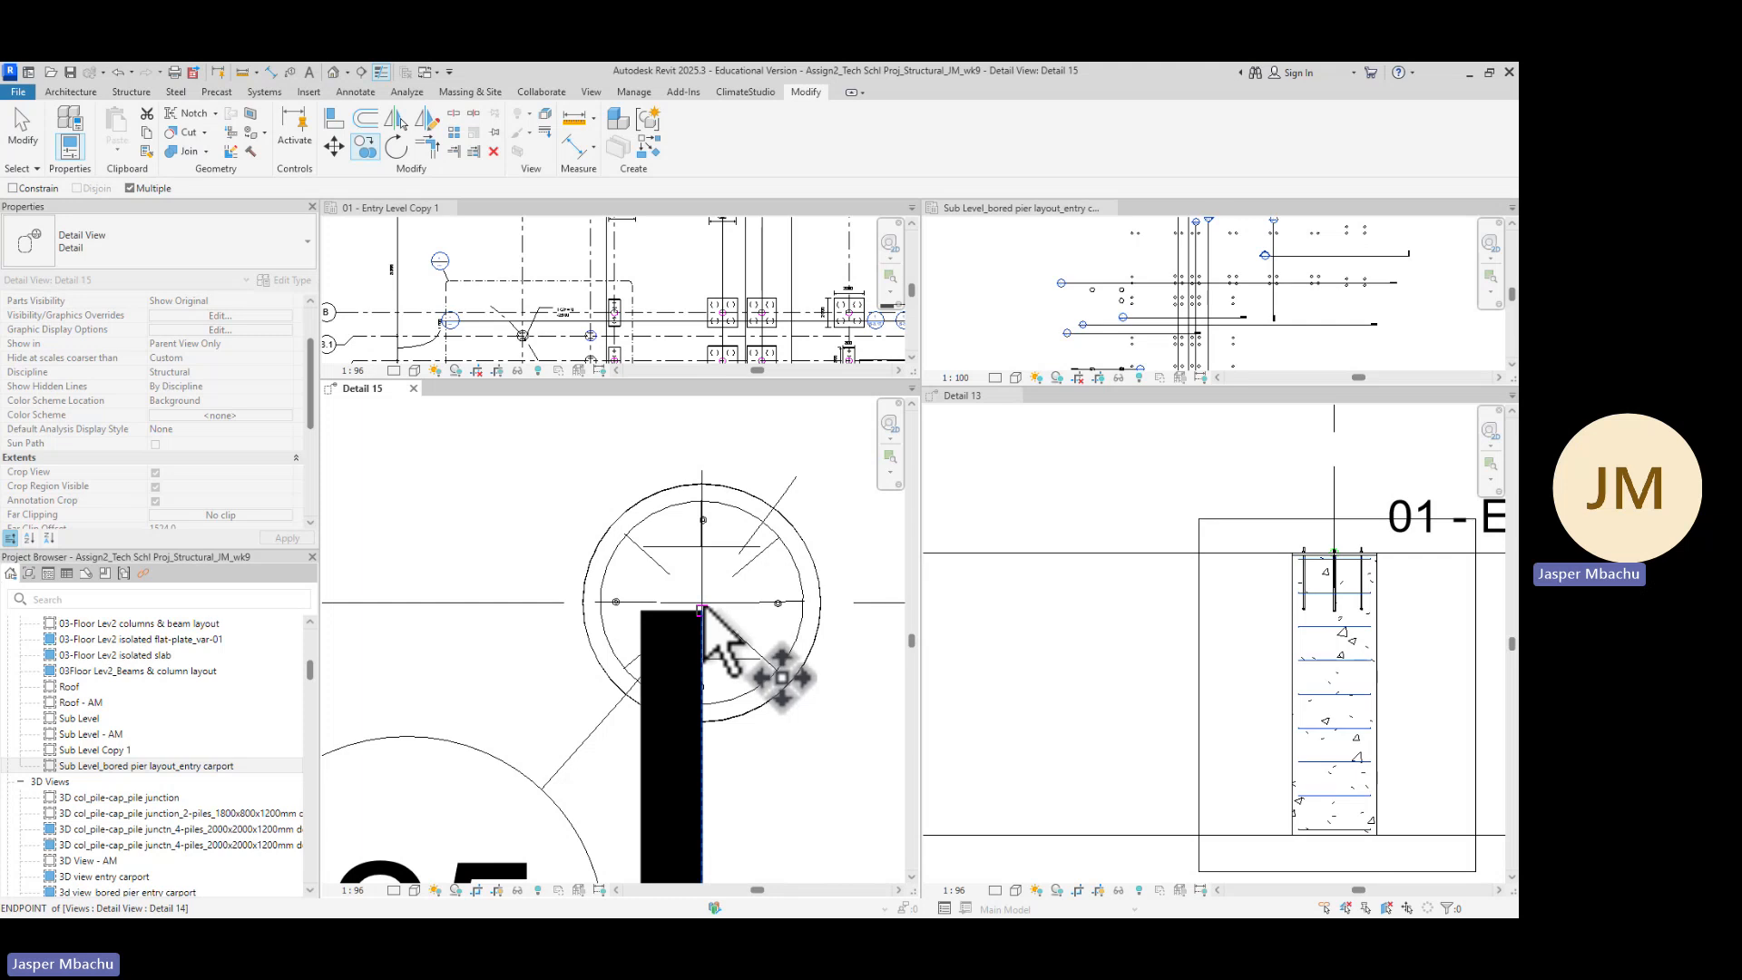
pyautogui.scroll(2, 703, 608)
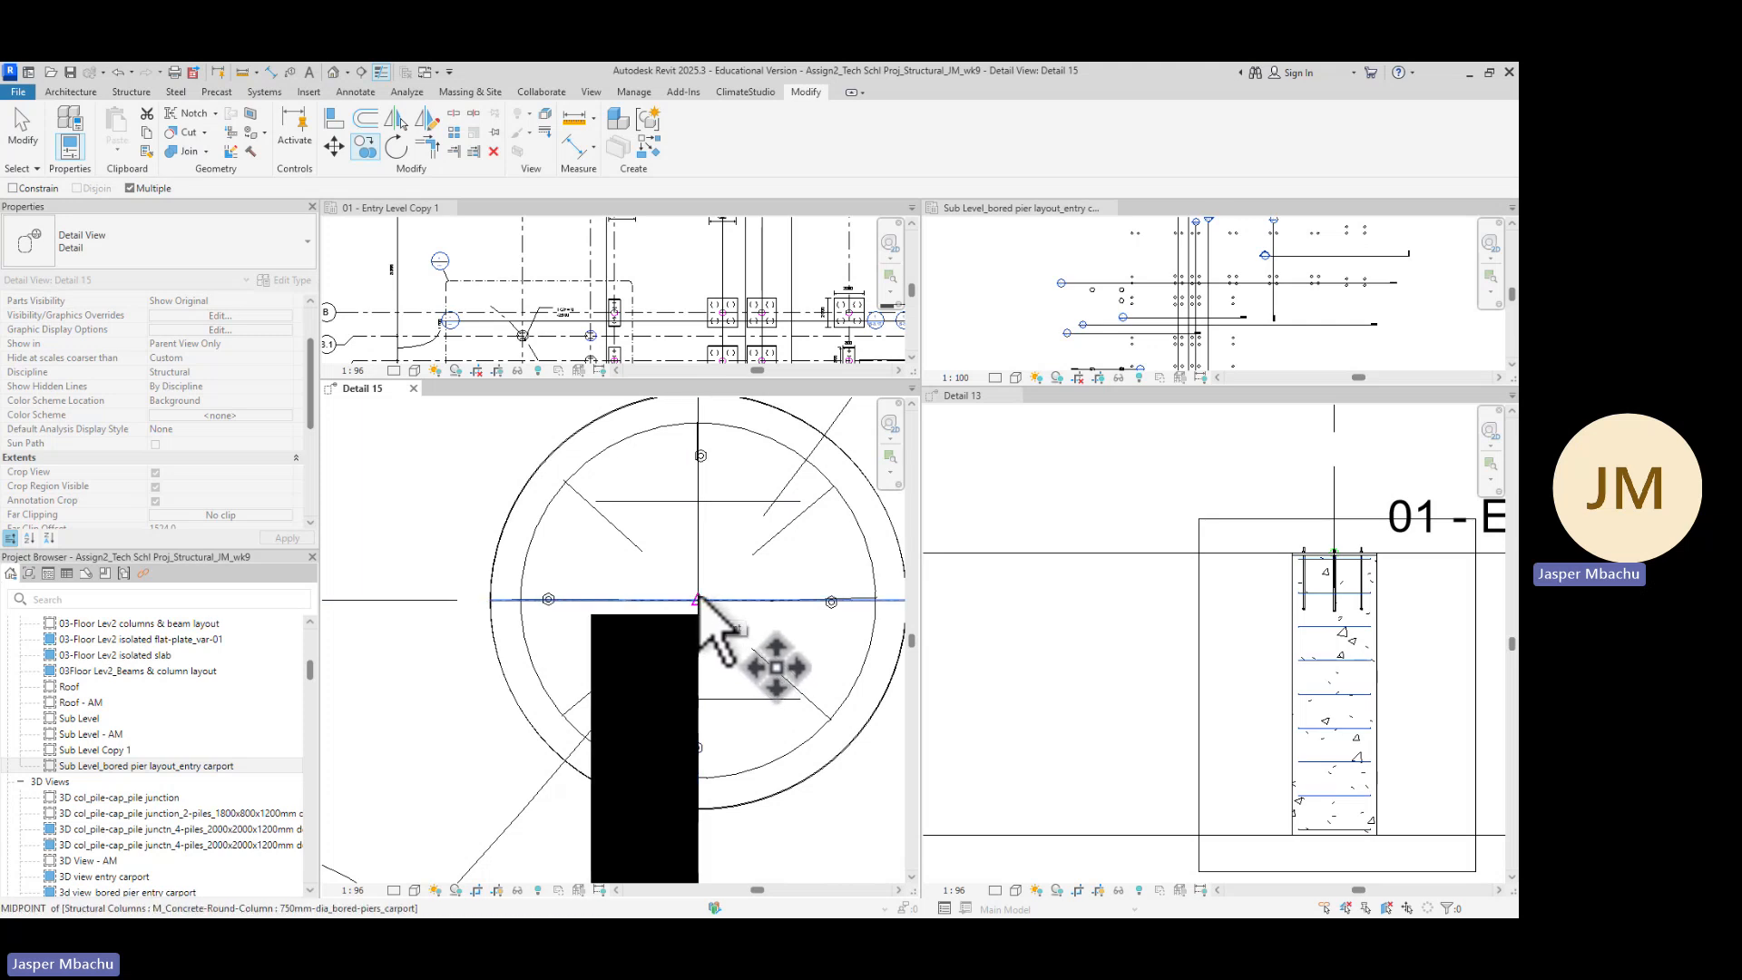
pyautogui.scroll(-5, 706, 581)
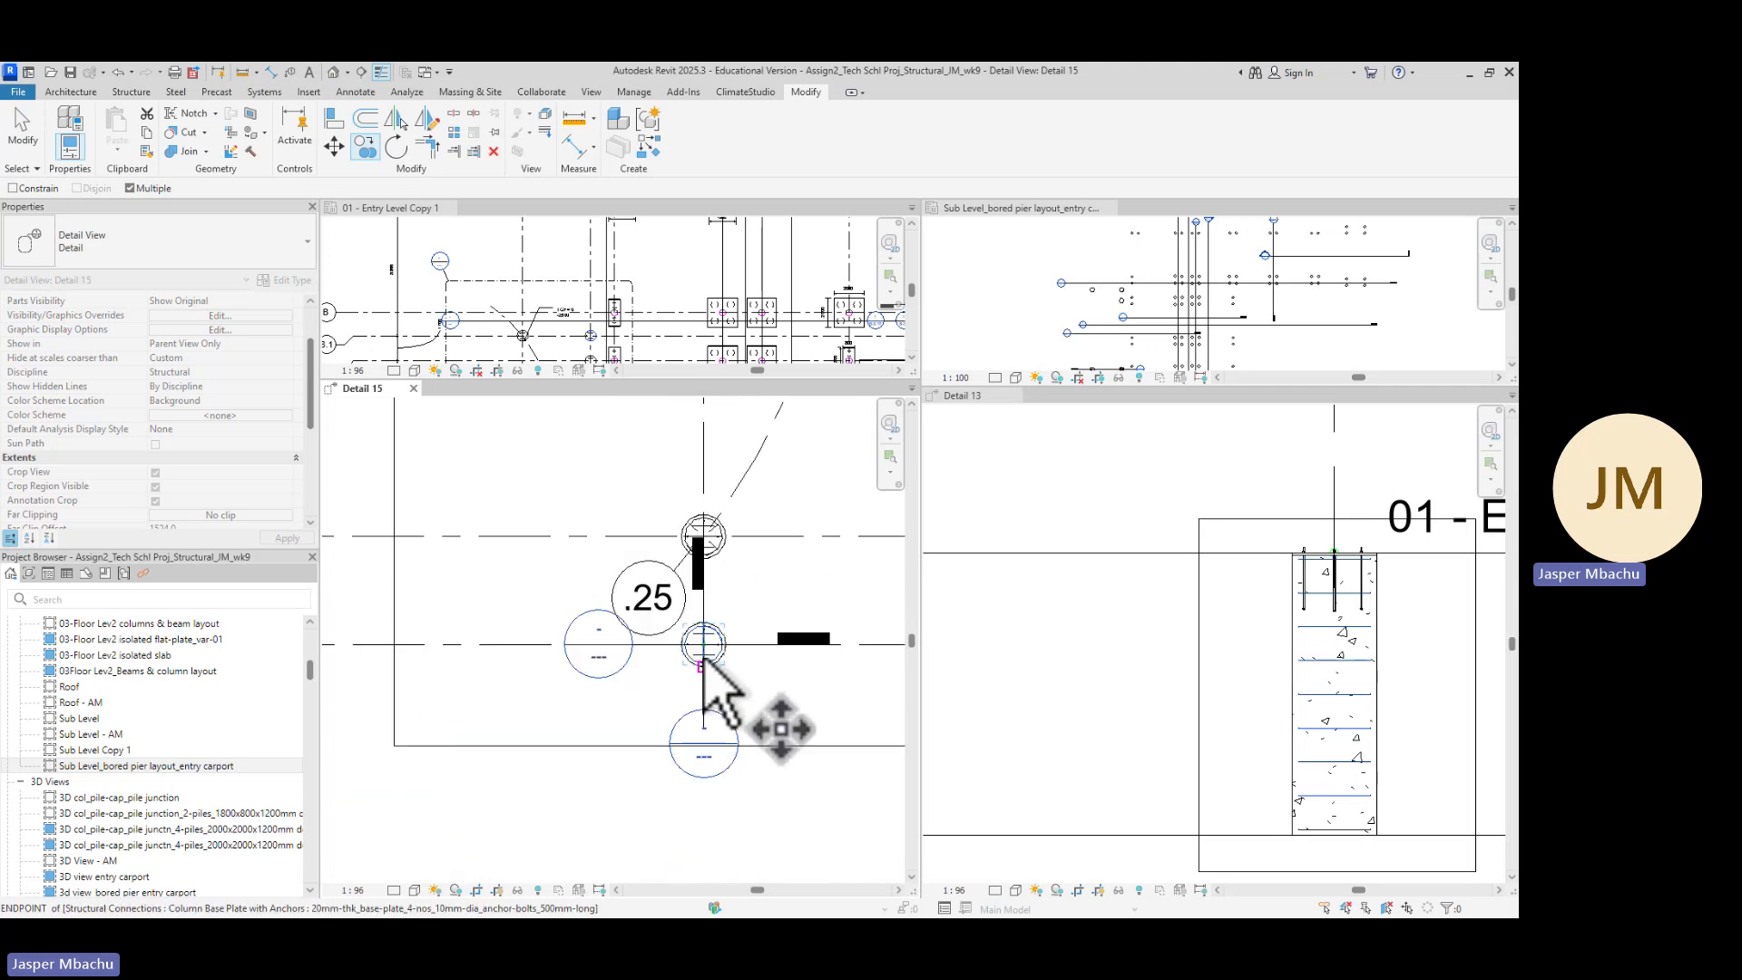
pyautogui.scroll(-4, 735, 456)
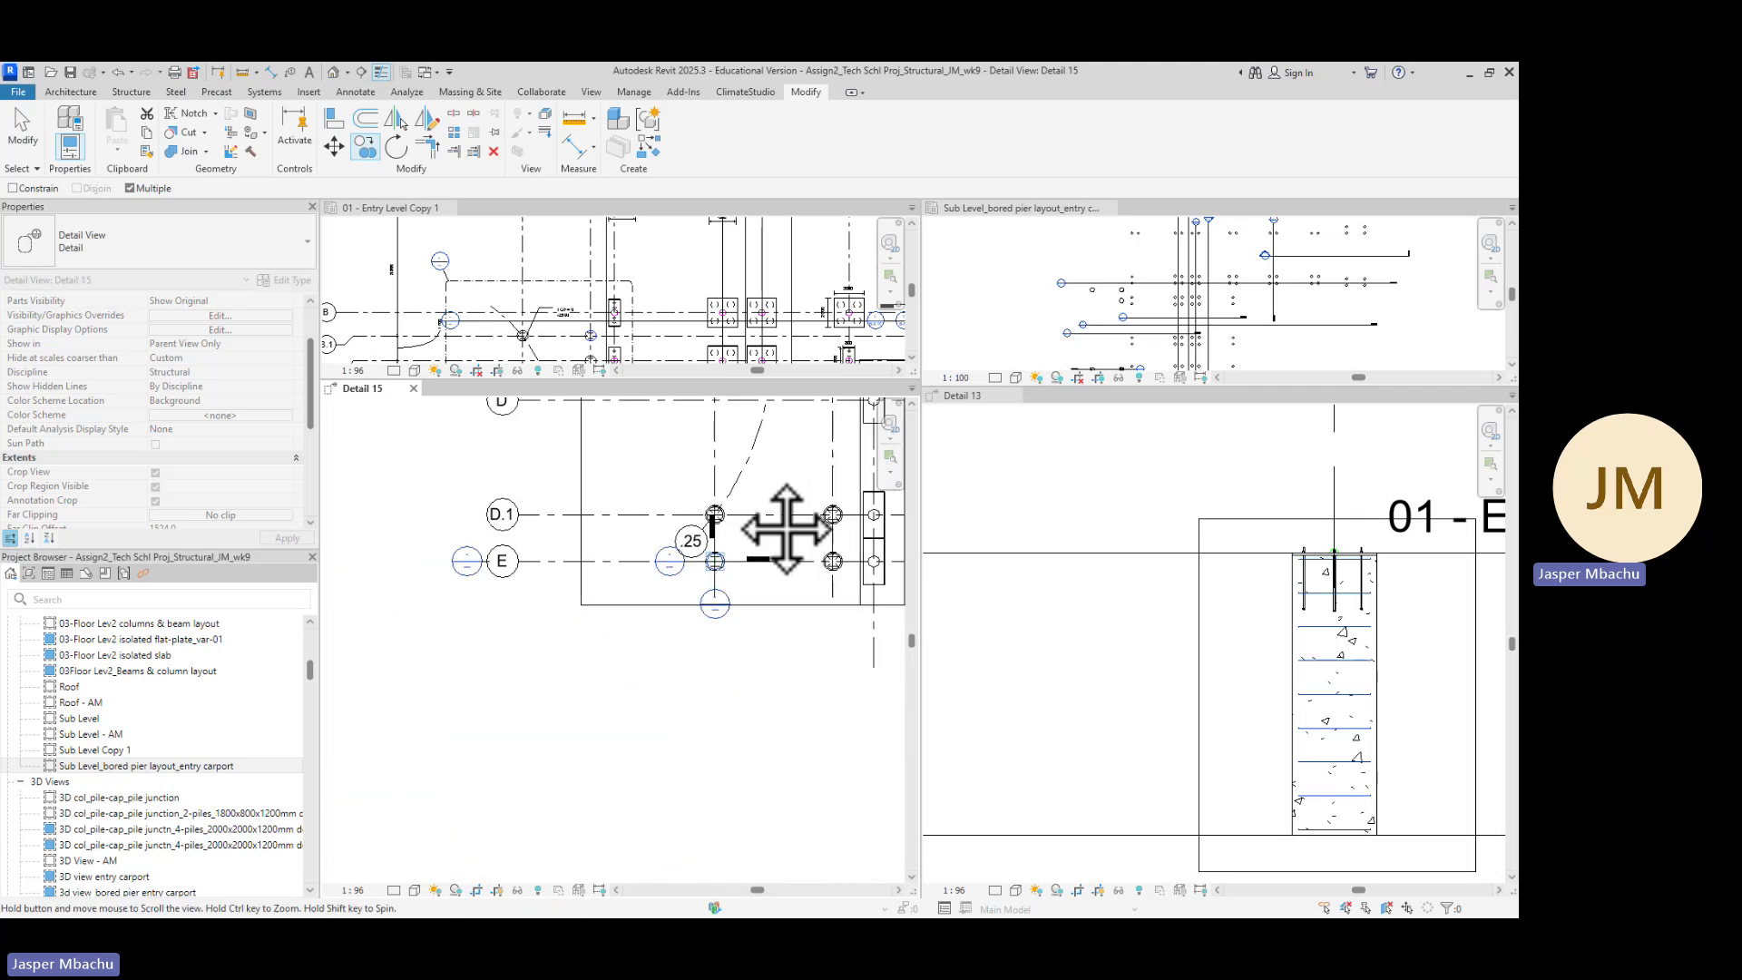
pyautogui.moveTo(671, 526); pyautogui.dragTo(680, 698, button='middle')
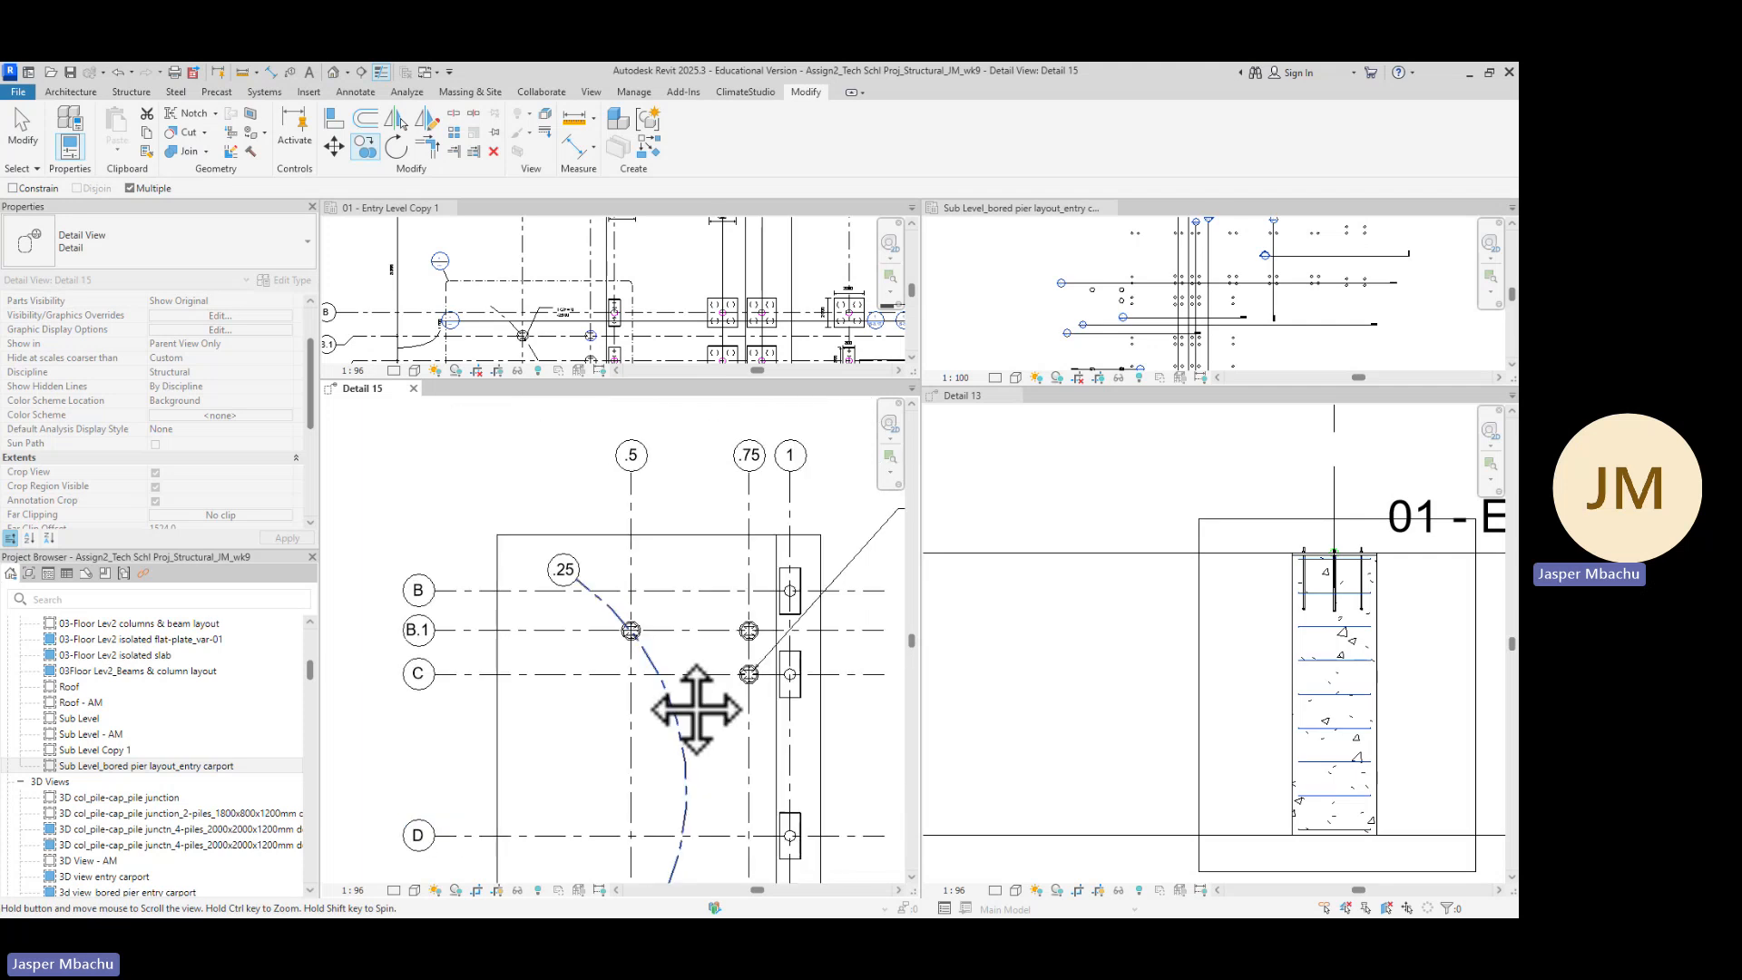
pyautogui.scroll(5, 632, 650)
pyautogui.scroll(4, 632, 651)
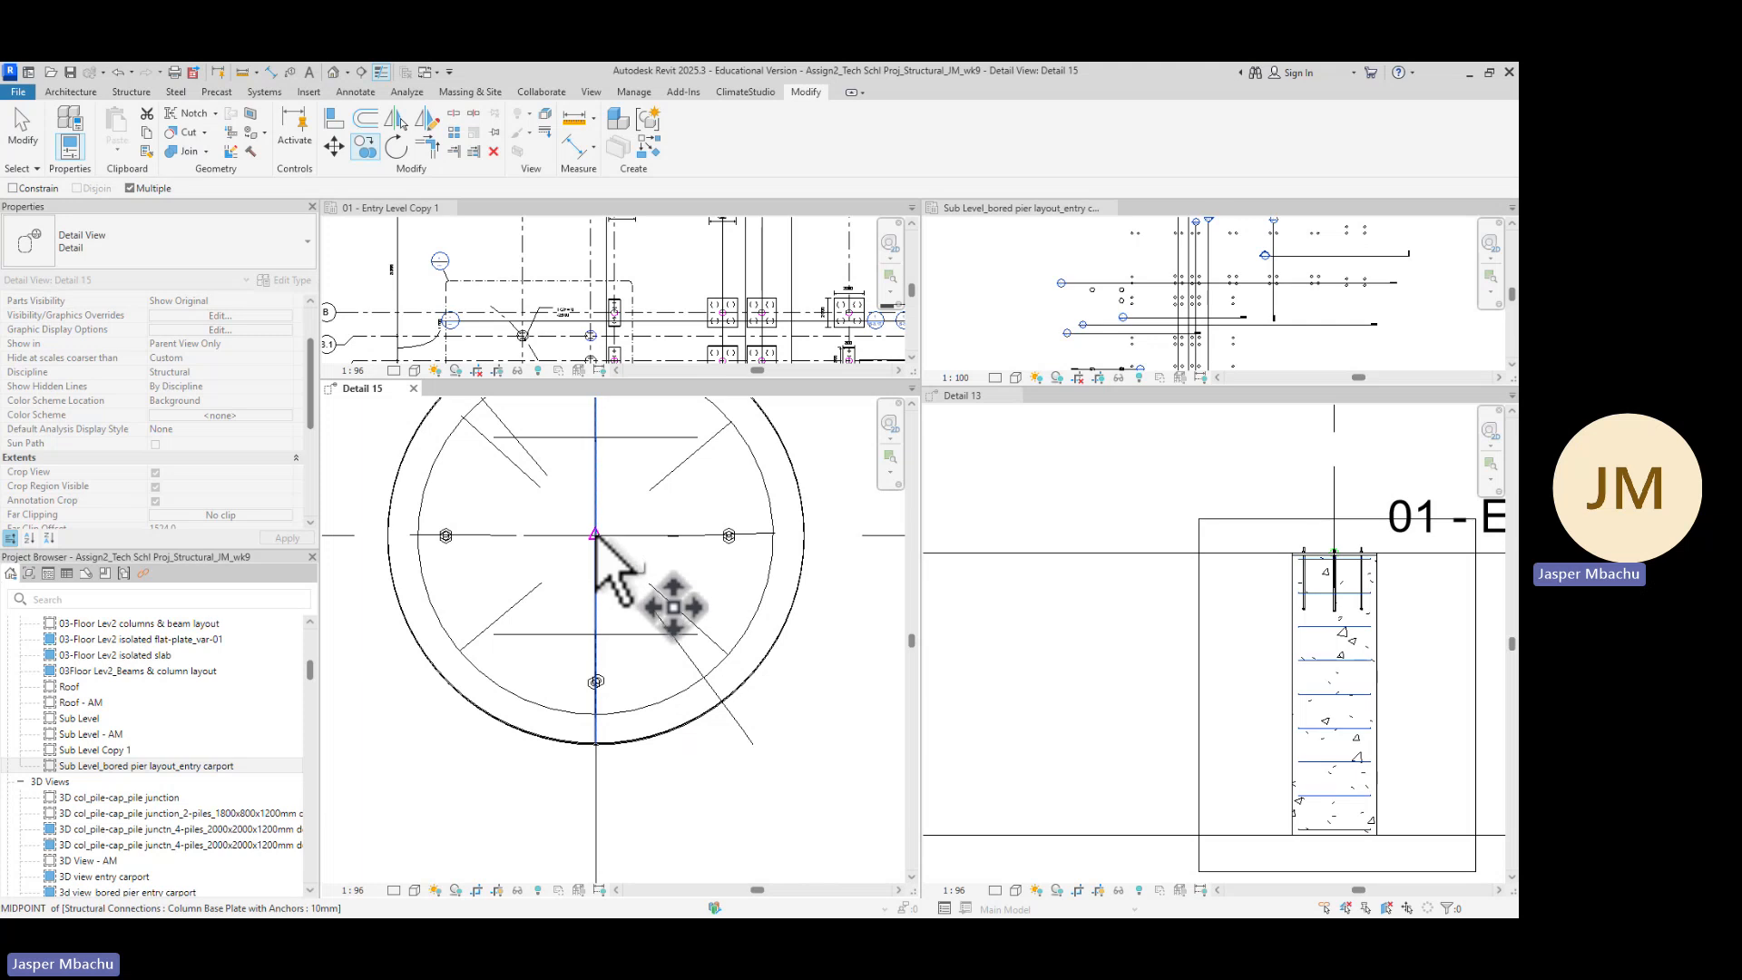
pyautogui.click(595, 536)
# Copy the ligature to the column base plate midpoint of another bored pier in Detail 15, then finish the copy command
pyautogui.scroll(-2, 699, 647)
pyautogui.scroll(-1, 817, 681)
pyautogui.moveTo(846, 728); pyautogui.dragTo(440, 670, button='middle')
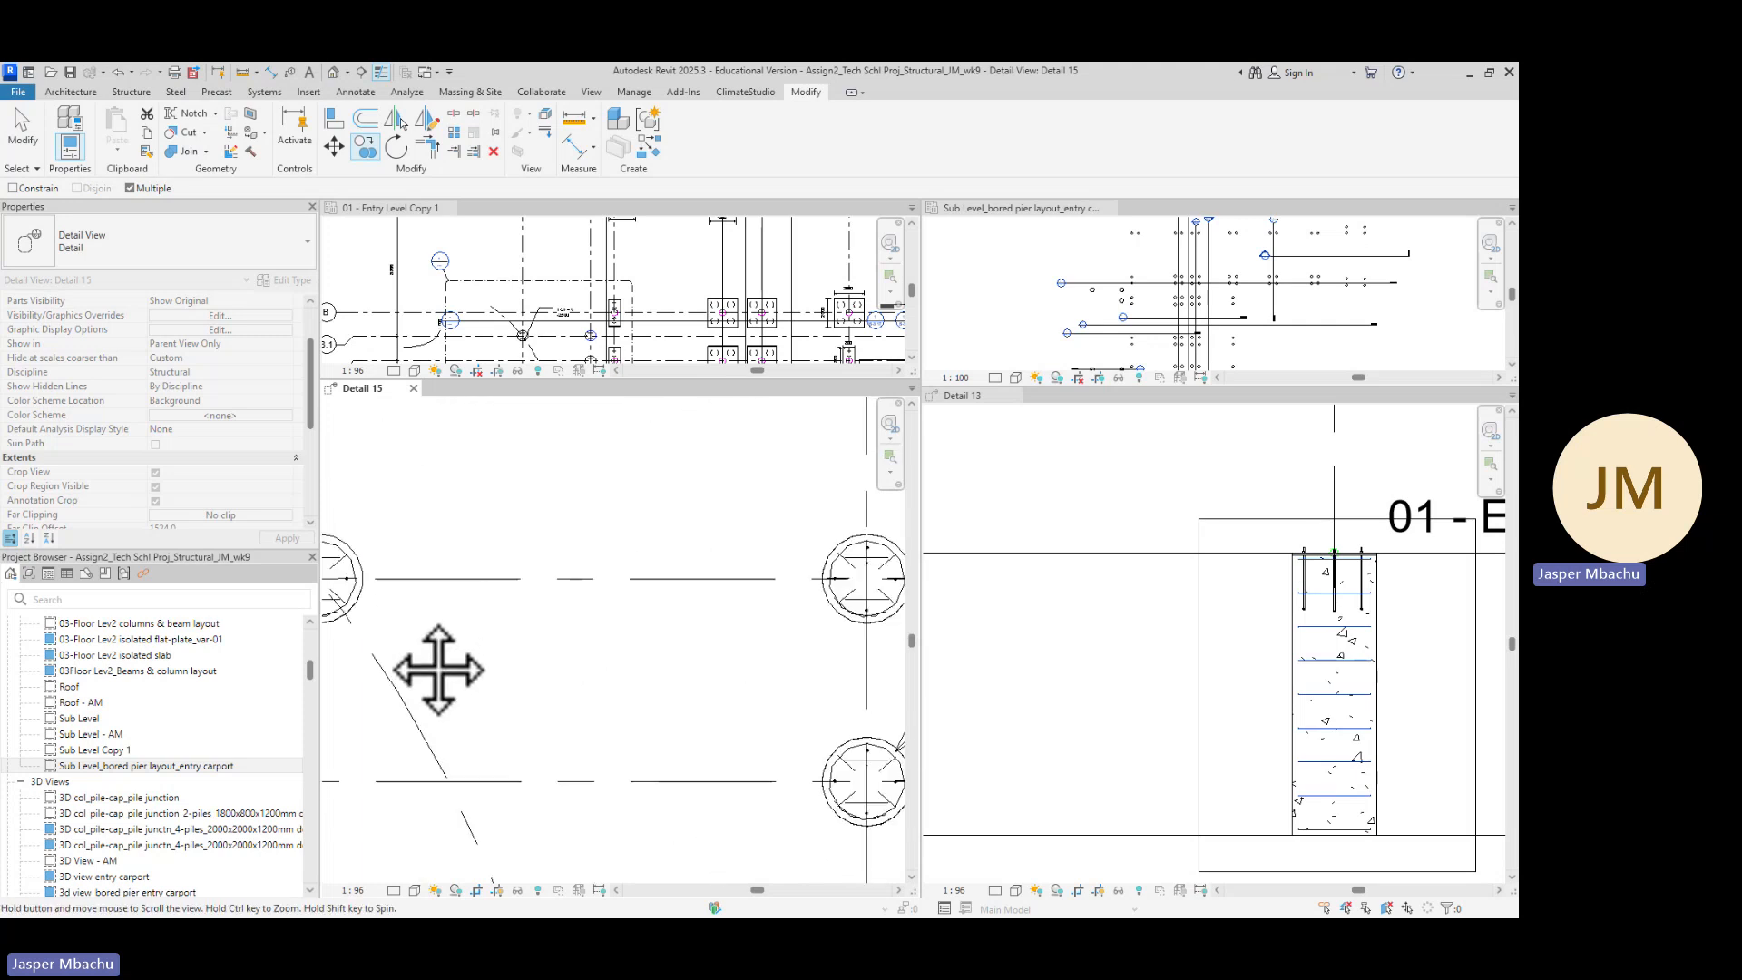
pyautogui.scroll(-3, 566, 634)
pyautogui.moveTo(649, 686); pyautogui.dragTo(474, 682, button='middle')
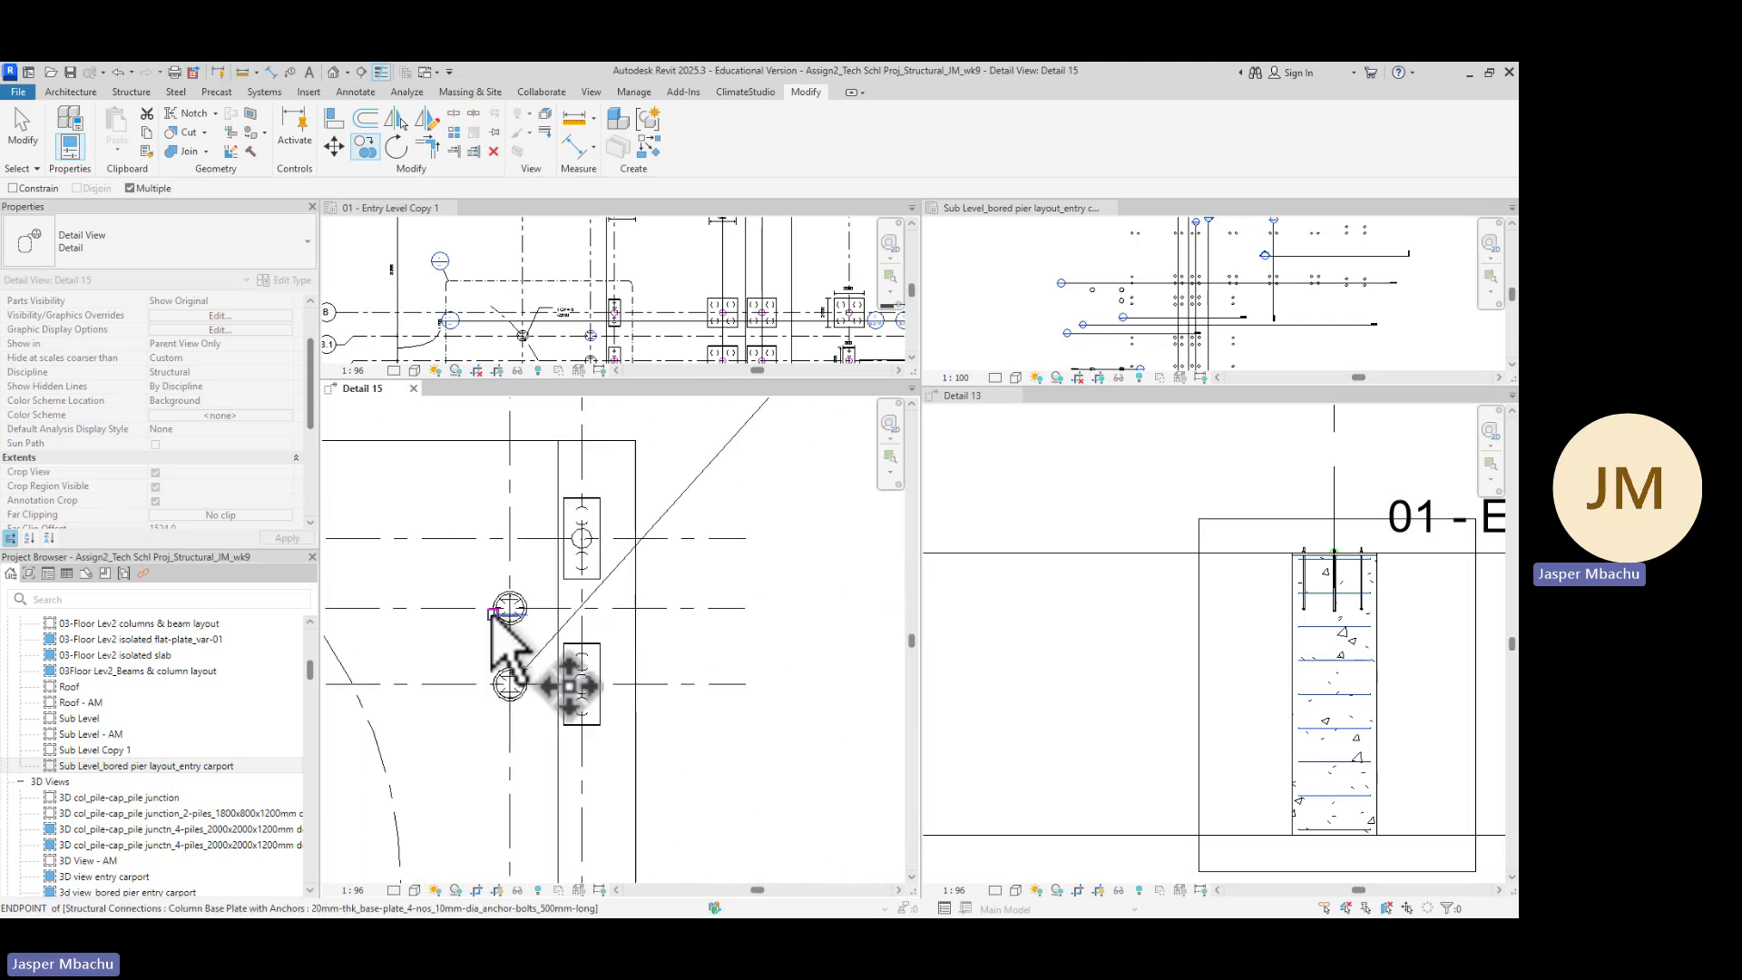
pyautogui.scroll(8, 494, 617)
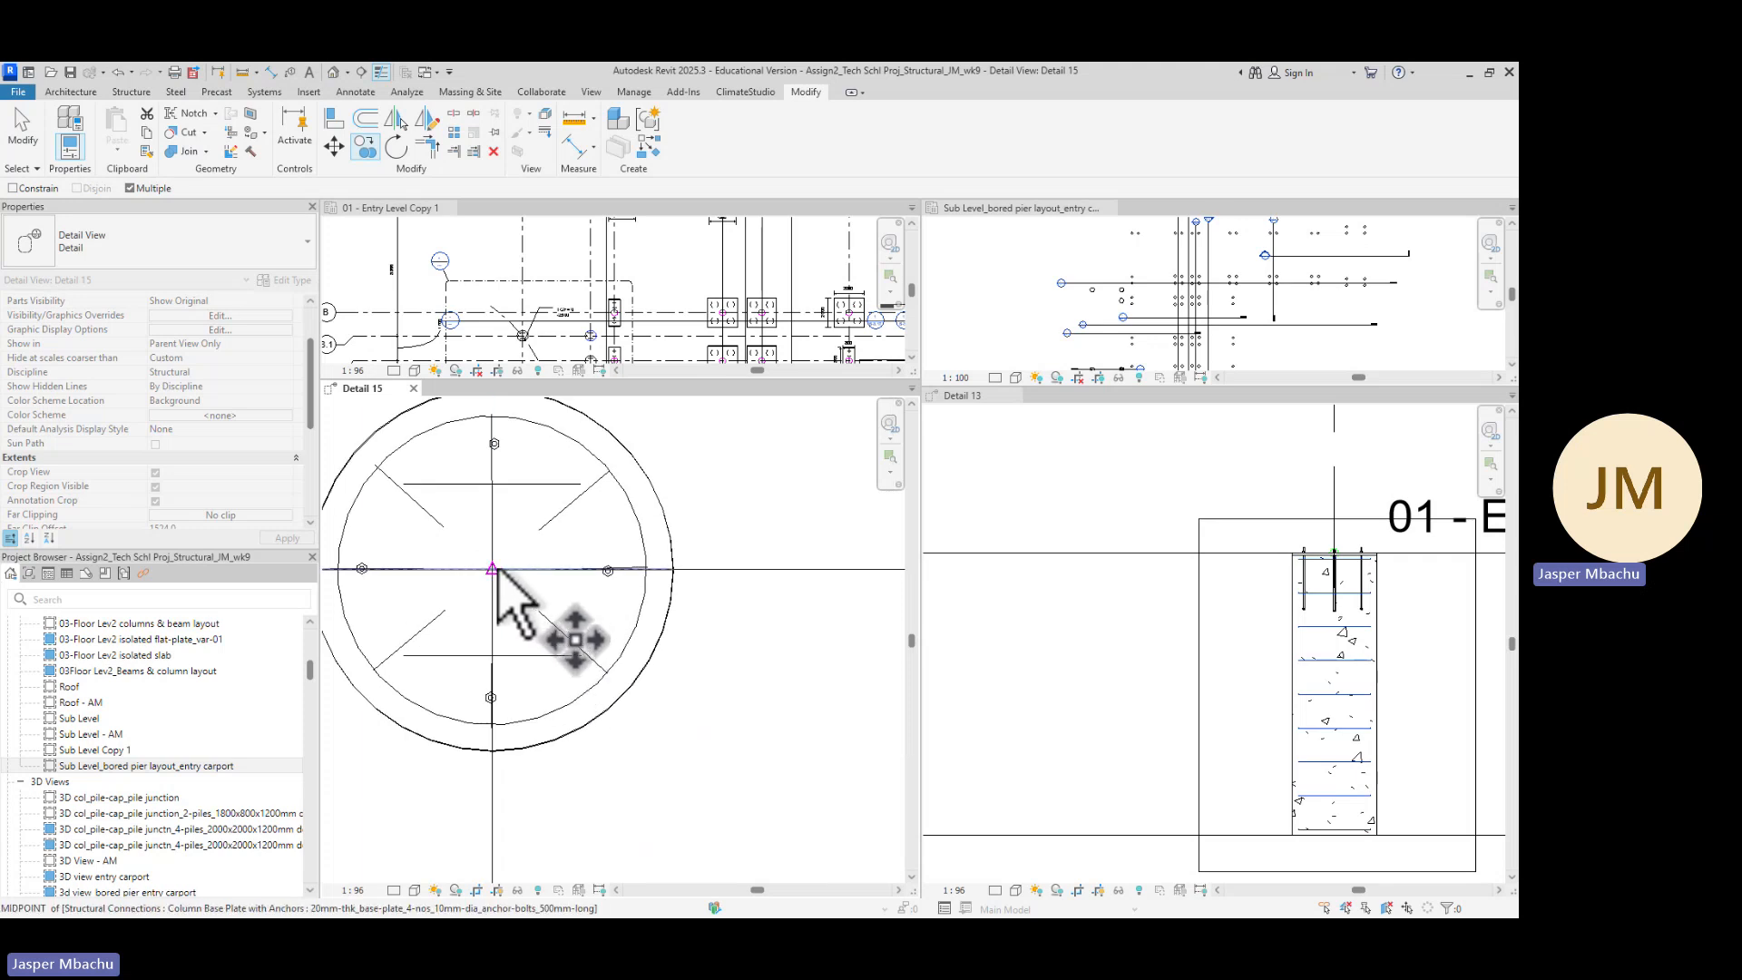
pyautogui.scroll(-7, 517, 602)
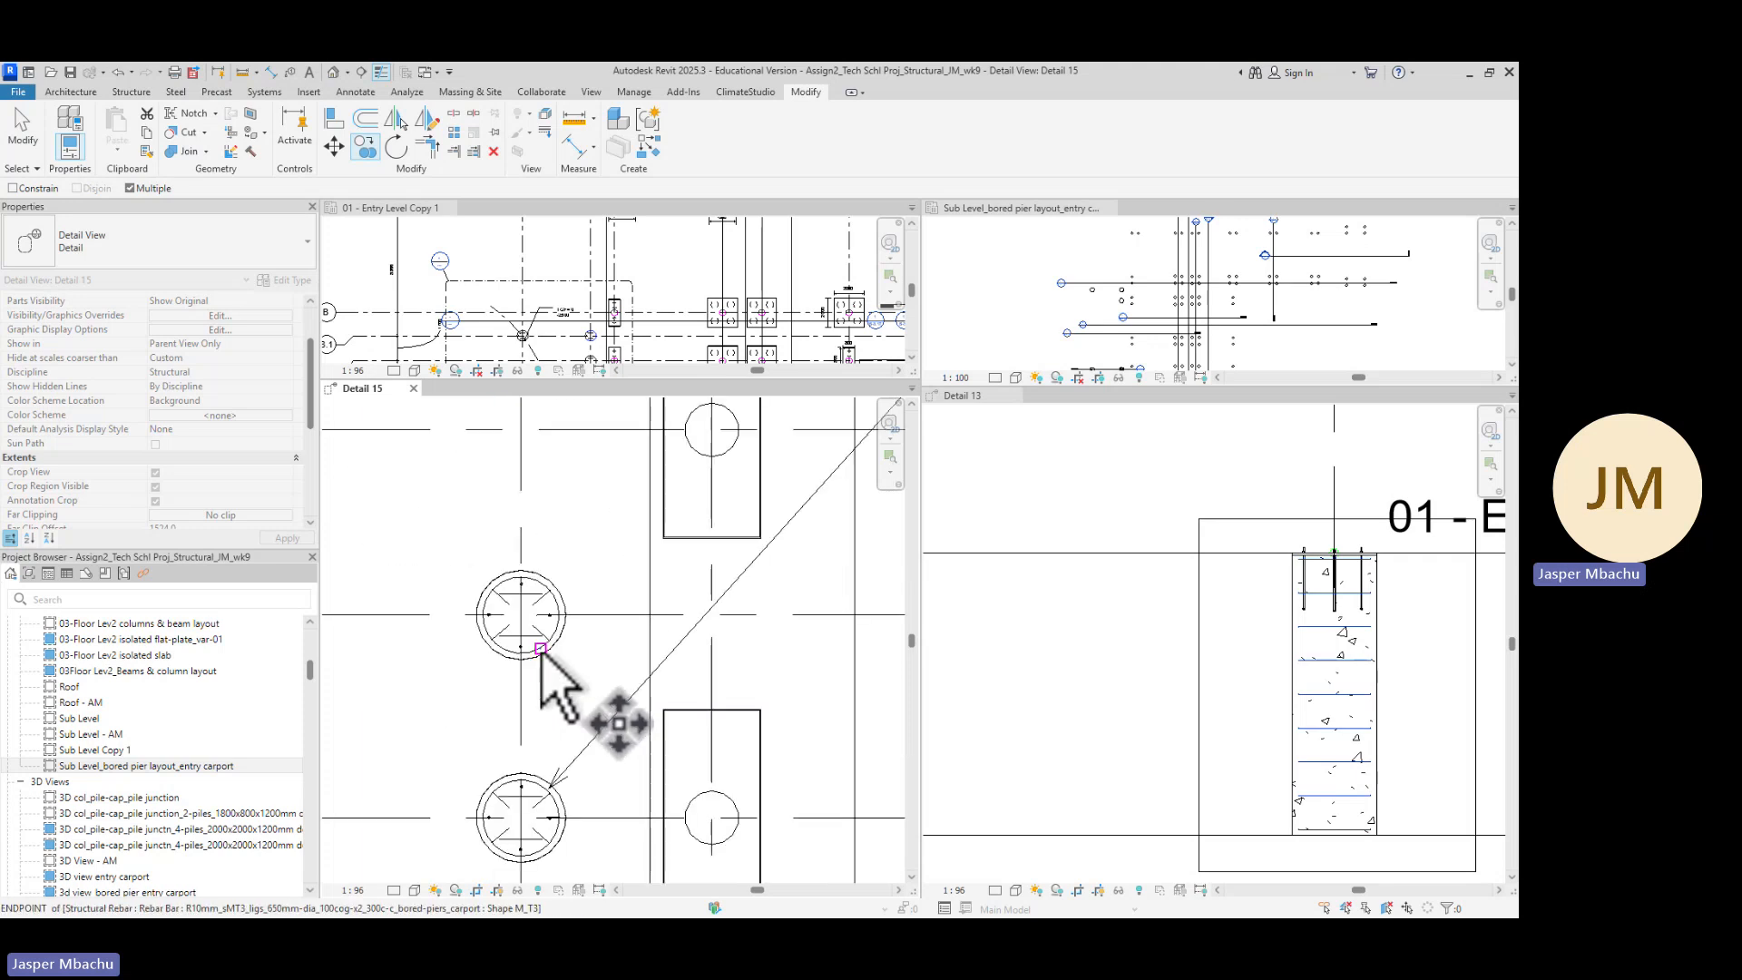
pyautogui.scroll(-4, 543, 664)
pyautogui.moveTo(548, 717); pyautogui.dragTo(621, 522, button='middle')
pyautogui.scroll(5, 614, 525)
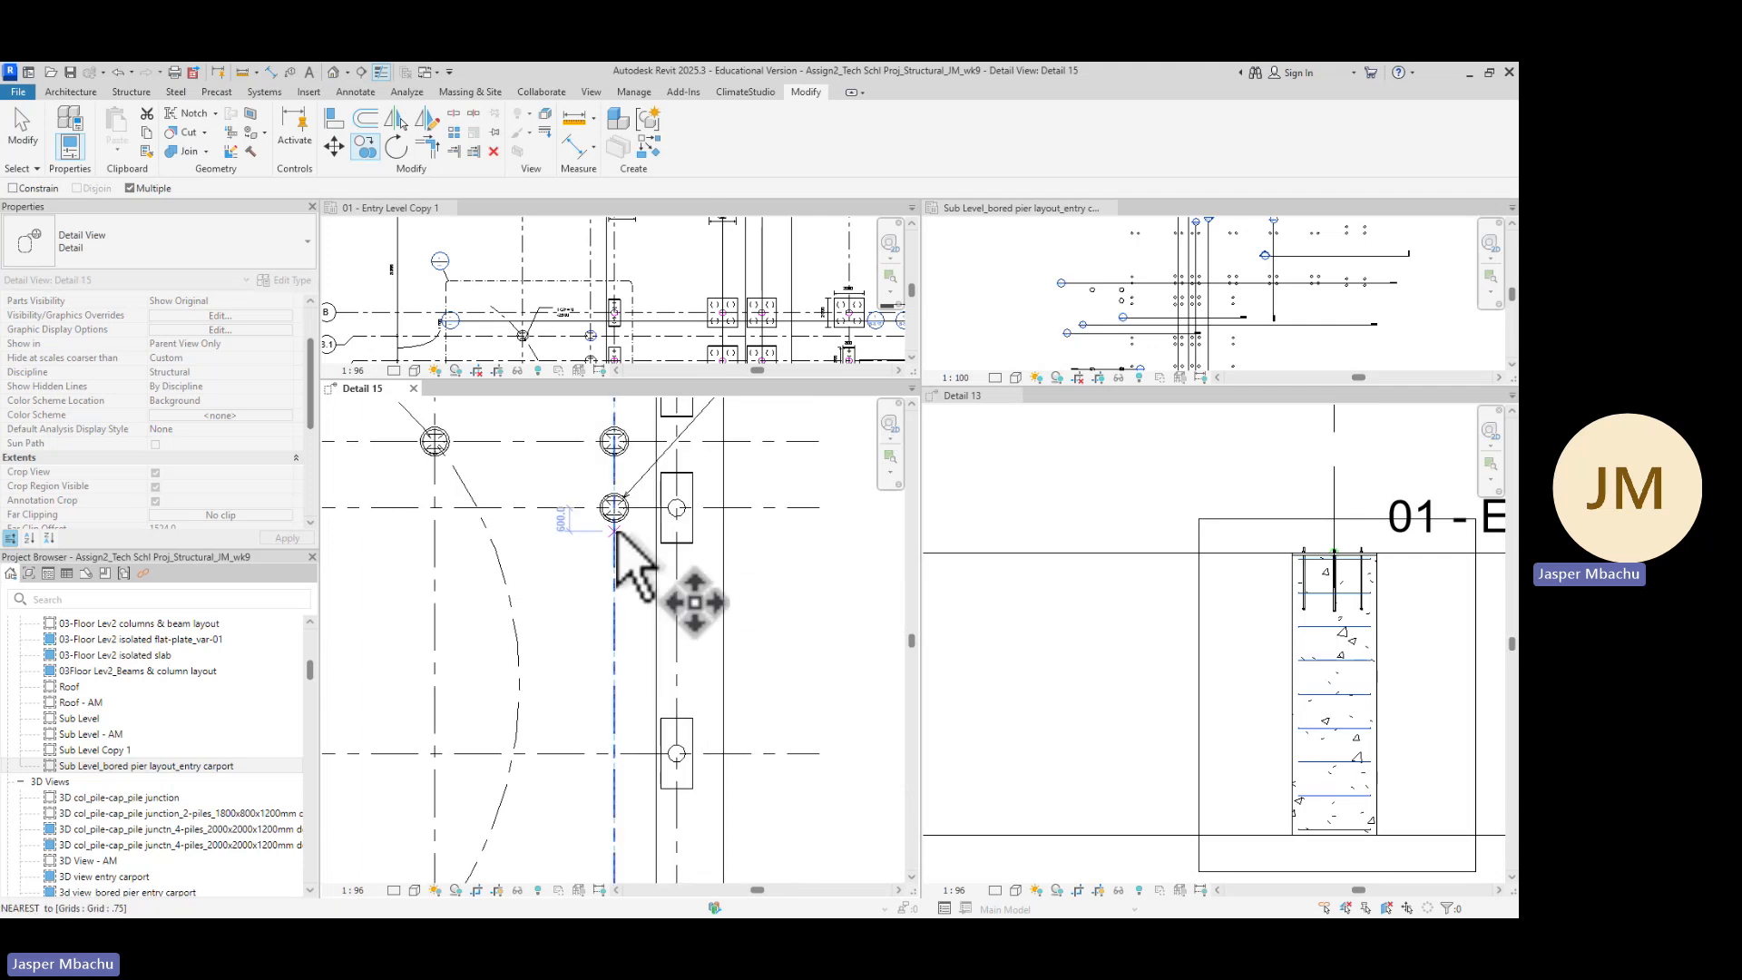
pyautogui.scroll(4, 610, 509)
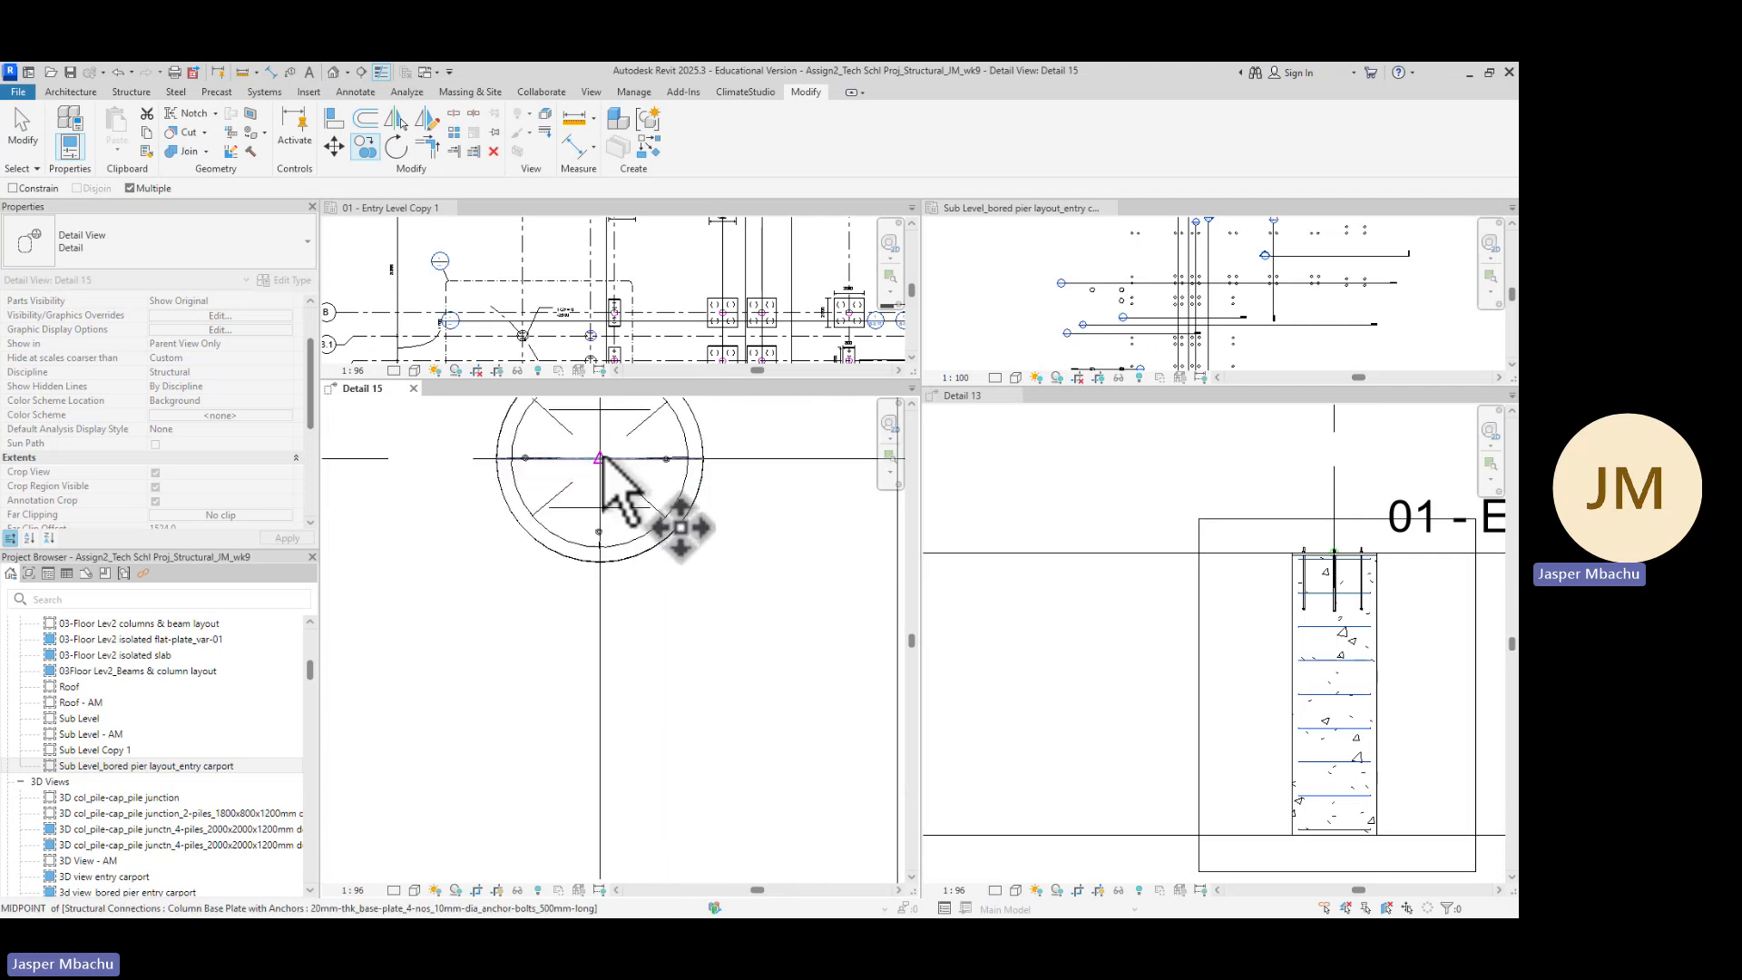
pyautogui.click(599, 456)
pyautogui.scroll(-7, 609, 570)
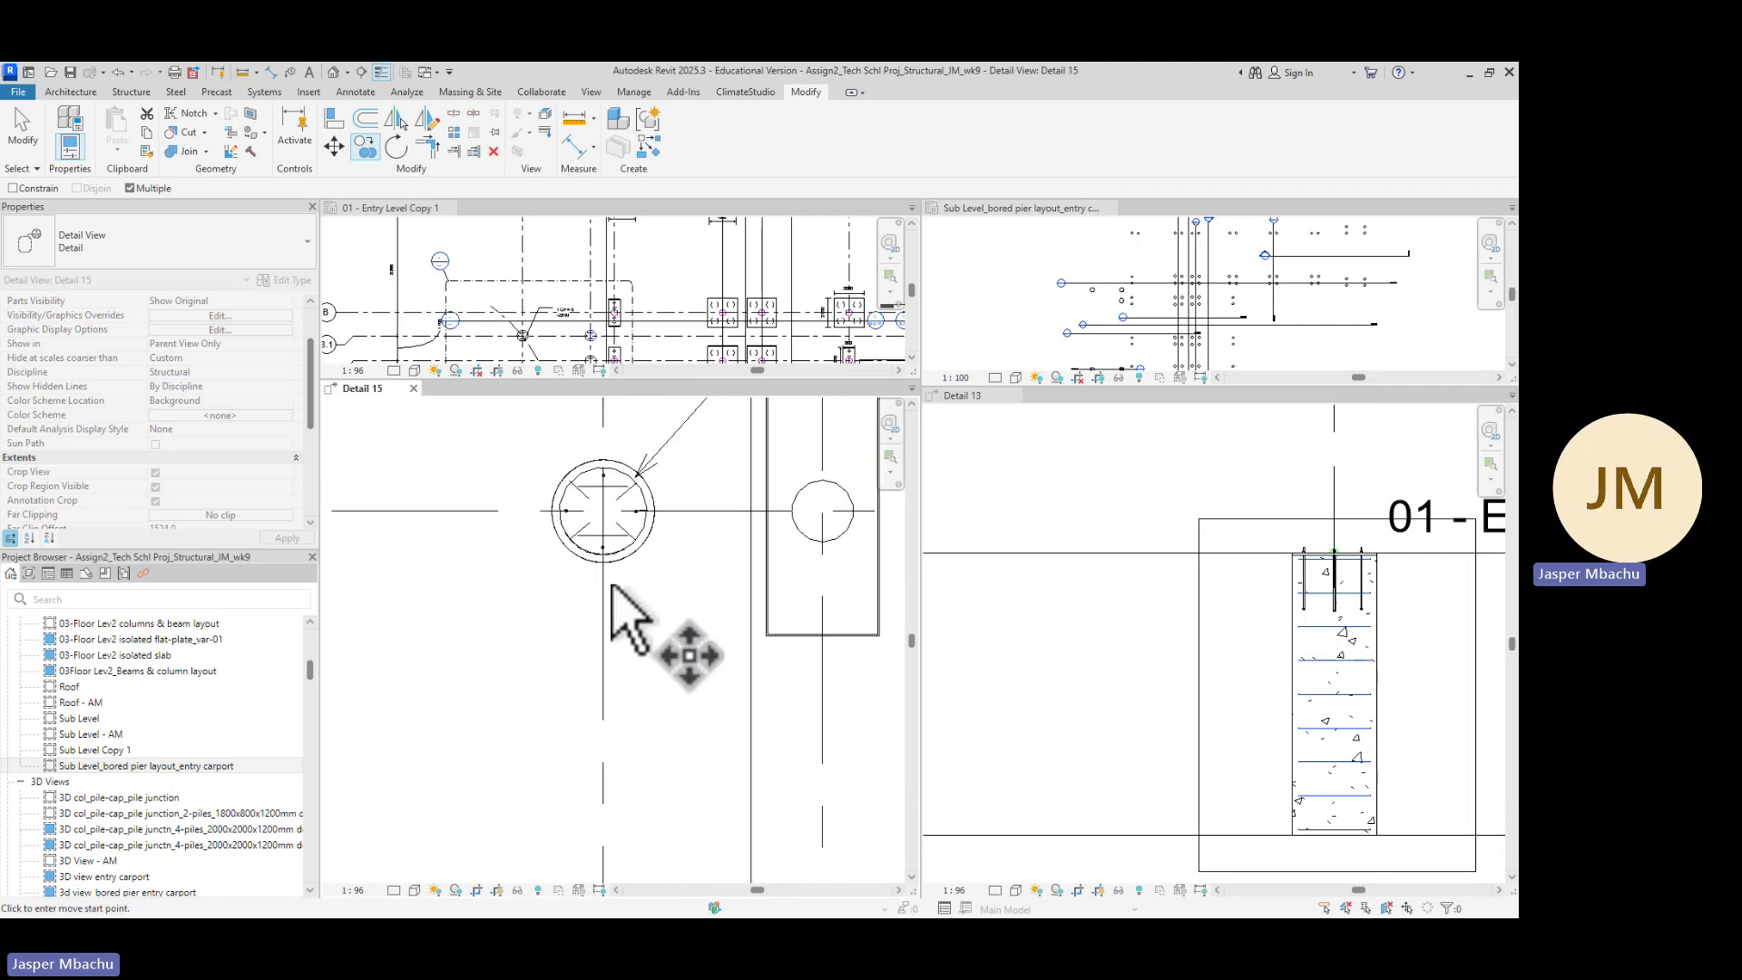
pyautogui.moveTo(715, 808); pyautogui.dragTo(770, 579, button='middle')
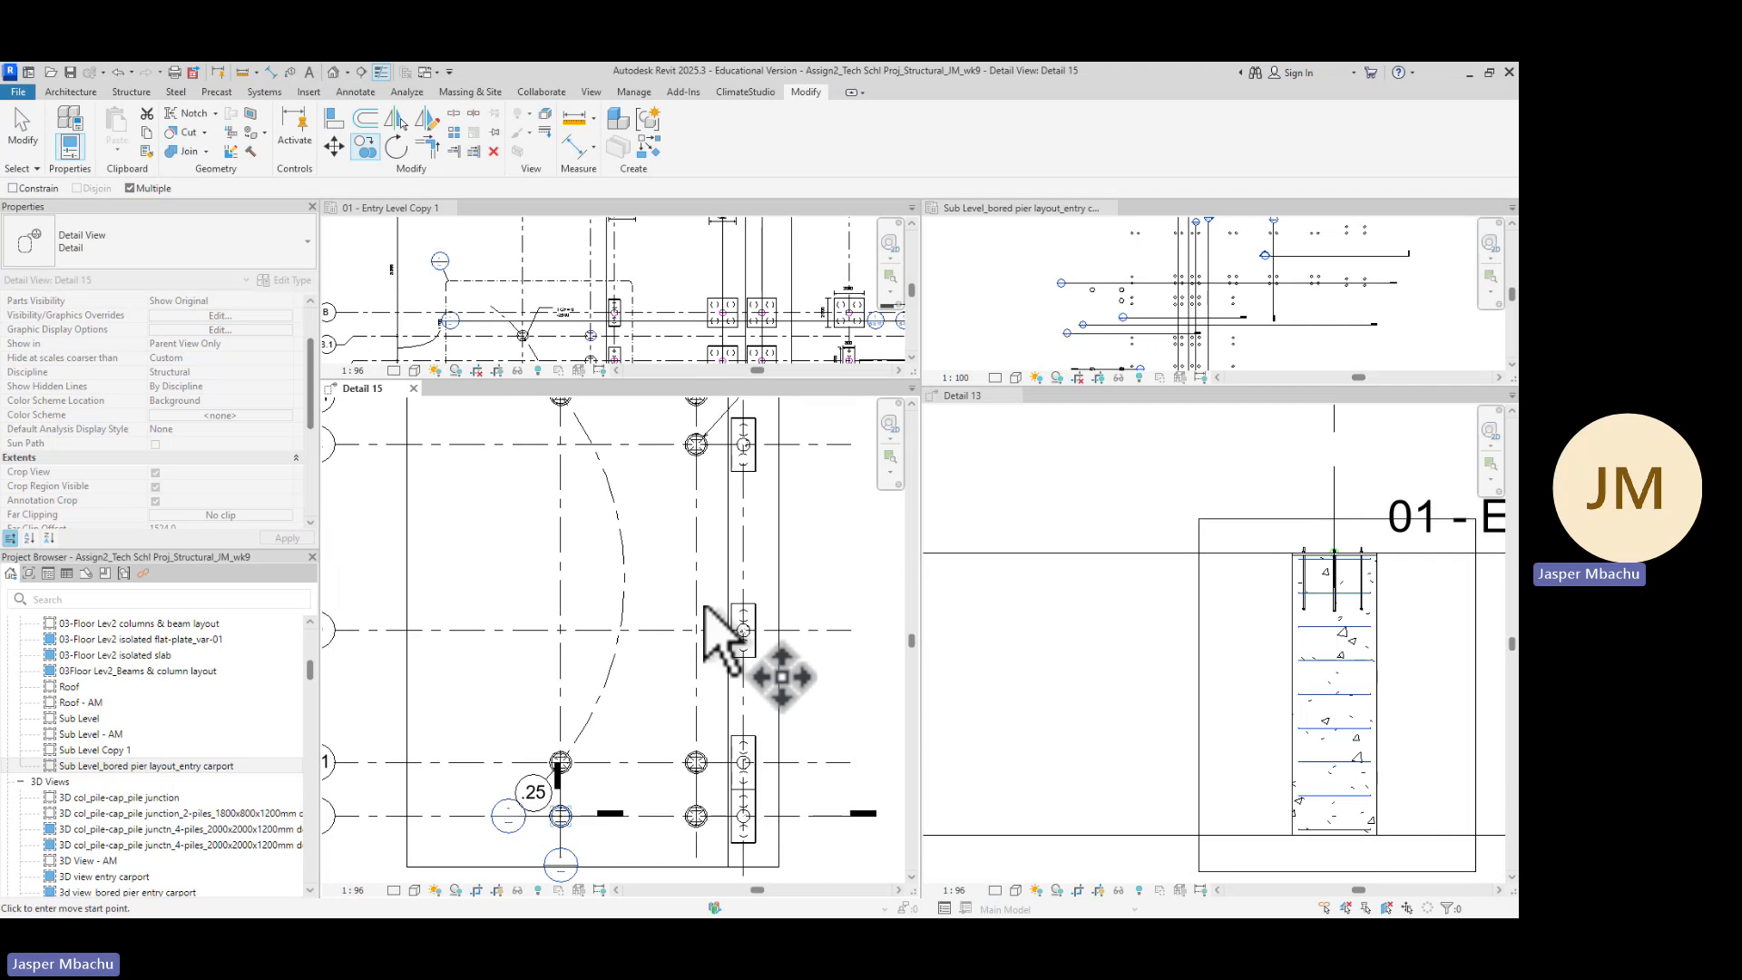
pyautogui.moveTo(761, 761); pyautogui.dragTo(738, 584, button='middle')
pyautogui.scroll(2, 689, 588)
pyautogui.scroll(6, 671, 599)
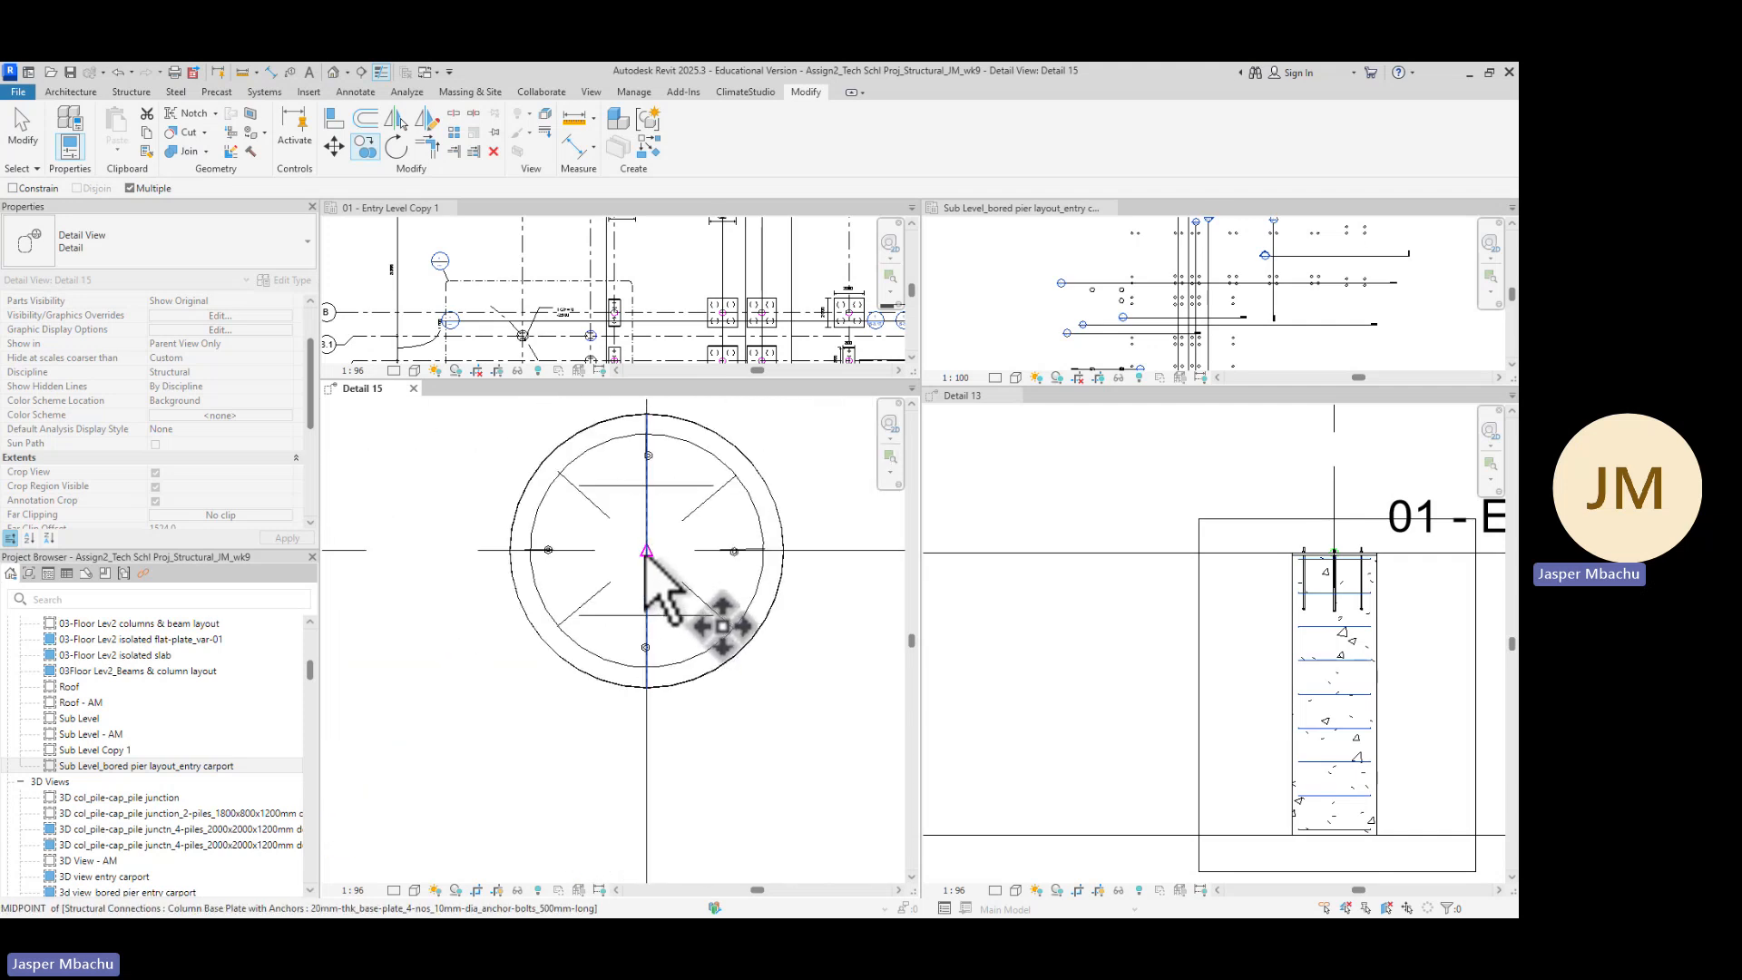
pyautogui.scroll(-5, 715, 692)
pyautogui.moveTo(733, 800); pyautogui.dragTo(731, 587, button='middle')
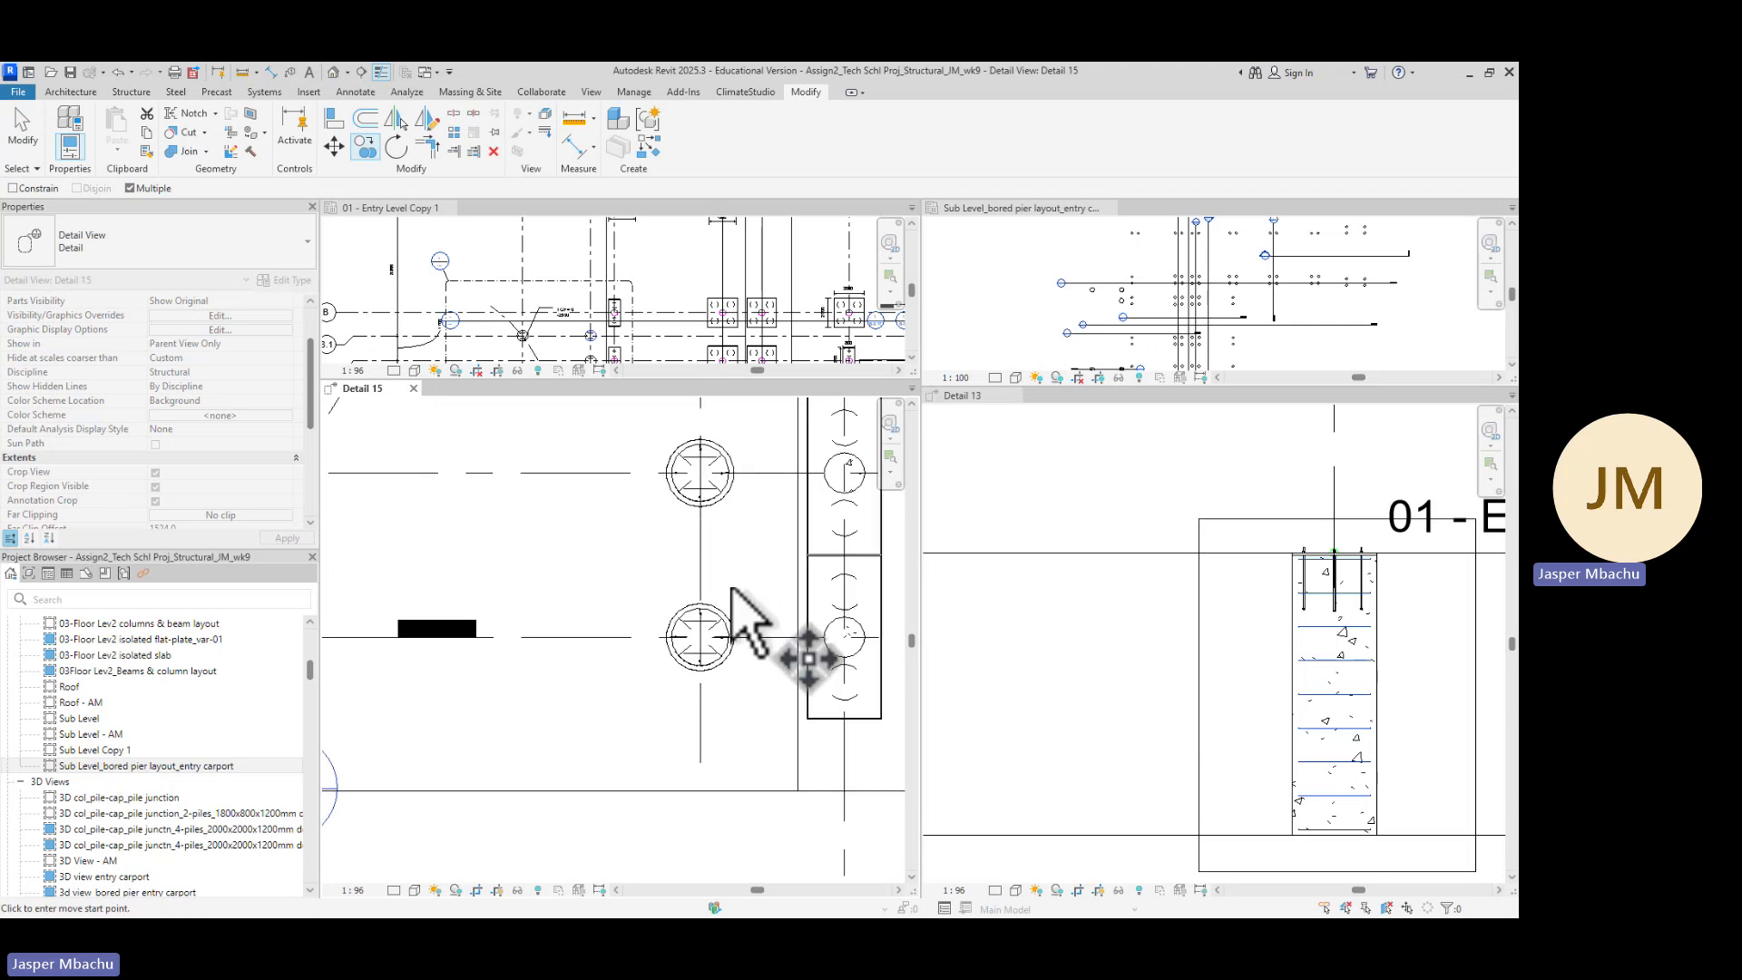
pyautogui.scroll(3, 704, 680)
pyautogui.scroll(1, 704, 654)
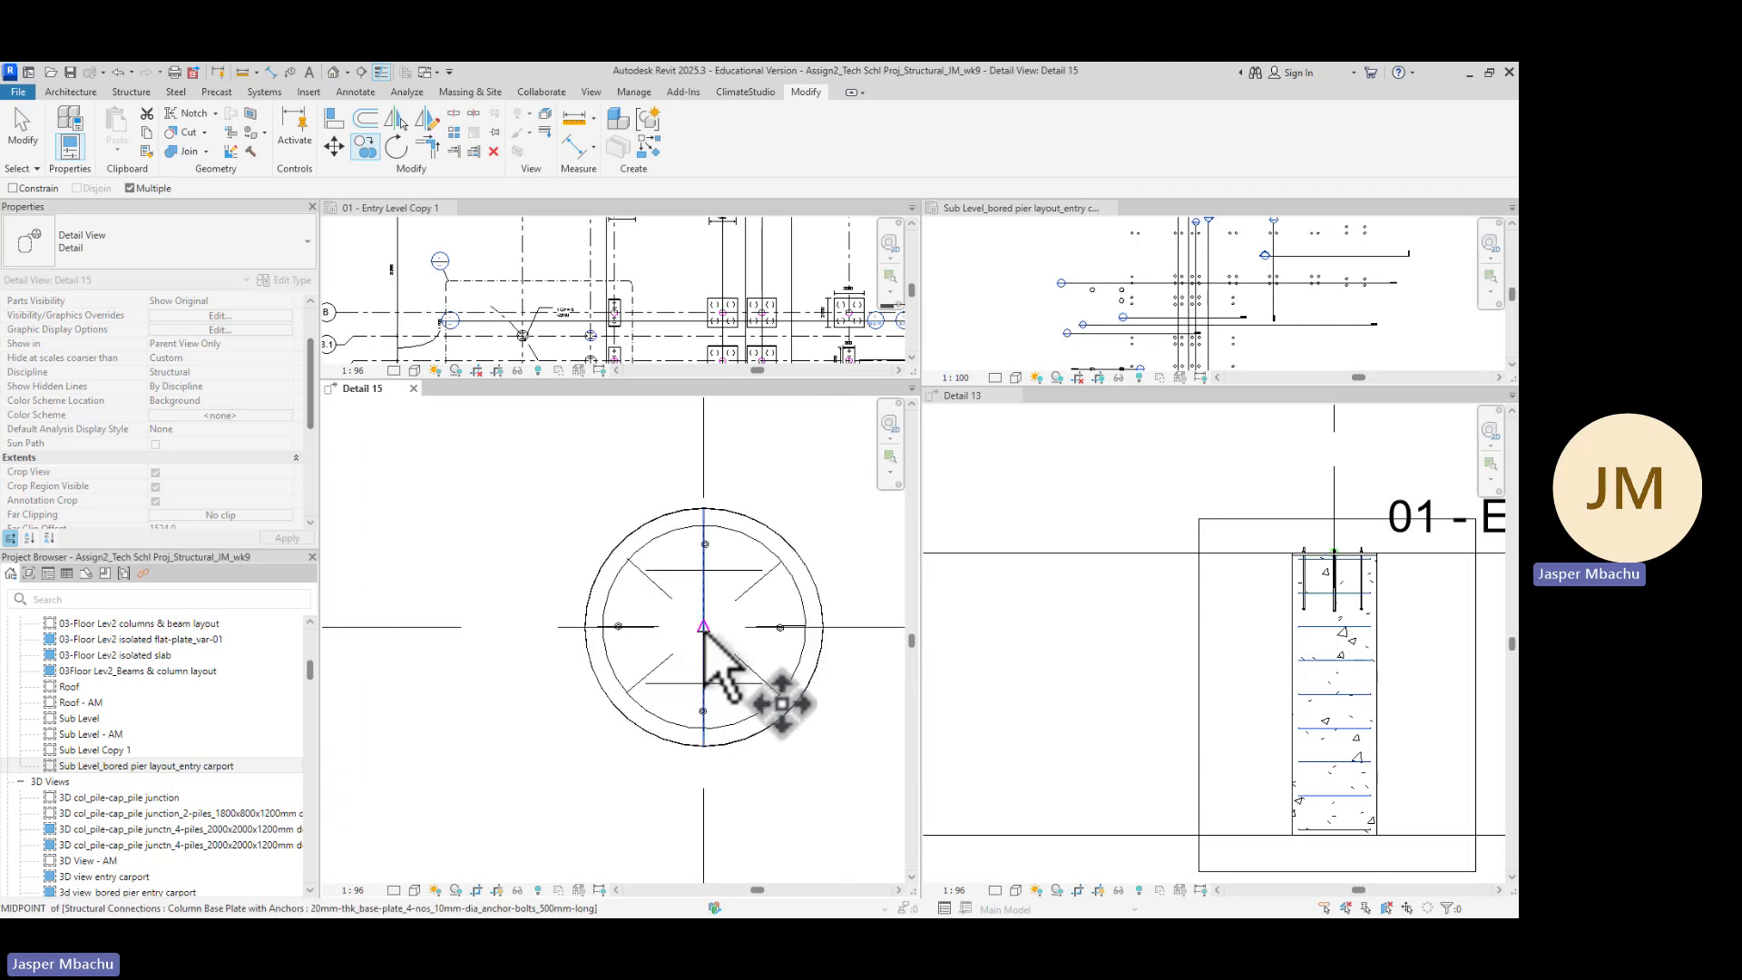
pyautogui.scroll(-4, 708, 632)
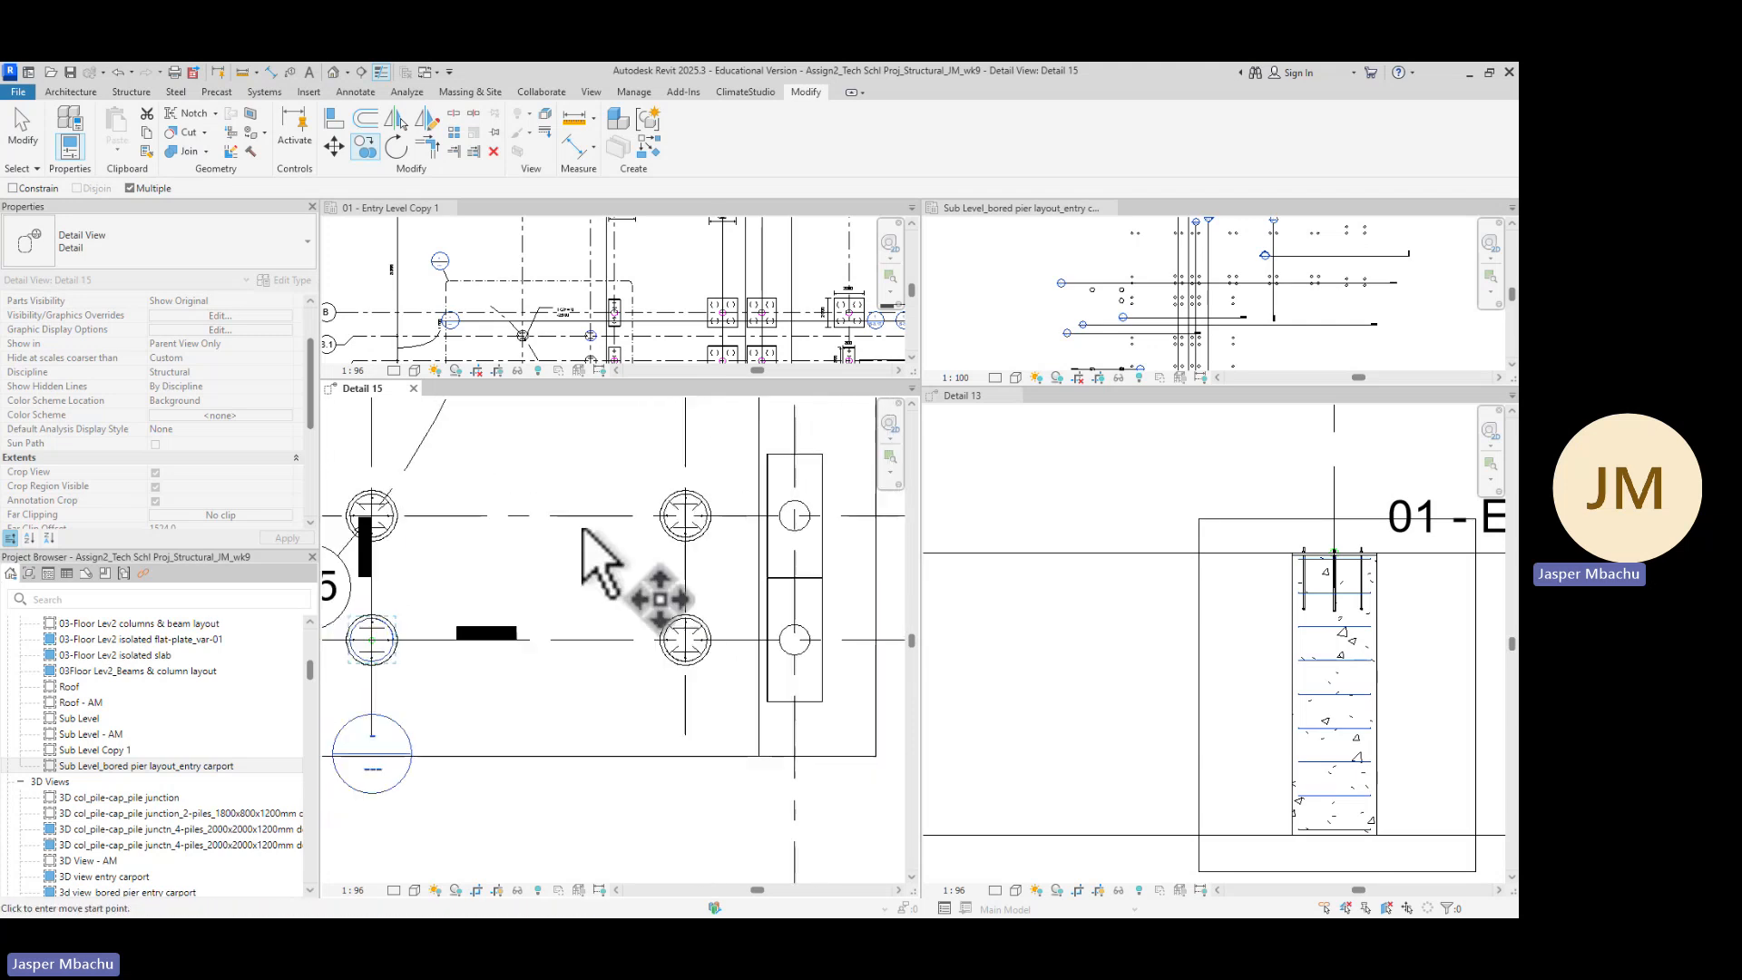
pyautogui.press('Escape')
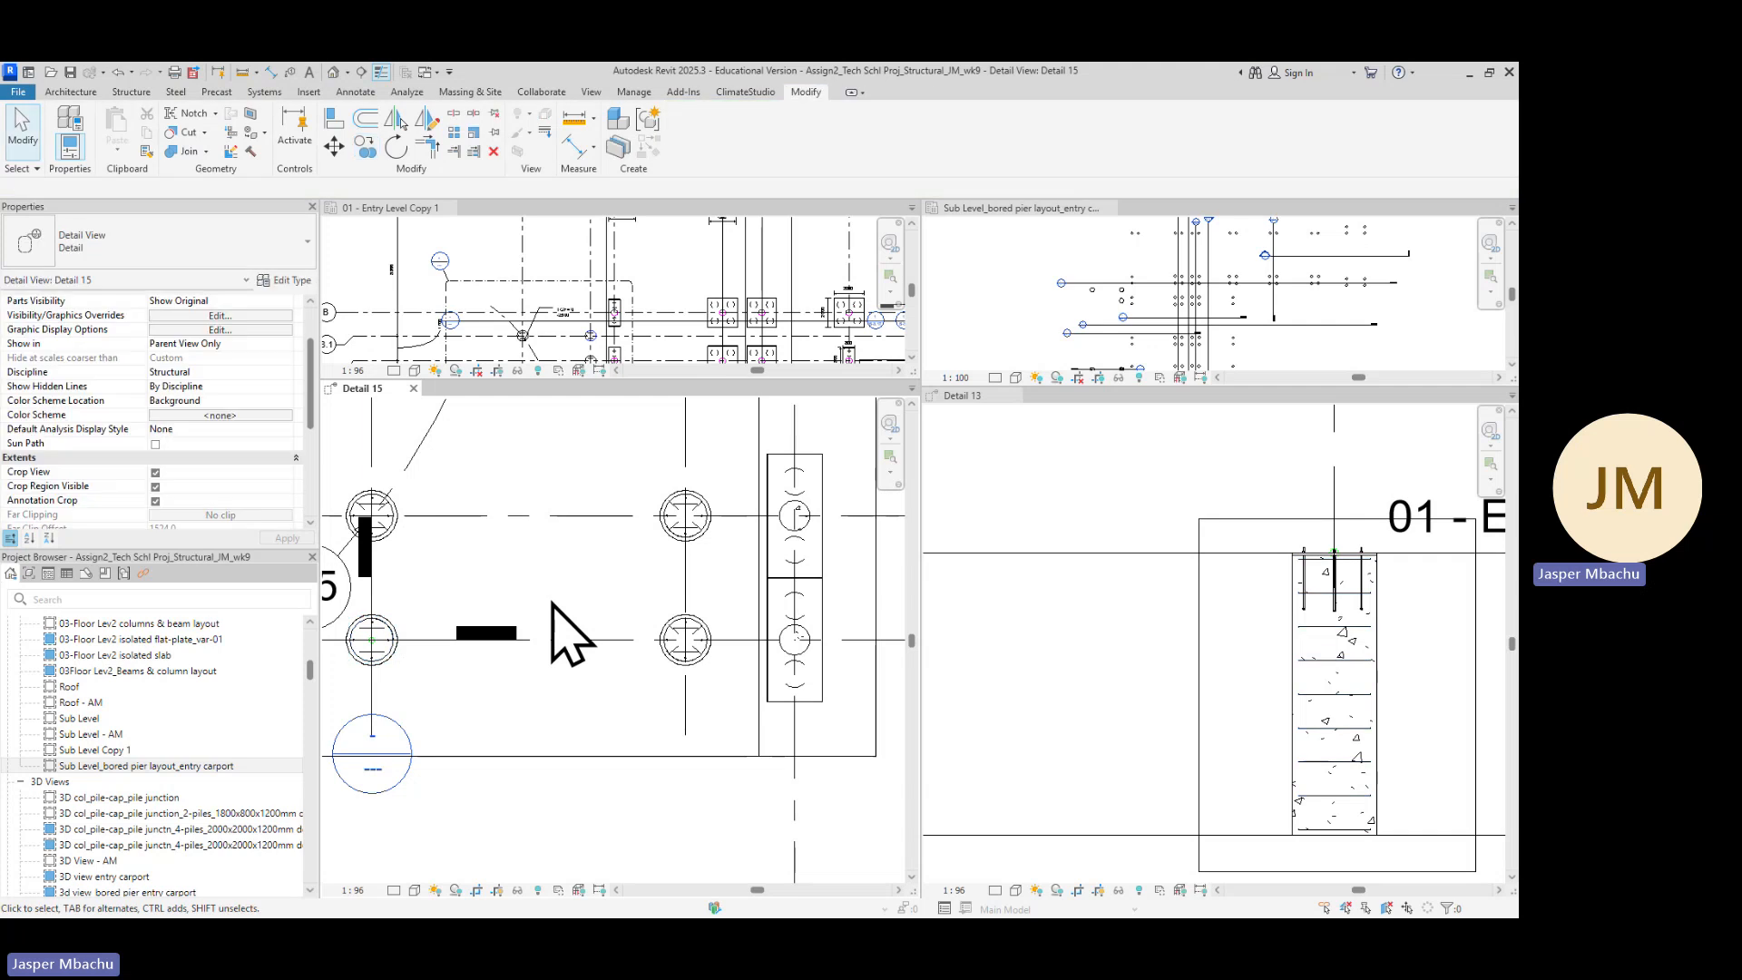
# Inspect the copied ligature in the Detail 15 plan and the pier reinforcement in the Detail 13 section
pyautogui.scroll(-3, 458, 635)
pyautogui.moveTo(498, 705); pyautogui.dragTo(658, 705, button='middle')
pyautogui.scroll(8, 583, 635)
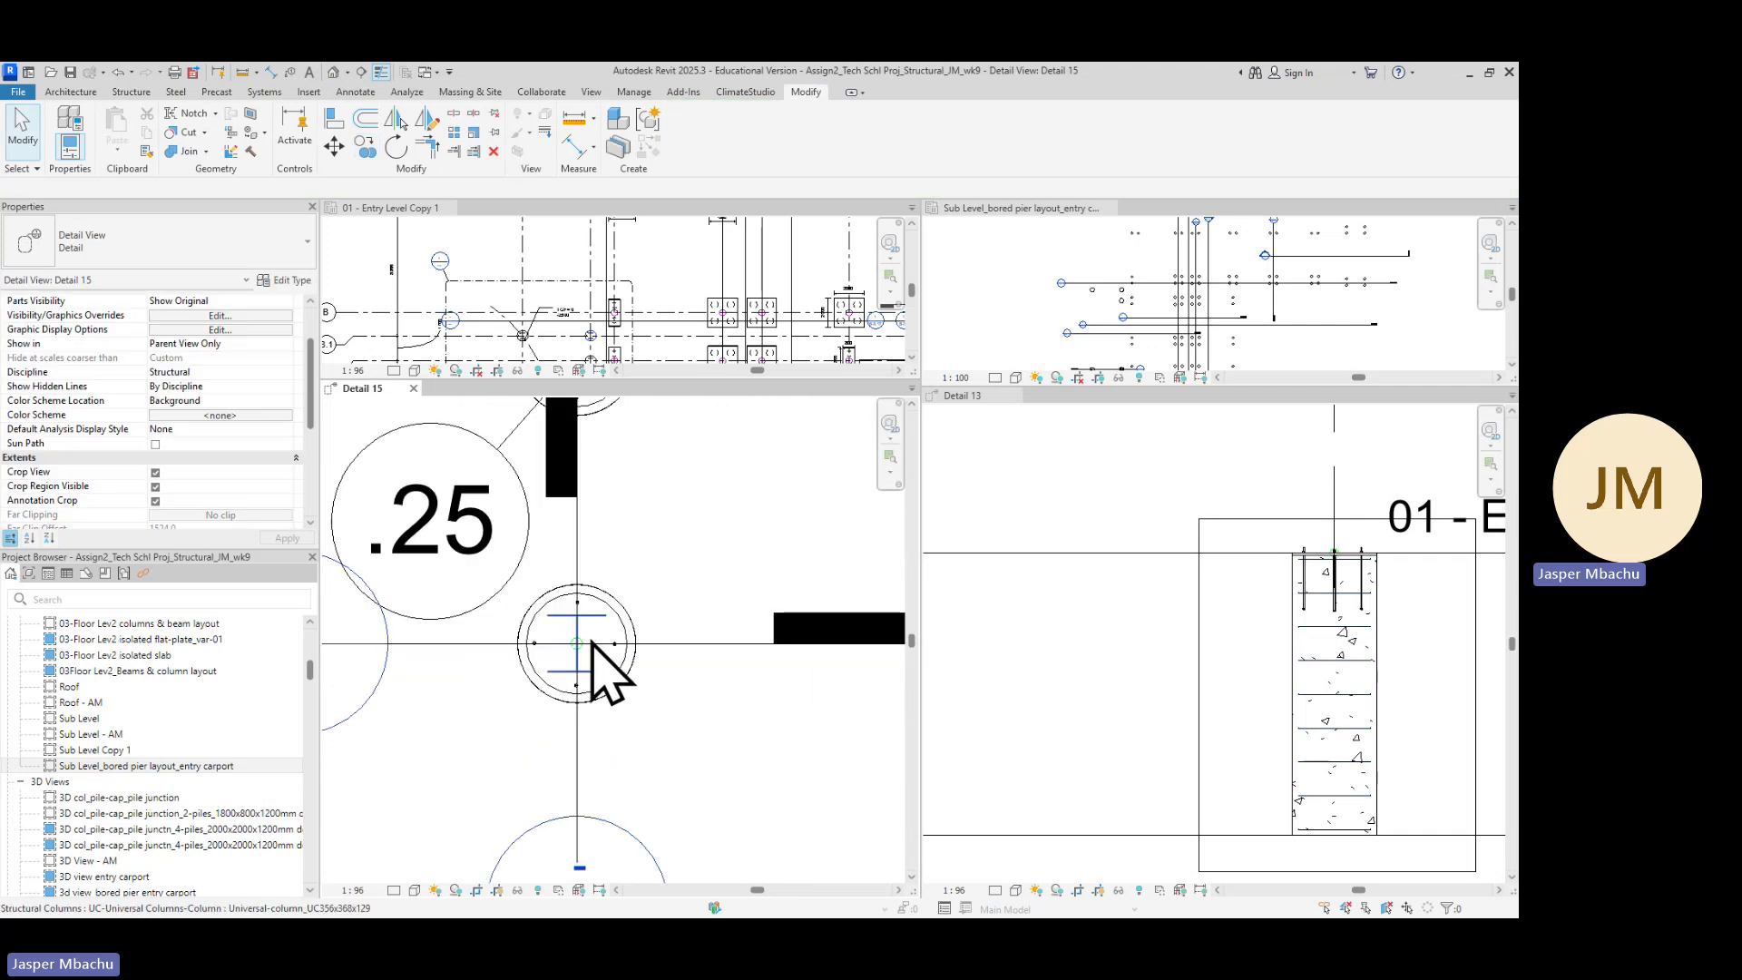
pyautogui.scroll(2, 626, 697)
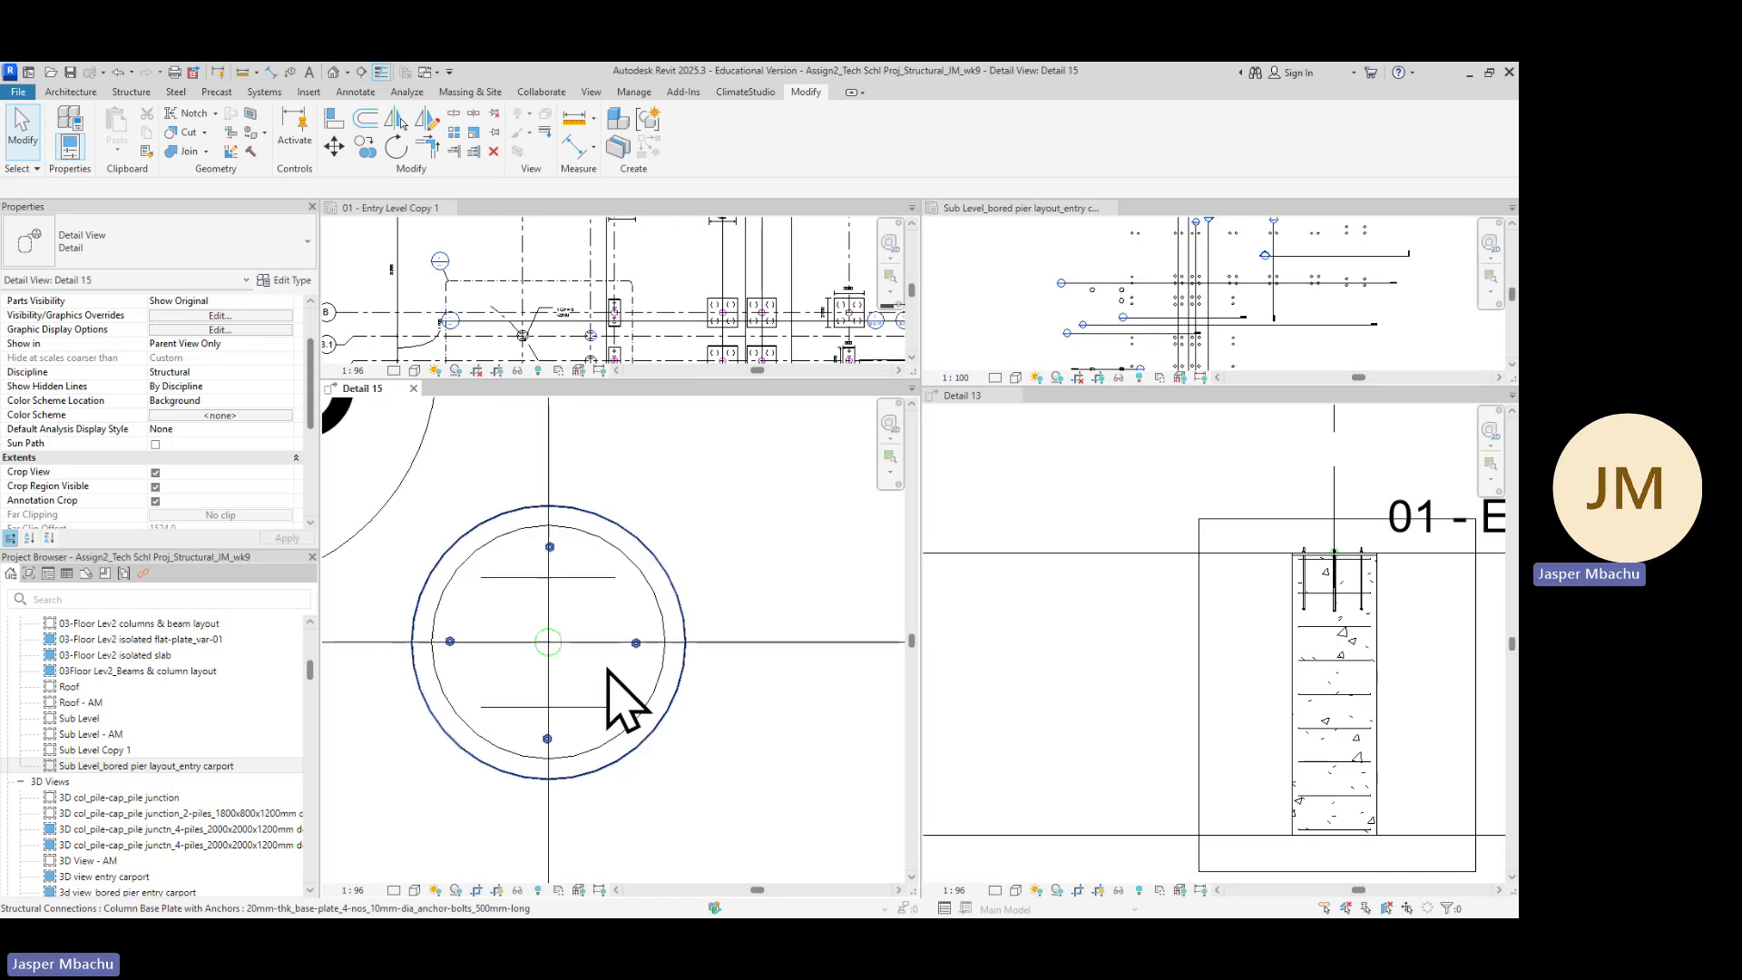
pyautogui.scroll(1, 563, 650)
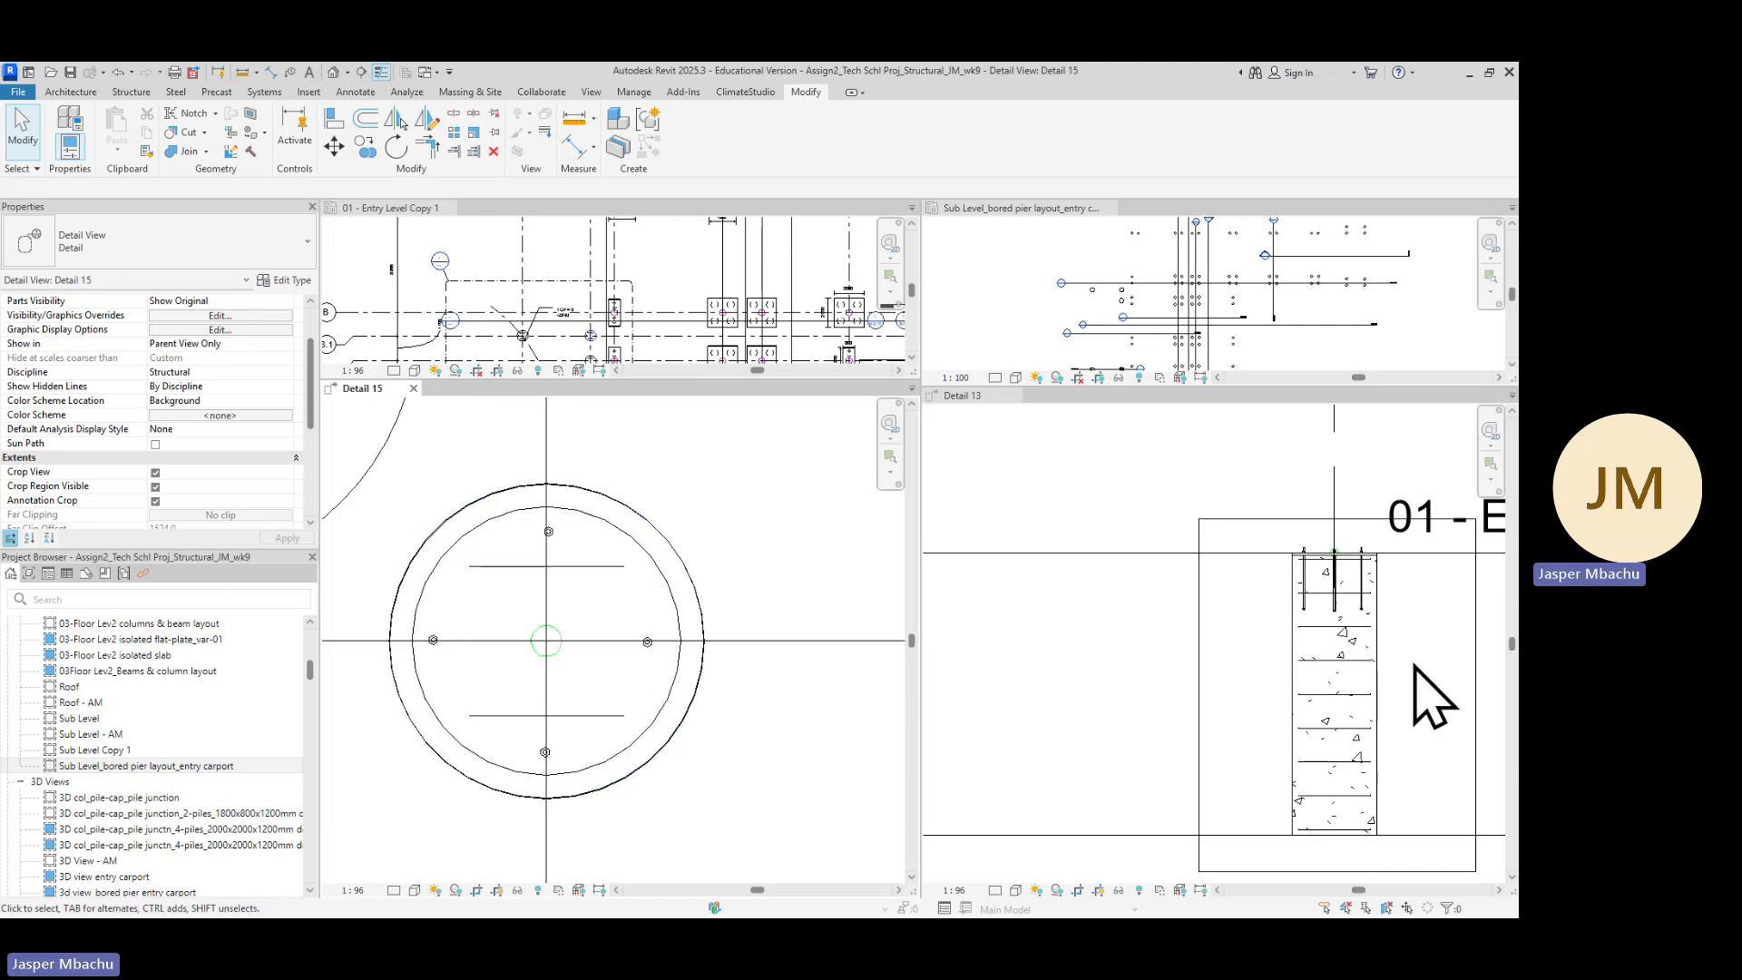
pyautogui.scroll(-1, 1432, 699)
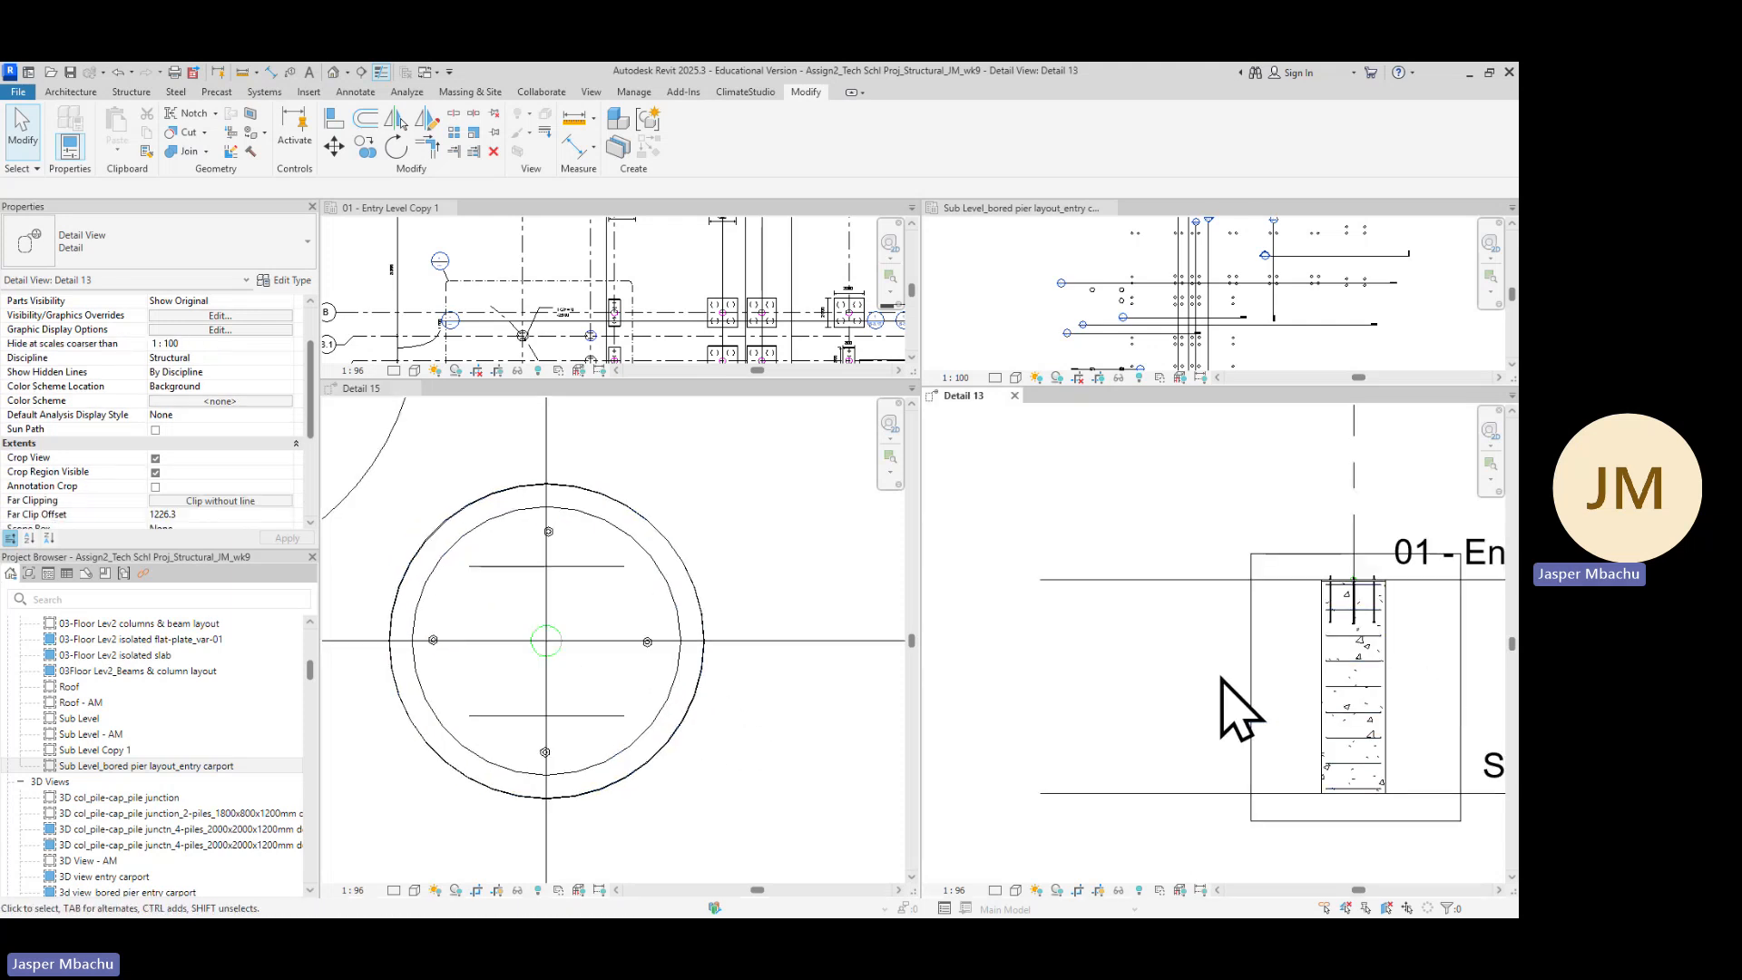
pyautogui.moveTo(1222, 679); pyautogui.dragTo(1124, 583, button='middle')
pyautogui.scroll(1, 1209, 586)
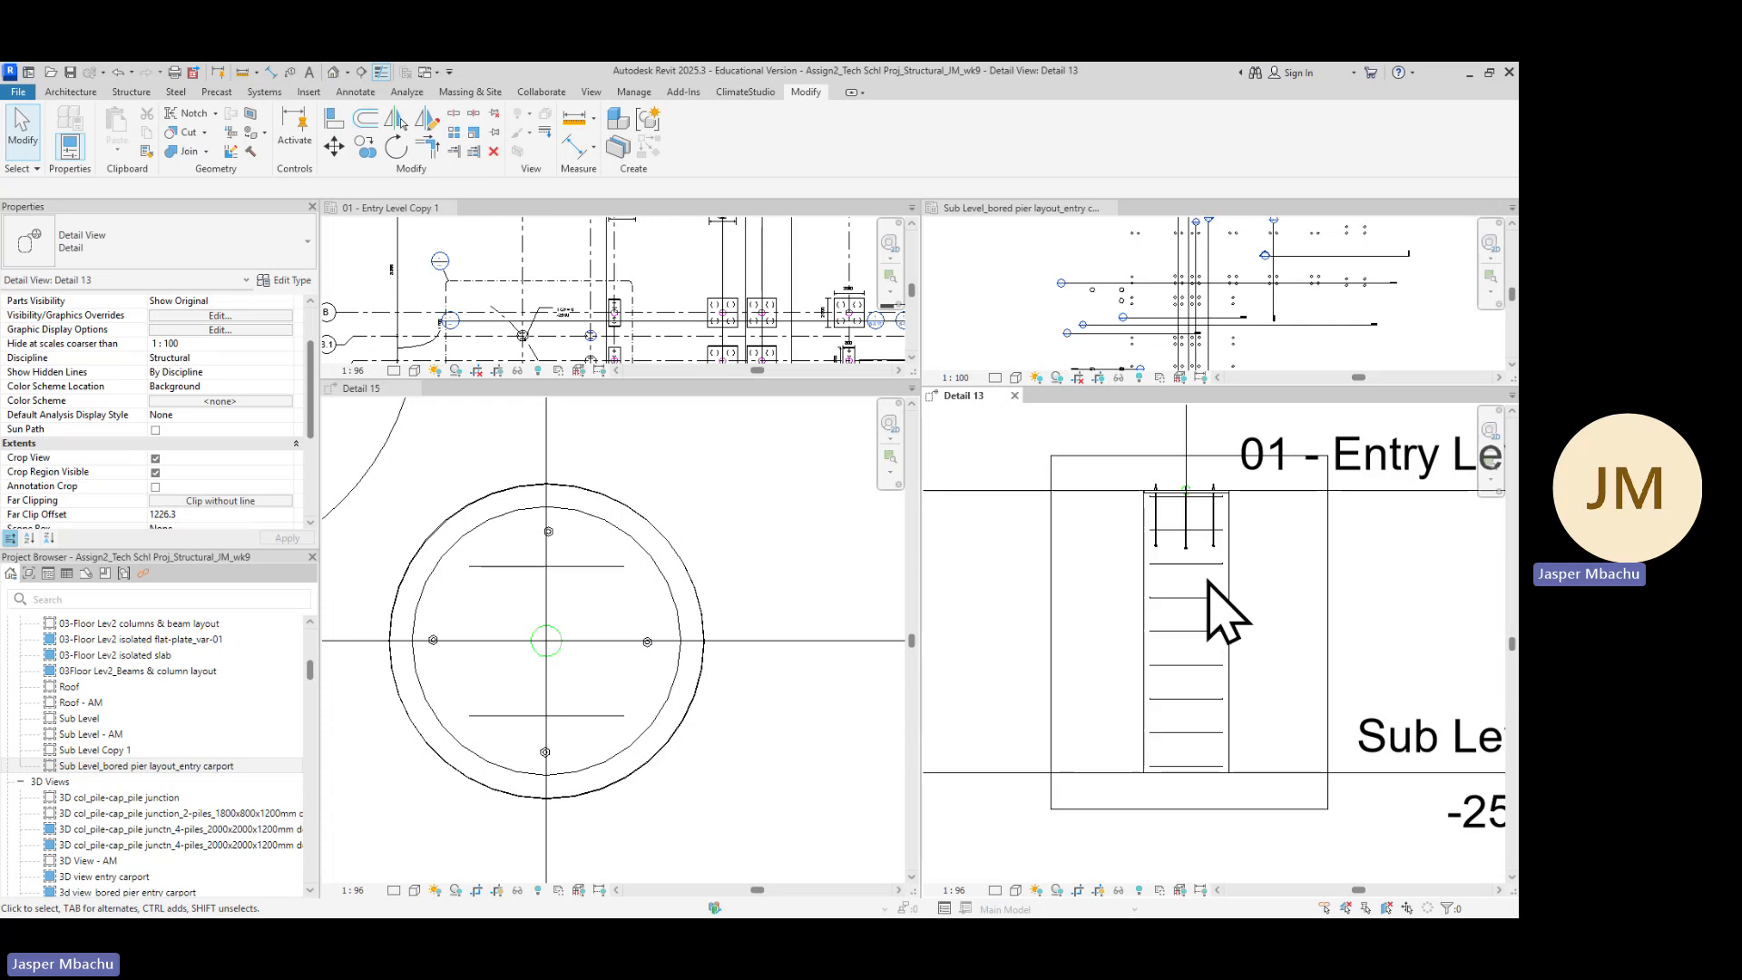
pyautogui.scroll(1, 1208, 582)
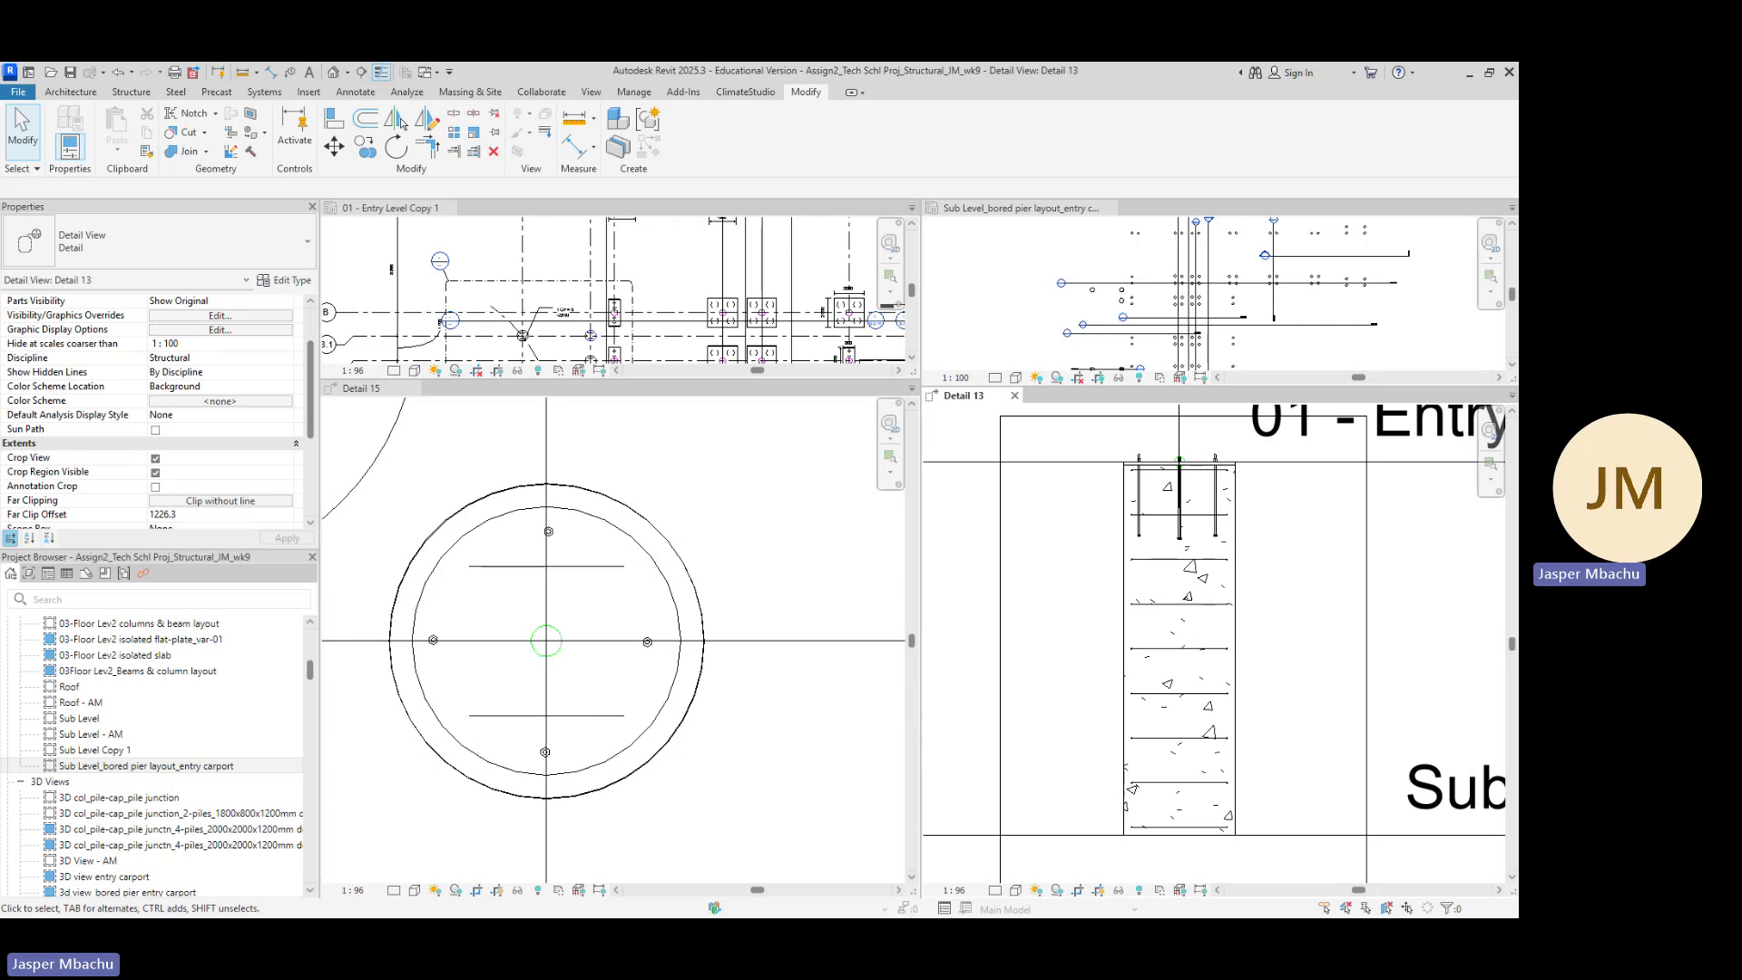
# Switch to the S-3.21 PDF, review the pier reinforcement notes and copy the text 8H16_sM_00_bars_200cogs-both-ends
pyautogui.hotkey('alt', 'Tab')
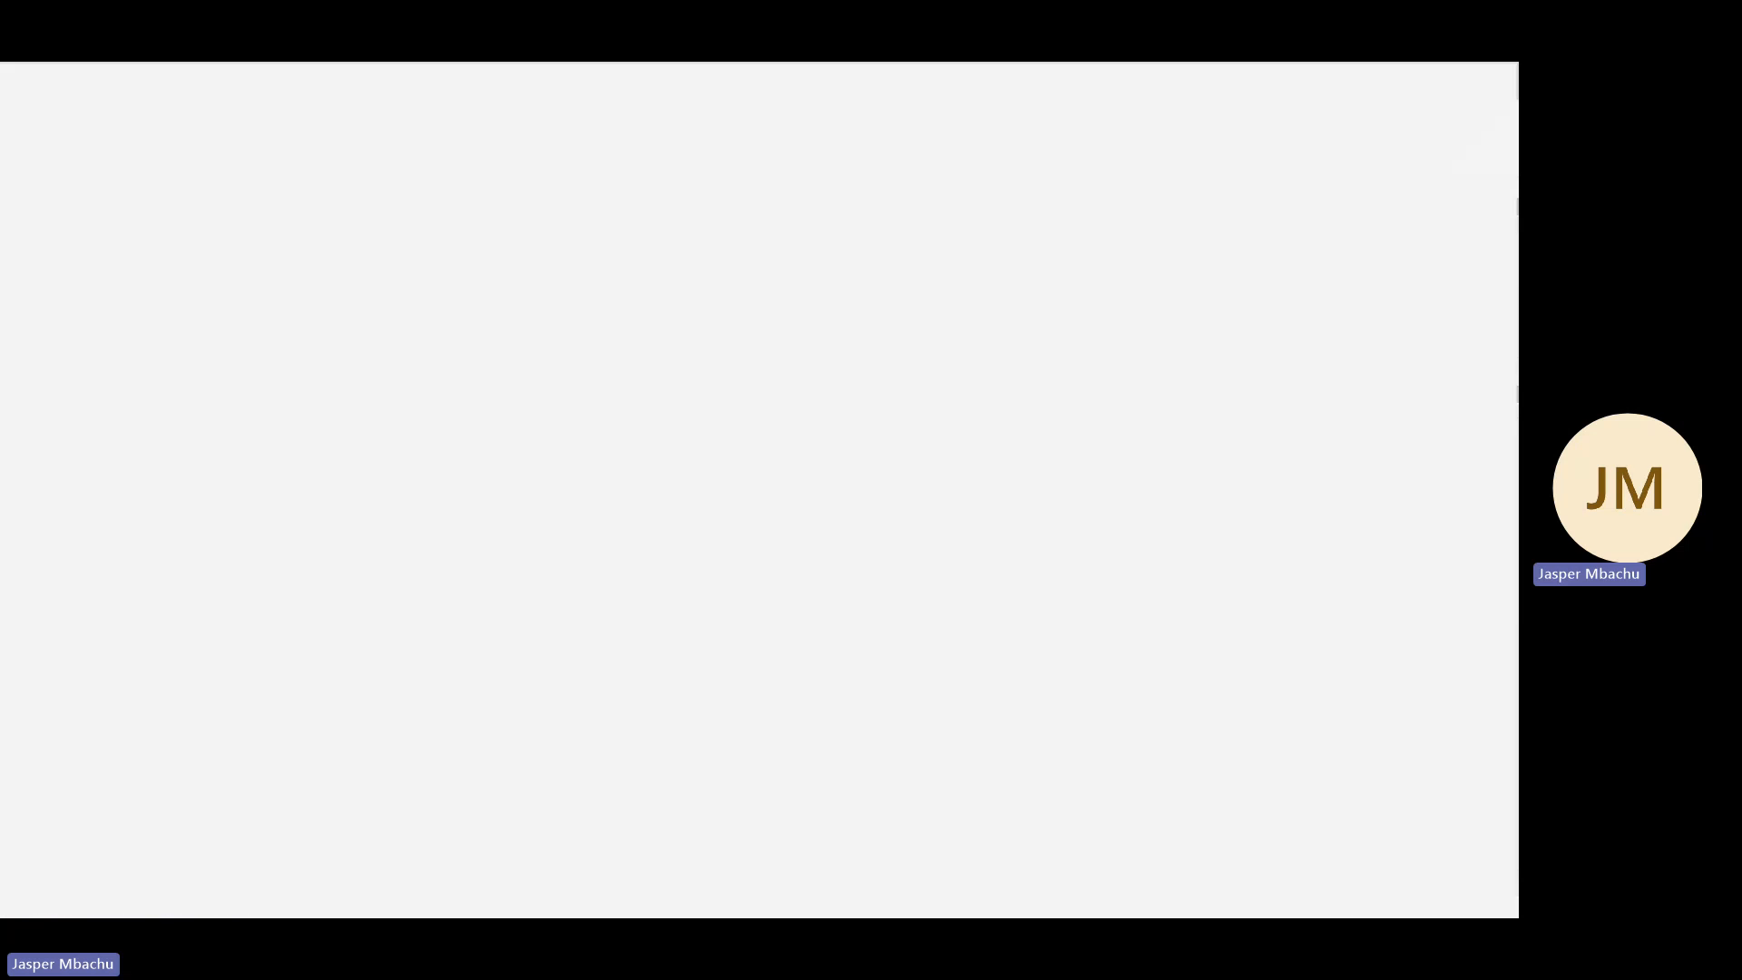
pyautogui.scroll(-7, 319, 688)
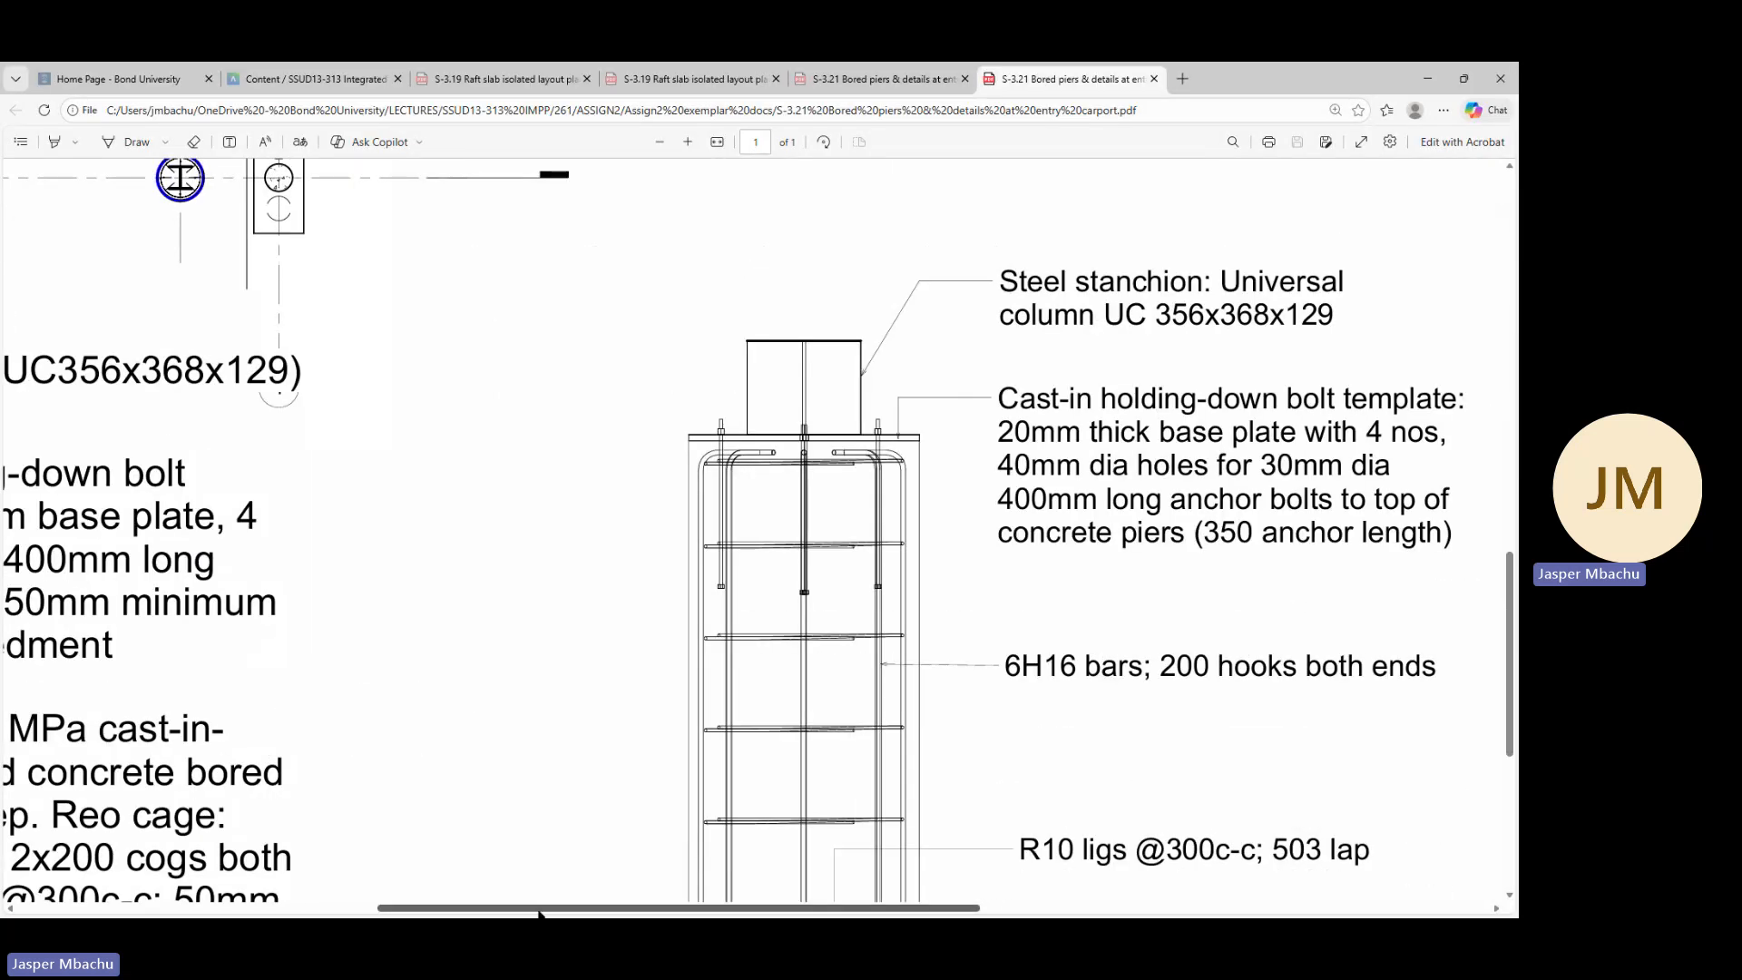
pyautogui.moveTo(539, 909); pyautogui.dragTo(221, 898)
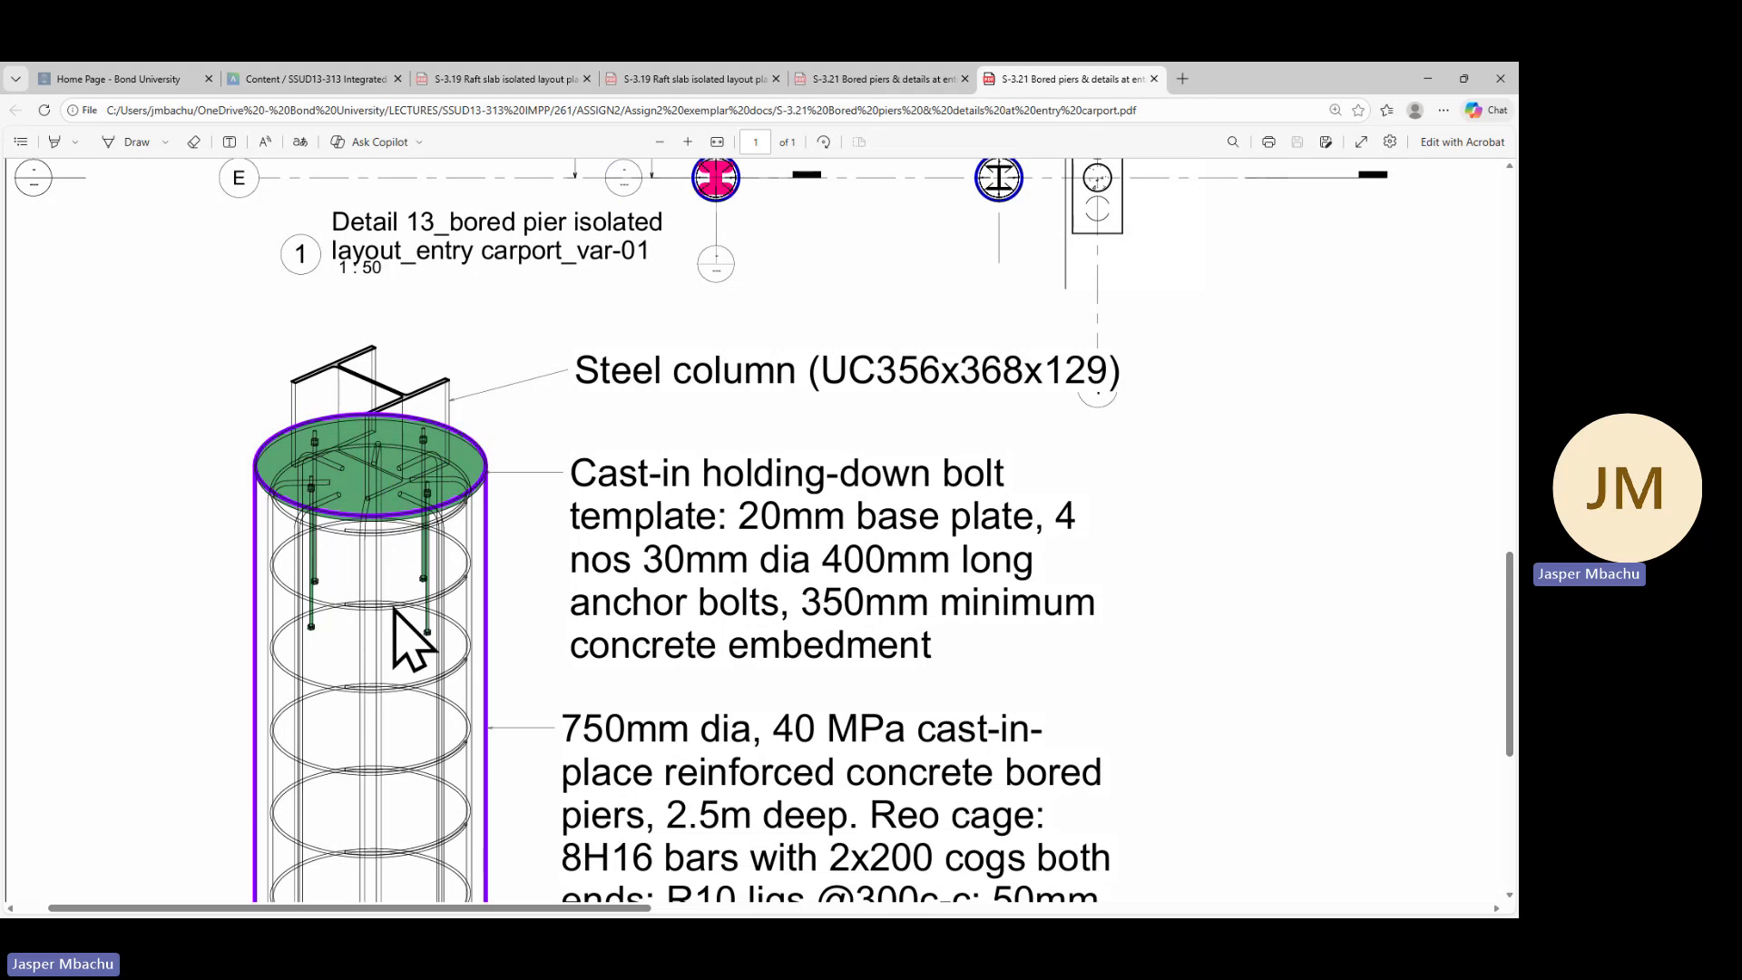
pyautogui.scroll(-3, 685, 653)
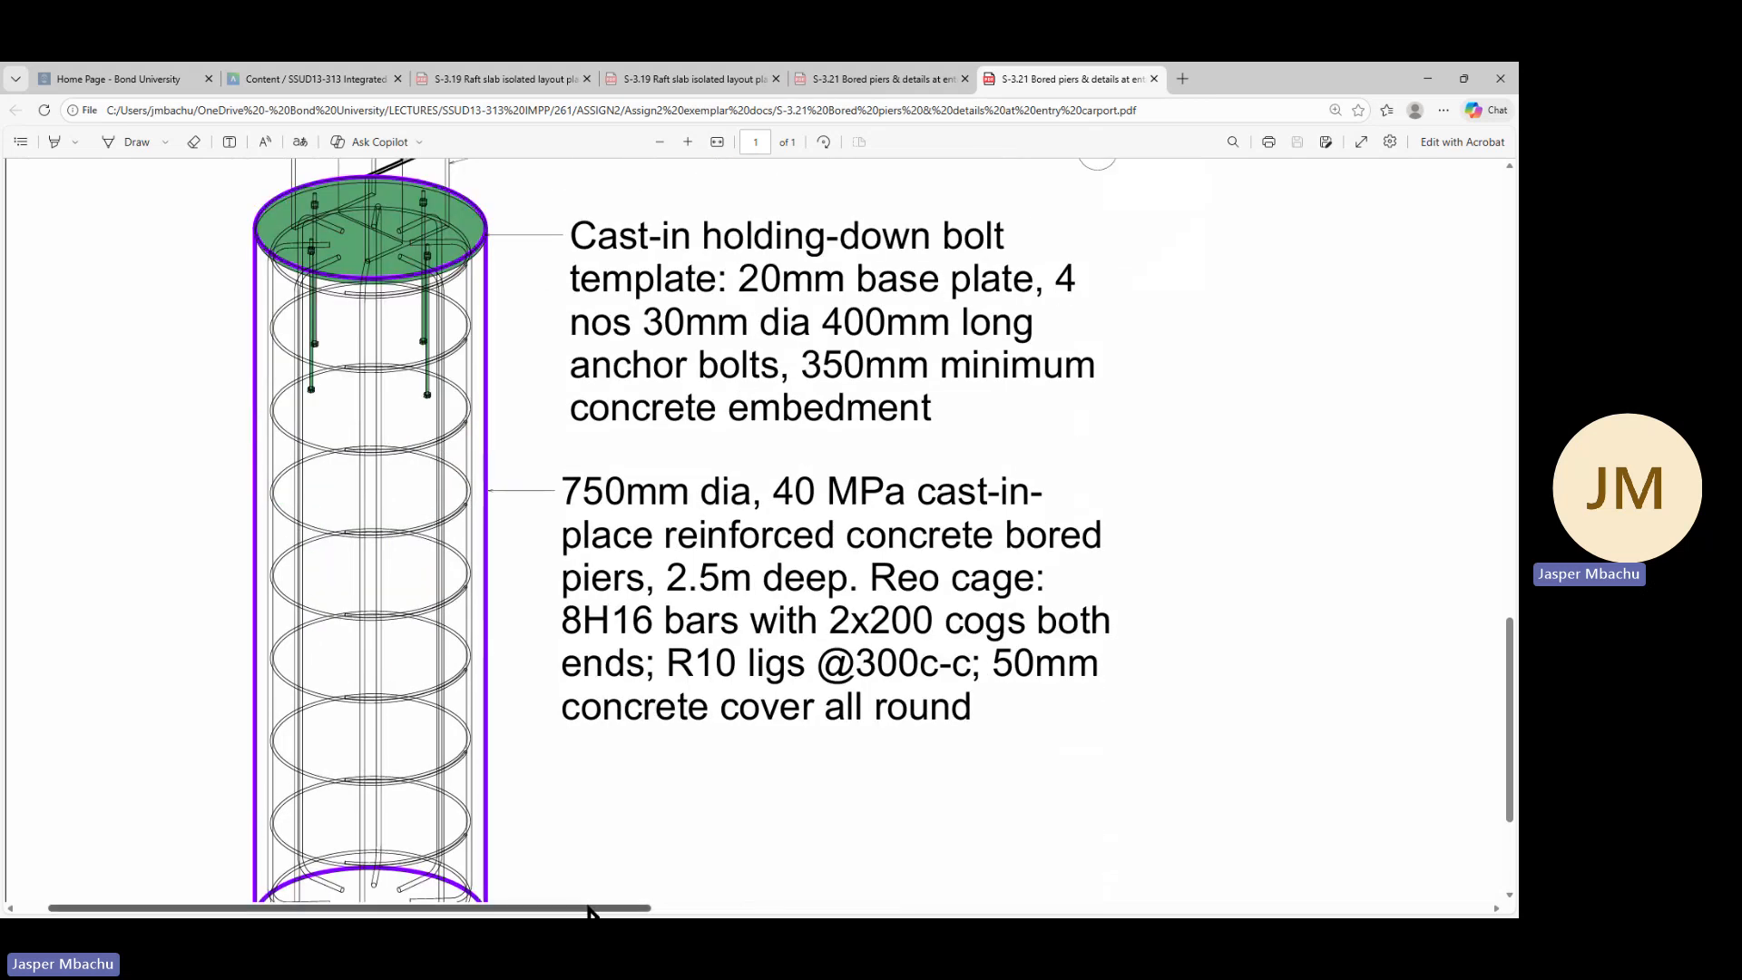
pyautogui.moveTo(588, 910); pyautogui.dragTo(1158, 910)
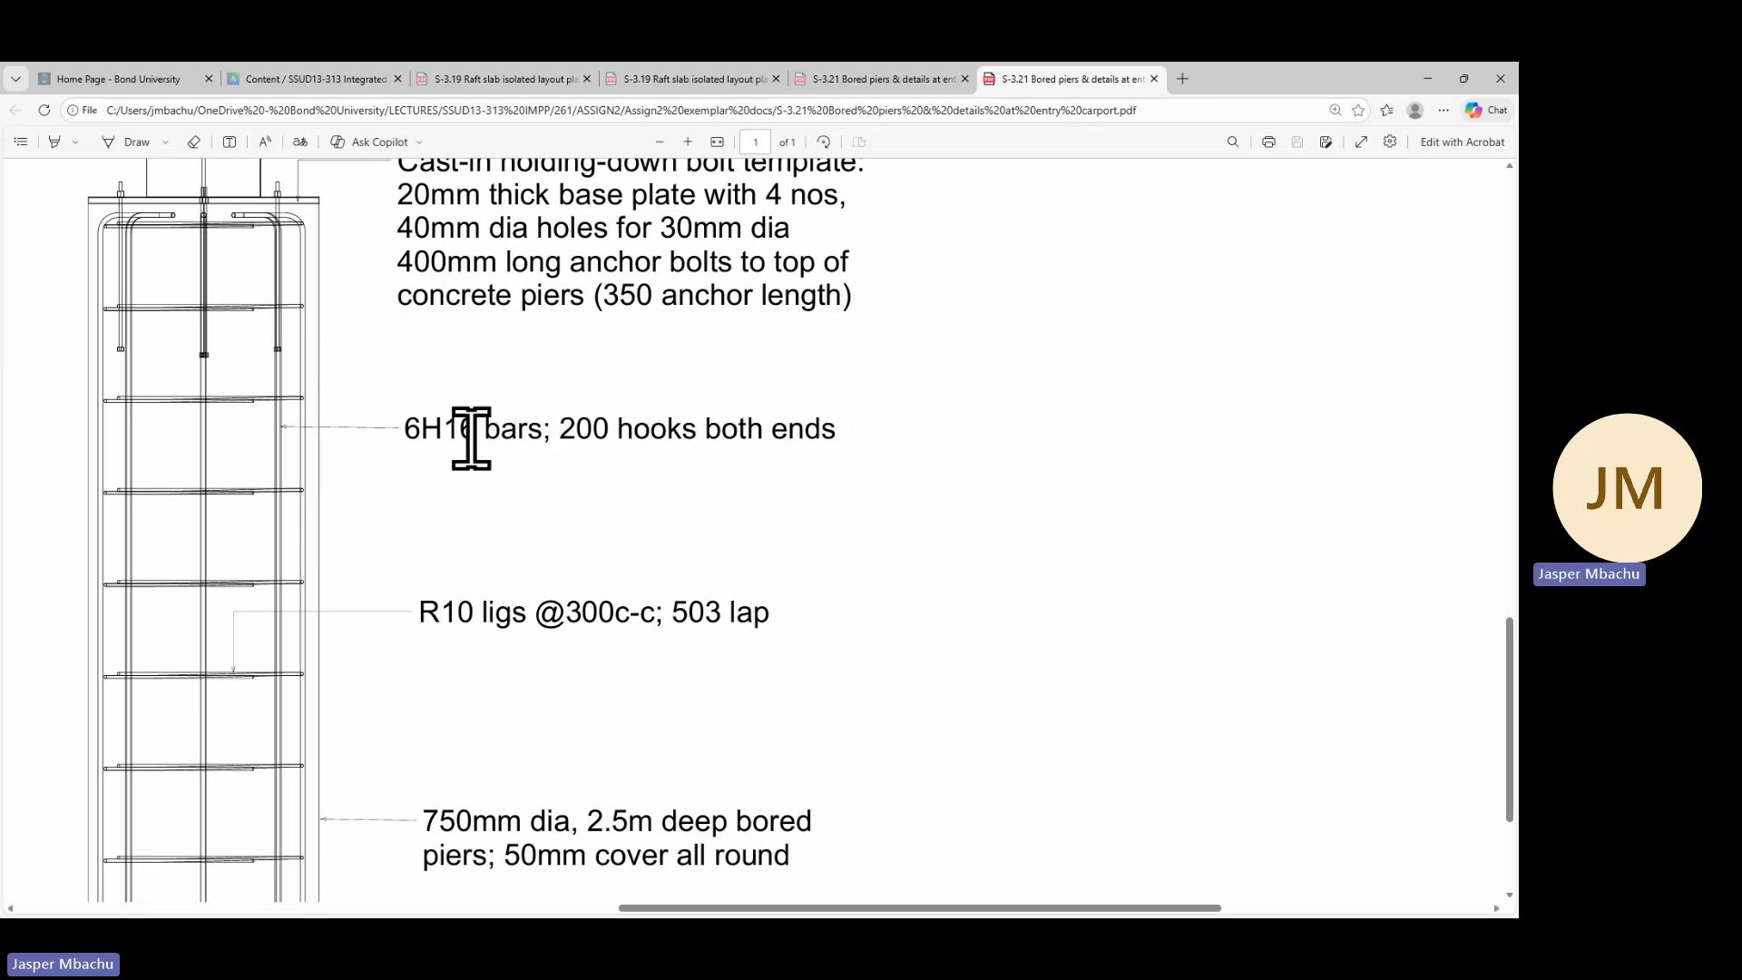
pyautogui.scroll(10, 567, 526)
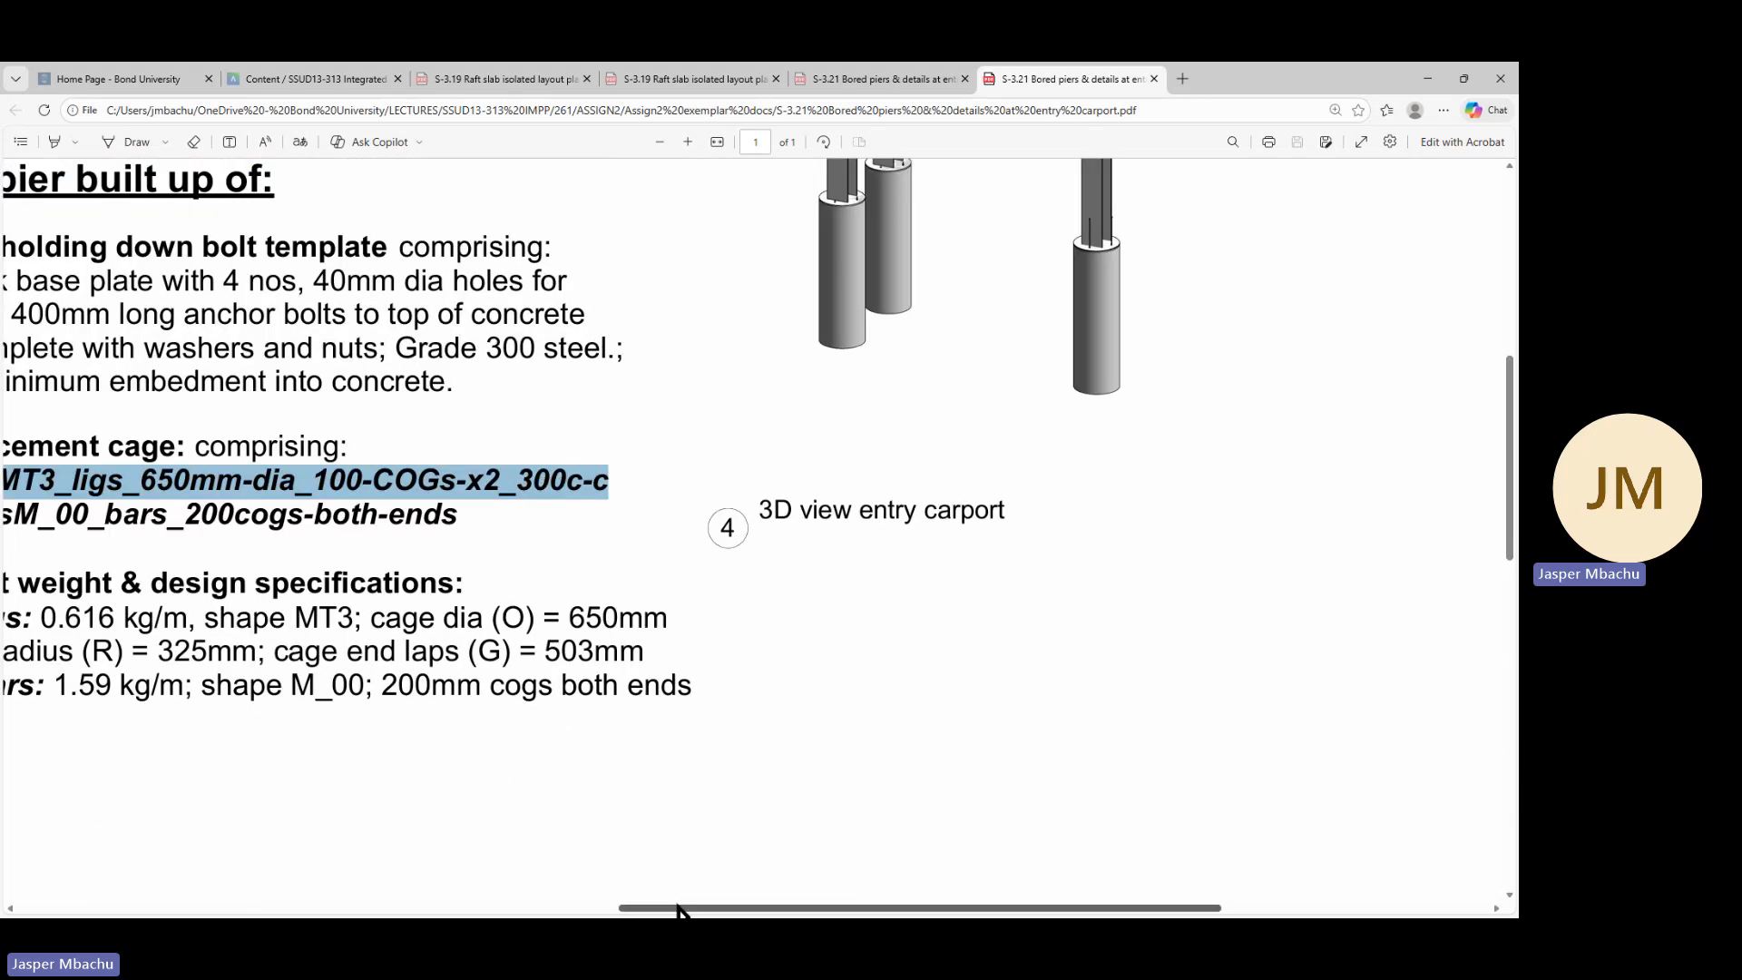
pyautogui.moveTo(680, 907); pyautogui.dragTo(496, 909)
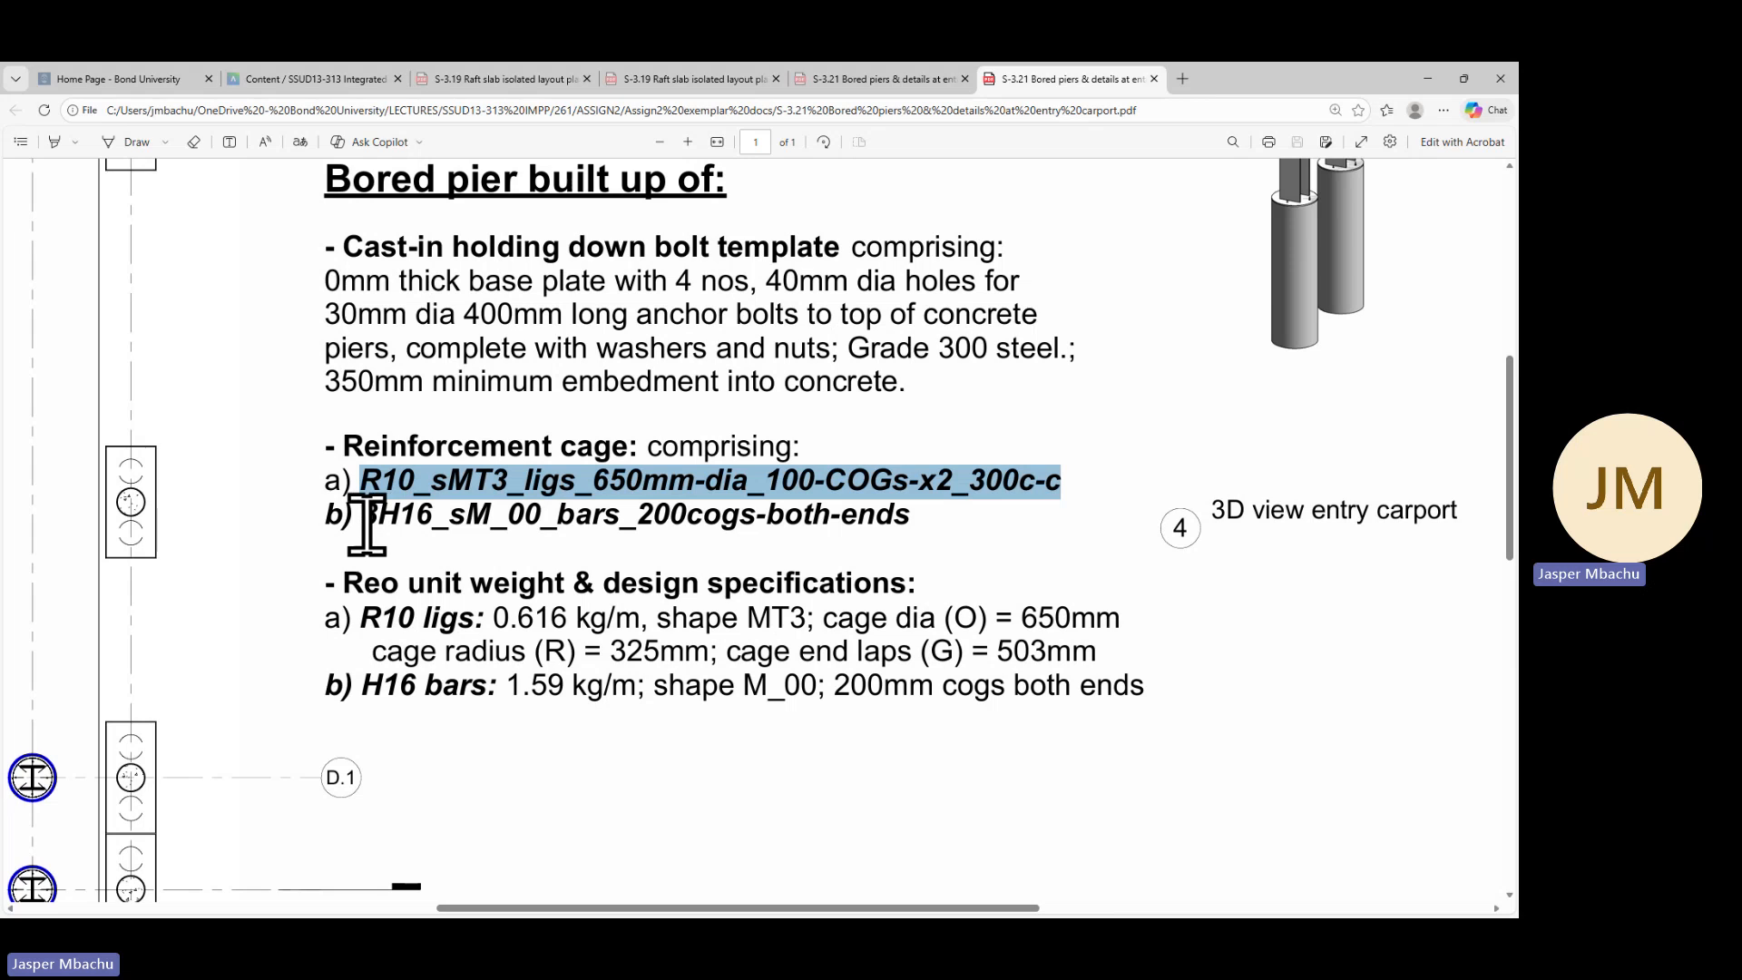
pyautogui.moveTo(362, 518); pyautogui.dragTo(910, 515)
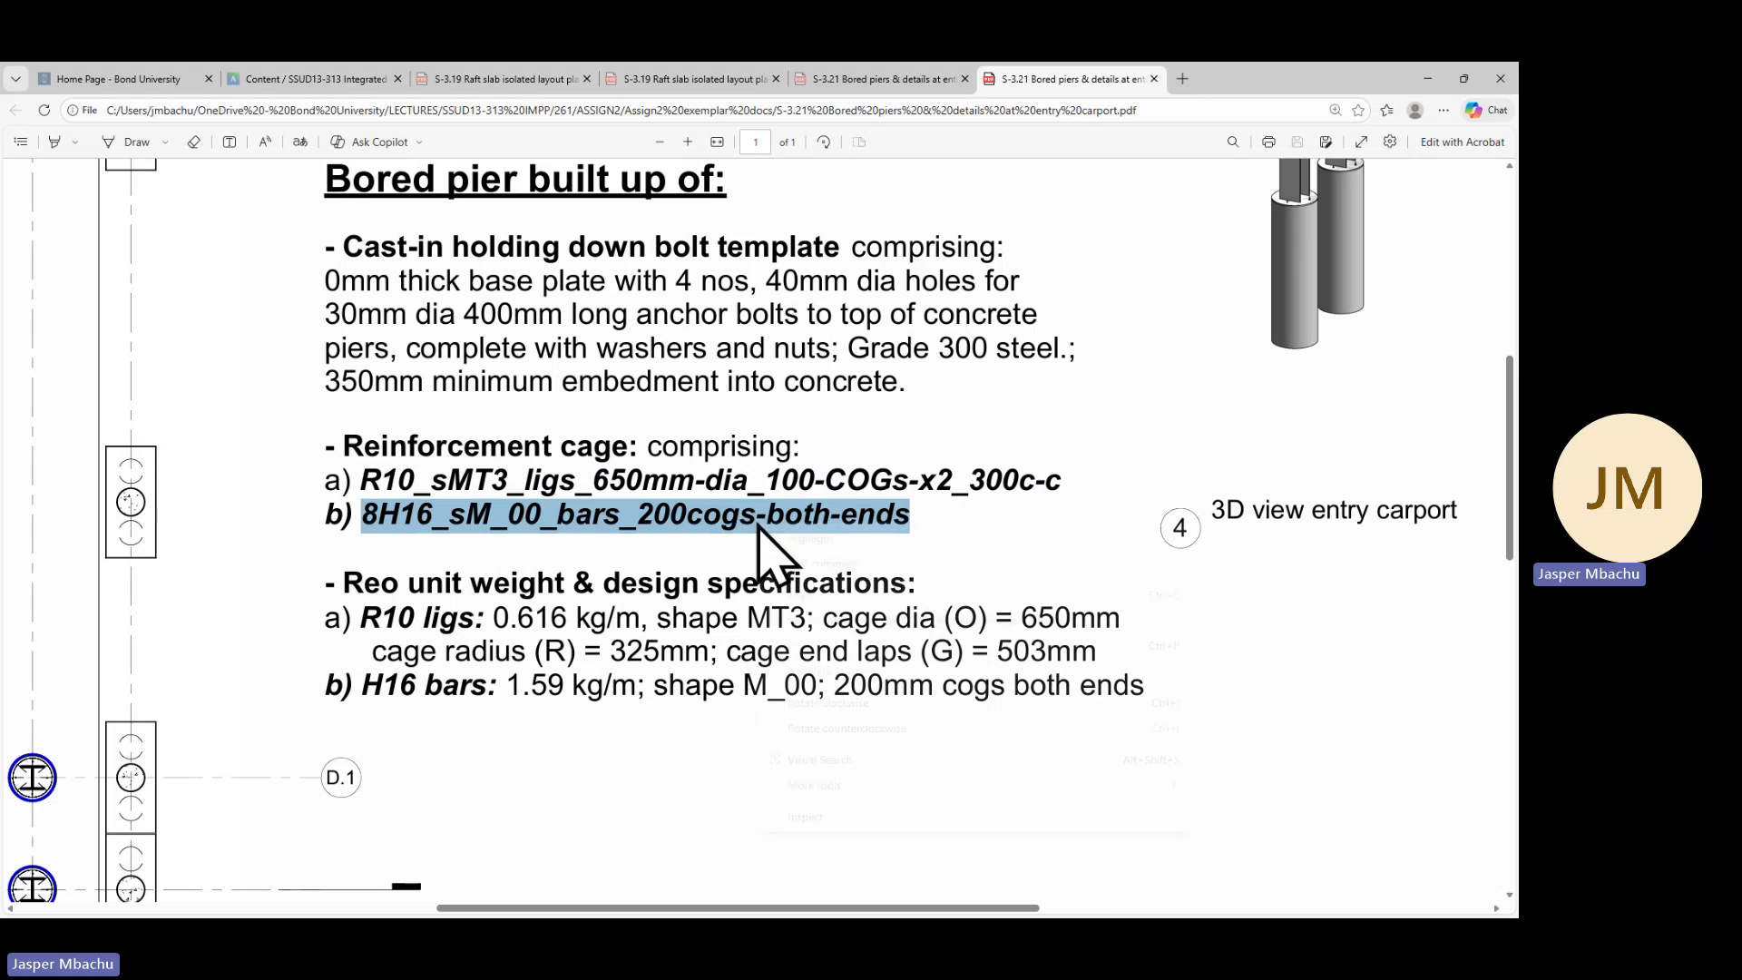
pyautogui.rightClick(759, 524)
pyautogui.click(800, 596)
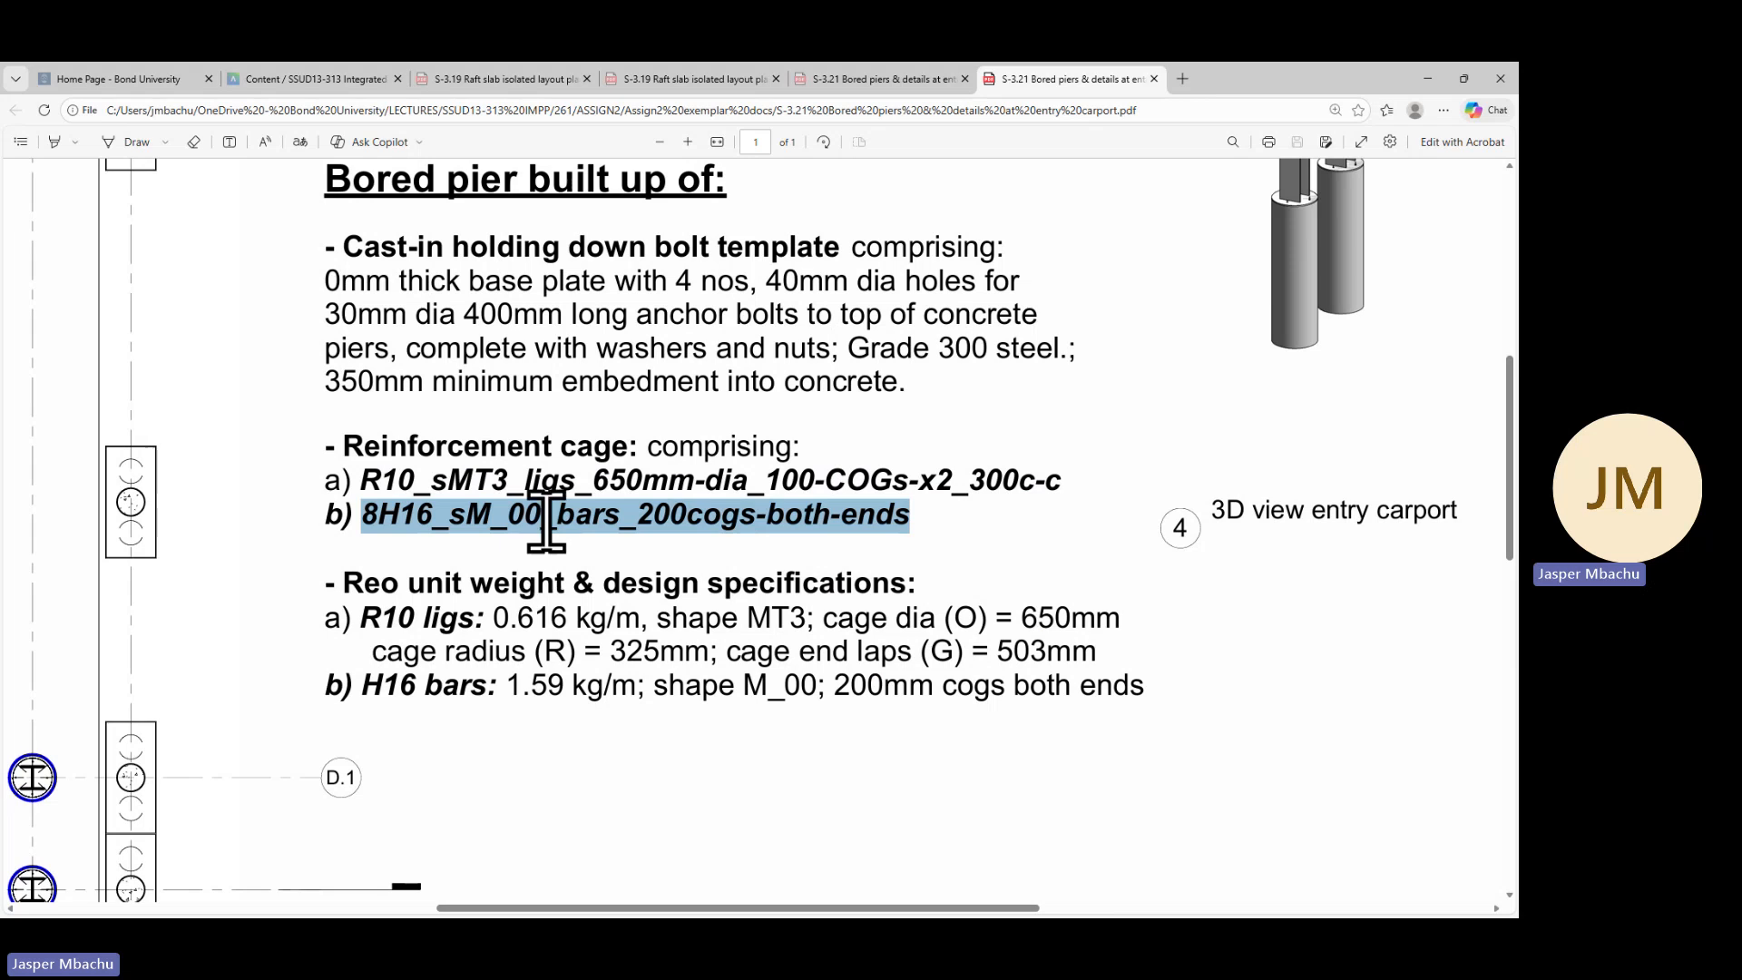
pyautogui.click(1427, 78)
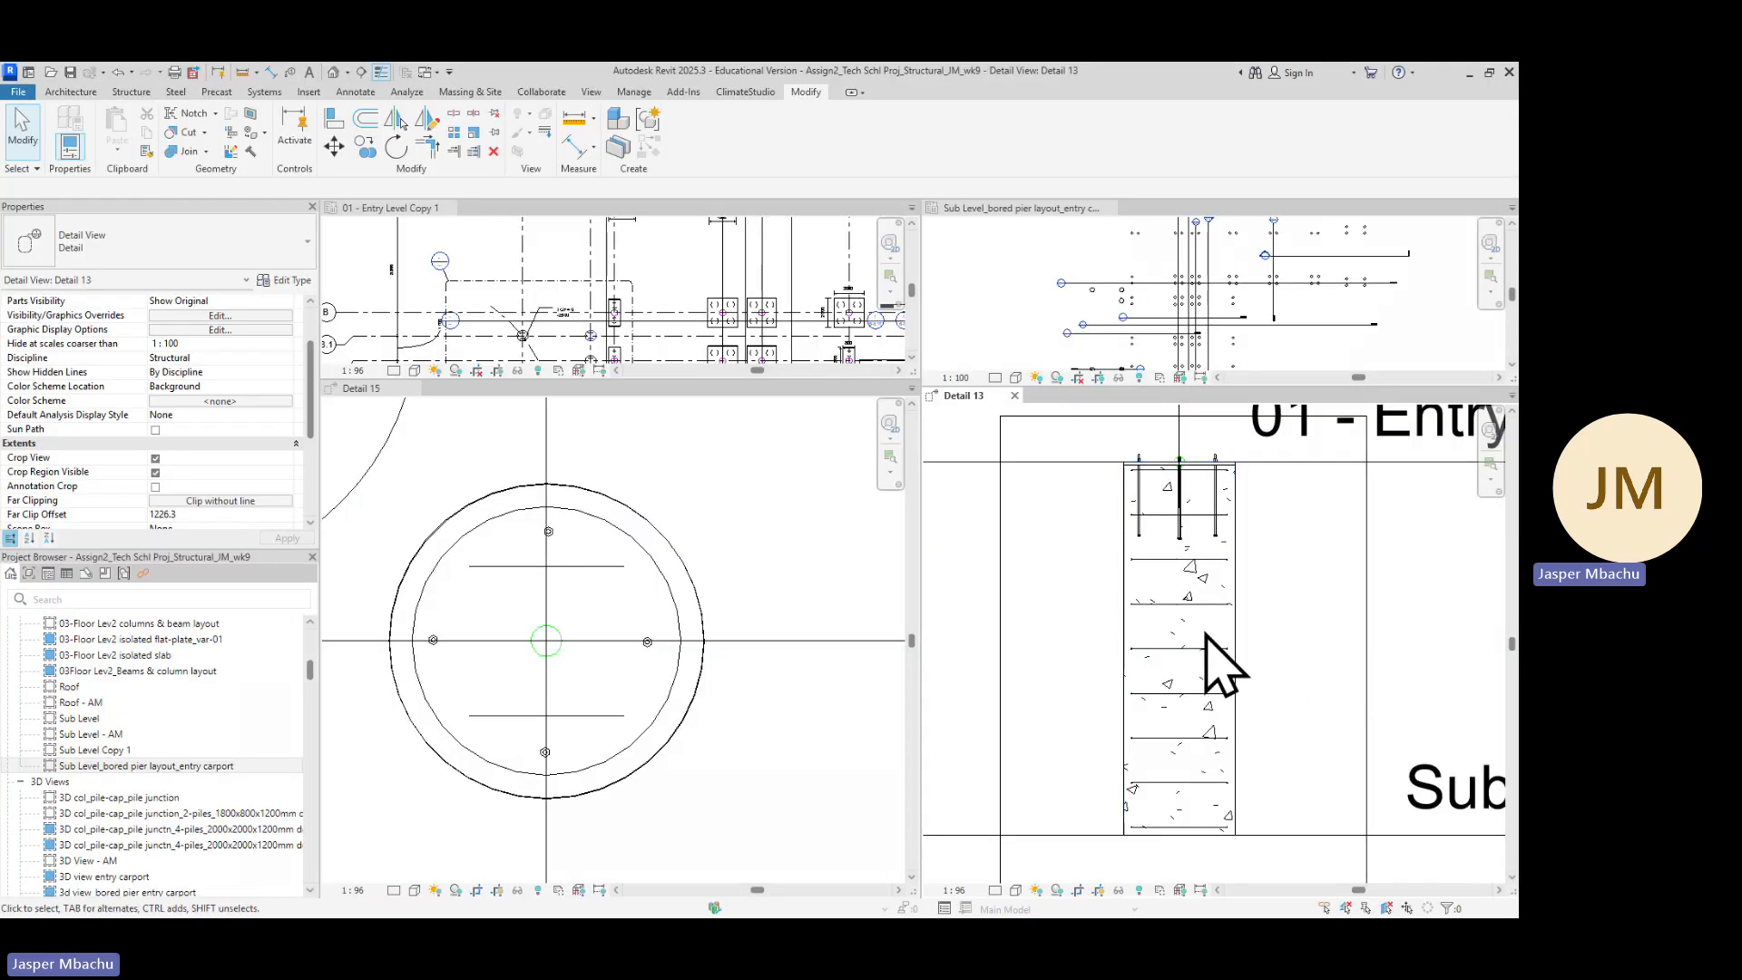
# Start placing structural rebar and choose the straight M_00 bar shape from the rebar shape browser
pyautogui.click(129, 91)
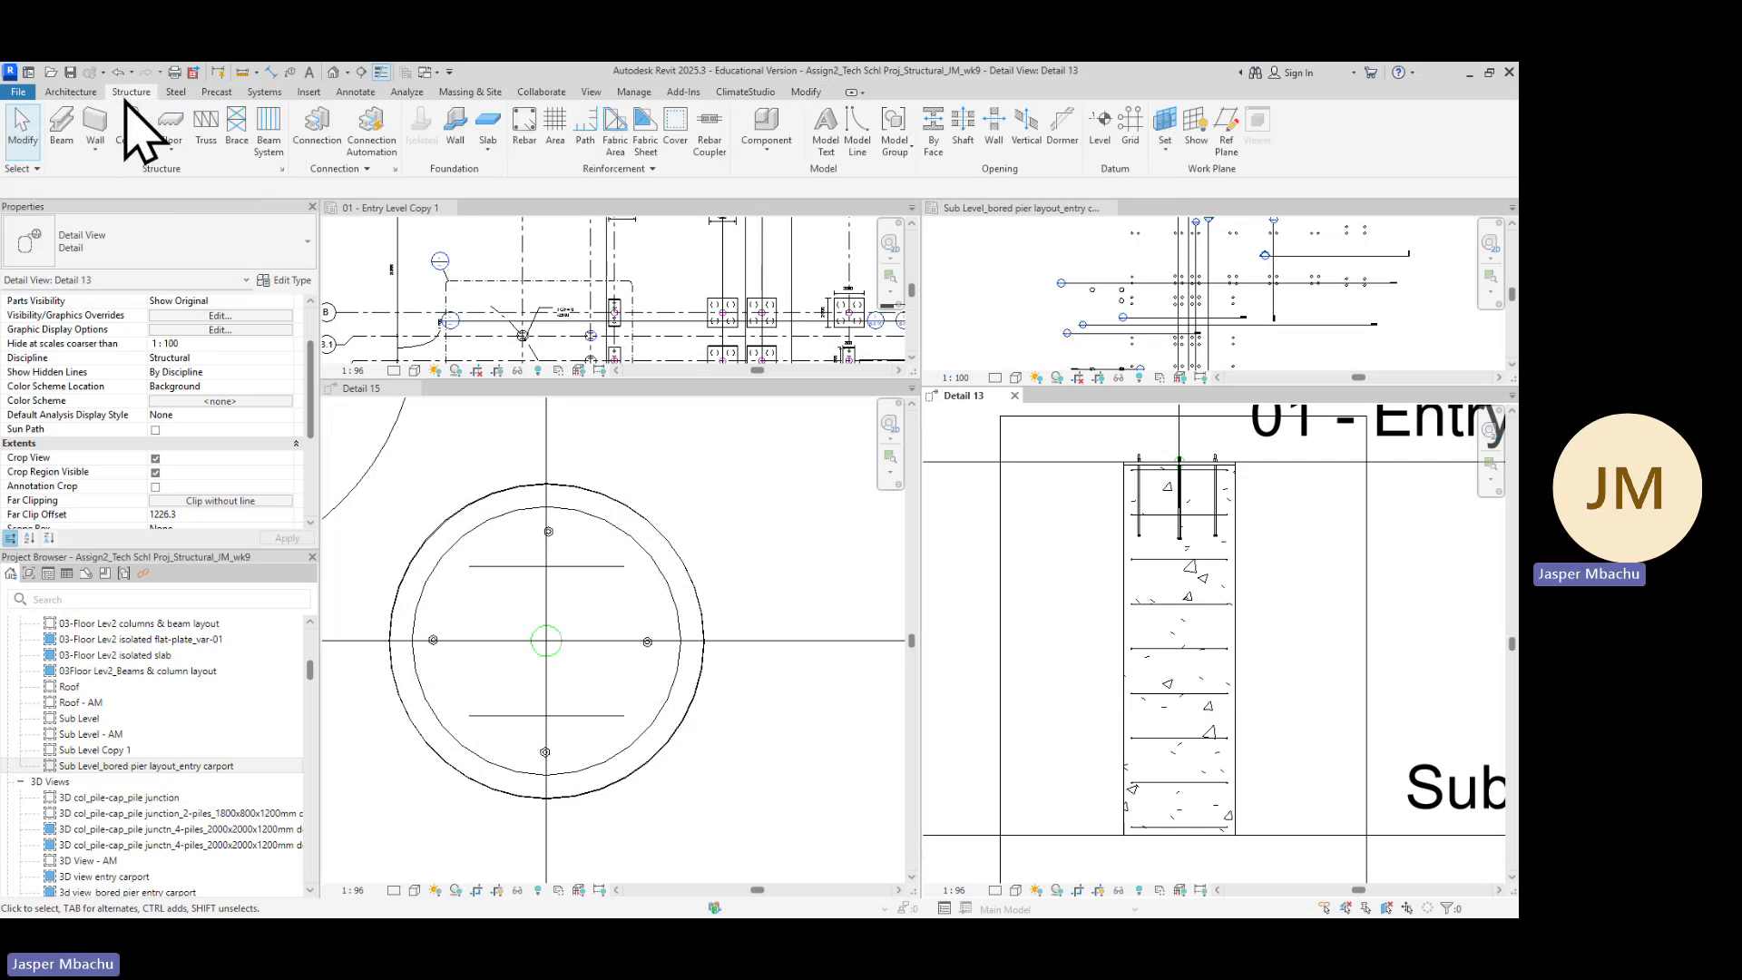
pyautogui.click(523, 136)
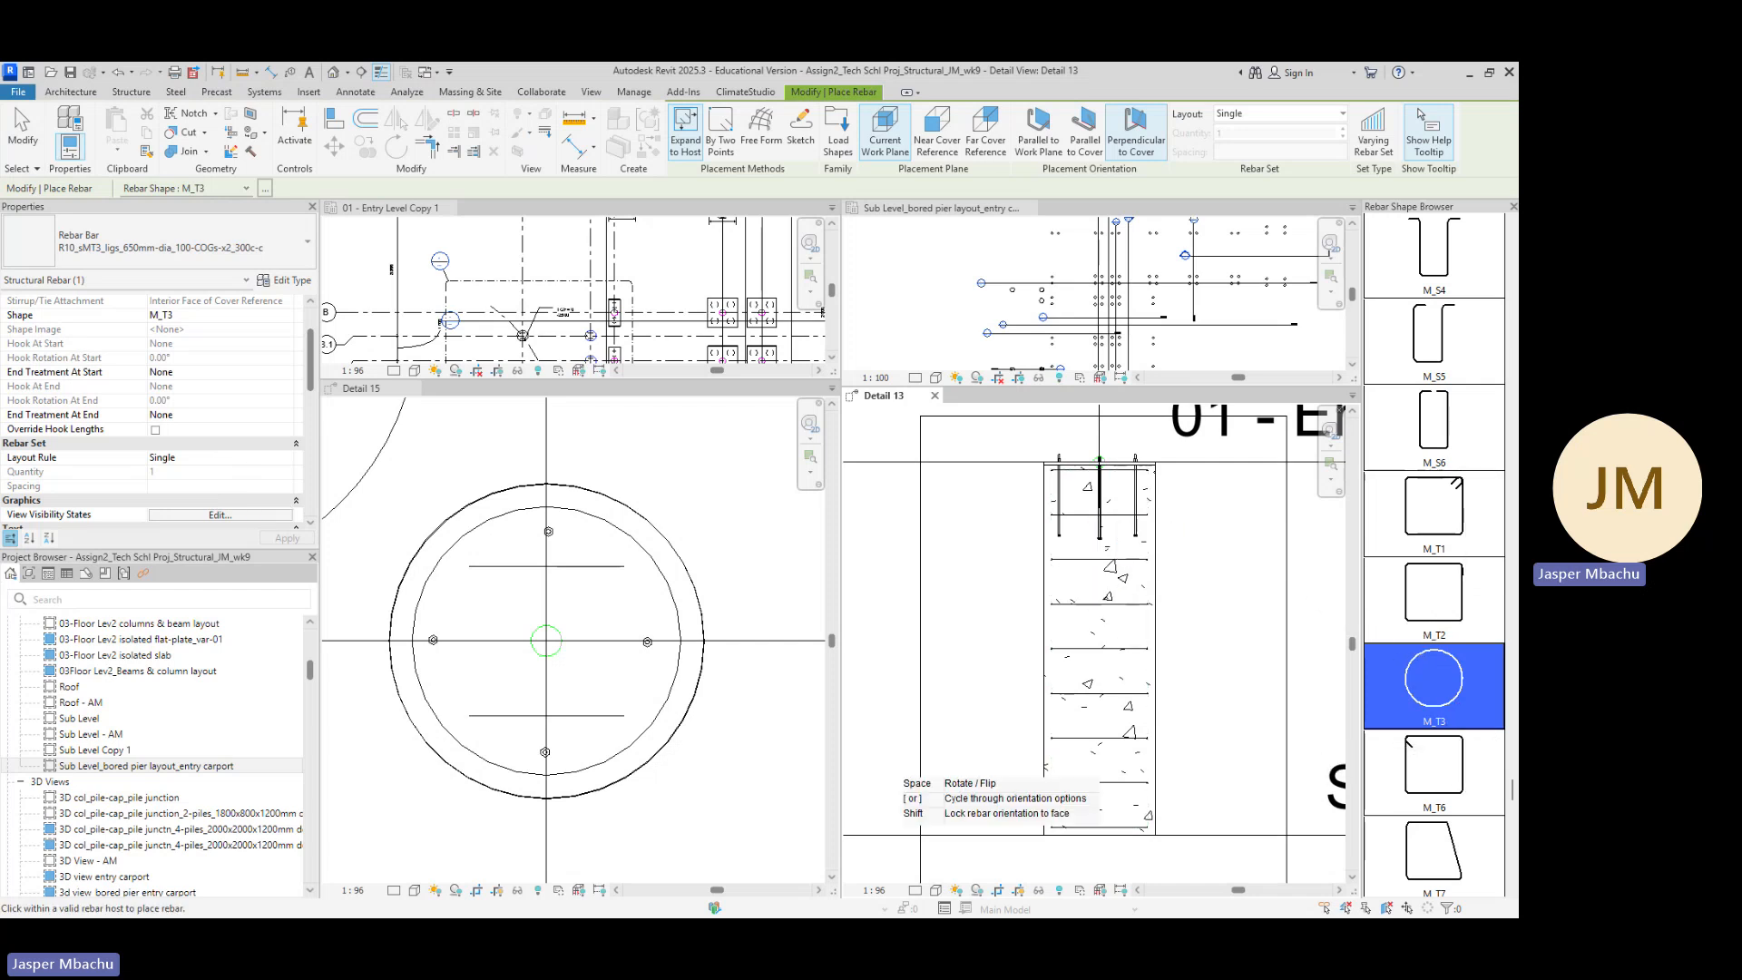
pyautogui.hotkey('alt', 'Tab')
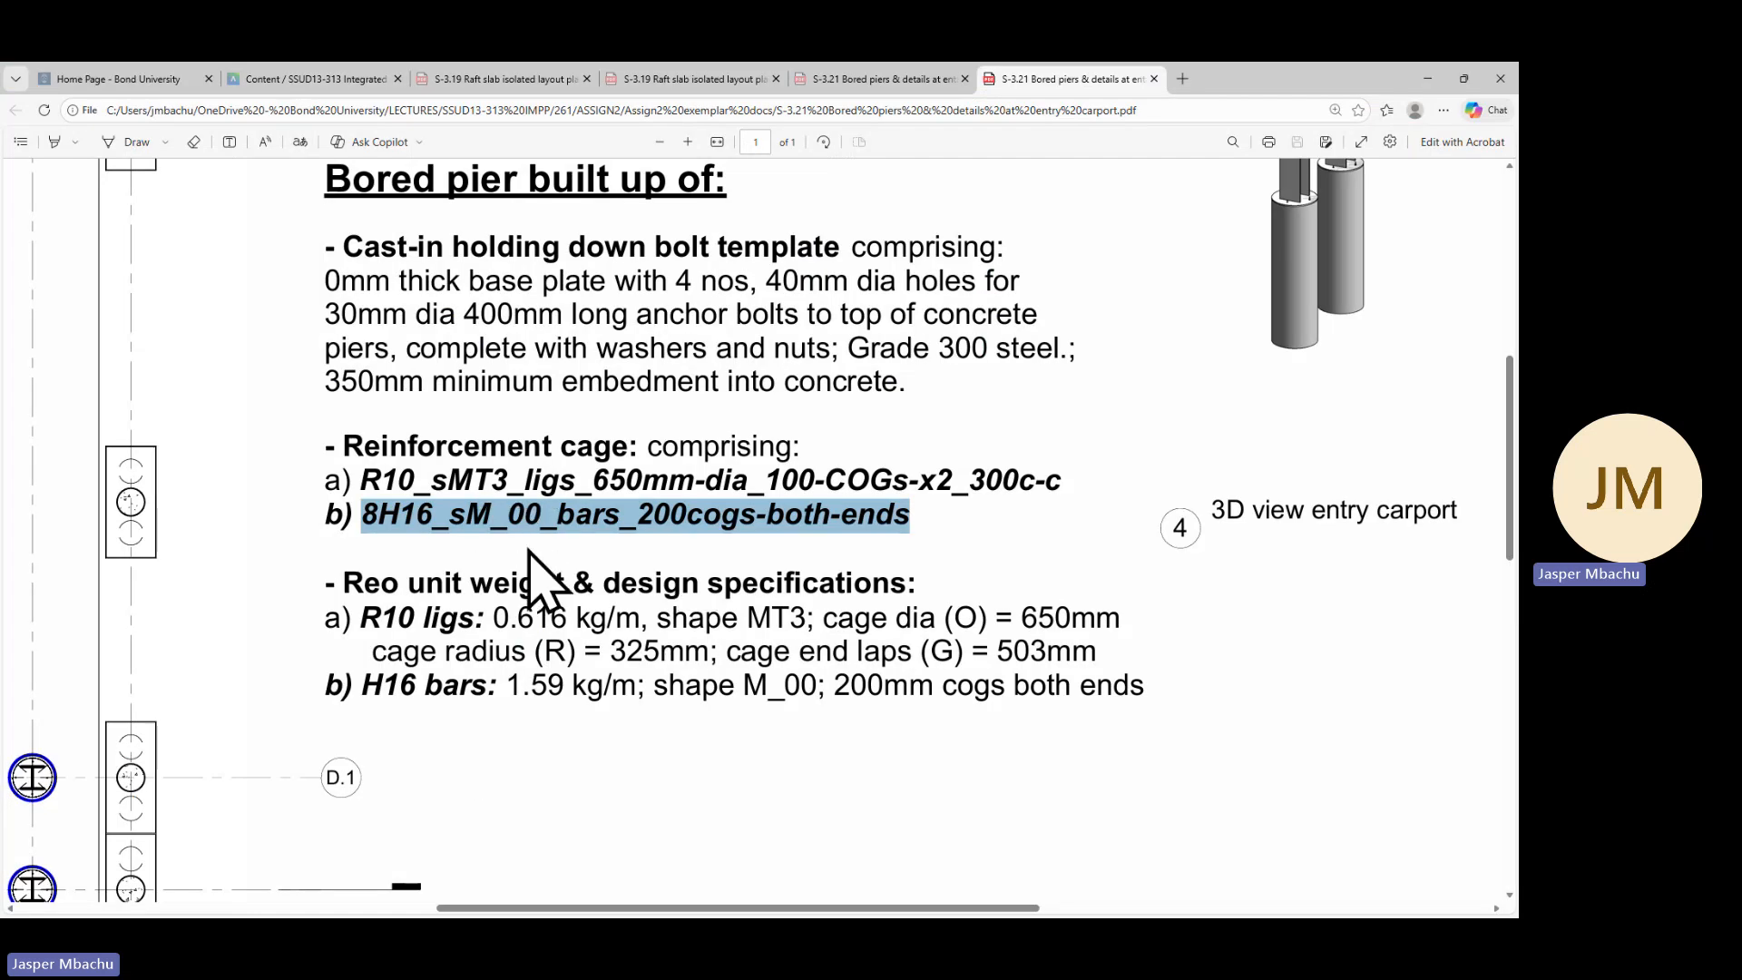
pyautogui.click(1430, 78)
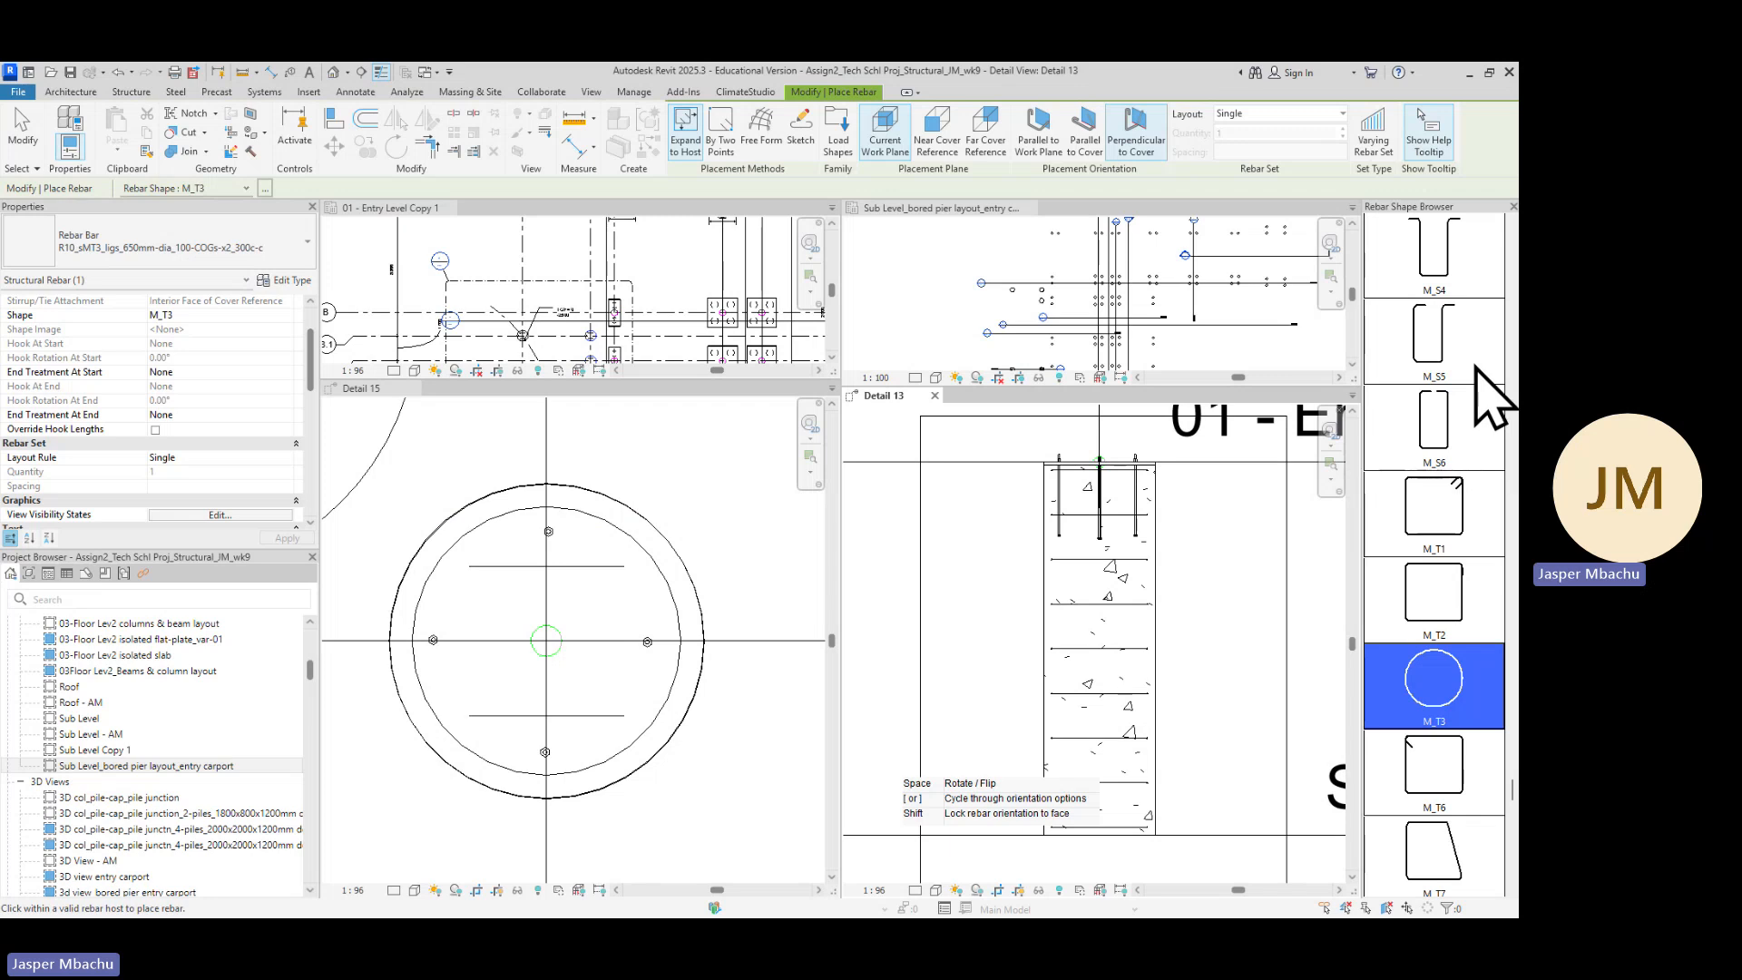
pyautogui.scroll(2, 1491, 392)
pyautogui.scroll(3, 1491, 392)
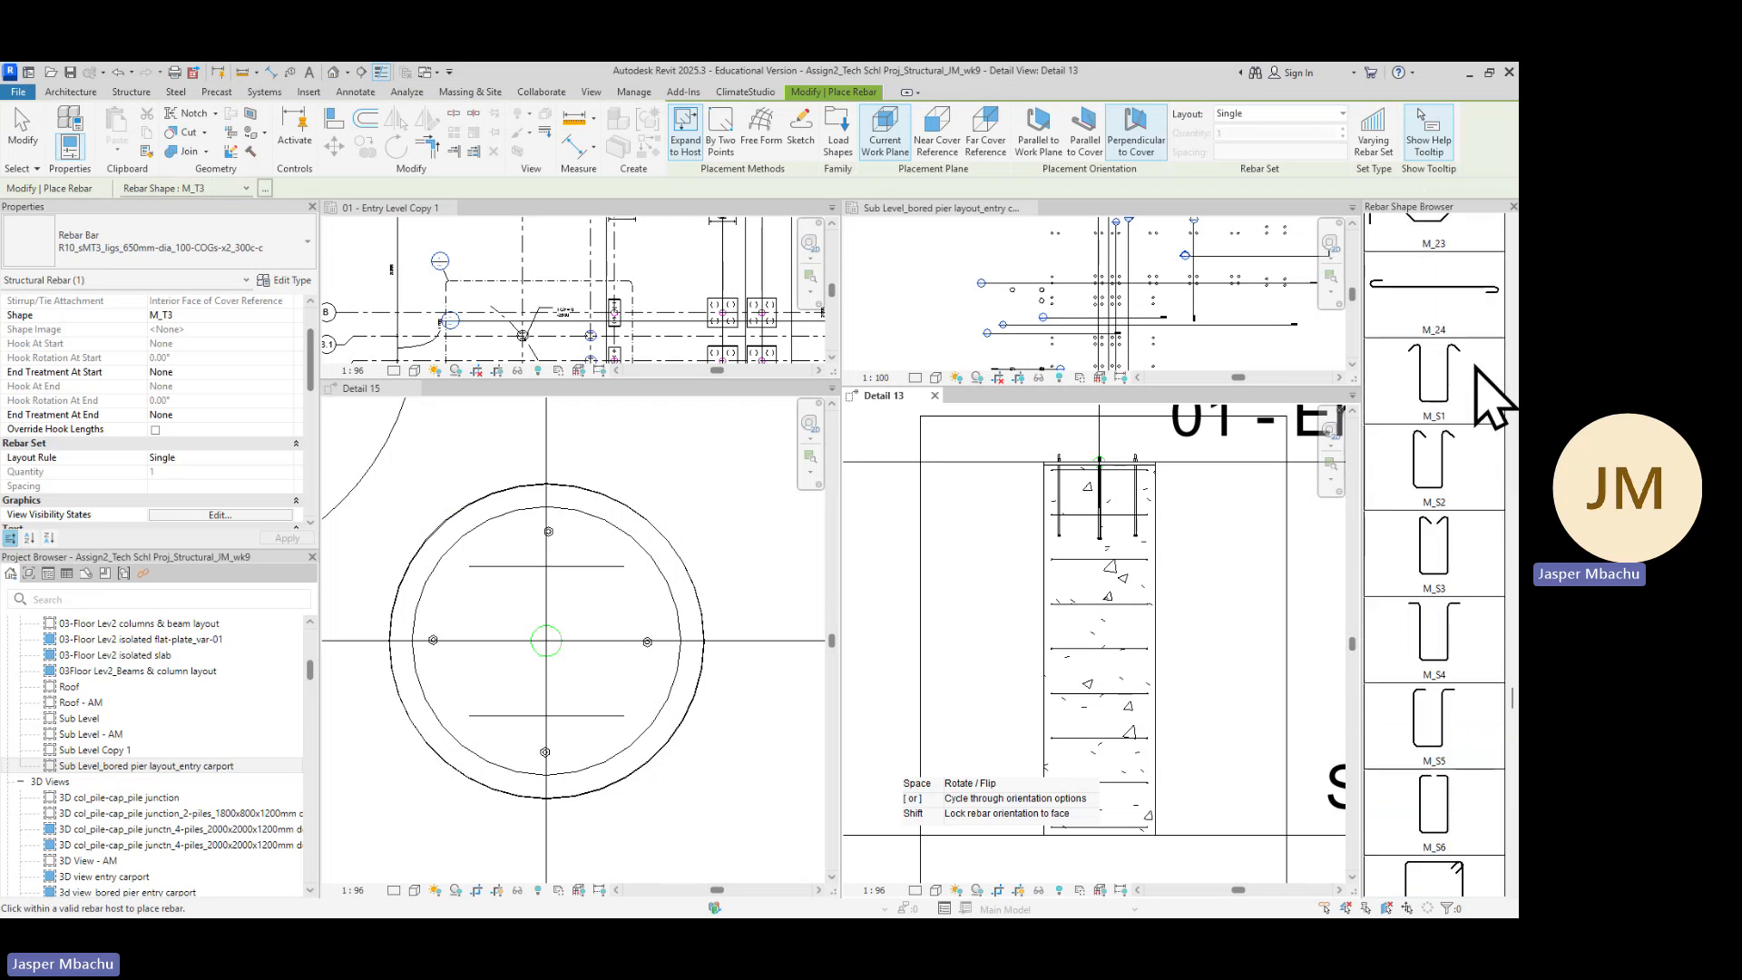
pyautogui.scroll(4, 1476, 368)
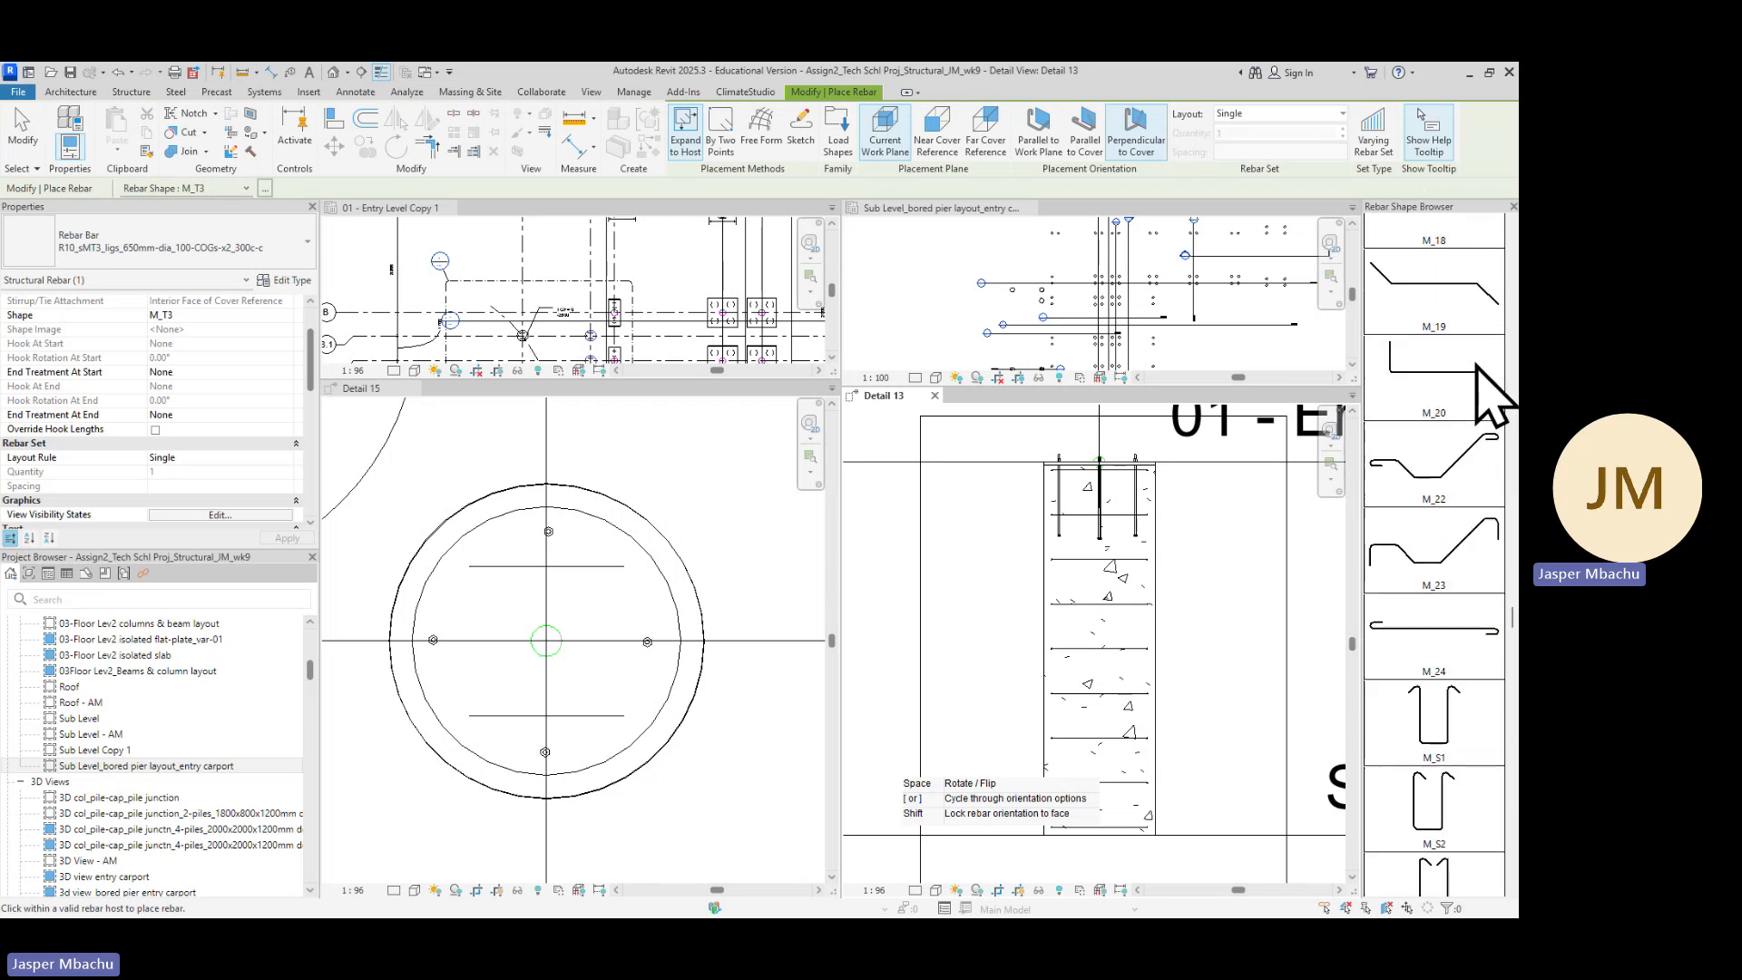
pyautogui.scroll(5, 1492, 397)
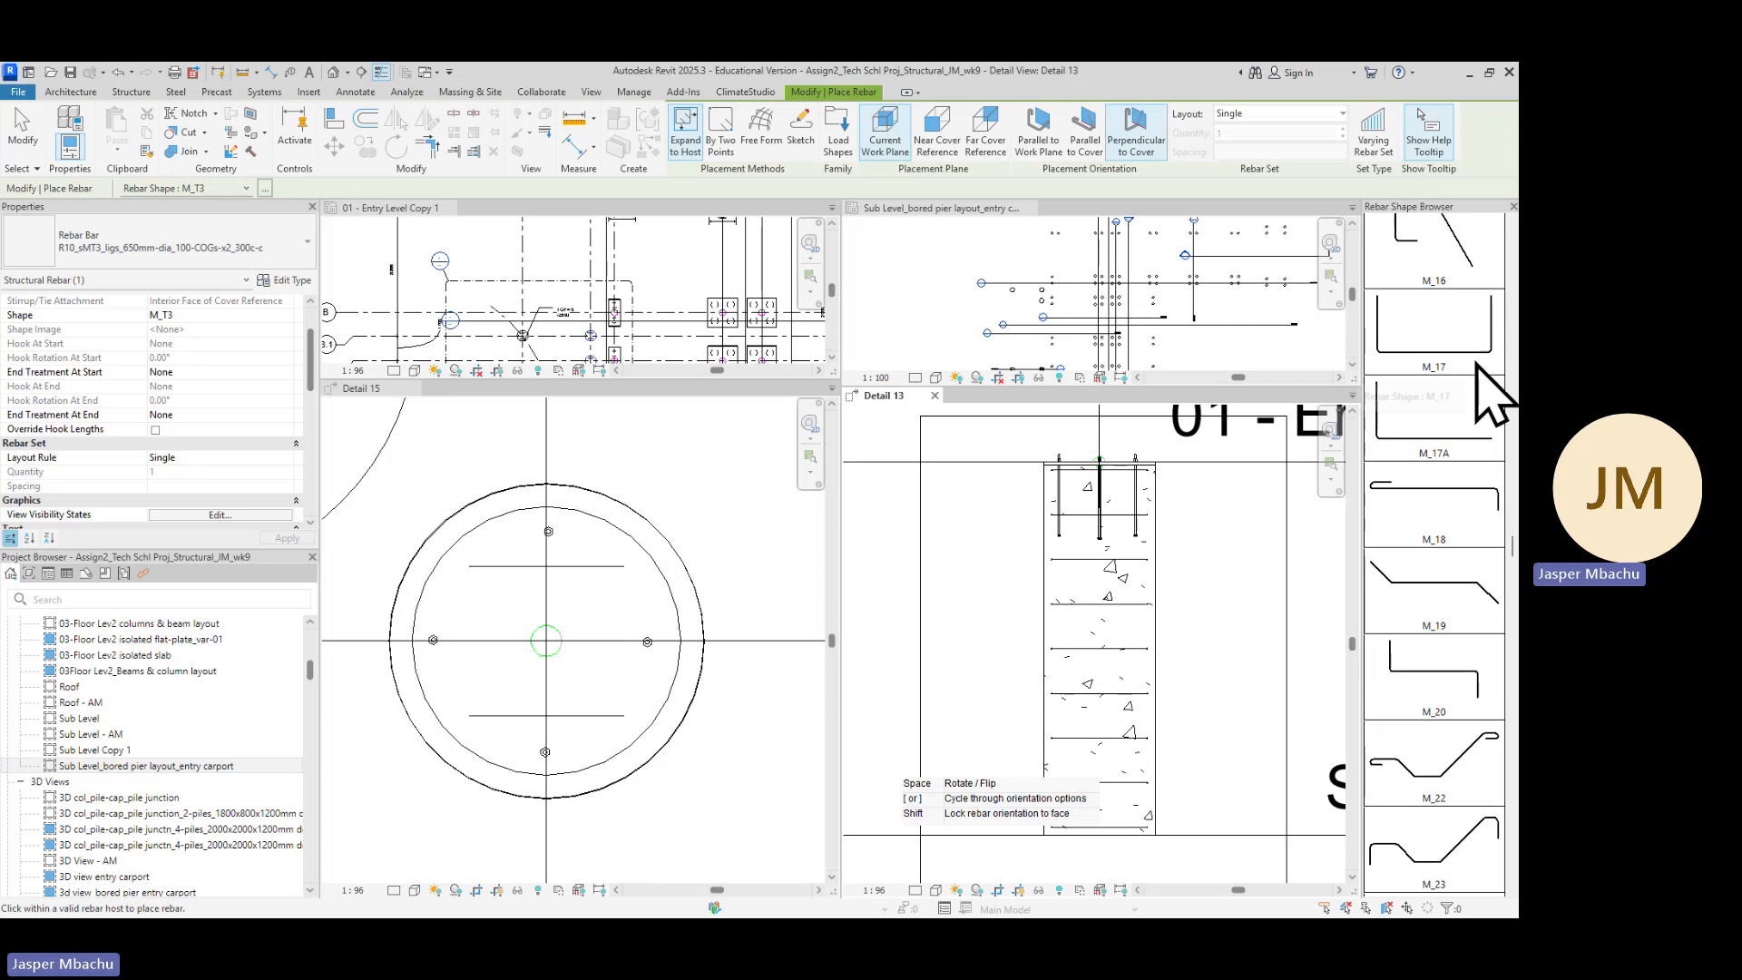
pyautogui.scroll(4, 1493, 396)
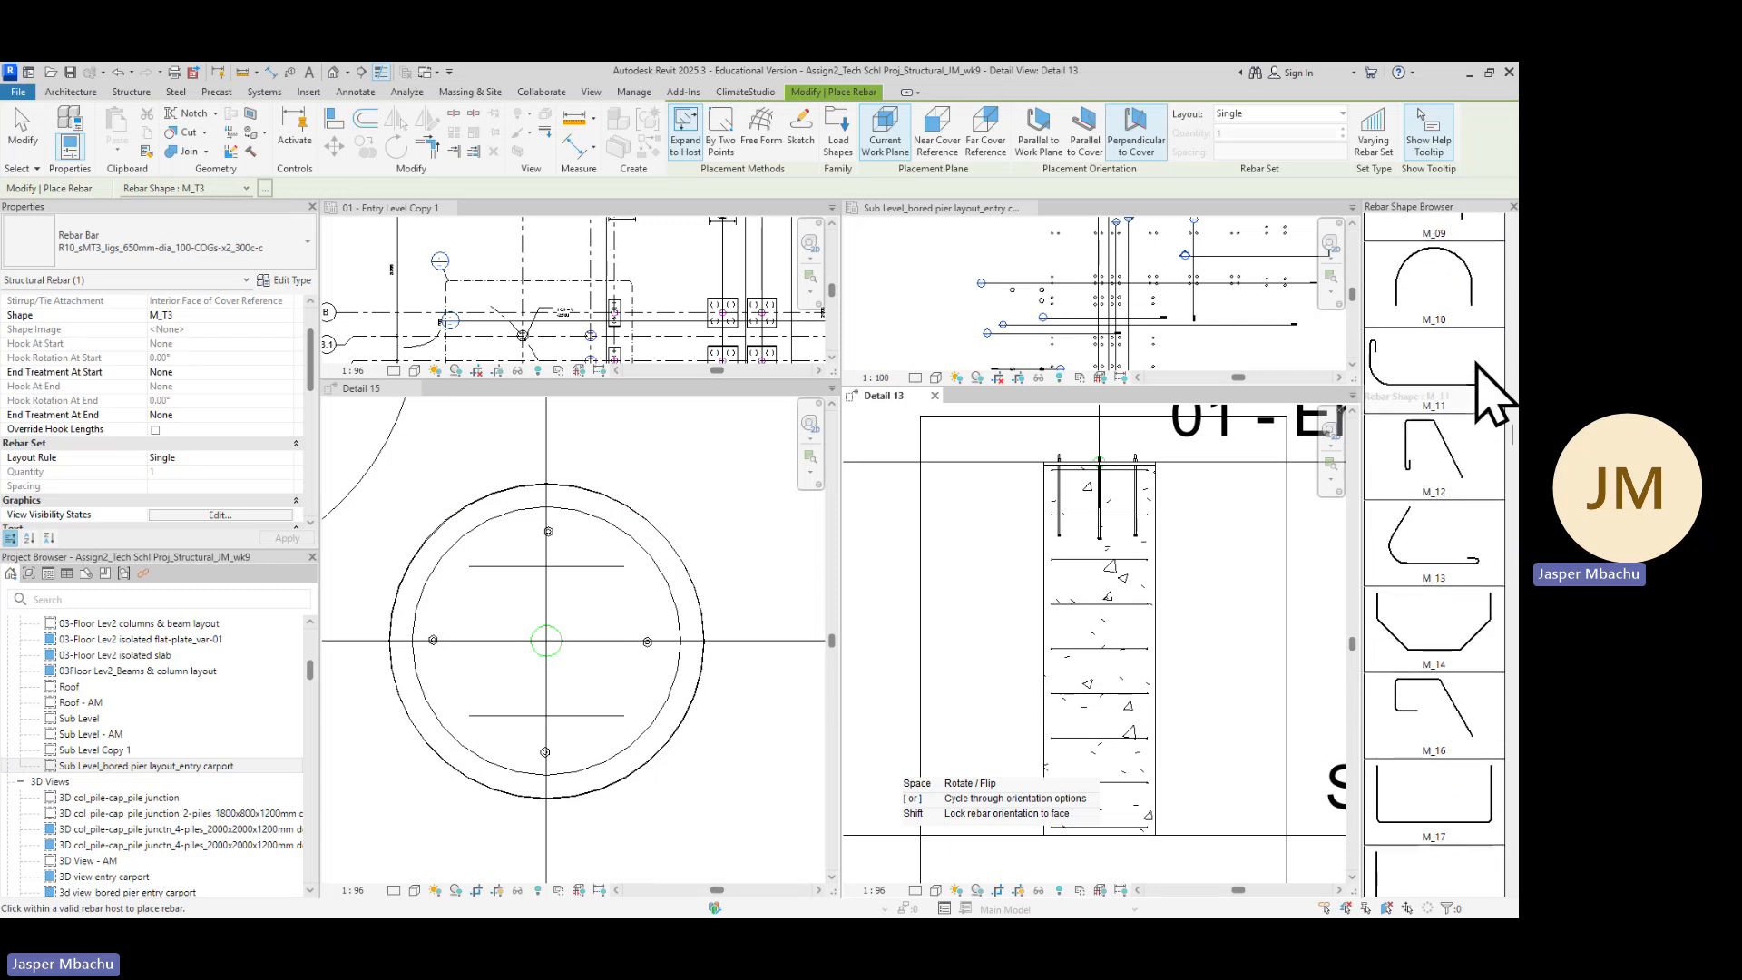
pyautogui.scroll(1, 1476, 345)
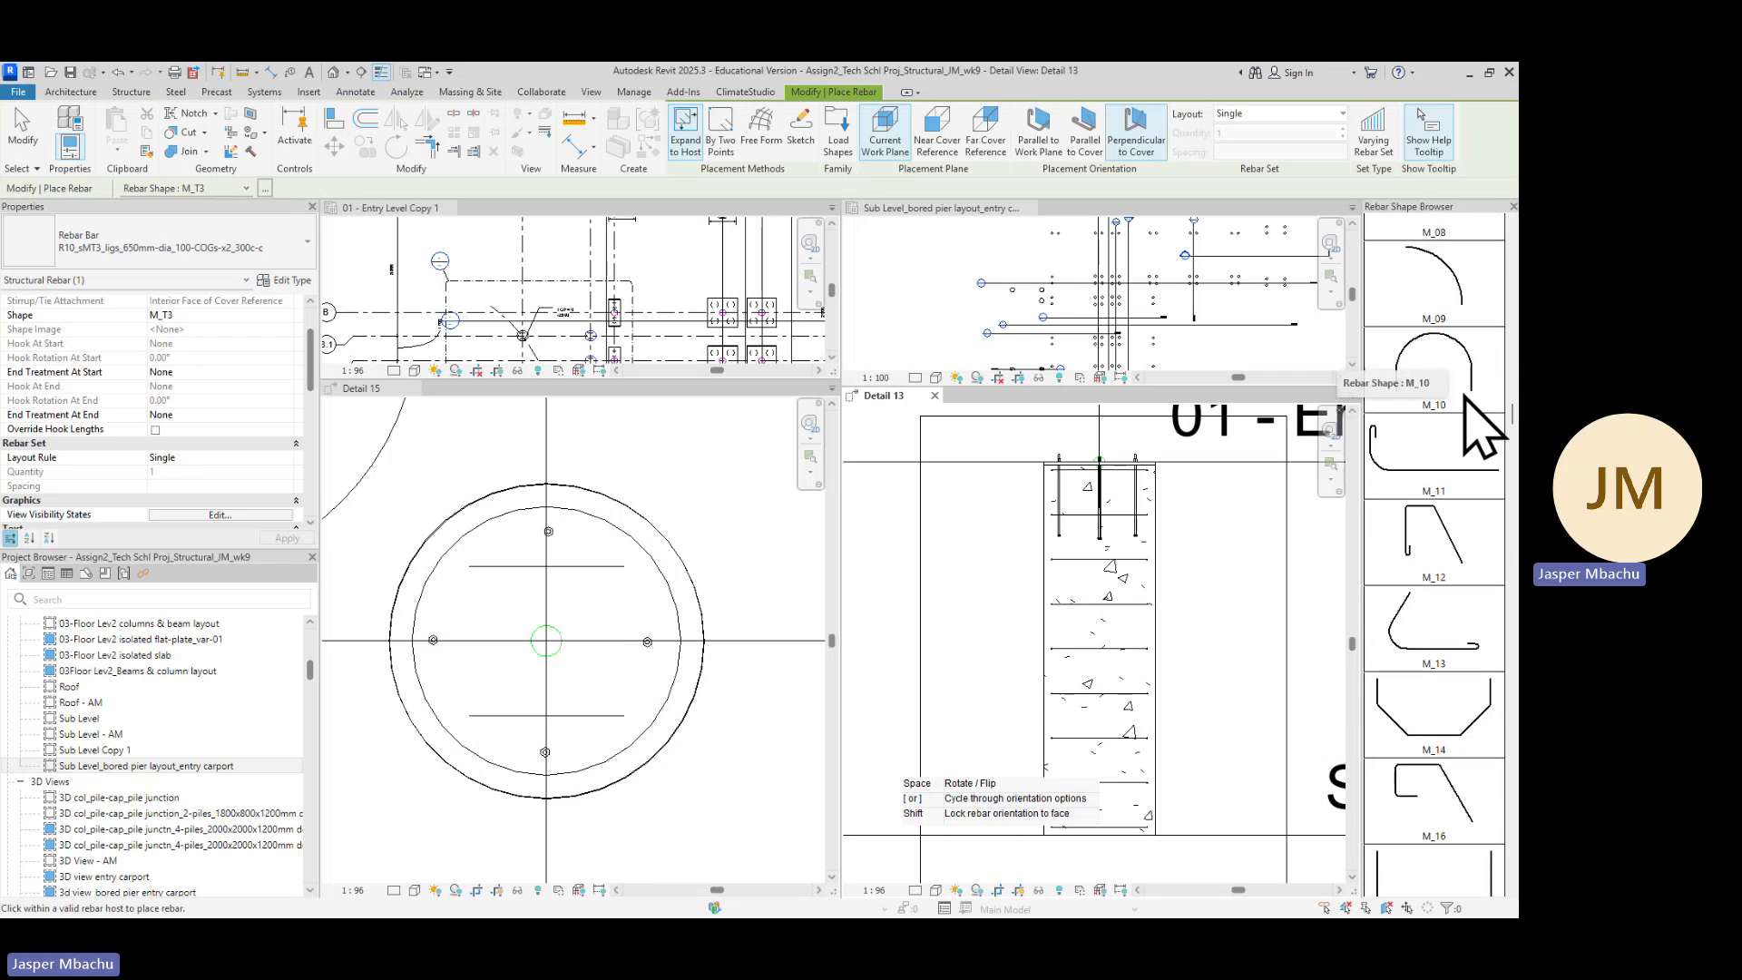
pyautogui.scroll(8, 1463, 385)
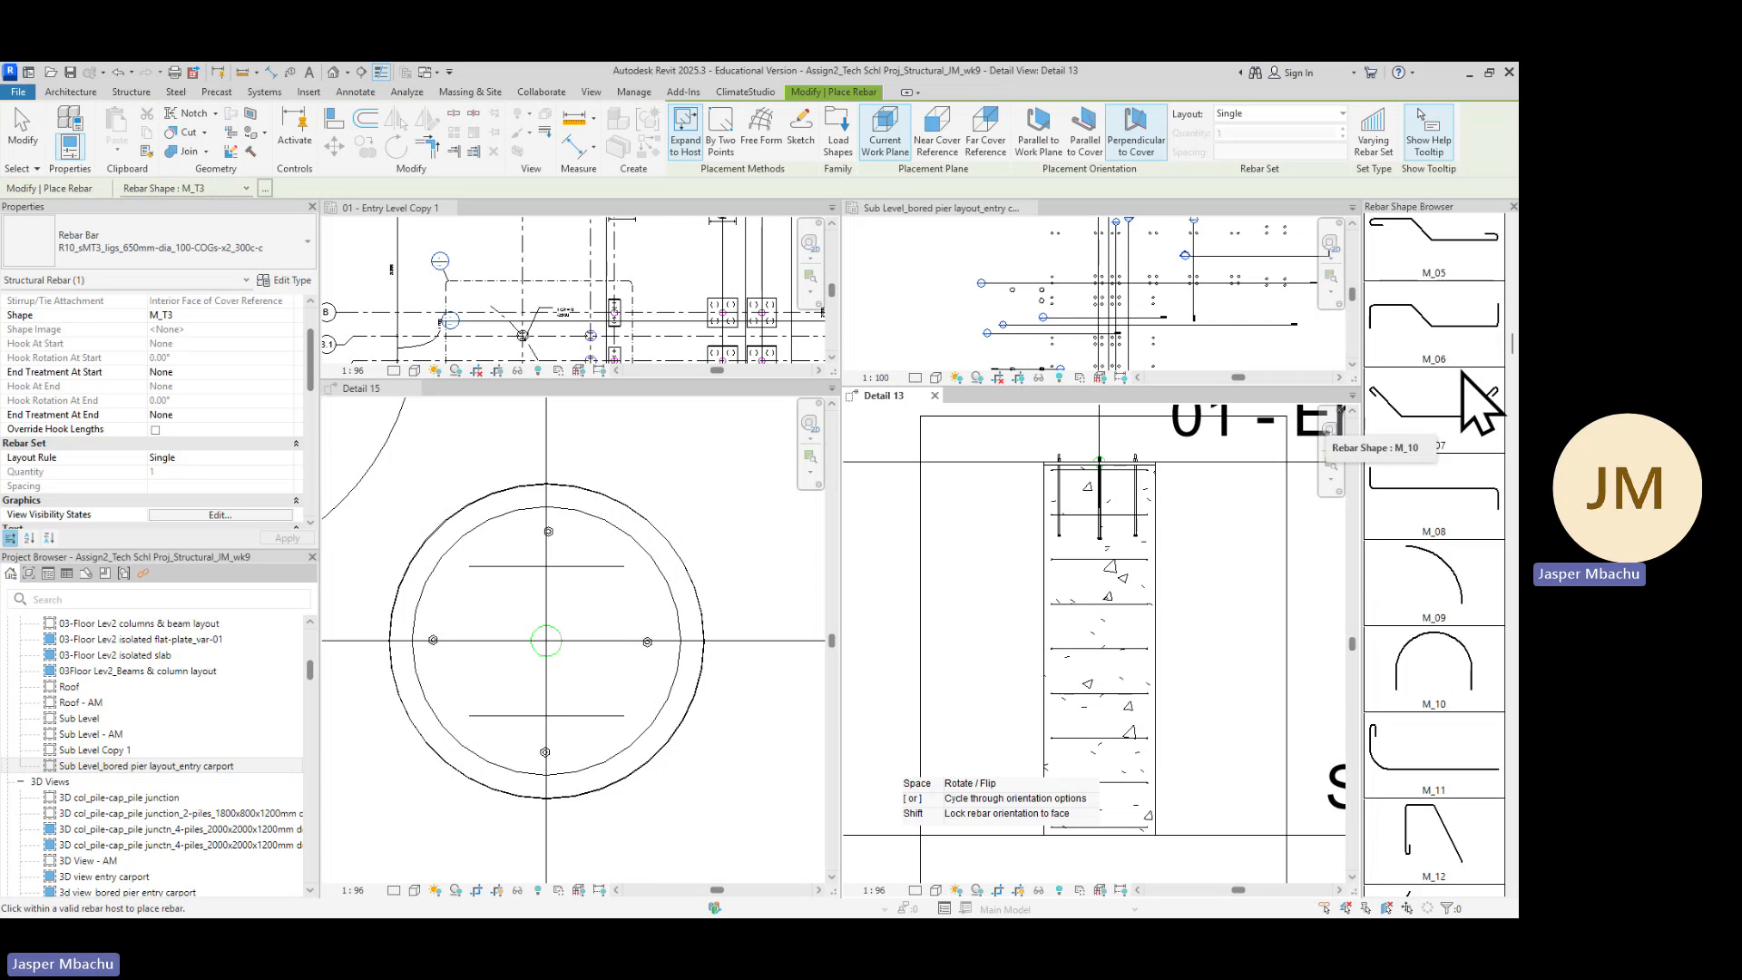
pyautogui.scroll(1, 1463, 374)
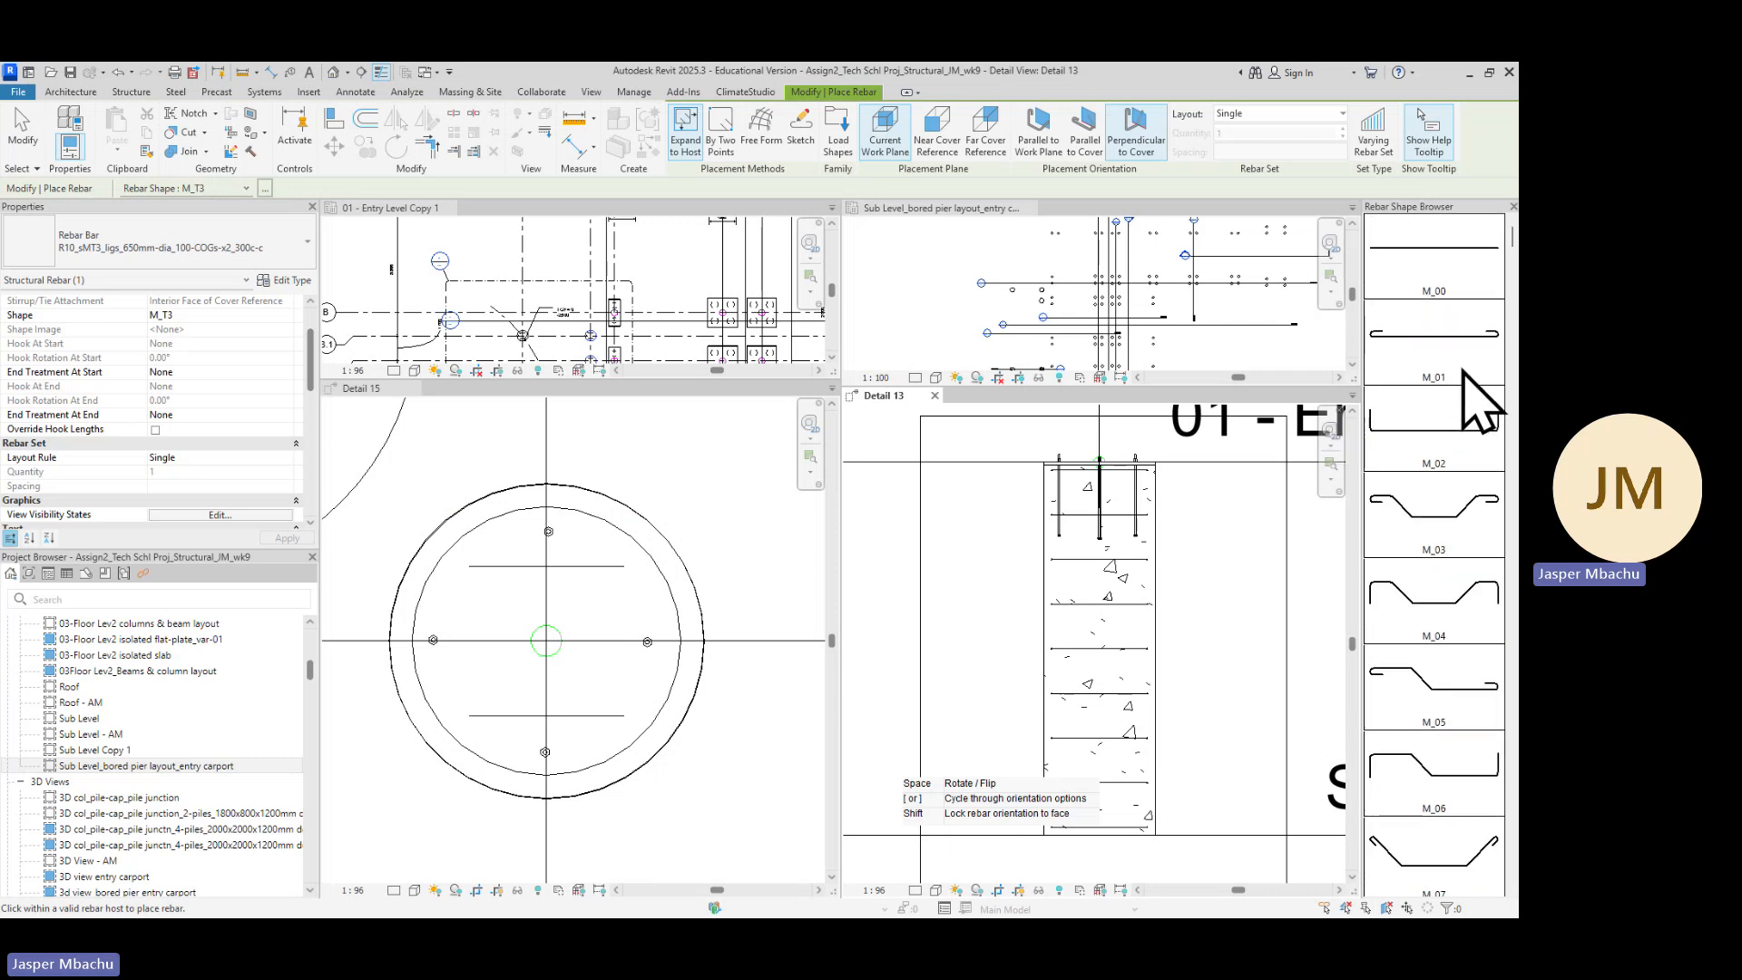
pyautogui.click(1445, 284)
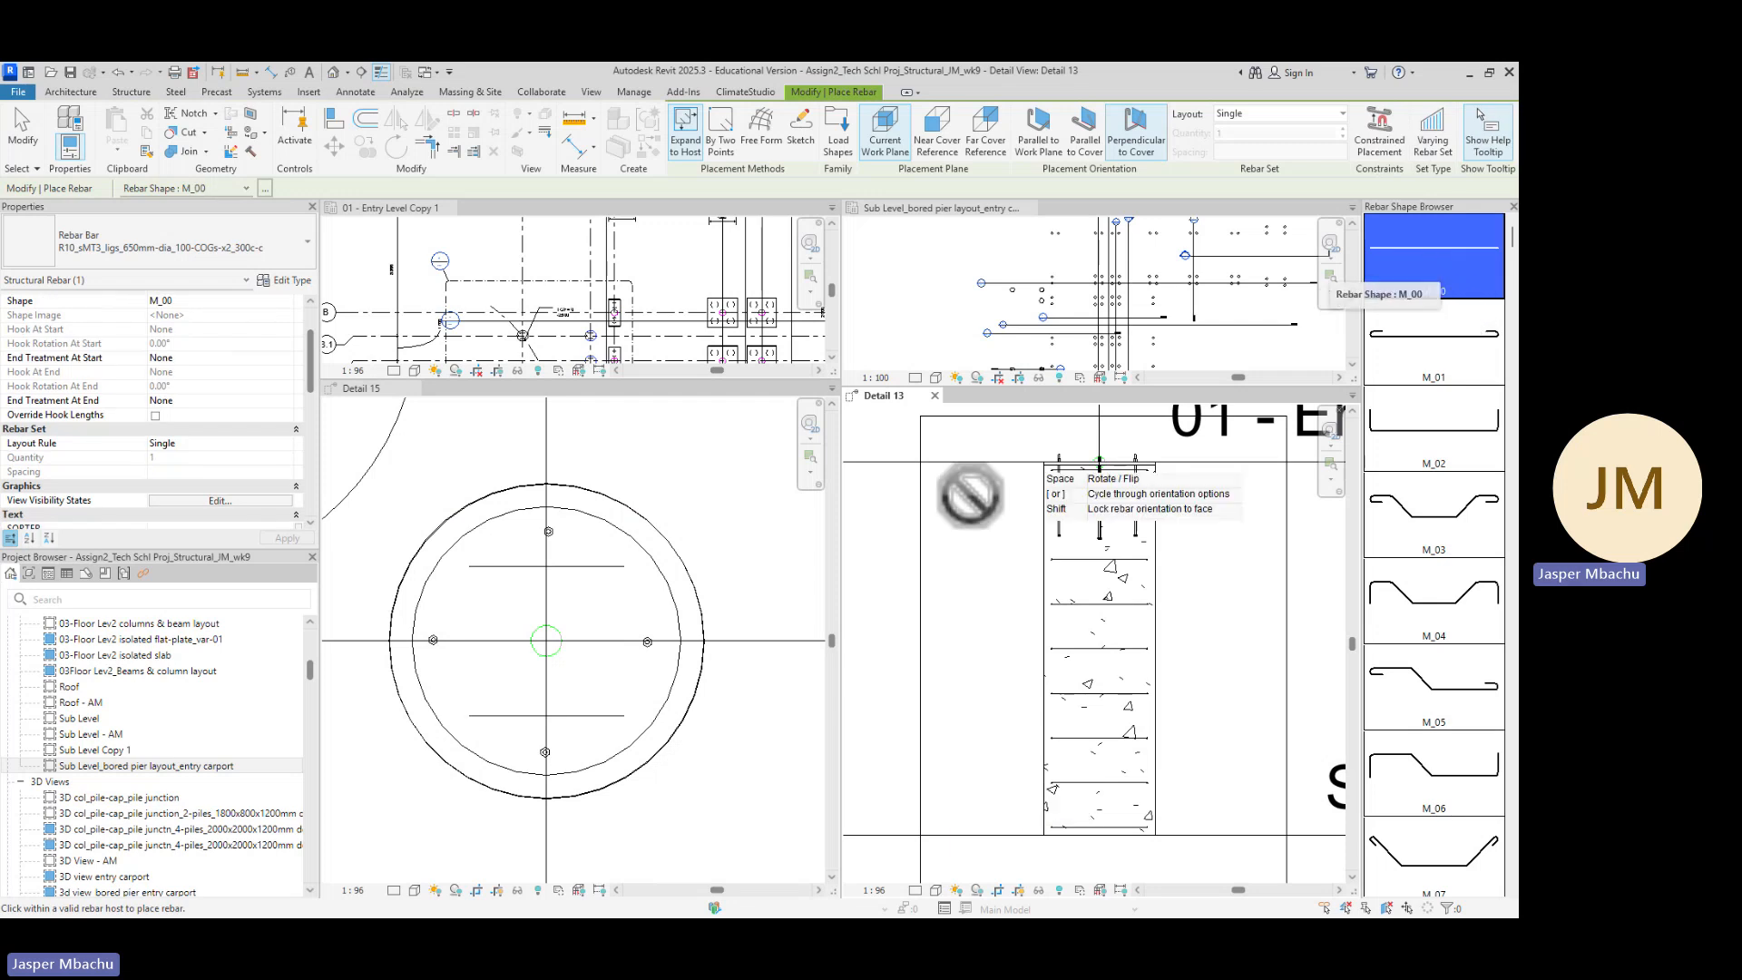
# In the rebar type properties, switch to 16M and duplicate it as a new type named 8H16_sM_00_bars_200cogs-both-ends
pyautogui.click(293, 281)
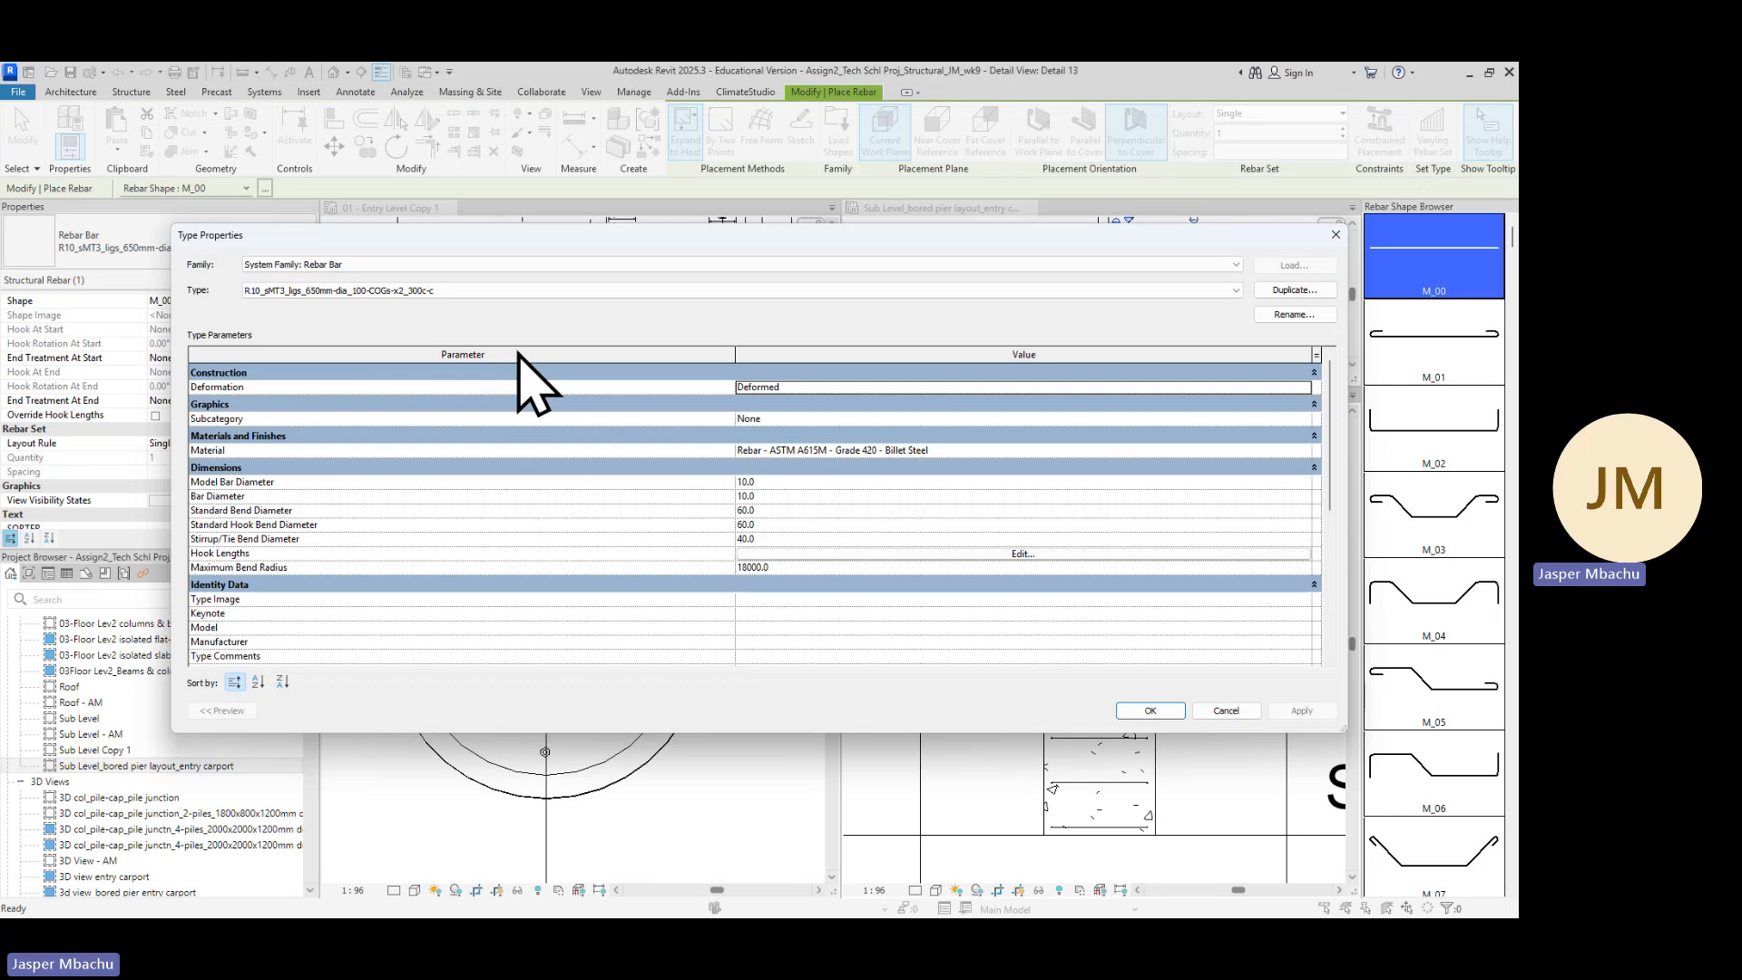
pyautogui.click(1235, 290)
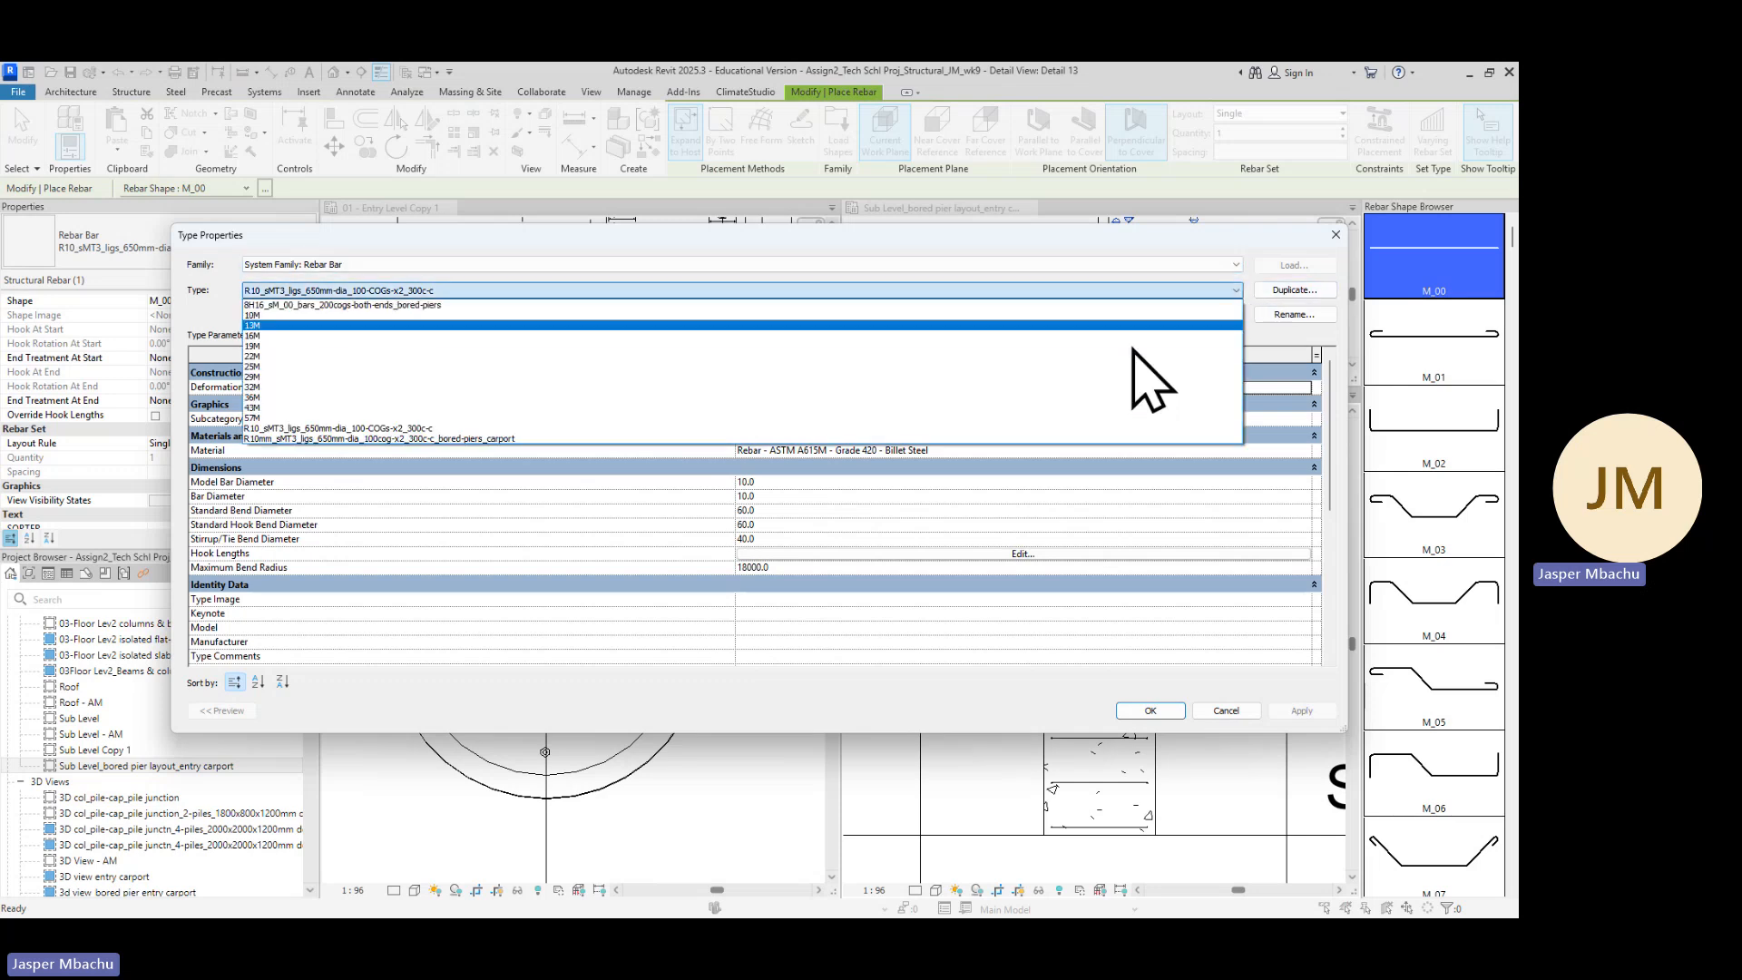
pyautogui.click(282, 336)
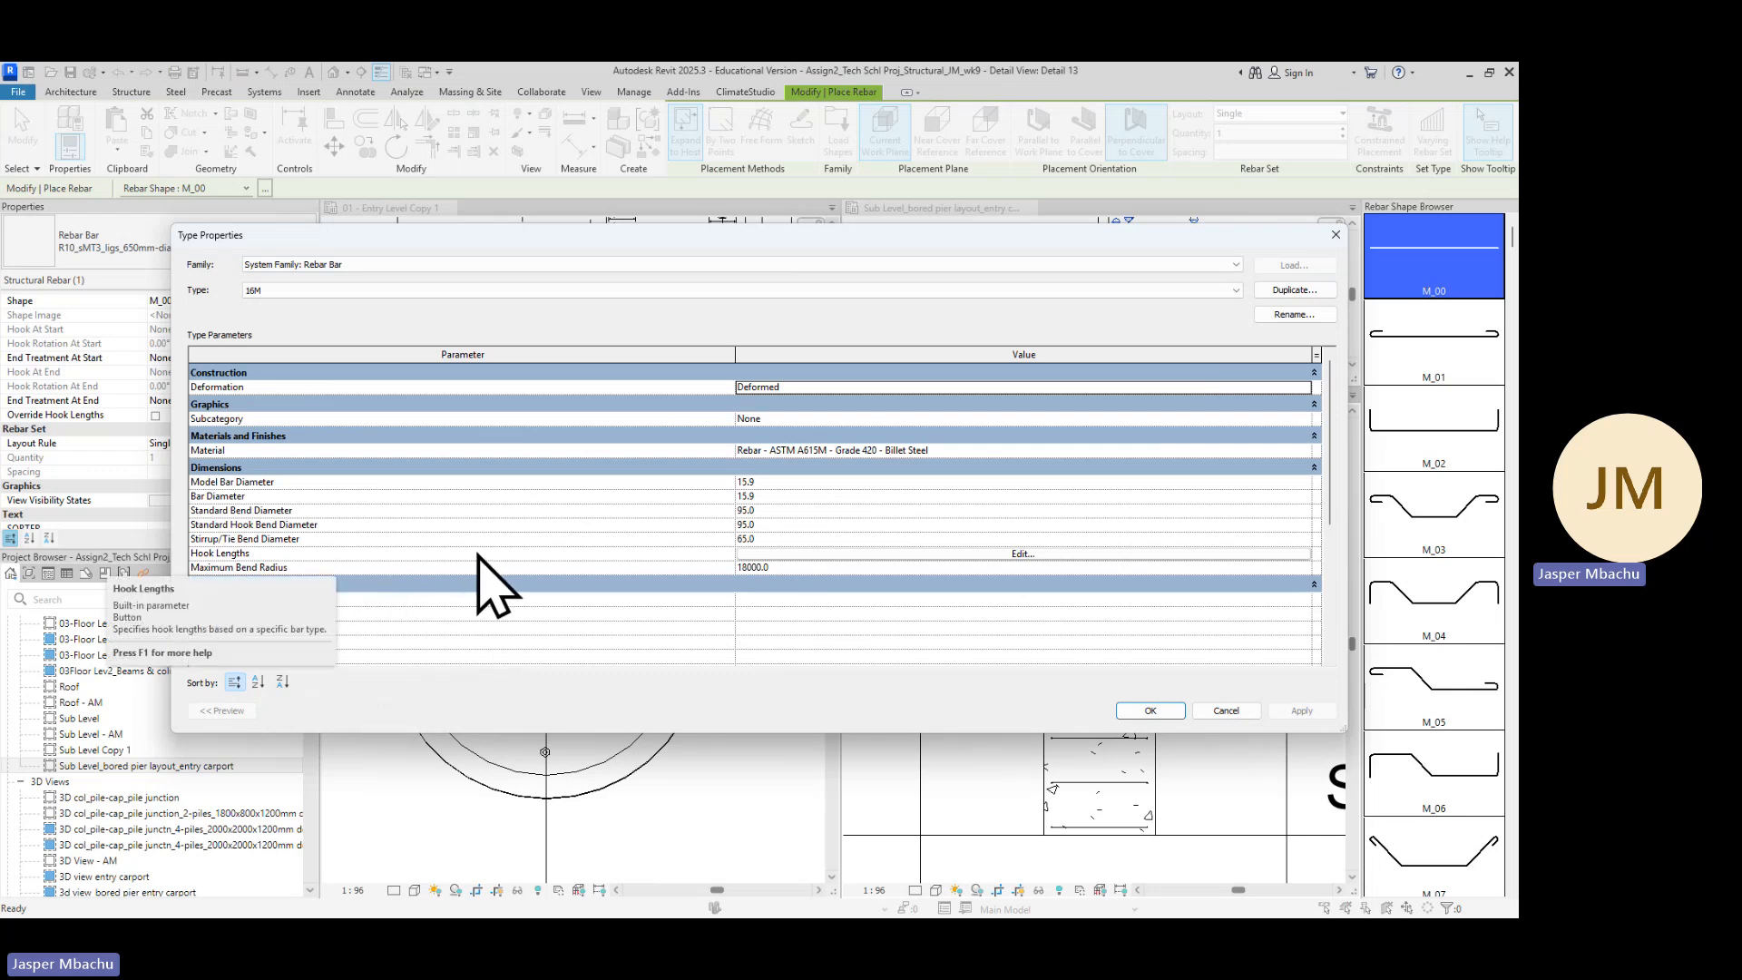
pyautogui.click(1024, 555)
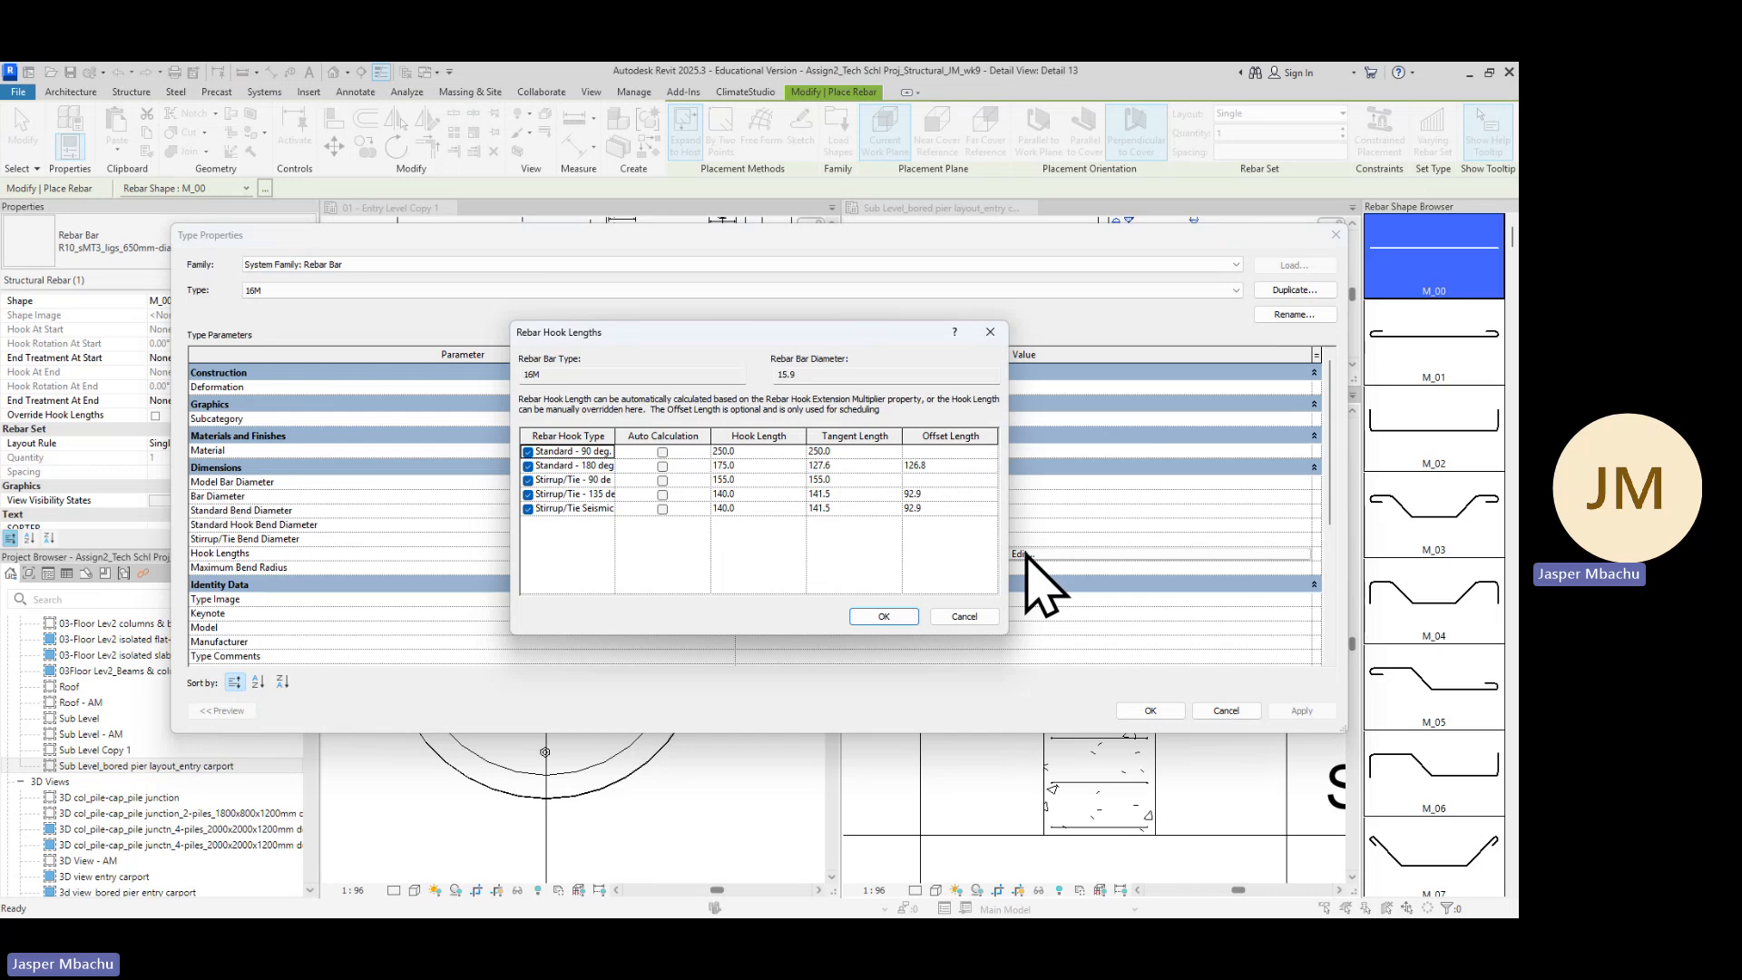
pyautogui.moveTo(615, 447); pyautogui.dragTo(679, 451)
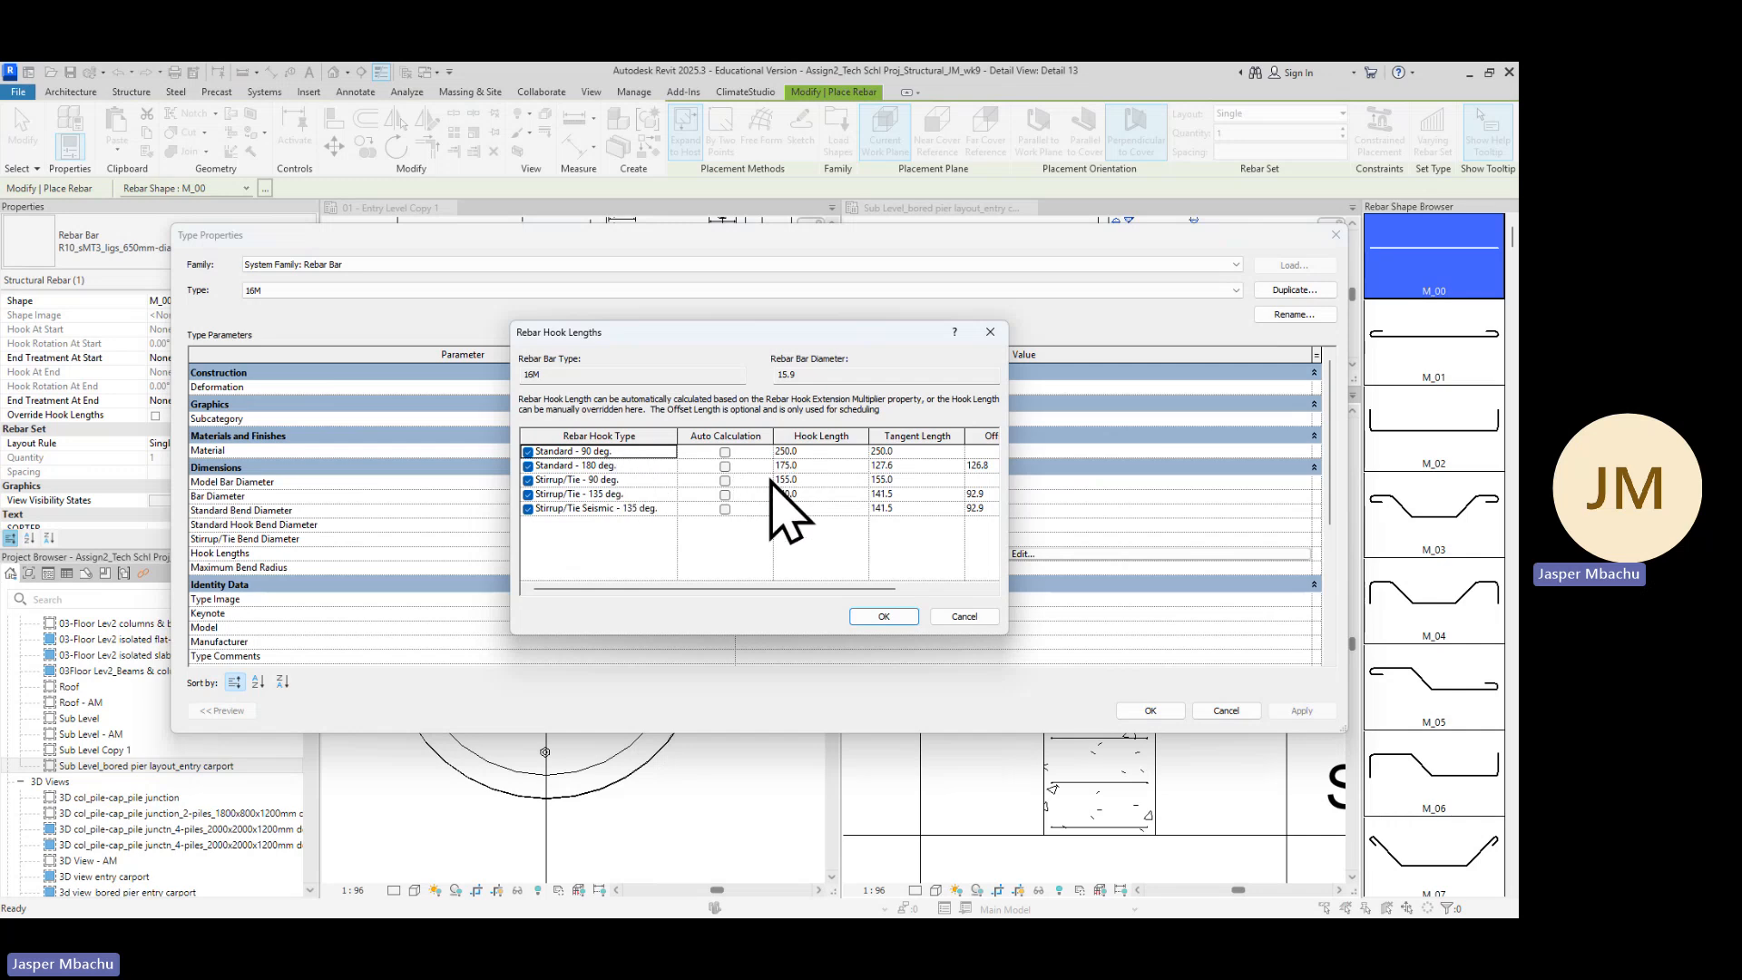
pyautogui.click(990, 333)
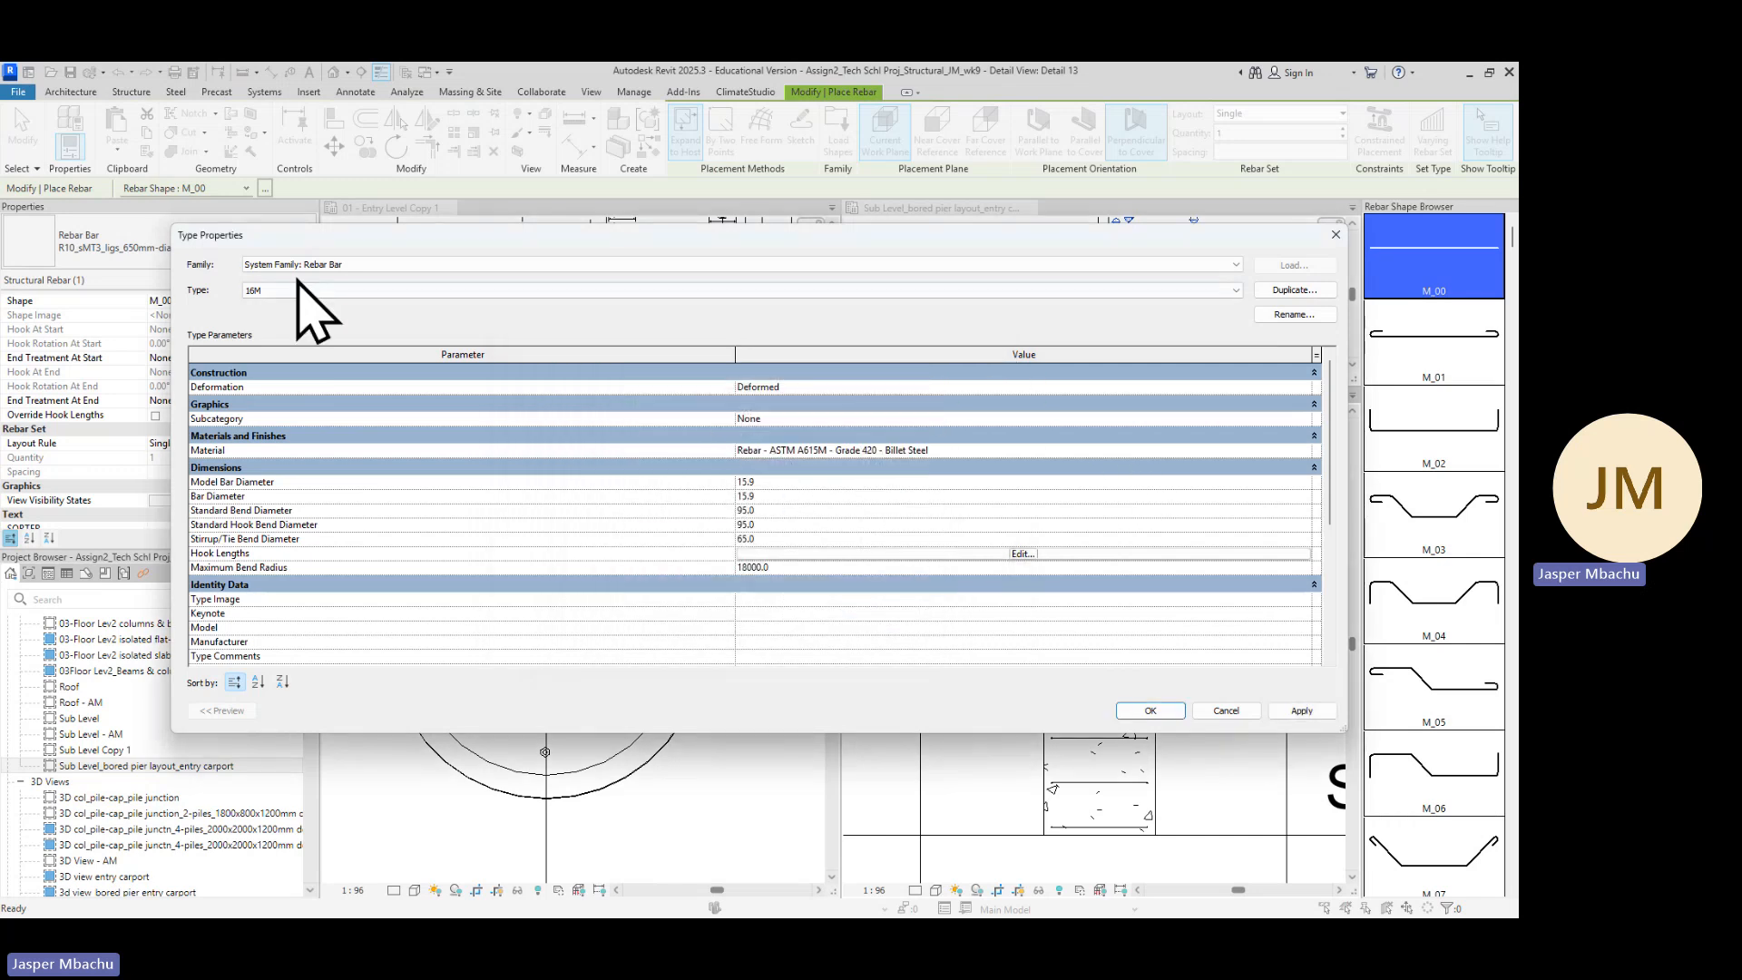
pyautogui.click(1295, 291)
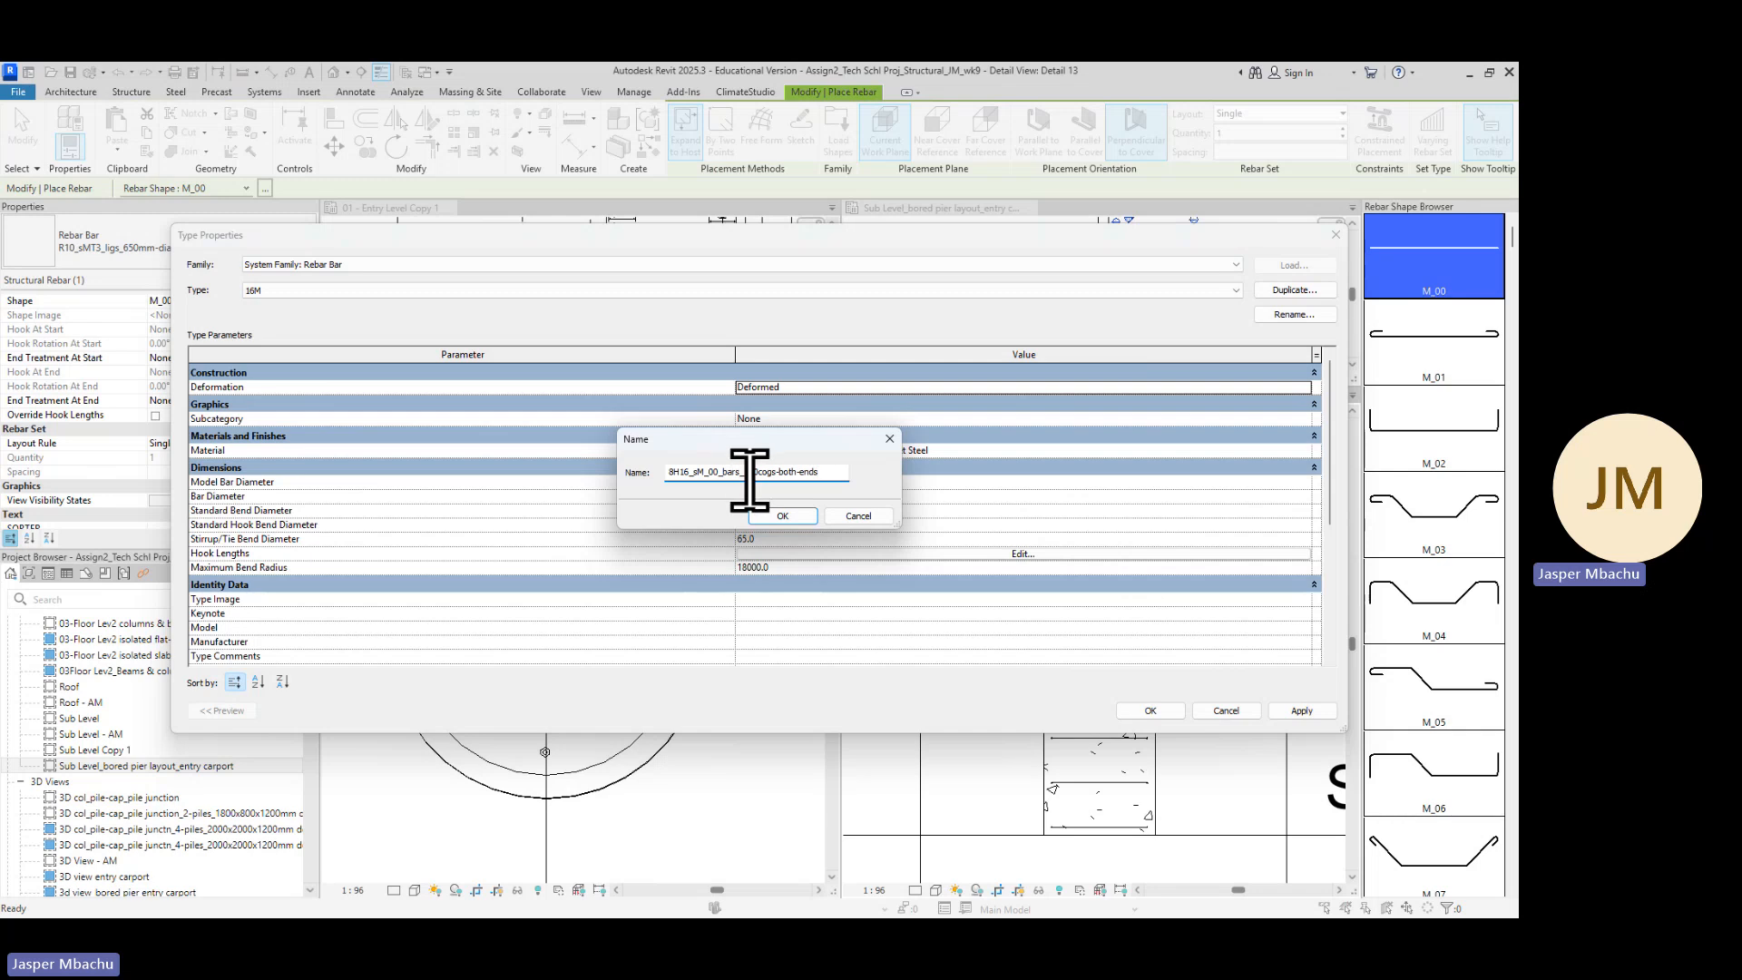
pyautogui.click(798, 518)
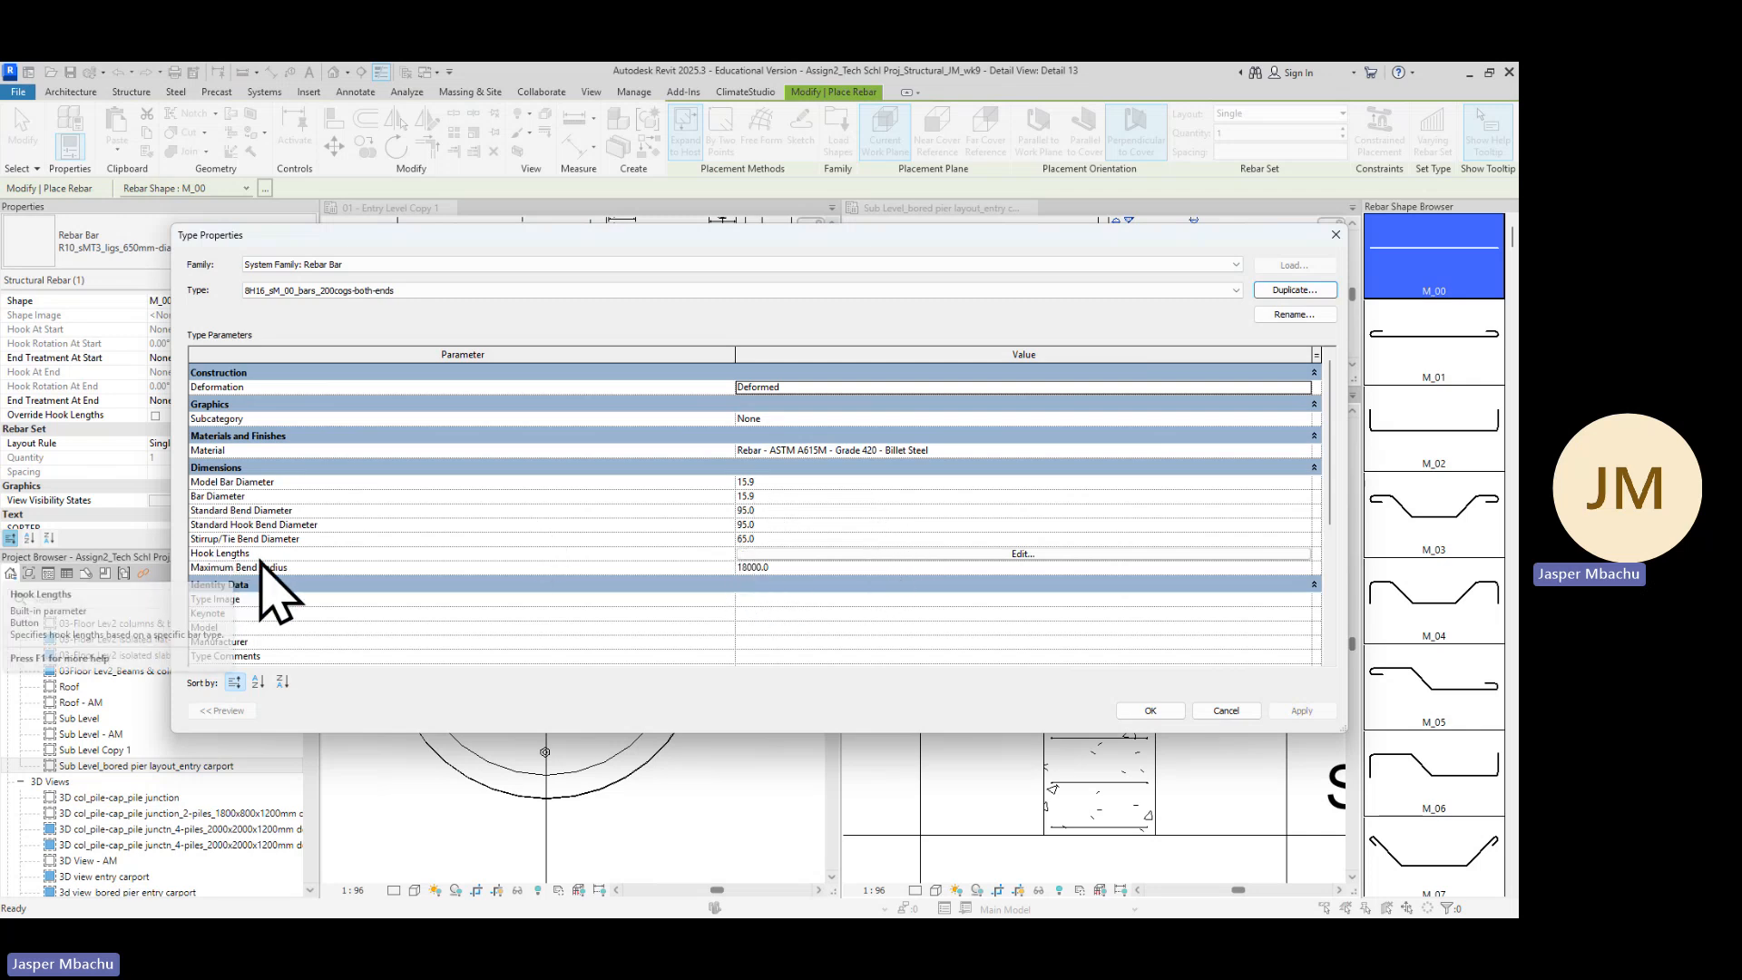
# Set the new bar type's Standard 90 deg. hook length to 200 mm and apply the type properties
pyautogui.click(1022, 554)
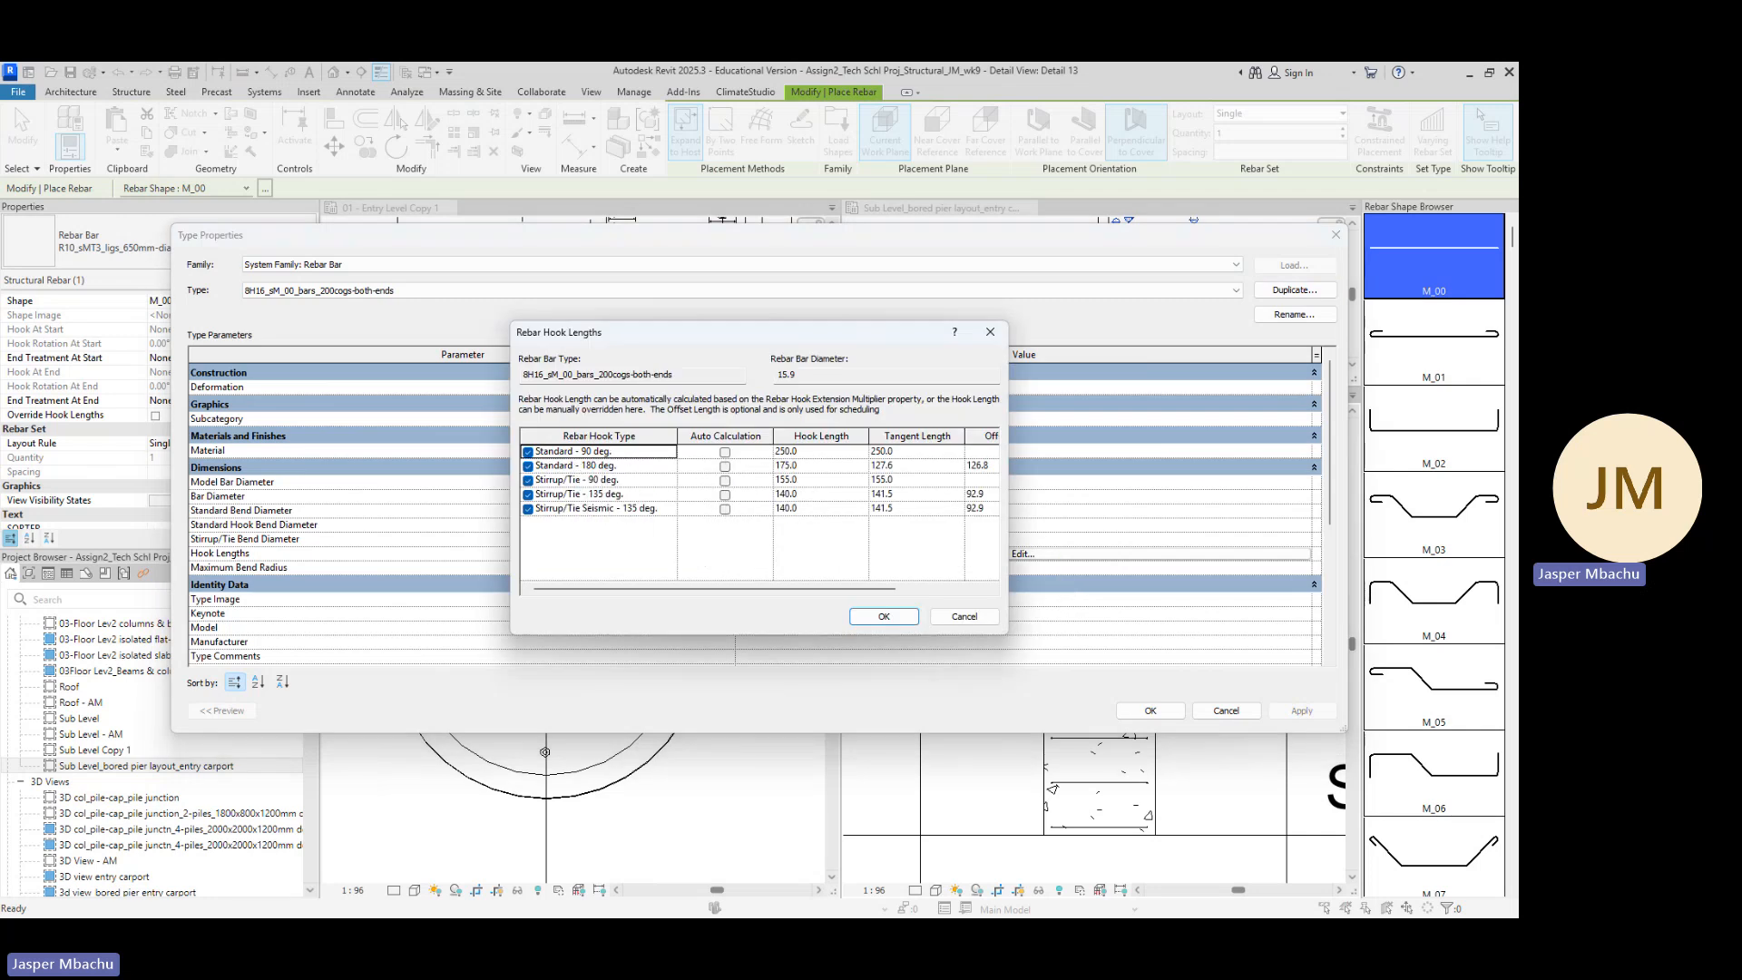
pyautogui.hotkey('alt', 'Tab')
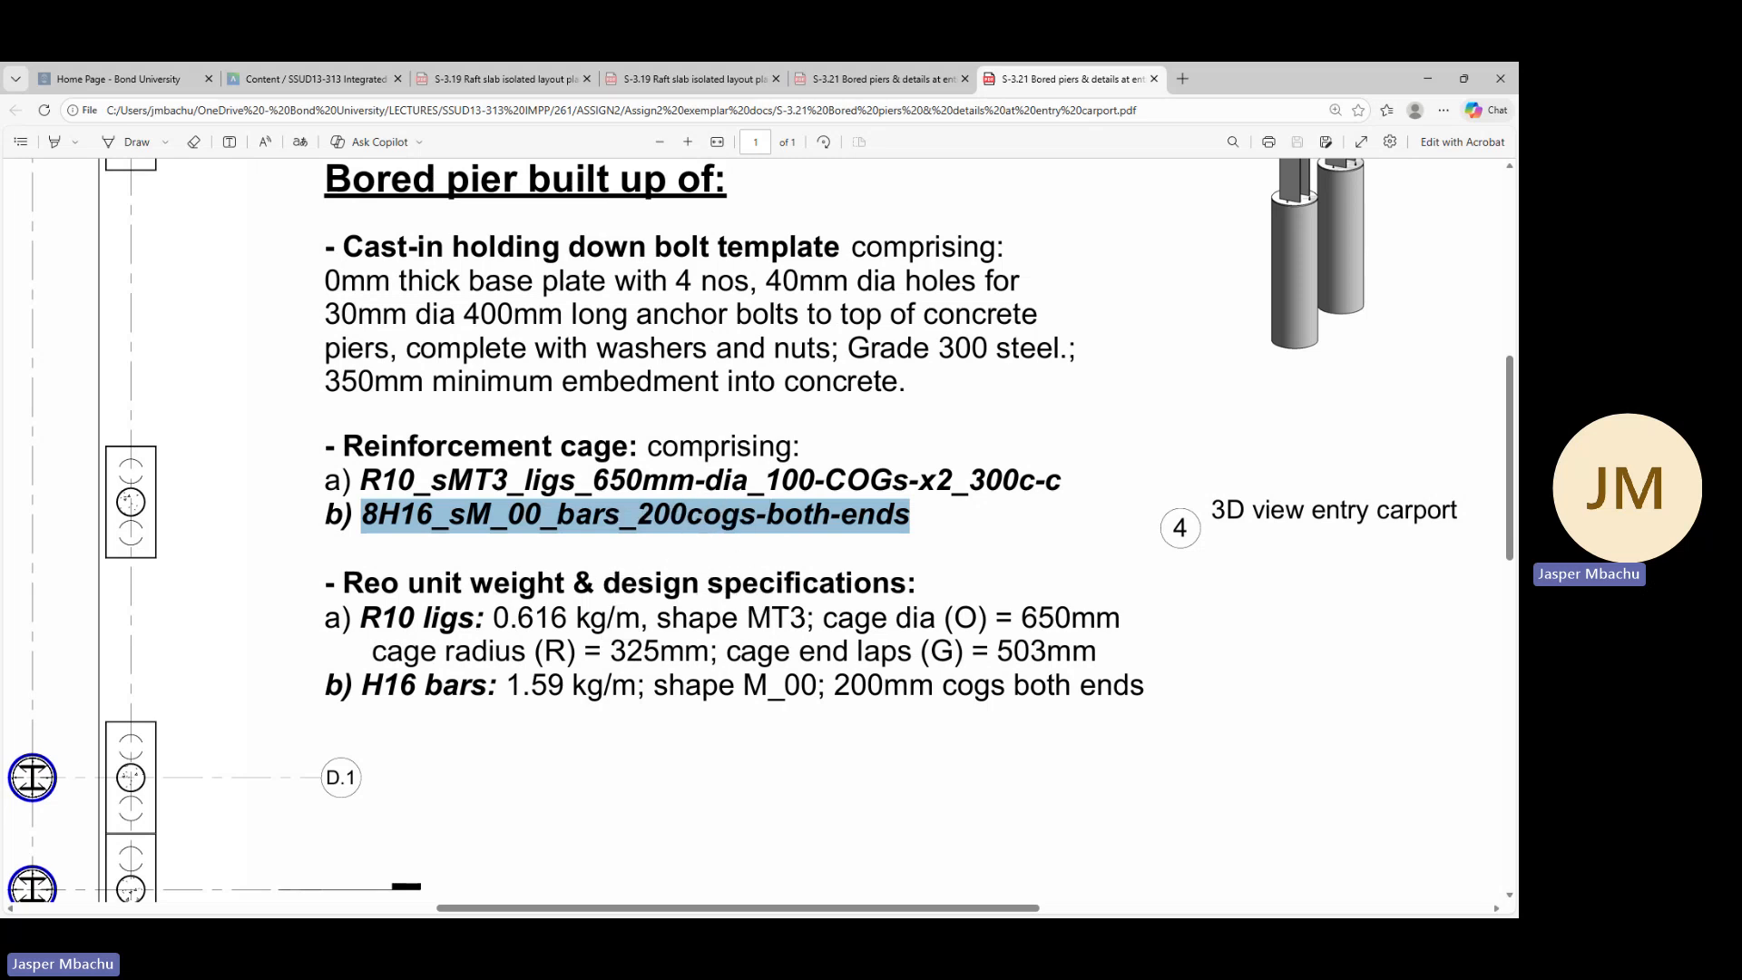
pyautogui.click(1429, 79)
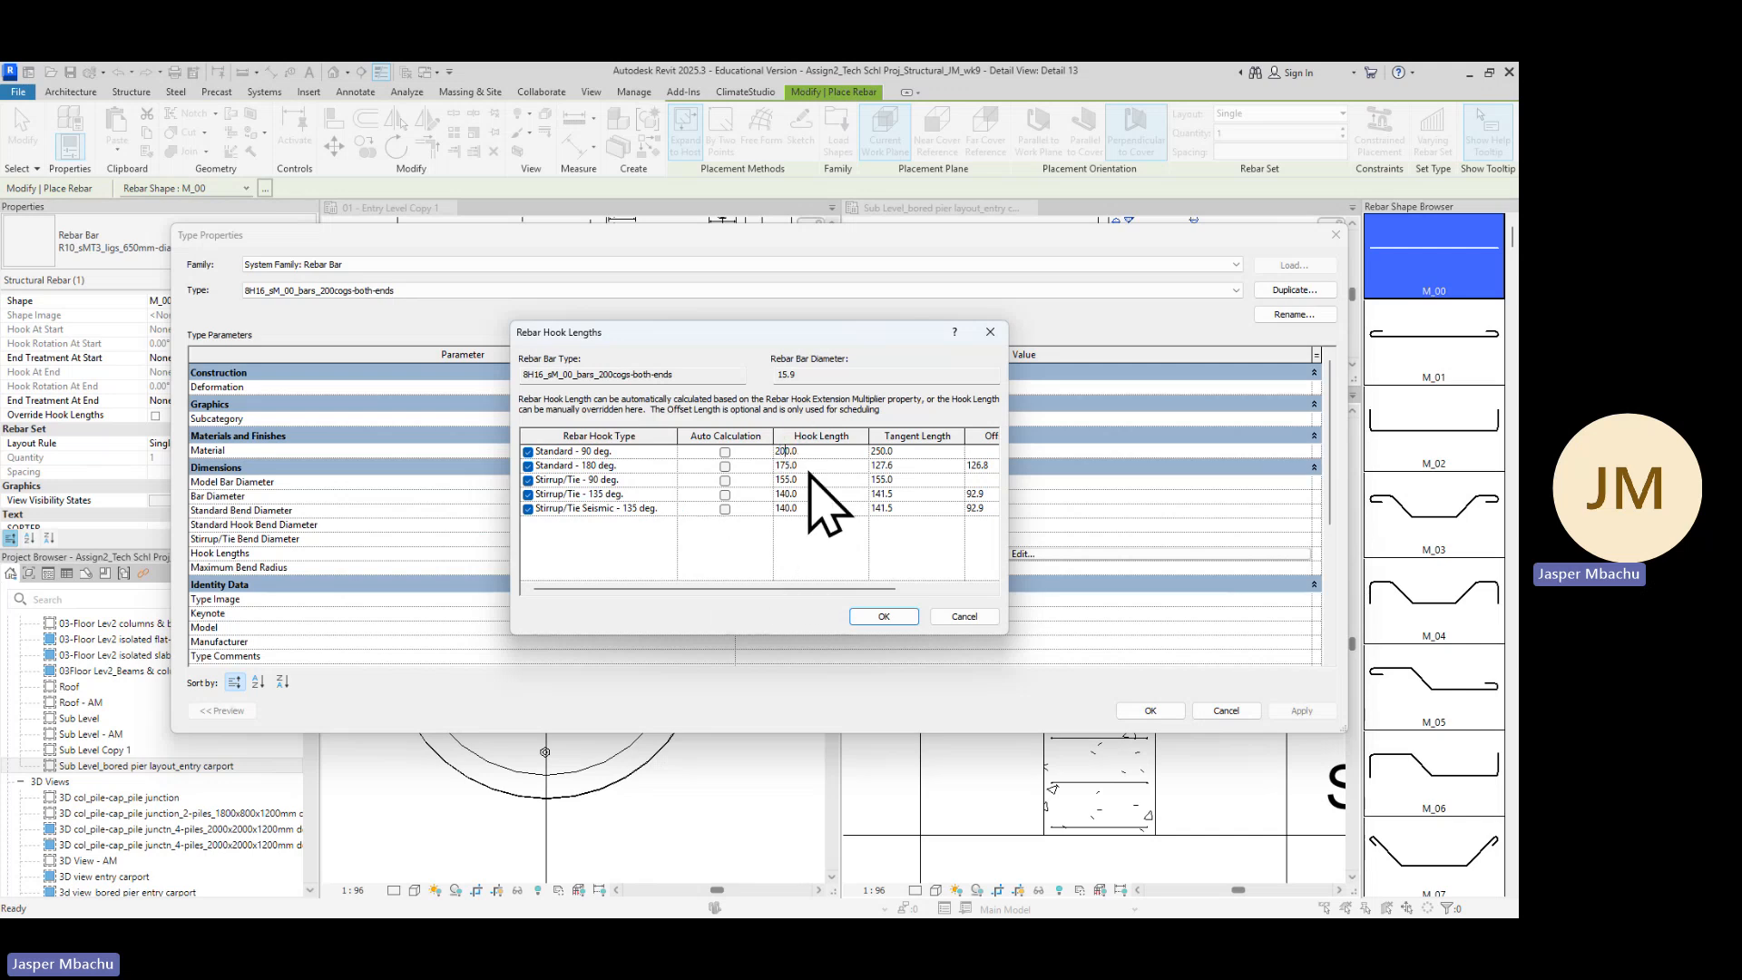
pyautogui.click(841, 546)
pyautogui.click(884, 617)
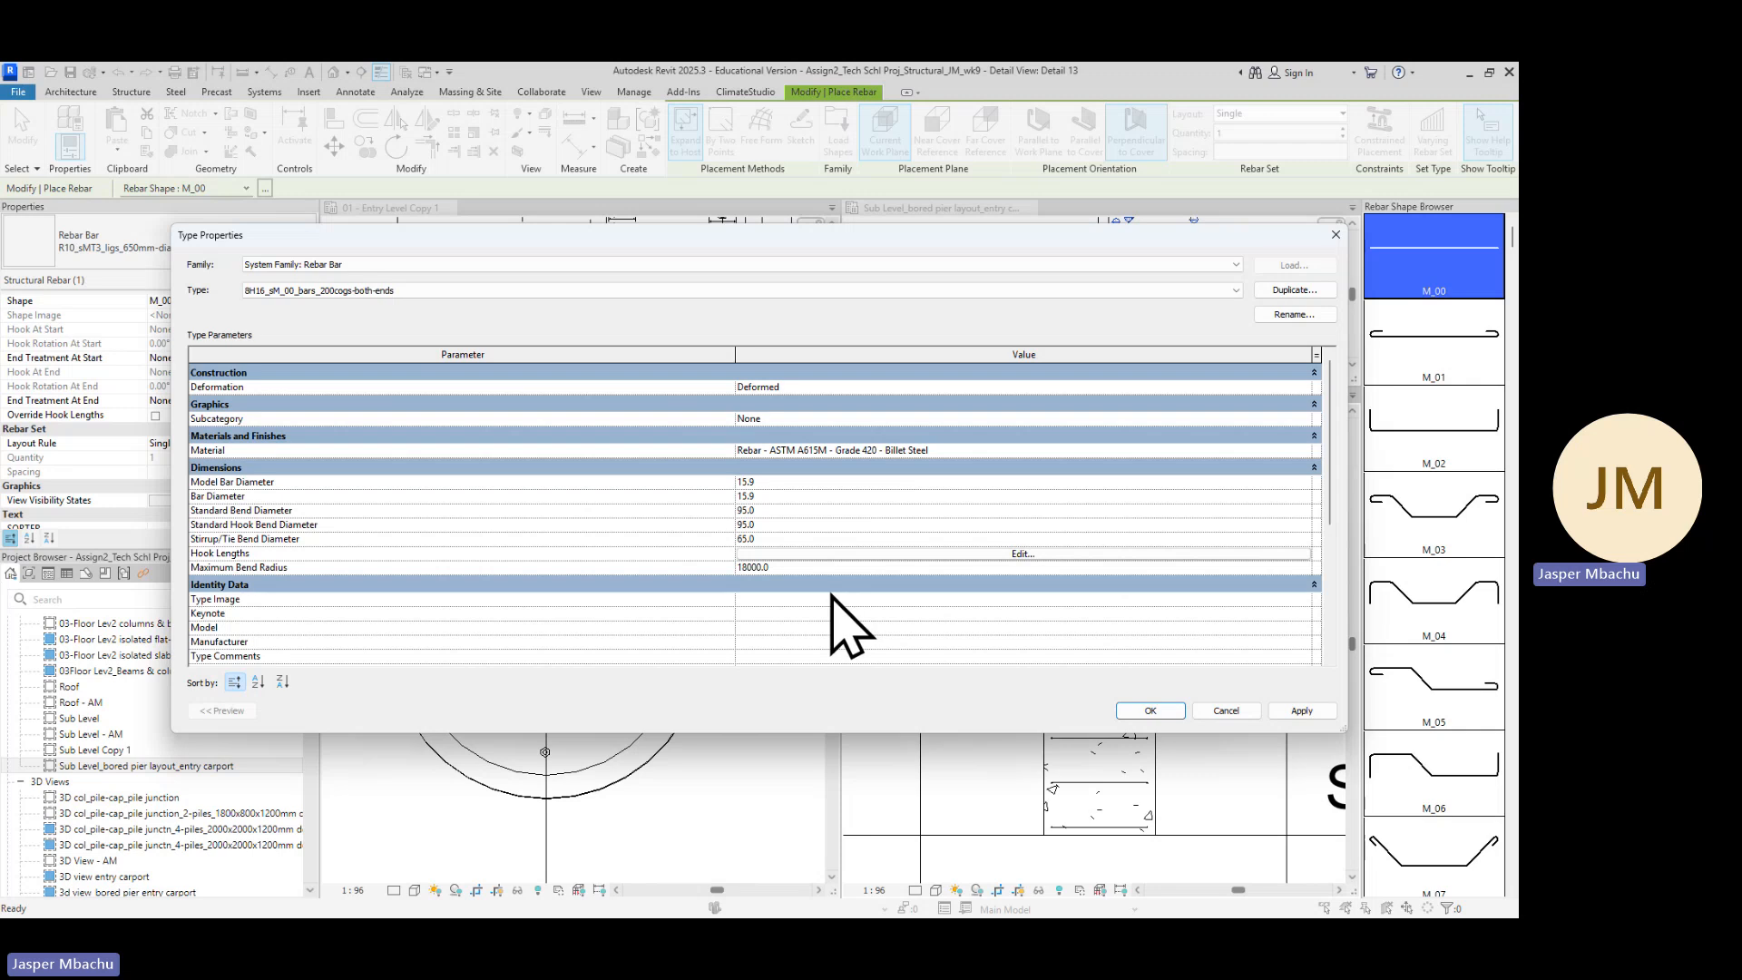
pyautogui.click(1151, 711)
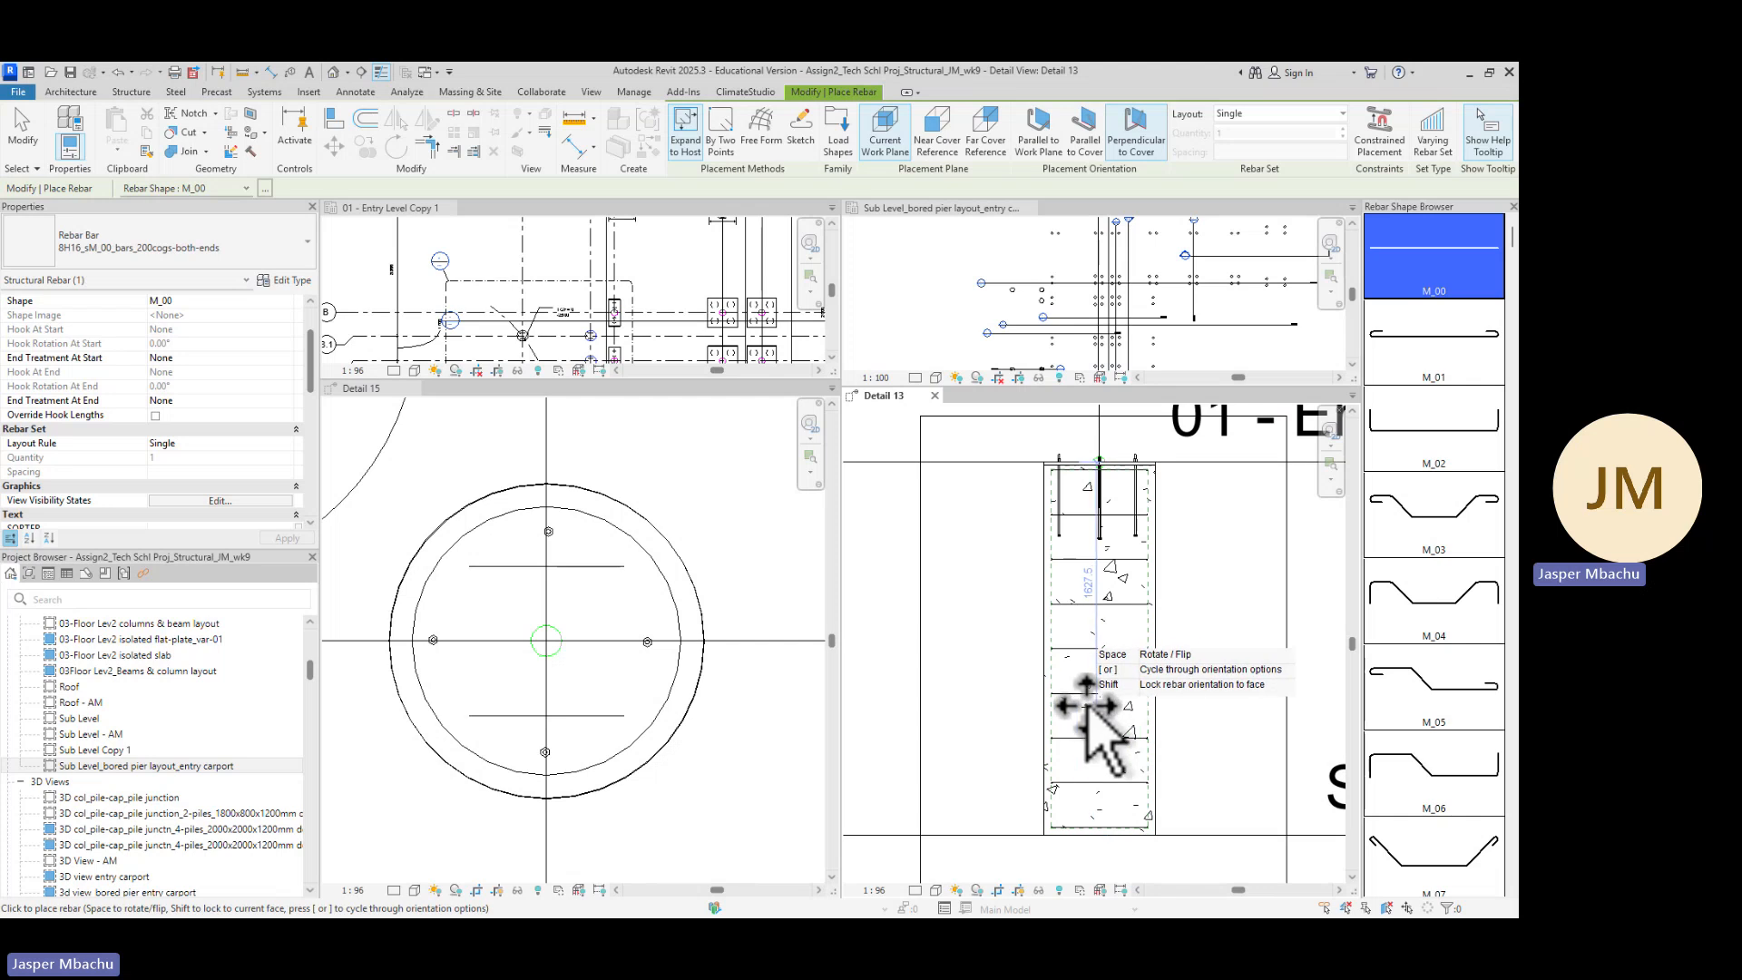
# Set the rebar placement orientation to Parallel to Work Plane for the pier section in Detail 13
pyautogui.scroll(2, 1105, 735)
pyautogui.scroll(-2, 1059, 541)
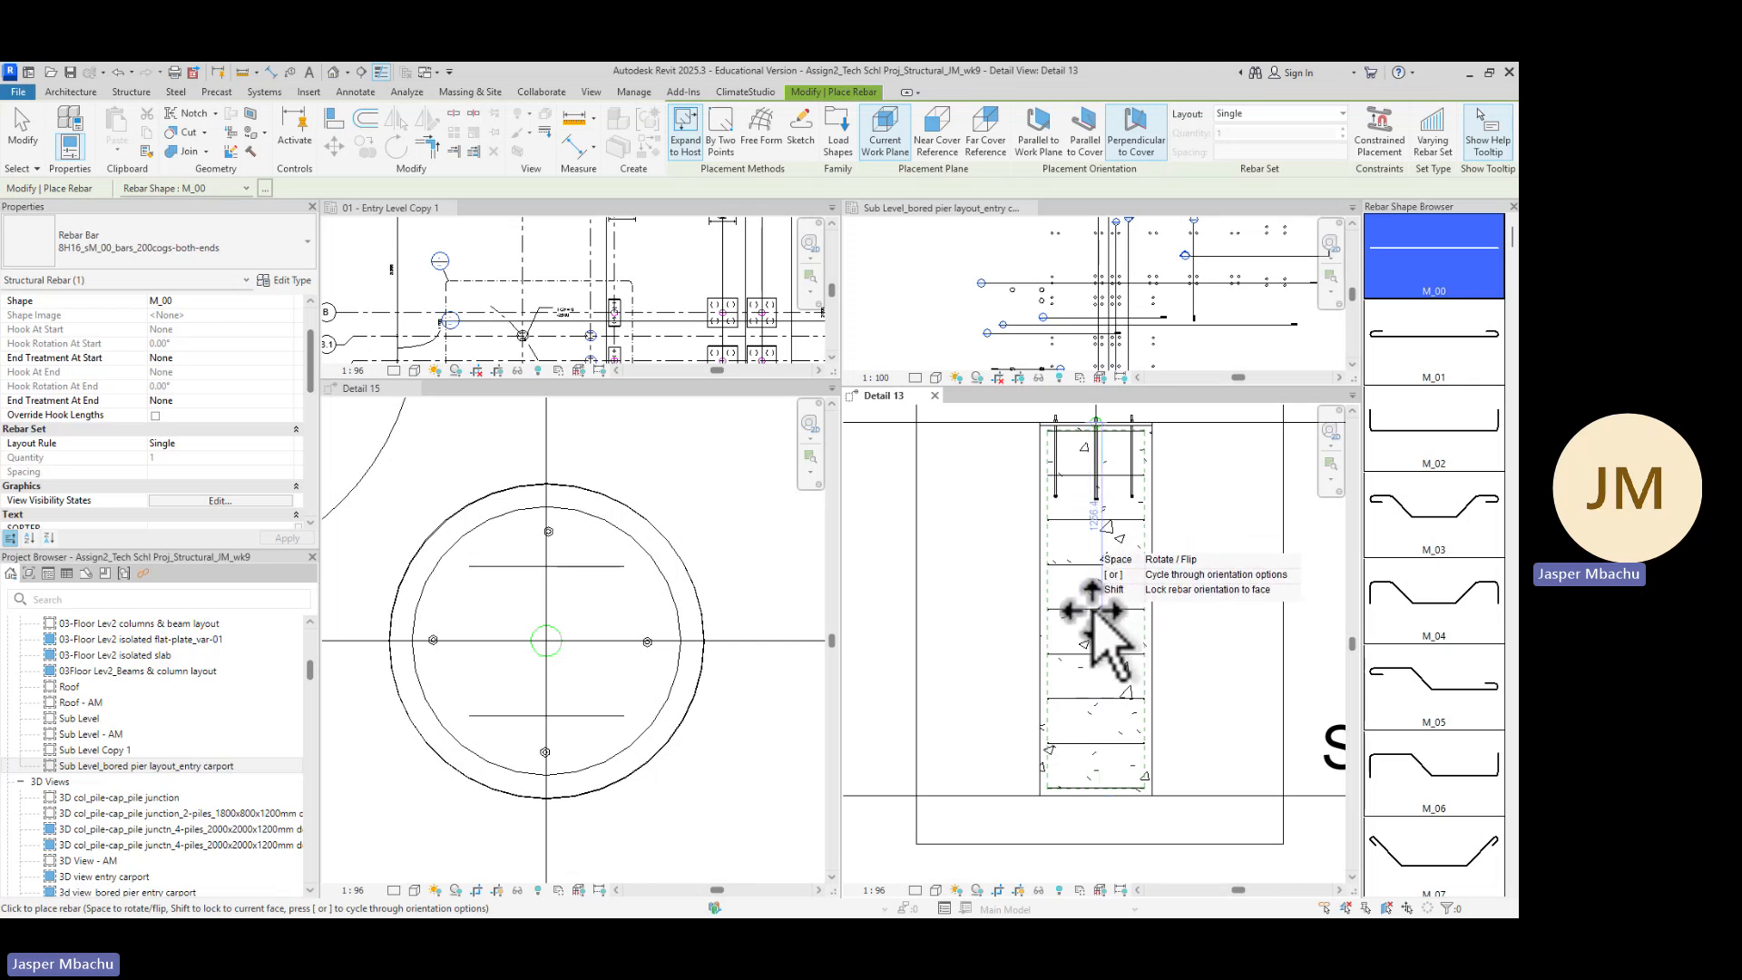
pyautogui.click(1085, 134)
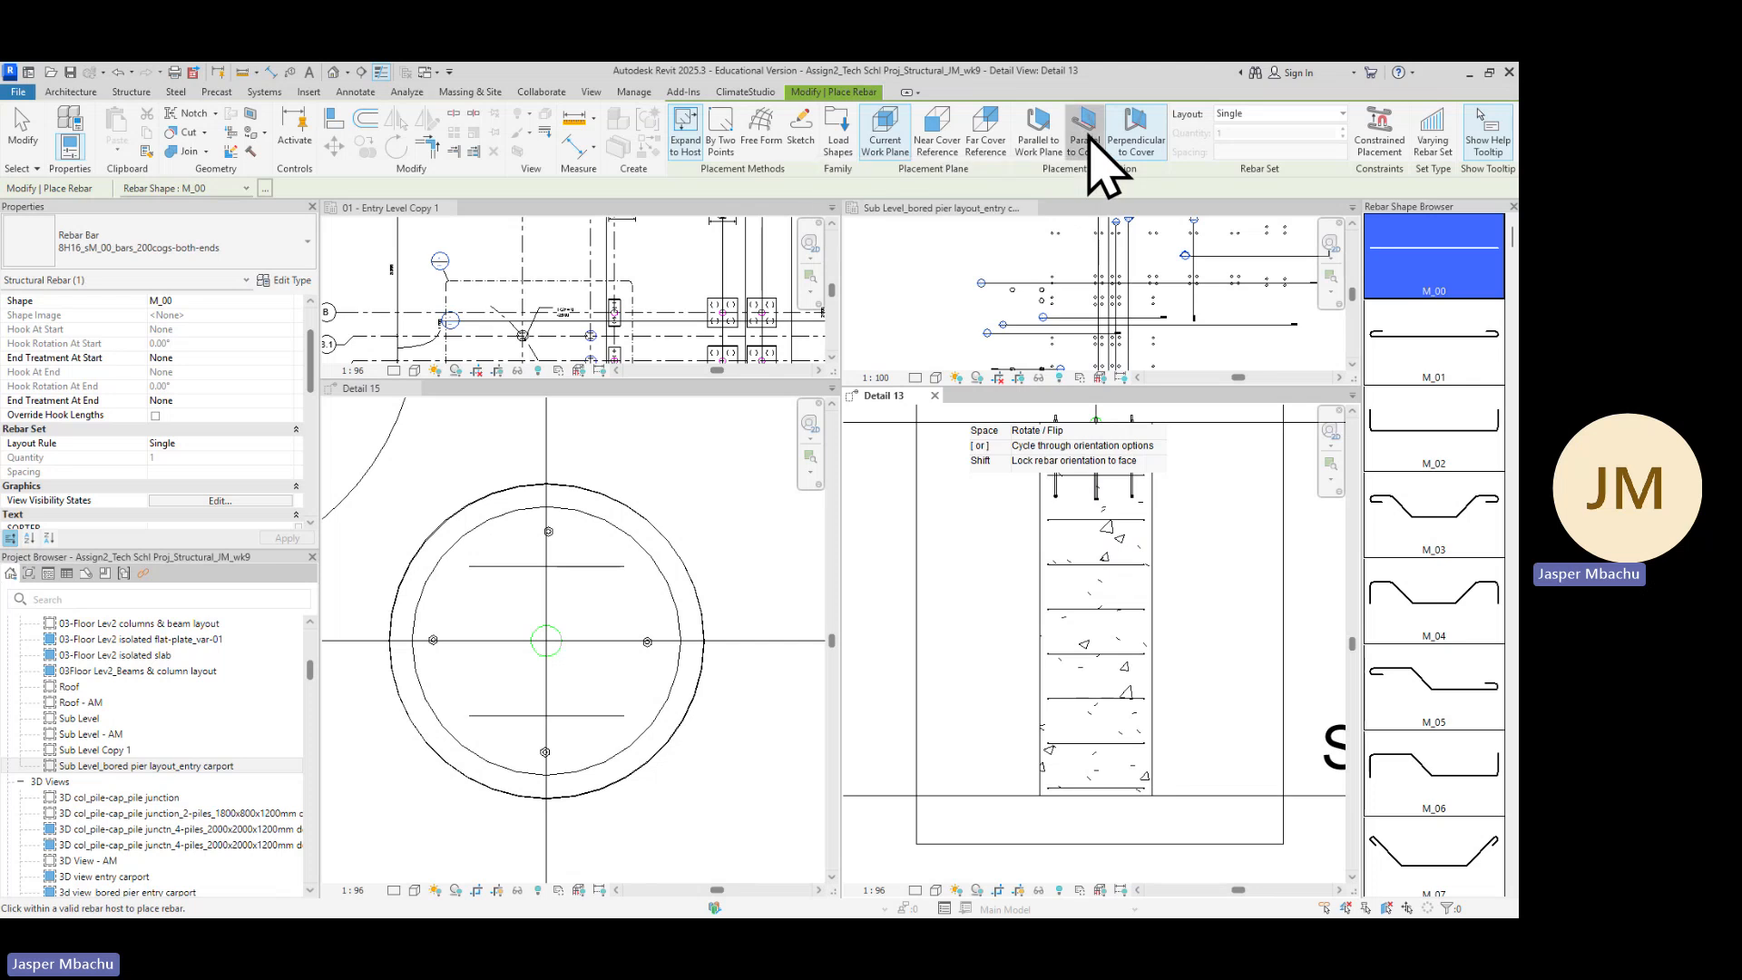
pyautogui.scroll(2, 1097, 602)
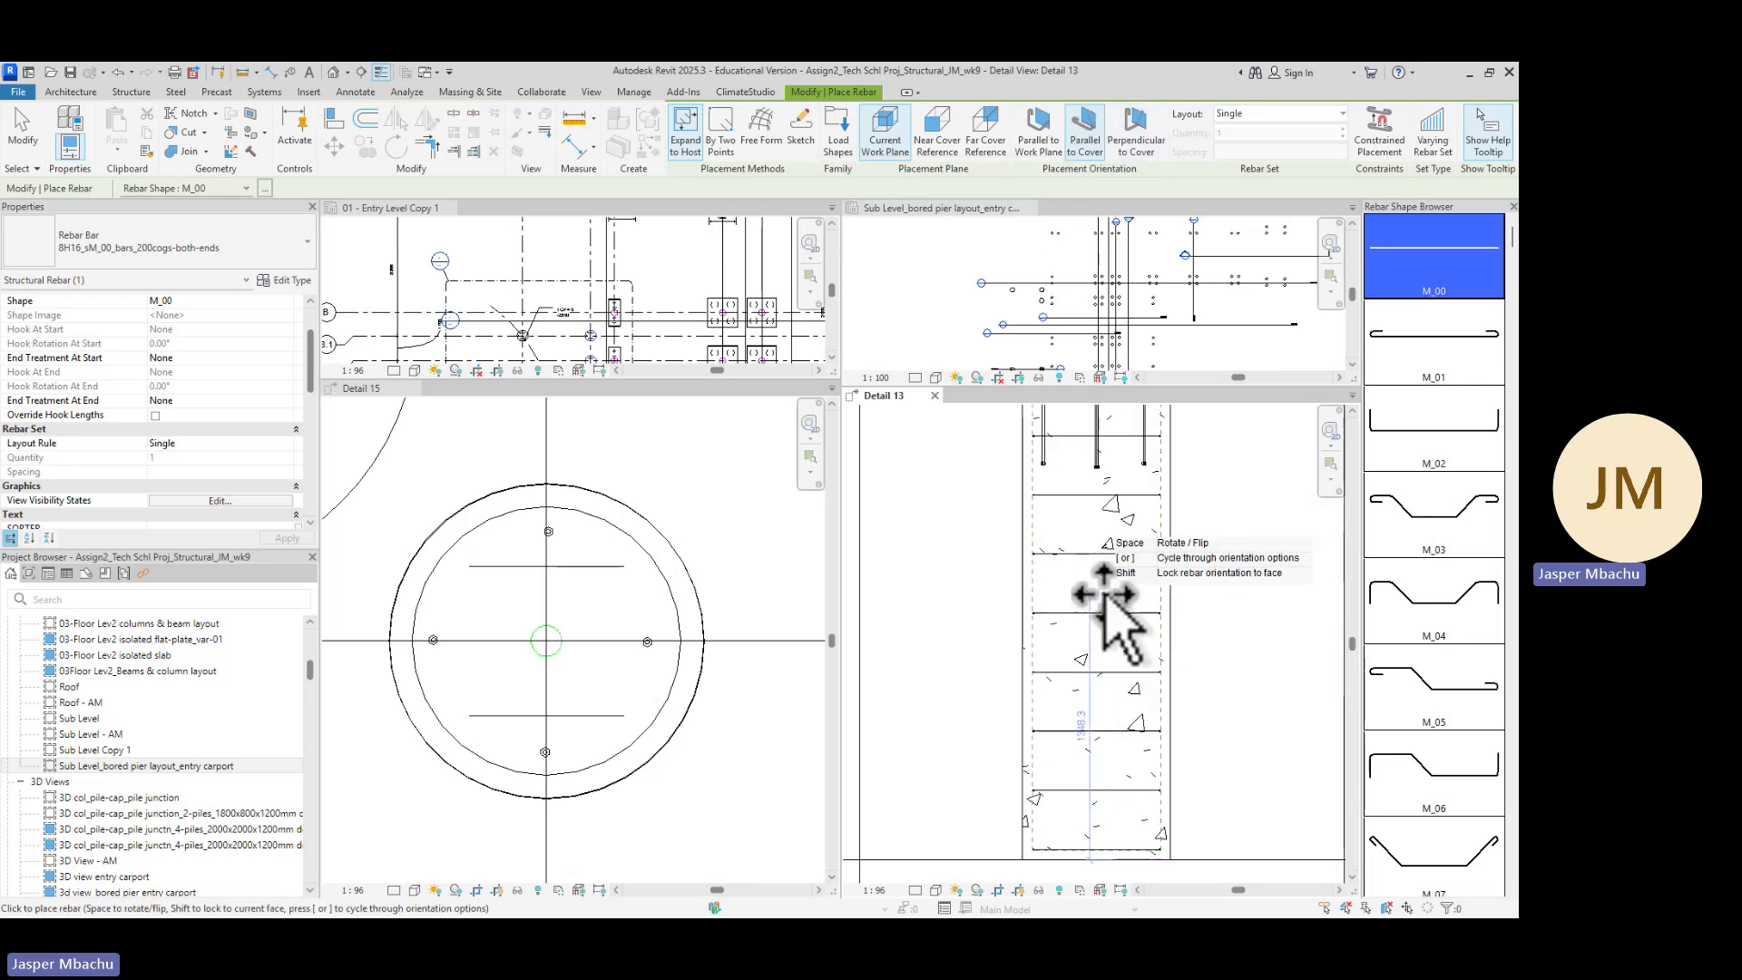
pyautogui.scroll(-2, 1109, 601)
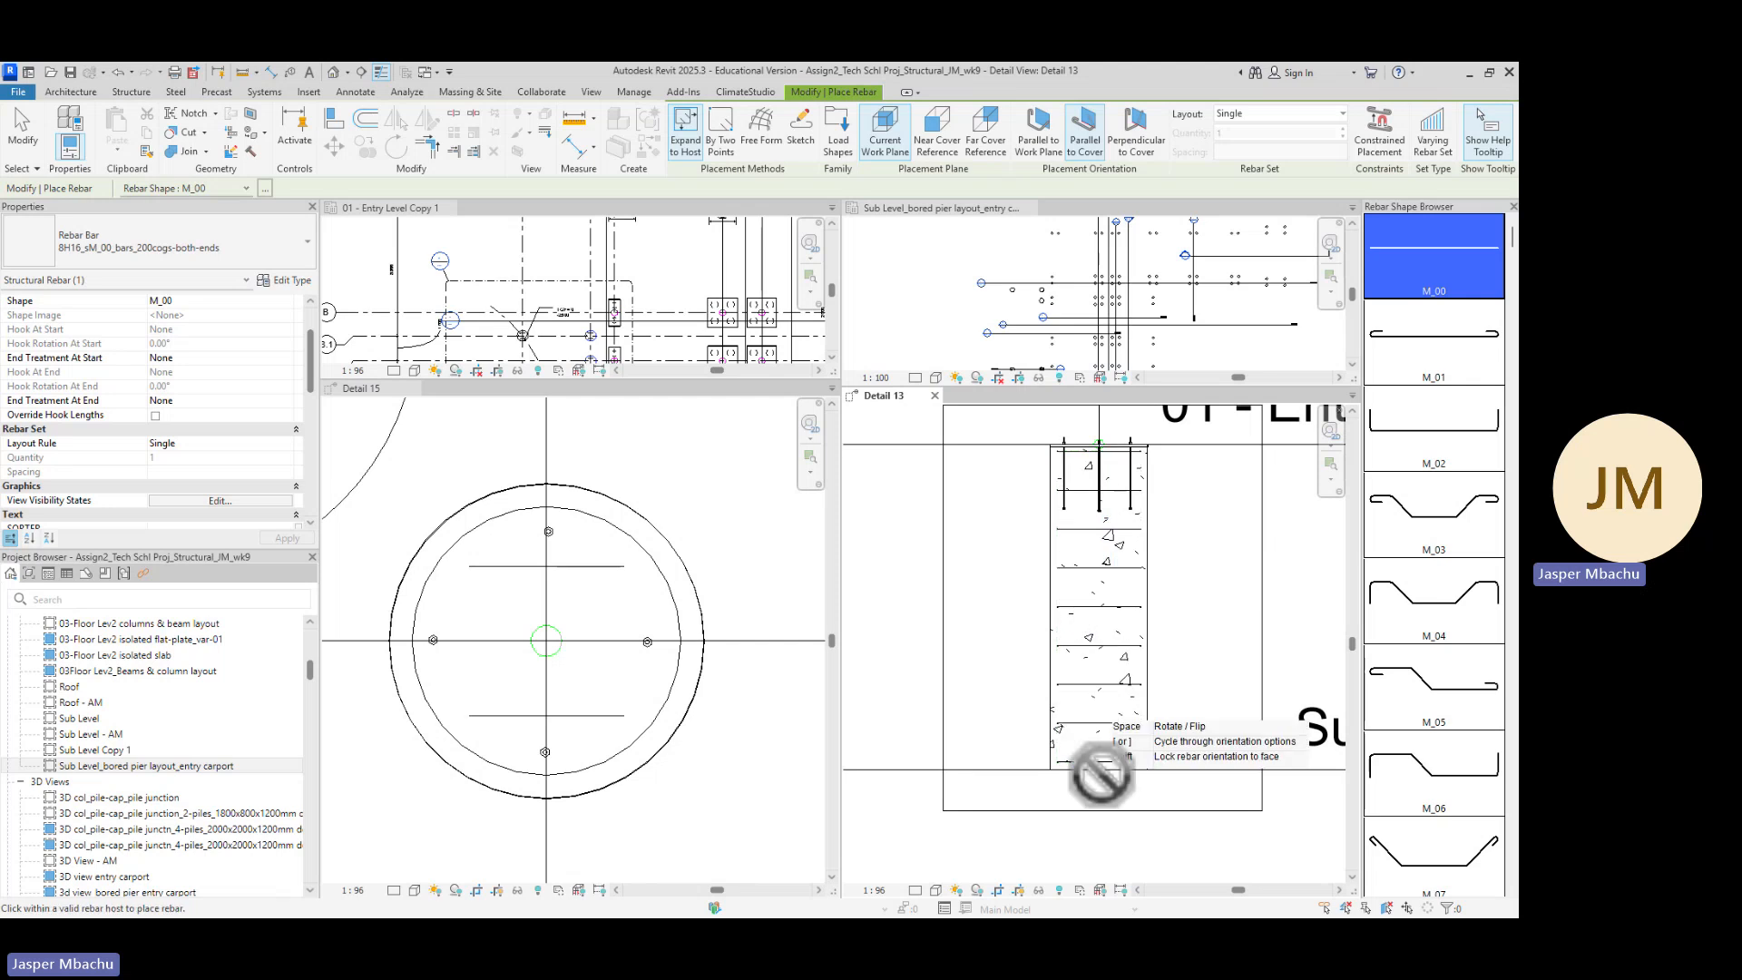
pyautogui.scroll(-1, 1105, 678)
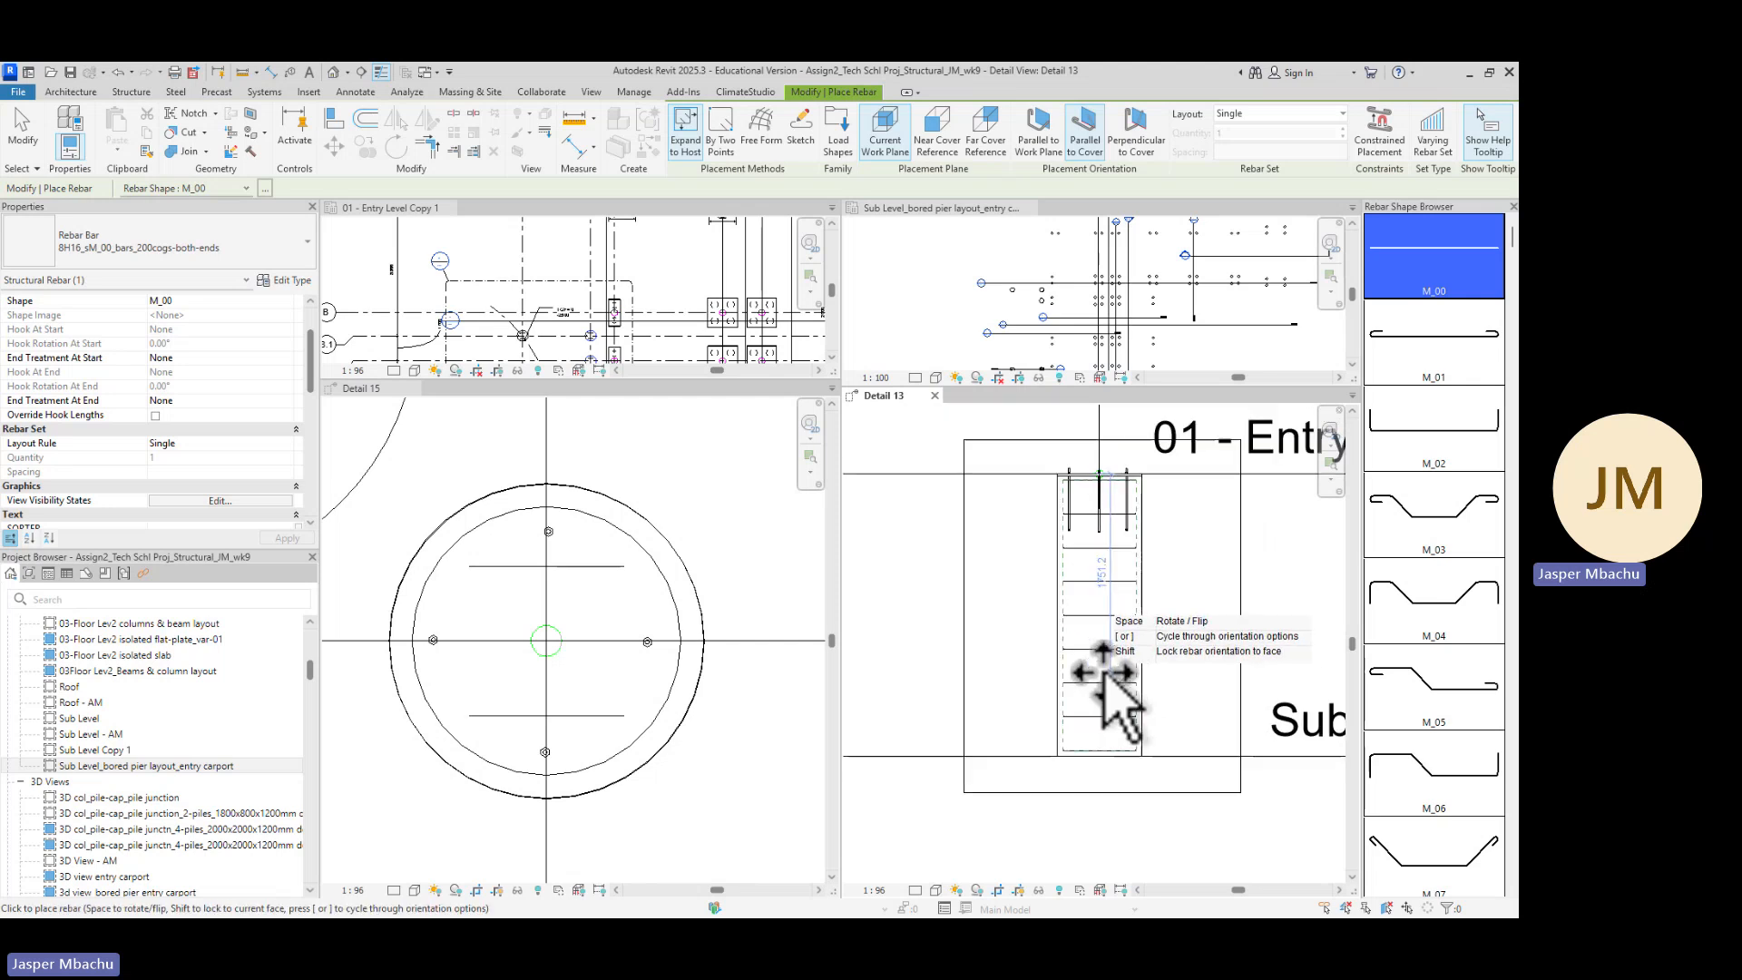
pyautogui.scroll(1, 1102, 654)
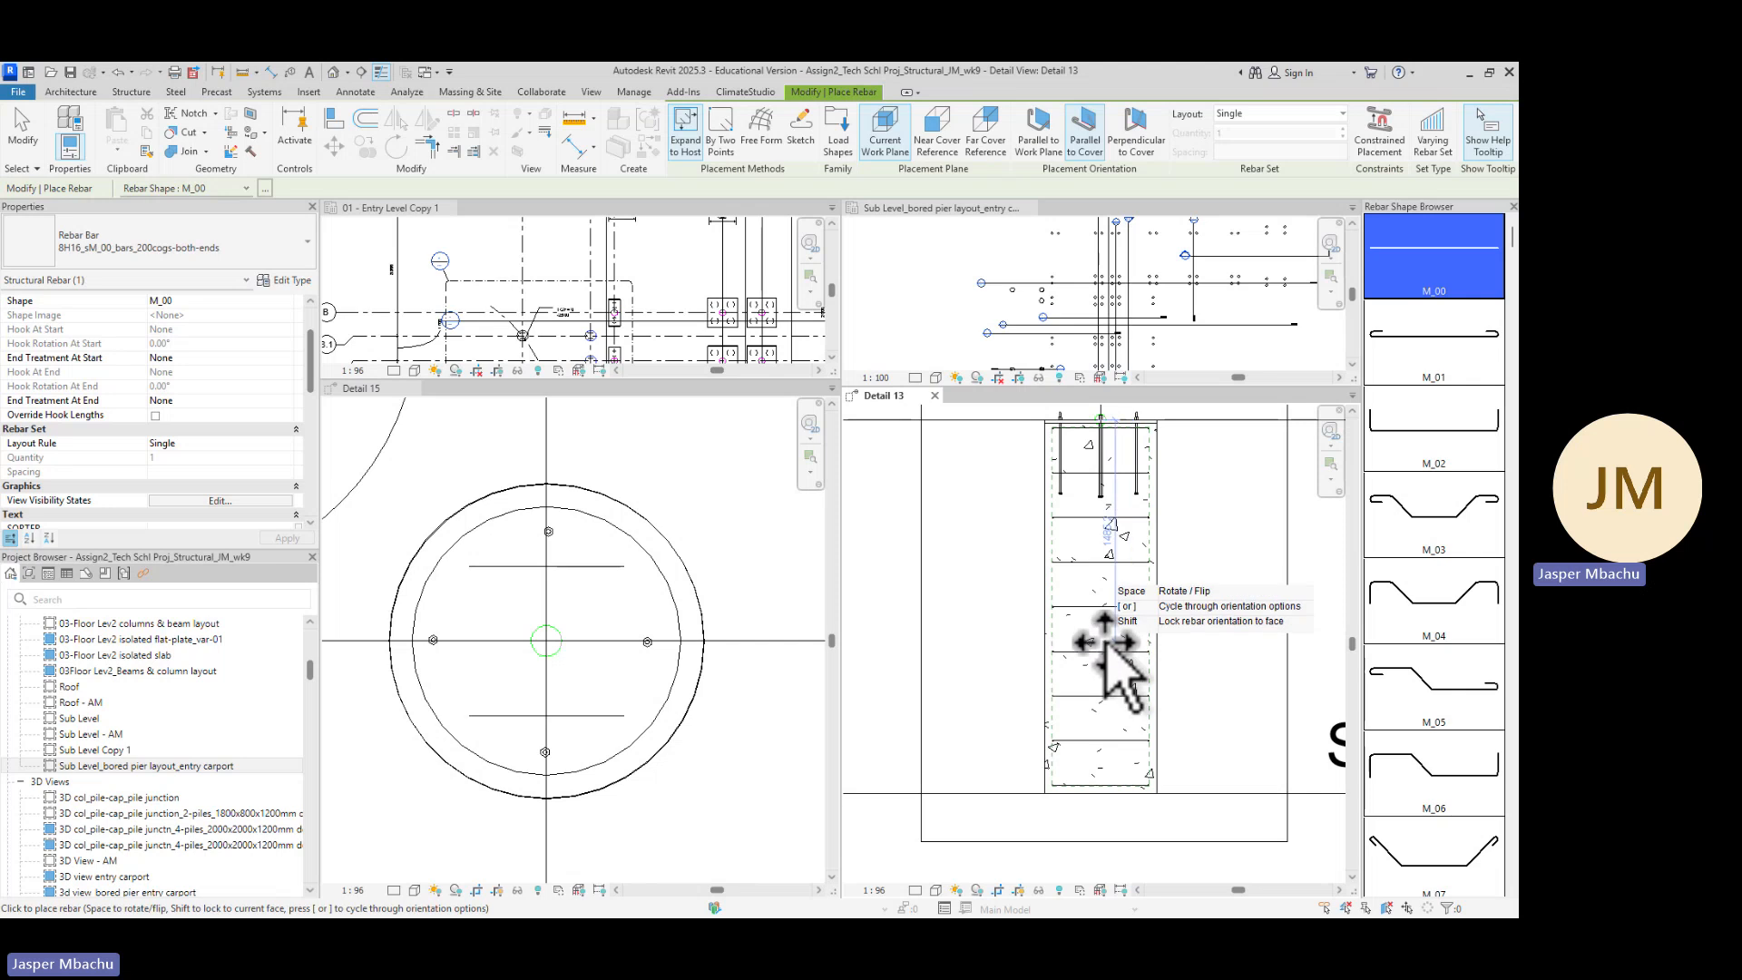
pyautogui.click(1043, 136)
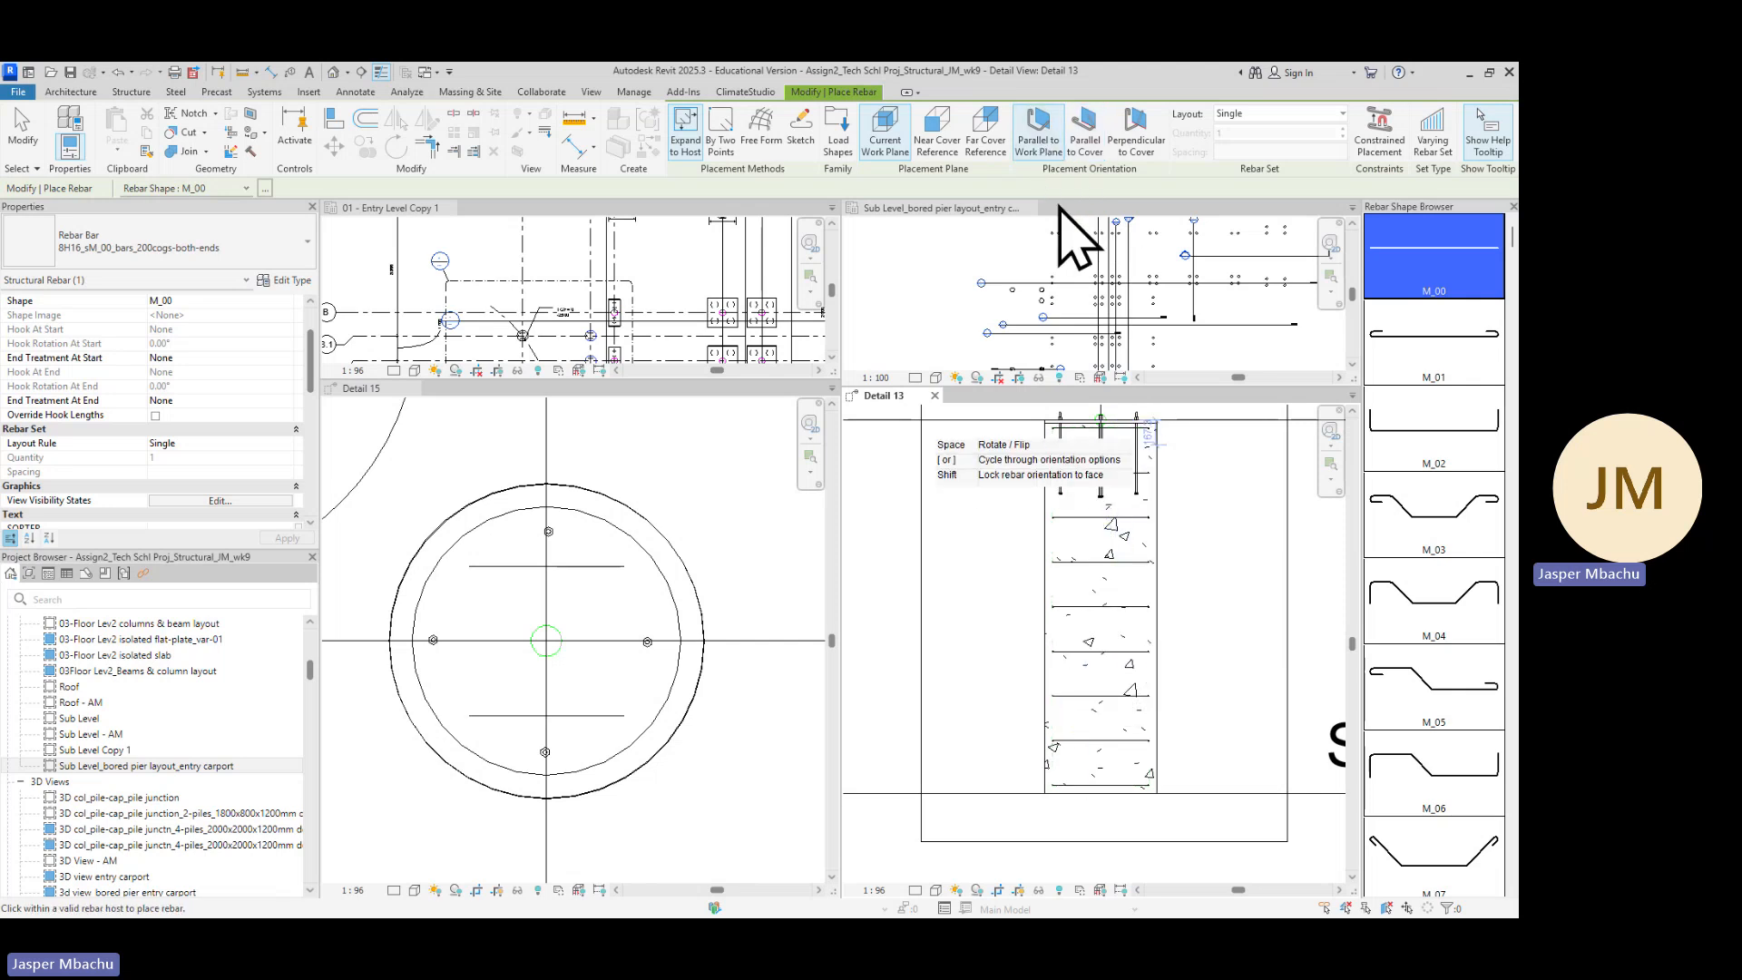
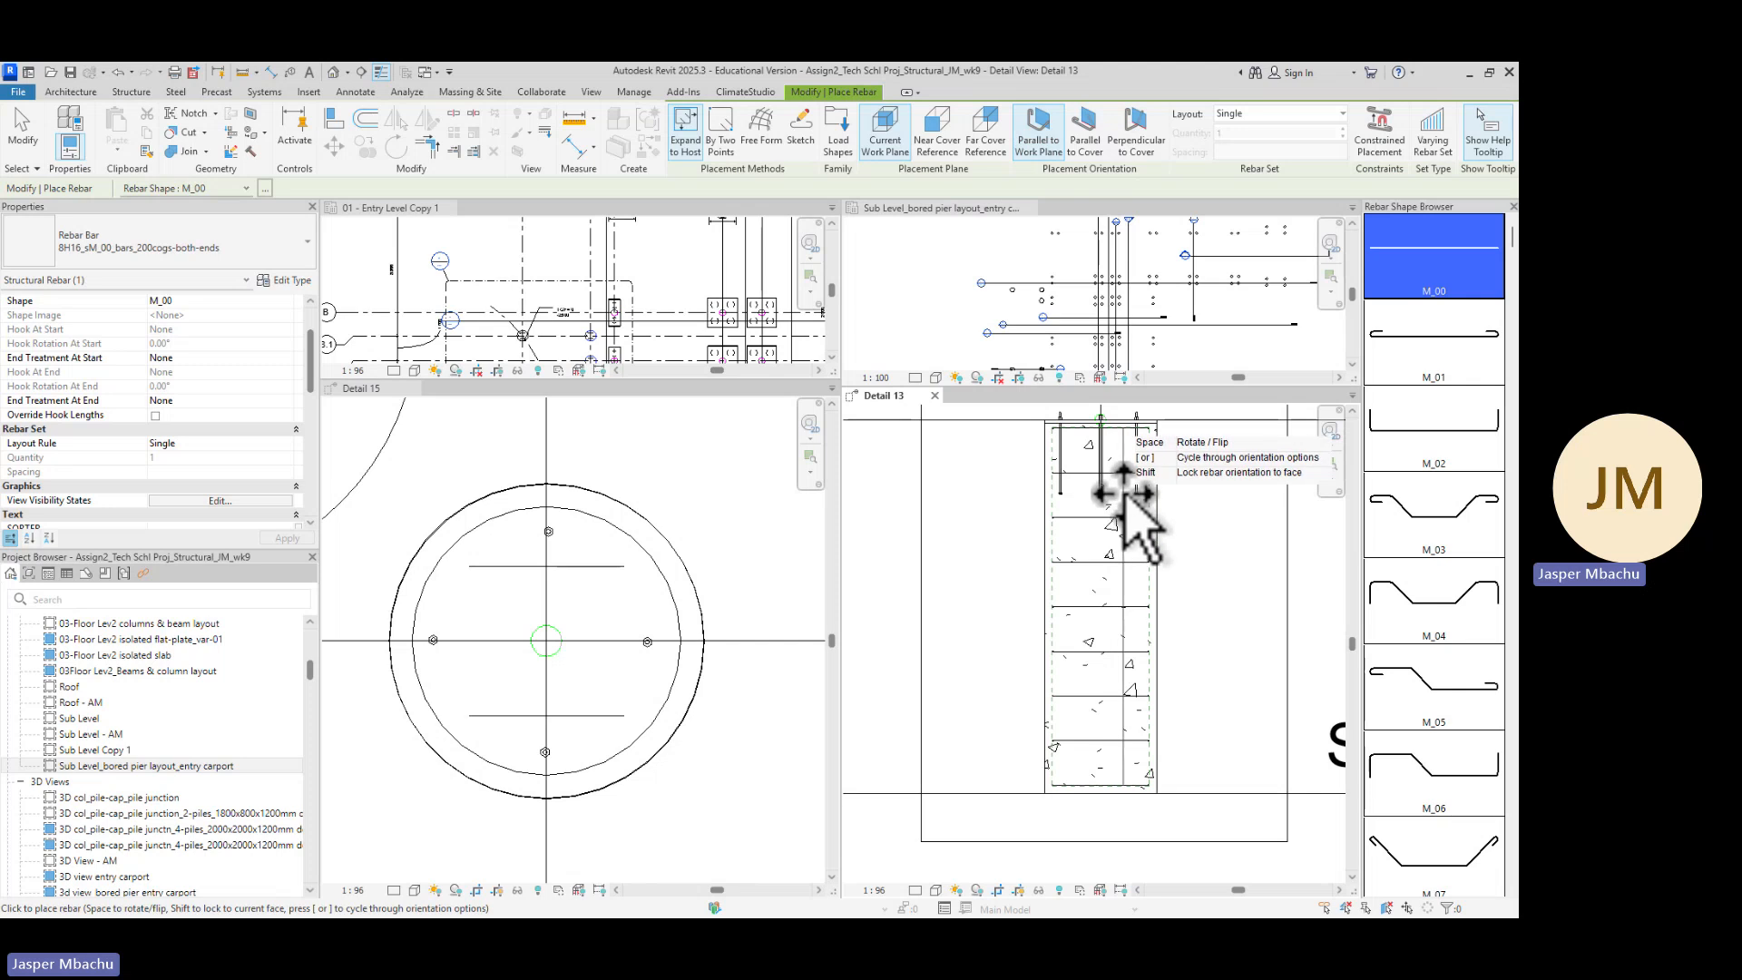
# Place a single H16 vertical rebar bar inside the bored pier section and select it
pyautogui.click(1125, 497)
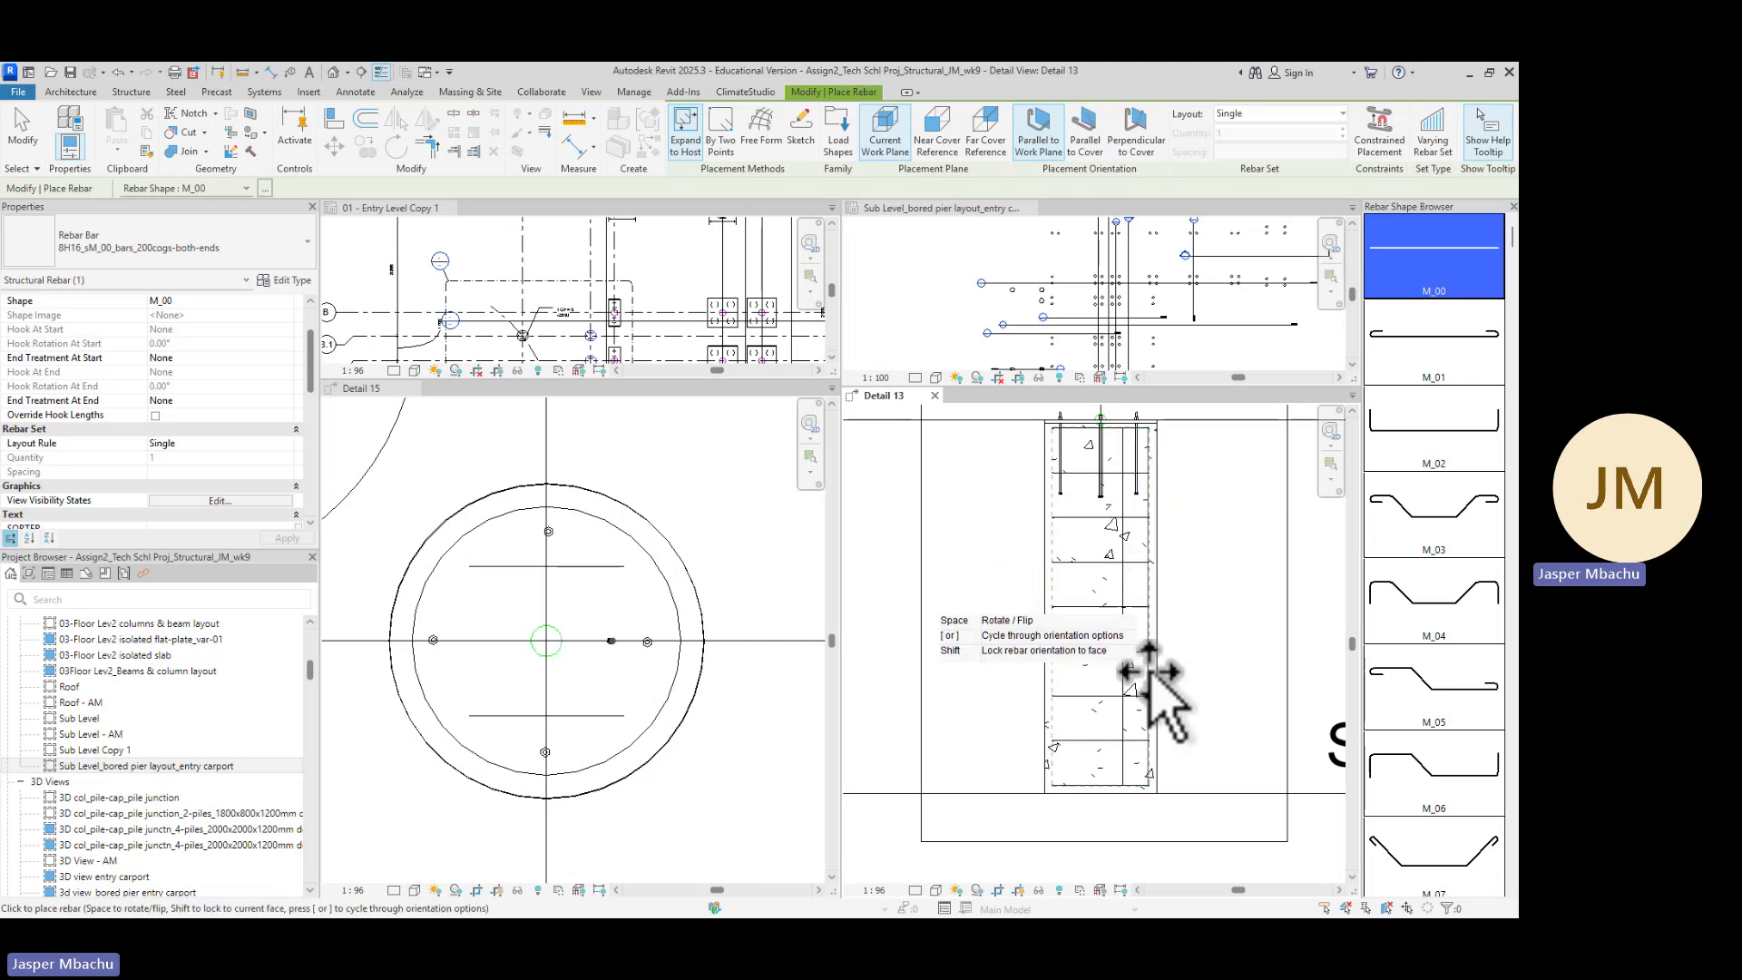
pyautogui.press('Escape')
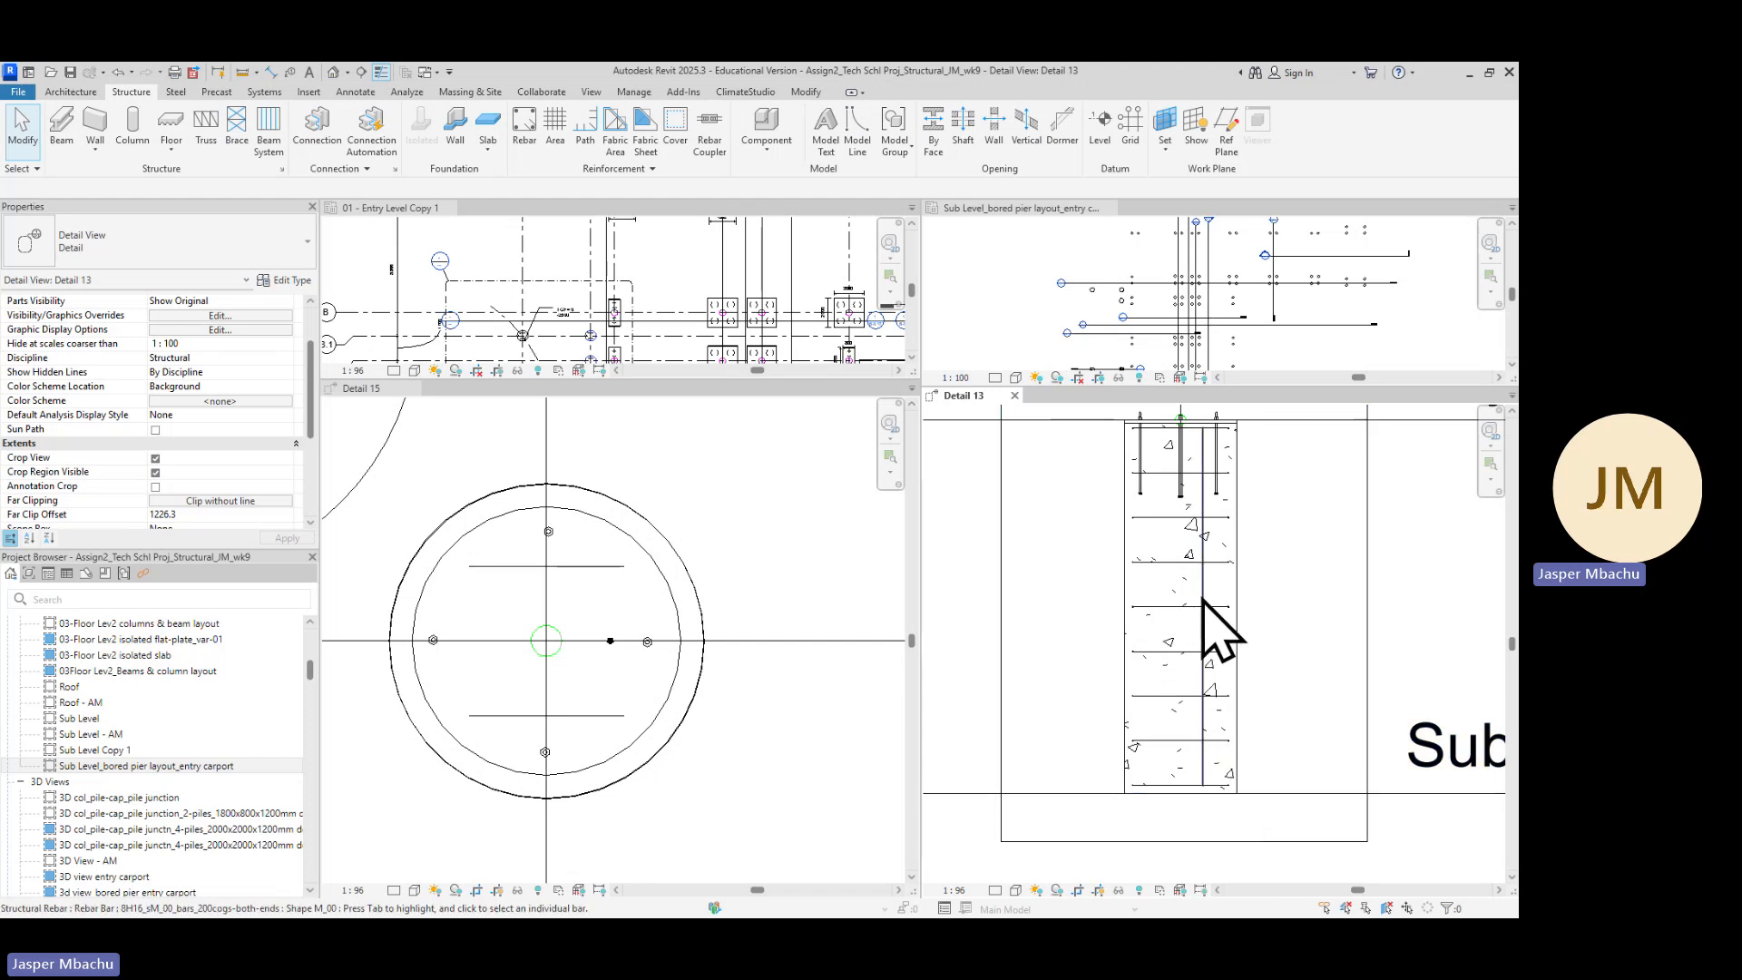
pyautogui.click(1215, 626)
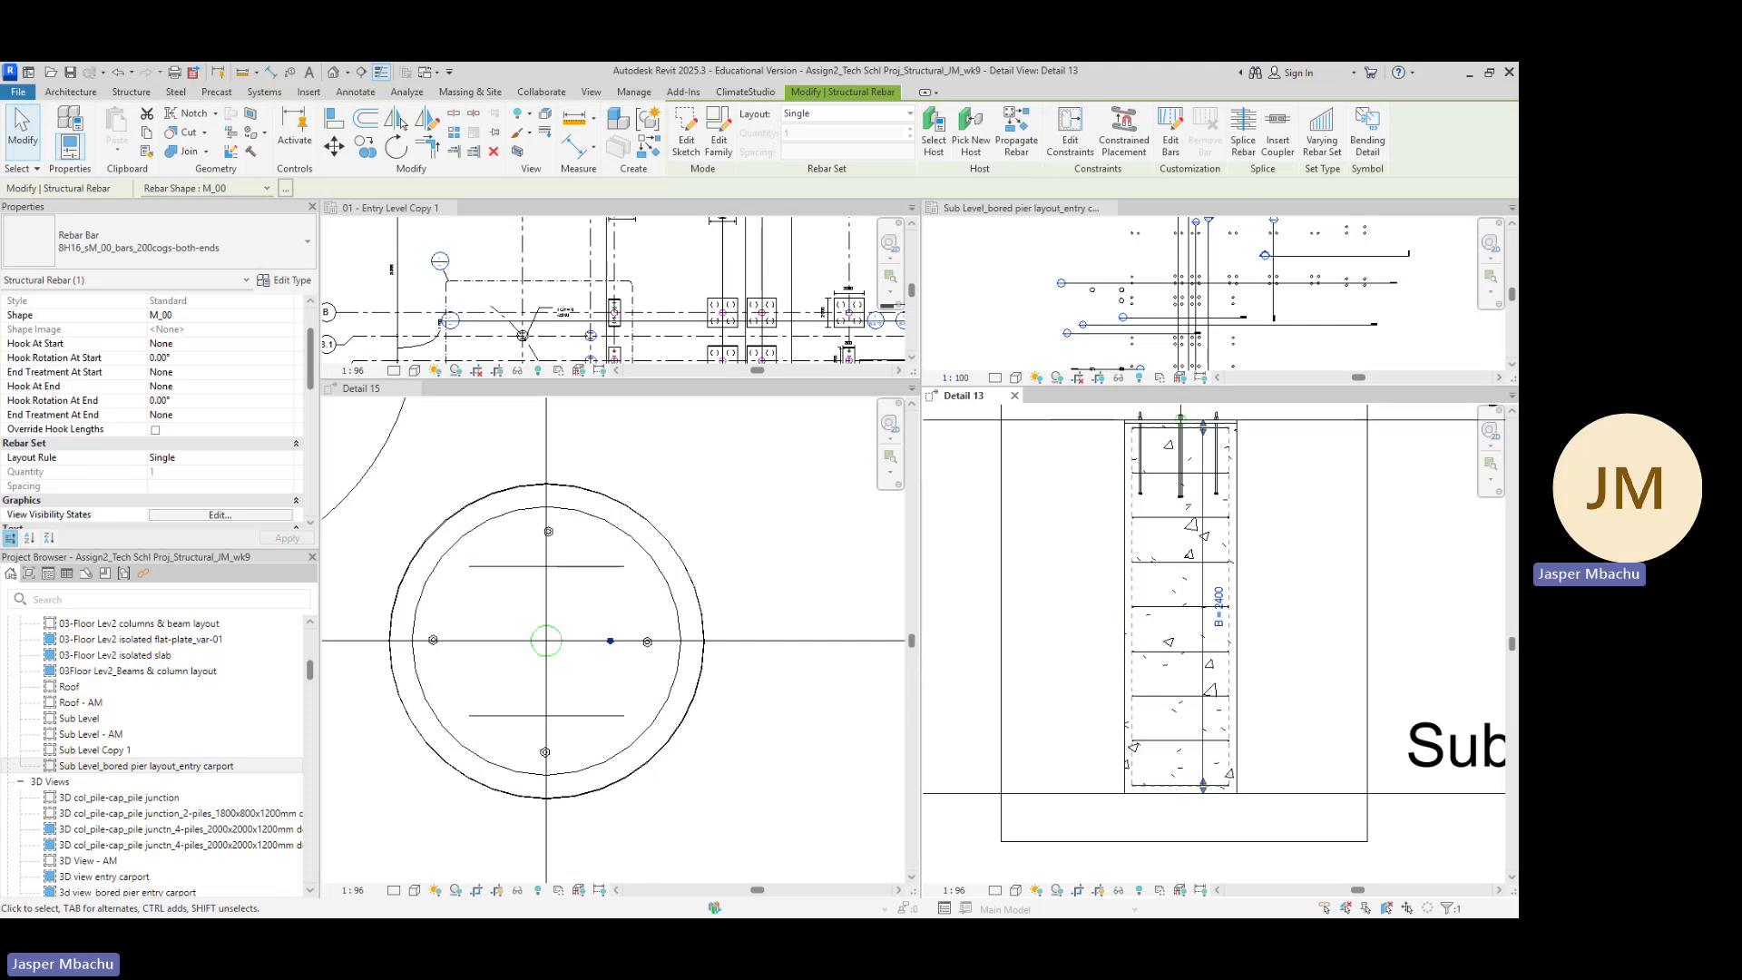
# Check the reinforcement cage specification, then set the bar's layout to Fixed Number with a quantity of 8
pyautogui.hotkey('alt', 'Tab')
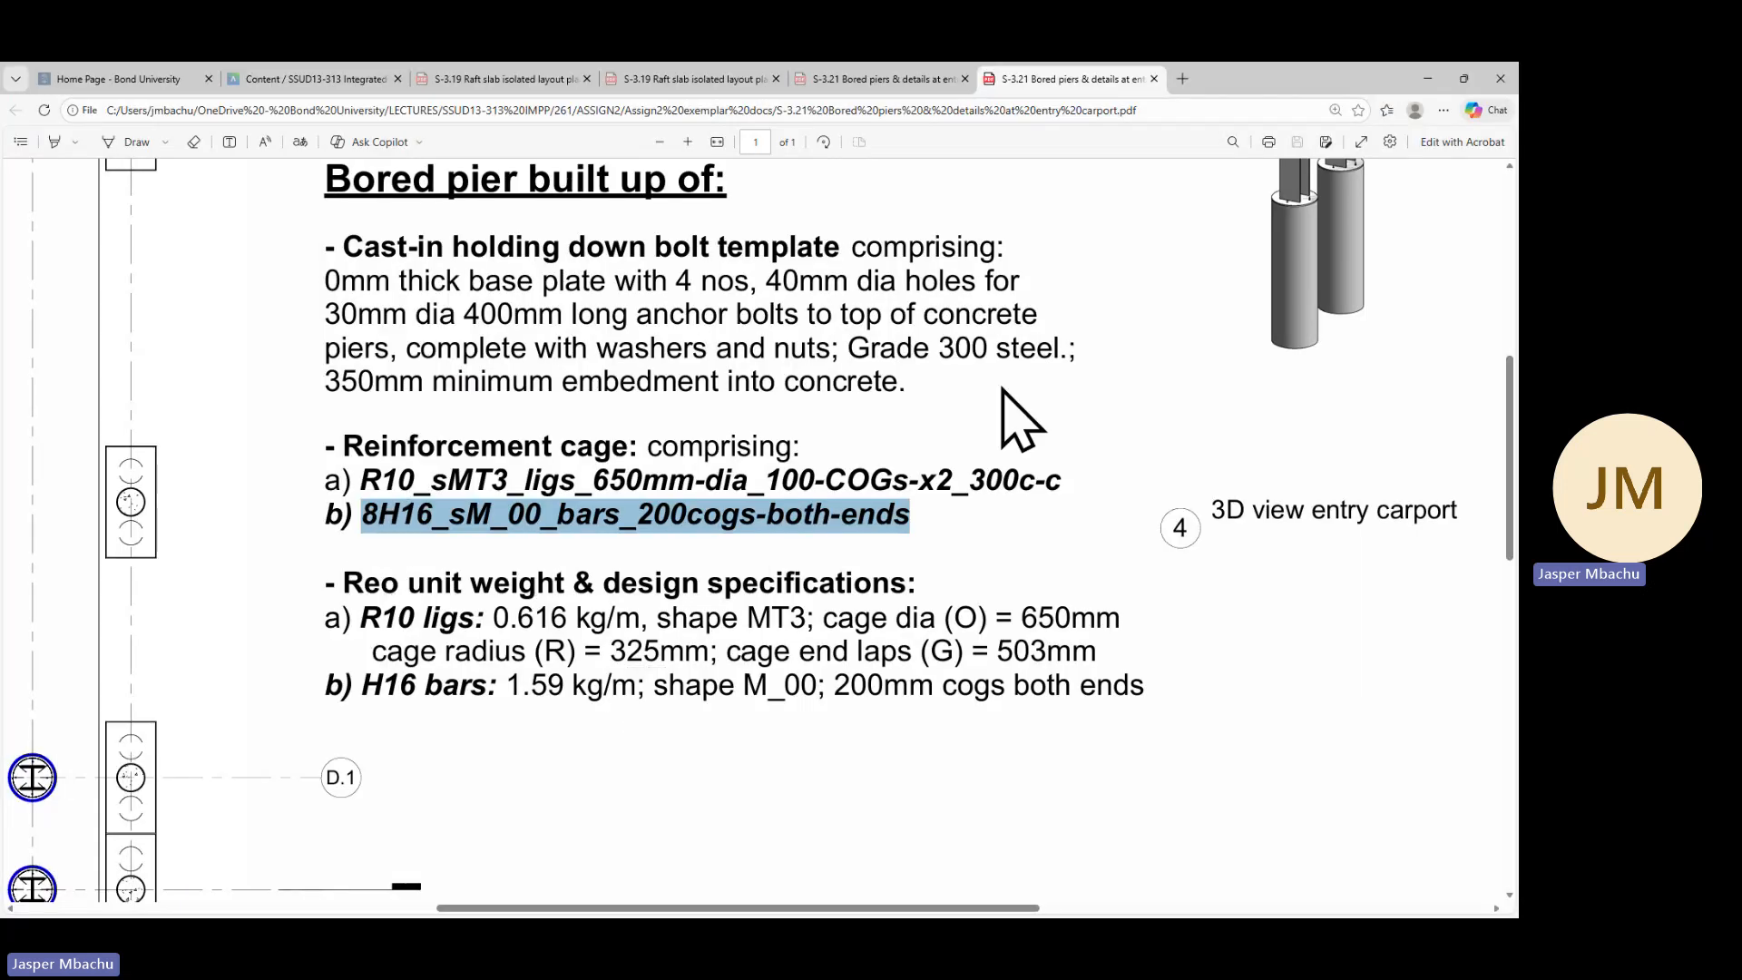
pyautogui.click(1427, 79)
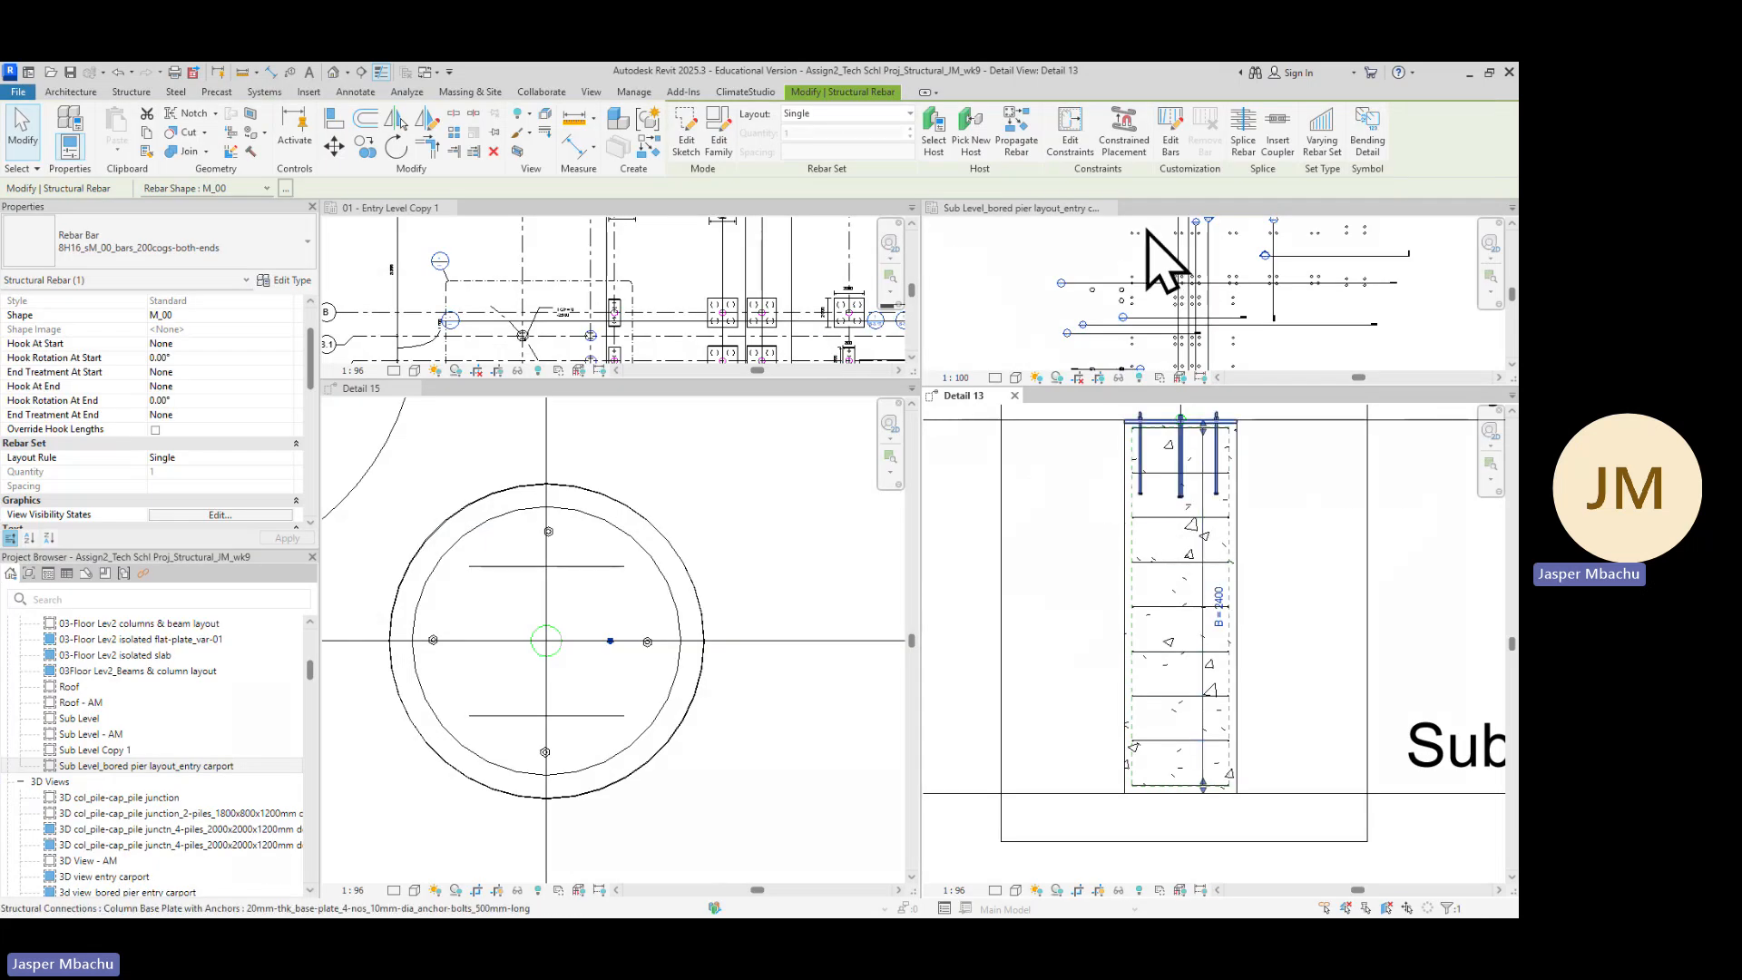
pyautogui.click(907, 114)
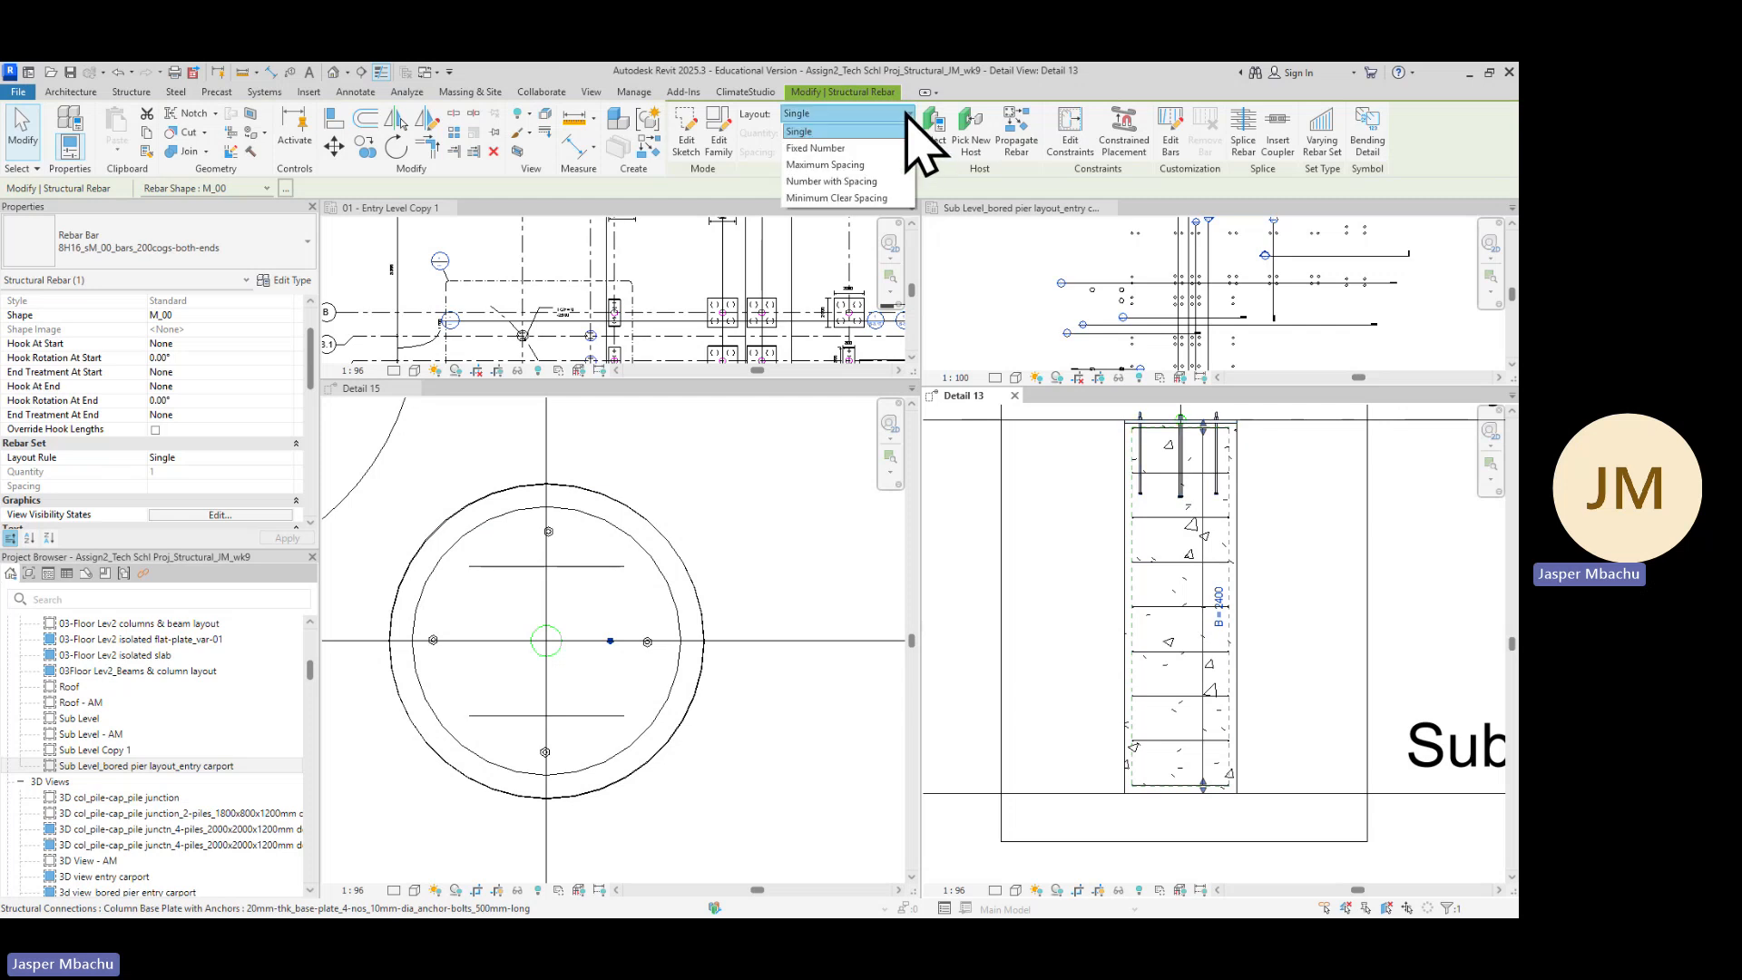
pyautogui.click(828, 147)
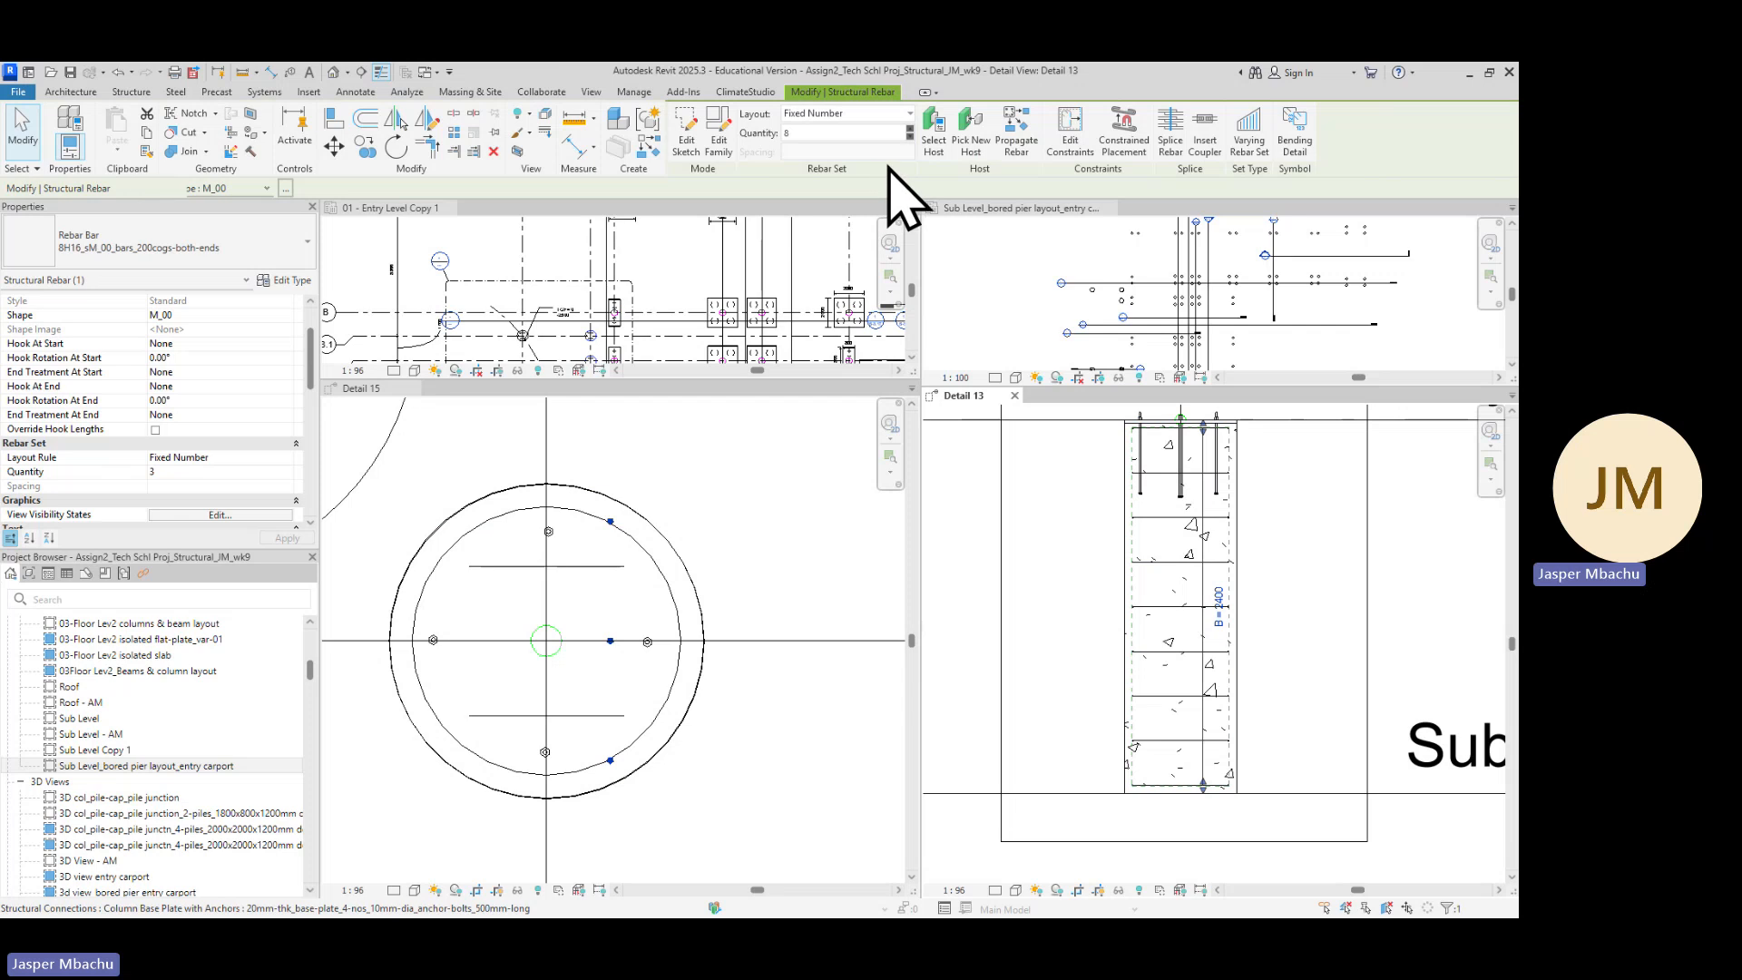
pyautogui.press('Return')
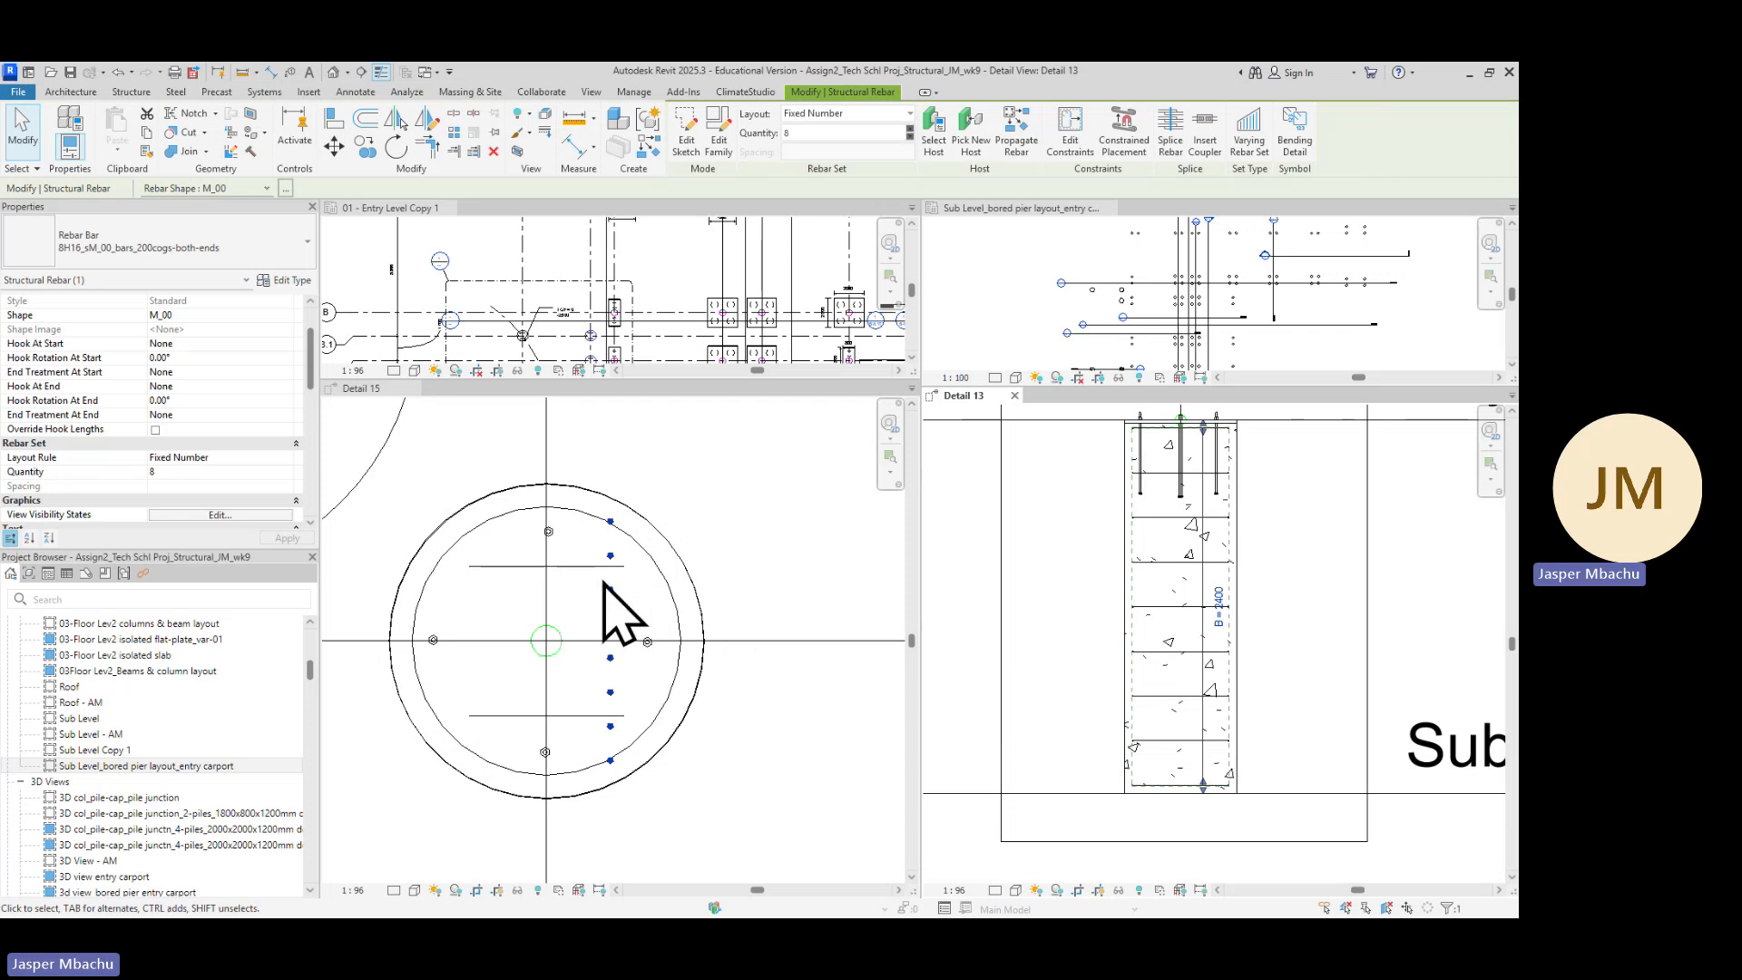
# Start editing individual bars of the rebar set in the plan detail and move the first bar to the top of the cage circle
pyautogui.click(762, 545)
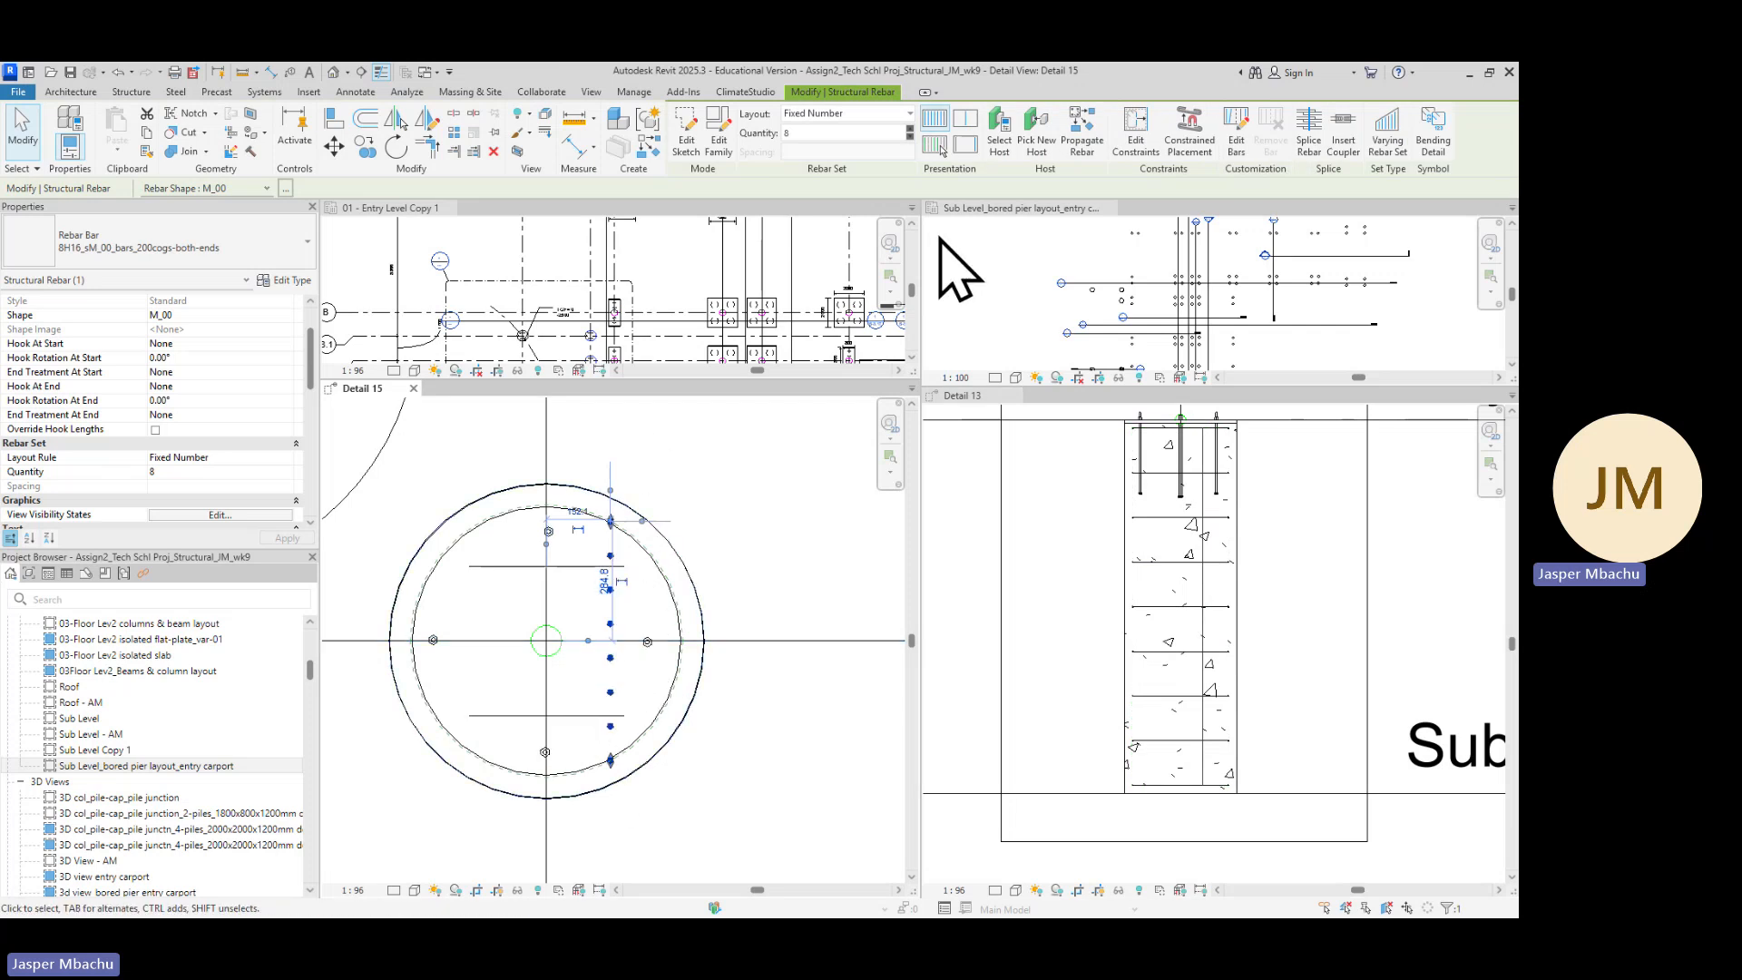
pyautogui.click(1237, 144)
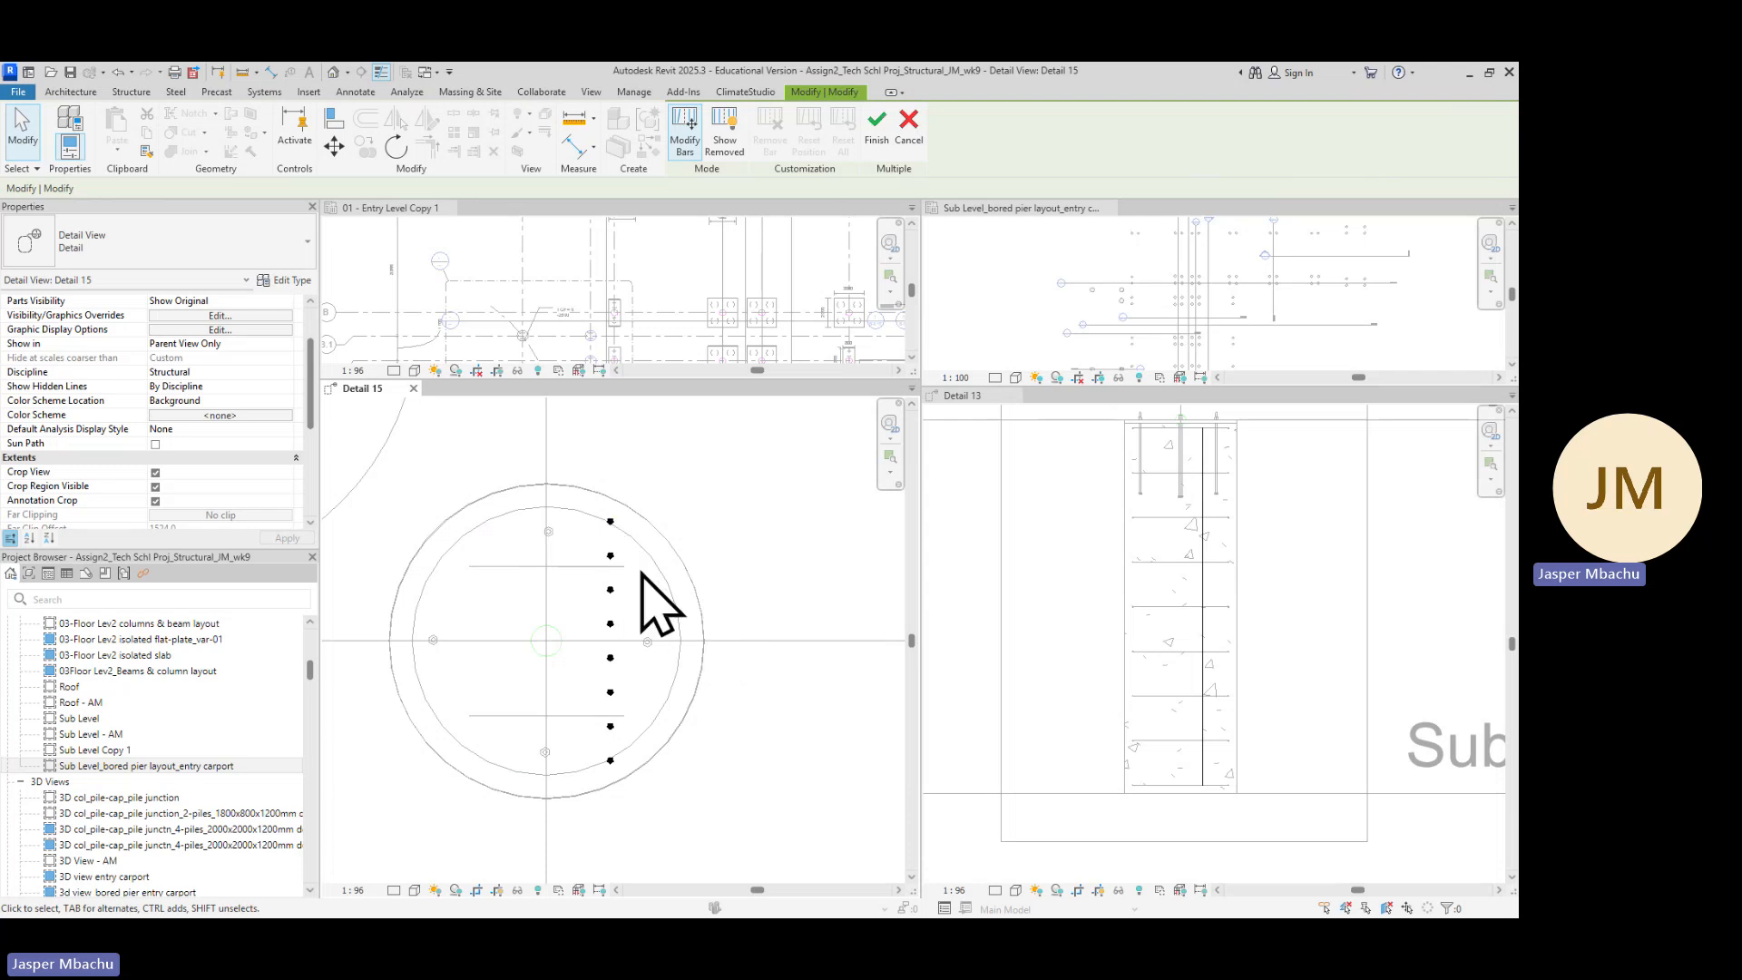
pyautogui.click(610, 523)
pyautogui.moveTo(555, 521); pyautogui.dragTo(548, 514)
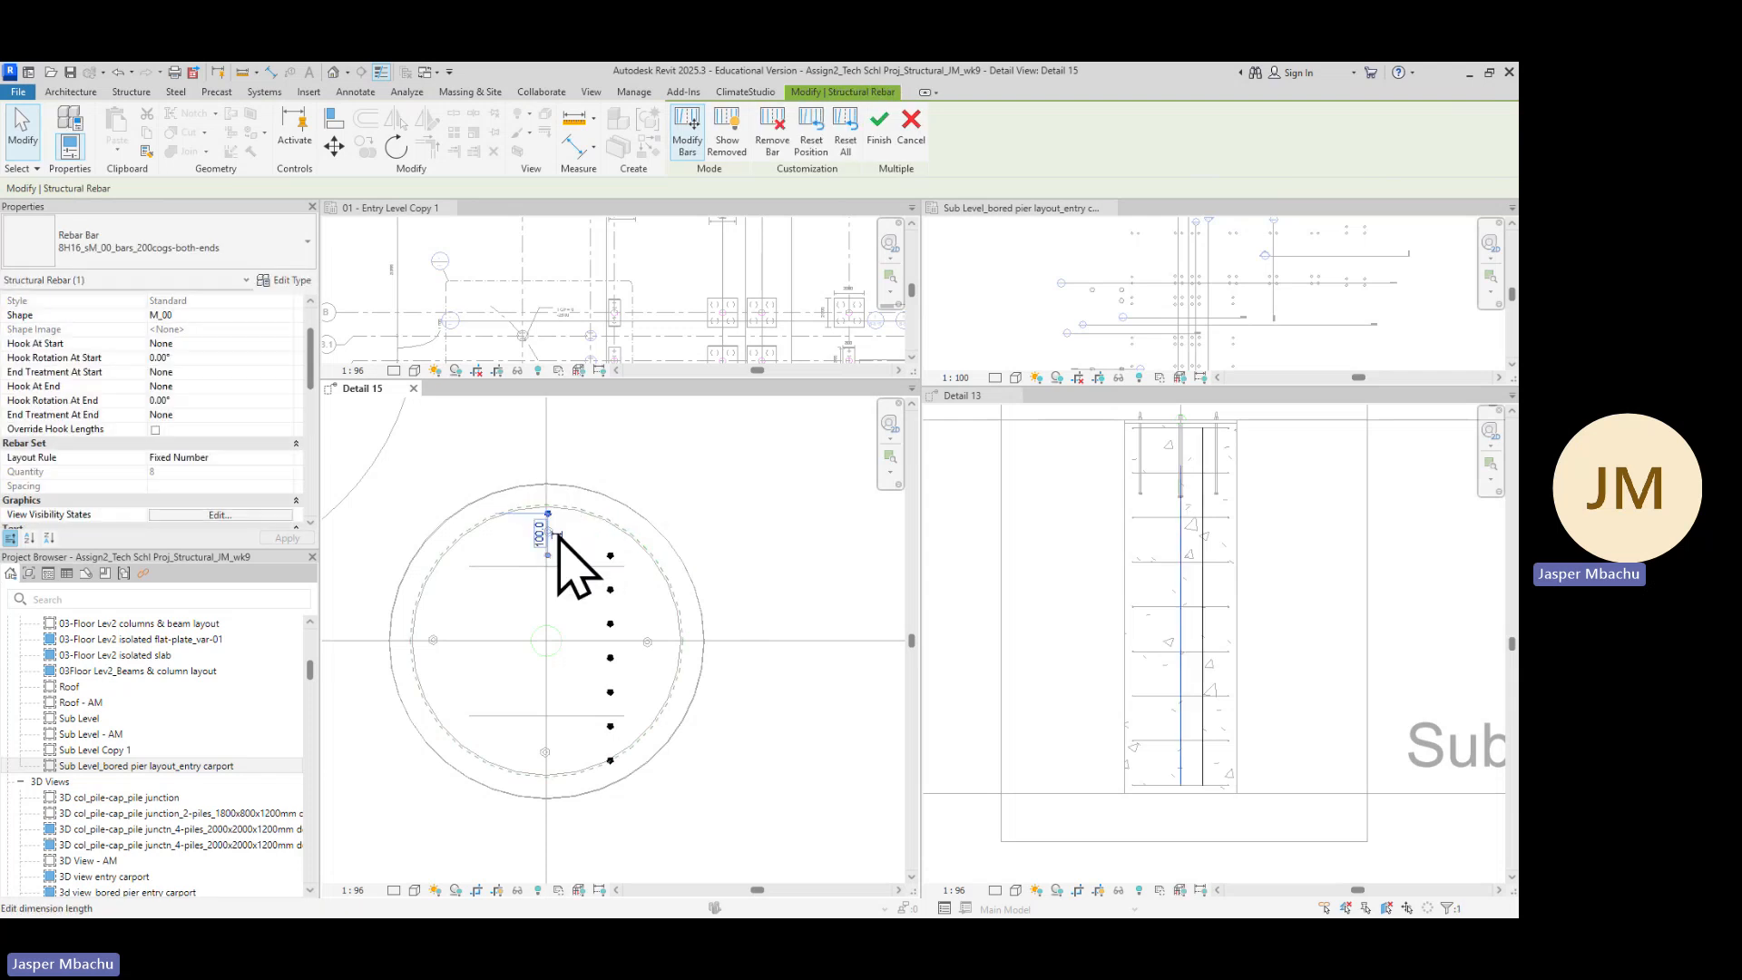
pyautogui.scroll(2, 548, 514)
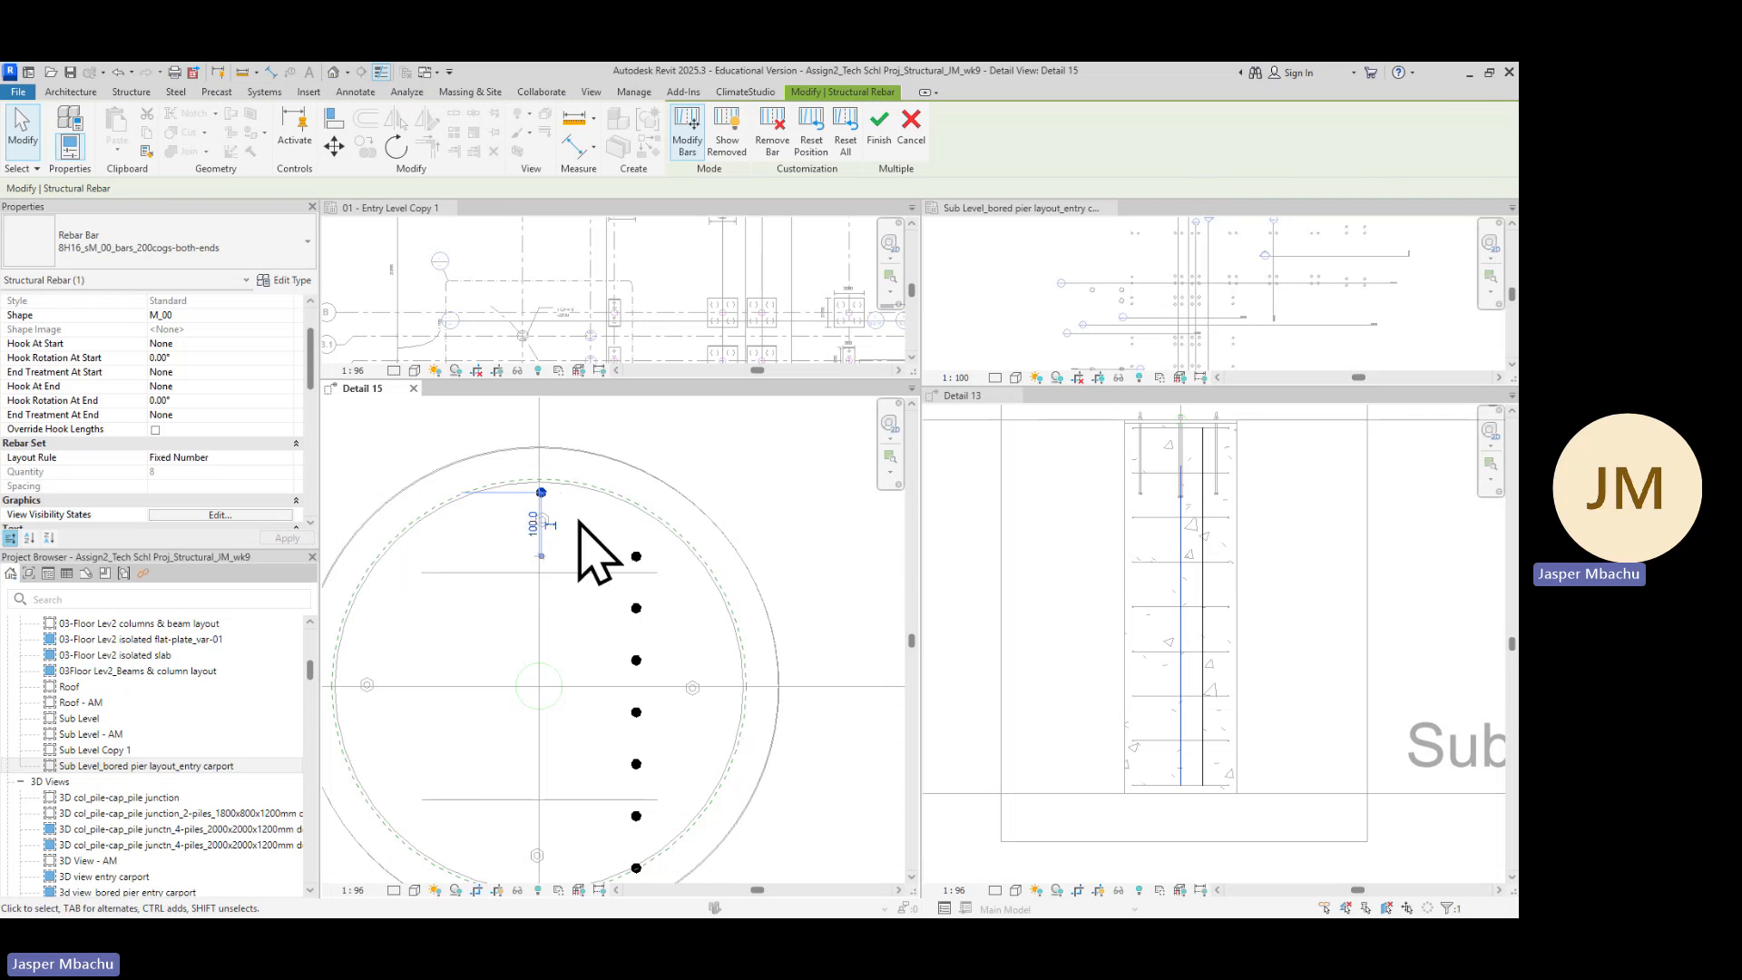
pyautogui.scroll(1, 540, 491)
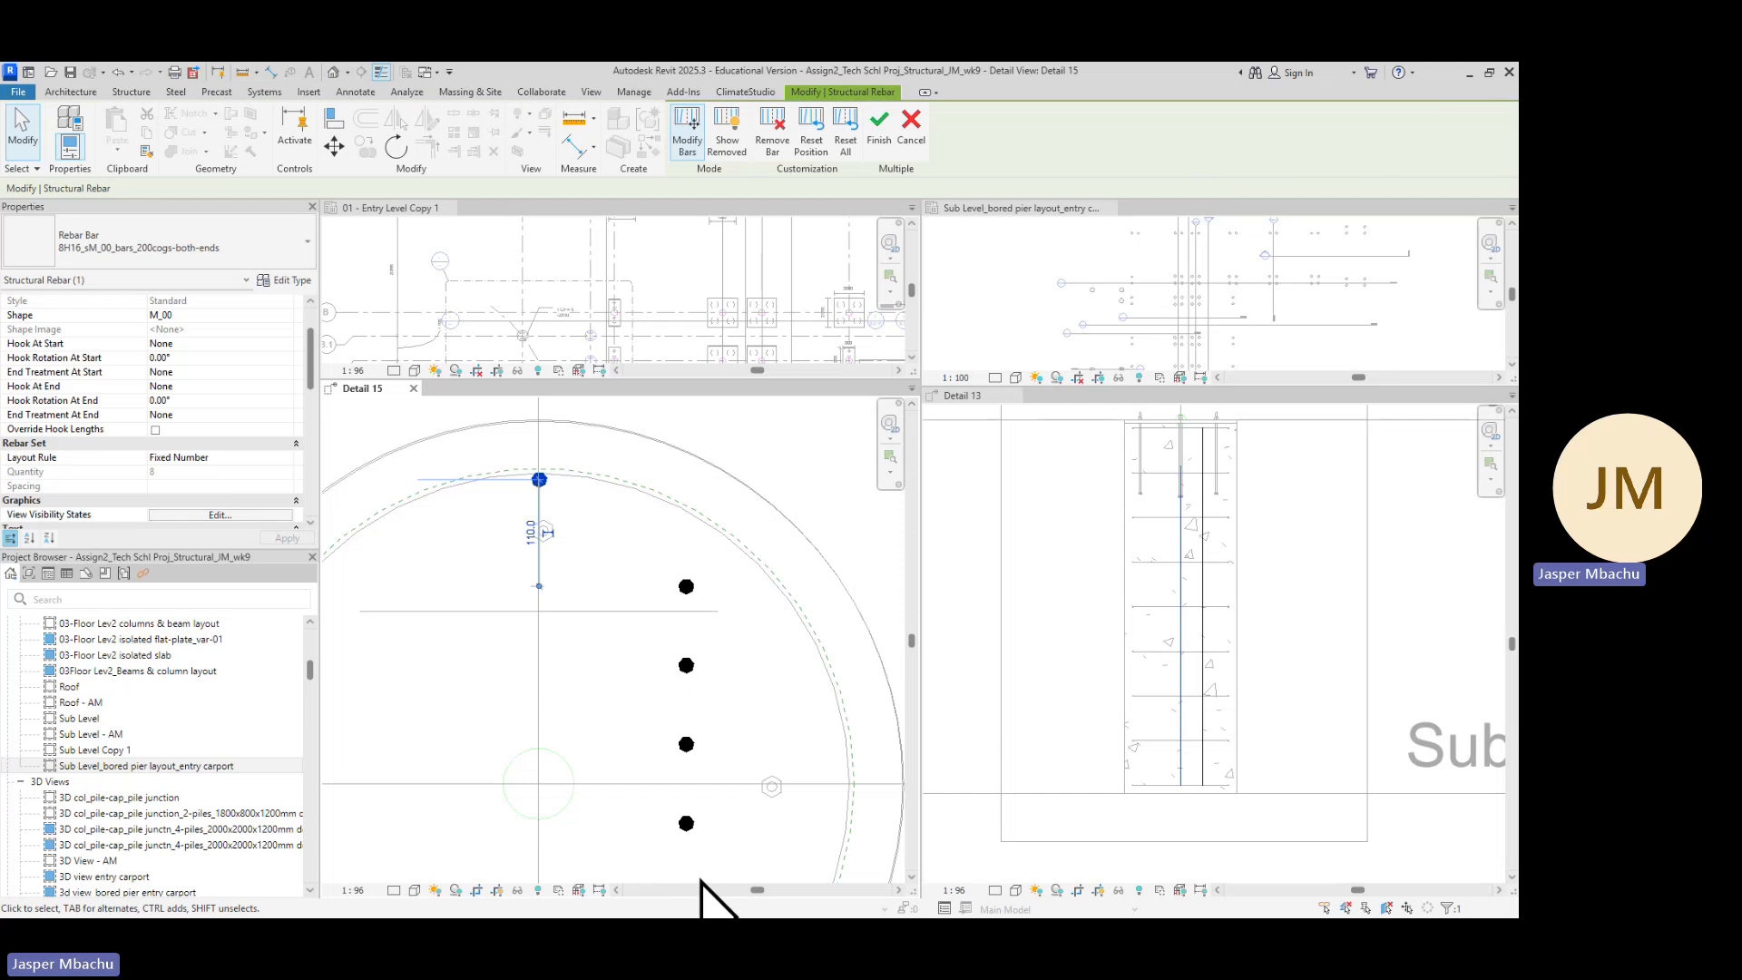
pyautogui.scroll(-2, 708, 746)
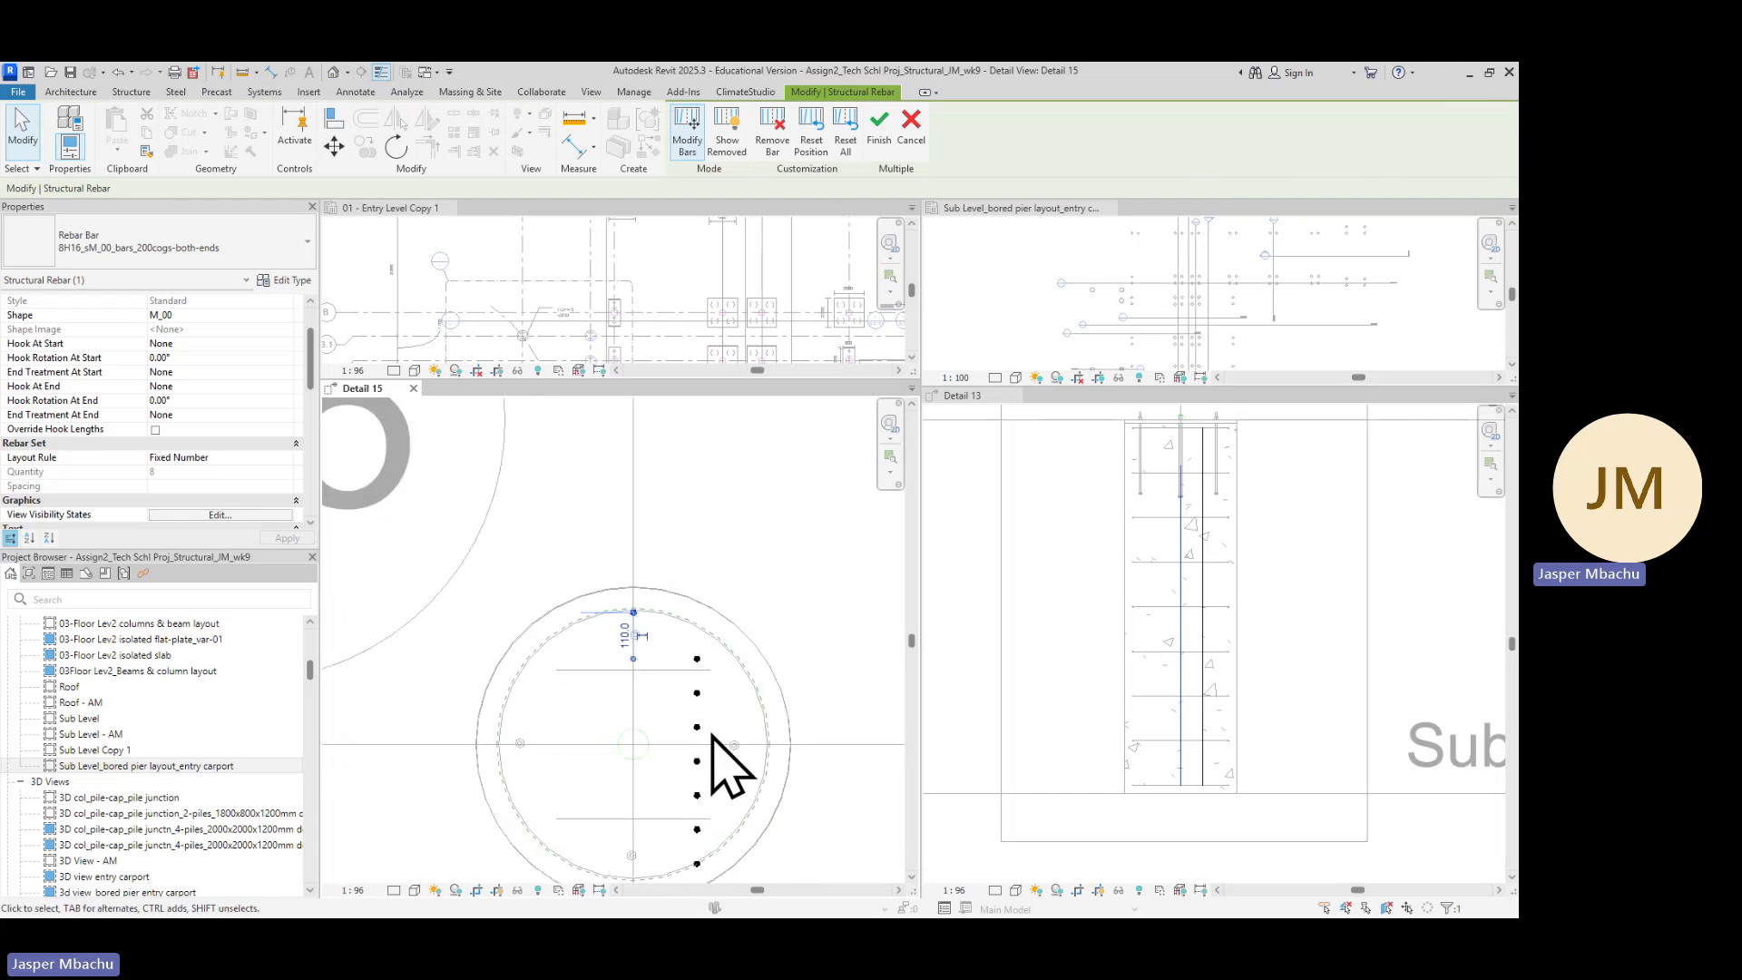
pyautogui.scroll(-1, 710, 726)
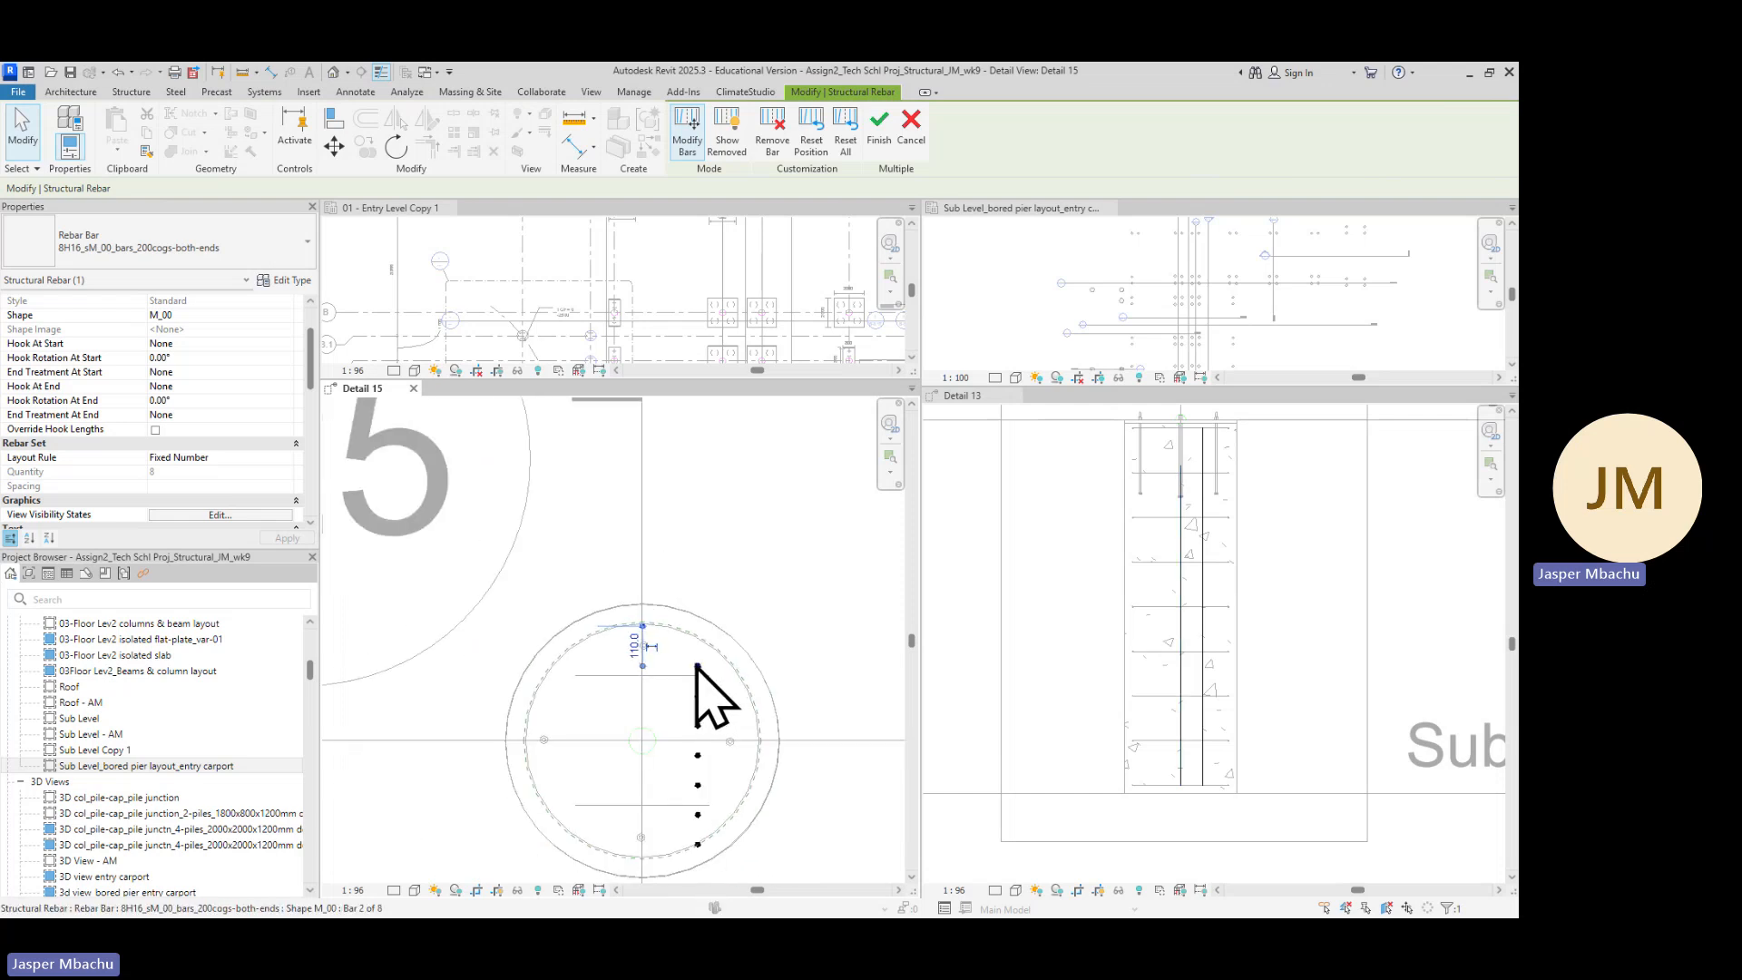
# Move the second bar onto the upper-left part of the cage circle
pyautogui.click(697, 667)
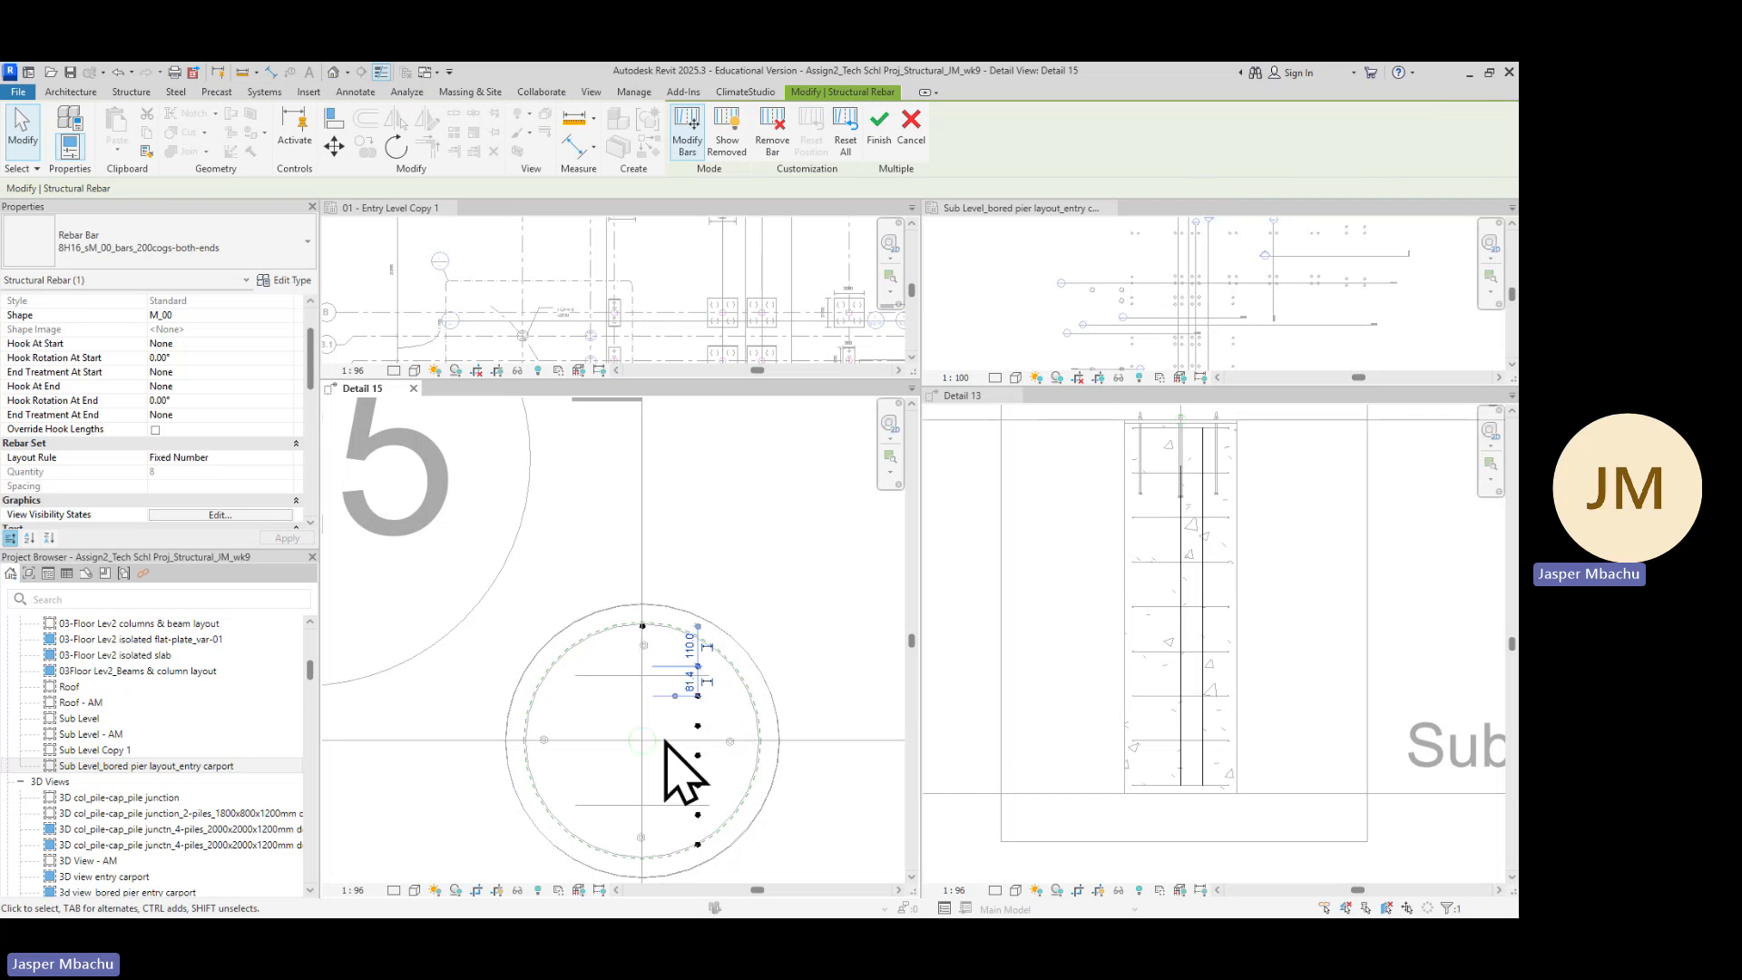
pyautogui.click(355, 92)
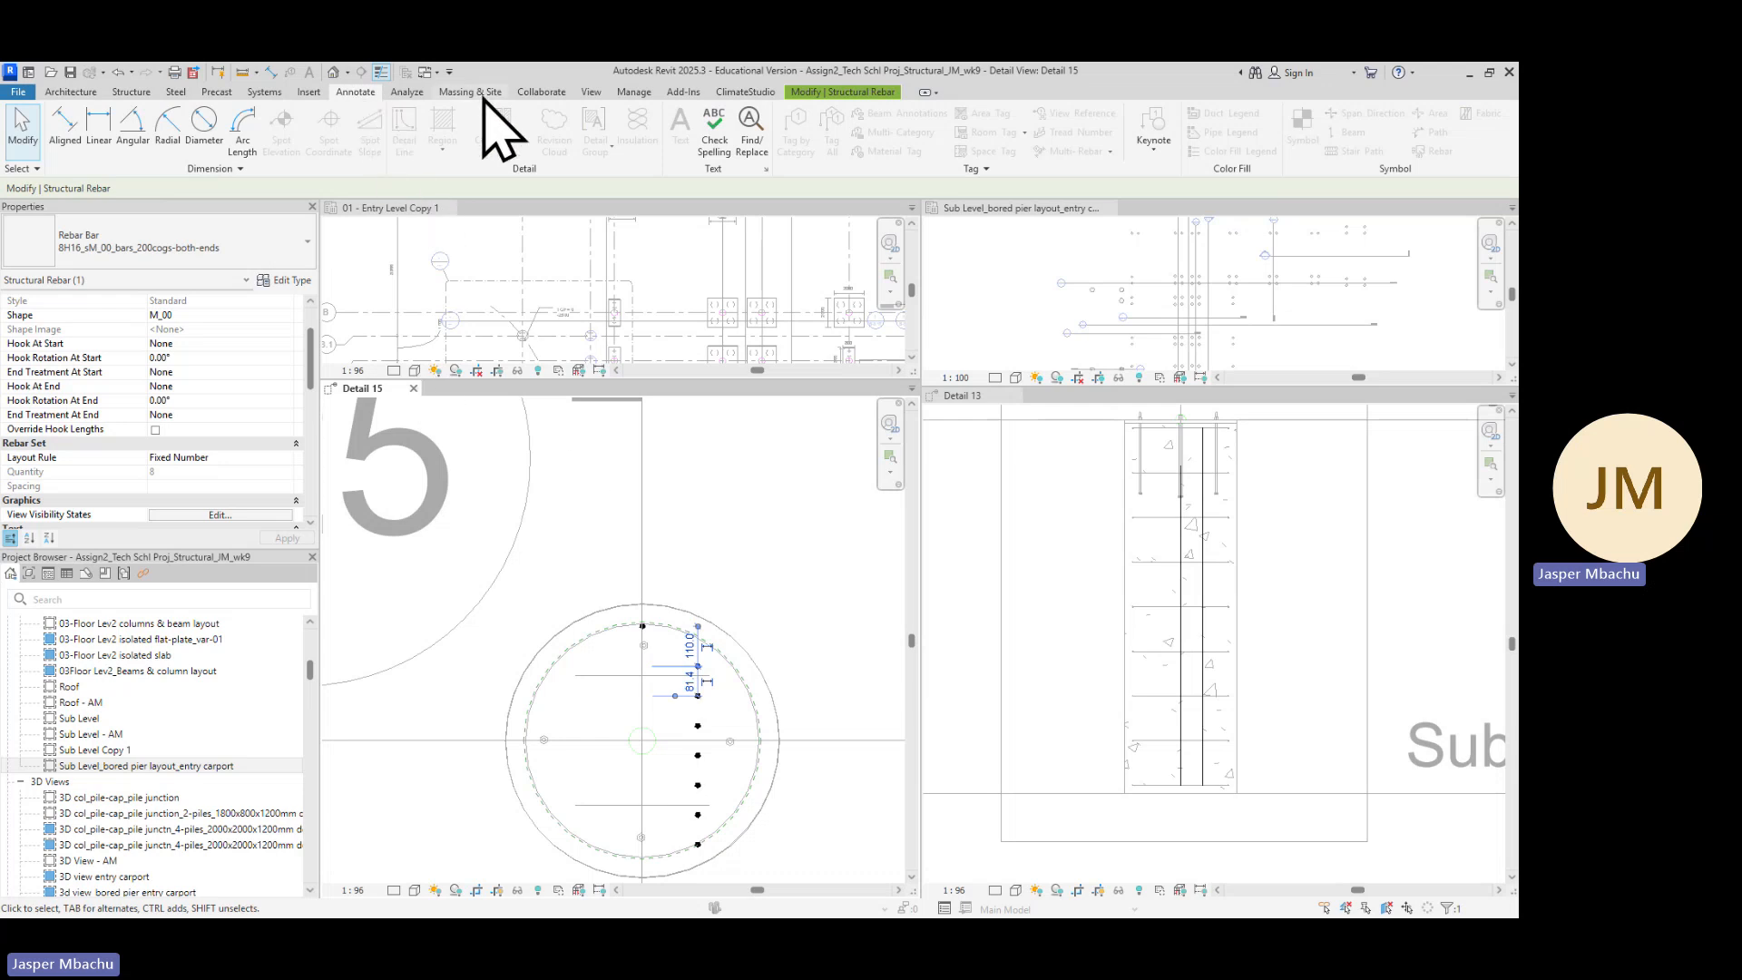
pyautogui.click(874, 92)
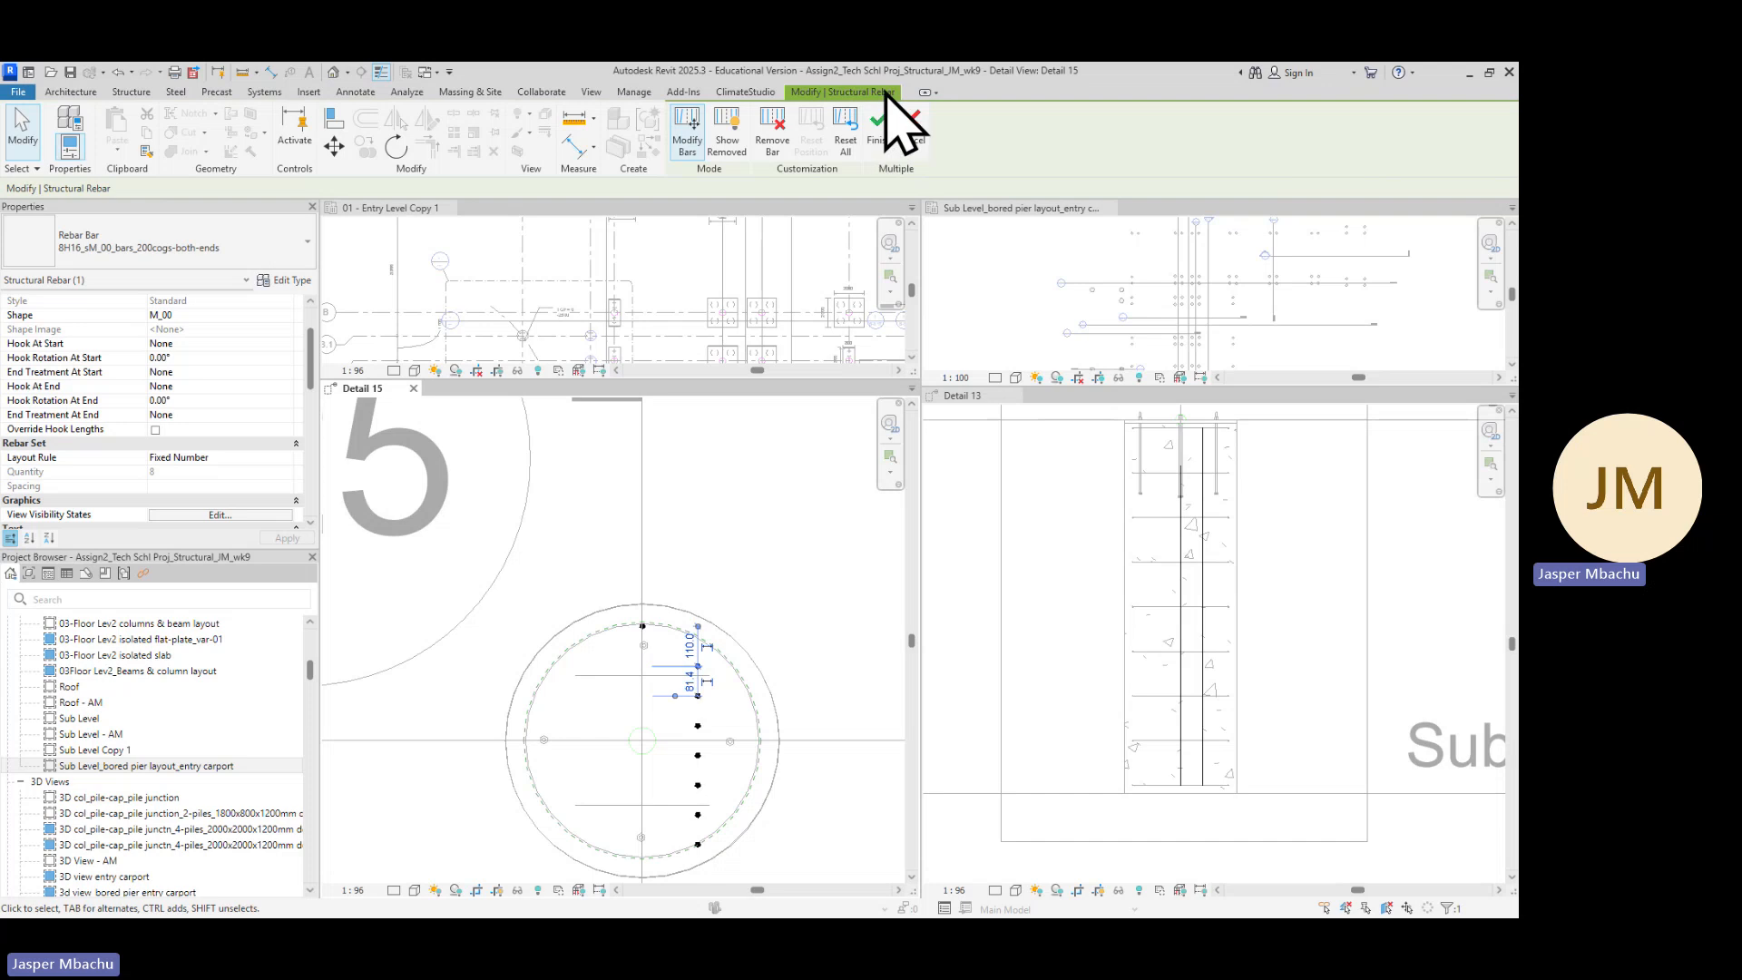
pyautogui.scroll(2, 717, 730)
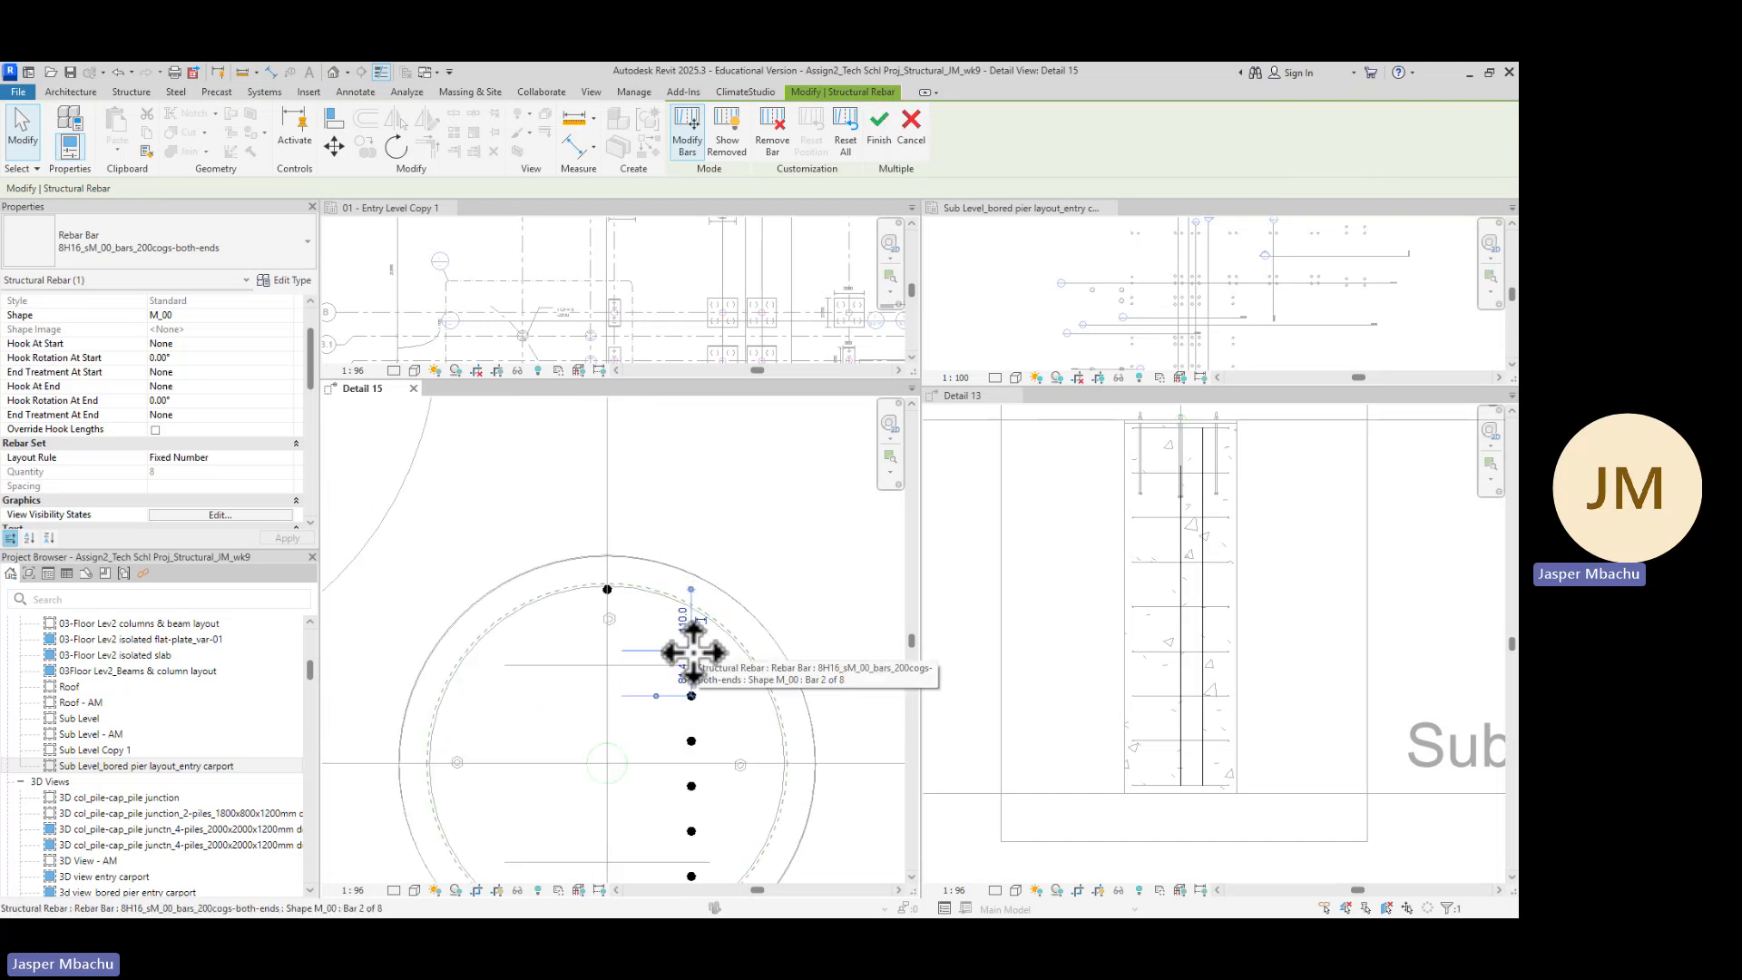
pyautogui.moveTo(693, 652); pyautogui.dragTo(474, 644)
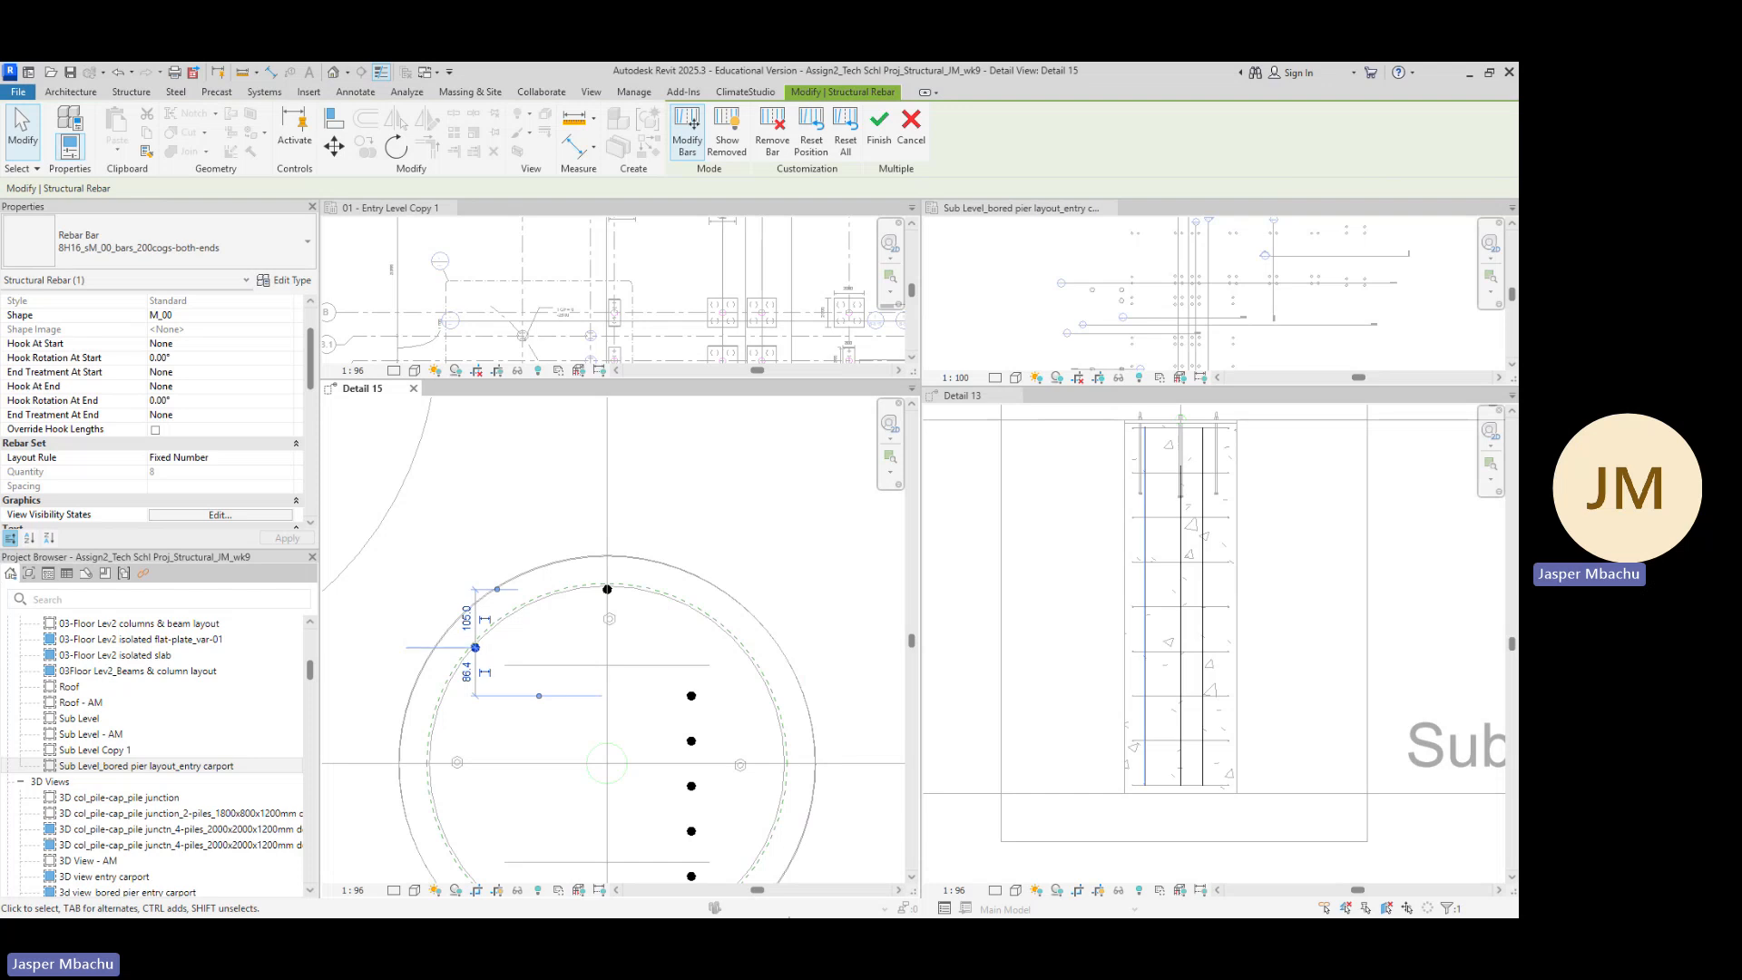
pyautogui.press('Right')
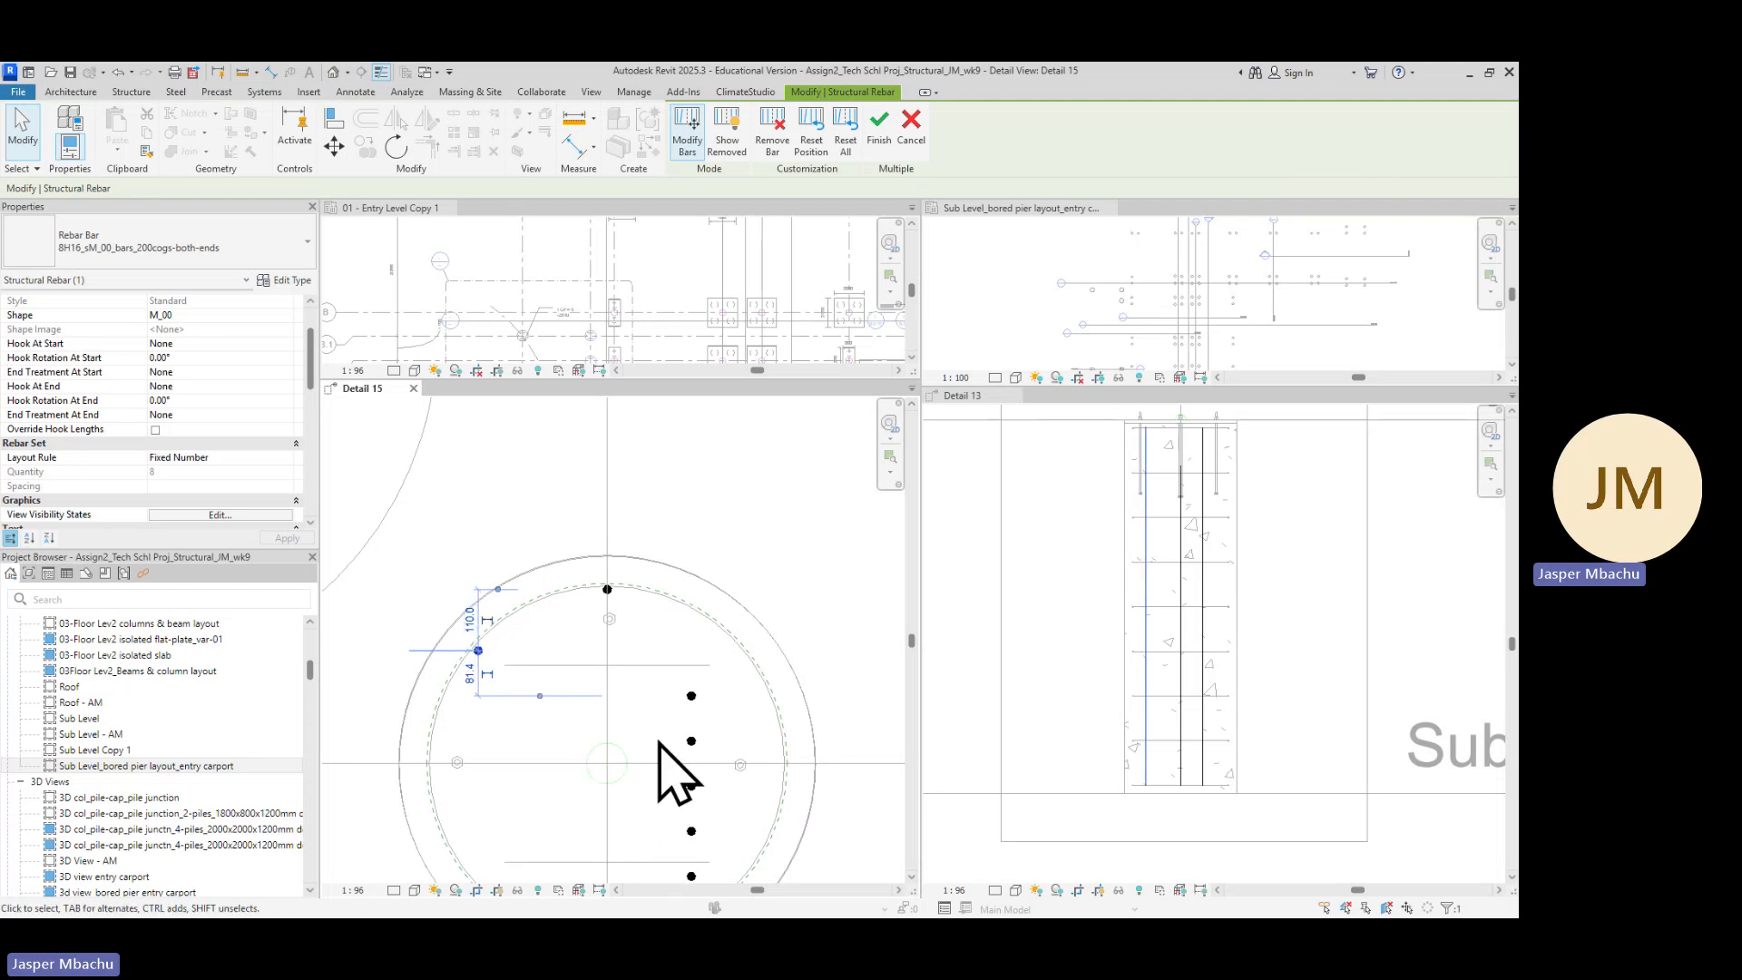
pyautogui.scroll(5, 503, 669)
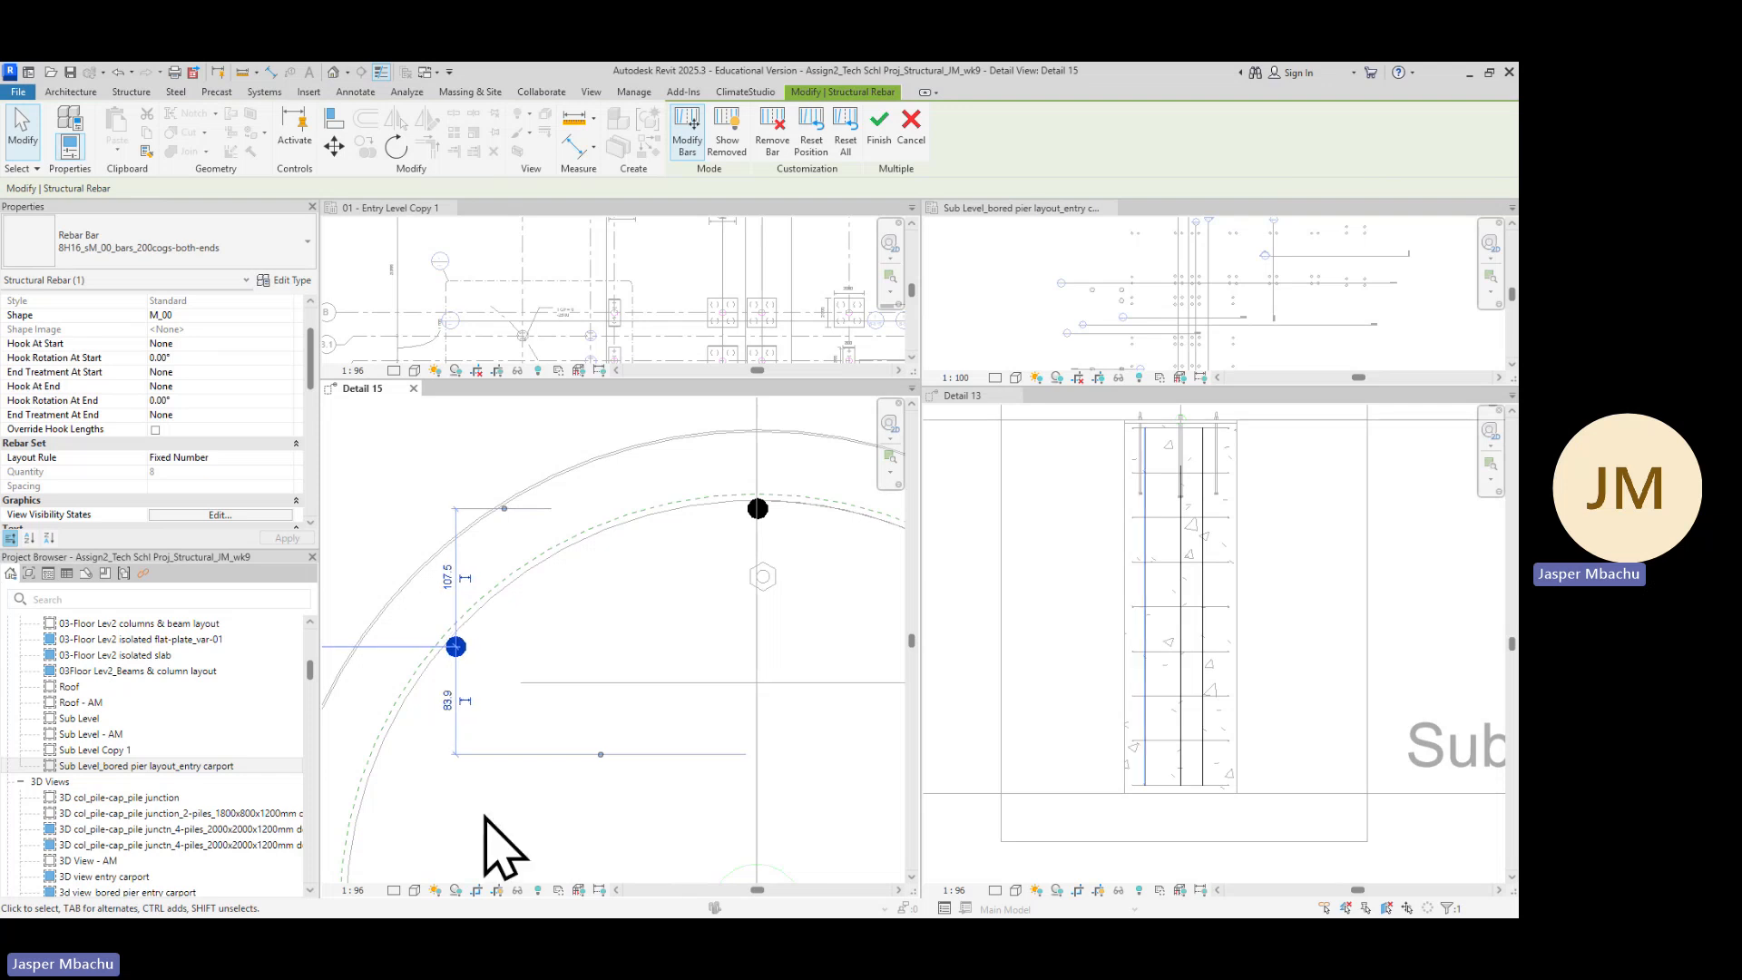
pyautogui.scroll(-5, 772, 783)
pyautogui.scroll(-1, 771, 779)
pyautogui.moveTo(771, 779); pyautogui.dragTo(722, 583, button='middle')
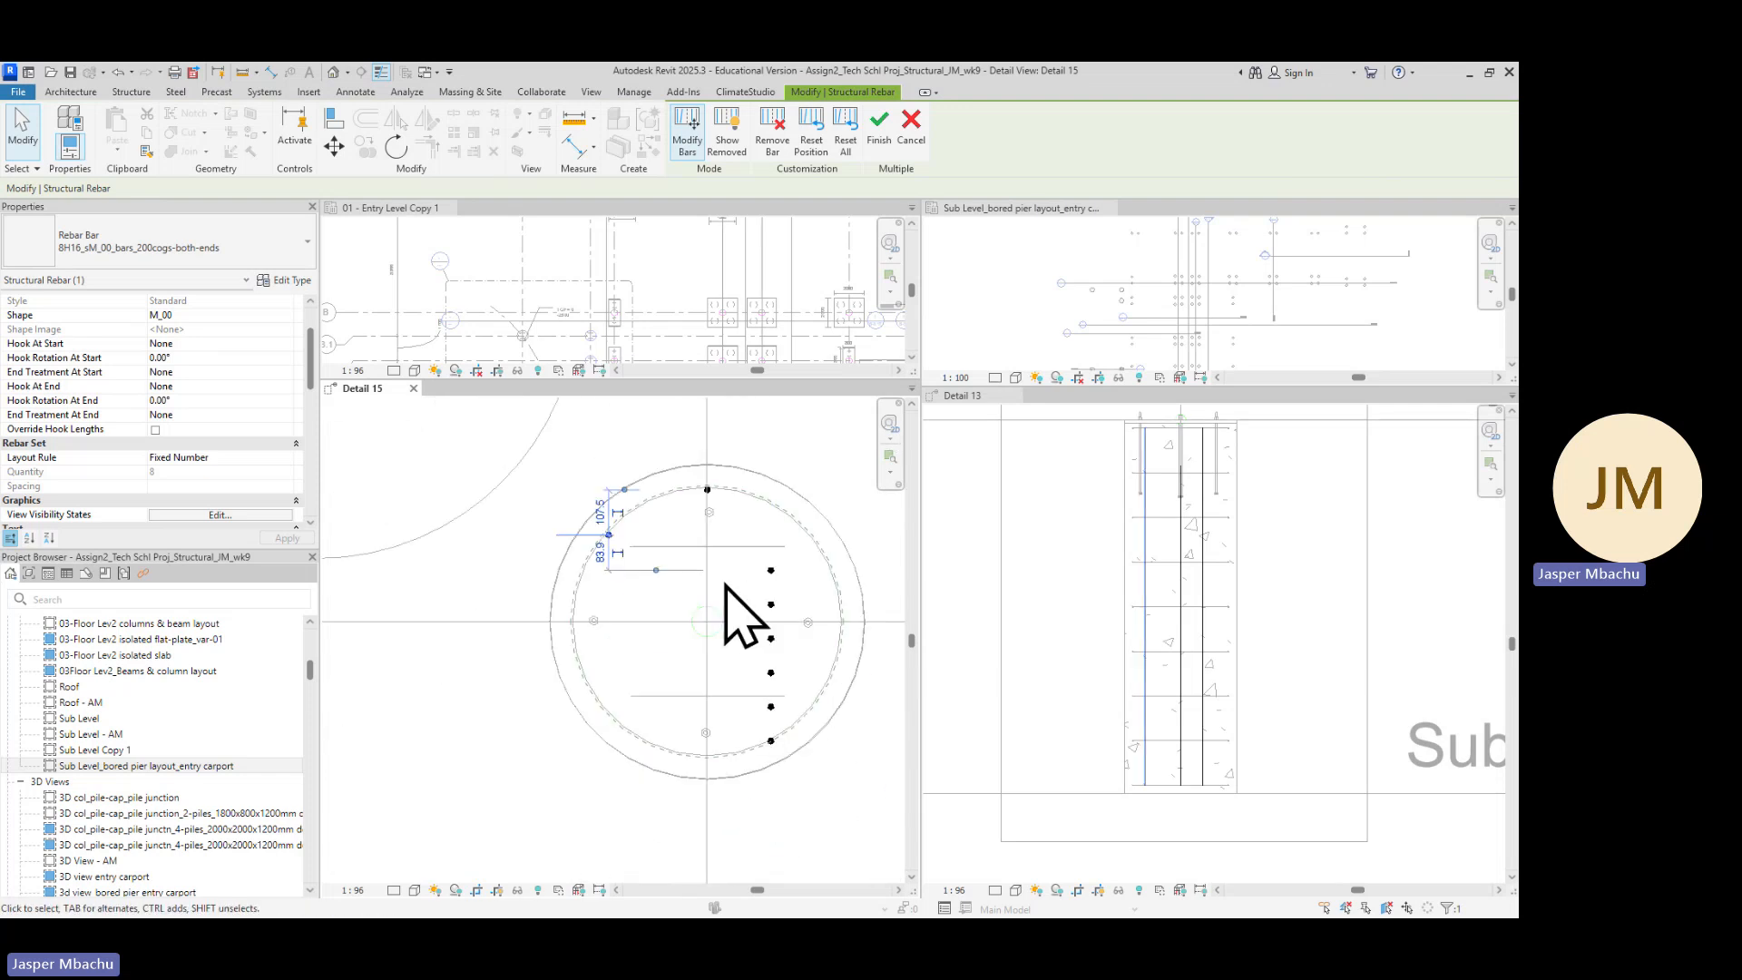
# Move the eighth bar to the bottom of the cage circle
pyautogui.click(771, 742)
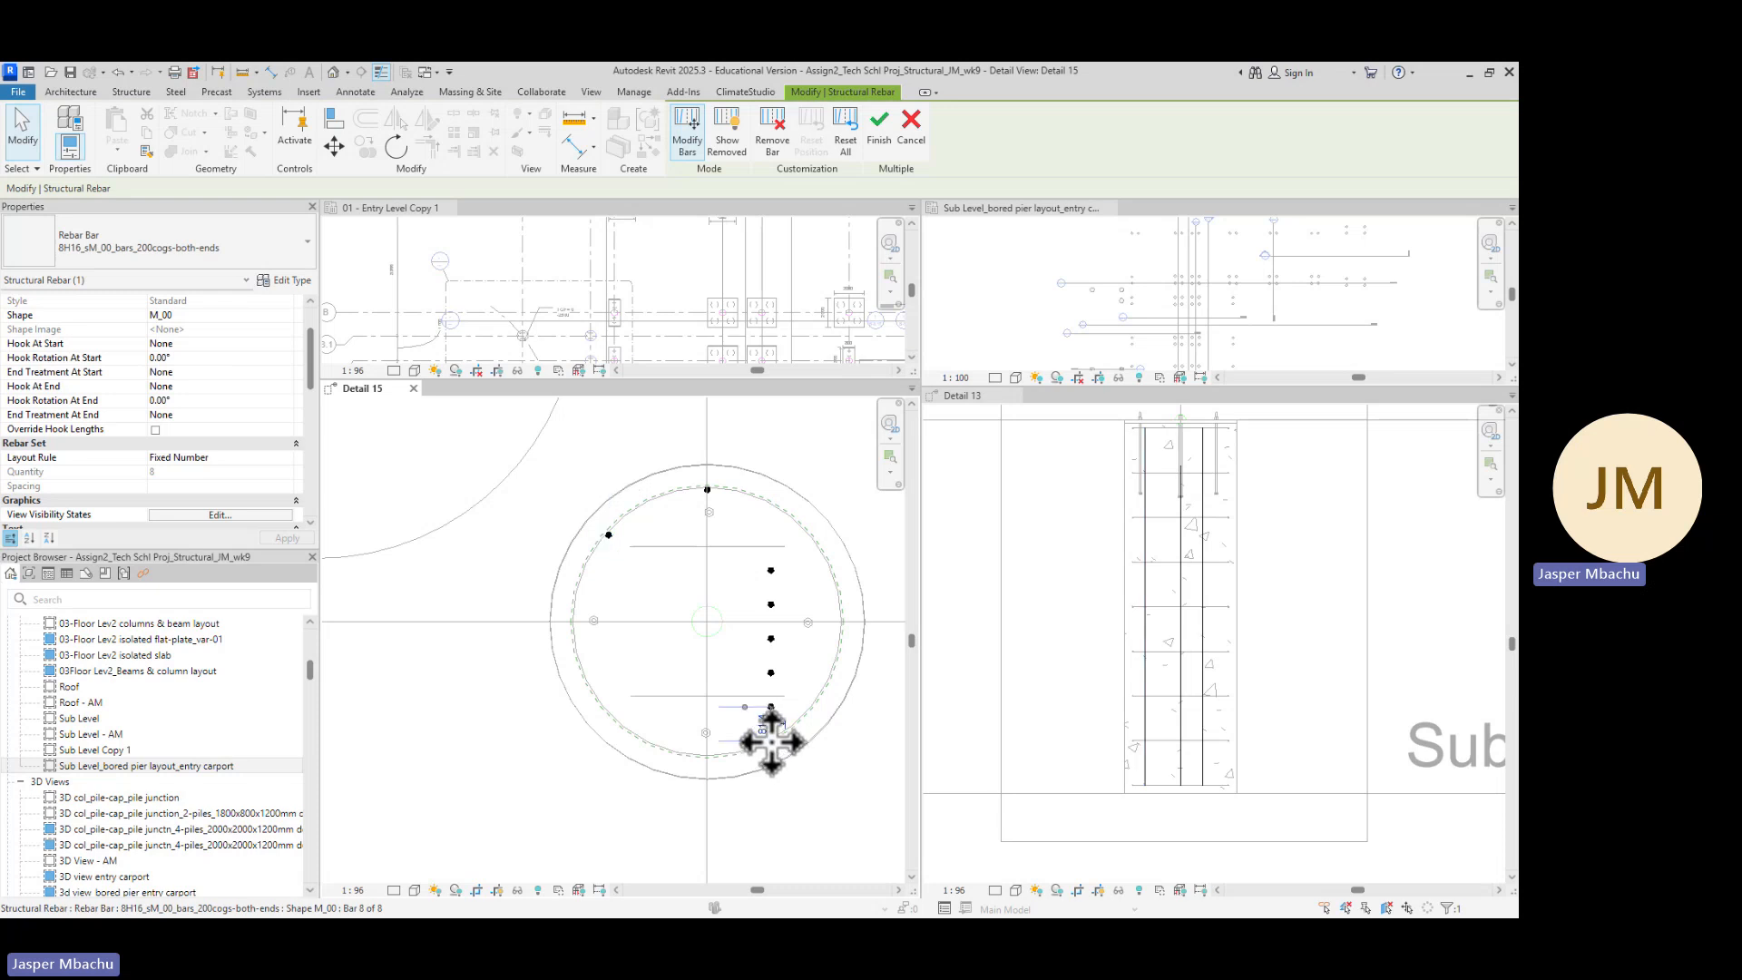
pyautogui.moveTo(772, 742); pyautogui.dragTo(699, 748)
pyautogui.scroll(4, 721, 776)
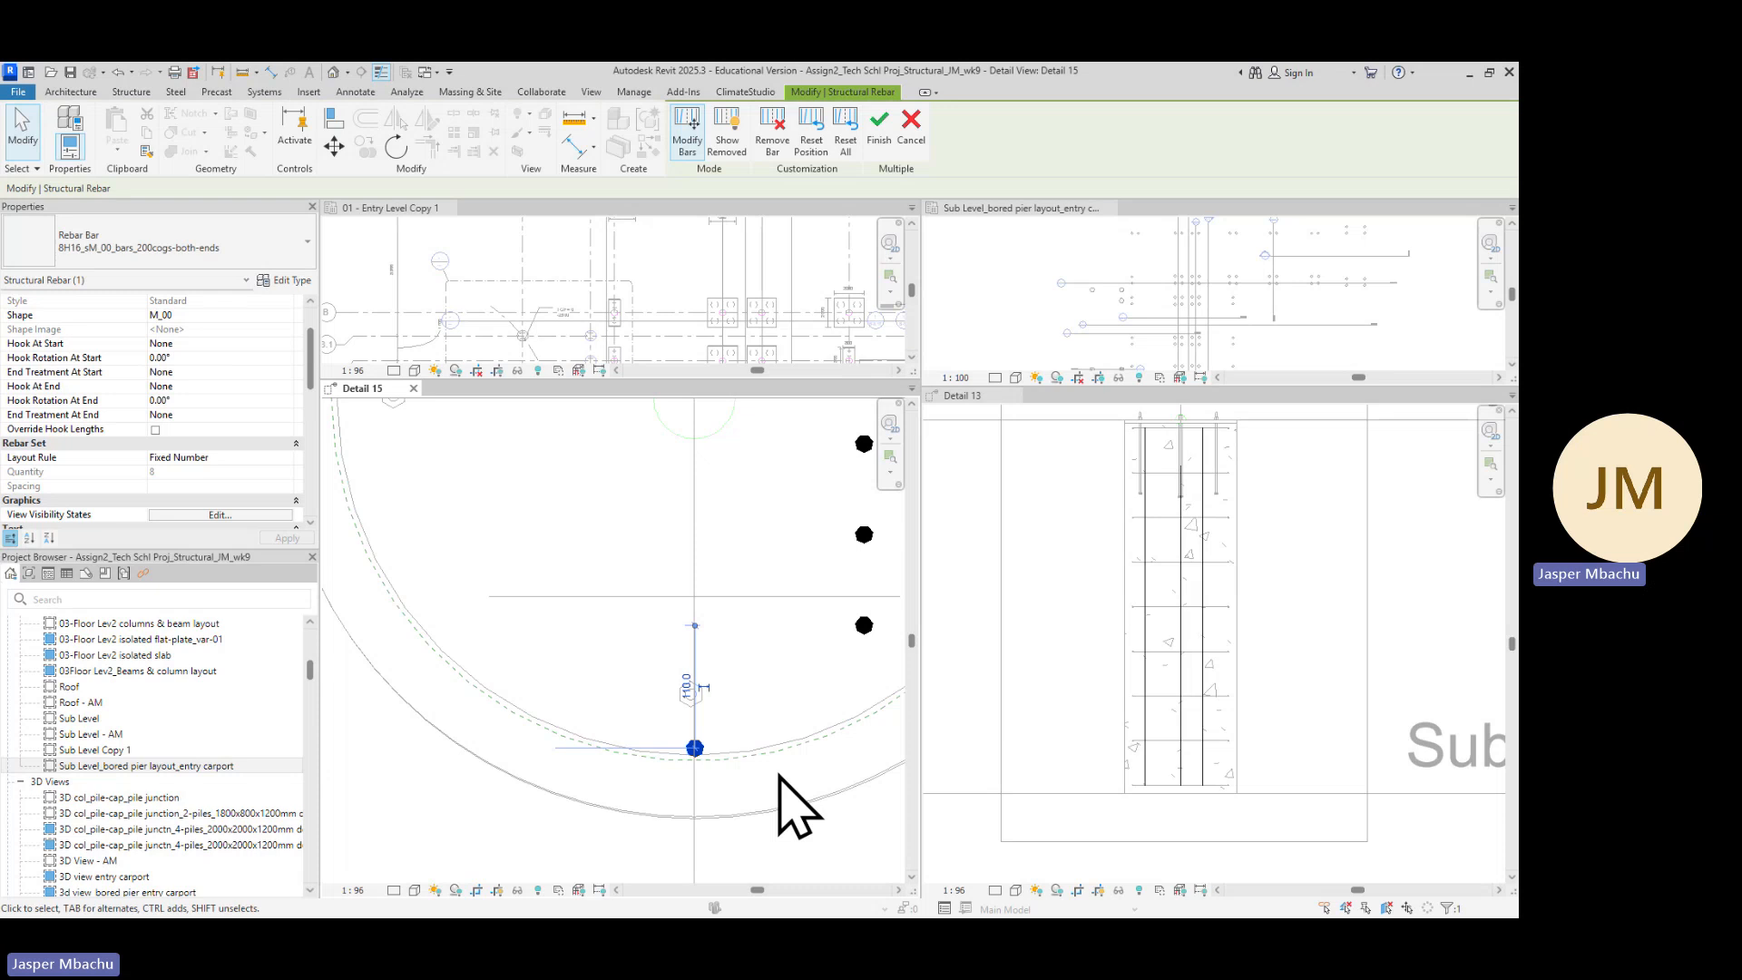
pyautogui.scroll(-5, 847, 699)
pyautogui.scroll(3, 862, 567)
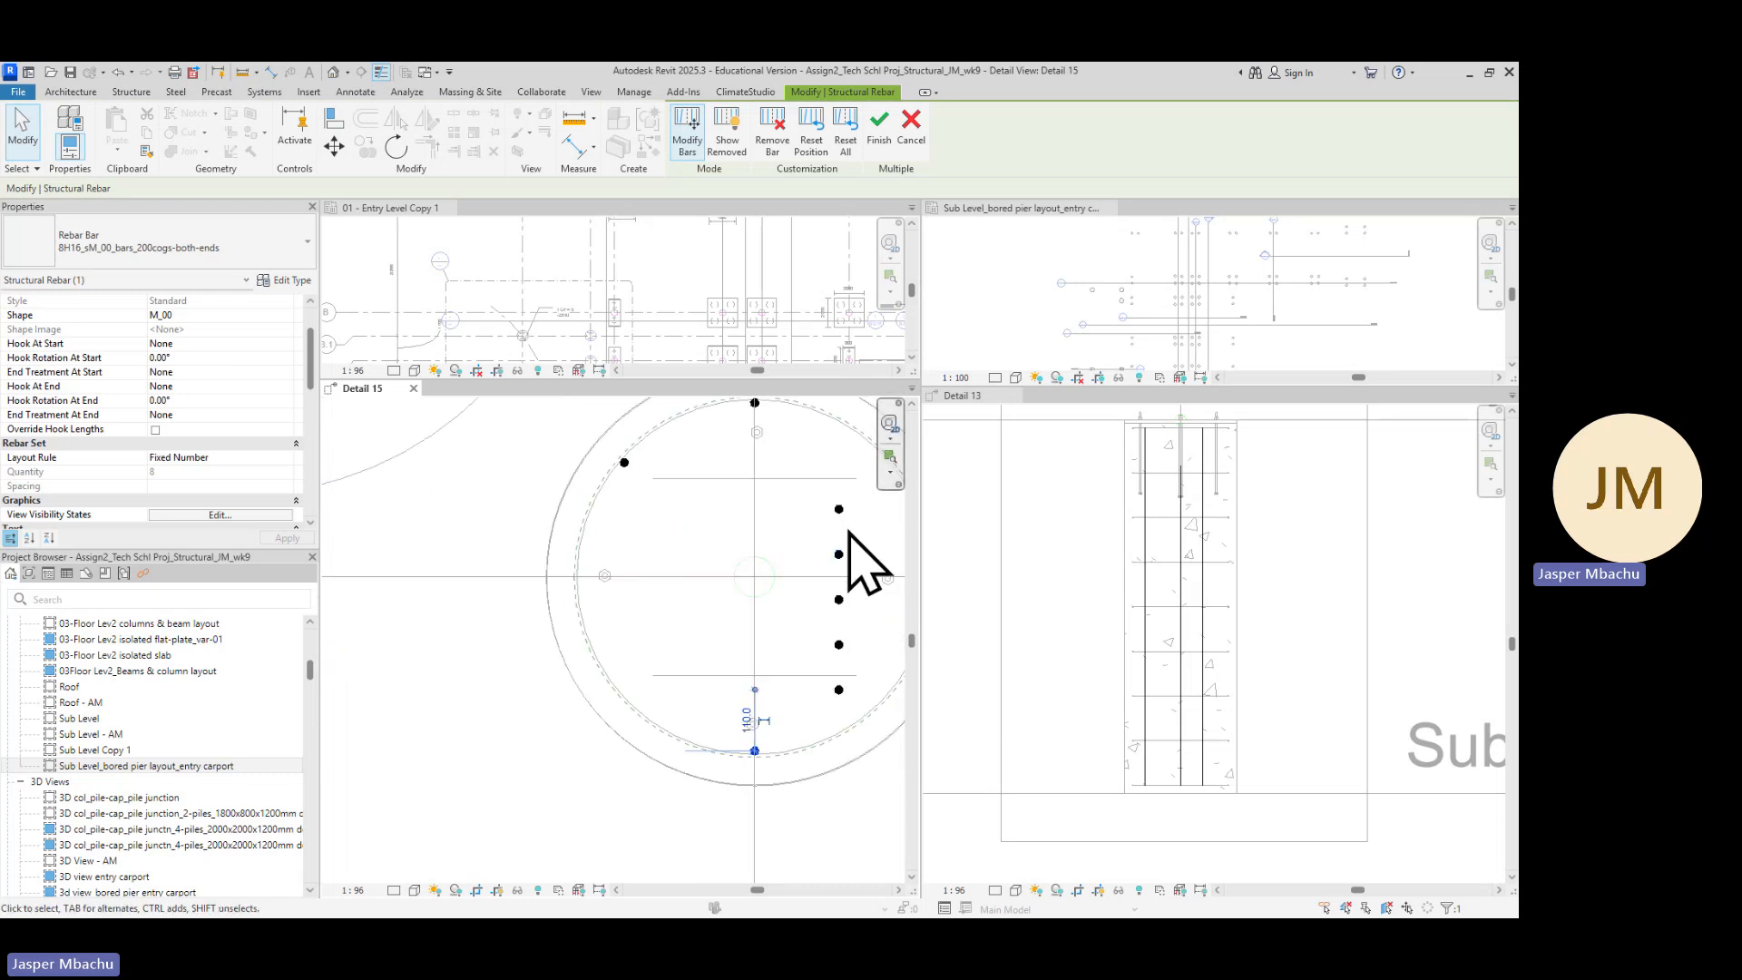
# Move the third bar to the left side of the cage circle
pyautogui.click(839, 510)
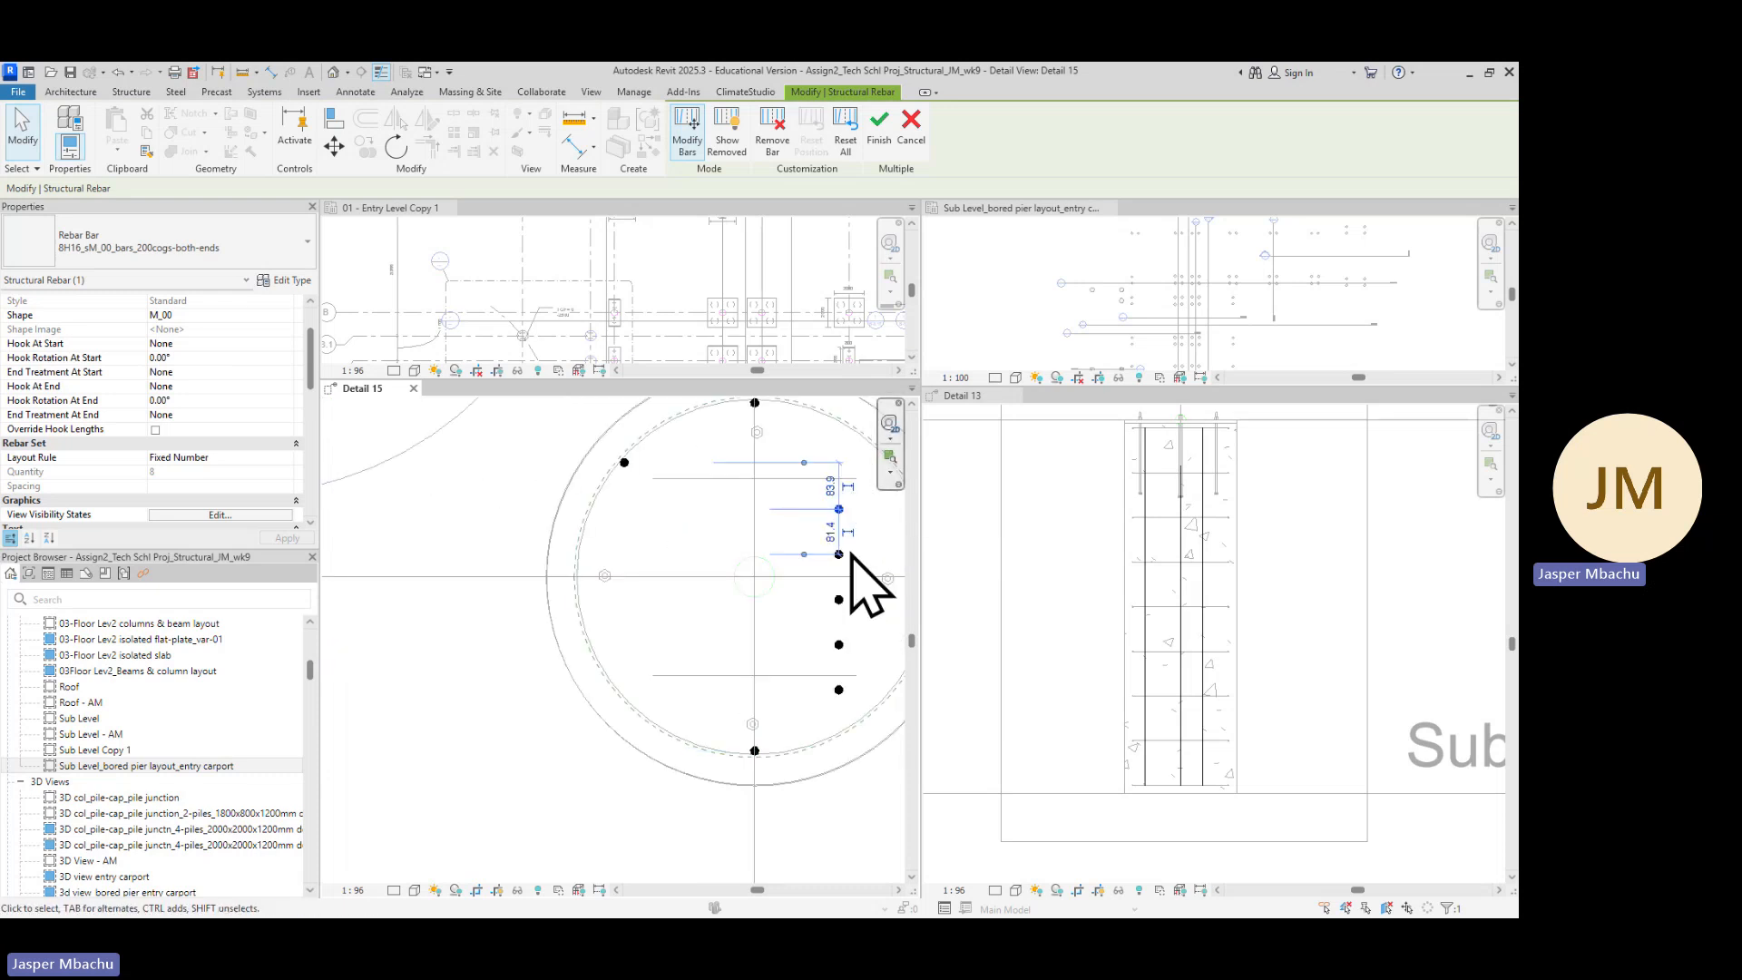
pyautogui.moveTo(781, 545); pyautogui.dragTo(578, 577)
pyautogui.moveTo(871, 649); pyautogui.dragTo(591, 602, button='middle')
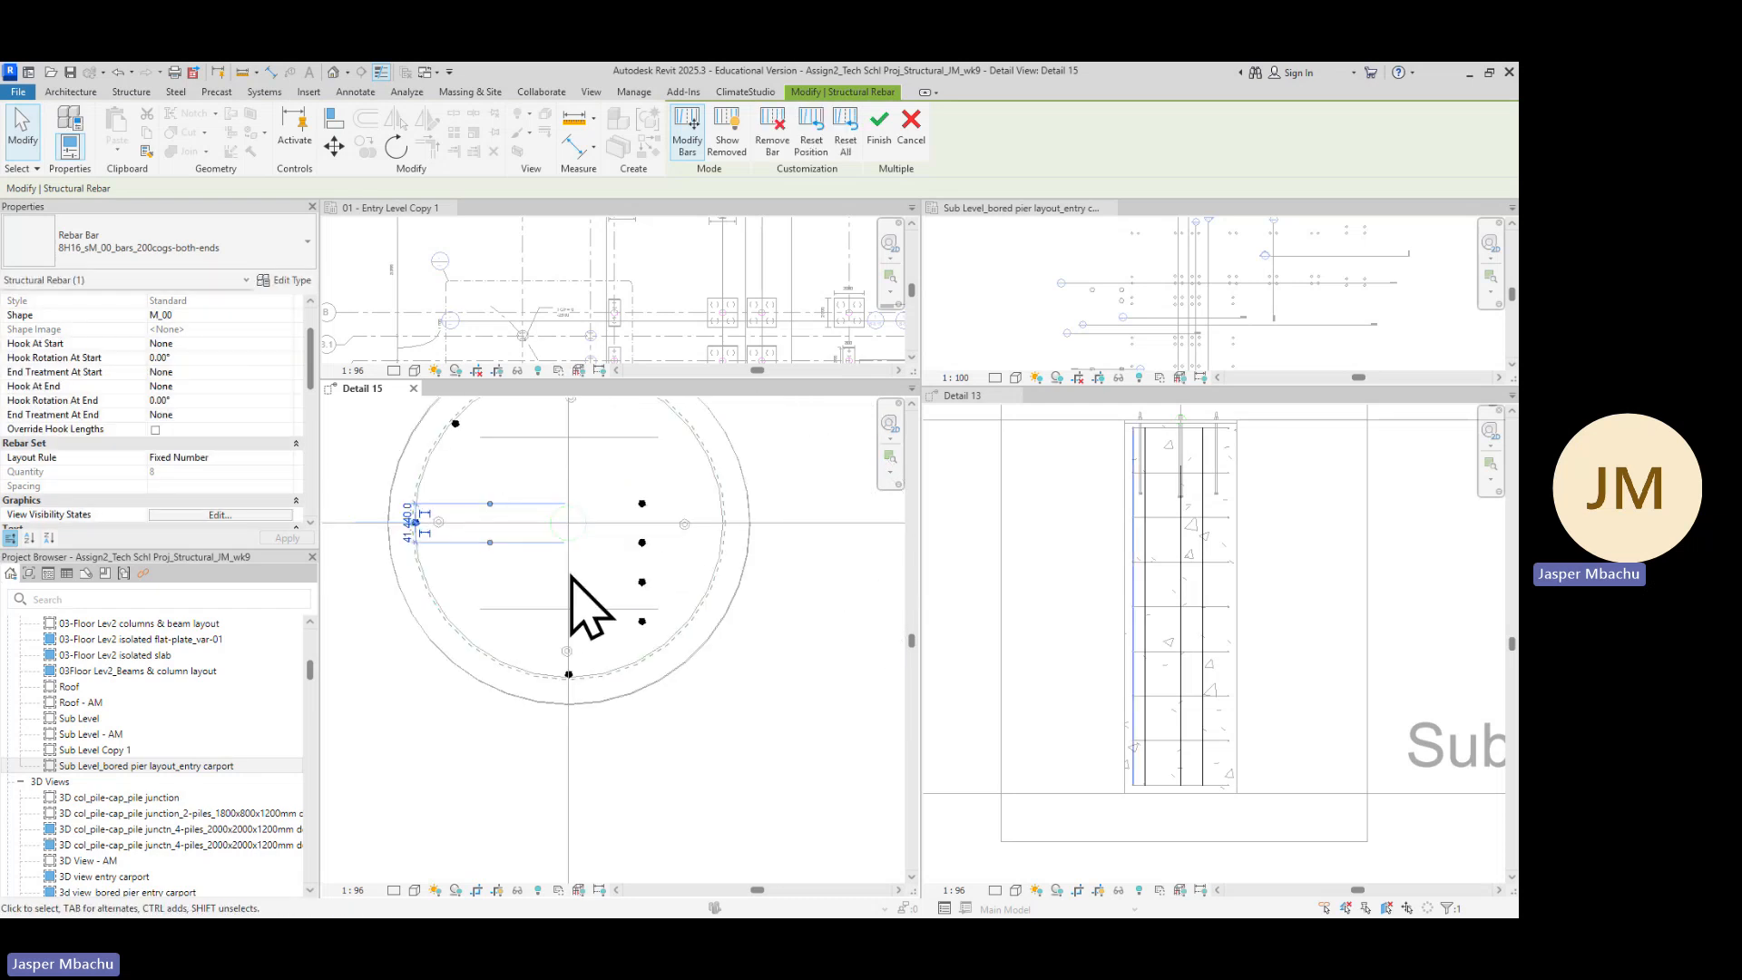
# Move the fourth bar onto the upper-right part of the cage circle
pyautogui.click(643, 504)
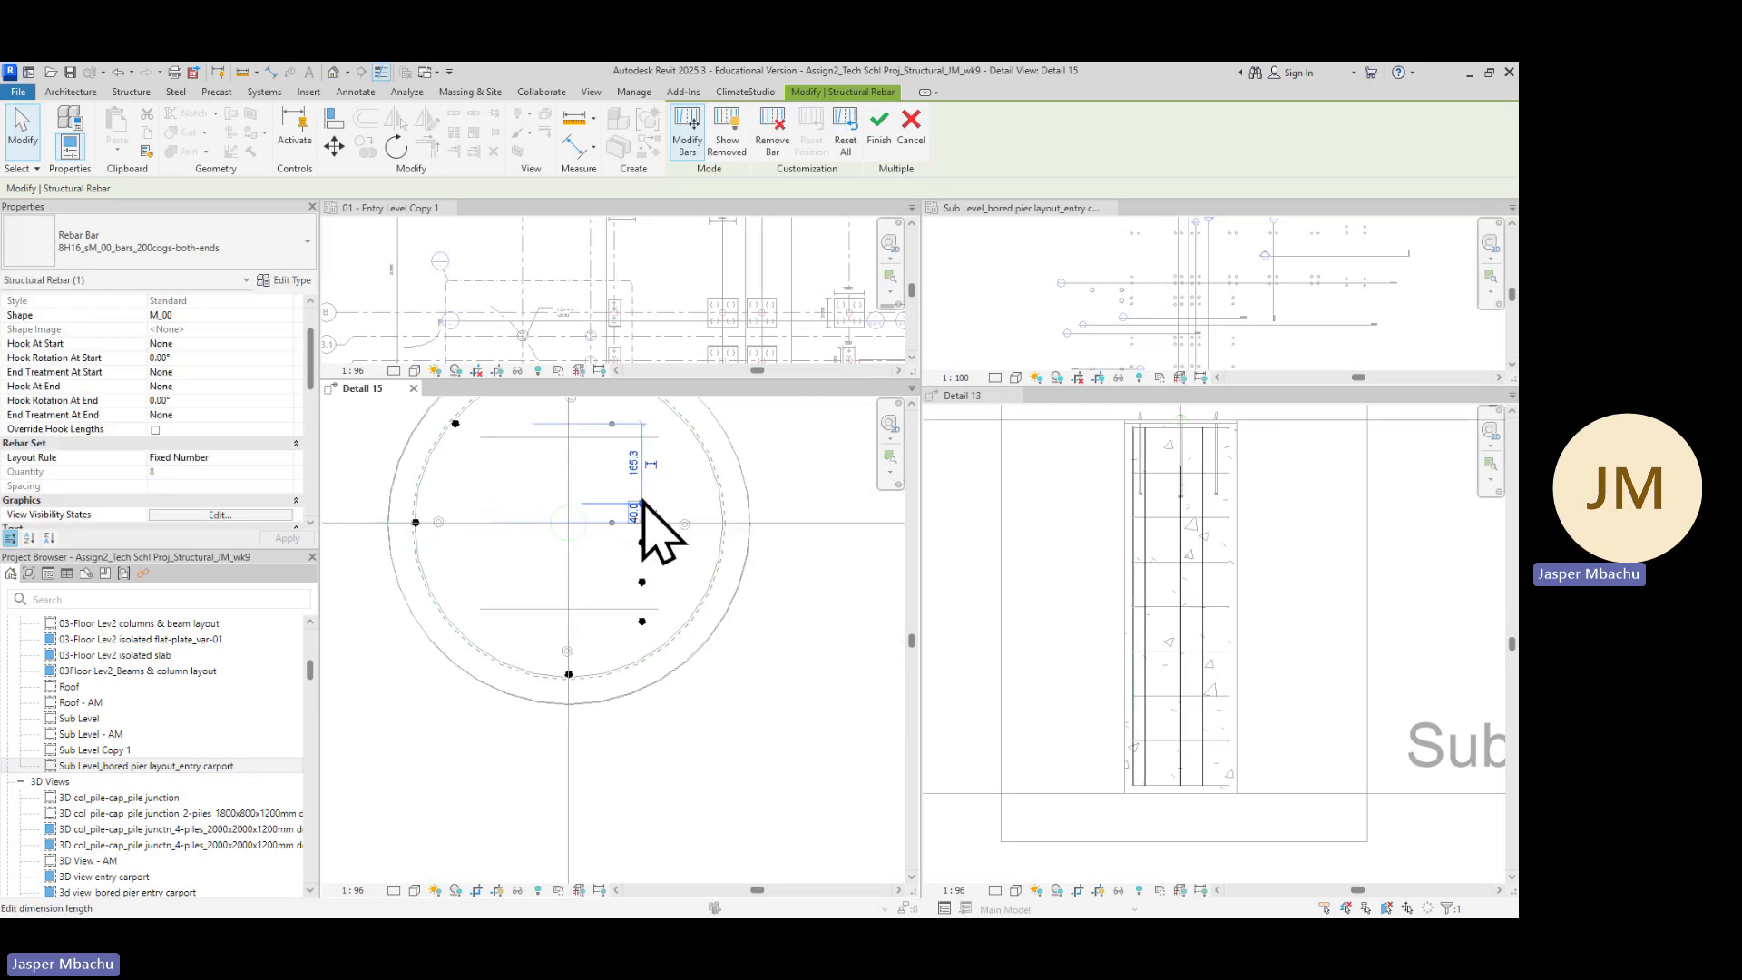
pyautogui.scroll(2, 654, 508)
pyautogui.click(635, 510)
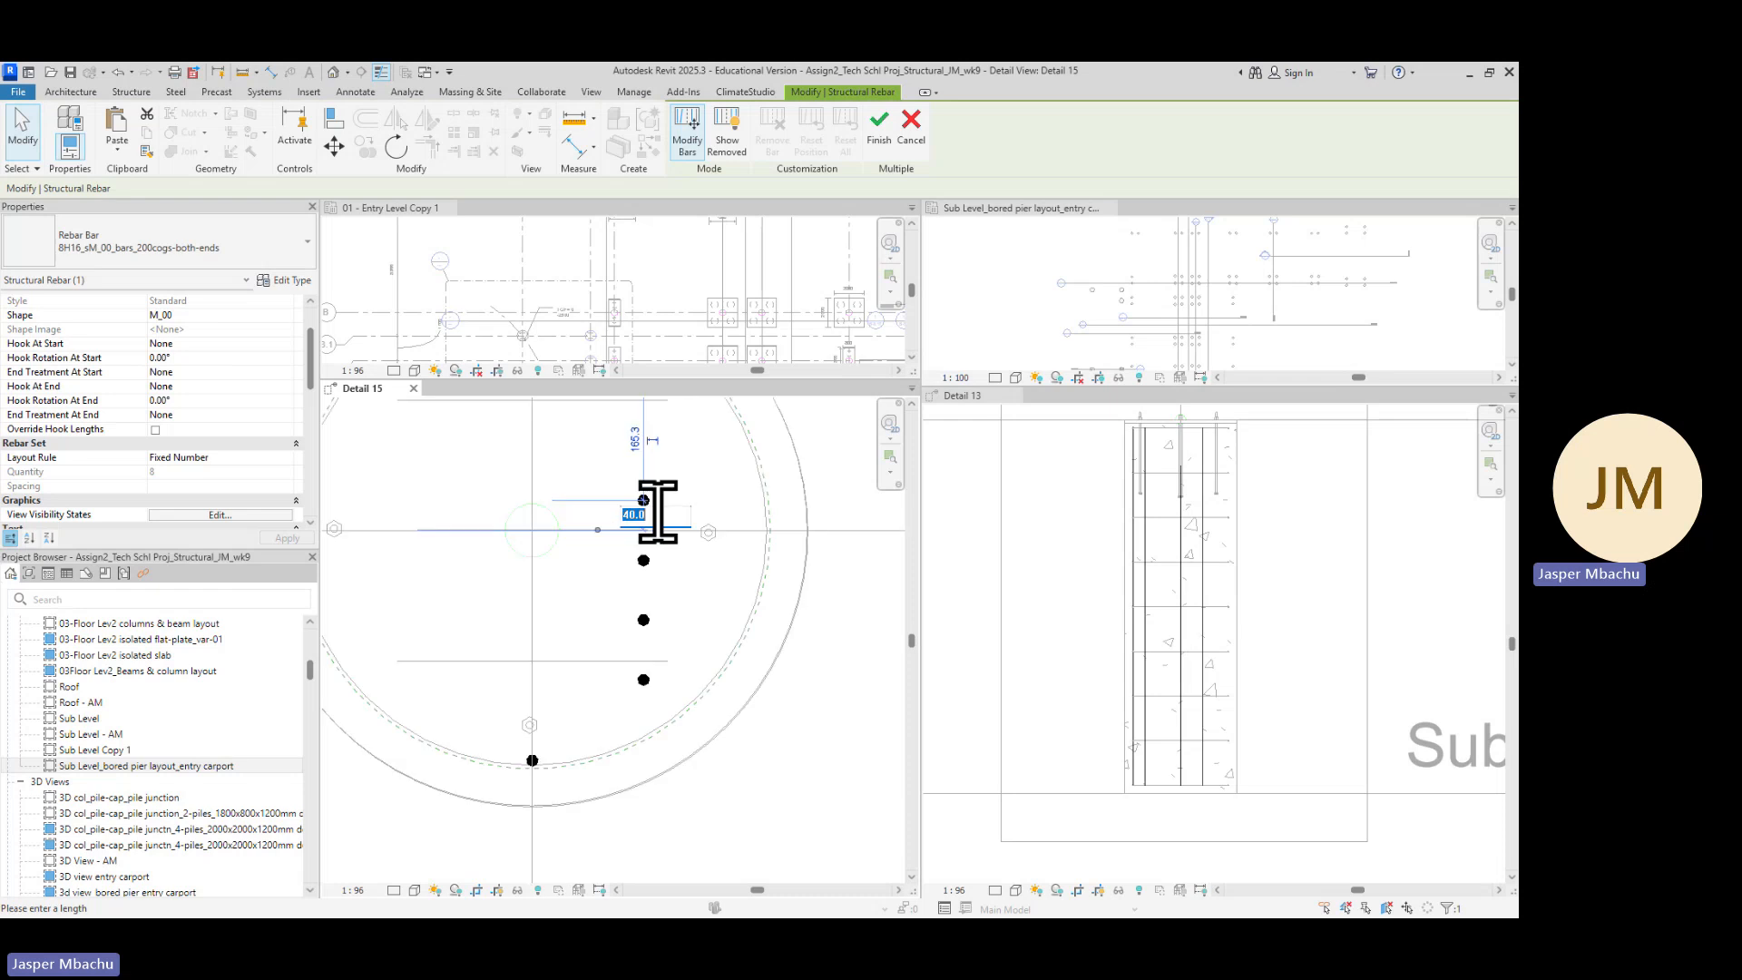
pyautogui.click(687, 535)
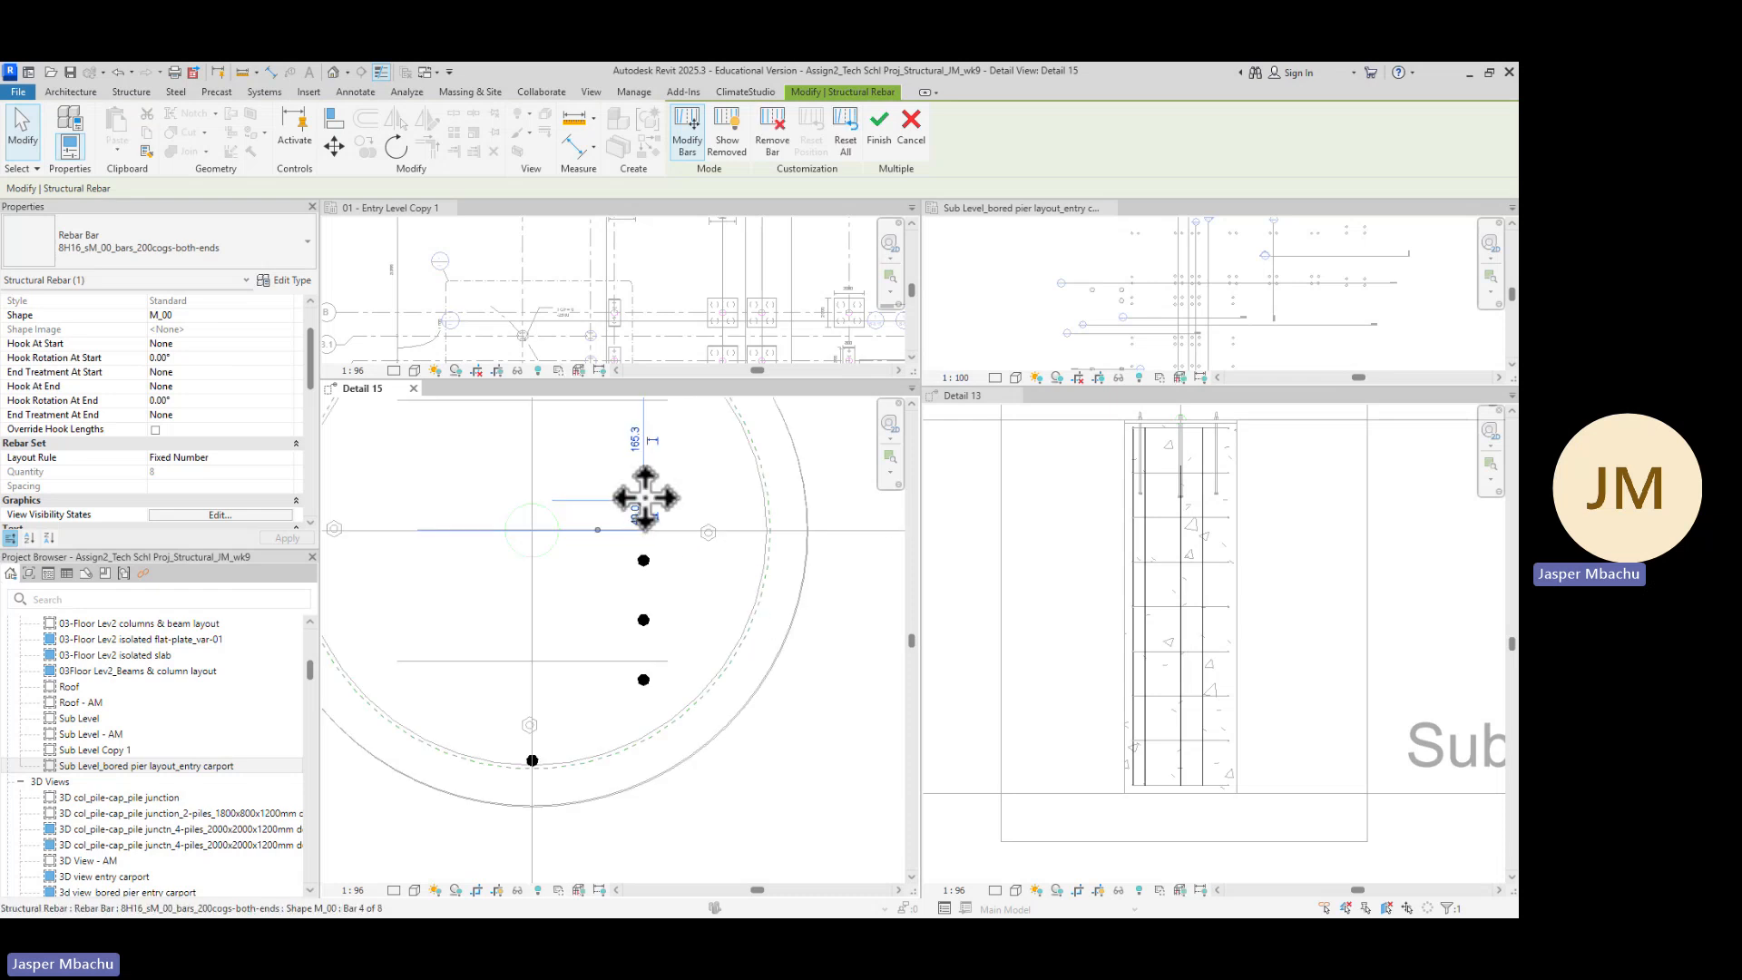
pyautogui.moveTo(644, 498); pyautogui.dragTo(737, 435)
pyautogui.scroll(-3, 720, 622)
pyautogui.scroll(3, 727, 545)
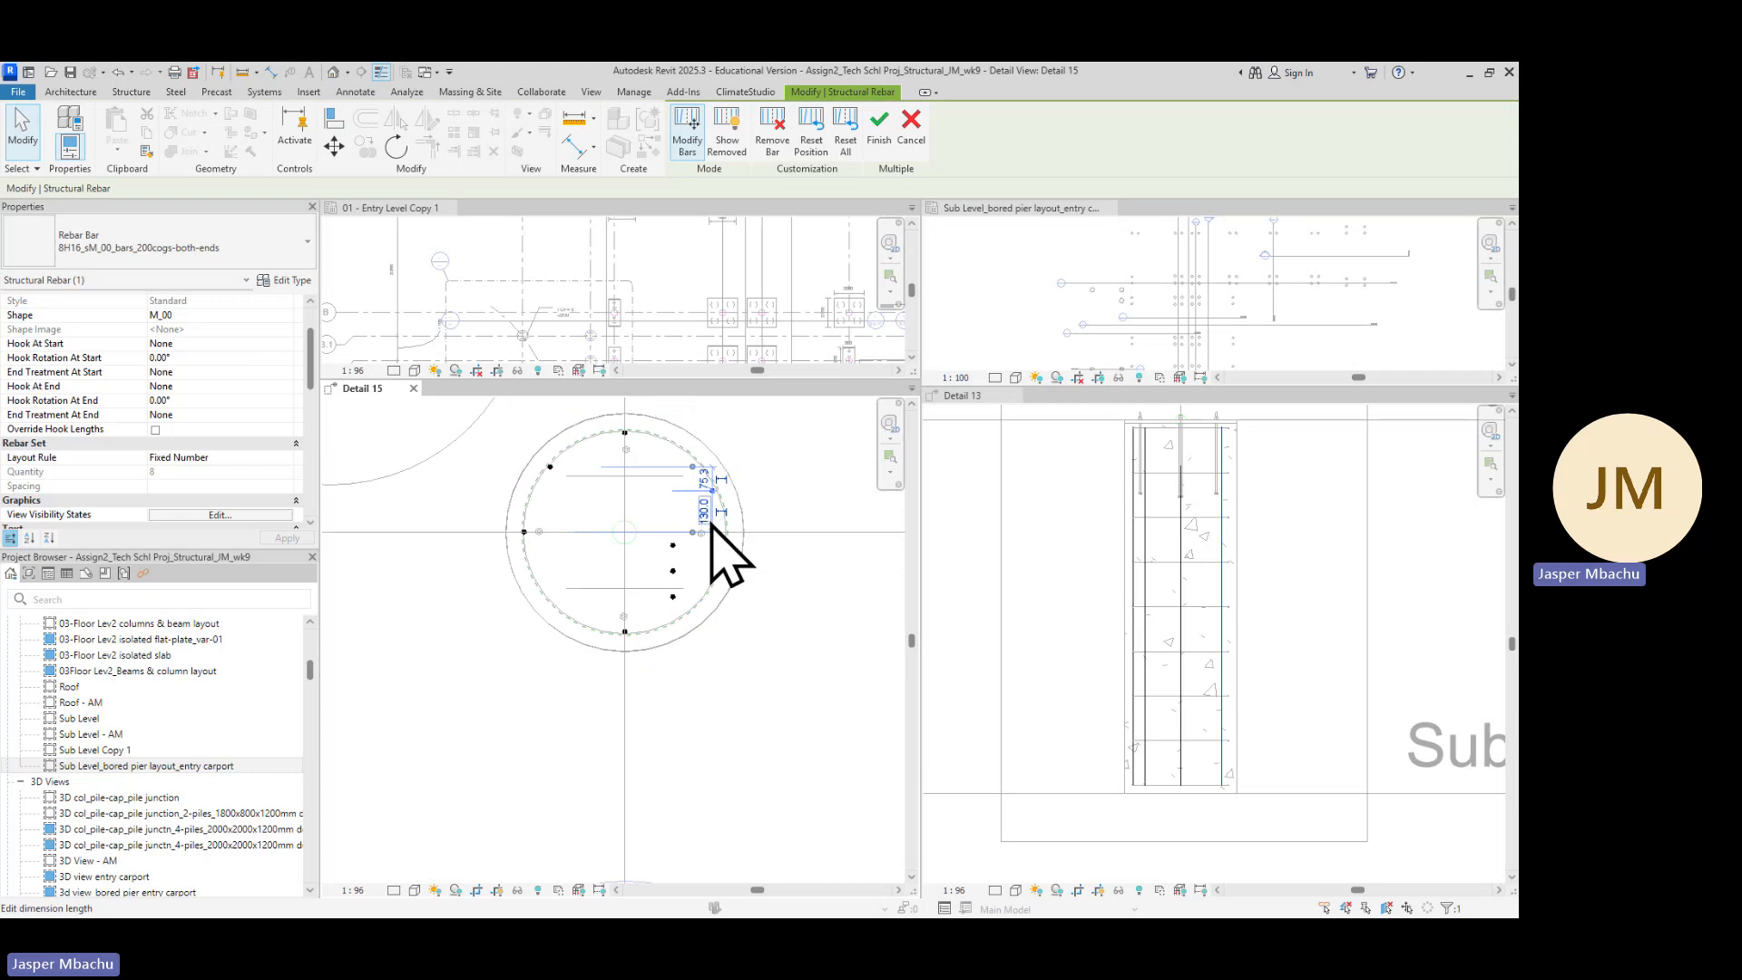
pyautogui.click(775, 540)
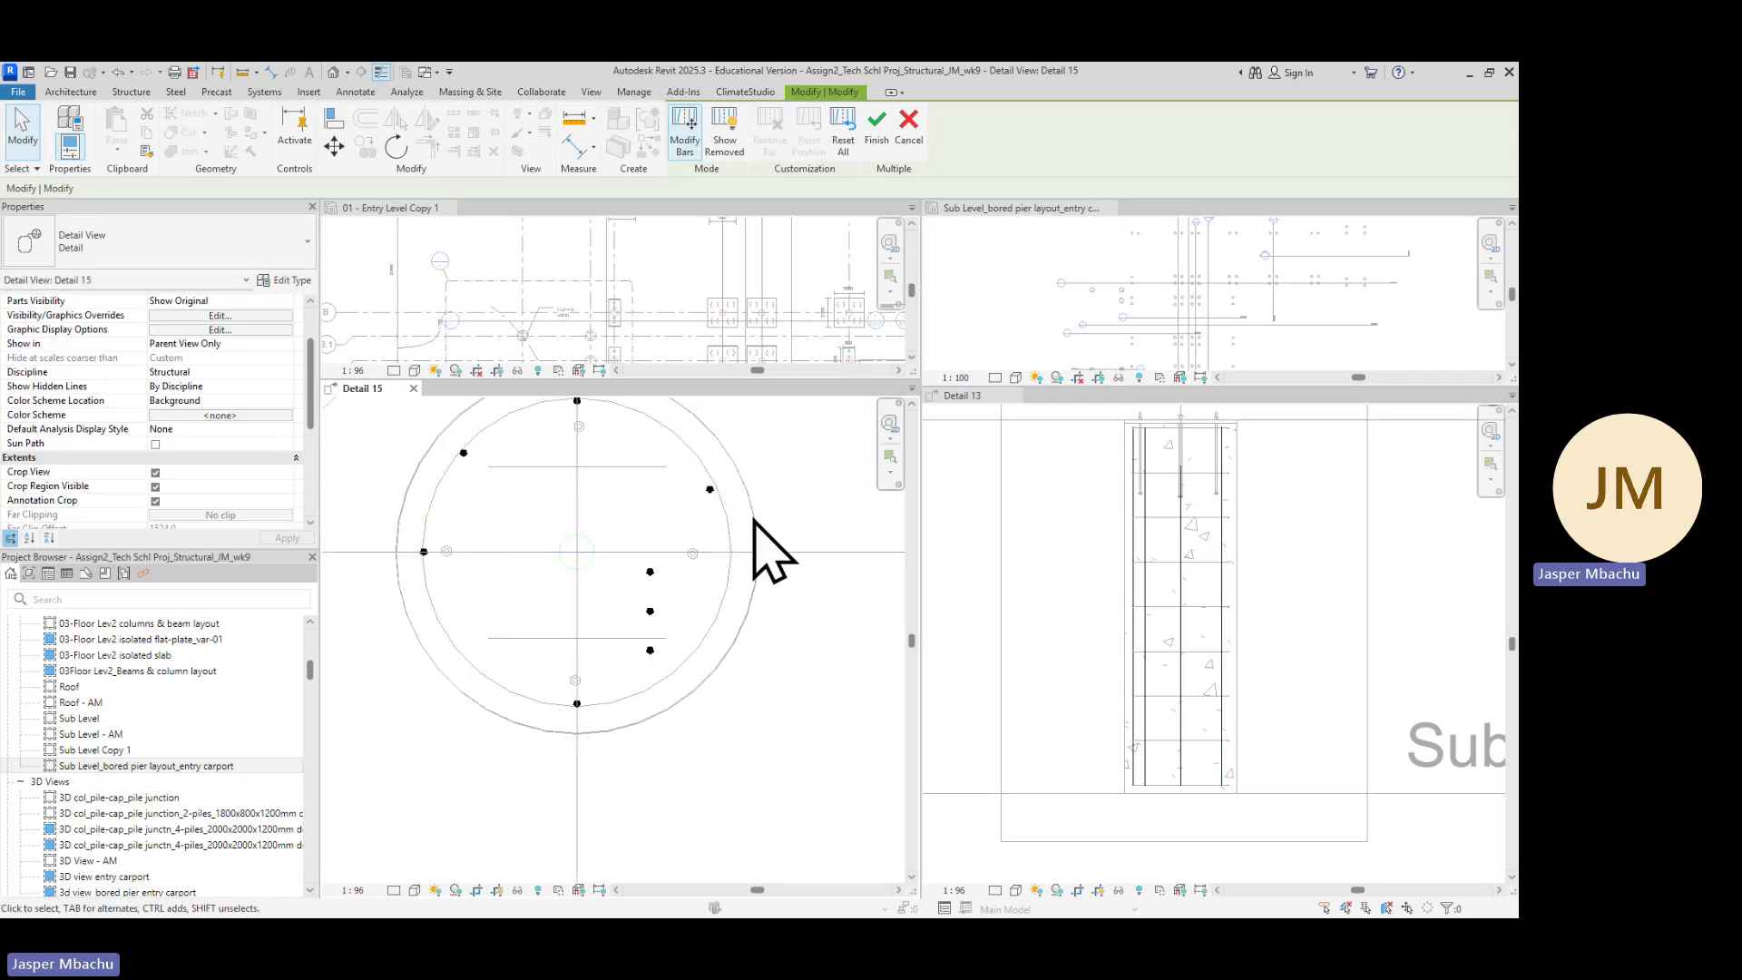
# Move the seventh bar onto the lower-left part of the cage circle and select the sixth bar
pyautogui.click(650, 650)
pyautogui.moveTo(650, 650); pyautogui.dragTo(472, 662)
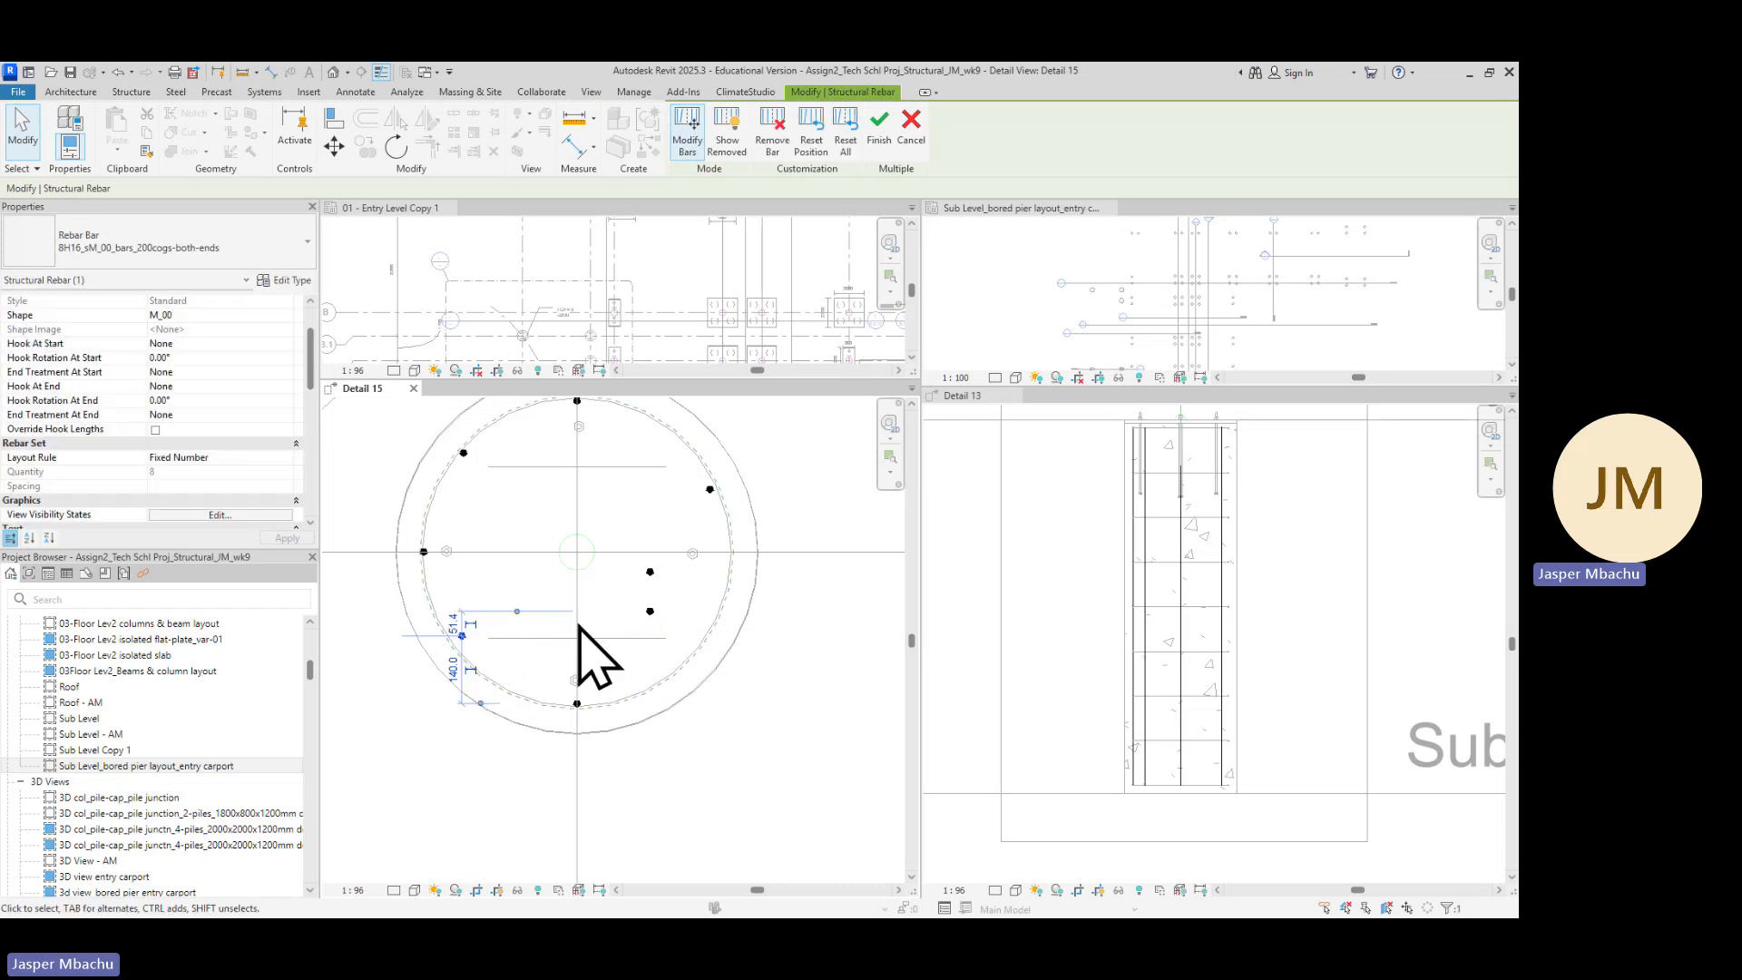
pyautogui.click(649, 609)
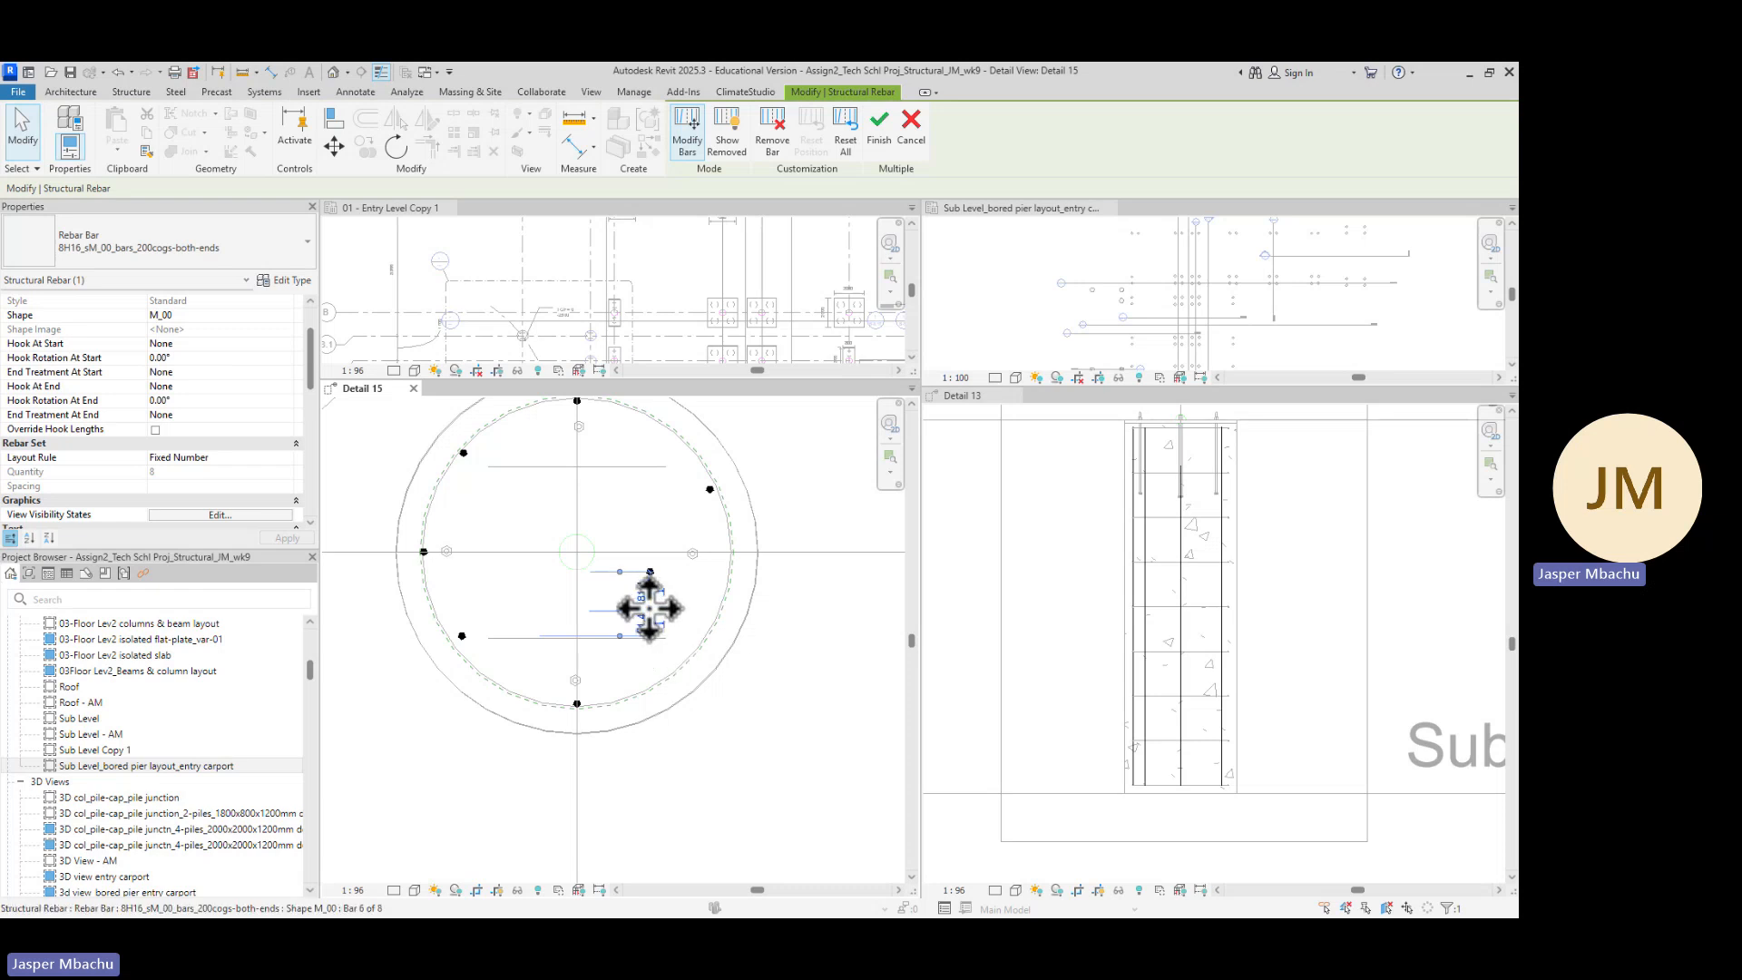
# Move the sixth bar onto the lower-right part of the cage circle and the fifth bar onto its right side
pyautogui.moveTo(650, 610); pyautogui.dragTo(693, 661)
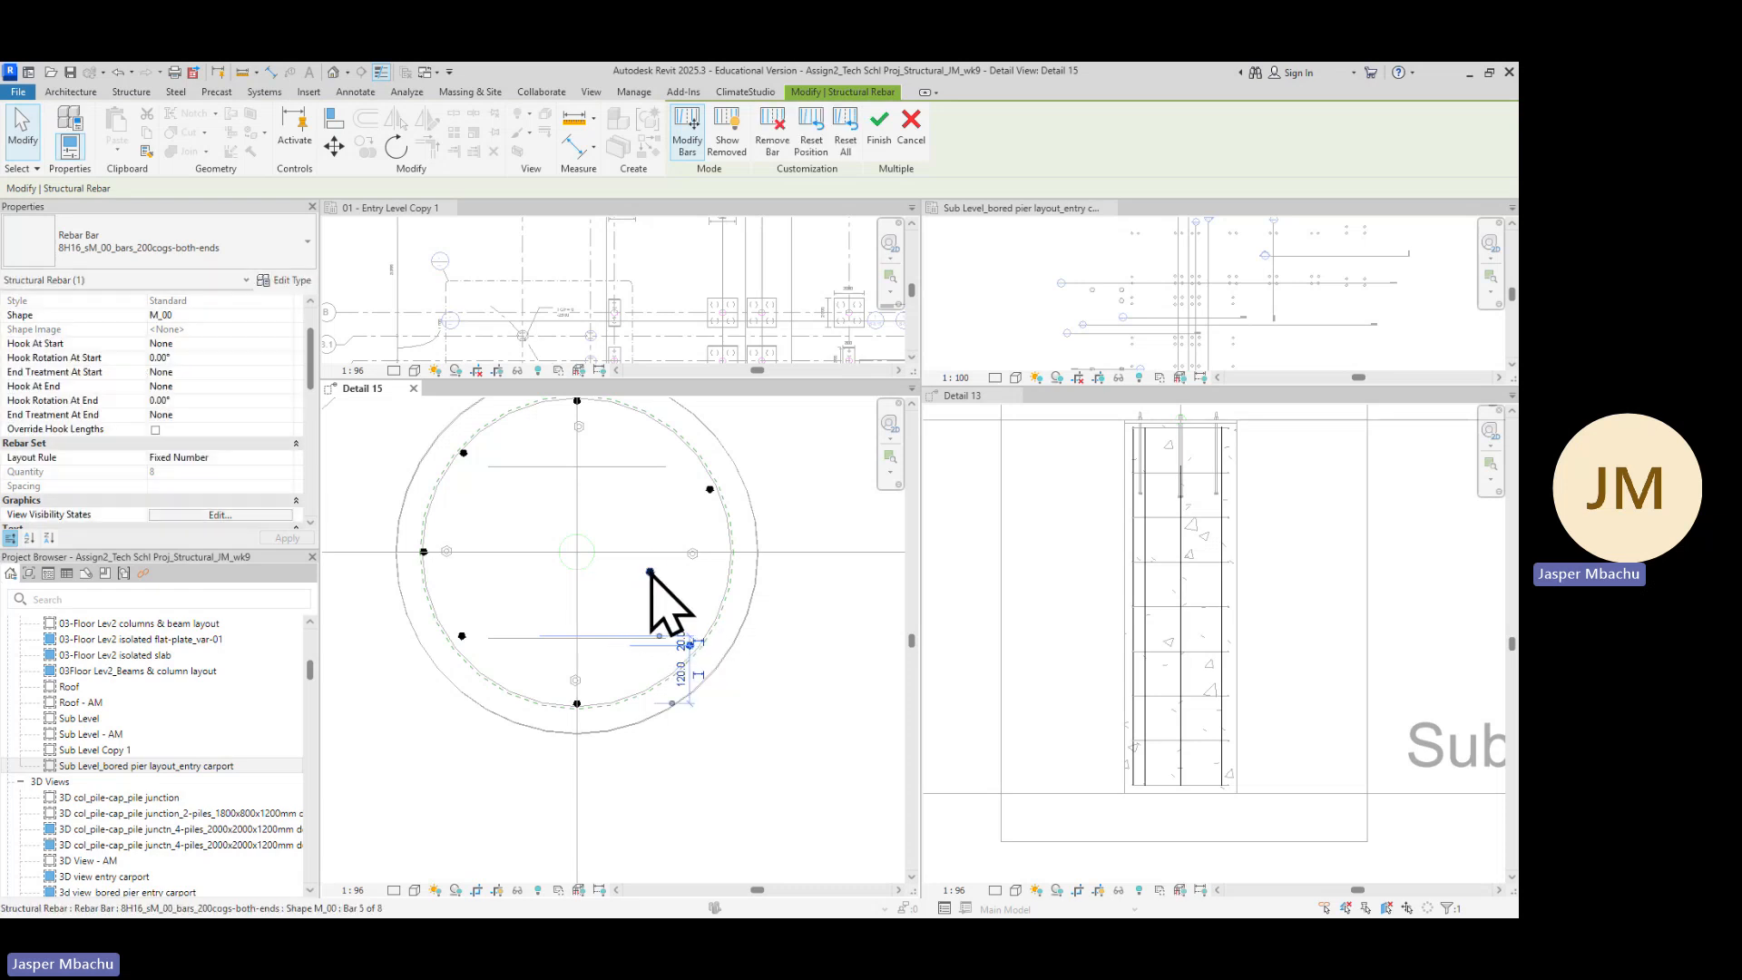
pyautogui.click(650, 572)
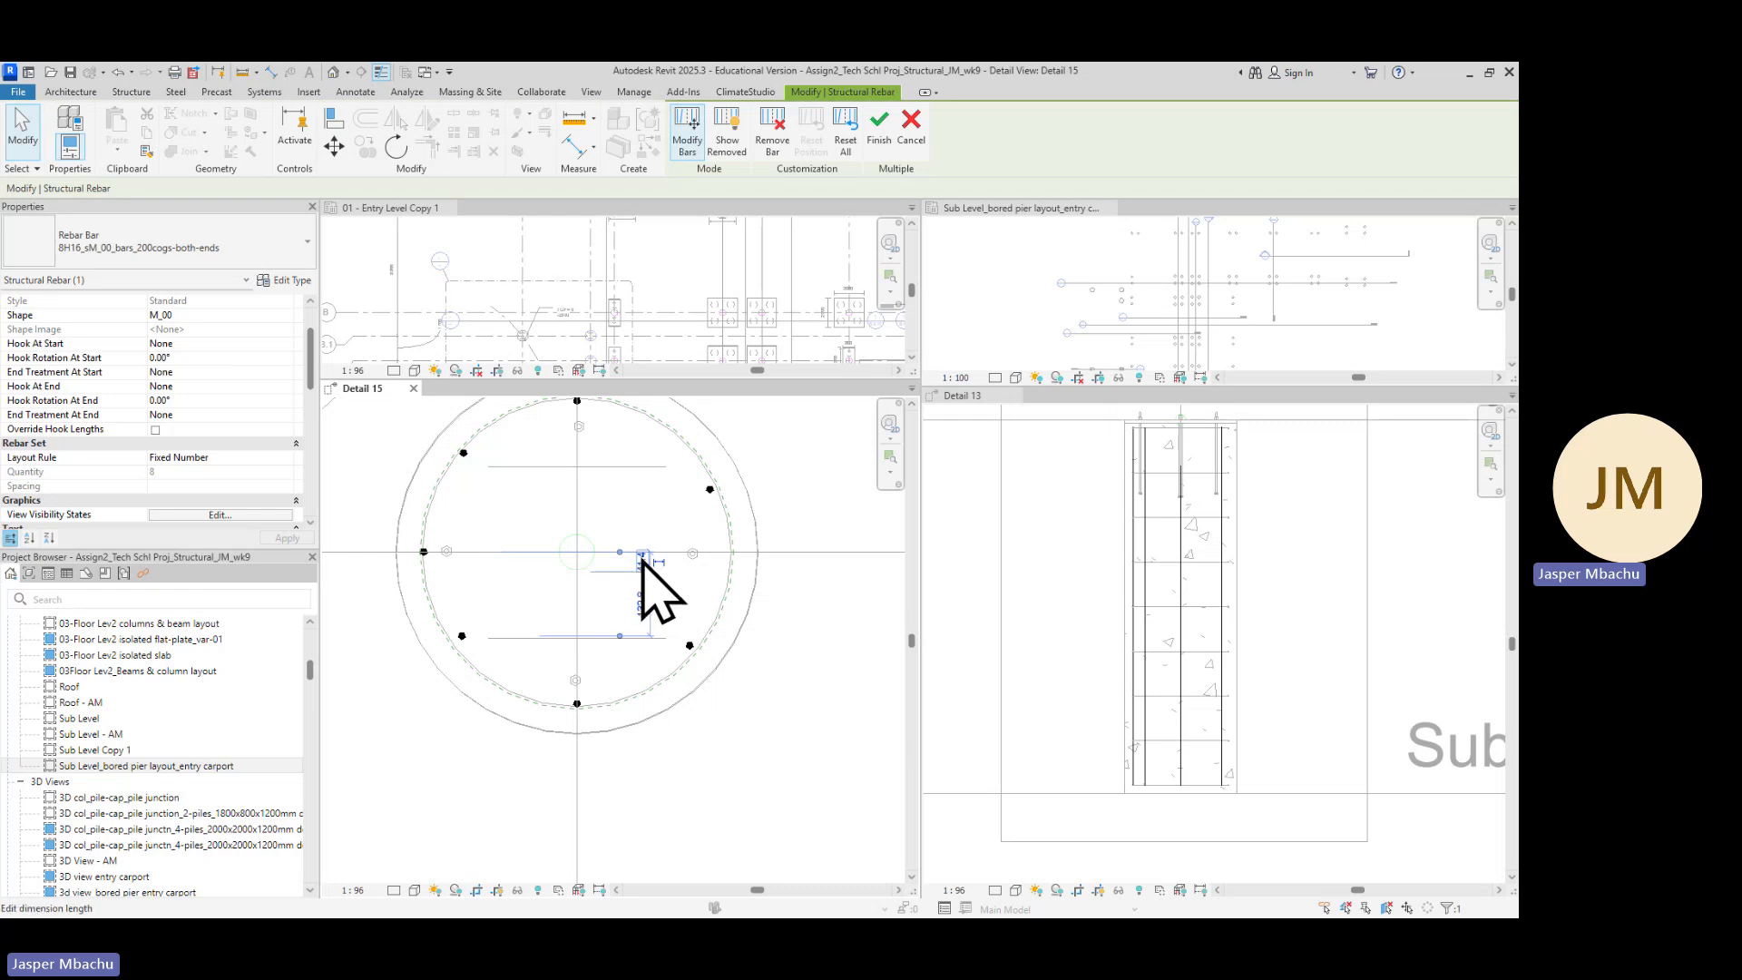
pyautogui.scroll(3, 651, 573)
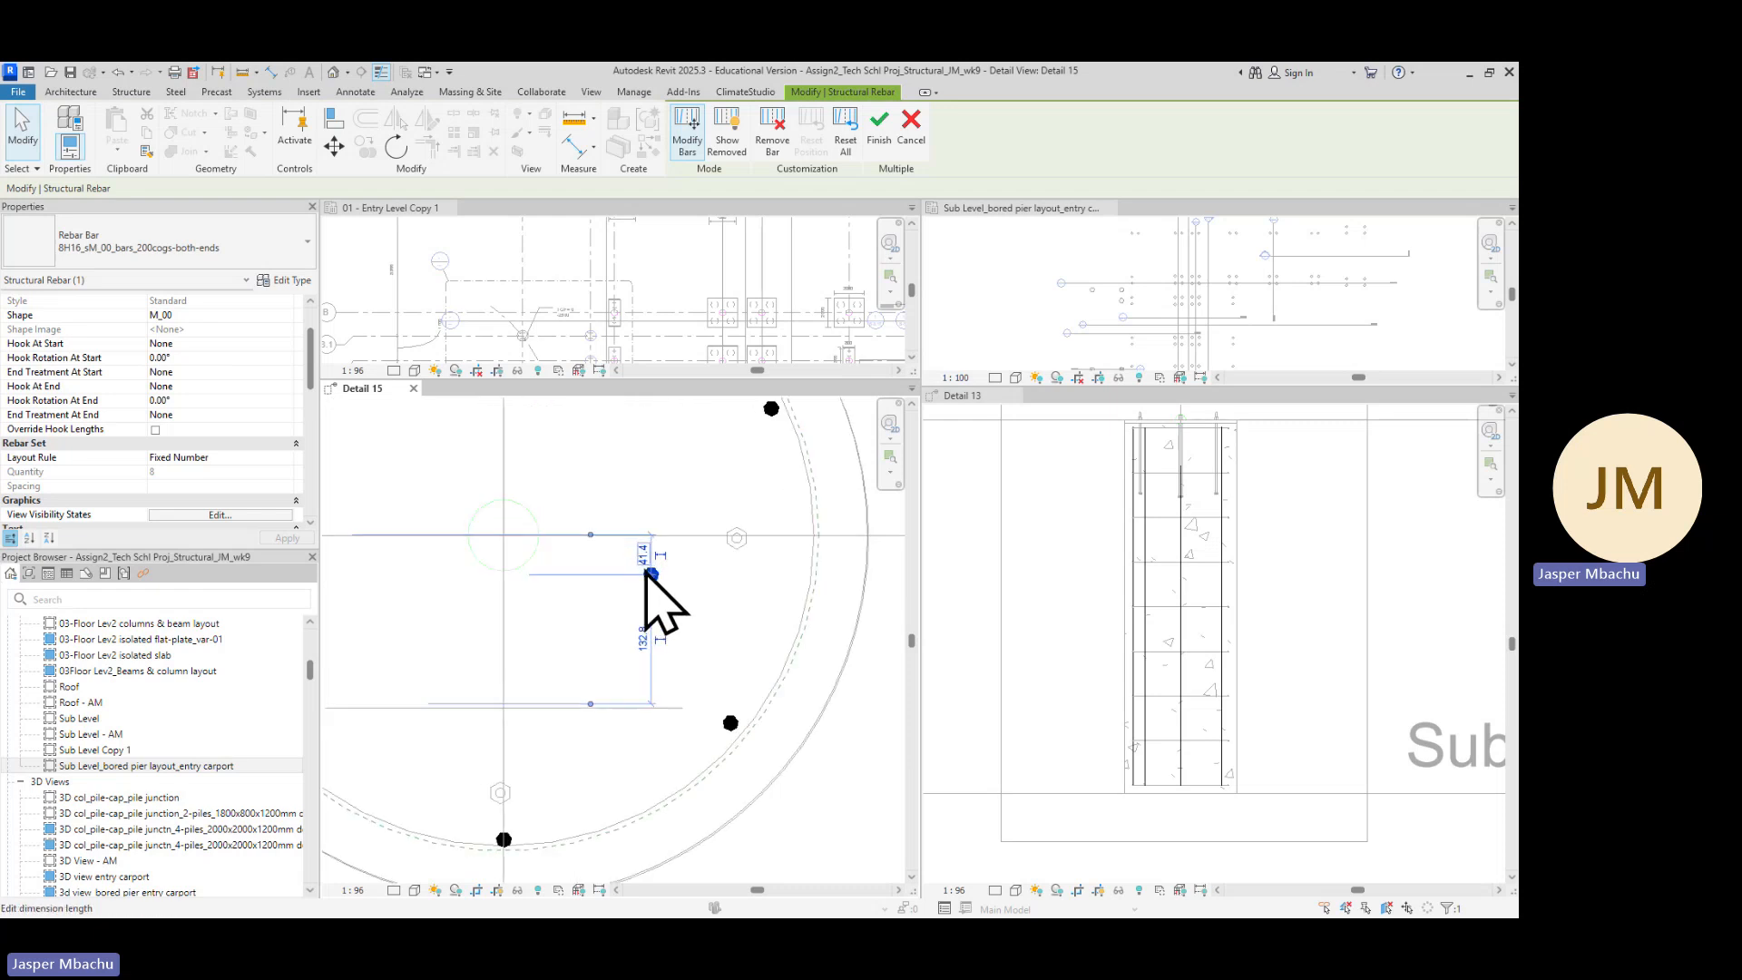
pyautogui.moveTo(657, 577); pyautogui.dragTo(696, 562)
pyautogui.moveTo(768, 546); pyautogui.dragTo(862, 527)
pyautogui.scroll(-4, 774, 623)
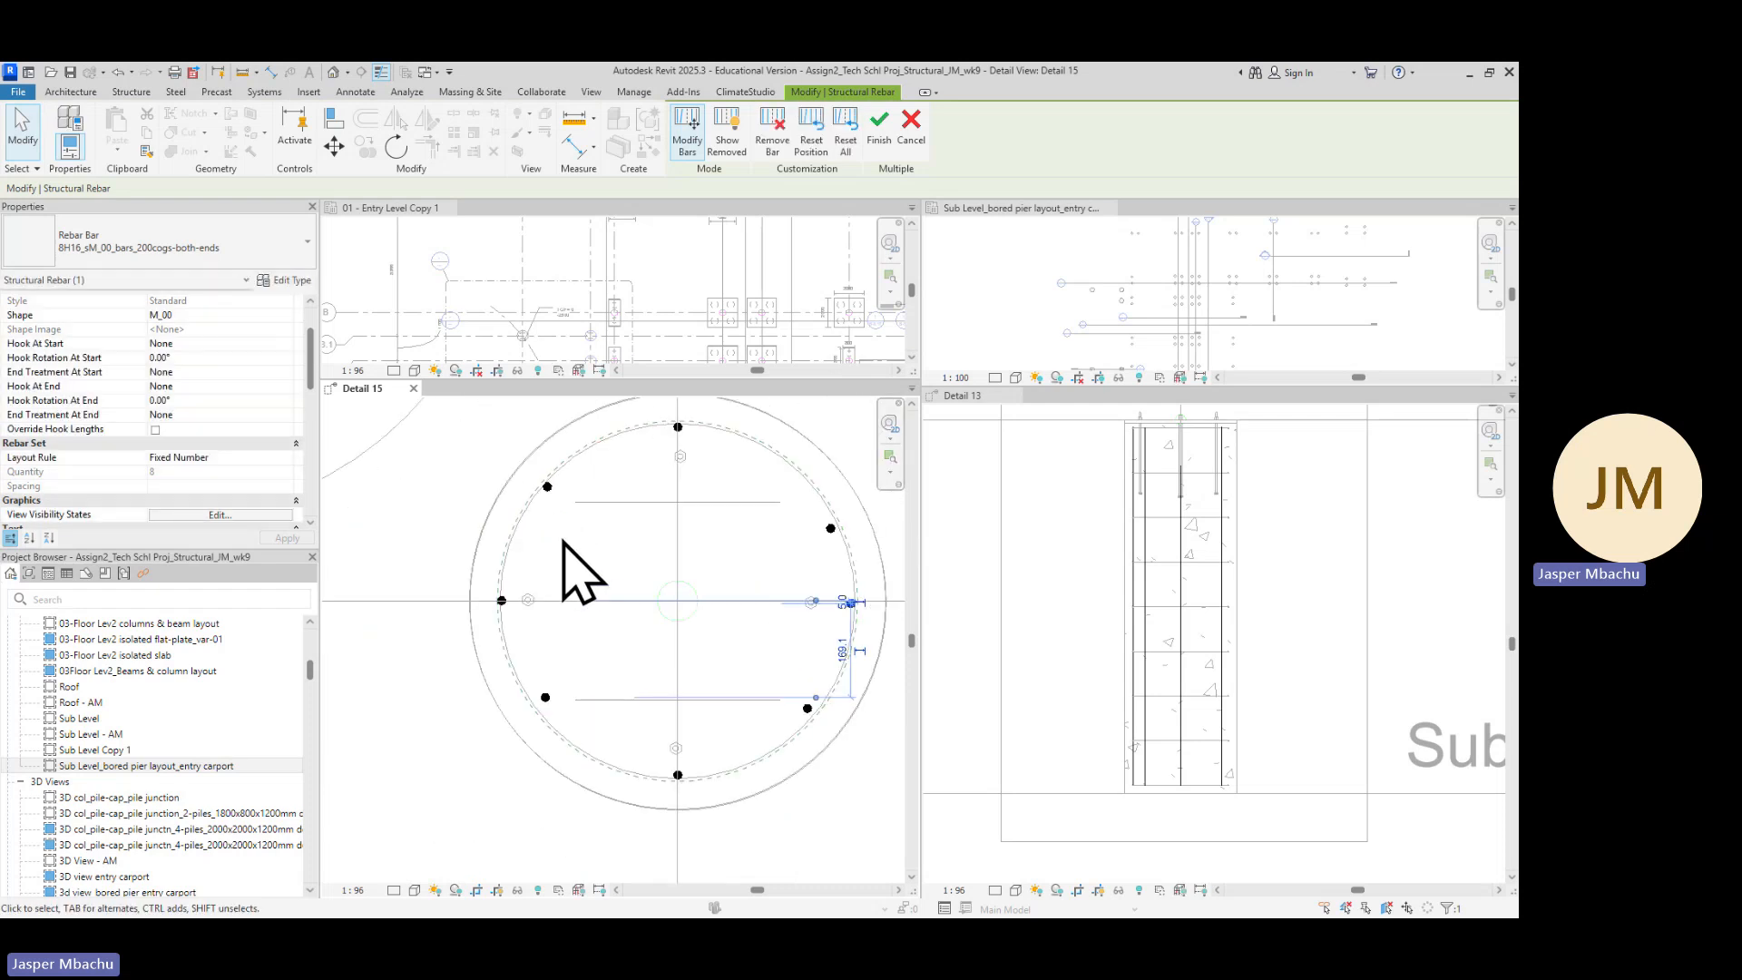
# Select the lower-left bar and nudge it downward onto the cage circle
pyautogui.scroll(2, 549, 712)
pyautogui.click(543, 698)
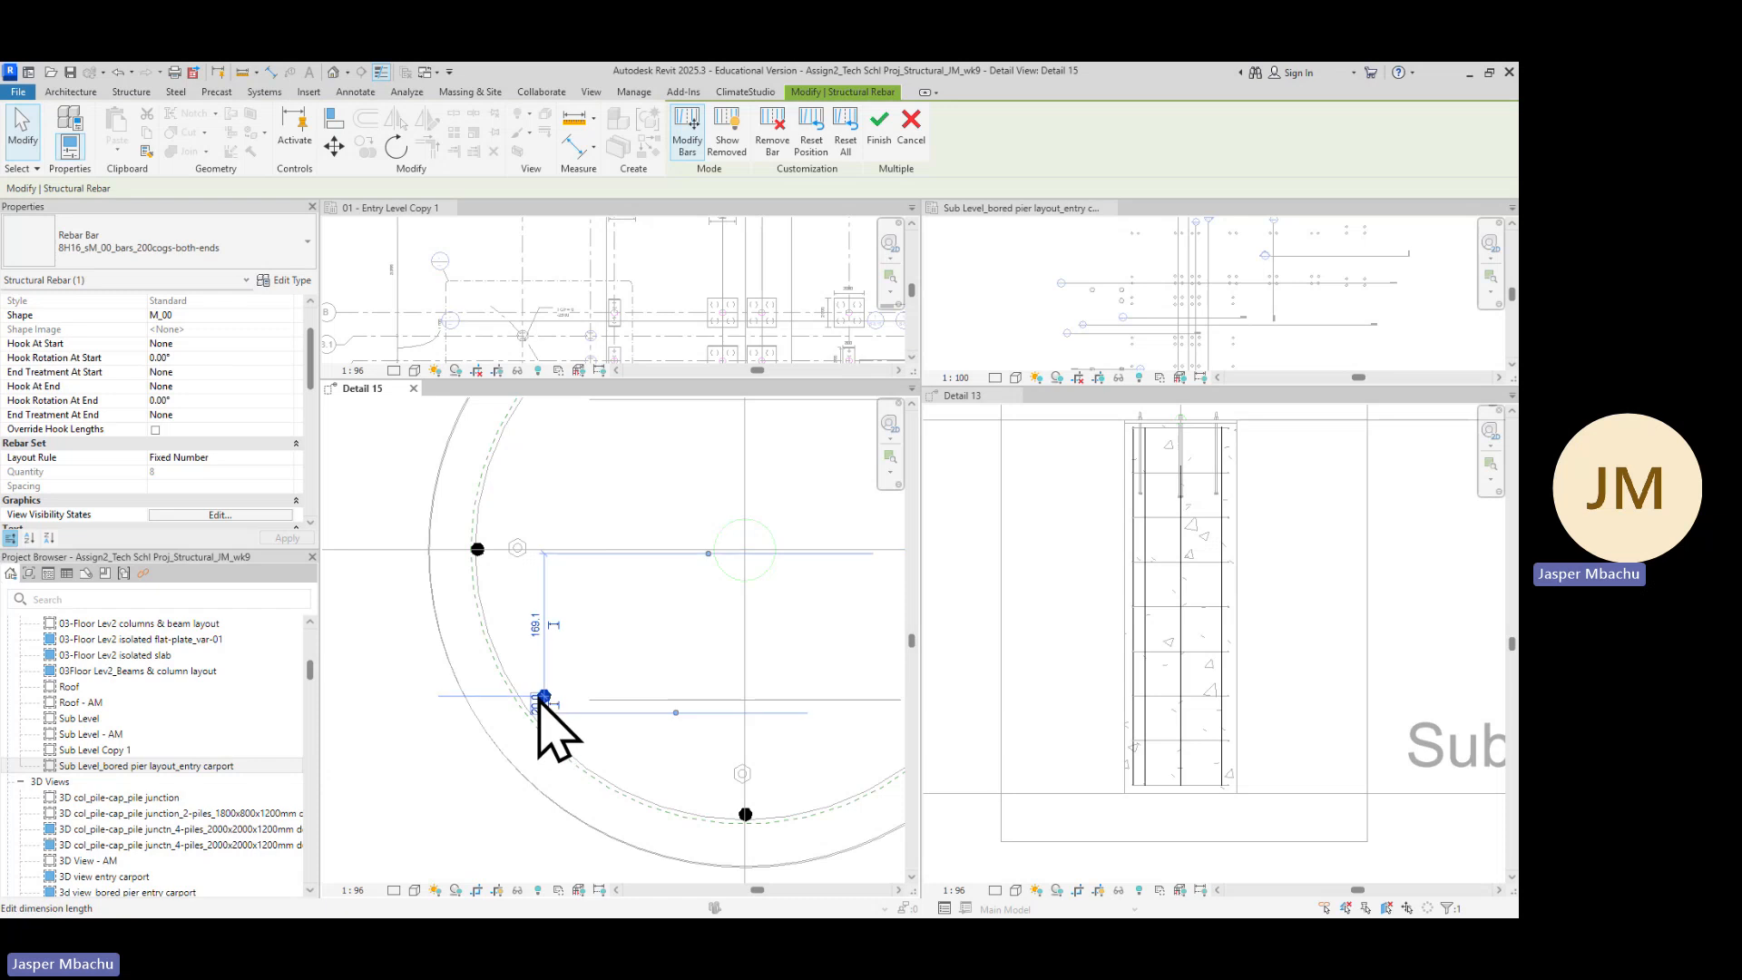
pyautogui.scroll(-2, 757, 857)
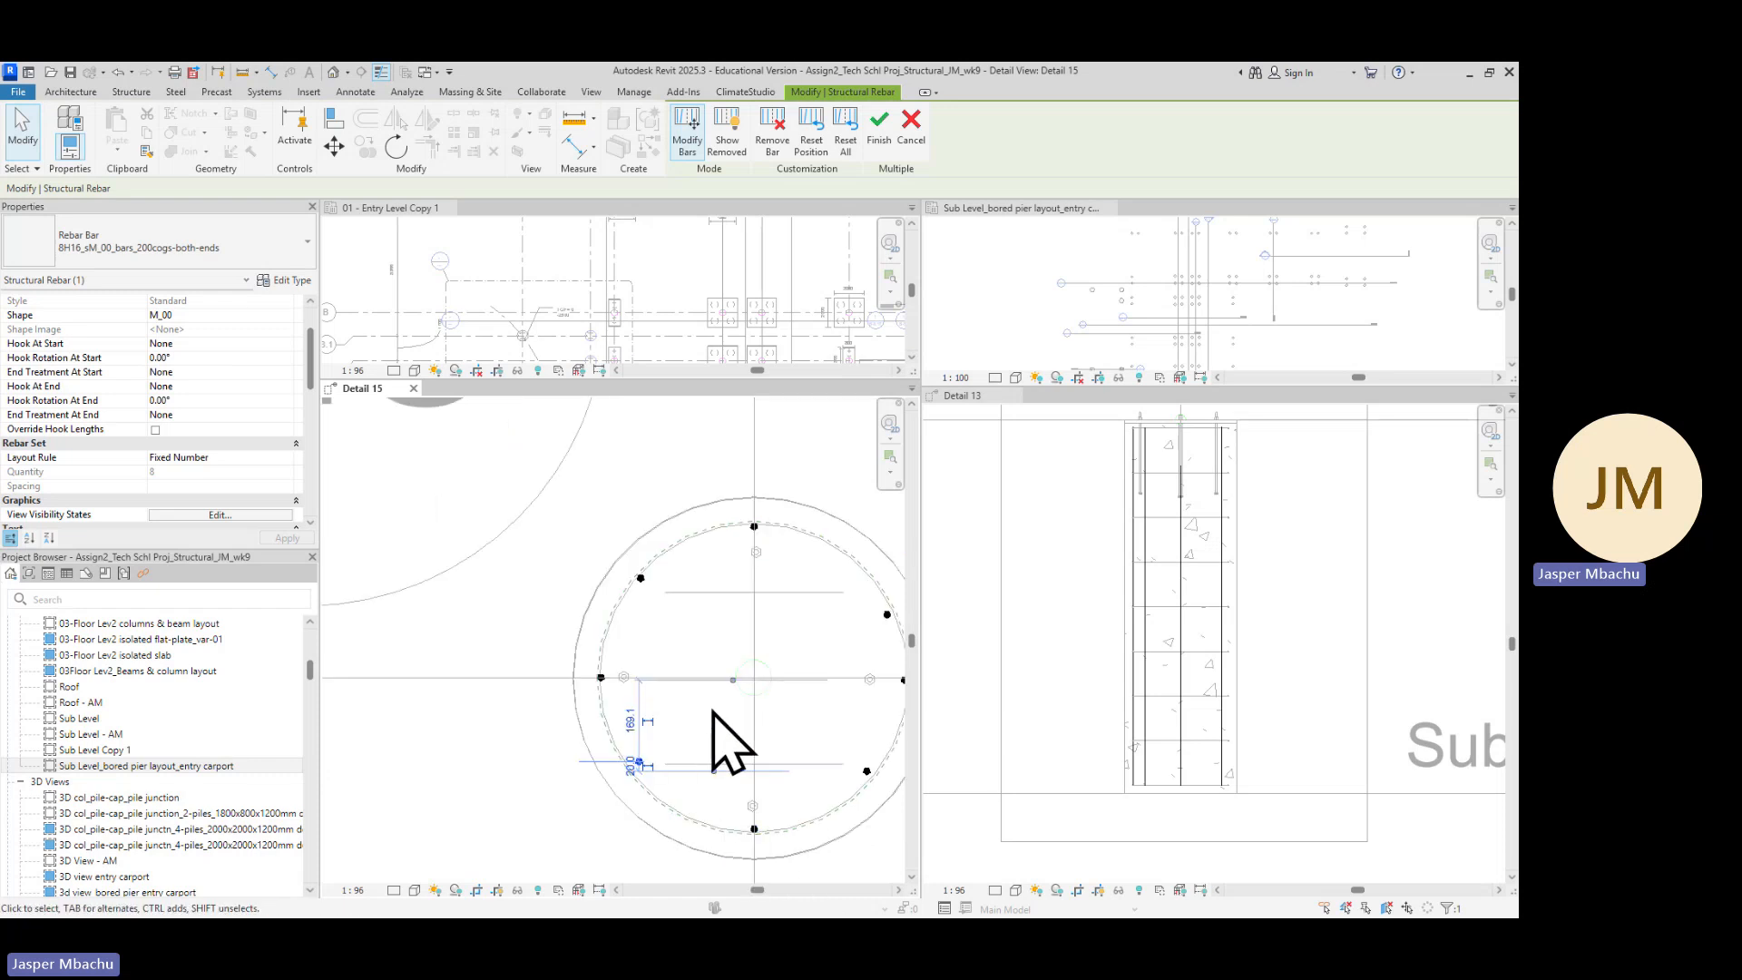
pyautogui.scroll(1, 746, 749)
pyautogui.moveTo(753, 754); pyautogui.dragTo(670, 618, button='middle')
pyautogui.scroll(1, 626, 612)
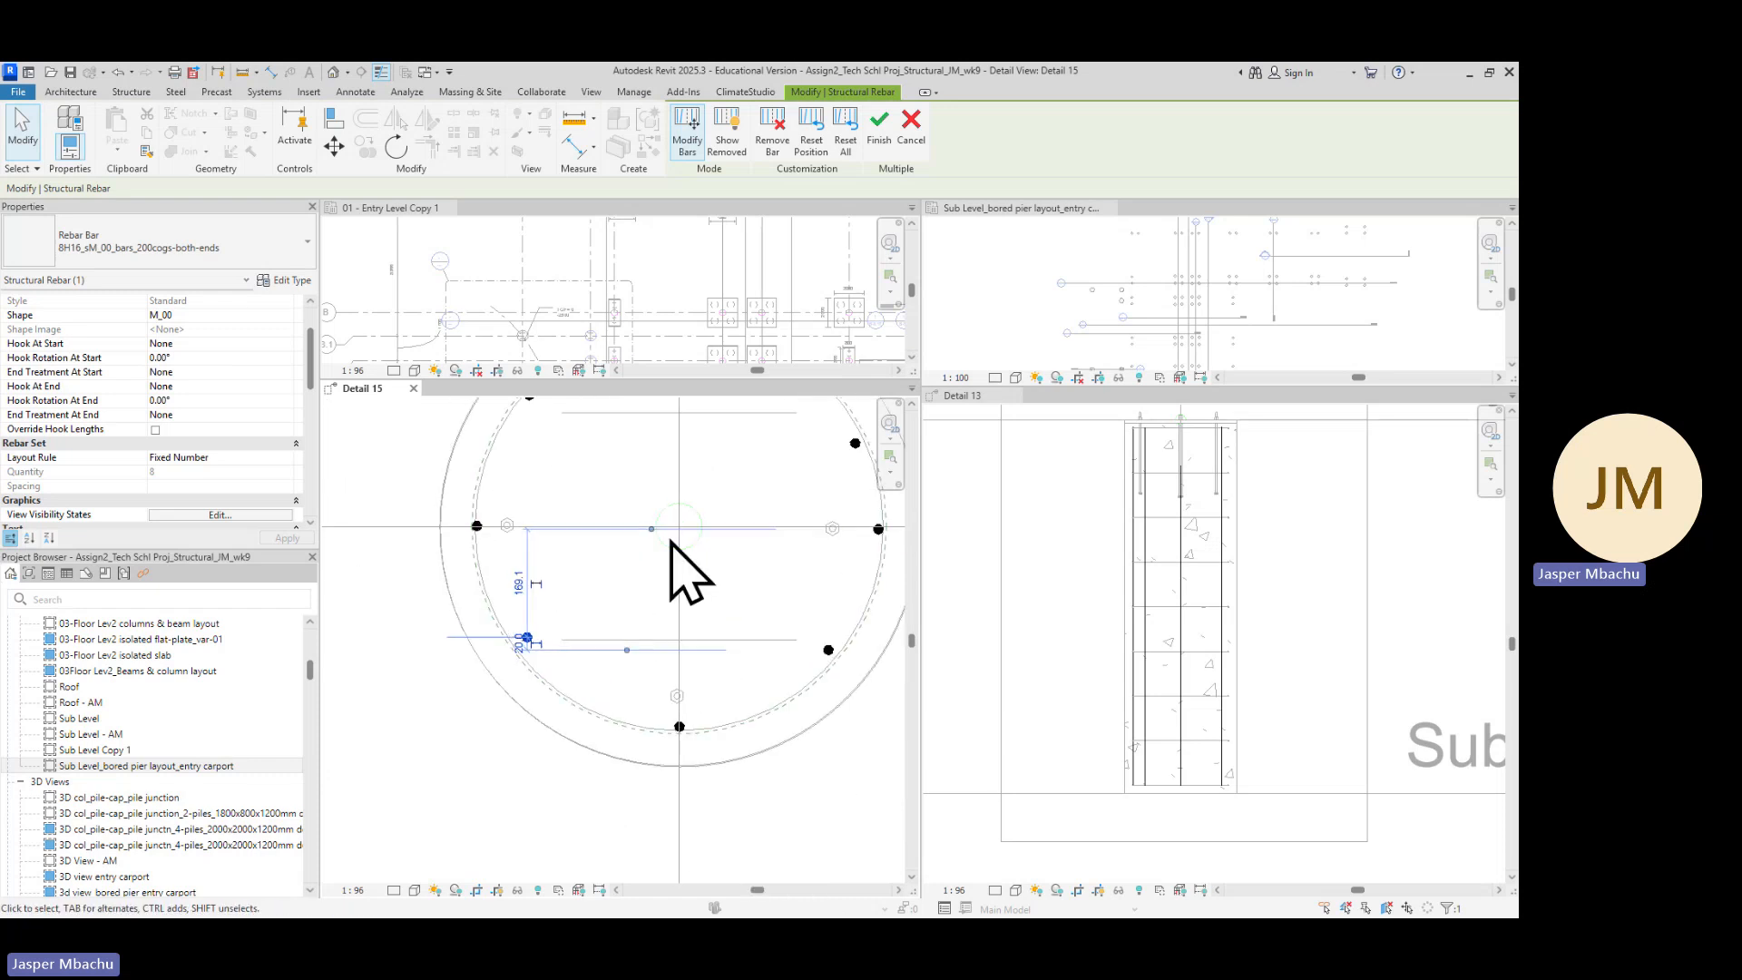
pyautogui.scroll(1, 542, 658)
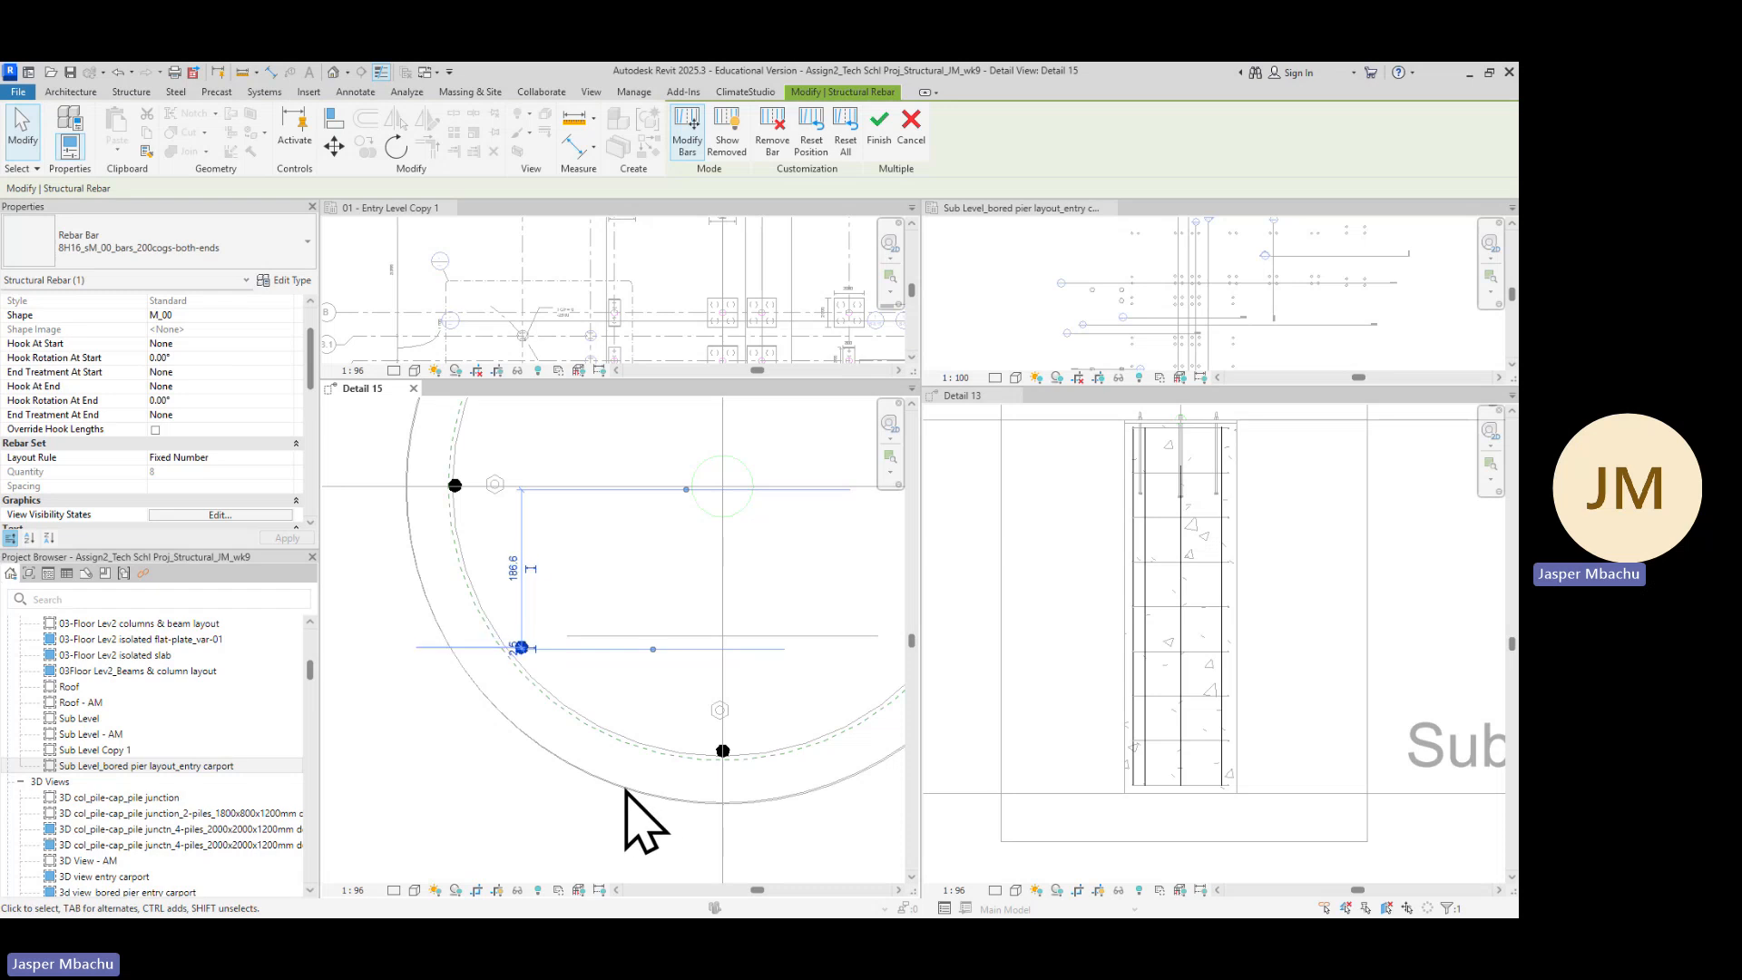
pyautogui.press('Down')
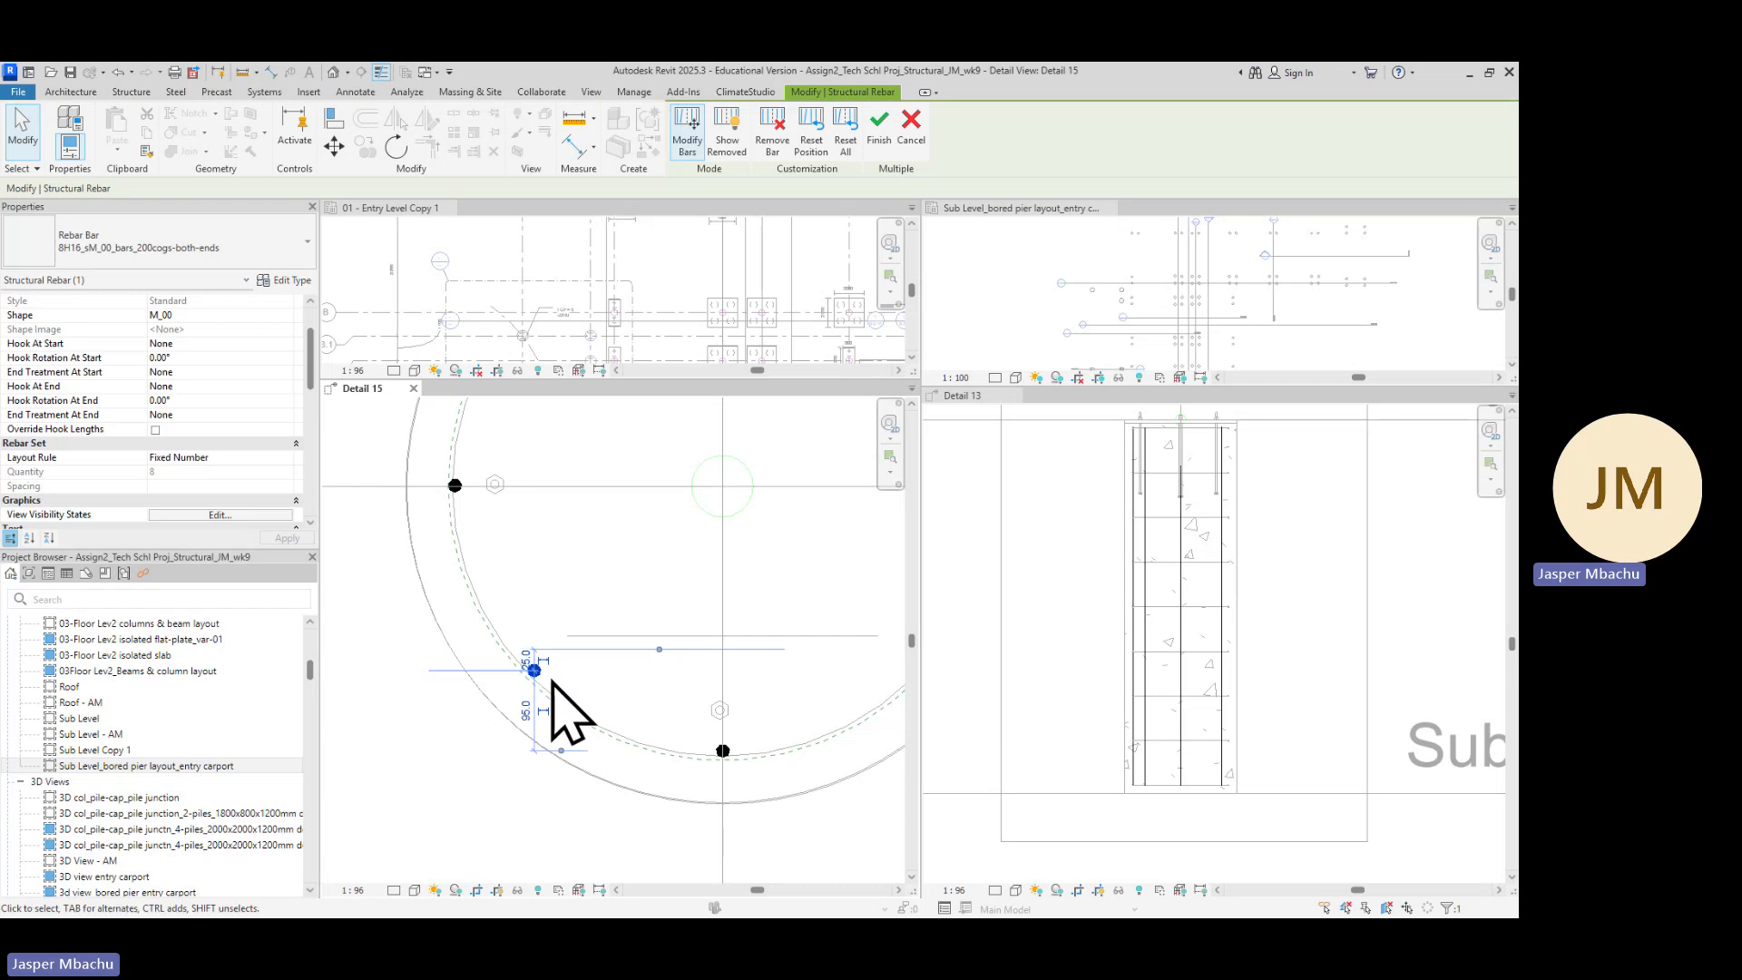
# Nudge the upper-right bar leftward onto the cage circle and finish editing the individual bars
pyautogui.scroll(-3, 817, 636)
pyautogui.moveTo(791, 599); pyautogui.dragTo(635, 645, button='middle')
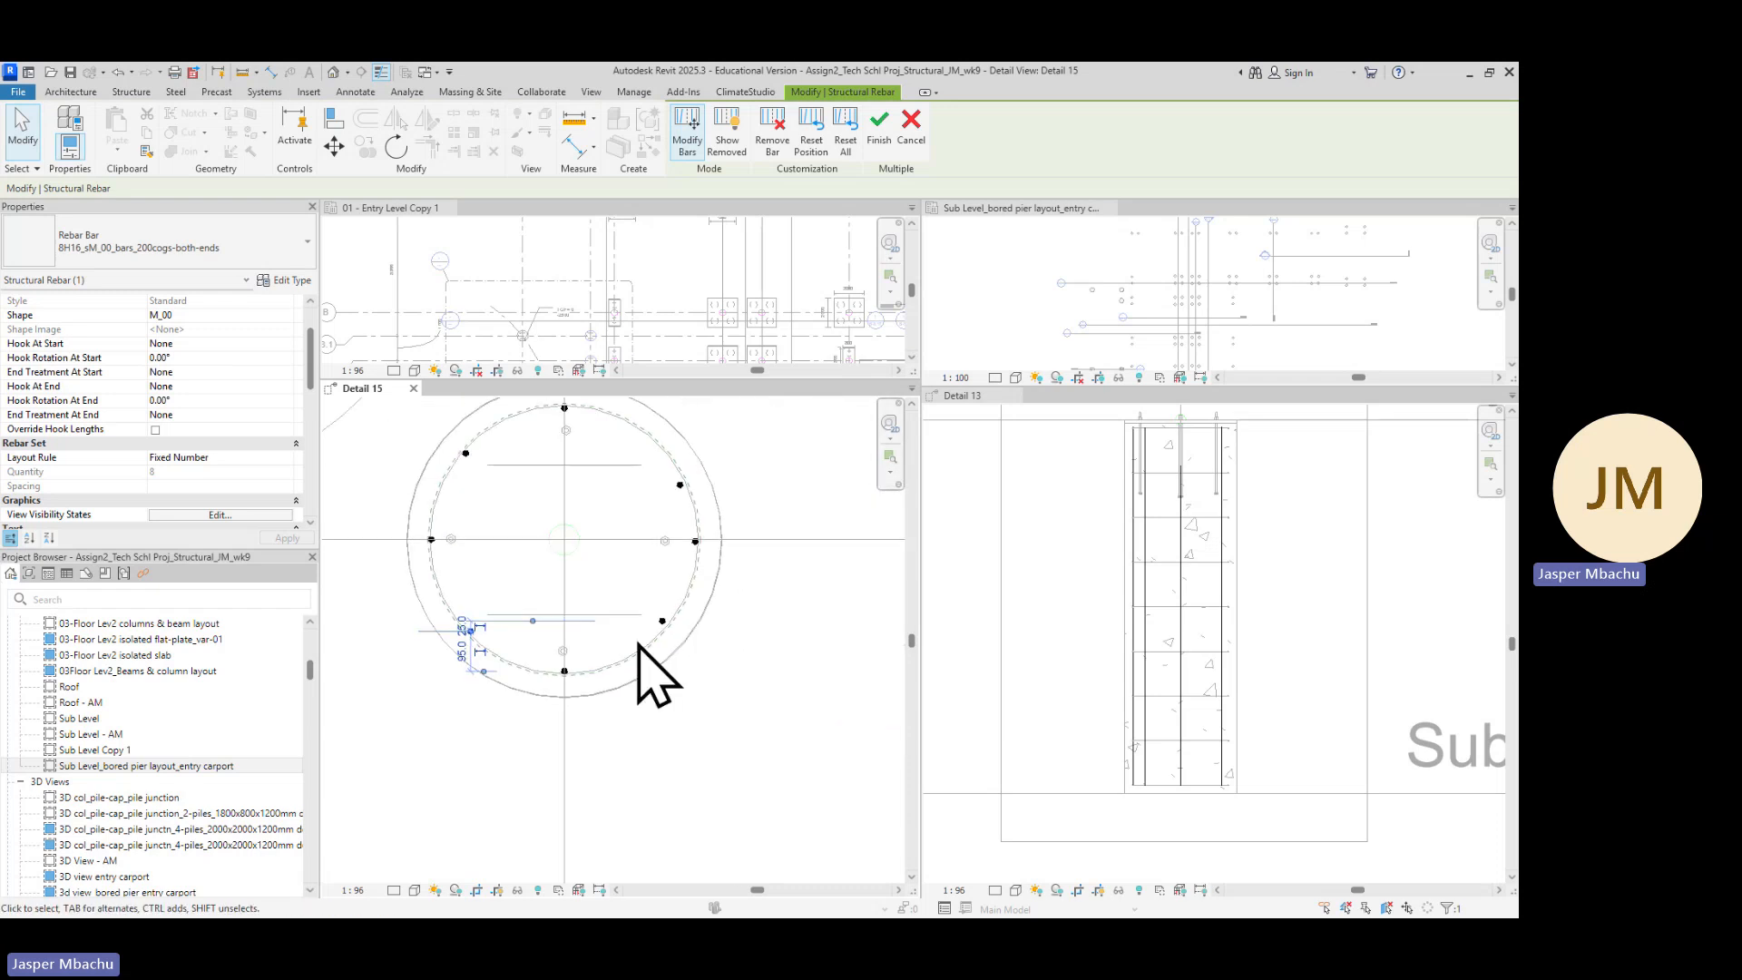
pyautogui.scroll(4, 649, 635)
pyautogui.scroll(-4, 662, 626)
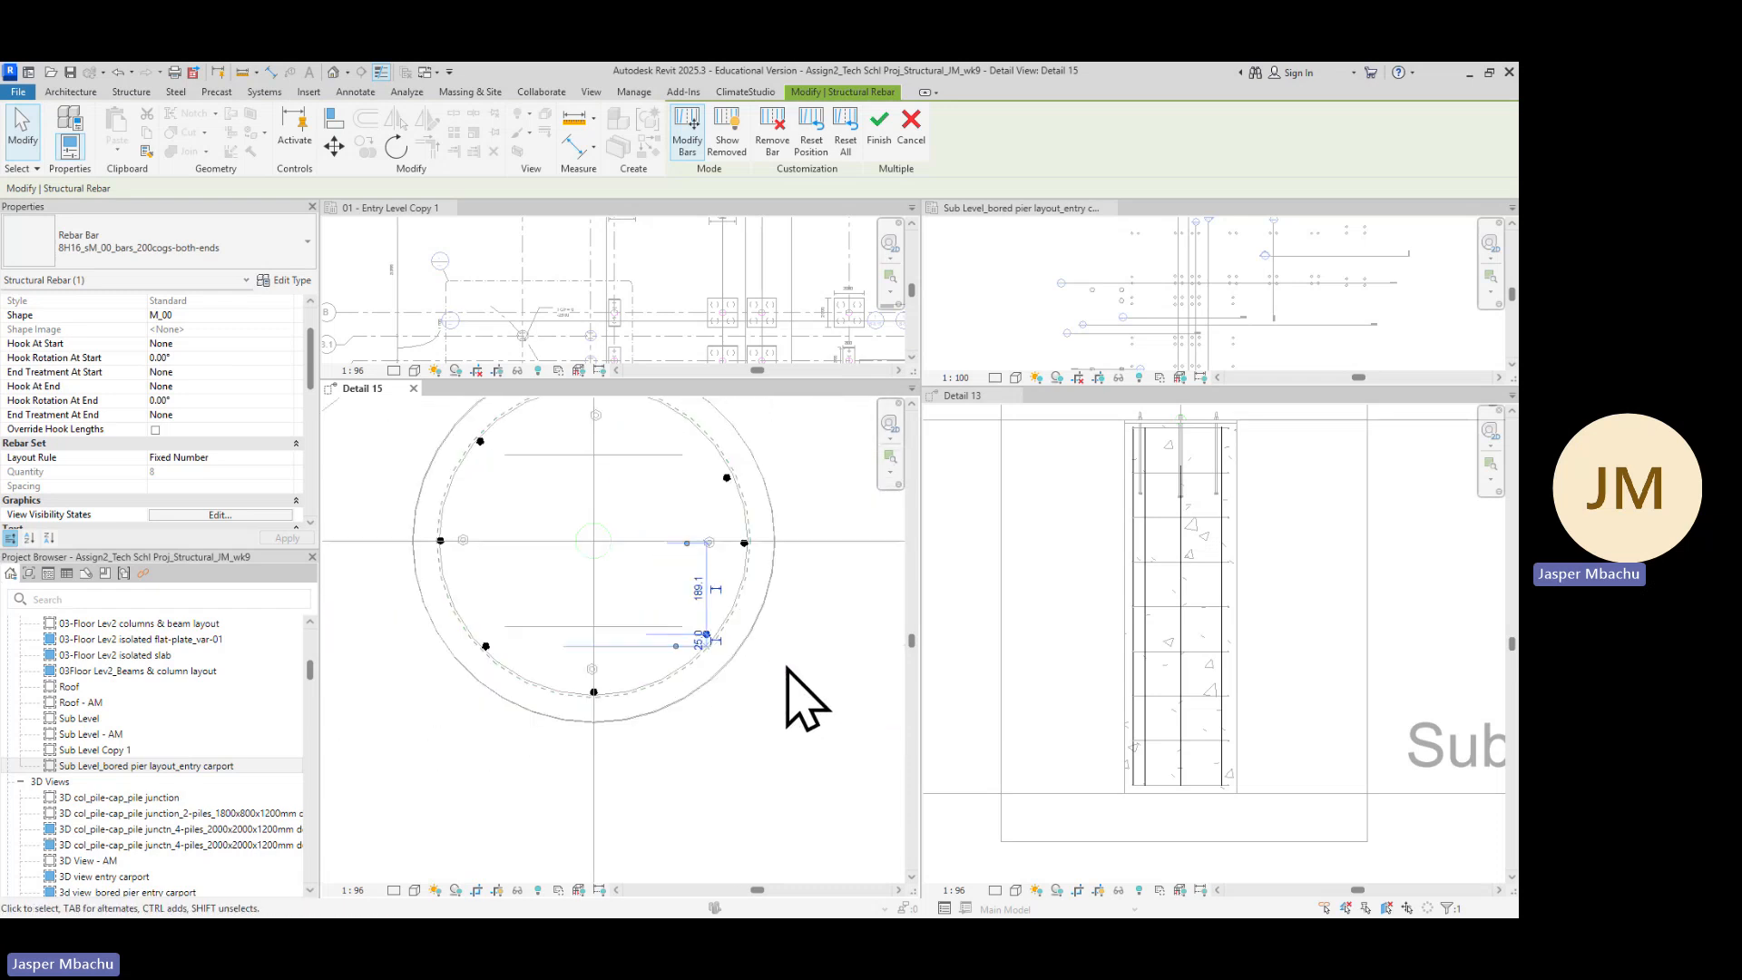
pyautogui.scroll(2, 717, 658)
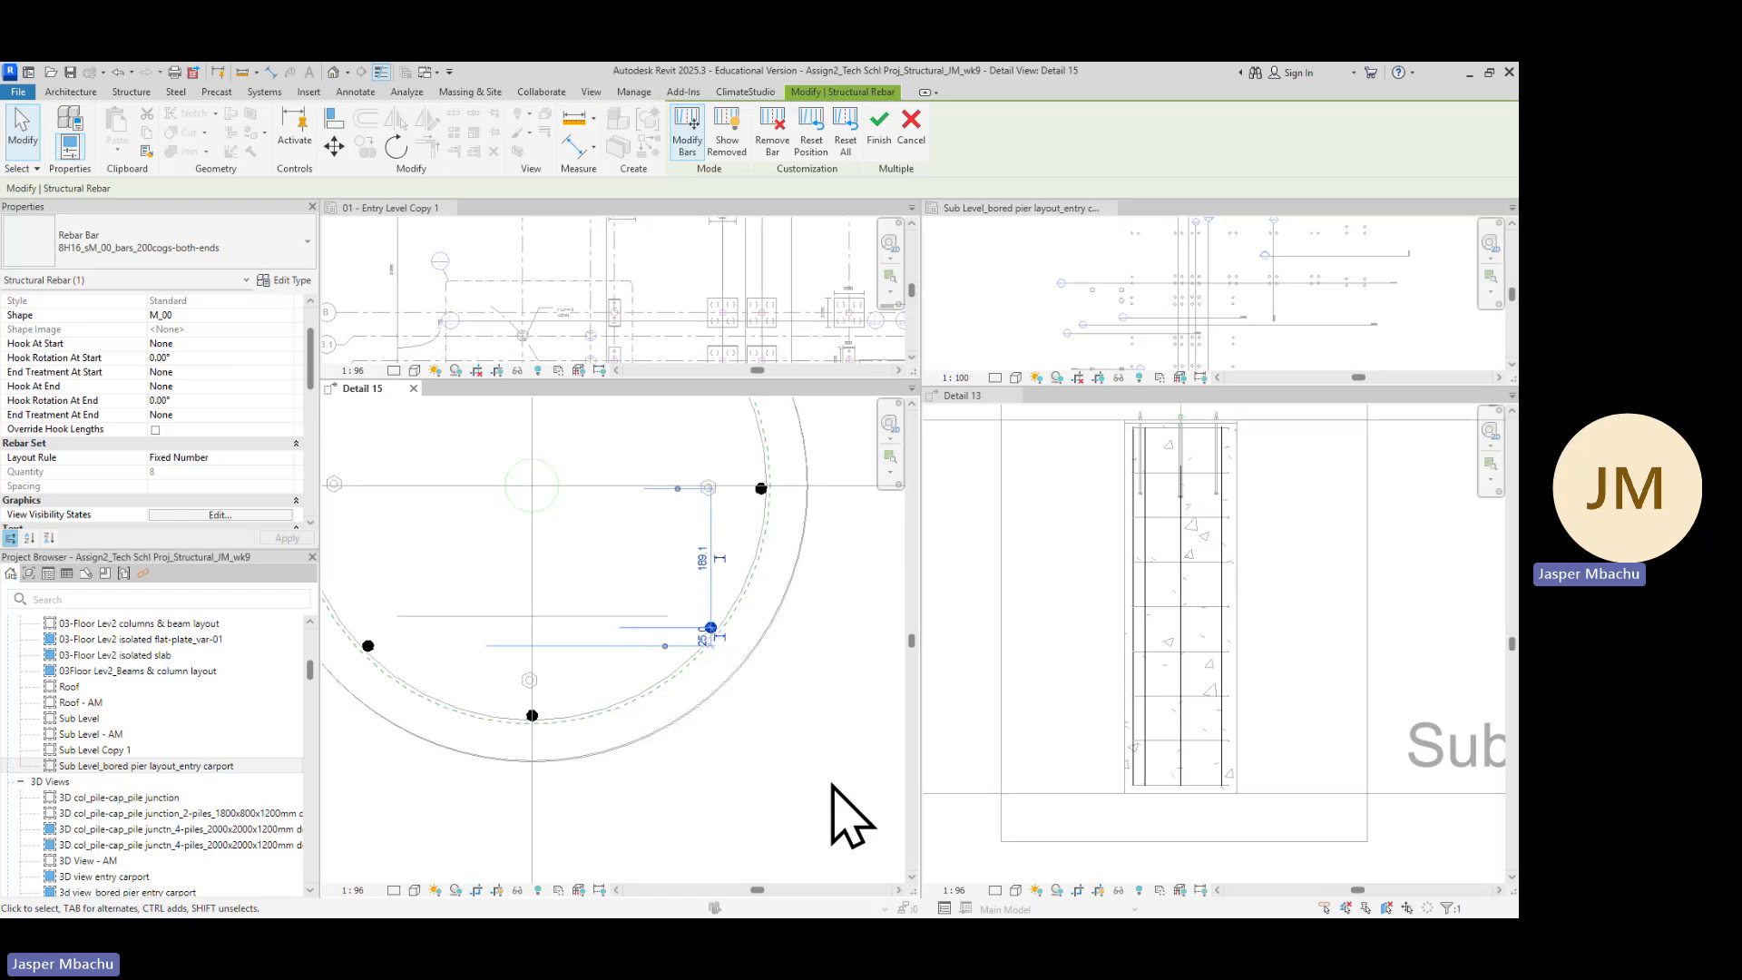
pyautogui.scroll(-3, 860, 668)
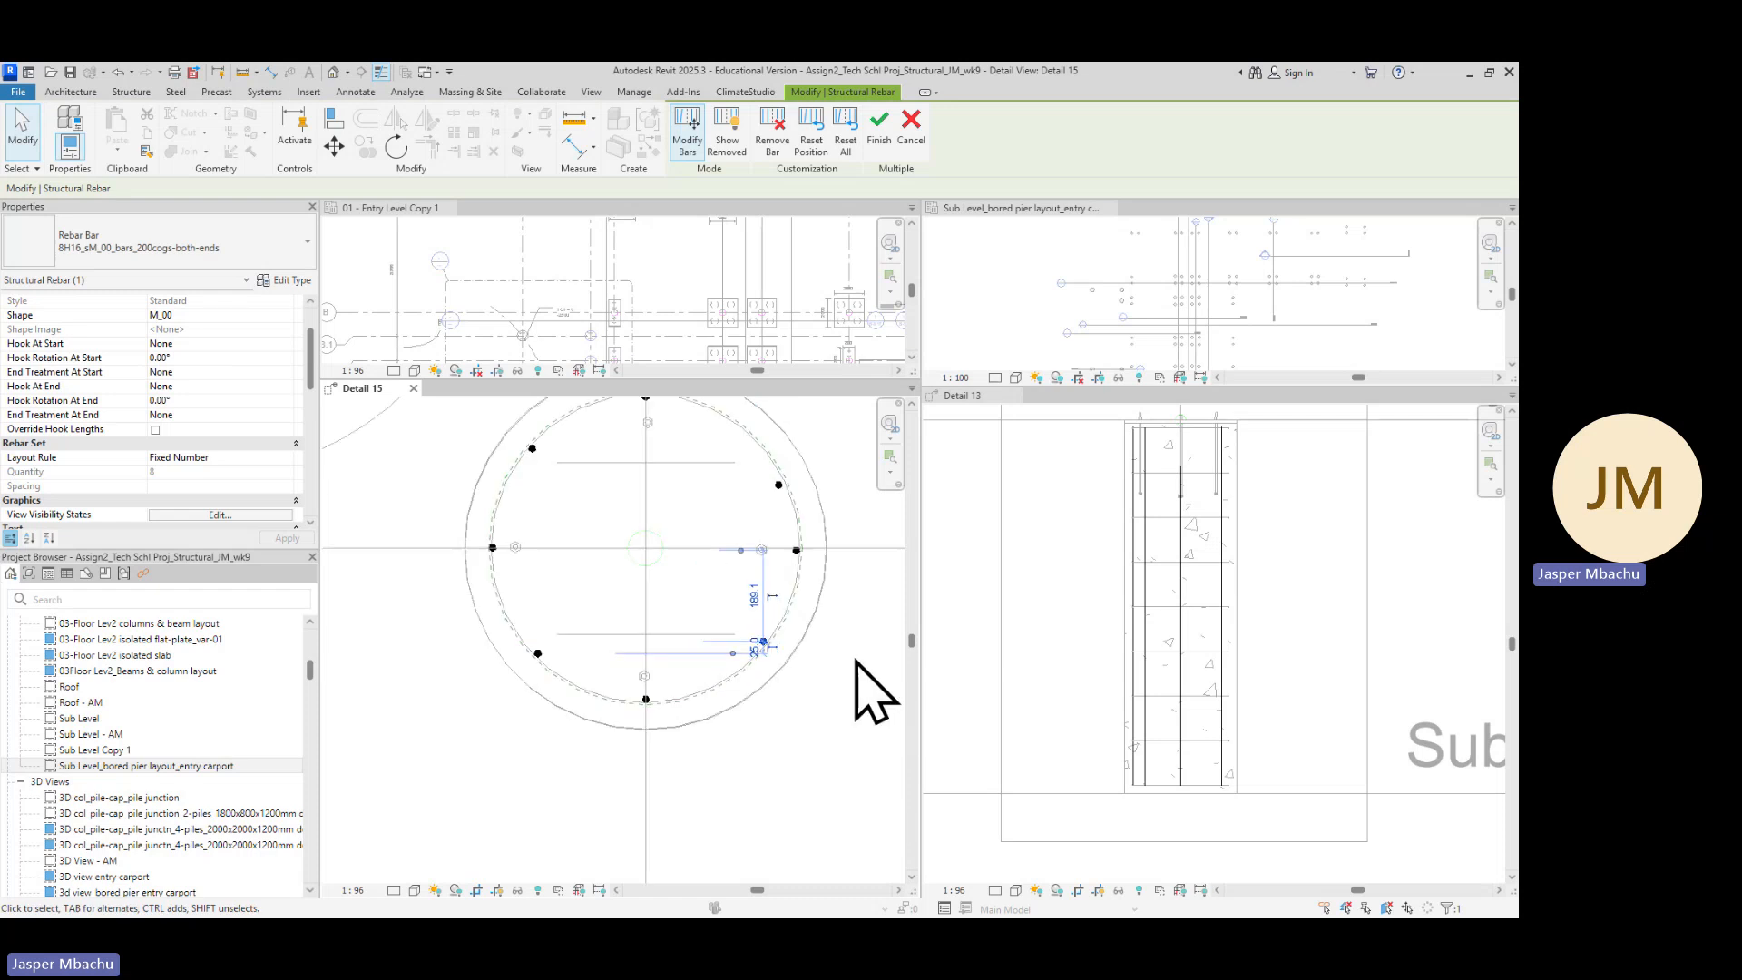
pyautogui.moveTo(898, 560); pyautogui.dragTo(762, 630, button='middle')
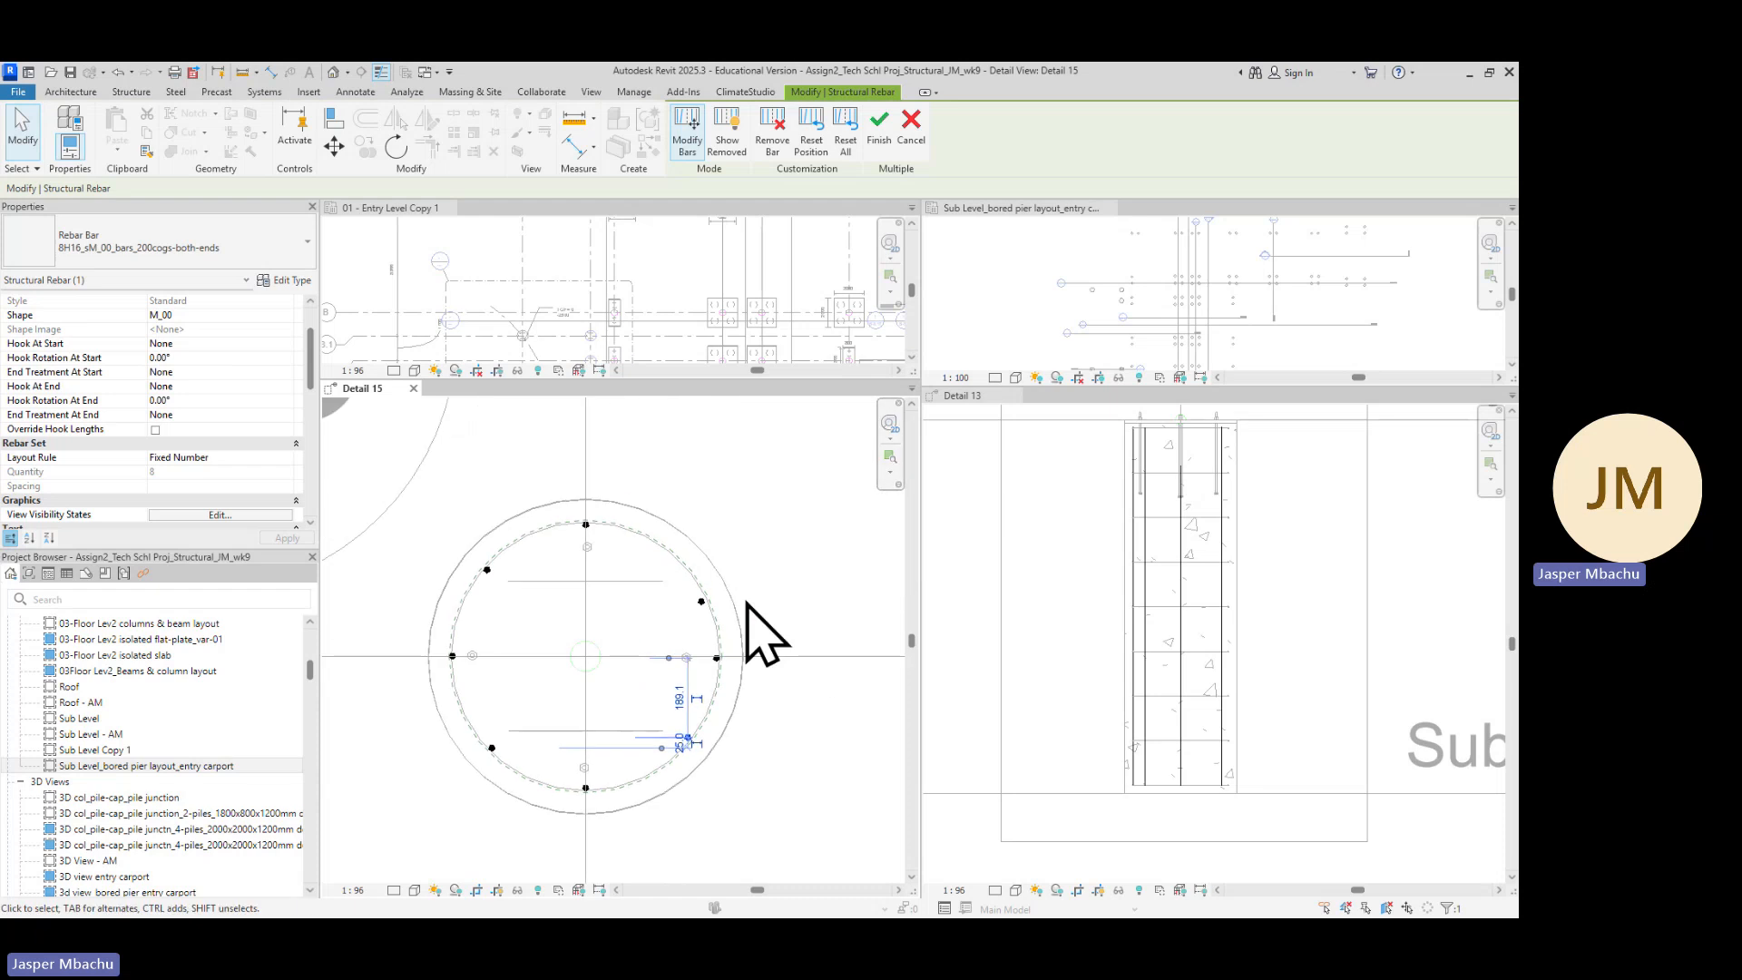
pyautogui.scroll(2, 716, 623)
pyautogui.click(703, 600)
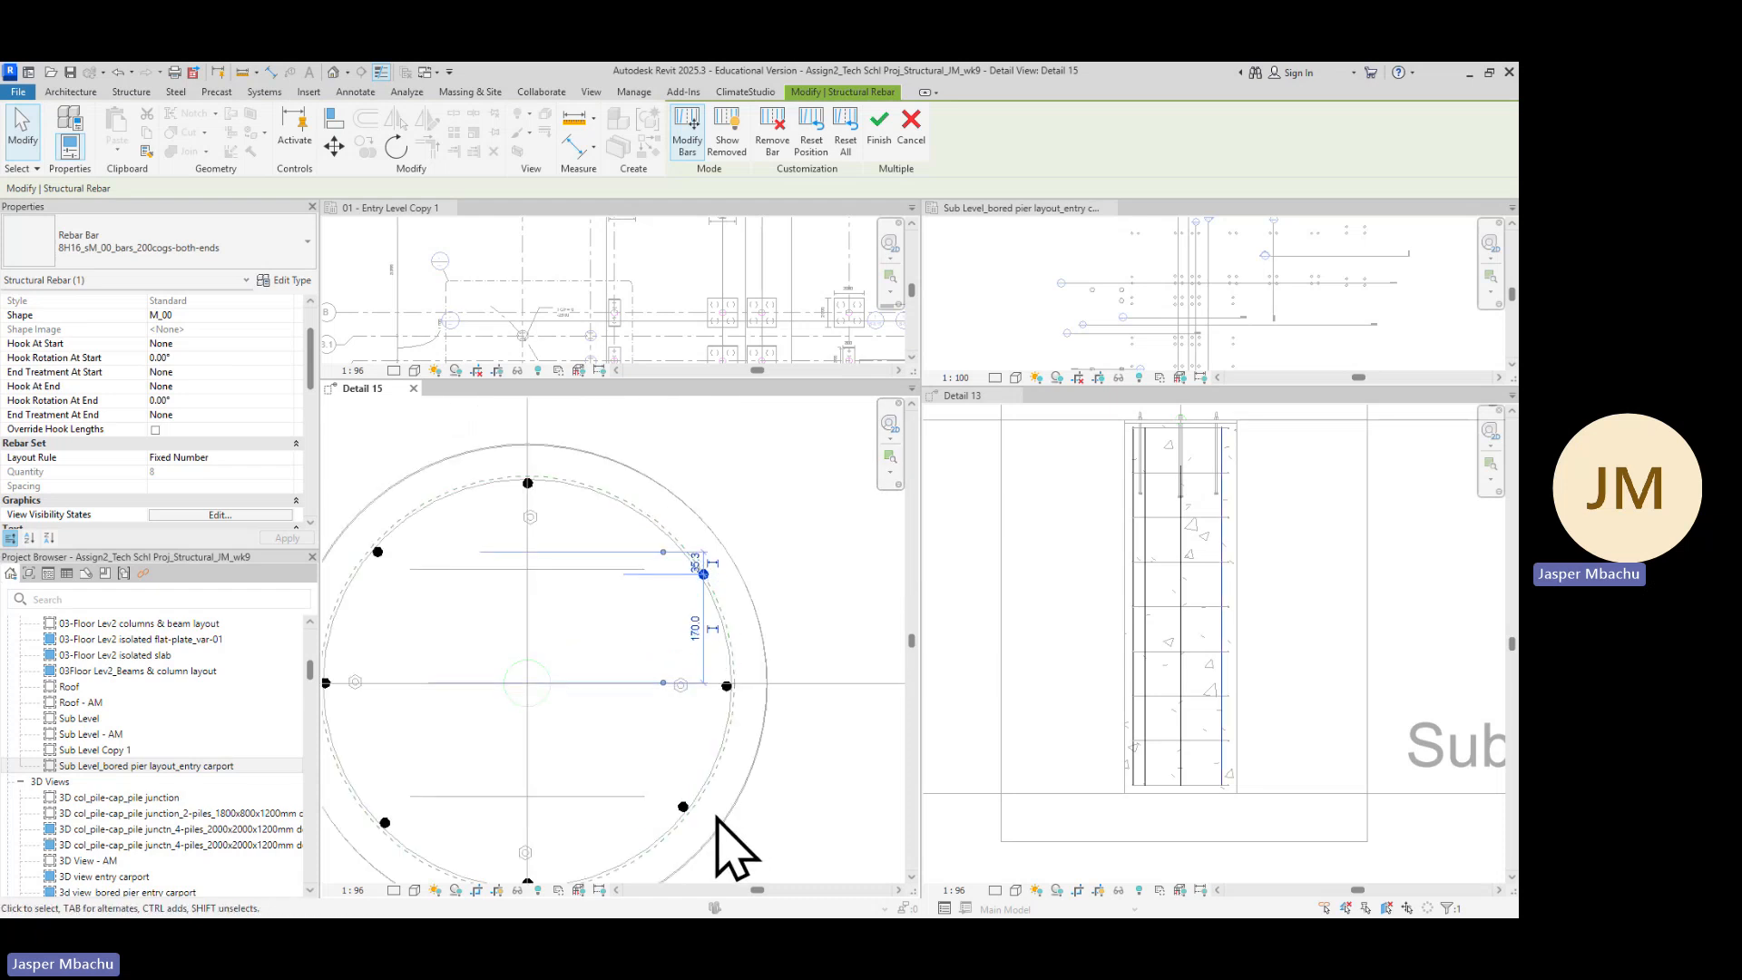
pyautogui.press('Left')
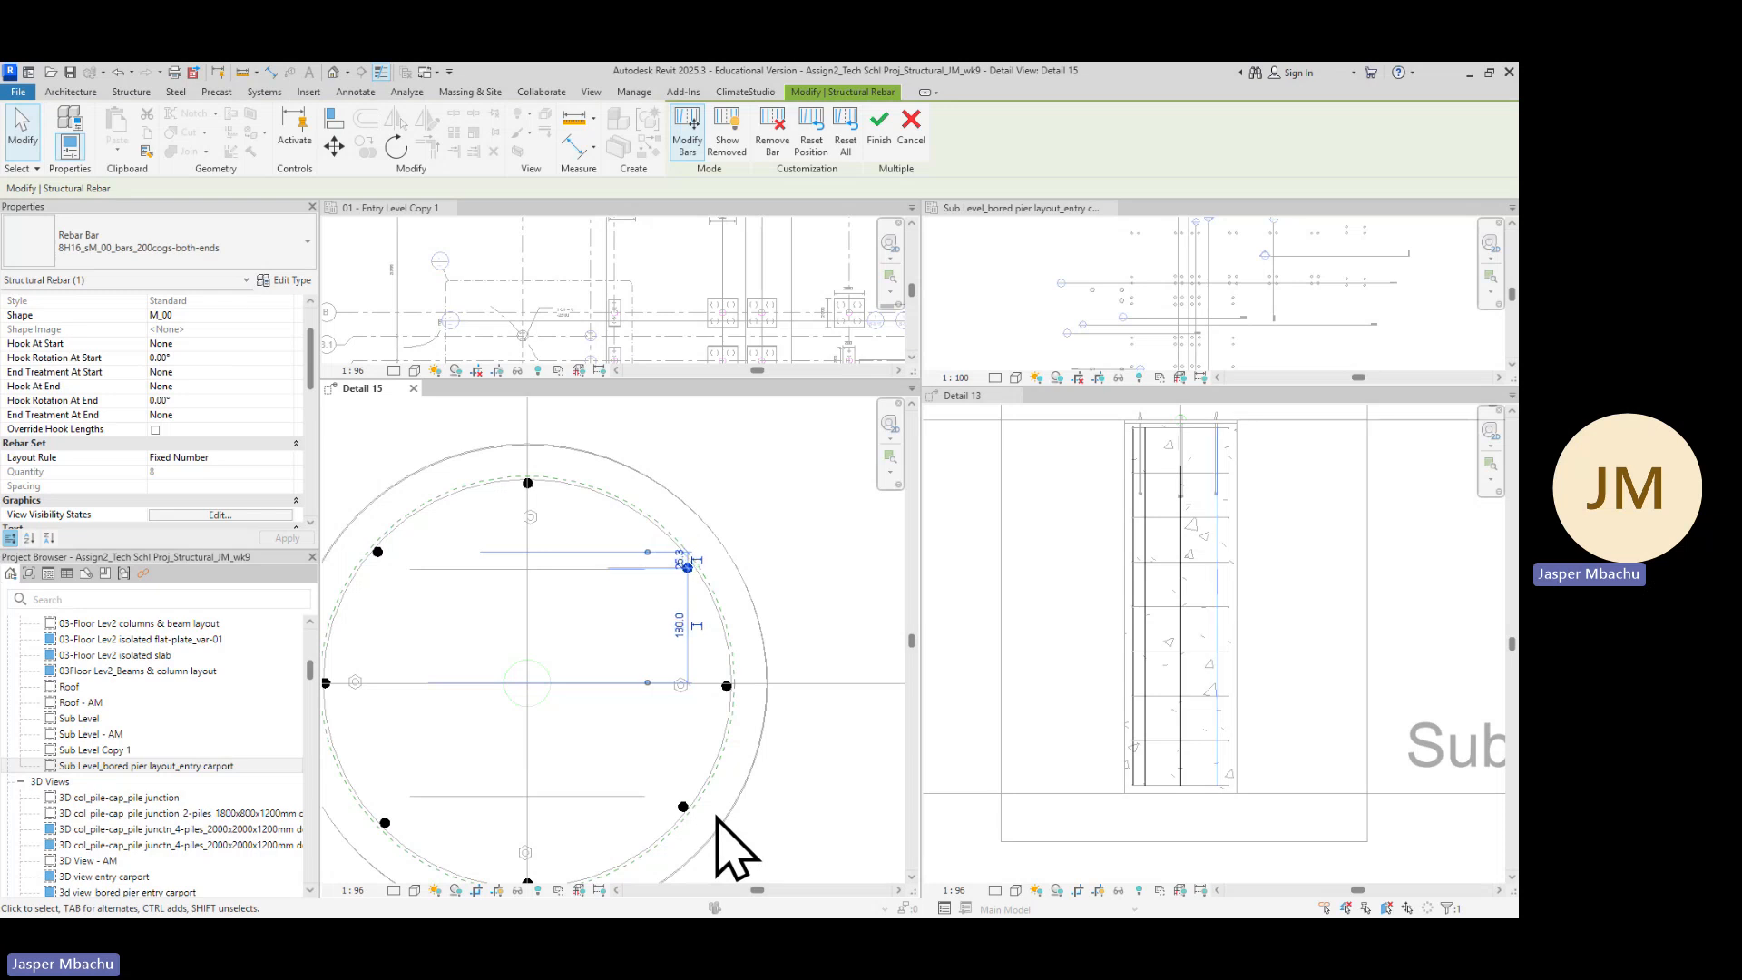
pyautogui.scroll(-2, 871, 676)
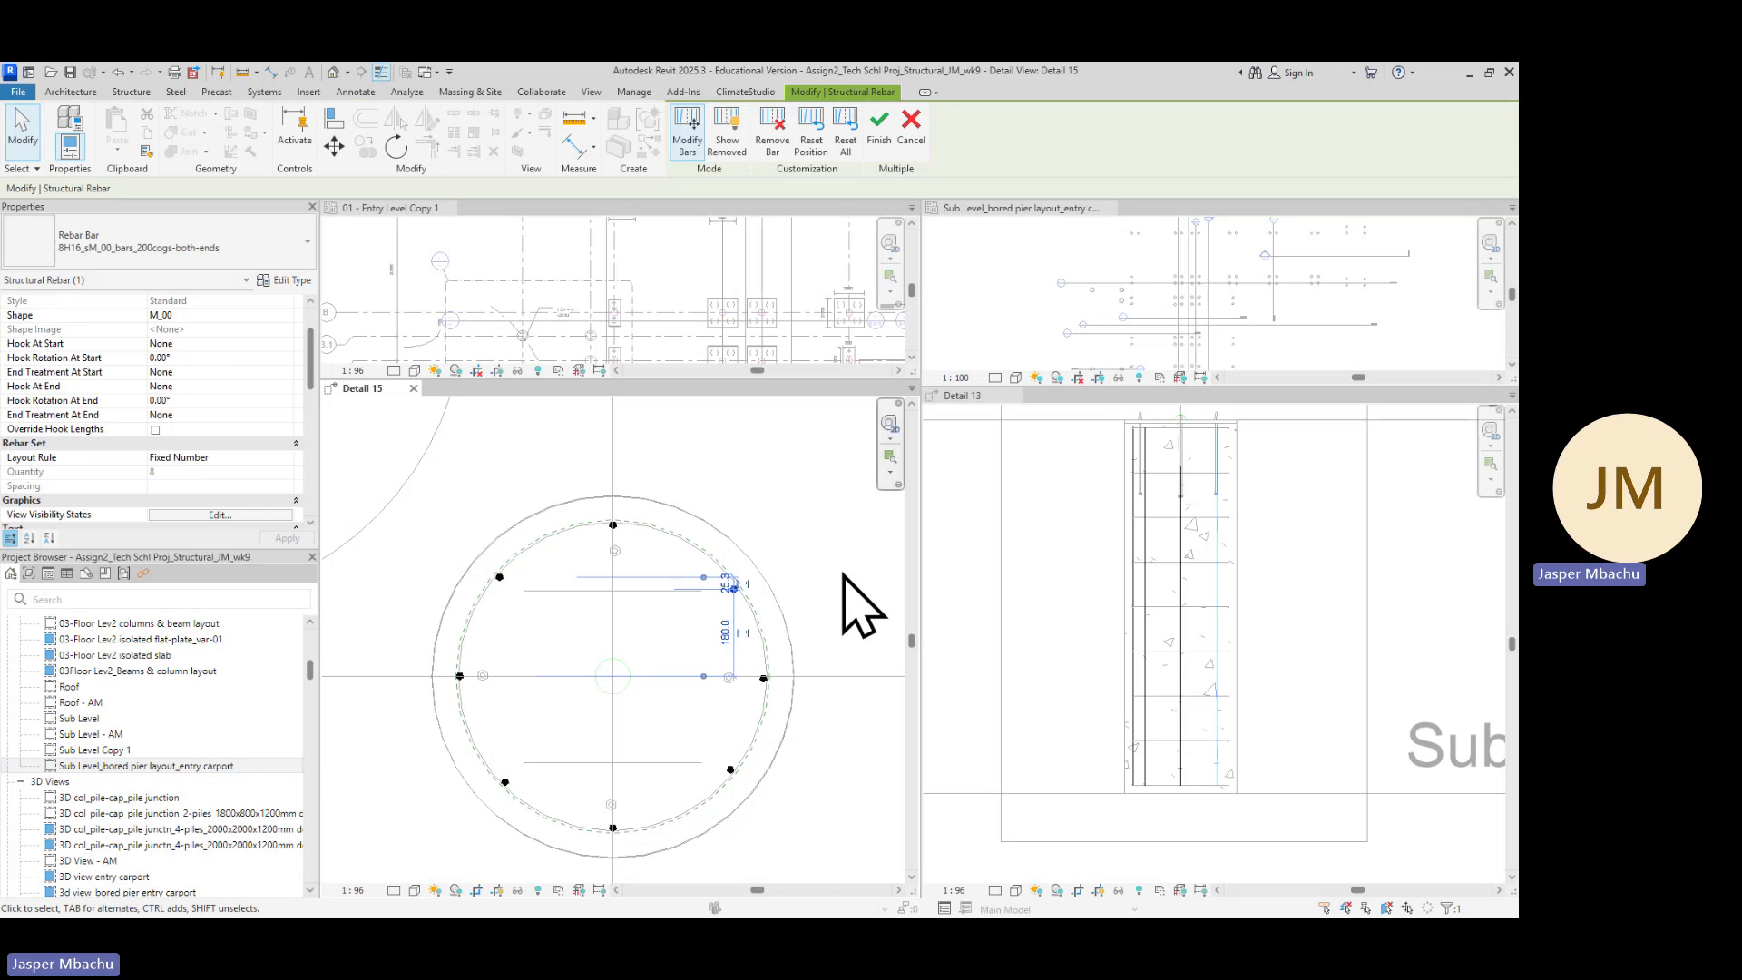
pyautogui.click(791, 485)
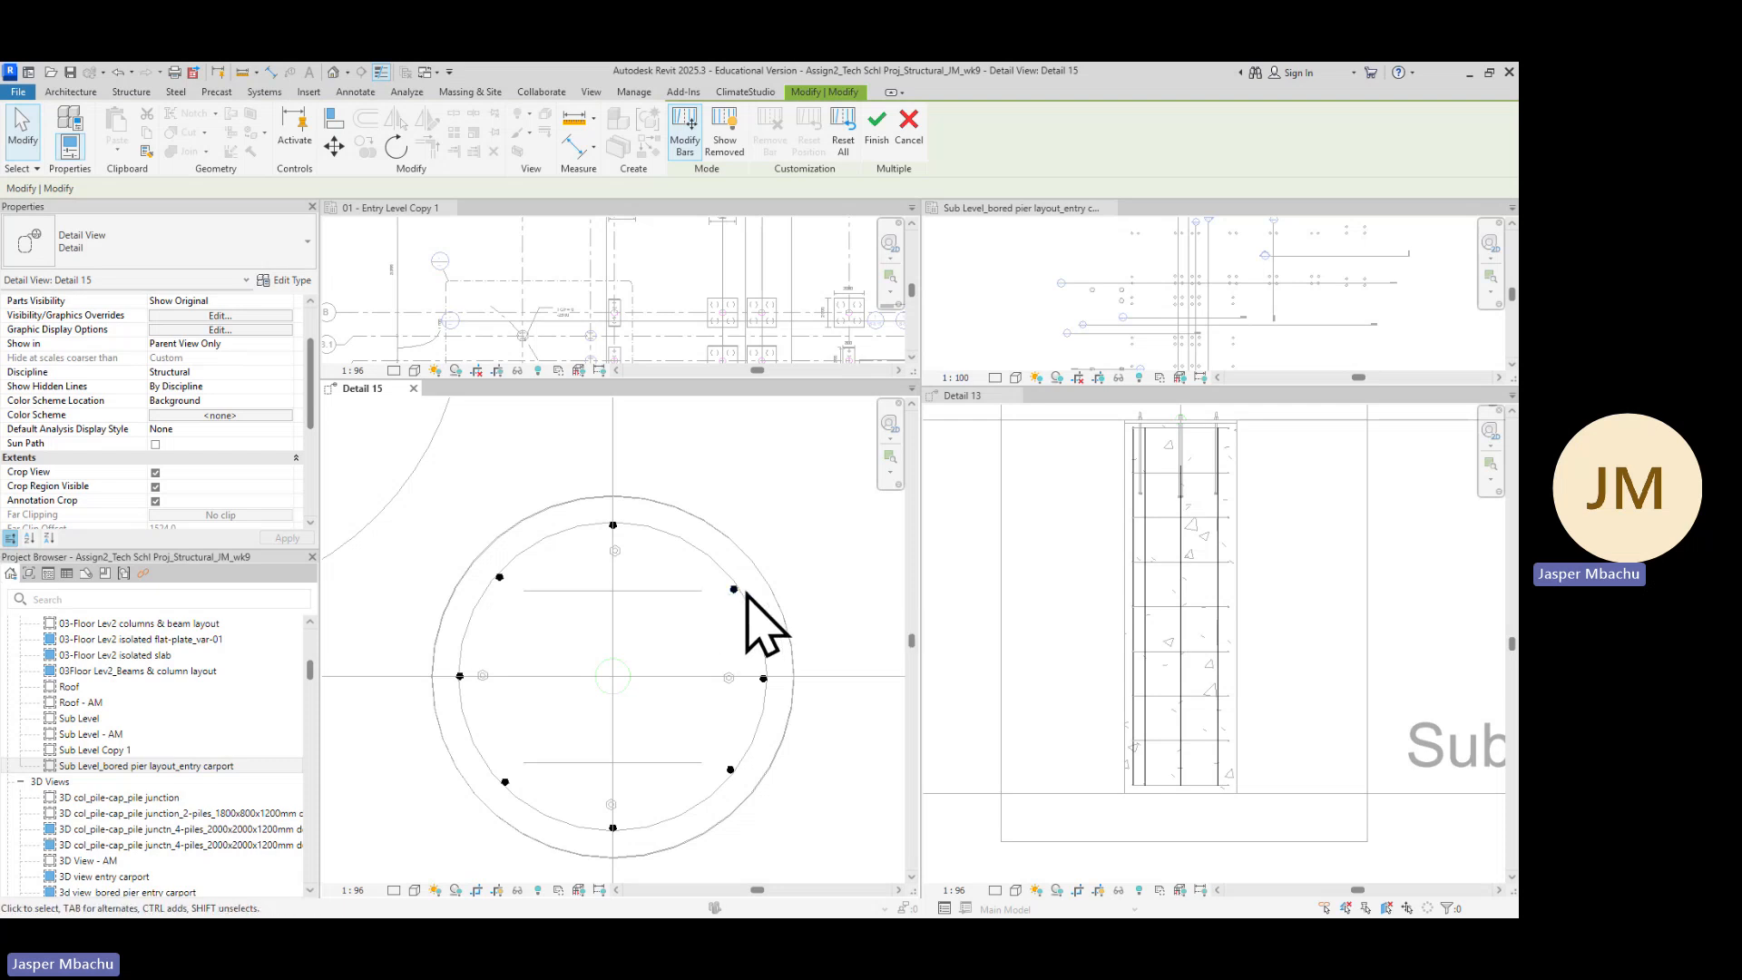
pyautogui.click(884, 130)
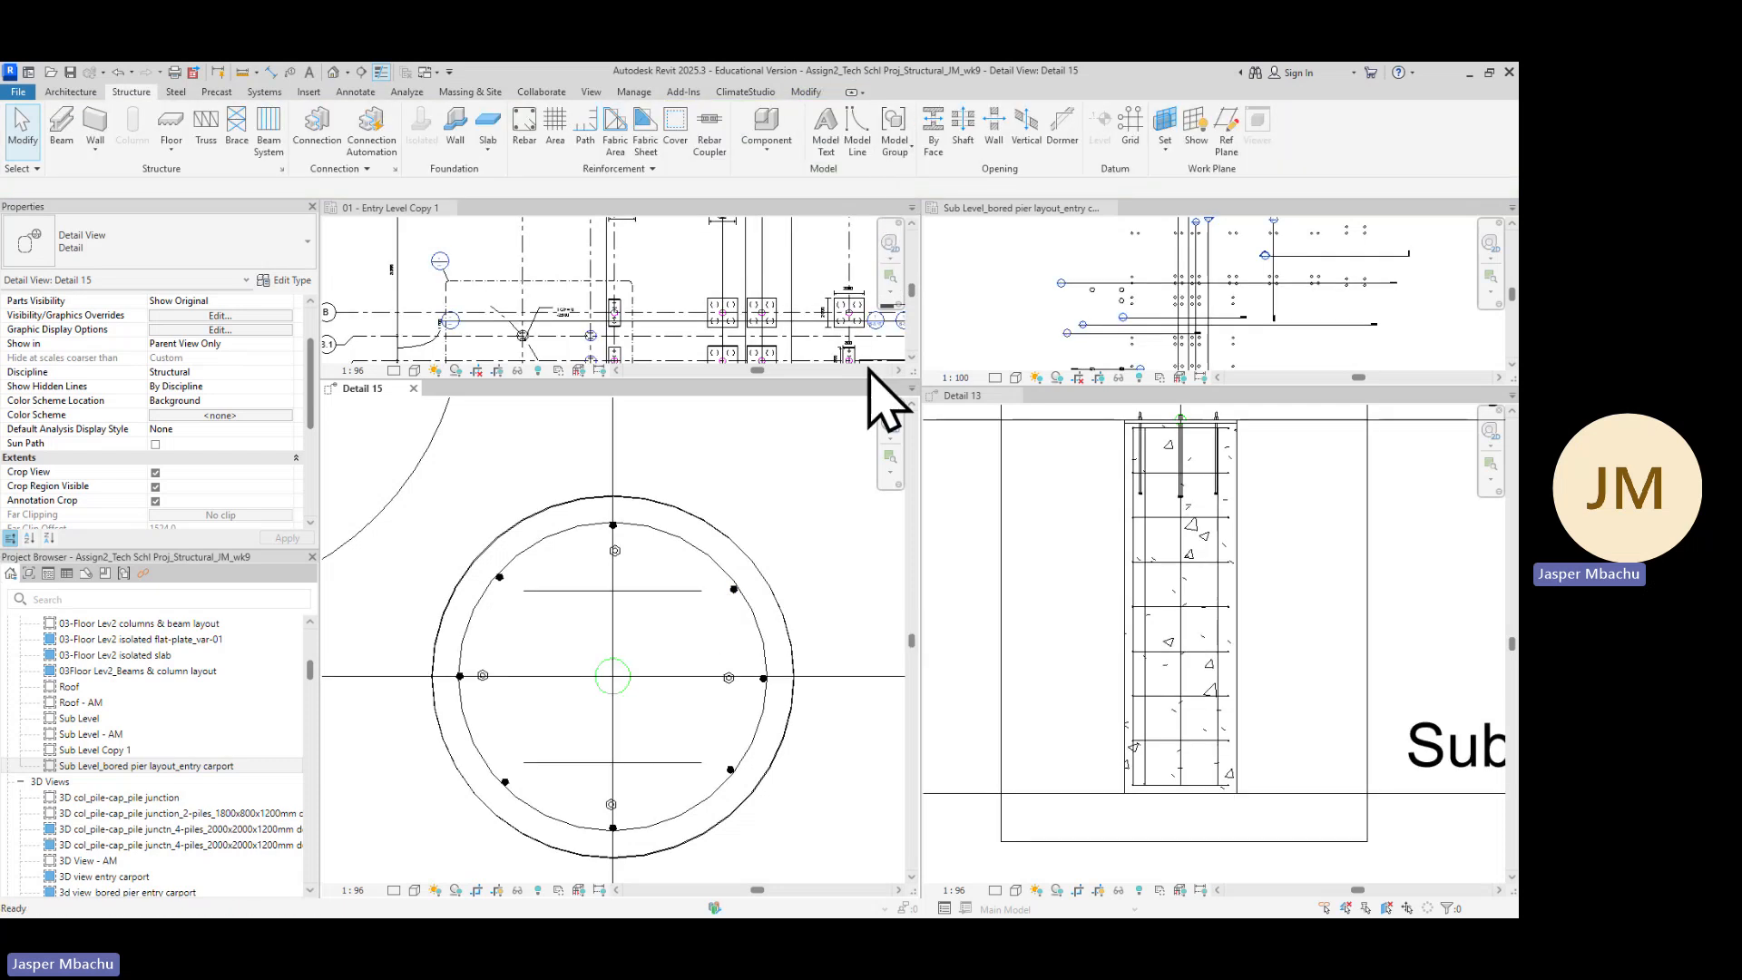
# Select the vertical rebar set and review its properties
pyautogui.click(731, 591)
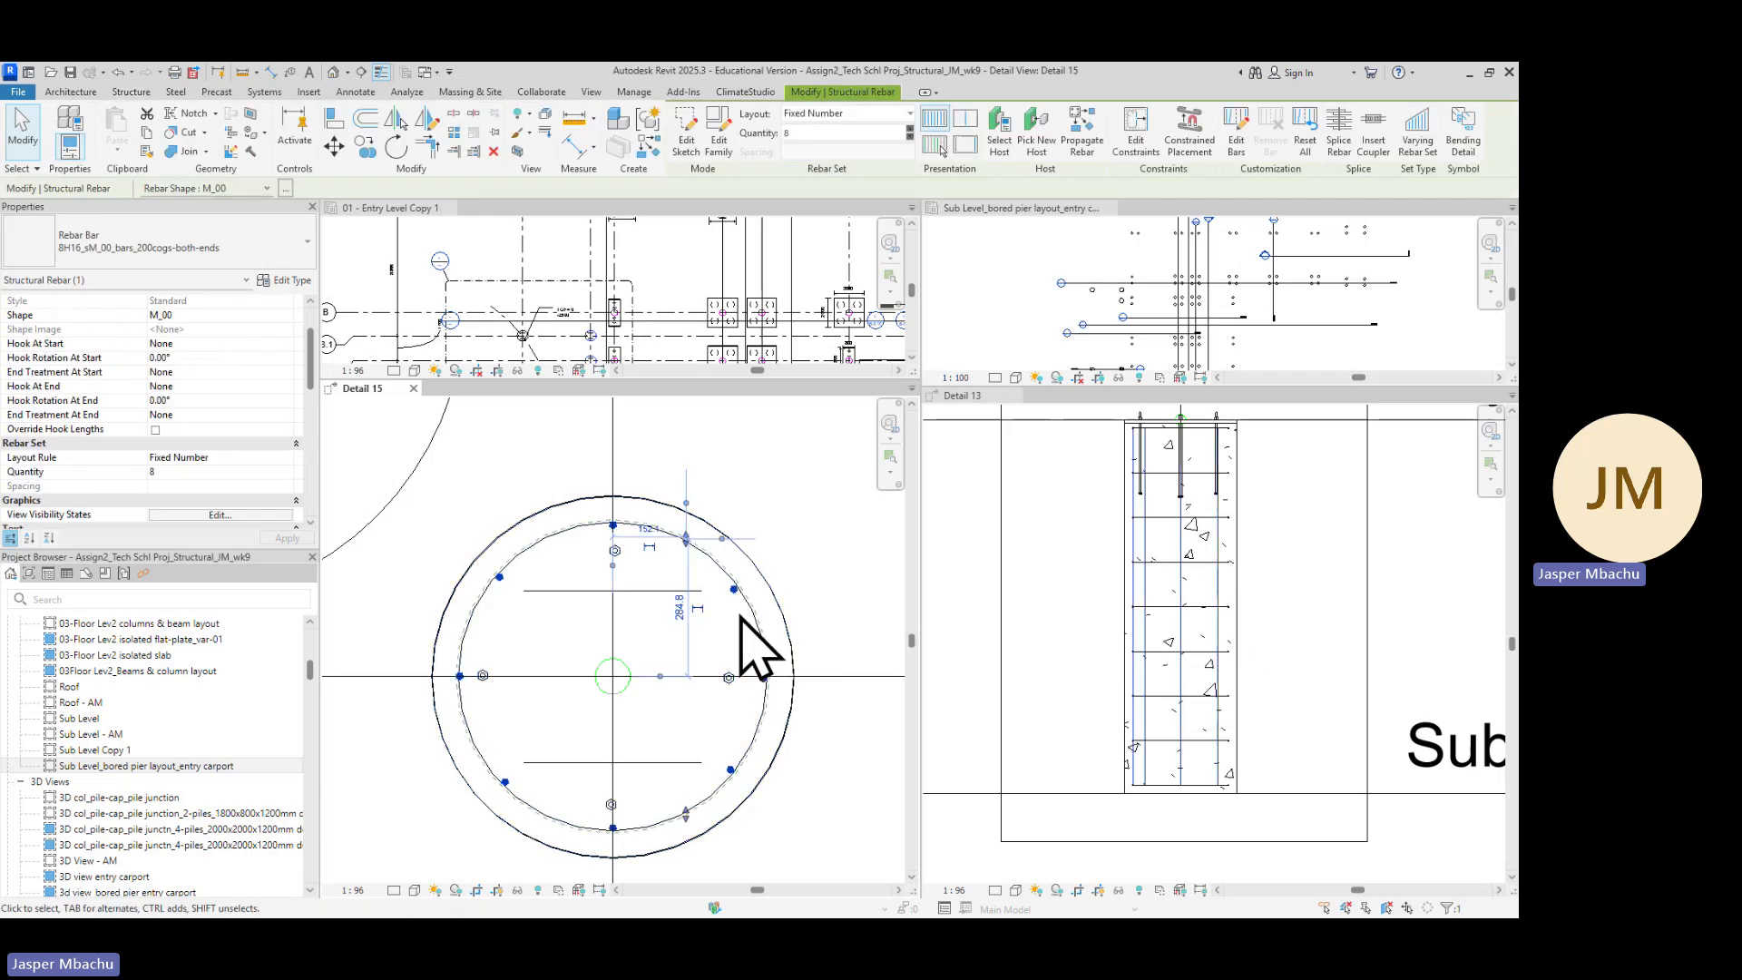
pyautogui.scroll(3, 739, 613)
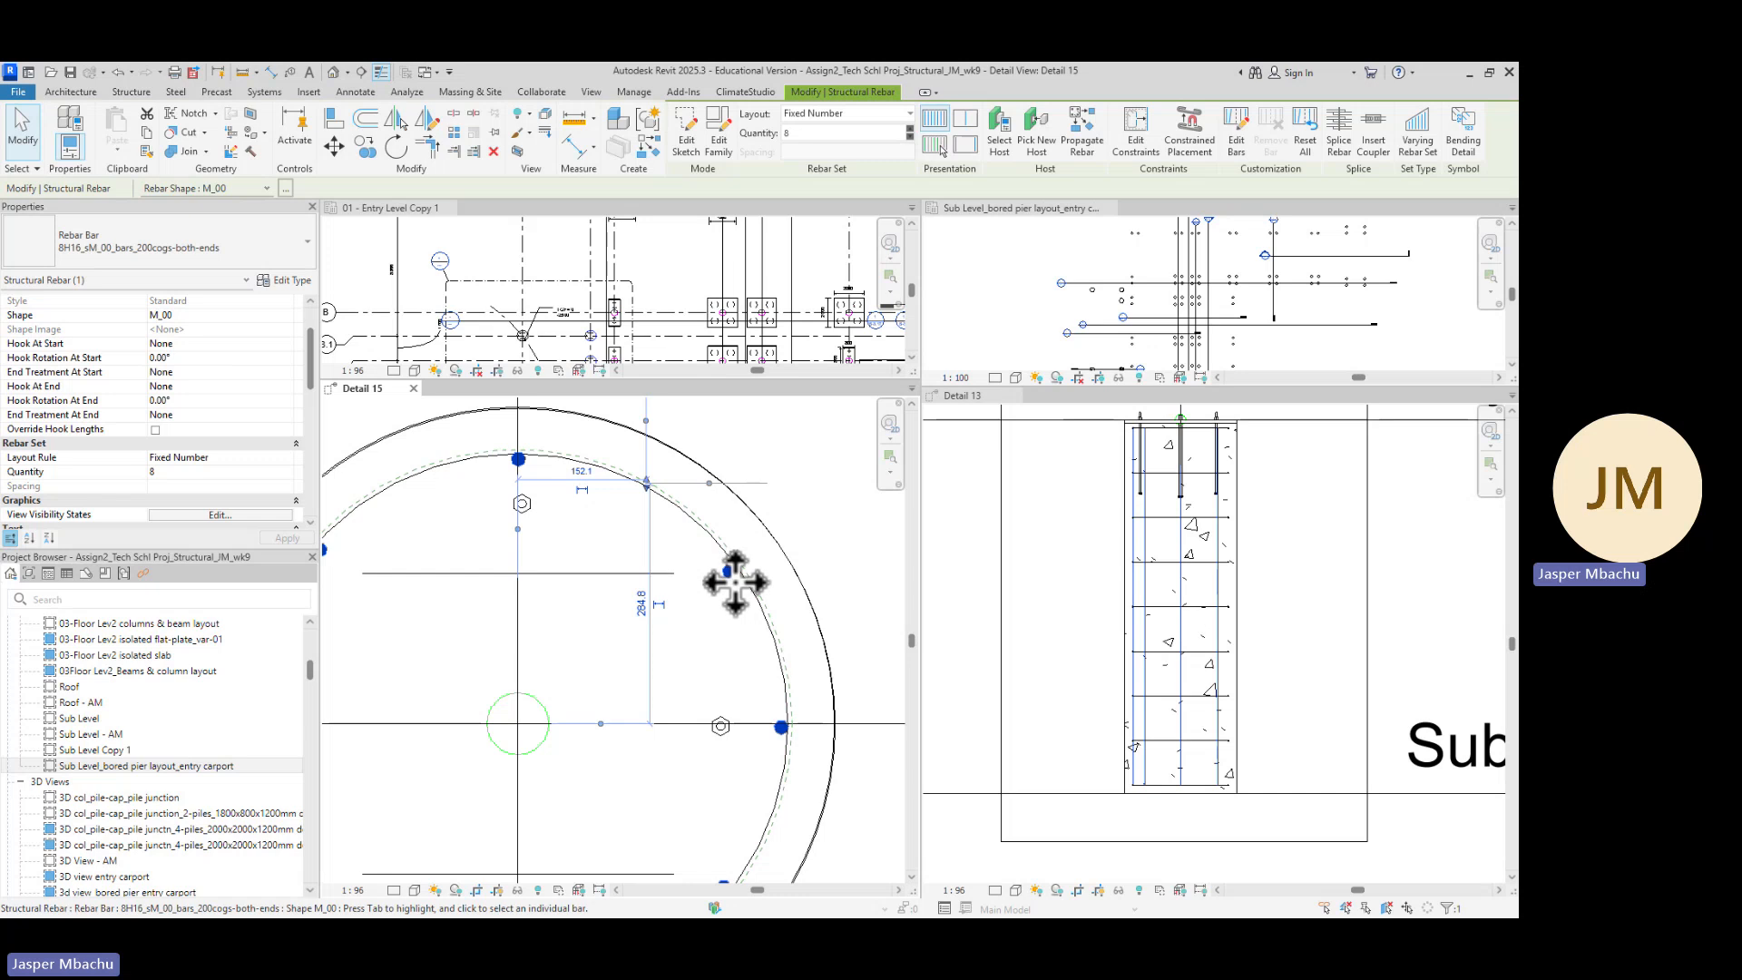
pyautogui.scroll(-1, 760, 700)
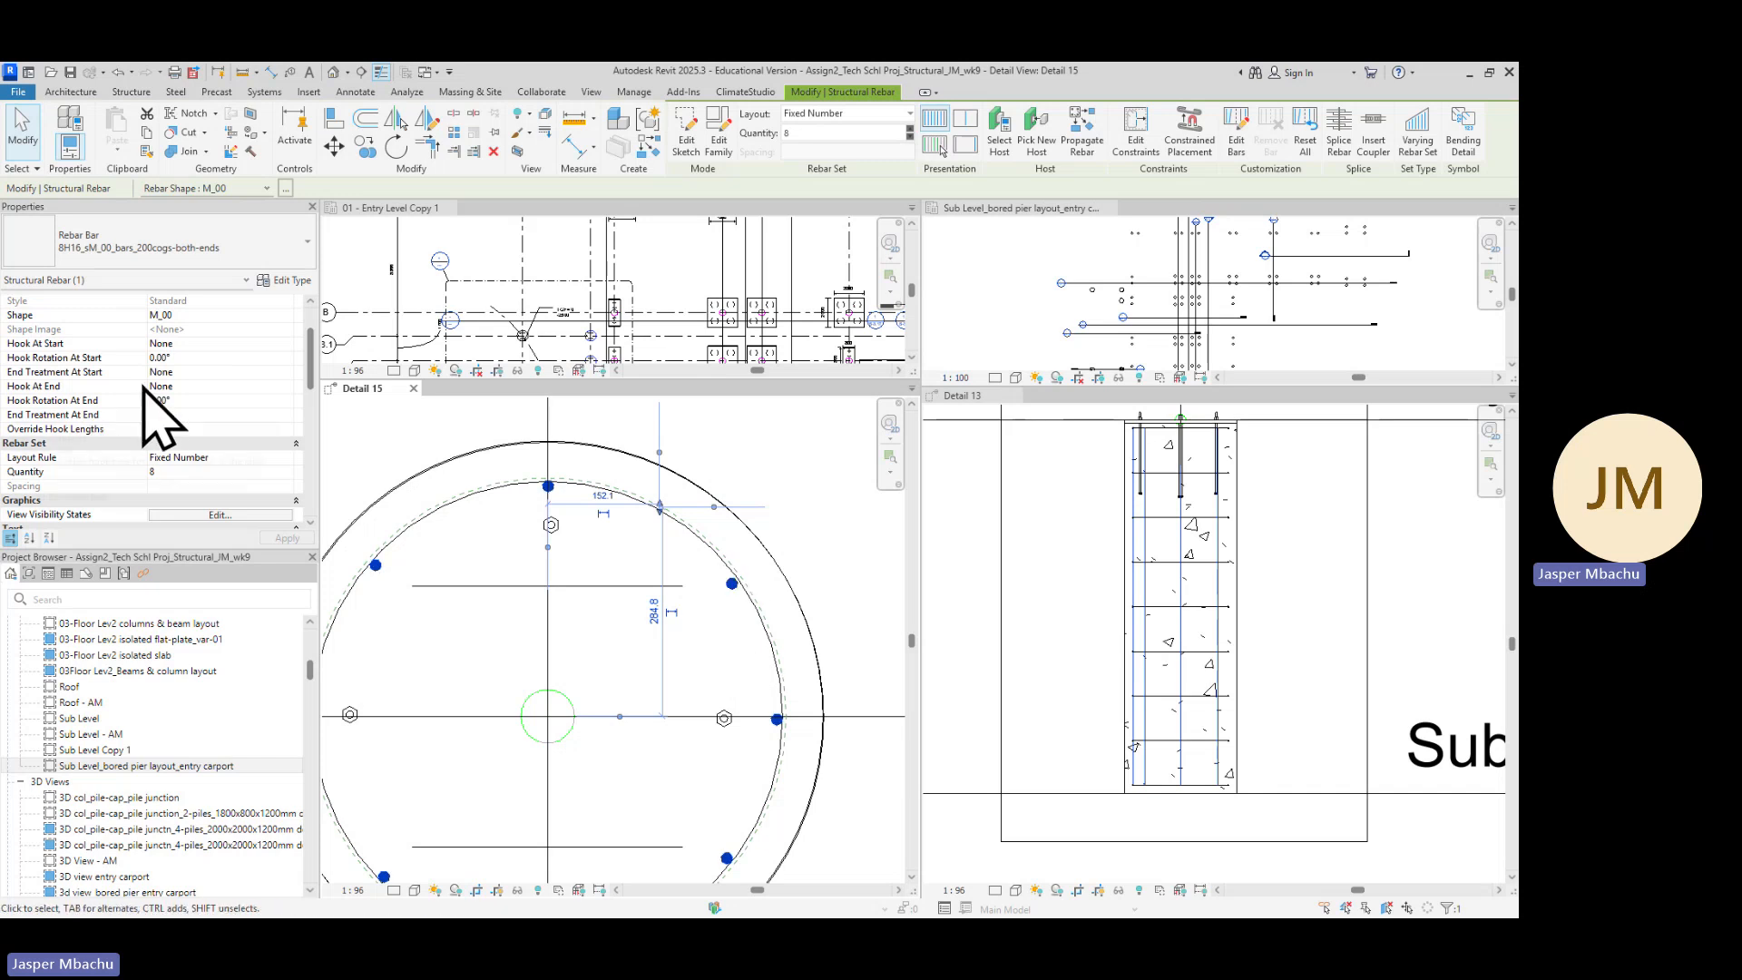
pyautogui.scroll(-1, 150, 465)
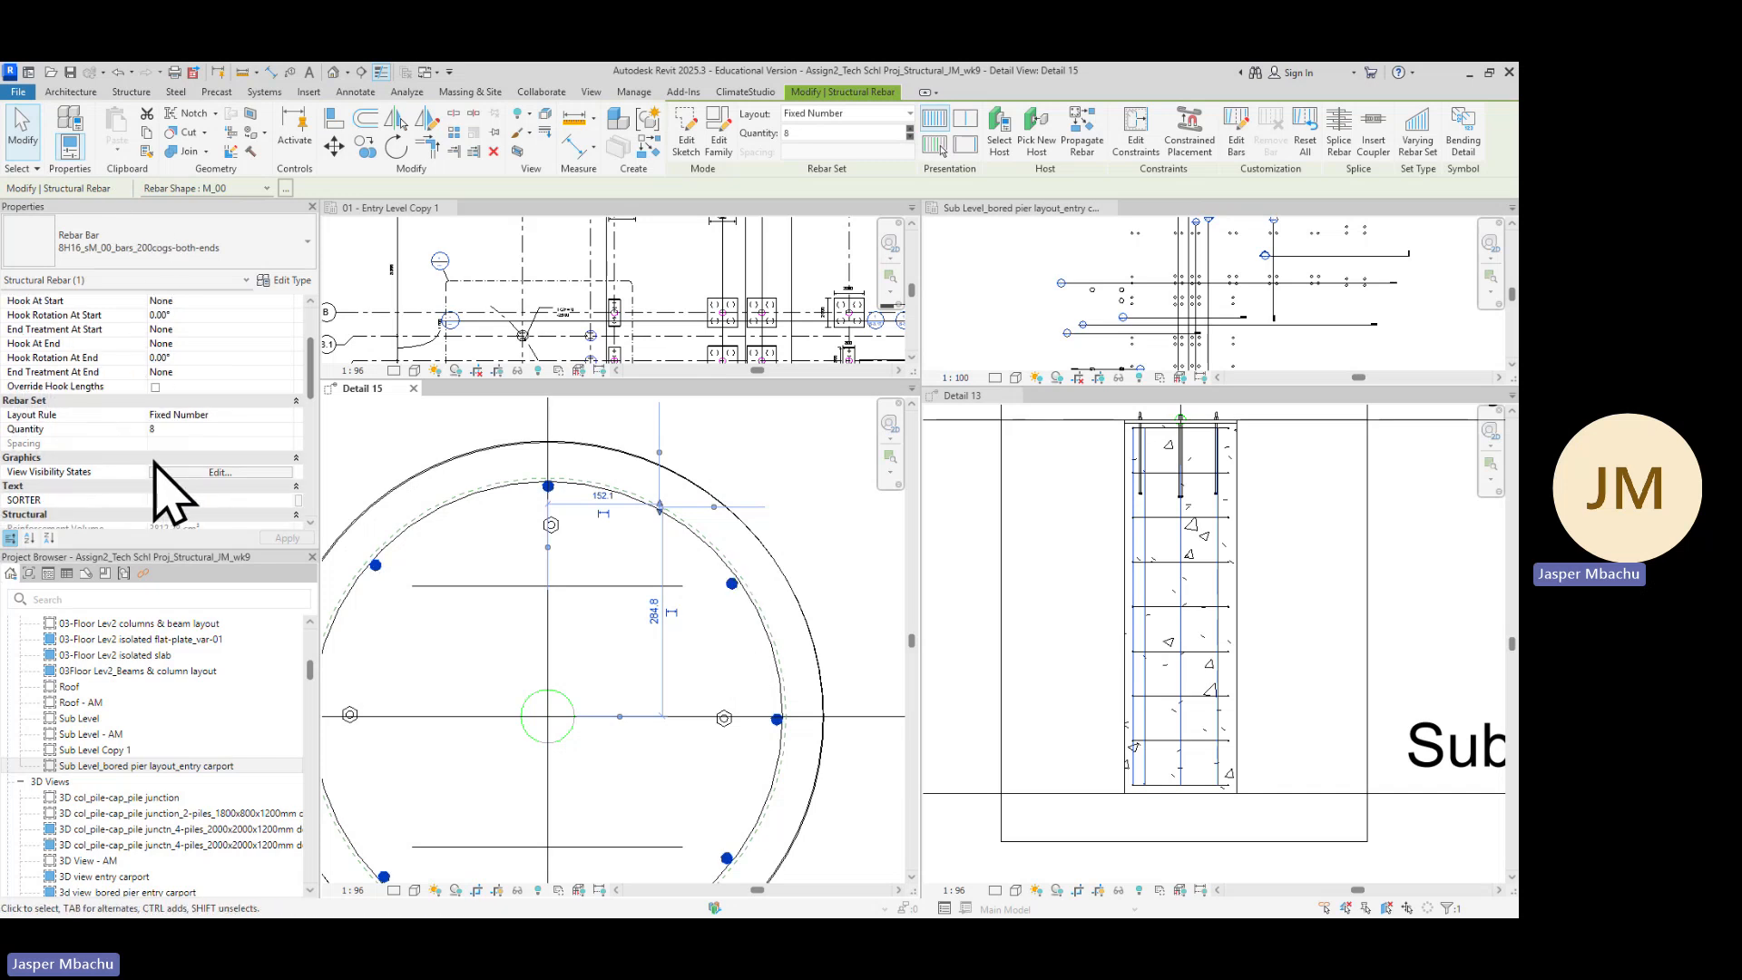
pyautogui.scroll(-4, 156, 465)
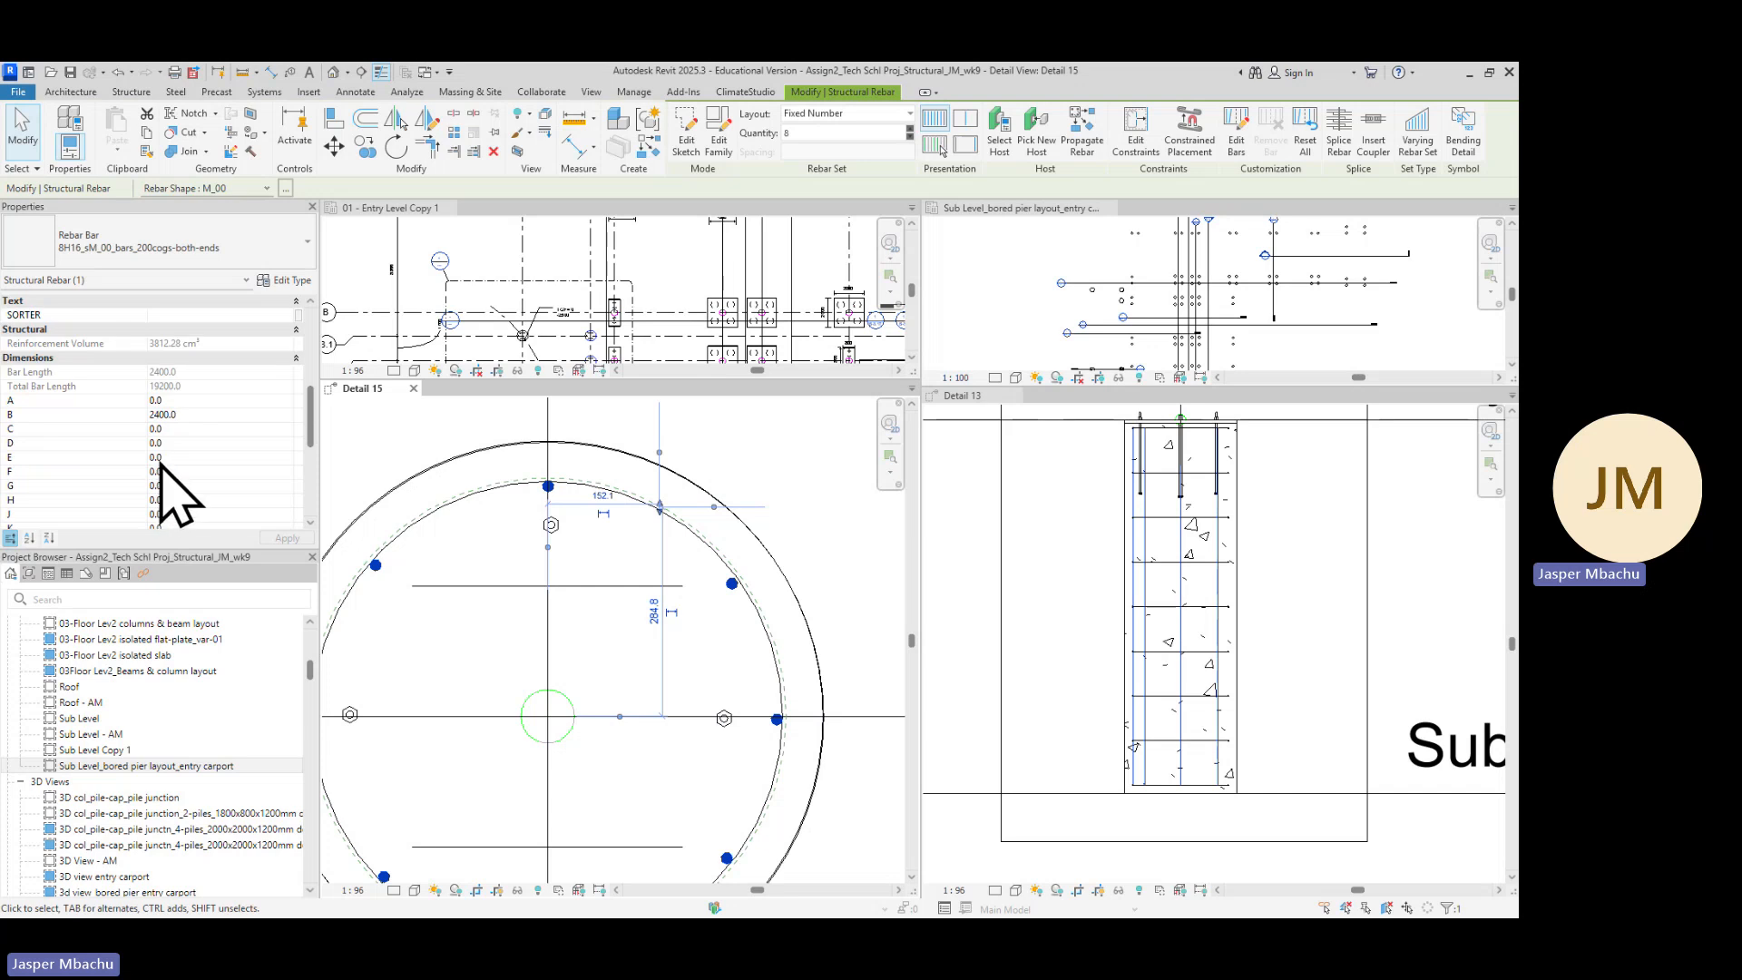
pyautogui.scroll(-7, 172, 445)
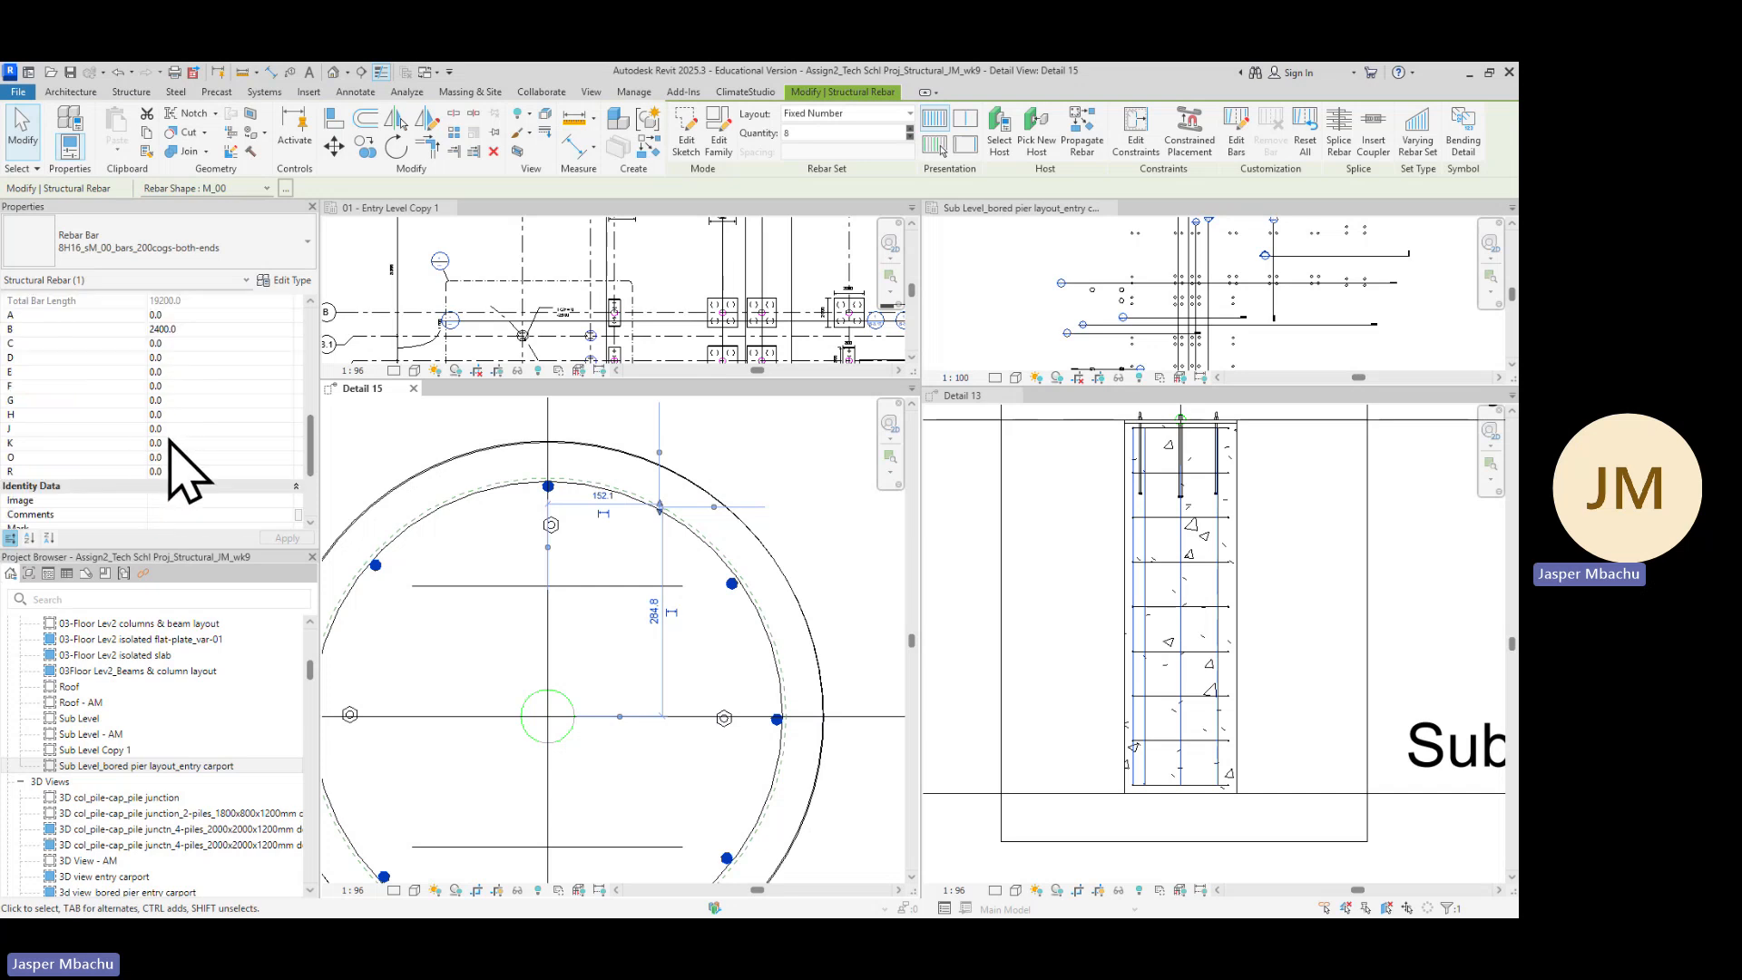
pyautogui.scroll(4, 182, 478)
pyautogui.scroll(3, 182, 478)
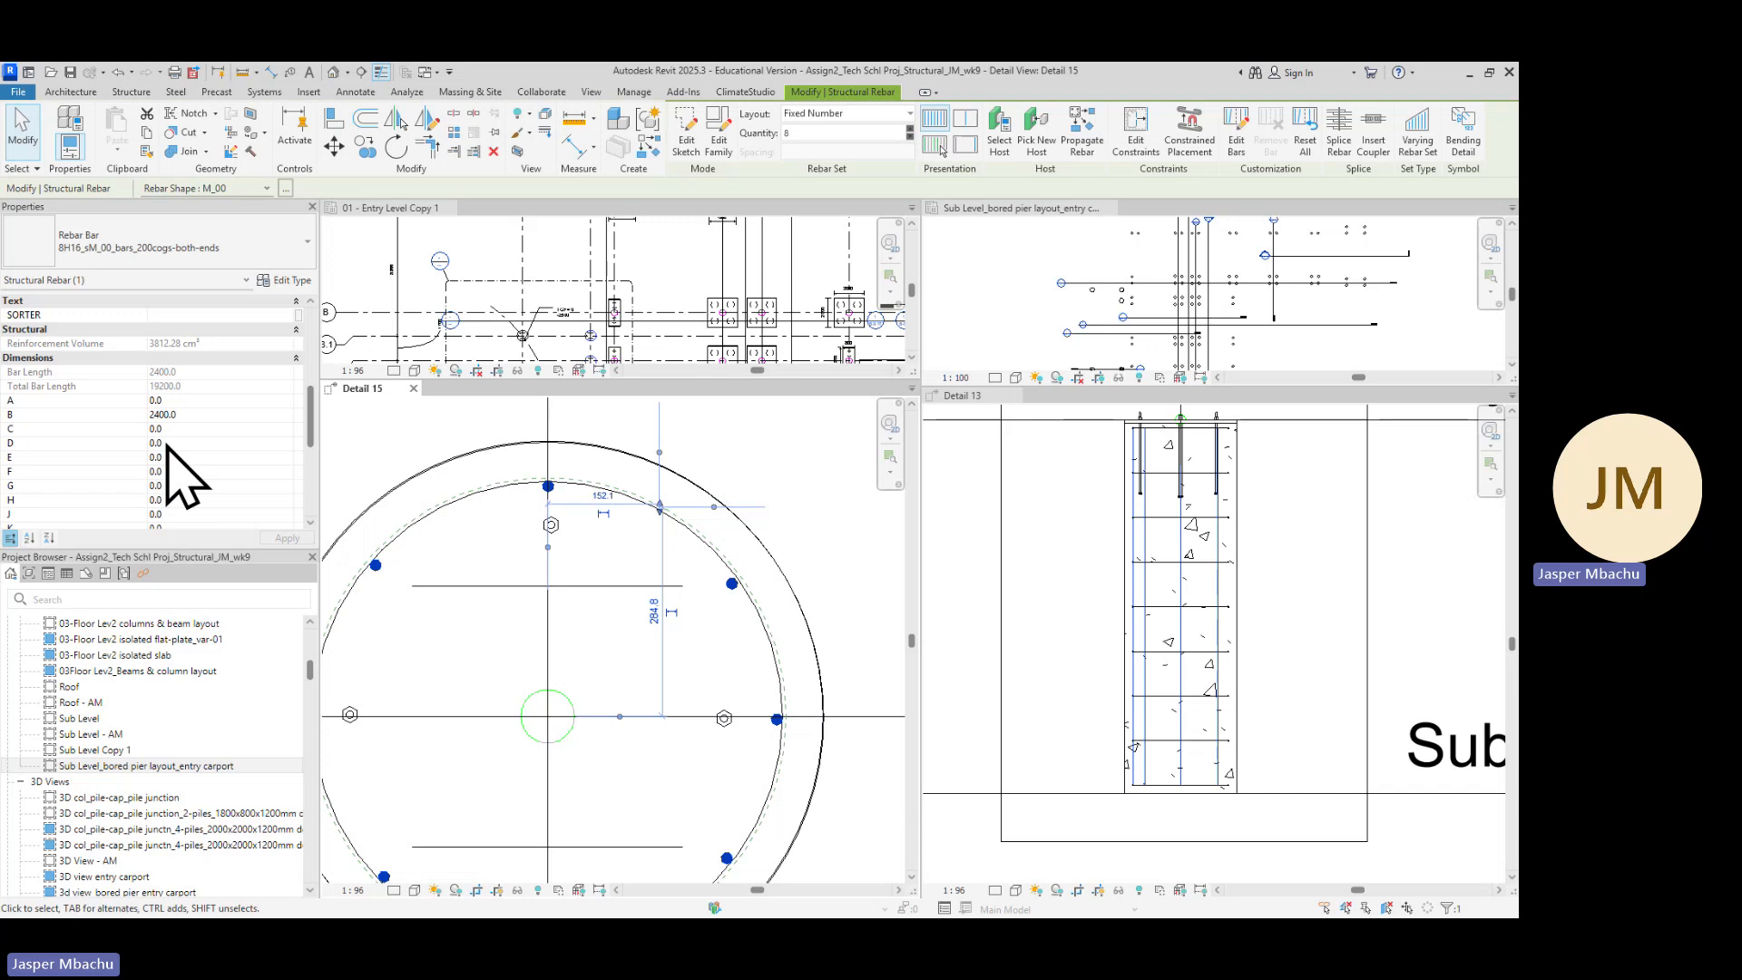
pyautogui.scroll(2, 186, 478)
pyautogui.scroll(2, 186, 478)
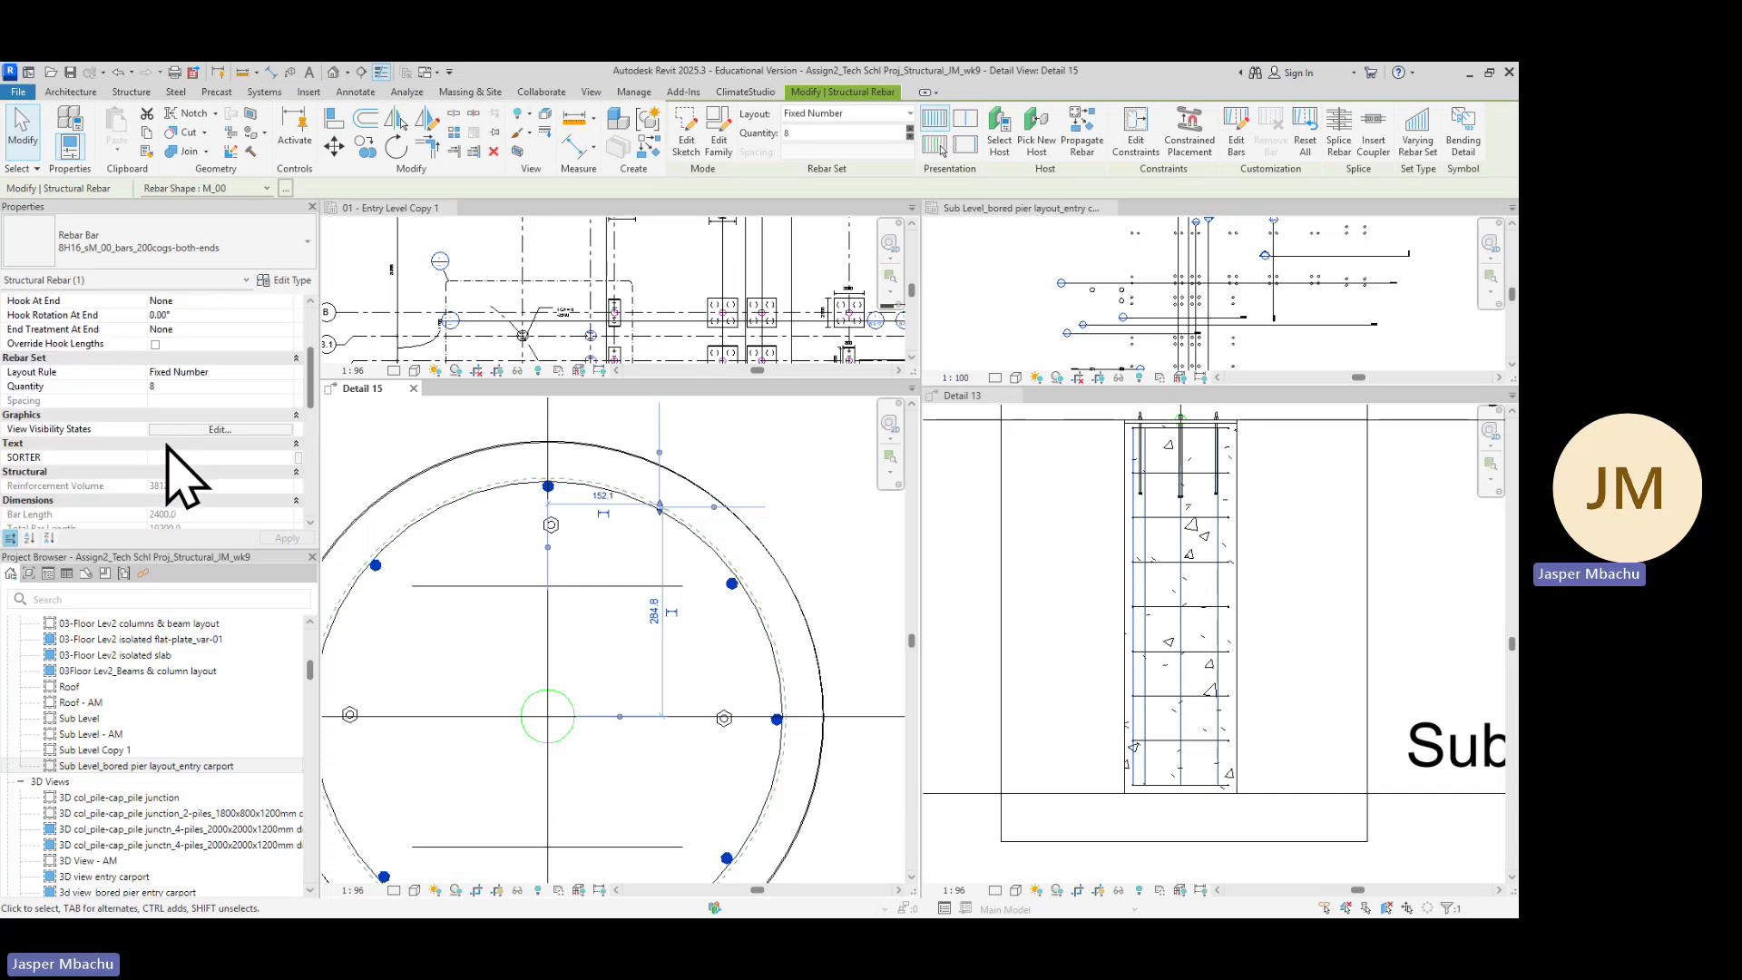
pyautogui.scroll(2, 182, 478)
pyautogui.scroll(2, 177, 461)
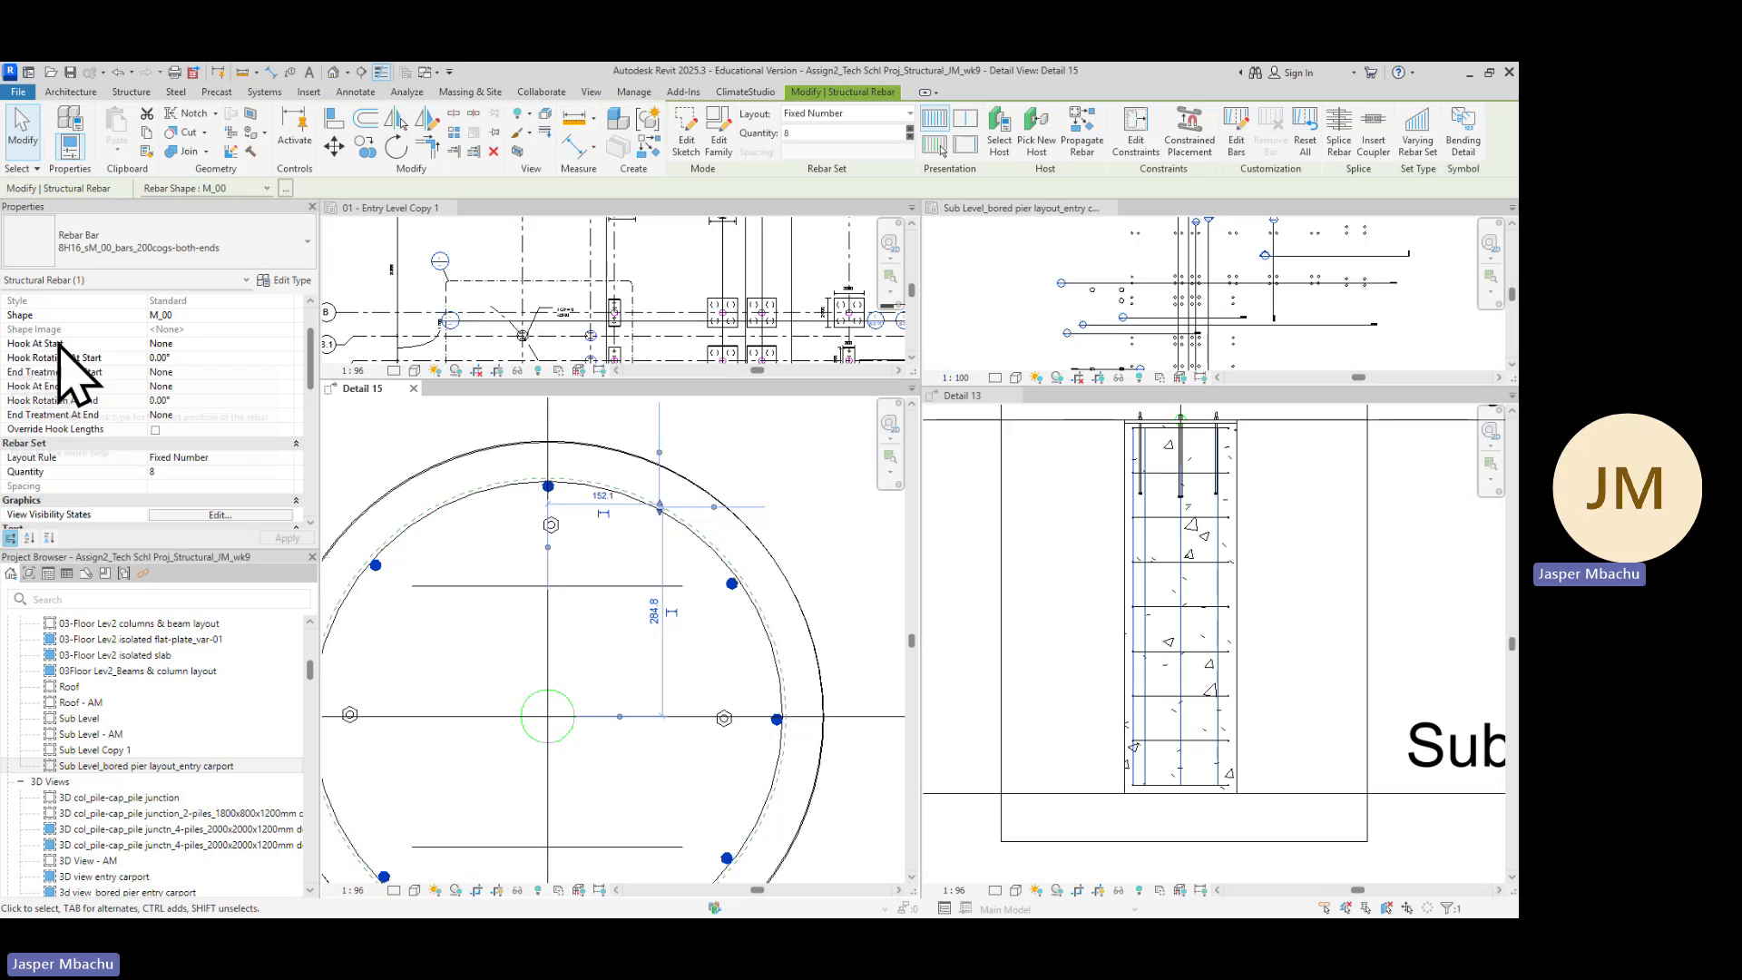
# Set the rebar set's hooks at start and at end to Standard - 90 deg
pyautogui.moveTo(79, 350)
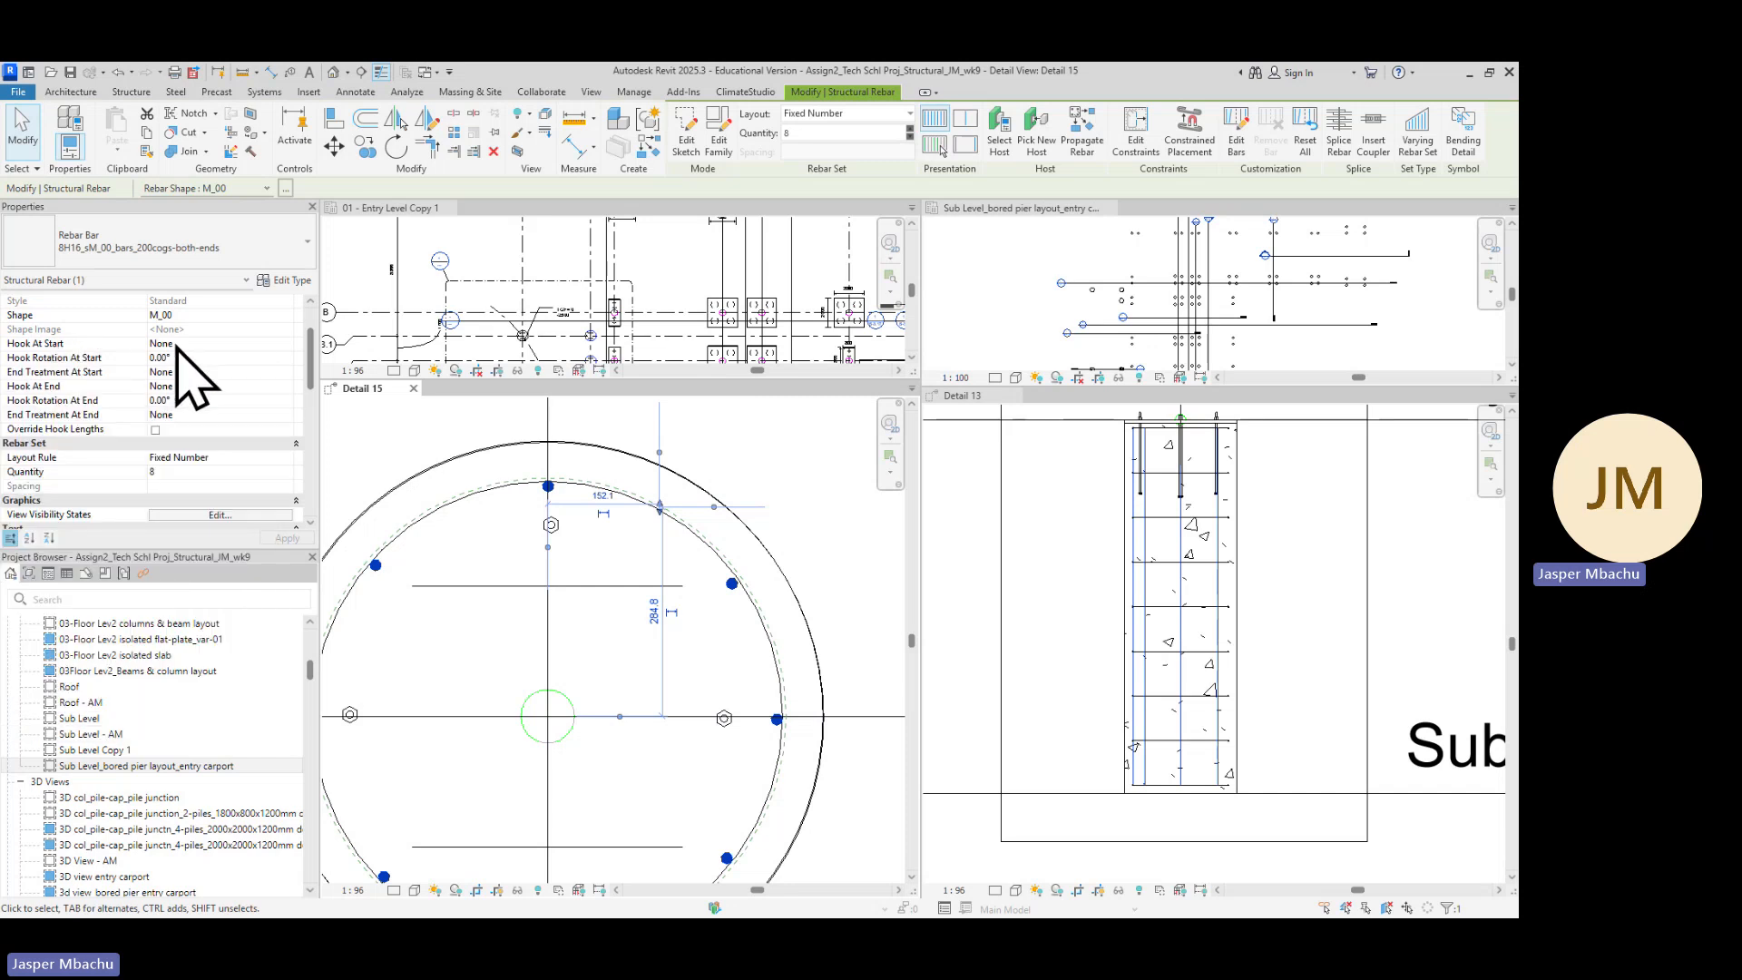
pyautogui.click(233, 343)
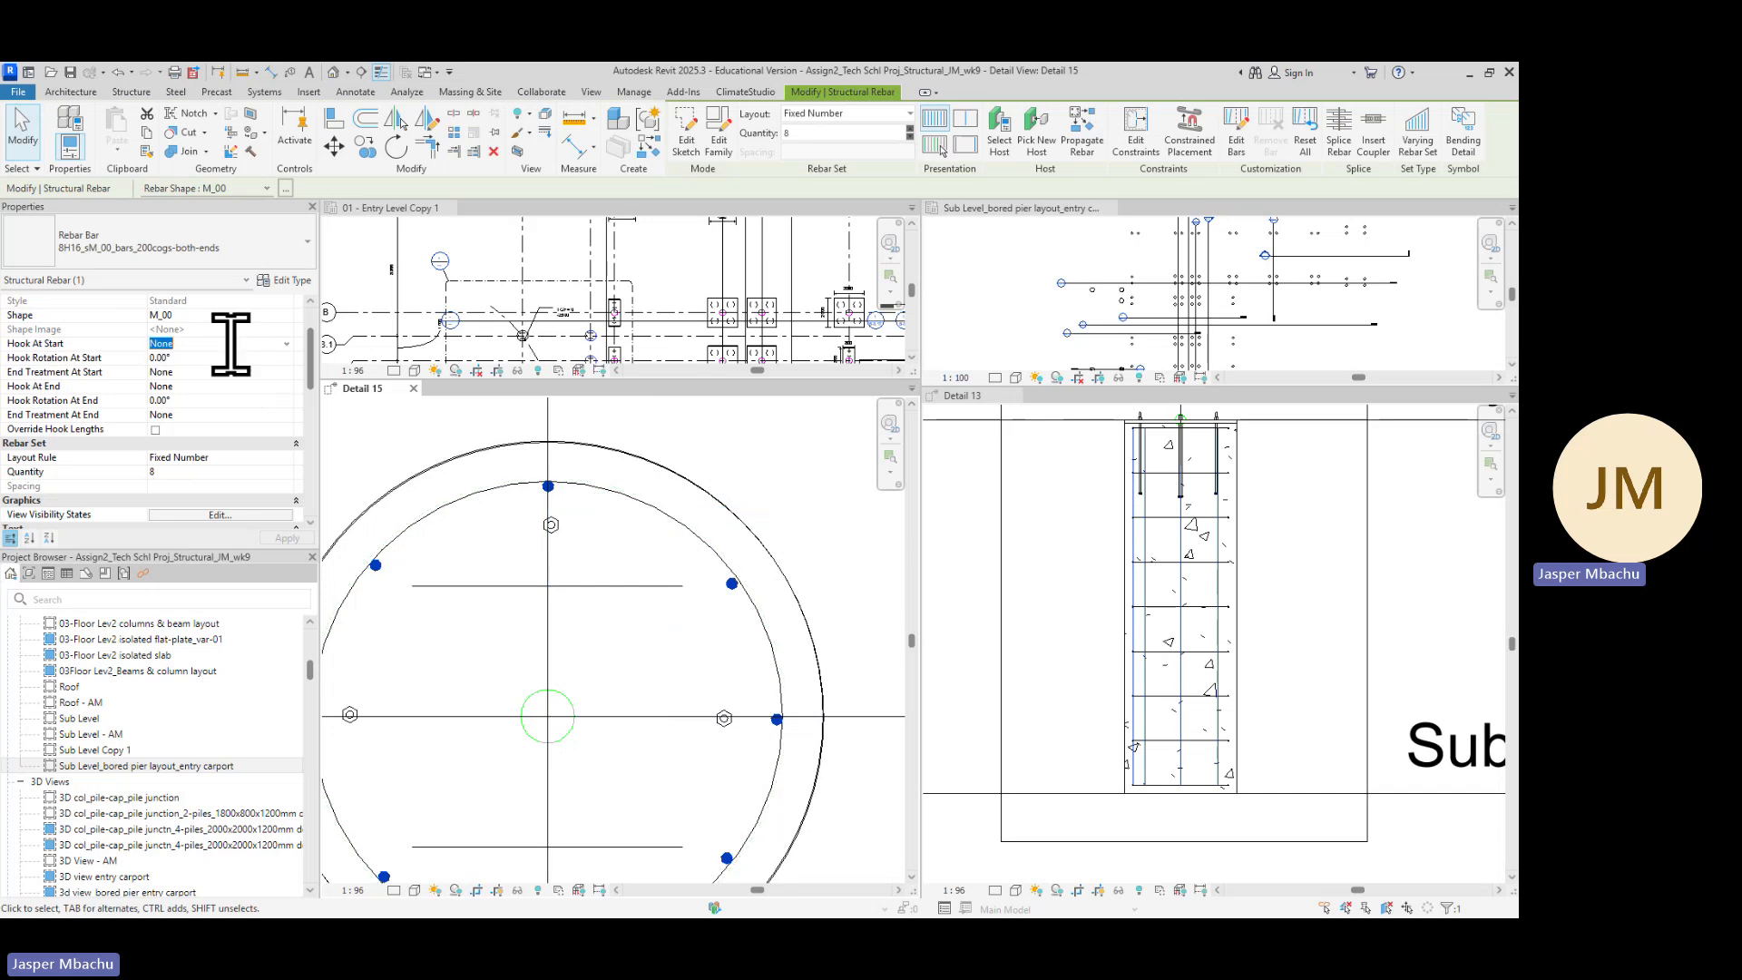
pyautogui.click(289, 345)
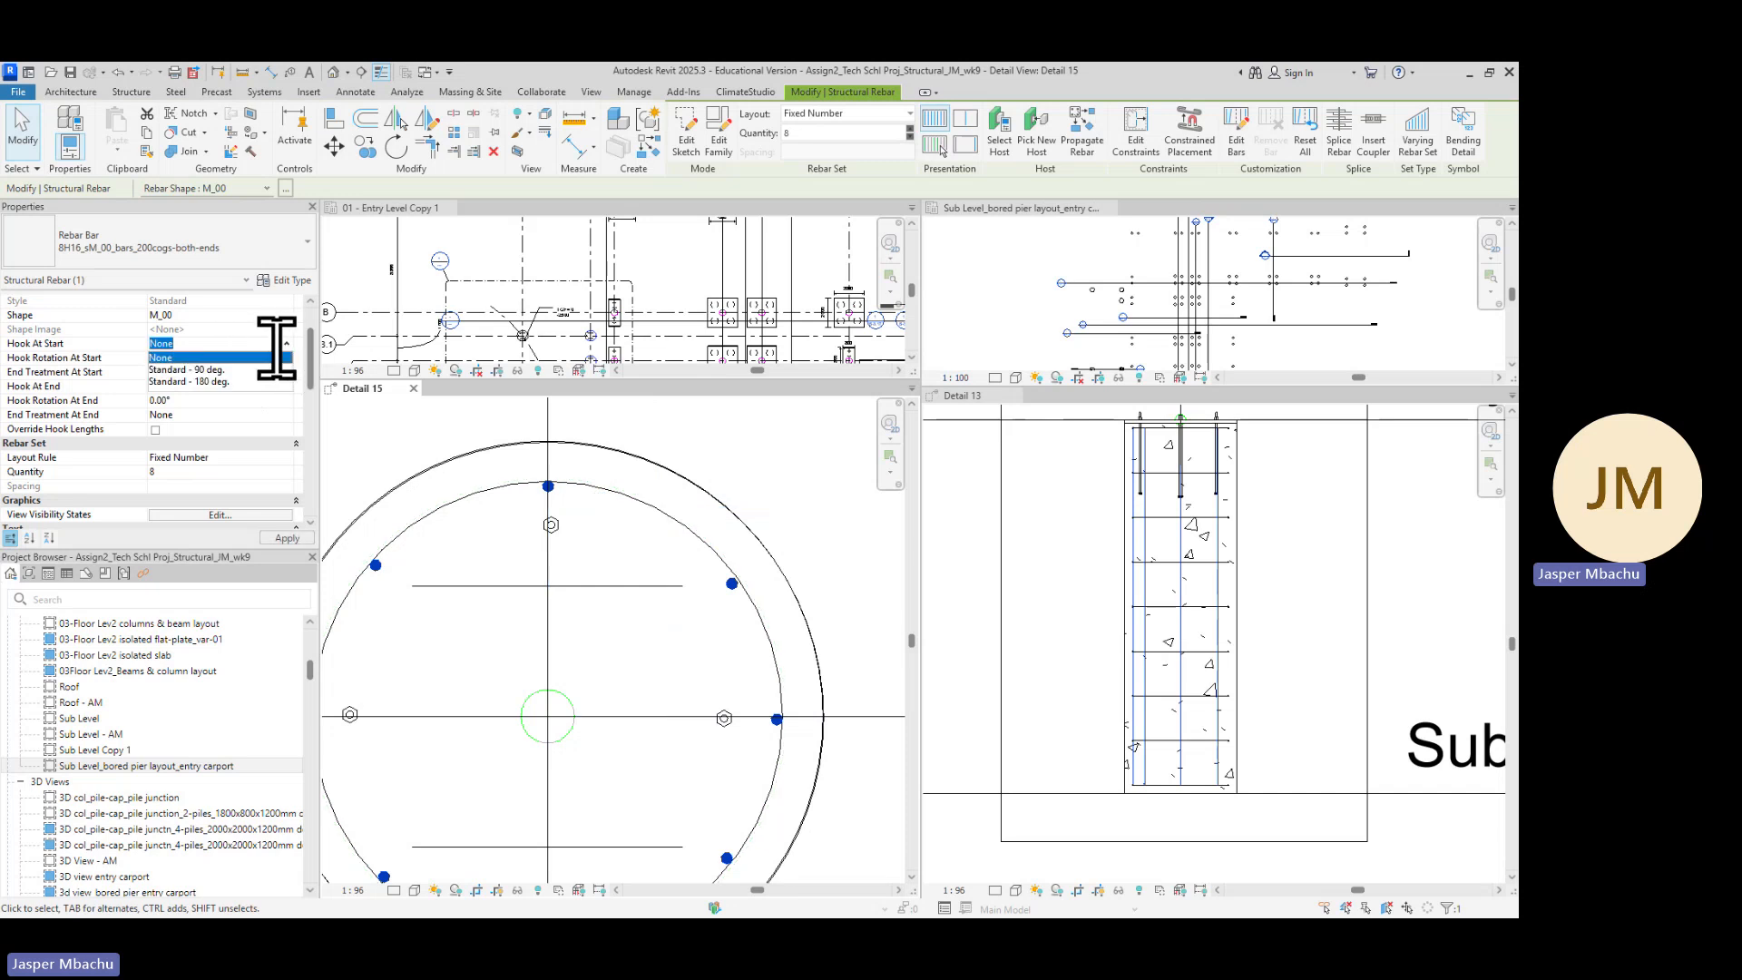
pyautogui.click(218, 374)
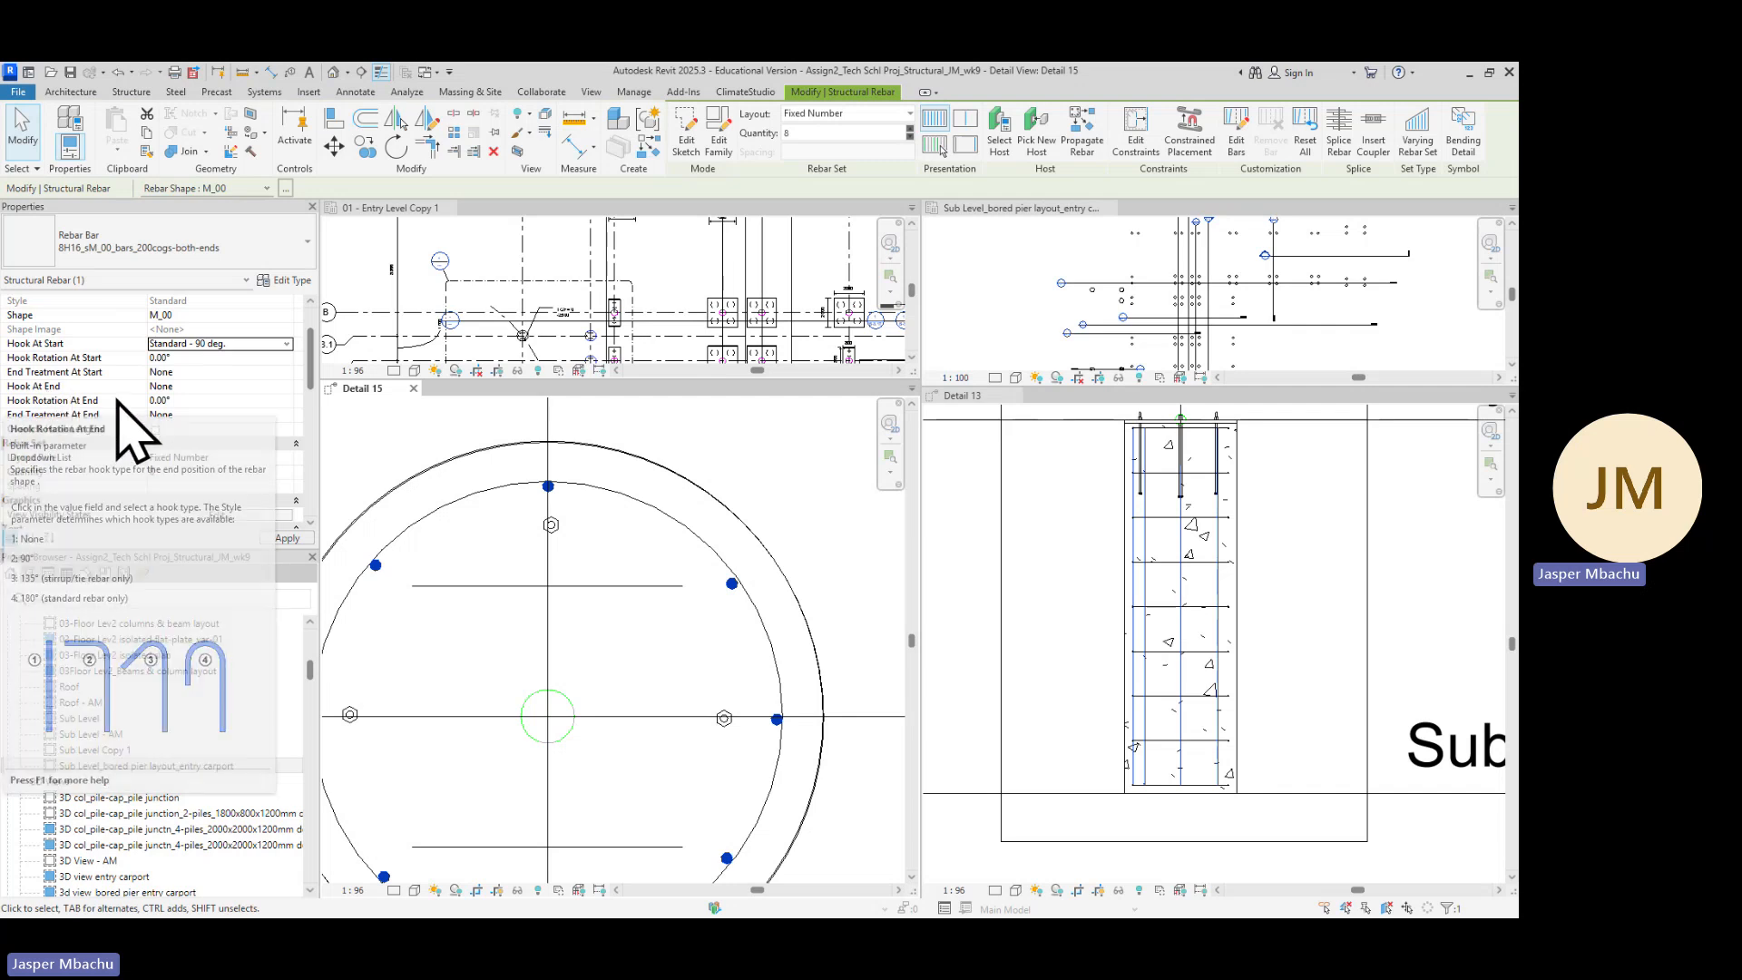
pyautogui.click(287, 387)
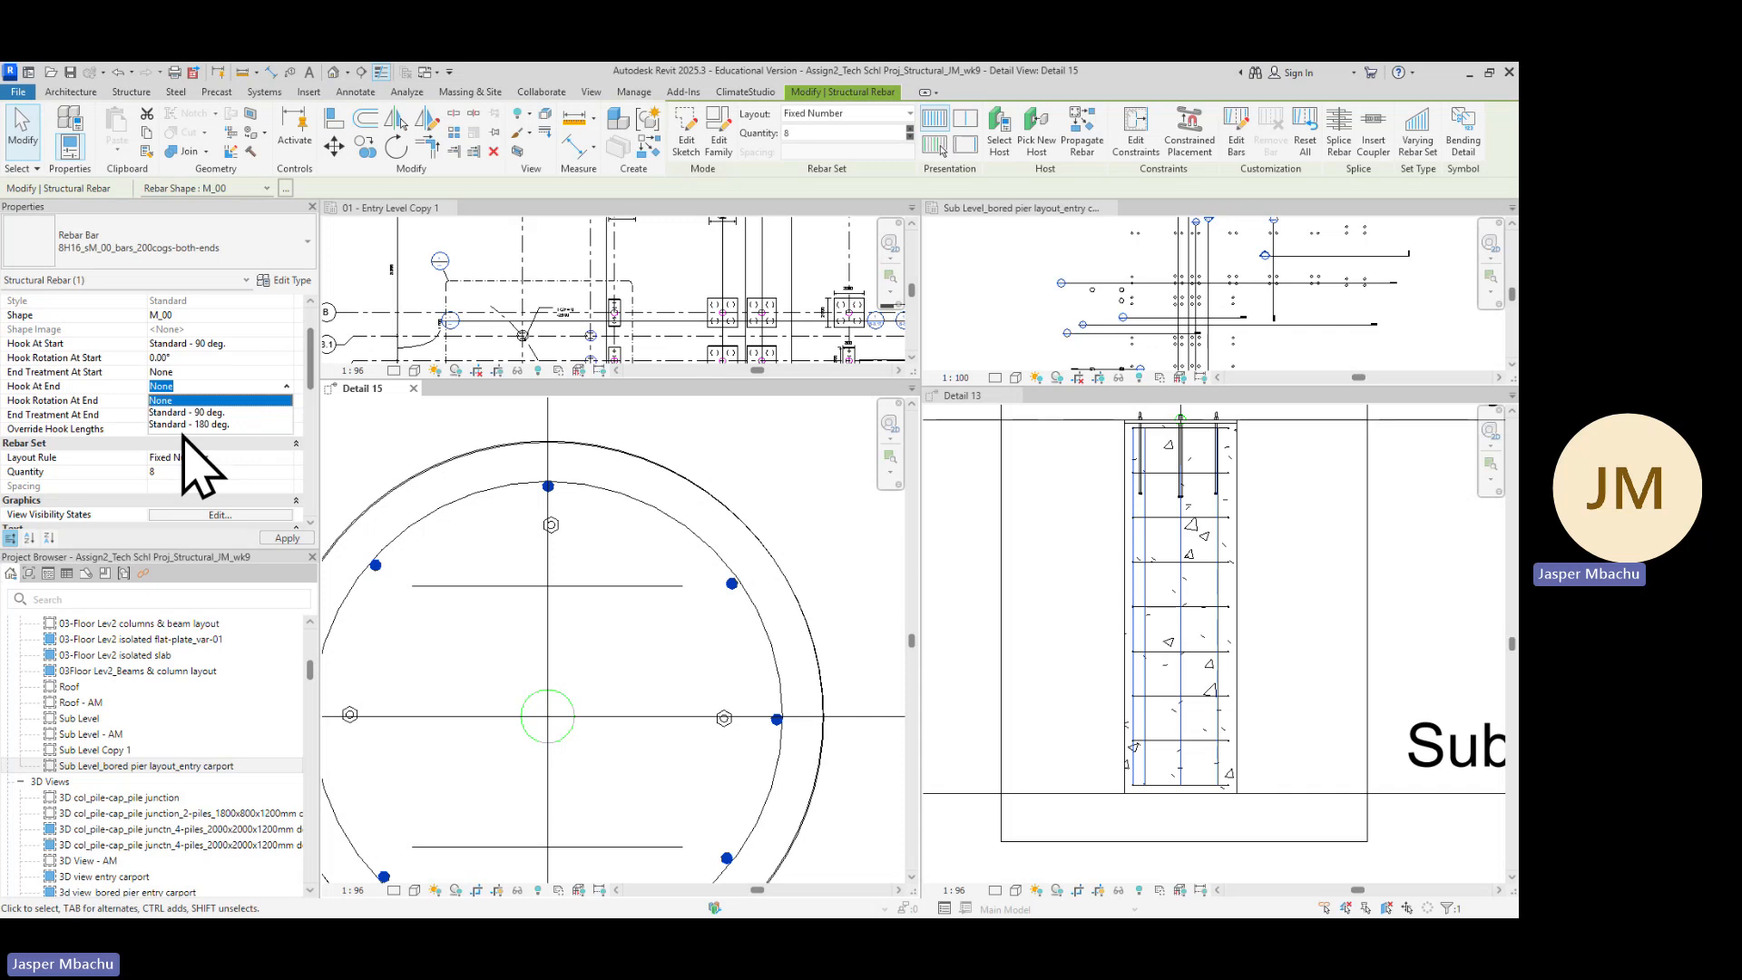
pyautogui.click(211, 413)
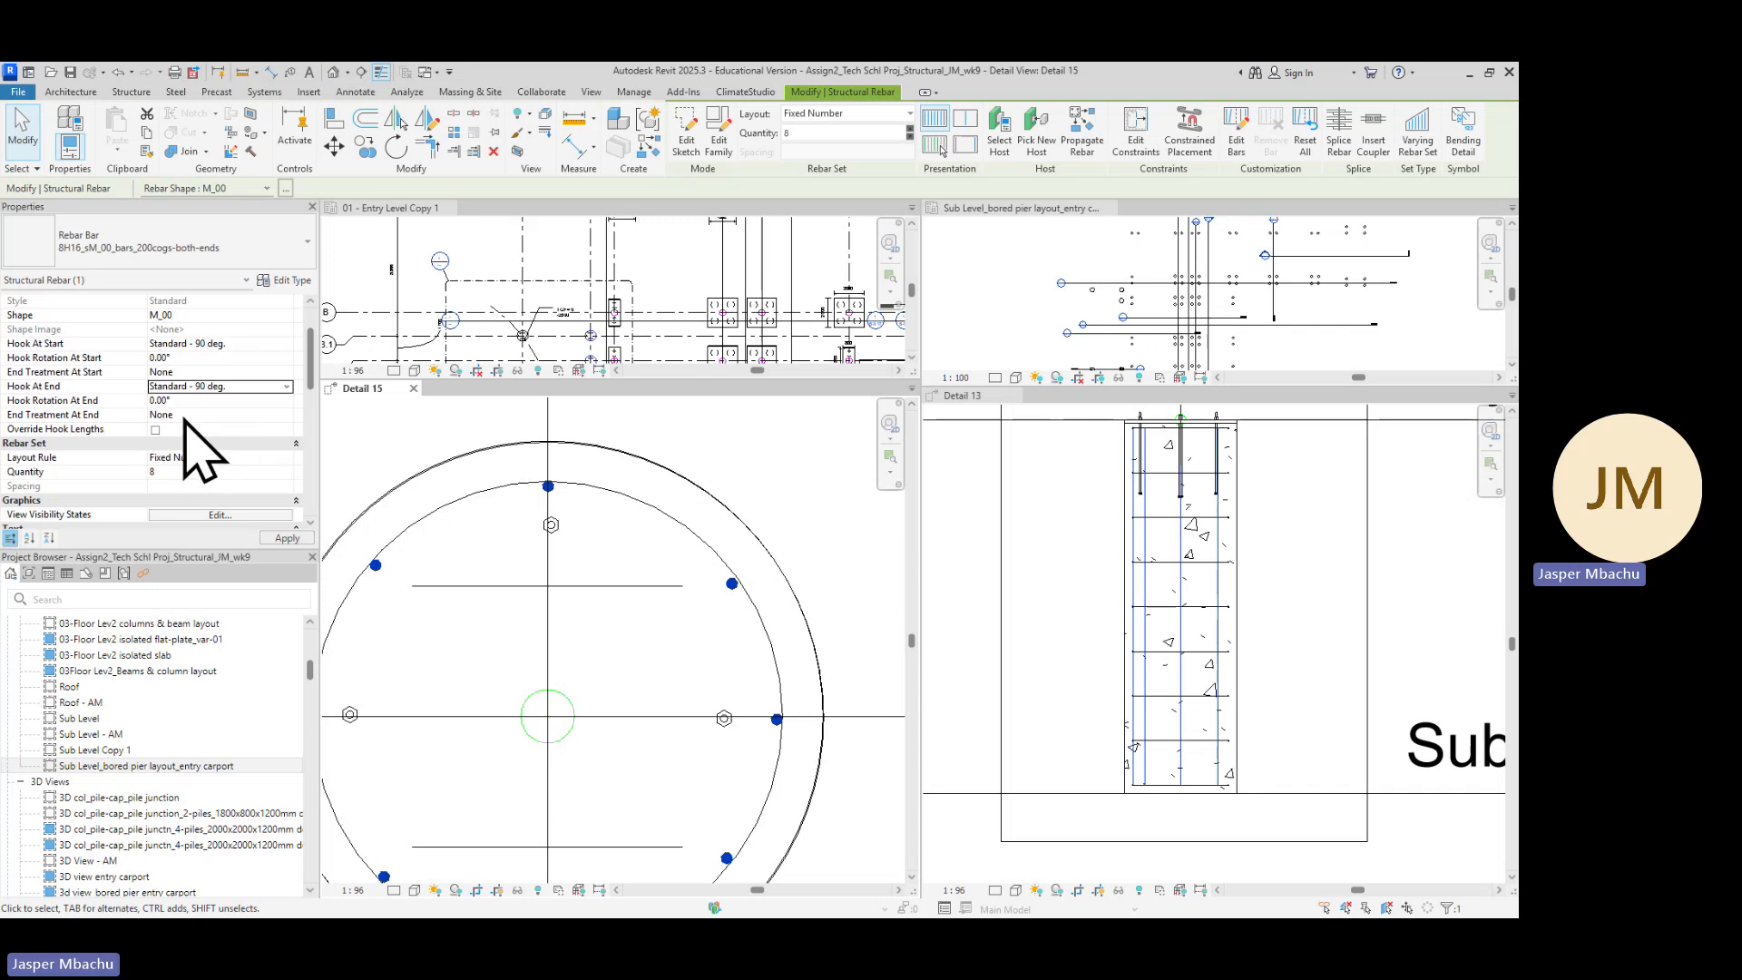
pyautogui.scroll(-3, 186, 420)
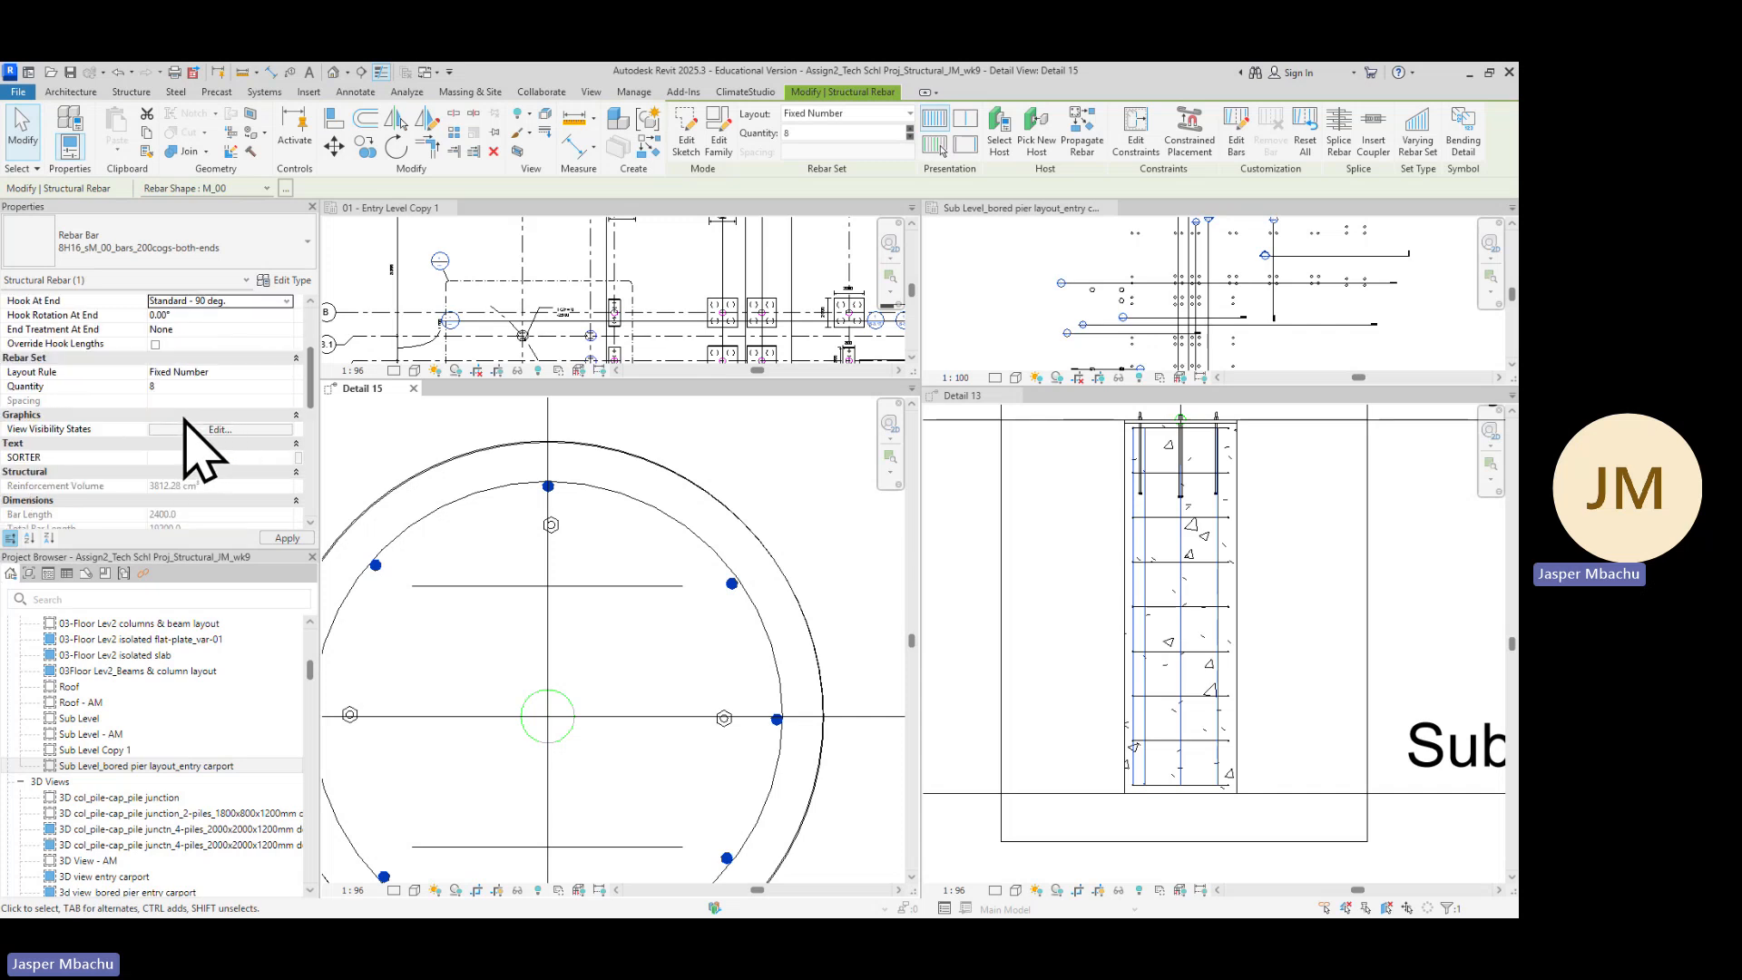
# Apply the Standard - 90 deg. hook settings to the vertical rebar set
pyautogui.click(286, 537)
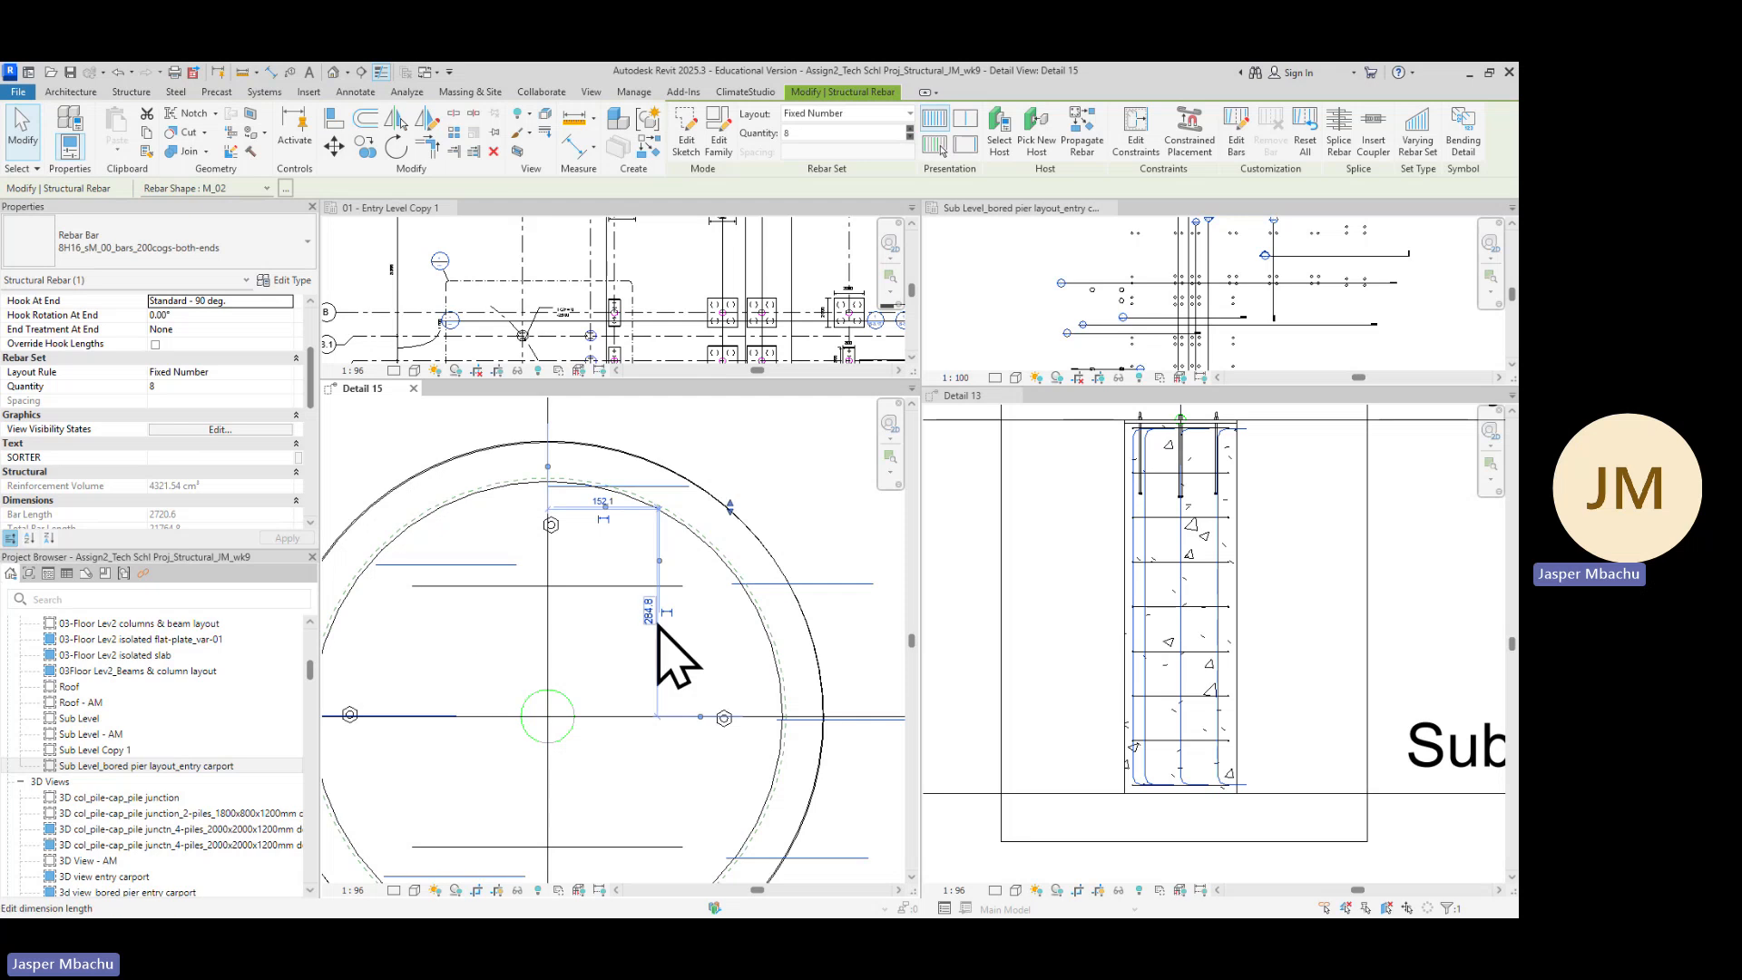
pyautogui.scroll(-3, 453, 681)
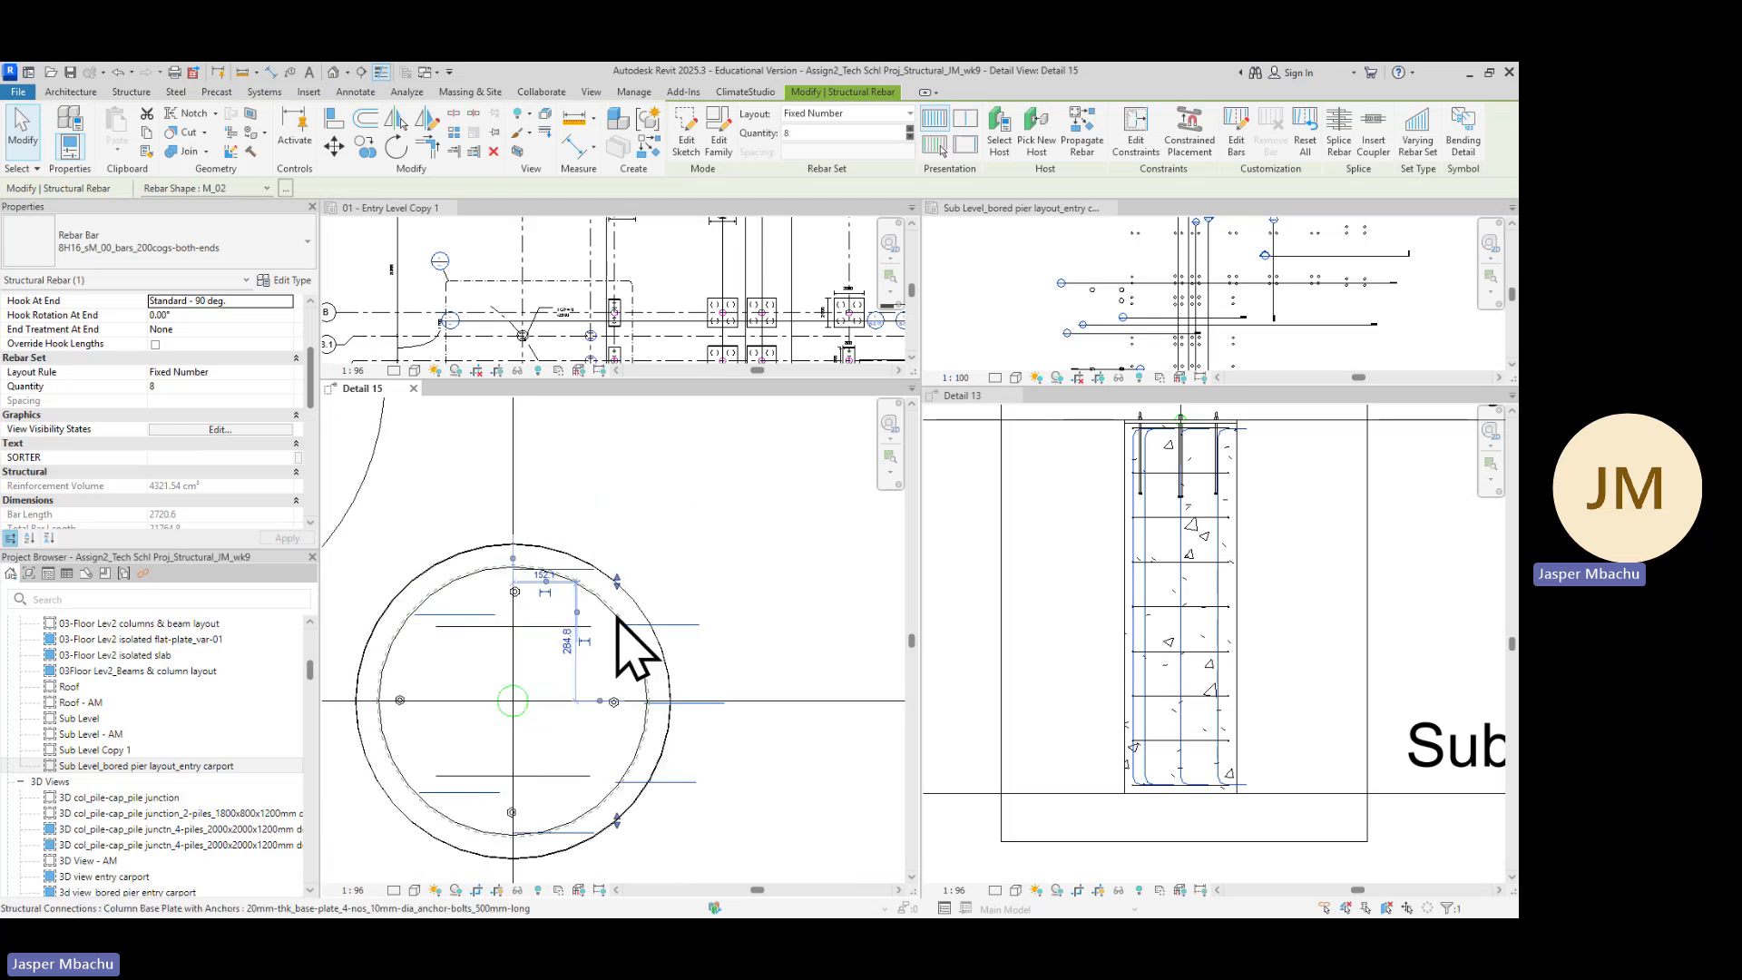
pyautogui.click(751, 573)
pyautogui.scroll(-1, 453, 642)
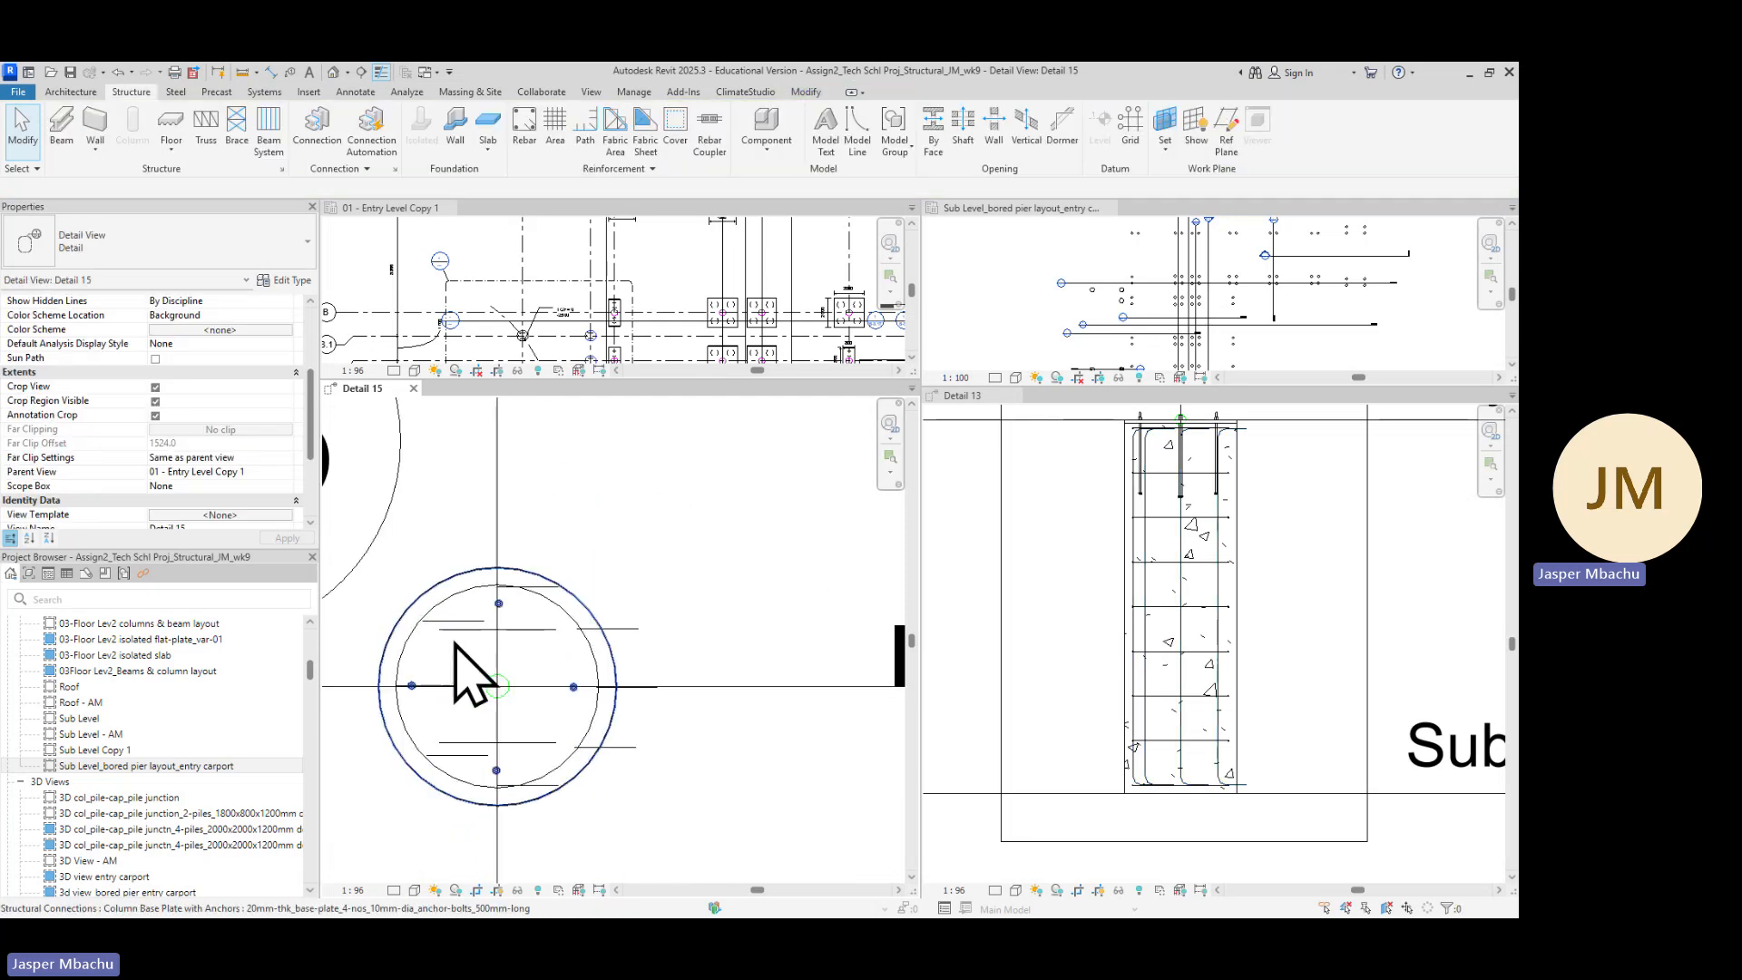
pyautogui.scroll(1, 626, 581)
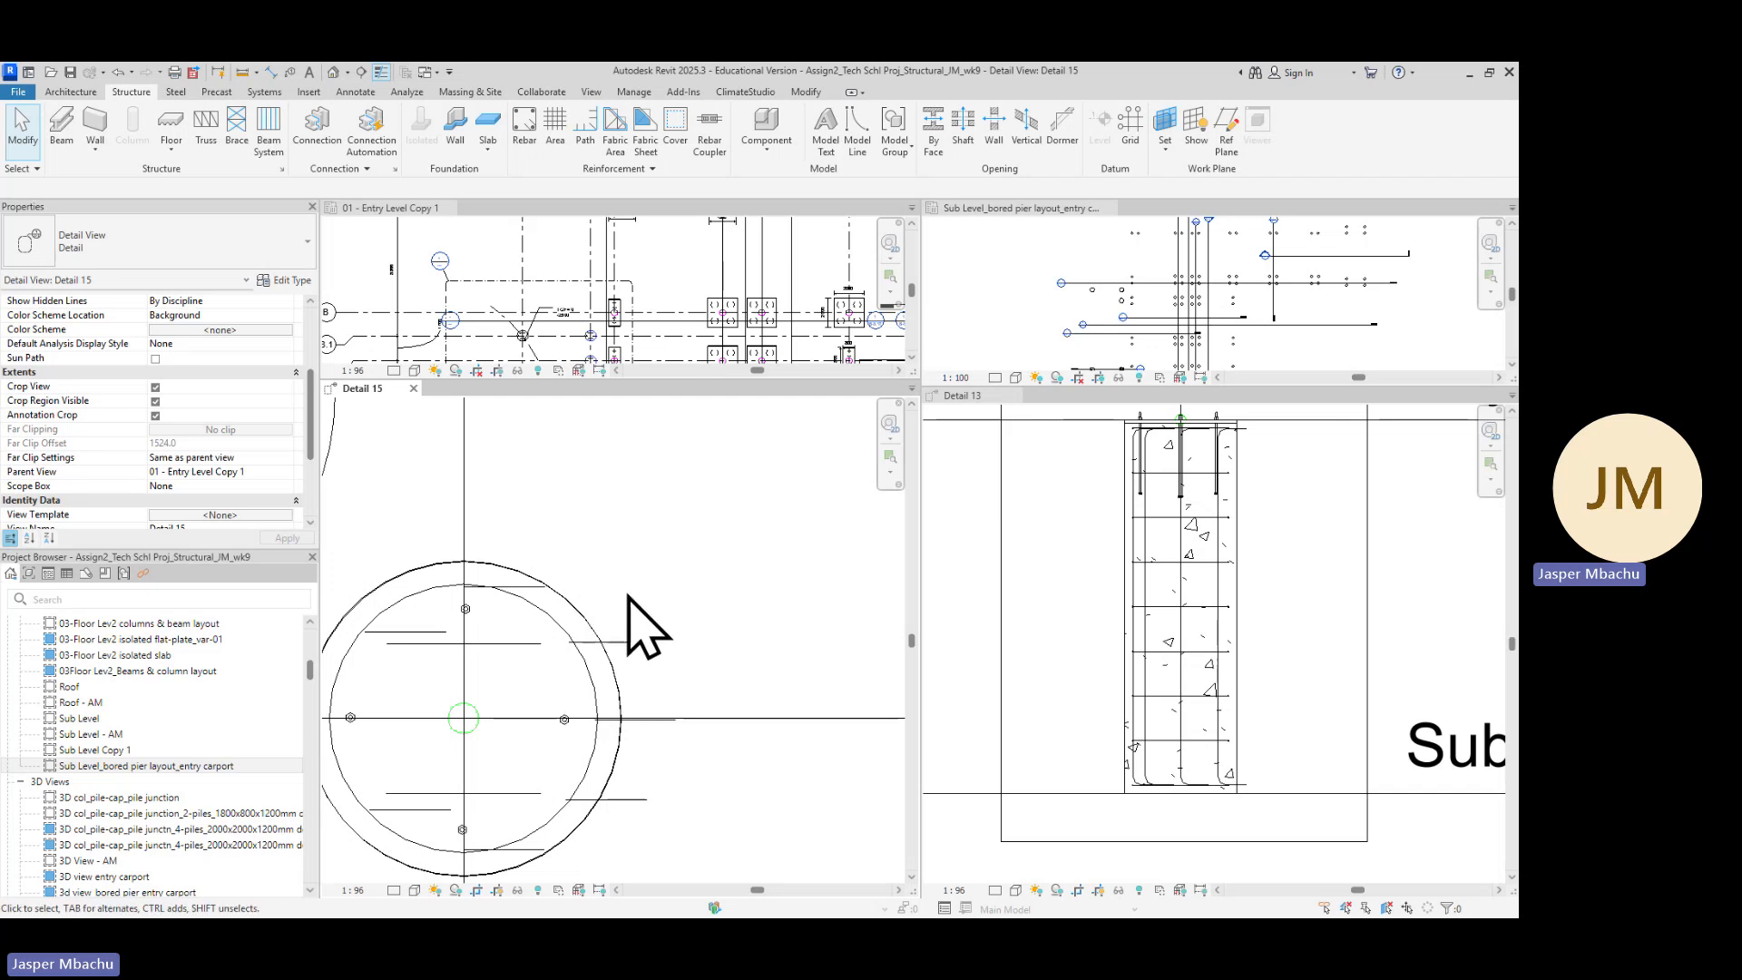
pyautogui.scroll(-1, 657, 599)
pyautogui.scroll(-1, 676, 595)
pyautogui.moveTo(753, 606); pyautogui.dragTo(773, 556, button='middle')
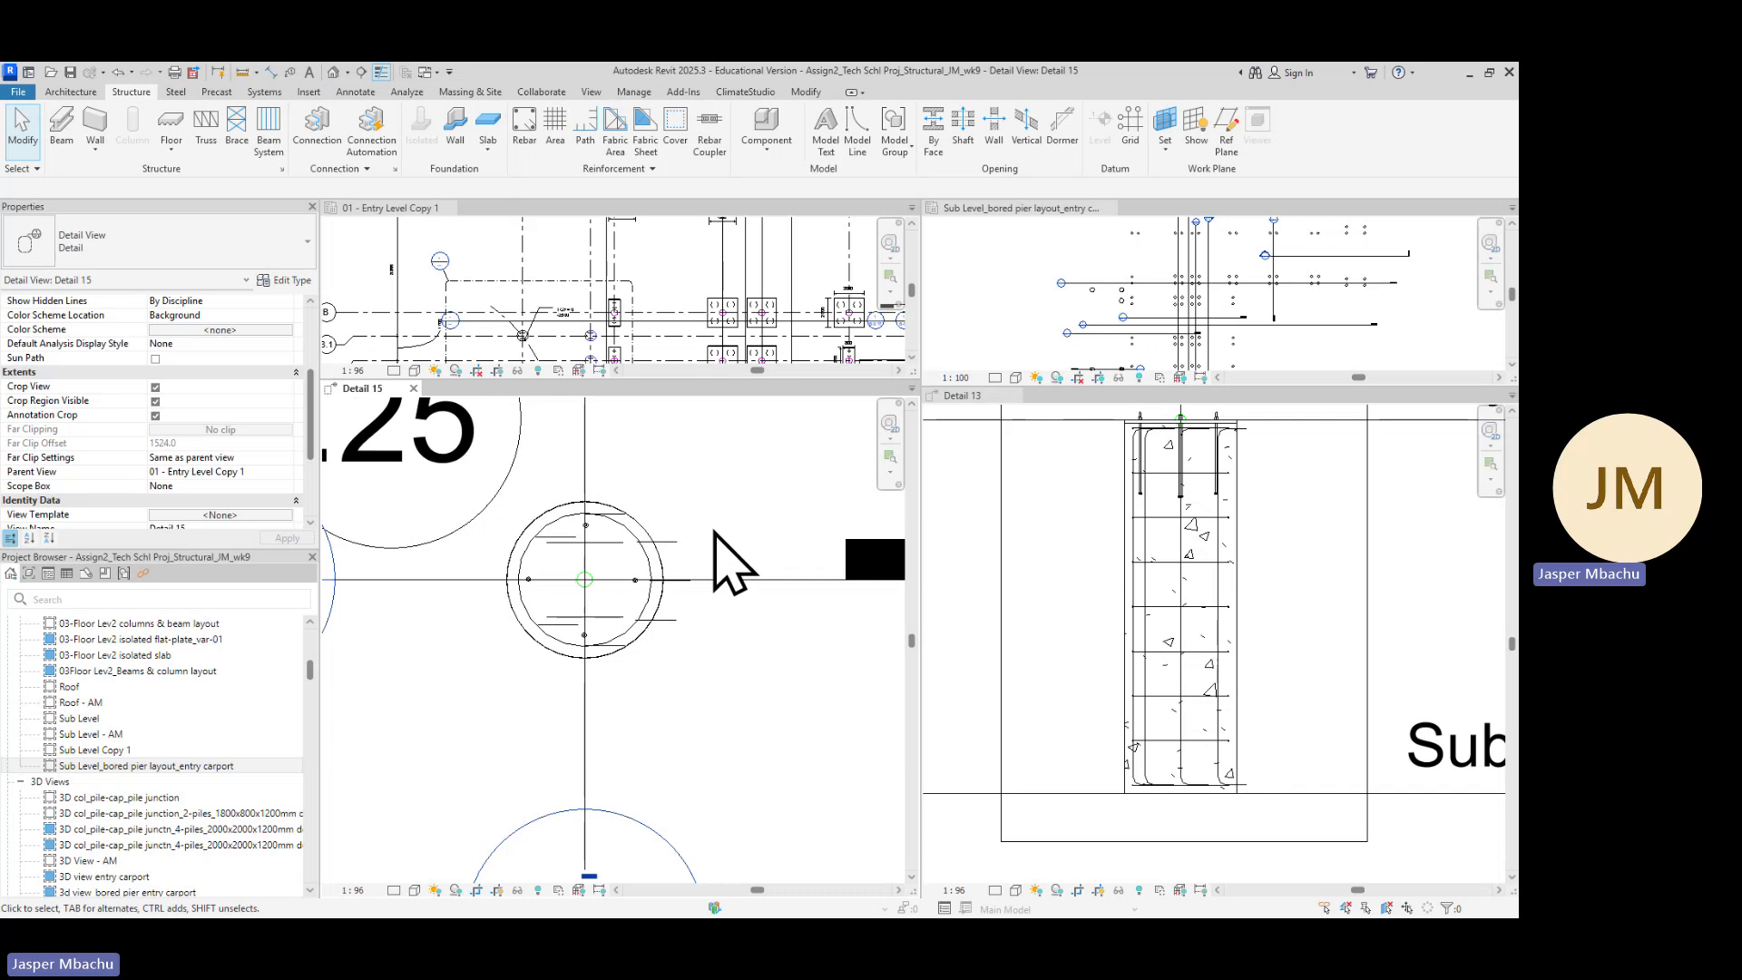
pyautogui.scroll(-1, 696, 528)
pyautogui.scroll(-2, 697, 656)
pyautogui.scroll(2, 692, 552)
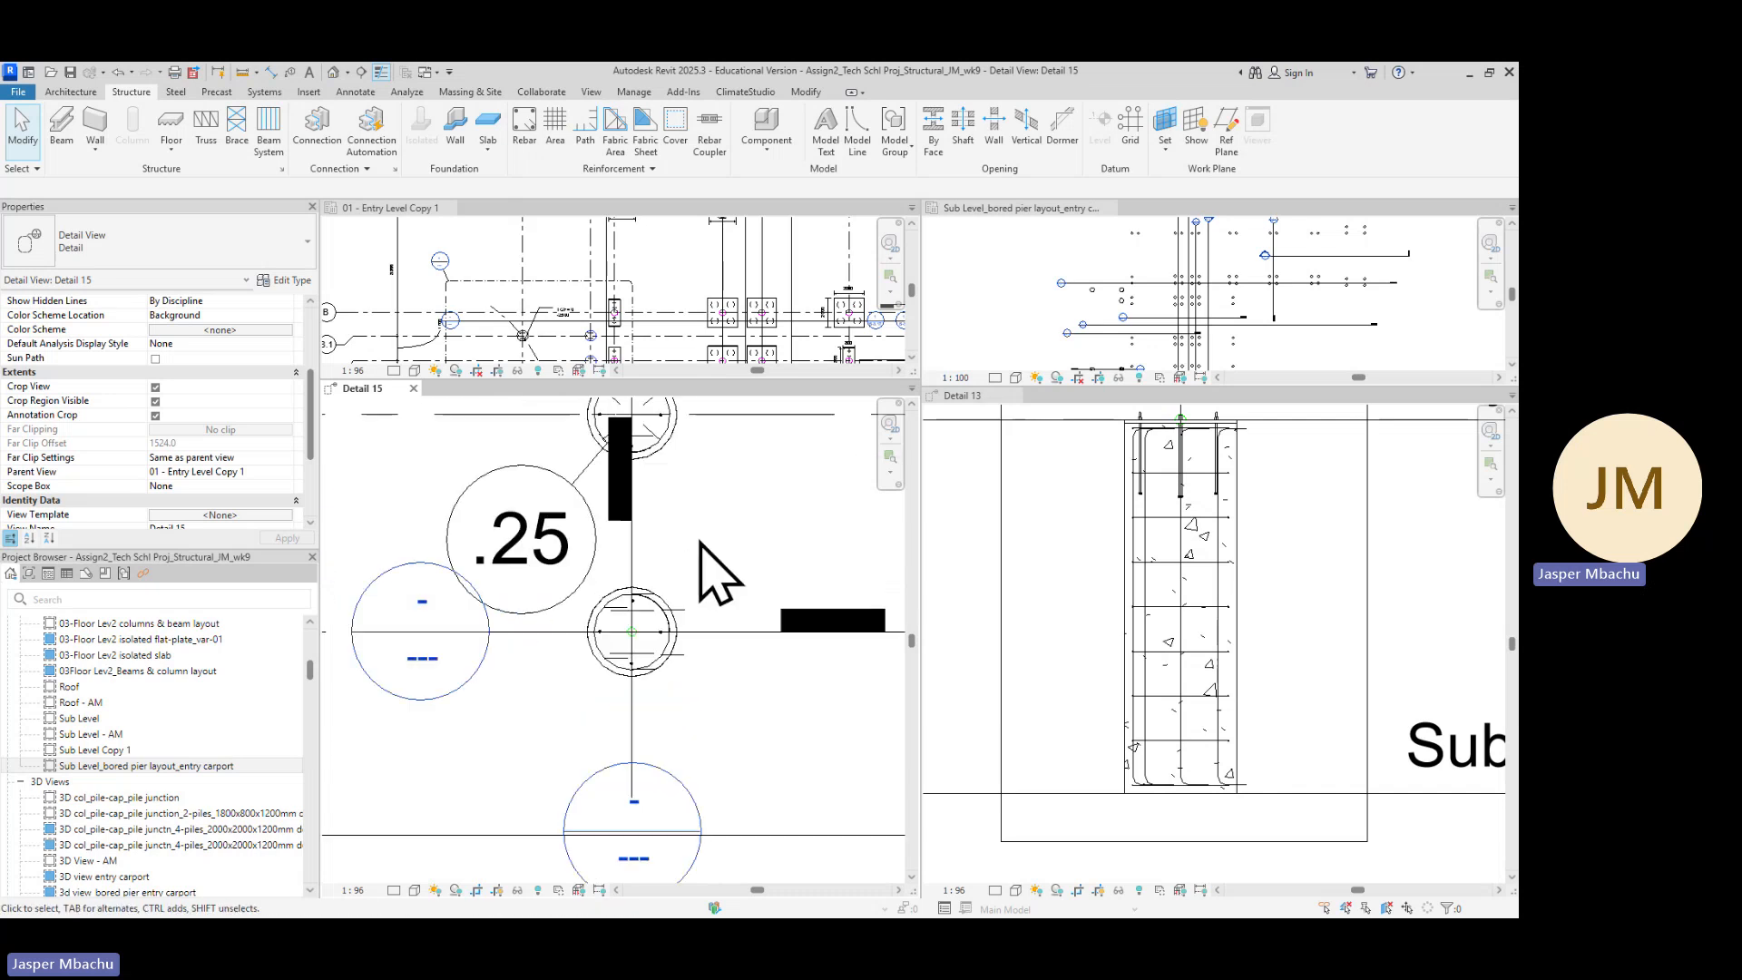
pyautogui.scroll(1, 708, 581)
pyautogui.scroll(1, 713, 585)
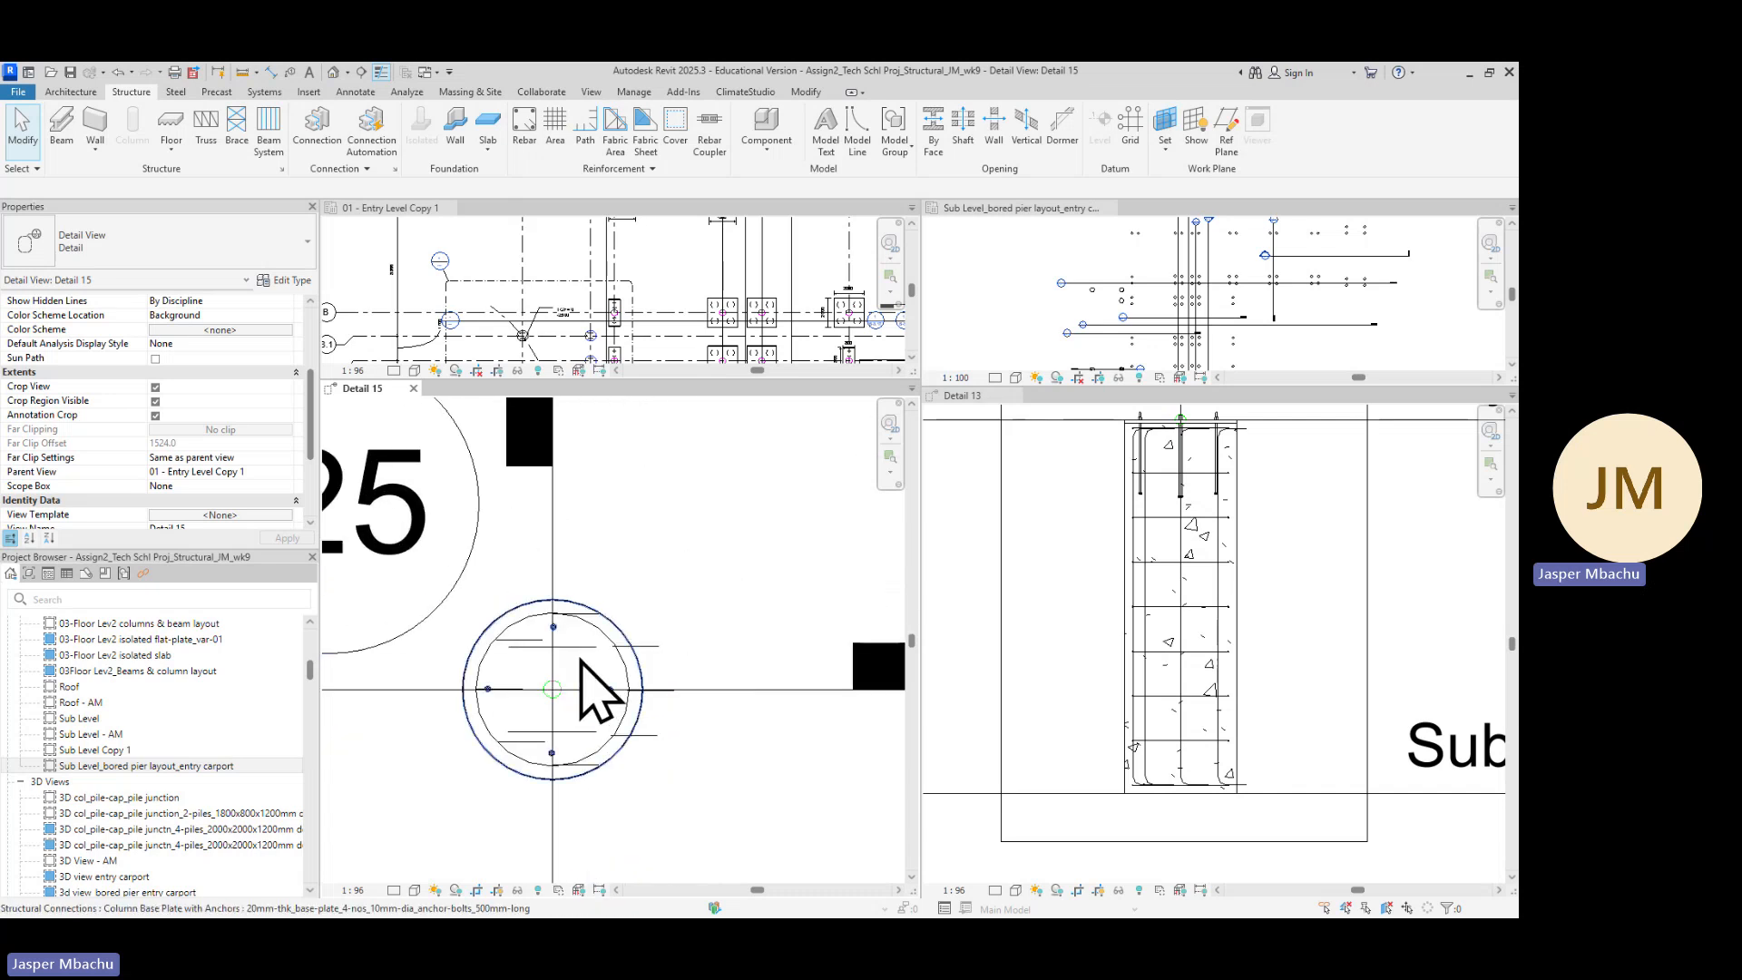
pyautogui.scroll(2, 536, 643)
# Edit the rebar set's individual bars and rotate the top bar about its end by about 90 degrees so its hook points toward the pier centre
pyautogui.click(537, 646)
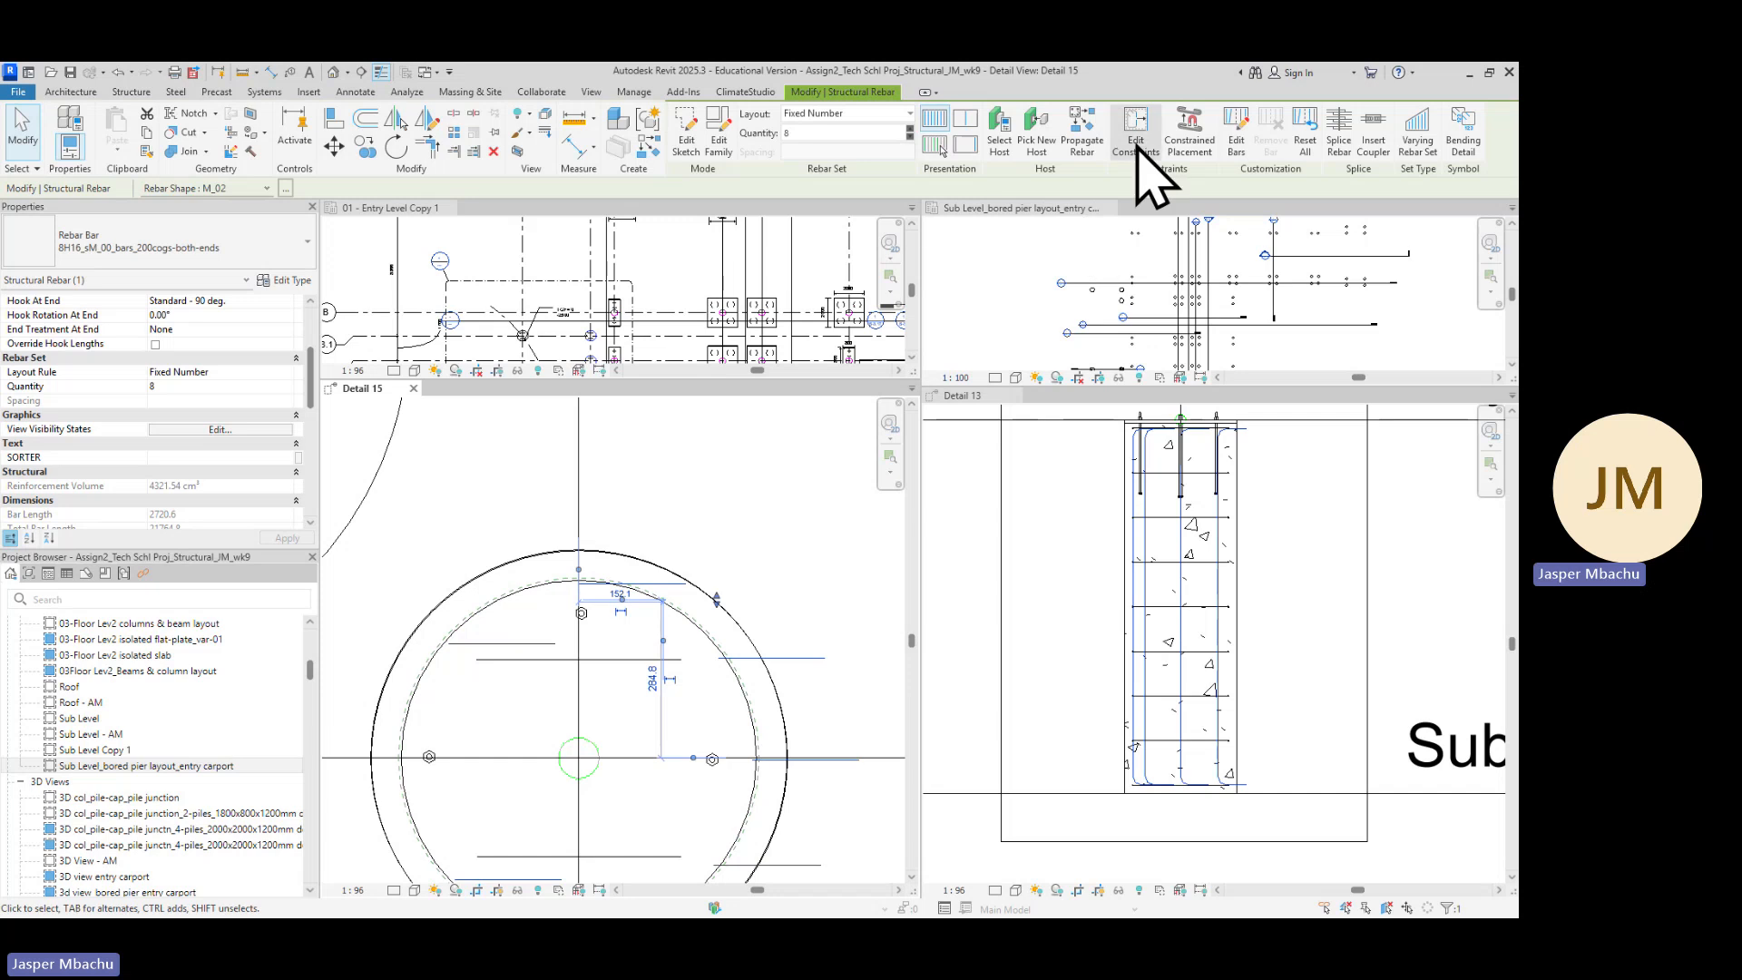
pyautogui.click(1235, 130)
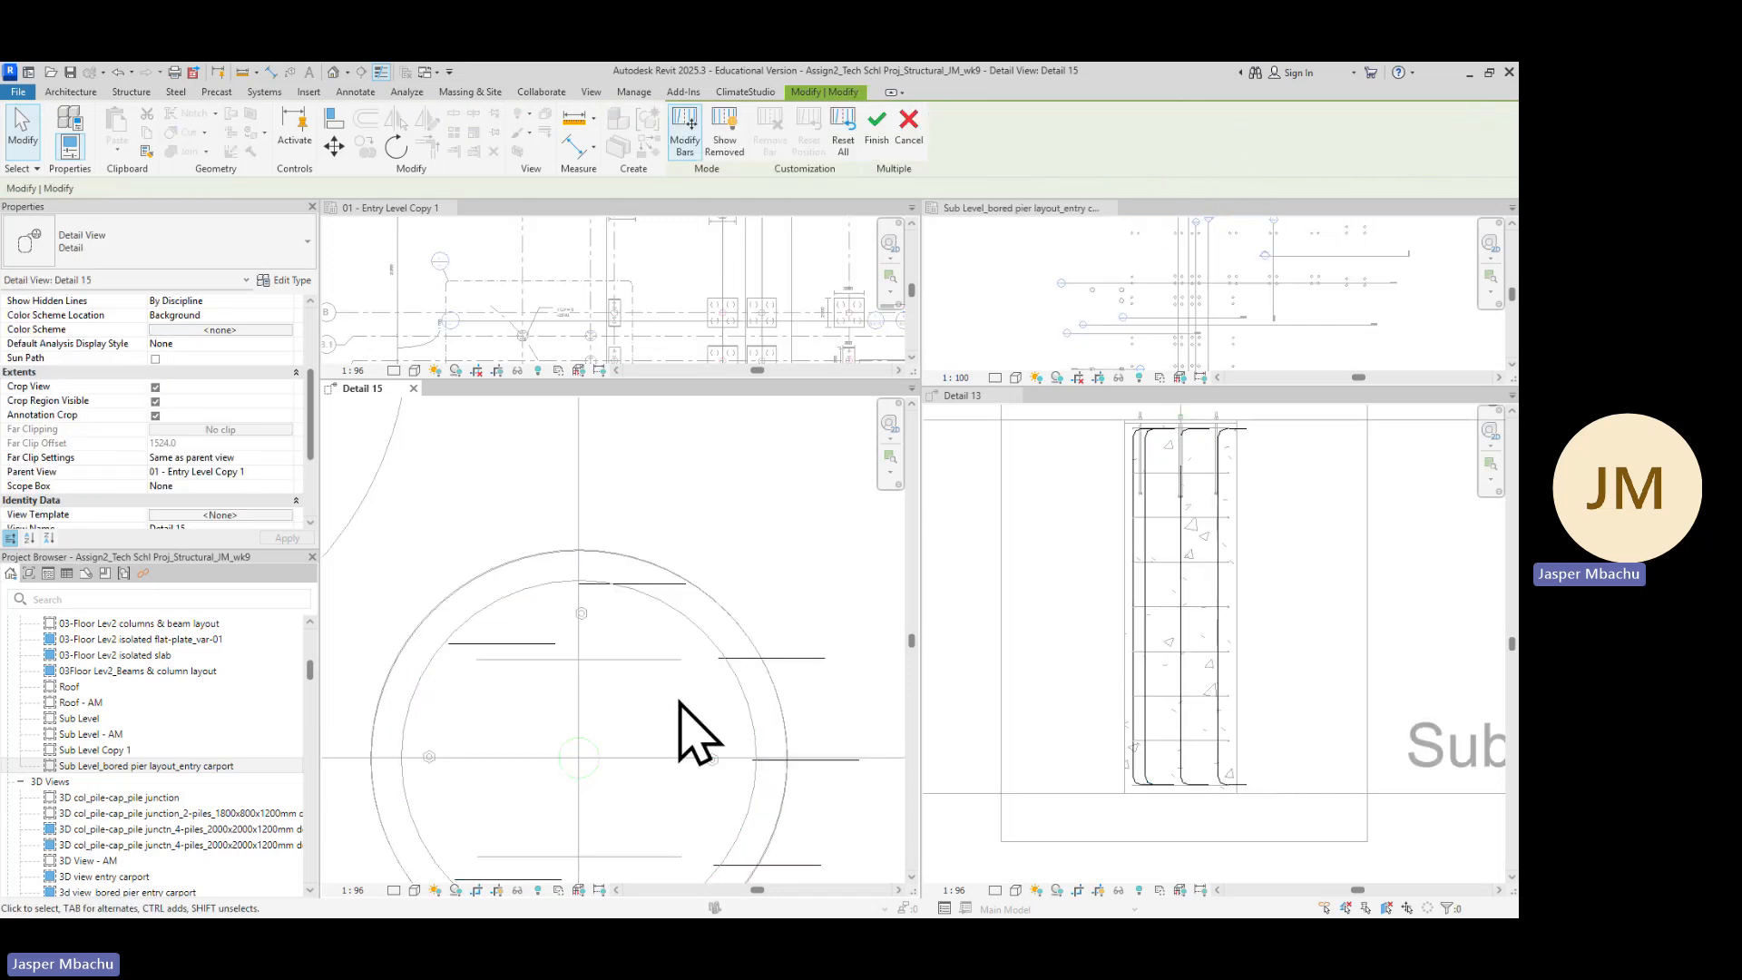
pyautogui.scroll(1, 649, 590)
pyautogui.scroll(1, 650, 590)
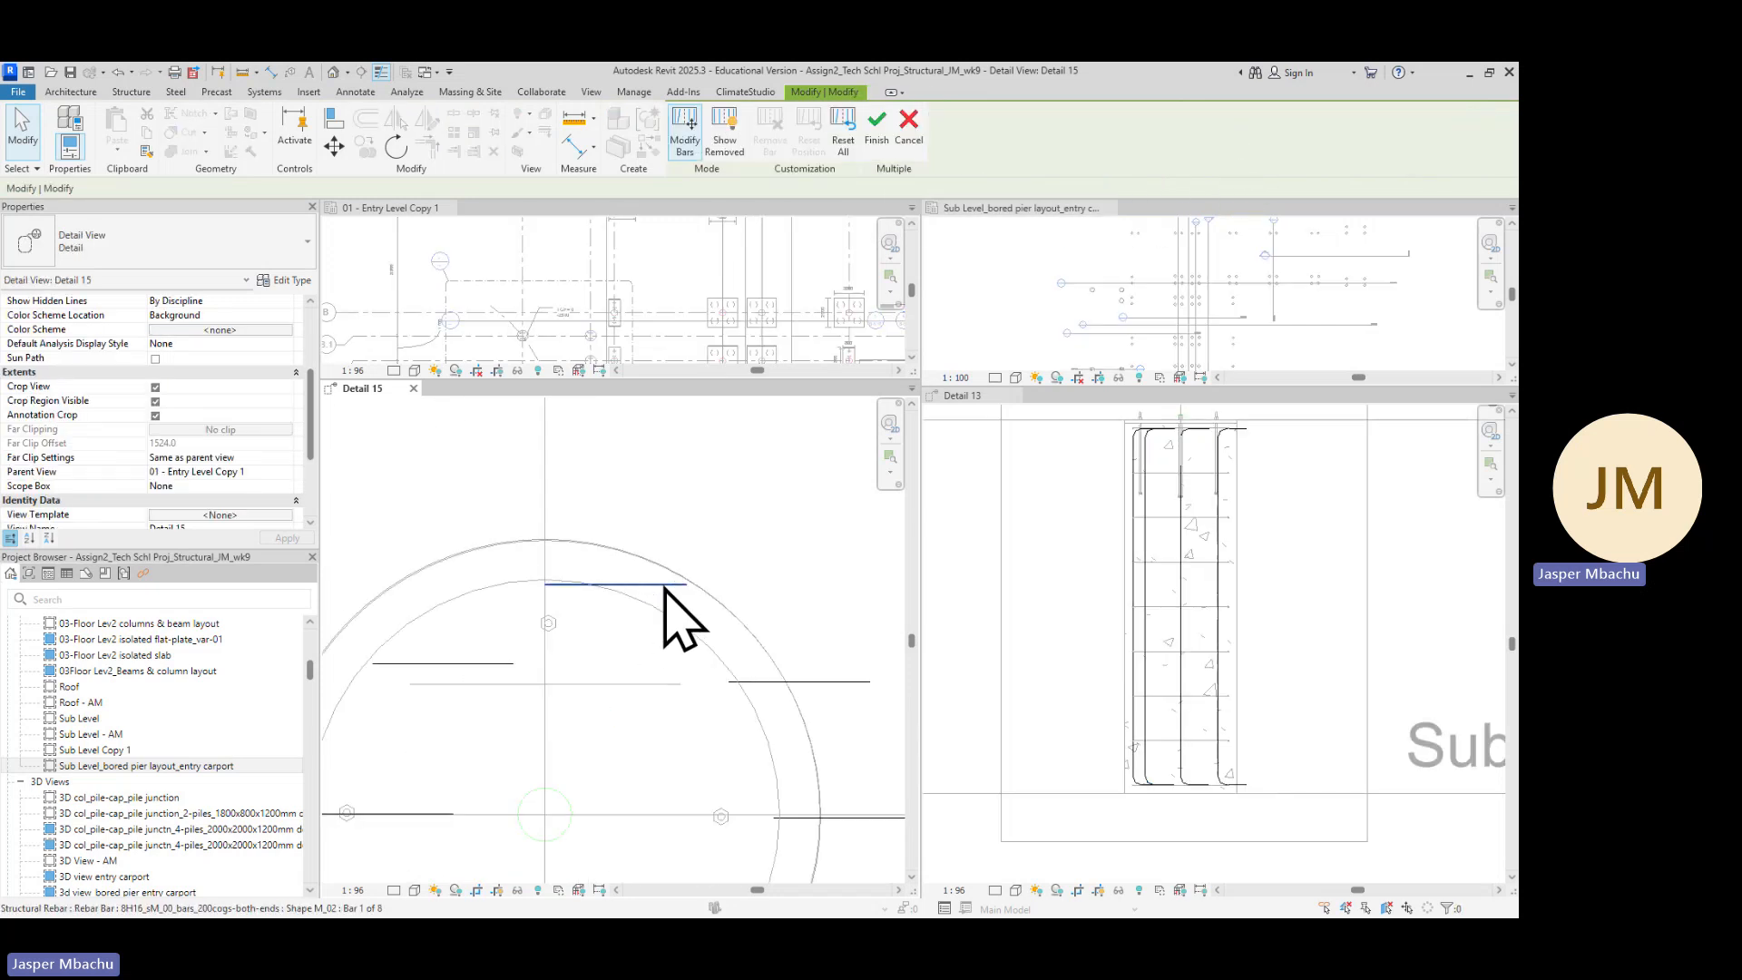
pyautogui.click(660, 587)
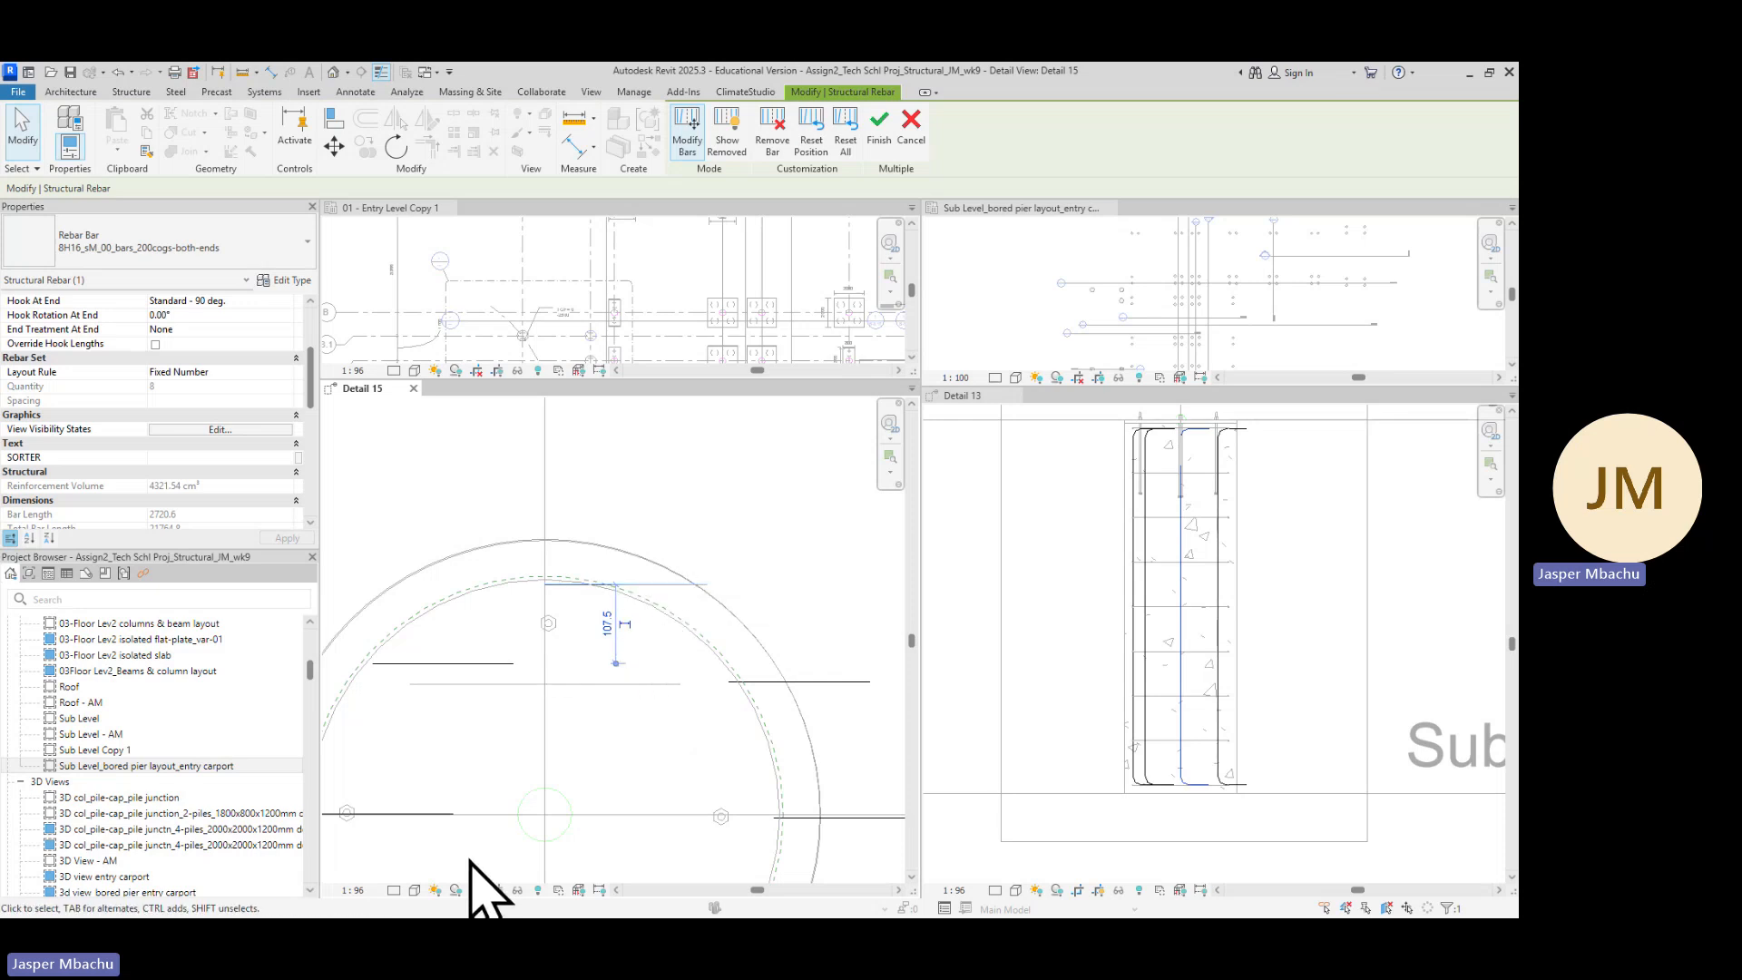
pyautogui.scroll(-2, 553, 810)
pyautogui.moveTo(591, 790); pyautogui.dragTo(692, 580, button='middle')
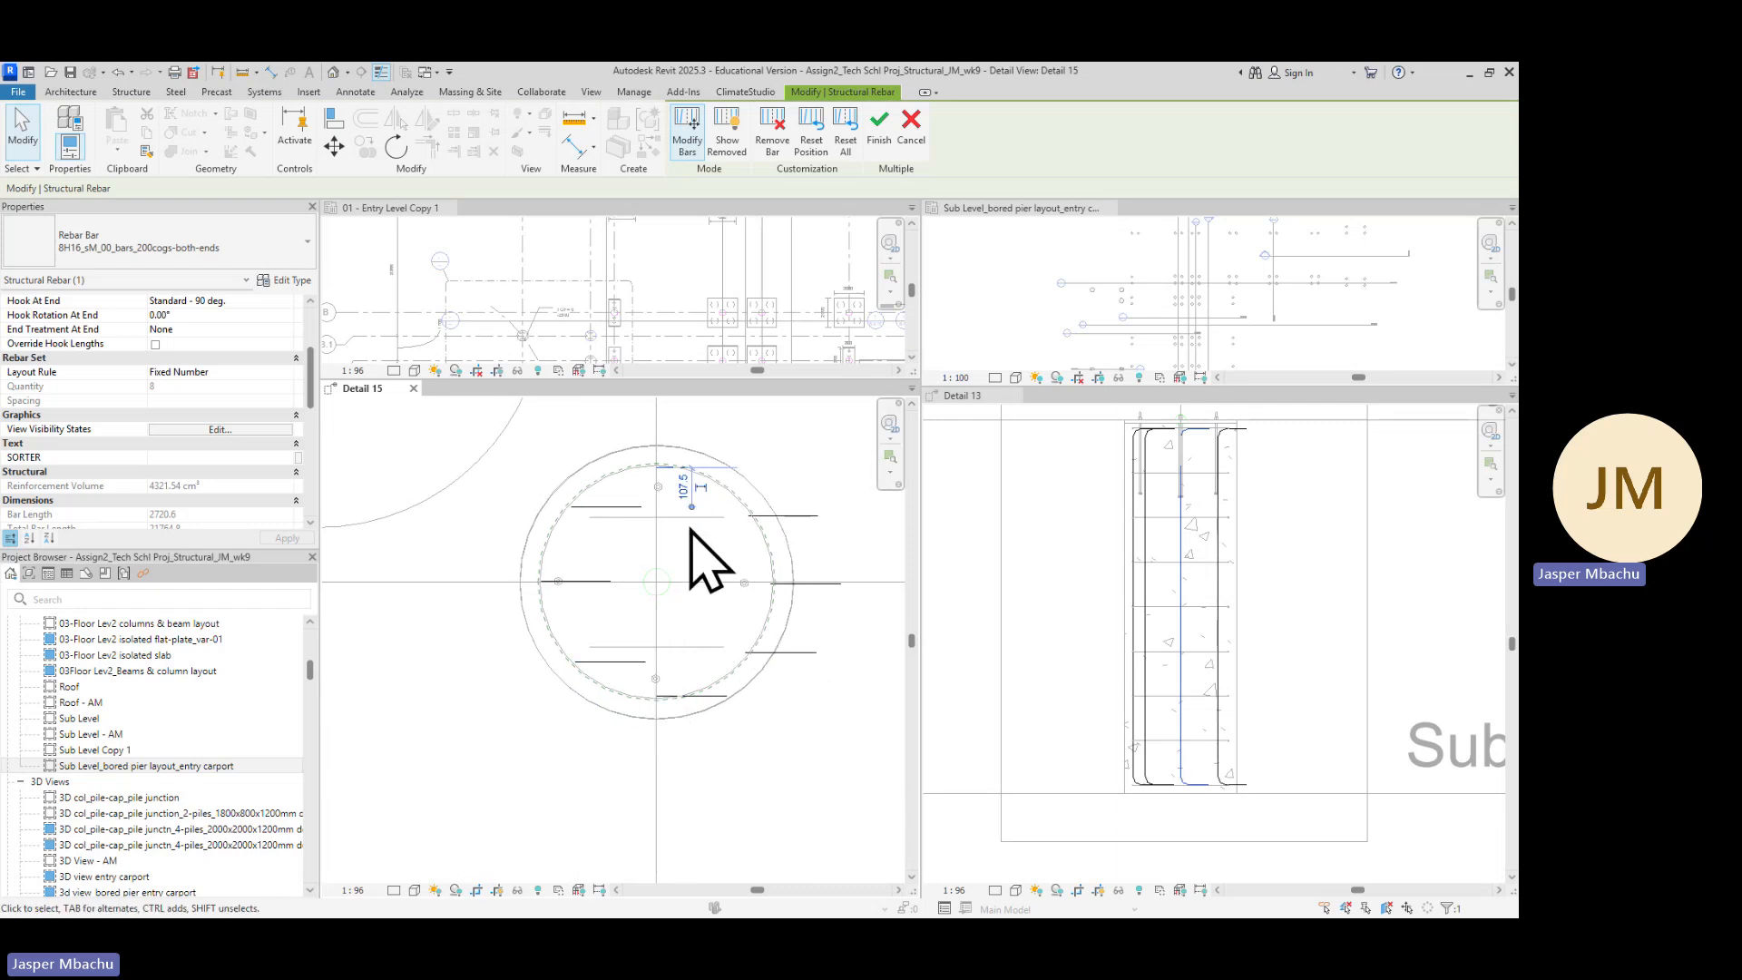
pyautogui.scroll(1, 703, 585)
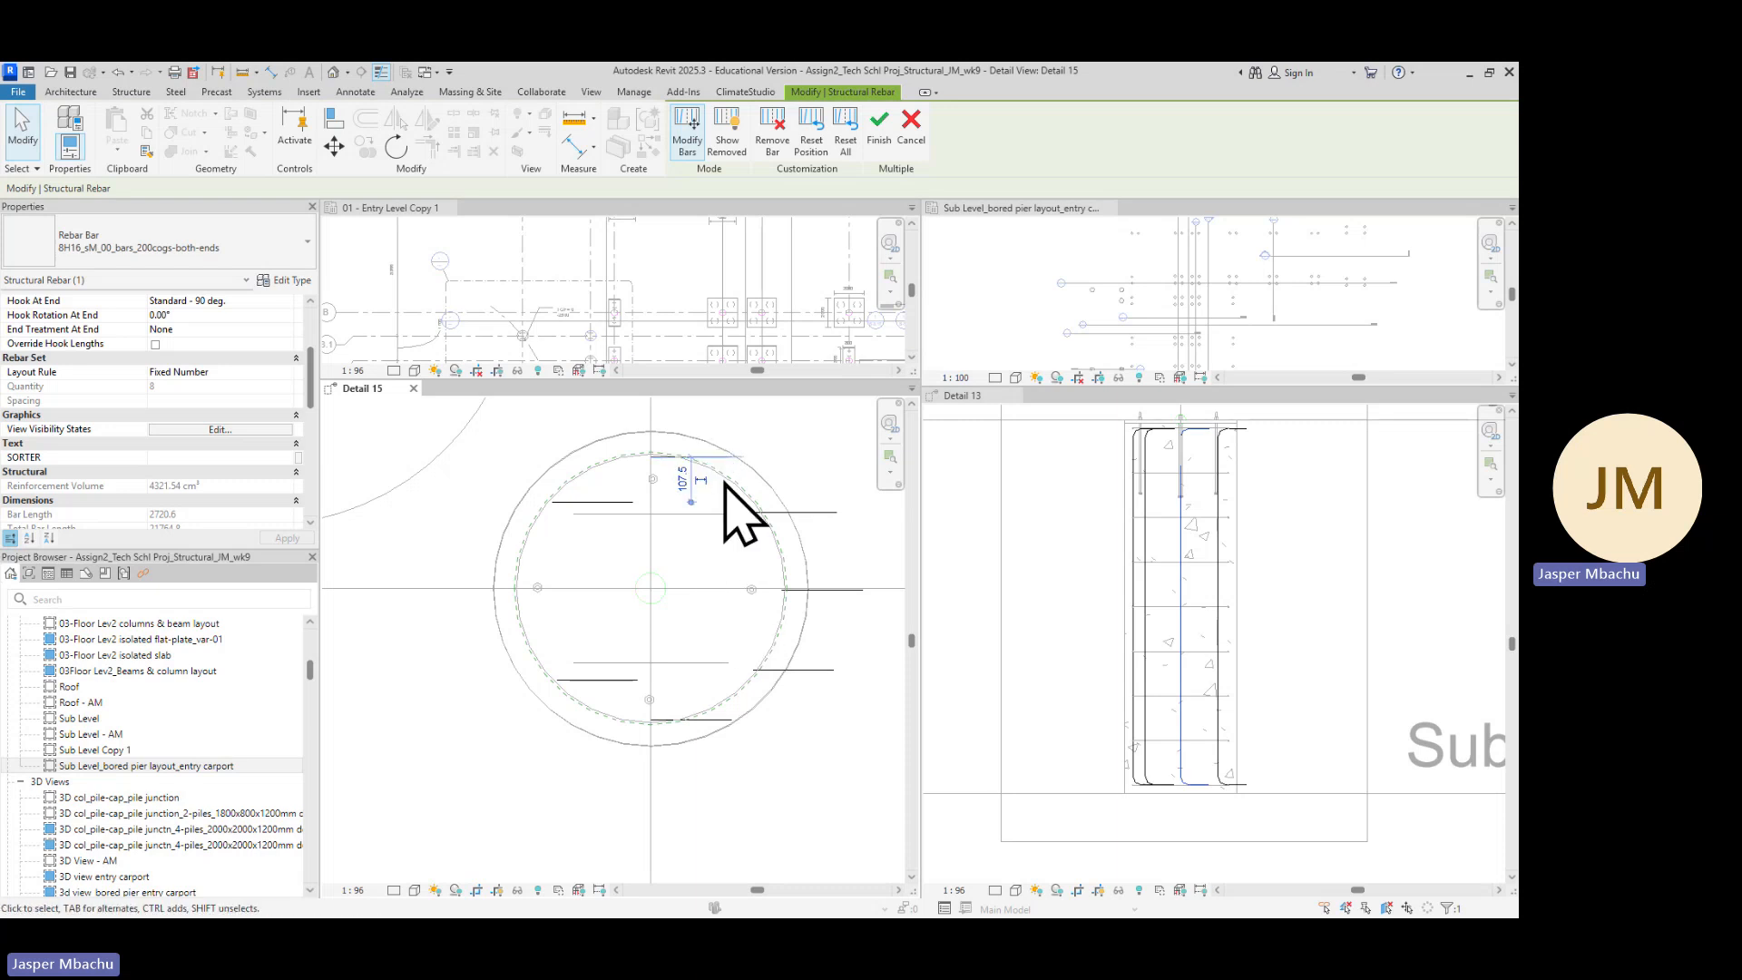
pyautogui.scroll(-1, 755, 485)
pyautogui.moveTo(858, 516); pyautogui.dragTo(779, 600, button='middle')
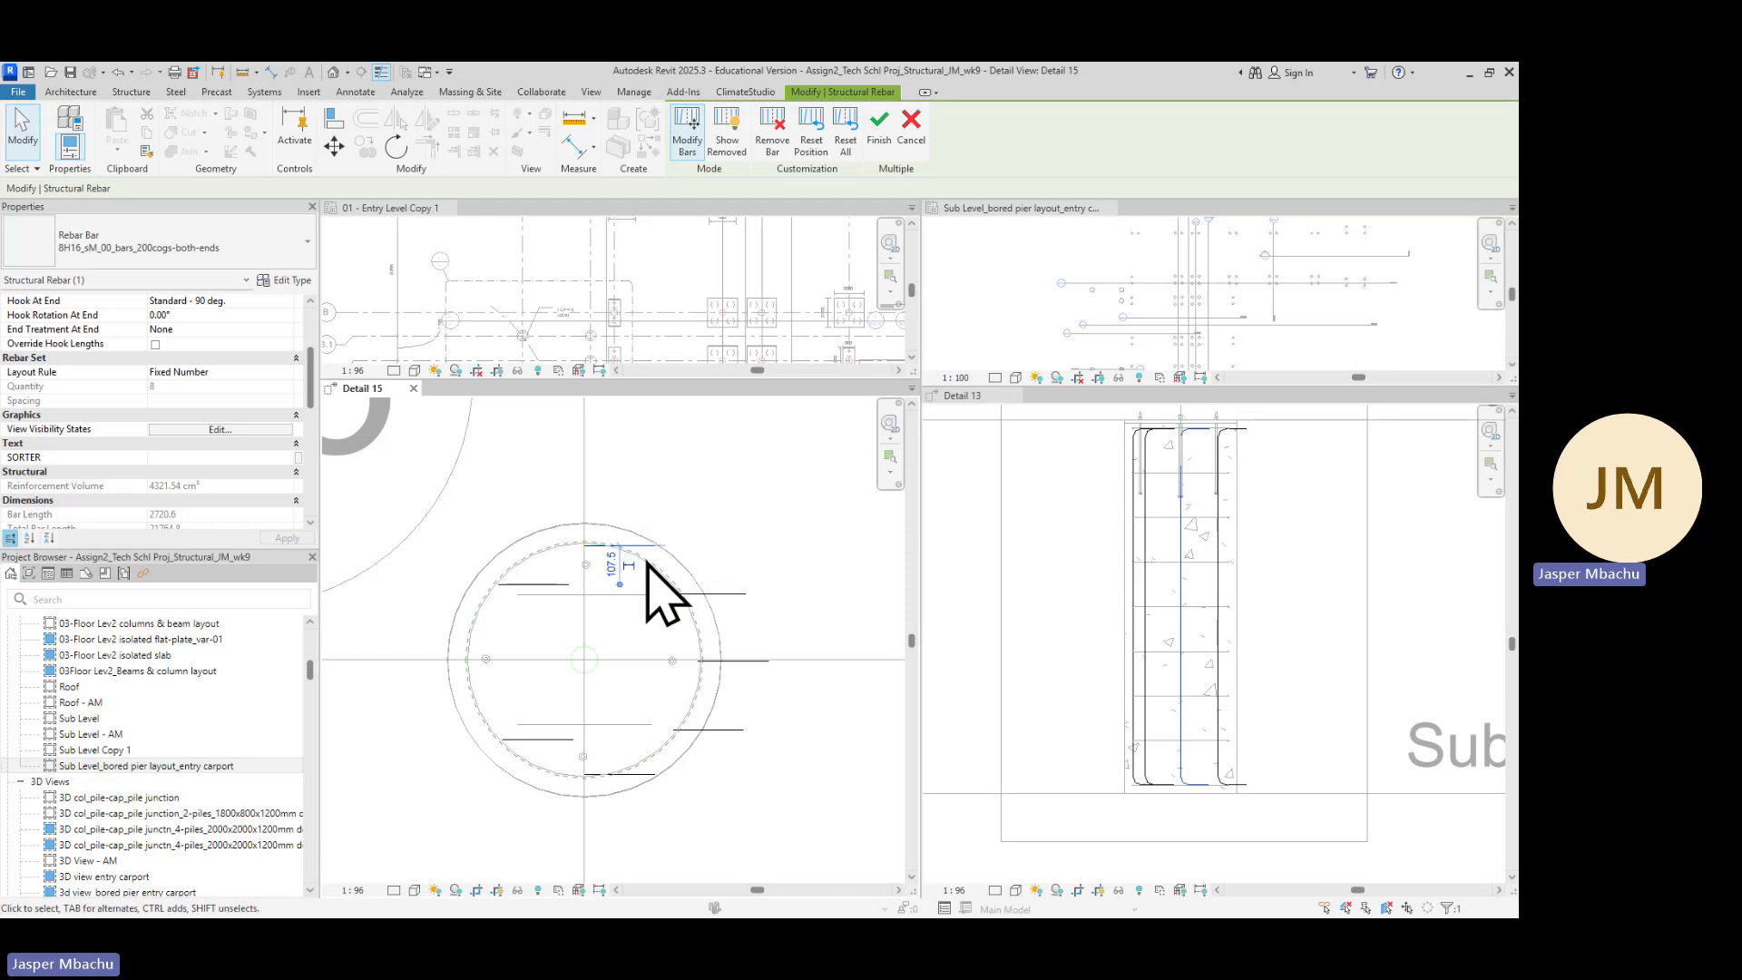
pyautogui.click(396, 148)
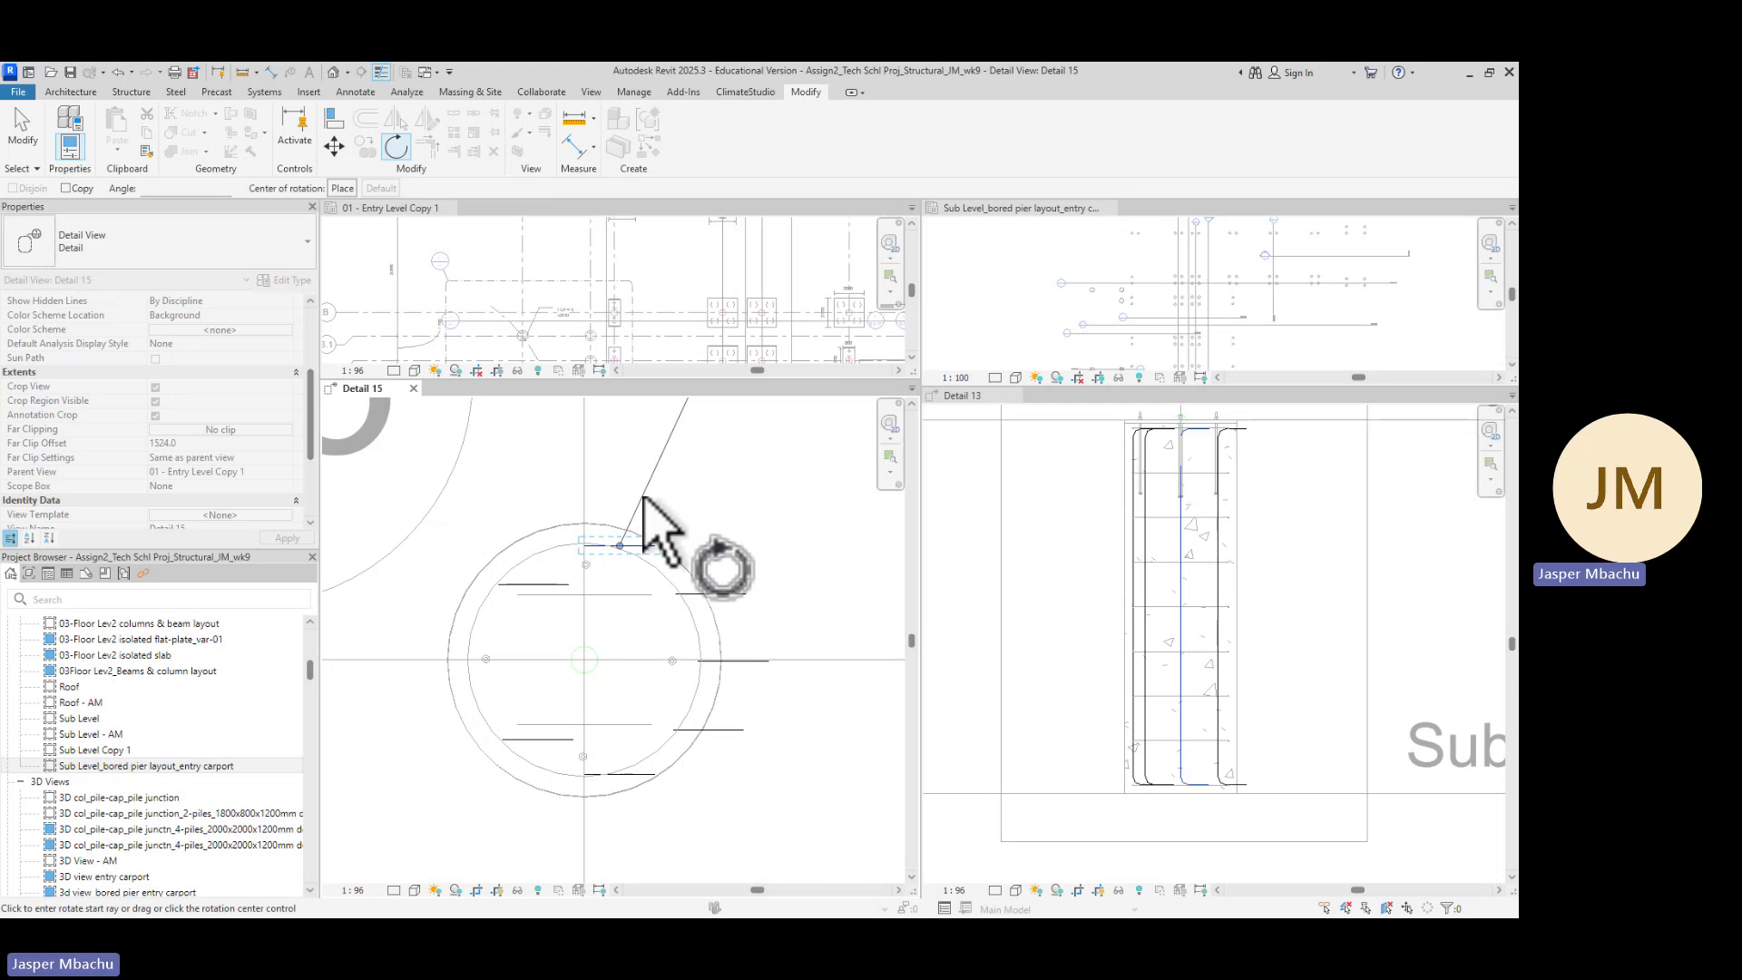
pyautogui.press('space')
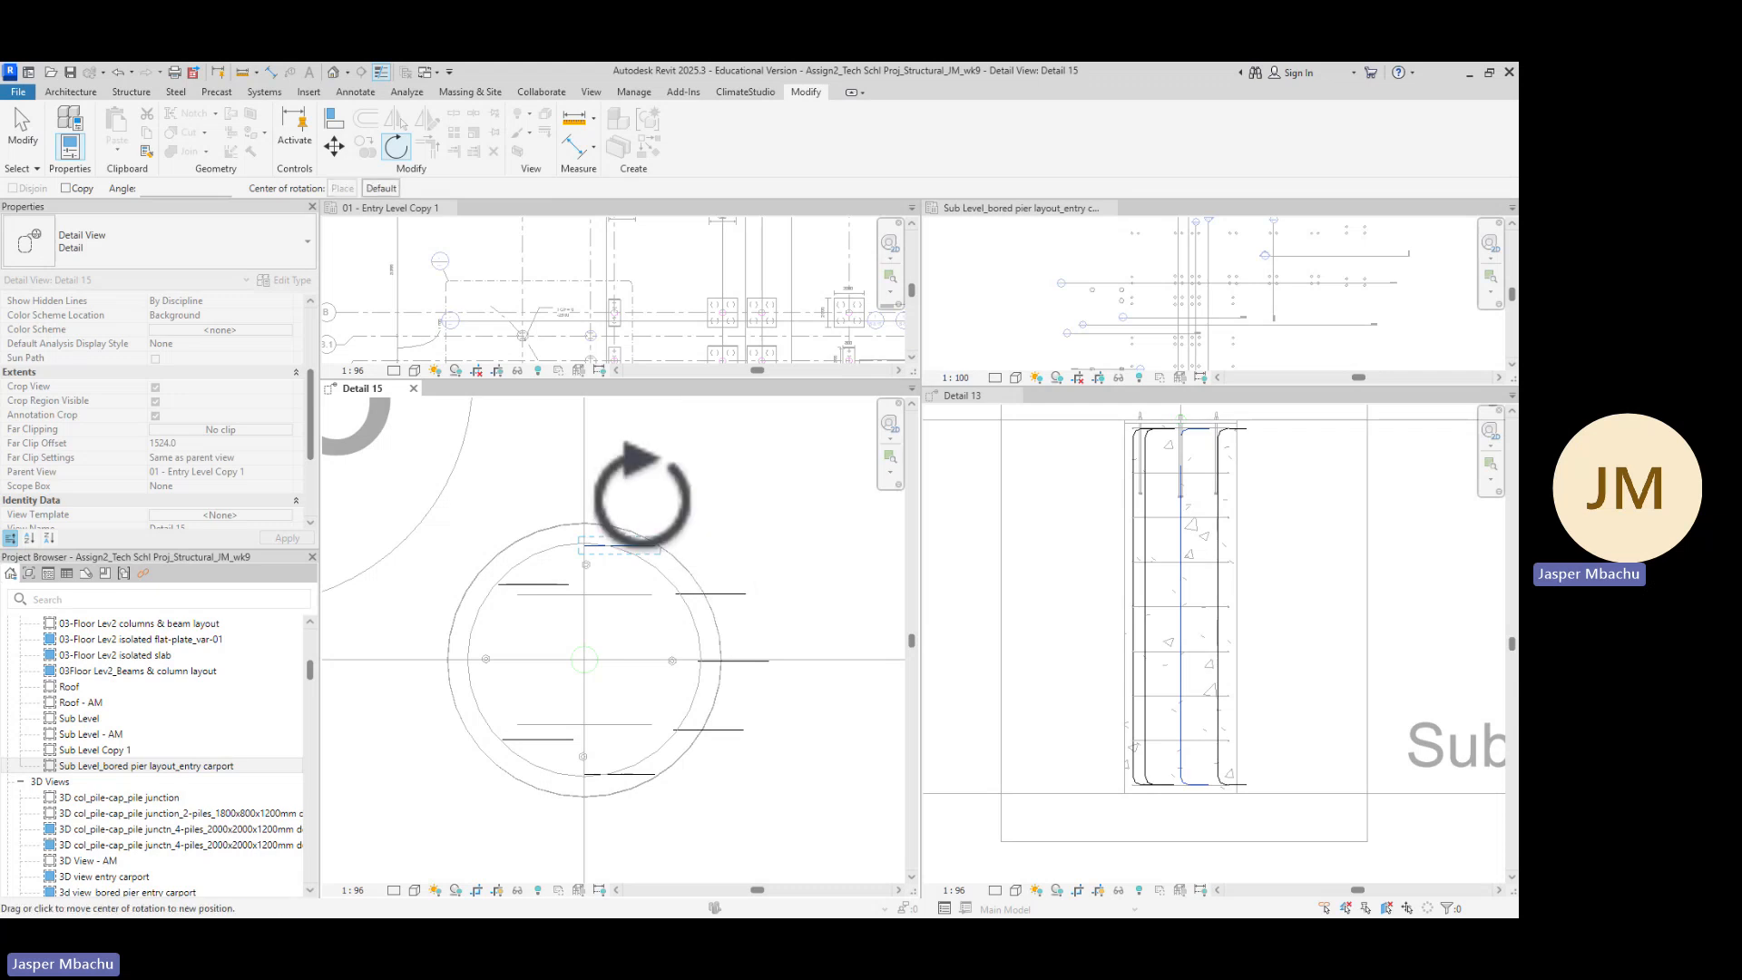
pyautogui.scroll(3, 591, 553)
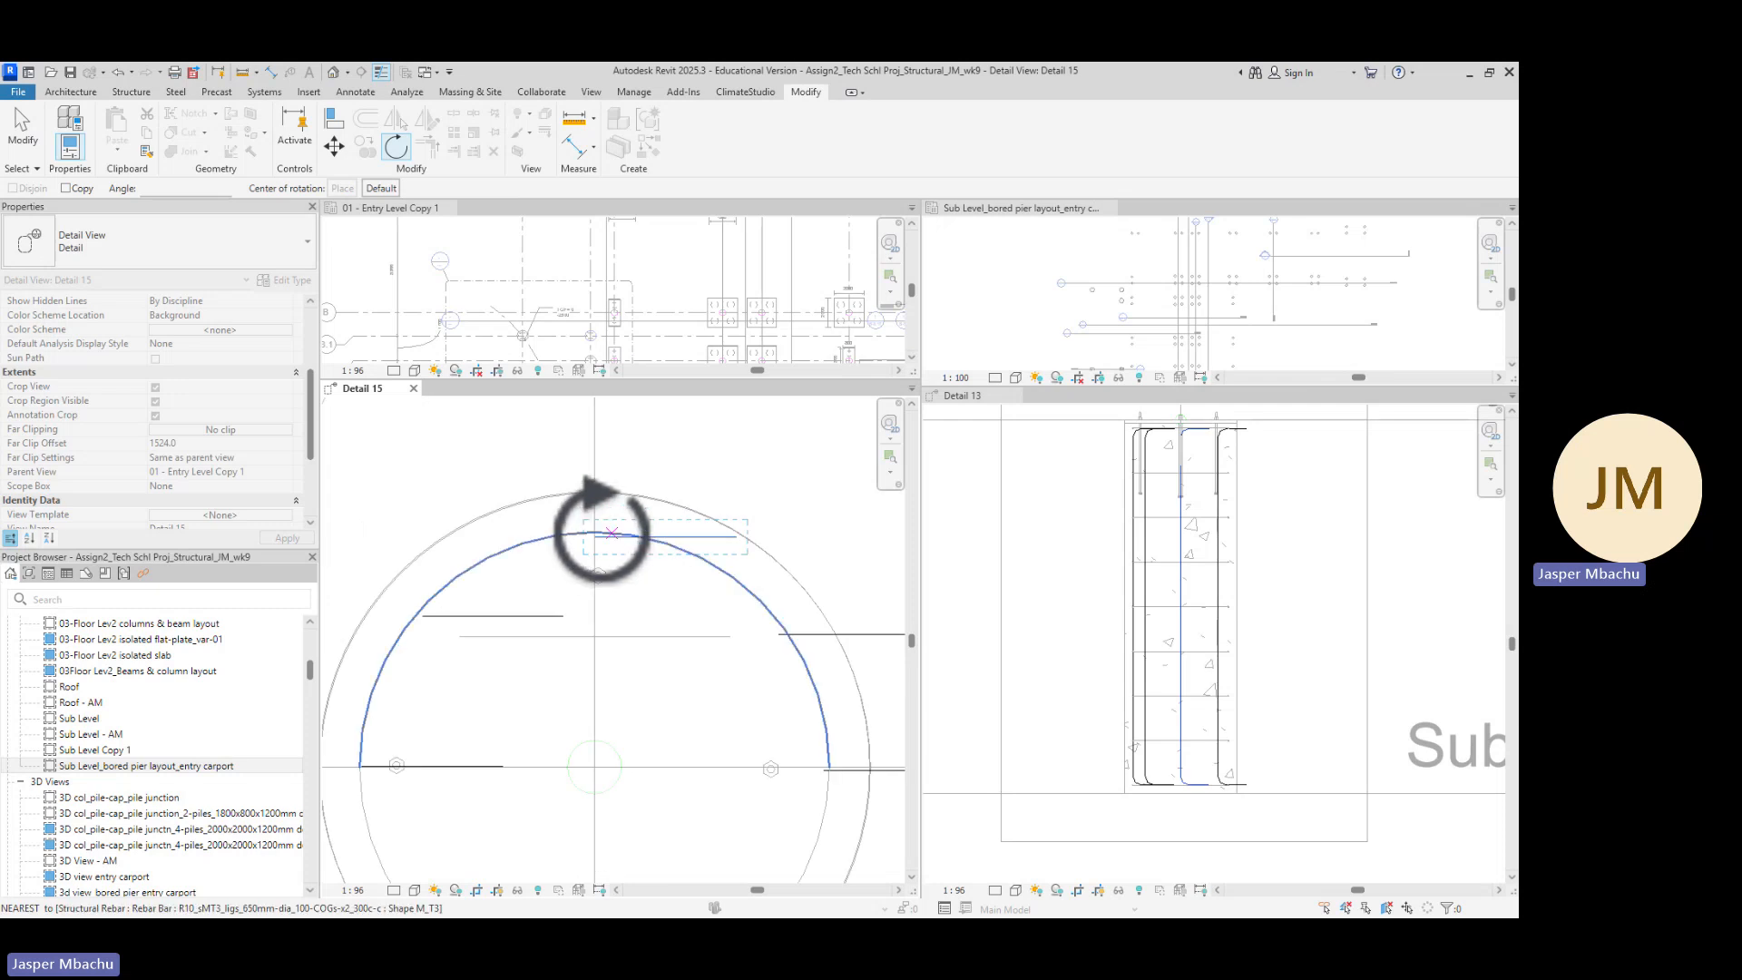
pyautogui.scroll(1, 598, 549)
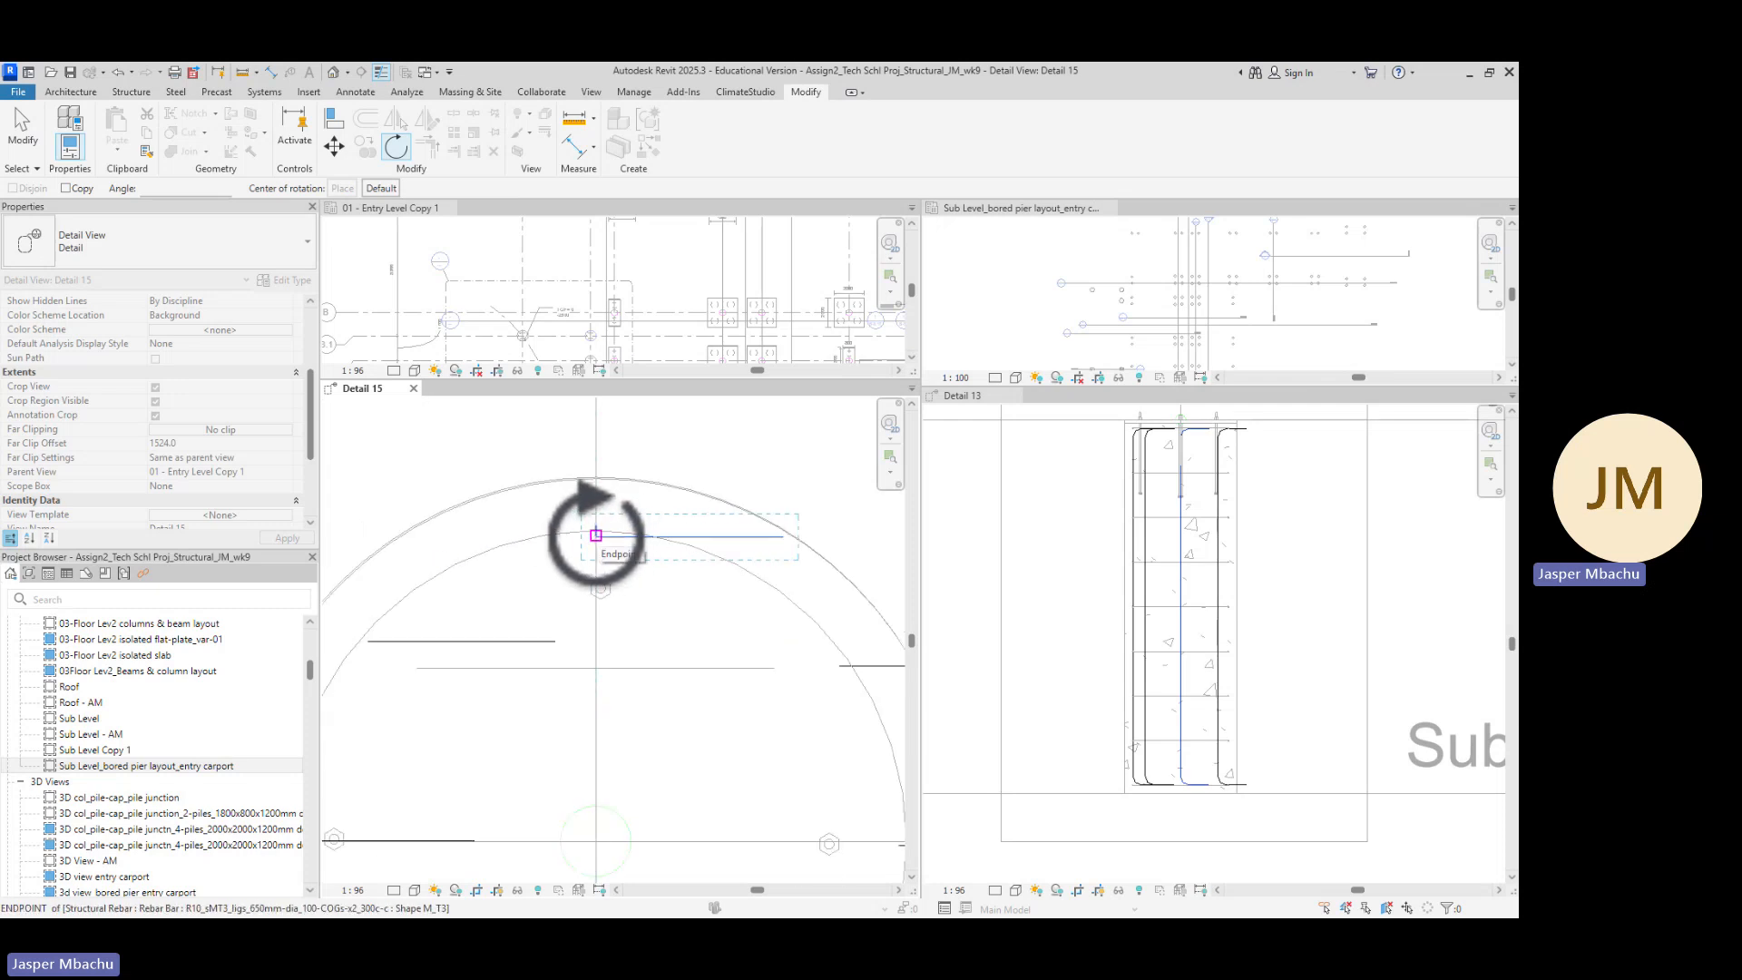
pyautogui.click(596, 536)
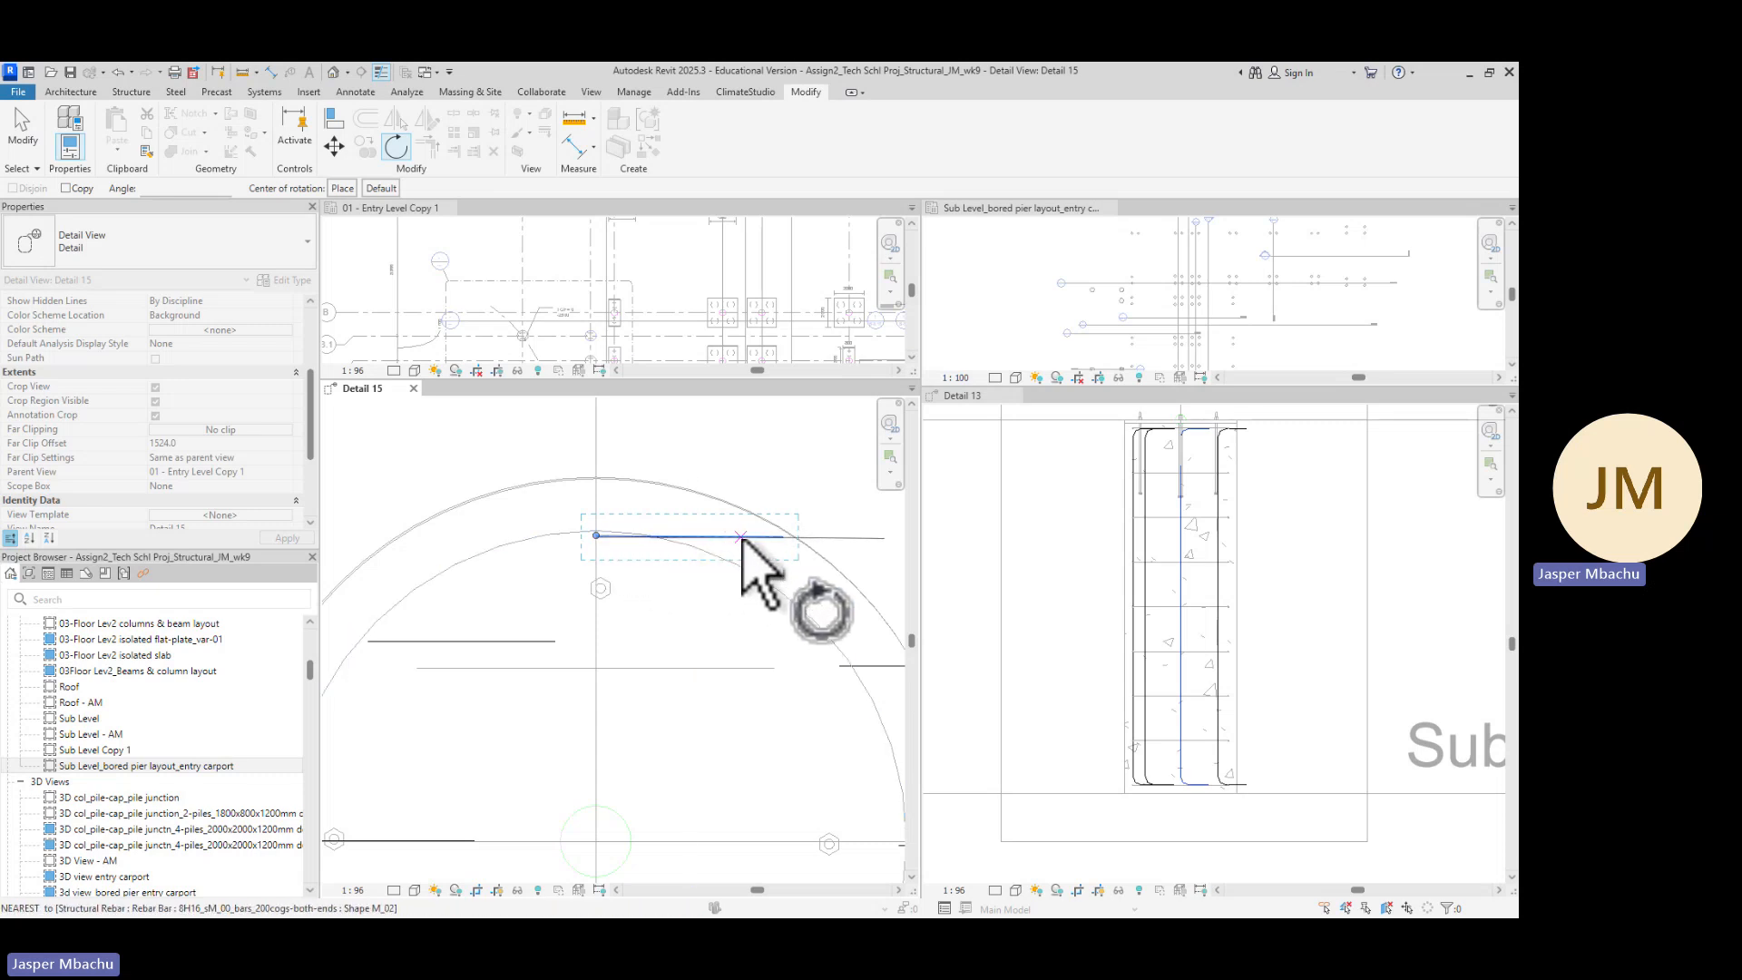
pyautogui.click(739, 538)
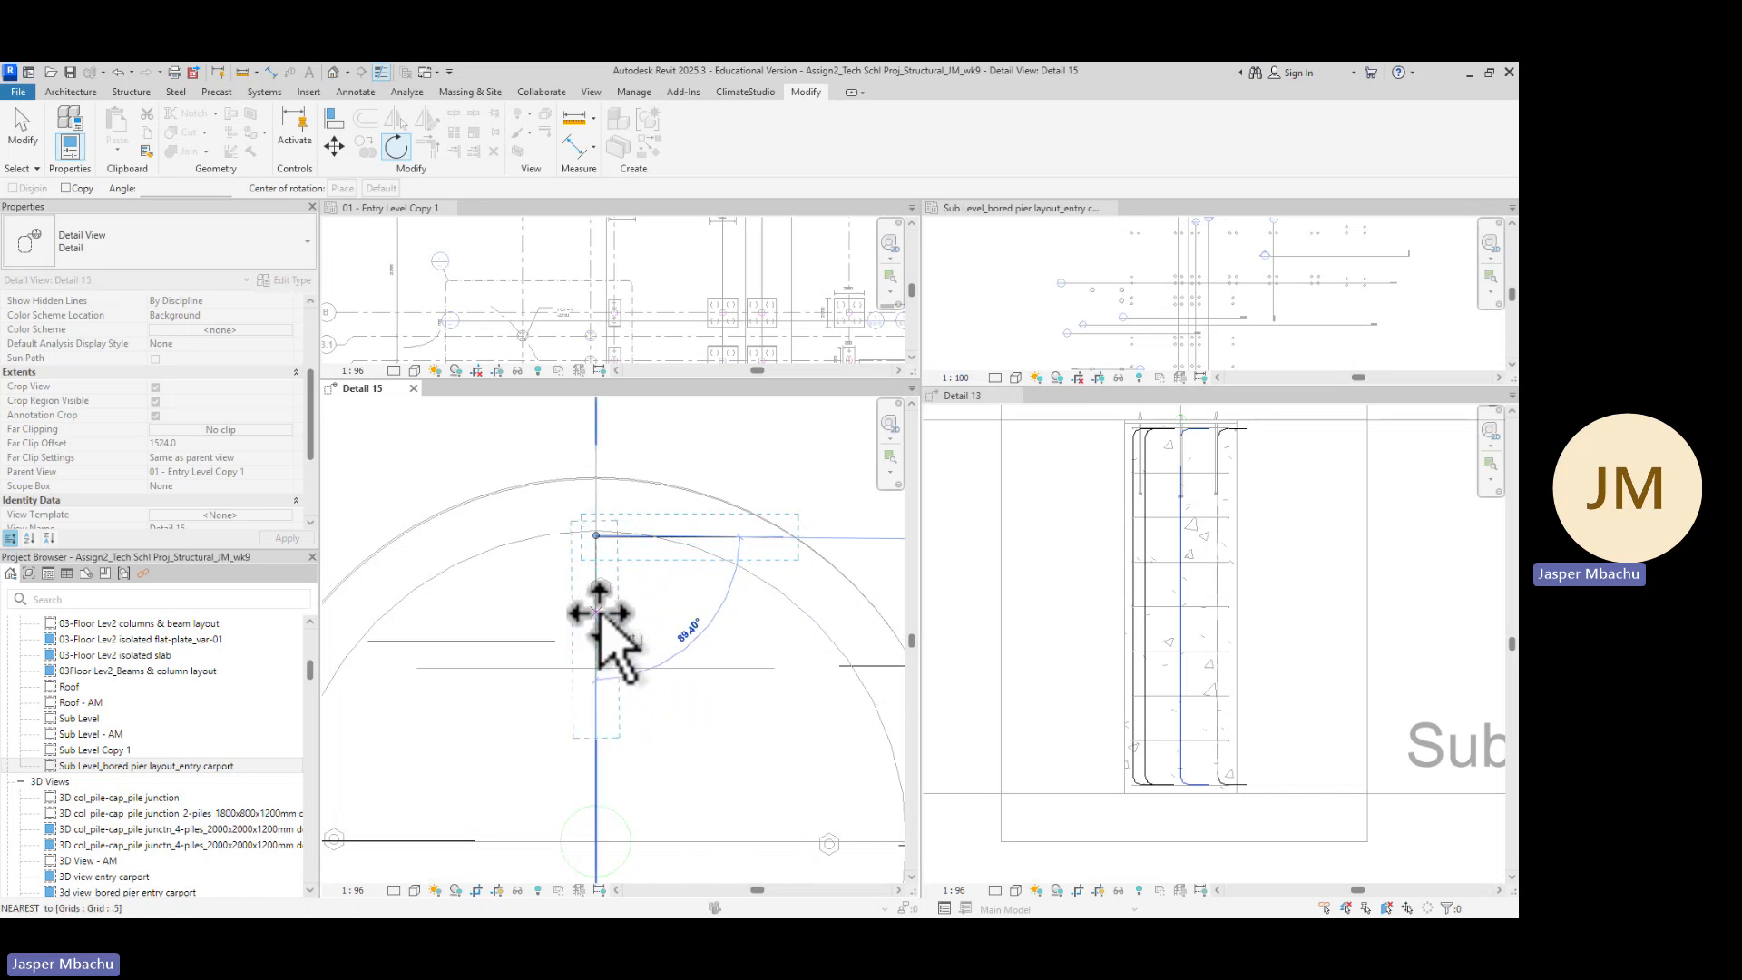
pyautogui.click(603, 624)
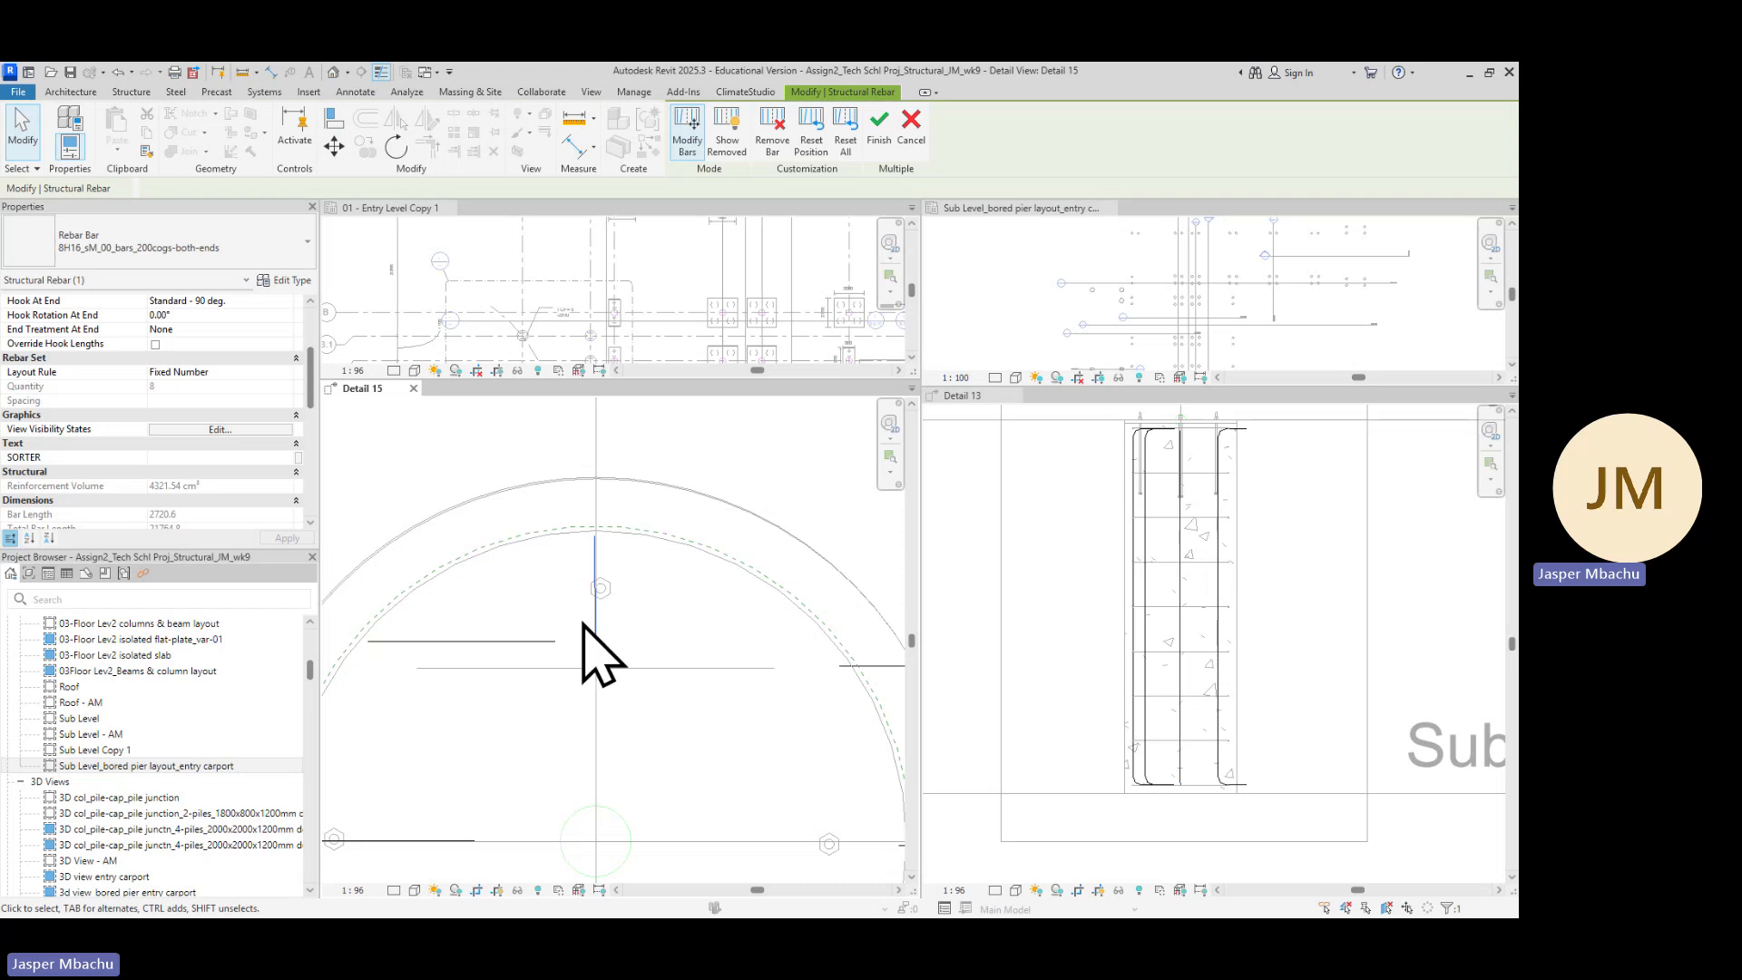
# Rotate the bottom bar about its end by about 90 degrees so its hook points toward the pier centre
pyautogui.scroll(-5, 640, 693)
pyautogui.scroll(1, 664, 728)
pyautogui.moveTo(708, 773); pyautogui.dragTo(747, 615, button='middle')
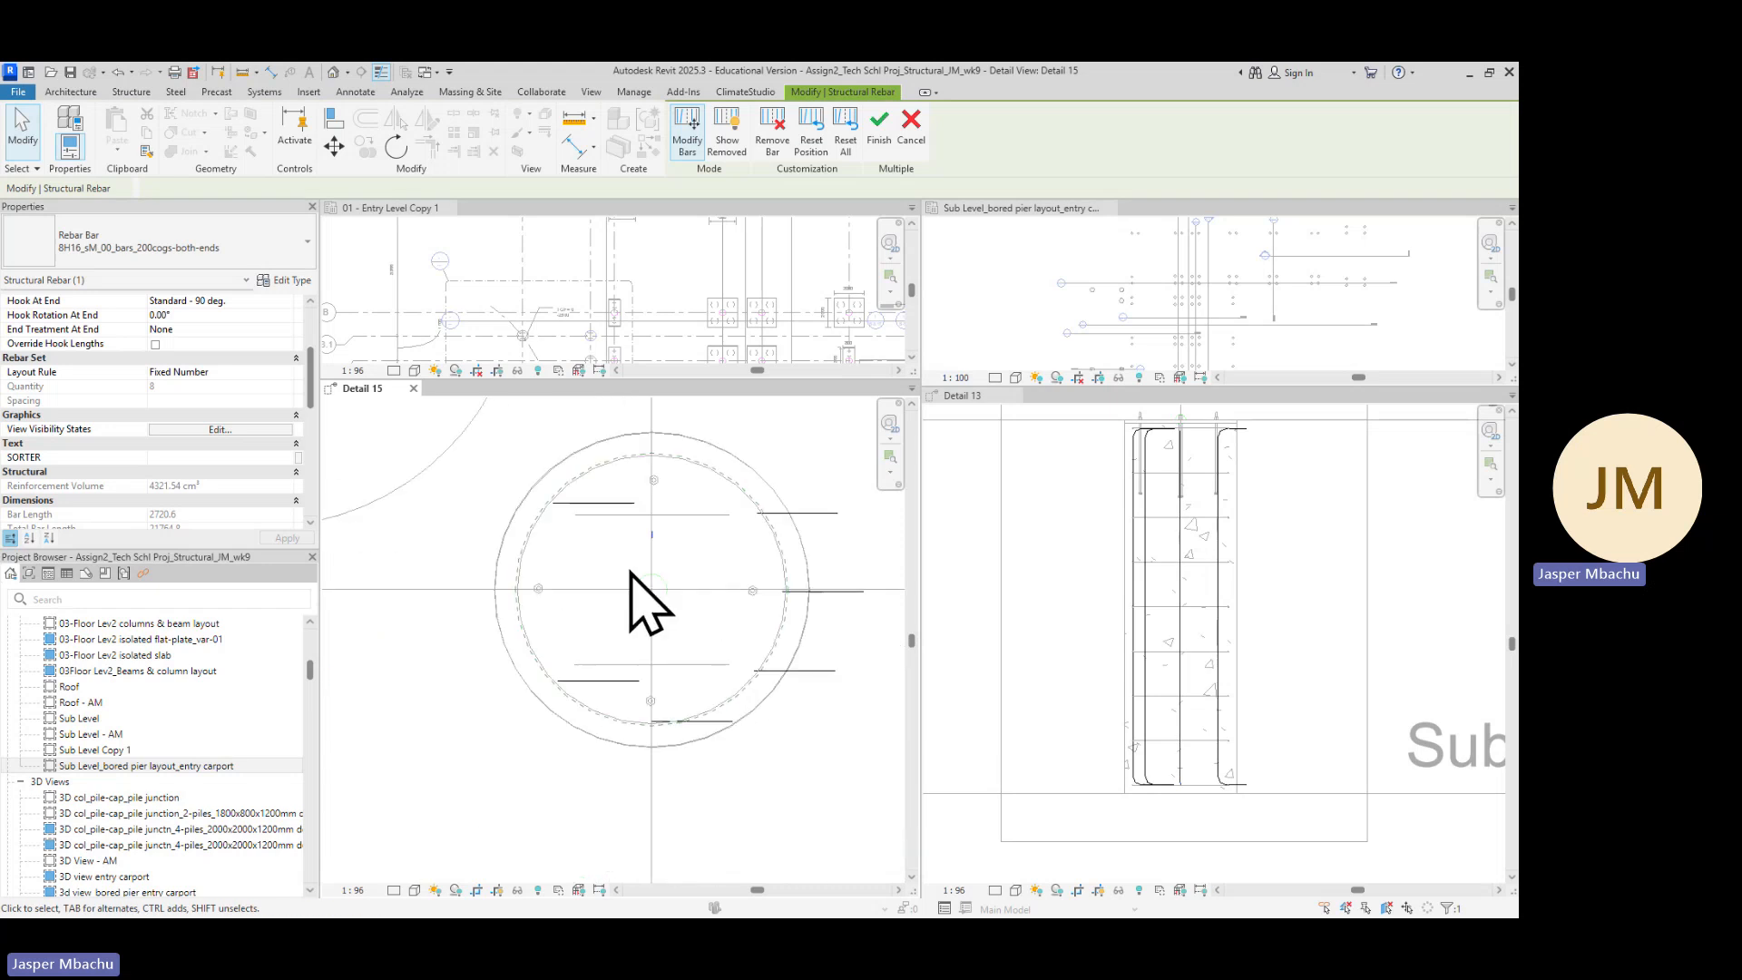
pyautogui.scroll(2, 667, 772)
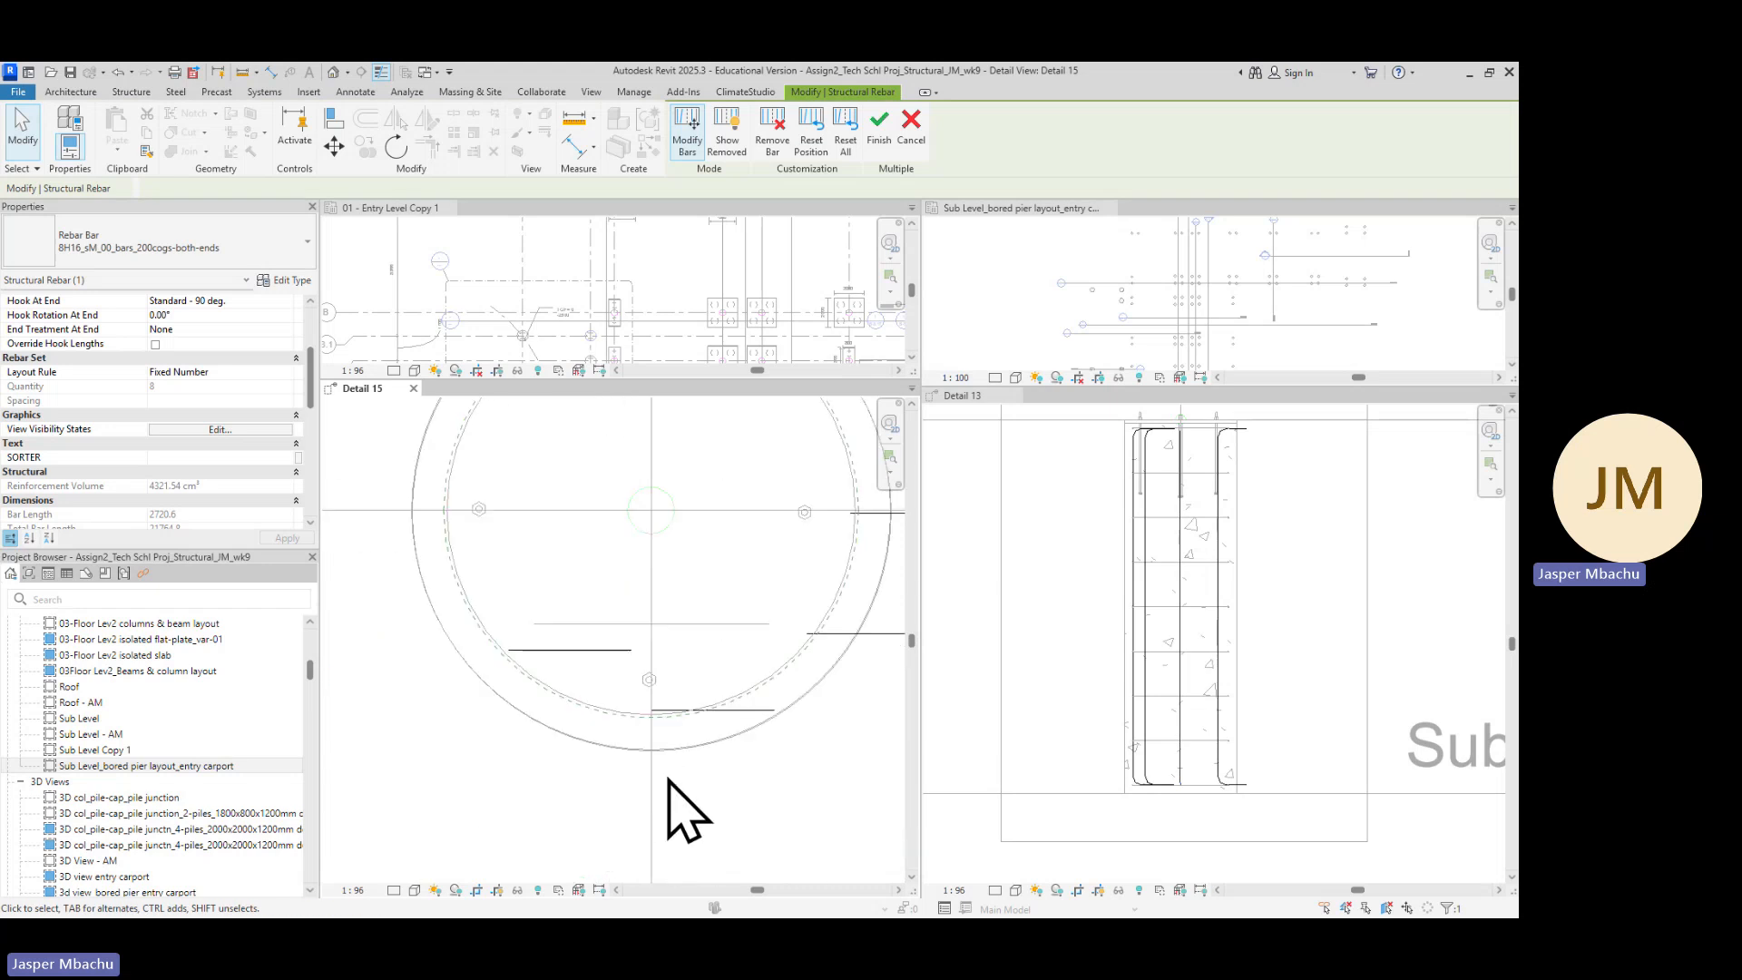
pyautogui.scroll(3, 750, 731)
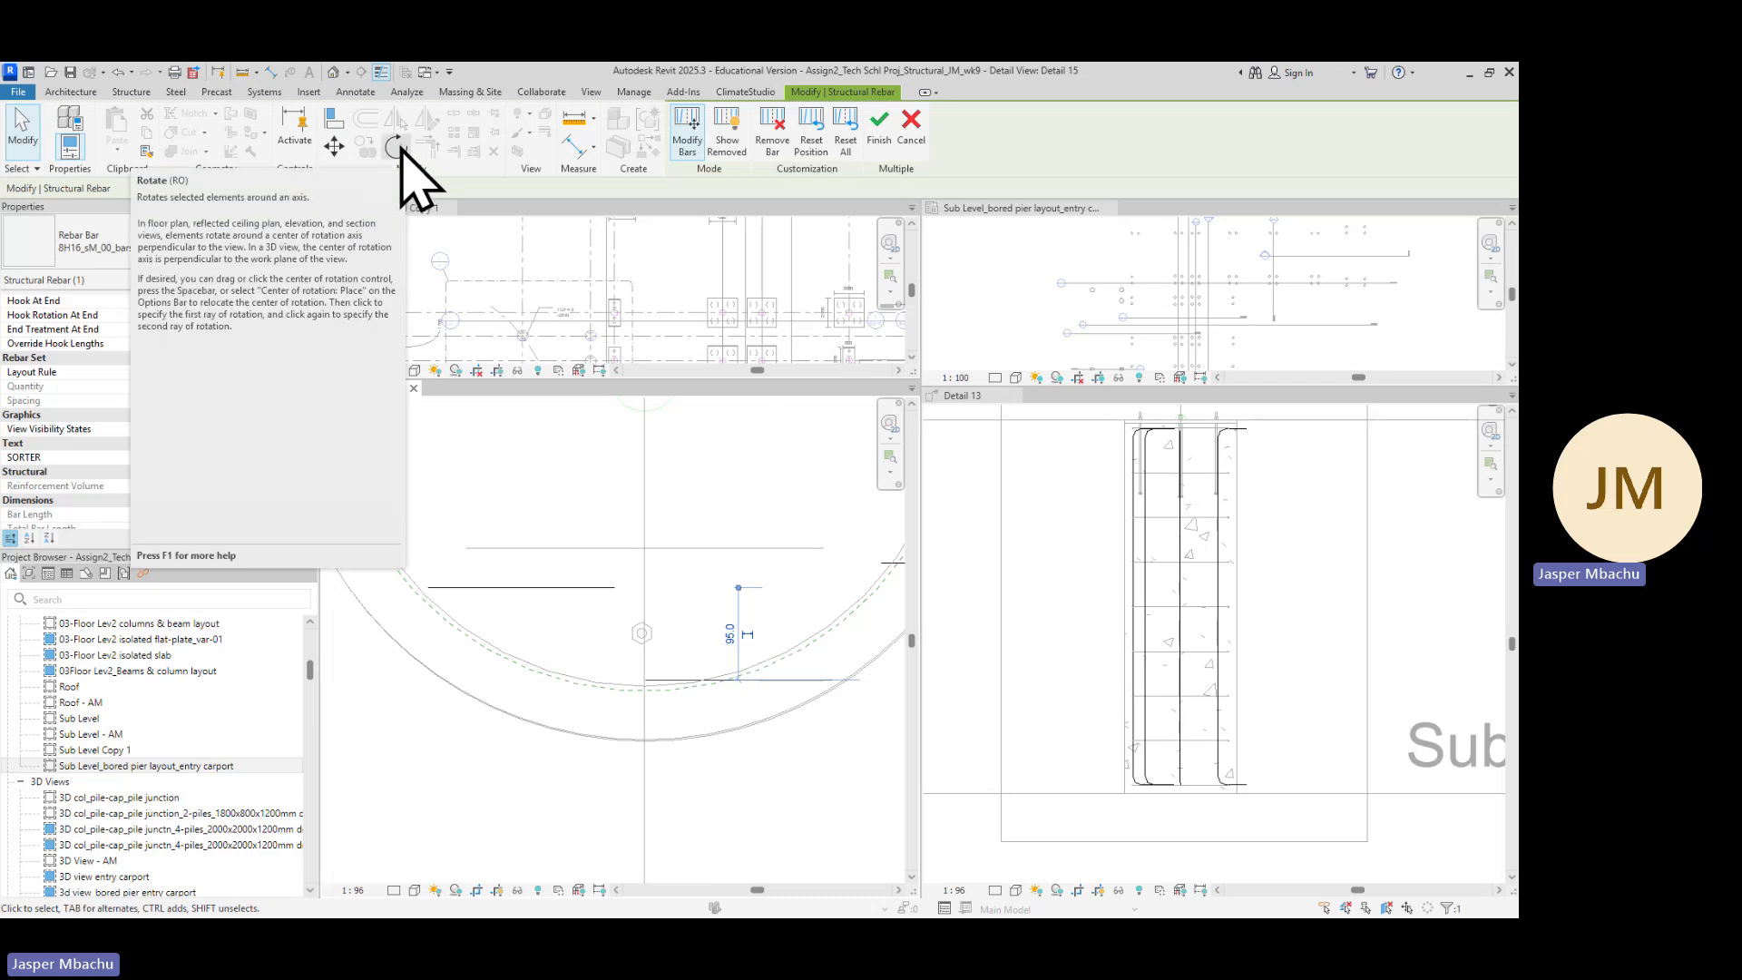
pyautogui.click(402, 148)
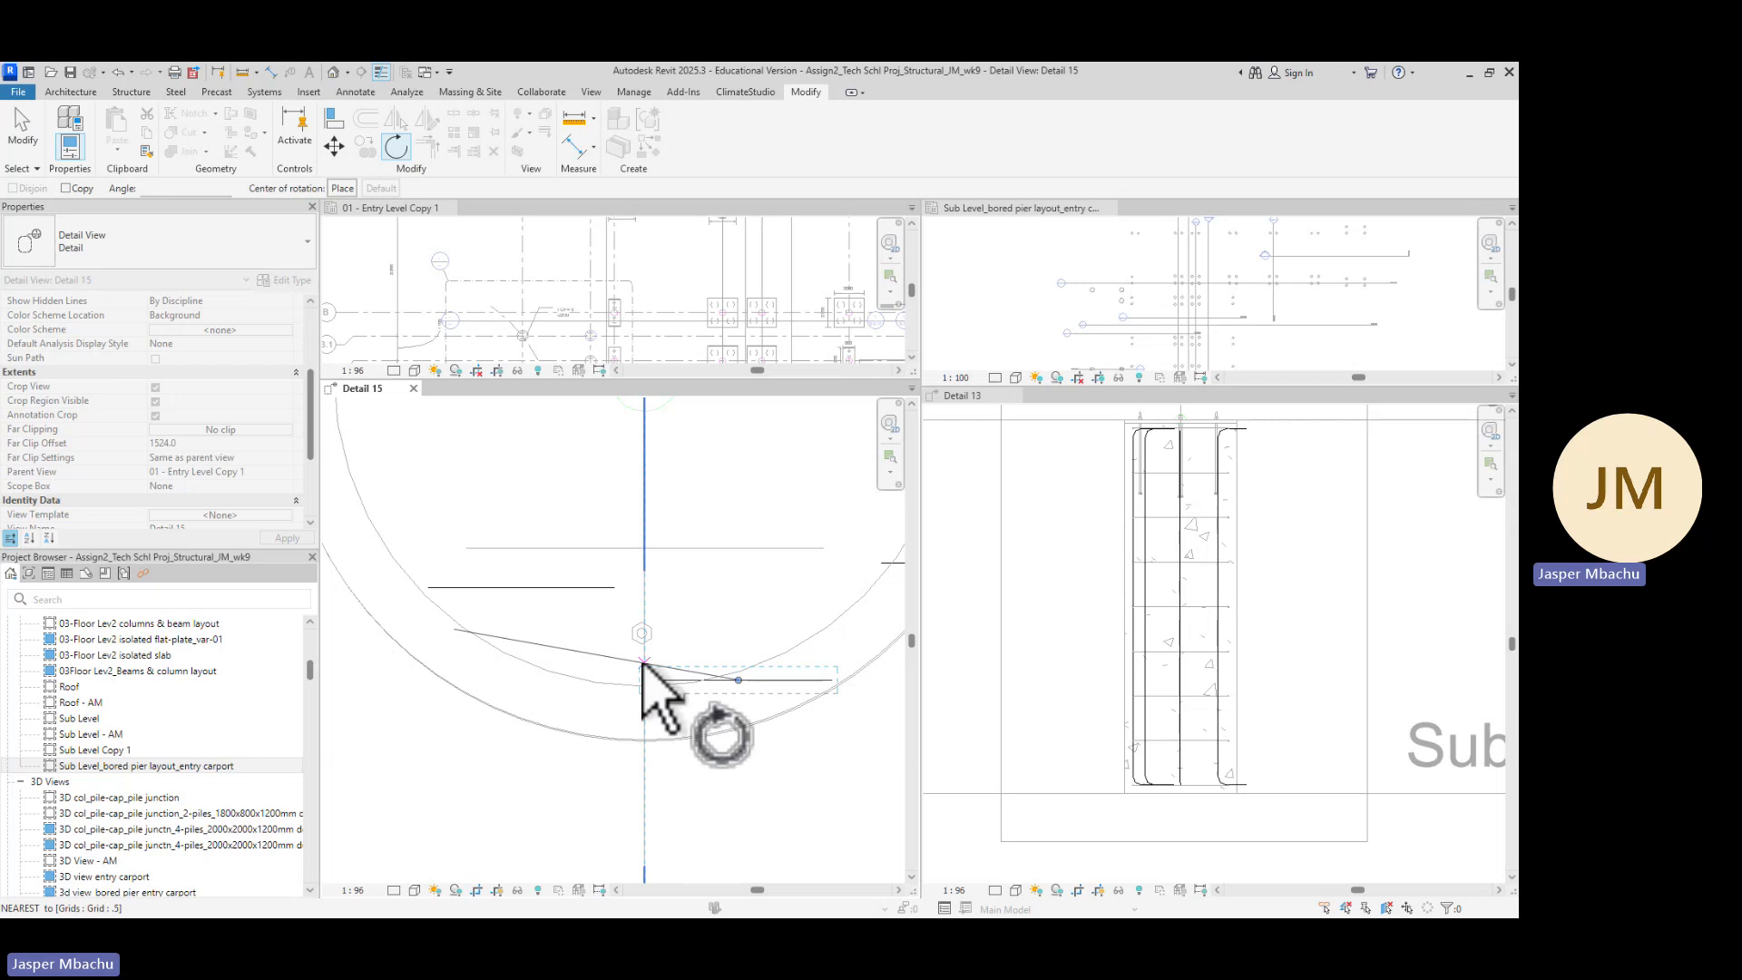
pyautogui.press('space')
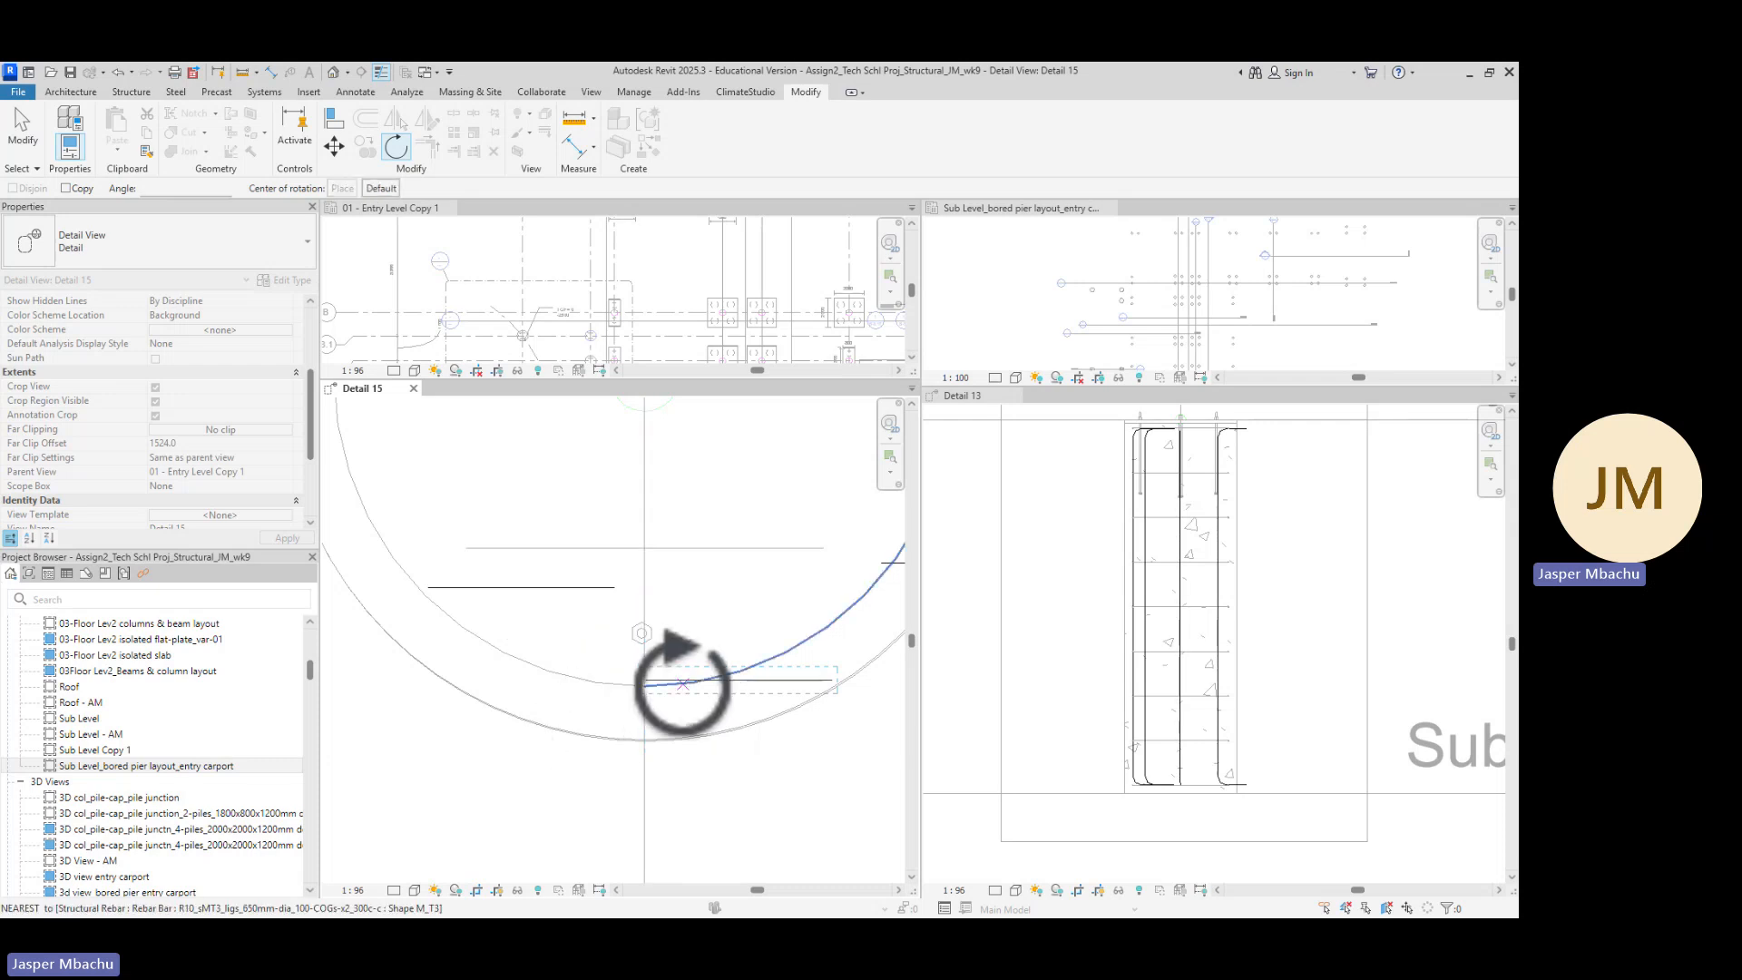
pyautogui.scroll(2, 654, 704)
pyautogui.click(636, 662)
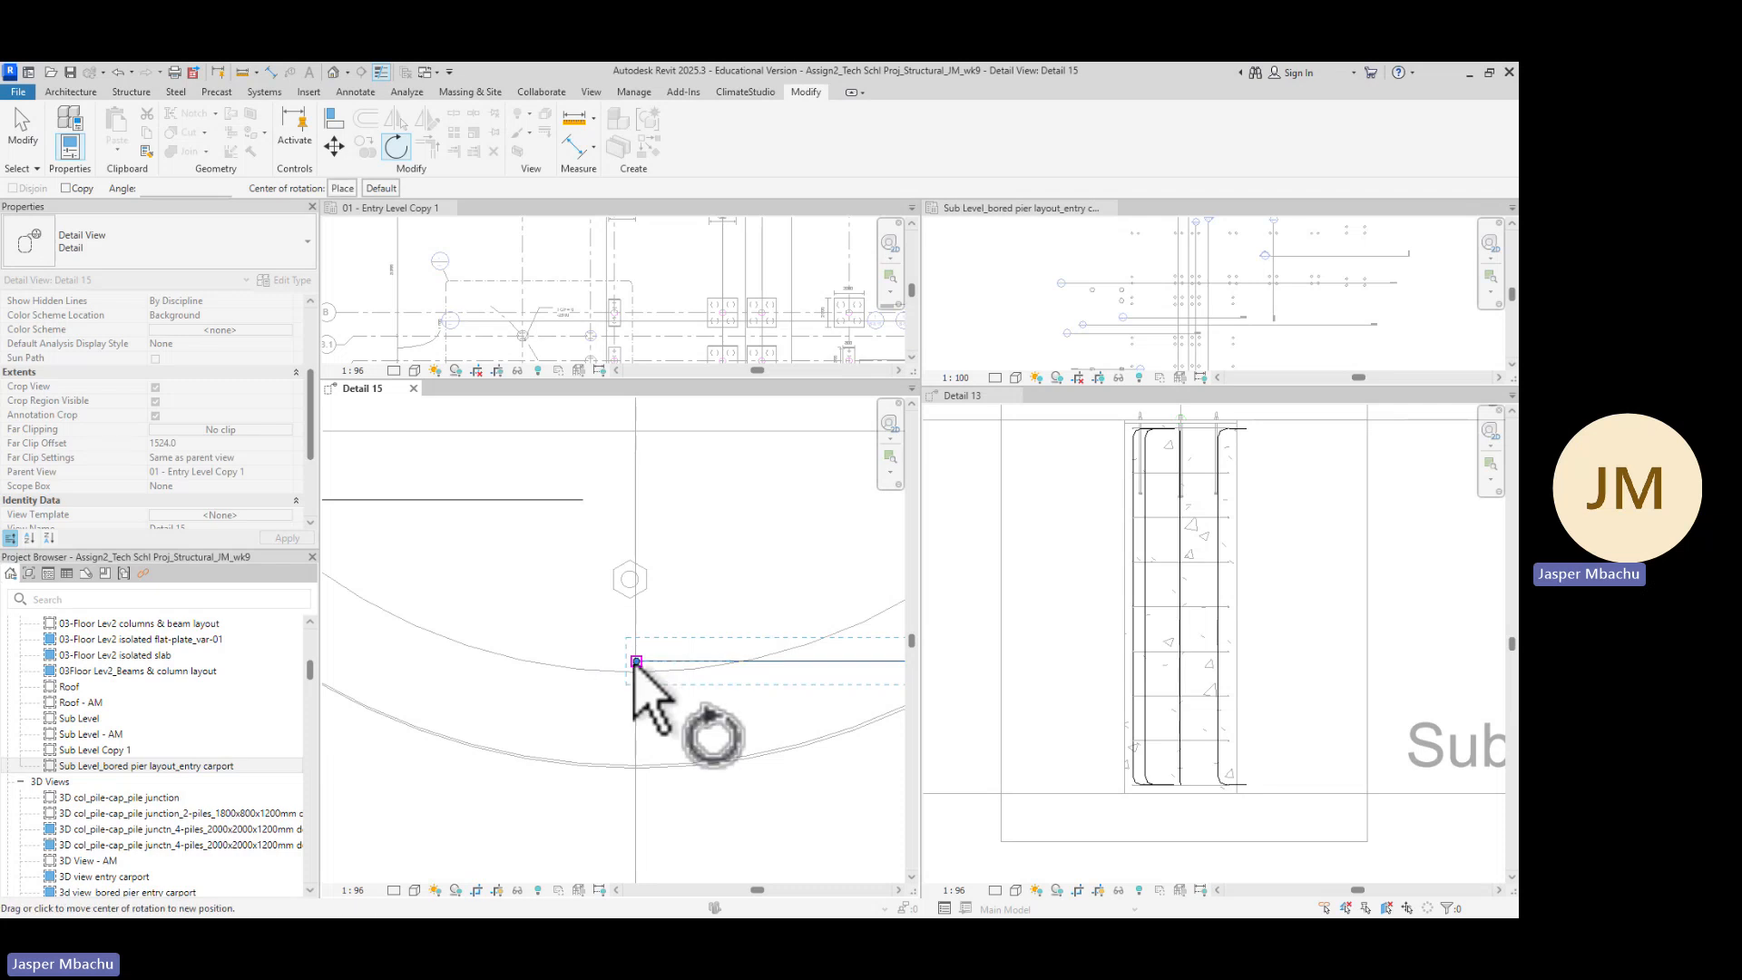
pyautogui.scroll(-2, 820, 673)
pyautogui.moveTo(838, 682); pyautogui.dragTo(585, 678, button='middle')
pyautogui.scroll(1, 588, 659)
pyautogui.click(610, 662)
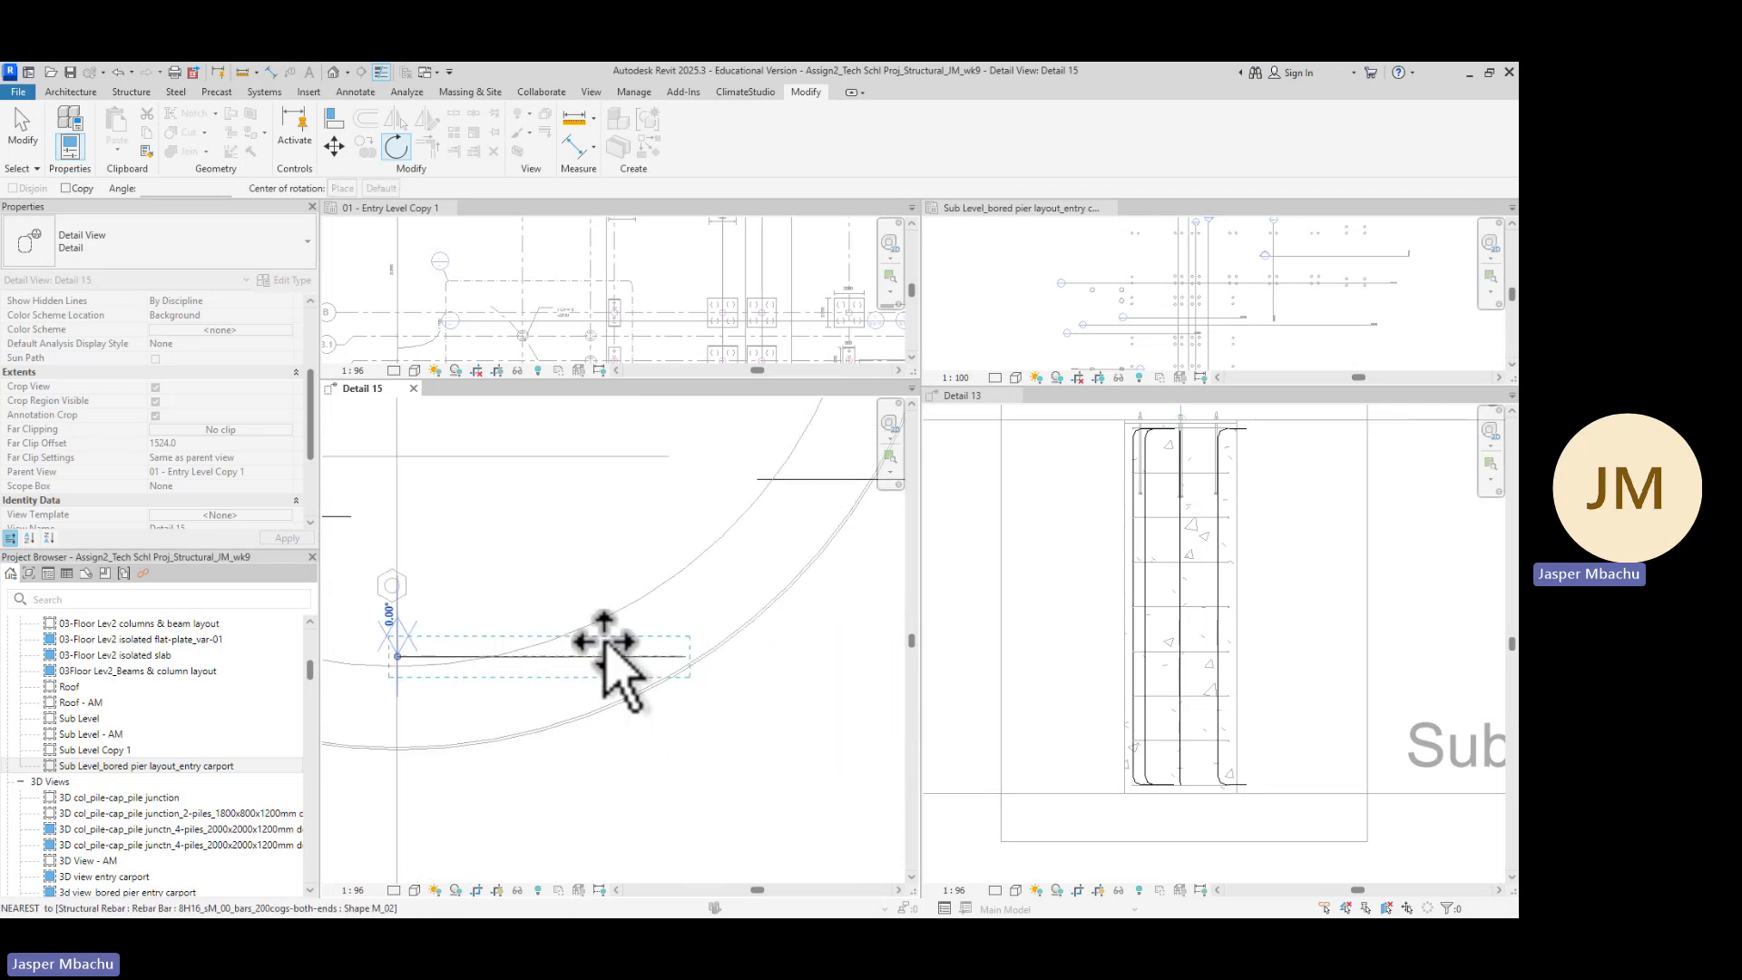
pyautogui.scroll(-2, 399, 548)
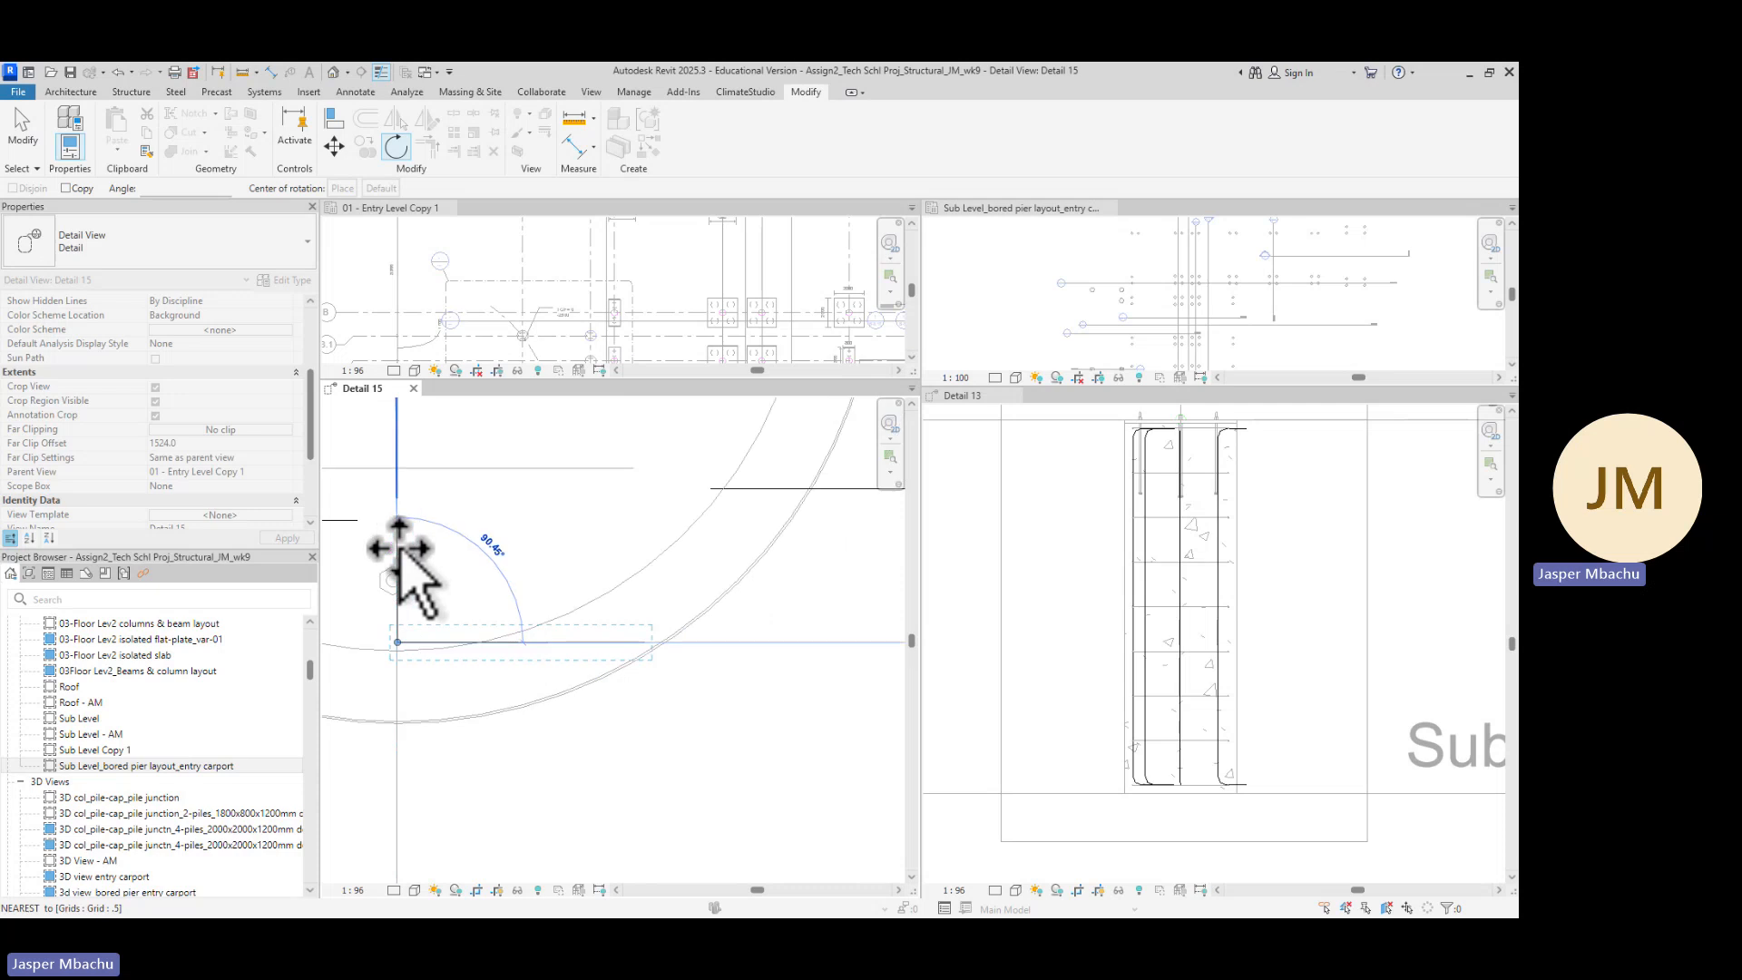
pyautogui.moveTo(455, 602); pyautogui.dragTo(704, 703, button='middle')
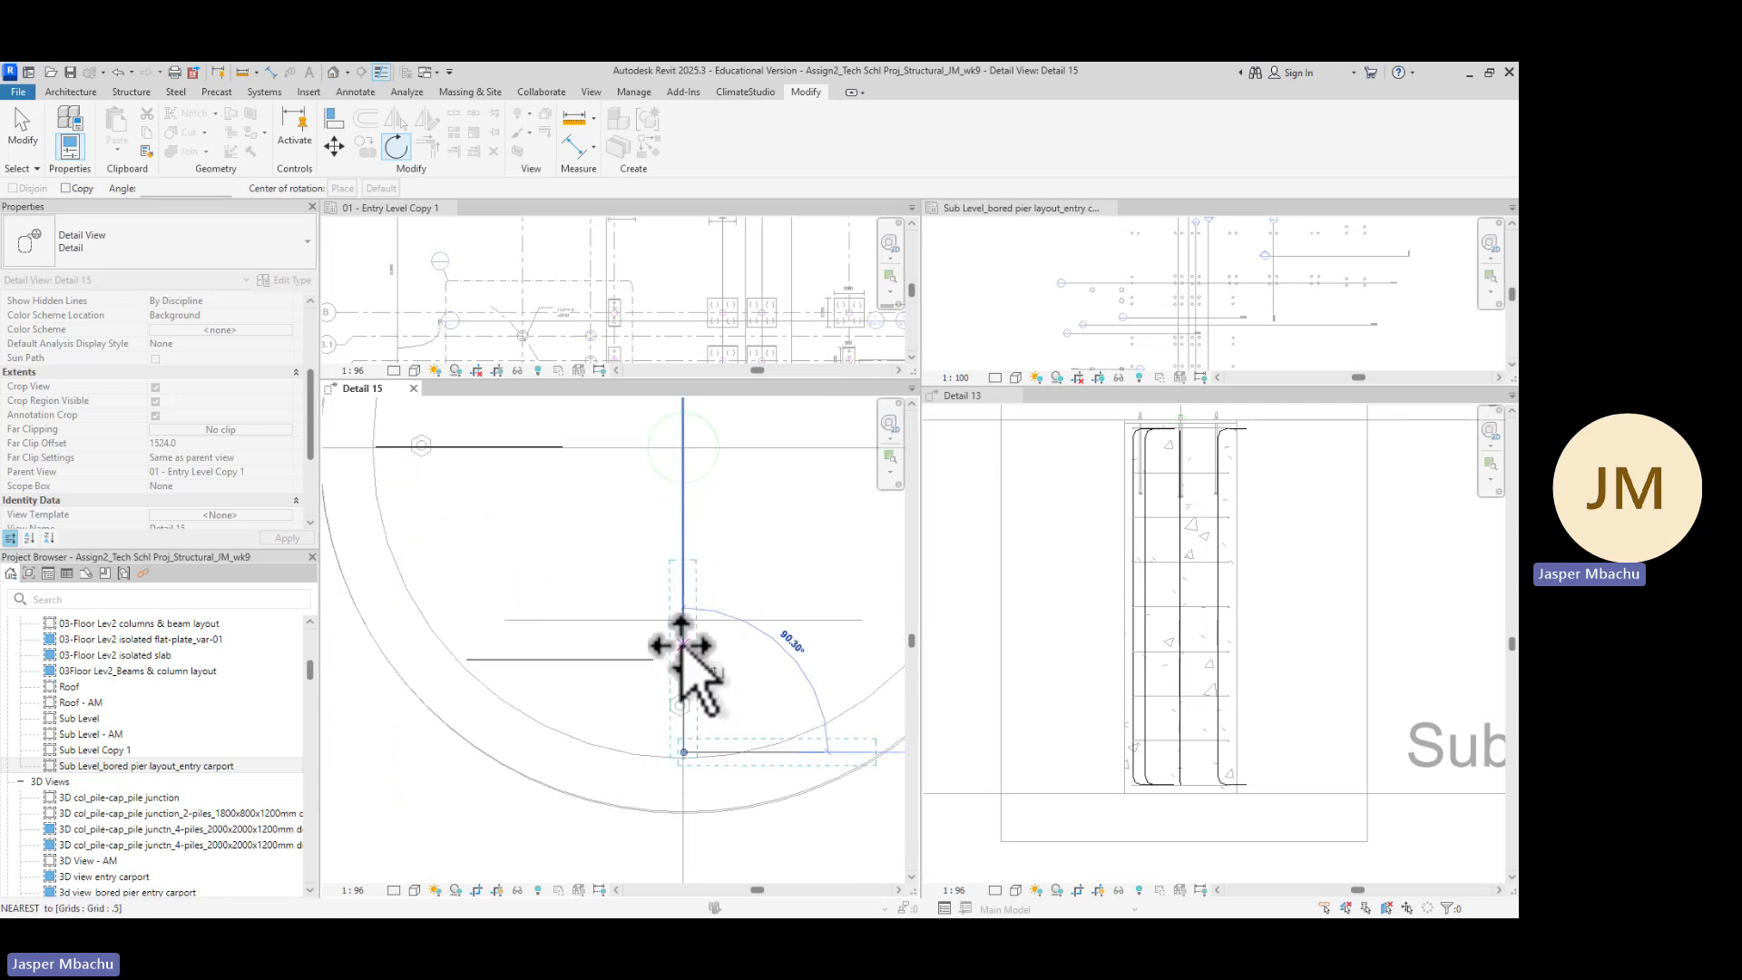
pyautogui.click(682, 646)
pyautogui.scroll(-3, 583, 726)
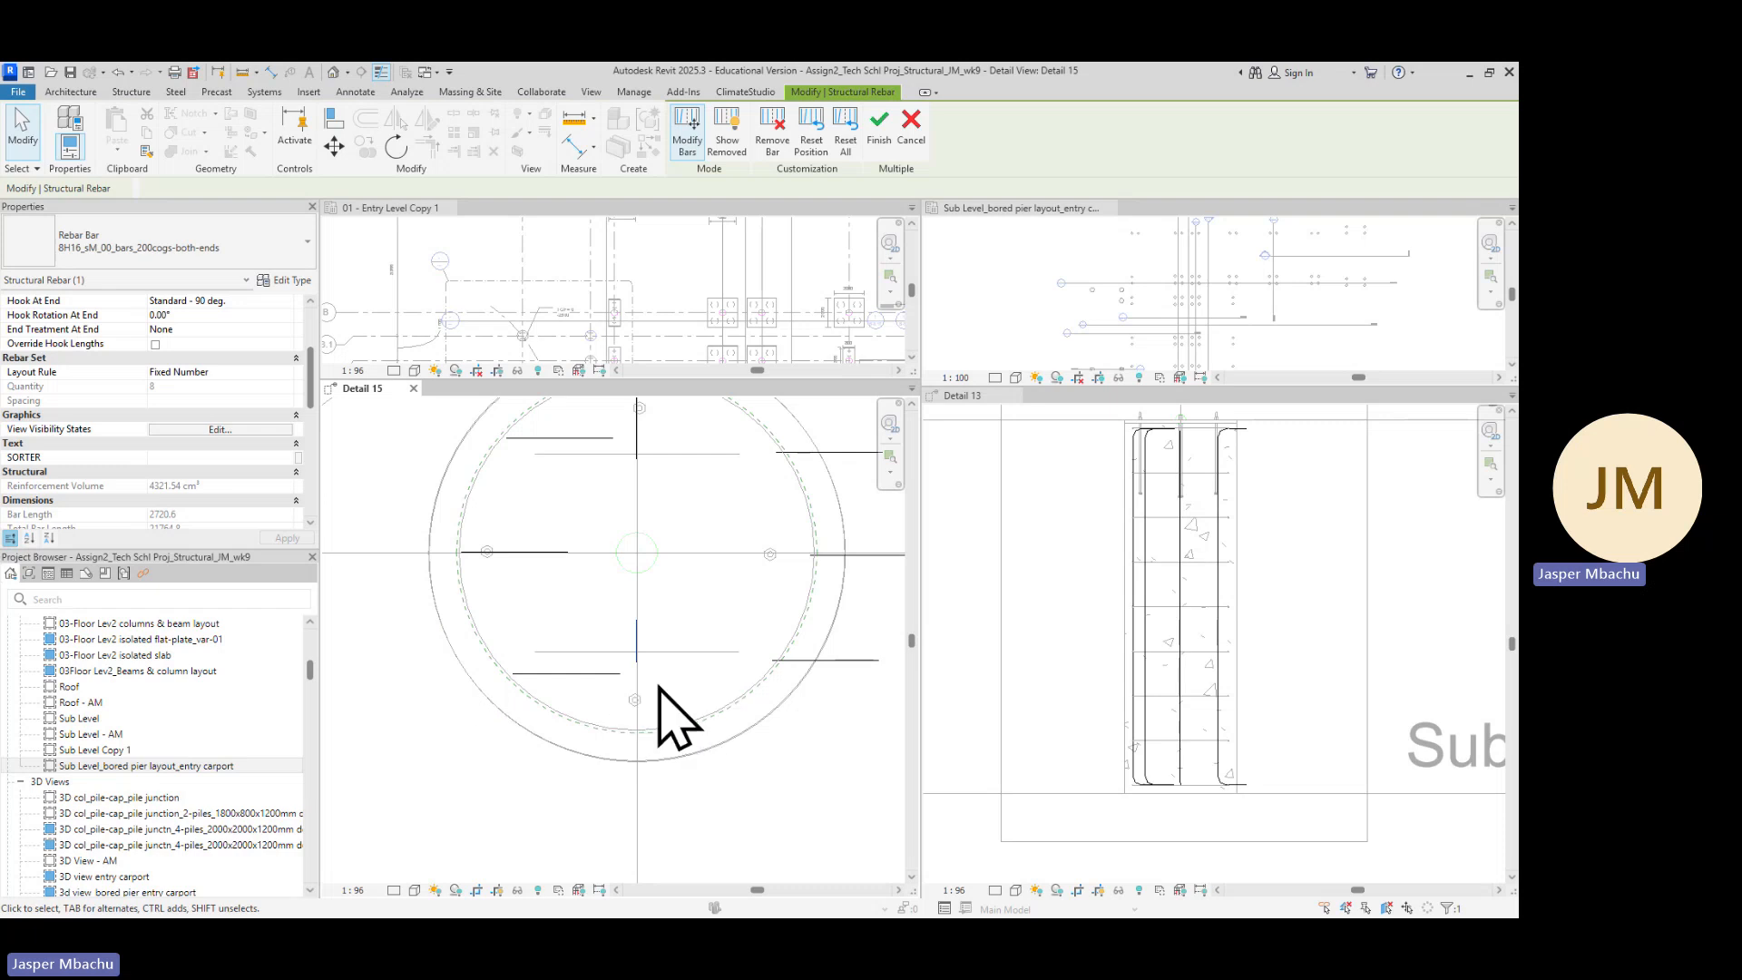
# Rotate the right-hand bar about 178 degrees around its end so its hook turns toward the pier centre
pyautogui.scroll(2, 665, 691)
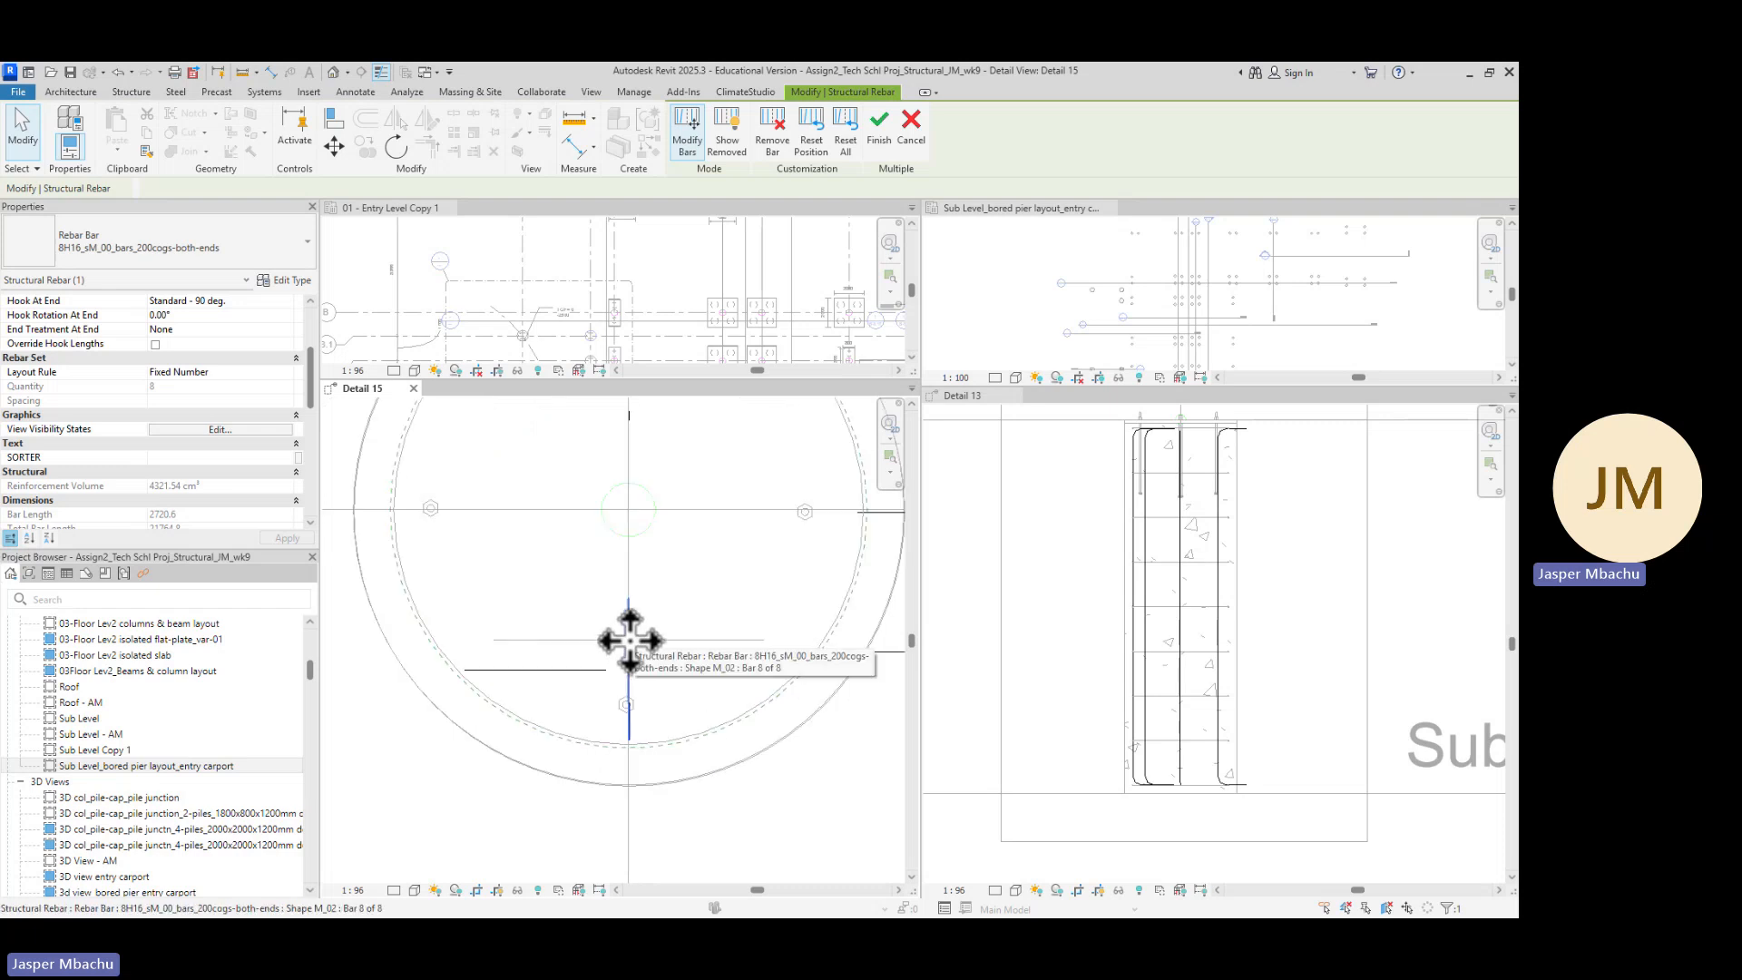
pyautogui.scroll(2, 640, 739)
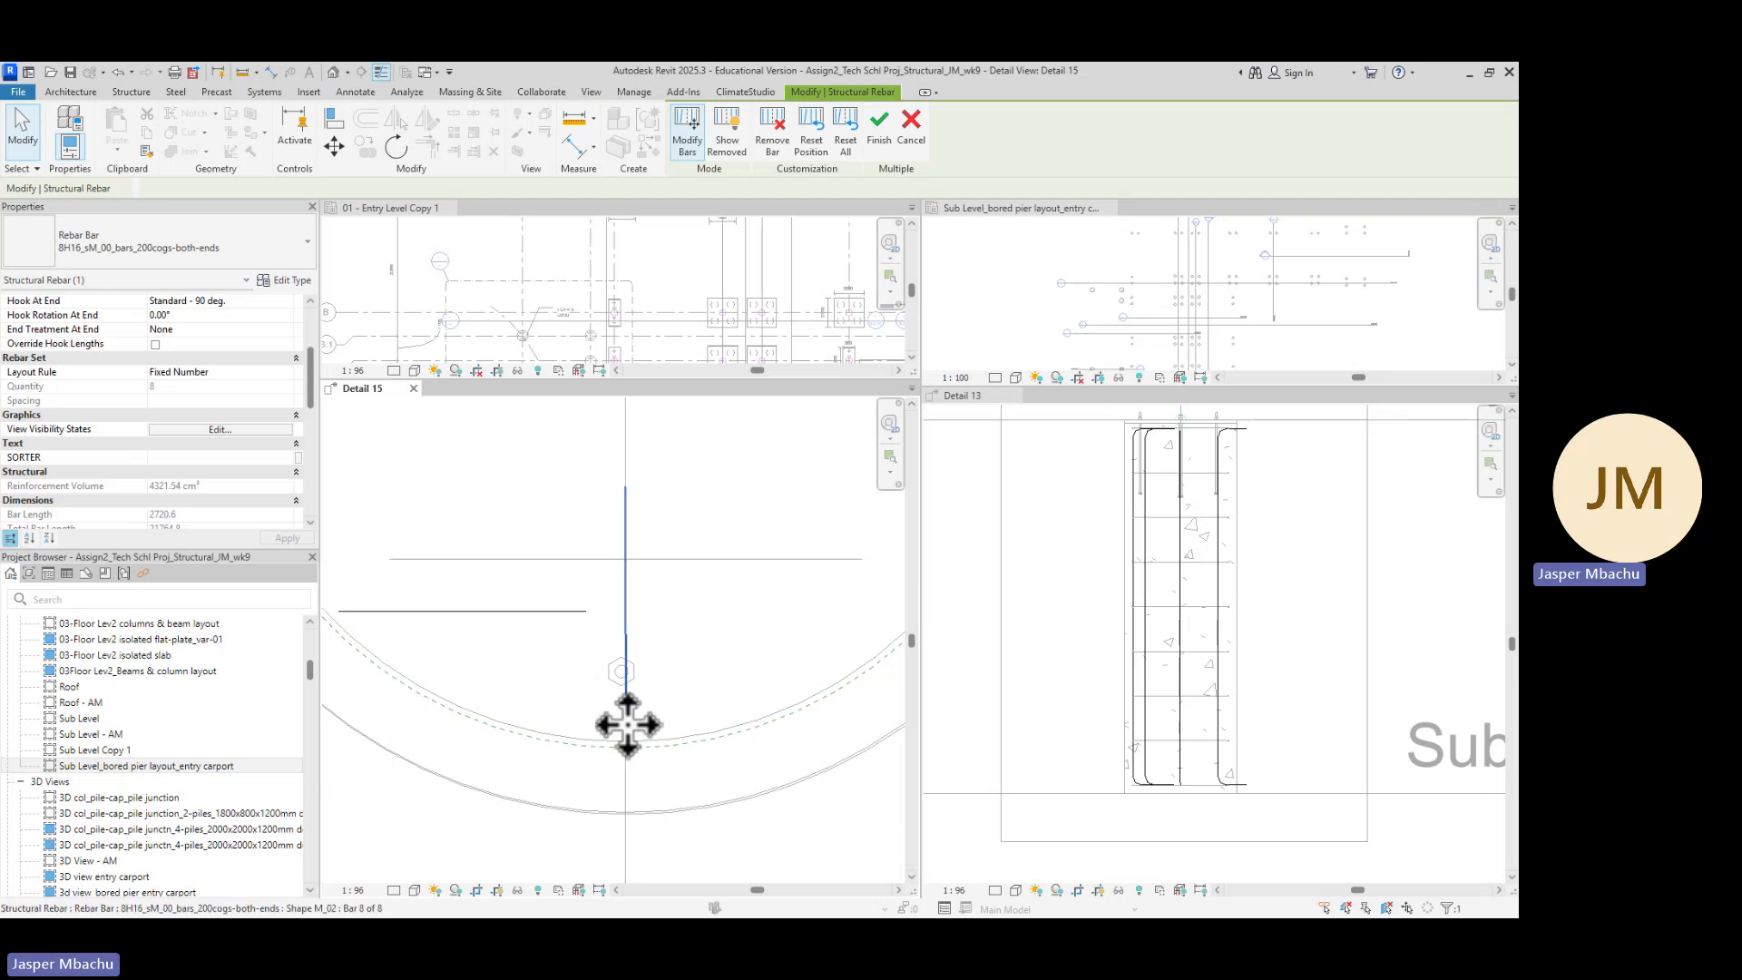
pyautogui.scroll(-4, 649, 717)
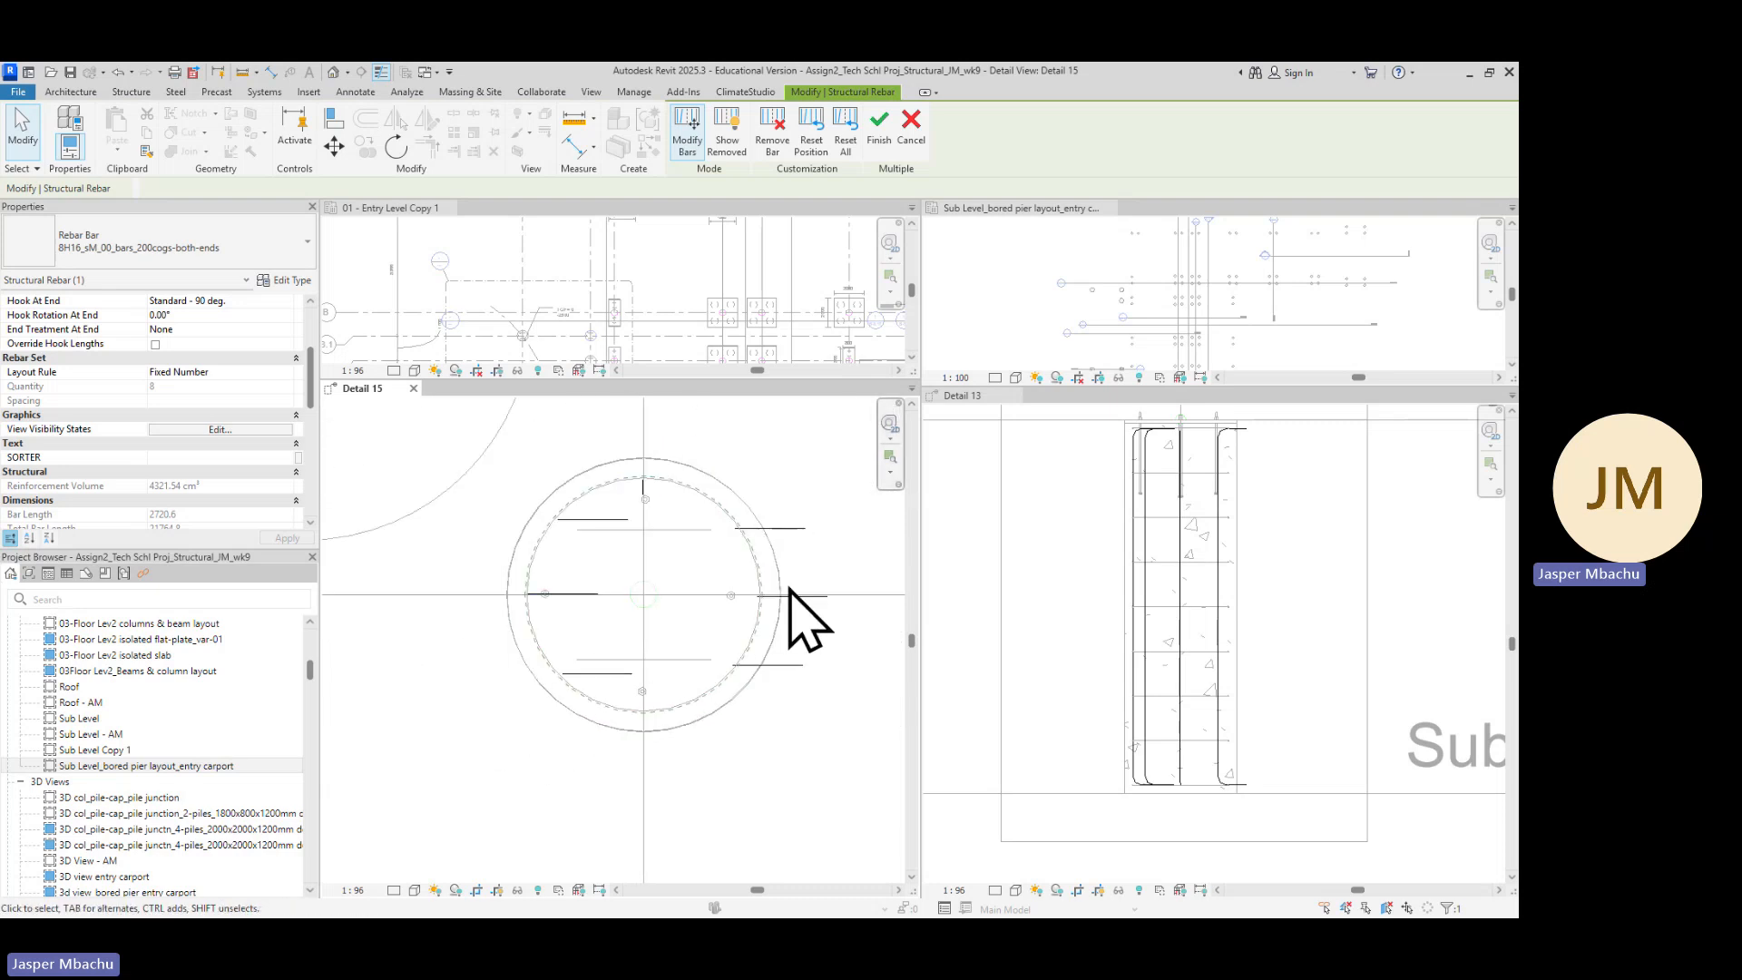
pyautogui.click(814, 594)
pyautogui.click(397, 147)
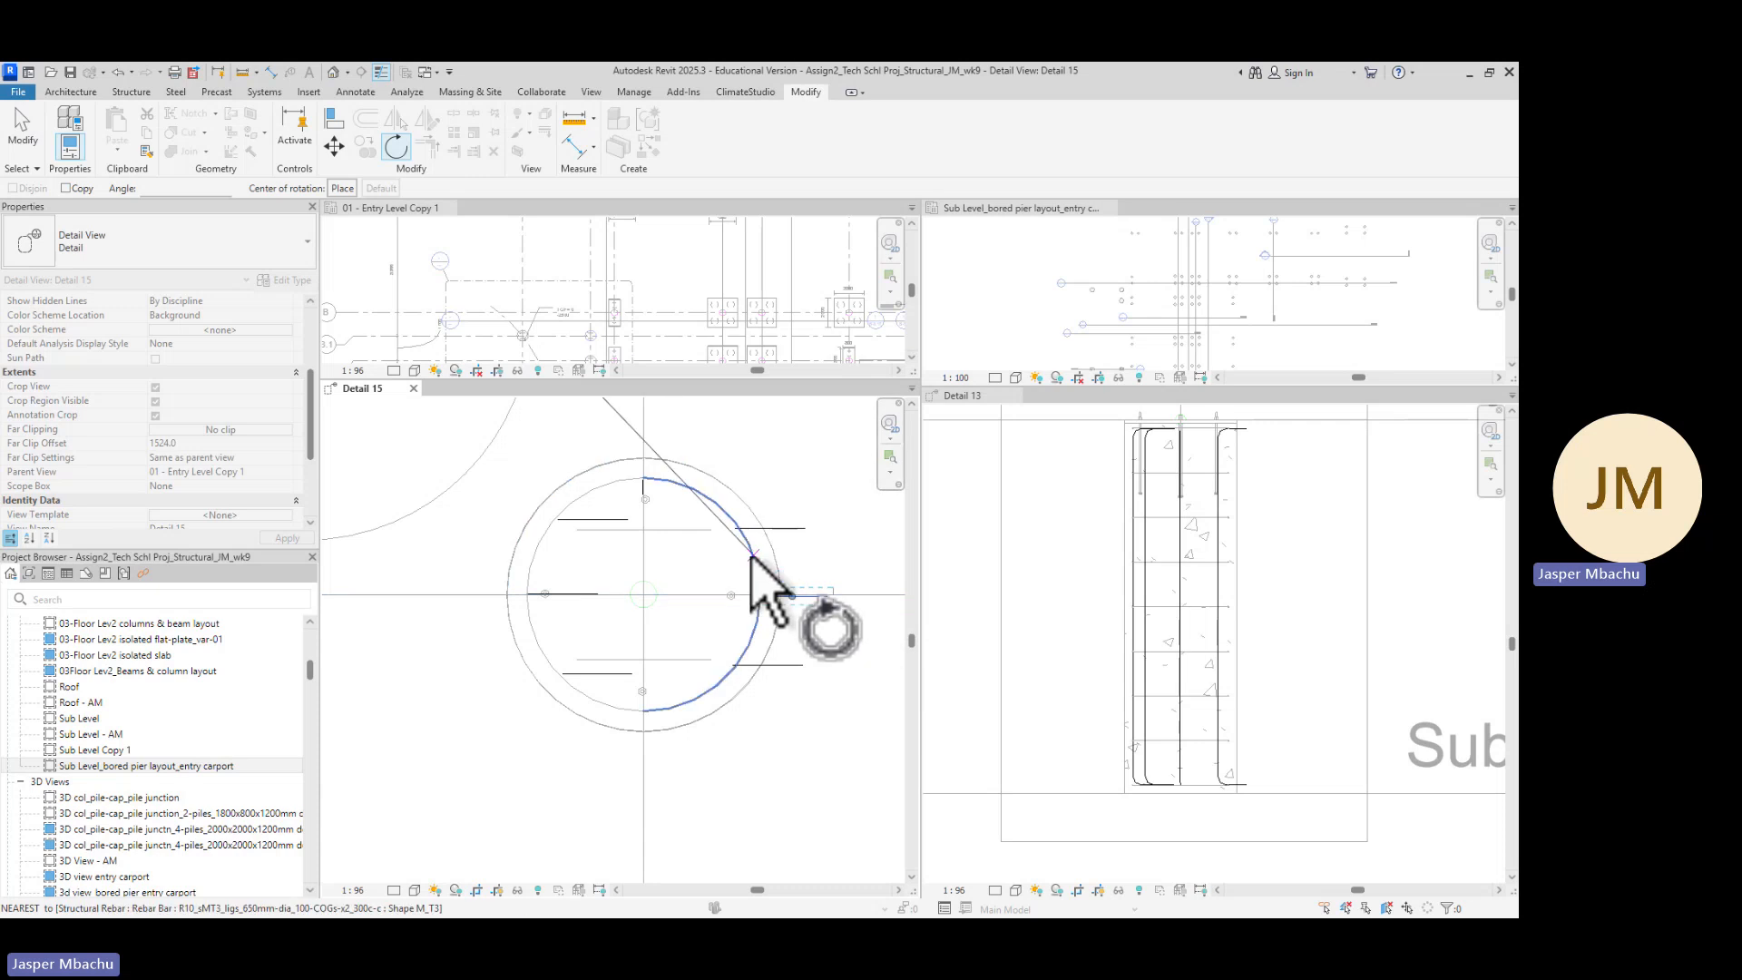
pyautogui.click(753, 555)
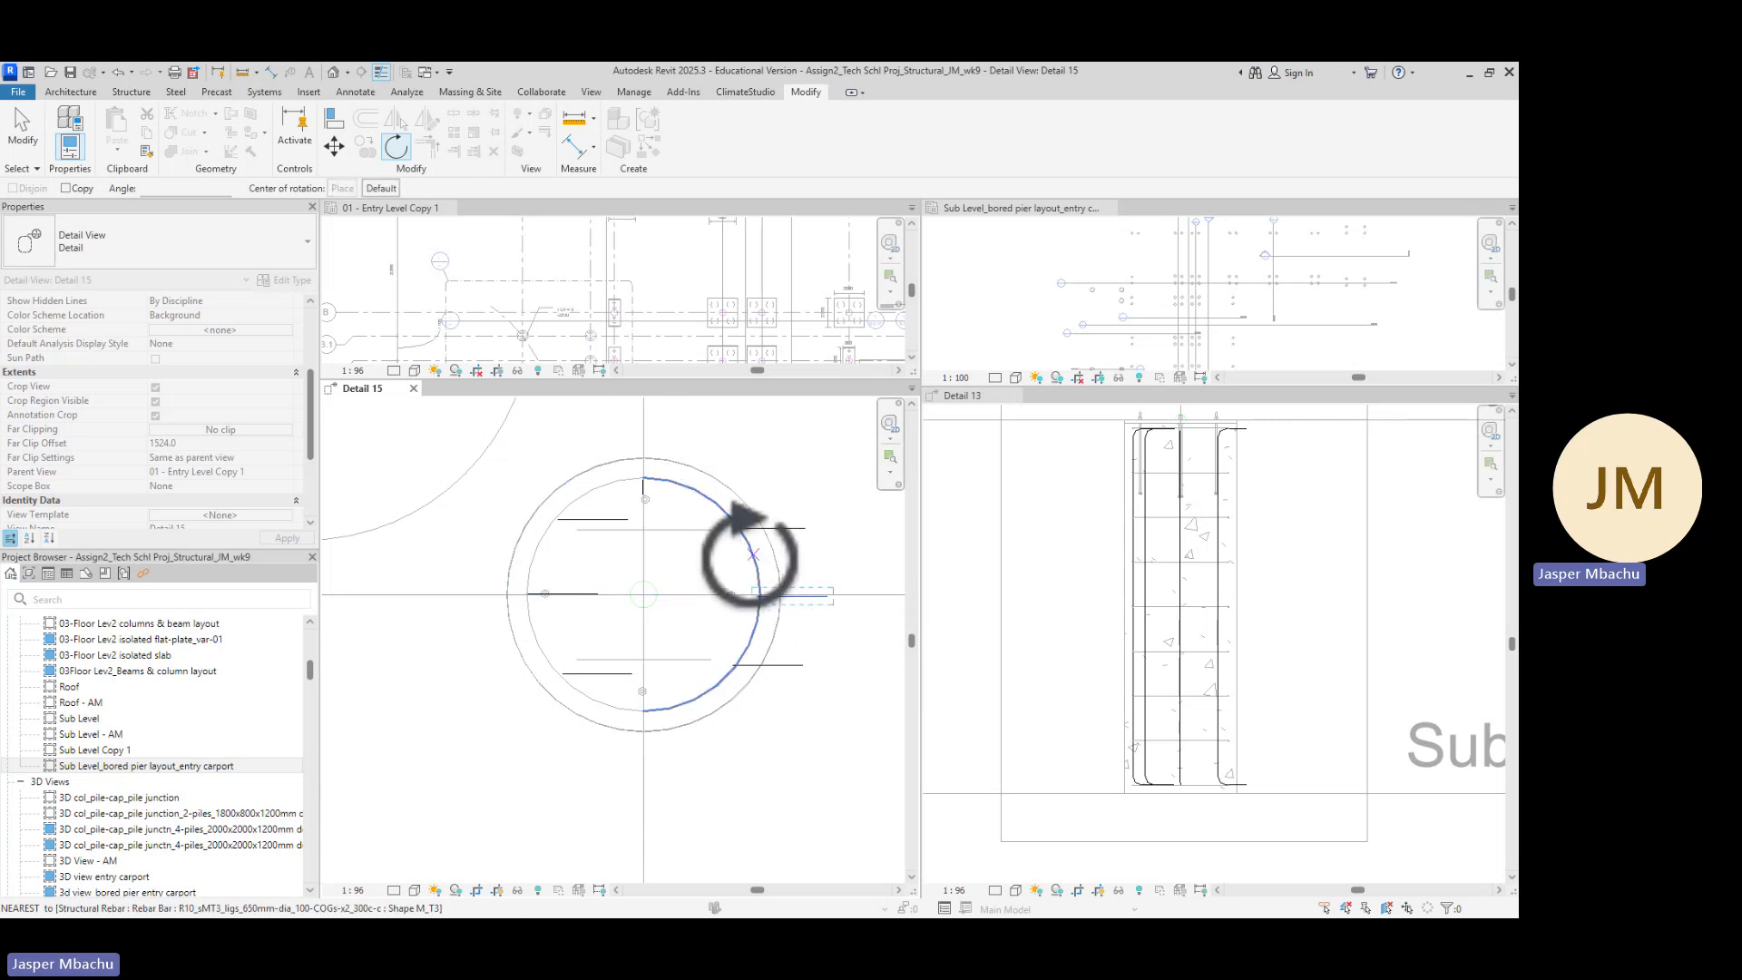
pyautogui.scroll(2, 771, 610)
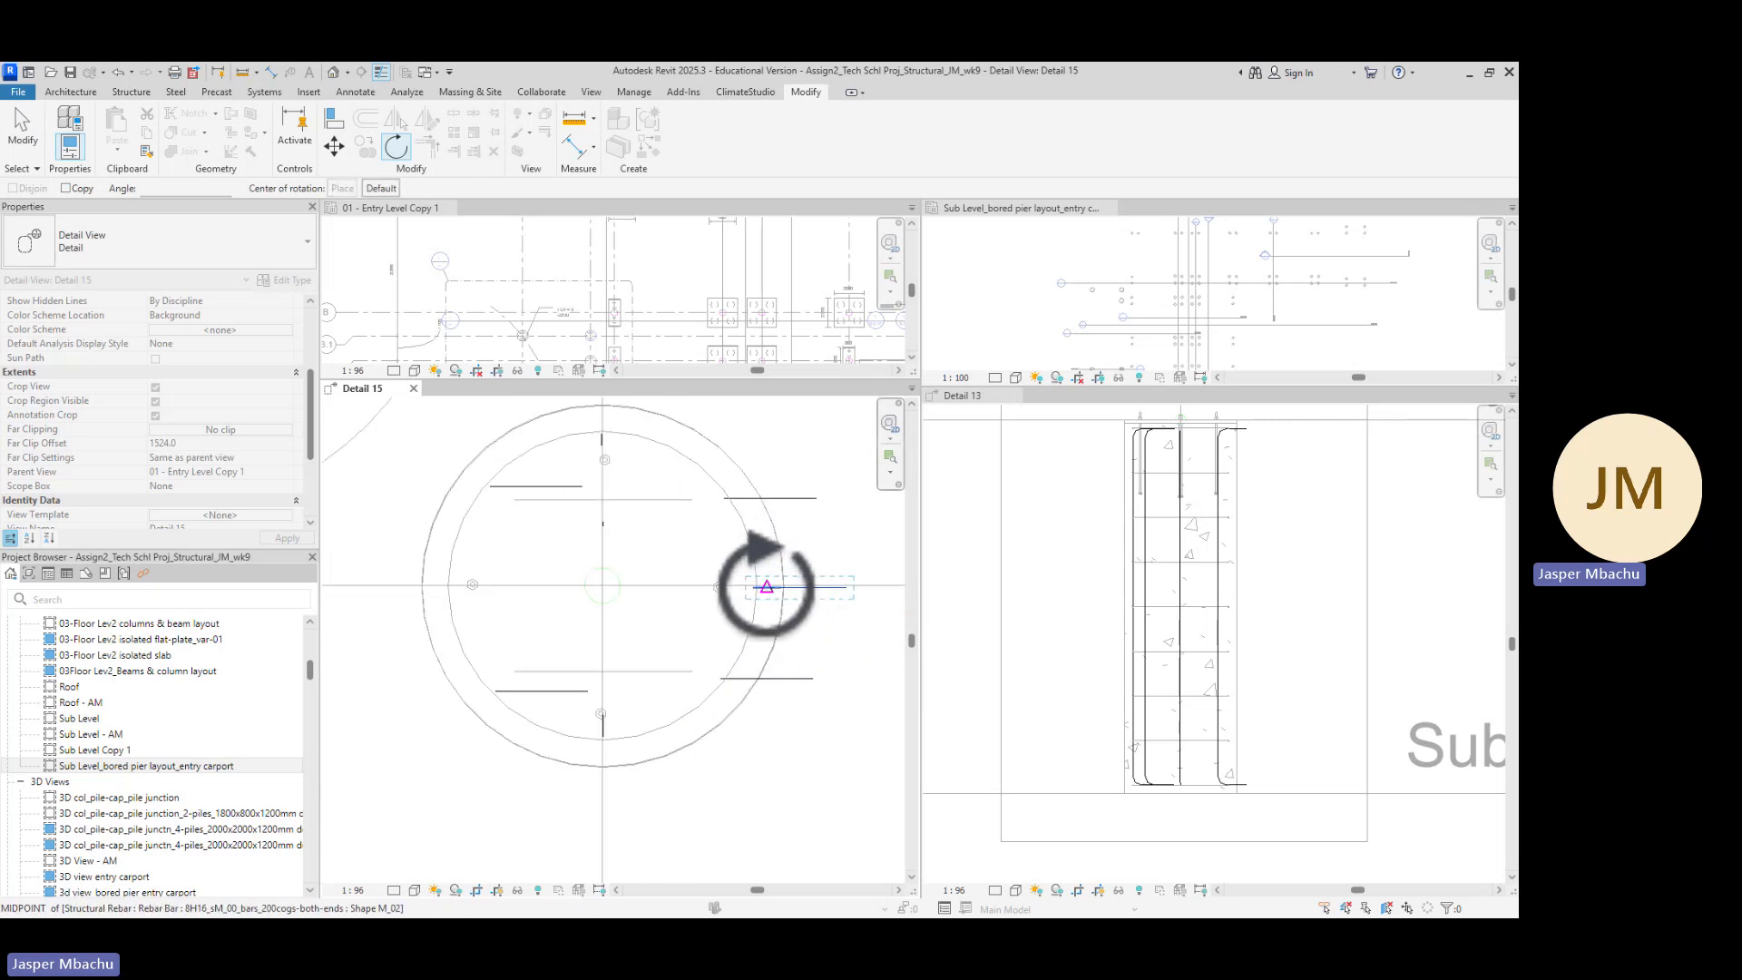
pyautogui.scroll(2, 757, 586)
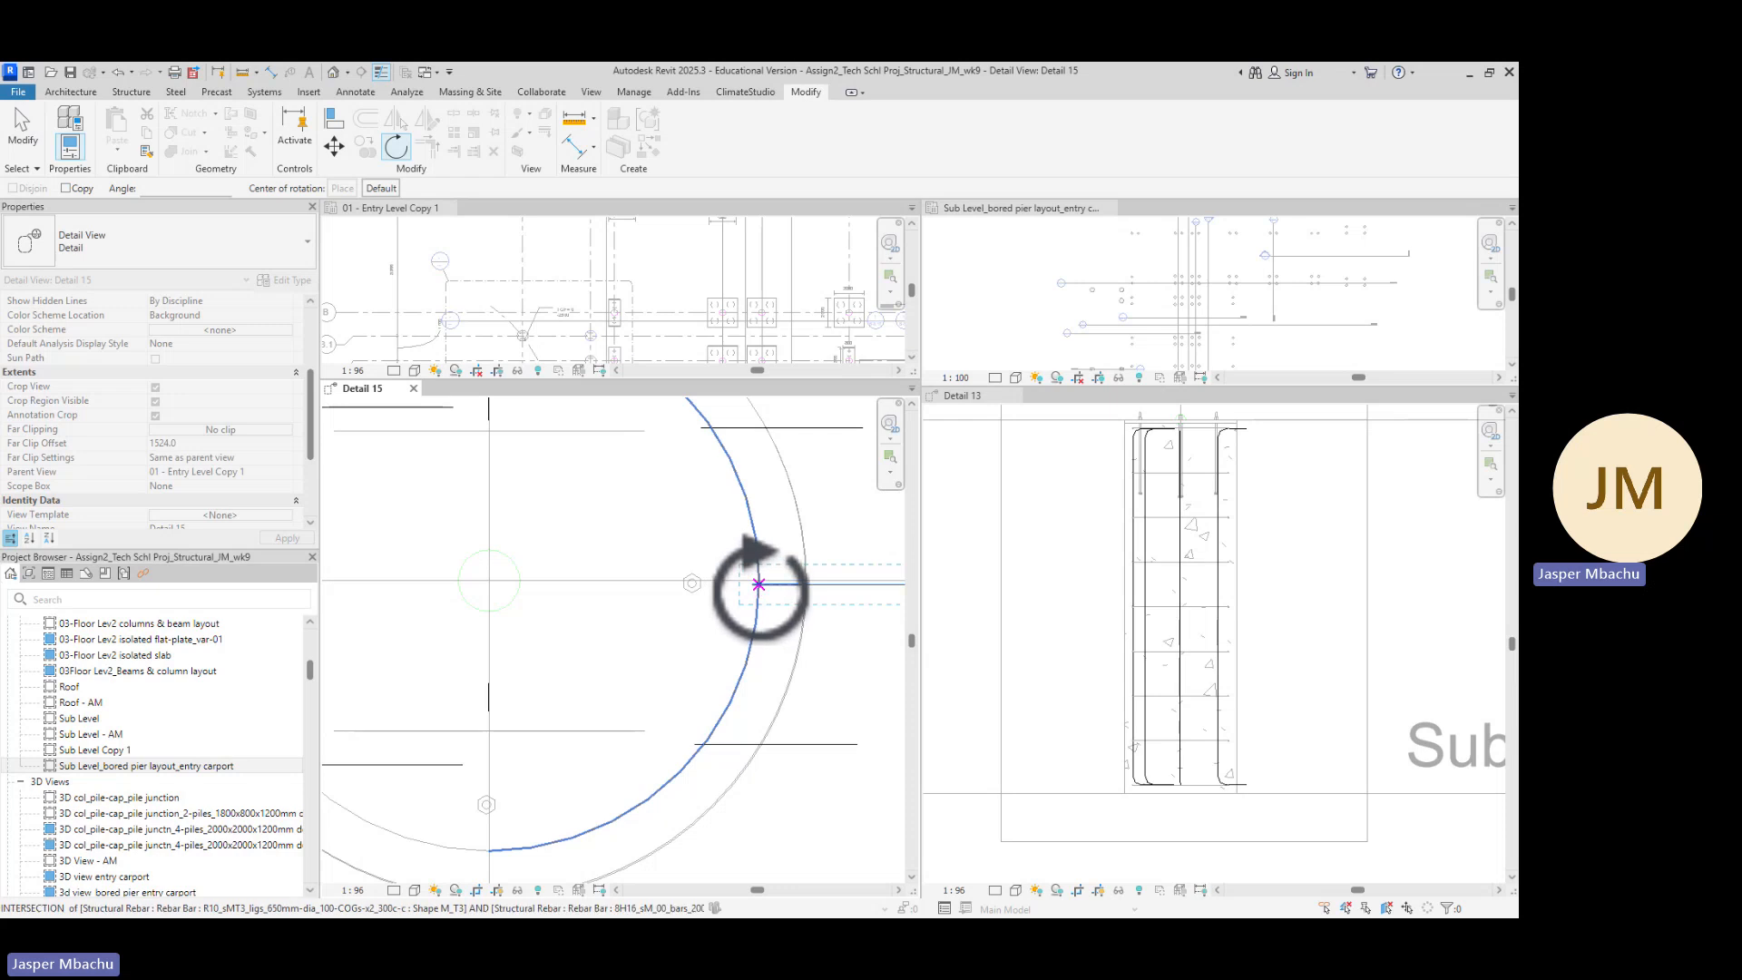
pyautogui.scroll(-4, 758, 585)
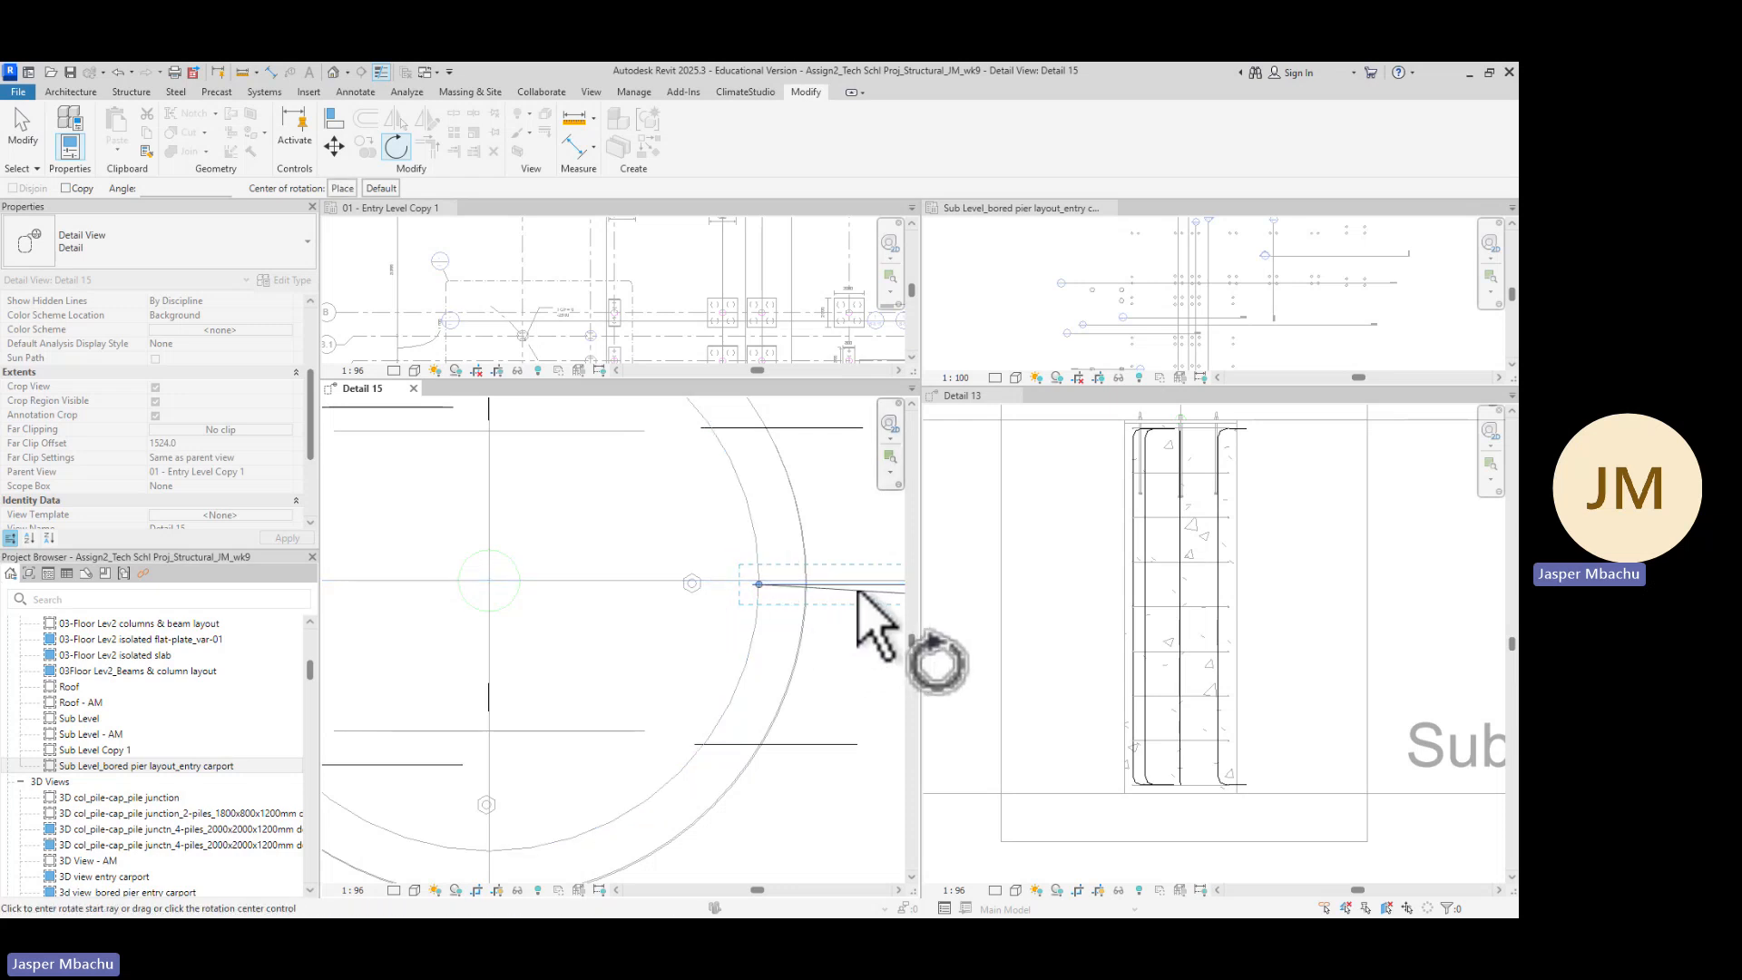
pyautogui.moveTo(907, 643); pyautogui.dragTo(575, 653, button='middle')
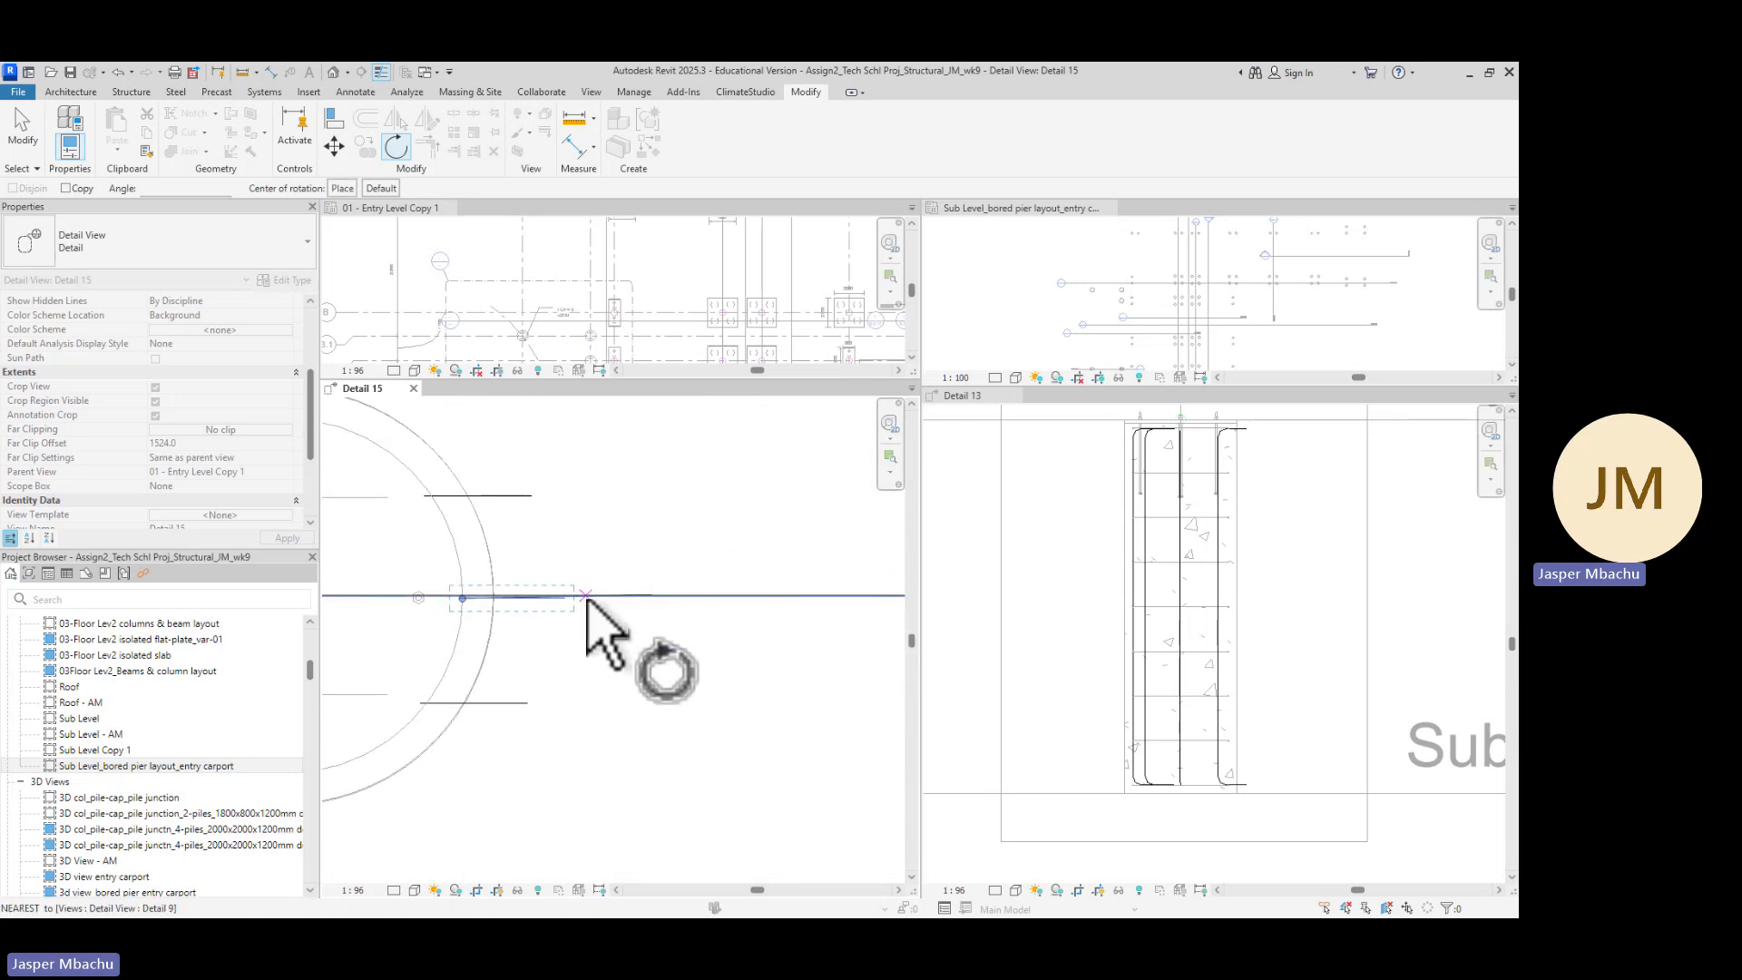
pyautogui.click(586, 598)
pyautogui.scroll(-3, 463, 619)
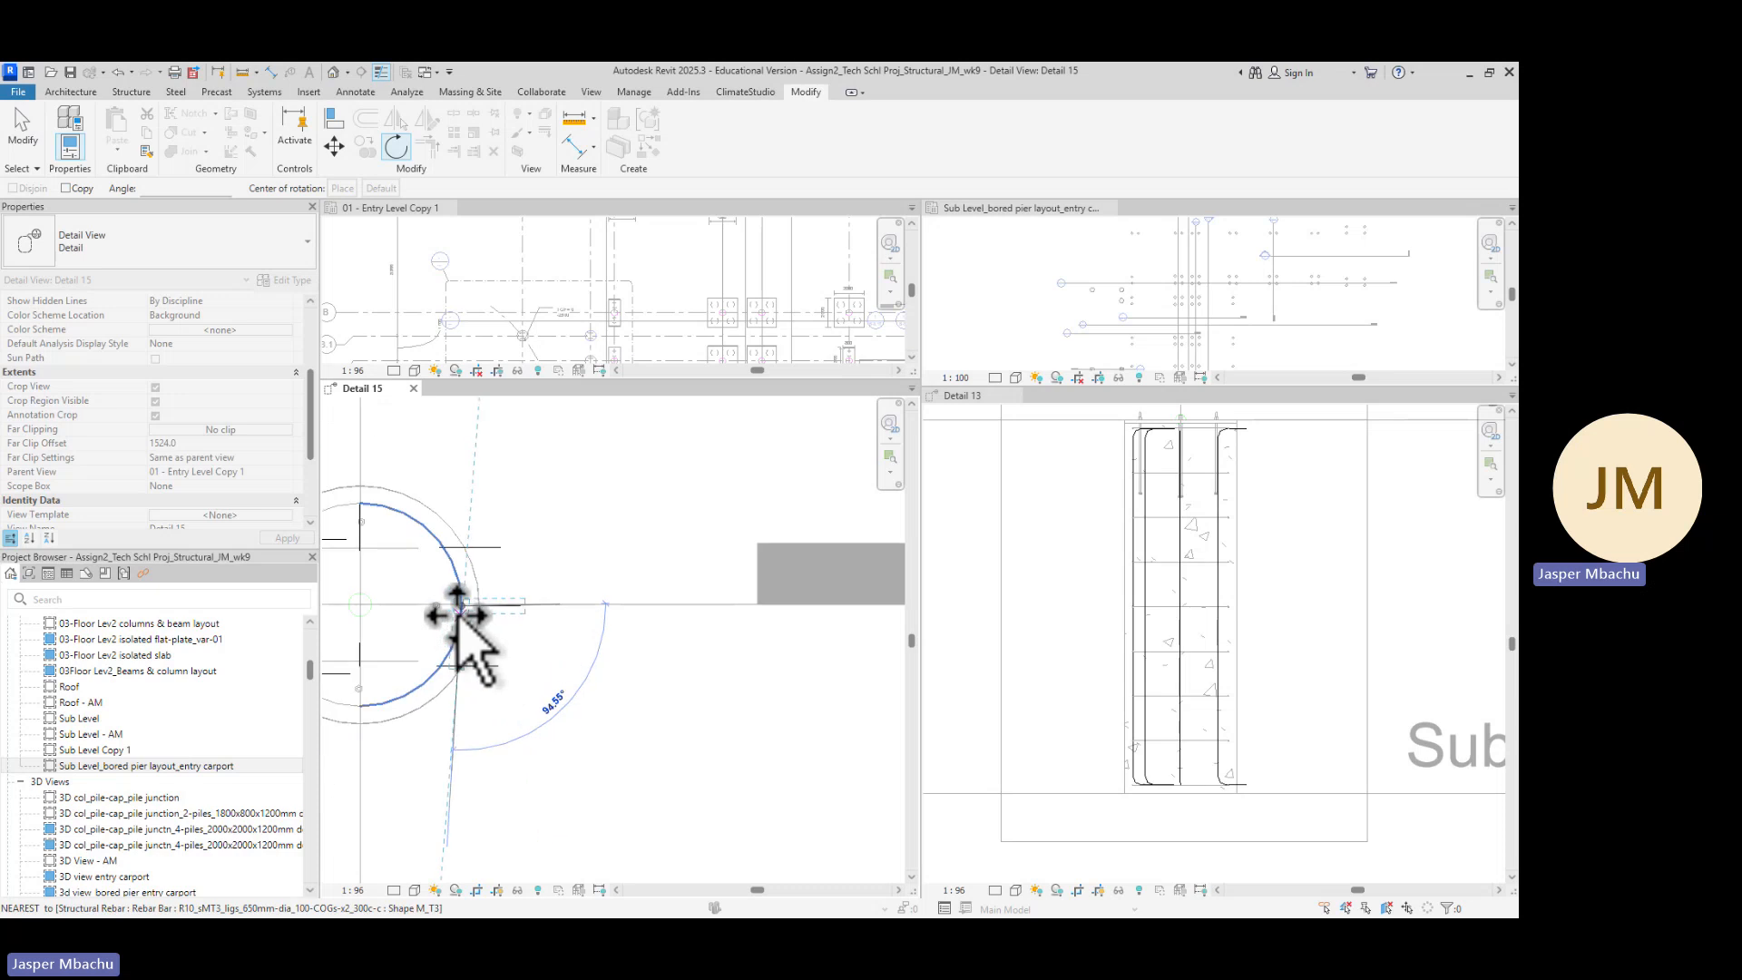
pyautogui.scroll(-1, 458, 617)
pyautogui.scroll(-1, 437, 616)
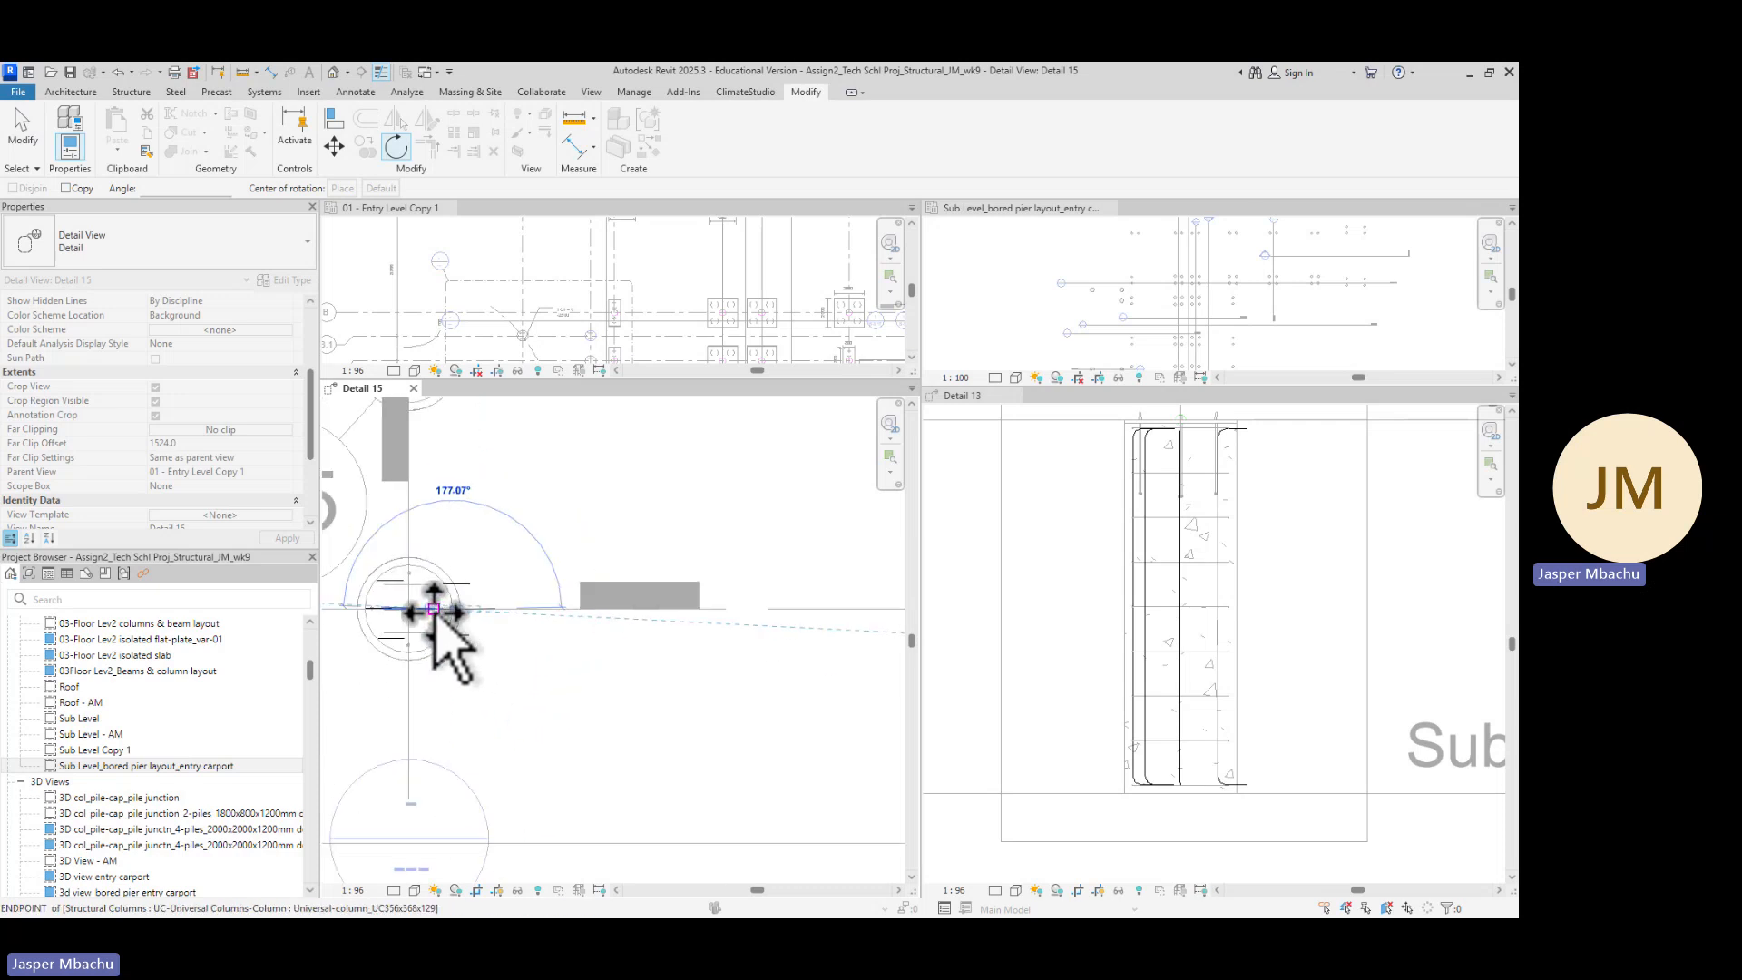
pyautogui.moveTo(489, 667); pyautogui.dragTo(680, 650, button='middle')
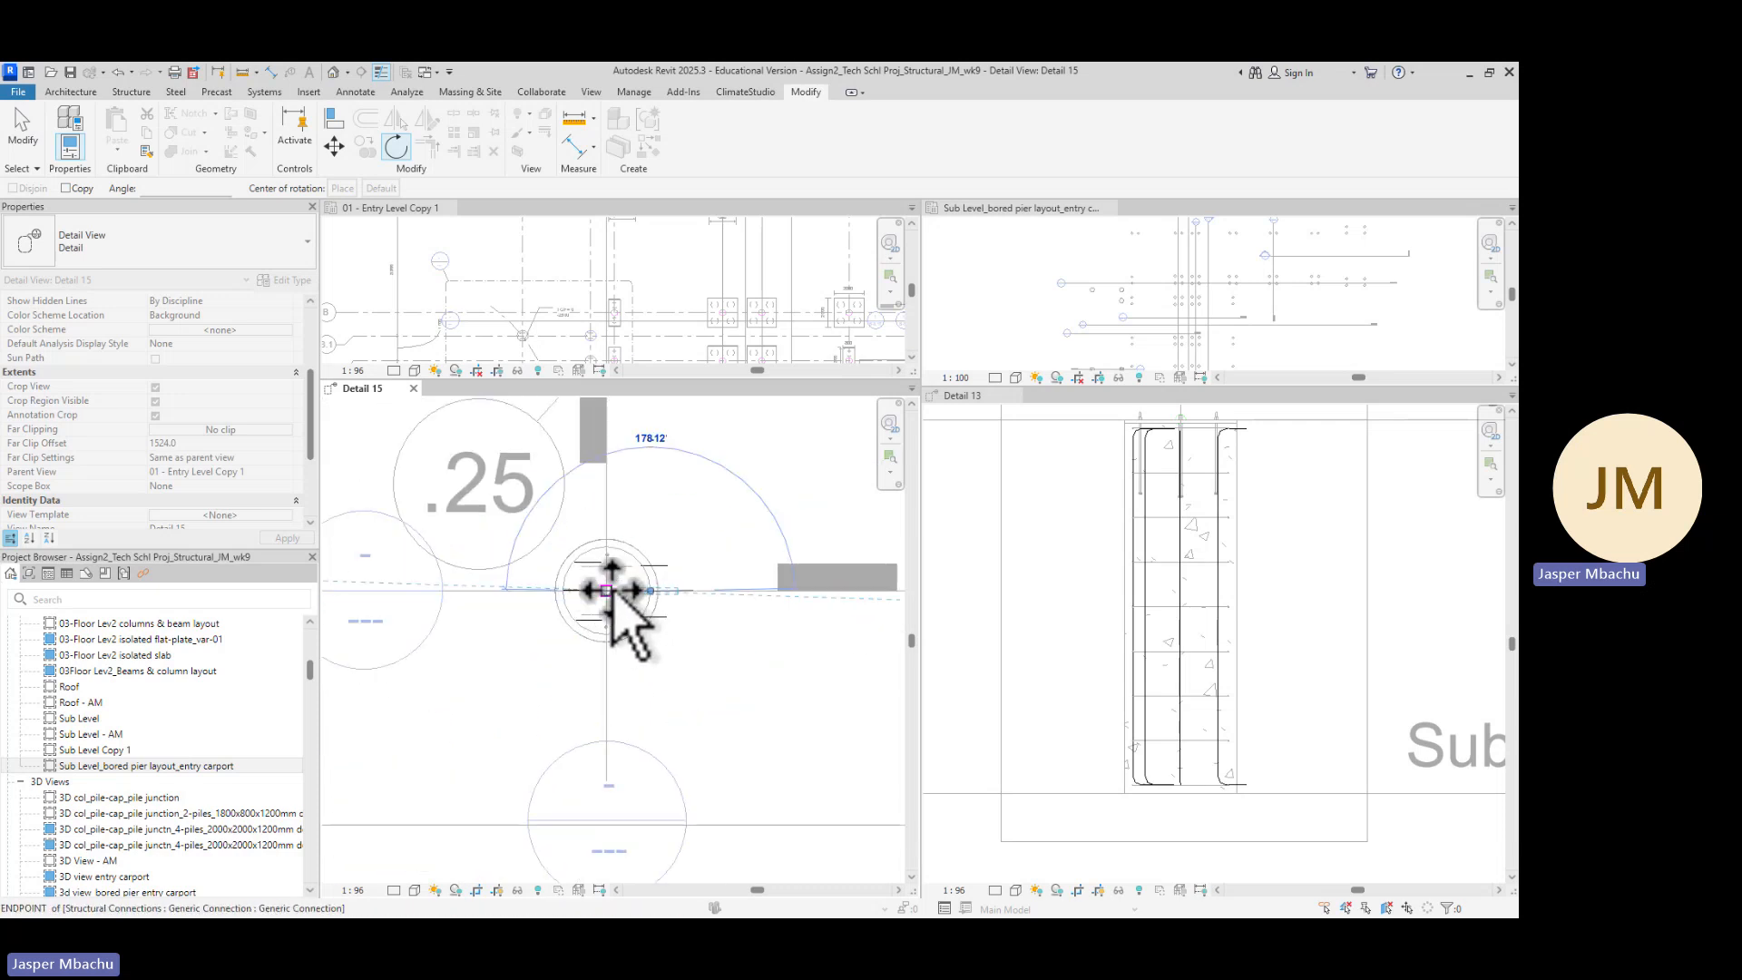
pyautogui.click(608, 592)
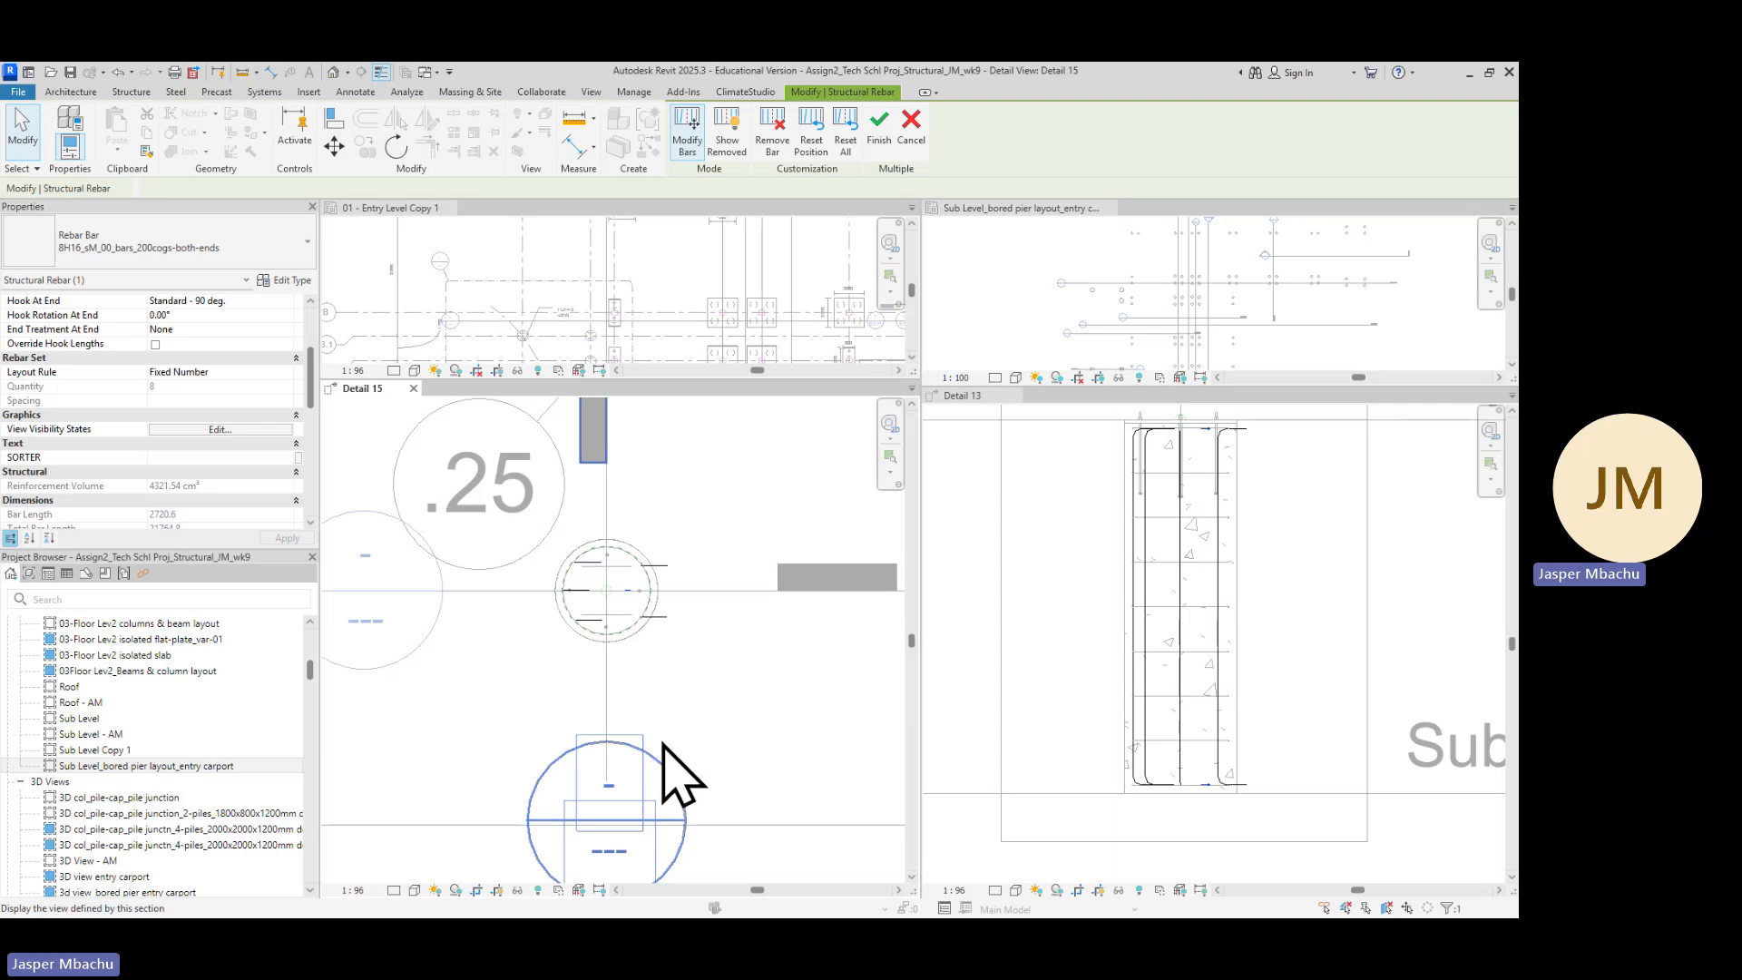
pyautogui.press('Escape')
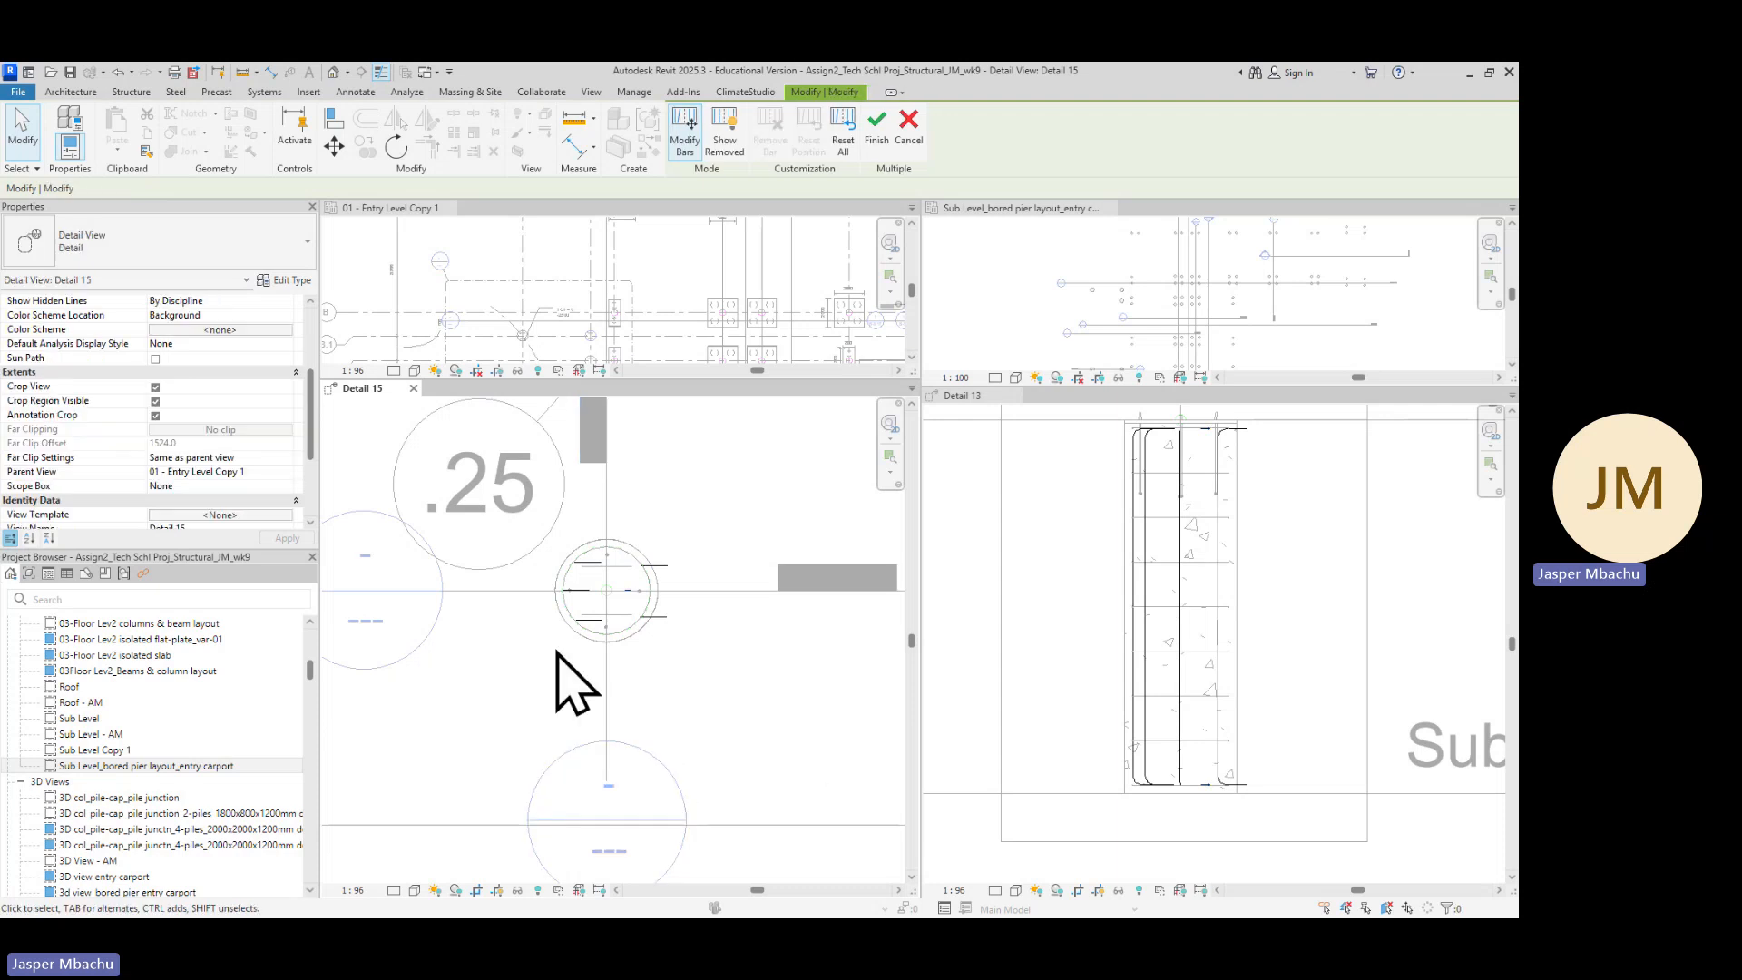
# Rotate the right middle bar about 180 degrees around its inner end so its hook faces the pier centre
pyautogui.scroll(1, 629, 615)
pyautogui.click(656, 578)
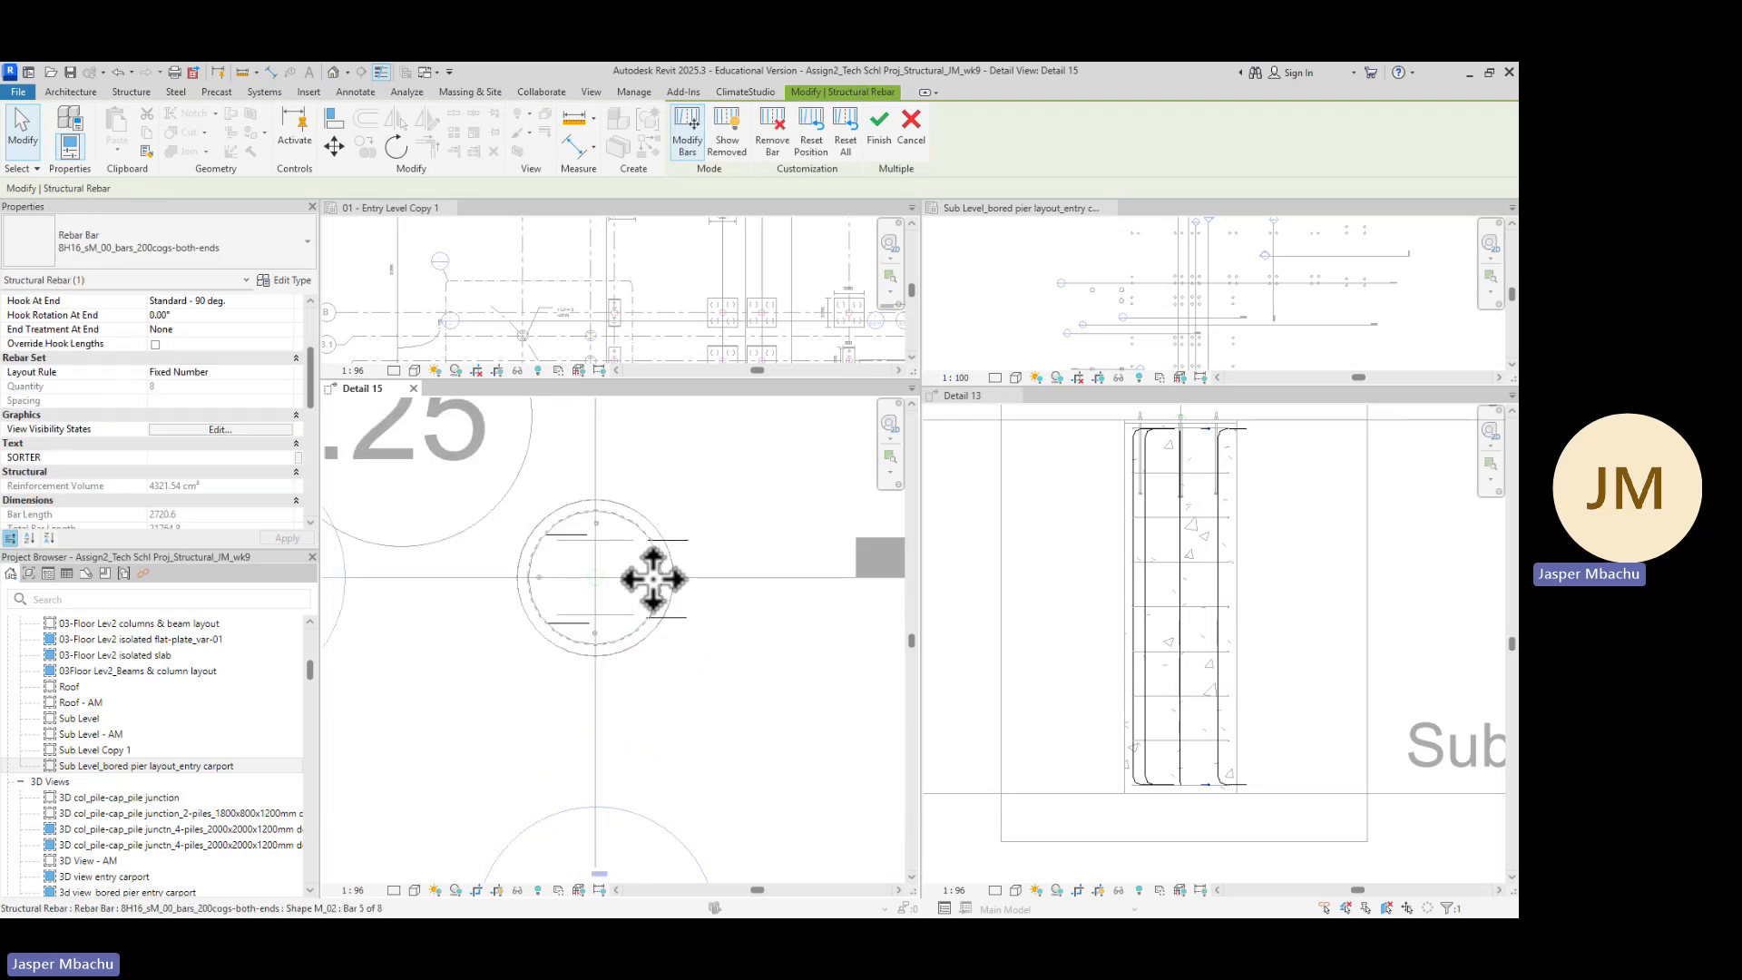
pyautogui.press('Escape')
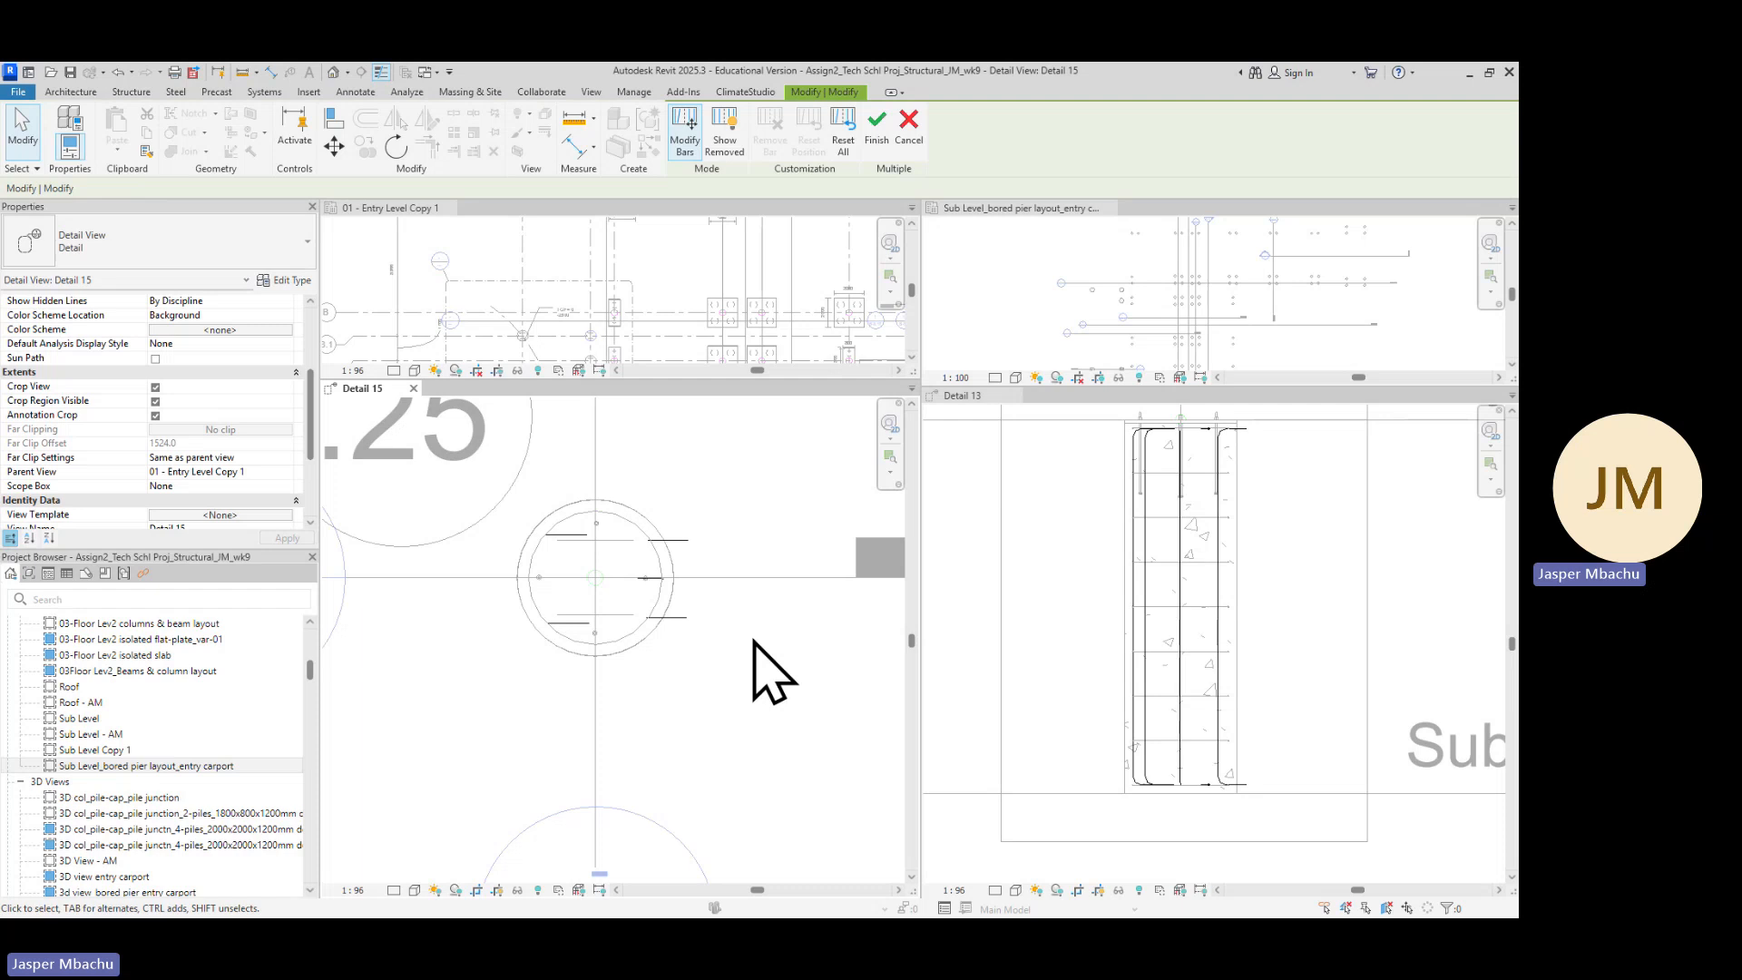
pyautogui.scroll(-2, 753, 640)
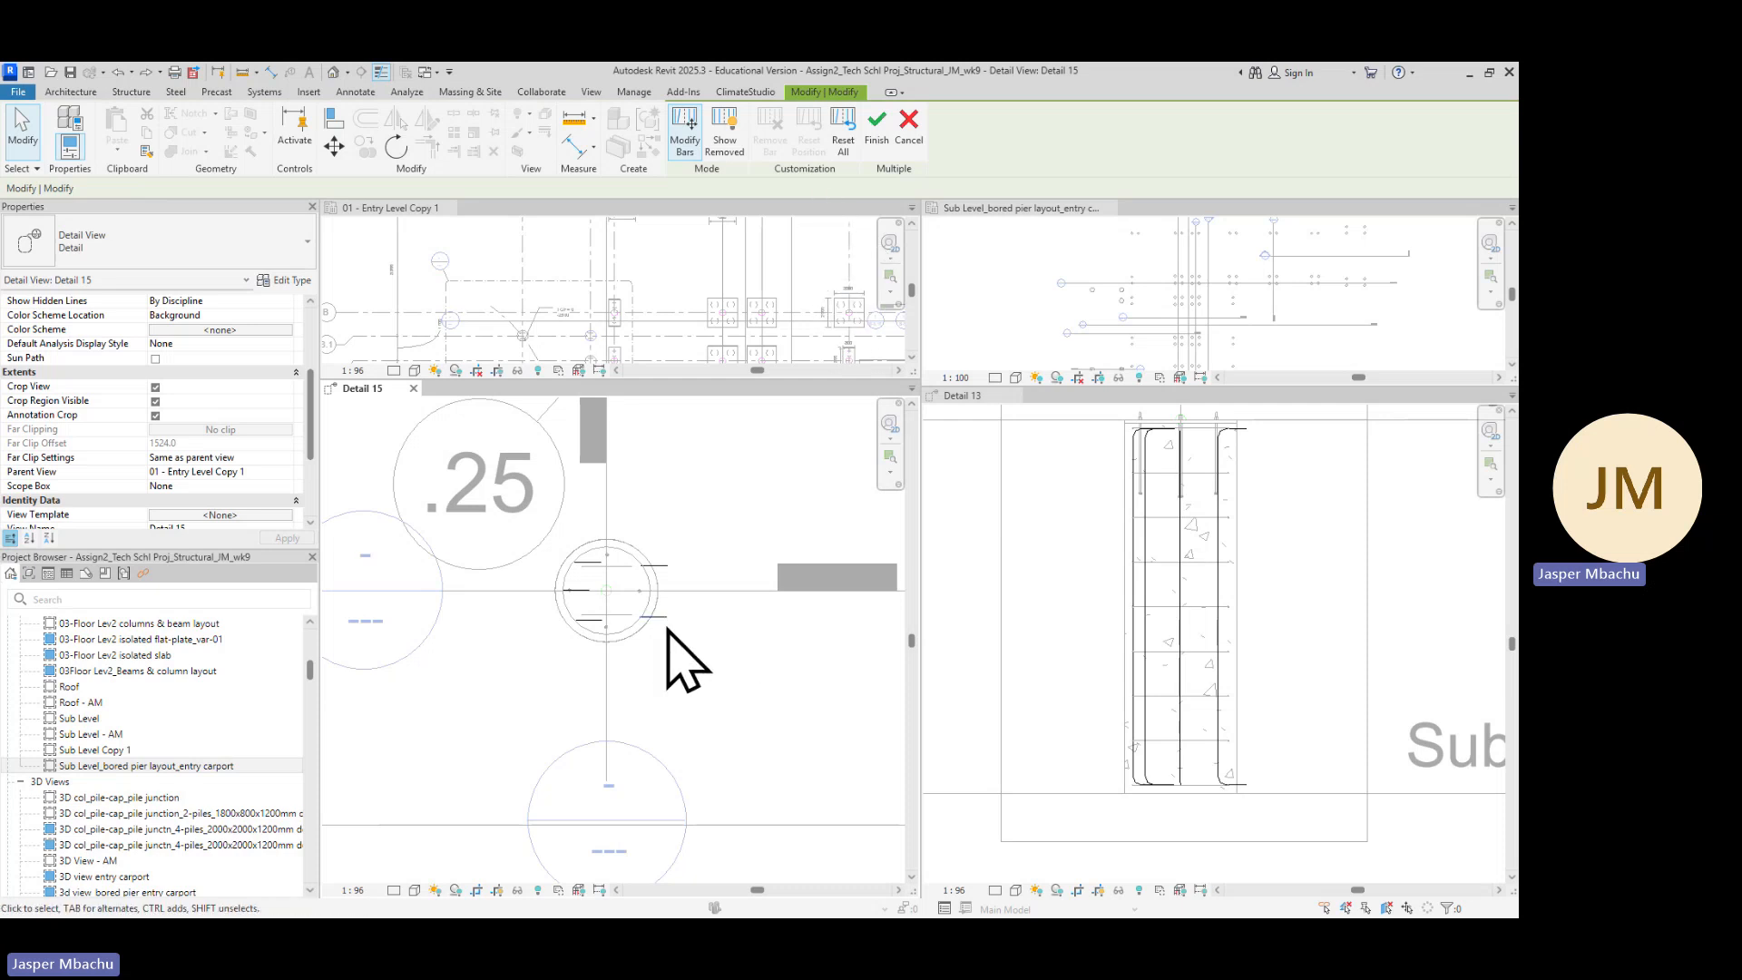
pyautogui.click(670, 603)
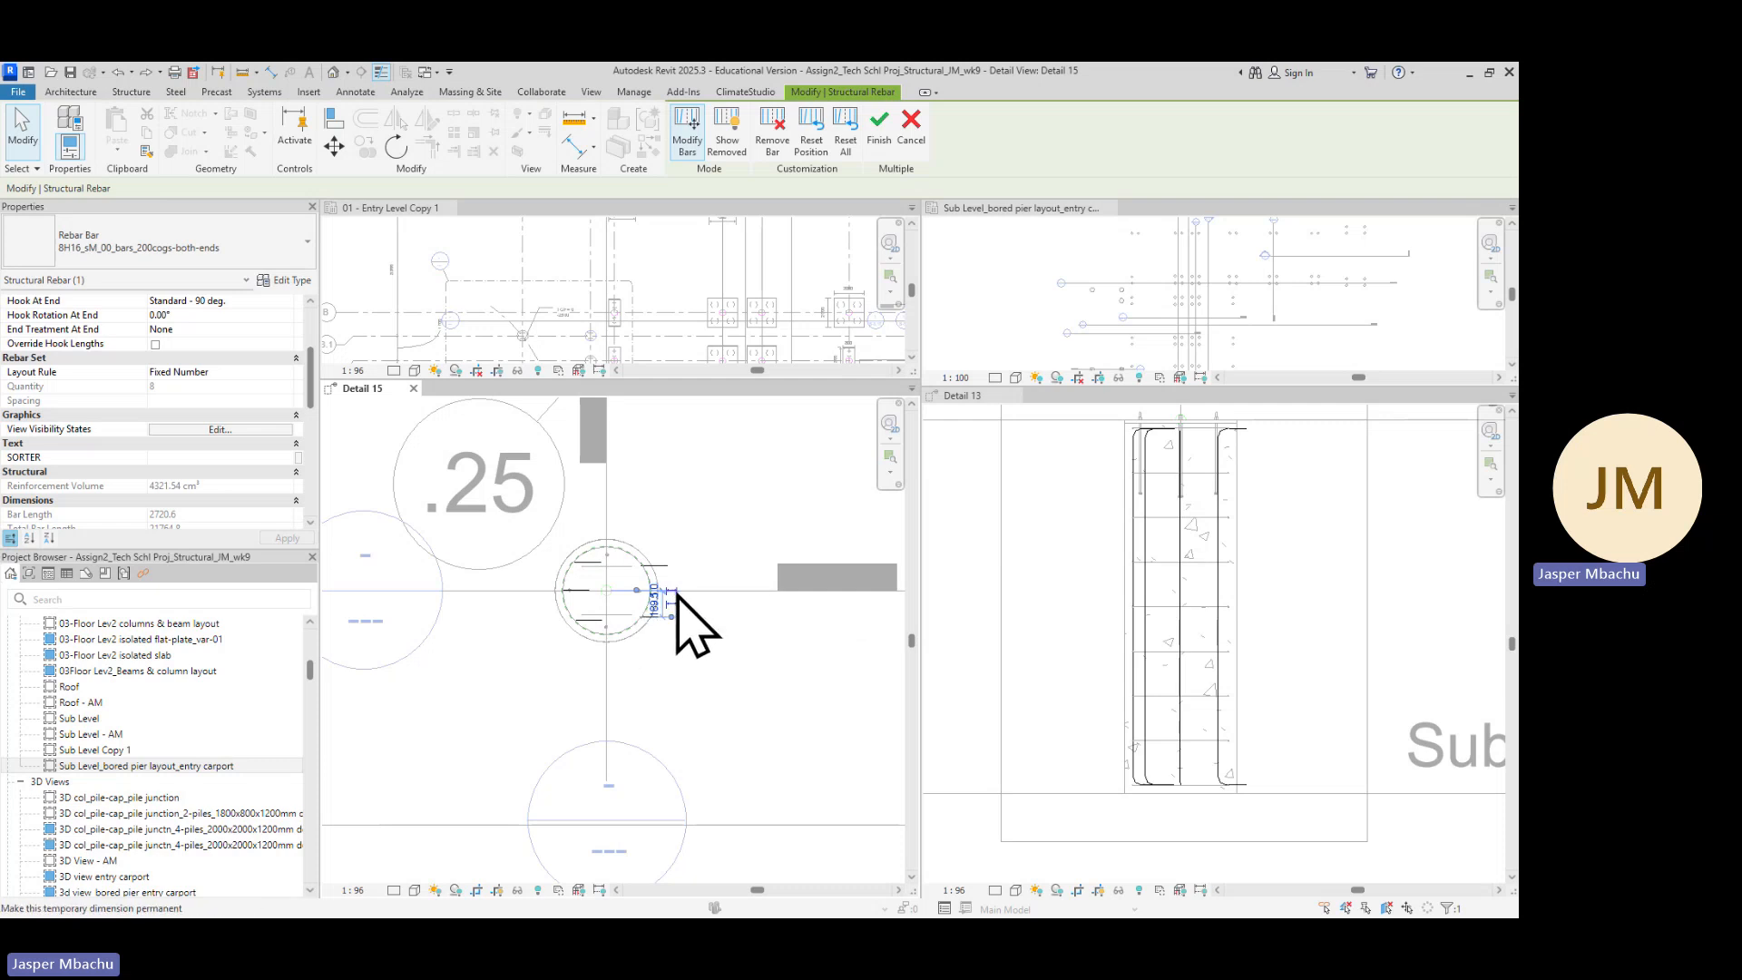
pyautogui.click(398, 147)
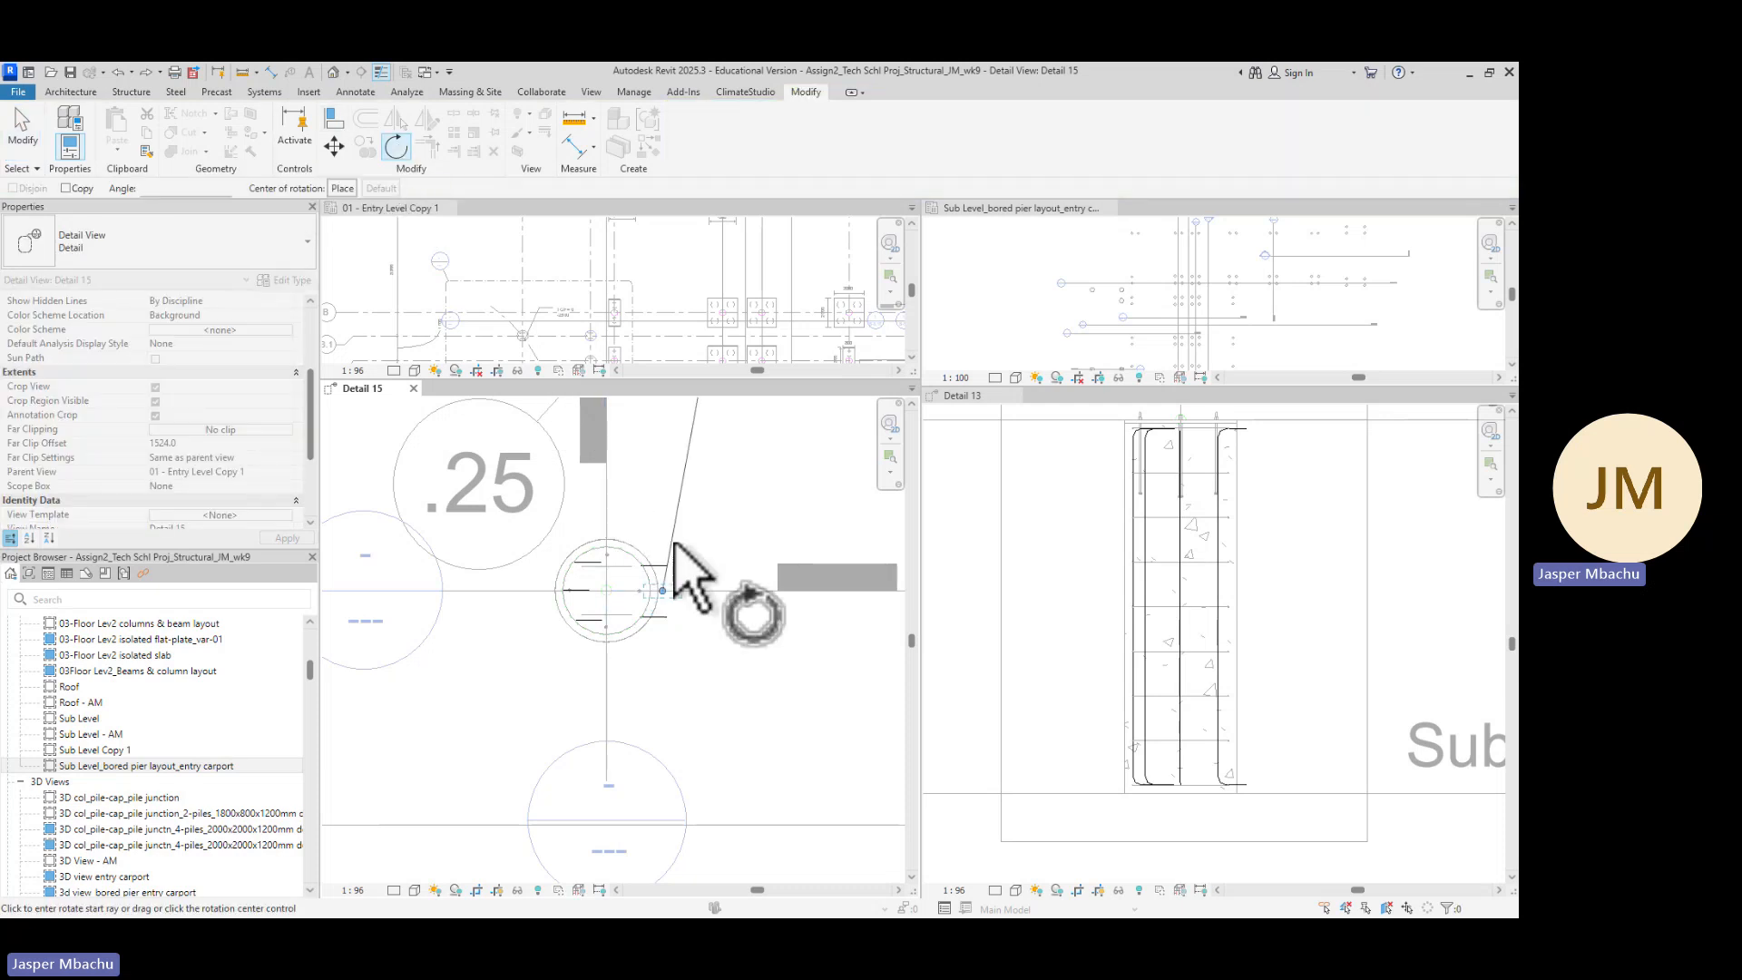
pyautogui.click(700, 590)
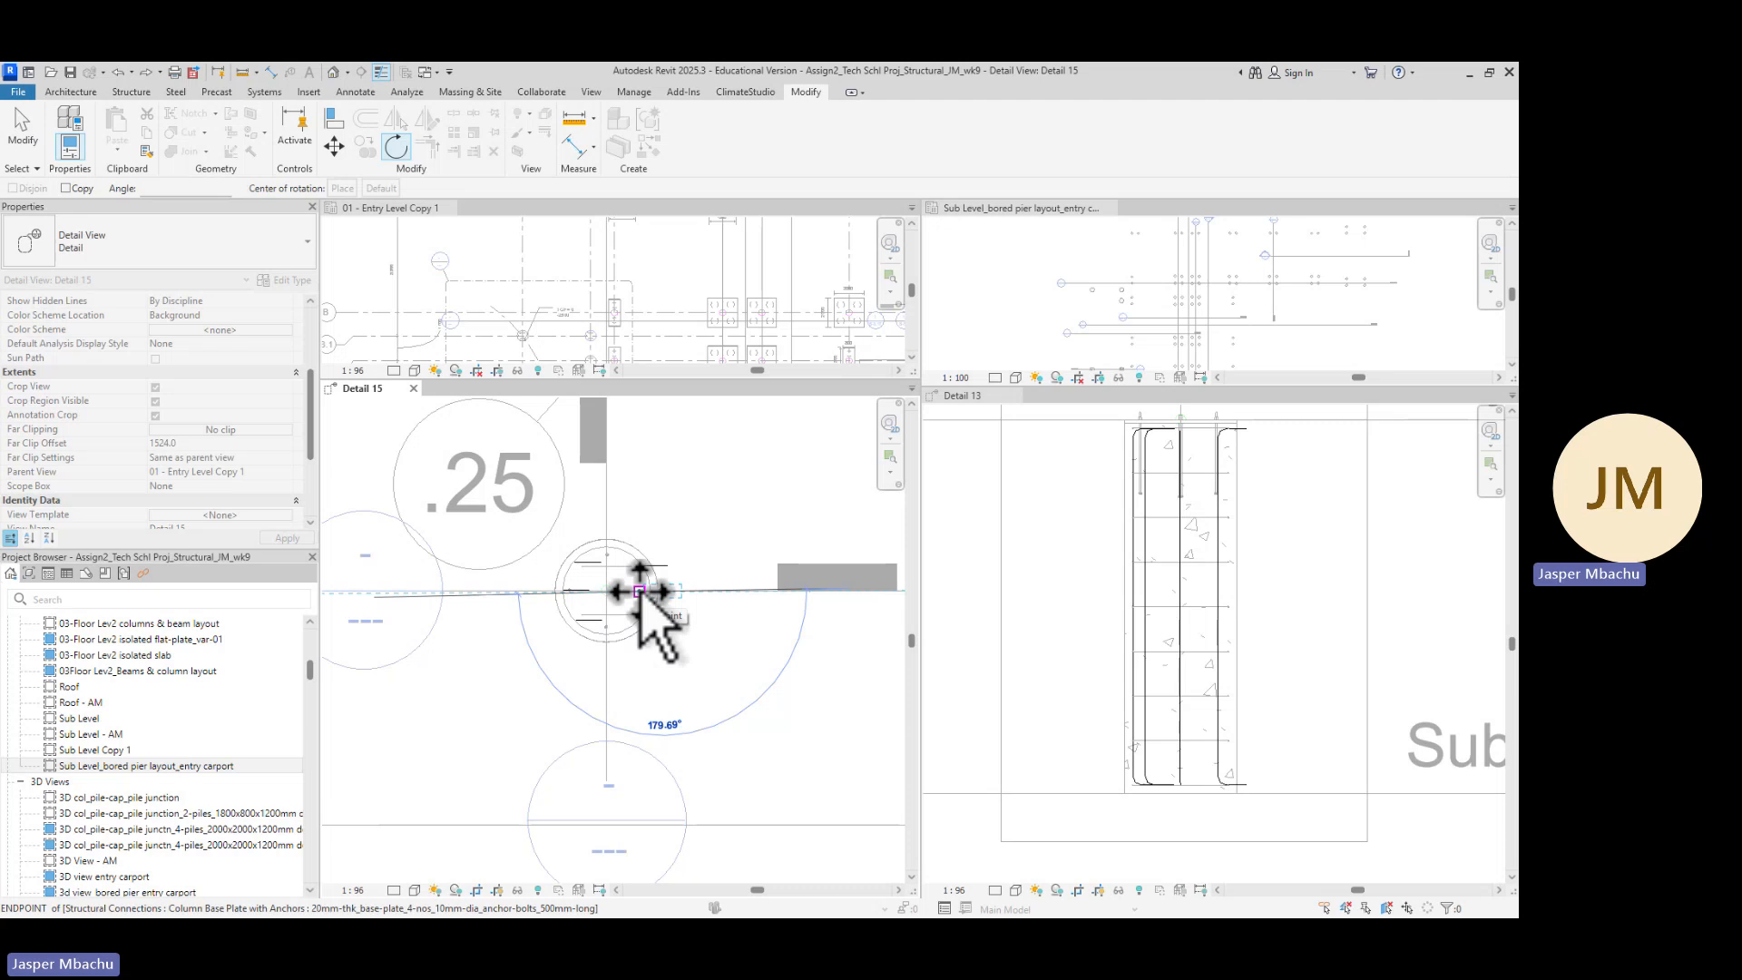
pyautogui.click(640, 592)
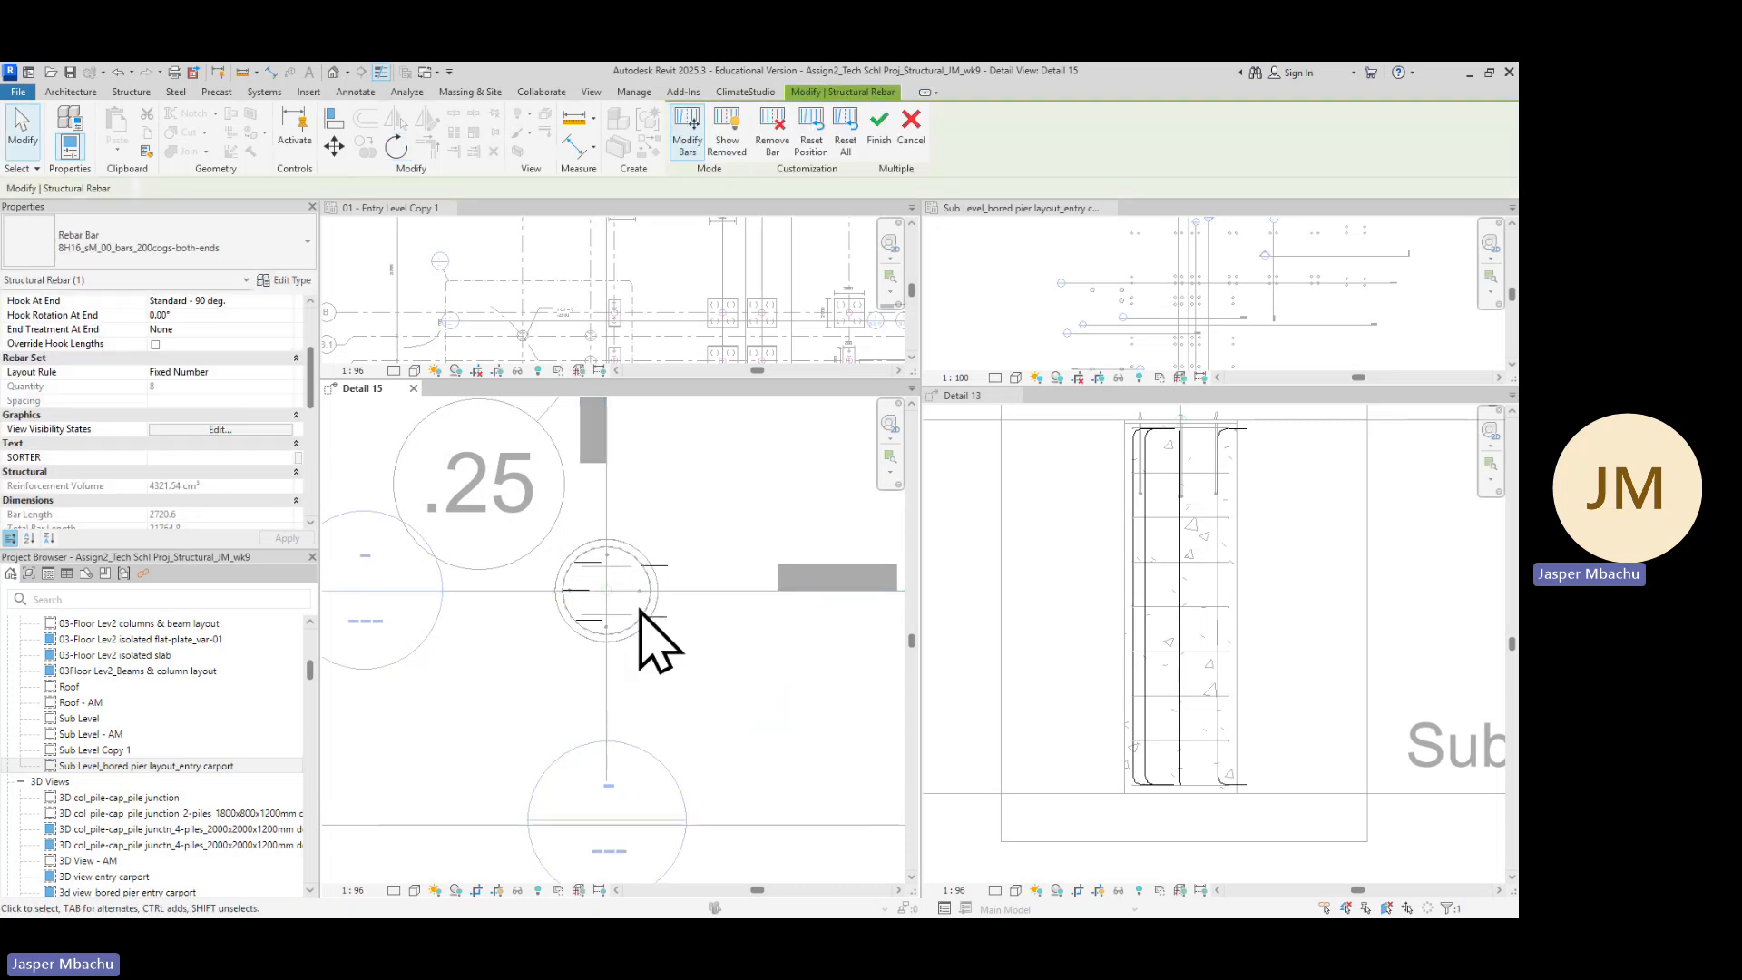
# Inspect the upper-right bar's position and its temporary dimensions relative to the pier centreline
pyautogui.scroll(2, 690, 573)
pyautogui.scroll(2, 698, 592)
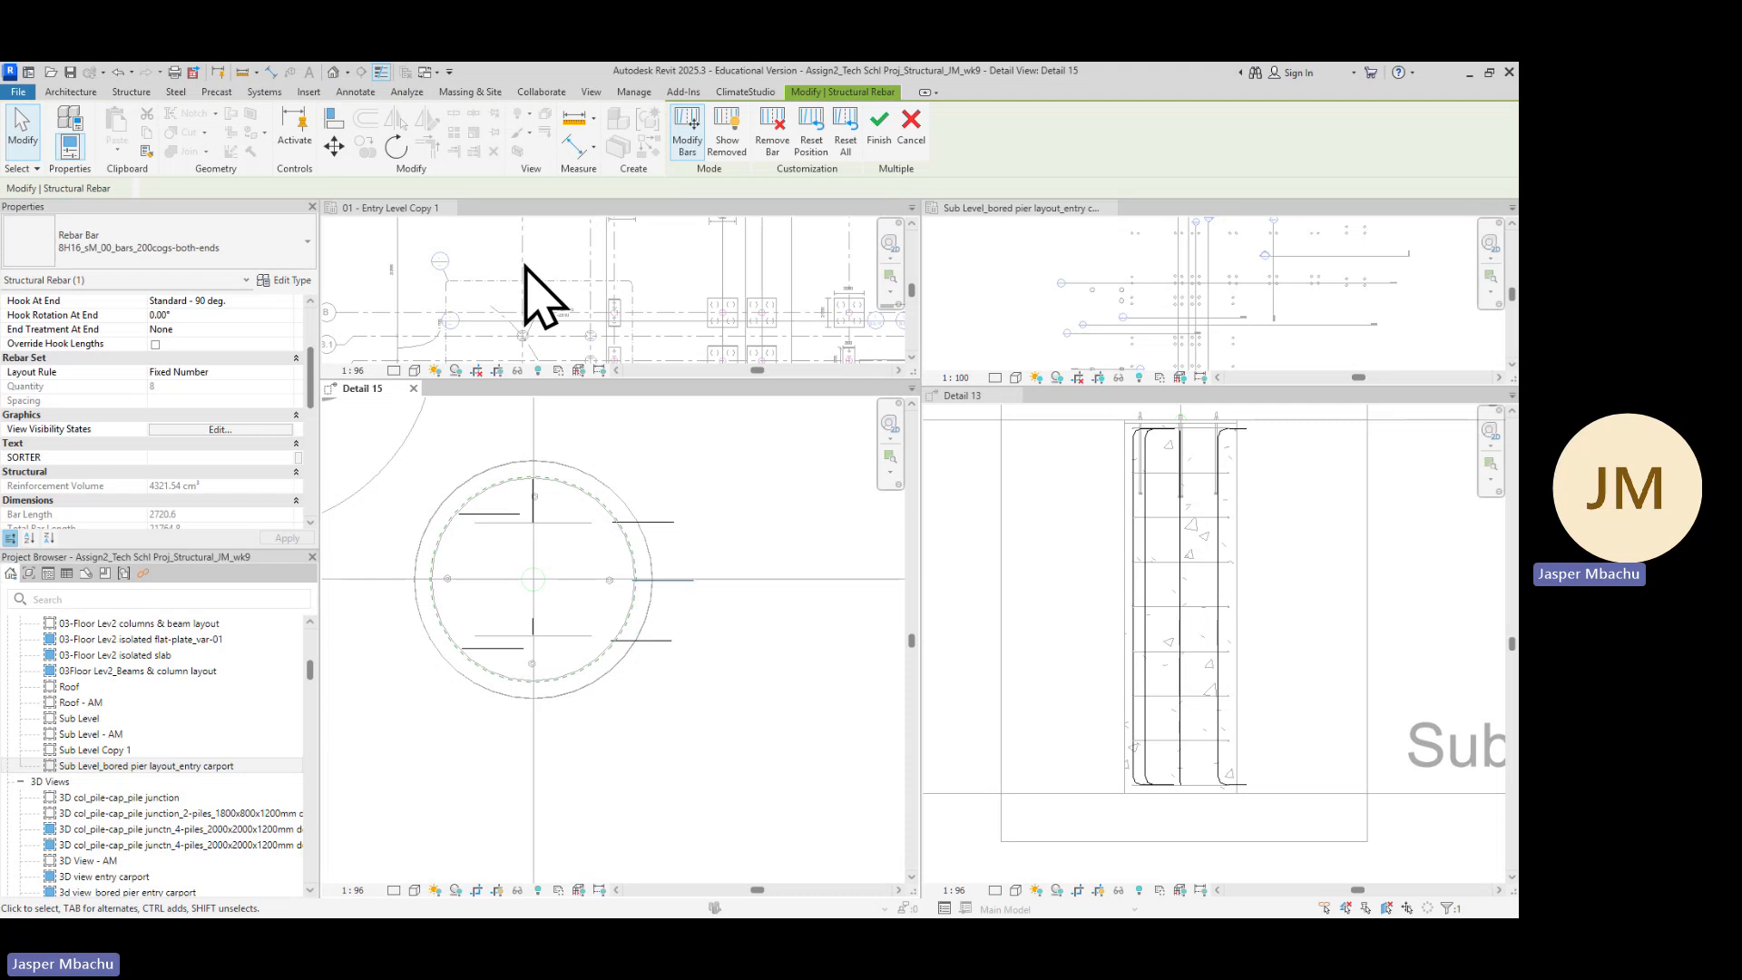
pyautogui.click(661, 523)
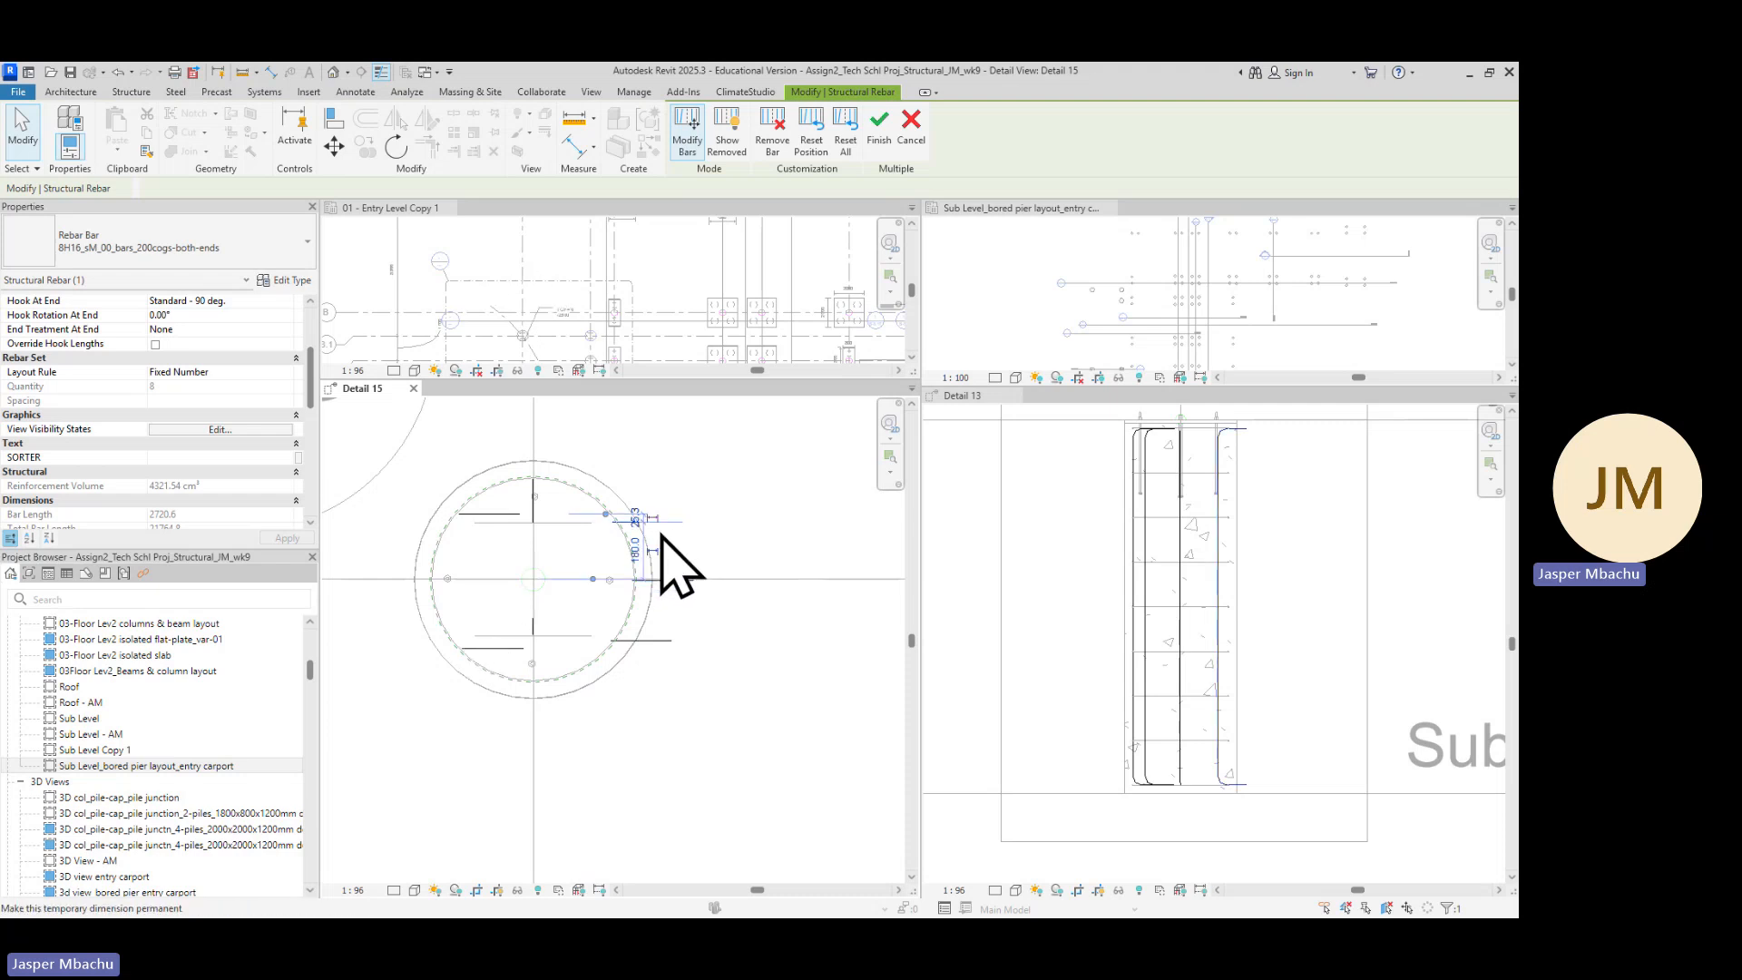
pyautogui.click(396, 147)
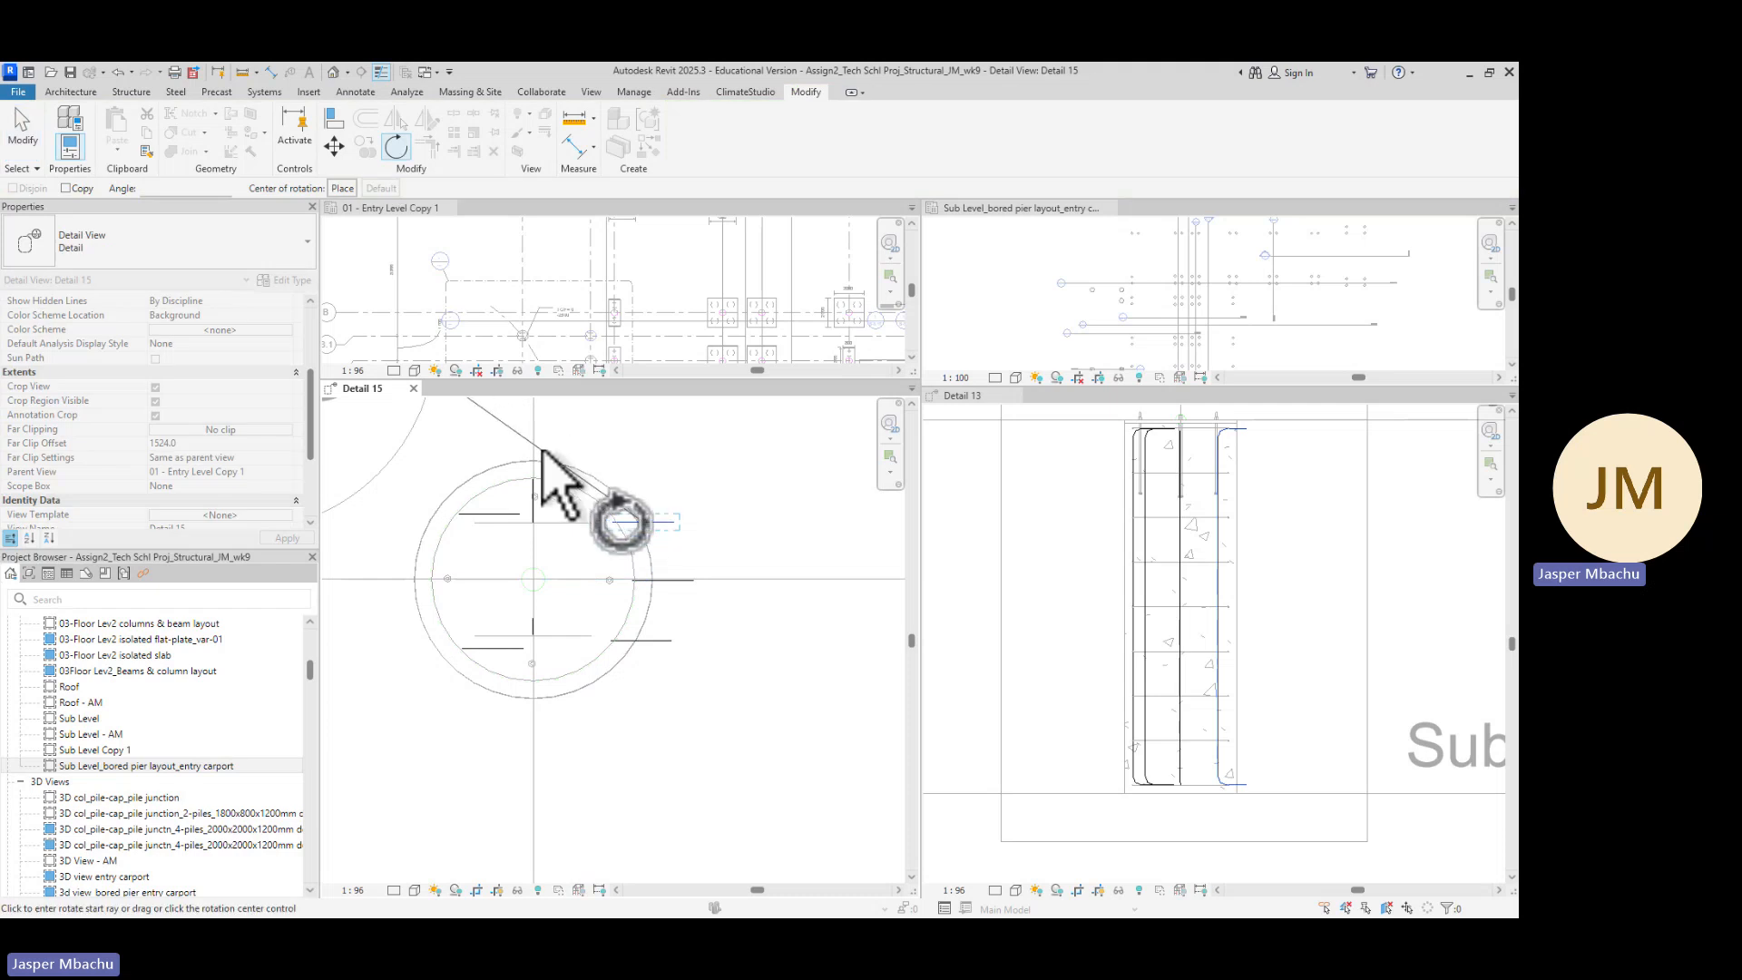
pyautogui.press('Escape')
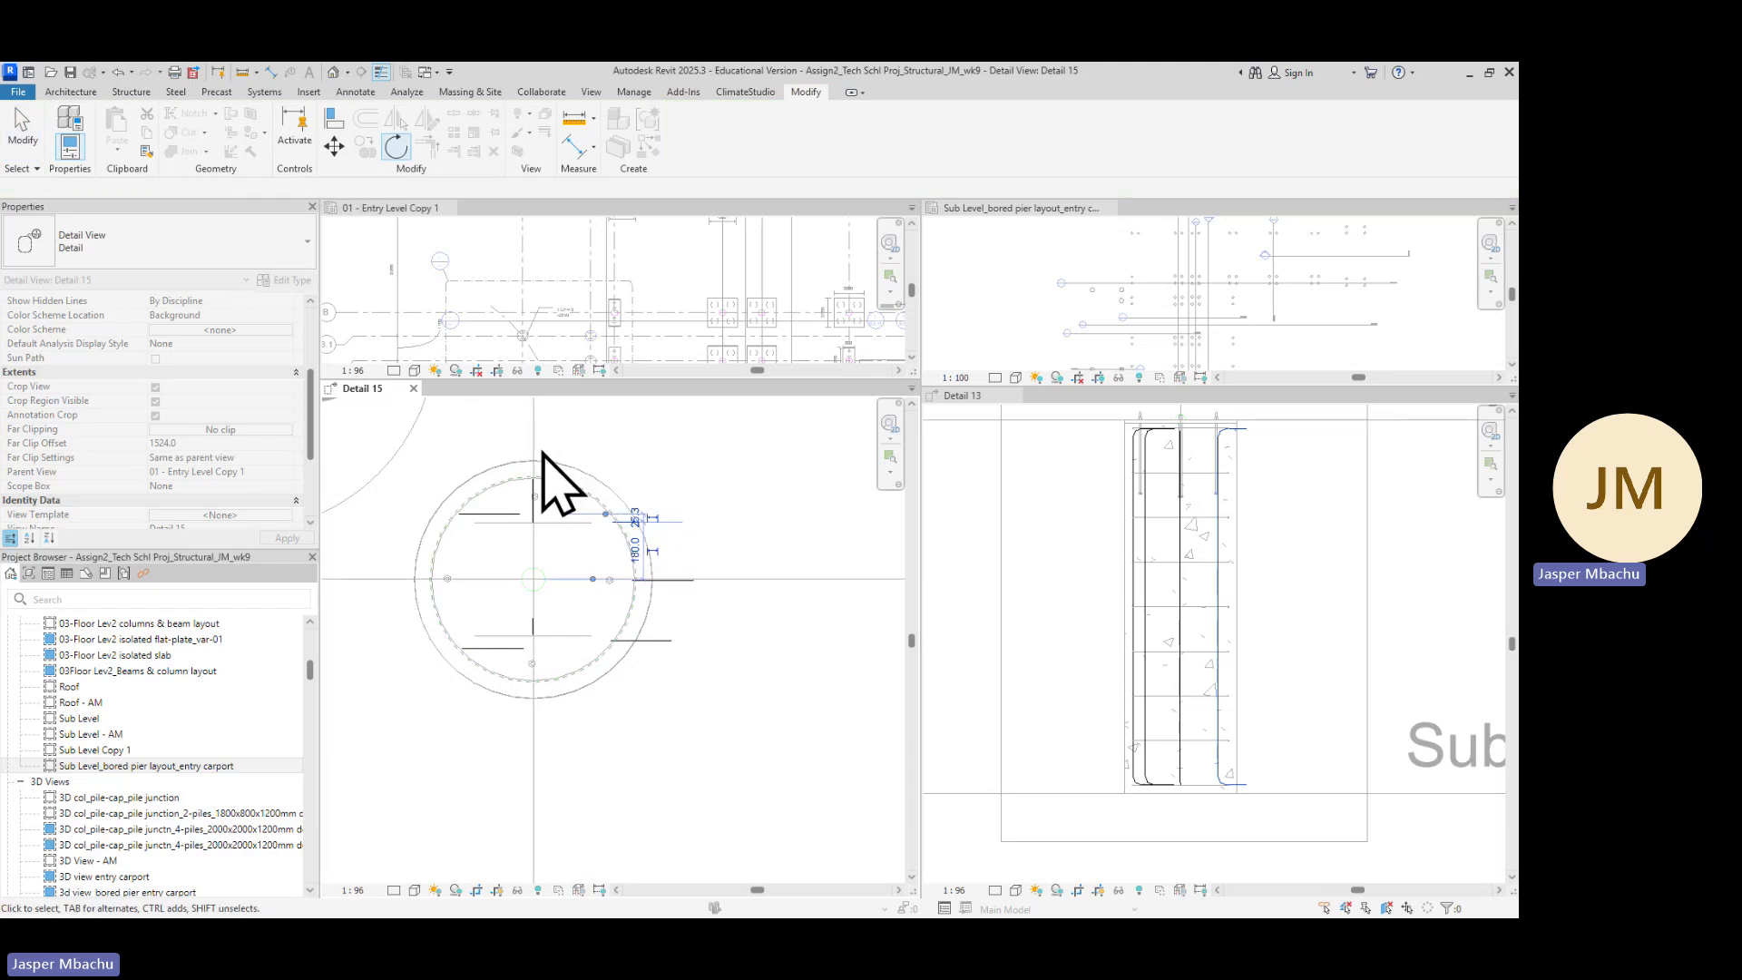
pyautogui.scroll(4, 683, 534)
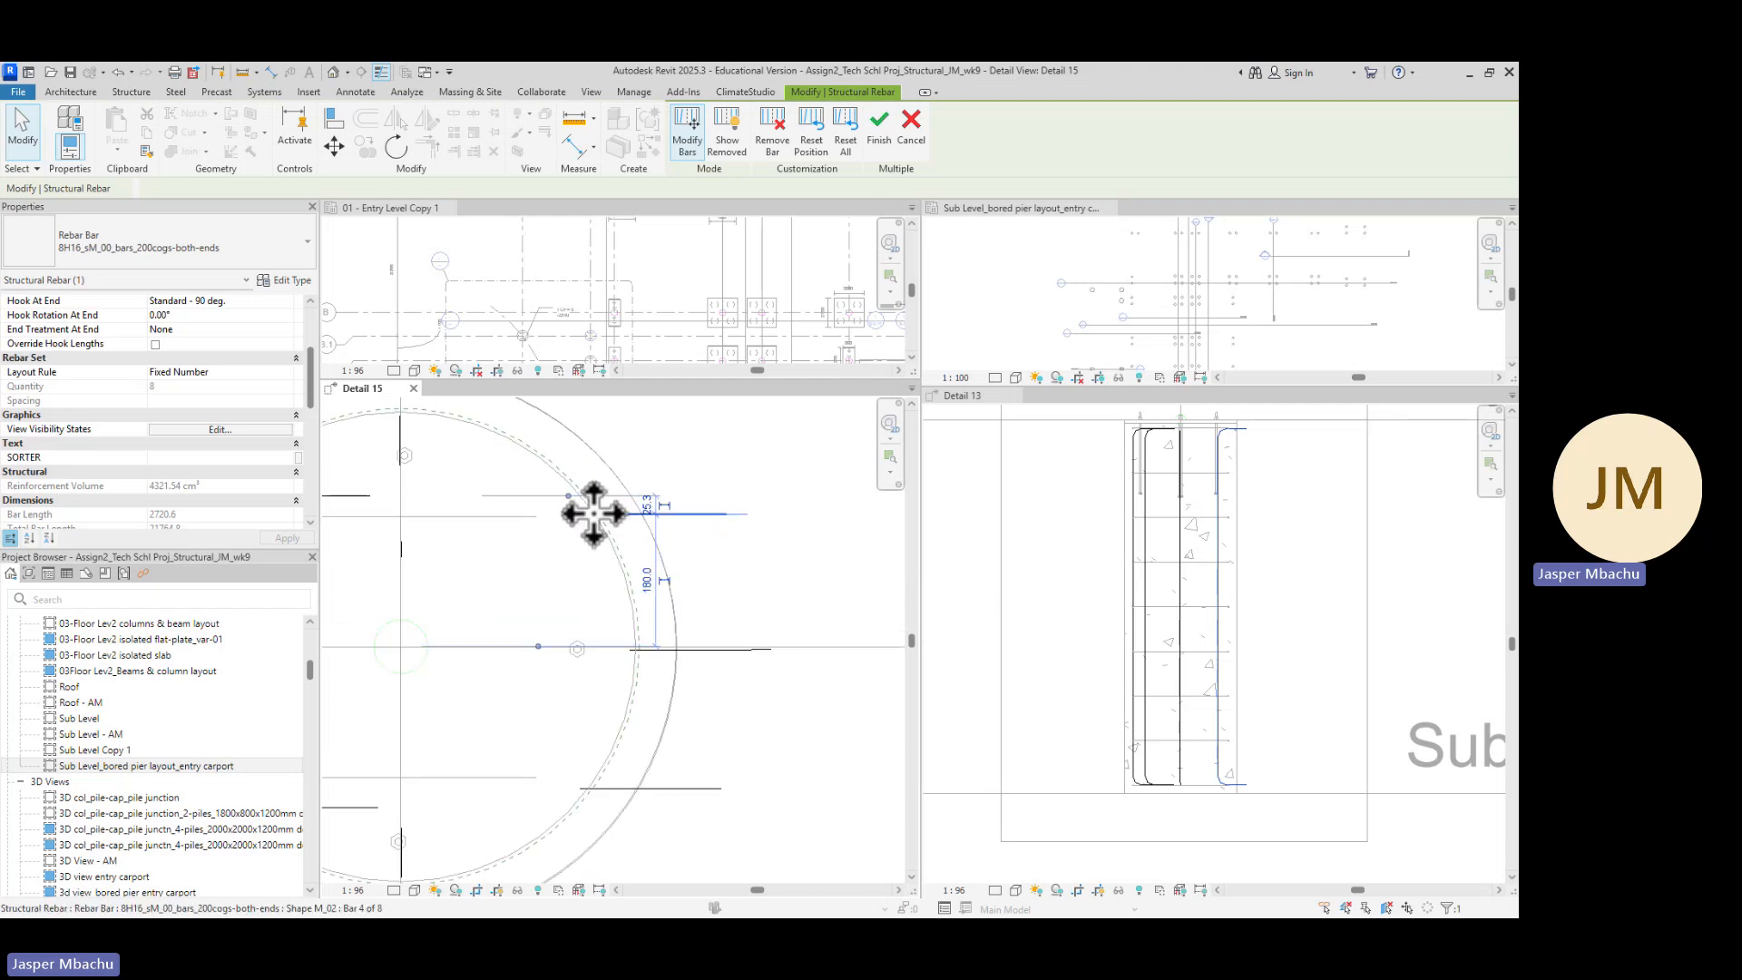
pyautogui.scroll(2, 622, 553)
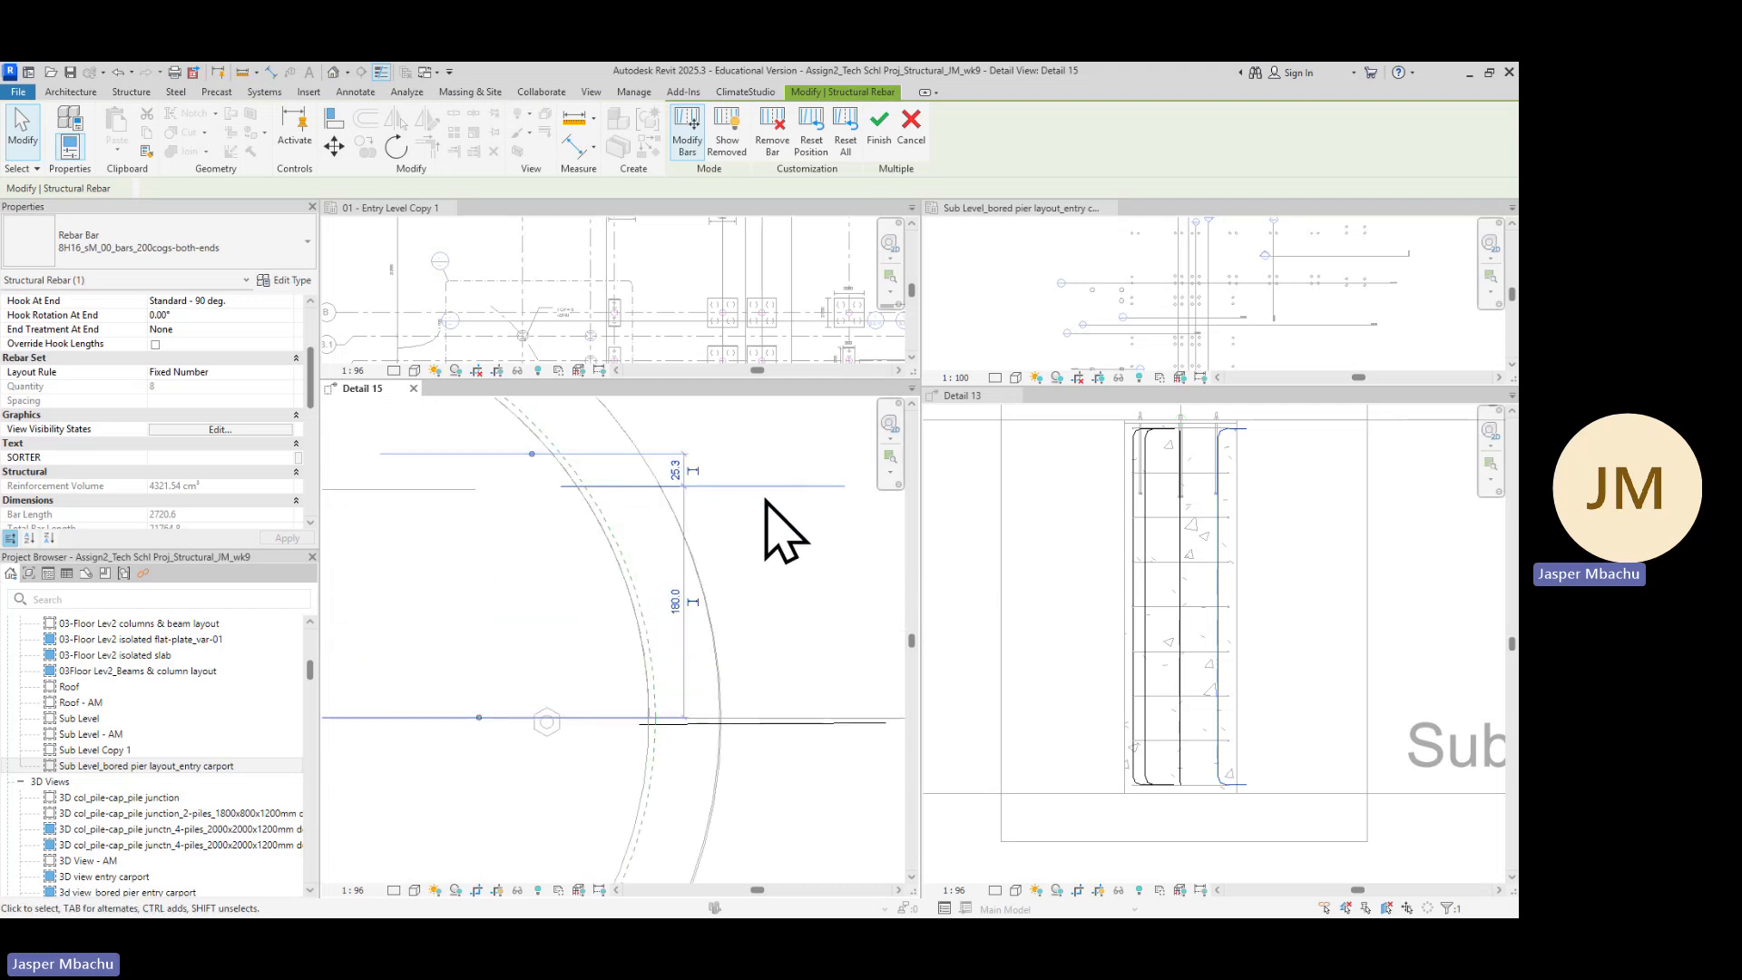
pyautogui.scroll(1, 585, 517)
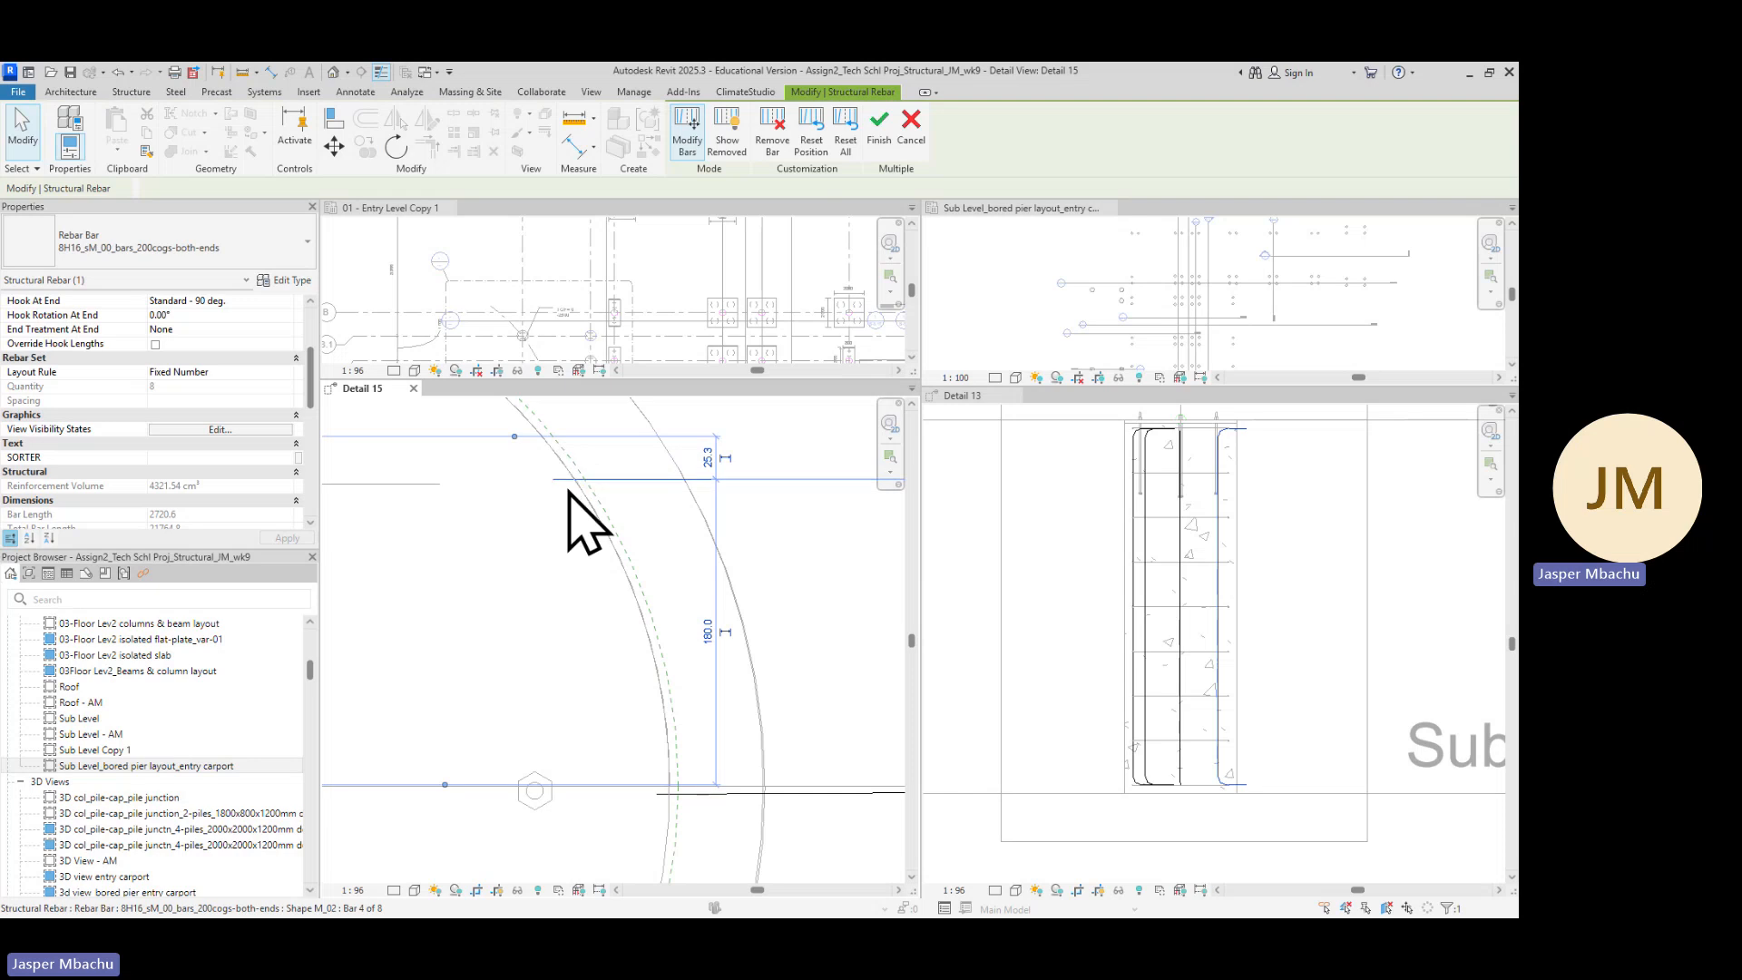
pyautogui.scroll(-2, 575, 488)
pyautogui.scroll(-2, 574, 487)
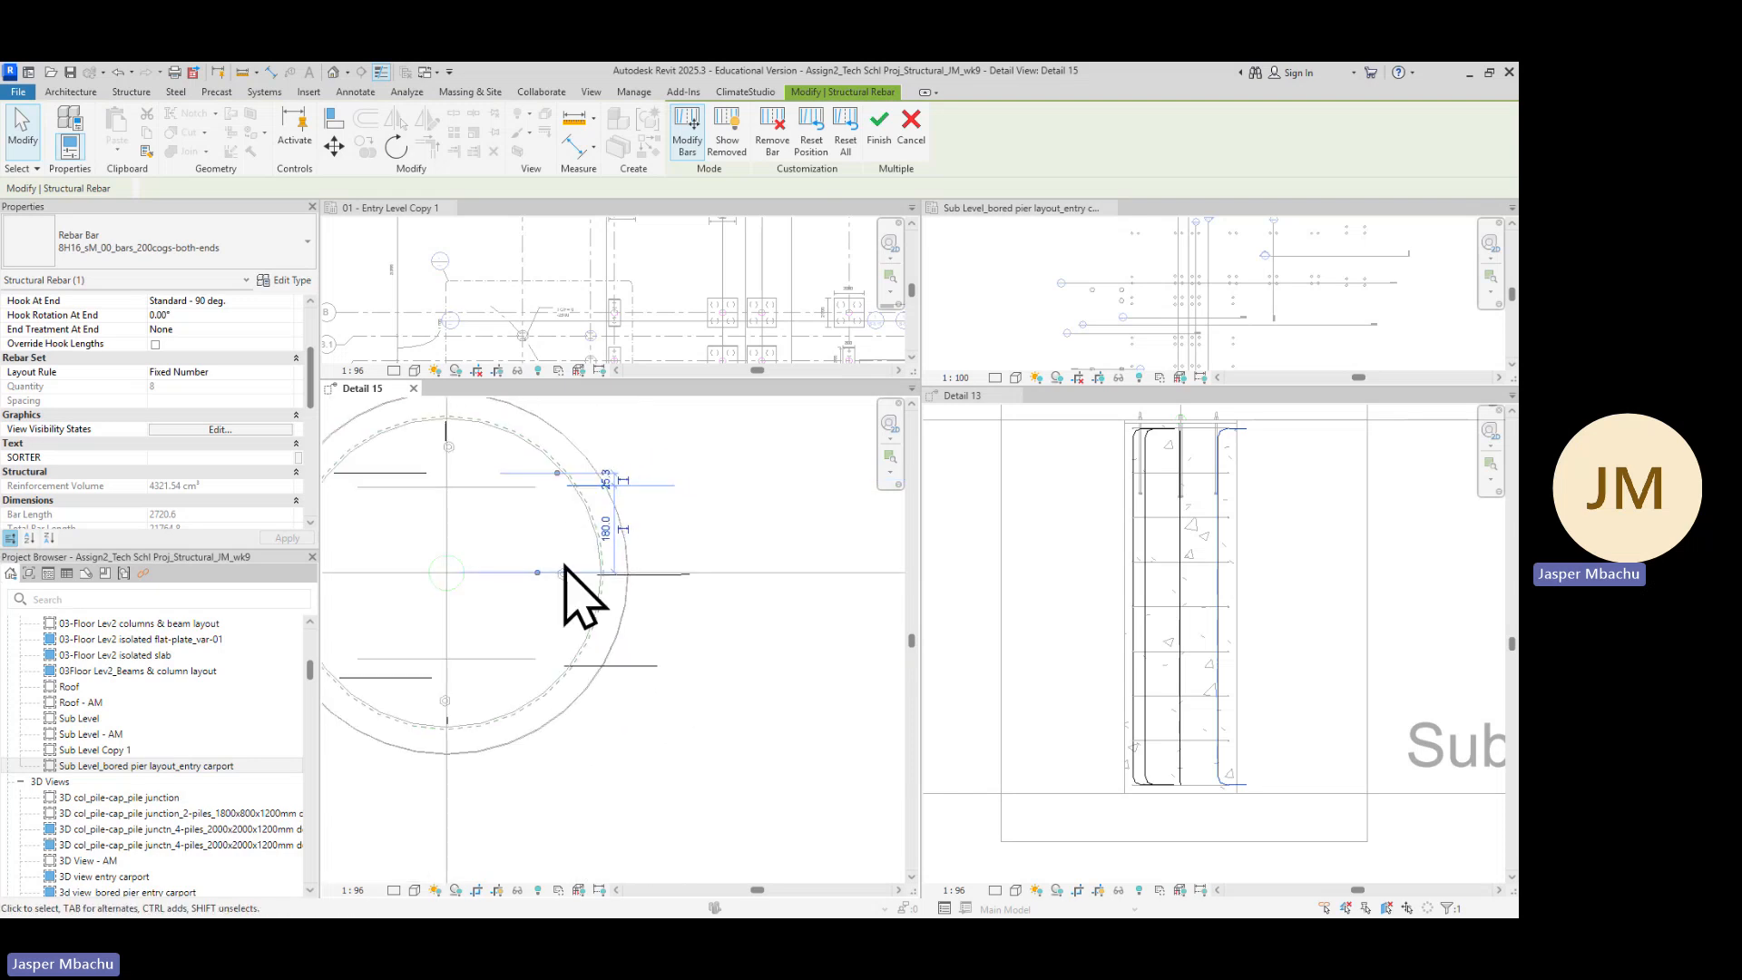
# Rotate the upper-right bar about its end onto the diagonal between the top and right bars
pyautogui.click(731, 644)
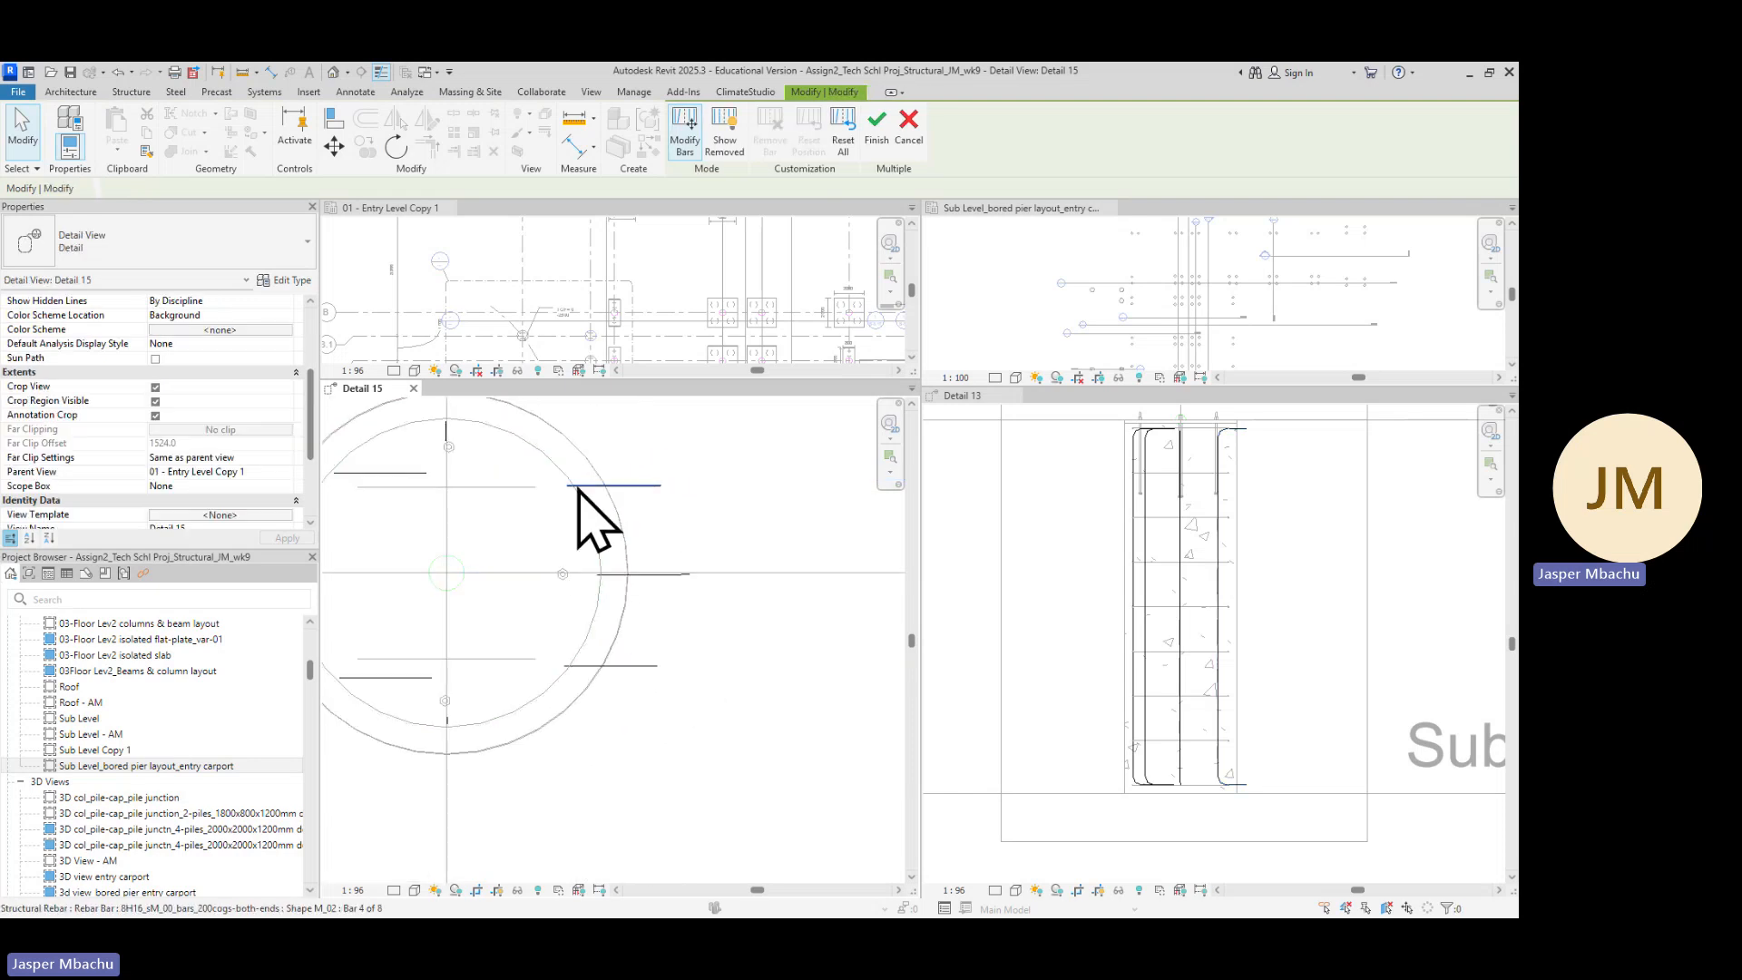
pyautogui.click(637, 502)
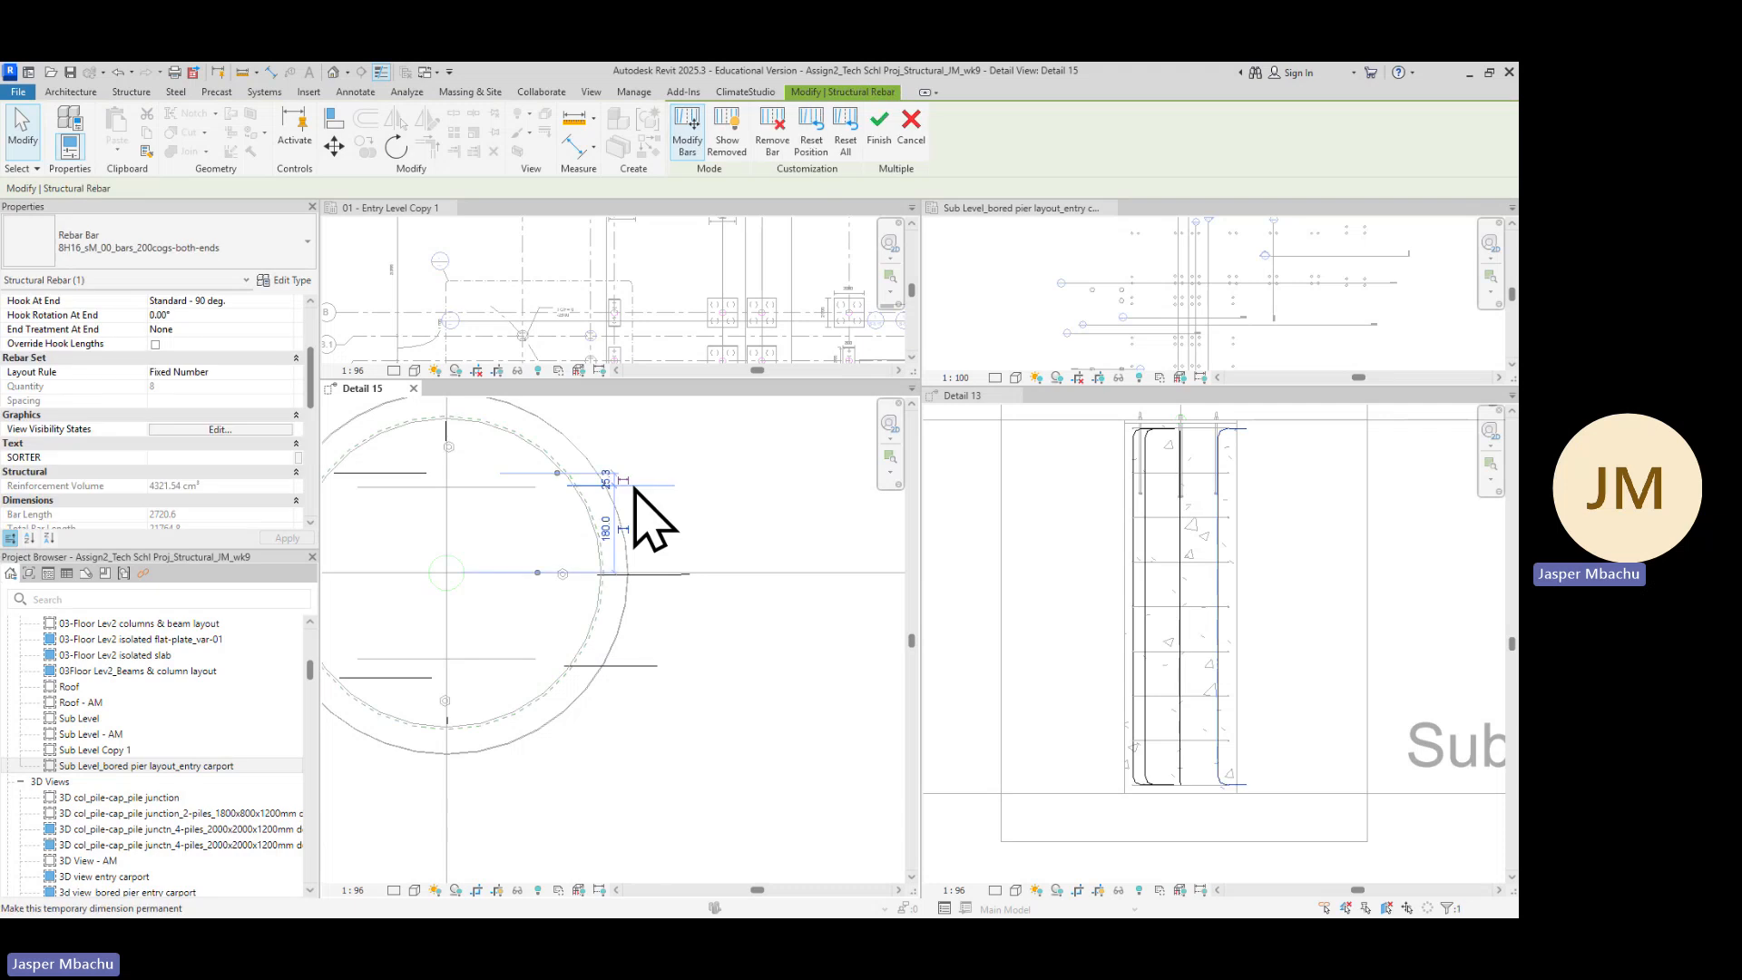
pyautogui.click(396, 146)
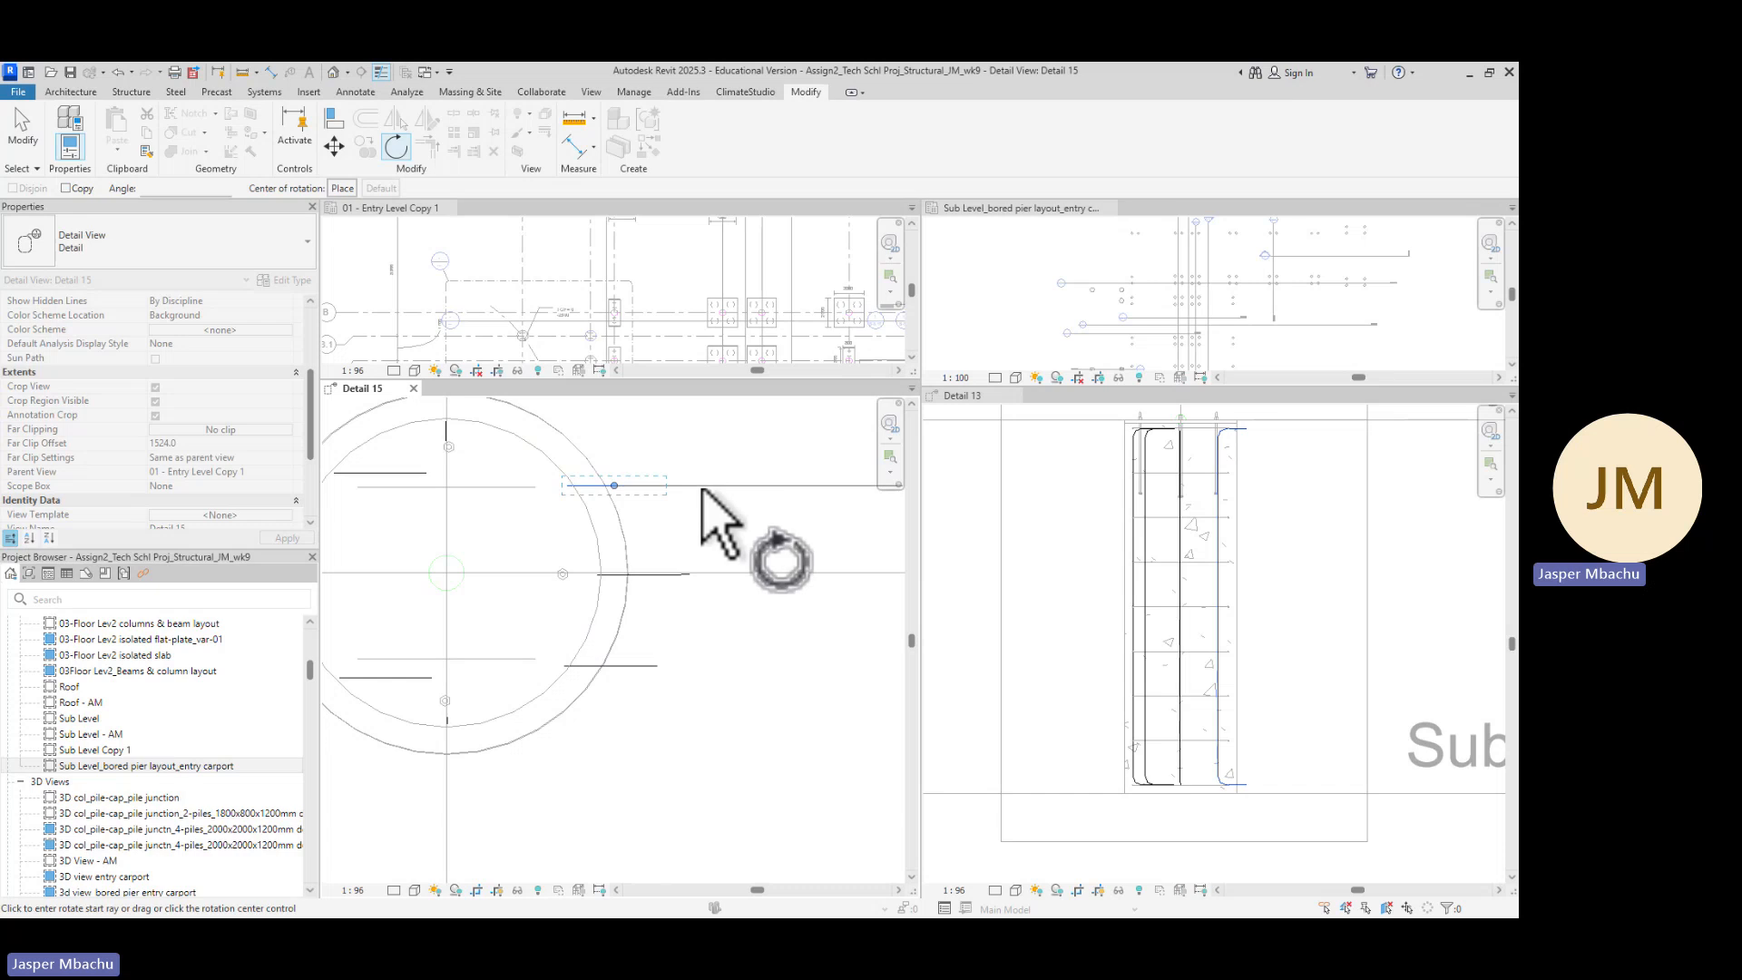
pyautogui.click(700, 488)
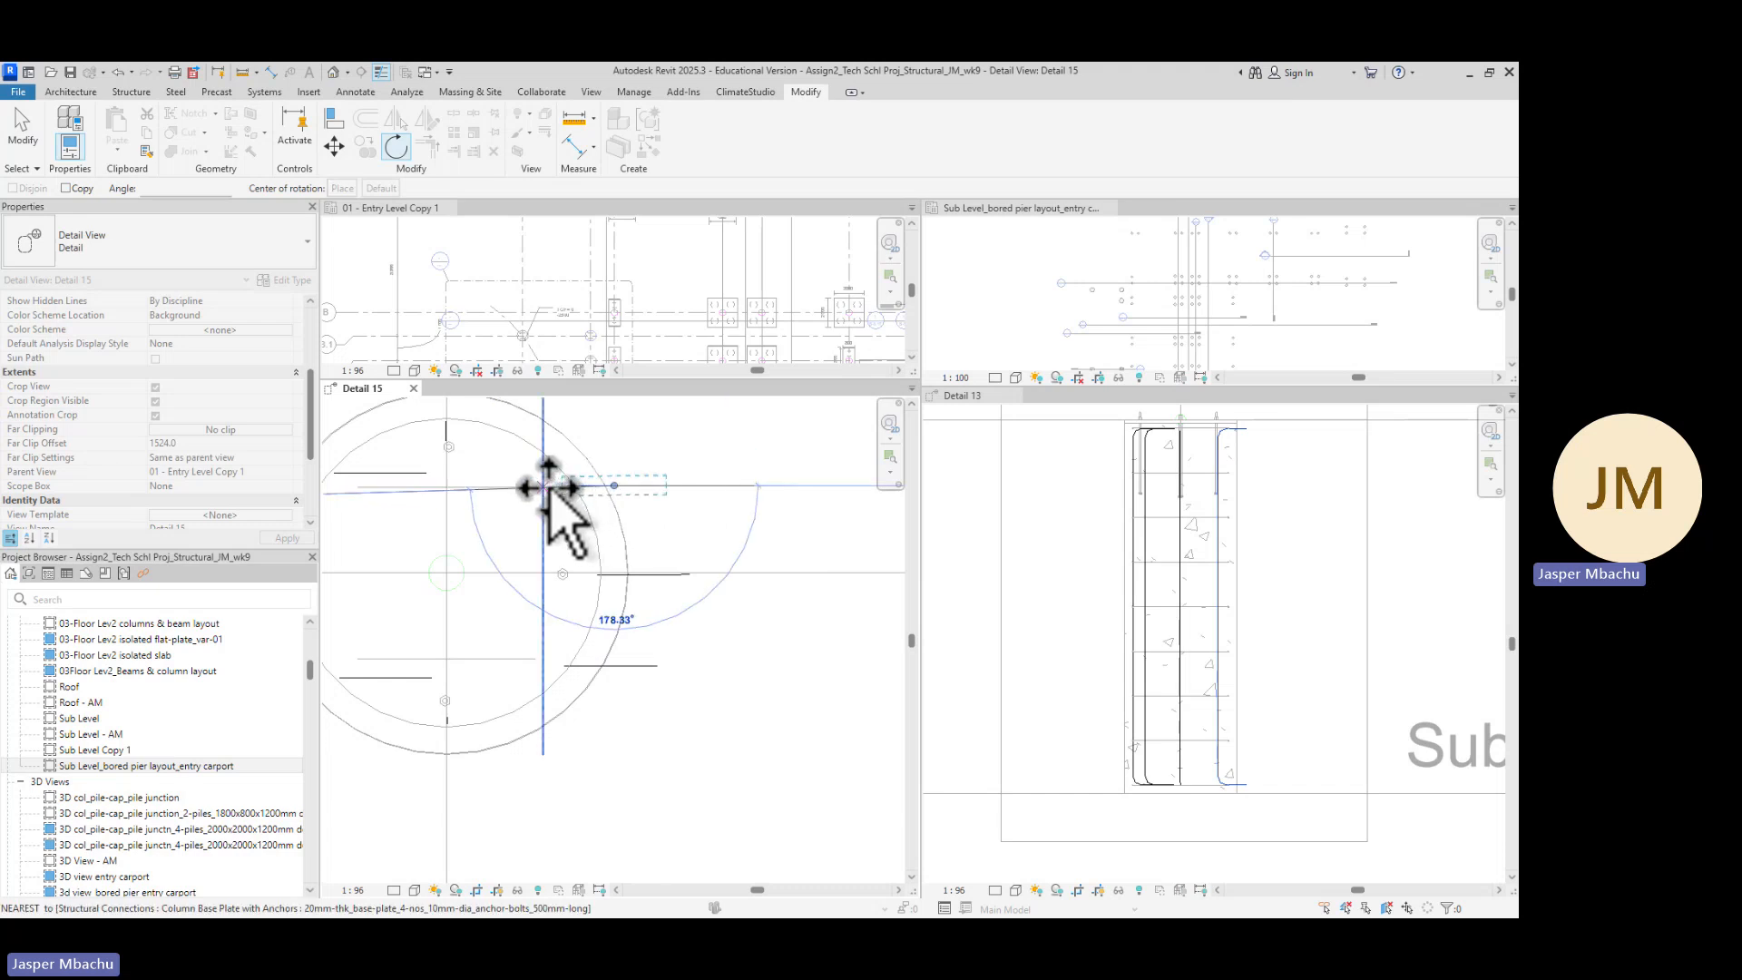
pyautogui.click(547, 488)
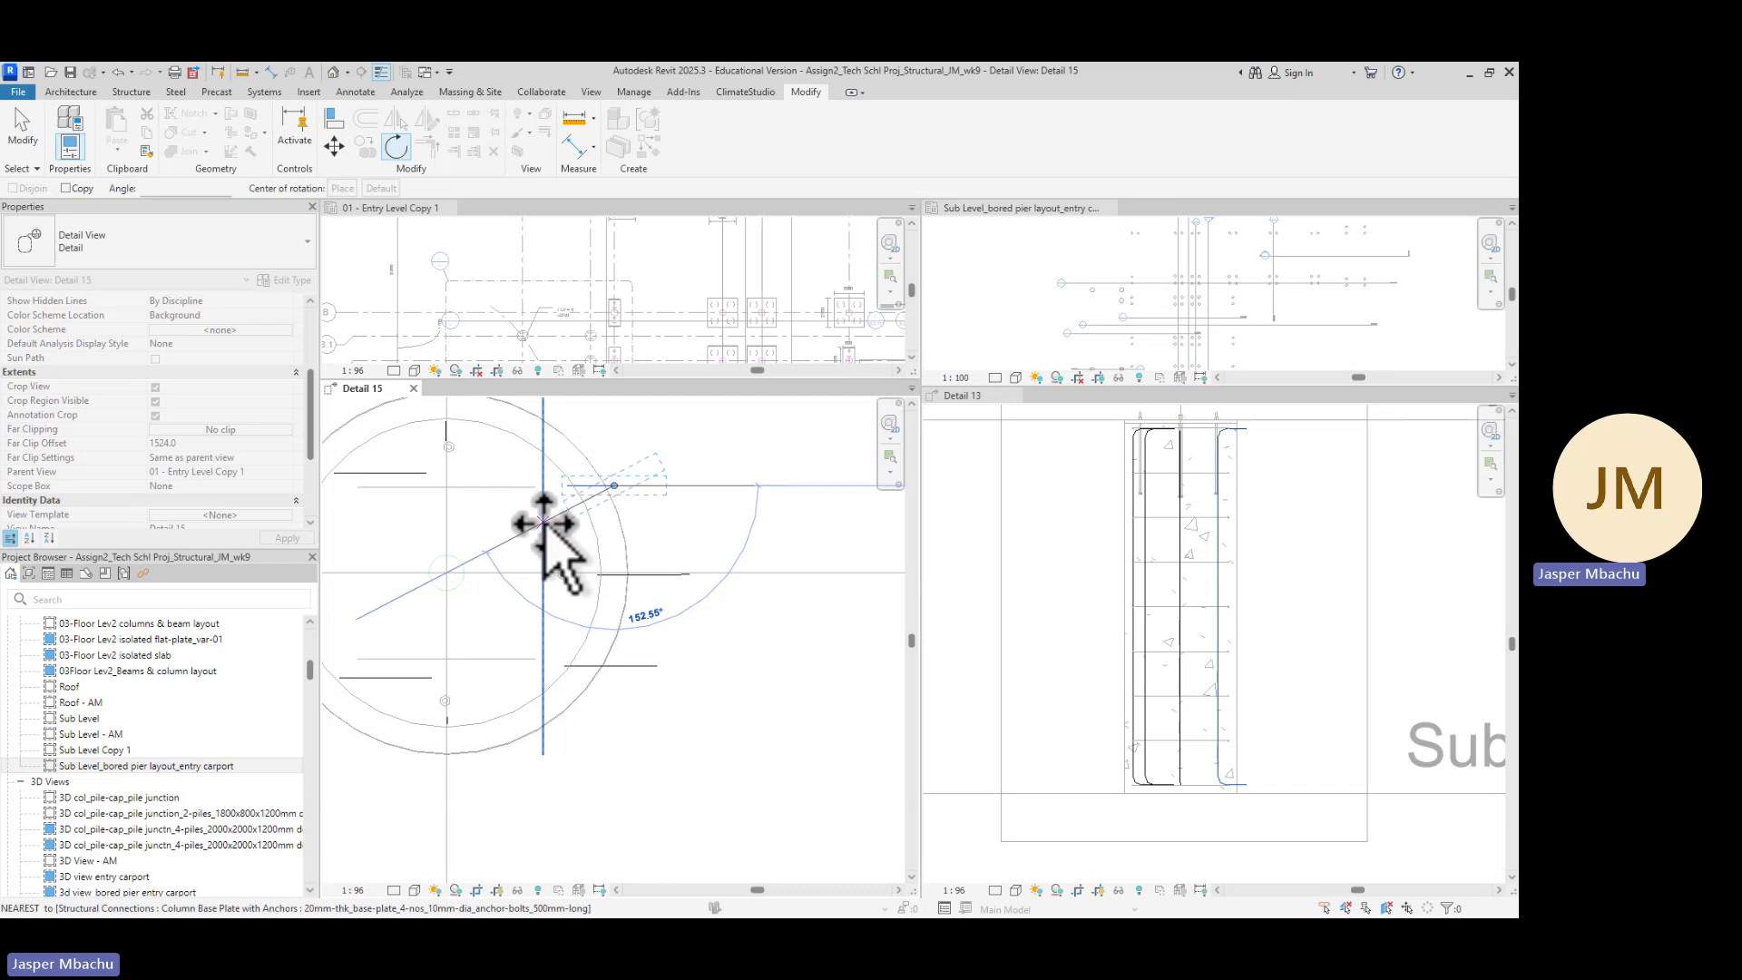
pyautogui.click(545, 525)
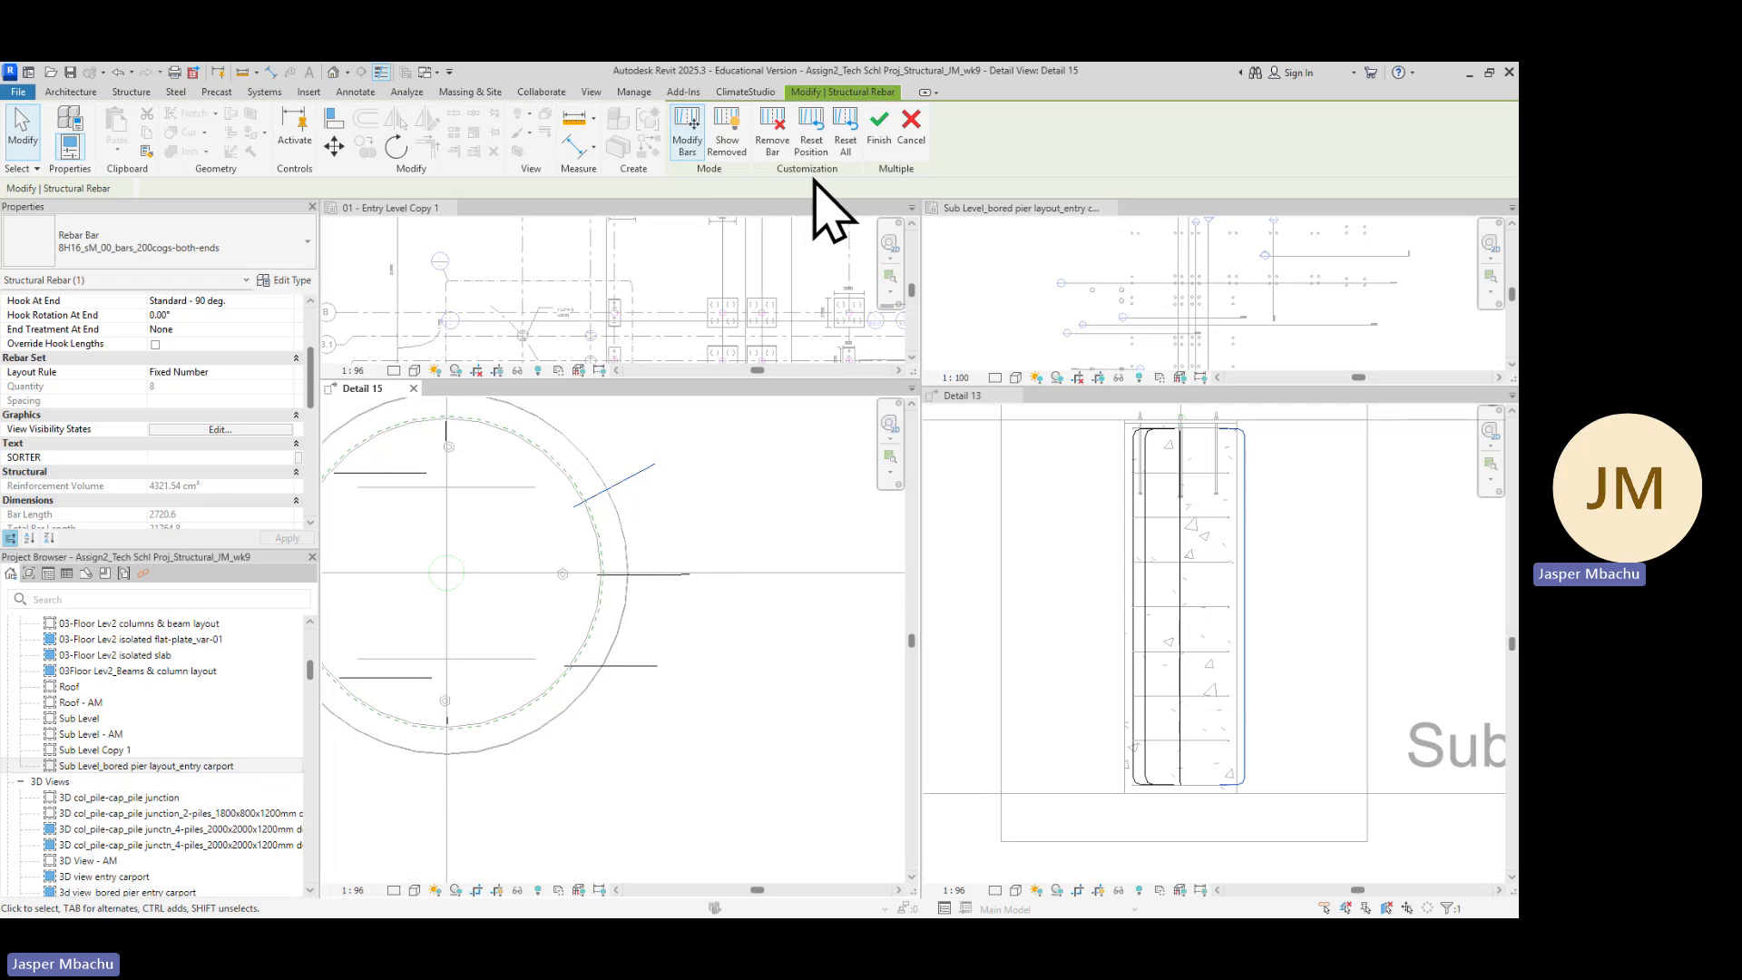
# Rotate the upper-right diagonal bar about 178 degrees around its end so its hook faces the pier centre
pyautogui.click(397, 147)
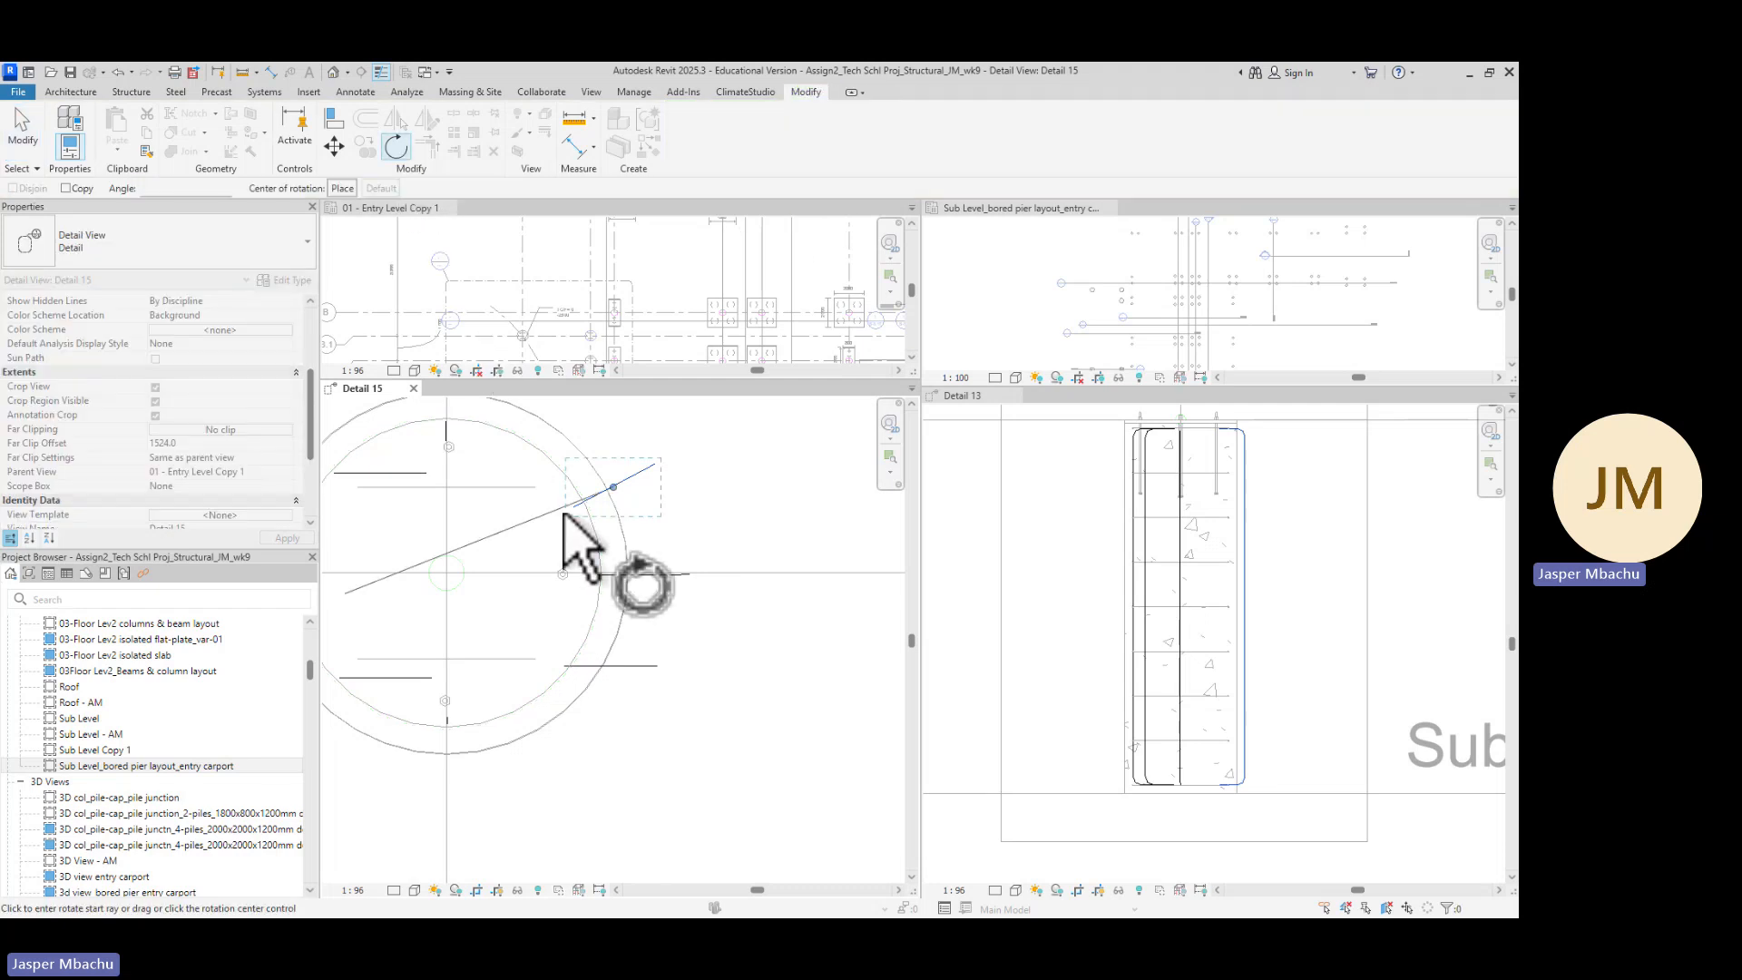
pyautogui.click(647, 472)
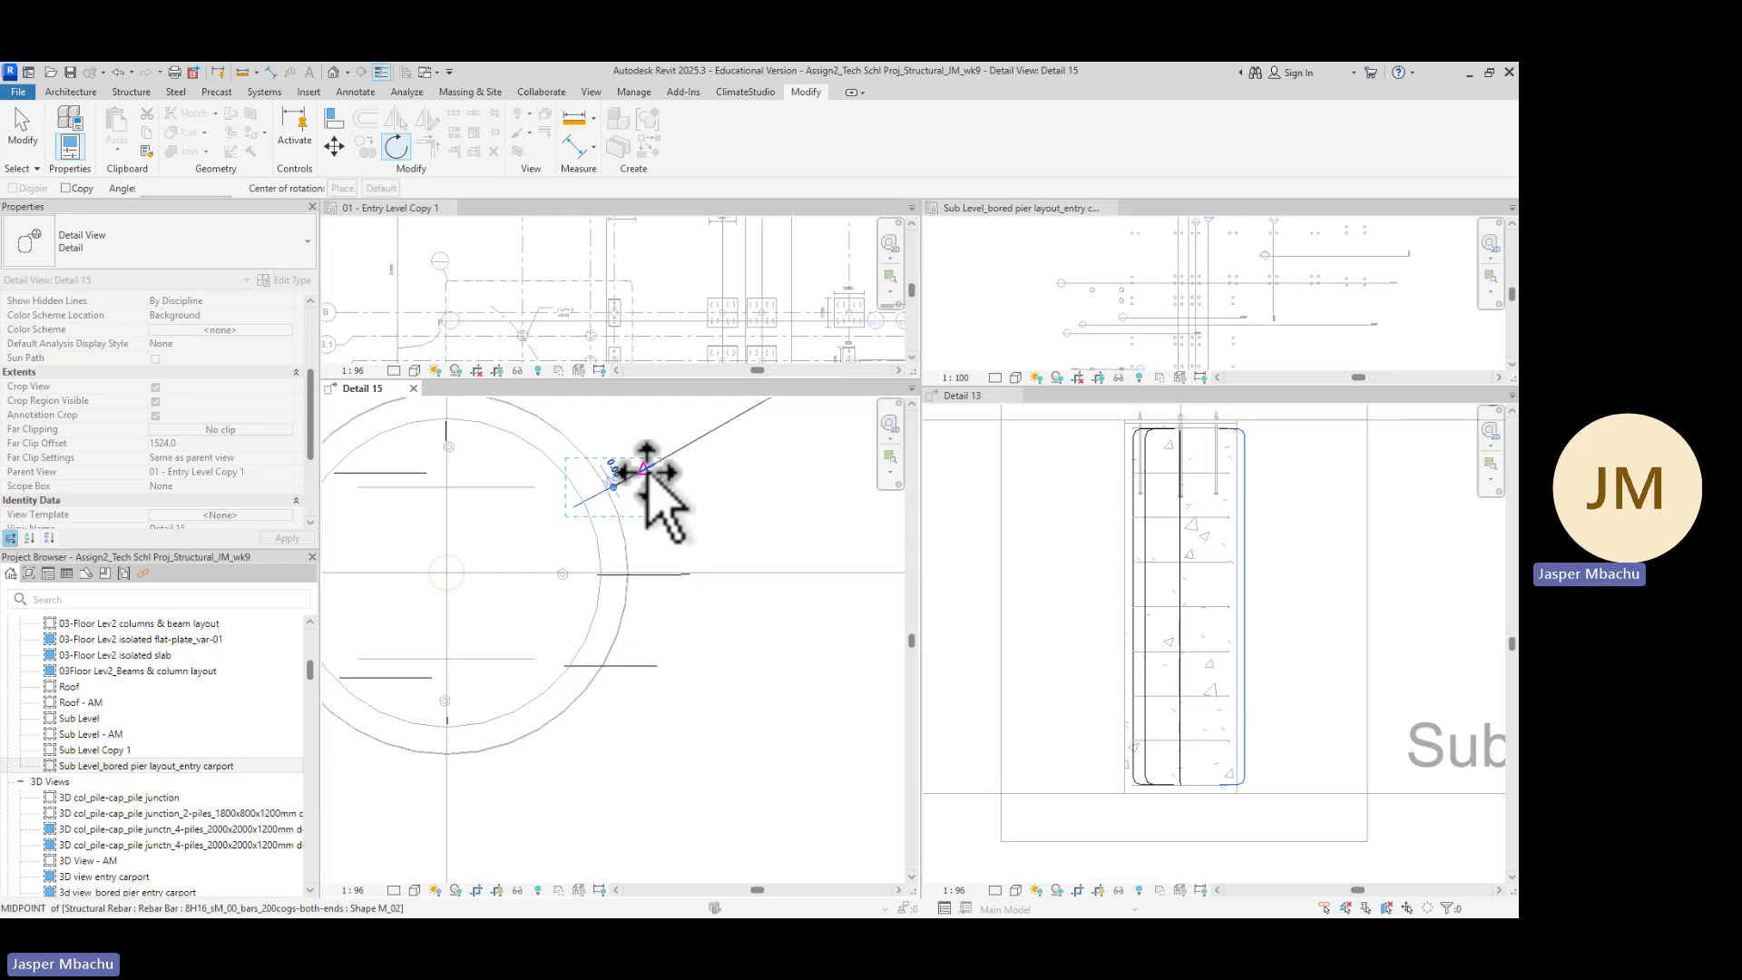
pyautogui.click(574, 510)
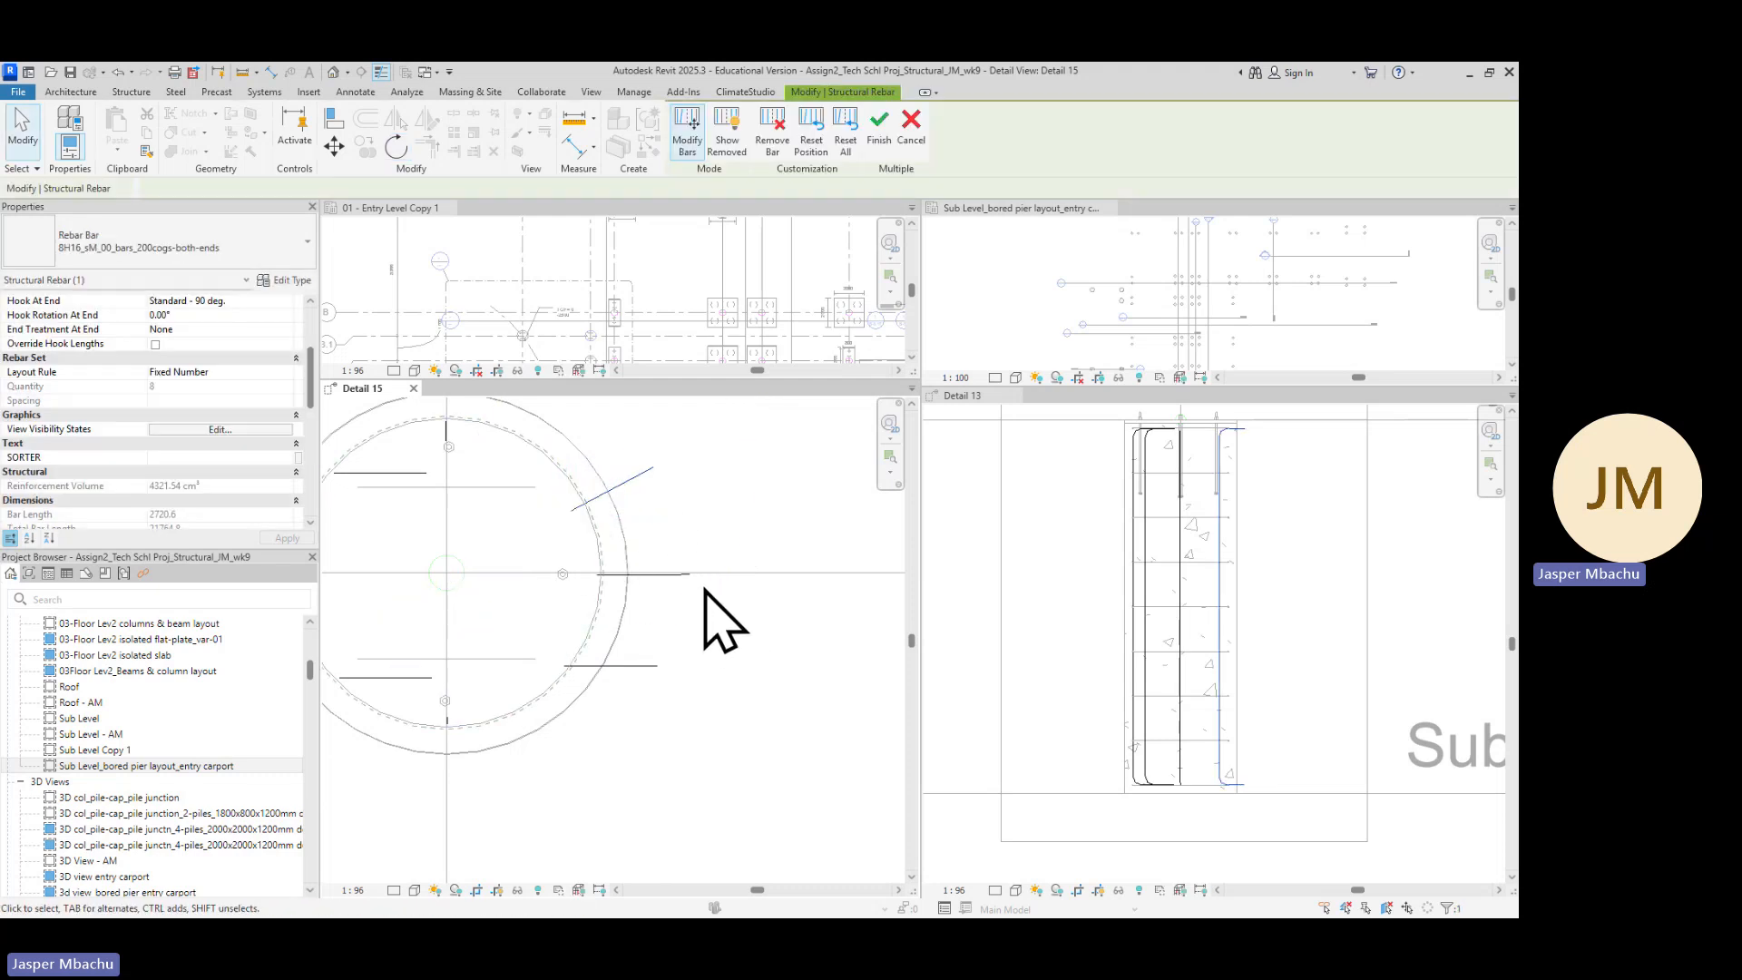
# Rotate the upper-left bar about 40 degrees around its outer end onto the diagonal, hook toward the pier centre
pyautogui.scroll(-3, 705, 589)
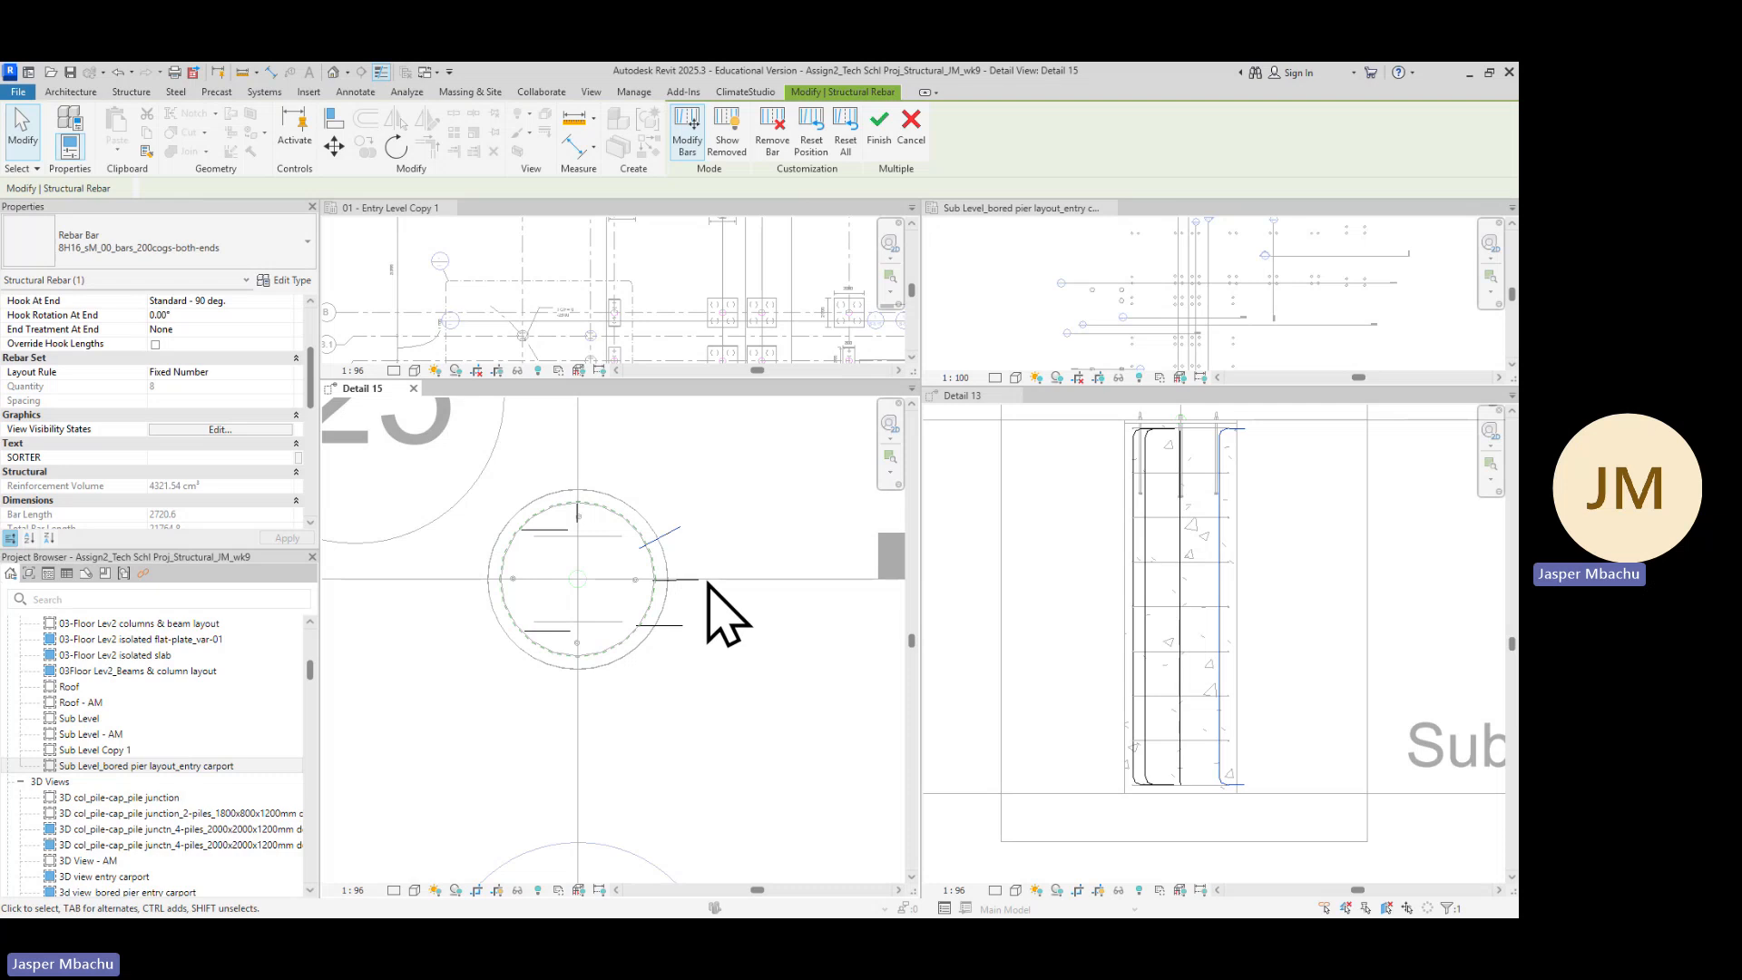
pyautogui.click(737, 730)
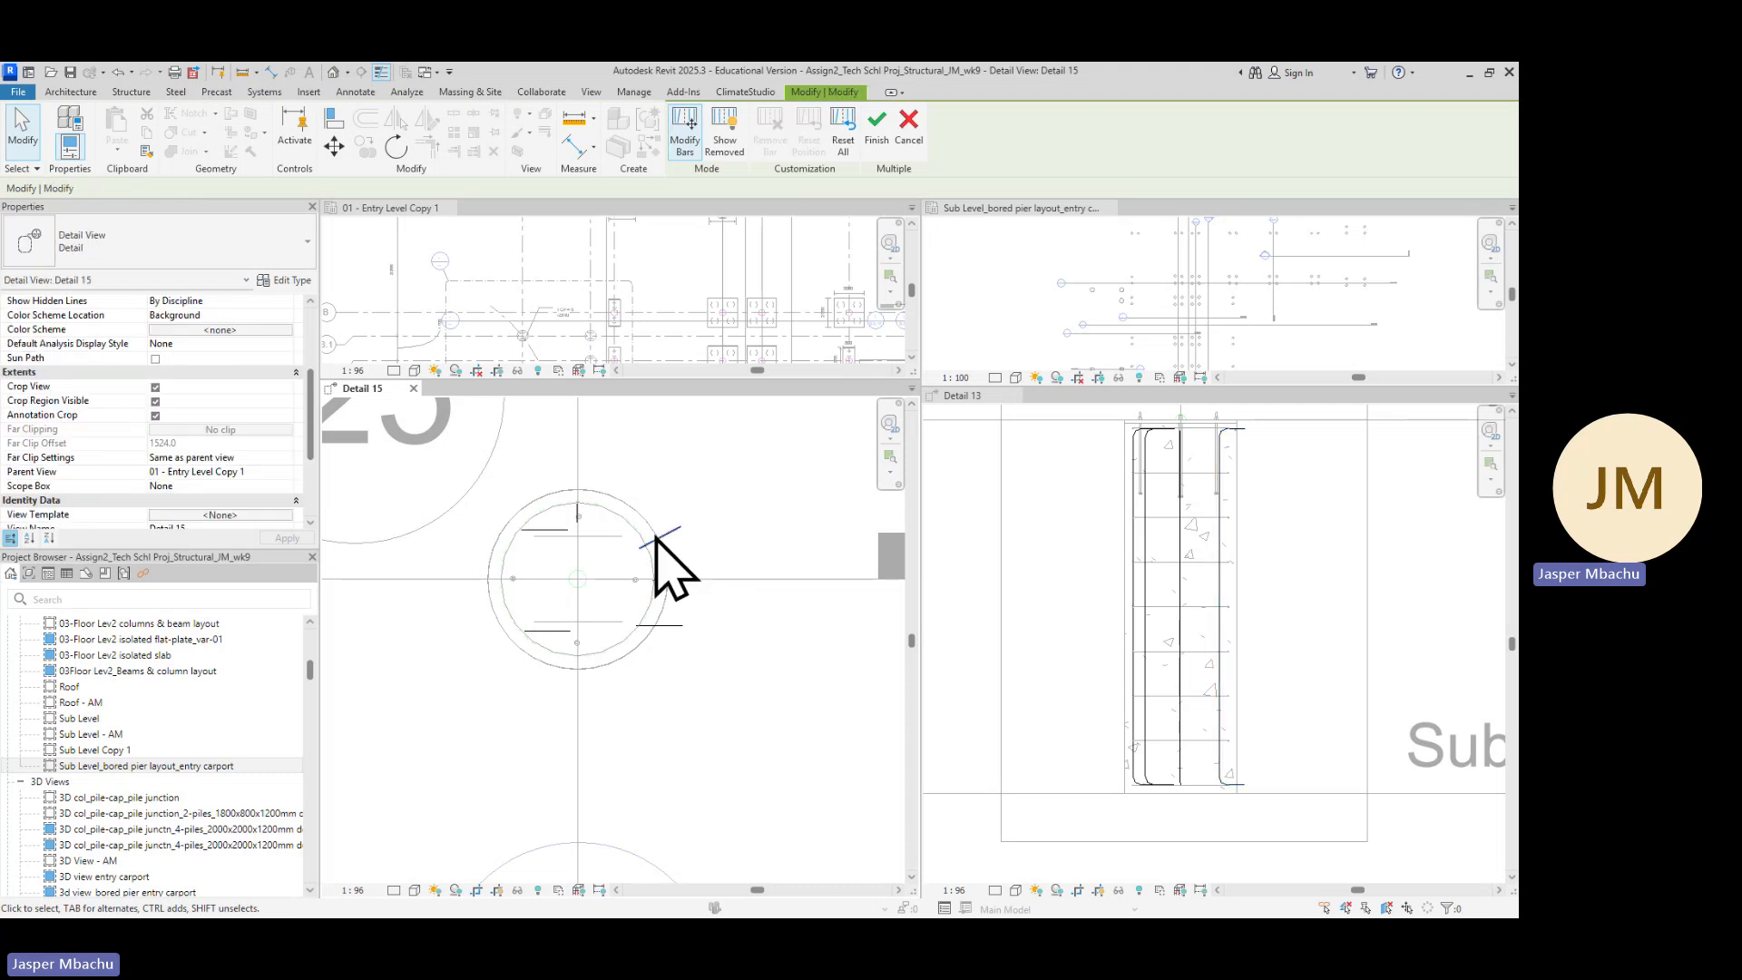
pyautogui.scroll(1, 684, 573)
pyautogui.scroll(1, 676, 547)
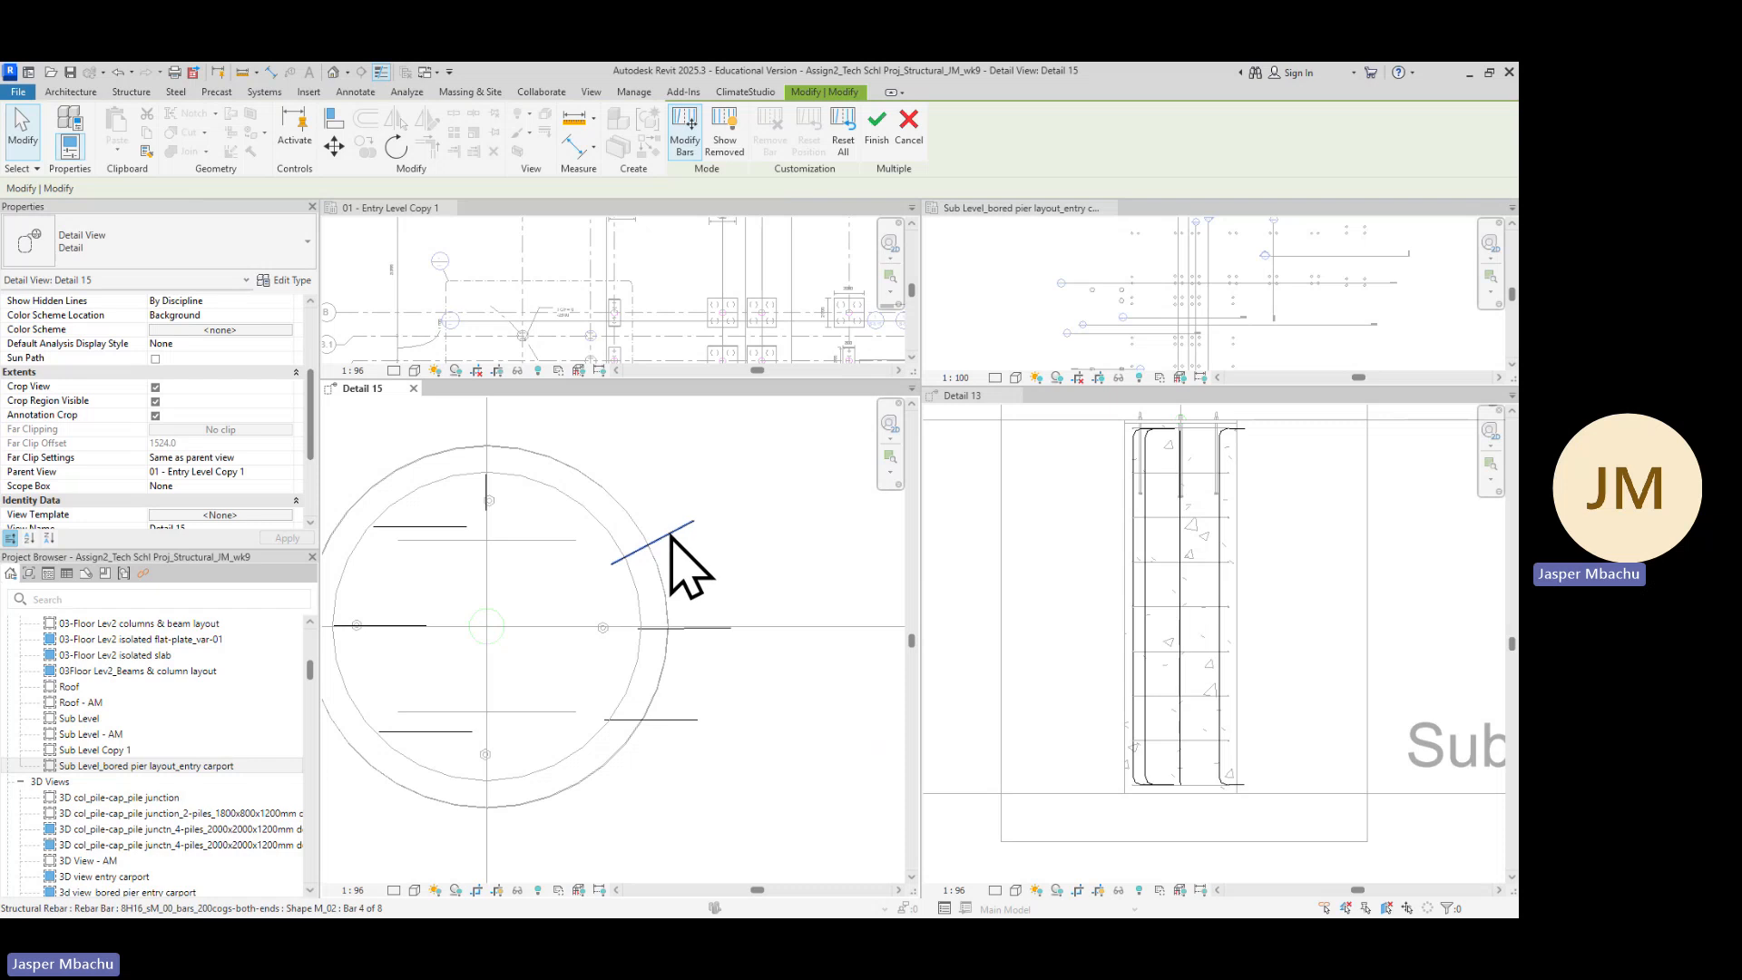
pyautogui.click(670, 539)
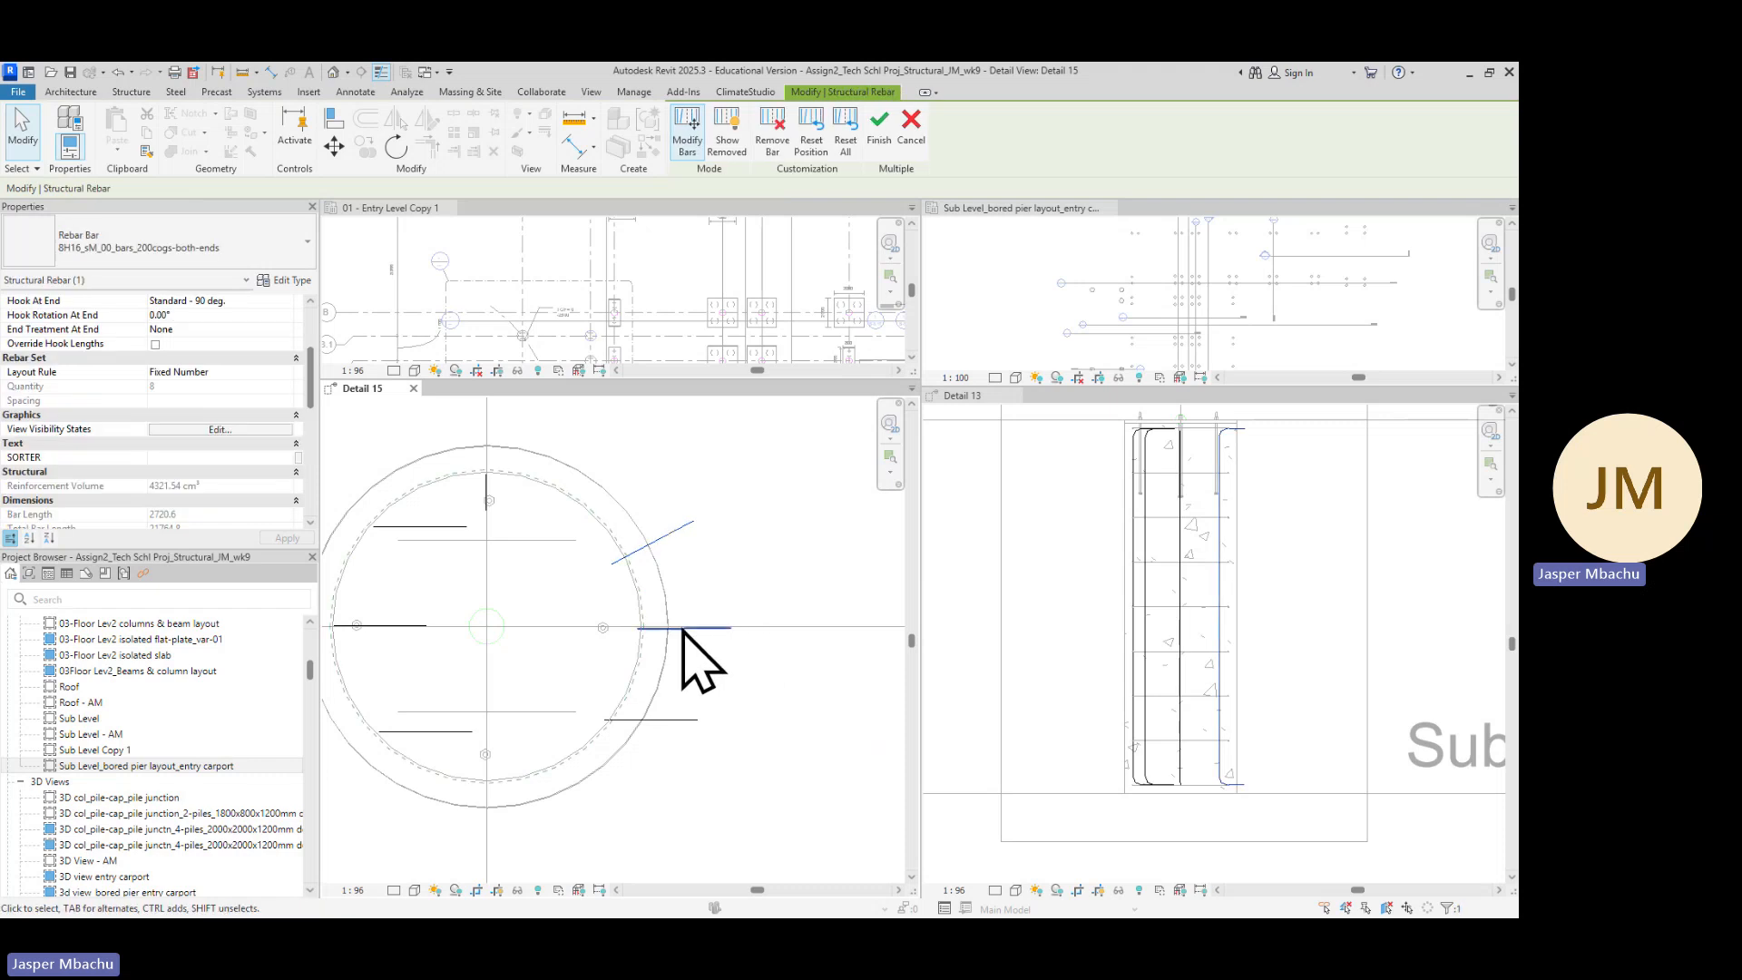
pyautogui.scroll(-2, 708, 649)
pyautogui.click(495, 546)
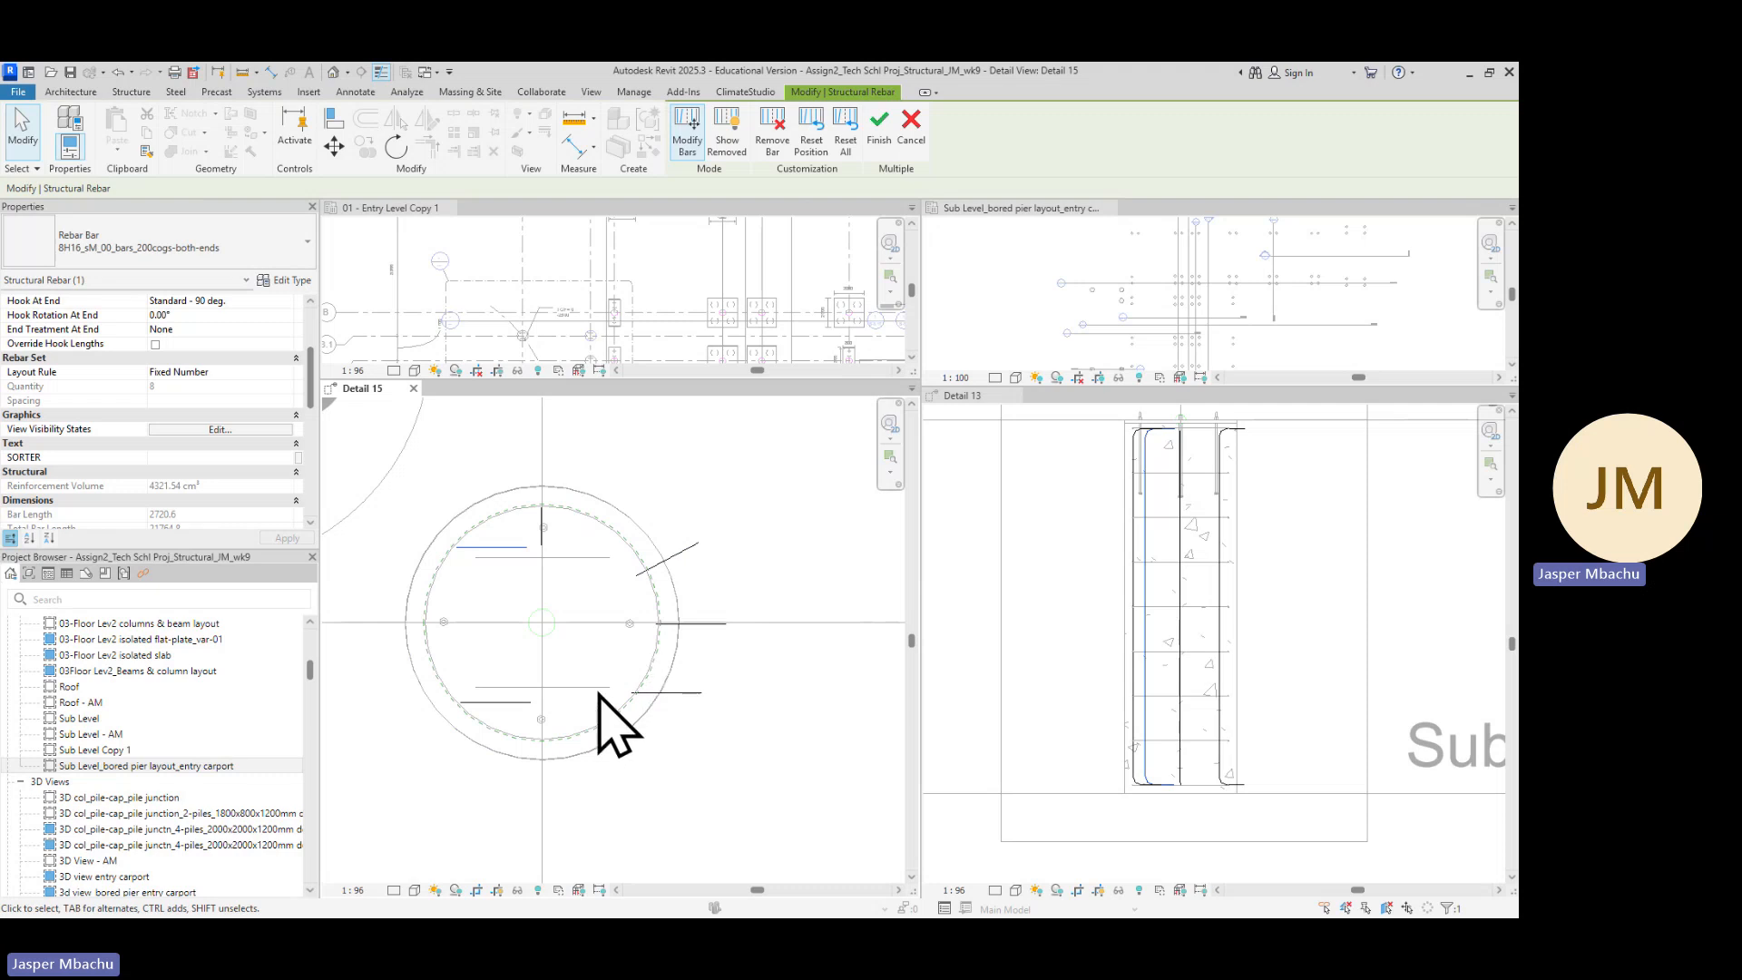
pyautogui.scroll(2, 493, 595)
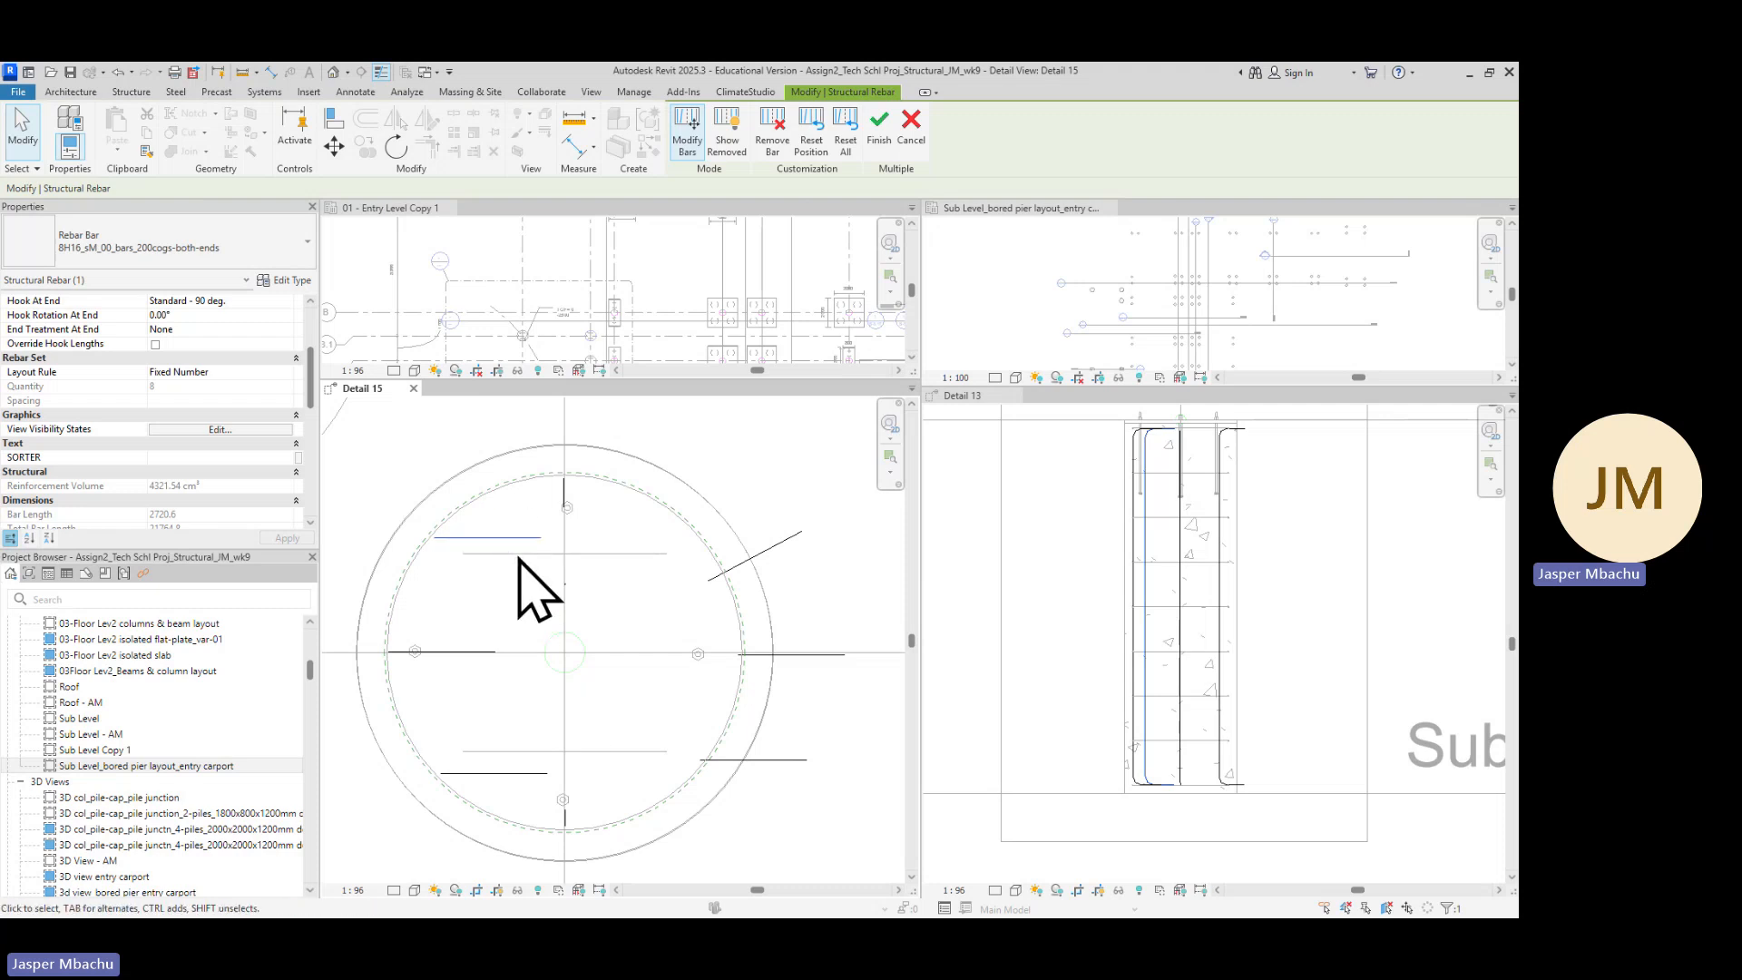
pyautogui.click(396, 145)
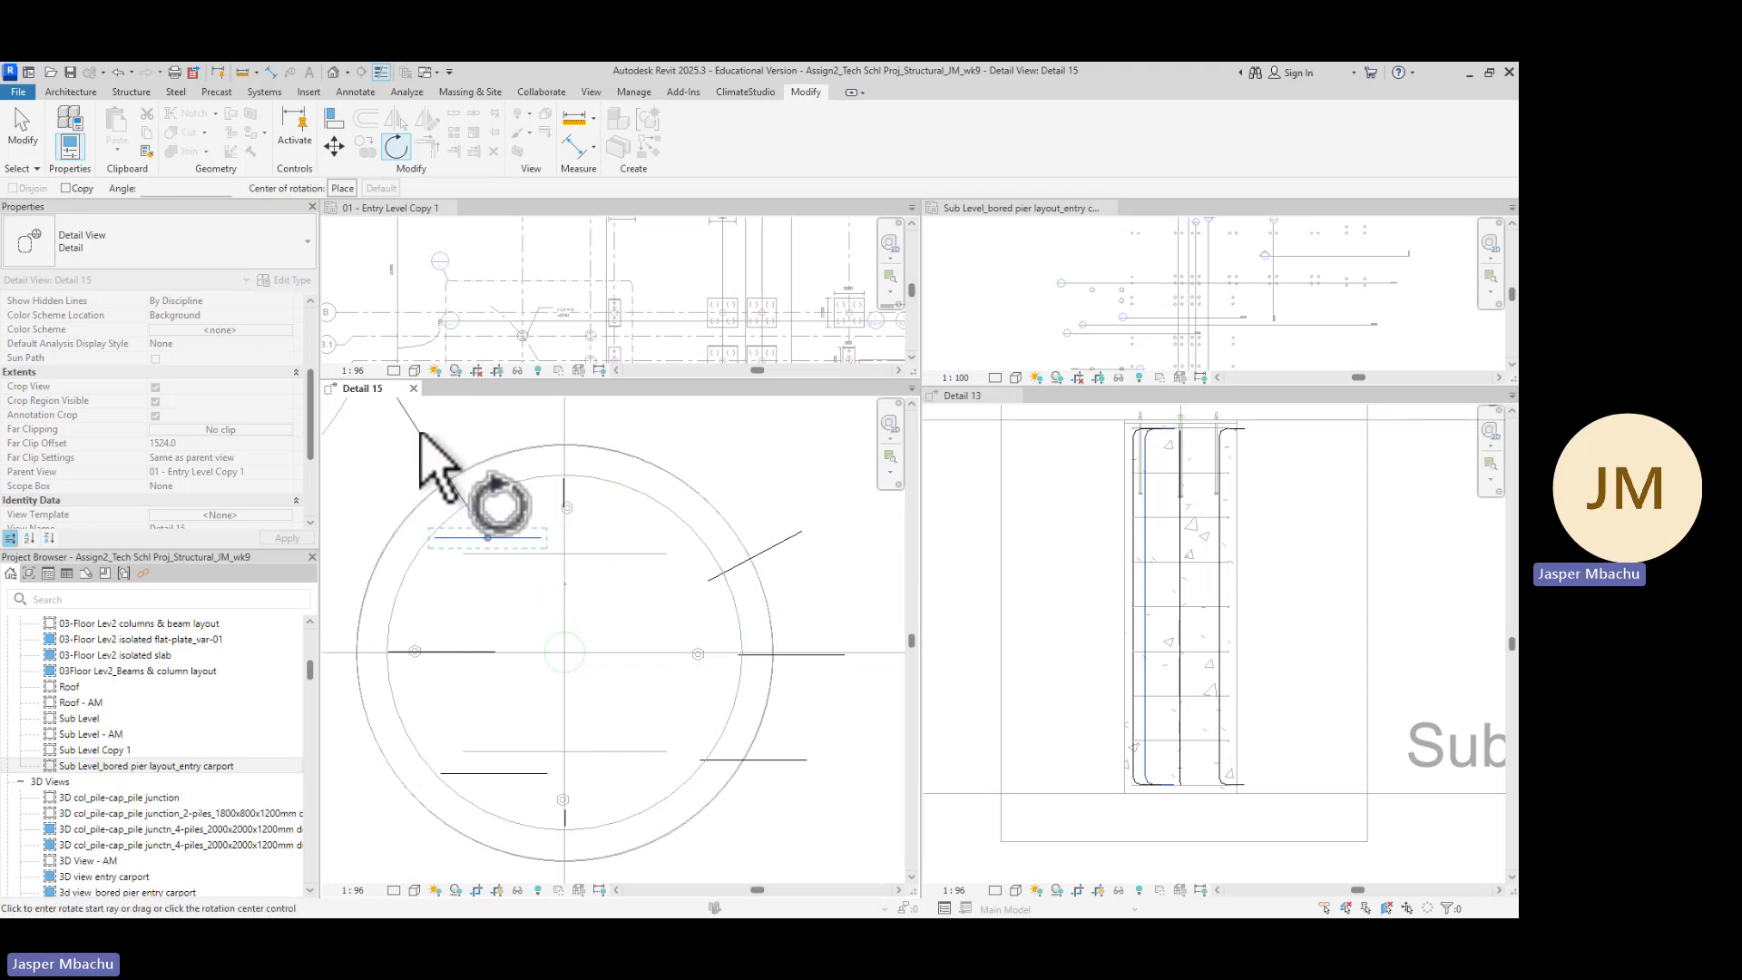
pyautogui.press('space')
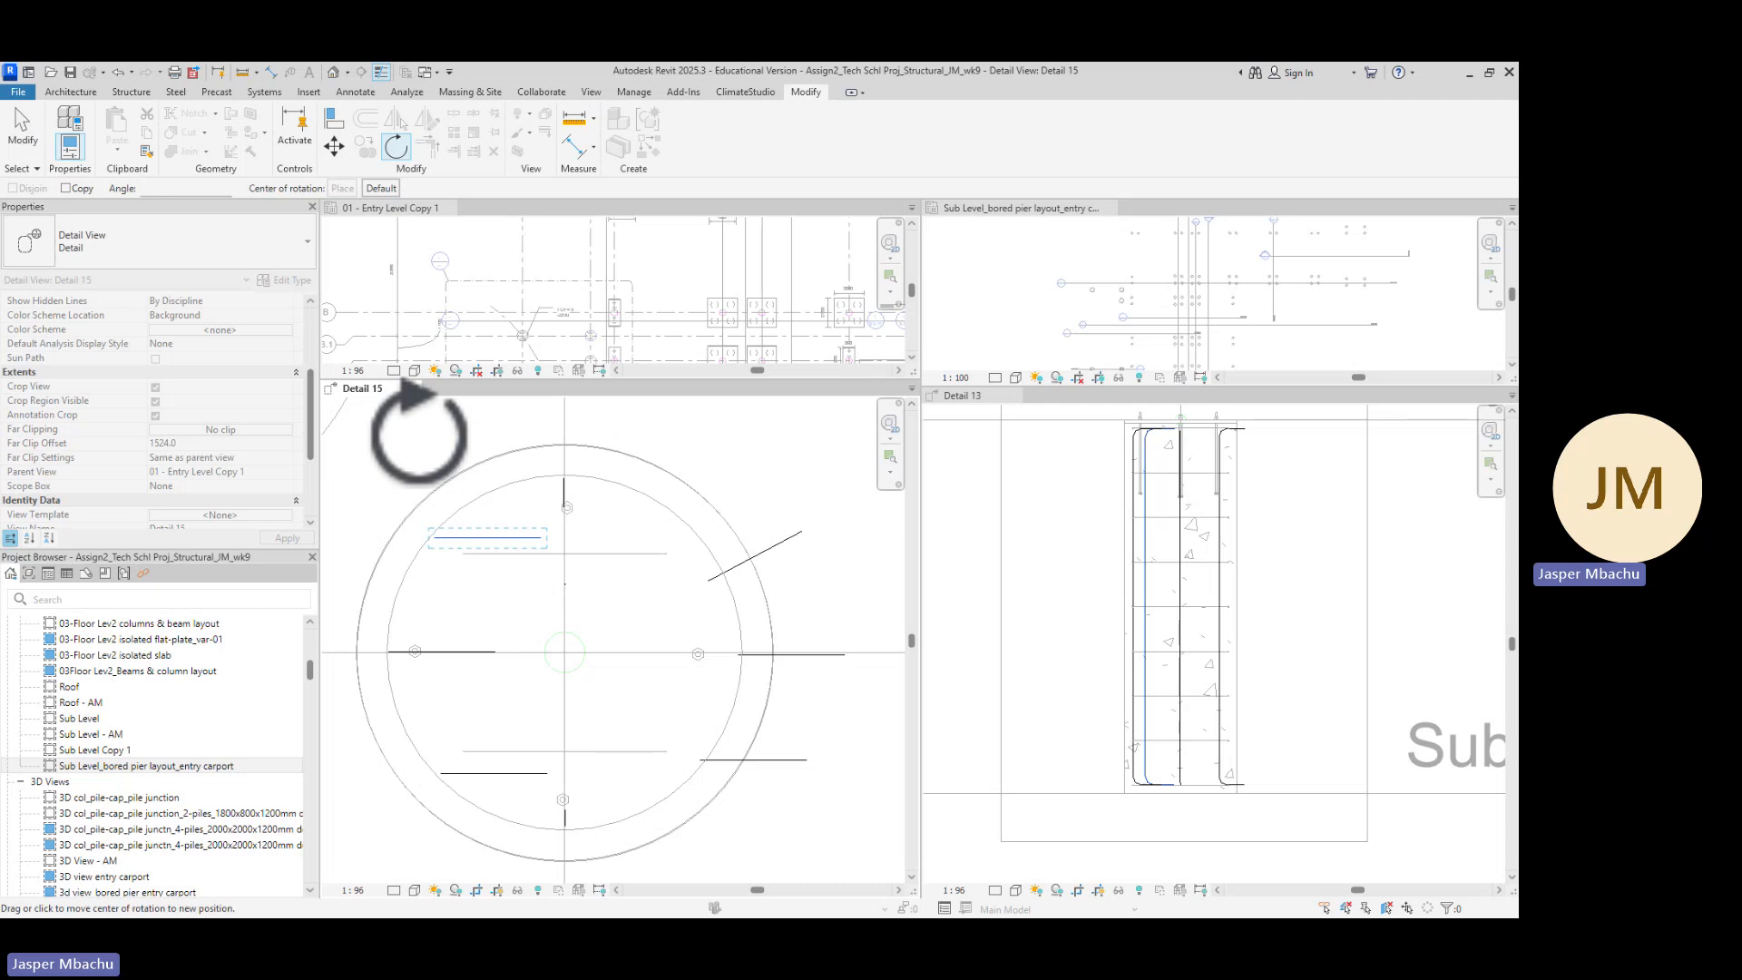
pyautogui.scroll(2, 400, 513)
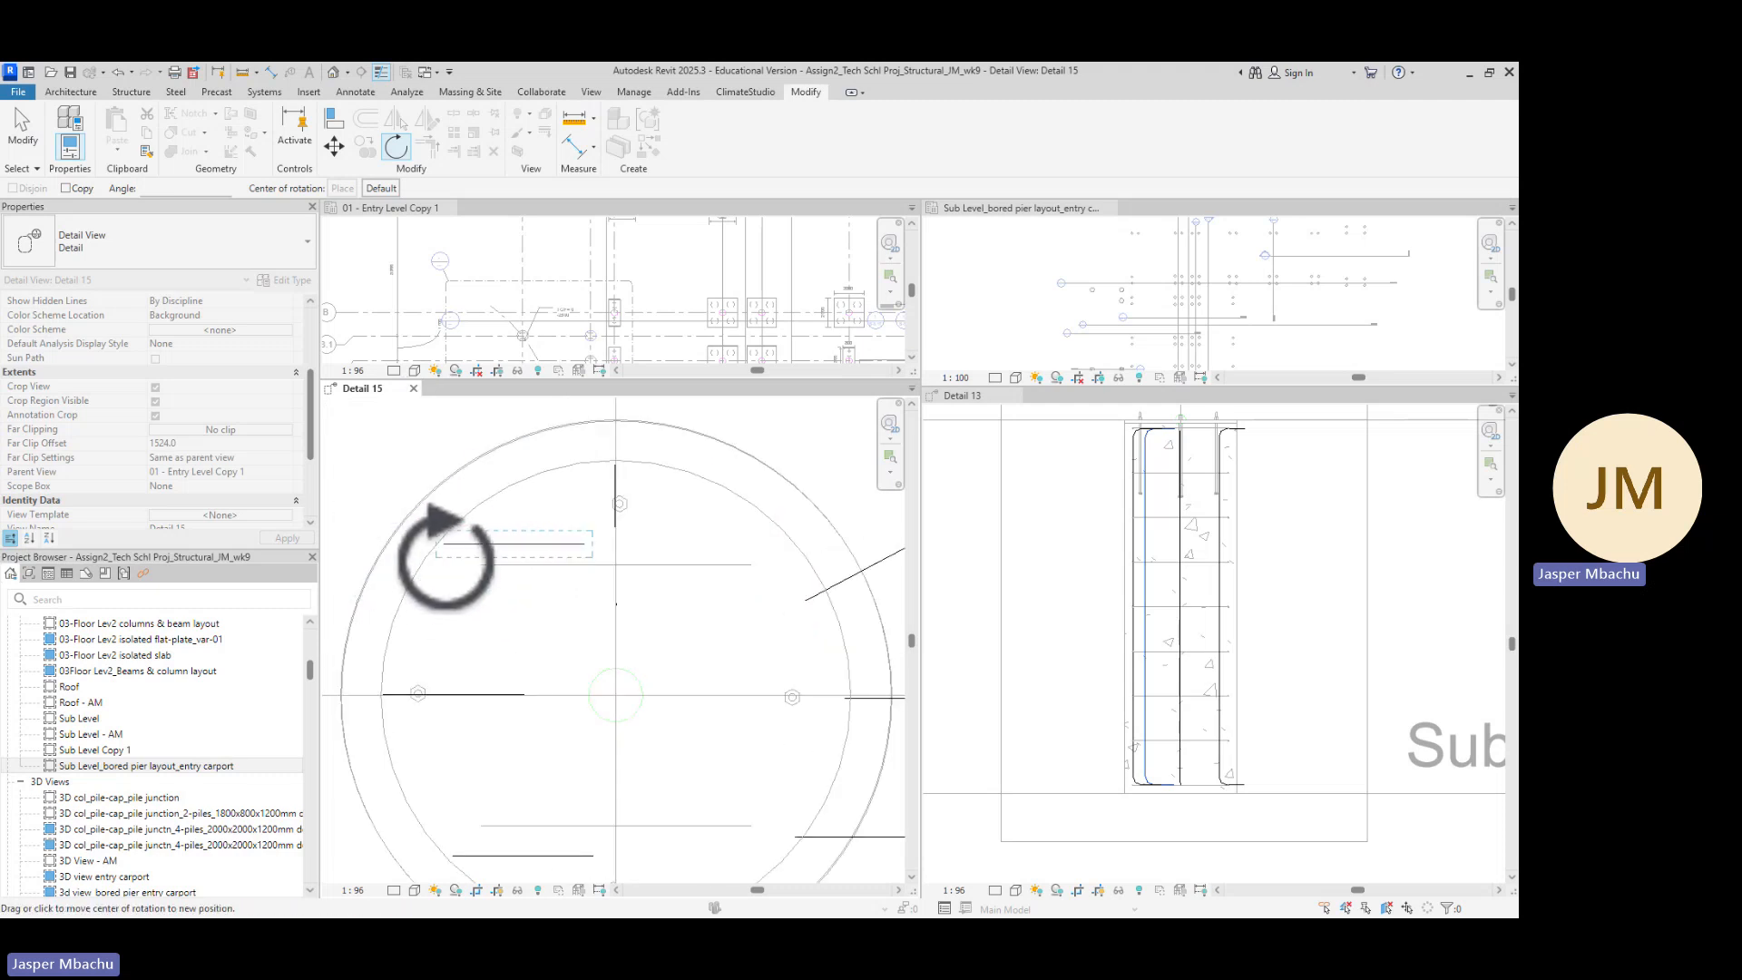
pyautogui.click(444, 544)
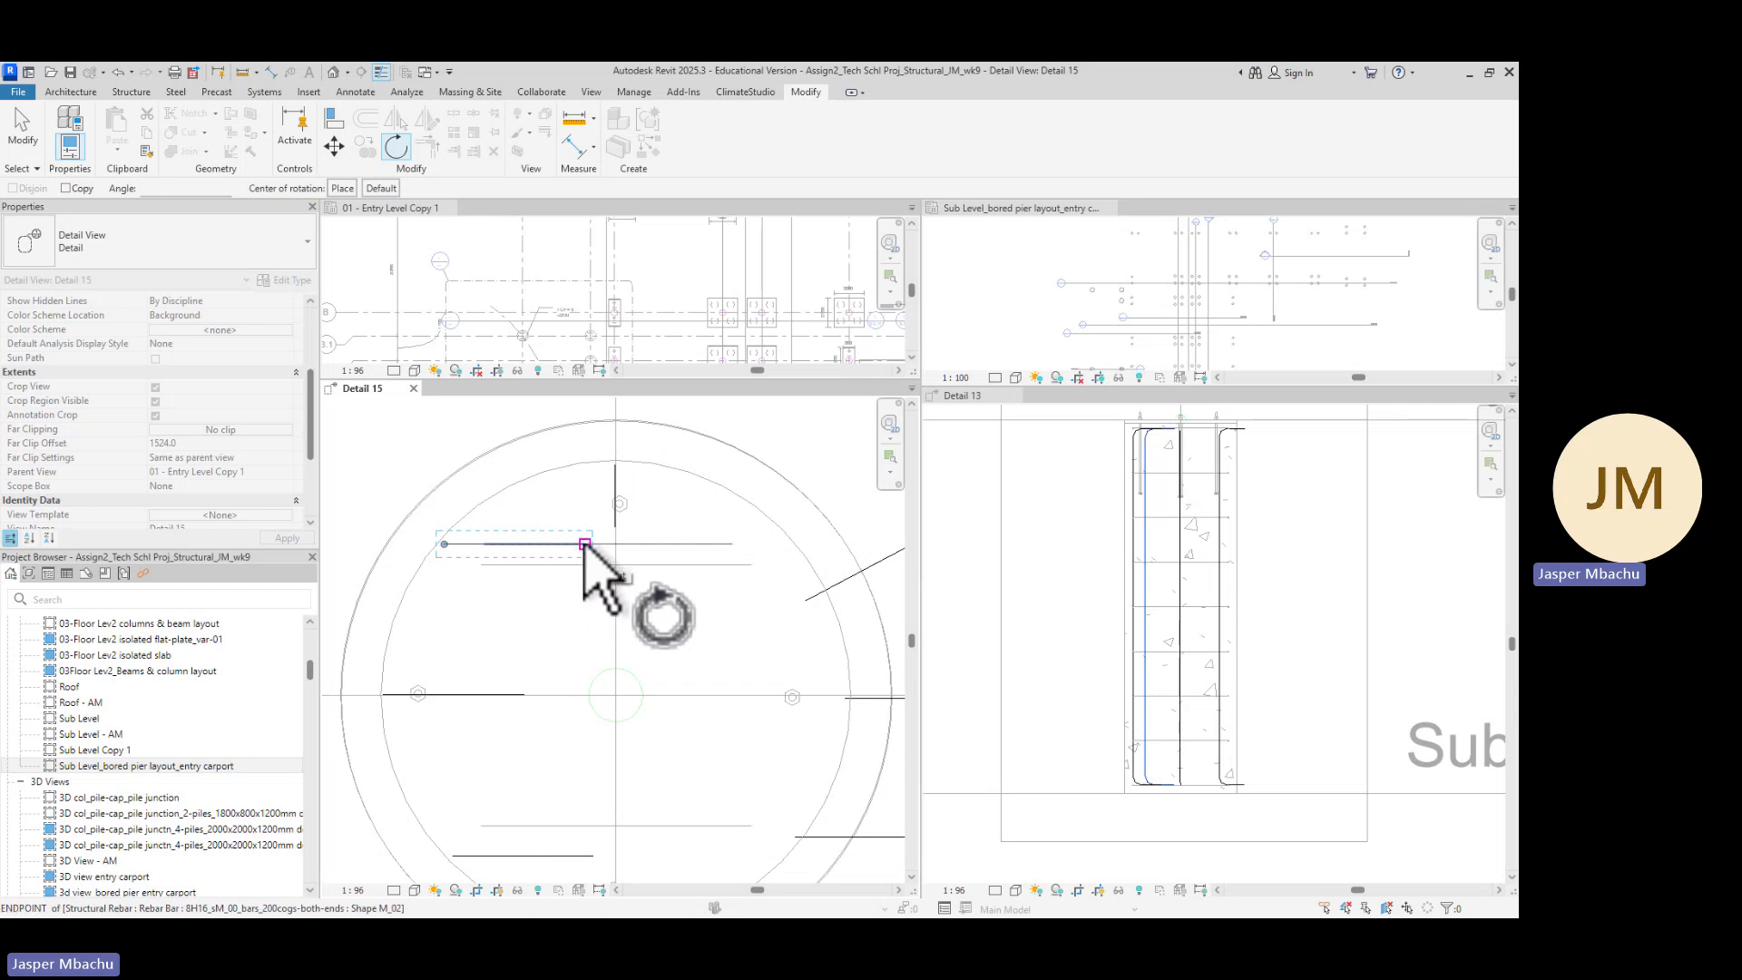
pyautogui.click(585, 543)
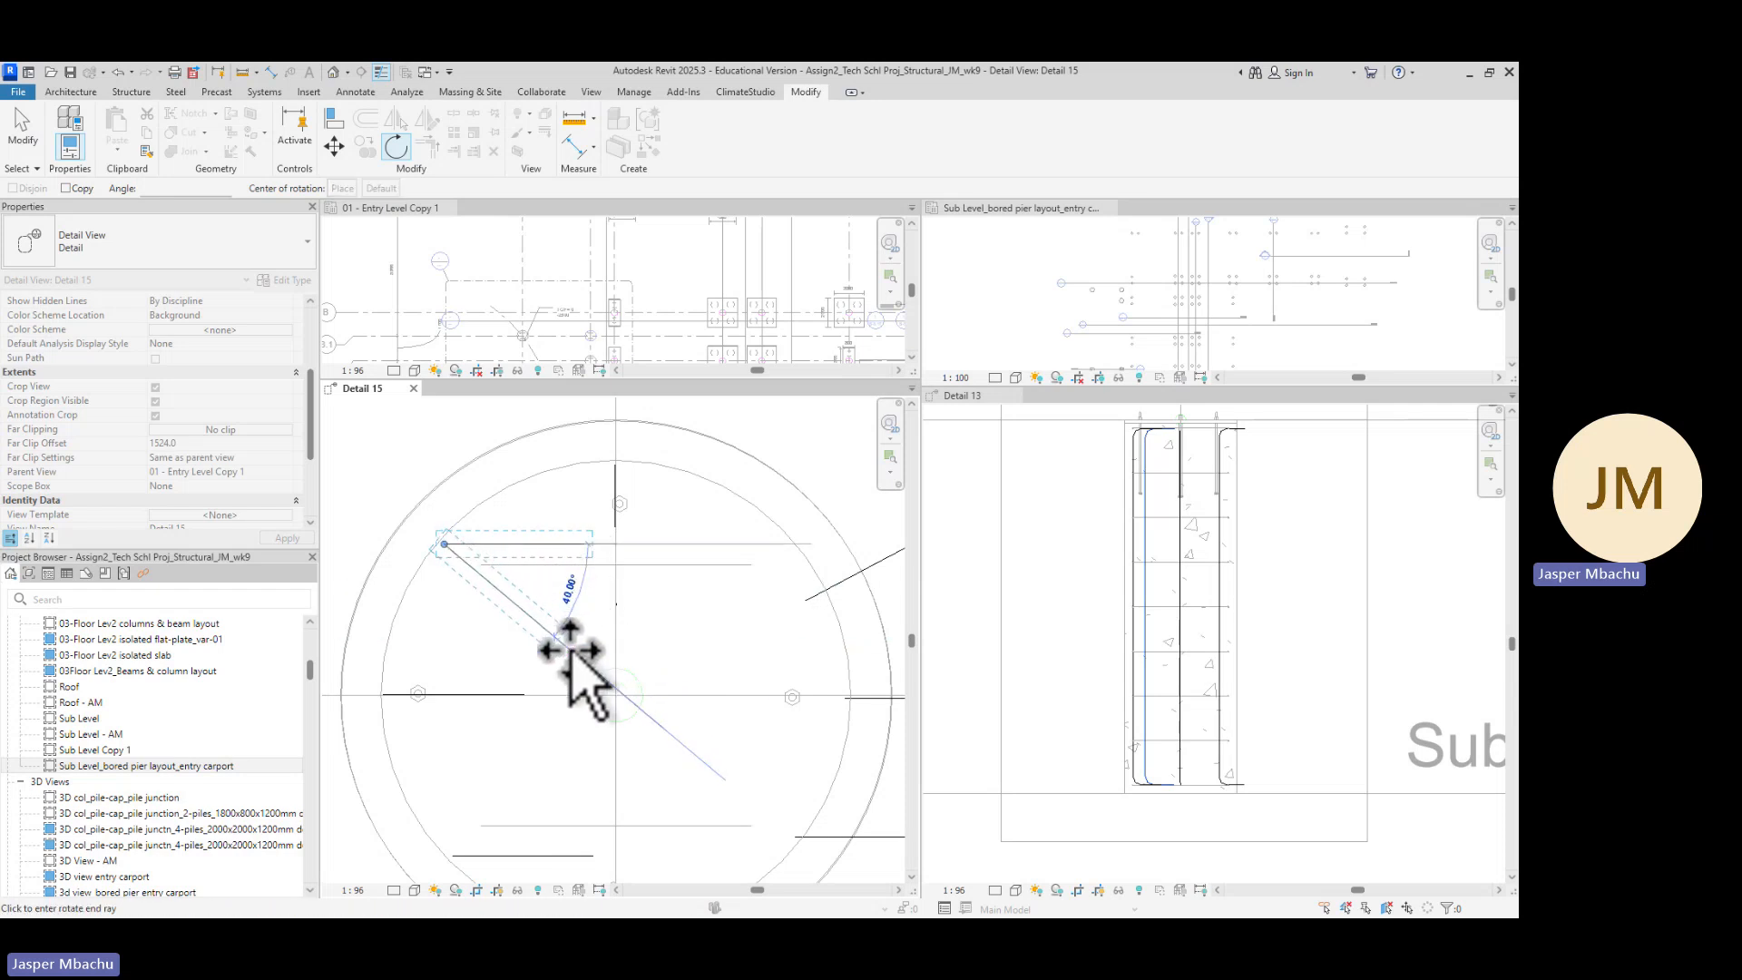
pyautogui.click(570, 651)
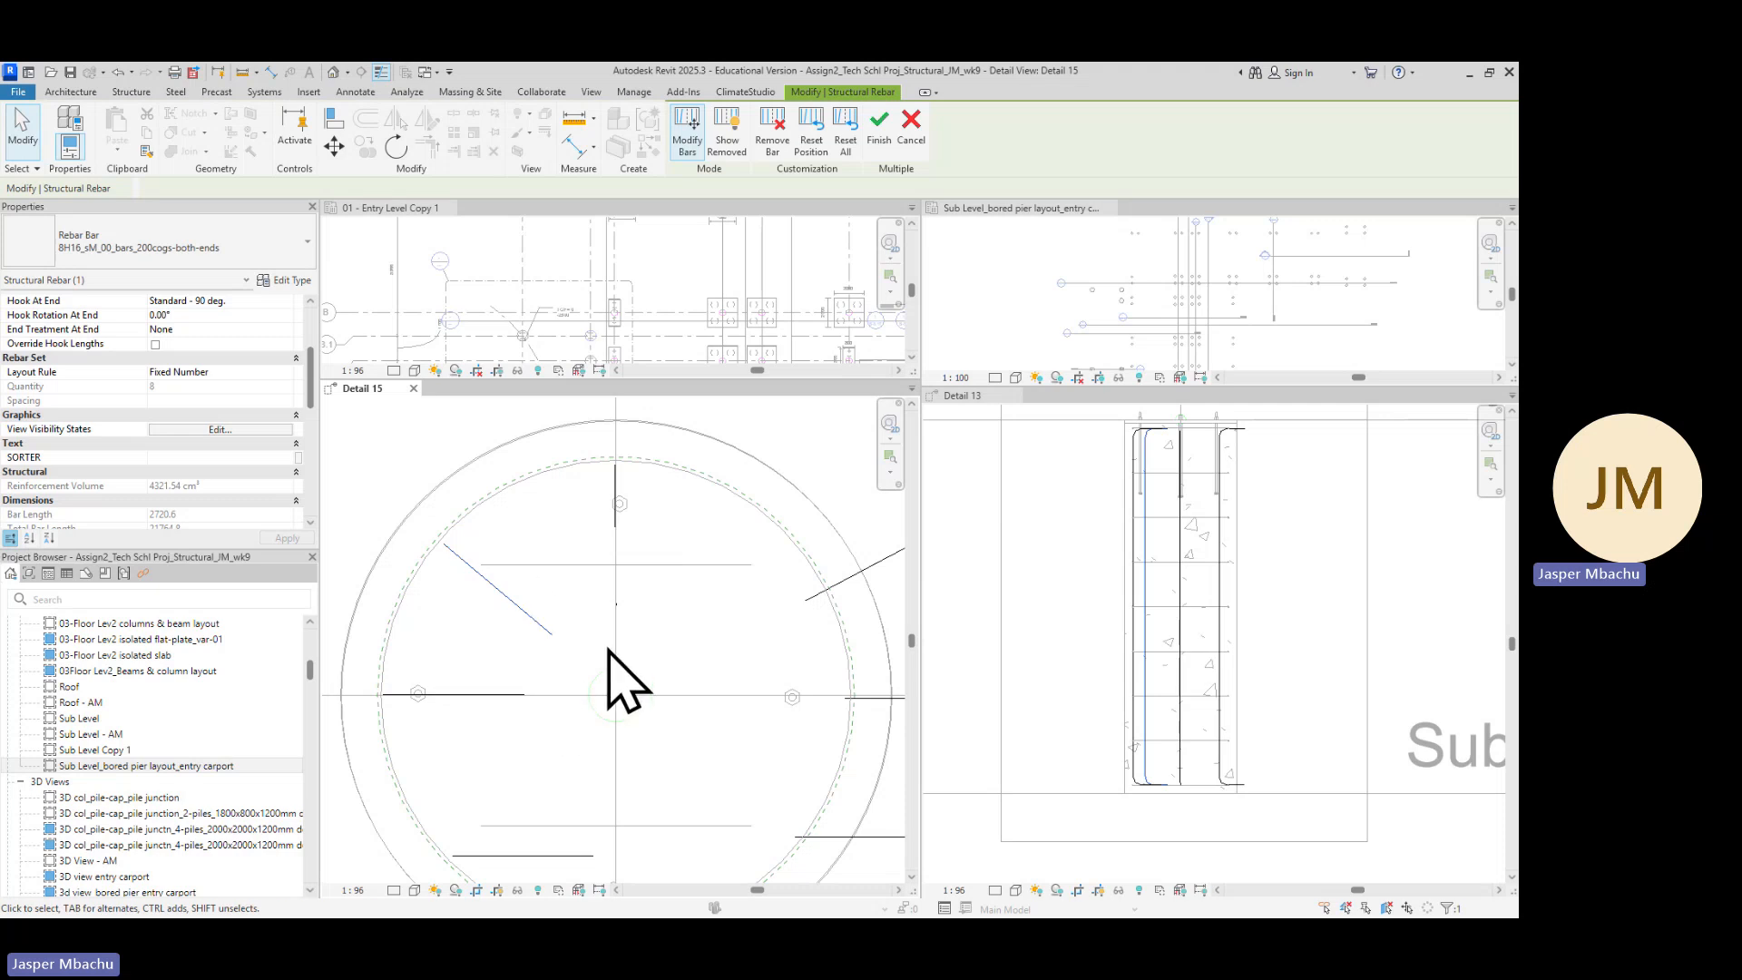
# Rotate the lower-left bar around its outer end onto the diagonal so its hook points toward the pier centre
pyautogui.scroll(-2, 743, 685)
pyautogui.moveTo(743, 685); pyautogui.dragTo(720, 544, button='middle')
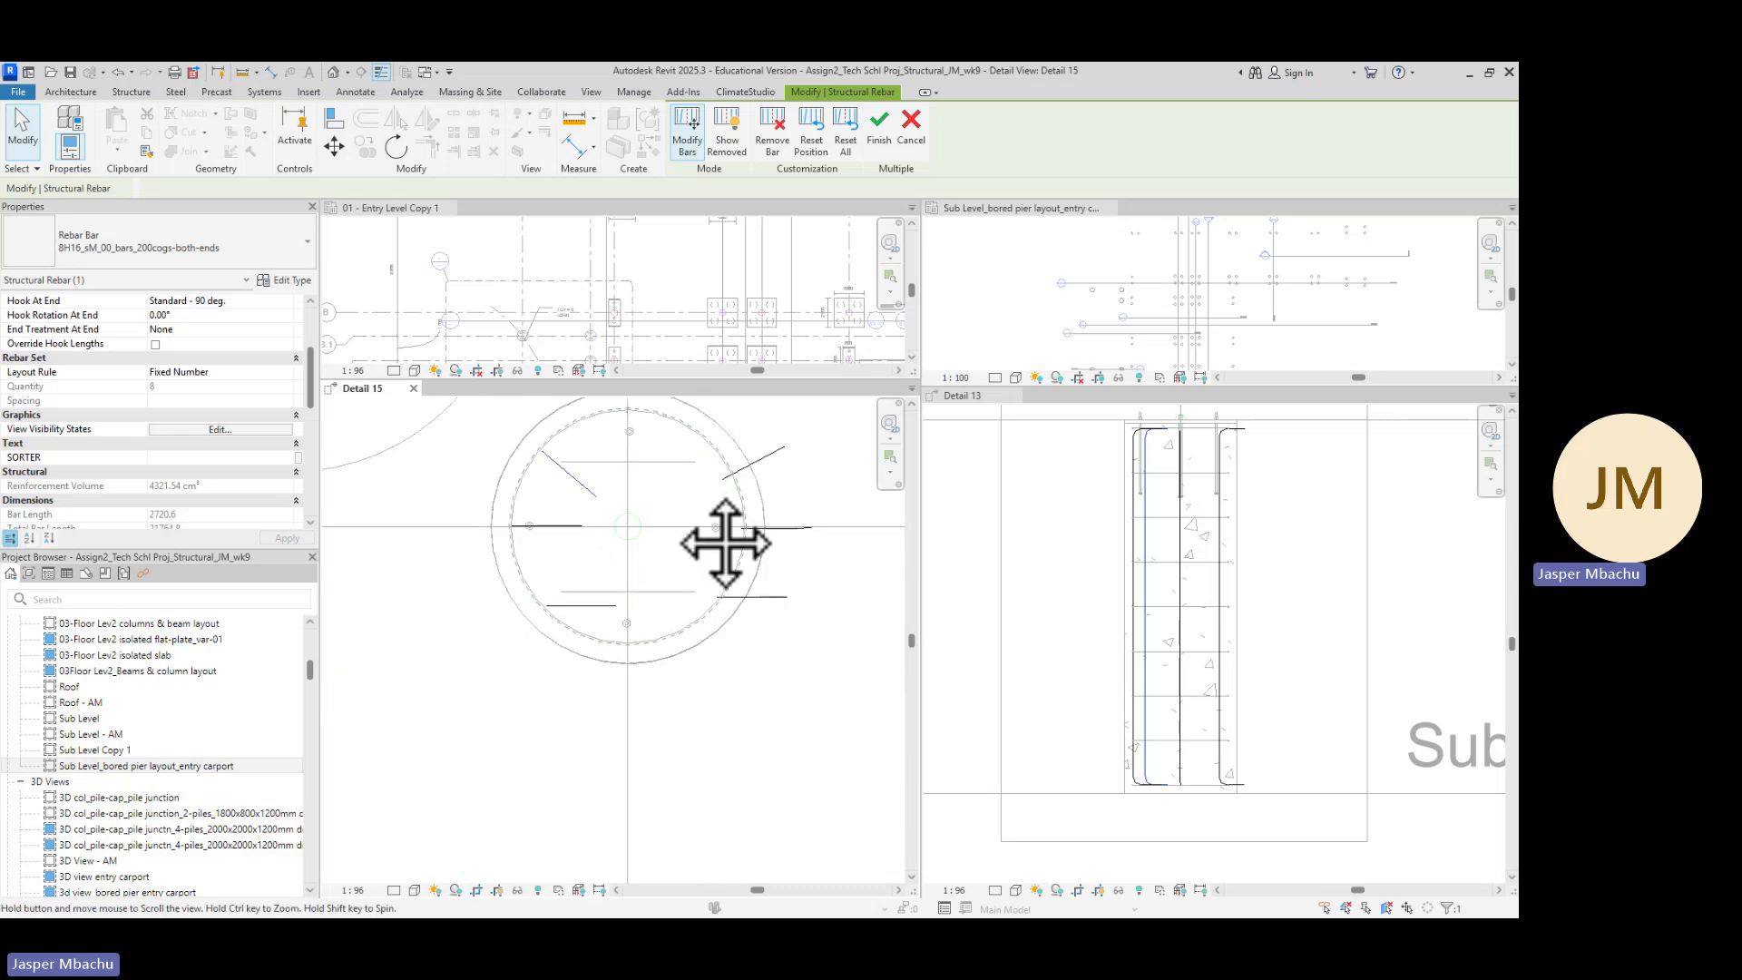
pyautogui.scroll(2, 591, 613)
pyautogui.click(594, 604)
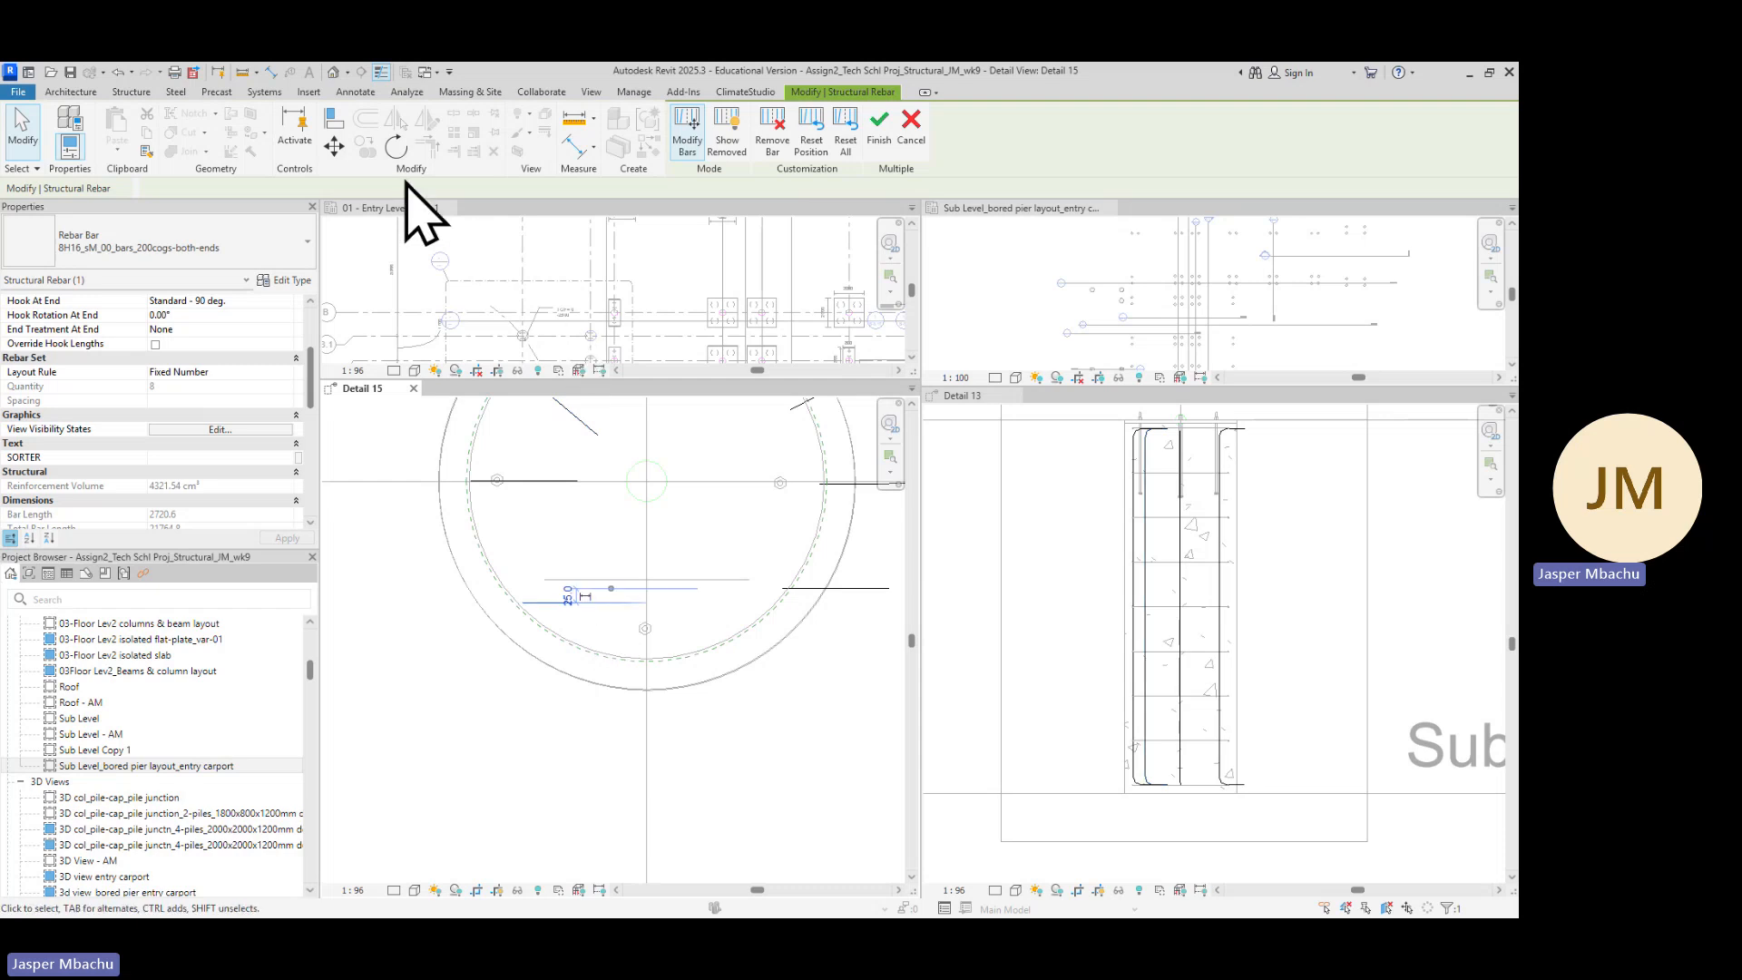
pyautogui.click(396, 146)
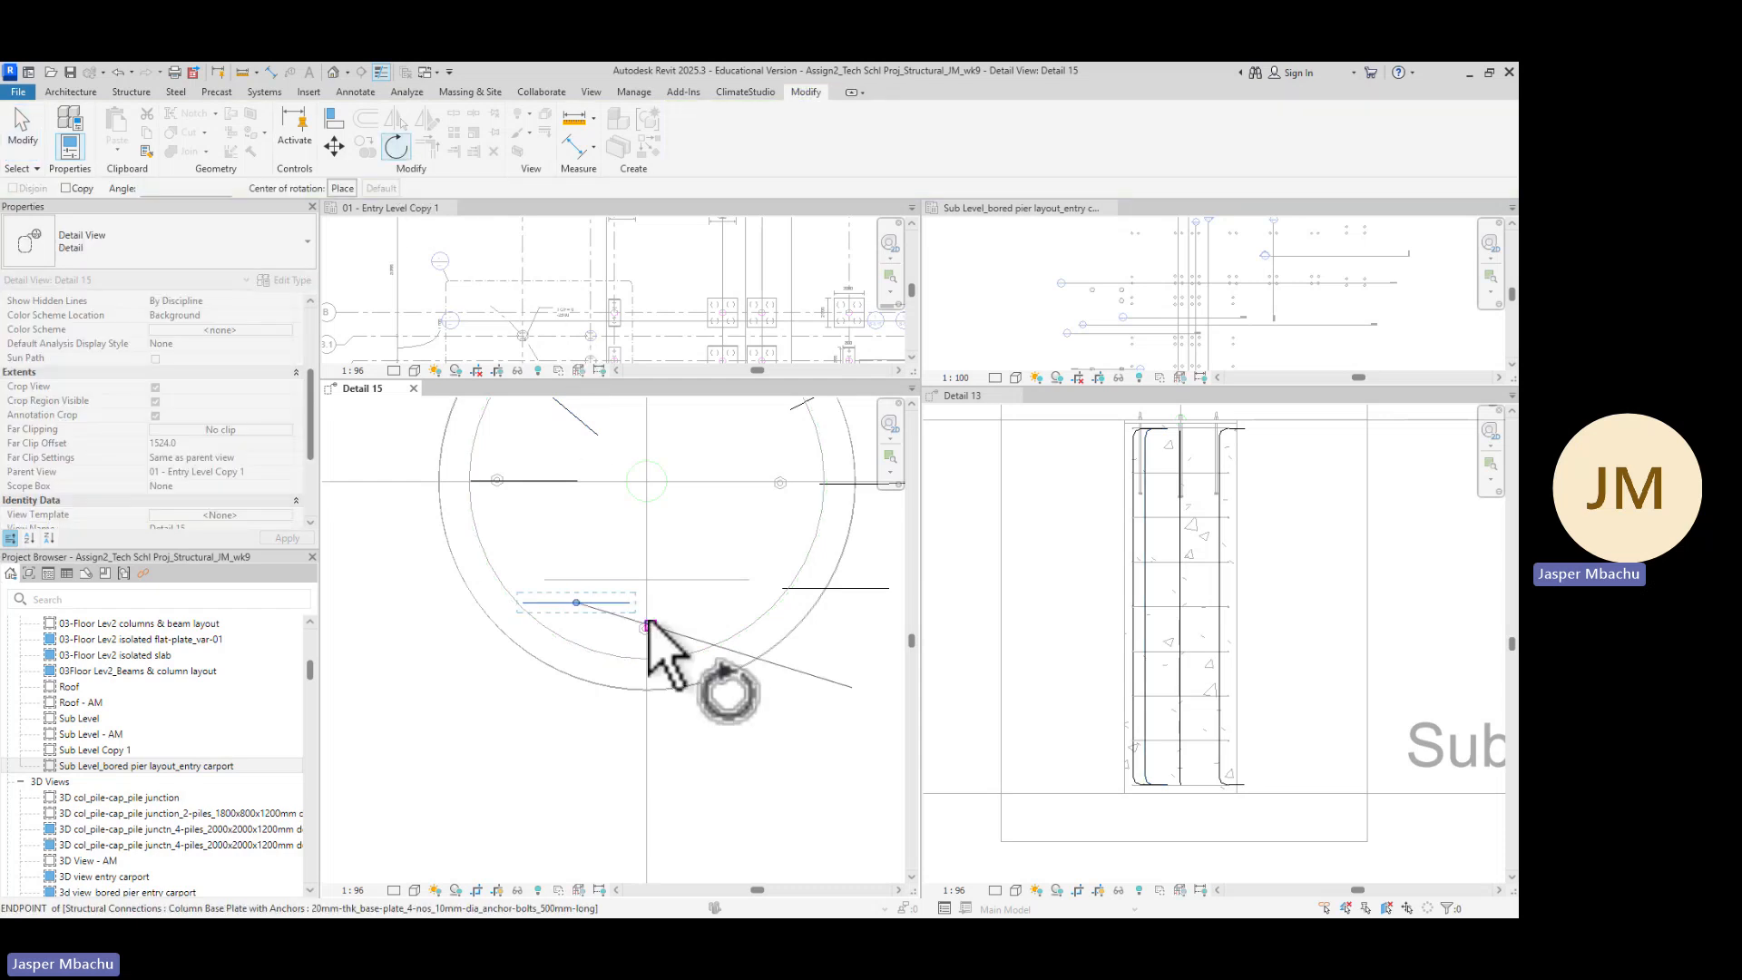
pyautogui.click(591, 565)
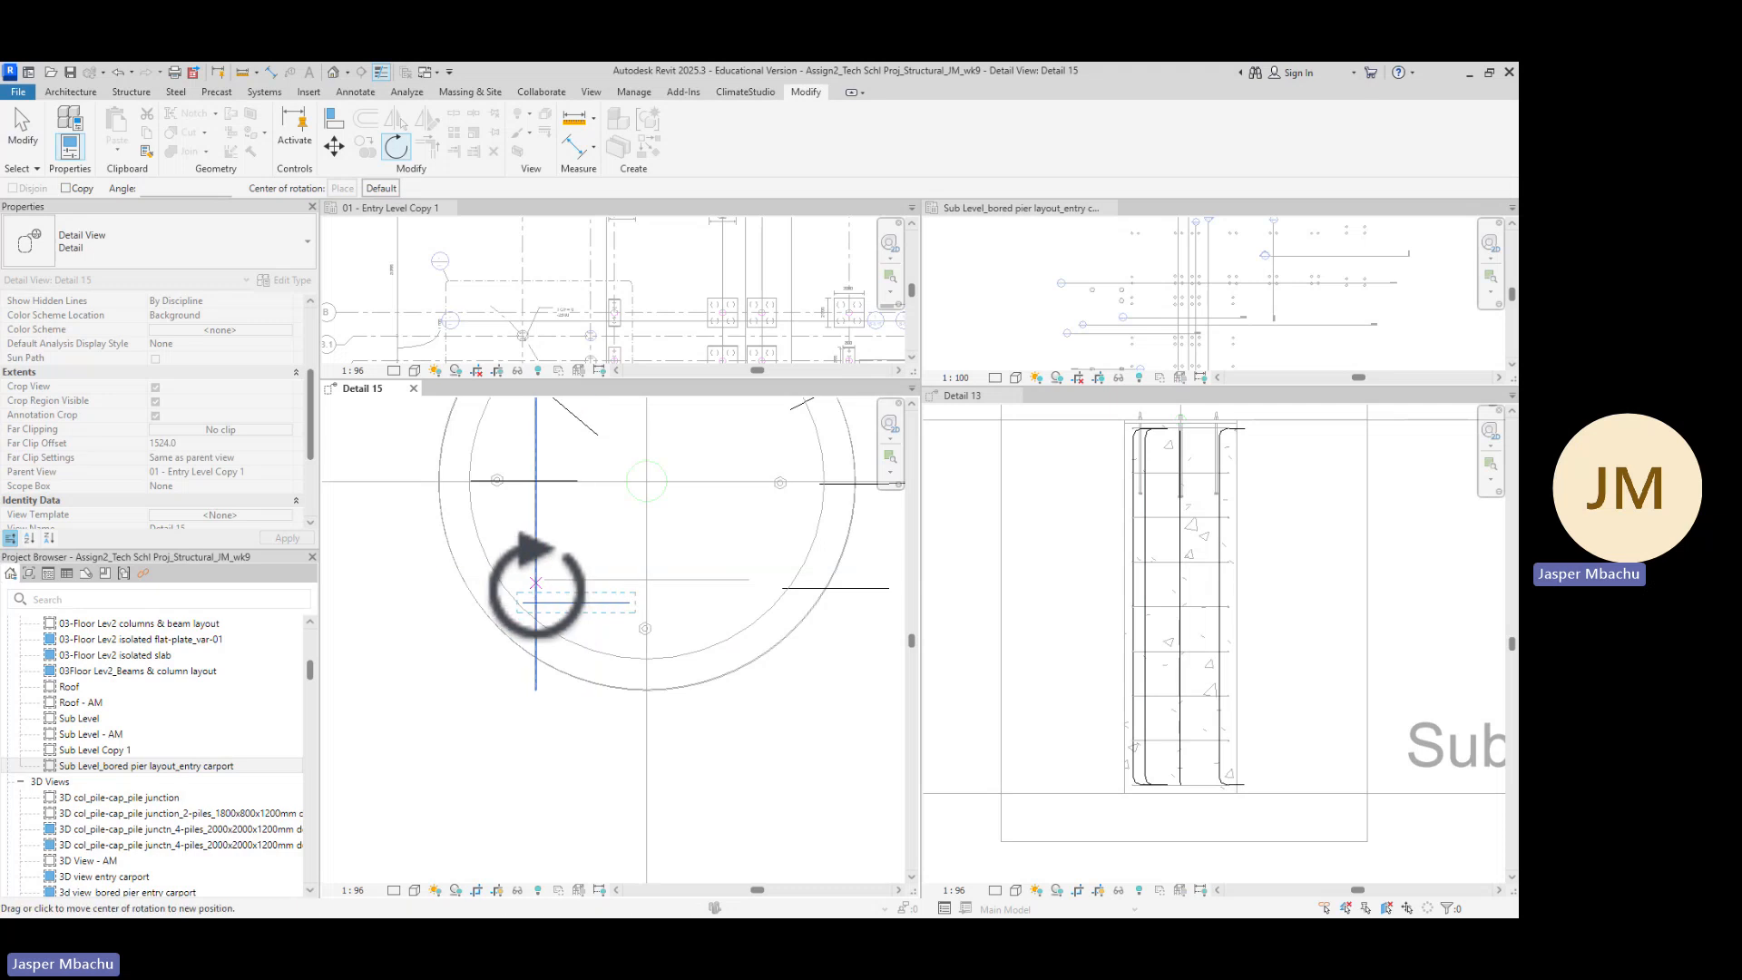
pyautogui.scroll(2, 522, 601)
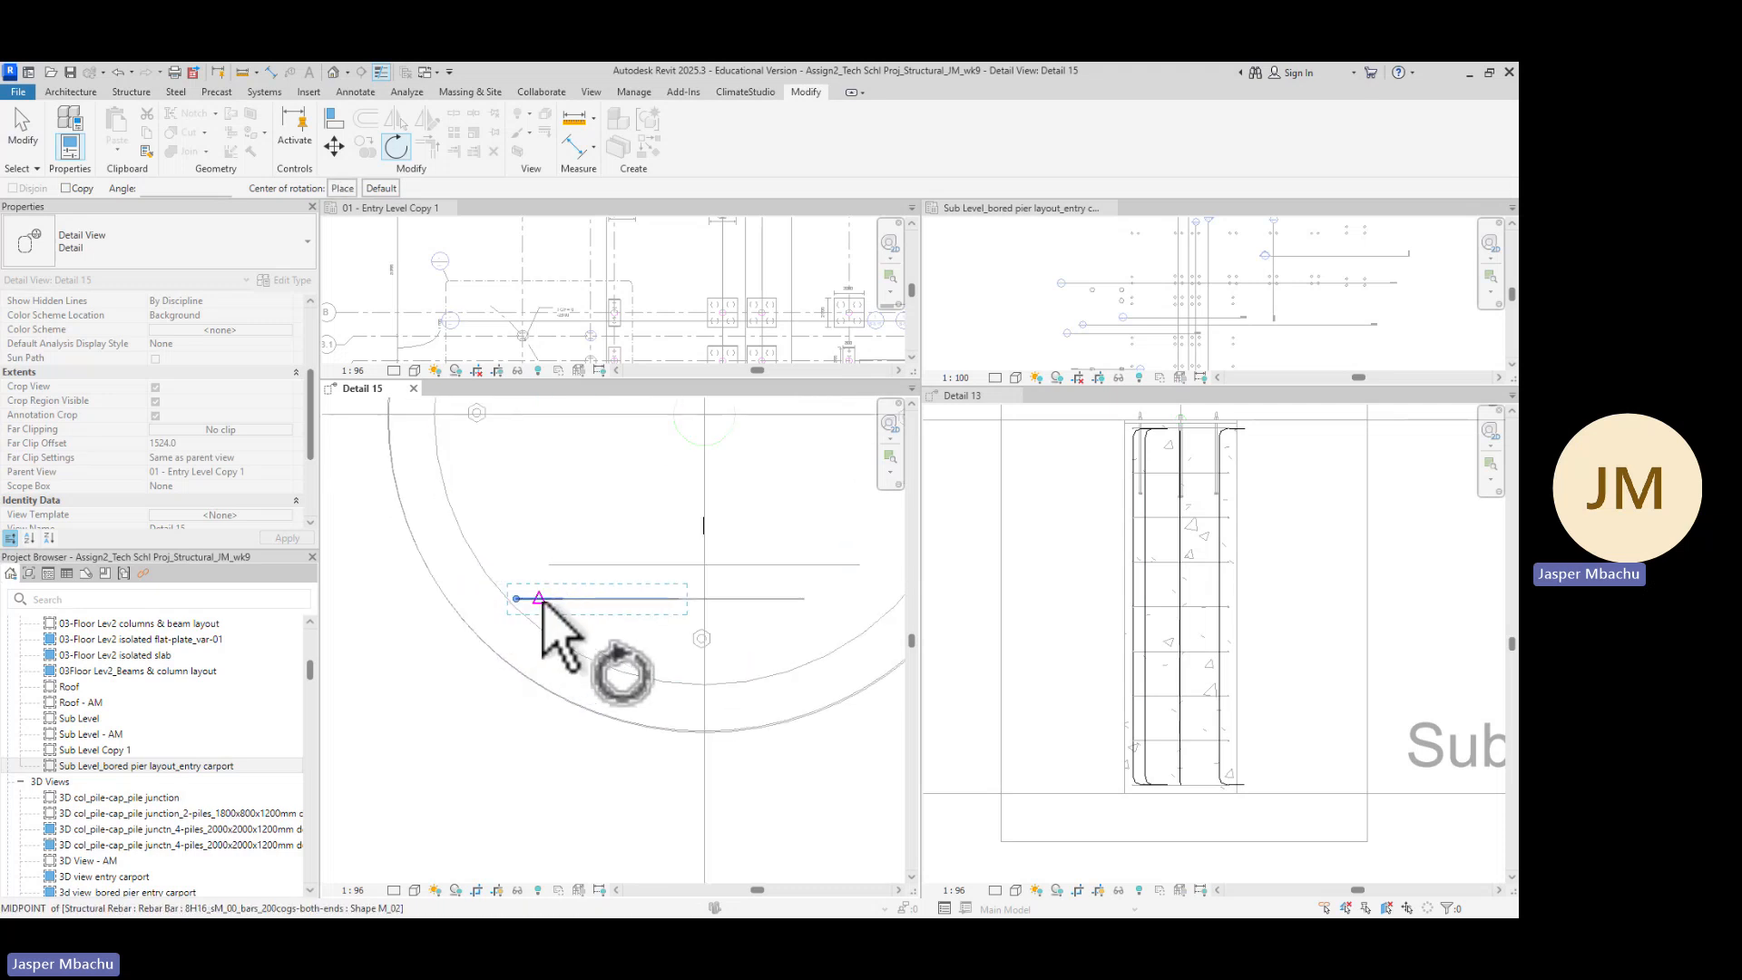
pyautogui.click(652, 599)
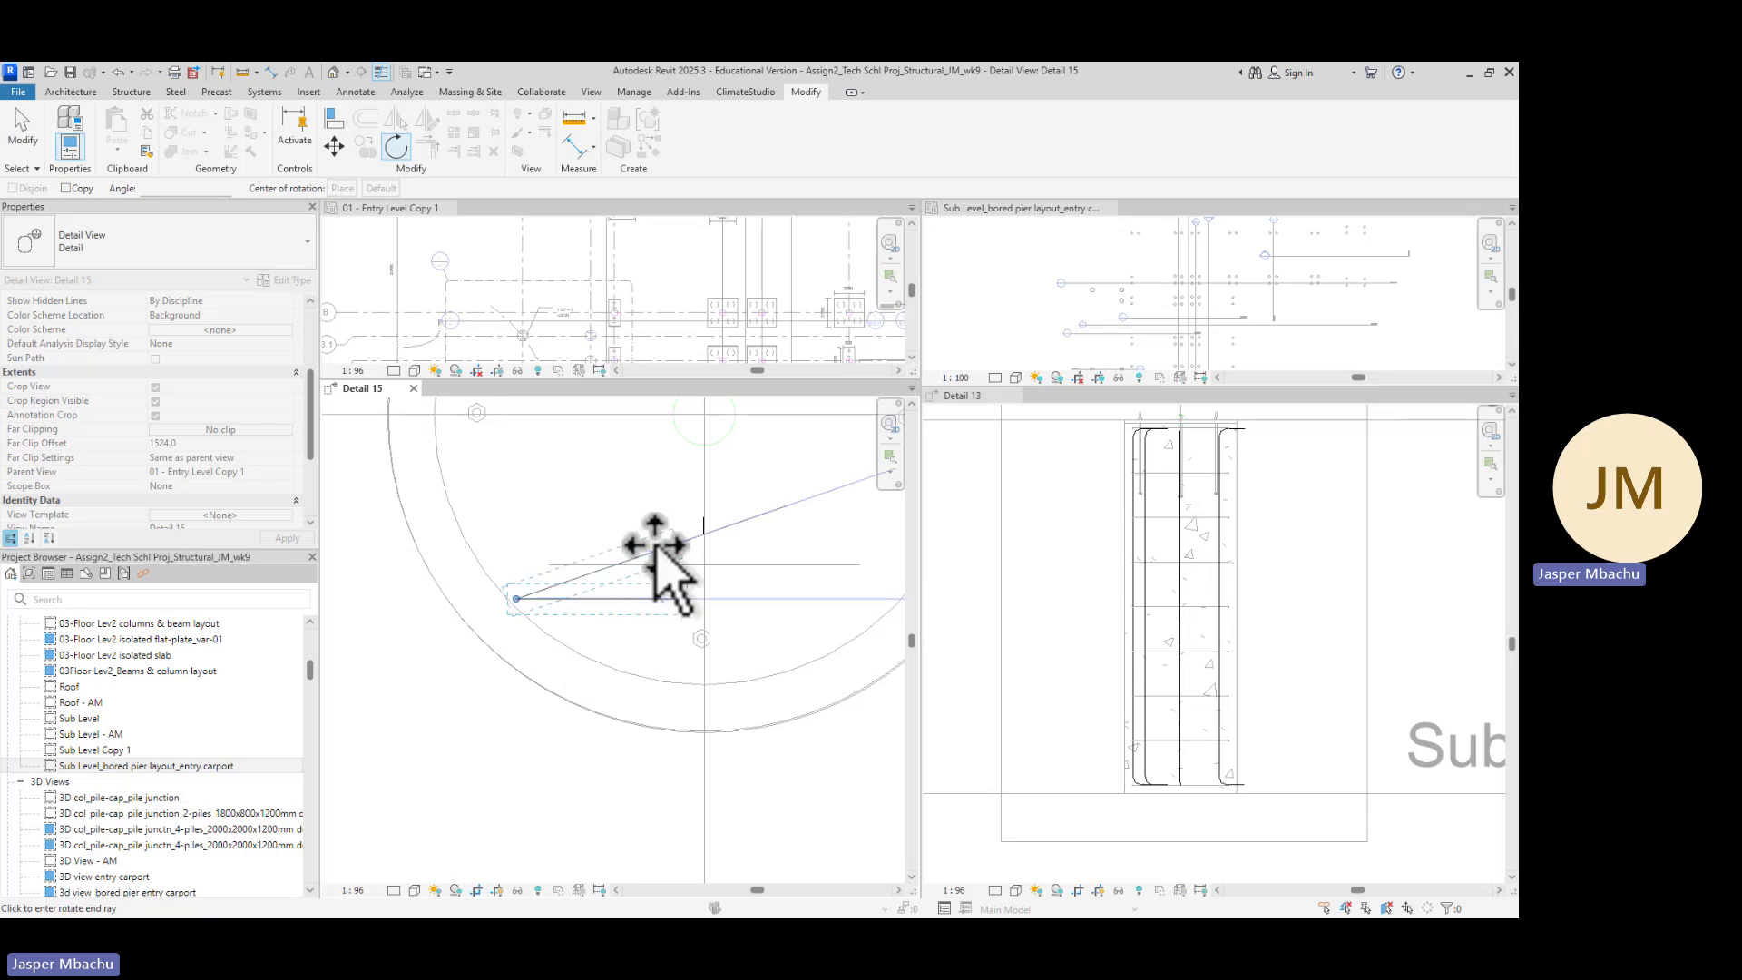
pyautogui.scroll(-2, 653, 526)
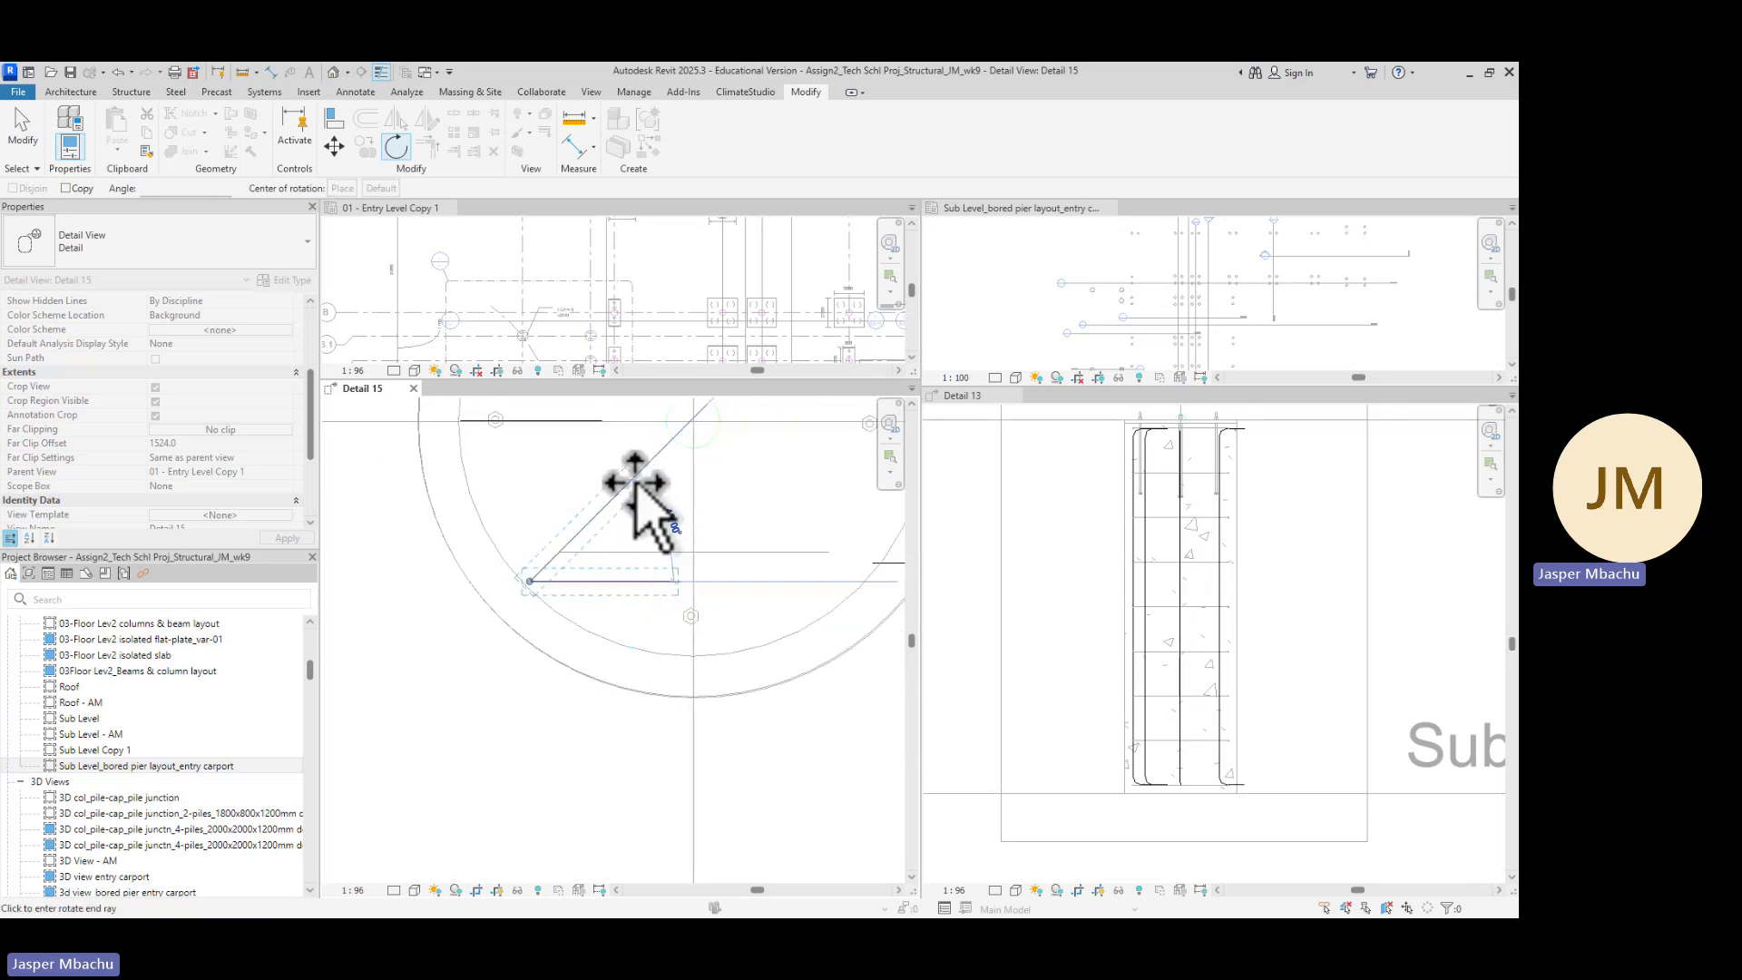
pyautogui.click(633, 481)
# Rotate the lower-right bar about 142 degrees around its end onto the diagonal position
pyautogui.scroll(-2, 598, 698)
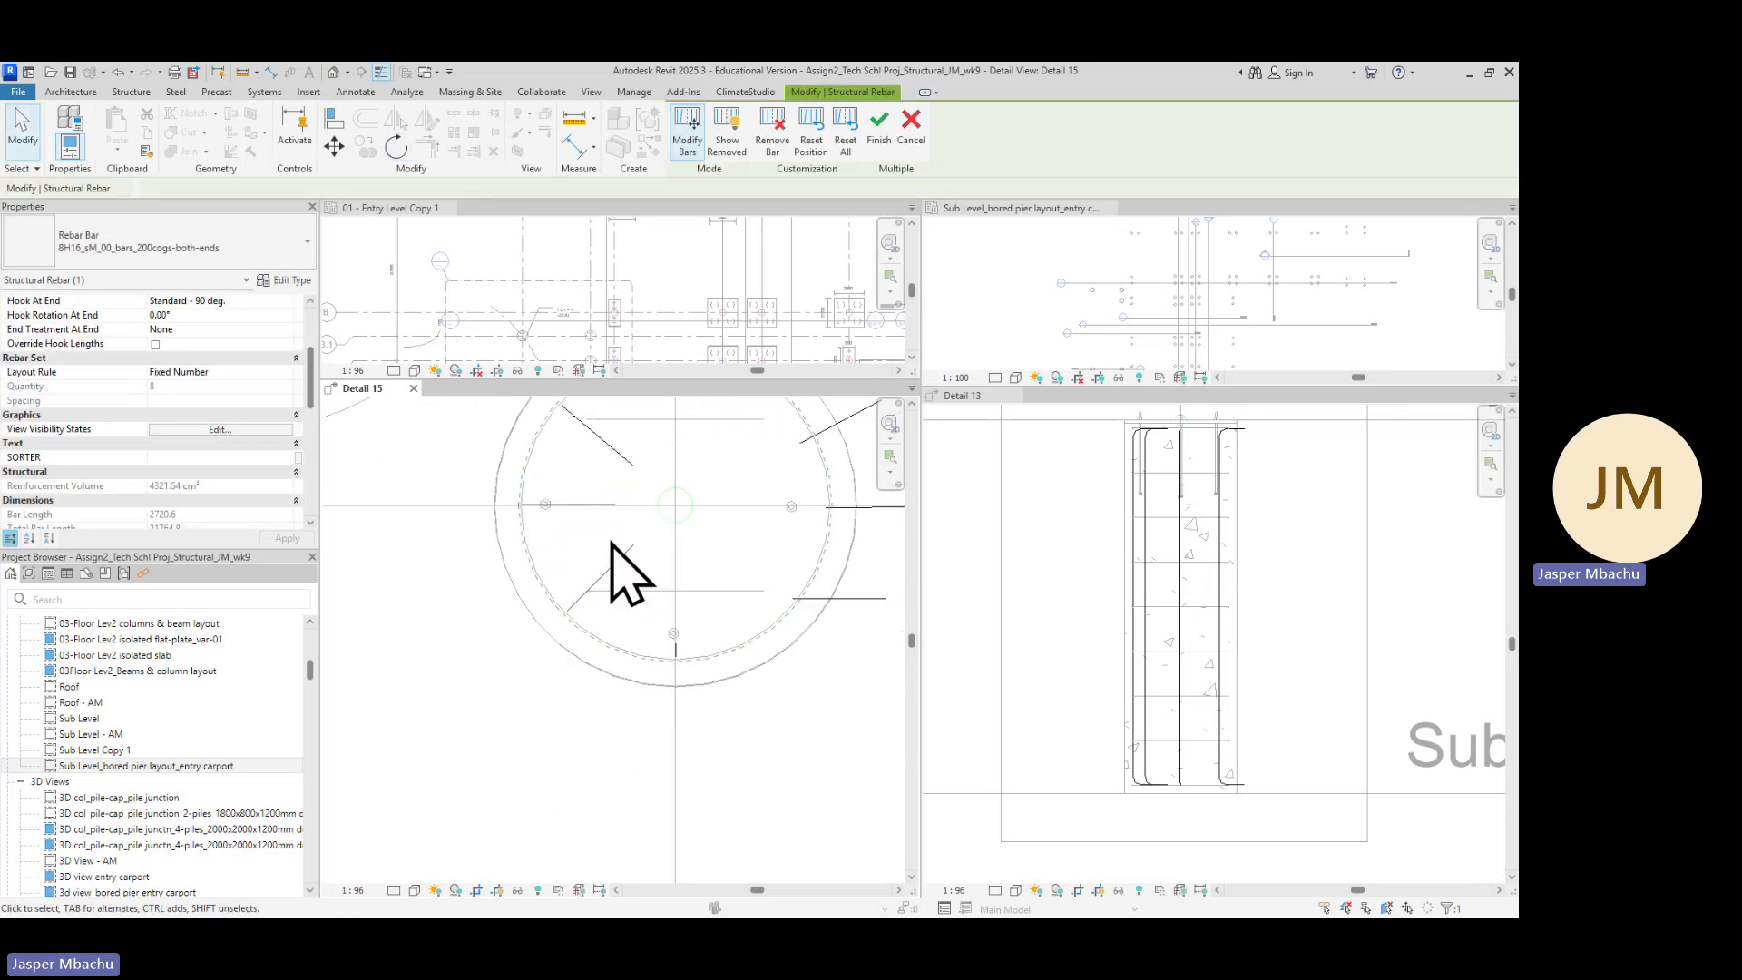
pyautogui.scroll(-2, 762, 708)
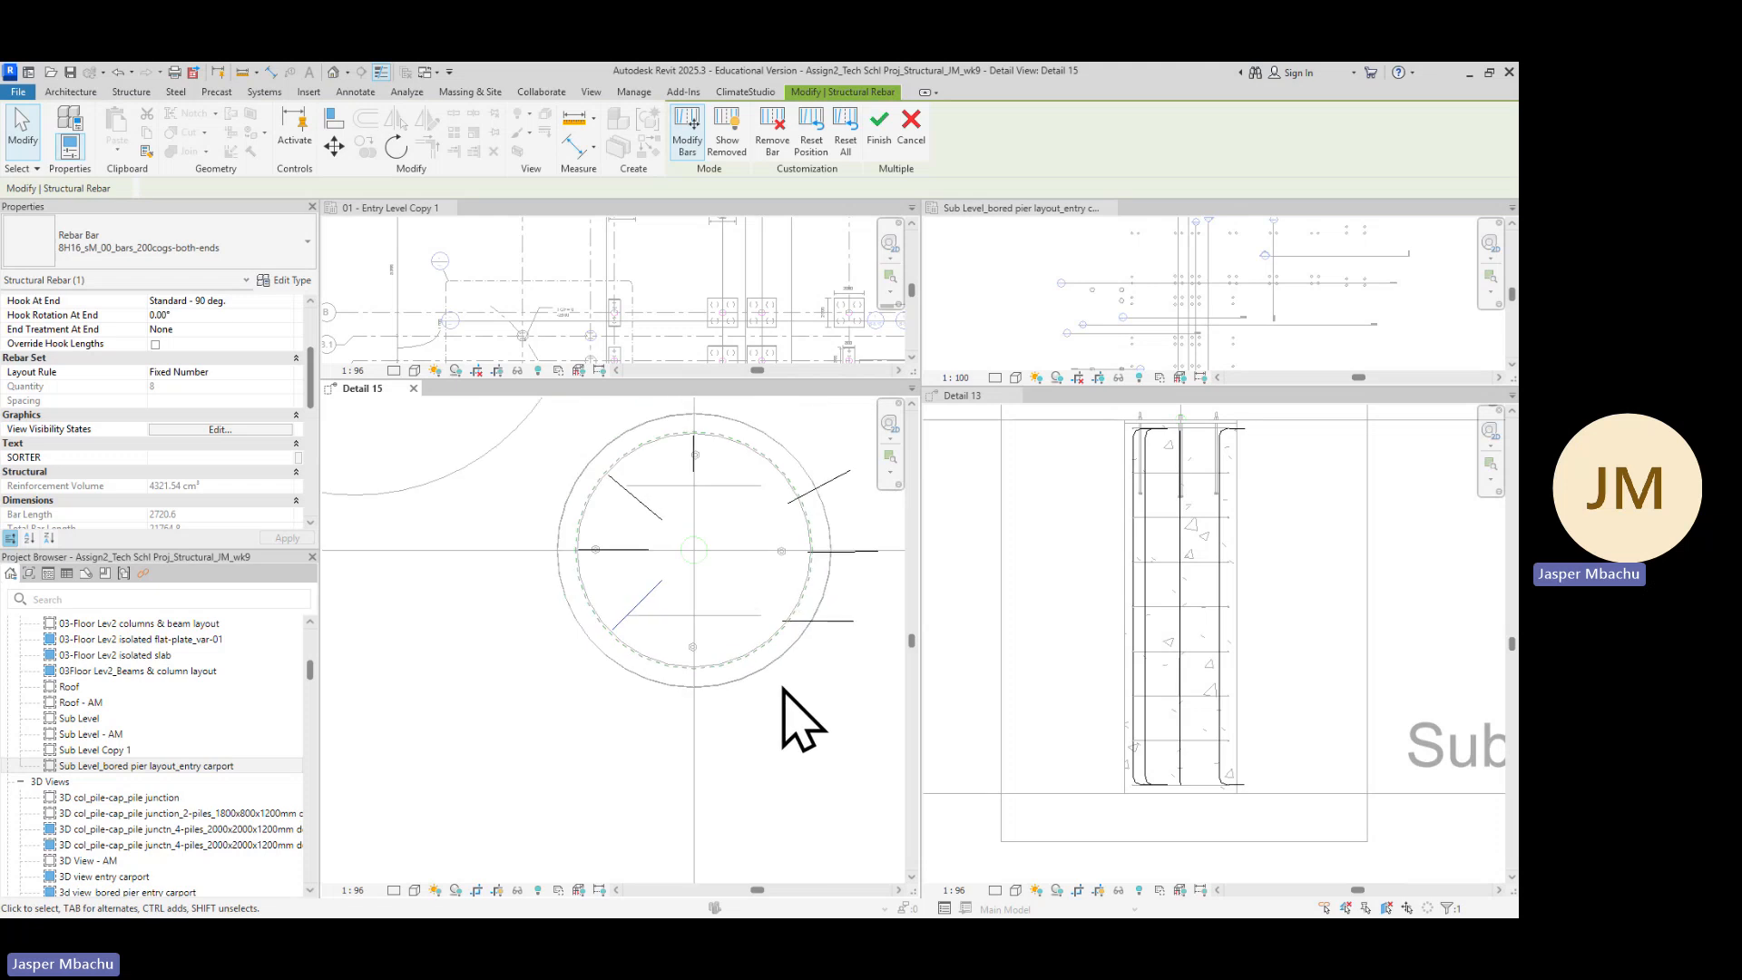
pyautogui.moveTo(803, 719); pyautogui.dragTo(603, 694, button='middle')
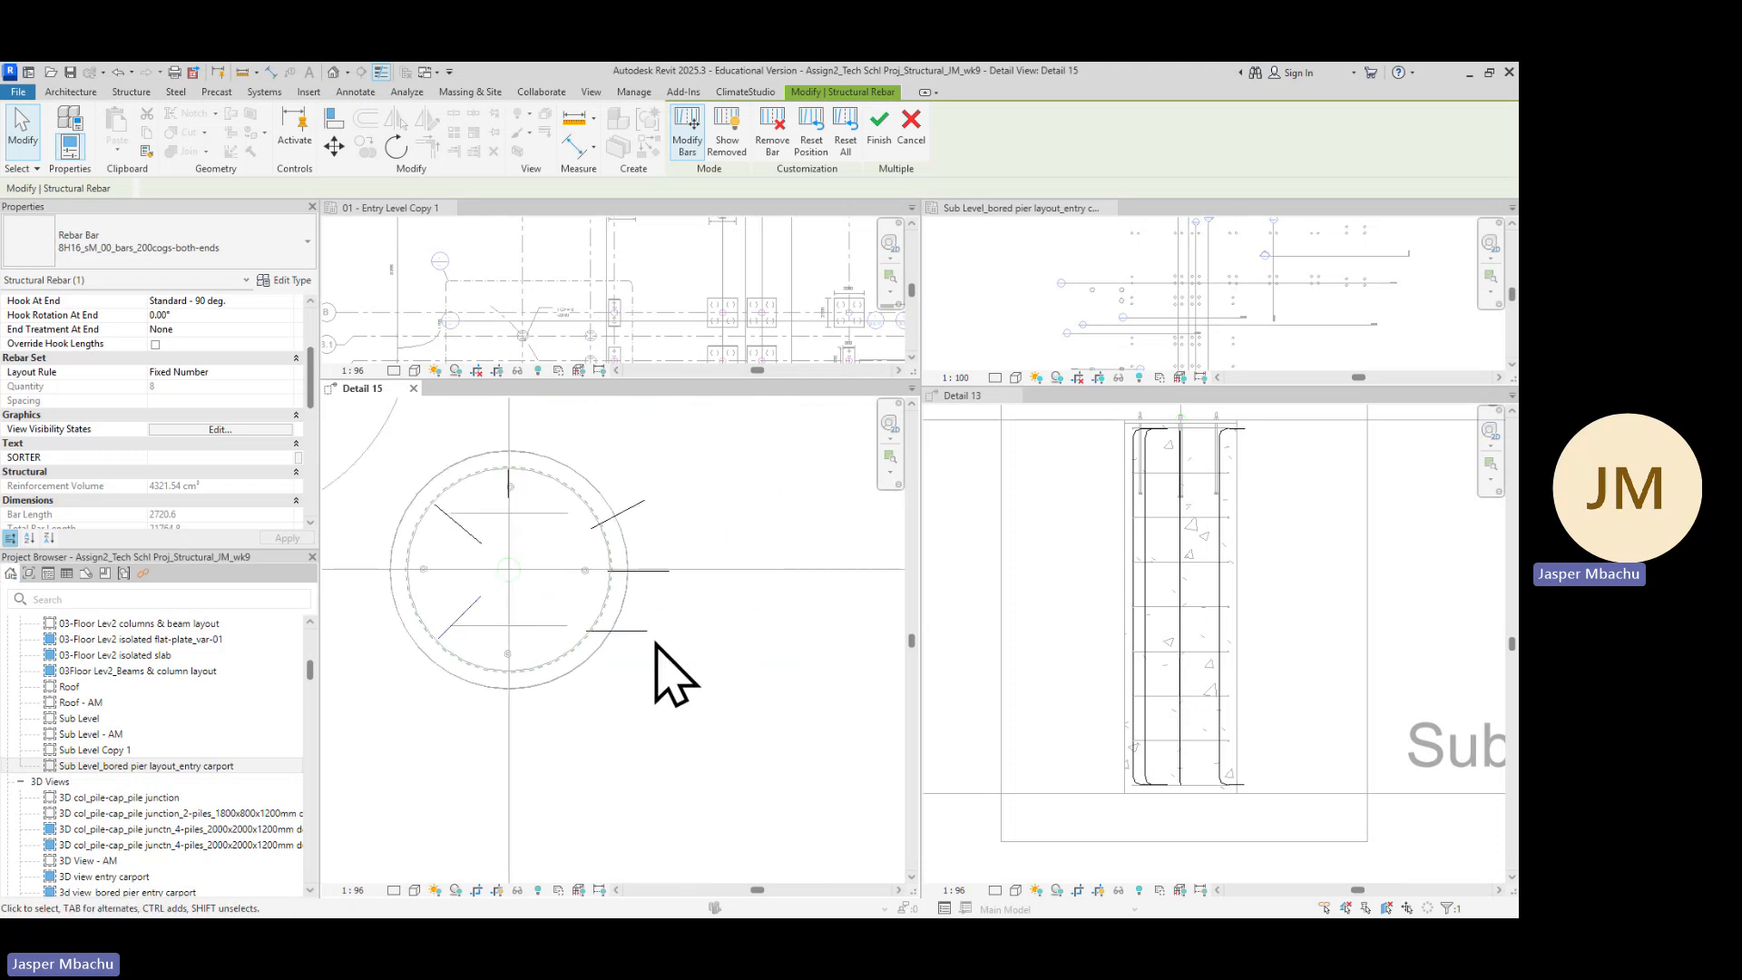
pyautogui.scroll(1, 634, 680)
pyautogui.scroll(1, 636, 647)
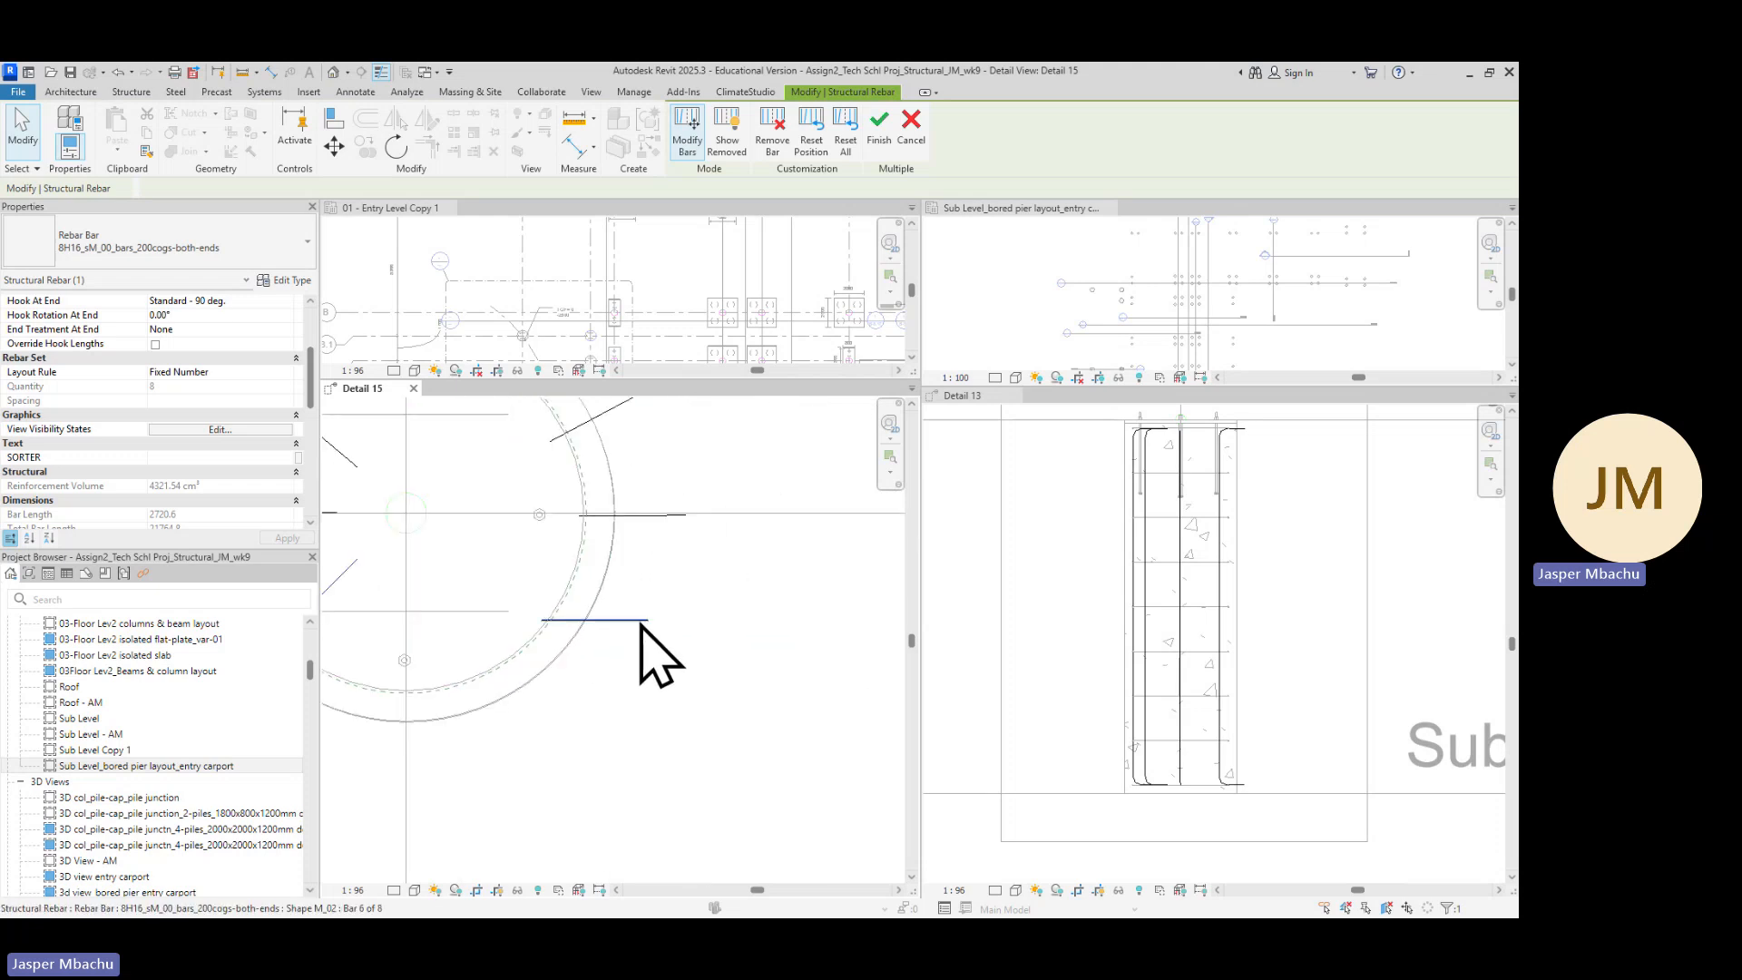
pyautogui.click(640, 620)
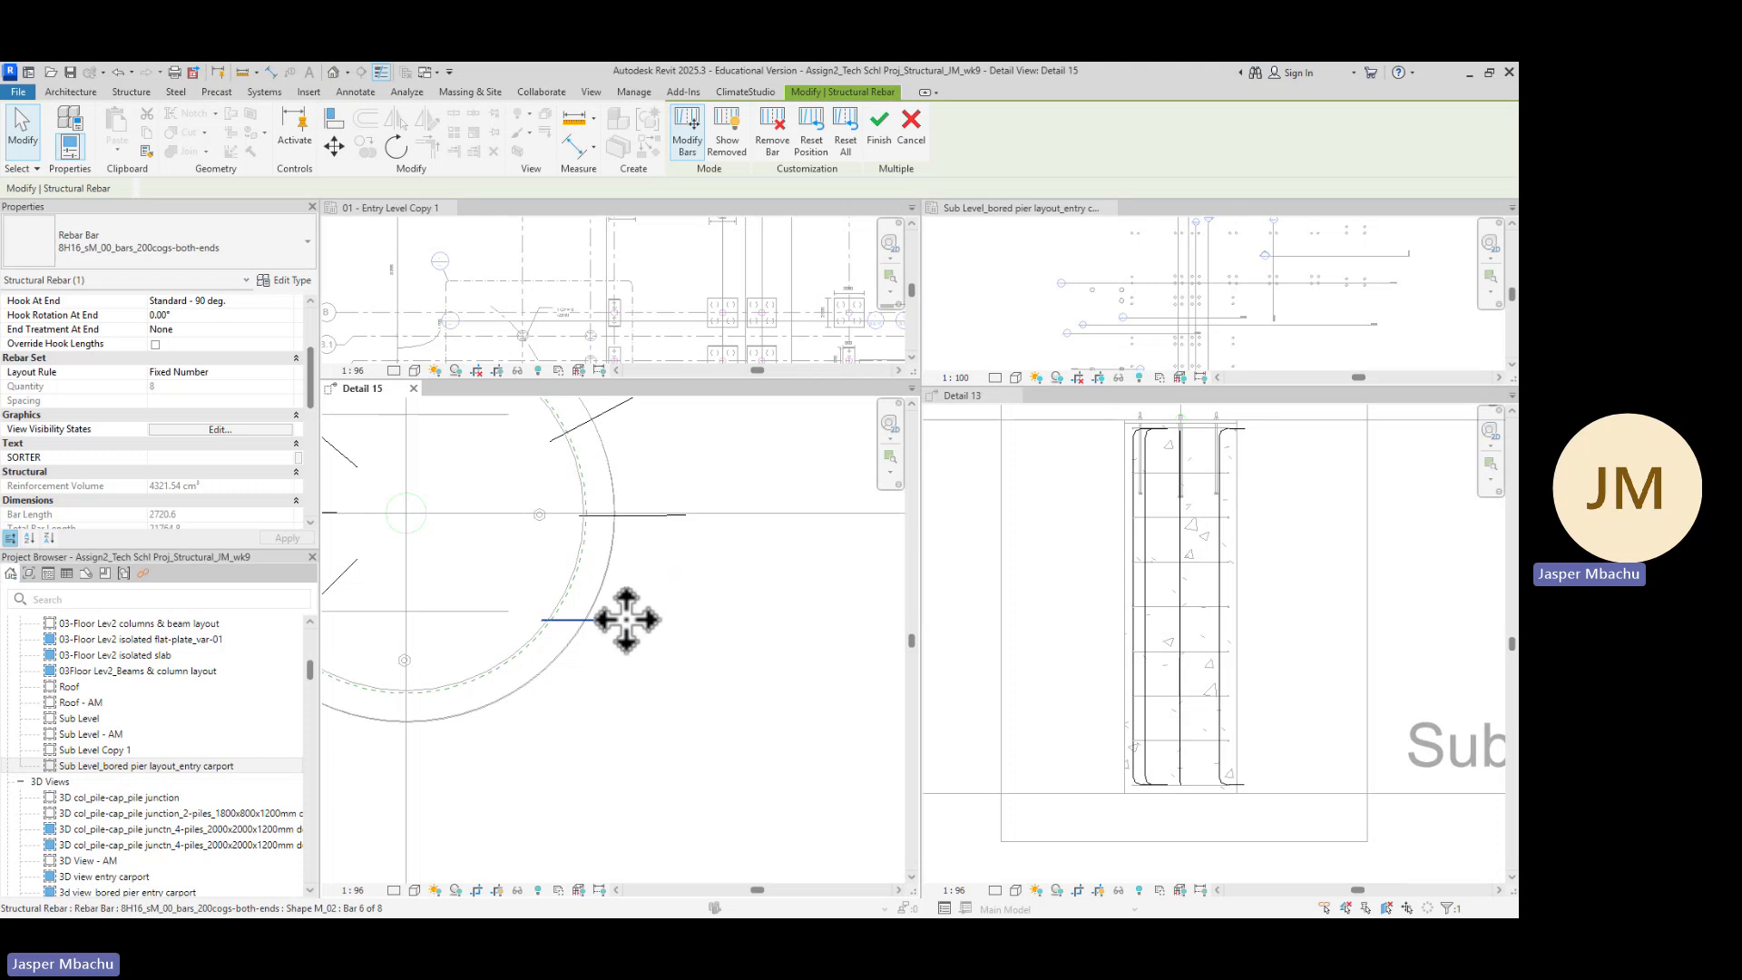
pyautogui.click(398, 148)
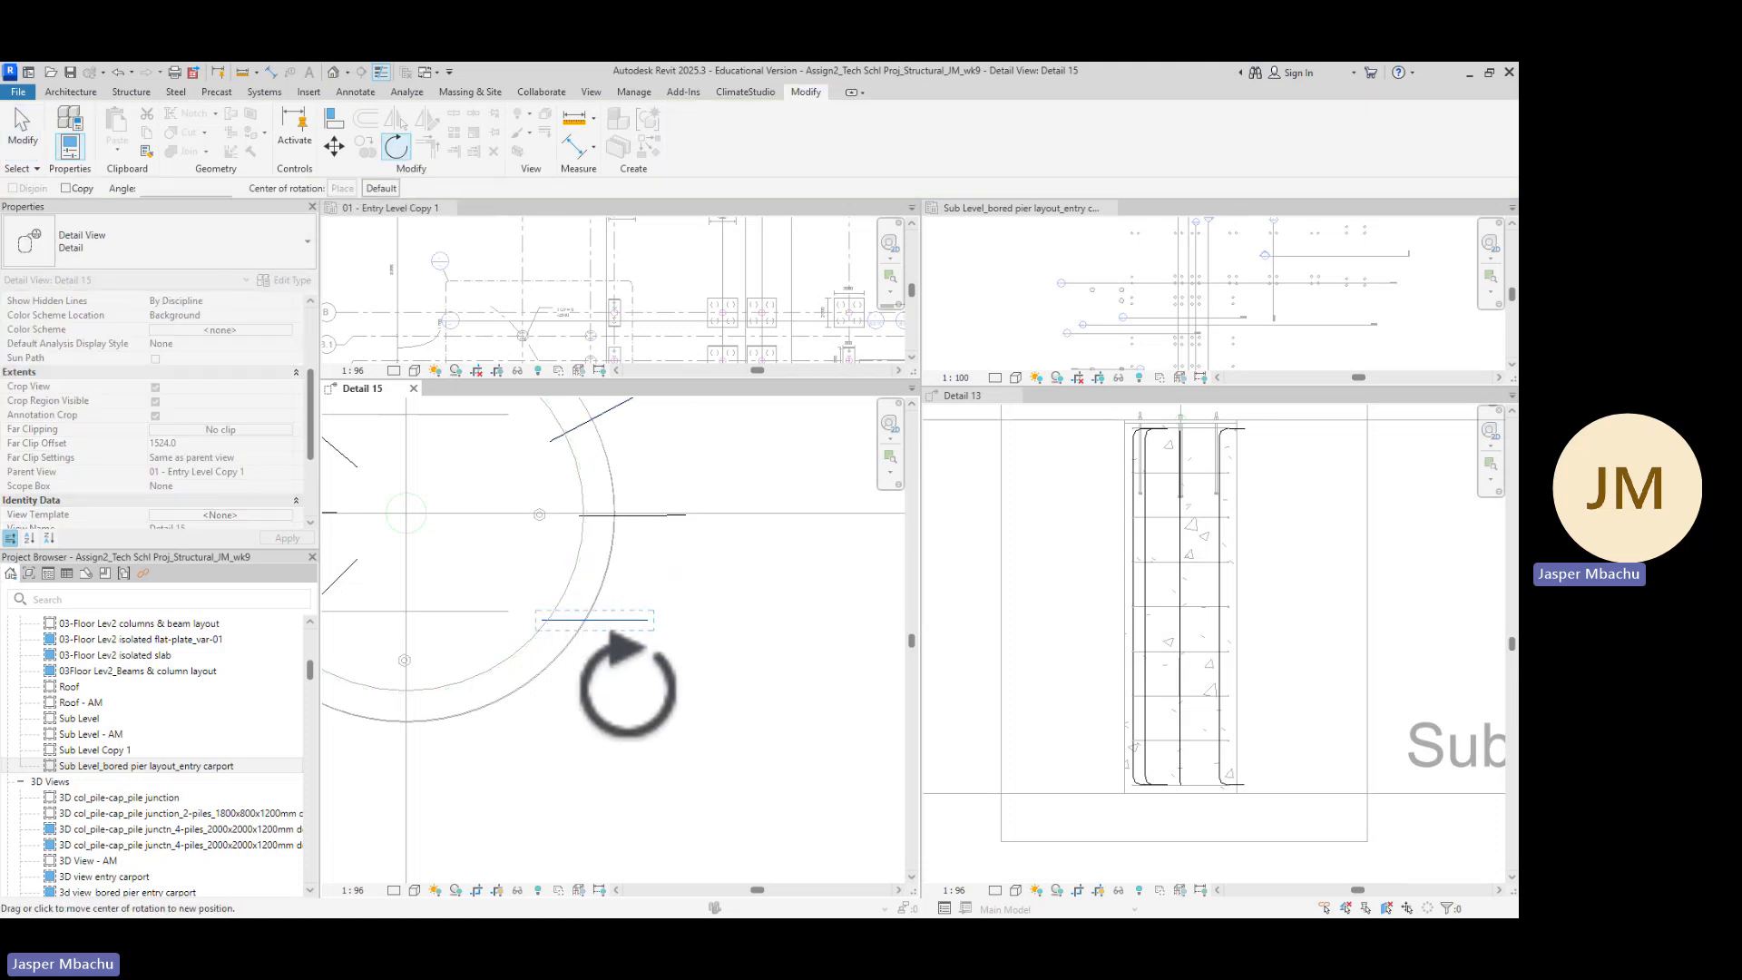
pyautogui.scroll(2, 535, 626)
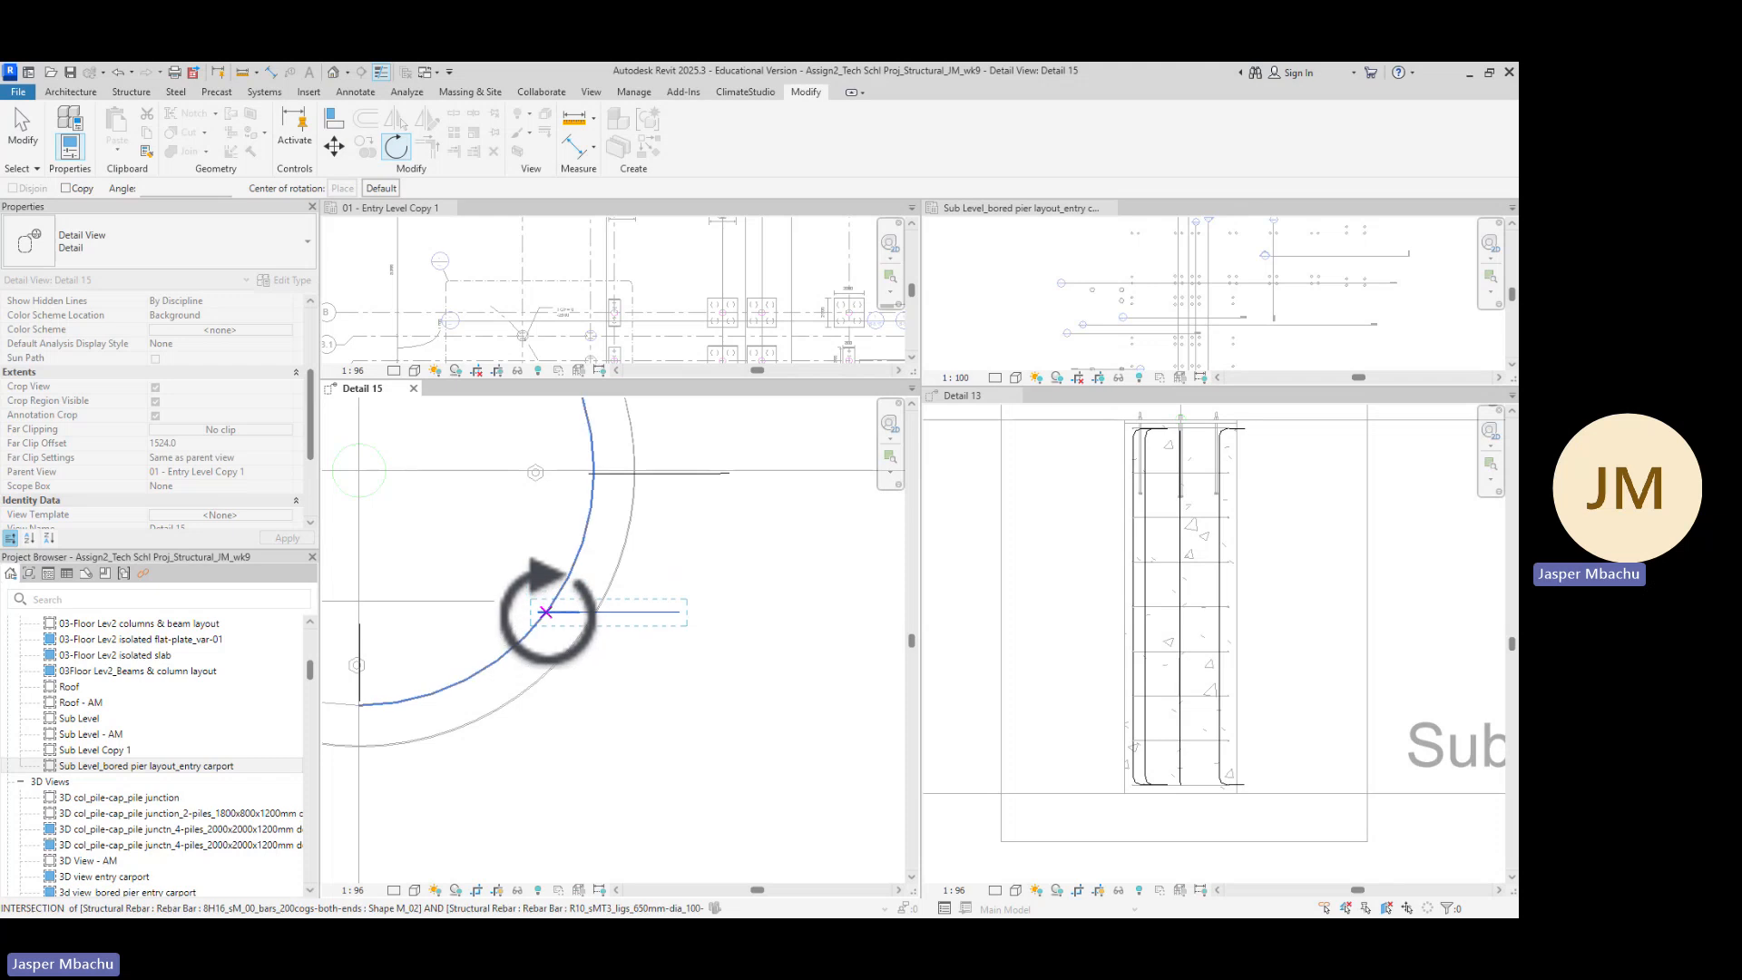
pyautogui.click(546, 612)
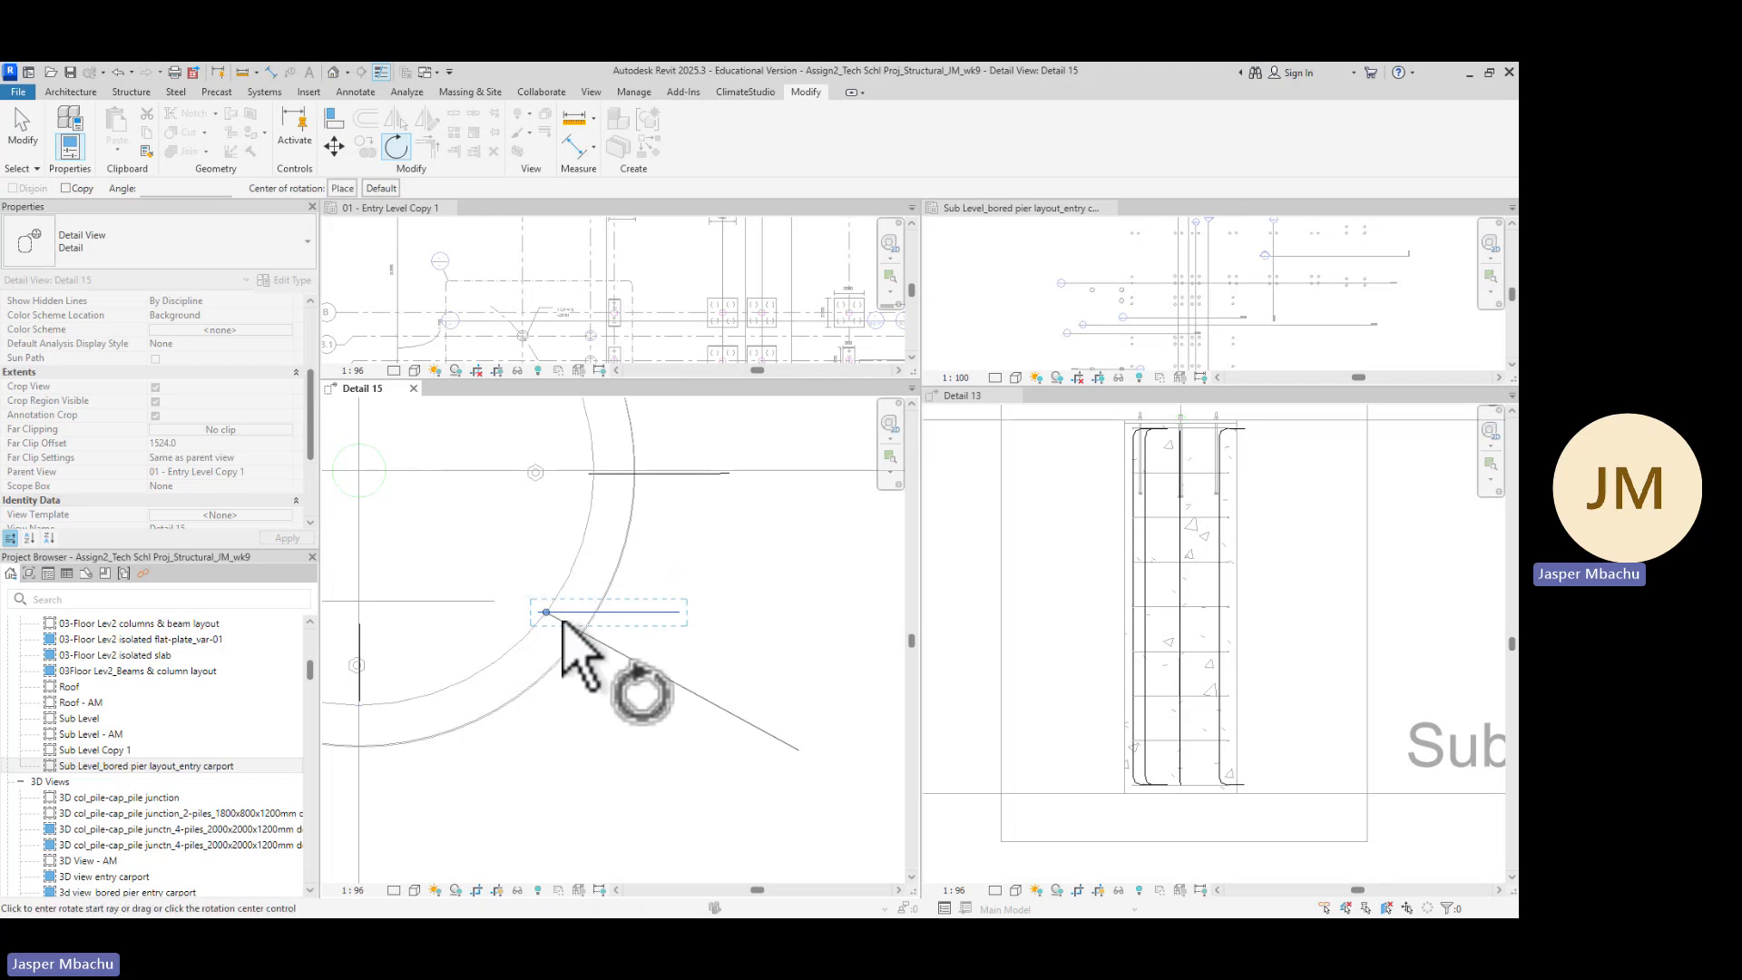
pyautogui.click(663, 613)
pyautogui.scroll(-3, 560, 591)
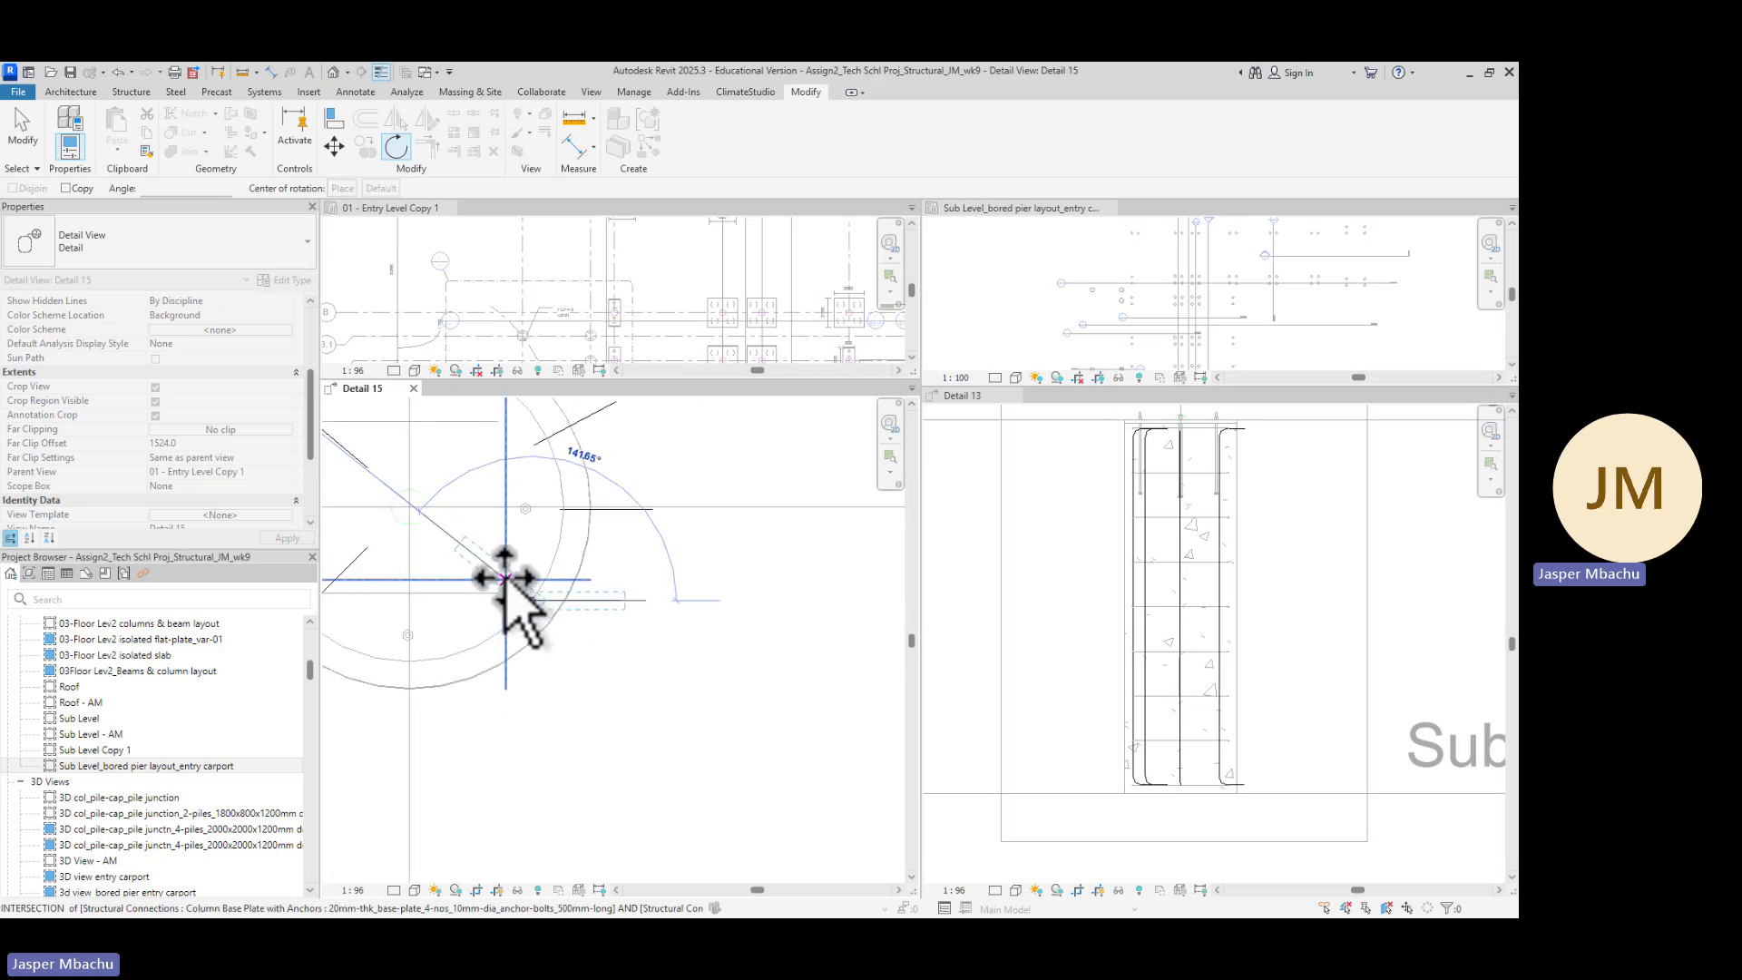
pyautogui.click(502, 587)
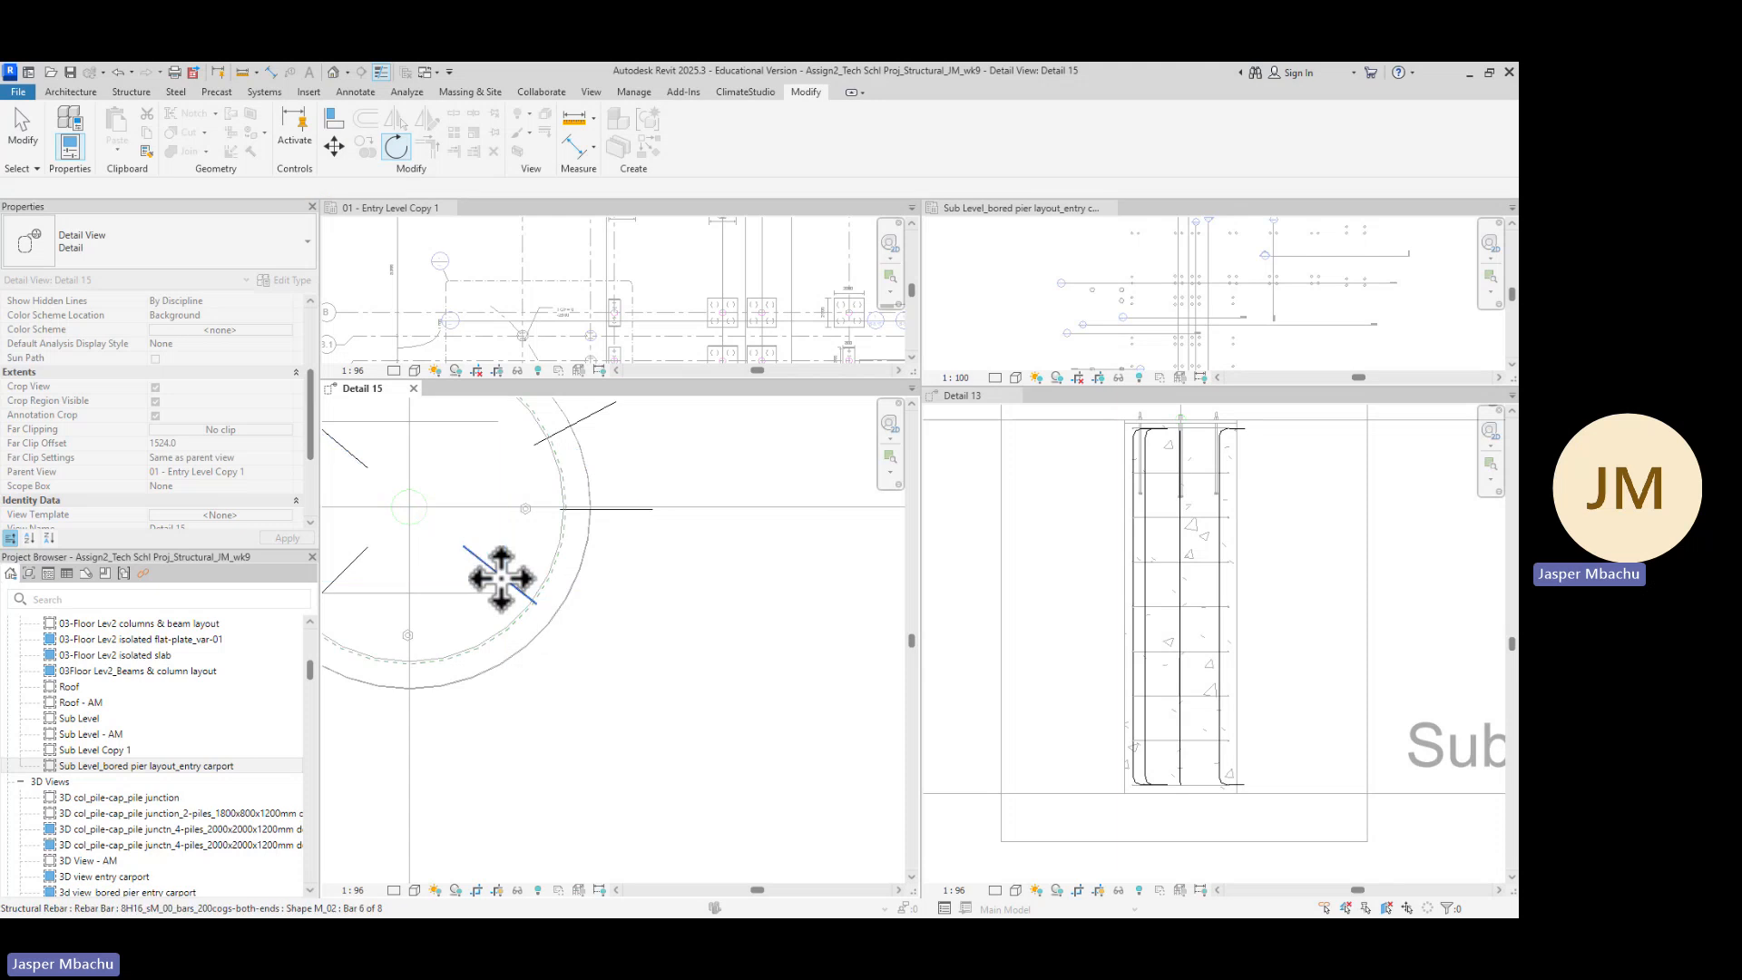
# Rotate the same diagonal bar about 160 degrees around its end so its hook points toward the pier centre
pyautogui.scroll(-2, 613, 723)
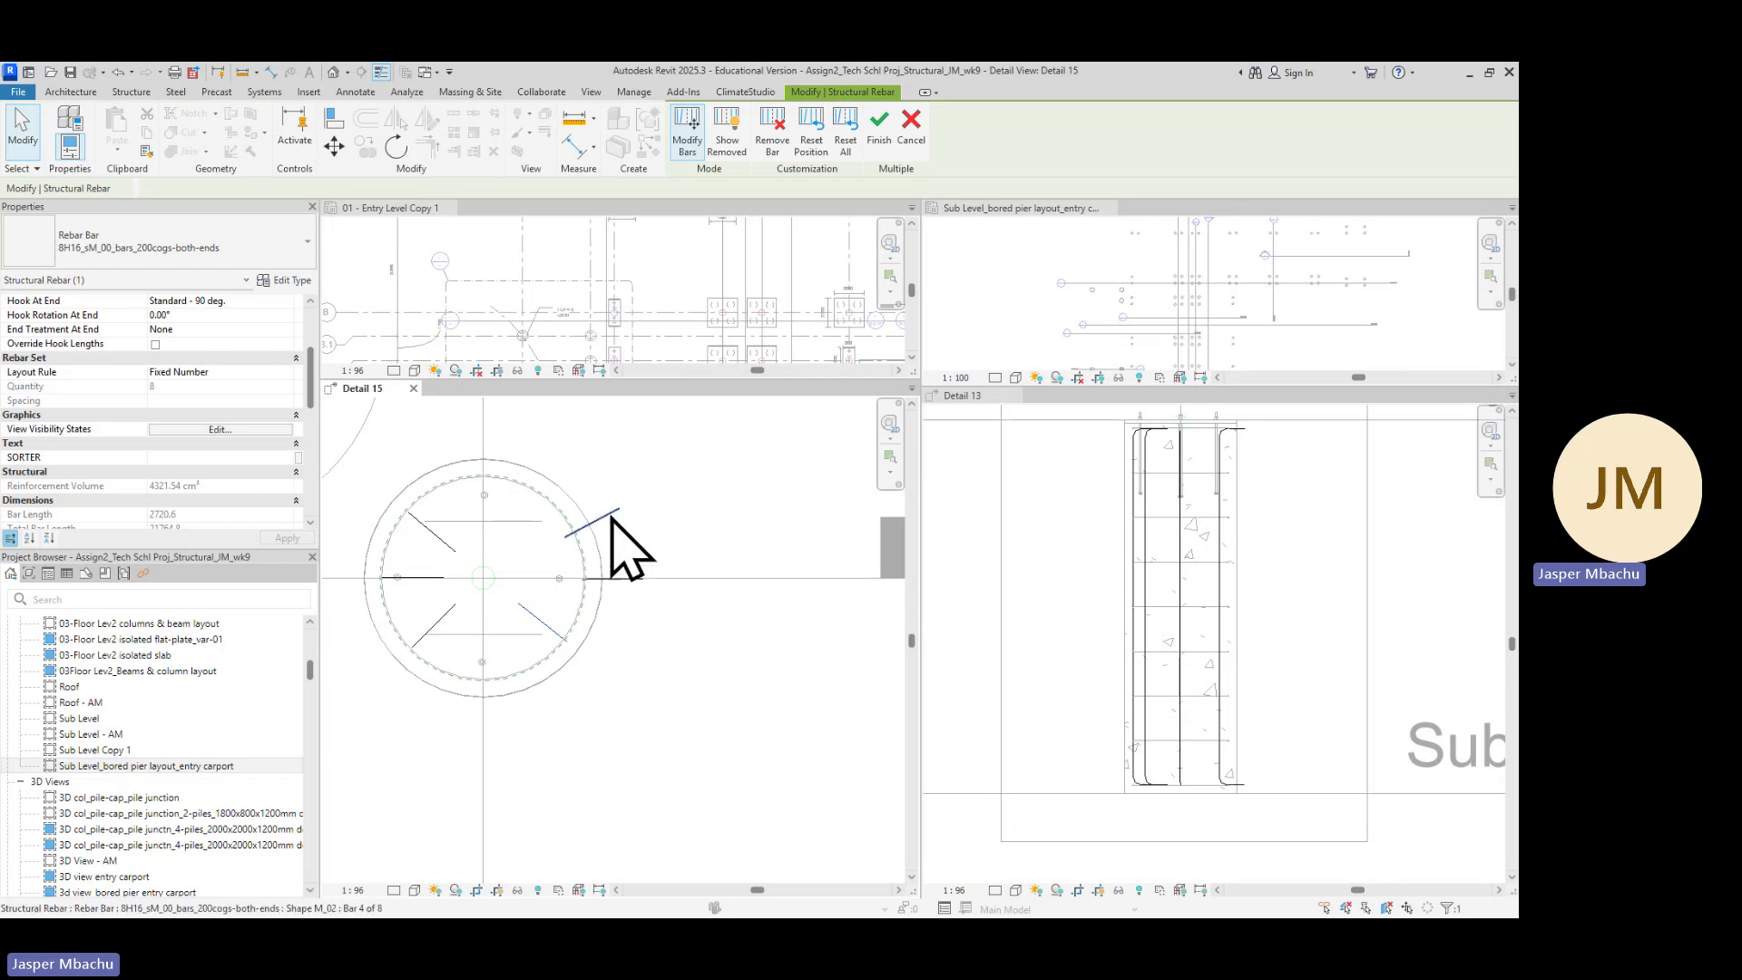
pyautogui.click(397, 147)
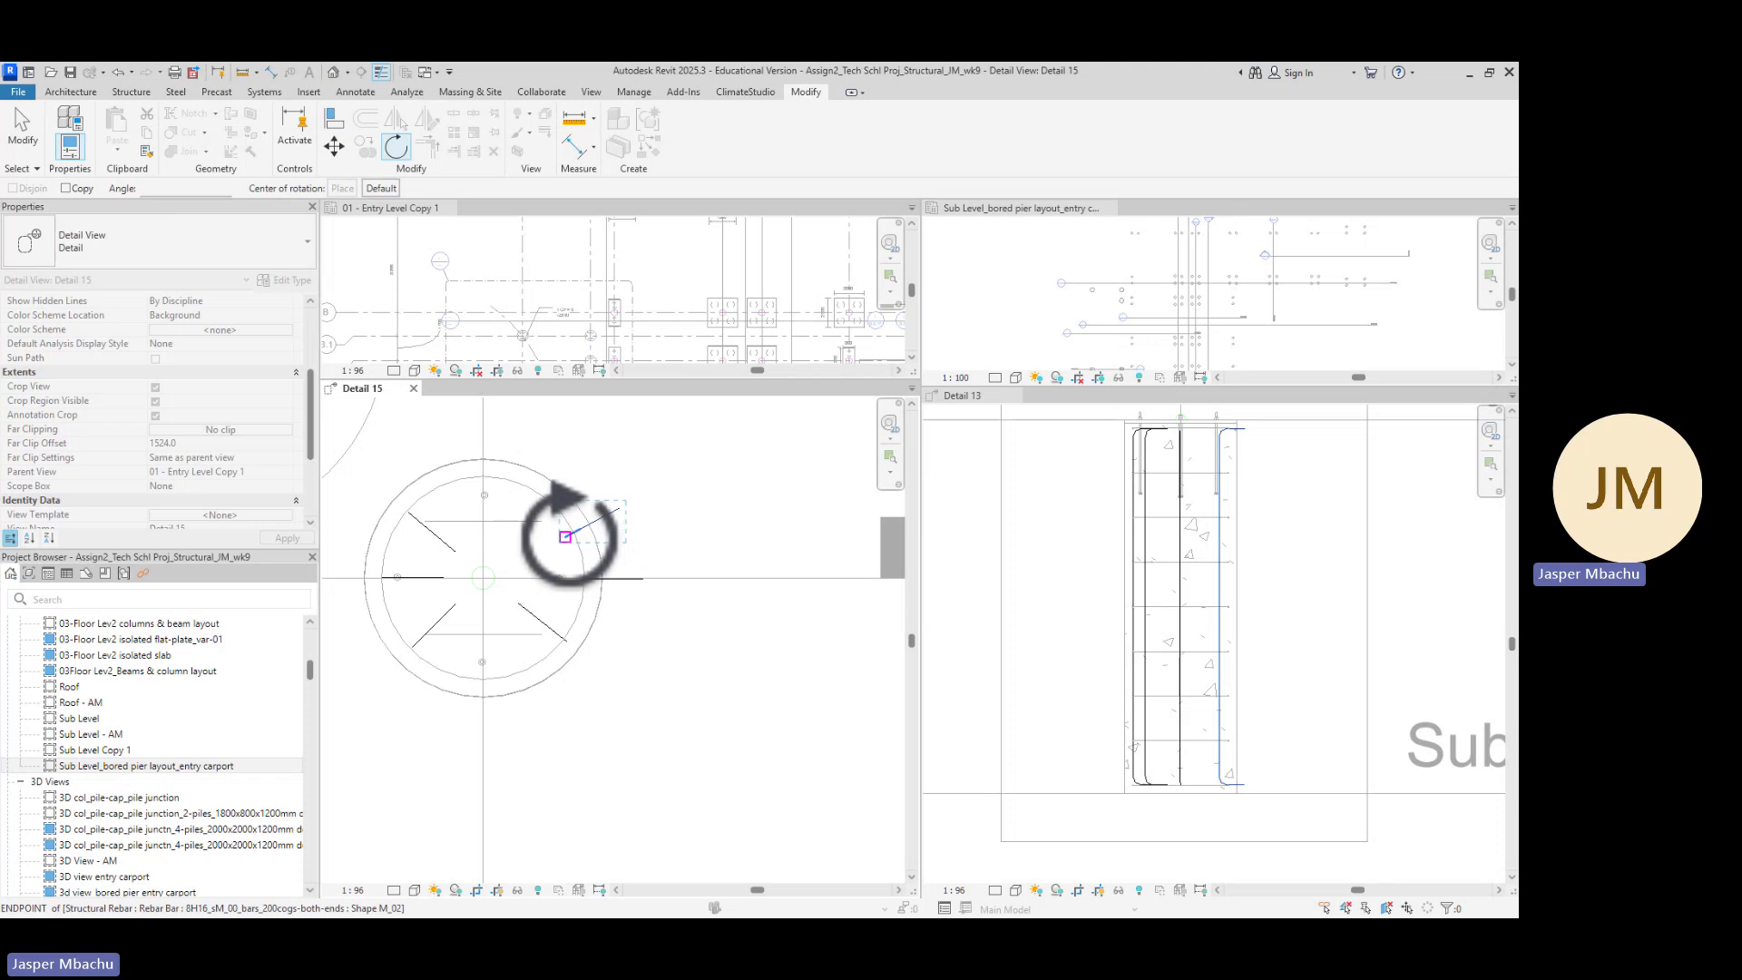
pyautogui.click(565, 536)
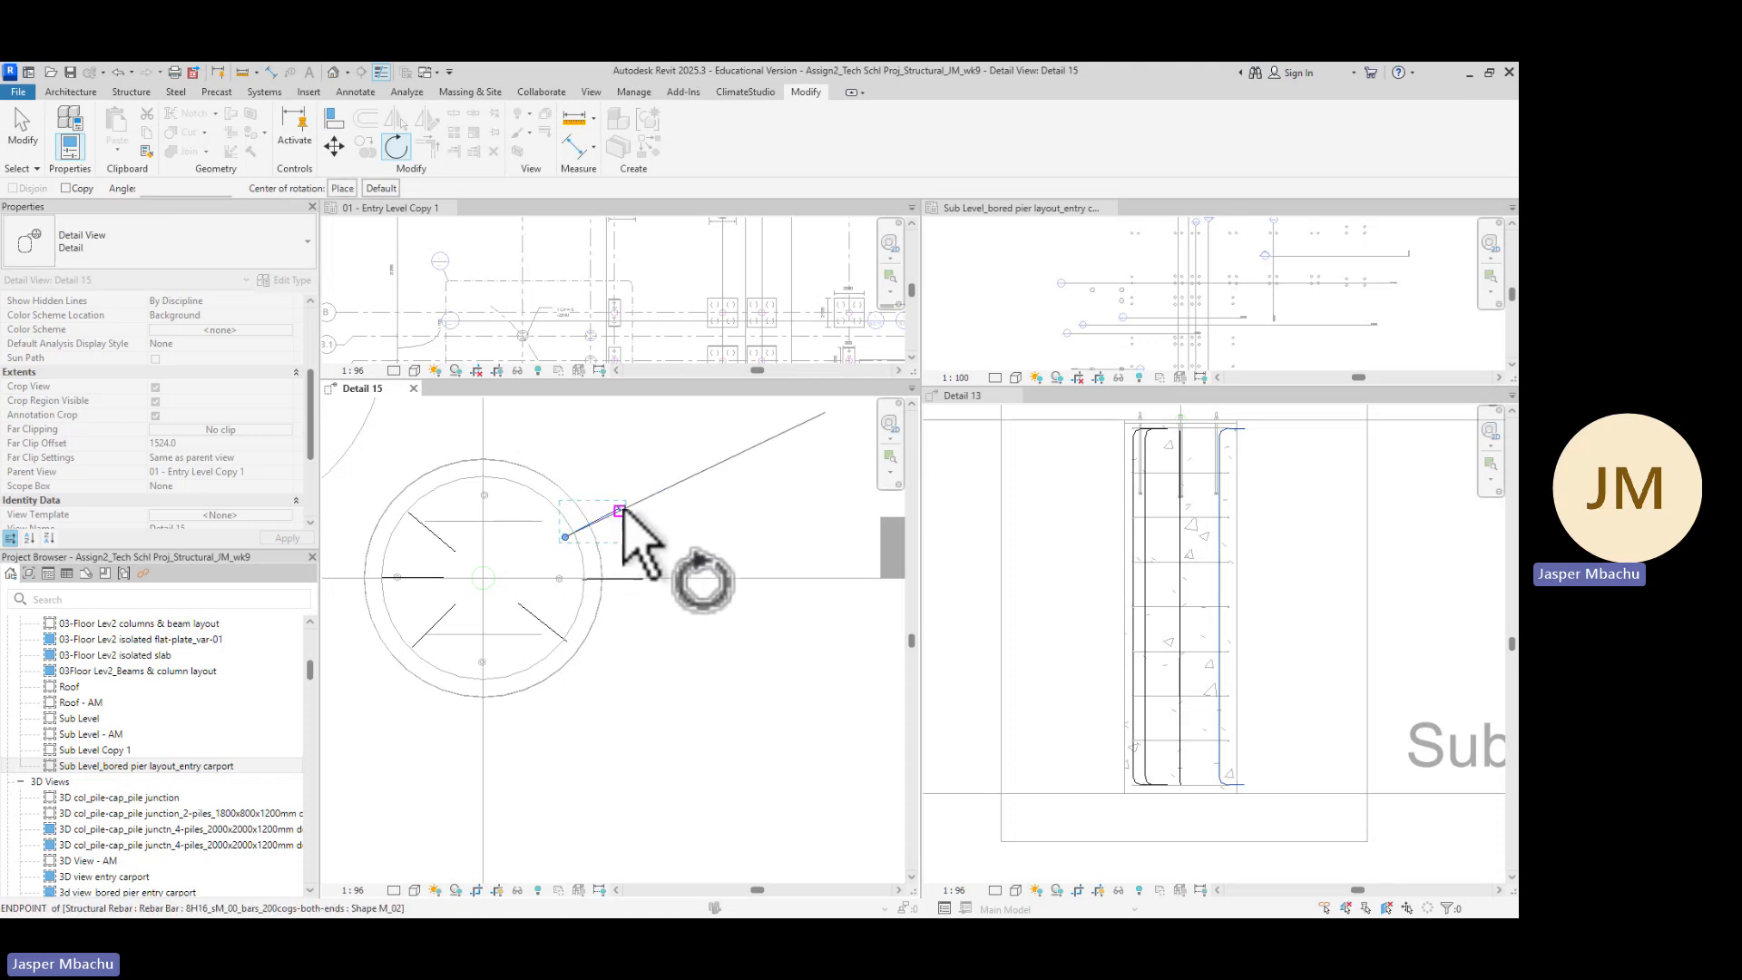
pyautogui.click(591, 519)
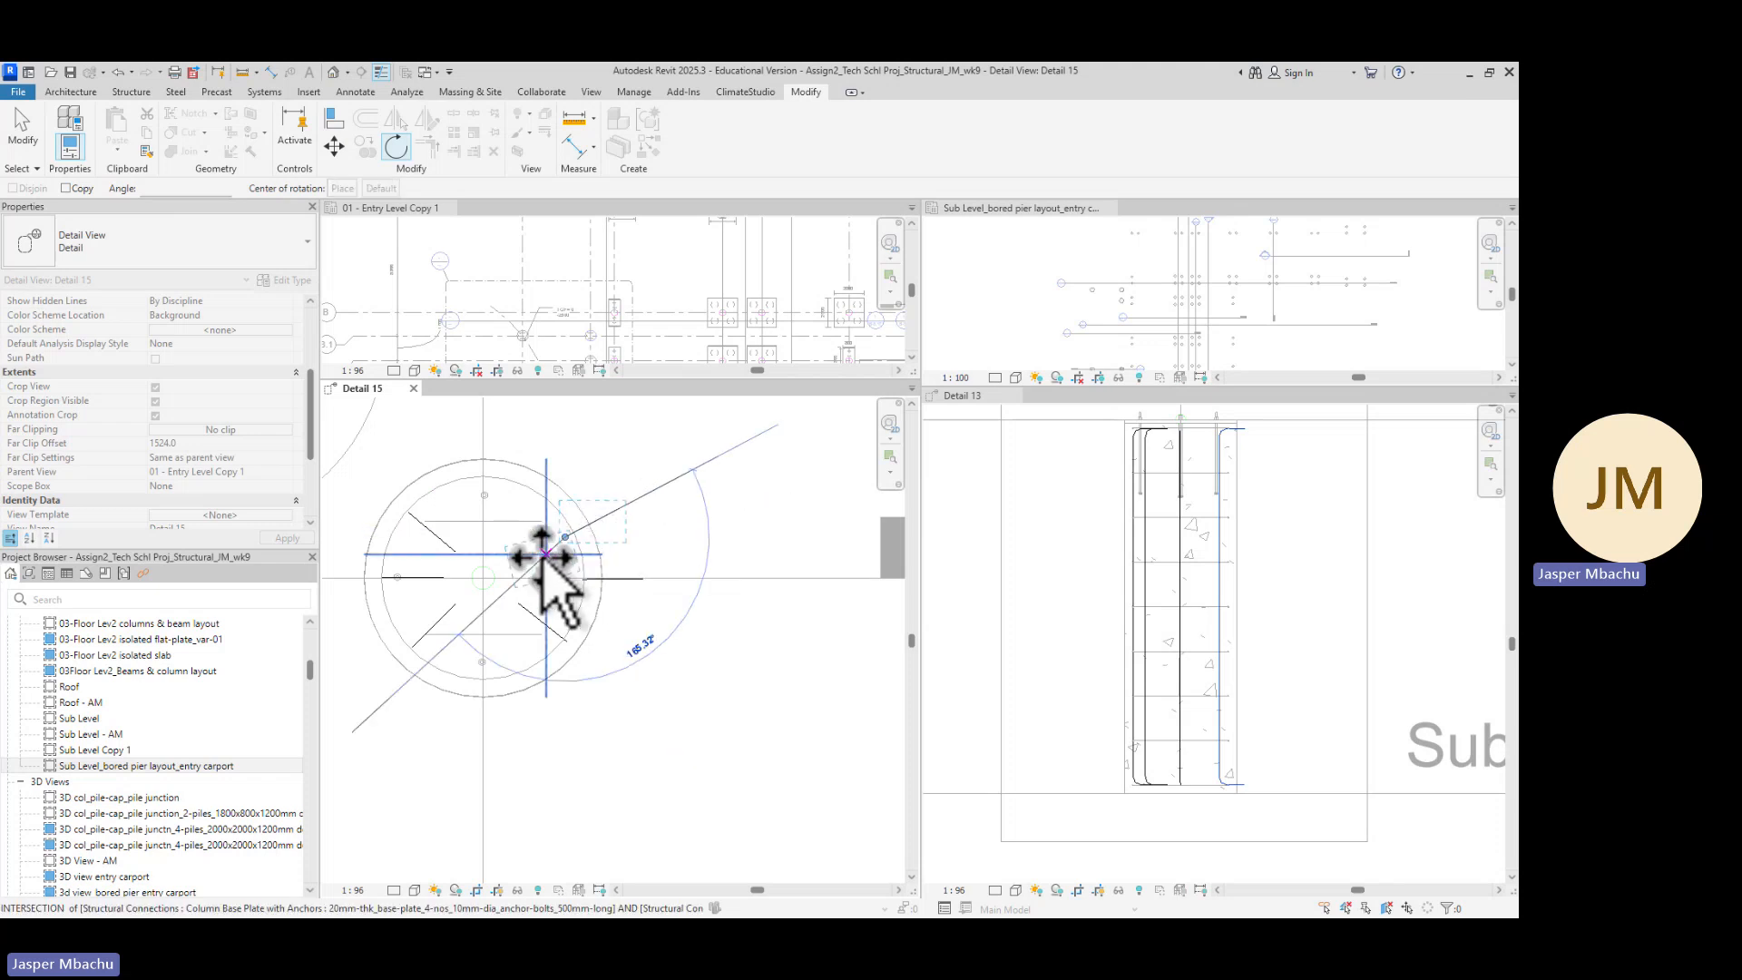
pyautogui.click(533, 560)
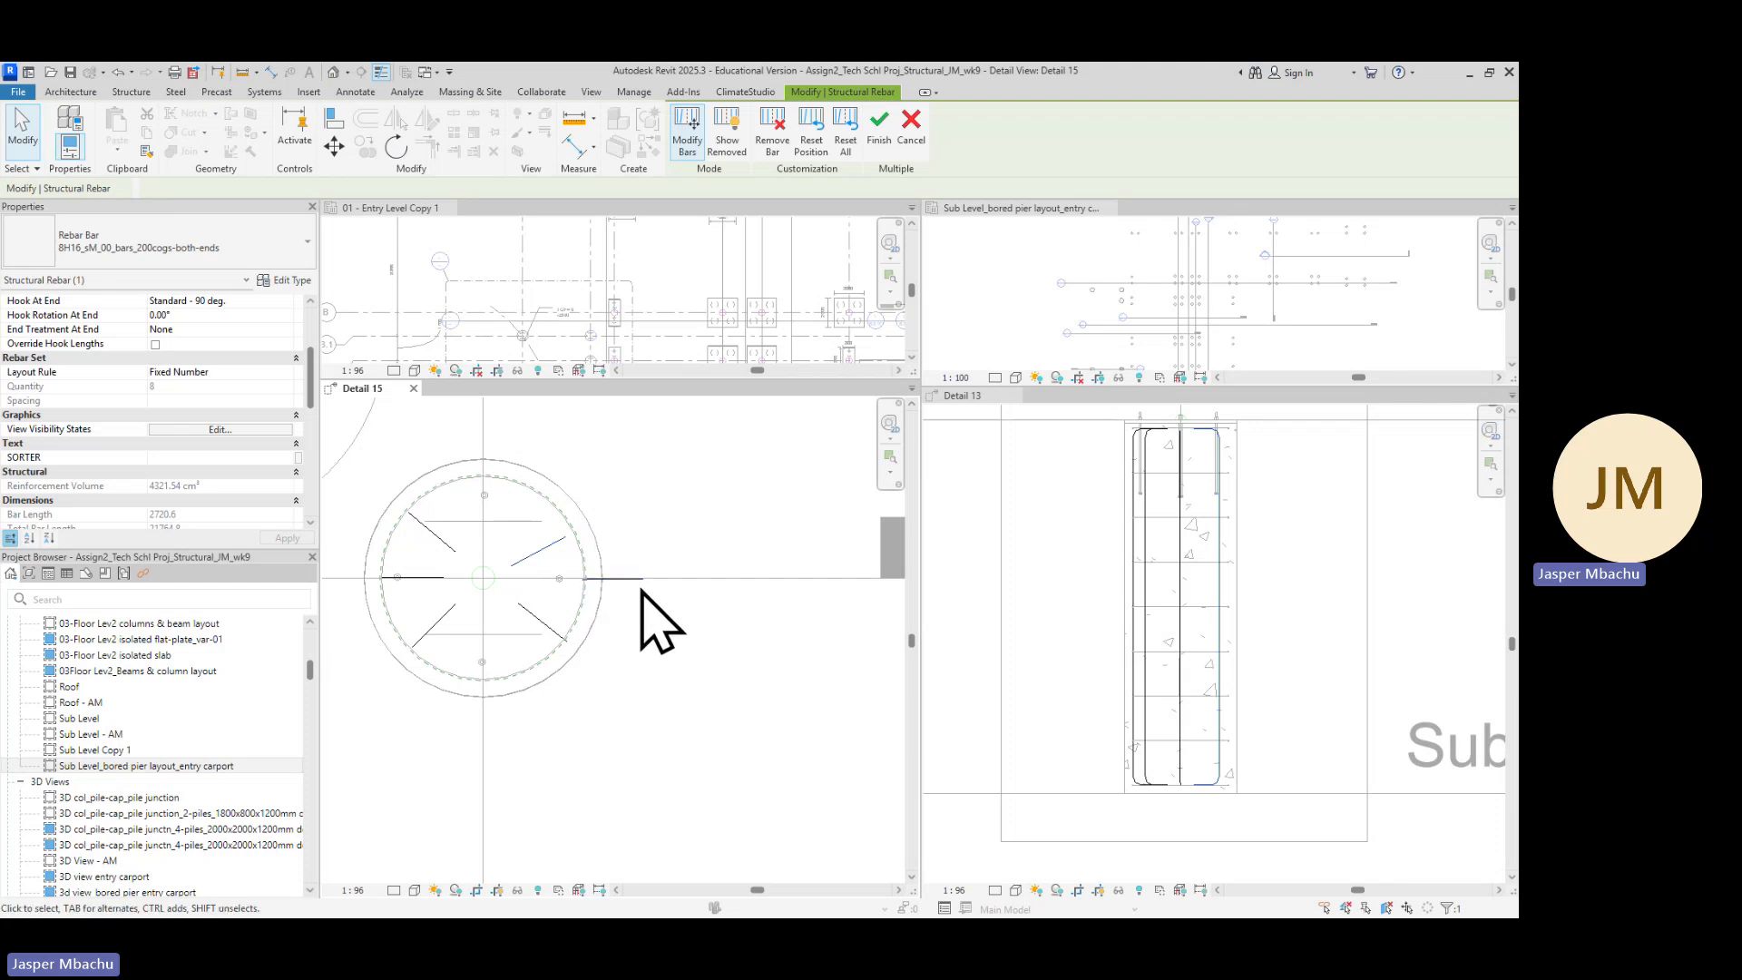
# Rotate the right-hand bar about 180 degrees around its outer end so its hook points toward the pier centre
pyautogui.scroll(2, 646, 617)
pyautogui.scroll(-2, 615, 585)
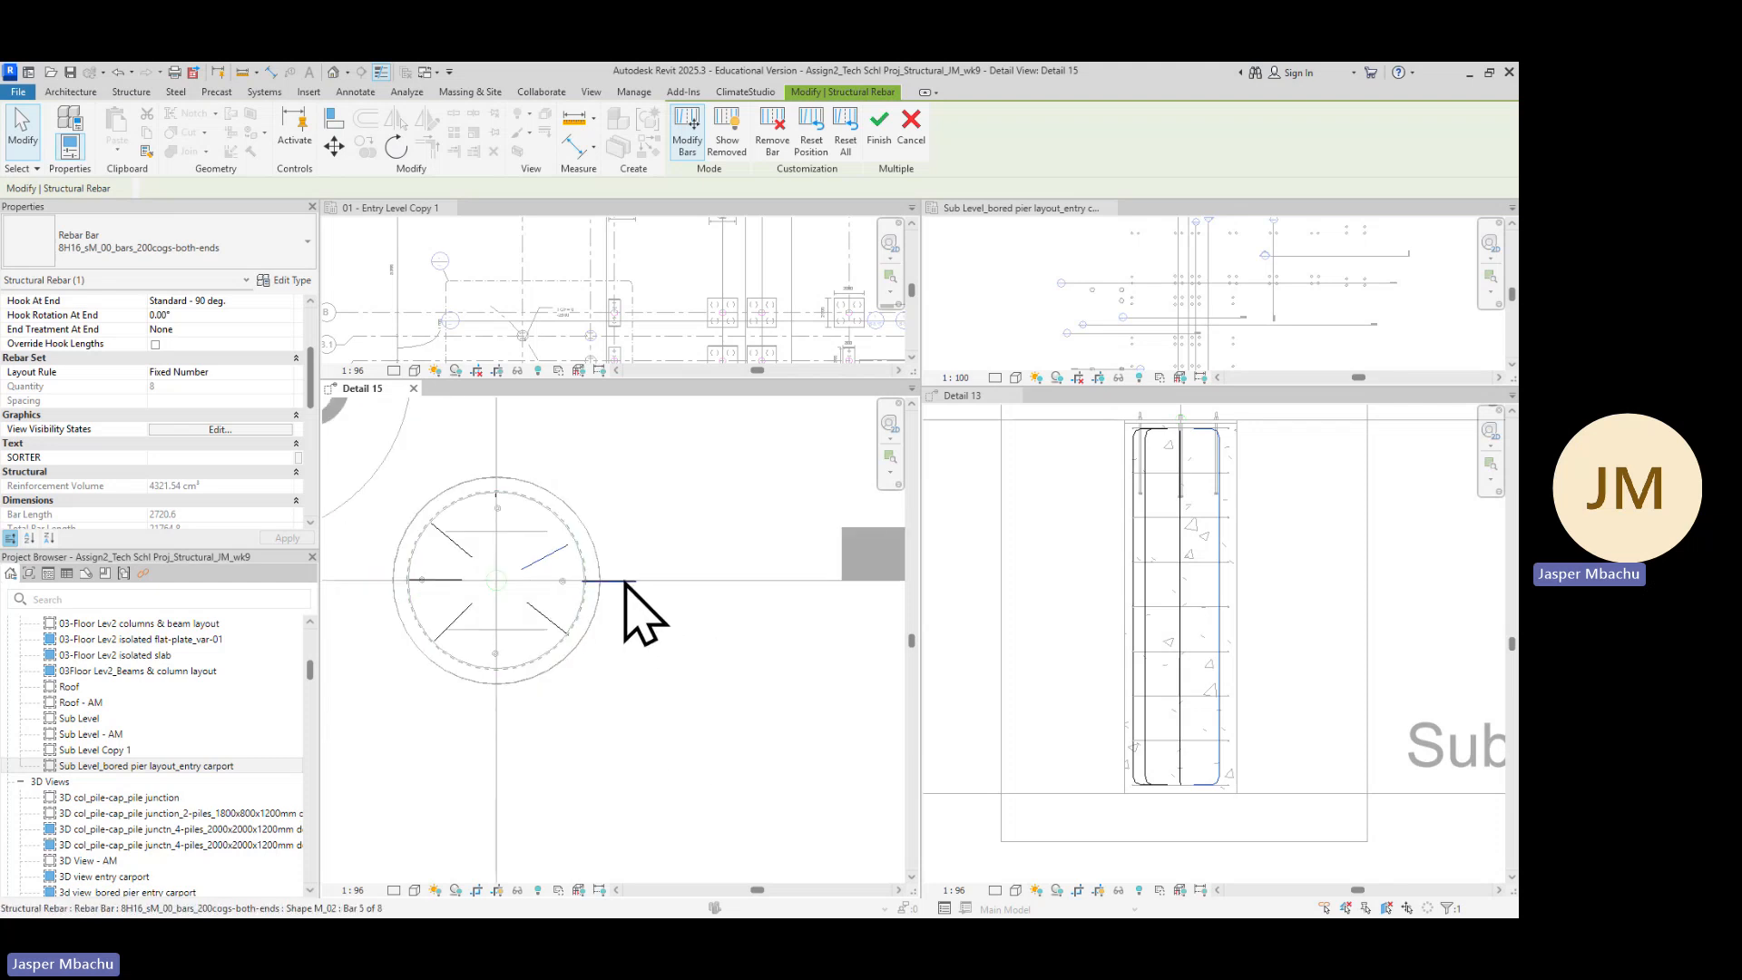
pyautogui.click(397, 146)
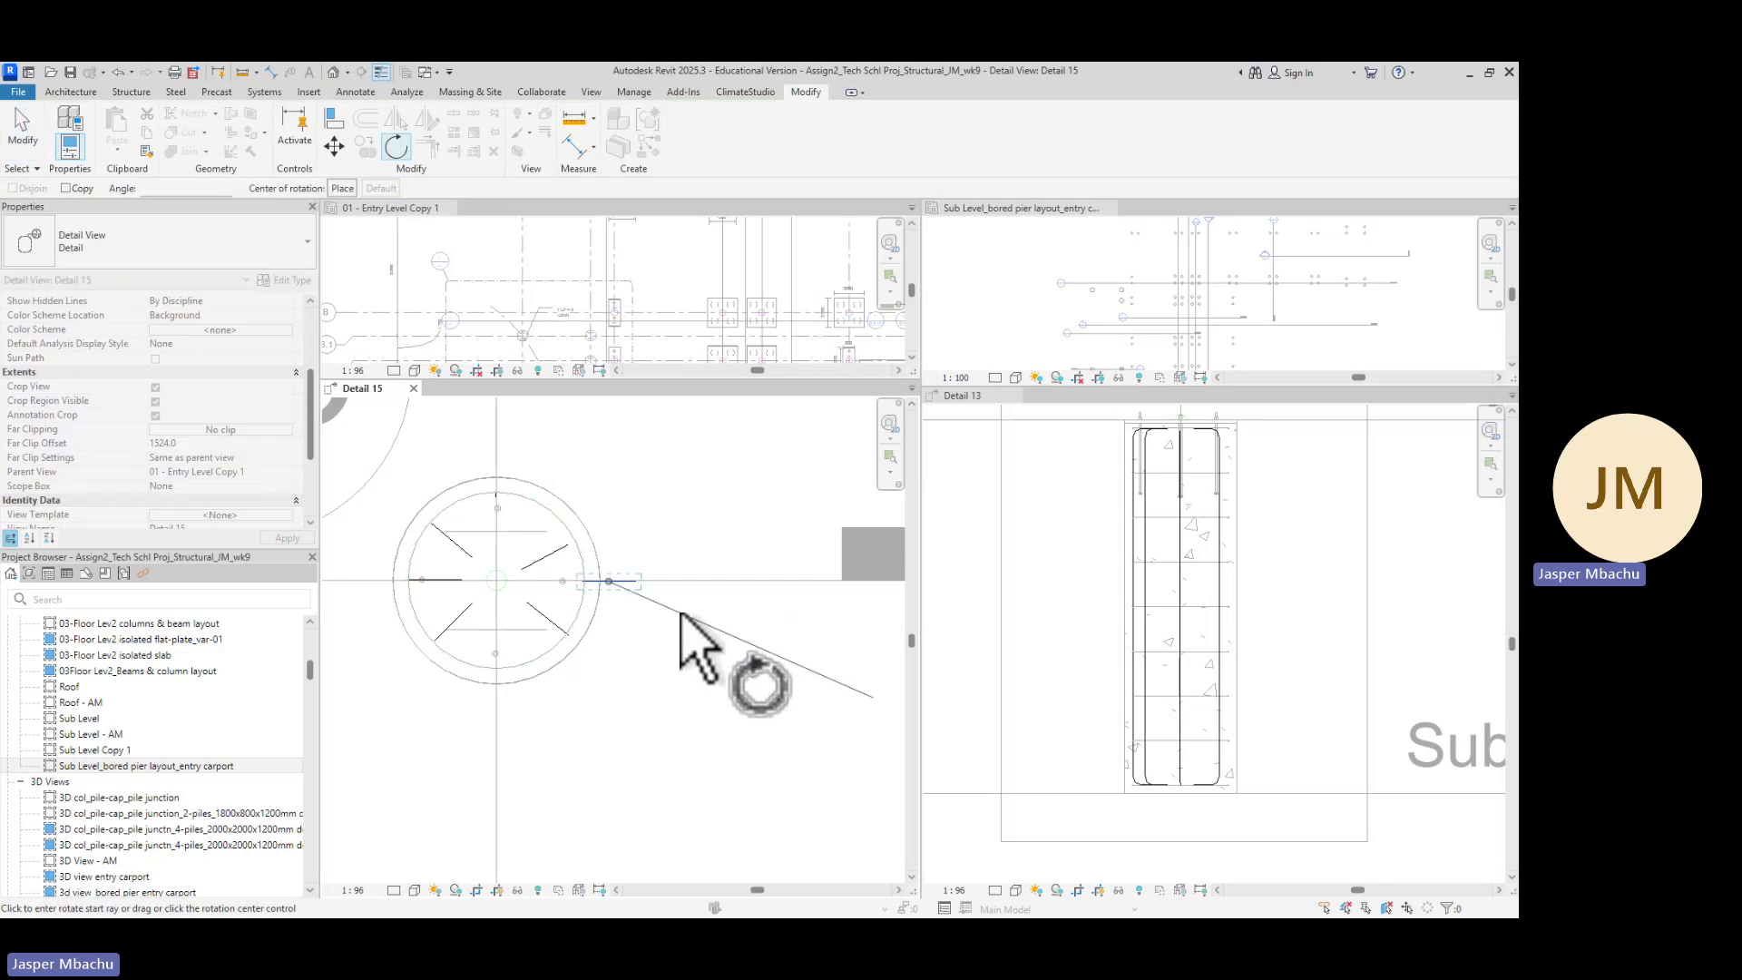
pyautogui.press('space')
pyautogui.scroll(2, 603, 606)
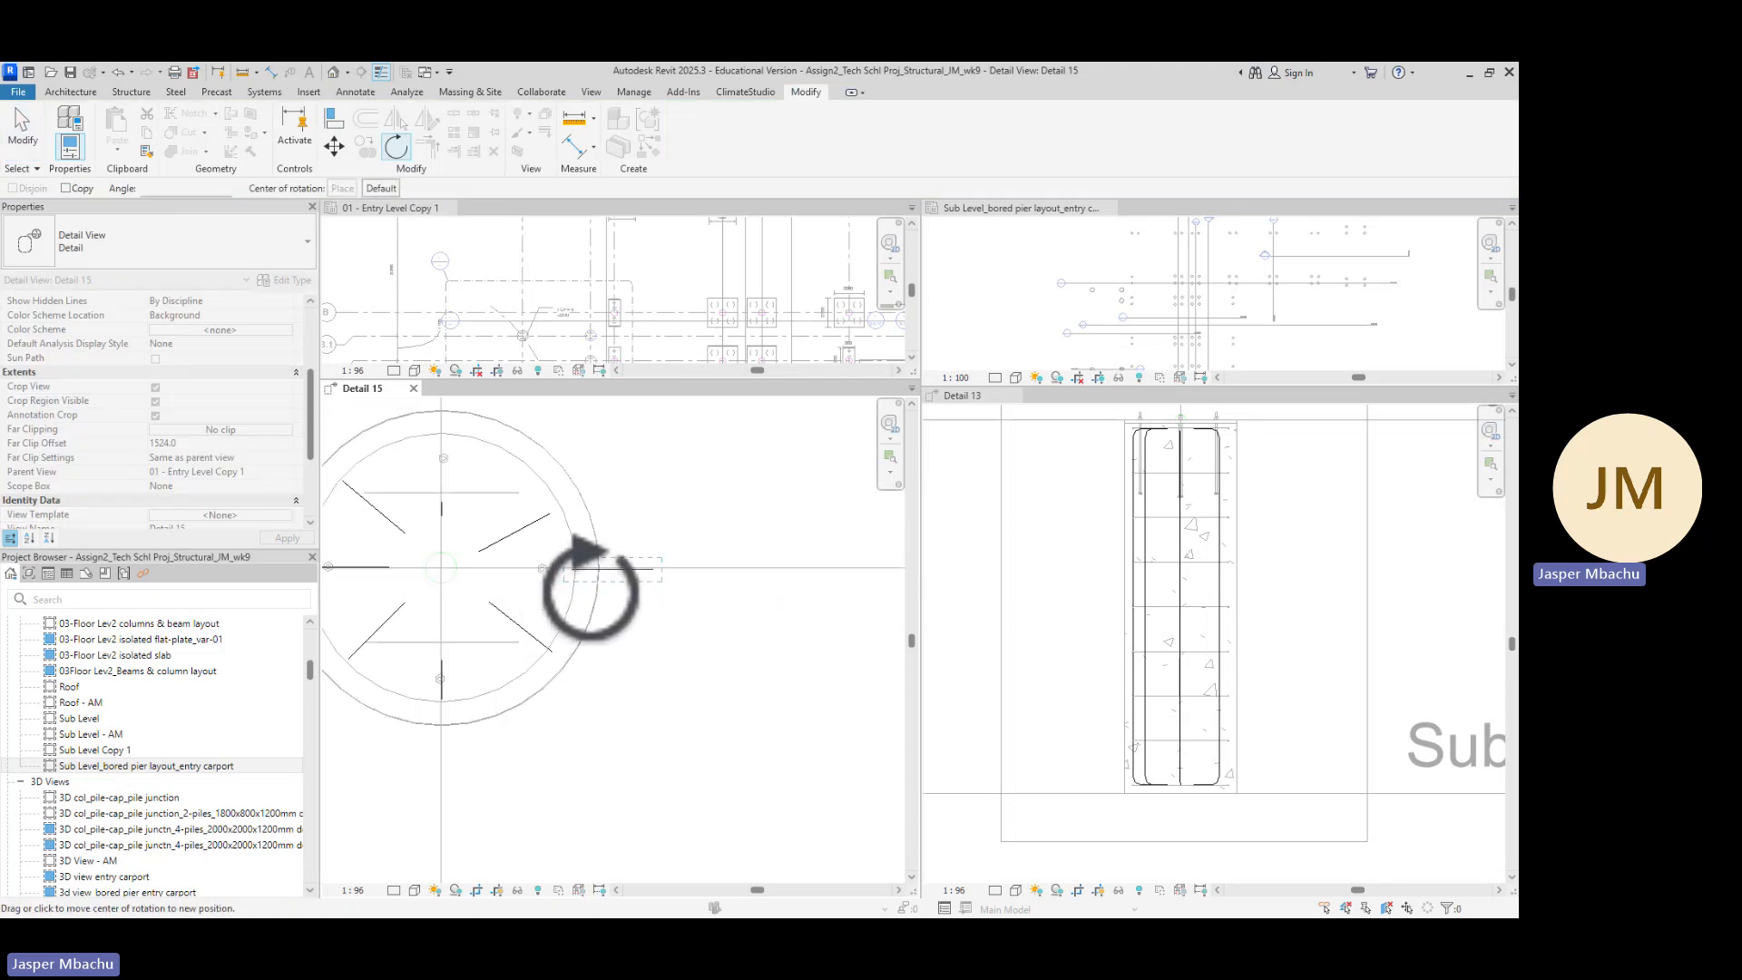
pyautogui.scroll(1, 592, 590)
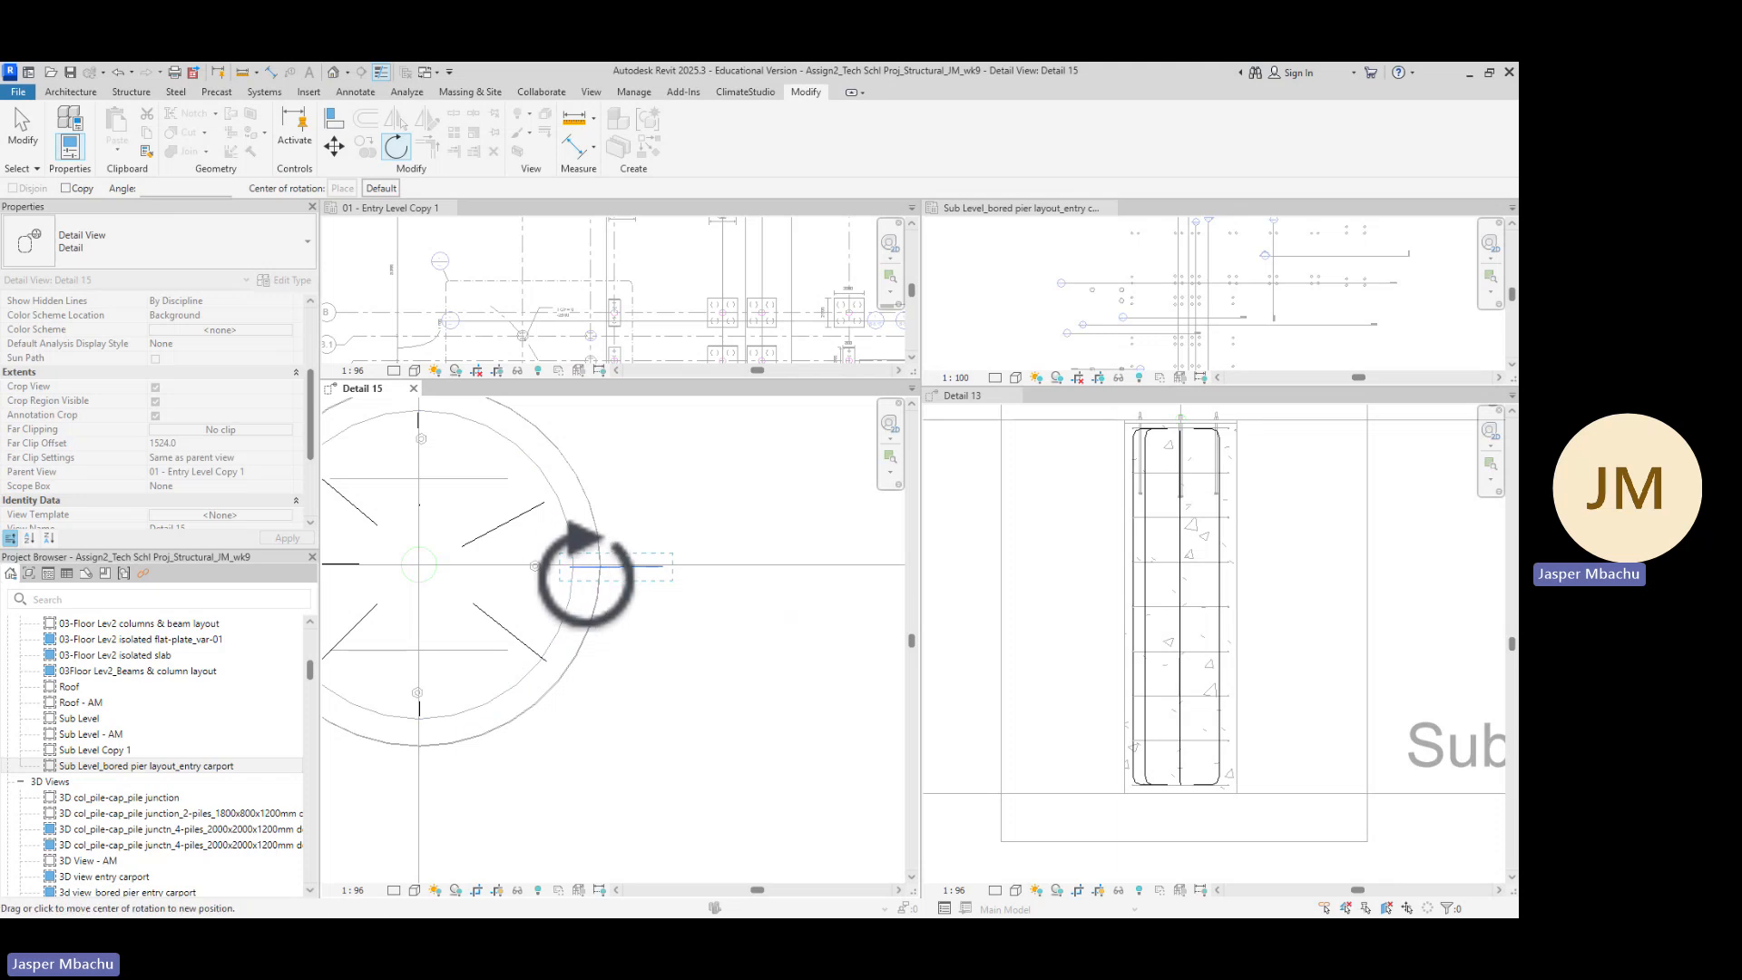
pyautogui.scroll(1, 576, 566)
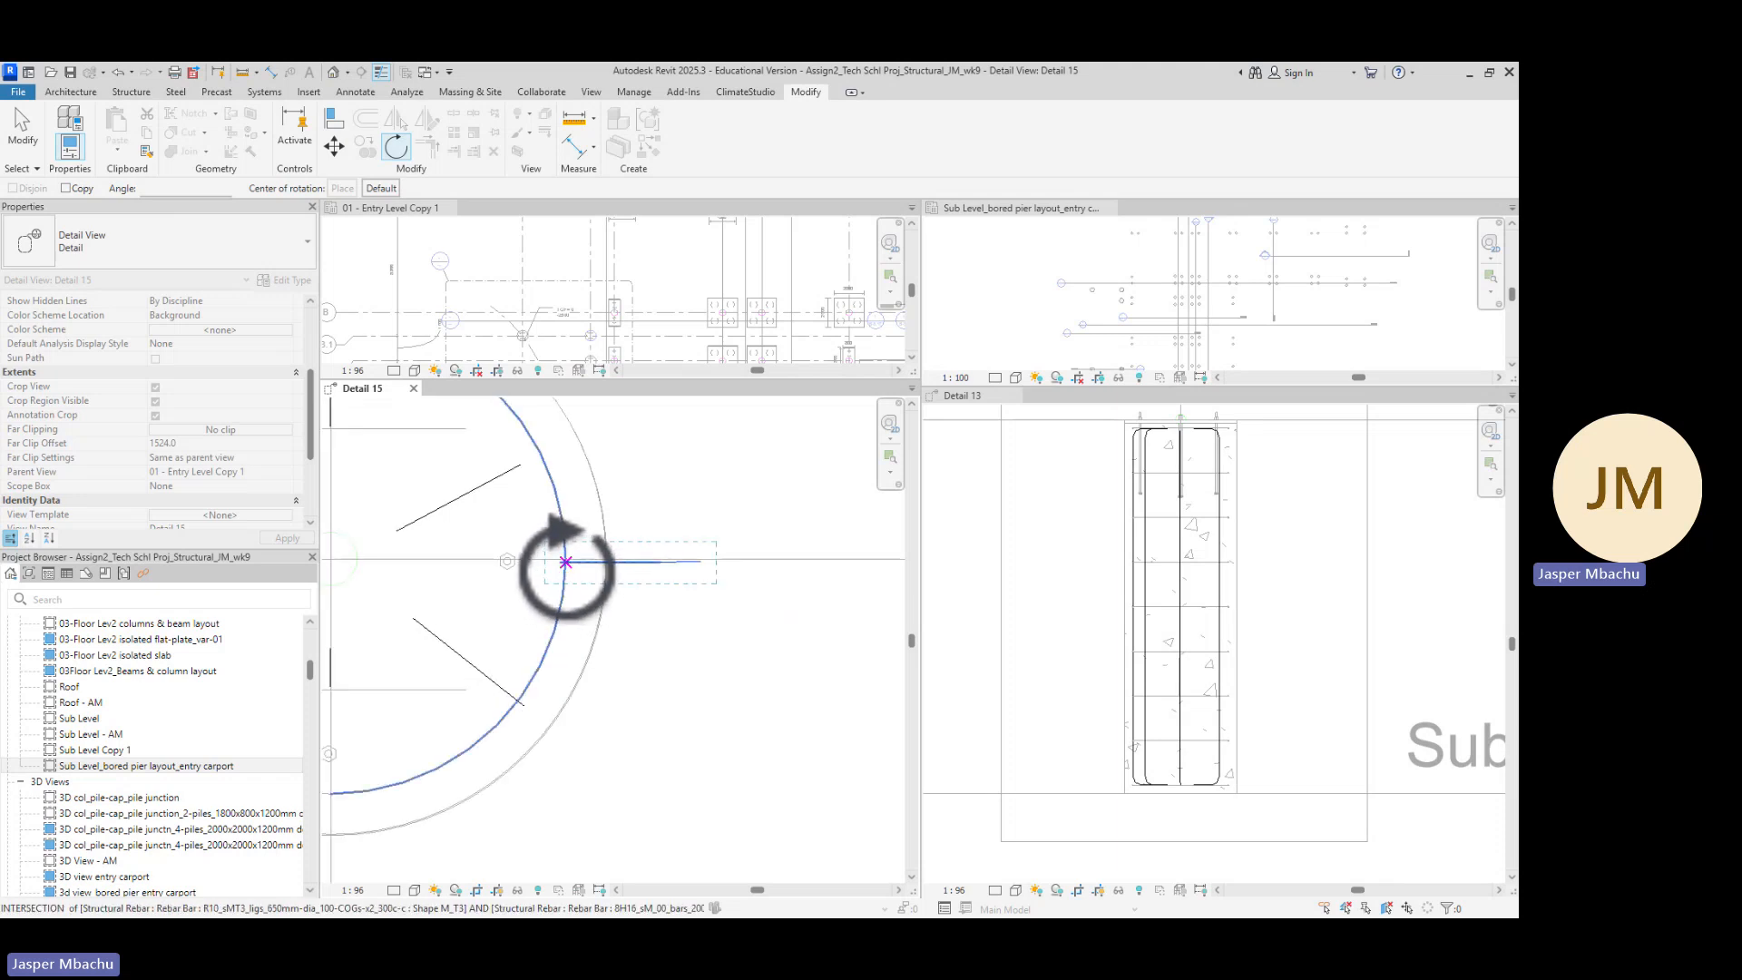
pyautogui.scroll(2, 566, 563)
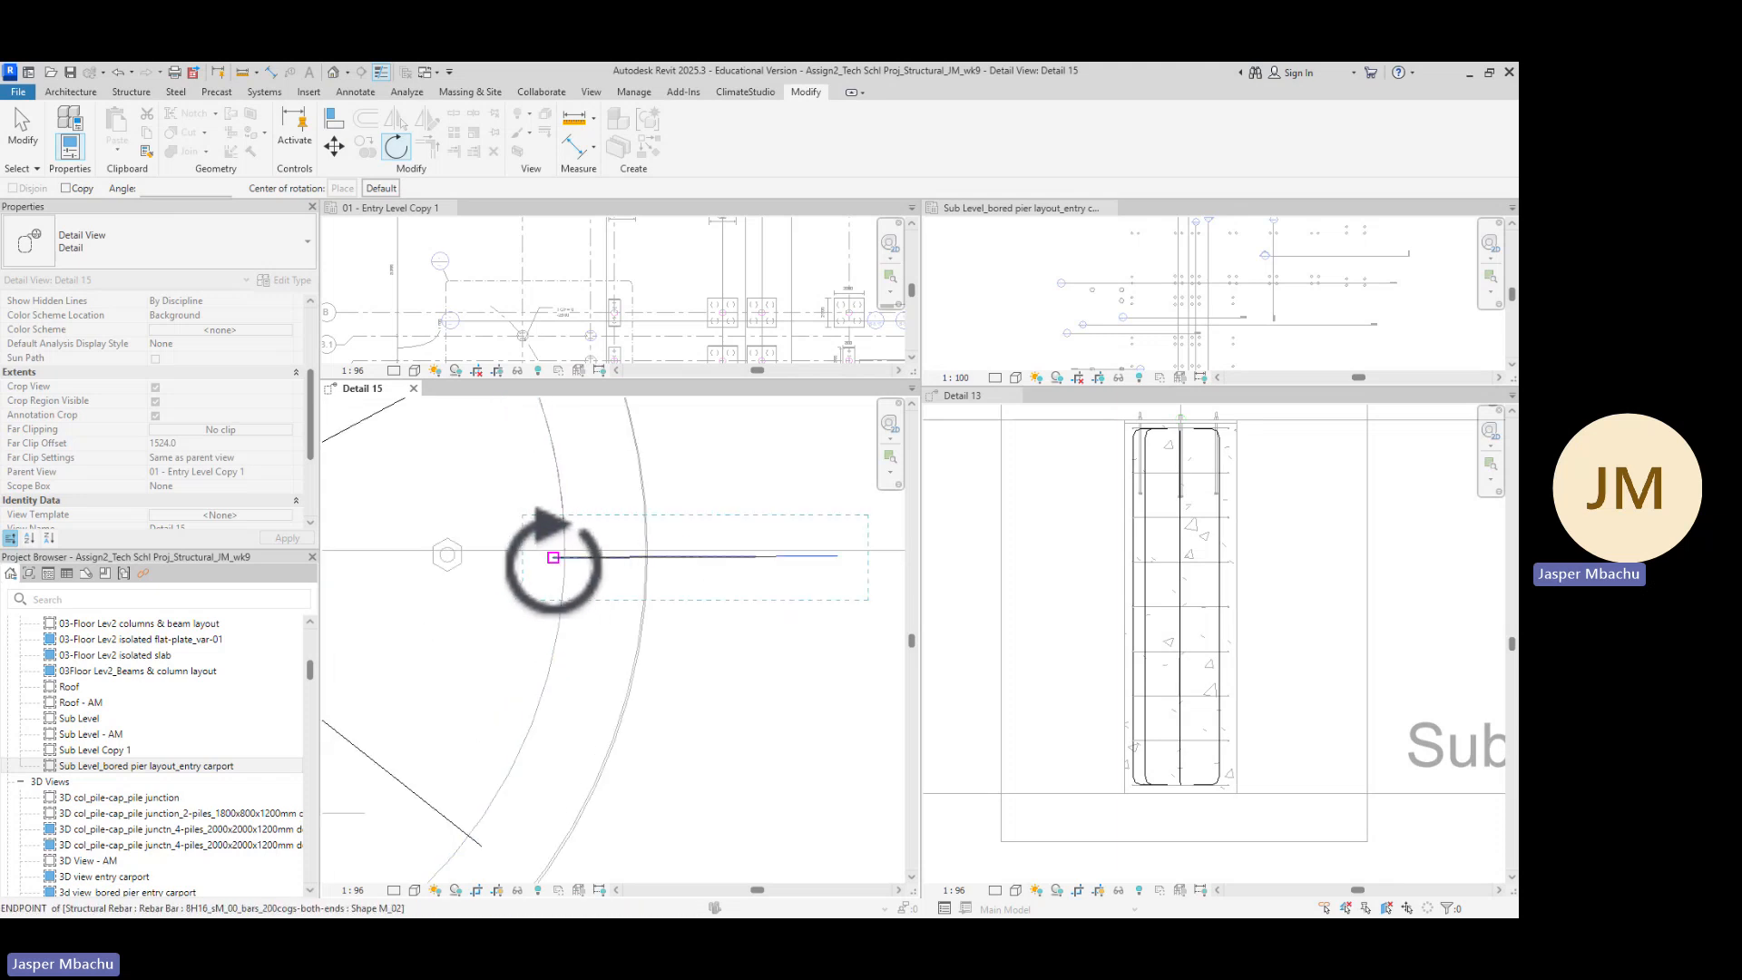
pyautogui.click(554, 557)
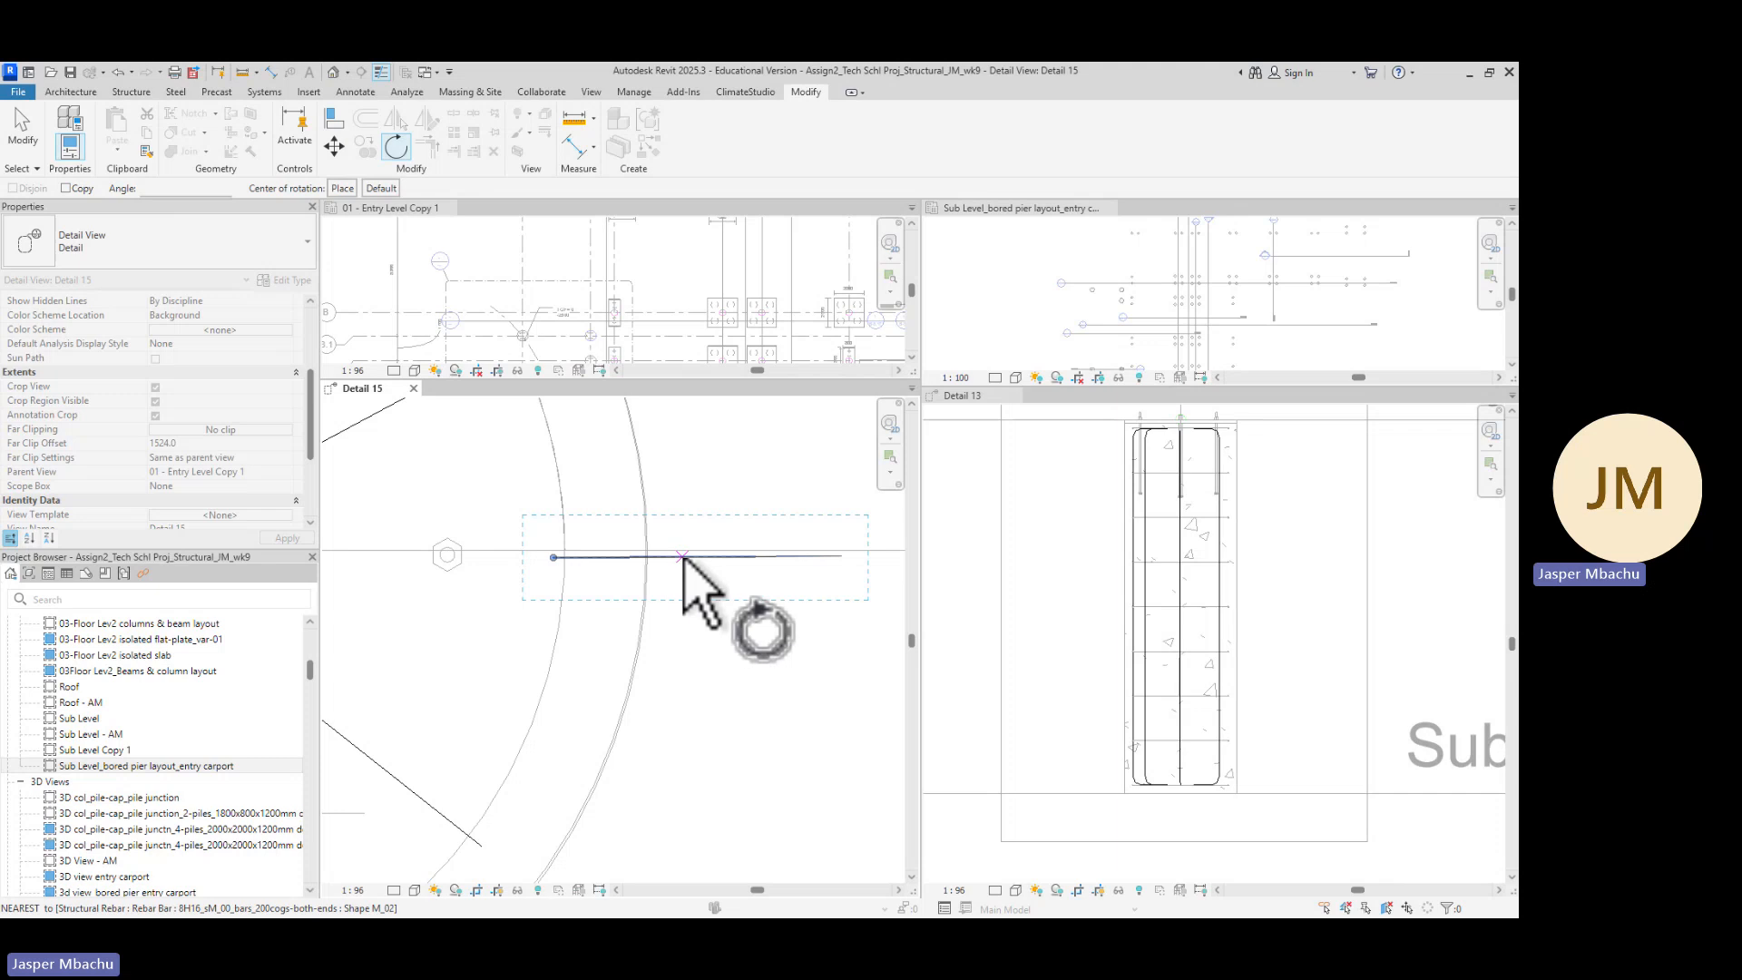
pyautogui.click(682, 556)
pyautogui.scroll(-3, 517, 602)
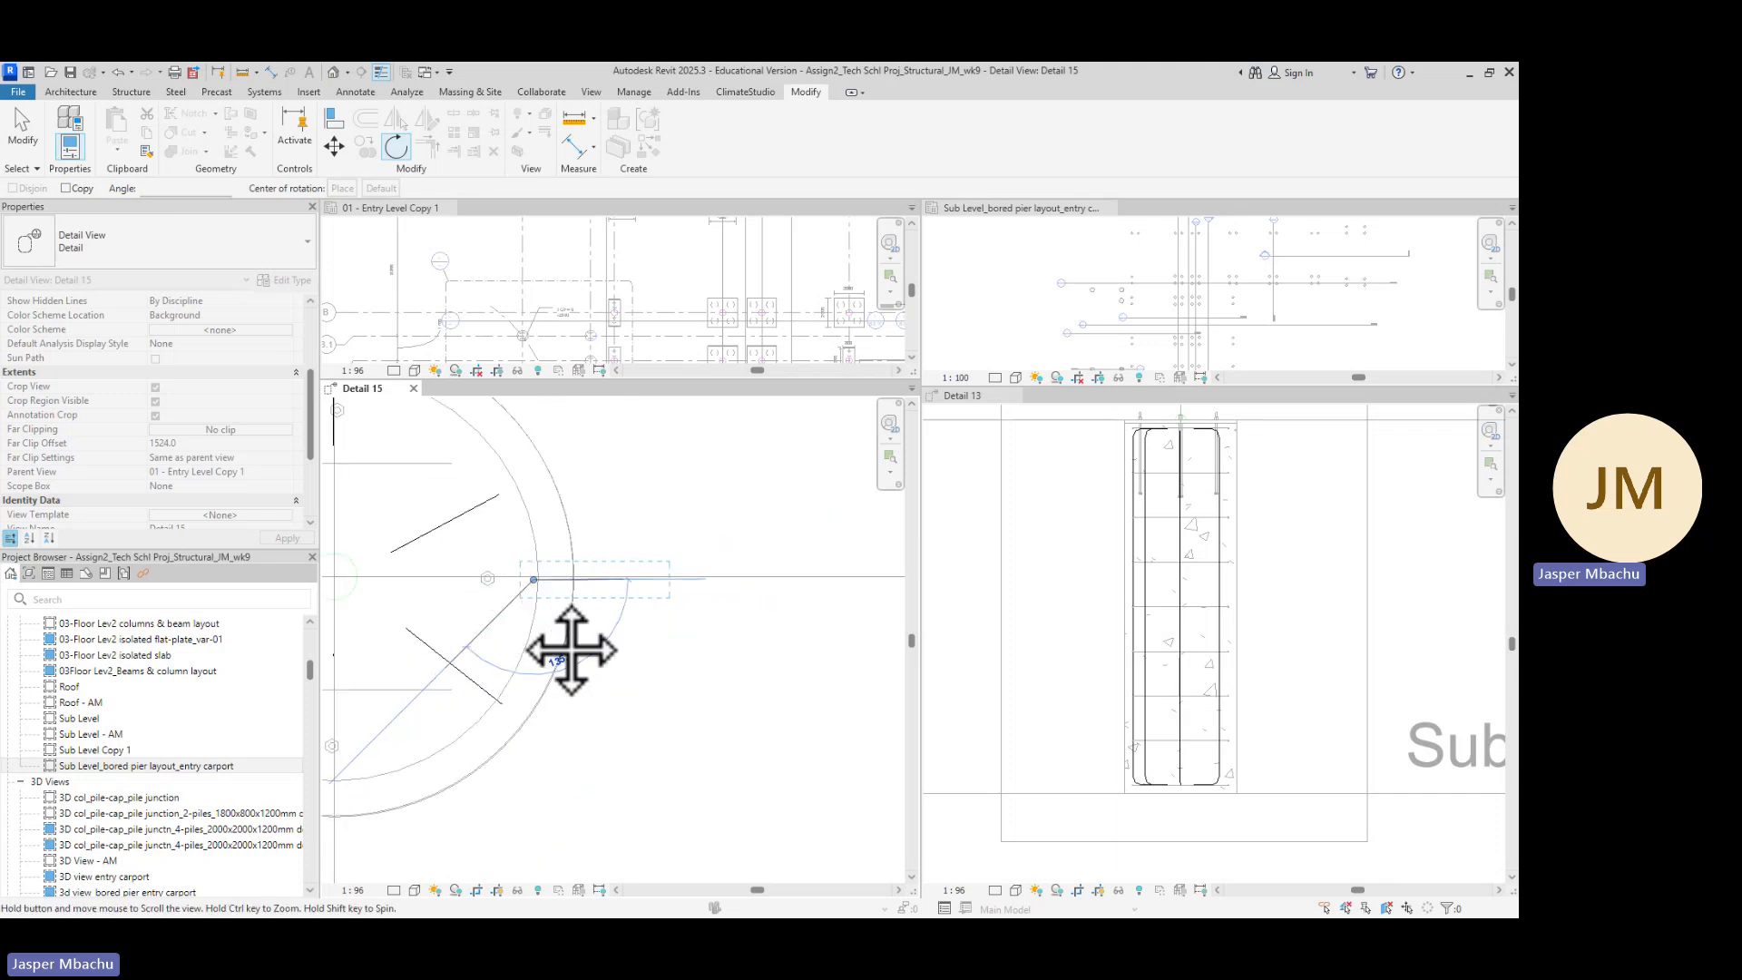
pyautogui.moveTo(571, 650); pyautogui.dragTo(635, 576, button='middle')
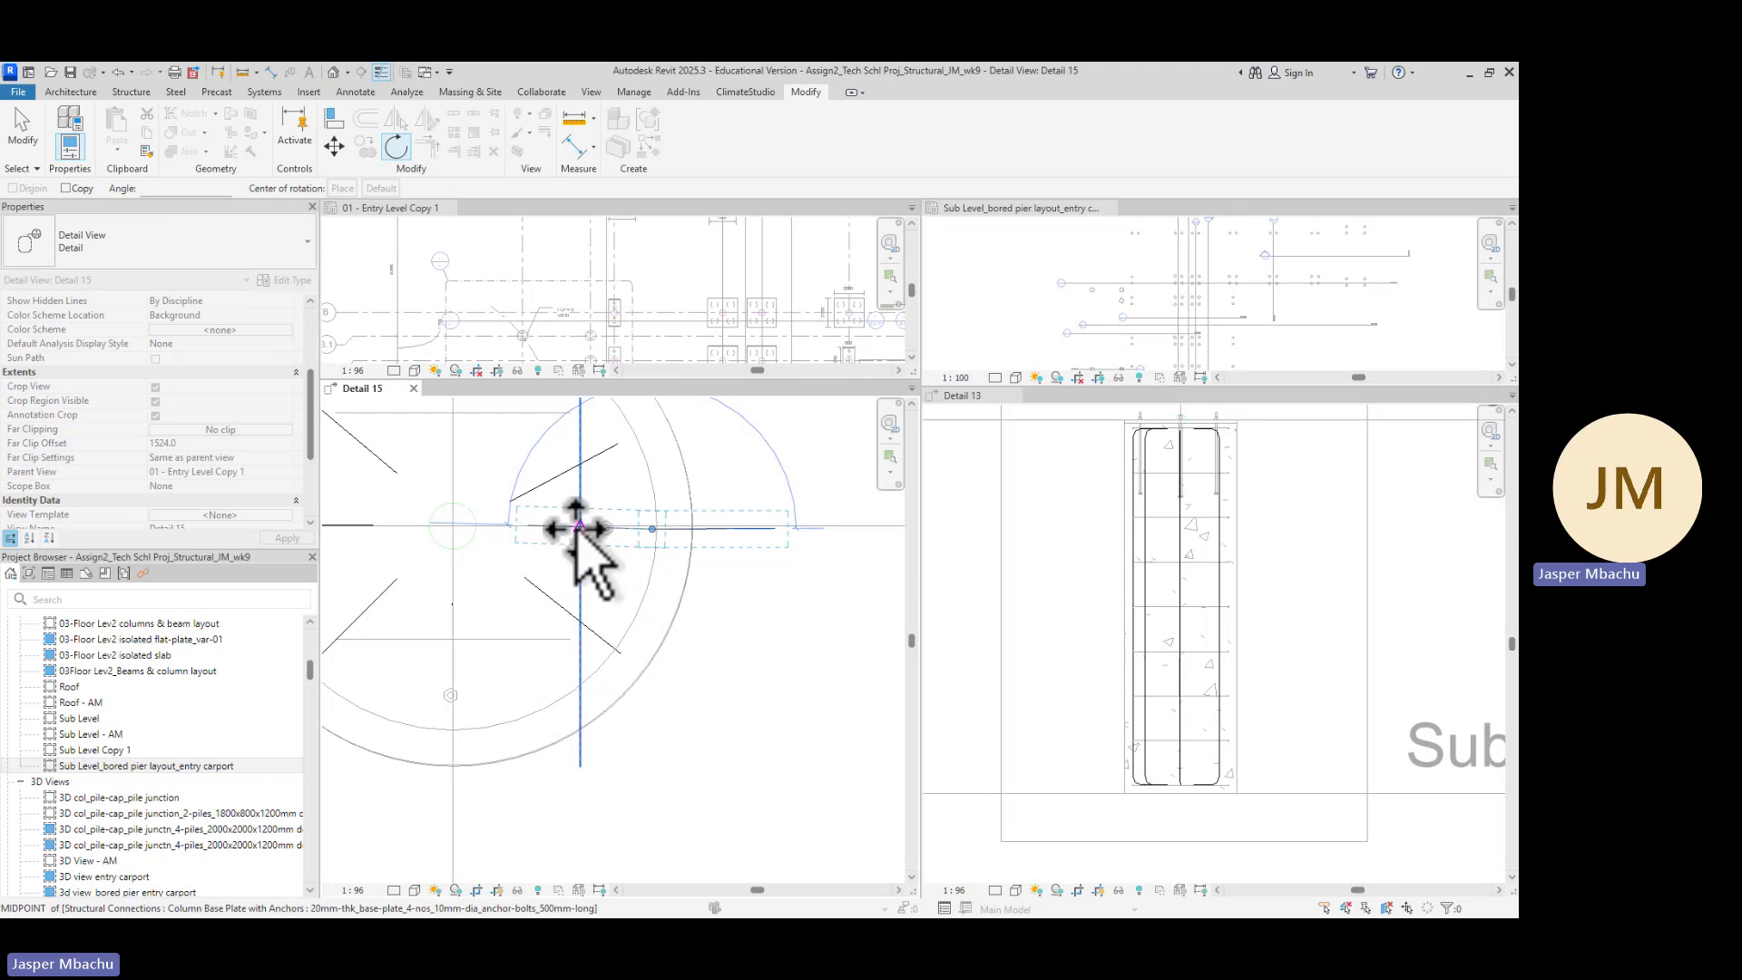
pyautogui.click(579, 529)
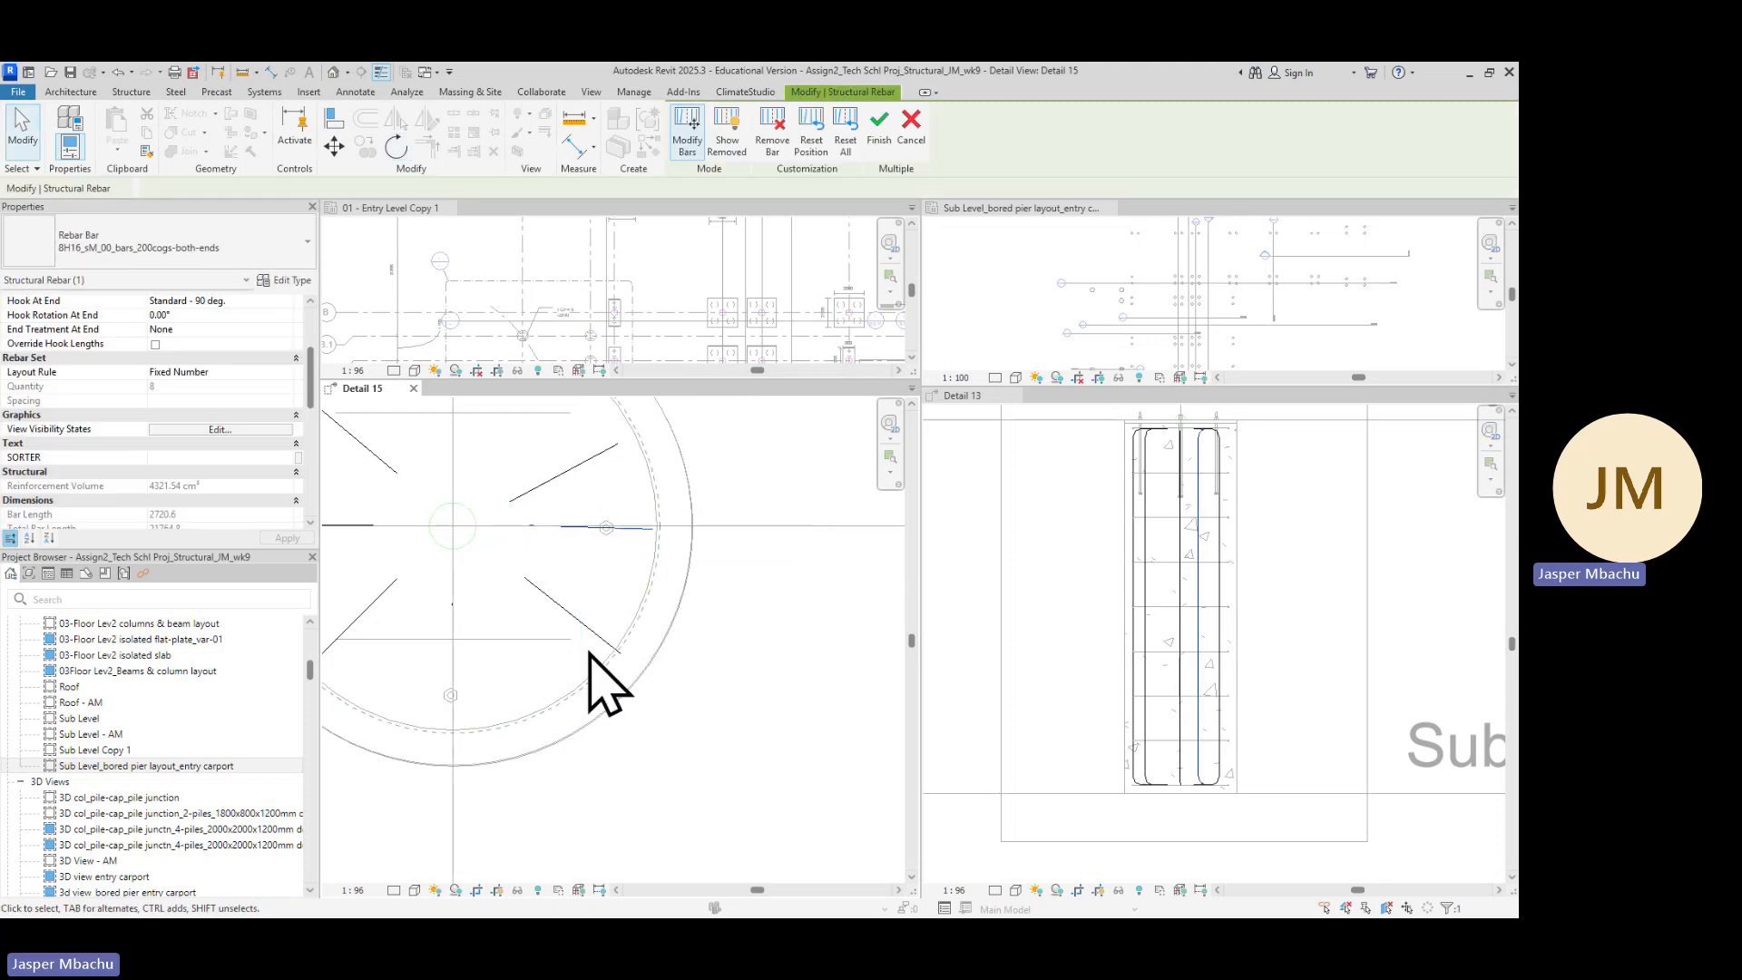
pyautogui.click(723, 757)
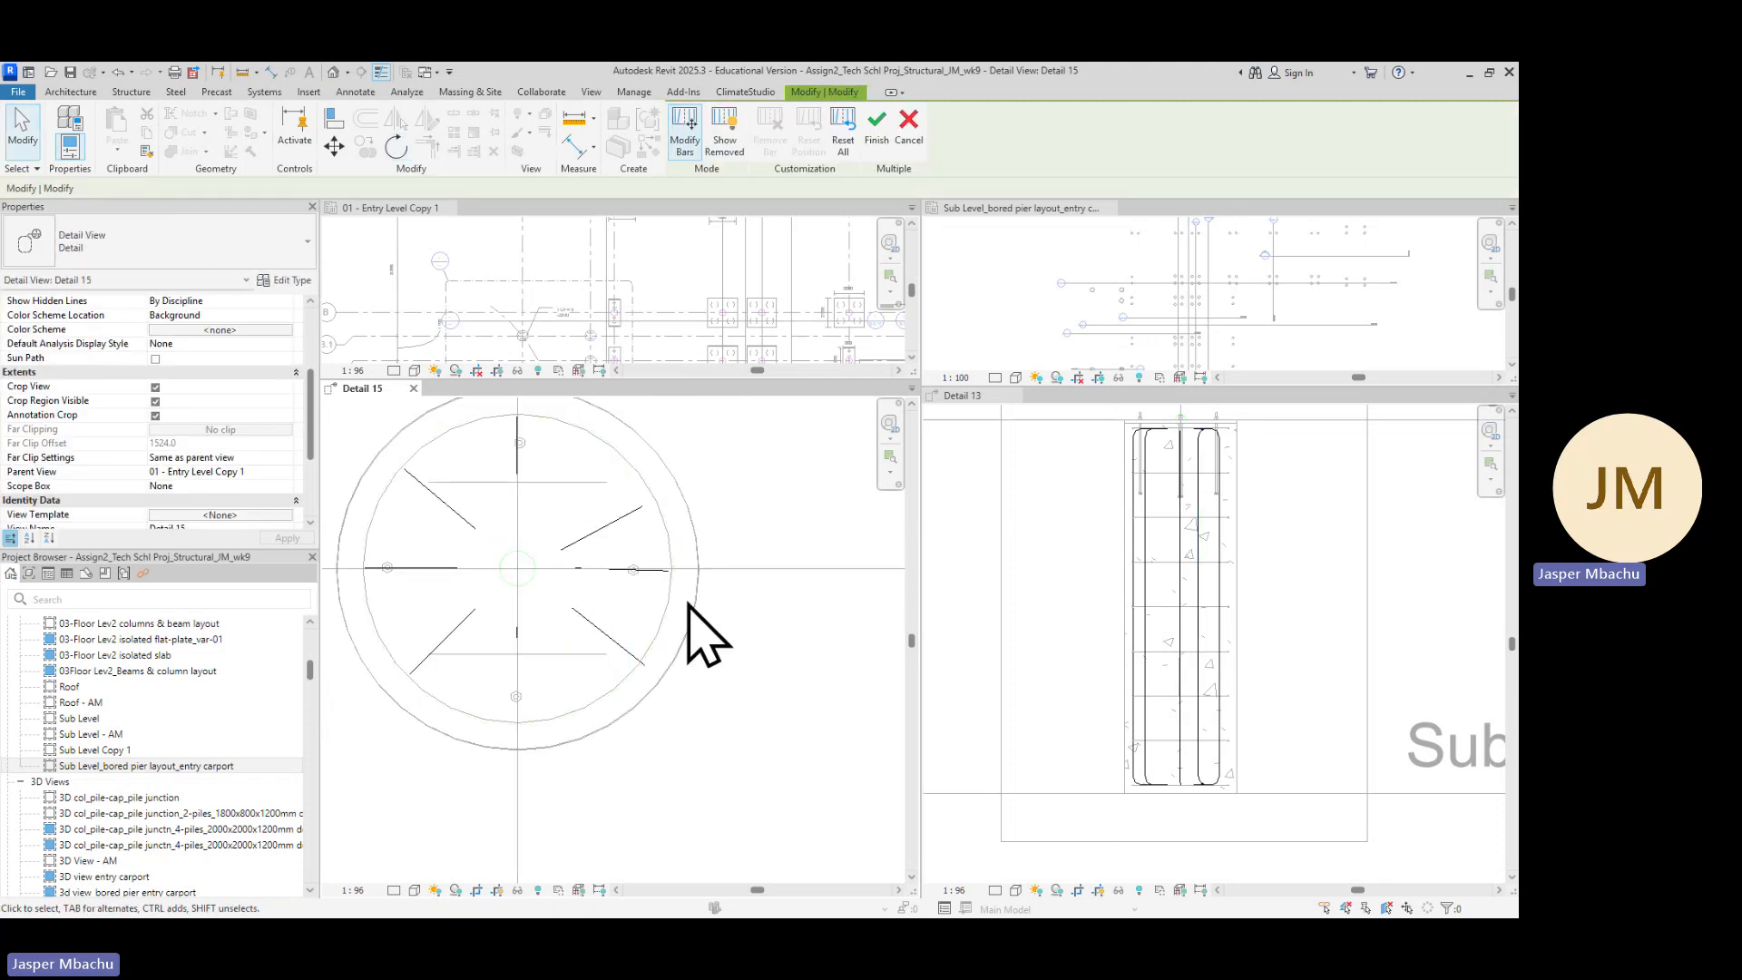
# Select individual bars in the plan and section views to check their positions and hook directions
pyautogui.click(624, 523)
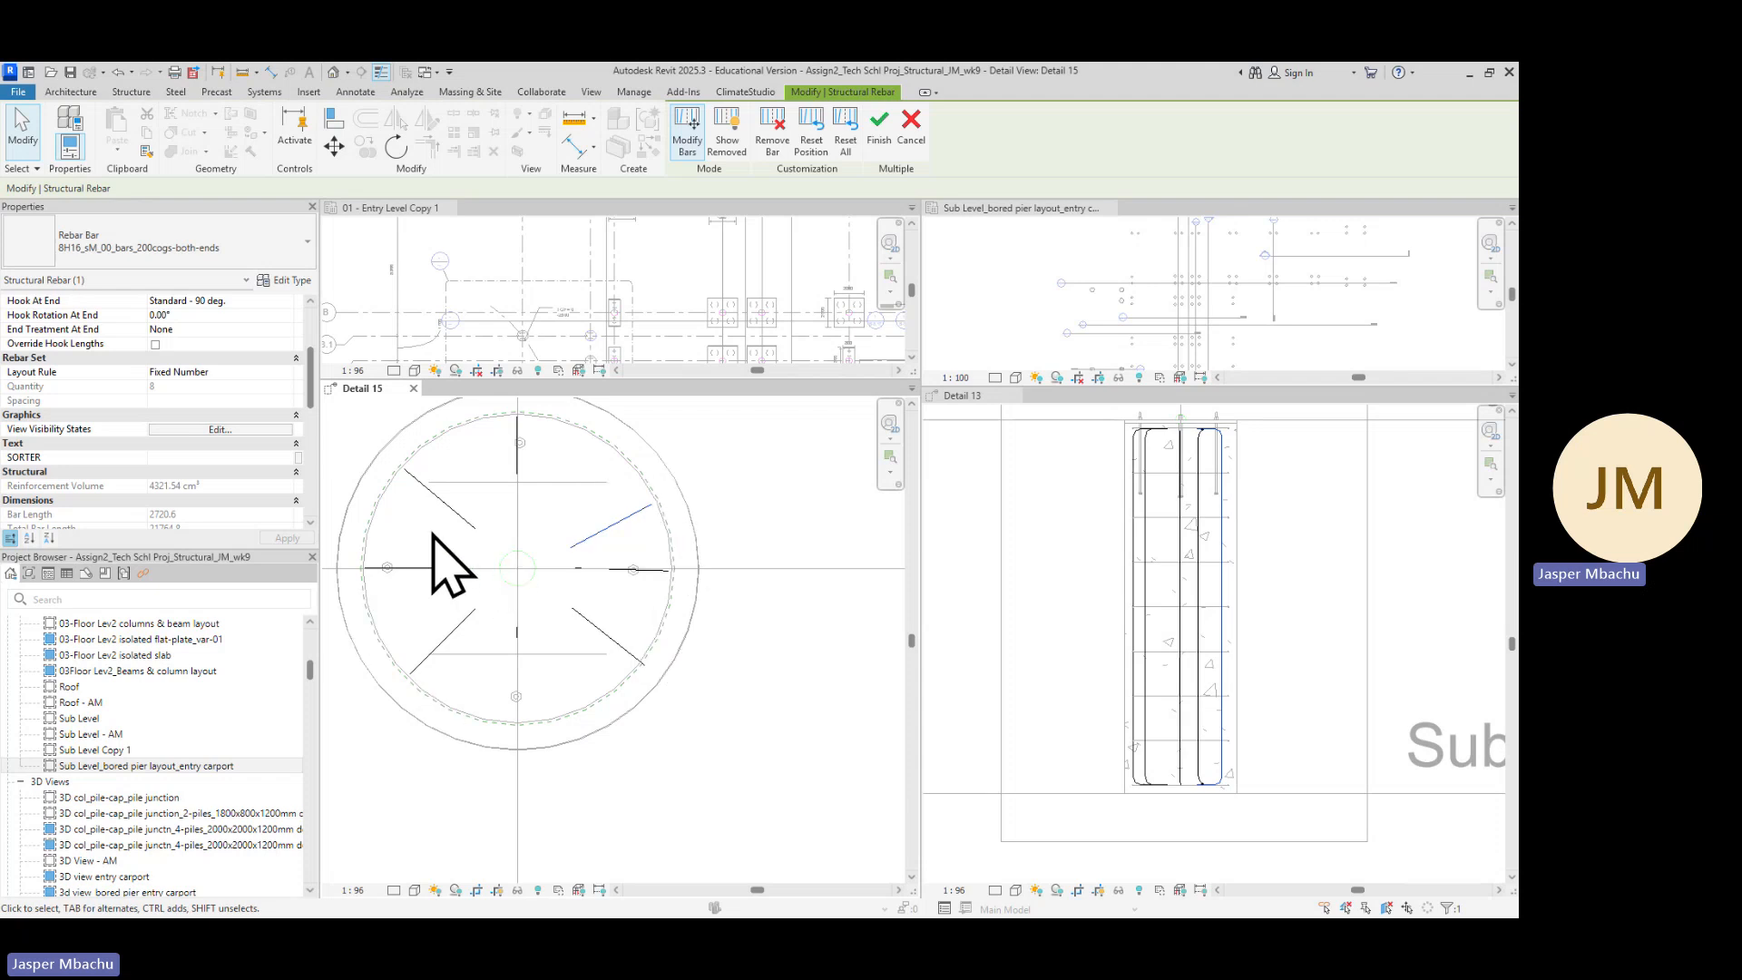
pyautogui.click(448, 508)
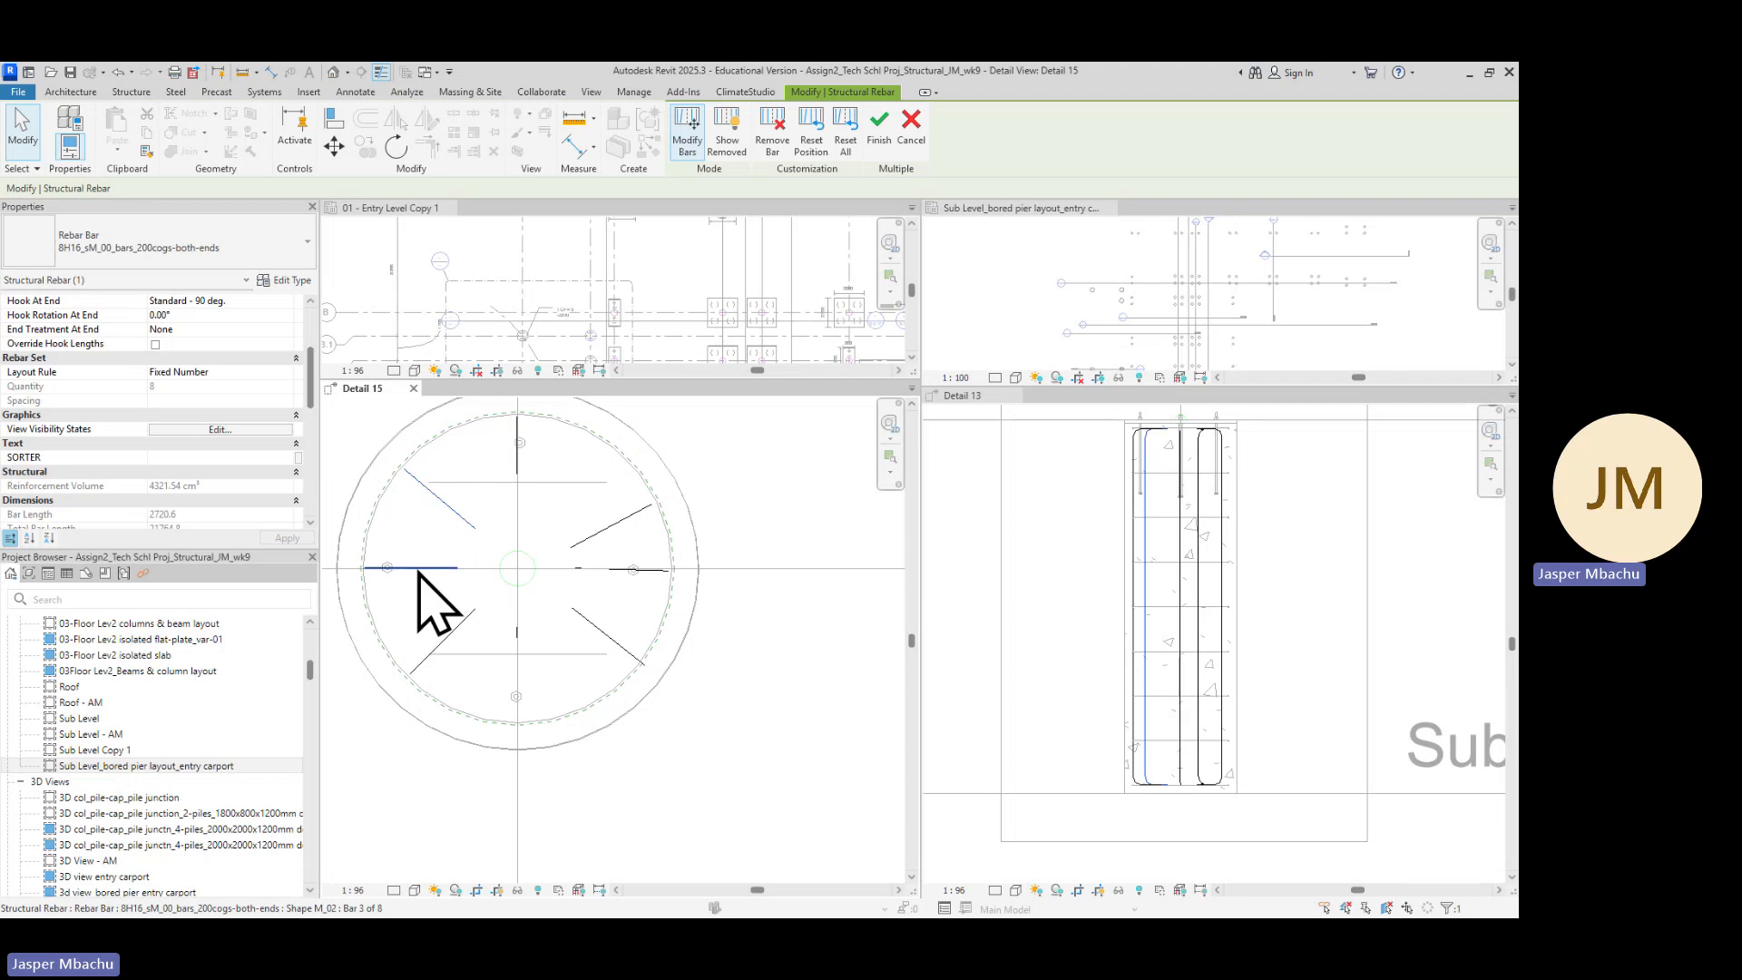
pyautogui.click(631, 661)
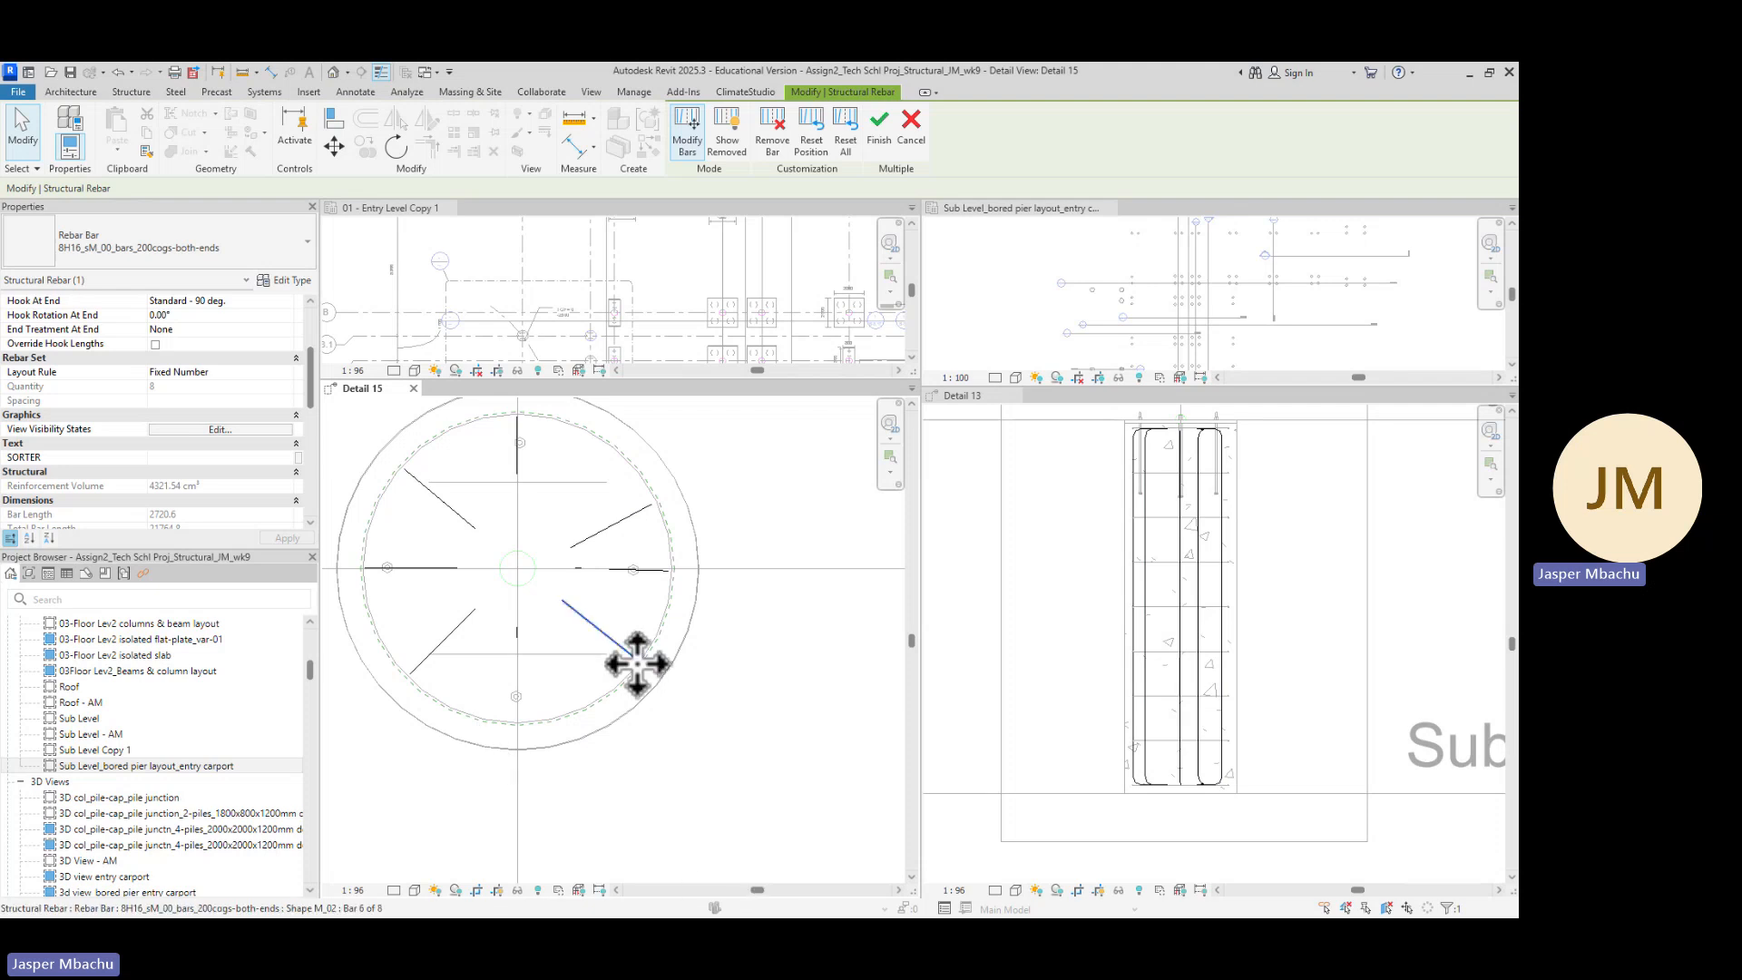
pyautogui.scroll(-1, 633, 660)
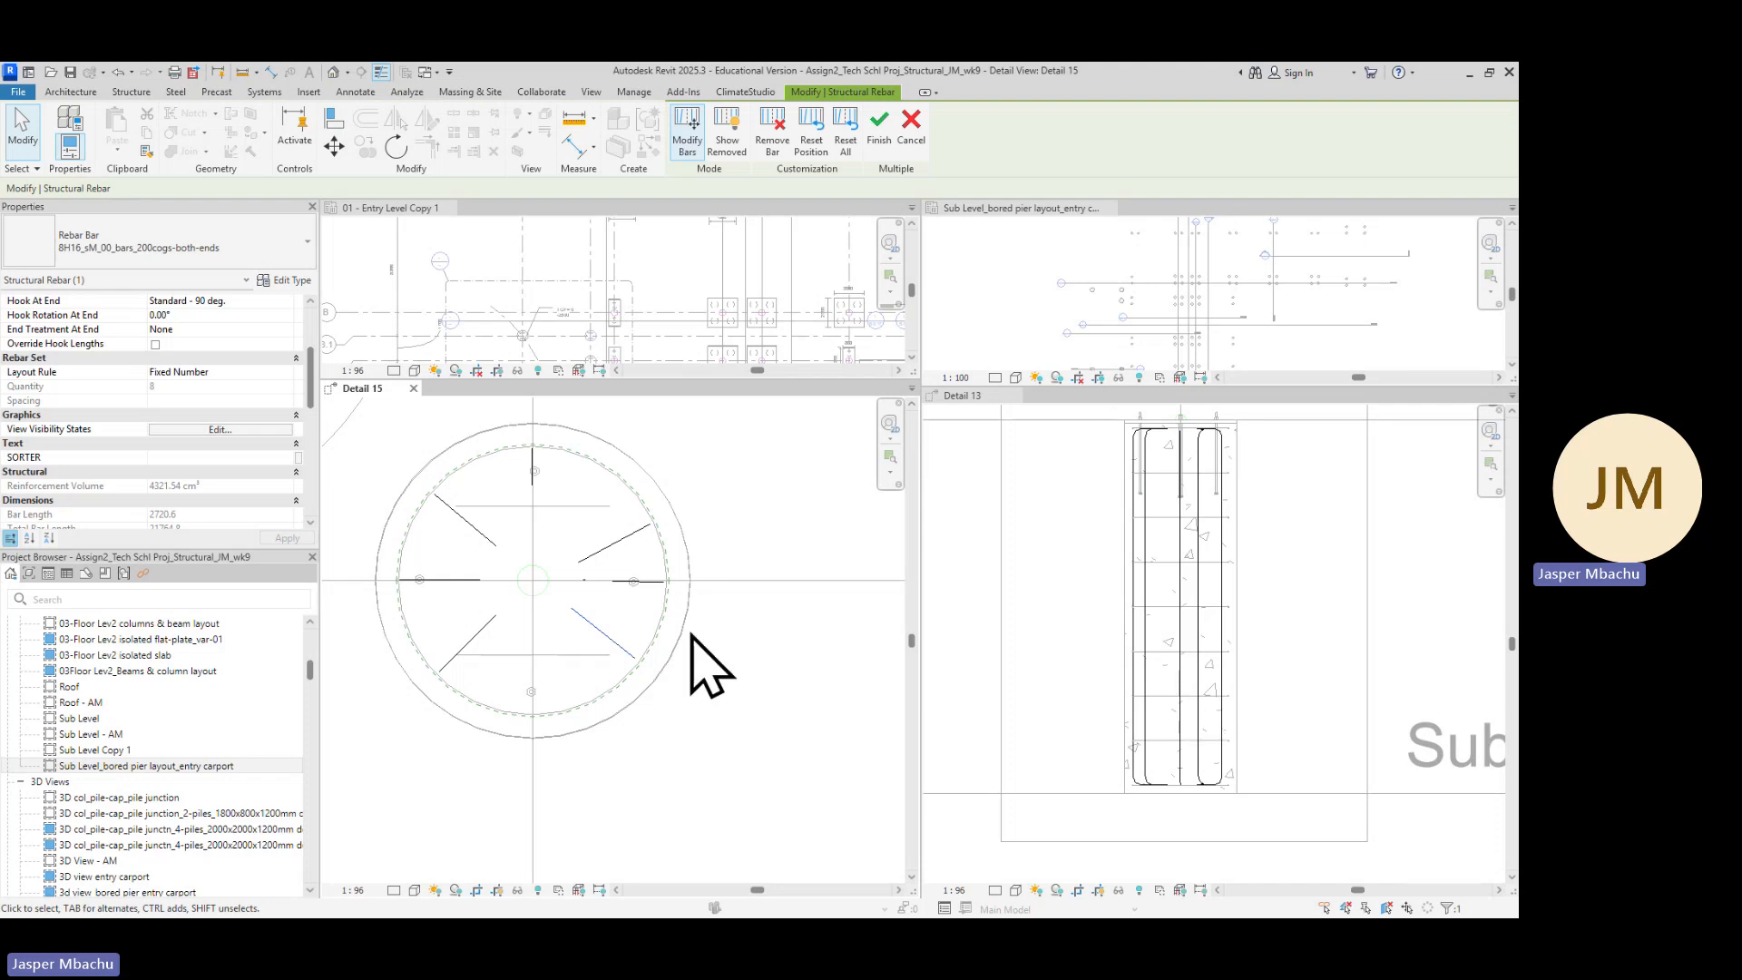
pyautogui.scroll(-1, 692, 658)
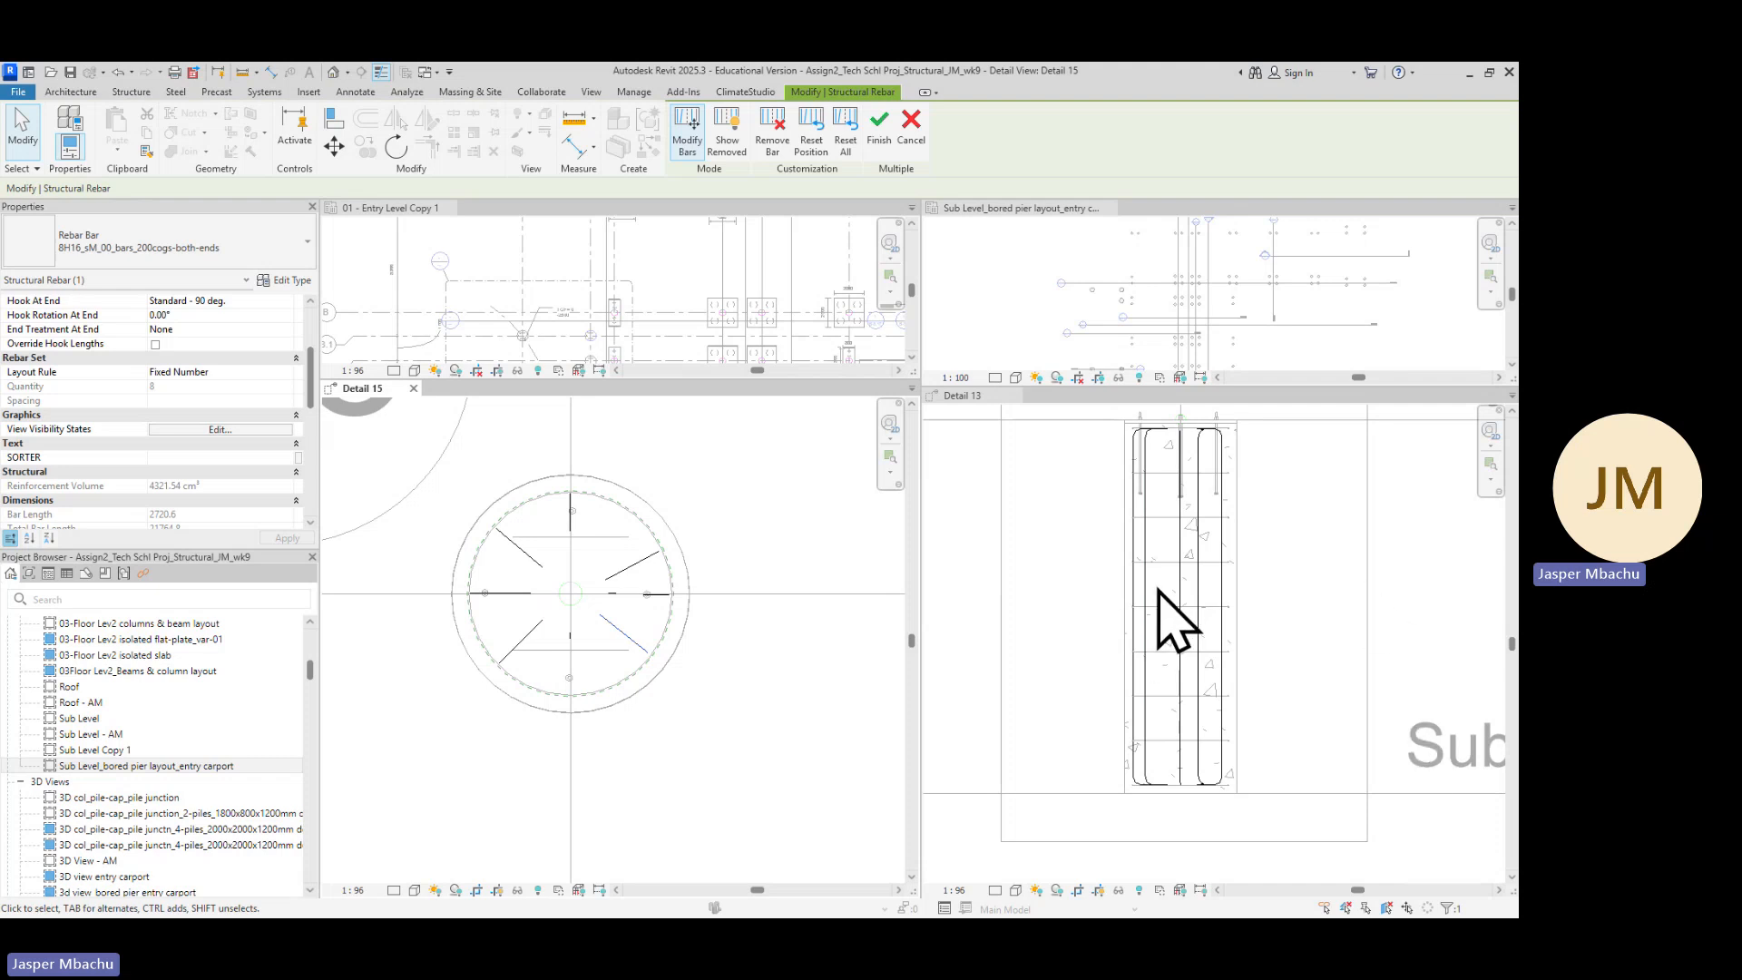
pyautogui.scroll(1, 1158, 586)
pyautogui.scroll(1, 1152, 586)
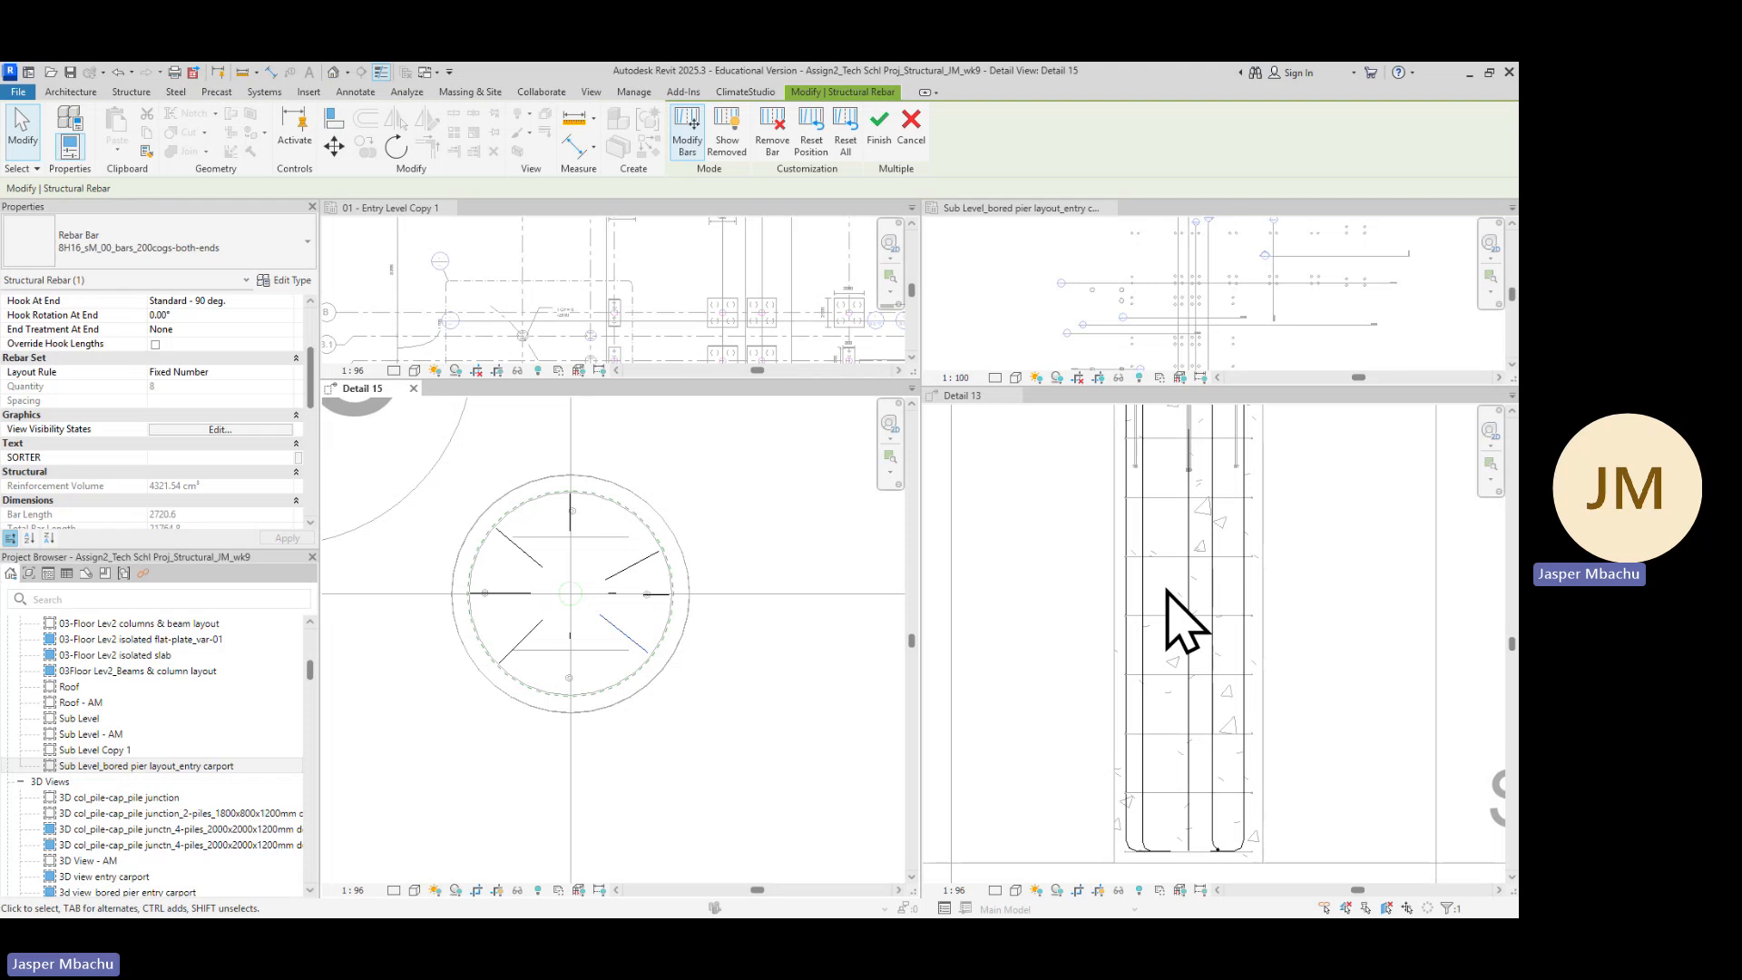
pyautogui.scroll(-2, 1216, 577)
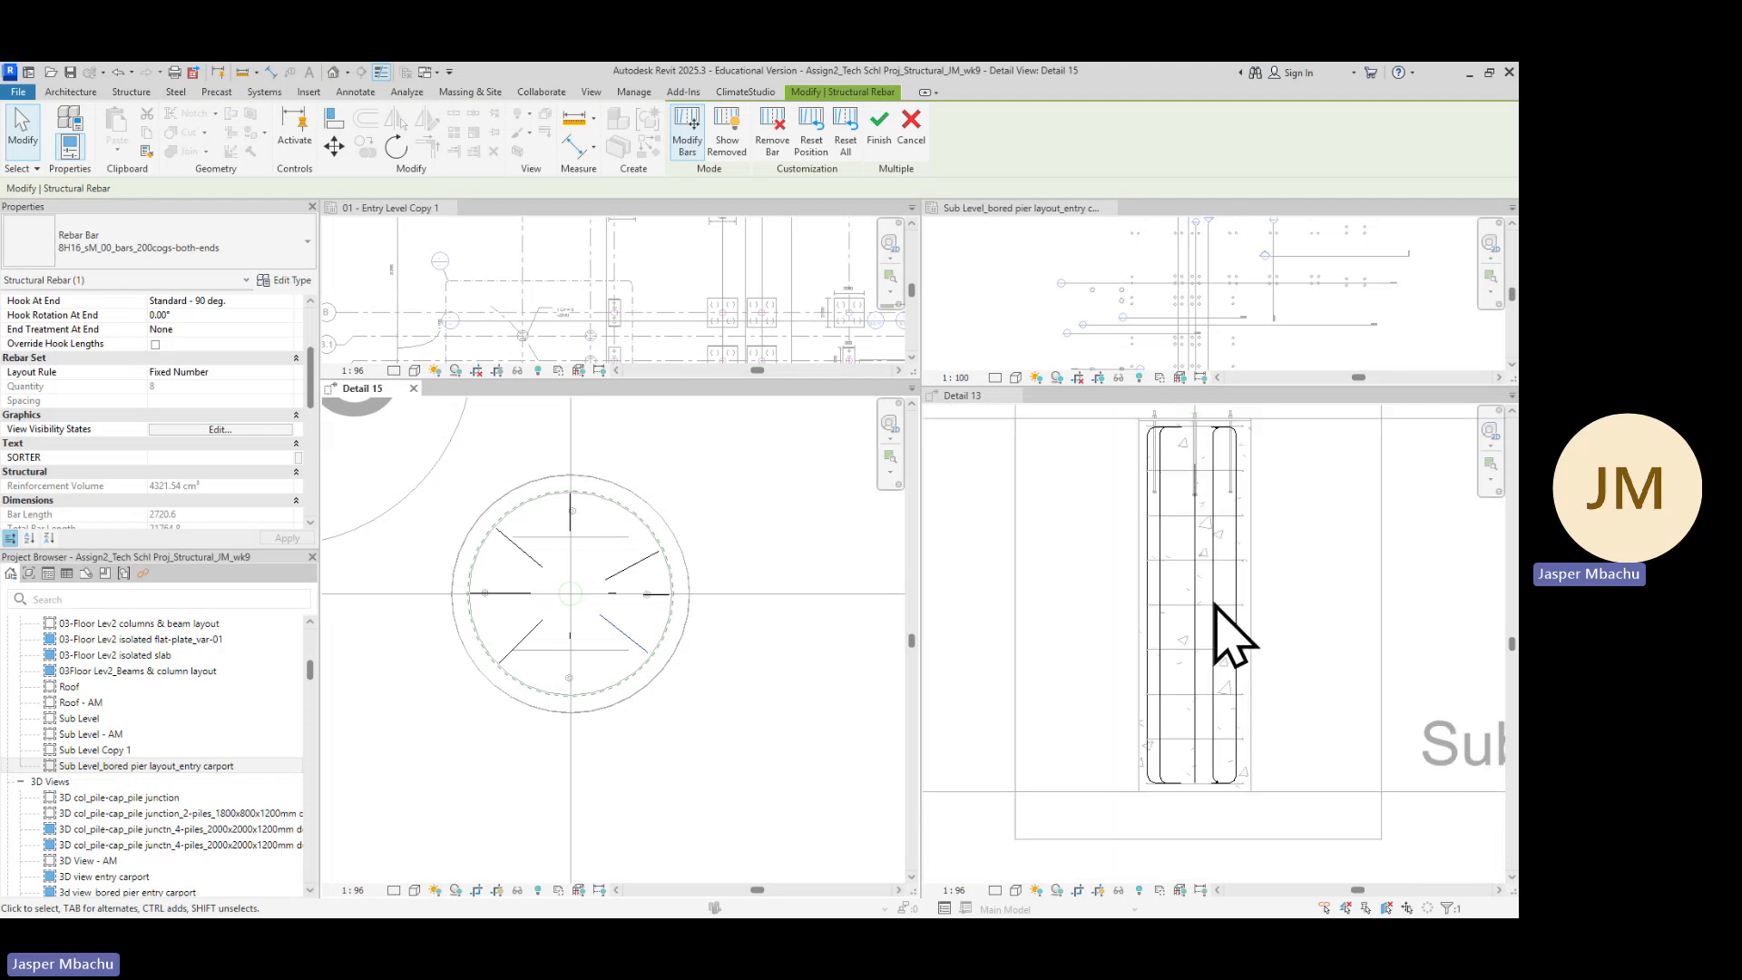
pyautogui.scroll(-1, 1218, 586)
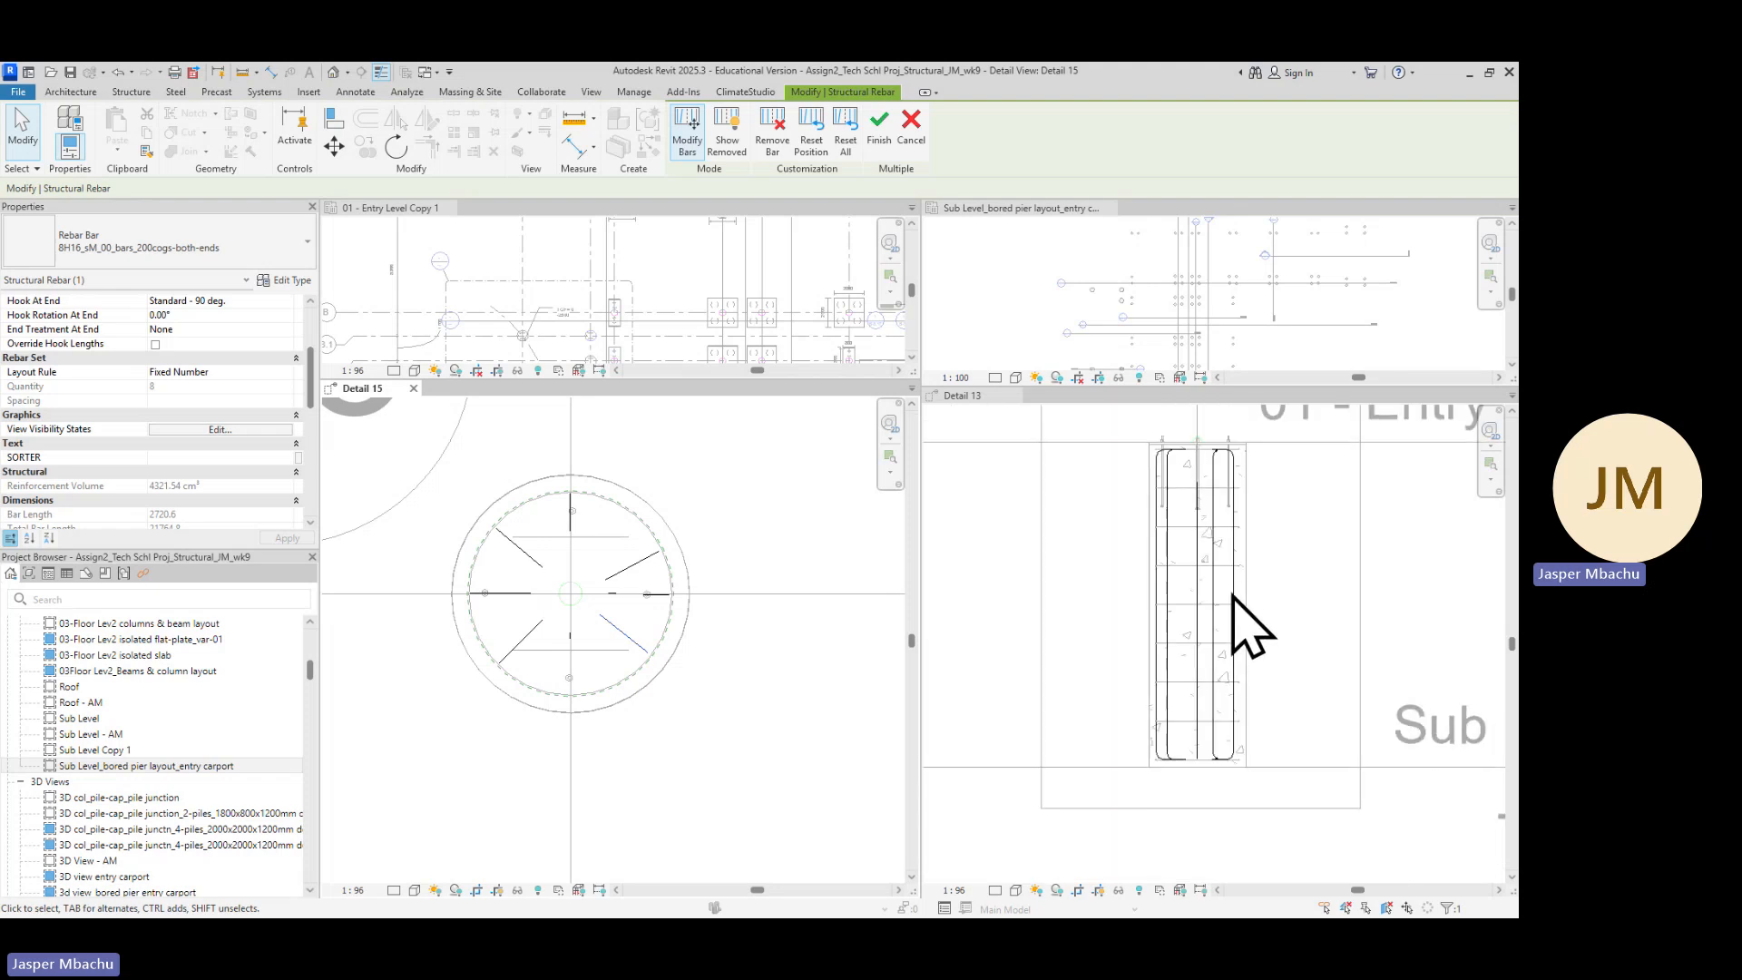
pyautogui.click(1236, 590)
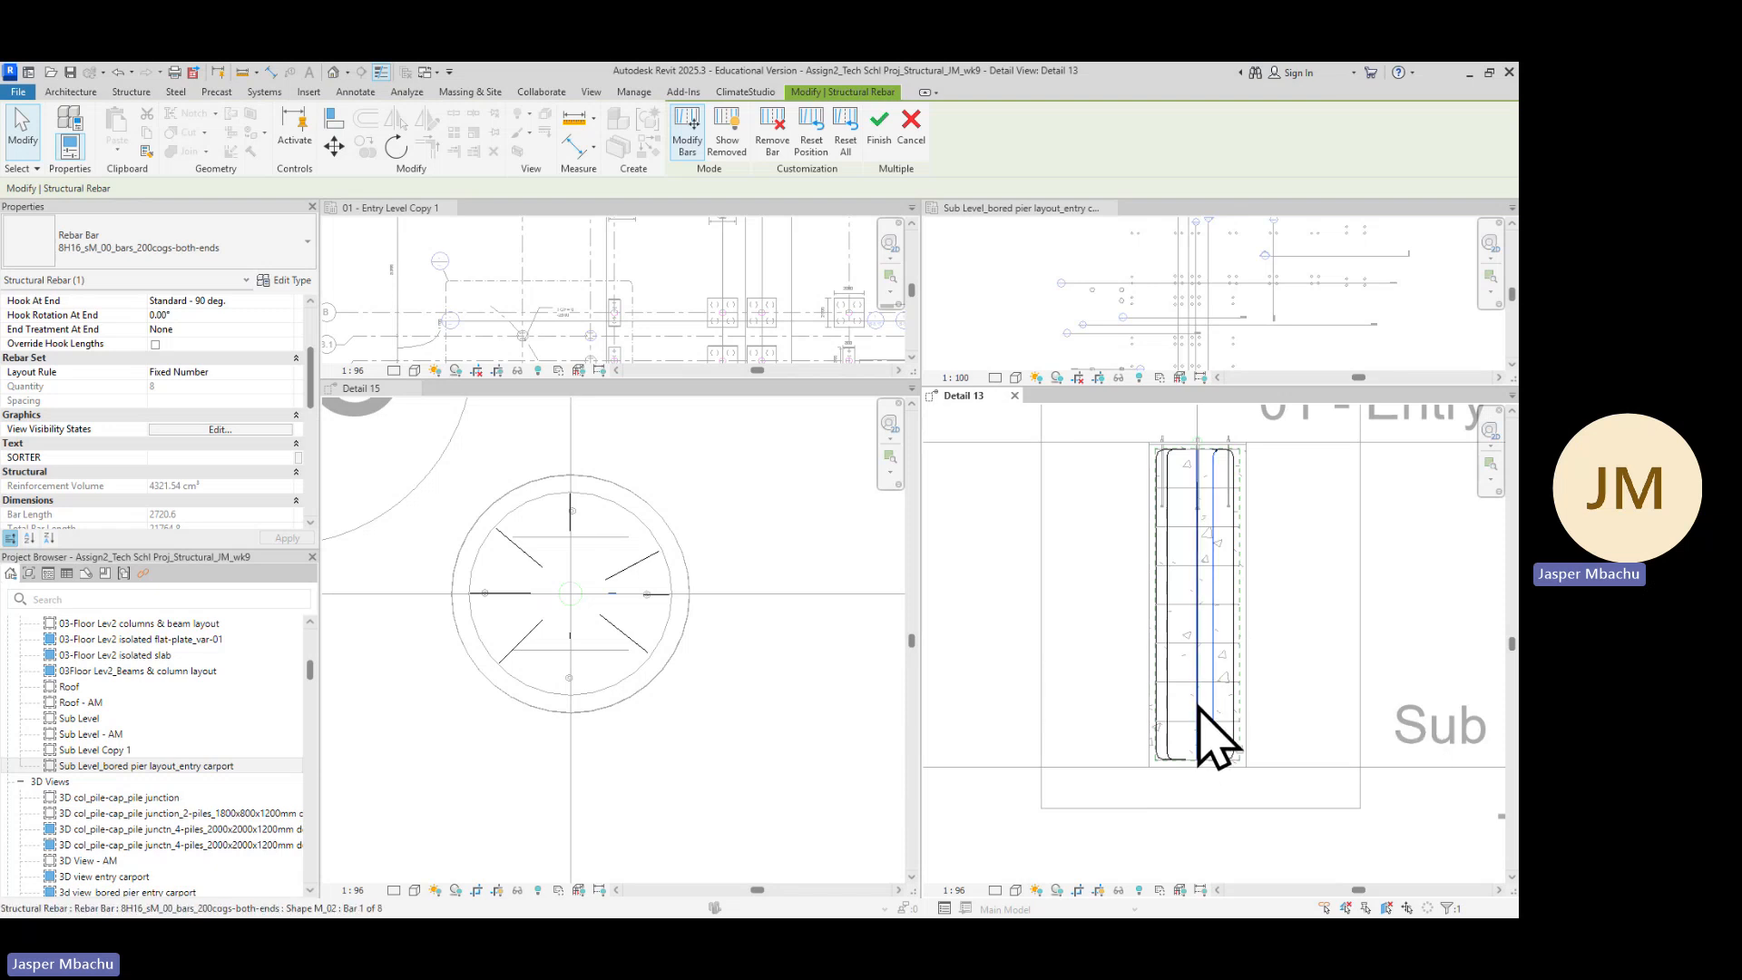
# Open the default 3D view and orbit and zoom toward the bored pier's rebar cage
pyautogui.scroll(-5, 644, 681)
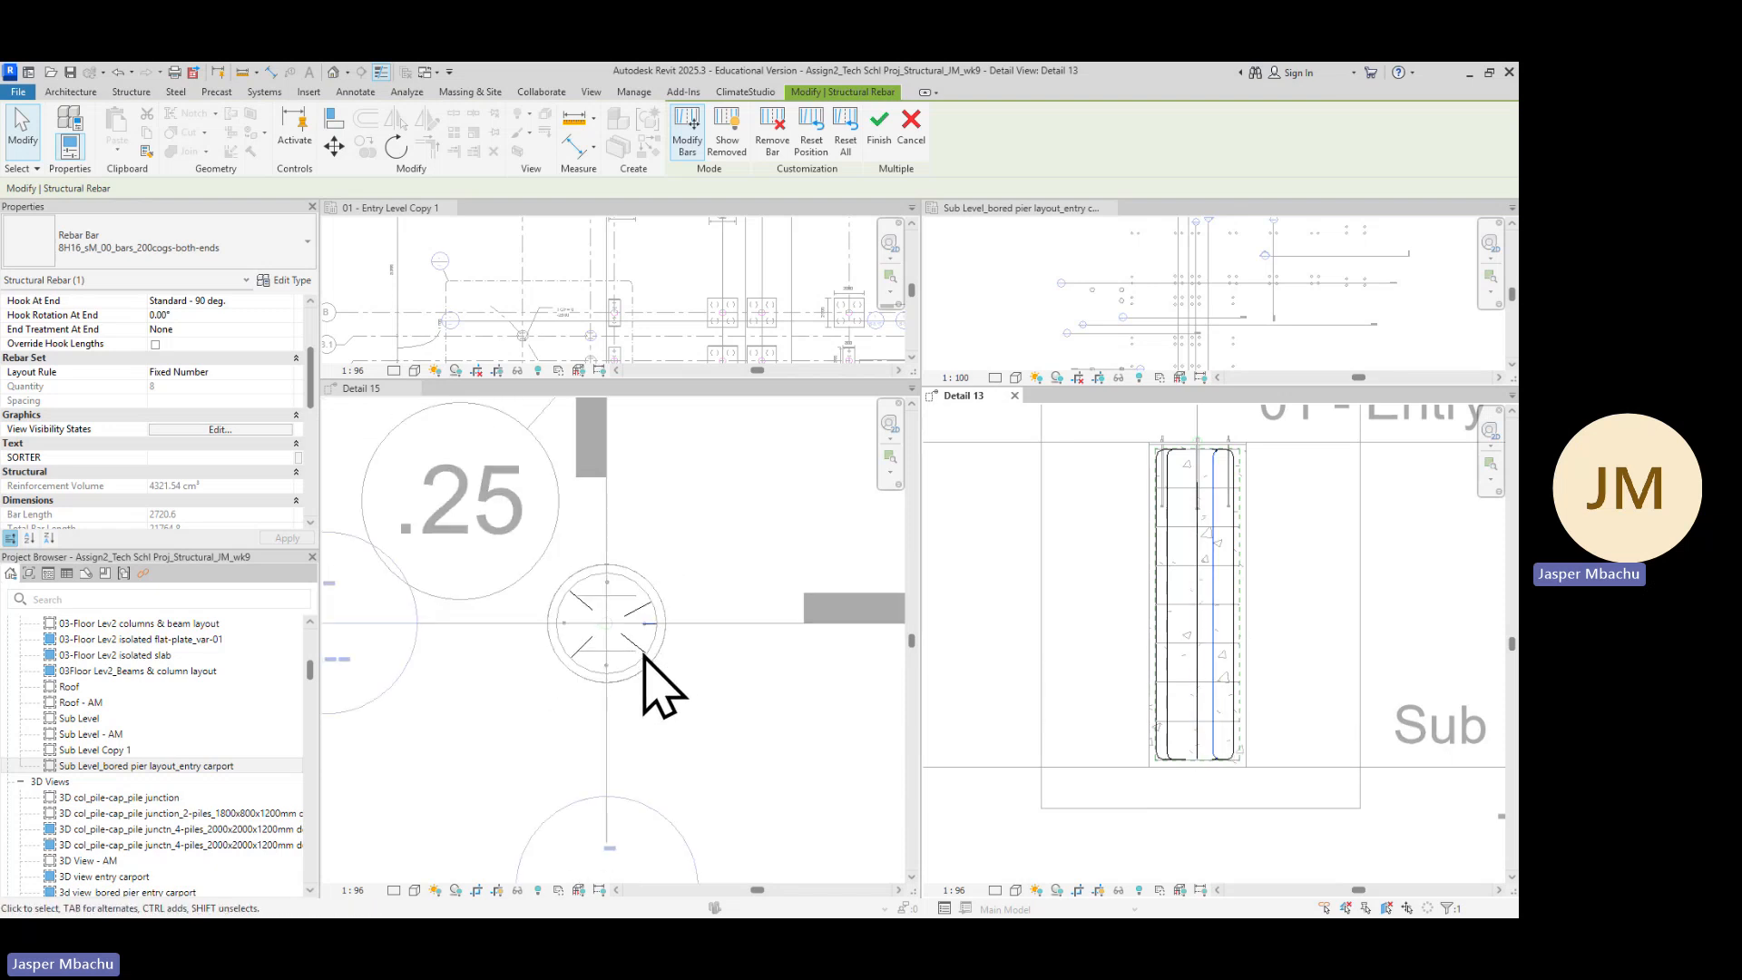
pyautogui.scroll(-4, 642, 664)
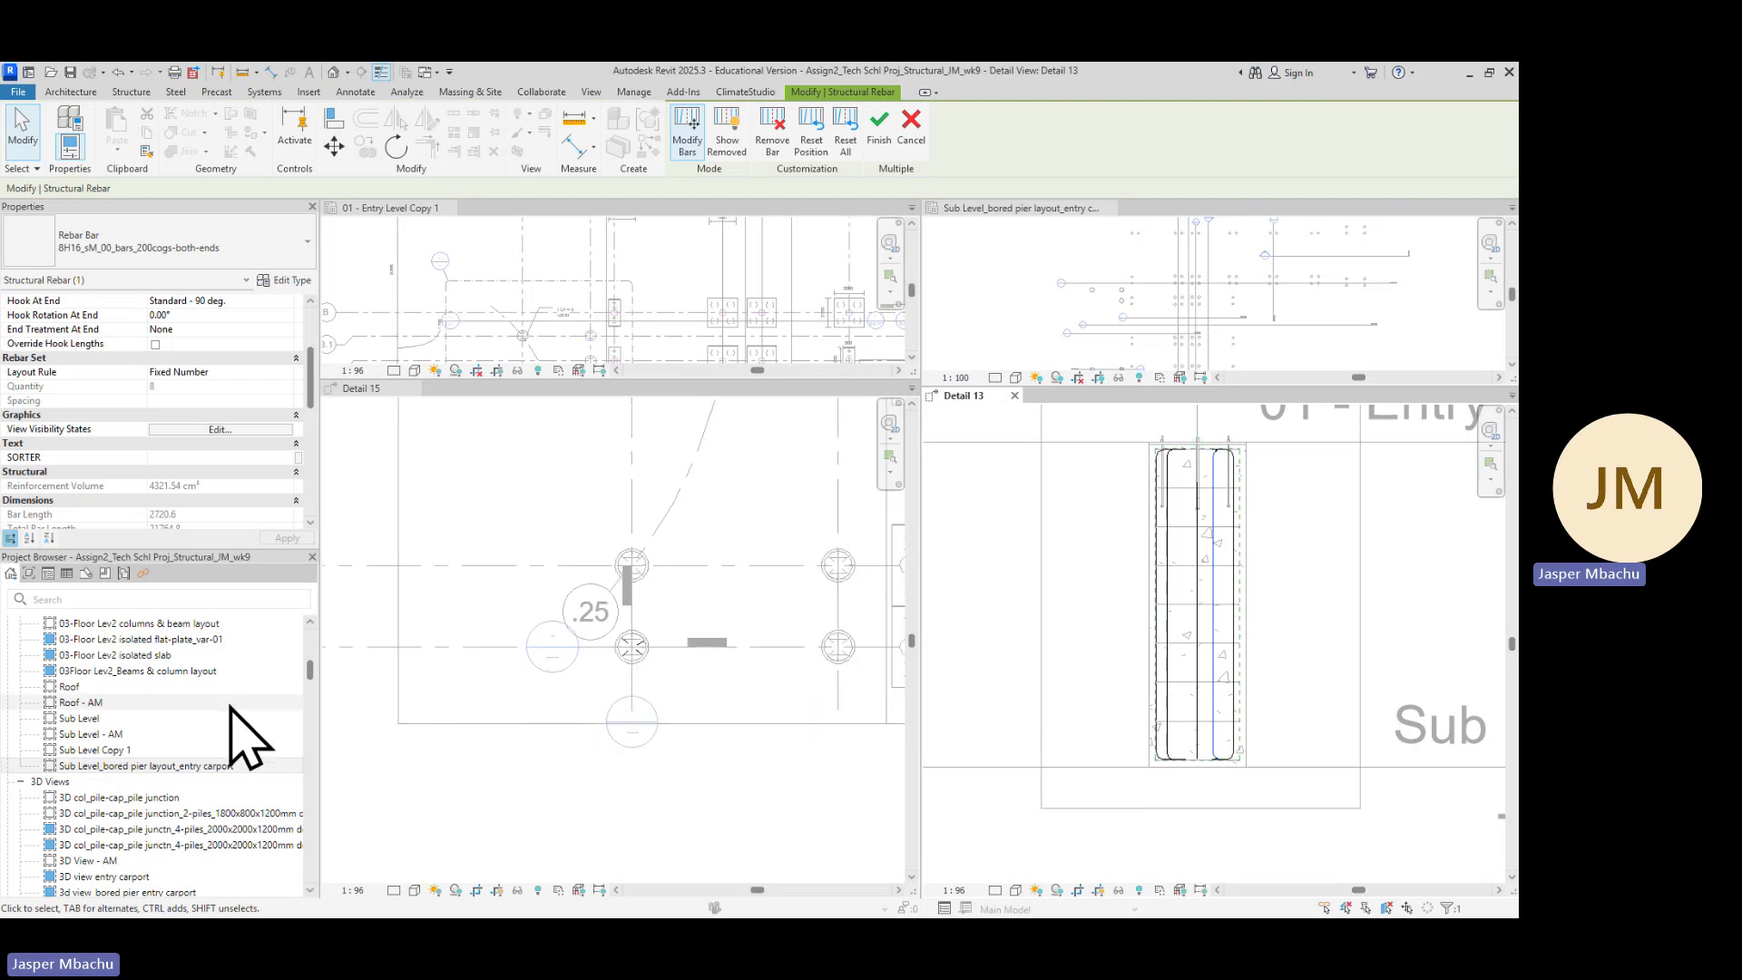
pyautogui.scroll(-2, 95, 752)
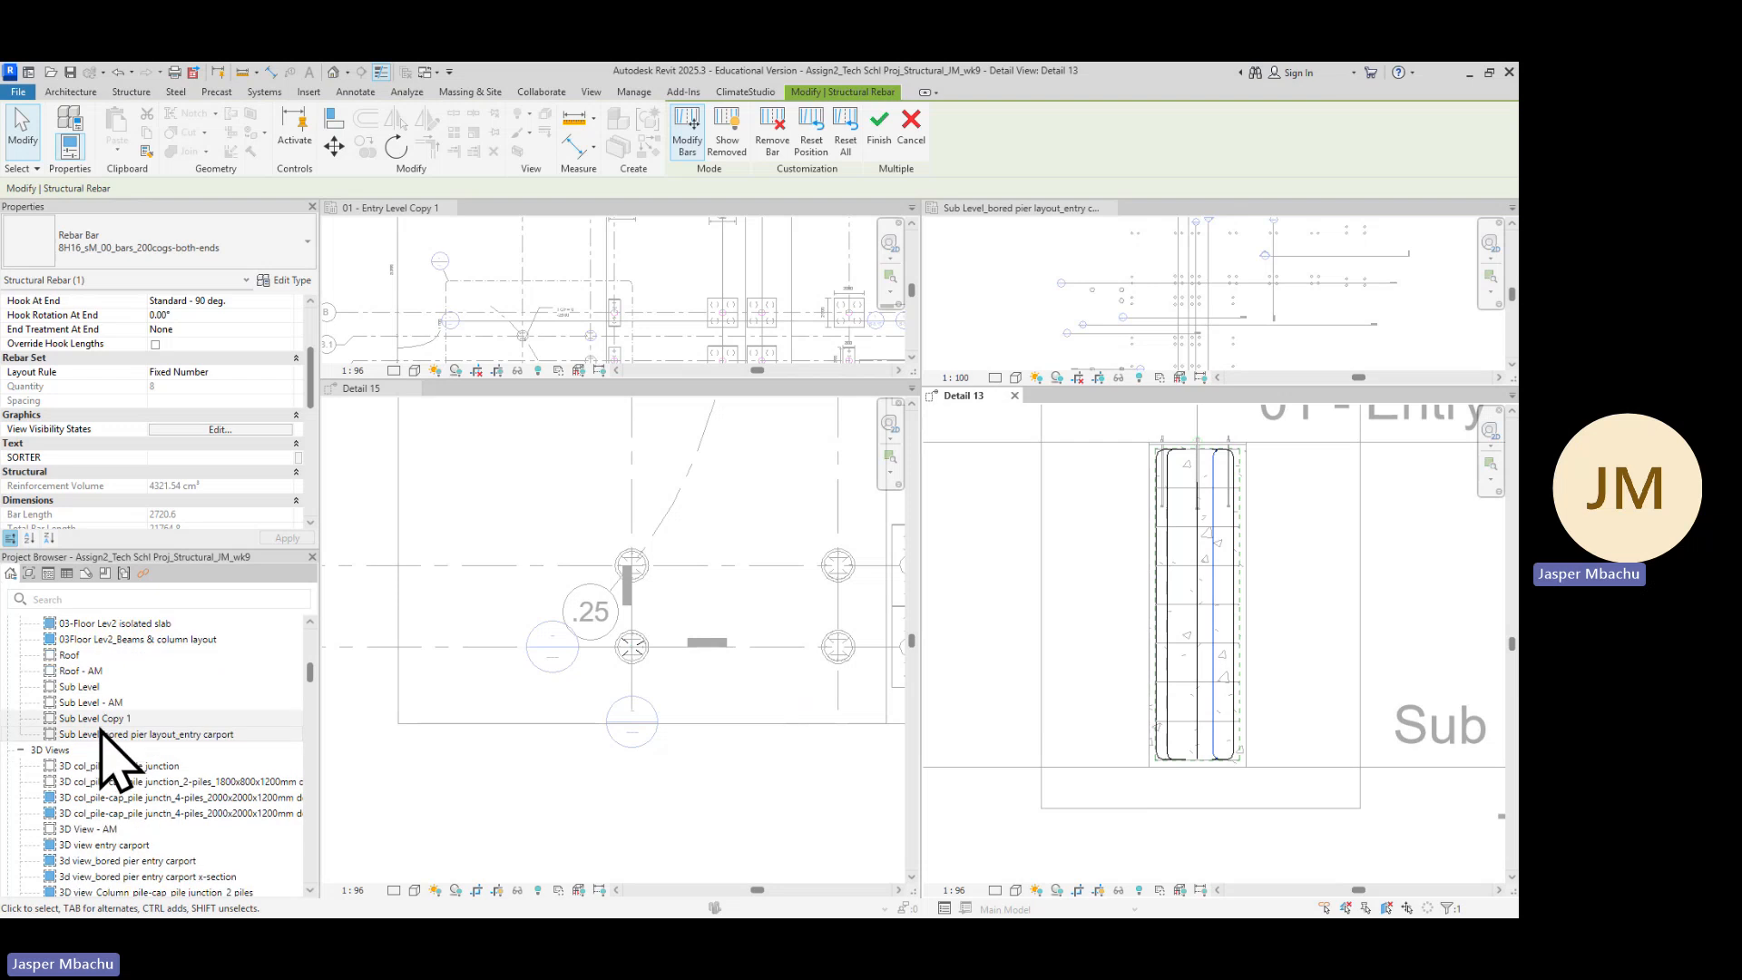
pyautogui.scroll(-2, 93, 747)
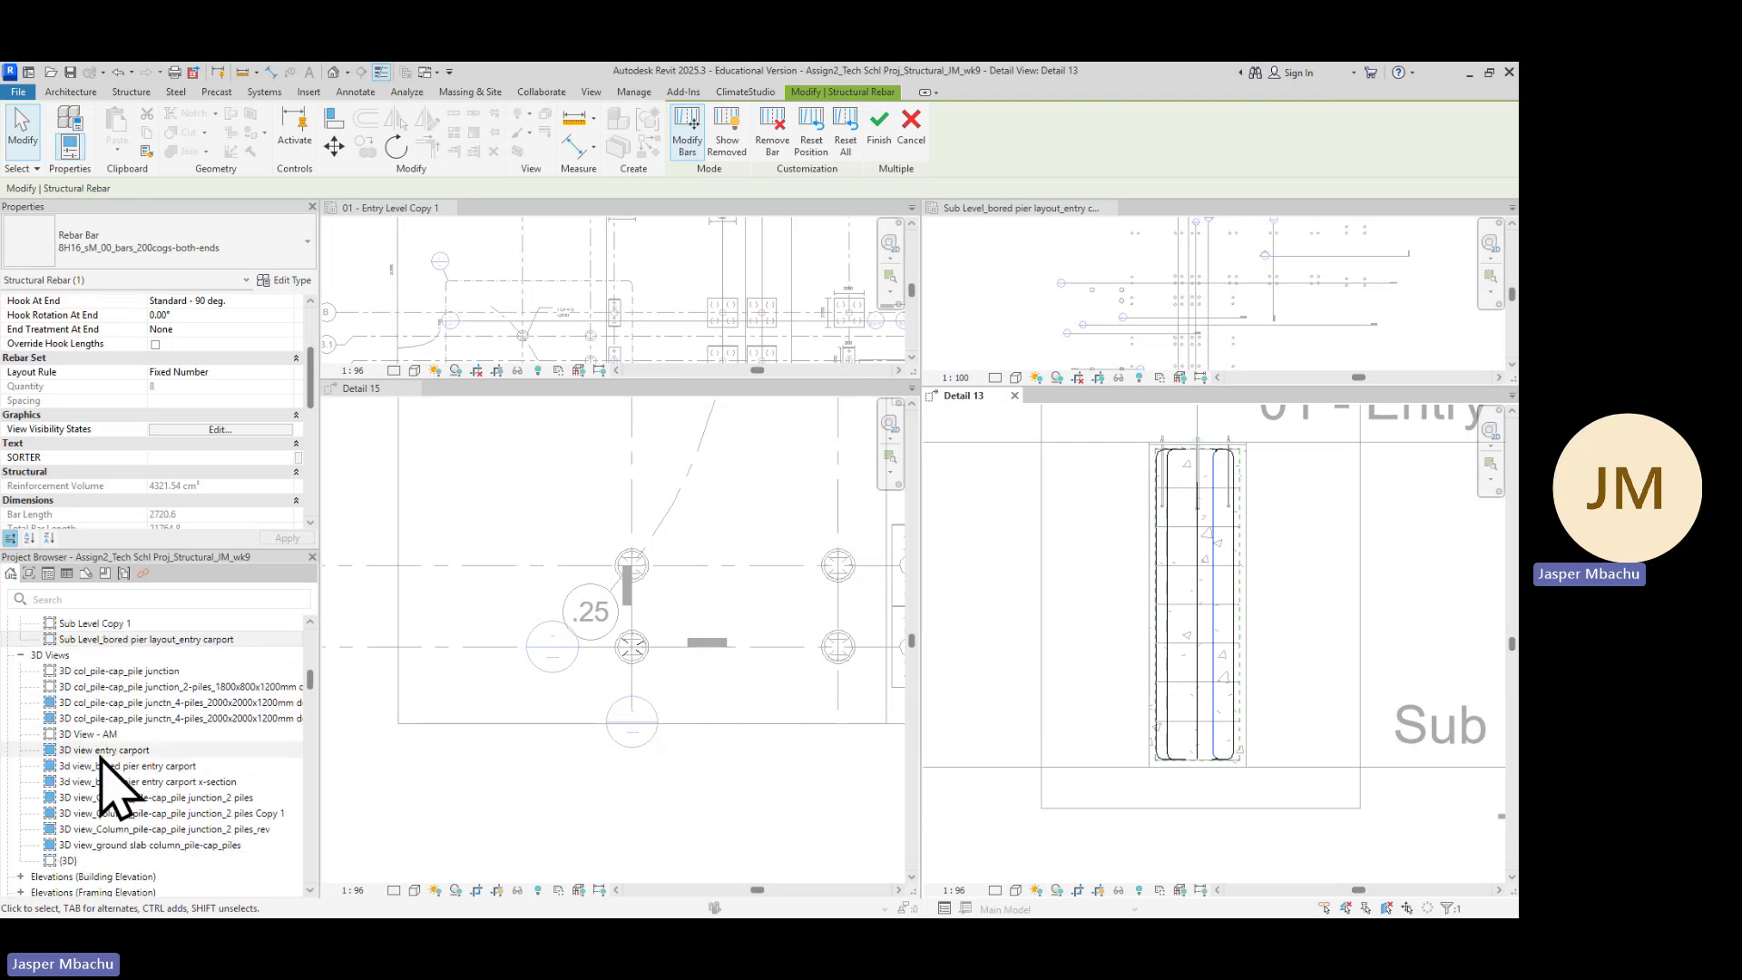
pyautogui.scroll(-2, 91, 798)
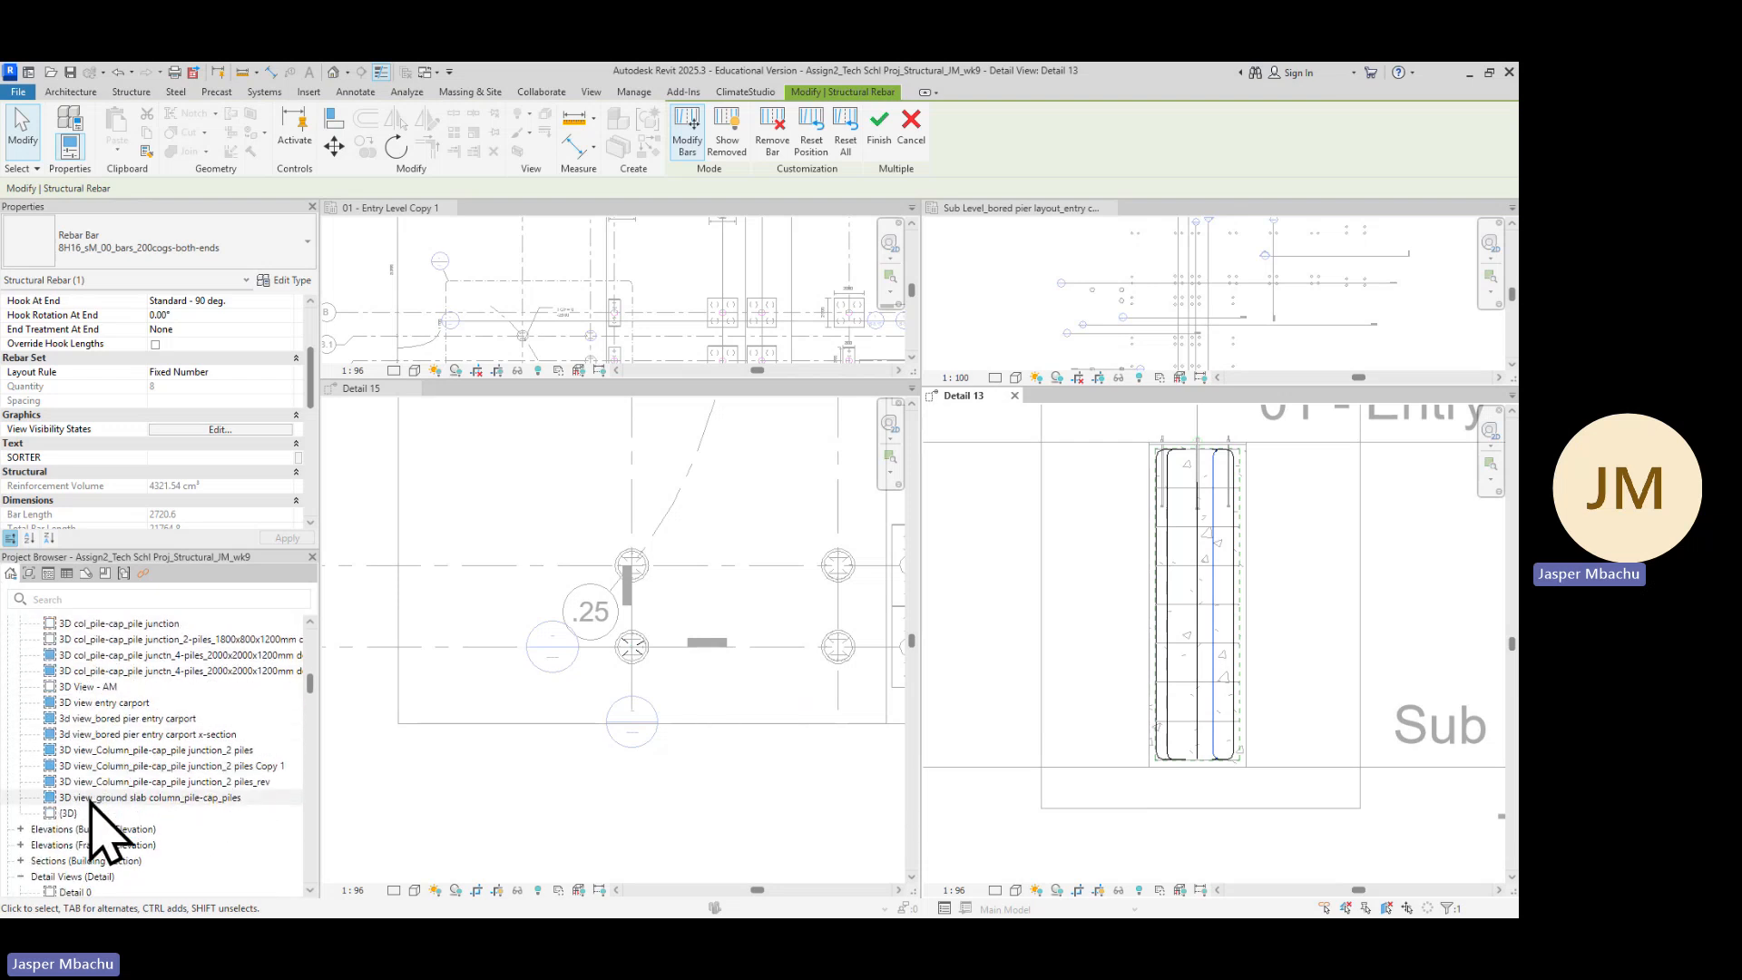
pyautogui.doubleClick(69, 797)
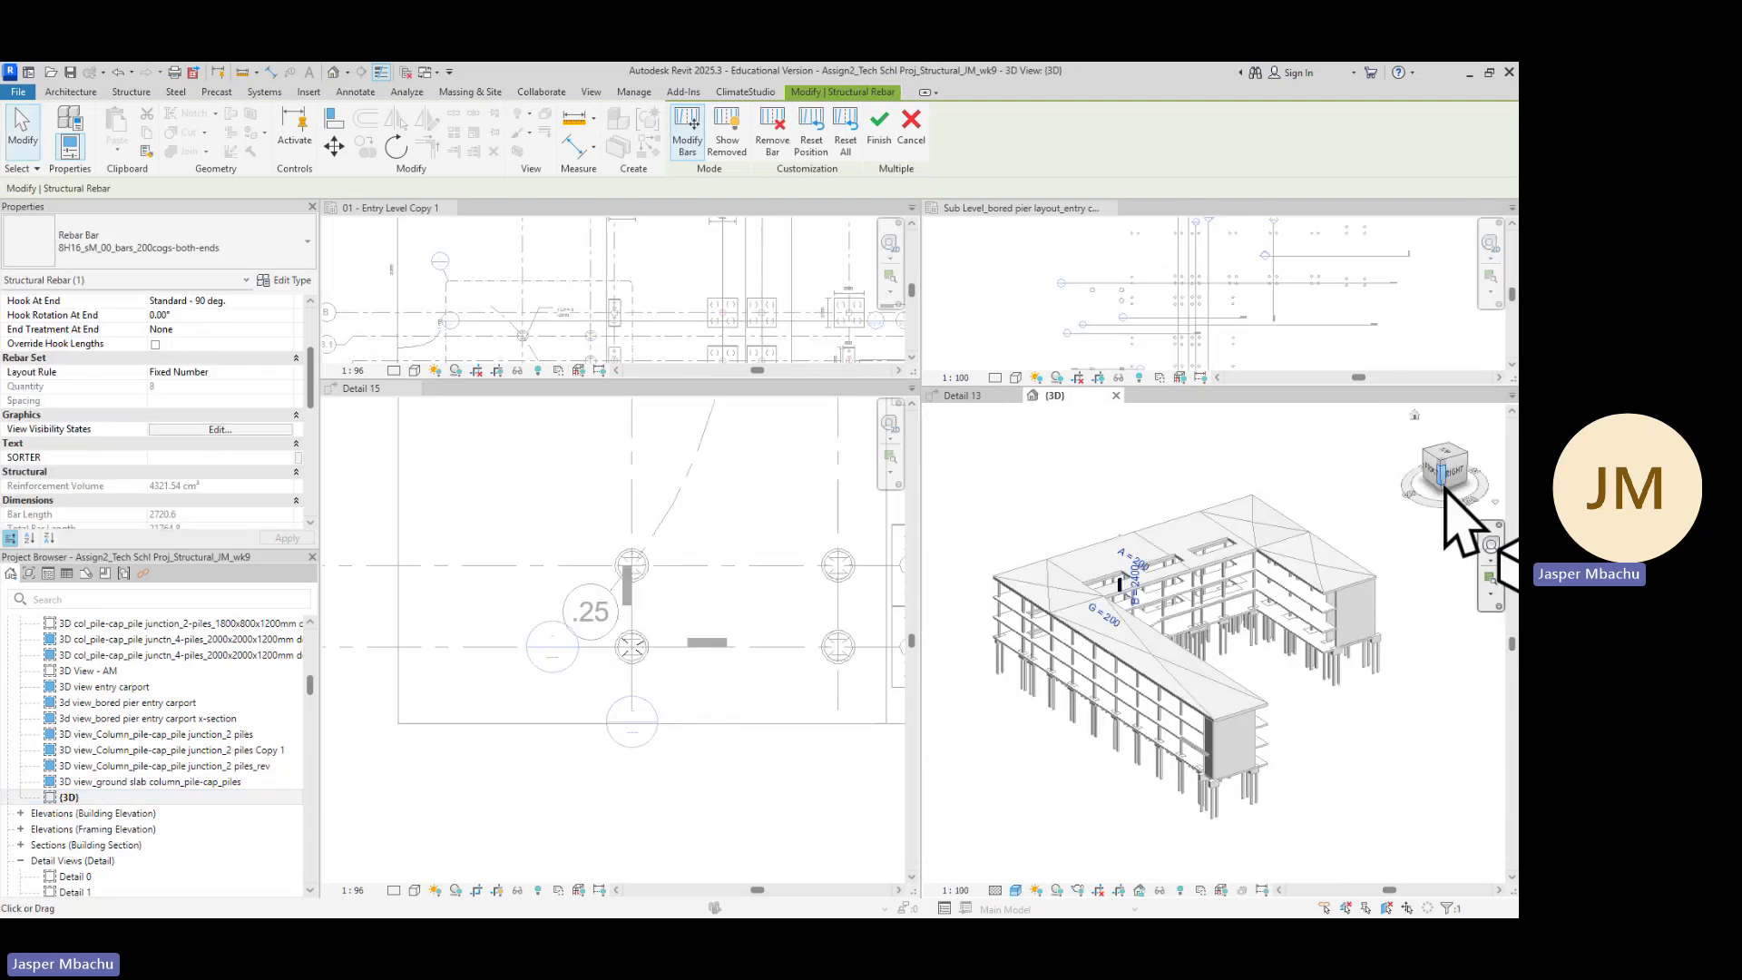
pyautogui.click(1490, 545)
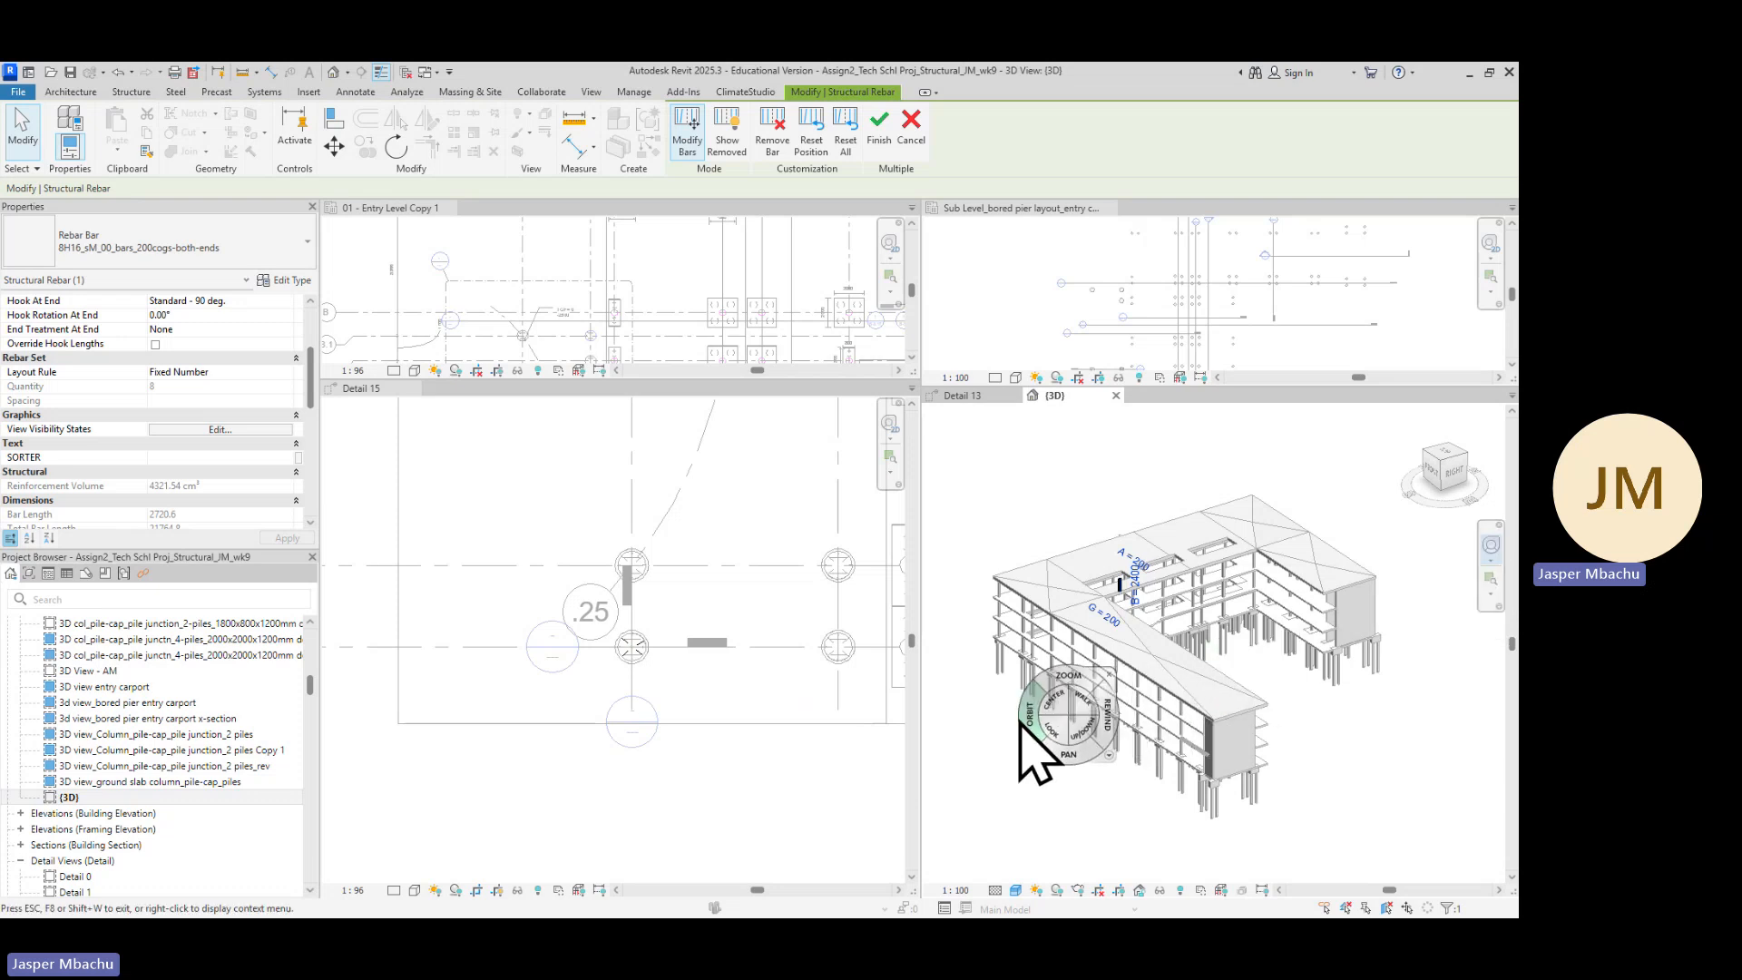
pyautogui.moveTo(1023, 723); pyautogui.dragTo(1232, 747)
pyautogui.scroll(5, 1165, 595)
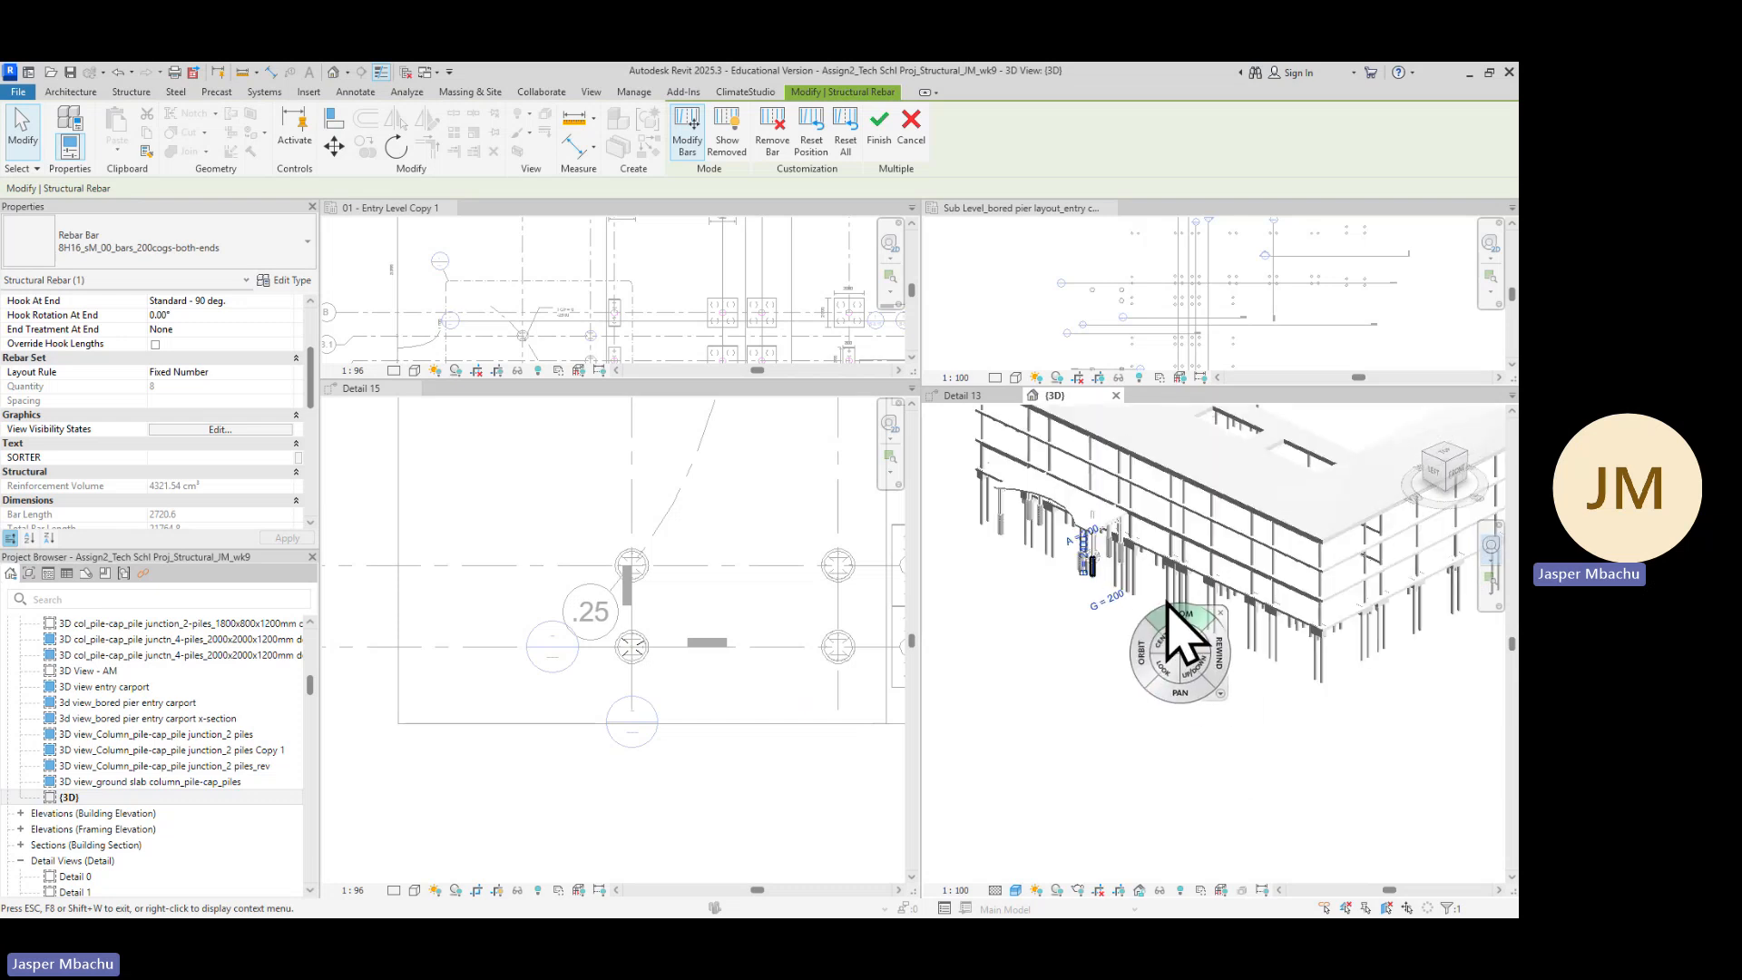
pyautogui.moveTo(1225, 643); pyautogui.dragTo(1327, 713, button='middle')
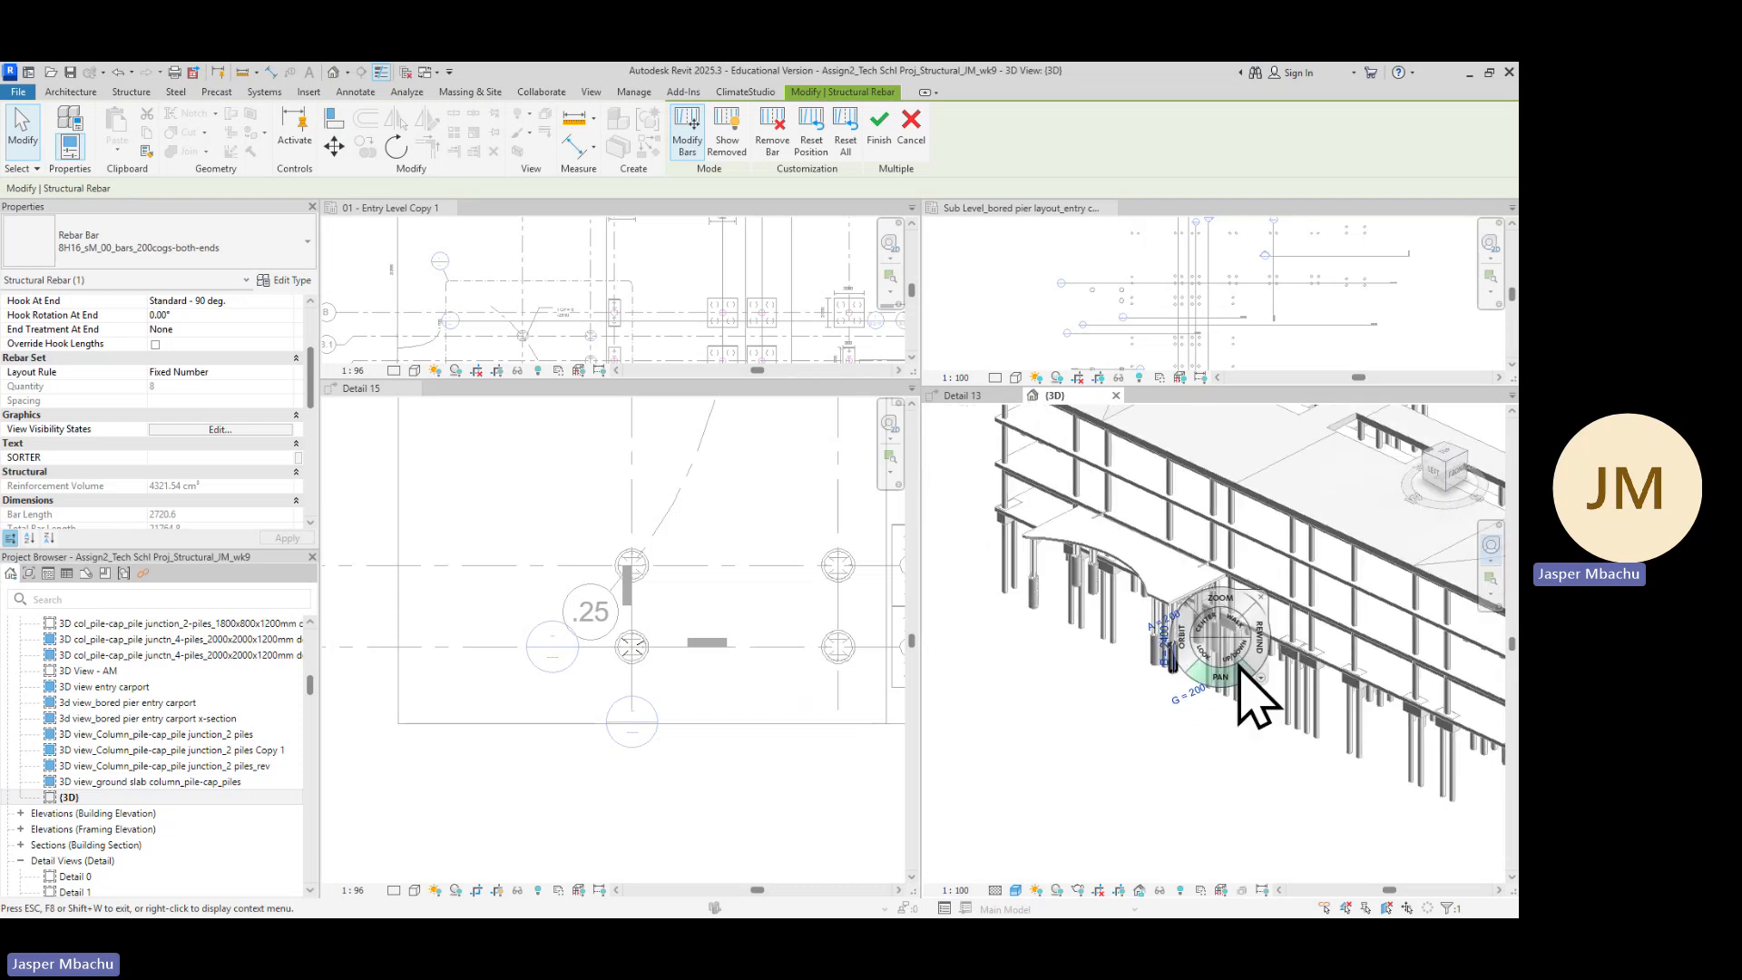
pyautogui.scroll(2, 1179, 666)
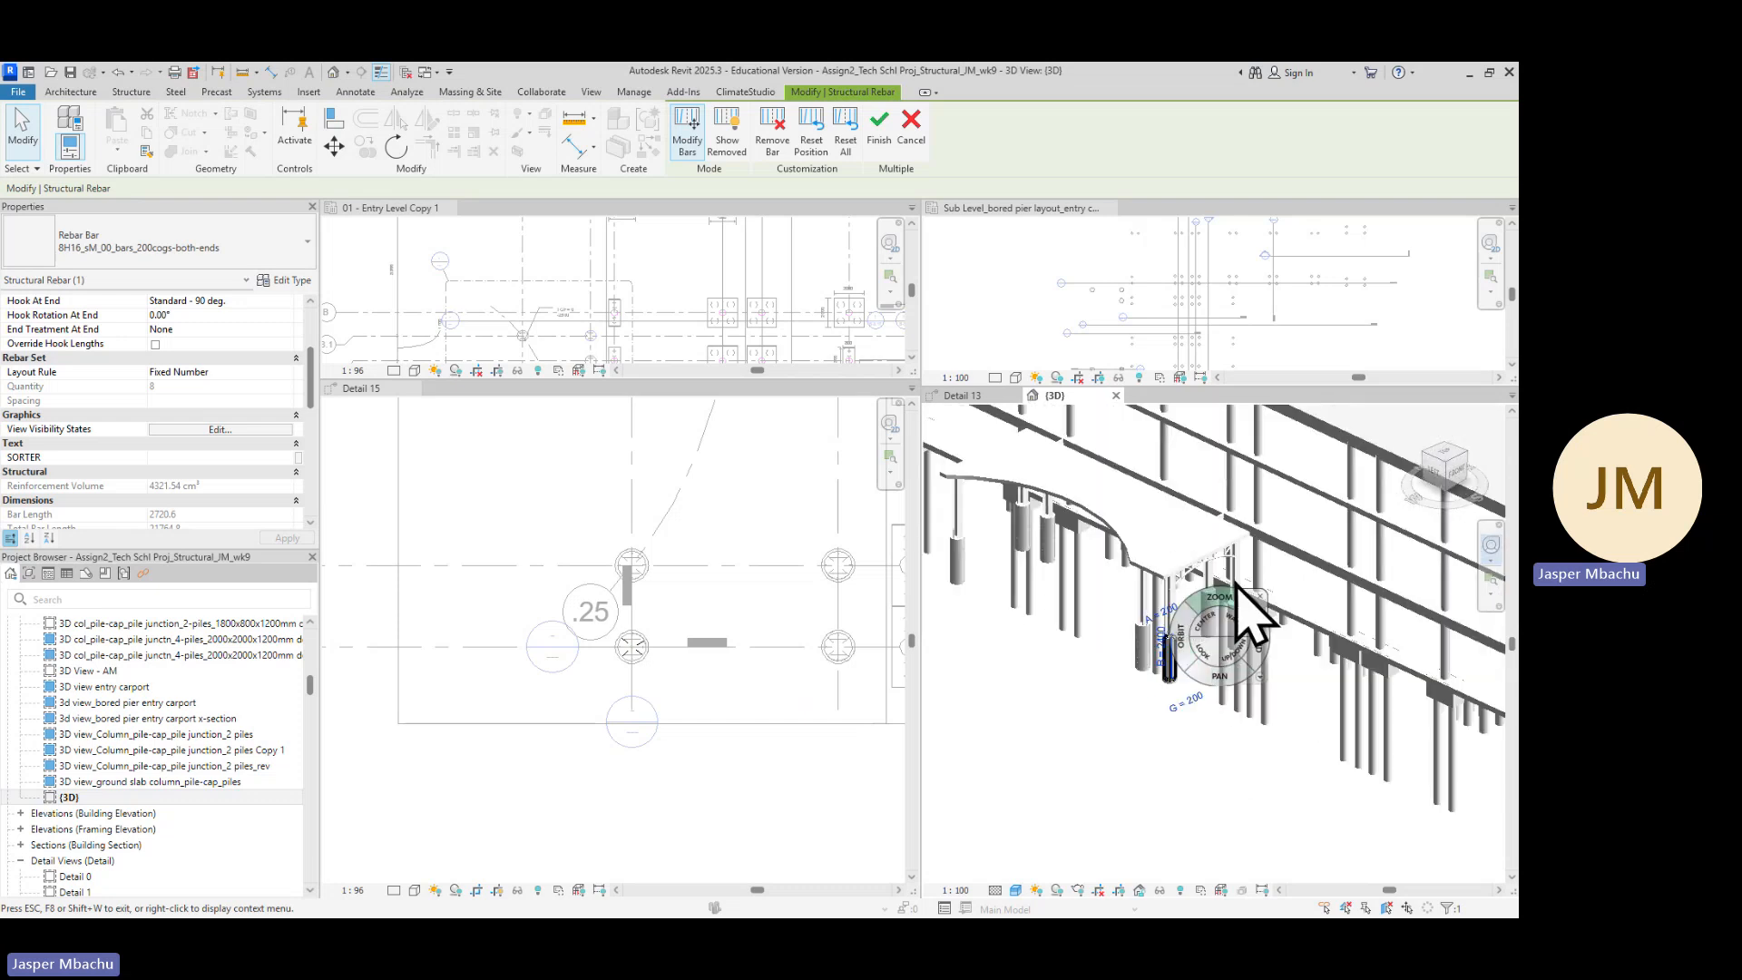
pyautogui.click(1489, 546)
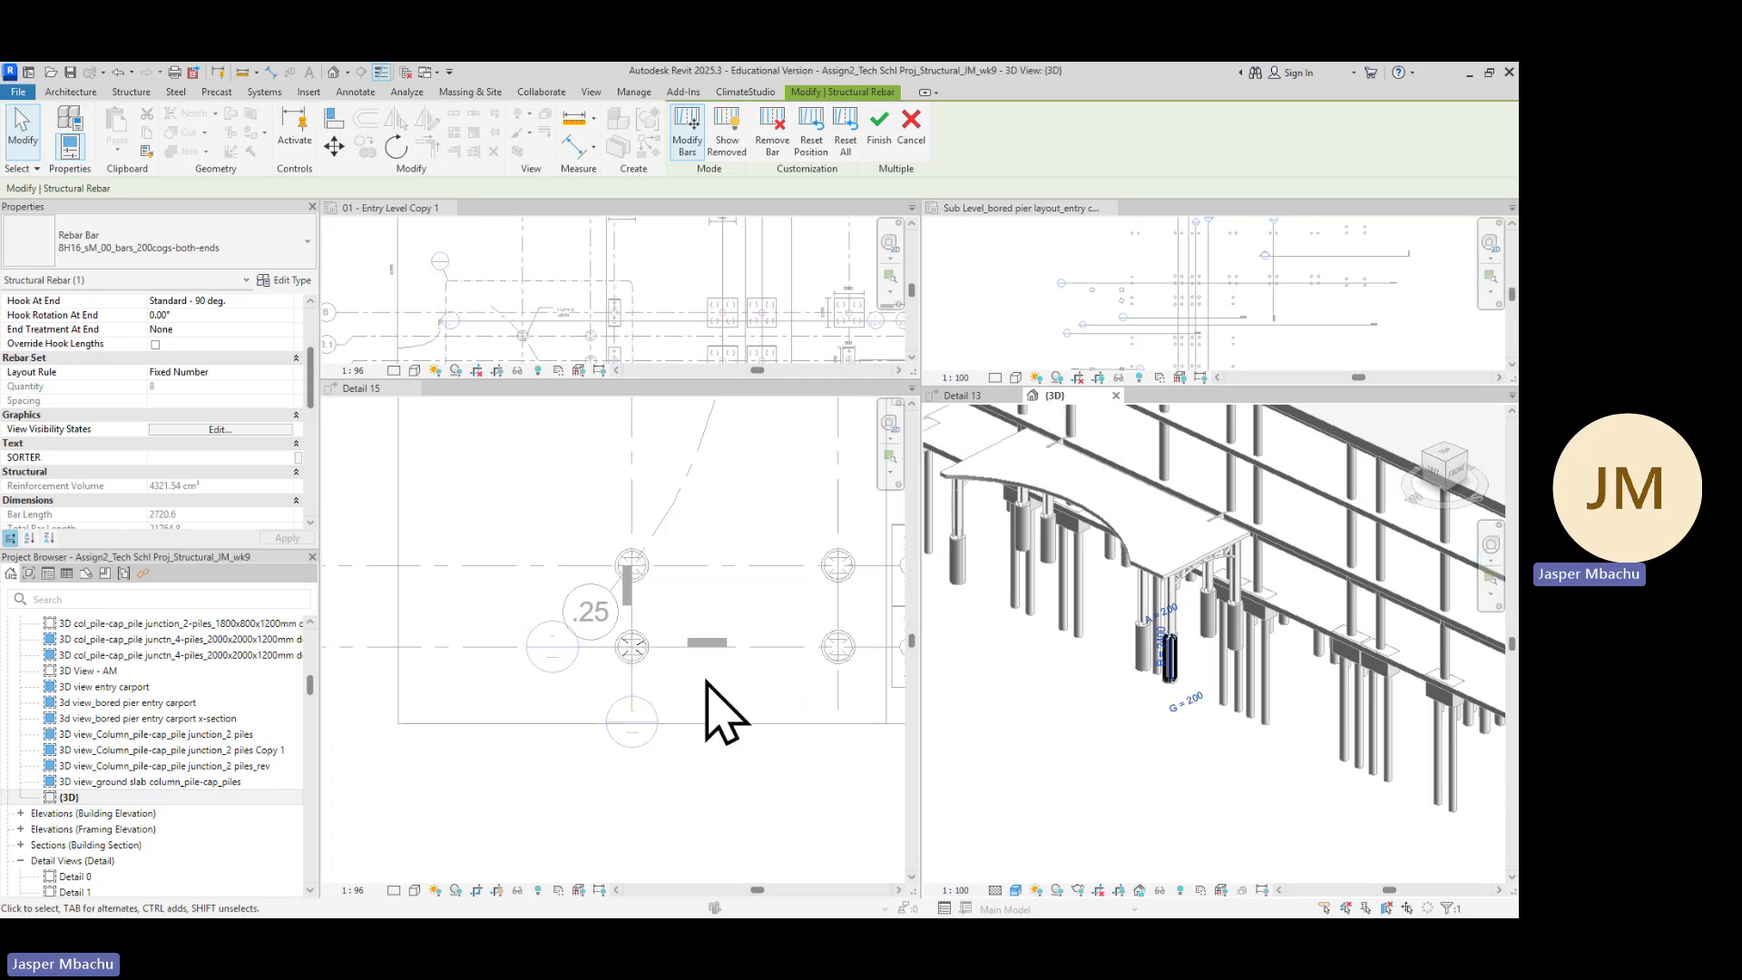
# Select bars in the plan and 3D views and zoom in to inspect the cage's bar positions and hooks
pyautogui.click(688, 707)
pyautogui.scroll(2, 651, 661)
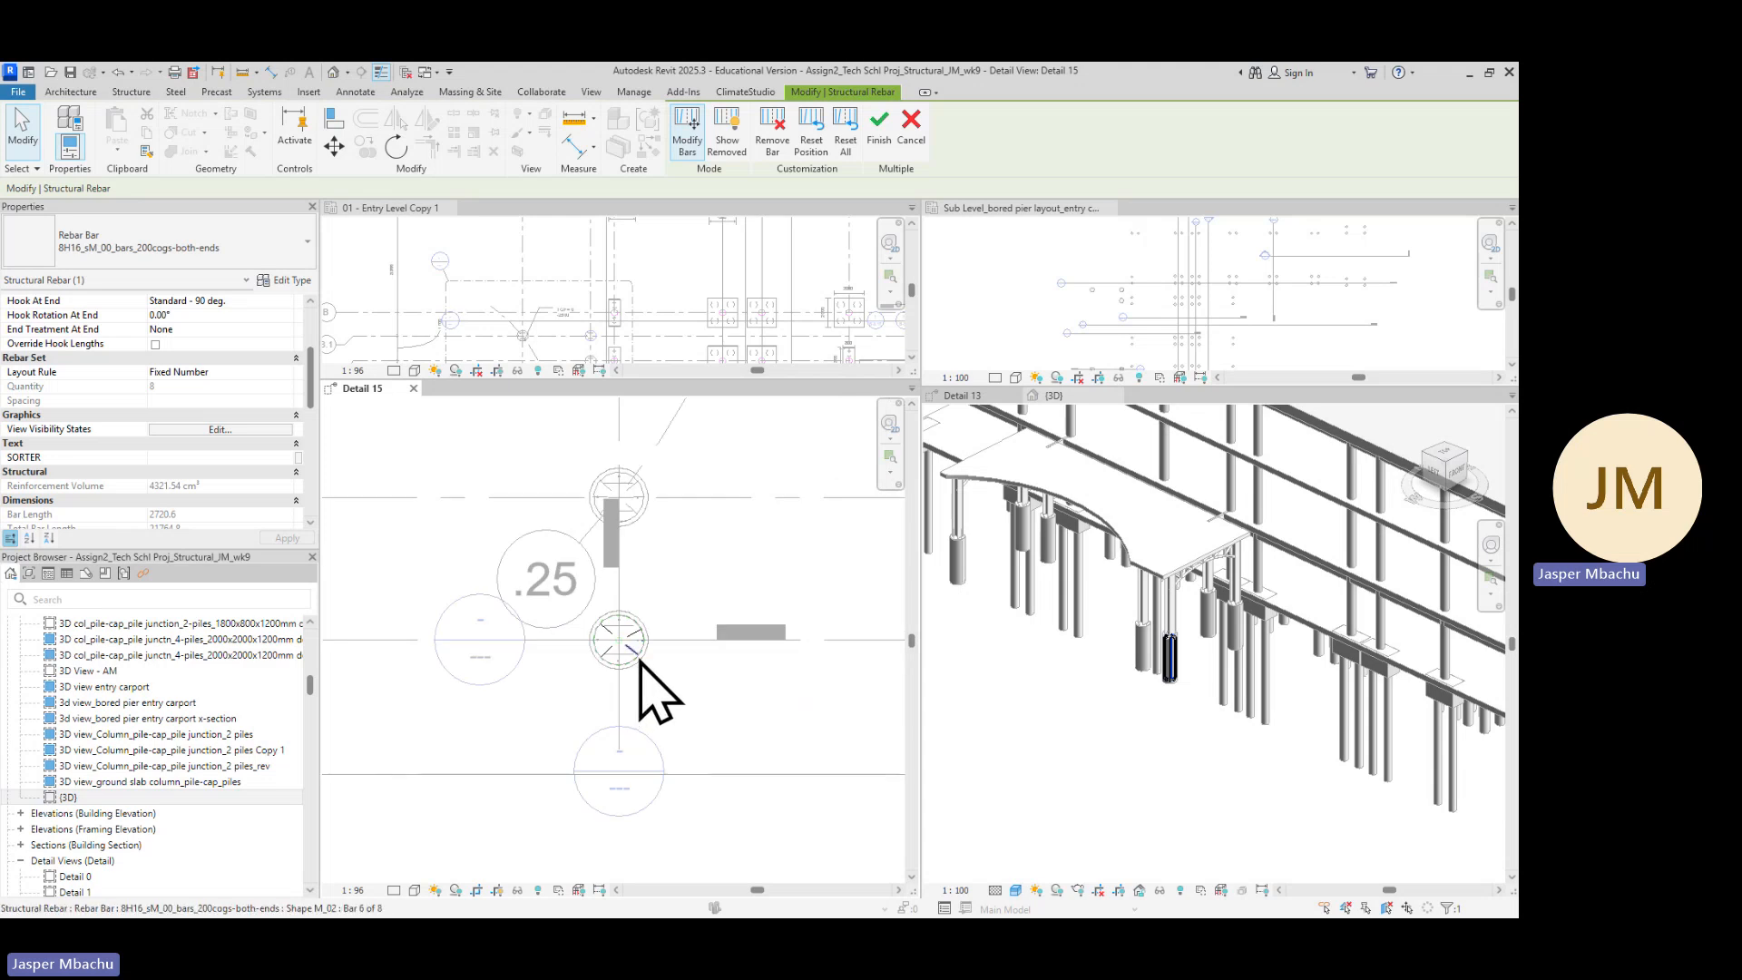
pyautogui.scroll(3, 645, 667)
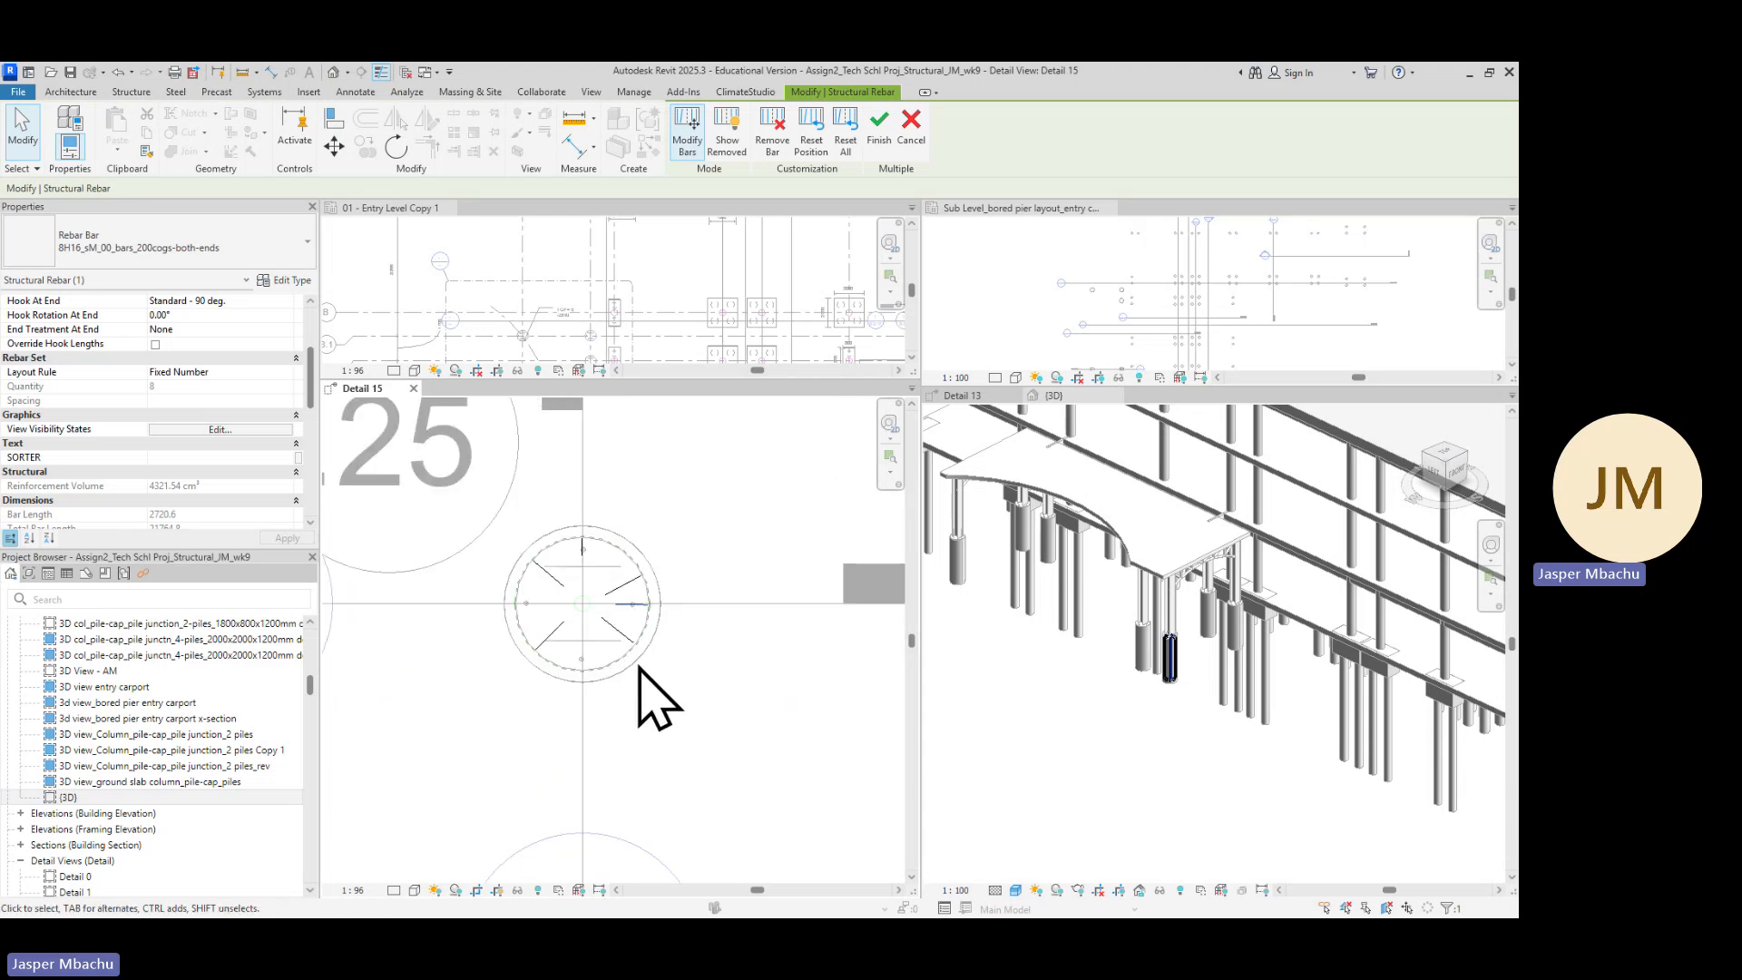
pyautogui.press('Escape')
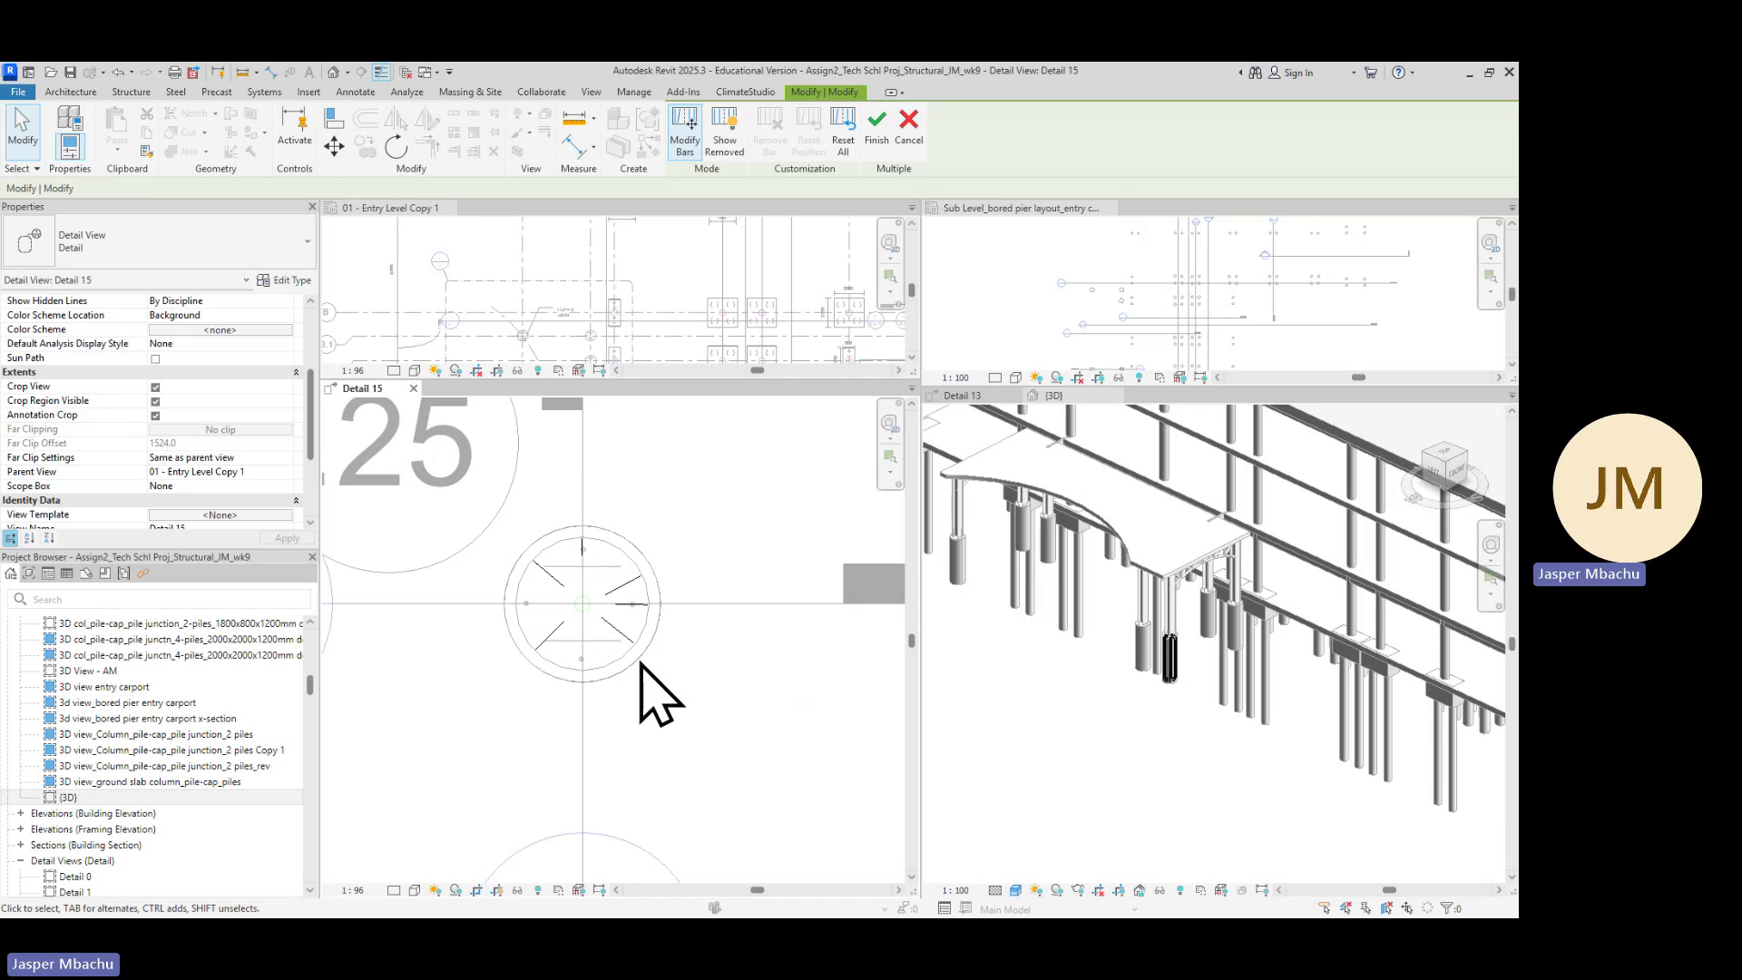
pyautogui.scroll(2, 649, 688)
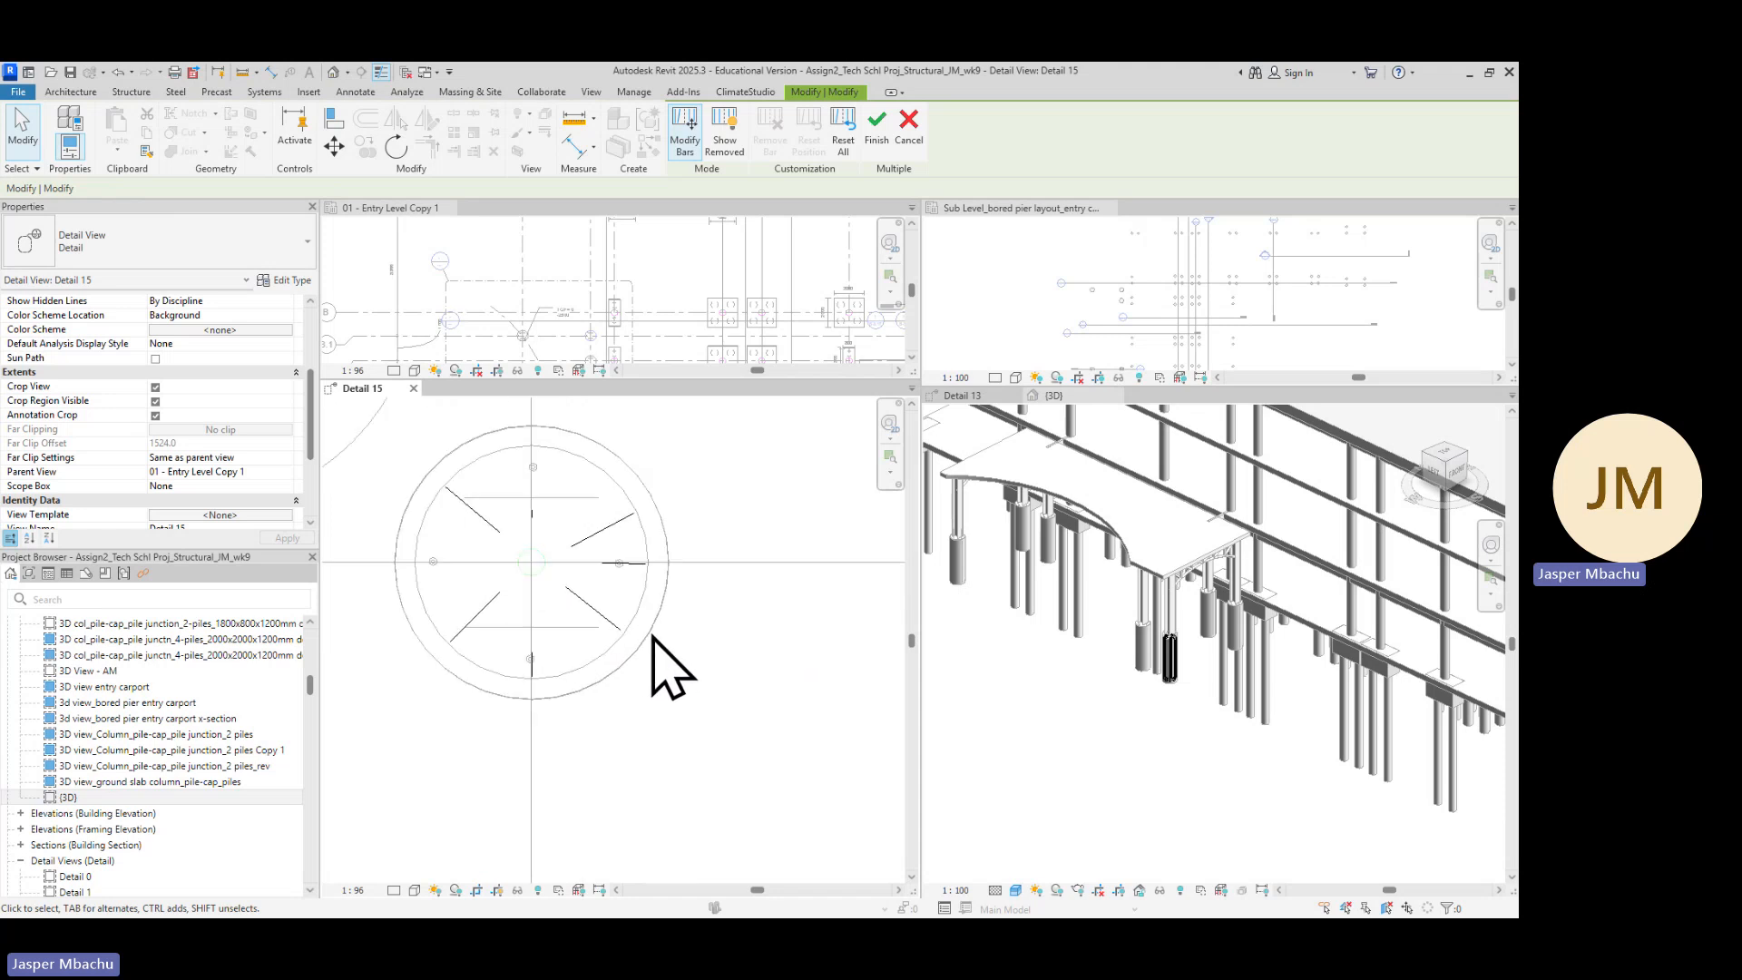
pyautogui.click(653, 635)
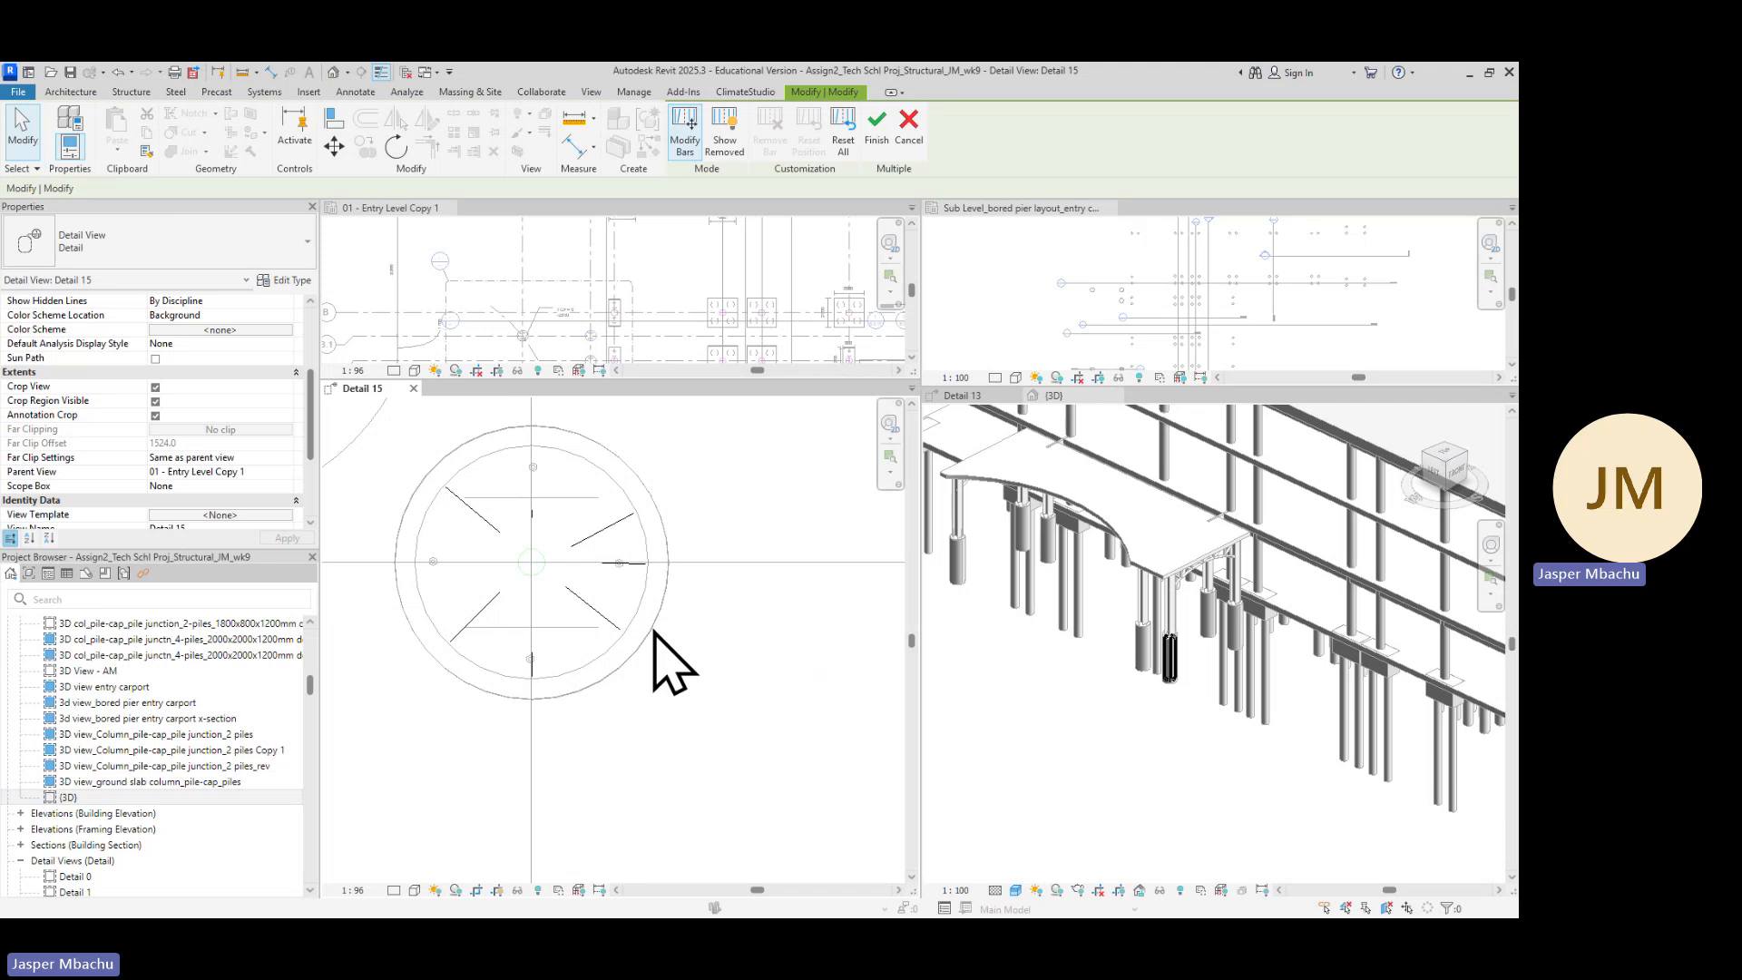
pyautogui.scroll(1, 1169, 675)
pyautogui.click(1168, 675)
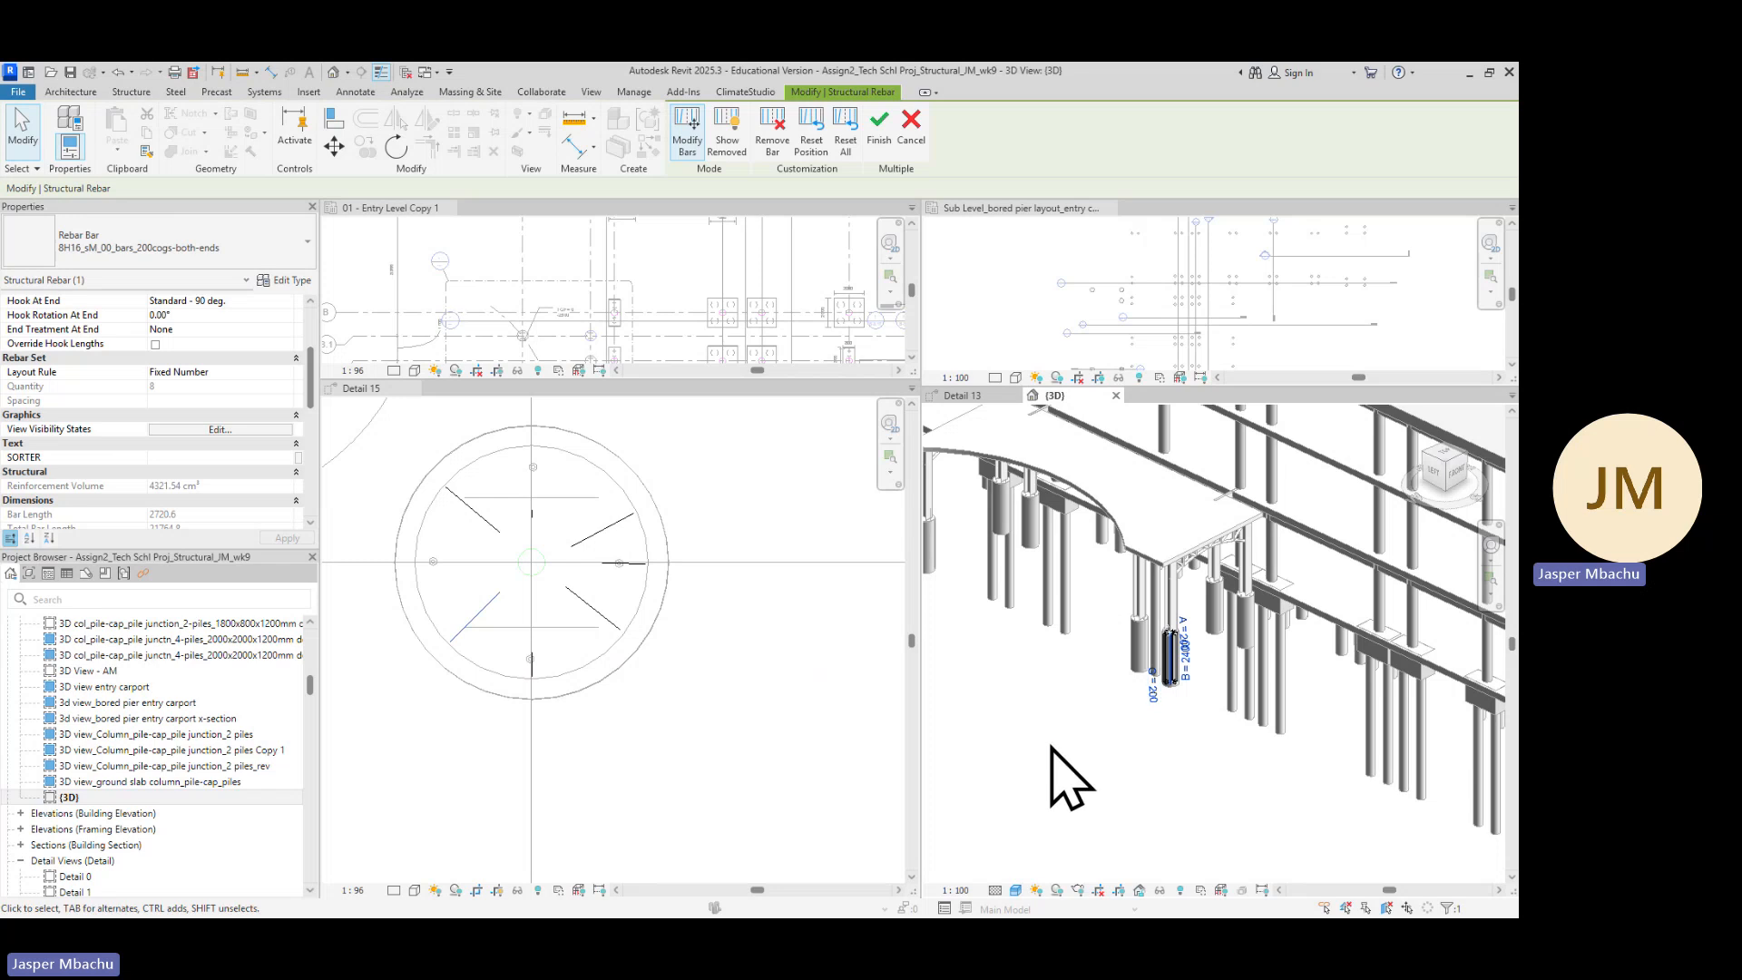
pyautogui.scroll(4, 1166, 681)
pyautogui.scroll(2, 1162, 699)
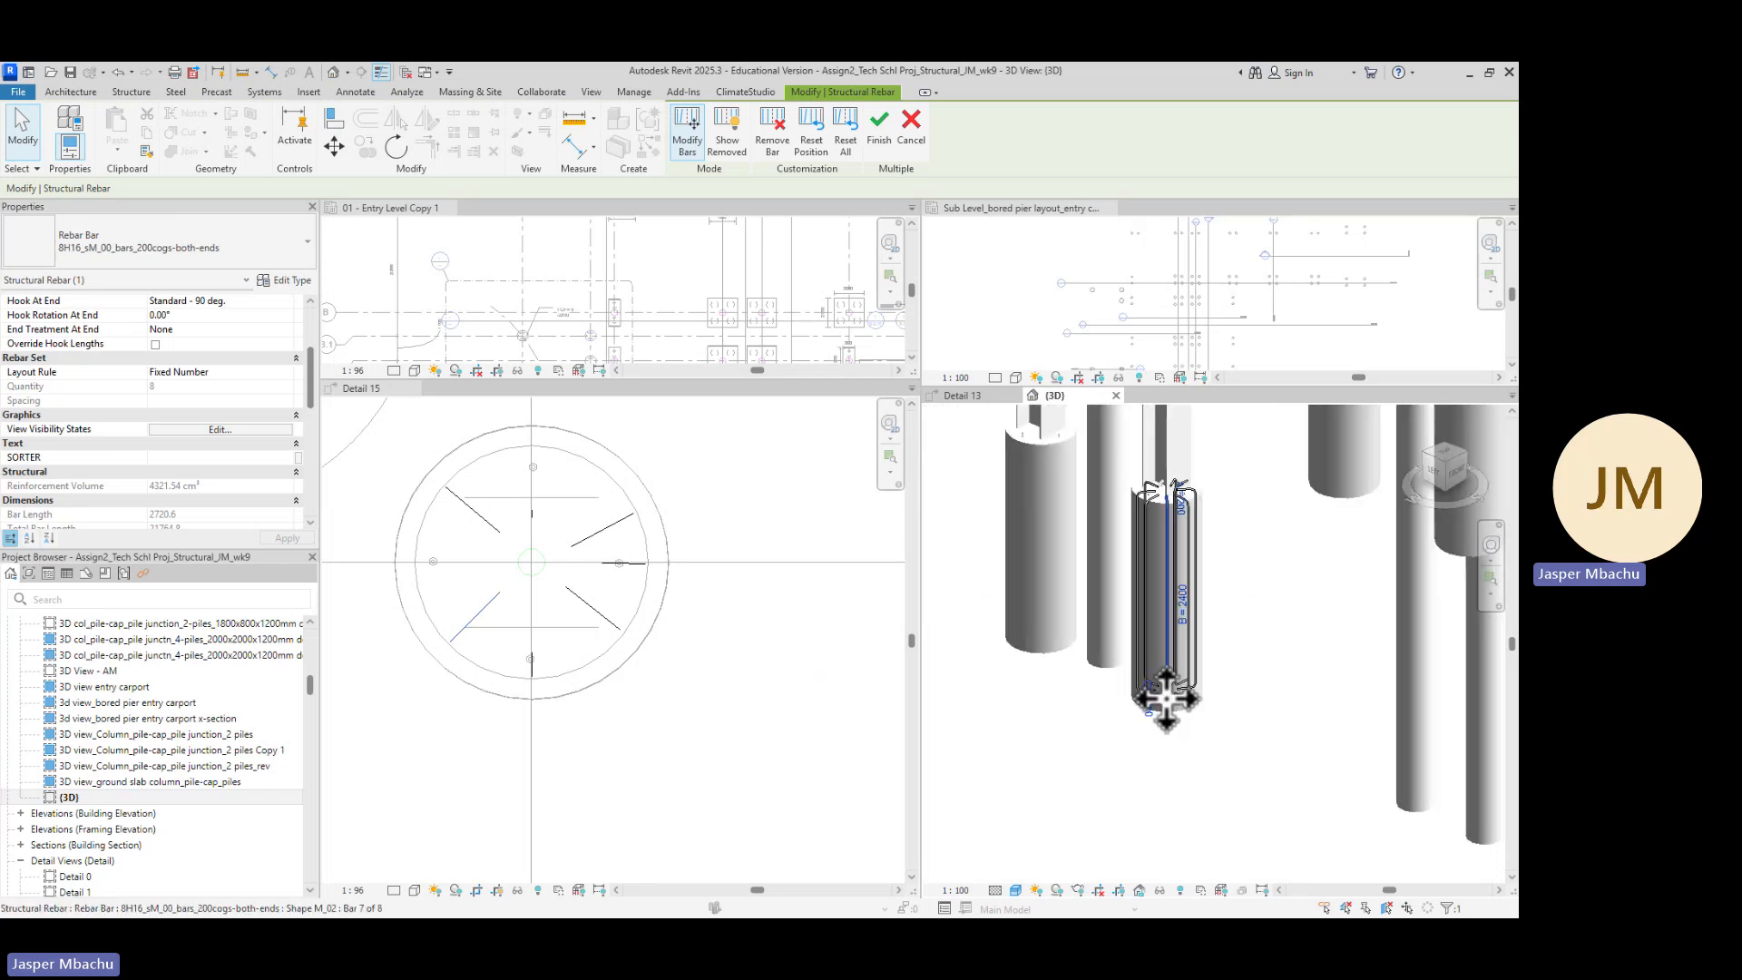
pyautogui.scroll(2, 1164, 717)
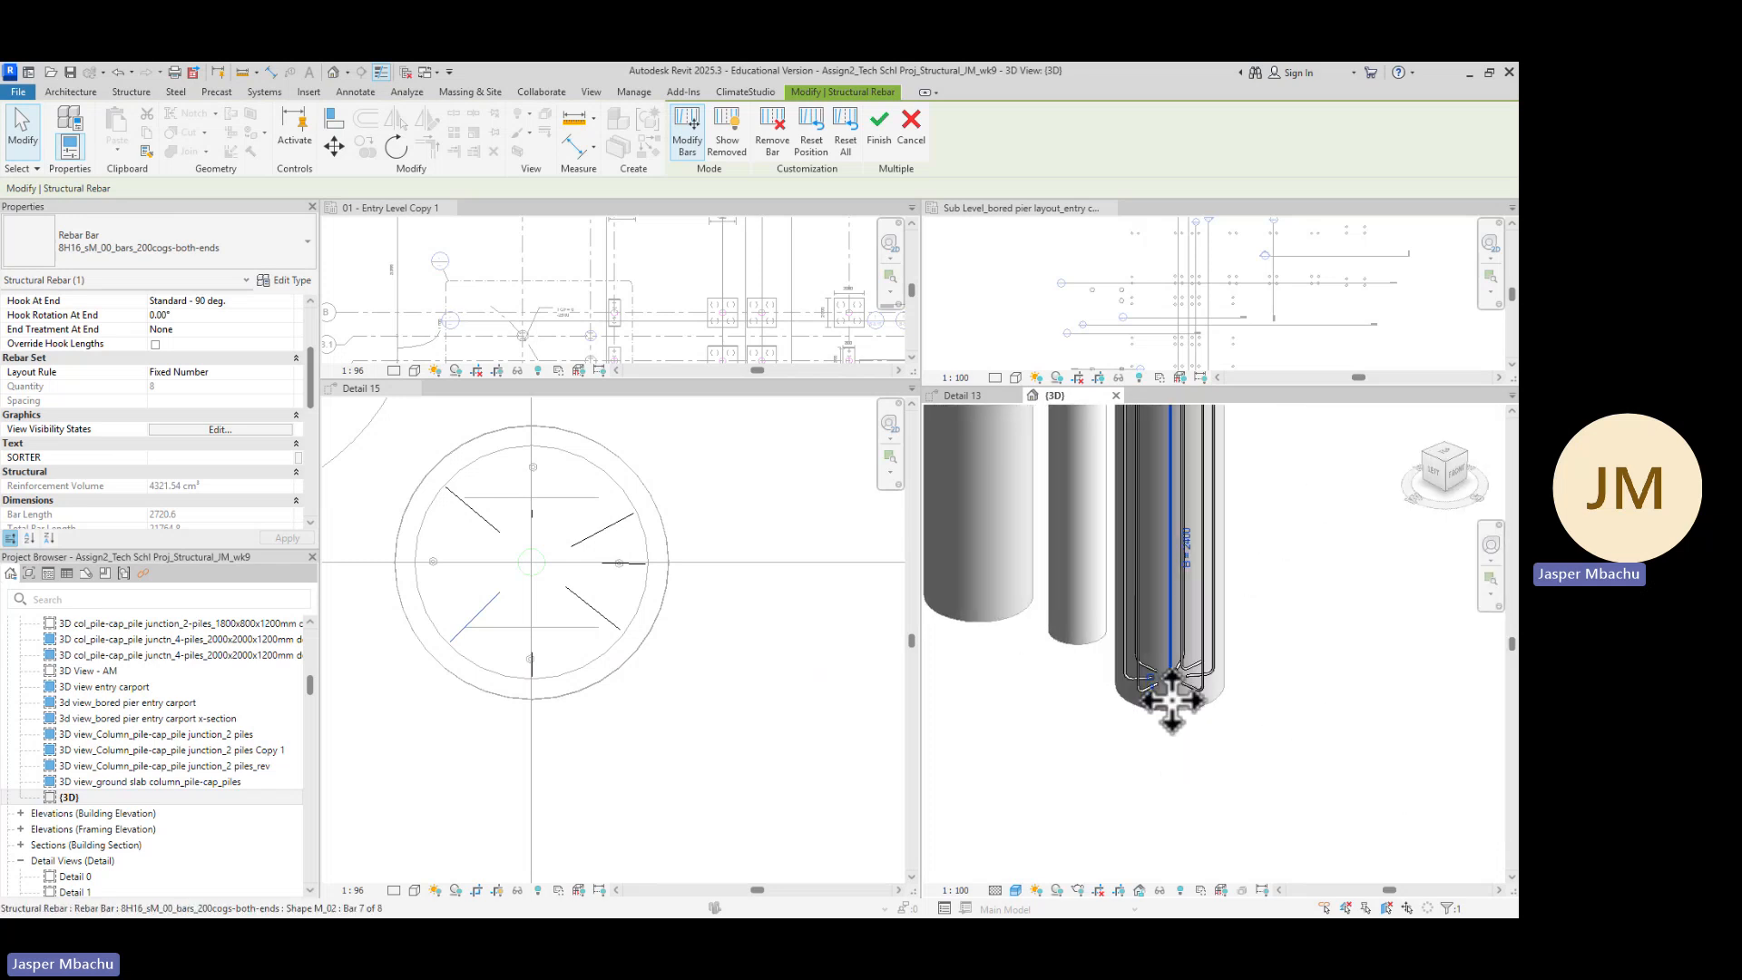
pyautogui.scroll(-5, 1188, 672)
pyautogui.scroll(1, 1197, 536)
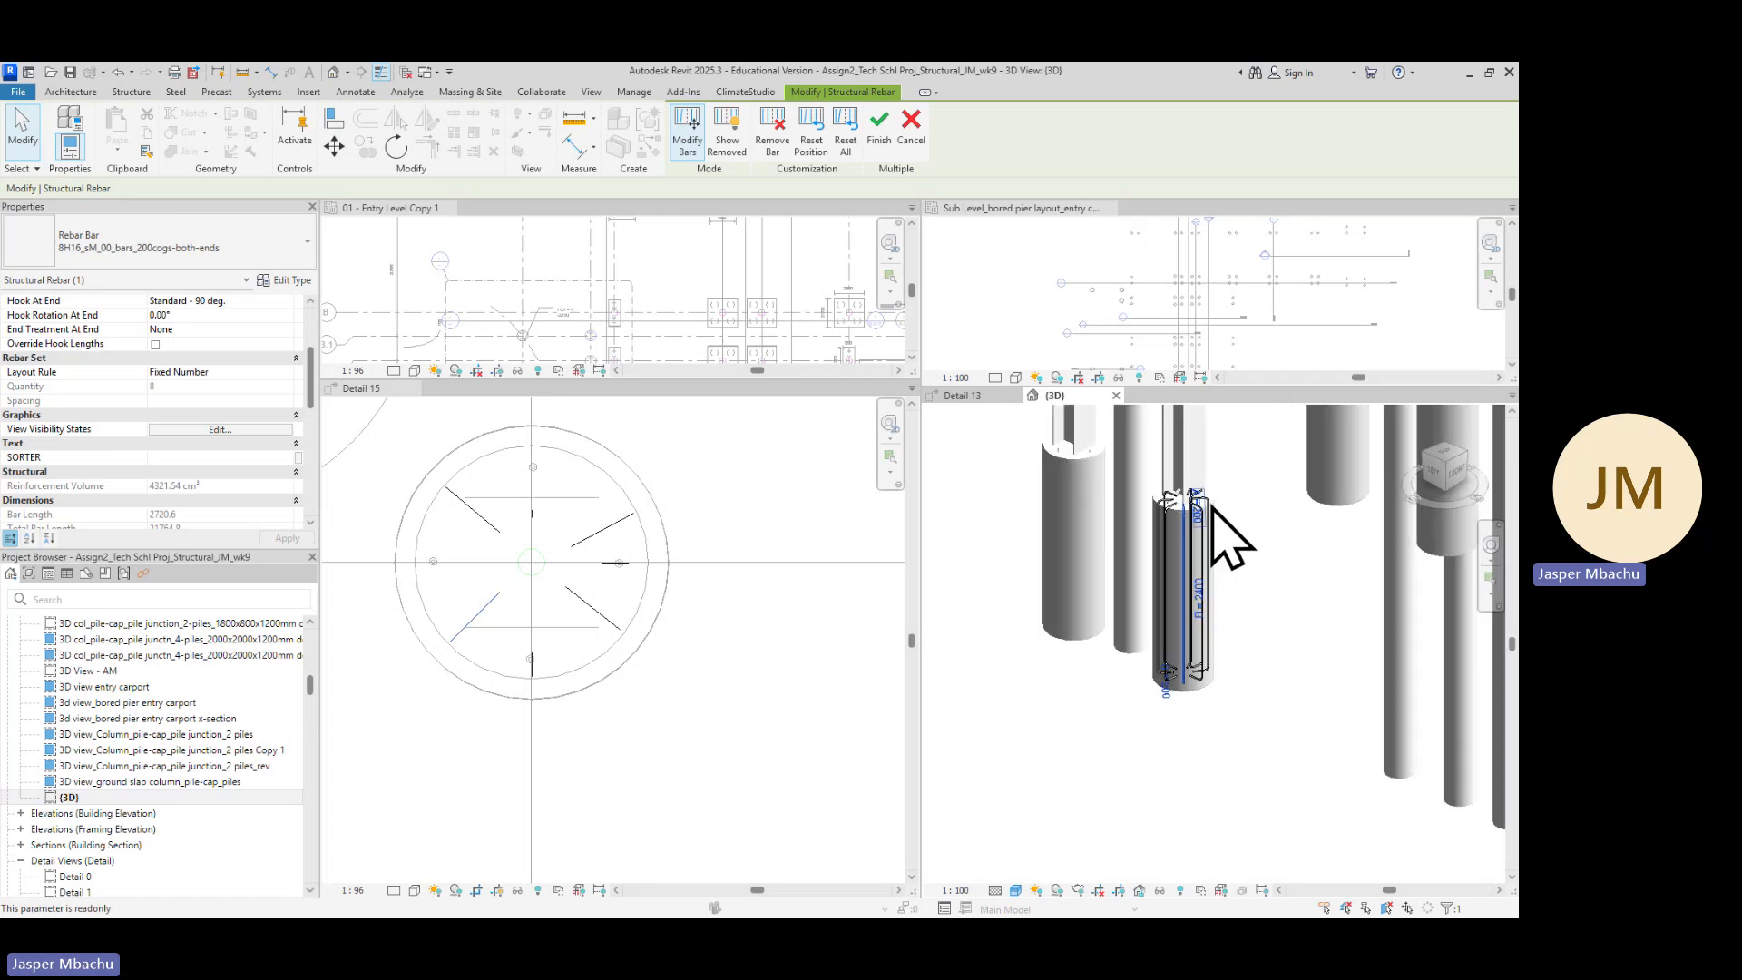
pyautogui.scroll(3, 1215, 517)
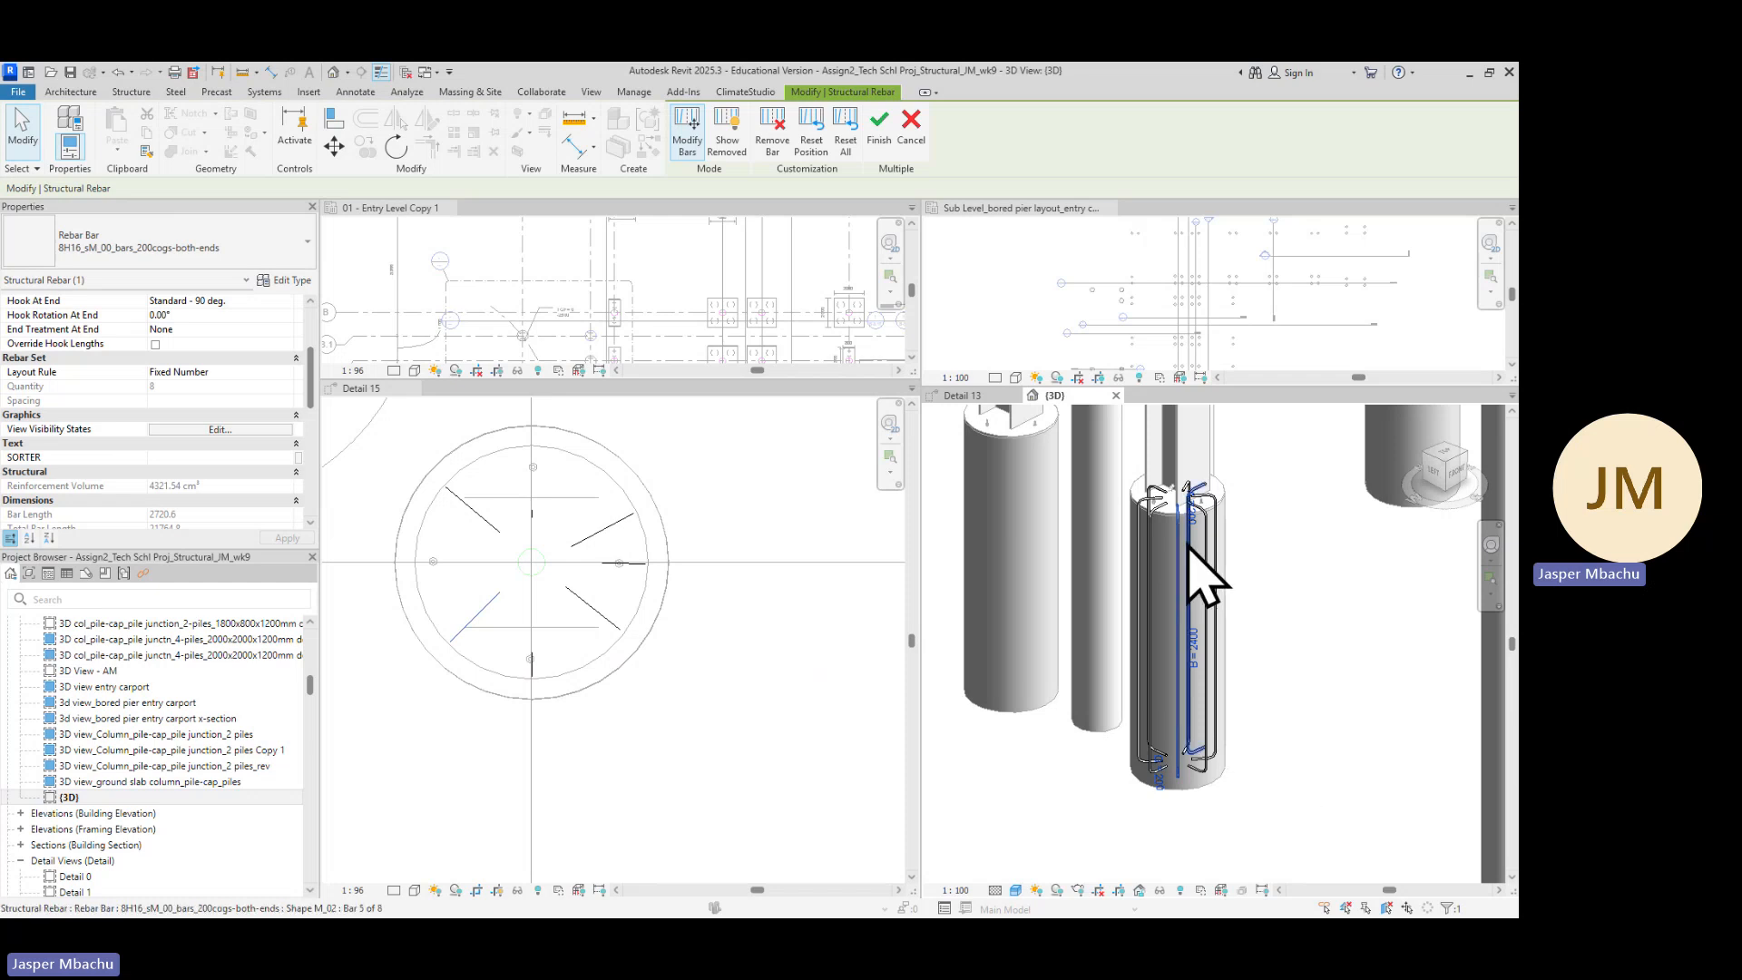
pyautogui.scroll(2, 1202, 535)
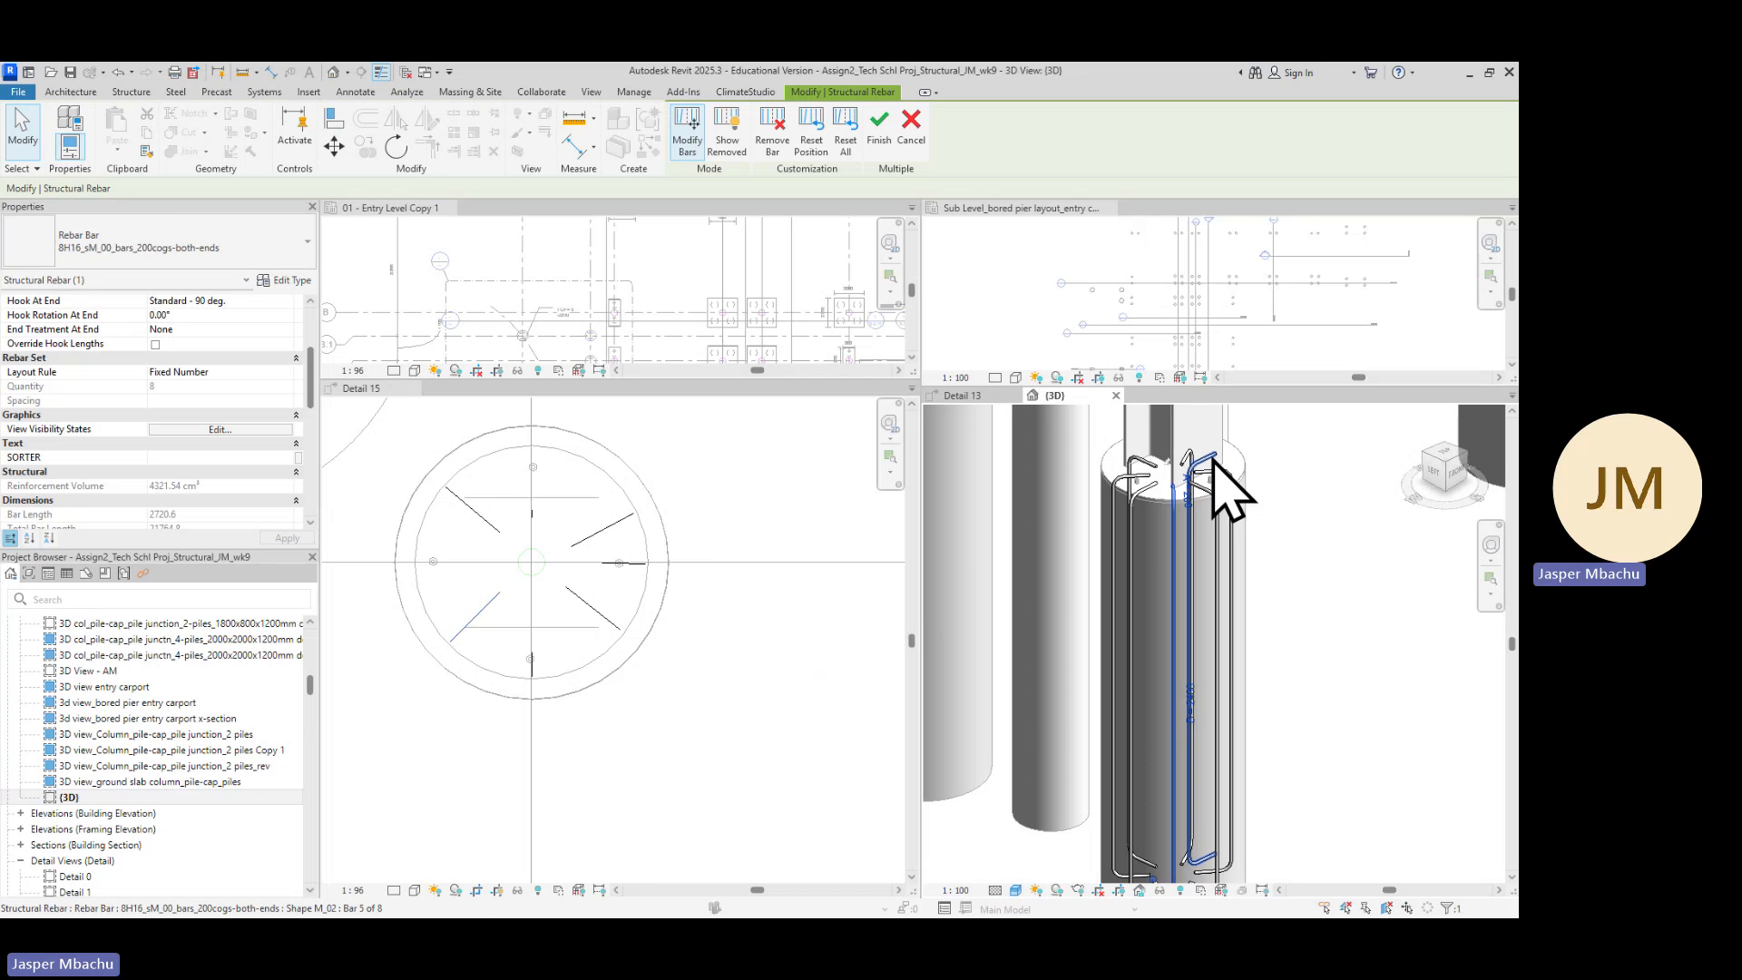
pyautogui.click(1213, 459)
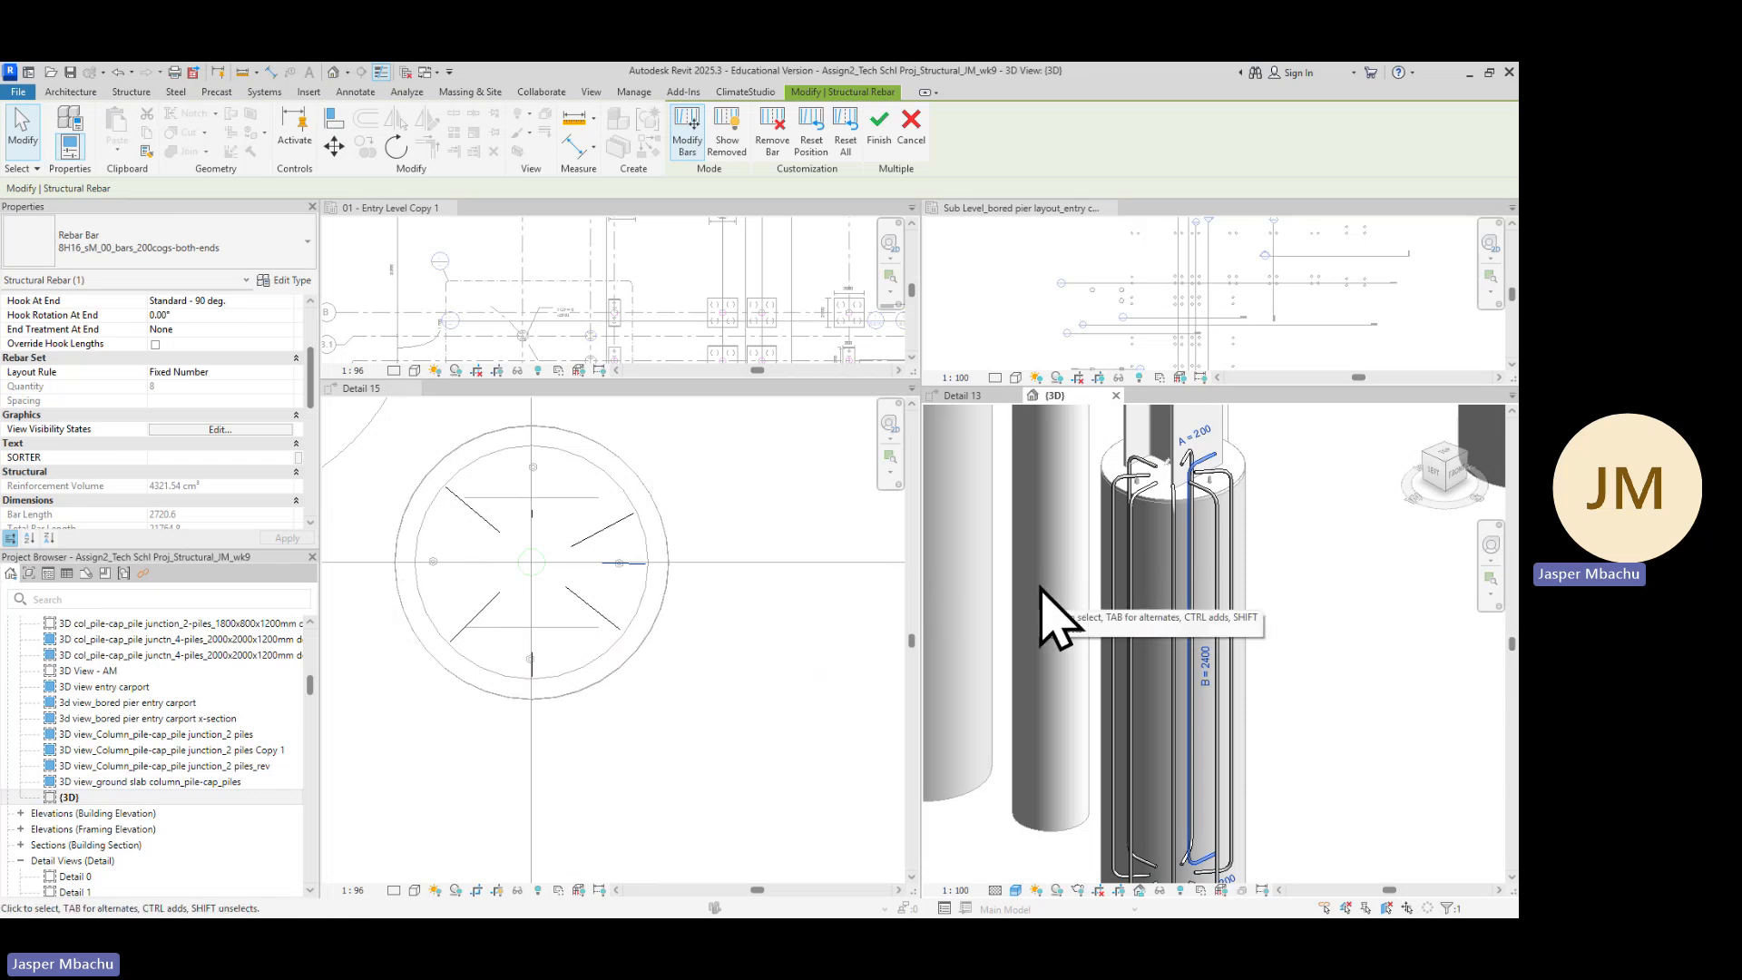
# Remove the right-hand bar from the rebar set
pyautogui.scroll(4, 549, 712)
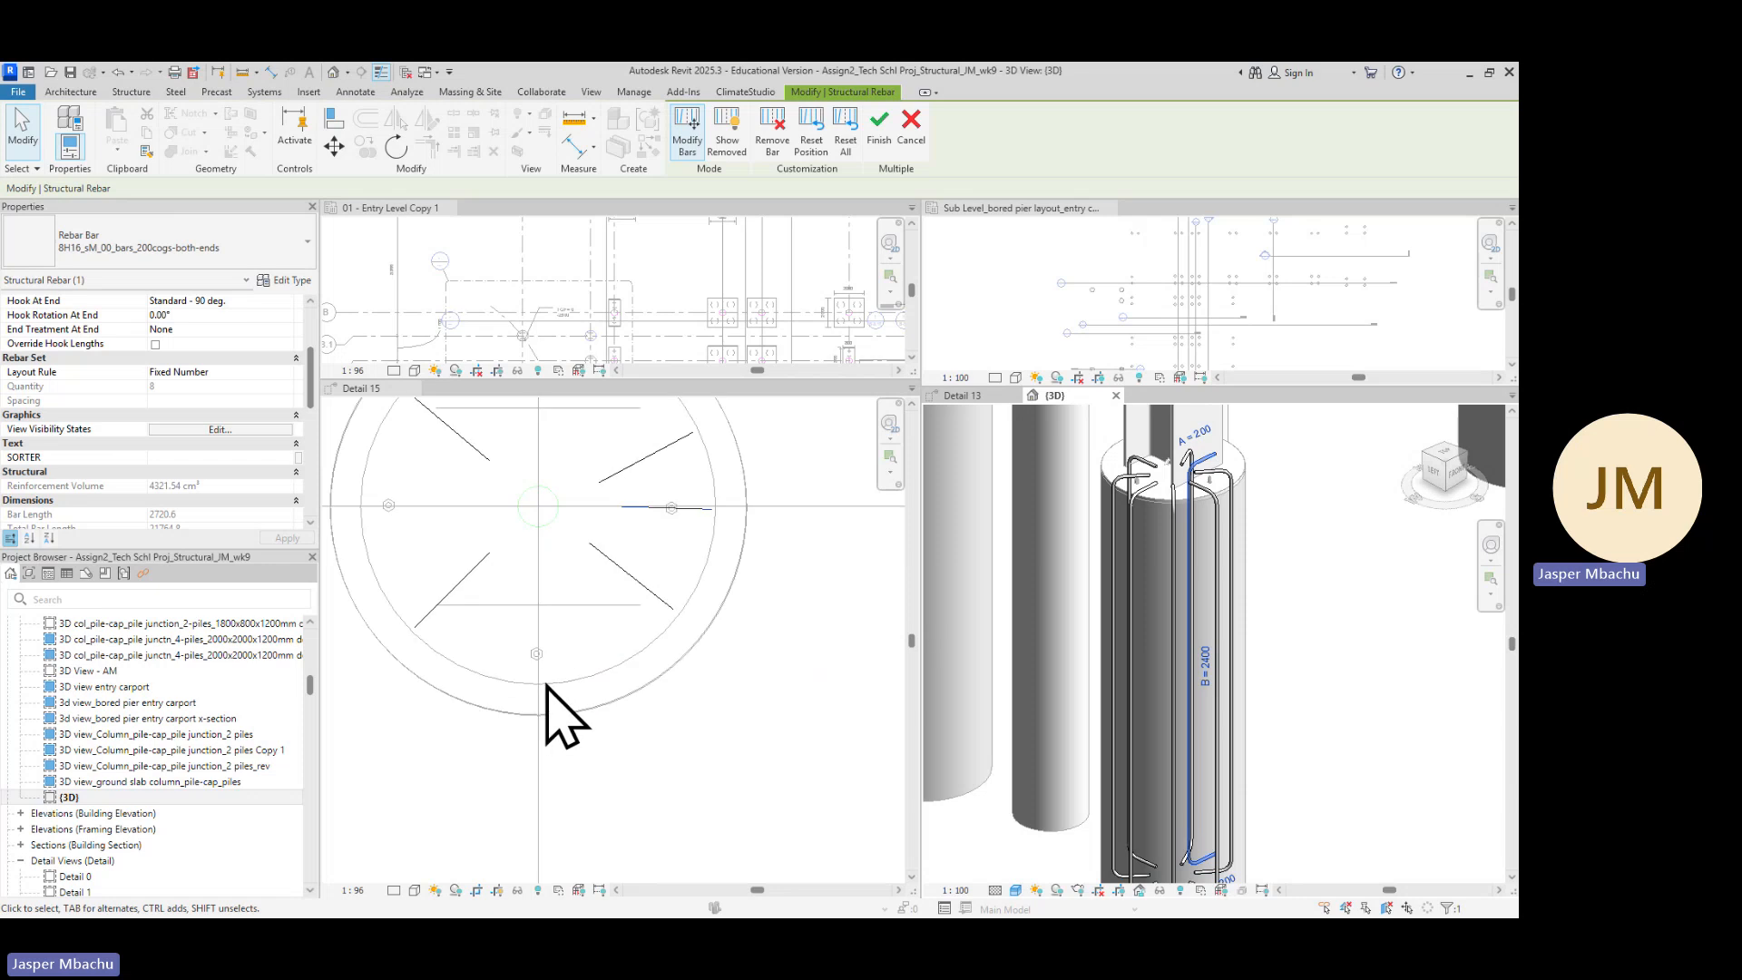
pyautogui.scroll(-5, 558, 626)
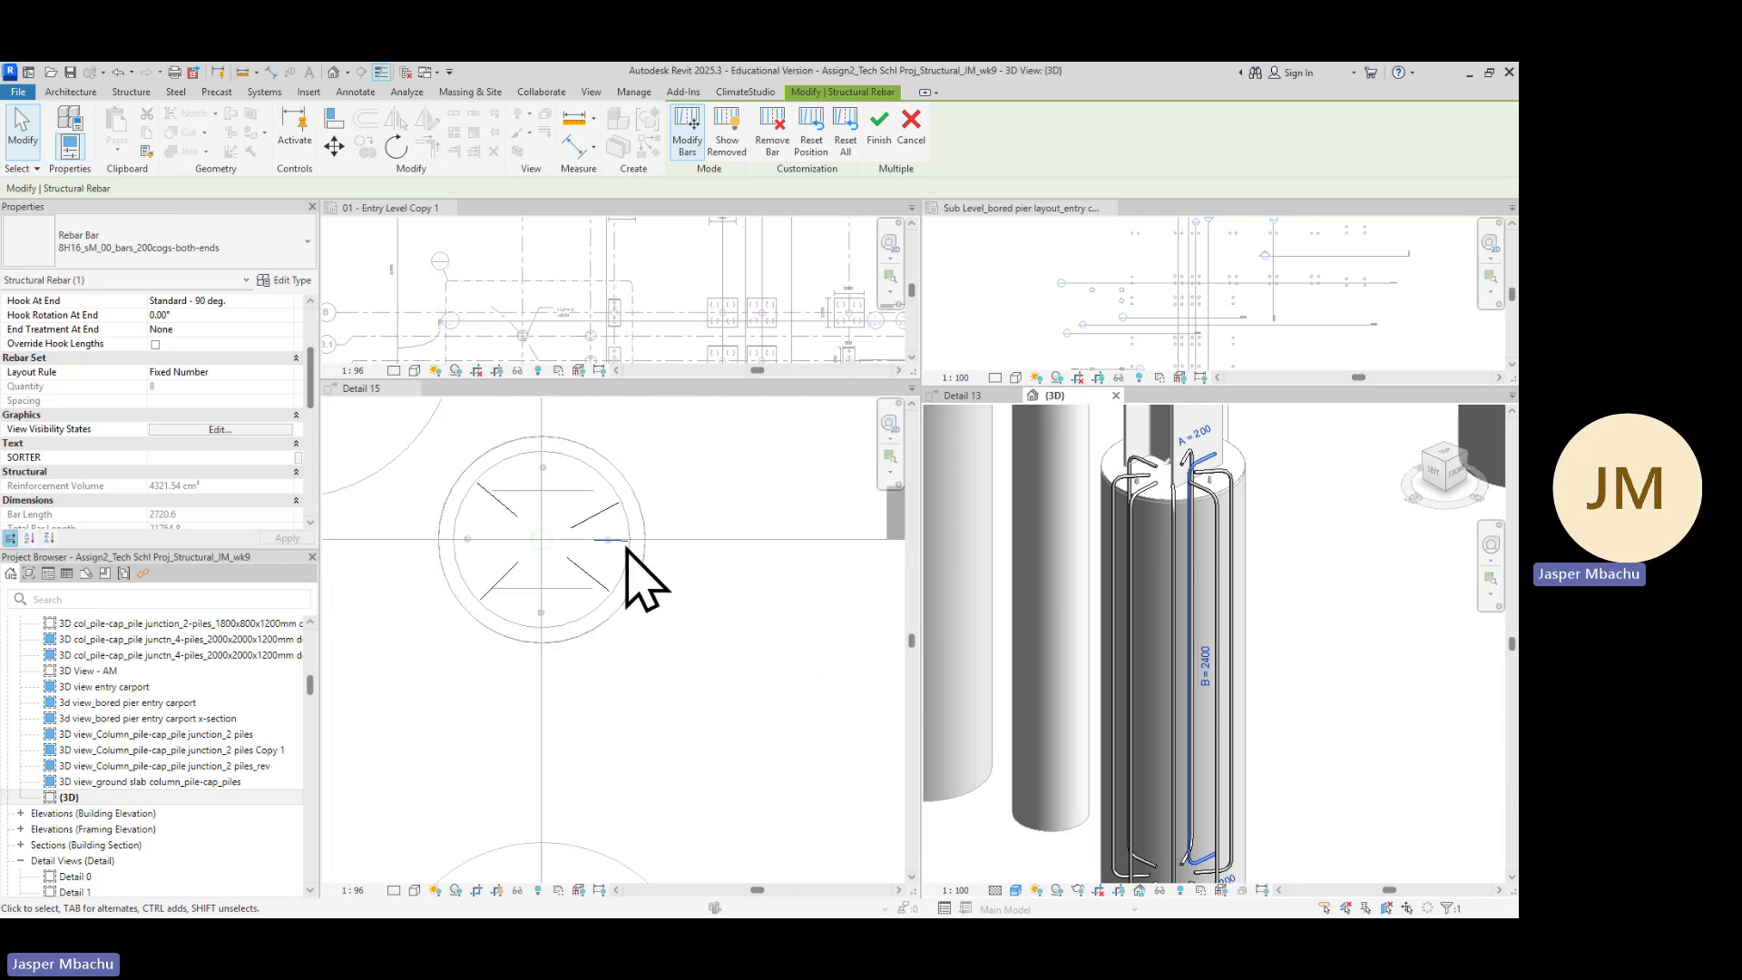
pyautogui.scroll(2, 628, 546)
pyautogui.scroll(1, 629, 547)
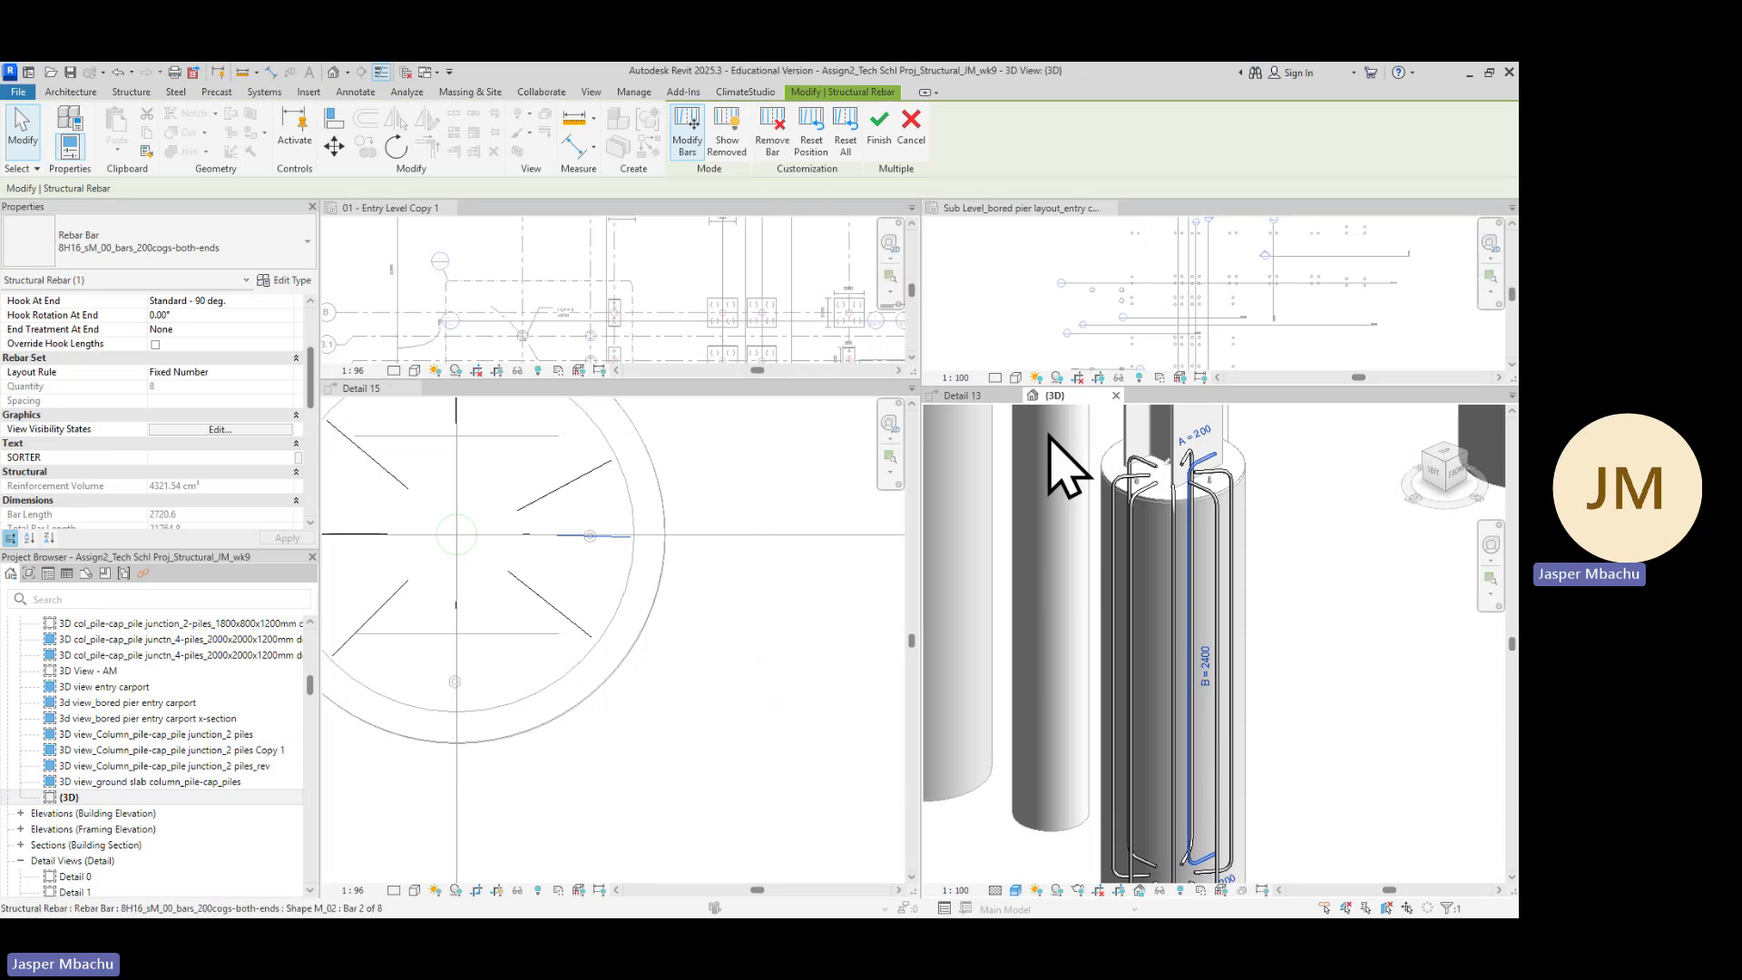
pyautogui.click(774, 136)
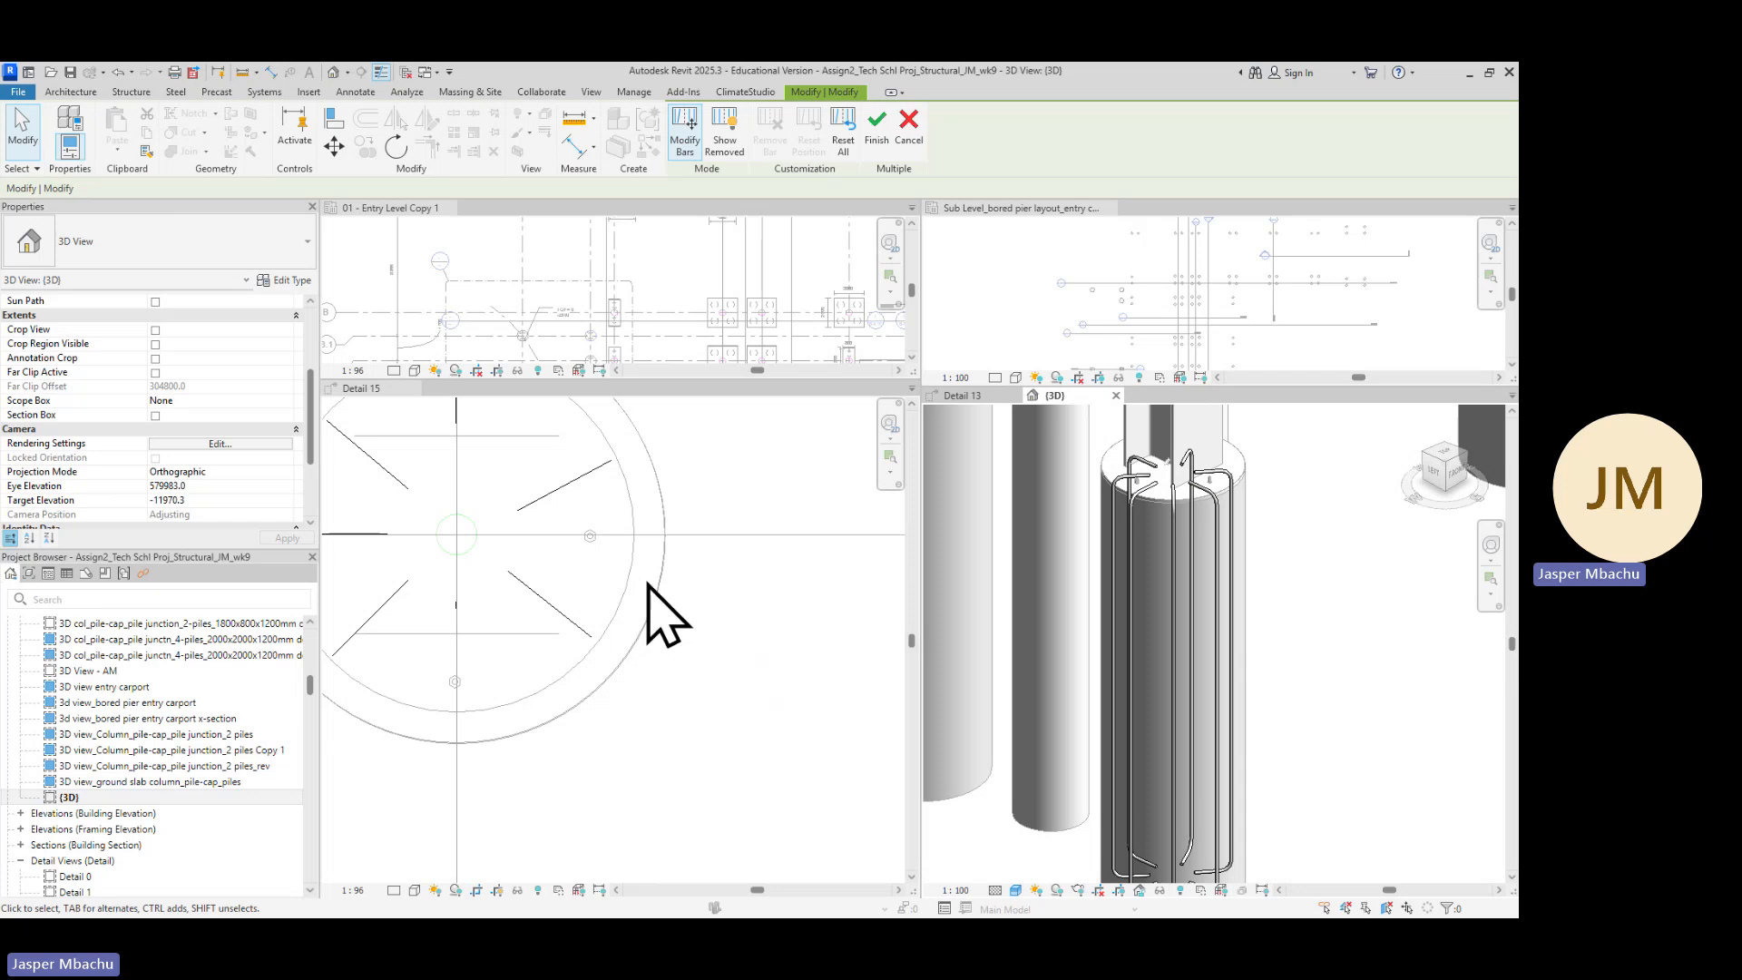
# Select individual bars in the plan view to check the remaining bar positions
pyautogui.scroll(-1, 602, 535)
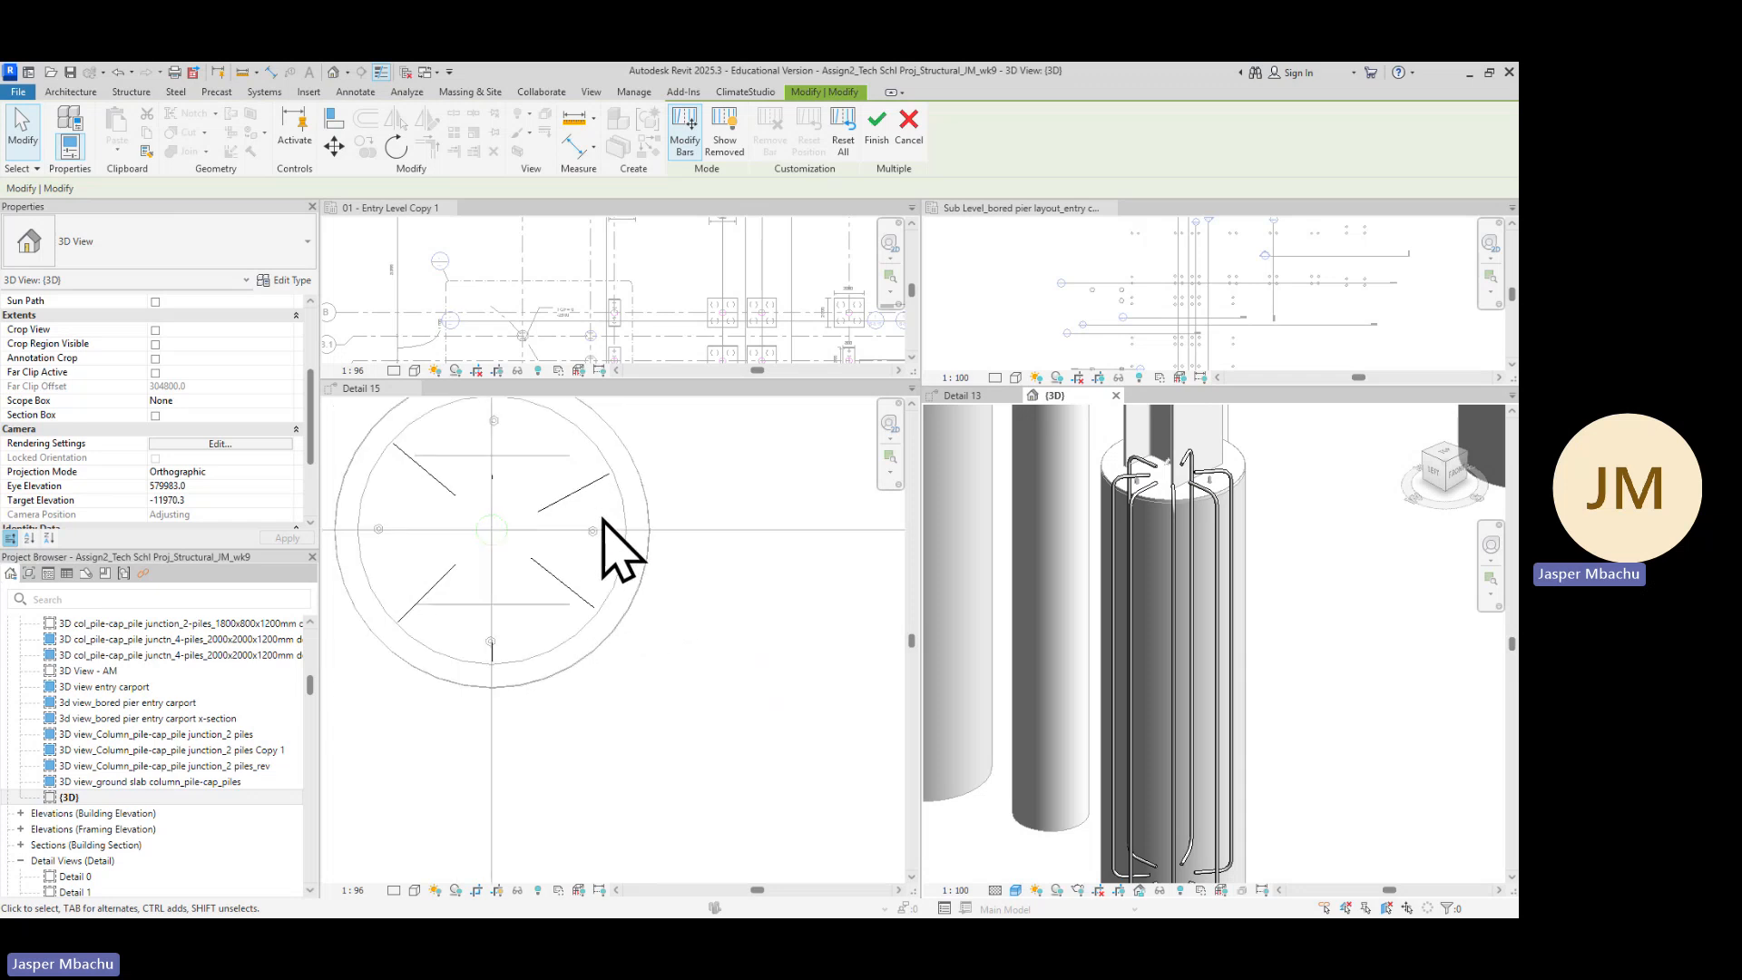
pyautogui.scroll(-1, 368, 536)
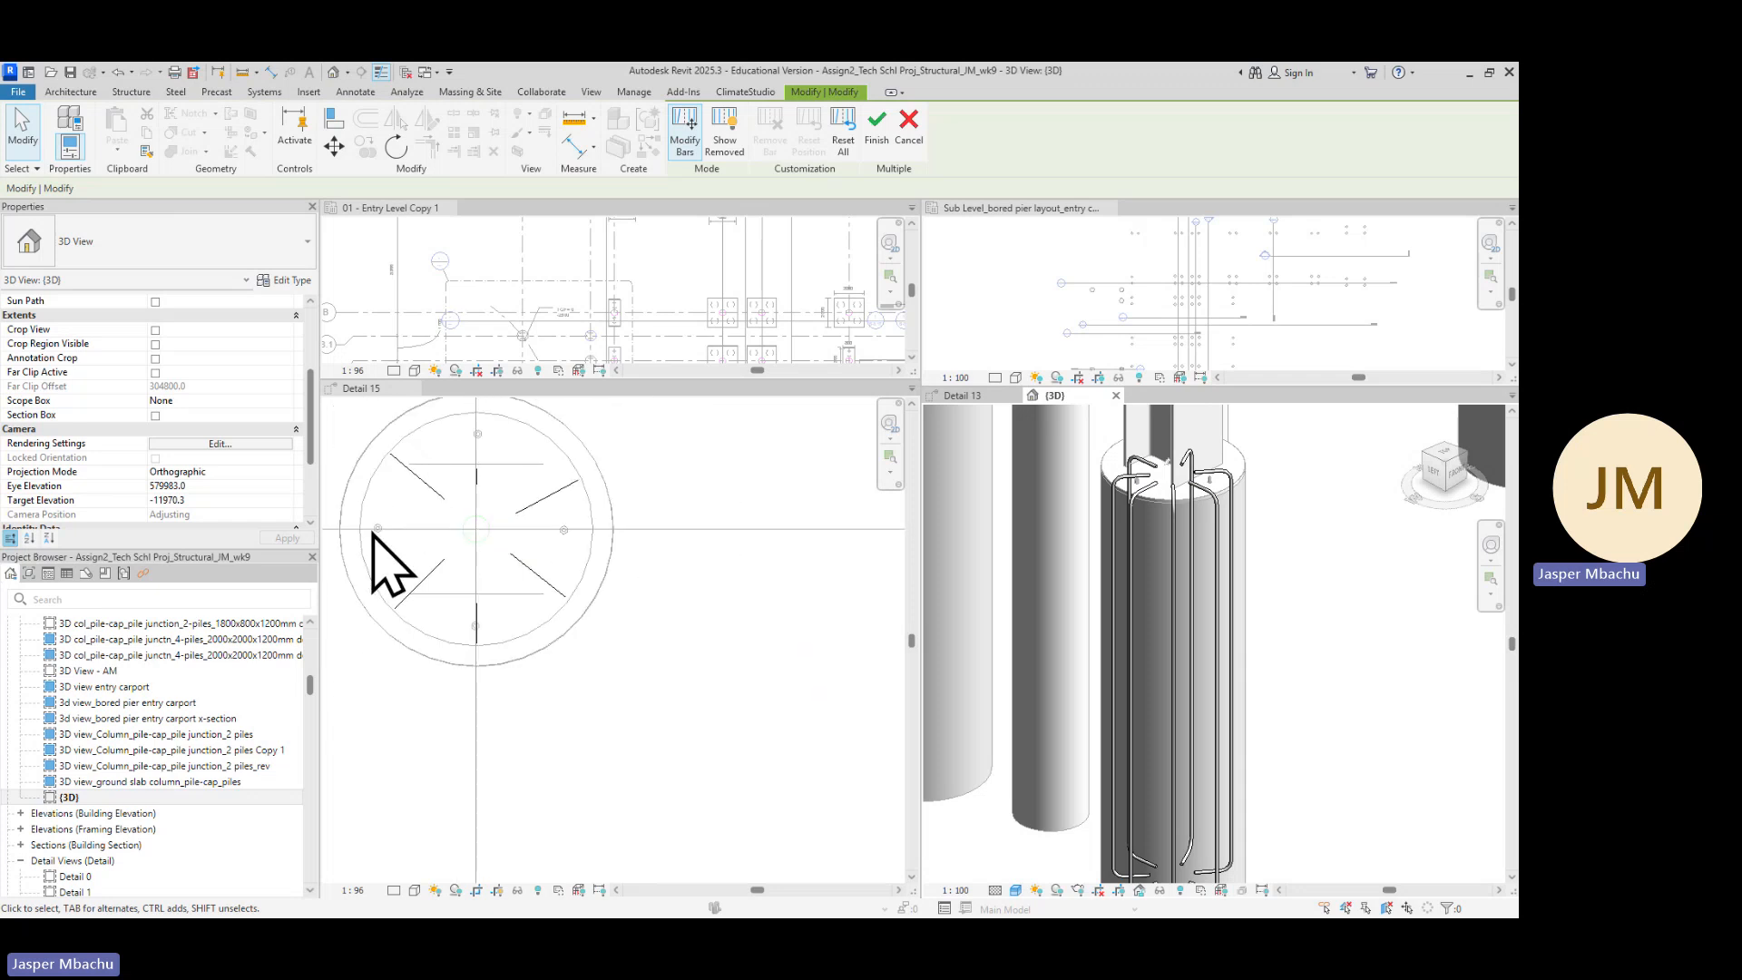
pyautogui.scroll(-1, 363, 532)
pyautogui.click(367, 535)
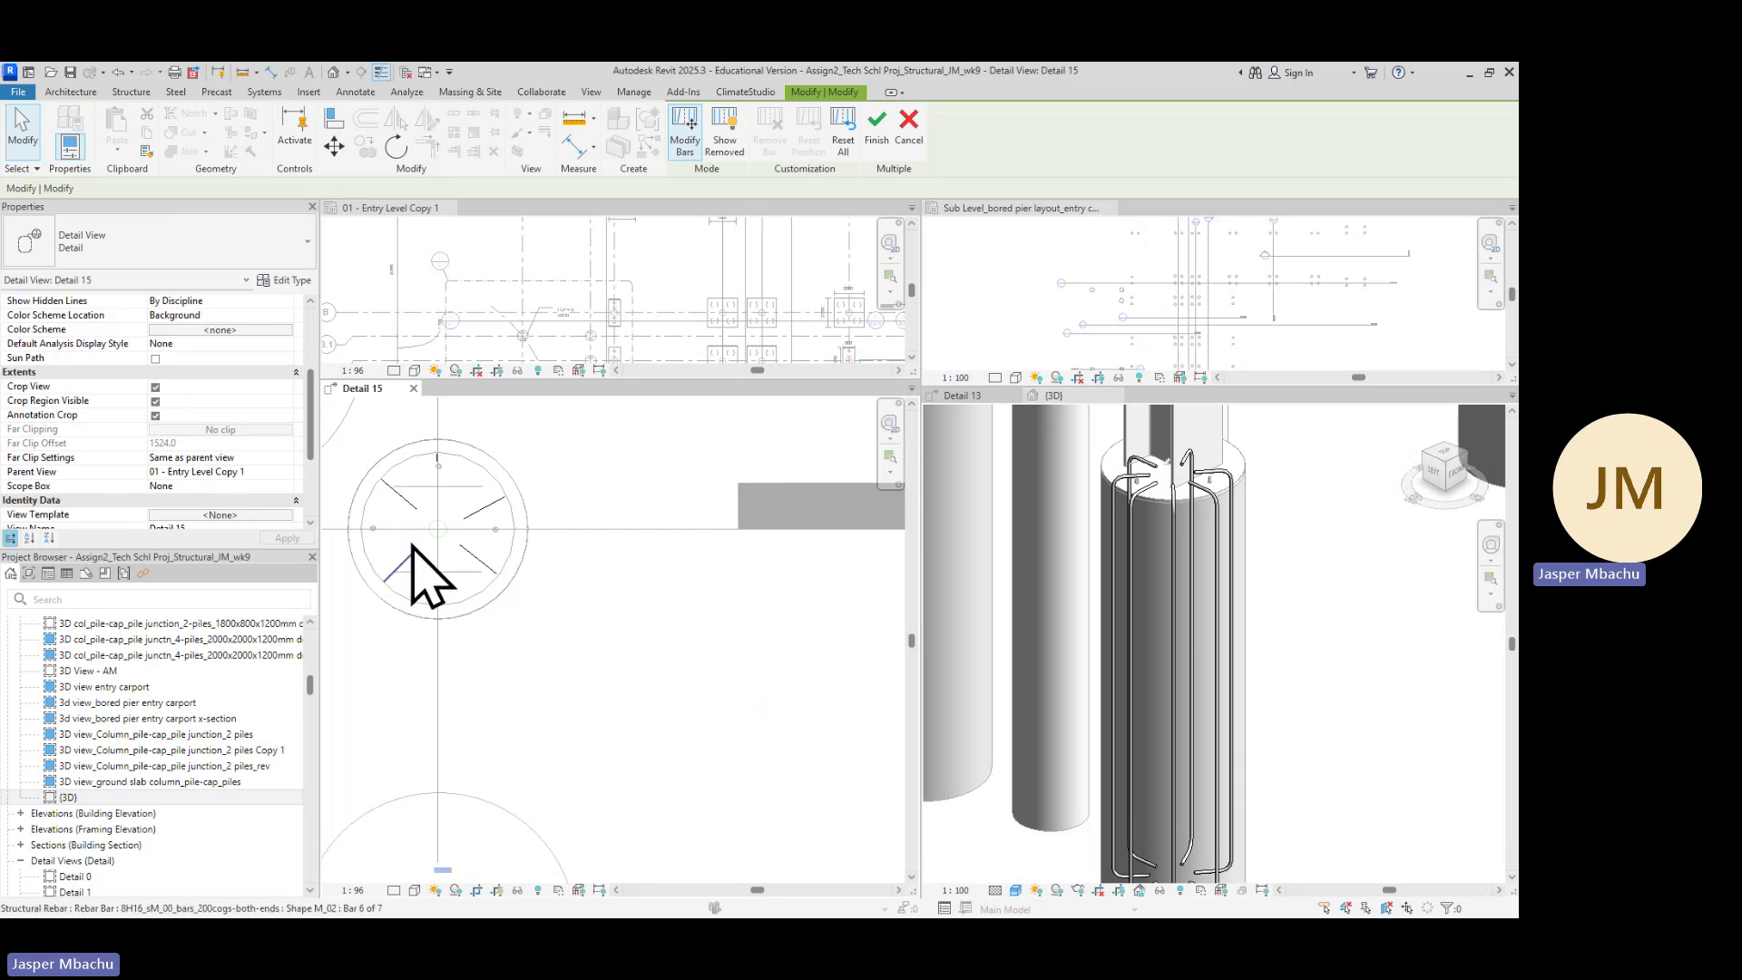
pyautogui.click(382, 534)
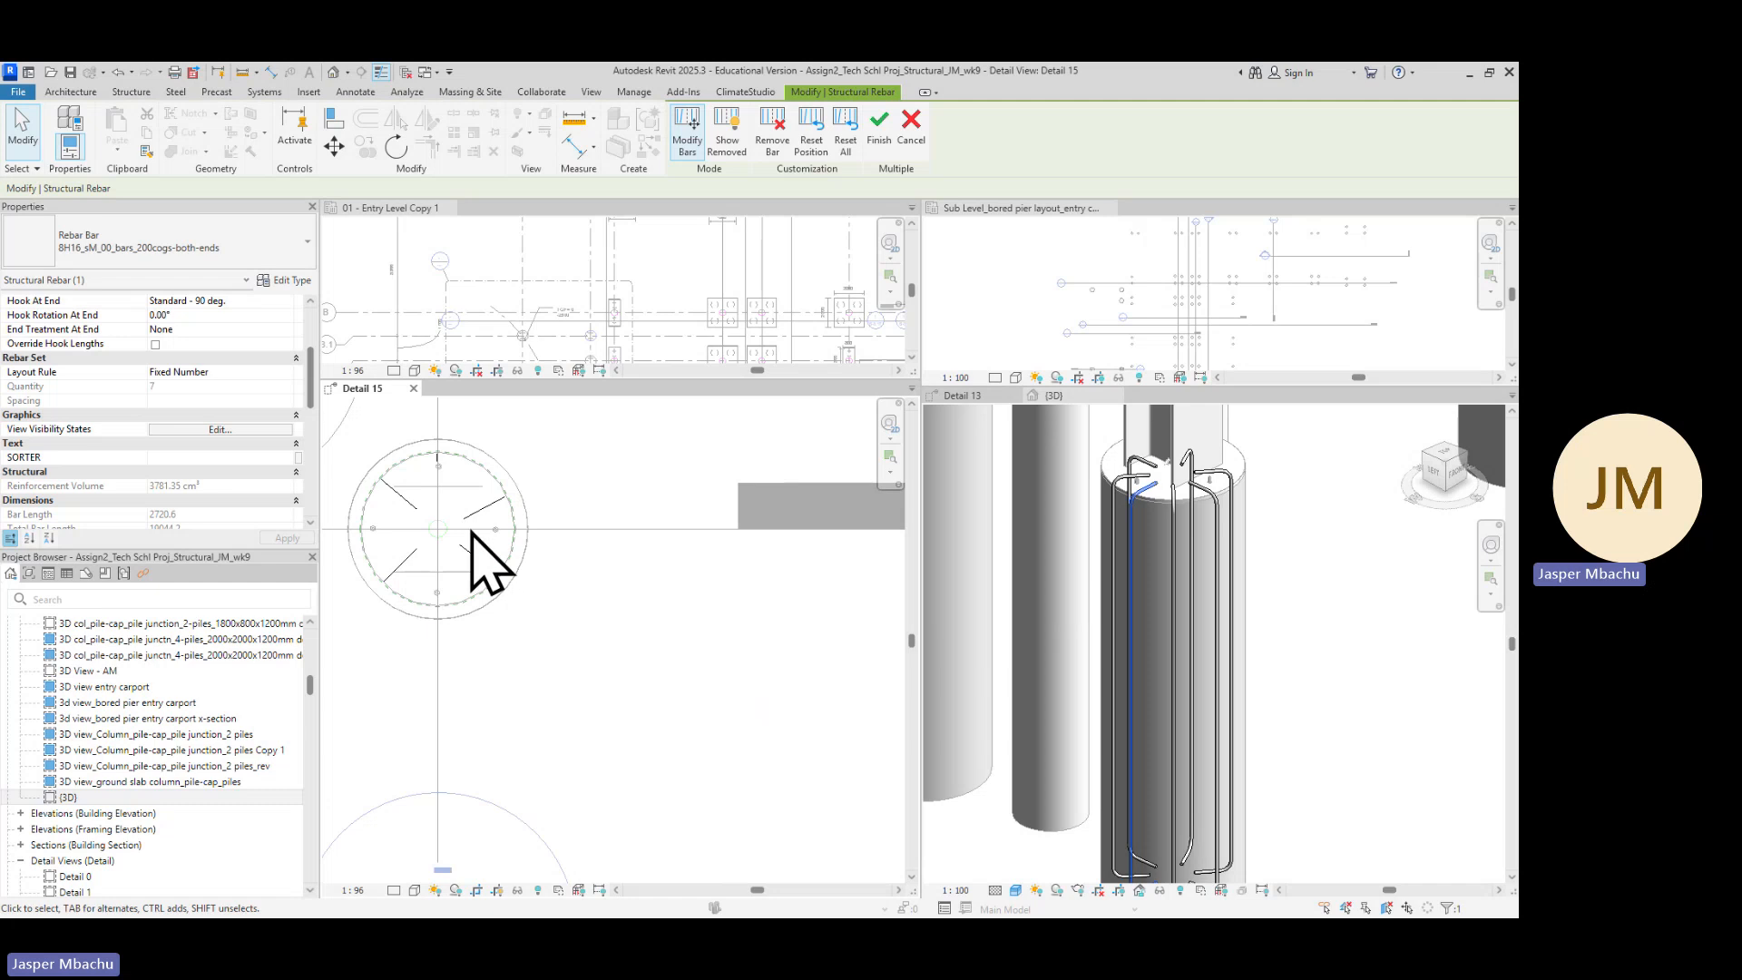
pyautogui.click(512, 535)
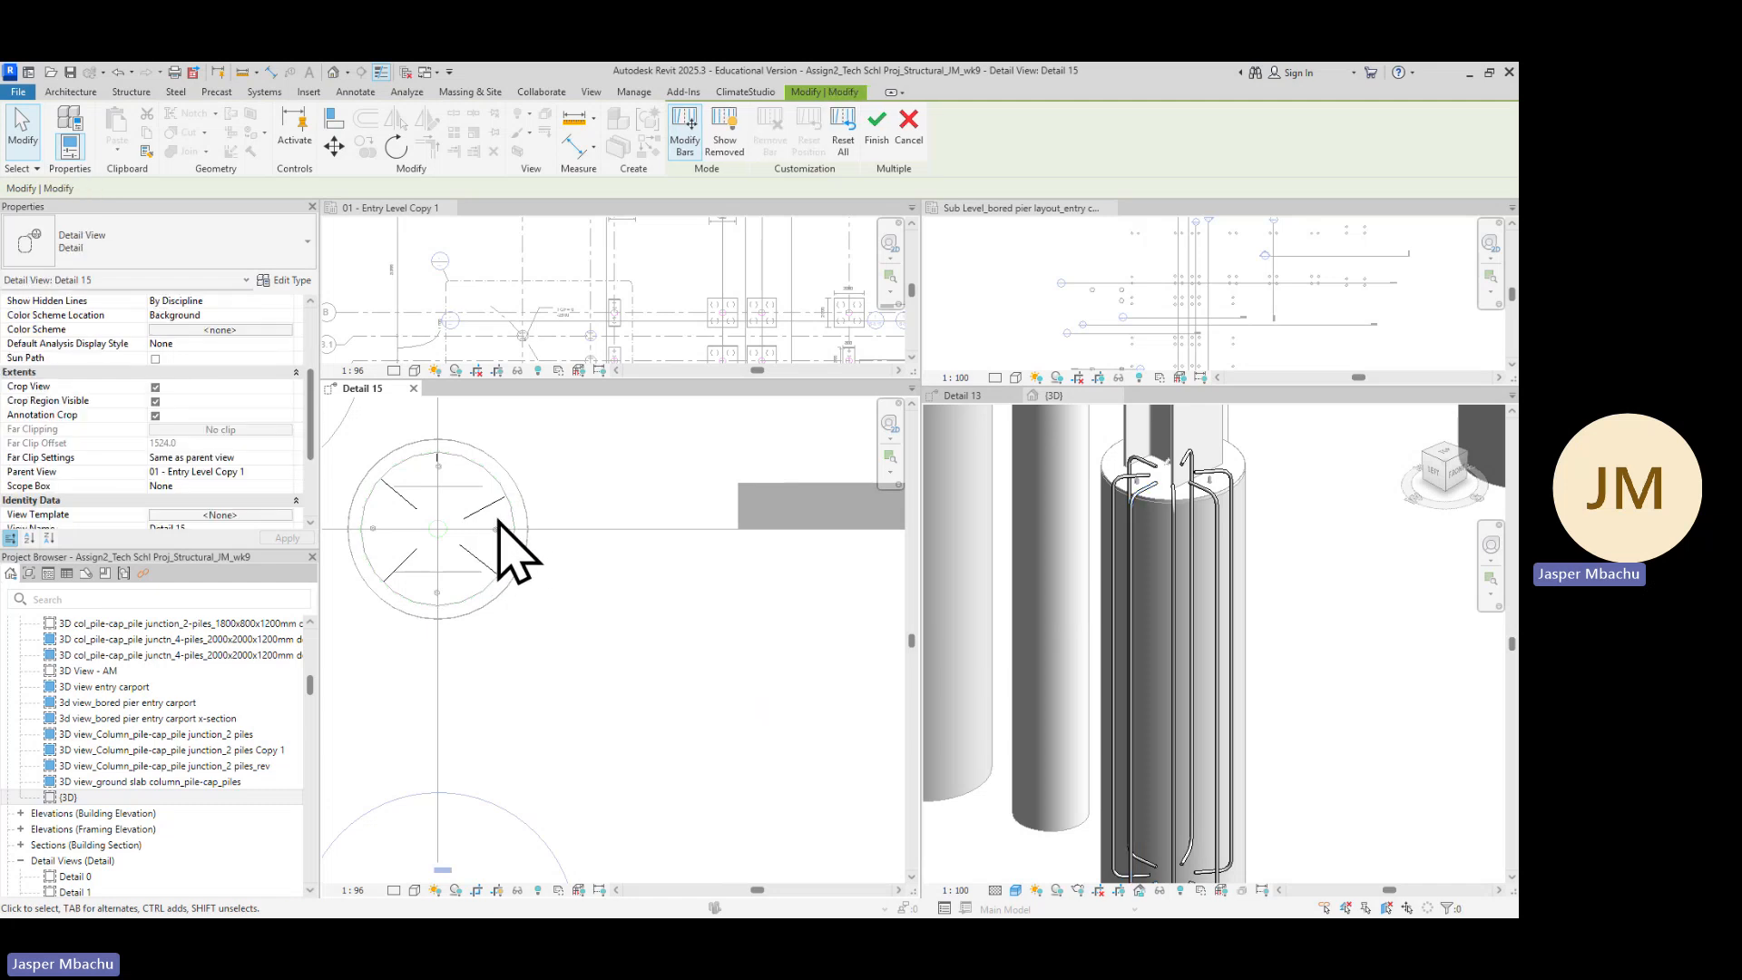
pyautogui.click(390, 535)
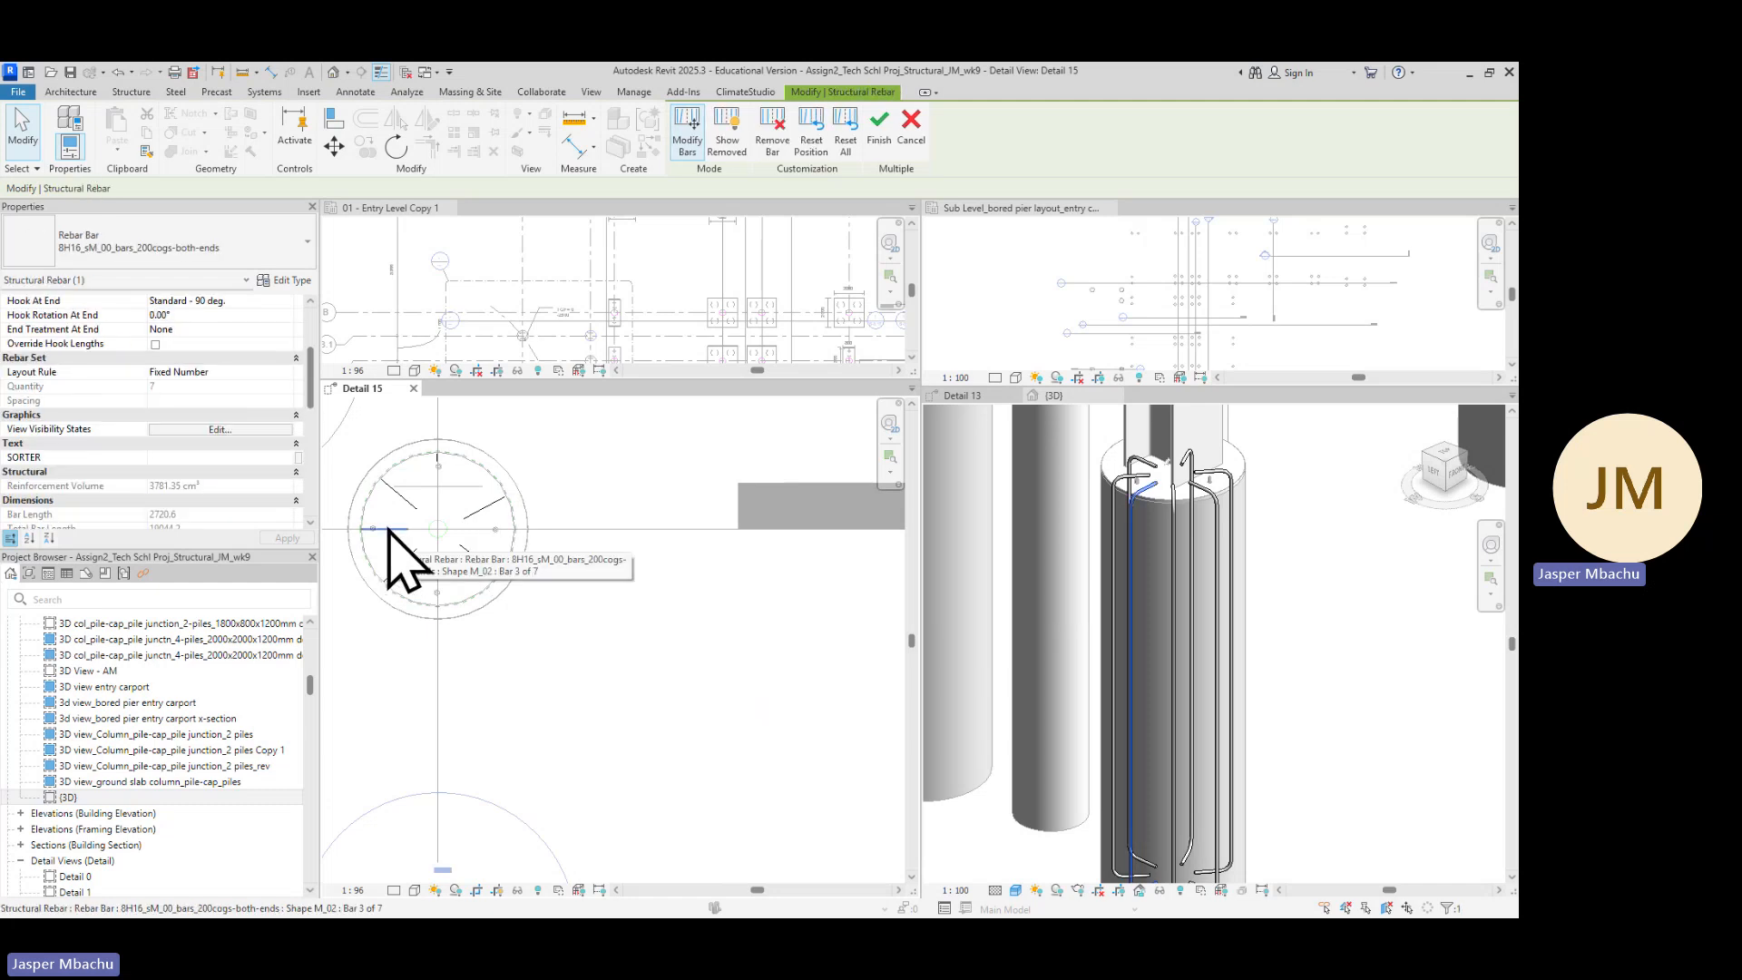
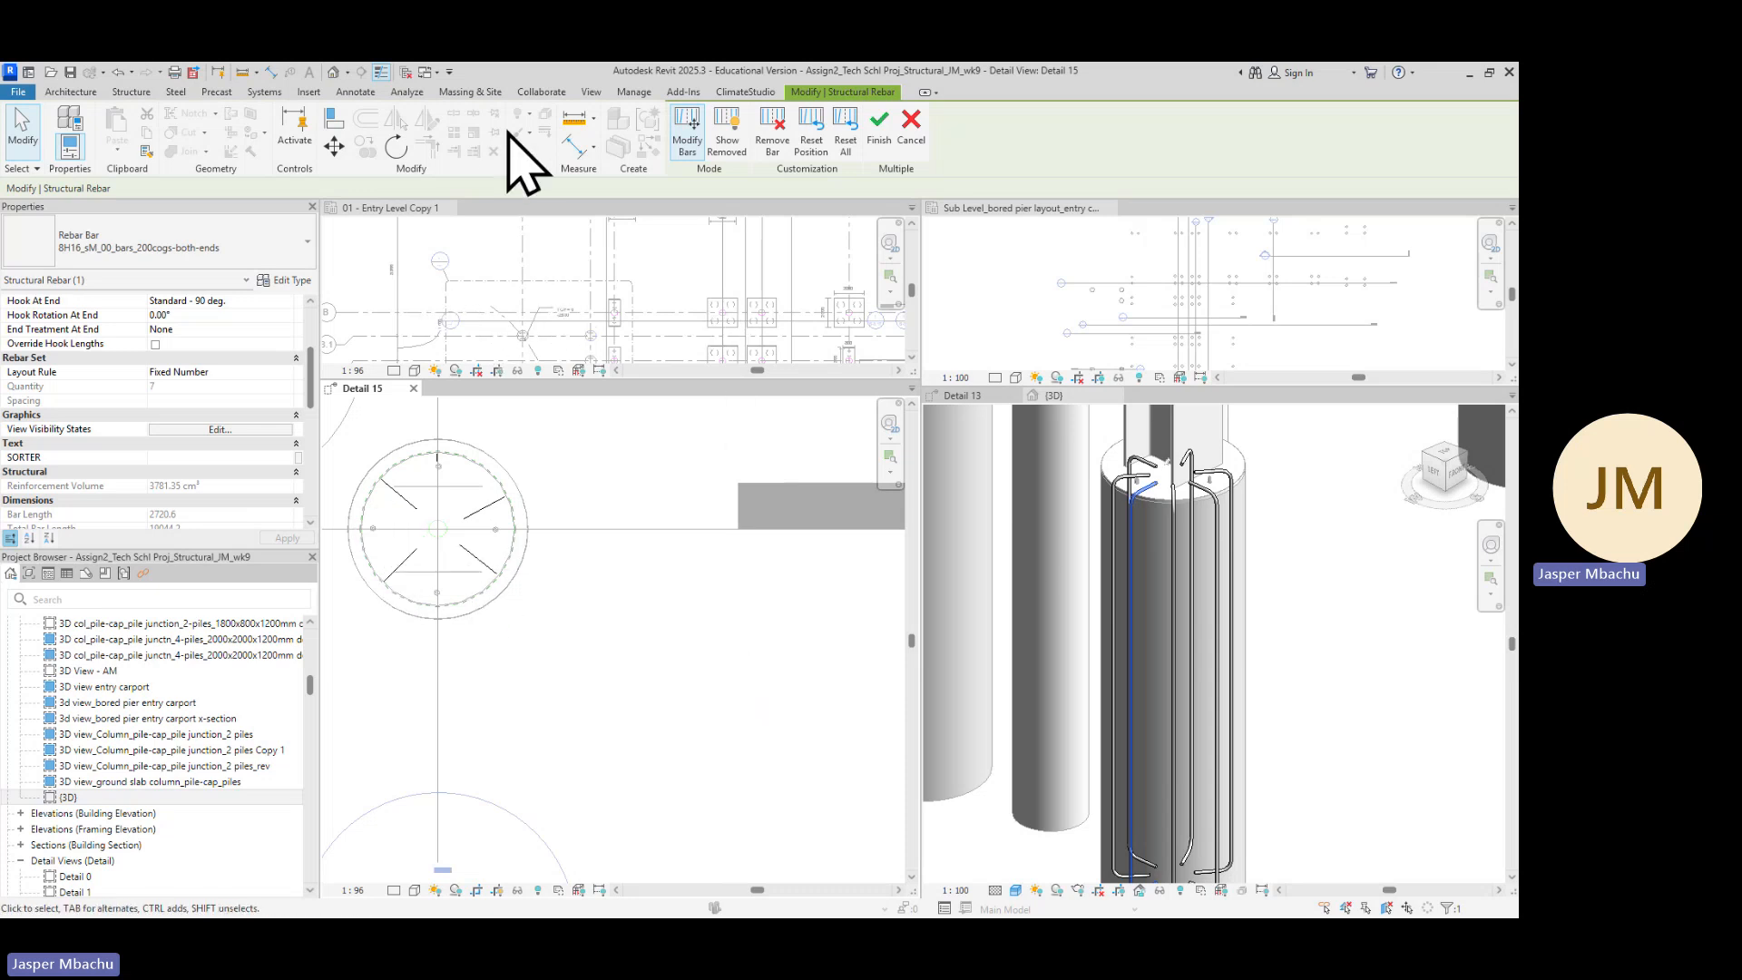
pyautogui.click(355, 91)
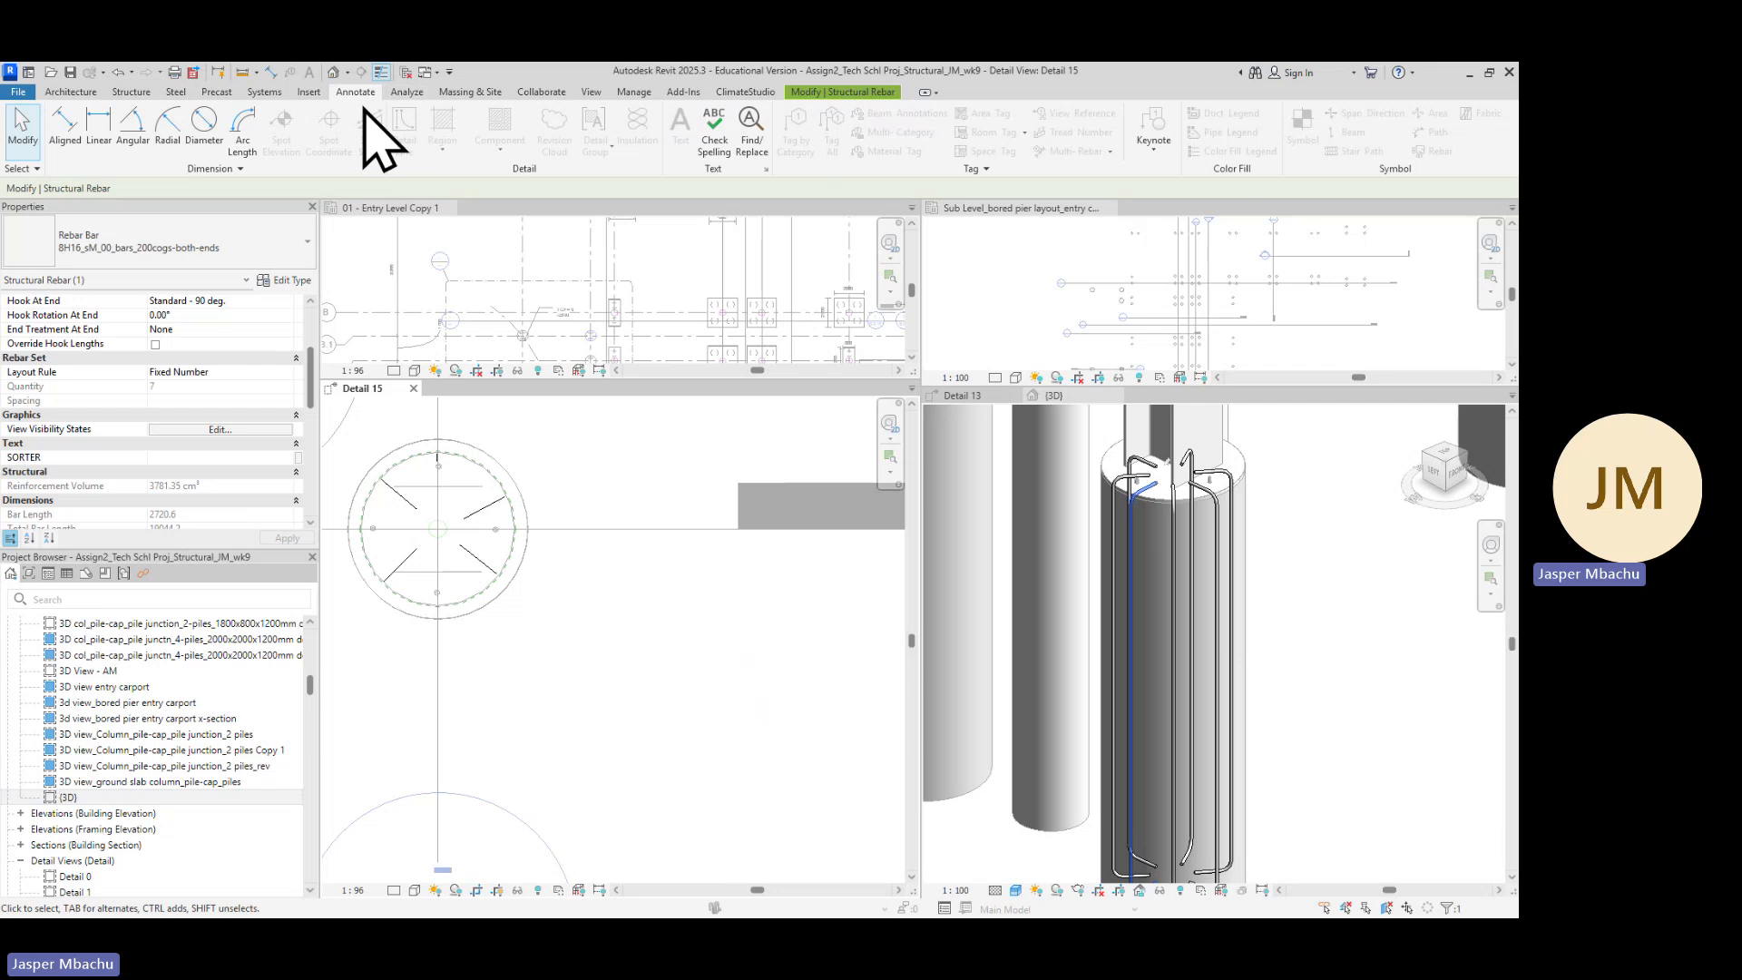
pyautogui.click(130, 93)
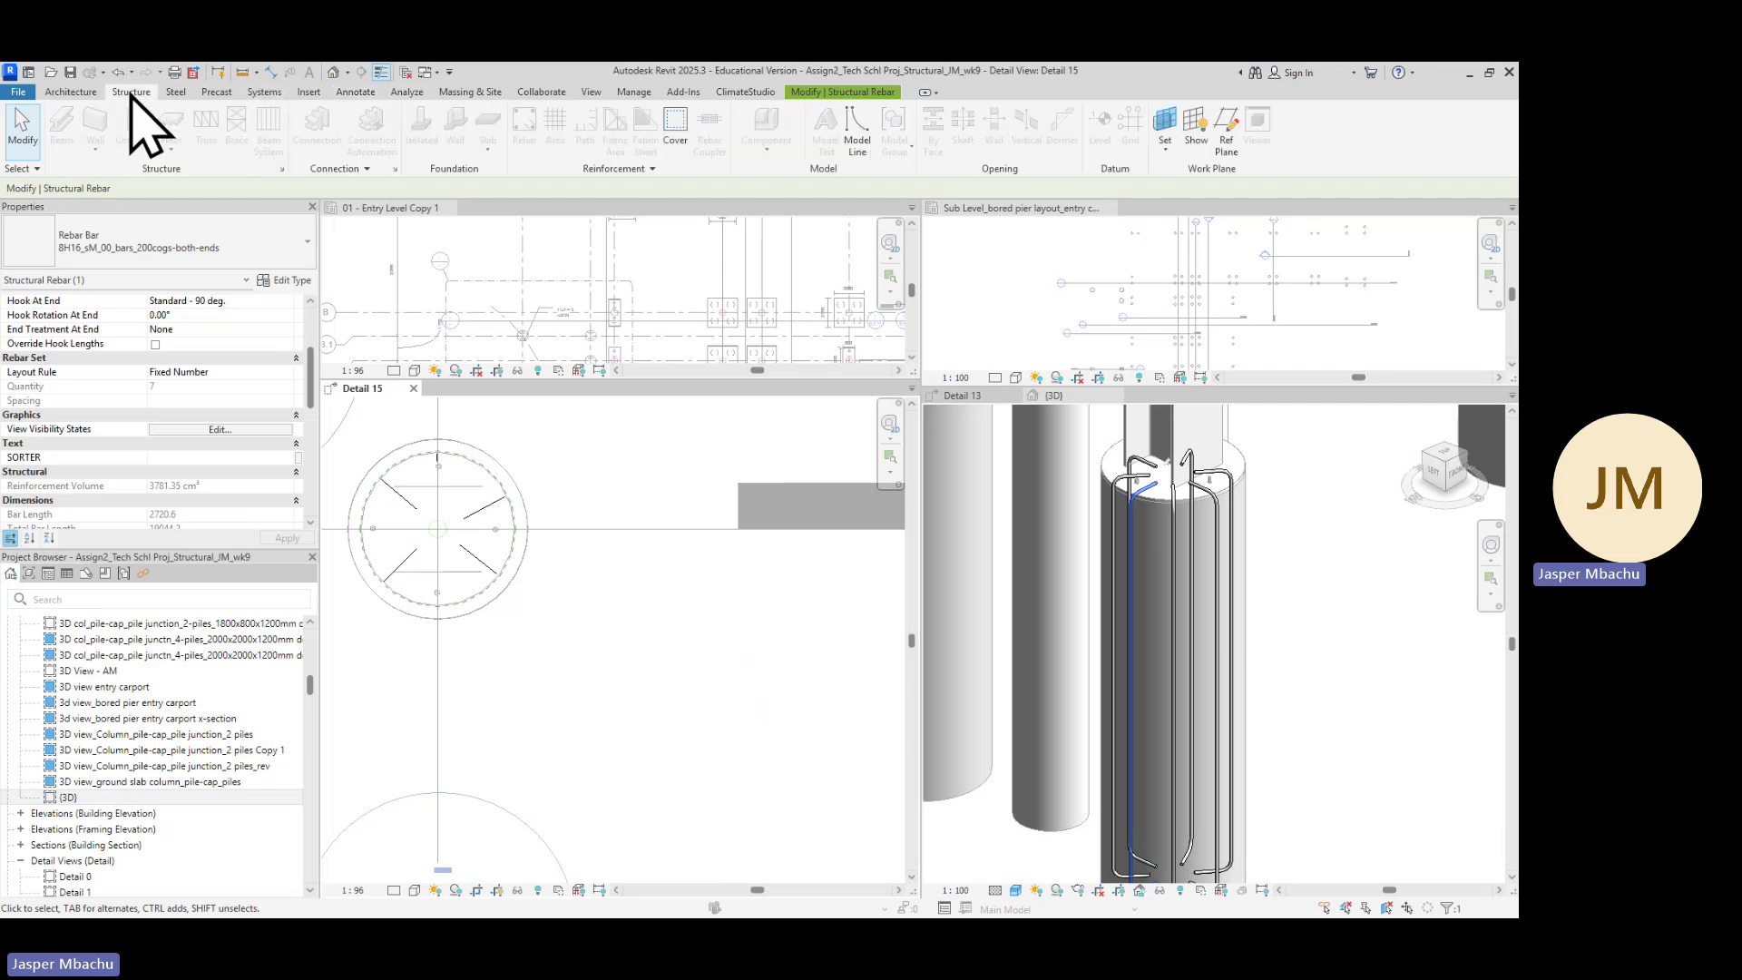
pyautogui.click(878, 93)
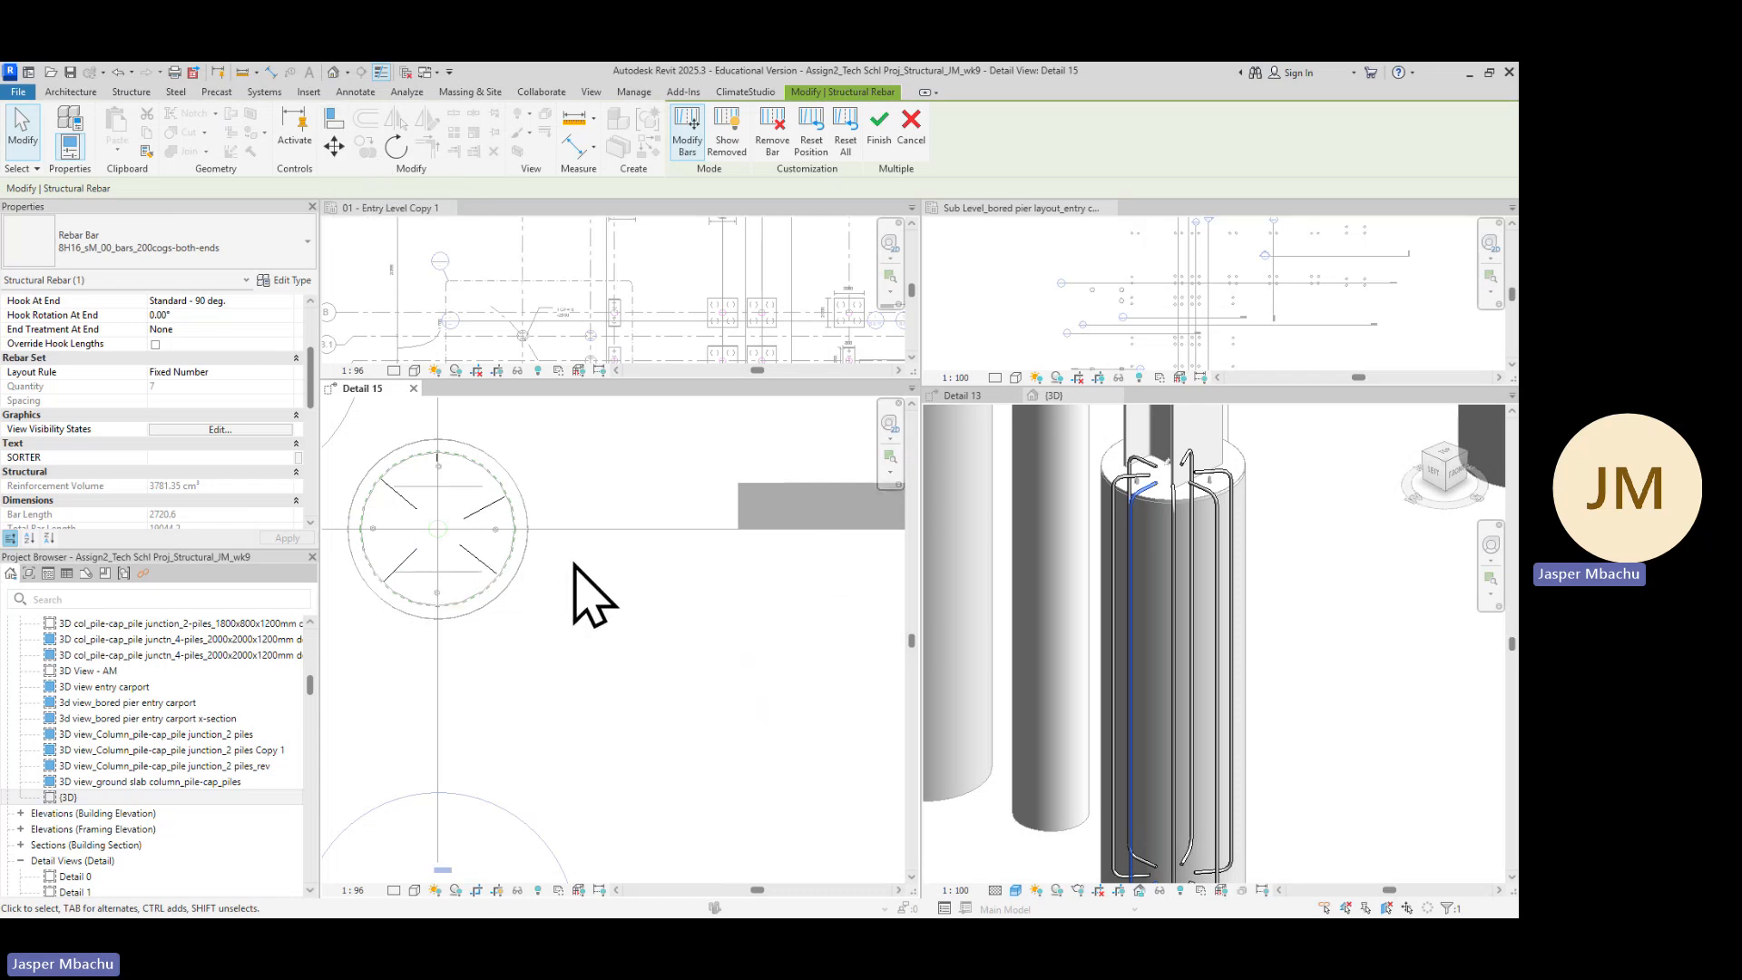
# Try rotating one bar of the rebar set about a point near its end in the plan view
pyautogui.click(494, 504)
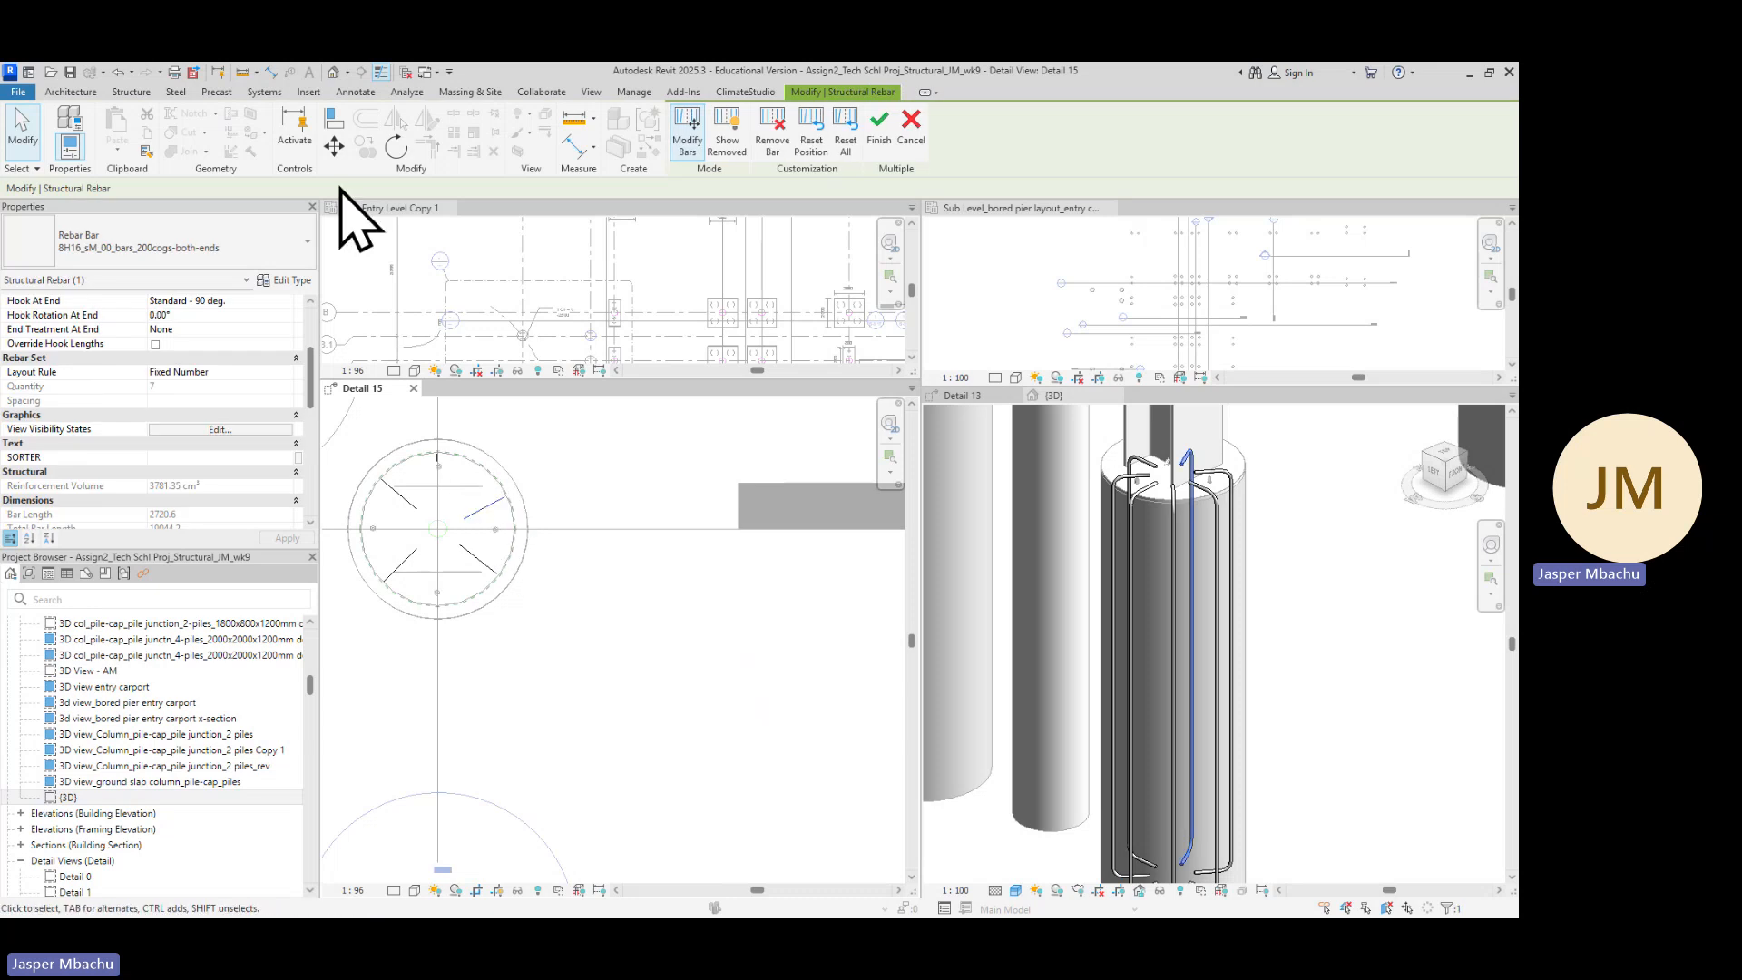
pyautogui.click(396, 146)
pyautogui.scroll(3, 514, 497)
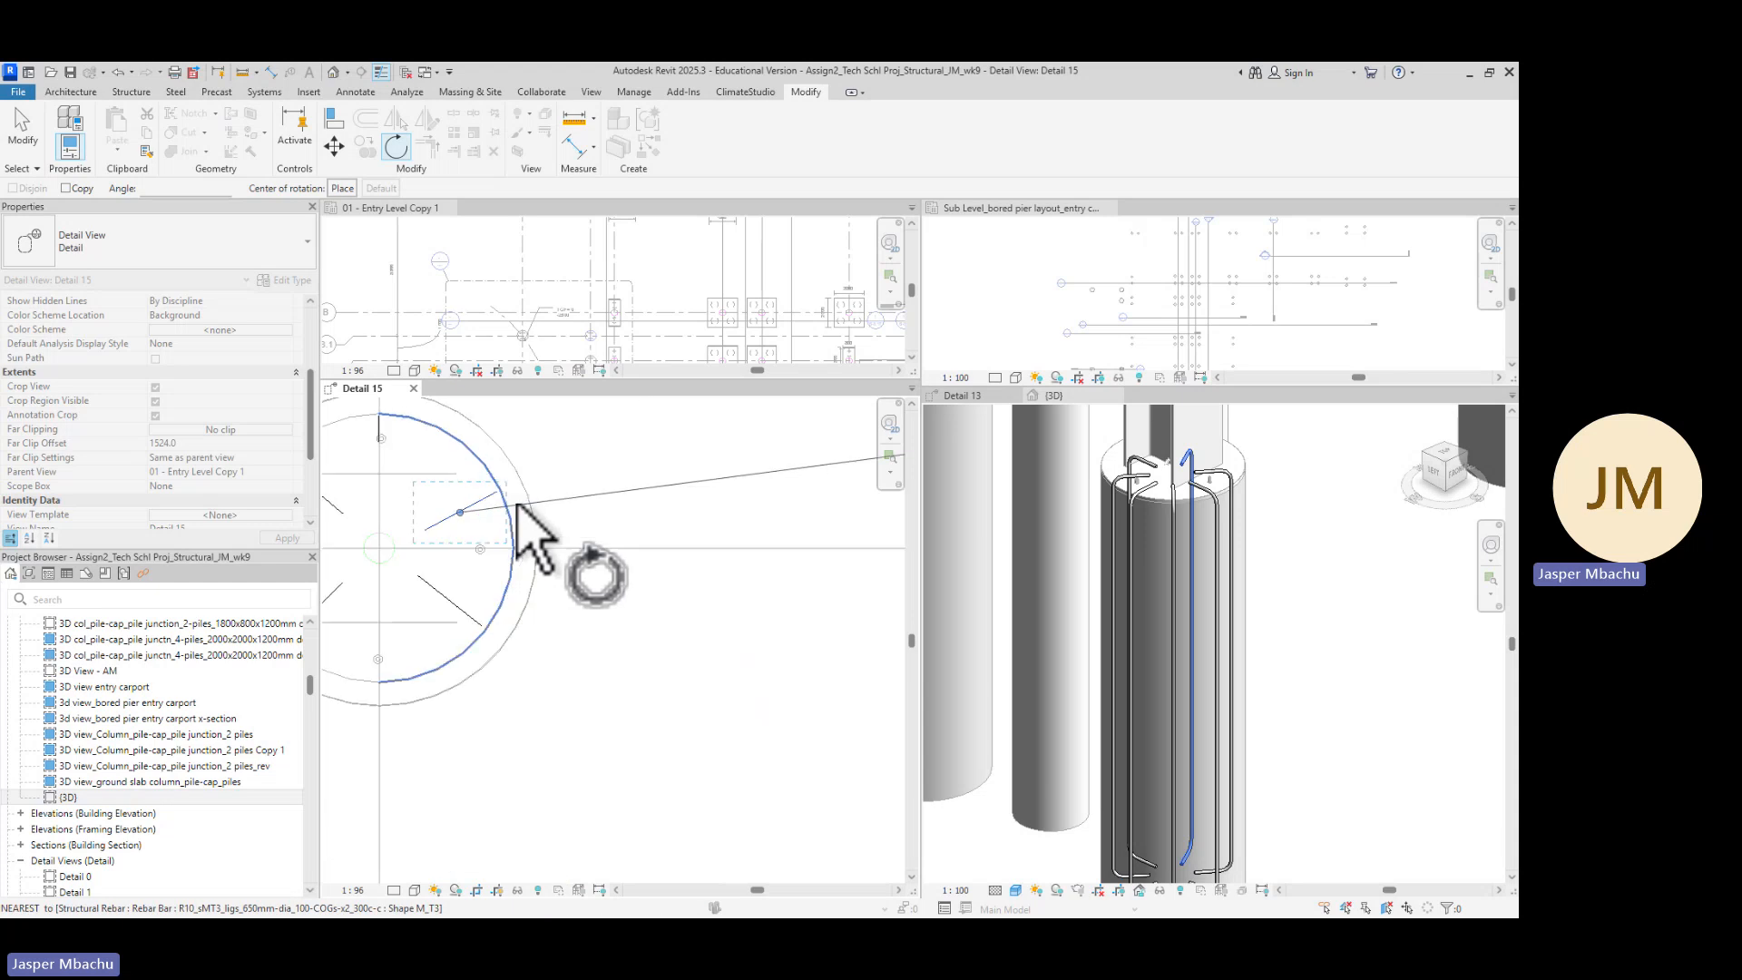
pyautogui.click(497, 492)
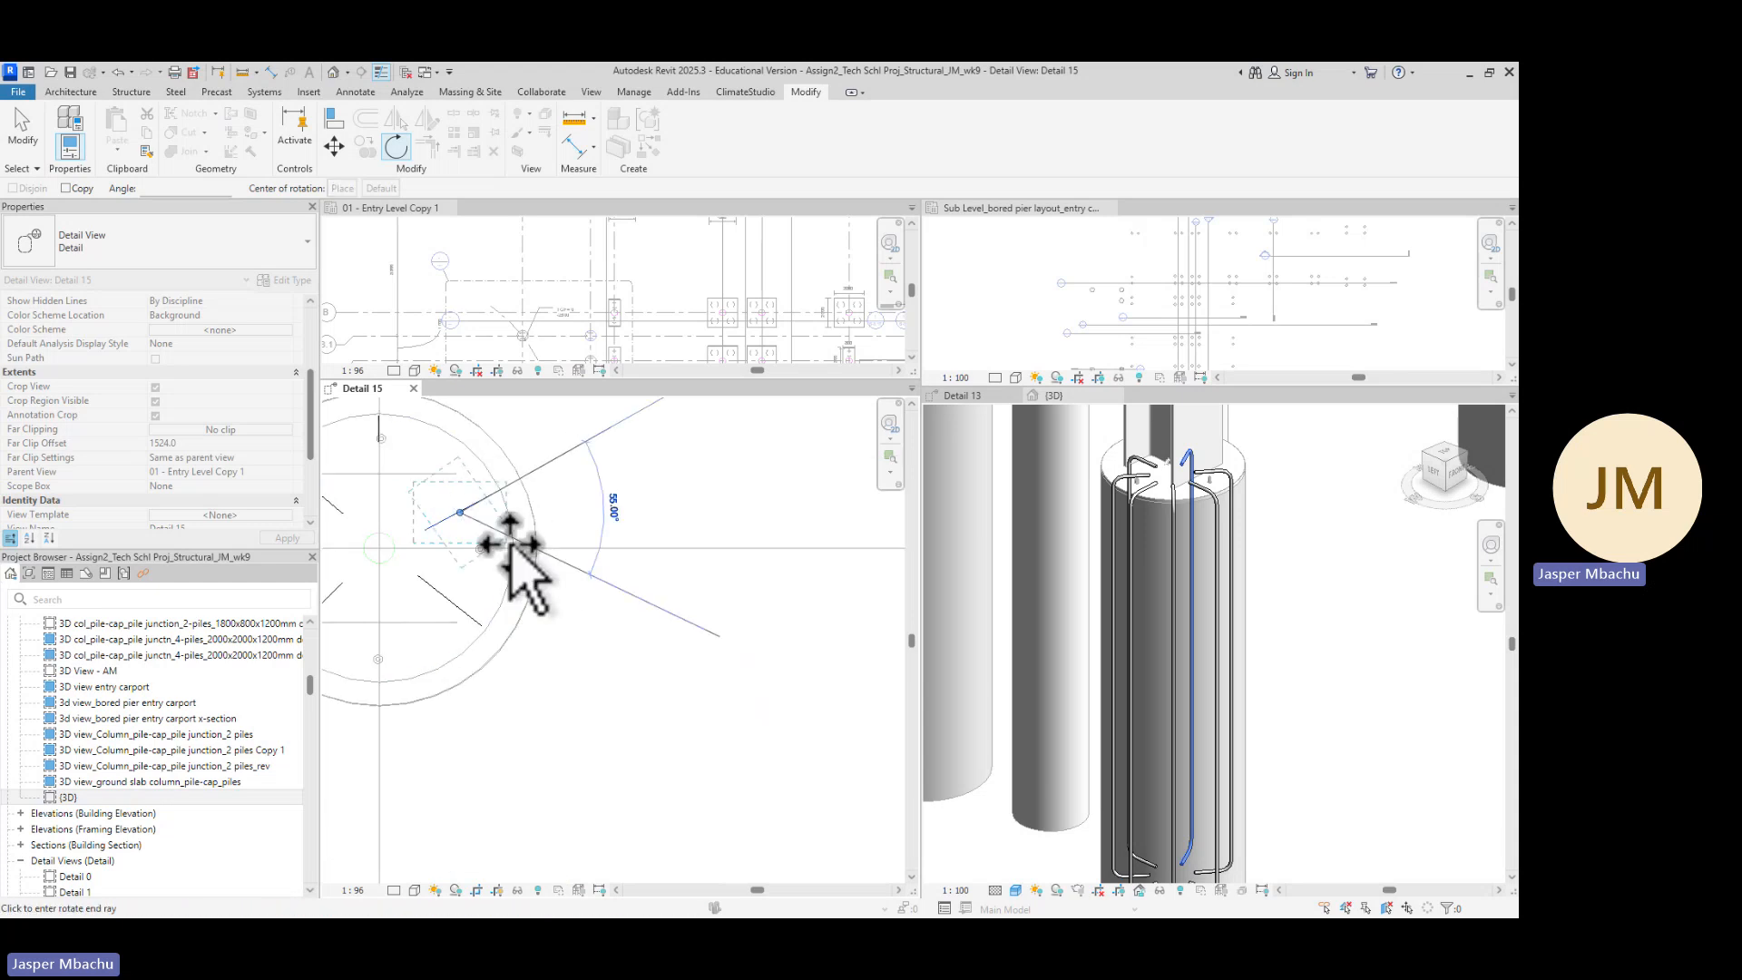
pyautogui.click(515, 548)
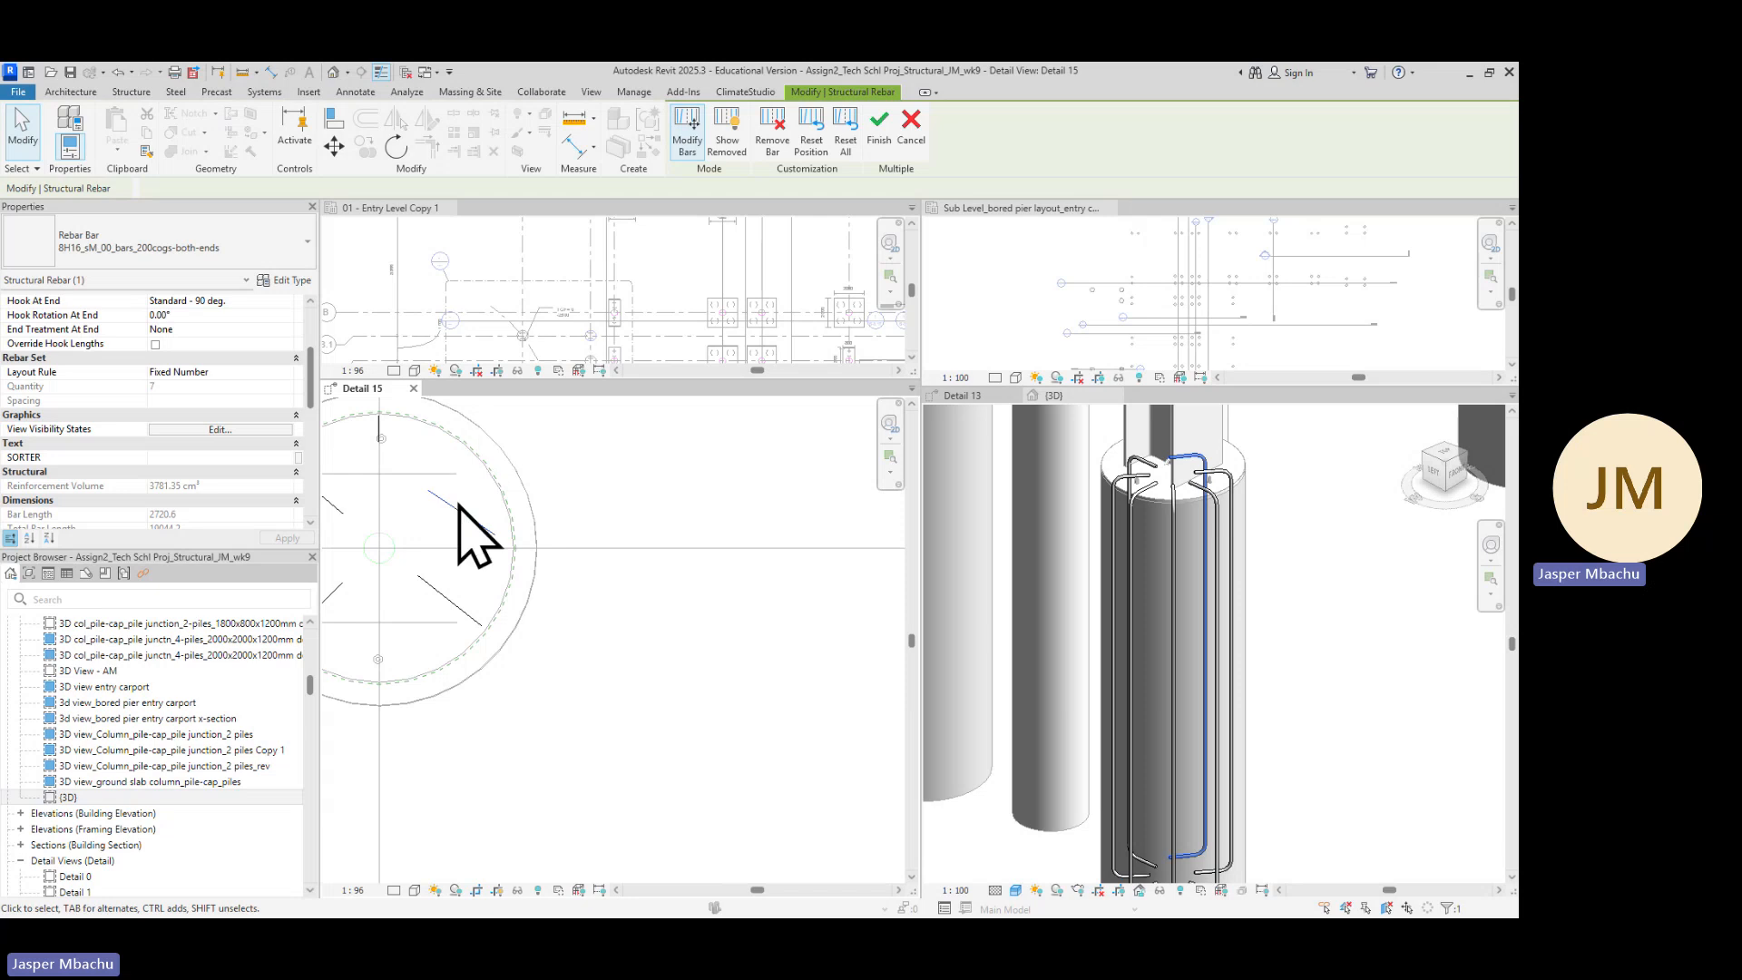
# Zoom through the plan and 3D views to inspect the rotated bar's position and hook direction
pyautogui.scroll(-2, 451, 498)
pyautogui.scroll(-2, 544, 550)
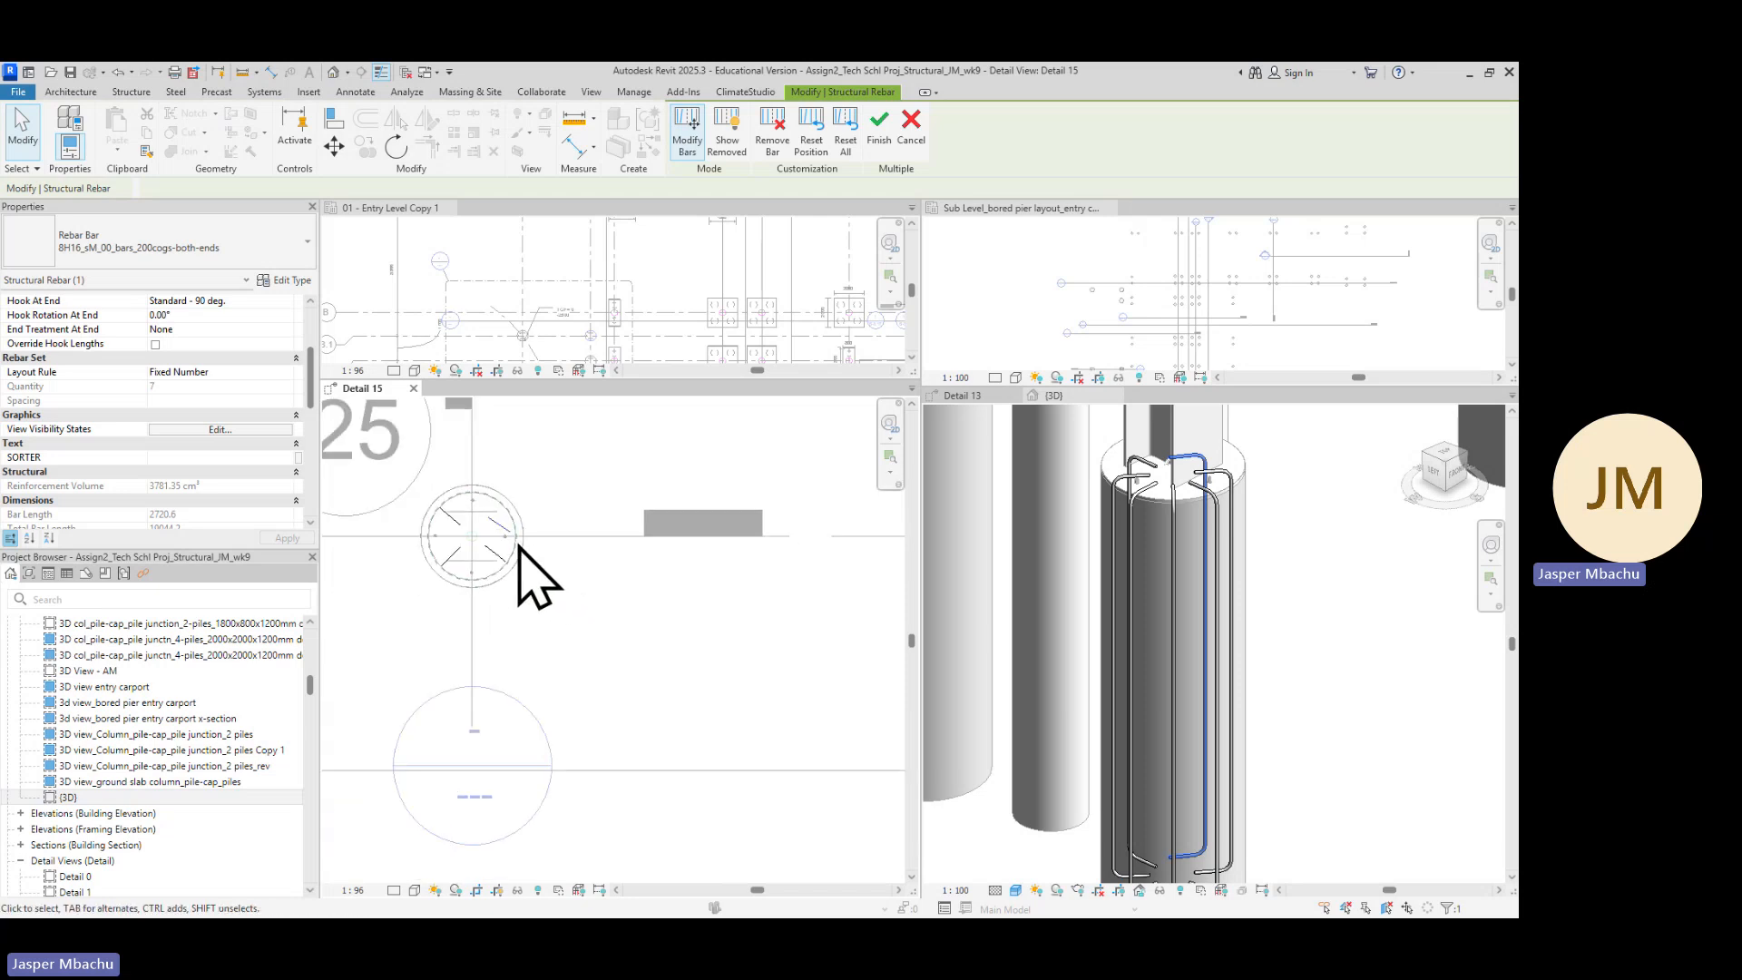
pyautogui.scroll(3, 509, 513)
pyautogui.scroll(3, 512, 550)
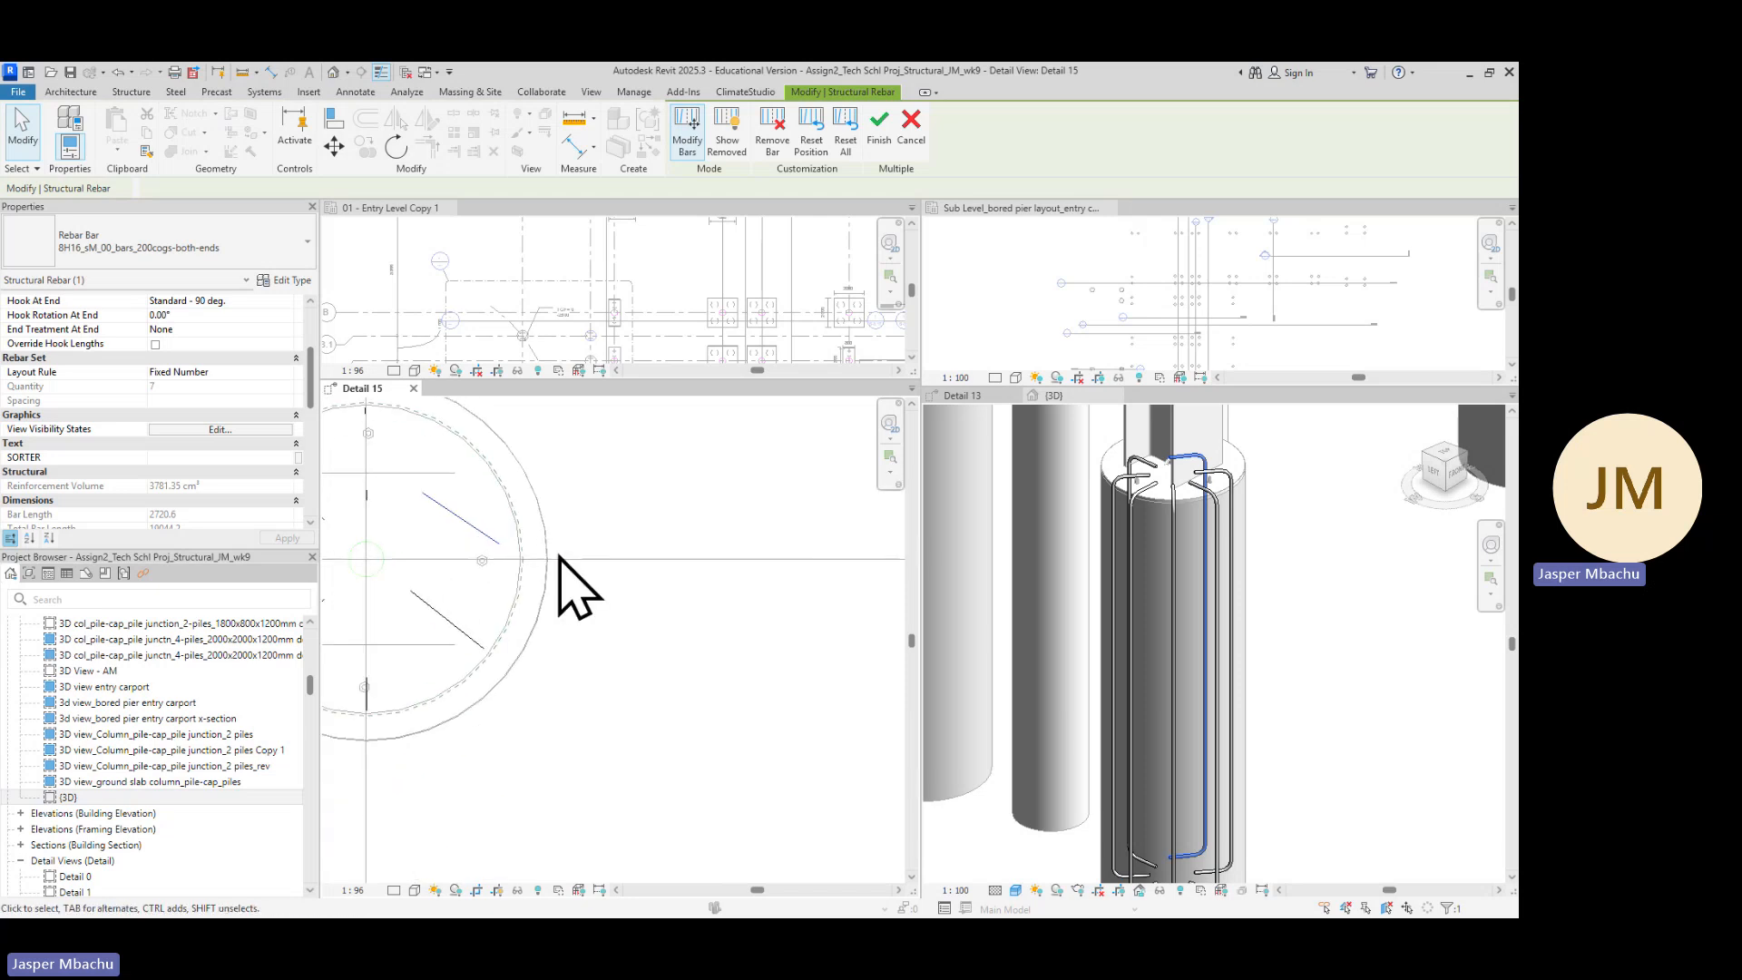
pyautogui.scroll(-4, 560, 554)
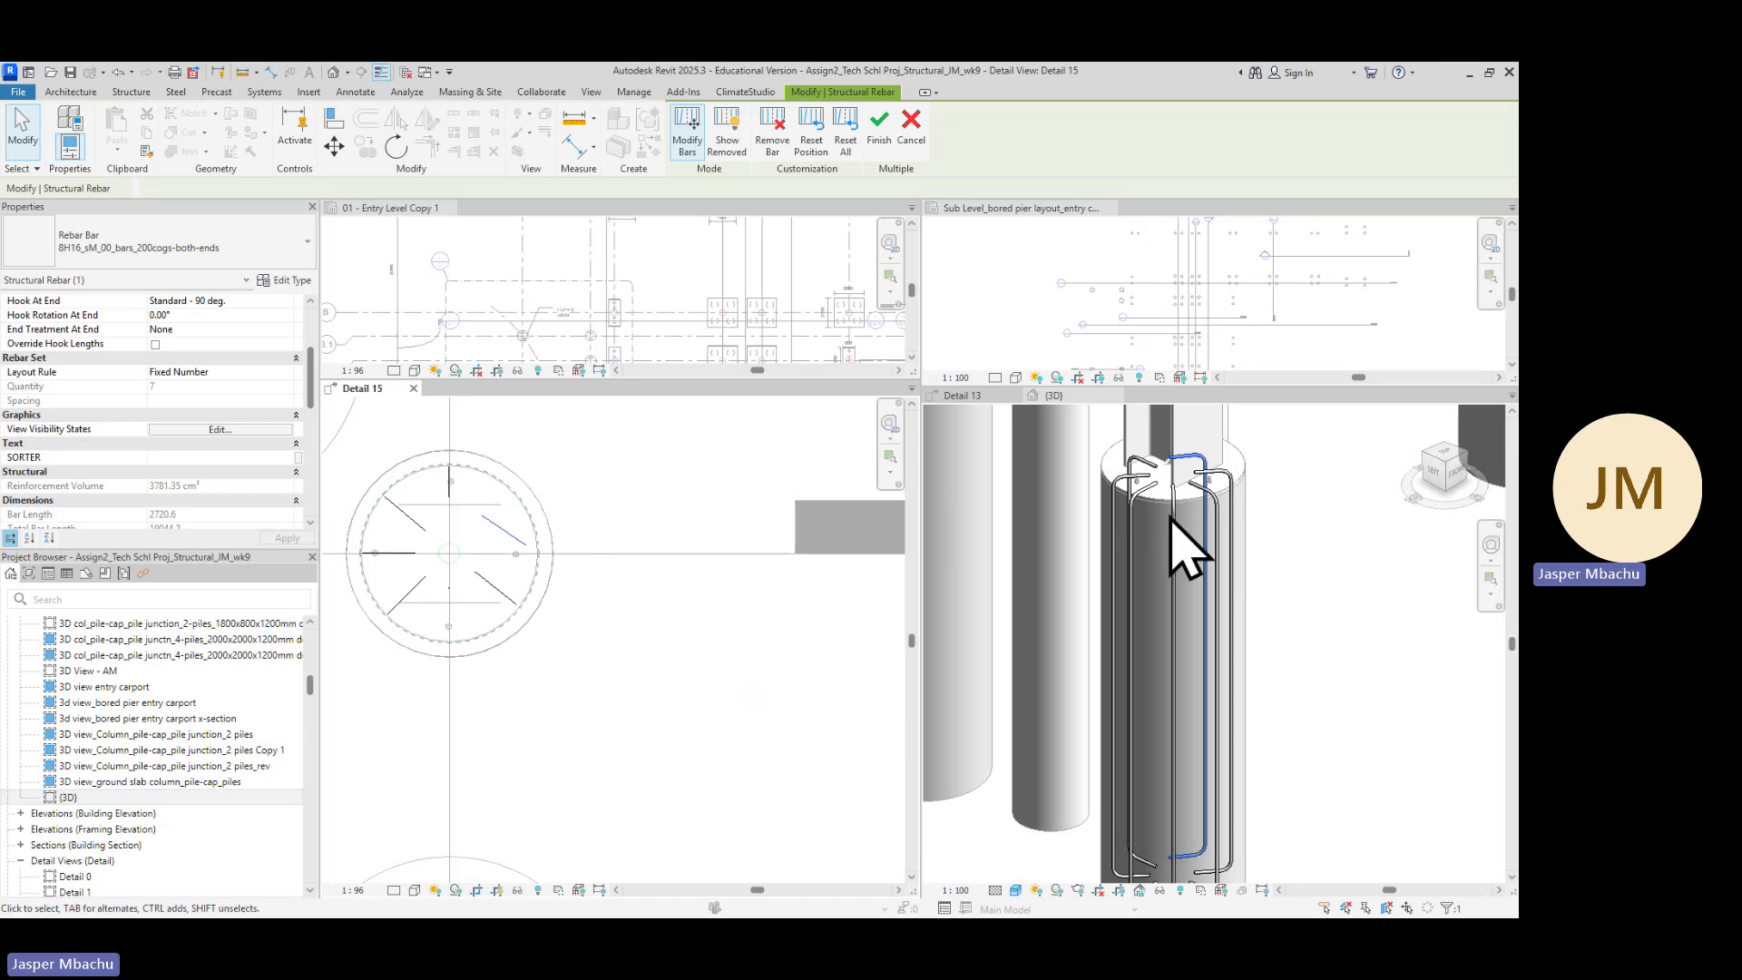
pyautogui.scroll(1, 1179, 522)
pyautogui.scroll(1, 1220, 513)
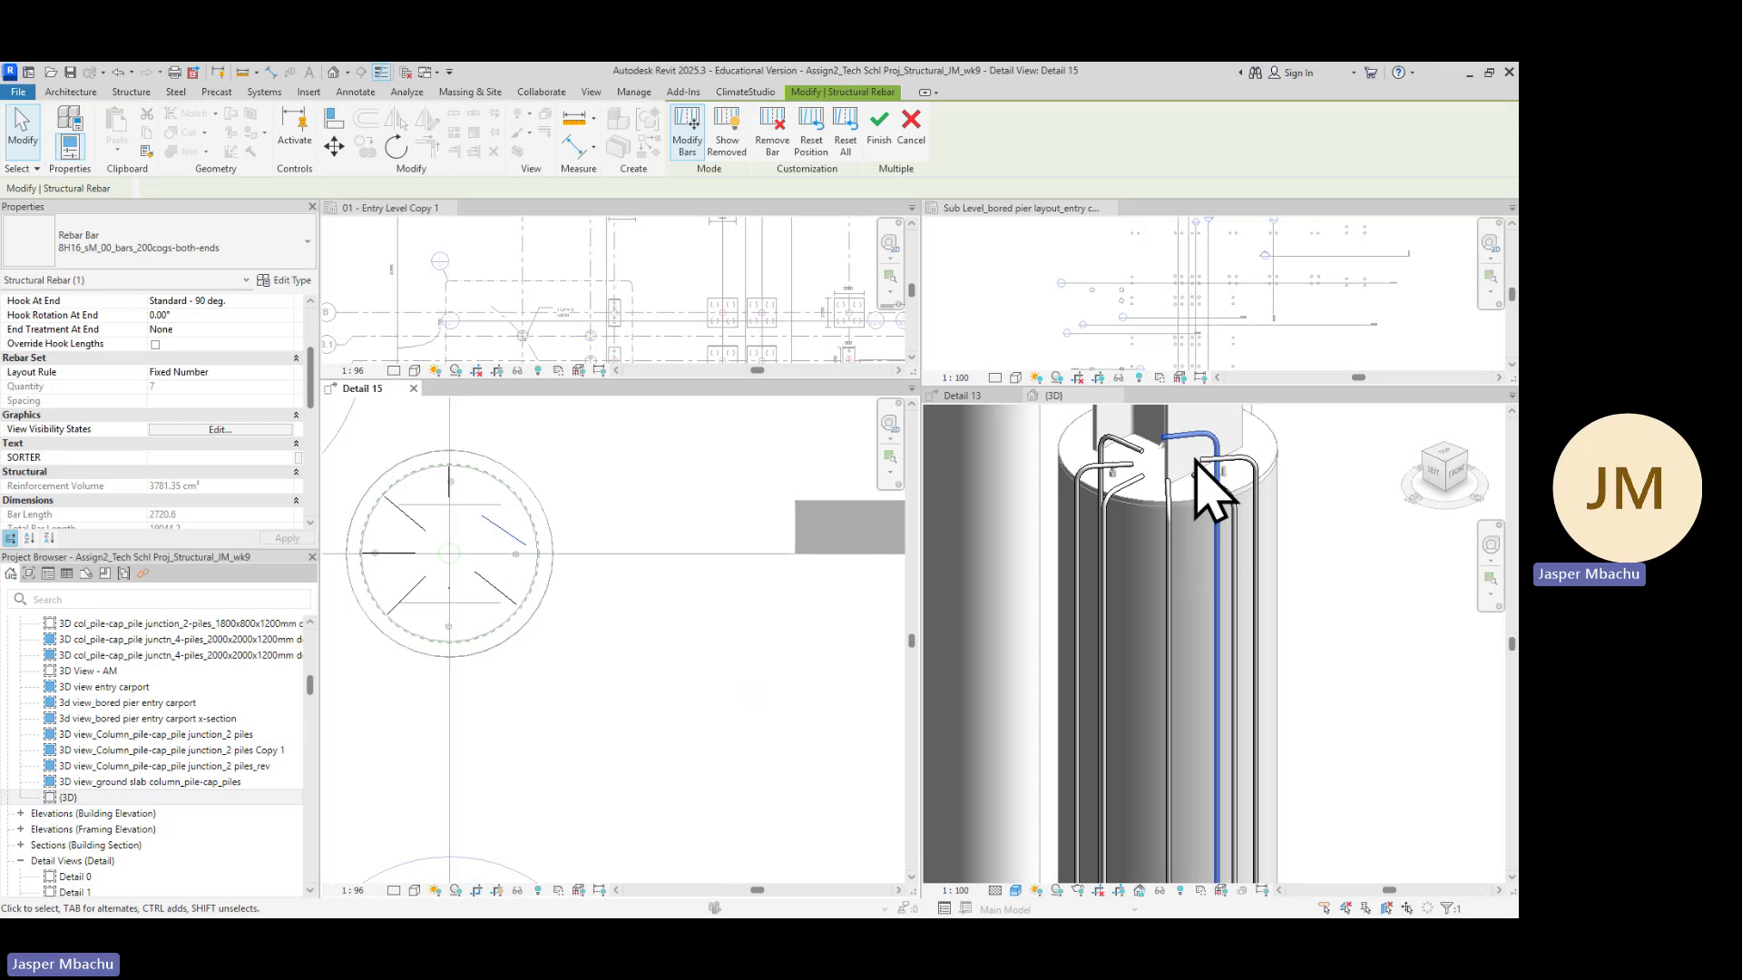
pyautogui.scroll(-1, 1228, 445)
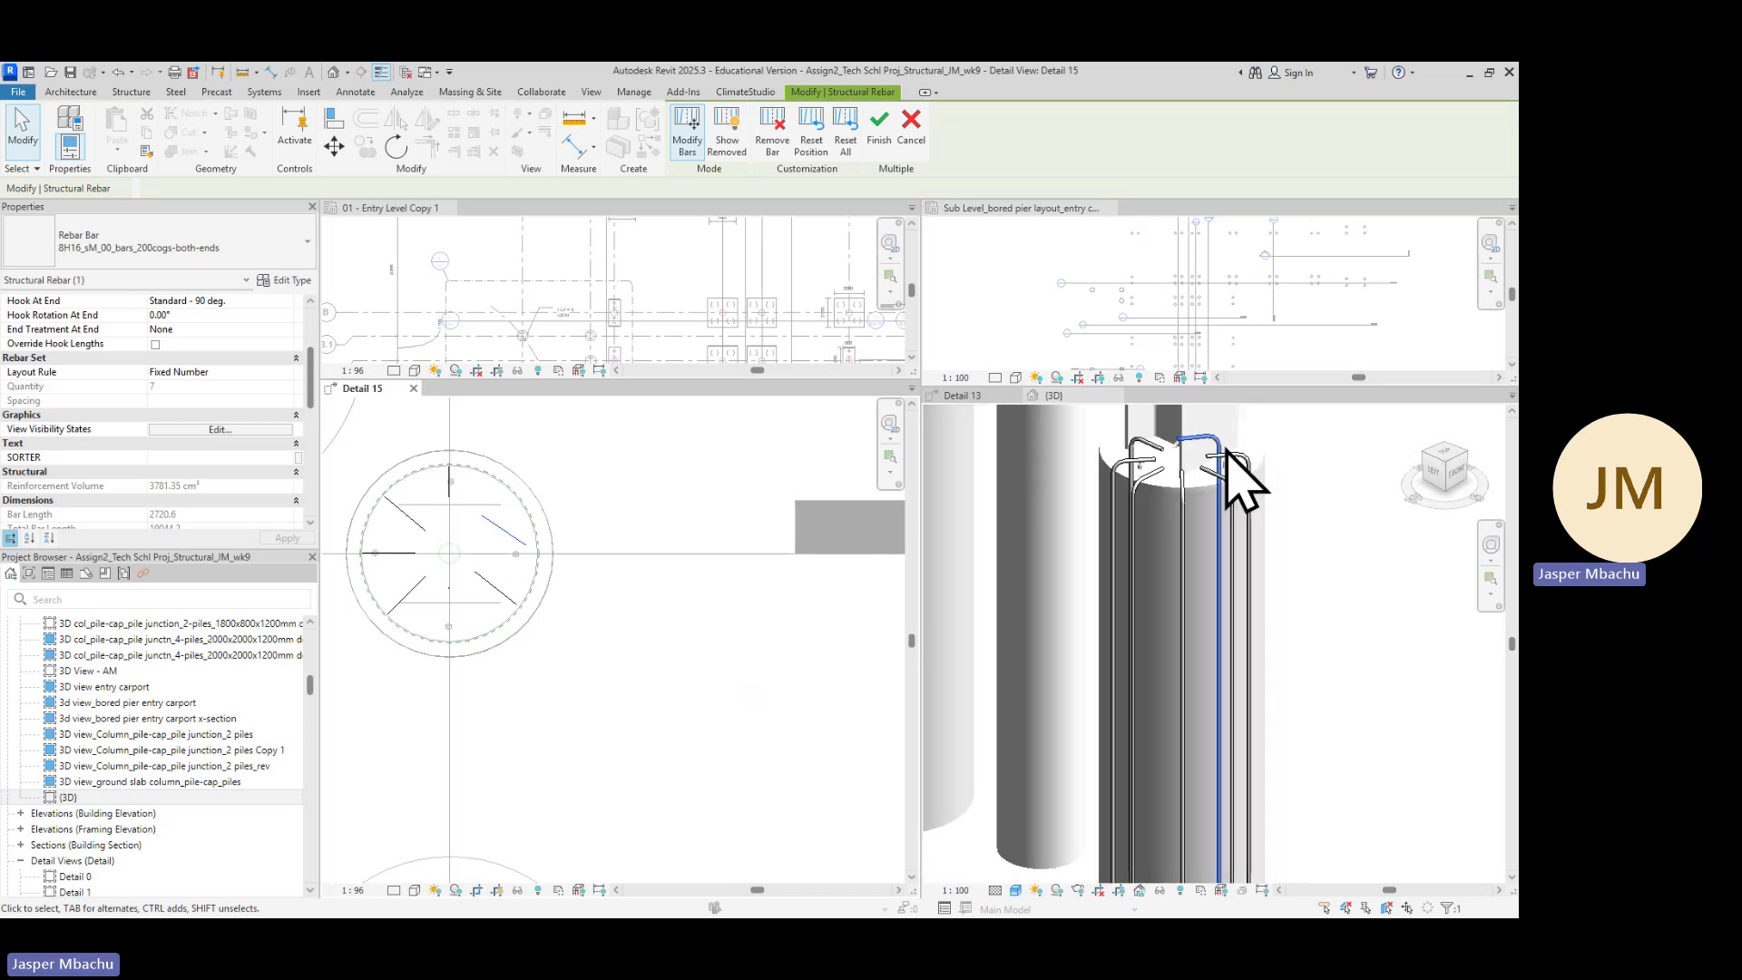
pyautogui.scroll(1, 1230, 485)
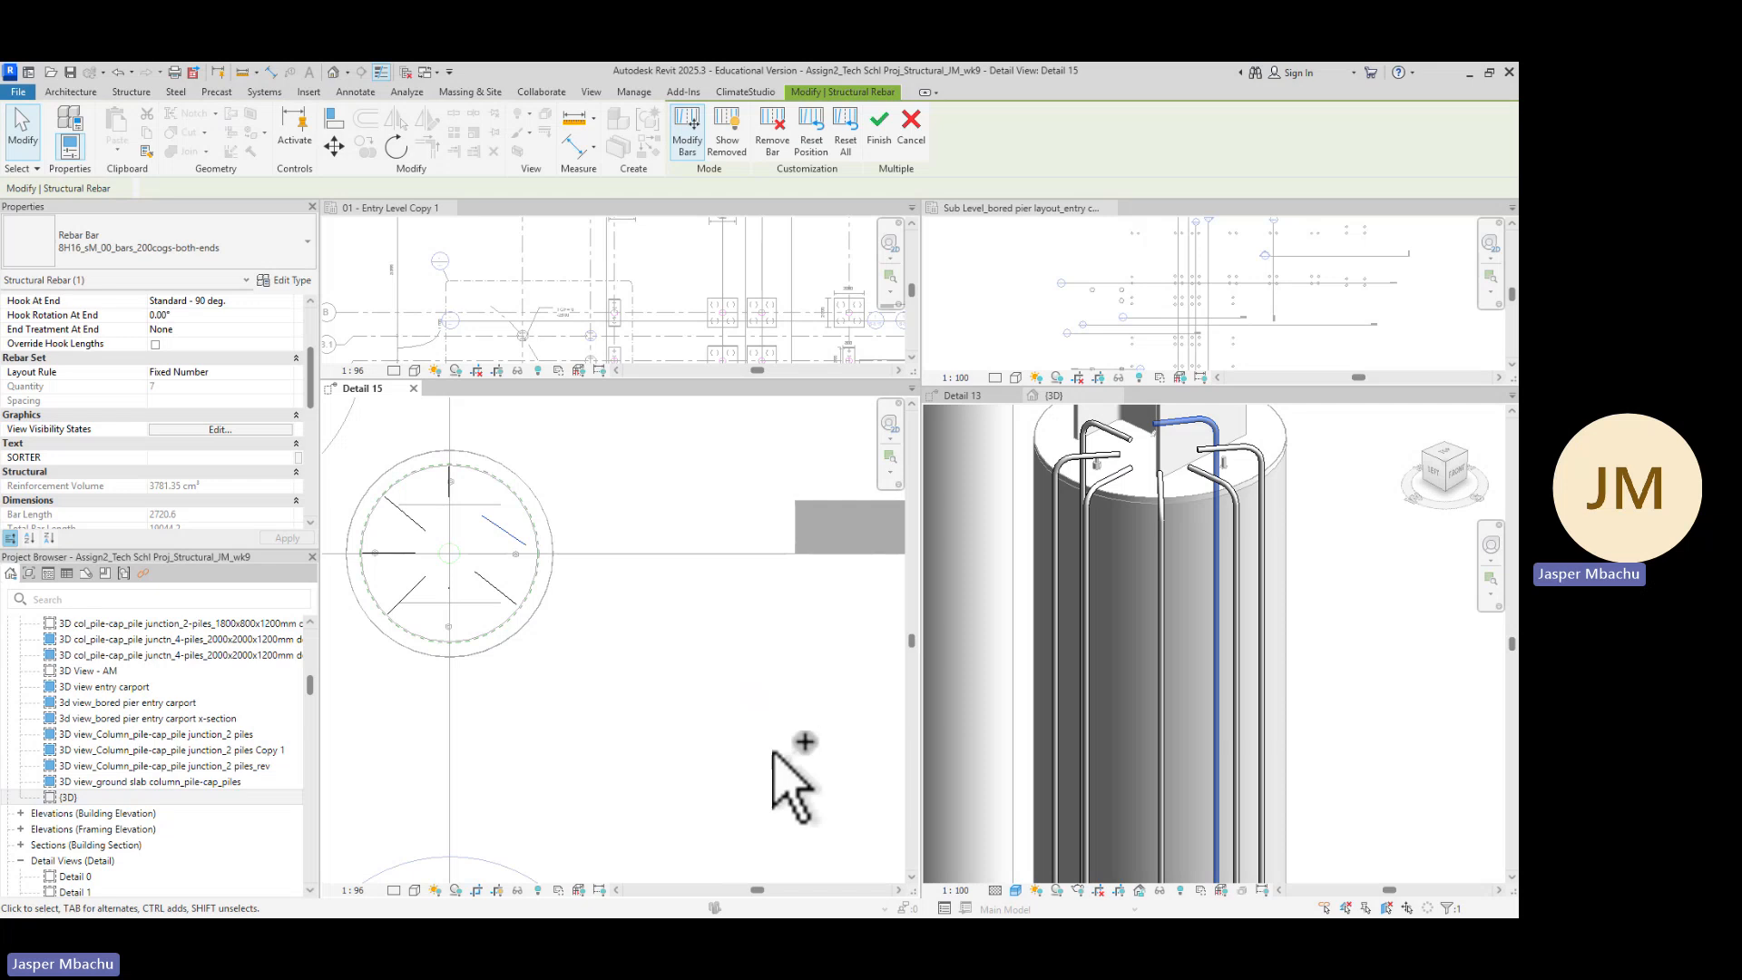
# Undo the bar rotation
pyautogui.hotkey('ctrl', 'z')
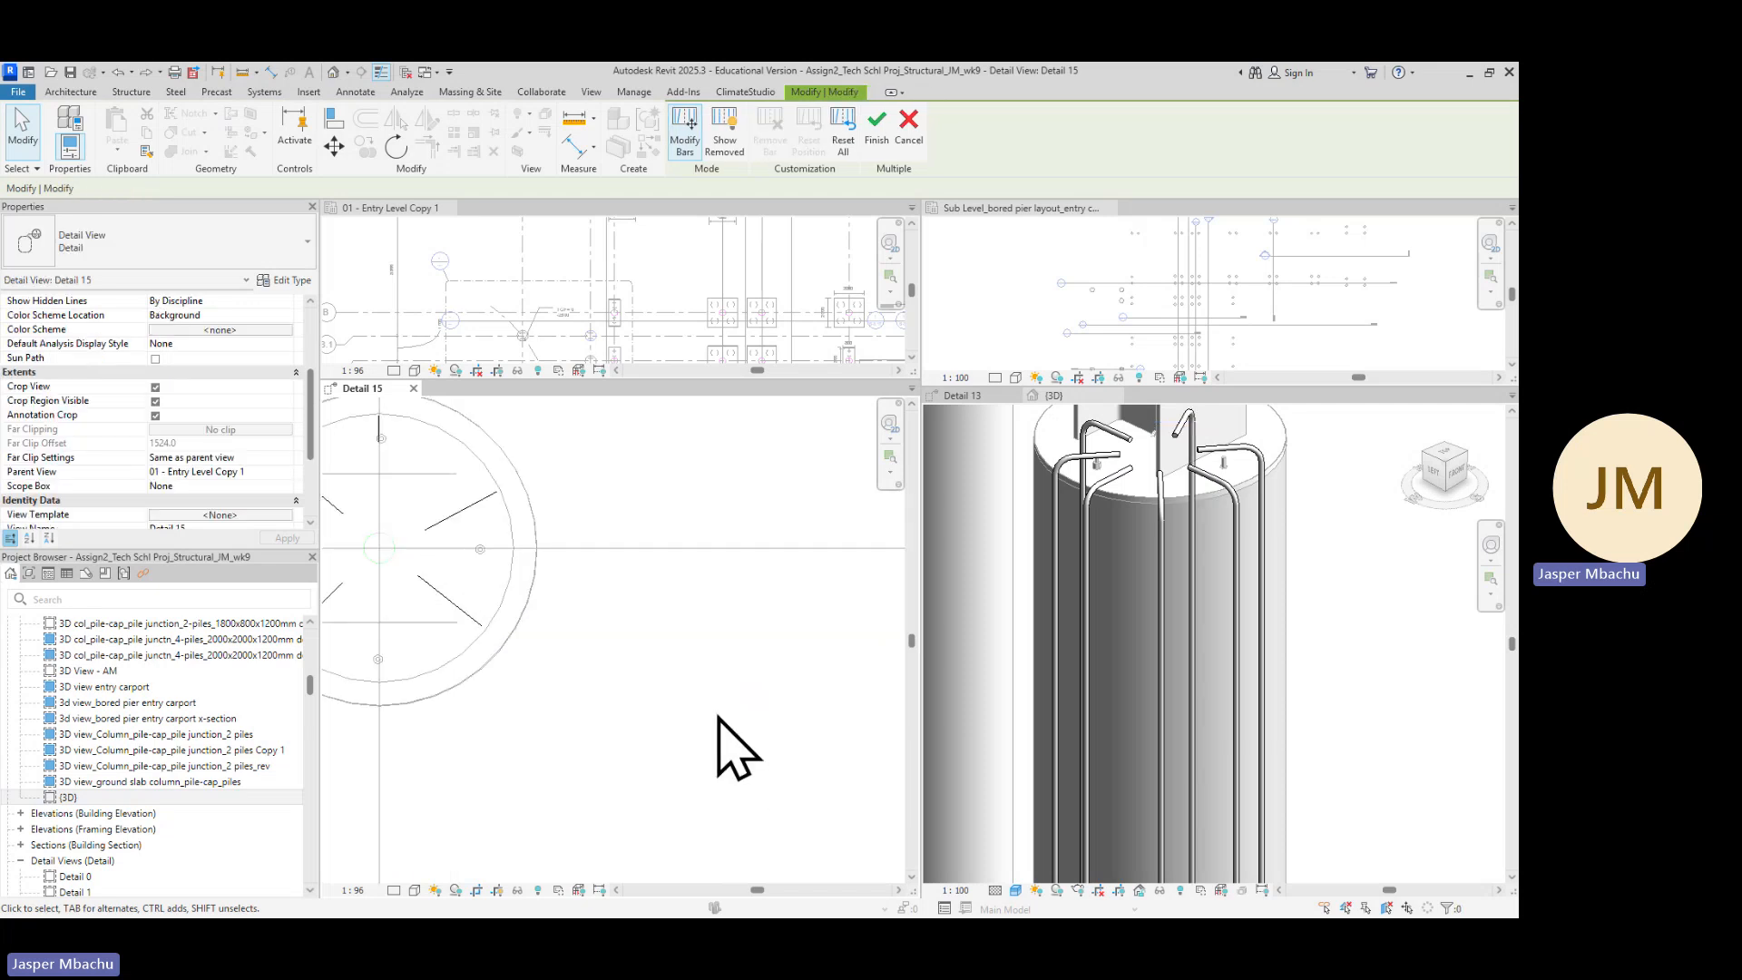
pyautogui.scroll(-1, 502, 601)
pyautogui.scroll(-2, 435, 588)
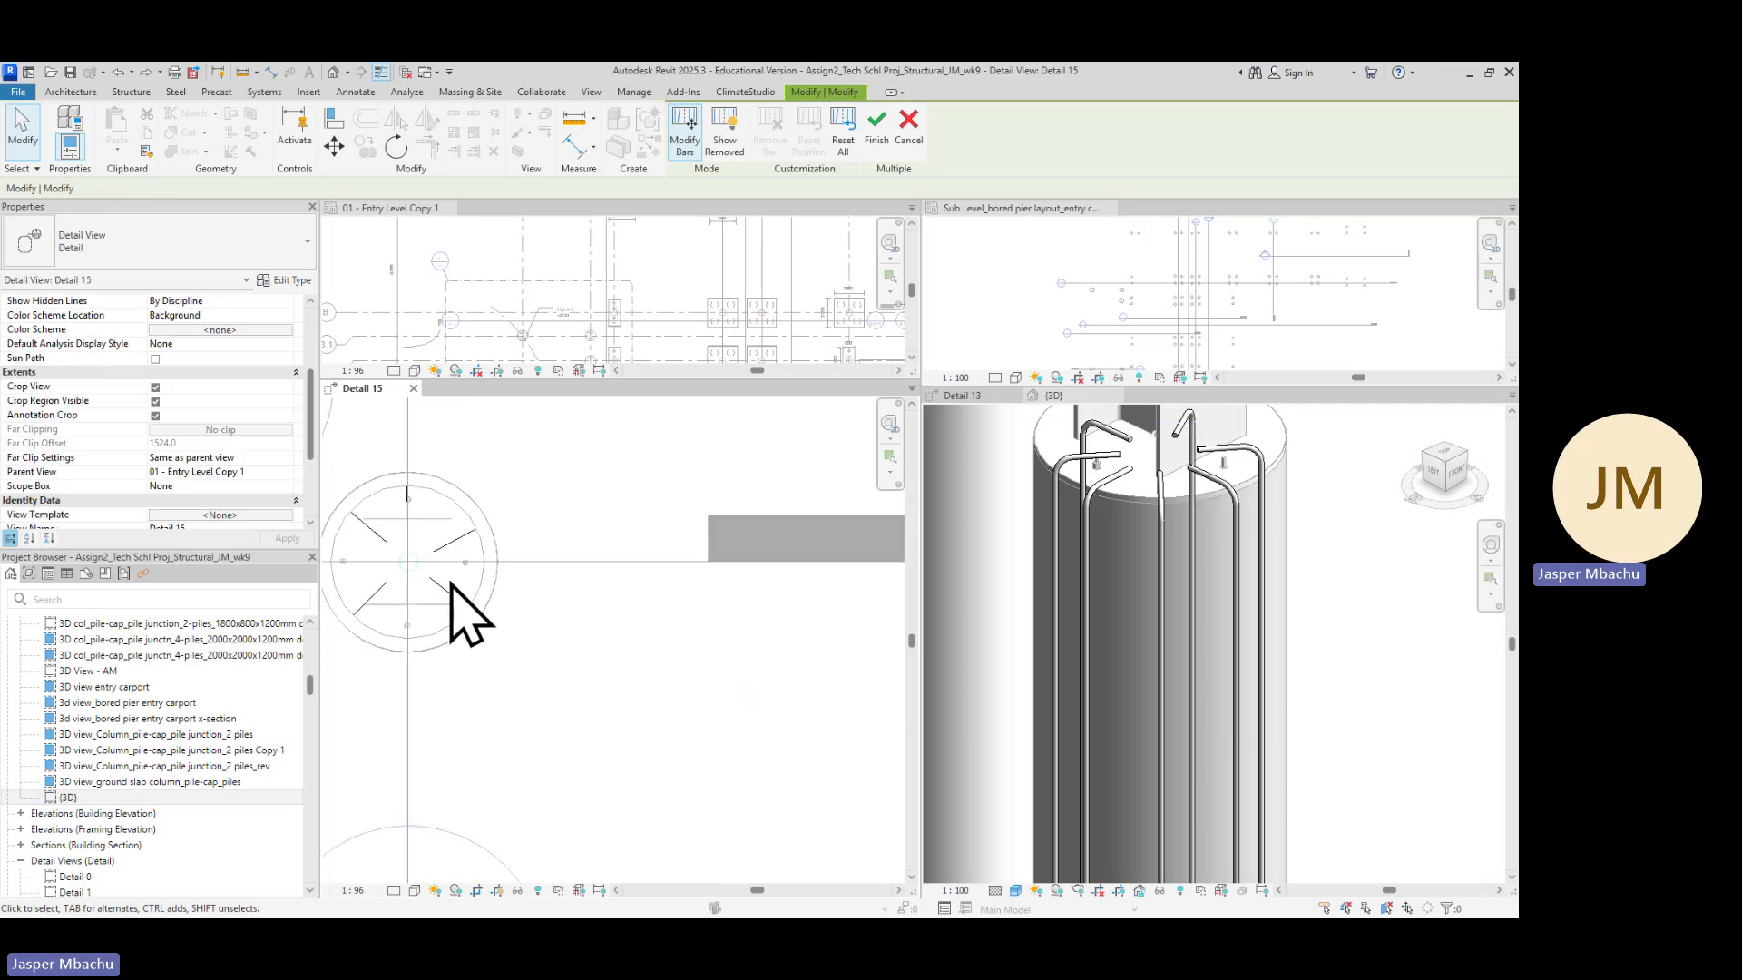
pyautogui.scroll(1, 436, 517)
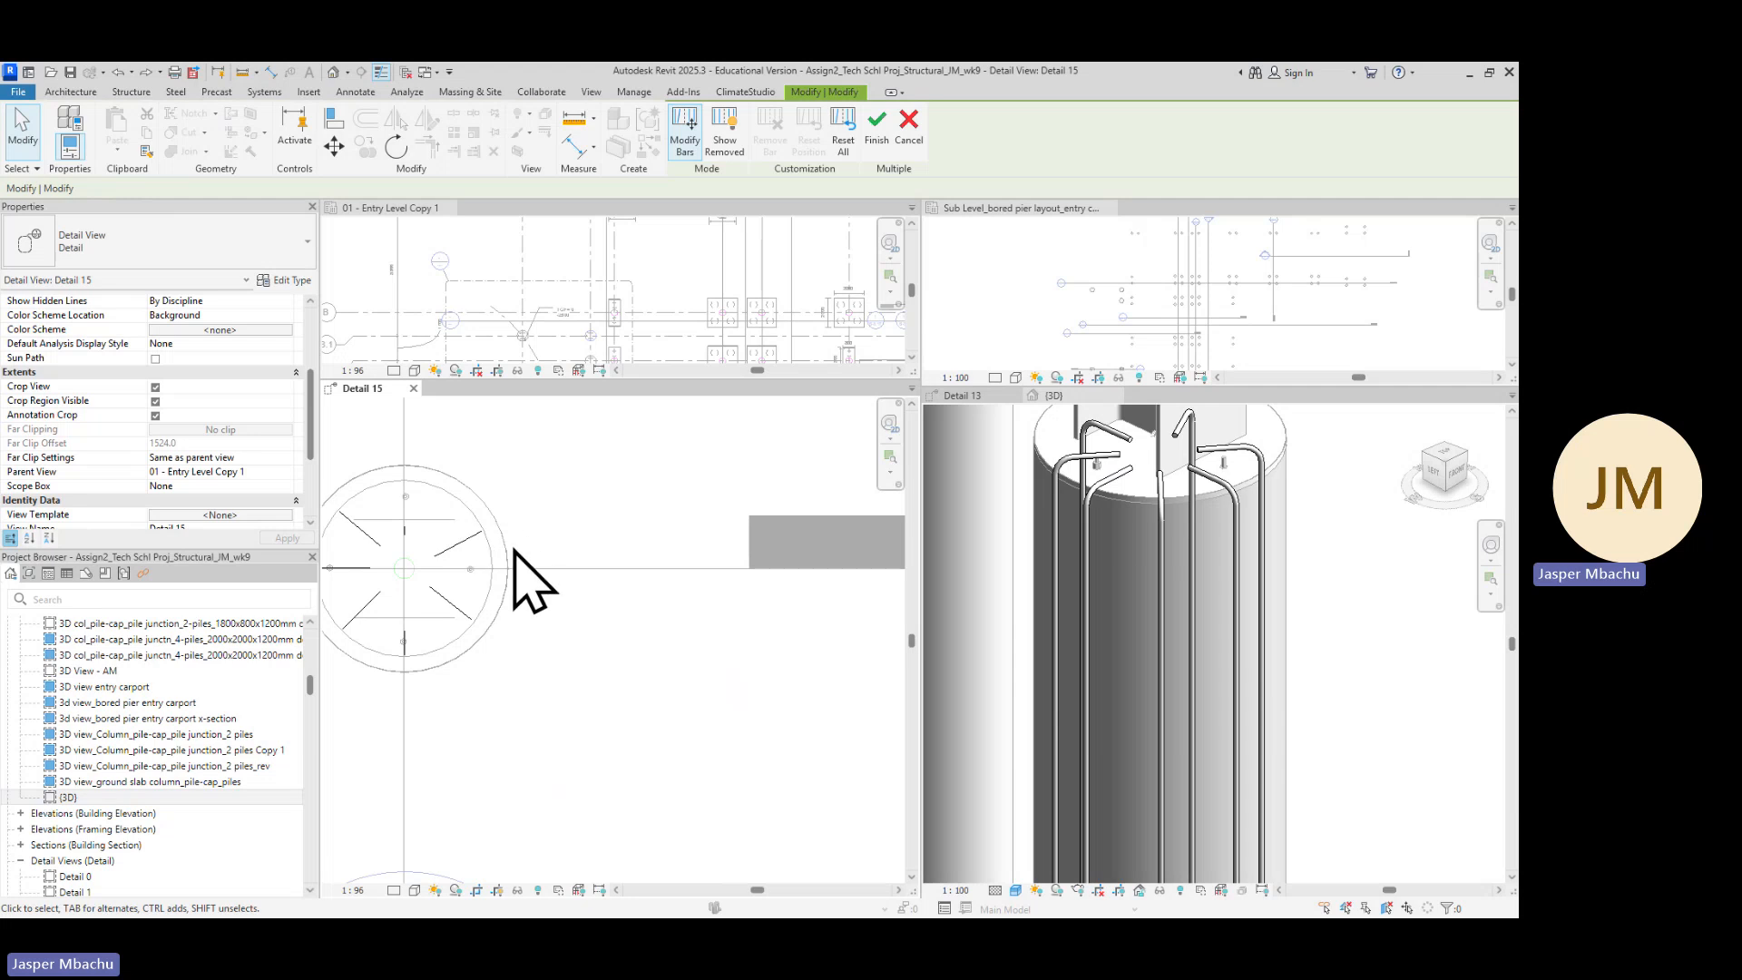
pyautogui.scroll(1, 481, 544)
# Select one bar of the set in the plan view and nudge it slightly upward
pyautogui.click(478, 542)
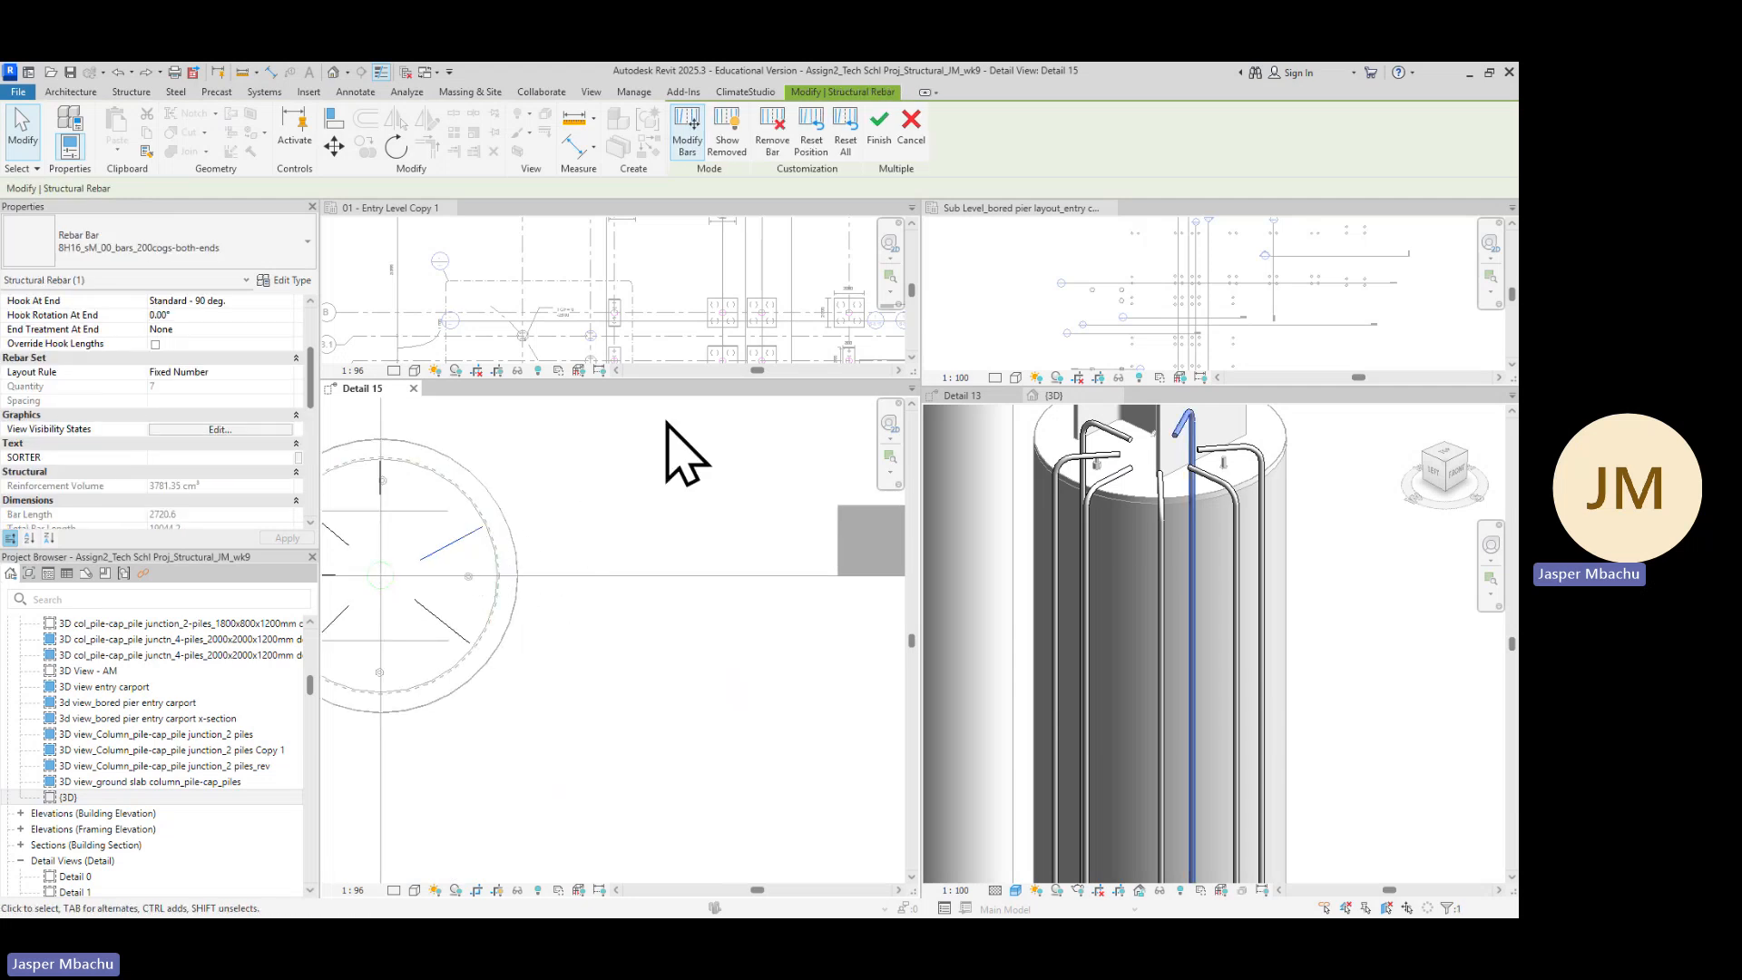
pyautogui.press('Up')
pyautogui.press('Up')
pyautogui.press('Up')
pyautogui.press('Up')
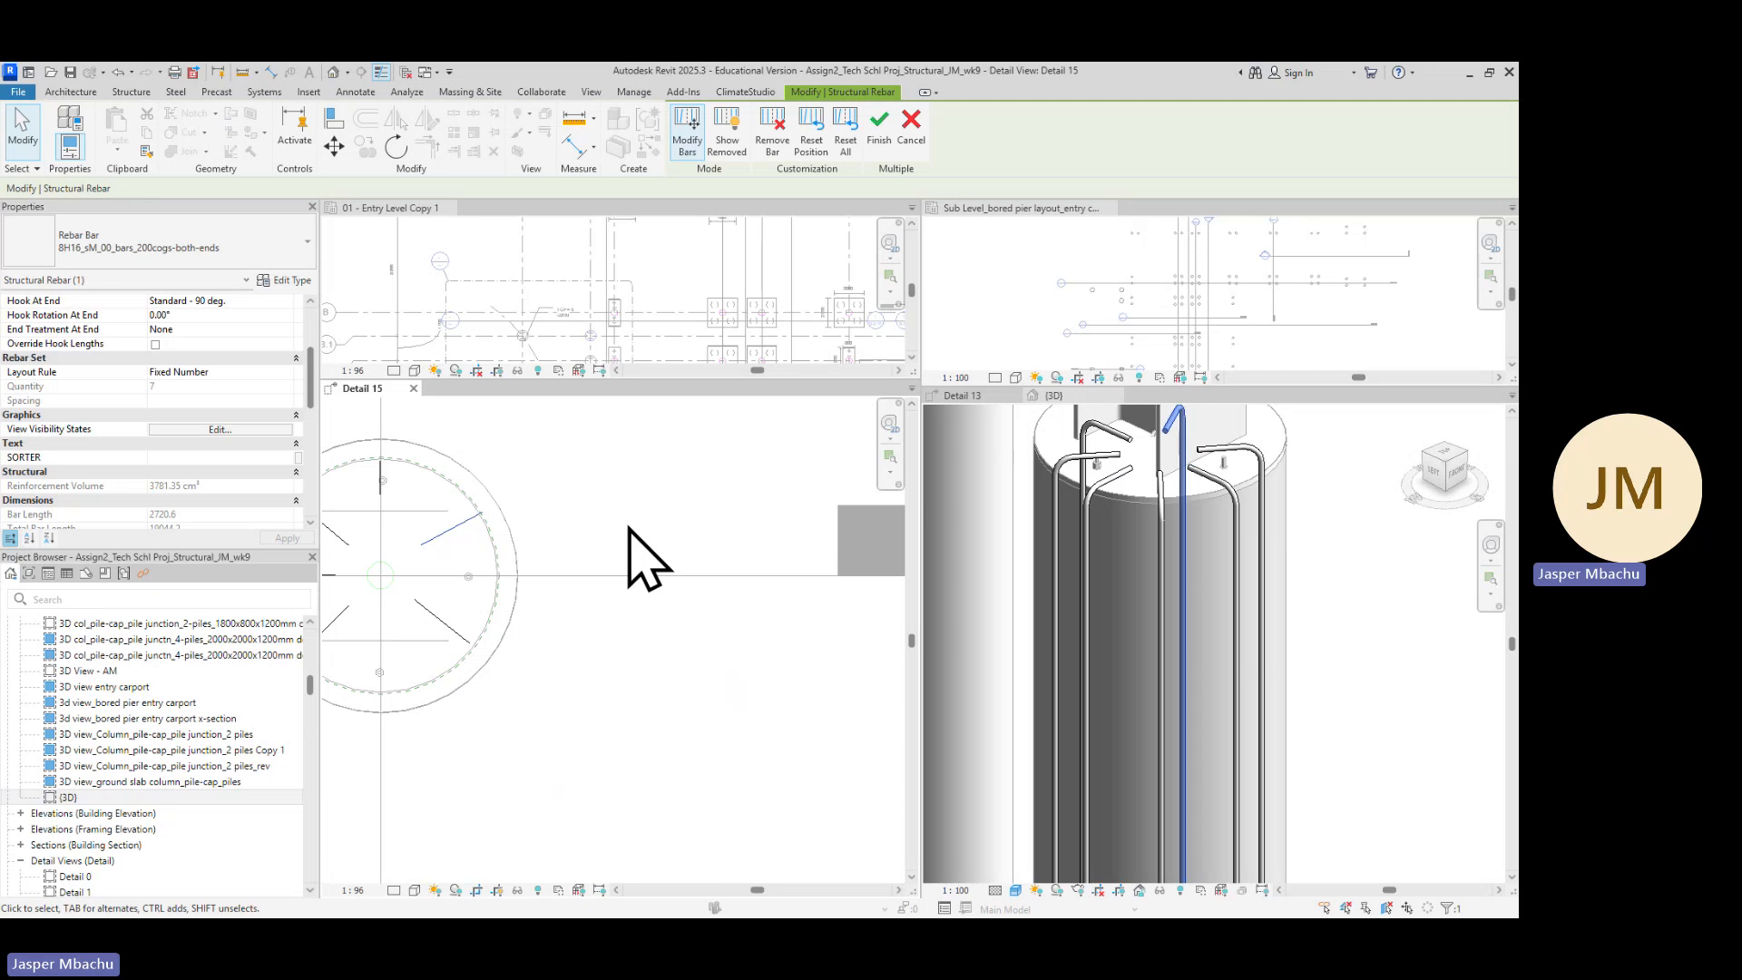
# Finish editing the rebar set's individual bars
pyautogui.scroll(-2, 646, 556)
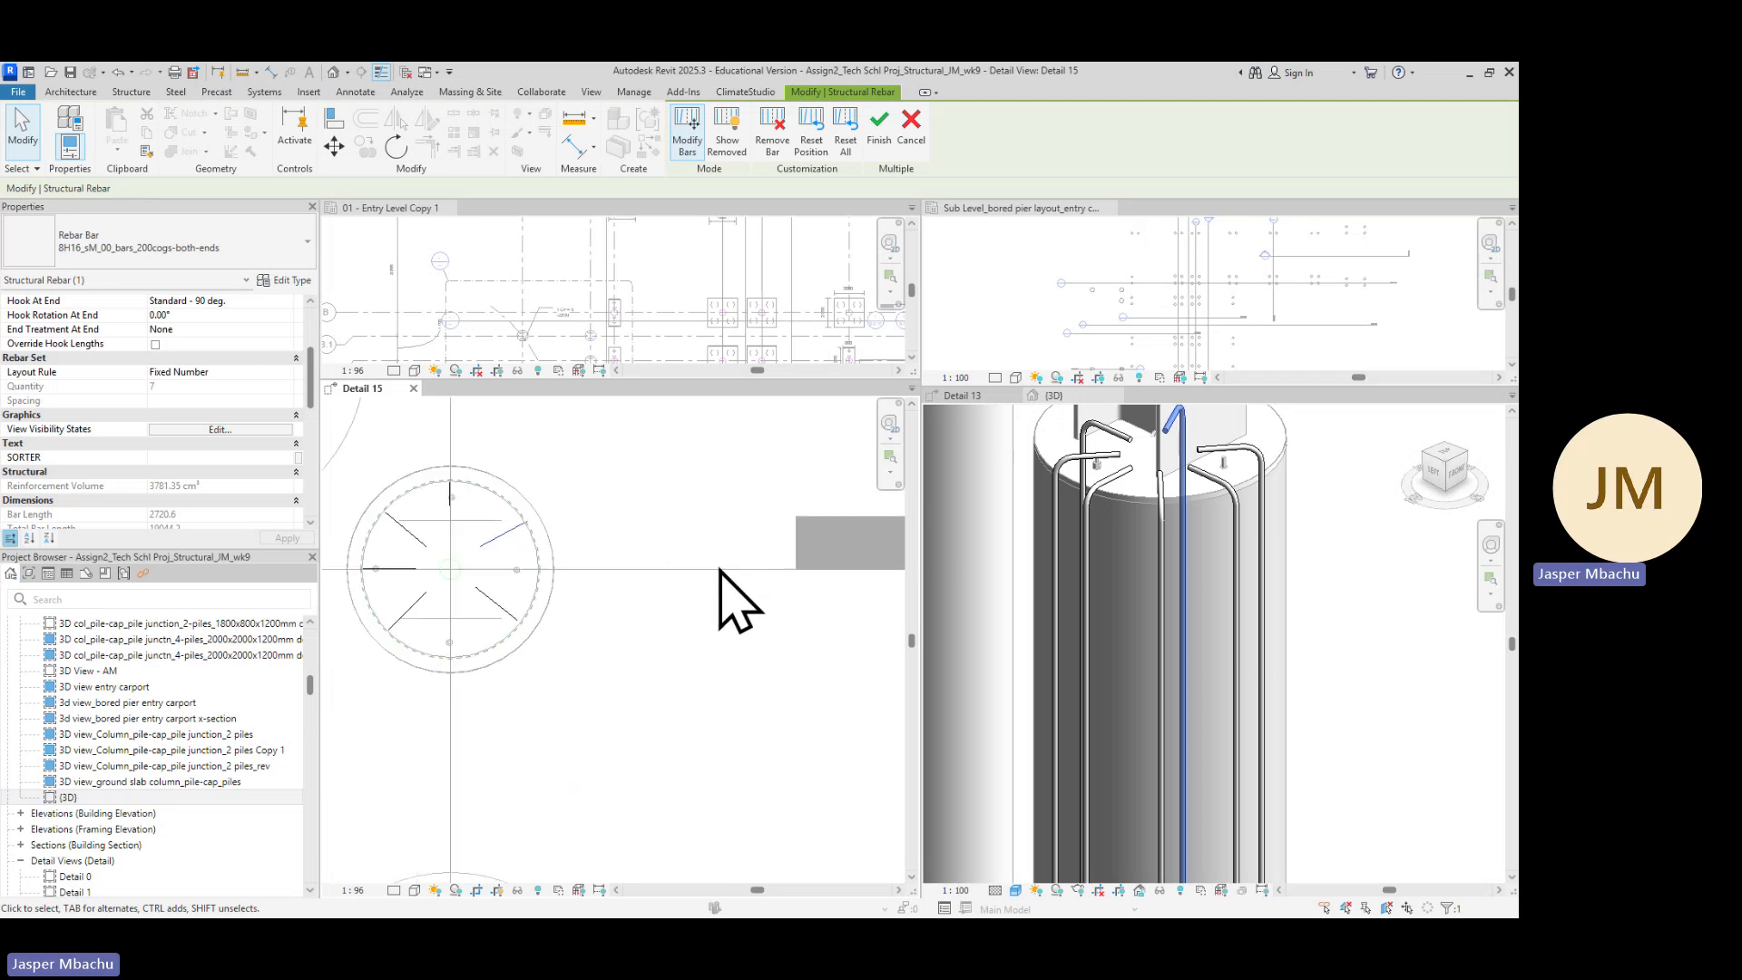
pyautogui.scroll(-3, 1320, 603)
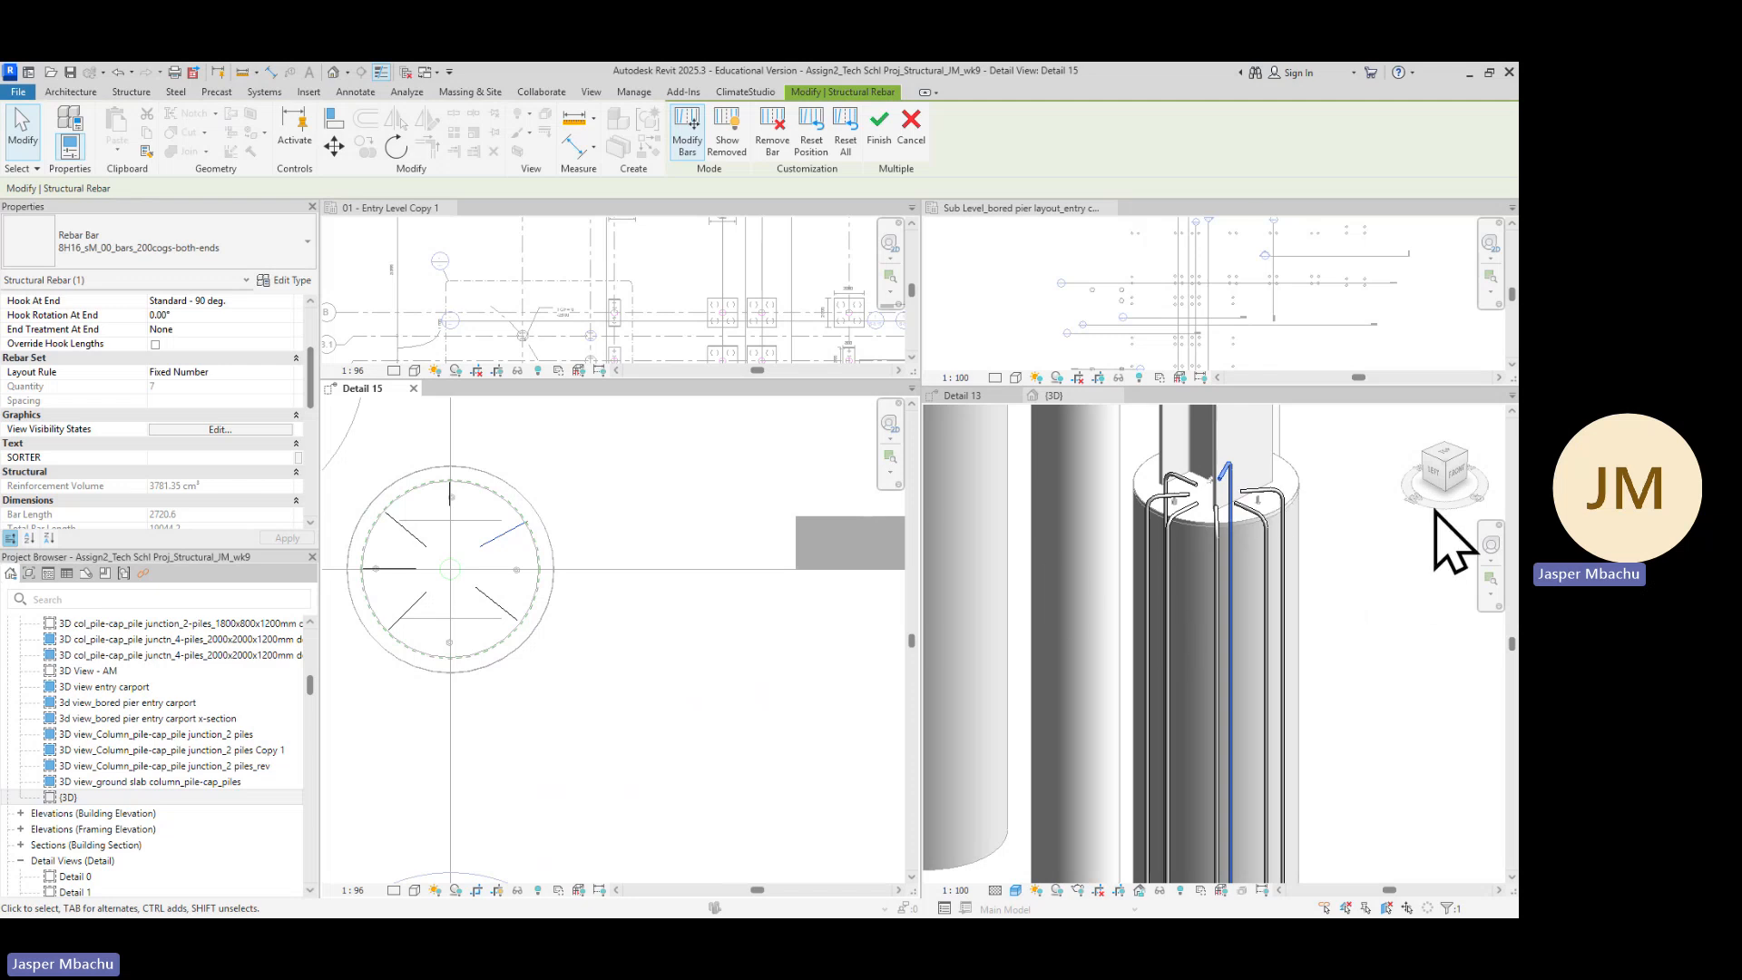
pyautogui.click(1483, 556)
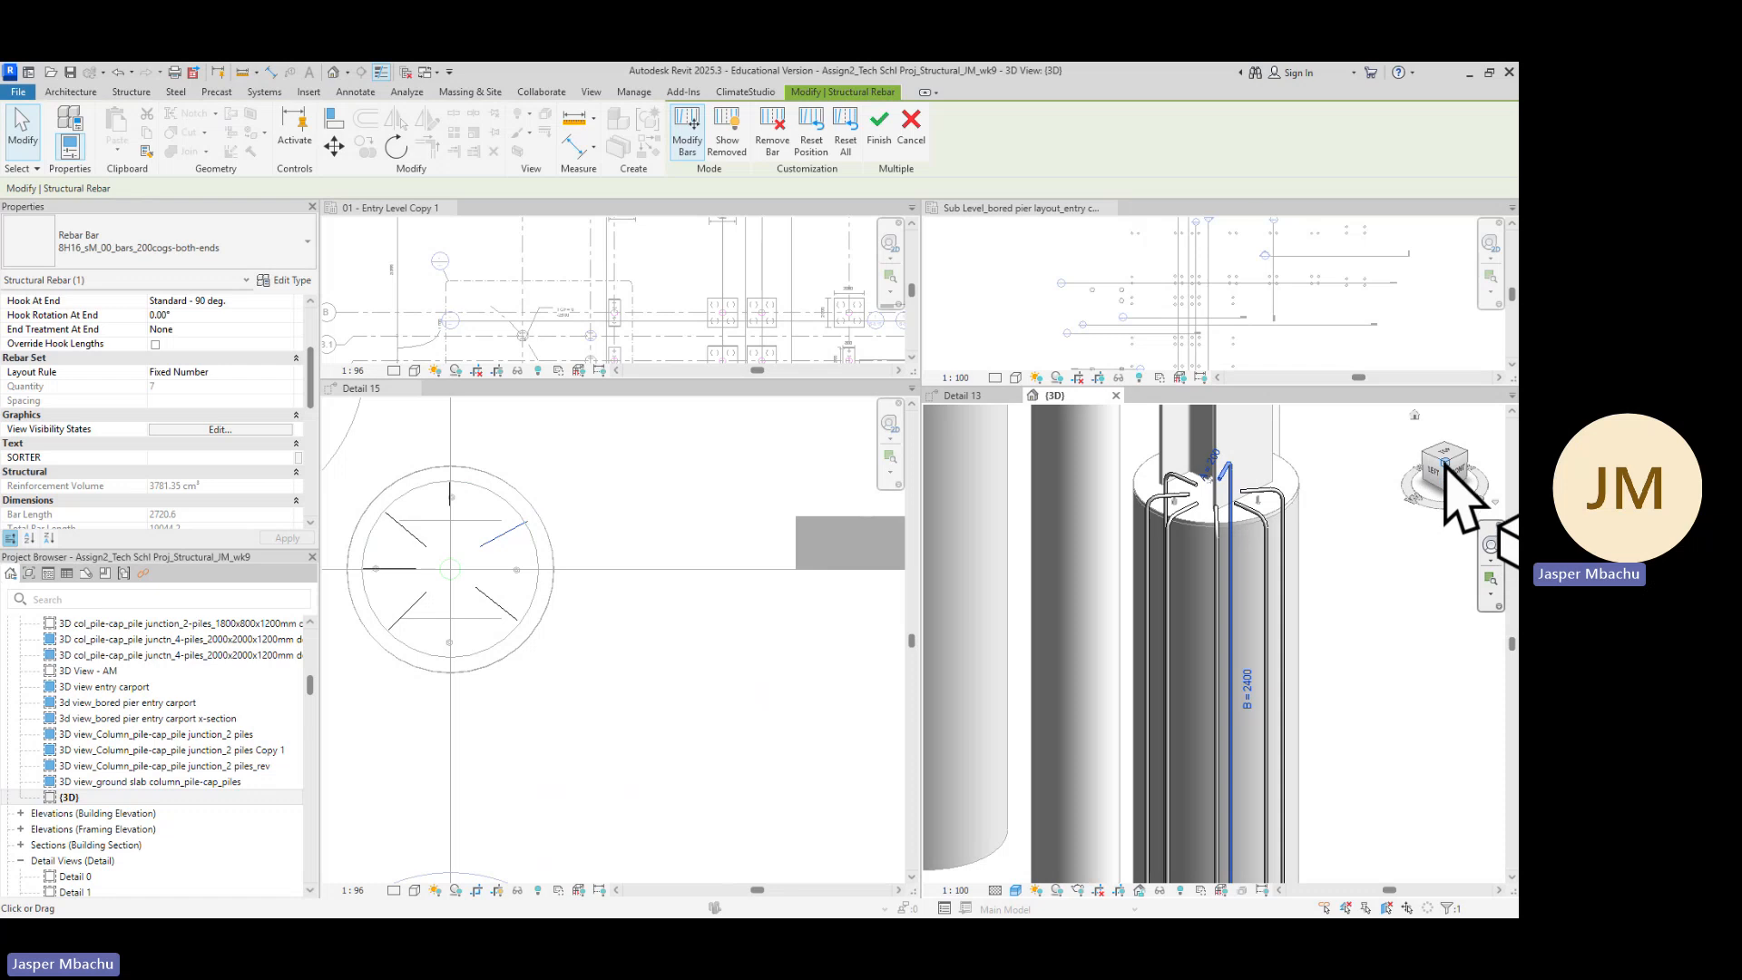
pyautogui.moveTo(1446, 463); pyautogui.dragTo(1419, 492)
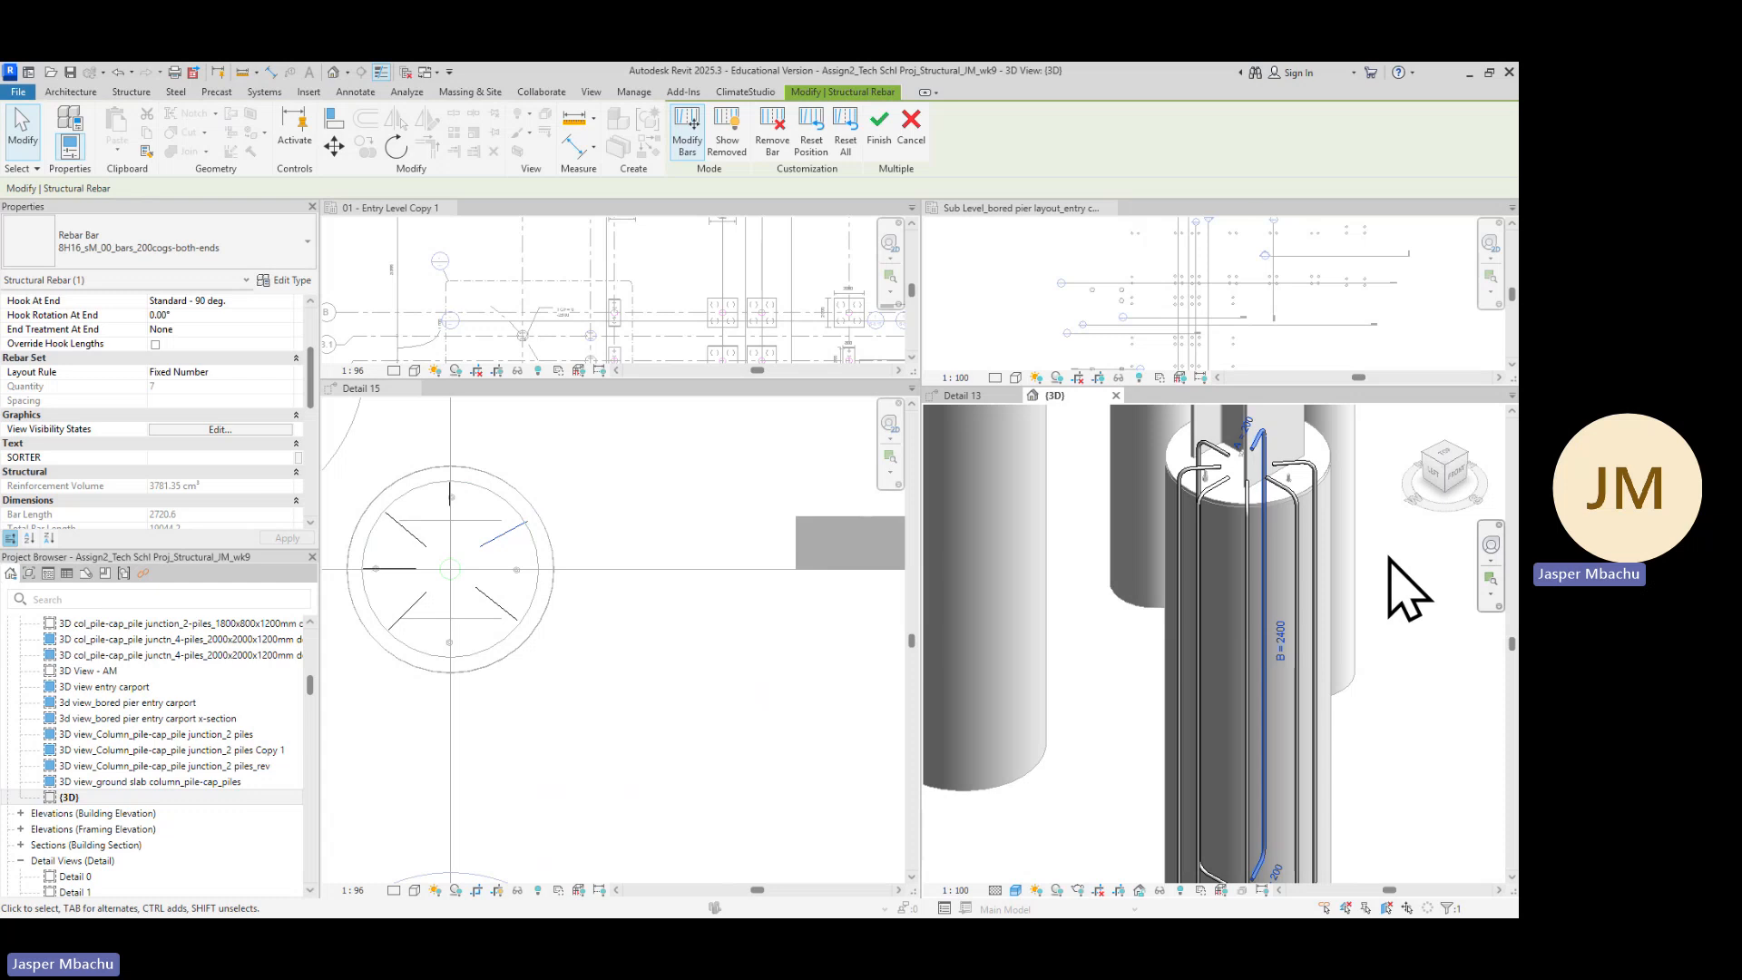
pyautogui.scroll(-1, 1405, 590)
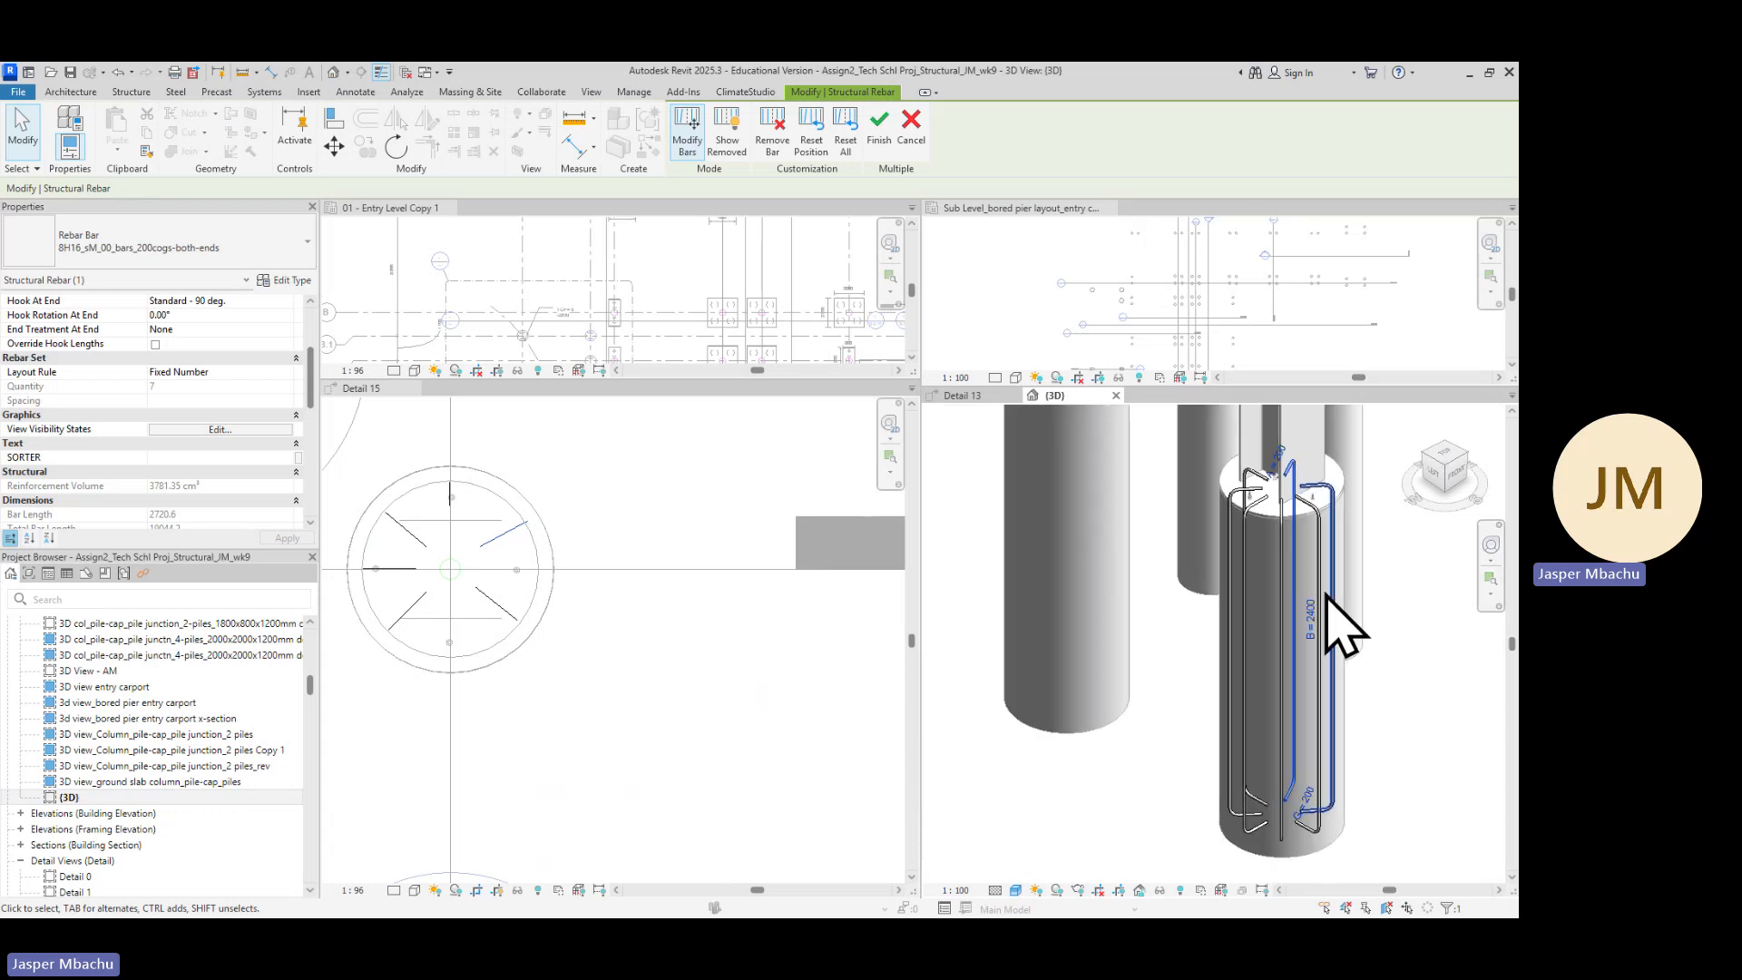
pyautogui.click(685, 703)
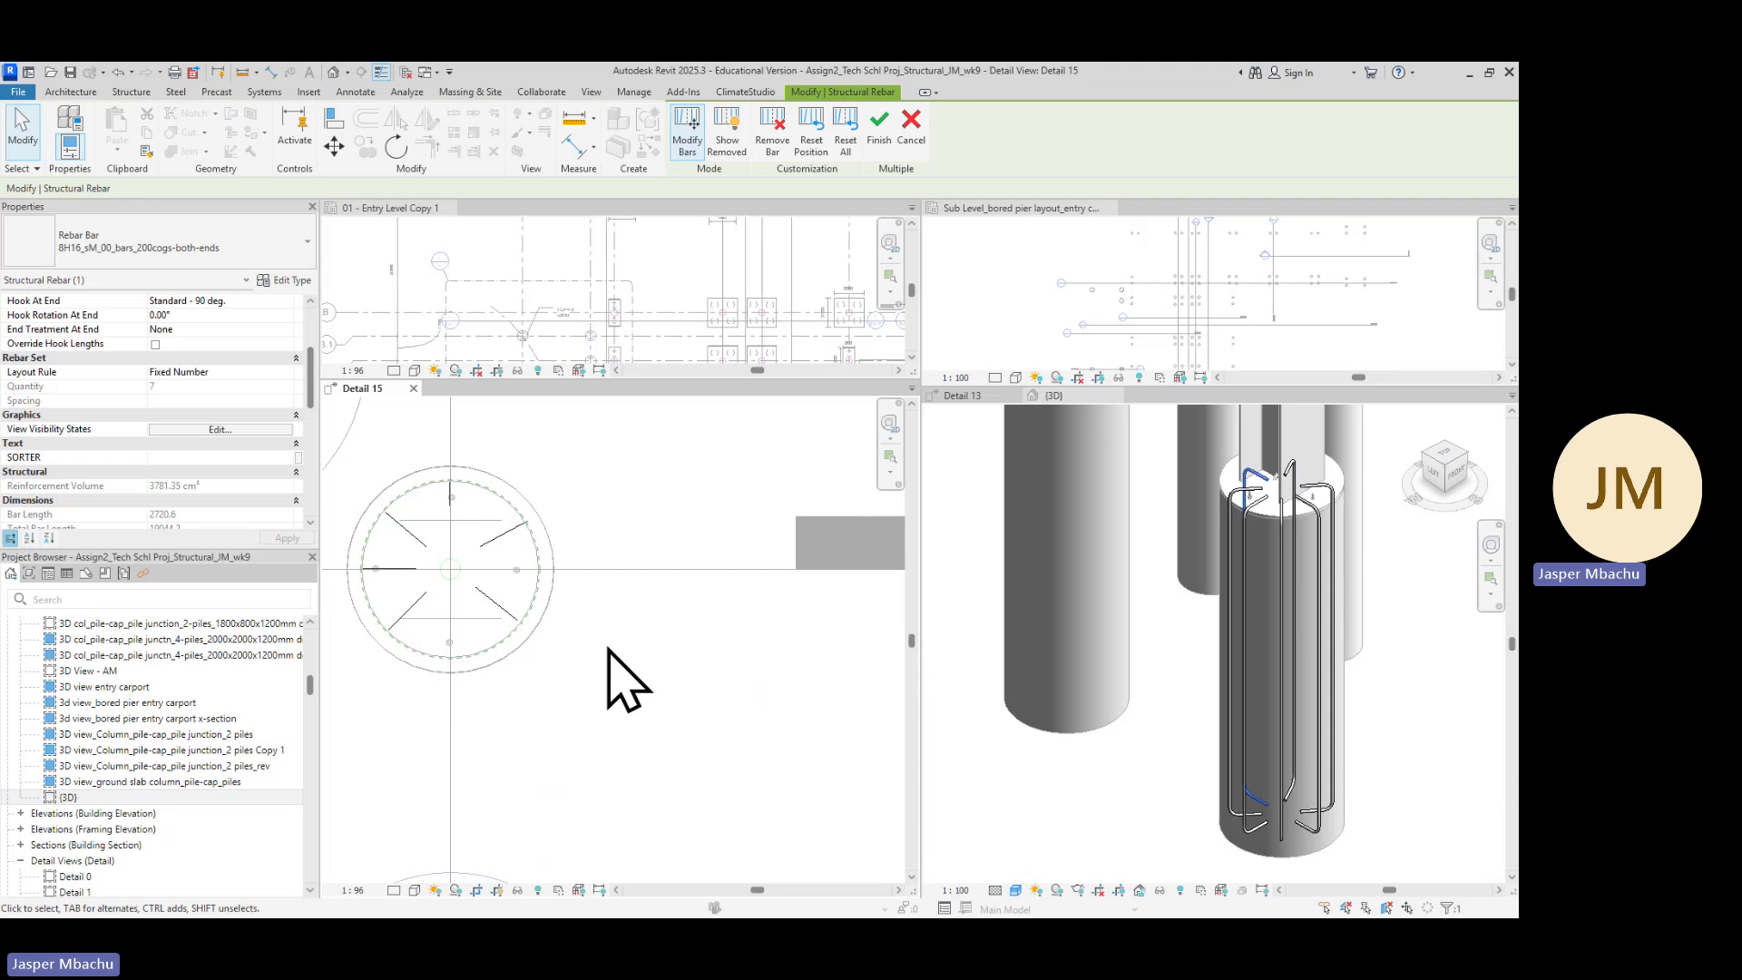
pyautogui.click(879, 132)
pyautogui.click(687, 457)
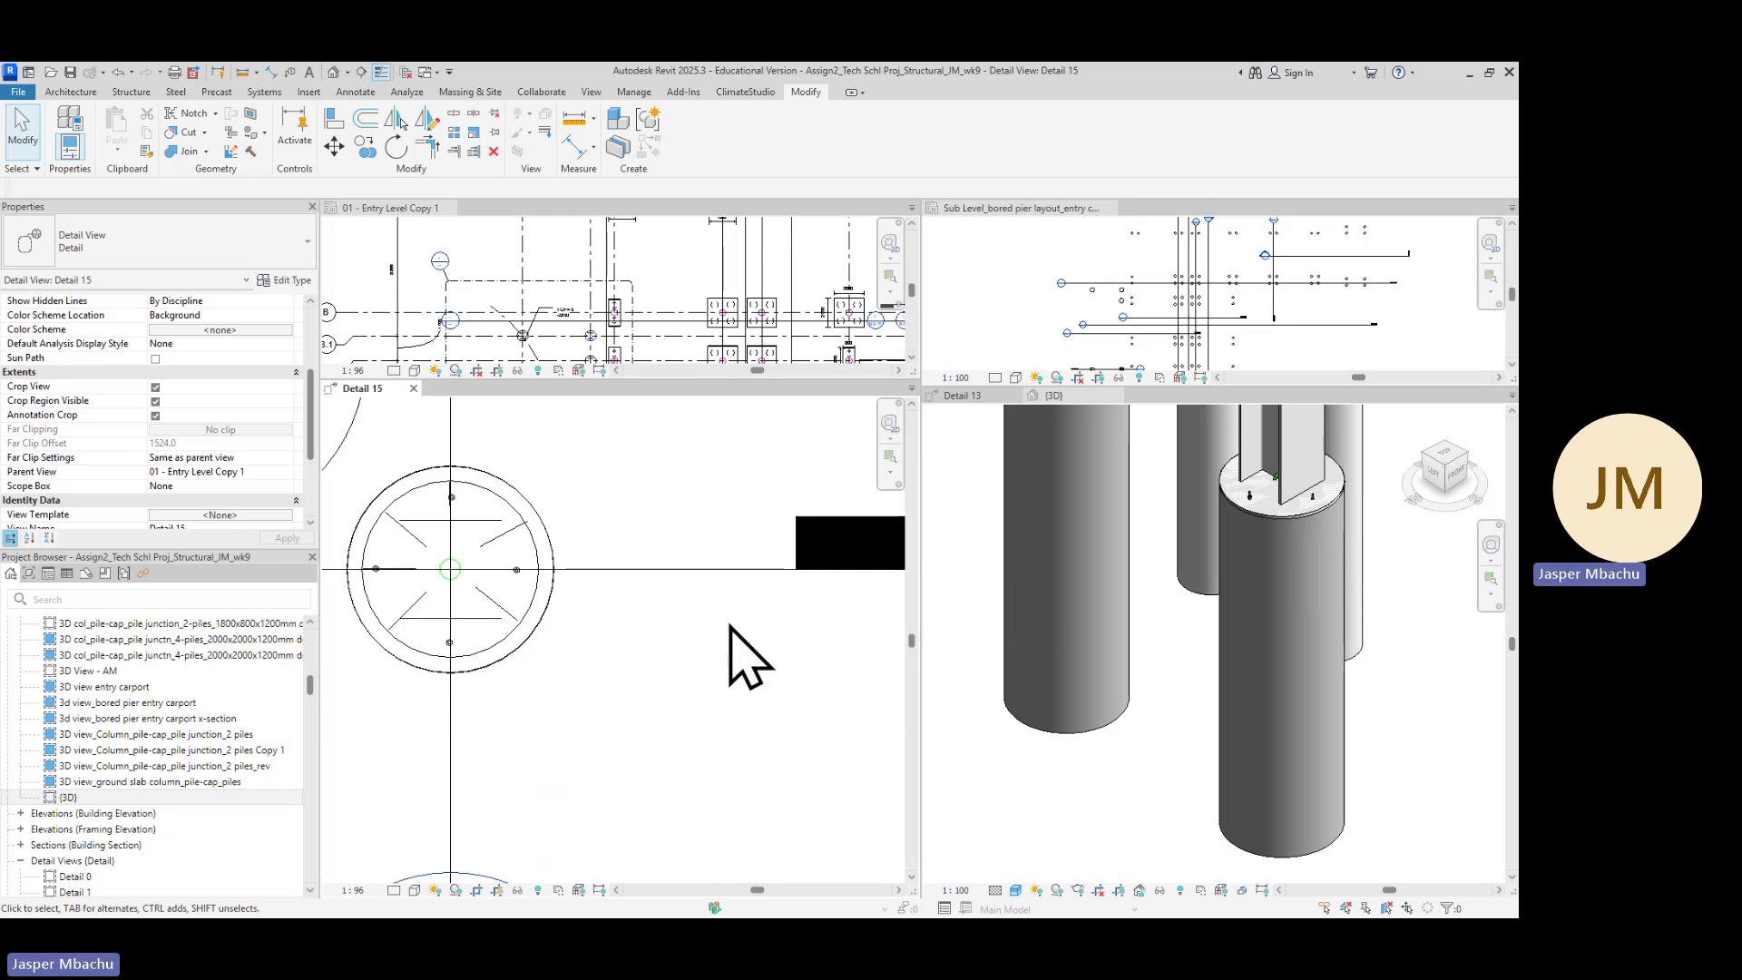
# Copy the pier's H16 rebar set from the pier centre to the centre of the bored pier on grid E
pyautogui.scroll(-3, 730, 626)
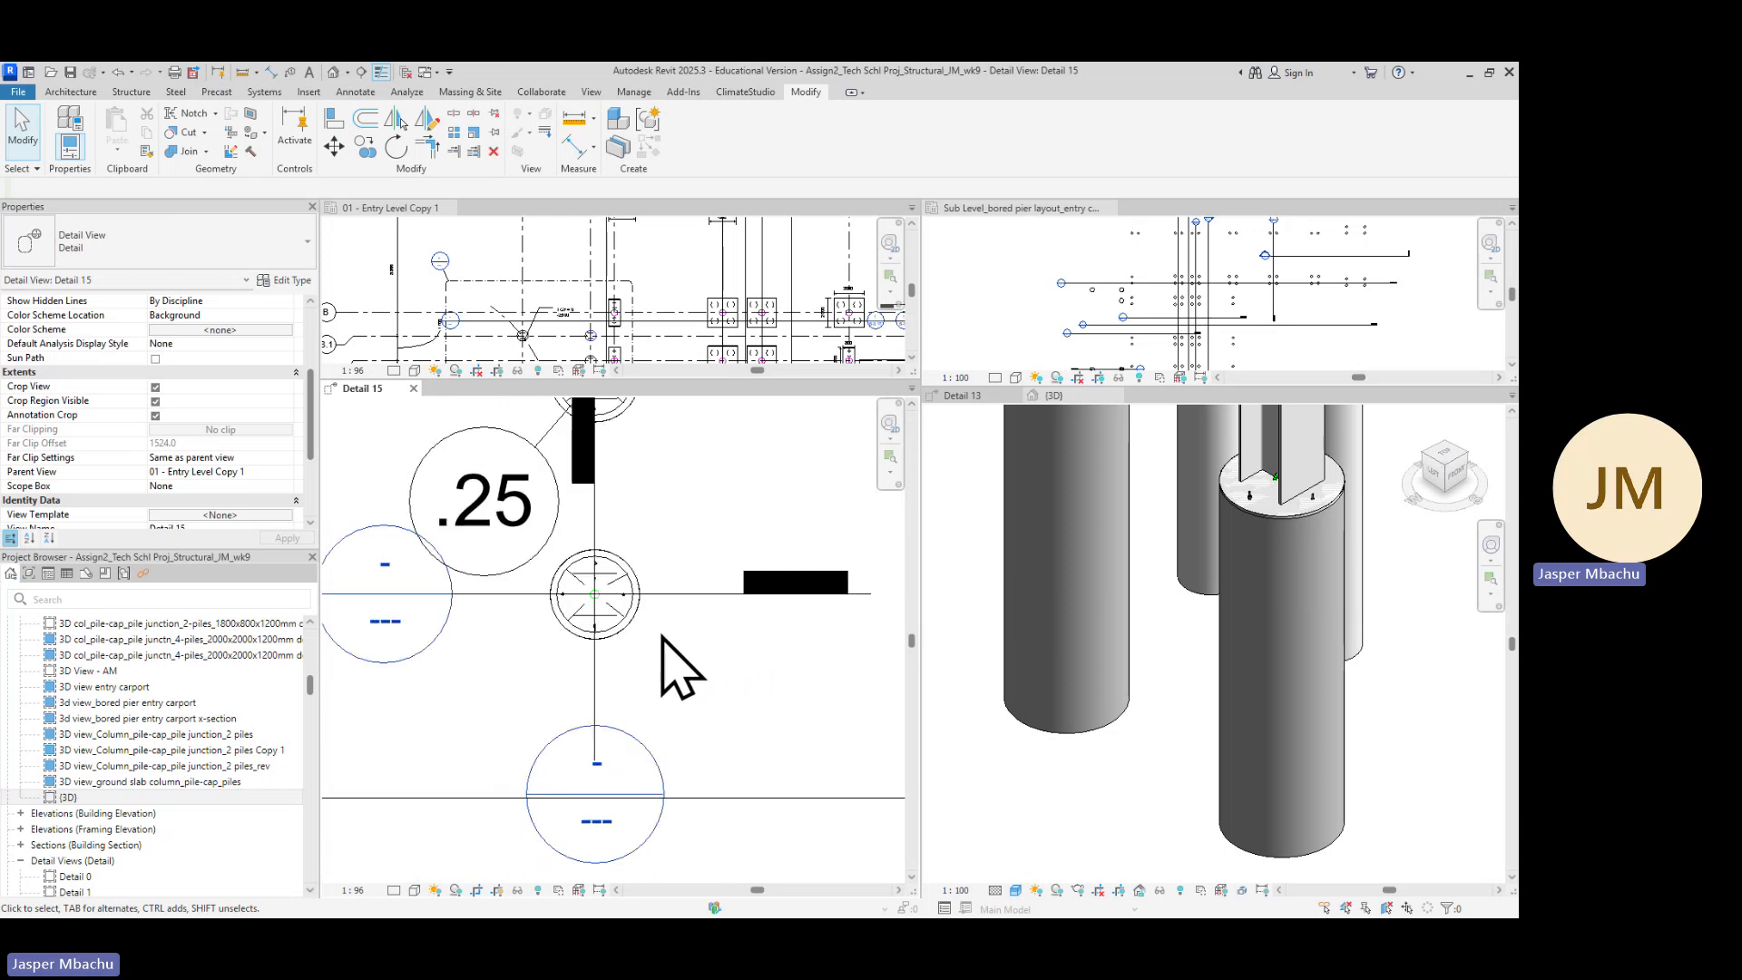
pyautogui.scroll(1, 626, 640)
pyautogui.scroll(2, 628, 581)
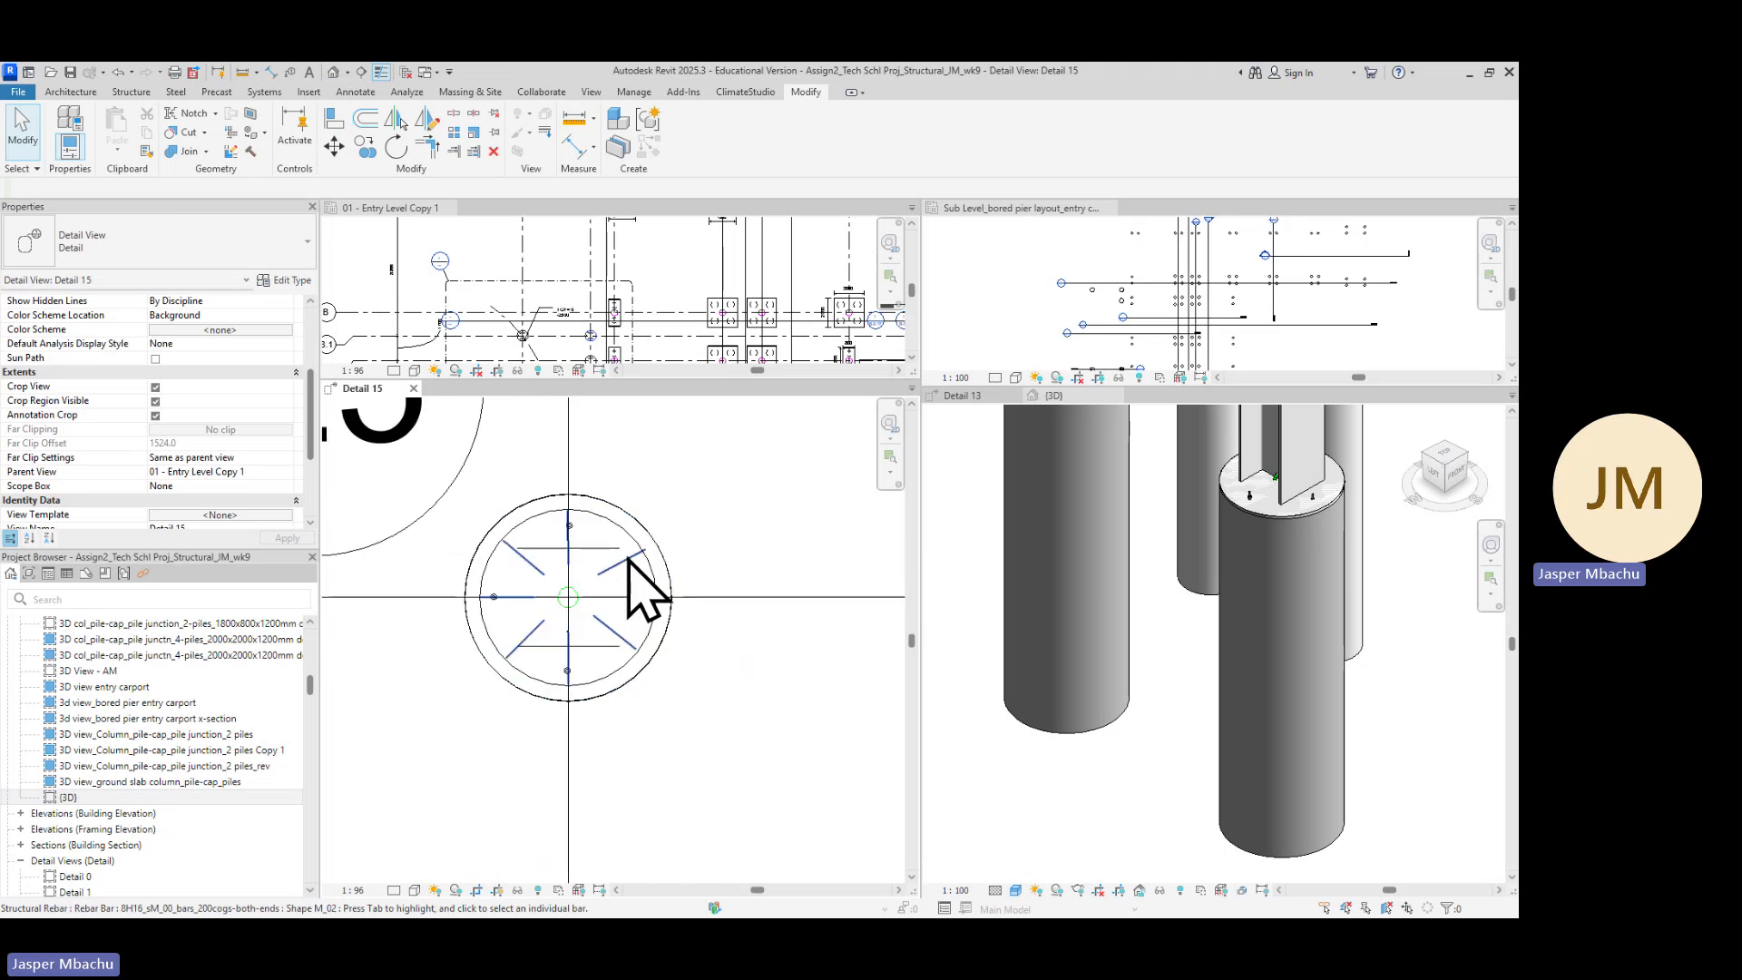
pyautogui.click(633, 581)
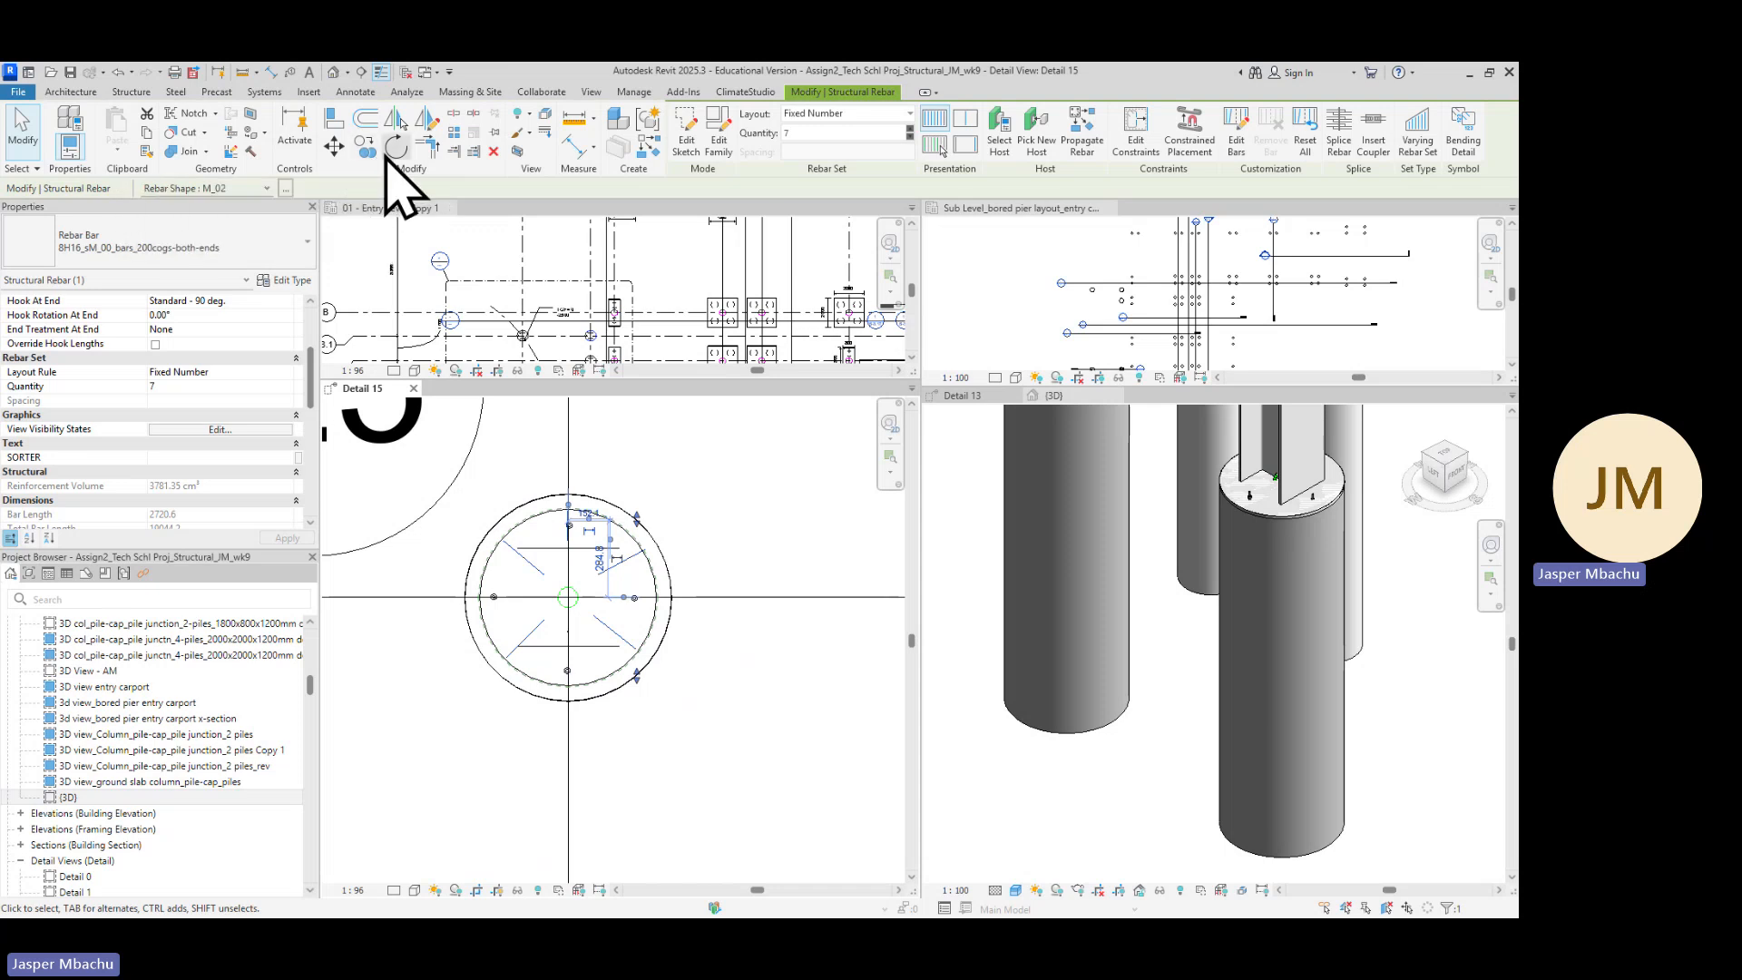
pyautogui.click(363, 145)
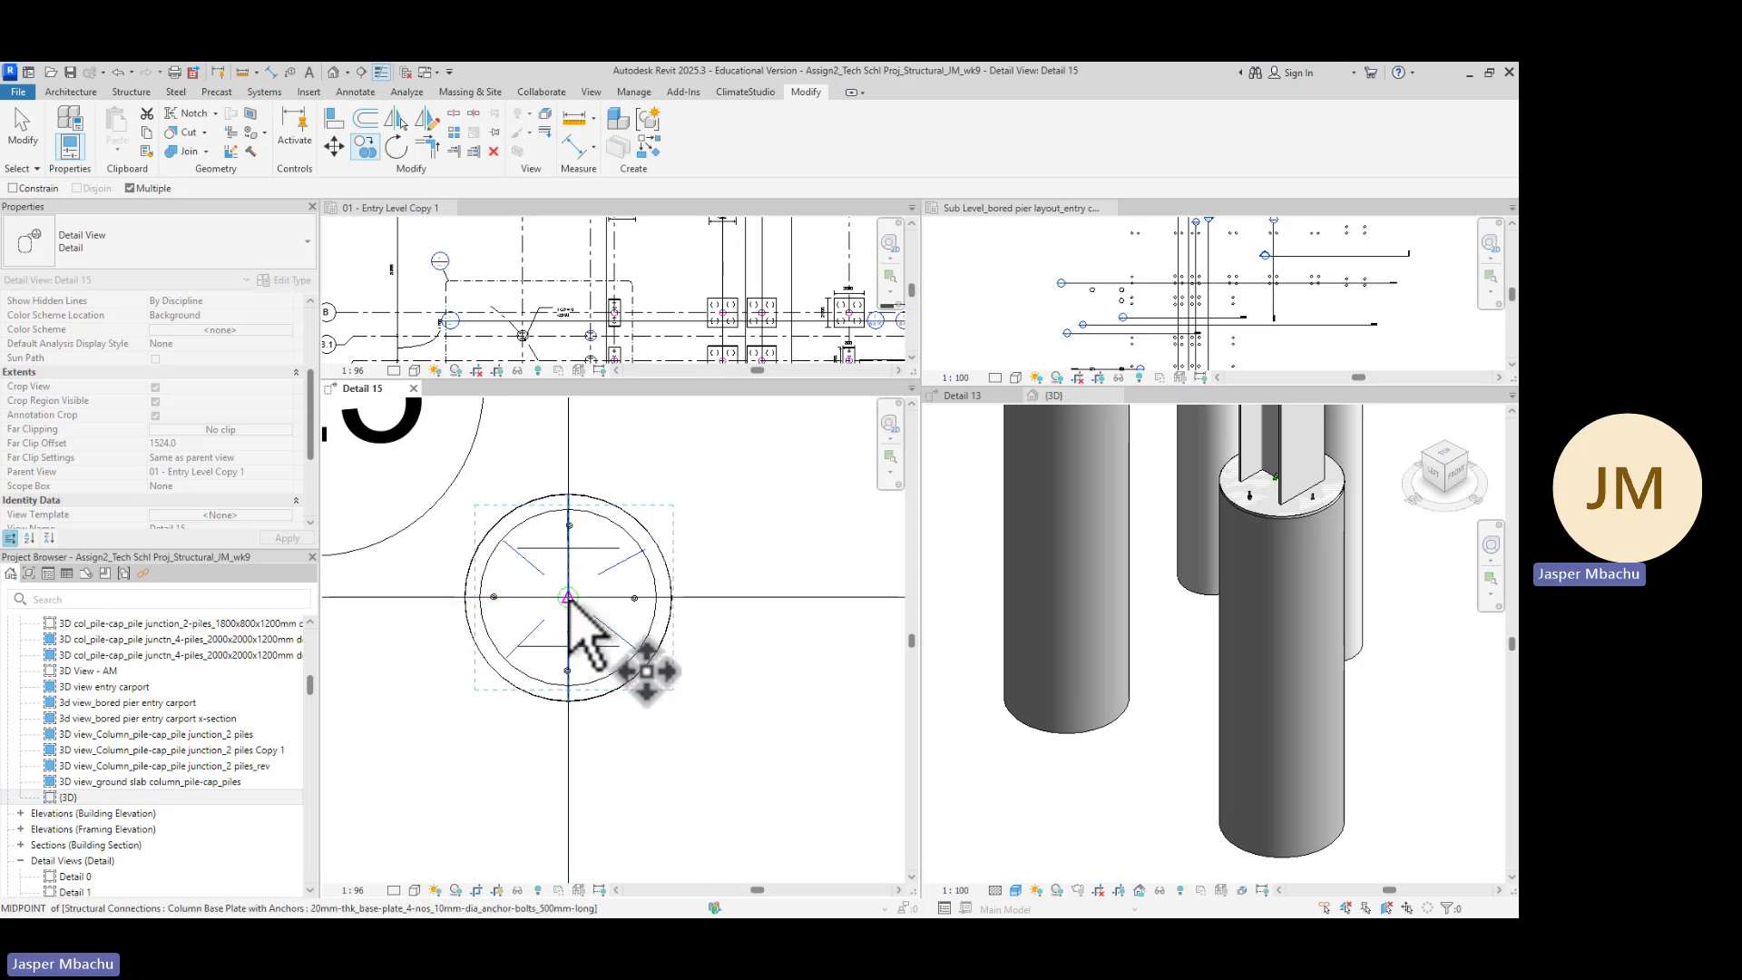
pyautogui.scroll(3, 567, 598)
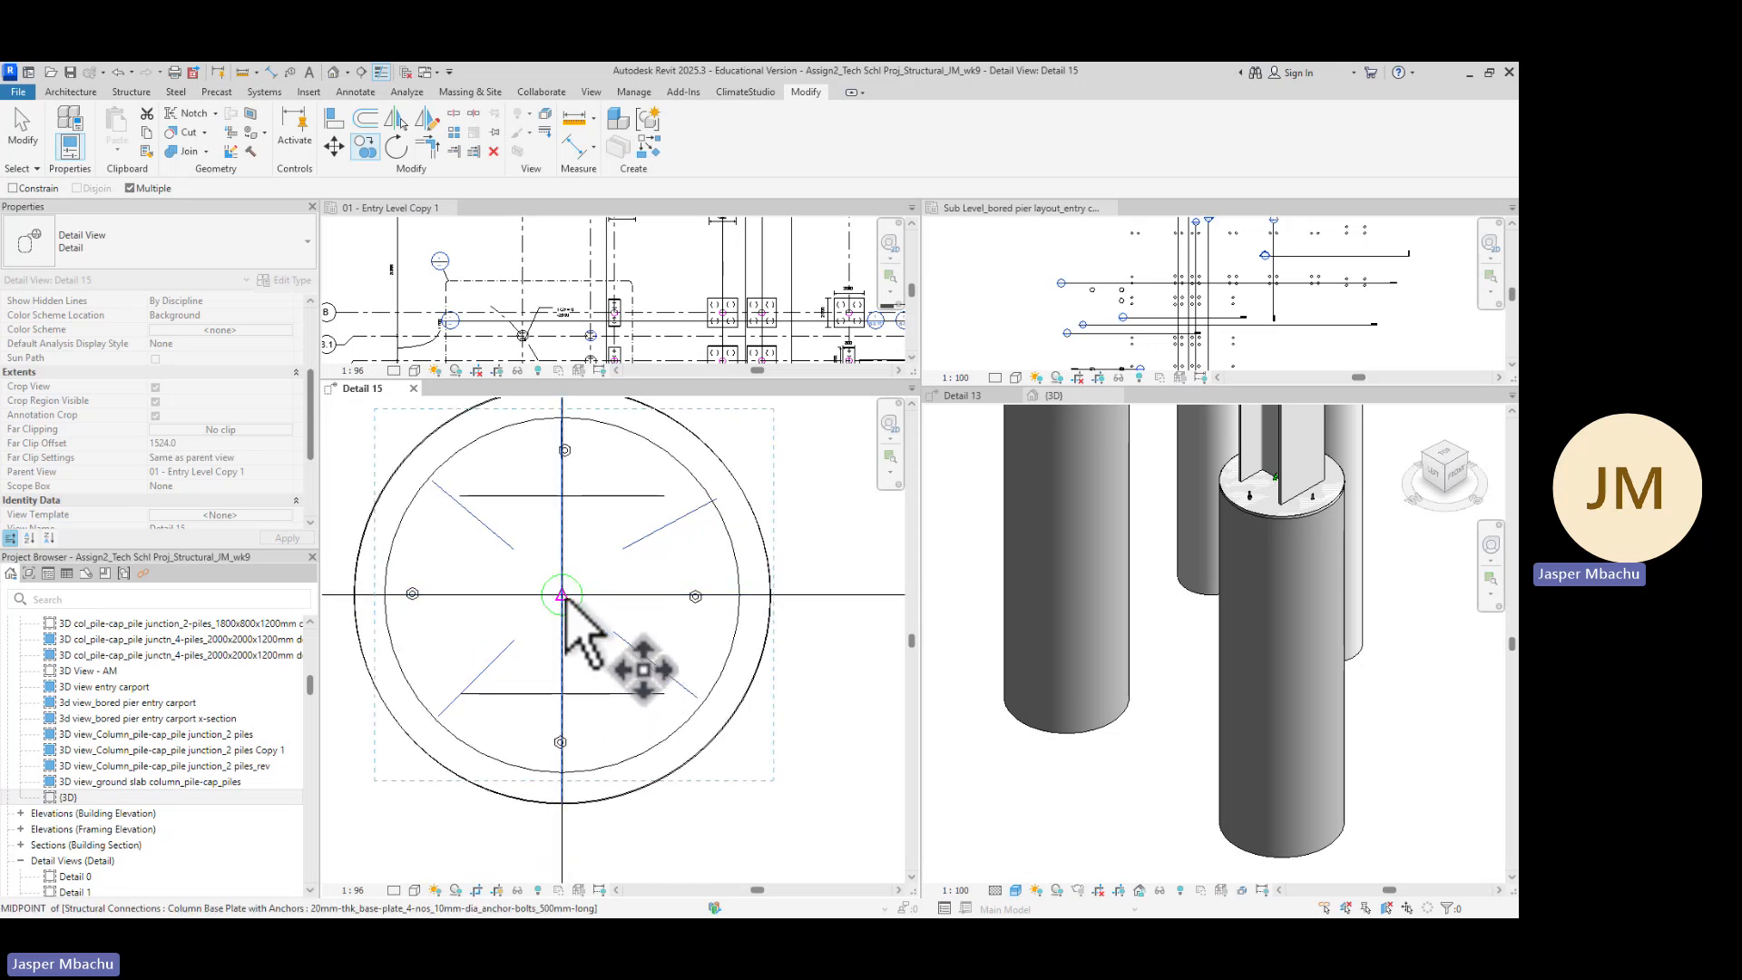
pyautogui.click(562, 597)
pyautogui.scroll(-5, 691, 545)
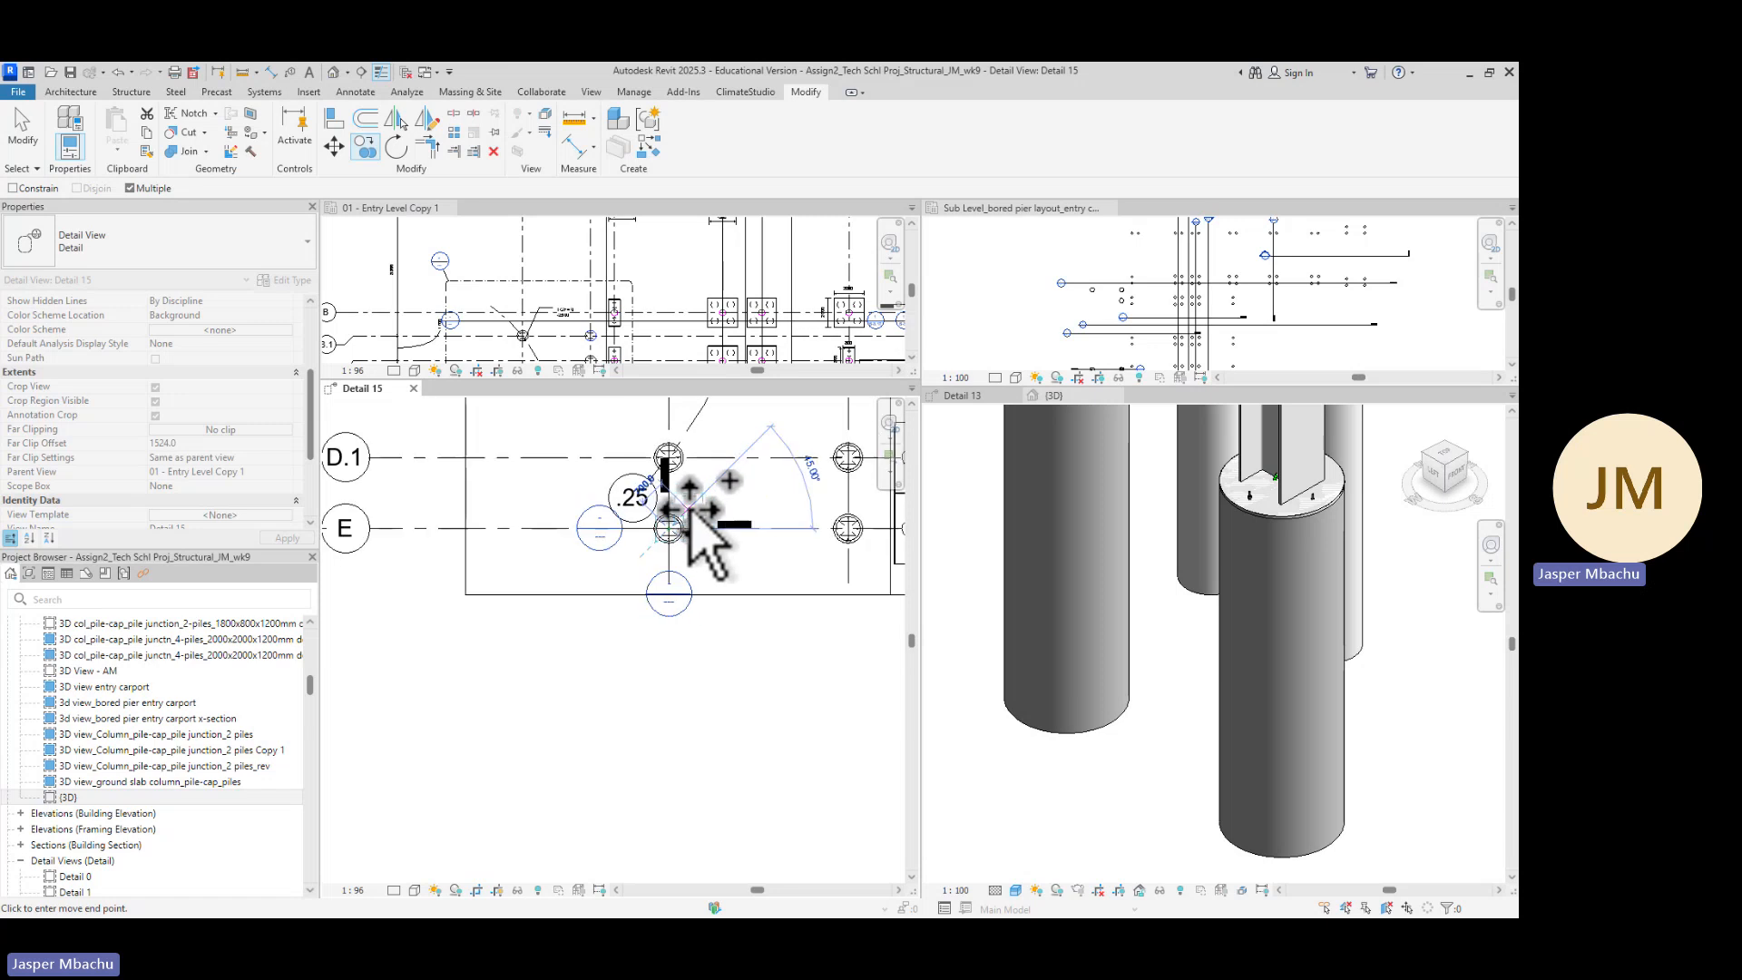
pyautogui.scroll(4, 726, 603)
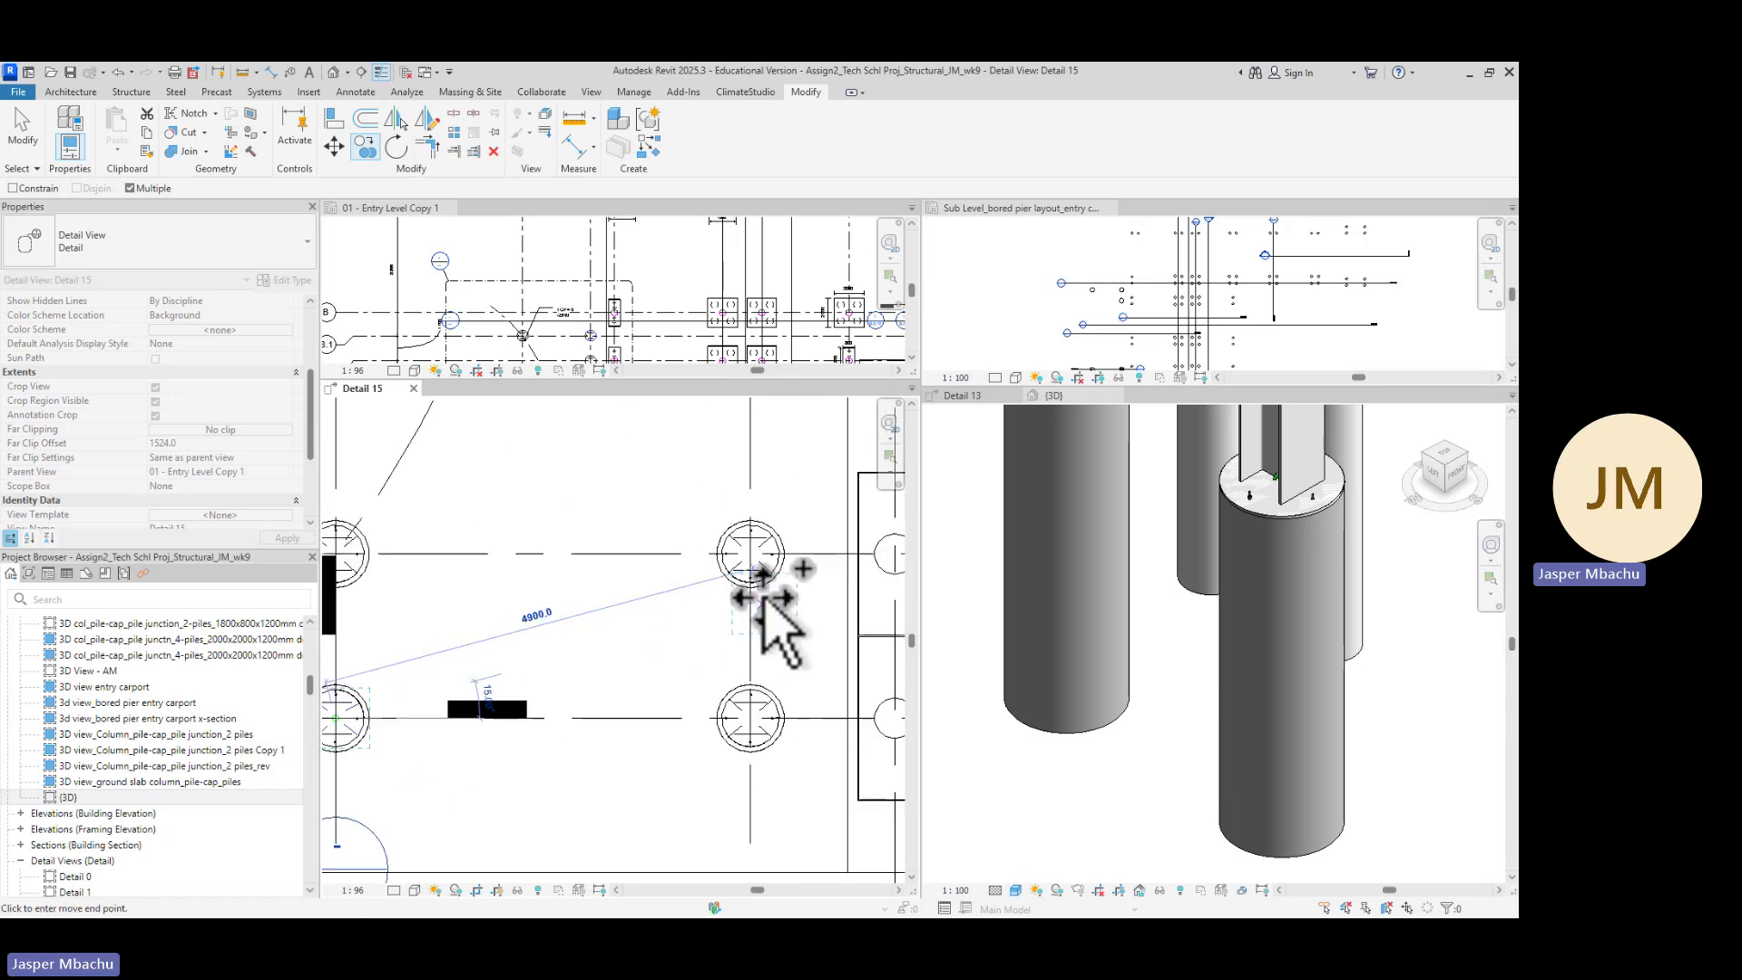
pyautogui.scroll(2, 764, 600)
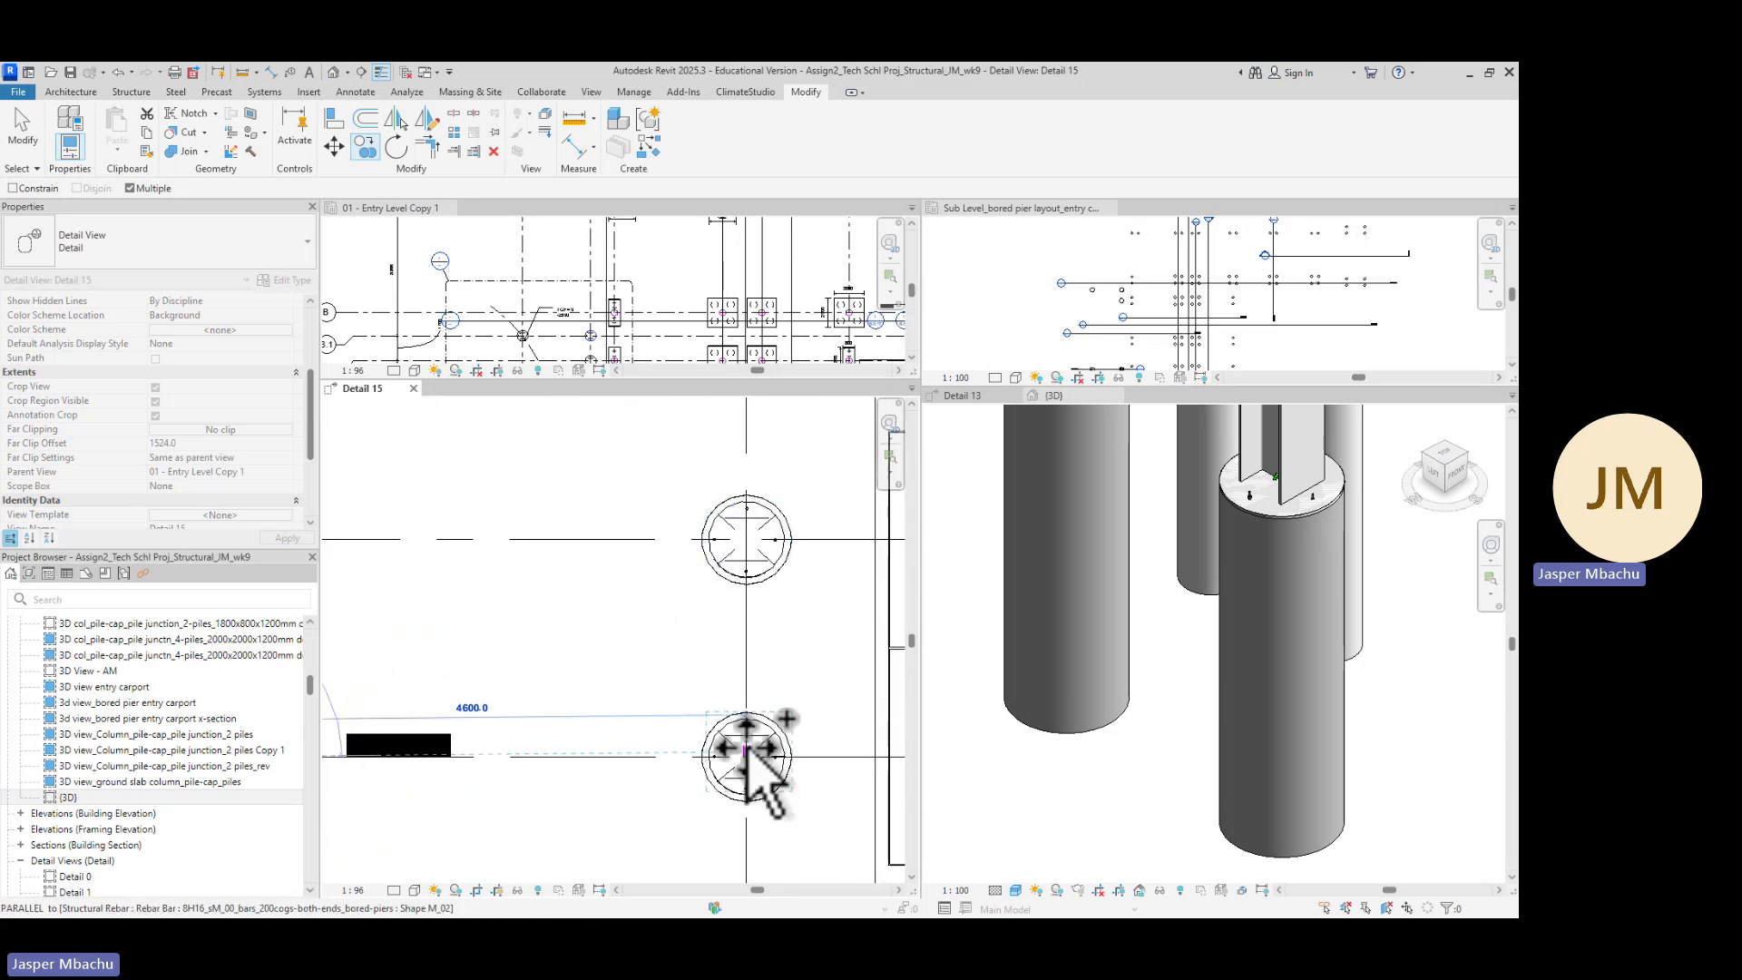
pyautogui.scroll(-3, 717, 680)
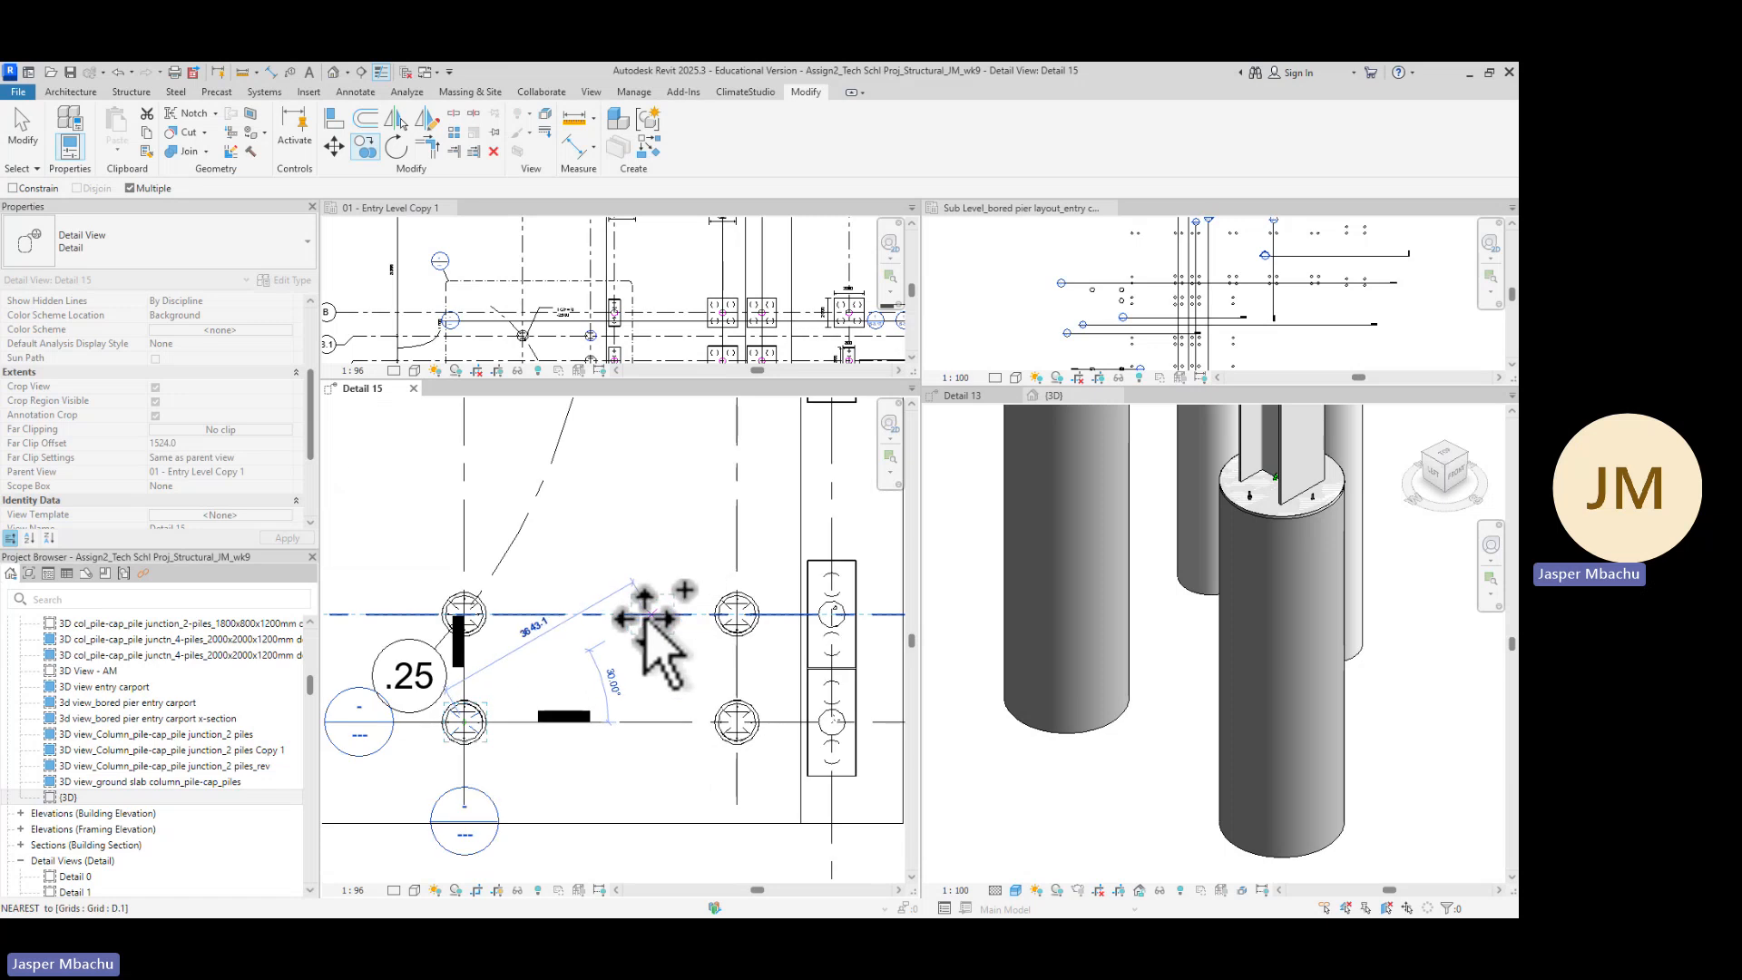
pyautogui.scroll(-4, 646, 619)
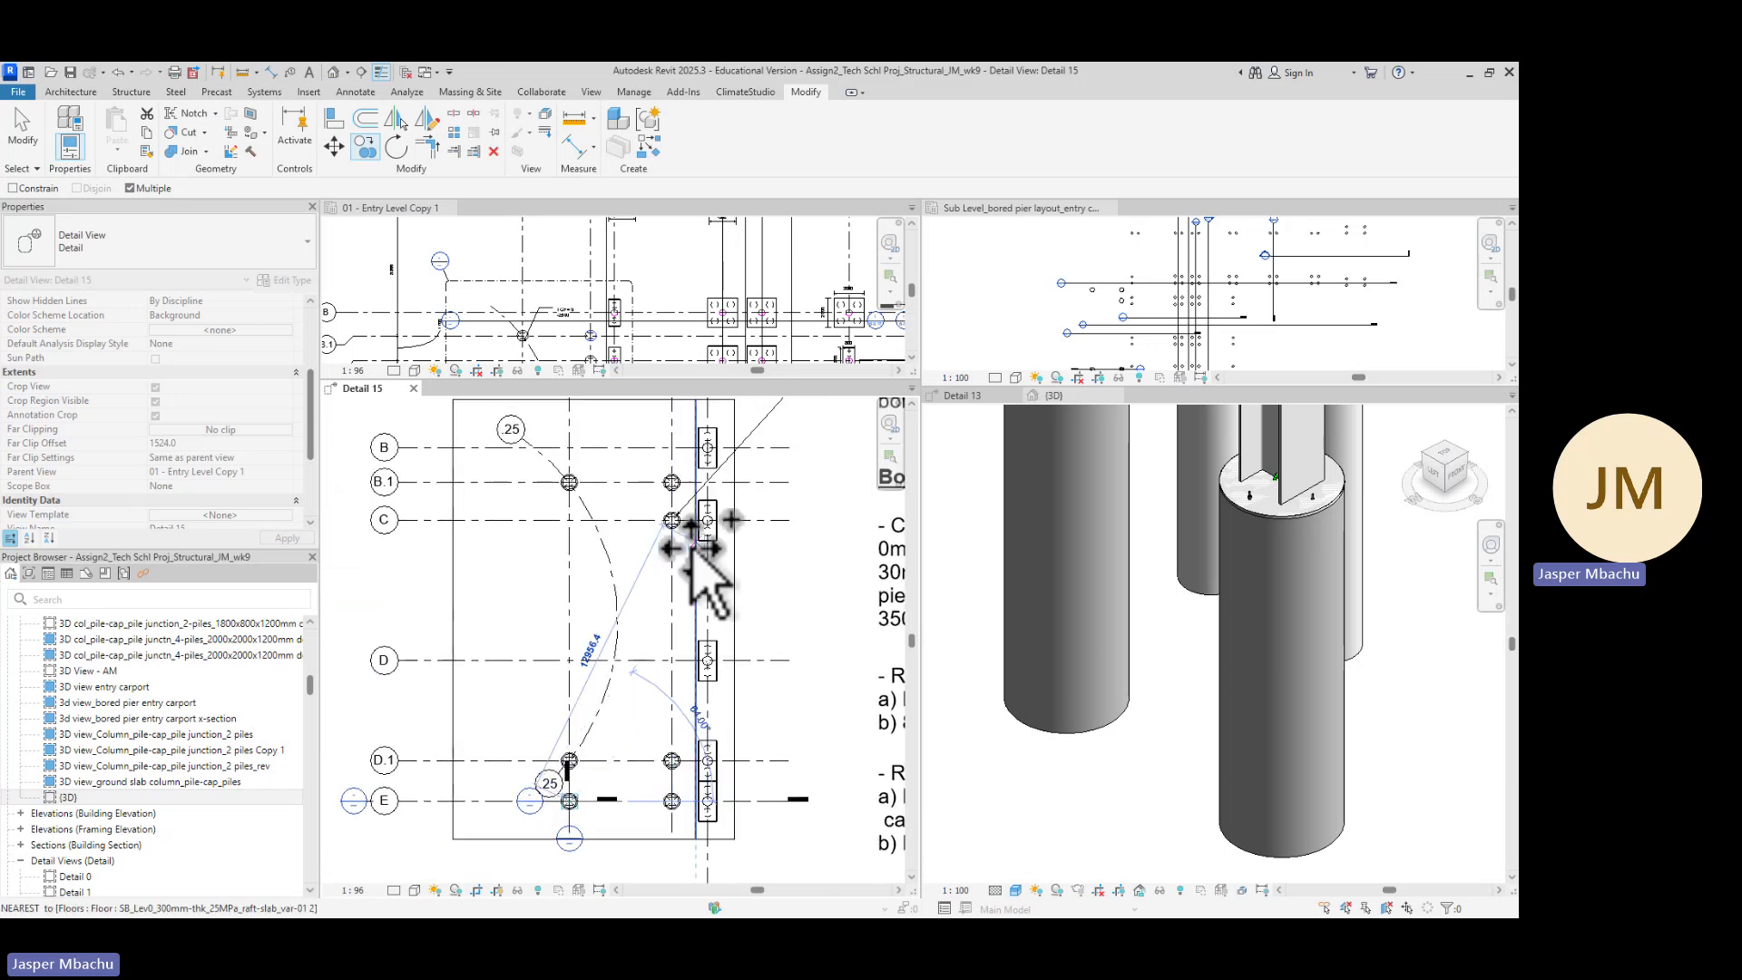
pyautogui.scroll(5, 679, 525)
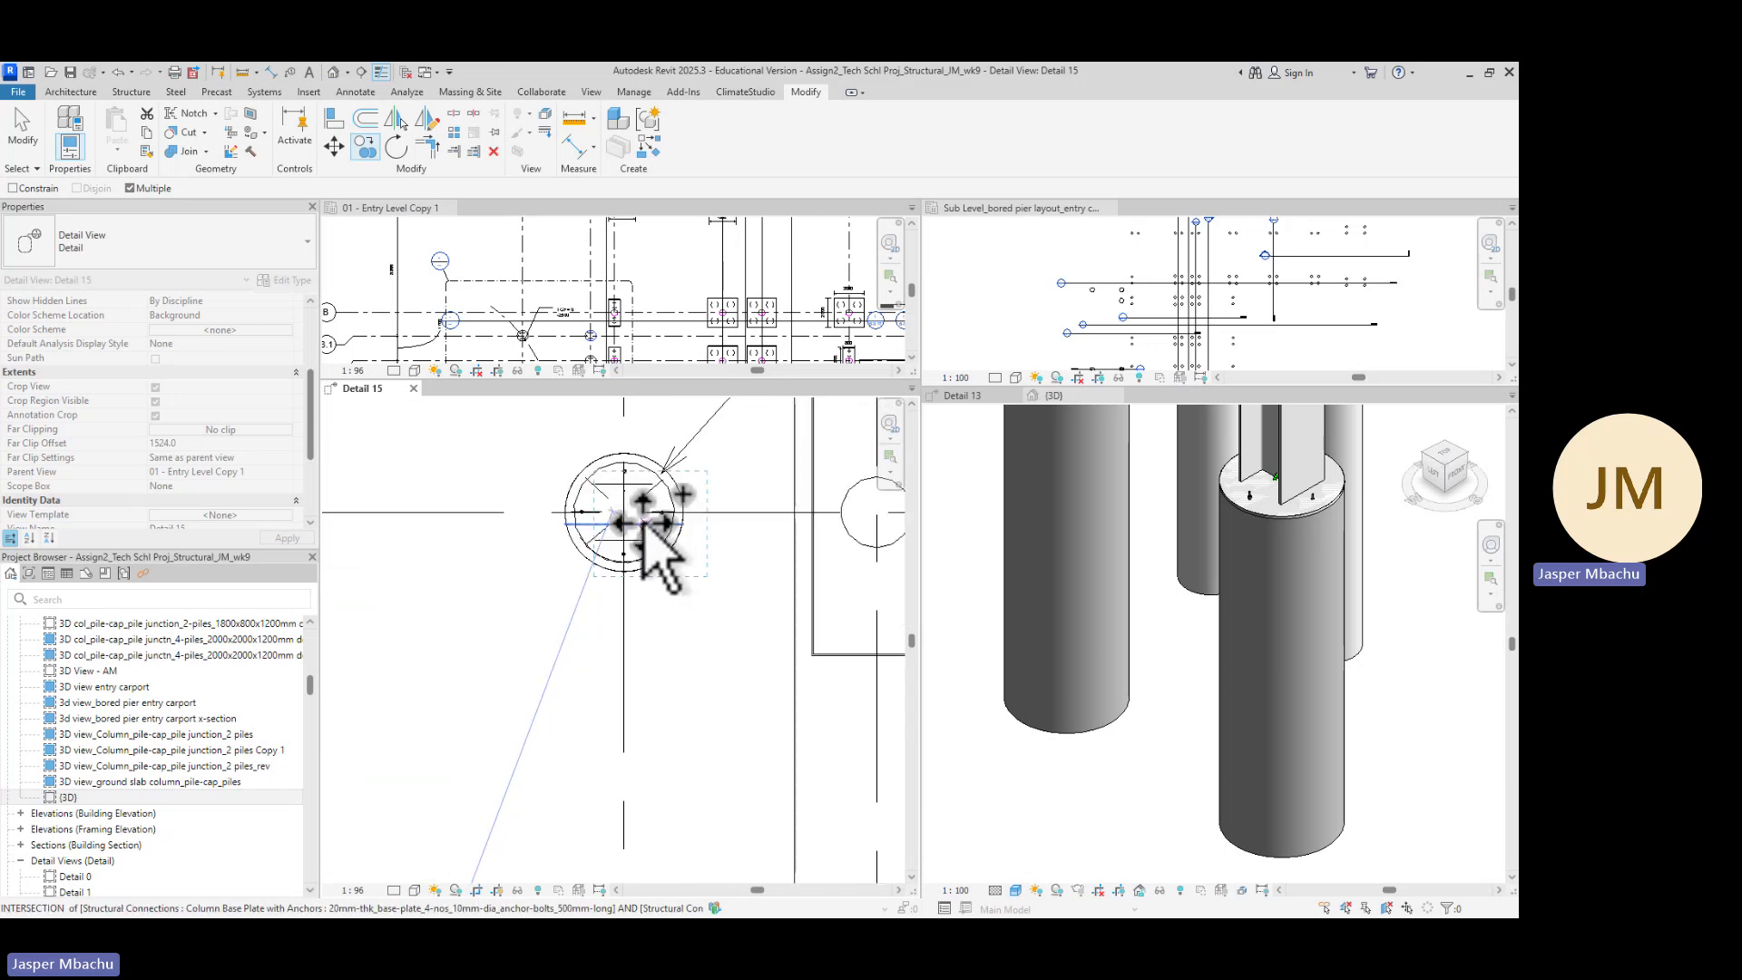
pyautogui.scroll(-4, 626, 519)
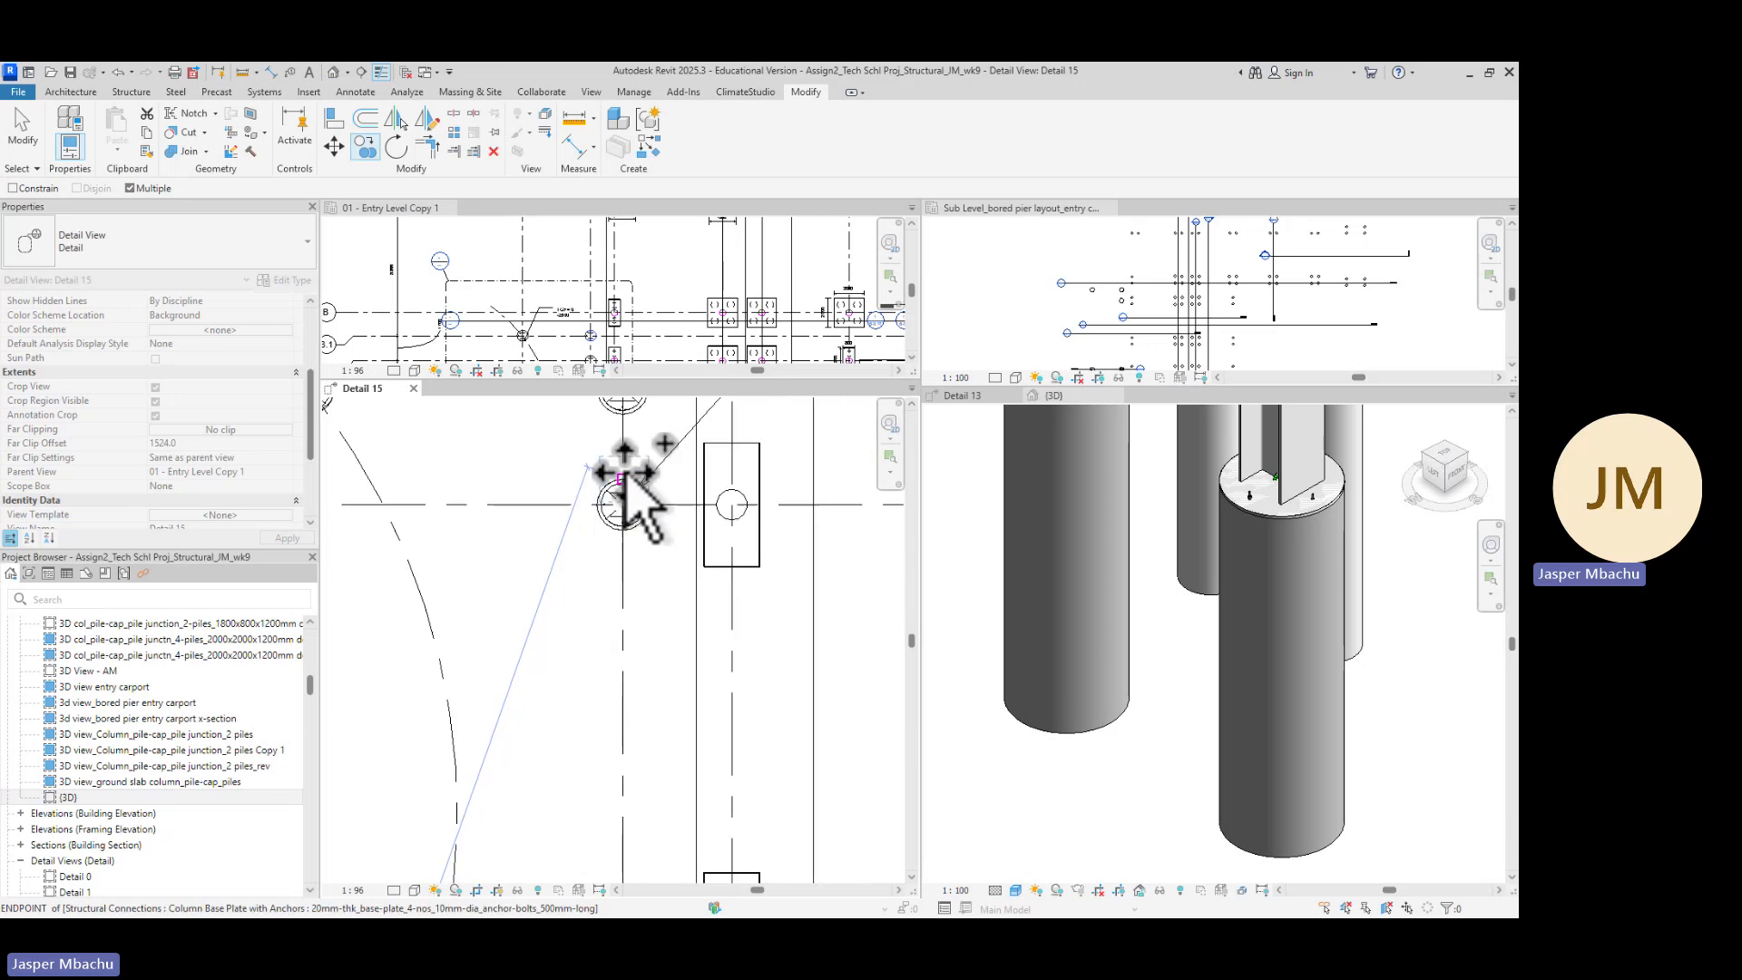
pyautogui.scroll(4, 626, 441)
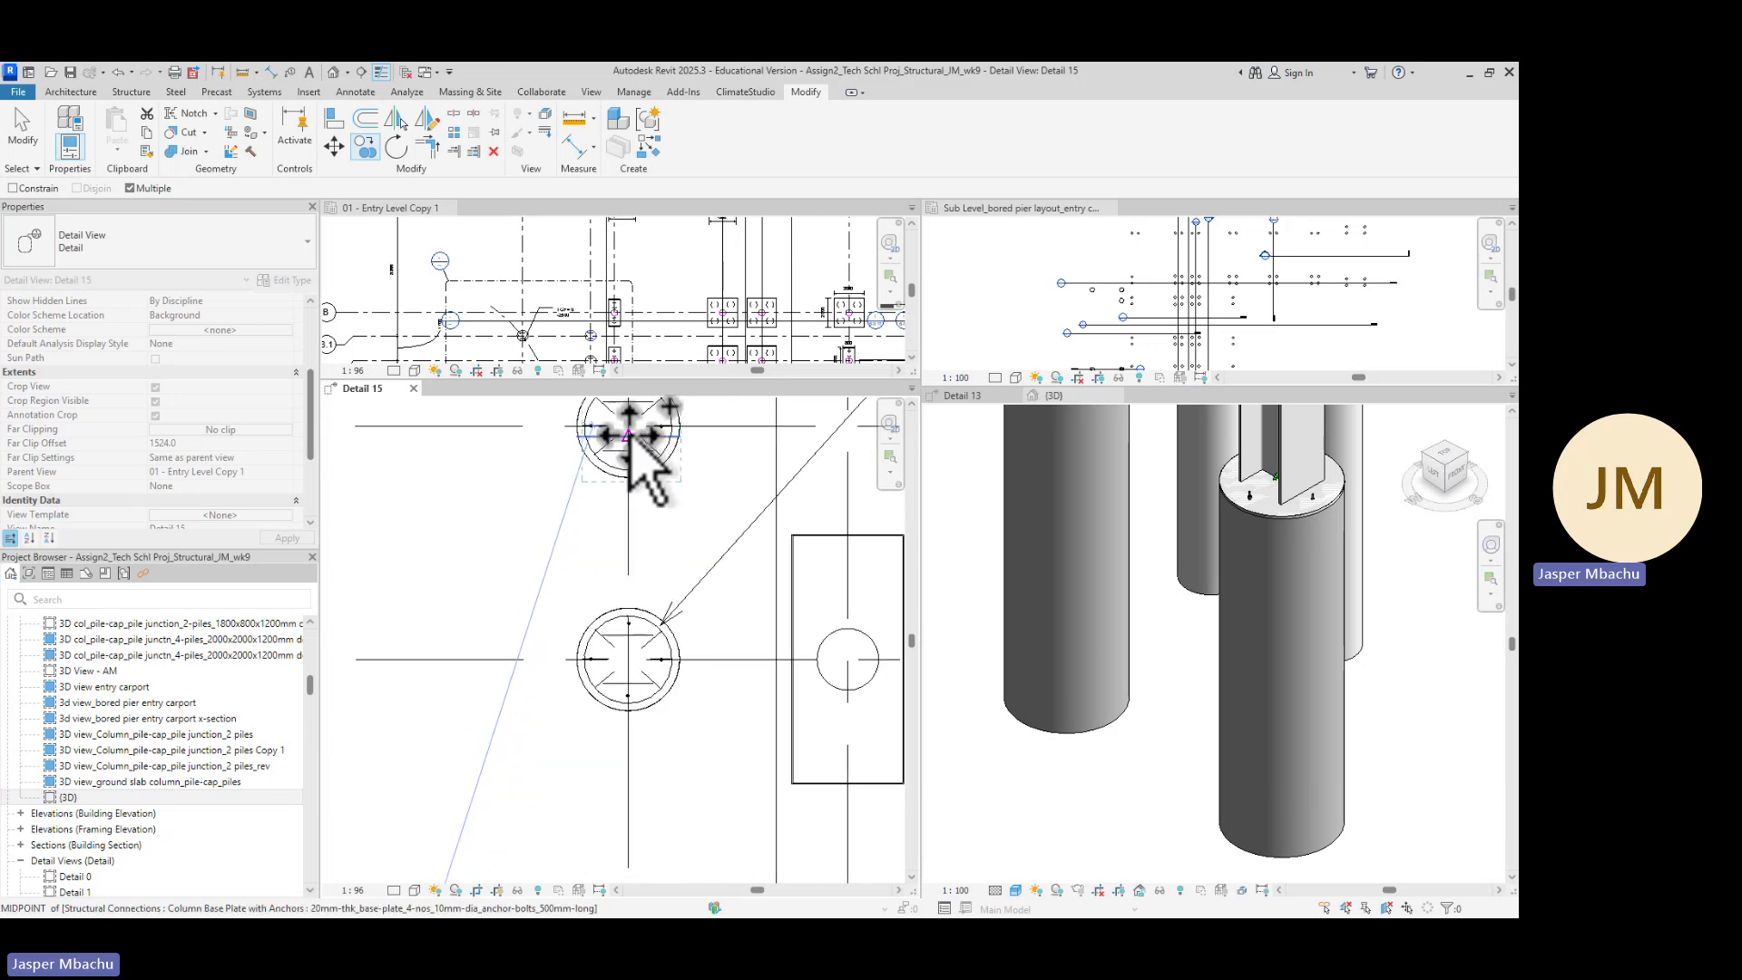
pyautogui.scroll(-6, 481, 545)
pyautogui.scroll(-2, 442, 510)
pyautogui.moveTo(444, 512); pyautogui.dragTo(685, 582, button='middle')
pyautogui.scroll(6, 594, 519)
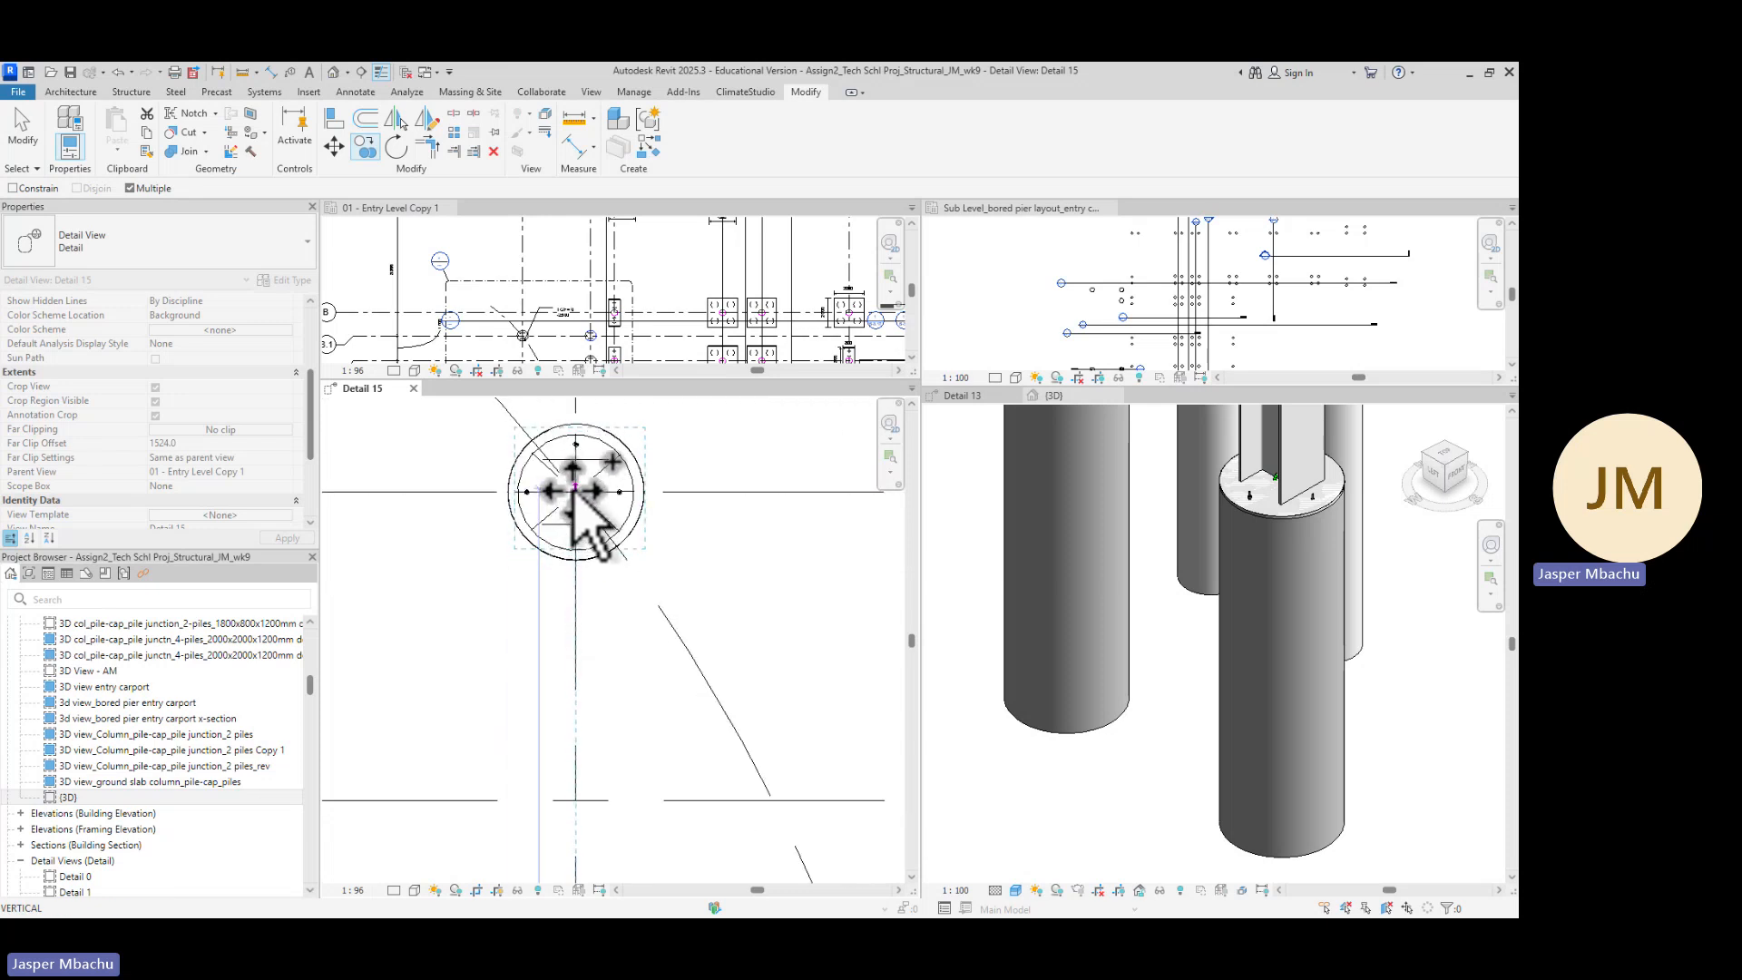
pyautogui.scroll(3, 574, 493)
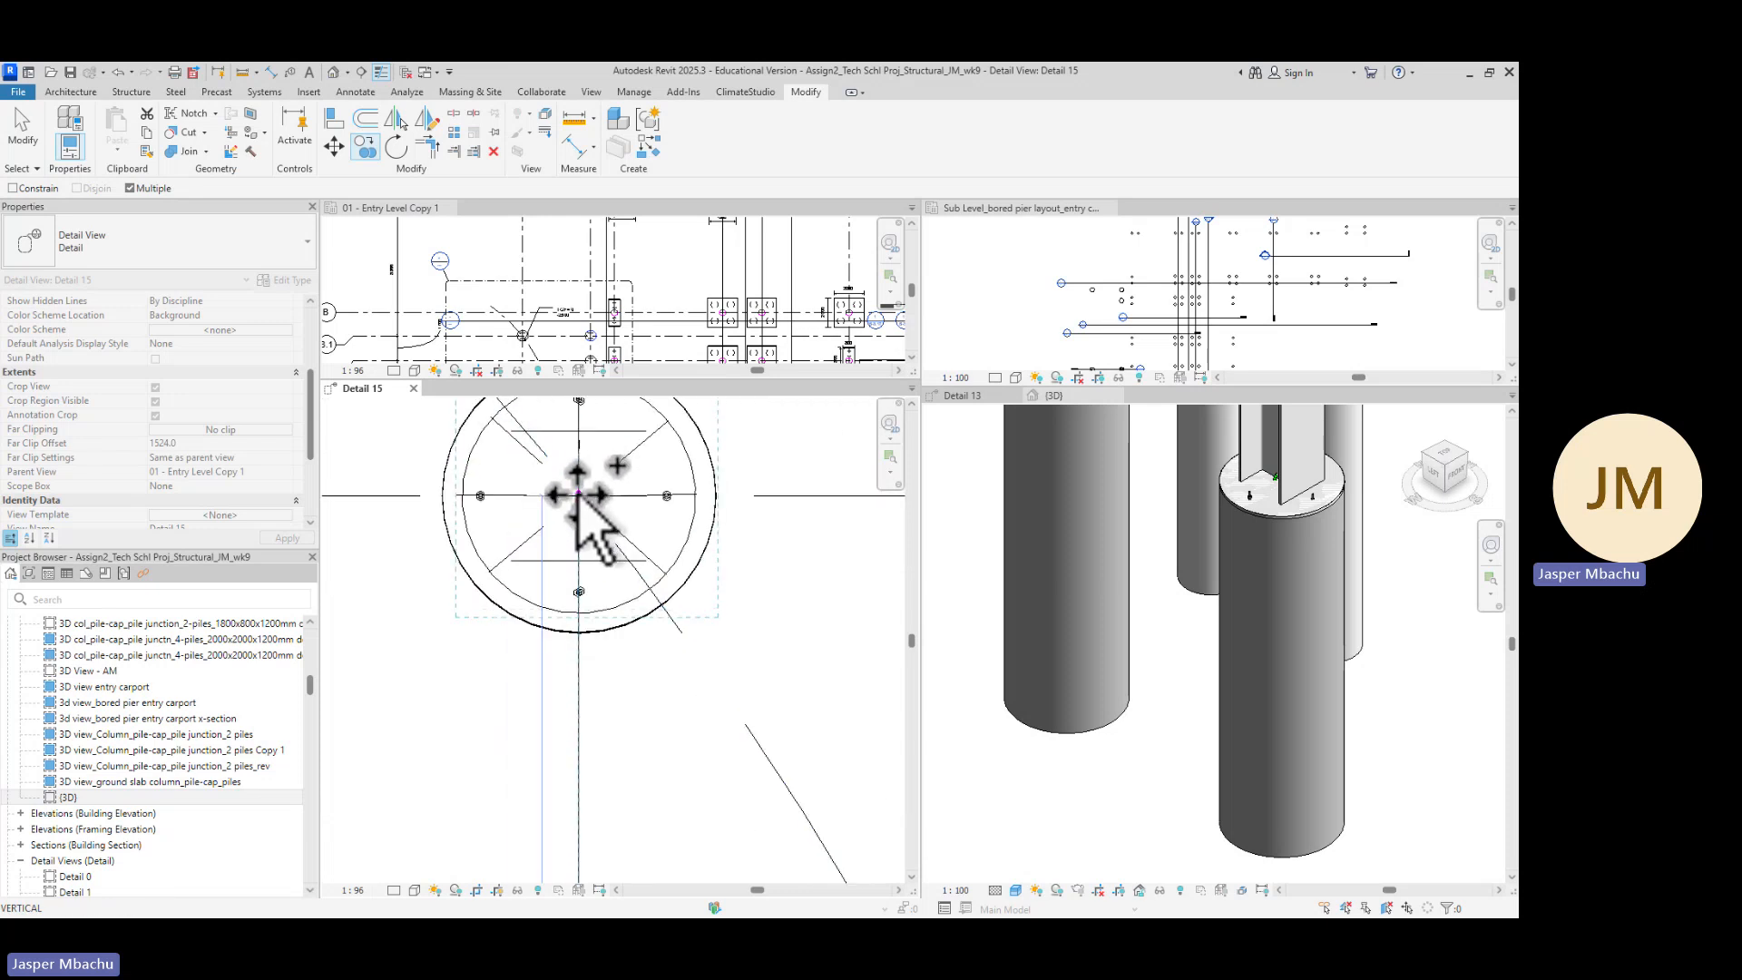
pyautogui.scroll(4, 581, 495)
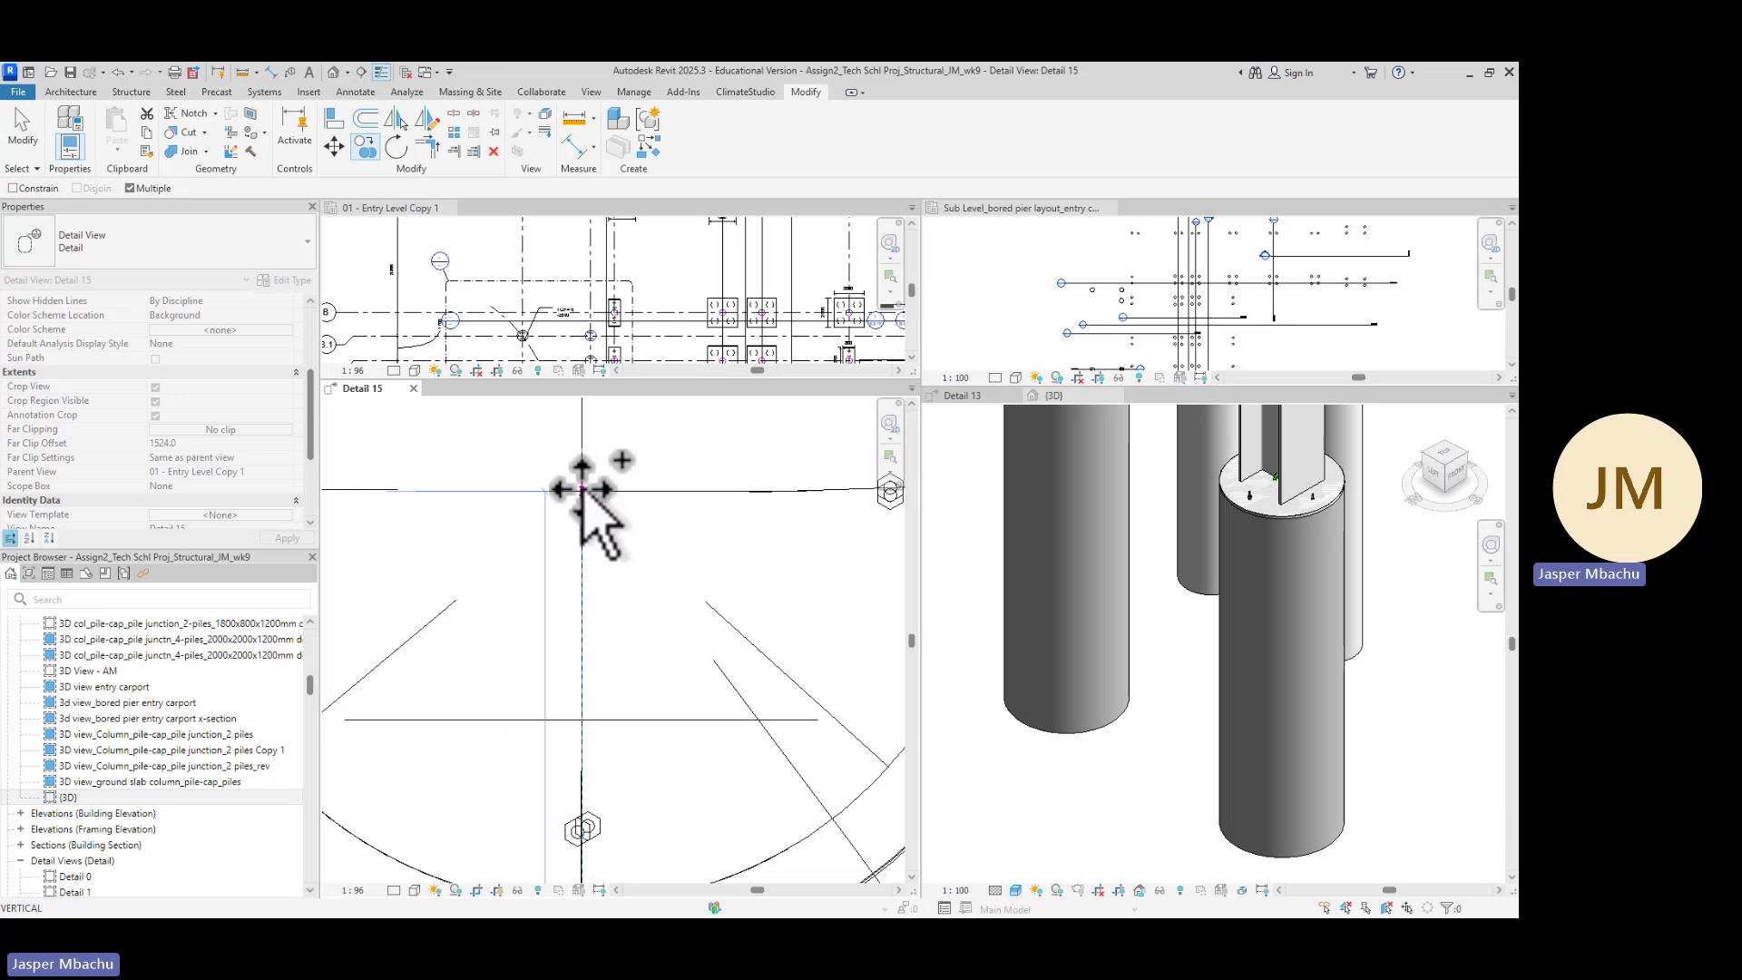
pyautogui.scroll(-6, 583, 490)
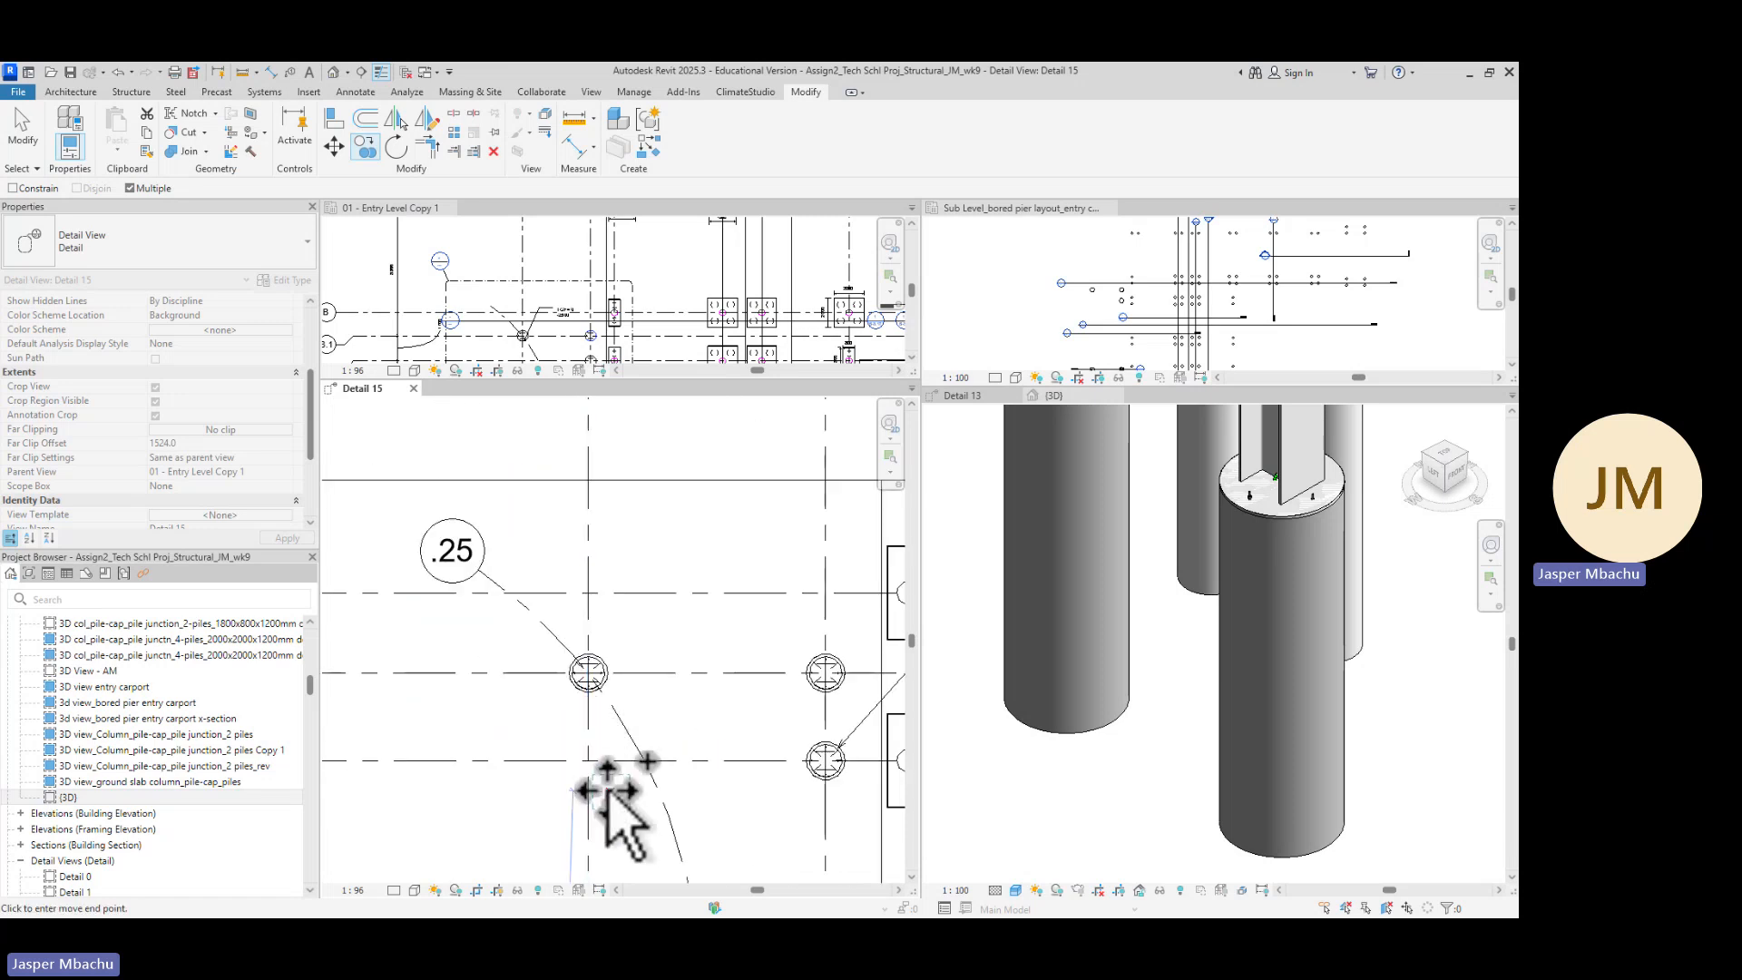
pyautogui.scroll(-4, 608, 790)
pyautogui.scroll(1, 635, 816)
pyautogui.moveTo(656, 838); pyautogui.dragTo(728, 579, button='middle')
pyautogui.moveTo(727, 731); pyautogui.dragTo(708, 491, button='middle')
pyautogui.scroll(1, 727, 651)
pyautogui.moveTo(727, 650); pyautogui.dragTo(723, 556, button='middle')
pyautogui.scroll(3, 624, 508)
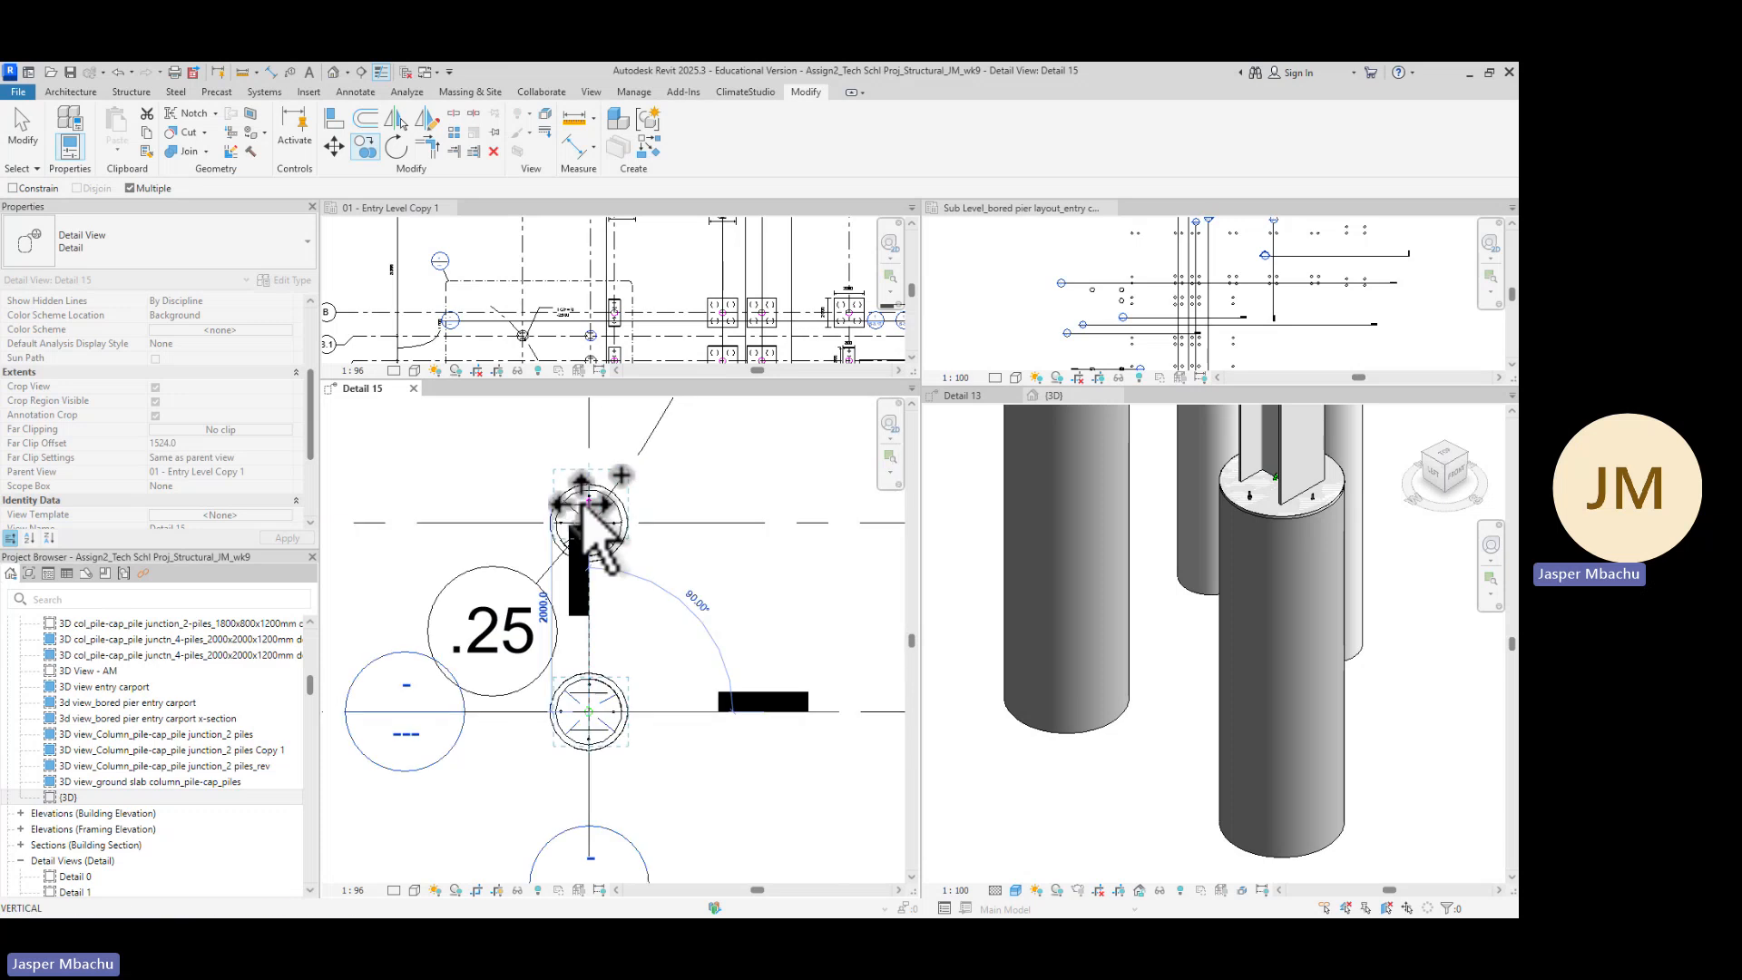
pyautogui.scroll(5, 586, 509)
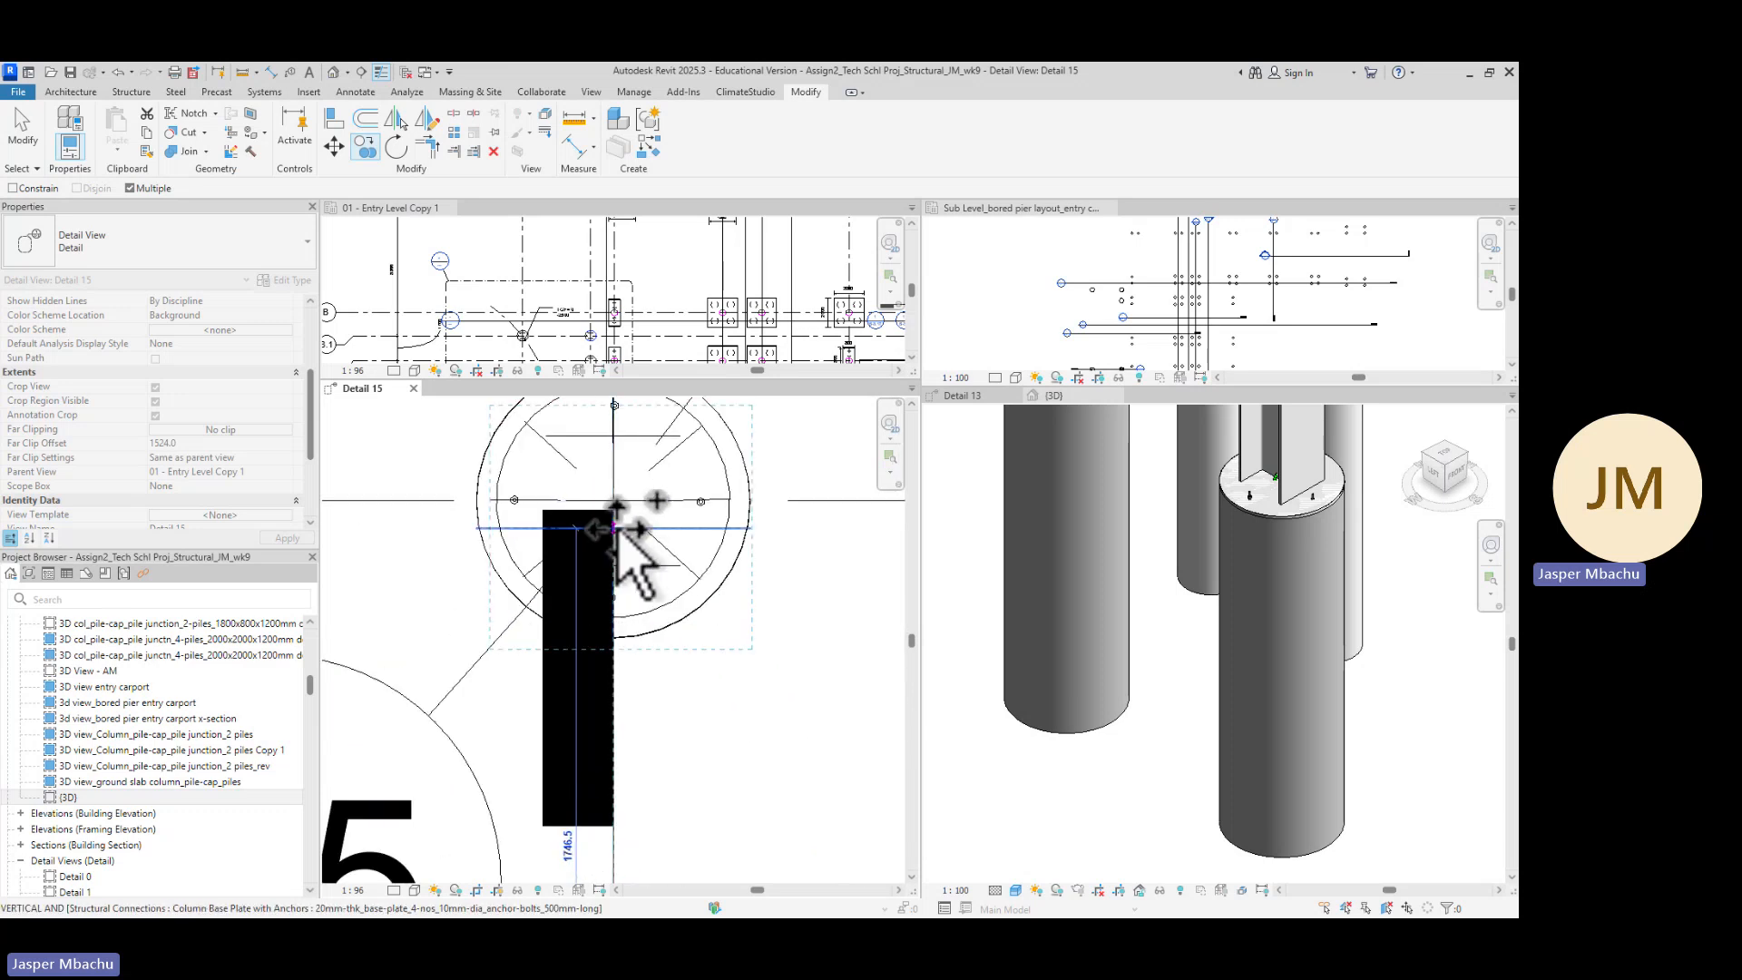
pyautogui.scroll(-6, 653, 617)
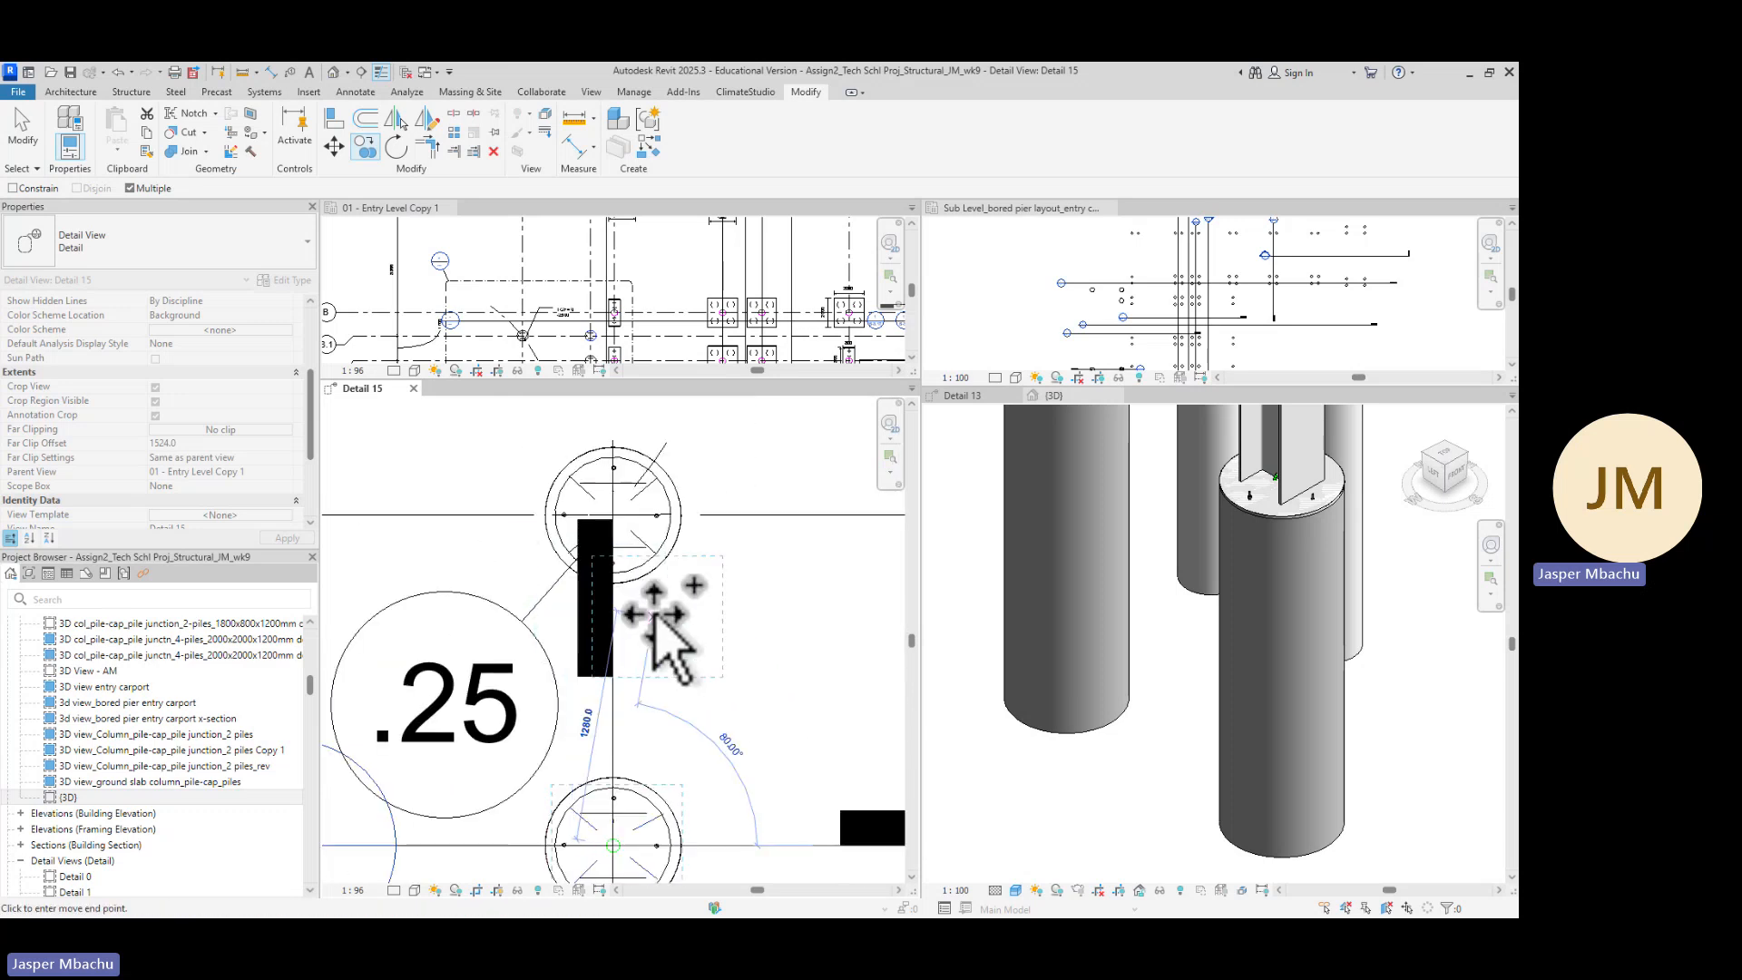
pyautogui.click(686, 662)
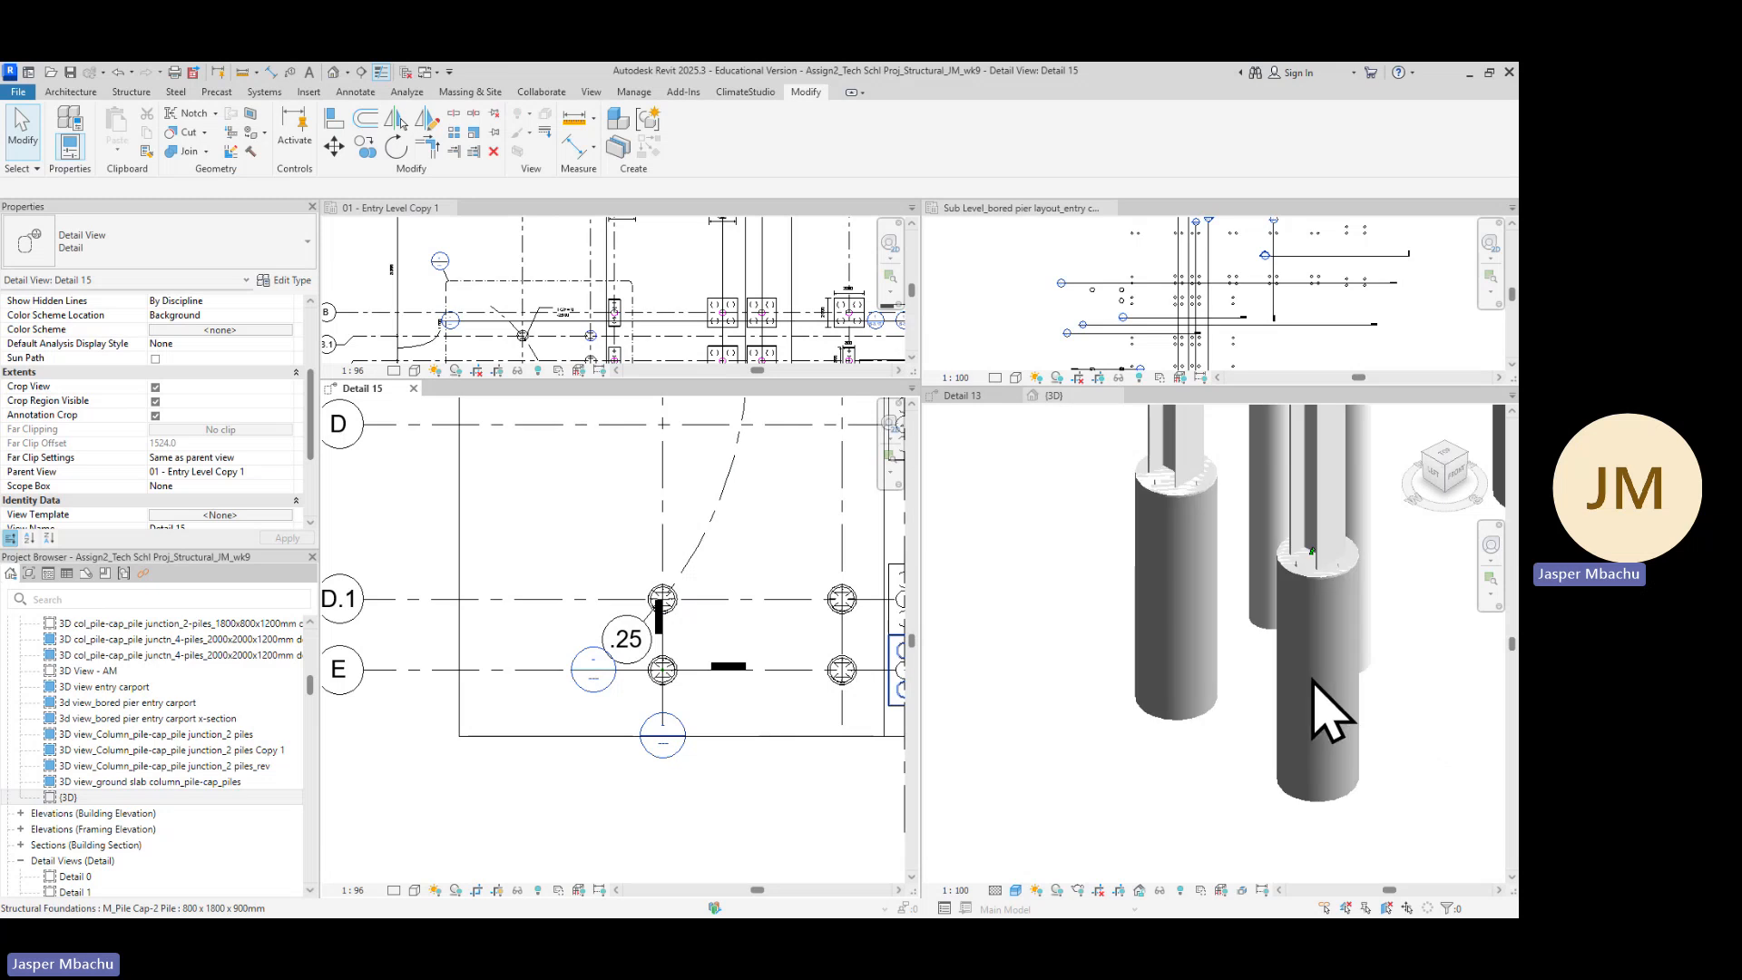
# Duplicate the {3D} view with detailing and open the new (3D) Copy 1 view
pyautogui.scroll(-5, 1334, 712)
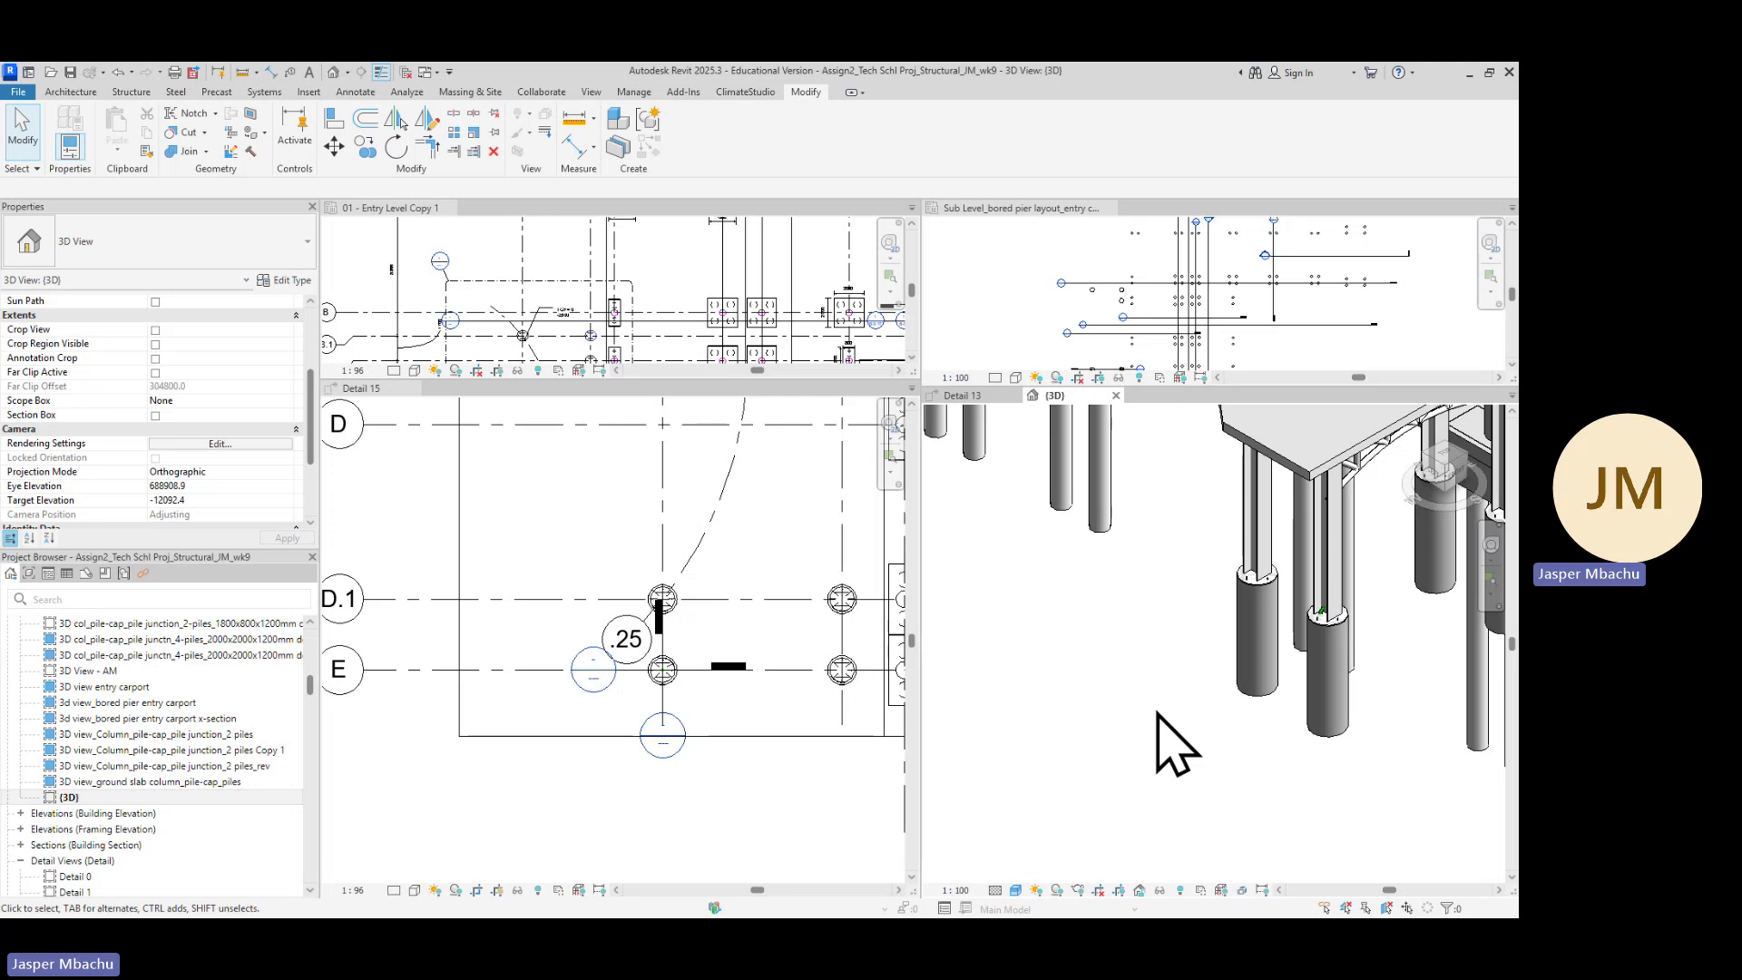
pyautogui.scroll(5, 1369, 684)
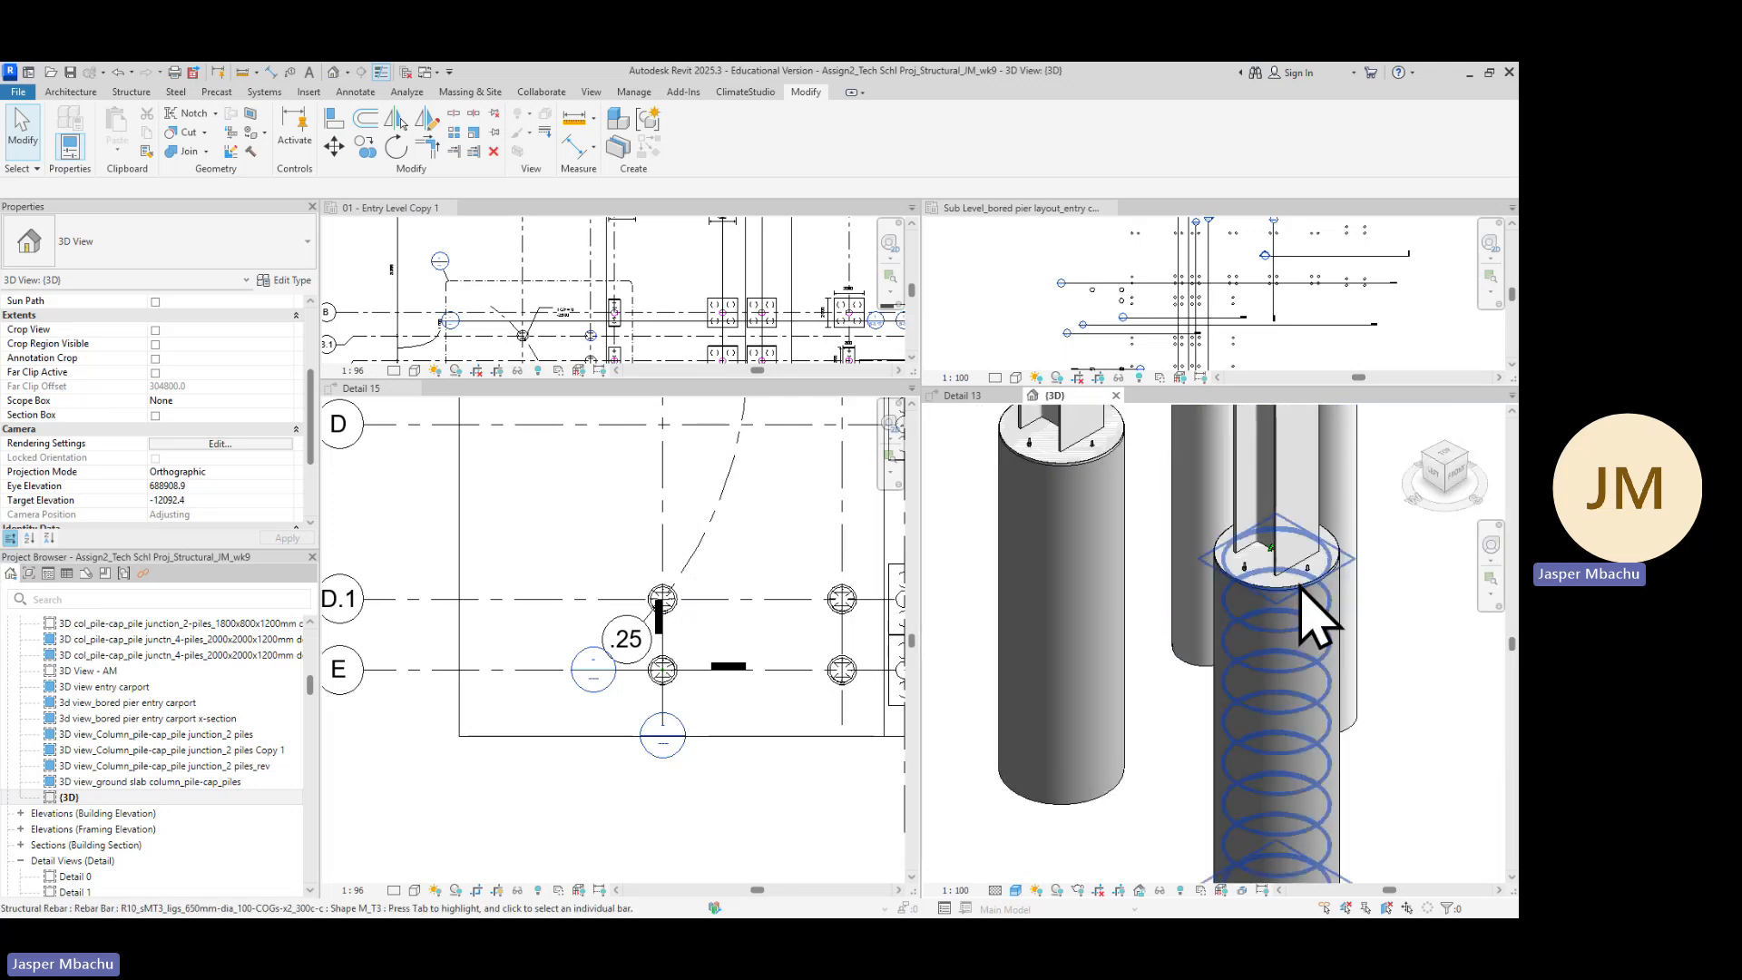
pyautogui.scroll(-5, 1322, 662)
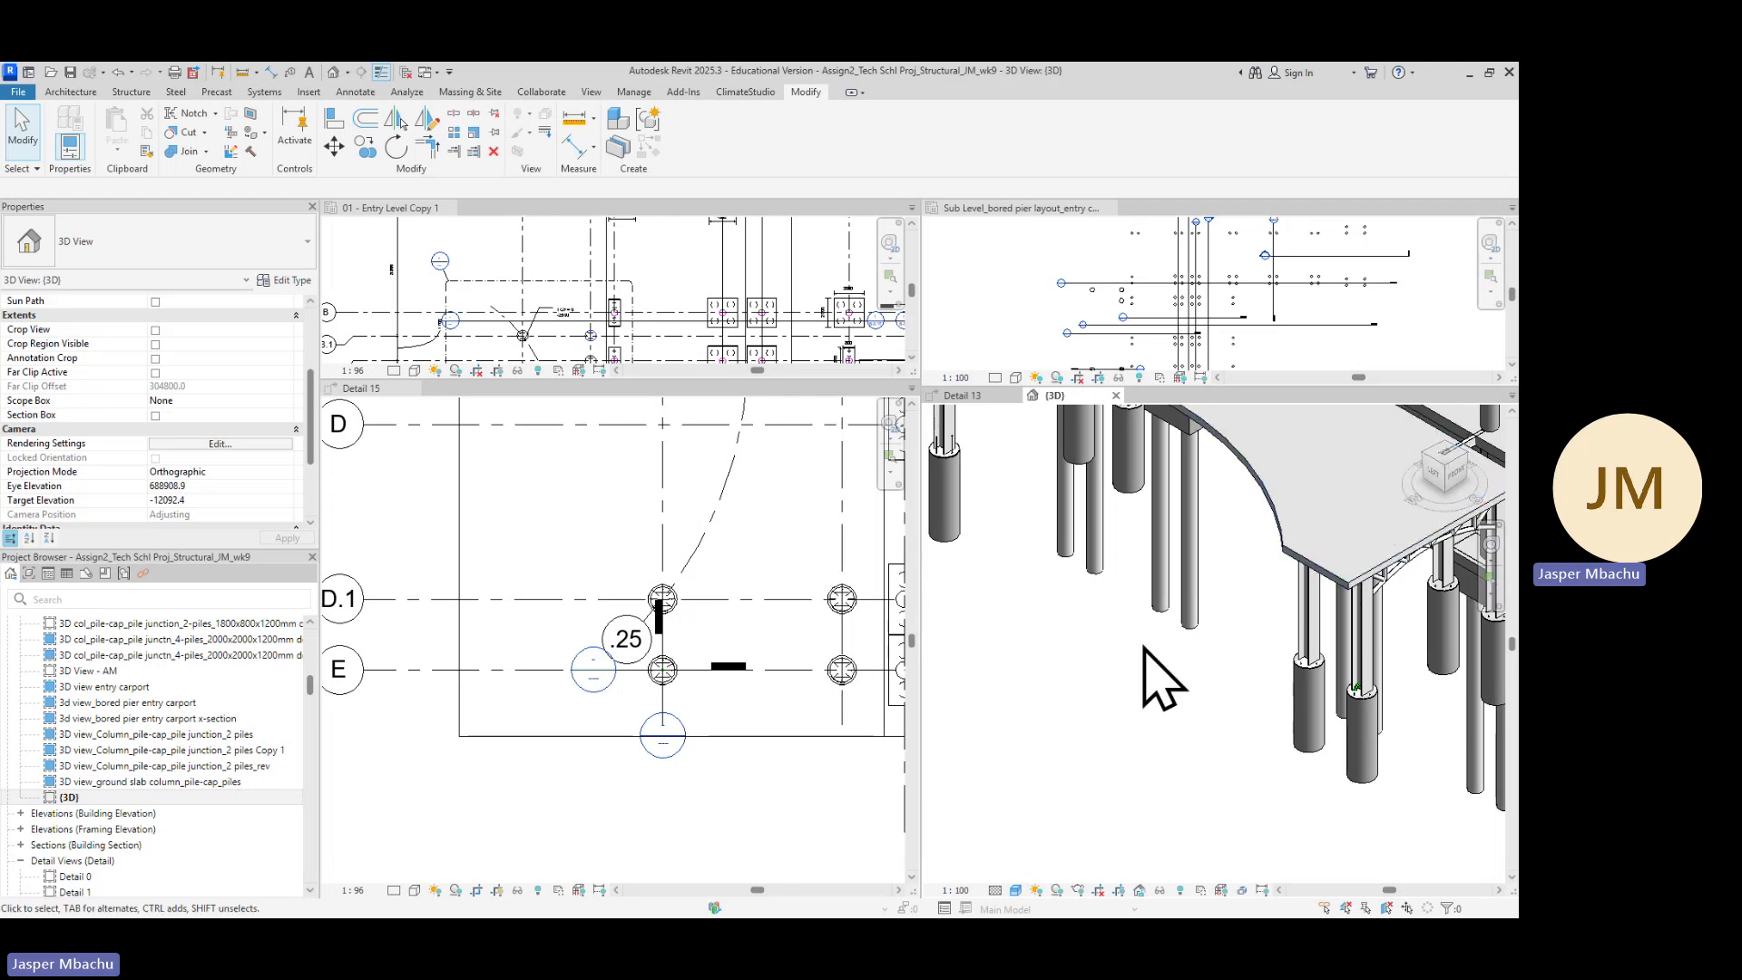
pyautogui.rightClick(74, 799)
pyautogui.moveTo(164, 551)
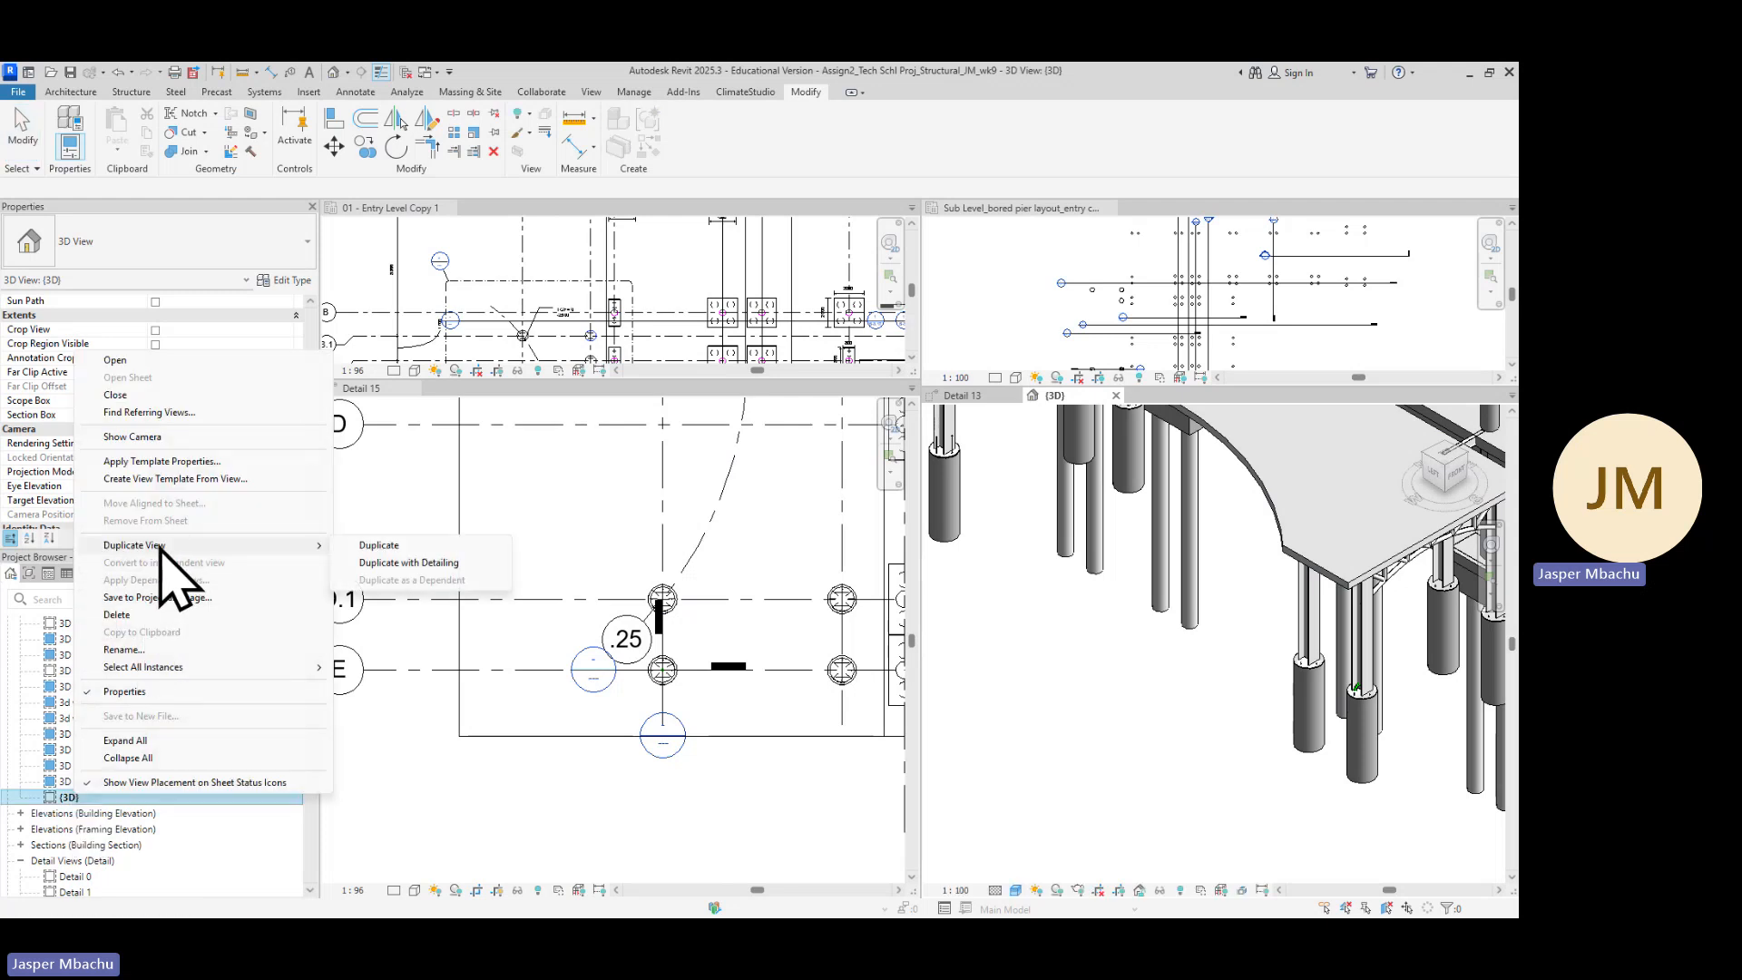
pyautogui.click(408, 563)
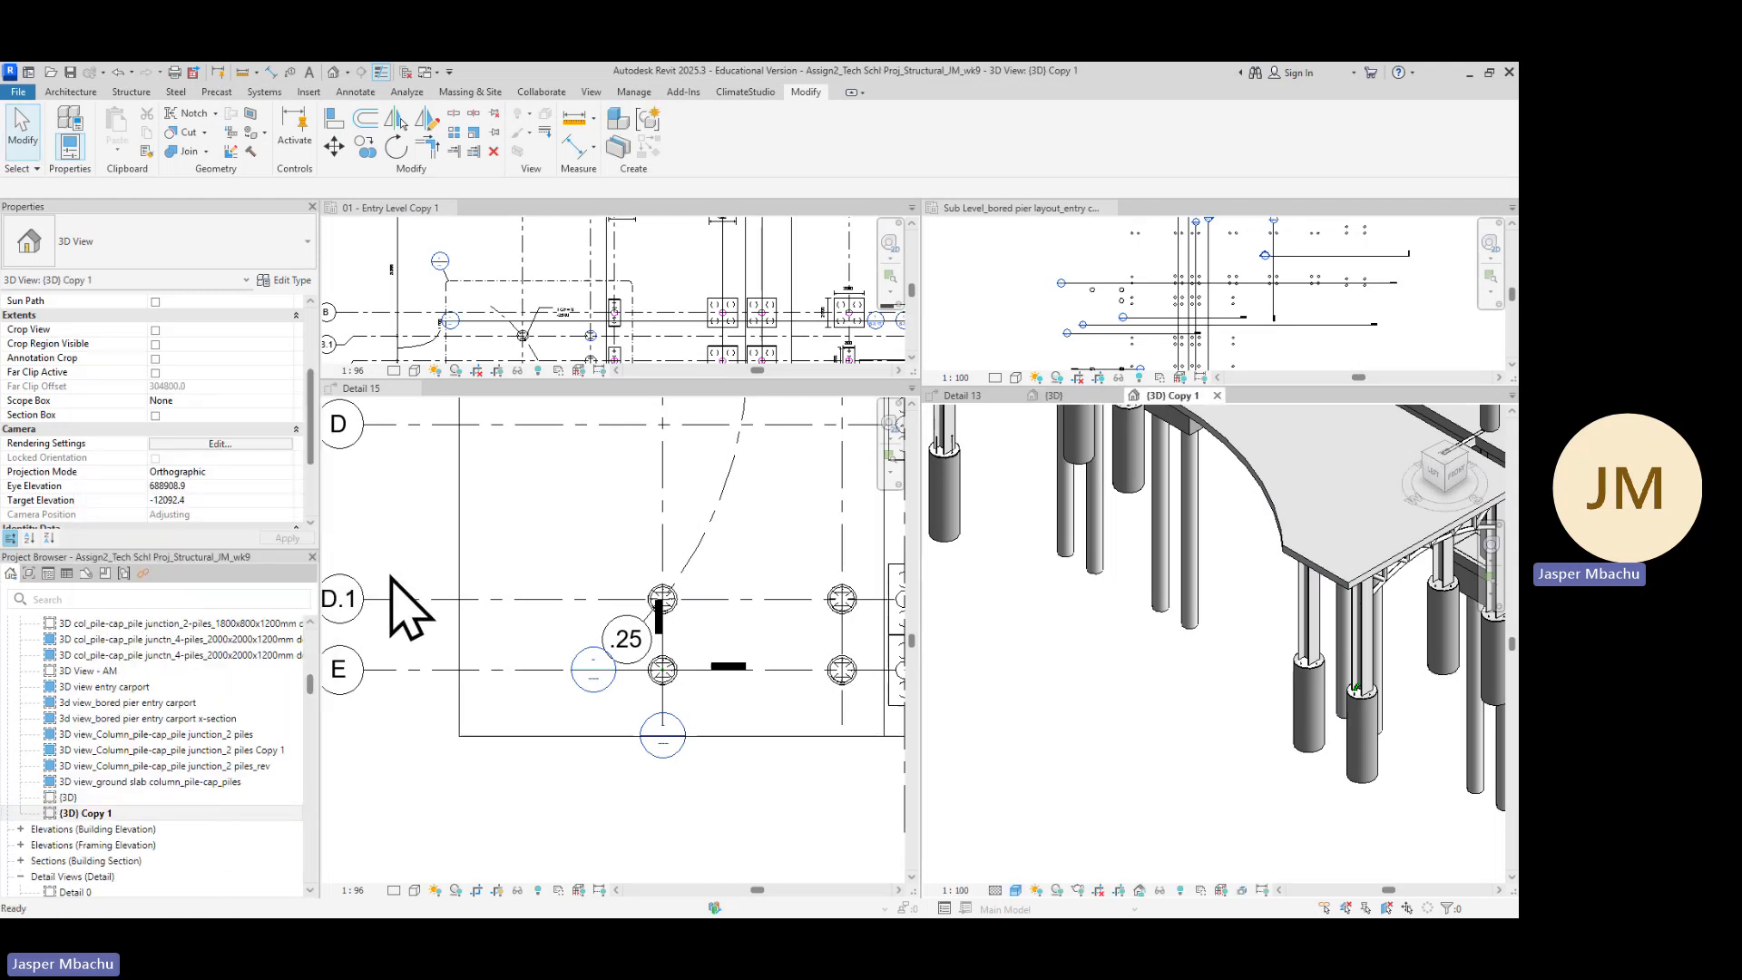
pyautogui.click(100, 813)
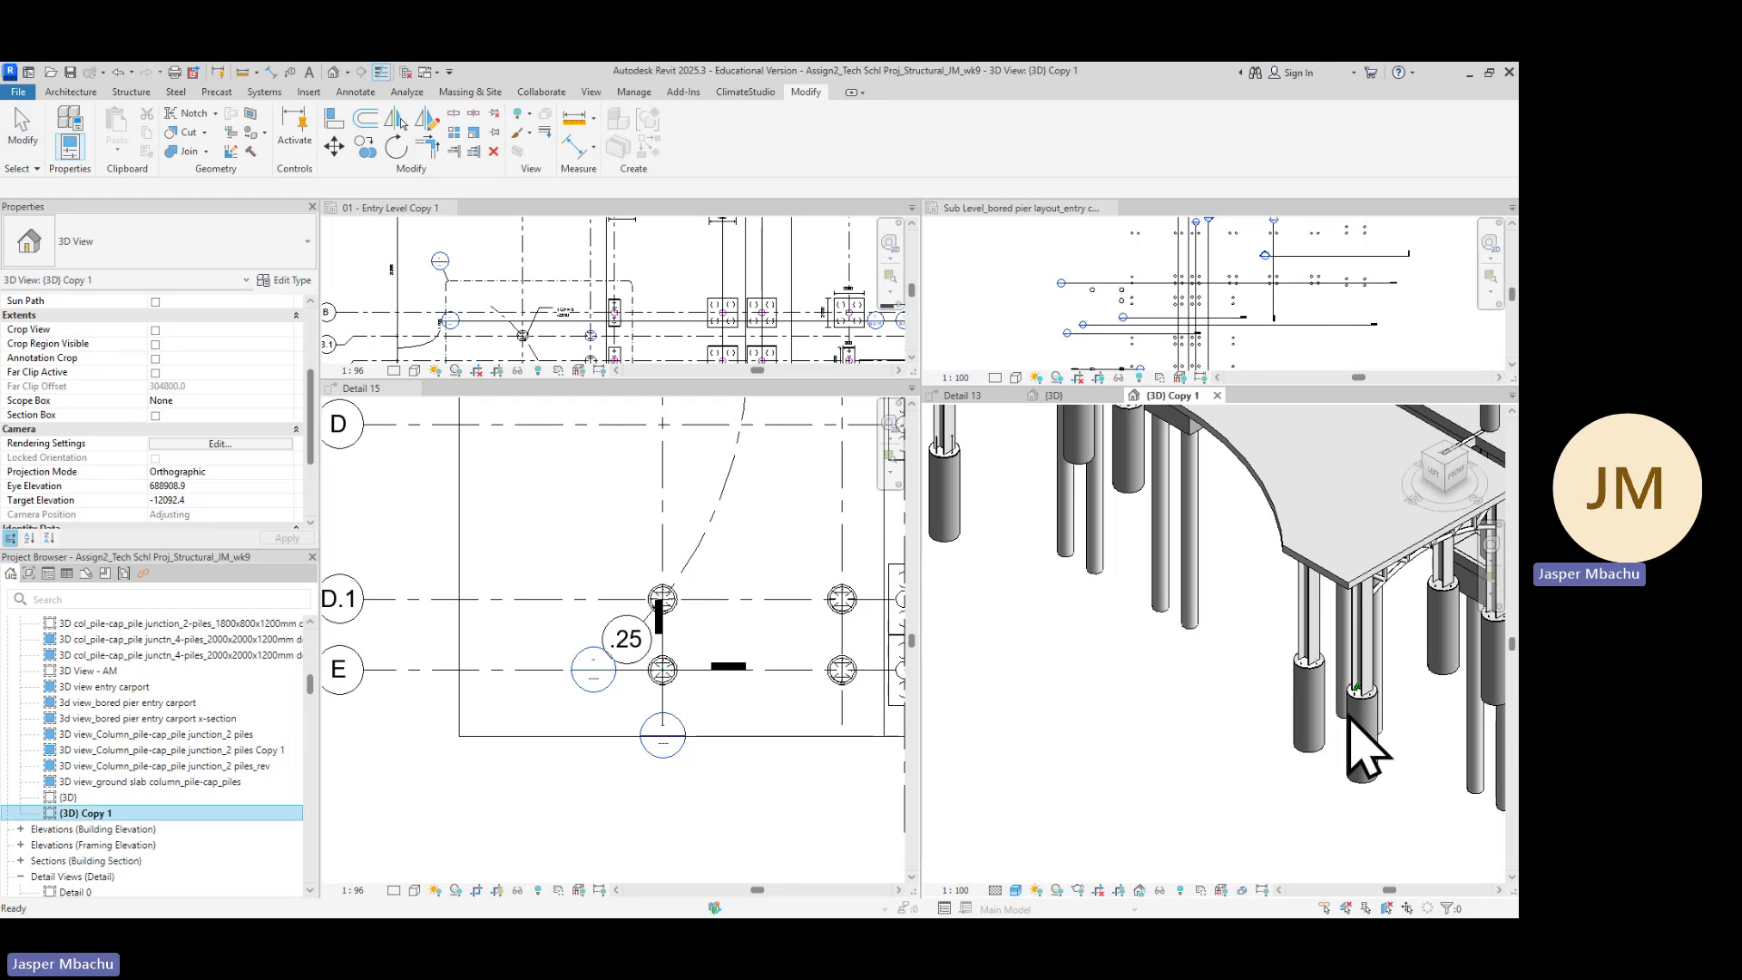
# Apply a section box around the bored pier on grid E and its steel column in the (3D) Copy 1 view
pyautogui.scroll(3, 1370, 753)
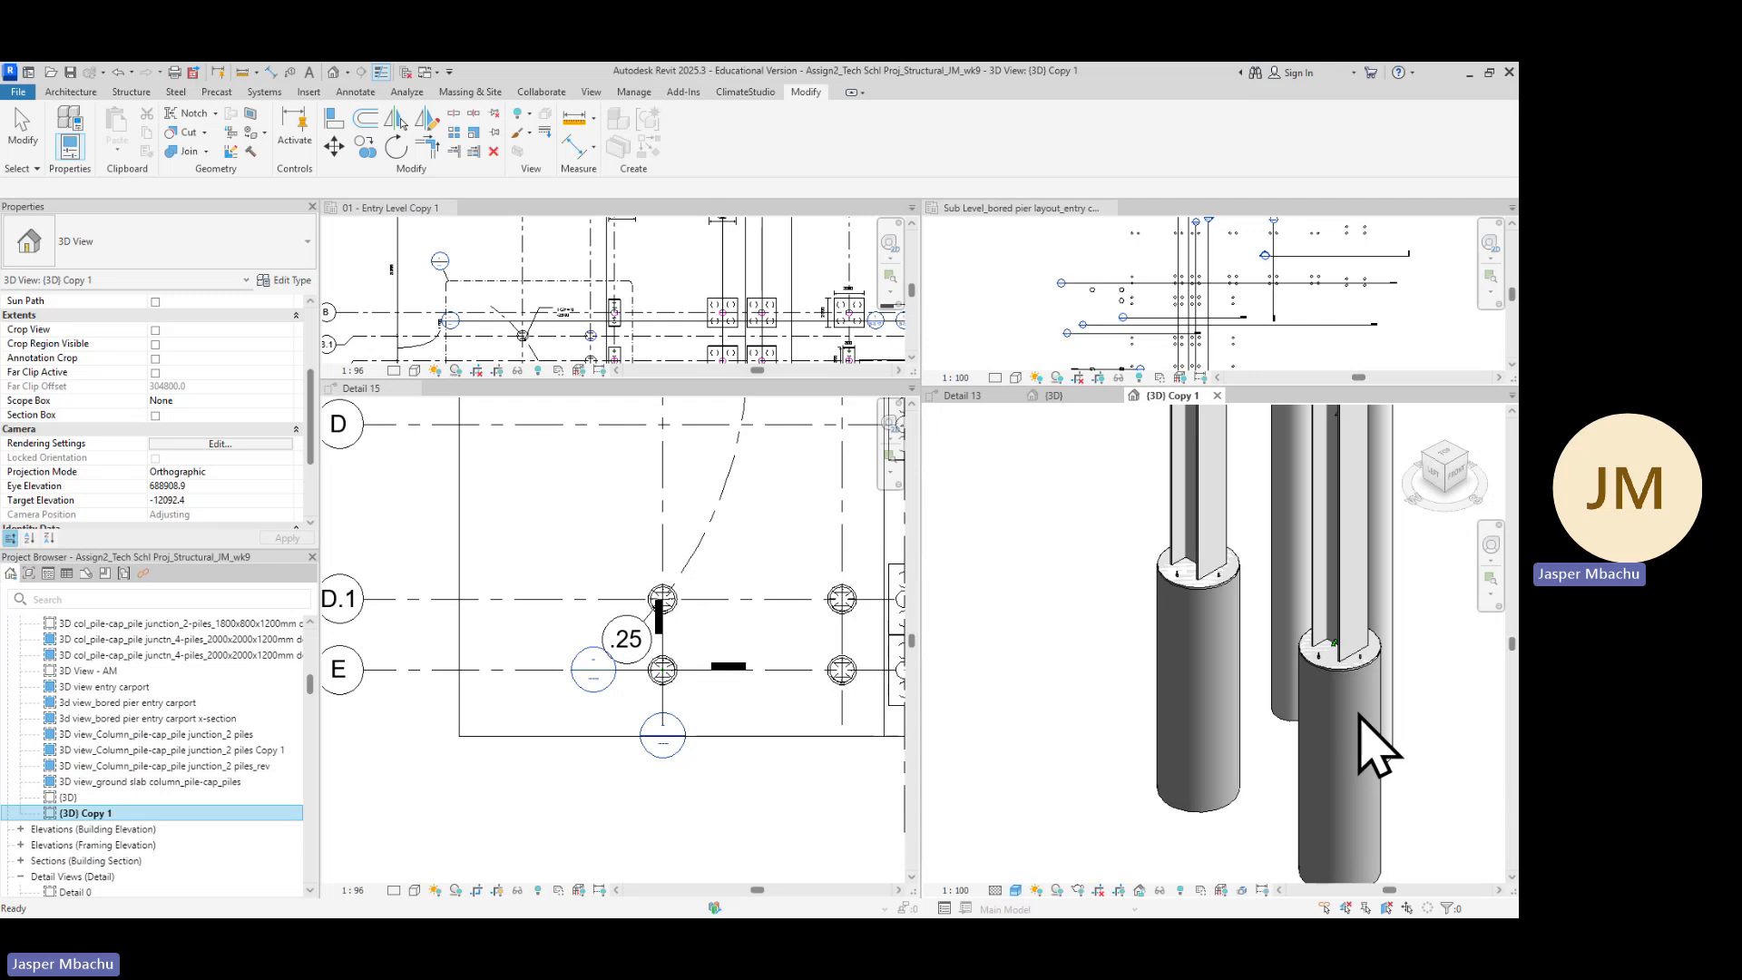
pyautogui.click(1368, 717)
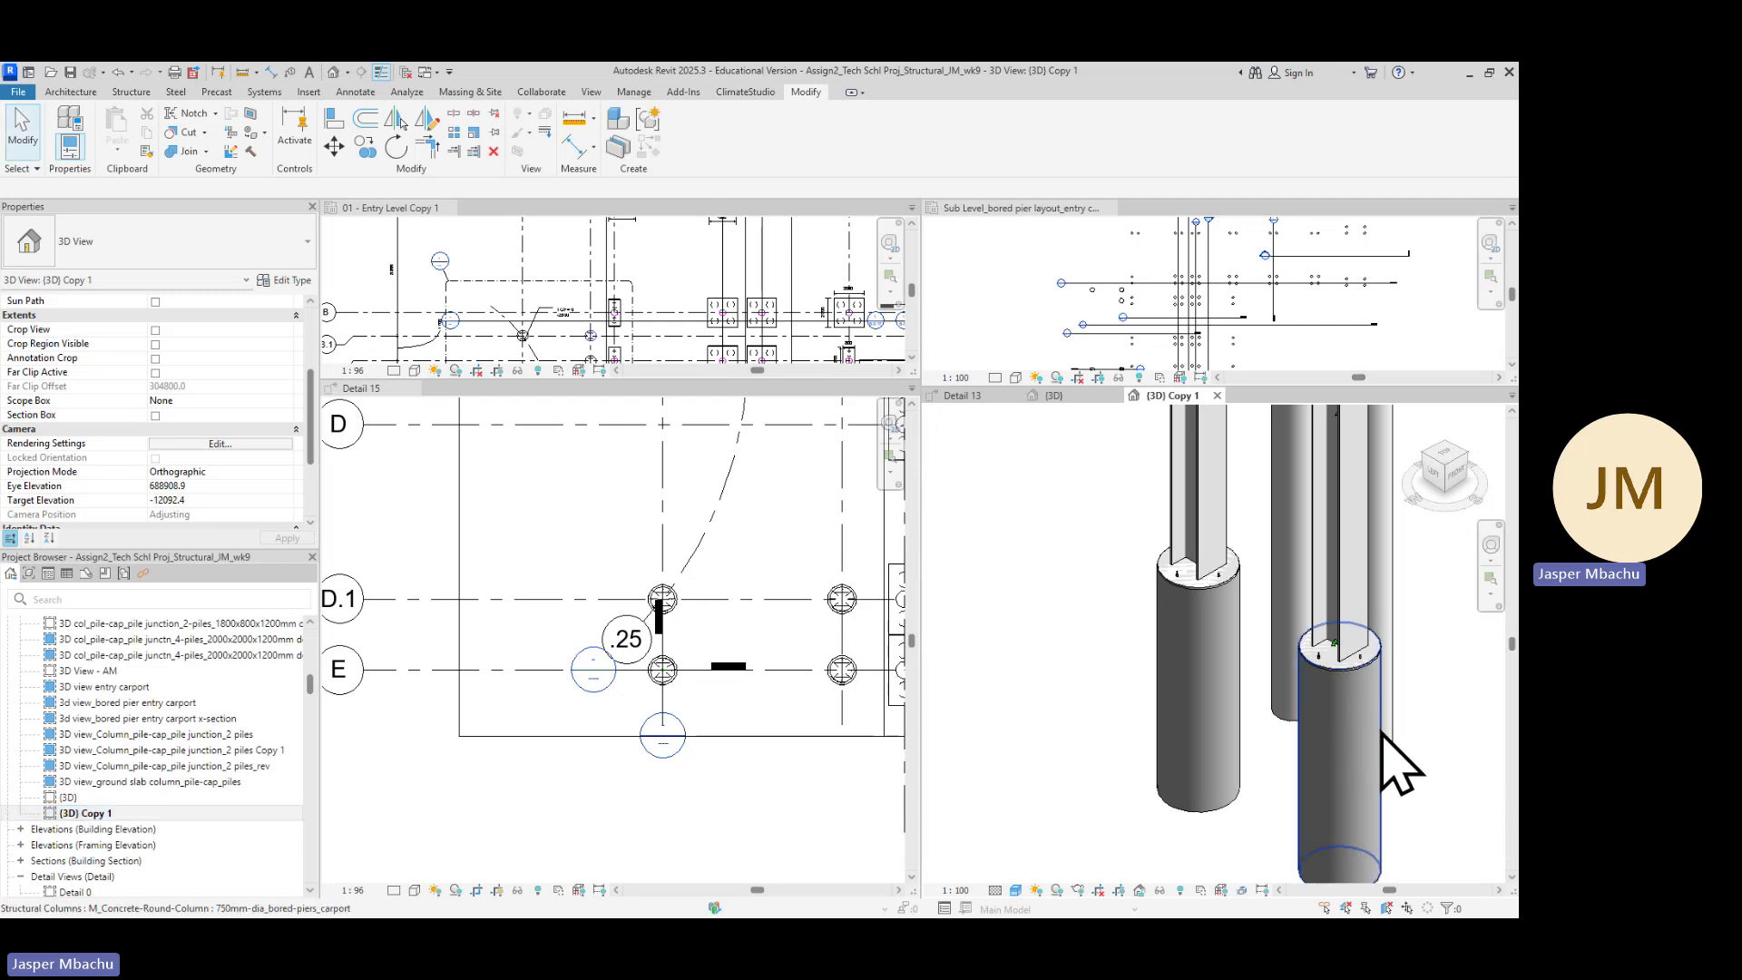
pyautogui.click(1381, 757)
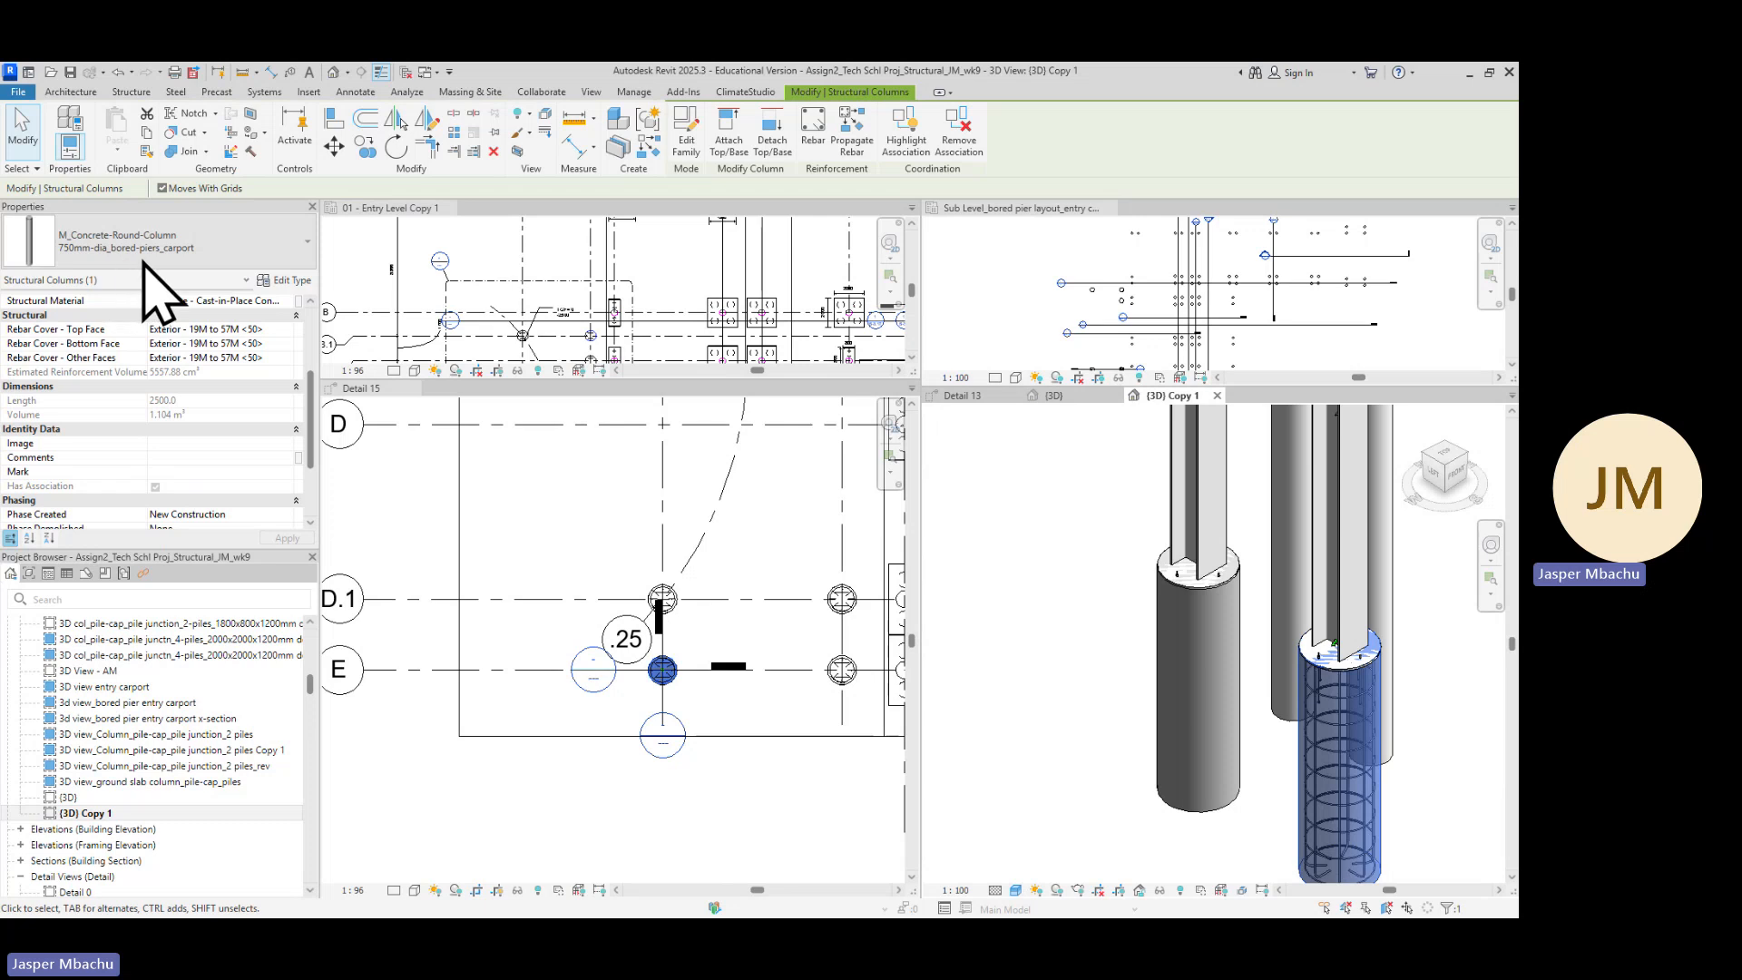
pyautogui.keyDown('ctrl'); pyautogui.click(1213, 544); pyautogui.keyUp('ctrl')
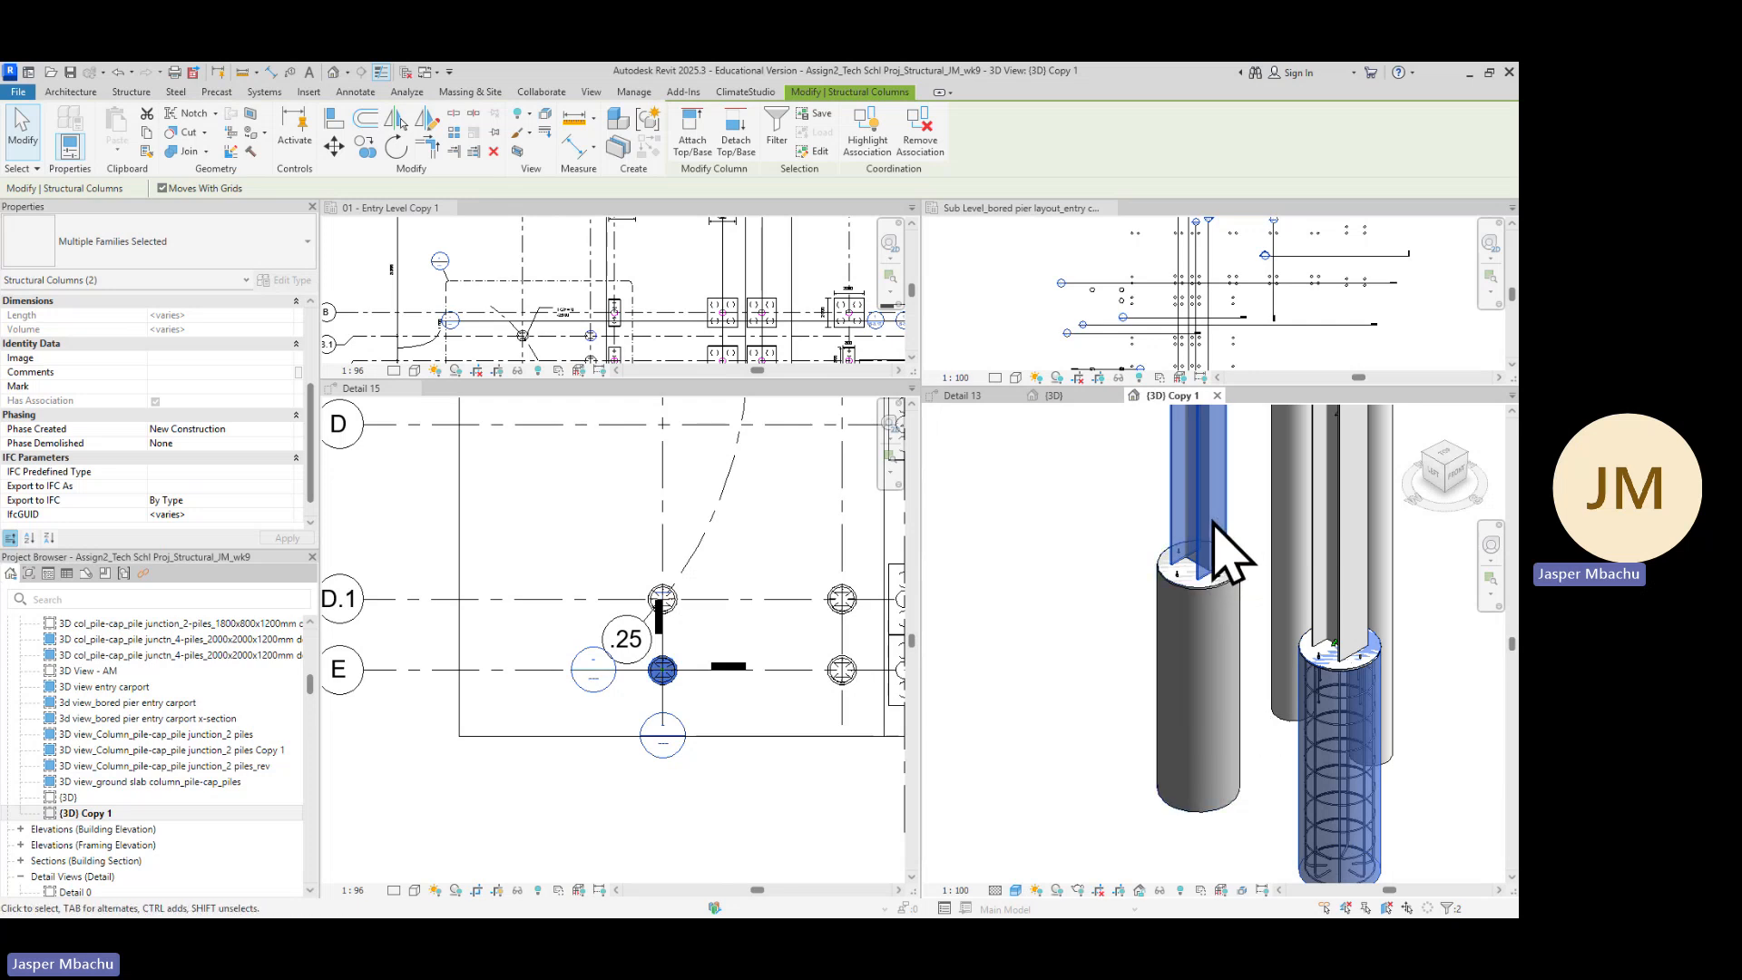
pyautogui.click(1115, 619)
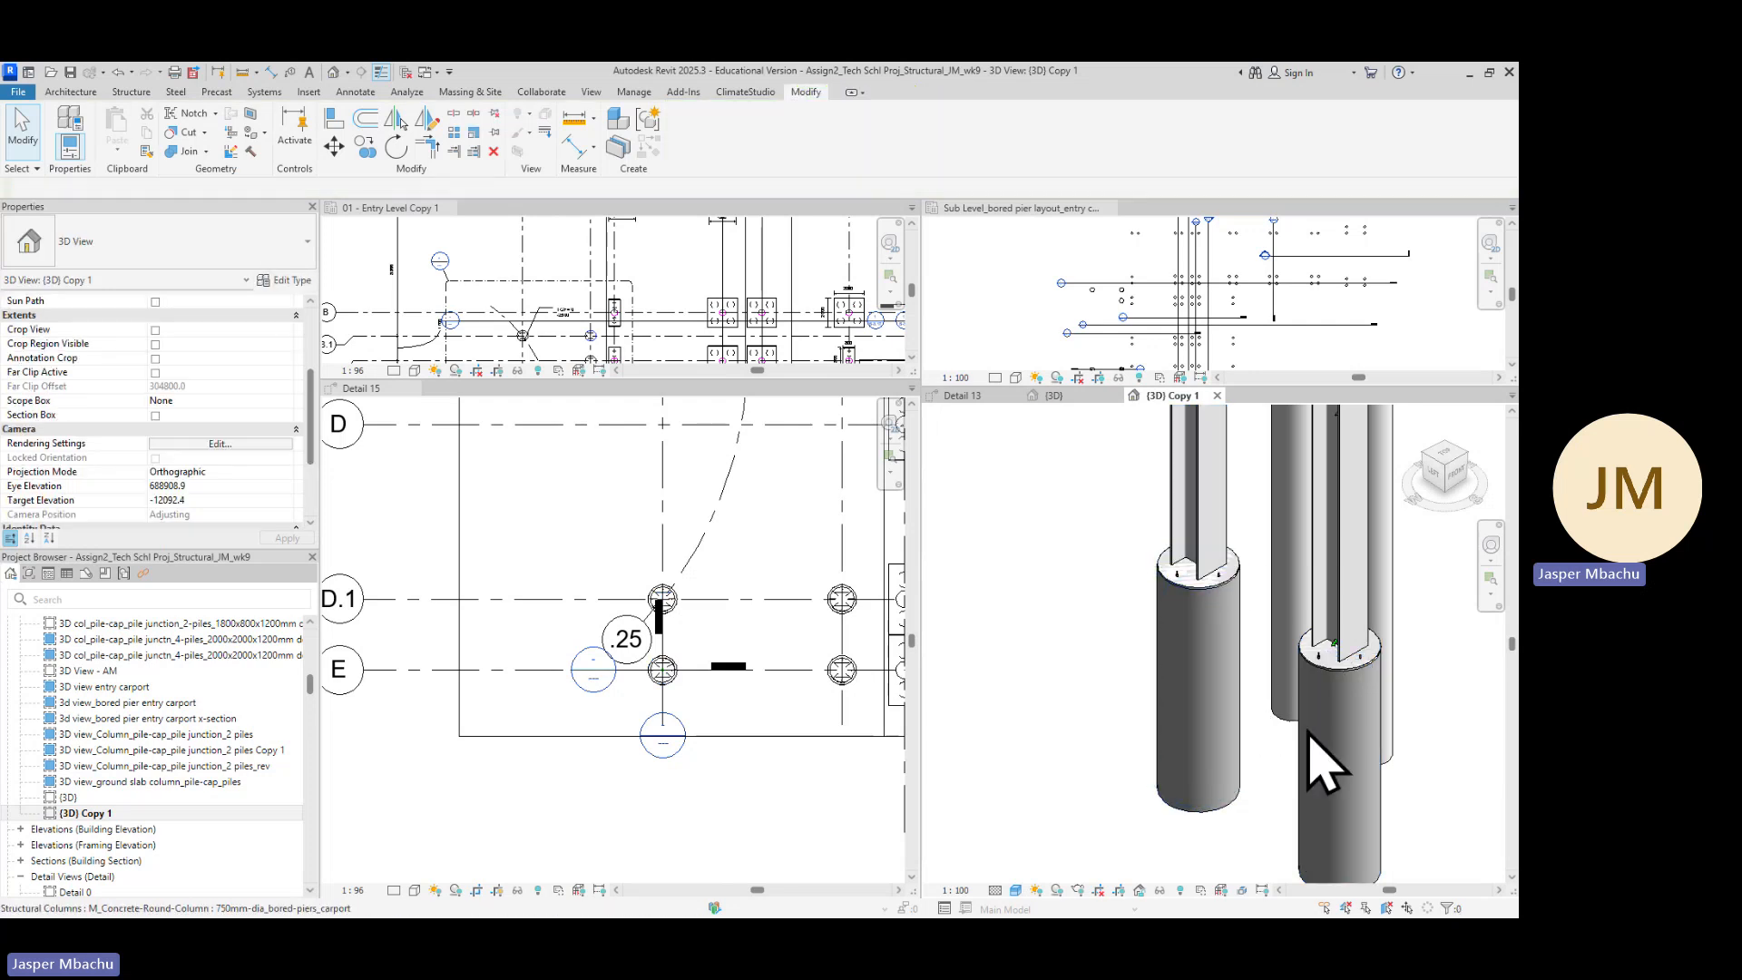
pyautogui.click(1381, 742)
pyautogui.scroll(-4, 1385, 744)
pyautogui.scroll(2, 1389, 764)
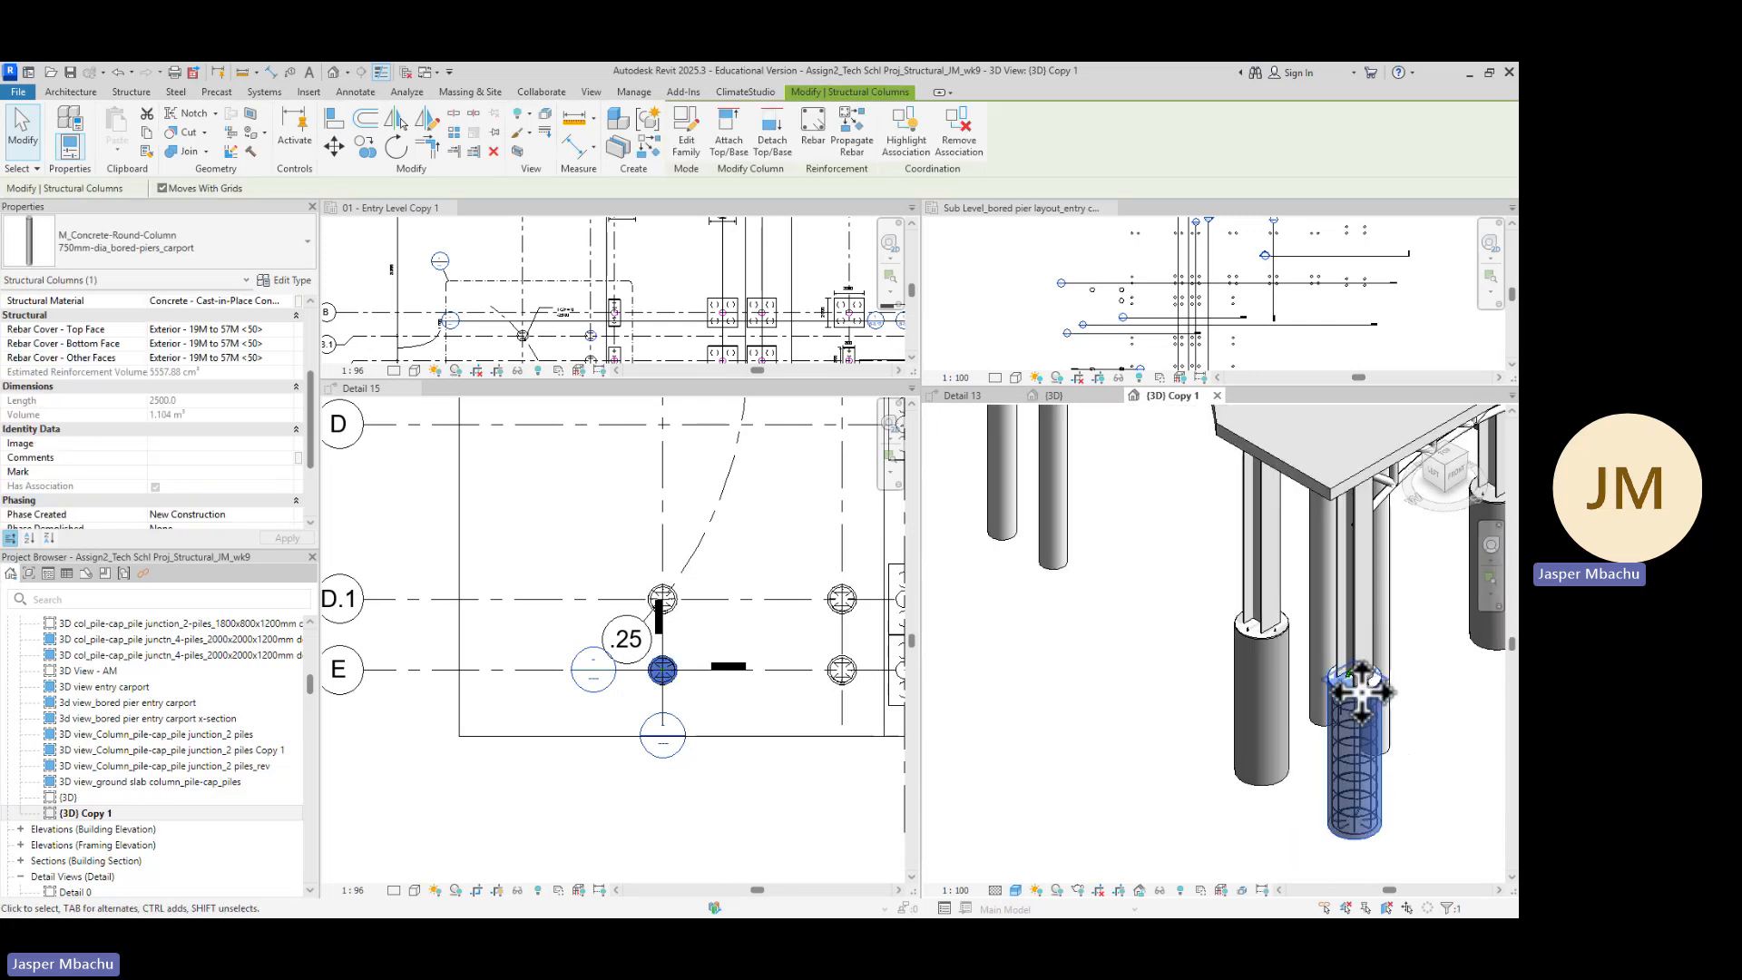
pyautogui.scroll(2, 1356, 652)
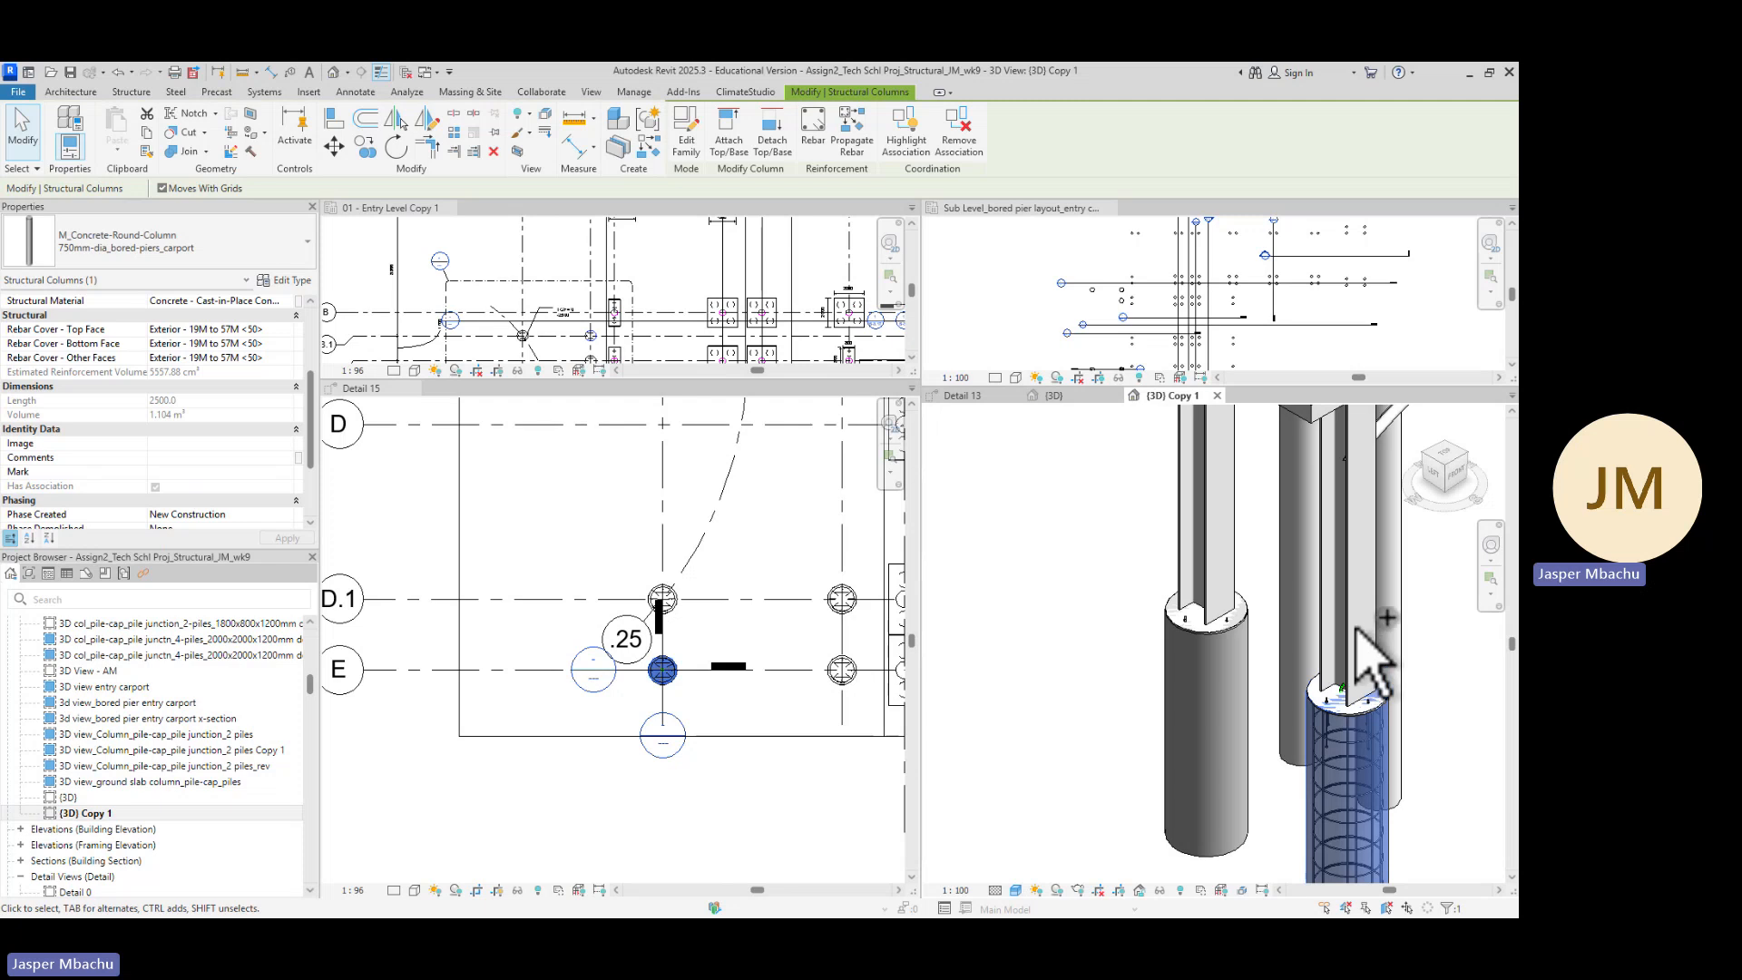
pyautogui.keyDown('ctrl'); pyautogui.click(1365, 652); pyautogui.keyUp('ctrl')
pyautogui.scroll(-2, 1377, 682)
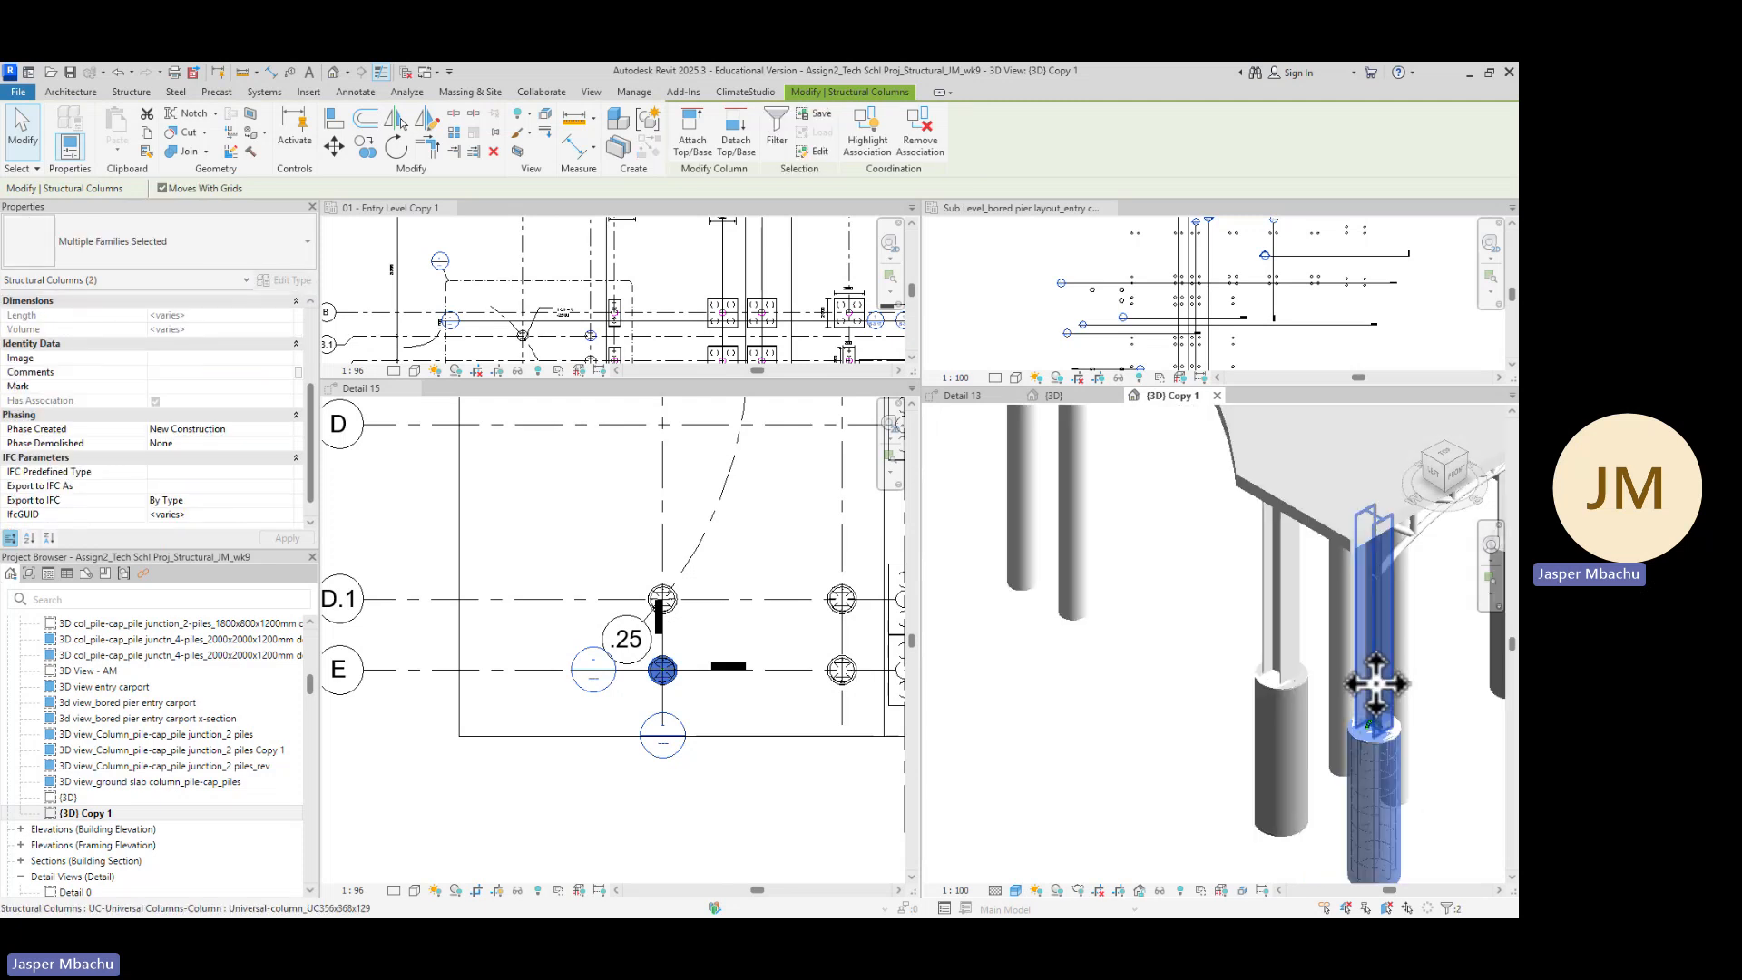
pyautogui.scroll(-3, 1400, 885)
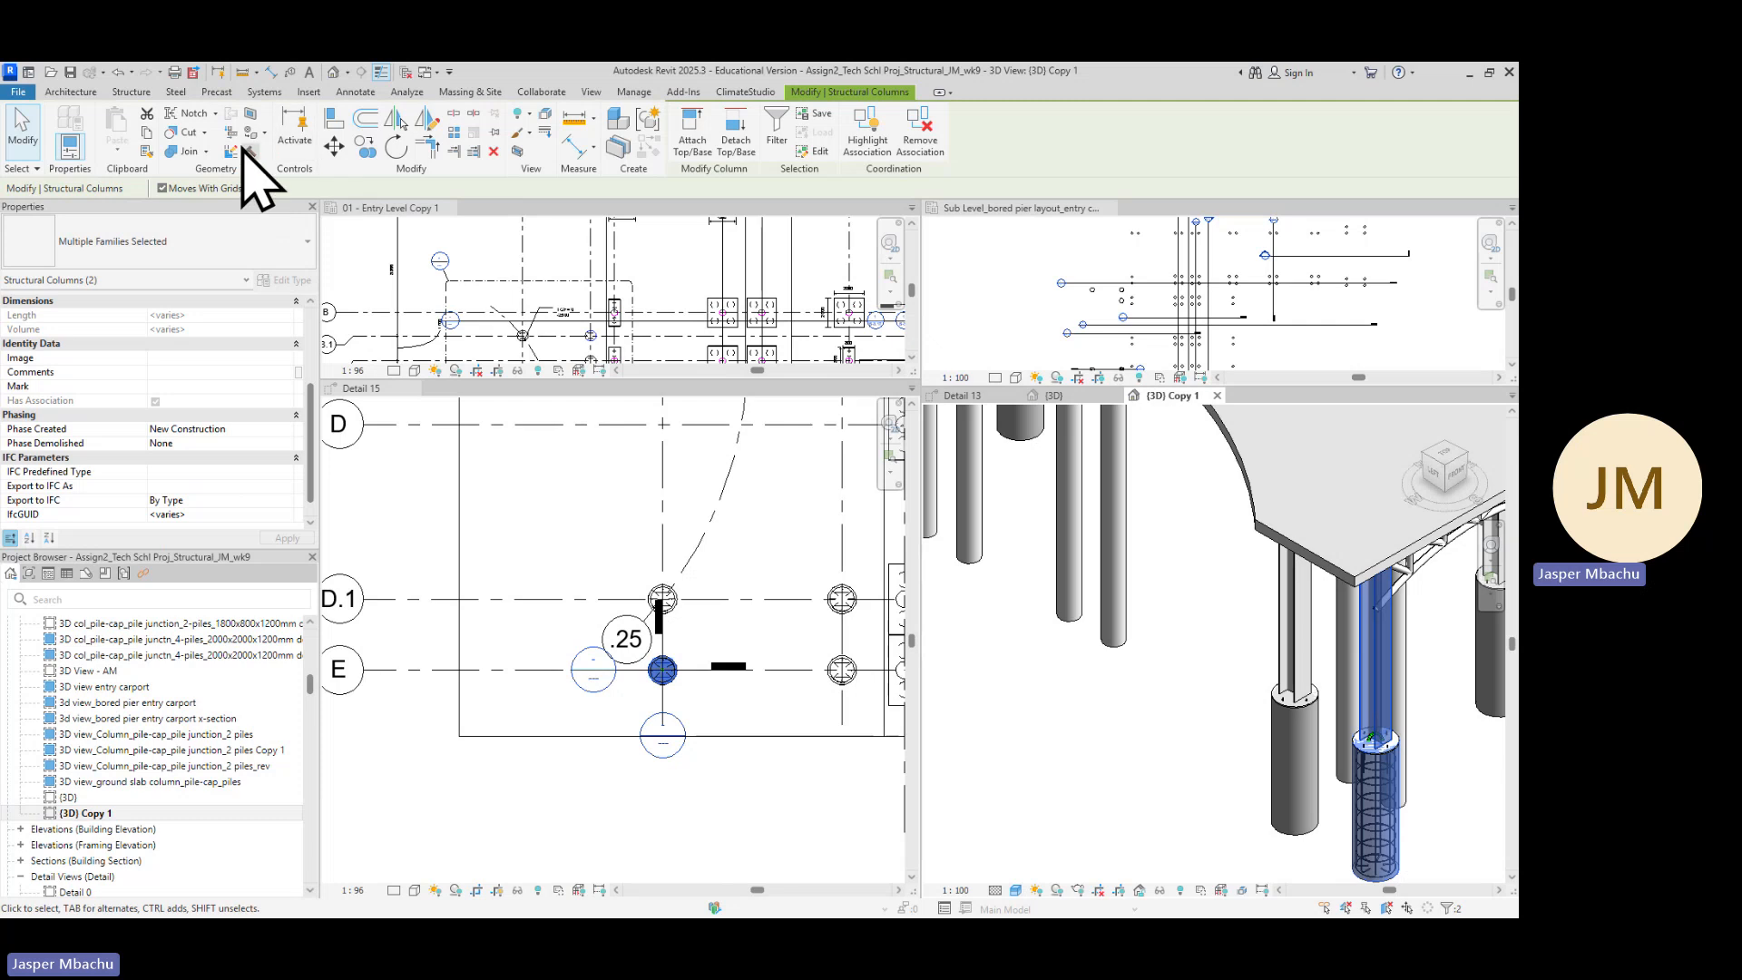
pyautogui.click(520, 150)
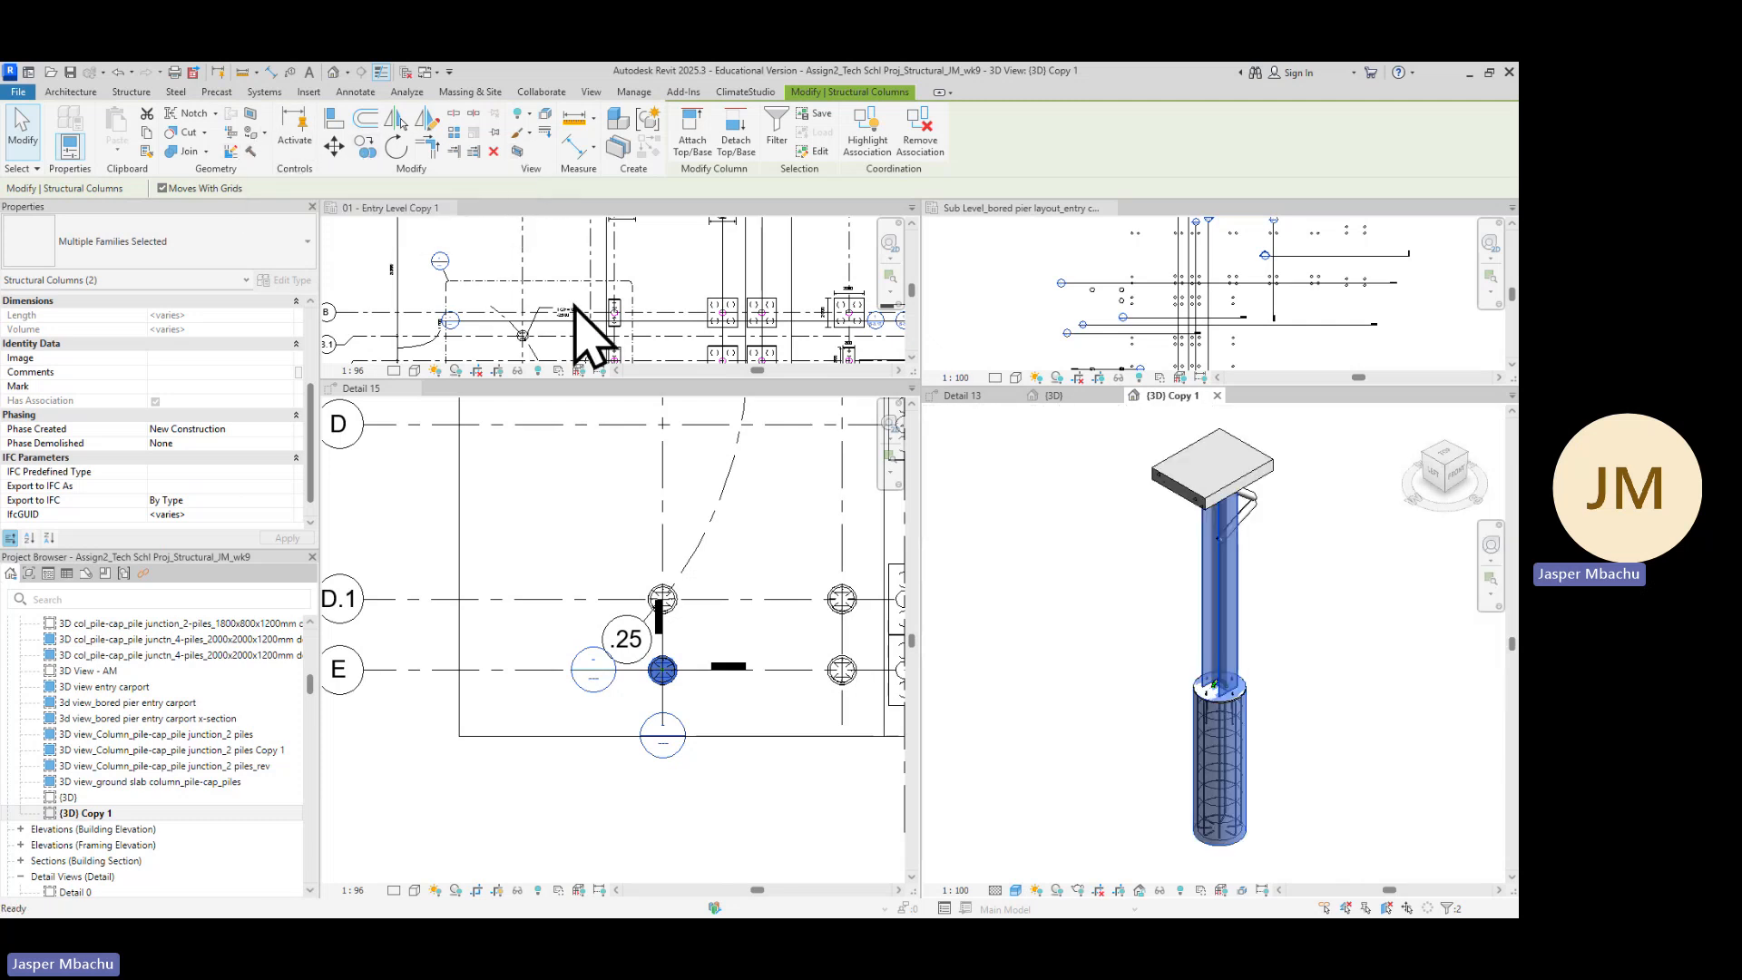
# Close the (3D) Copy 1 view
pyautogui.scroll(4, 1290, 620)
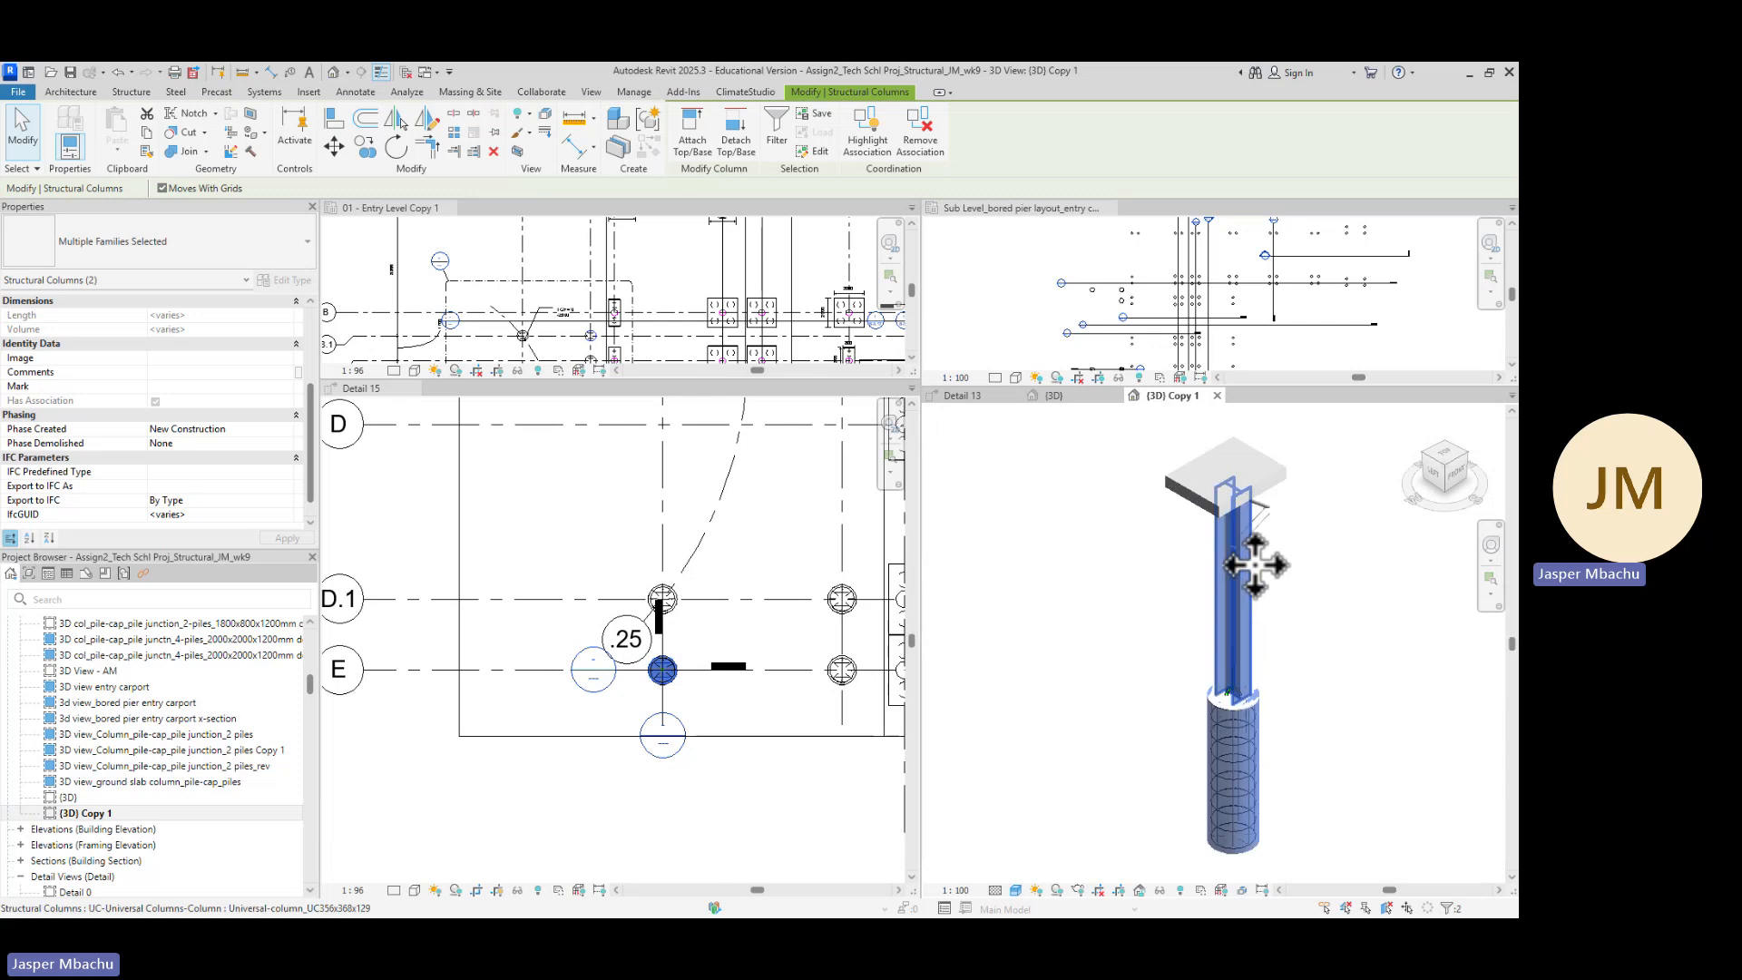
pyautogui.scroll(-2, 1277, 564)
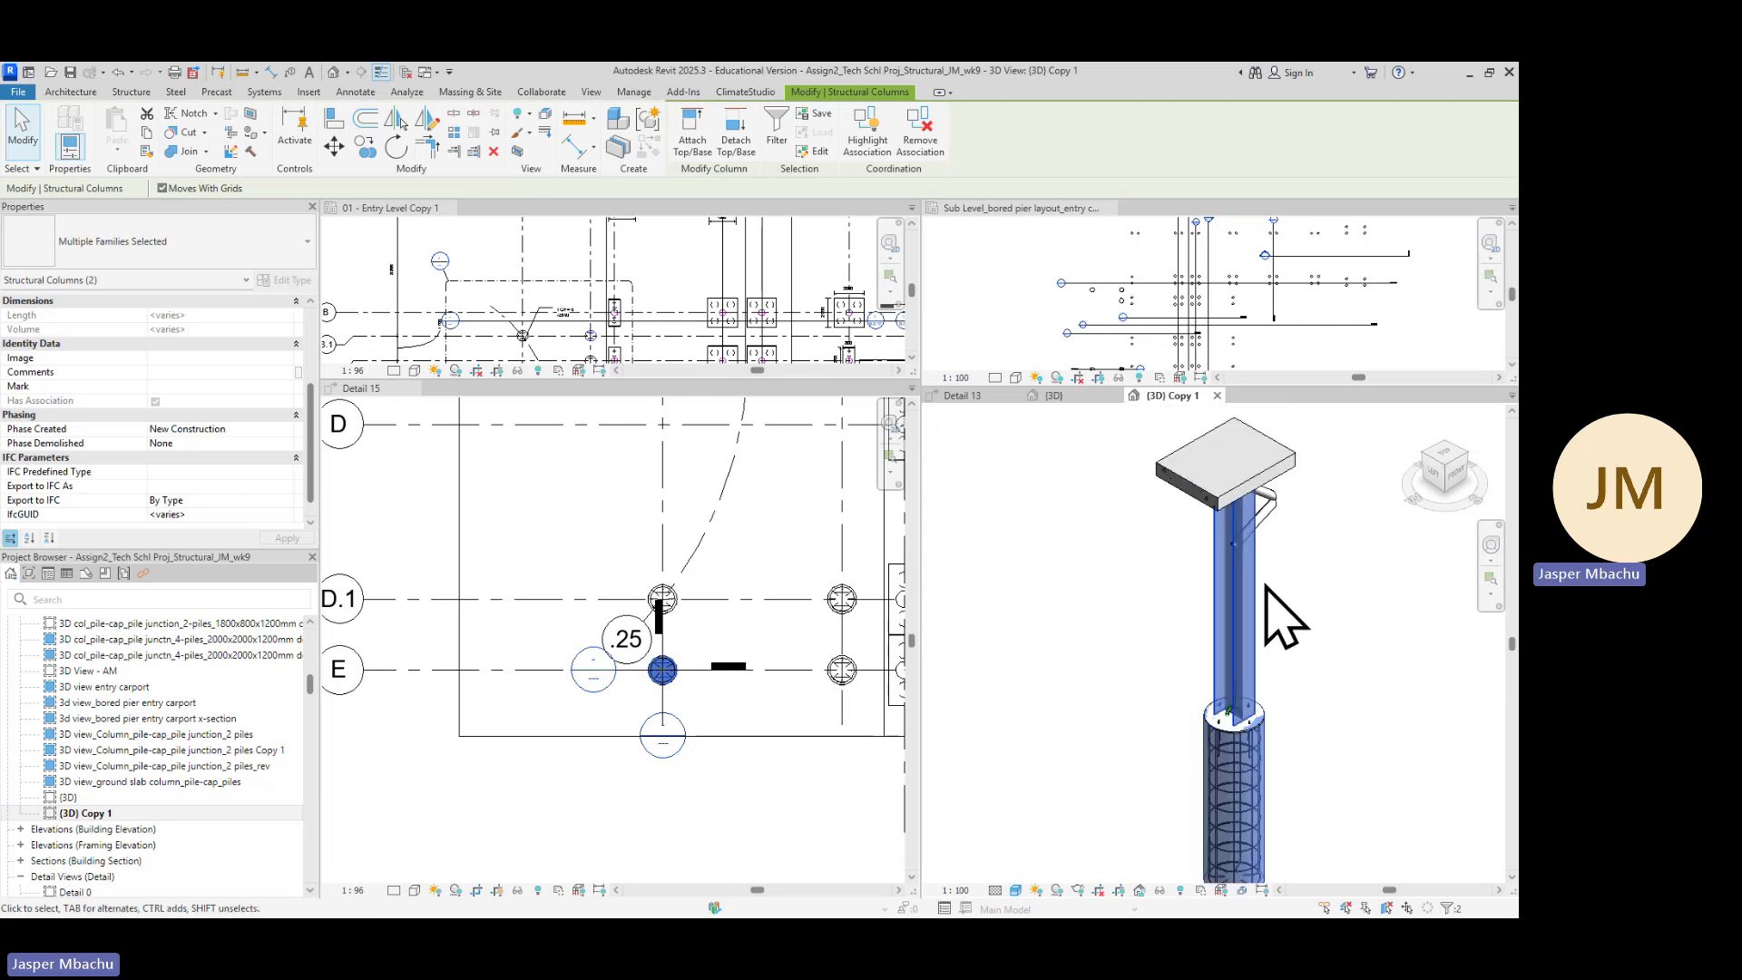
pyautogui.click(1282, 488)
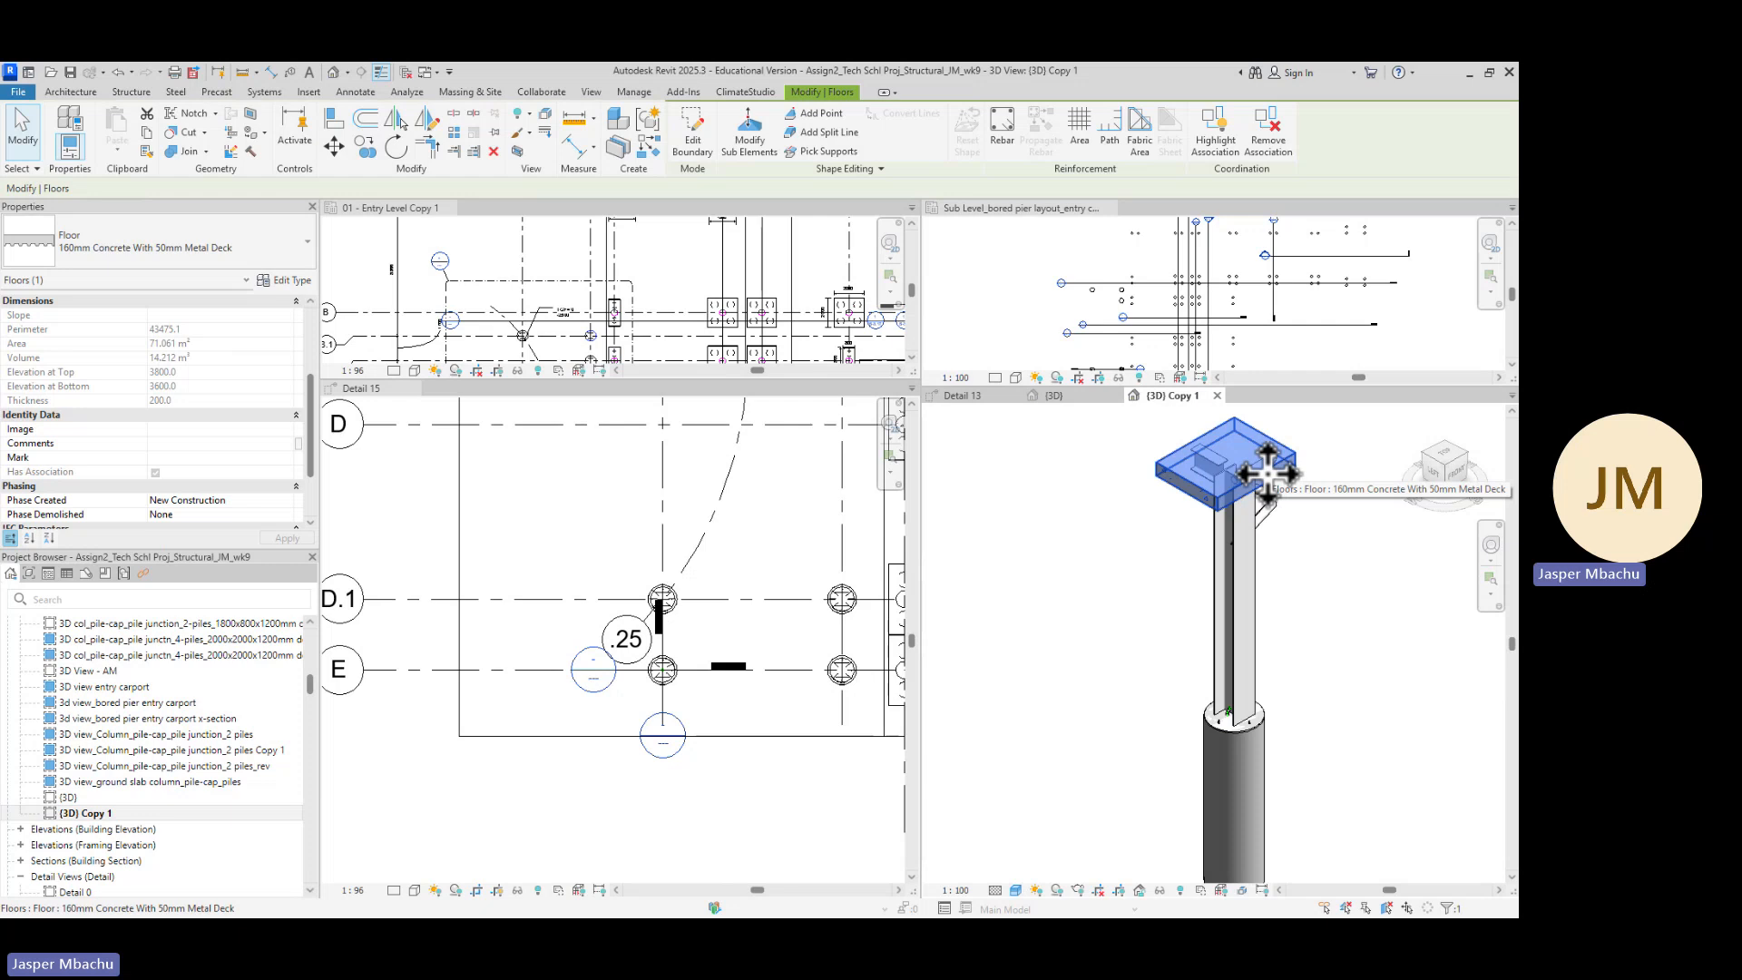
pyautogui.rightClick(1268, 471)
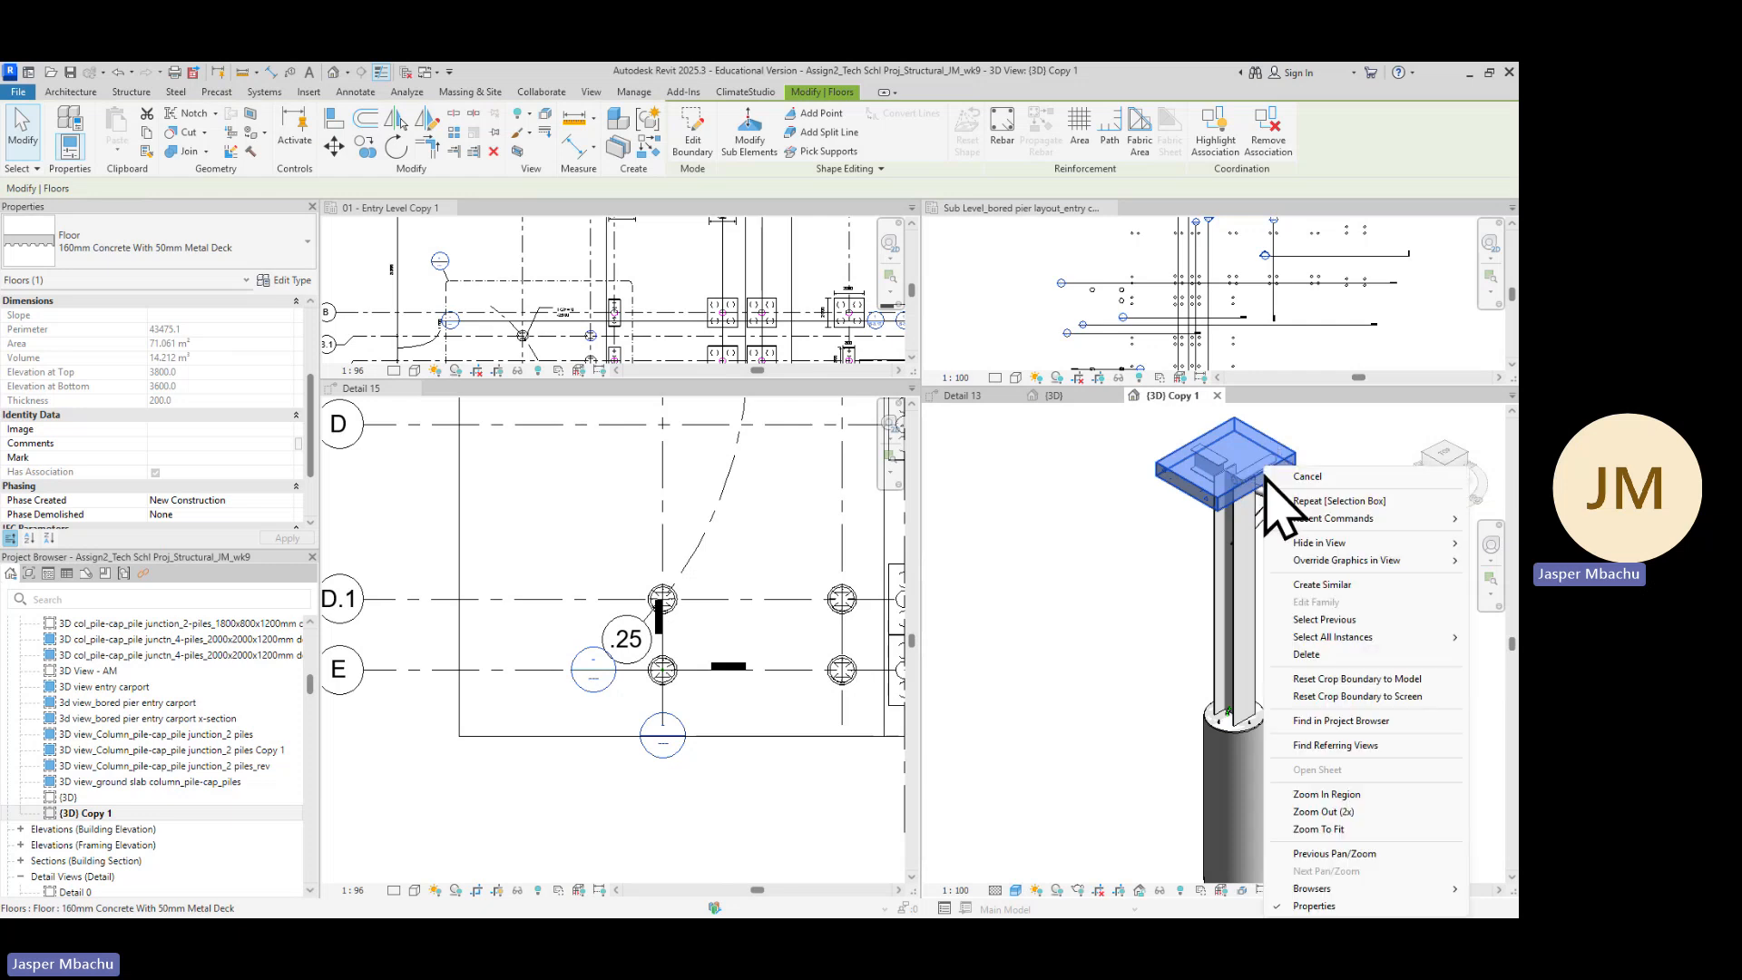
pyautogui.moveTo(1322, 544)
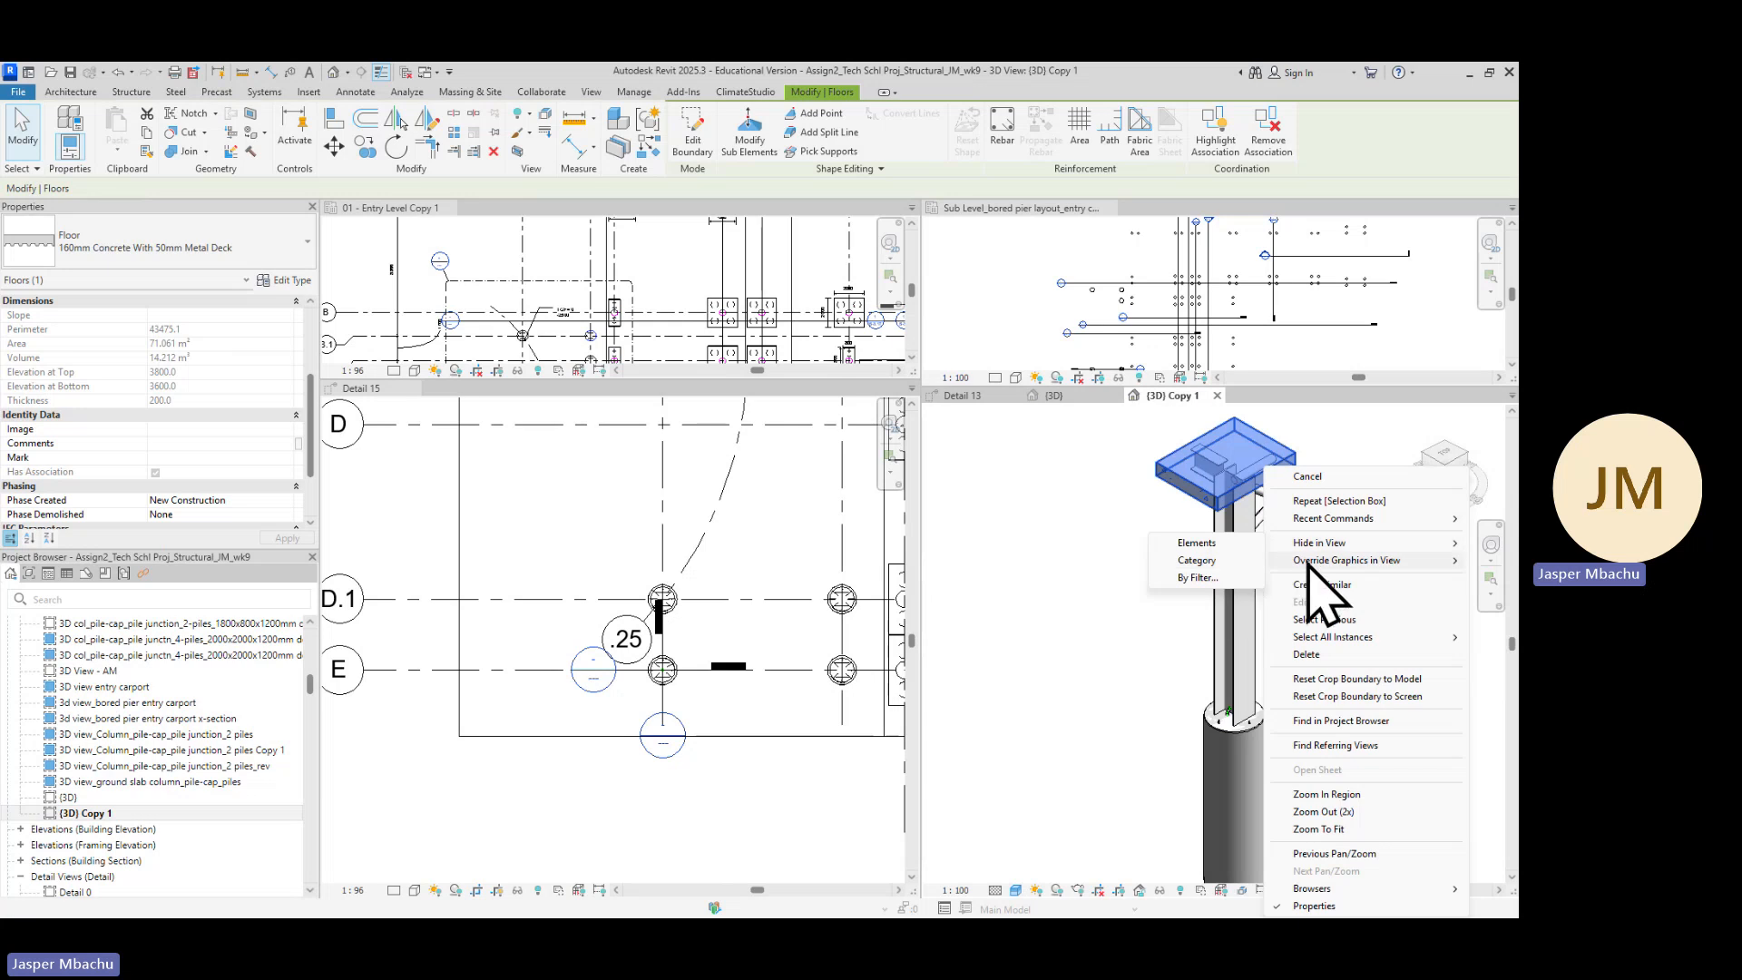
pyautogui.click(1217, 397)
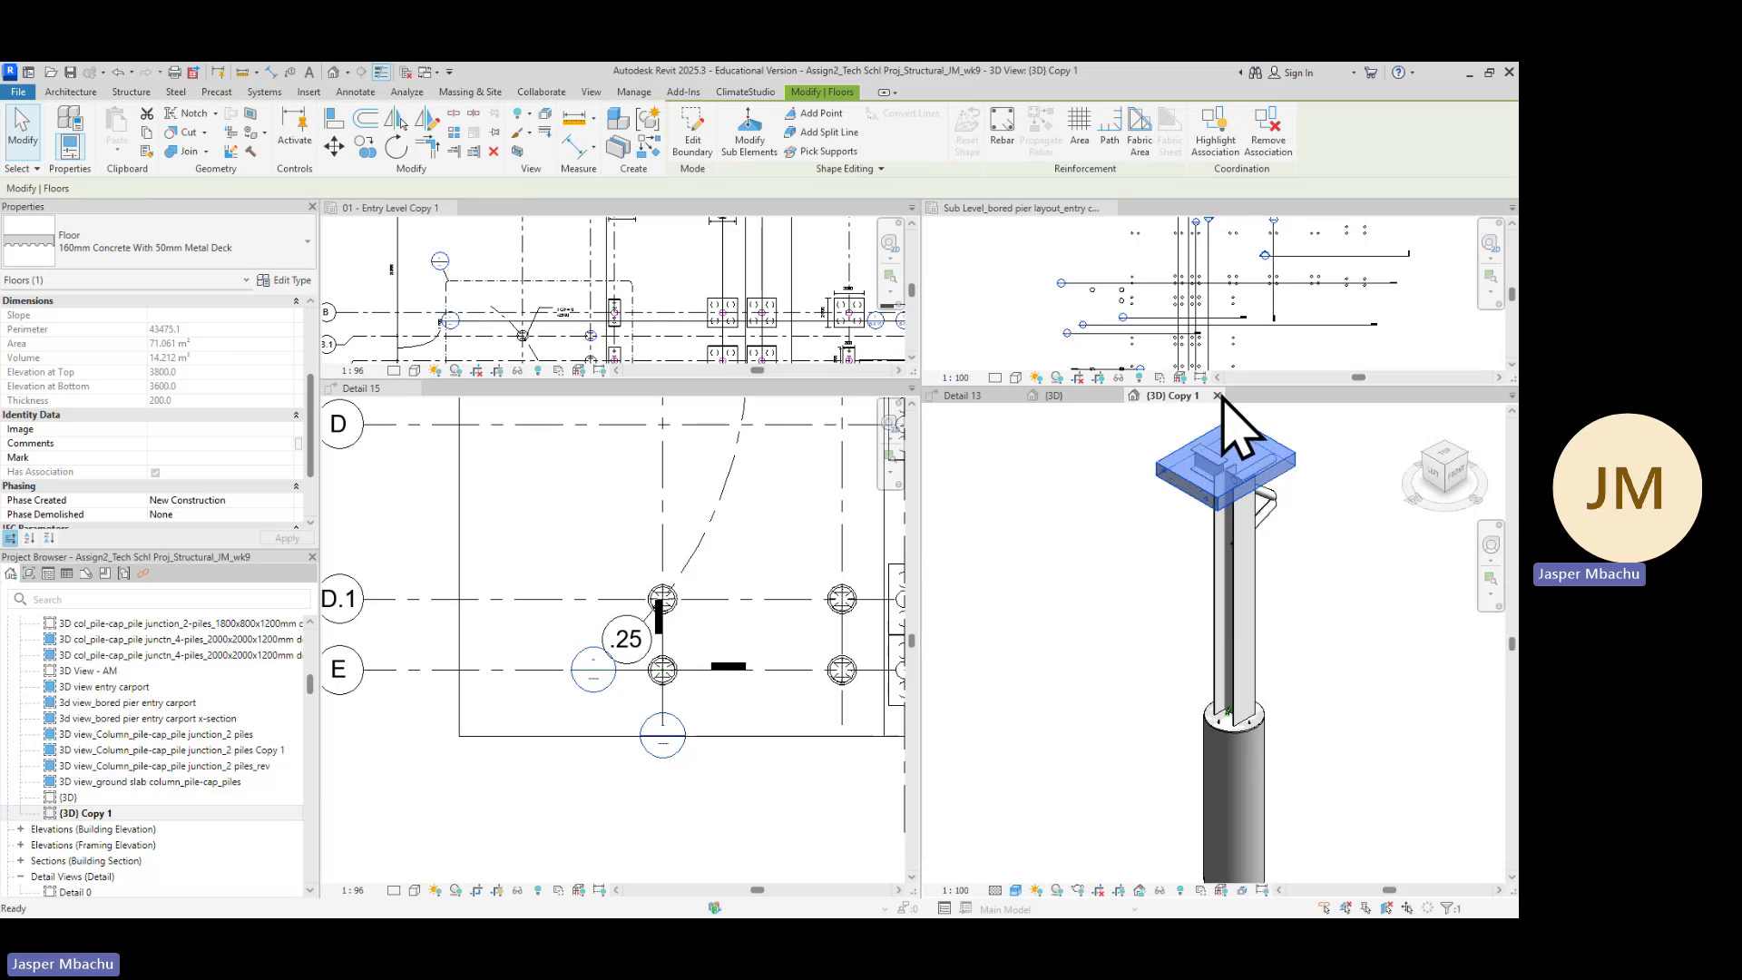
pyautogui.click(1217, 396)
# Apply a section box around the bored pier in the {3D} view
pyautogui.scroll(6, 1330, 706)
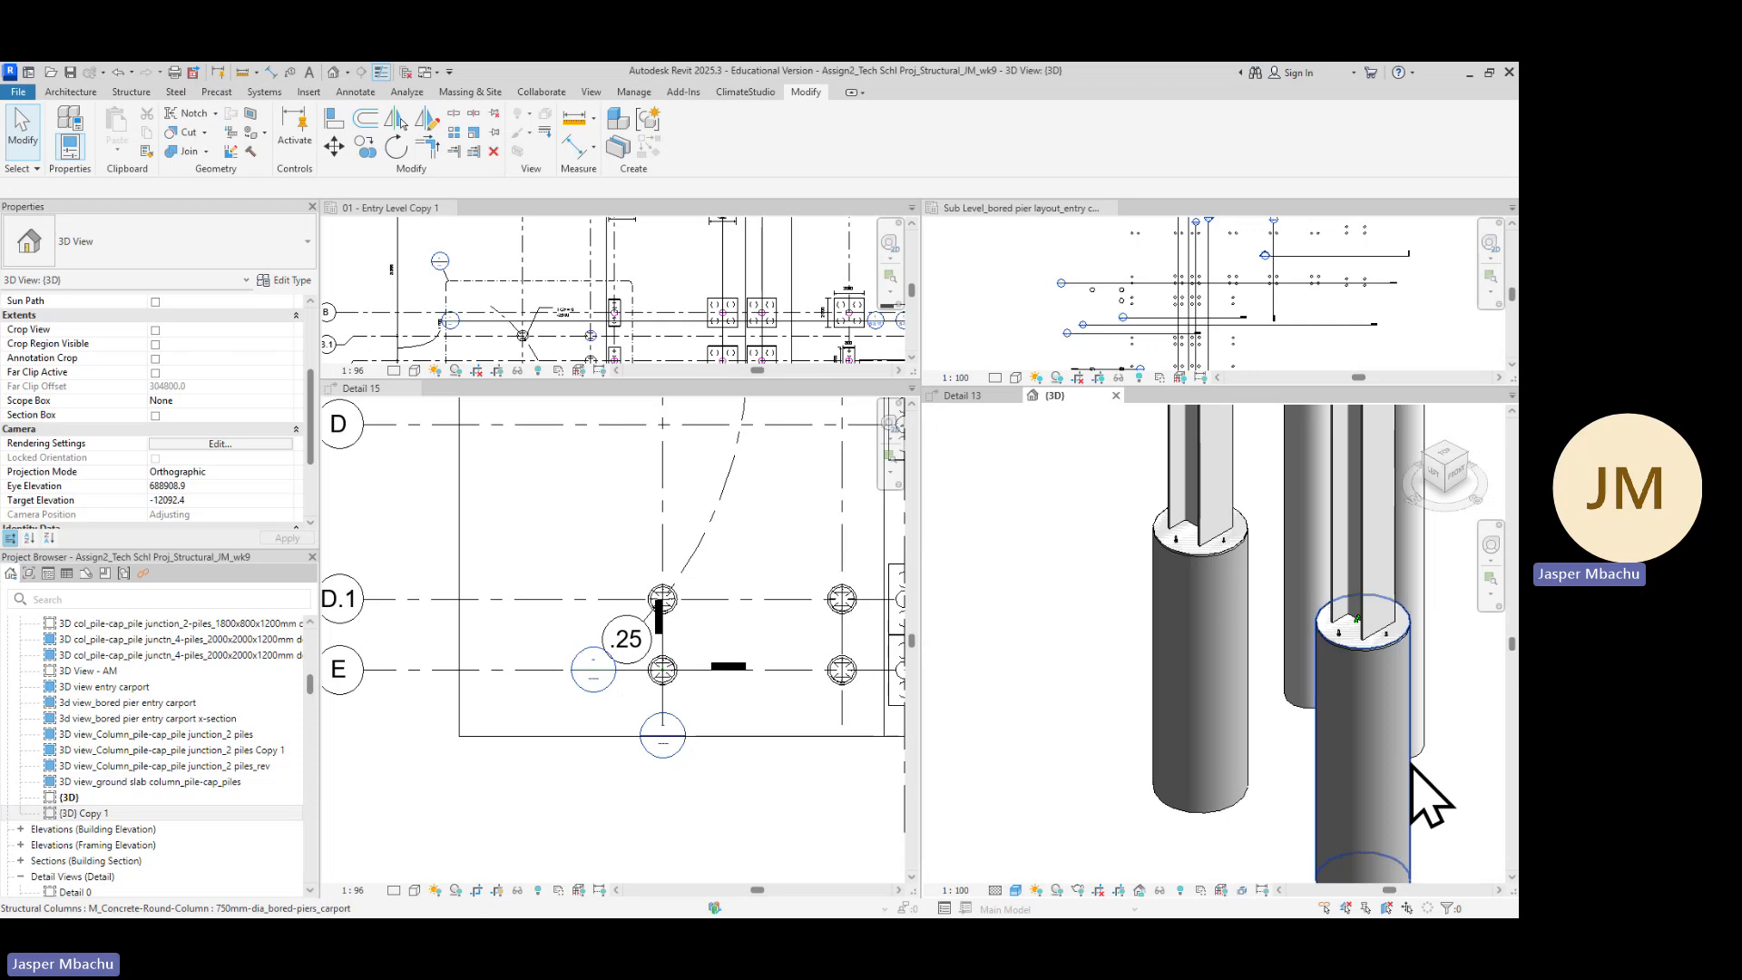
pyautogui.click(1404, 771)
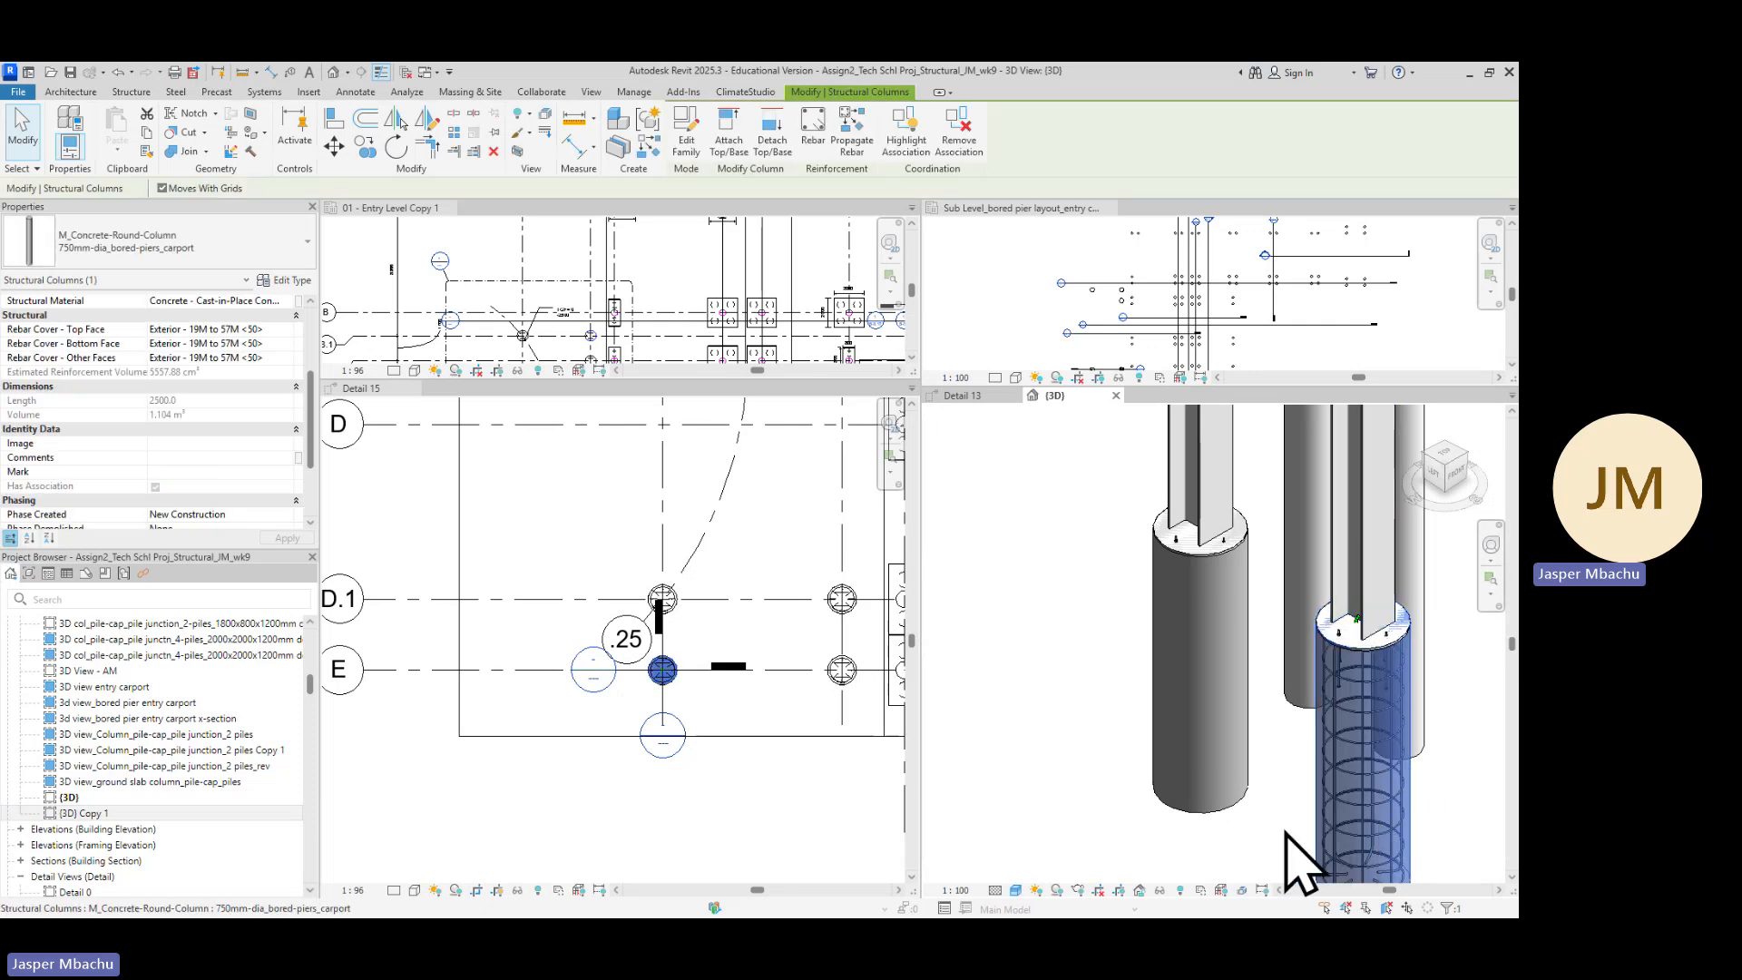
pyautogui.click(517, 151)
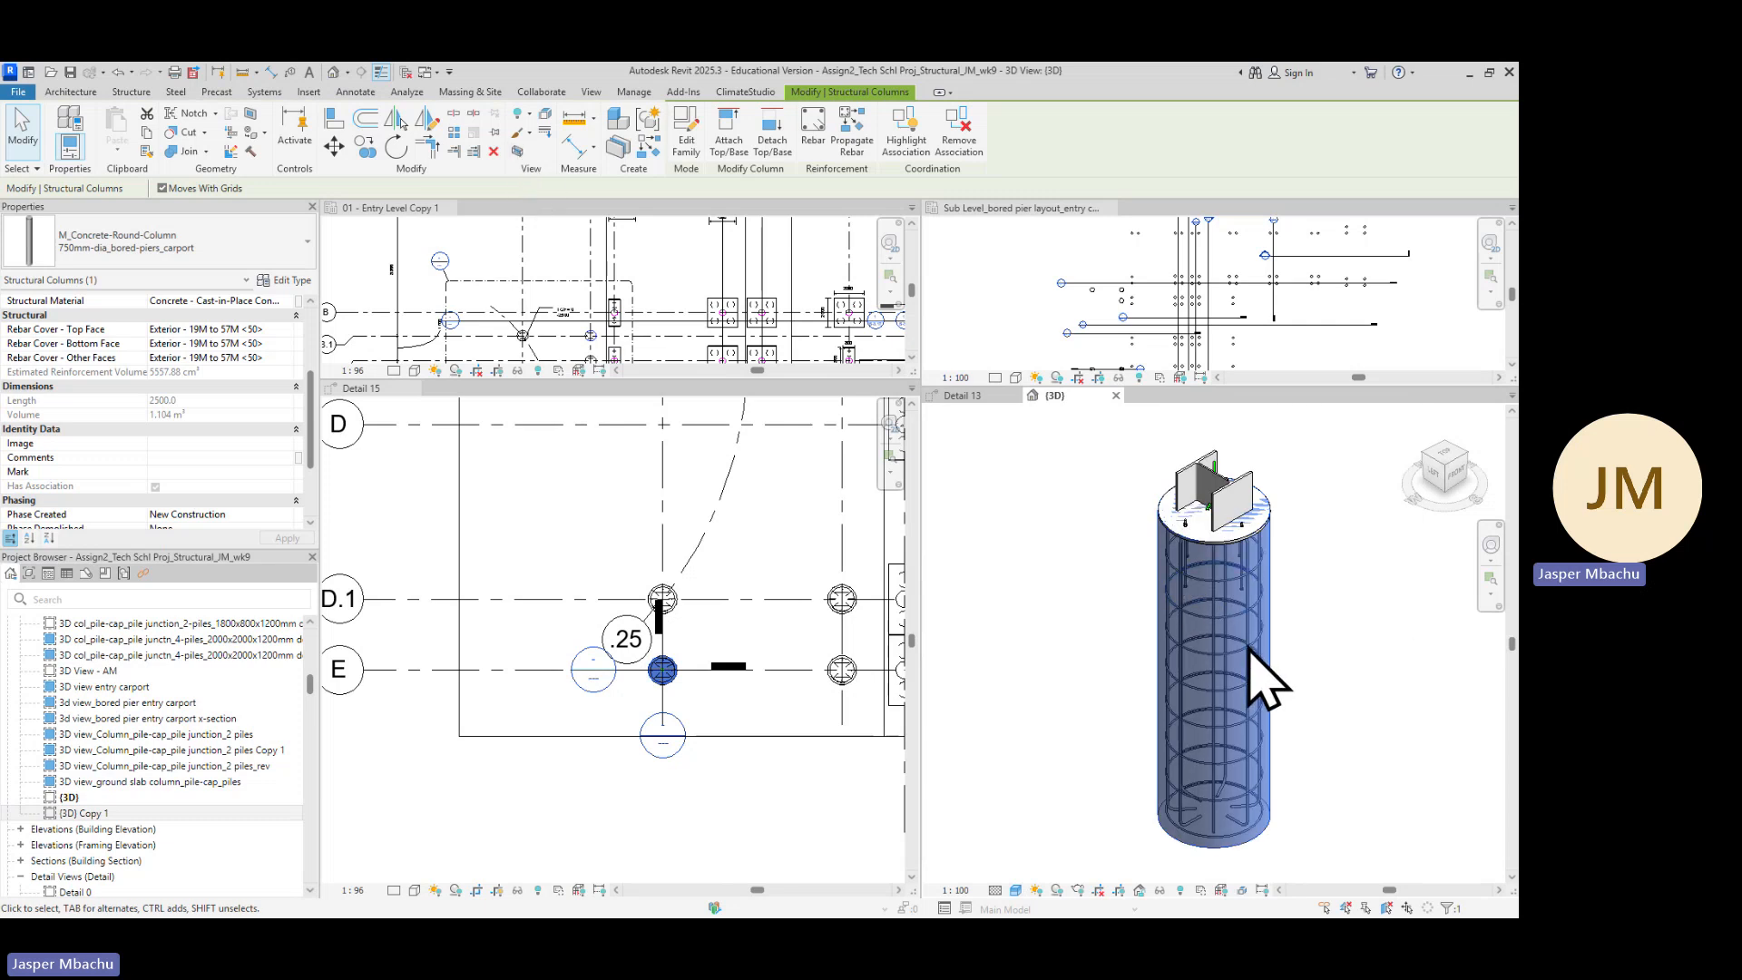
# Switch the {3D} view's visual style to Wireframe
pyautogui.scroll(3, 1261, 590)
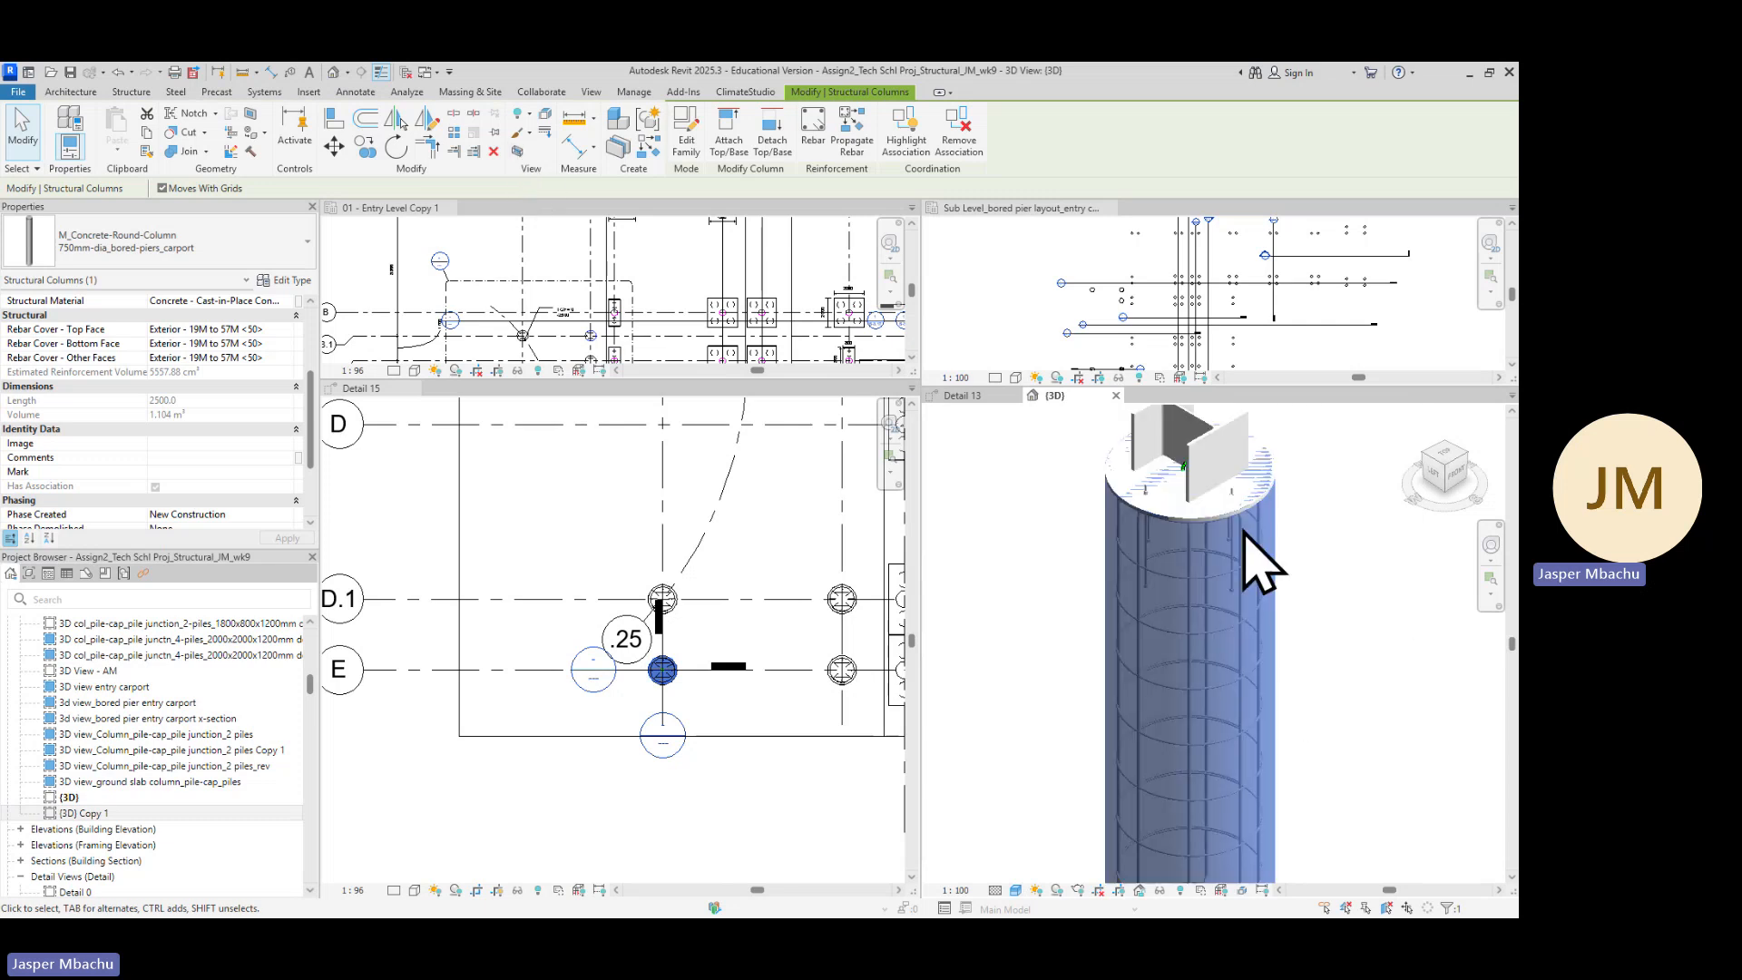
pyautogui.scroll(2, 1272, 713)
pyautogui.scroll(-3, 1275, 694)
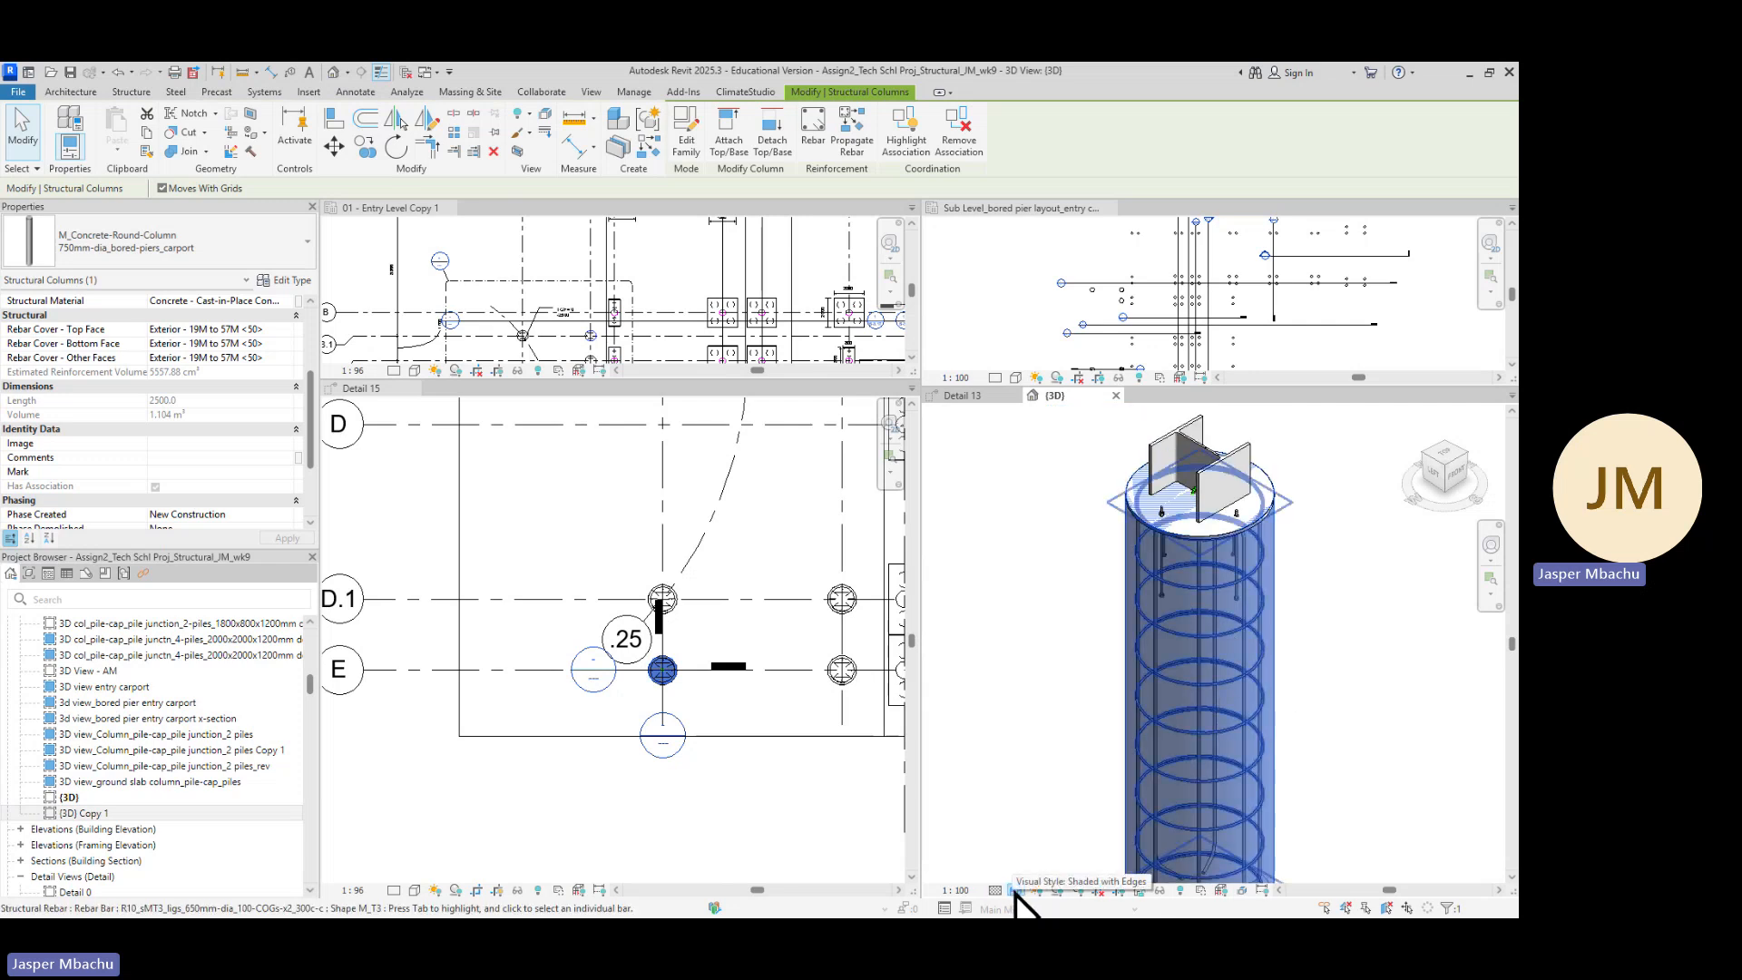
pyautogui.click(1016, 890)
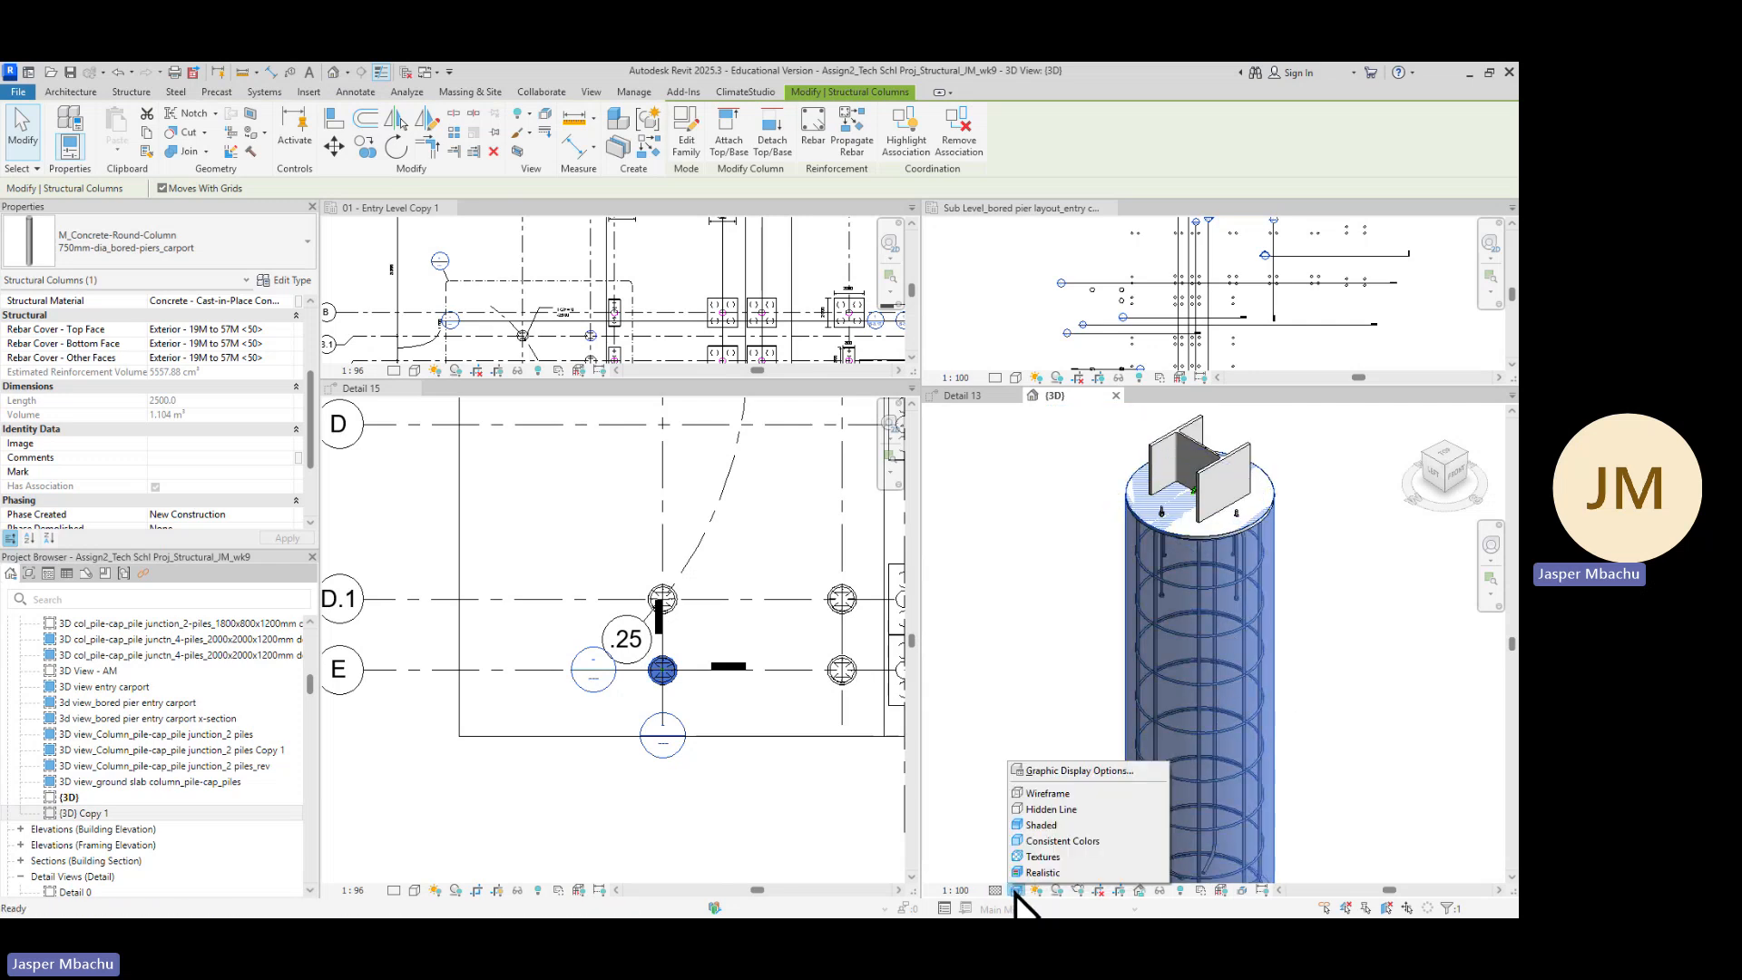
pyautogui.click(1057, 794)
pyautogui.scroll(3, 1213, 629)
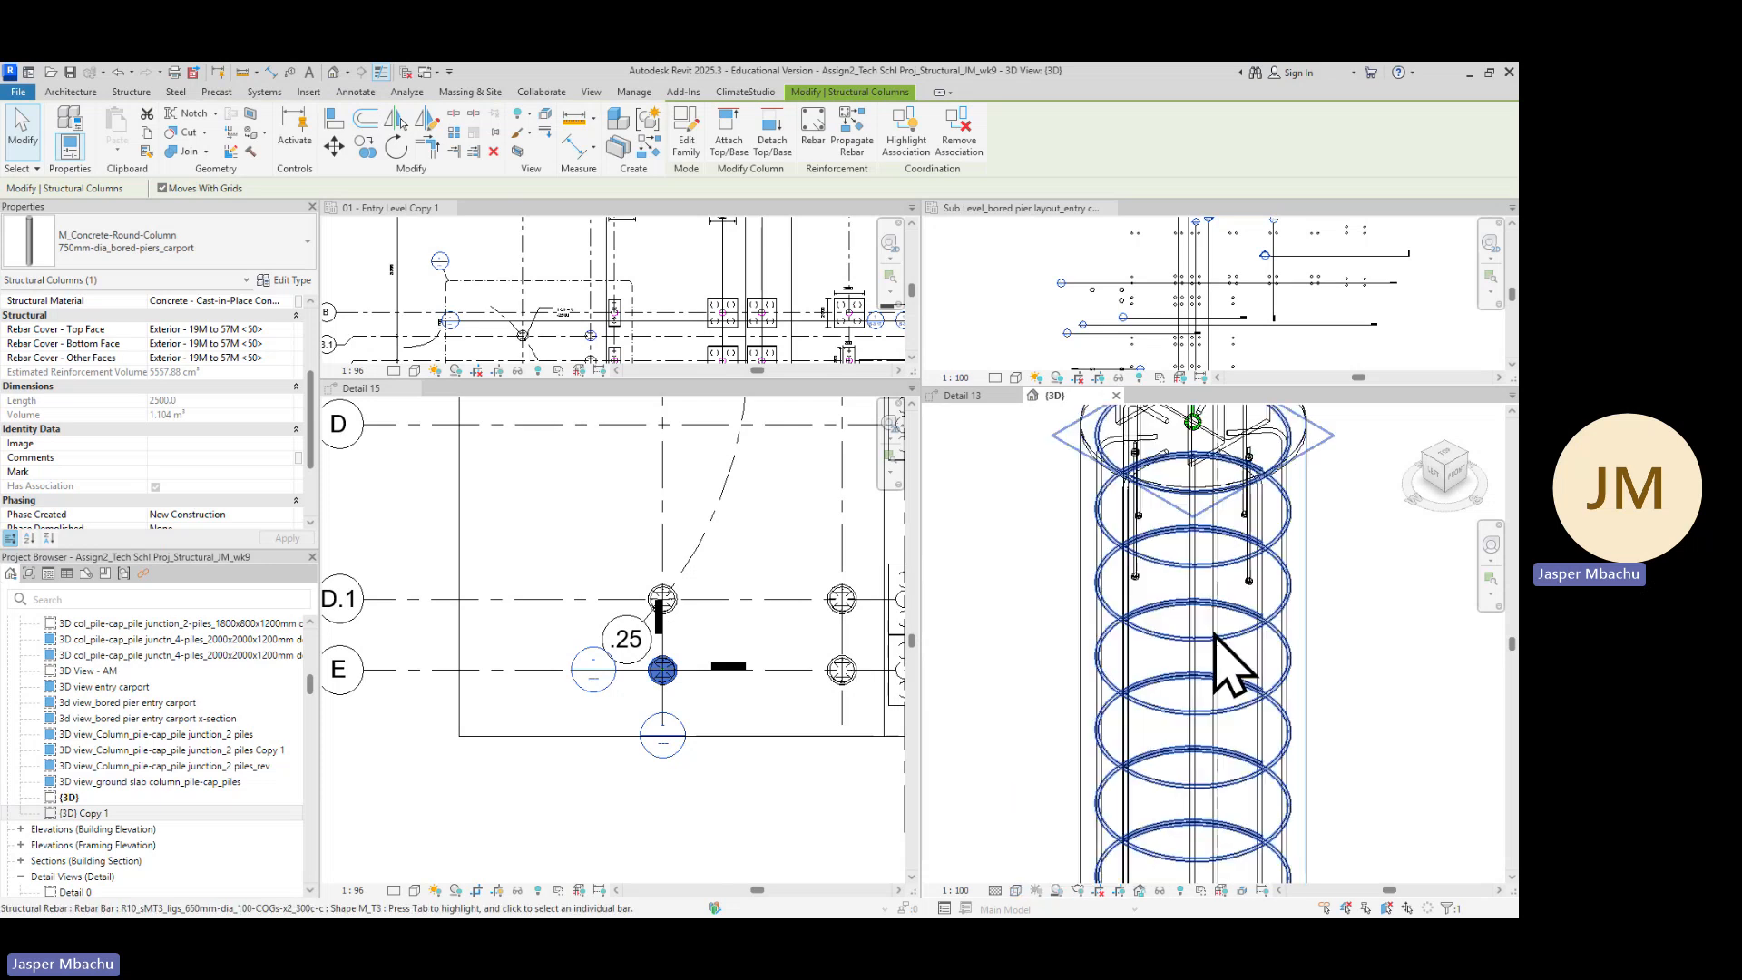
pyautogui.scroll(-2, 1278, 673)
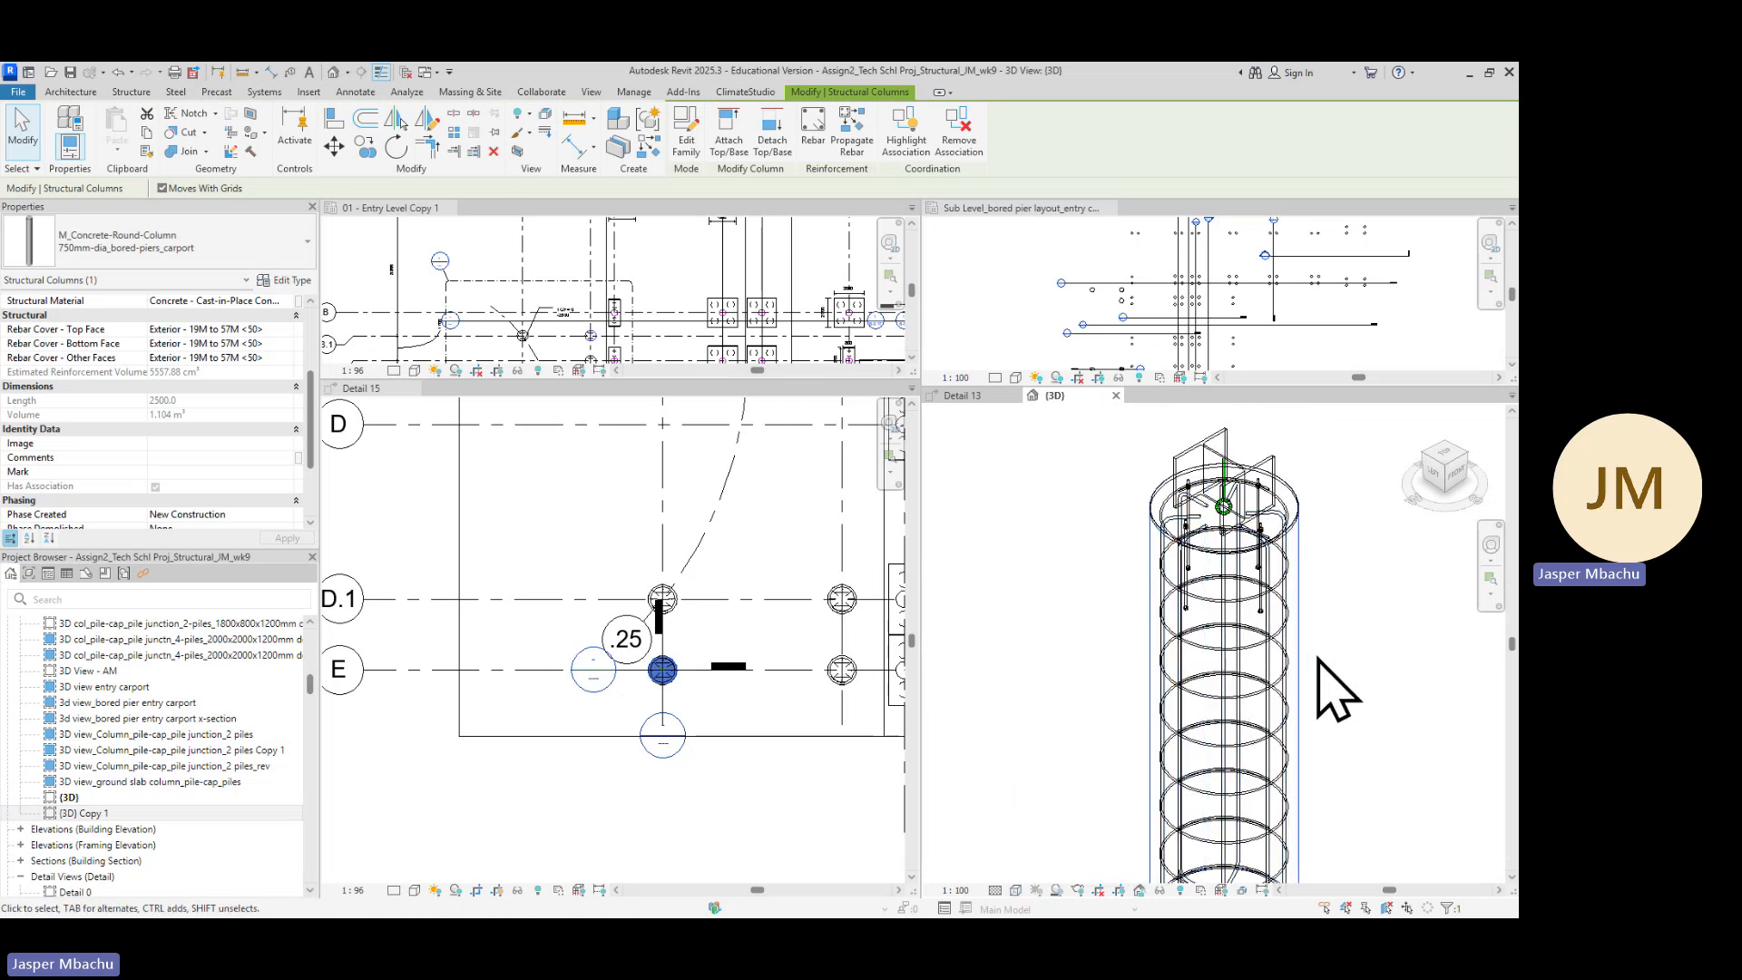
pyautogui.scroll(-2, 1332, 681)
pyautogui.moveTo(1361, 731); pyautogui.dragTo(1236, 692, button='middle')
pyautogui.scroll(2, 1274, 643)
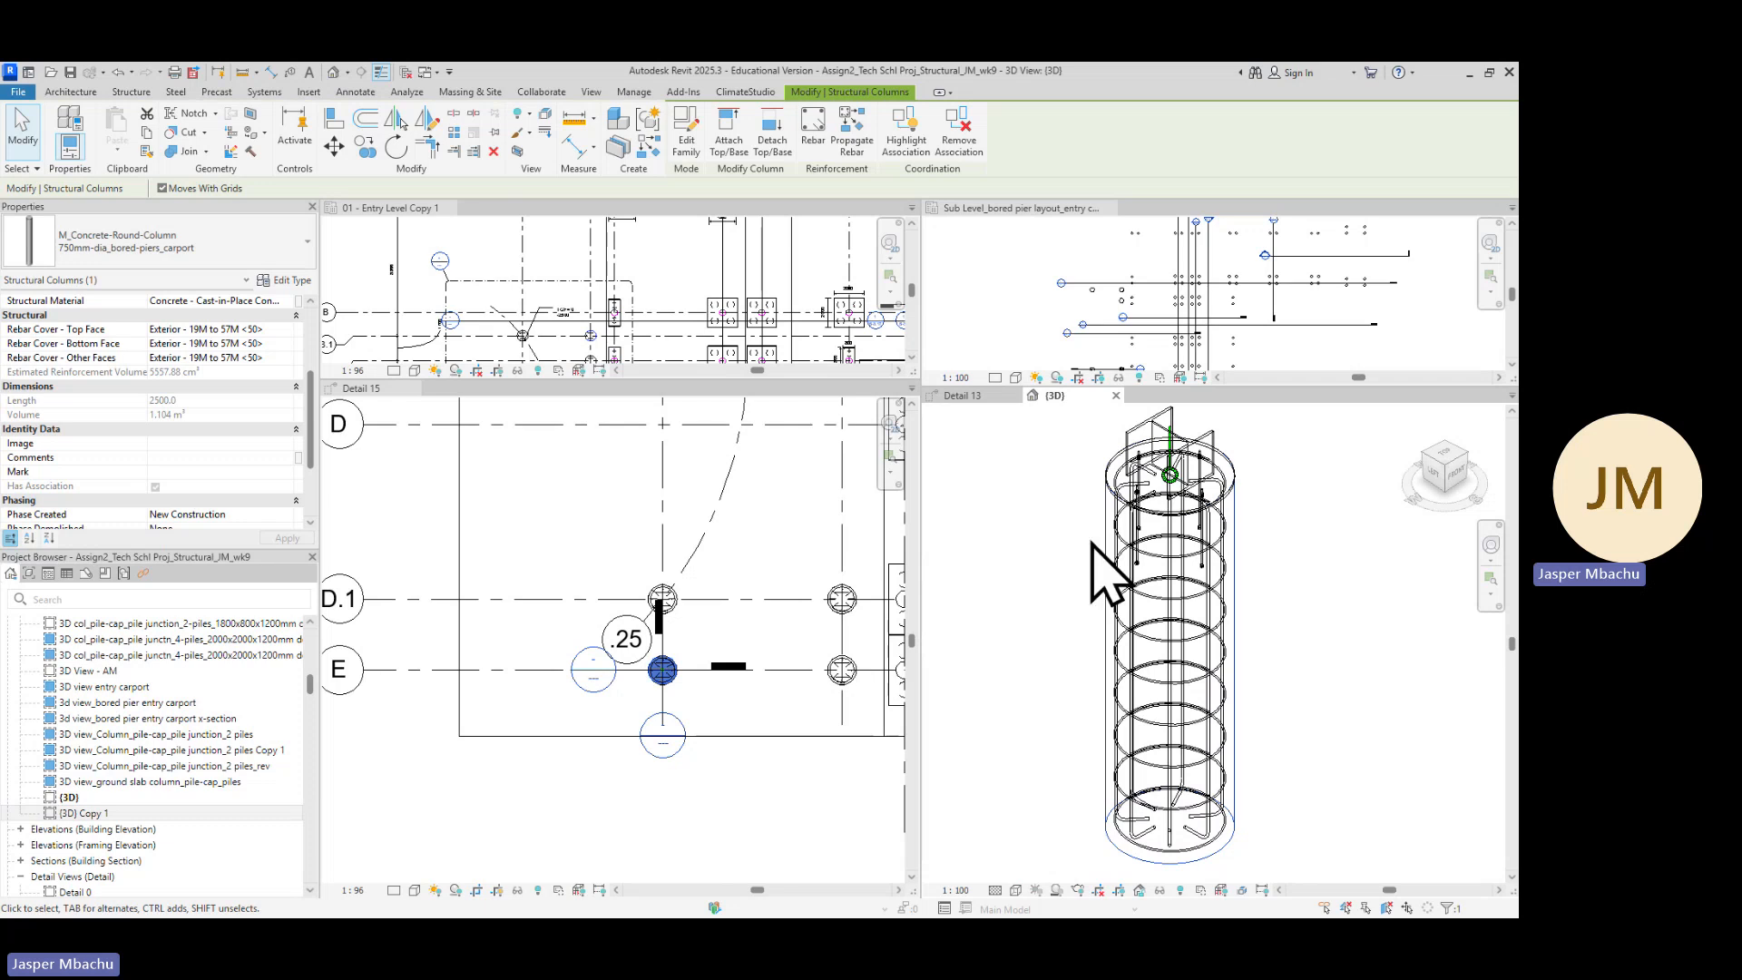
# Review the model category visibility settings of the {3D} view in Visibility/Graphic Overrides
pyautogui.click(1007, 626)
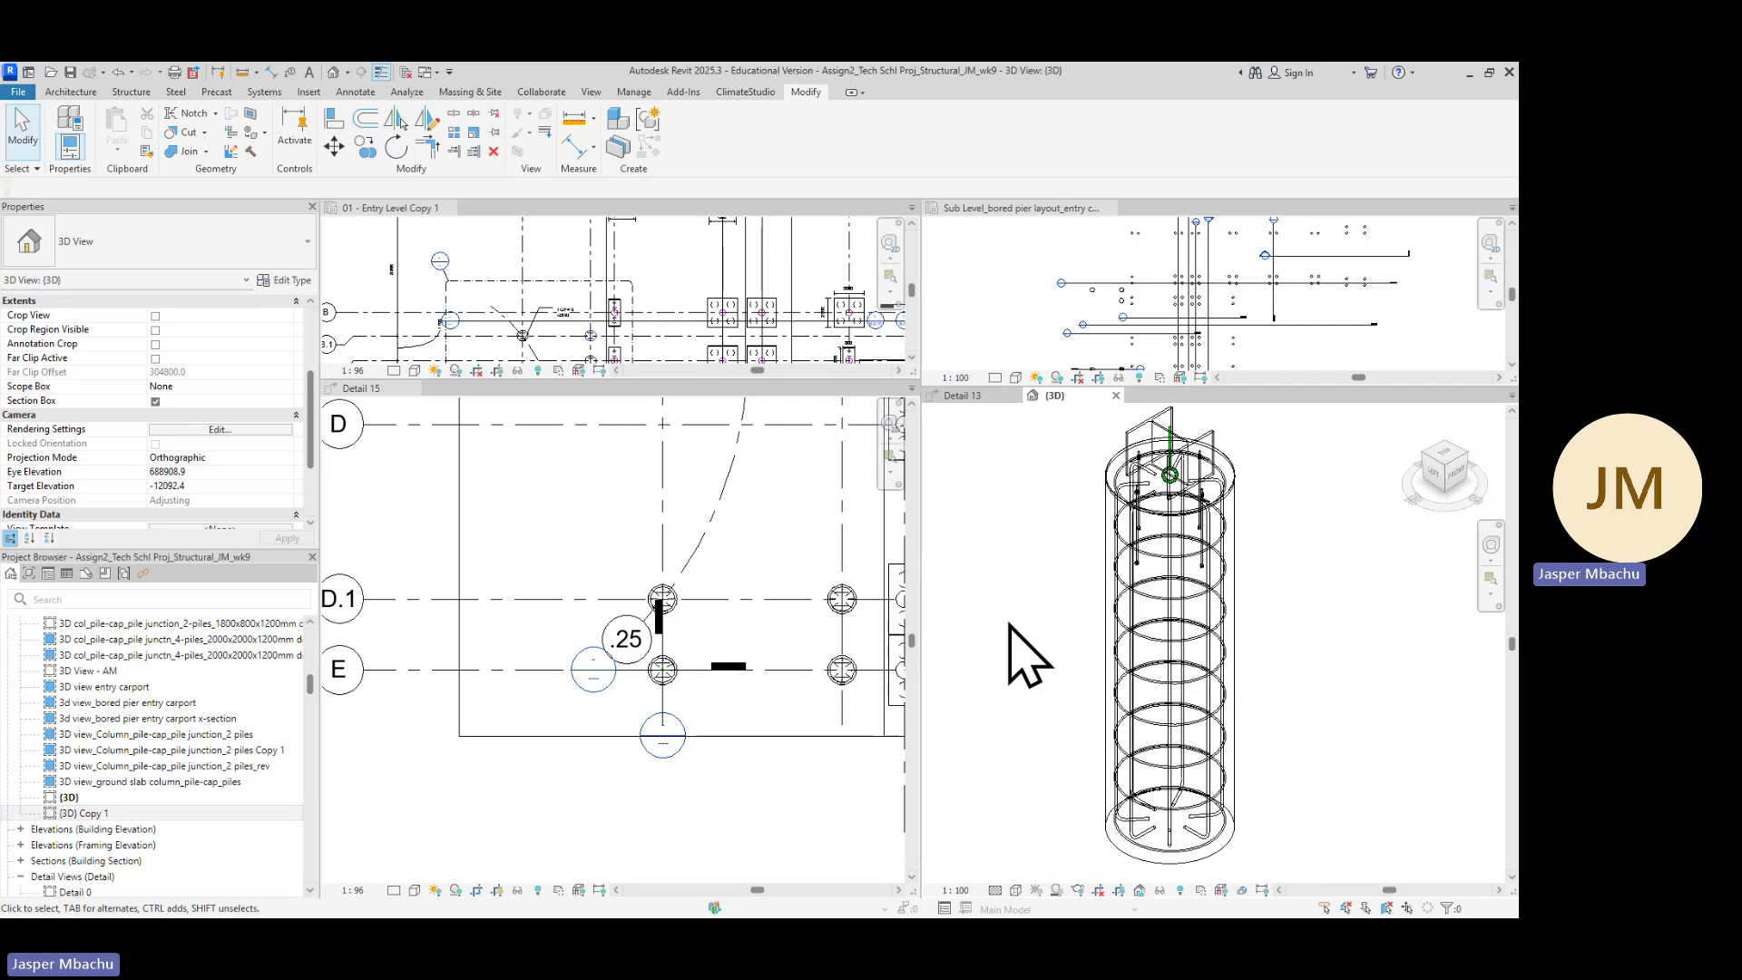
pyautogui.press('v')
pyautogui.press('g')
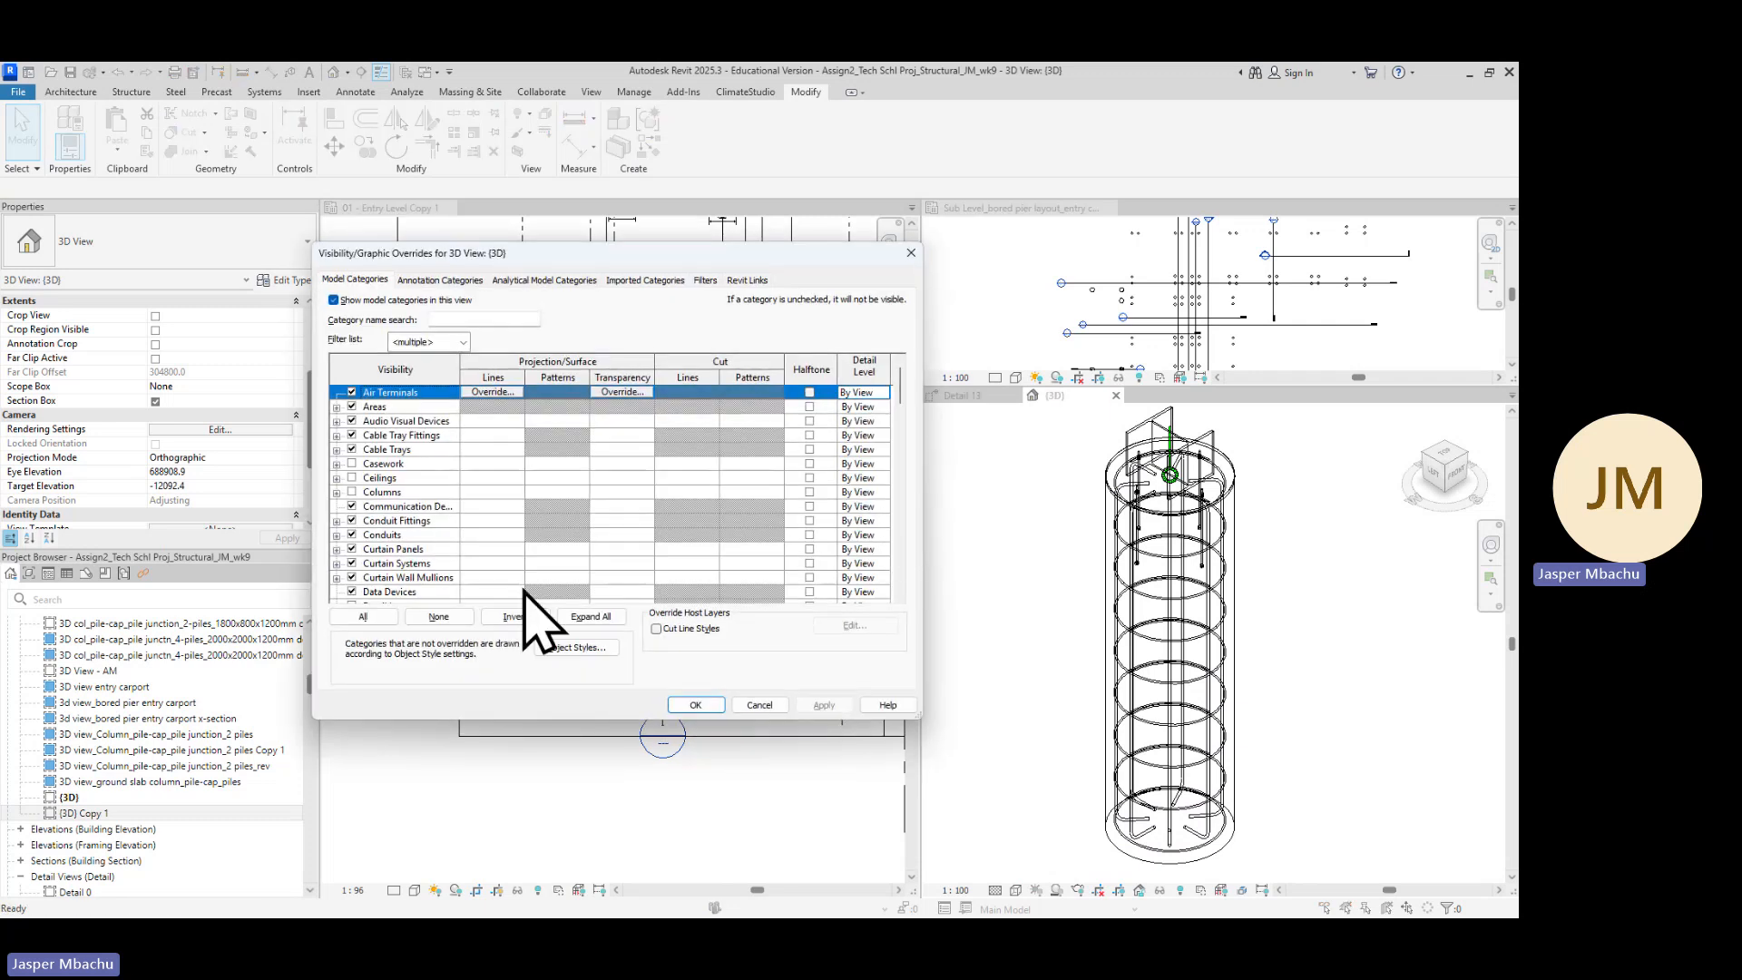
pyautogui.scroll(-1, 422, 564)
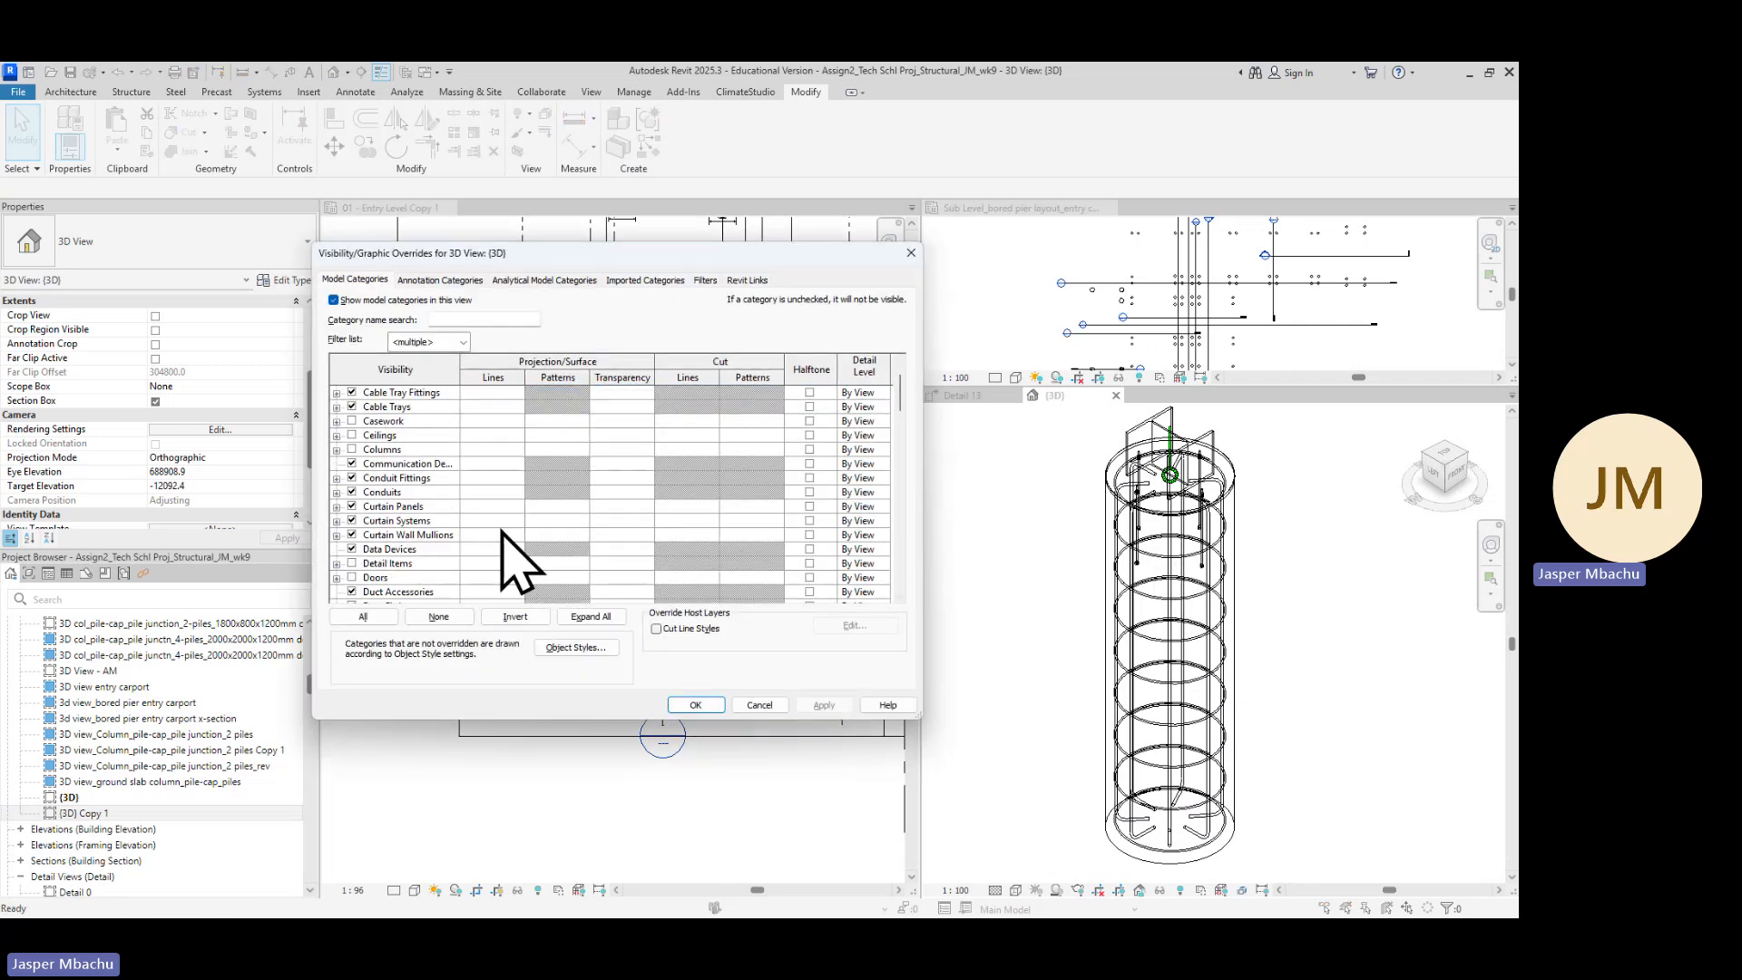
pyautogui.scroll(-5, 390, 558)
pyautogui.scroll(-7, 390, 567)
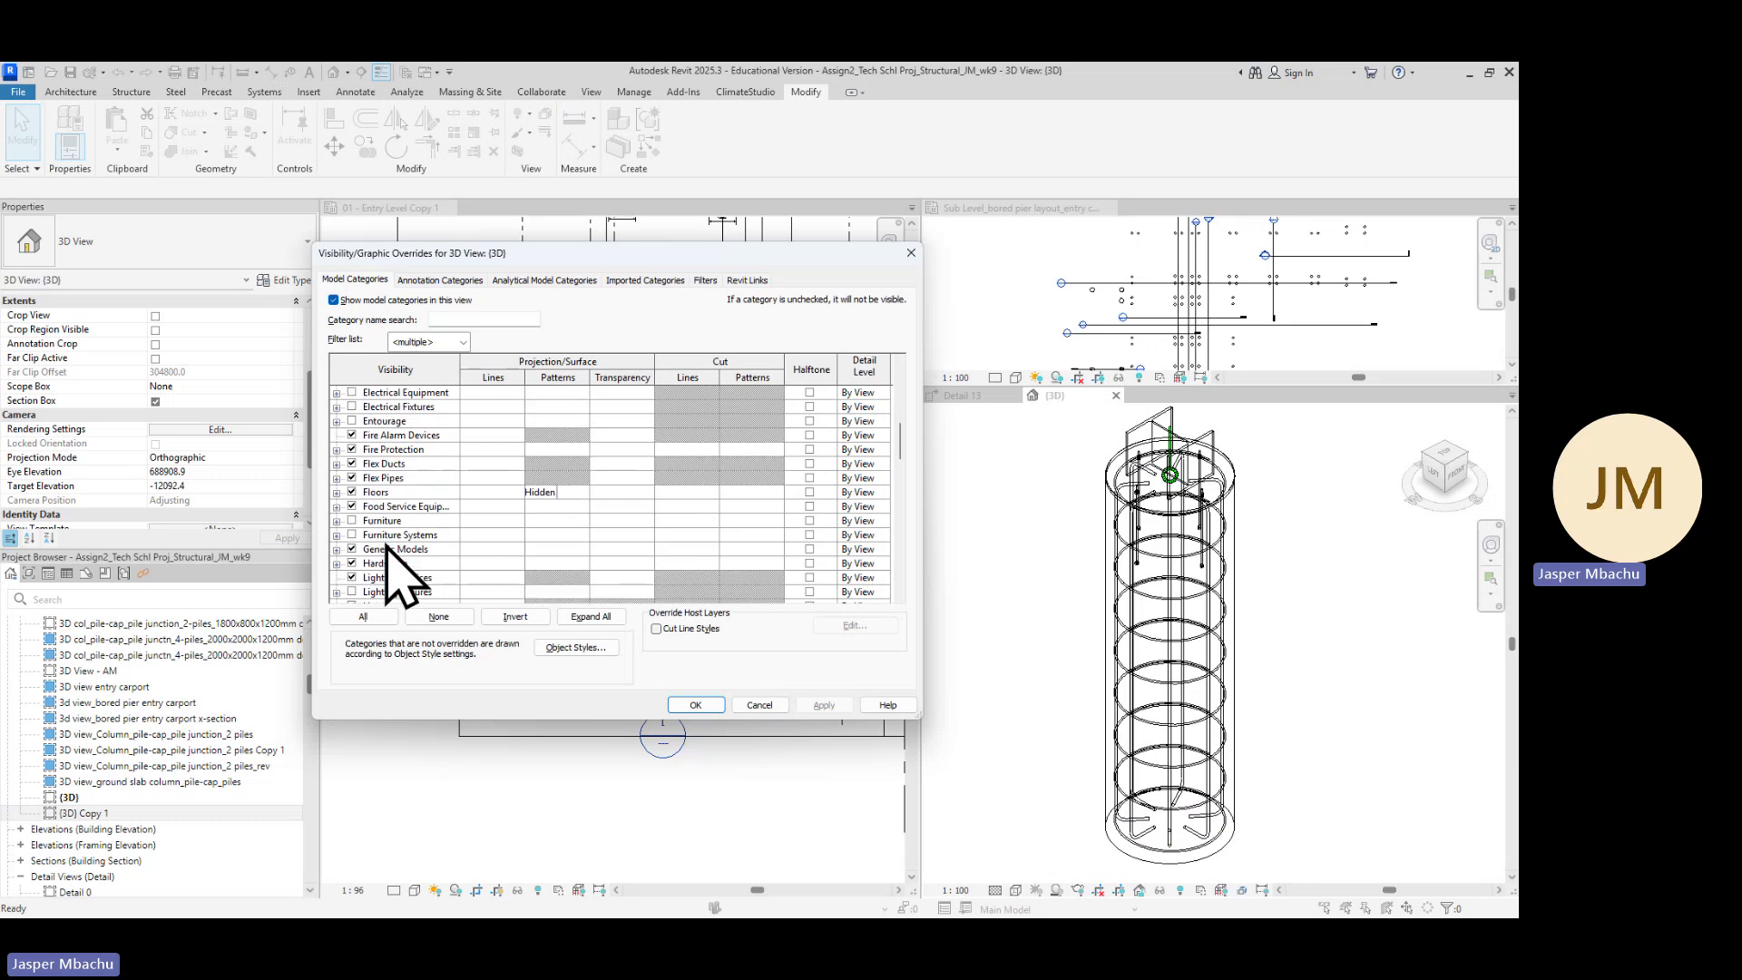
pyautogui.scroll(-7, 380, 581)
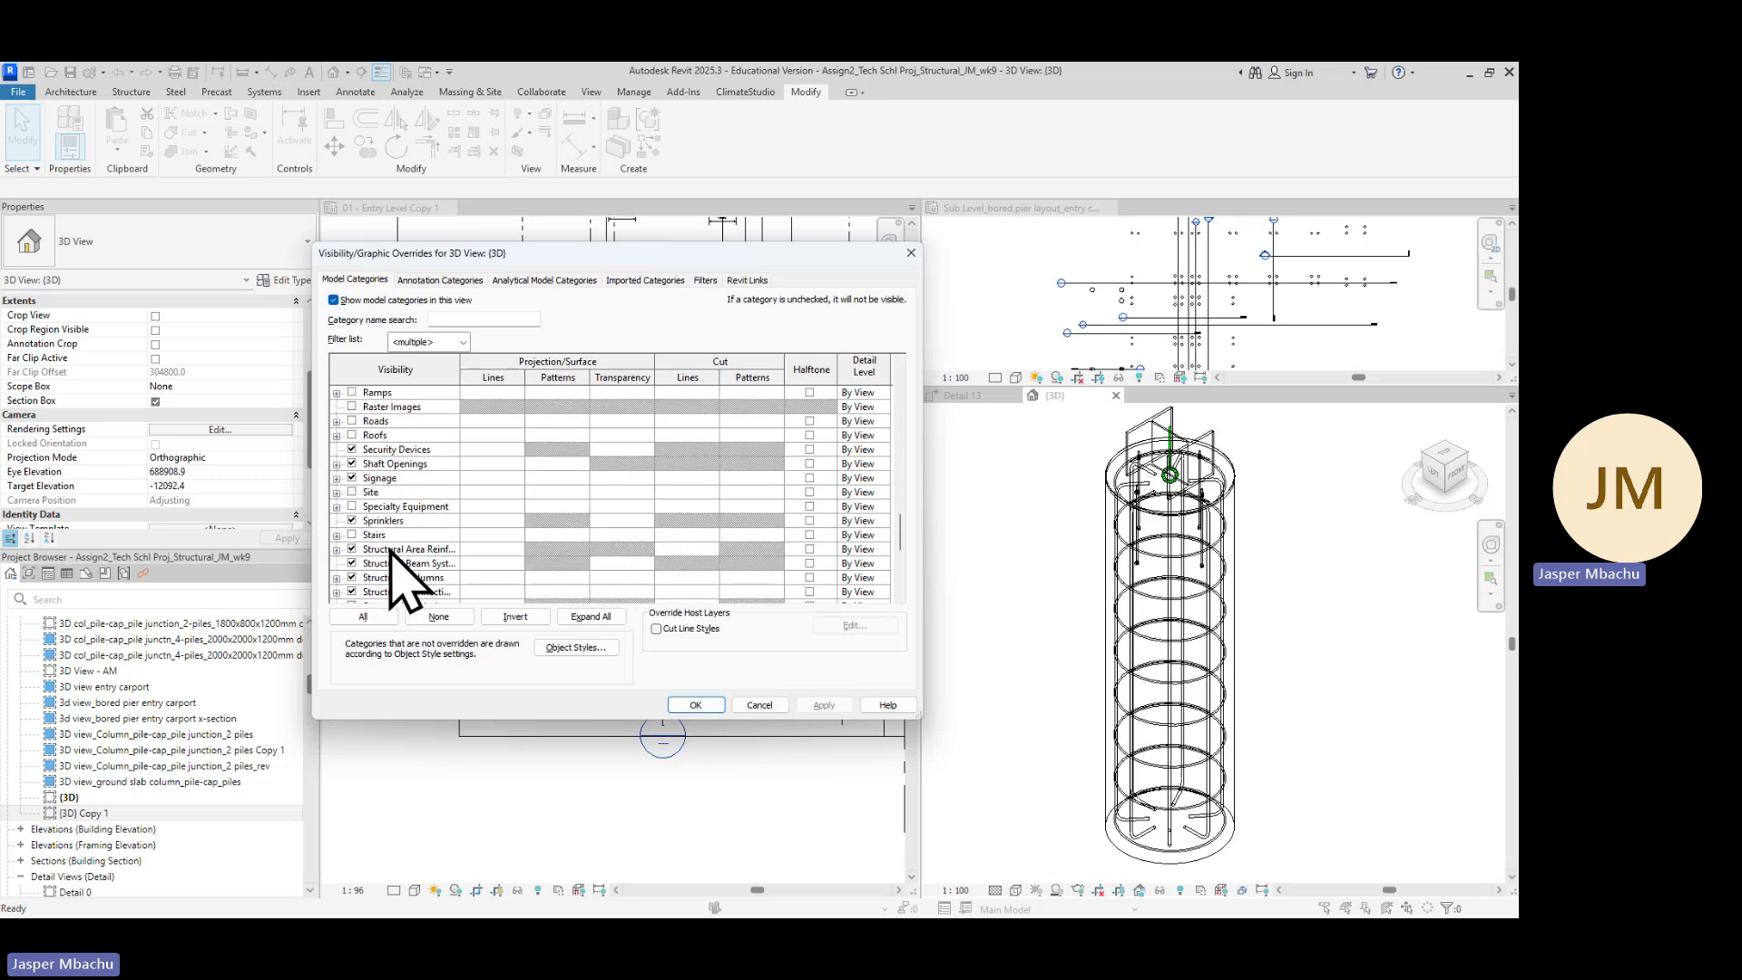
pyautogui.scroll(-2, 386, 545)
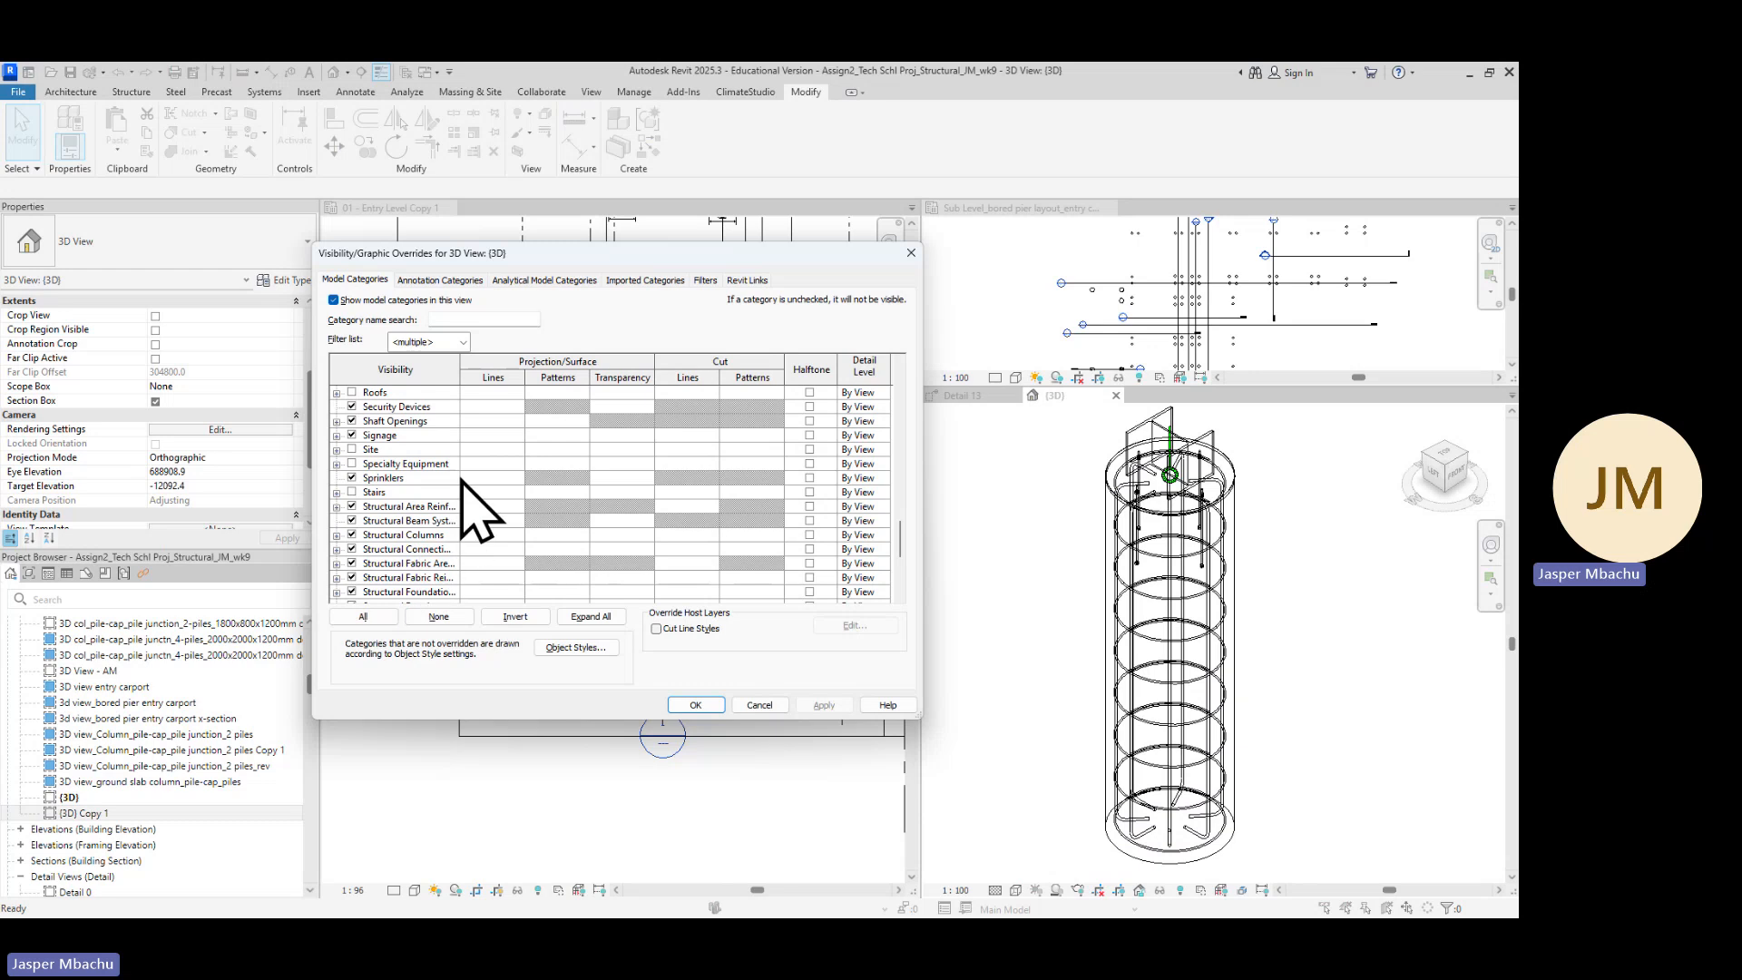
pyautogui.moveTo(471, 383); pyautogui.dragTo(490, 383)
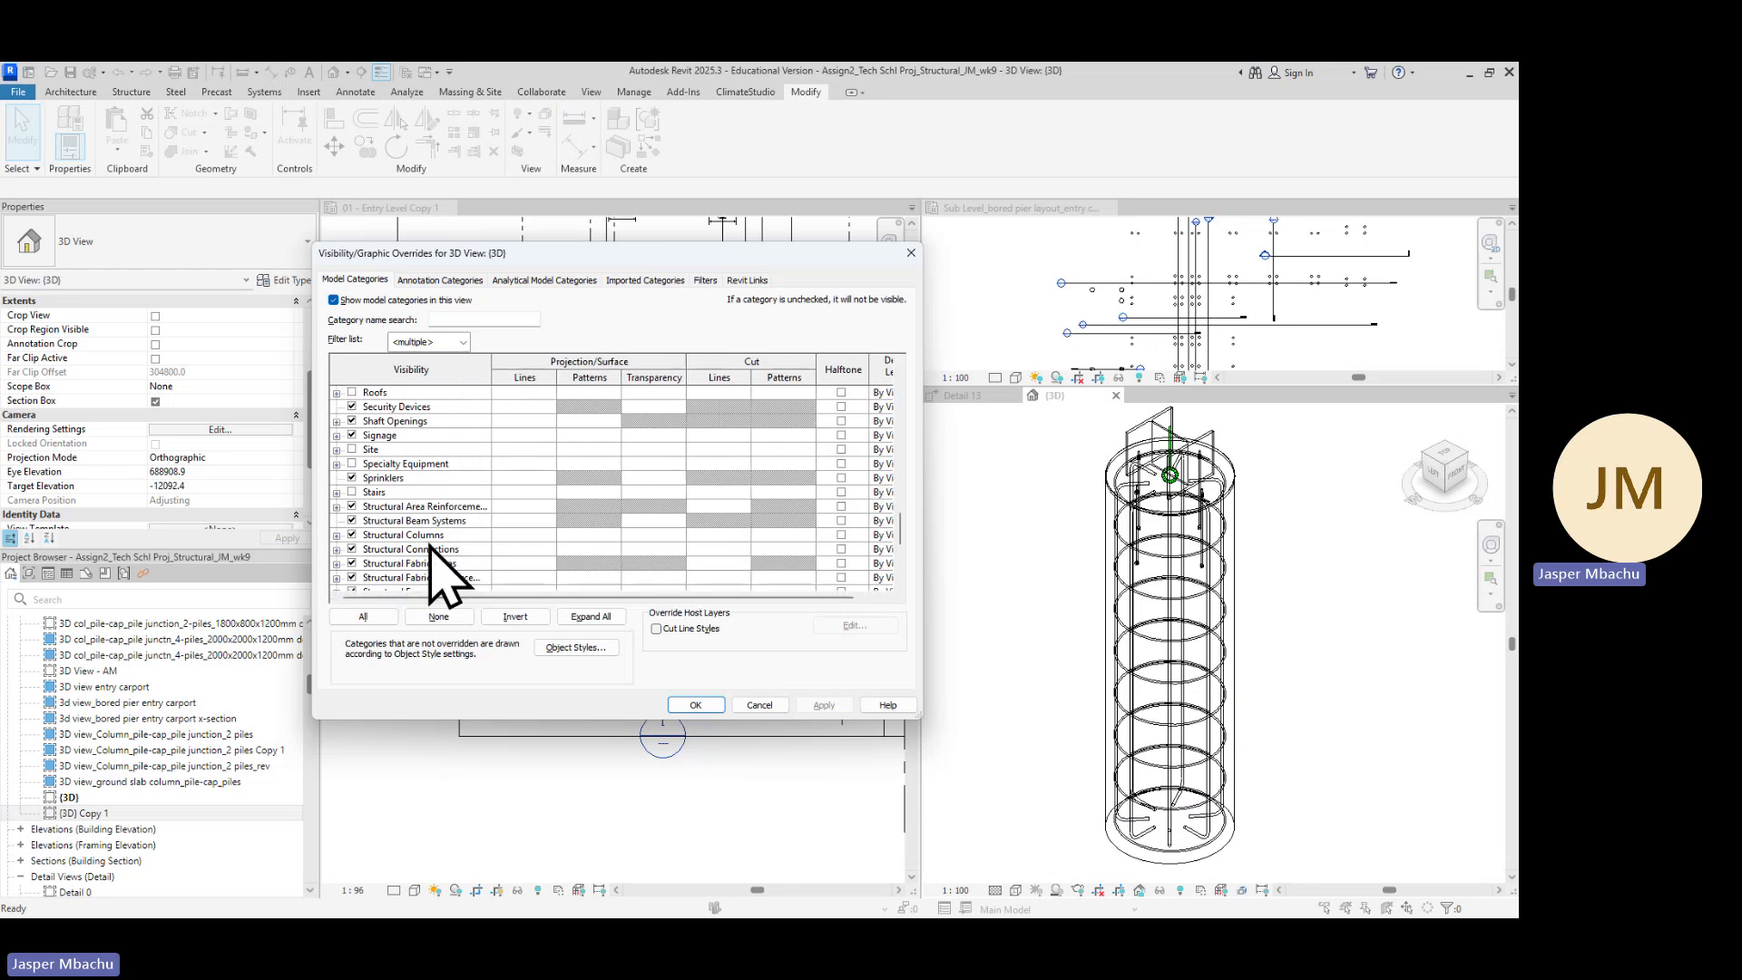
pyautogui.scroll(-1, 428, 565)
pyautogui.scroll(-3, 428, 567)
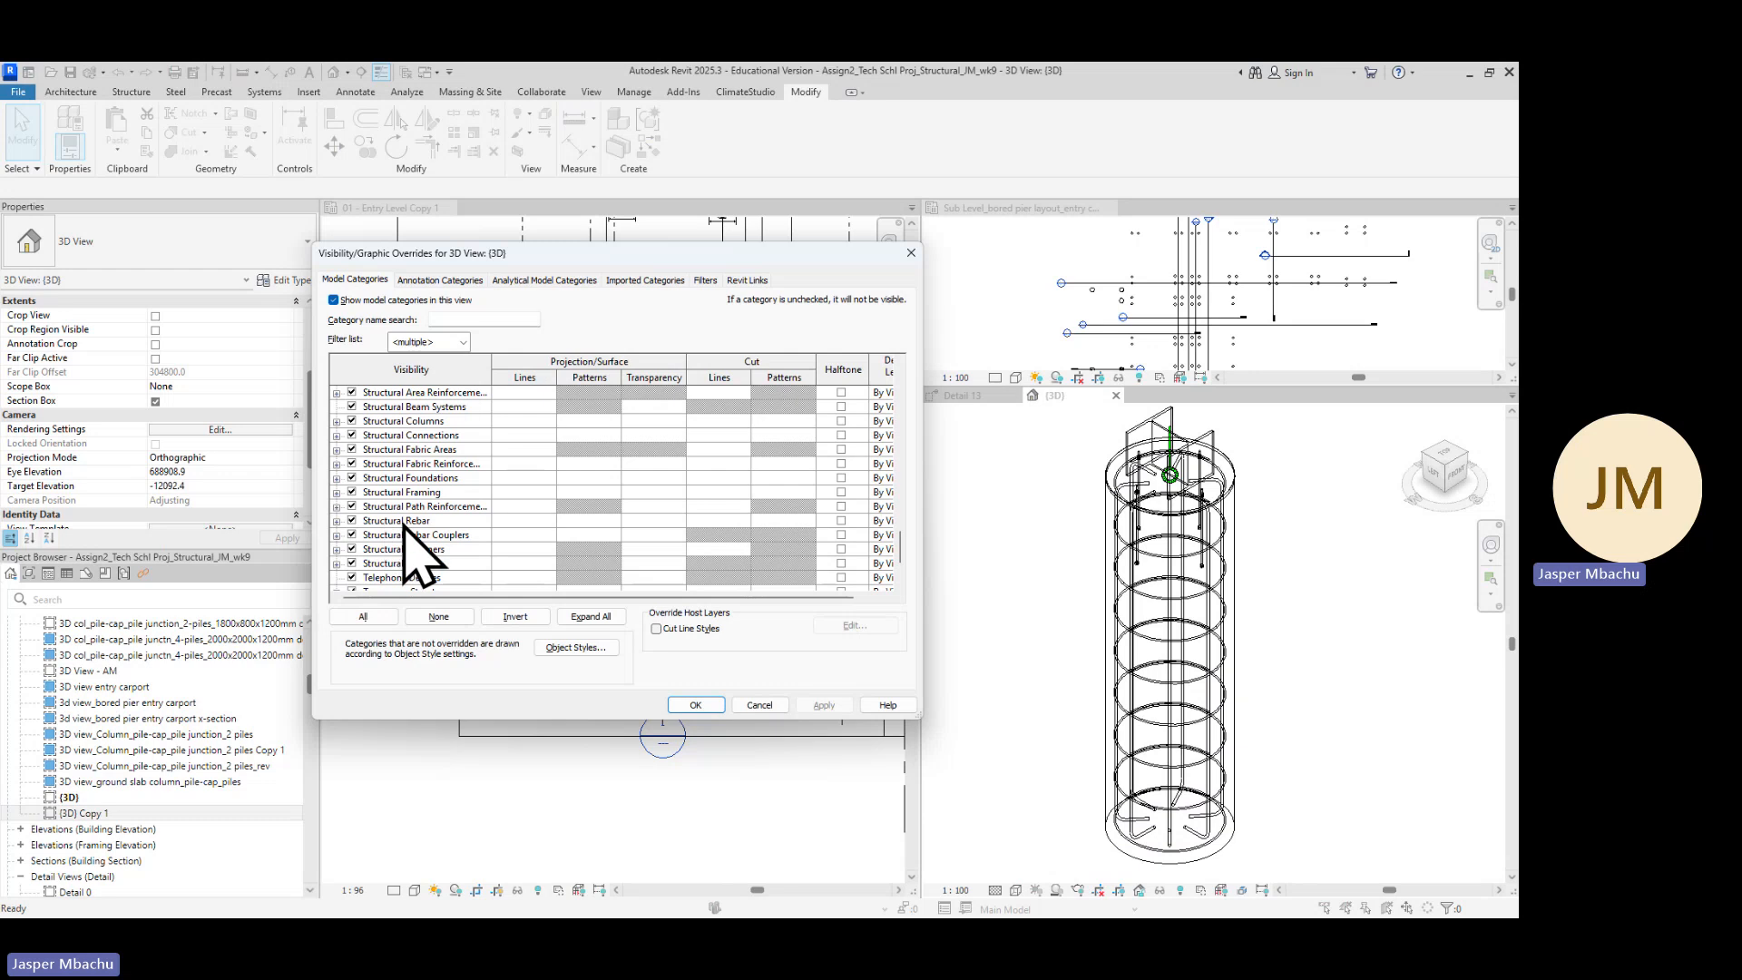
pyautogui.scroll(1, 413, 531)
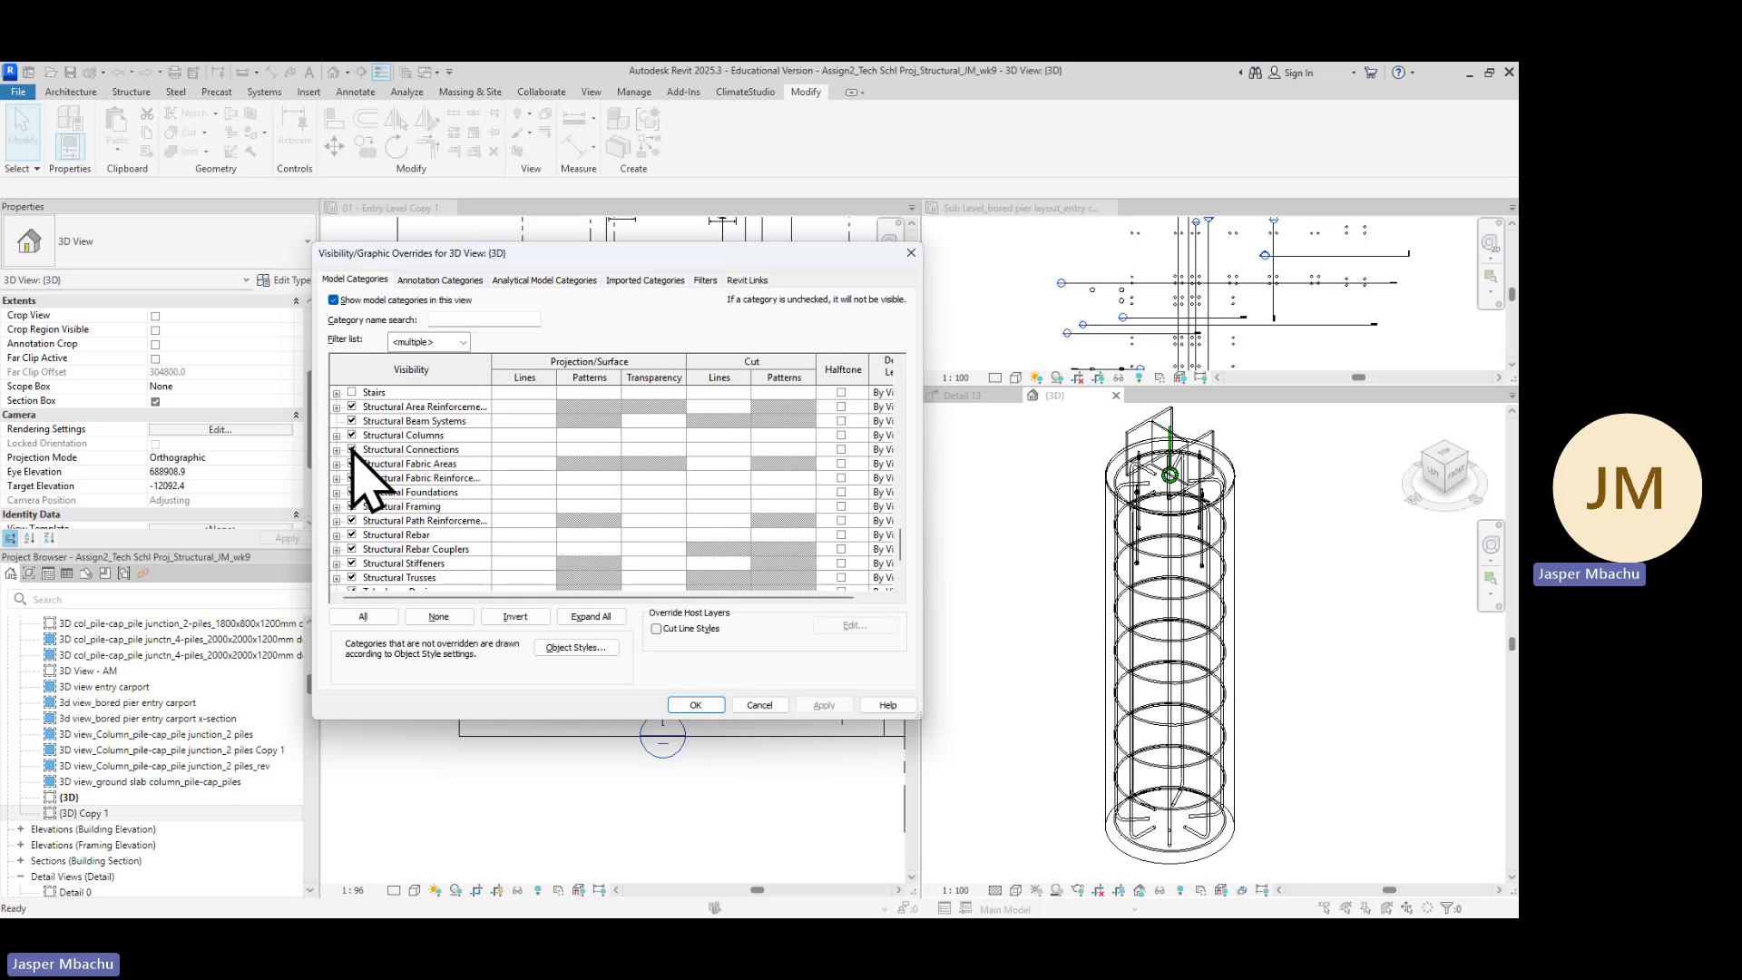
pyautogui.click(695, 705)
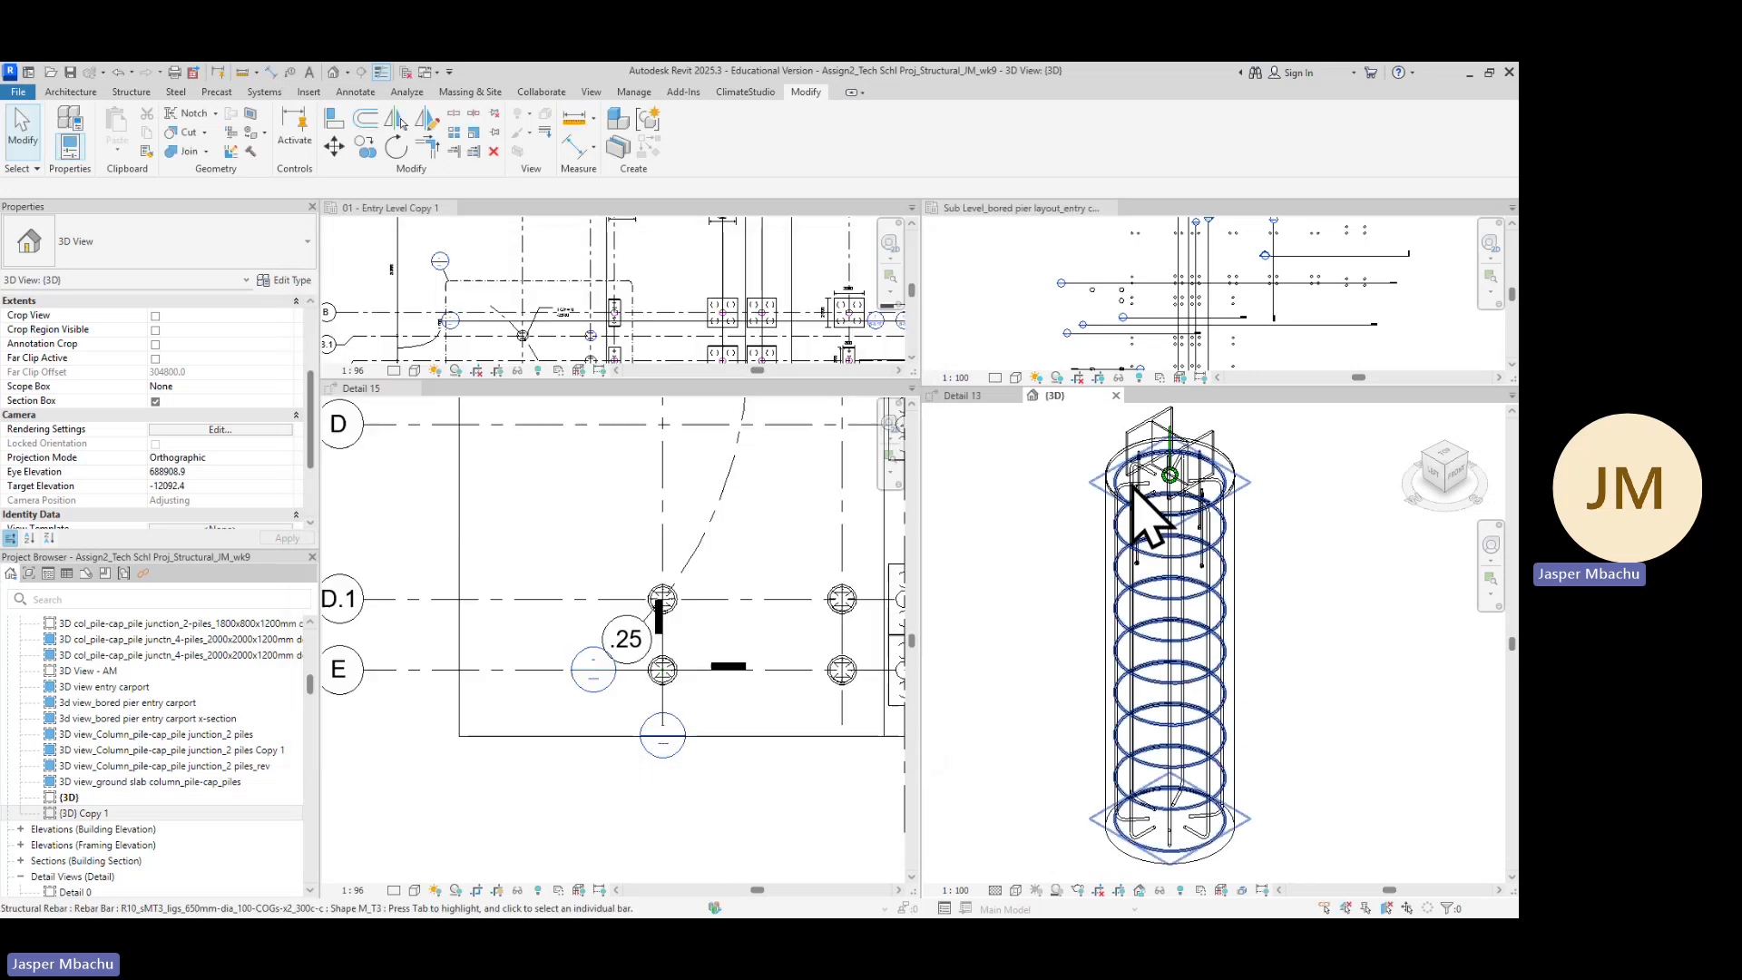
# Inspect the bored pier's rebar cage in the {3D} view and the pier layout in the Detail 15 view
pyautogui.scroll(5, 1171, 495)
pyautogui.scroll(-4, 1216, 508)
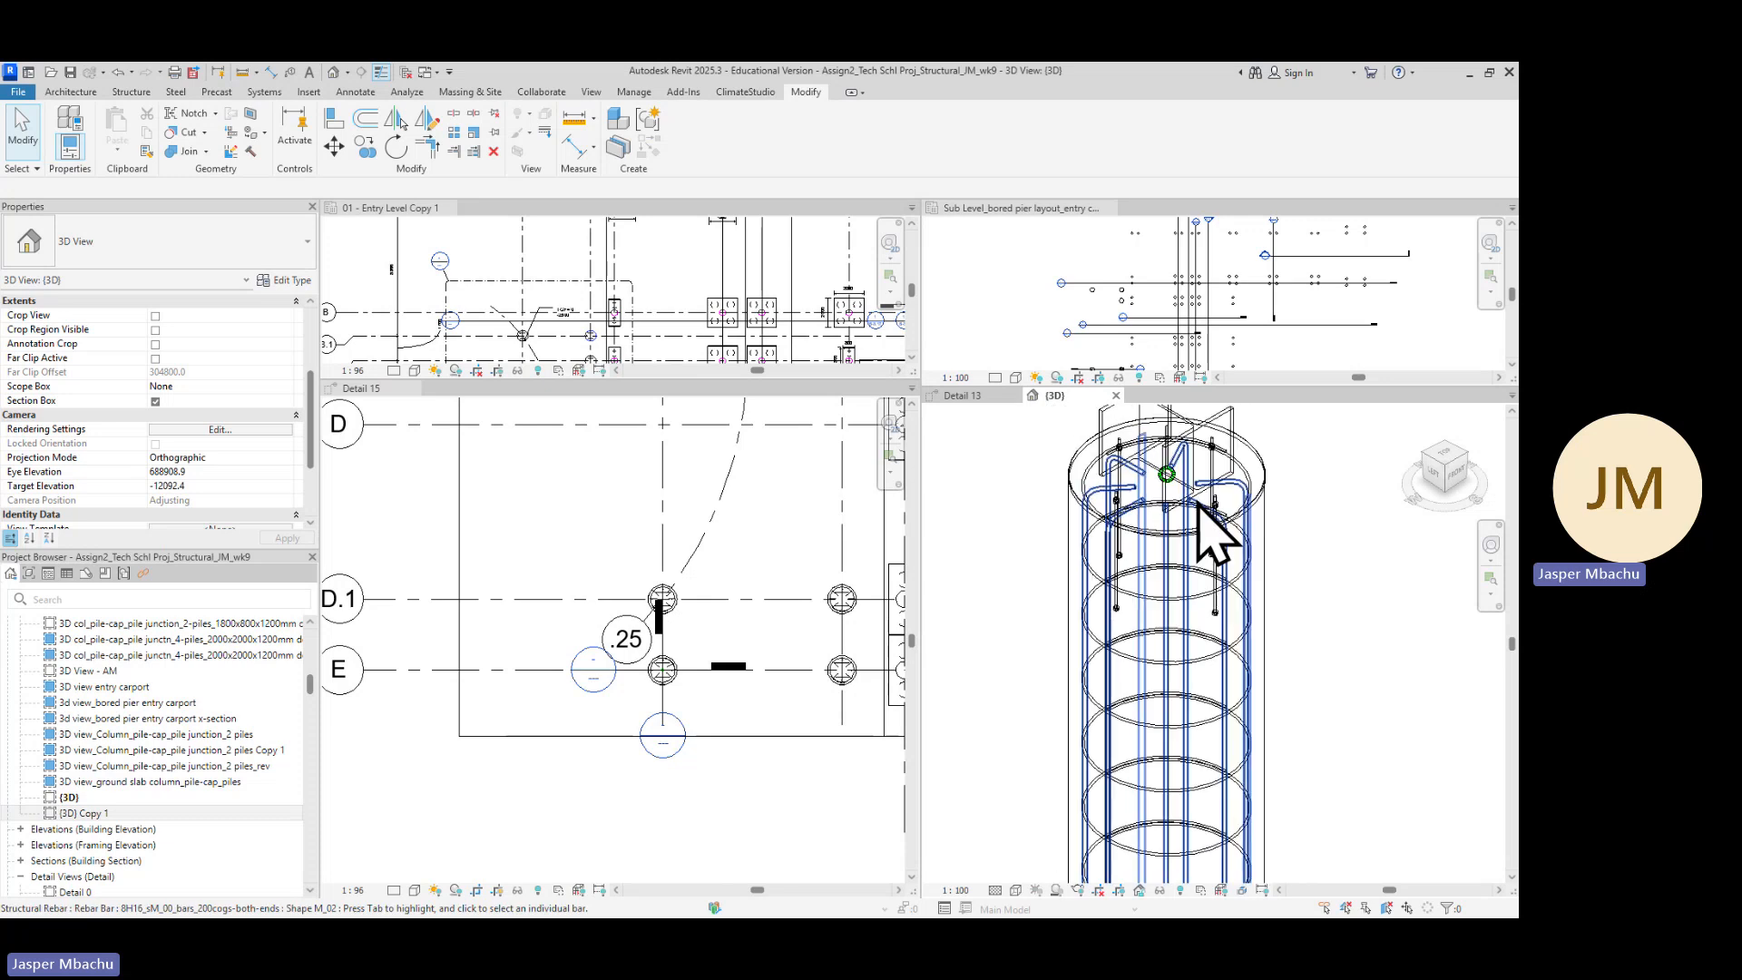
pyautogui.scroll(2, 667, 671)
pyautogui.scroll(3, 685, 635)
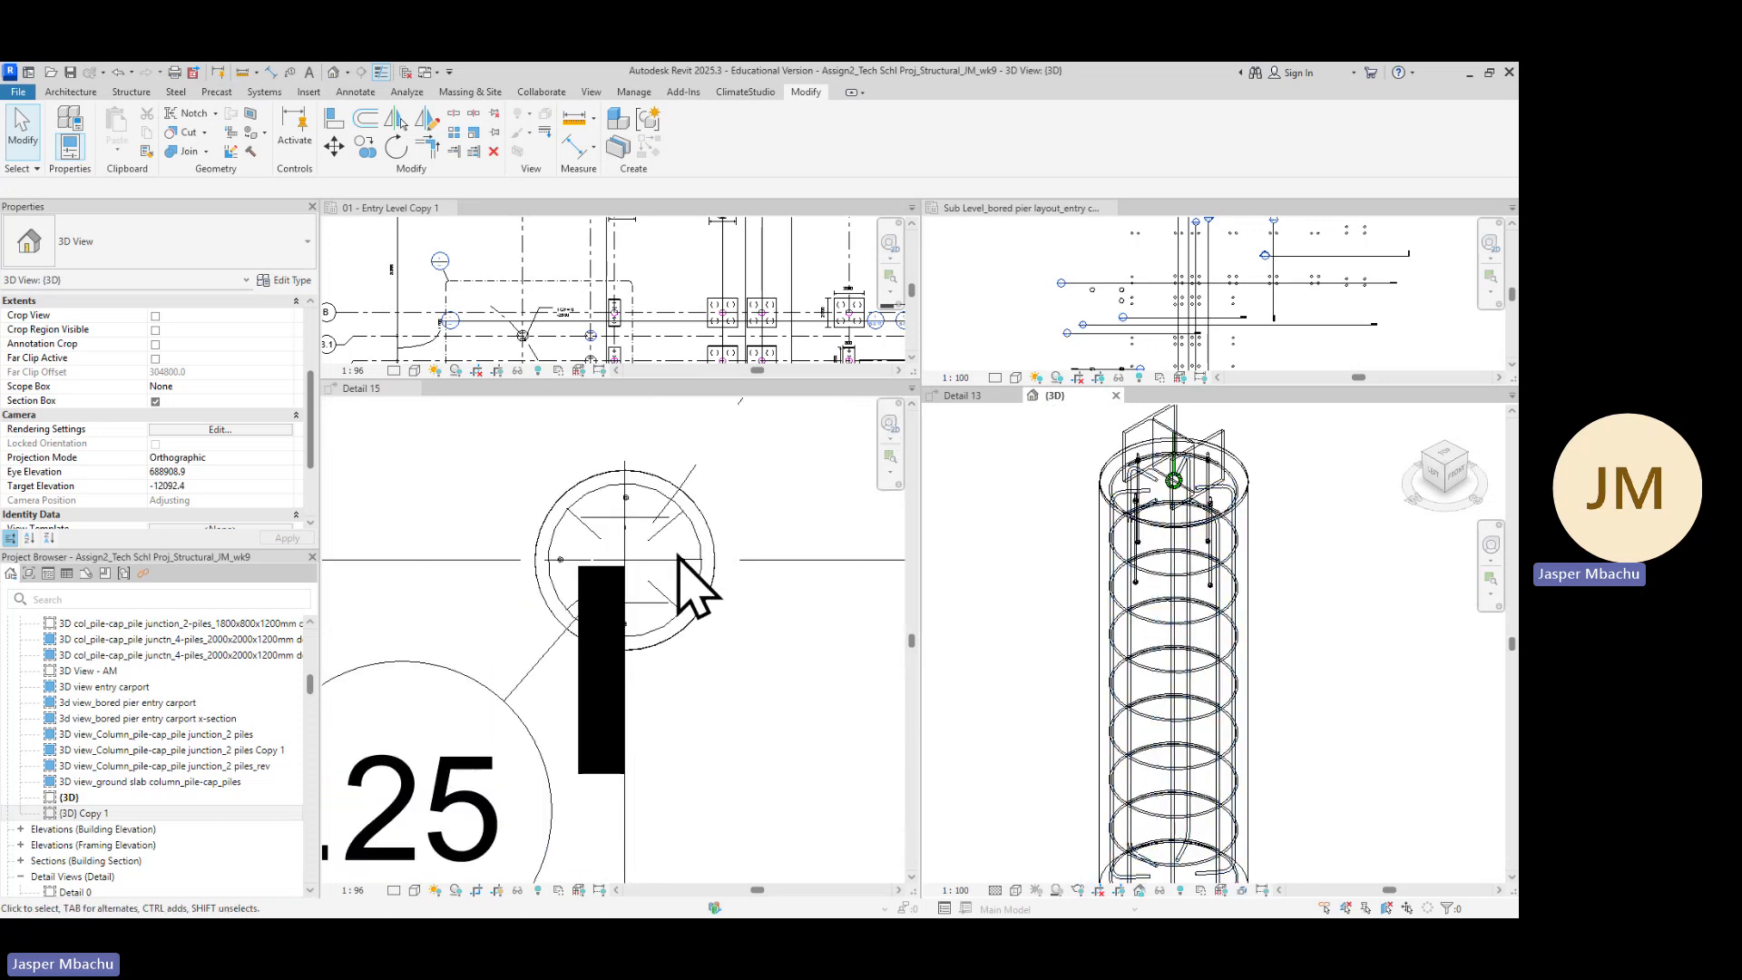
pyautogui.scroll(-3, 711, 603)
pyautogui.scroll(-2, 1199, 551)
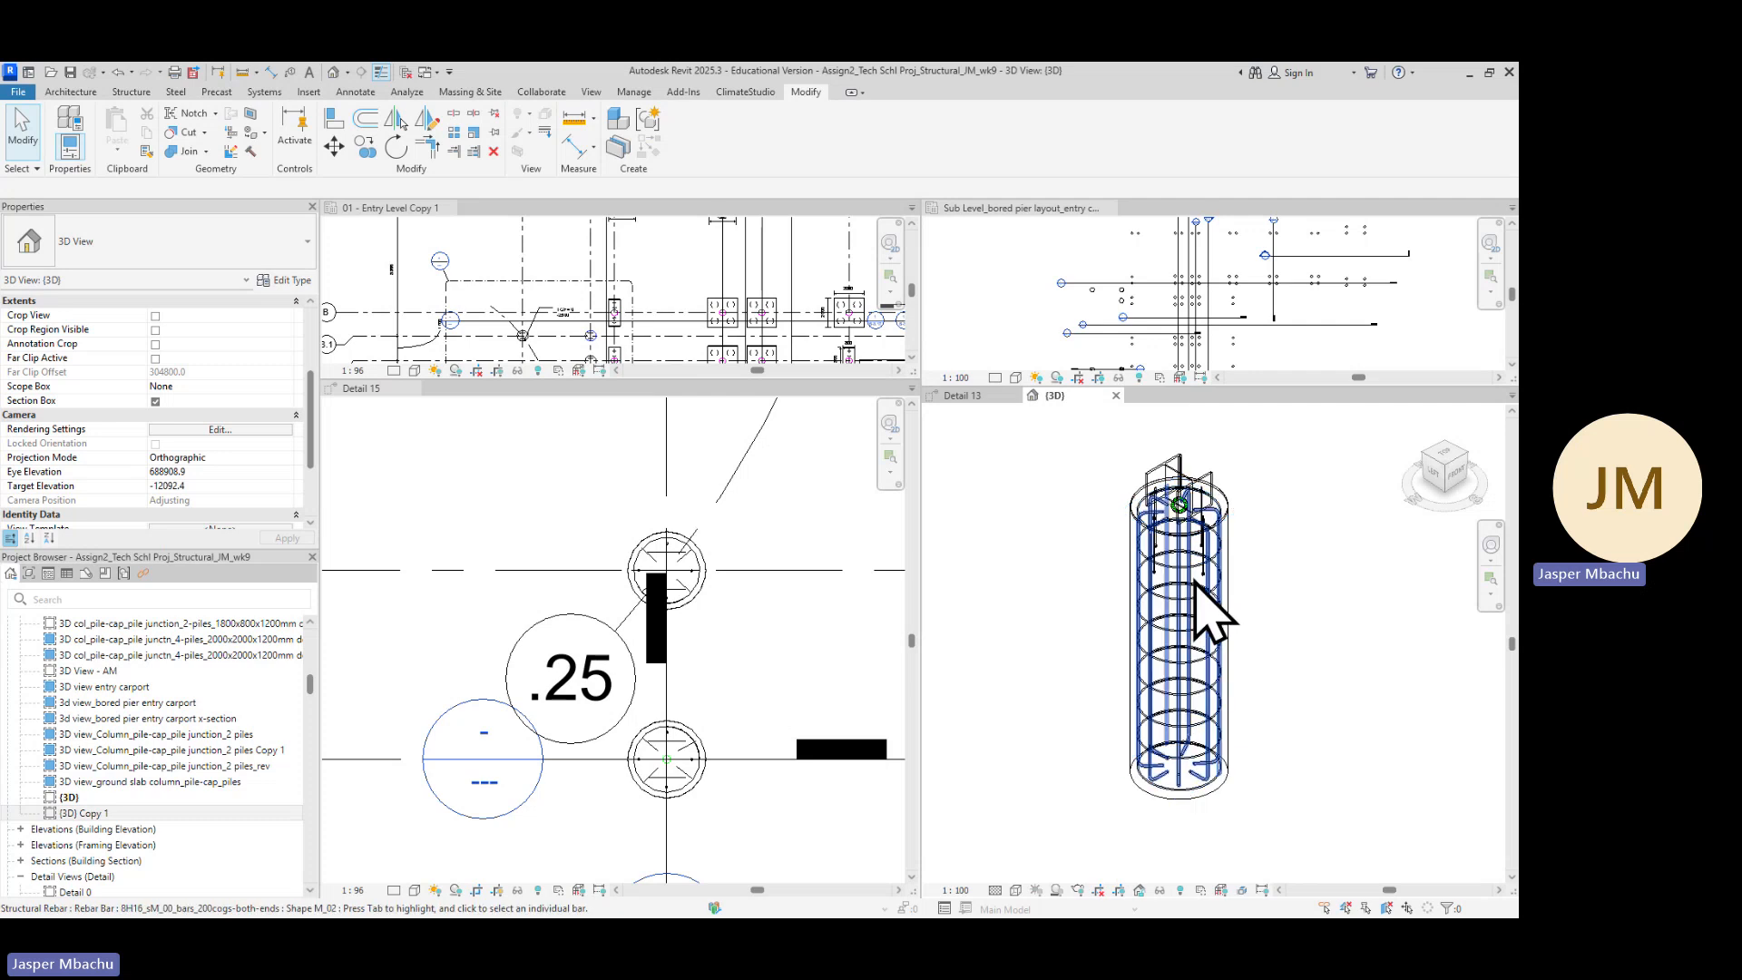
pyautogui.scroll(2, 1172, 510)
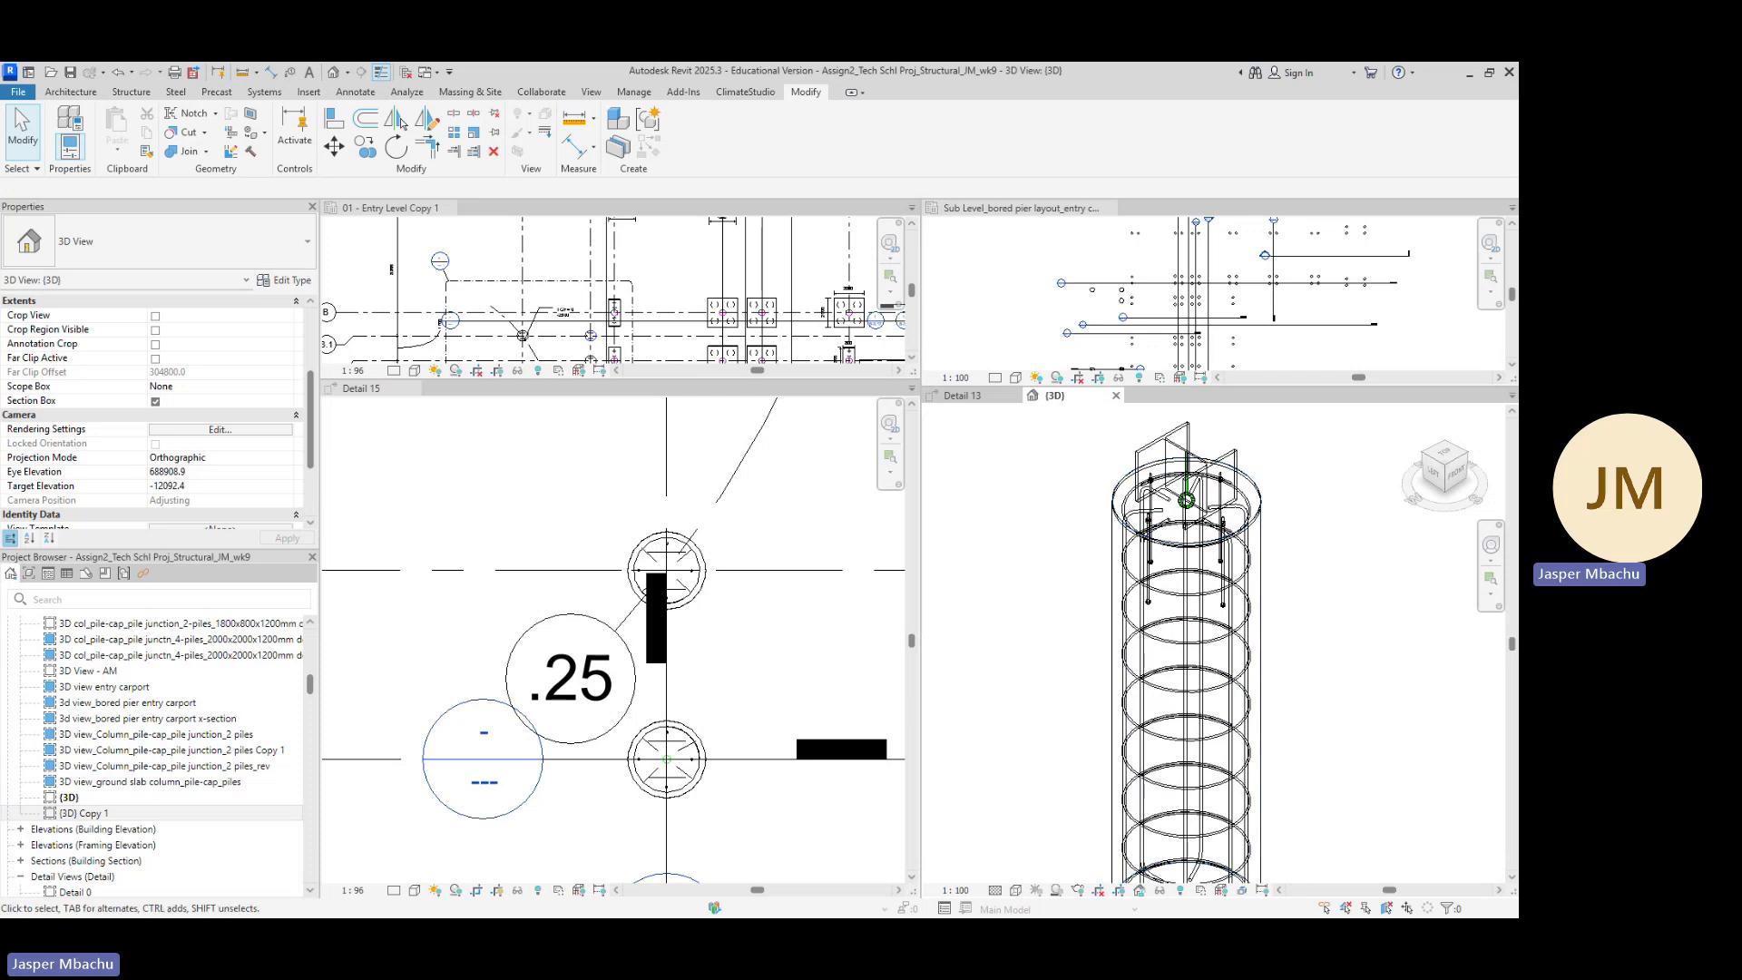
# Switch to the web browser and bring up the course Content page
pyautogui.hotkey('alt', 'Tab')
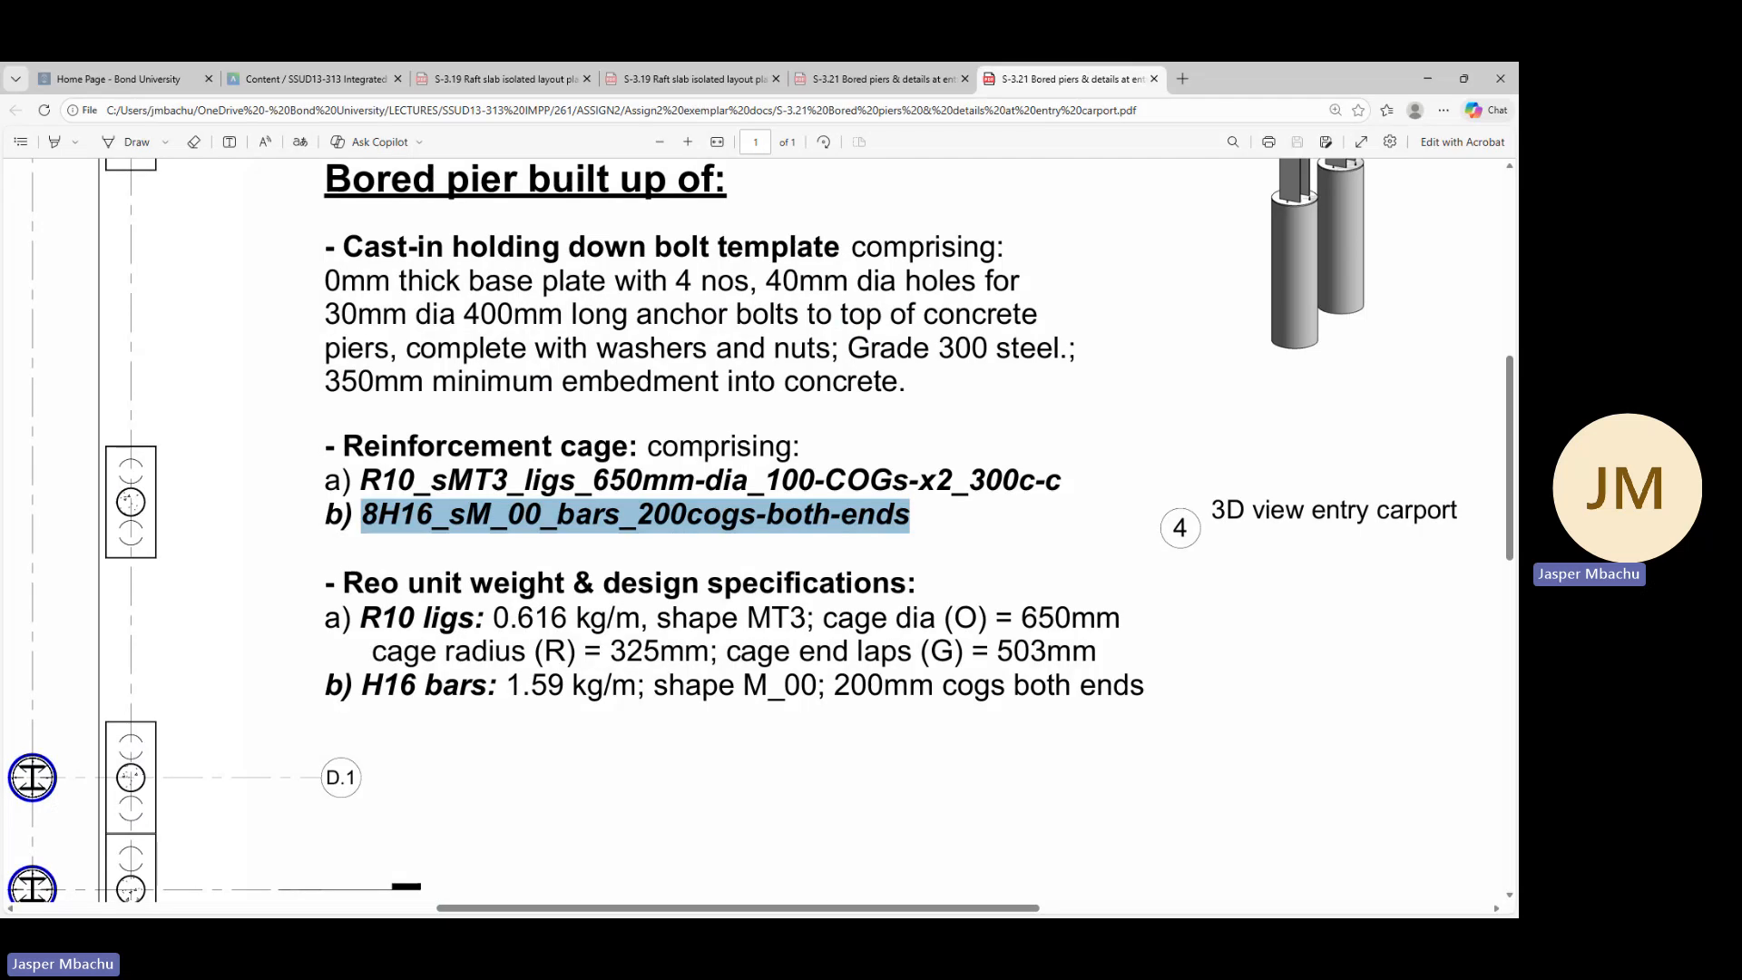
pyautogui.click(1430, 78)
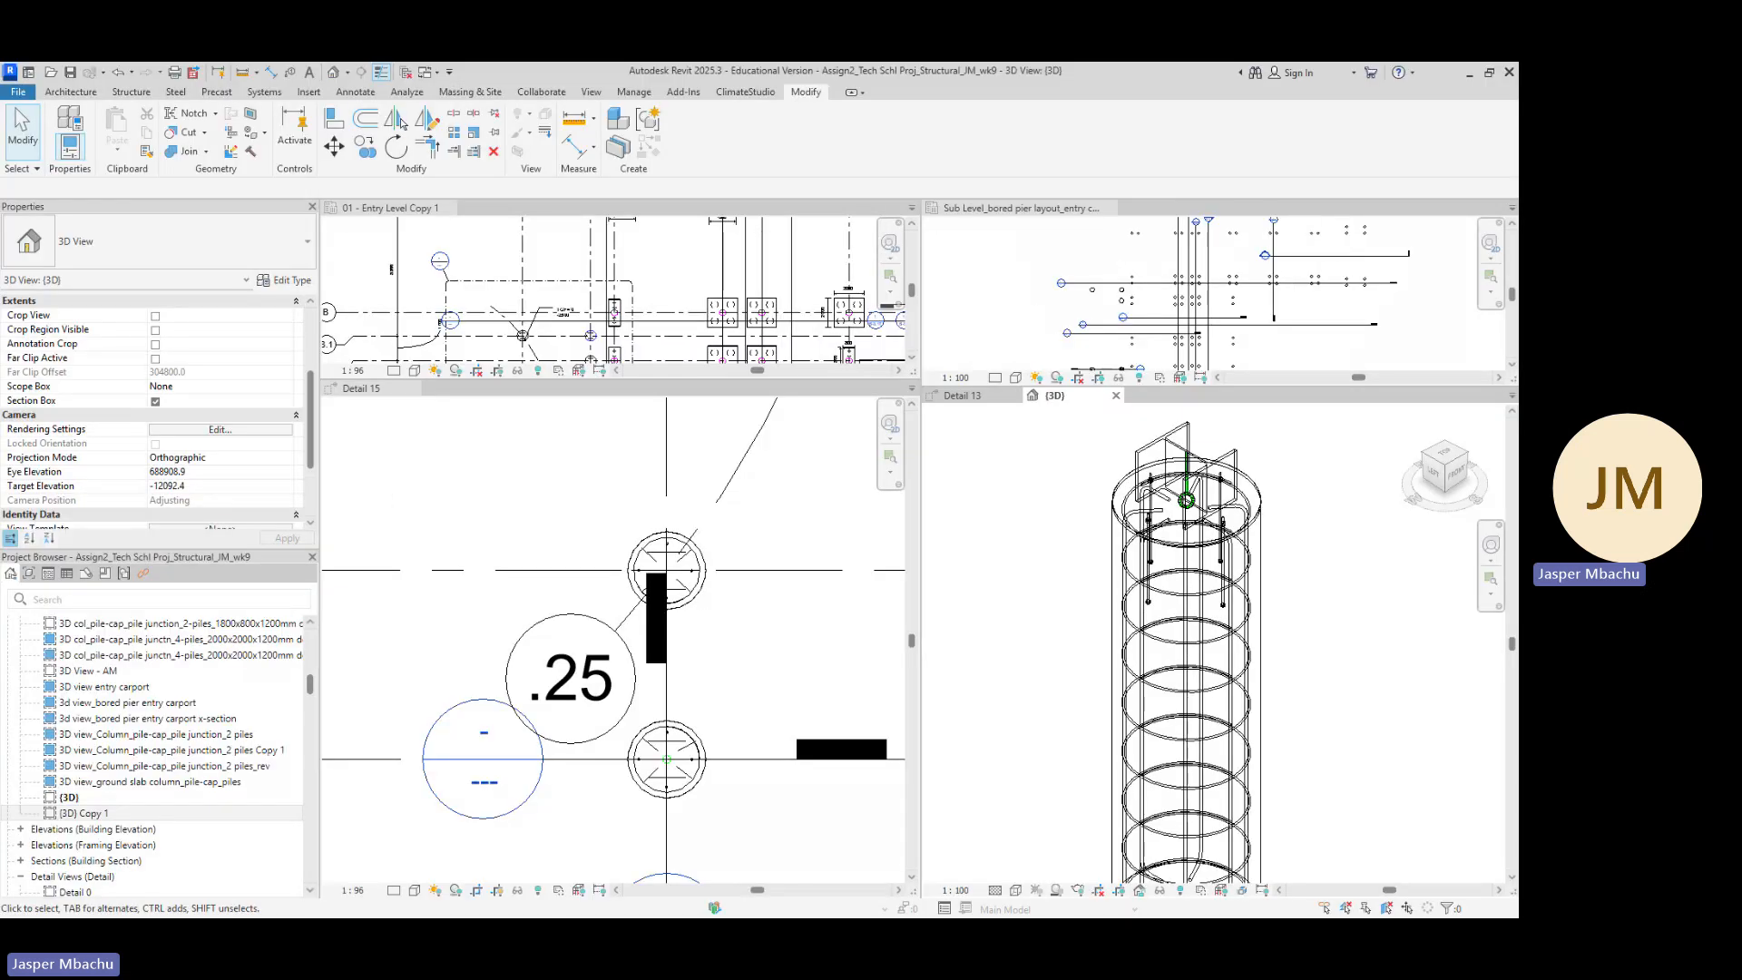
pyautogui.hotkey('alt', 'Tab')
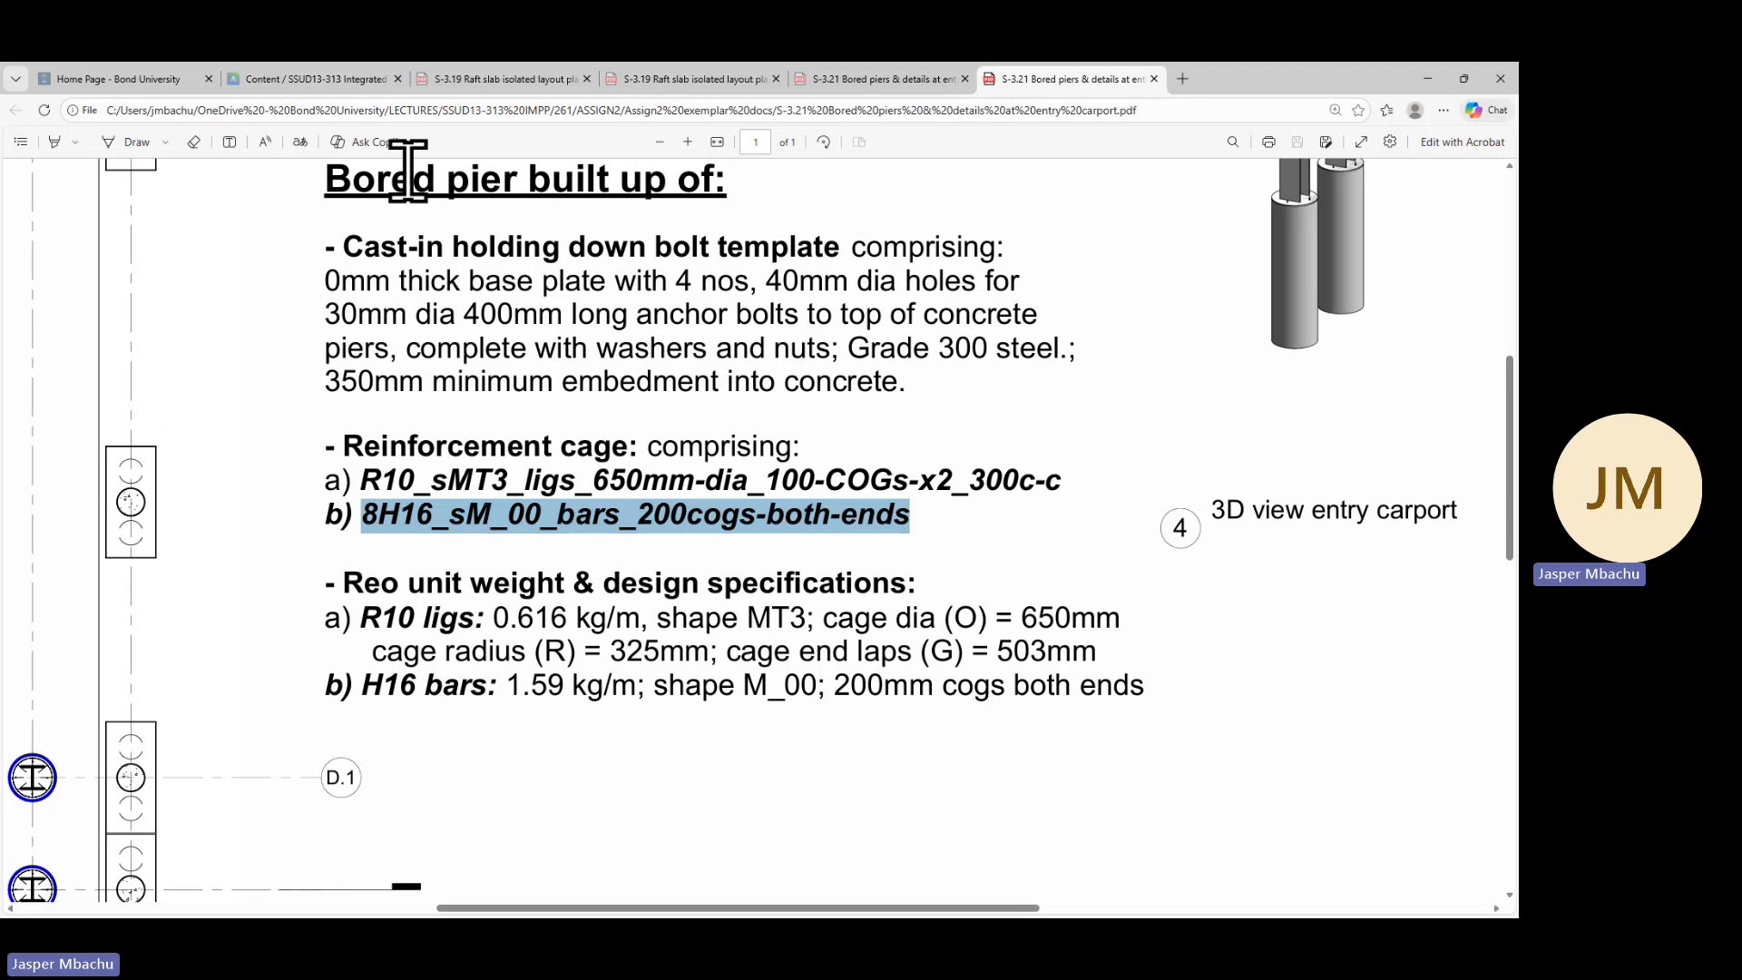
pyautogui.click(322, 79)
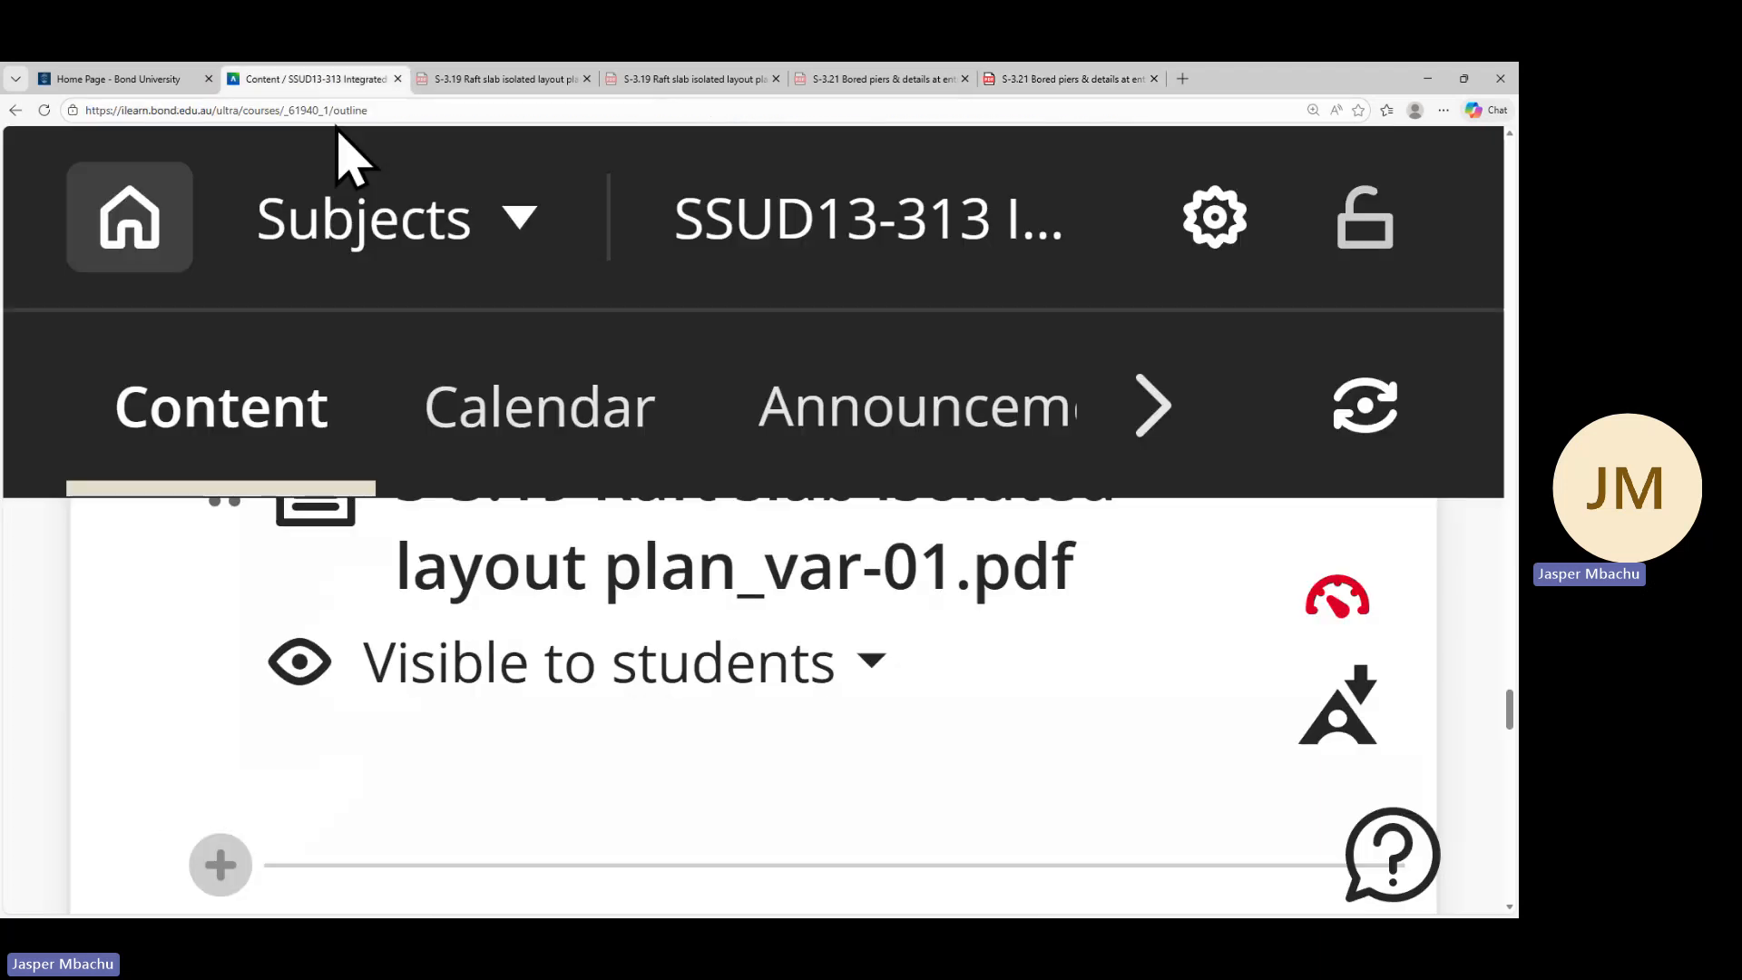
# Scroll the course content list to the REVIT 2024 LIBRARY folder and open it
pyautogui.scroll(-1, 551, 676)
pyautogui.scroll(-10, 551, 676)
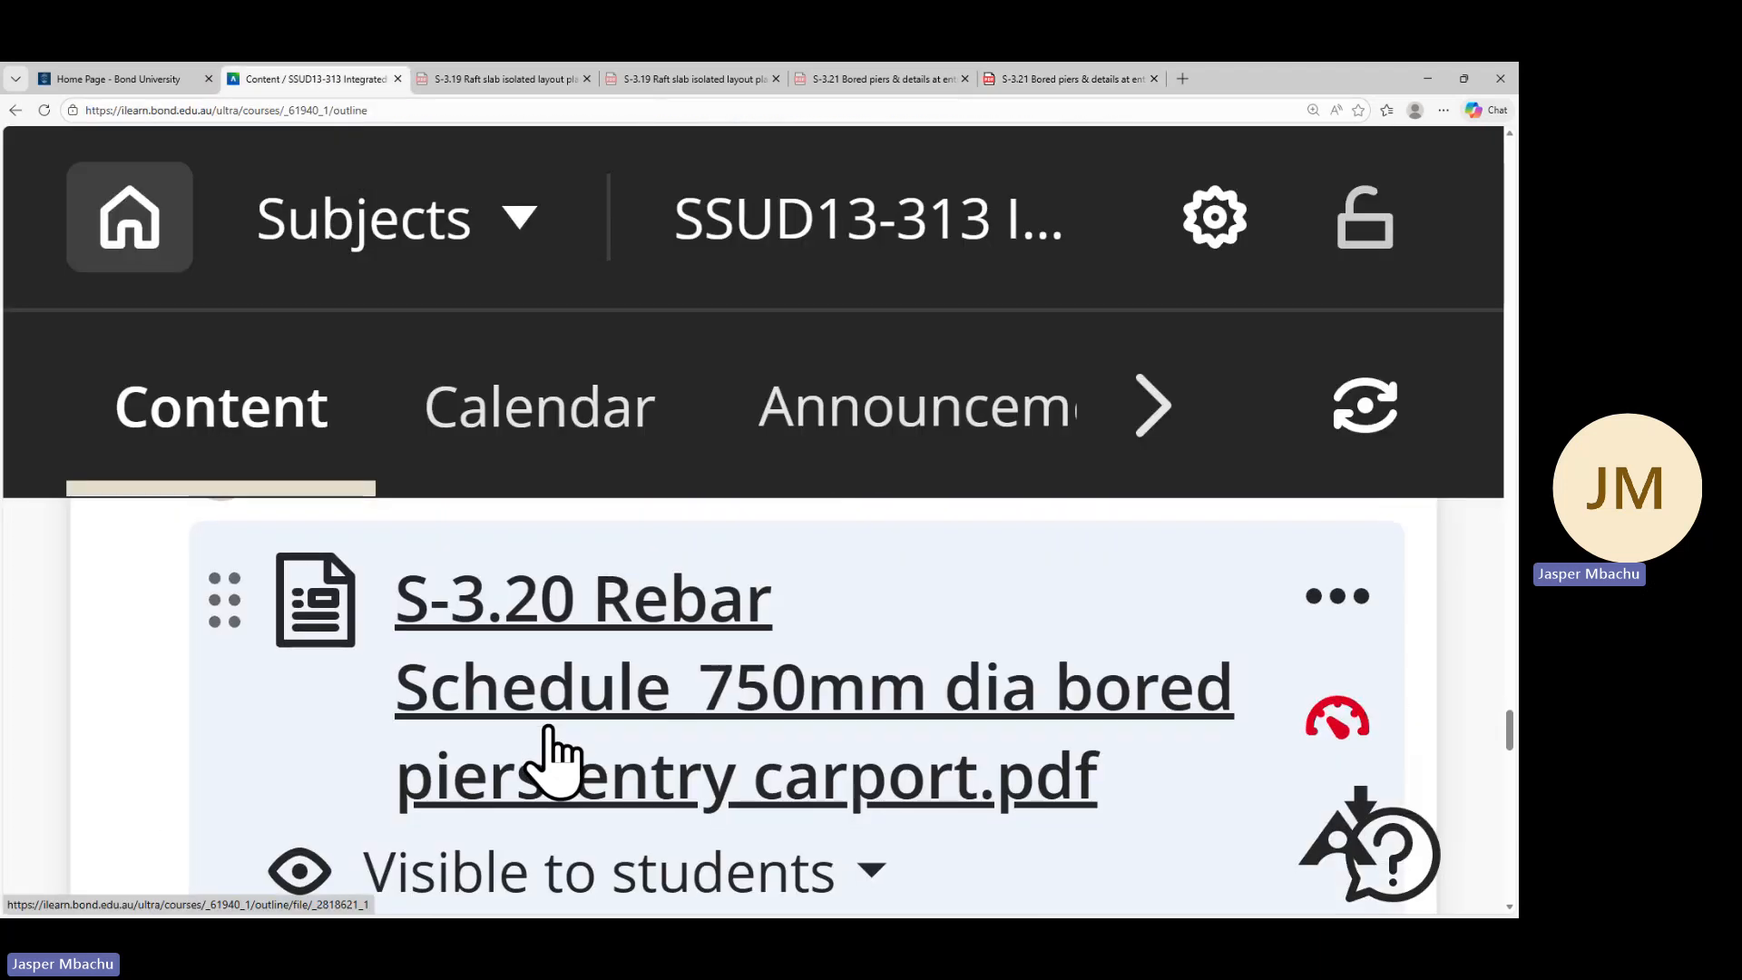
pyautogui.scroll(-10, 540, 799)
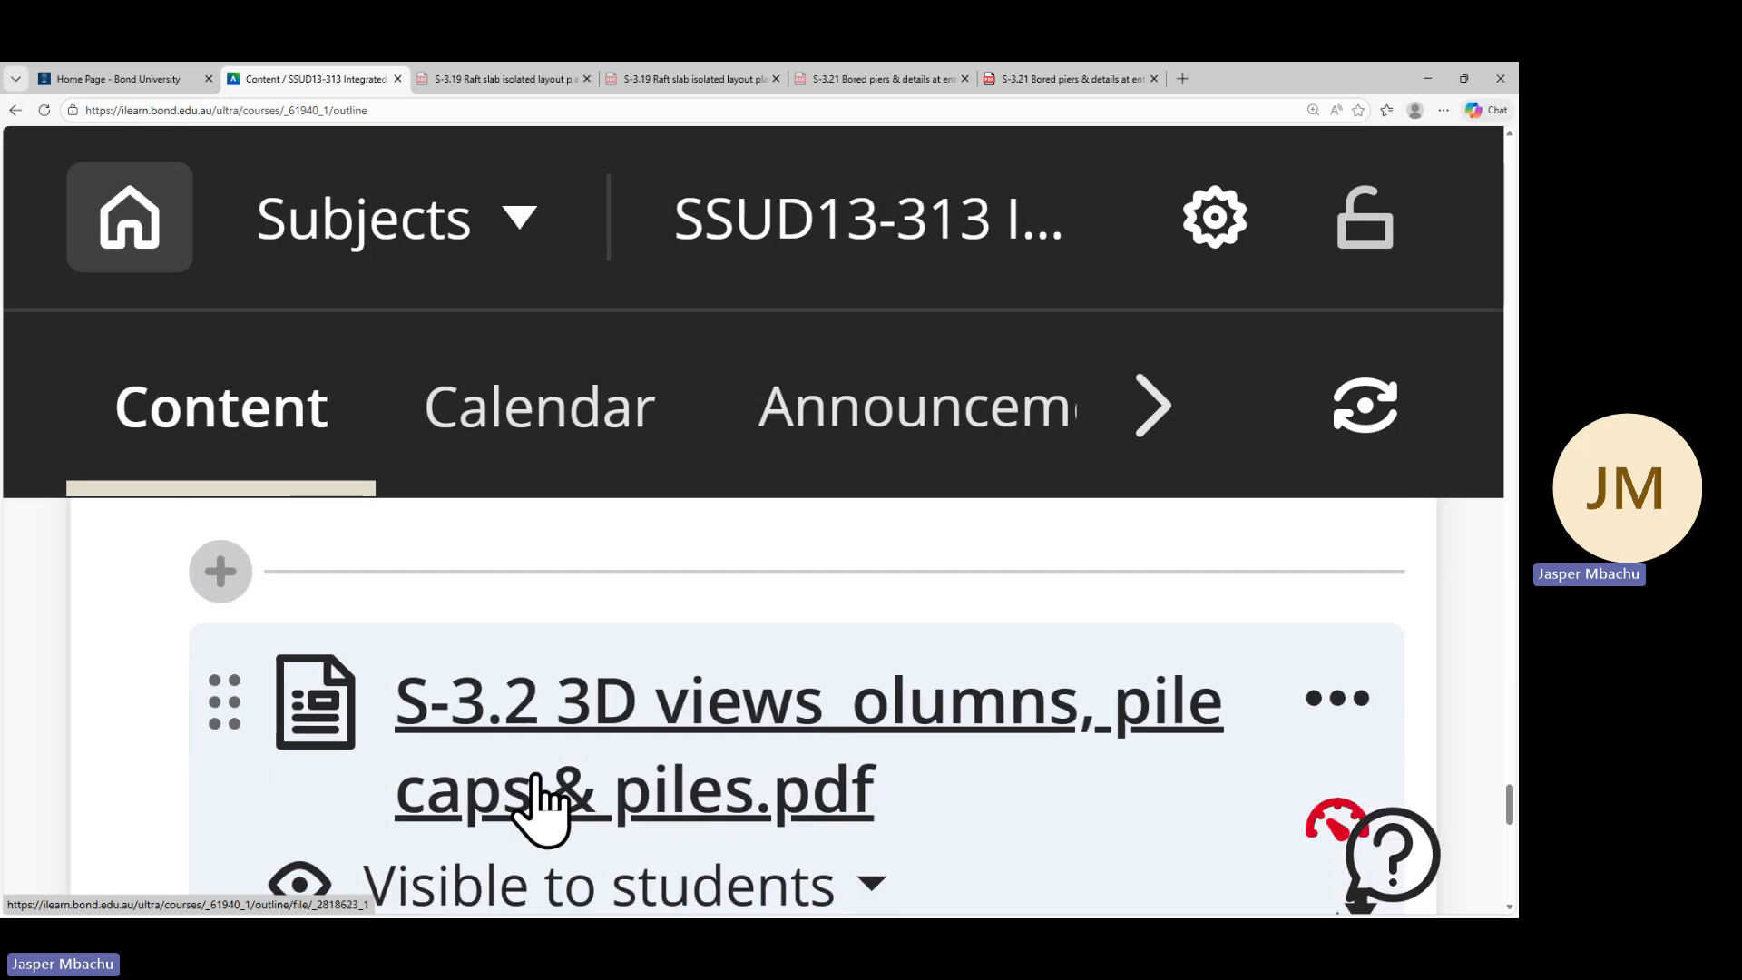
pyautogui.scroll(-5, 545, 808)
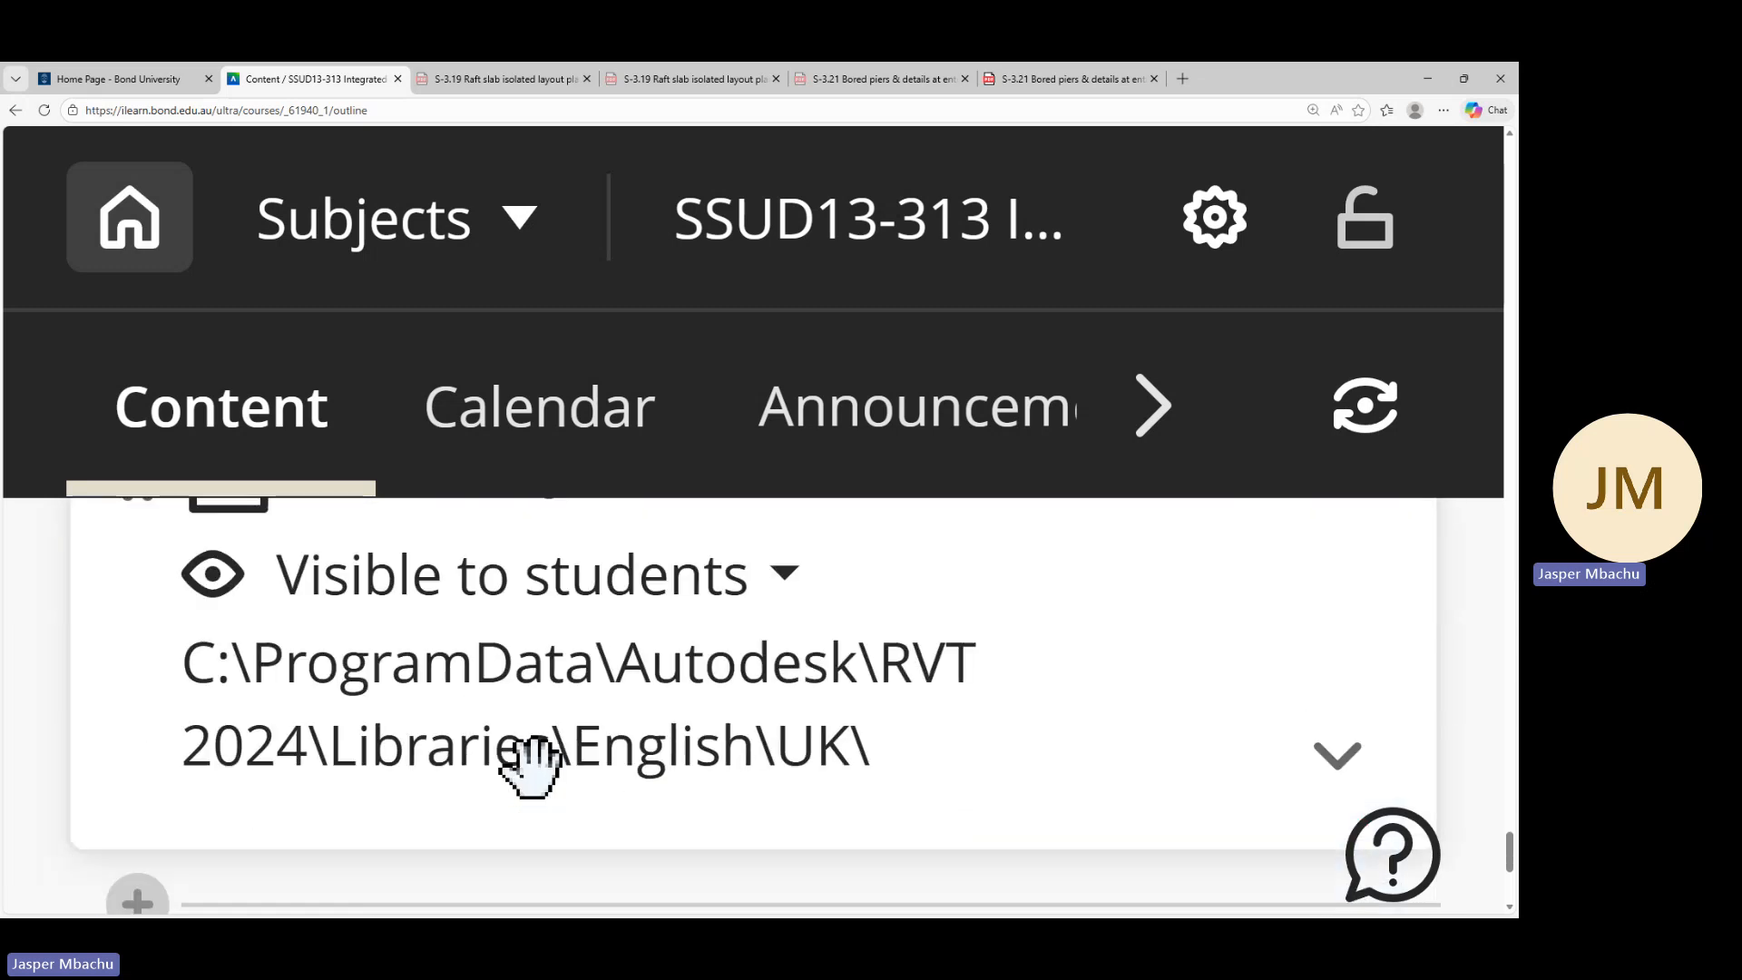
pyautogui.scroll(2, 545, 753)
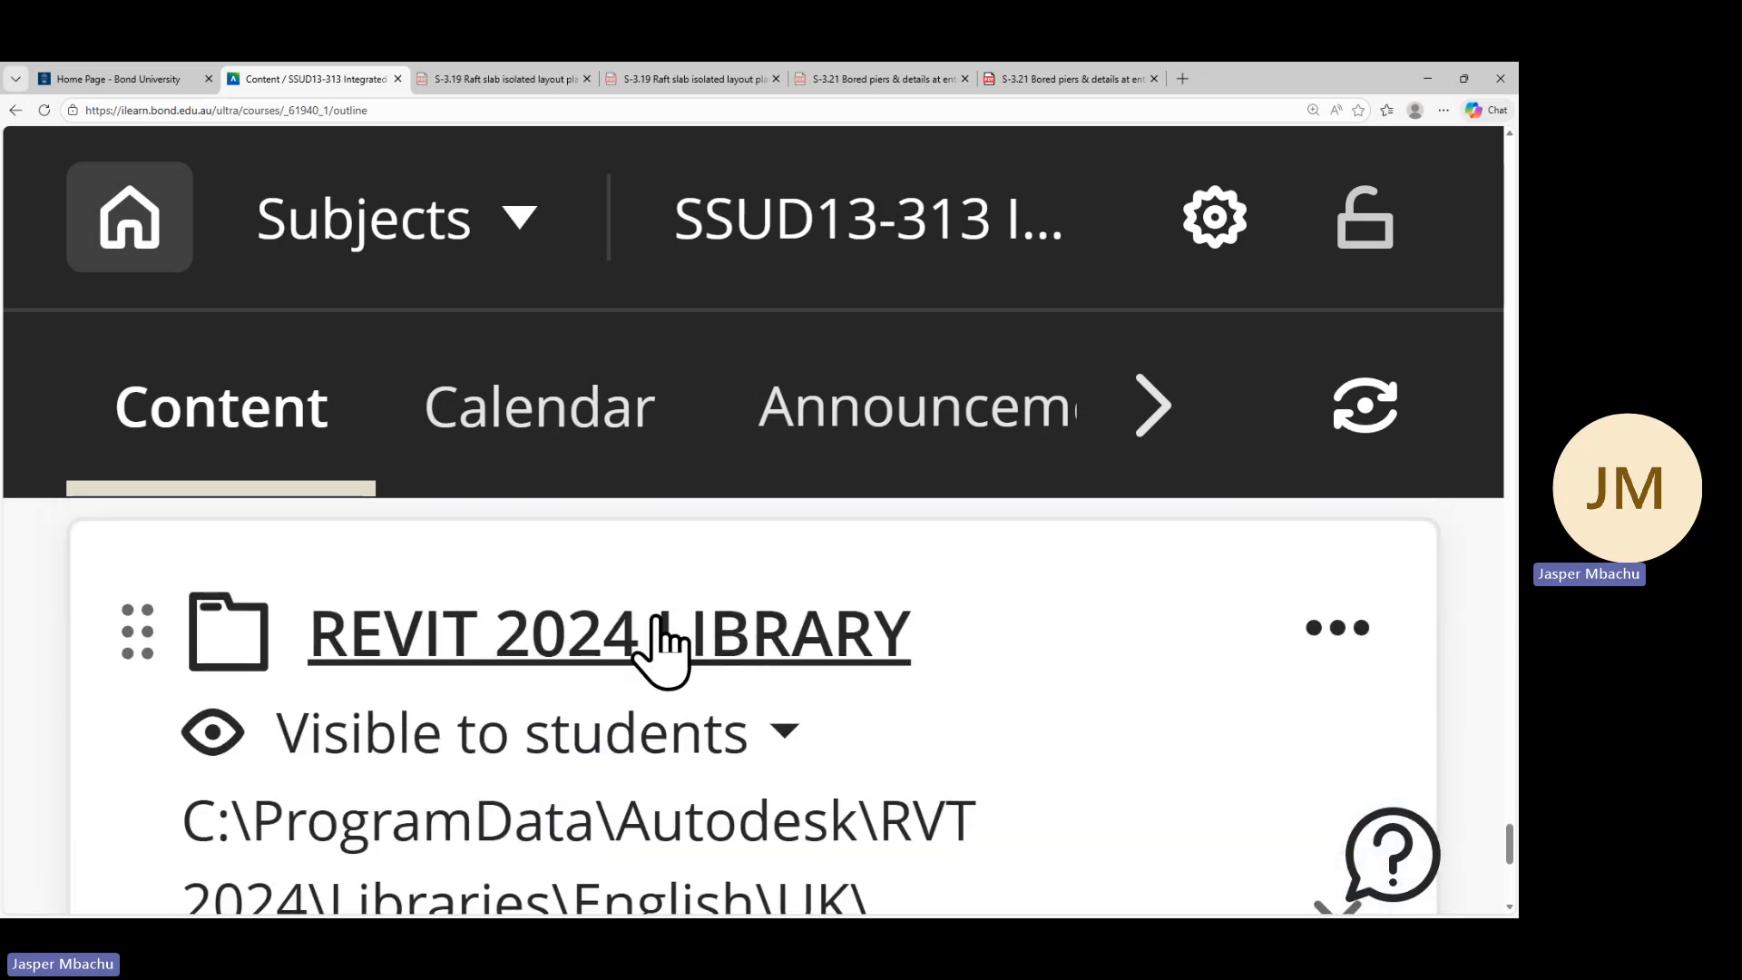
pyautogui.click(672, 647)
# Browse the library folders and expand Miscellaneous items to view its family files
pyautogui.scroll(-3, 645, 692)
pyautogui.scroll(-5, 648, 751)
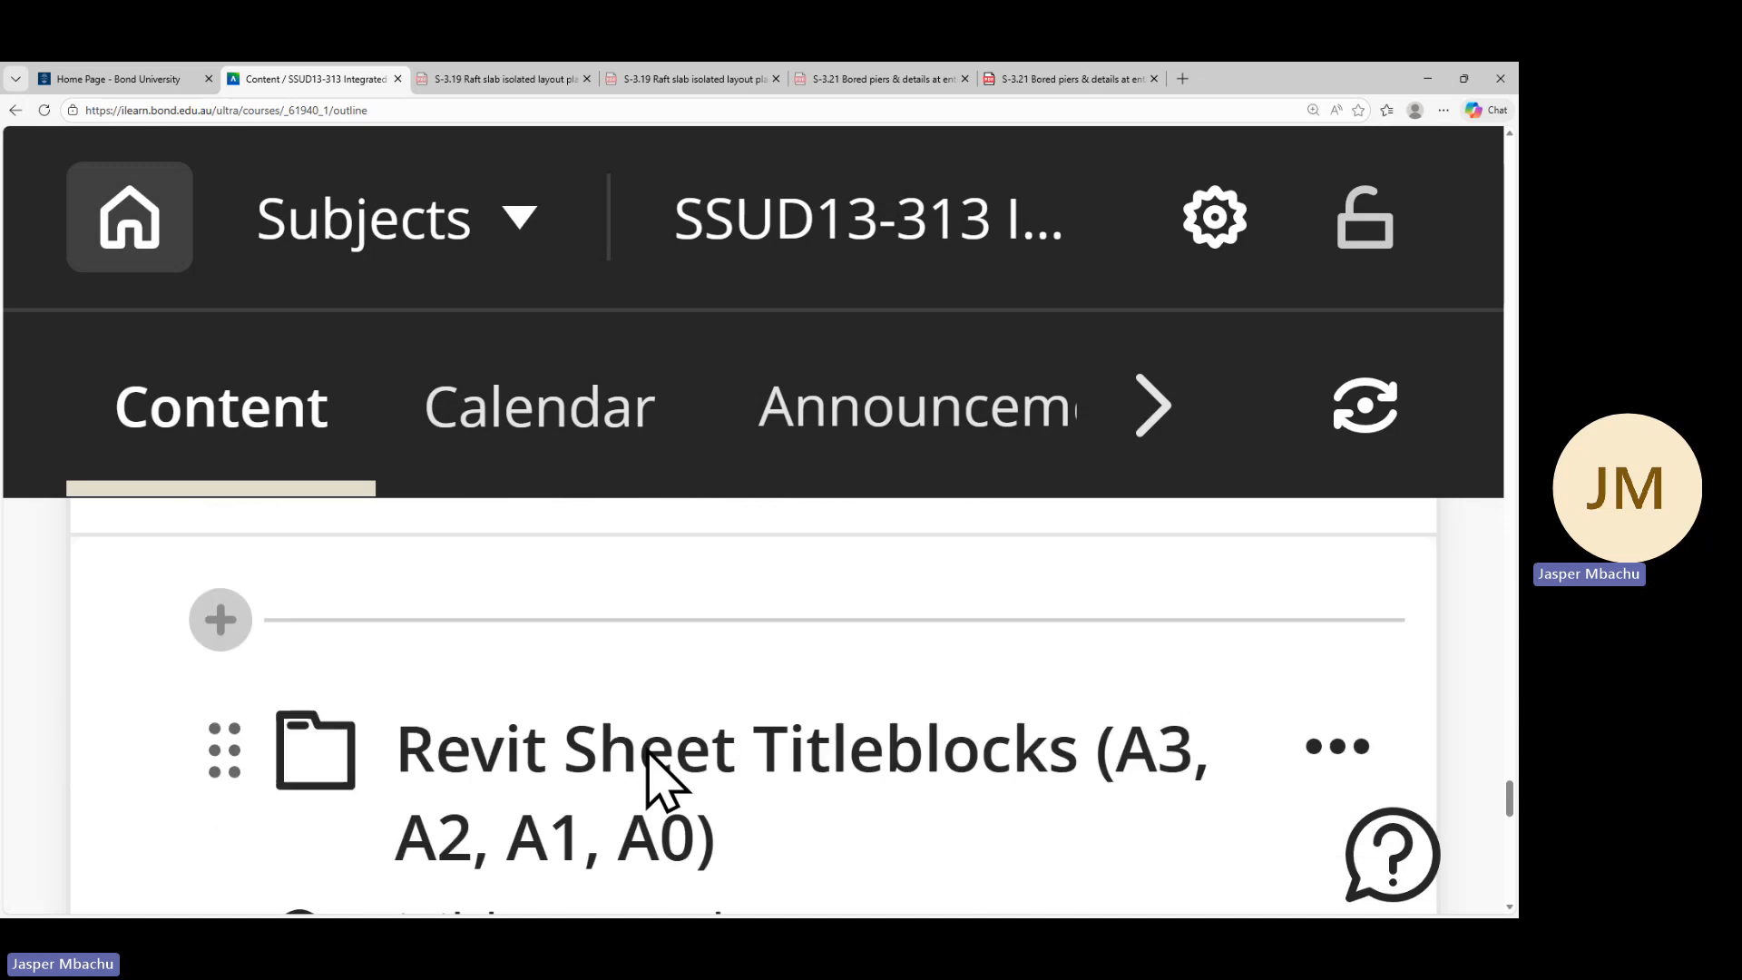
pyautogui.scroll(-5, 647, 751)
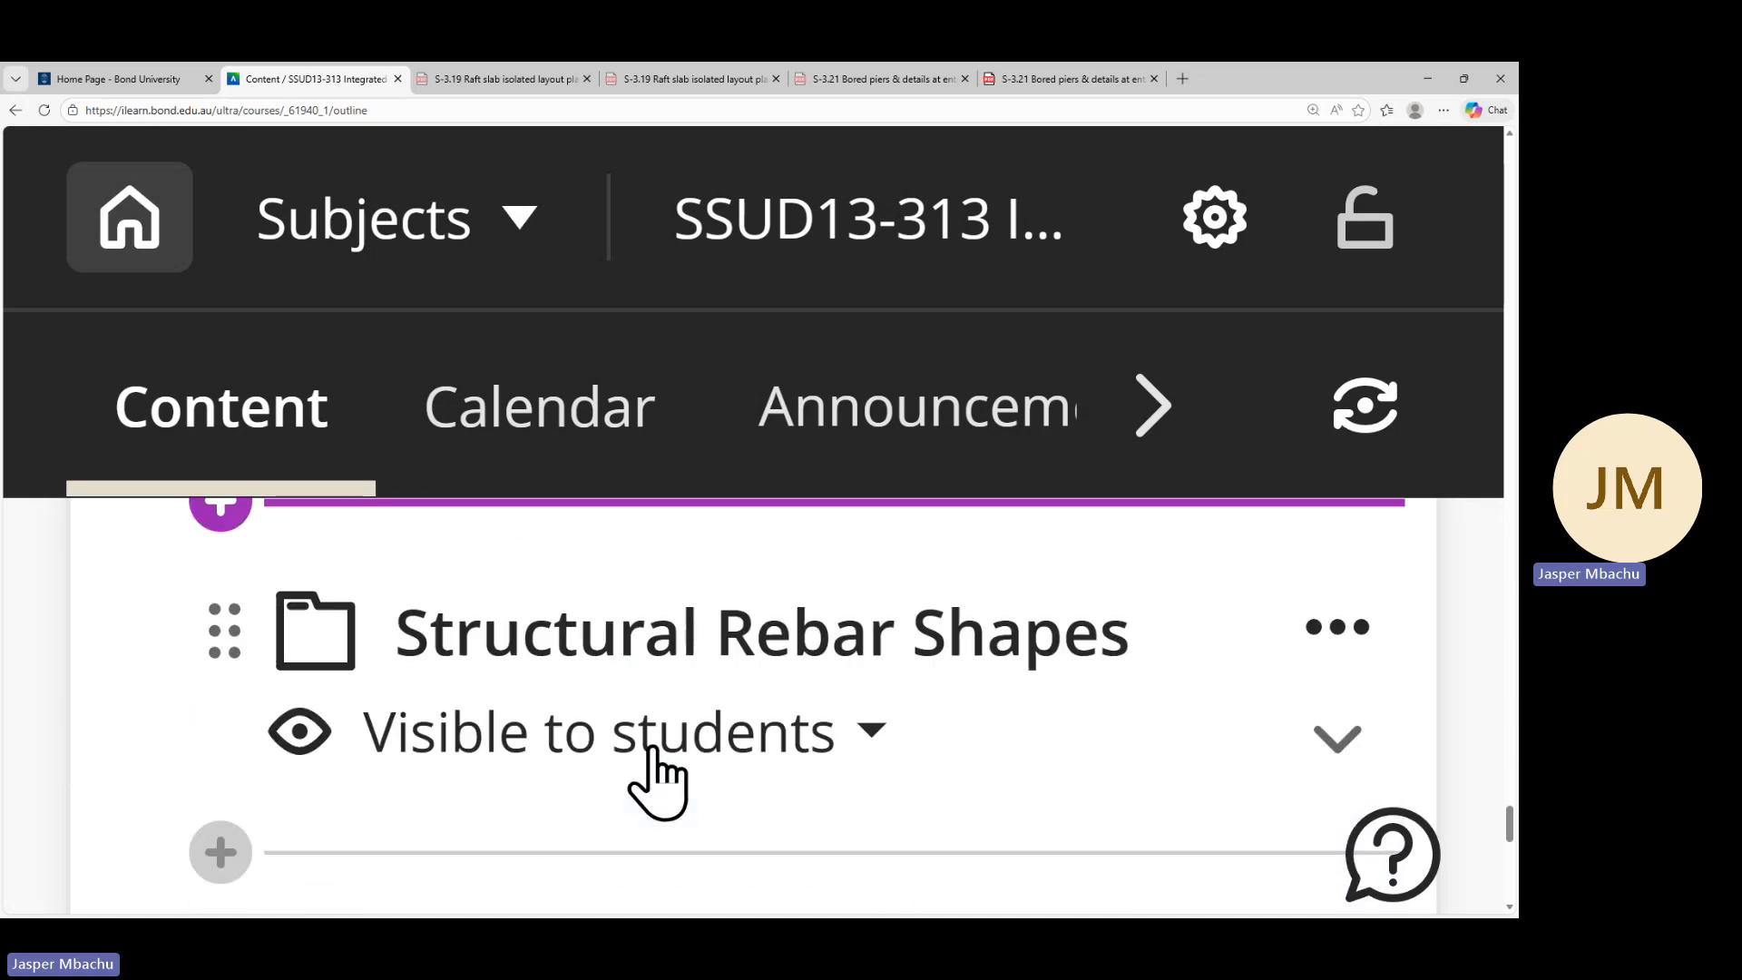
pyautogui.scroll(-4, 660, 776)
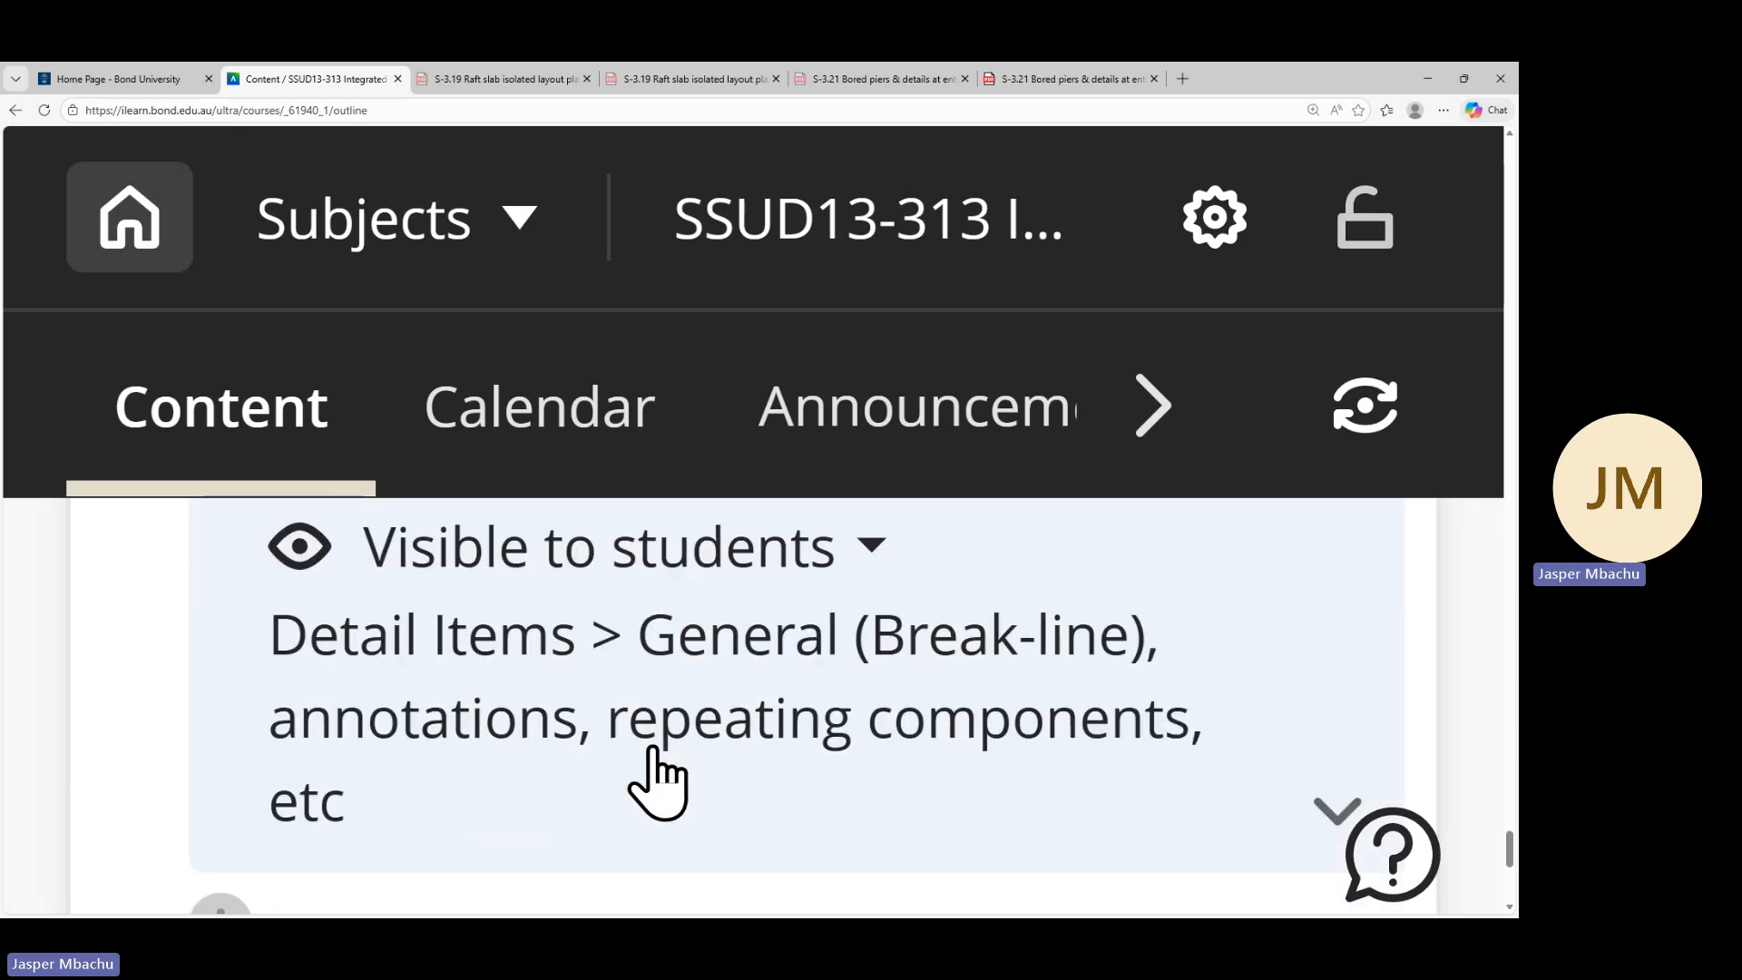
pyautogui.scroll(2, 661, 775)
pyautogui.click(669, 694)
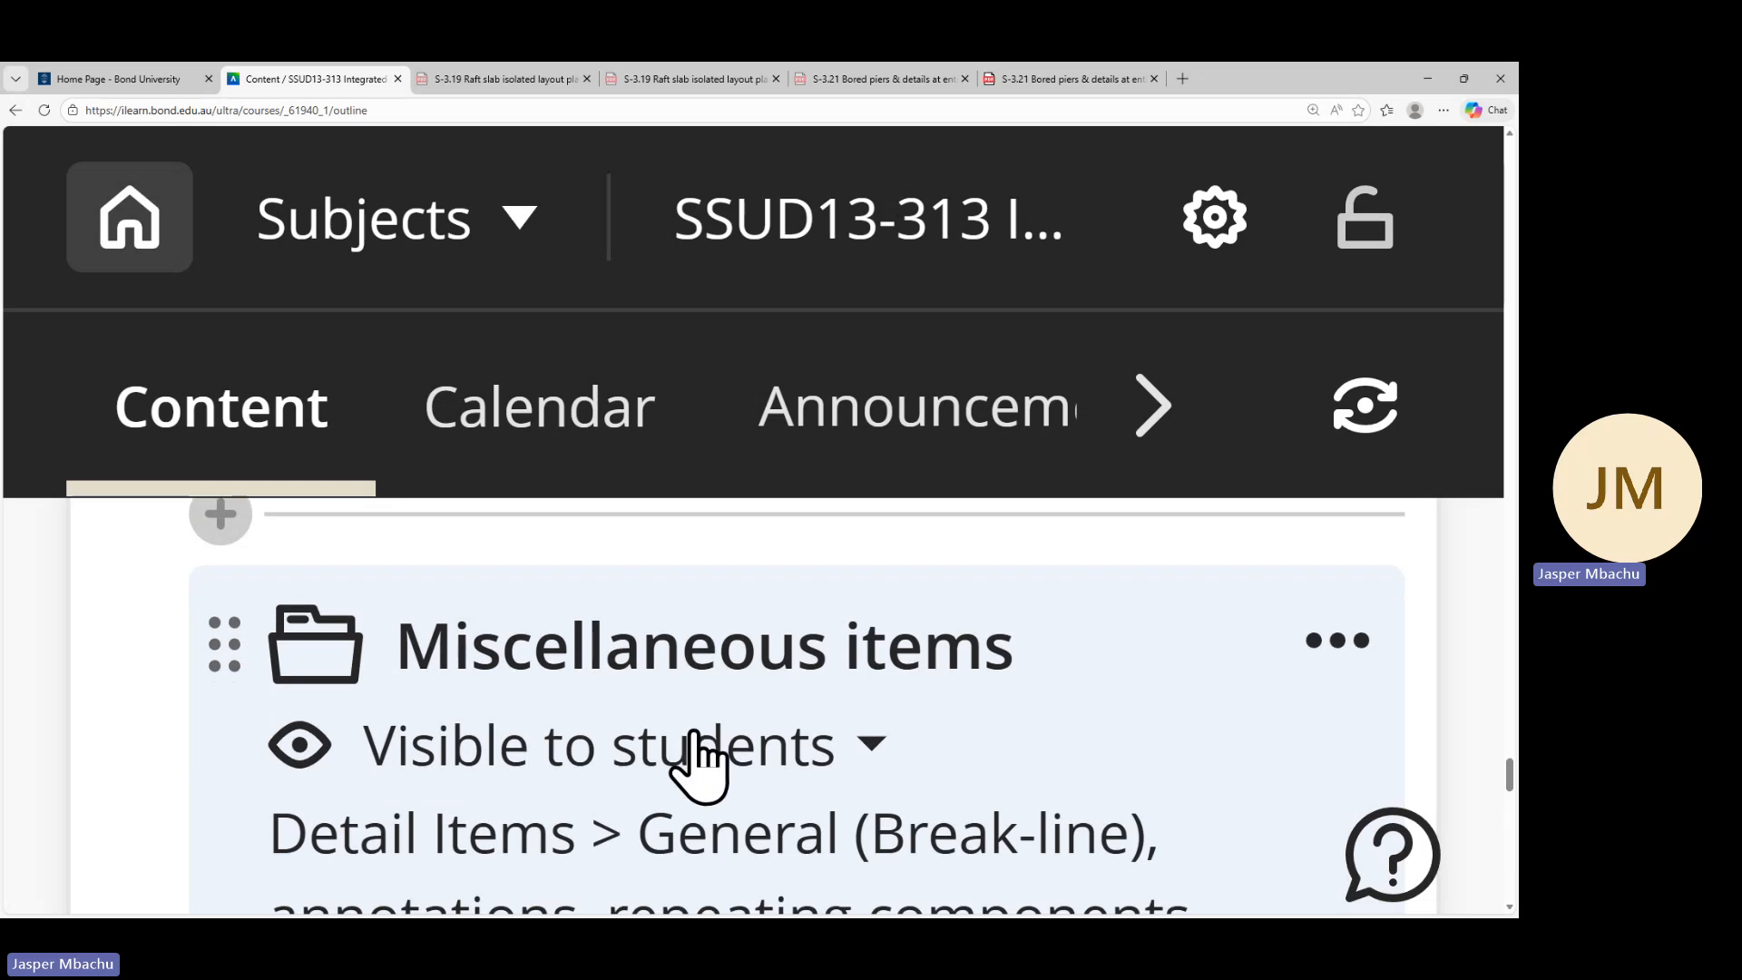
pyautogui.scroll(-3, 700, 766)
pyautogui.scroll(-2, 689, 753)
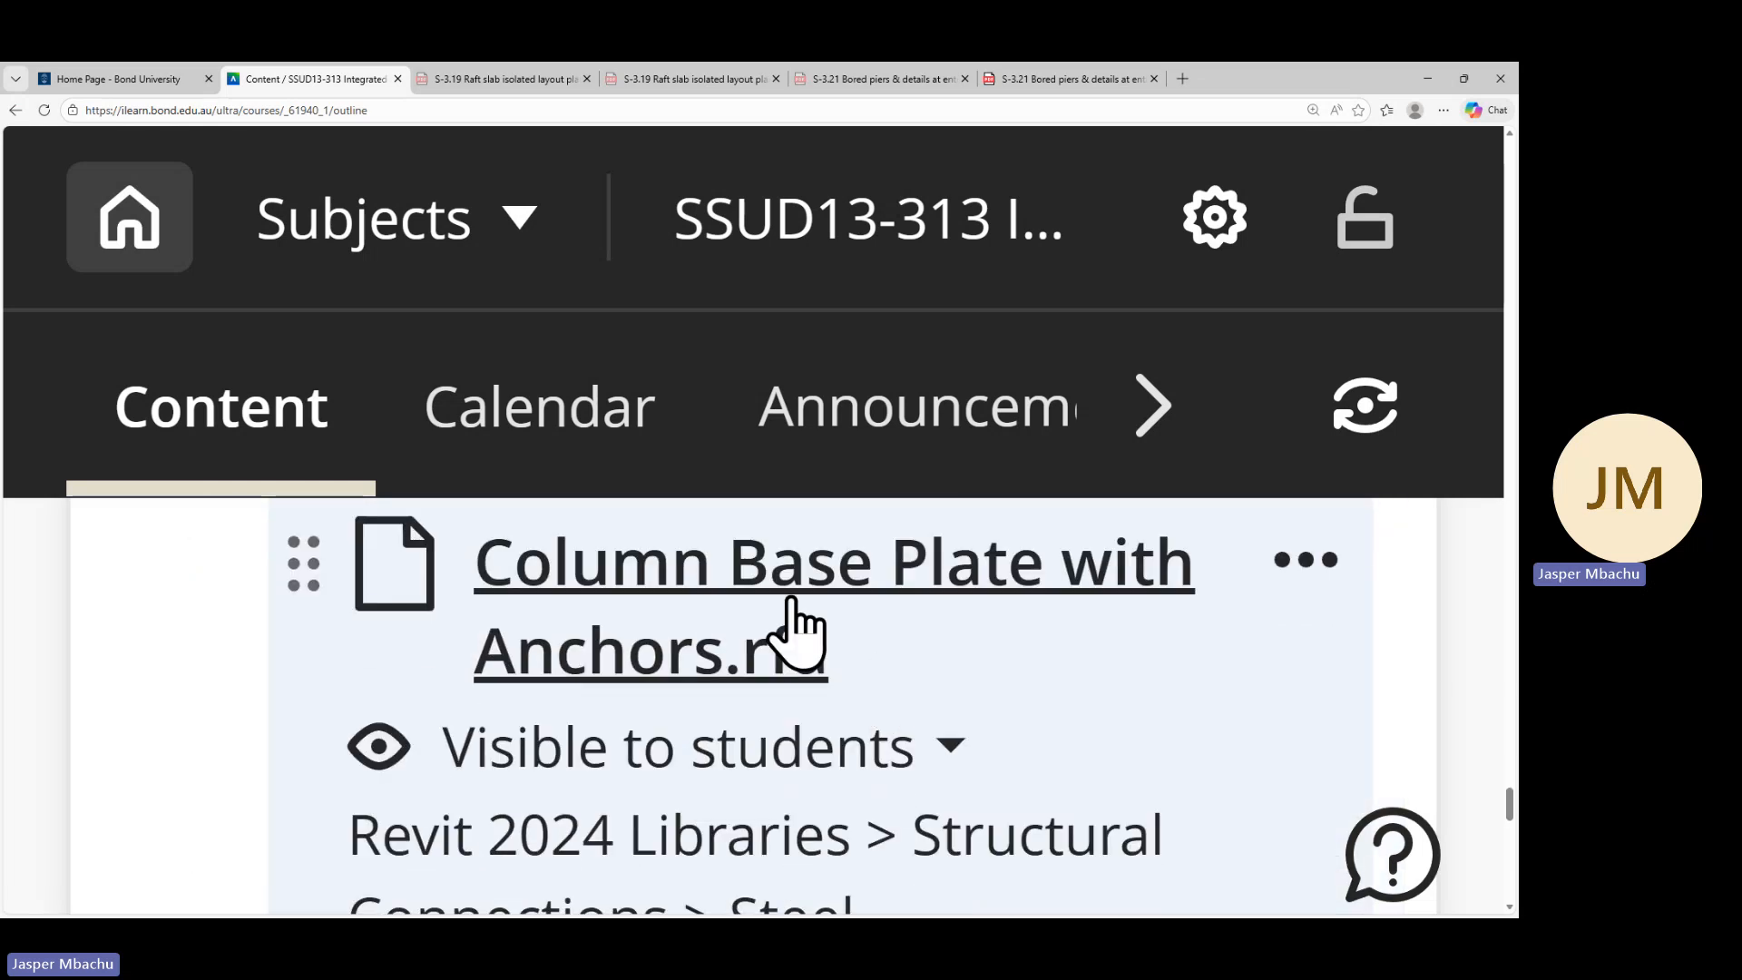